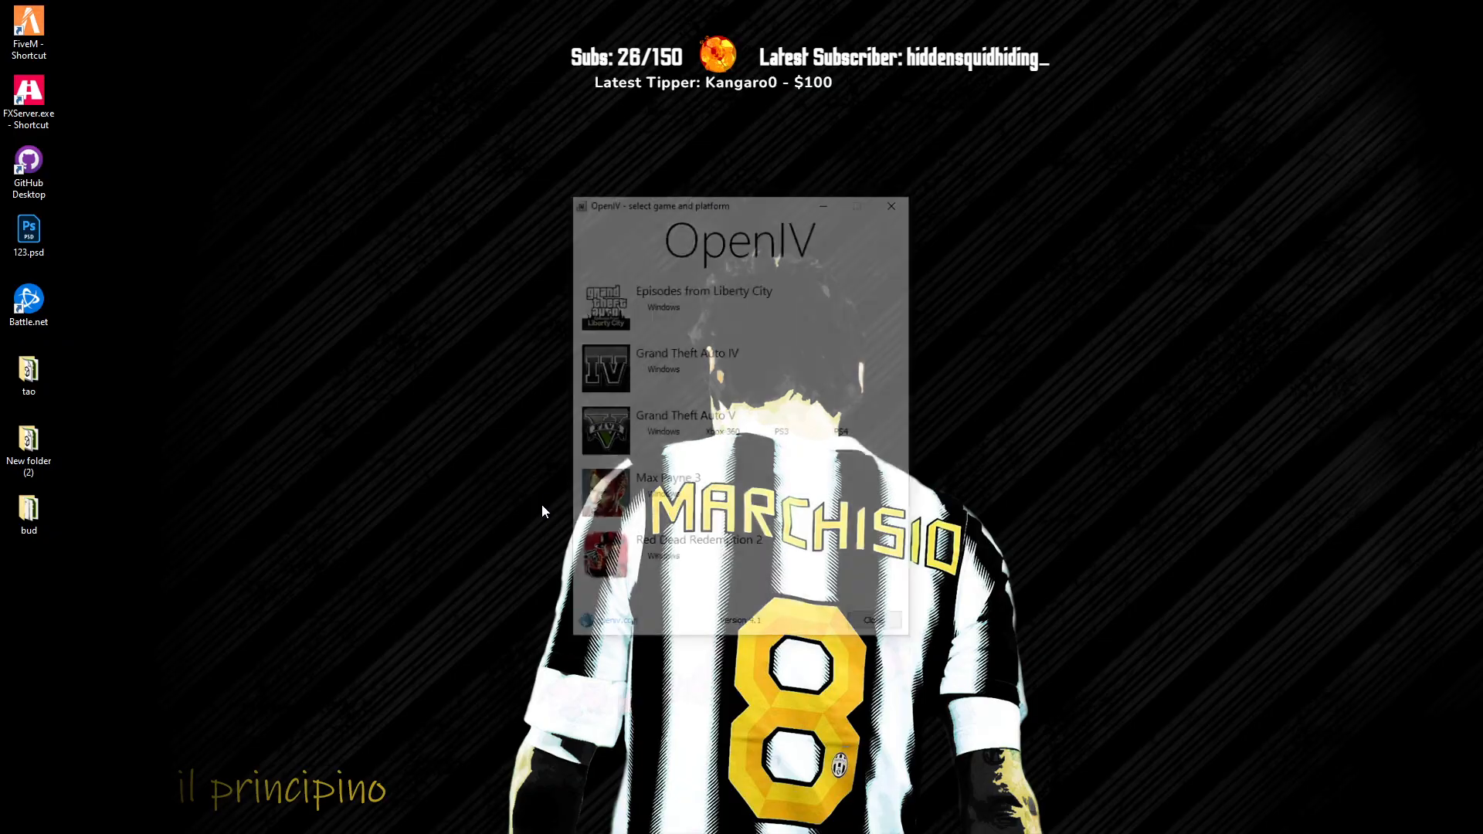
# Step: Open the Windows version of Grand Theft Auto V, enable edit mode, and go to the peds folder inside MODS
pyautogui.click(654, 438)
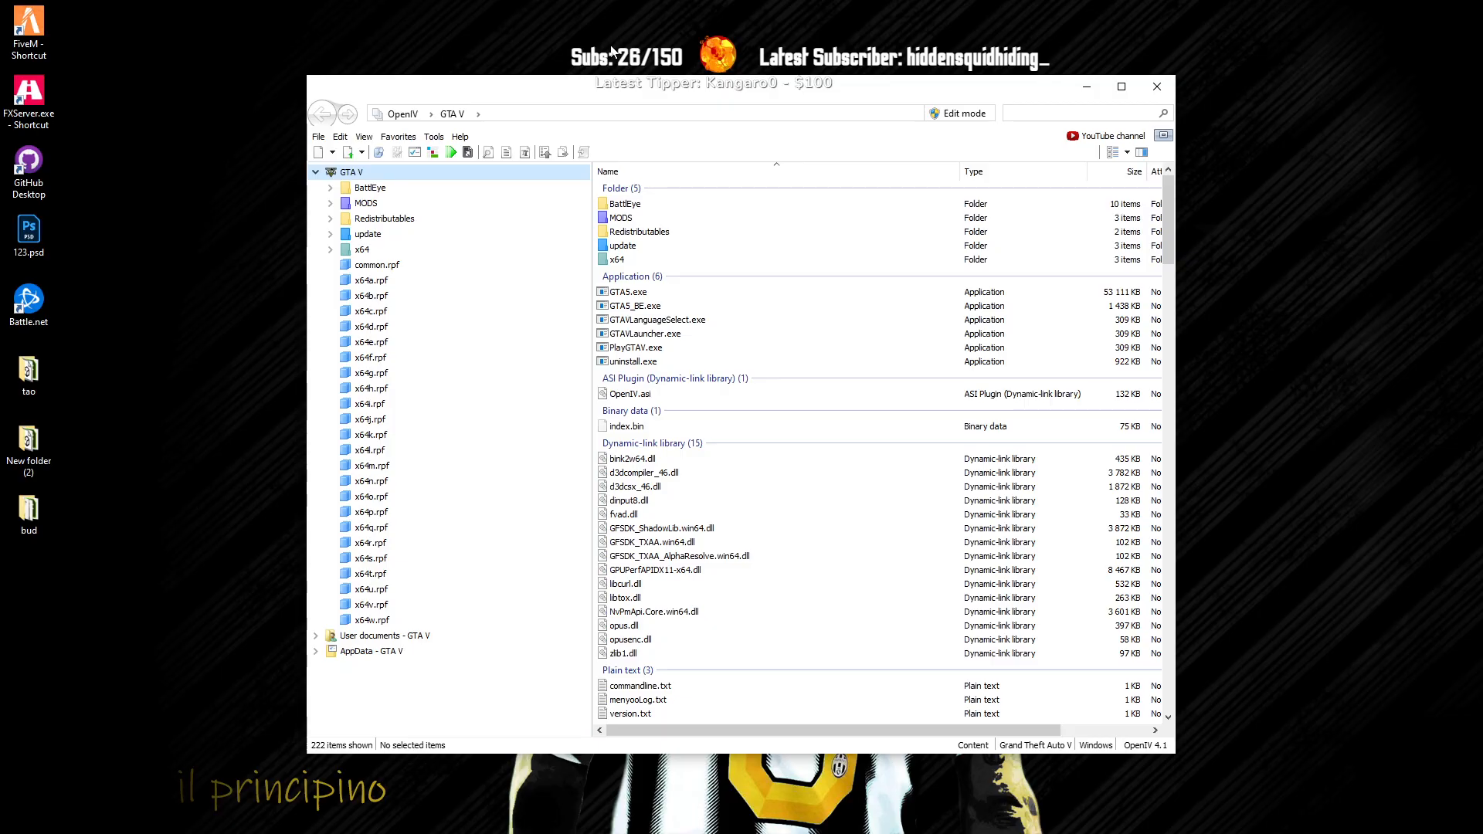
pyautogui.click(959, 113)
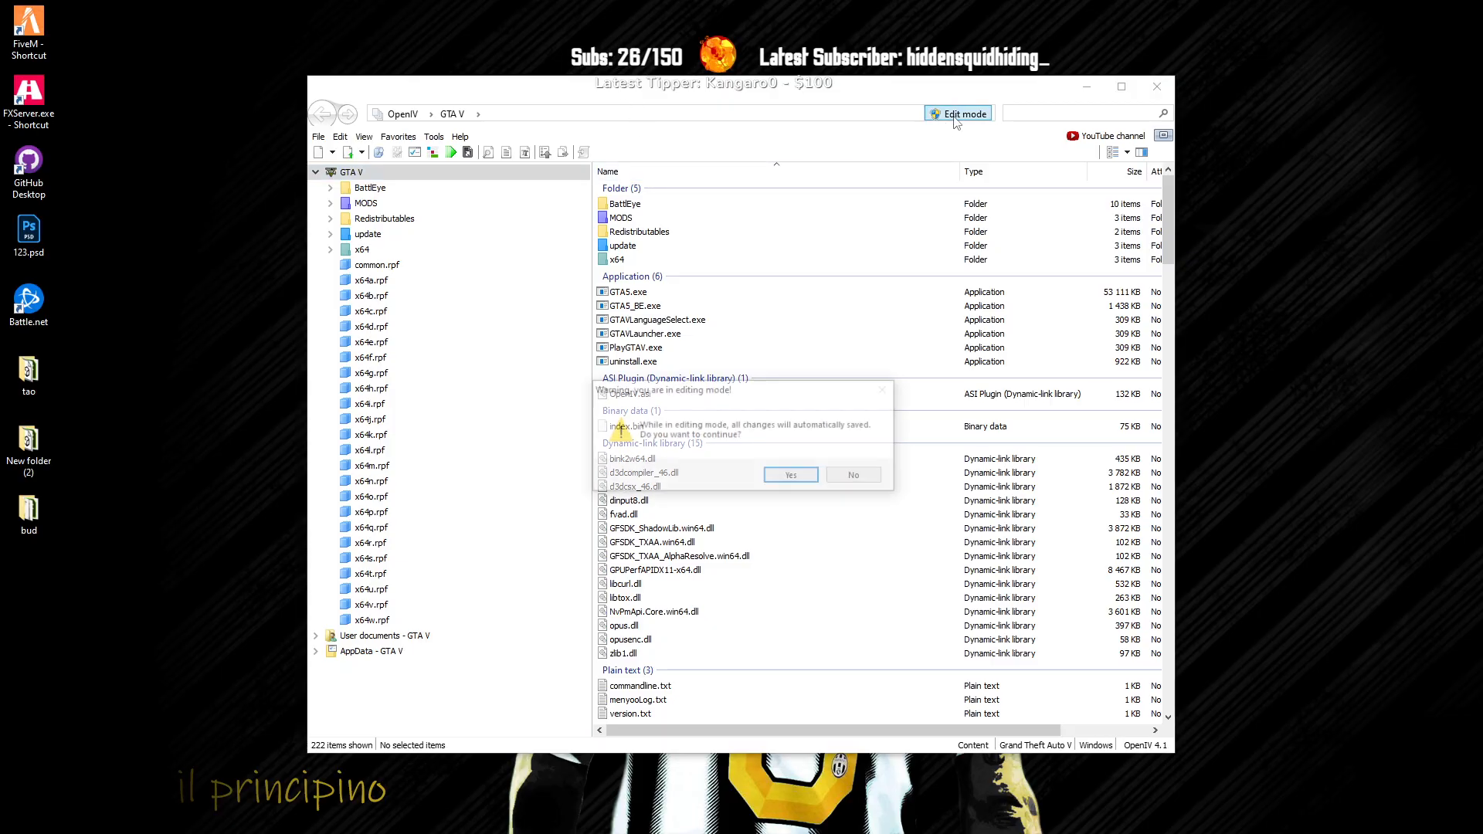
pyautogui.click(786, 479)
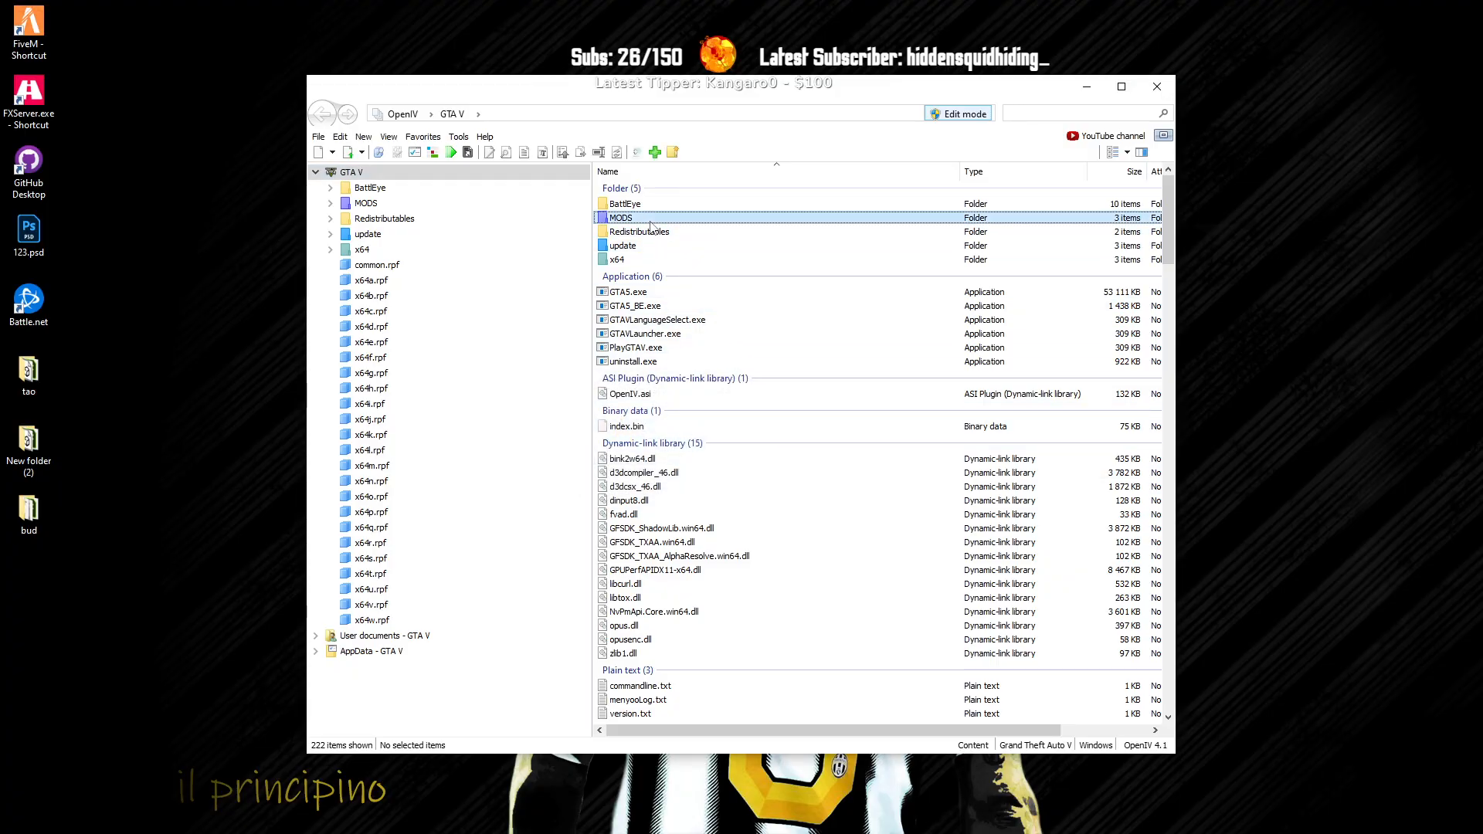
pyautogui.doubleClick(651, 219)
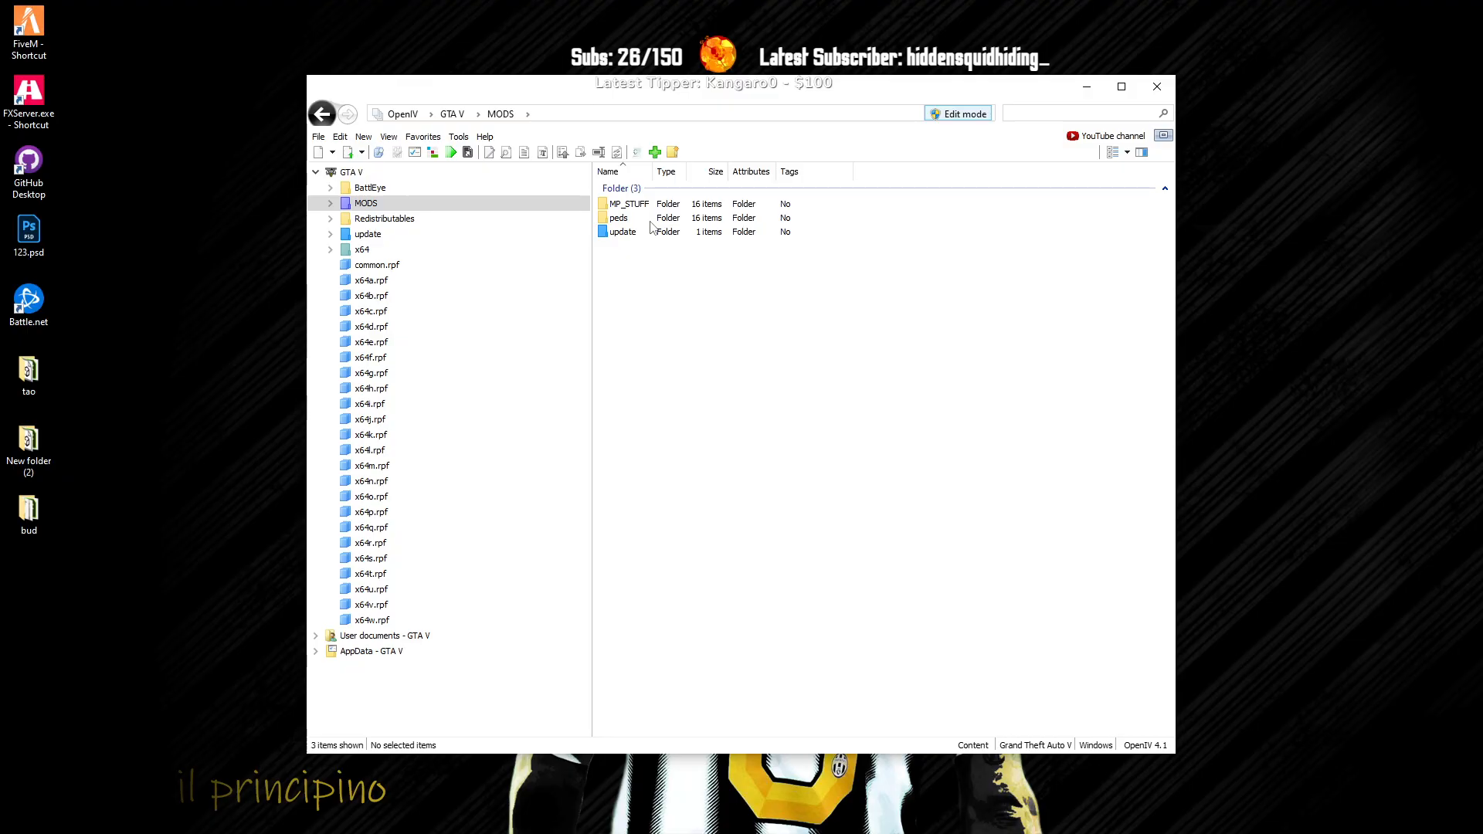
pyautogui.doubleClick(622, 218)
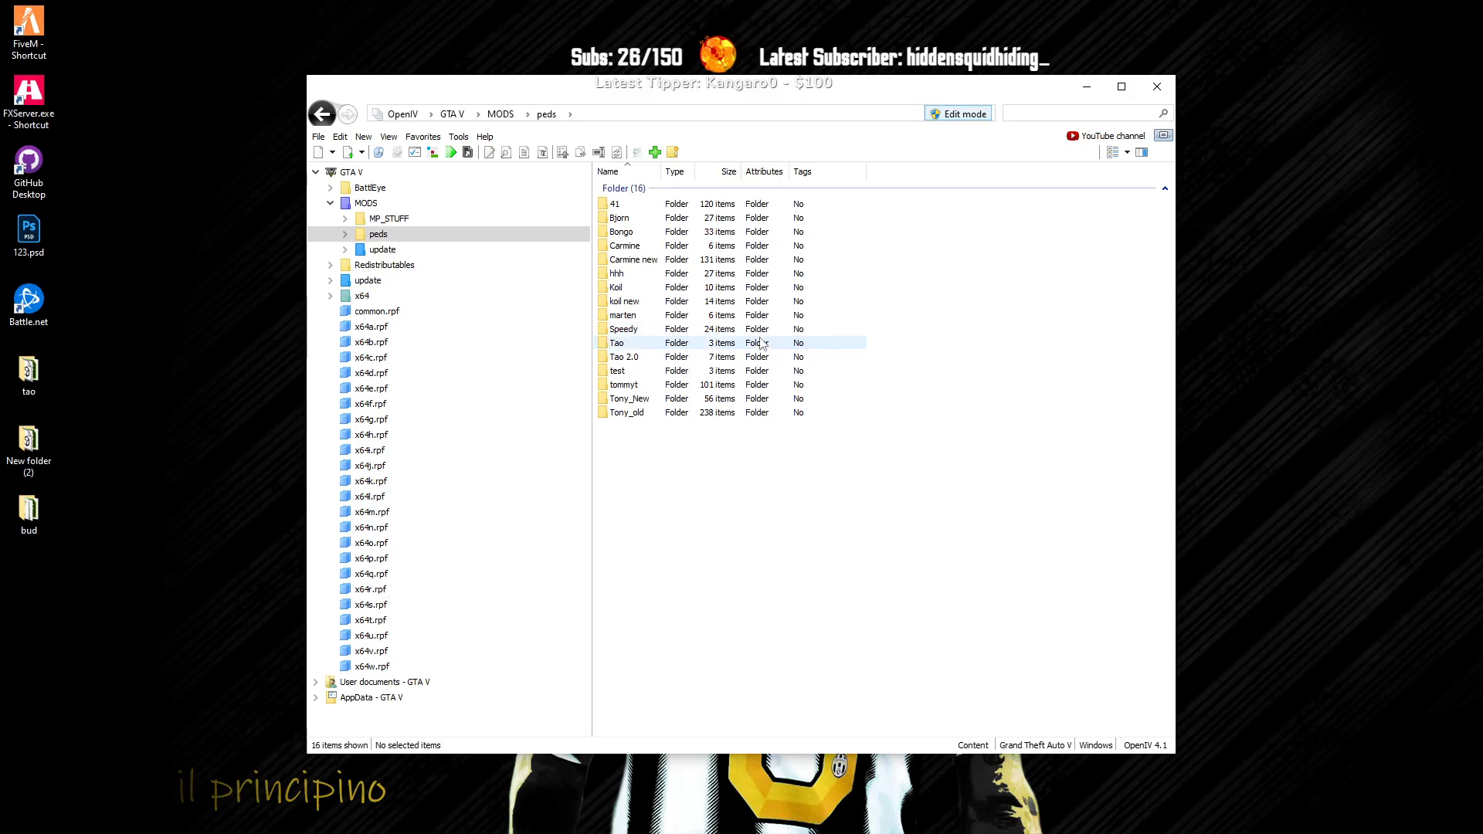
# Step: Switch to the Pleb Masters: Forge page in the browser and examine the 3D model of the S_M_Y_Clown_01 ped
pyautogui.click(693, 52)
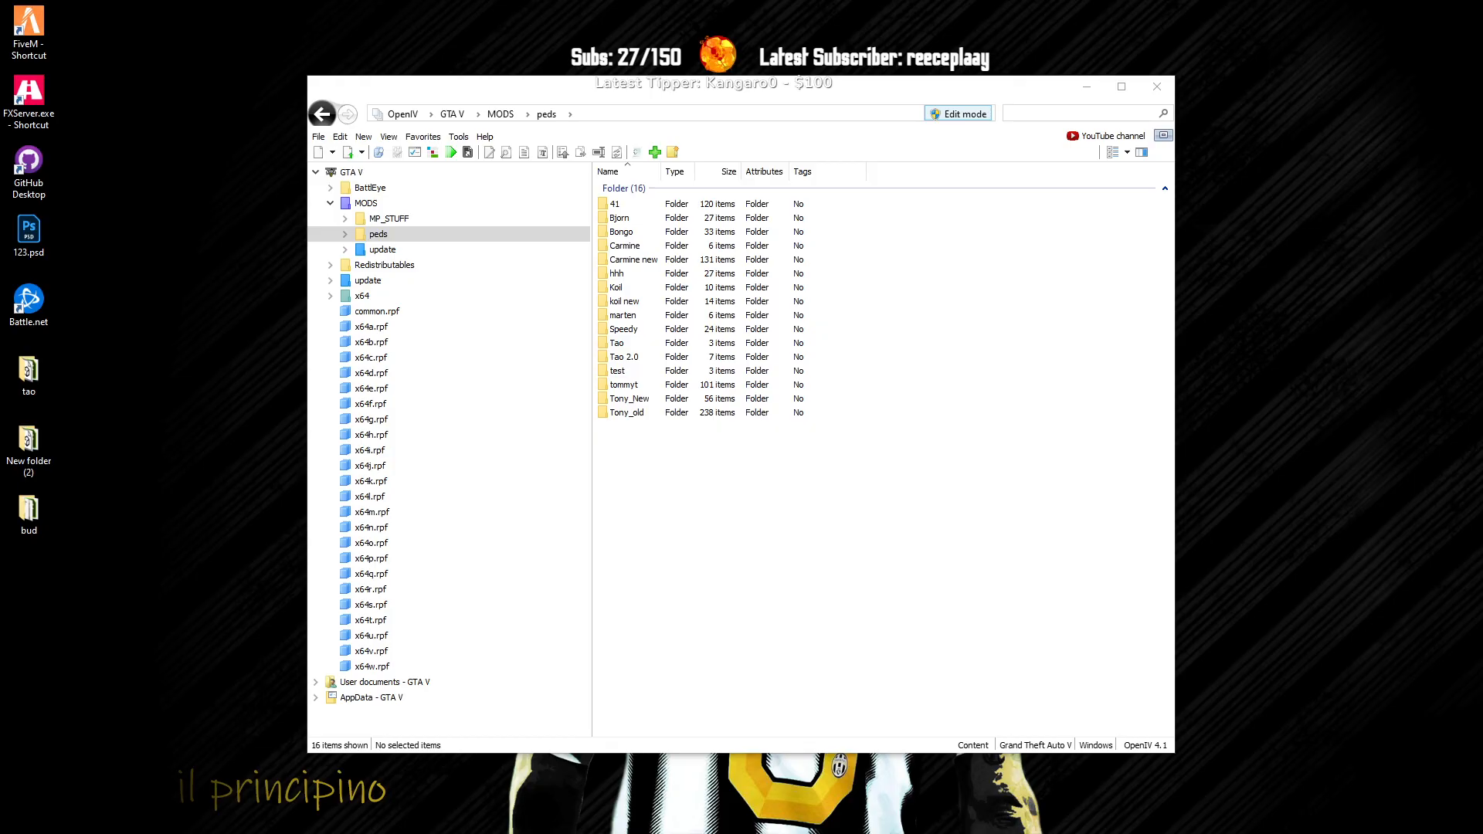
pyautogui.moveTo(0, 433); pyautogui.dragTo(340, 2)
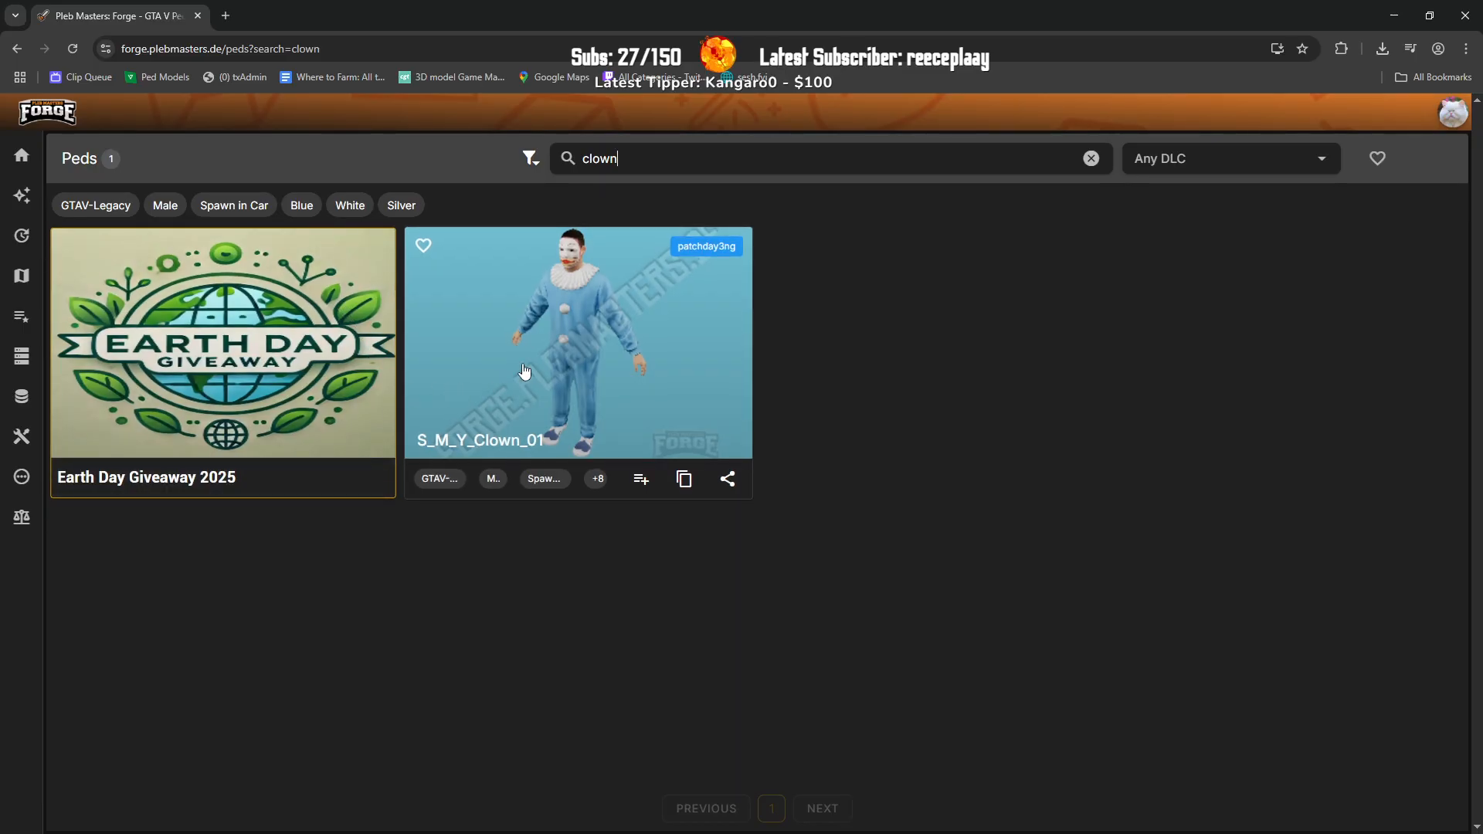
pyautogui.click(626, 318)
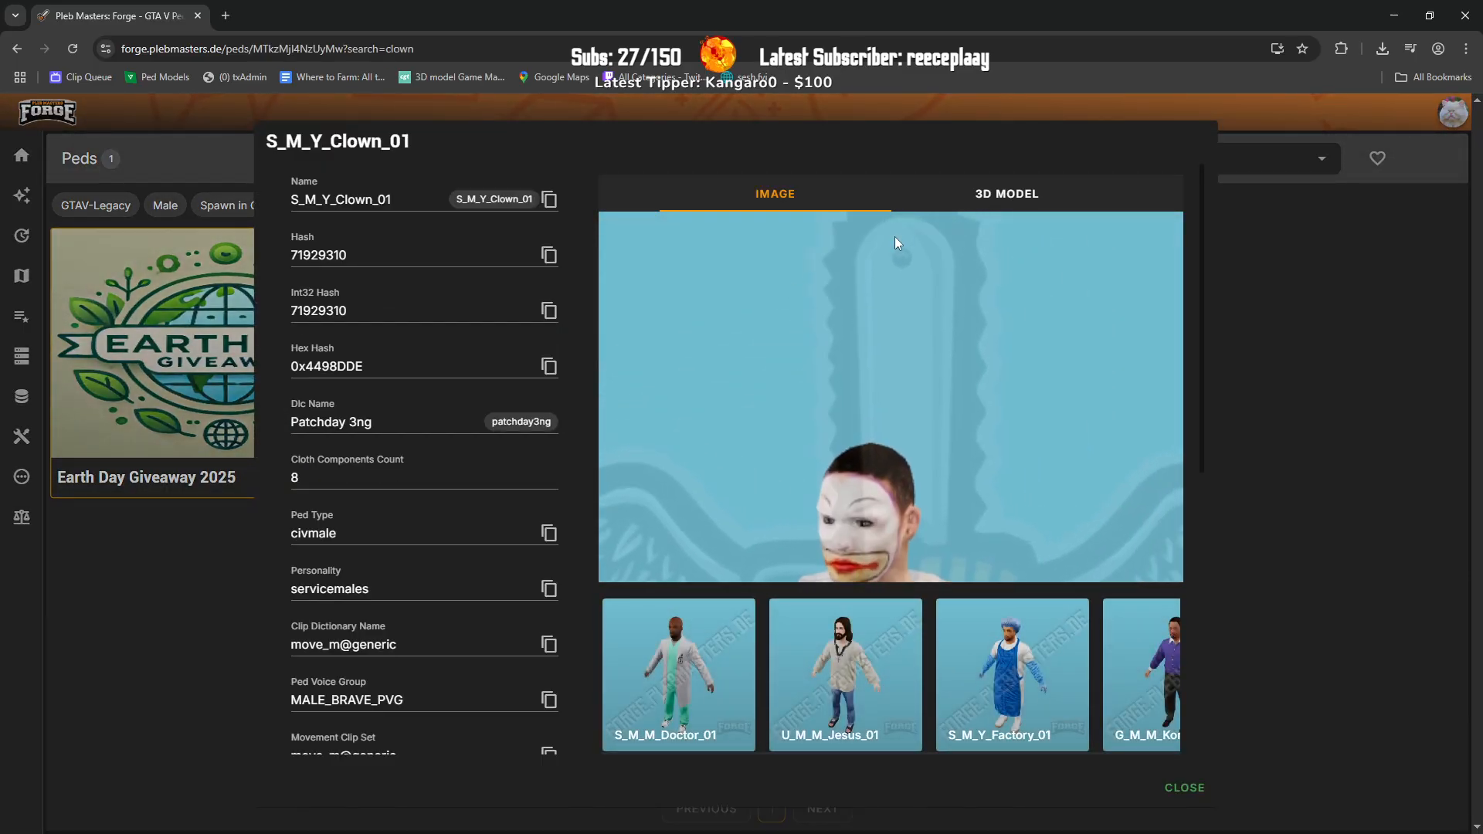
pyautogui.click(1007, 194)
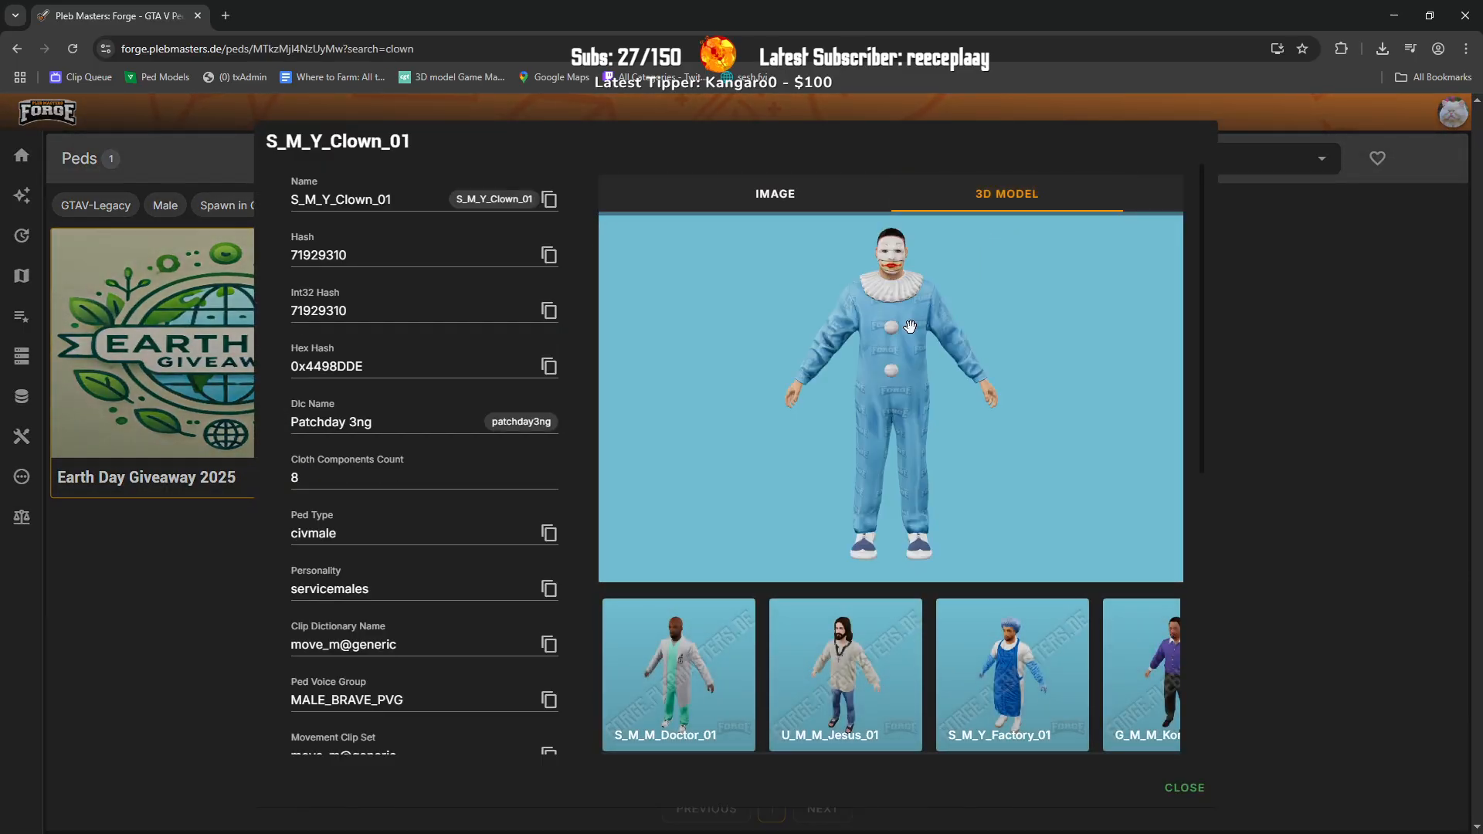
pyautogui.scroll(5, 910, 329)
pyautogui.scroll(-5, 911, 331)
pyautogui.moveTo(911, 330); pyautogui.dragTo(897, 293)
pyautogui.scroll(3, 996, 362)
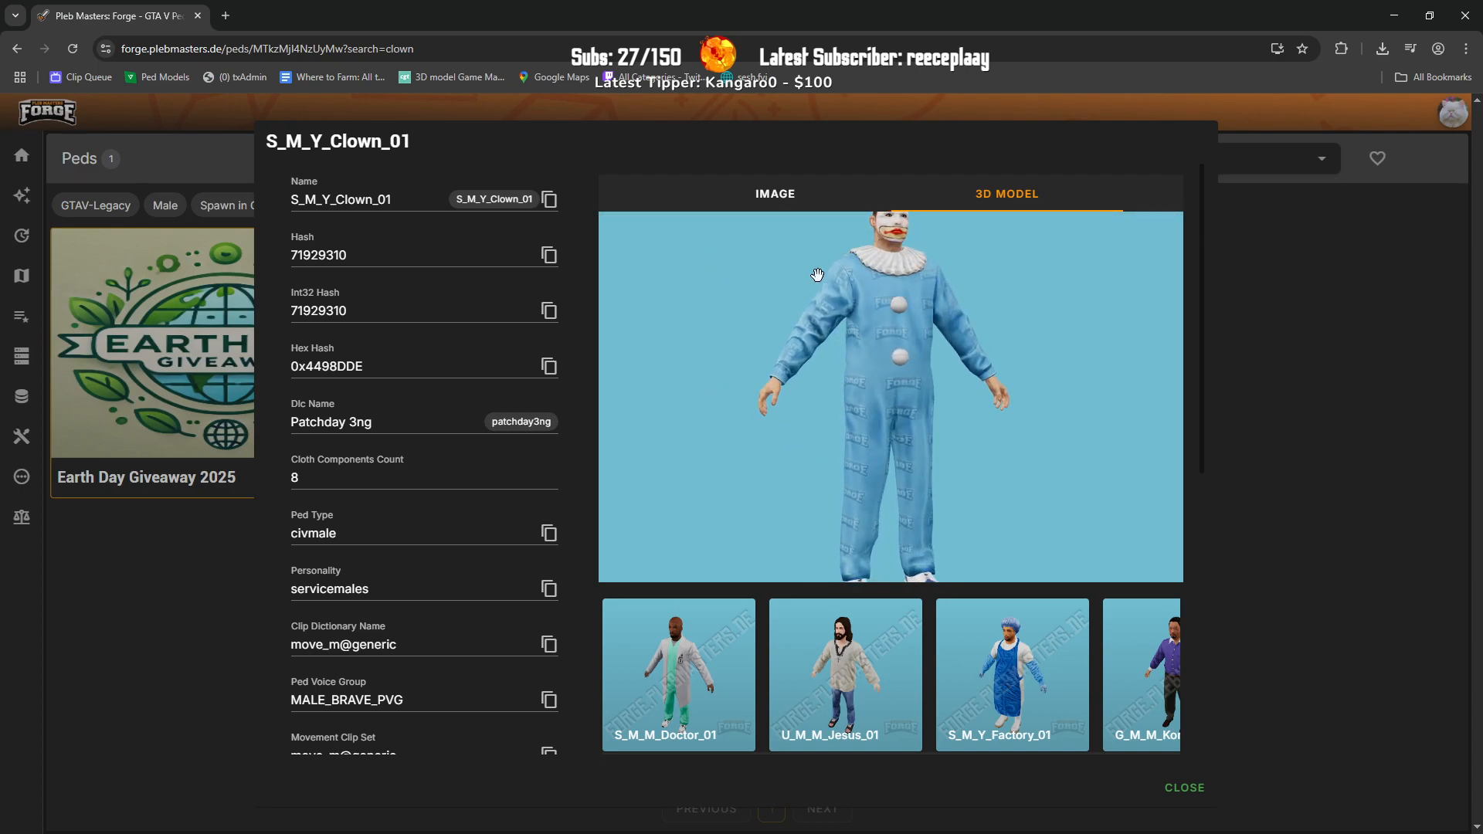
# Step: Copy the ped name S_M_Y_Clown_01, search all game files for it in OpenIV, and go to the patchday3ng s_m_y_clown_01.ydd
pyautogui.doubleClick(403, 198)
pyautogui.hotkey('ctrl', 'c')
pyautogui.moveTo(169, 15); pyautogui.dragTo(0, 134)
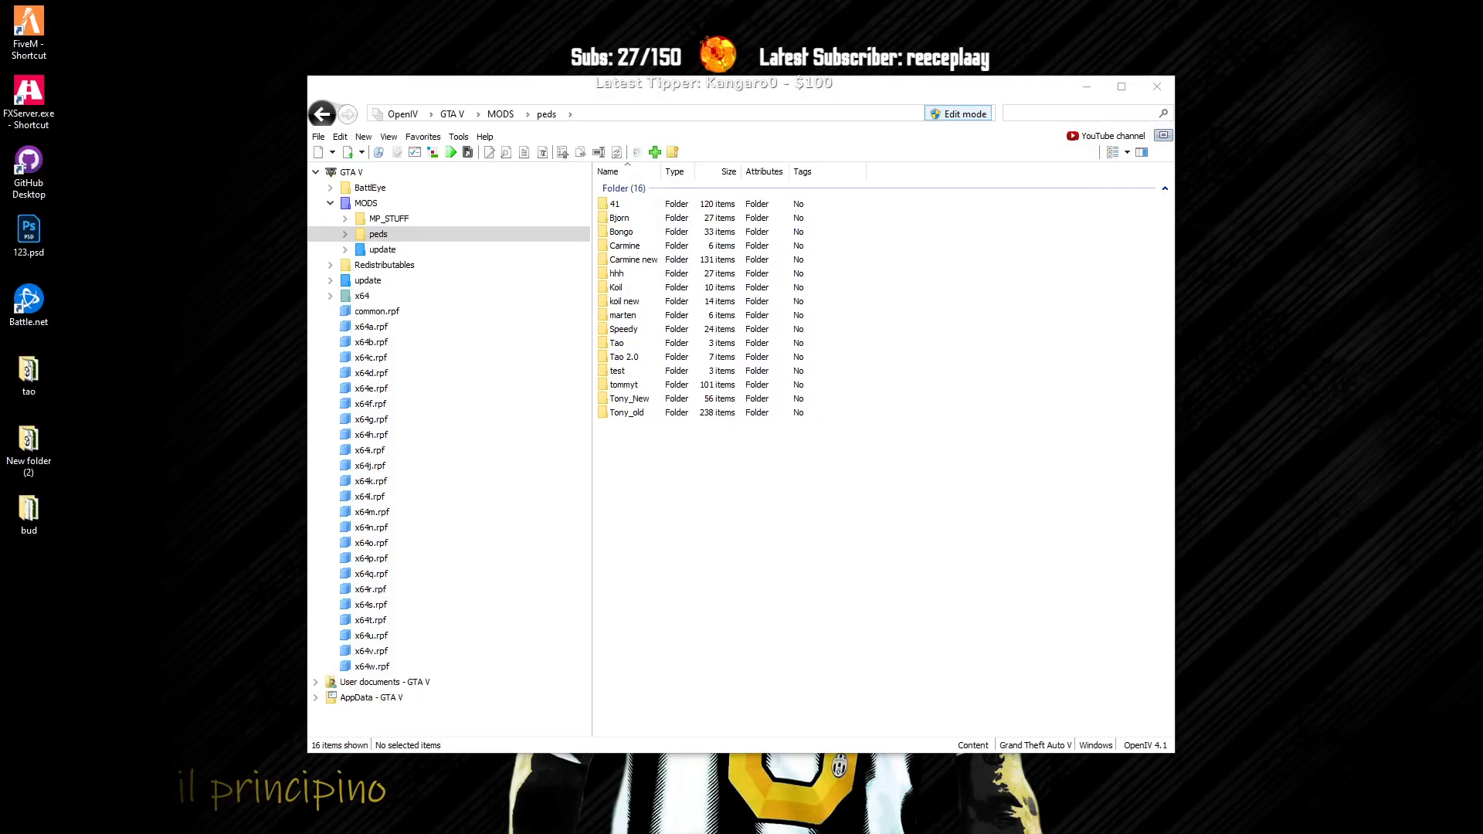
pyautogui.click(1058, 118)
pyautogui.hotkey('ctrl', 'v')
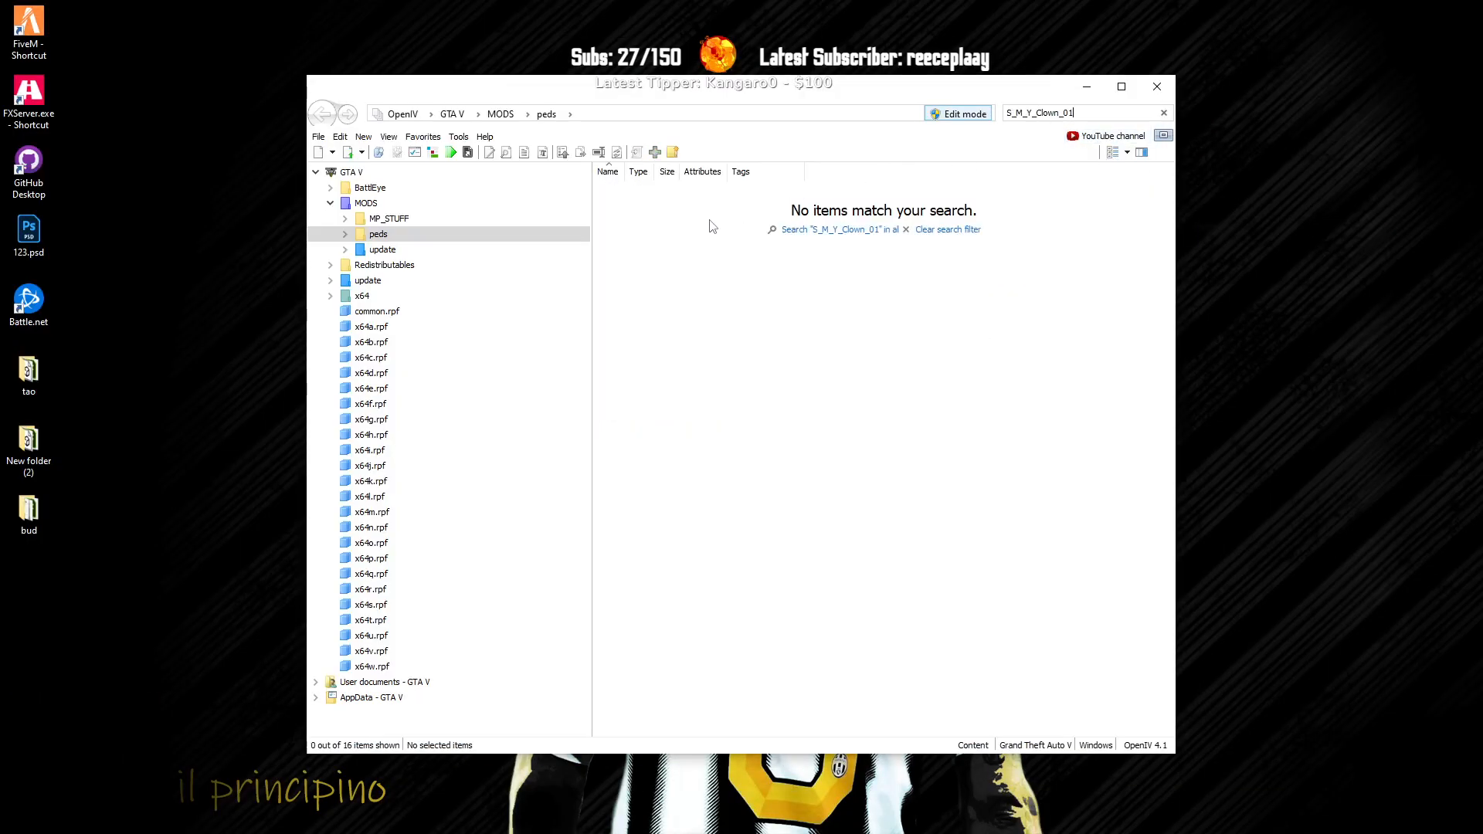
pyautogui.click(838, 235)
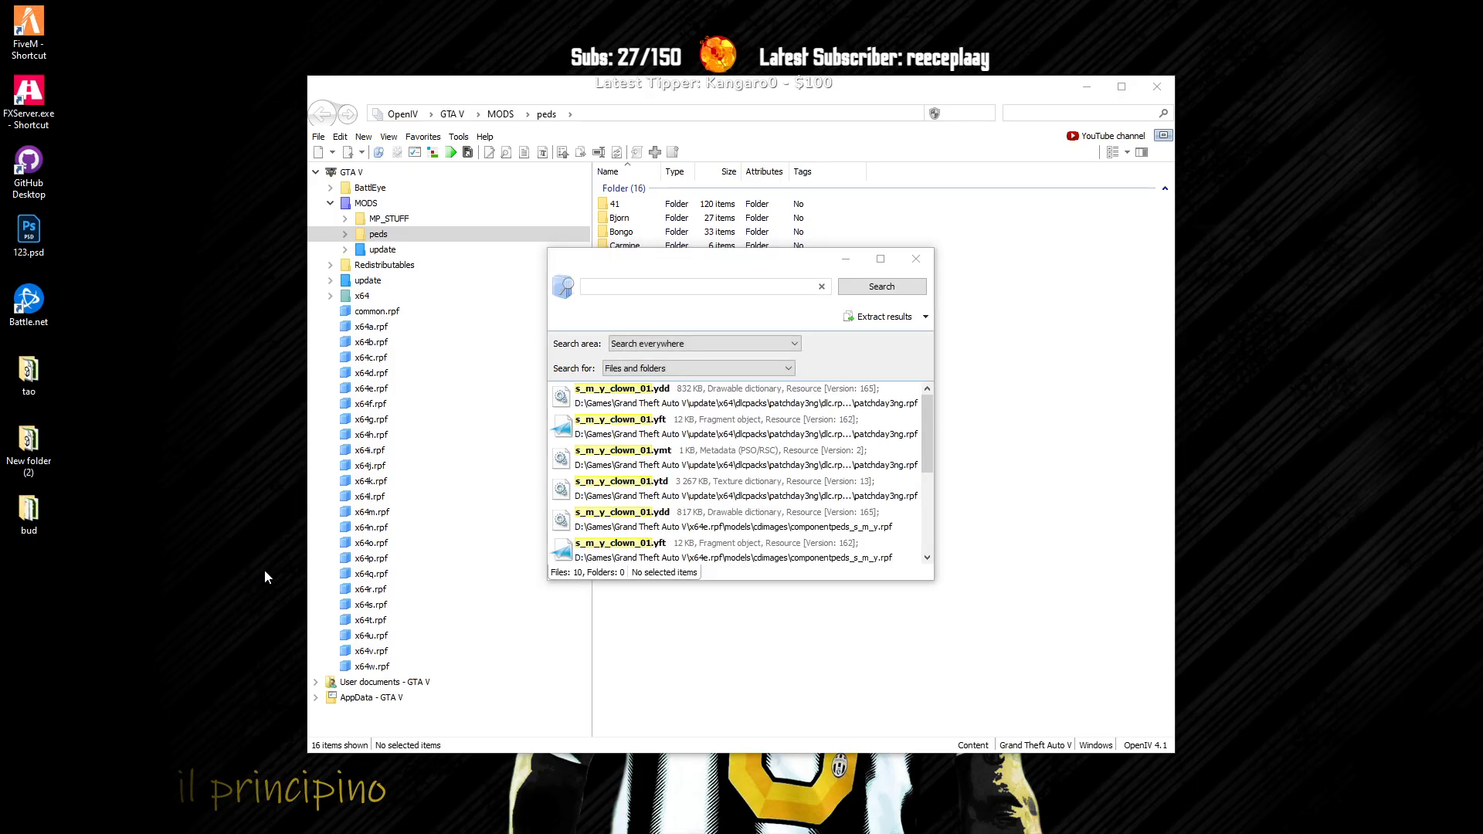
pyautogui.click(680, 409)
pyautogui.press('Return')
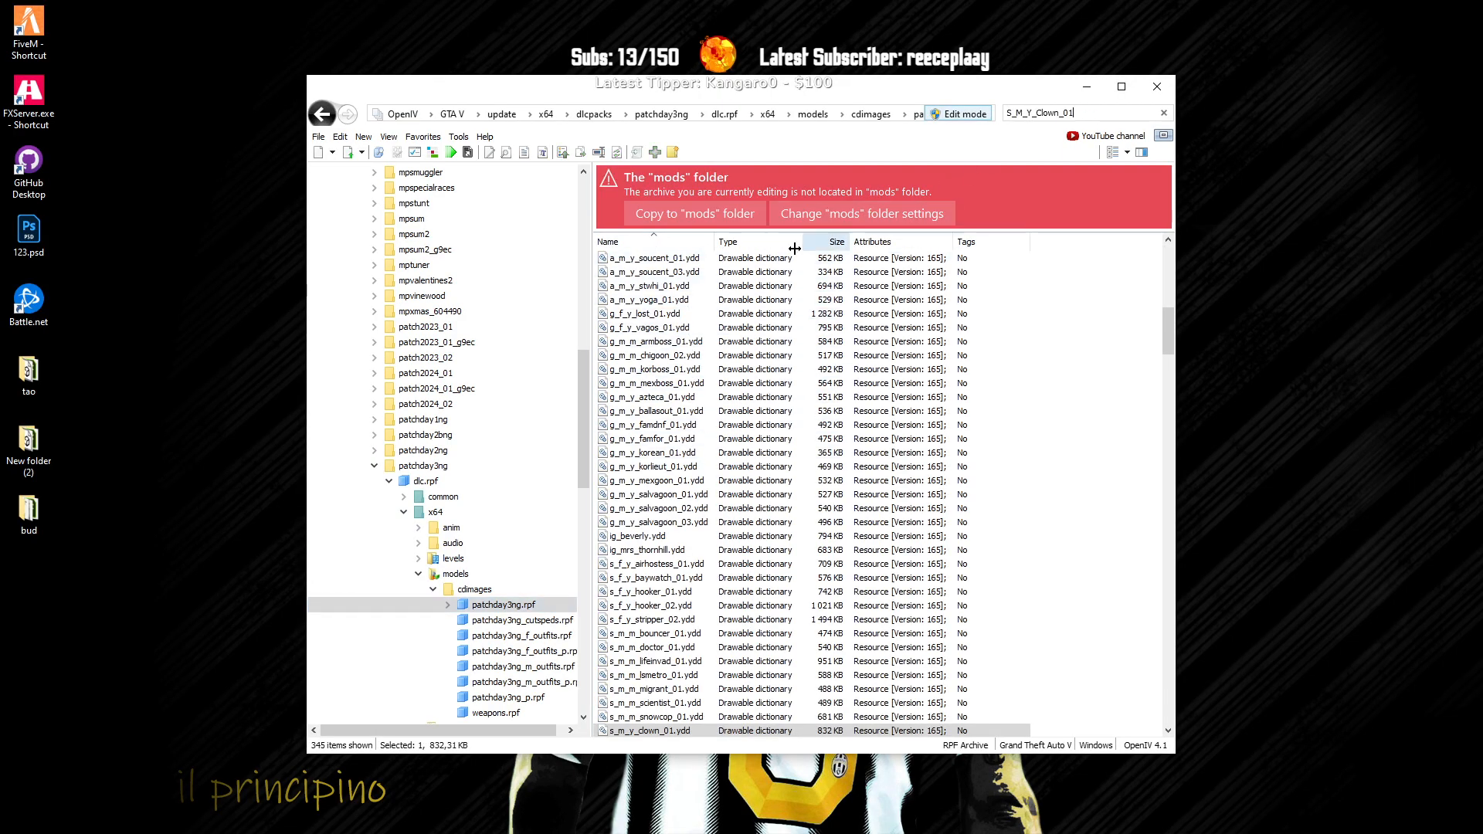
# Step: Preview s_m_y_clown_01.ydd with multiple rendering and inspect the accs_001_u component that contains the red nose
pyautogui.doubleClick(685, 276)
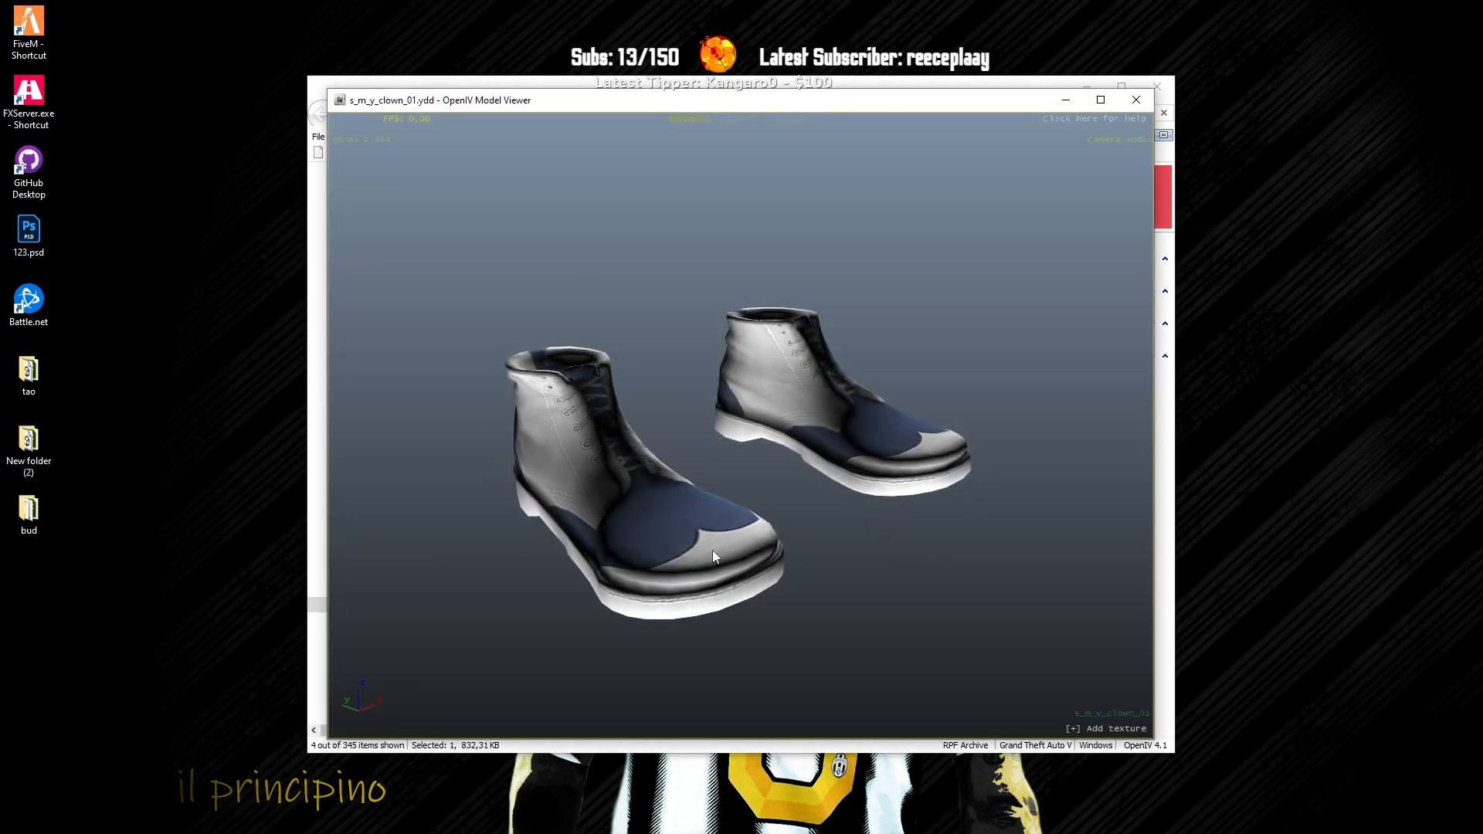
pyautogui.click(338, 145)
pyautogui.click(338, 166)
pyautogui.scroll(-10, 602, 323)
pyautogui.moveTo(746, 264); pyautogui.dragTo(774, 283)
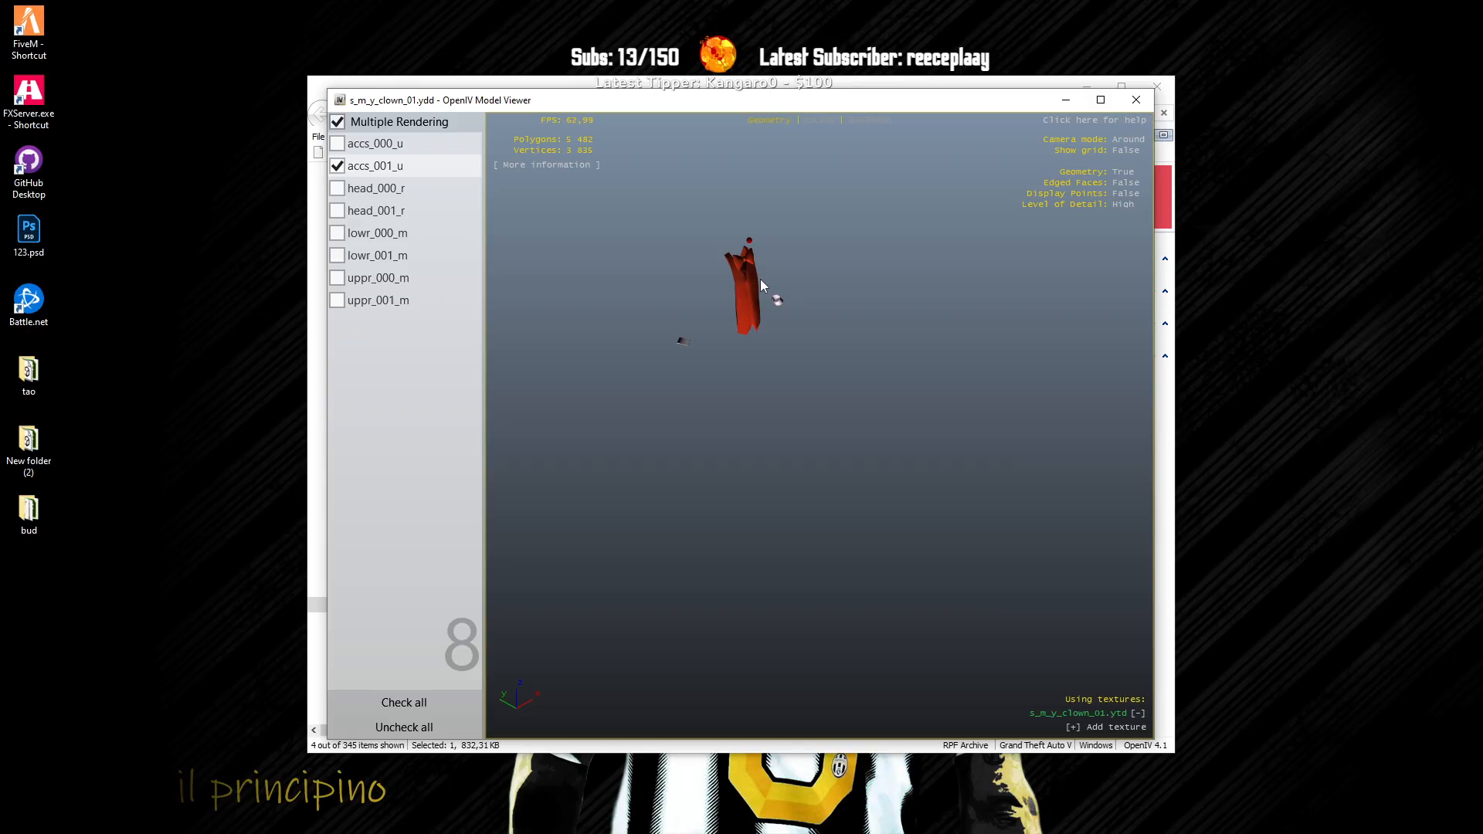
pyautogui.moveTo(760, 280); pyautogui.dragTo(789, 442)
pyautogui.scroll(3, 763, 375)
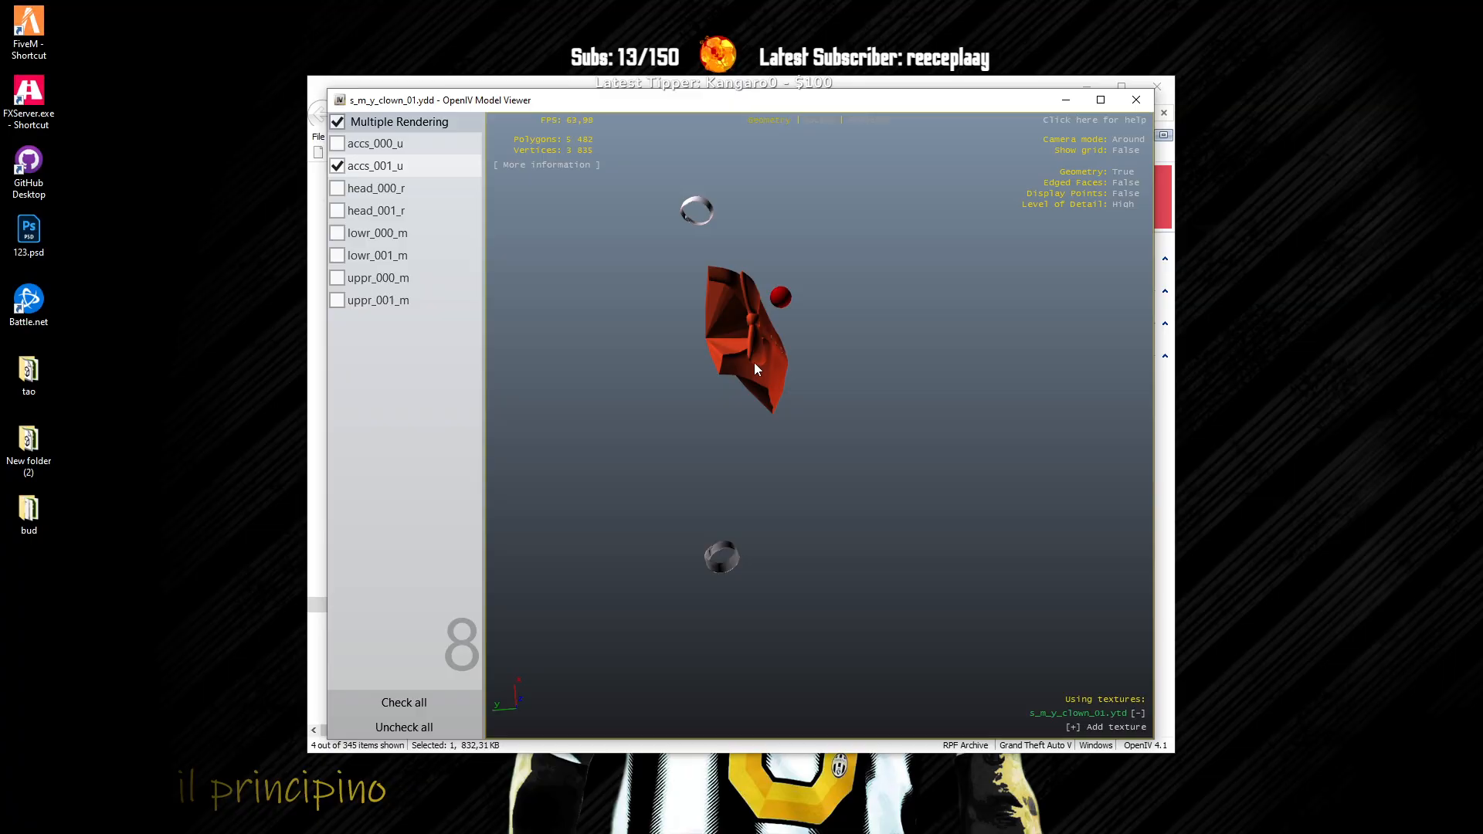
pyautogui.moveTo(757, 371); pyautogui.dragTo(812, 218)
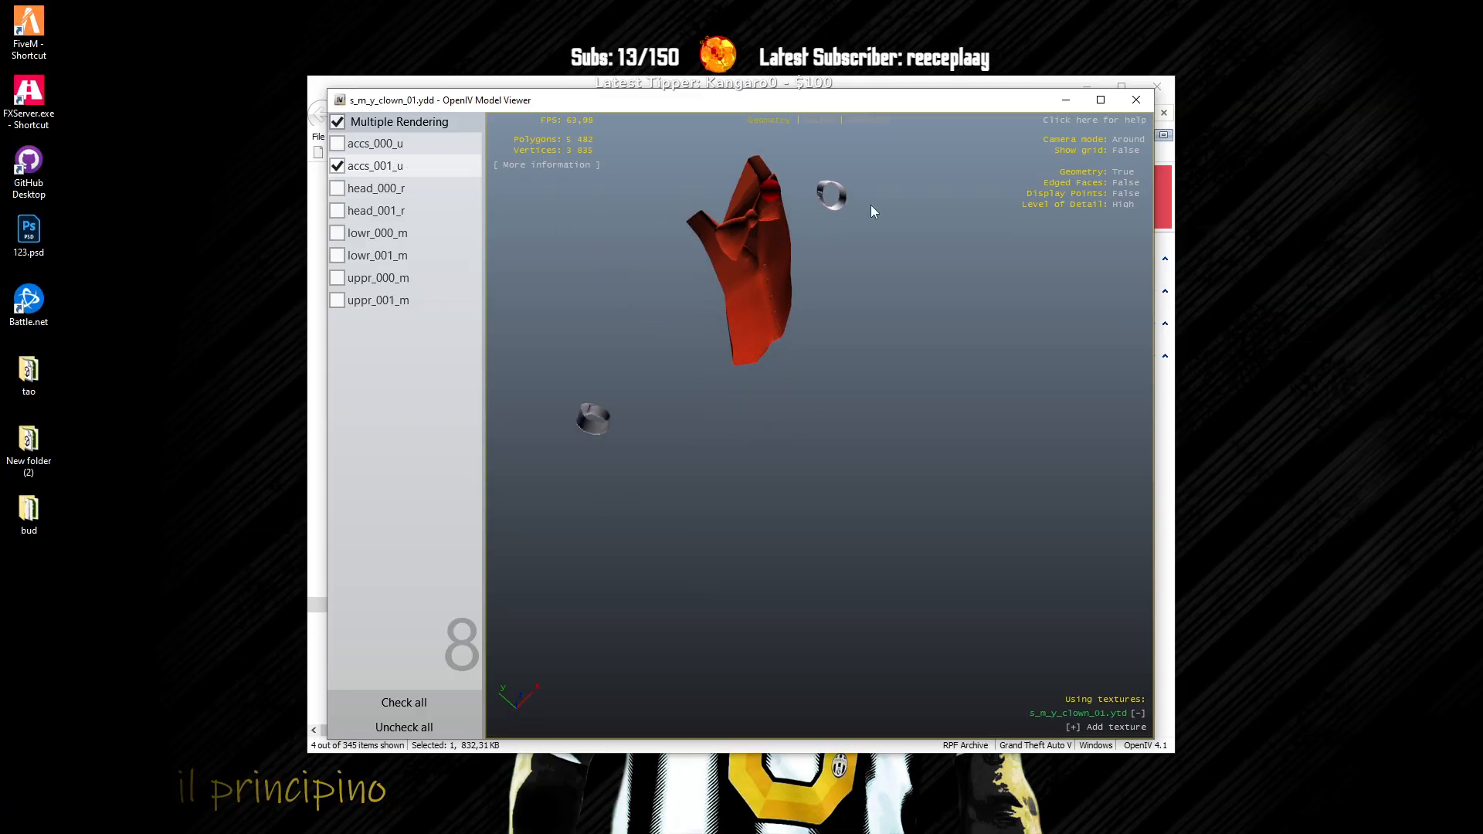
pyautogui.click(1134, 100)
# Step: Create a folder named "clown nose" on the desktop and open it
pyautogui.rightClick(98, 568)
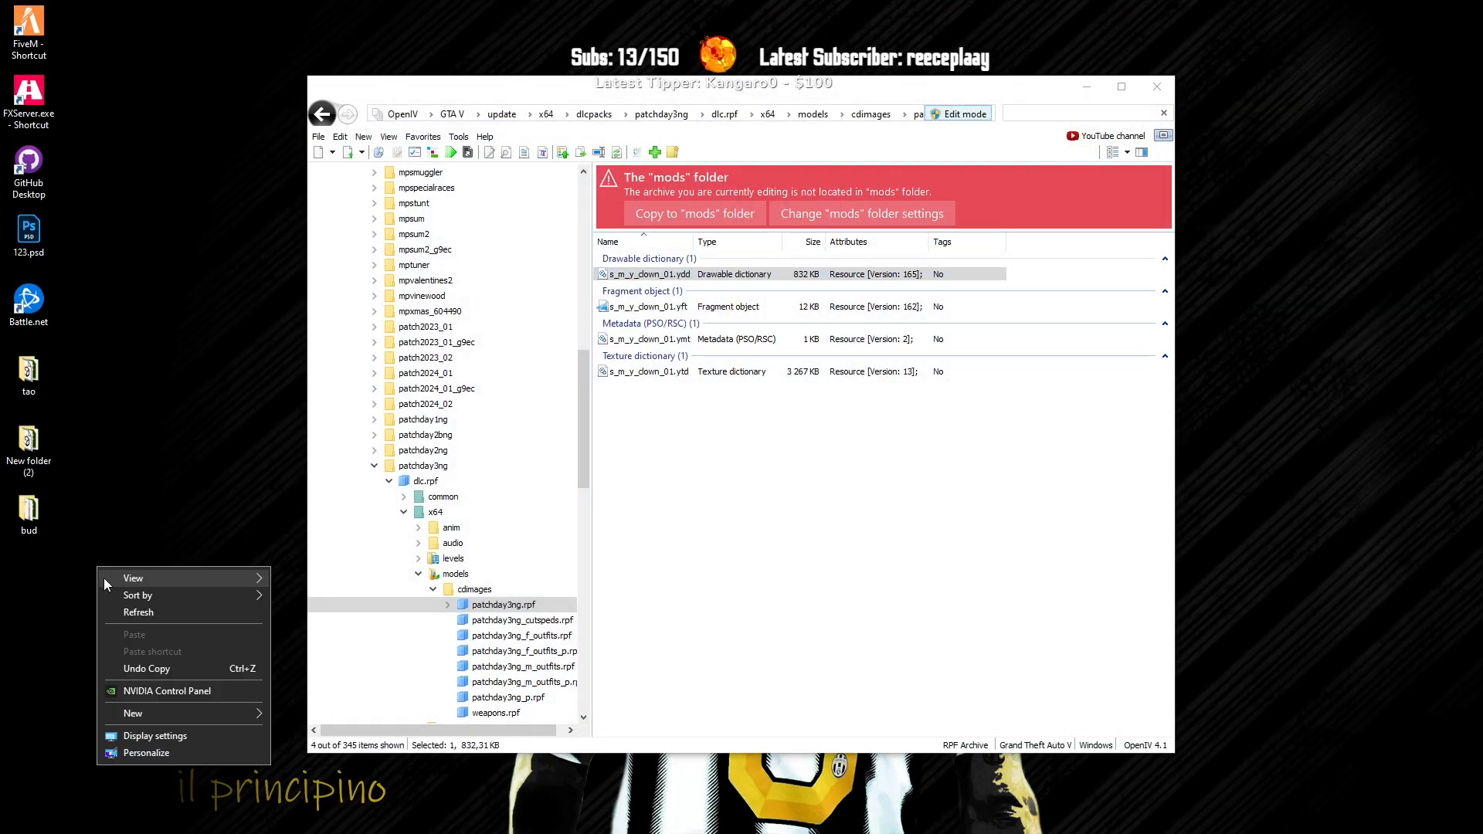
pyautogui.moveTo(162, 708)
pyautogui.click(288, 706)
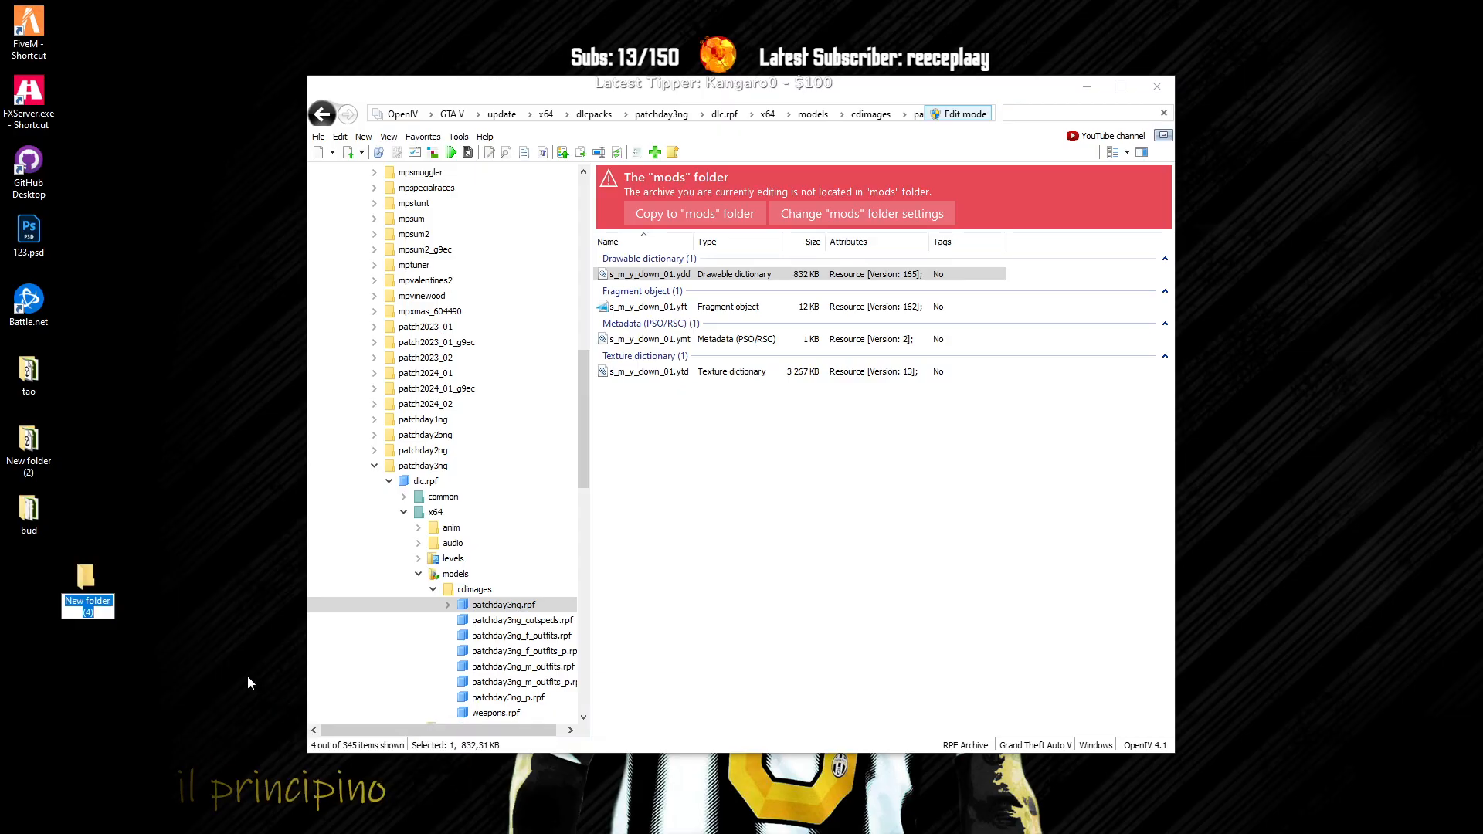
pyautogui.write('clown nose')
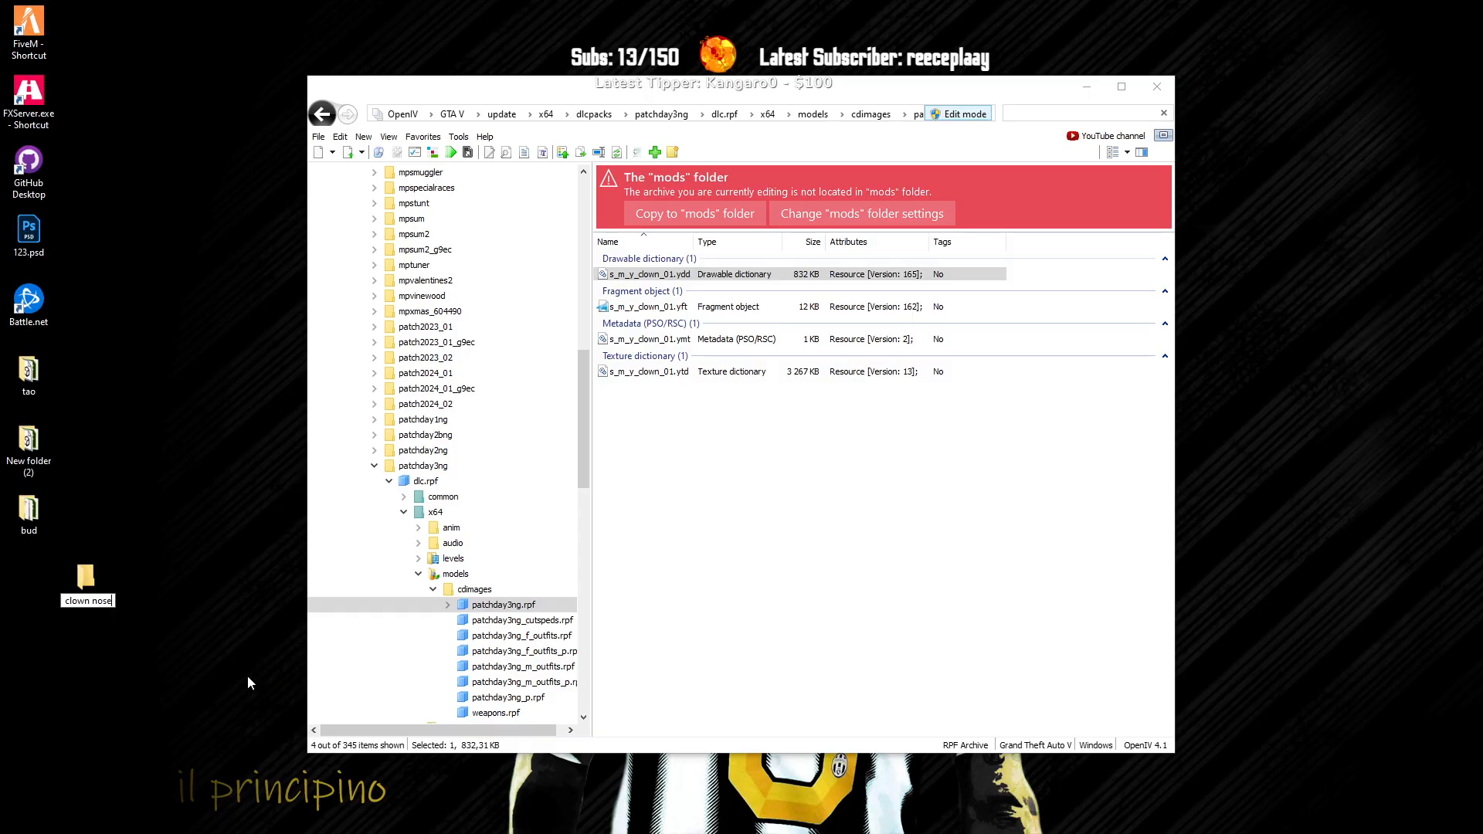
pyautogui.press('Return')
pyautogui.press('Return')
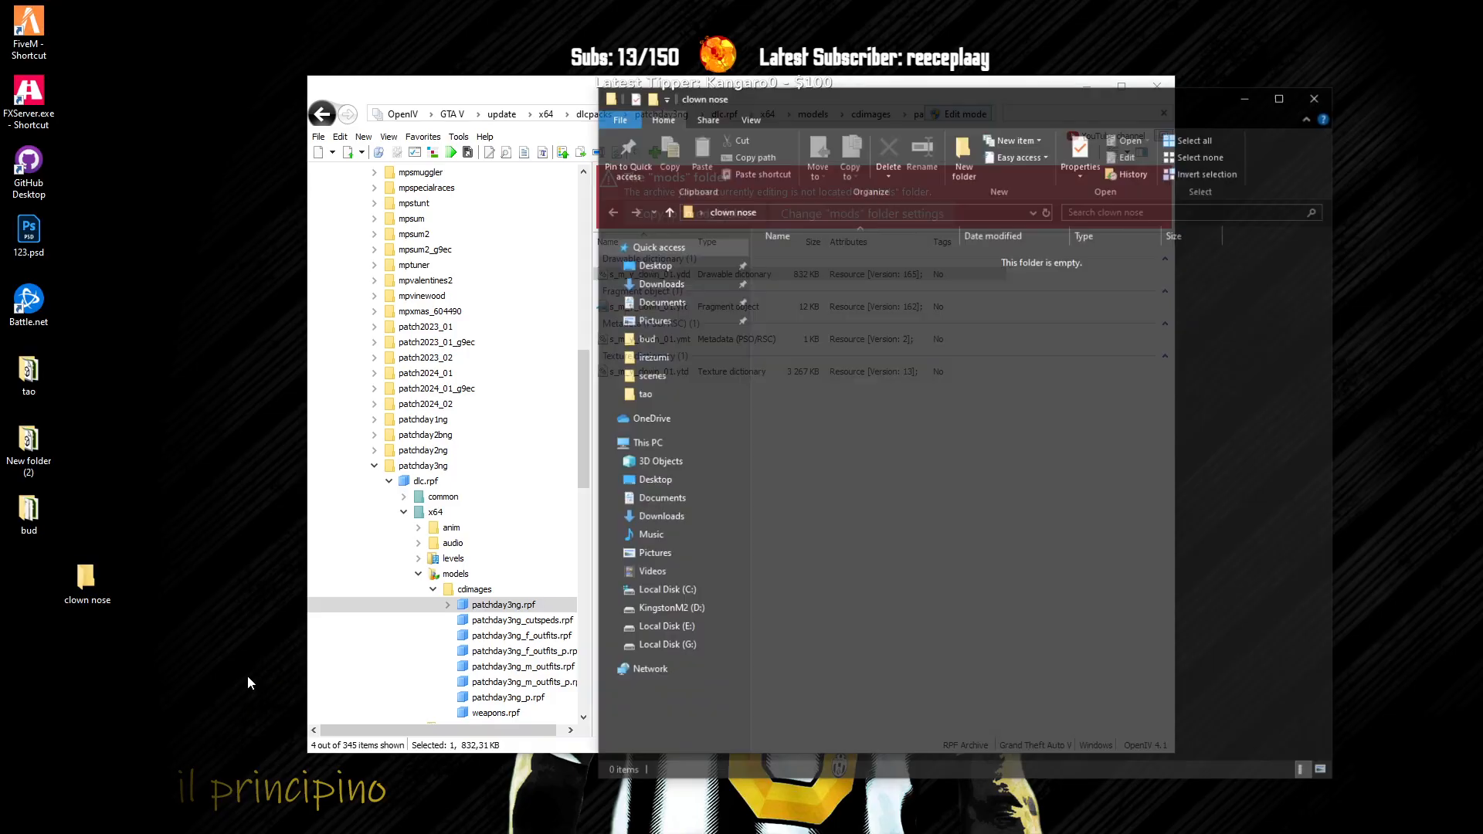
# Step: Export the drawable dictionary s_m_y_clown_01.ydd in open format to the clown nose folder on the desktop
pyautogui.moveTo(544, 91); pyautogui.dragTo(436, 85)
pyautogui.rightClick(591, 267)
pyautogui.click(675, 346)
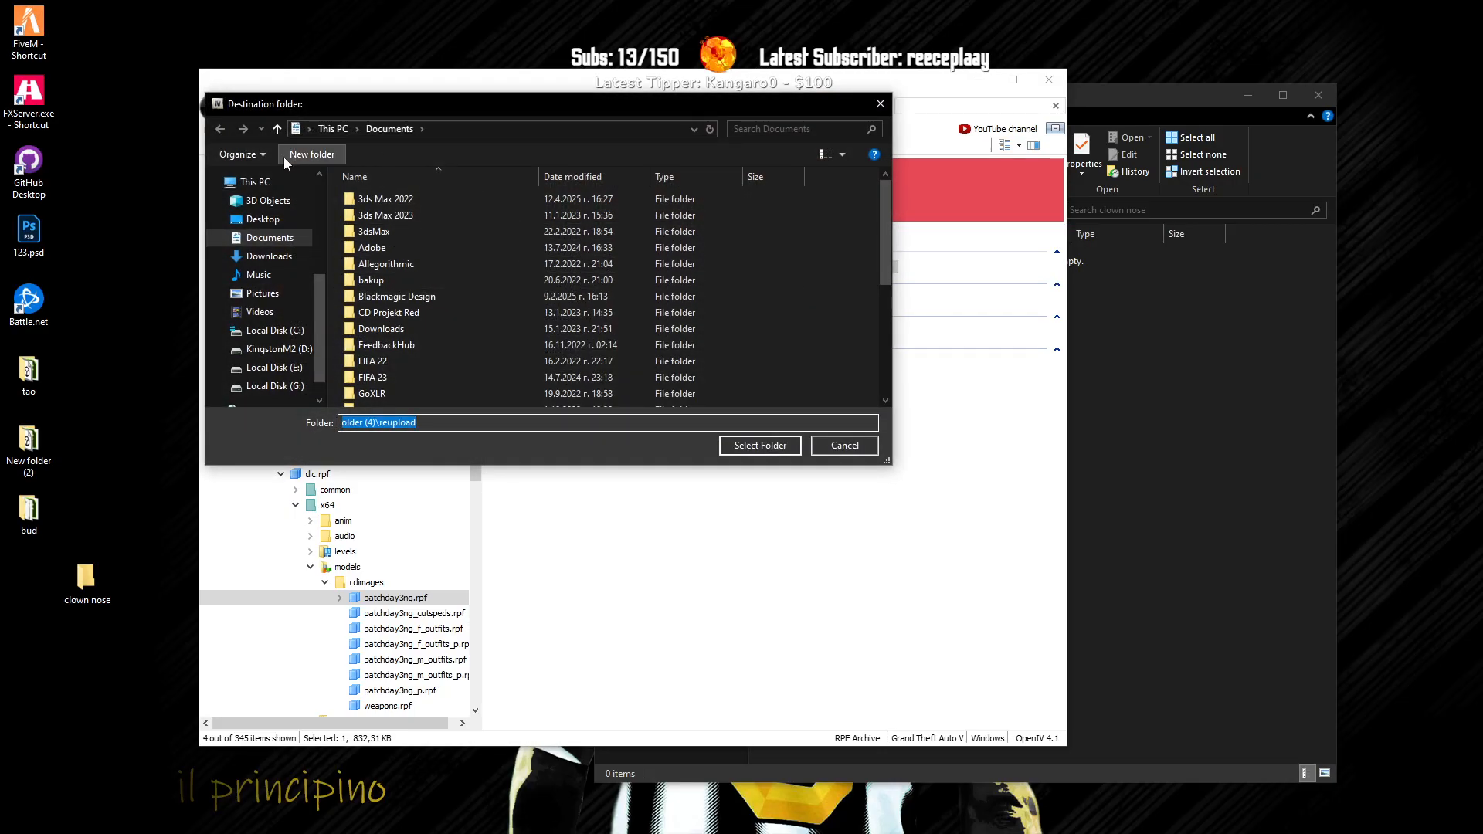
pyautogui.click(262, 219)
pyautogui.click(472, 216)
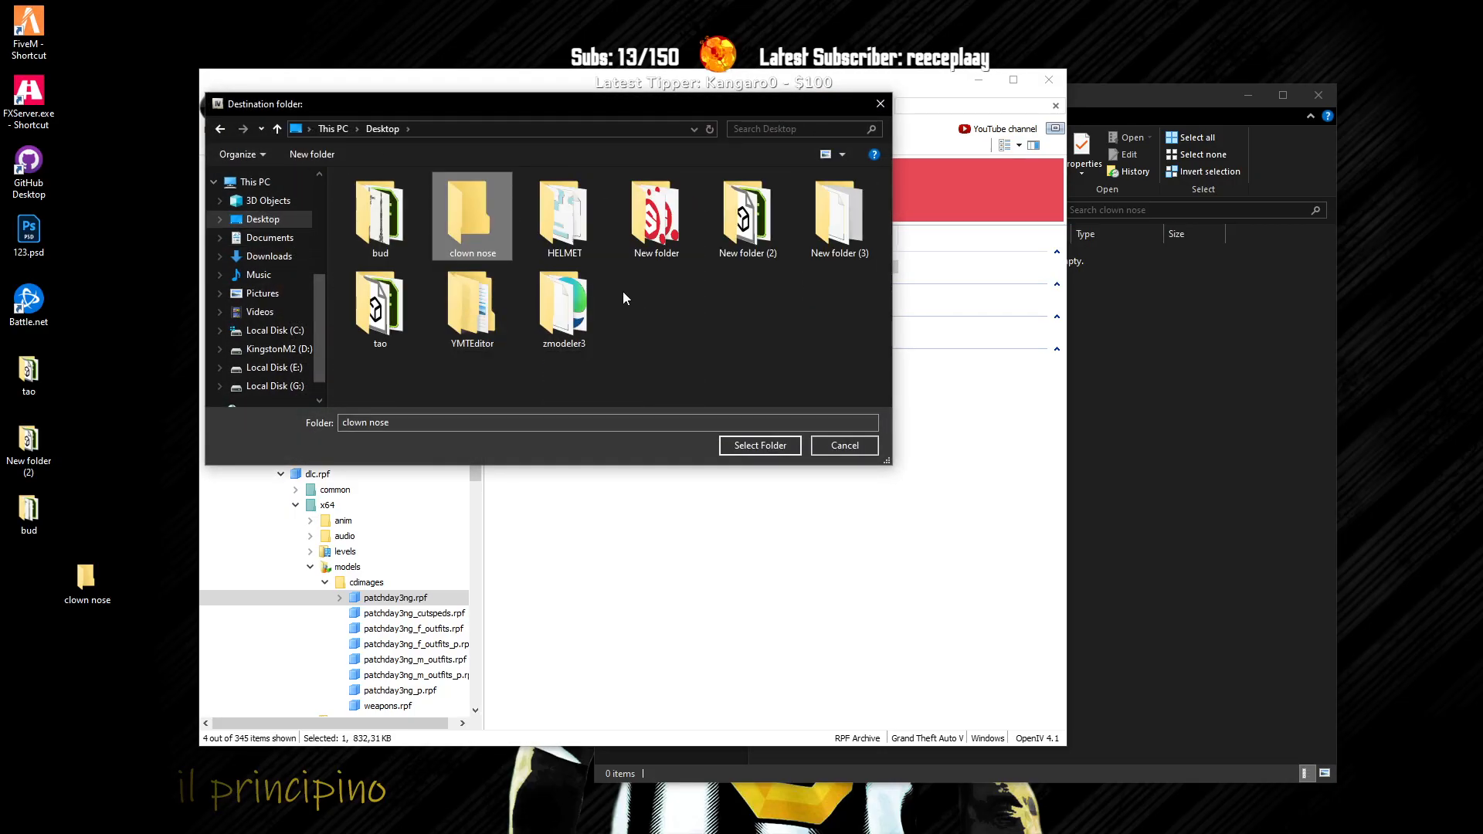
pyautogui.doubleClick(488, 210)
pyautogui.click(732, 447)
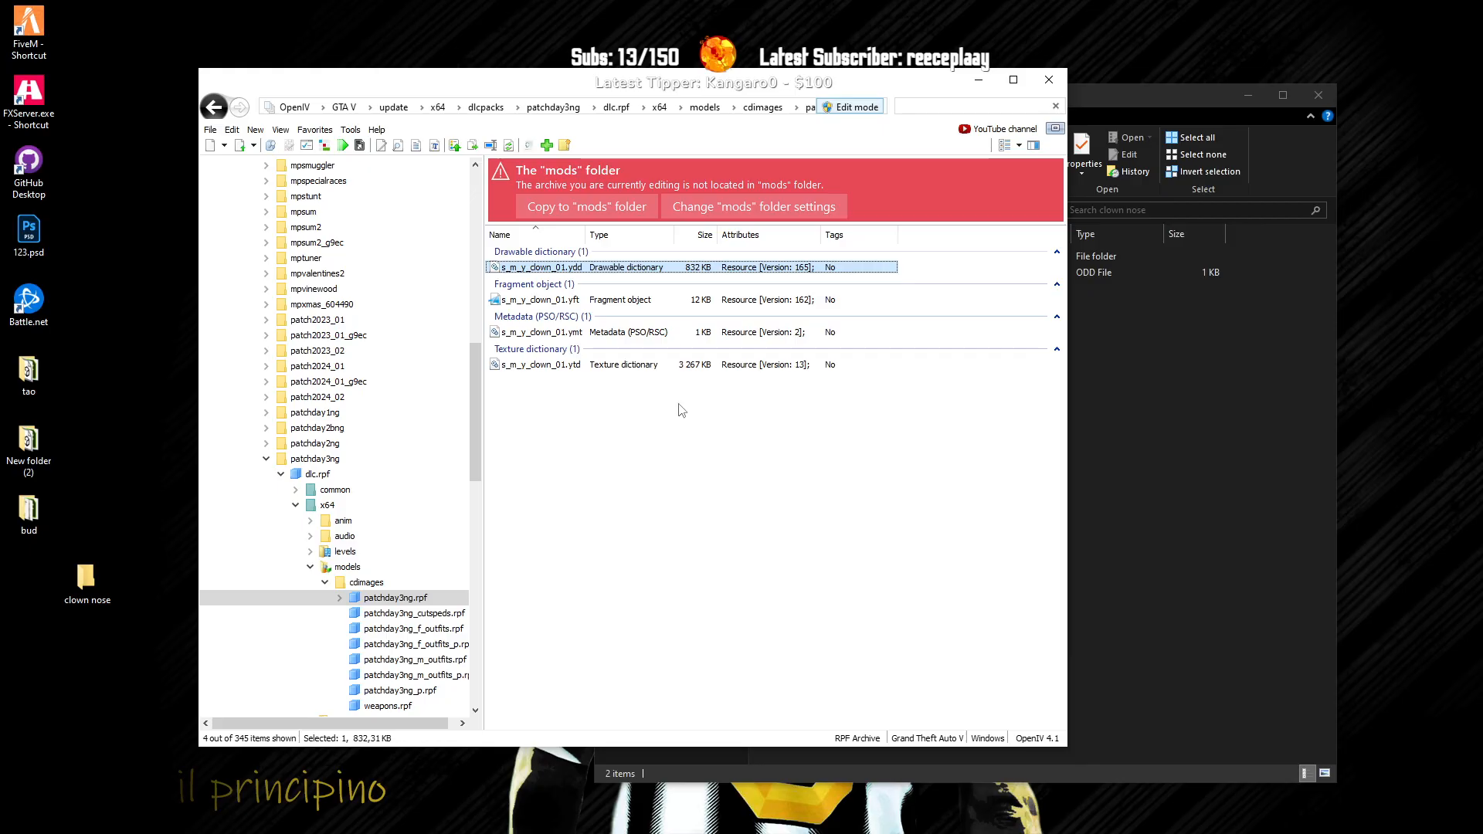
# Step: Export the texture dictionary s_m_y_clown_01.ytd to the clown nose folder, and minimise the OpenIV and folder windows
pyautogui.click(568, 365)
pyautogui.rightClick(568, 365)
pyautogui.click(641, 456)
pyautogui.click(760, 446)
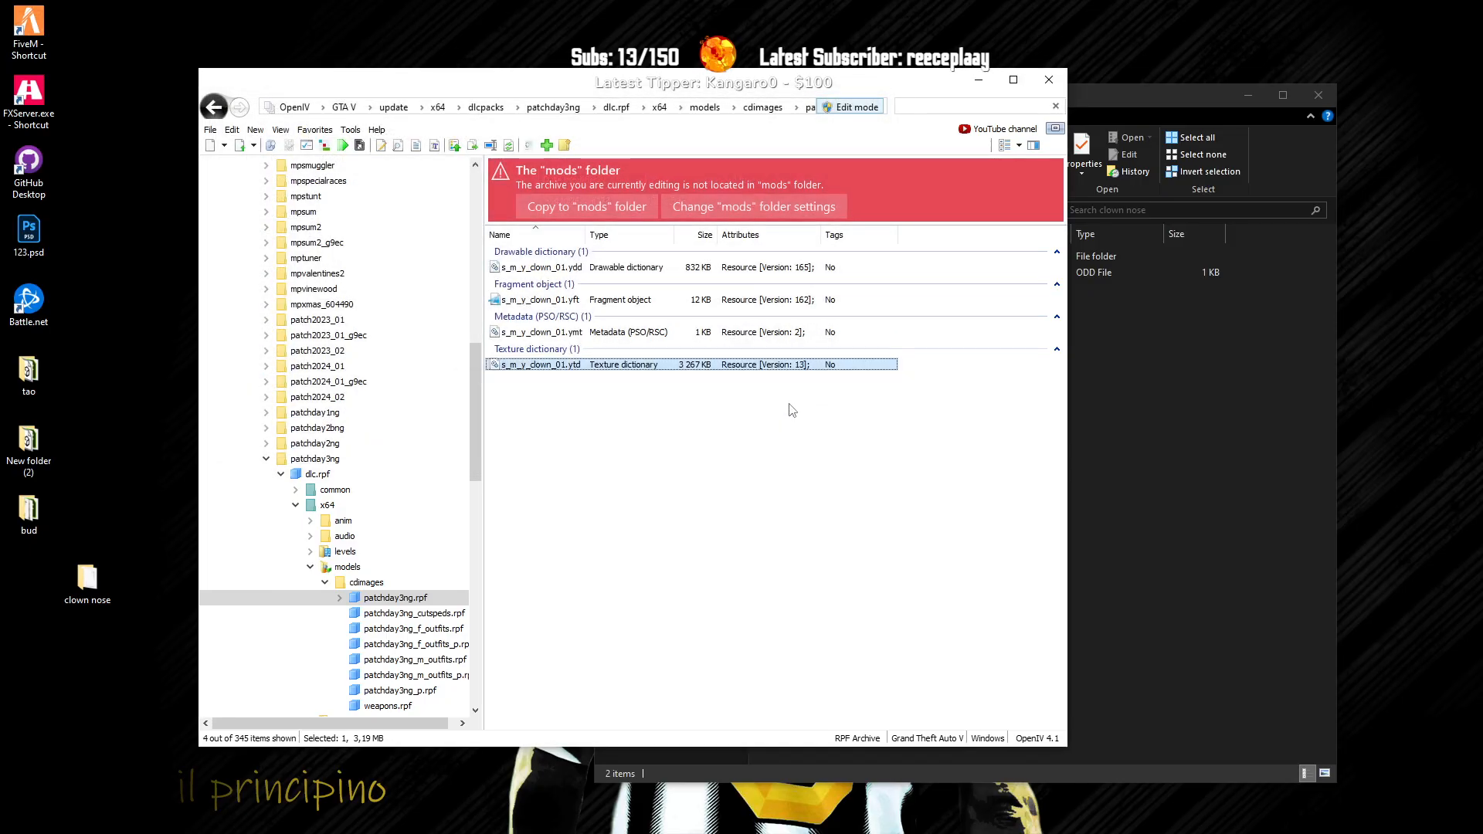
pyautogui.click(979, 80)
pyautogui.click(1247, 95)
pyautogui.click(916, 259)
pyautogui.moveTo(93, 577); pyautogui.dragTo(69, 581)
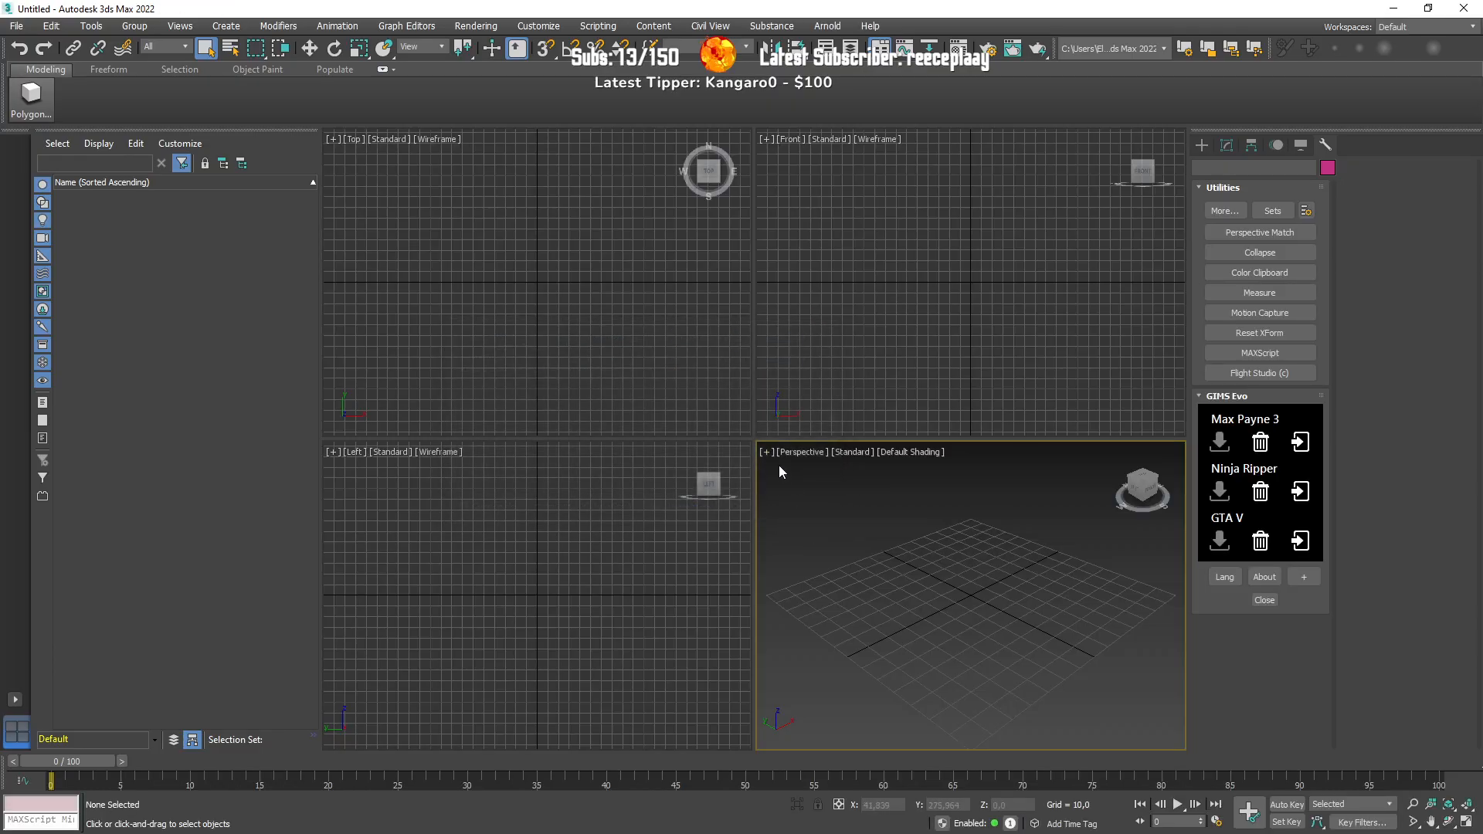
# Step: Maximise the perspective viewport in 3ds Max and switch it to an orthographic view
pyautogui.click(766, 452)
pyautogui.click(850, 467)
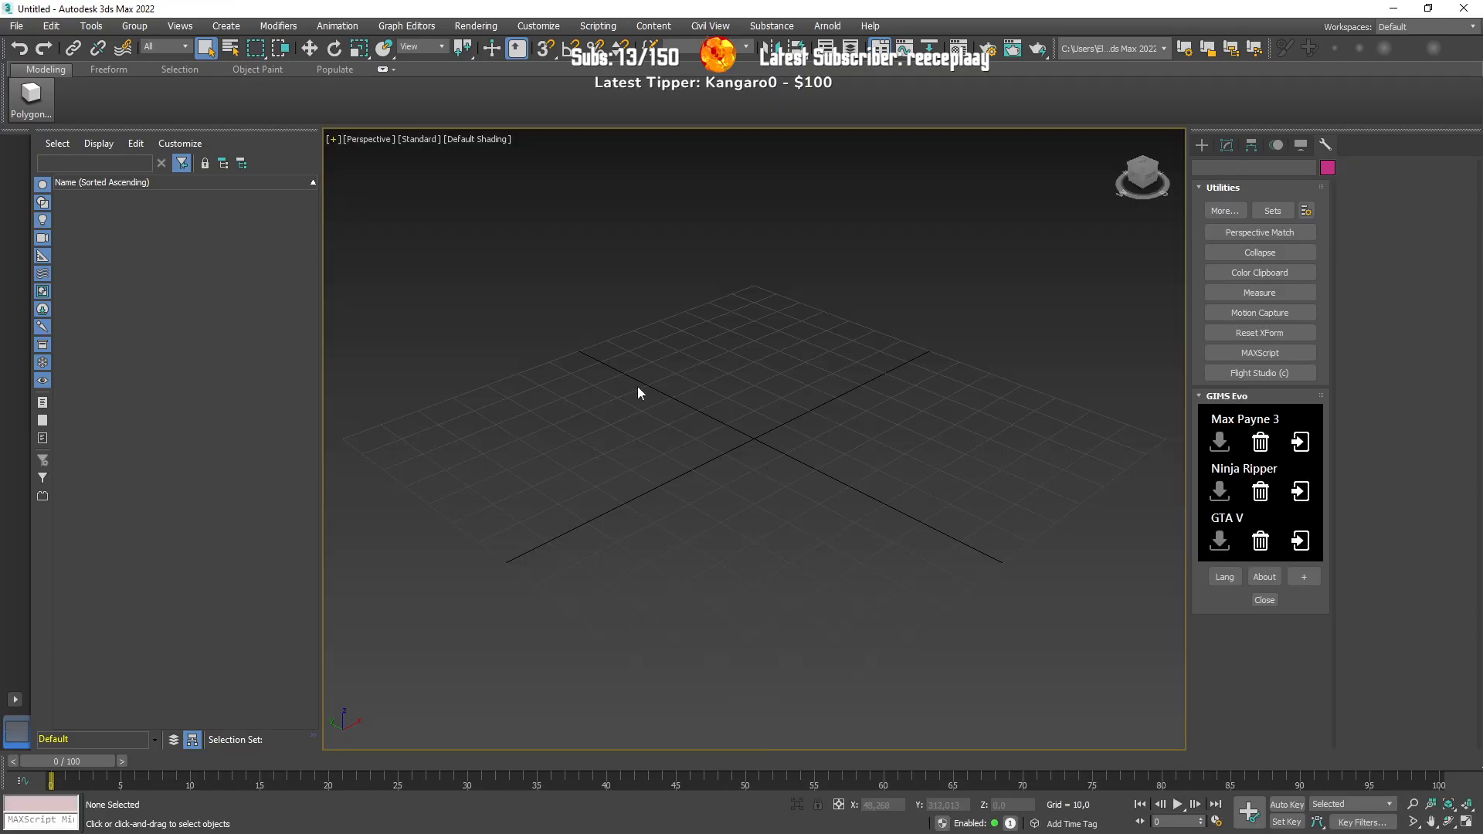
pyautogui.click(368, 139)
pyautogui.click(391, 211)
# Step: Import s_m_y_clown_01.odd from the clown nose folder with the GTA V import of GIMS Evo, and close its window
pyautogui.click(1304, 577)
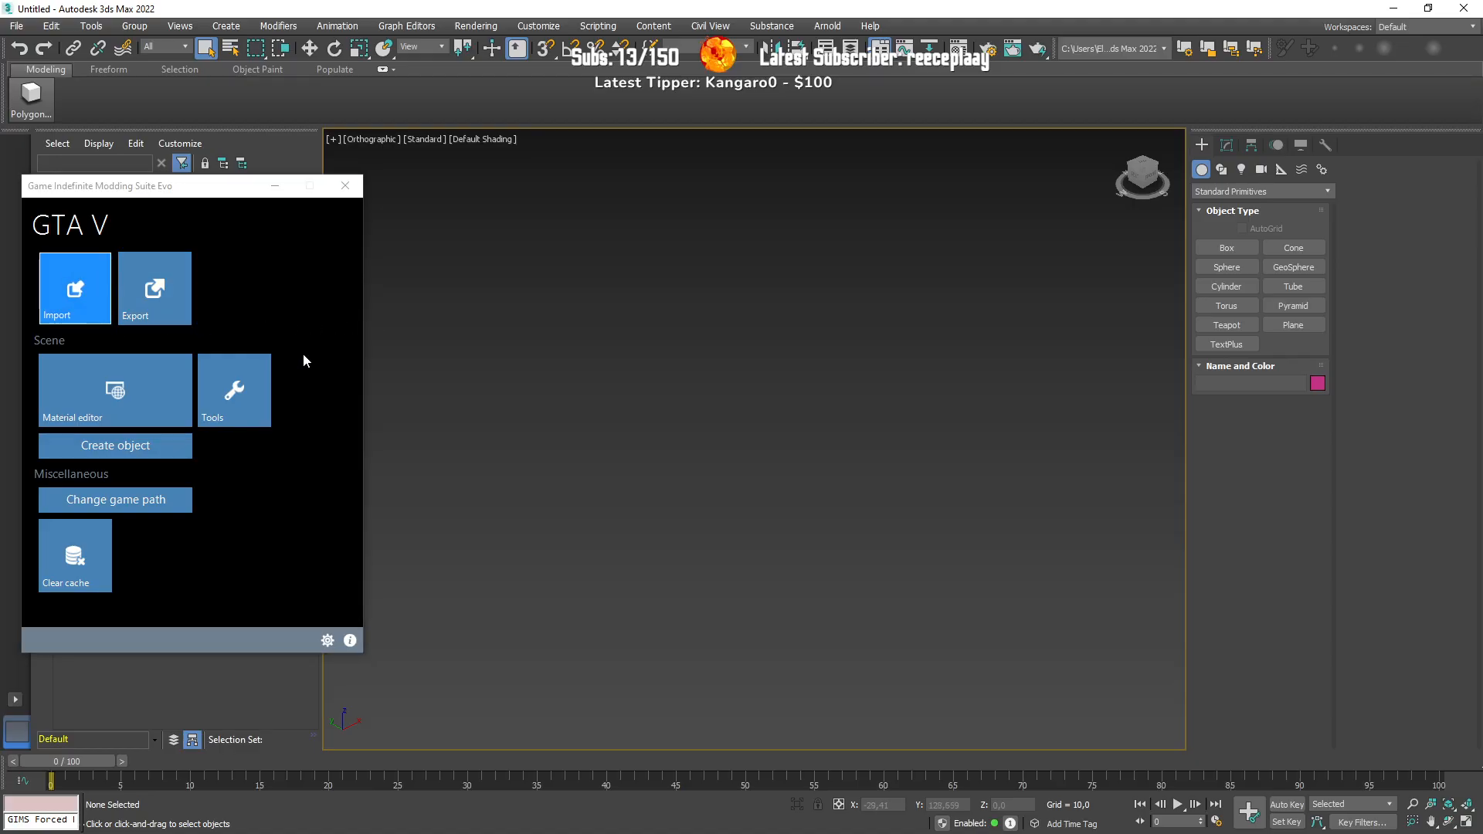
pyautogui.click(84, 312)
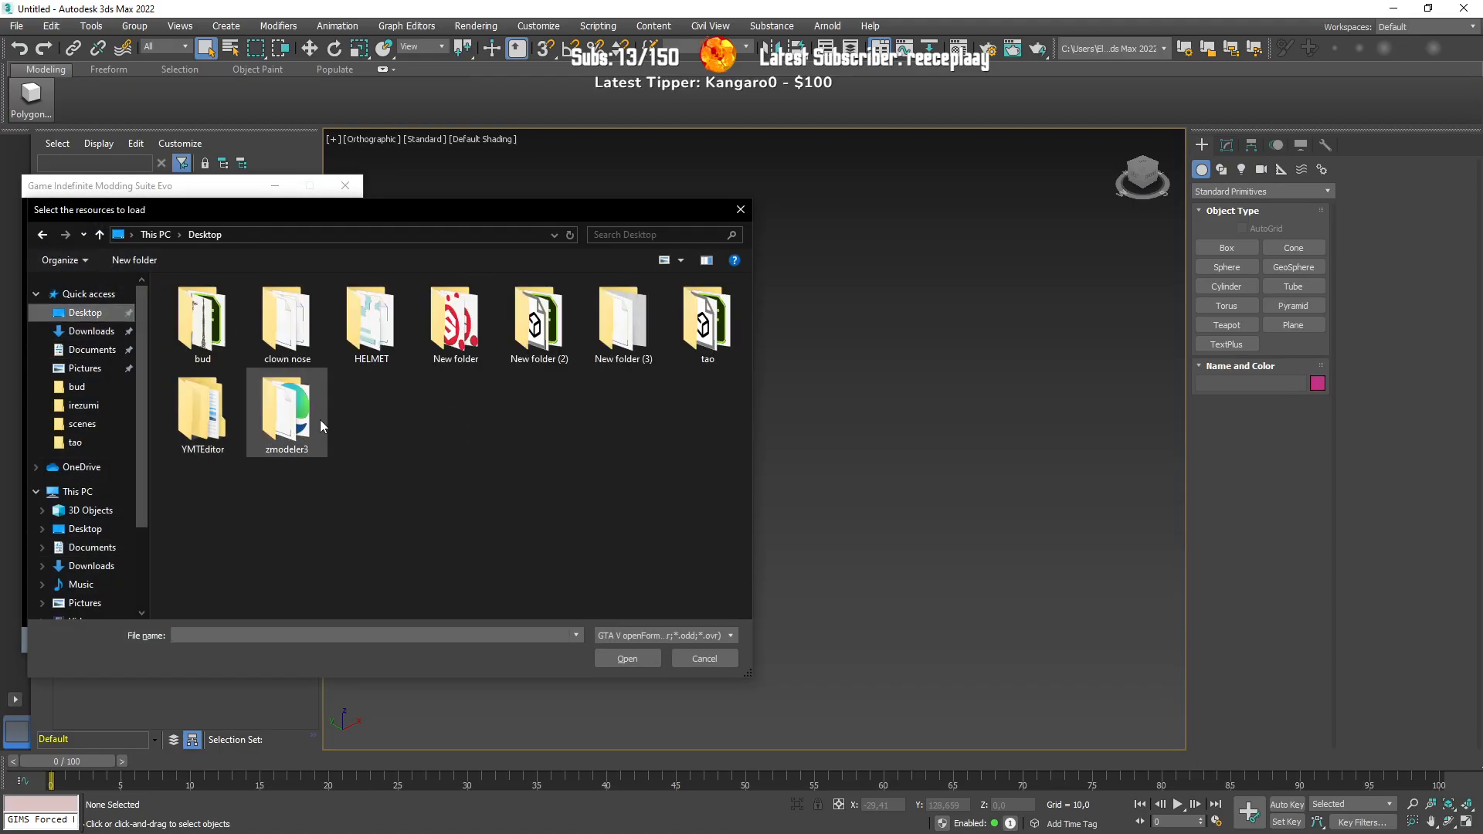
pyautogui.doubleClick(287, 323)
pyautogui.click(231, 320)
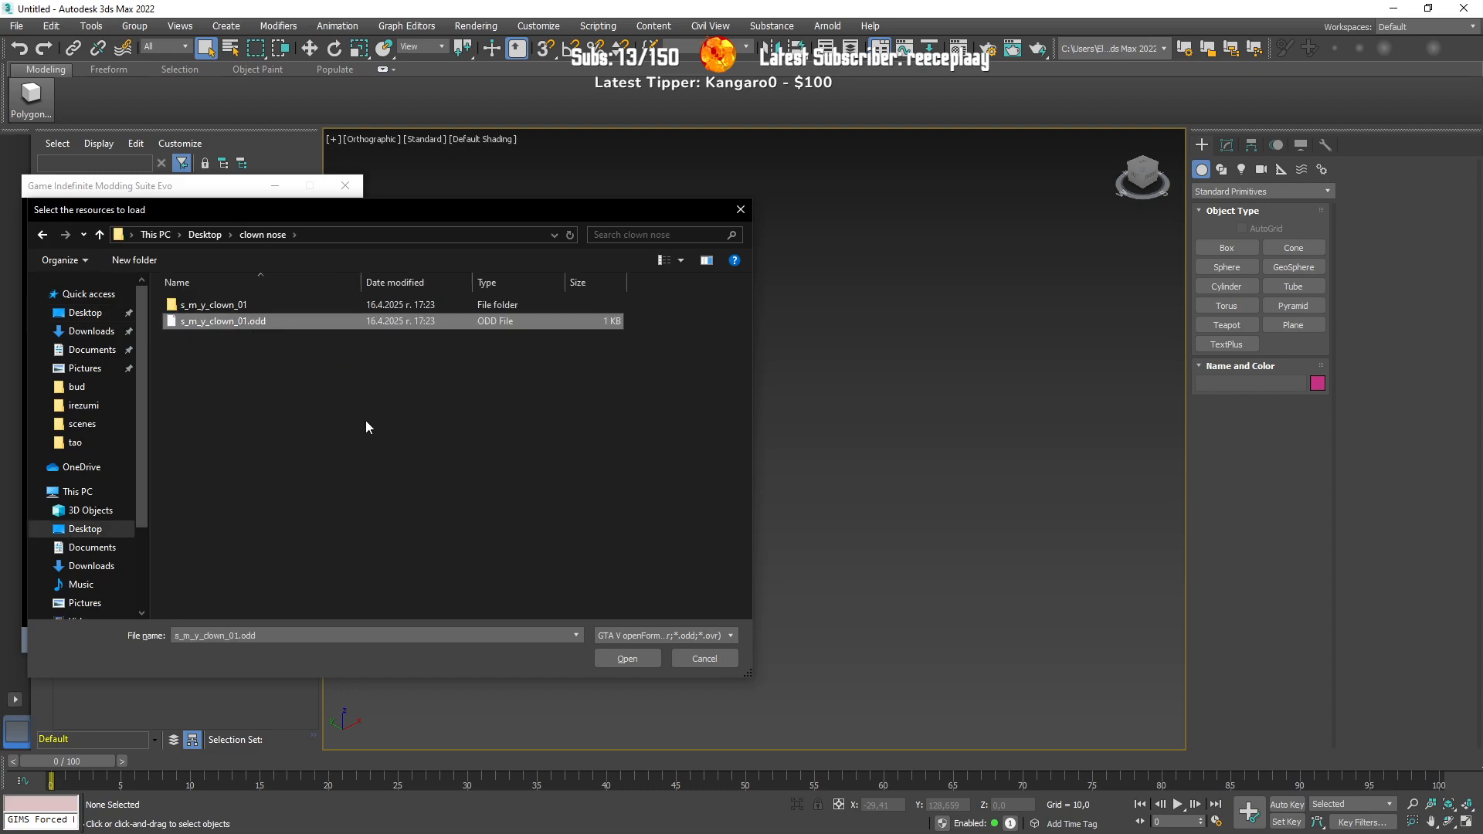
pyautogui.click(622, 658)
pyautogui.click(622, 658)
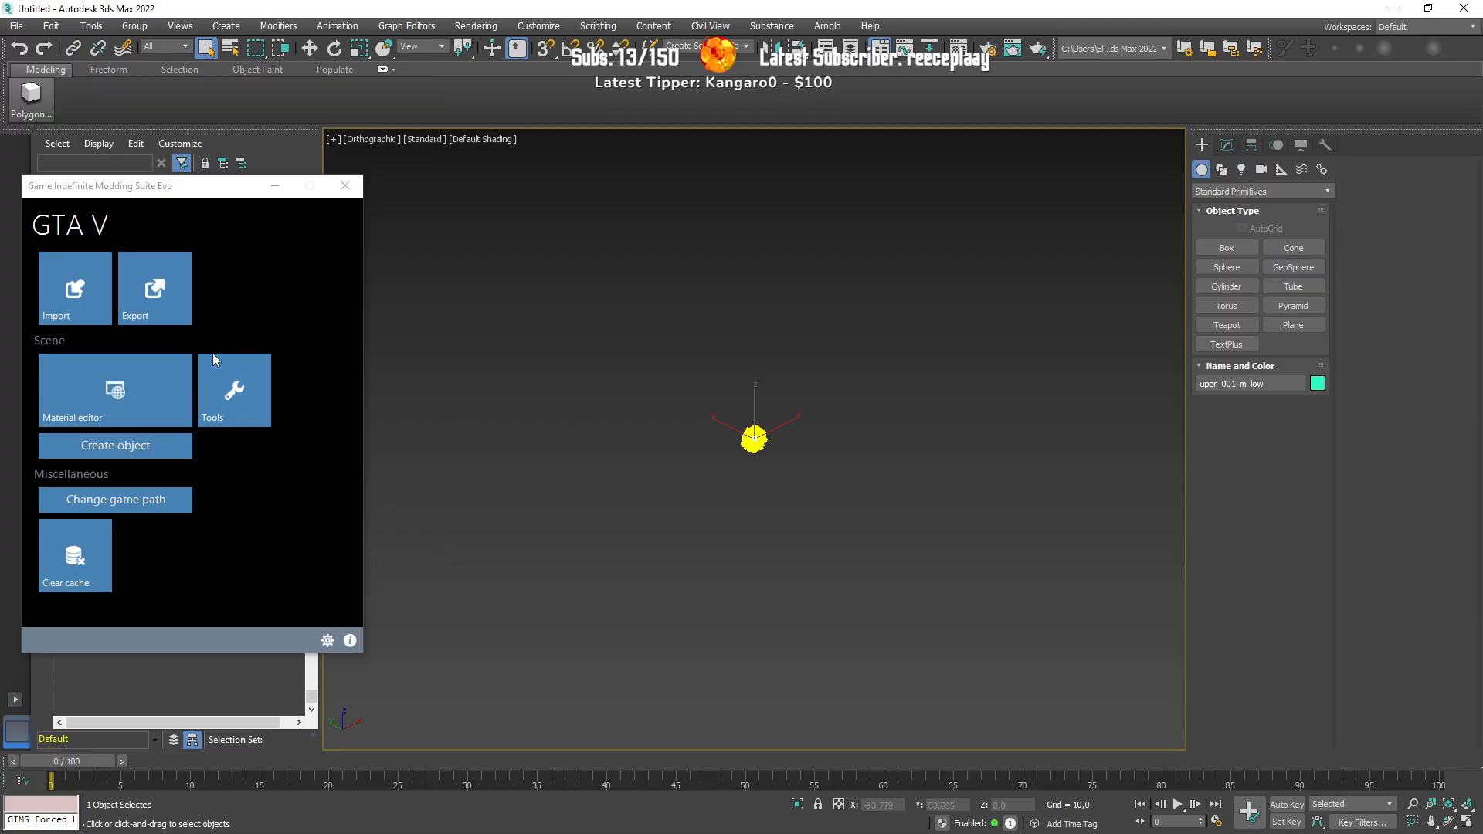
pyautogui.click(345, 185)
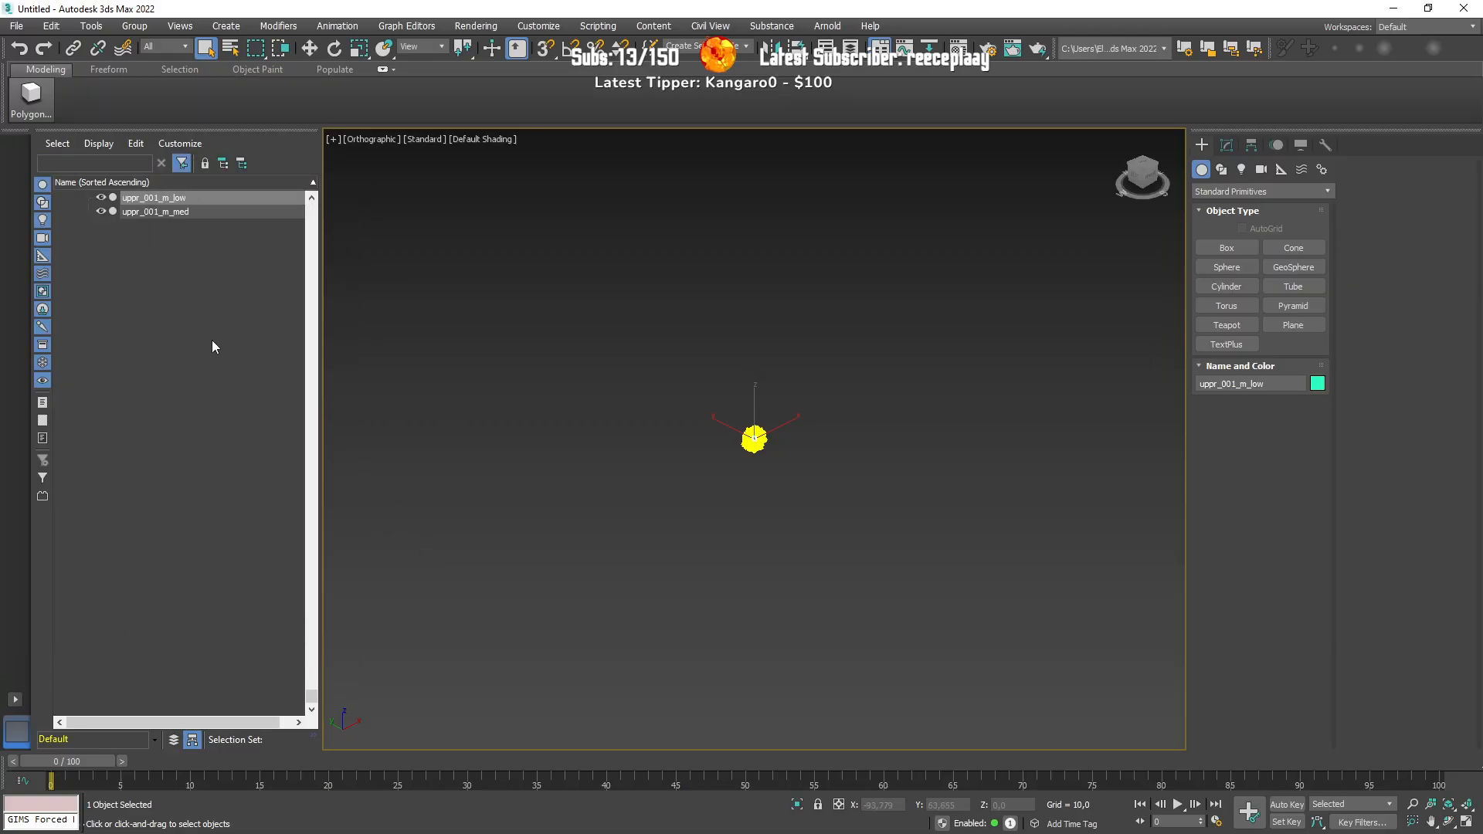
# Step: Collapse the component groups under s_m_y_clown_01 in the scene hierarchy
pyautogui.scroll(9, 211, 340)
pyautogui.scroll(20, 177, 529)
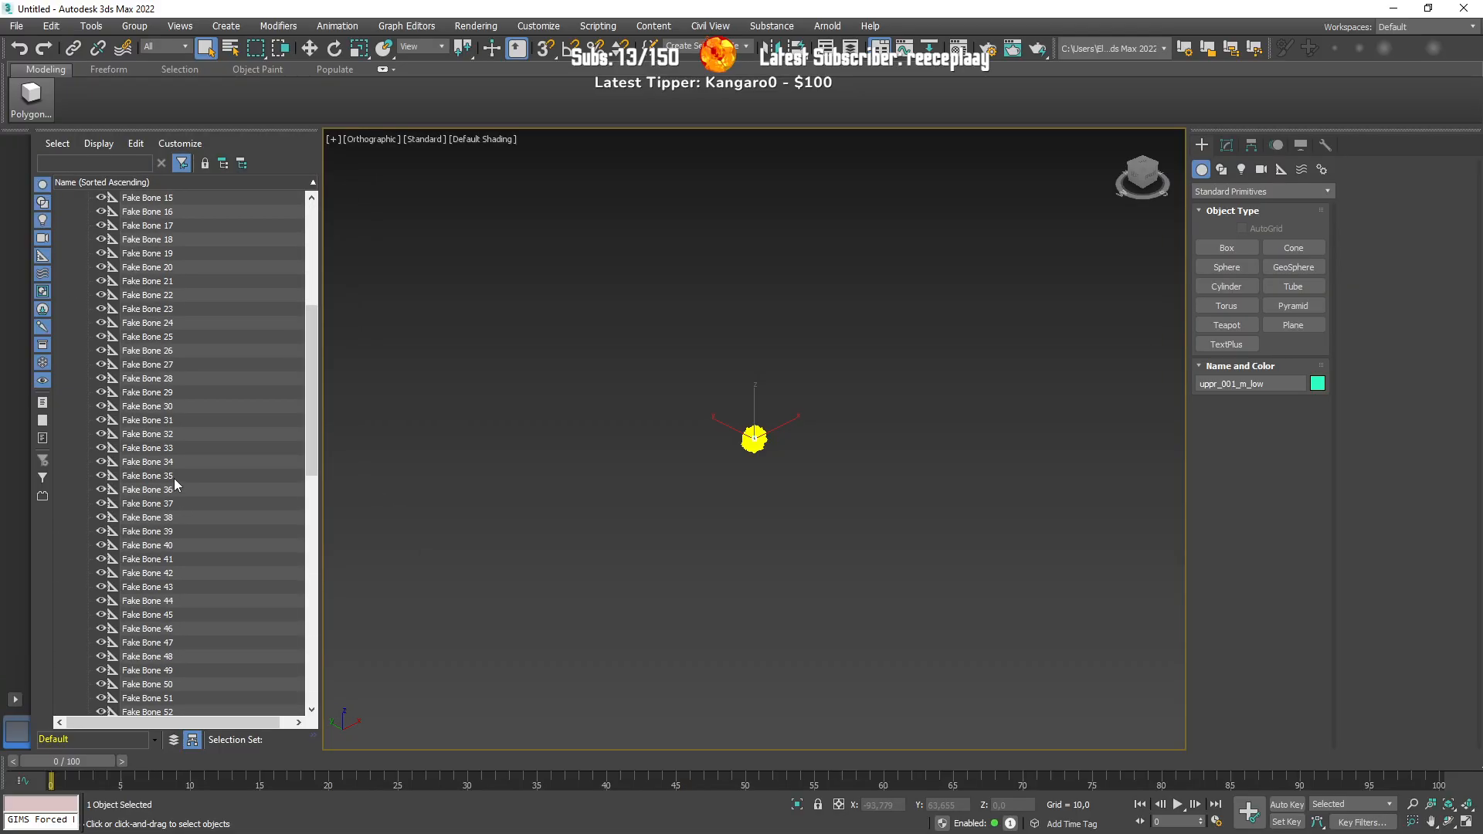
pyautogui.click(75, 309)
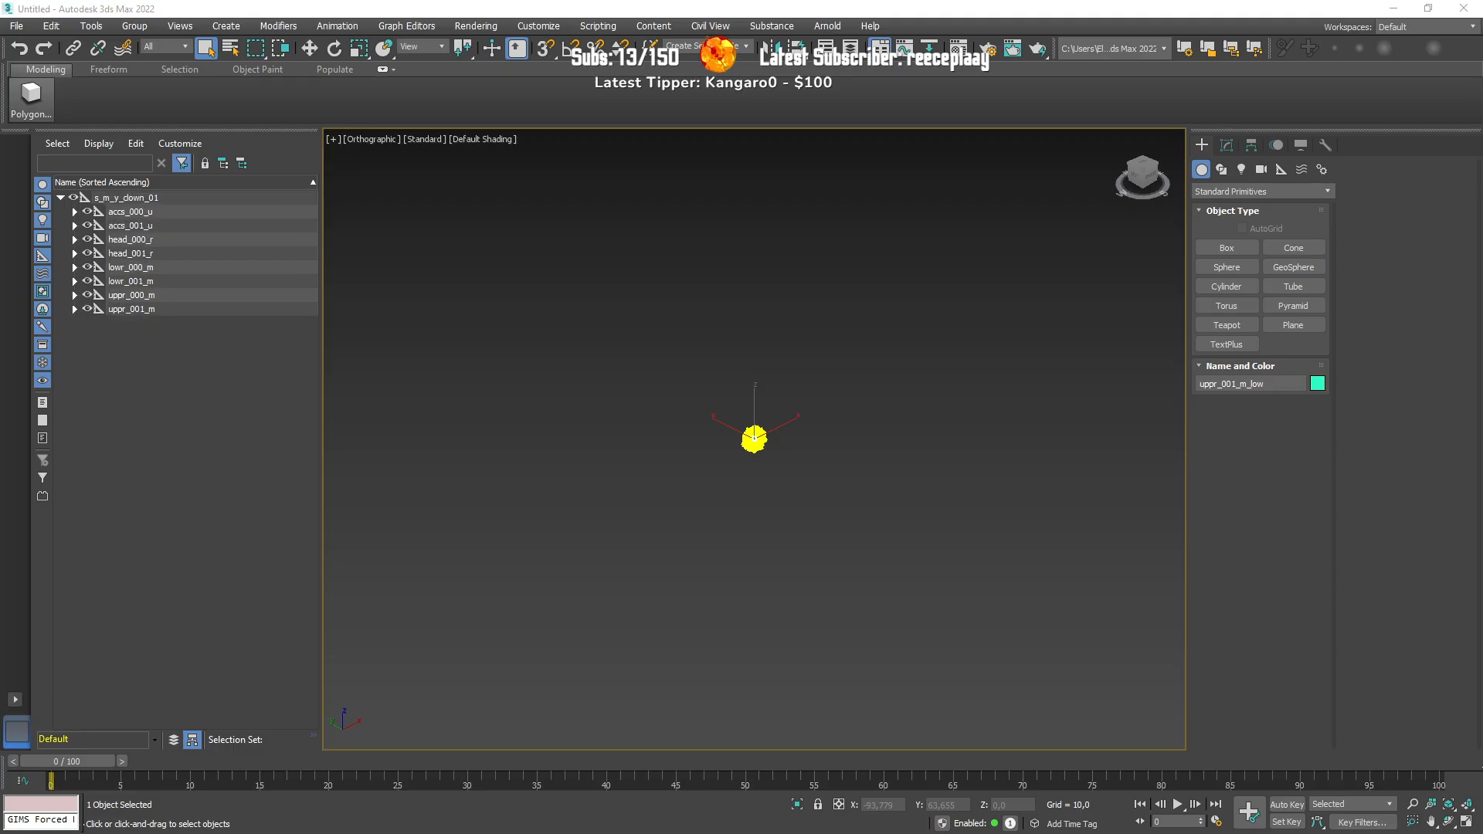
# Step: Examine the image of the Russian document on kappa.lol in the browser, enlarged, and close its tab
pyautogui.moveTo(0, 206); pyautogui.dragTo(577, 210)
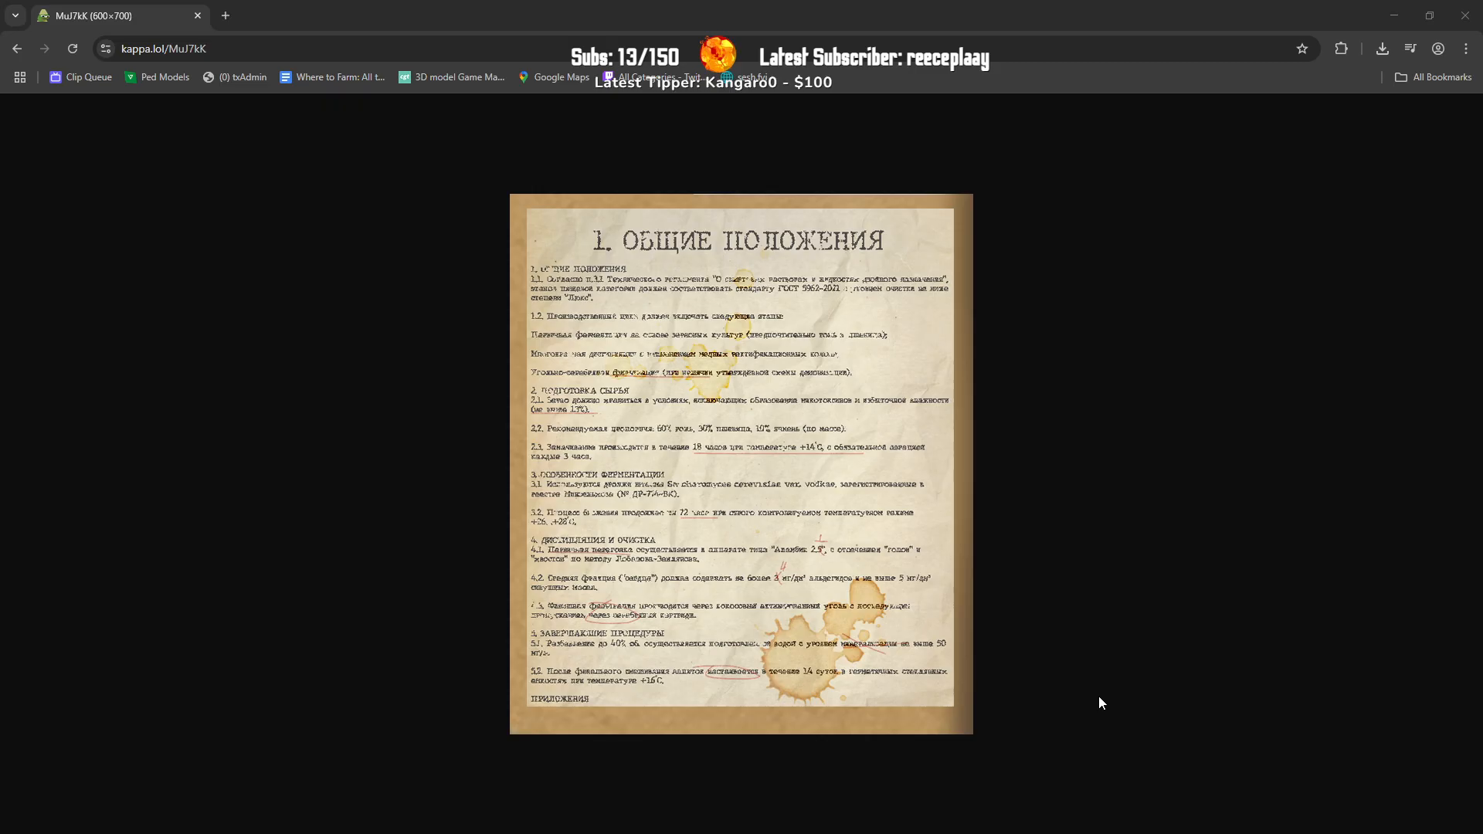
pyautogui.keyDown('ctrl'); pyautogui.scroll(3, 1102, 702); pyautogui.keyUp('ctrl')
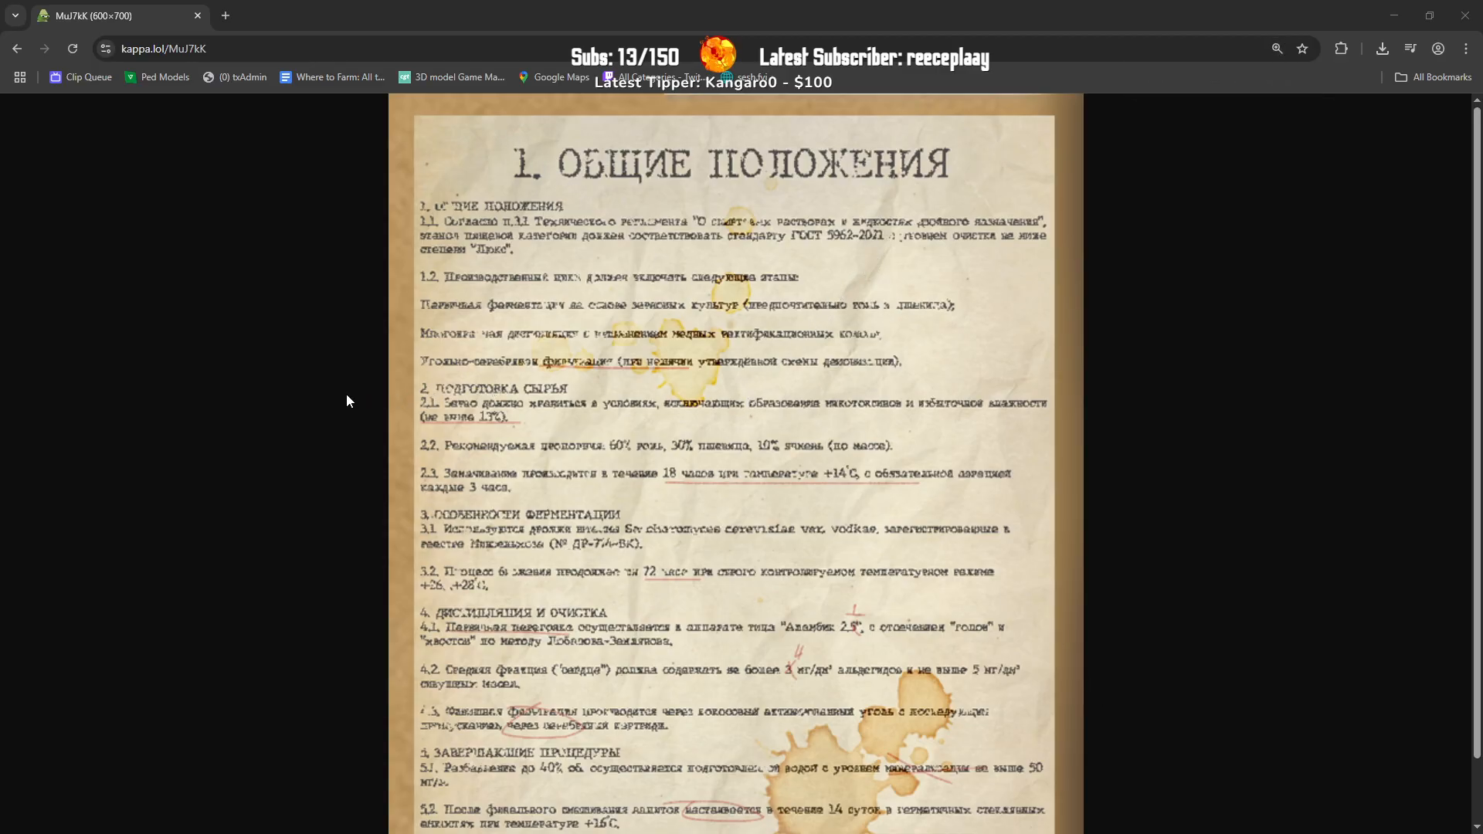
pyautogui.scroll(-1, 360, 394)
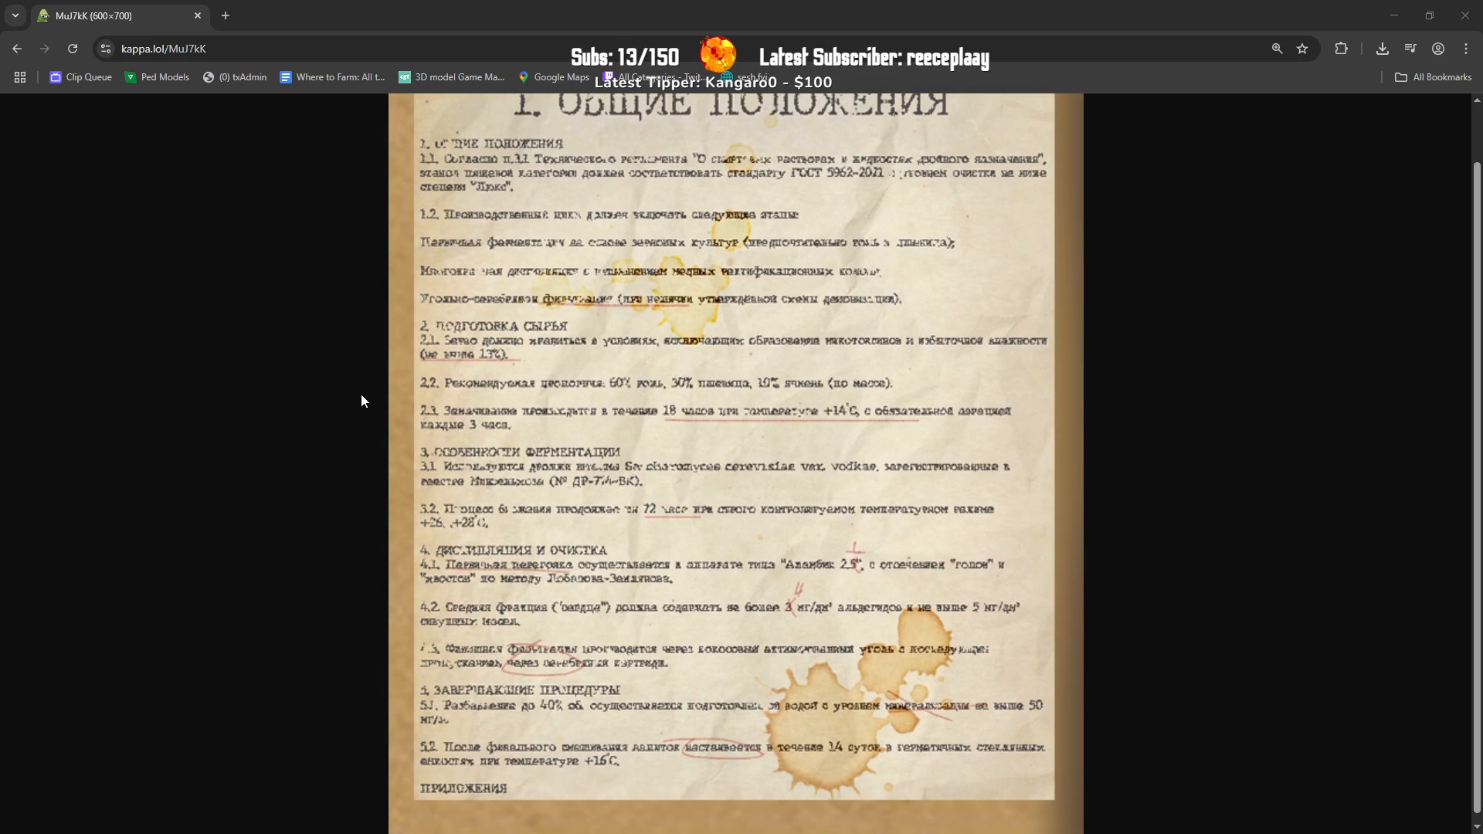
pyautogui.scroll(1, 359, 395)
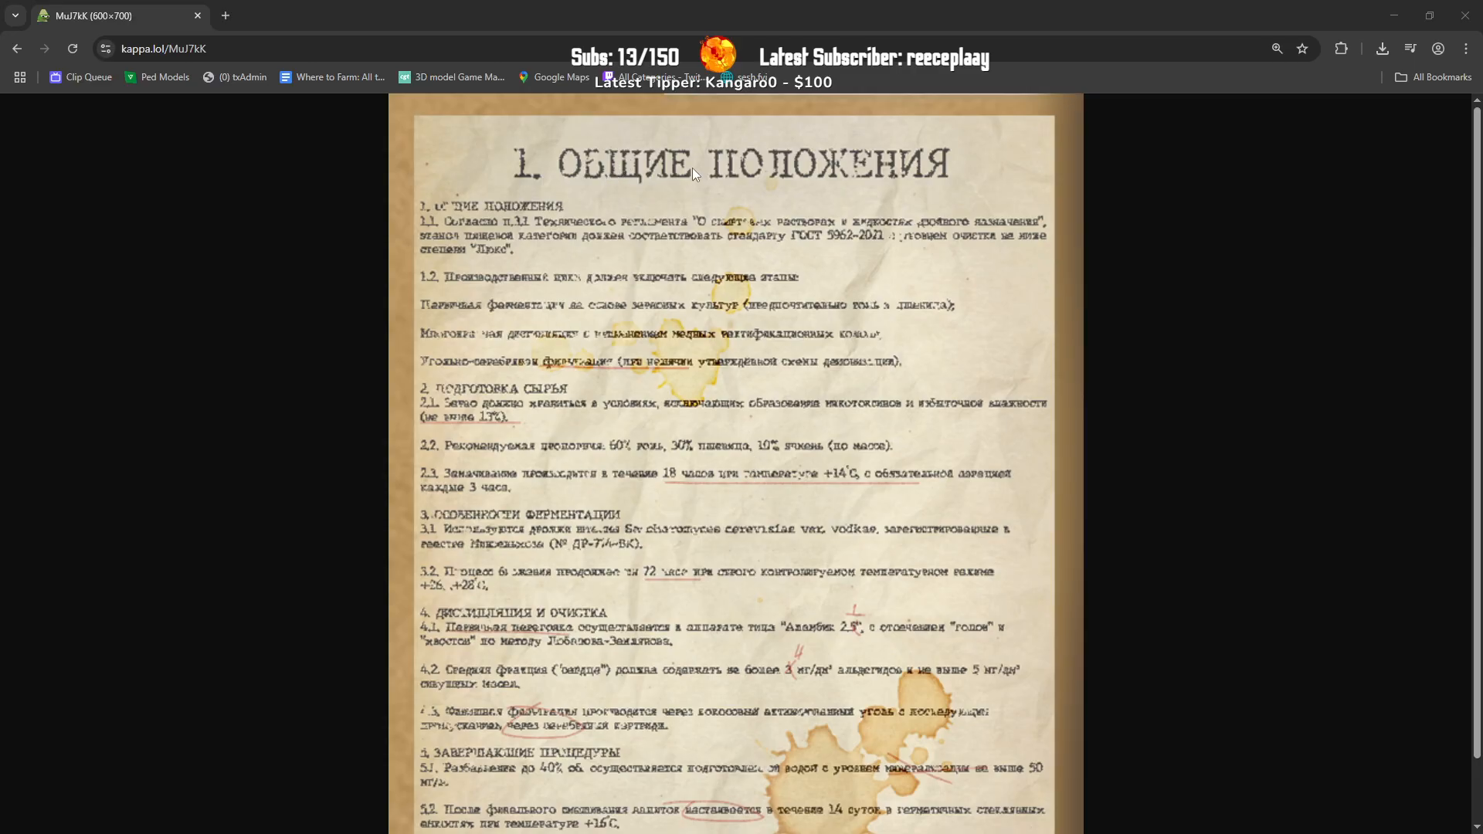
pyautogui.scroll(-1, 521, 286)
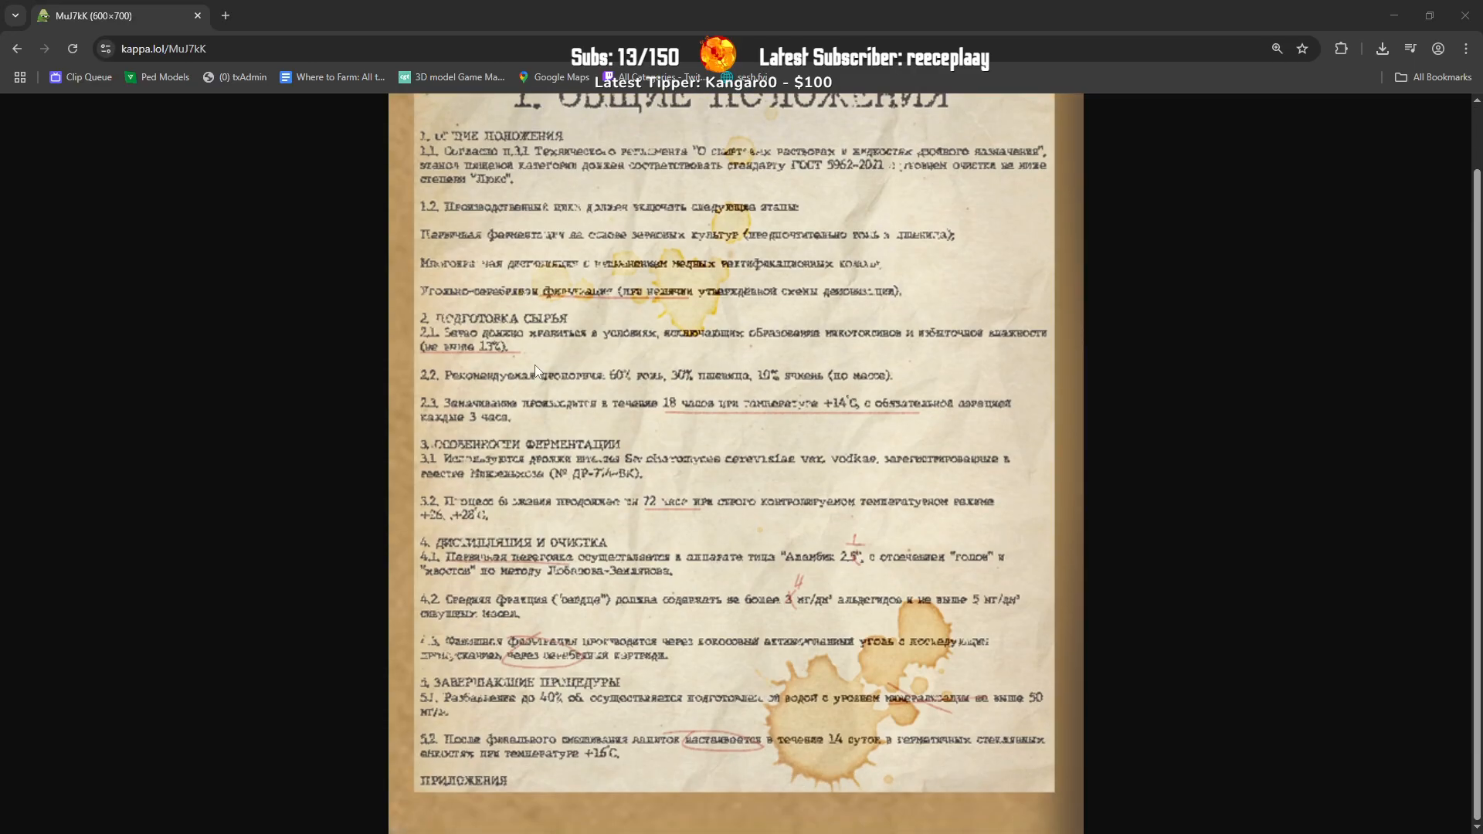
pyautogui.scroll(1, 563, 446)
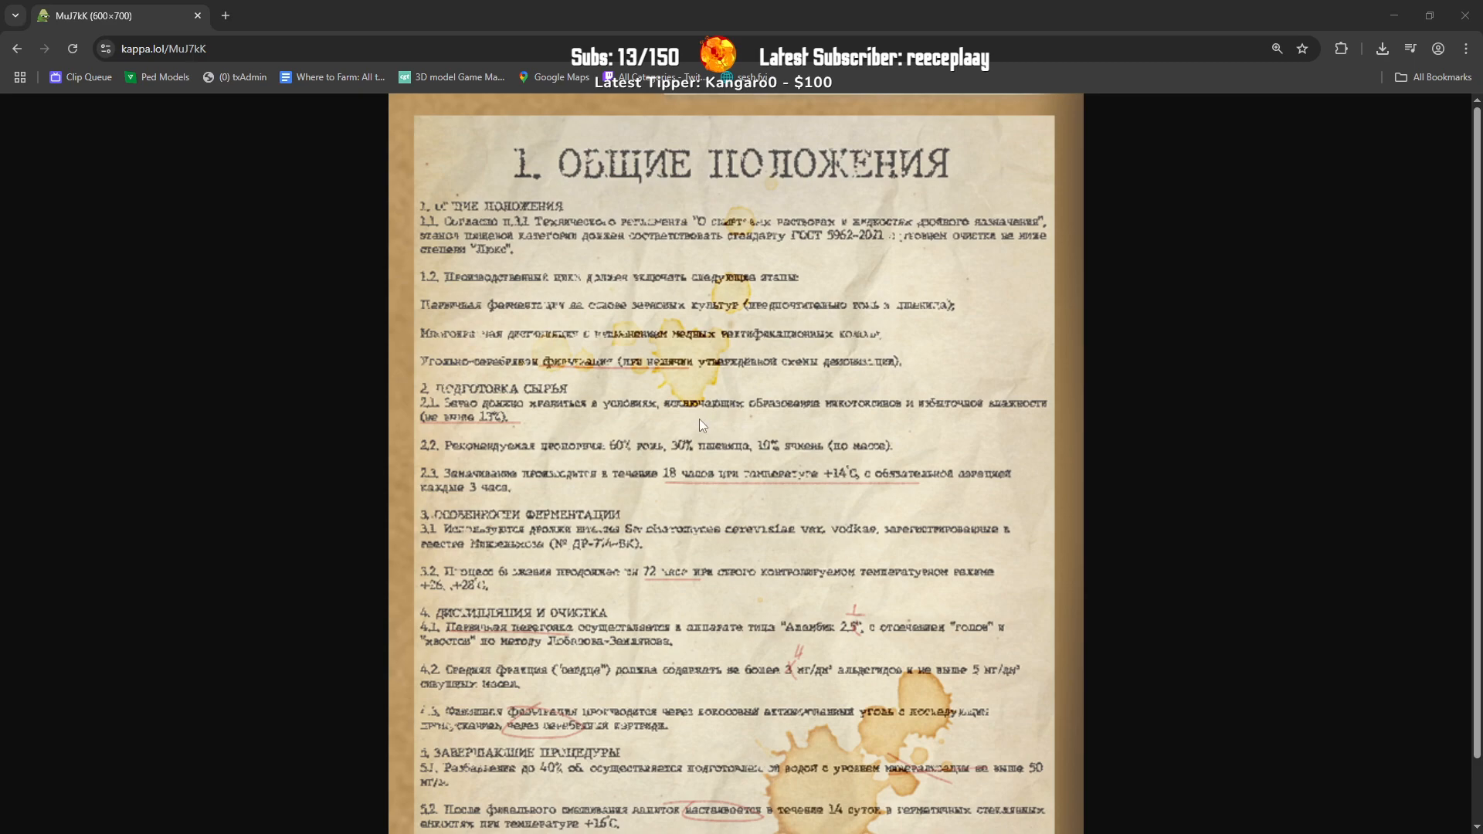
pyautogui.scroll(-1, 698, 424)
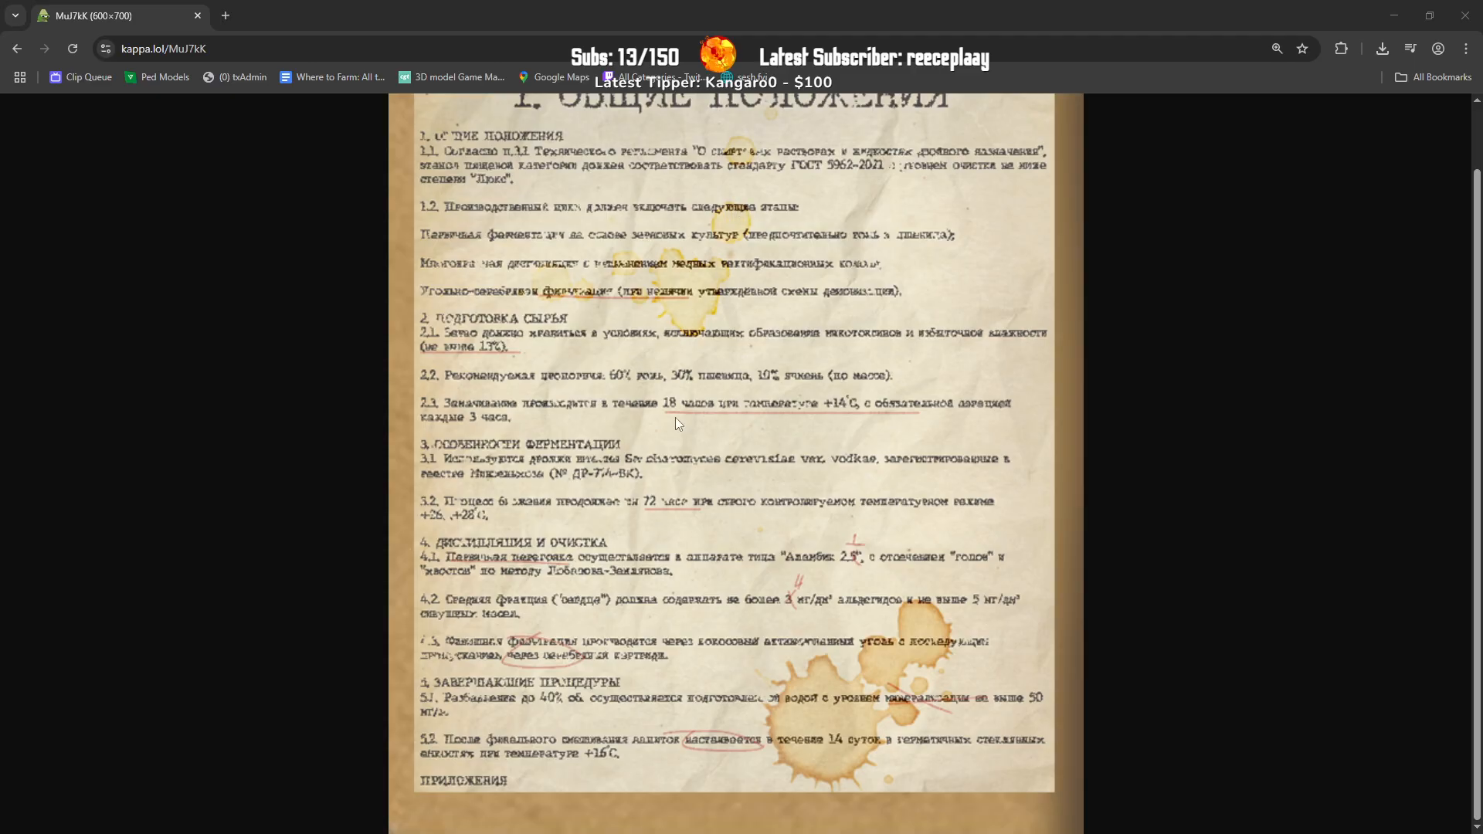
pyautogui.scroll(1, 675, 387)
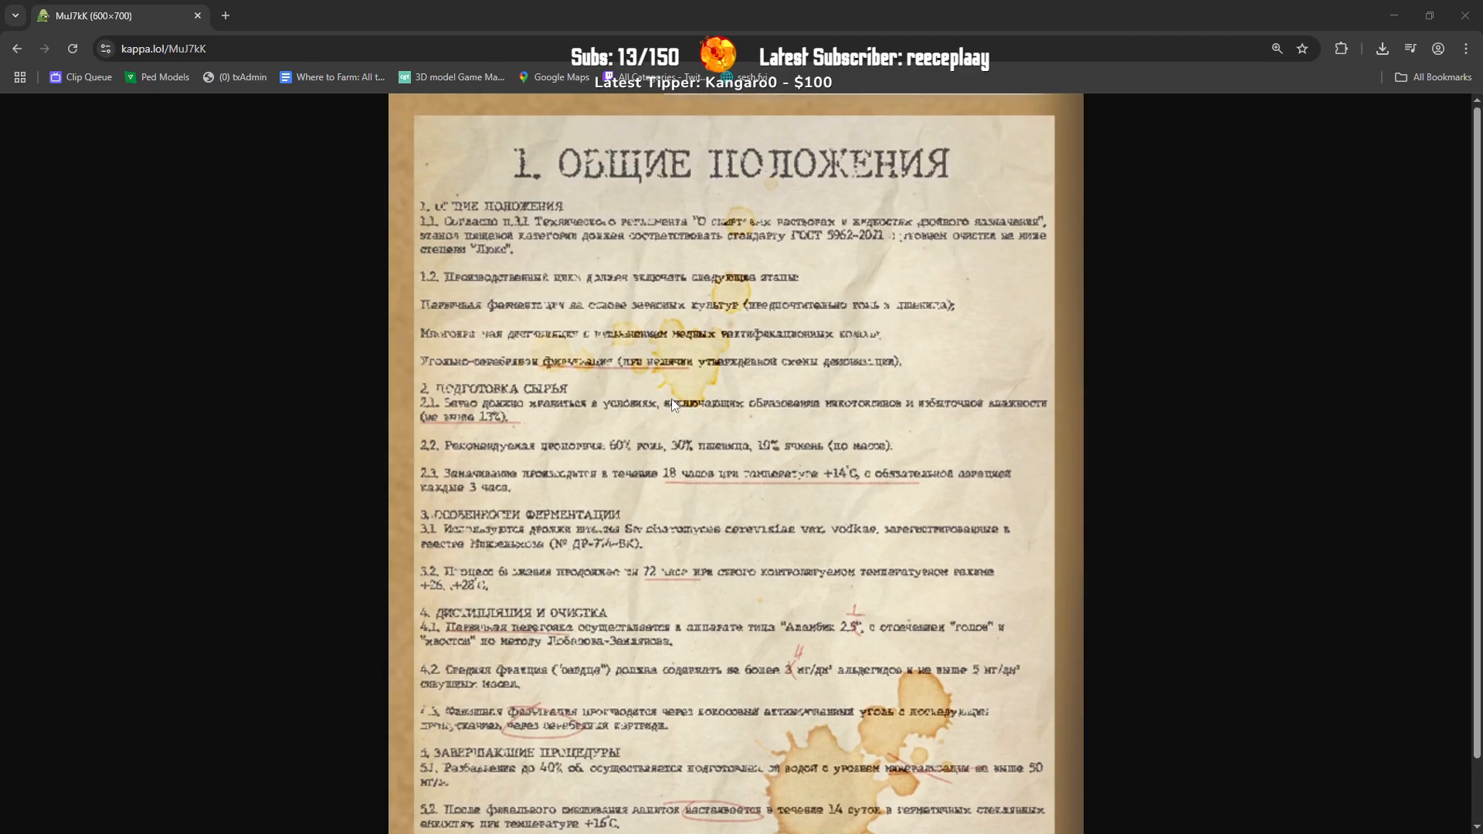
pyautogui.scroll(-1, 672, 402)
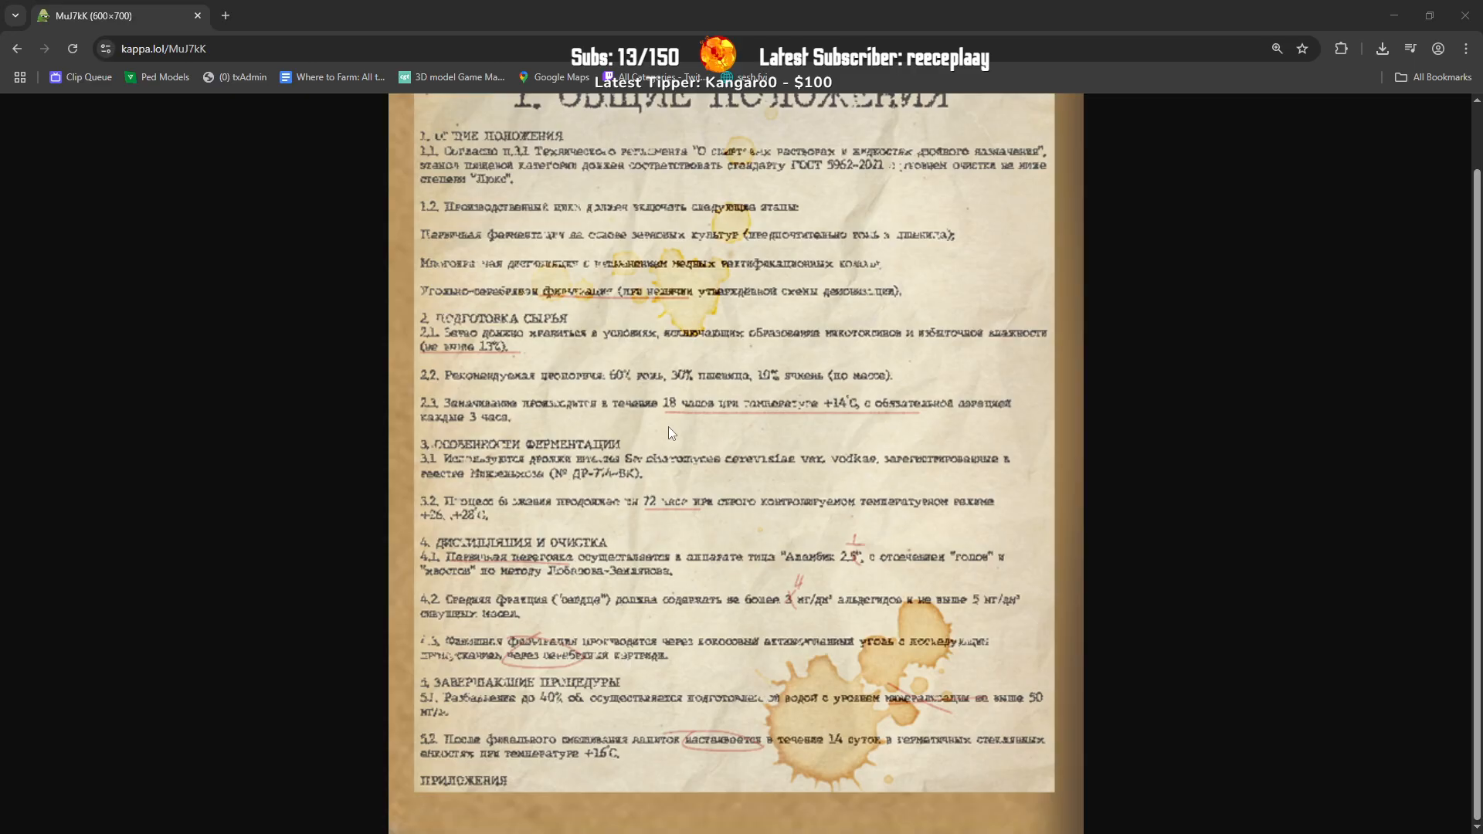
pyautogui.scroll(1, 607, 390)
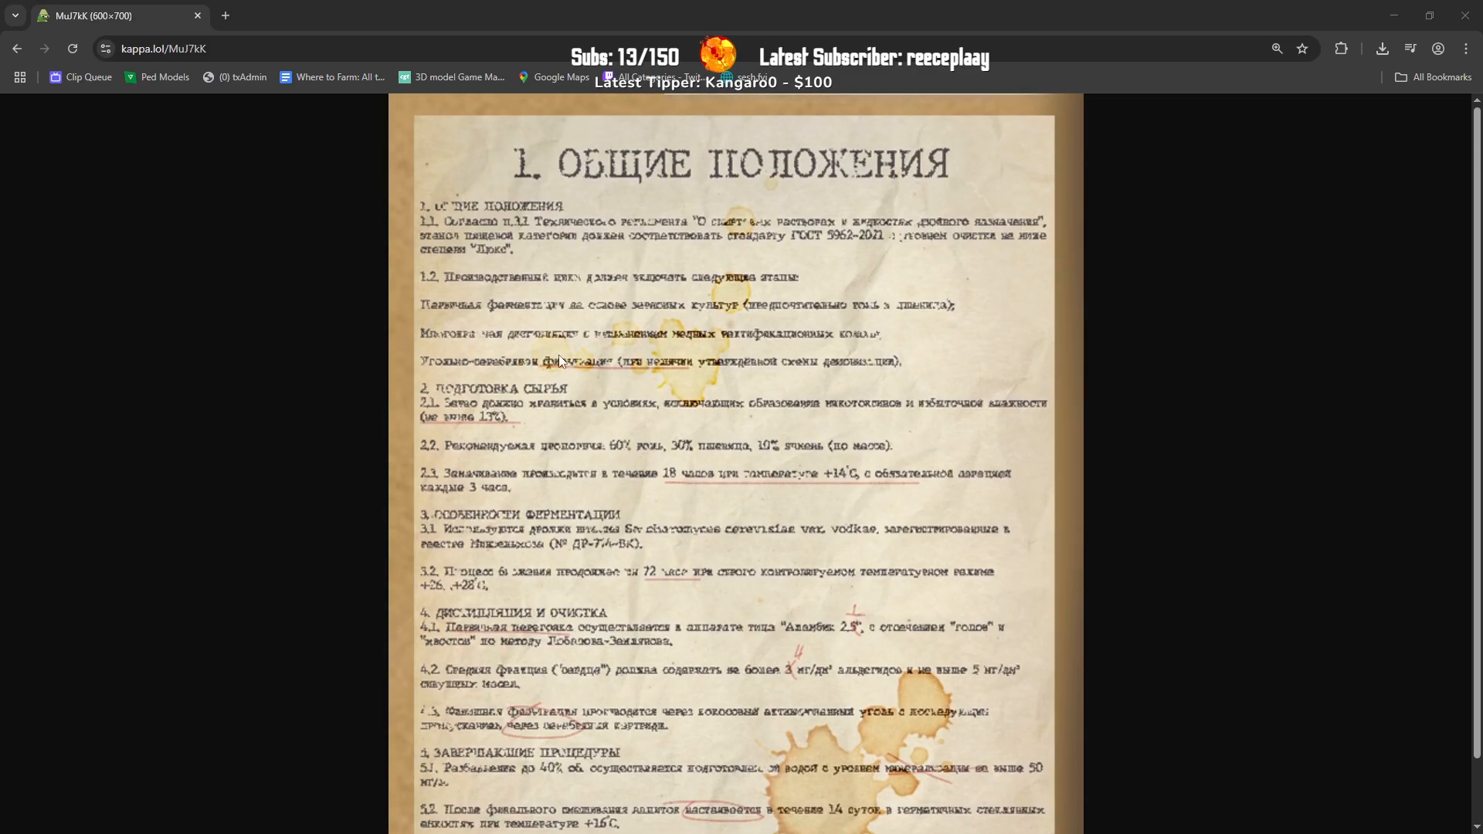
pyautogui.scroll(-1, 955, 480)
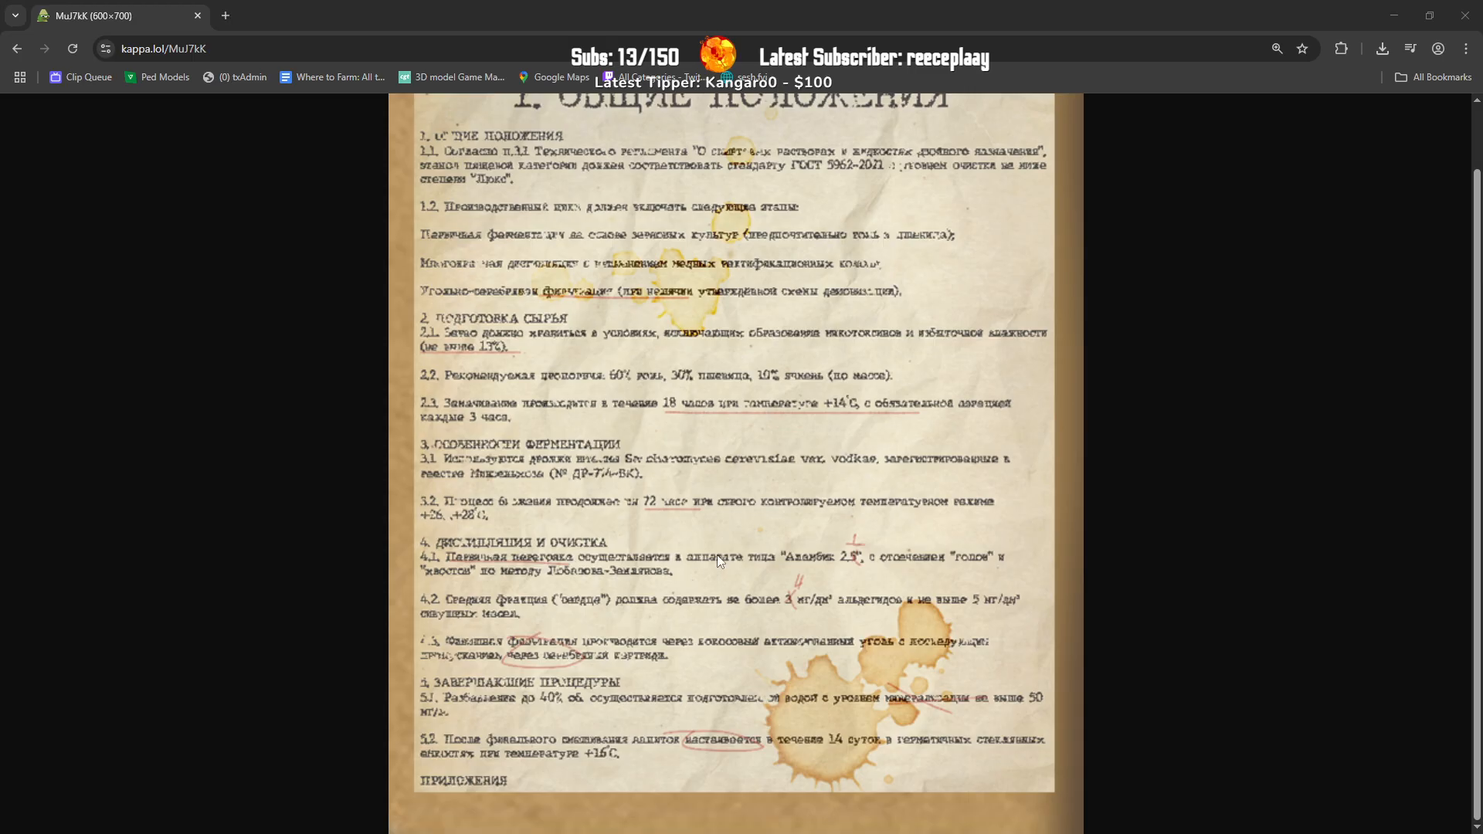
pyautogui.scroll(1, 601, 383)
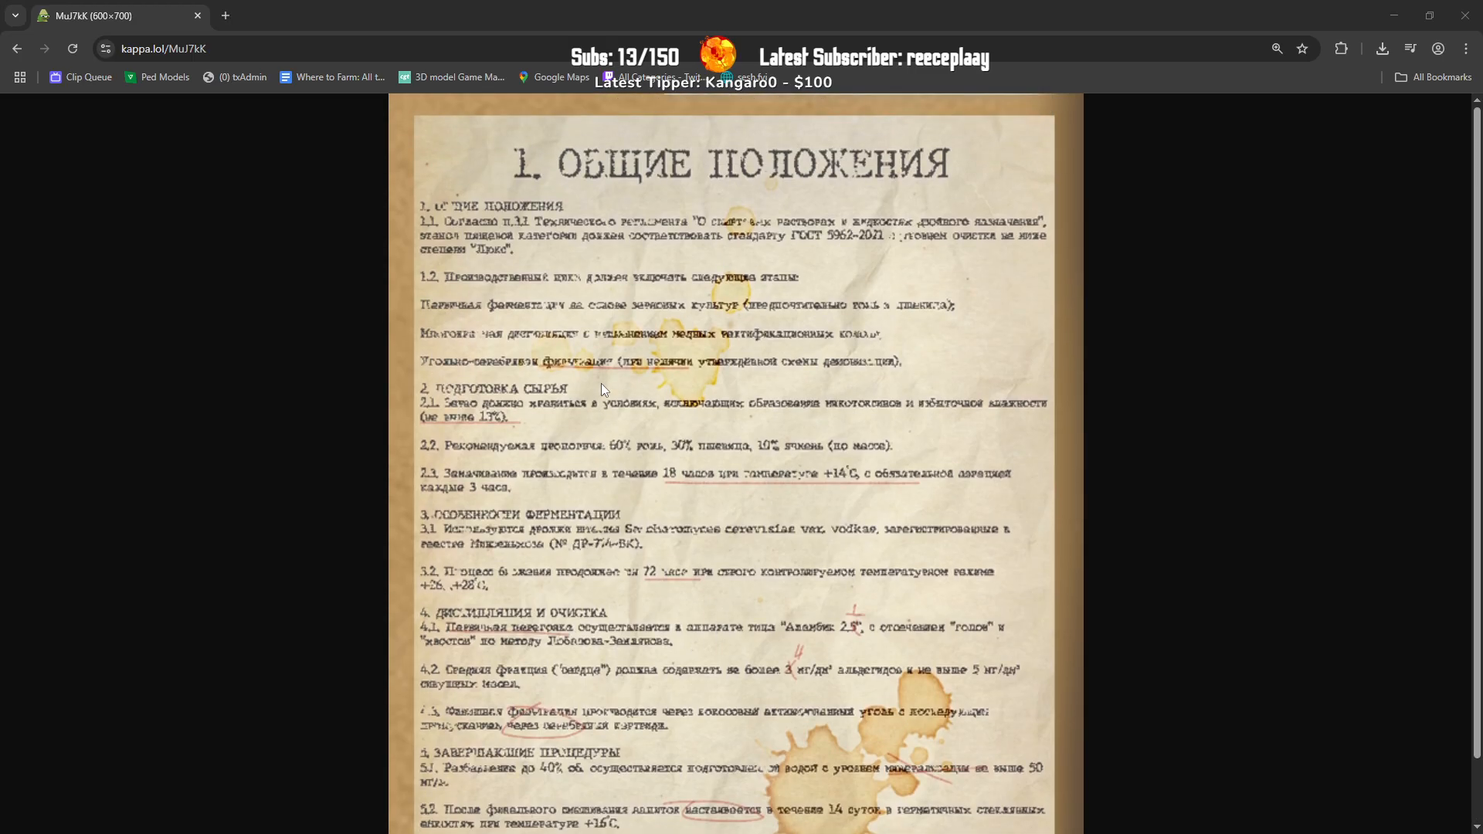
pyautogui.scroll(-1, 601, 383)
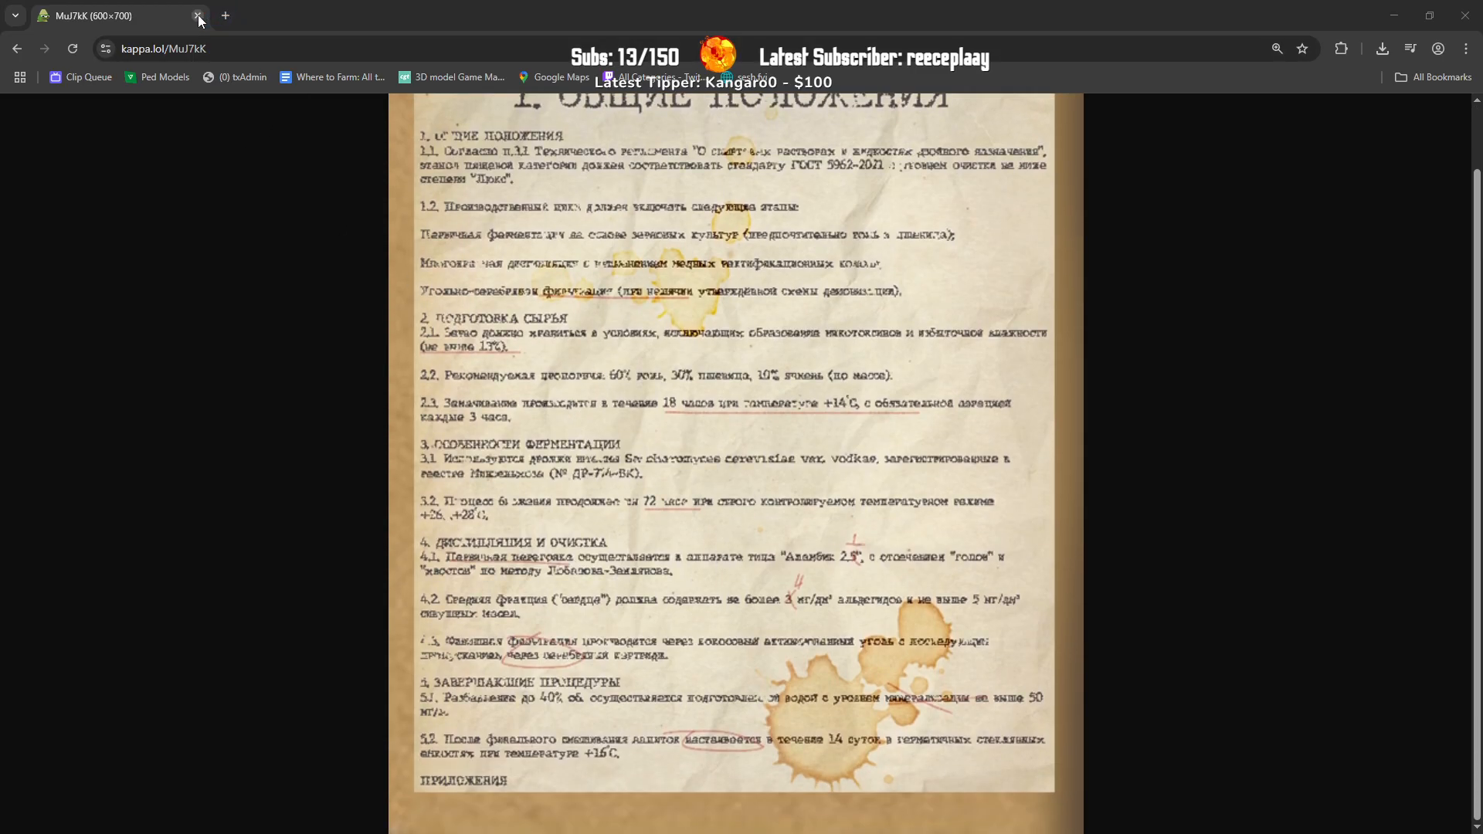
pyautogui.scroll(1, 311, 289)
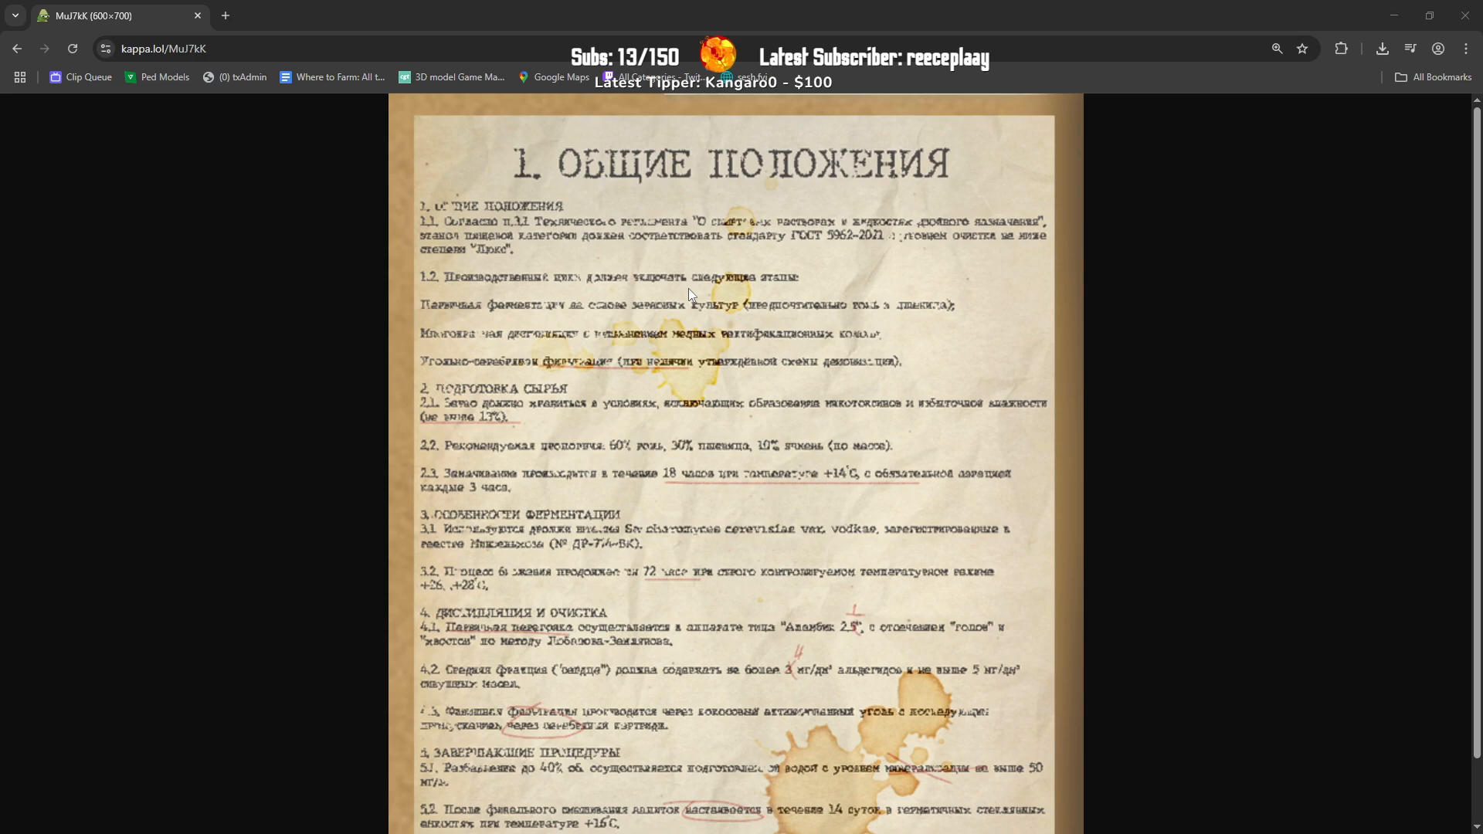
pyautogui.scroll(-1, 684, 289)
pyautogui.scroll(1, 576, 313)
pyautogui.click(198, 17)
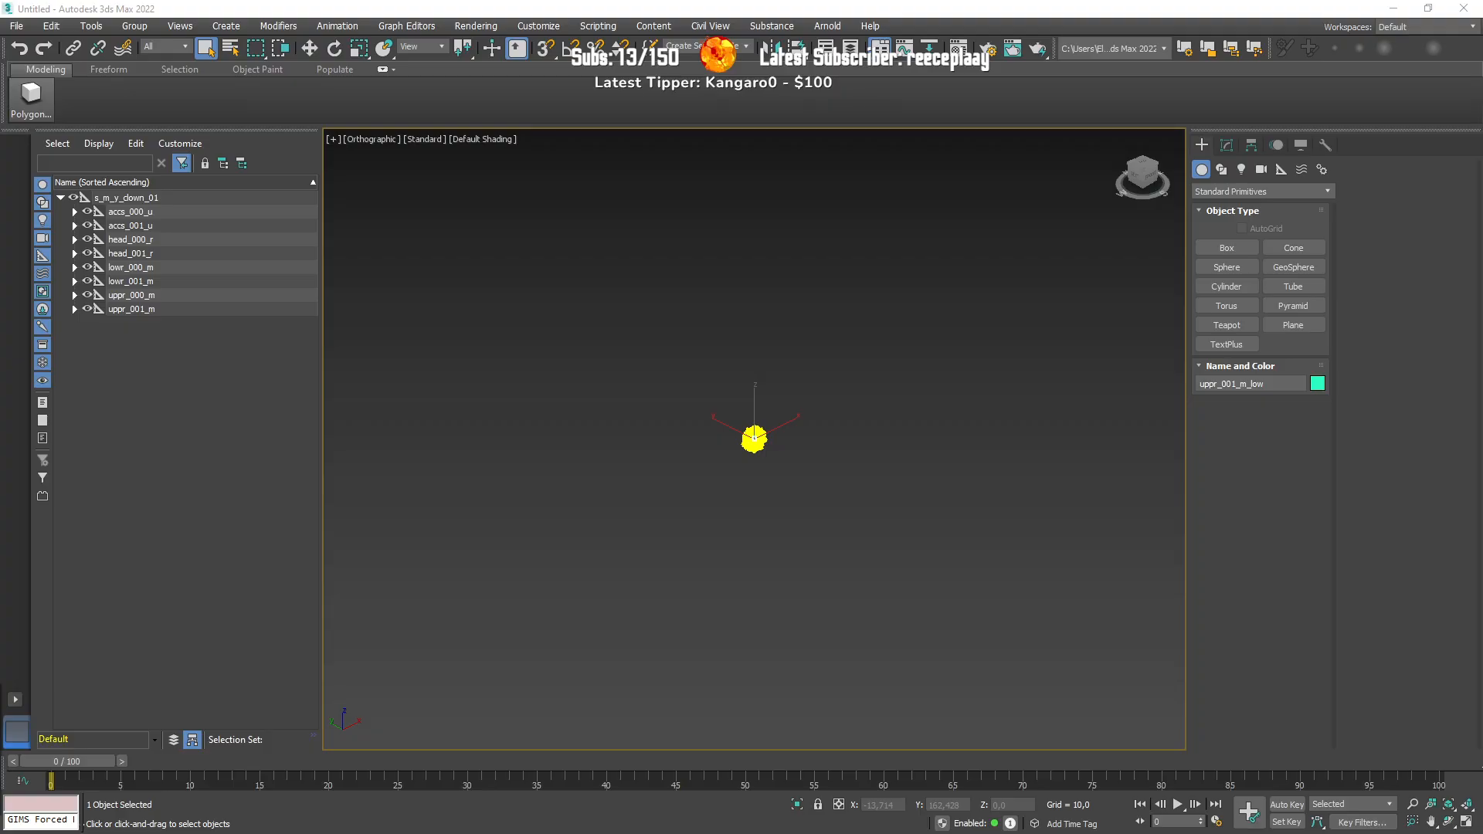
# Step: Review the playback devices and their options in the Windows sound settings, and close the dialog
pyautogui.click(196, 159)
pyautogui.click(153, 158)
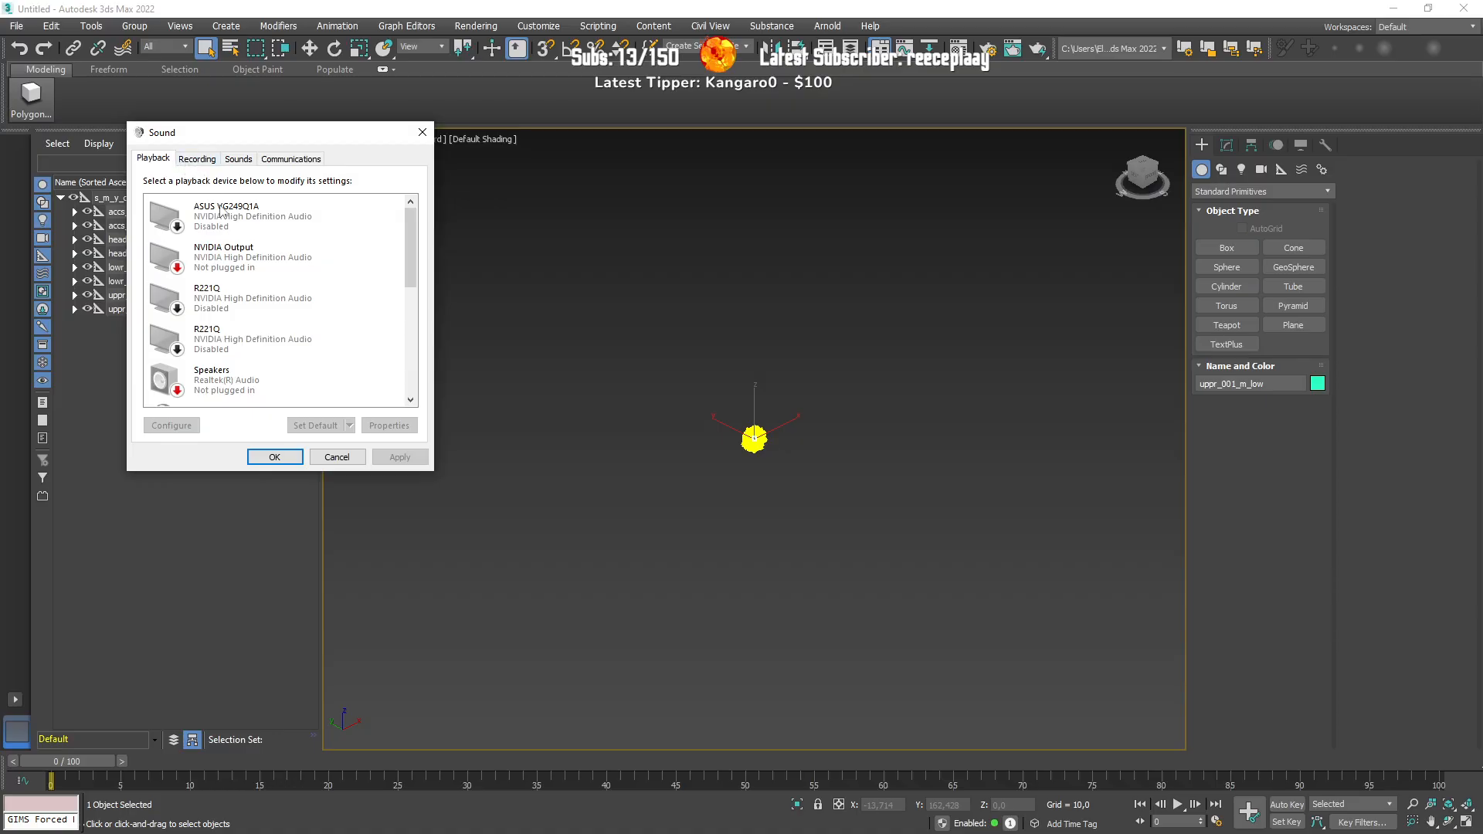
pyautogui.rightClick(250, 299)
pyautogui.click(198, 332)
pyautogui.rightClick(197, 328)
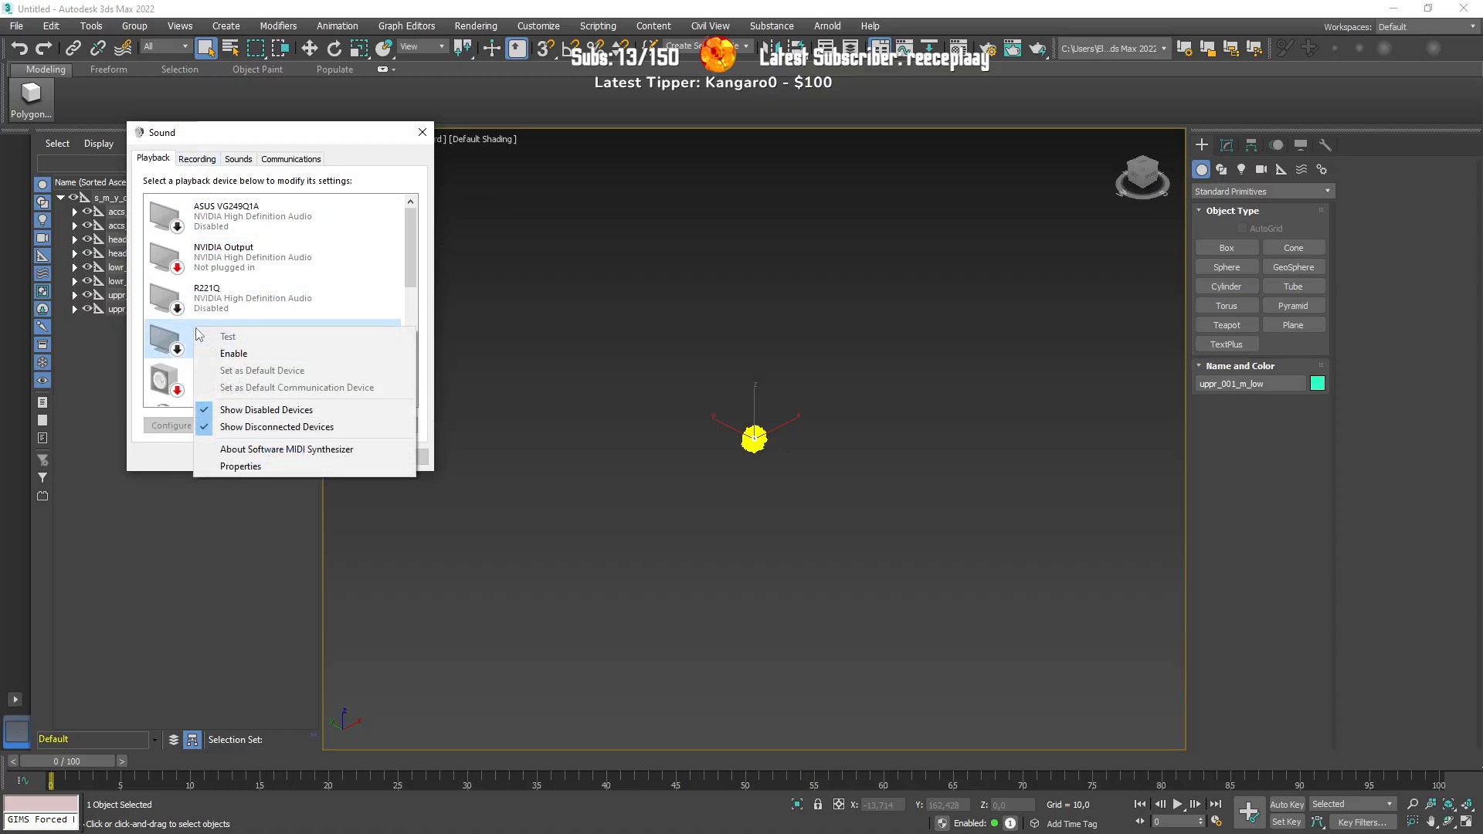
pyautogui.click(236, 214)
pyautogui.rightClick(235, 214)
pyautogui.click(220, 226)
pyautogui.scroll(-2, 386, 238)
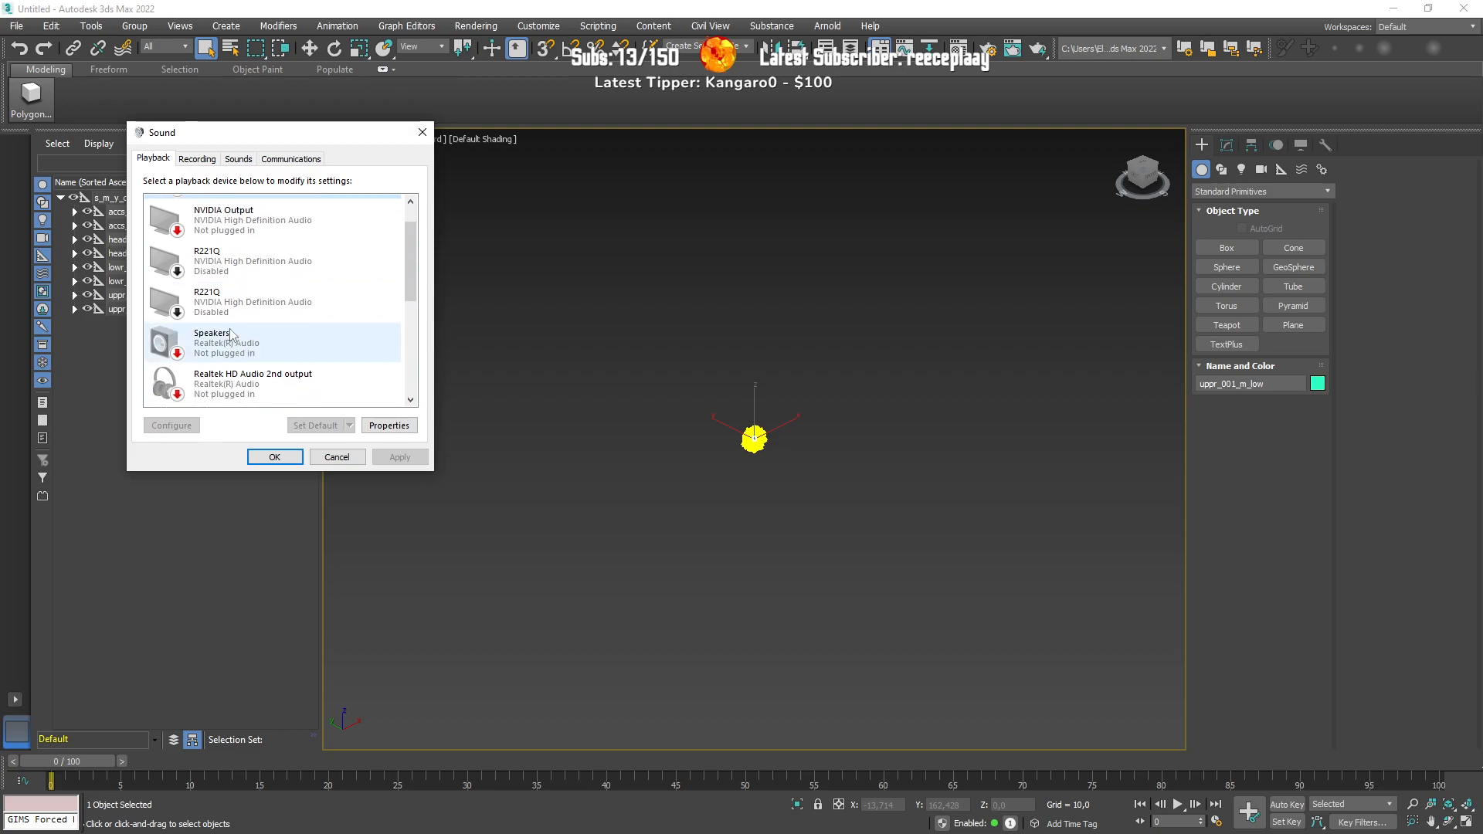
pyautogui.click(422, 132)
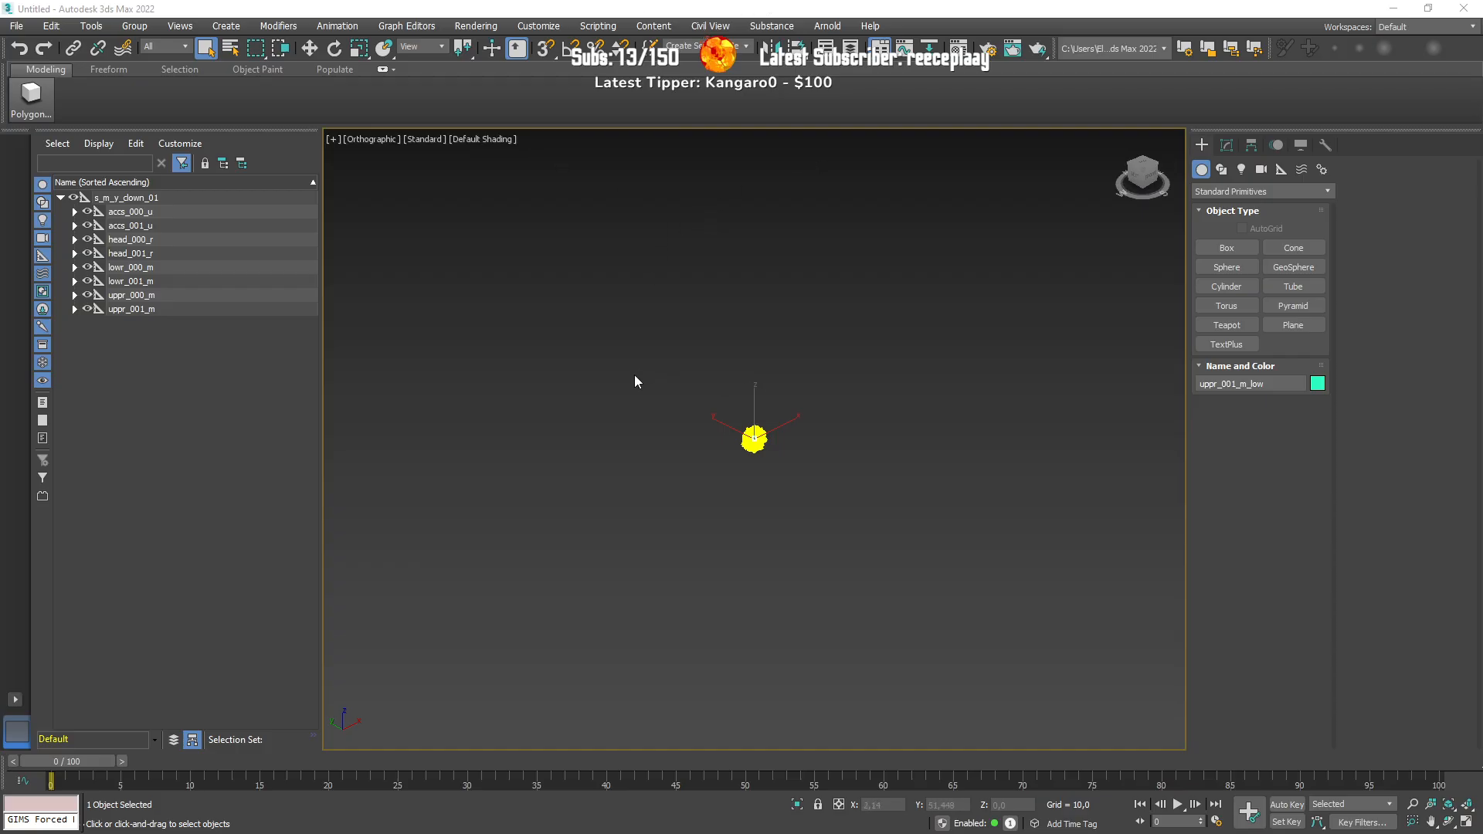
# Step: Collapse the uppr_001_m group and hide the whole s_m_y_clown_01 hierarchy
pyautogui.scroll(3, 593, 372)
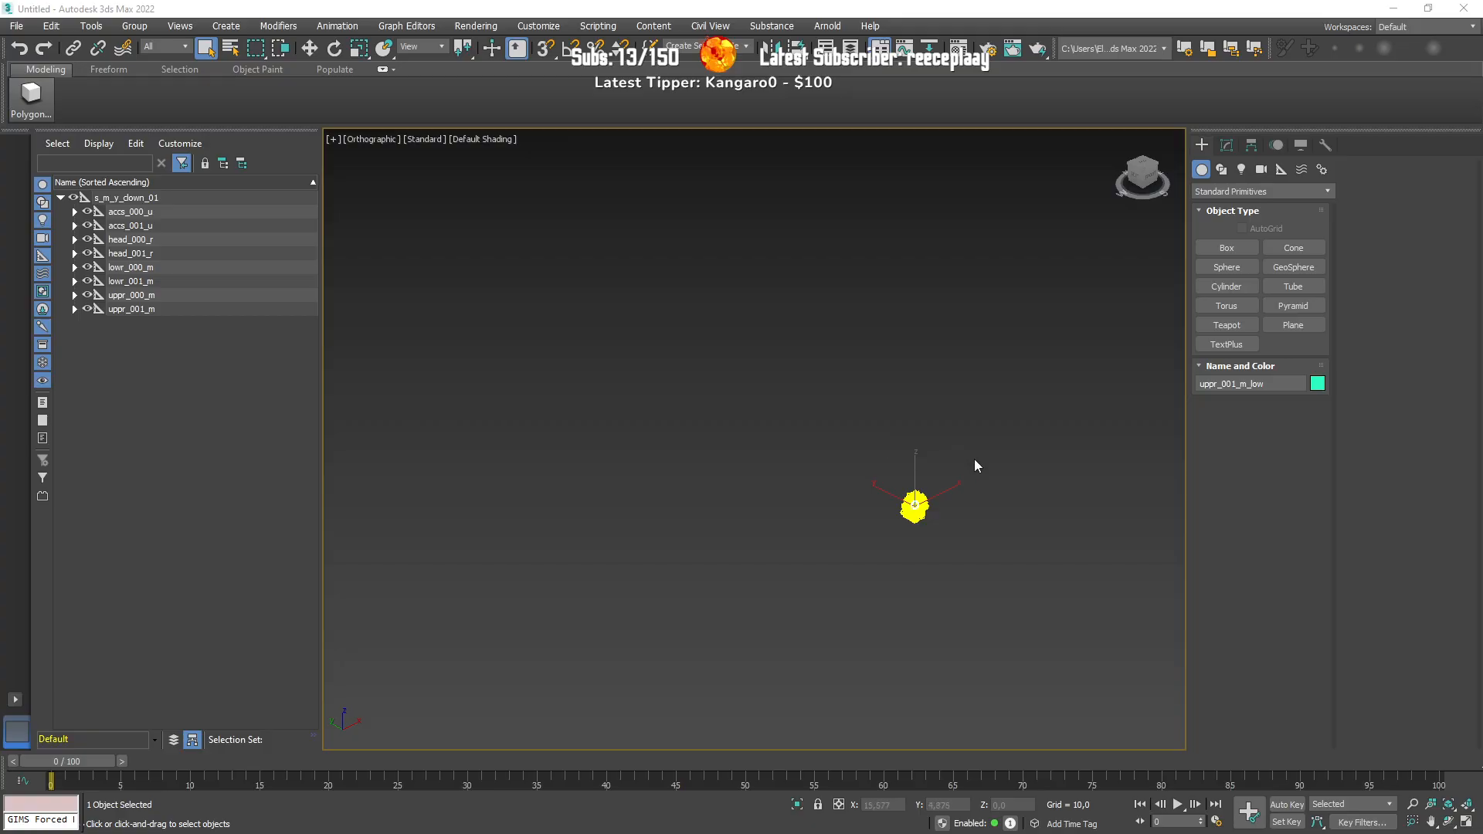
pyautogui.scroll(9, 956, 492)
pyautogui.scroll(7, 637, 589)
pyautogui.scroll(5, 636, 589)
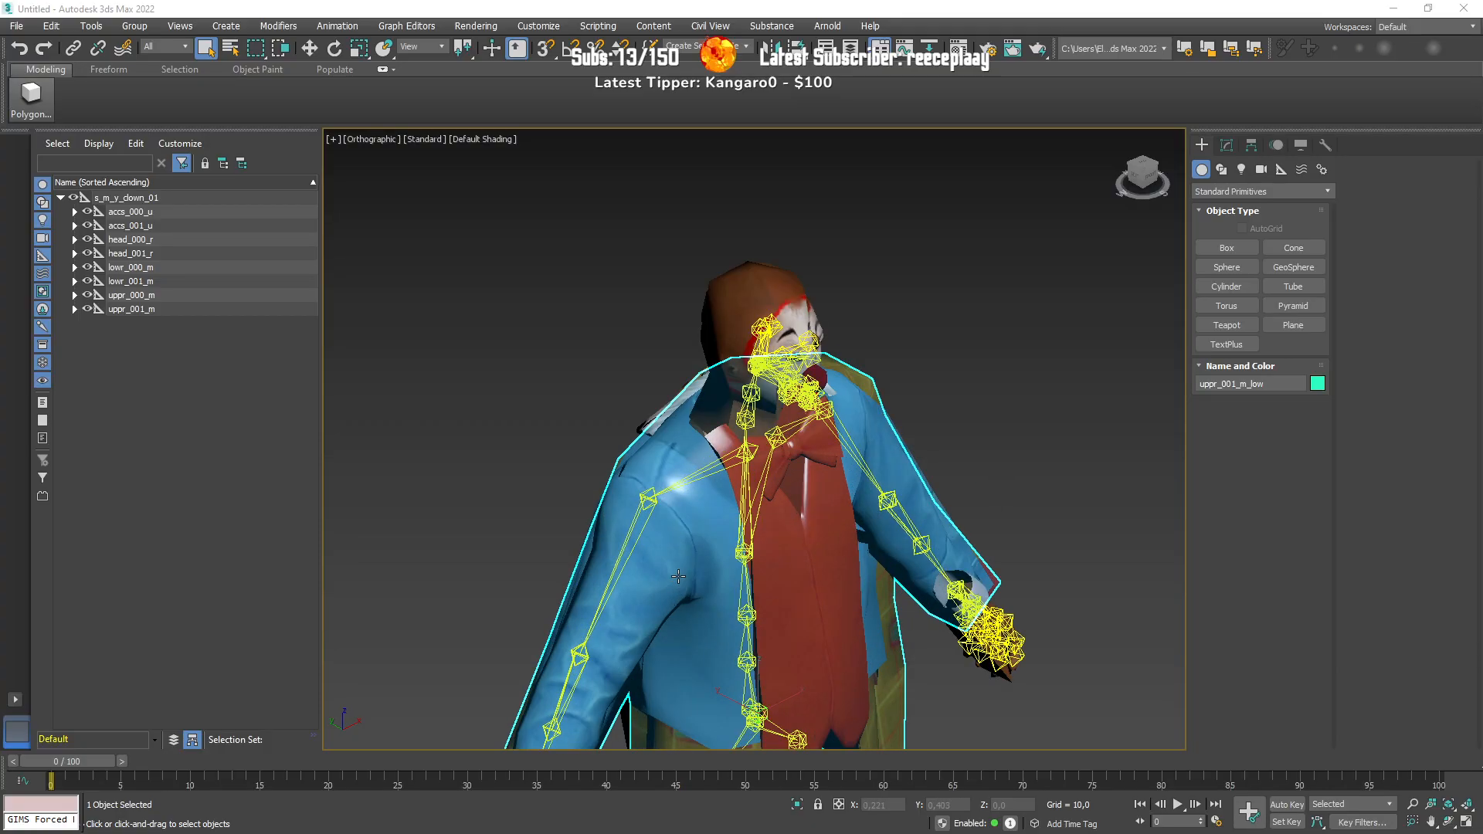
pyautogui.scroll(20, 219, 250)
pyautogui.scroll(12, 211, 252)
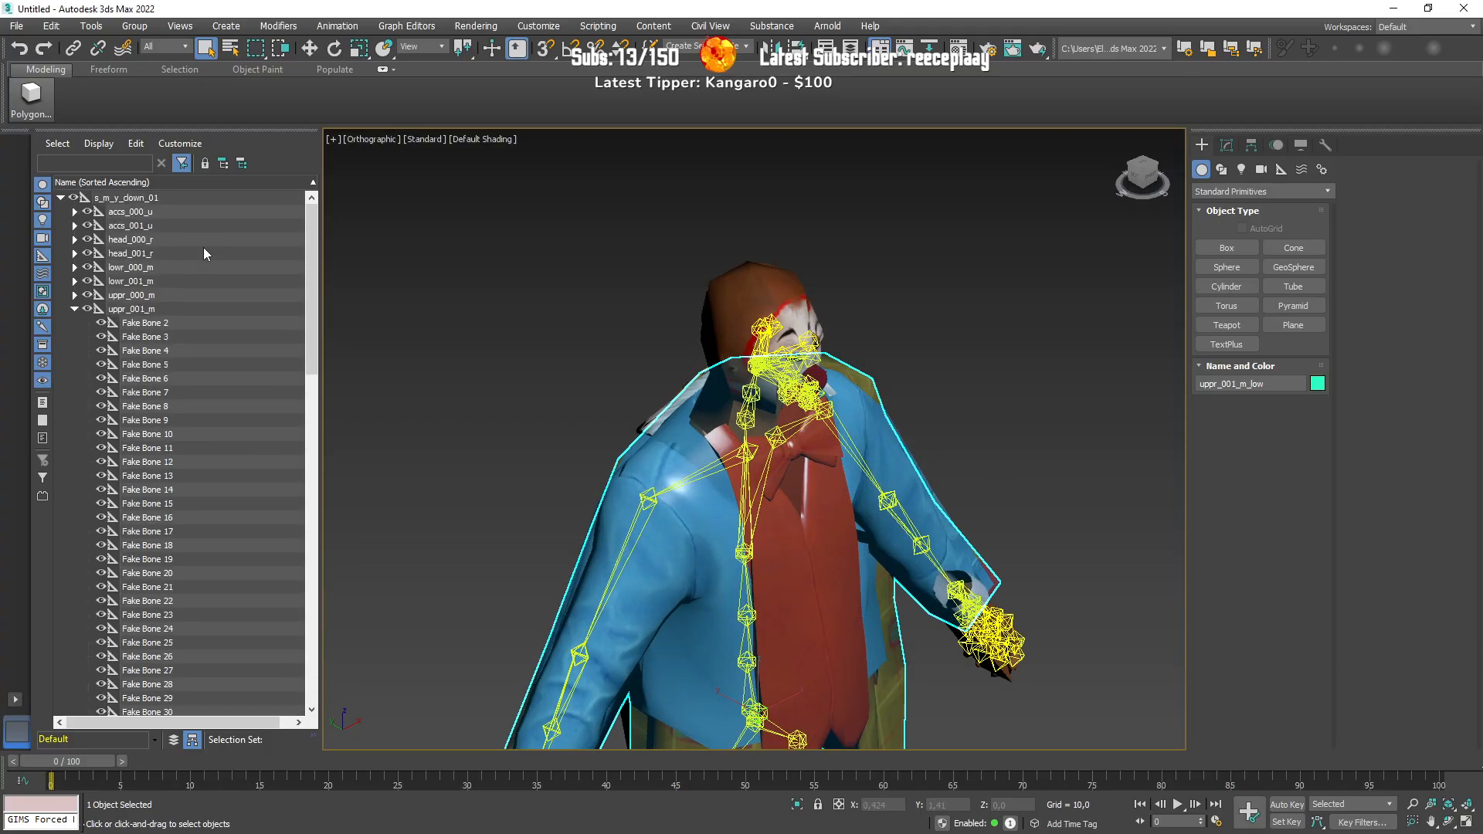
pyautogui.click(78, 309)
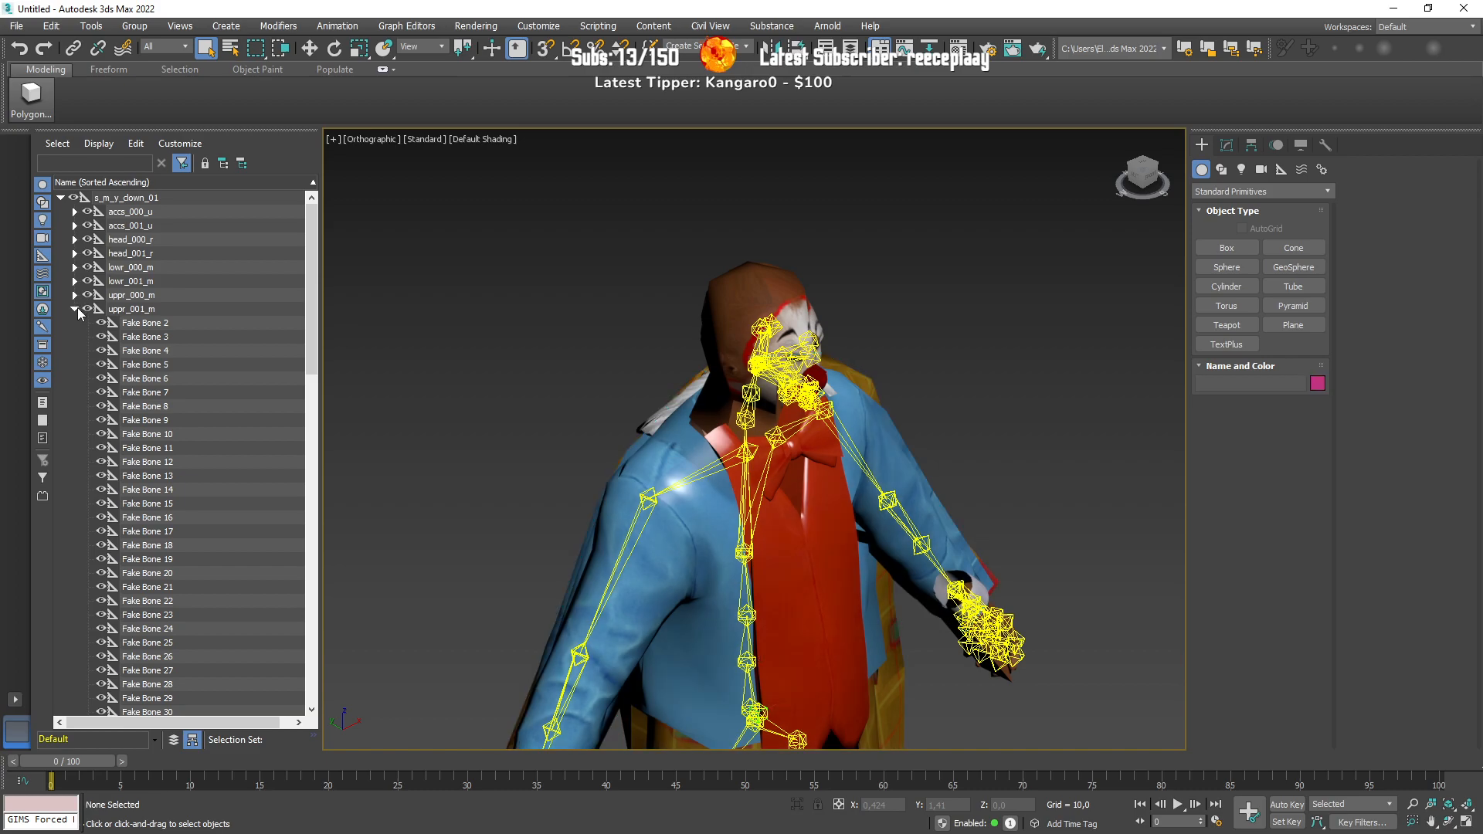
pyautogui.click(75, 309)
pyautogui.doubleClick(111, 199)
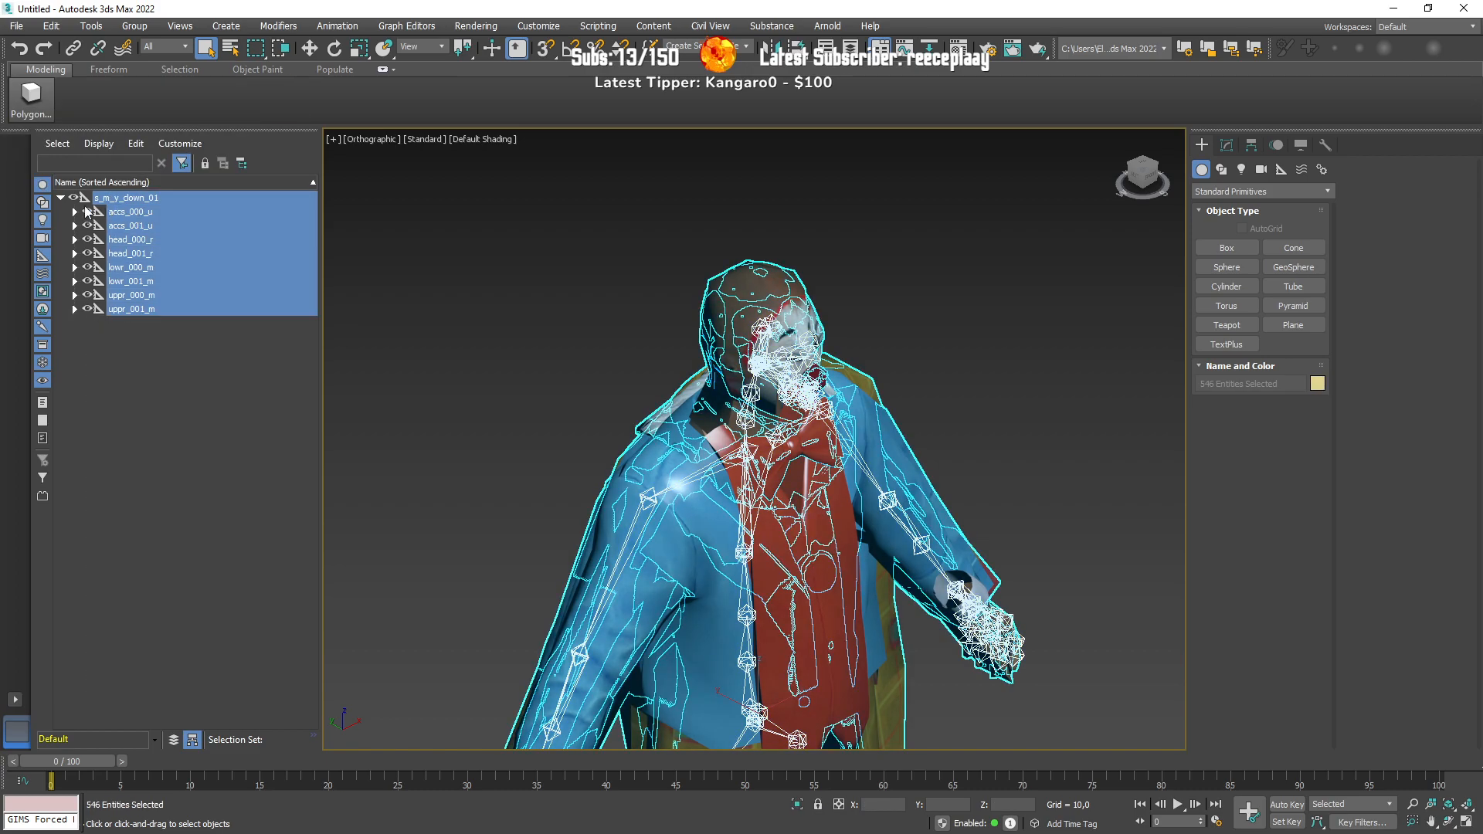
pyautogui.click(74, 198)
pyautogui.click(130, 414)
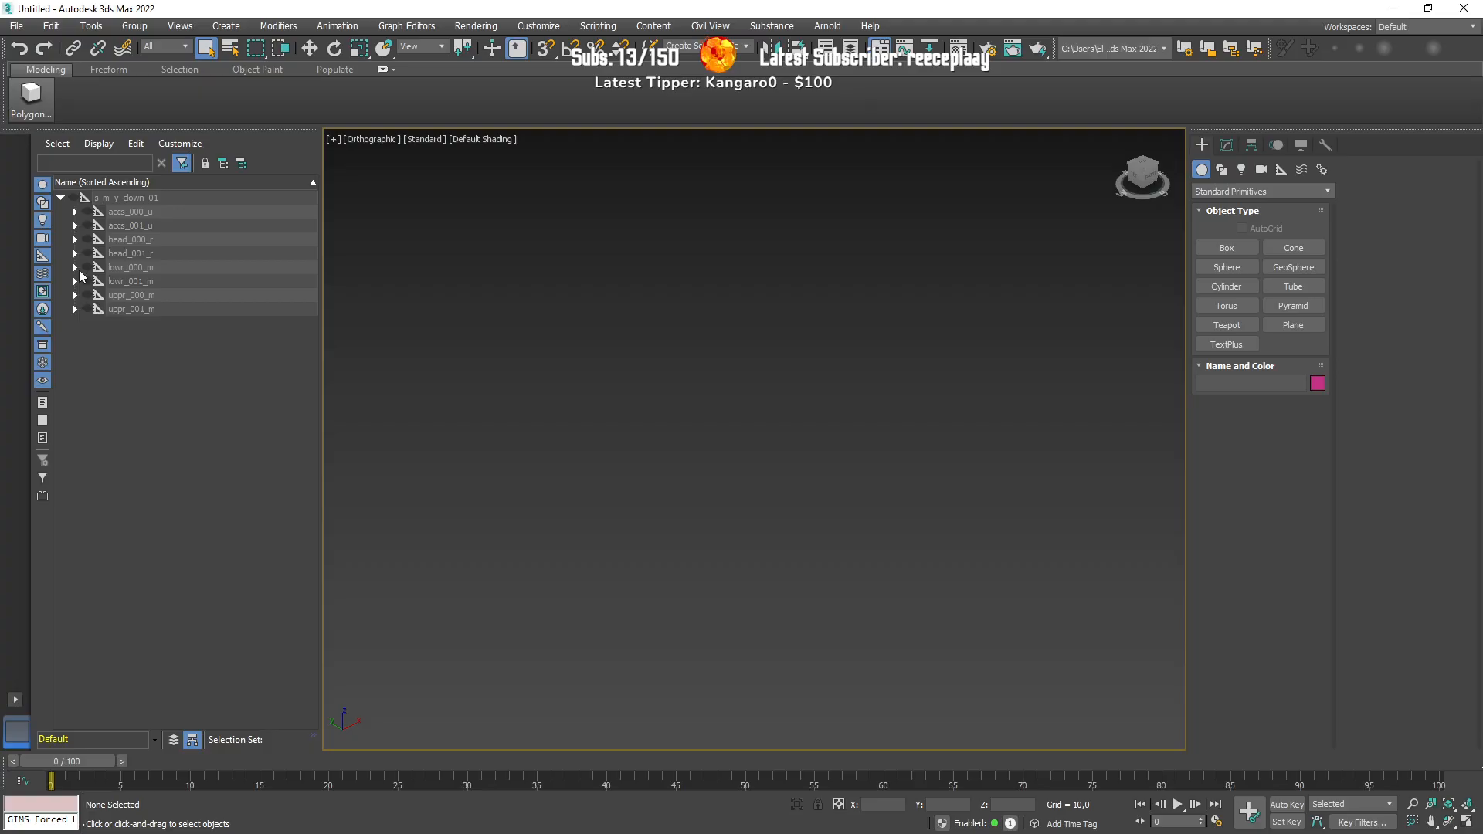
# Step: Expand accs_001_u and show its accs_001_u_high mesh for inspection, and hide it again
pyautogui.click(74, 225)
pyautogui.click(99, 239)
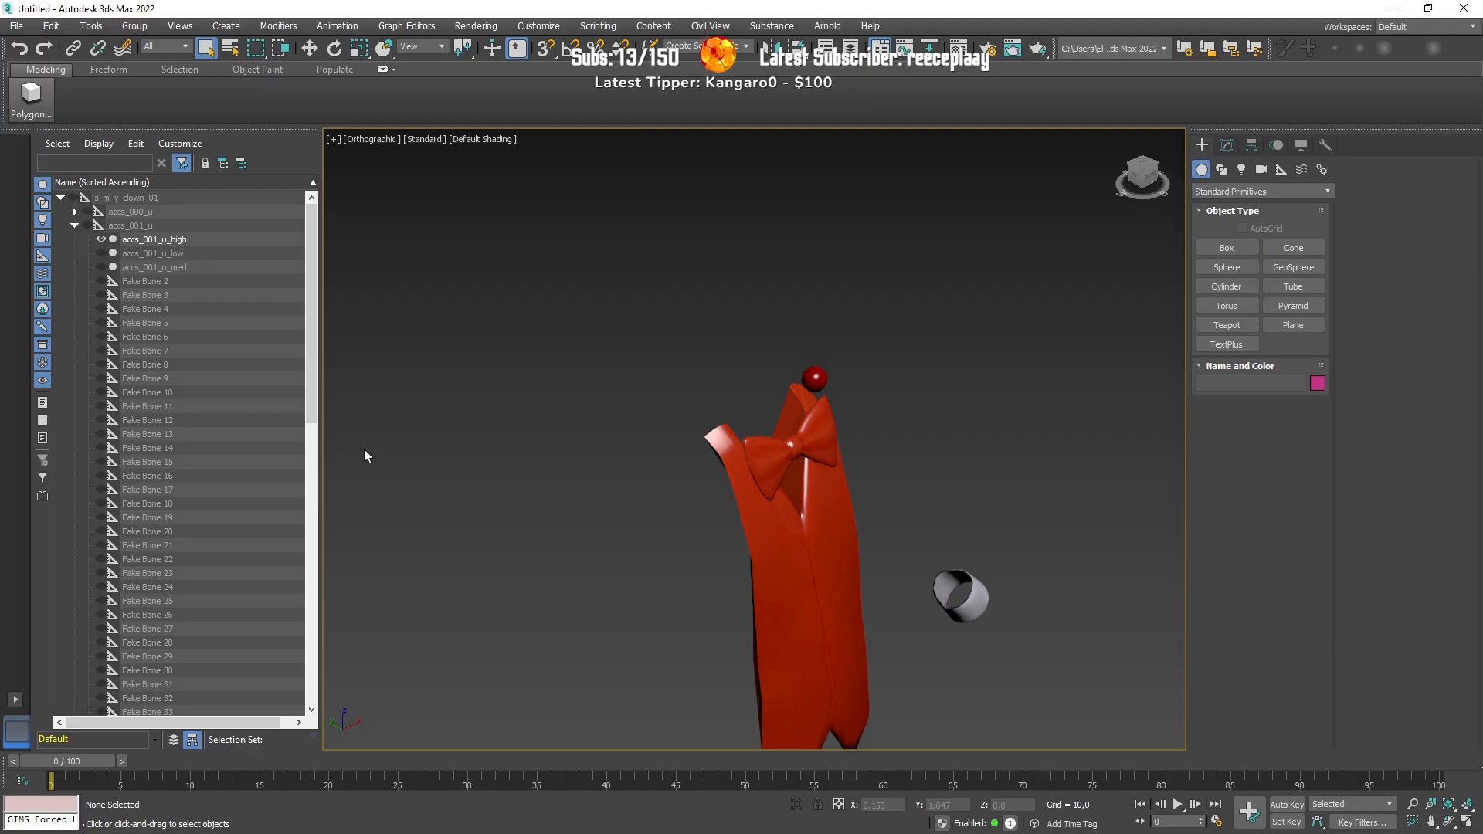
pyautogui.click(765, 481)
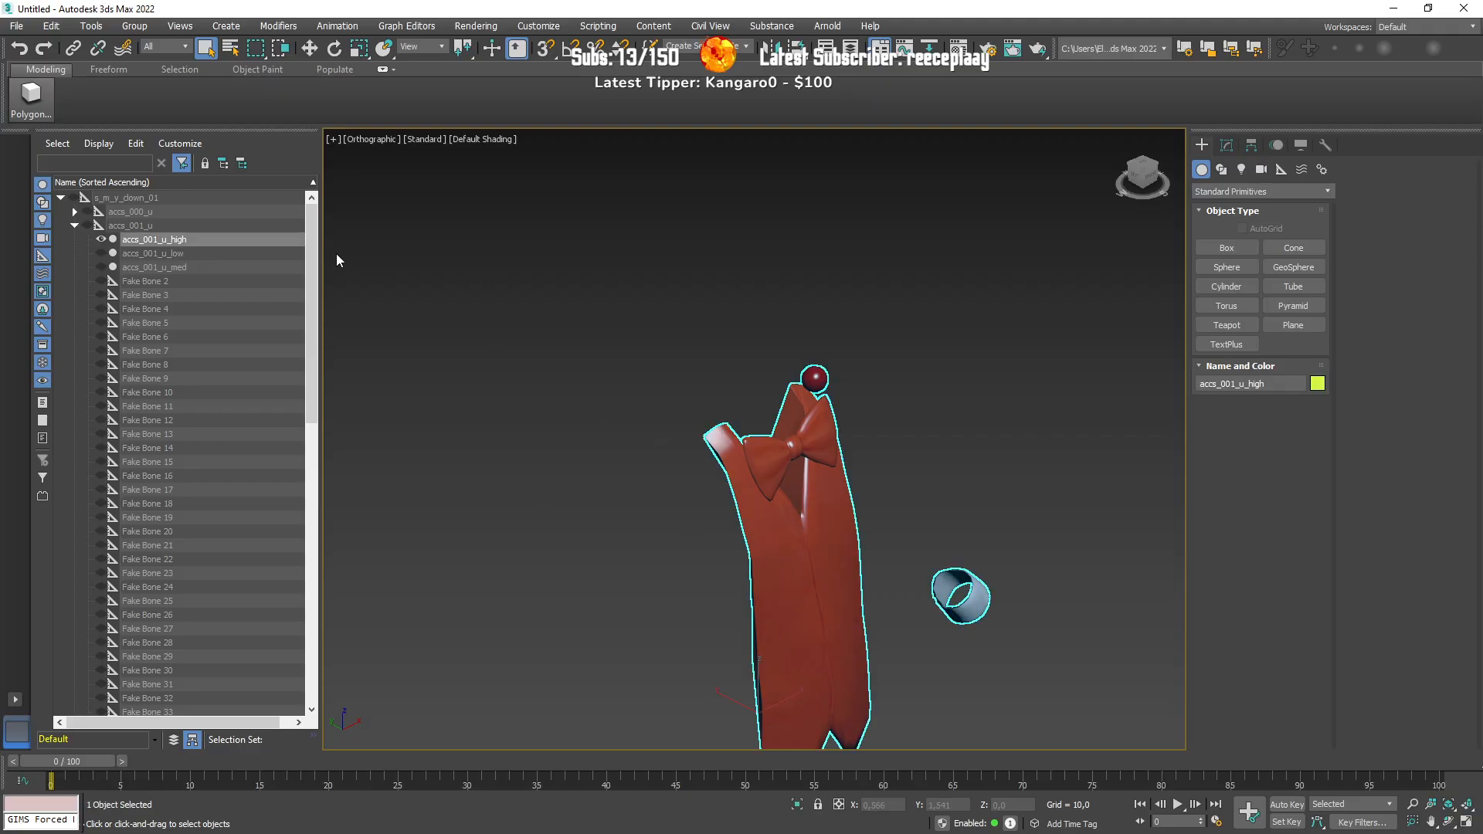
pyautogui.keyDown('shift'); pyautogui.click(125, 266); pyautogui.keyUp('shift')
pyautogui.click(100, 267)
pyautogui.click(100, 269)
# Step: Delete all the Fake Bone helpers under accs_001_u, keeping its high, low and med meshes
pyautogui.click(132, 278)
pyautogui.scroll(-6, 155, 461)
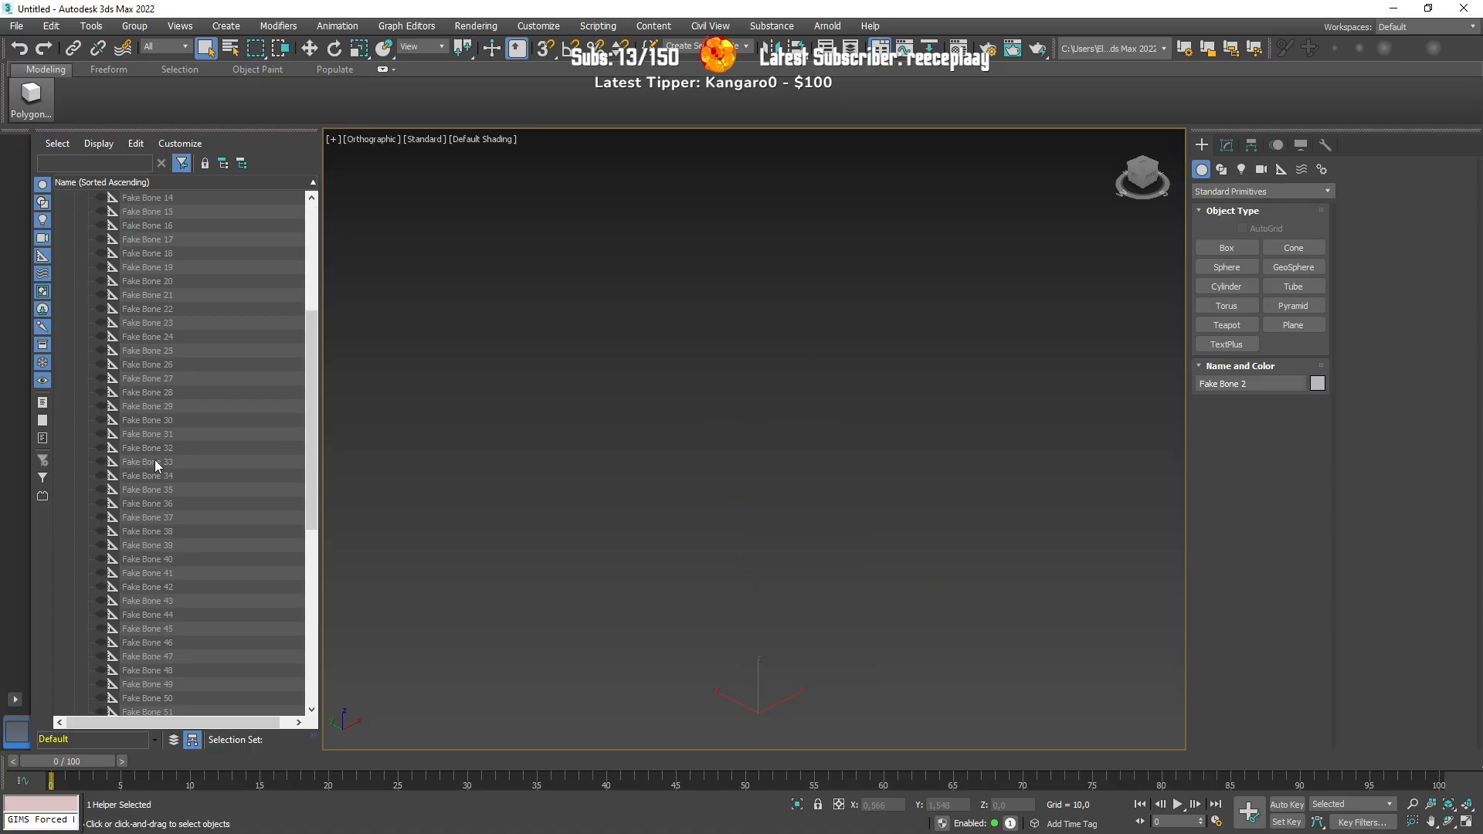
pyautogui.scroll(-10, 156, 461)
pyautogui.keyDown('shift'); pyautogui.click(157, 613); pyautogui.keyUp('shift')
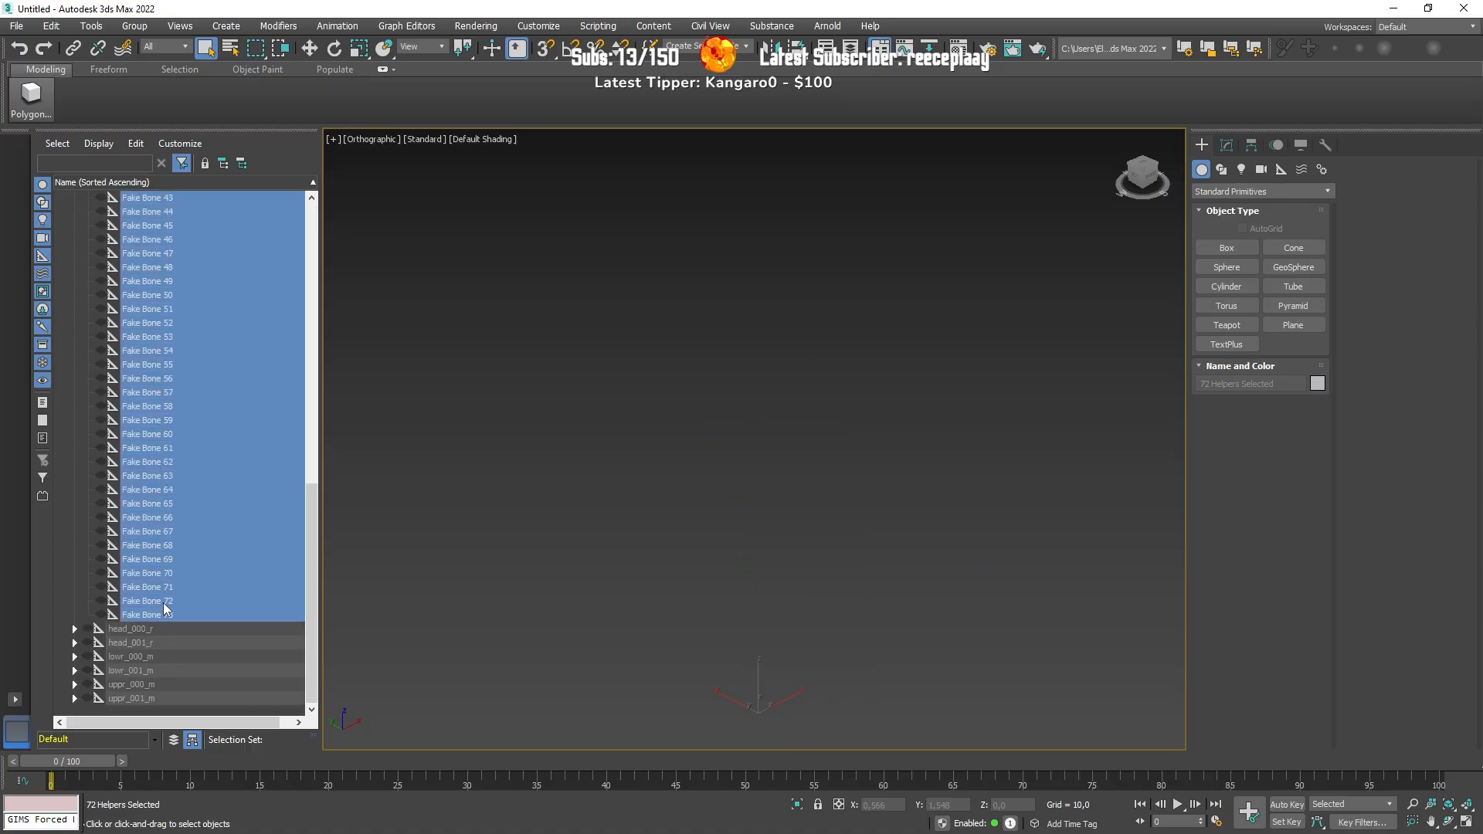
pyautogui.press('Delete')
pyautogui.click(61, 198)
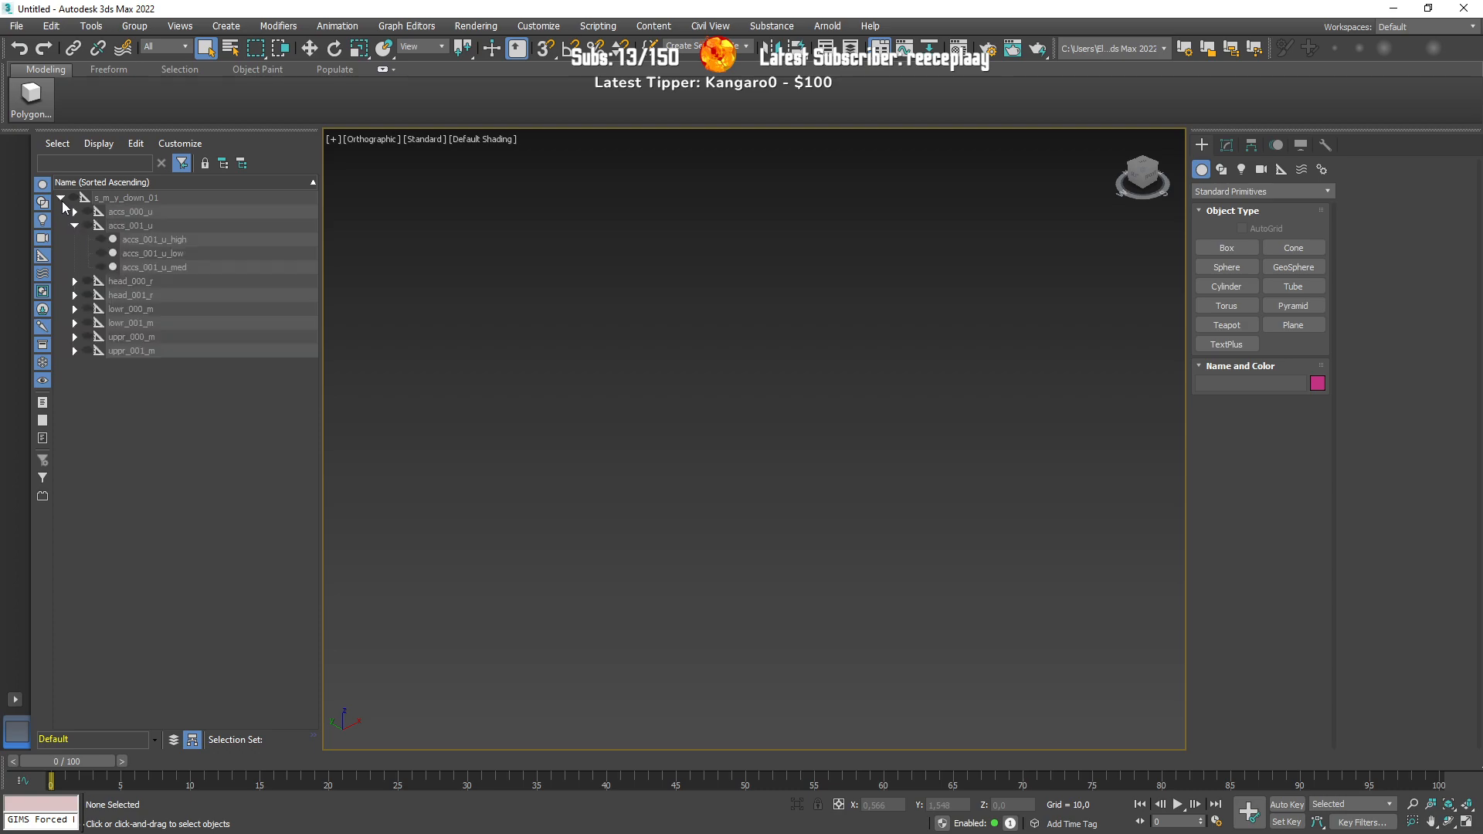
# Step: Unhide accs_001_u_high, accs_001_u_low and accs_001_u_med, and move them out of the s_m_y_clown_01 hierarchy to the scene root
pyautogui.click(101, 254)
pyautogui.click(101, 239)
pyautogui.click(100, 267)
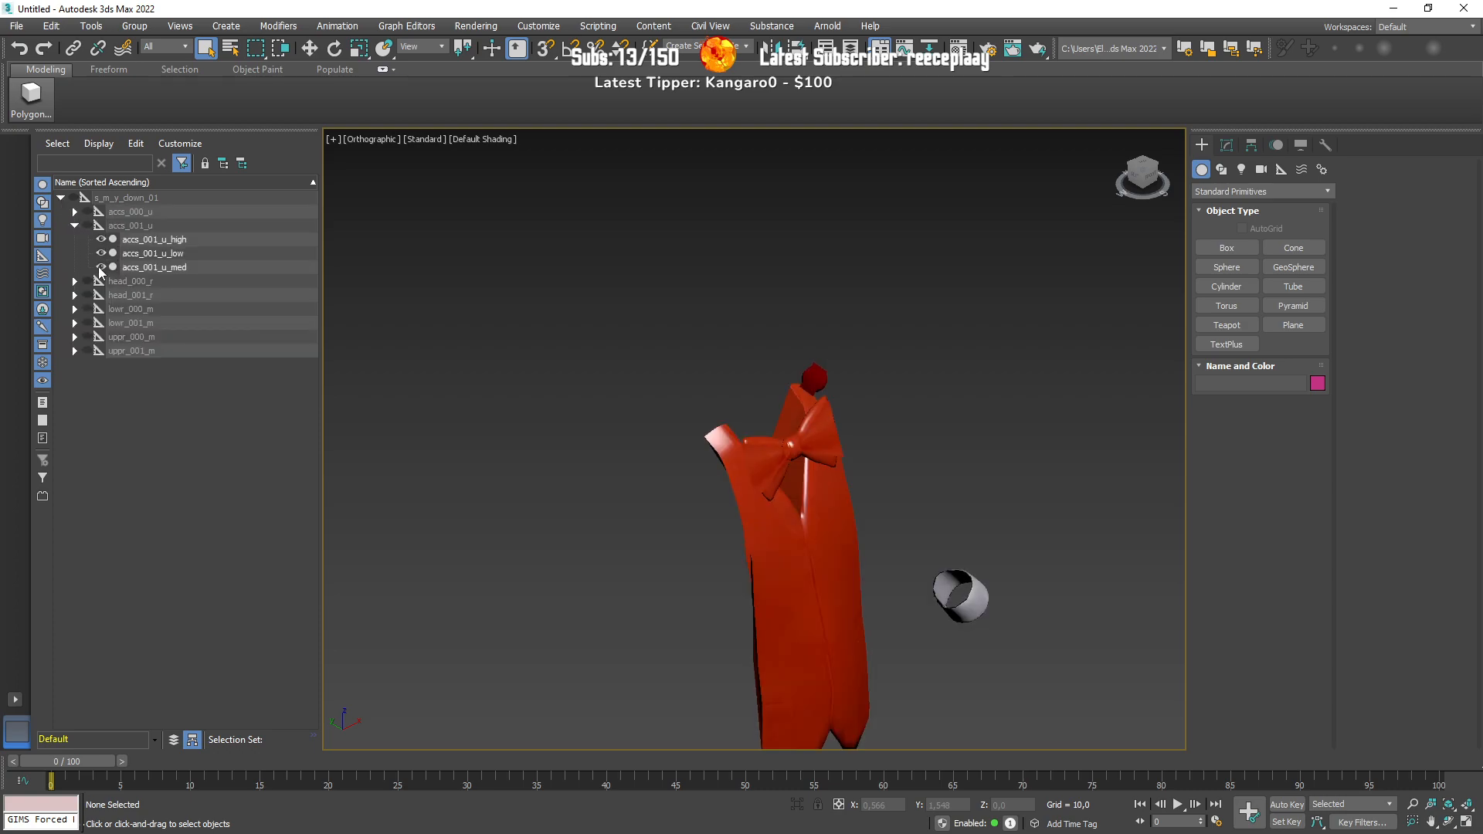
pyautogui.click(154, 240)
pyautogui.keyDown('shift'); pyautogui.click(153, 267); pyautogui.keyUp('shift')
pyautogui.moveTo(151, 250); pyautogui.dragTo(158, 516)
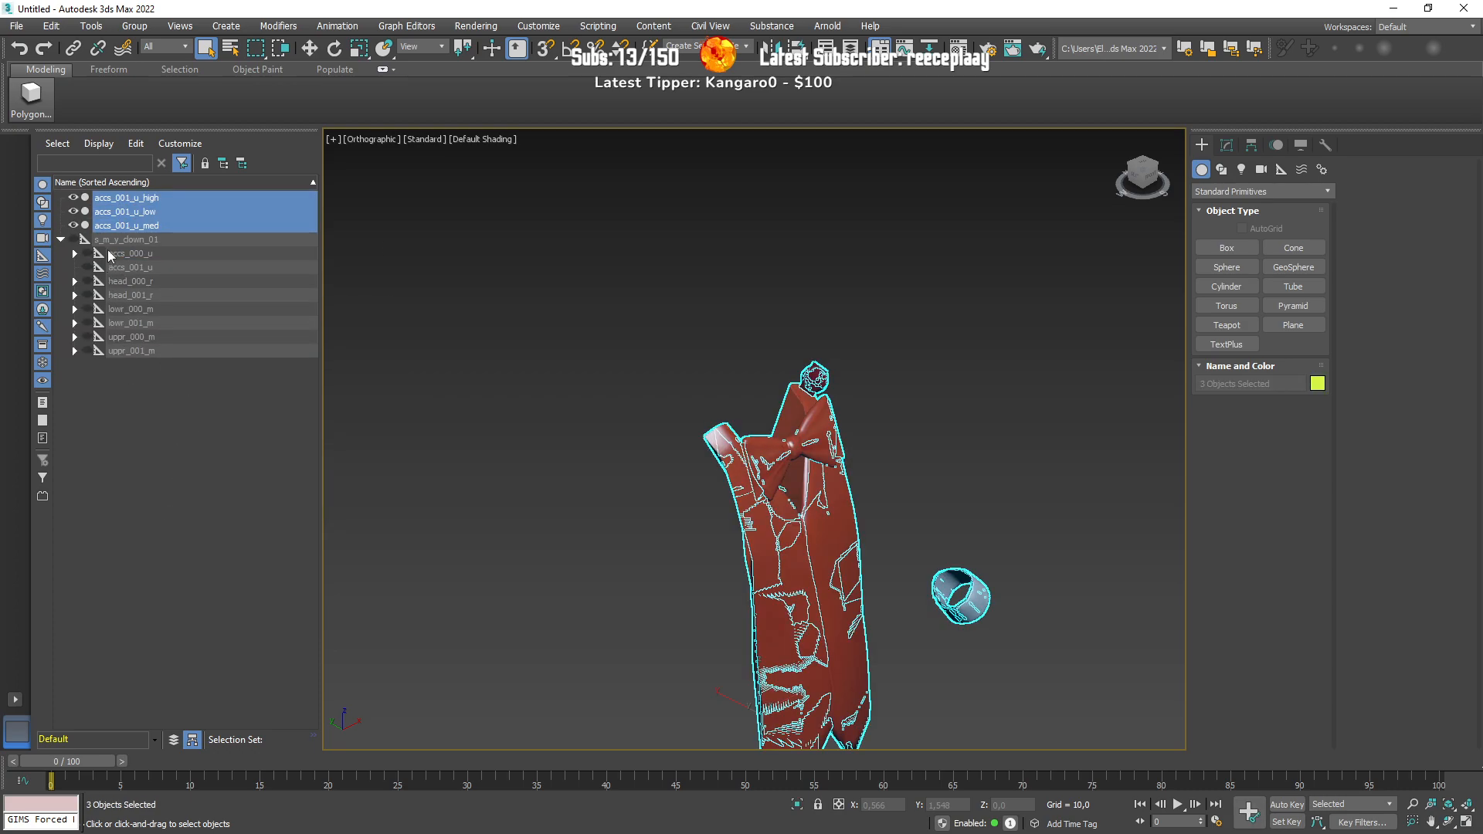
pyautogui.click(117, 242)
pyautogui.click(61, 244)
pyautogui.click(61, 243)
# Step: Compare the three accs_001_u meshes by toggling their visibility, and leave only accs_001_u_high shown and selected
pyautogui.click(74, 226)
pyautogui.click(74, 212)
pyautogui.click(75, 199)
pyautogui.click(75, 211)
pyautogui.click(74, 211)
pyautogui.click(74, 226)
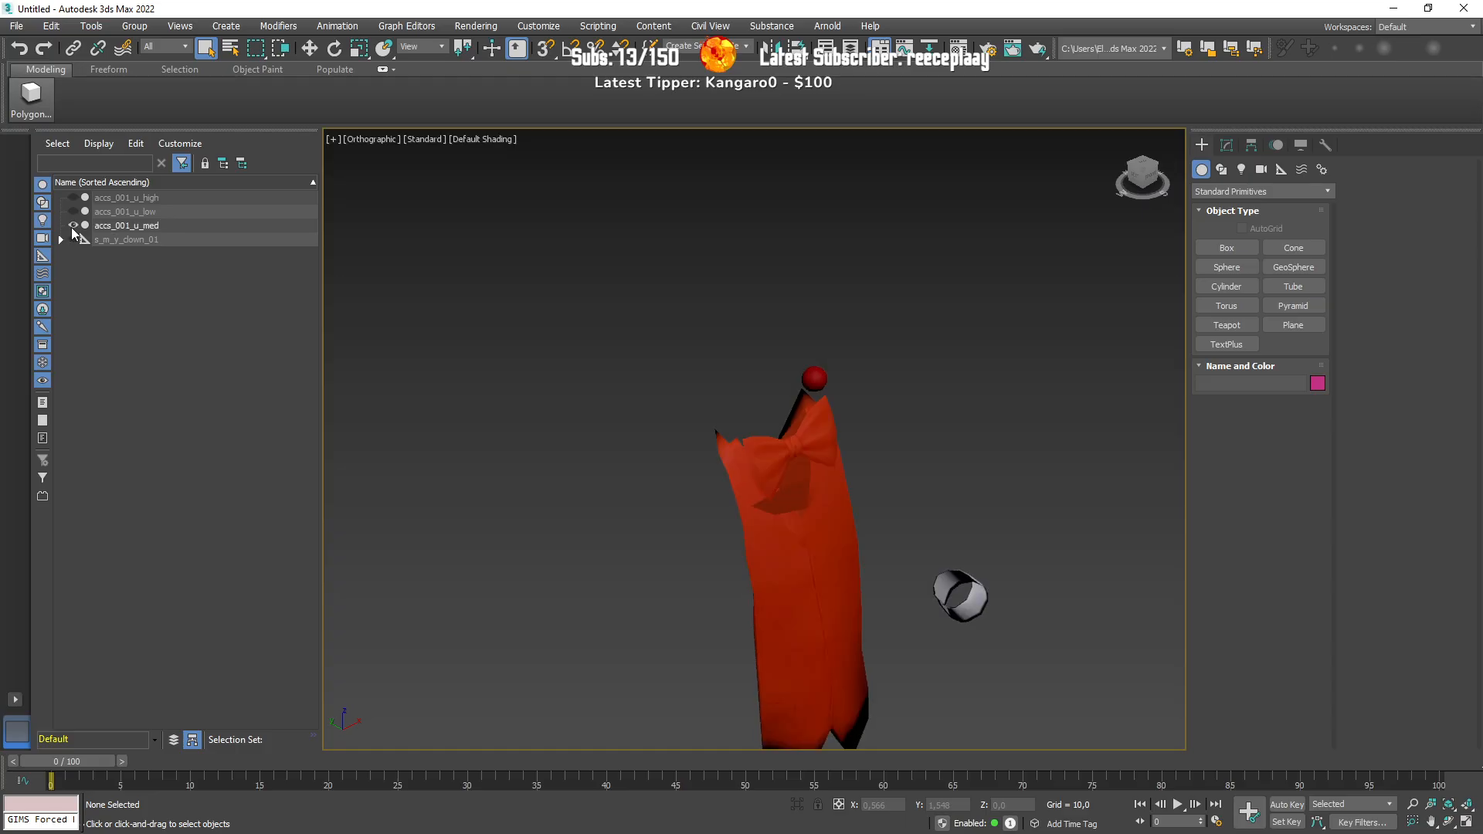
pyautogui.click(73, 225)
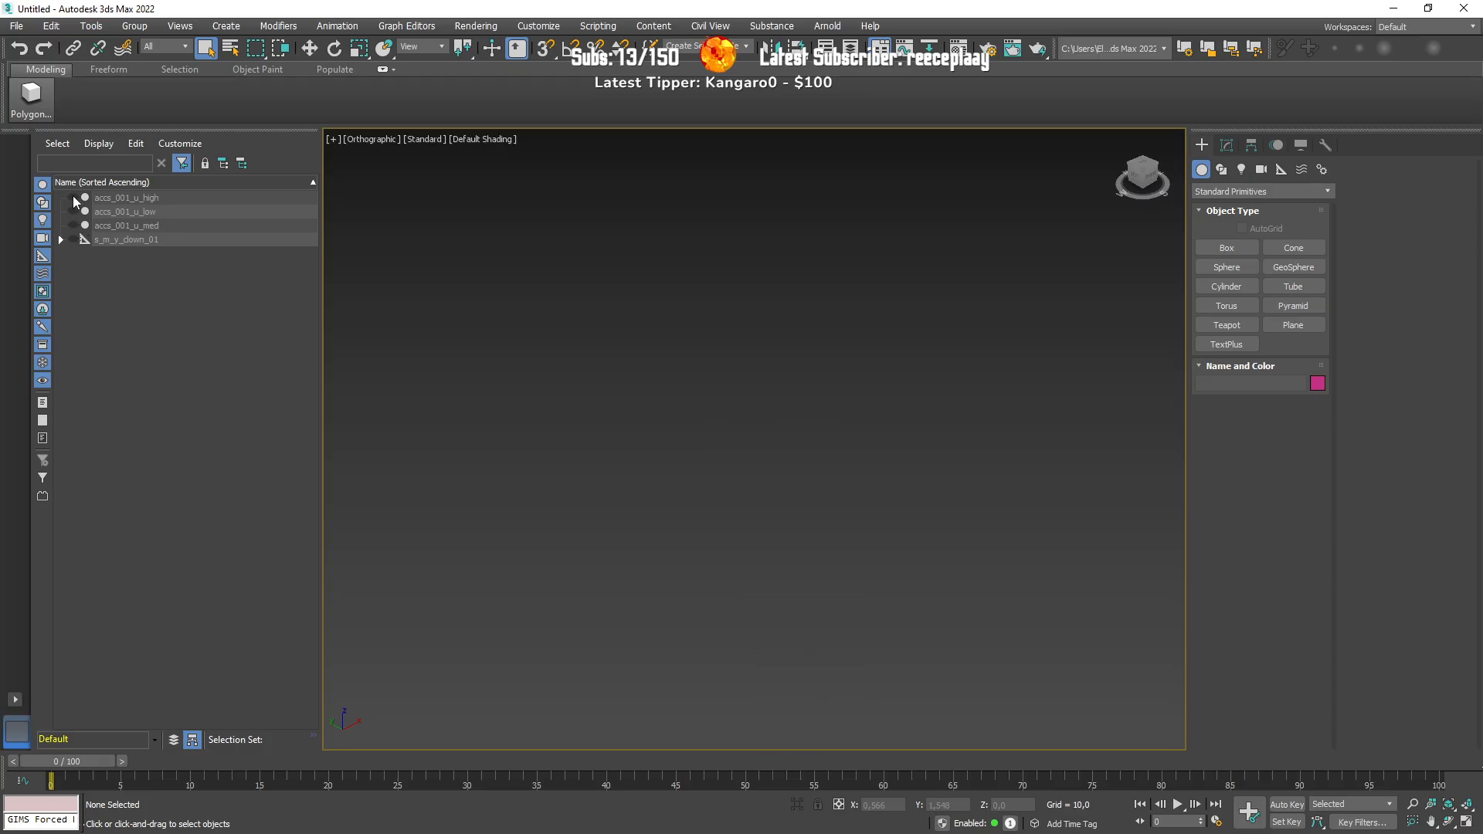
pyautogui.click(73, 198)
pyautogui.click(787, 510)
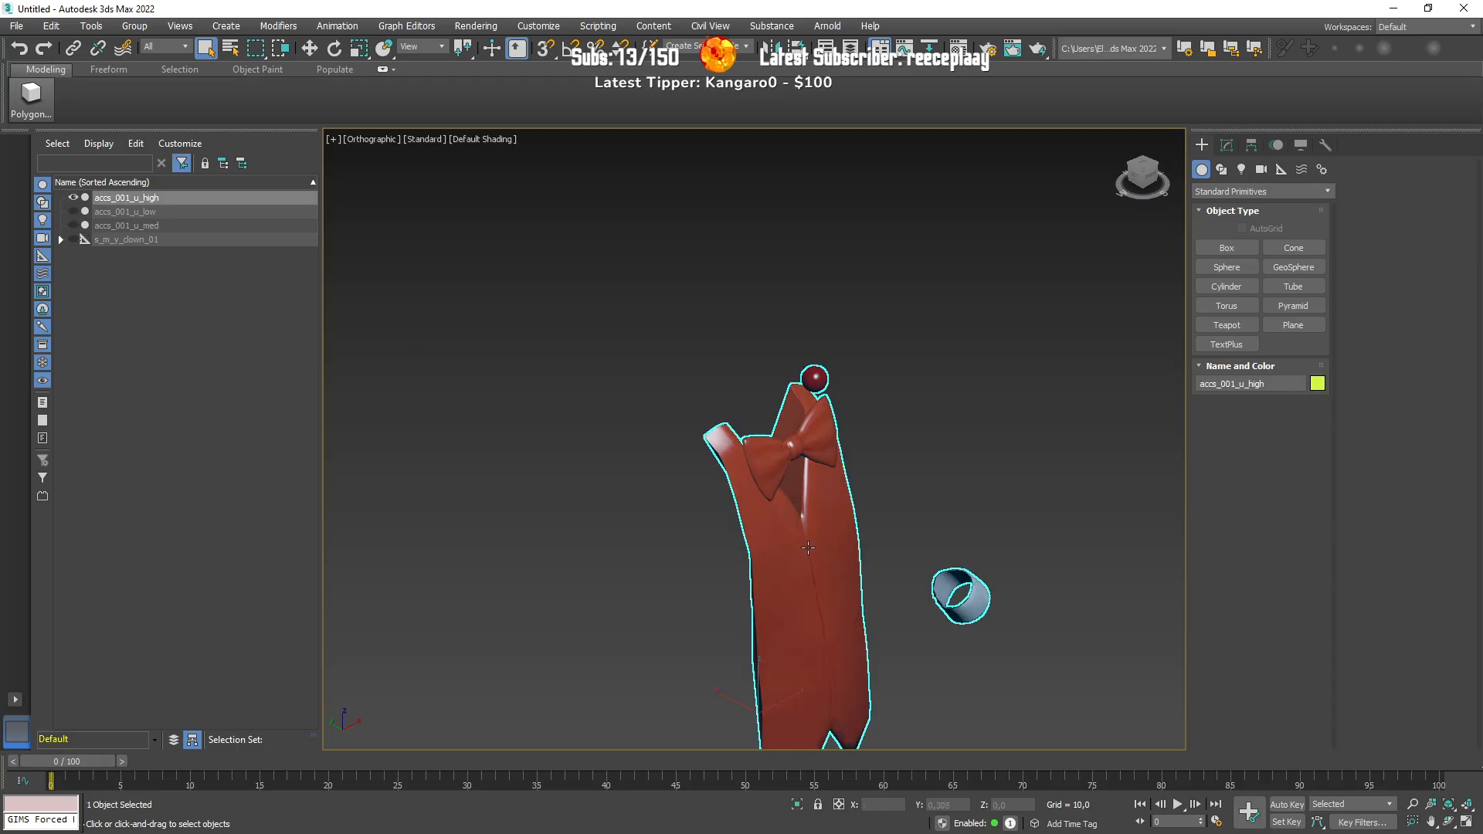
# Step: Show the modifiers of accs_001_u_high, and switch to OpenIV to open the x64v.rpf archive with the search filter cleared
pyautogui.click(1227, 145)
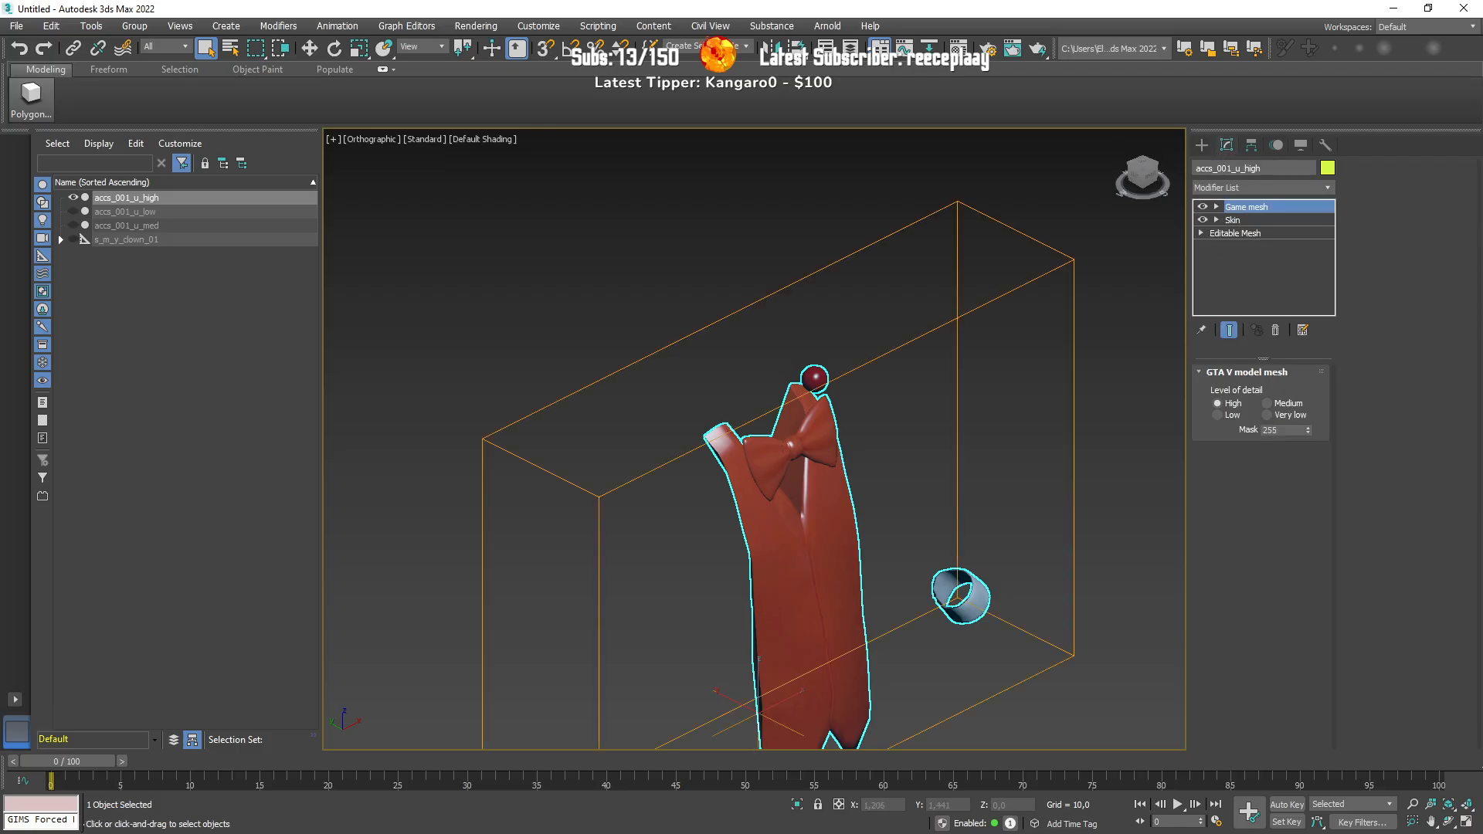
pyautogui.hotkey('alt', 'Tab')
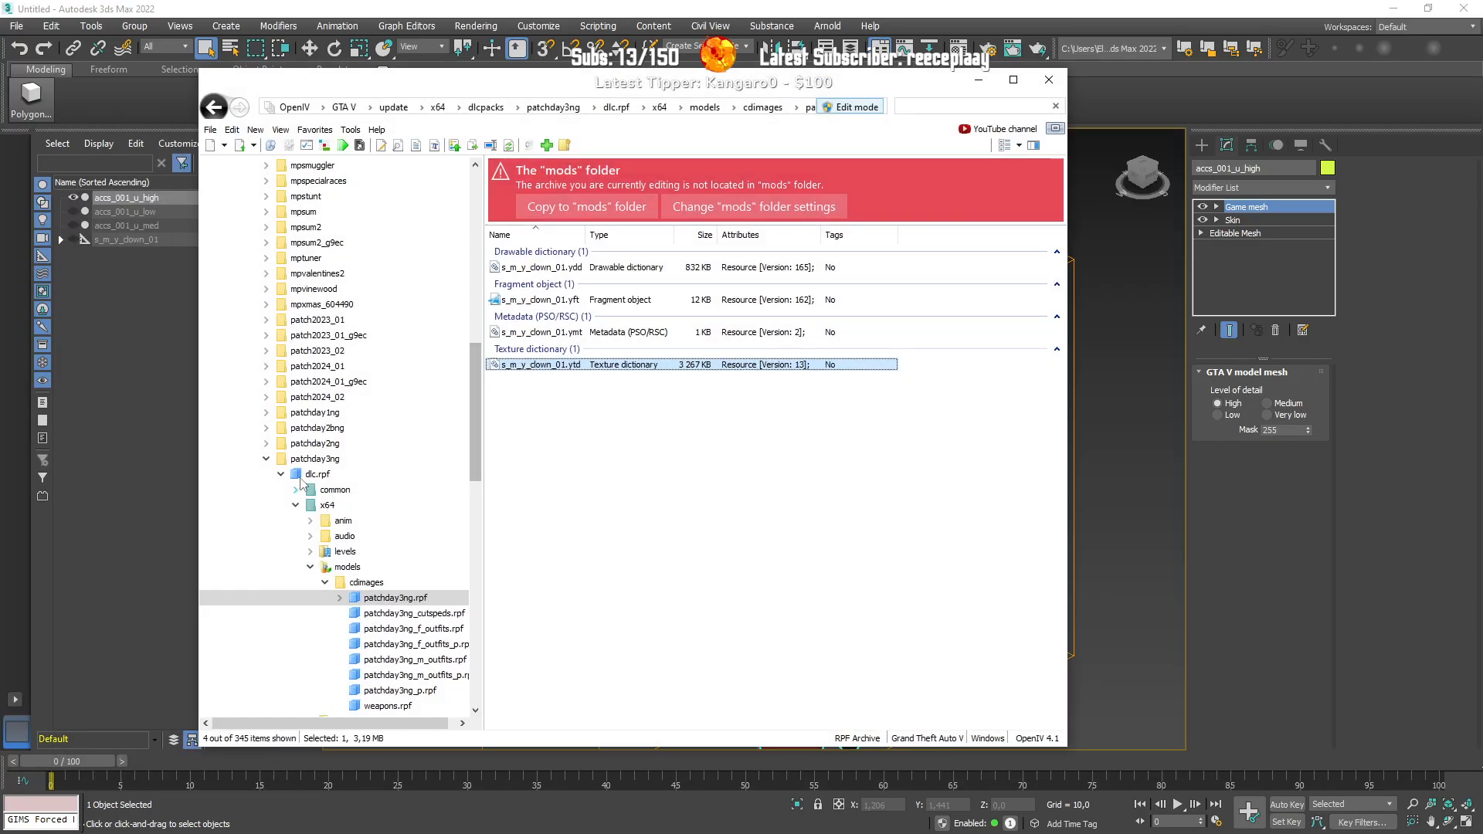
pyautogui.click(266, 457)
pyautogui.scroll(-12, 374, 536)
pyautogui.scroll(-1, 374, 536)
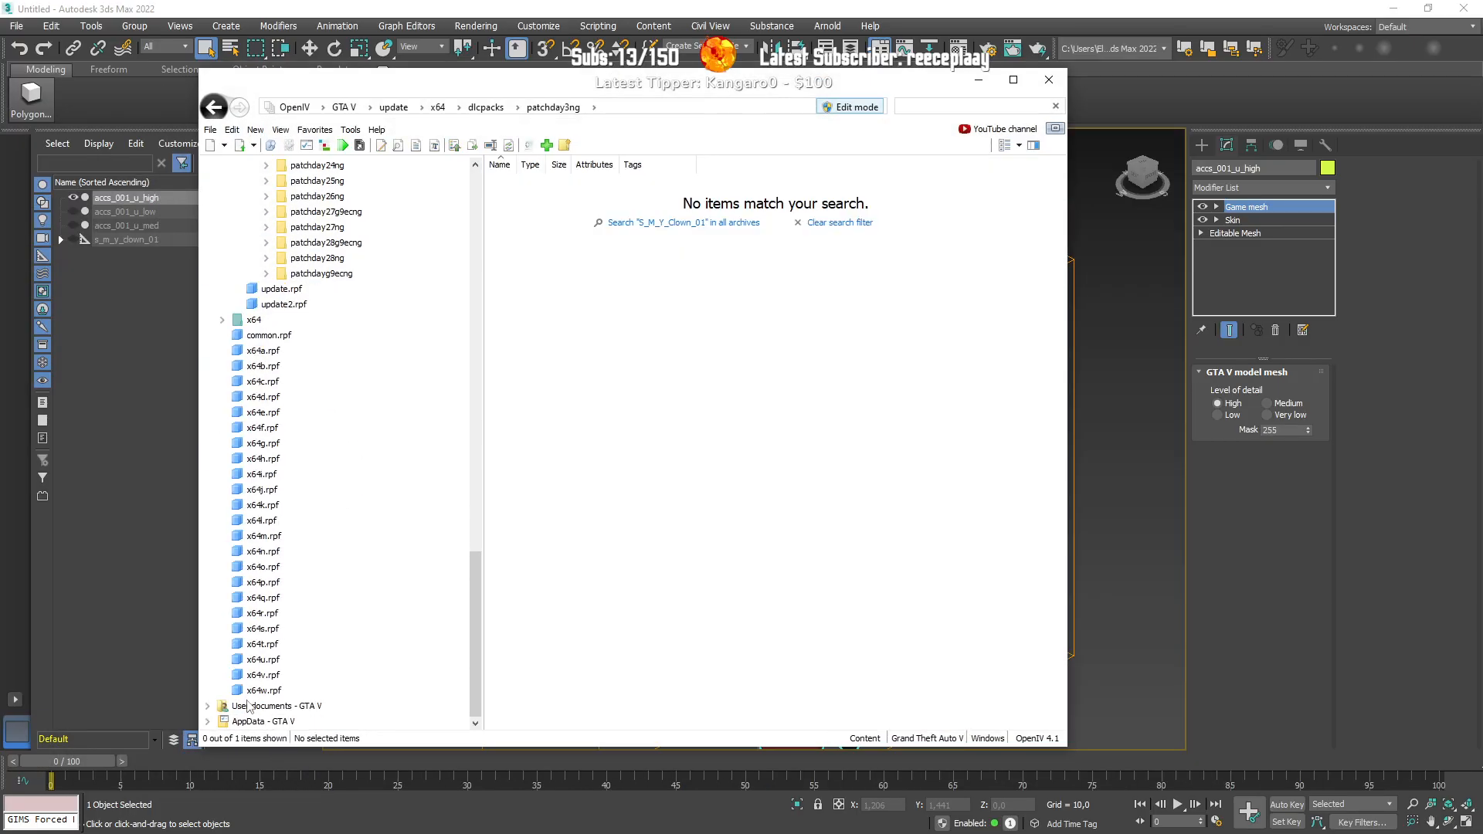
pyautogui.click(272, 675)
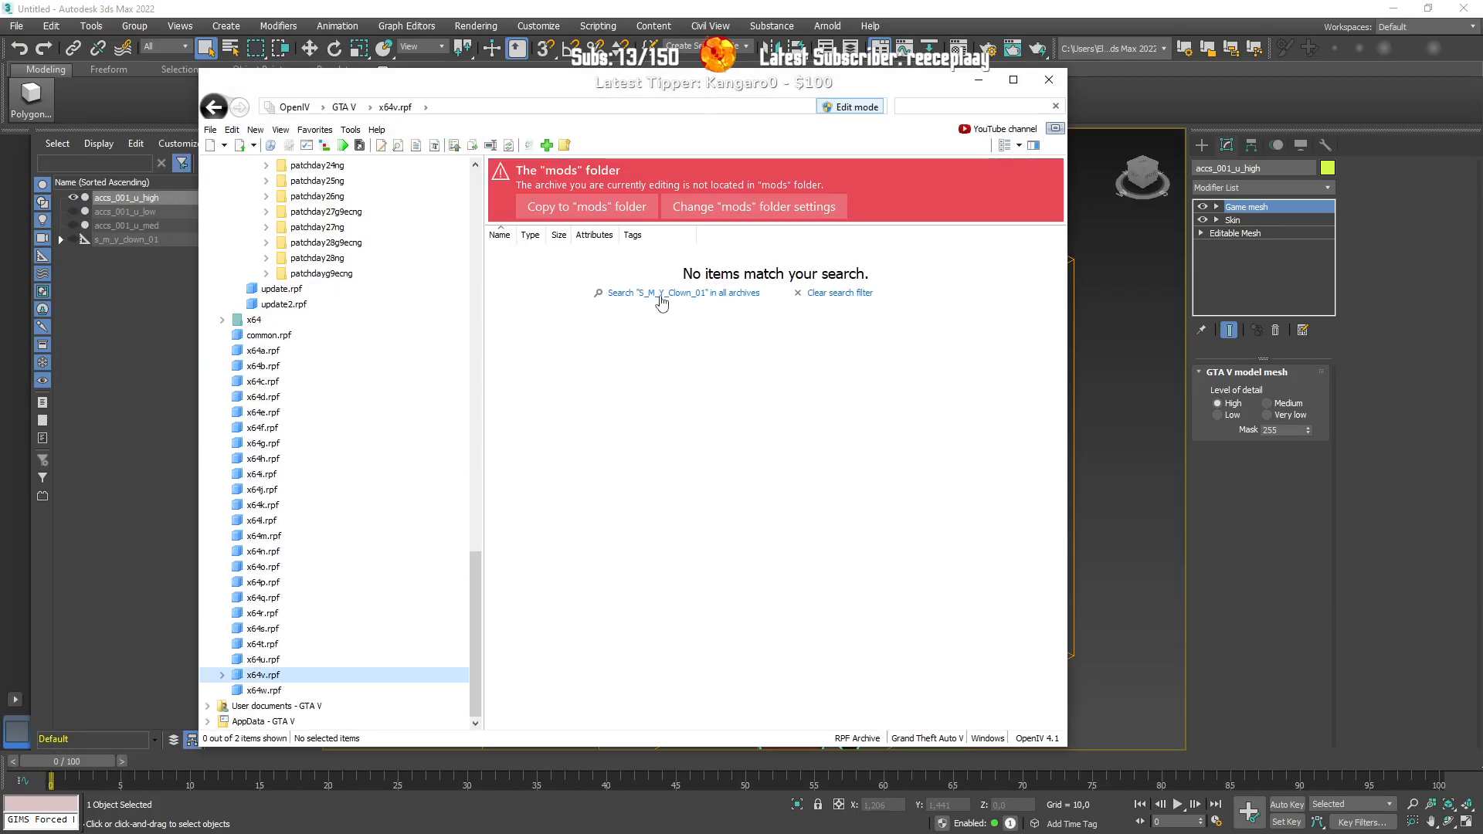
pyautogui.press('BackSpace')
pyautogui.moveTo(962, 107); pyautogui.dragTo(753, 136)
pyautogui.press('BackSpace')
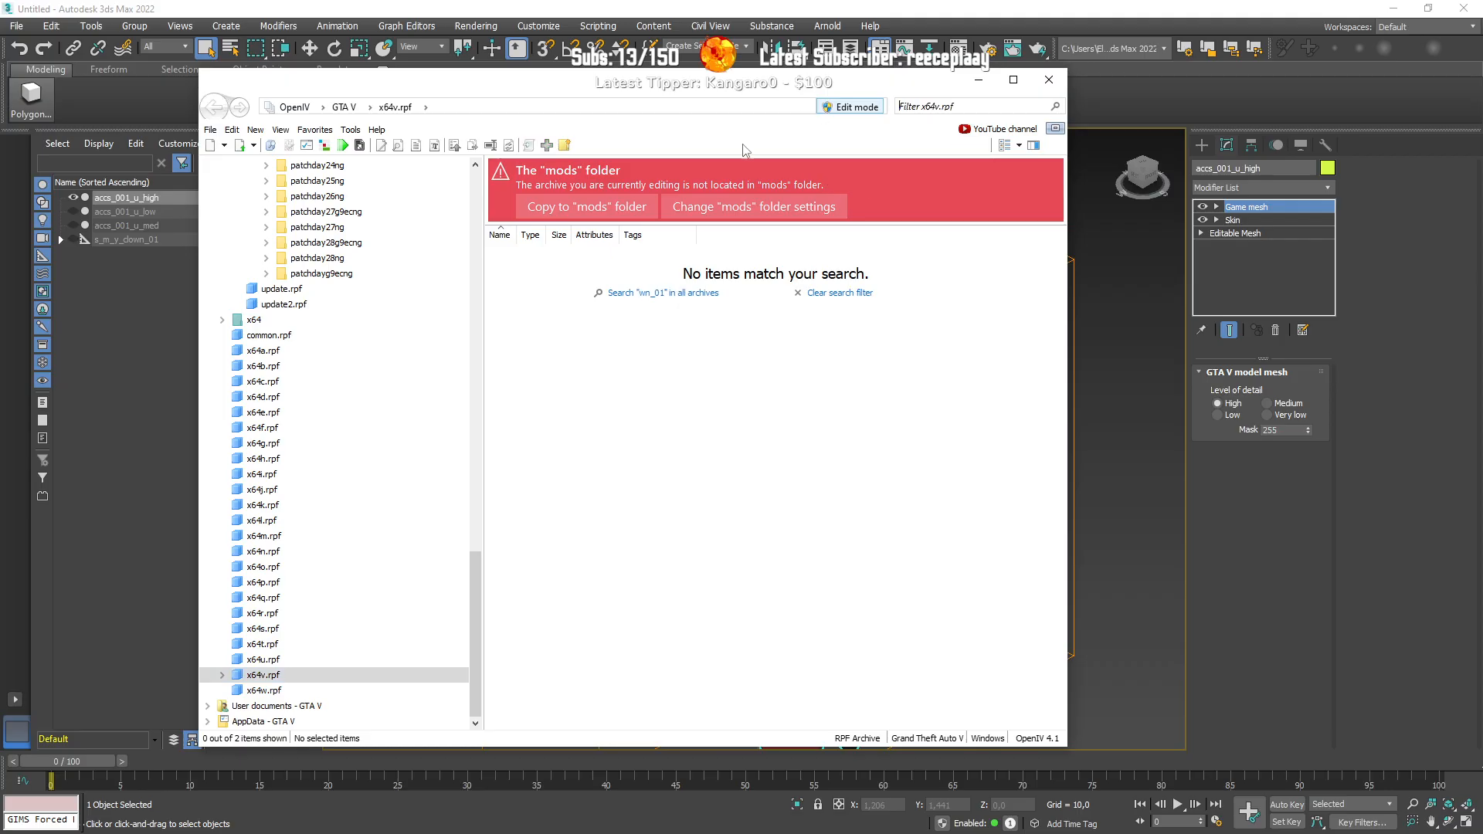
# Step: Inside x64v.rpf, browse to models/cdimages/streamedpeds_mp.rpf and open the mp_m_freemode_01 folder
pyautogui.doubleClick(548, 268)
pyautogui.click(526, 254)
pyautogui.click(525, 254)
pyautogui.doubleClick(528, 268)
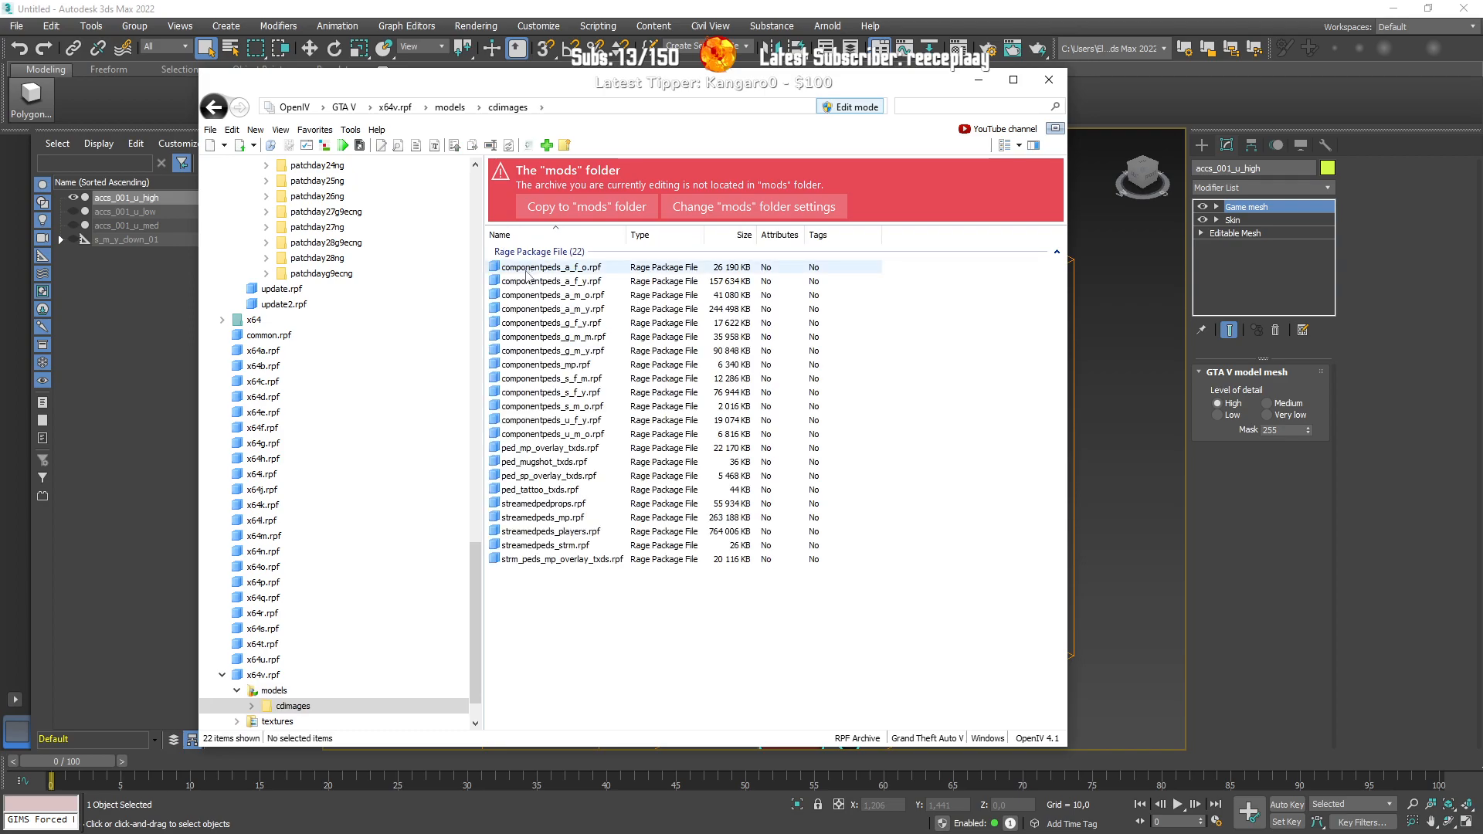
pyautogui.doubleClick(583, 519)
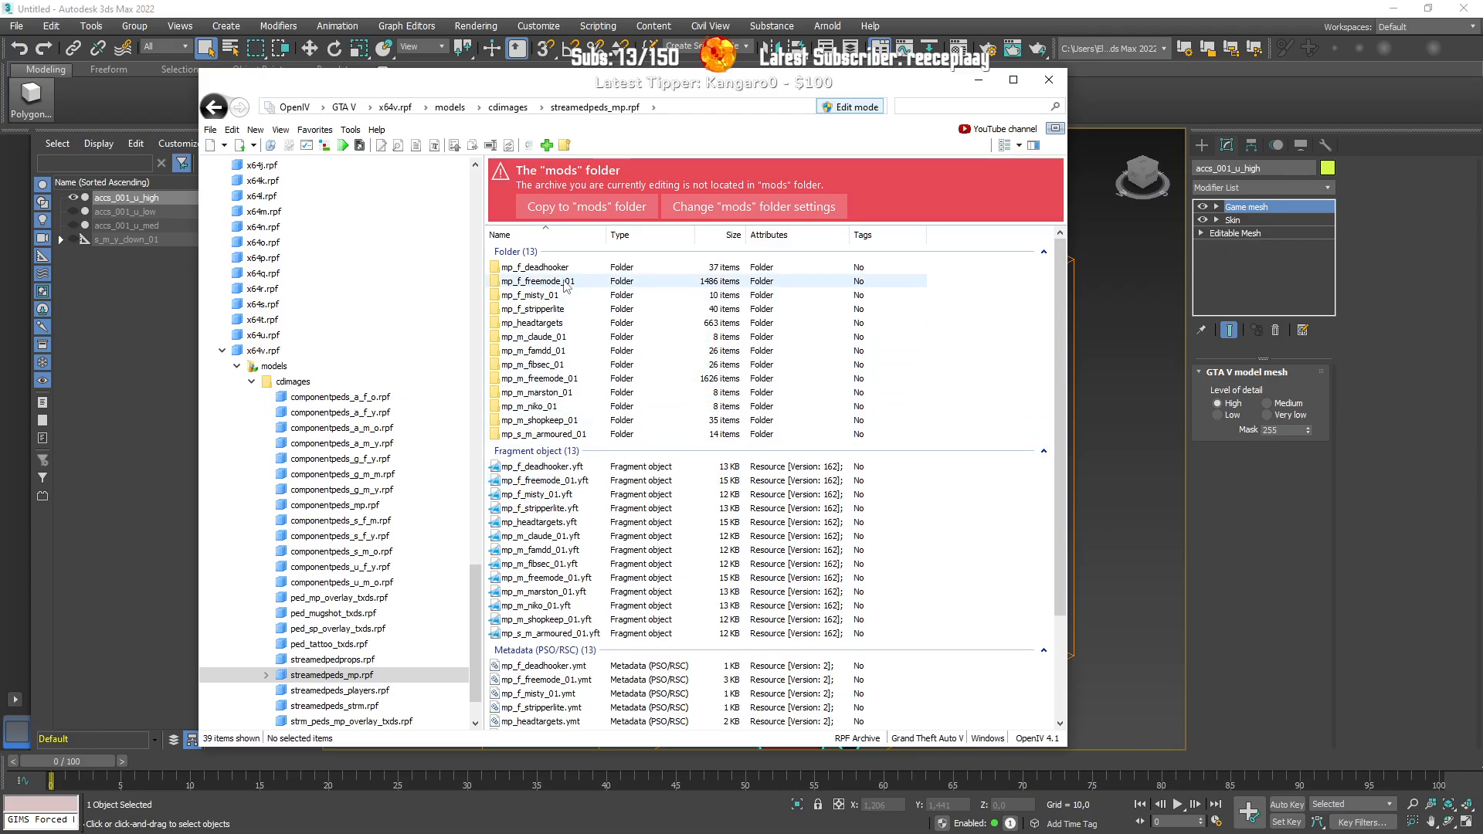
pyautogui.click(540, 378)
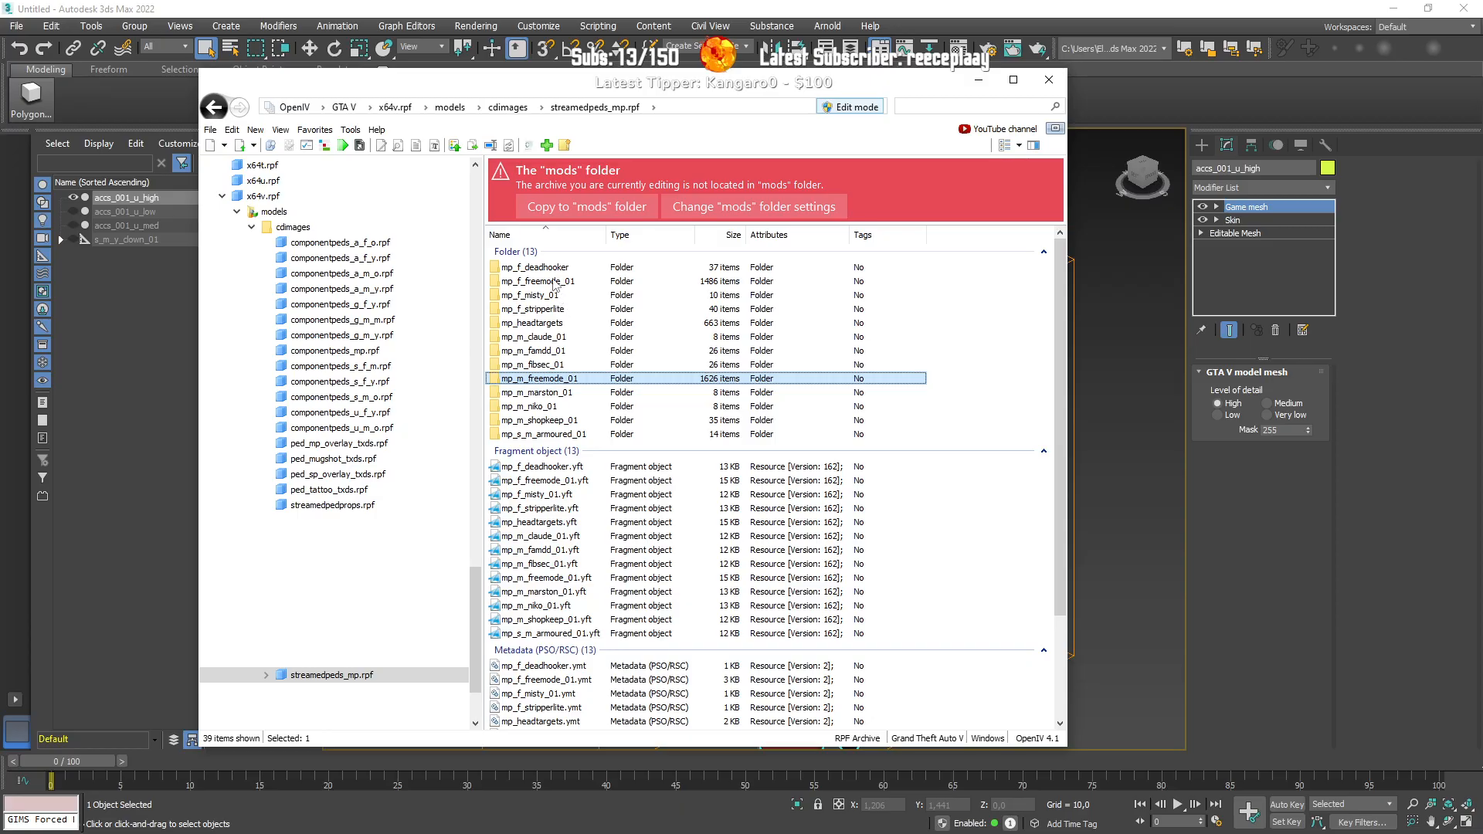
pyautogui.press('Return')
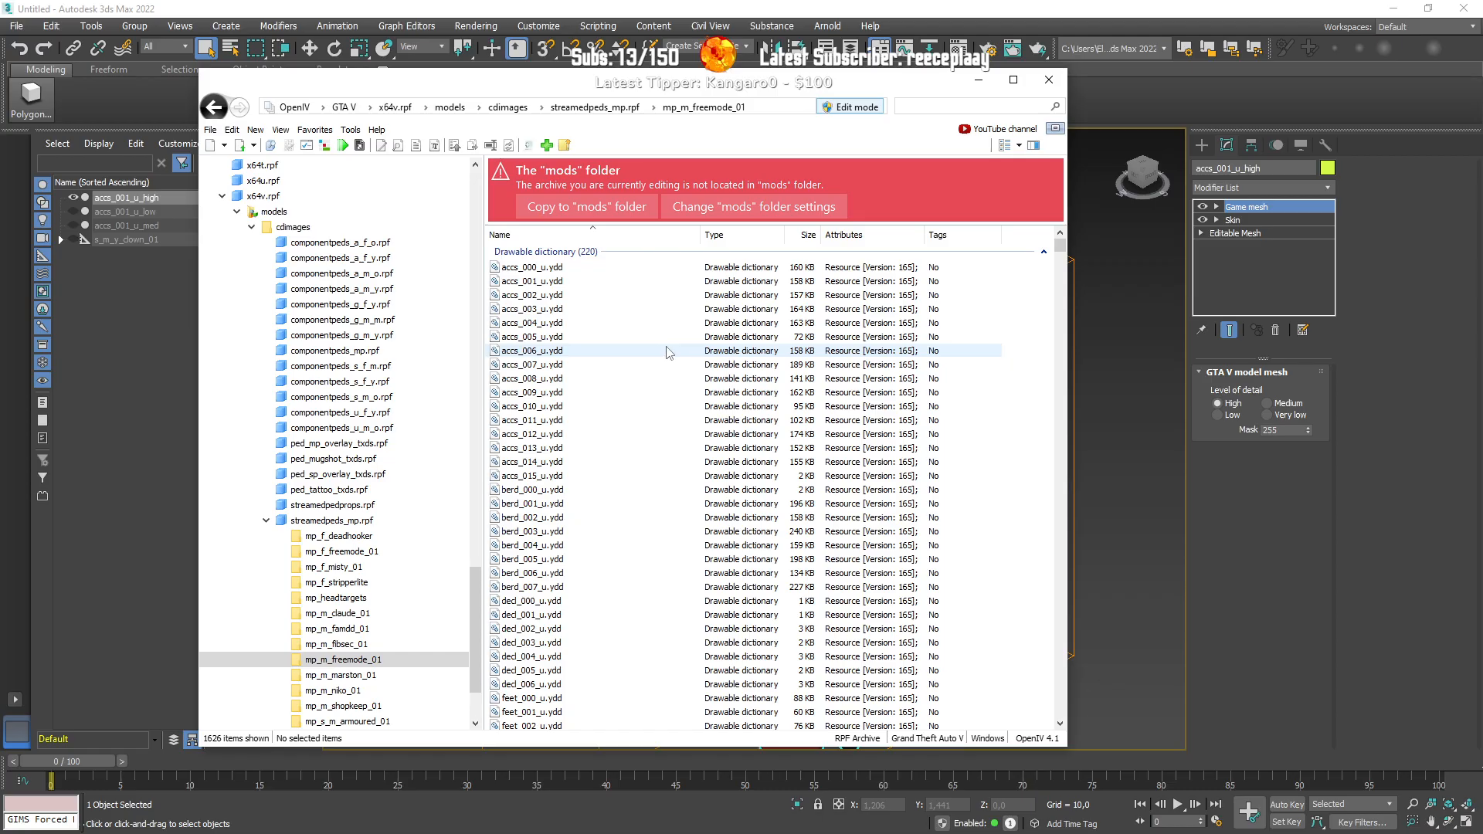
# Step: Filter the folder for "head" and open head_000_r.ydd in side profile, placing its viewer beside the file list as a reference
pyautogui.write('head')
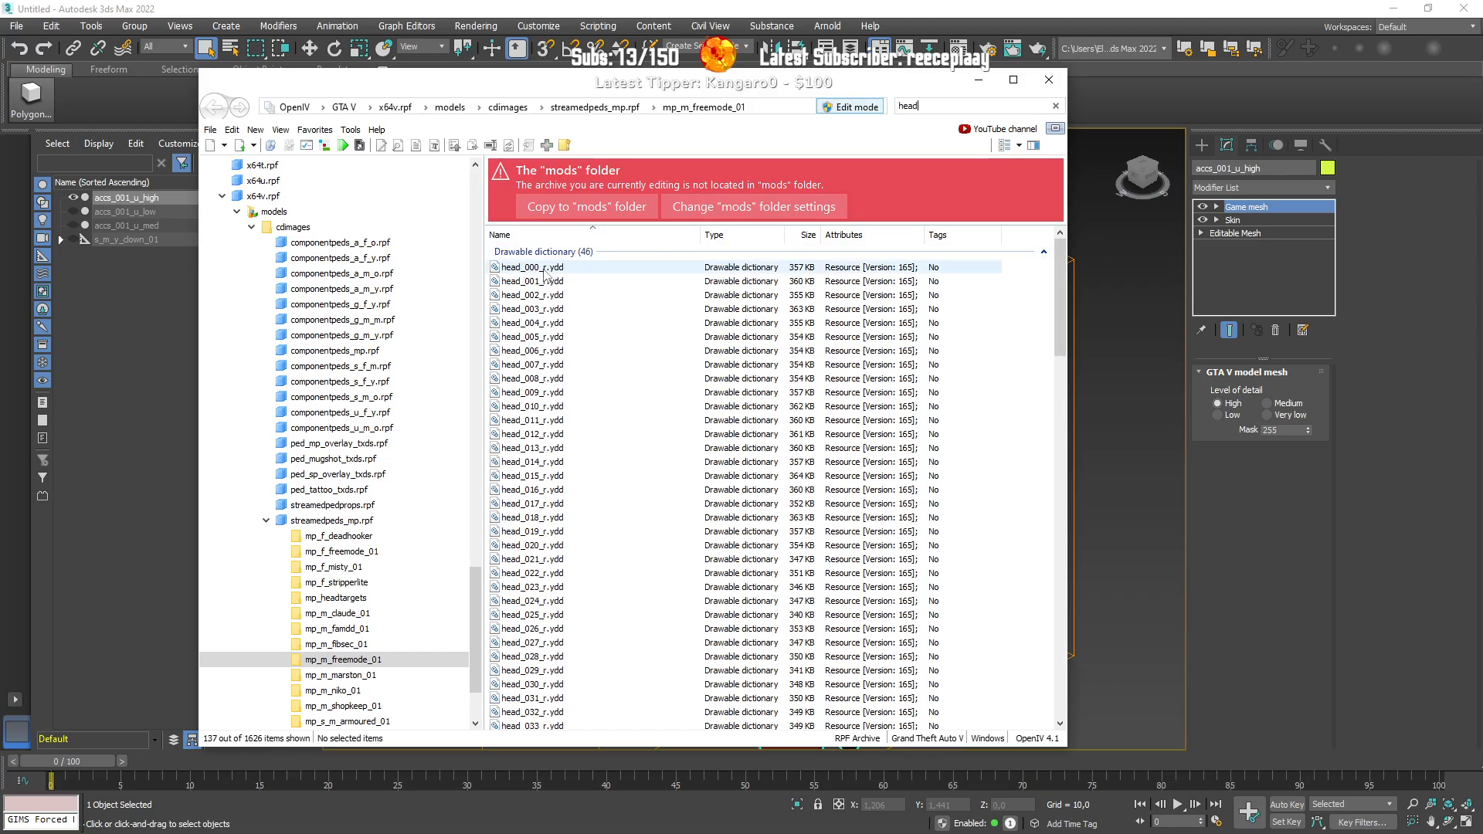
pyautogui.doubleClick(545, 271)
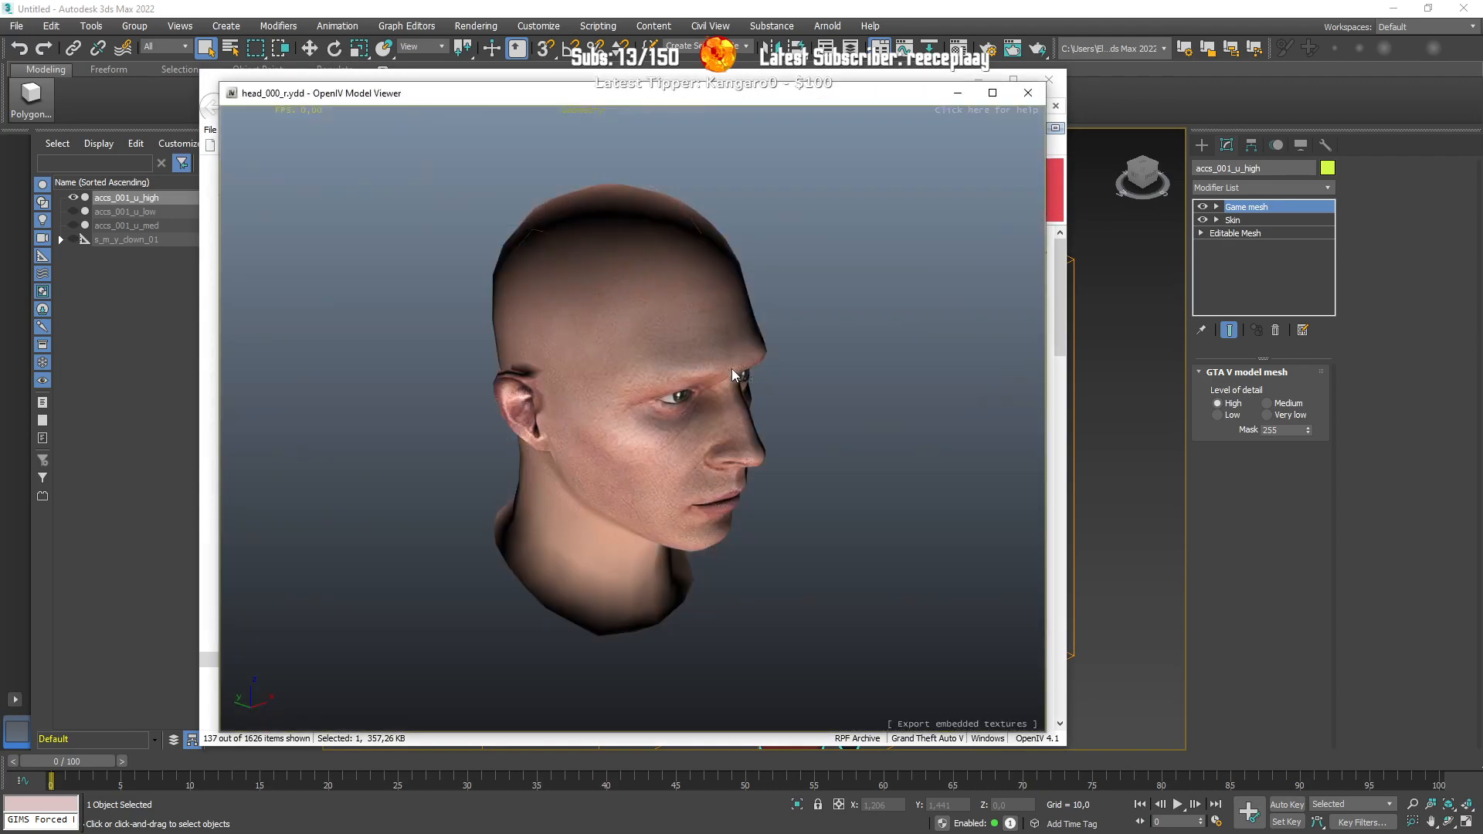
pyautogui.moveTo(911, 345); pyautogui.dragTo(916, 344)
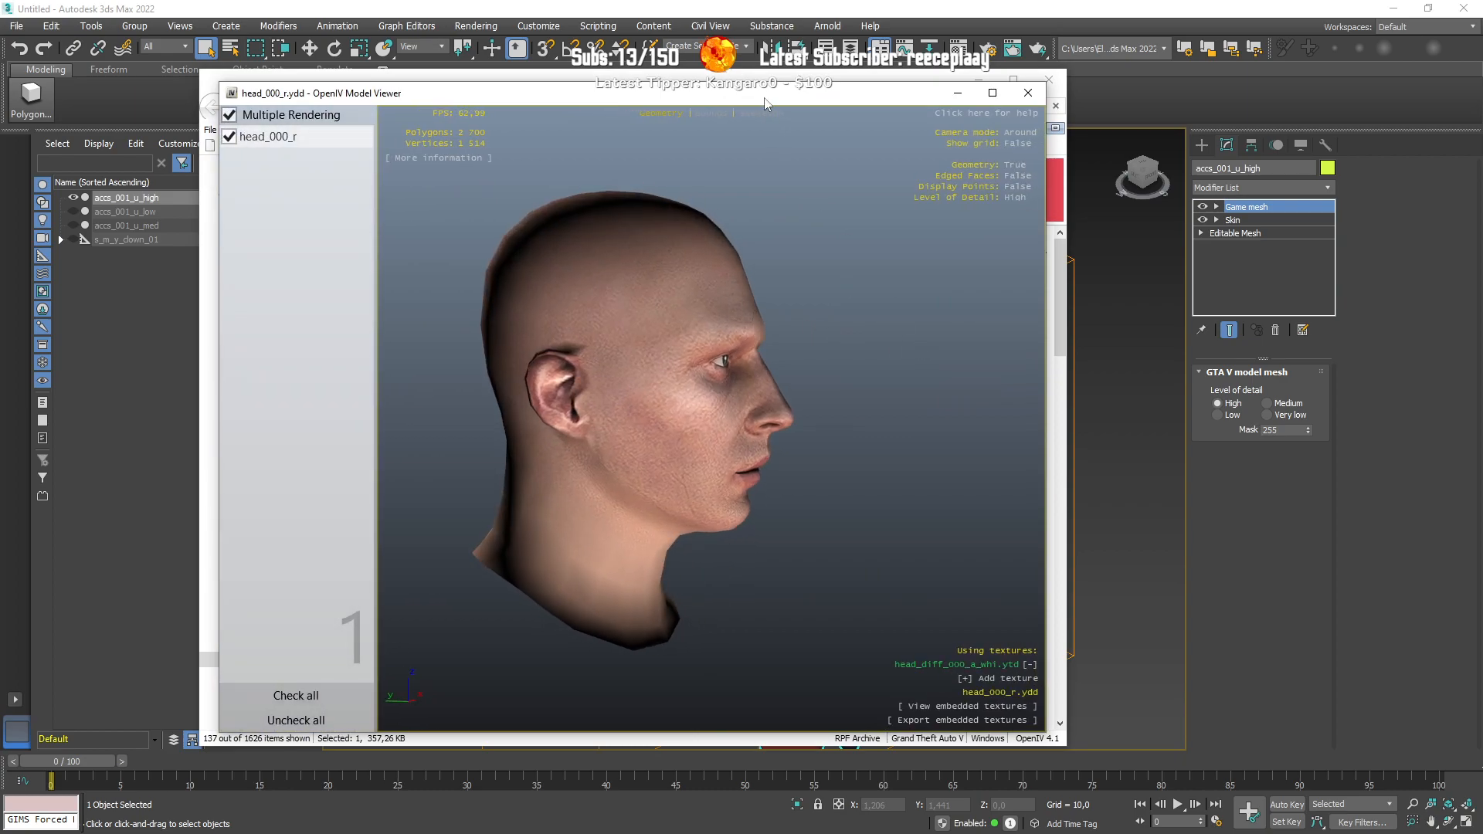
pyautogui.moveTo(764, 100); pyautogui.dragTo(433, 109)
pyautogui.moveTo(768, 92); pyautogui.dragTo(1035, 96)
# Step: View head_001_r.ydd in side profile, compare its nose with head_000_r, and close its viewer
pyautogui.doubleClick(819, 284)
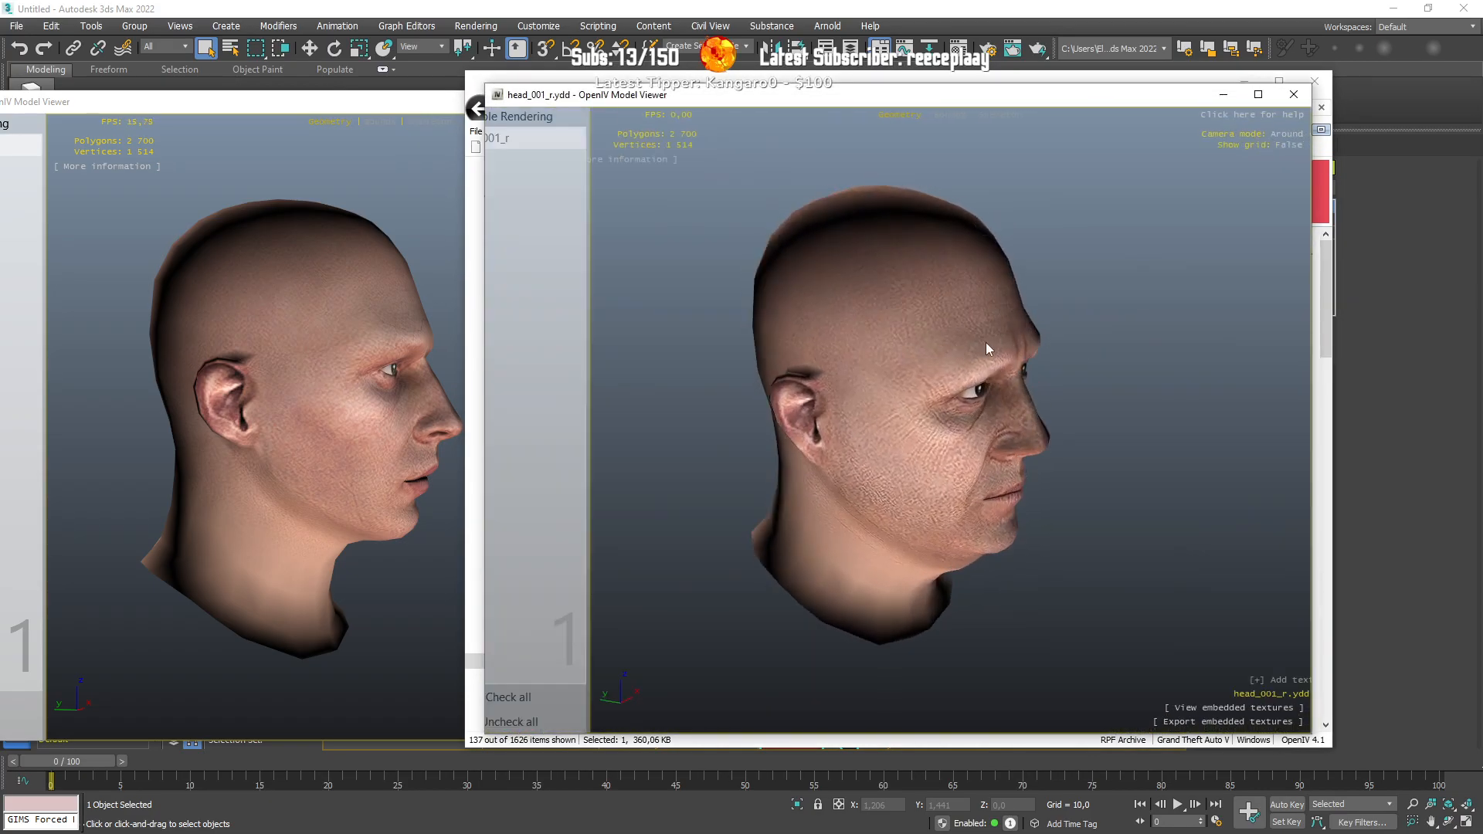
pyautogui.moveTo(920, 351); pyautogui.dragTo(994, 325)
pyautogui.click(360, 403)
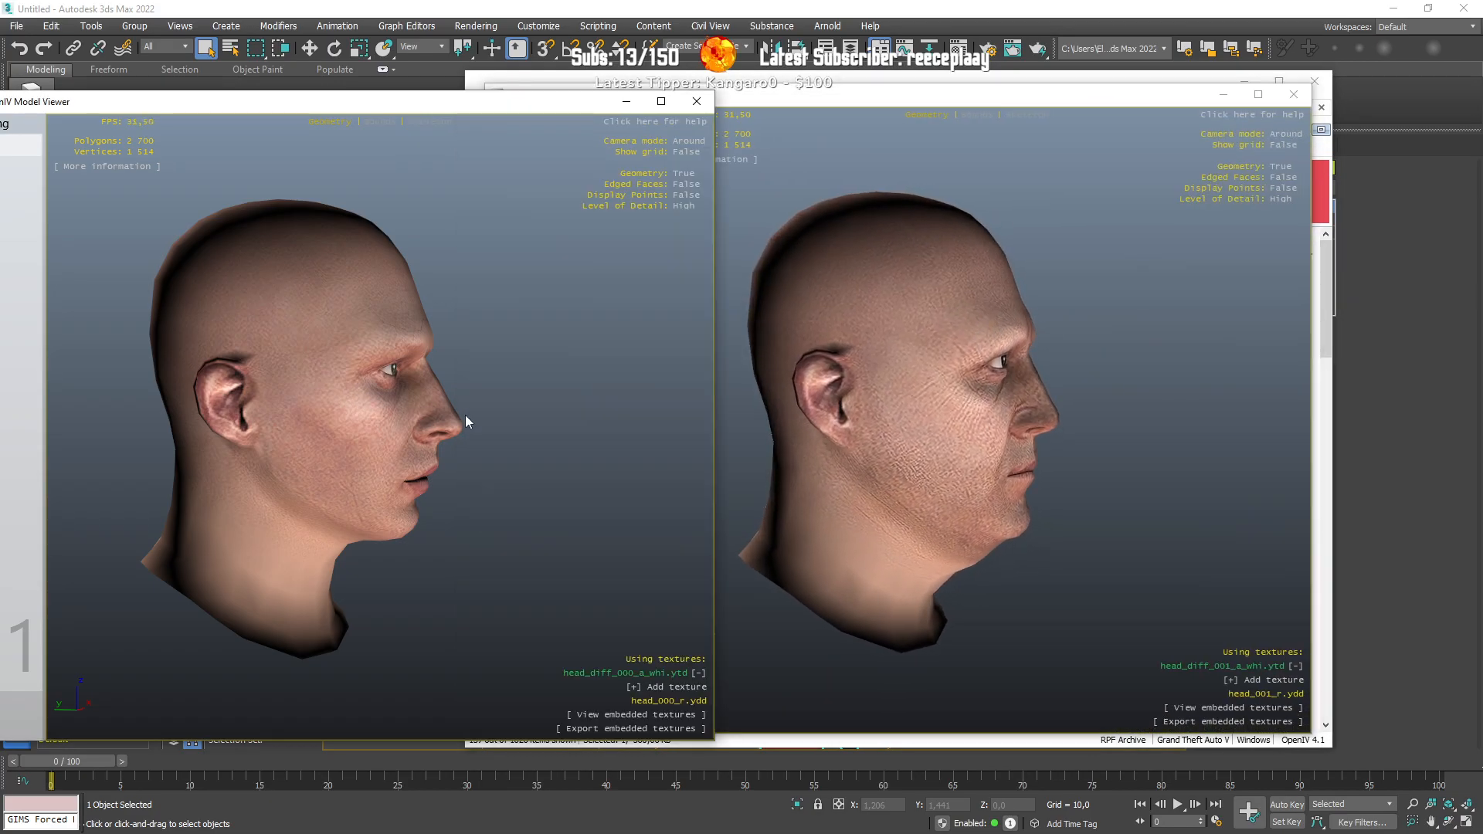
pyautogui.click(931, 417)
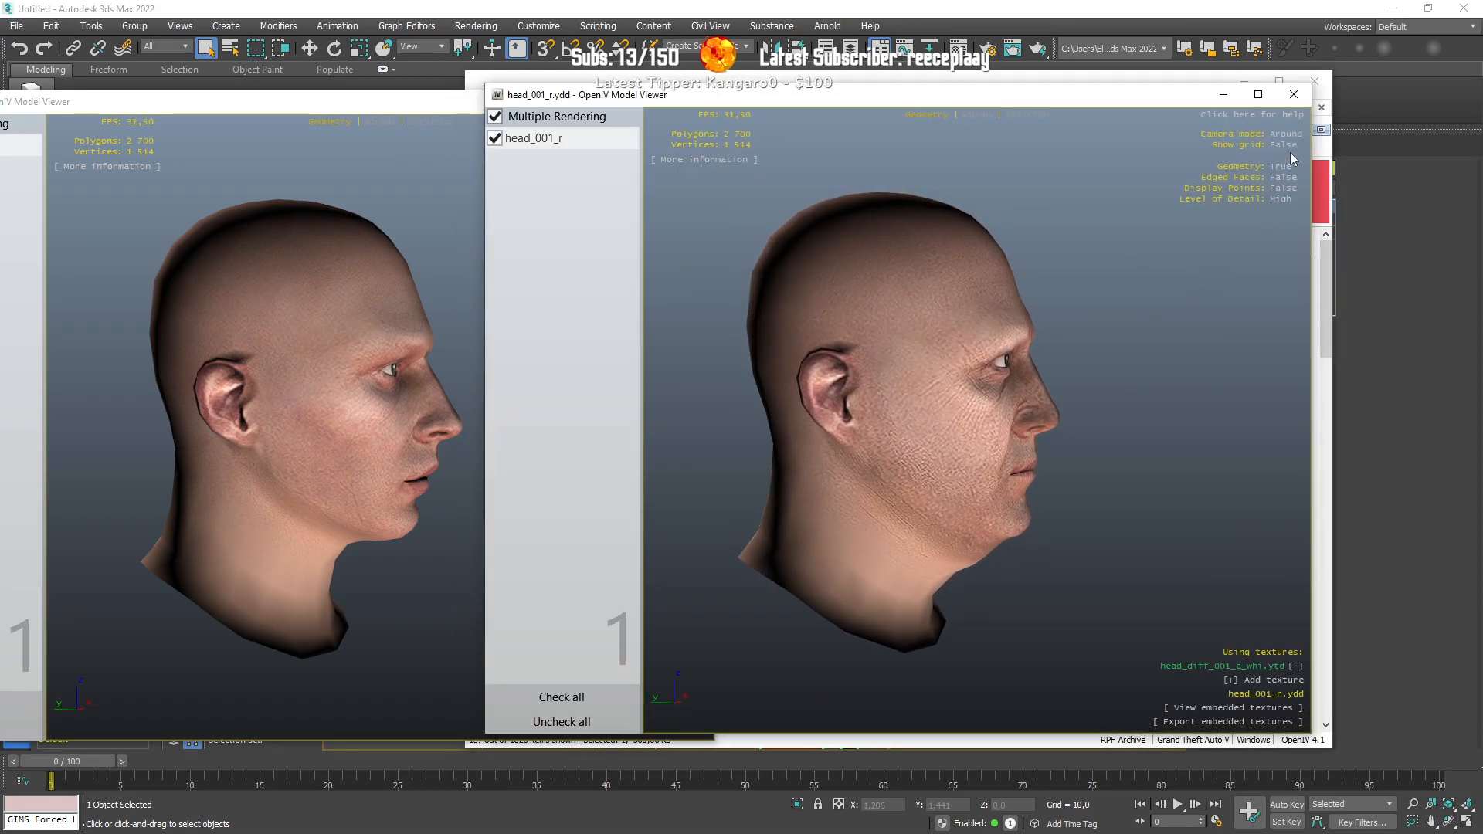
pyautogui.click(1293, 94)
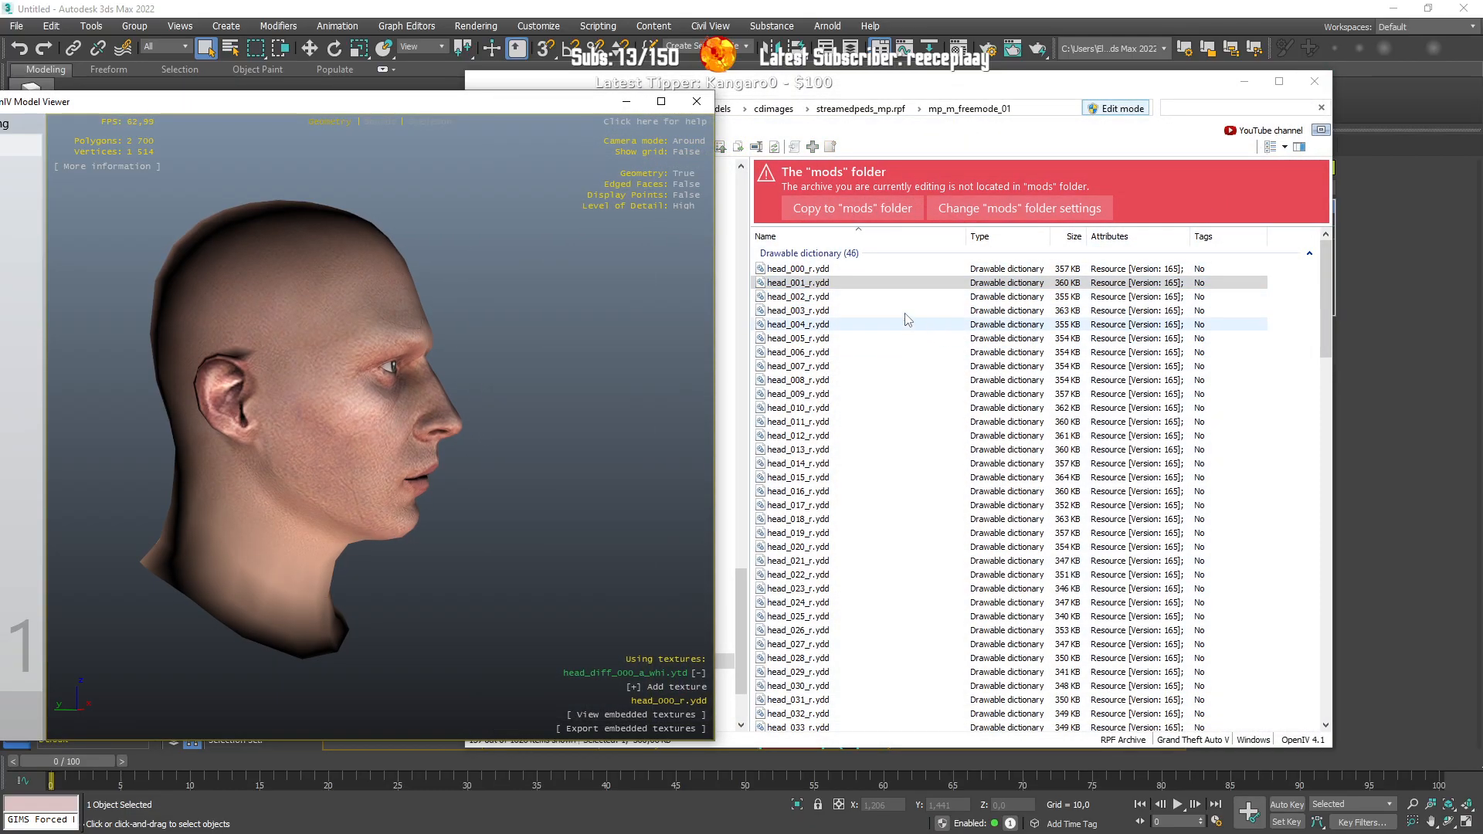
# Step: View head_002_r.ydd through head_006_r.ydd one at a time, comparing each nose profile with head_000_r and closing each viewer
pyautogui.doubleClick(857, 293)
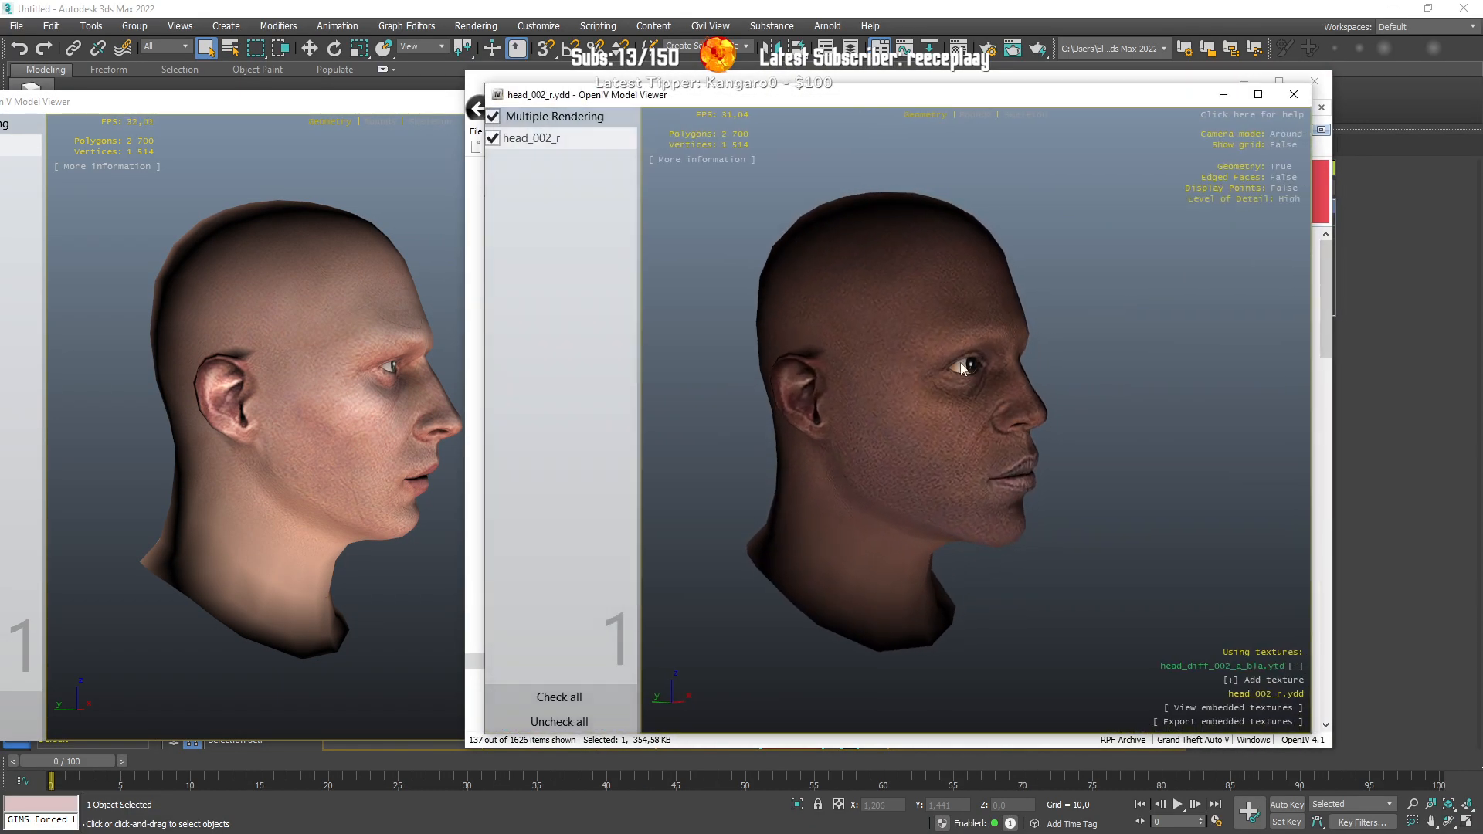
pyautogui.moveTo(975, 358); pyautogui.dragTo(1050, 354)
pyautogui.click(1294, 95)
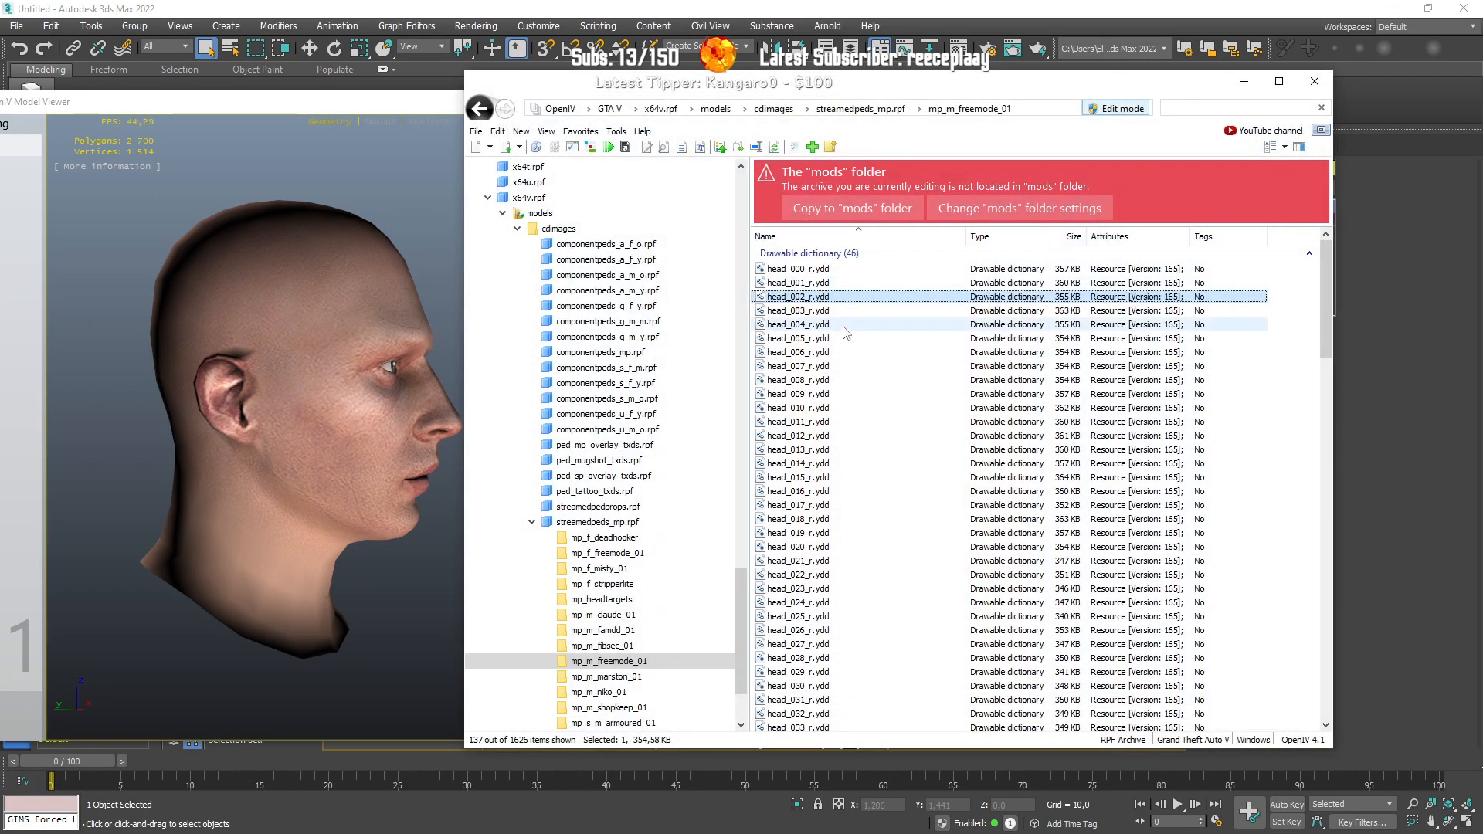
pyautogui.doubleClick(826, 311)
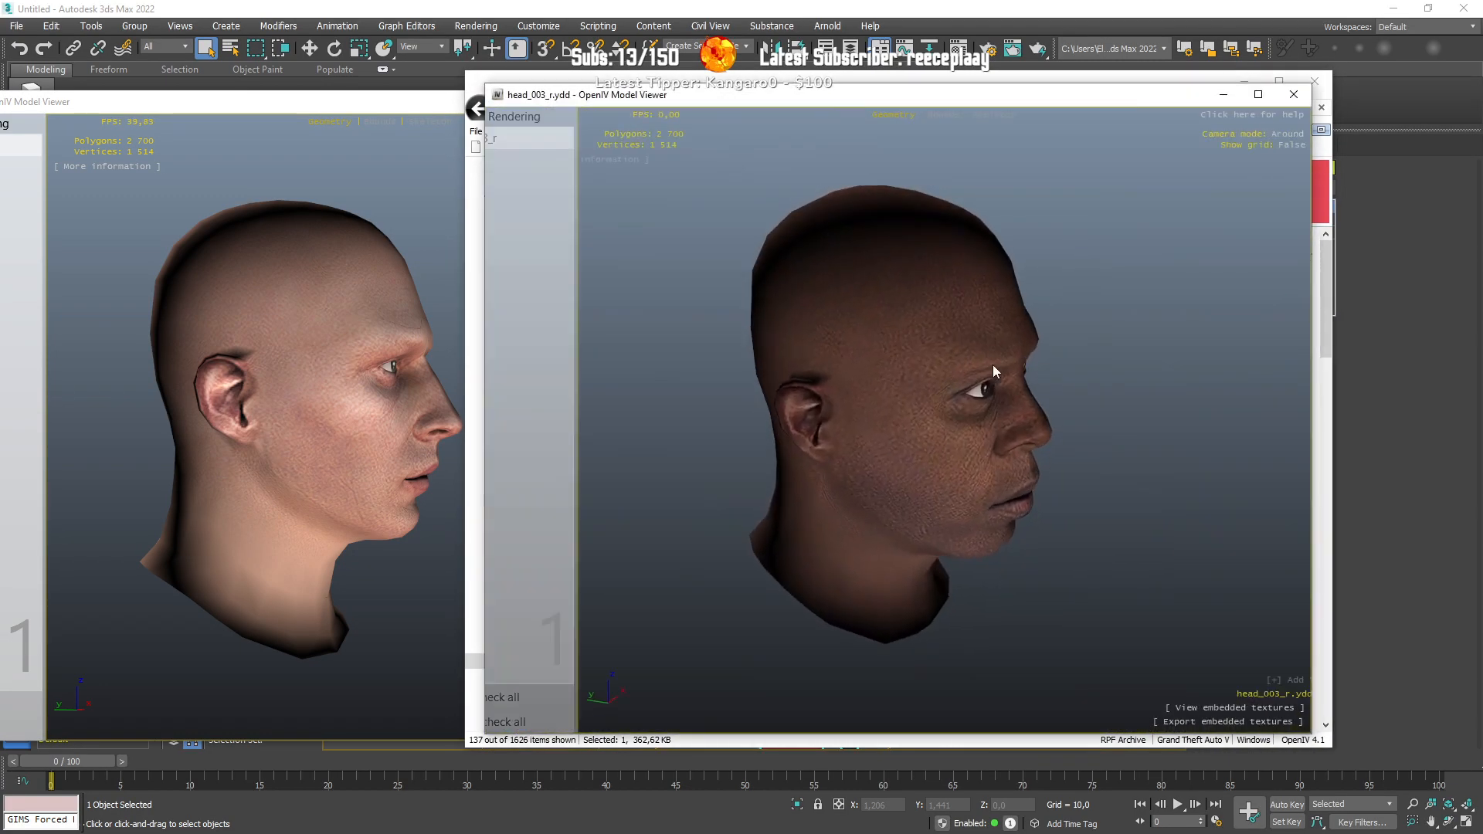
pyautogui.click(1292, 96)
pyautogui.doubleClick(854, 324)
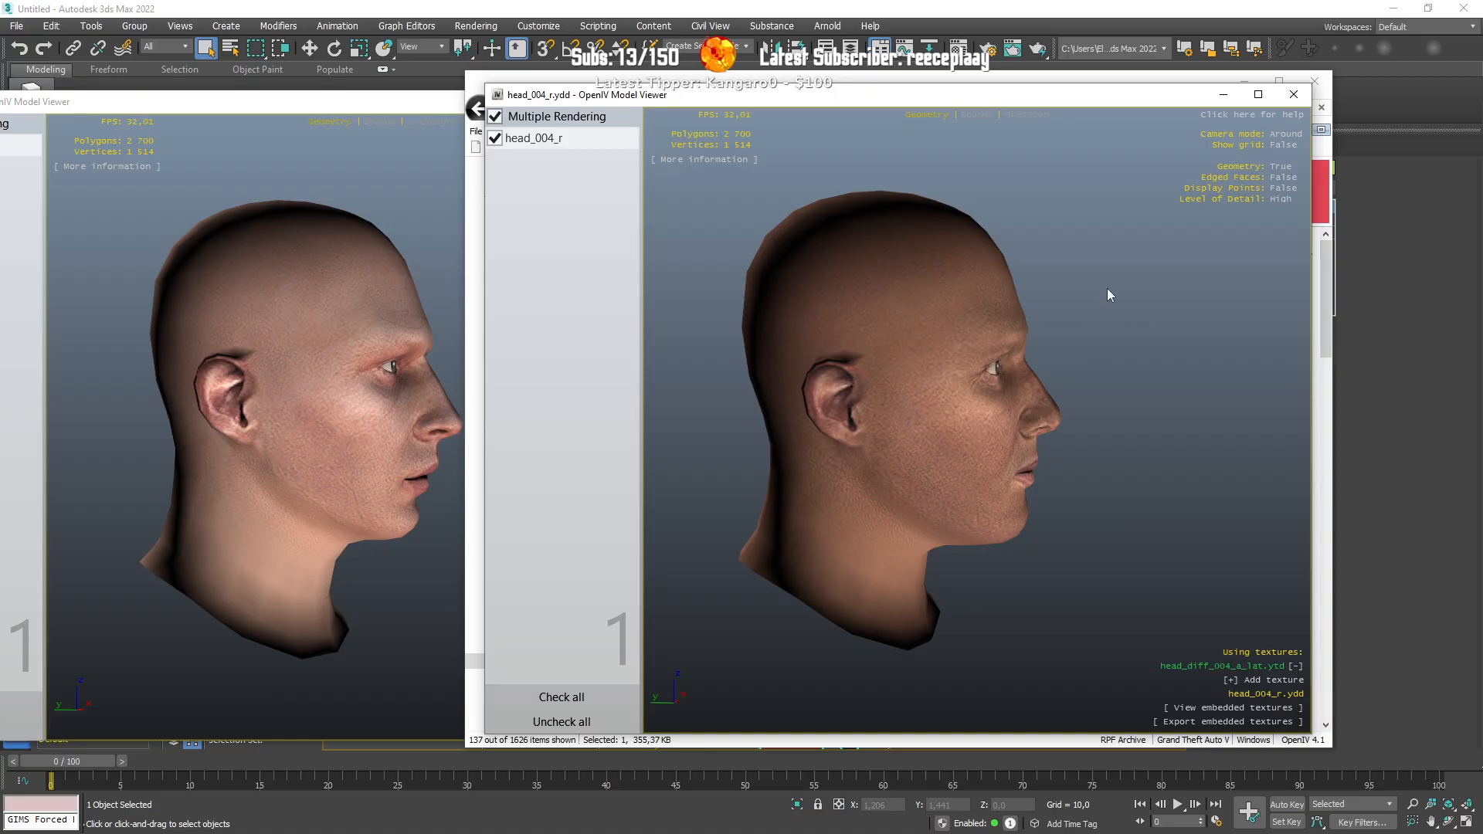
pyautogui.click(1294, 94)
pyautogui.doubleClick(842, 341)
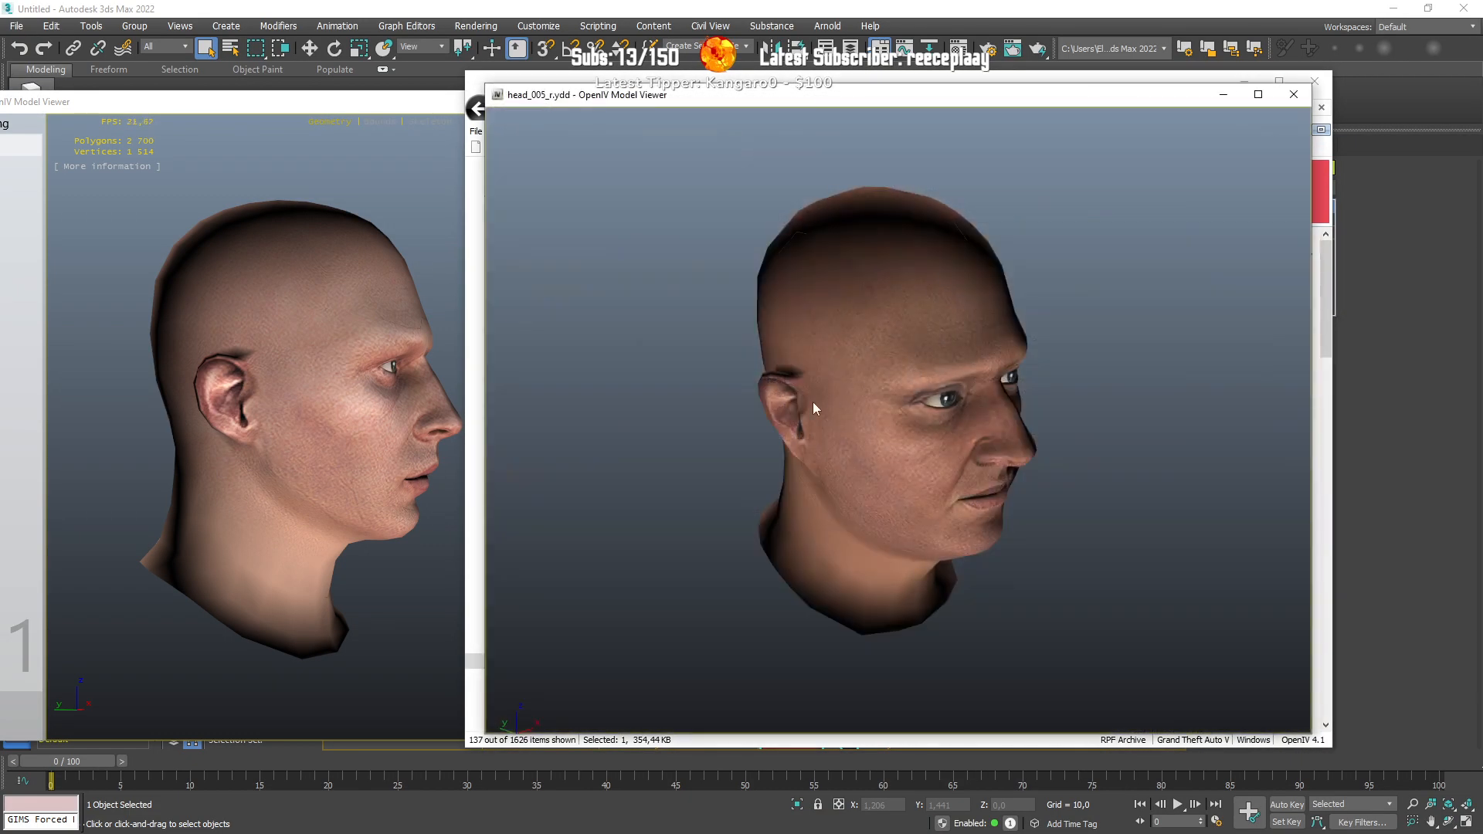
pyautogui.click(1294, 94)
pyautogui.doubleClick(1044, 303)
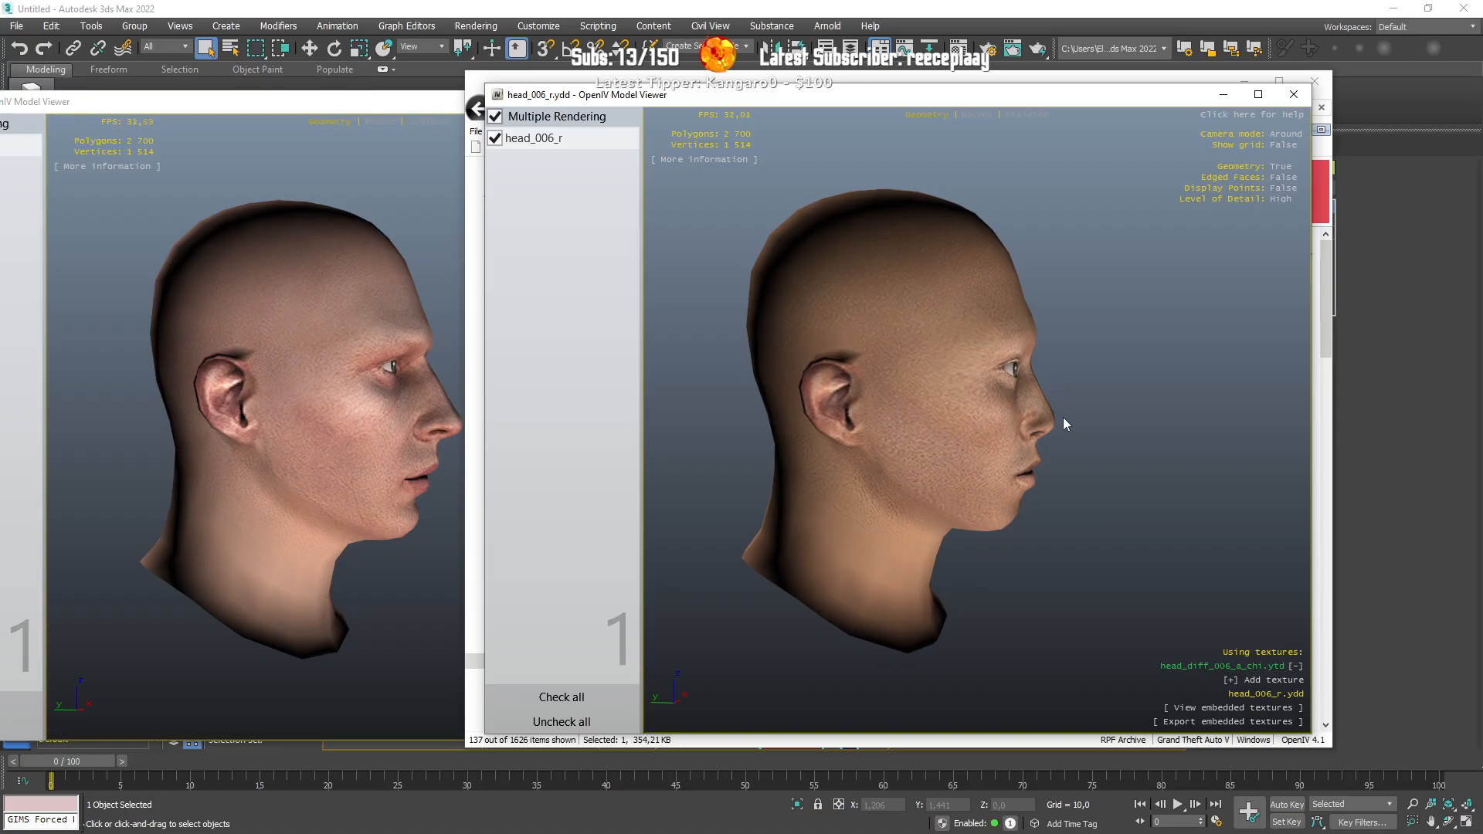
pyautogui.click(1294, 95)
# Step: View head_007_r.ydd through head_010_r.ydd in turn, compare their nose profiles with head_000_r, and close each viewer
pyautogui.press('Down')
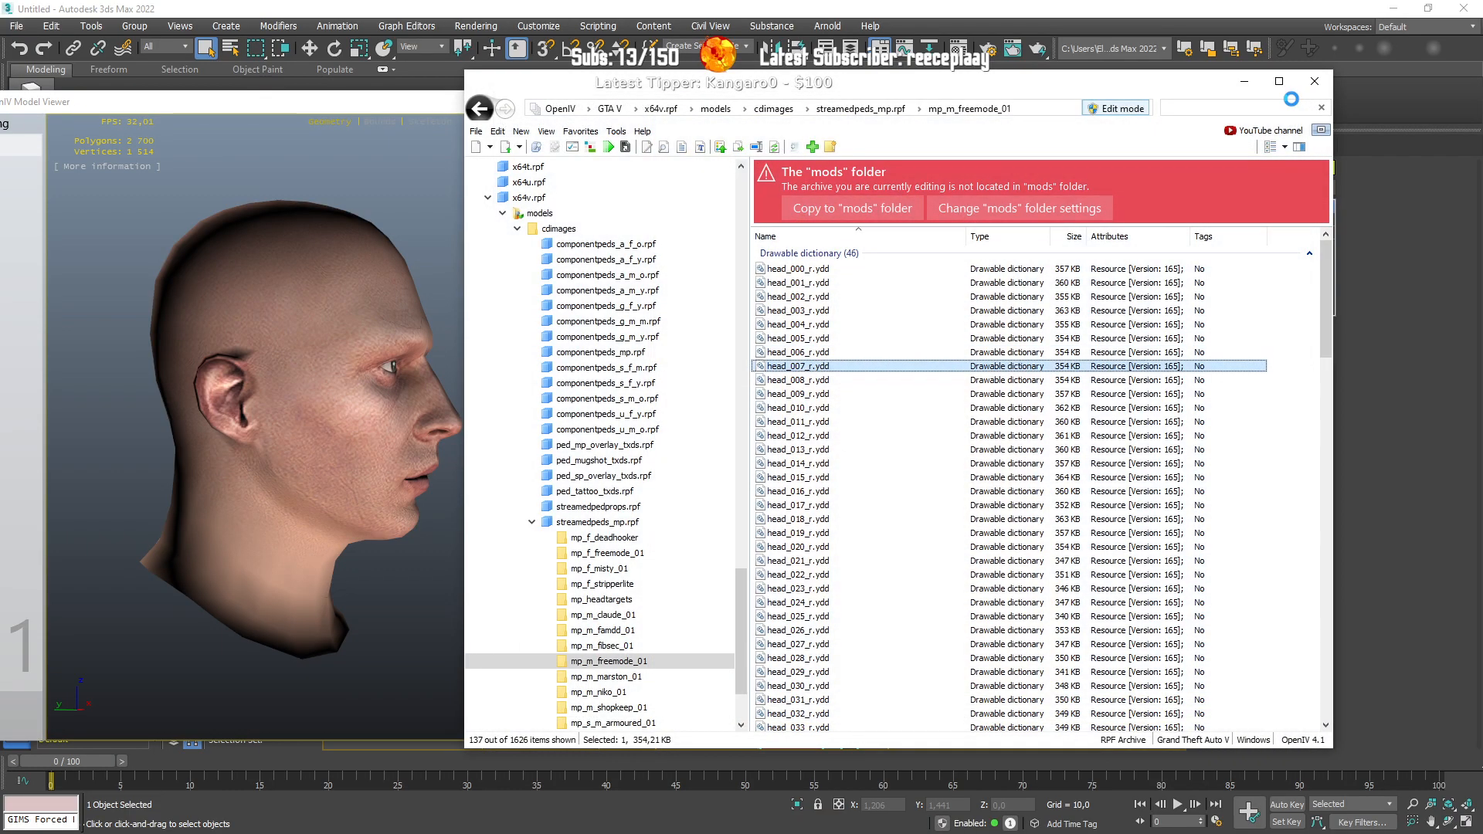
pyautogui.press('Return')
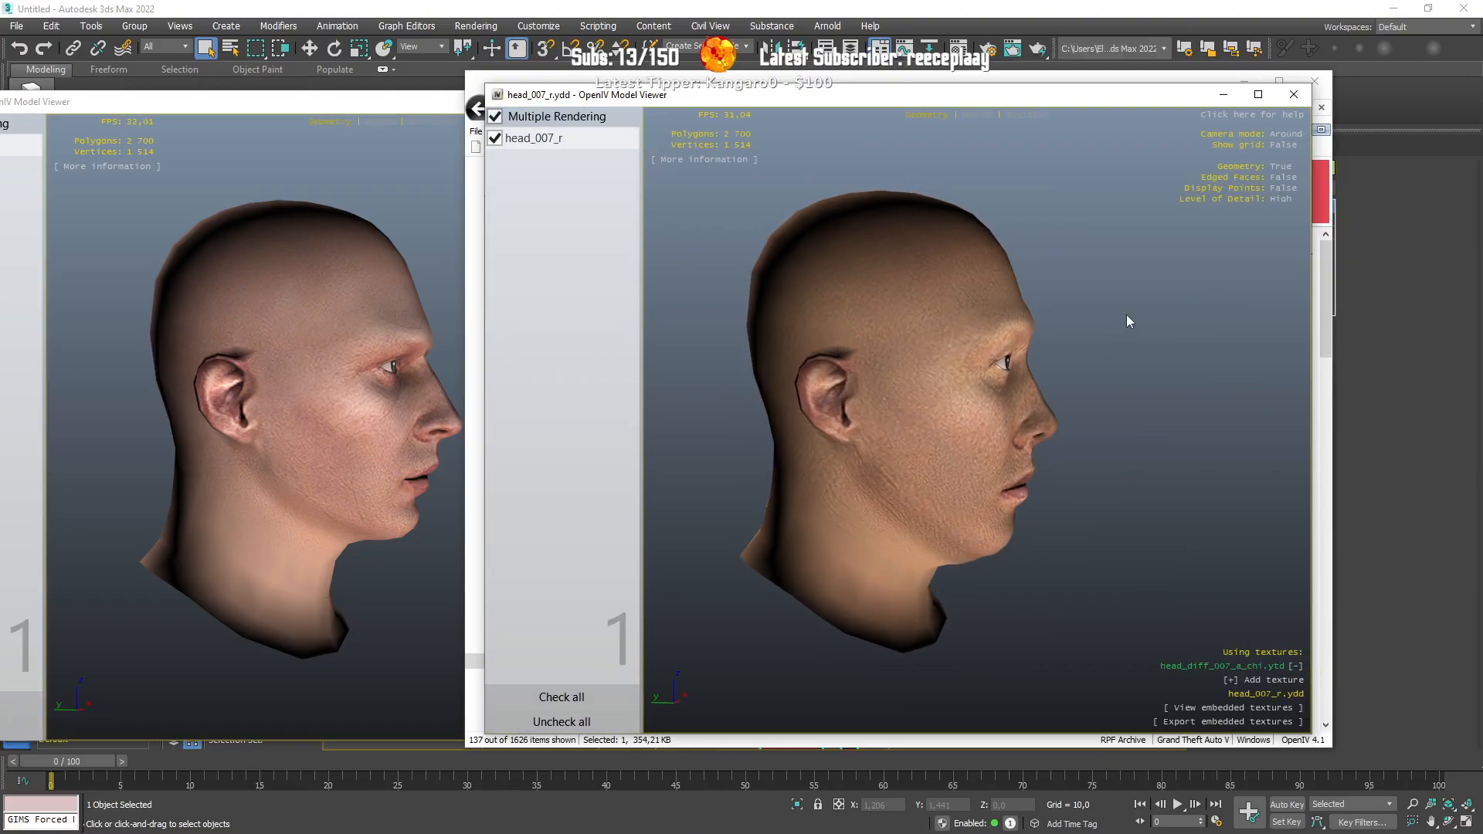
pyautogui.click(1294, 94)
pyautogui.press('Down')
pyautogui.press('Return')
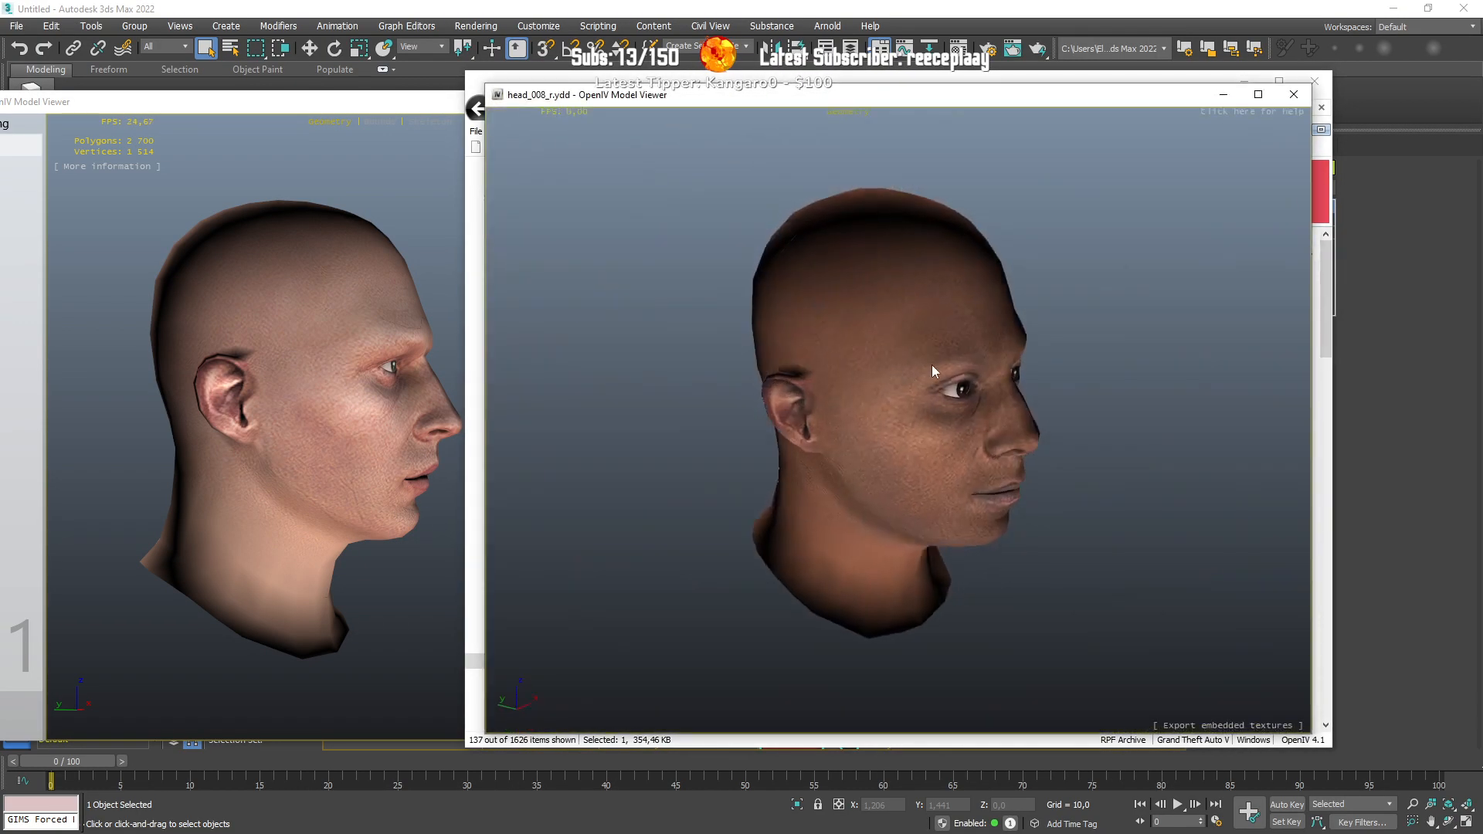
pyautogui.click(1293, 94)
pyautogui.press('Down')
pyautogui.press('Return')
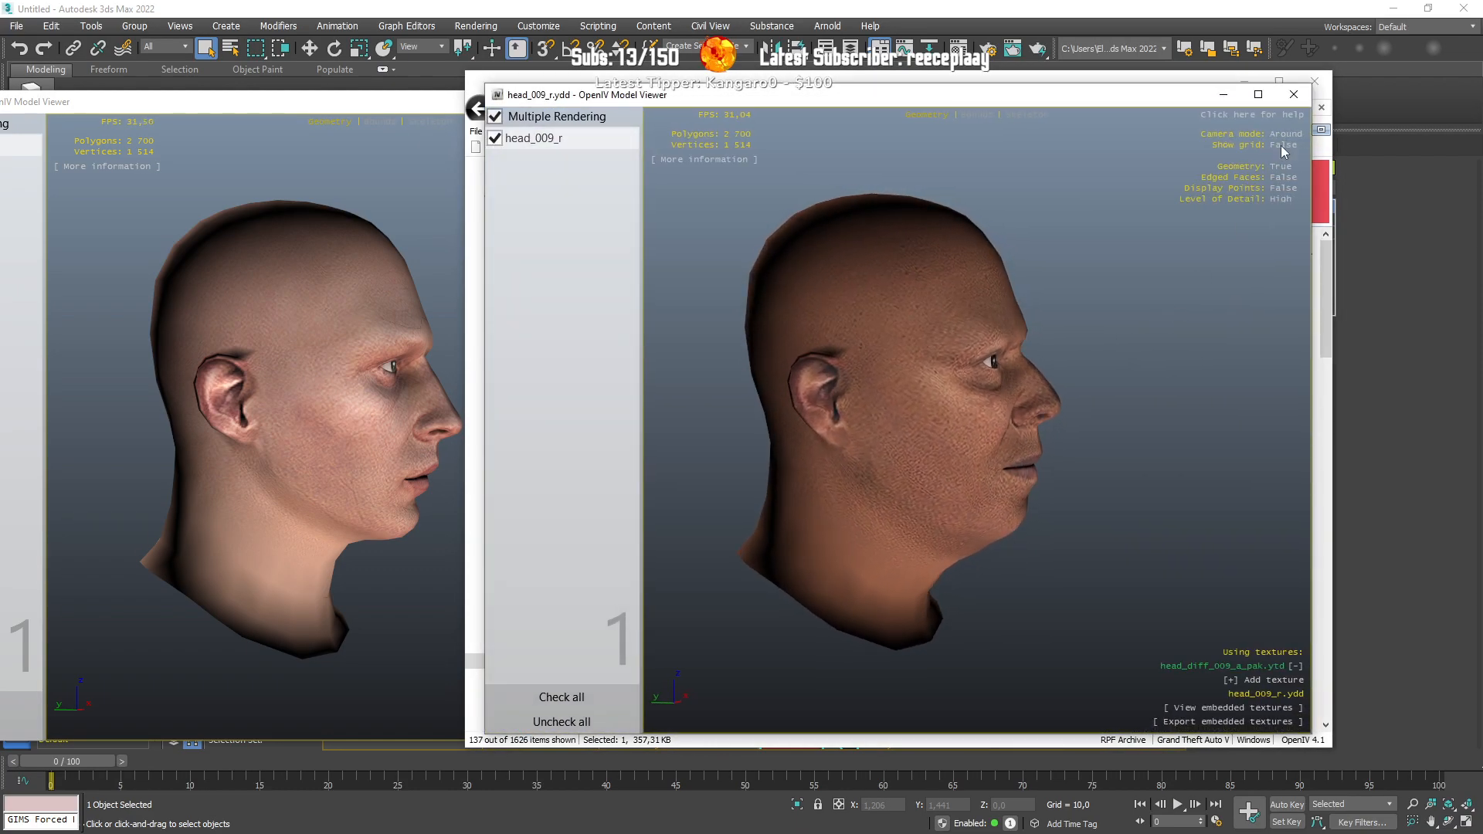
pyautogui.click(1294, 94)
pyautogui.press('Down')
pyautogui.press('Return')
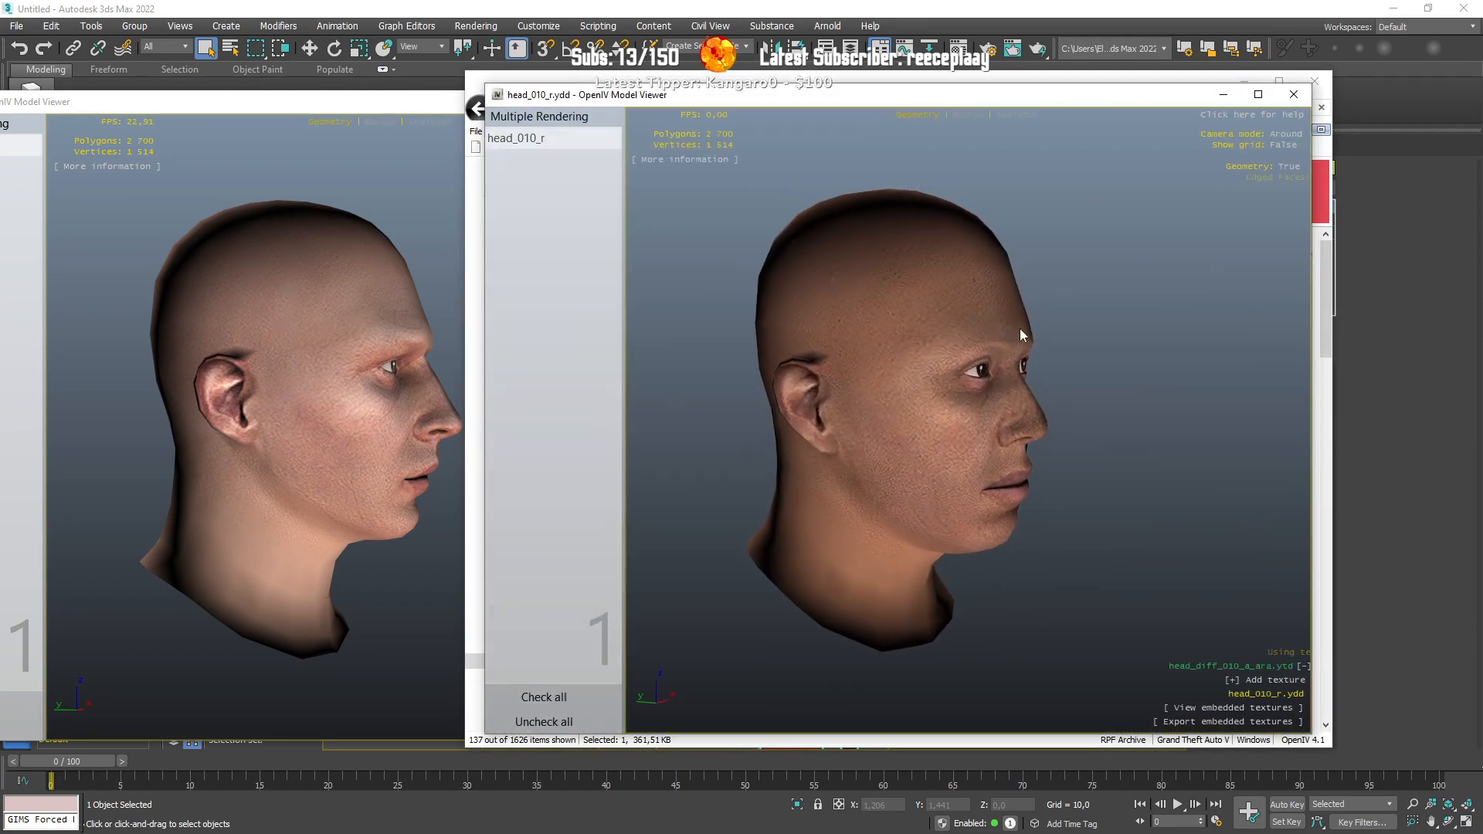
pyautogui.click(1292, 96)
# Step: Examine the nose shapes of head_011_r.ydd through head_014_r.ydd one after another against head_000_r, closing each viewer
pyautogui.press('Down')
pyautogui.press('Return')
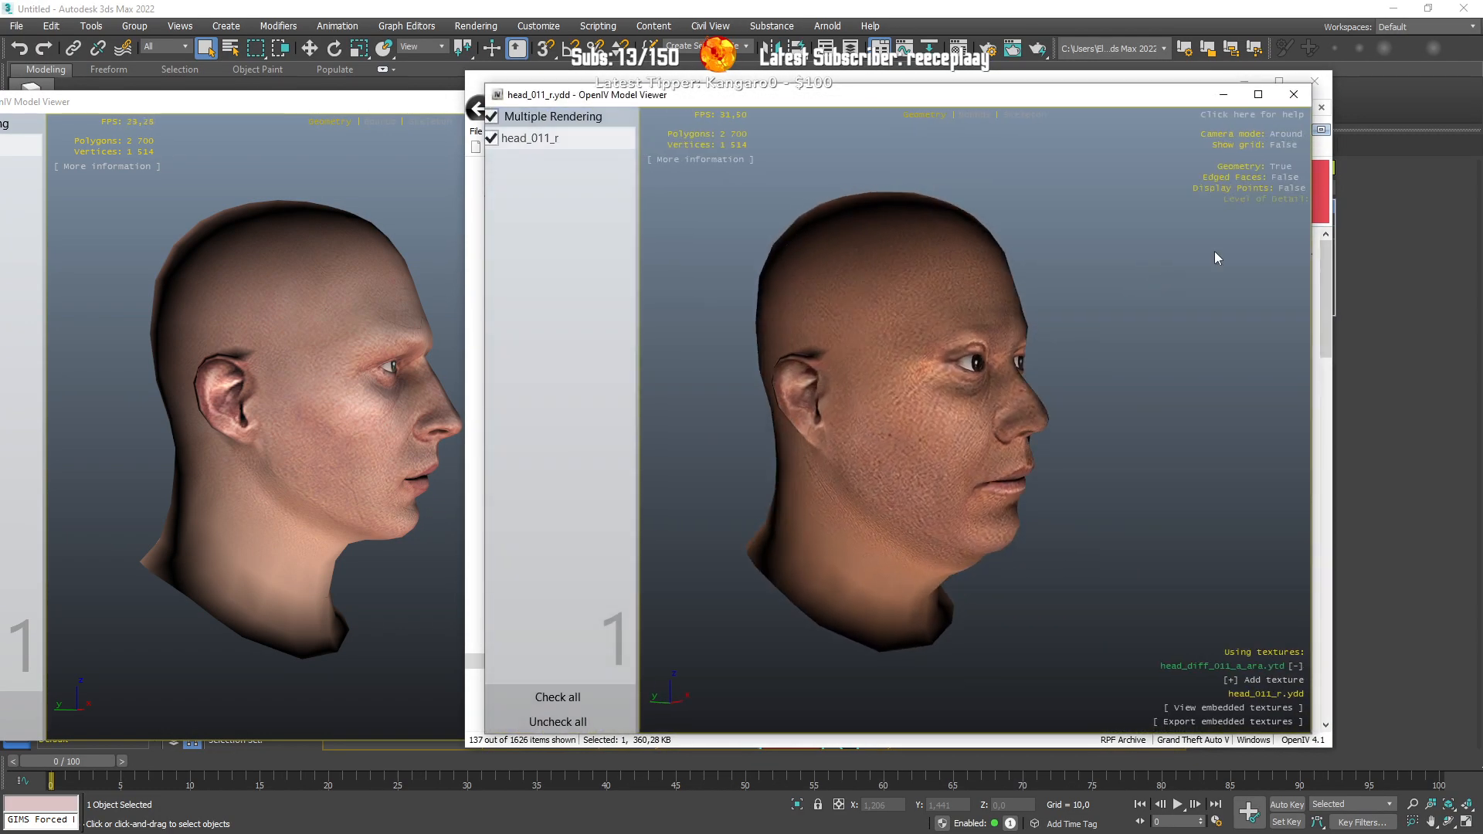
pyautogui.click(1293, 94)
pyautogui.press('Down')
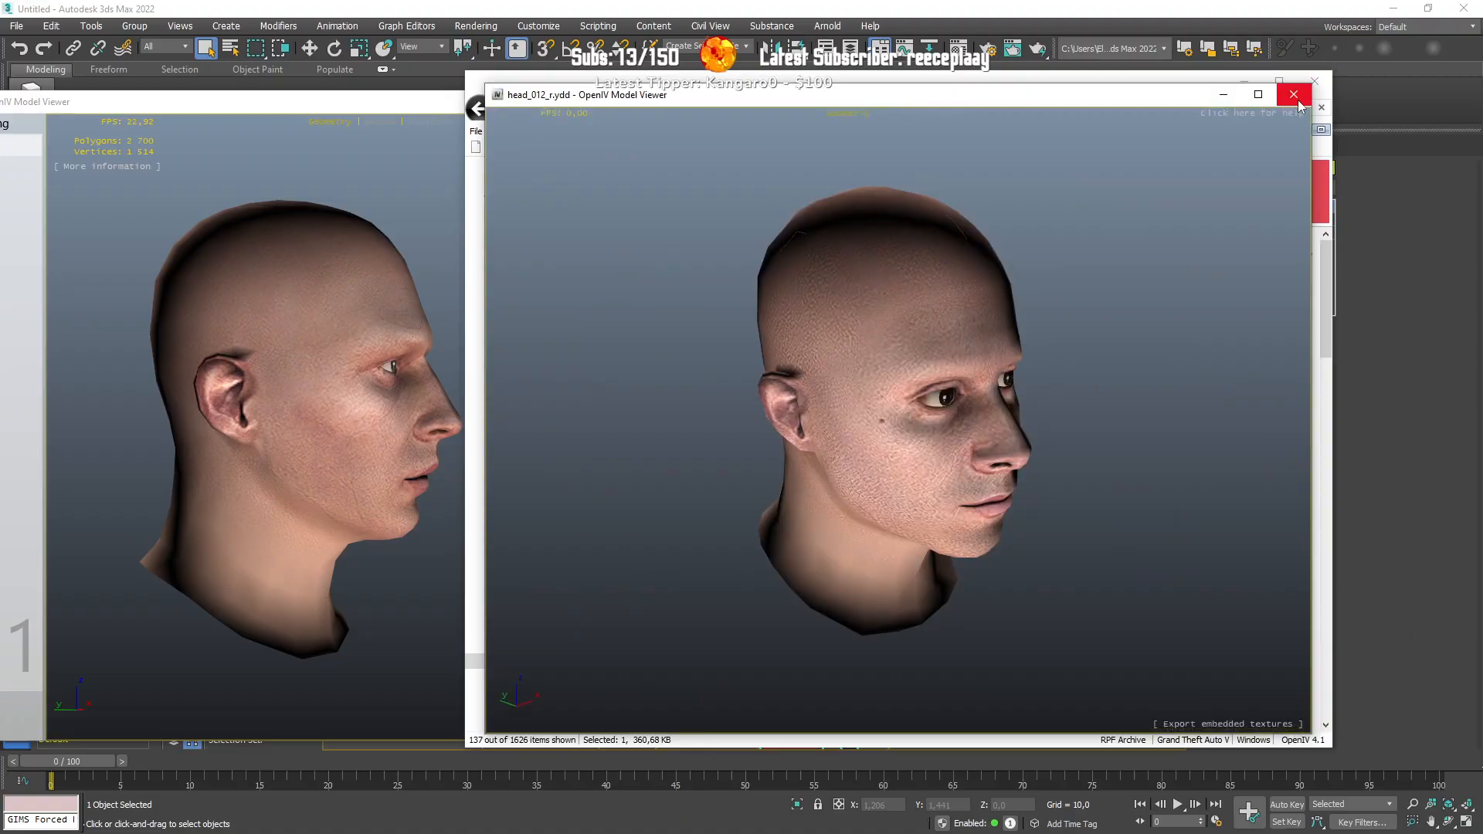
pyautogui.click(1295, 96)
pyautogui.press('Down')
pyautogui.press('Return')
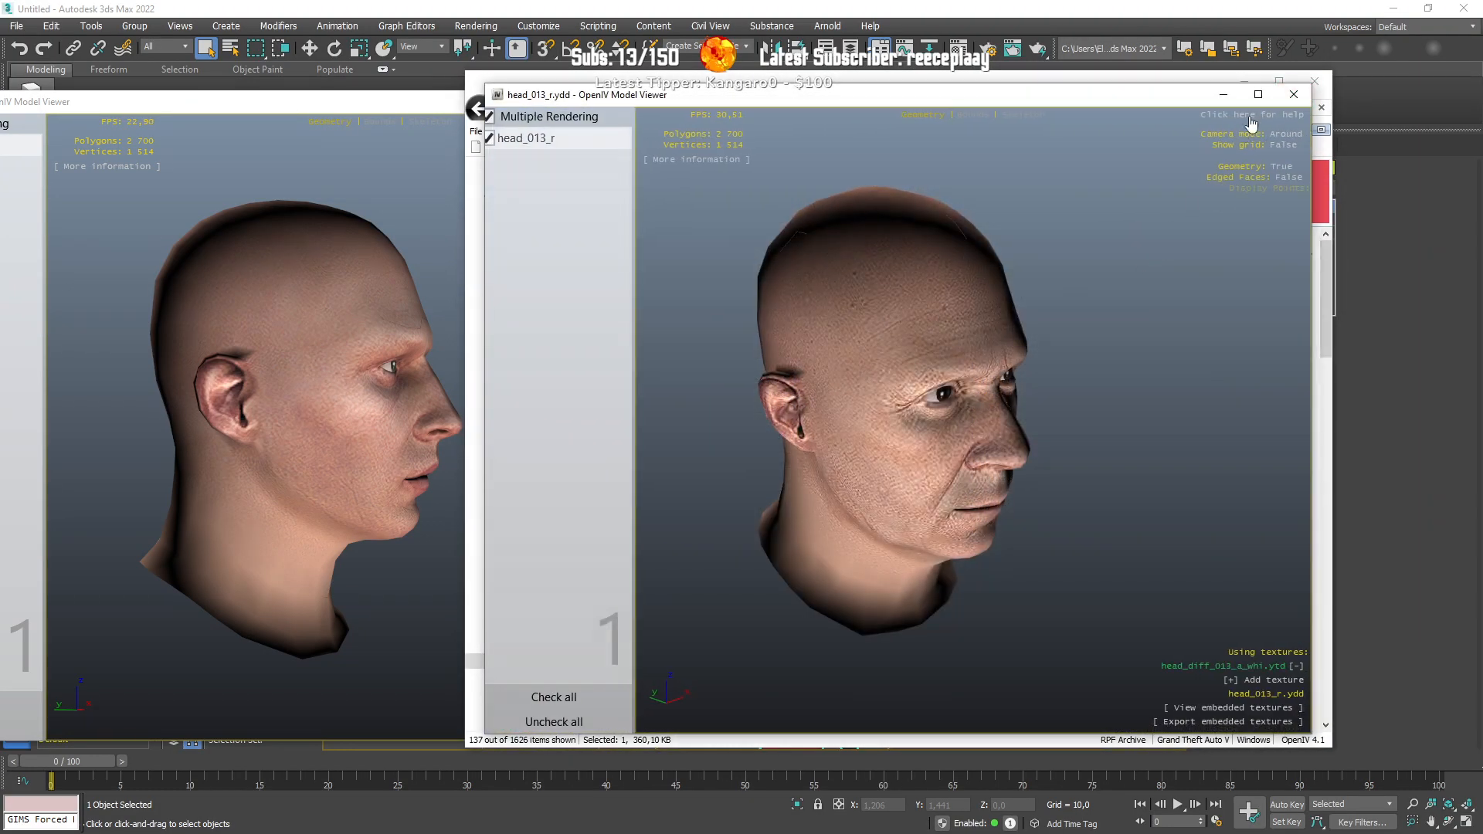
pyautogui.click(1293, 94)
pyautogui.press('Down')
pyautogui.press('Return')
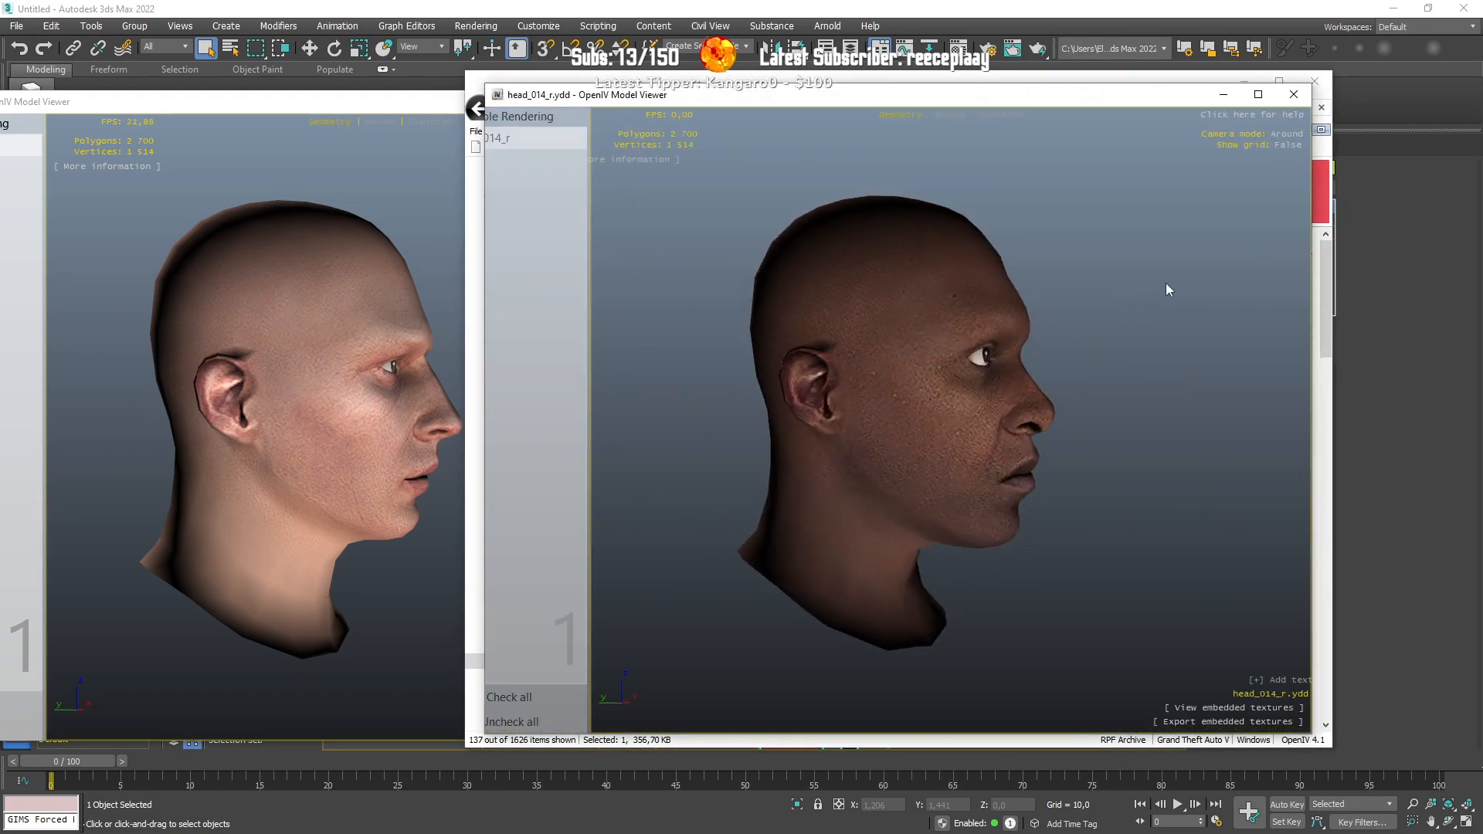
pyautogui.click(1292, 95)
# Step: Examine head_015_r.ydd through head_018_r.ydd in succession beside head_000_r, closing each viewer after checking the nose
pyautogui.press('Down')
pyautogui.press('Return')
pyautogui.click(1294, 94)
pyautogui.press('Down')
pyautogui.press('Return')
pyautogui.click(1299, 97)
pyautogui.press('Down')
pyautogui.press('Return')
pyautogui.click(1299, 98)
pyautogui.press('Down')
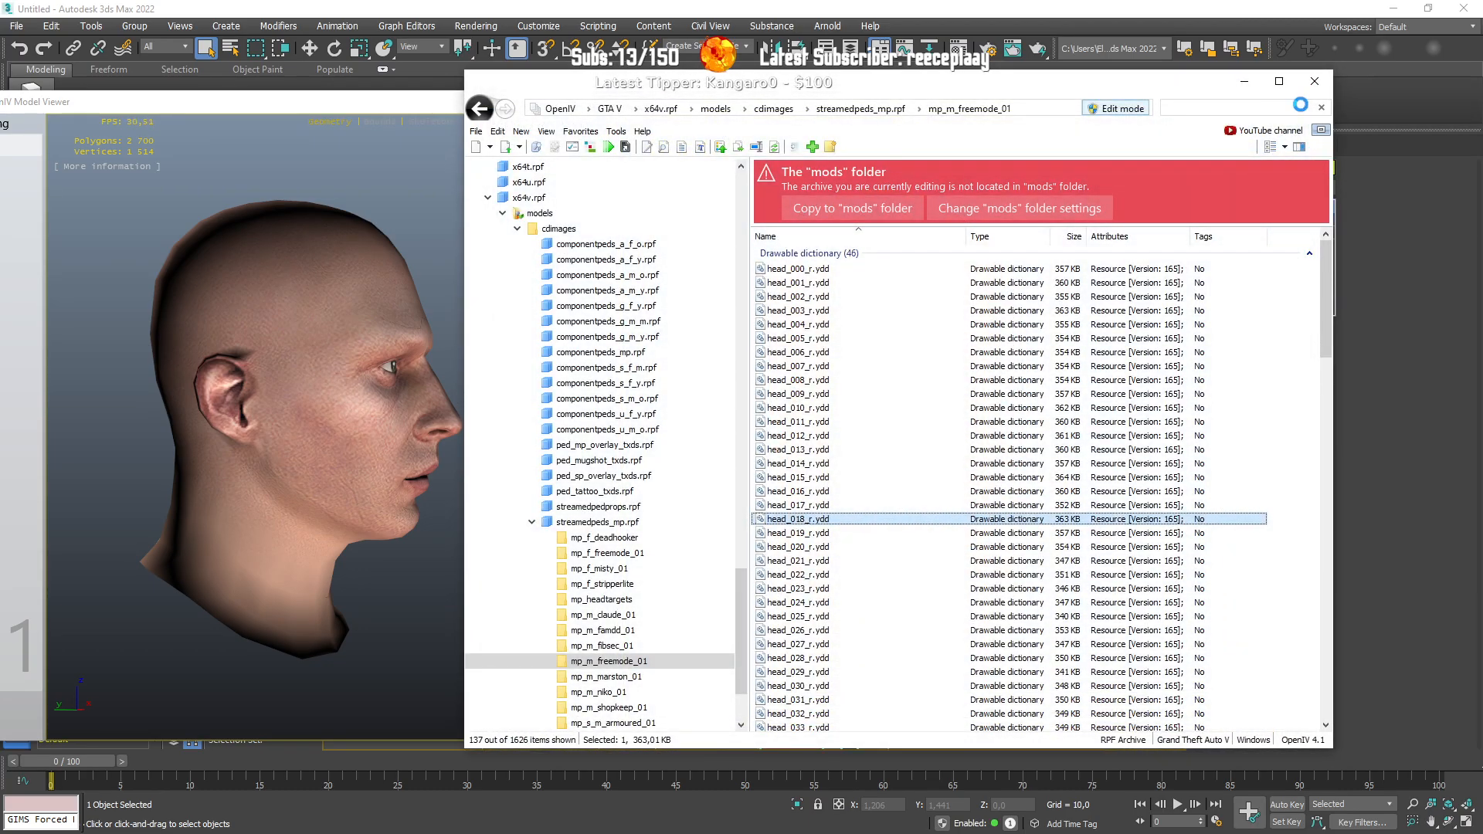
pyautogui.press('Return')
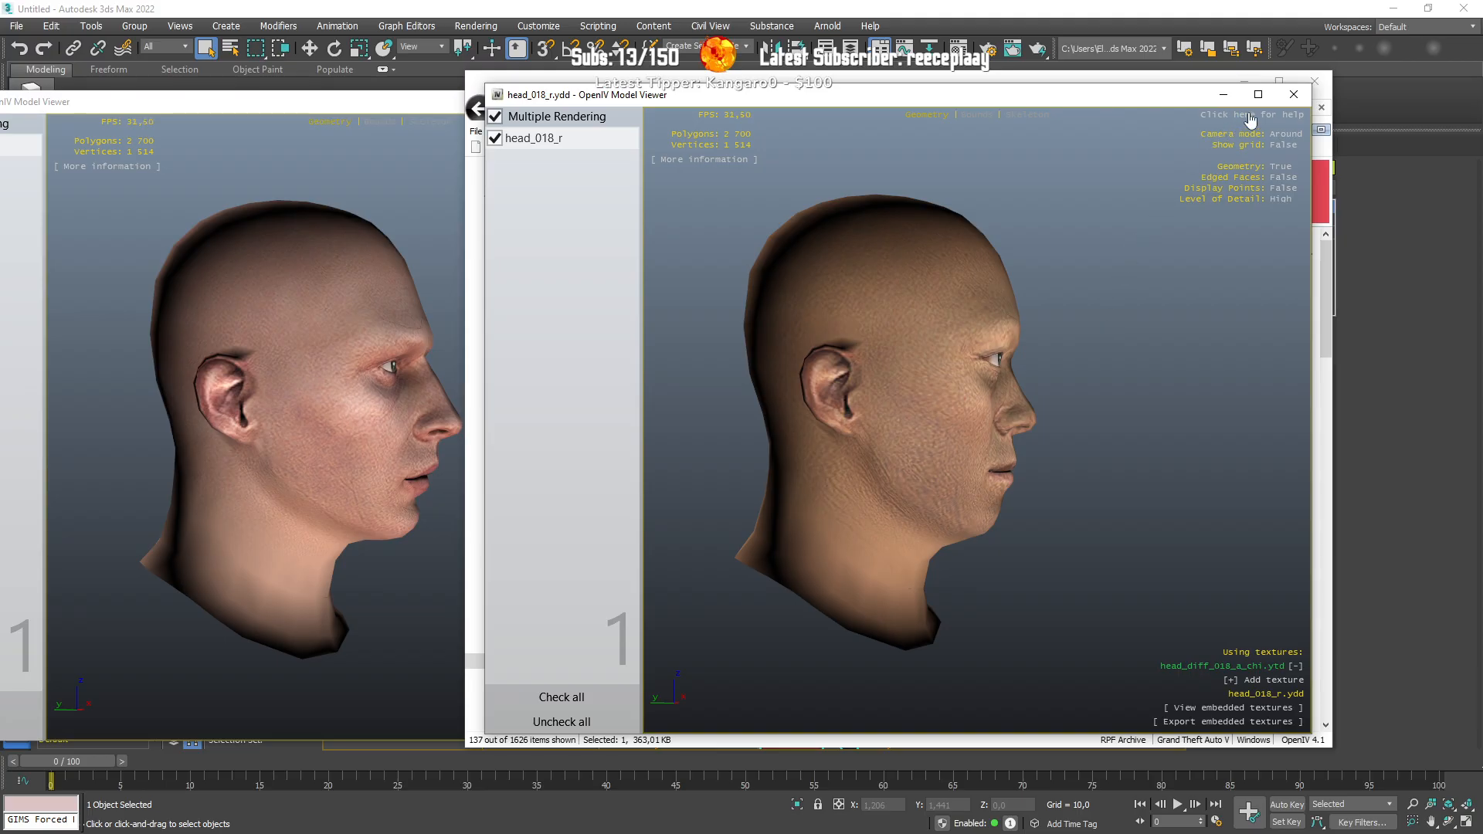
pyautogui.click(1294, 95)
# Step: Open head_045_r.ydd, the last head in the drawable dictionary list, beside head_000_r for comparison
pyautogui.scroll(-8, 888, 494)
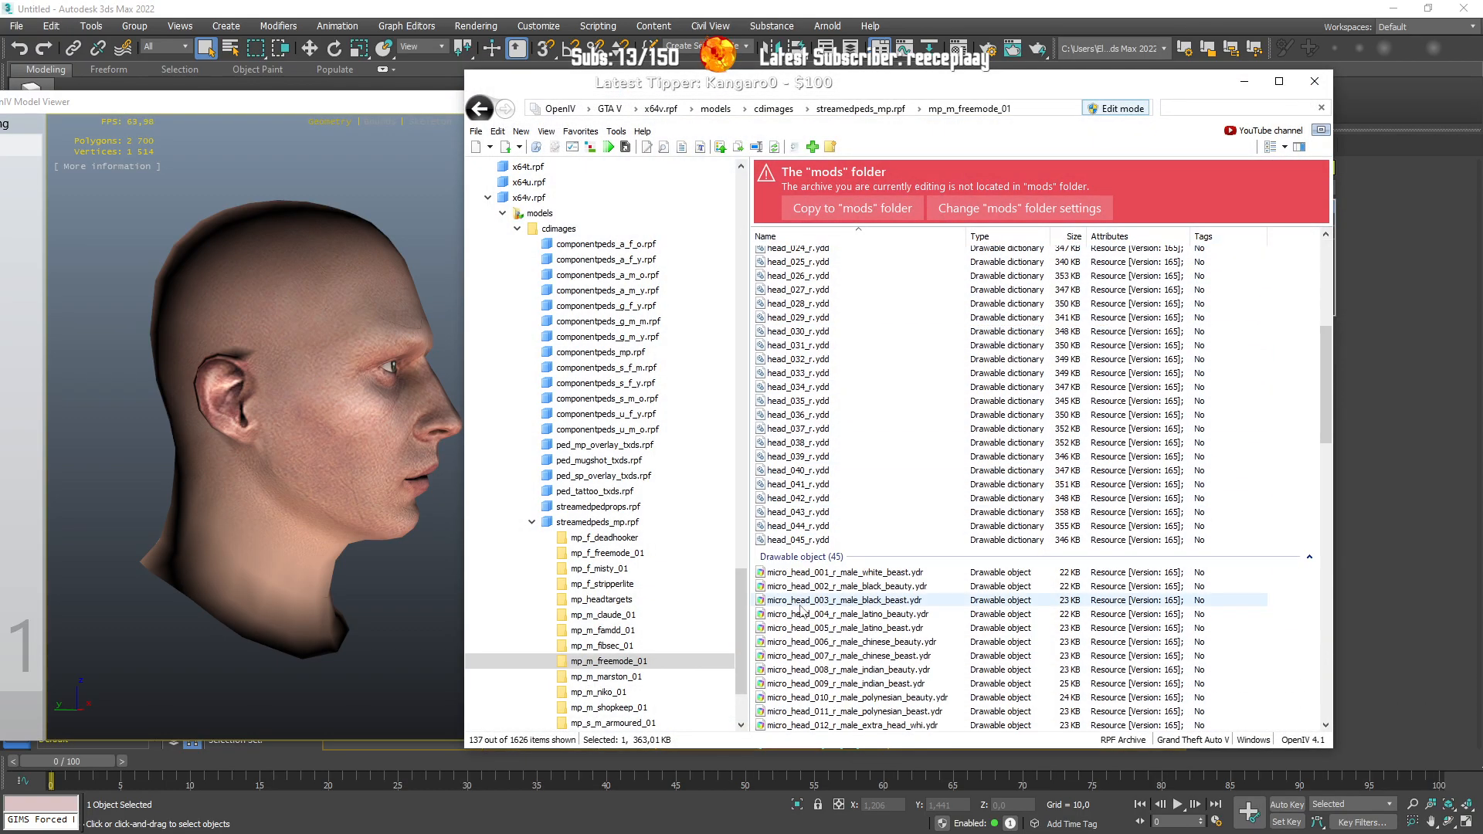
pyautogui.click(855, 543)
pyautogui.press('Return')
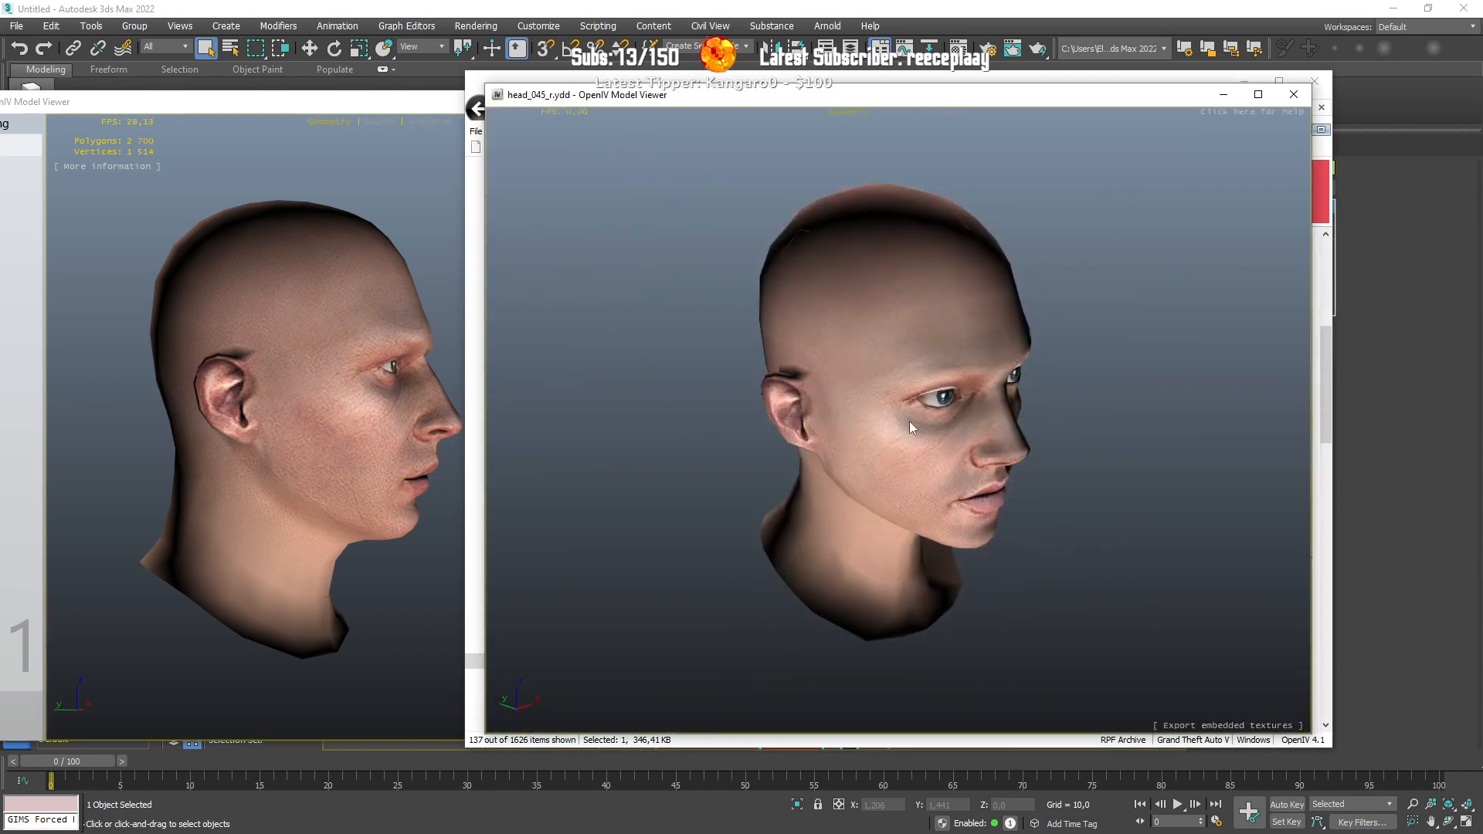
# Step: Close head_045_r and compare head_044_r.ydd and head_043_r.ydd in turn with the nose profile of head_000_r
pyautogui.click(1294, 94)
pyautogui.press('Up')
pyautogui.press('Return')
pyautogui.click(1293, 94)
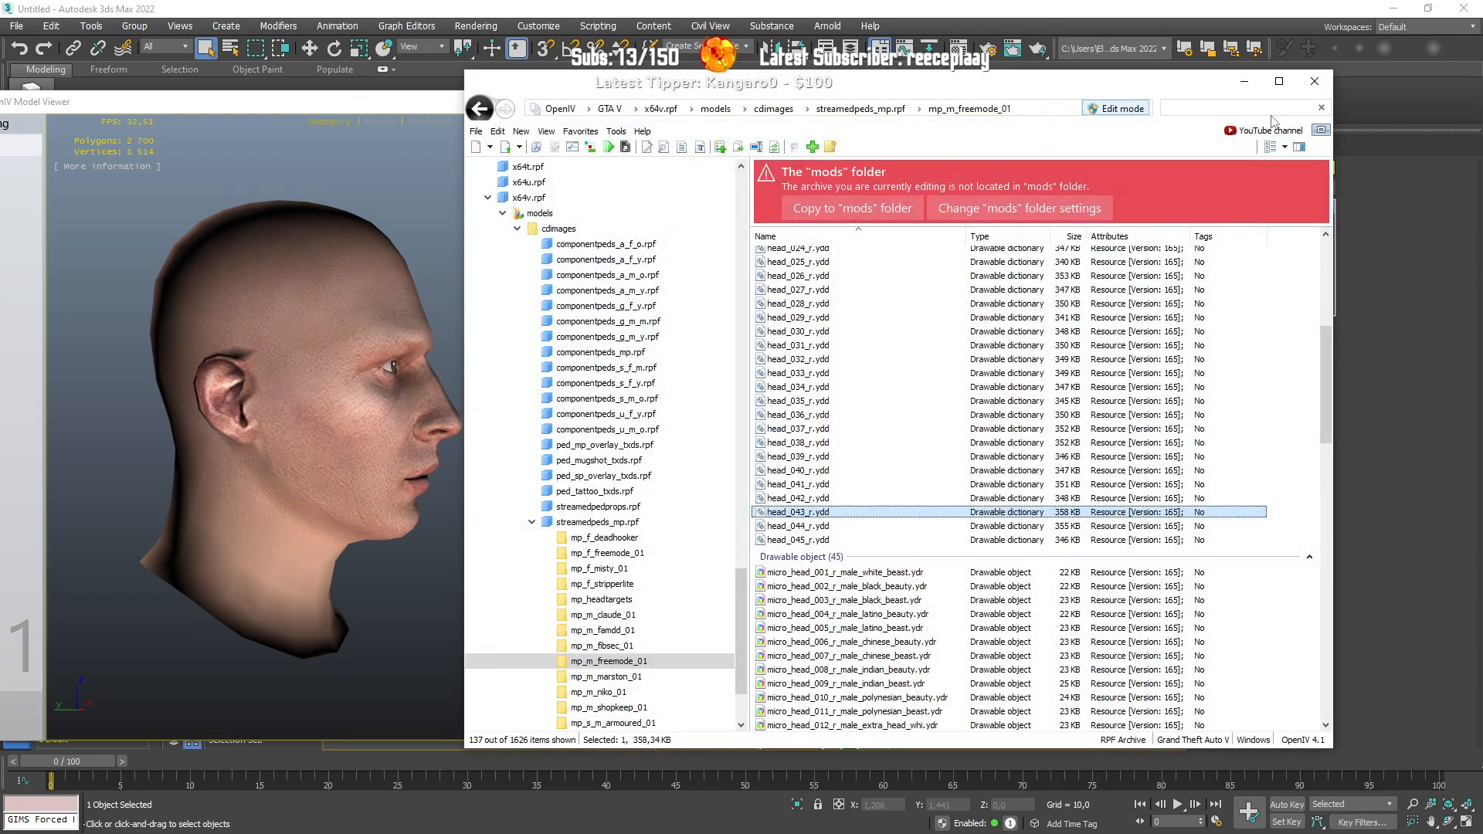
pyautogui.press('Up')
pyautogui.press('Return')
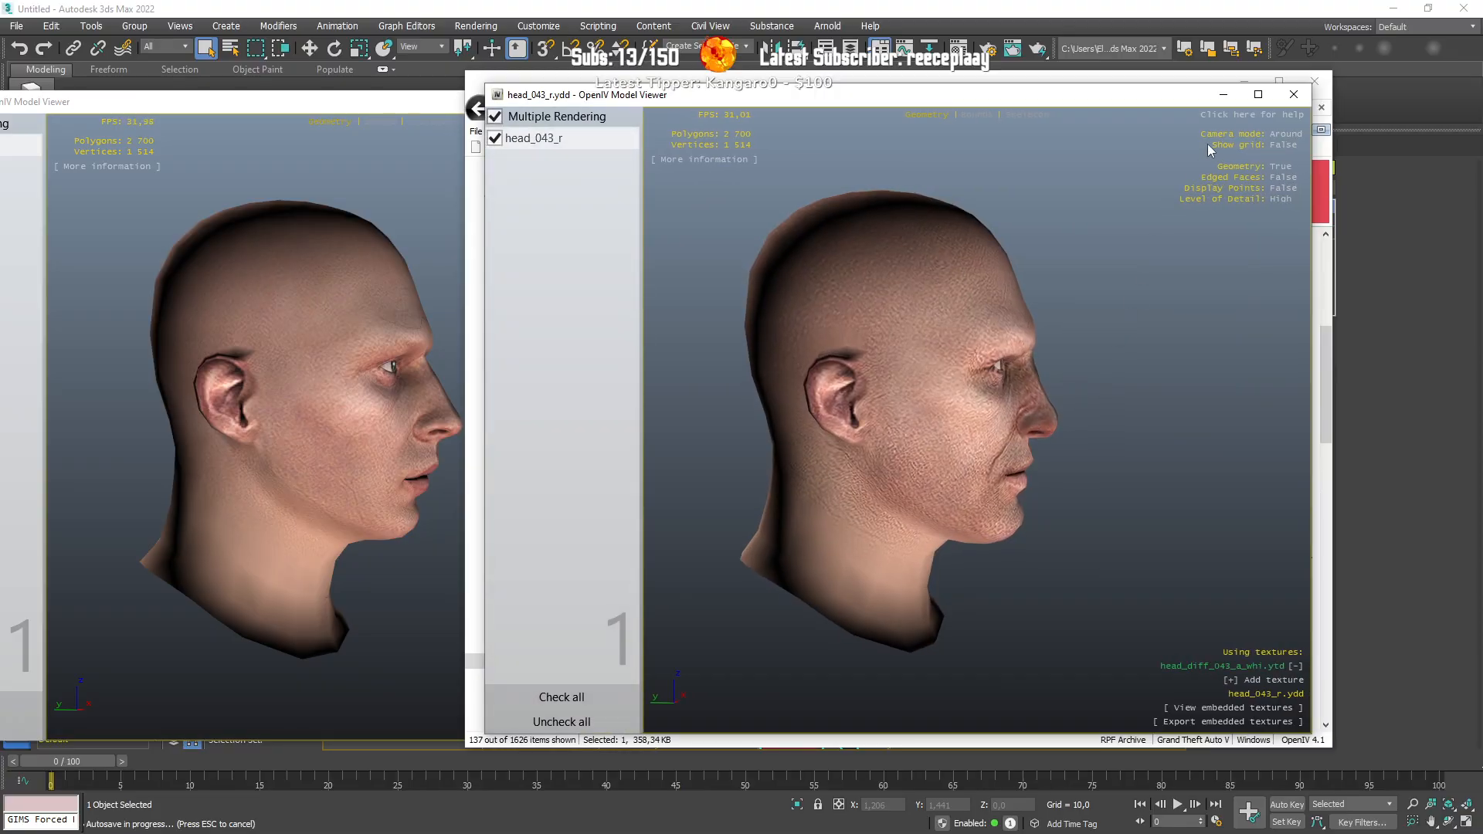
# Step: Examine the noses of head_042_r.ydd and head_041_r.ydd beside head_000_r, closing each viewer after checking it
pyautogui.click(1293, 94)
pyautogui.press('Up')
pyautogui.press('Return')
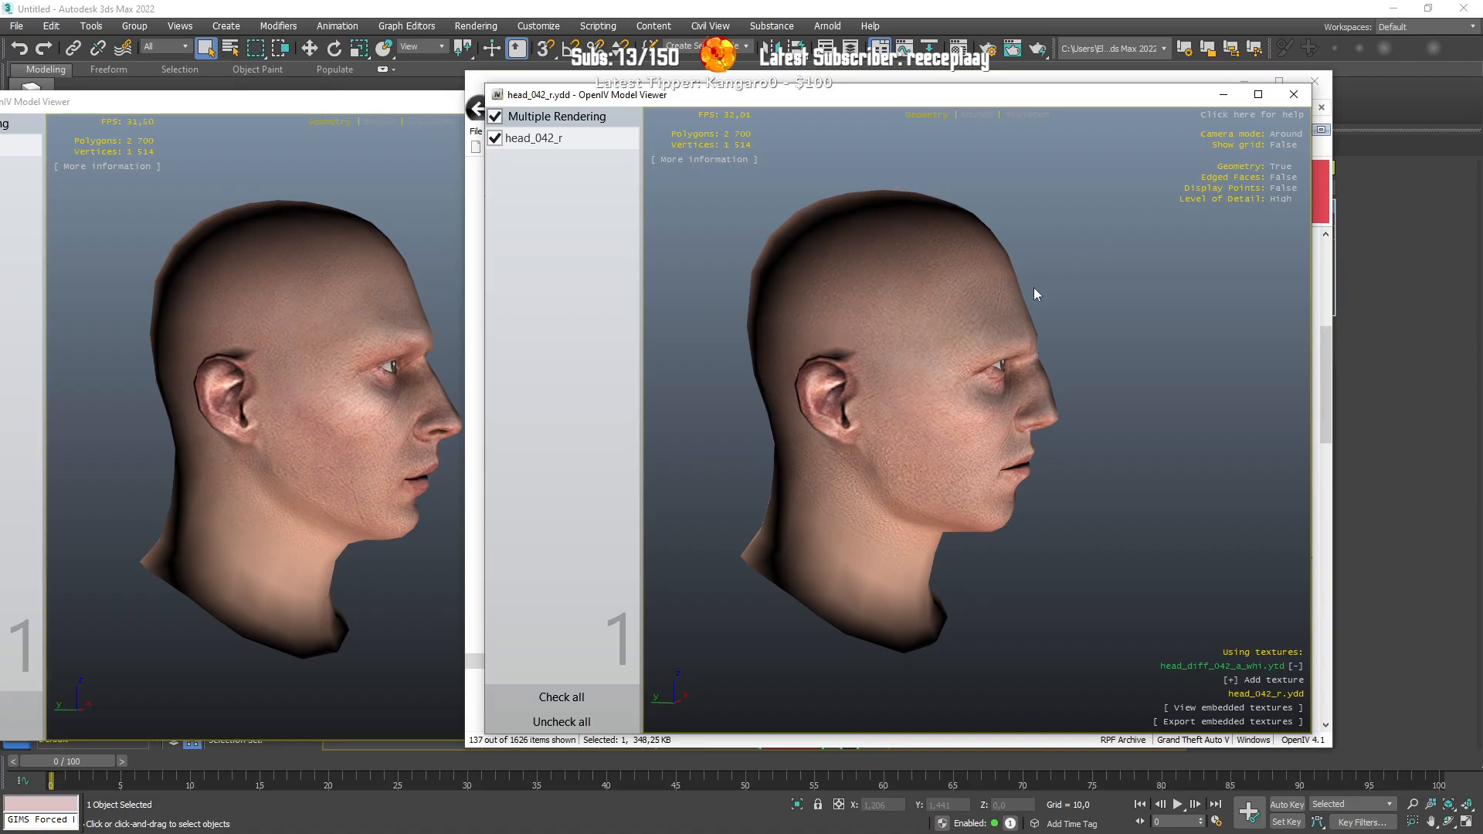
pyautogui.click(1294, 94)
pyautogui.press('Up')
pyautogui.press('Return')
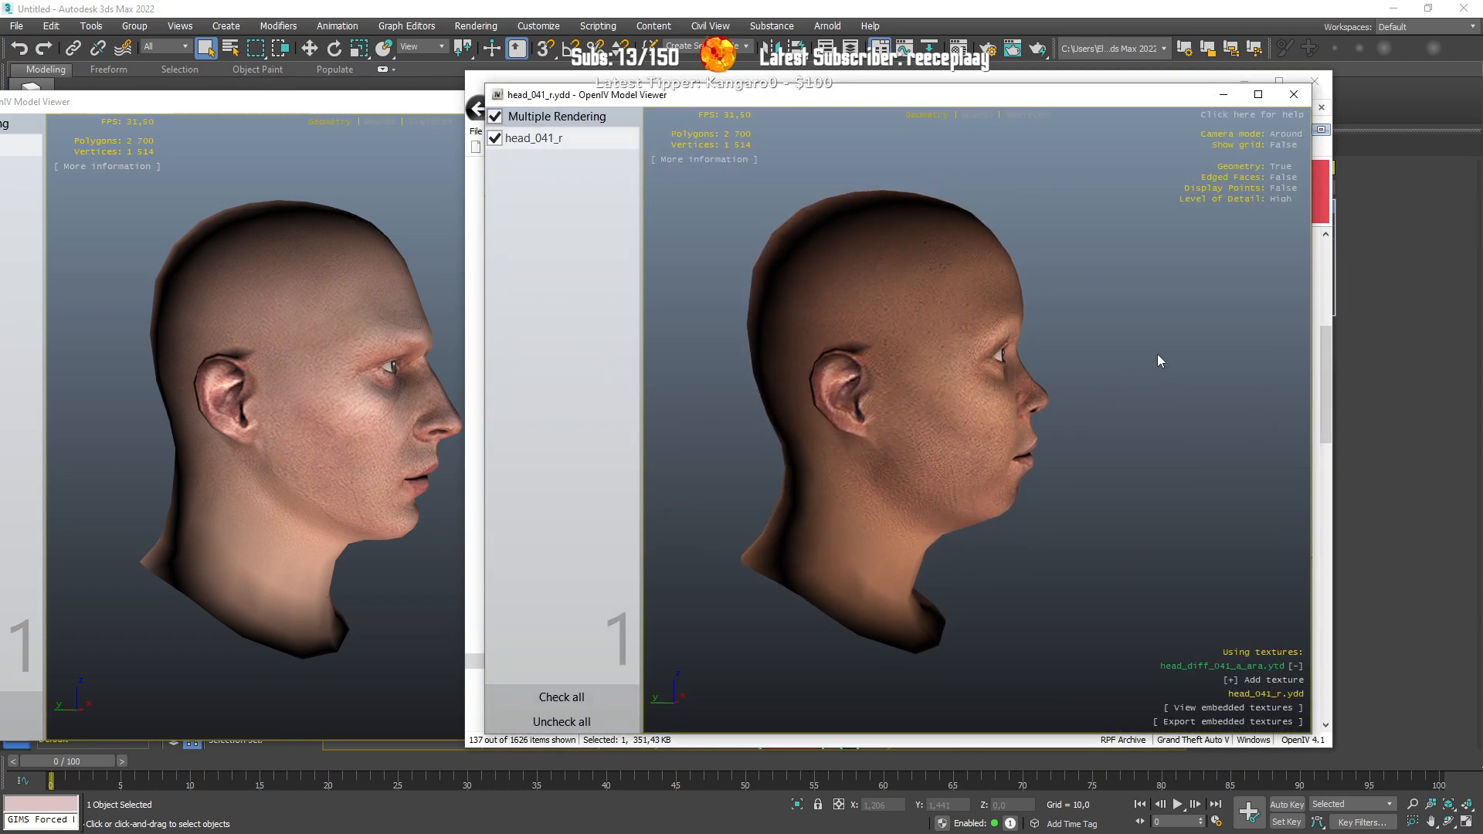
pyautogui.click(1293, 95)
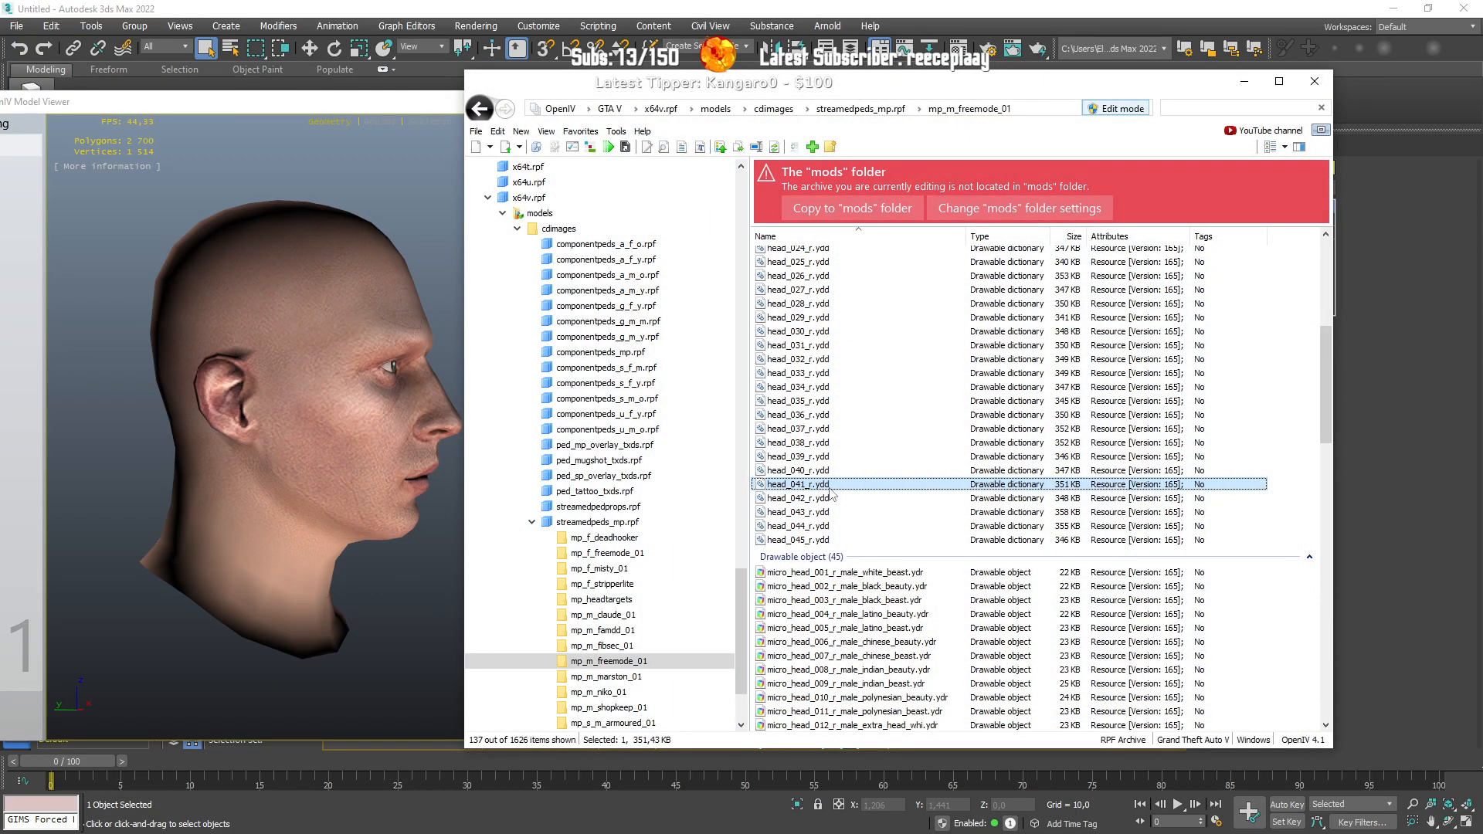
# Step: Export head_041_r.ydd to openFormats (.odd) into the clown nose folder on the Desktop
pyautogui.rightClick(830, 485)
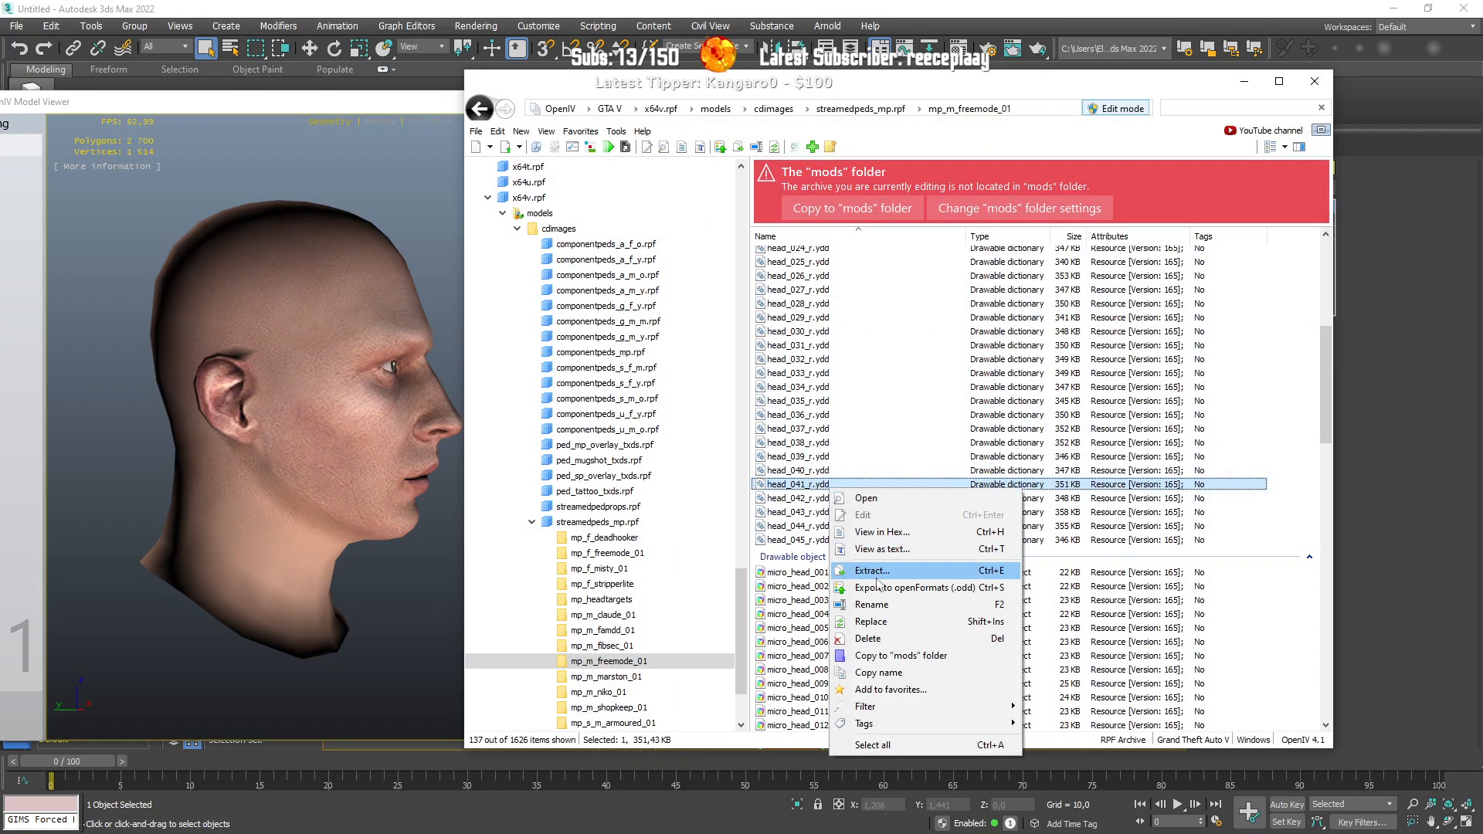
pyautogui.click(874, 572)
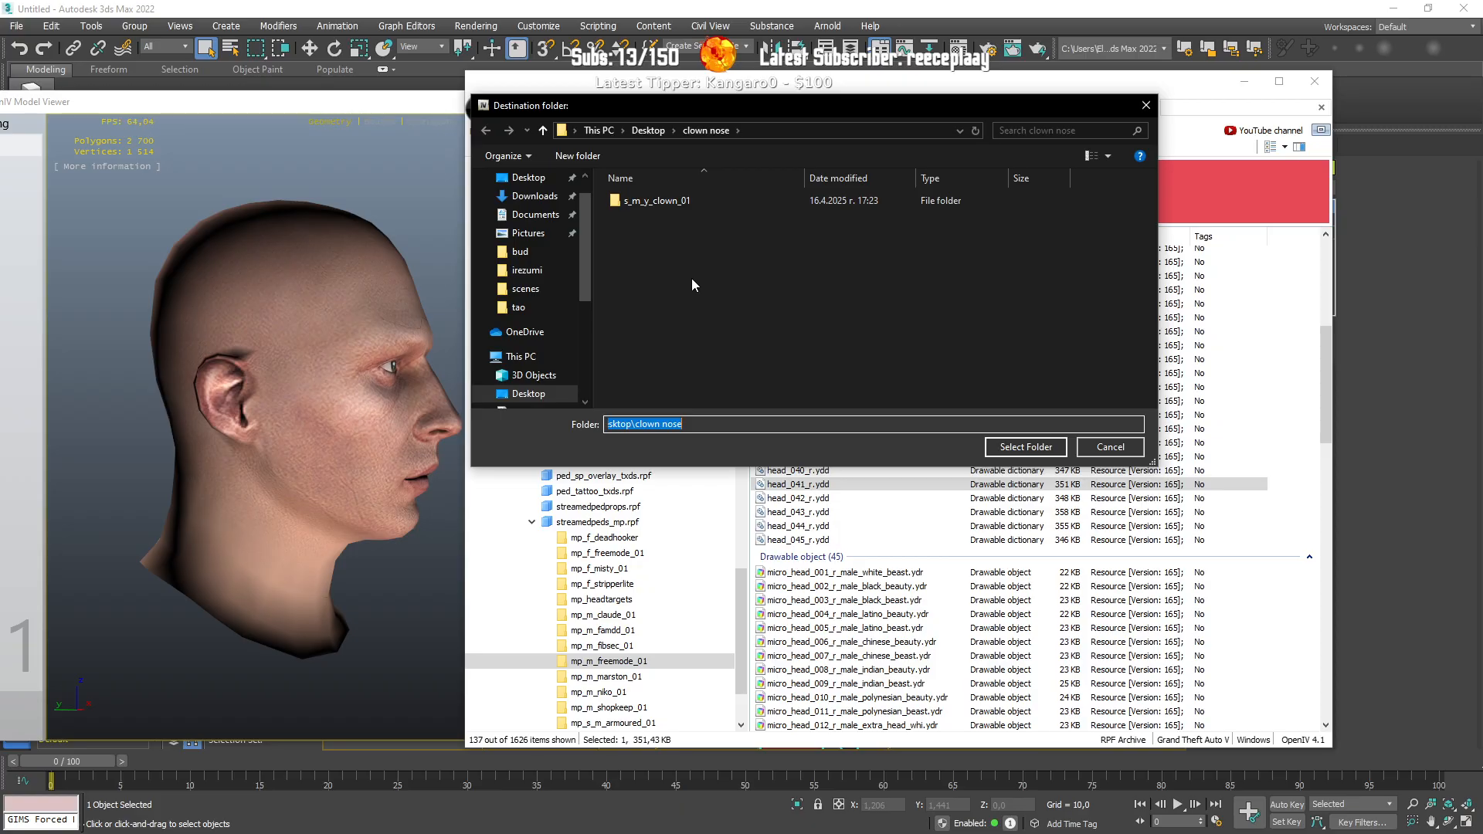
pyautogui.click(692, 278)
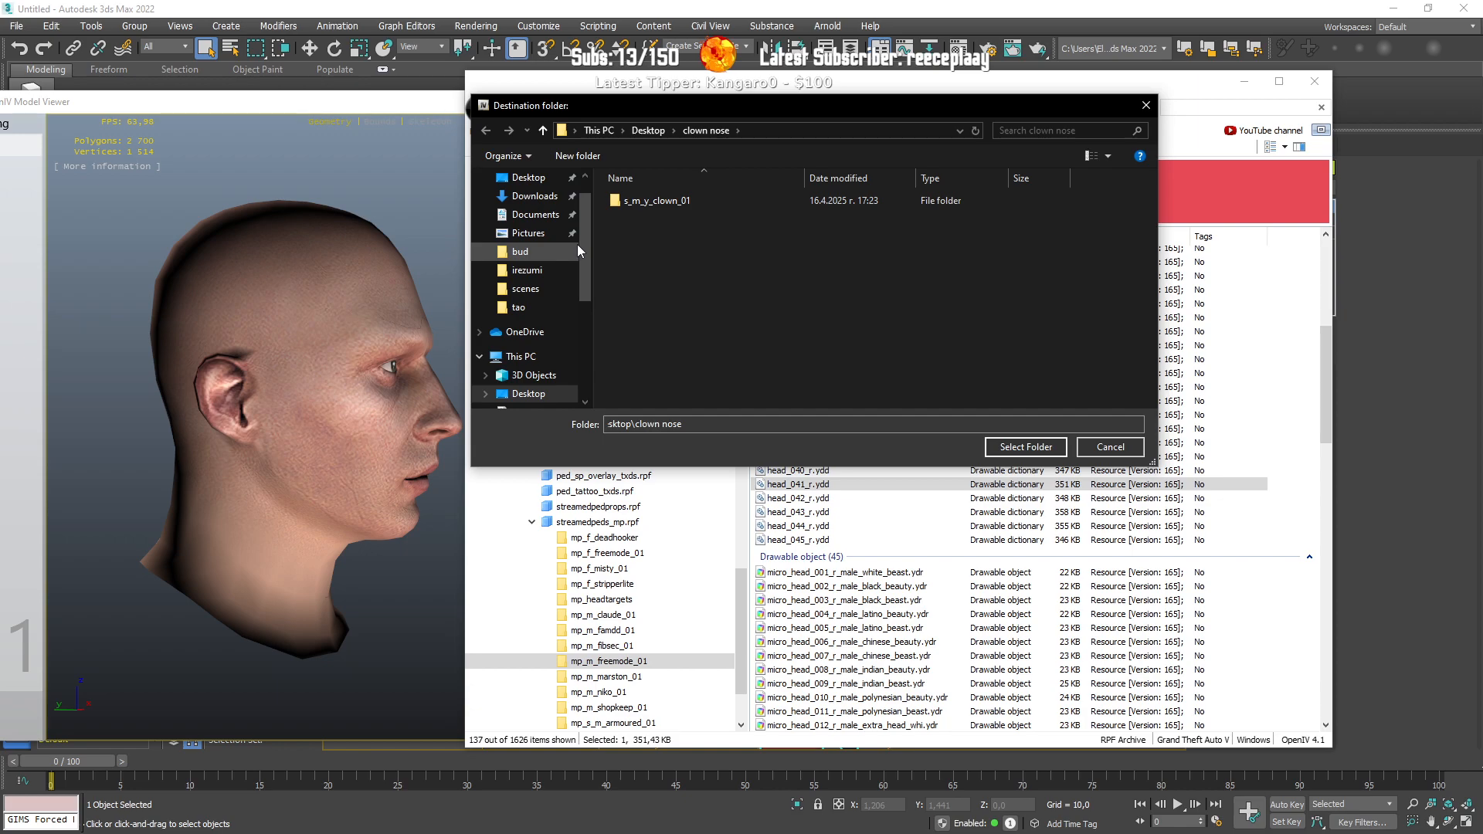
pyautogui.scroll(1, 550, 226)
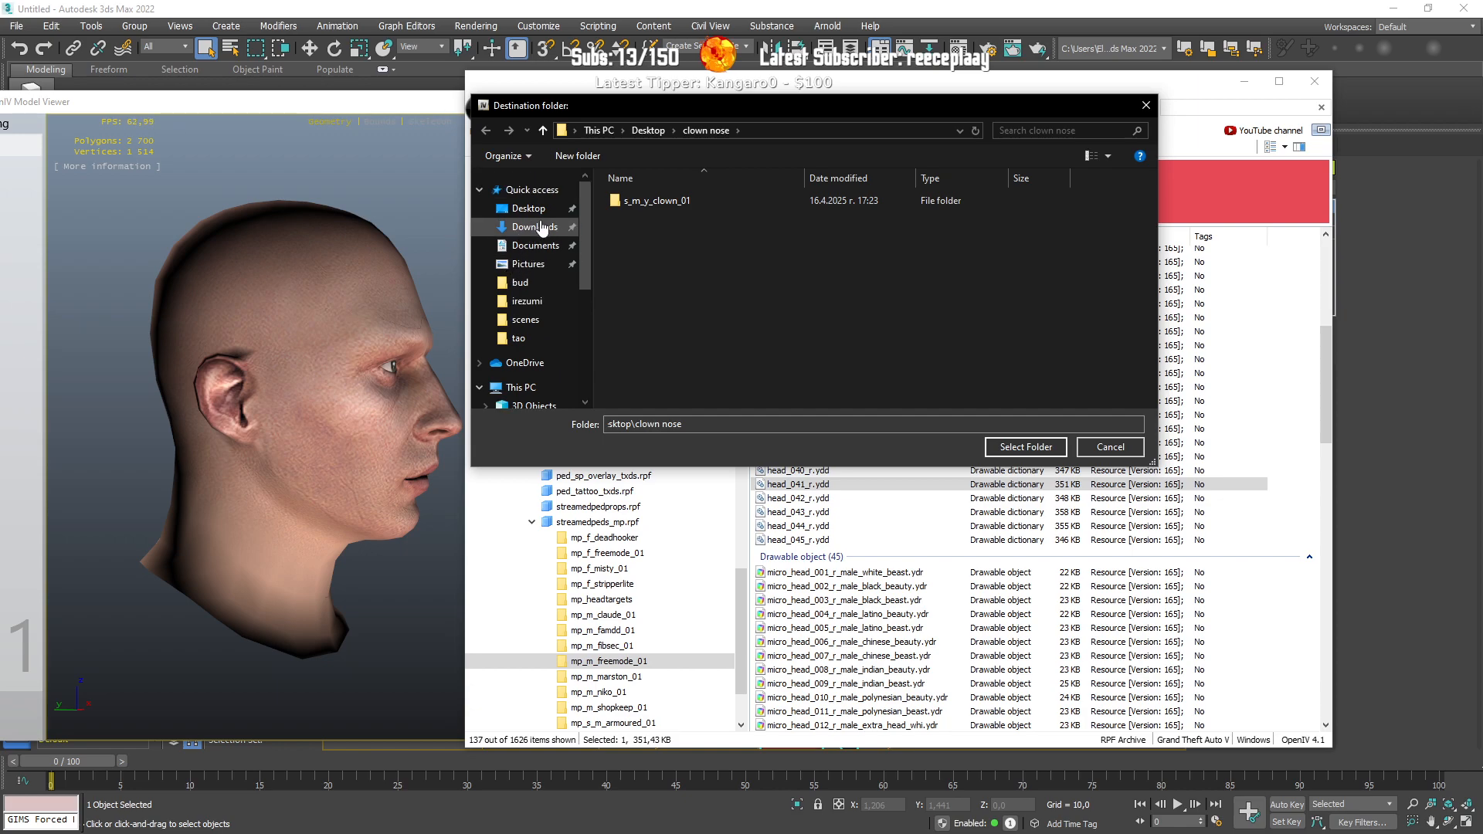
pyautogui.click(544, 217)
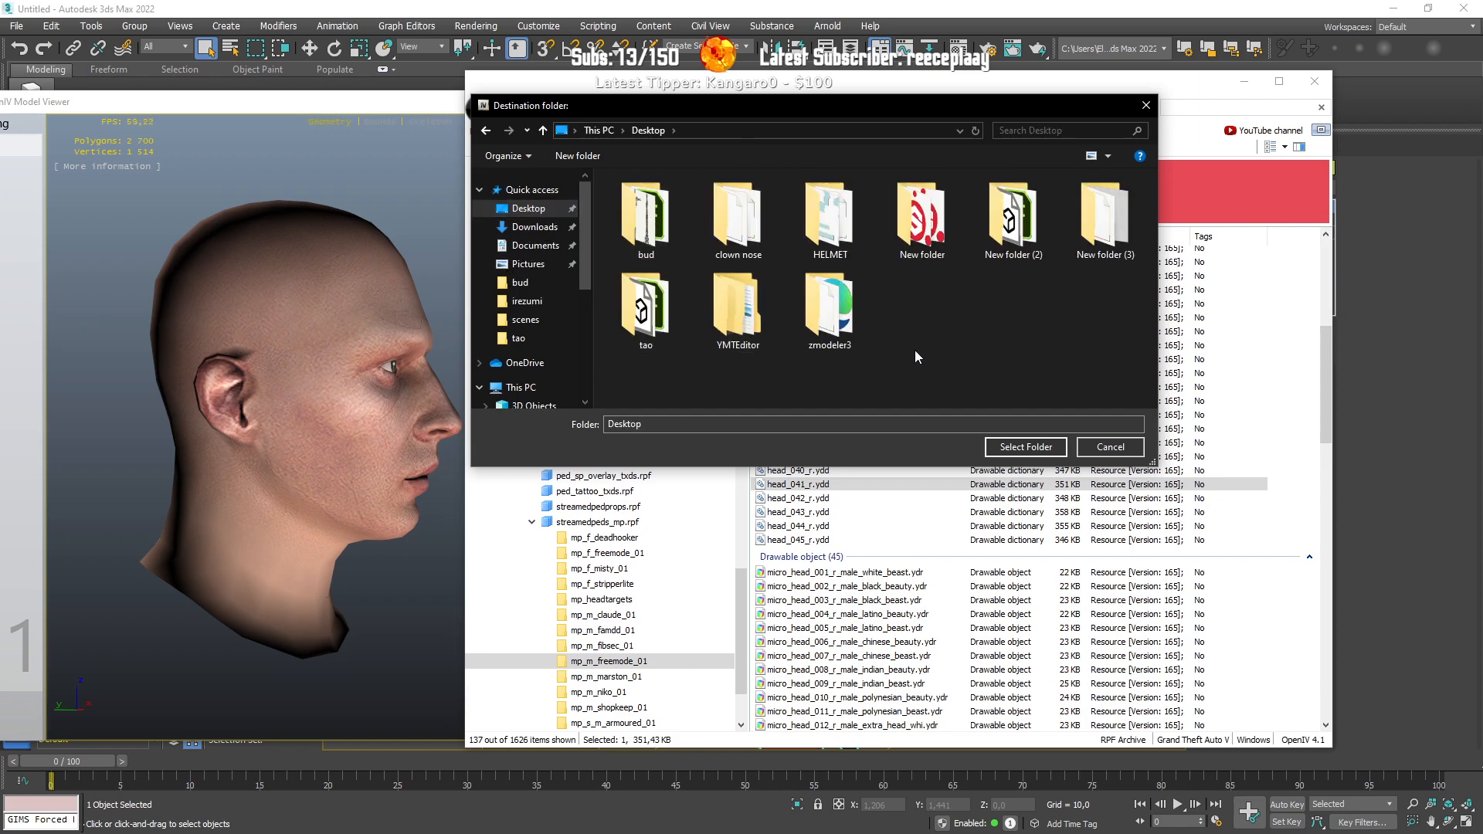
pyautogui.doubleClick(737, 221)
pyautogui.click(1004, 446)
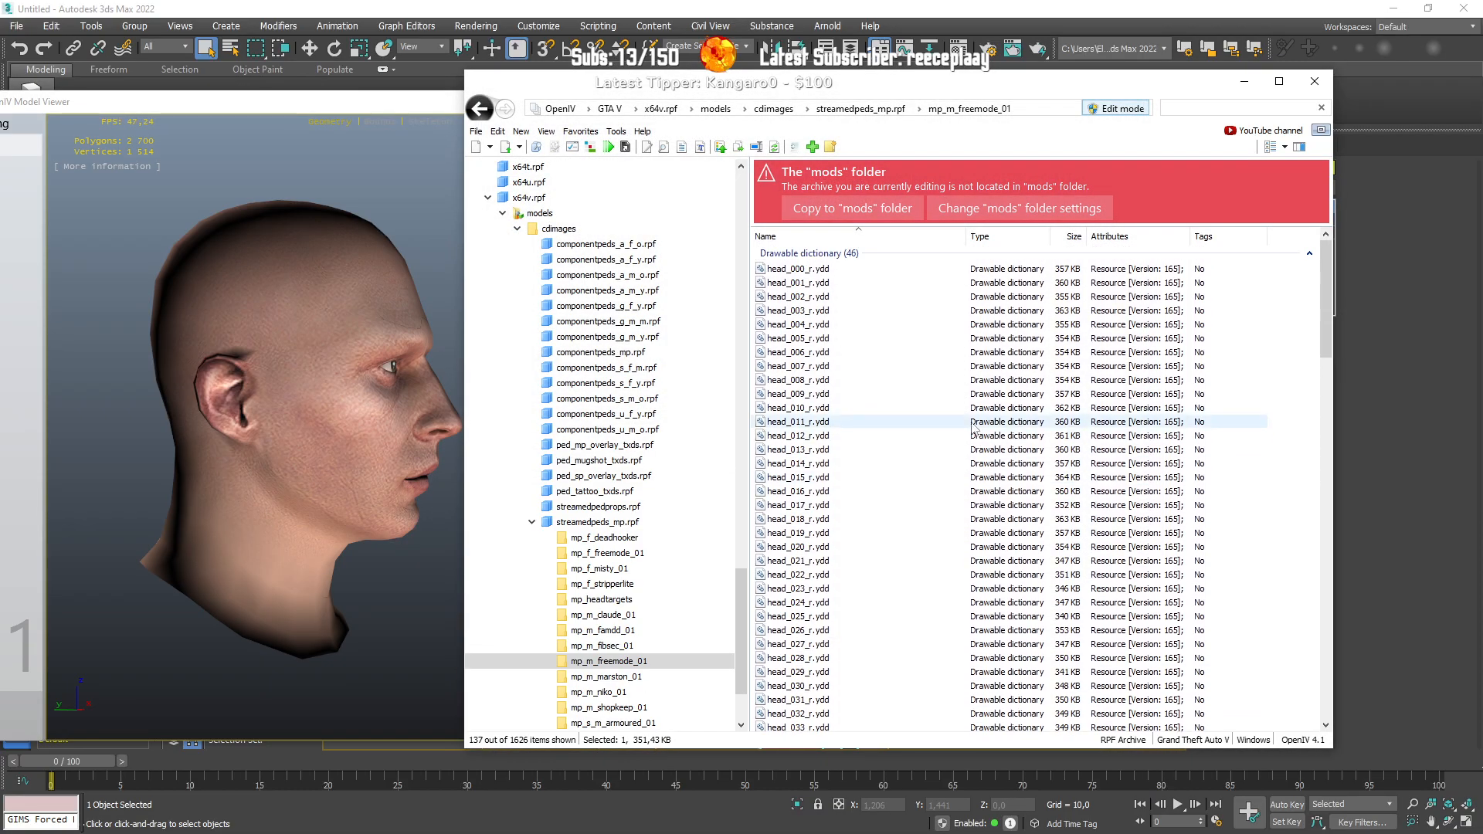
# Step: Export head_000_r.ydd to openFormats (.odd) into the same clown nose folder
pyautogui.rightClick(880, 271)
pyautogui.click(950, 371)
pyautogui.click(1006, 444)
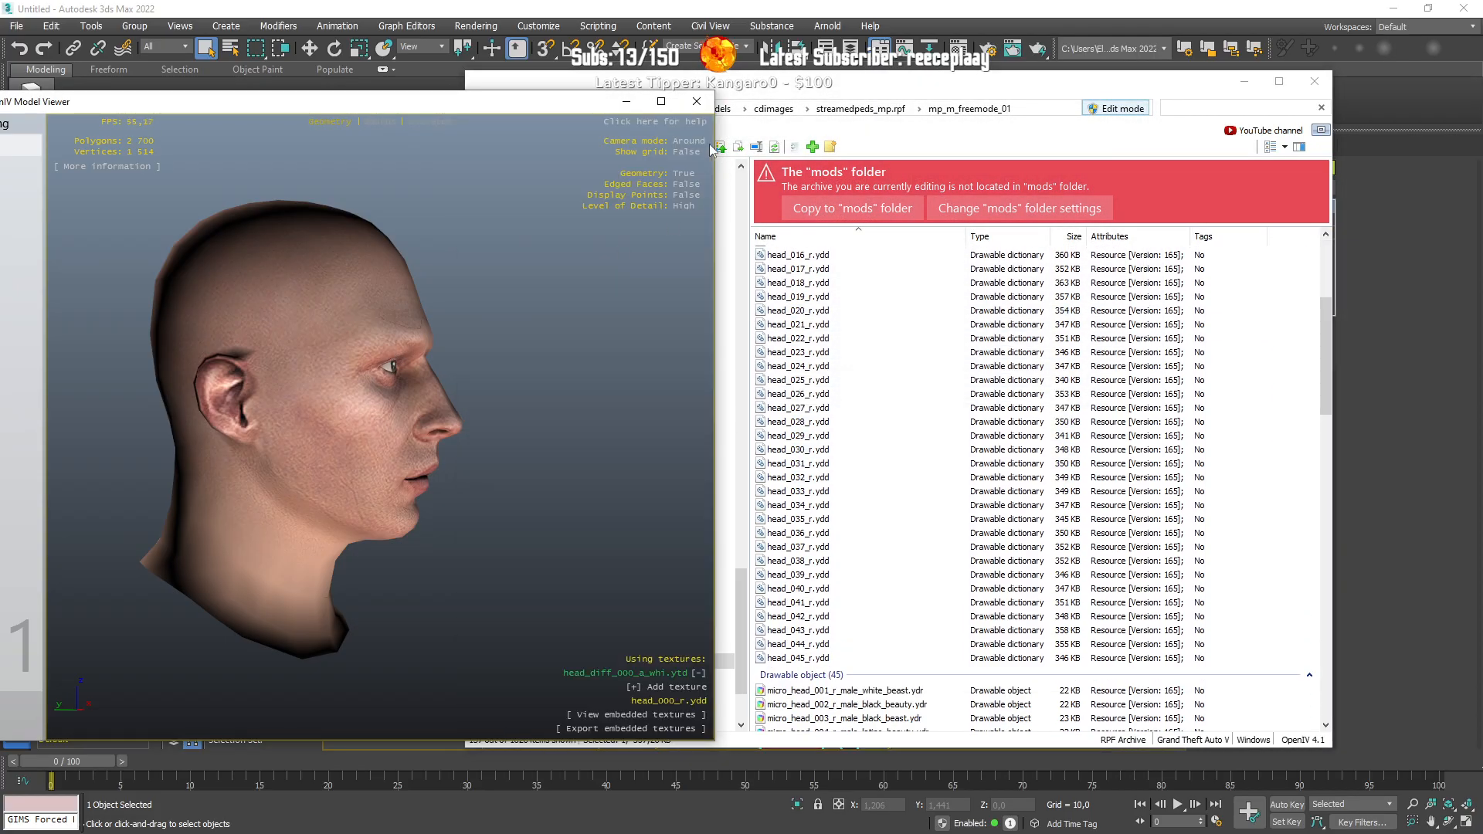
pyautogui.scroll(-20, 868, 449)
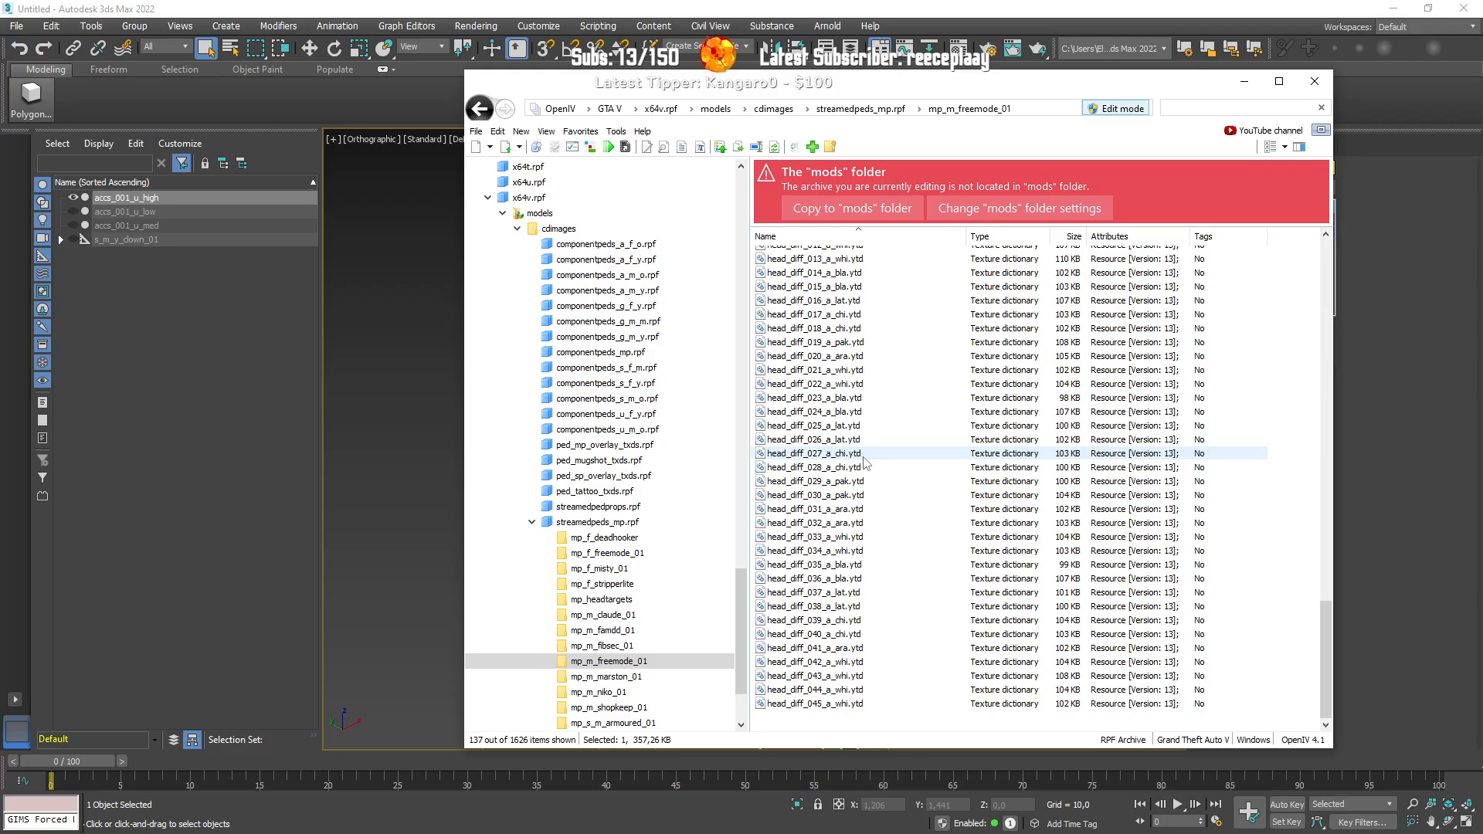
pyautogui.click(639, 522)
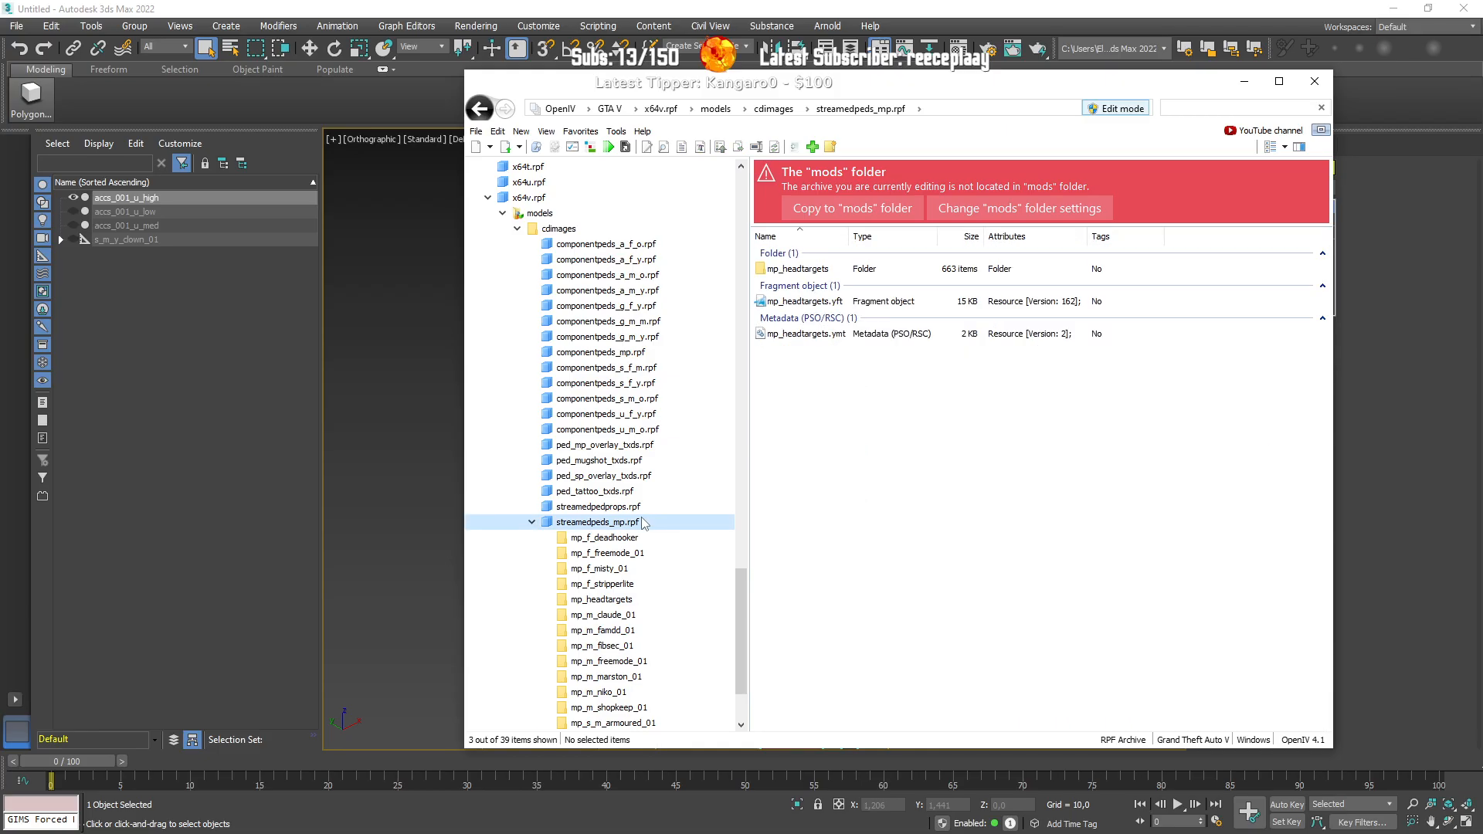
pyautogui.click(888, 301)
pyautogui.rightClick(907, 302)
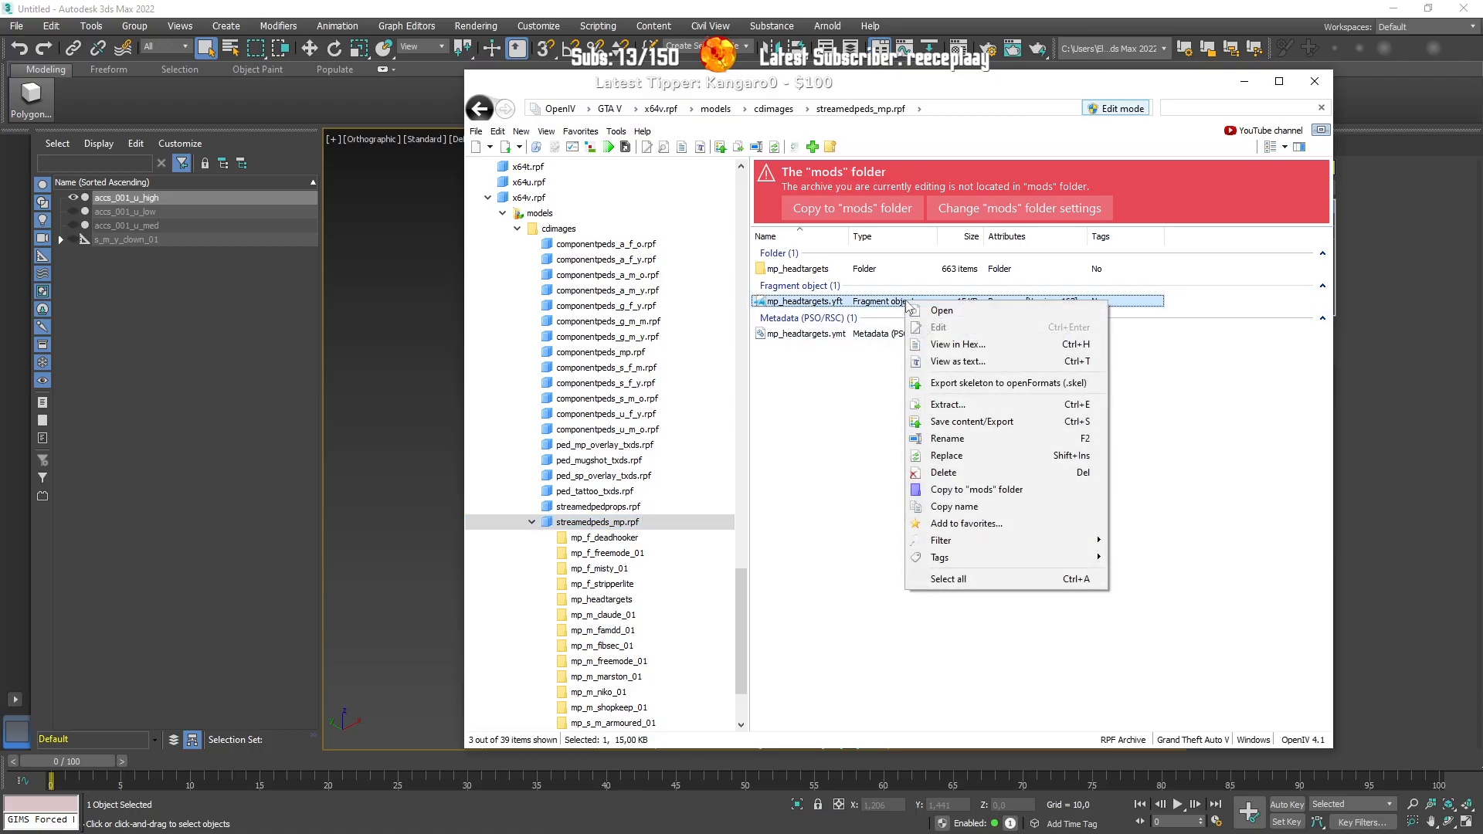
pyautogui.click(968, 384)
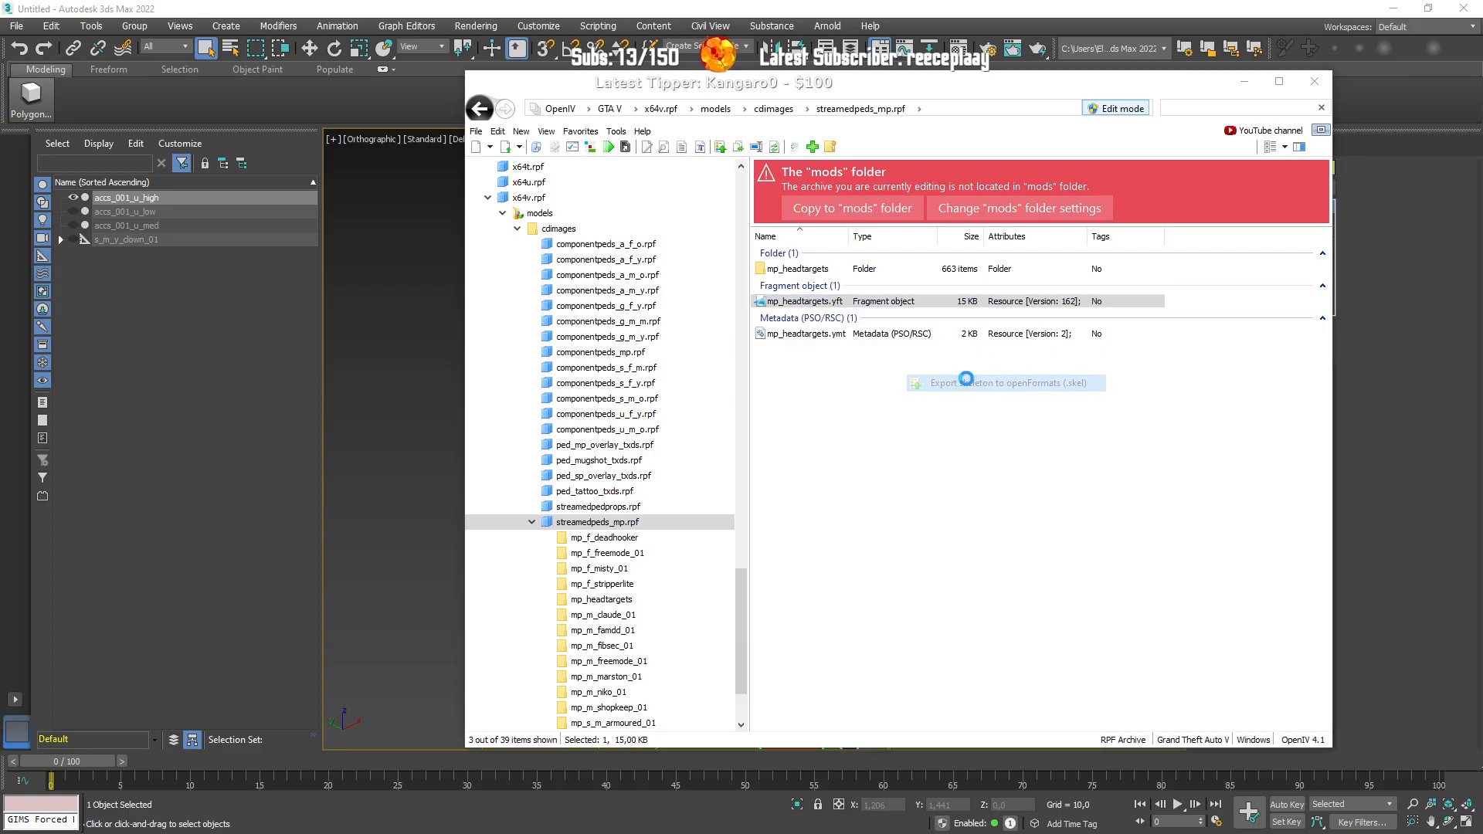
pyautogui.click(1104, 442)
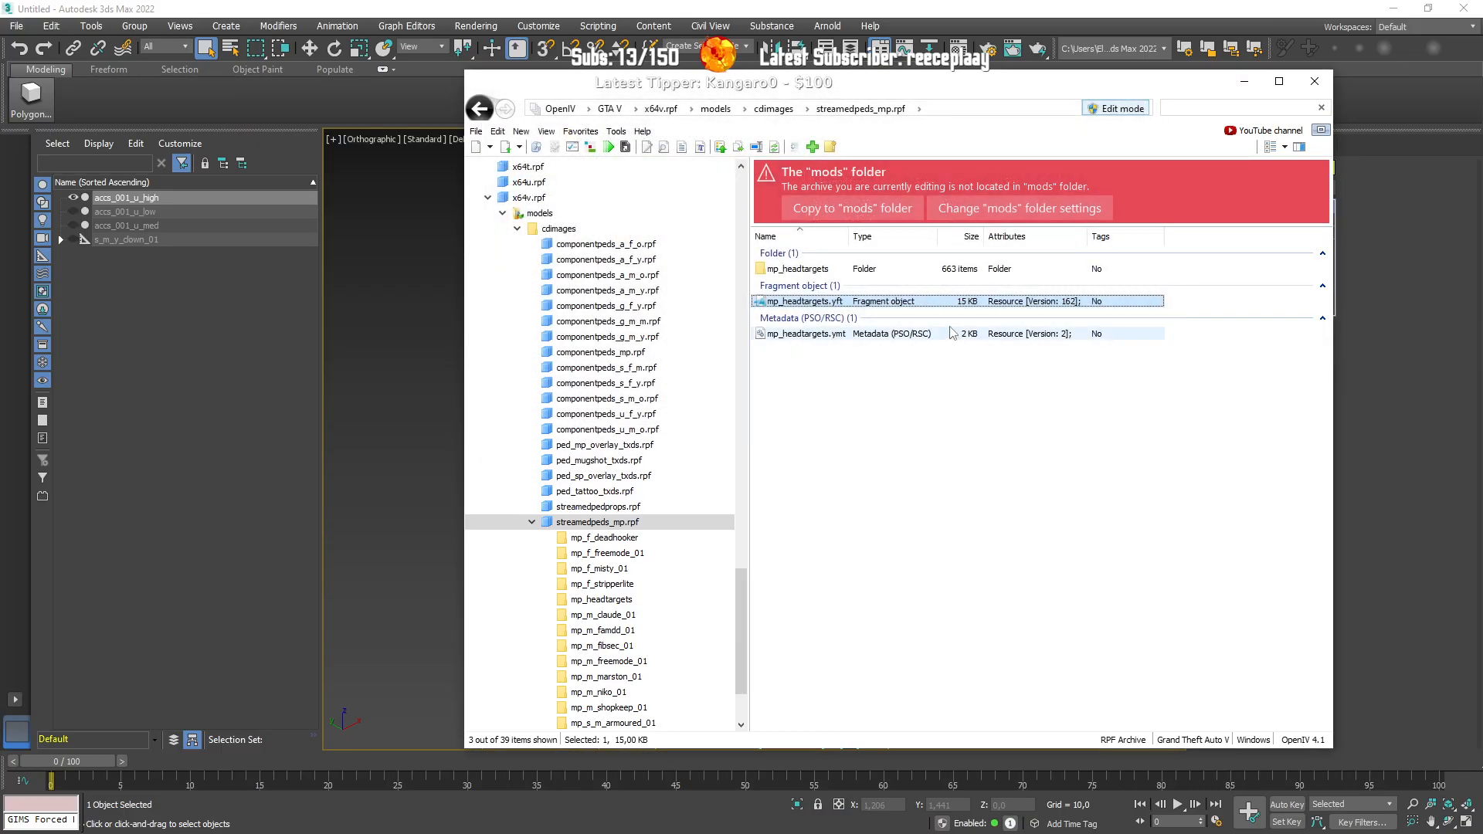
# Step: Clear the "head" search filter in cdimages and reopen streamedpeds_mp.rpf with all its contents listed
pyautogui.click(586, 229)
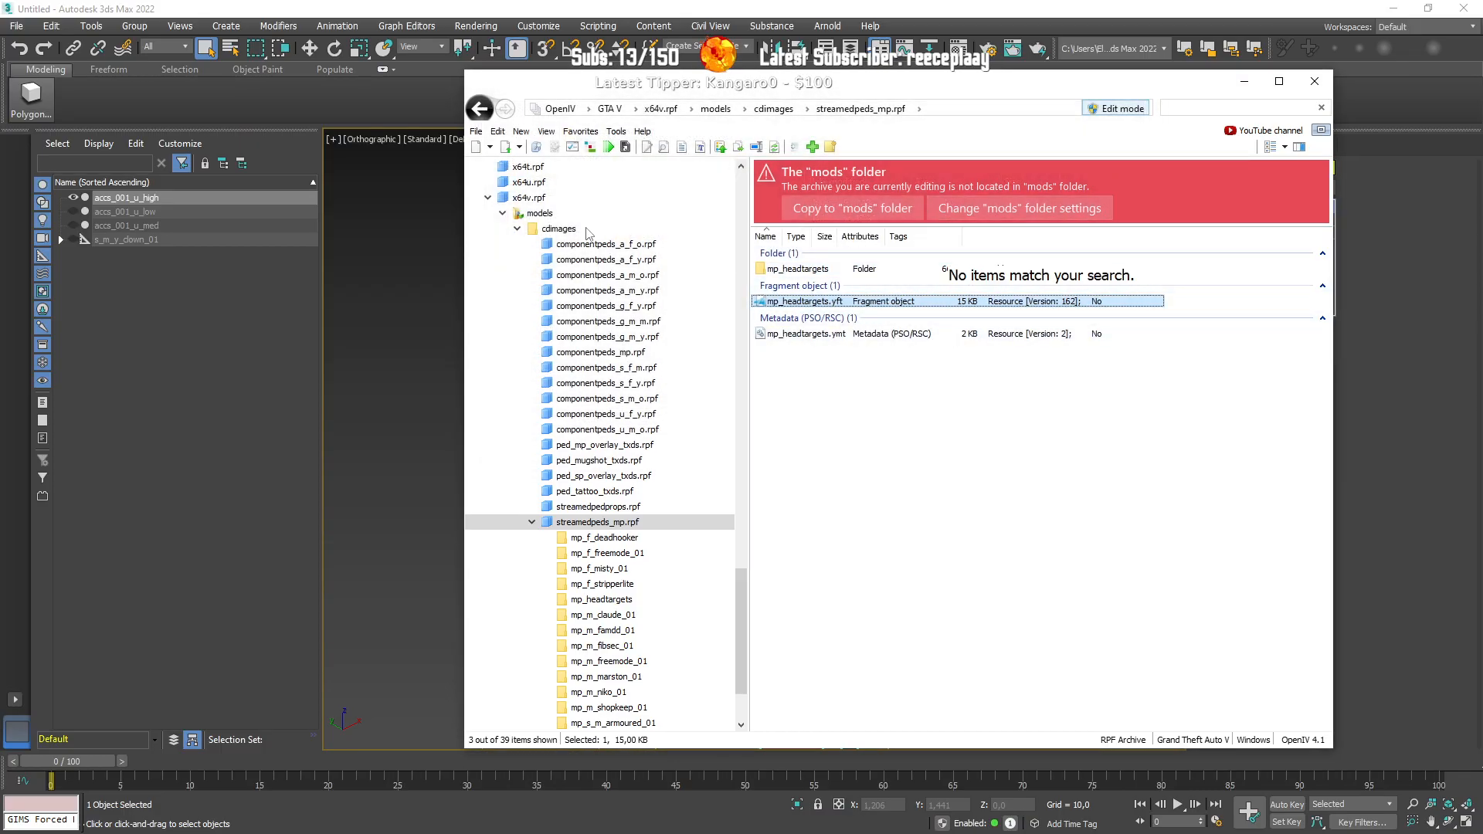
pyautogui.moveTo(1198, 108); pyautogui.dragTo(1059, 111)
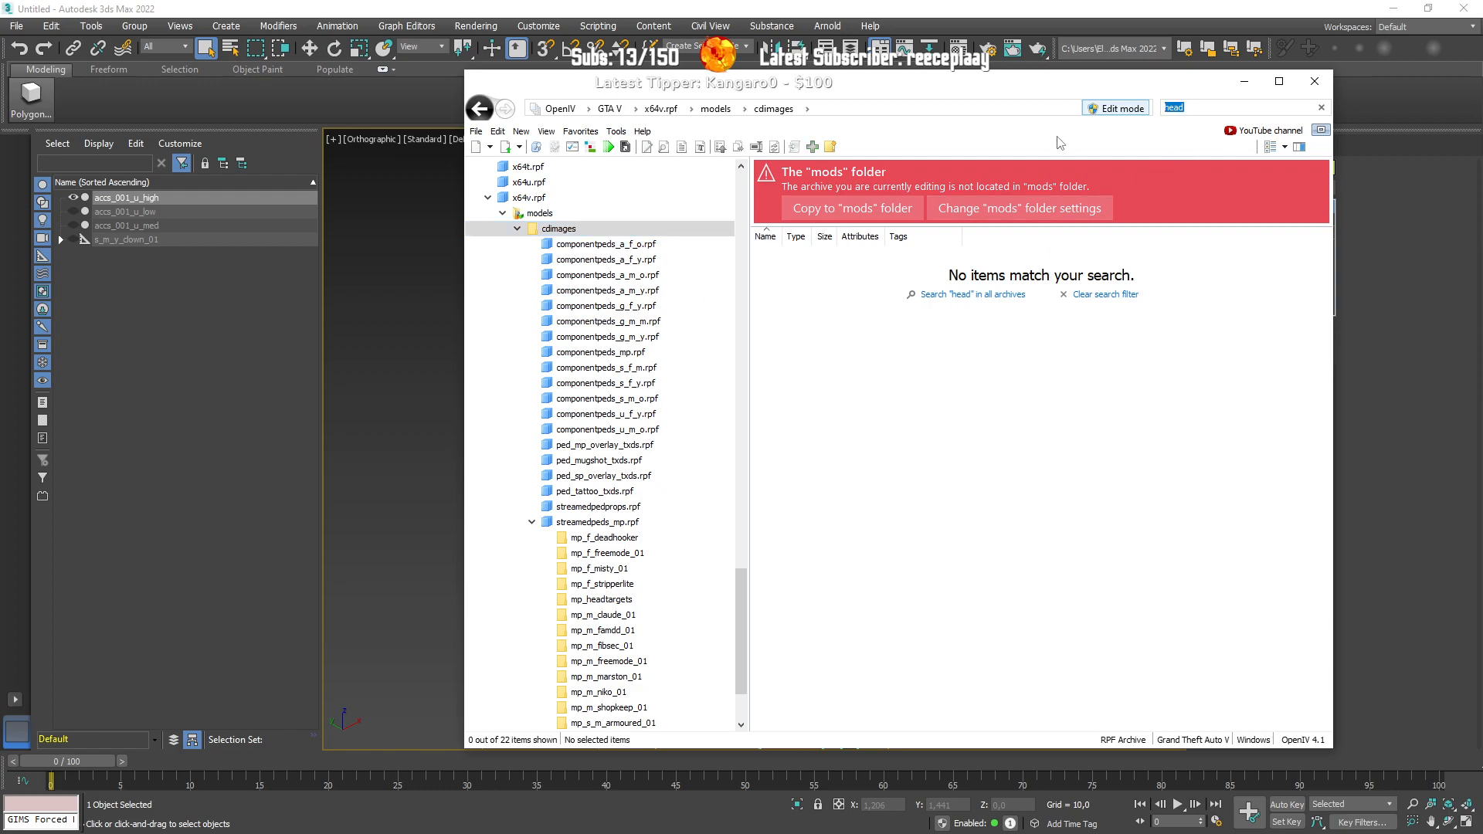
pyautogui.press('BackSpace')
pyautogui.doubleClick(800, 519)
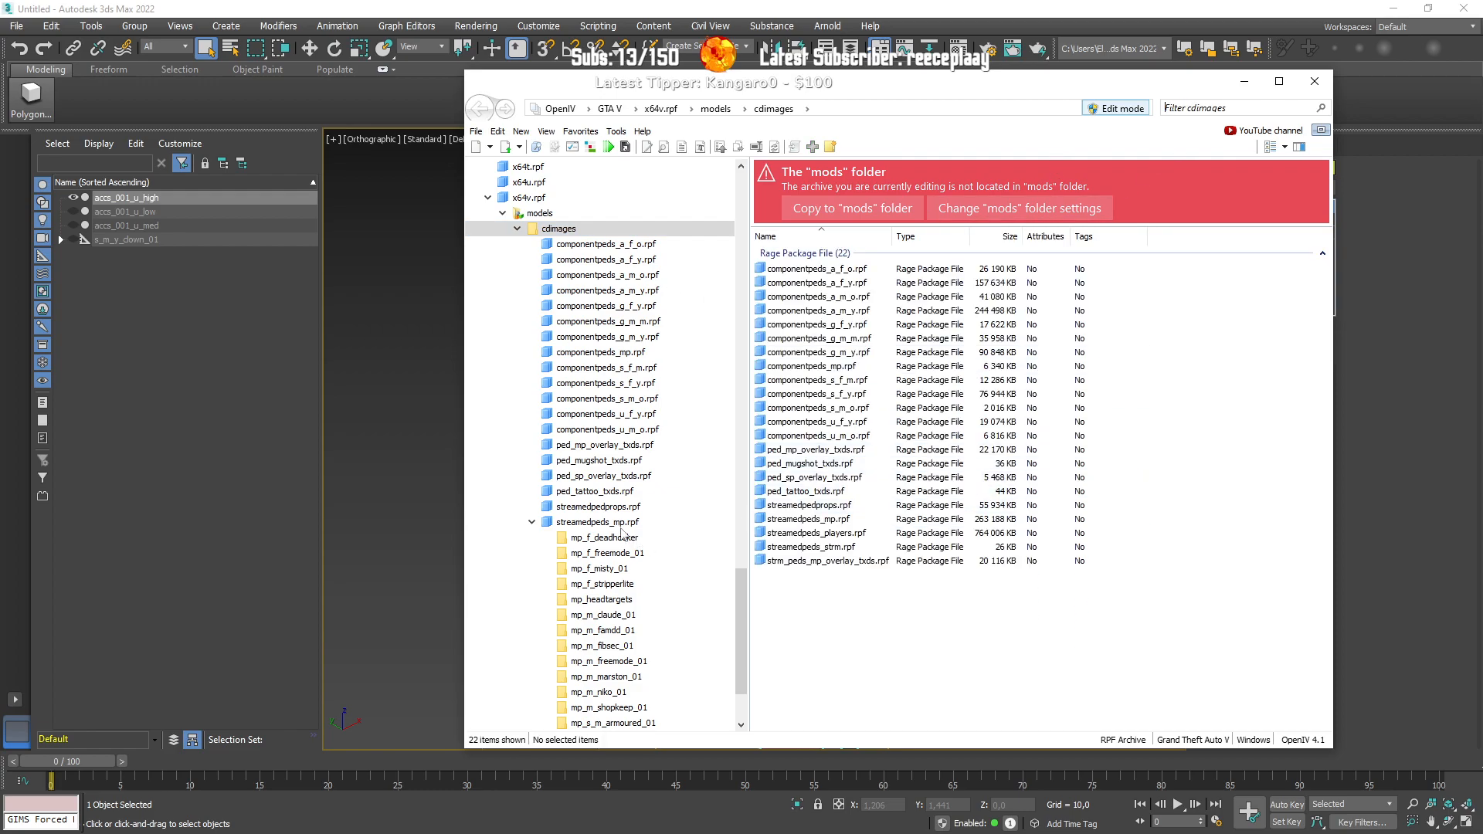
# Step: Export the skeleton of mp_m_freemode_01.yft to openFormats (.skel) into the clown nose folder
pyautogui.scroll(-3, 846, 519)
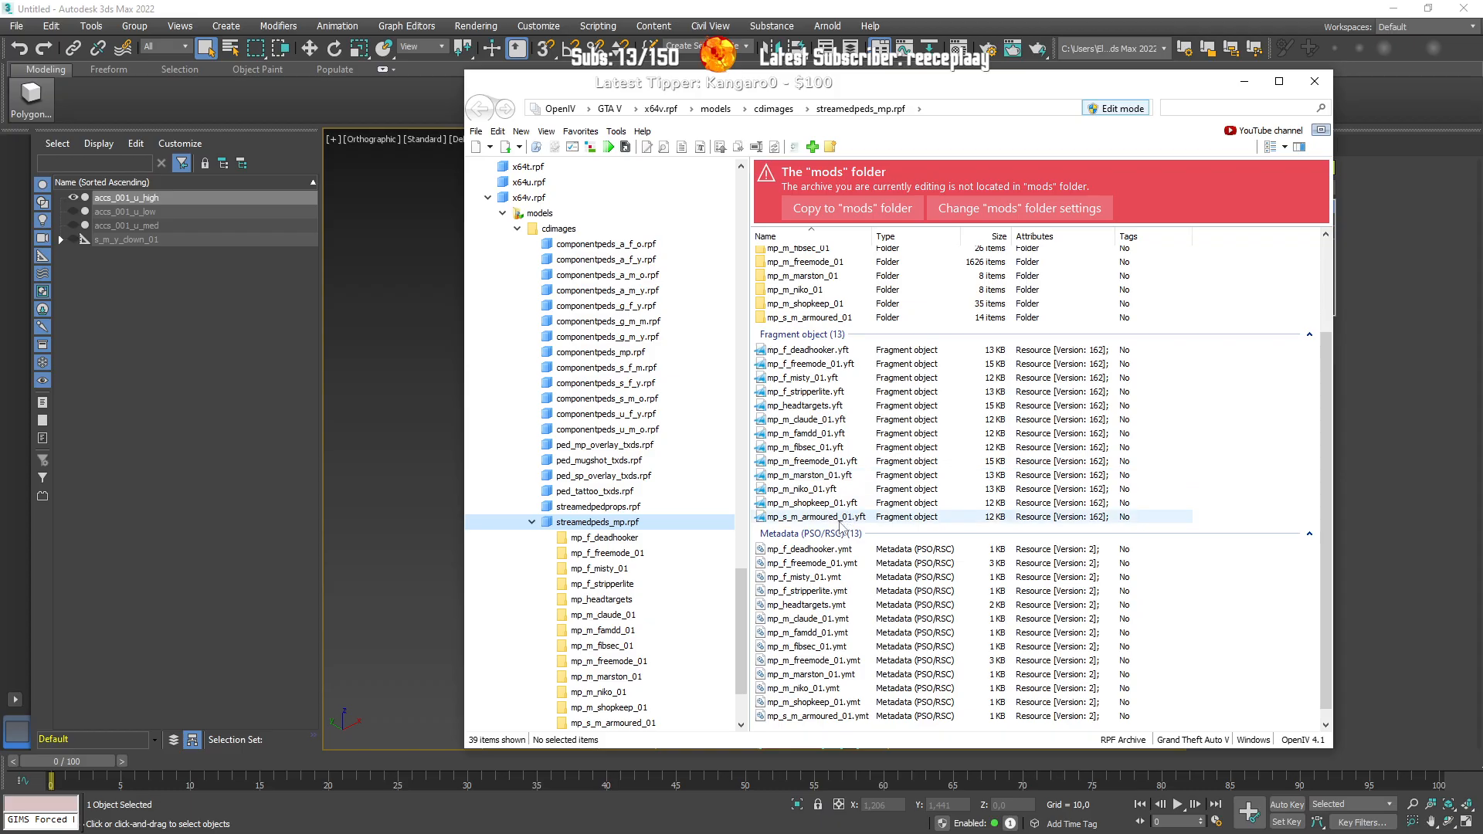
pyautogui.rightClick(861, 468)
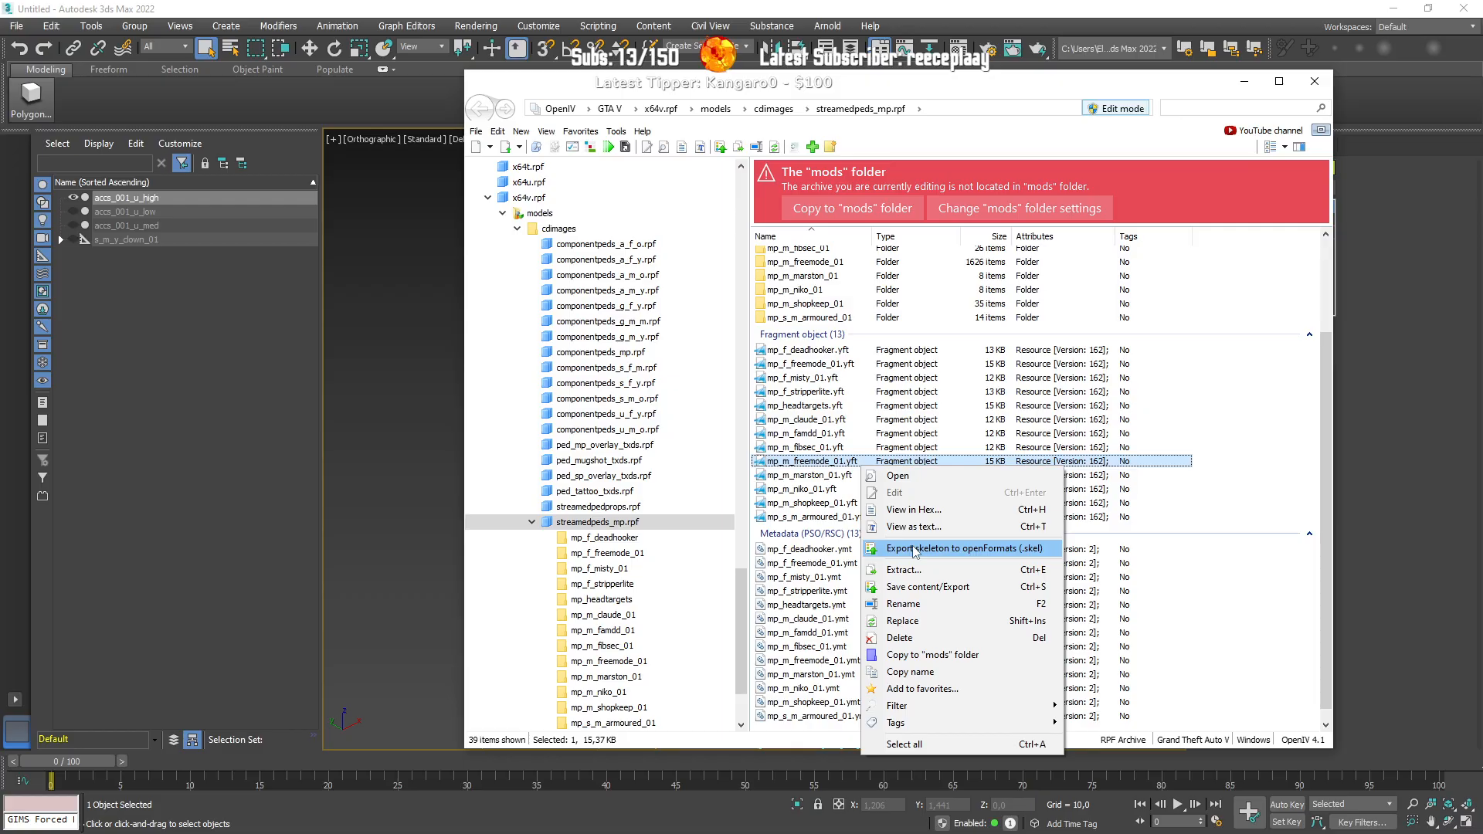
pyautogui.click(916, 549)
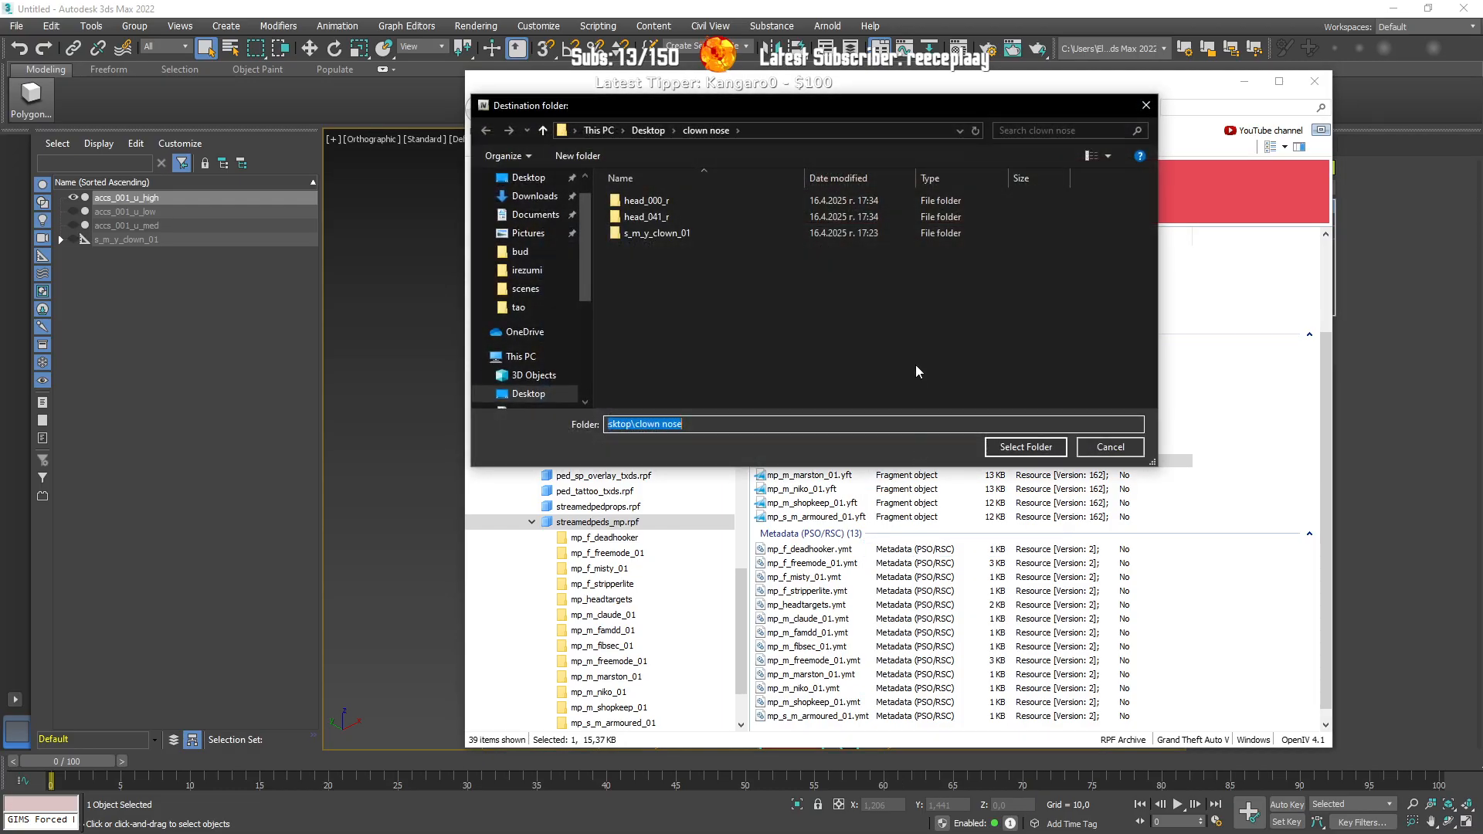
pyautogui.click(1019, 448)
# Step: Minimize OpenIV and 3ds Max and open the clown nose folder on the desktop to check the exported files
pyautogui.click(1241, 82)
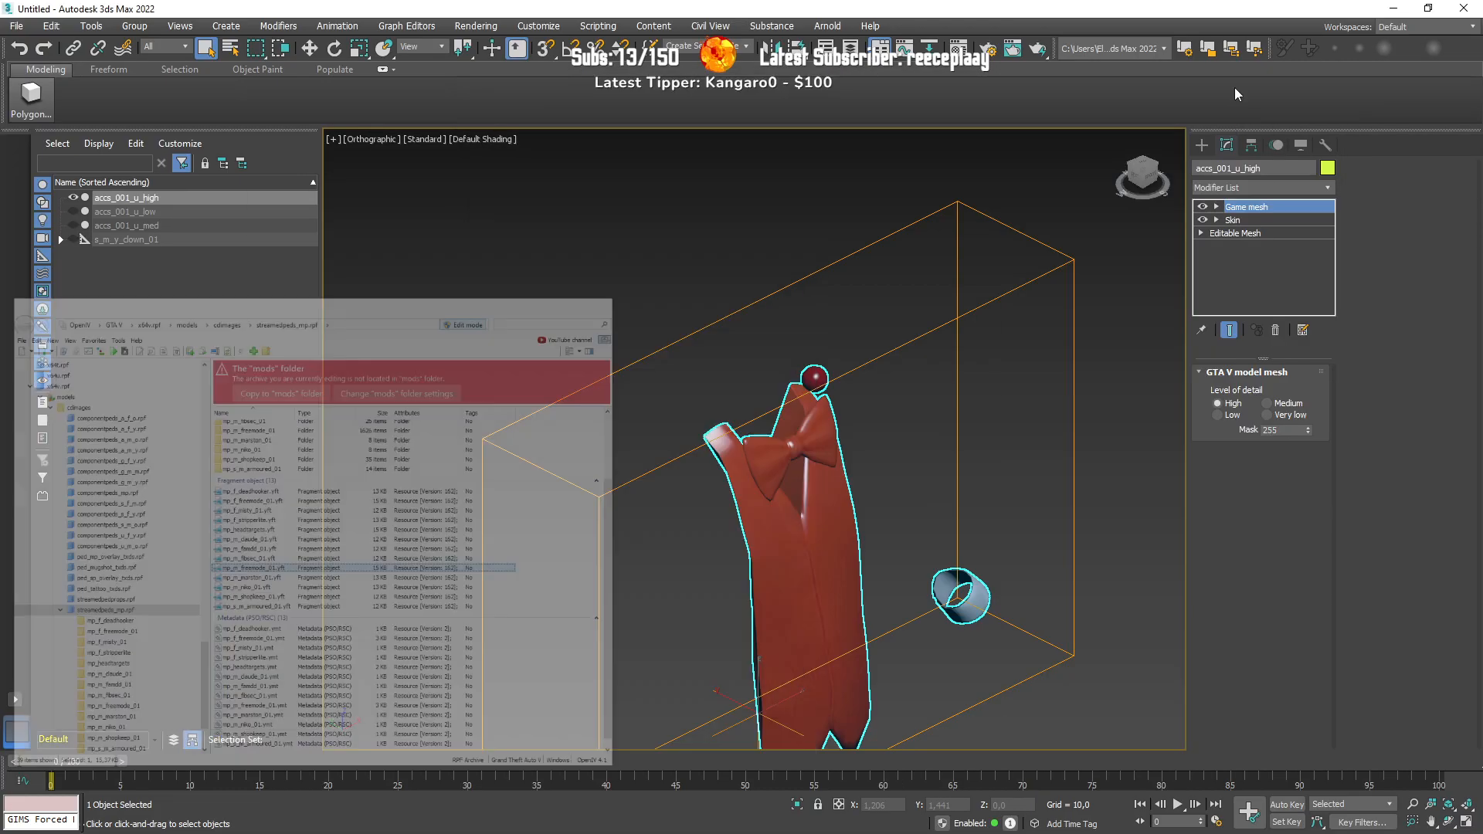
pyautogui.click(1392, 8)
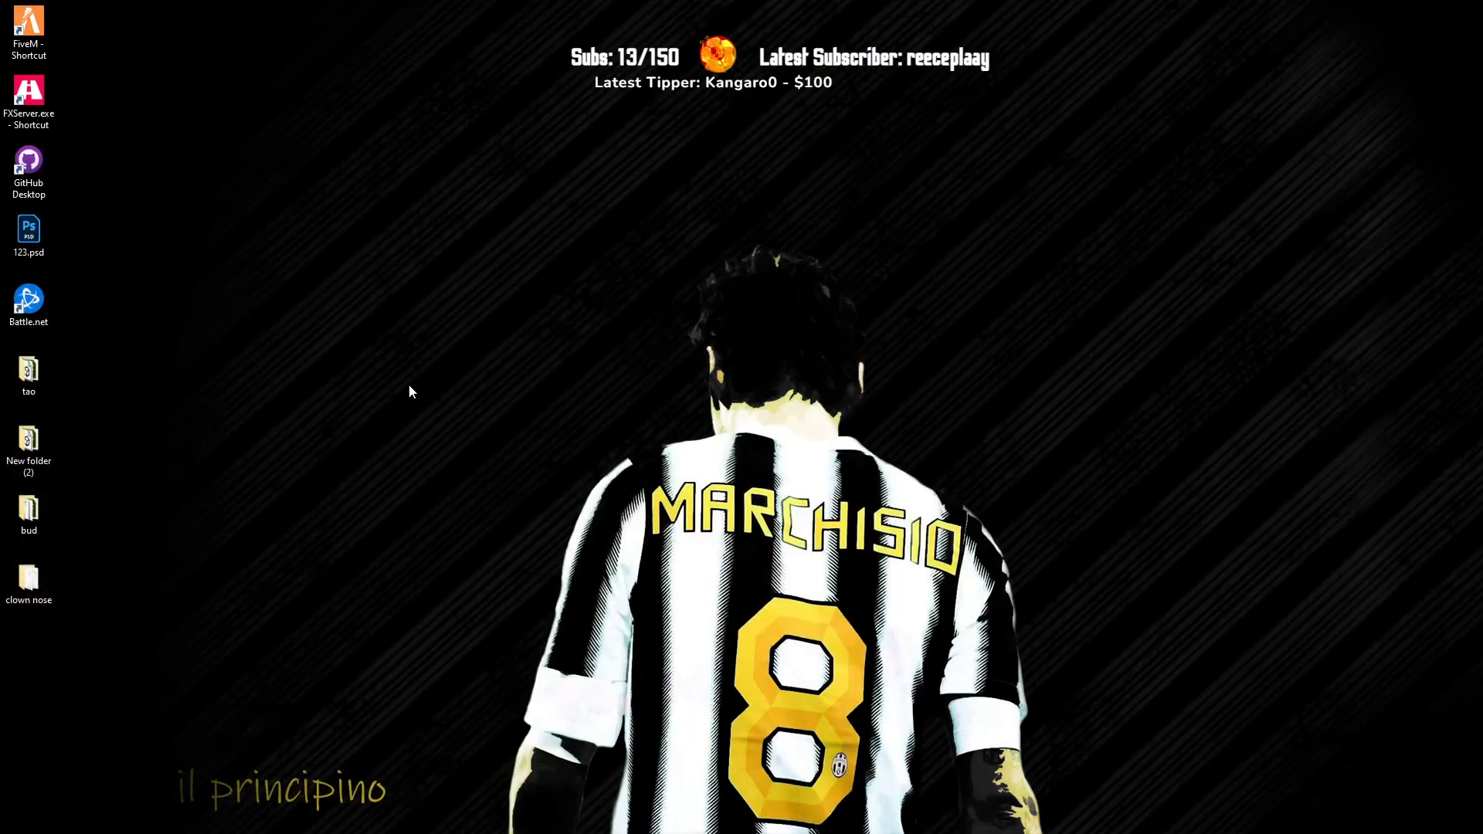
pyautogui.doubleClick(34, 579)
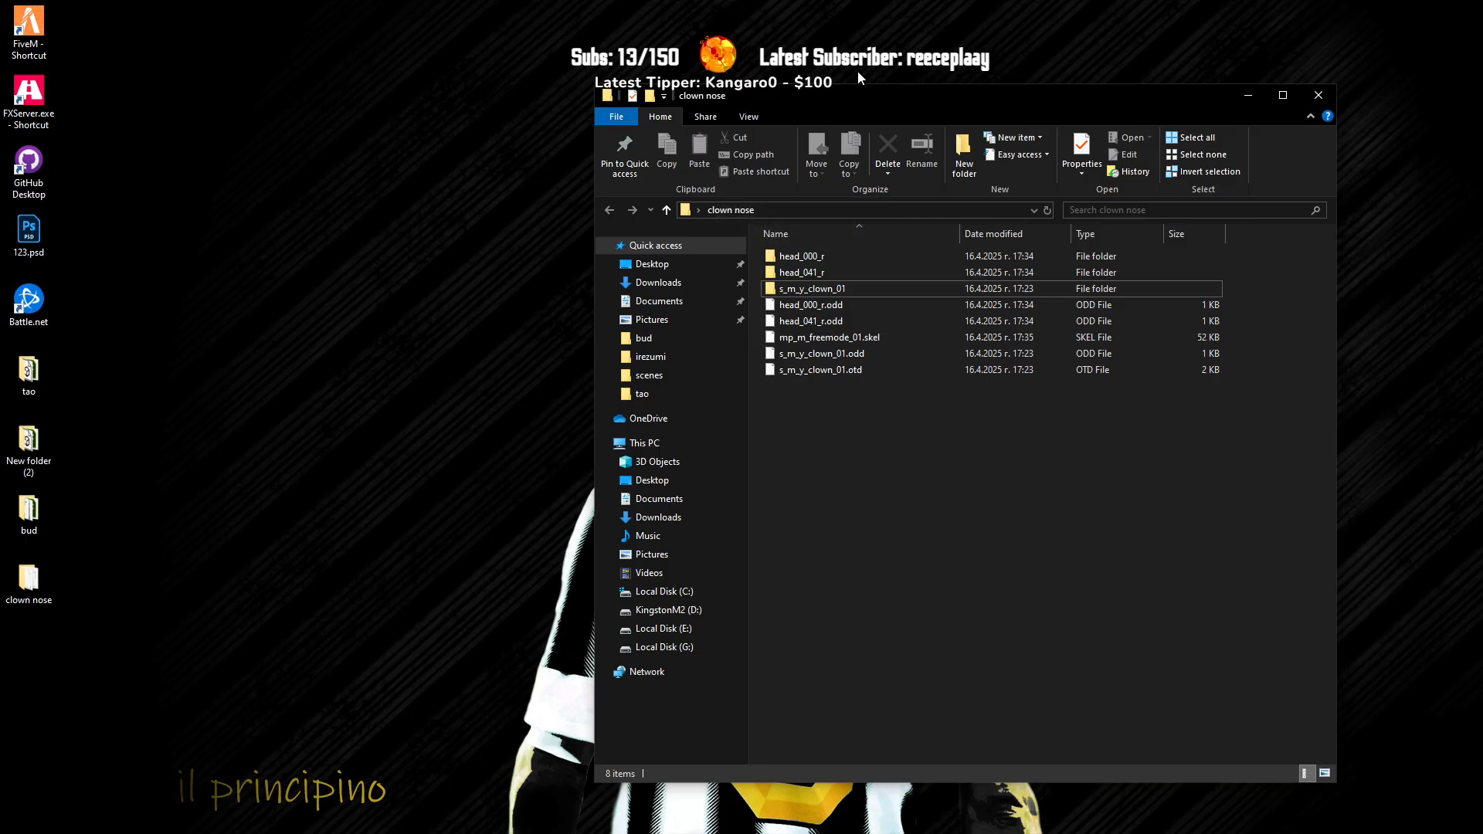
pyautogui.moveTo(848, 96); pyautogui.dragTo(833, 95)
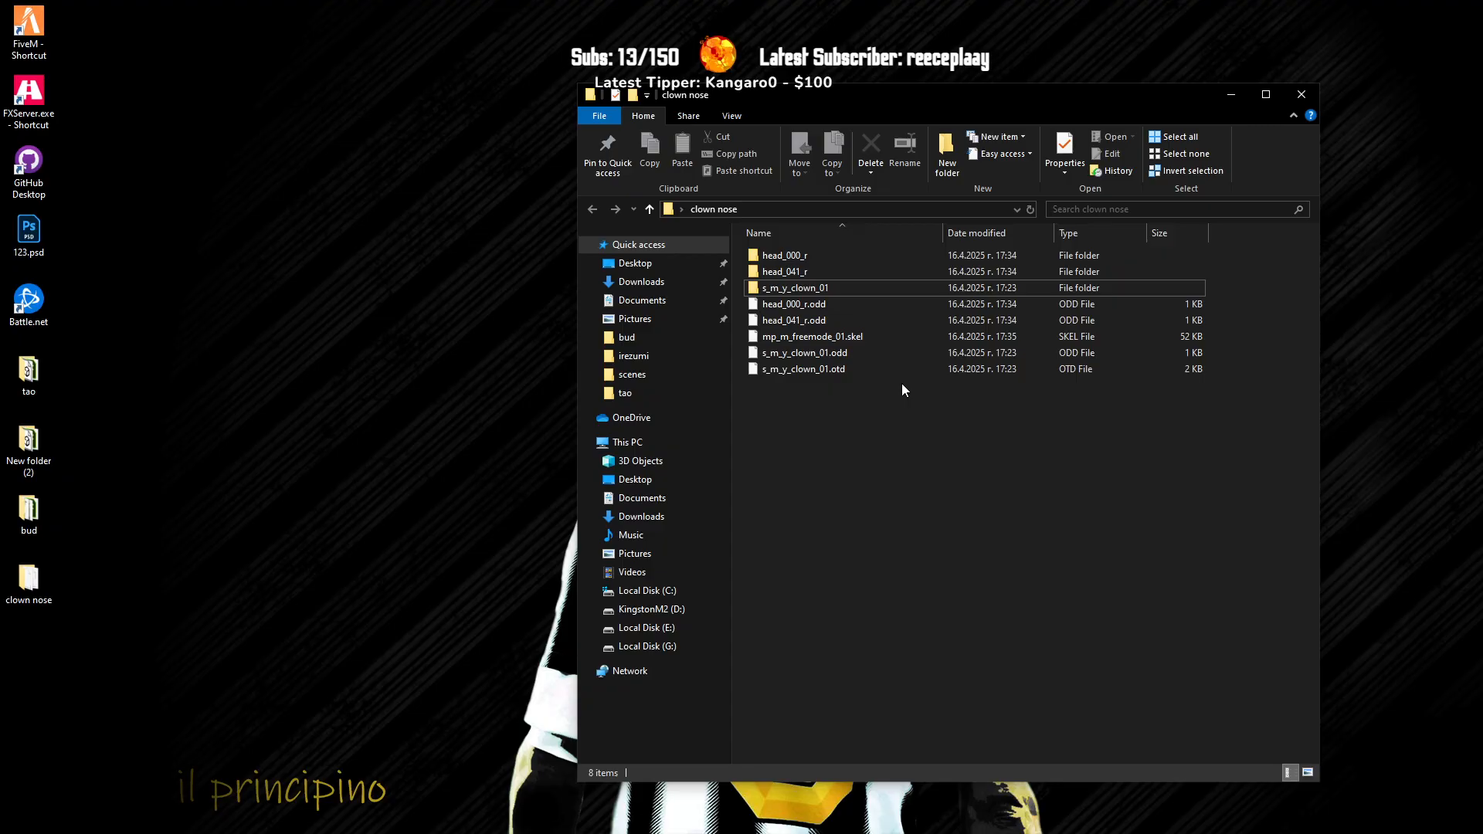
# Step: Switch back to 3ds Max and examine the clown nose of accs_001_u_high up close, with and without edged faces
pyautogui.hotkey('alt', 'Tab')
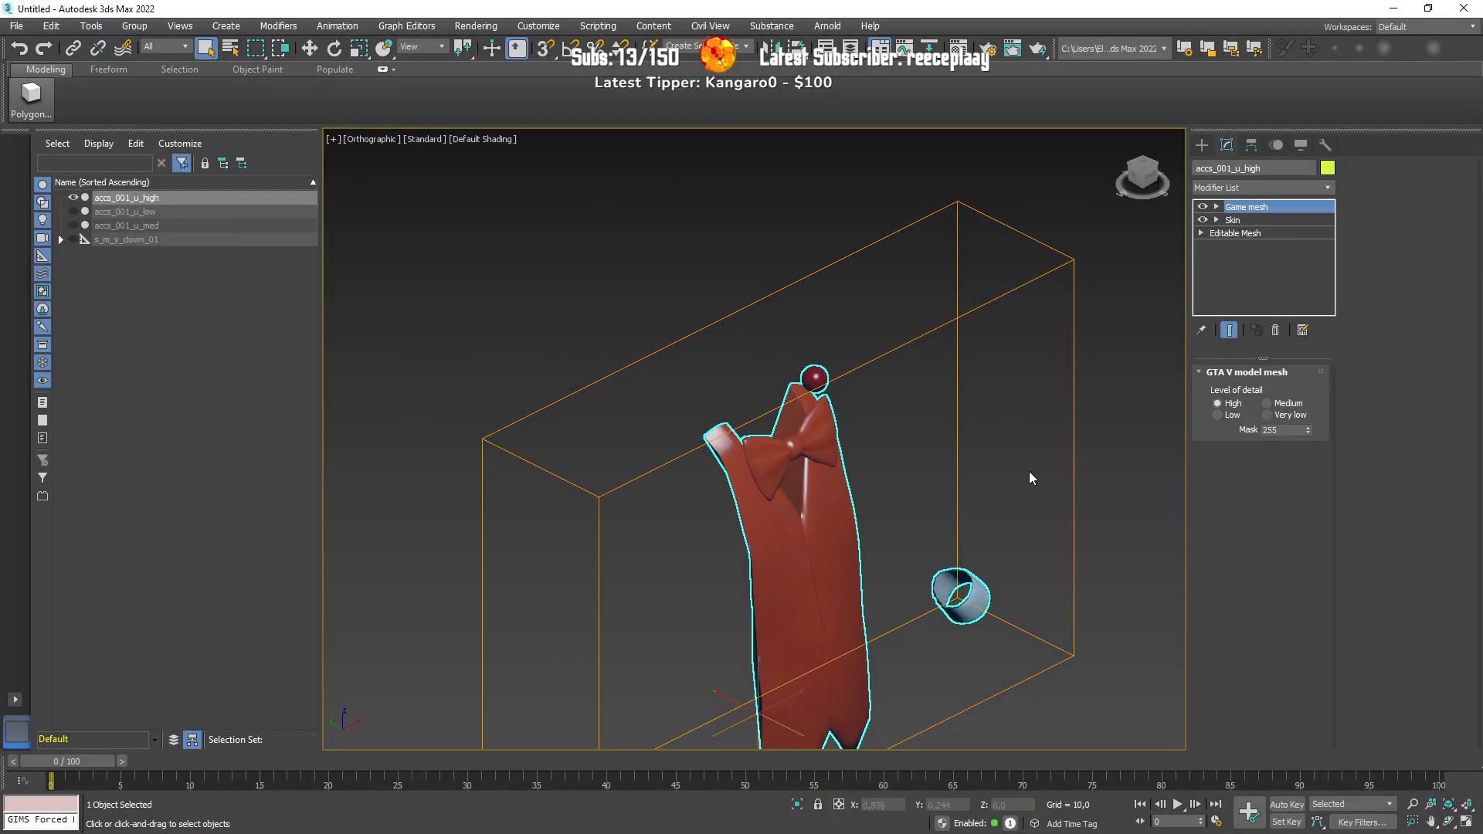
pyautogui.scroll(4, 1017, 479)
pyautogui.scroll(-3, 567, 313)
pyautogui.scroll(5, 541, 301)
pyautogui.press('F4')
pyautogui.scroll(3, 608, 303)
pyautogui.press('F4')
pyautogui.click(1236, 232)
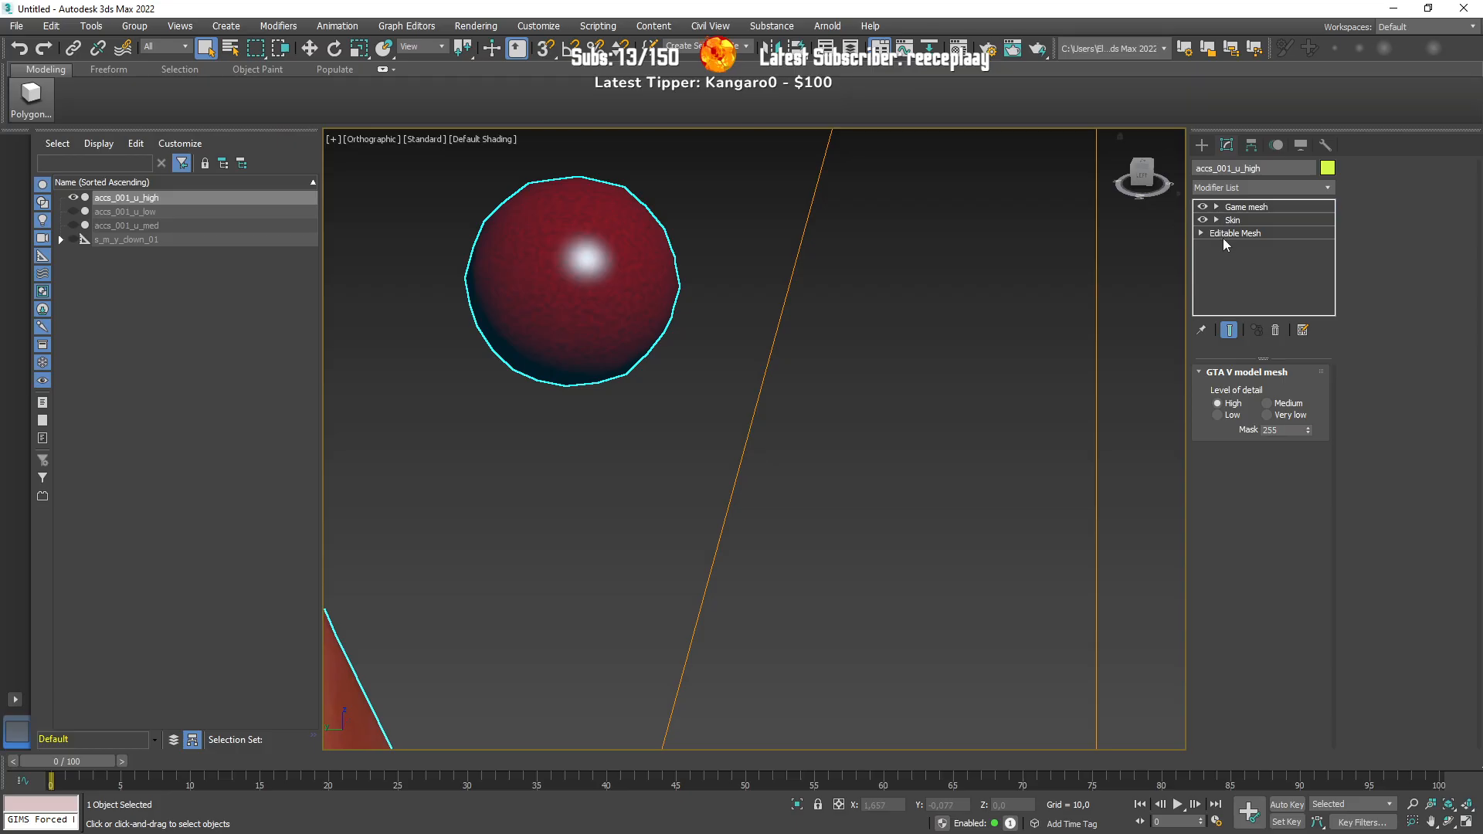
pyautogui.press('F4')
pyautogui.press('F4')
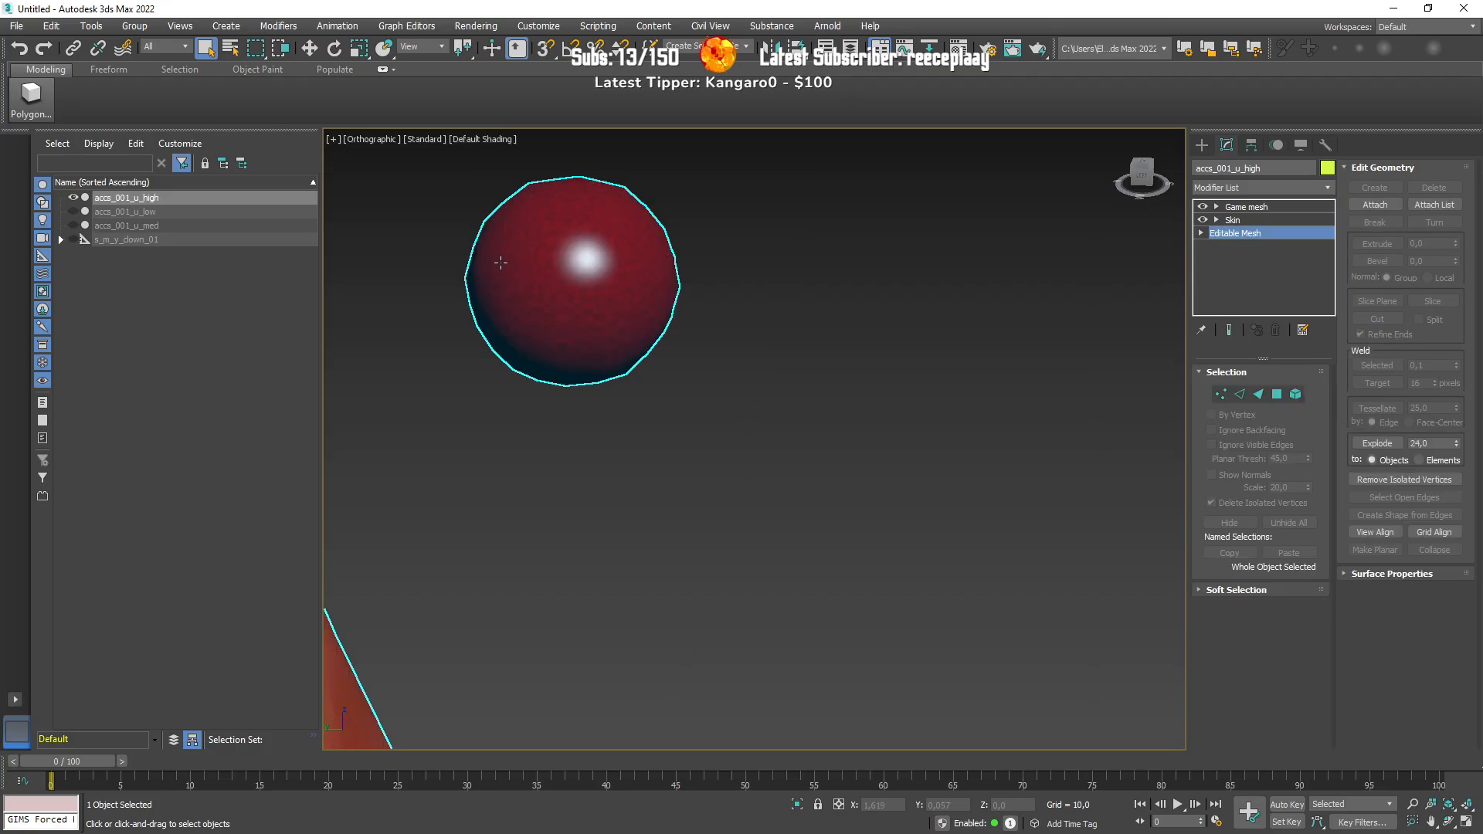
pyautogui.click(501, 262)
pyautogui.scroll(-3, 608, 249)
pyautogui.moveTo(610, 248); pyautogui.dragTo(588, 322, button='middle')
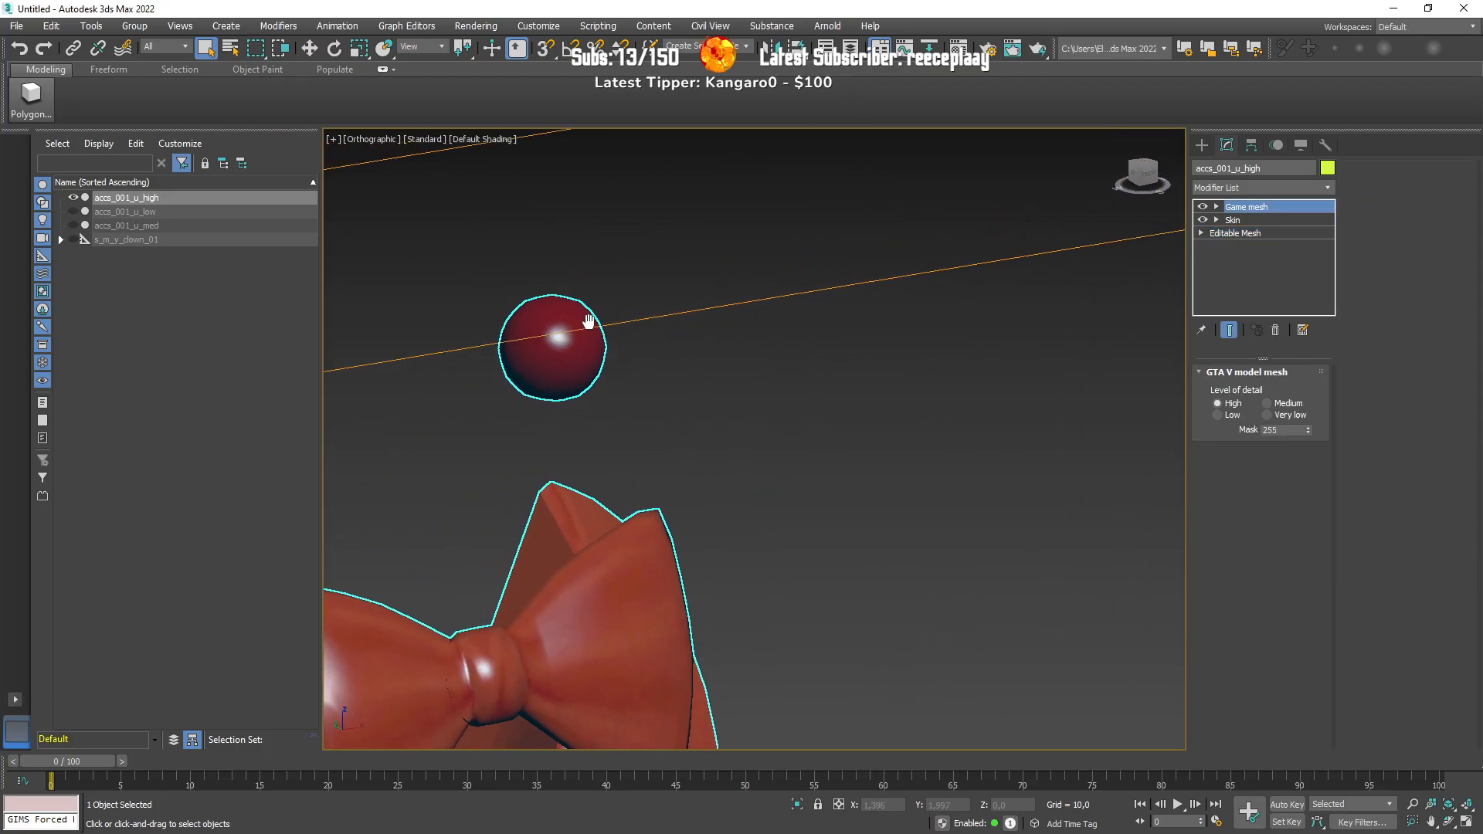
# Step: Change a display option of the viewport's Standard preset and inspect the clown nose with edged faces toggled on and off
pyautogui.click(433, 140)
pyautogui.moveTo(533, 267)
pyautogui.click(630, 267)
pyautogui.press('F4')
pyautogui.scroll(5, 555, 311)
pyautogui.press('F4')
pyautogui.press('F4')
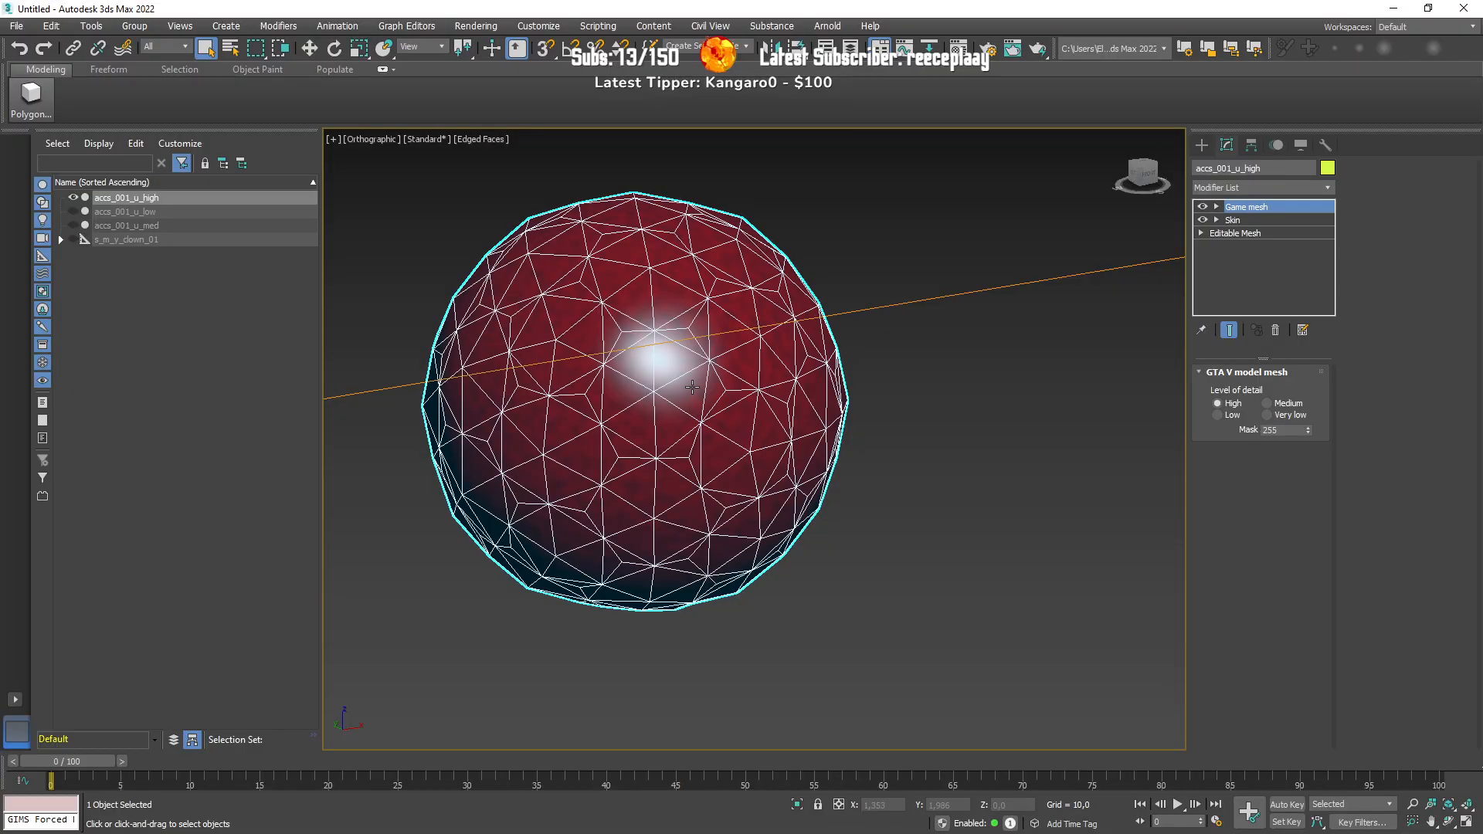
pyautogui.press('F4')
pyautogui.scroll(3, 692, 387)
# Step: Enter Polygon level of the Editable Mesh, clear the full face selection, show edged faces and select one polygon on the clown nose
pyautogui.click(1269, 233)
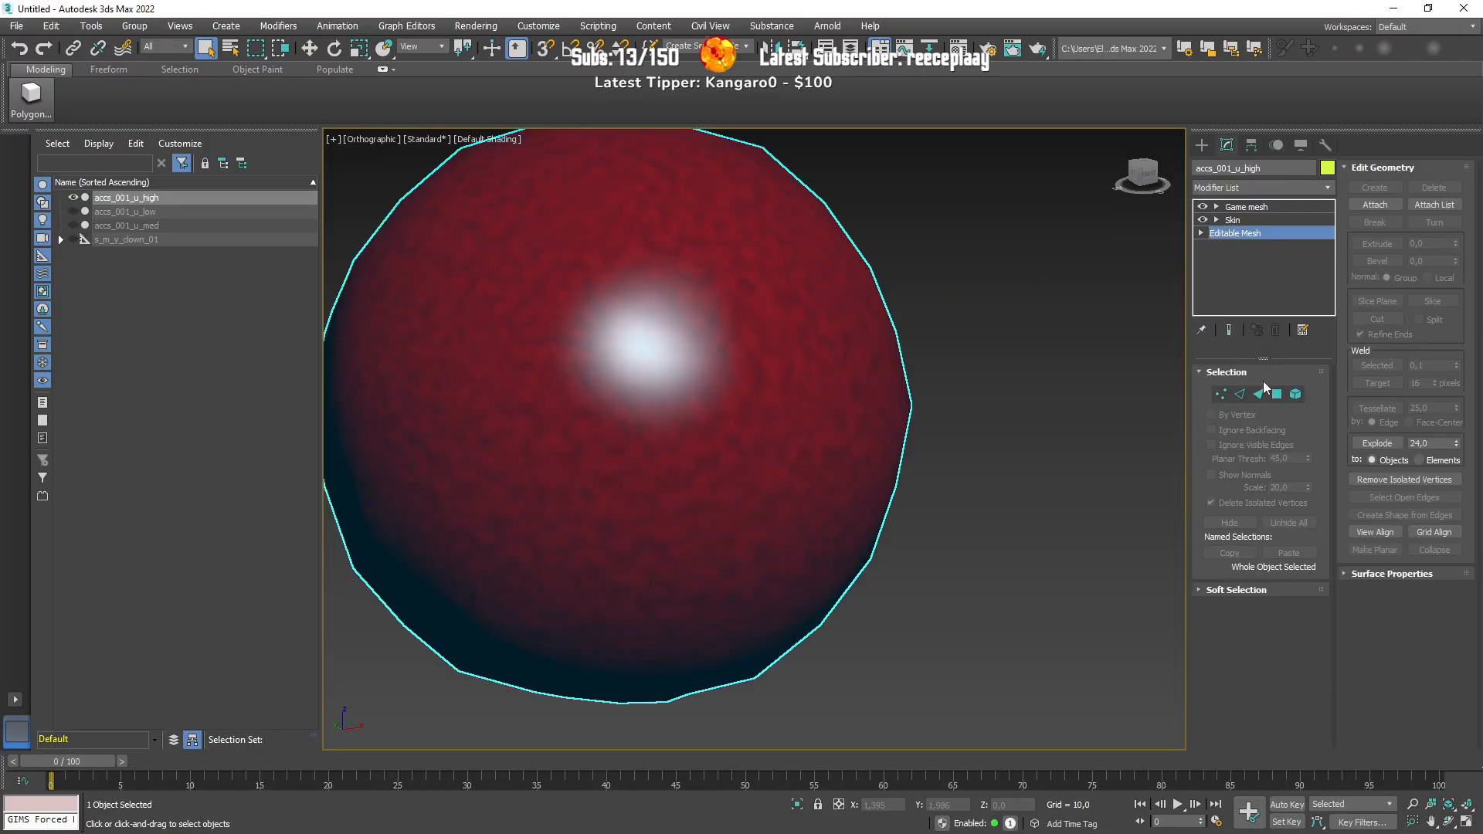
pyautogui.click(1276, 394)
pyautogui.scroll(-3, 931, 411)
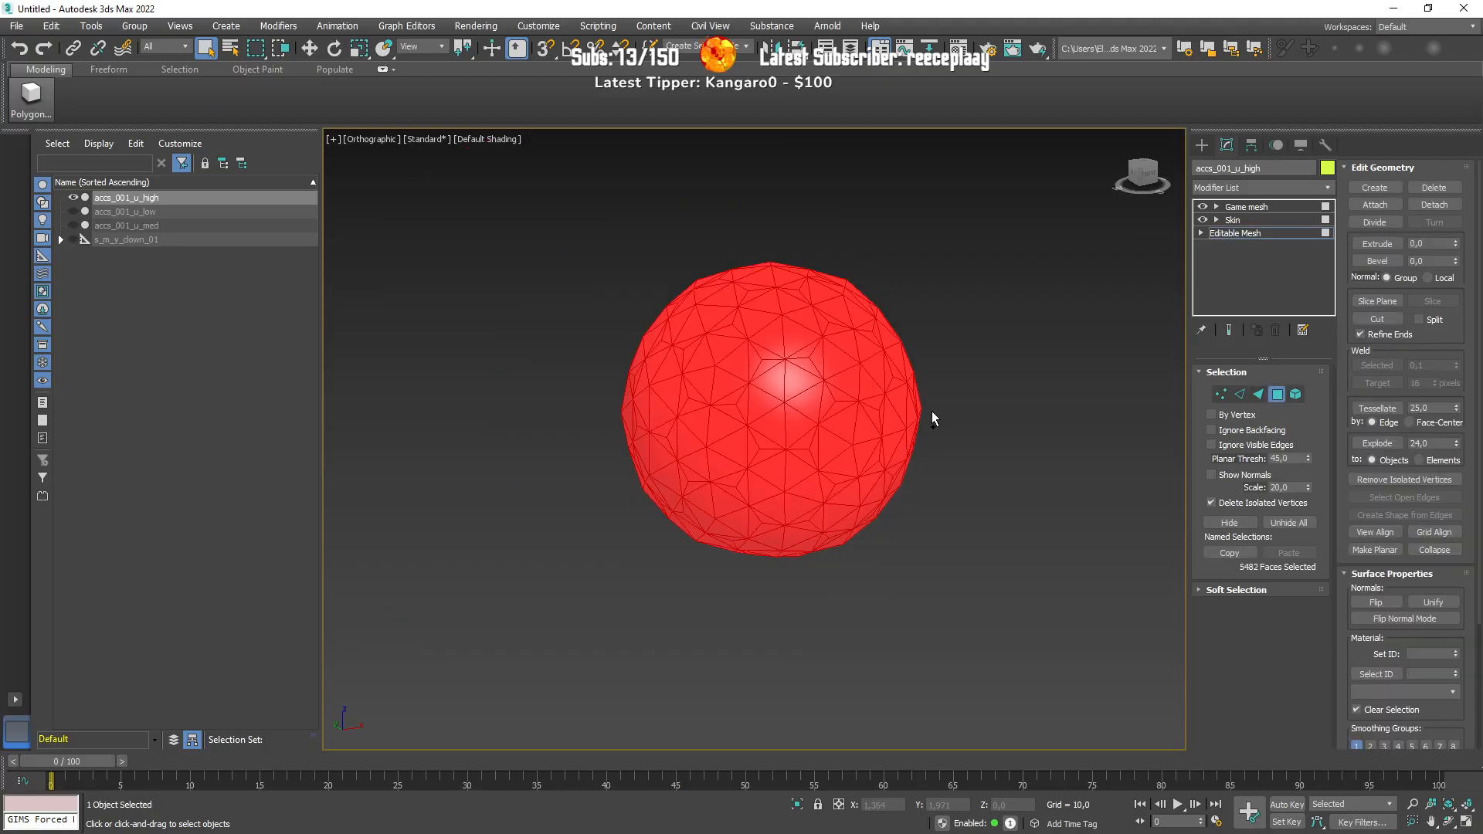
pyautogui.click(932, 410)
pyautogui.press('F4')
pyautogui.click(823, 441)
pyautogui.moveTo(826, 442)
pyautogui.keyDown('alt'); pyautogui.mouseDown(button='middle')
pyautogui.moveTo(1071, 397)
pyautogui.moveTo(820, 414)
pyautogui.mouseUp(button='middle'); pyautogui.keyUp('alt')
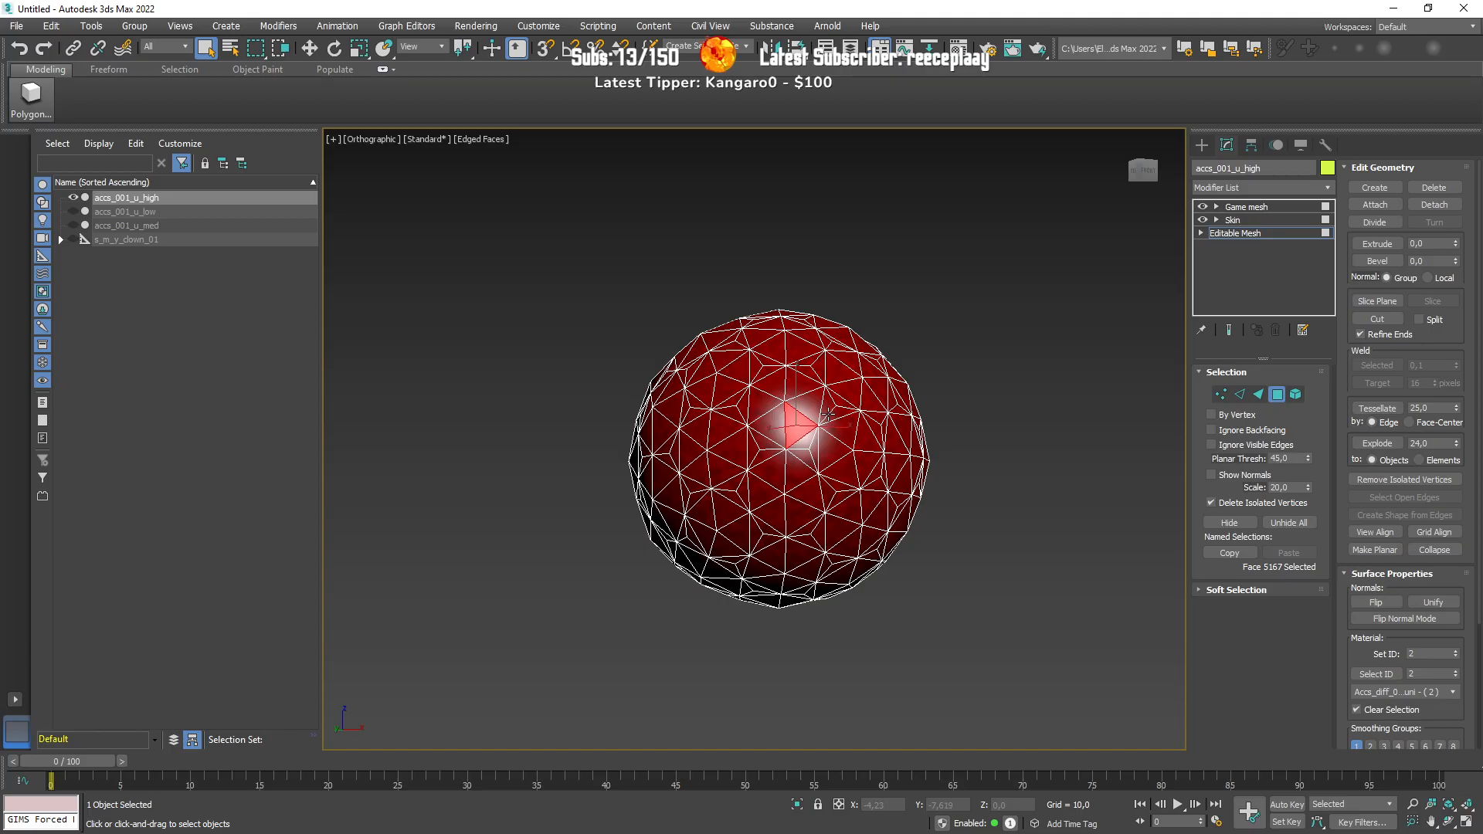
# Step: Examine the clown nose's triangle layout from several angles, picking single polygons on it
pyautogui.scroll(2, 827, 415)
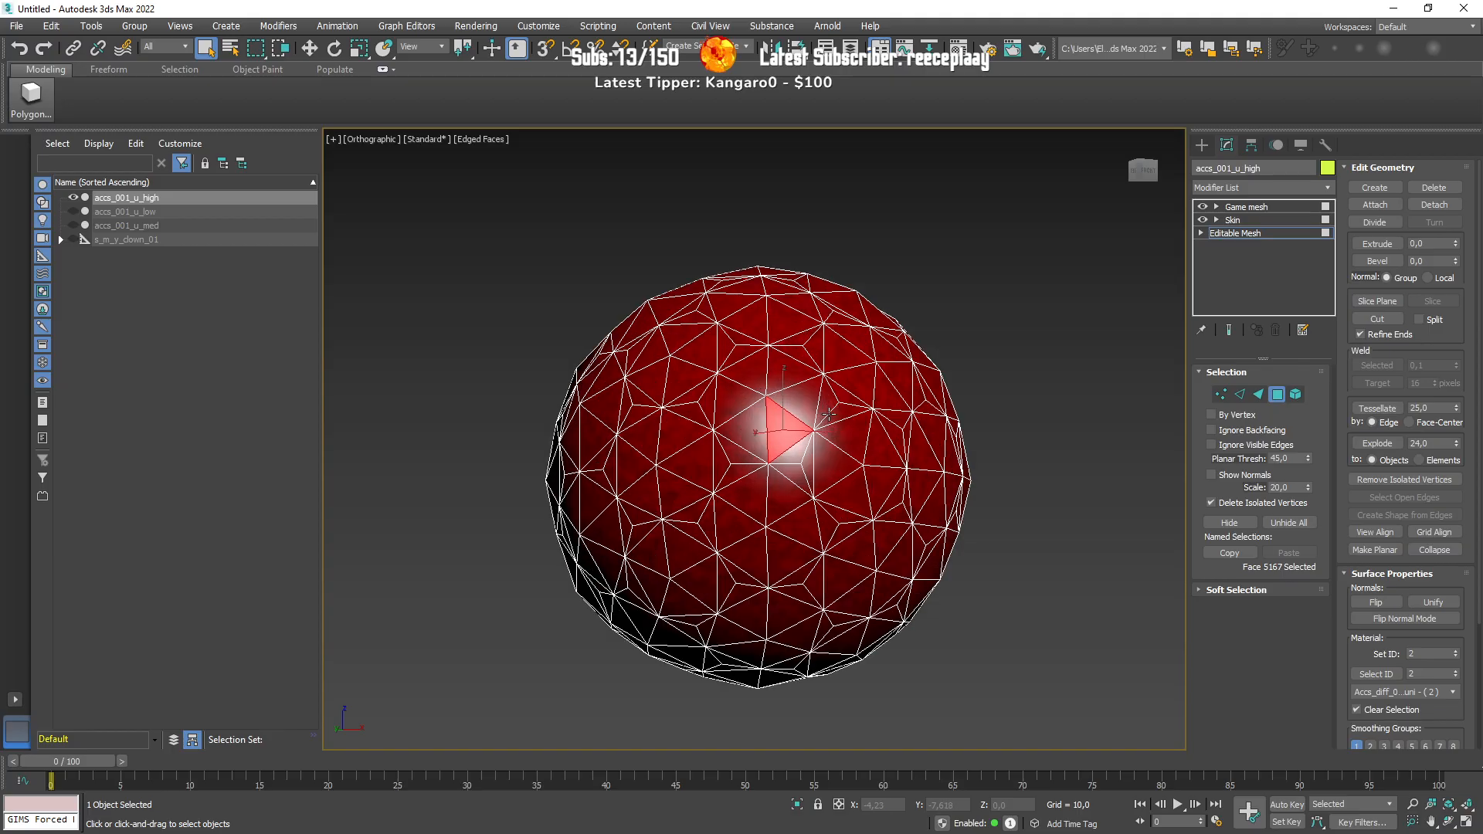
pyautogui.keyDown('alt'); pyautogui.moveTo(827, 415); pyautogui.dragTo(725, 404, button='middle'); pyautogui.keyUp('alt')
pyautogui.scroll(-4, 808, 423)
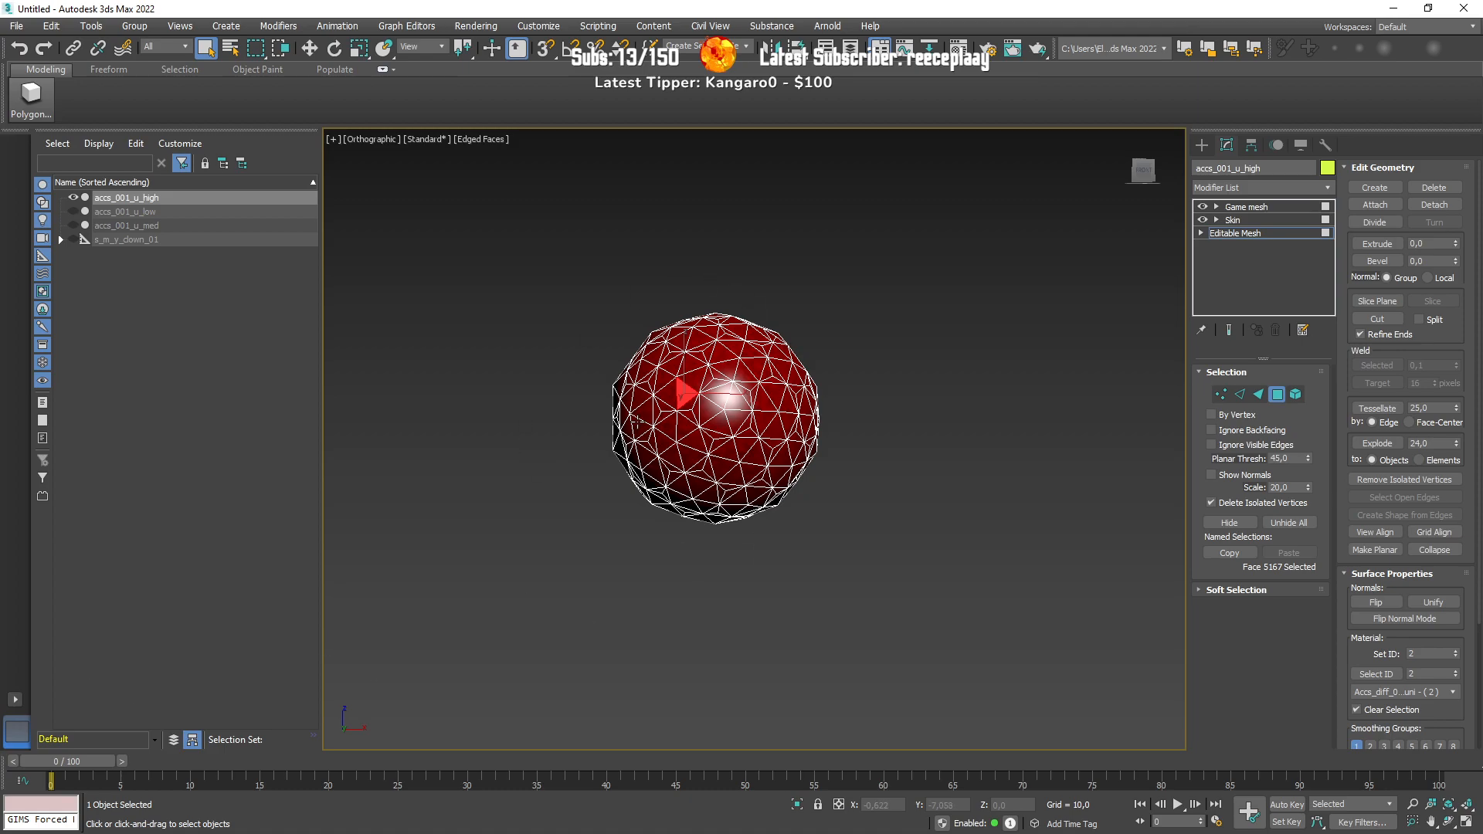
pyautogui.scroll(5, 705, 334)
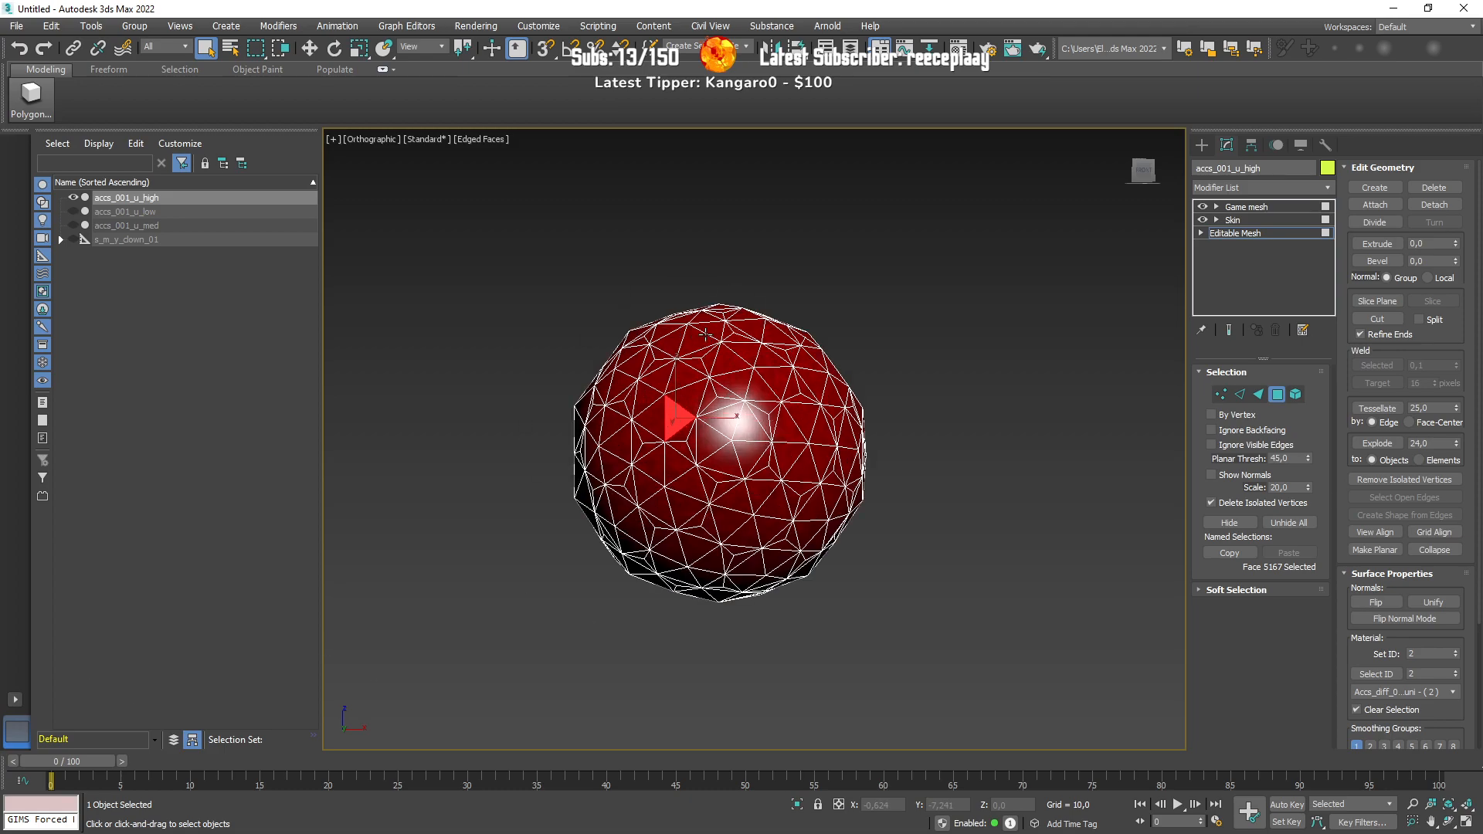
pyautogui.scroll(-3, 705, 334)
pyautogui.click(709, 363)
pyautogui.keyDown('alt'); pyautogui.moveTo(709, 369); pyautogui.dragTo(1055, 407, button='middle'); pyautogui.keyUp('alt')
pyautogui.scroll(-2, 772, 416)
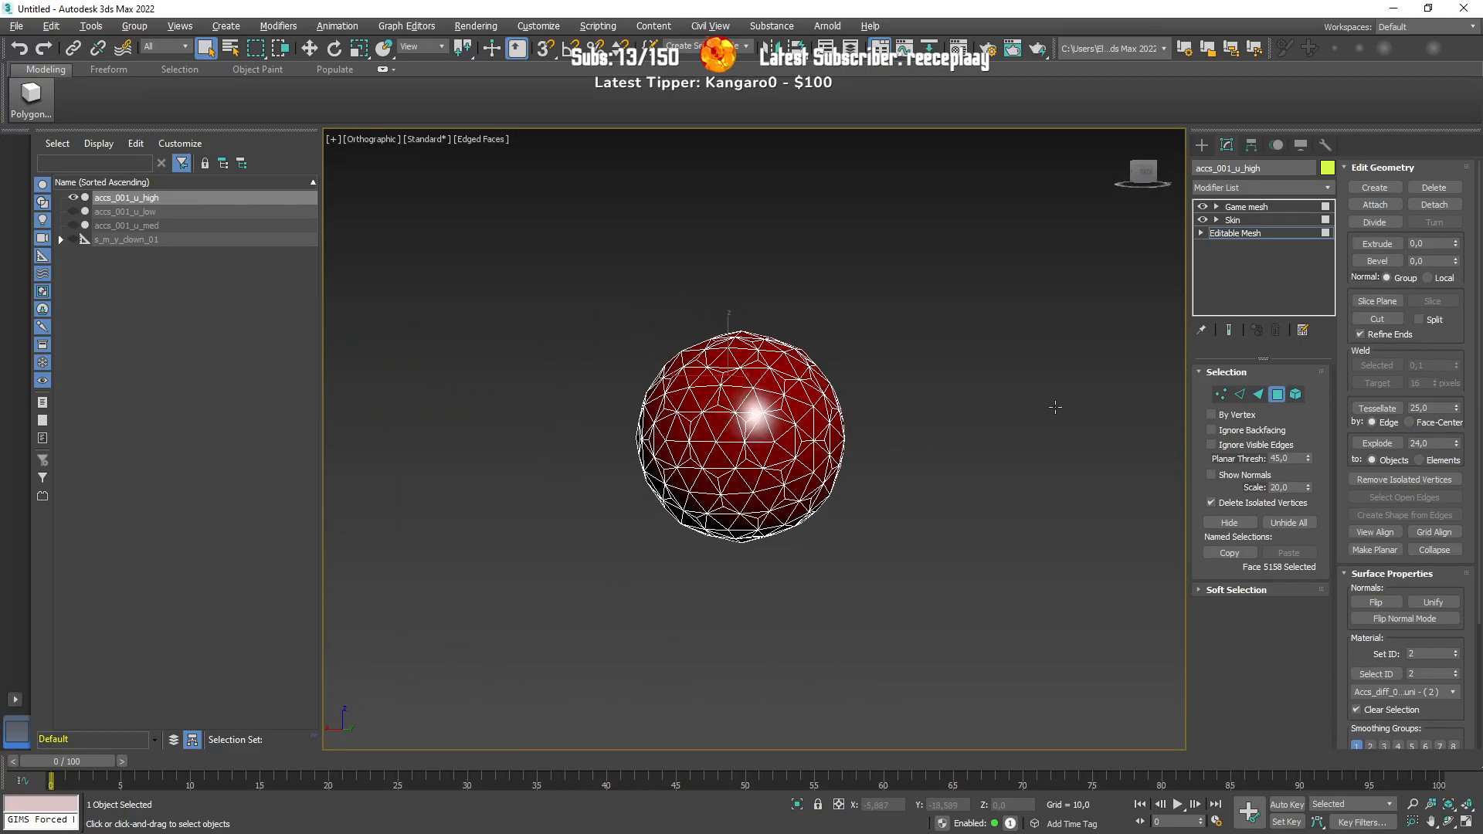
pyautogui.scroll(6, 692, 427)
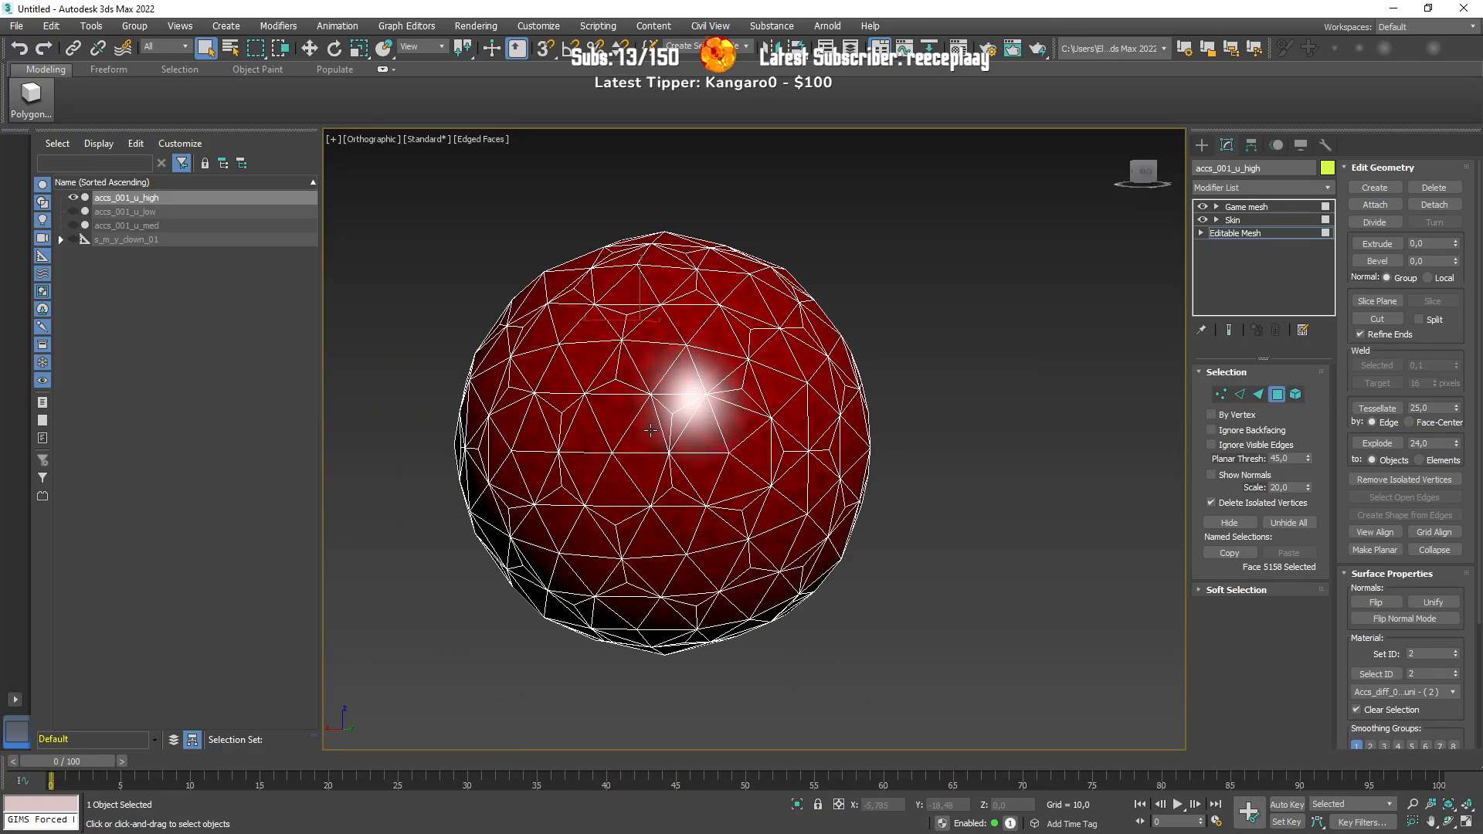
pyautogui.click(692, 427)
pyautogui.keyDown('alt'); pyautogui.moveTo(749, 463); pyautogui.dragTo(720, 463, button='middle'); pyautogui.keyUp('alt')
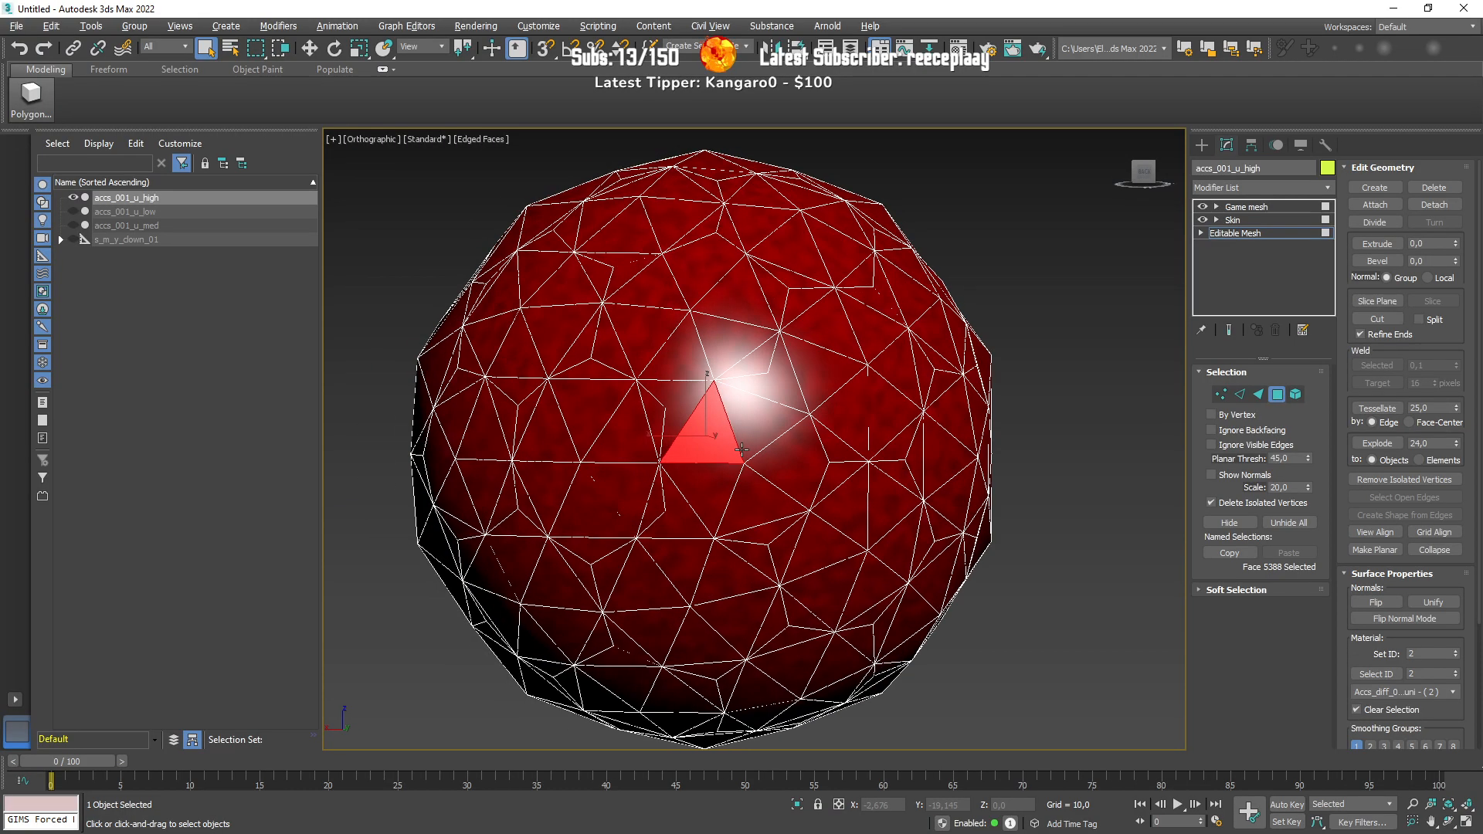
# Step: Select all polygons with material ID 2 and view the mesh in wireframe
pyautogui.click(1376, 674)
pyautogui.press('F3')
pyautogui.keyDown('alt'); pyautogui.moveTo(865, 555); pyautogui.dragTo(850, 327, button='middle'); pyautogui.keyUp('alt')
pyautogui.scroll(-6, 900, 549)
pyautogui.scroll(-3, 900, 550)
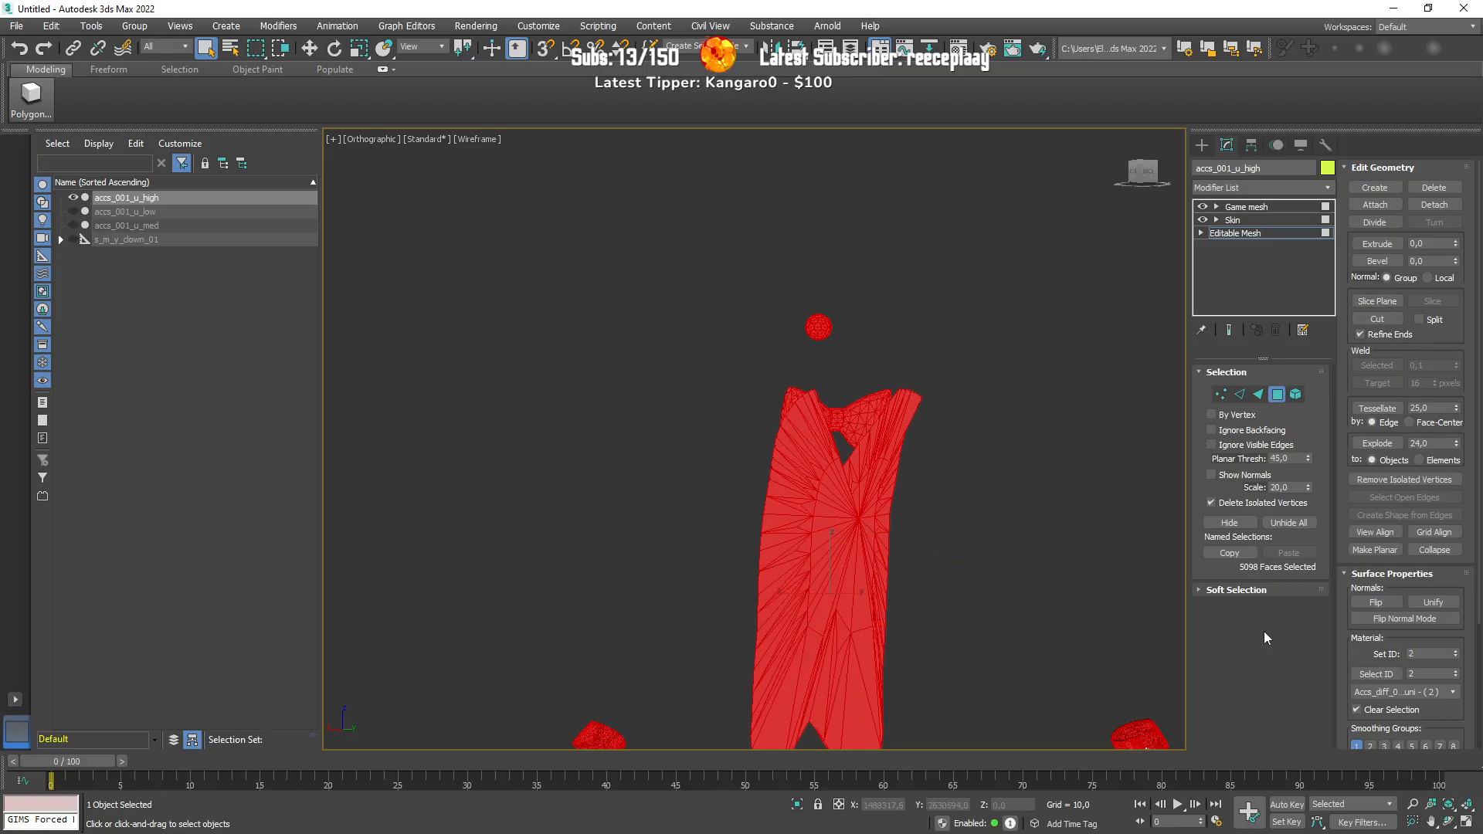
# Step: Select the polygons with material ID 1 and check which parts of the mesh they cover in shaded view
pyautogui.doubleClick(1425, 675)
pyautogui.write('1')
pyautogui.click(1380, 674)
pyautogui.scroll(-3, 899, 473)
pyautogui.moveTo(924, 509); pyautogui.dragTo(811, 421, button='middle')
pyautogui.moveTo(811, 420)
pyautogui.keyDown('alt'); pyautogui.mouseDown(button='middle')
pyautogui.moveTo(662, 404)
pyautogui.moveTo(525, 442)
pyautogui.mouseUp(button='middle'); pyautogui.keyUp('alt')
pyautogui.press('F3')
pyautogui.scroll(3, 727, 422)
pyautogui.moveTo(692, 224); pyautogui.dragTo(715, 387, button='middle')
pyautogui.scroll(10, 718, 392)
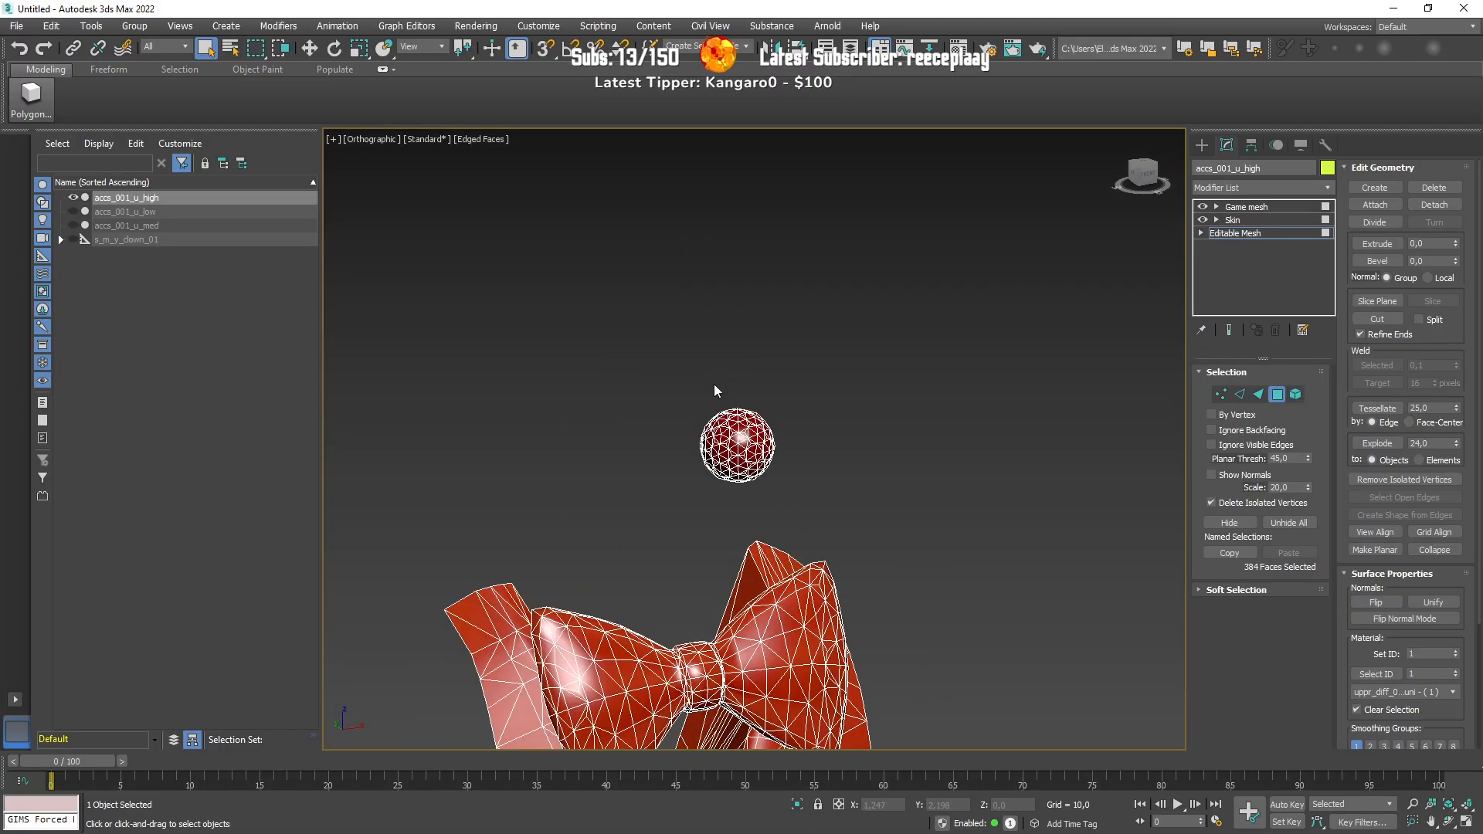
# Step: Select one clown nose polygon, compare the nose with and without edged faces, and leave Polygon level
pyautogui.click(767, 520)
pyautogui.keyDown('alt'); pyautogui.moveTo(766, 520); pyautogui.dragTo(677, 379, button='middle'); pyautogui.keyUp('alt')
pyautogui.press('F4')
pyautogui.press('F4')
pyautogui.scroll(-3, 689, 426)
pyautogui.scroll(-1, 694, 335)
pyautogui.scroll(-2, 694, 338)
pyautogui.scroll(-4, 678, 378)
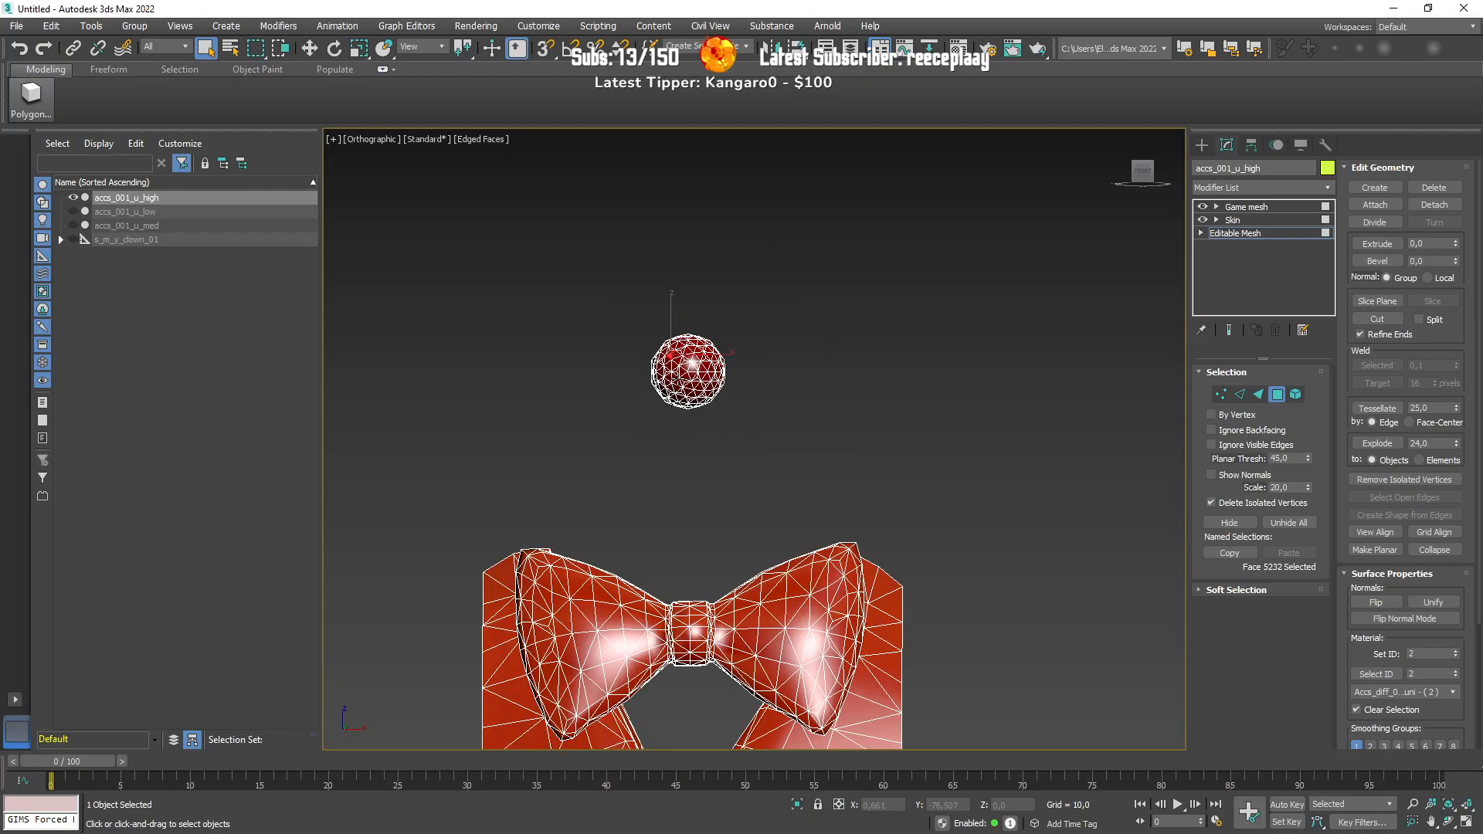
pyautogui.scroll(-3, 678, 379)
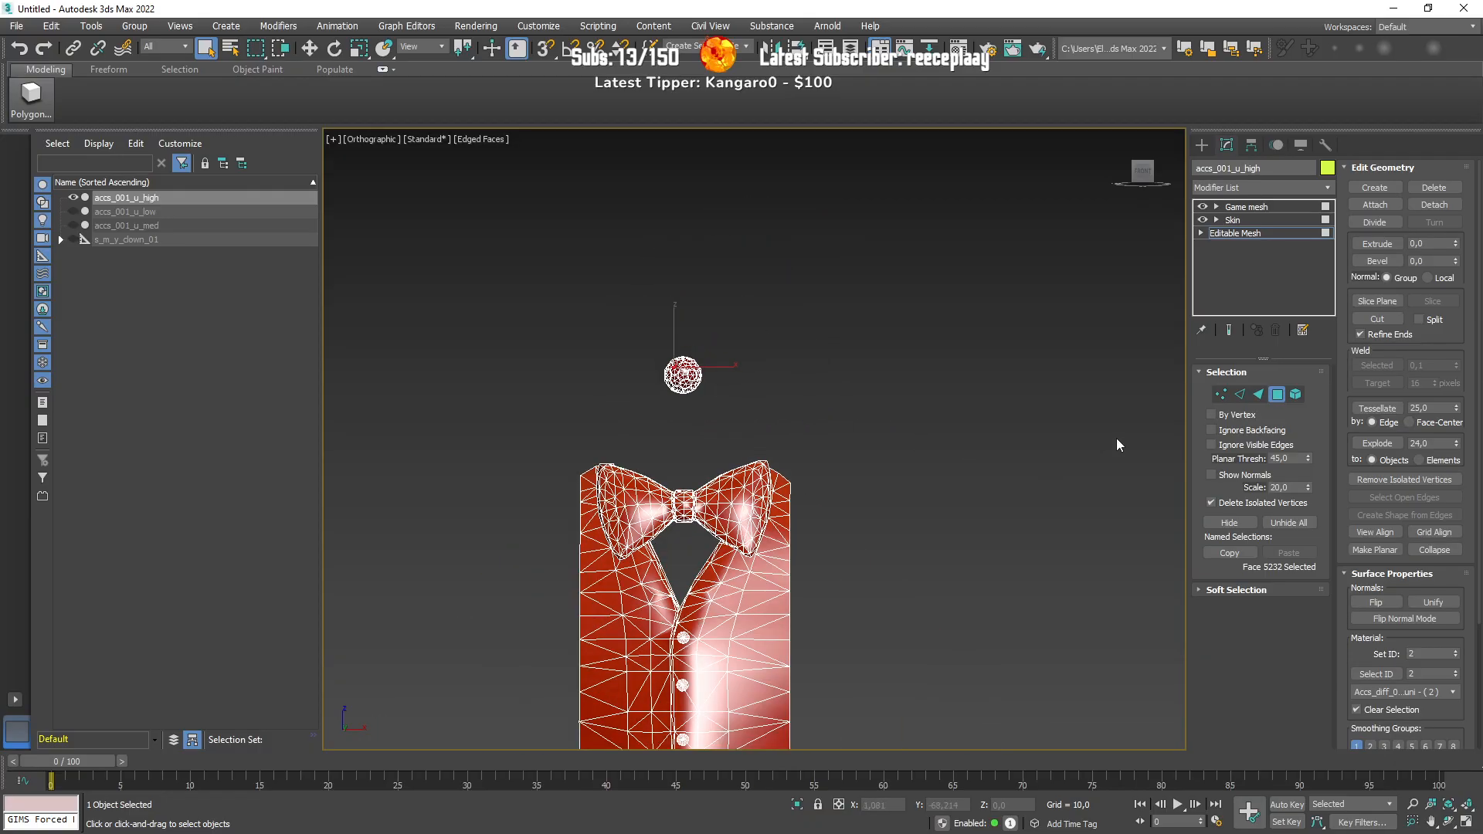
pyautogui.click(1277, 394)
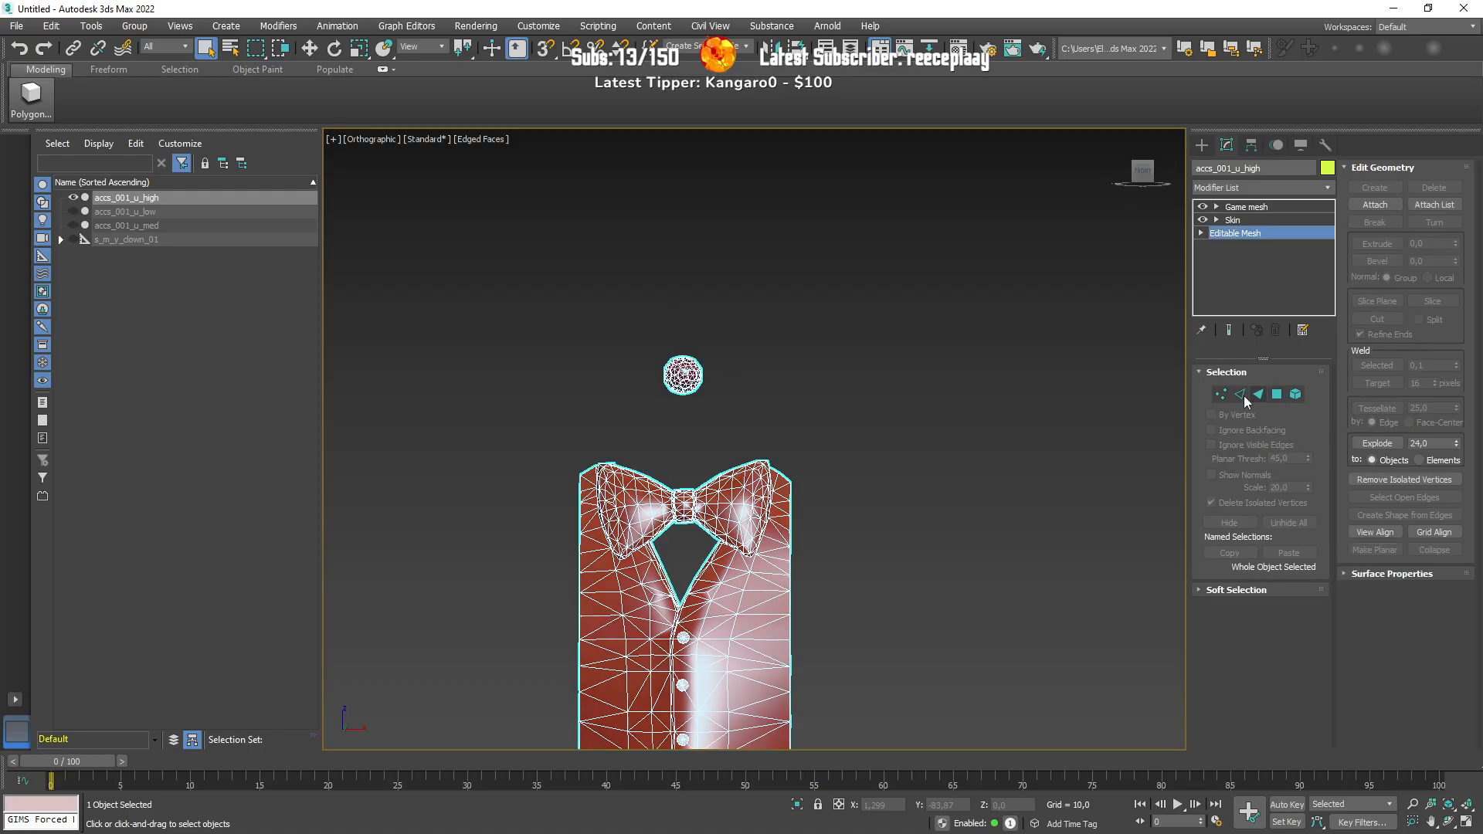
# Step: Toggle the visibility of the three accs_001_u meshes and leave all of them hidden
pyautogui.keyDown('shift'); pyautogui.click(135, 225); pyautogui.keyUp('shift')
pyautogui.rightClick(139, 223)
pyautogui.press('Escape')
pyautogui.click(72, 198)
pyautogui.click(74, 204)
pyautogui.click(77, 217)
pyautogui.click(79, 225)
pyautogui.click(73, 225)
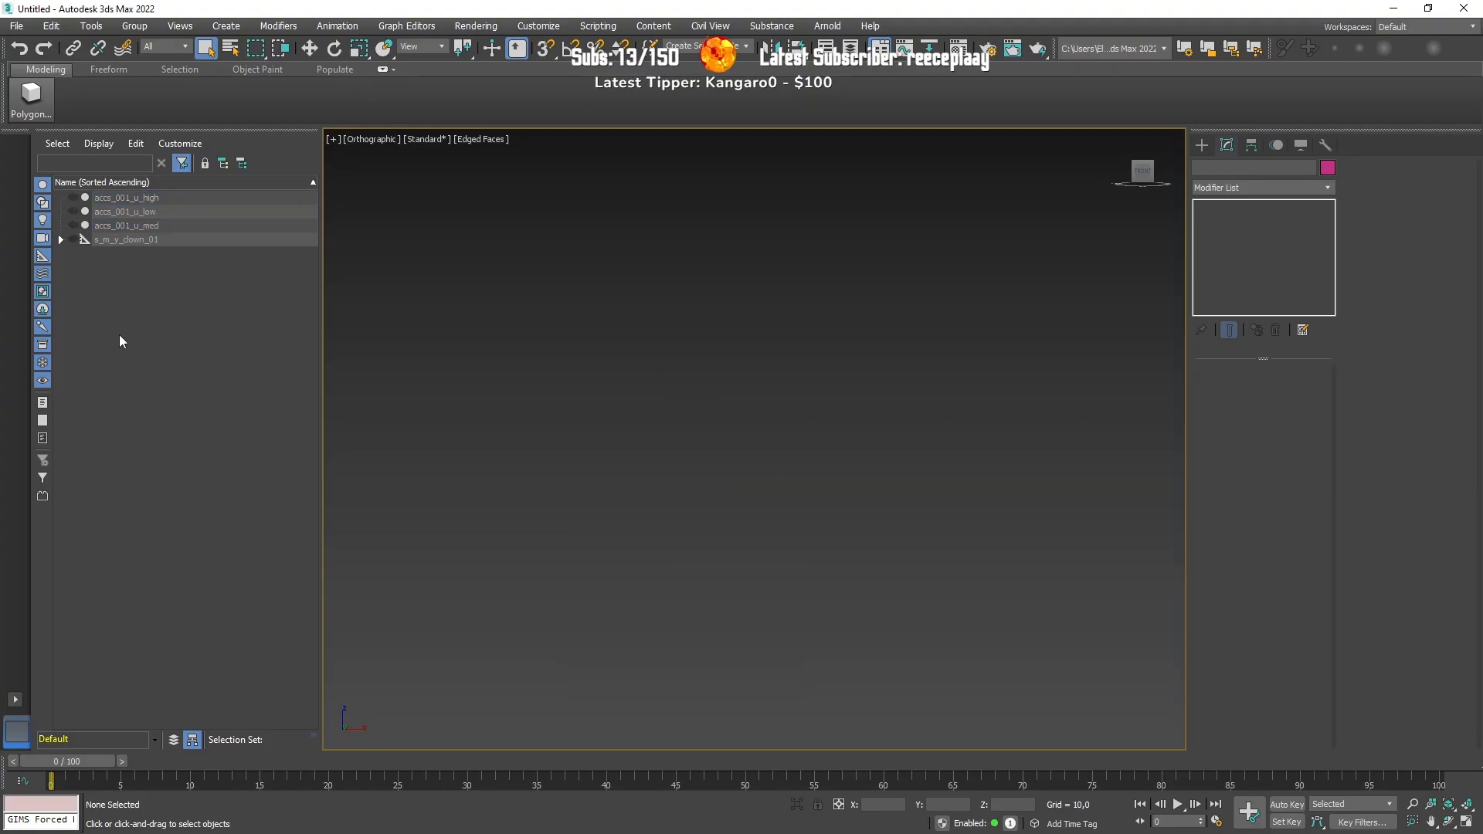
# Step: Show accs_001_u_med, inspect its clown nose up close without edged faces, hide the mesh again and clear the selection
pyautogui.click(73, 226)
pyautogui.click(120, 239)
pyautogui.scroll(5, 612, 358)
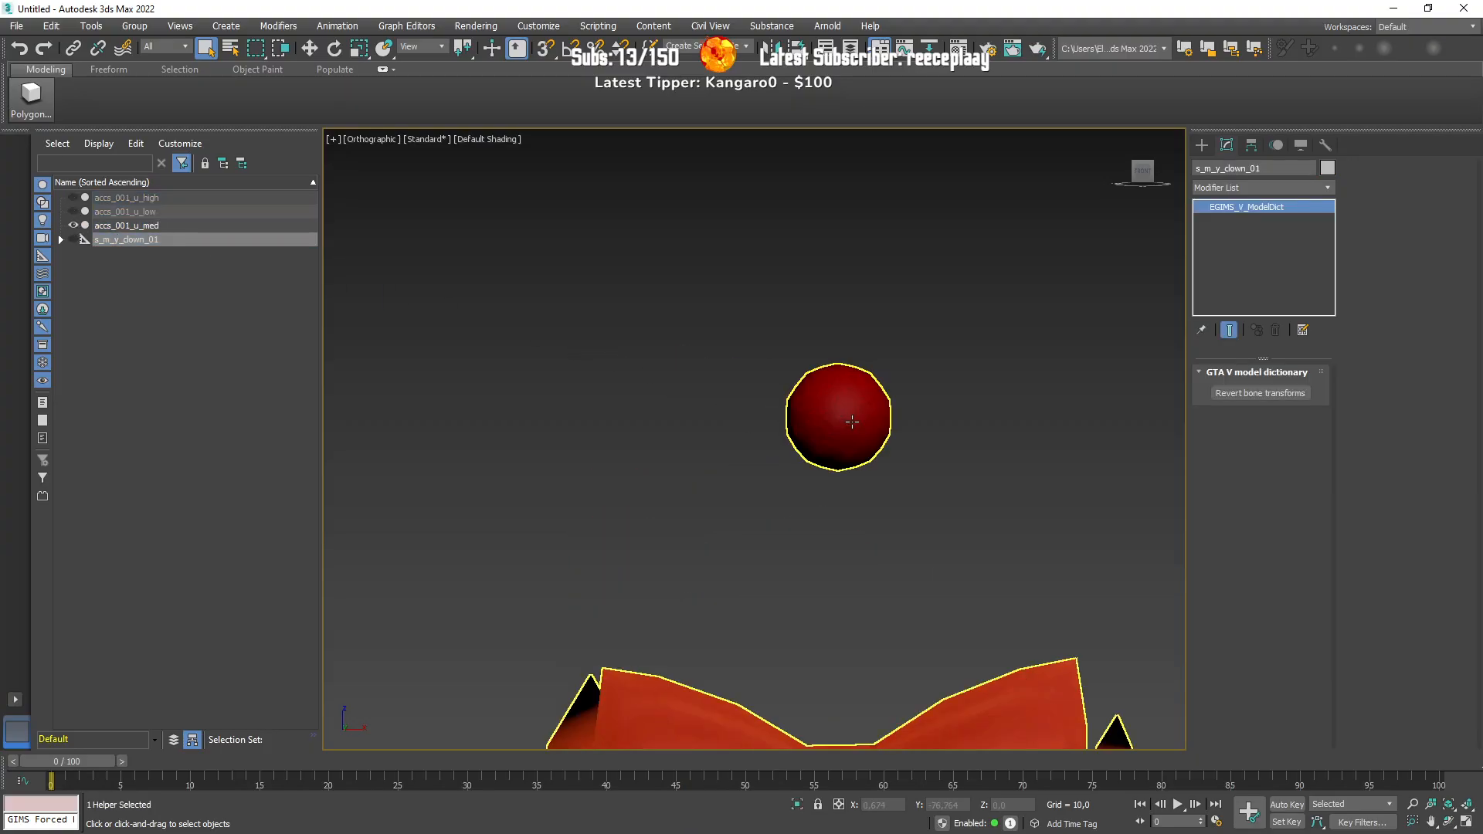
pyautogui.scroll(4, 849, 417)
pyautogui.press('F4')
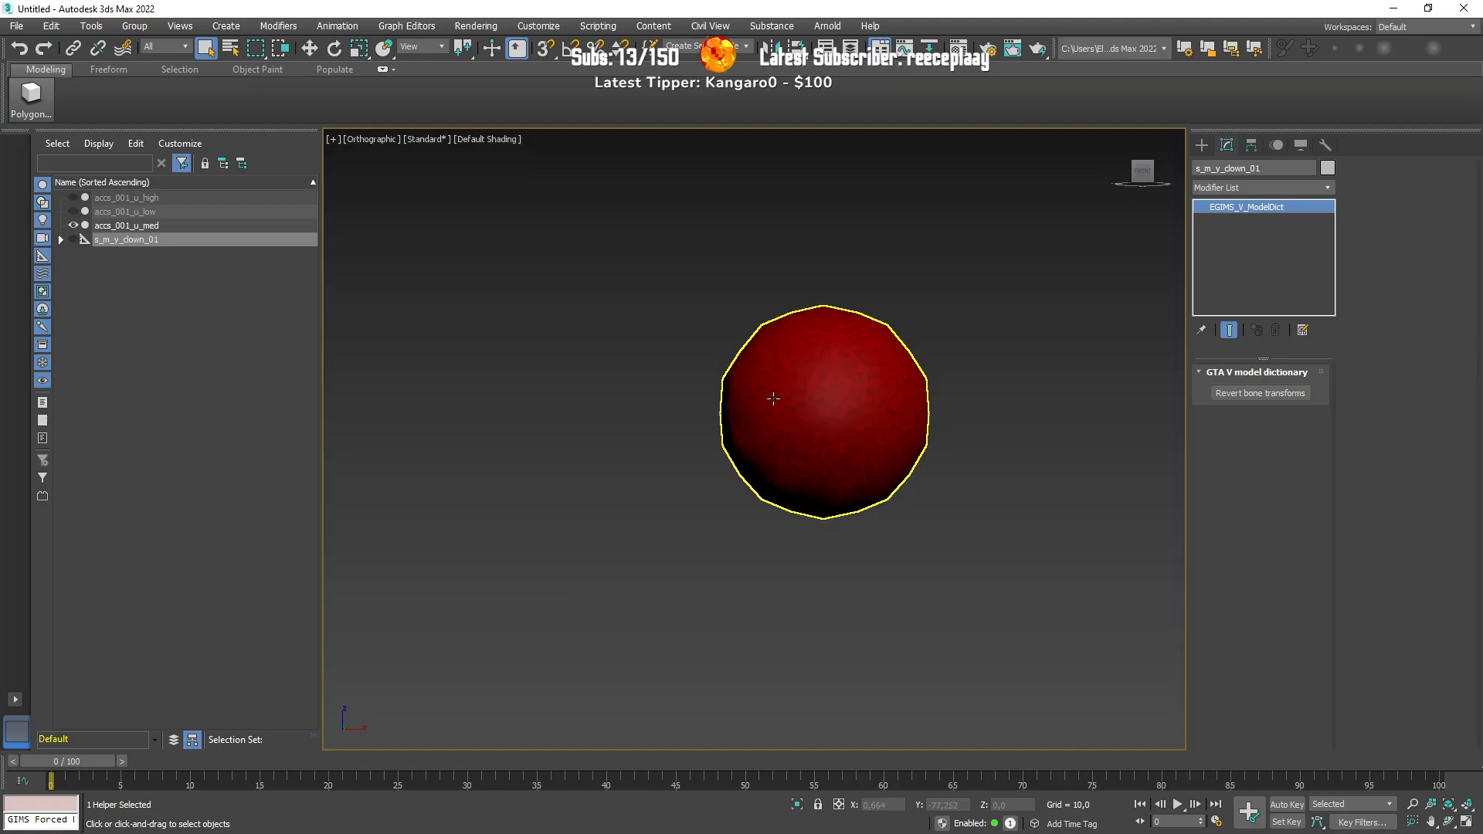
pyautogui.click(123, 197)
pyautogui.moveTo(123, 197); pyautogui.dragTo(126, 227)
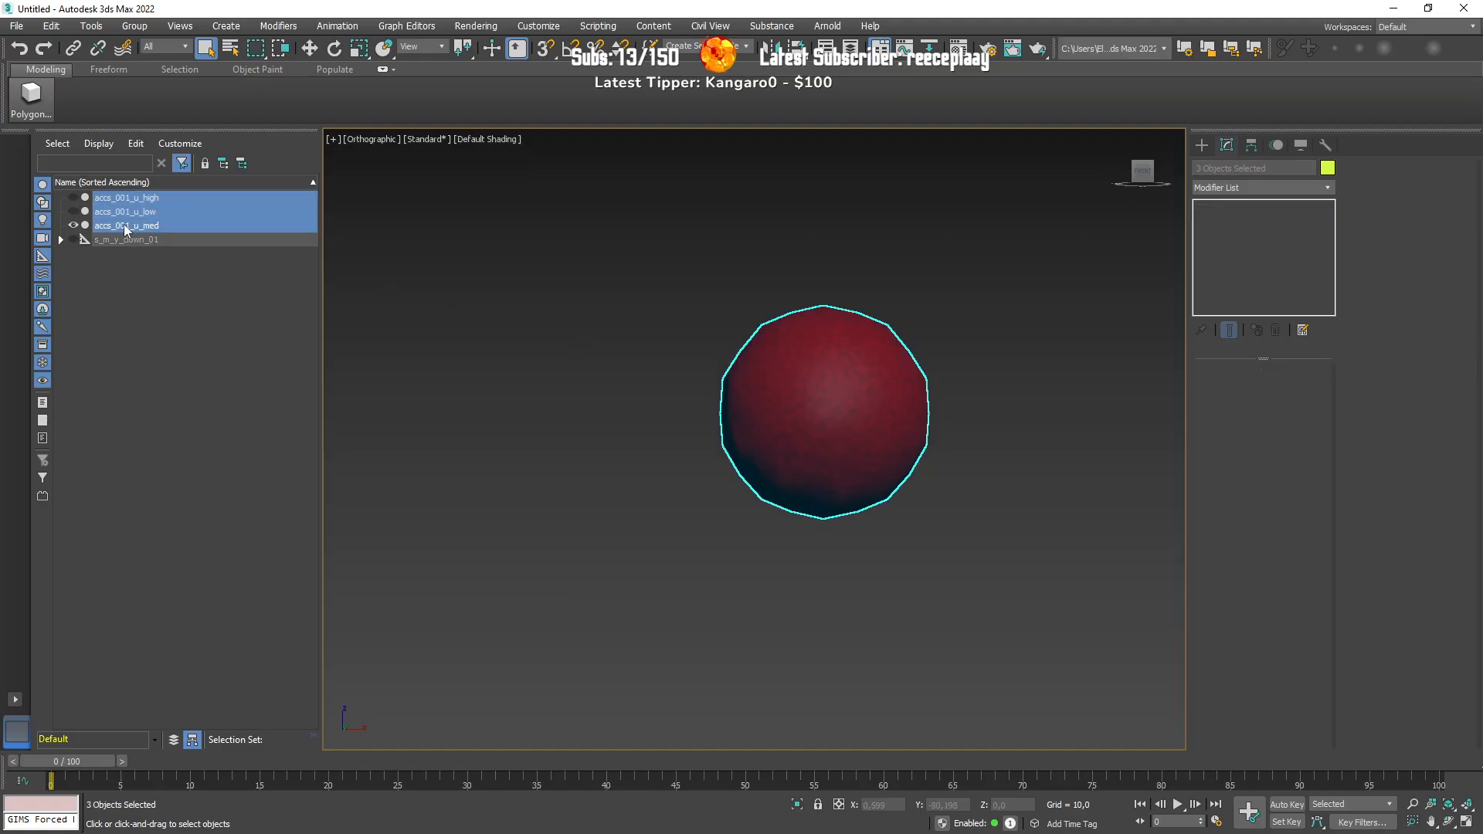
pyautogui.click(77, 226)
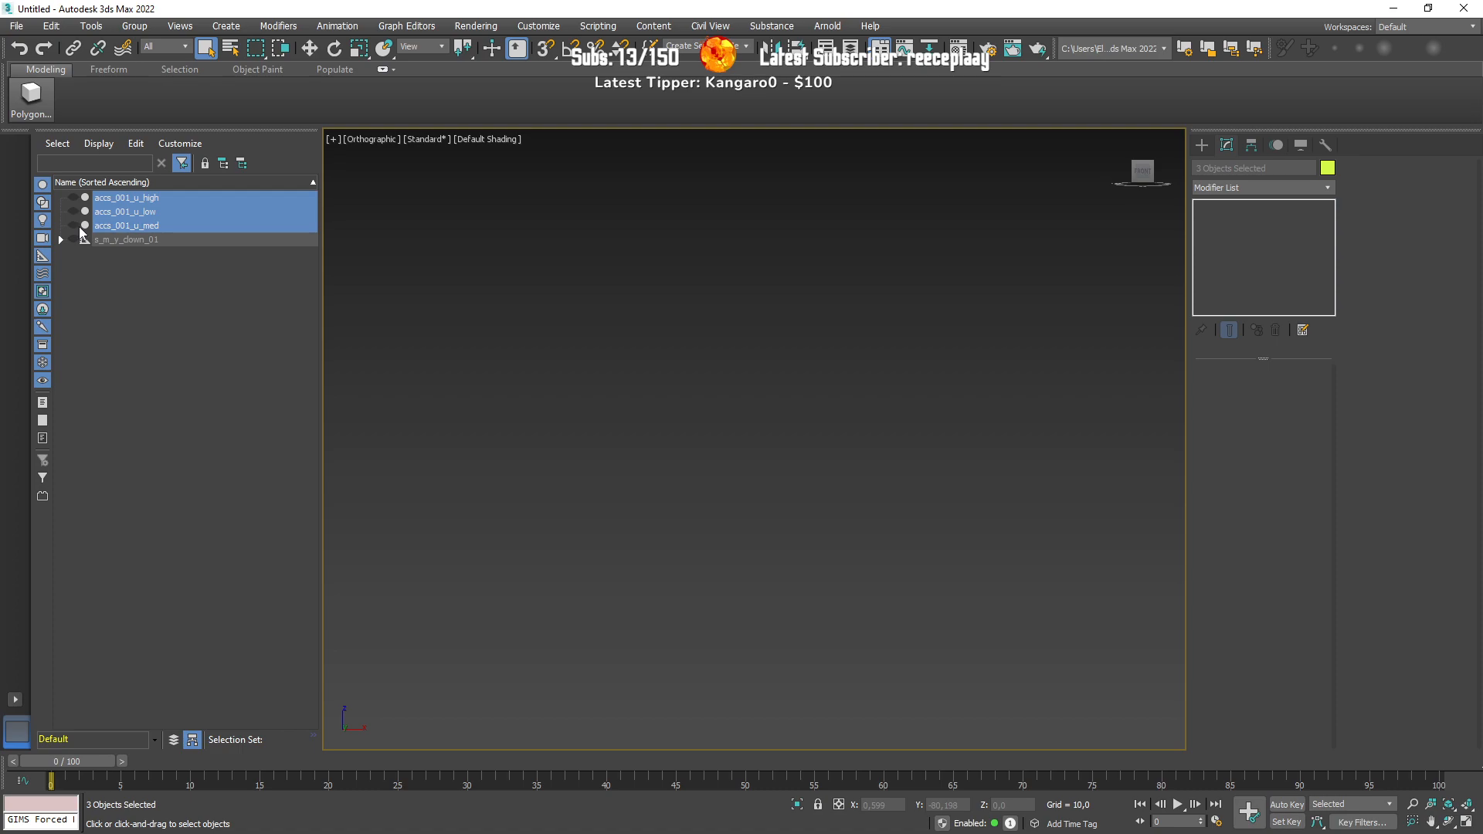
pyautogui.click(566, 396)
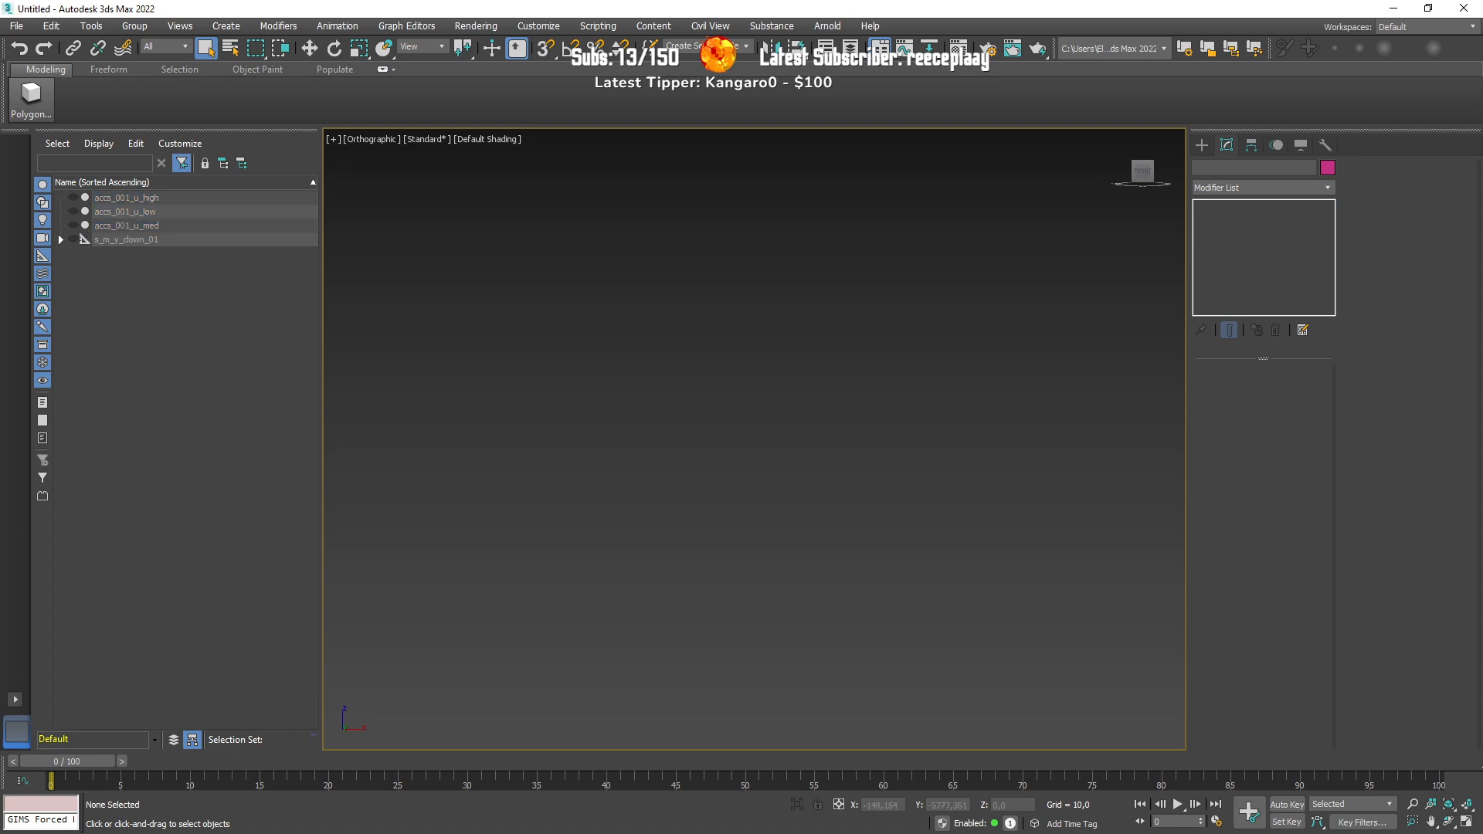
# Step: Bring the GIMS Evo window into view, switch to the clown nose folder and rename mp_m_freemode_01.skel as head_000_r FULL.skel
pyautogui.moveTo(0, 202); pyautogui.dragTo(397, 203)
pyautogui.hotkey('alt', 'Tab')
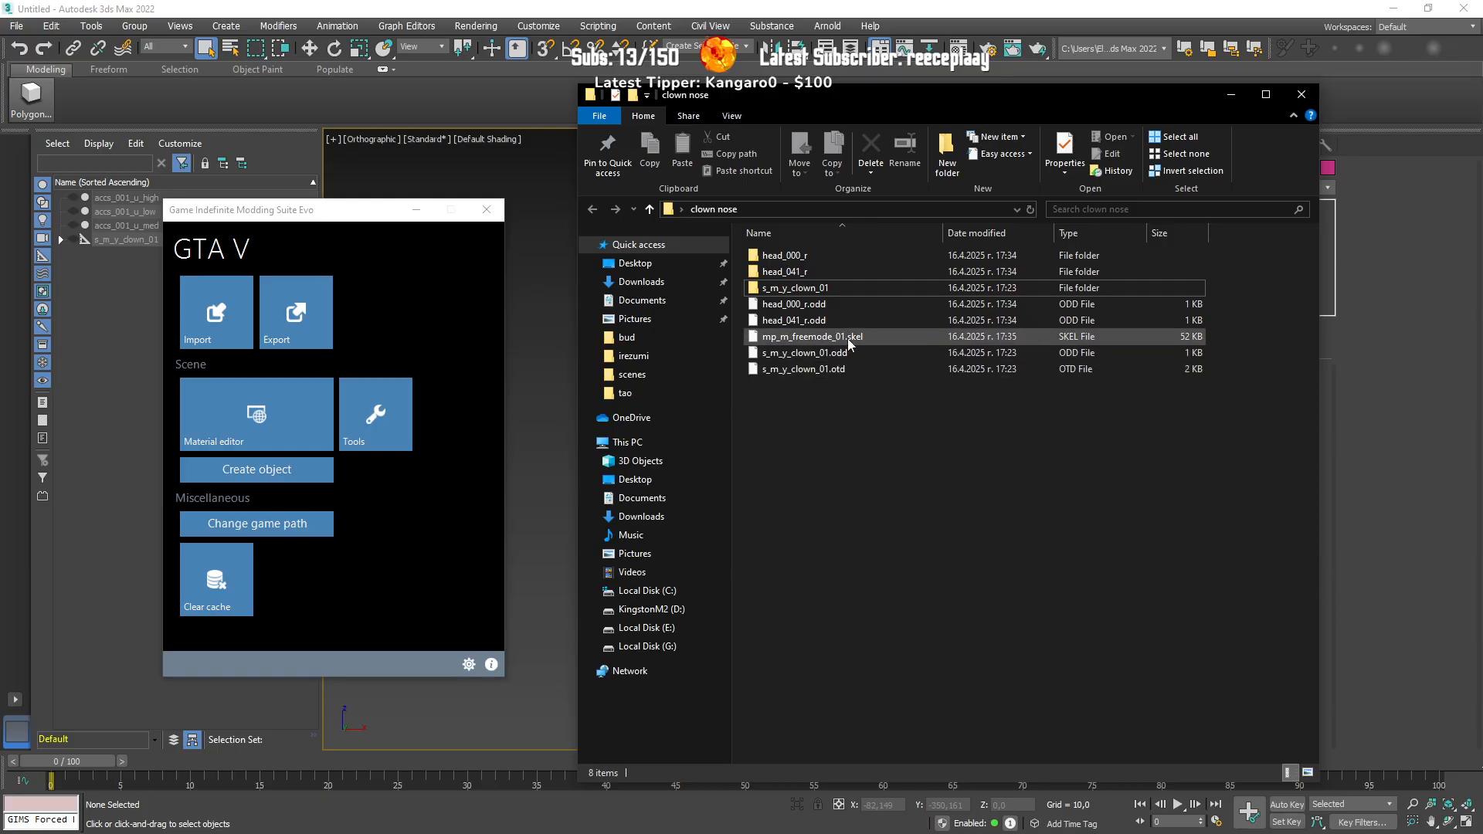
pyautogui.click(830, 306)
pyautogui.press('F2')
pyautogui.hotkey('ctrl', 'c')
pyautogui.click(827, 335)
pyautogui.press('F2')
pyautogui.hotkey('ctrl', 'v')
pyautogui.write('FULL')
pyautogui.press('Return')
# Step: Duplicate the renamed skeleton file in the same folder and name the copy head_041_r FULL.skel
pyautogui.hotkey('ctrl', 'c')
pyautogui.hotkey('ctrl', 'v')
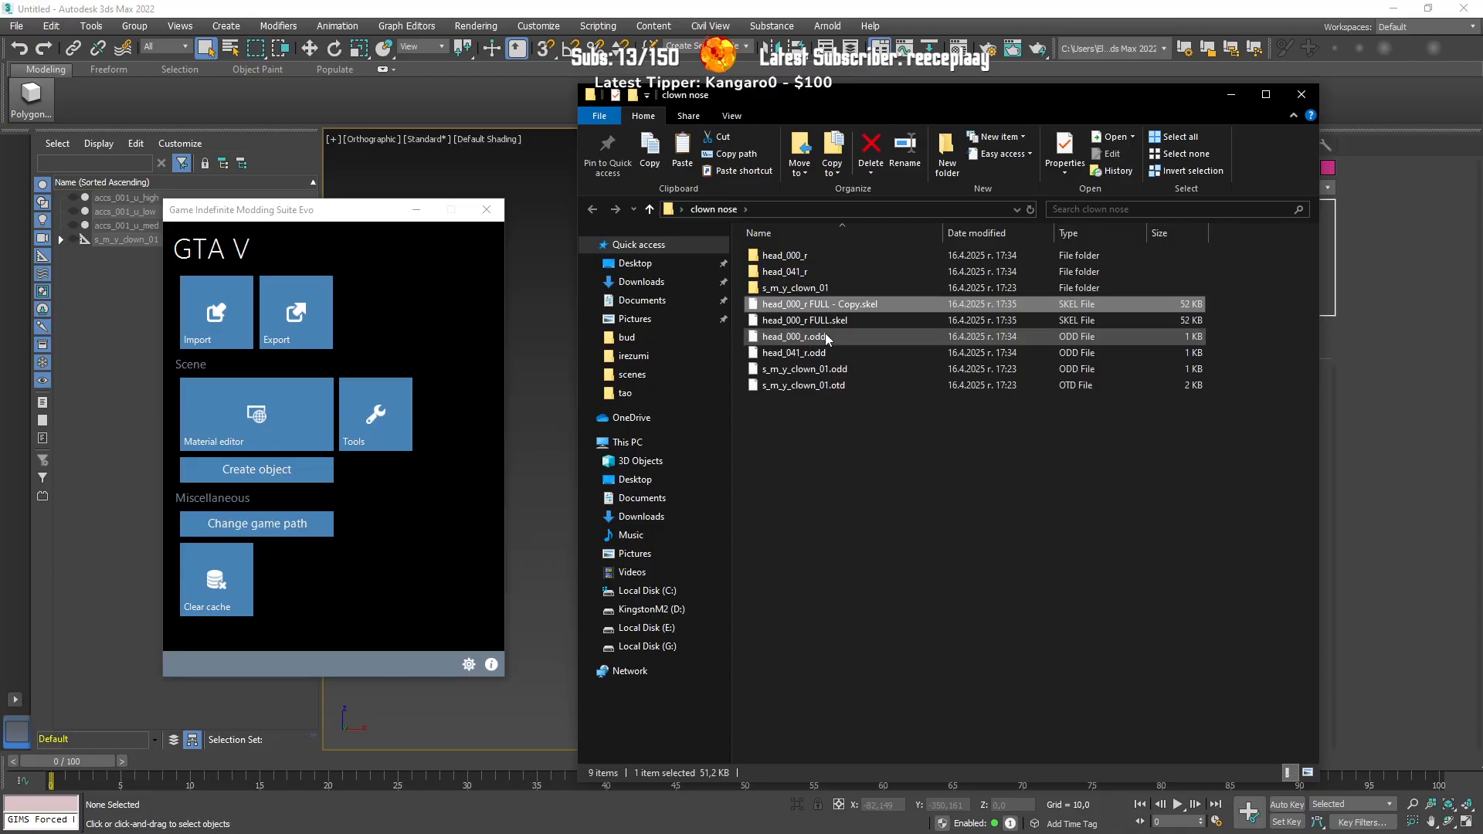
pyautogui.click(823, 353)
pyautogui.click(833, 306)
pyautogui.press('F2')
pyautogui.hotkey('ctrl', 'v')
pyautogui.write('FULL')
pyautogui.press('Return')
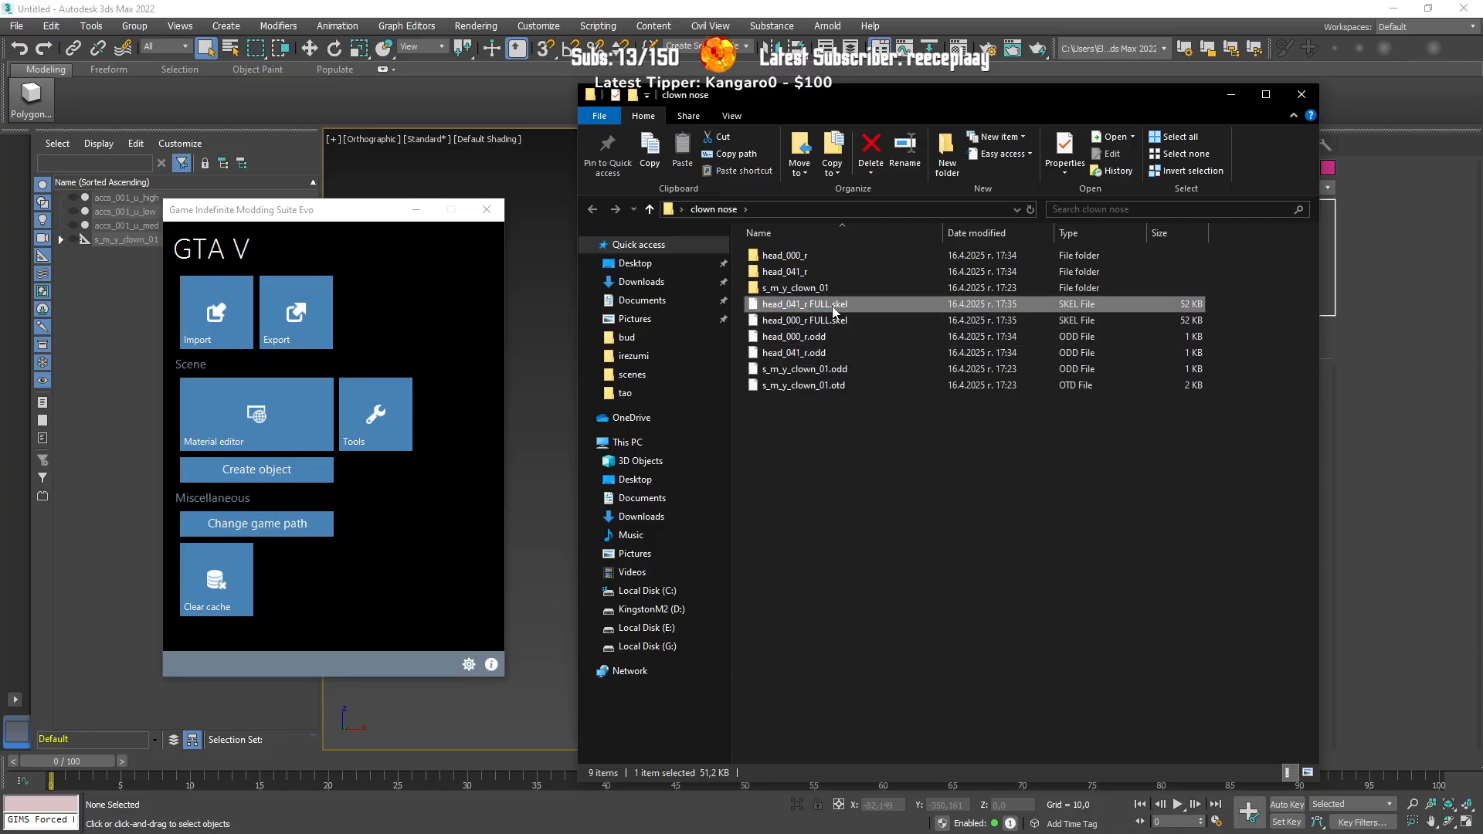
# Step: Import both head .odd files with GIMS Evo using the clown nose folder for external textures, then move its window aside
pyautogui.click(1231, 95)
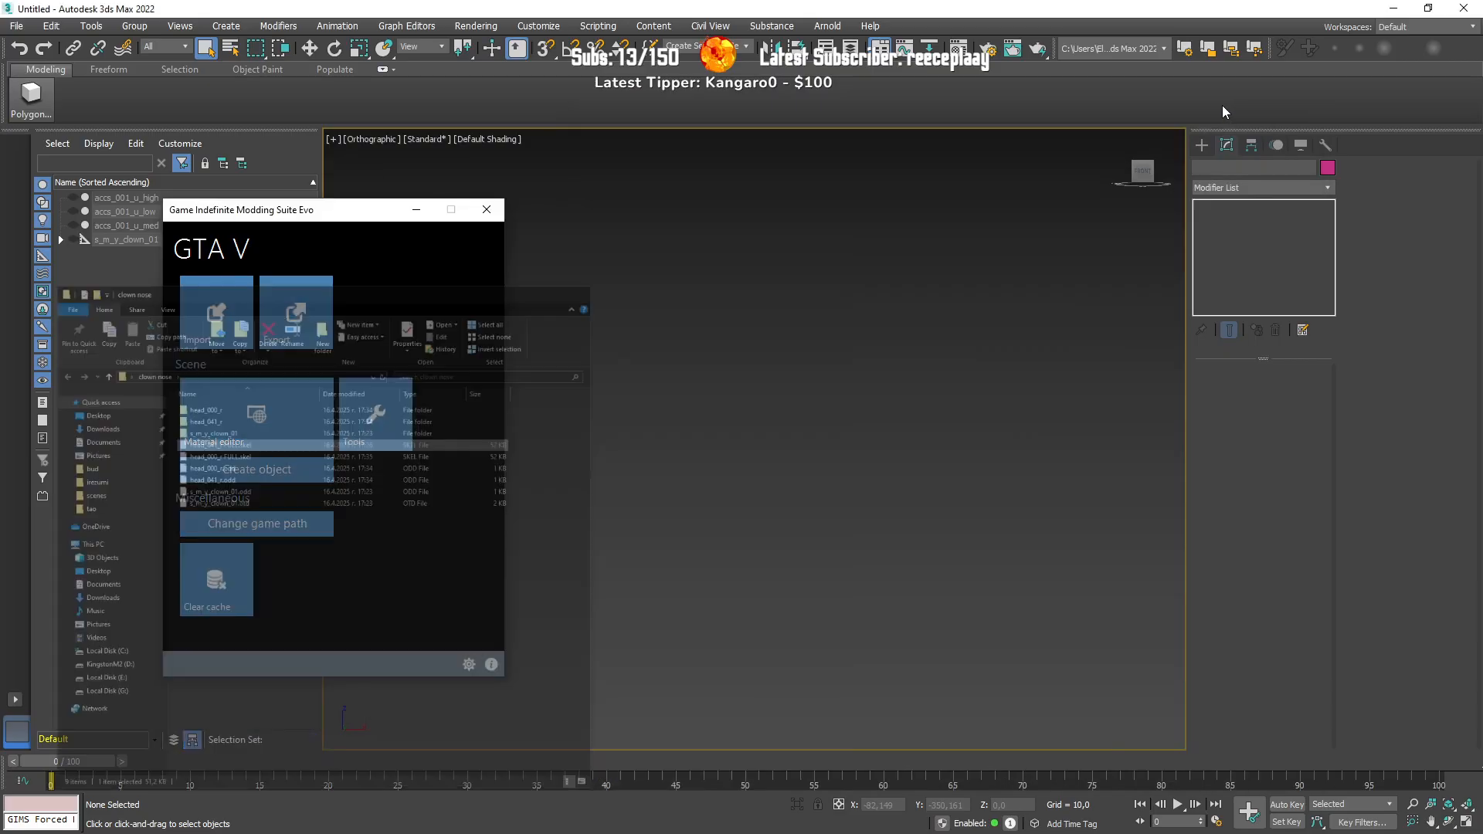
pyautogui.click(213, 322)
pyautogui.click(372, 395)
pyautogui.keyDown('ctrl'); pyautogui.click(364, 378); pyautogui.keyUp('ctrl')
pyautogui.click(784, 682)
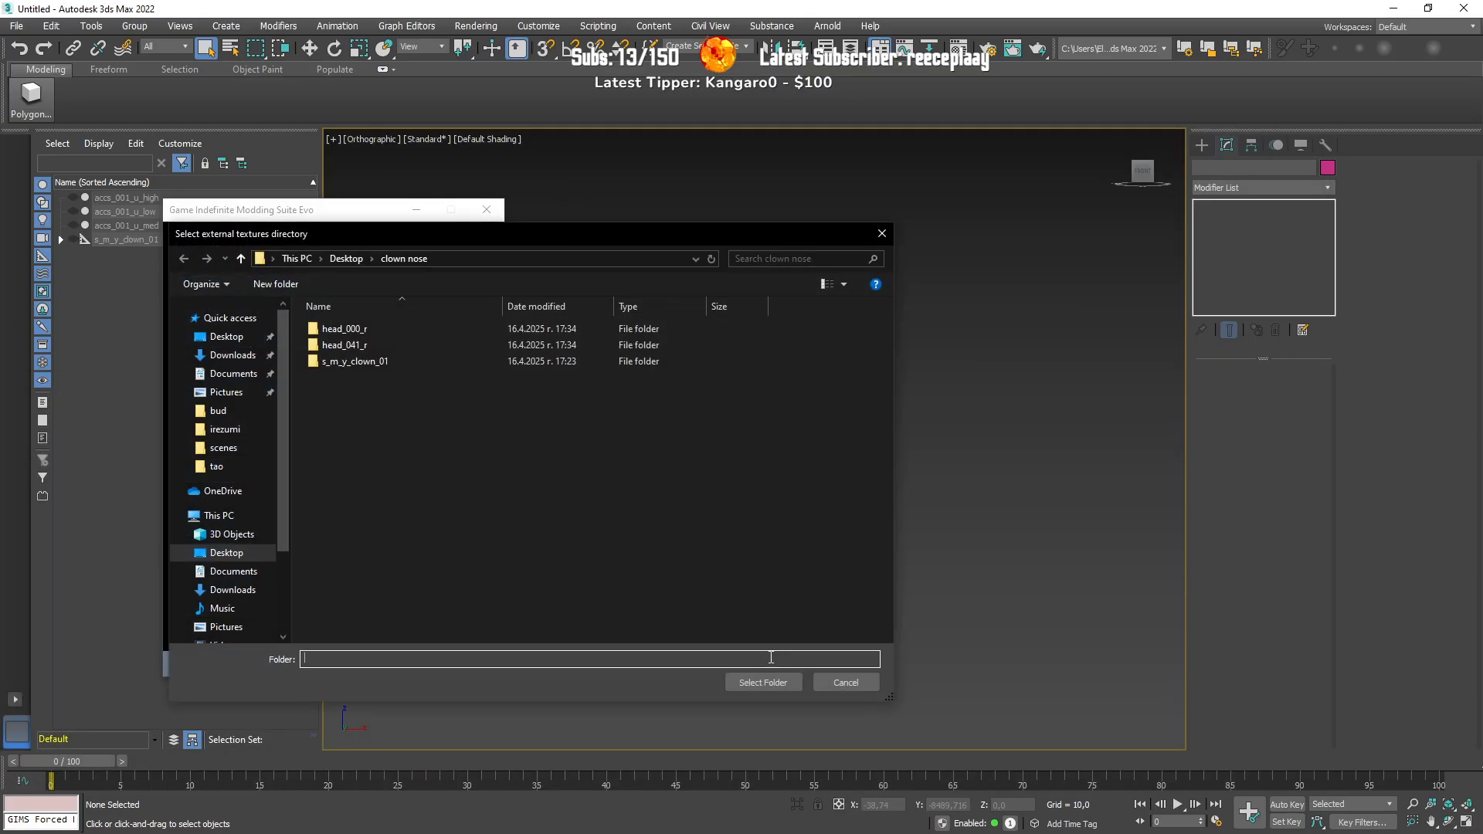
pyautogui.click(764, 676)
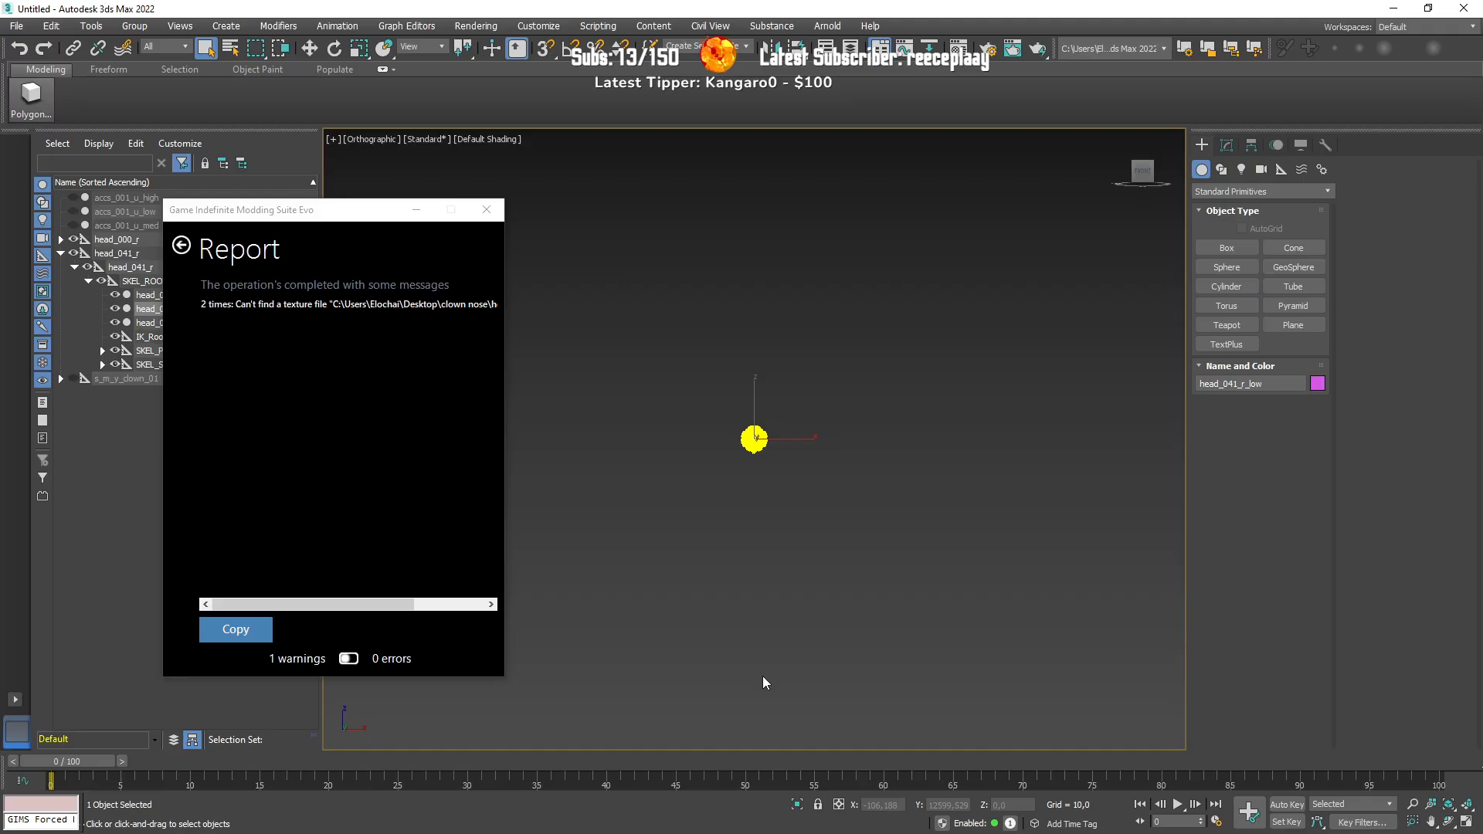
pyautogui.click(182, 246)
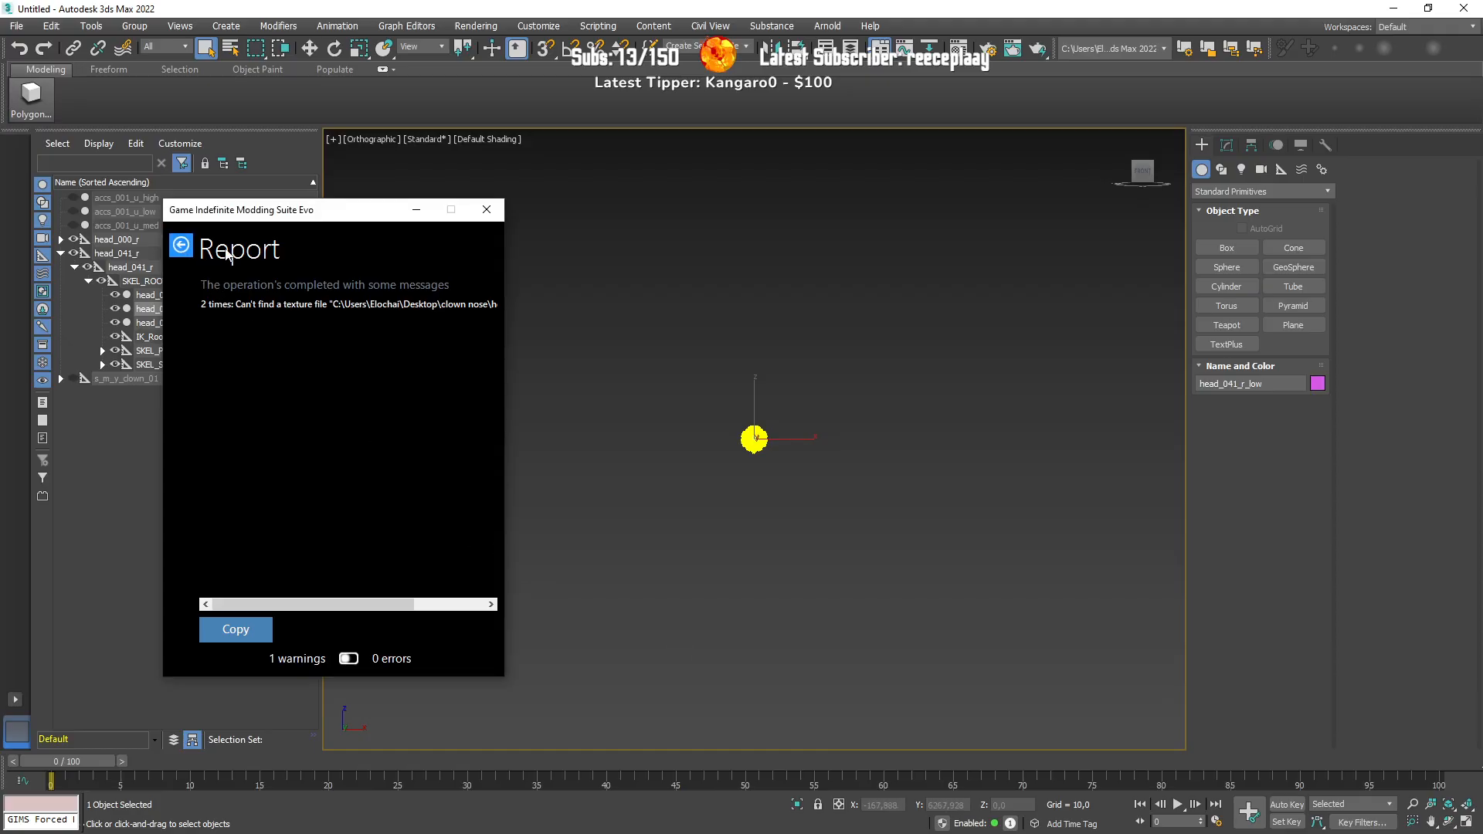
pyautogui.moveTo(297, 216); pyautogui.dragTo(0, 229)
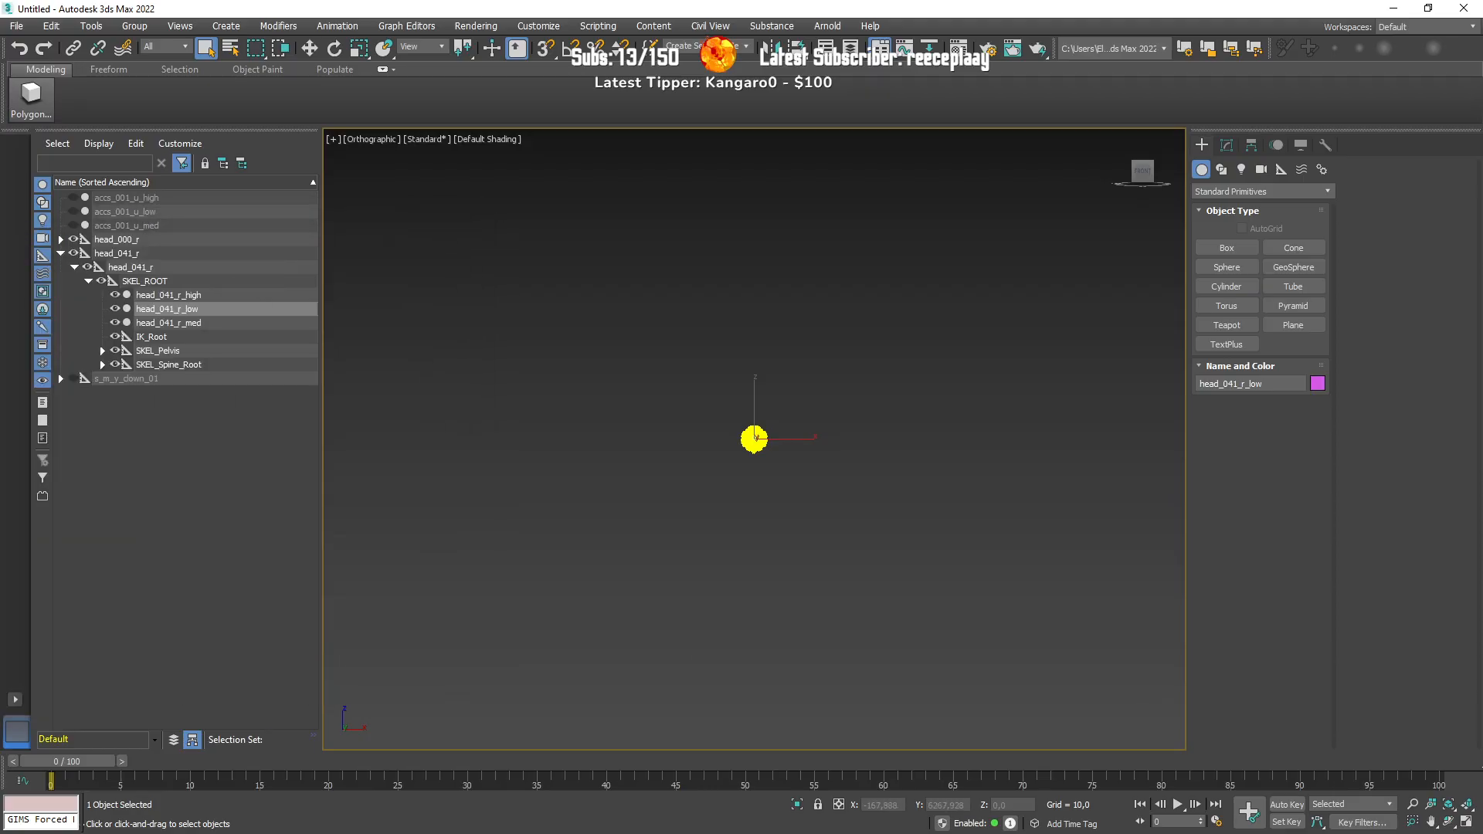
# Step: Inspect the imported heads up close and hide head_000_r with its whole hierarchy
pyautogui.click(747, 516)
pyautogui.scroll(20, 707, 429)
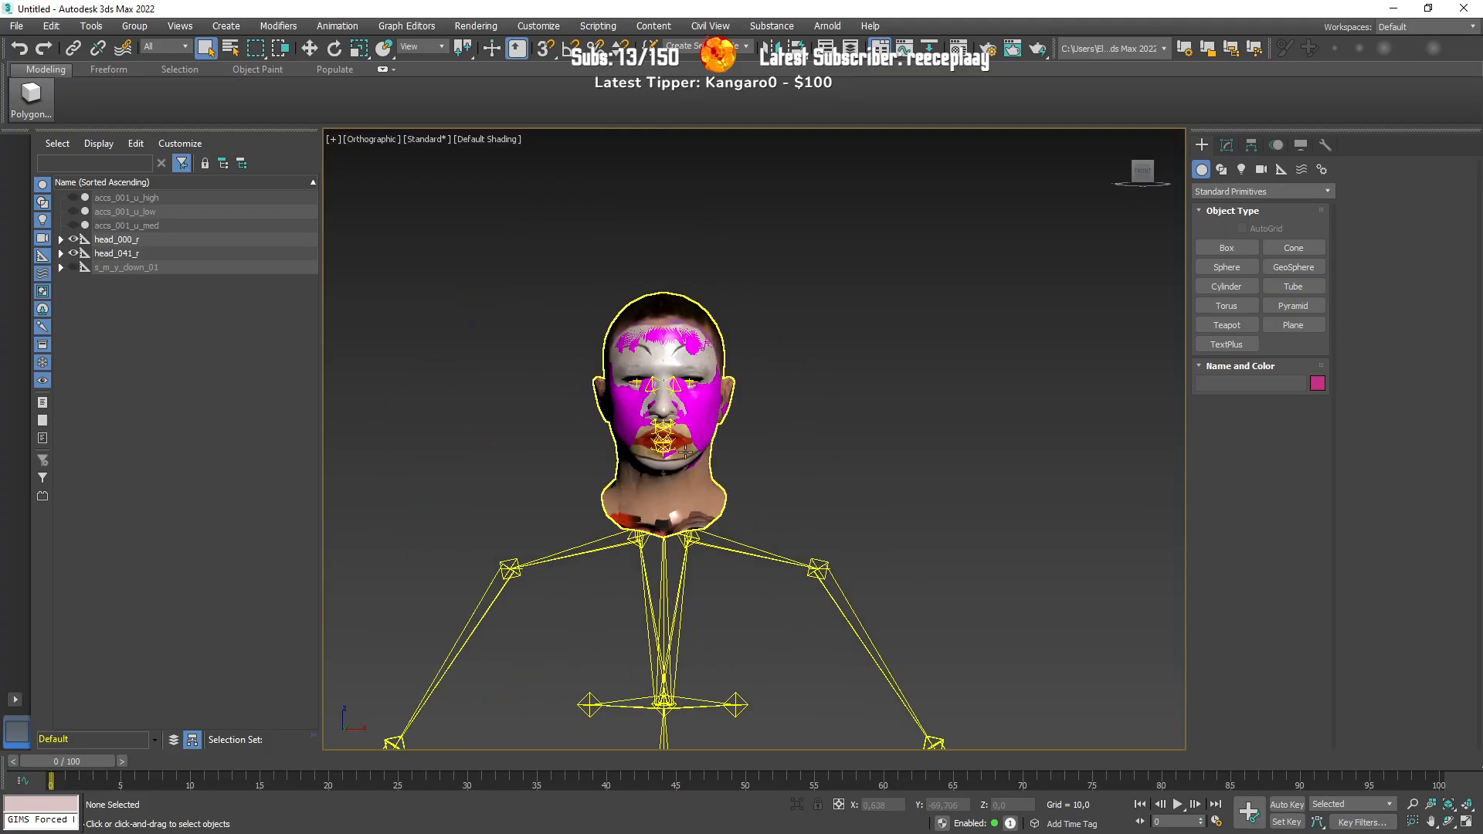
pyautogui.scroll(5, 688, 456)
pyautogui.click(657, 275)
pyautogui.click(122, 248)
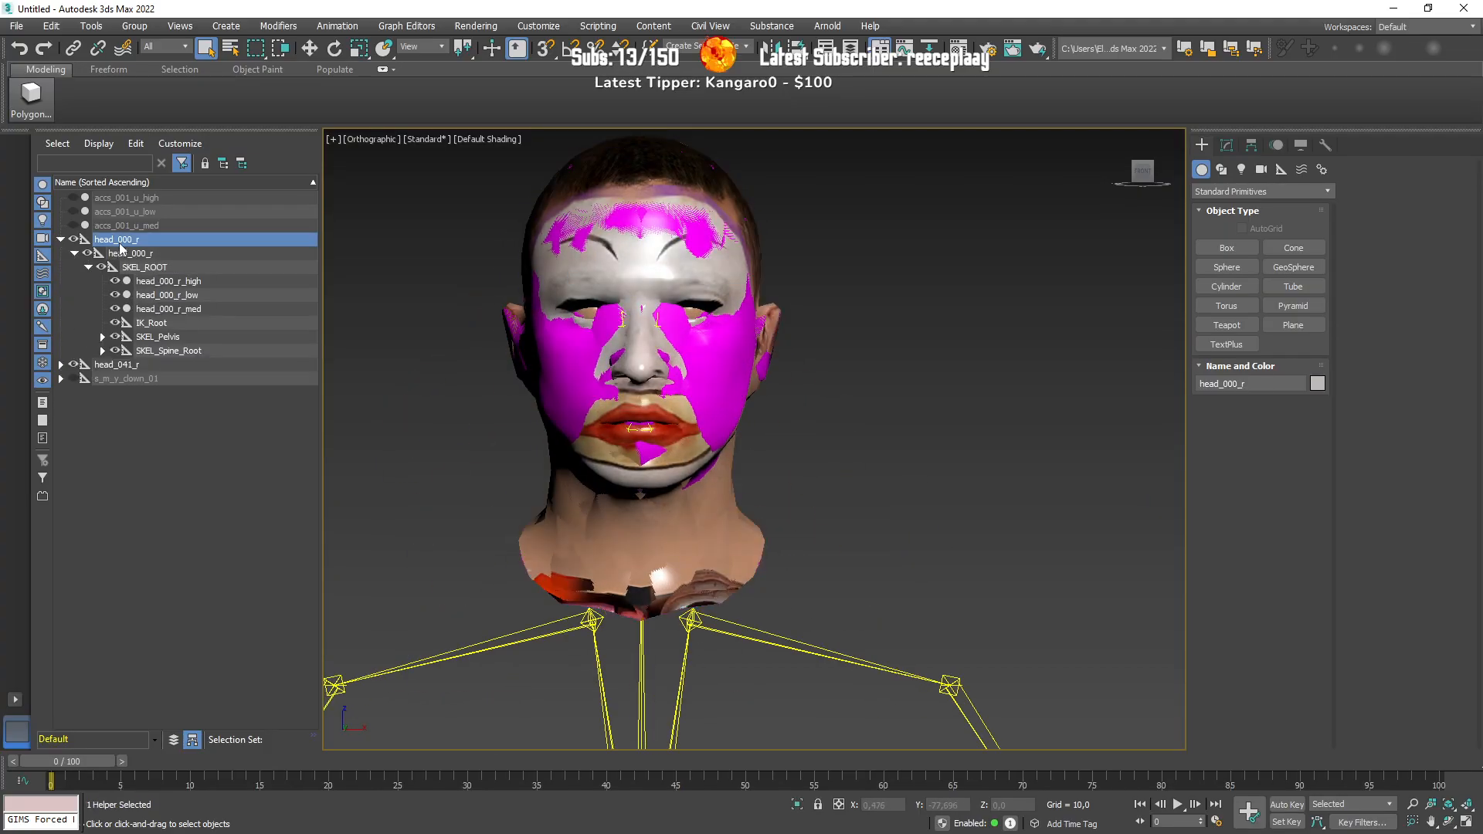
pyautogui.doubleClick(121, 249)
pyautogui.click(127, 426)
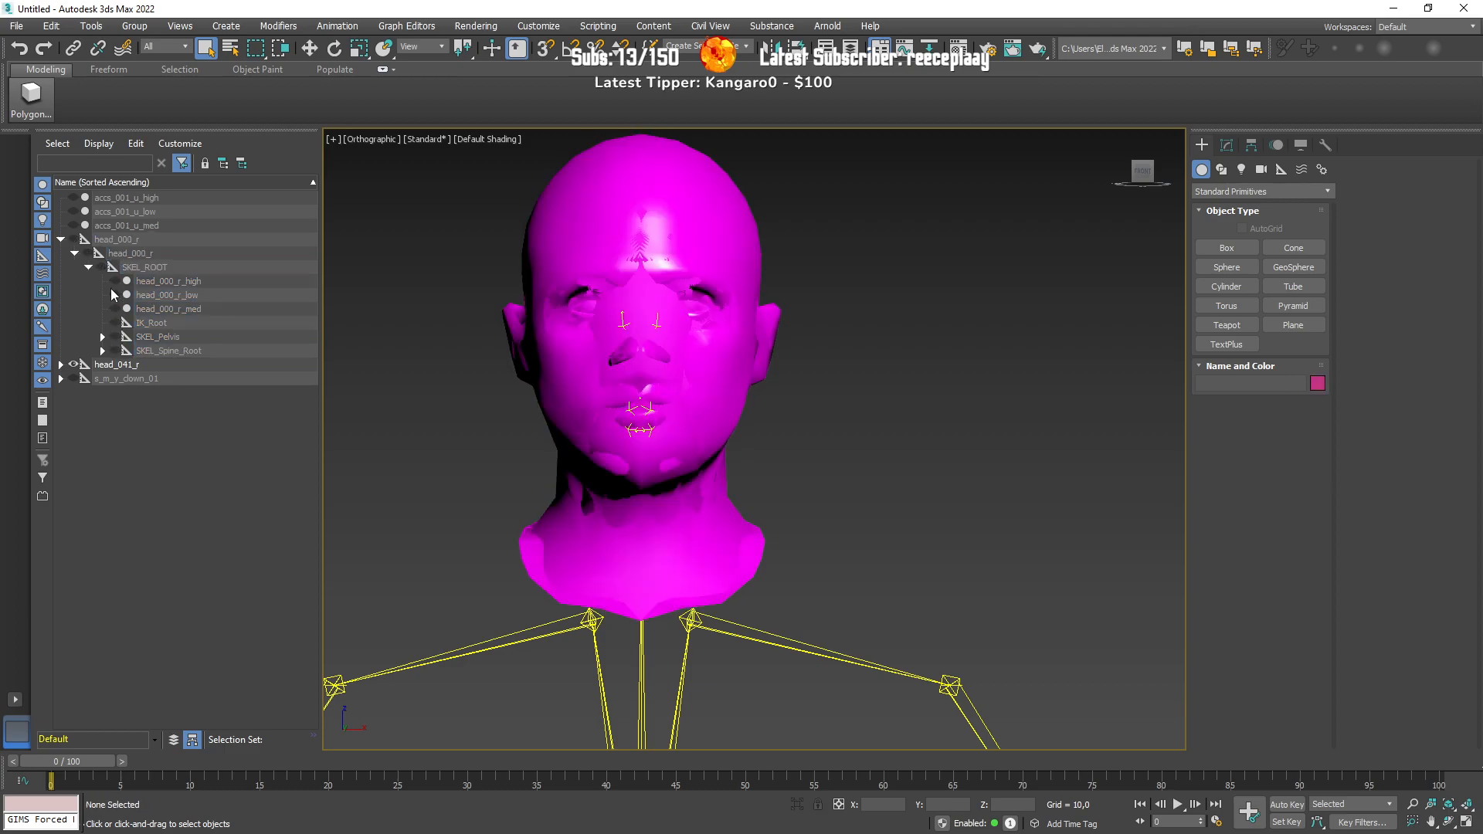
# Step: Hide head_041_r with its whole hierarchy and briefly toggle the visibility of head_041_r_high
pyautogui.click(120, 365)
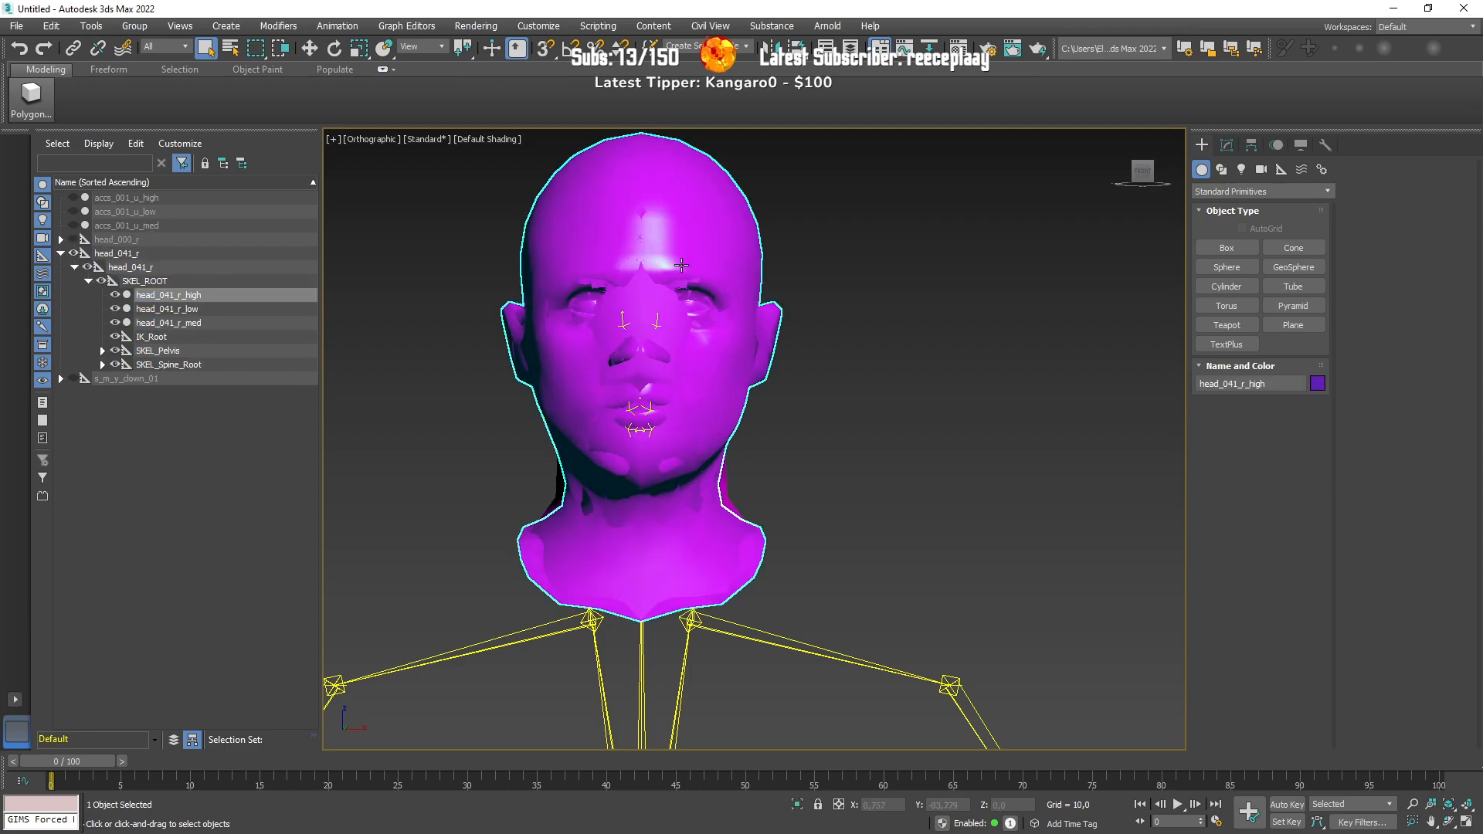
pyautogui.doubleClick(154, 256)
pyautogui.click(87, 268)
pyautogui.click(126, 493)
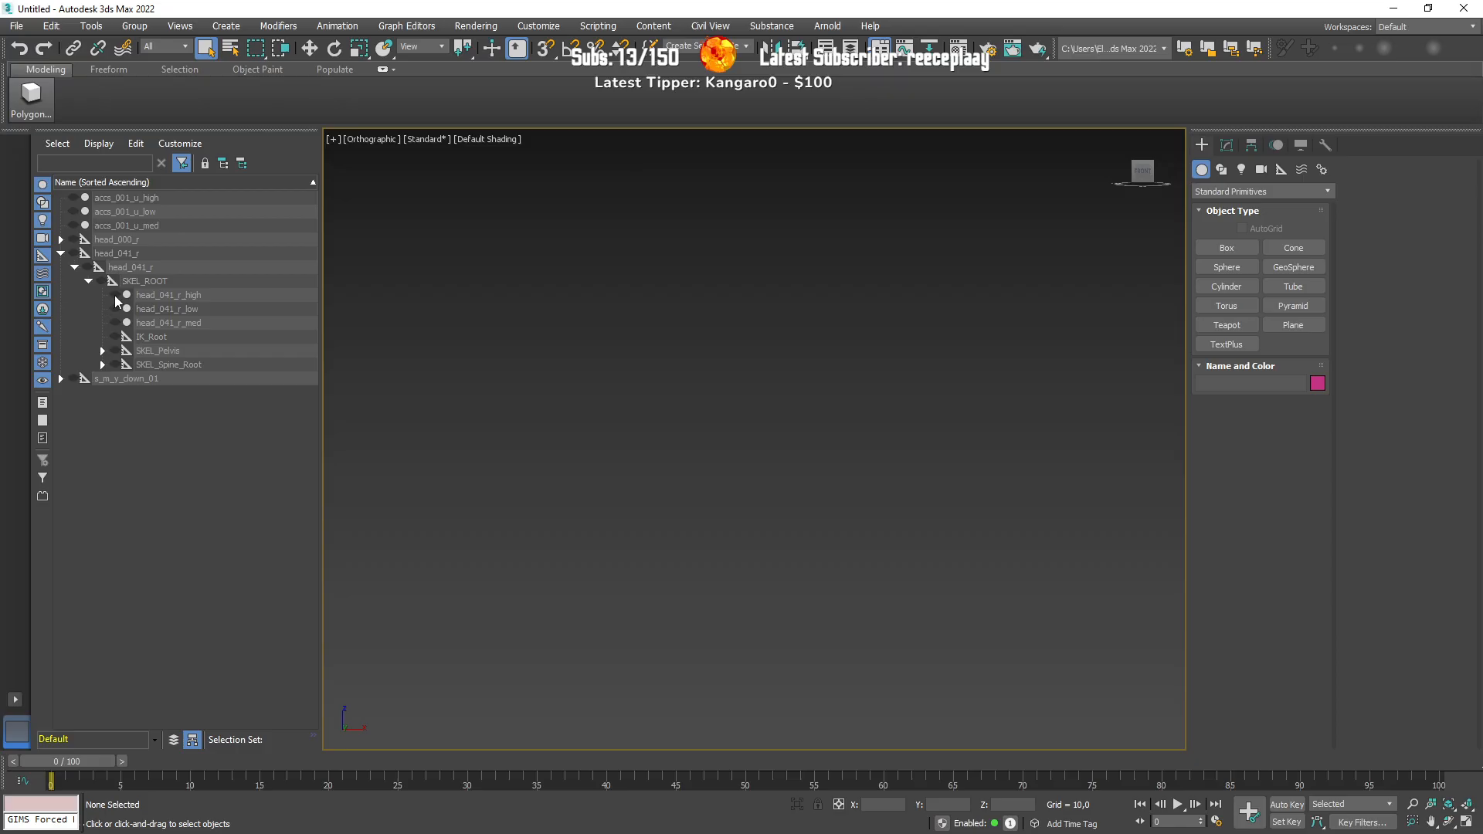
pyautogui.click(114, 295)
pyautogui.click(115, 295)
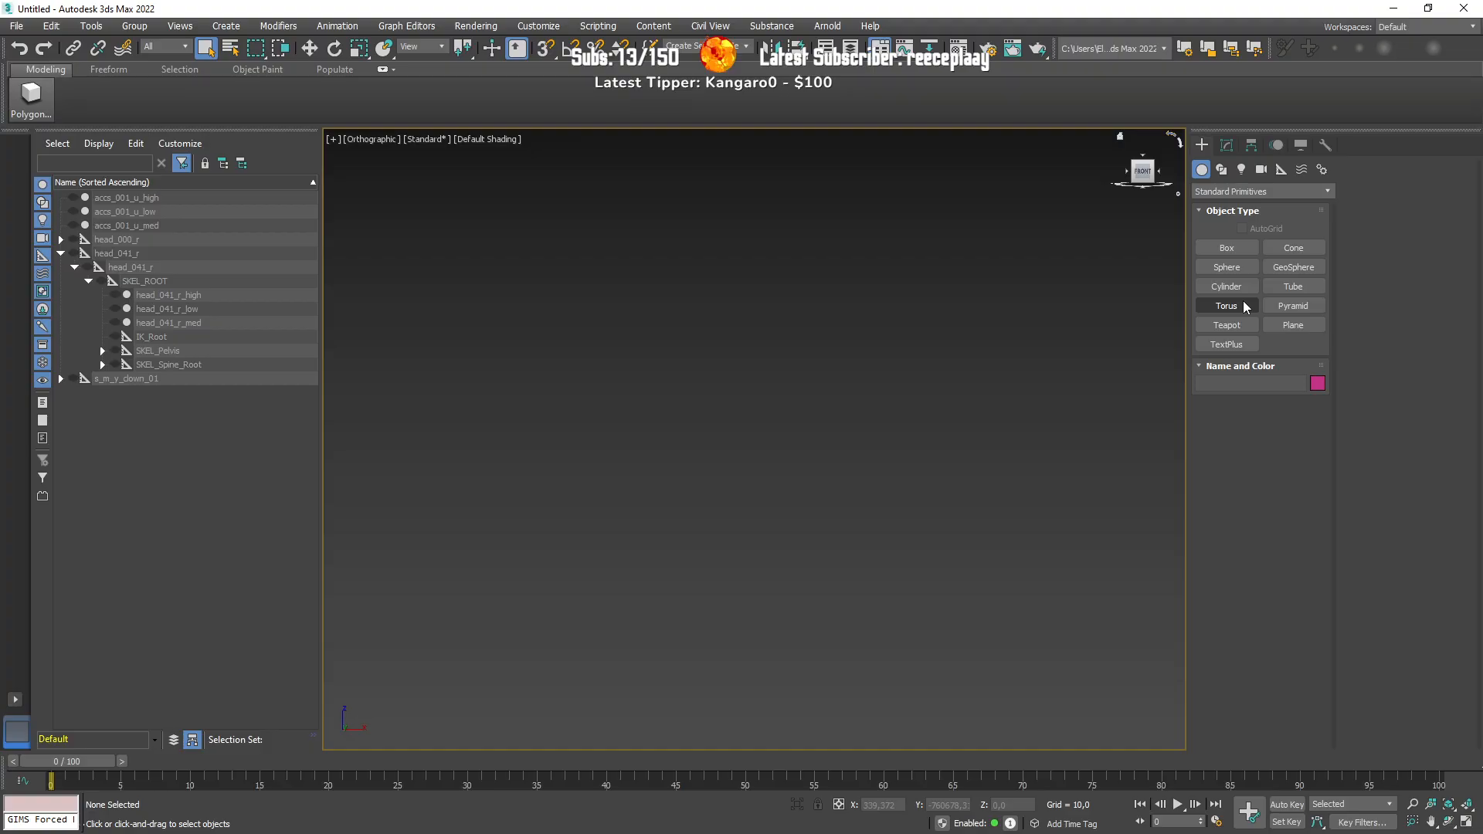
pyautogui.click(1225, 248)
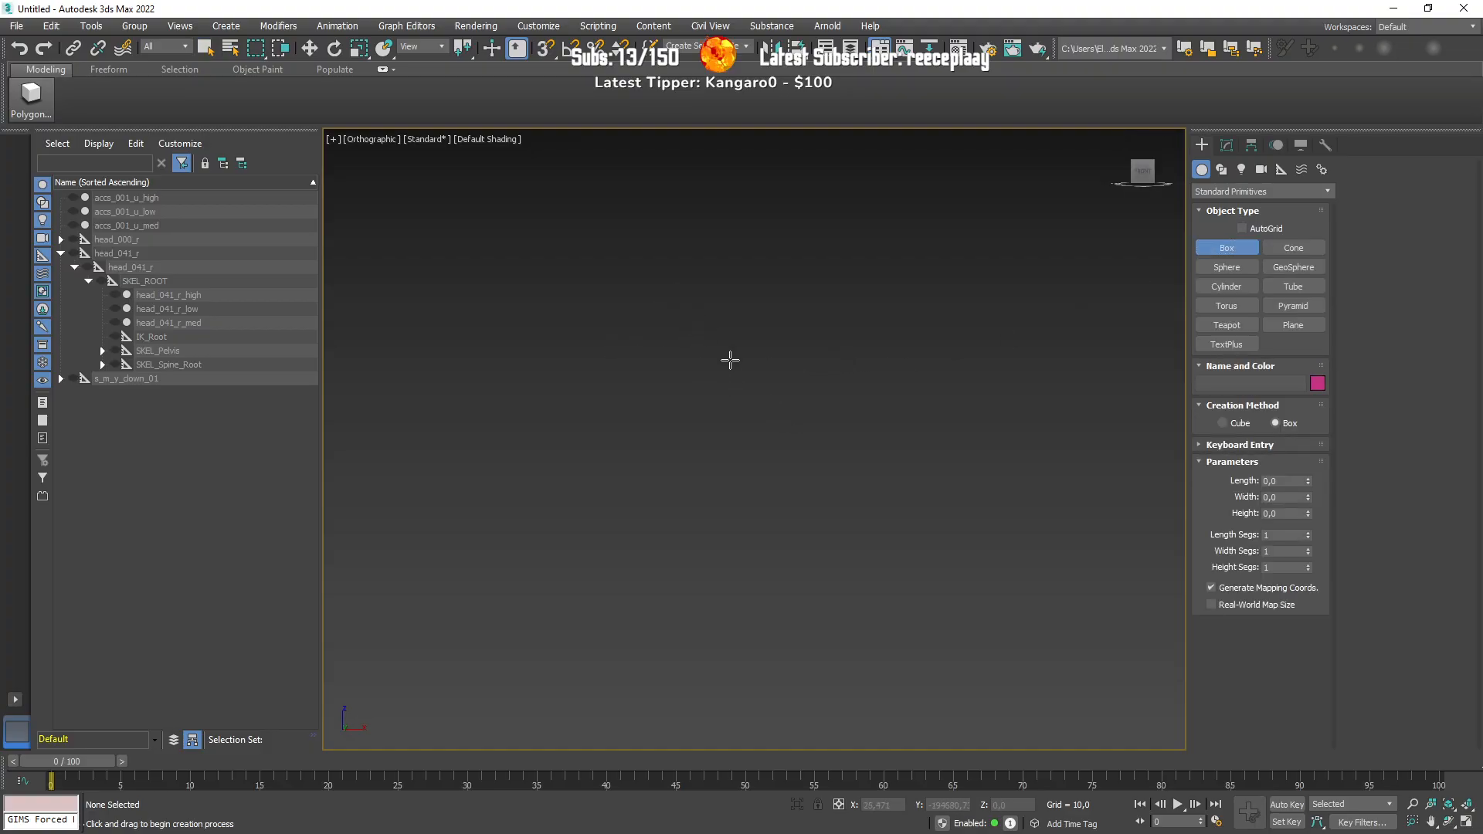
pyautogui.keyDown('alt'); pyautogui.moveTo(751, 381); pyautogui.dragTo(725, 450, button='middle'); pyautogui.keyUp('alt')
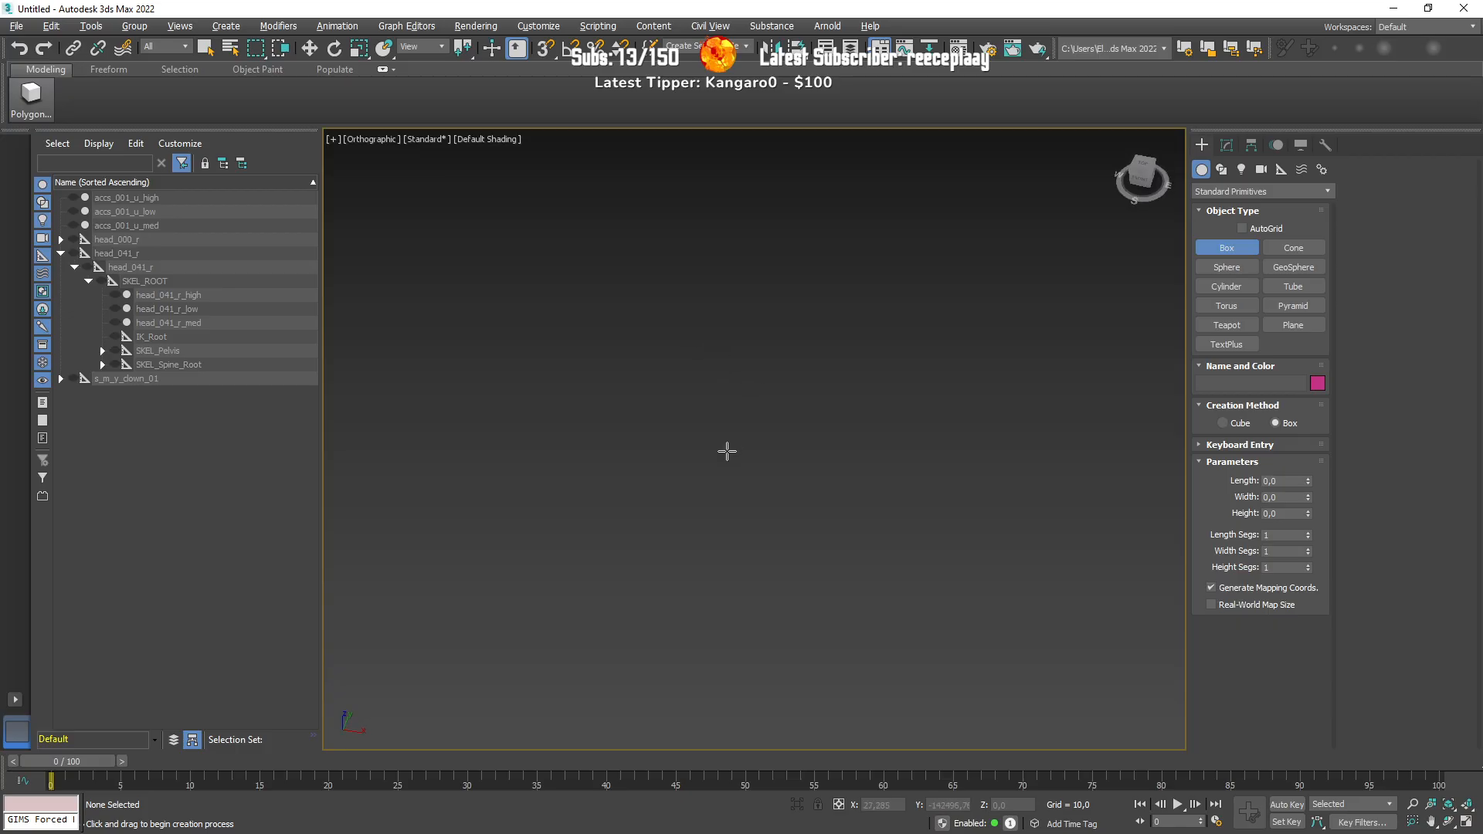
pyautogui.moveTo(700, 369); pyautogui.dragTo(815, 420)
pyautogui.rightClick(815, 420)
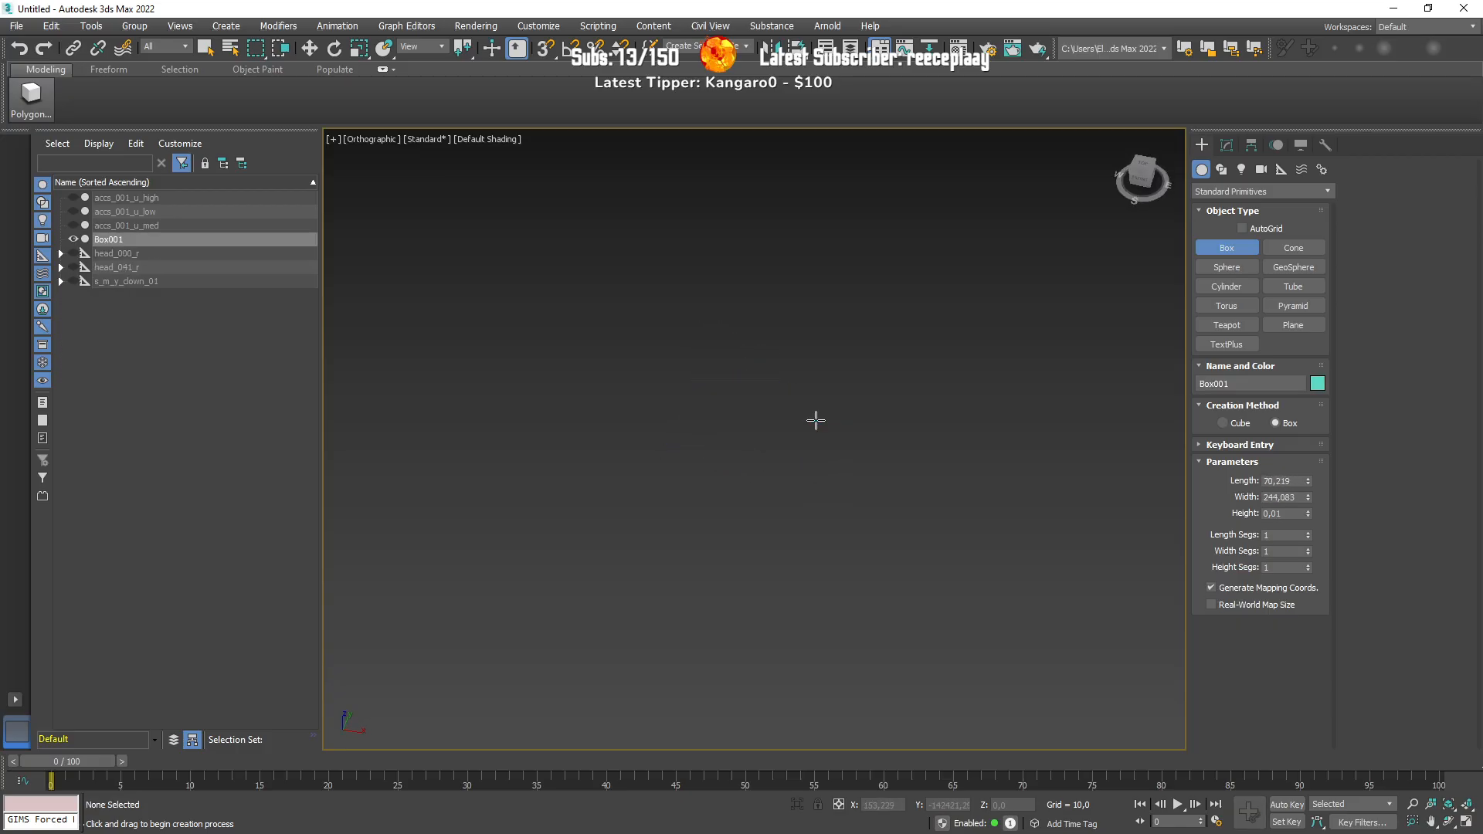
# Step: Draw a cube about 978 units in size in the front view, using the Cube creation method
pyautogui.click(1139, 181)
pyautogui.moveTo(671, 302); pyautogui.dragTo(933, 547)
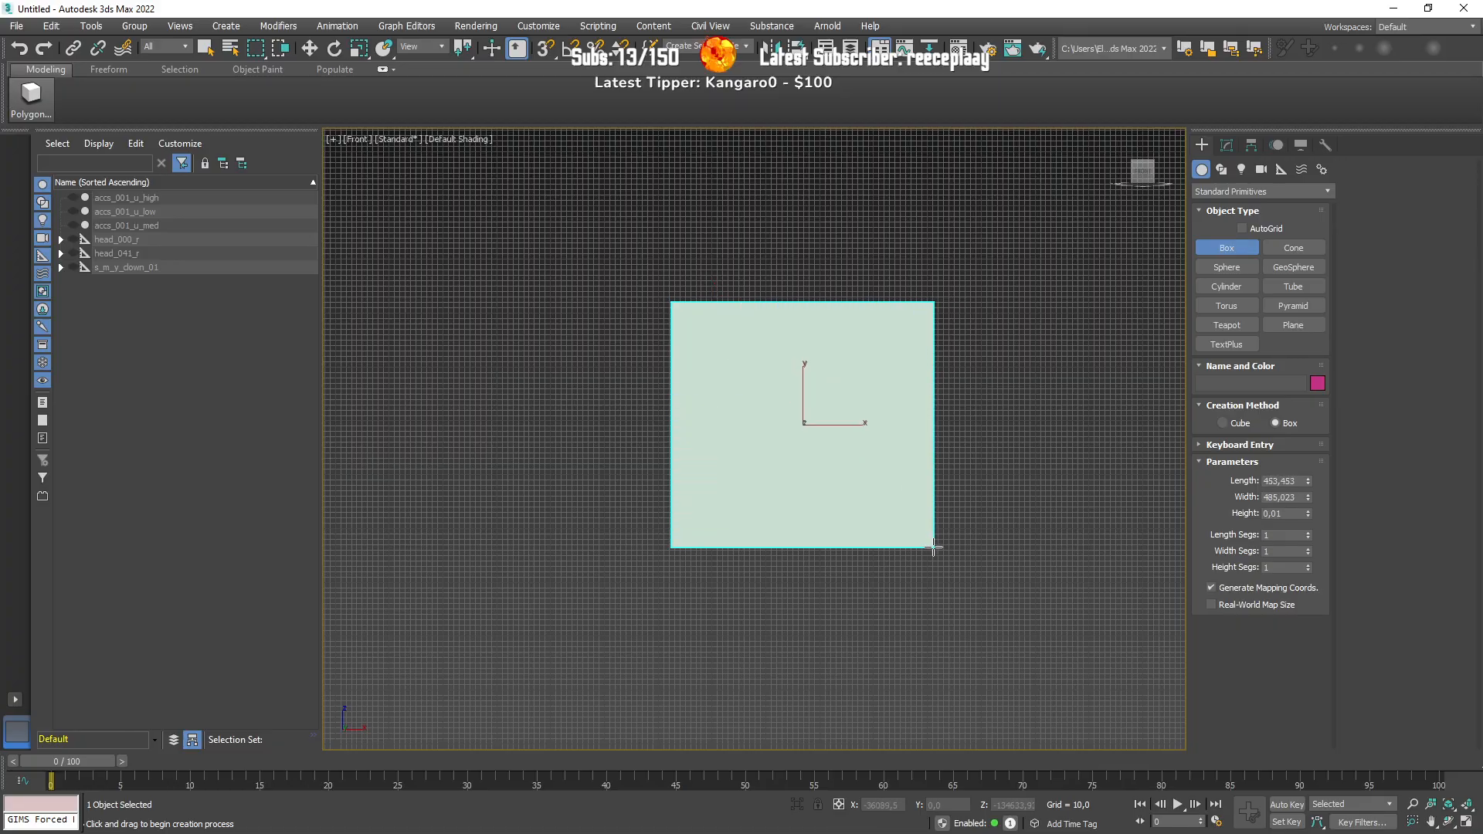
pyautogui.rightClick(934, 547)
pyautogui.click(1223, 424)
pyautogui.moveTo(635, 210); pyautogui.dragTo(795, 417)
pyautogui.rightClick(712, 313)
# Step: Set the cube's X and Z position to 0
pyautogui.doubleClick(888, 805)
pyautogui.write('0')
pyautogui.press('Return')
pyautogui.doubleClick(1007, 806)
pyautogui.write('0')
pyautogui.press('Return')
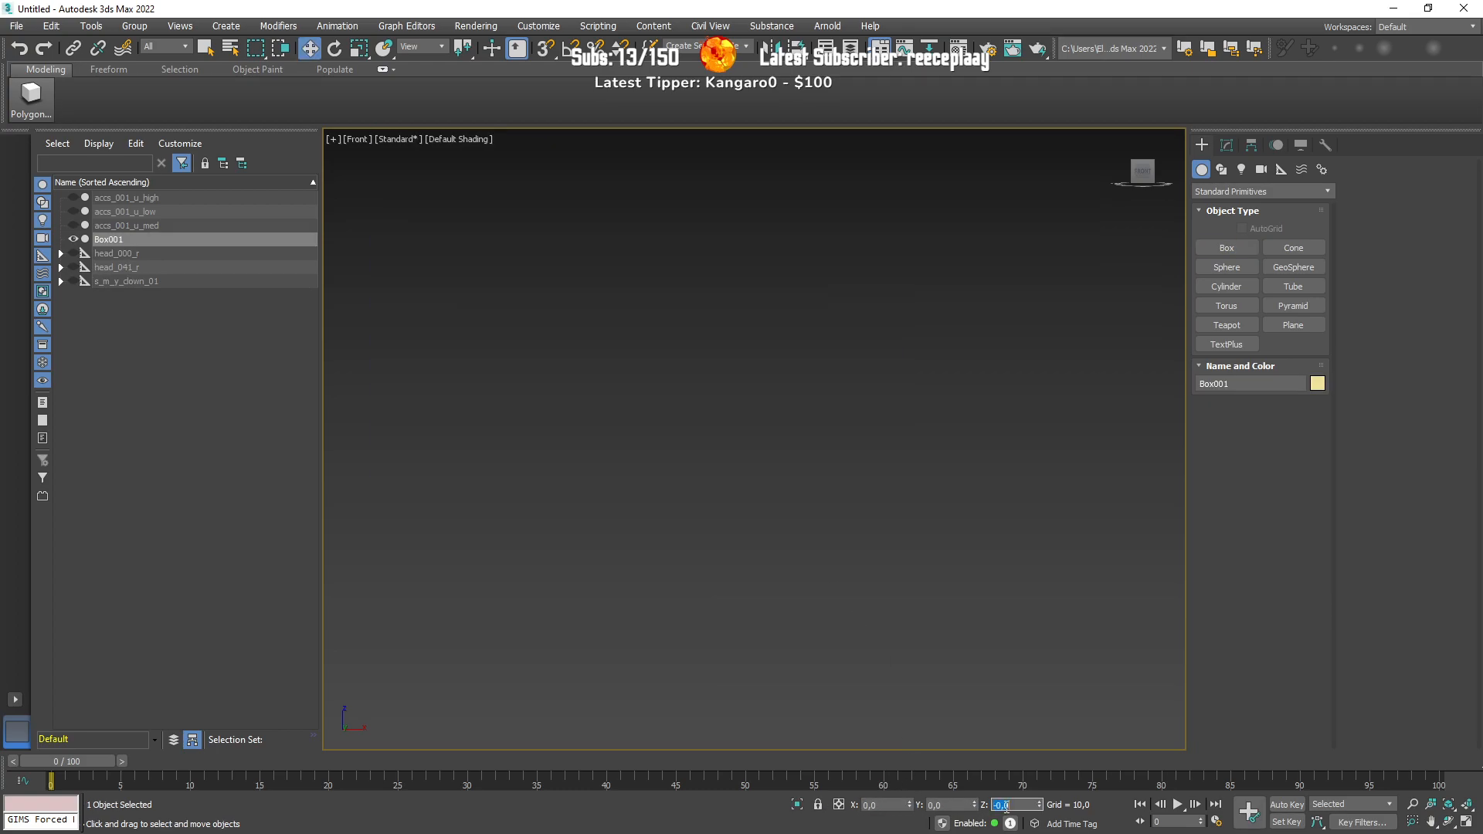
# Step: Frame the cube in the view, orbit it slightly and show it shaded with edged faces
pyautogui.click(1001, 627)
pyautogui.press('z')
pyautogui.press('z')
pyautogui.click(840, 421)
pyautogui.scroll(-2, 841, 421)
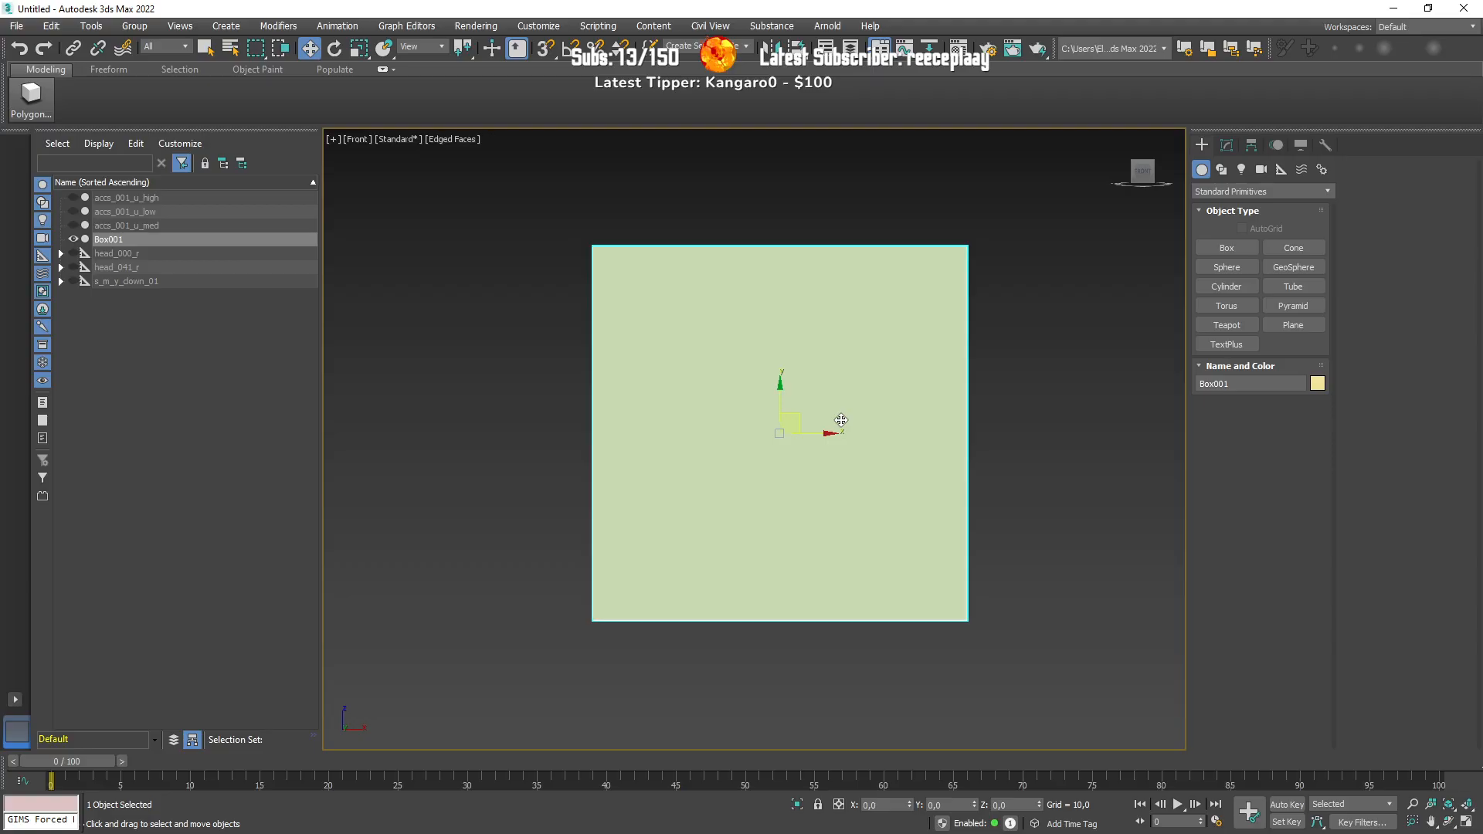
pyautogui.scroll(-3, 841, 420)
pyautogui.press('F3')
pyautogui.keyDown('alt'); pyautogui.moveTo(840, 420); pyautogui.dragTo(839, 454, button='middle'); pyautogui.keyUp('alt')
pyautogui.press('F4')
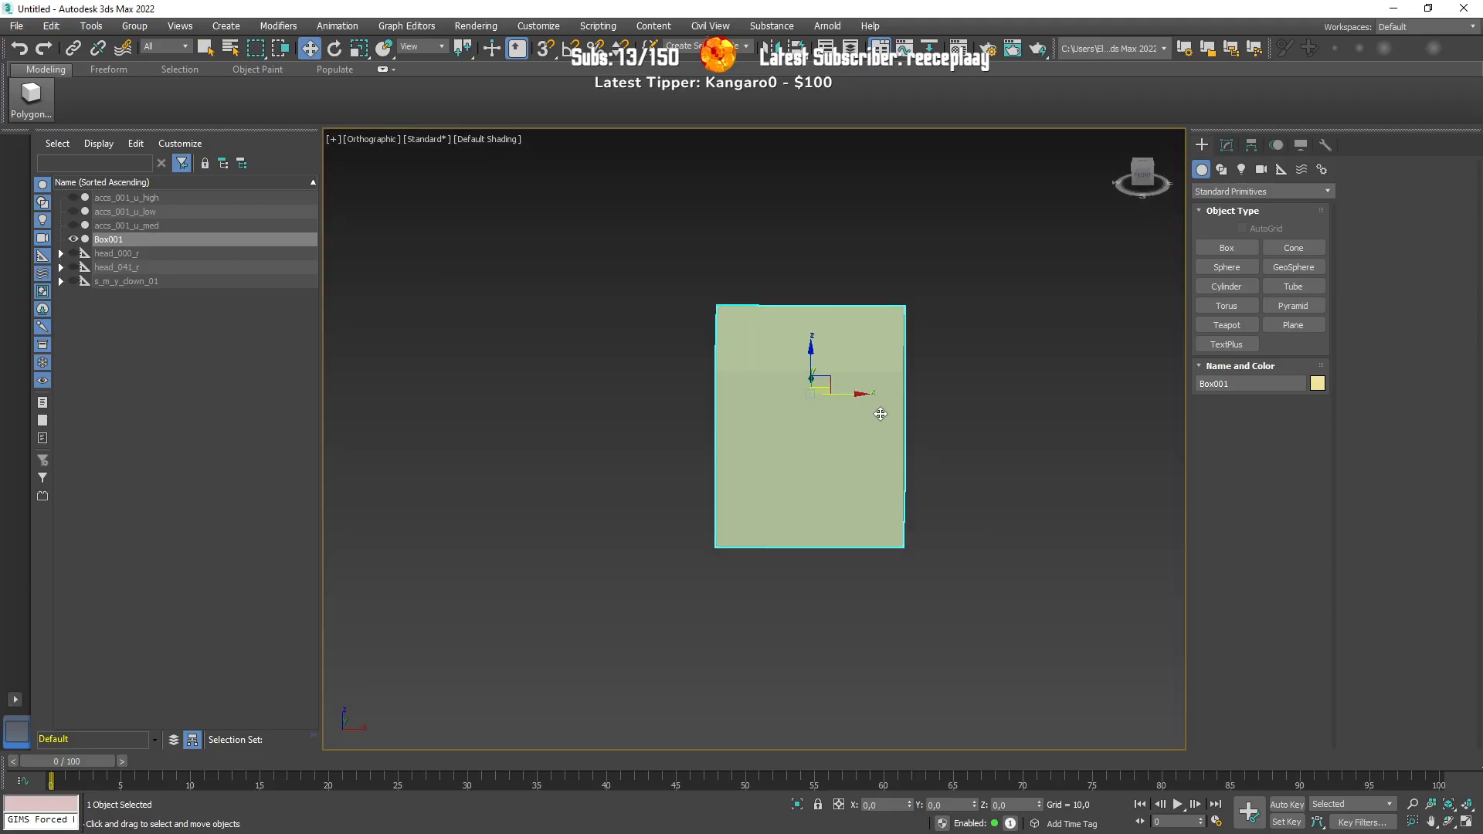
# Step: Set the cube's length, width and height segments to 10
pyautogui.click(1226, 145)
pyautogui.doubleClick(1284, 446)
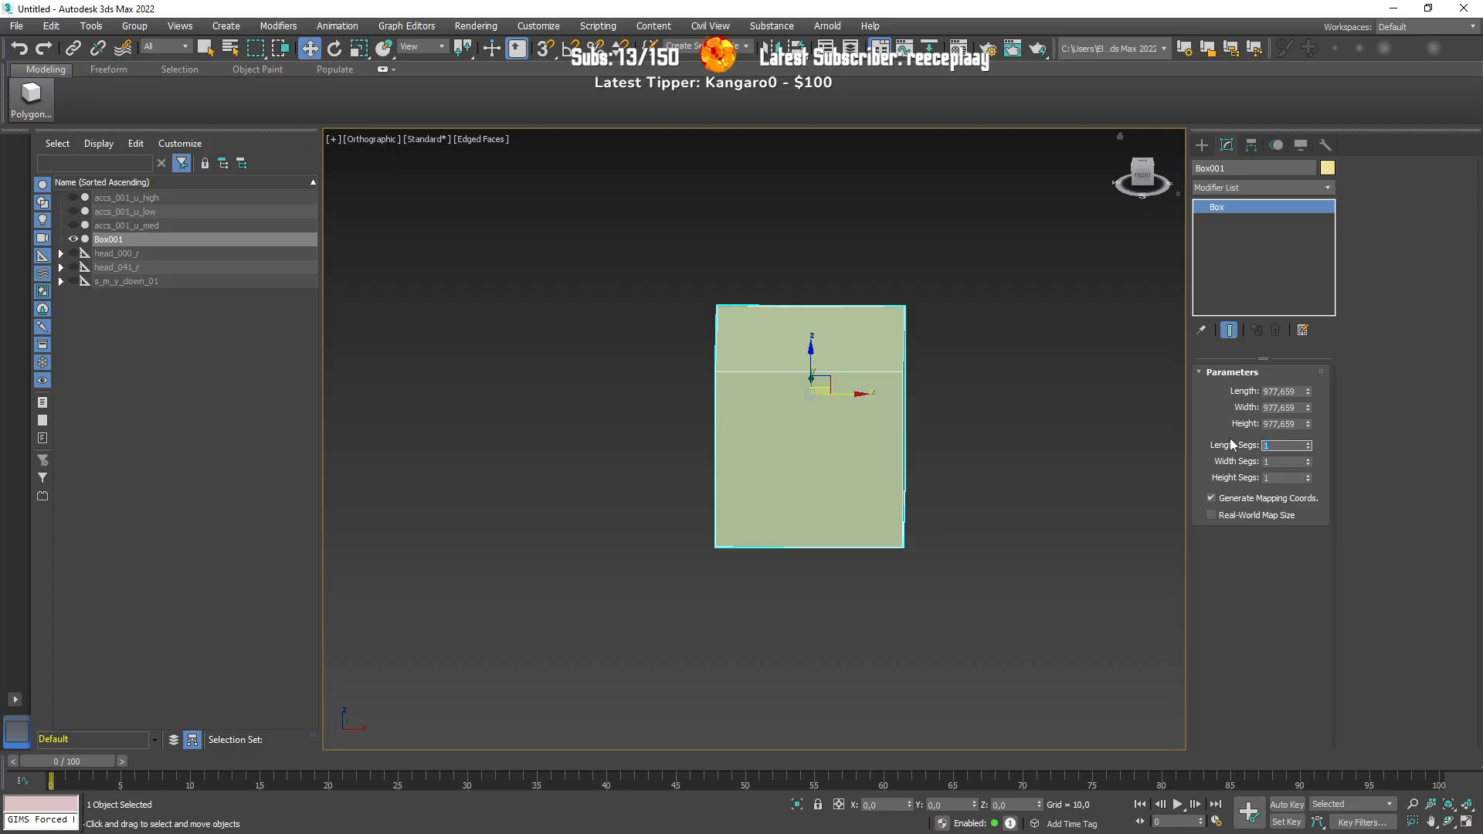
pyautogui.write('10')
pyautogui.press('Tab')
pyautogui.write('10')
pyautogui.press('Tab')
pyautogui.write('10')
pyautogui.press('Return')
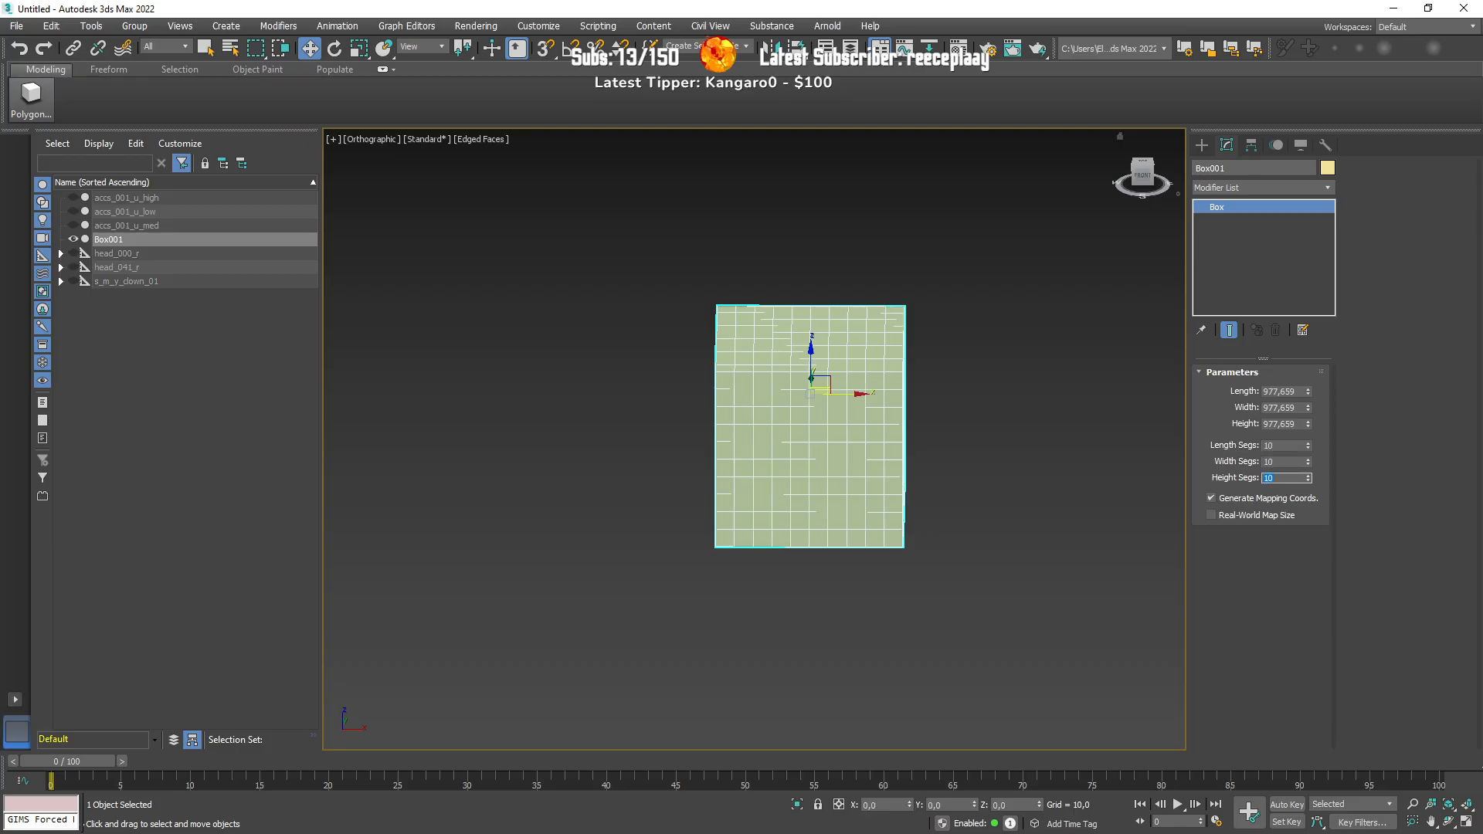
# Step: Set the cube's length, width and height segments to 8 and view it from an angle
pyautogui.moveTo(1293, 446); pyautogui.dragTo(1245, 440)
pyautogui.write('8')
pyautogui.press('Tab')
pyautogui.write('8')
pyautogui.press('Tab')
pyautogui.write('8')
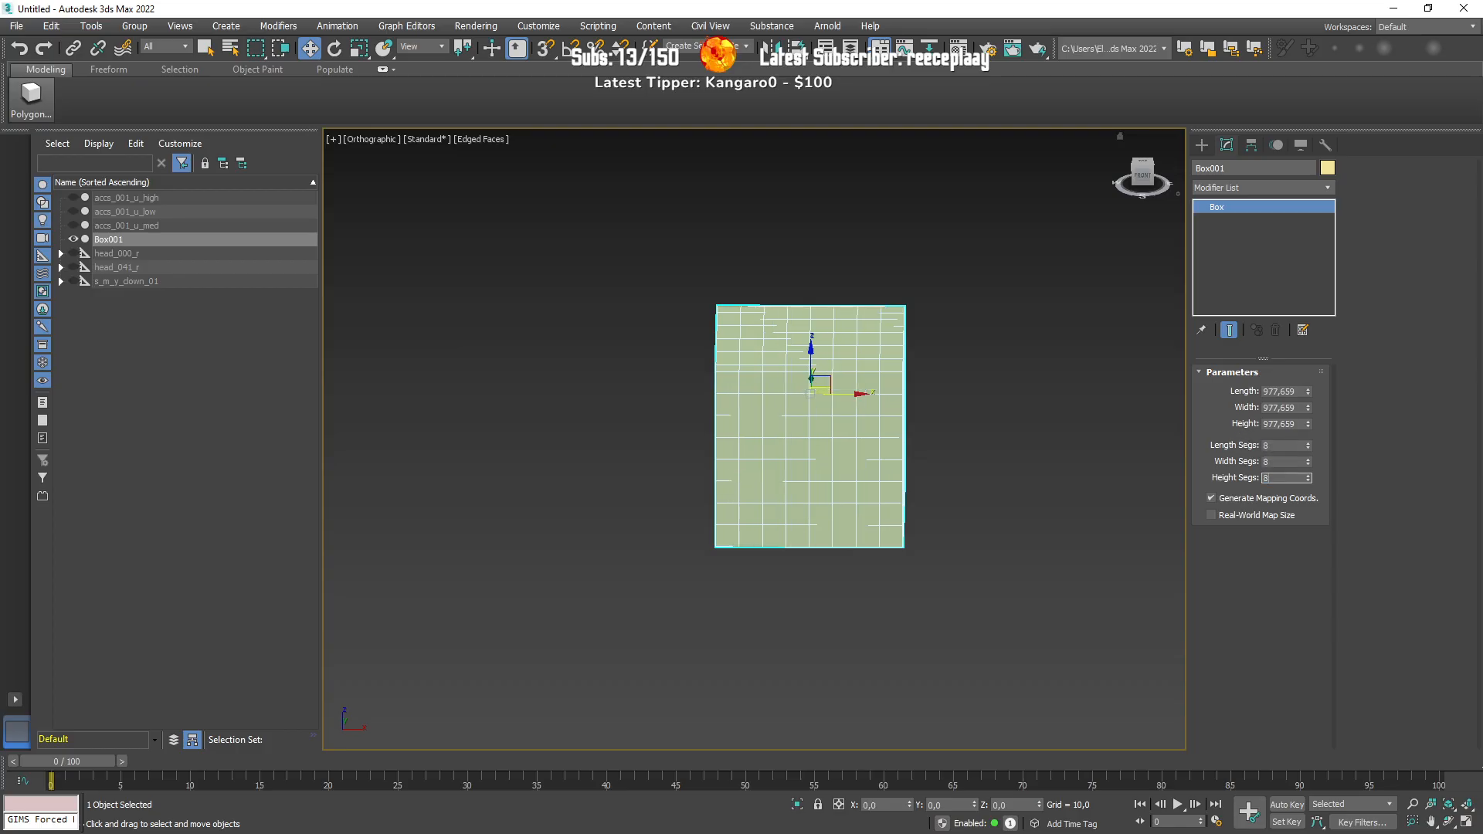
pyautogui.press('Return')
pyautogui.click(992, 460)
pyautogui.click(857, 455)
pyautogui.keyDown('alt'); pyautogui.moveTo(857, 455); pyautogui.dragTo(941, 457, button='middle'); pyautogui.keyUp('alt')
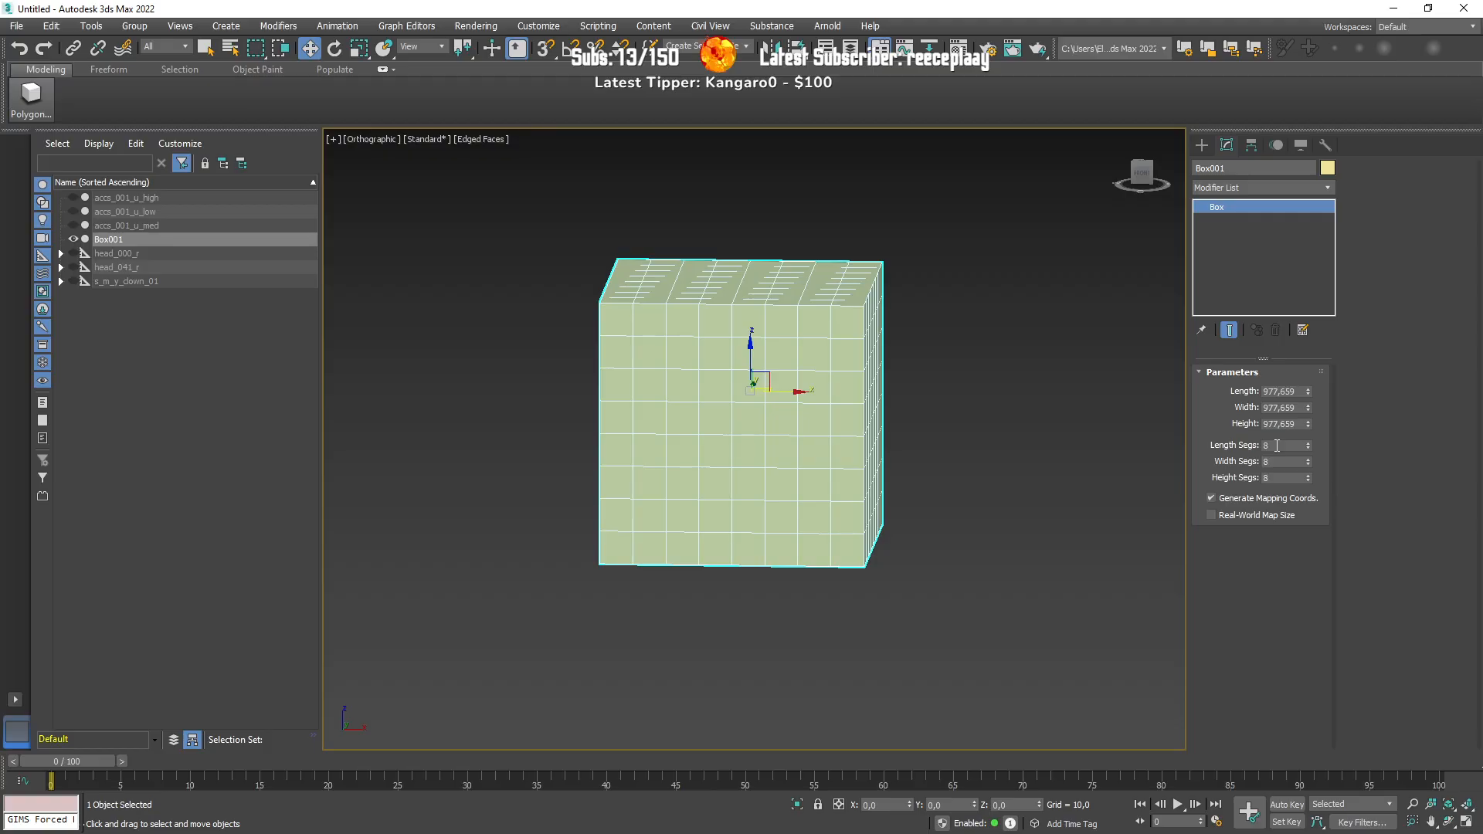
# Step: Convert the cube to an Editable Poly
pyautogui.rightClick(734, 423)
pyautogui.moveTo(810, 584)
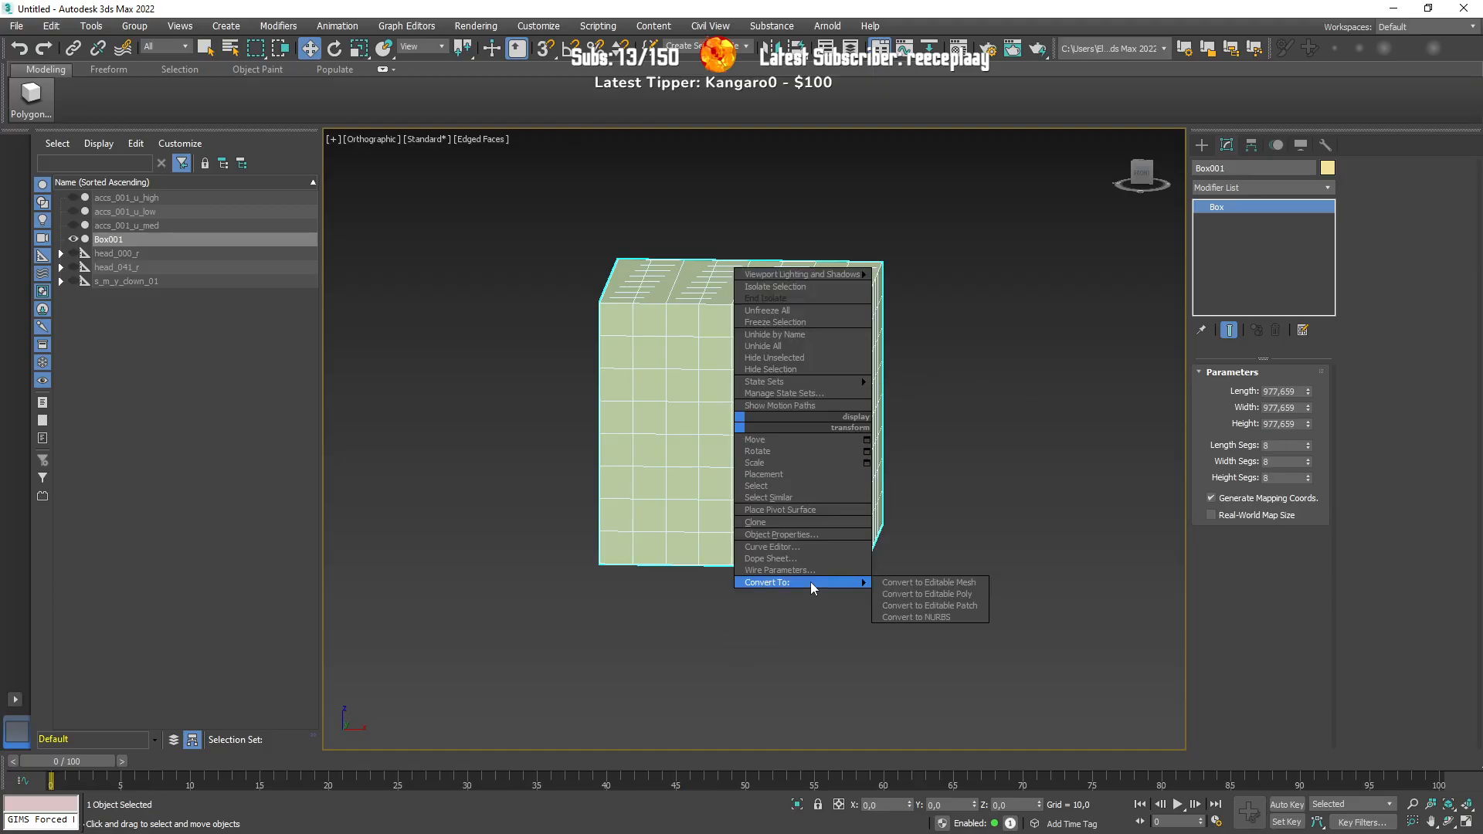
pyautogui.click(942, 594)
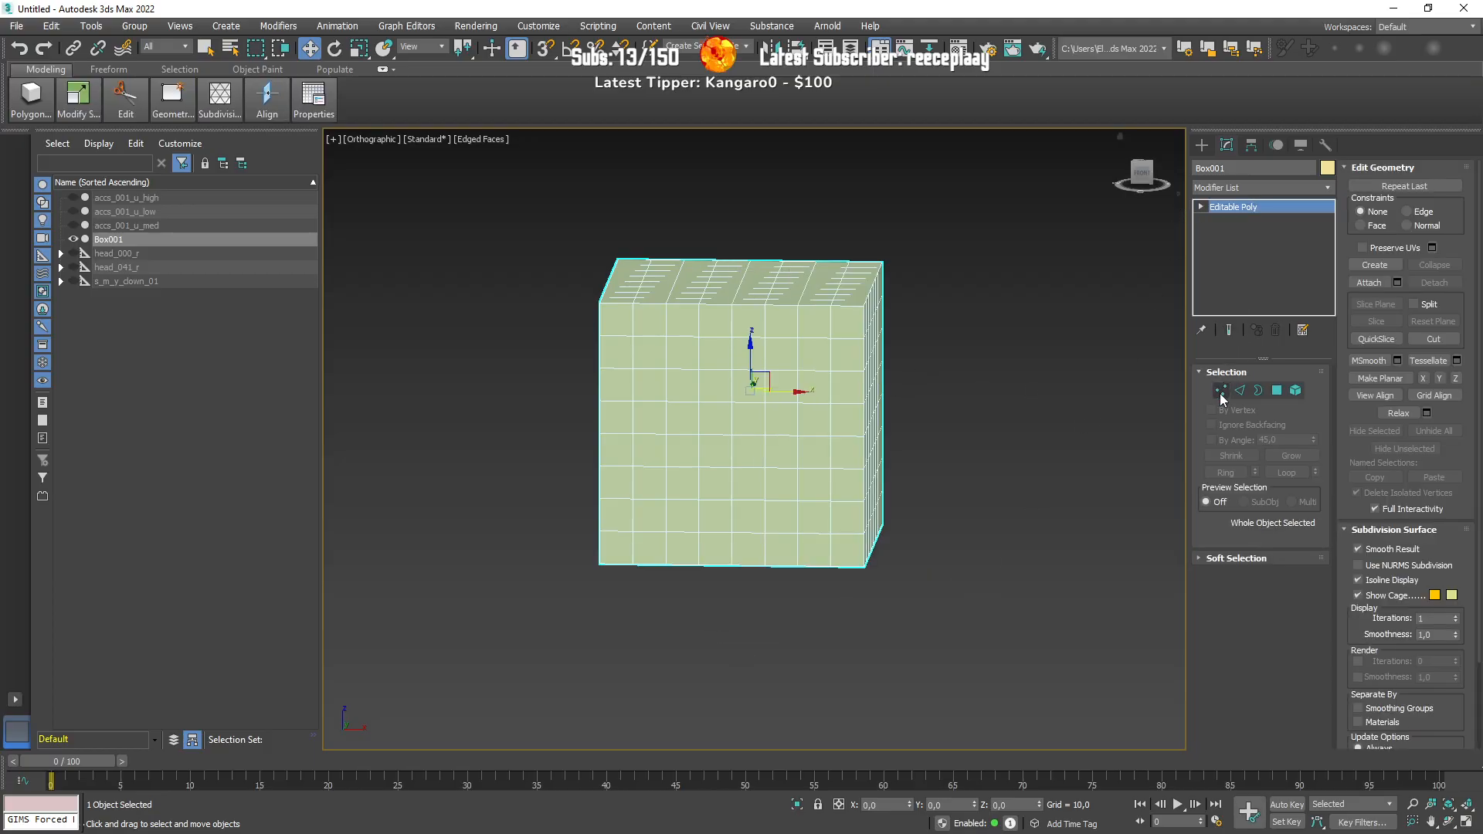
# Step: Try rounding the cube with a Relax modifier at relax value 0,7 and more iterations, and delete the modifier
pyautogui.click(1233, 189)
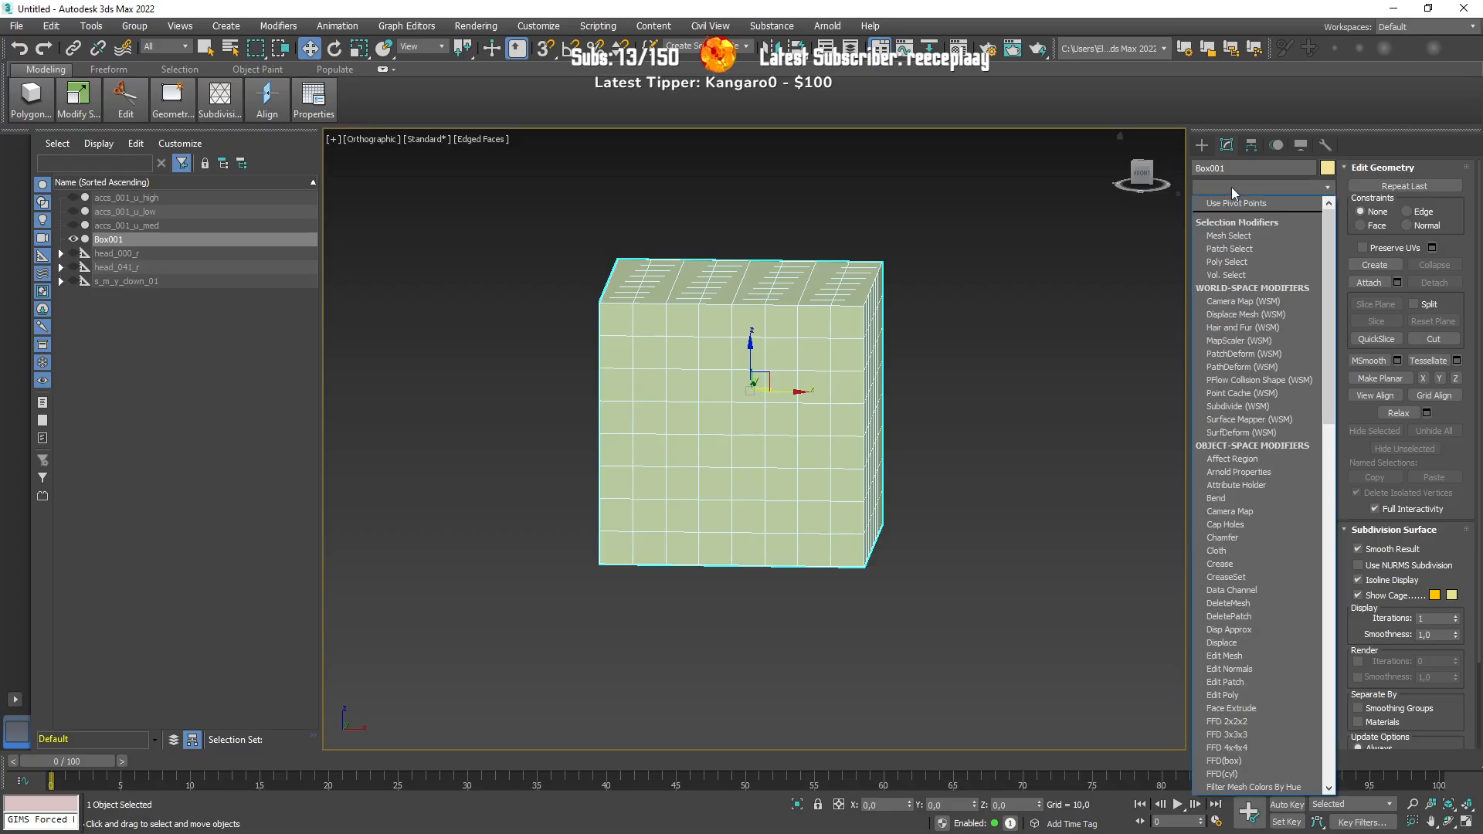
pyautogui.press('r')
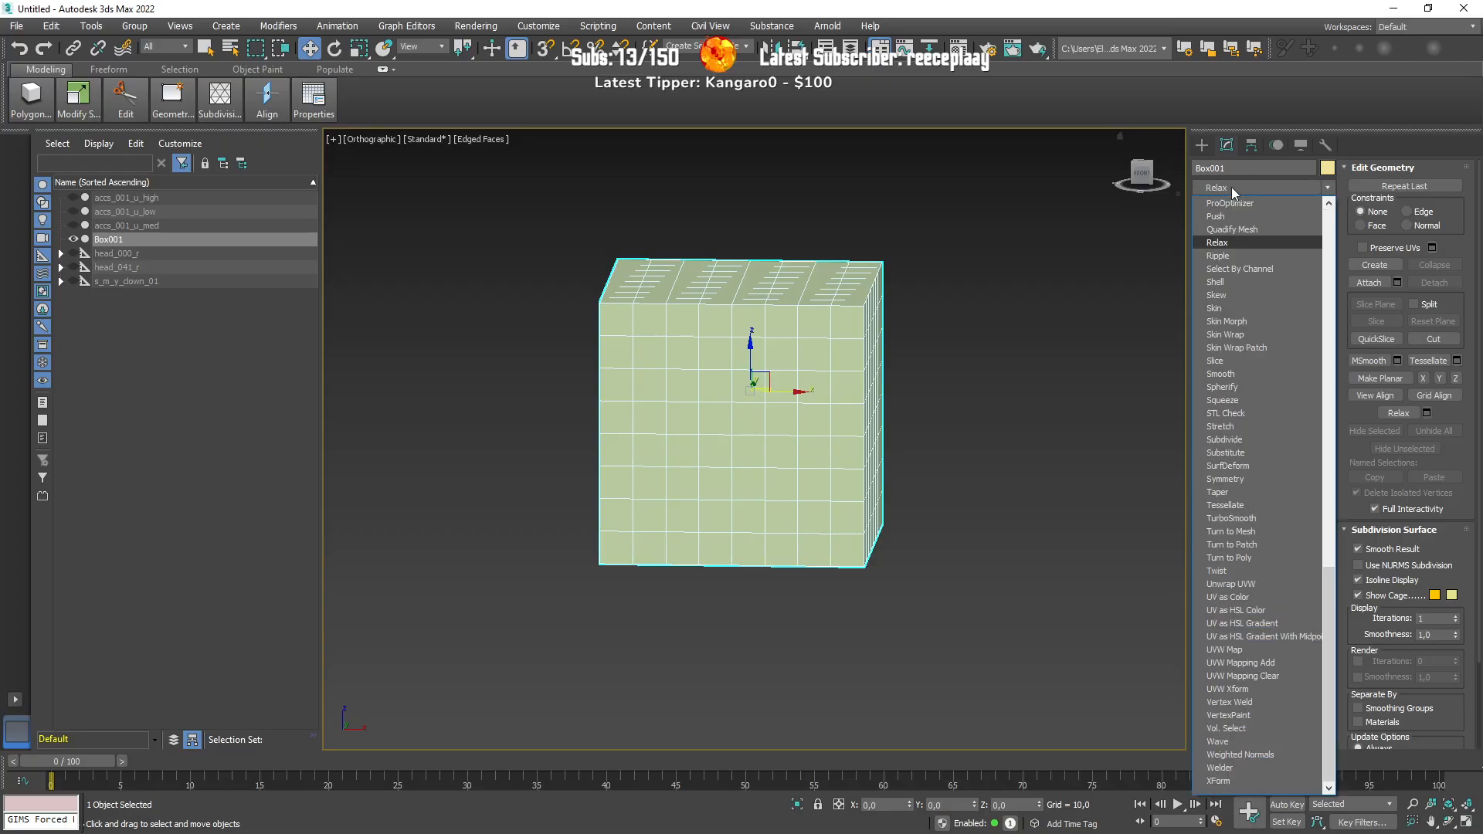
pyautogui.click(1231, 239)
pyautogui.click(1321, 387)
pyautogui.click(1321, 387)
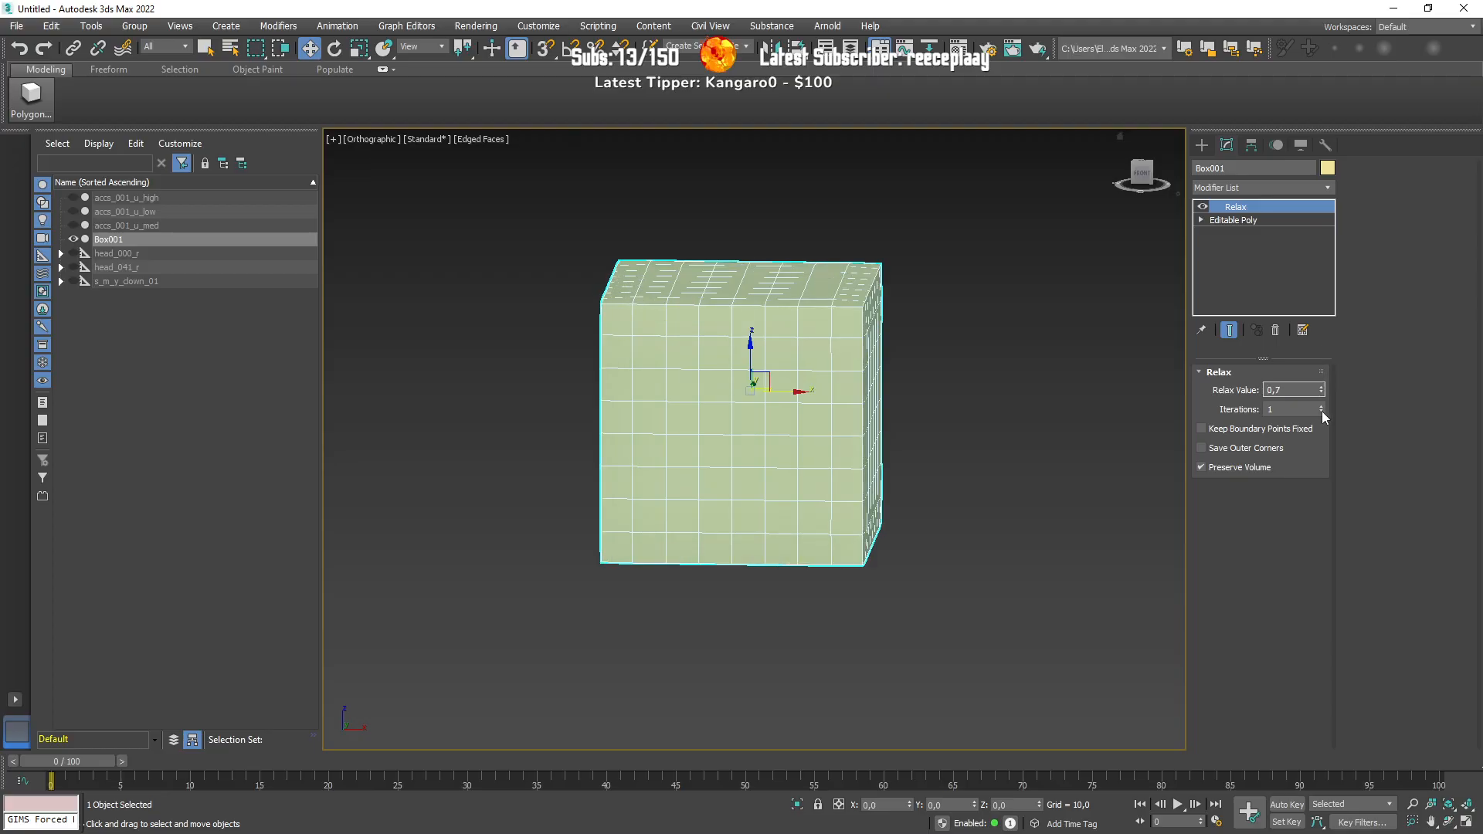
pyautogui.click(1321, 406)
pyautogui.click(1321, 406)
pyautogui.moveTo(1321, 409); pyautogui.dragTo(1249, 156)
pyautogui.rightClick(1231, 207)
pyautogui.click(1265, 248)
# Step: Turn the cube into a sphere with the Spherify modifier and collapse it into the Editable Poly
pyautogui.click(1245, 188)
pyautogui.write('sp')
pyautogui.click(1255, 388)
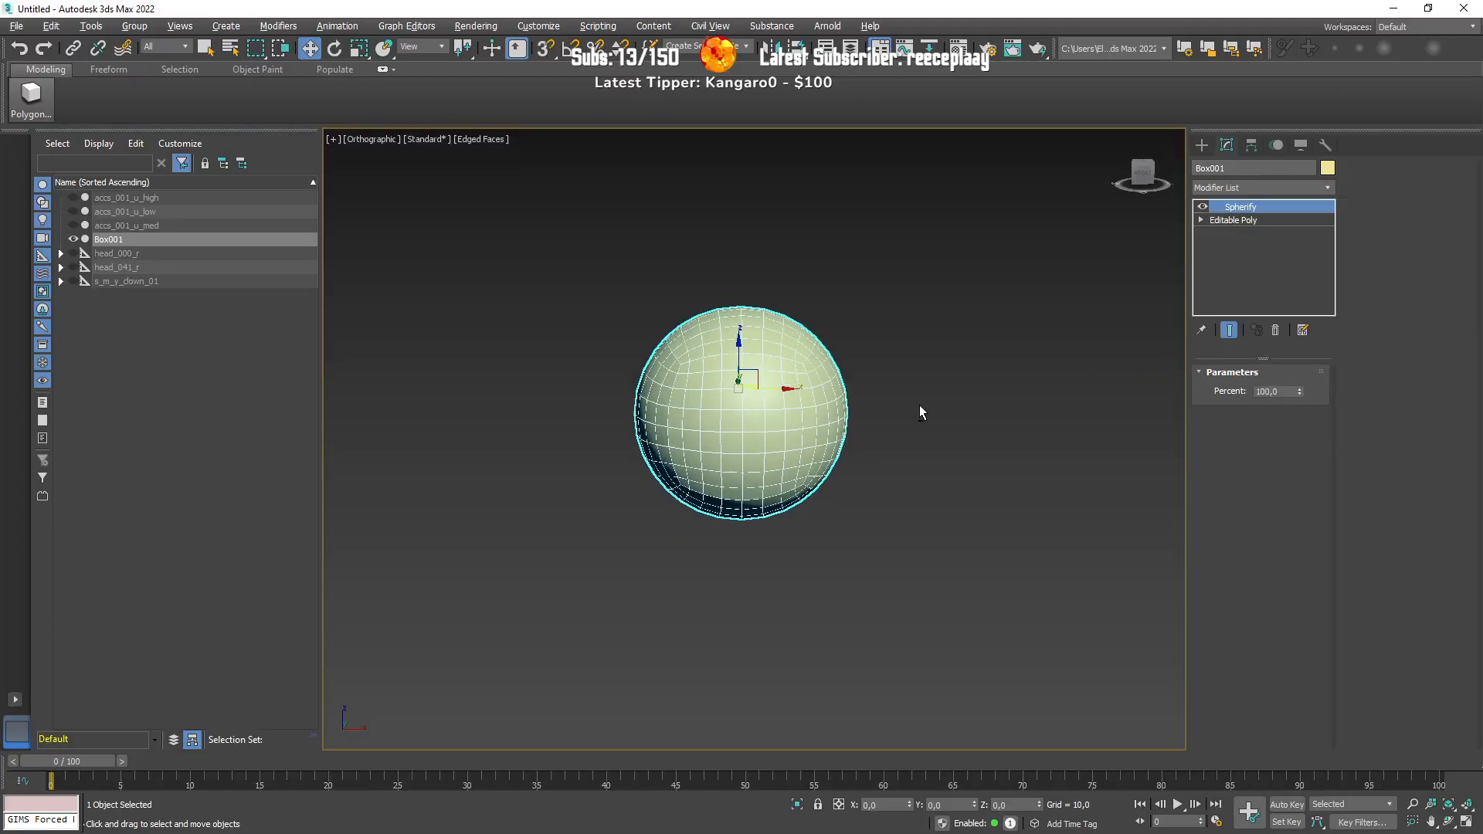
pyautogui.press('F4')
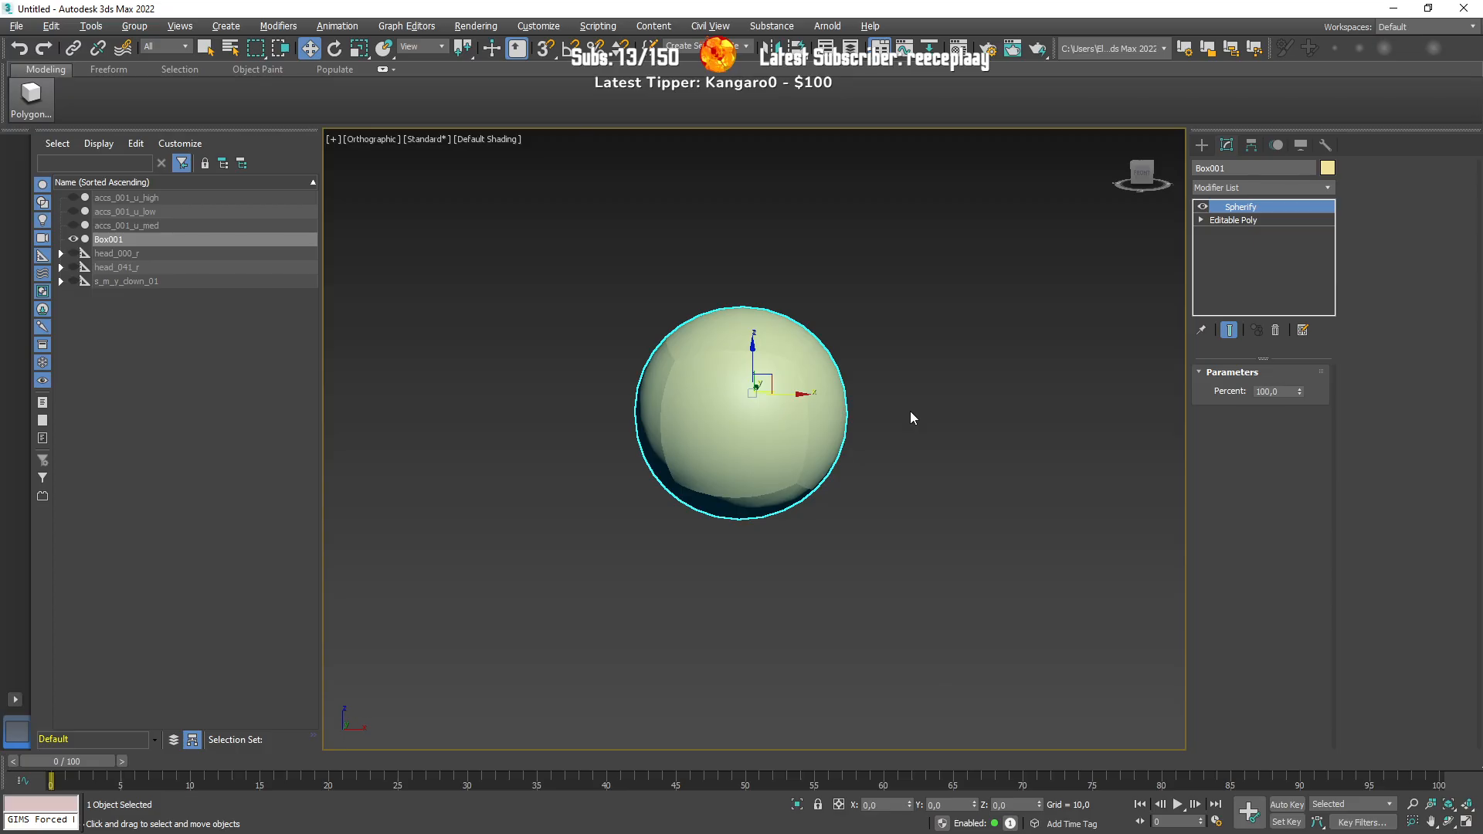
pyautogui.press('F4')
pyautogui.rightClick(1236, 207)
pyautogui.click(1282, 349)
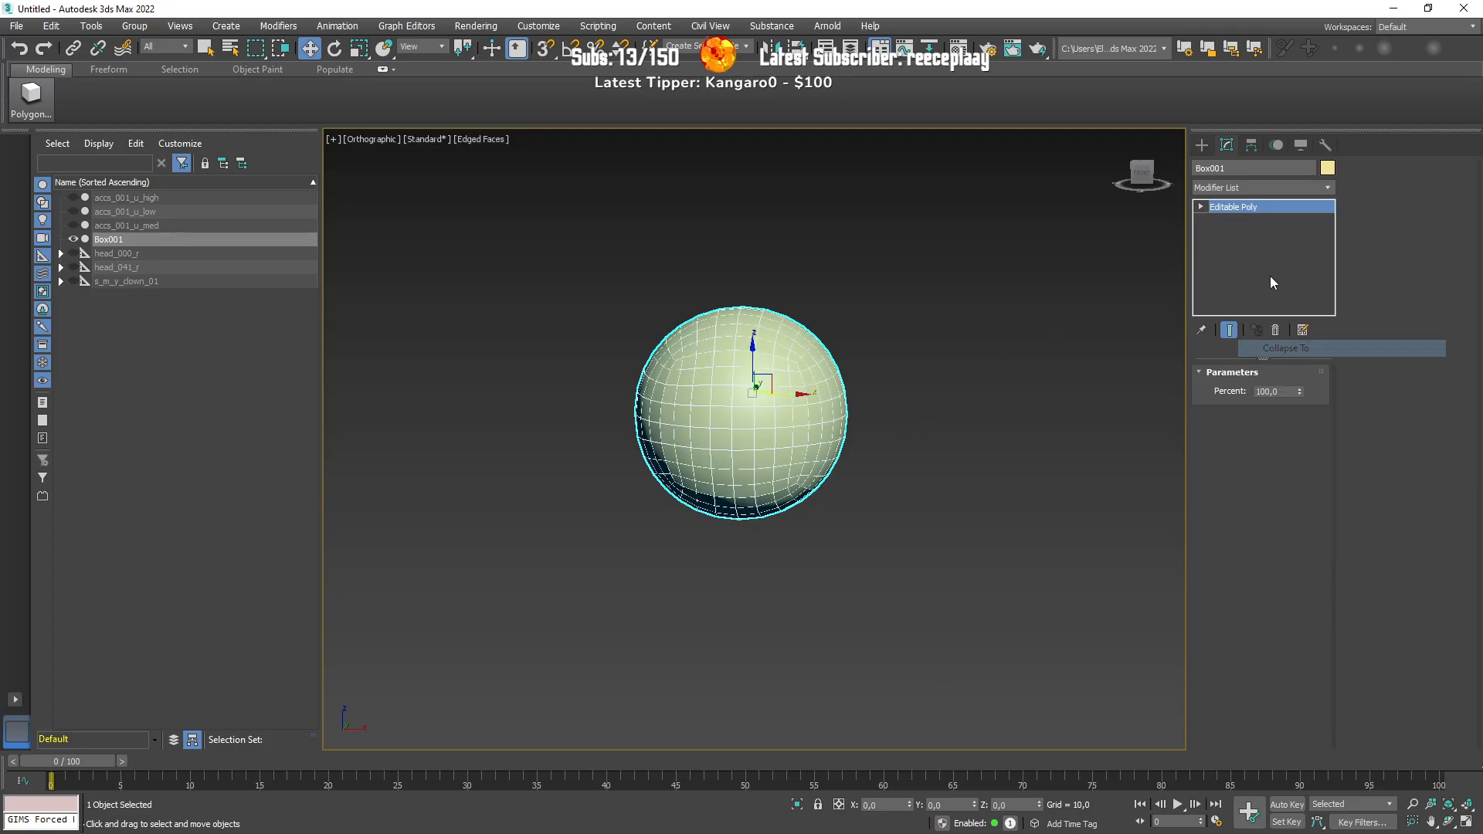
# Step: Apply Auto Smooth to all of the sphere's polygons and check the shading without edges
pyautogui.click(1220, 391)
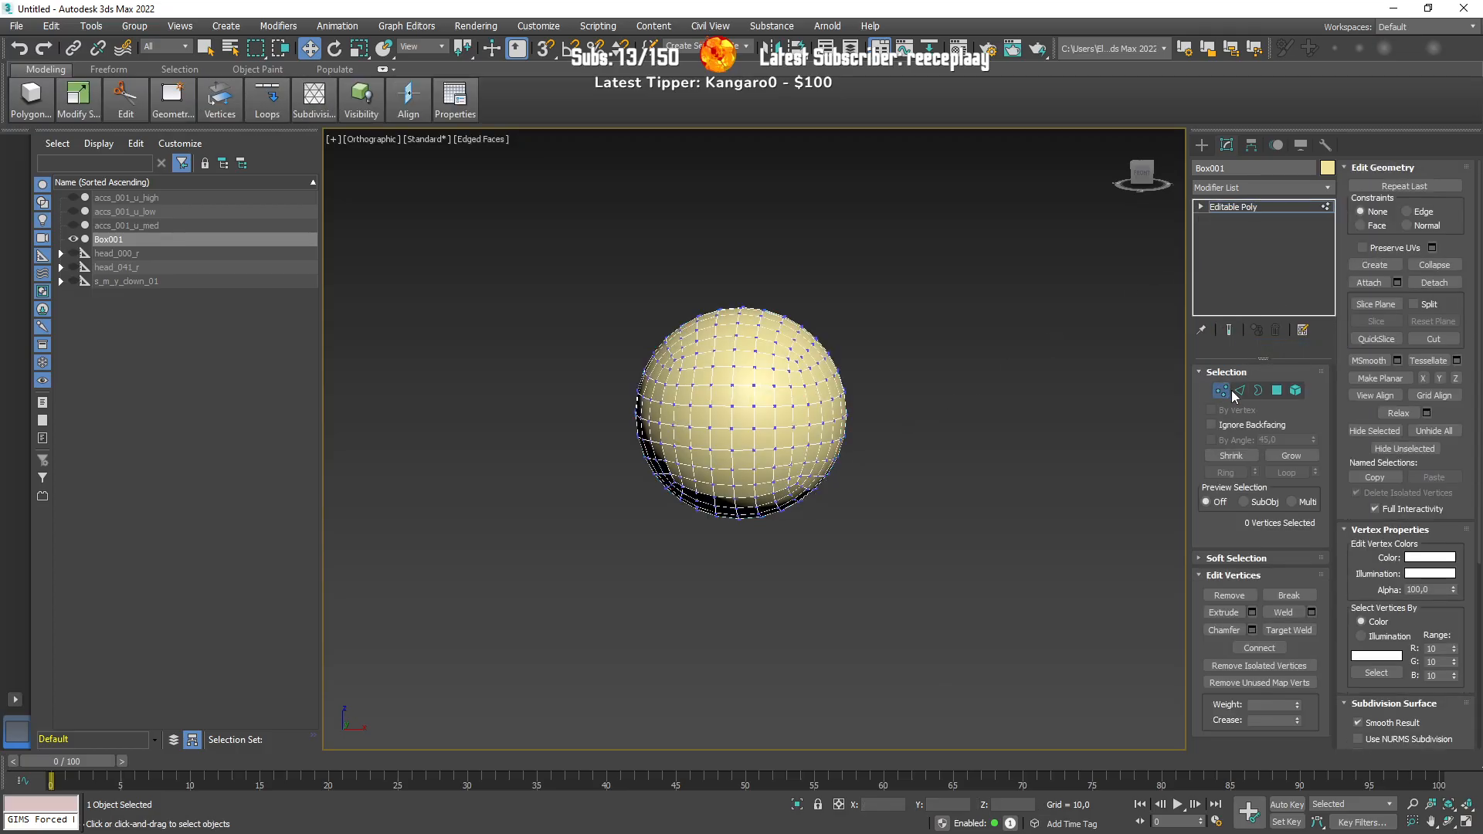
pyautogui.click(1276, 391)
pyautogui.scroll(-8, 1464, 652)
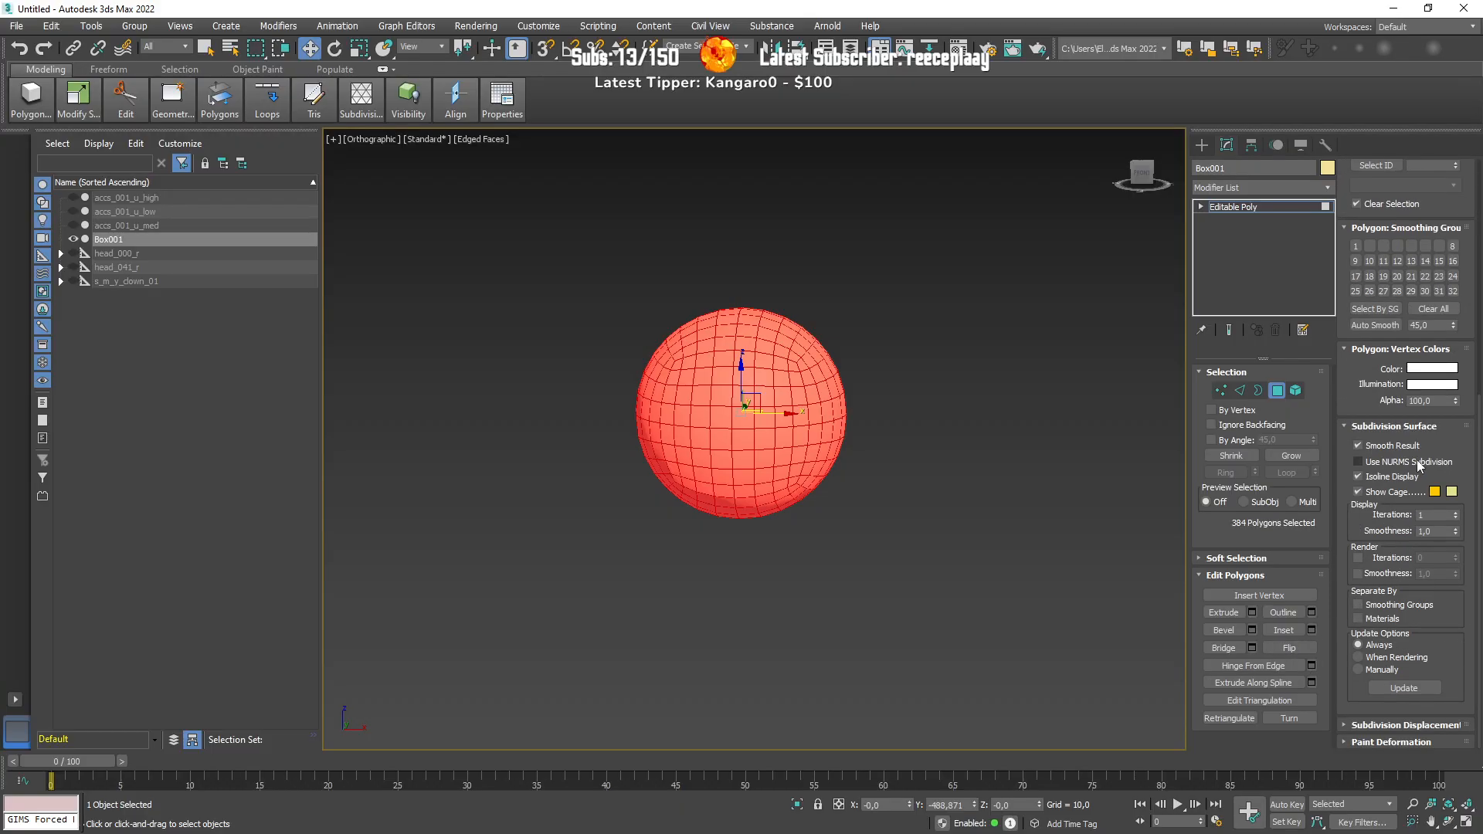
pyautogui.click(1377, 328)
pyautogui.click(1011, 279)
pyautogui.press('F4')
pyautogui.click(814, 417)
pyautogui.keyDown('alt'); pyautogui.moveTo(814, 417); pyautogui.dragTo(943, 420, button='middle'); pyautogui.keyUp('alt')
pyautogui.press('F4')
pyautogui.scroll(4, 808, 510)
pyautogui.scroll(-2, 804, 453)
pyautogui.scroll(-2, 806, 455)
# Step: Add an Unwrap UVW modifier to the sphere and open its UV editor with the whole UV tile in view
pyautogui.click(1234, 207)
pyautogui.click(1234, 187)
pyautogui.press('u')
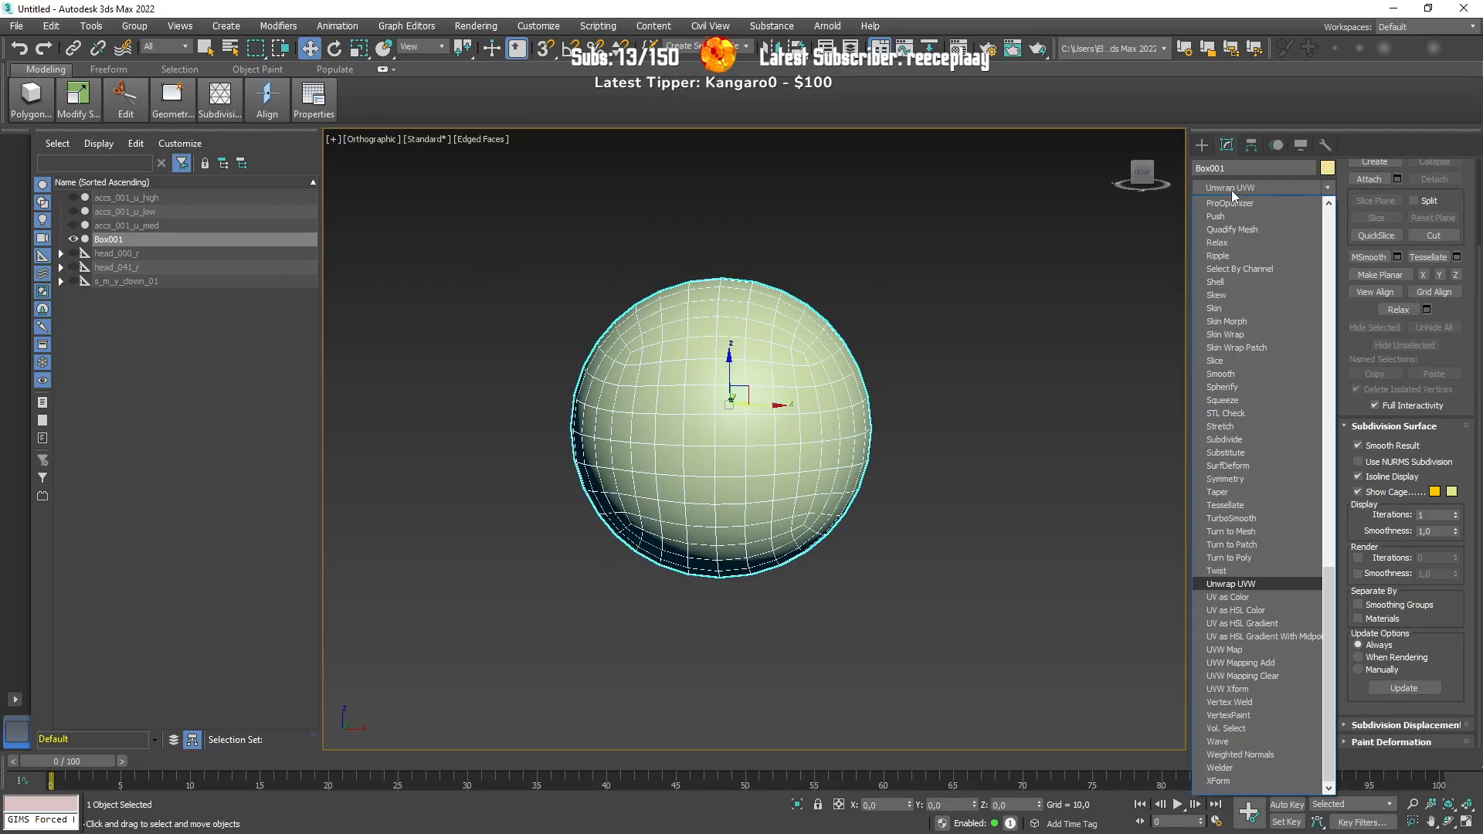
pyautogui.click(1236, 584)
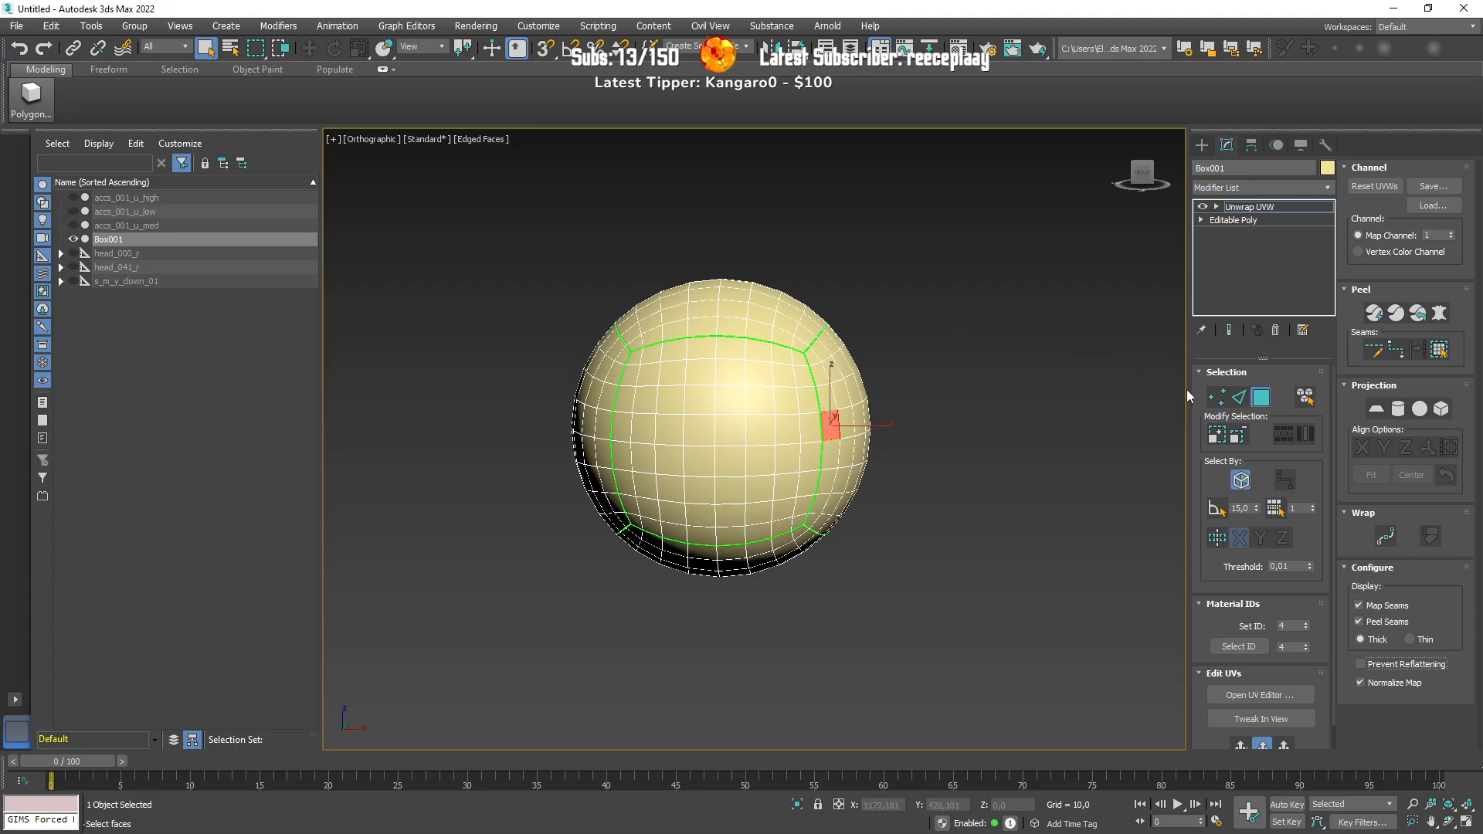
pyautogui.click(1256, 693)
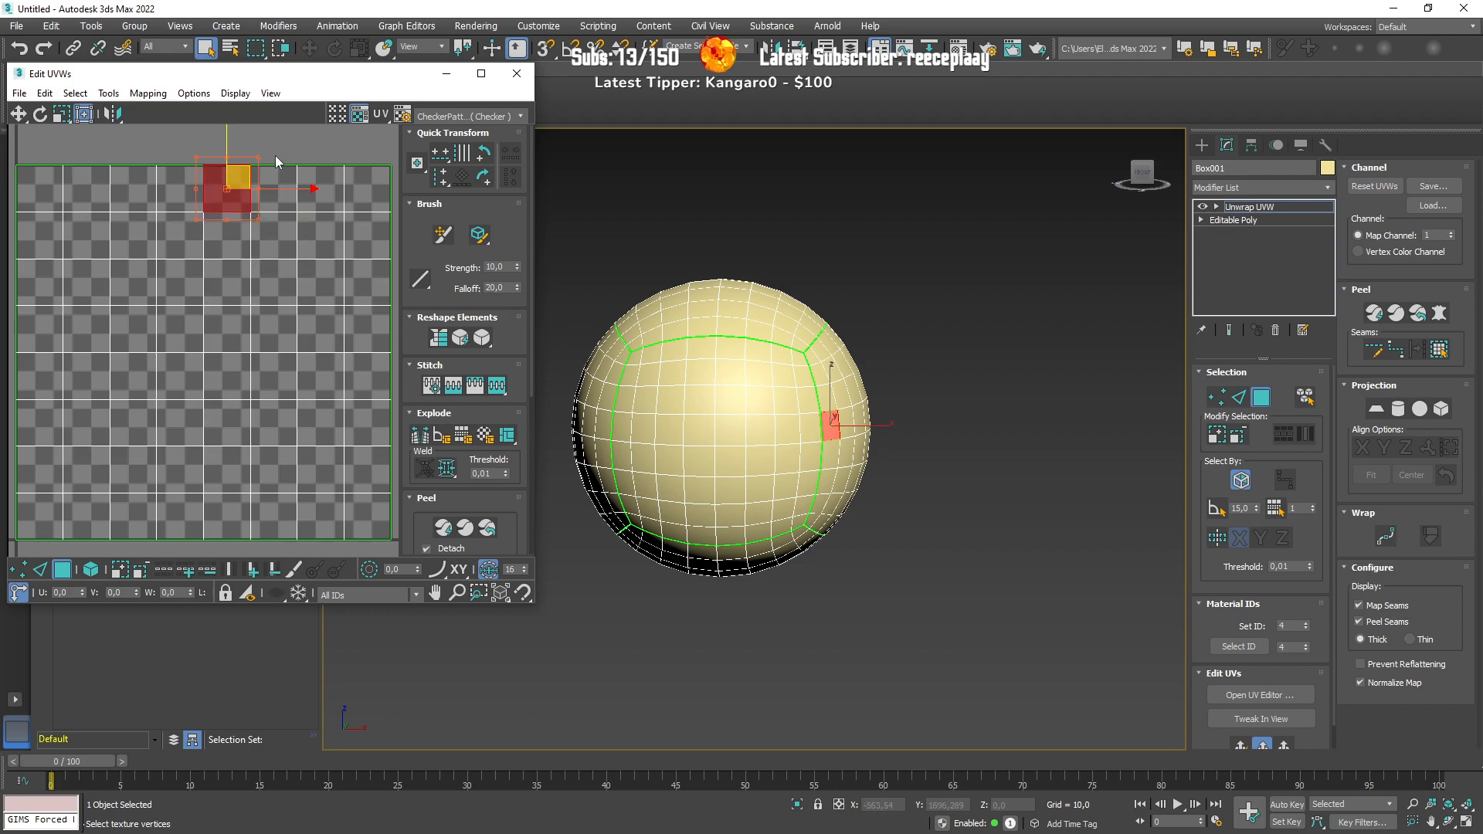
pyautogui.scroll(-4, 276, 161)
pyautogui.click(357, 312)
pyautogui.moveTo(359, 312); pyautogui.dragTo(332, 332, button='middle')
pyautogui.scroll(-2, 335, 340)
pyautogui.scroll(1, 336, 336)
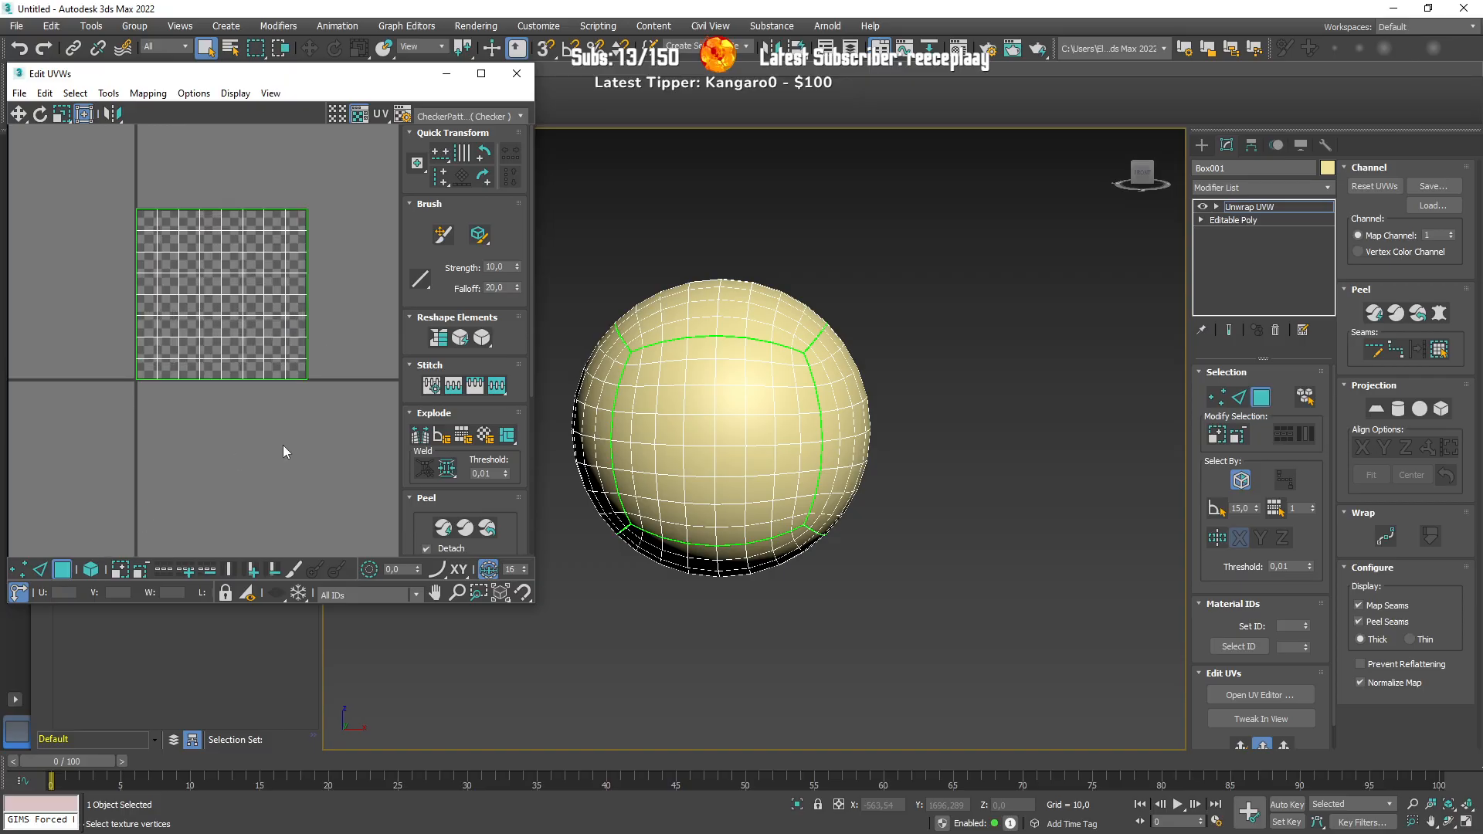
# Step: Hide the map seams and convert the sphere's central vertical edge loop into a peel seam
pyautogui.click(1237, 397)
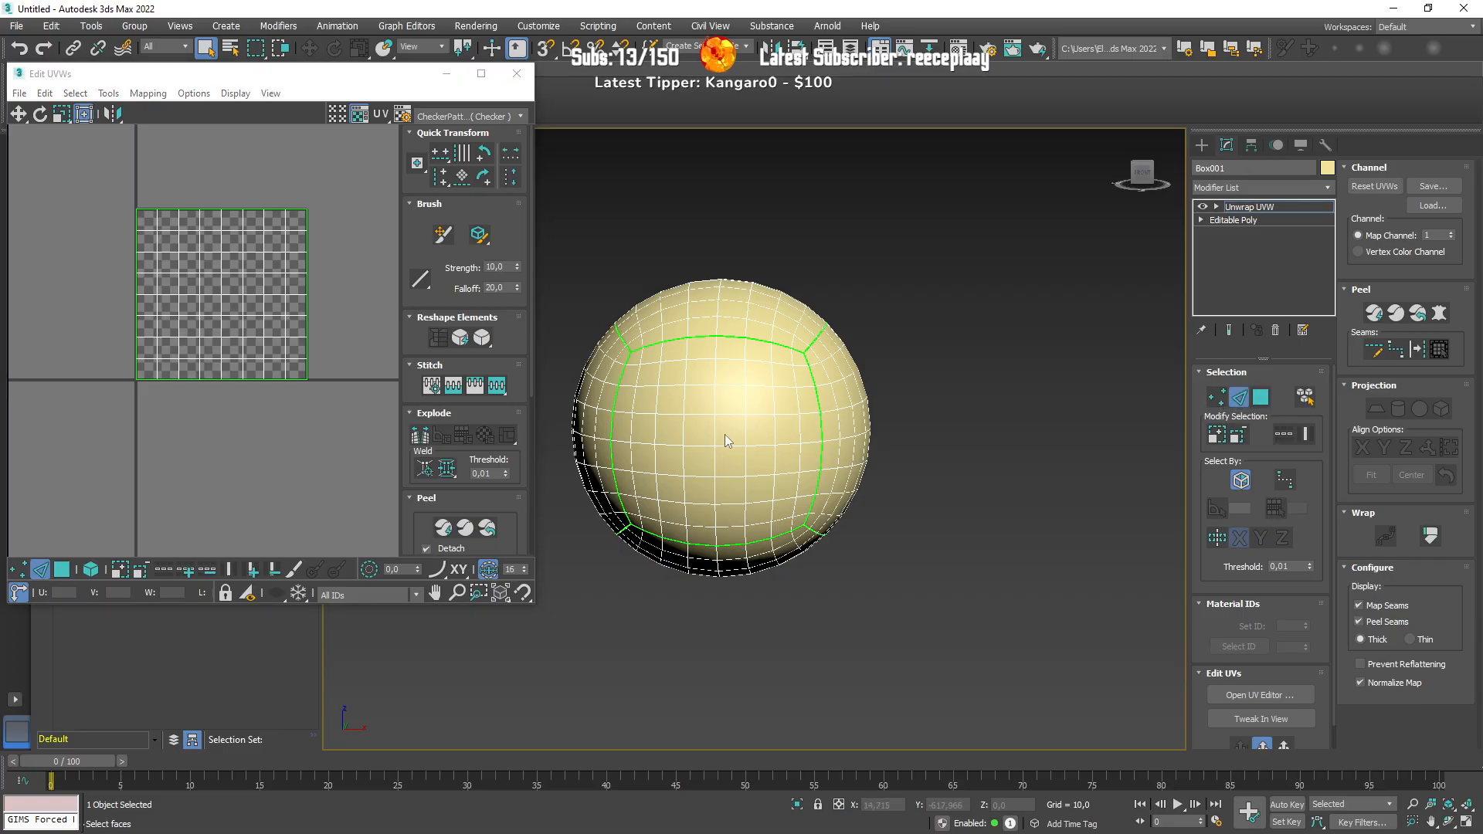
pyautogui.click(1359, 605)
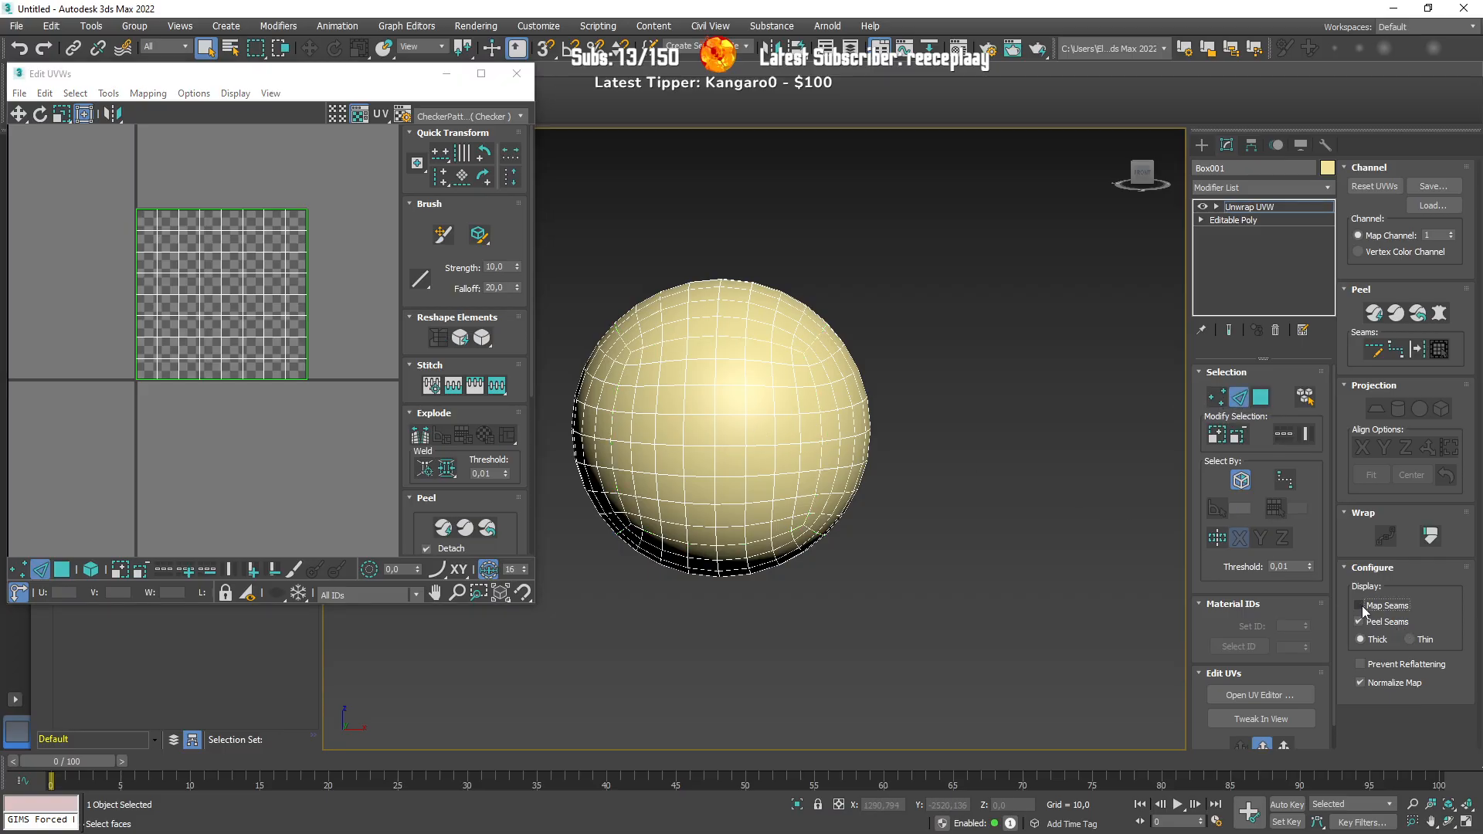
pyautogui.click(714, 443)
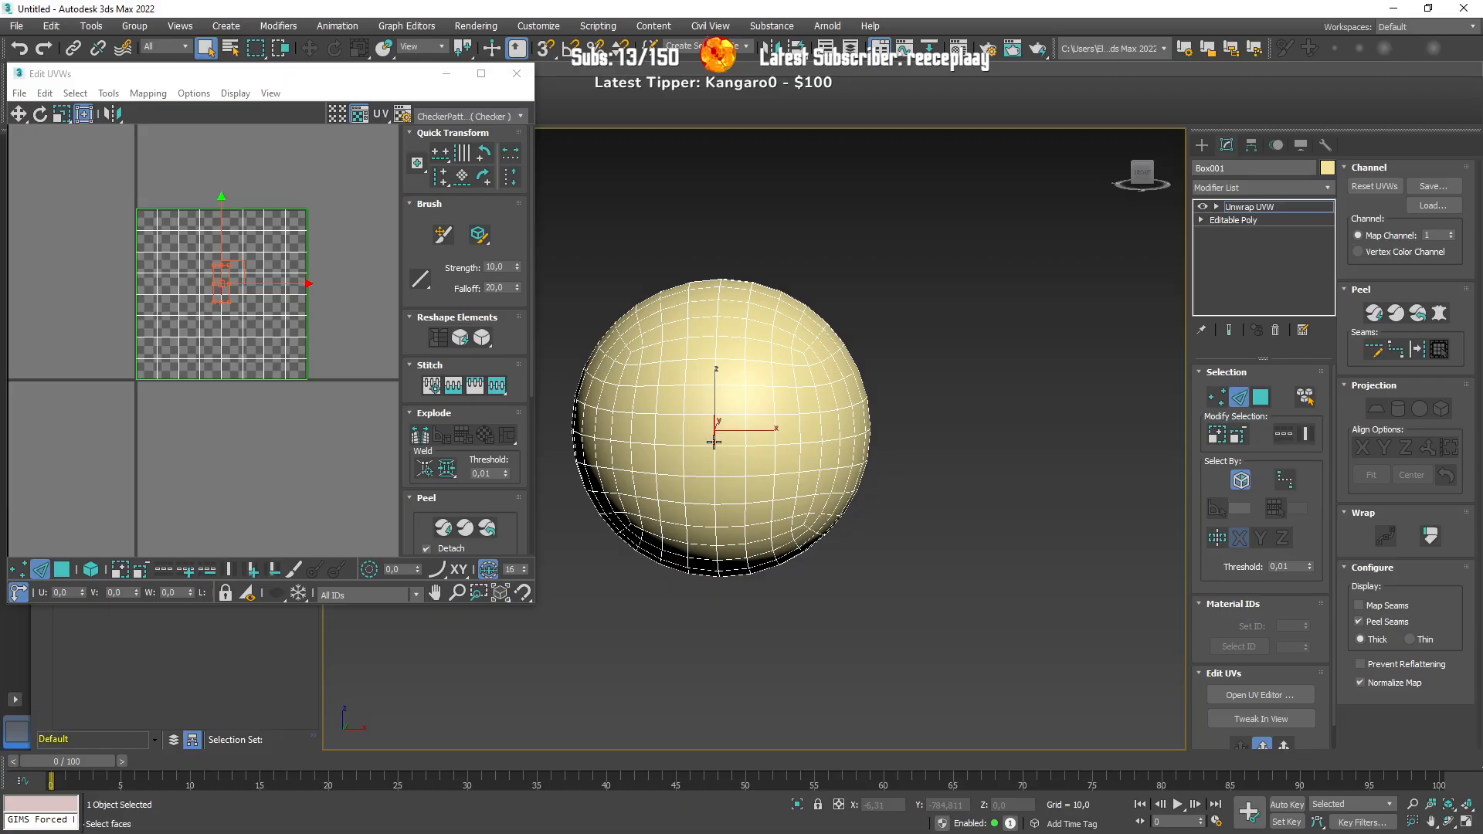
pyautogui.doubleClick(714, 439)
pyautogui.keyDown('alt'); pyautogui.moveTo(732, 467); pyautogui.dragTo(1022, 471, button='middle'); pyautogui.keyUp('alt')
pyautogui.click(1418, 350)
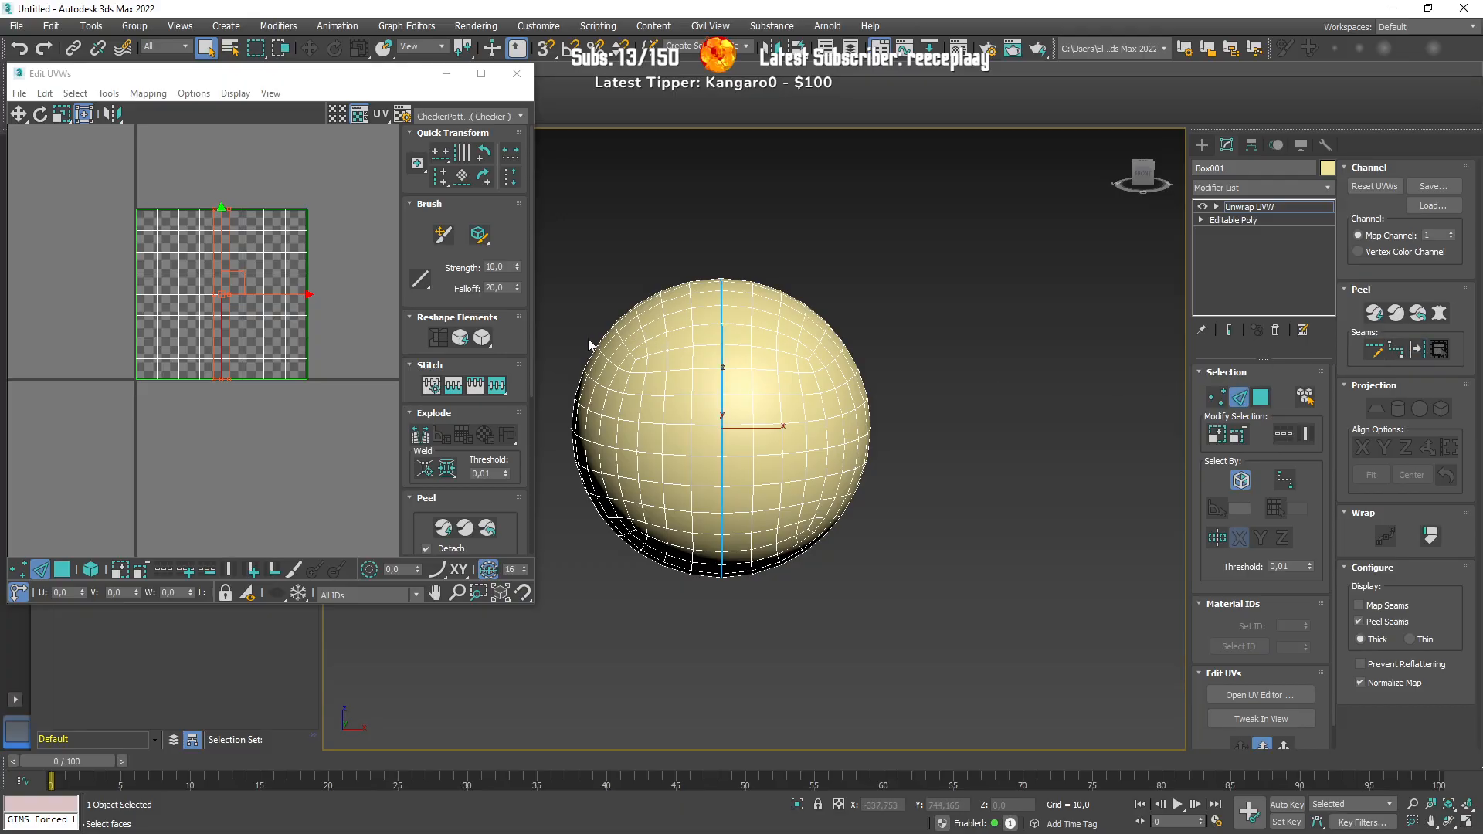
# Step: Select all polygons of the sphere on one side of the central seam
pyautogui.click(1259, 399)
pyautogui.moveTo(948, 615); pyautogui.dragTo(746, 258)
pyautogui.keyDown('alt'); pyautogui.moveTo(746, 309); pyautogui.dragTo(592, 442, button='middle'); pyautogui.keyUp('alt')
pyautogui.keyDown('ctrl'); pyautogui.moveTo(621, 246); pyautogui.dragTo(871, 622); pyautogui.keyUp('ctrl')
pyautogui.keyDown('alt'); pyautogui.moveTo(870, 622); pyautogui.dragTo(749, 510, button='middle'); pyautogui.keyUp('alt')
pyautogui.moveTo(992, 695)
pyautogui.keyDown('ctrl'); pyautogui.mouseDown()
pyautogui.moveTo(781, 356)
pyautogui.moveTo(819, 425)
pyautogui.mouseUp(); pyautogui.keyUp('ctrl')
pyautogui.moveTo(821, 429)
pyautogui.keyDown('alt'); pyautogui.mouseDown(button='middle')
pyautogui.moveTo(803, 442)
pyautogui.moveTo(871, 548)
pyautogui.mouseUp(button='middle'); pyautogui.keyUp('alt')
pyautogui.keyDown('ctrl'); pyautogui.moveTo(934, 621); pyautogui.dragTo(764, 355); pyautogui.keyUp('ctrl')
pyautogui.moveTo(784, 618)
pyautogui.keyDown('alt'); pyautogui.mouseDown(button='middle')
pyautogui.moveTo(791, 683)
pyautogui.moveTo(811, 616)
pyautogui.moveTo(731, 456)
pyautogui.moveTo(835, 508)
pyautogui.moveTo(820, 513)
pyautogui.mouseUp(button='middle'); pyautogui.keyUp('alt')
pyautogui.press('F3')
pyautogui.press('F3')
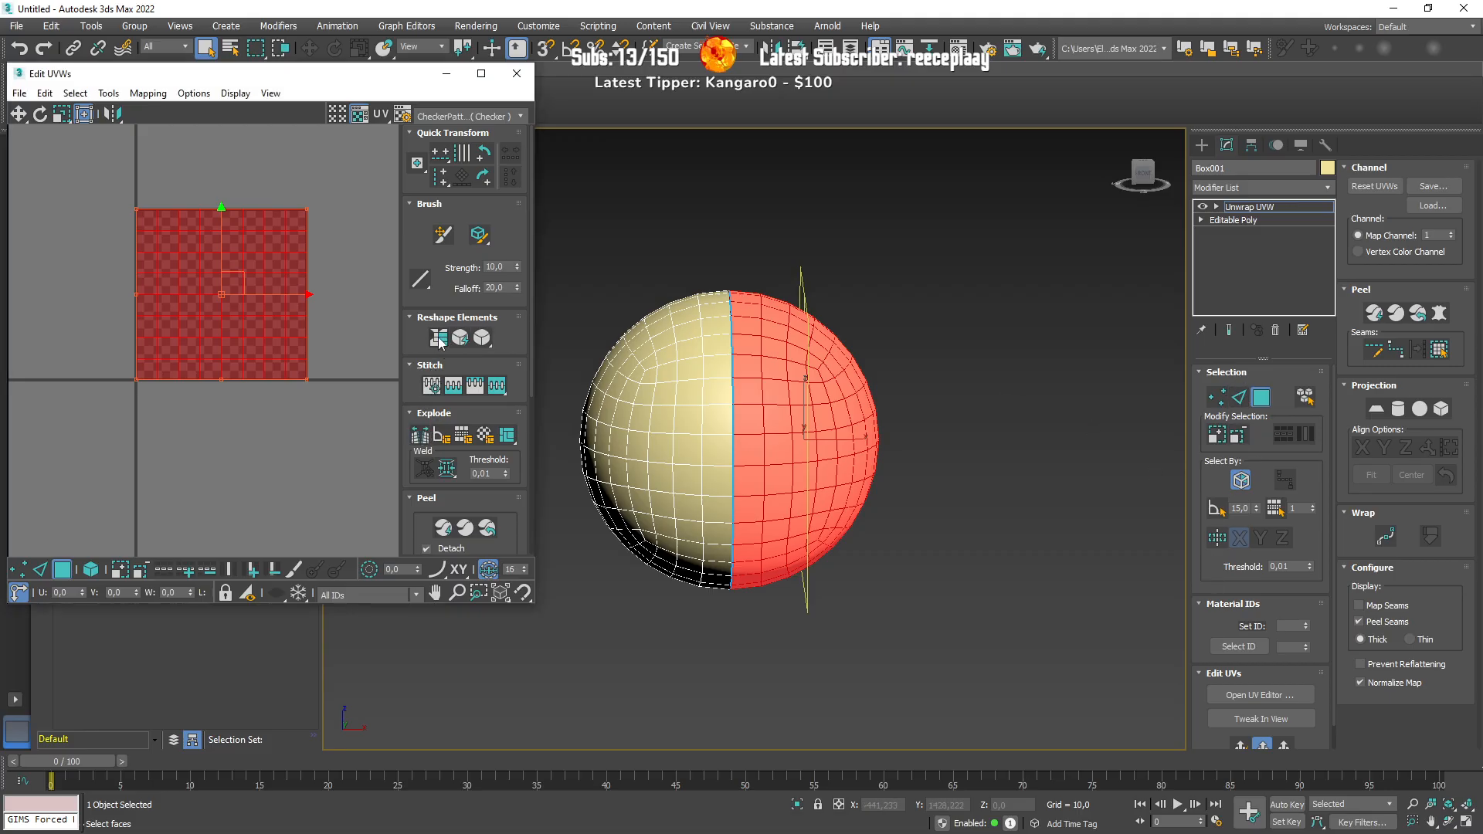
# Step: Unfold each half of the sphere with Reset Peel into its own round UV shell, placing the first beside the tile
pyautogui.click(442, 528)
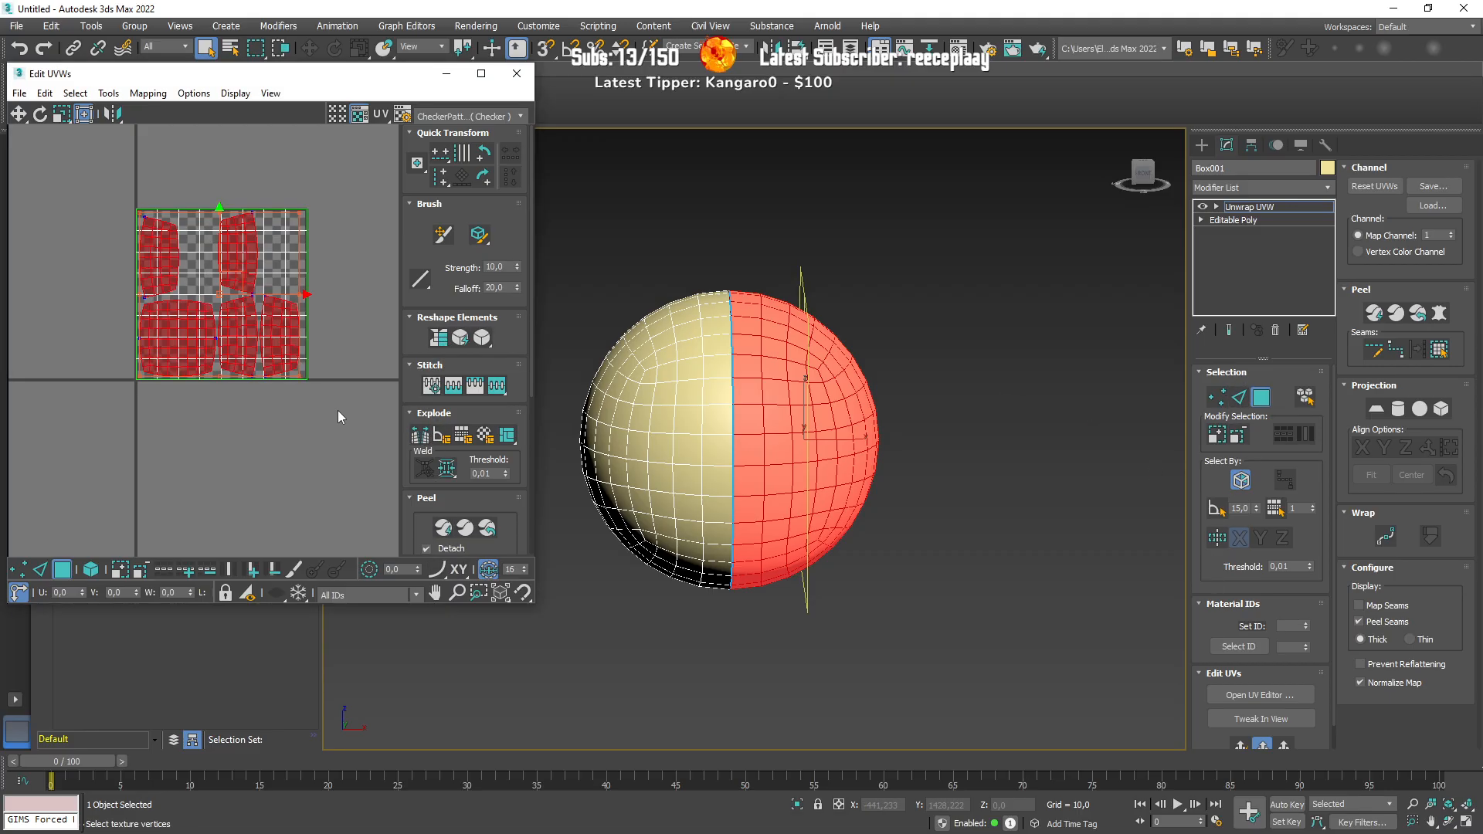
pyautogui.scroll(-3, 330, 410)
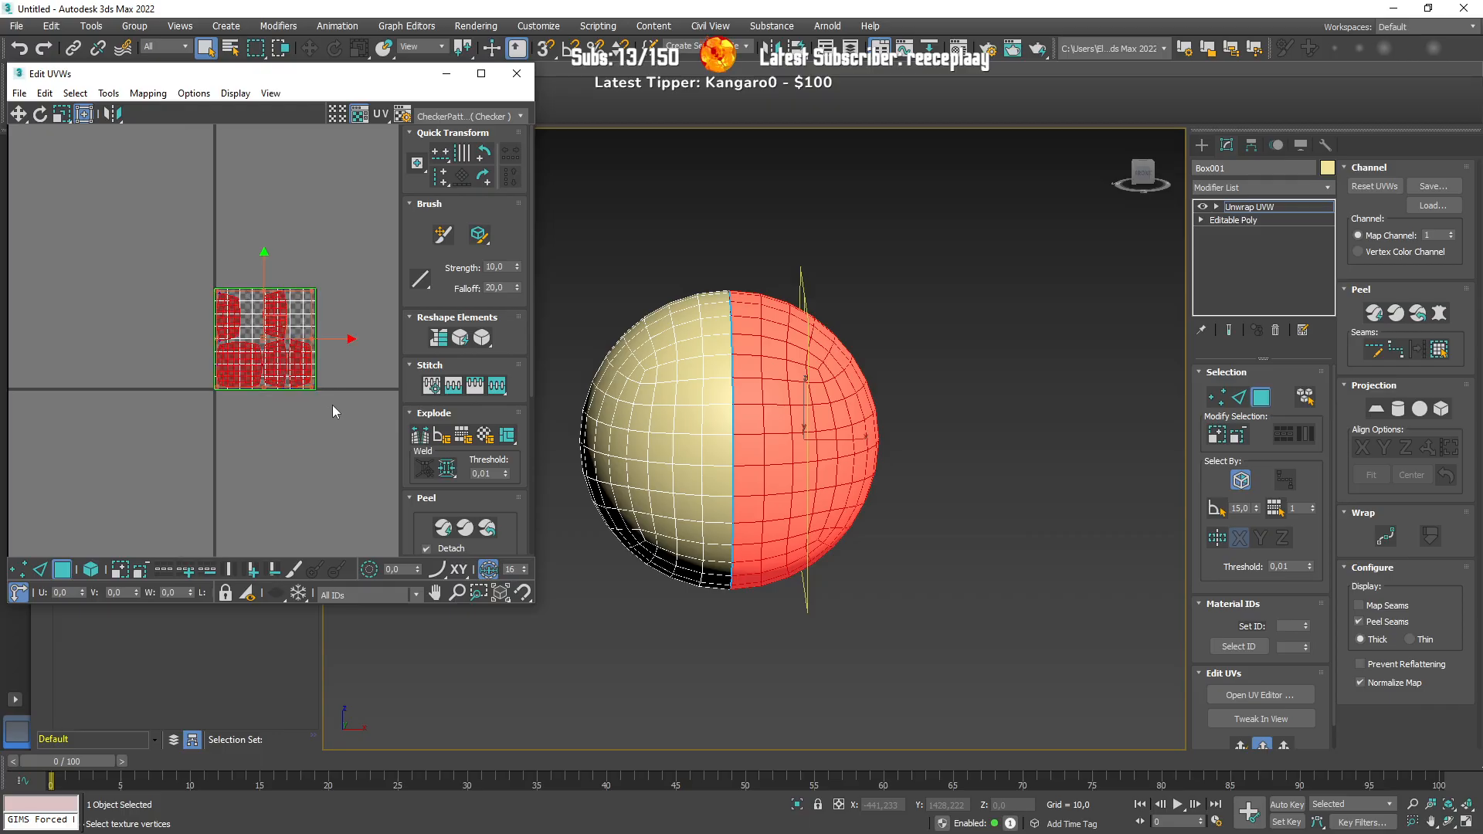
pyautogui.click(485, 528)
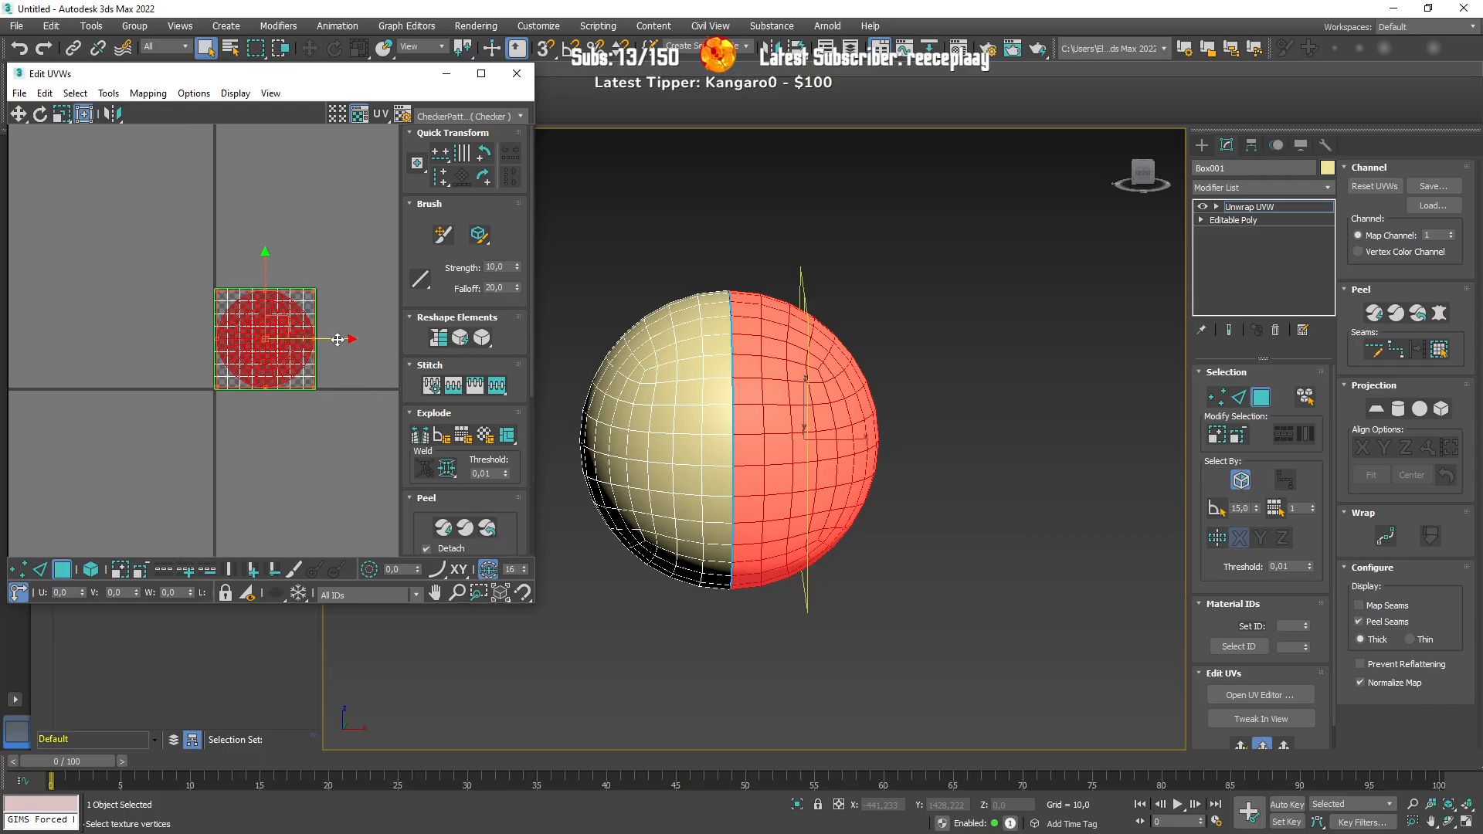
pyautogui.moveTo(345, 344); pyautogui.dragTo(445, 361)
pyautogui.moveTo(331, 443); pyautogui.dragTo(281, 444, button='middle')
pyautogui.moveTo(140, 246); pyautogui.dragTo(271, 434)
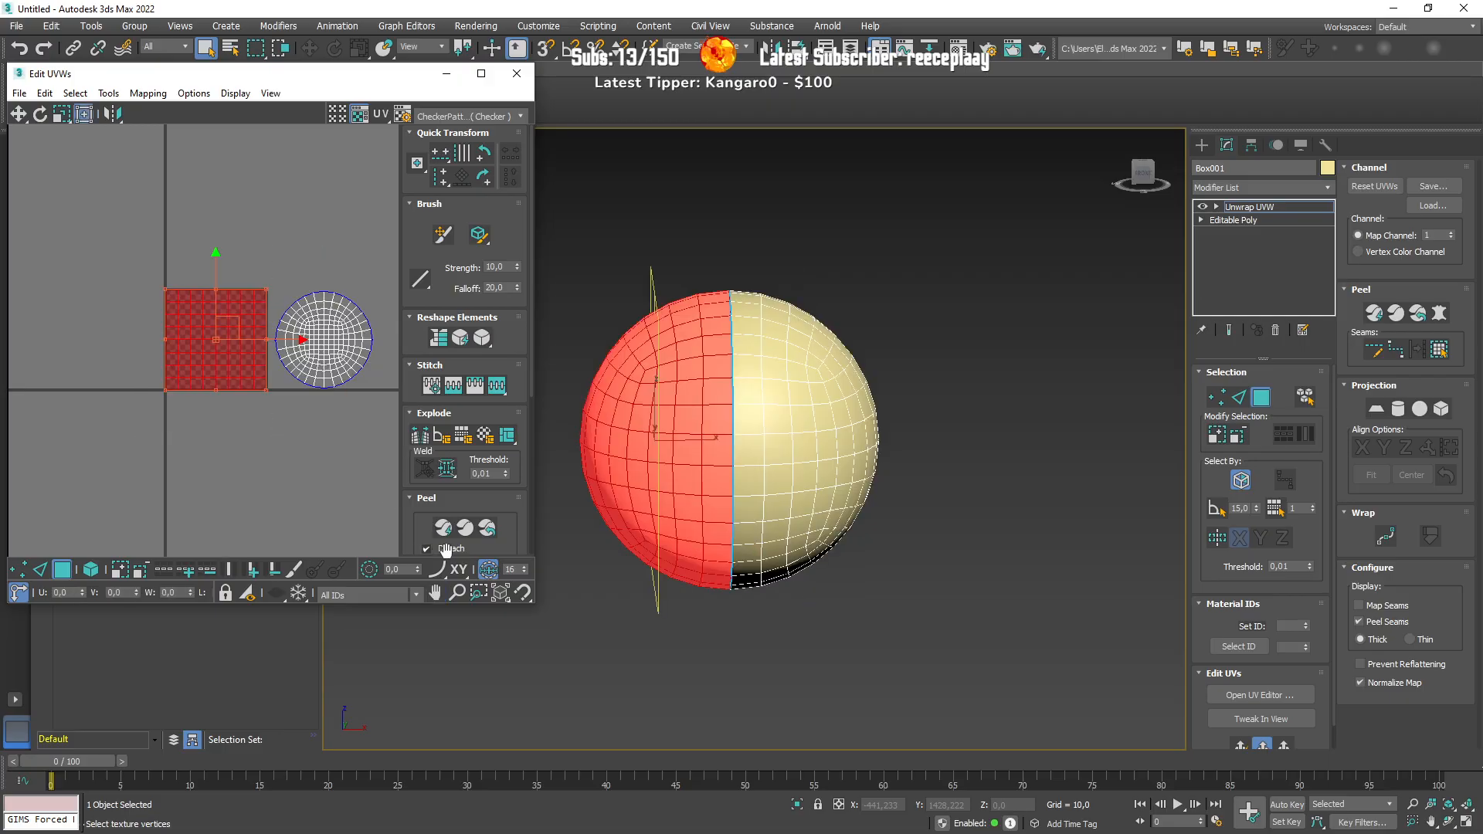
pyautogui.click(487, 531)
# Step: Scale both round UV shells down together and move them side by side inside the UV tile
pyautogui.moveTo(159, 272); pyautogui.dragTo(384, 451)
pyautogui.moveTo(322, 368); pyautogui.dragTo(241, 430)
pyautogui.press('w')
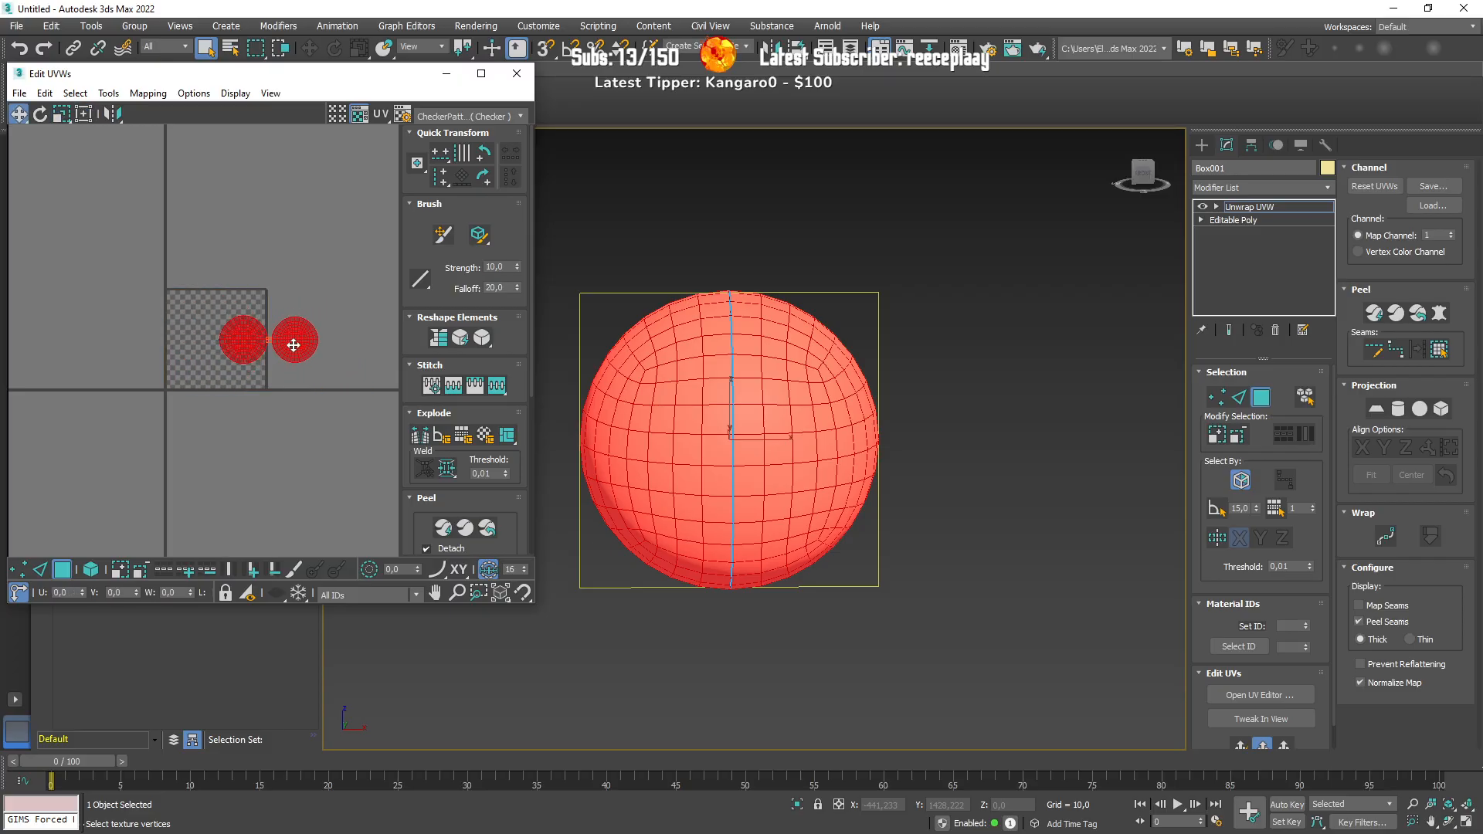
pyautogui.moveTo(294, 338); pyautogui.dragTo(237, 359)
pyautogui.scroll(5, 237, 358)
pyautogui.scroll(-3, 255, 340)
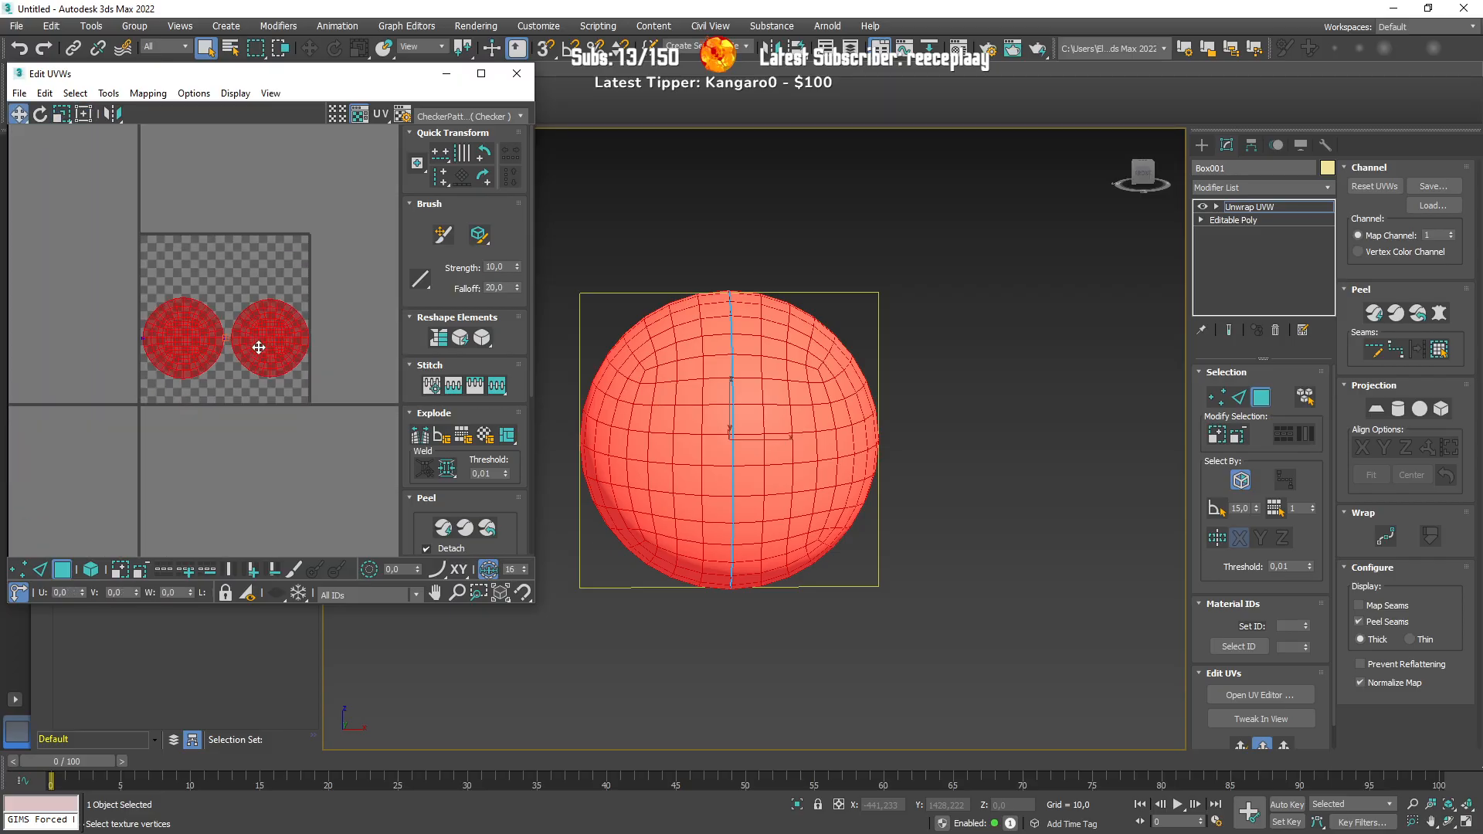
pyautogui.scroll(-4, 785, 356)
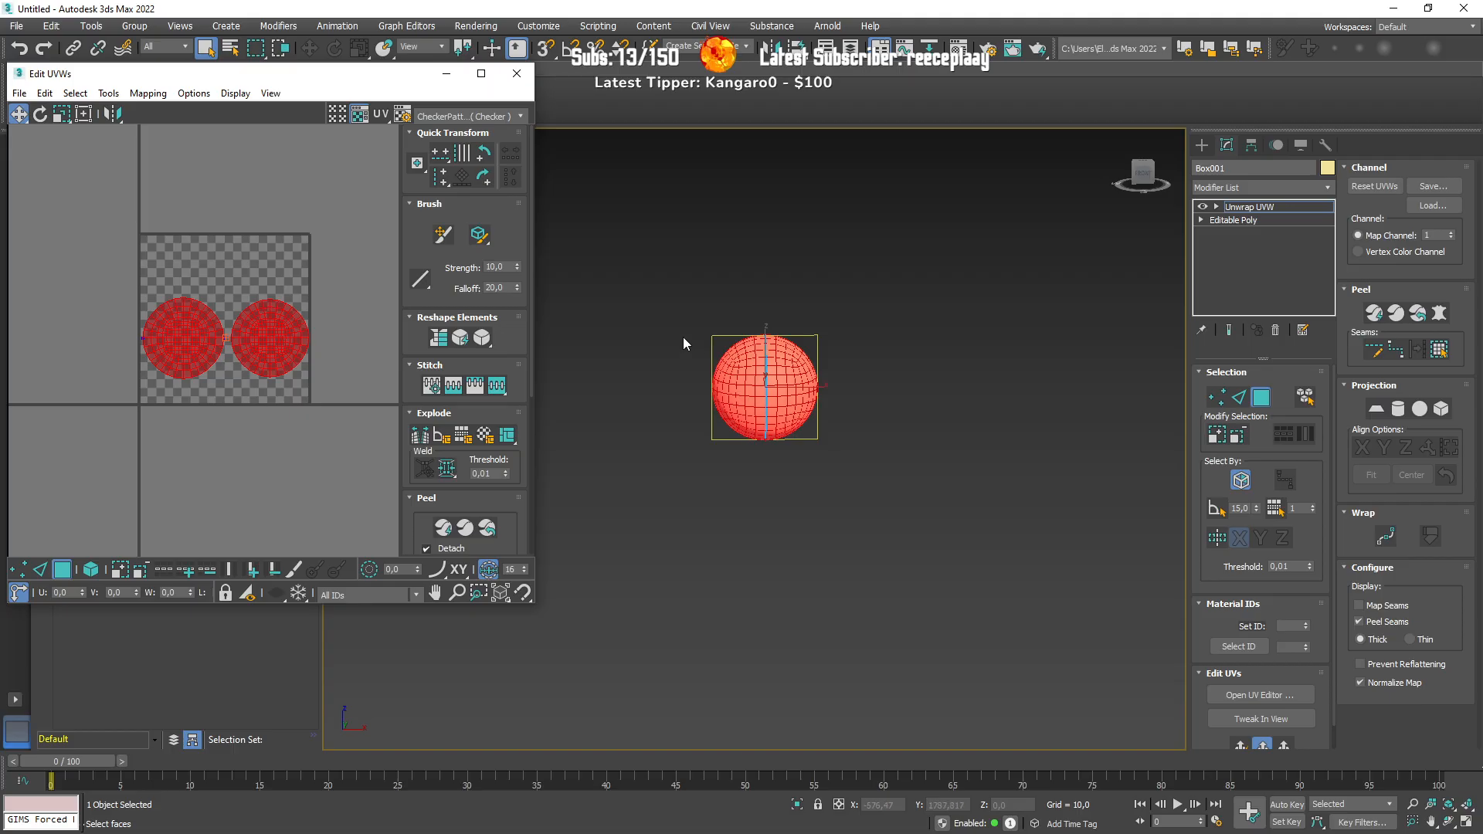
pyautogui.scroll(2, 742, 374)
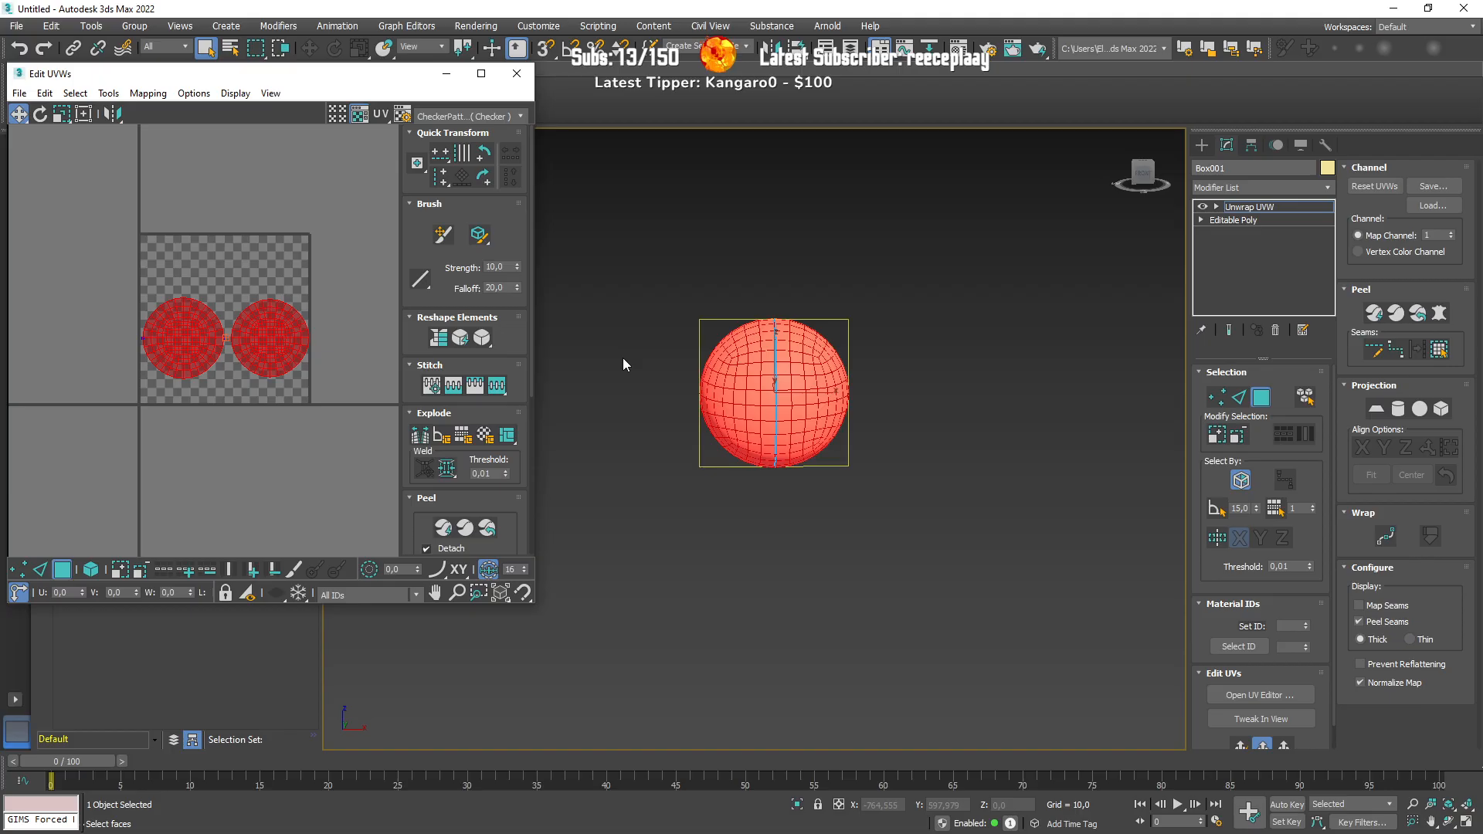
# Step: Scale both round UV shells up together relative to the UV tile
pyautogui.scroll(2, 257, 356)
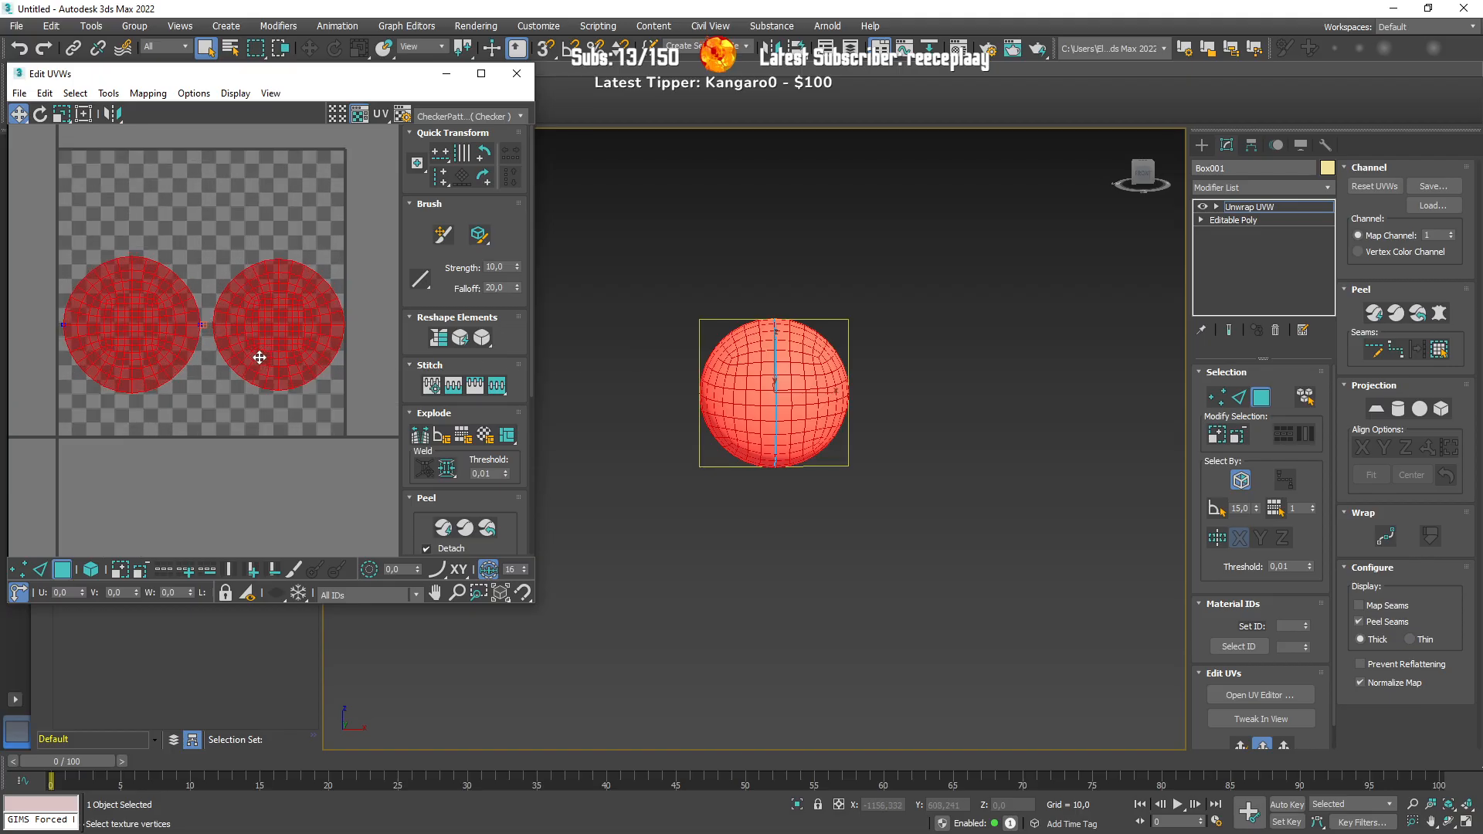
pyautogui.moveTo(268, 352); pyautogui.dragTo(267, 265, button='middle')
pyautogui.scroll(-2, 267, 264)
pyautogui.press('r')
pyautogui.moveTo(284, 255)
pyautogui.mouseDown()
pyautogui.moveTo(291, 235)
pyautogui.moveTo(258, 253)
pyautogui.mouseUp()
pyautogui.press('w')
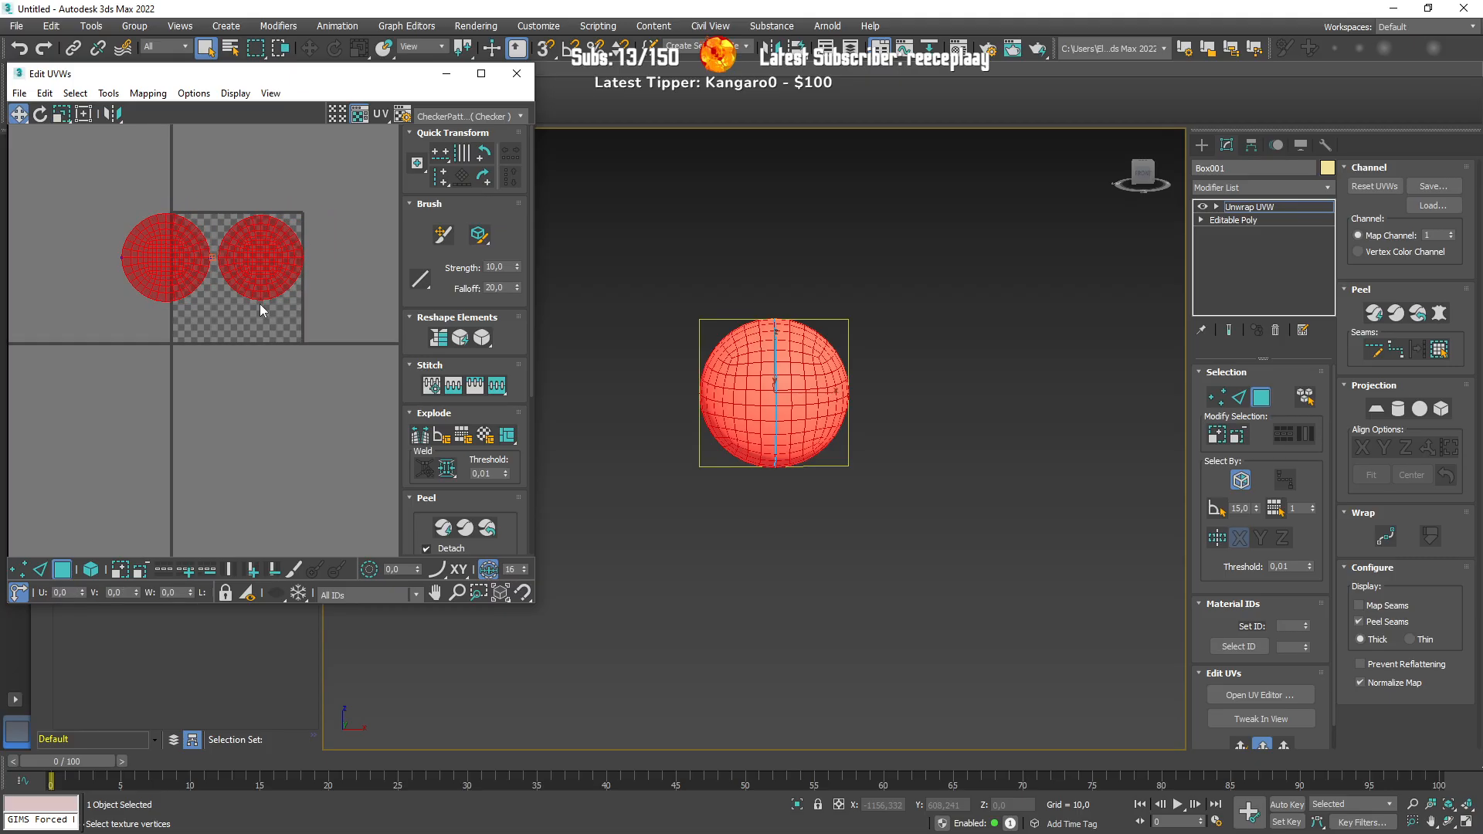
# Step: Pack both round UV shells into the UV tile and inspect the packed layout up close
pyautogui.scroll(-5, 498, 525)
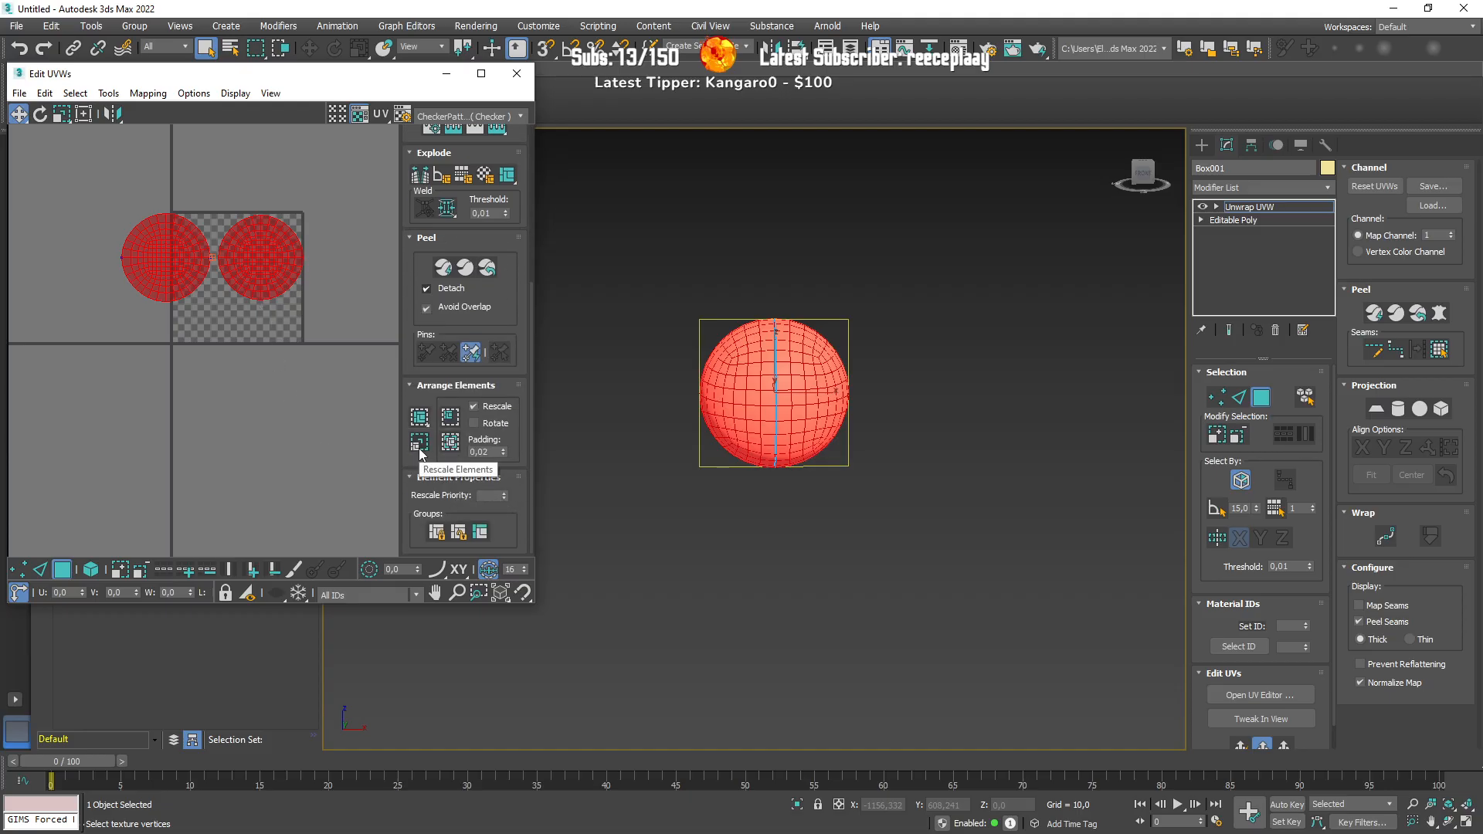
pyautogui.click(420, 417)
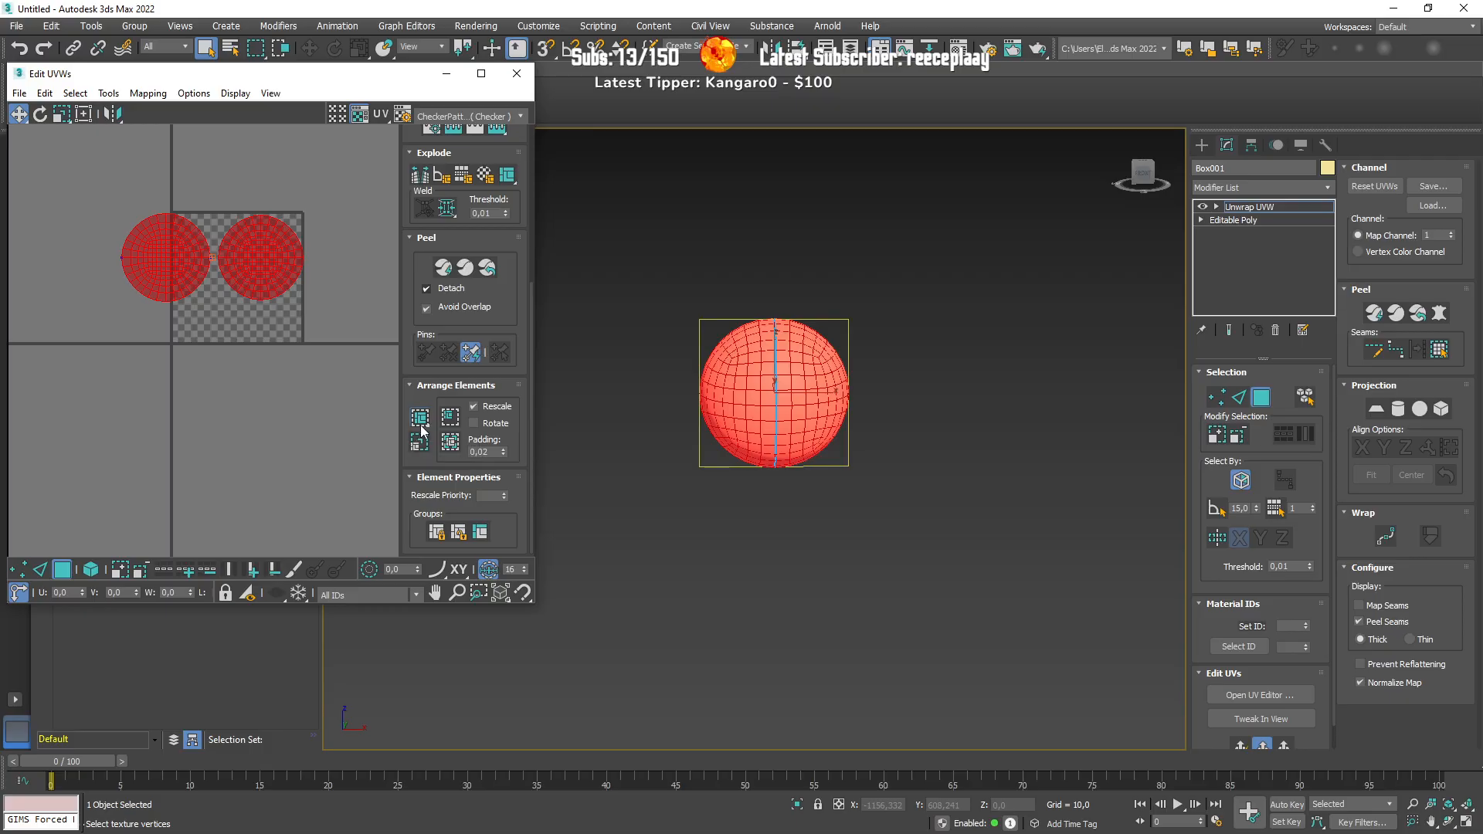
pyautogui.scroll(5, 240, 300)
pyautogui.moveTo(346, 301); pyautogui.dragTo(284, 417, button='middle')
pyautogui.scroll(4, 350, 203)
pyautogui.moveTo(350, 203); pyautogui.dragTo(347, 328, button='middle')
pyautogui.scroll(5, 209, 252)
pyautogui.scroll(-6, 207, 247)
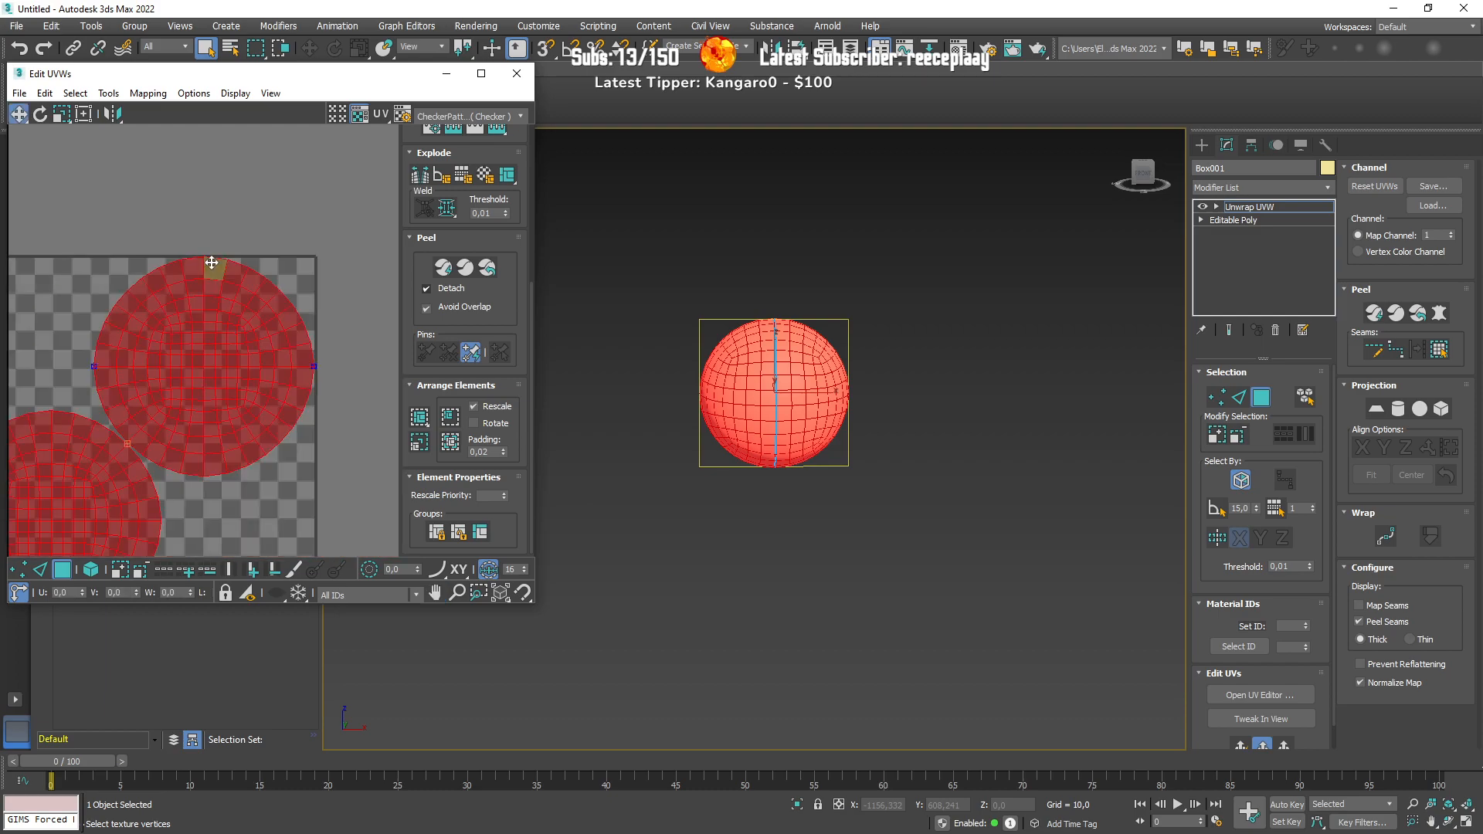
pyautogui.scroll(3, 205, 297)
pyautogui.scroll(-2, 200, 300)
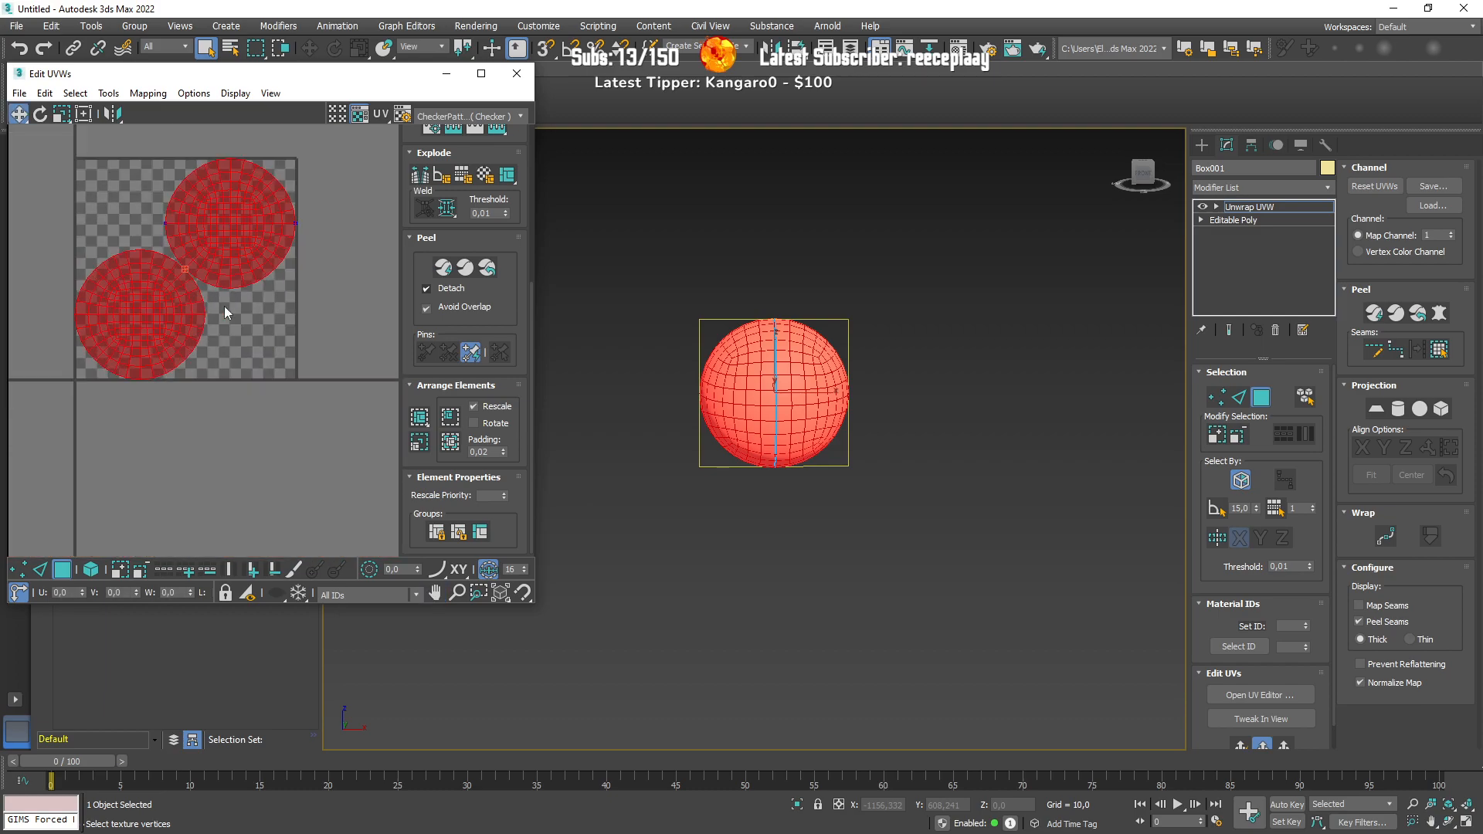
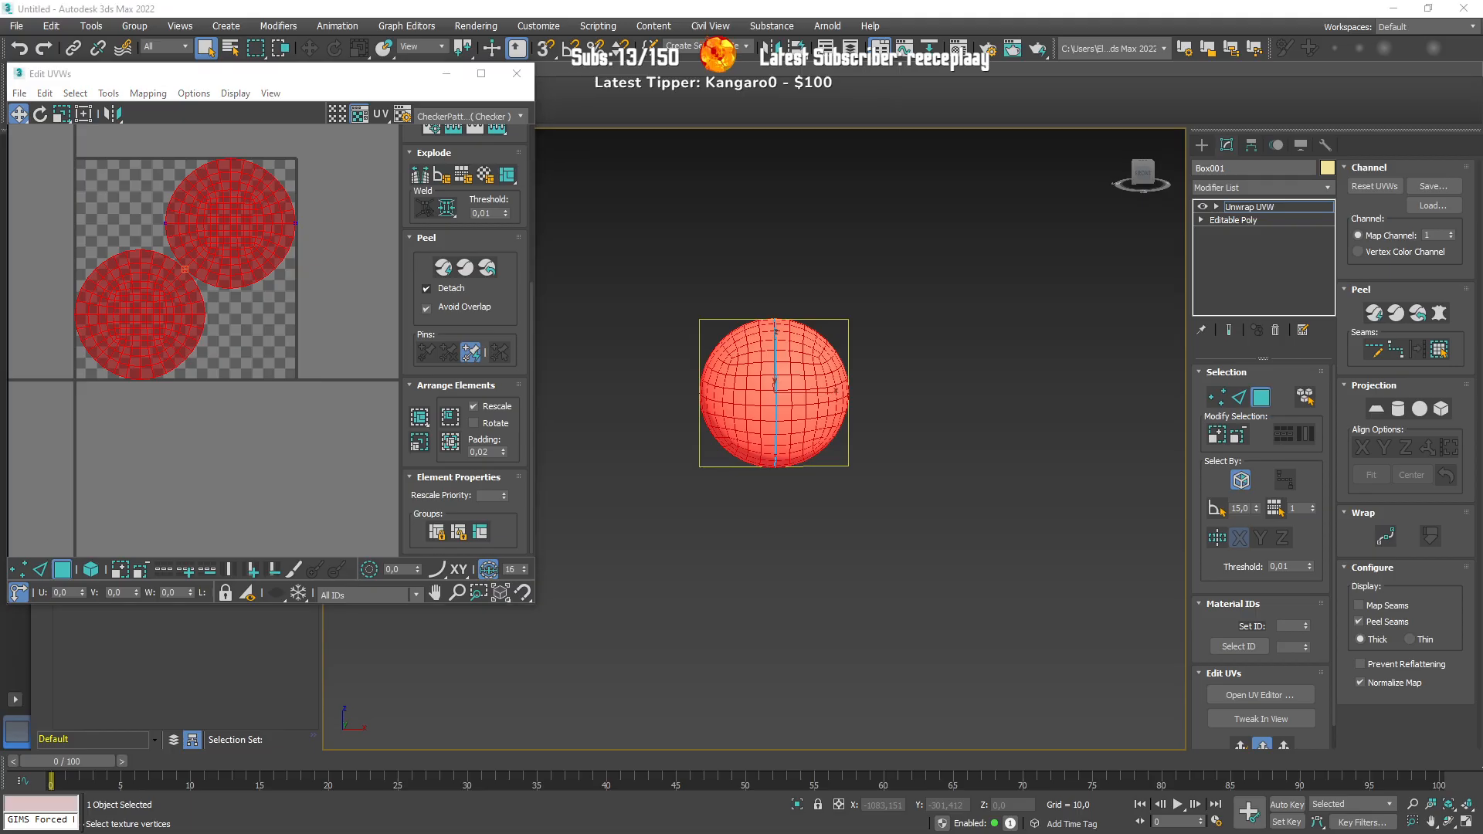
# Step: Switch to the Chrome image results for clown nose and examine the Car Stickers foam nose and the glossy StickPNG nose
pyautogui.moveTo(0, 242); pyautogui.dragTo(711, 245)
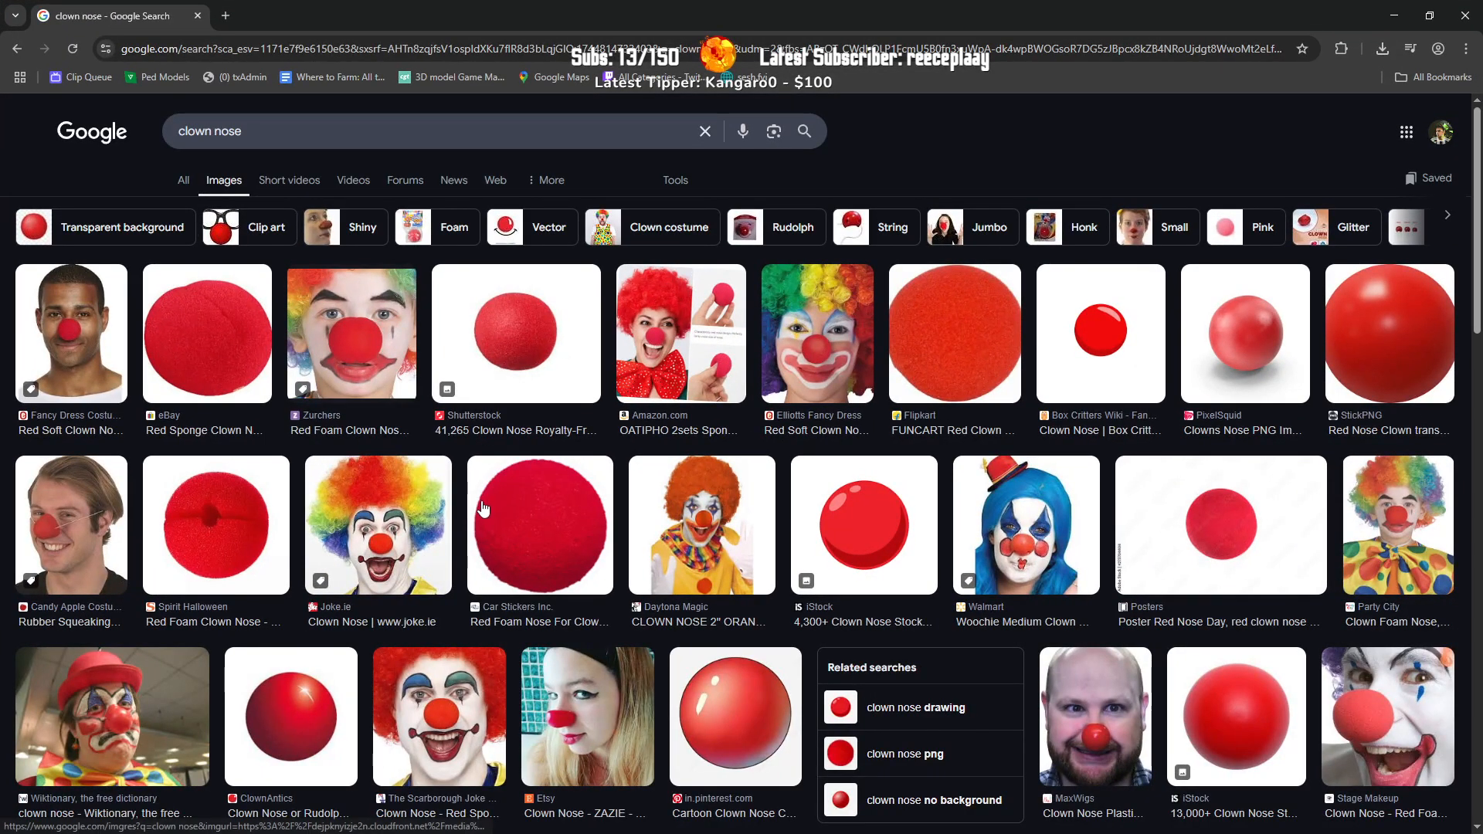
pyautogui.scroll(-4, 294, 491)
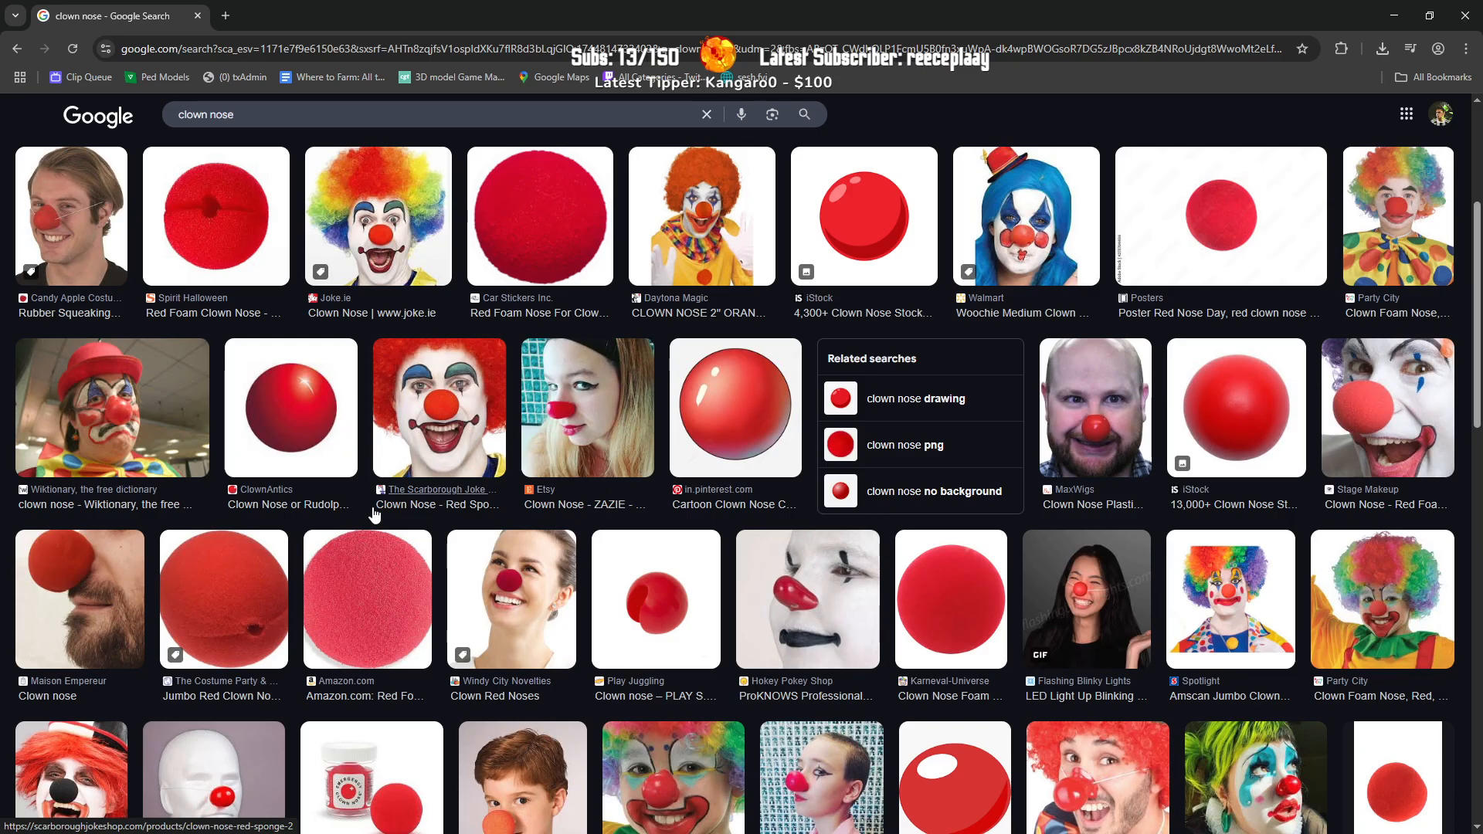
pyautogui.scroll(-2, 374, 514)
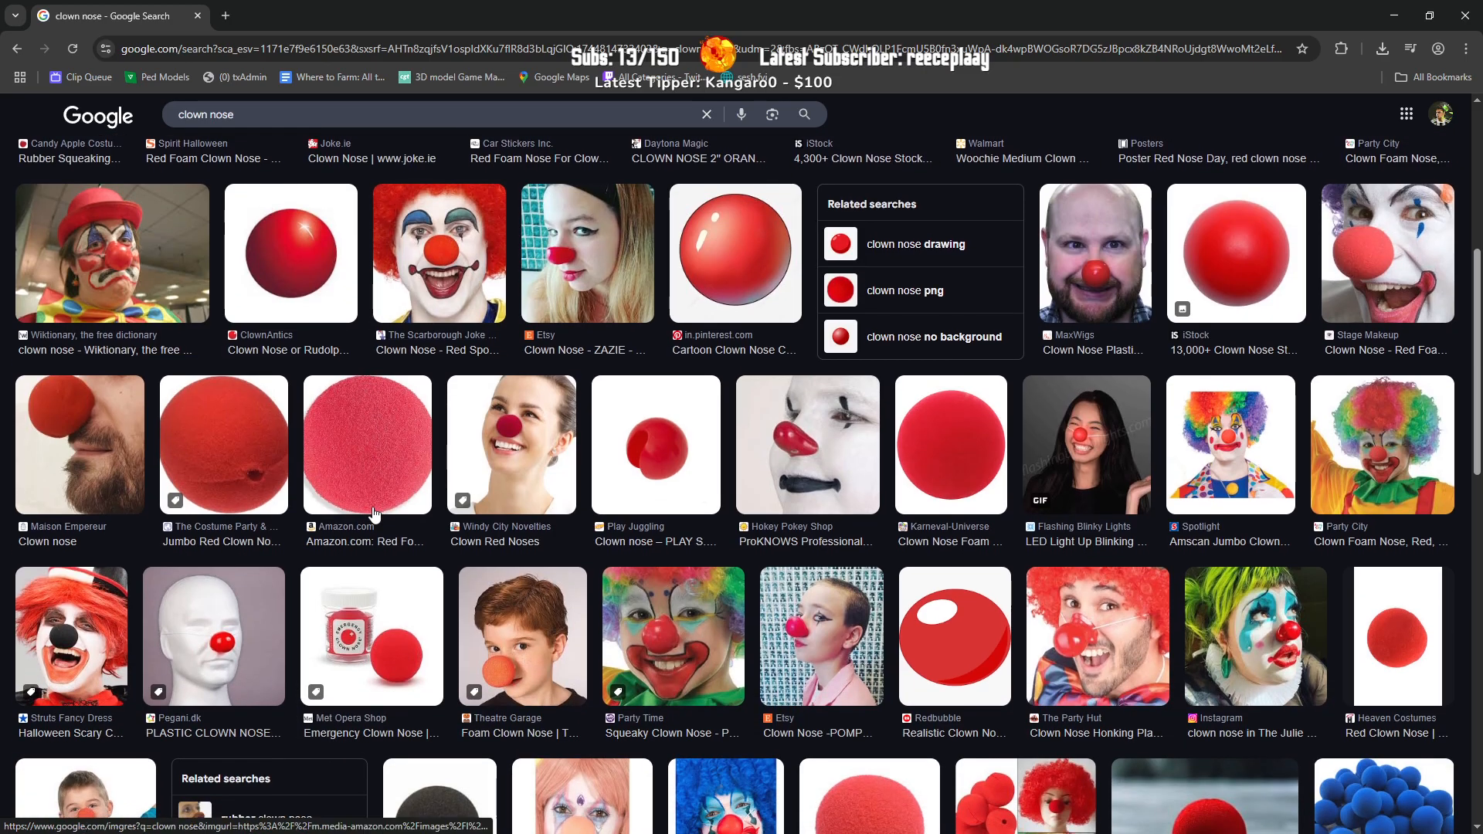
pyautogui.scroll(6, 436, 533)
pyautogui.click(598, 421)
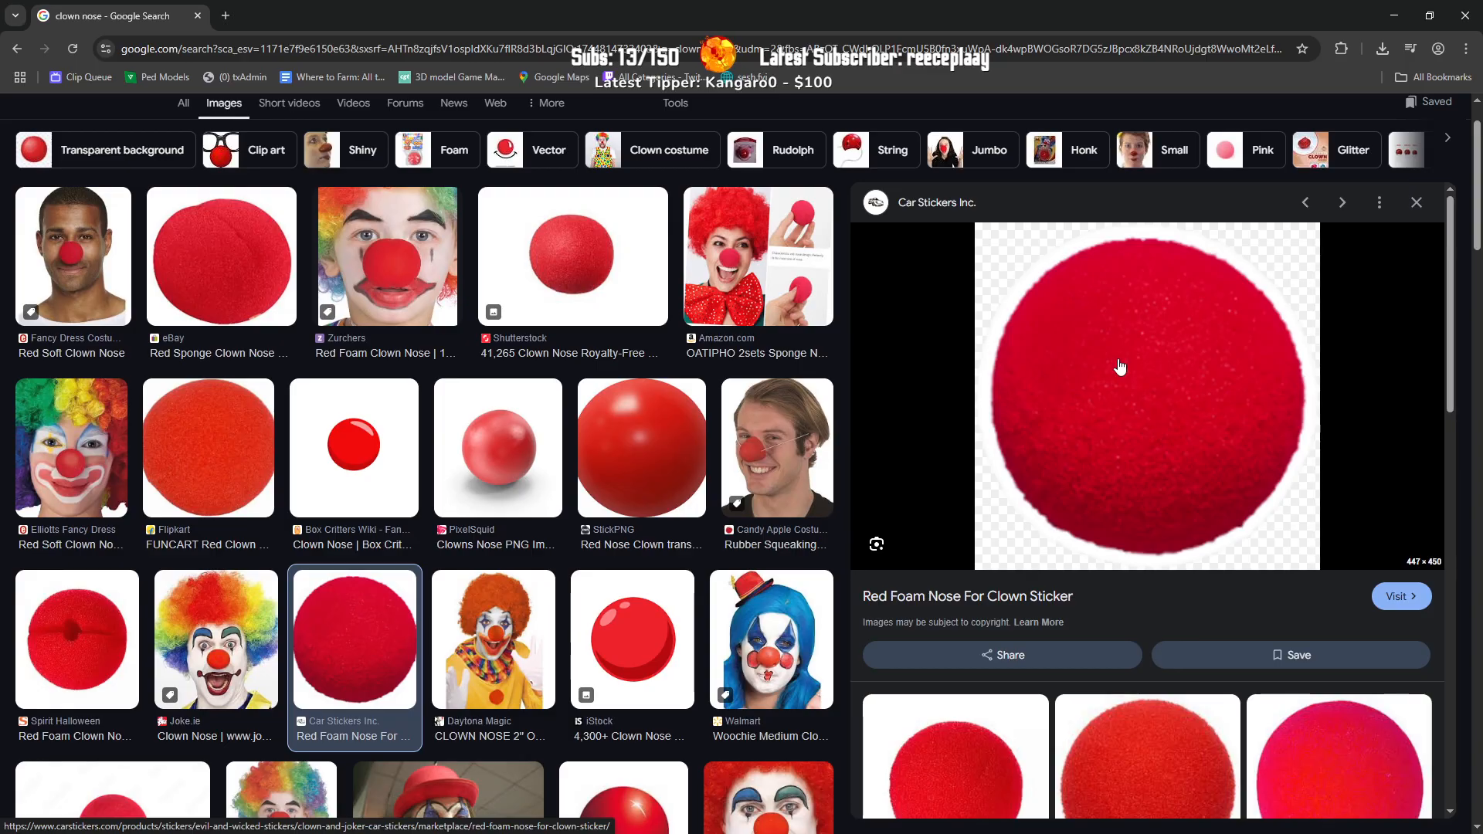
pyautogui.click(656, 456)
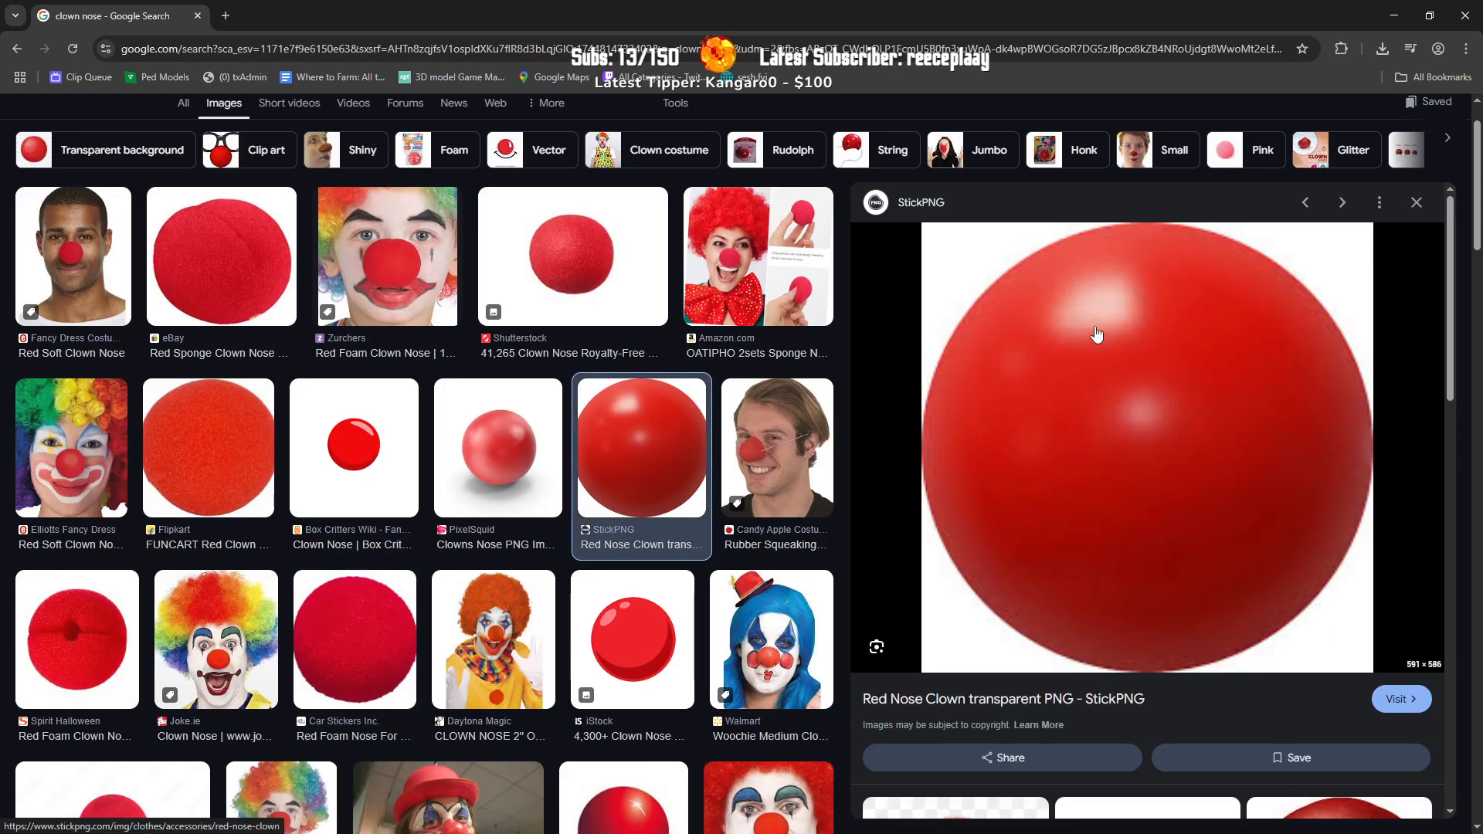
pyautogui.scroll(-2, 1075, 381)
pyautogui.scroll(-1, 1073, 382)
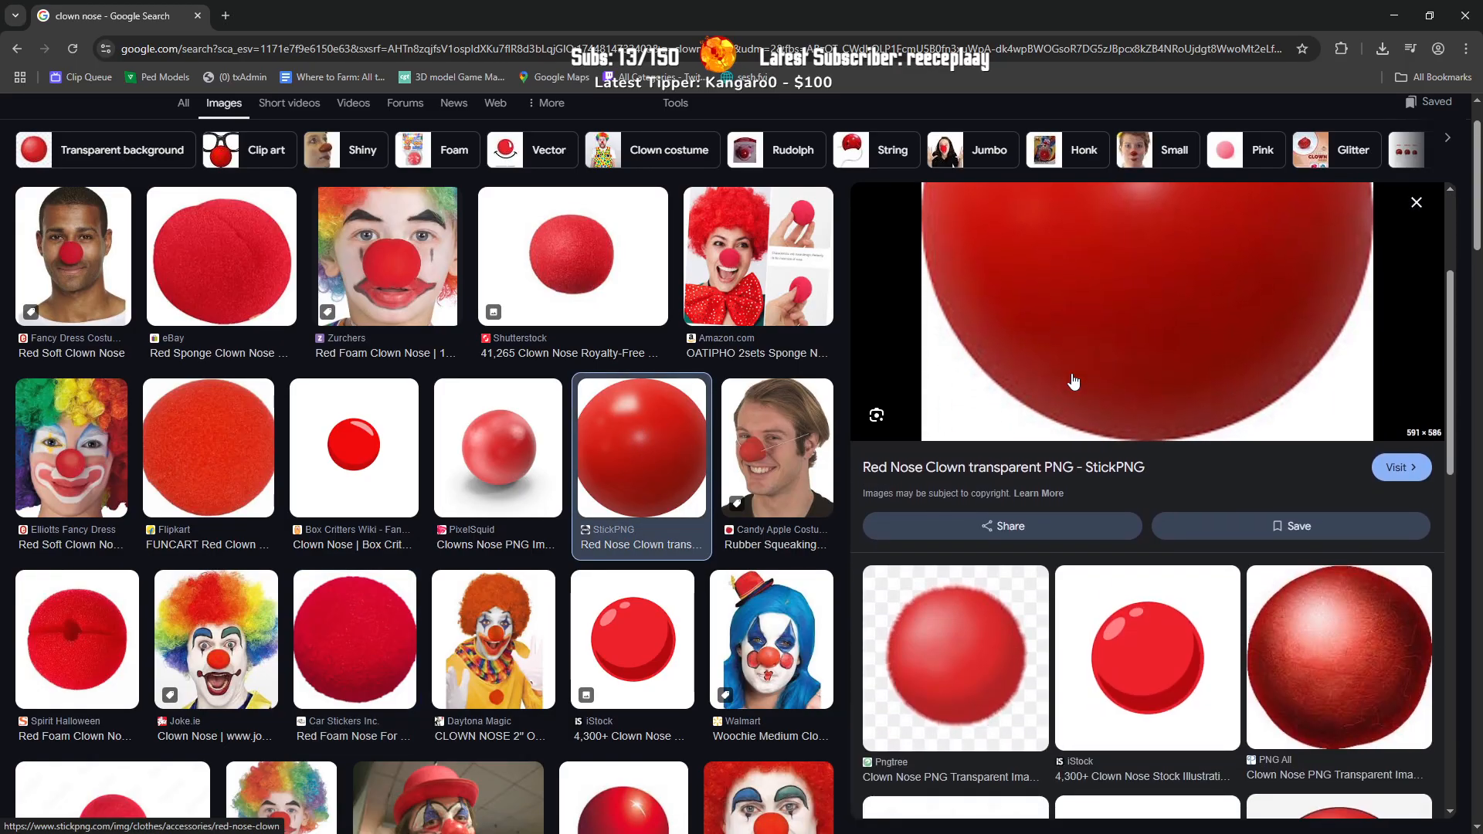
pyautogui.scroll(1, 641, 455)
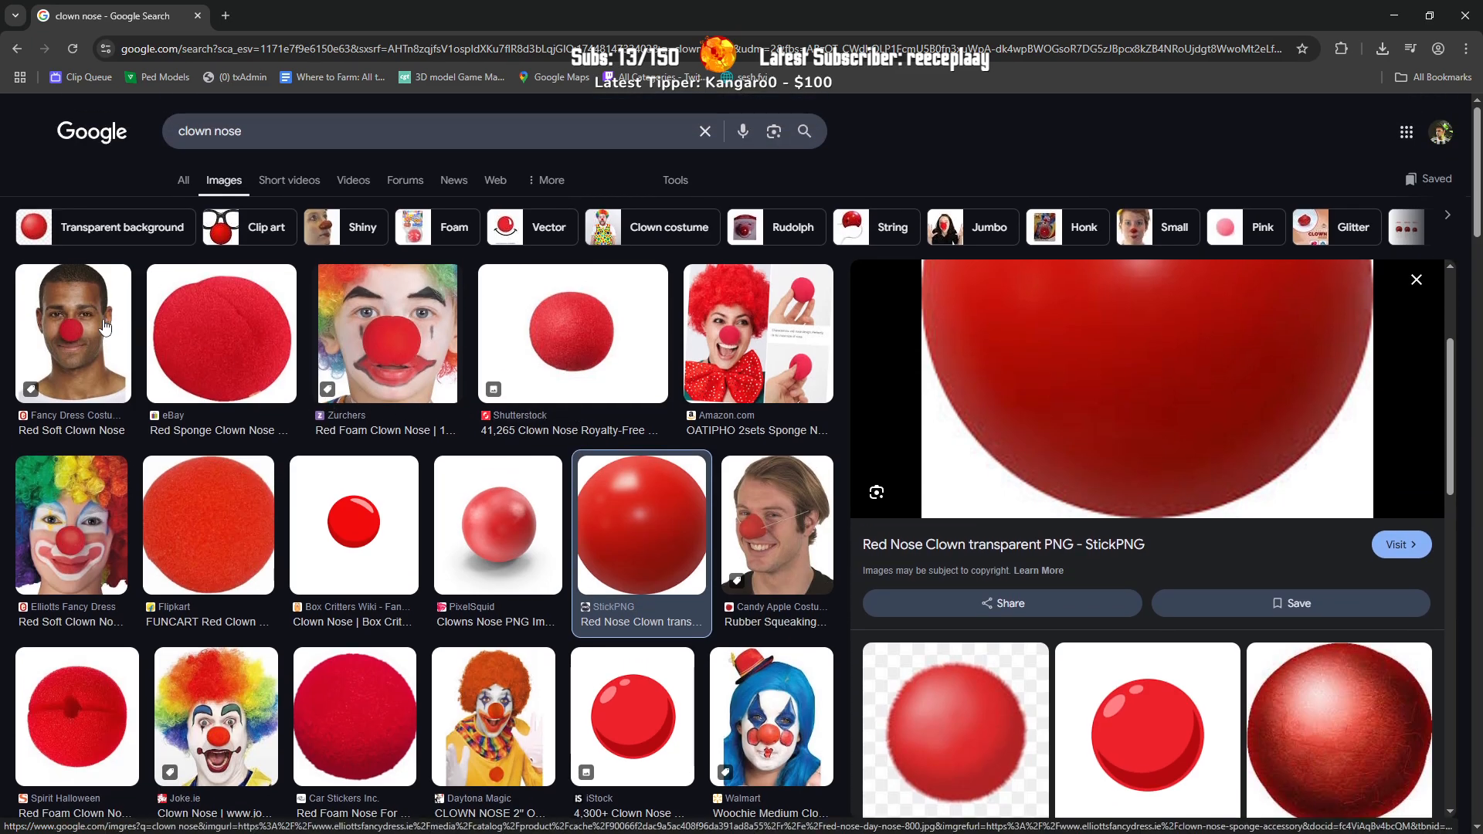
# Step: Examine photos of clowns wearing red noses, including the Elliotts Fancy Dress, maskworld.com and The Costume Land images
pyautogui.scroll(-2, 108, 325)
pyautogui.click(108, 325)
pyautogui.scroll(-3, 425, 452)
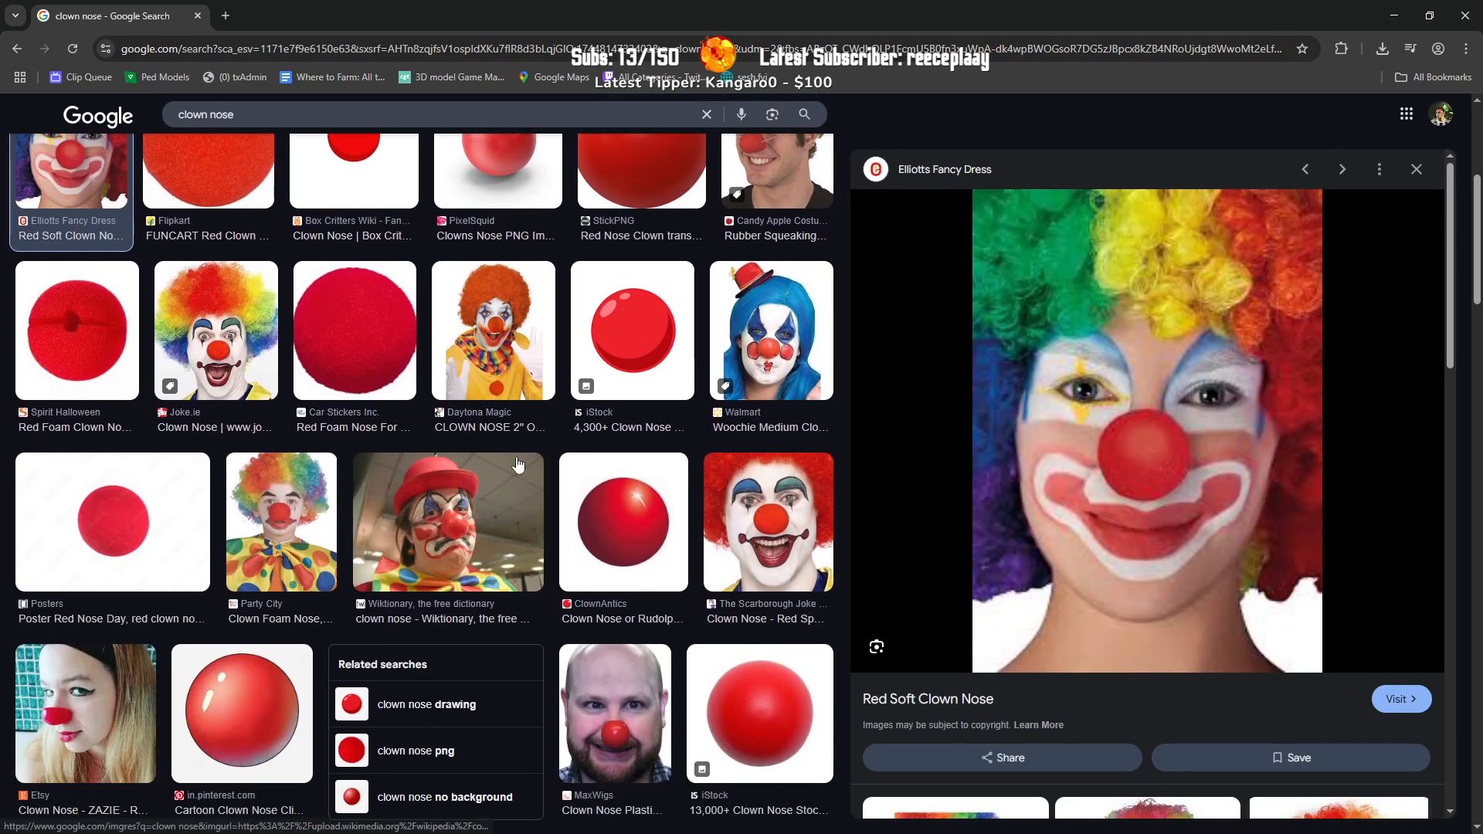
pyautogui.scroll(-4, 1127, 464)
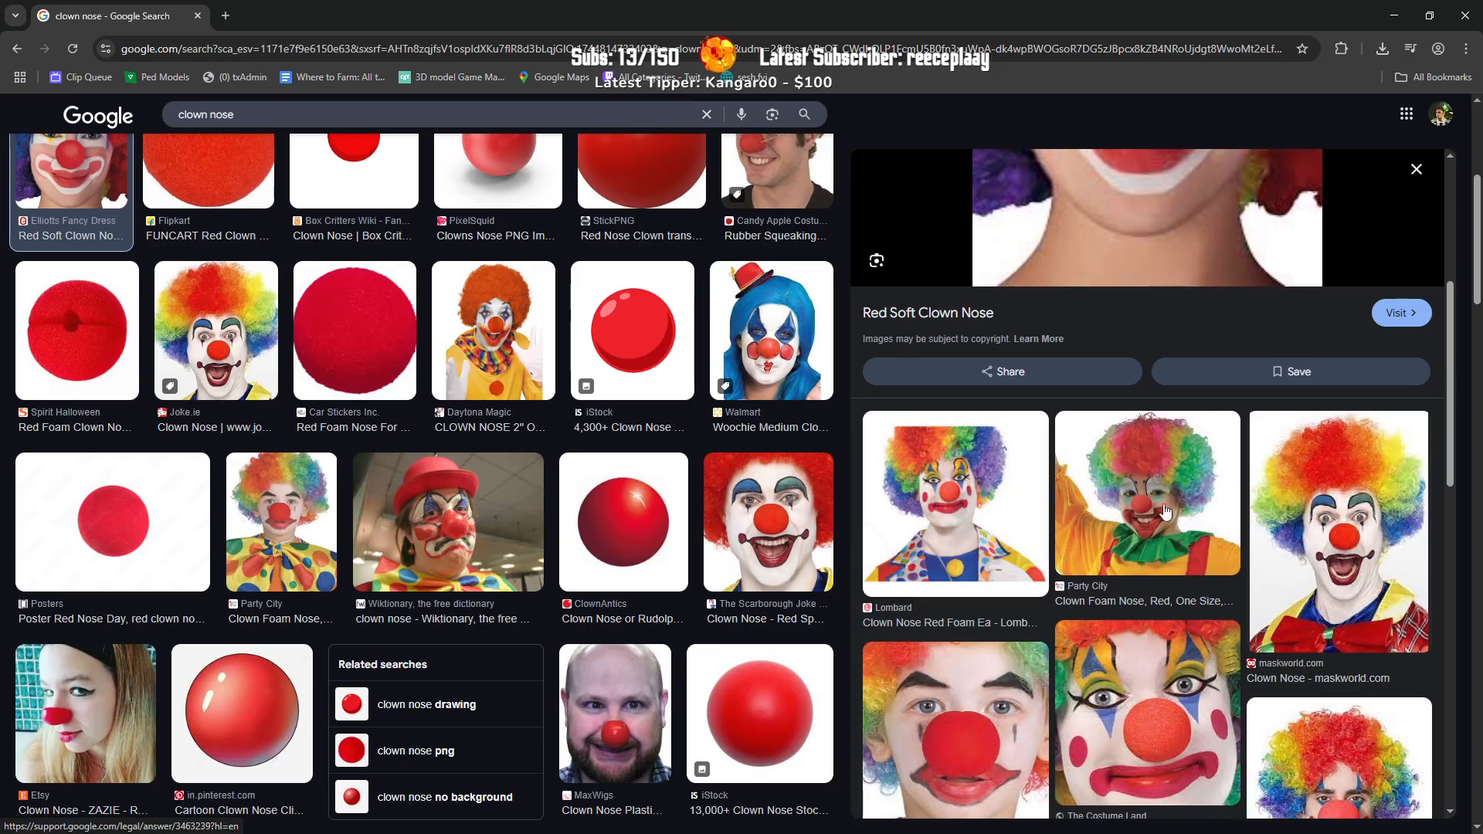
pyautogui.click(1309, 525)
pyautogui.scroll(-4, 1164, 530)
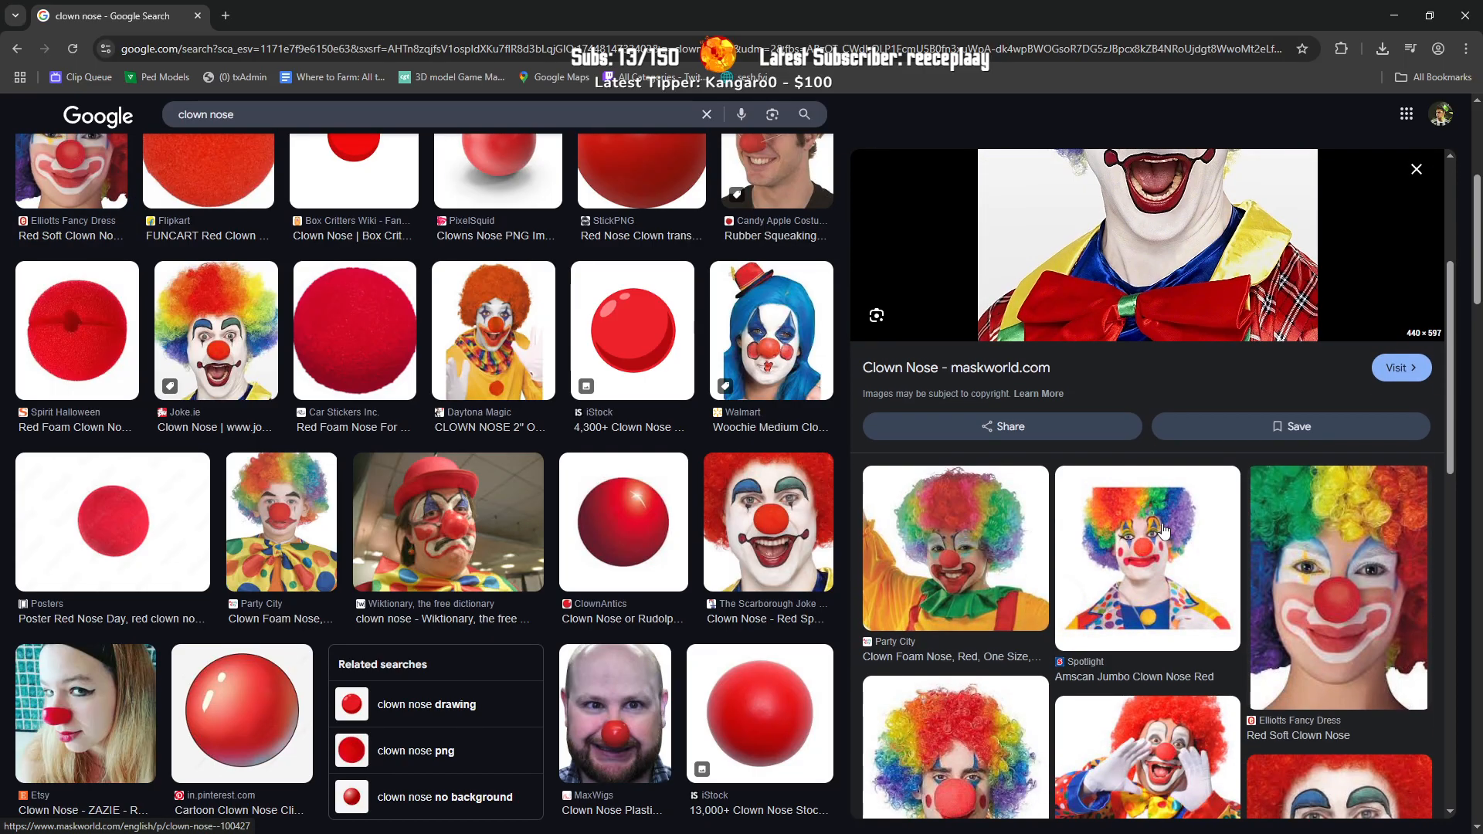
pyautogui.scroll(-5, 1163, 530)
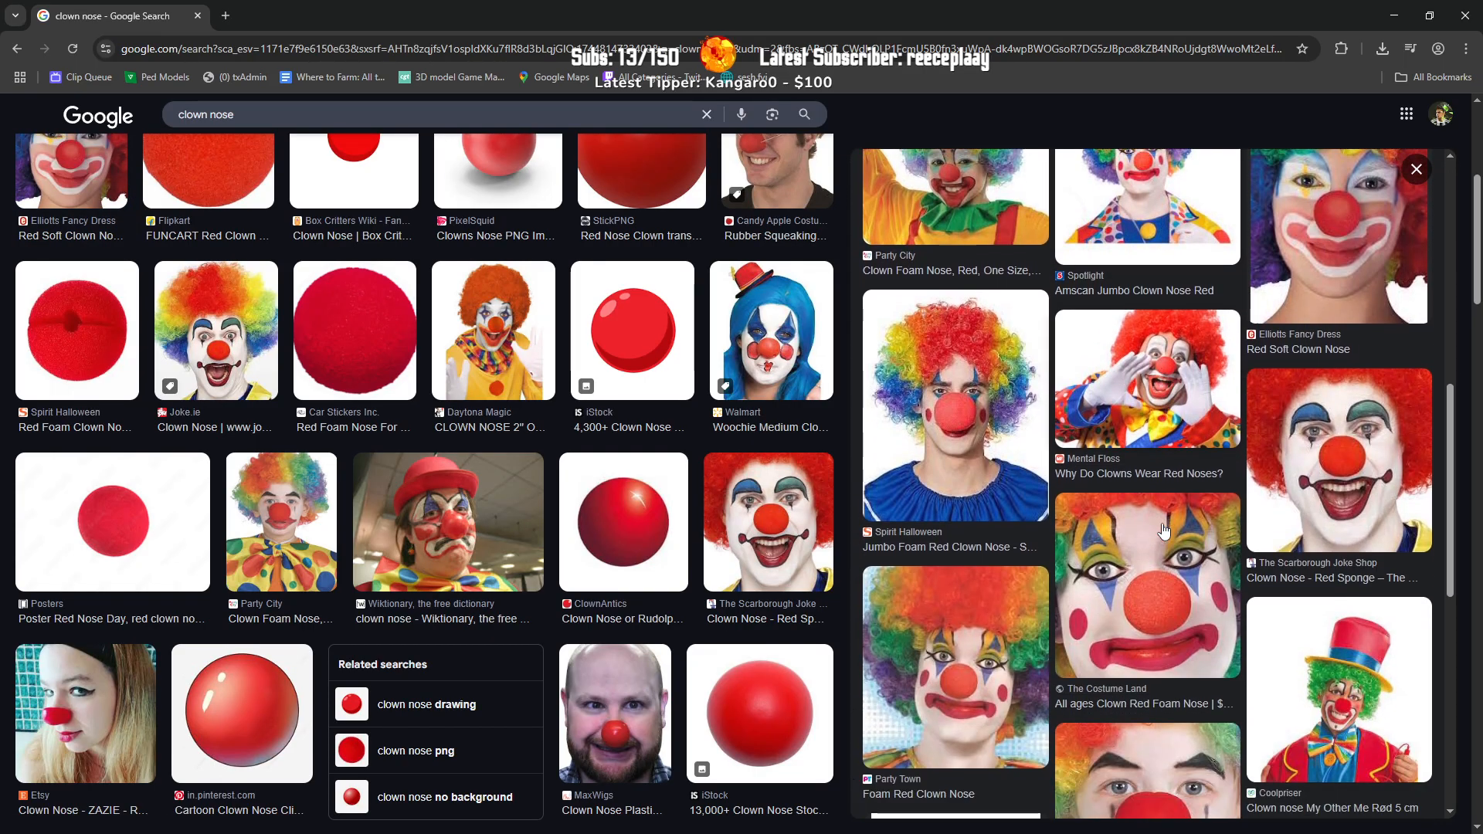
pyautogui.click(1164, 530)
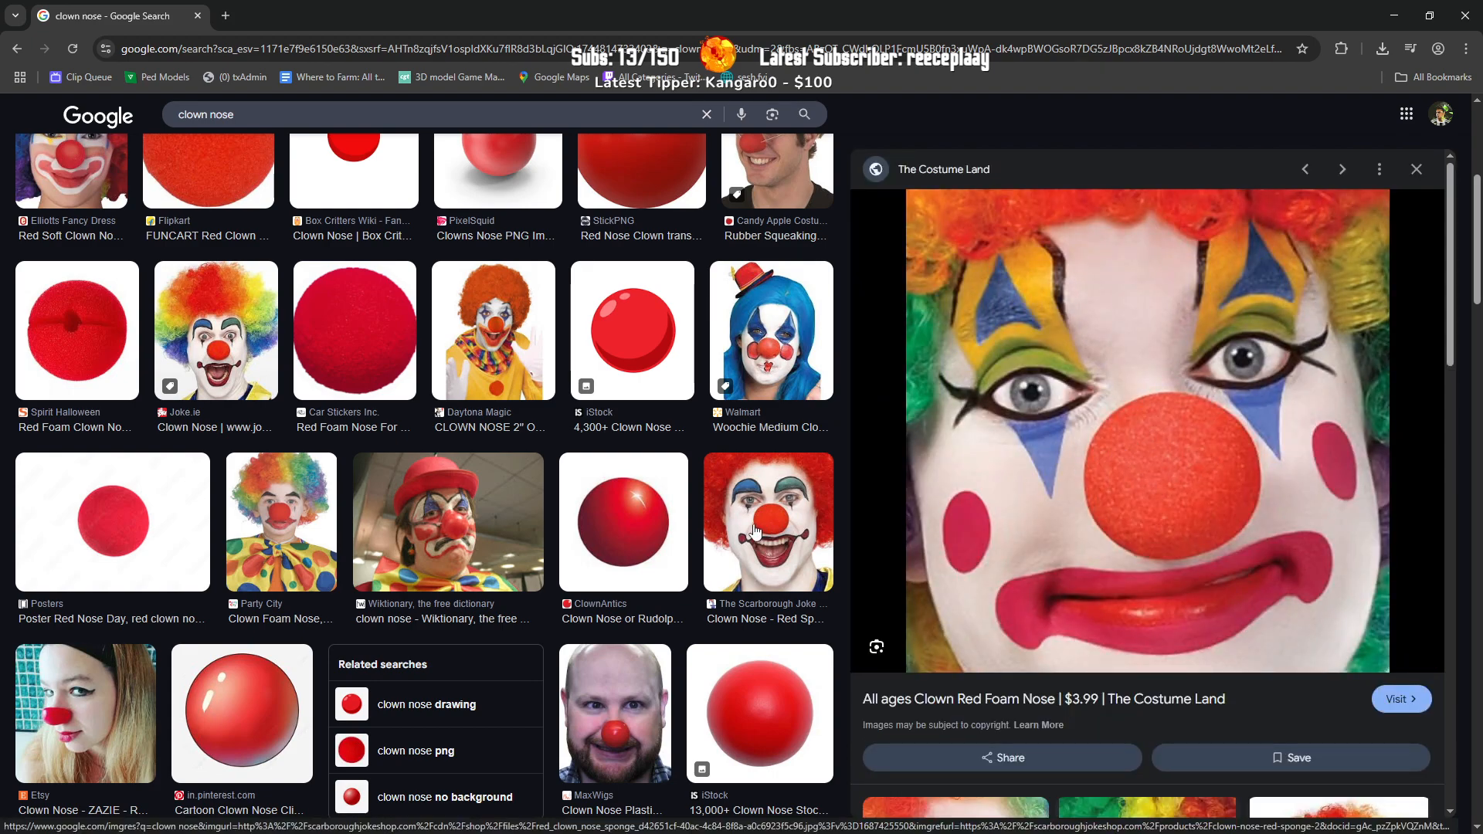
# Step: Examine the slotted Spirit Halloween foam nose and the Stage Makeup nose photo, then return to 3ds Max
pyautogui.click(99, 331)
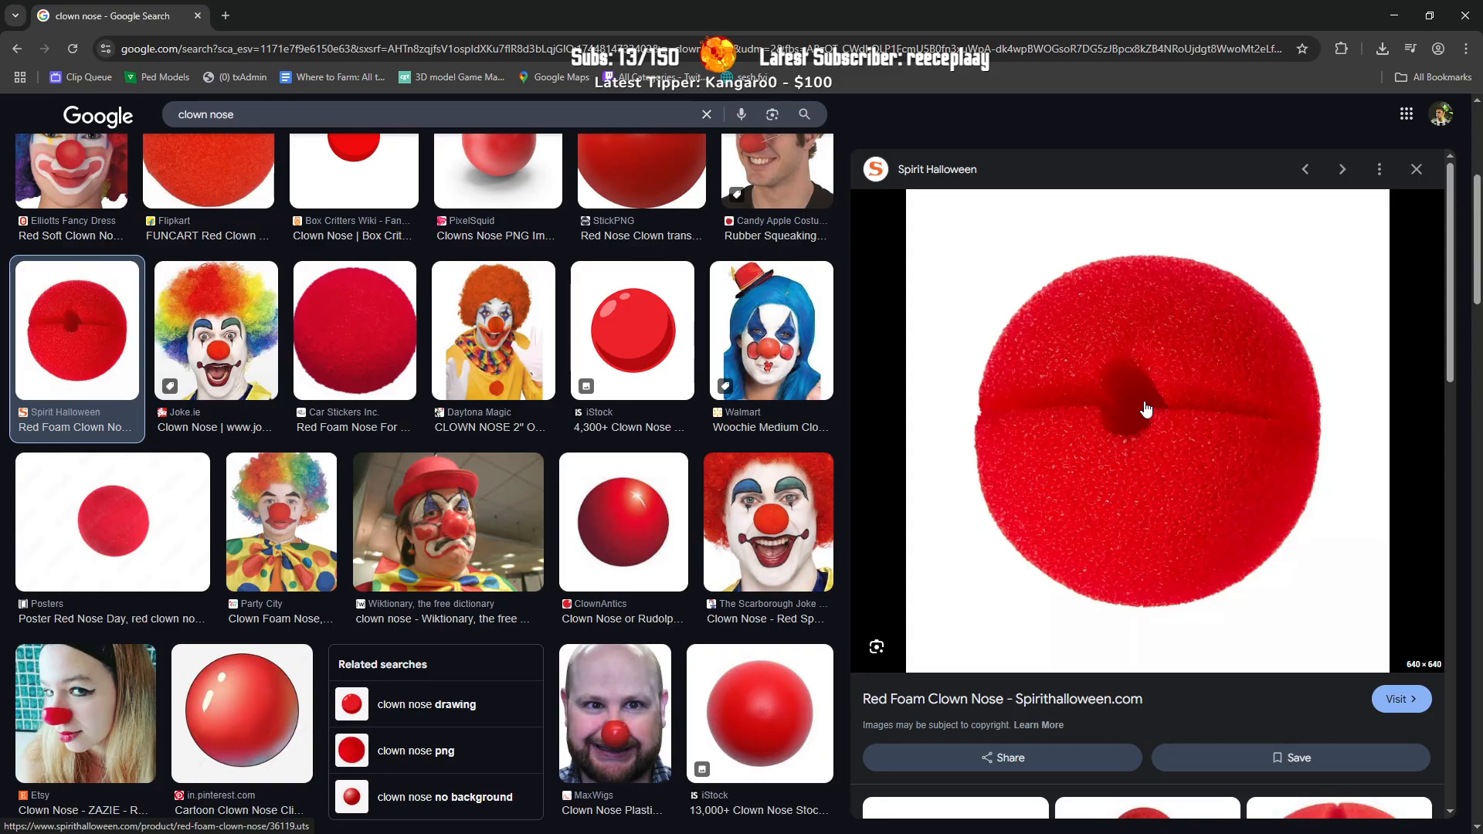
pyautogui.scroll(-7, 1146, 410)
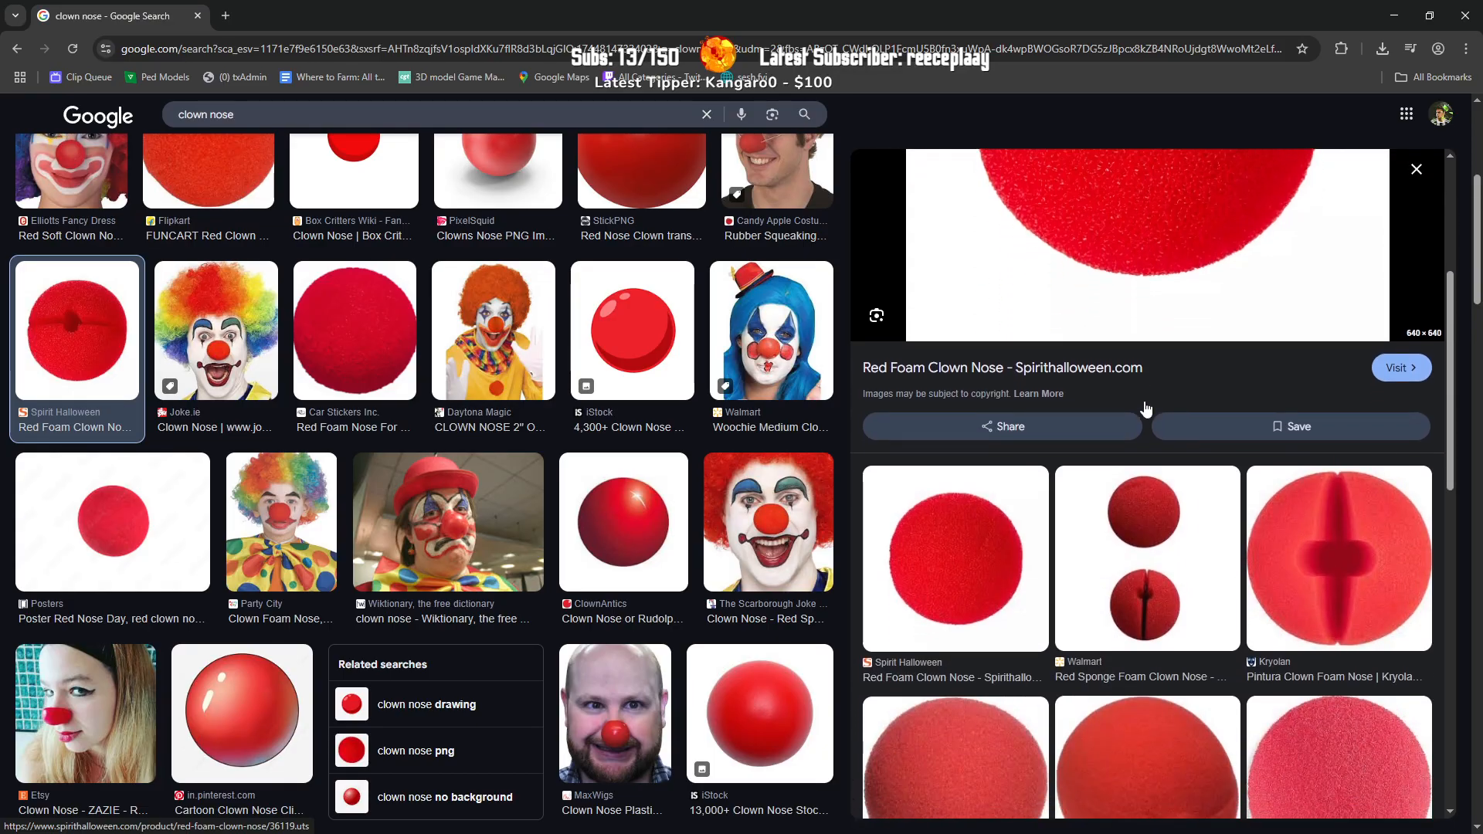
pyautogui.scroll(-3, 1146, 409)
pyautogui.scroll(-6, 102, 458)
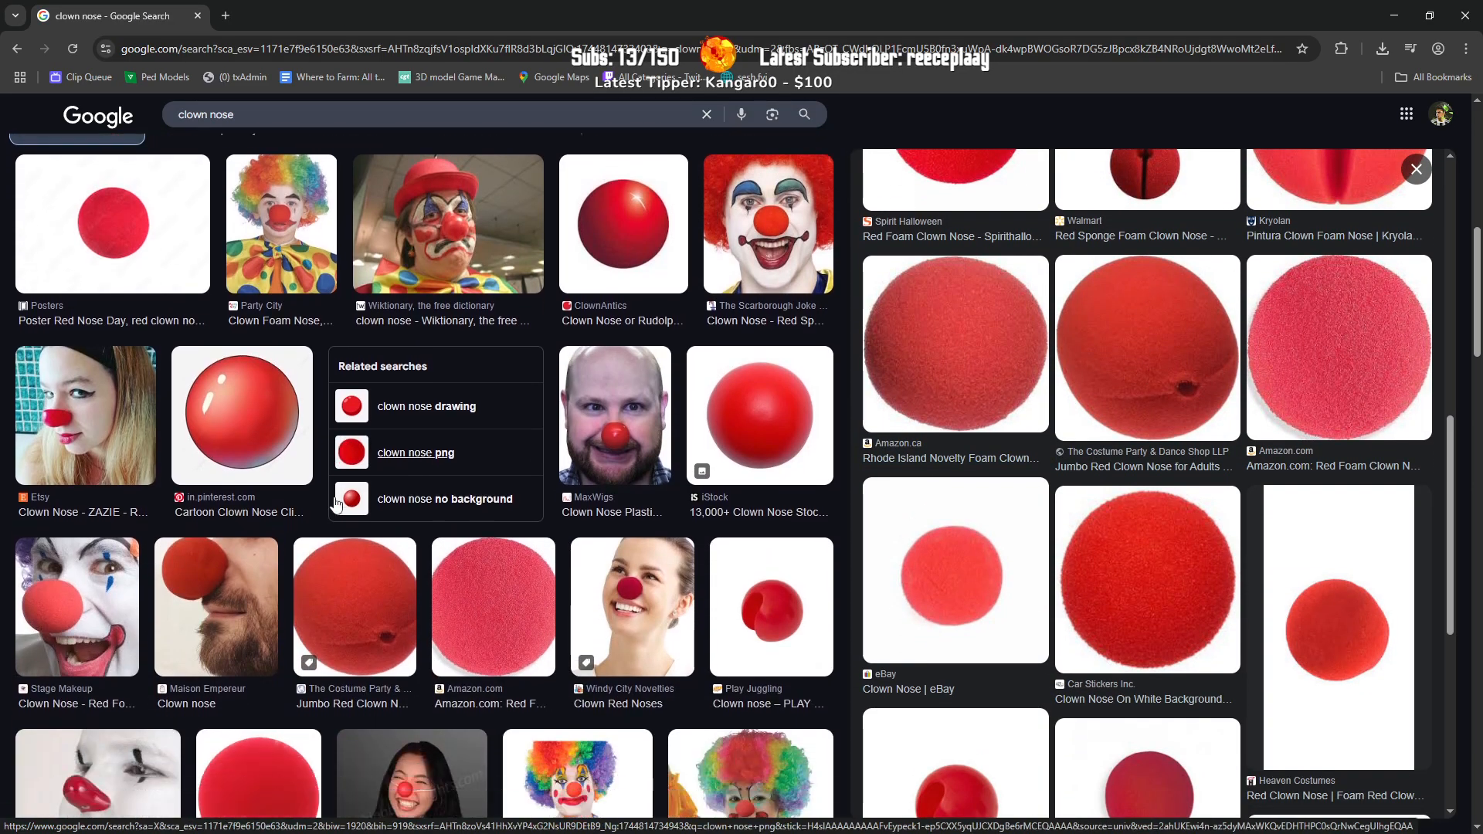
pyautogui.click(102, 459)
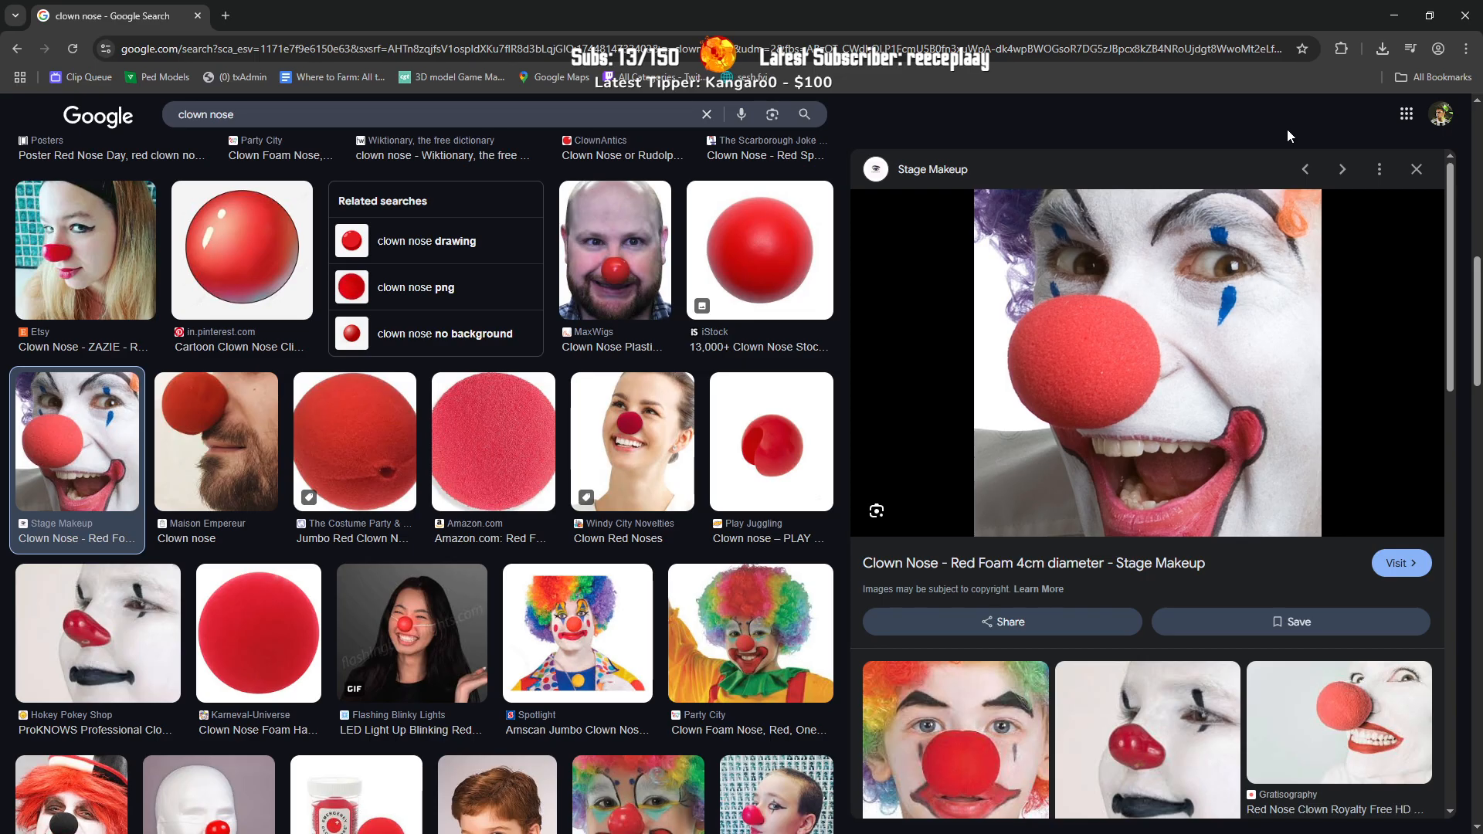
pyautogui.click(1464, 15)
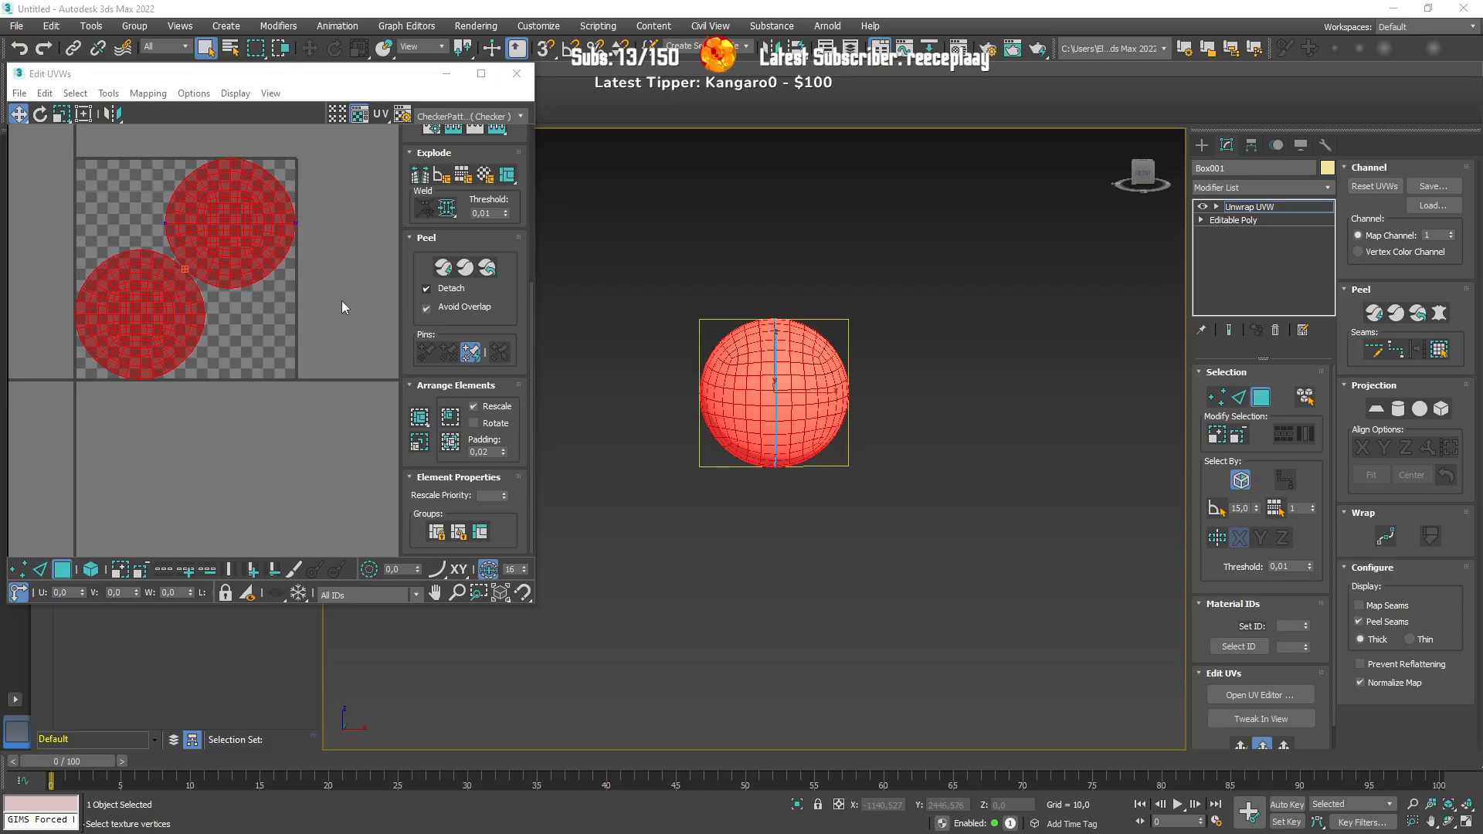
# Step: Close the UV editor and delete the Unwrap UVW modifier from the sphere
pyautogui.scroll(4, 201, 251)
pyautogui.scroll(-2, 202, 252)
pyautogui.scroll(-2, 202, 252)
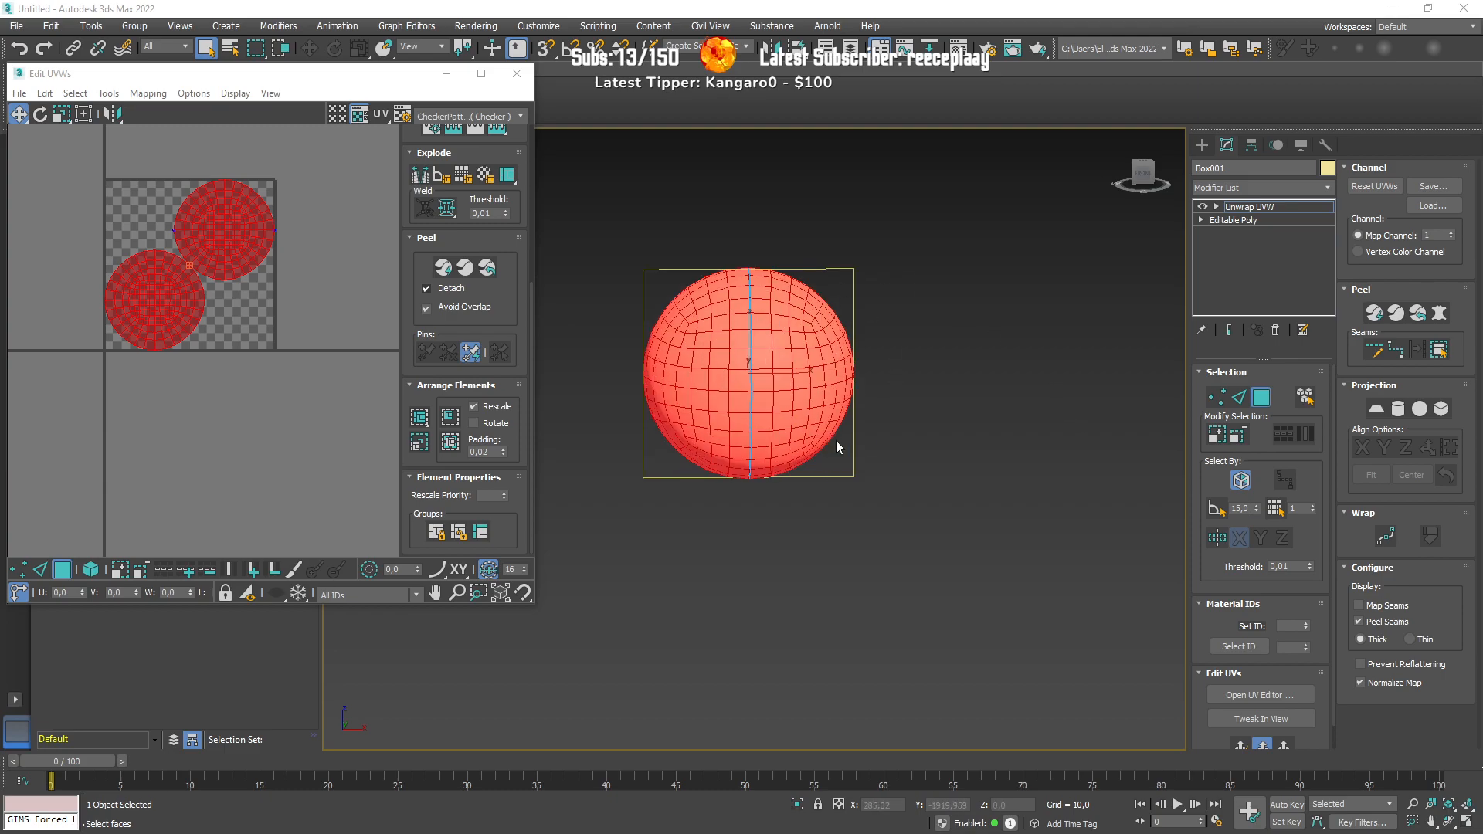
pyautogui.scroll(2, 835, 440)
pyautogui.keyDown('alt'); pyautogui.moveTo(827, 433); pyautogui.dragTo(647, 250, button='middle'); pyautogui.keyUp('alt')
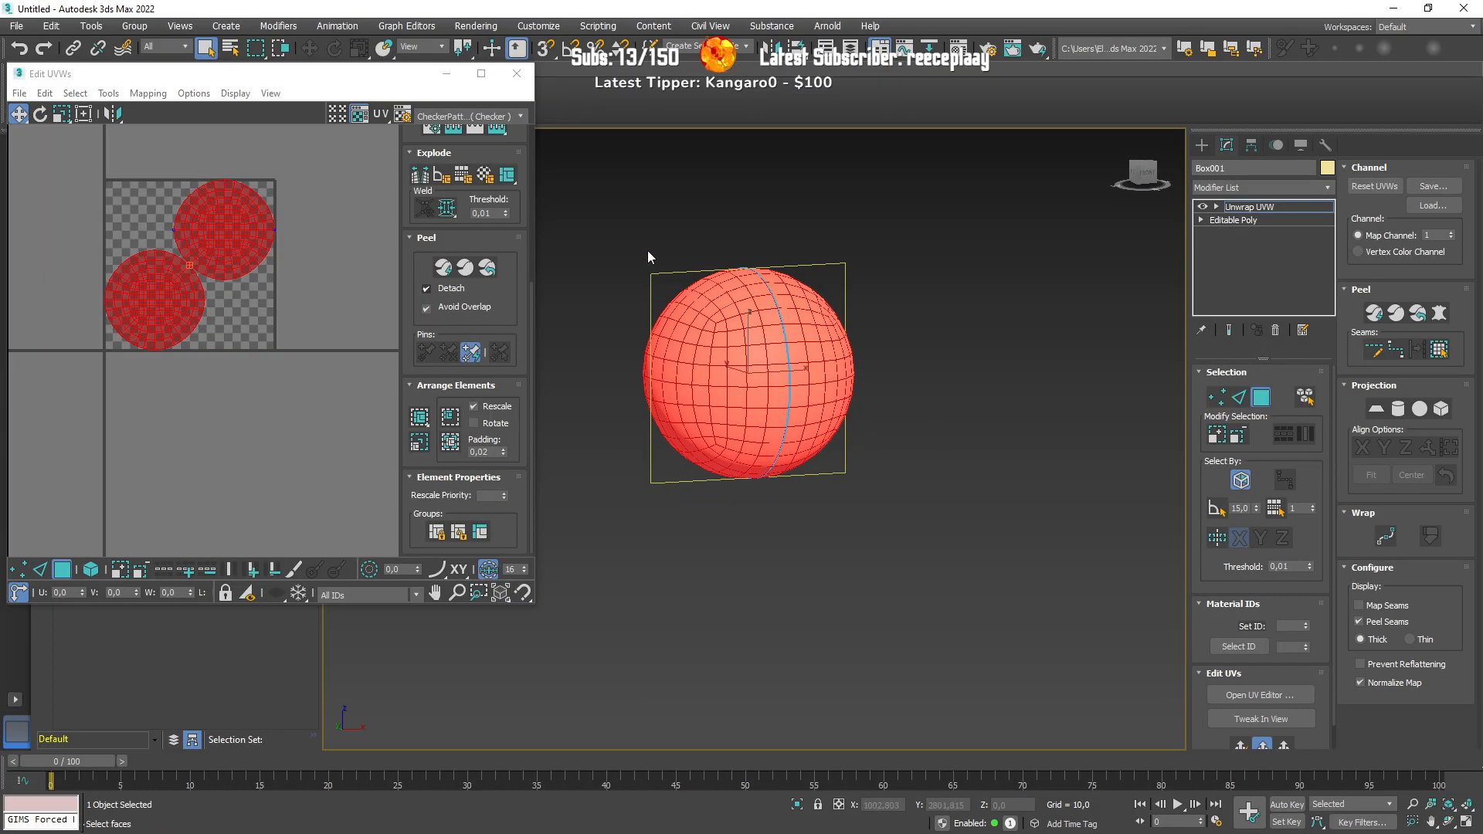
pyautogui.click(515, 80)
pyautogui.click(1243, 207)
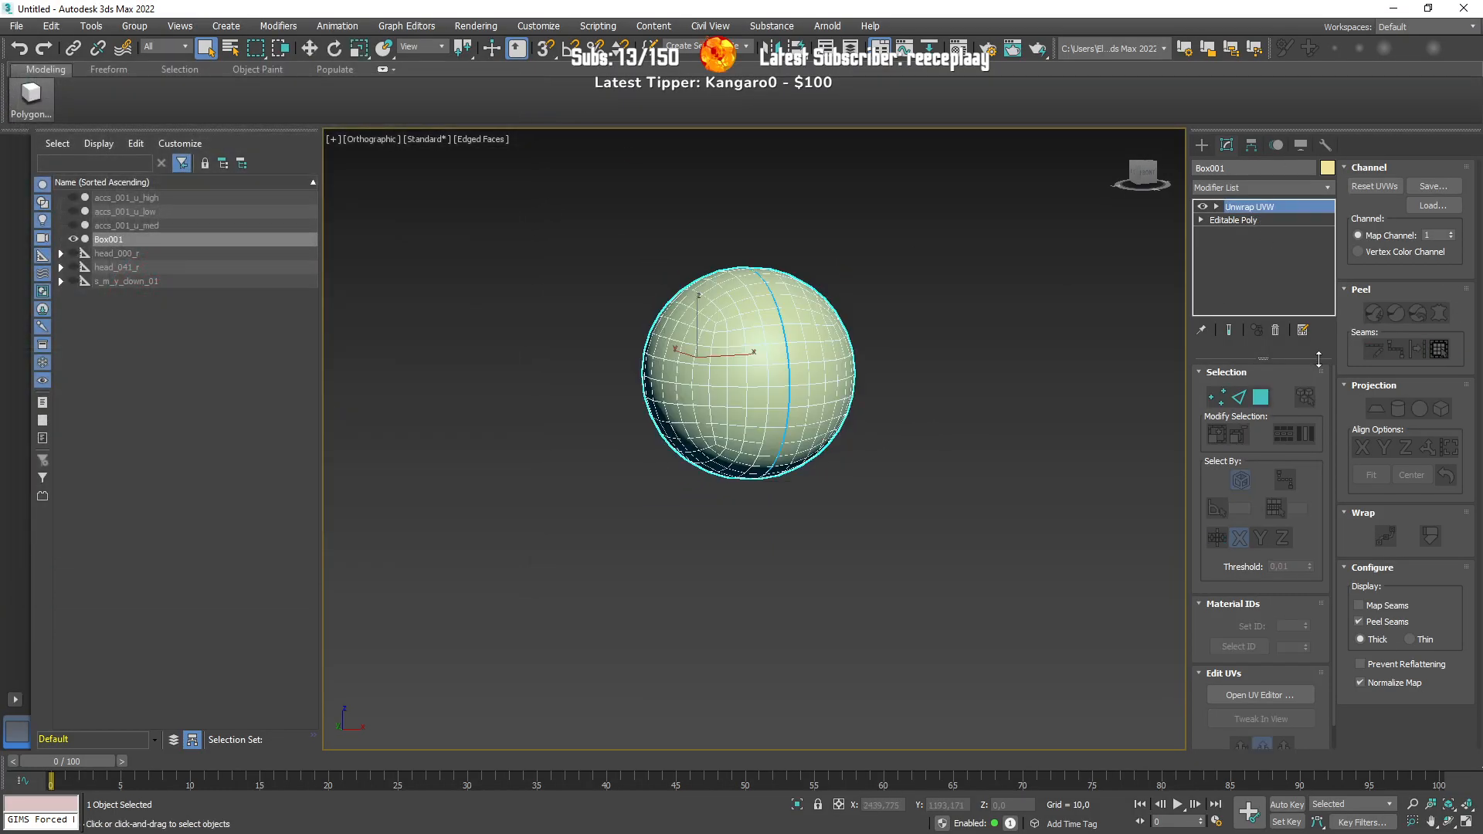
pyautogui.click(1275, 331)
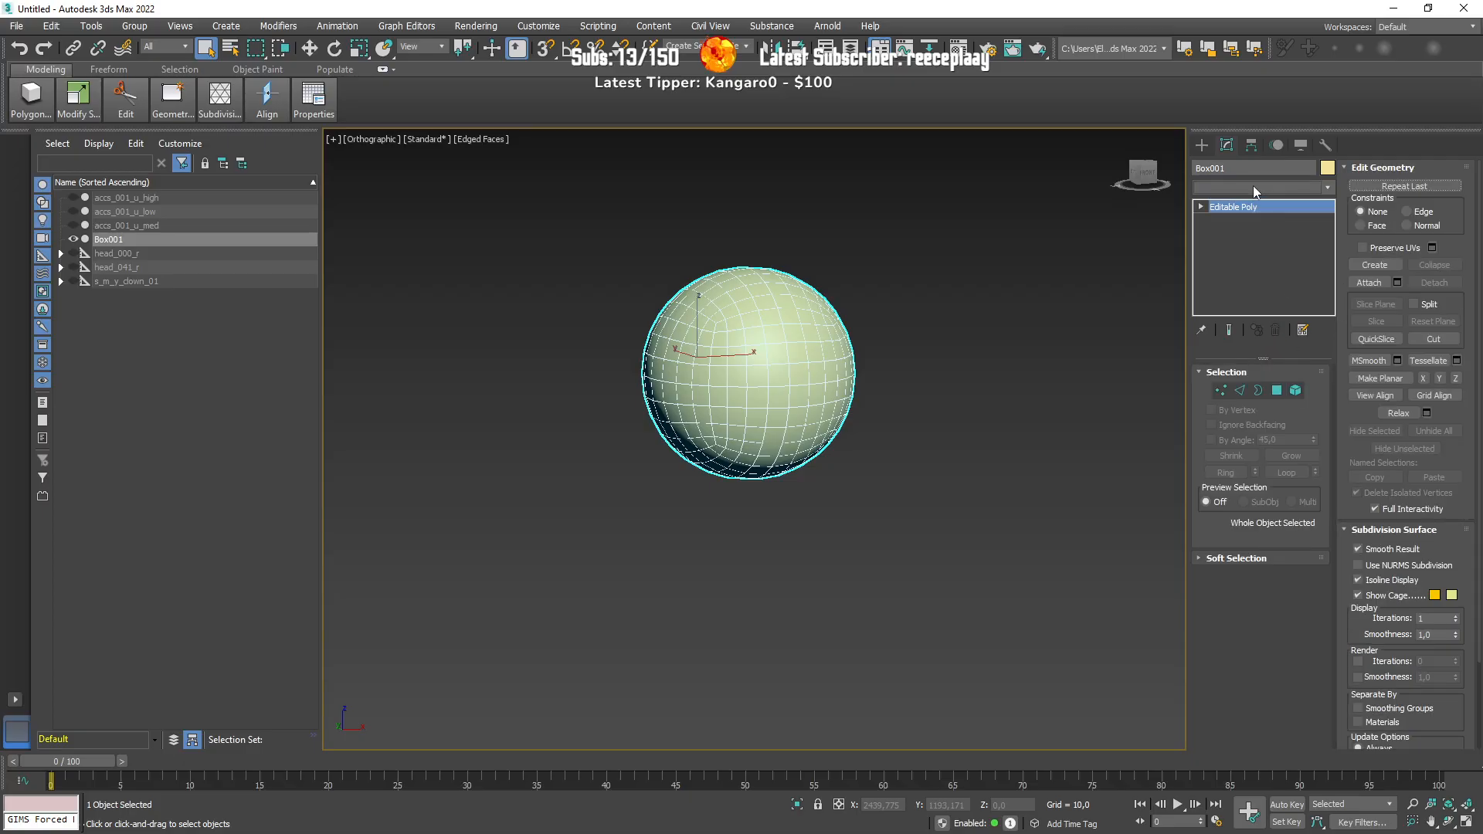
# Step: Apply a fresh Unwrap UVW modifier to the sphere and open its UV editor
pyautogui.click(1253, 186)
pyautogui.click(1262, 585)
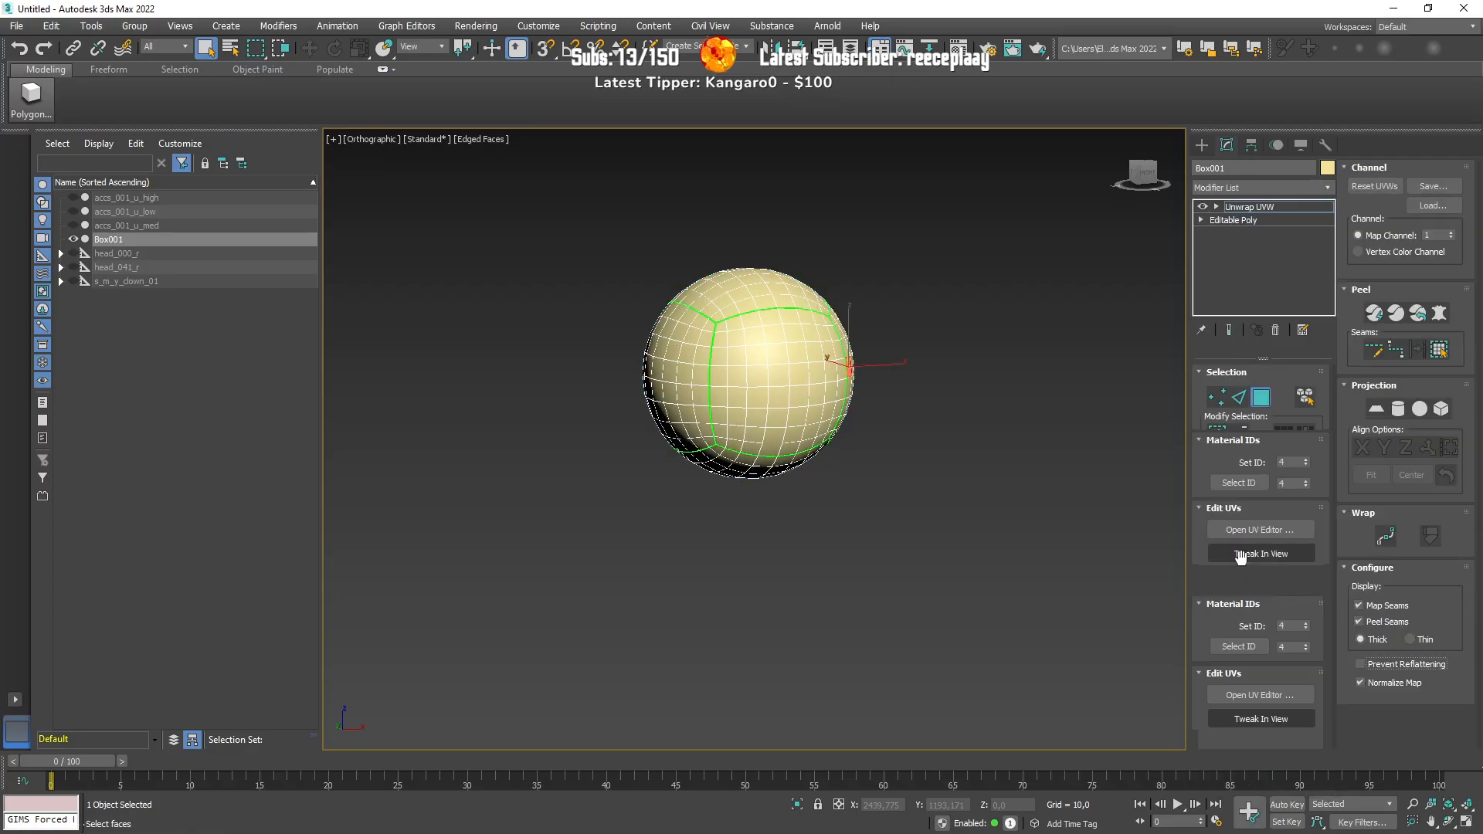
pyautogui.click(1231, 696)
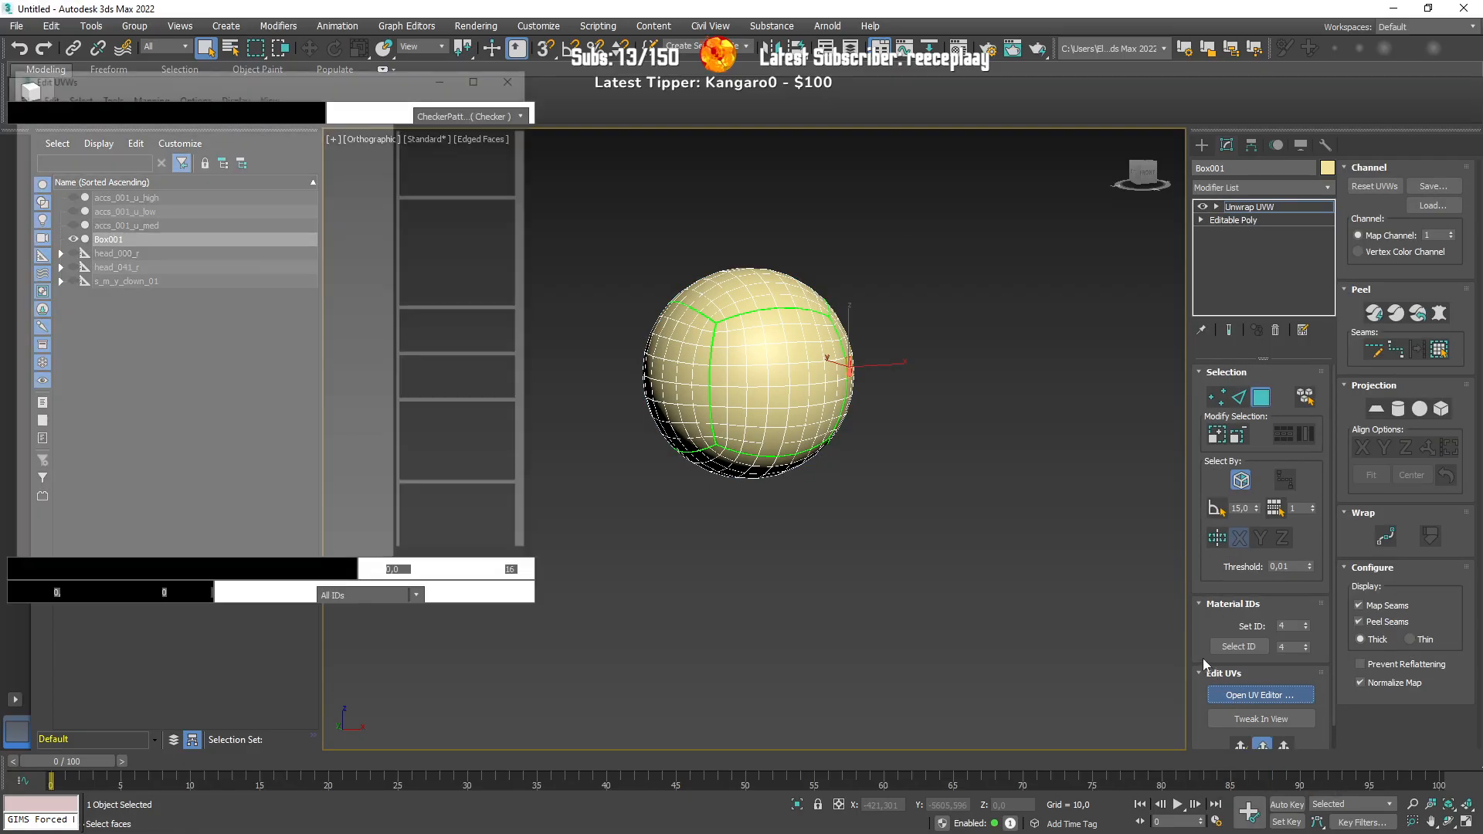
# Step: Select the eight edges forming a square around the central two-by-two polygons on the sphere's back side
pyautogui.scroll(-4, 365, 329)
pyautogui.keyDown('alt'); pyautogui.moveTo(772, 379); pyautogui.dragTo(920, 384, button='middle'); pyautogui.keyUp('alt')
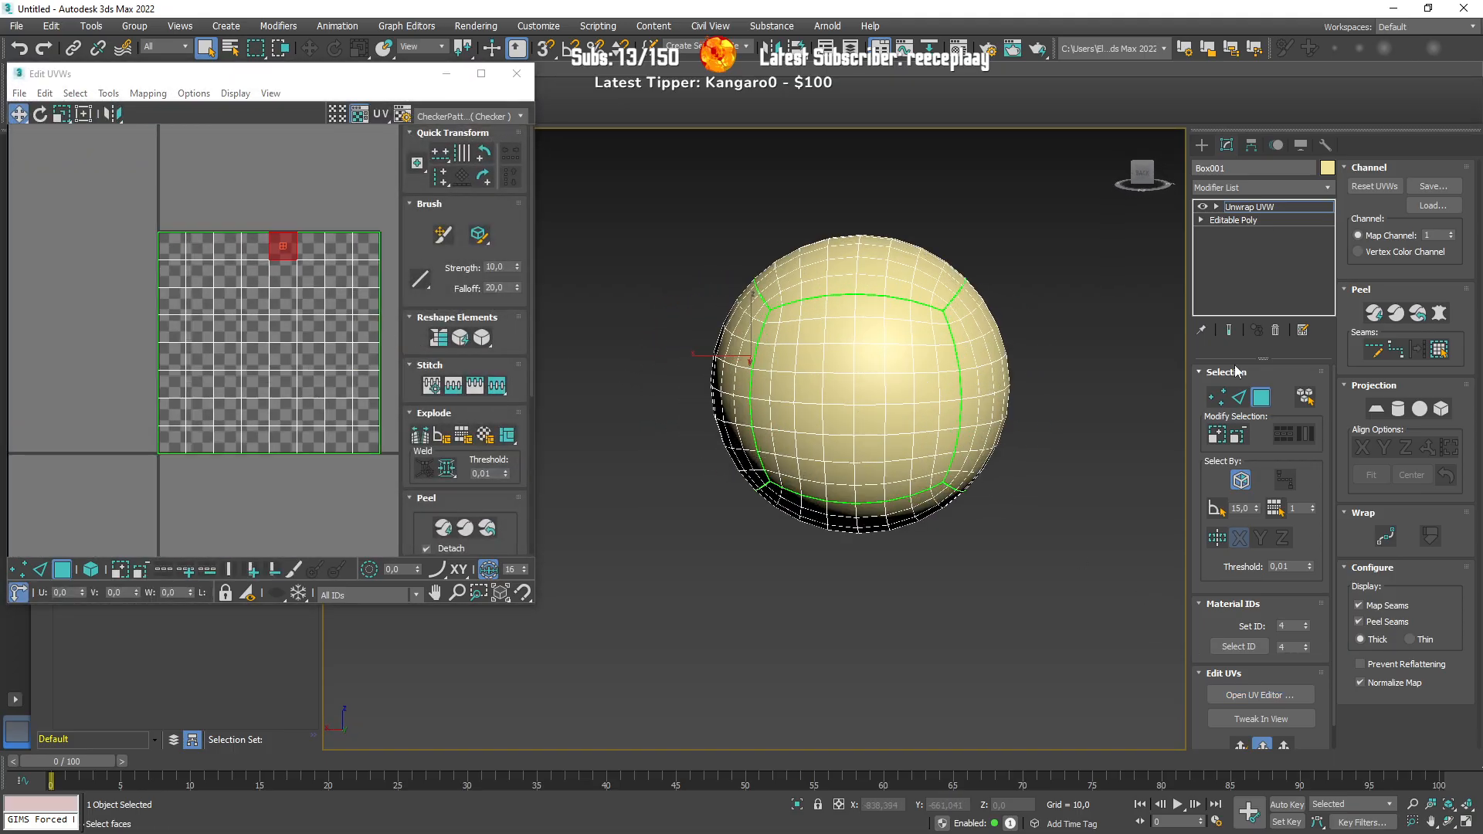
pyautogui.click(1239, 397)
pyautogui.scroll(2, 834, 400)
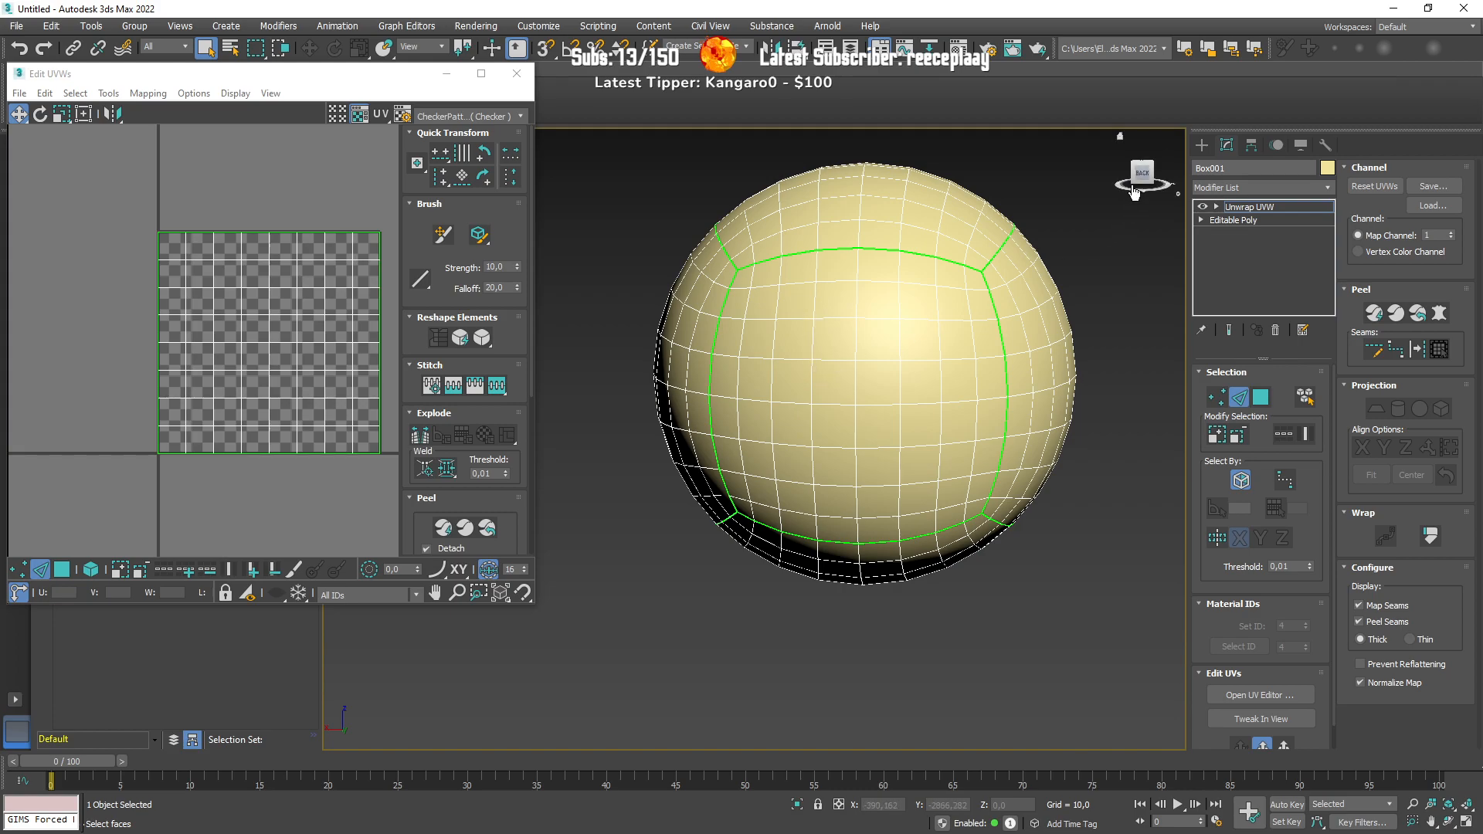
pyautogui.click(1133, 192)
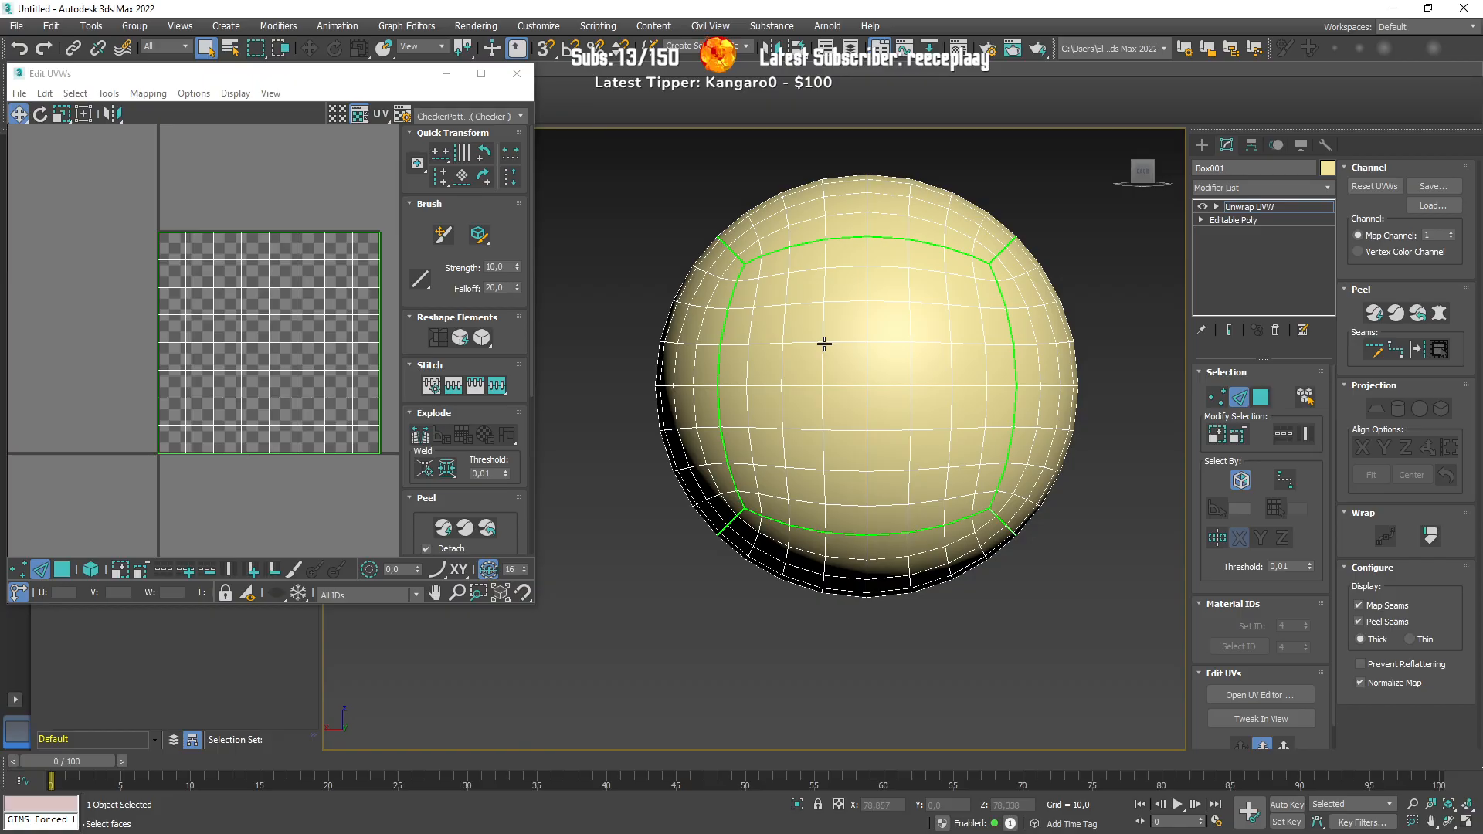
pyautogui.click(824, 344)
pyautogui.click(824, 407)
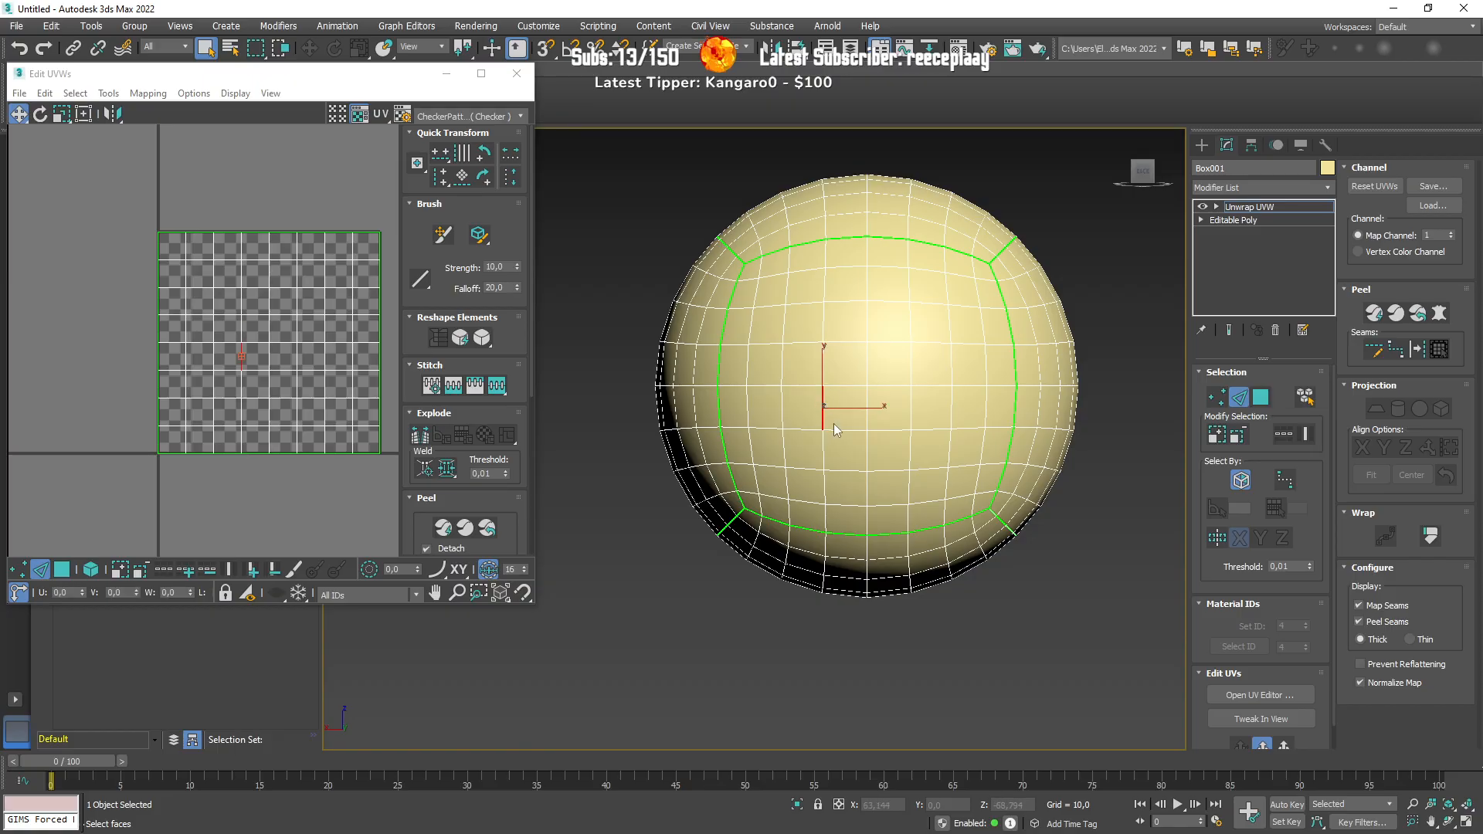
pyautogui.keyDown('ctrl'); pyautogui.click(826, 359); pyautogui.keyUp('ctrl')
pyautogui.keyDown('ctrl'); pyautogui.click(837, 344); pyautogui.keyUp('ctrl')
pyautogui.keyDown('ctrl'); pyautogui.click(902, 343); pyautogui.keyUp('ctrl')
pyautogui.keyDown('ctrl'); pyautogui.click(911, 358); pyautogui.keyUp('ctrl')
pyautogui.keyDown('ctrl'); pyautogui.click(911, 409); pyautogui.keyUp('ctrl')
pyautogui.keyDown('ctrl'); pyautogui.click(884, 430); pyautogui.keyUp('ctrl')
pyautogui.keyDown('ctrl'); pyautogui.click(846, 429); pyautogui.keyUp('ctrl')
pyautogui.moveTo(857, 427)
pyautogui.keyDown('alt'); pyautogui.mouseDown(button='middle')
pyautogui.moveTo(930, 451)
pyautogui.moveTo(1039, 452)
pyautogui.moveTo(887, 446)
pyautogui.moveTo(954, 457)
pyautogui.moveTo(1118, 447)
pyautogui.moveTo(971, 461)
pyautogui.moveTo(1125, 488)
pyautogui.mouseUp(button='middle'); pyautogui.keyUp('alt')
pyautogui.press('F3')
pyautogui.press('F3')
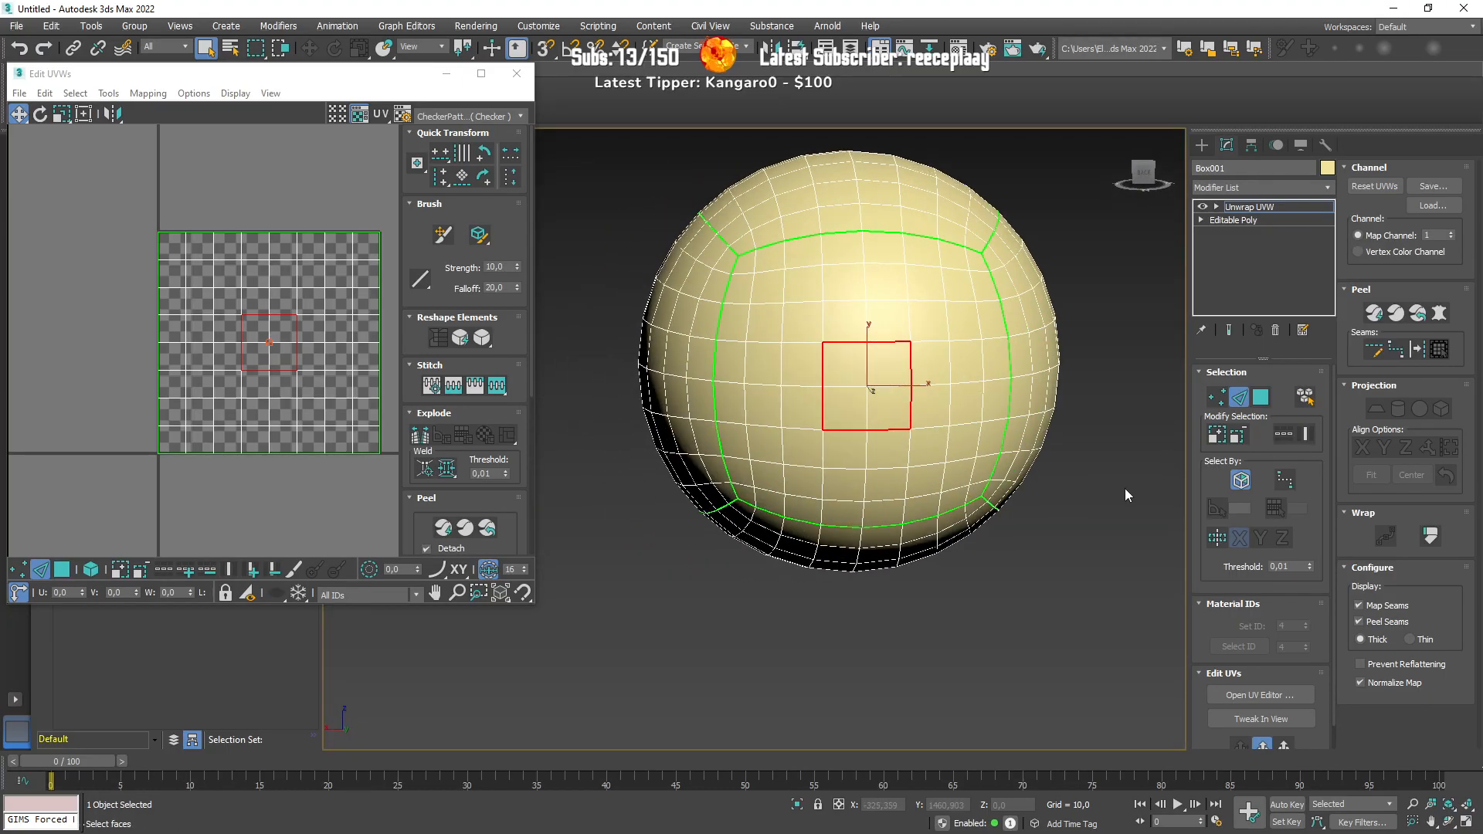
# Step: Convert the selected edge square to peel seams and select the four polygons inside it
pyautogui.click(1415, 350)
pyautogui.click(1261, 400)
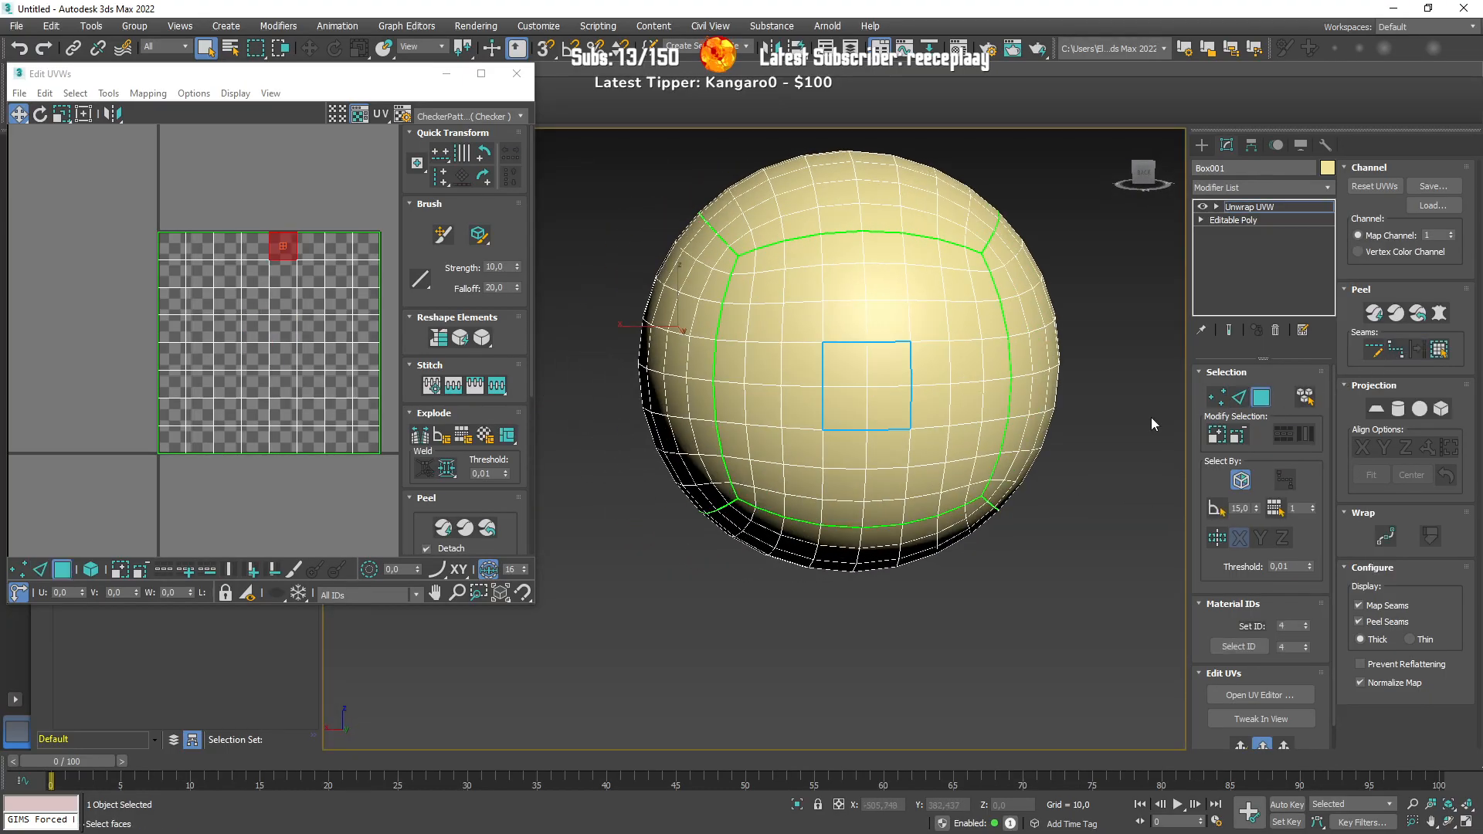
pyautogui.click(877, 407)
pyautogui.keyDown('ctrl'); pyautogui.click(851, 401); pyautogui.keyUp('ctrl')
pyautogui.keyDown('ctrl'); pyautogui.click(855, 374); pyautogui.keyUp('ctrl')
pyautogui.keyDown('ctrl'); pyautogui.click(891, 365); pyautogui.keyUp('ctrl')
pyautogui.press('F3')
pyautogui.moveTo(891, 367)
pyautogui.keyDown('alt'); pyautogui.mouseDown(button='middle')
pyautogui.moveTo(993, 419)
pyautogui.moveTo(832, 430)
pyautogui.mouseUp(button='middle'); pyautogui.keyUp('alt')
pyautogui.press('F3')
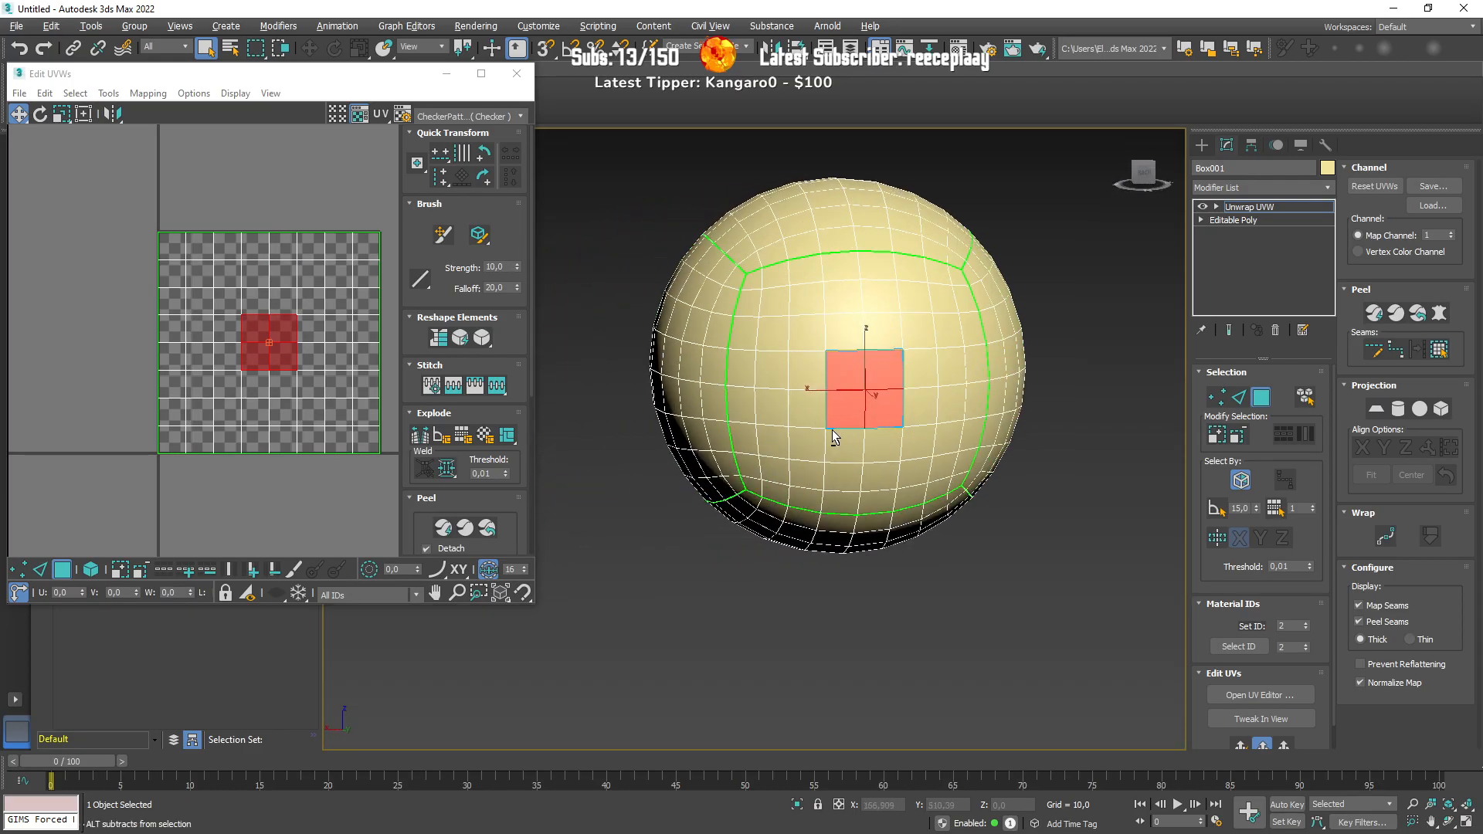
# Step: Hide the map seams and split the selected square patch into its own UV shell with Reset Peel
pyautogui.click(1358, 605)
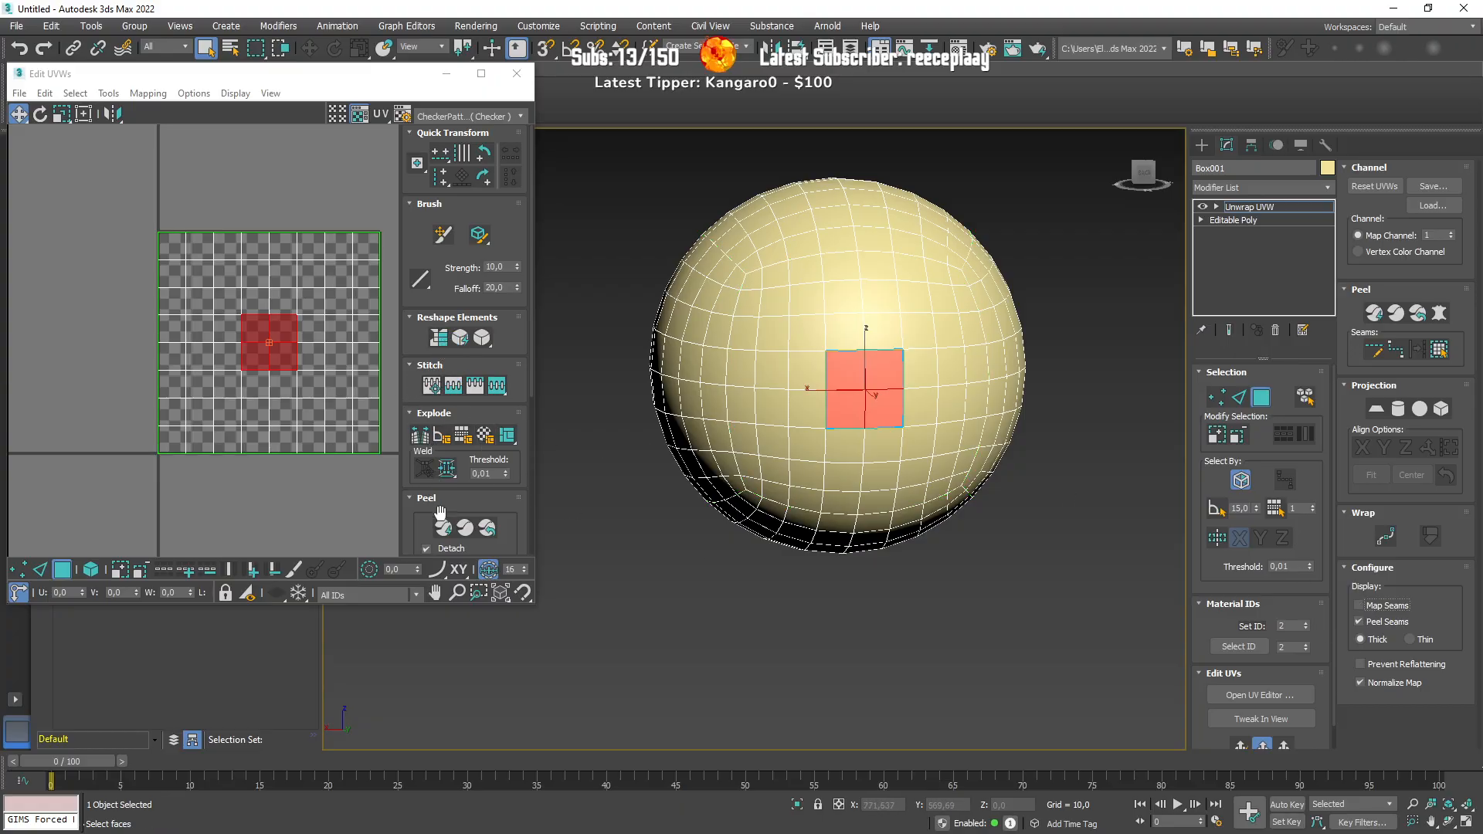
pyautogui.click(420, 433)
pyautogui.scroll(-6, 535, 496)
pyautogui.click(490, 438)
pyautogui.scroll(-4, 209, 355)
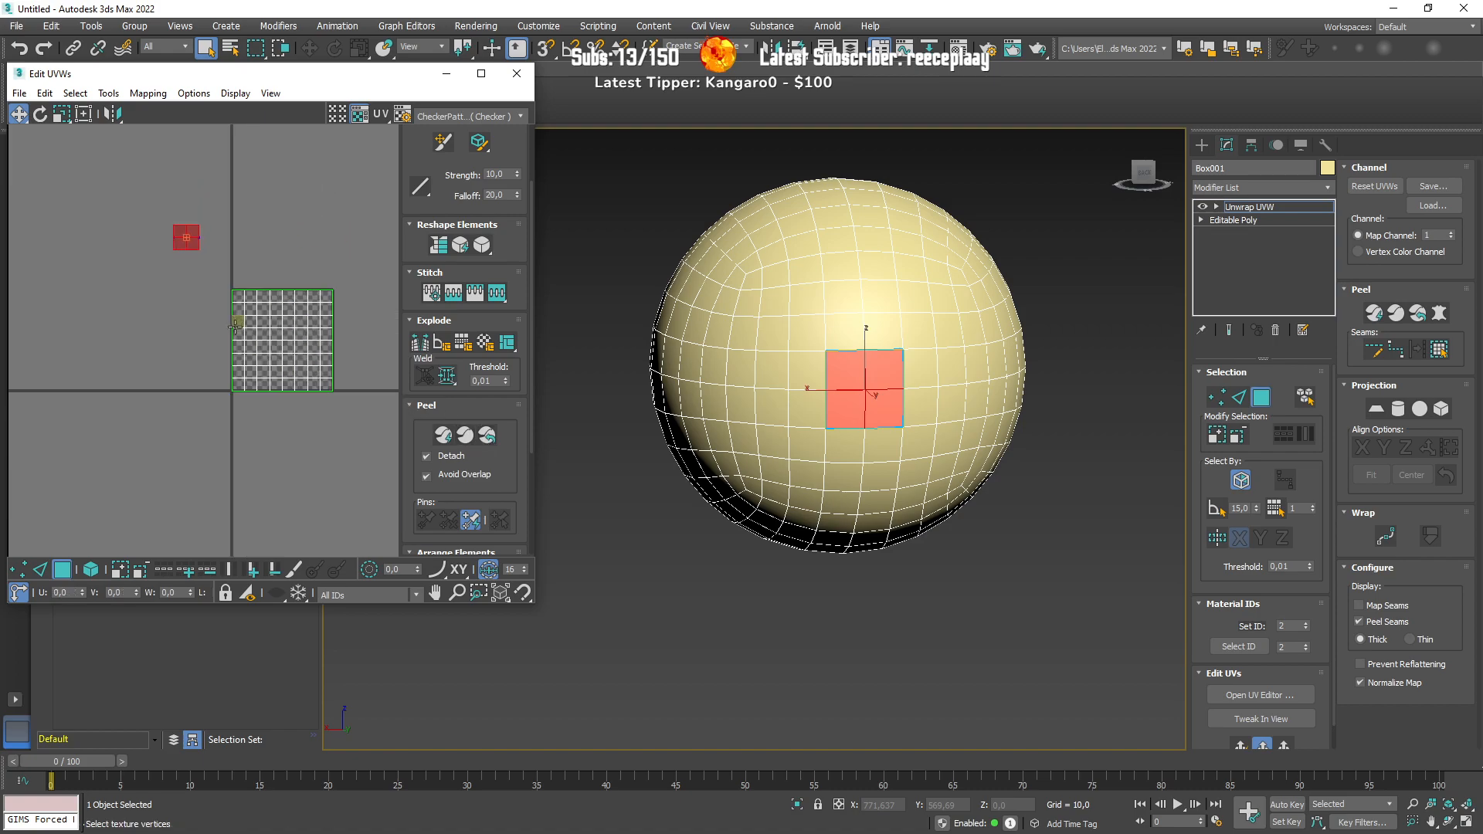
# Step: Invert the selection to the rest of the sphere and unwrap those polygons with Reset Peel
pyautogui.hotkey('ctrl', 'i')
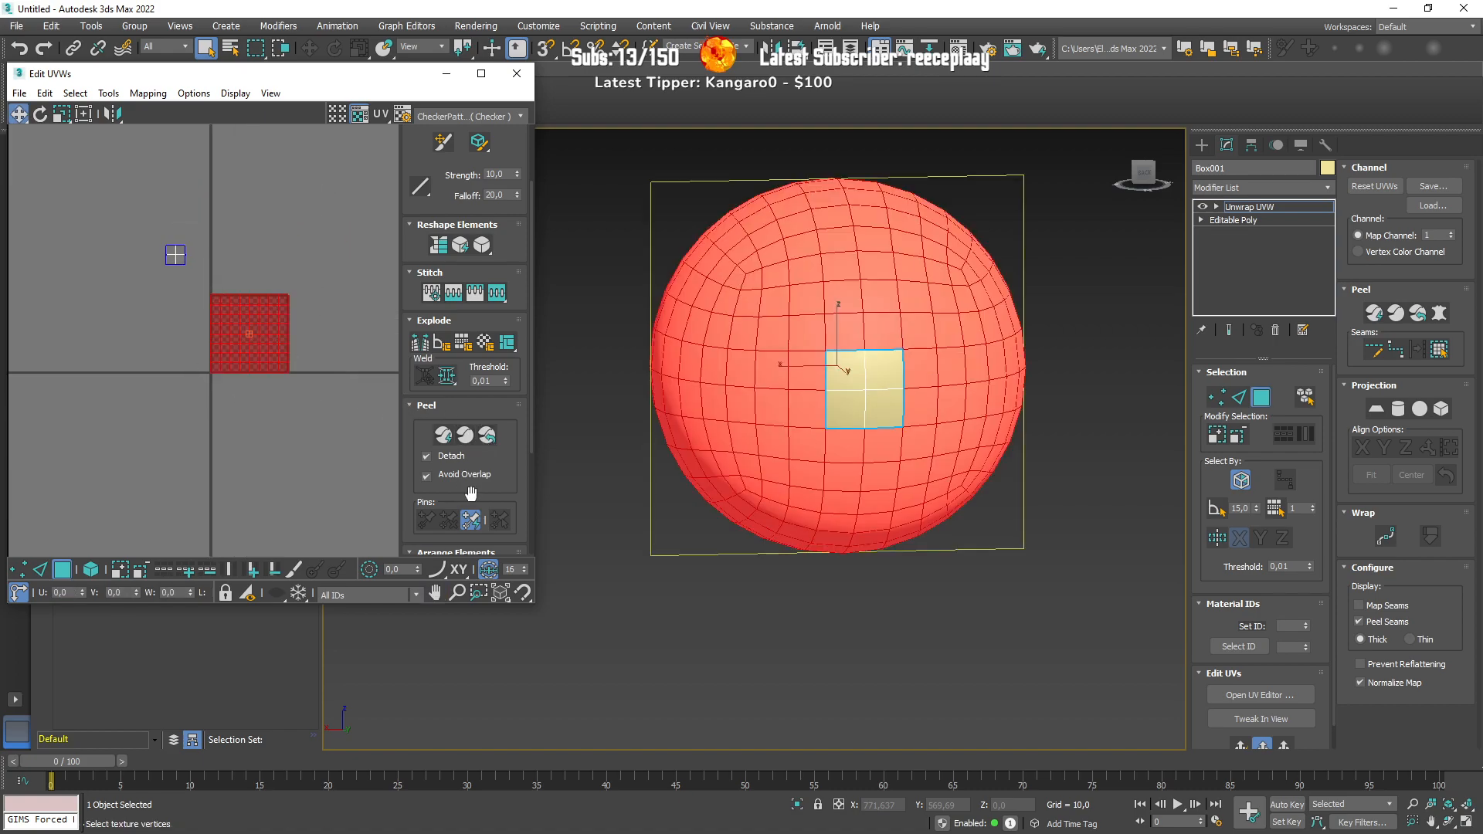
pyautogui.click(488, 441)
pyautogui.scroll(3, 248, 349)
pyautogui.scroll(2, 254, 330)
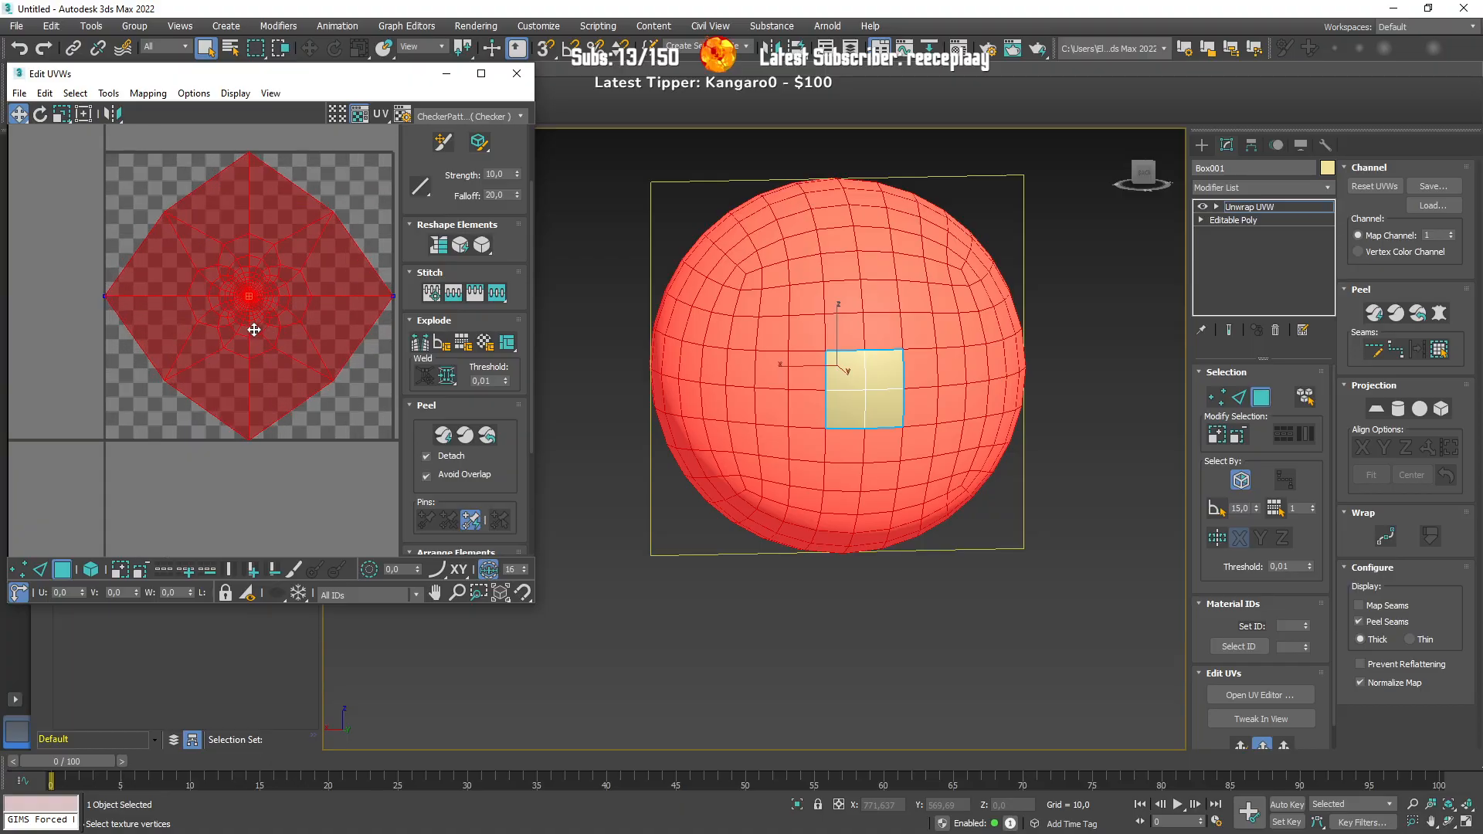
# Step: Try planar, spherical and box projections on the sphere's main shell
pyautogui.click(1378, 407)
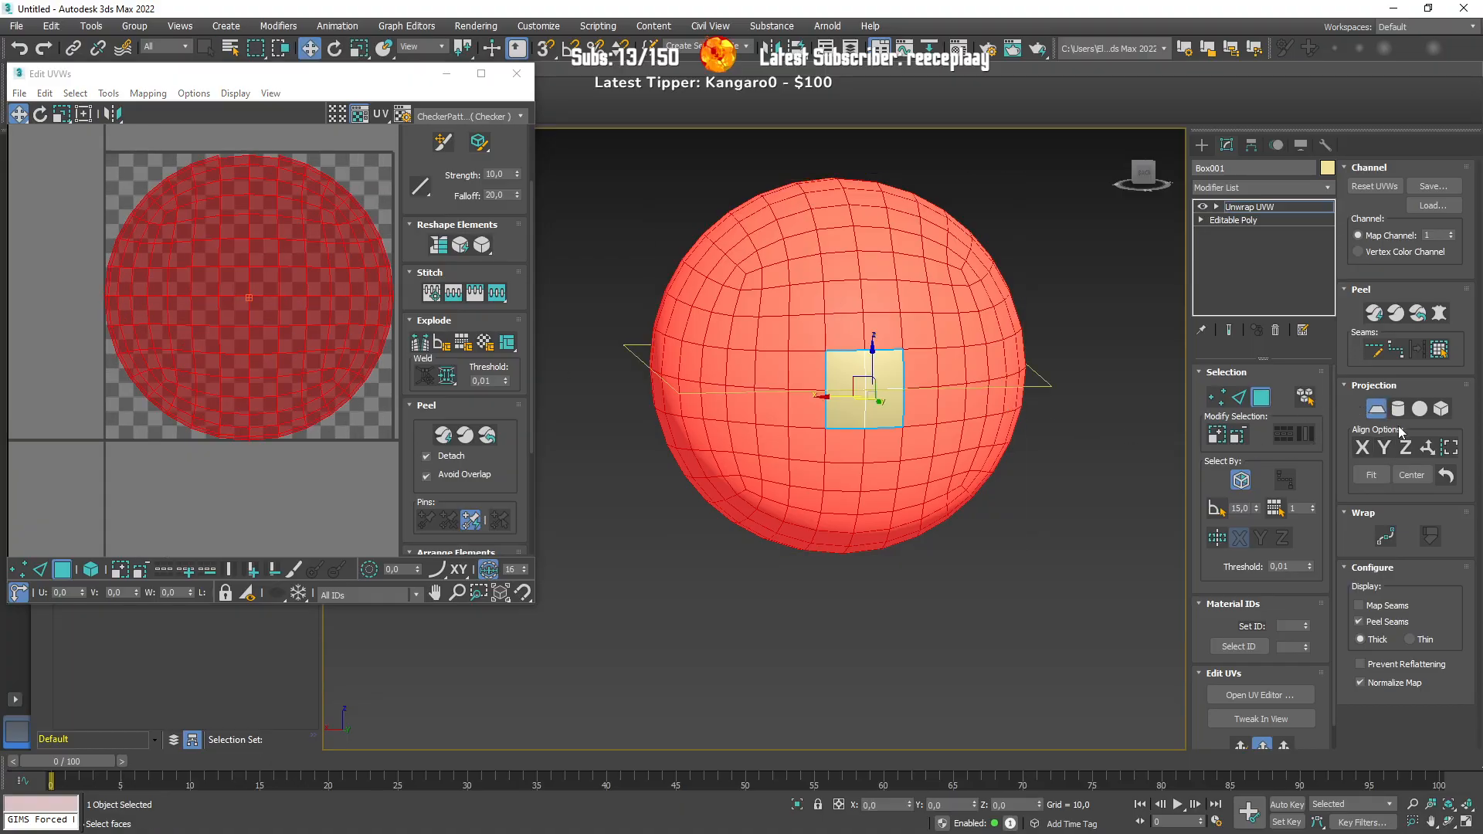
pyautogui.click(1420, 408)
pyautogui.scroll(-3, 323, 393)
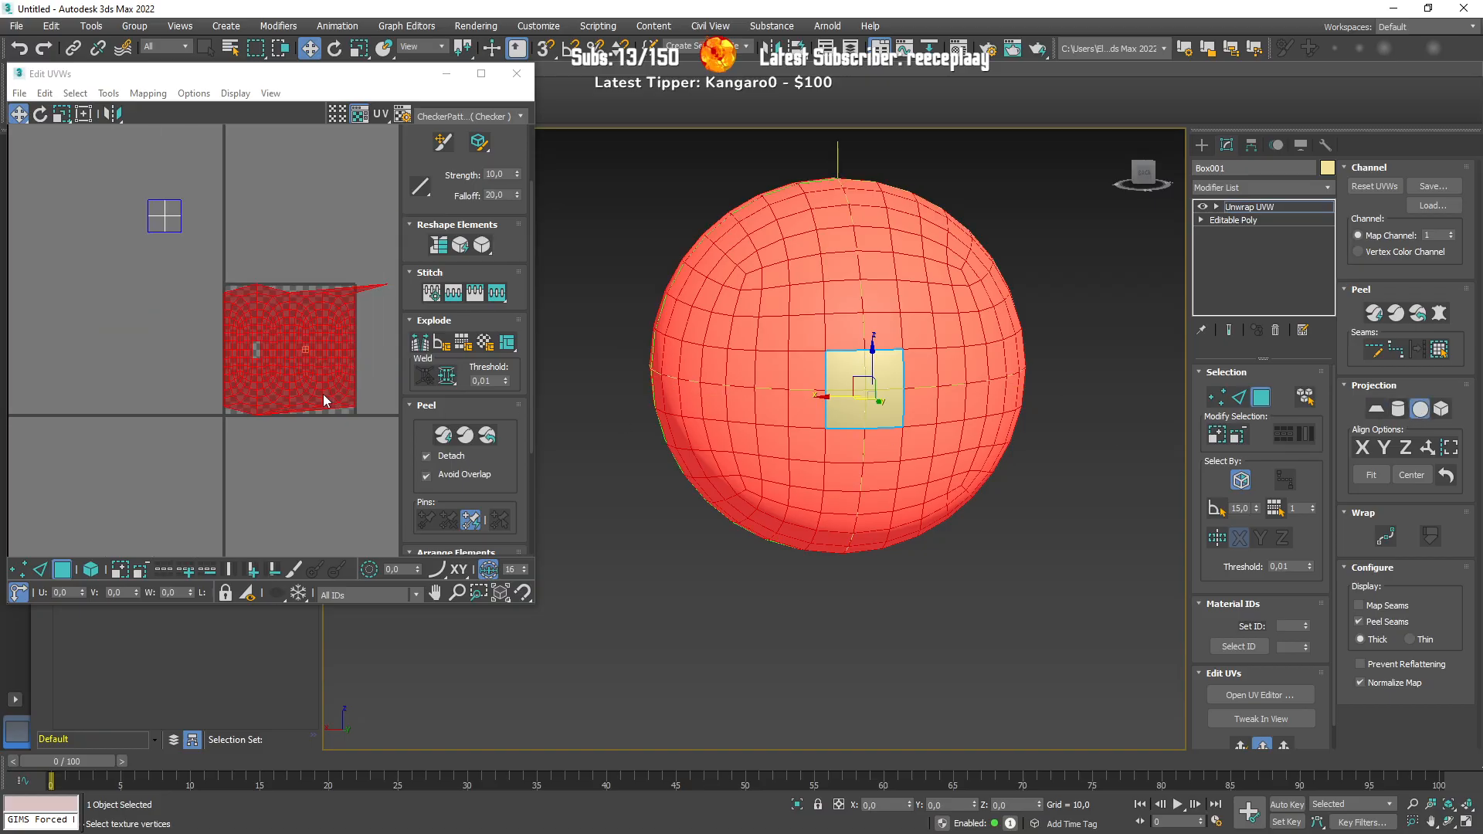
pyautogui.click(1441, 408)
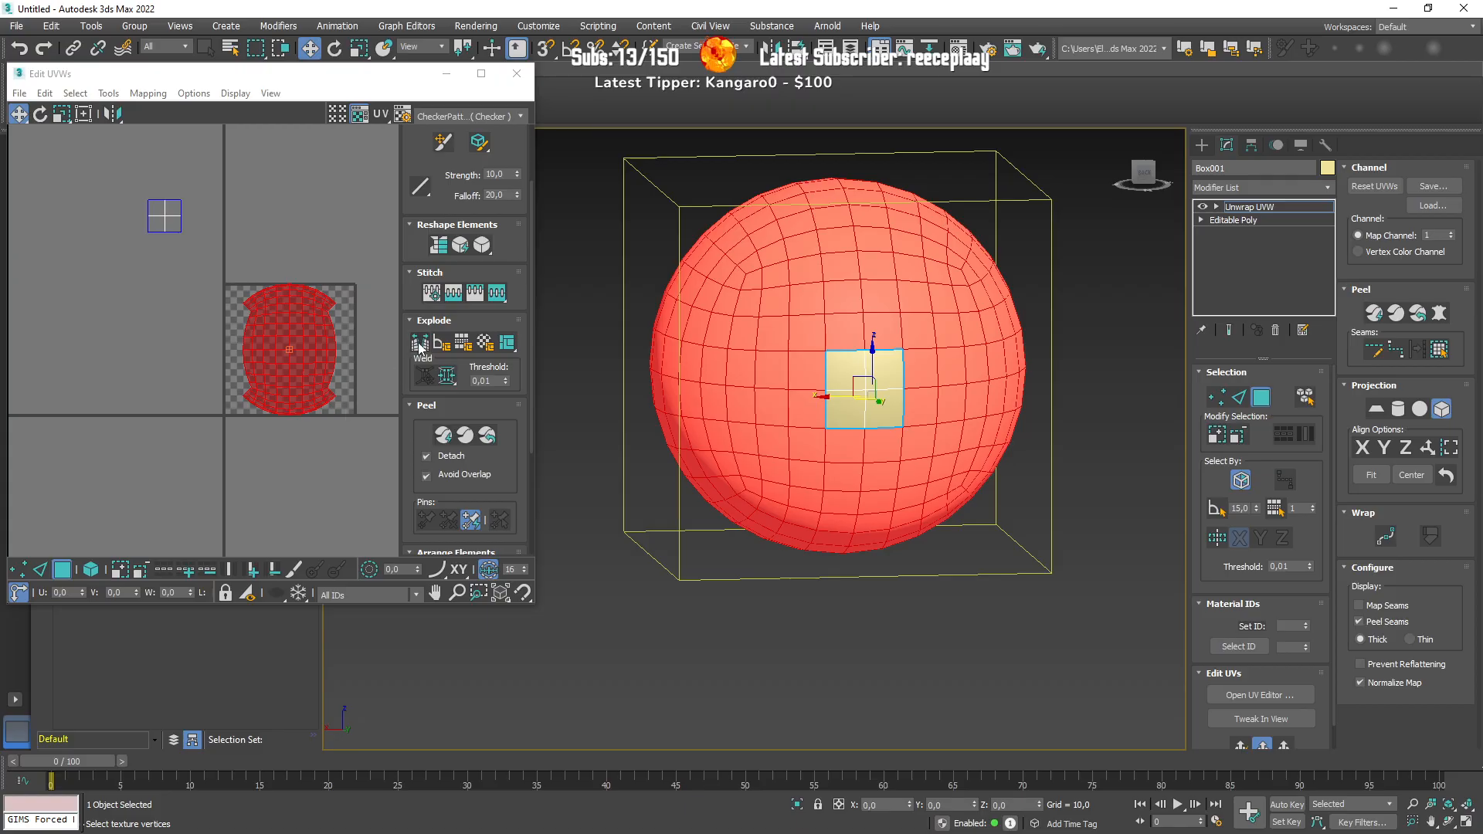
# Step: Try Straighten Selection on the box-mapped main shell and undo it
pyautogui.click(437, 247)
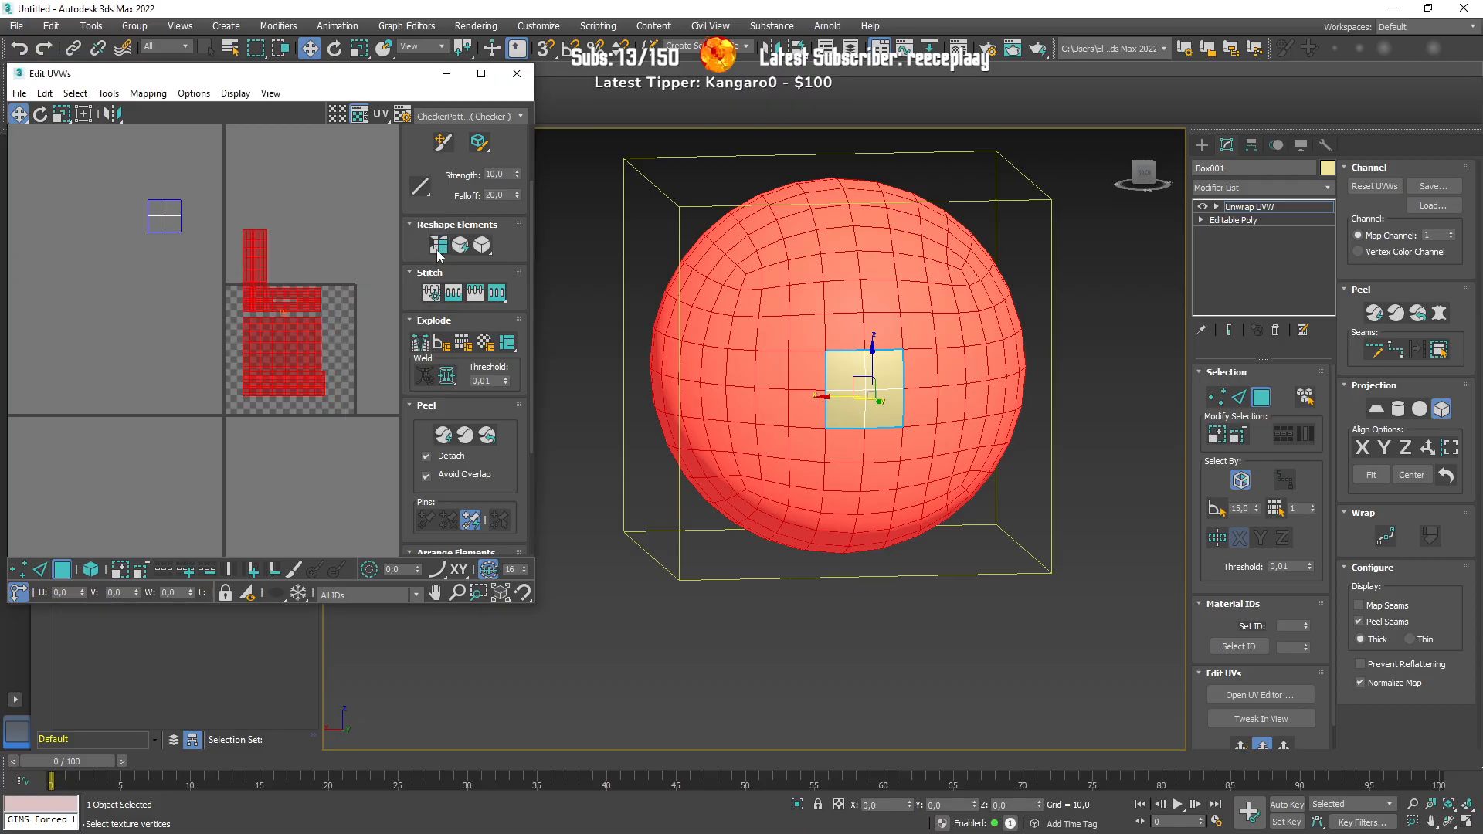
pyautogui.hotkey('ctrl', 'z')
pyautogui.scroll(2, 332, 360)
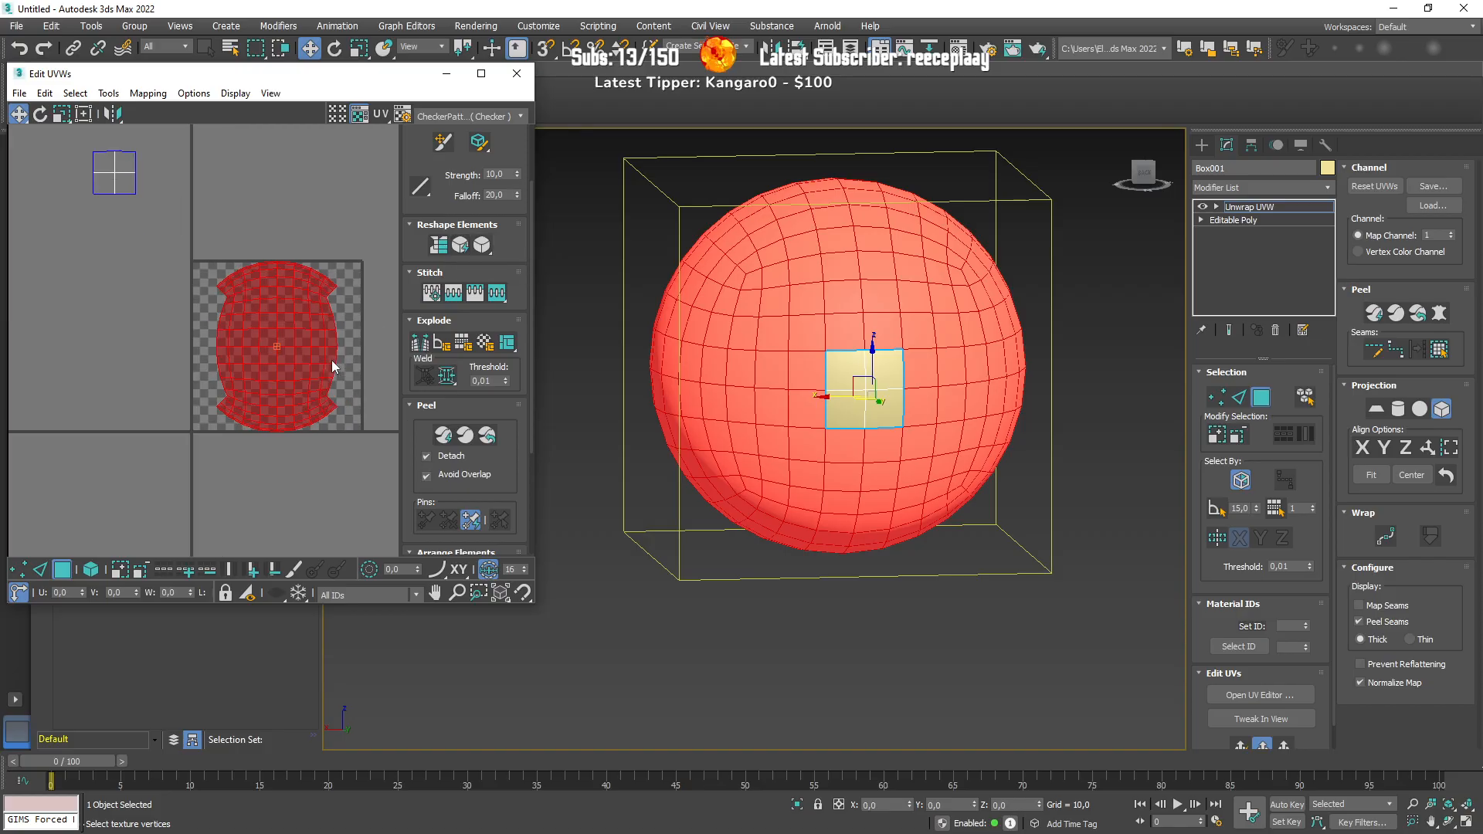
# Step: Try Relax Until Flat and Reset Peel on the main shell, shifting the shell back into the UV tile
pyautogui.click(461, 246)
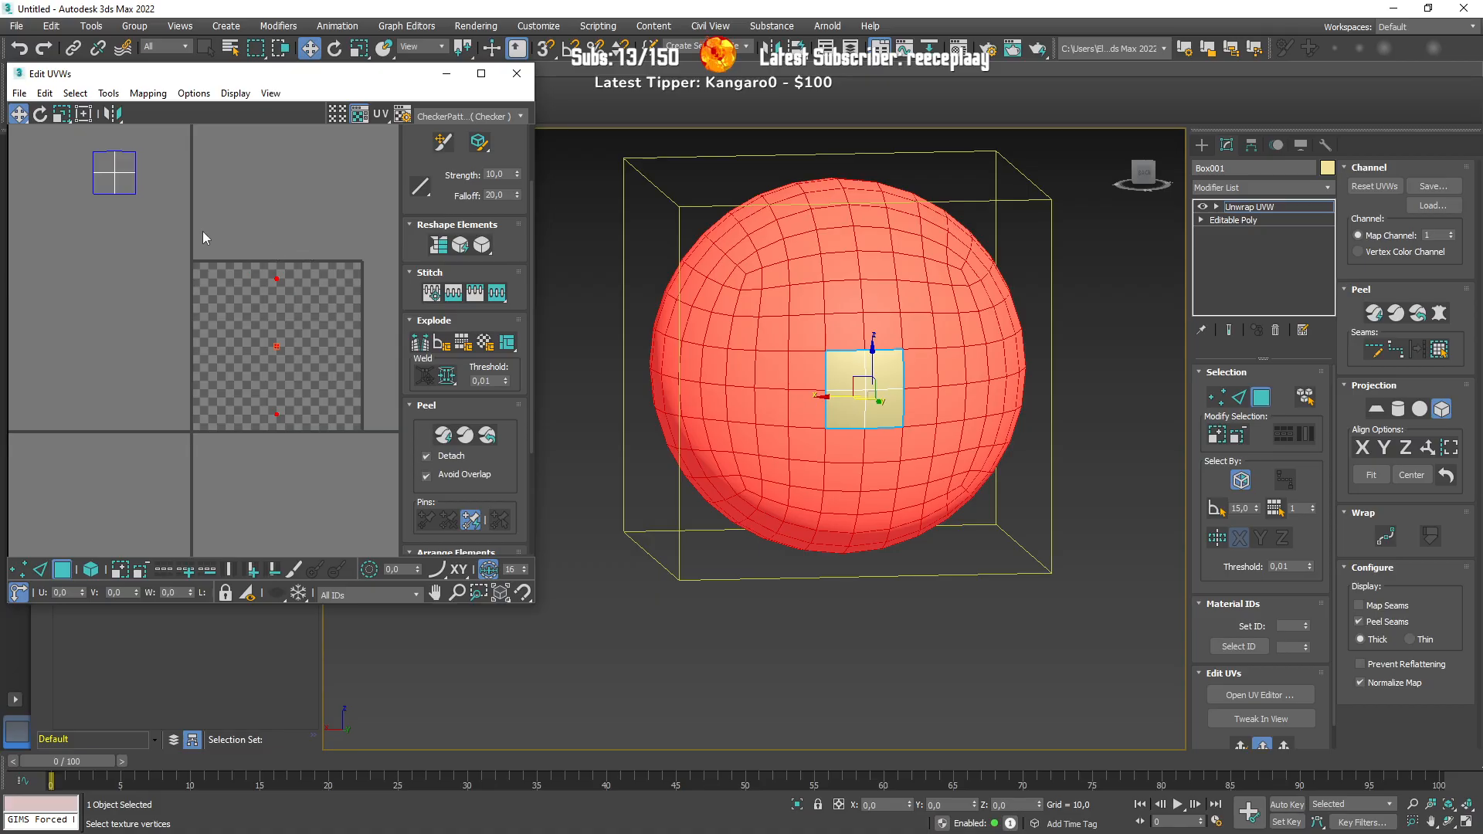
pyautogui.click(488, 440)
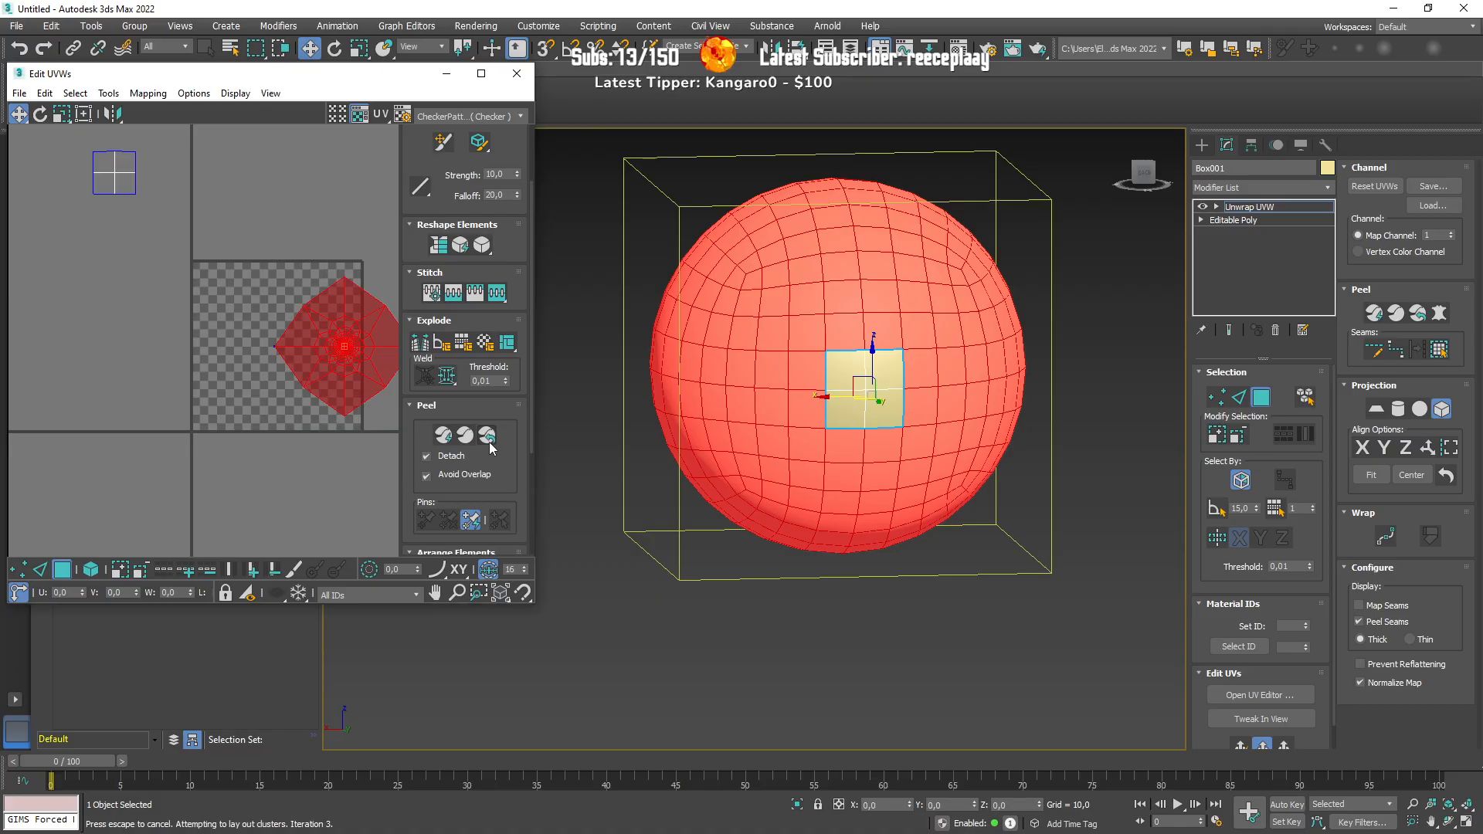
pyautogui.click(1441, 408)
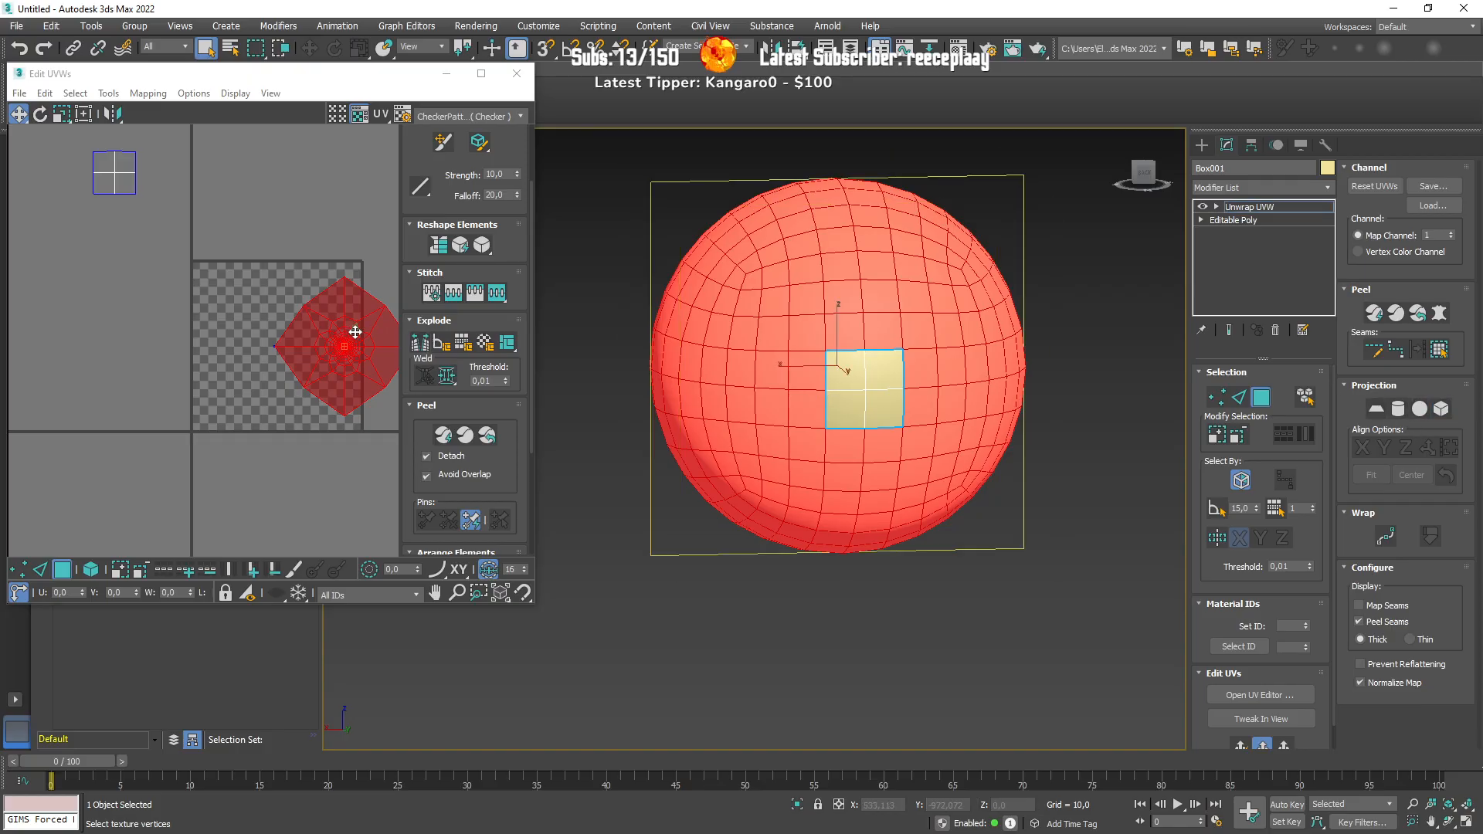
pyautogui.moveTo(353, 331); pyautogui.dragTo(296, 336)
# Step: Try cylindrical and spherical projections on the main shell and examine the resulting UV layout
pyautogui.click(1399, 407)
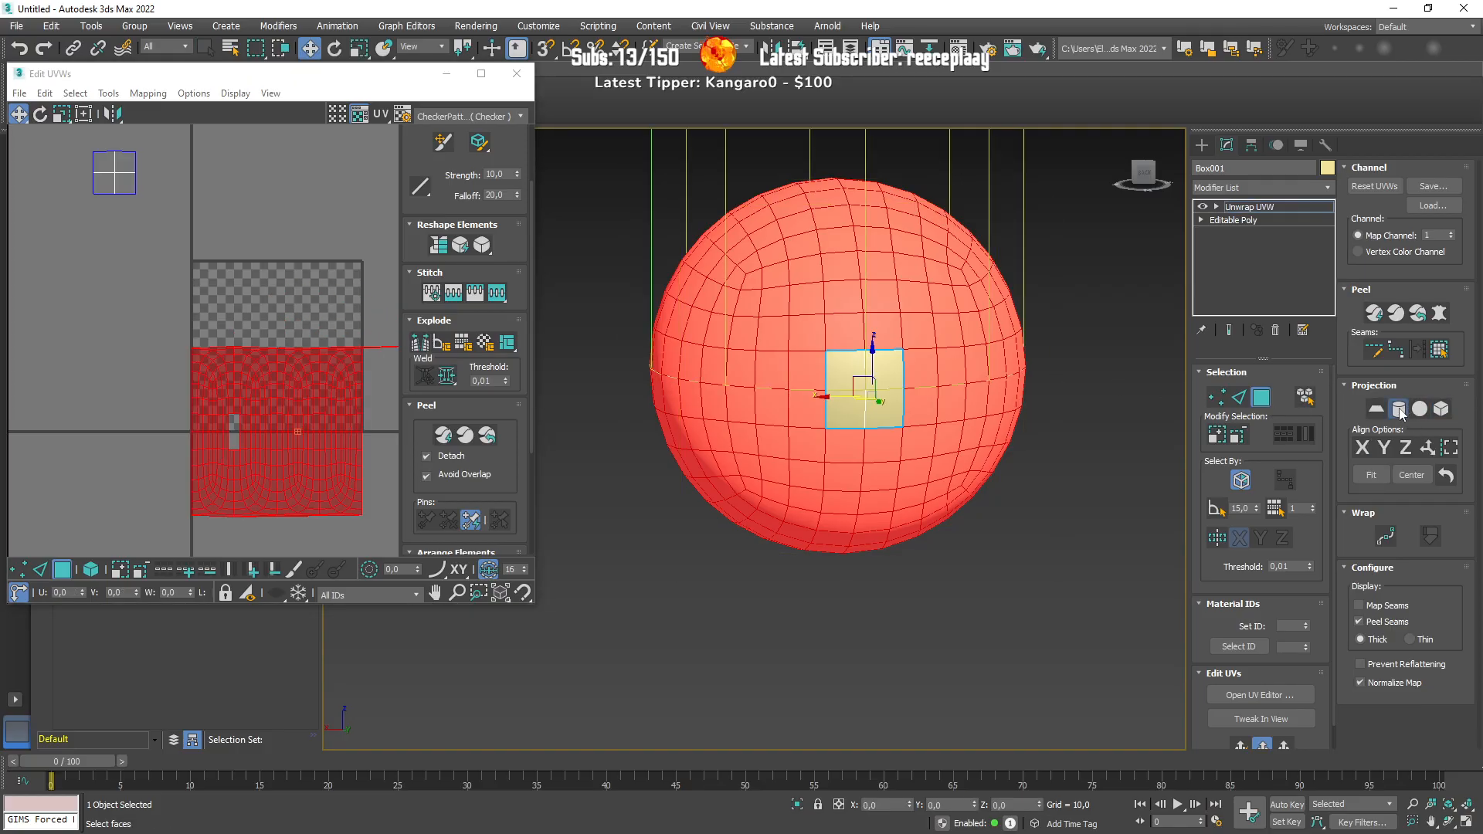
pyautogui.click(1416, 413)
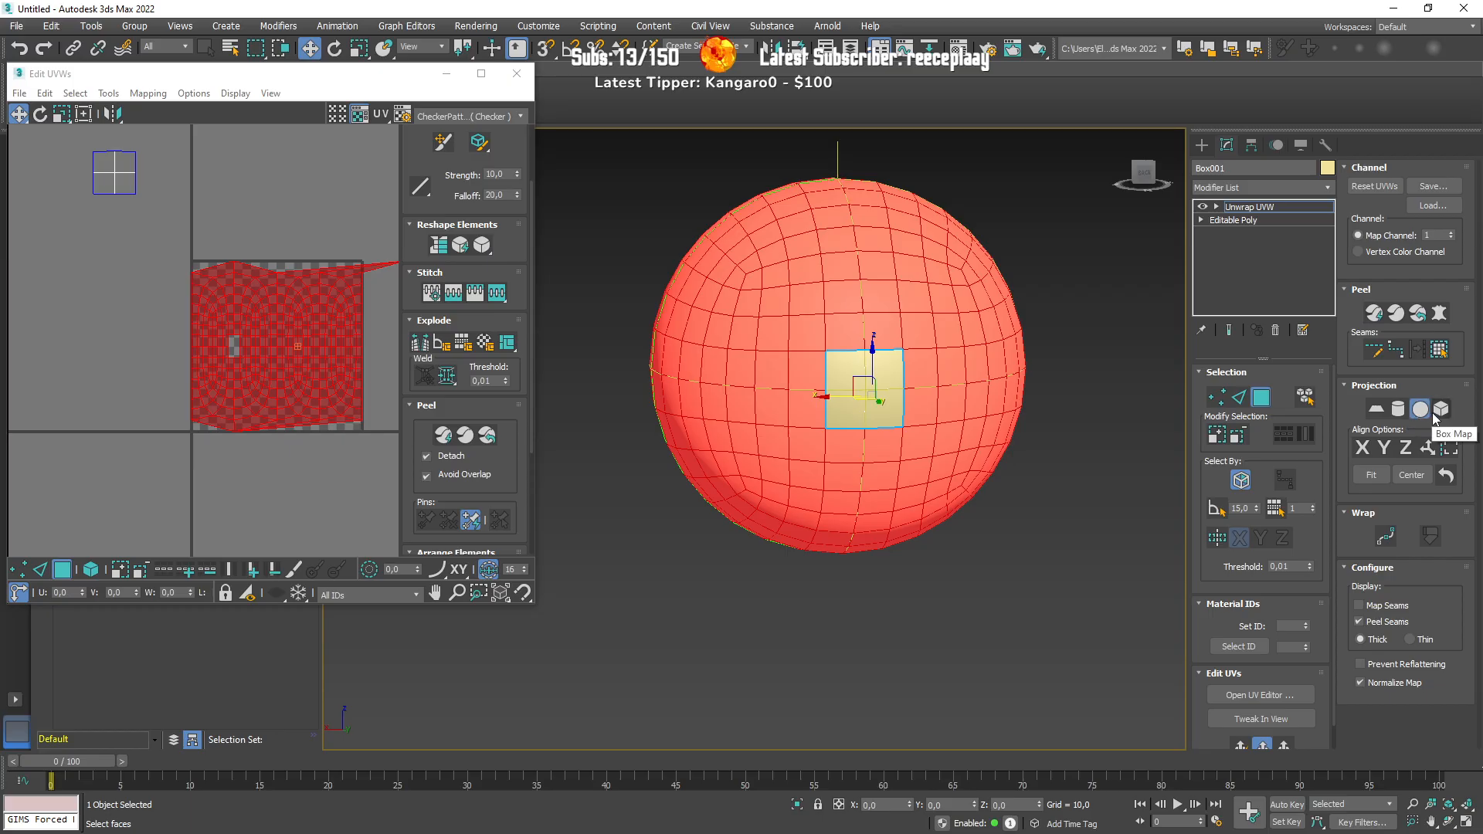
pyautogui.scroll(5, 248, 381)
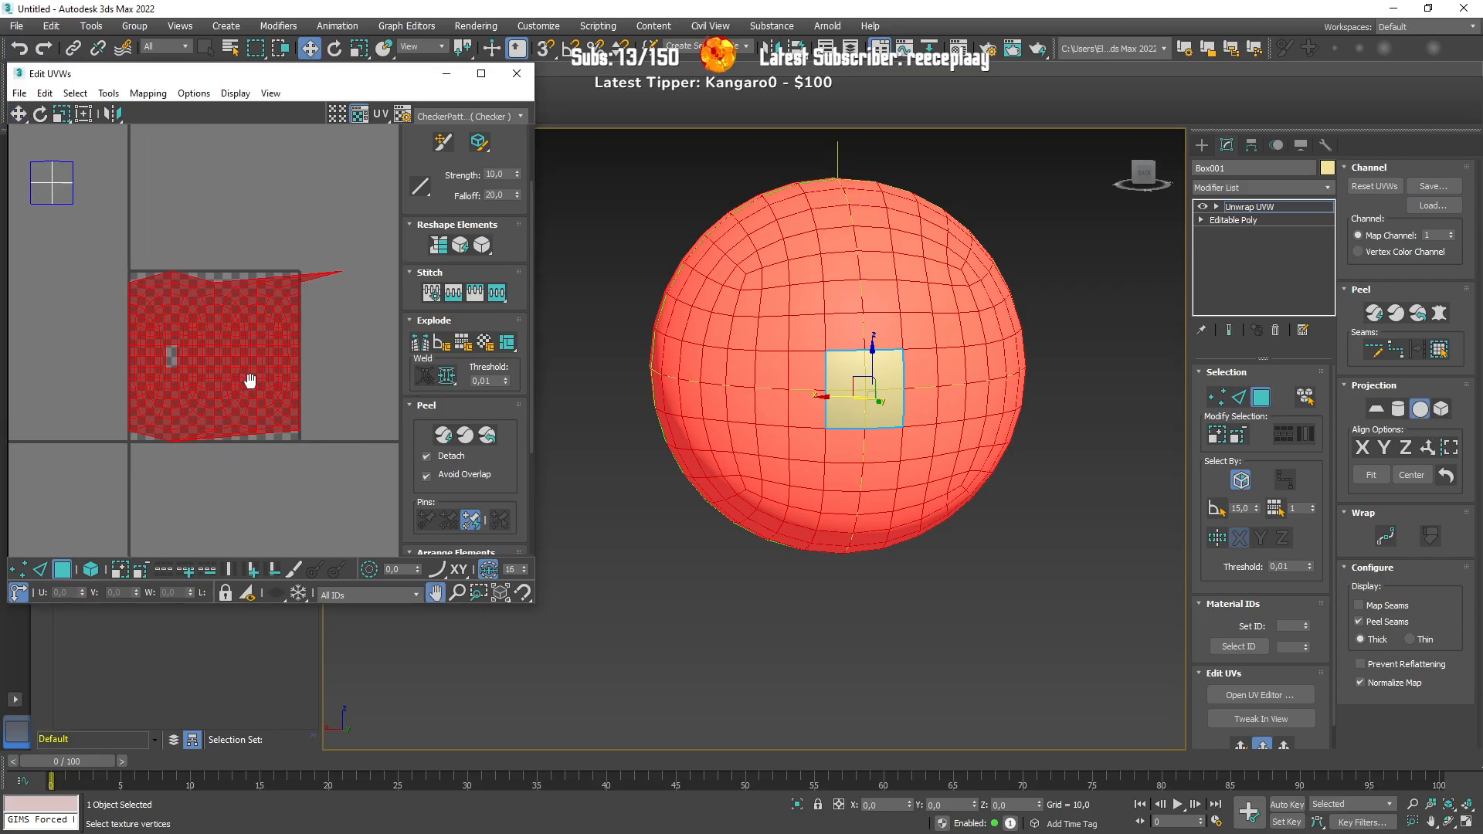
pyautogui.scroll(-5, 283, 266)
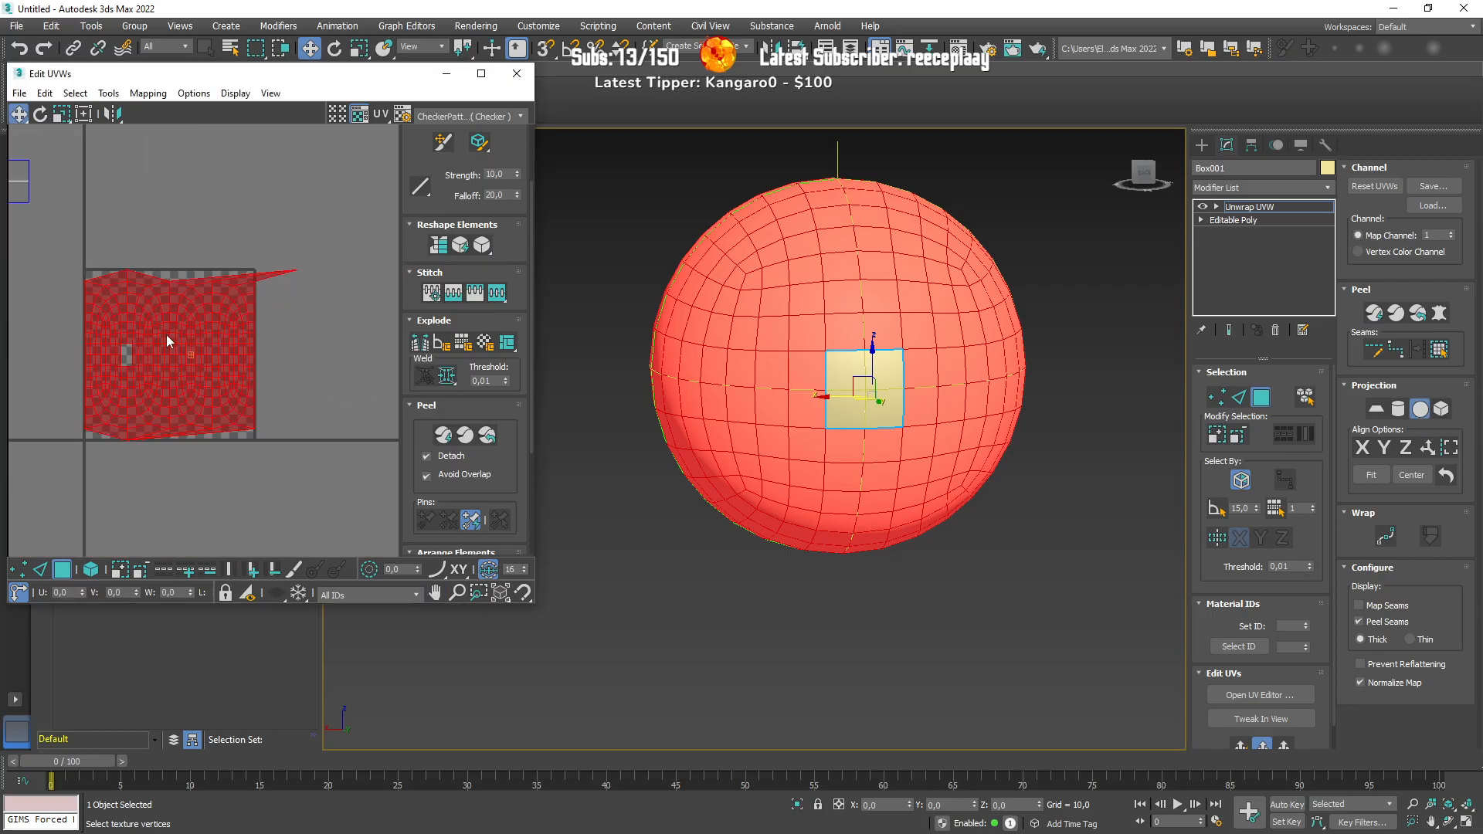
pyautogui.scroll(2, 158, 392)
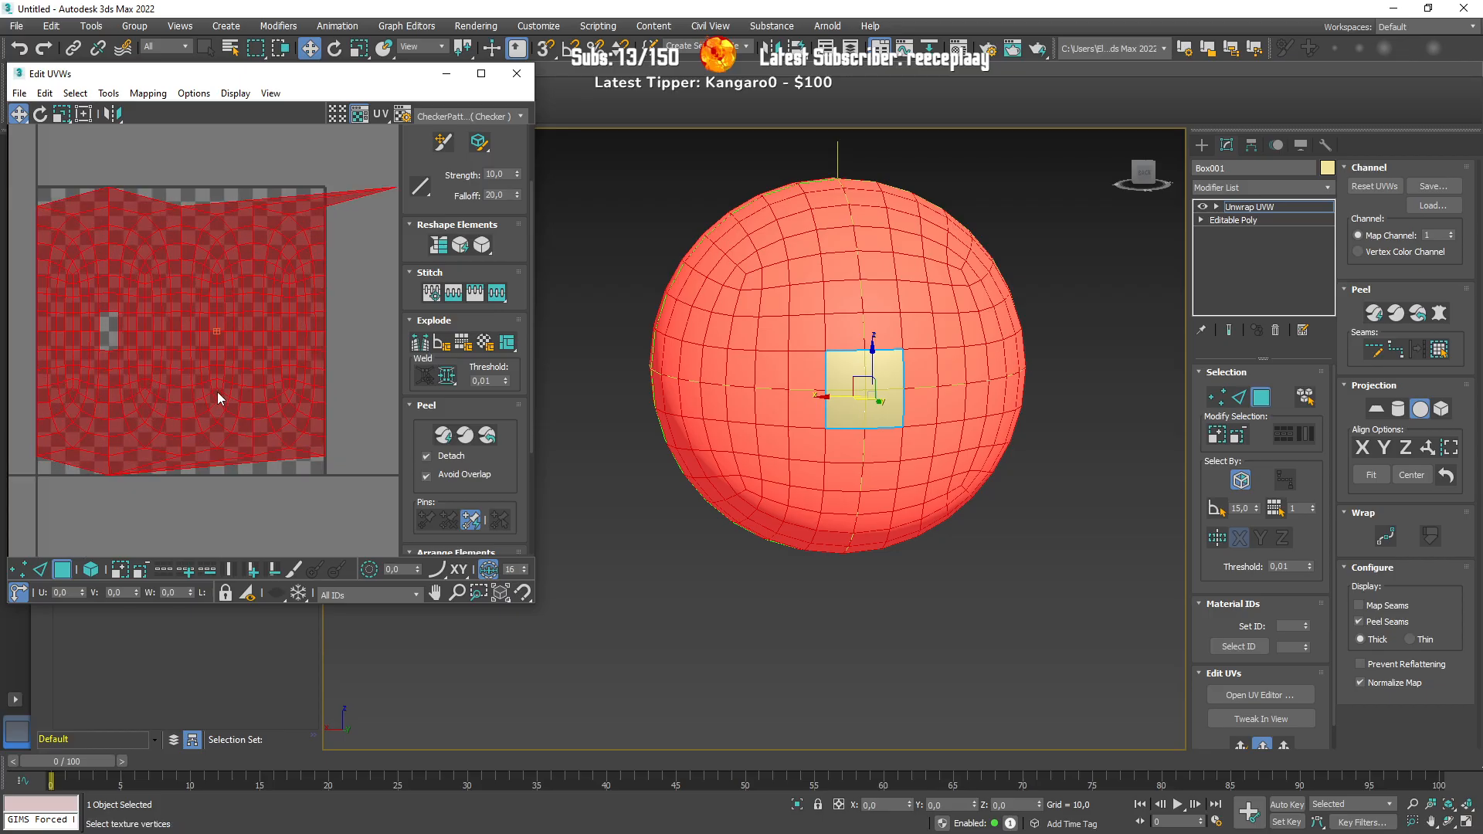
pyautogui.scroll(-1, 216, 391)
# Step: Try Relax By Polygon Angles with 100 iterations and 0.1 amount, and Quick Peel, on the planar-mapped main shell
pyautogui.click(1378, 408)
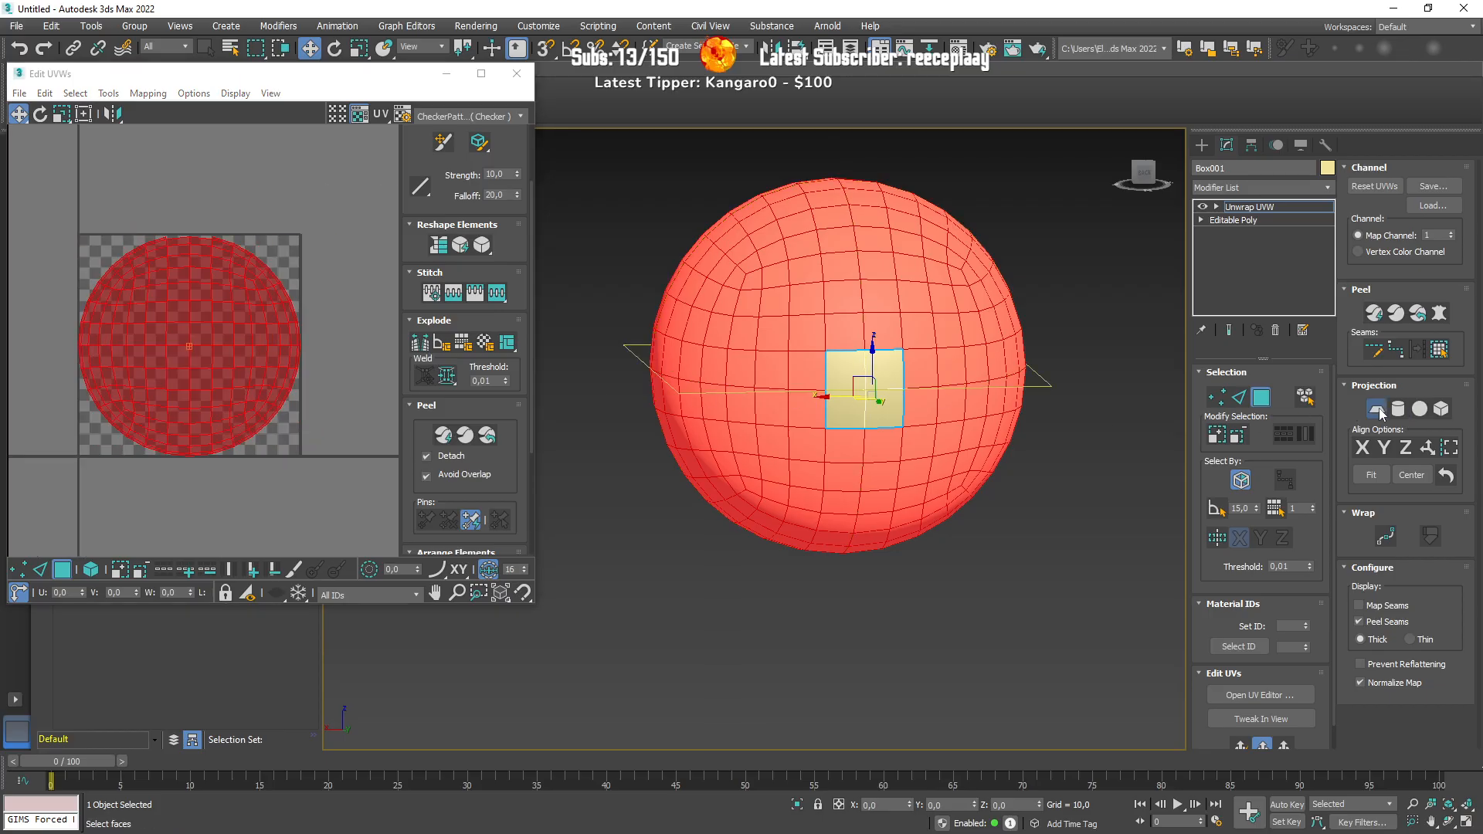
pyautogui.moveTo(484, 247); pyautogui.dragTo(485, 268)
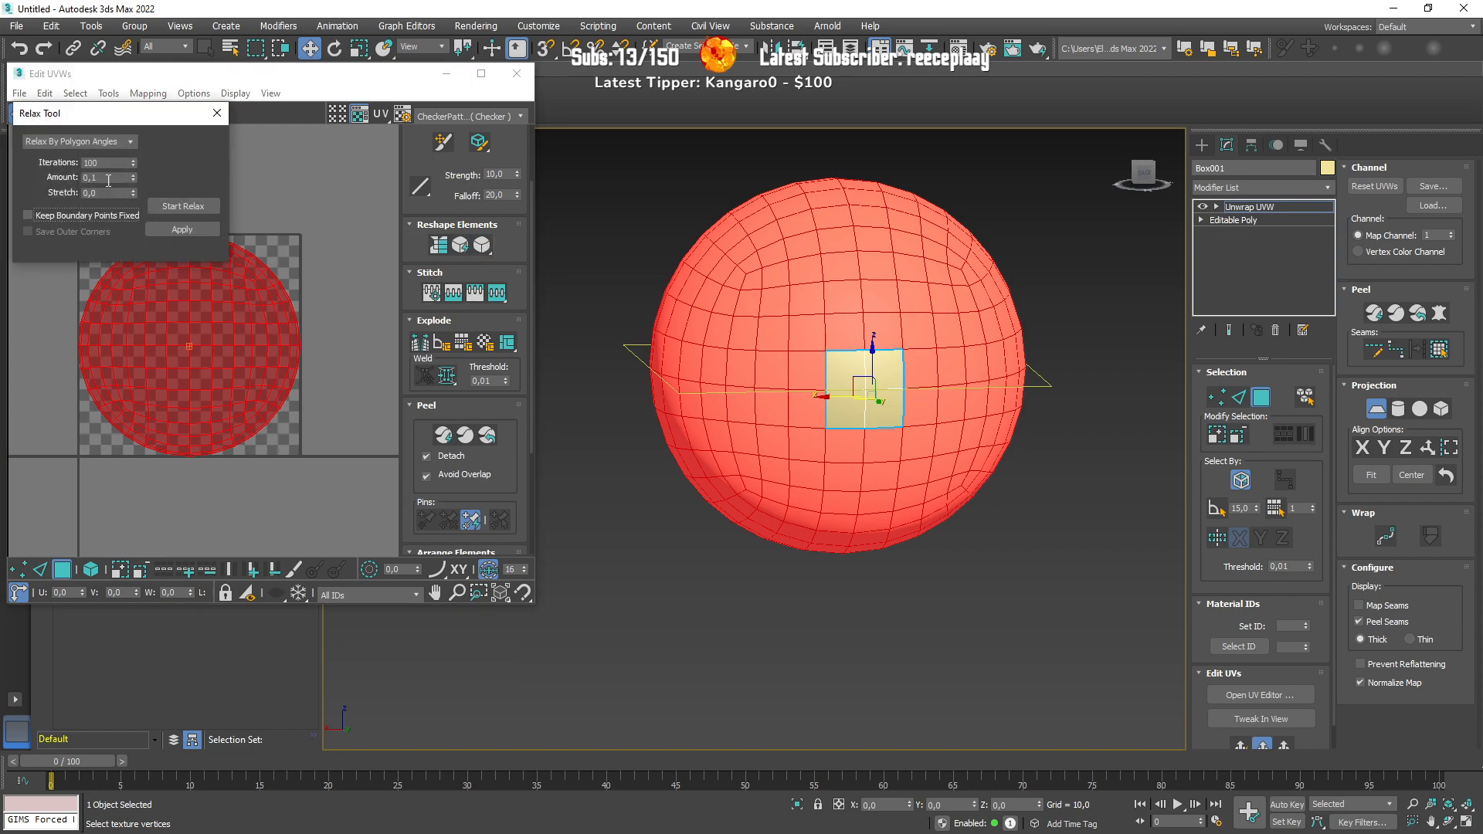
pyautogui.moveTo(130, 125); pyautogui.dragTo(636, 181)
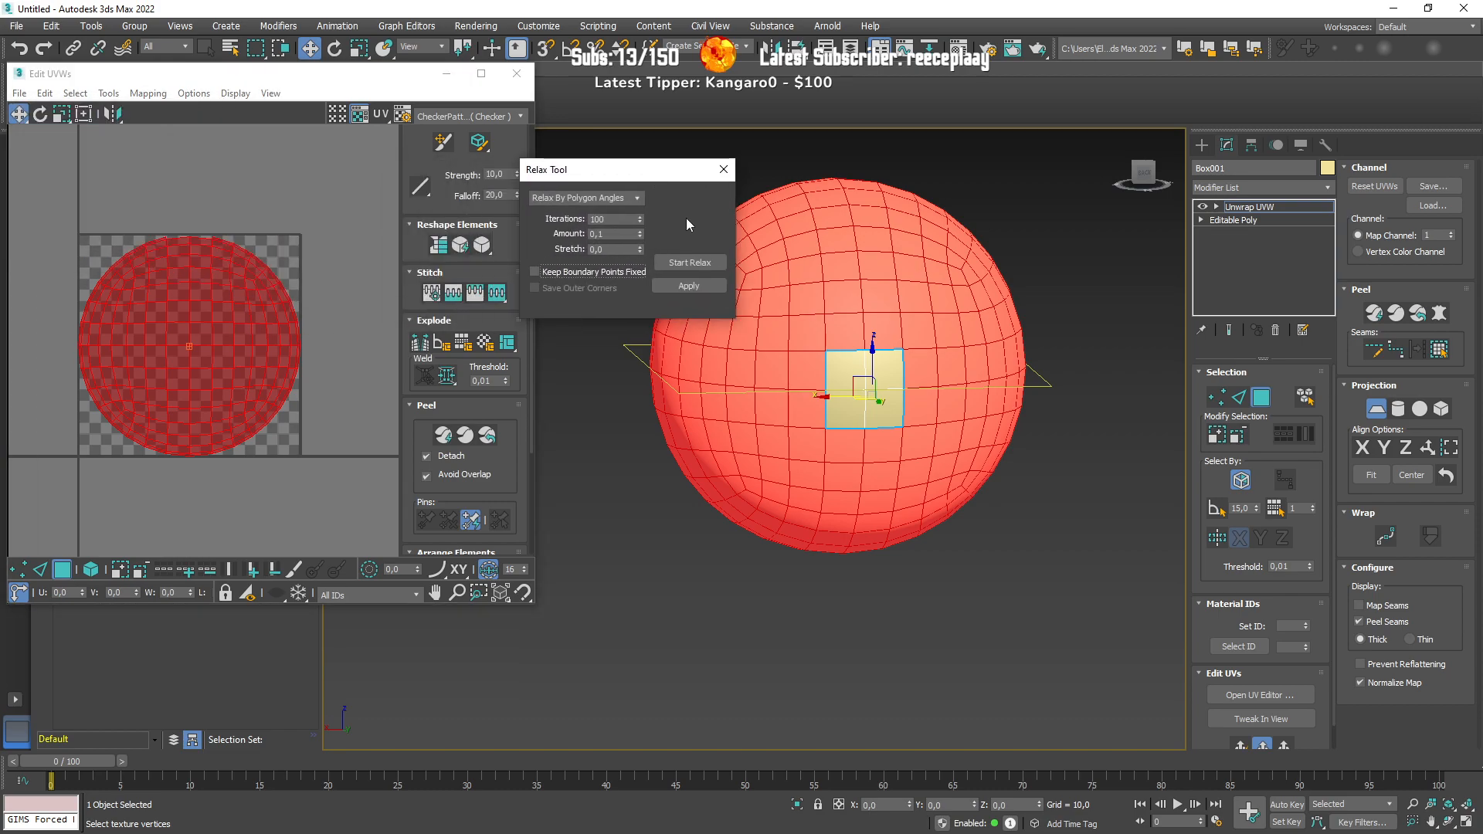
pyautogui.click(701, 266)
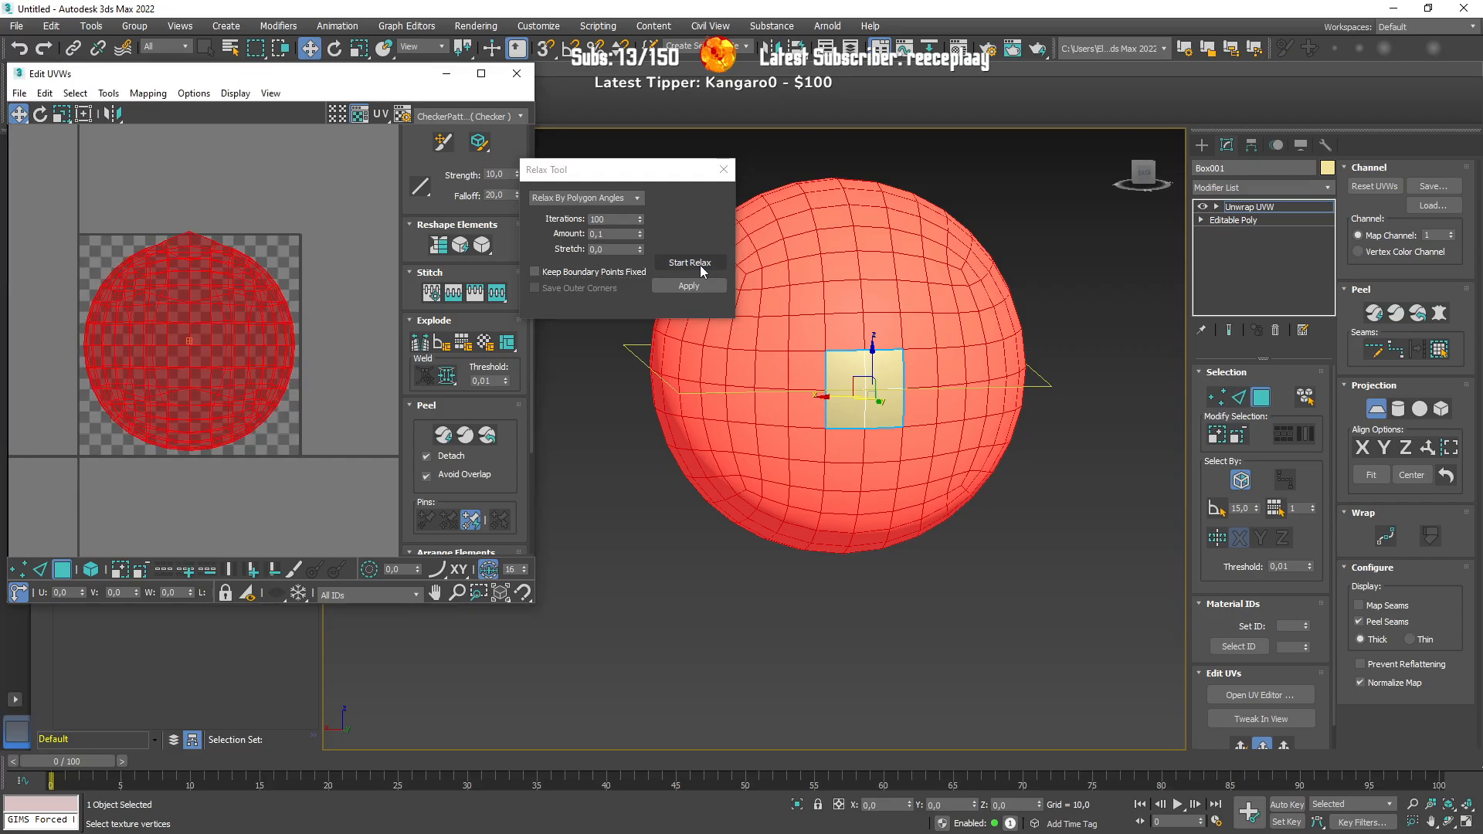
pyautogui.click(701, 266)
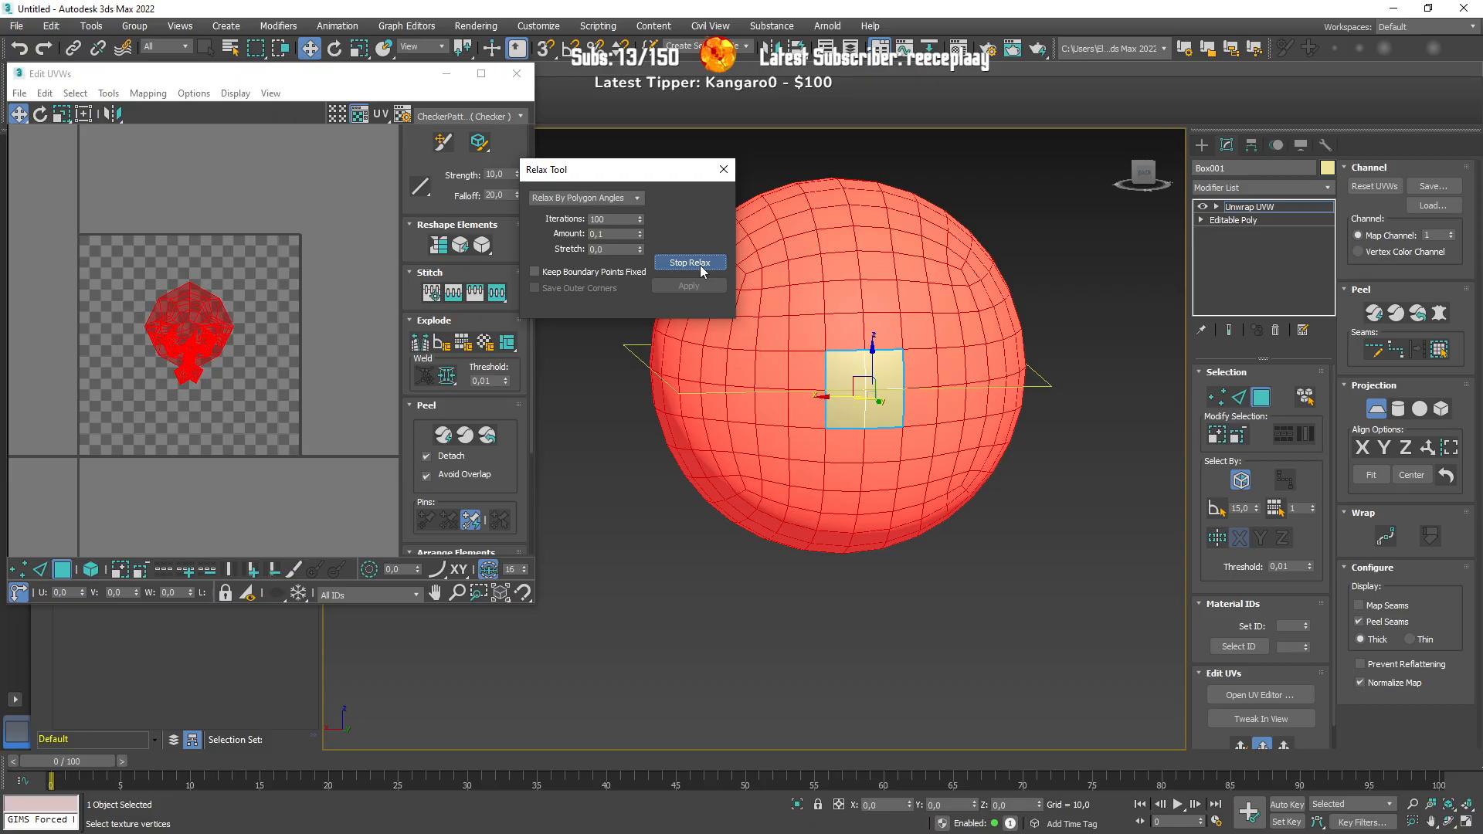
pyautogui.click(700, 266)
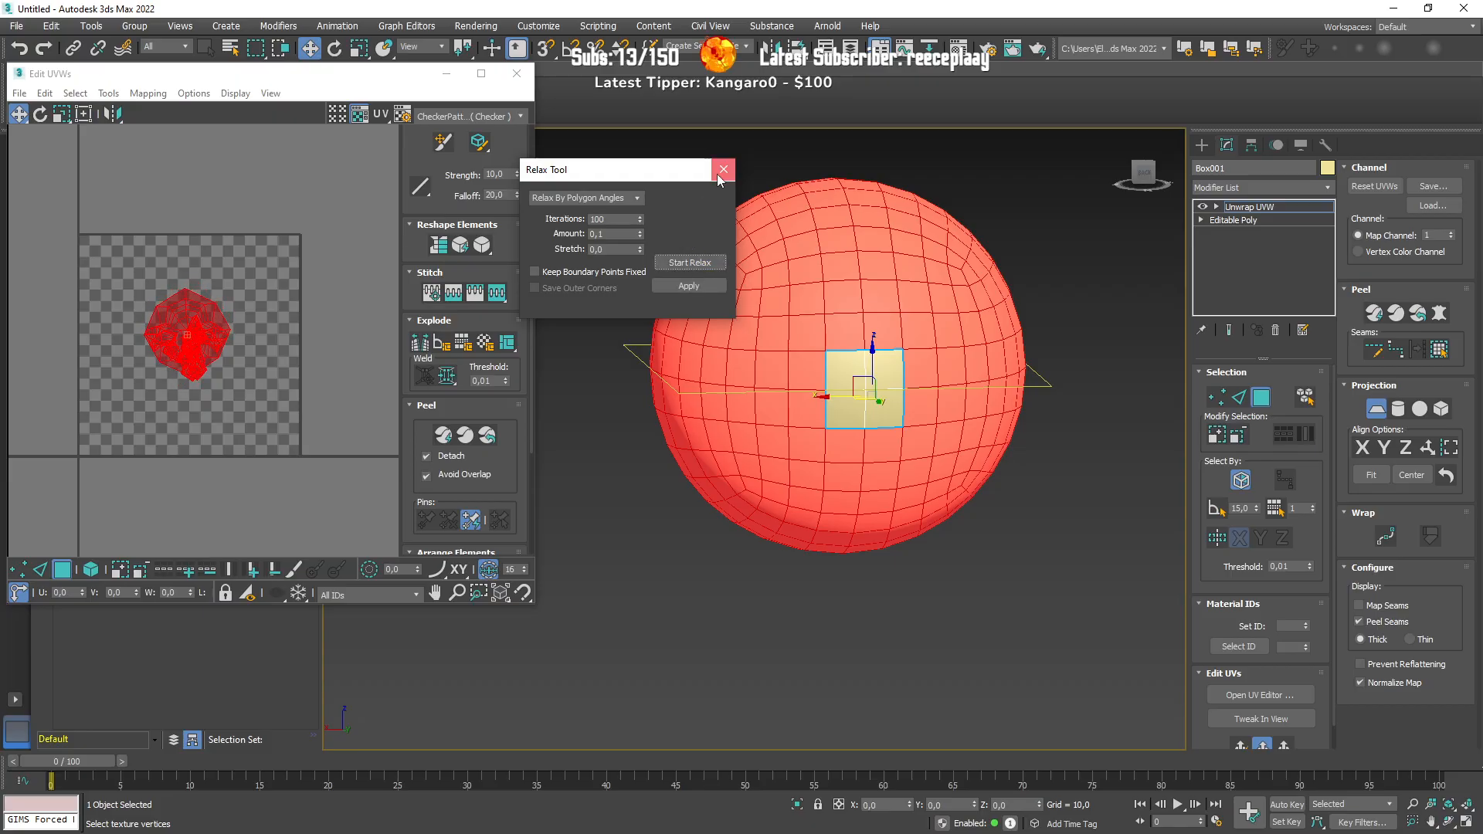
pyautogui.click(724, 169)
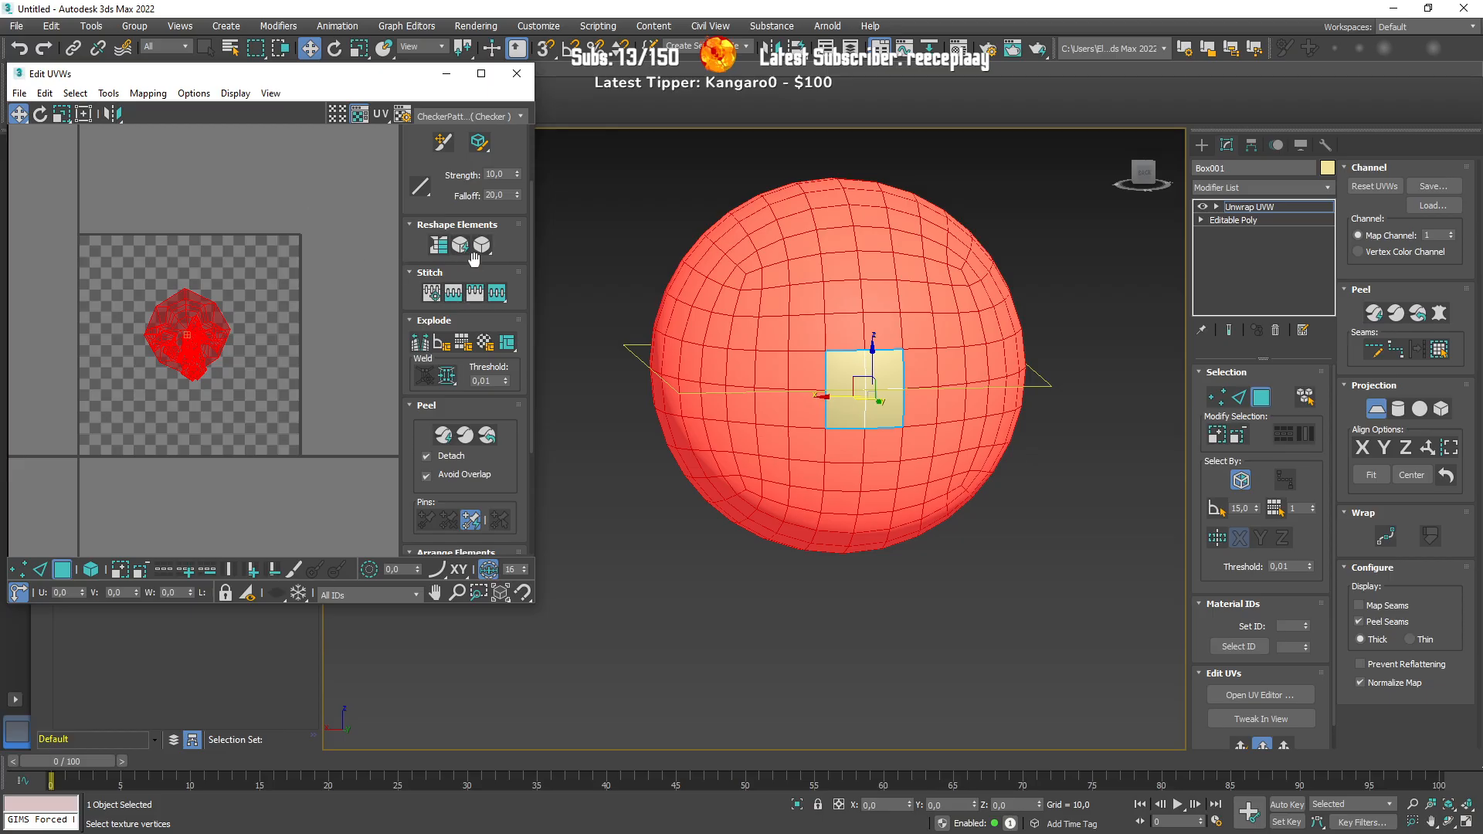
pyautogui.click(443, 441)
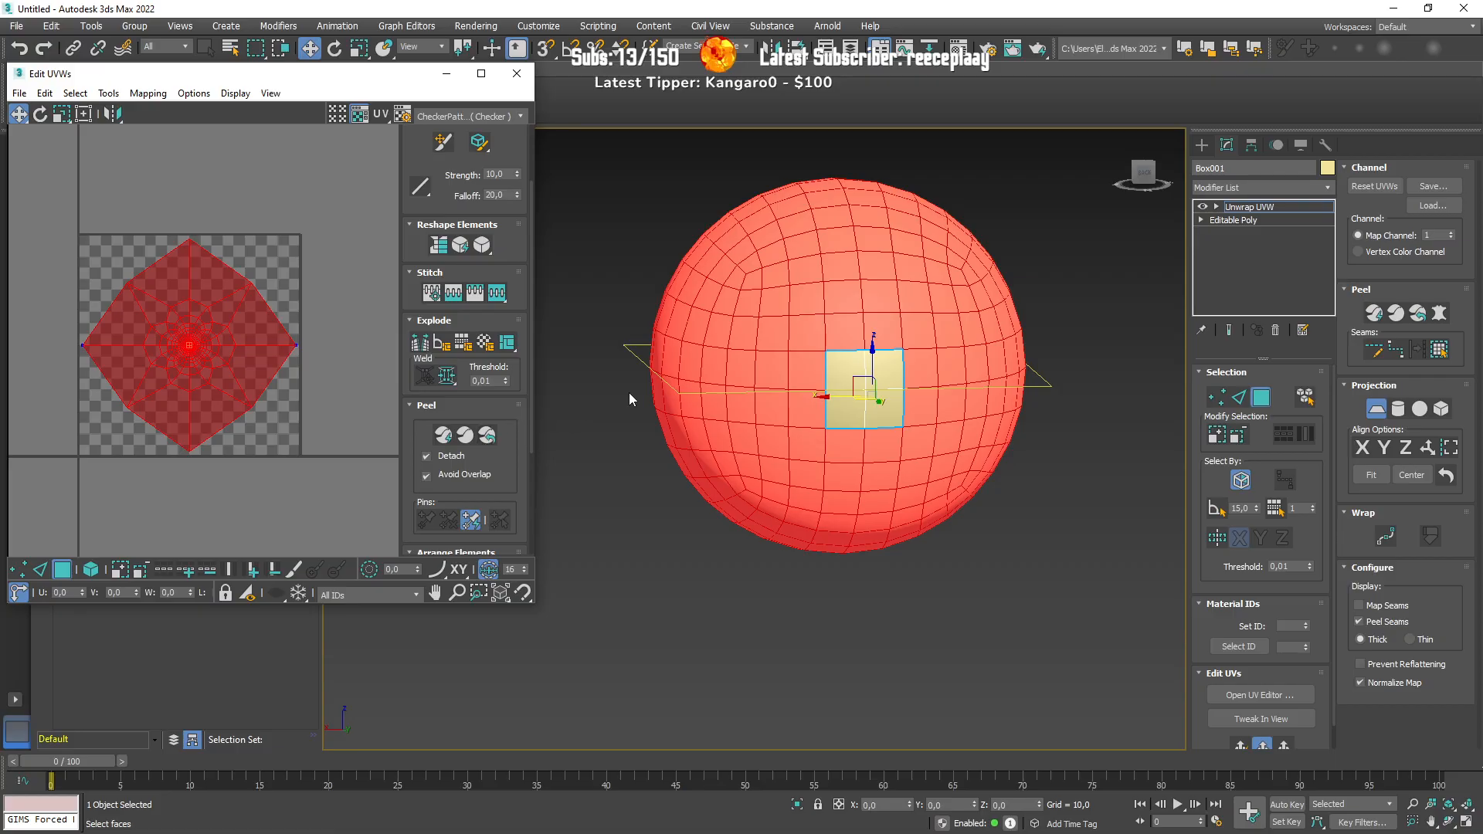
# Step: Apply a planar projection to the sphere's main shell, check its UV layout, and leave polygon selection
pyautogui.click(1379, 406)
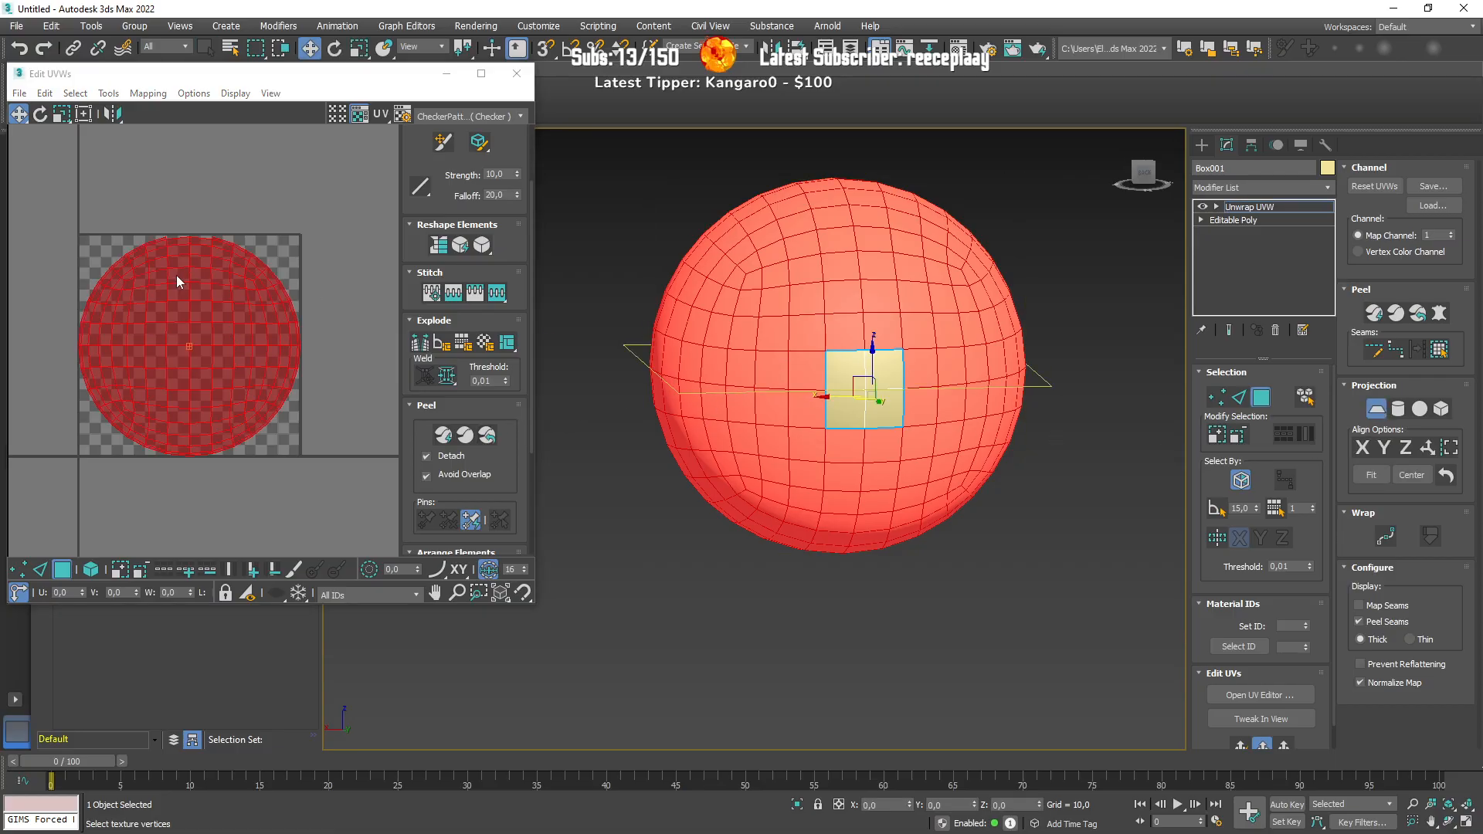
pyautogui.scroll(5, 177, 275)
pyautogui.scroll(-4, 340, 280)
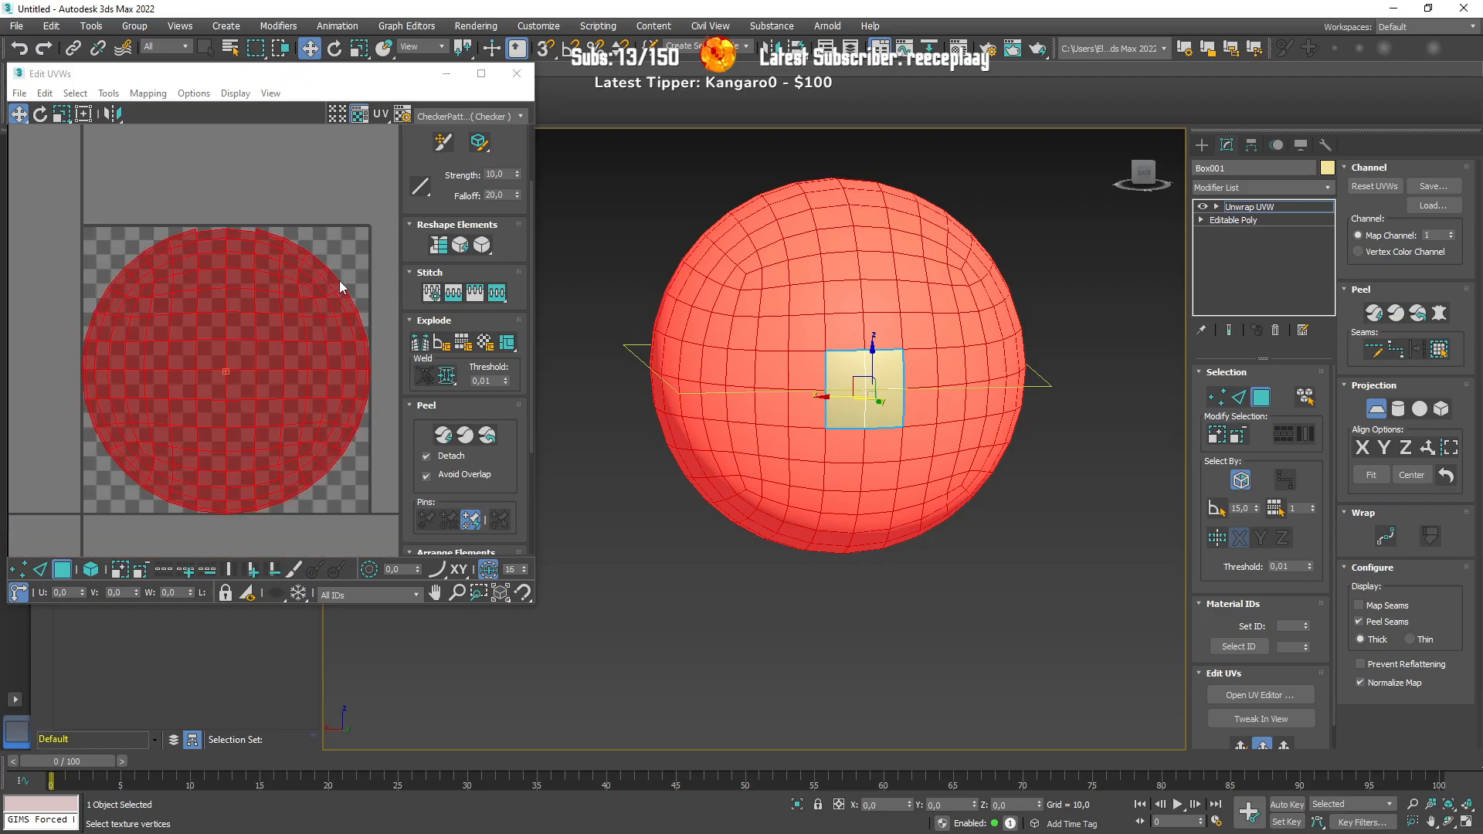
pyautogui.scroll(-2, 340, 285)
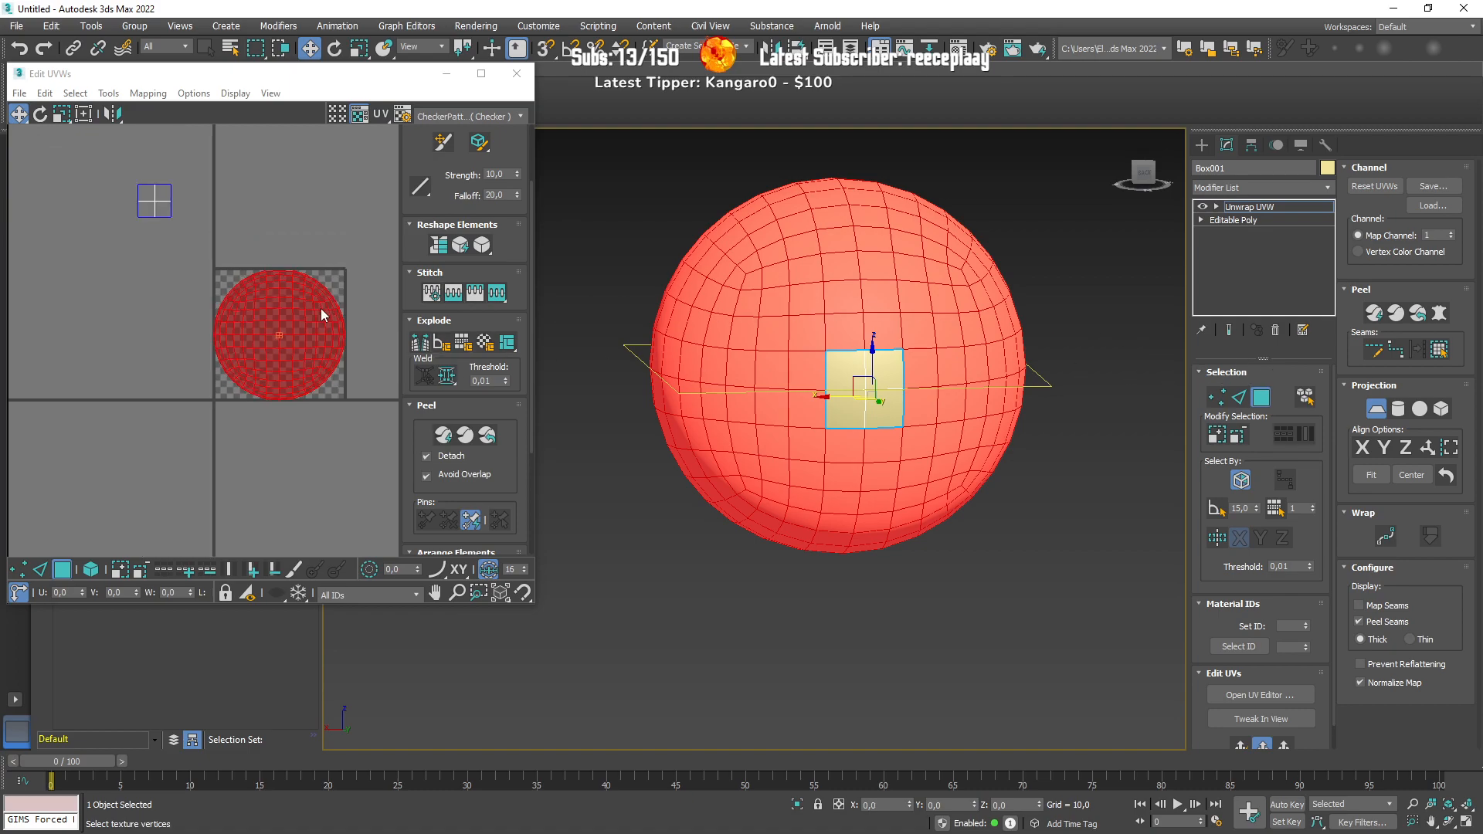
pyautogui.scroll(2, 321, 308)
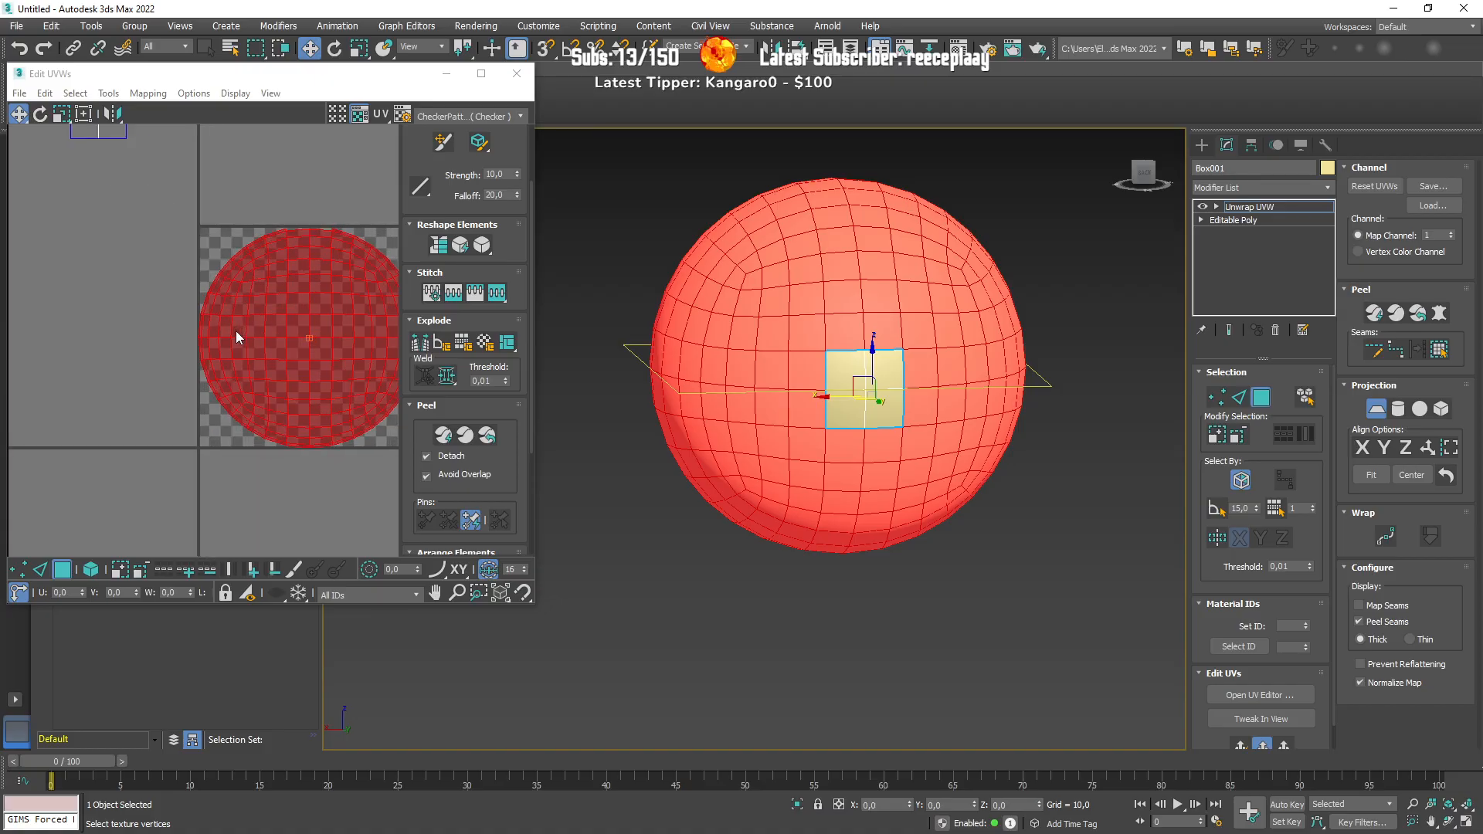
pyautogui.moveTo(122, 357); pyautogui.dragTo(92, 366, button='middle')
pyautogui.scroll(2, 235, 267)
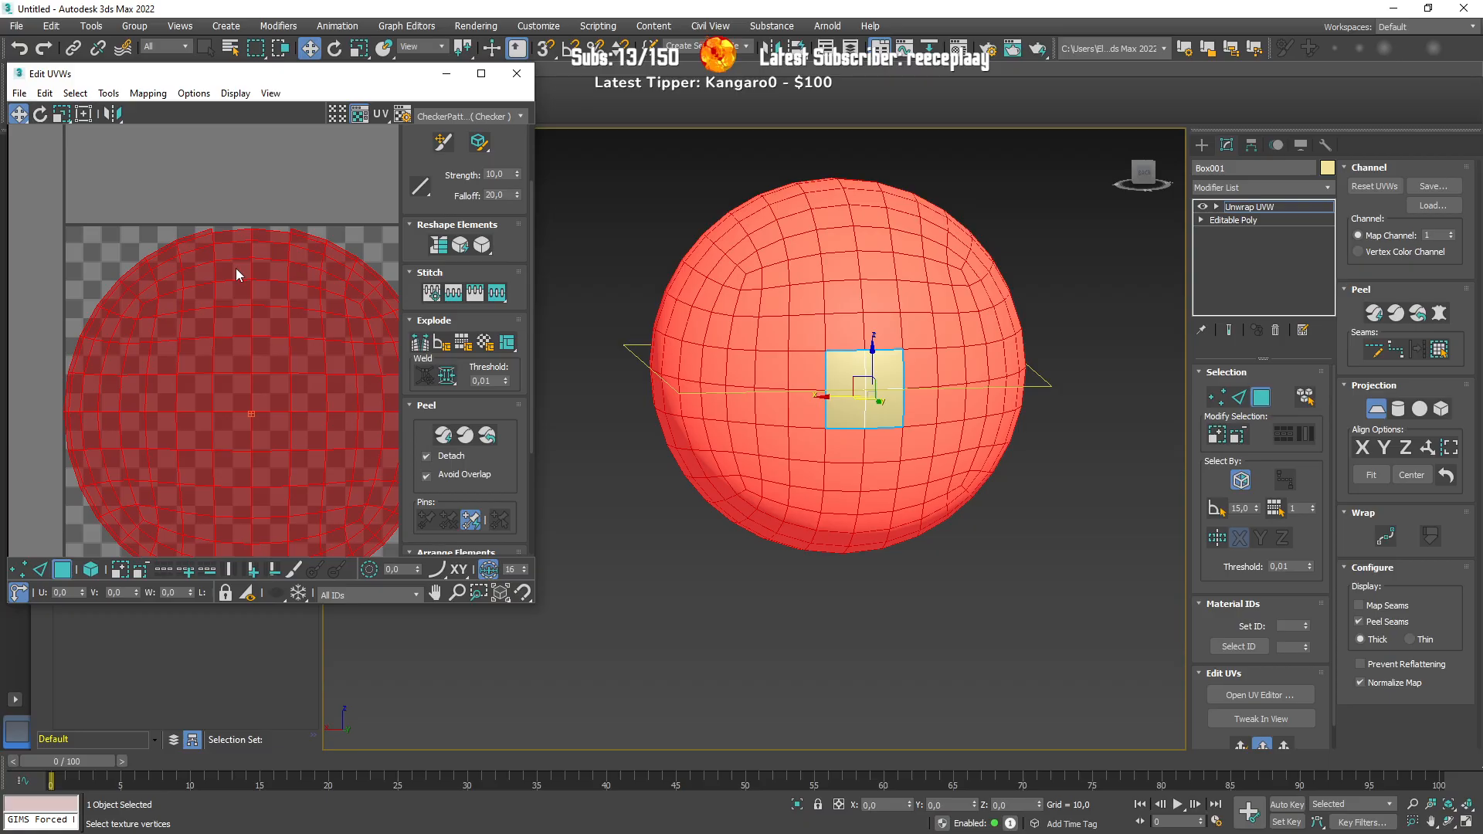
pyautogui.scroll(-2, 237, 274)
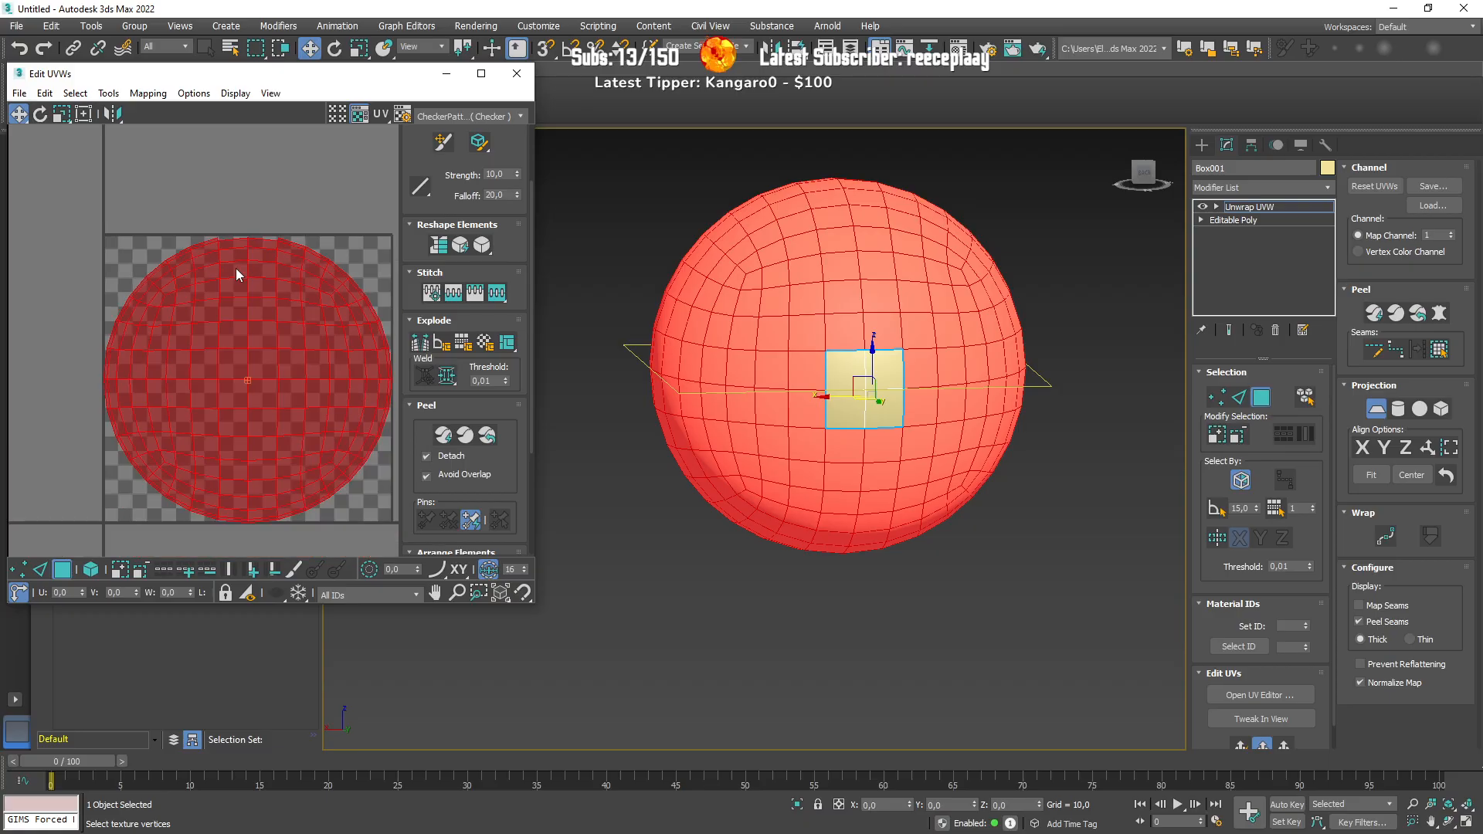
pyautogui.click(62, 570)
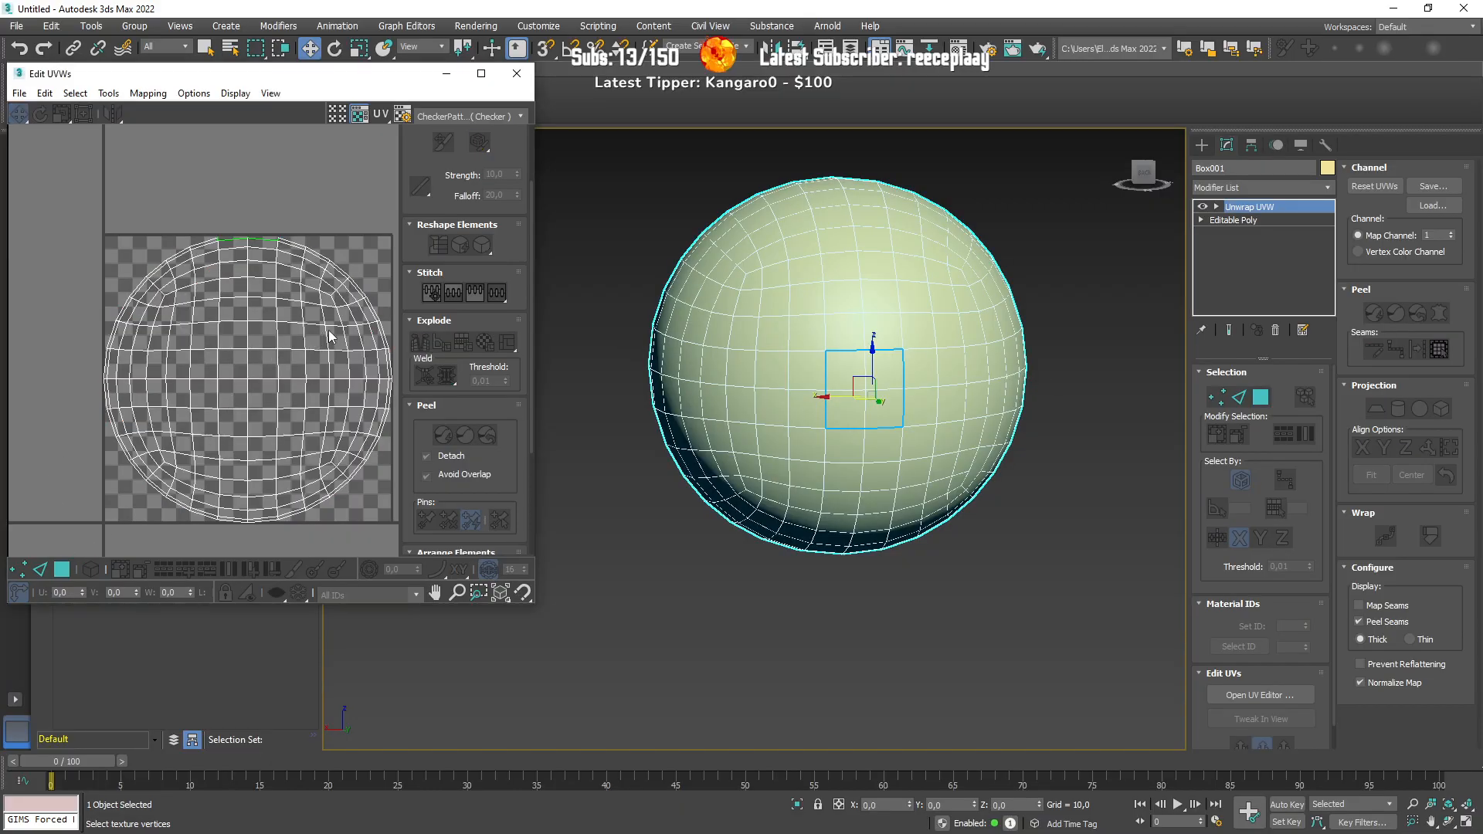
pyautogui.scroll(-4, 590, 338)
pyautogui.keyDown('alt'); pyautogui.moveTo(683, 351); pyautogui.dragTo(943, 353, button='middle'); pyautogui.keyUp('alt')
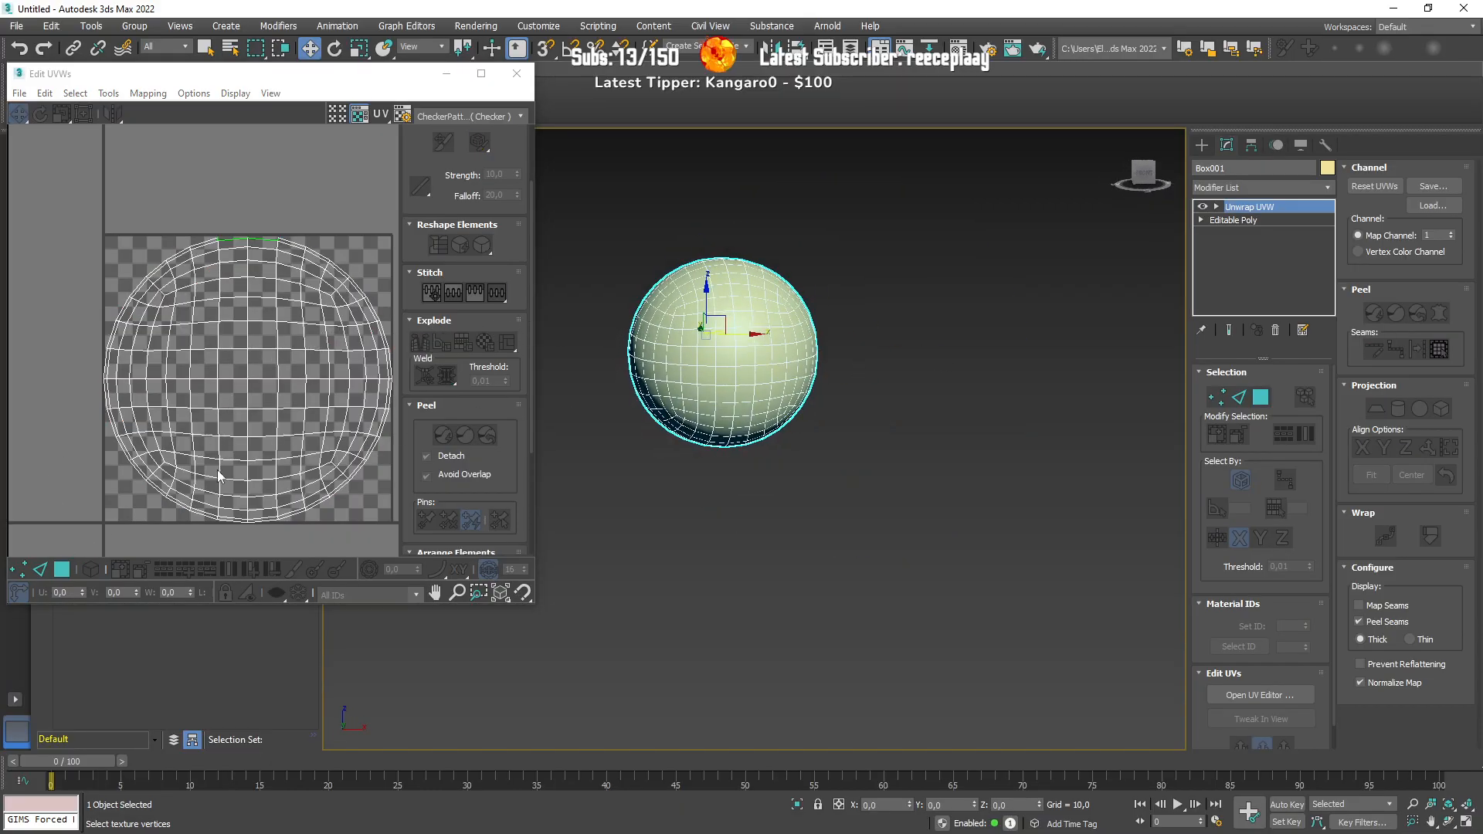
# Step: Select the four central polygons and then those at the lower edge of the UV layout to check where they lie on the sphere
pyautogui.click(63, 570)
pyautogui.click(54, 375)
pyautogui.keyDown('ctrl'); pyautogui.click(232, 394); pyautogui.keyUp('ctrl')
pyautogui.keyDown('ctrl'); pyautogui.click(232, 363); pyautogui.keyUp('ctrl')
pyautogui.keyDown('ctrl'); pyautogui.click(262, 363); pyautogui.keyUp('ctrl')
pyautogui.keyDown('ctrl'); pyautogui.click(258, 399); pyautogui.keyUp('ctrl')
pyautogui.moveTo(673, 401)
pyautogui.keyDown('alt'); pyautogui.mouseDown(button='middle')
pyautogui.moveTo(891, 395)
pyautogui.moveTo(699, 390)
pyautogui.mouseUp(button='middle'); pyautogui.keyUp('alt')
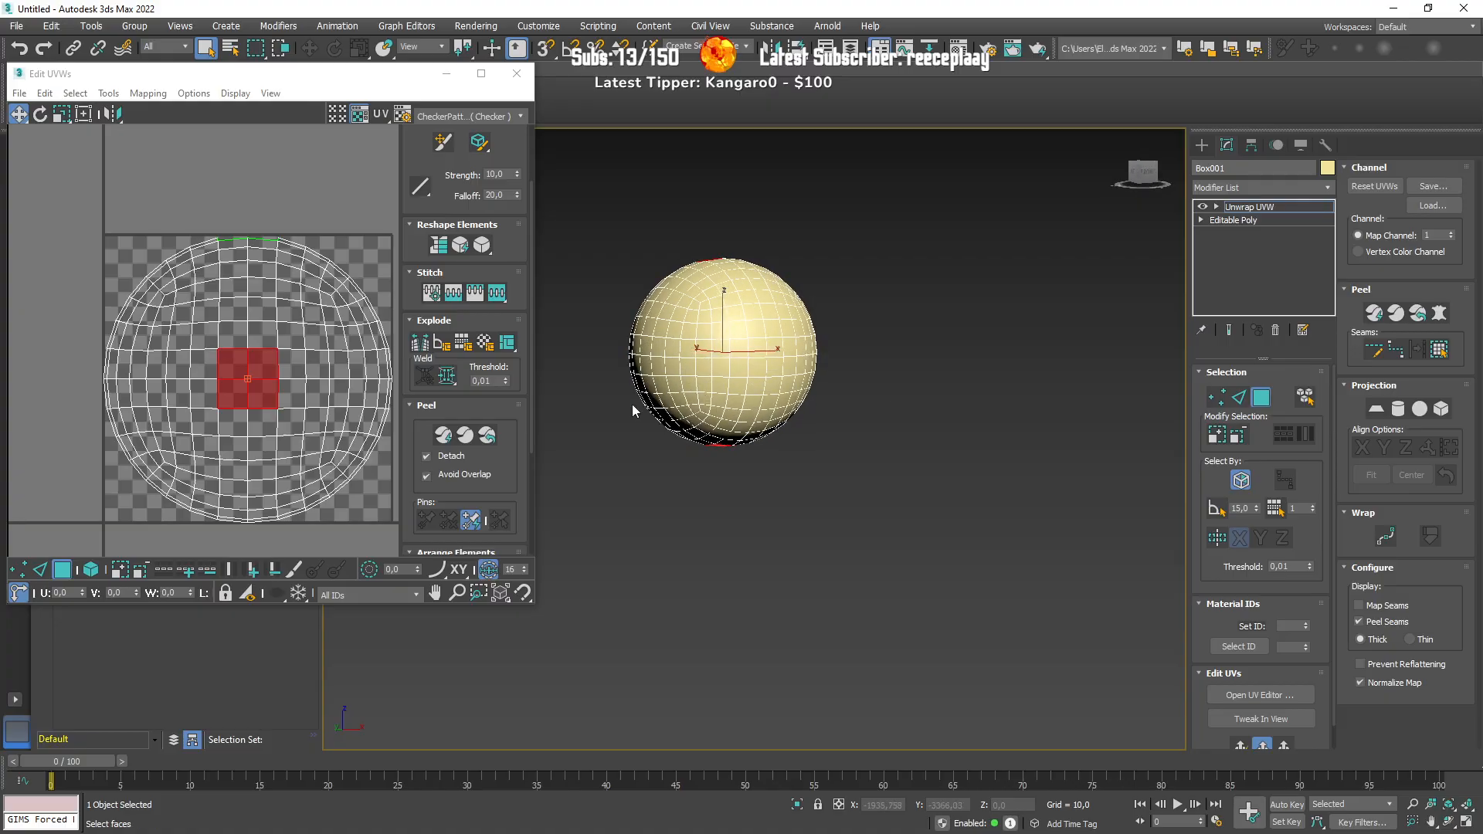
pyautogui.scroll(4, 253, 527)
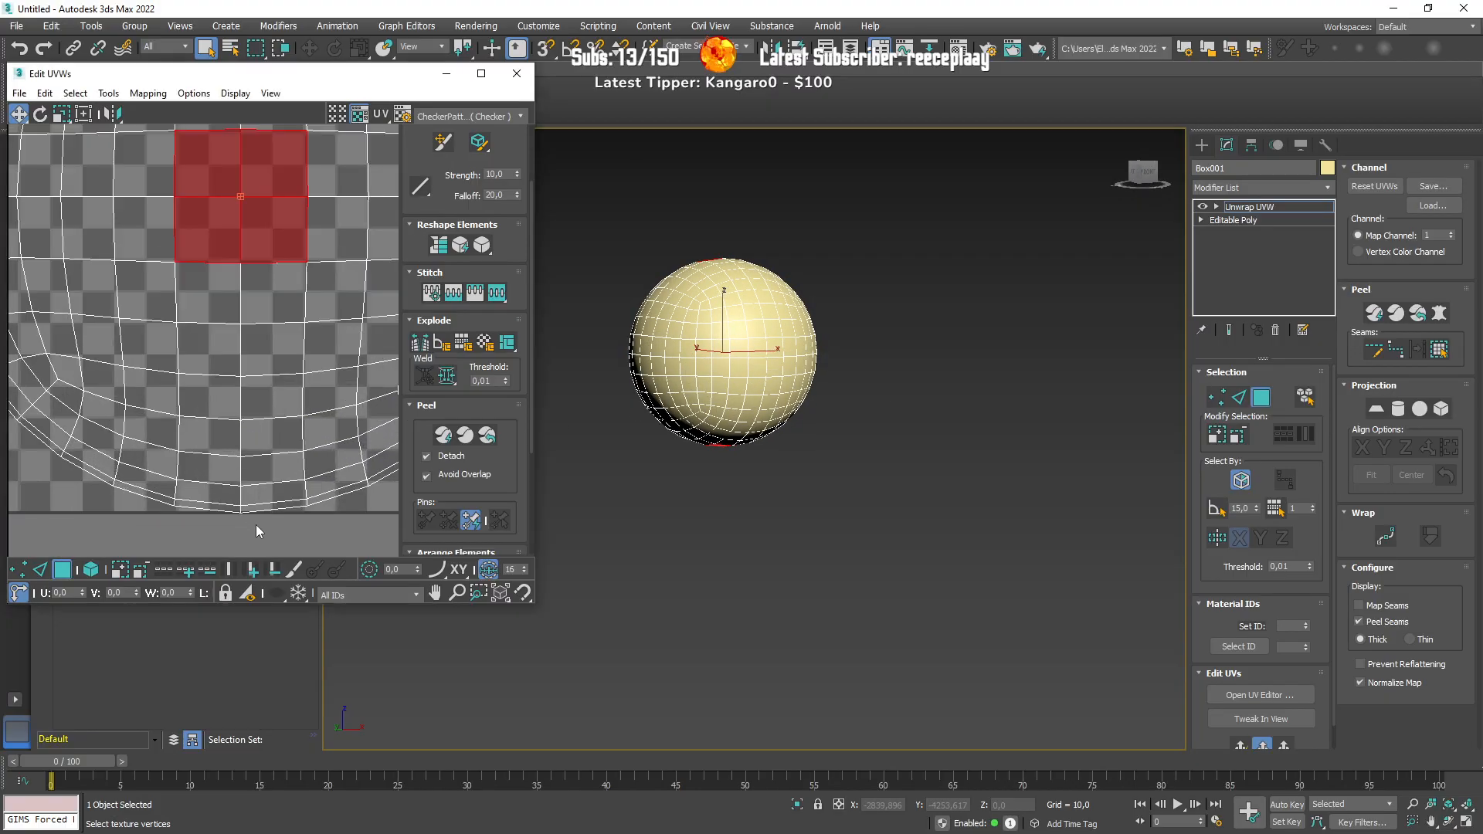
pyautogui.moveTo(225, 512); pyautogui.dragTo(225, 512)
pyautogui.scroll(-6, 264, 468)
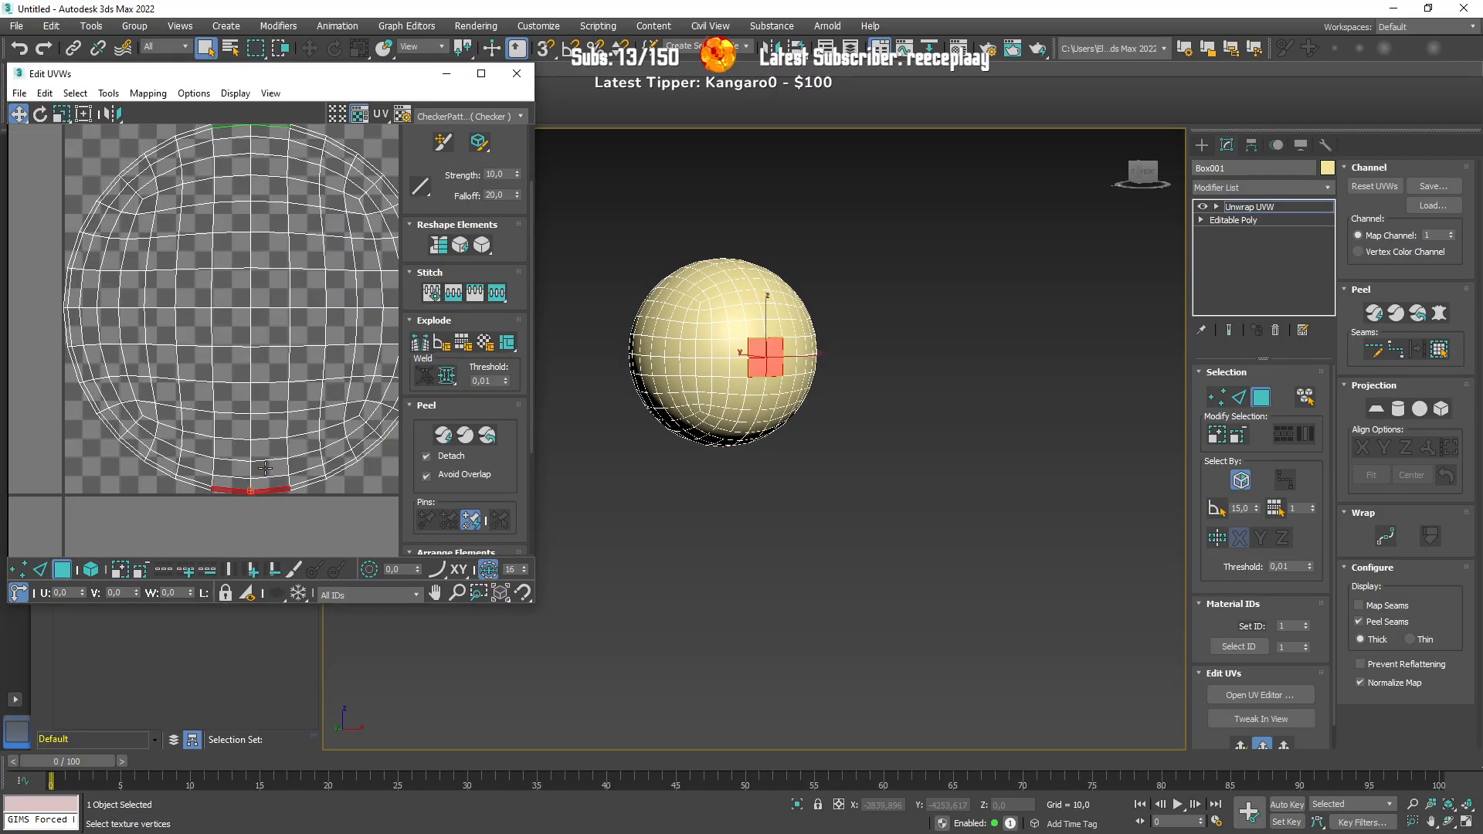
pyautogui.scroll(-2, 264, 468)
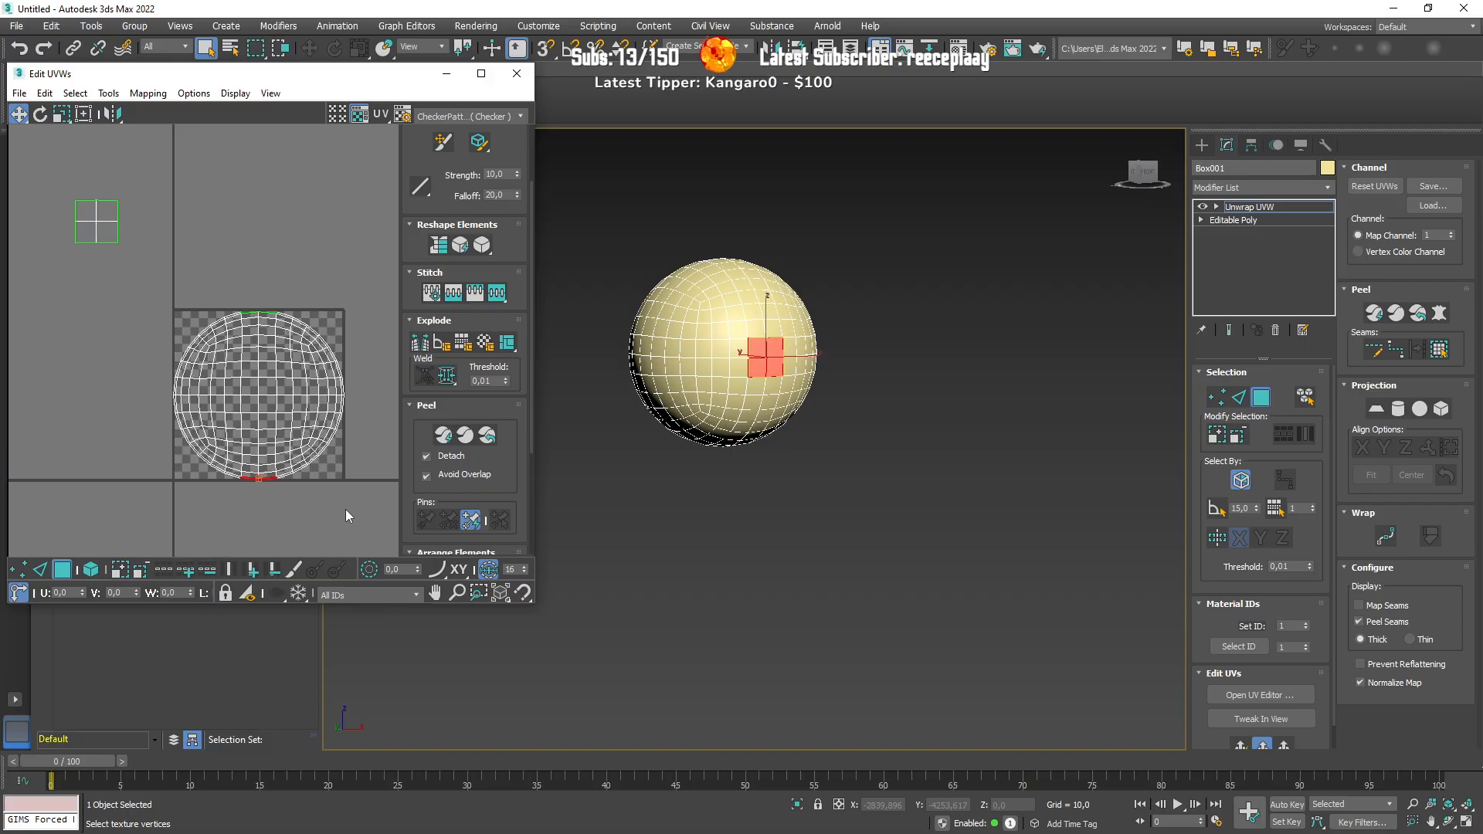
# Step: Try Reset Peel and Relax Custom on the planar-mapped main shell and examine the resulting layout
pyautogui.click(196, 374)
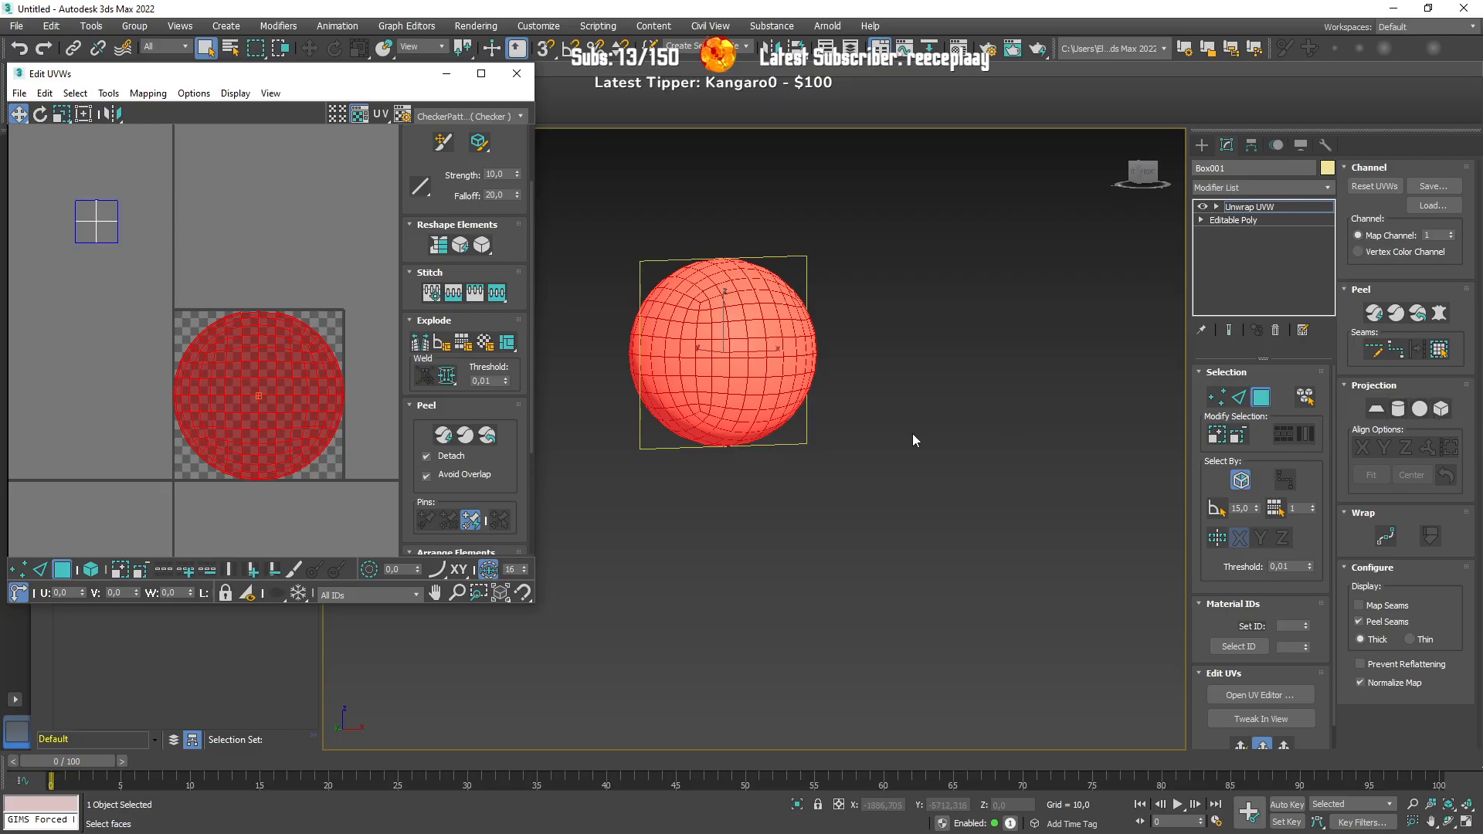
pyautogui.click(487, 436)
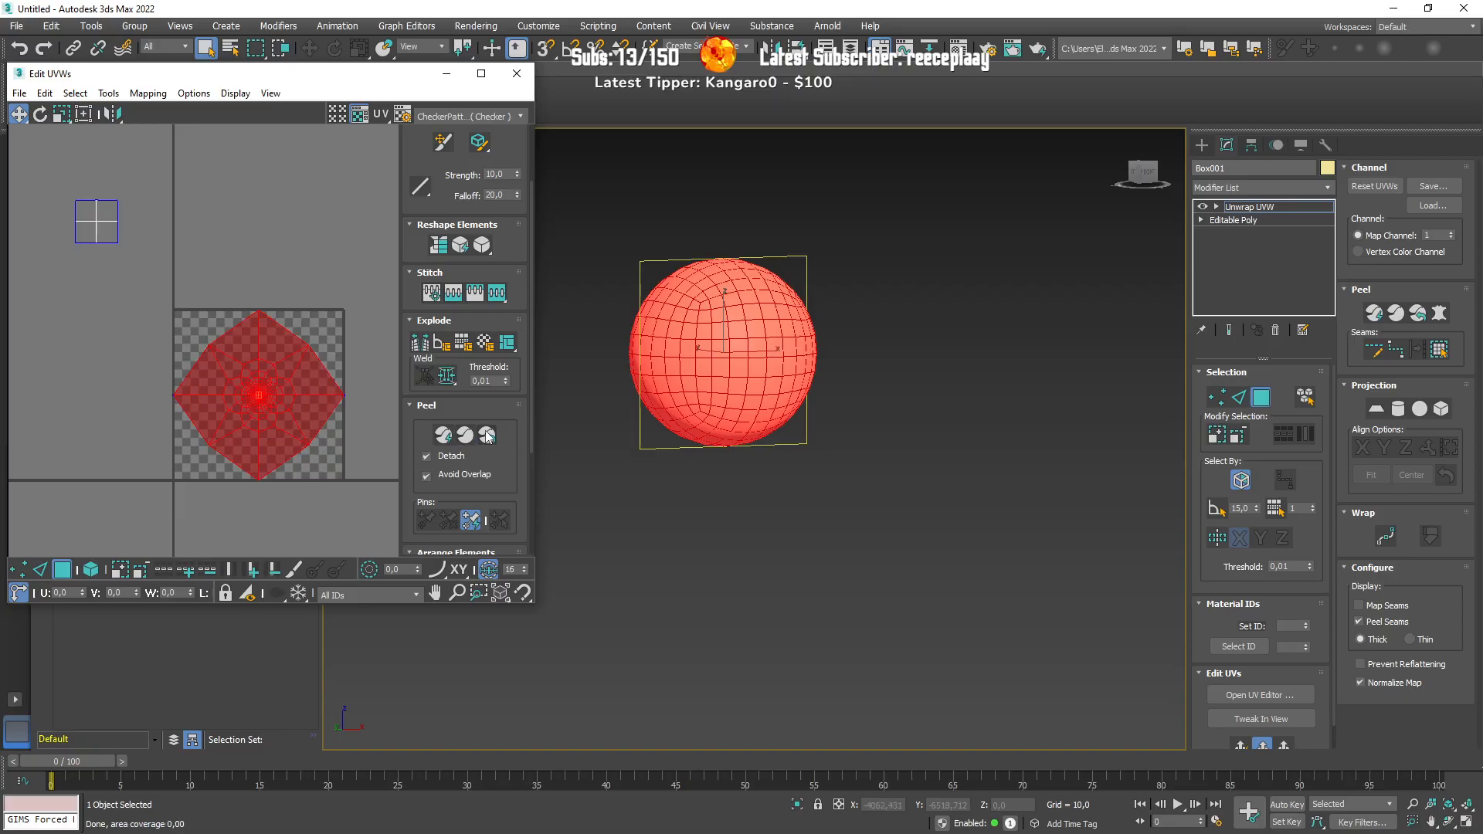
pyautogui.scroll(4, 239, 357)
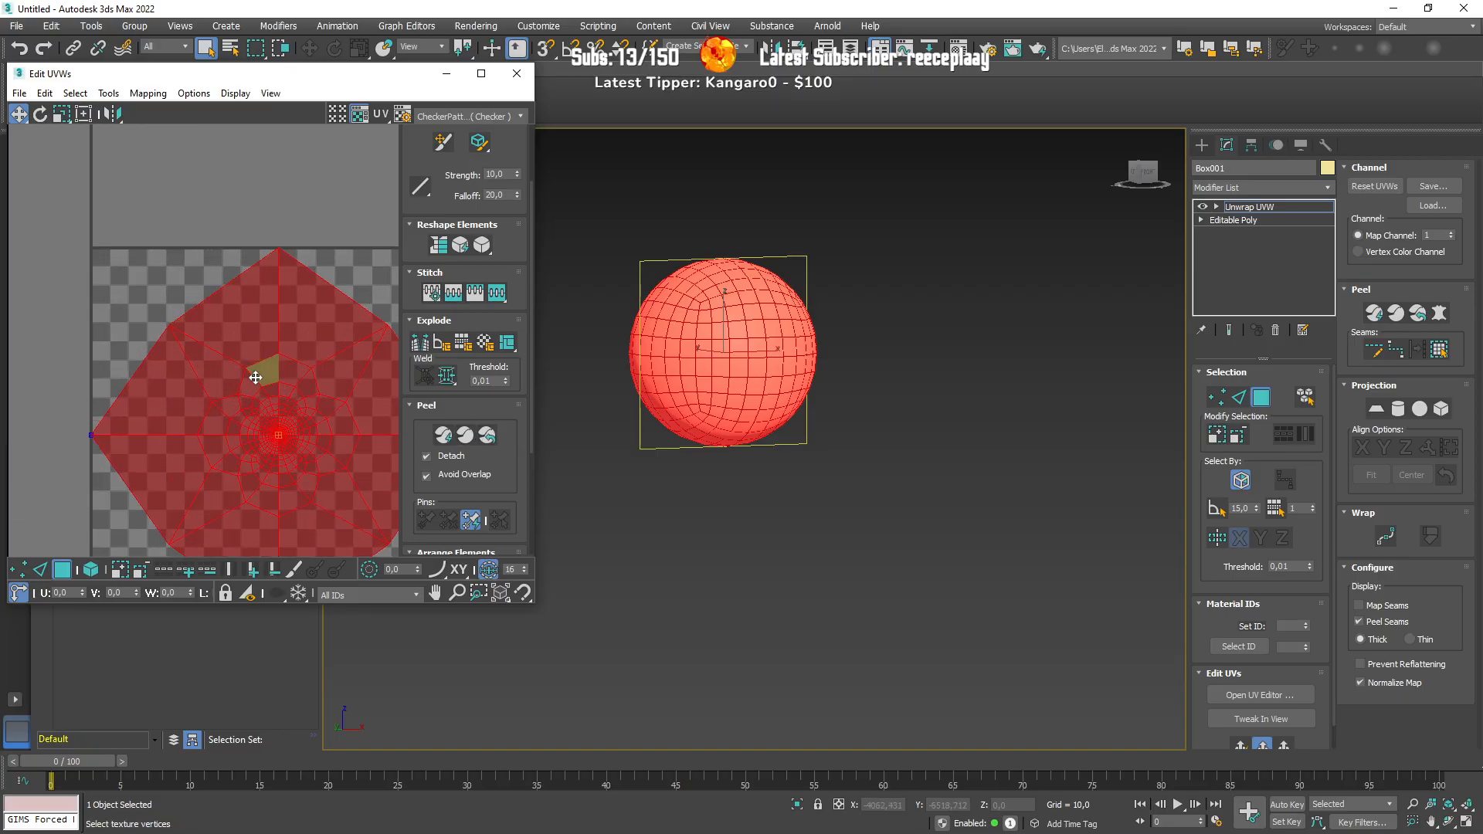
pyautogui.click(482, 248)
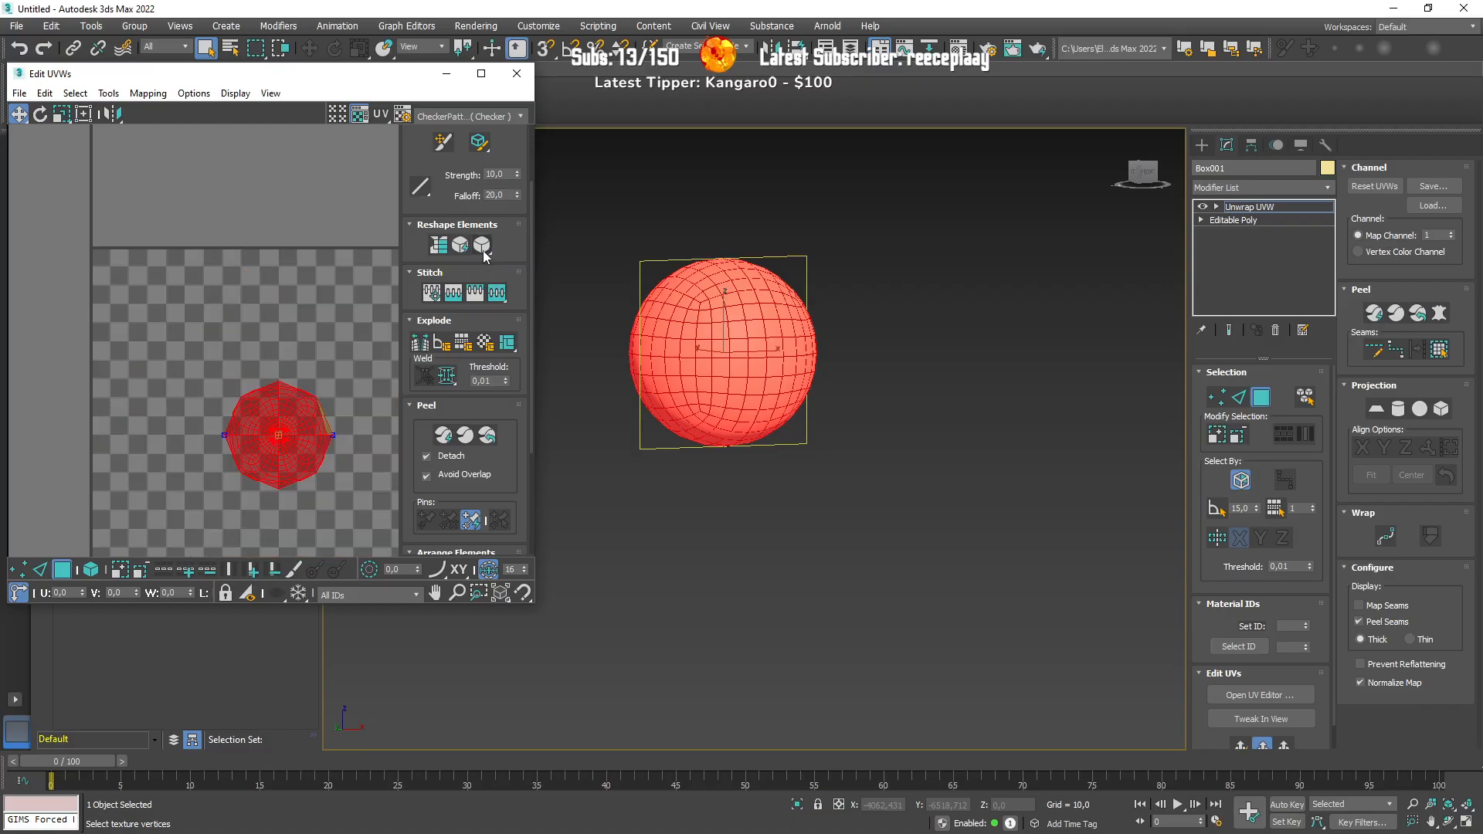
pyautogui.scroll(4, 291, 420)
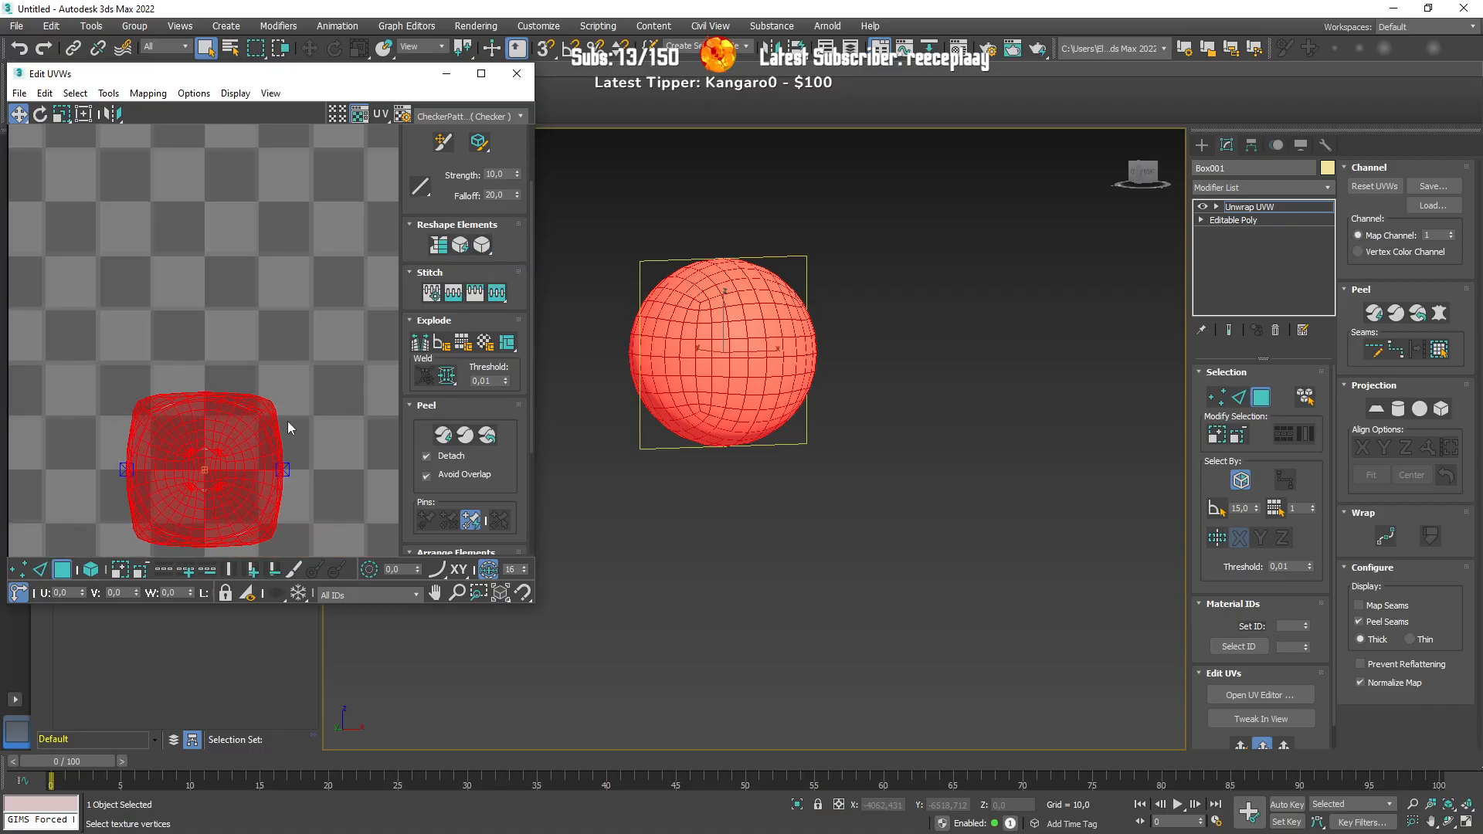
pyautogui.scroll(4, 255, 426)
pyautogui.scroll(-4, 227, 433)
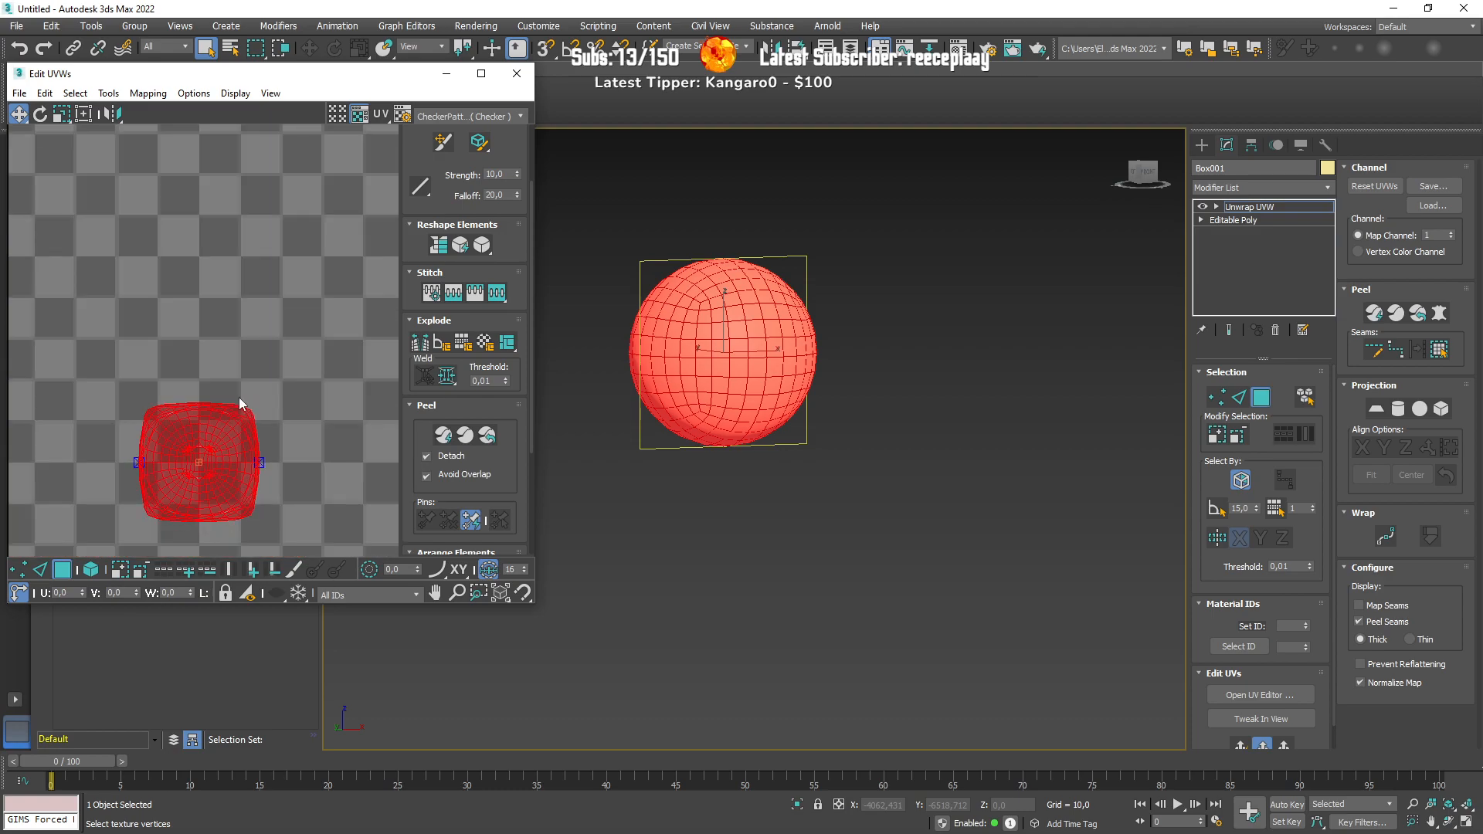
pyautogui.scroll(6, 193, 421)
pyautogui.scroll(-6, 178, 298)
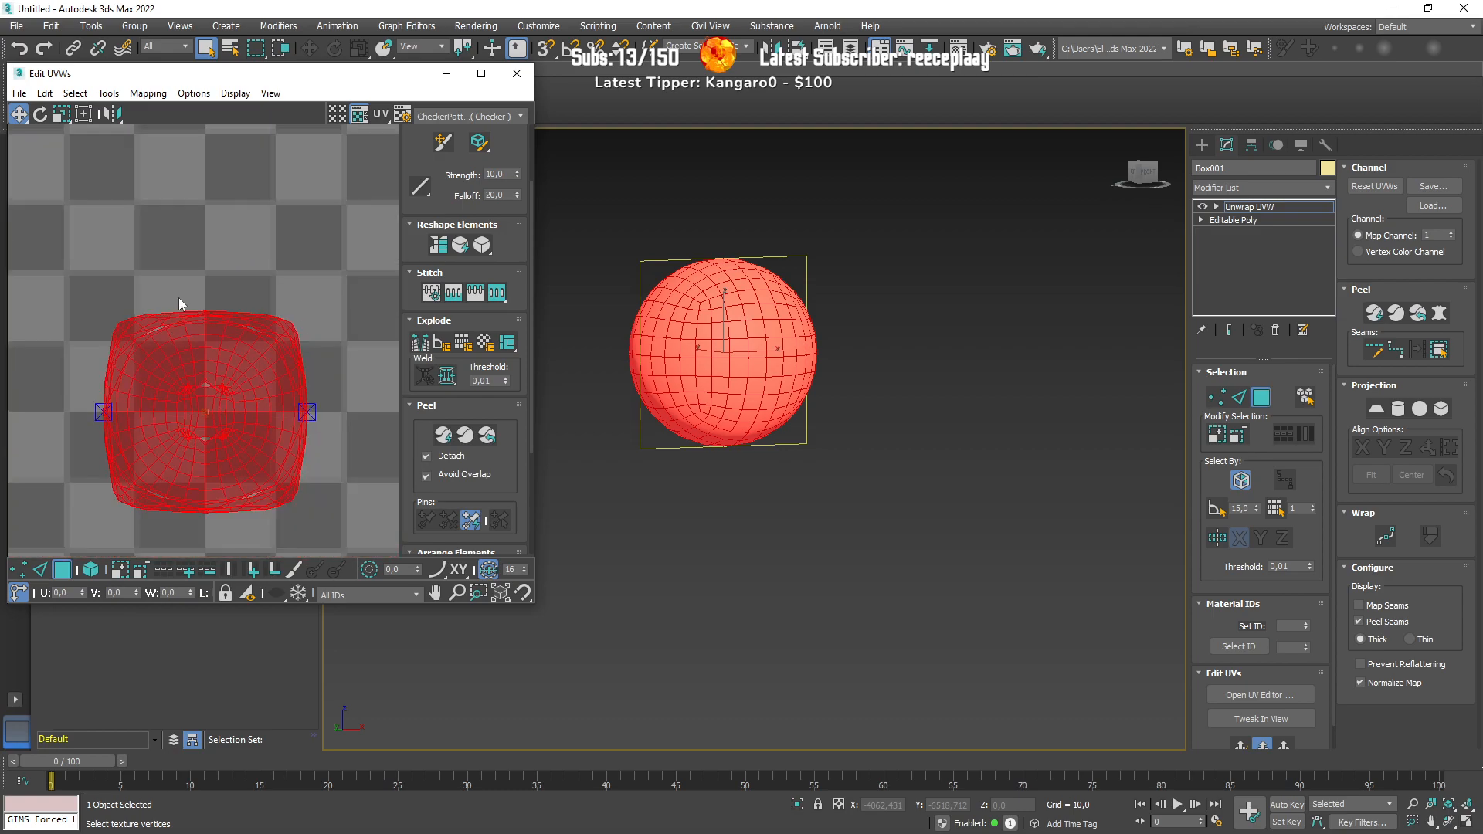
# Step: Close the UV editor and delete the Unwrap UVW modifier from the sphere
pyautogui.click(517, 73)
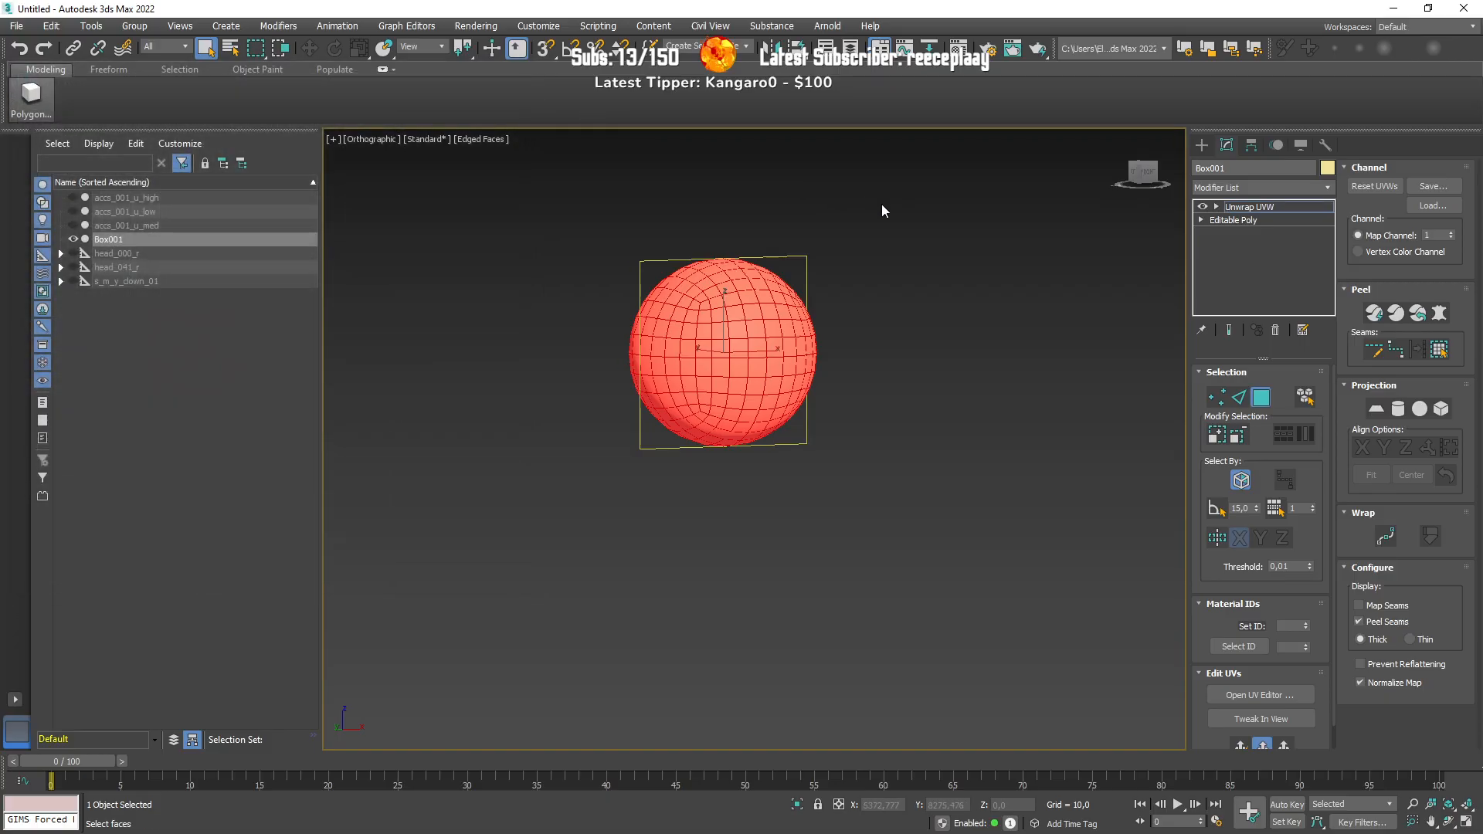
pyautogui.click(1242, 209)
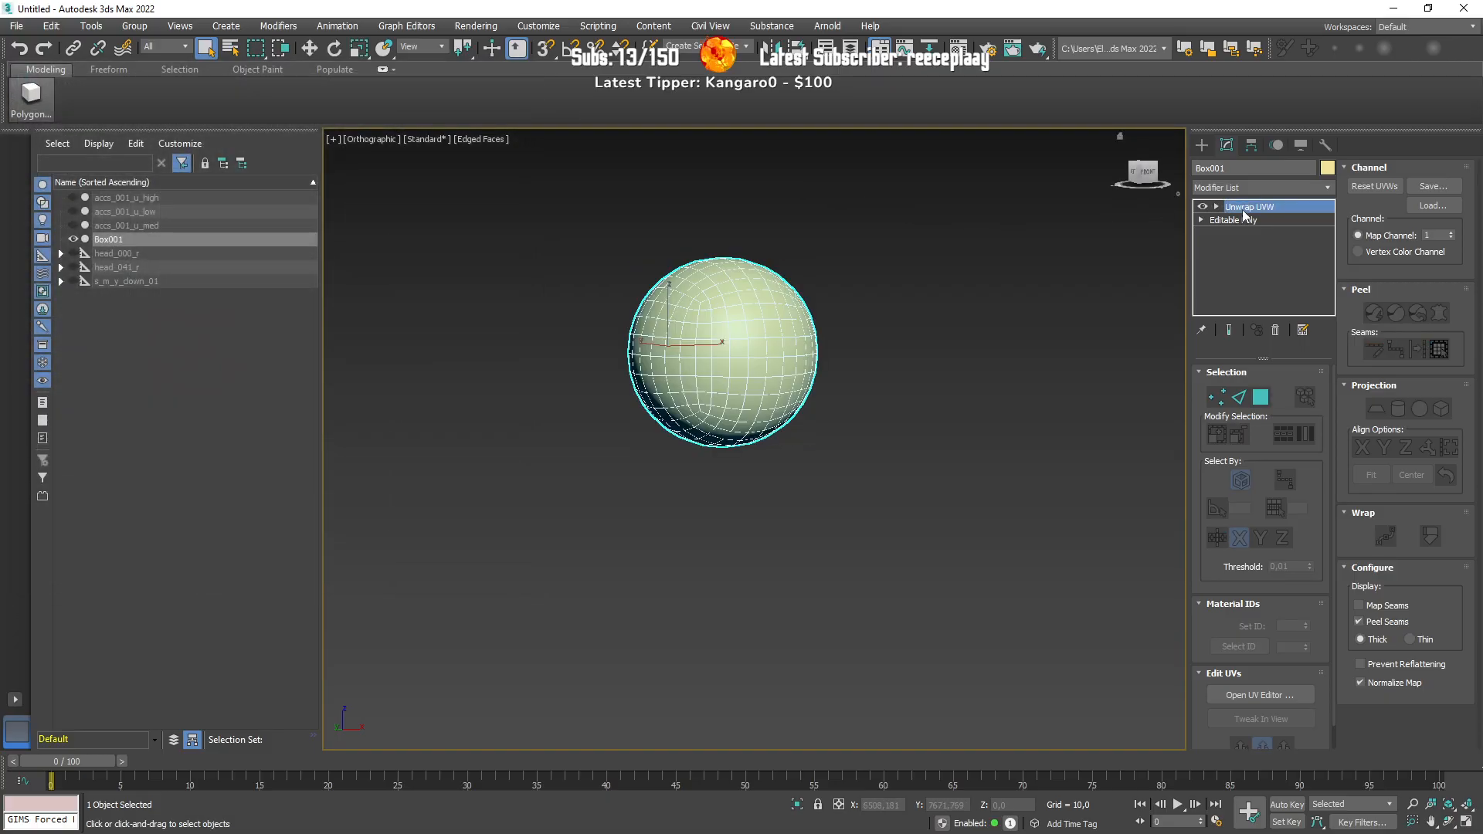
pyautogui.click(1277, 329)
# Step: Weld all of the sphere's vertices with the weld threshold set to 0,000000, and leave vertex editing
pyautogui.click(1221, 390)
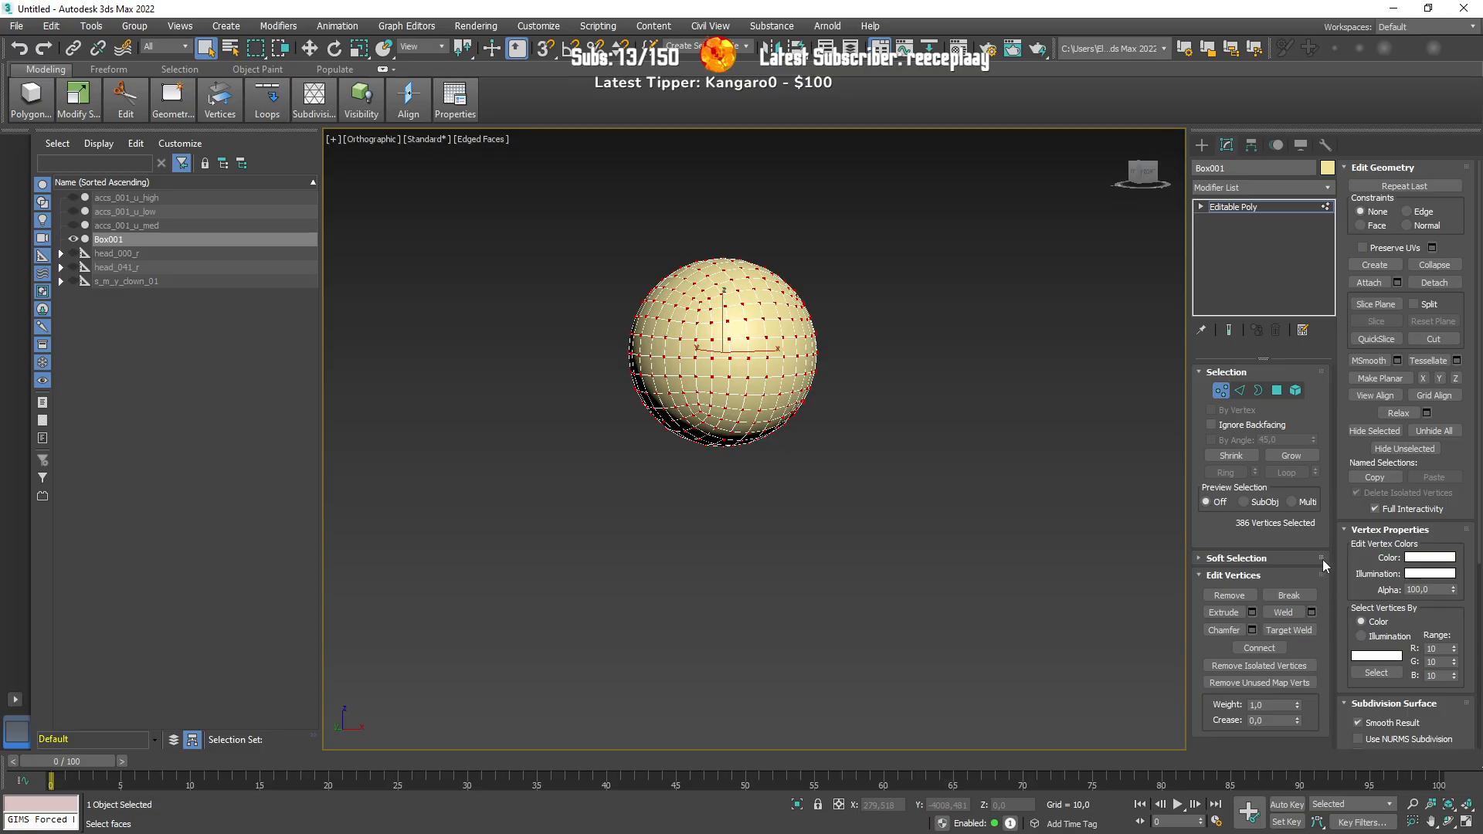
pyautogui.click(1310, 611)
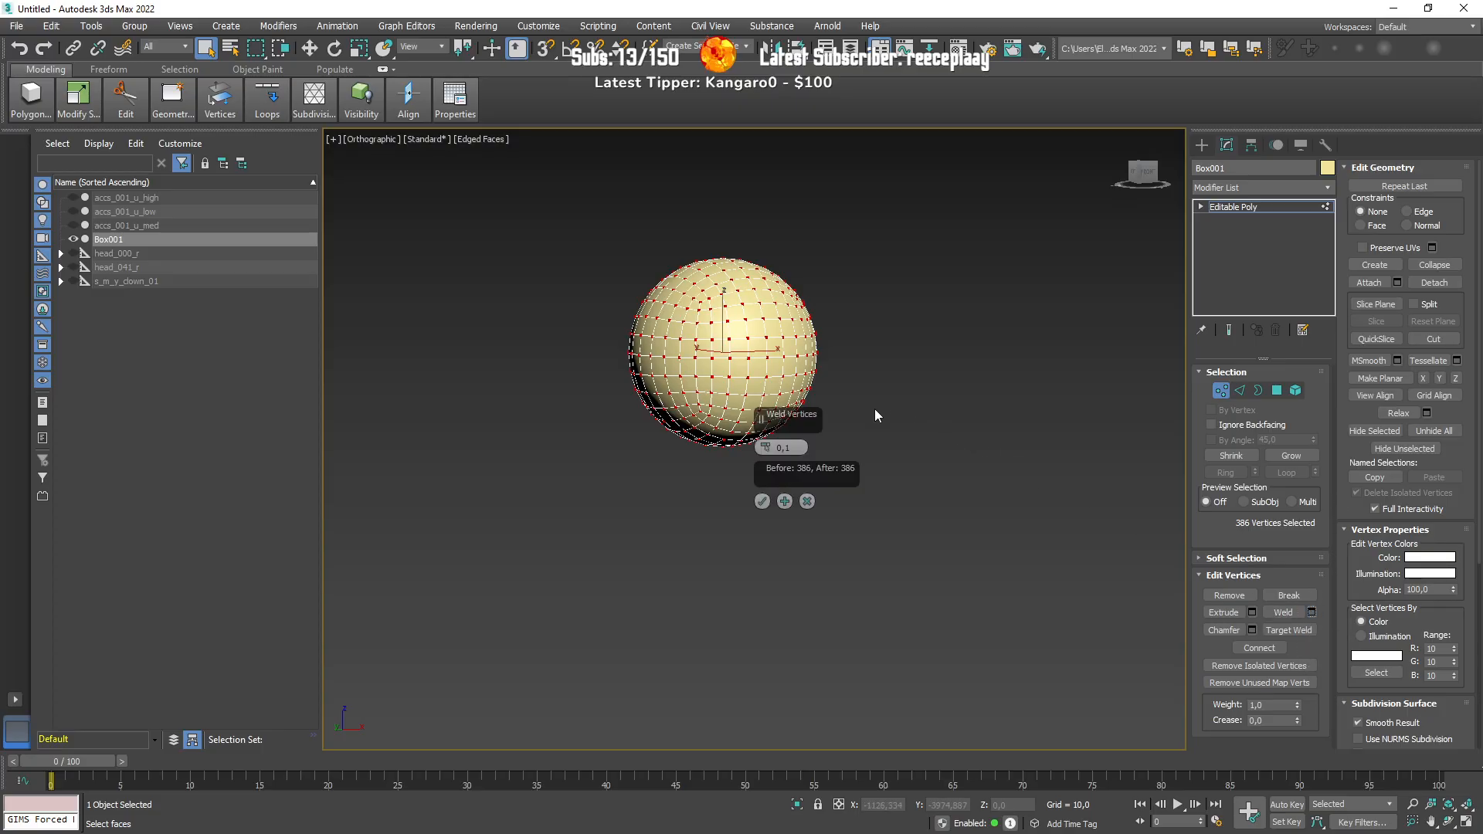
pyautogui.write('000000')
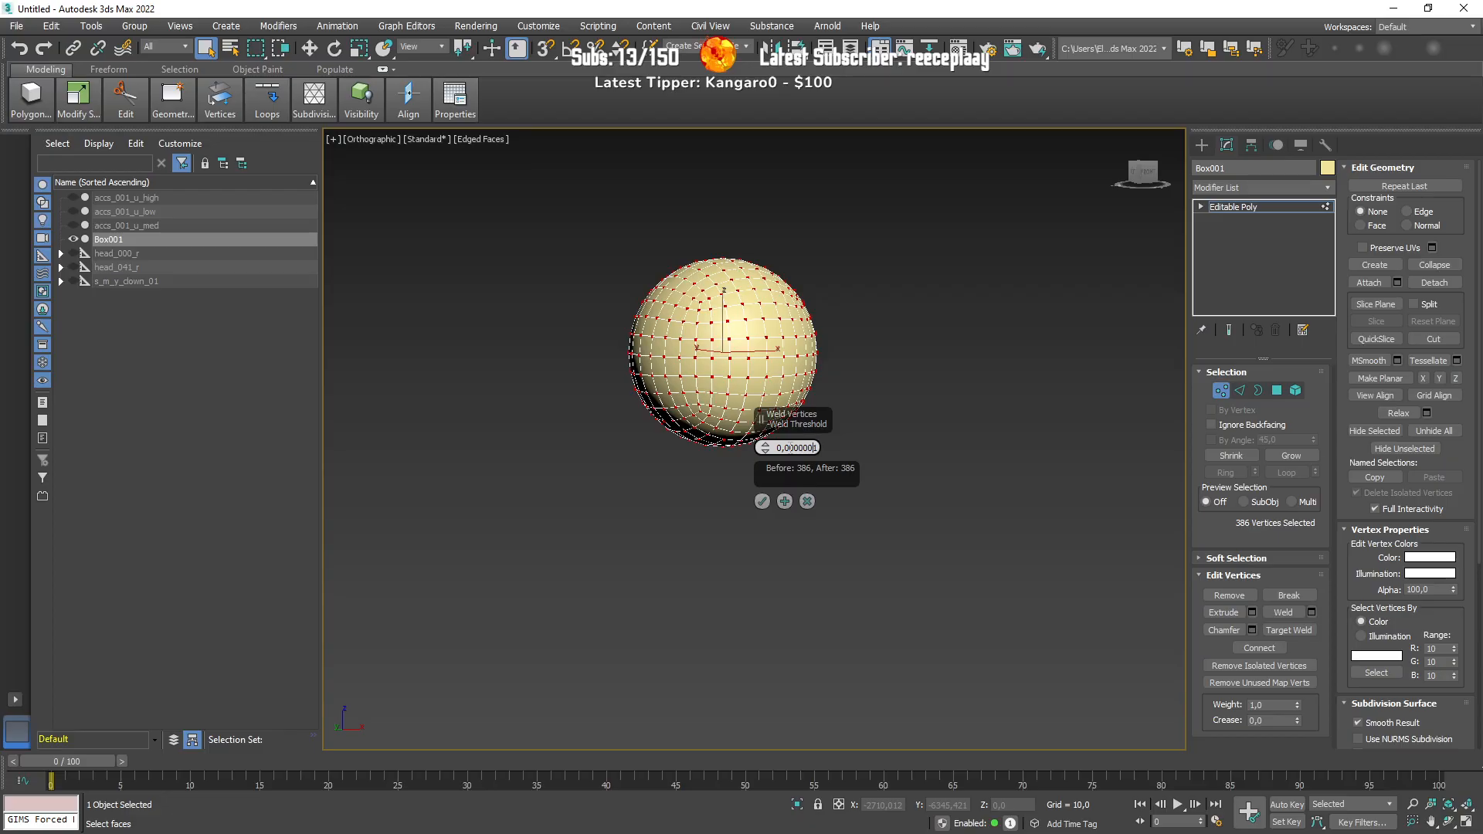
pyautogui.click(762, 501)
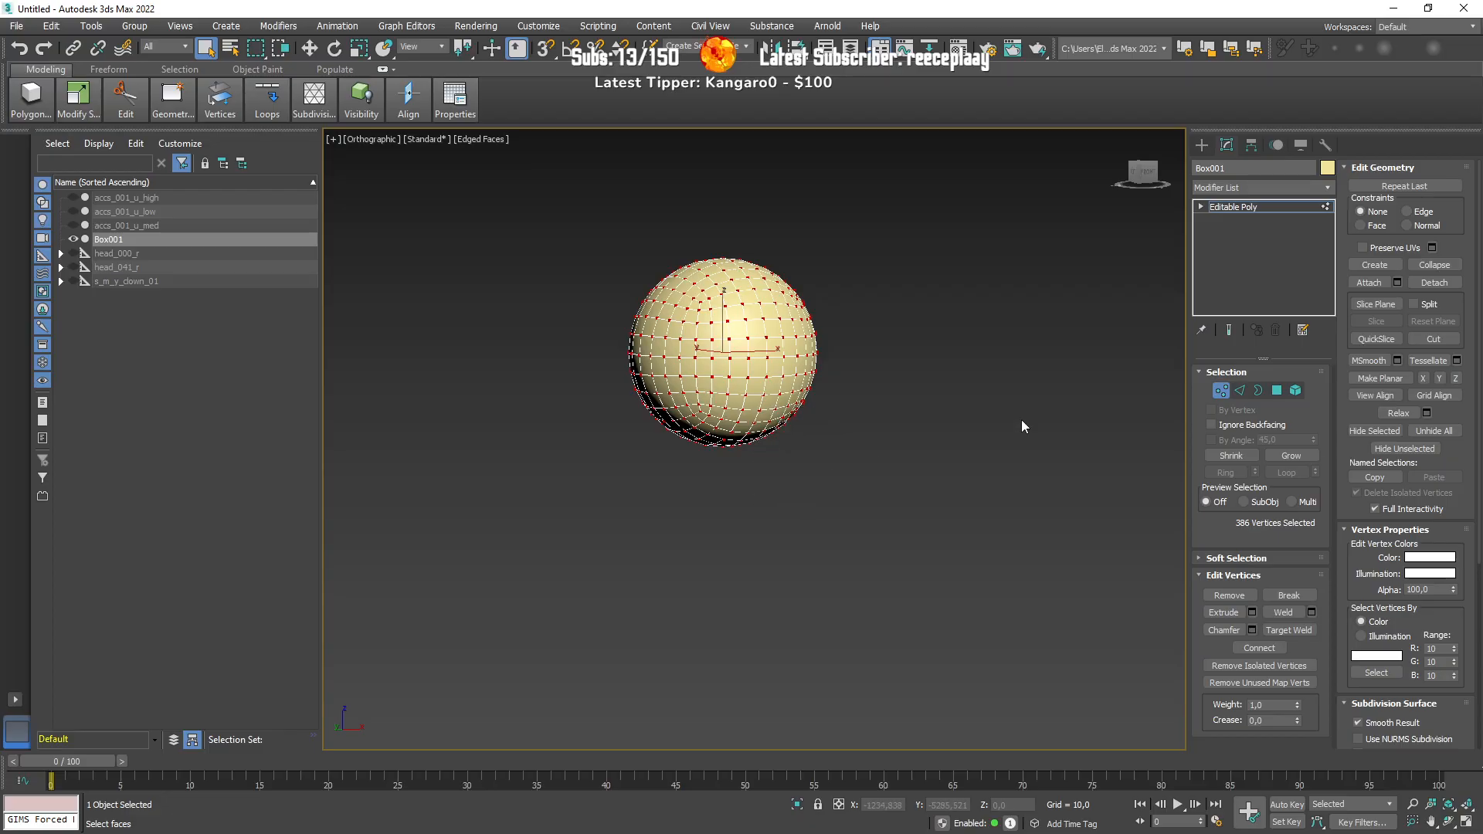
pyautogui.click(1228, 389)
# Step: Add a fresh Unwrap UVW modifier to the sphere and open its UV editor
pyautogui.click(1245, 188)
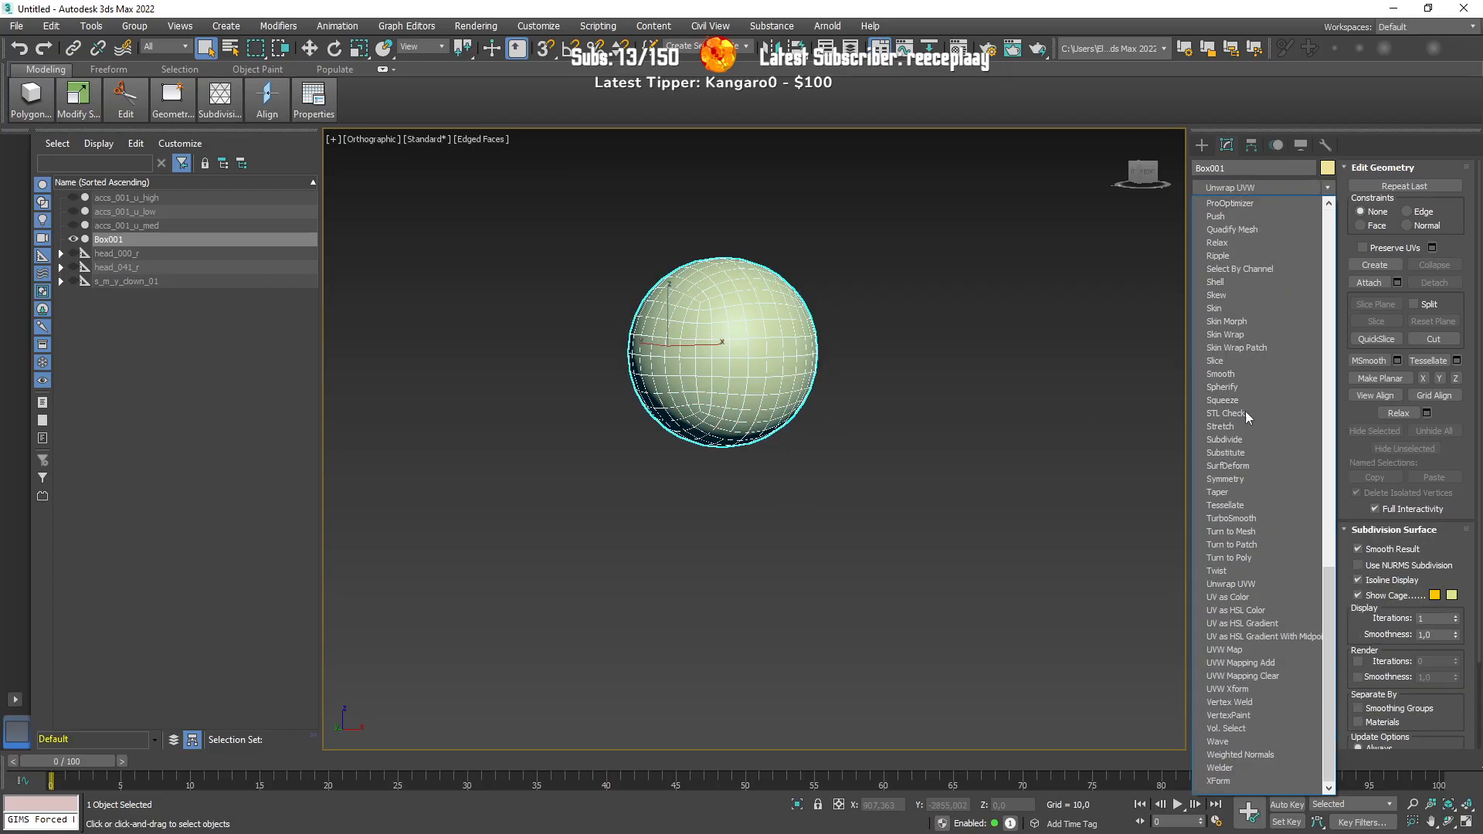
pyautogui.click(1234, 582)
pyautogui.click(1262, 694)
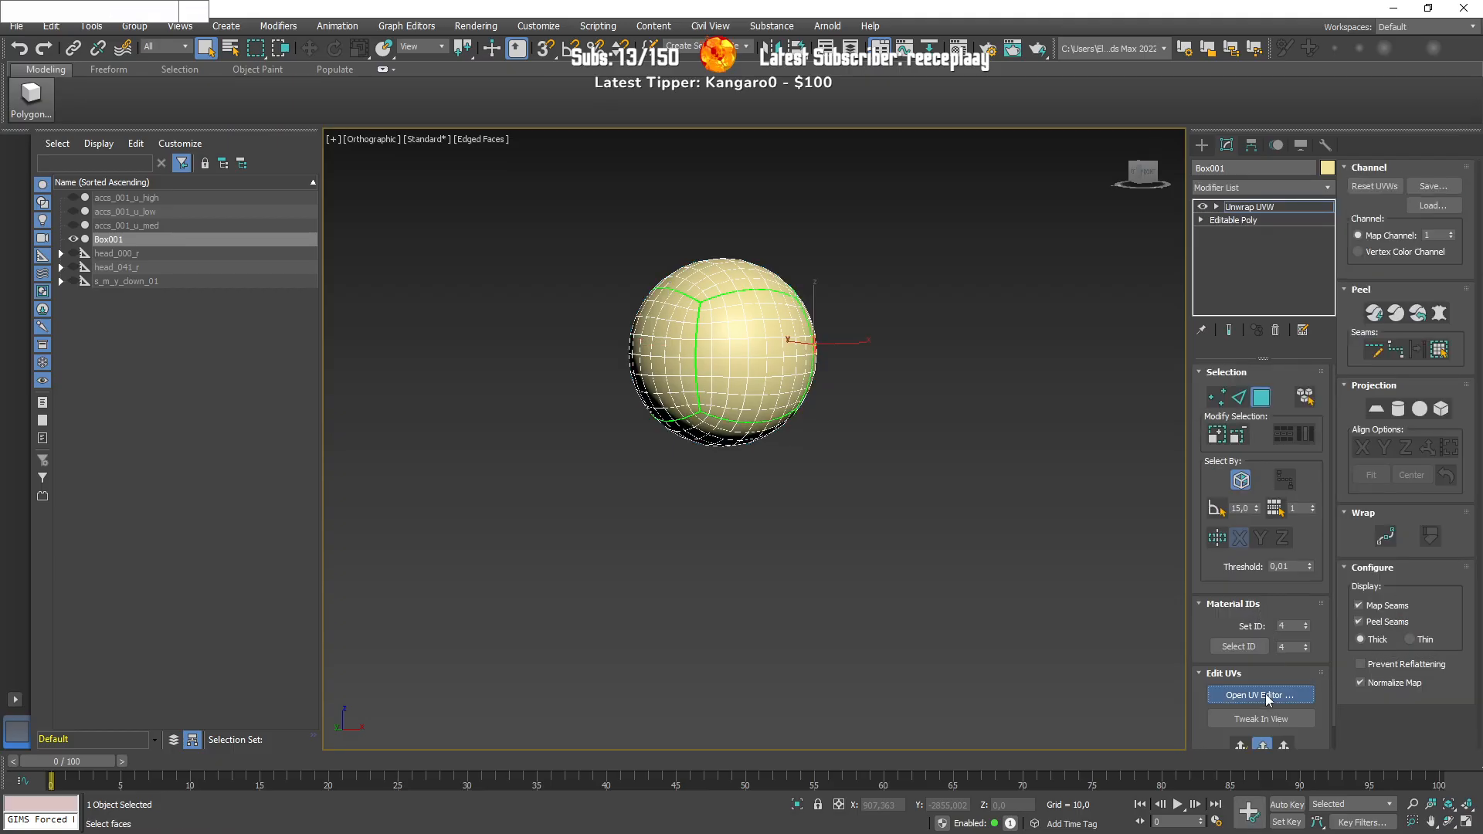
pyautogui.scroll(-5, 312, 230)
# Step: Select the sphere's UV vertices and set the UV weld threshold to 0,0
pyautogui.click(312, 230)
pyautogui.click(19, 569)
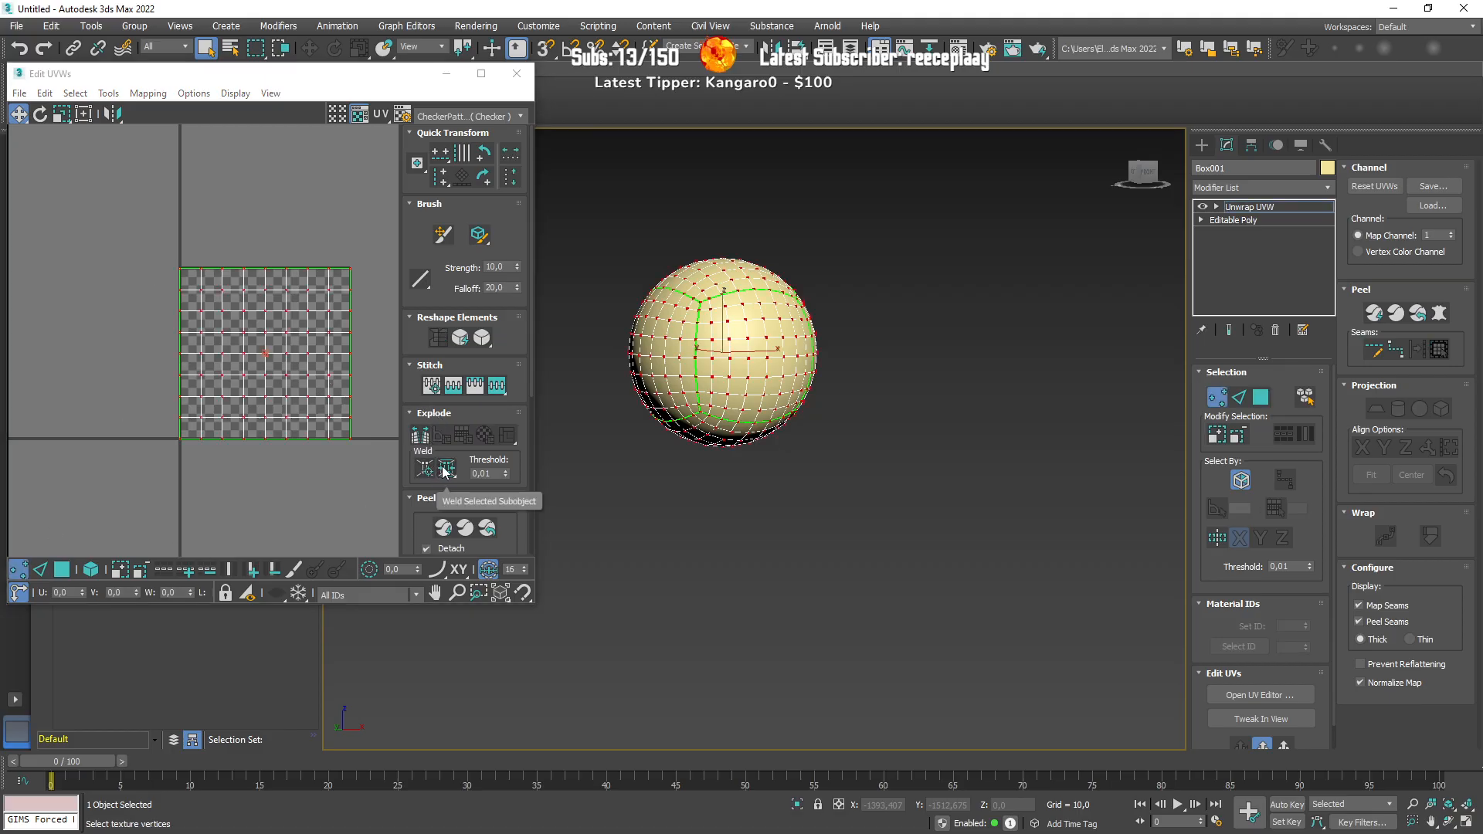
pyautogui.click(492, 473)
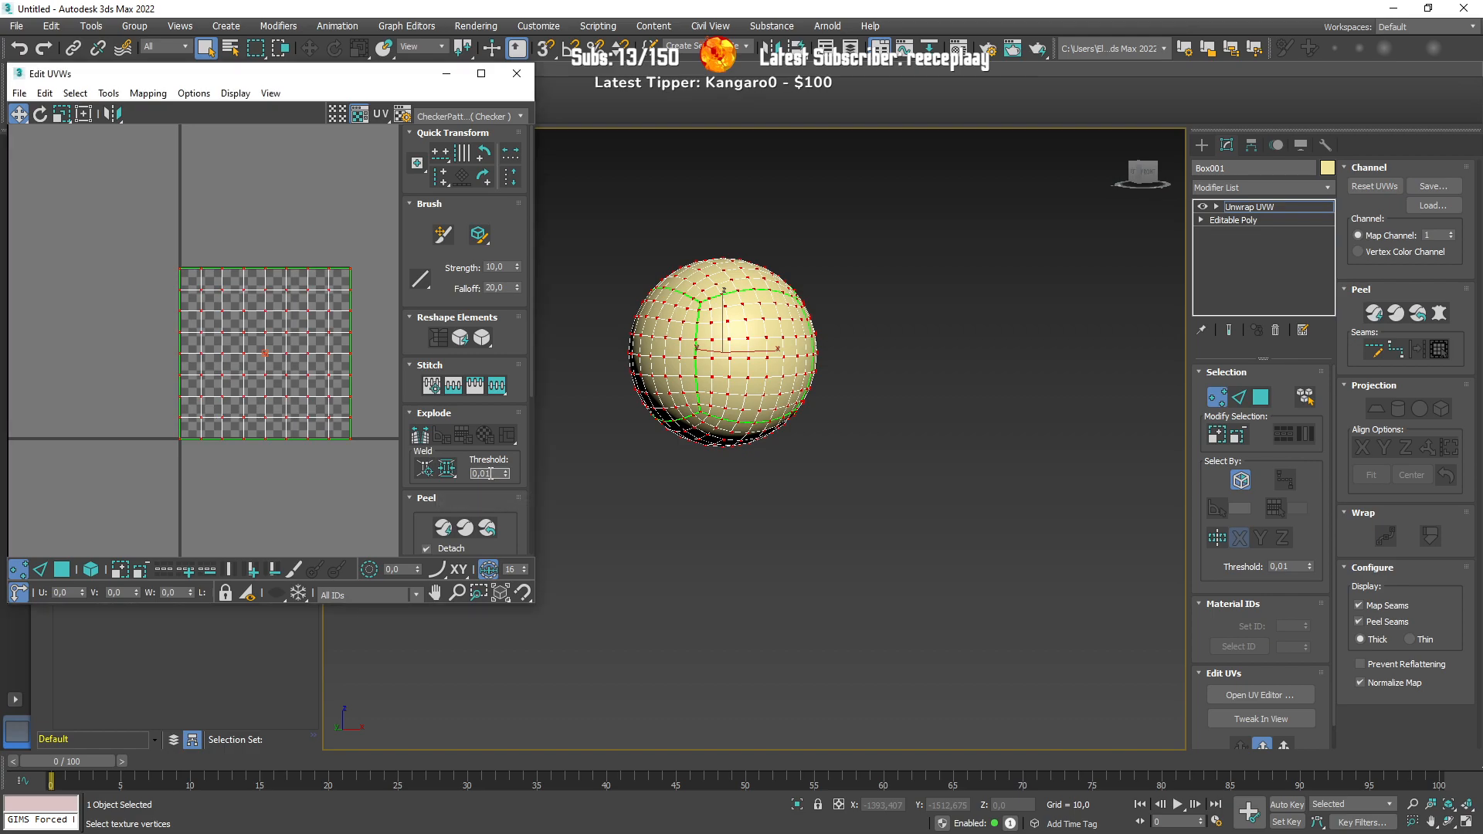
pyautogui.write('000000')
pyautogui.press('Return')
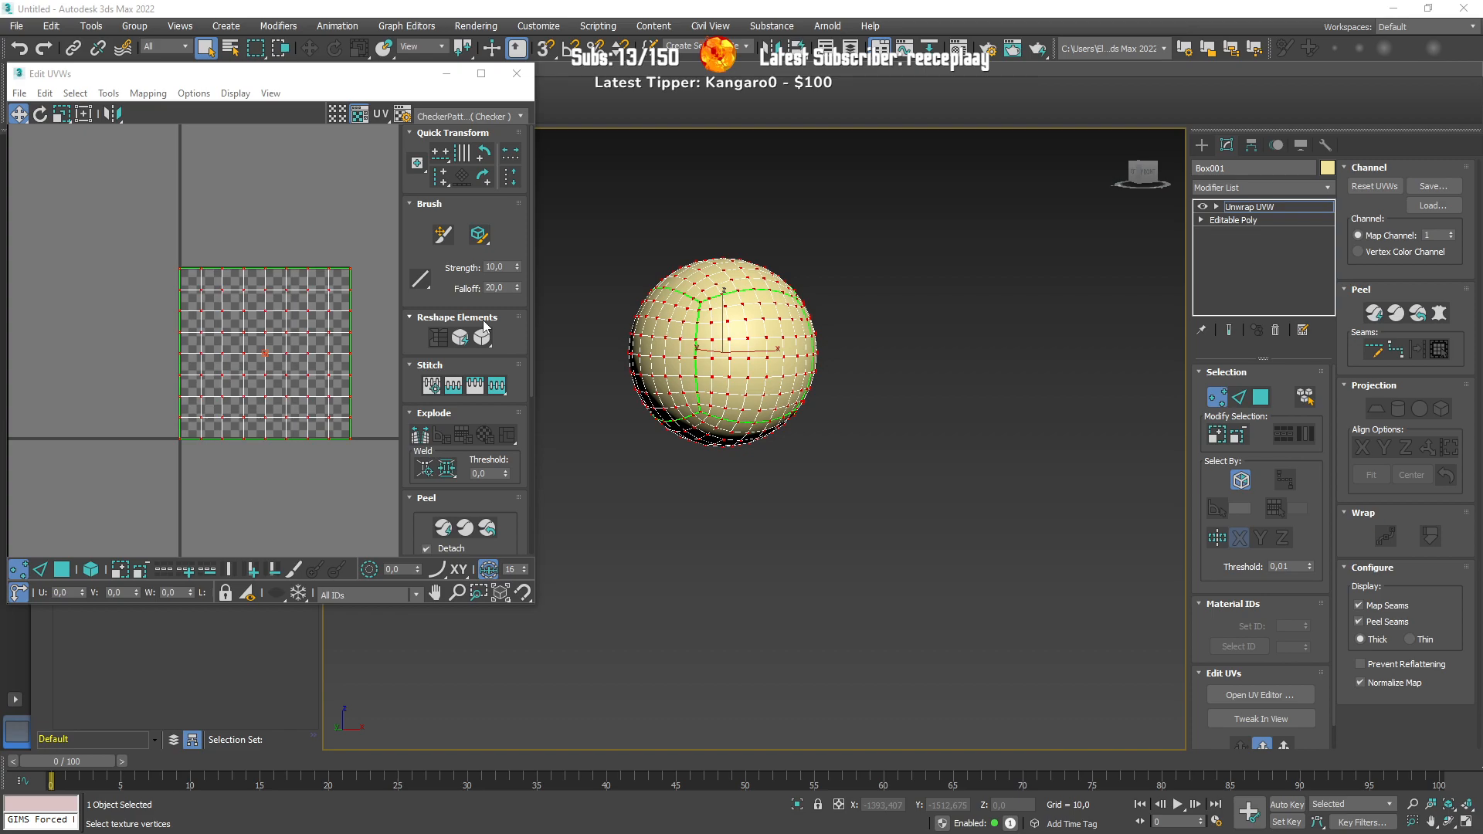
# Step: Enlarge the UV editor window and turn off the display of map seams
pyautogui.scroll(1, 318, 272)
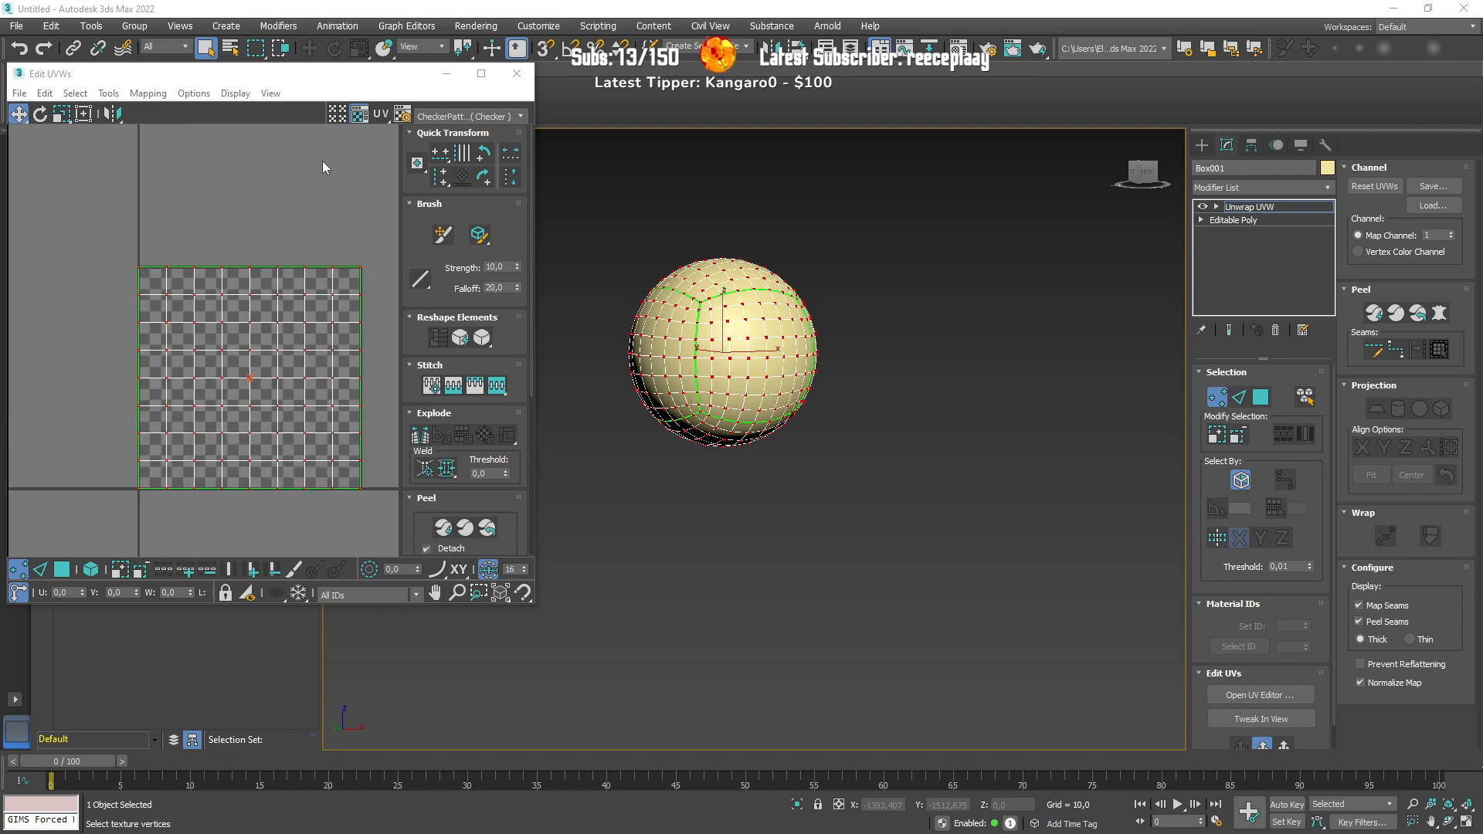
pyautogui.moveTo(532, 604); pyautogui.dragTo(633, 659)
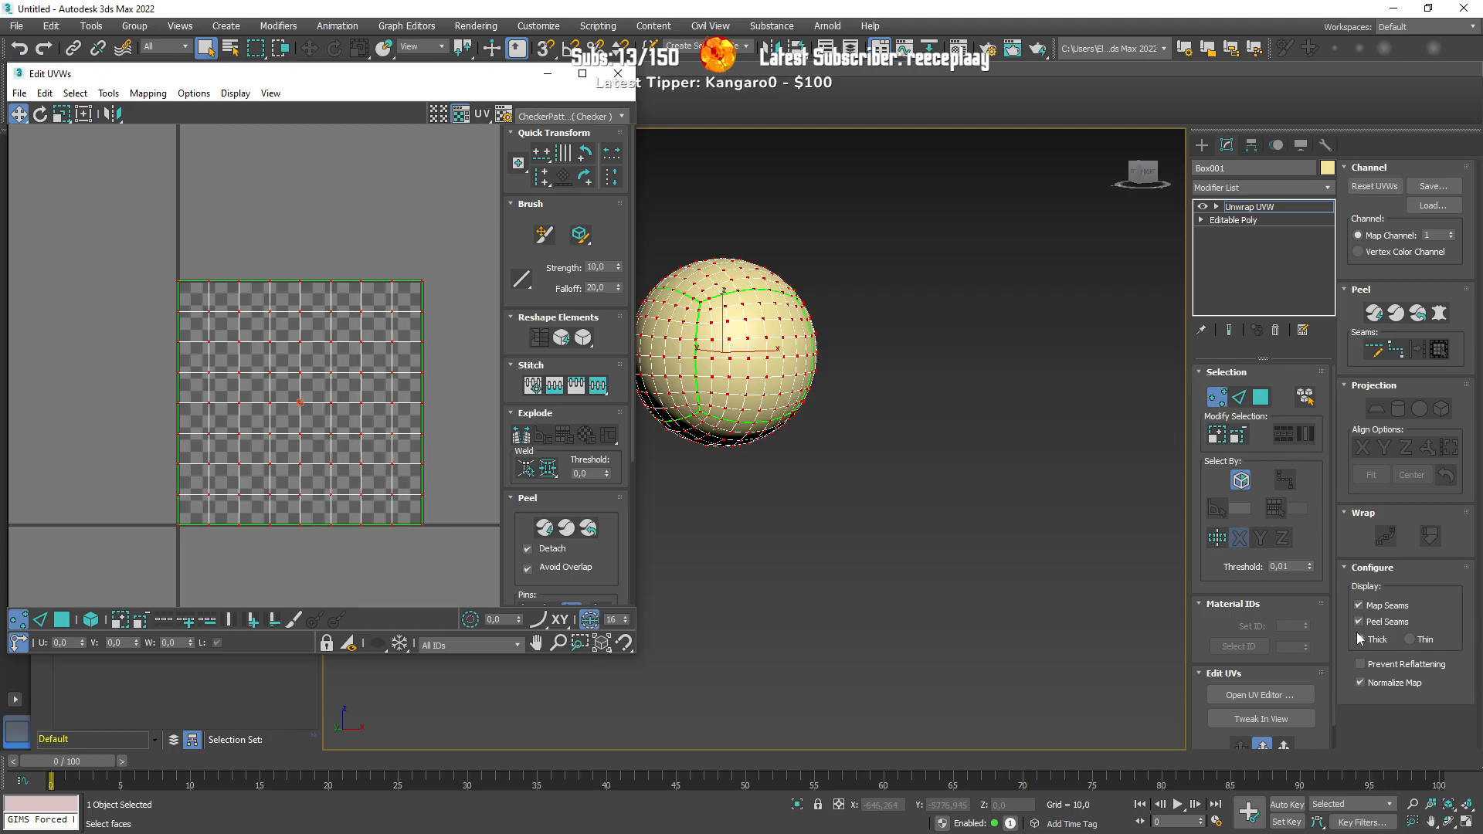
pyautogui.click(1359, 606)
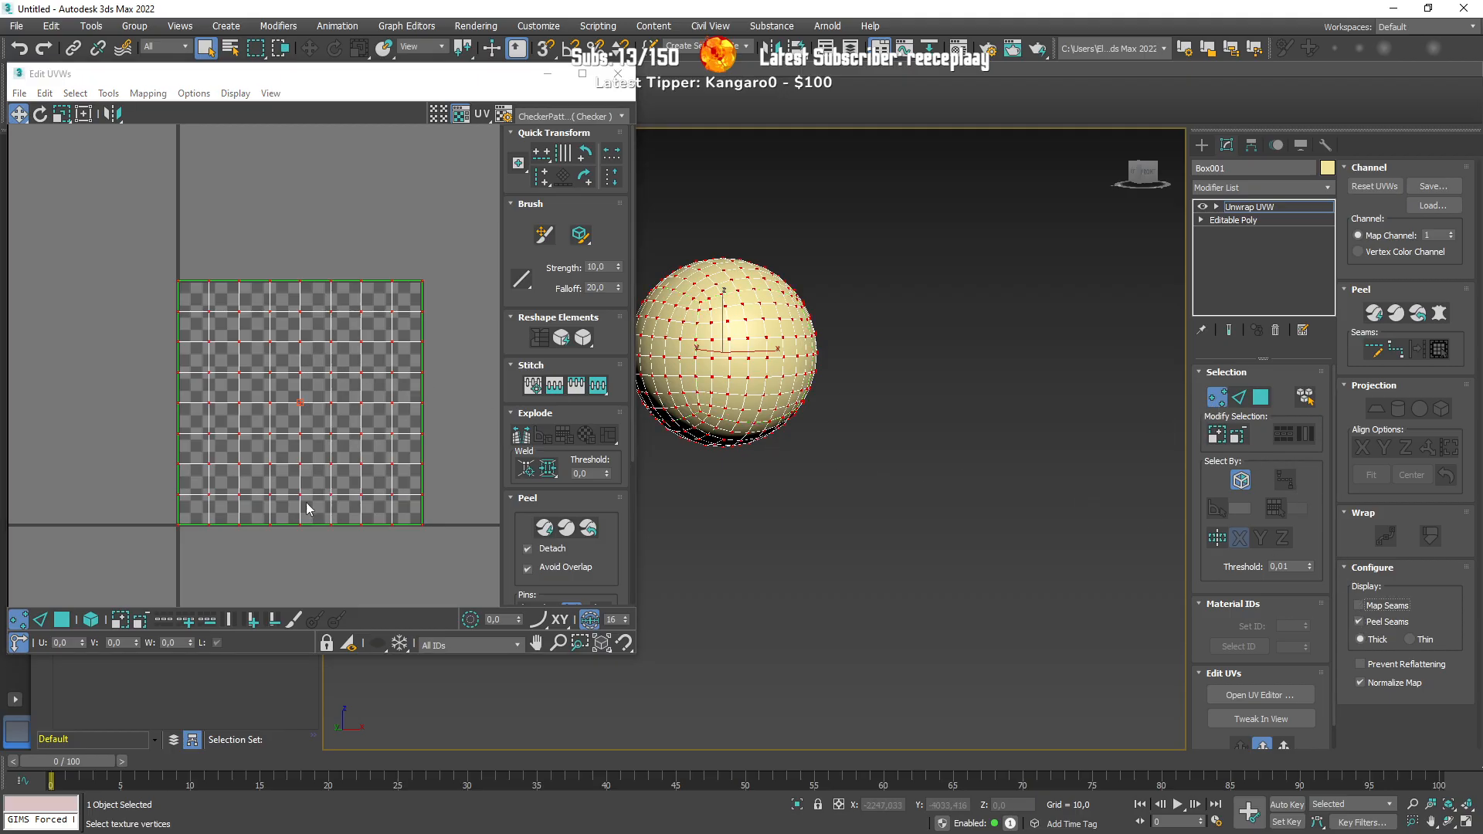
# Step: Select the two-by-two block of polygons at the centre of the sphere's back
pyautogui.click(65, 620)
pyautogui.moveTo(96, 239); pyautogui.dragTo(466, 585)
pyautogui.click(437, 326)
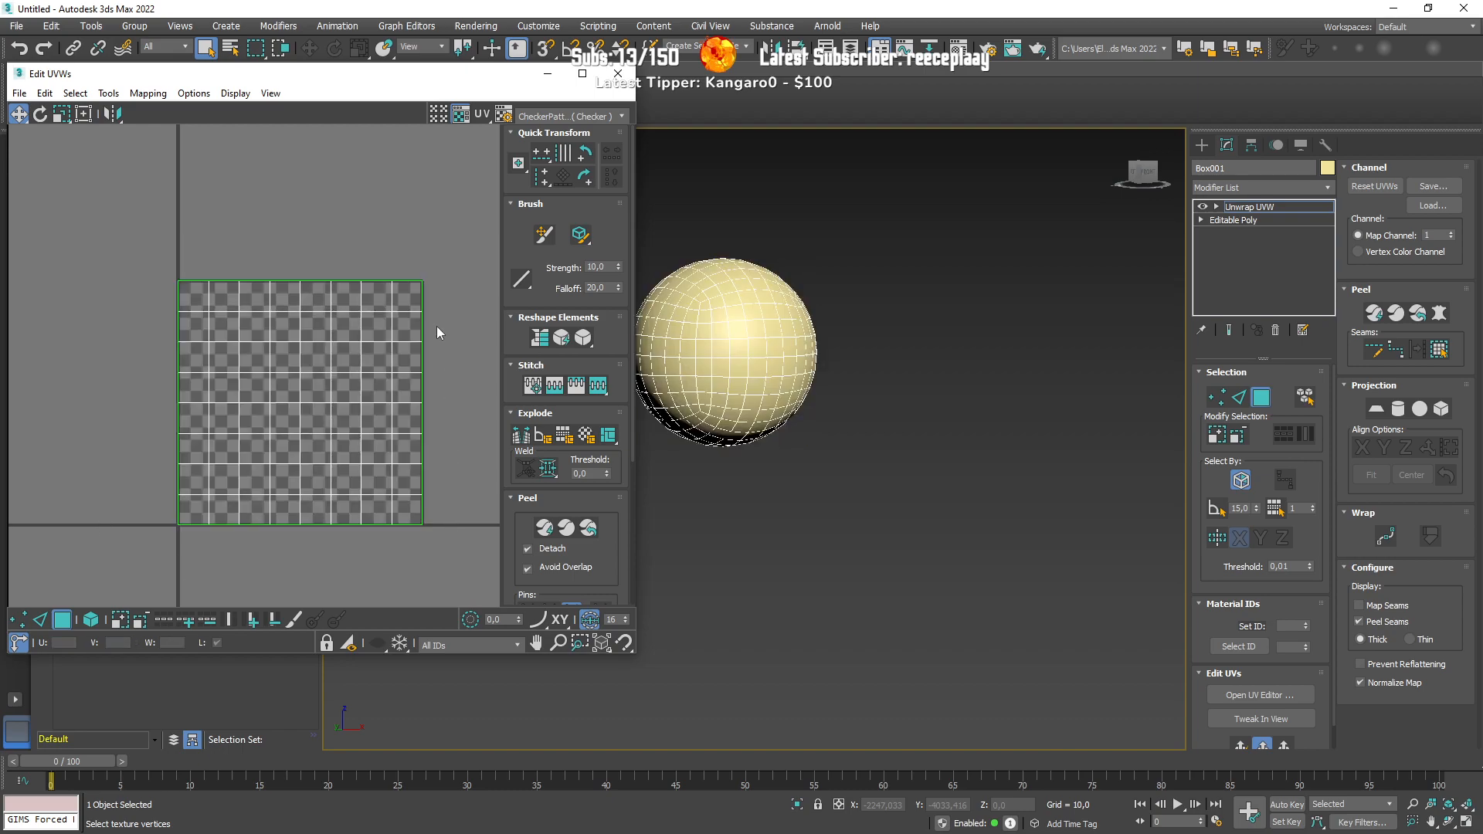
pyautogui.scroll(1, 742, 372)
pyautogui.scroll(-2, 742, 372)
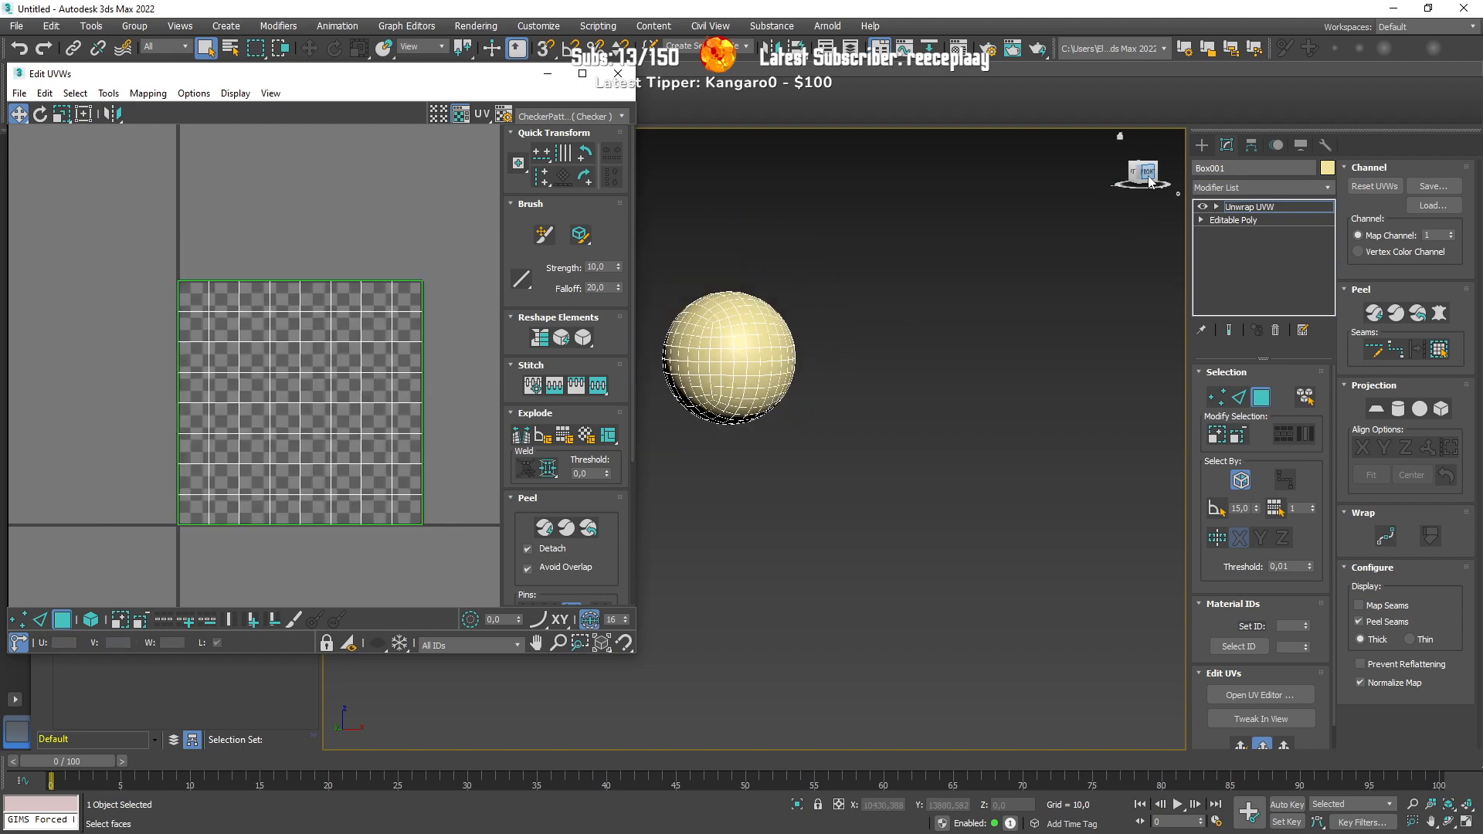
pyautogui.press('z')
pyautogui.click(725, 460)
pyautogui.keyDown('ctrl'); pyautogui.click(742, 407); pyautogui.keyUp('ctrl')
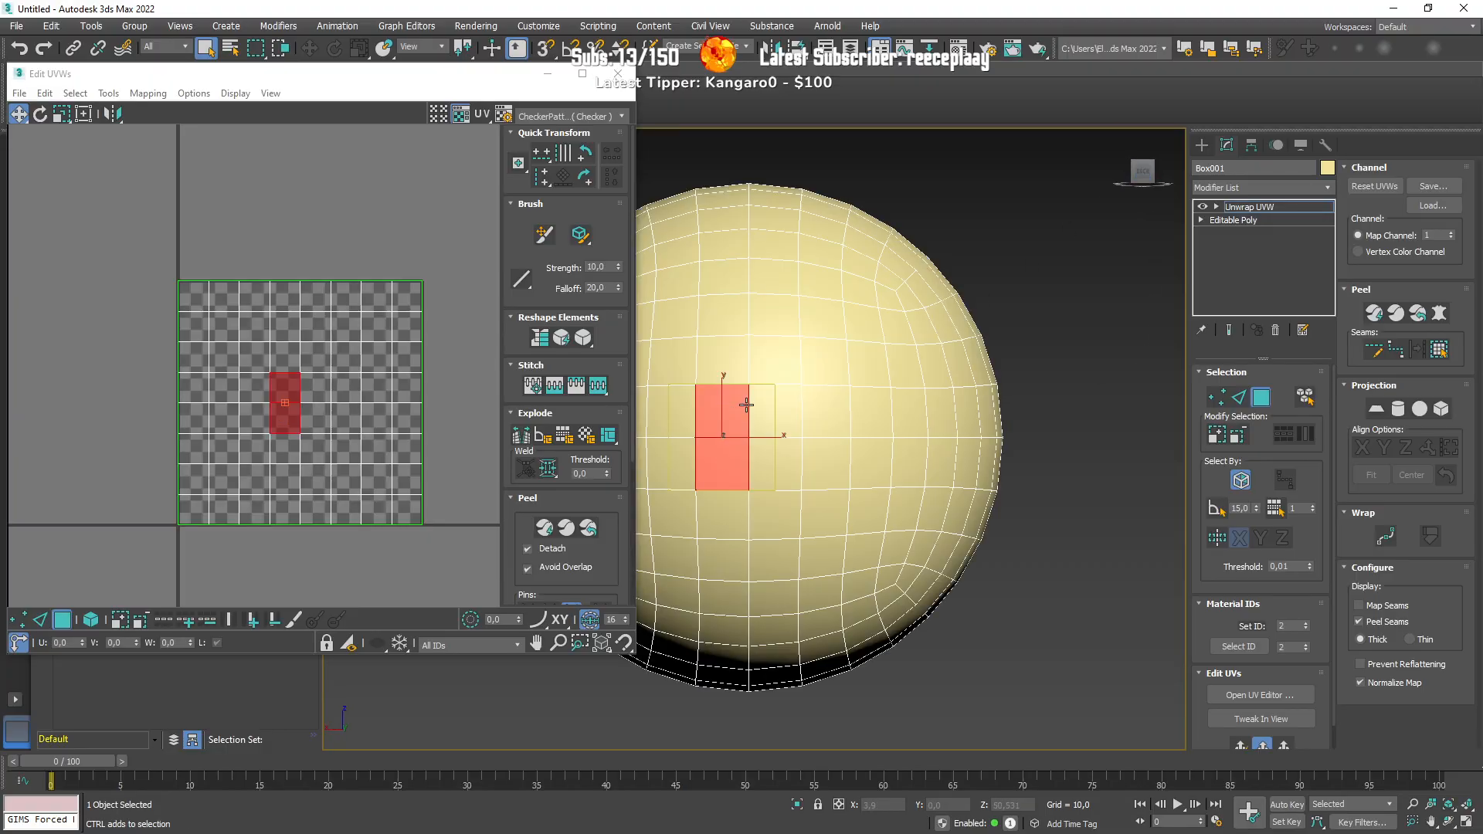
pyautogui.keyDown('ctrl'); pyautogui.click(758, 411); pyautogui.keyUp('ctrl')
pyautogui.keyDown('ctrl'); pyautogui.click(771, 454); pyautogui.keyUp('ctrl')
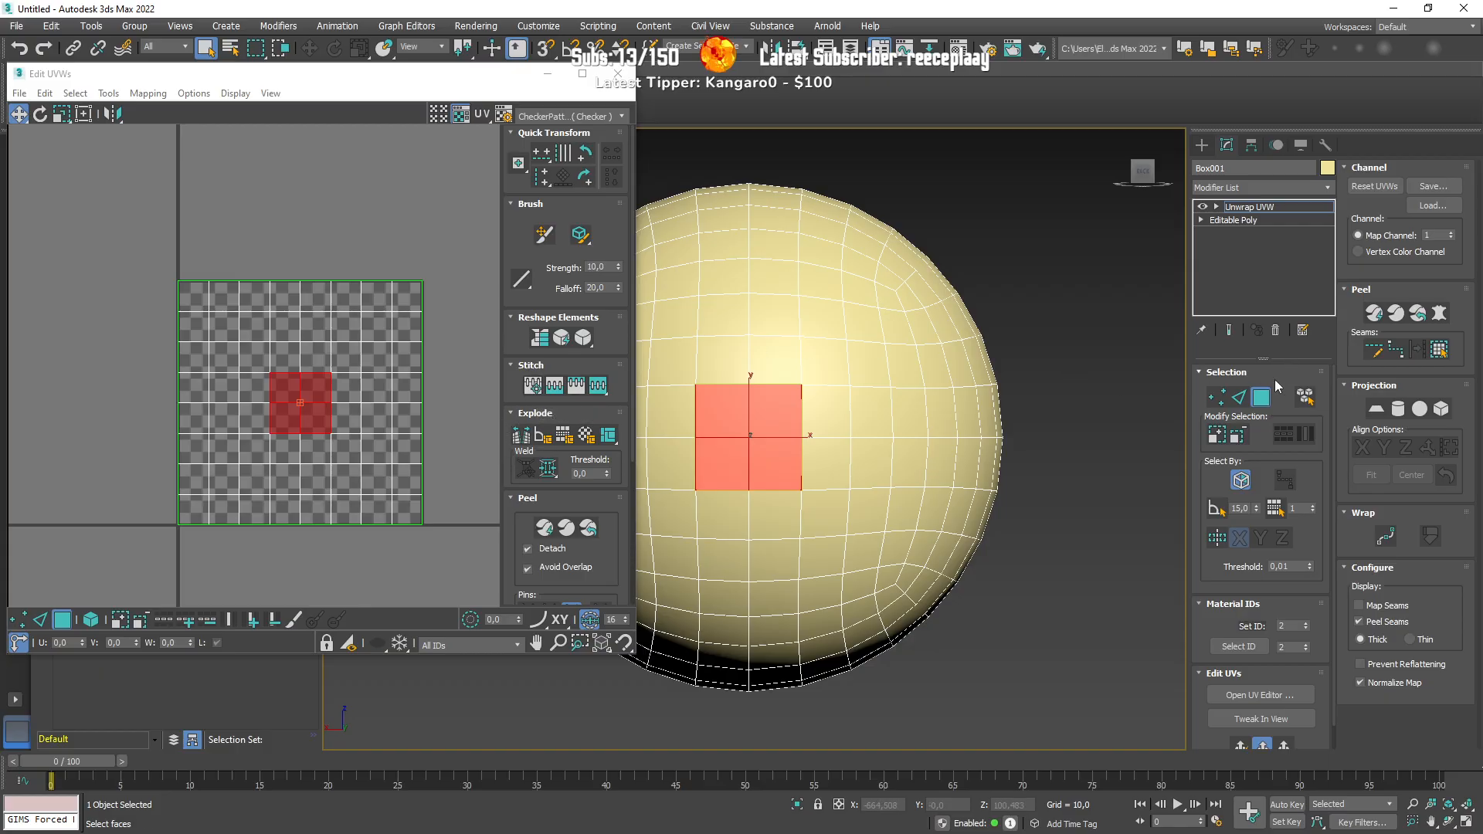
# Step: Select the eight edges around the square back patch and convert them to peel seams
pyautogui.click(1238, 397)
pyautogui.click(695, 447)
pyautogui.keyDown('ctrl'); pyautogui.click(695, 396); pyautogui.keyUp('ctrl')
pyautogui.keyDown('ctrl'); pyautogui.click(722, 384); pyautogui.keyUp('ctrl')
pyautogui.keyDown('ctrl'); pyautogui.click(774, 384); pyautogui.keyUp('ctrl')
pyautogui.keyDown('ctrl'); pyautogui.click(801, 410); pyautogui.keyUp('ctrl')
pyautogui.keyDown('ctrl'); pyautogui.click(801, 467); pyautogui.keyUp('ctrl')
pyautogui.keyDown('ctrl'); pyautogui.click(776, 490); pyautogui.keyUp('ctrl')
pyautogui.keyDown('ctrl'); pyautogui.click(723, 491); pyautogui.keyUp('ctrl')
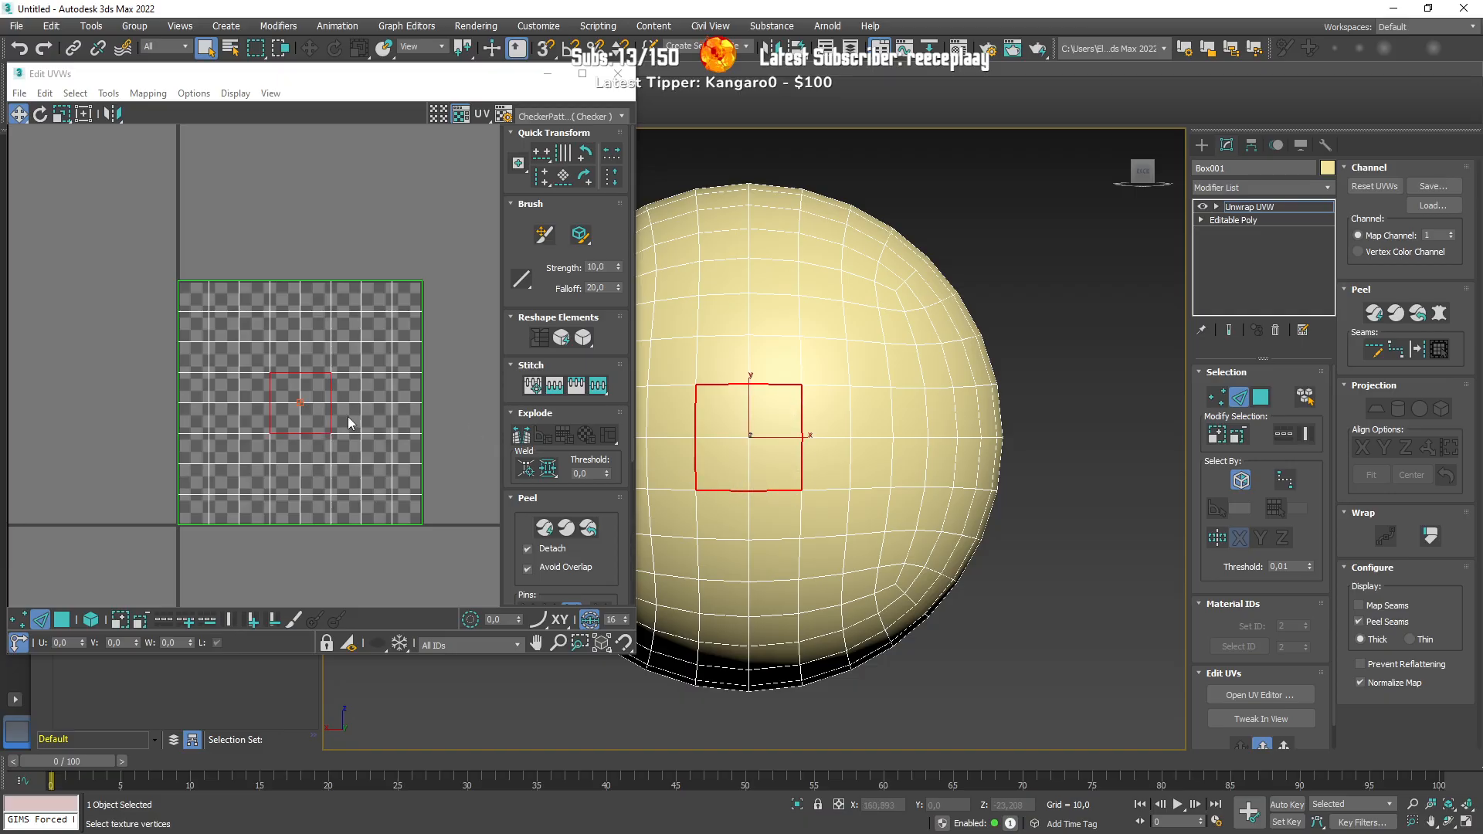
pyautogui.click(1417, 350)
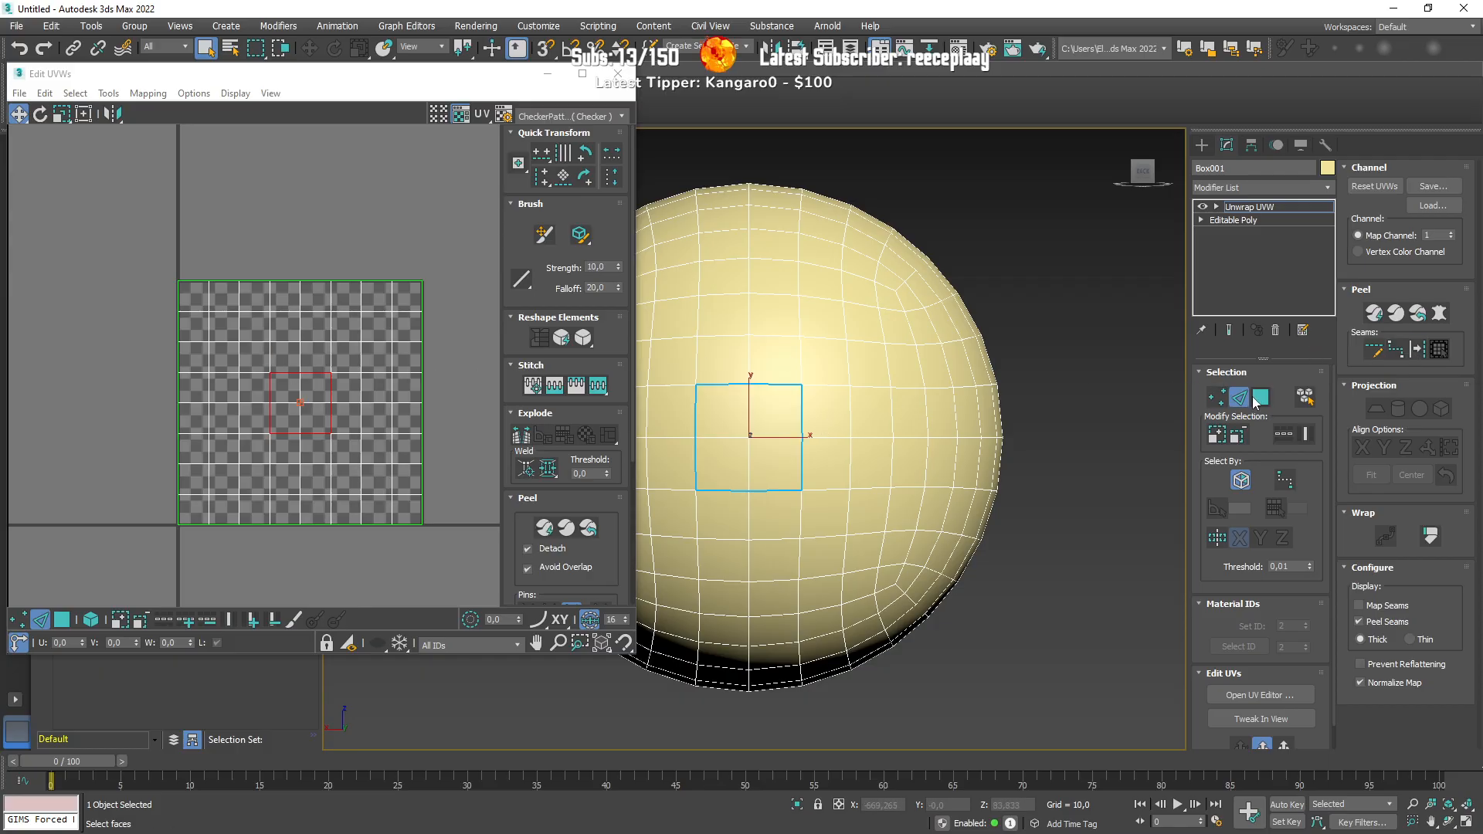
# Step: Move the four back-patch polygons out of the UV tile to the empty space above it
pyautogui.click(1259, 397)
pyautogui.moveTo(307, 400); pyautogui.dragTo(292, 148)
pyautogui.scroll(-2, 265, 270)
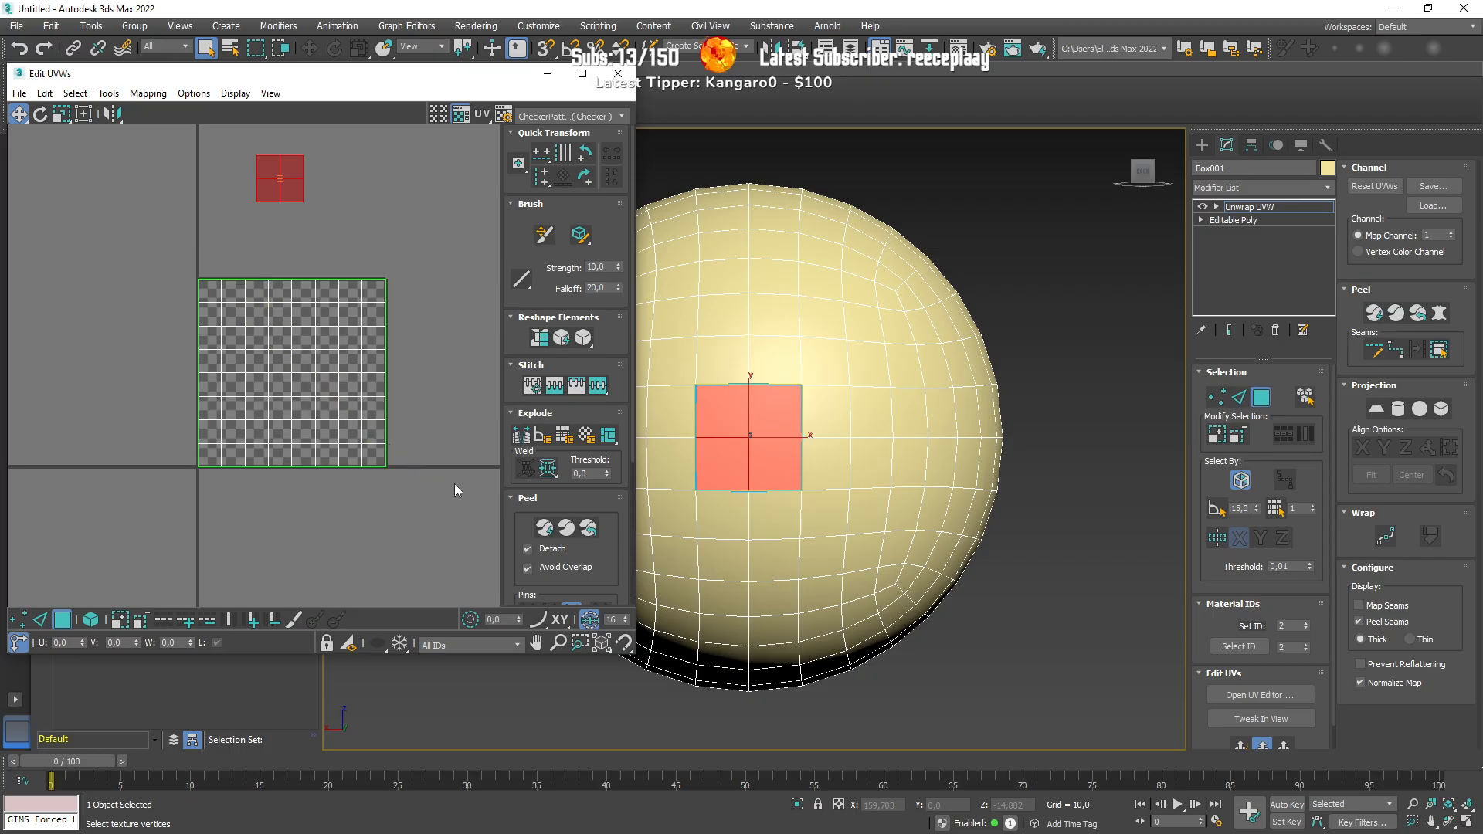
# Step: Select the rest of the sphere's shell and apply Reset Peel and Relax Custom to it
pyautogui.click(340, 361)
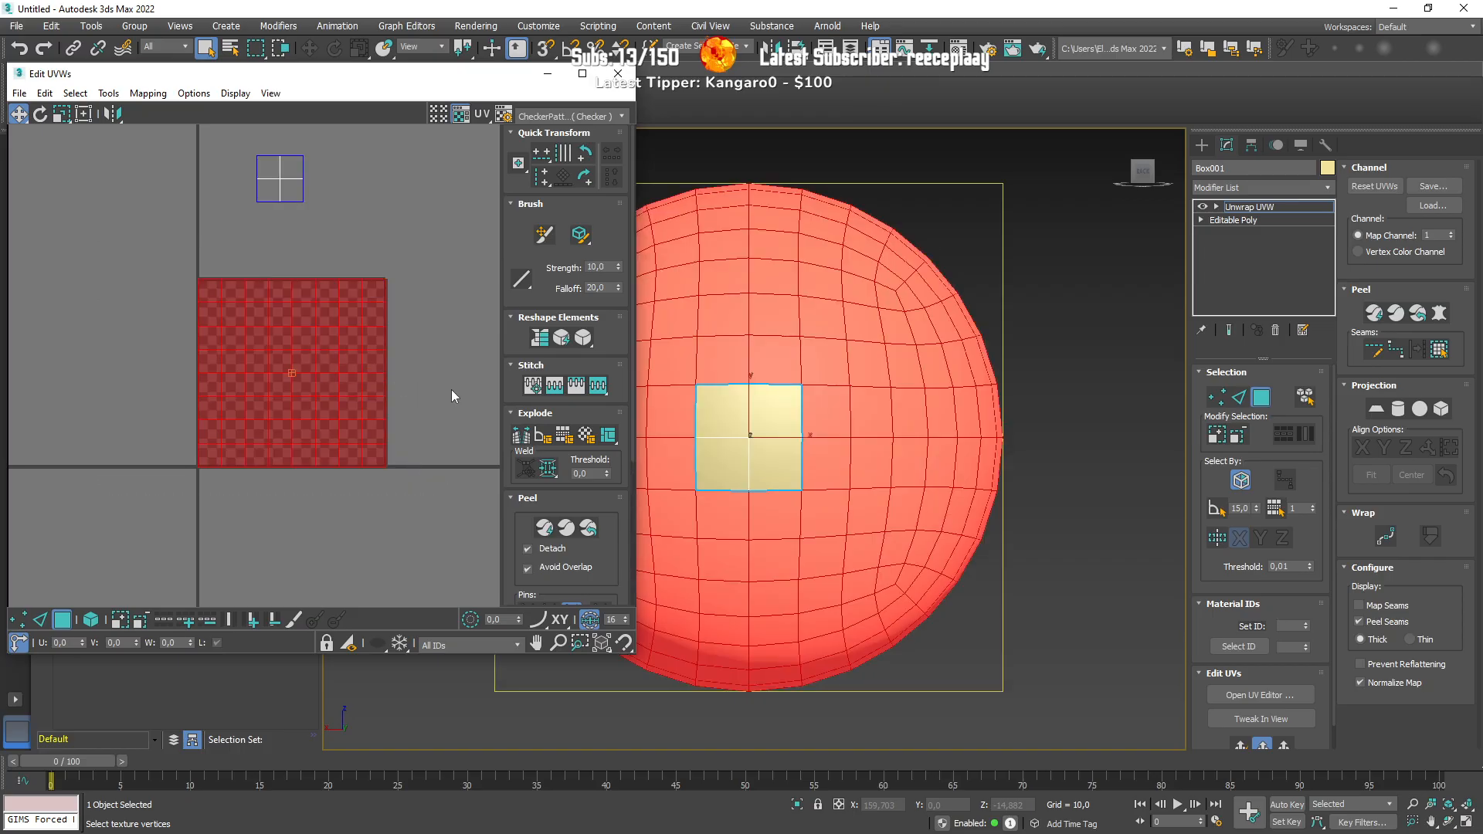
pyautogui.click(590, 533)
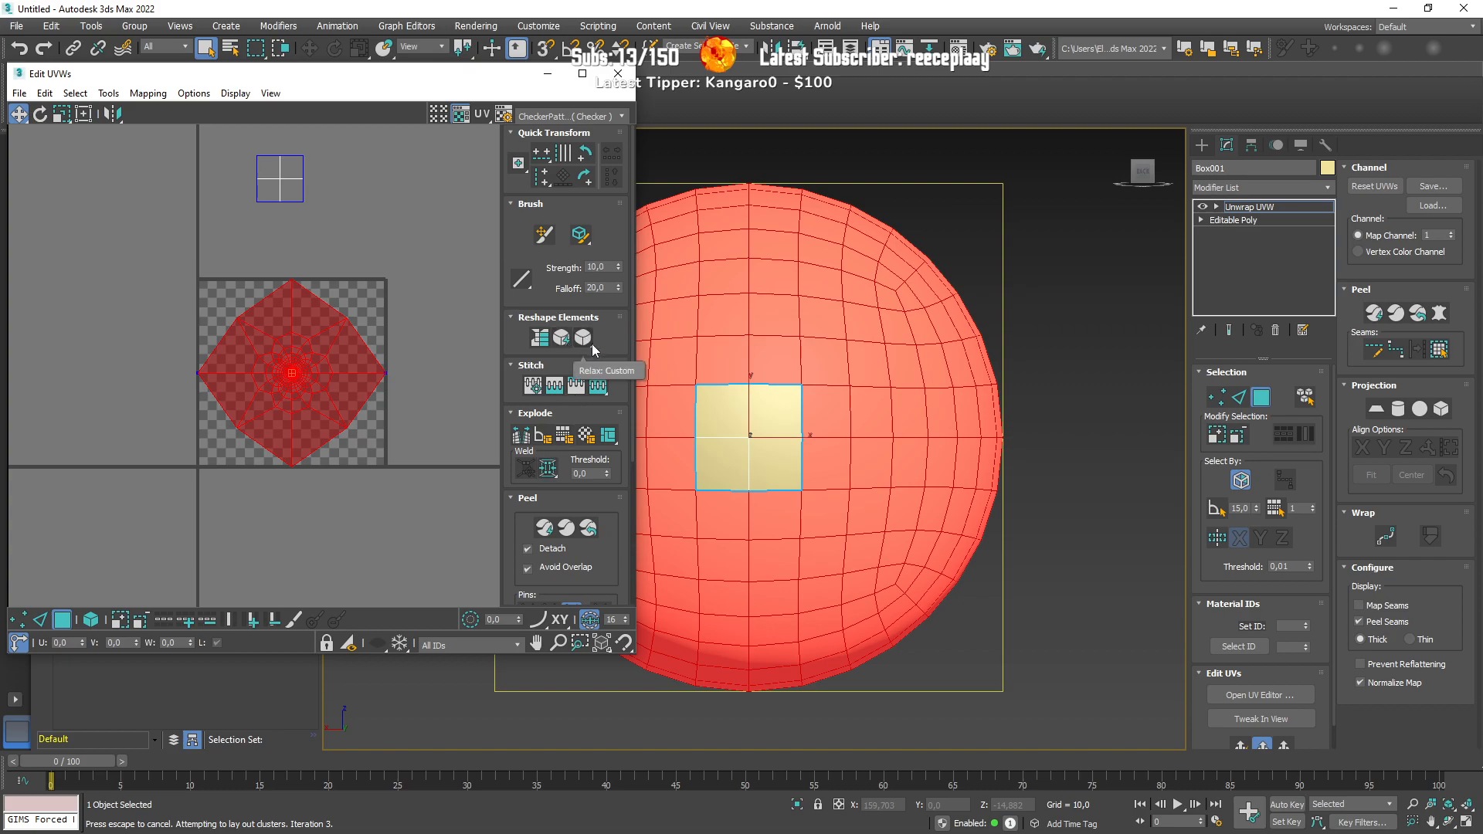
pyautogui.scroll(5, 267, 365)
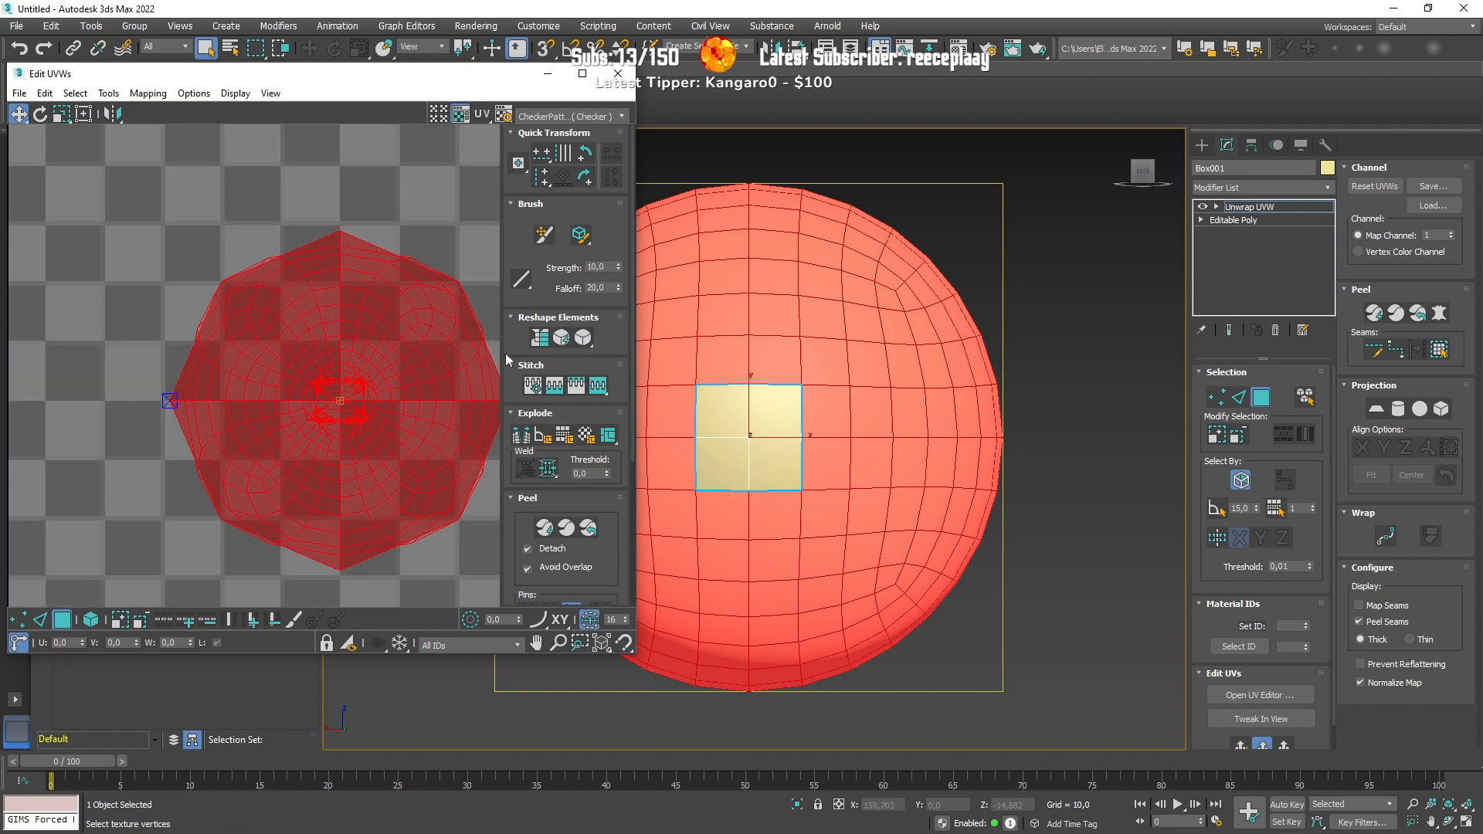
# Step: Try another Relax Custom on the main shell and undo the shell's relaxing
pyautogui.click(583, 338)
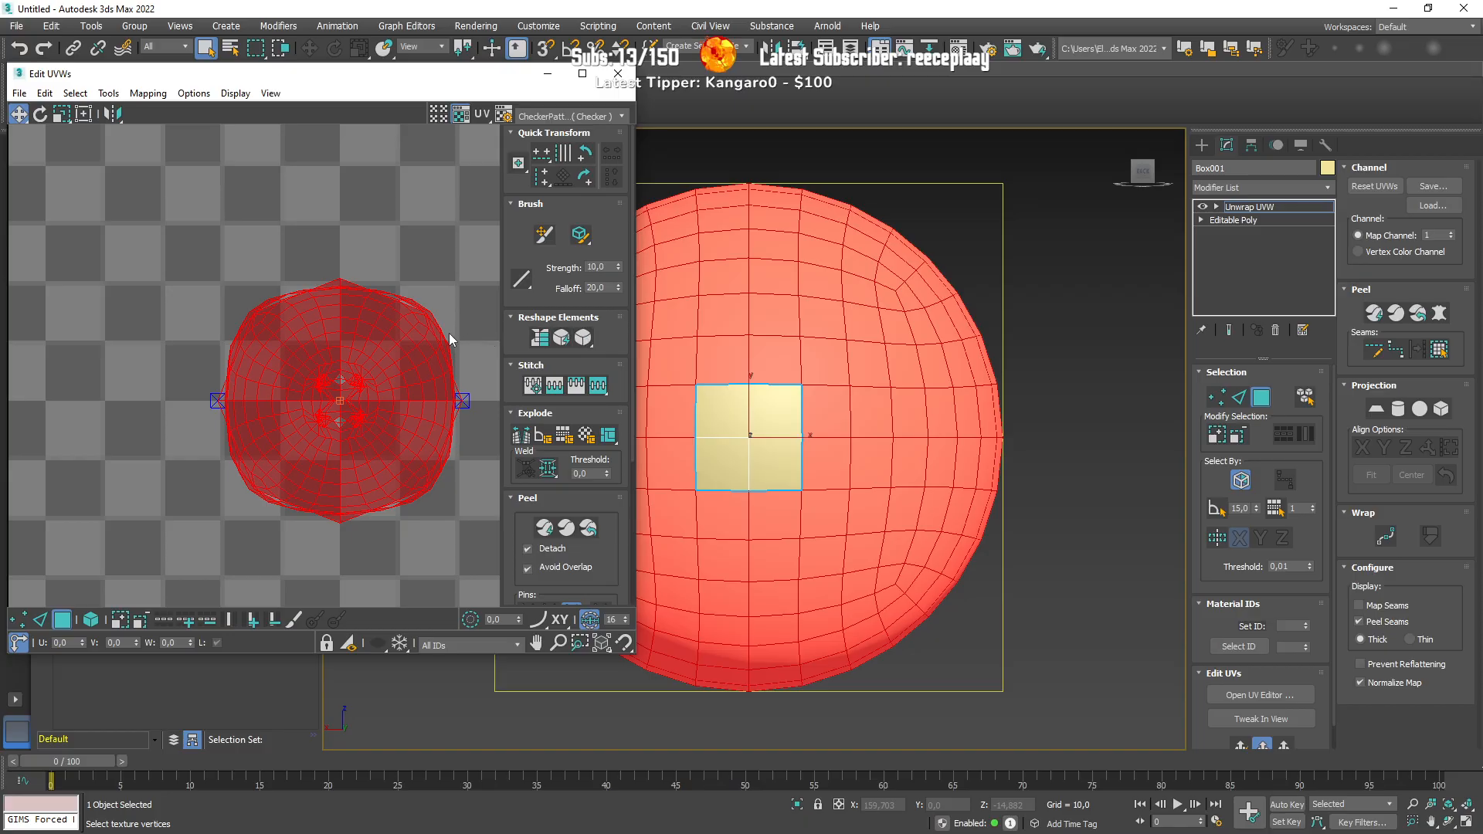
pyautogui.hotkey('ctrl', 'z')
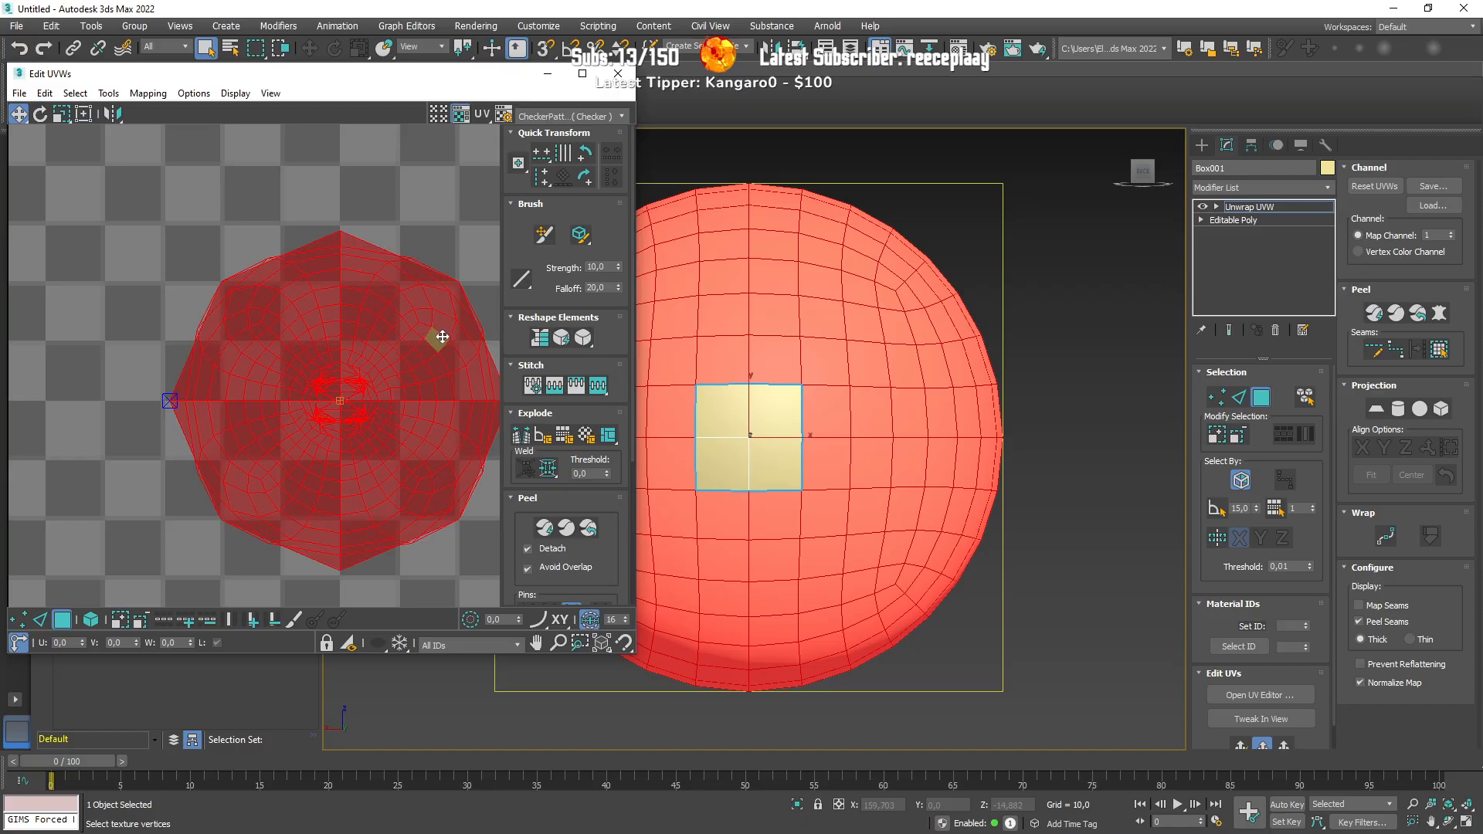
pyautogui.hotkey('ctrl', 'z')
pyautogui.scroll(-7, 424, 341)
pyautogui.moveTo(447, 248); pyautogui.dragTo(348, 239, button='middle')
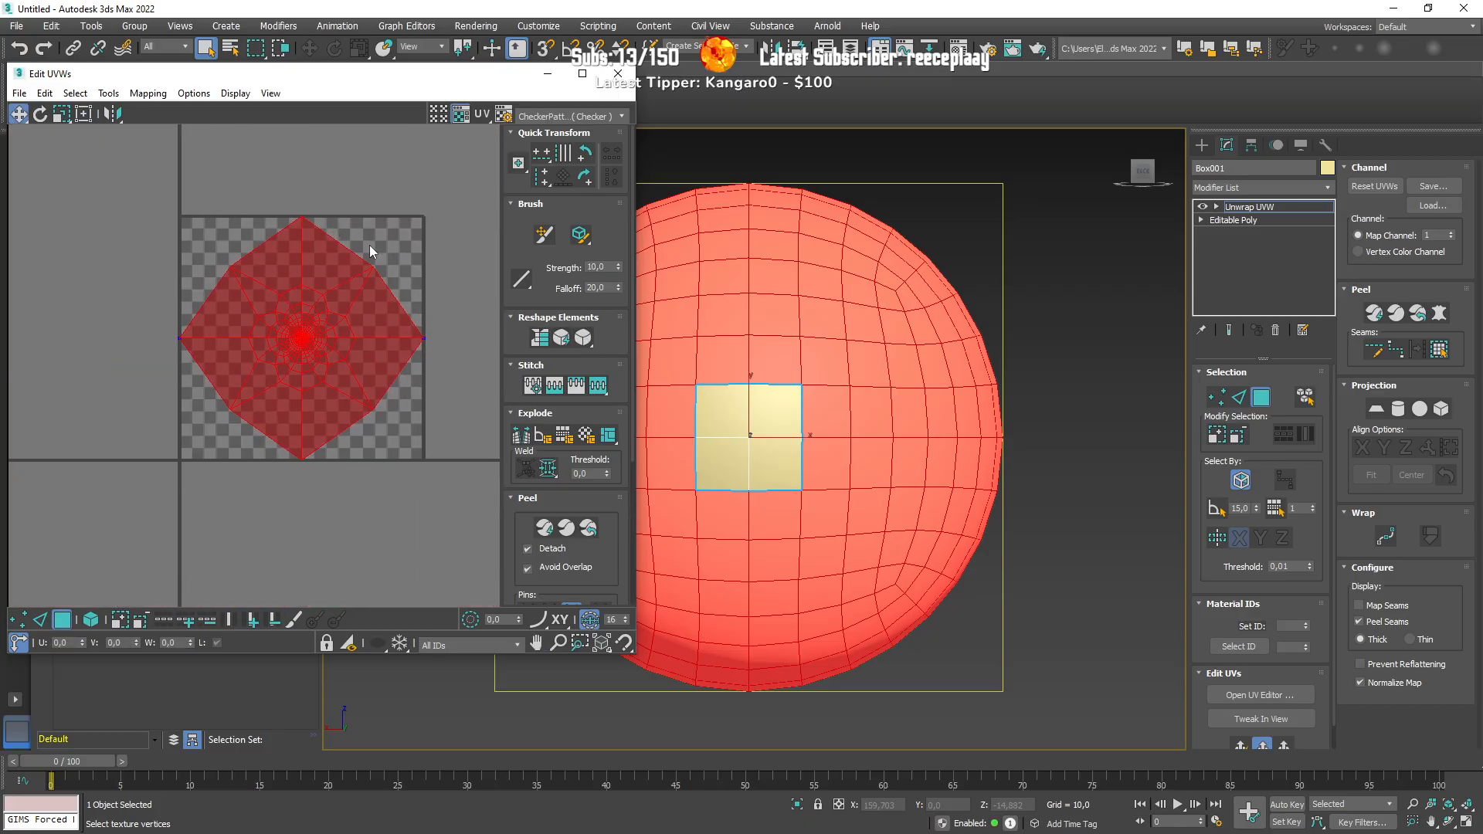
# Step: Try the spherical, cylindrical and box projections on the selected main shell and clear the selection
pyautogui.click(1420, 409)
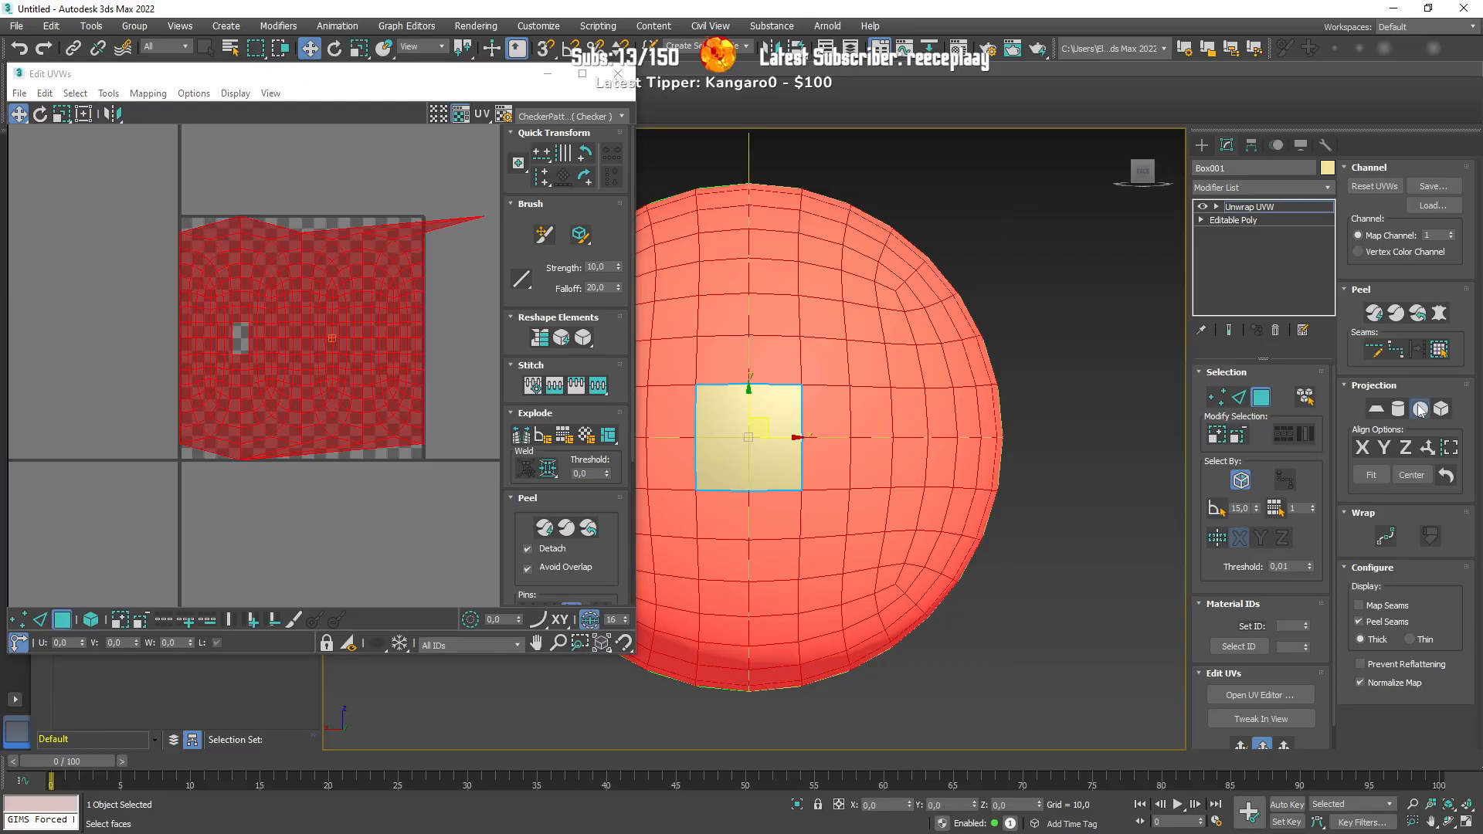
pyautogui.click(1398, 408)
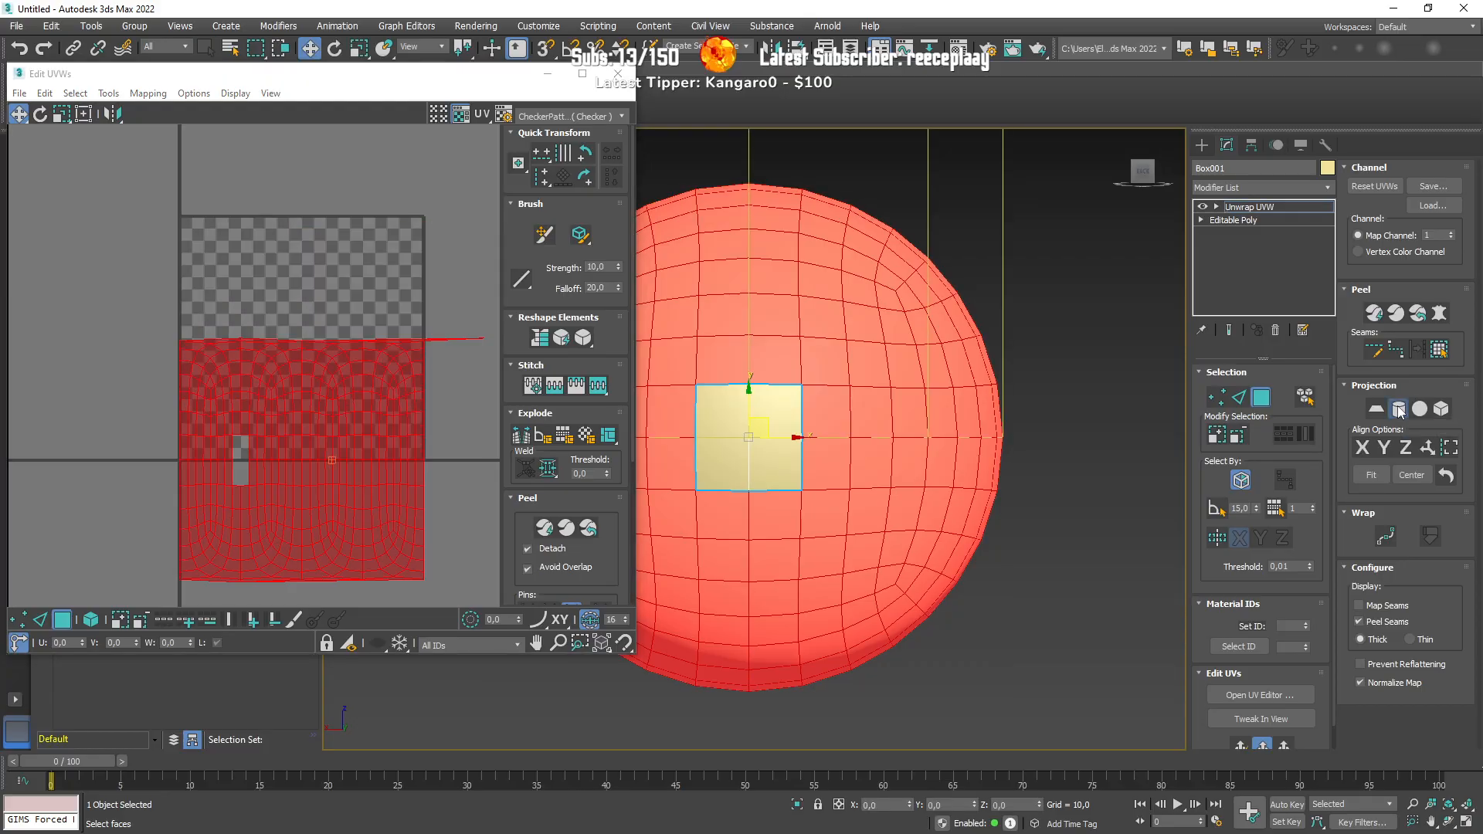
pyautogui.click(1439, 411)
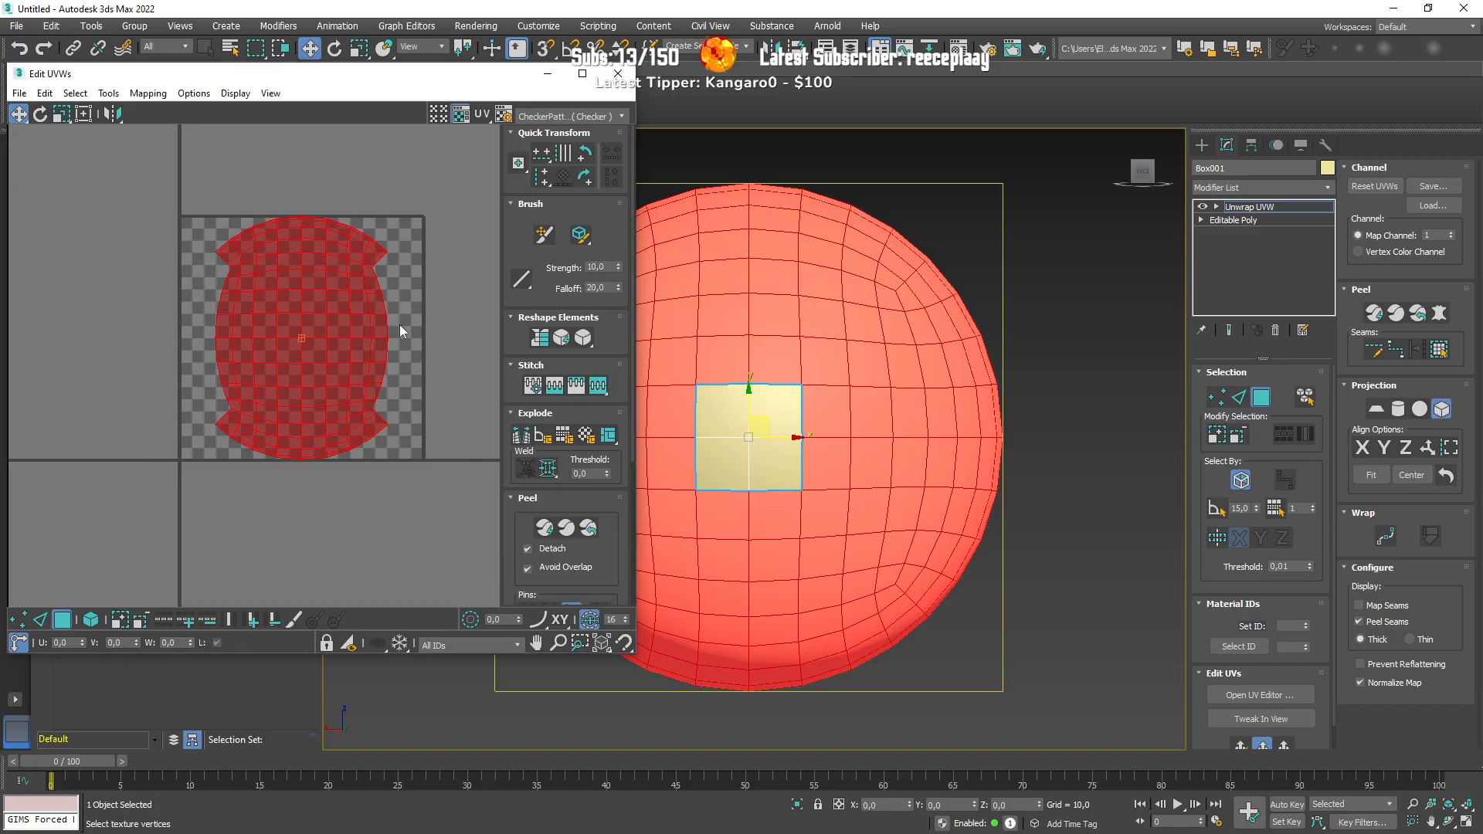
pyautogui.hotkey('ctrl', 'd')
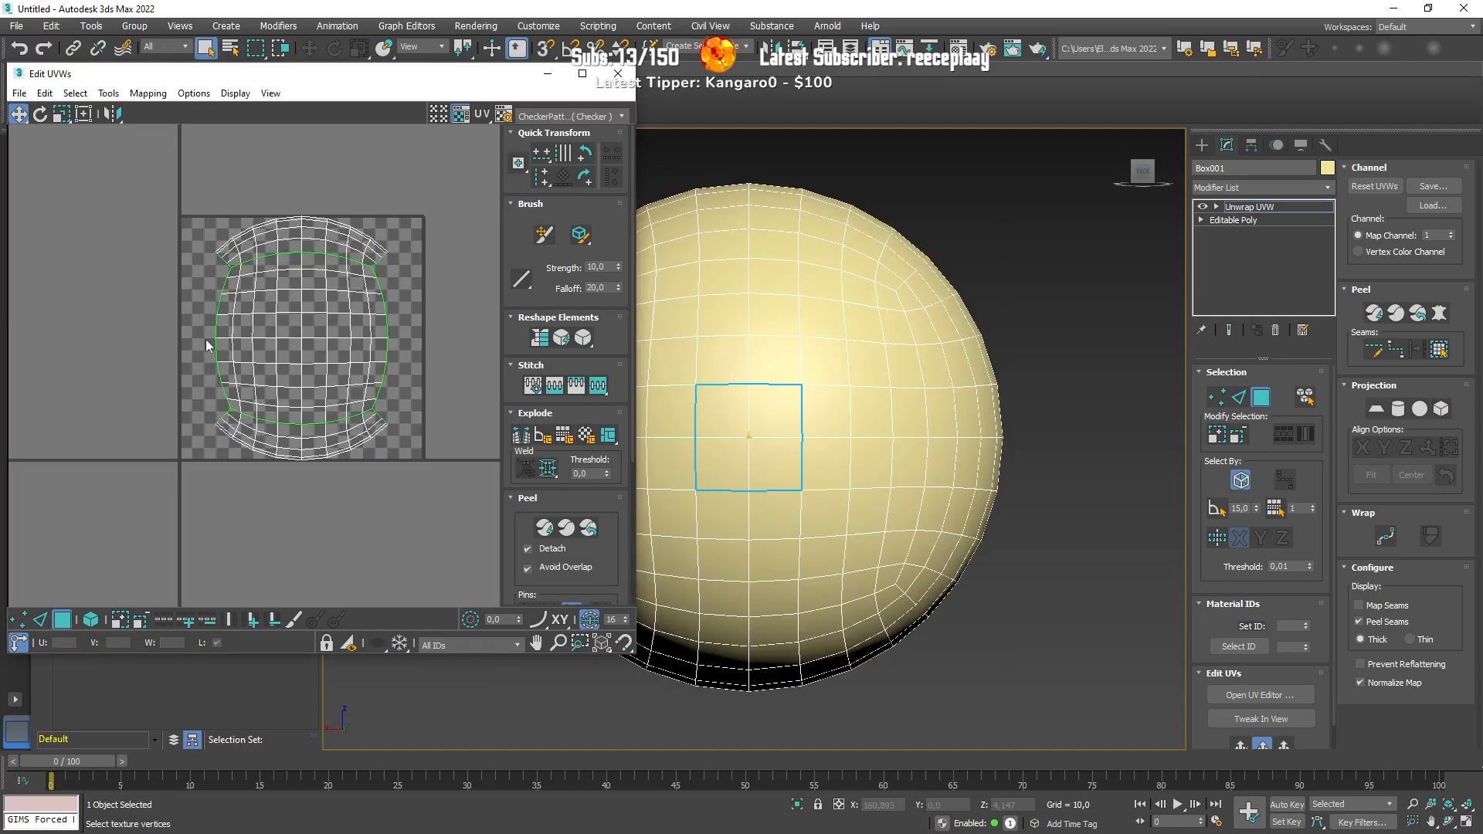
# Step: Select all box-projected UV polygons of the main shell and try Relax Custom on them
pyautogui.click(313, 350)
pyautogui.scroll(-3, 937, 395)
pyautogui.keyDown('alt'); pyautogui.moveTo(940, 413); pyautogui.dragTo(683, 417, button='middle'); pyautogui.keyUp('alt')
pyautogui.moveTo(884, 477); pyautogui.dragTo(745, 466, button='middle')
pyautogui.click(936, 420)
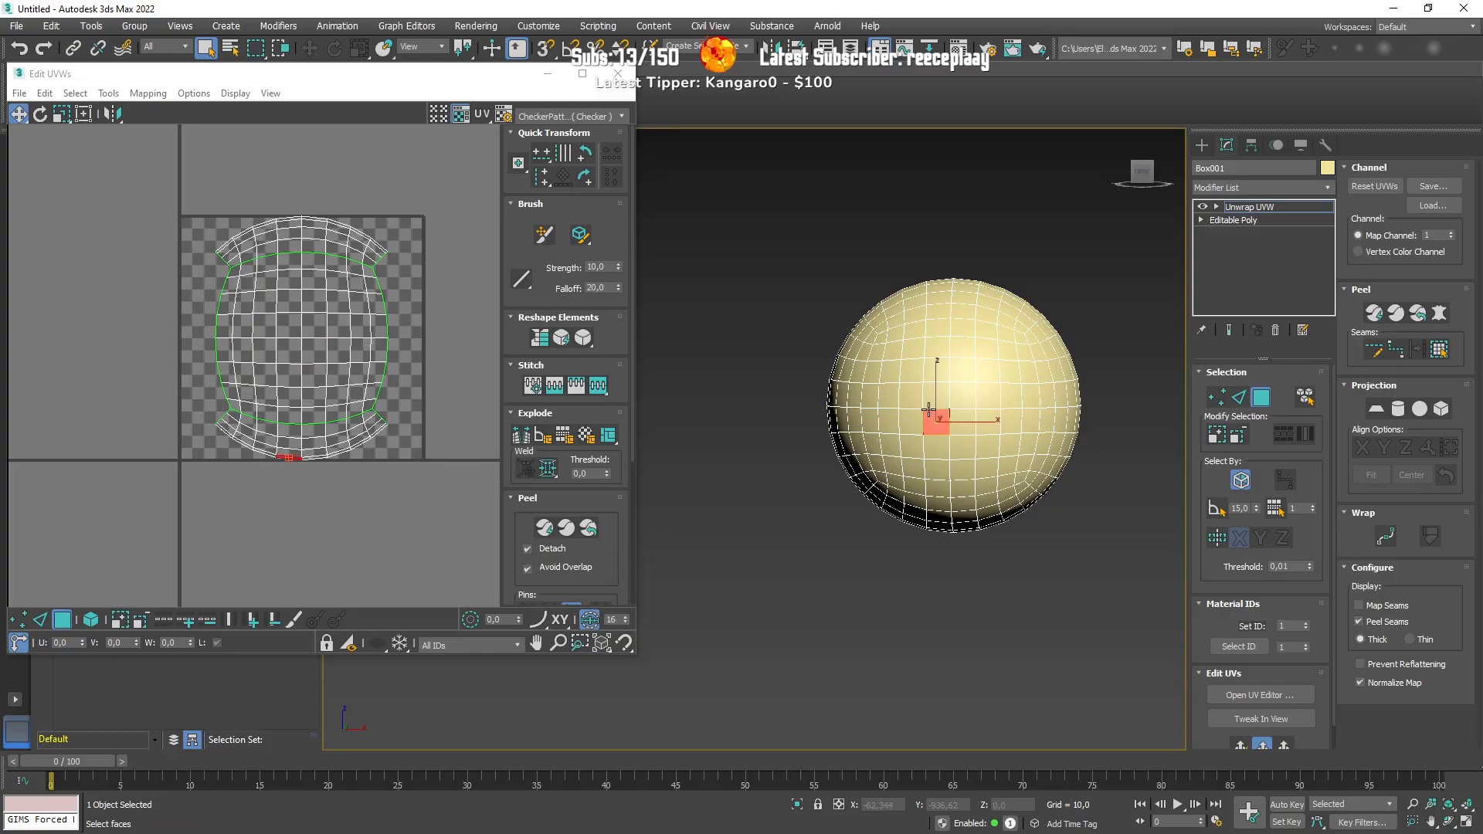
pyautogui.scroll(3, 289, 455)
pyautogui.scroll(-3, 297, 449)
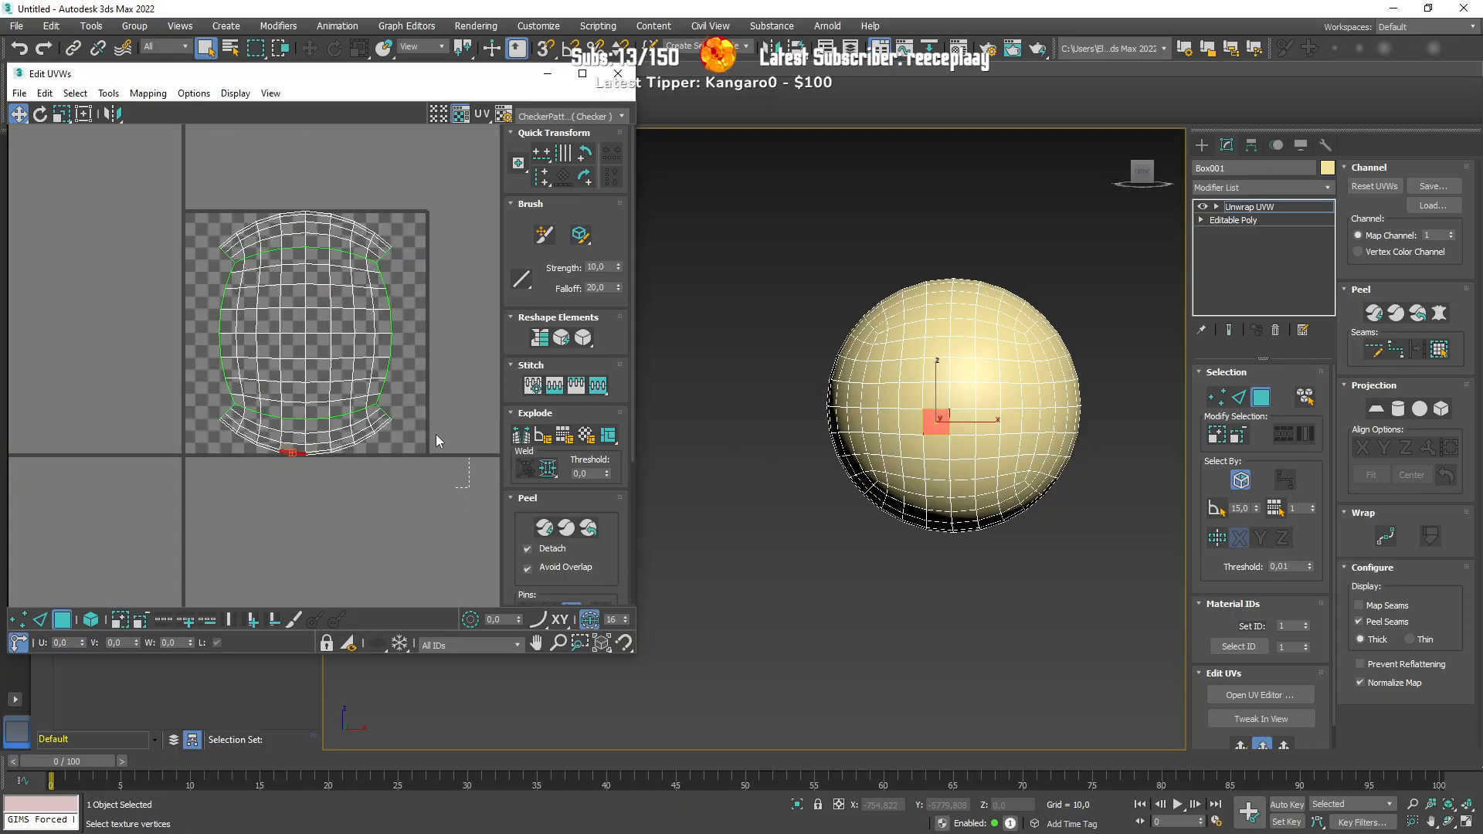
pyautogui.moveTo(469, 488); pyautogui.dragTo(155, 171)
pyautogui.click(583, 340)
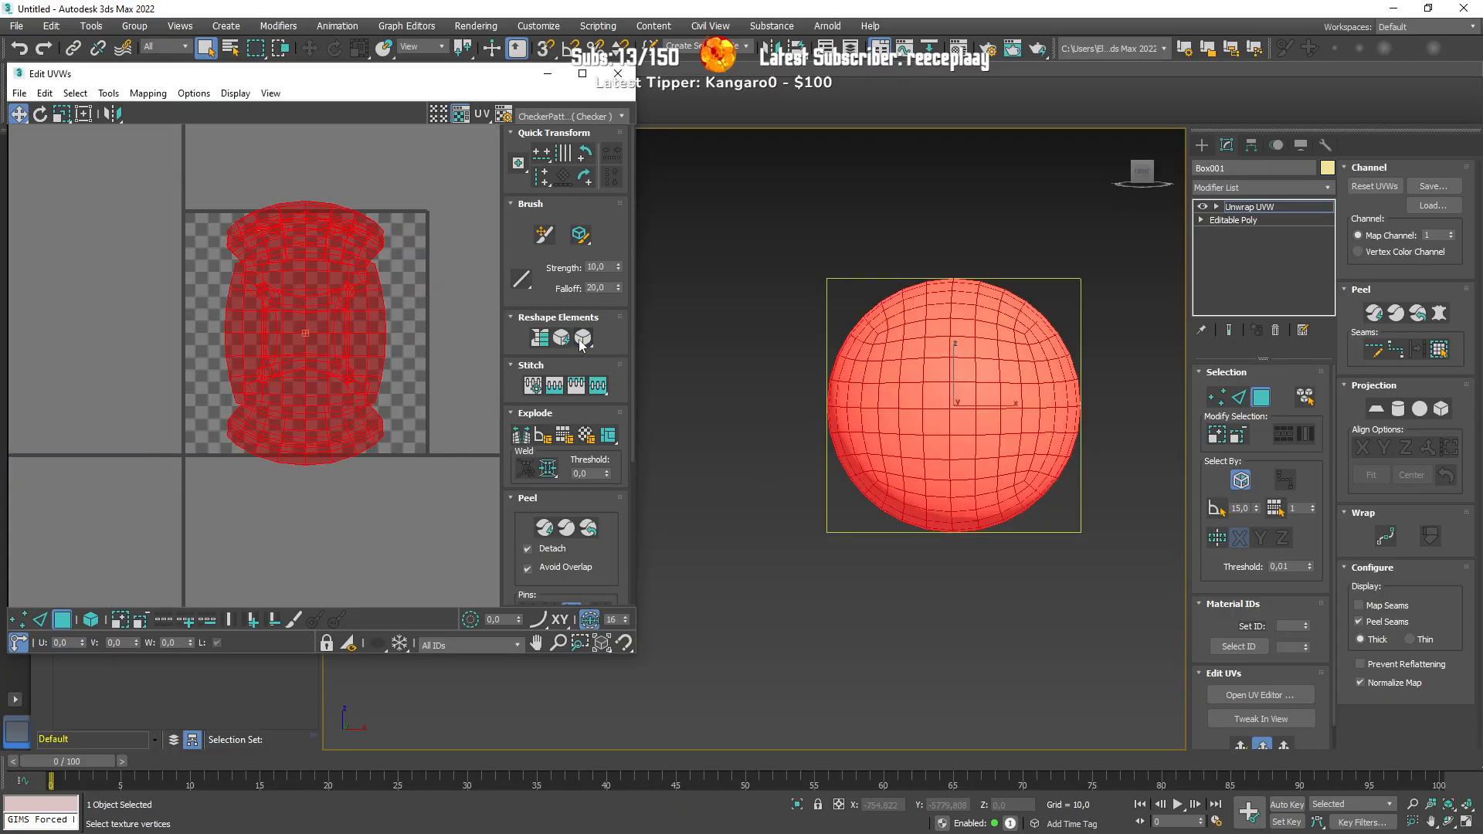
pyautogui.click(581, 342)
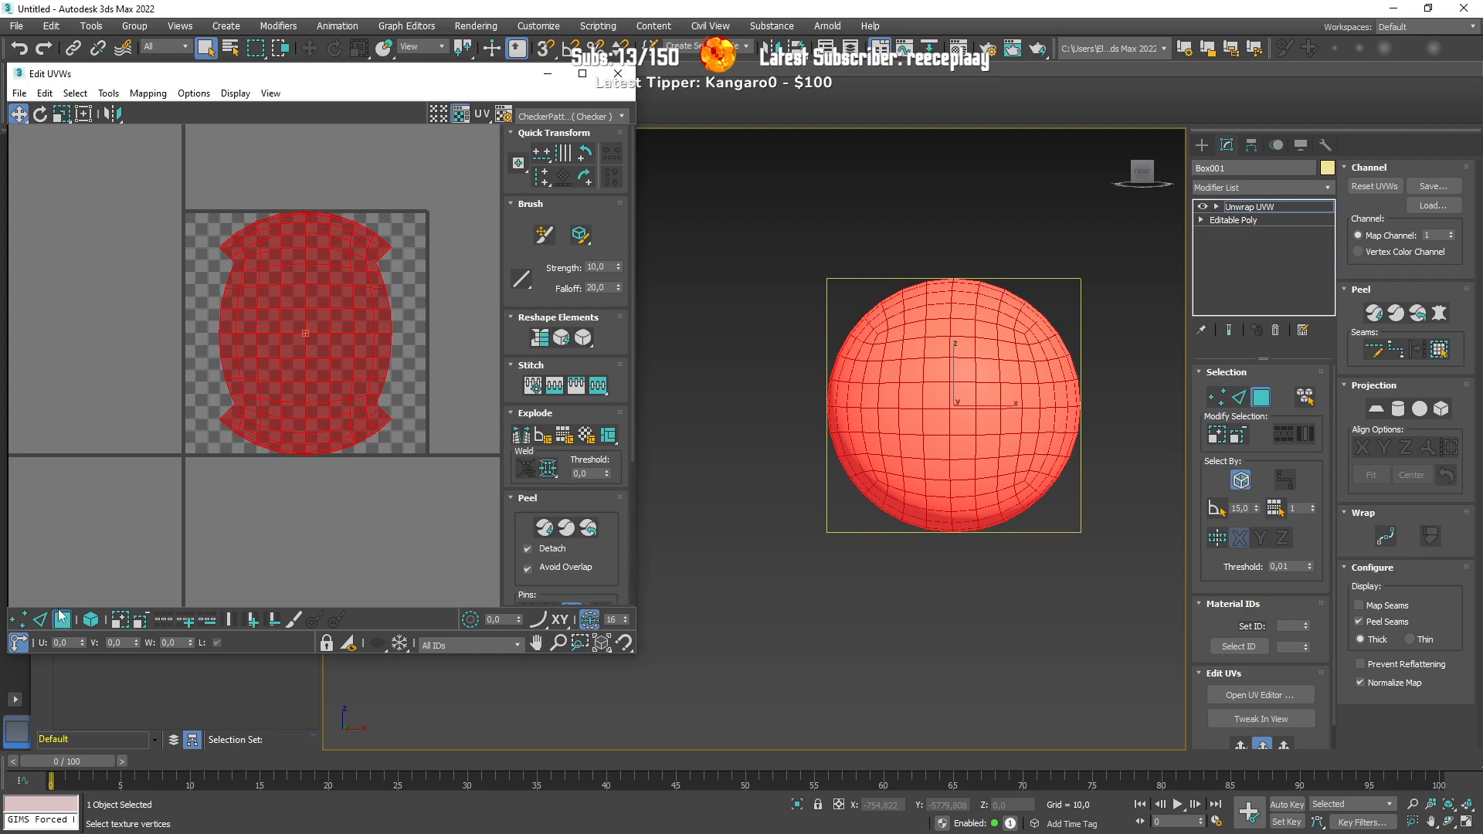
# Step: Select all UV vertices of the box-projected shell and try to weld them
pyautogui.press('1')
pyautogui.moveTo(164, 193); pyautogui.dragTo(438, 499)
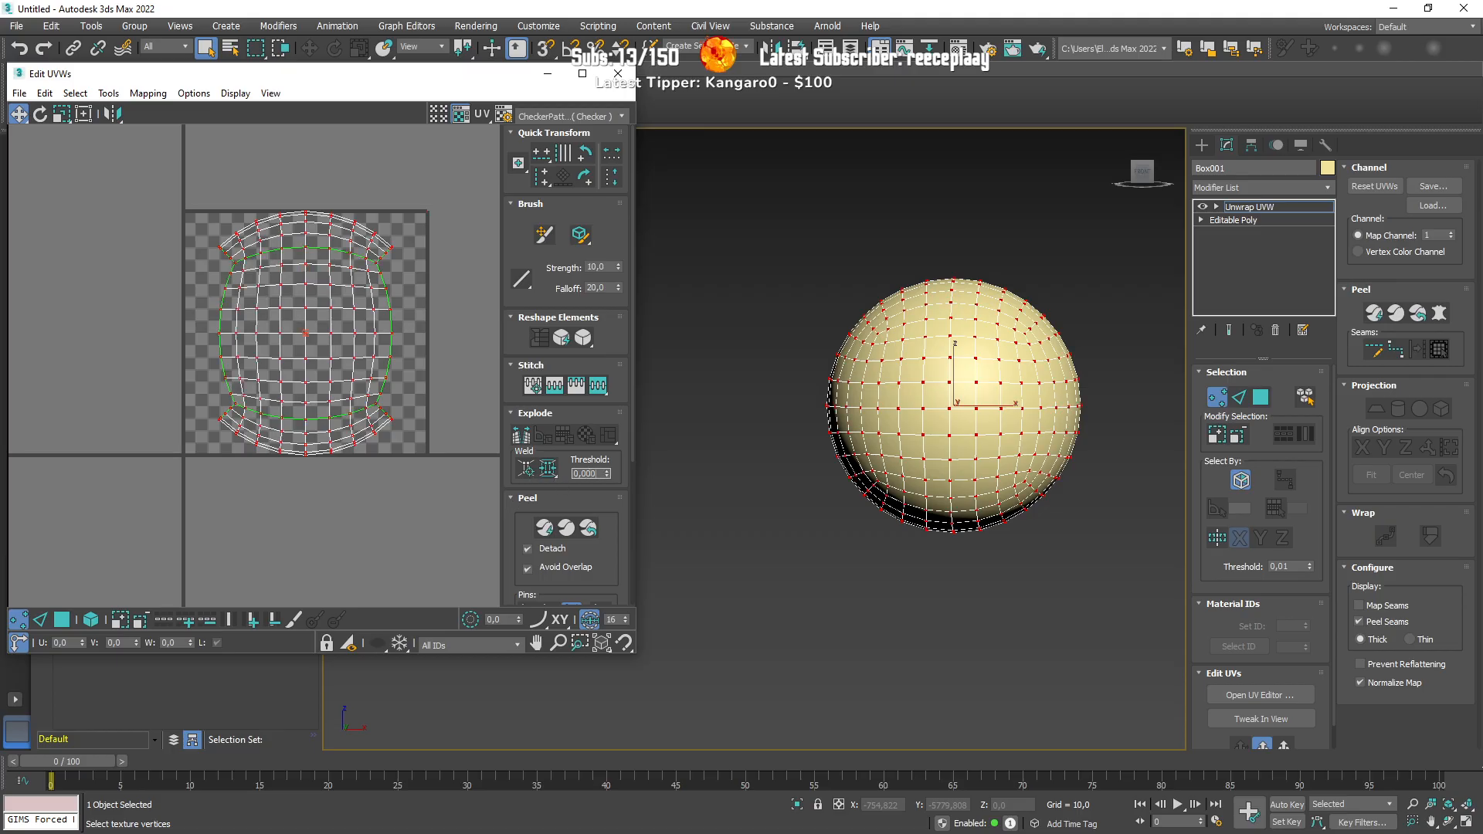
pyautogui.click(553, 474)
pyautogui.click(138, 550)
# Step: Try Straighten Selection on the shell's UV polygons, undo it, and try Relax Custom instead
pyautogui.click(63, 620)
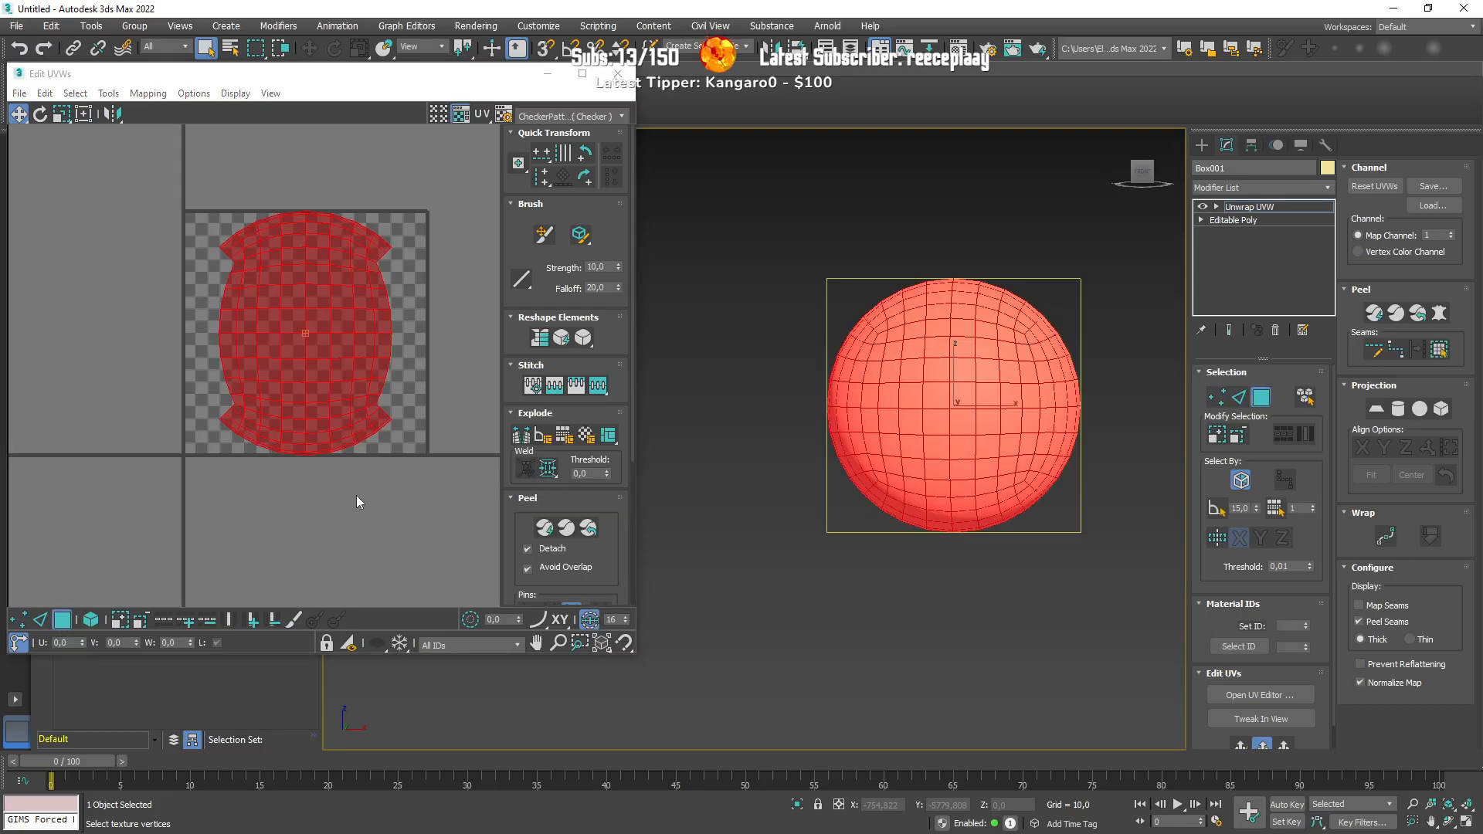
pyautogui.click(538, 341)
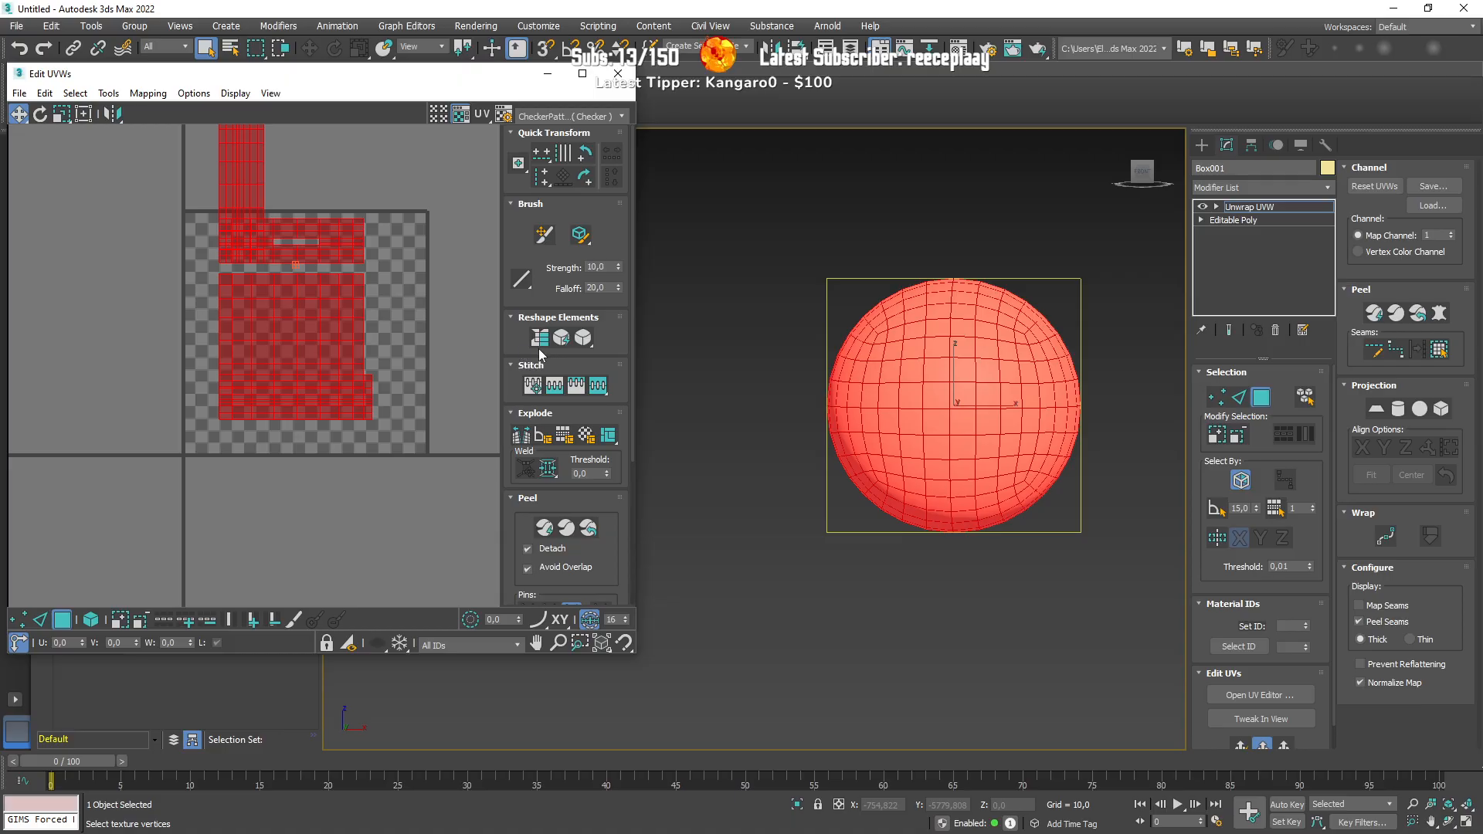
pyautogui.hotkey('ctrl', 'z')
pyautogui.click(582, 339)
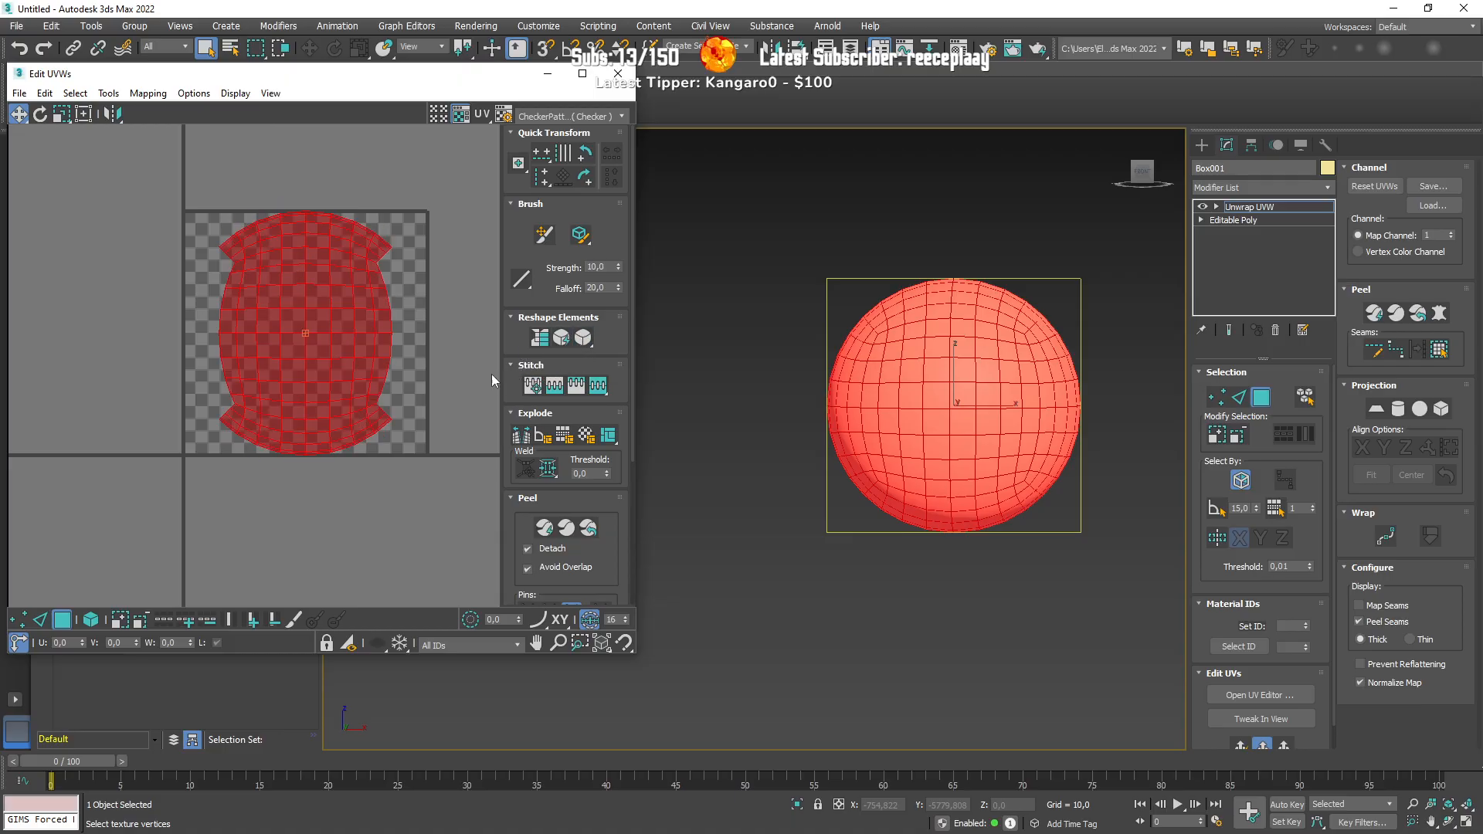
# Step: Try a planar projection on the selected main shell
pyautogui.click(1377, 408)
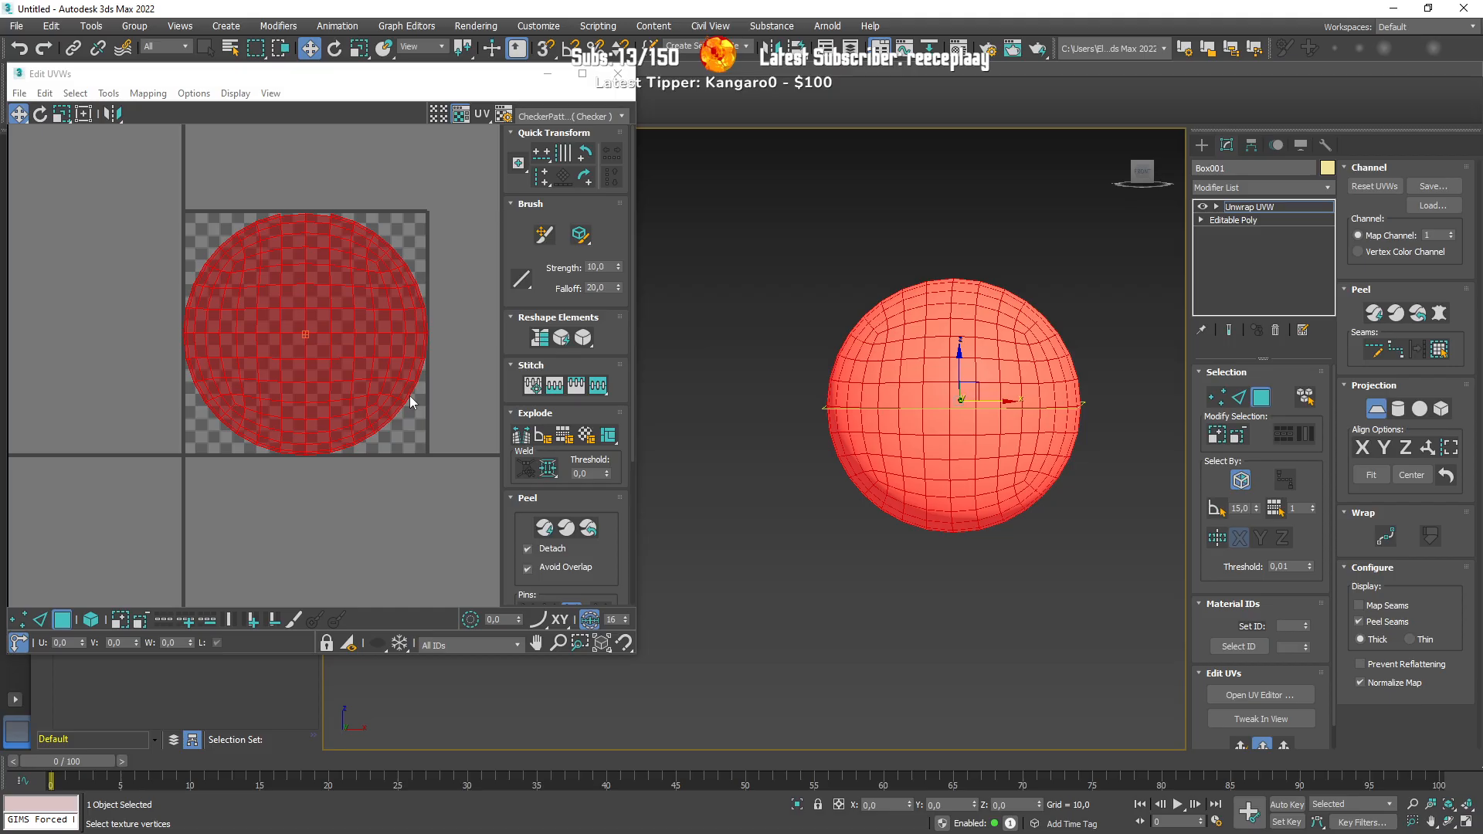
pyautogui.scroll(-2, 410, 397)
pyautogui.scroll(-1, 417, 401)
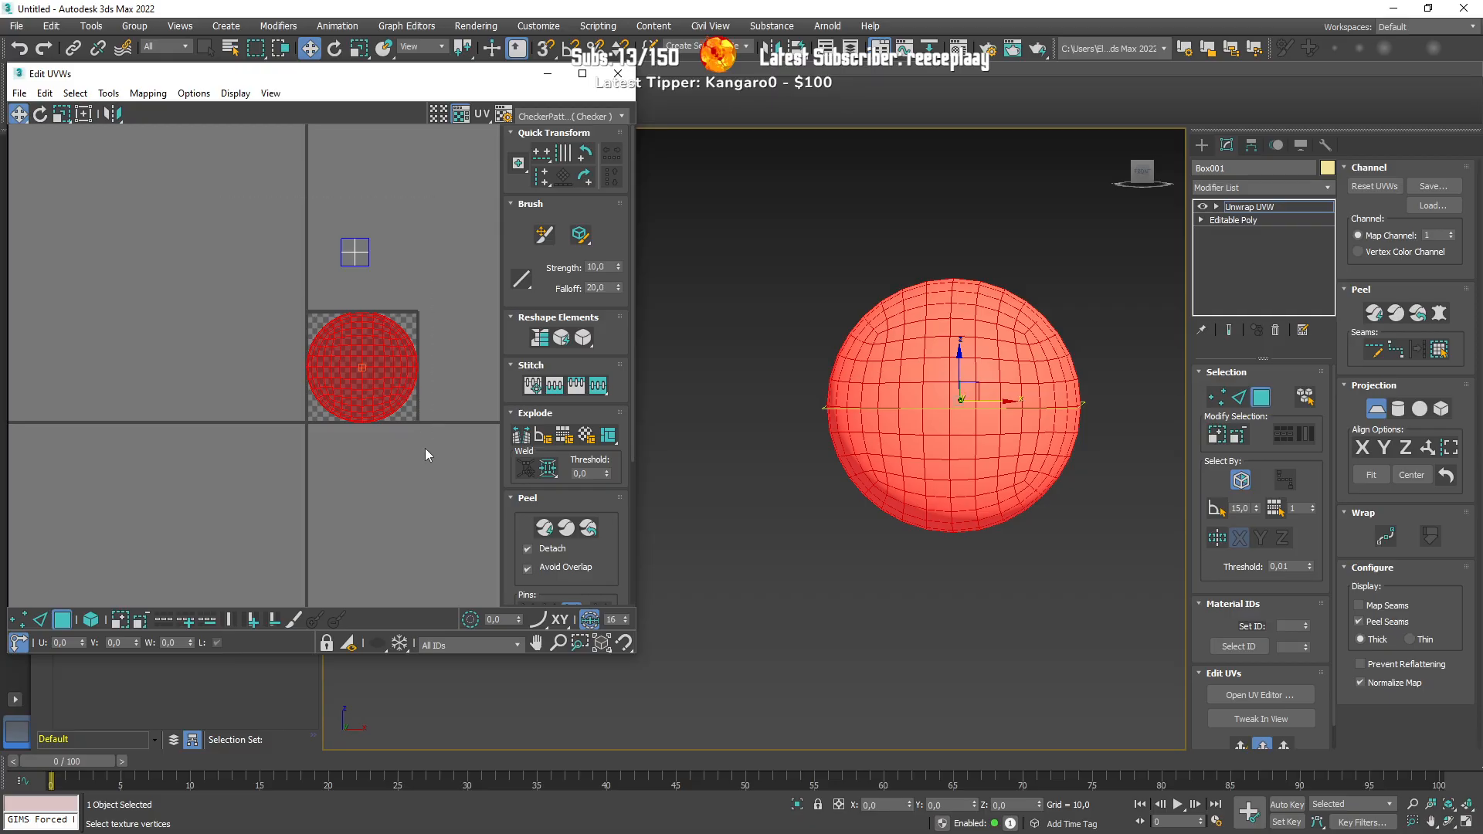
# Step: Replace the sphere's Unwrap UVW modifier with a fresh one and turn off the display of map seams
pyautogui.click(618, 73)
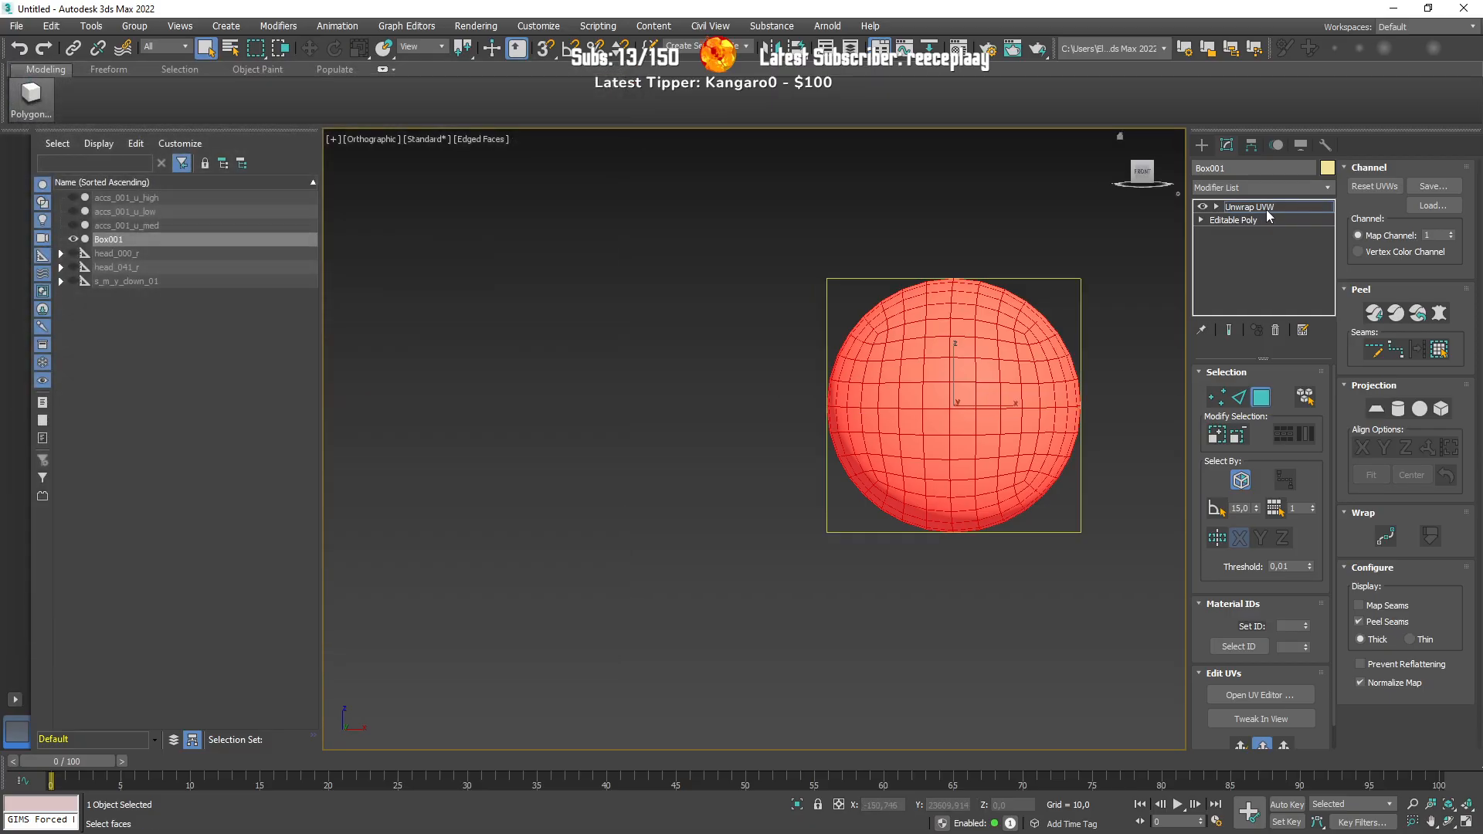
pyautogui.click(1275, 330)
pyautogui.click(1240, 190)
pyautogui.press('u')
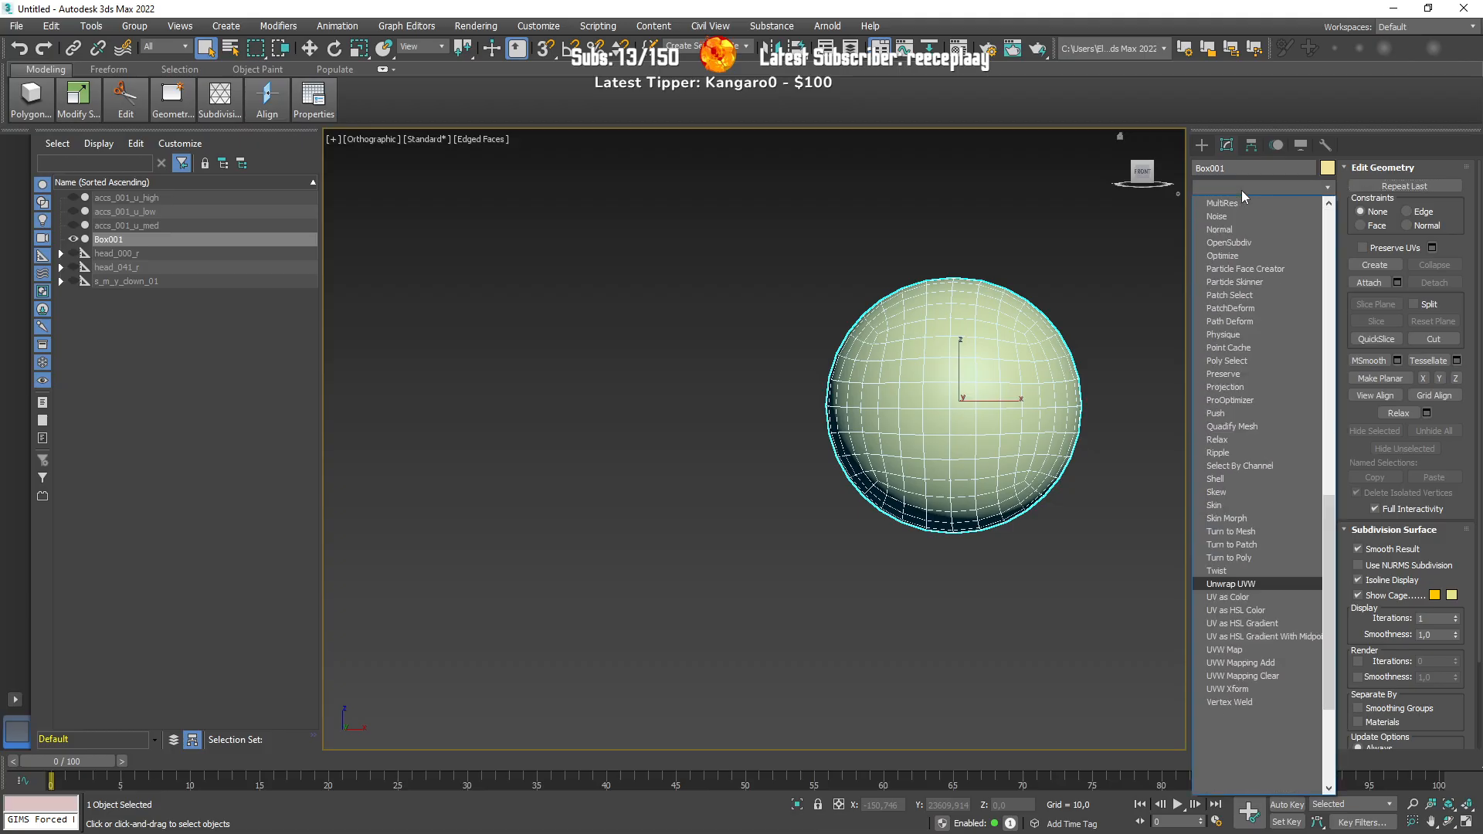
pyautogui.click(1212, 583)
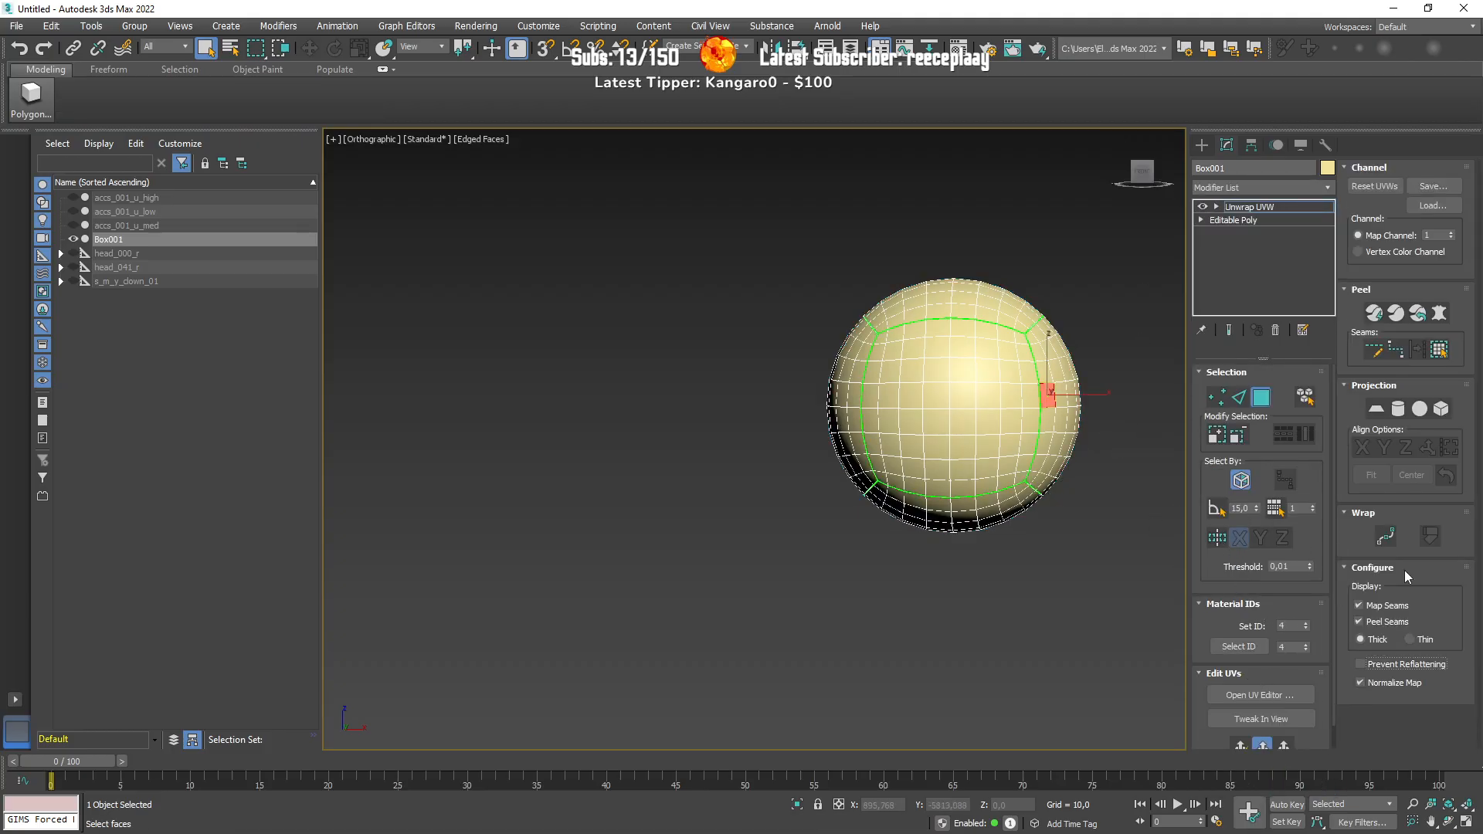
pyautogui.click(1358, 606)
# Step: Select the vertical edge loop through the sphere's centre in the Left view and convert it to a peel seam
pyautogui.click(1395, 349)
pyautogui.click(1239, 397)
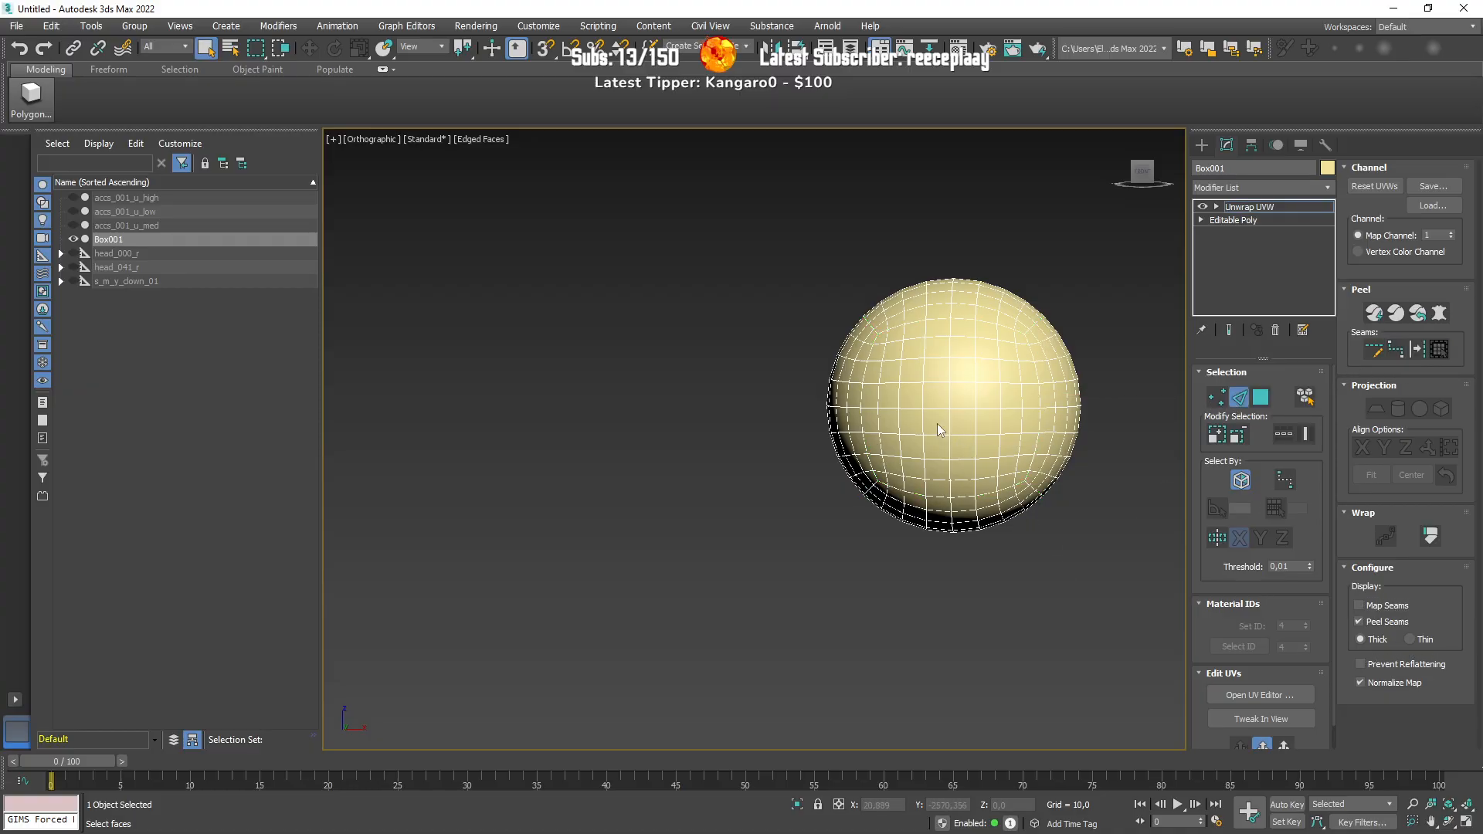
pyautogui.keyDown('alt'); pyautogui.moveTo(989, 272); pyautogui.dragTo(1081, 288, button='middle'); pyautogui.keyUp('alt')
pyautogui.click(1135, 179)
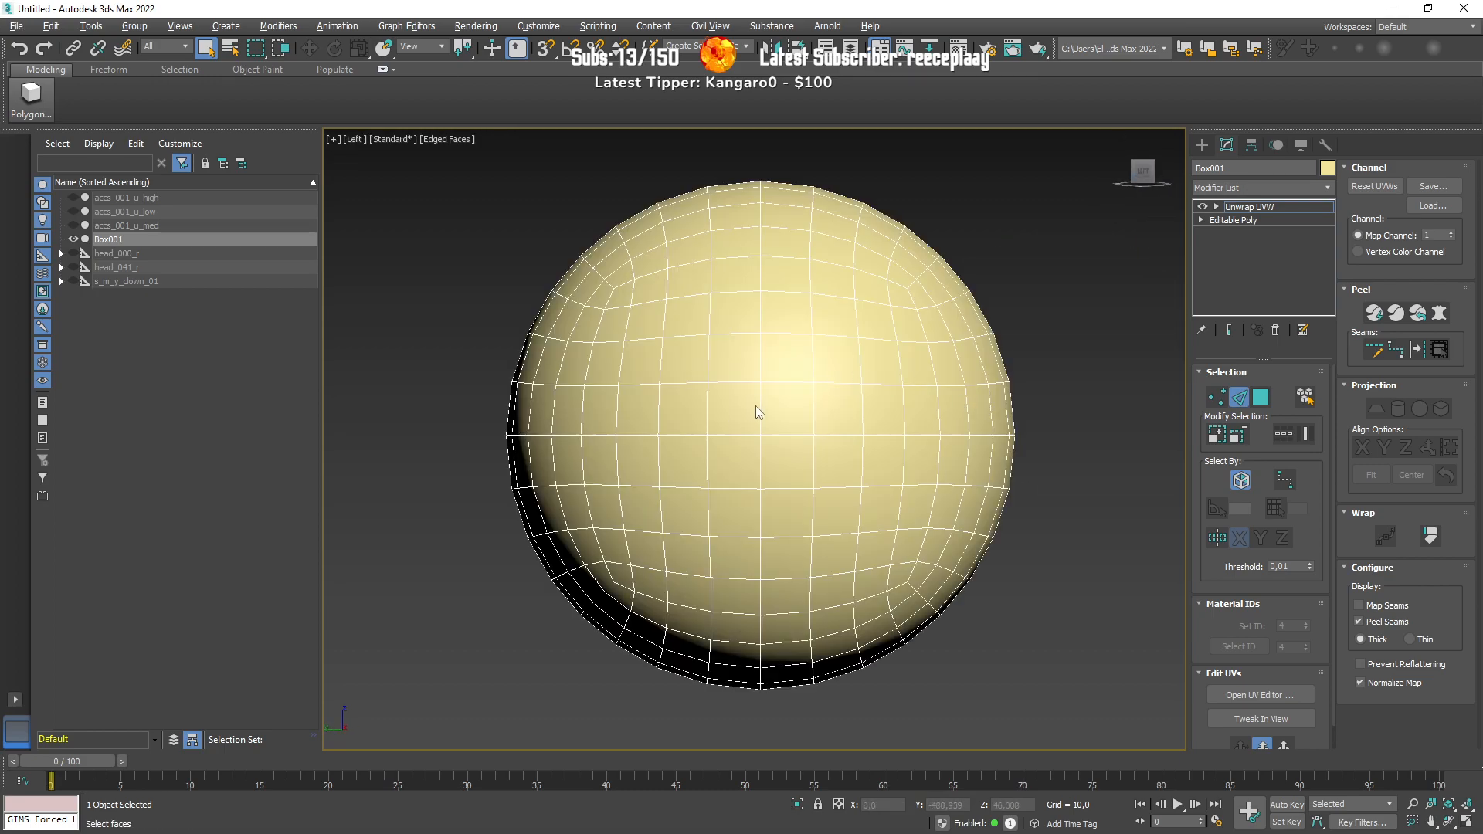
pyautogui.doubleClick(761, 404)
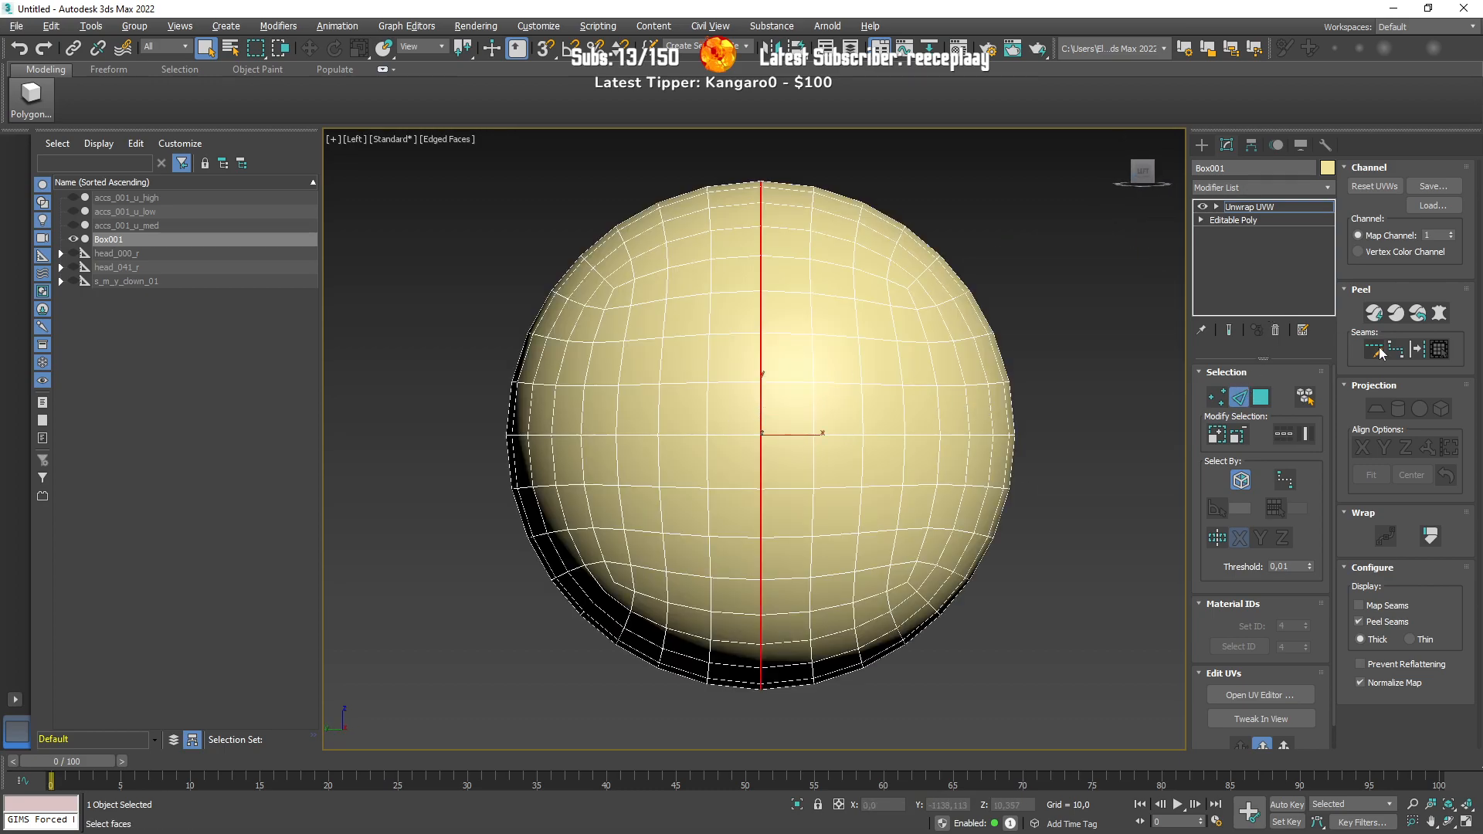
pyautogui.click(1417, 349)
# Step: Switch to polygon selection and open the UV editor for the sphere
pyautogui.click(1261, 397)
pyautogui.click(1261, 694)
pyautogui.scroll(-2, 1138, 458)
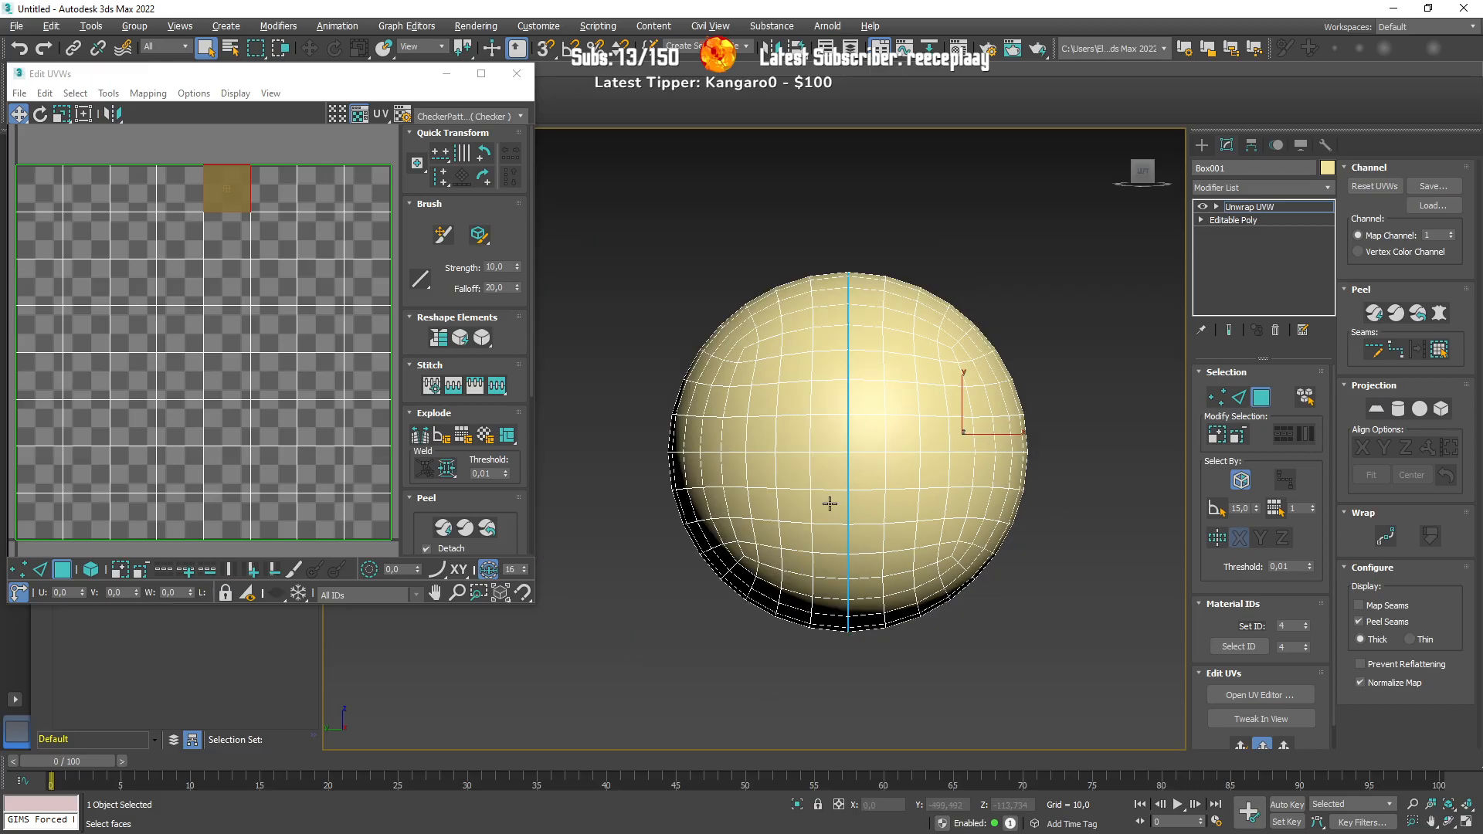
pyautogui.scroll(-1, 464, 371)
pyautogui.scroll(-3, 356, 425)
# Step: Select all polygons of the hemisphere on one side of the peel seam
pyautogui.moveTo(638, 246); pyautogui.dragTo(842, 668)
pyautogui.keyDown('alt'); pyautogui.moveTo(827, 675); pyautogui.dragTo(1112, 680, button='middle'); pyautogui.keyUp('alt')
pyautogui.keyDown('alt'); pyautogui.moveTo(576, 307); pyautogui.dragTo(687, 505); pyautogui.keyUp('alt')
pyautogui.press('F3')
pyautogui.keyDown('alt'); pyautogui.moveTo(1016, 681); pyautogui.dragTo(1007, 682, button='middle'); pyautogui.keyUp('alt')
pyautogui.moveTo(1013, 675); pyautogui.dragTo(812, 267)
pyautogui.press('F3')
pyautogui.keyDown('alt'); pyautogui.moveTo(925, 568); pyautogui.dragTo(927, 607, button='middle'); pyautogui.keyUp('alt')
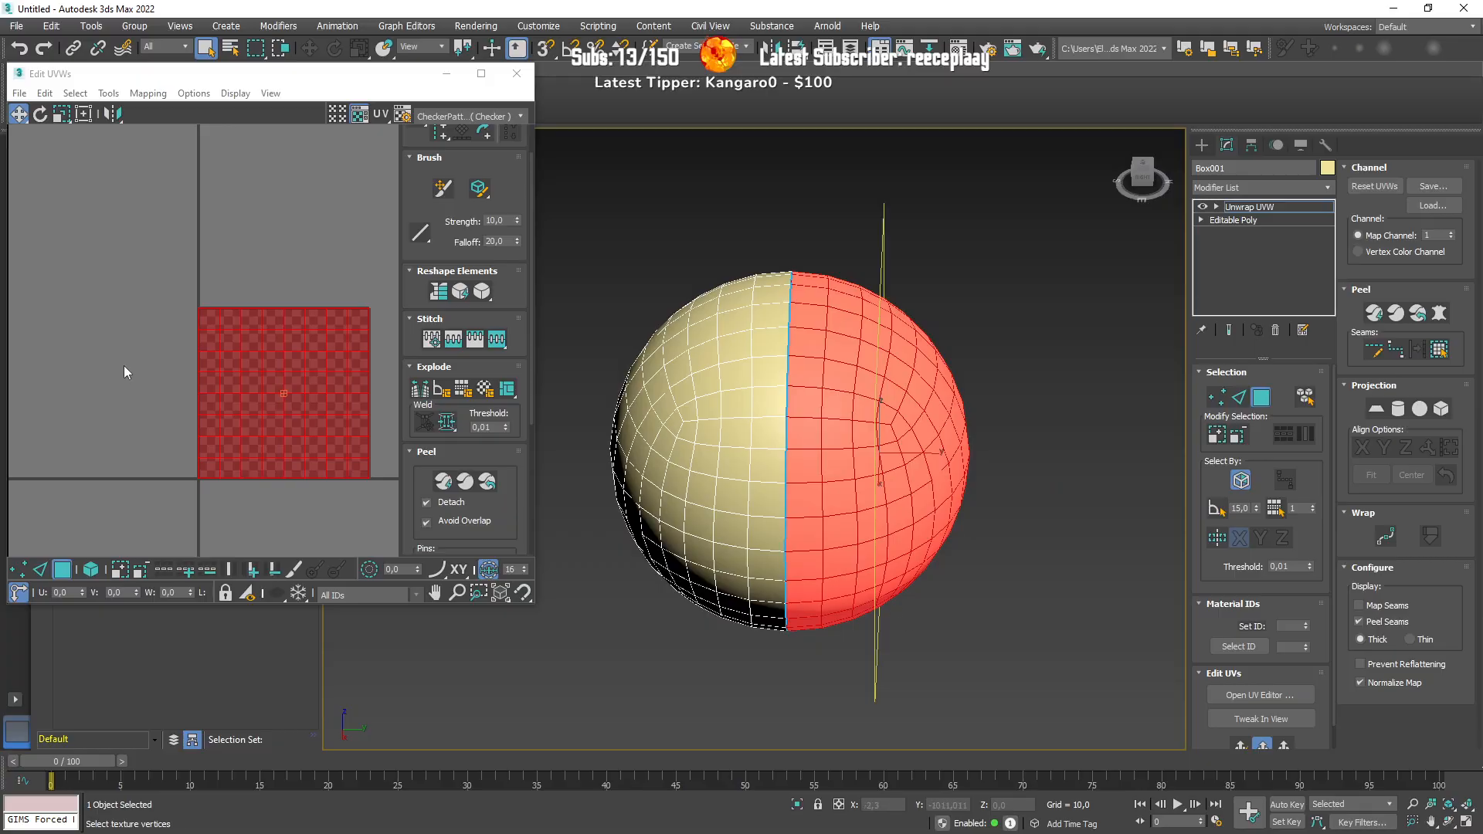
# Step: Peel the selected hemisphere into a flat disc and move it above the UV tile
pyautogui.click(491, 481)
pyautogui.scroll(-2, 350, 436)
pyautogui.moveTo(303, 400); pyautogui.dragTo(295, 254)
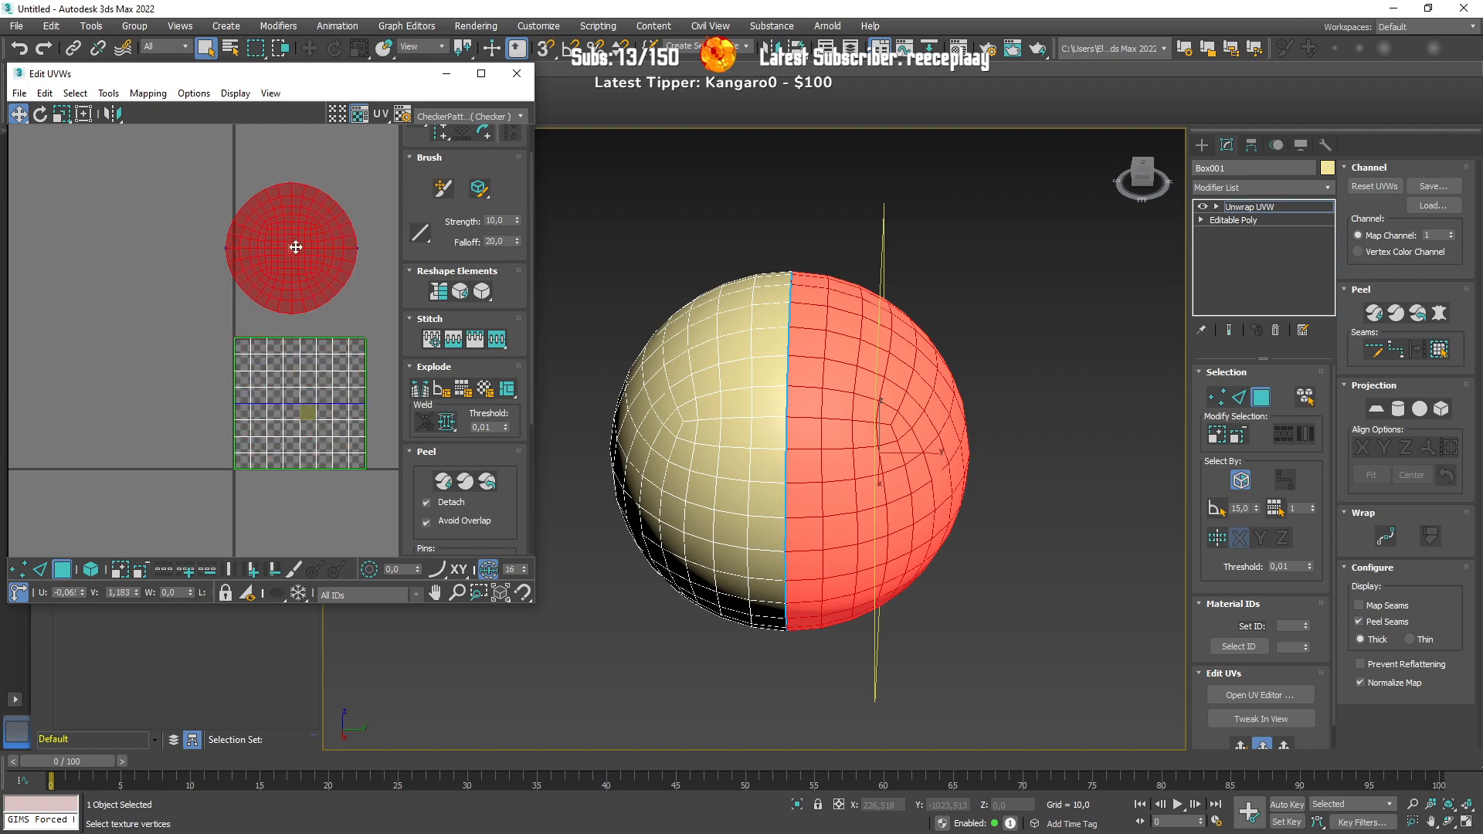
# Step: Select the other hemisphere's polygons in the UV tile and peel them into a flat disc
pyautogui.moveTo(166, 331); pyautogui.dragTo(386, 502)
pyautogui.click(467, 481)
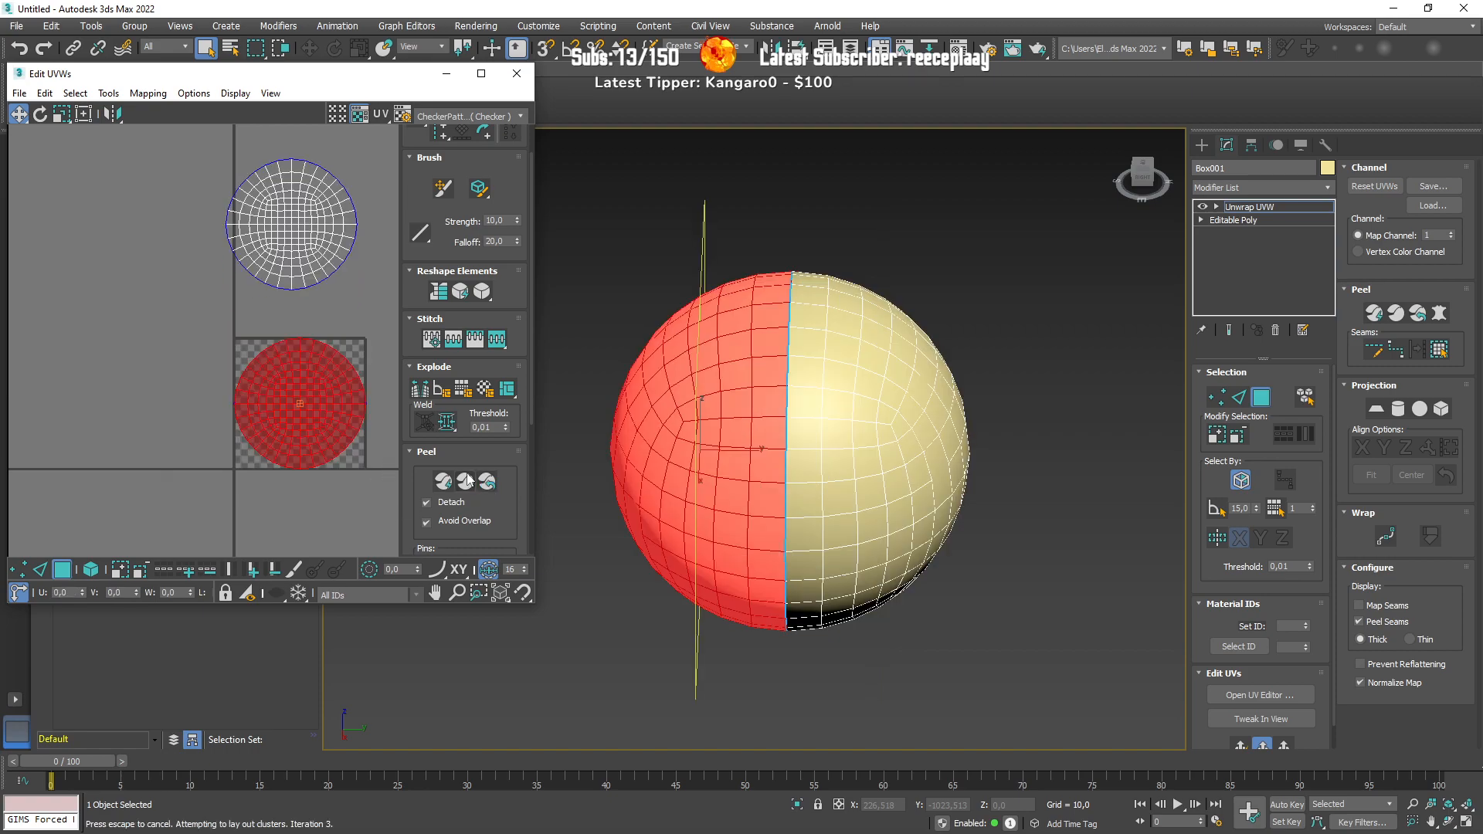
pyautogui.moveTo(146, 137); pyautogui.dragTo(395, 515)
pyautogui.click(381, 505)
pyautogui.click(252, 400)
pyautogui.keyDown('alt'); pyautogui.moveTo(732, 602); pyautogui.dragTo(915, 498, button='middle'); pyautogui.keyUp('alt')
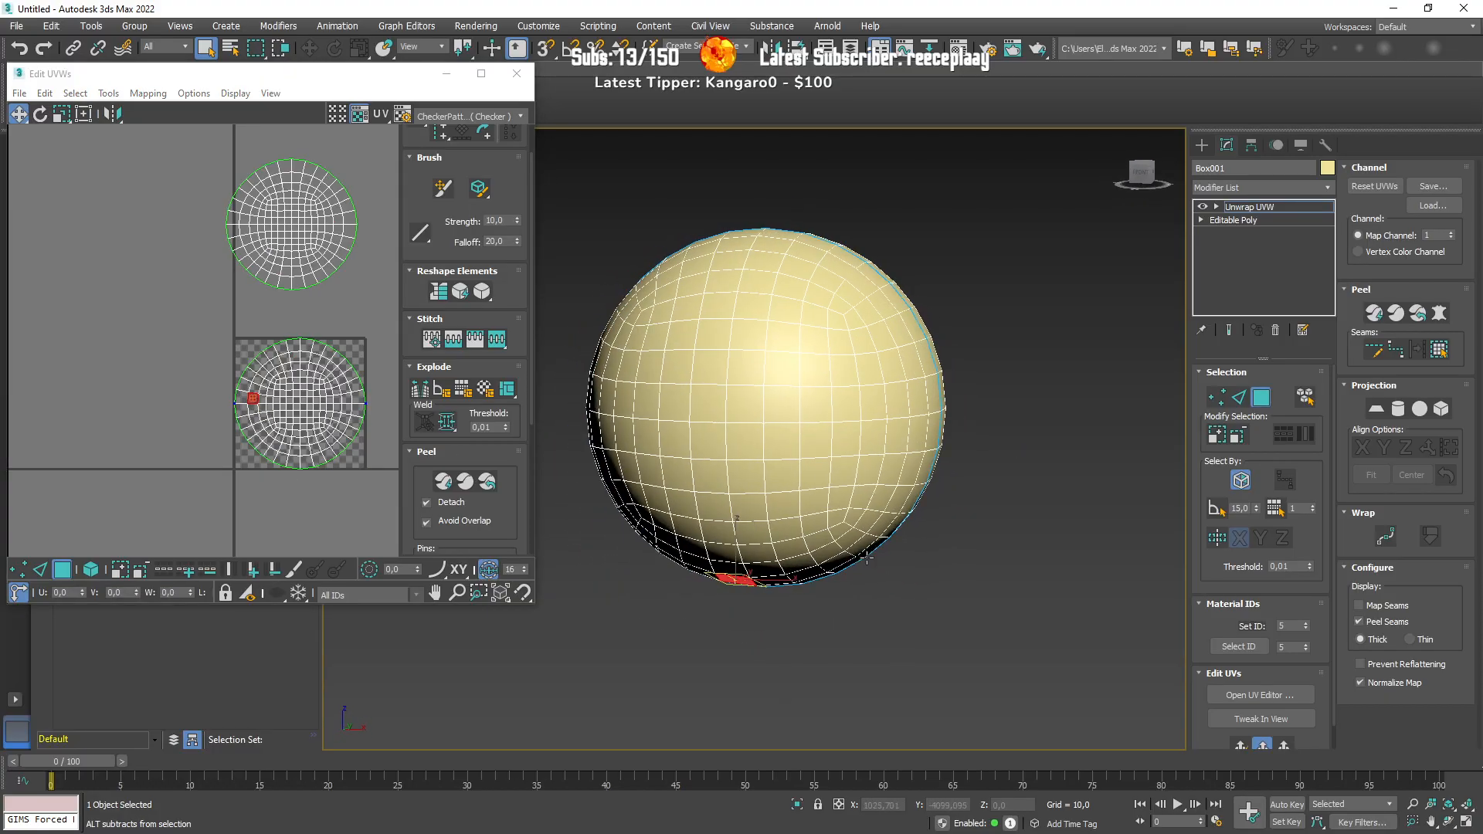
pyautogui.scroll(2, 290, 408)
pyautogui.scroll(-2, 290, 408)
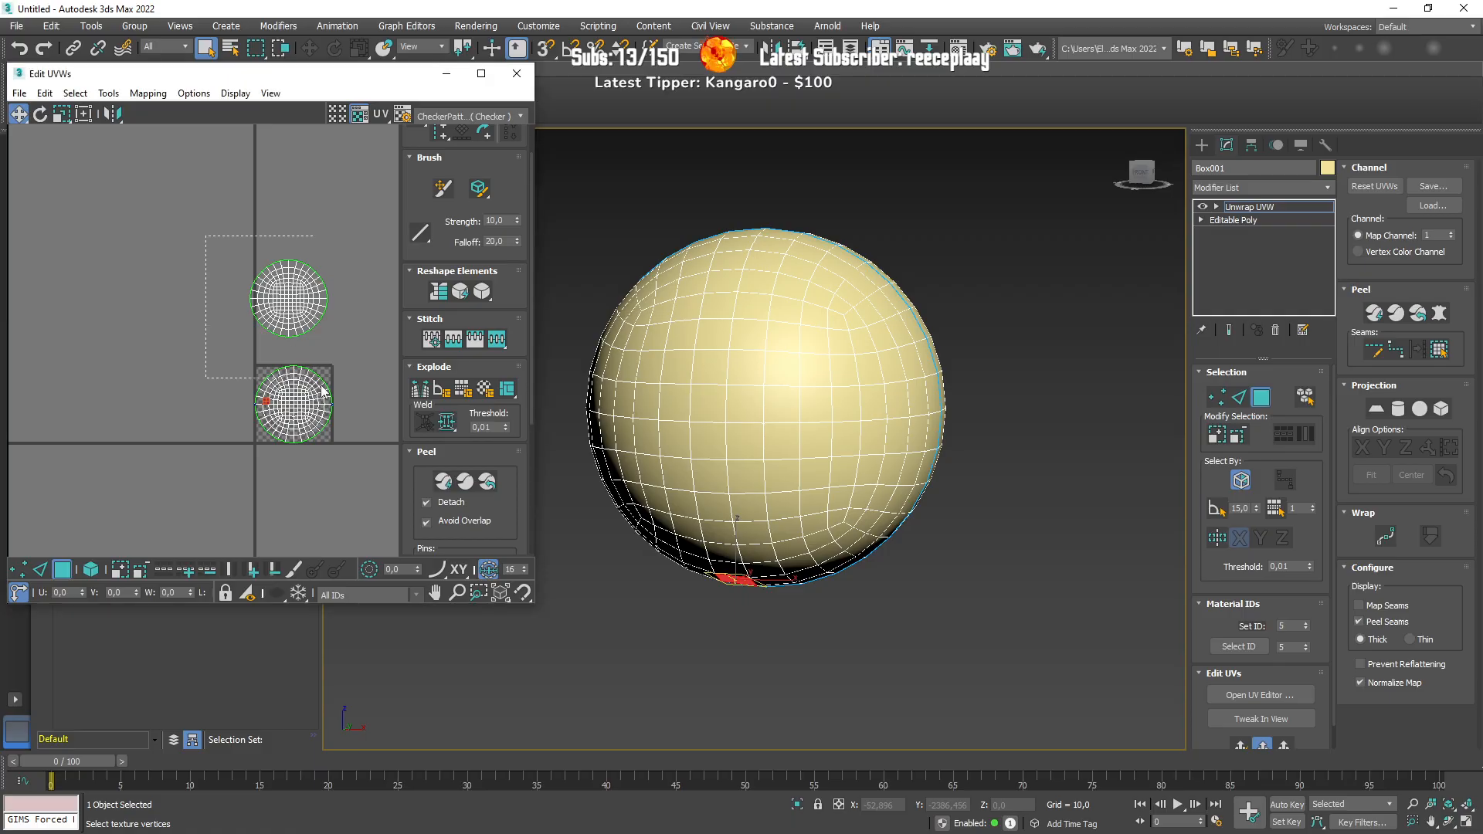
# Step: Select both disc-shaped UV shells and apply Relax Custom to them repeatedly
pyautogui.moveTo(204, 234); pyautogui.dragTo(372, 489)
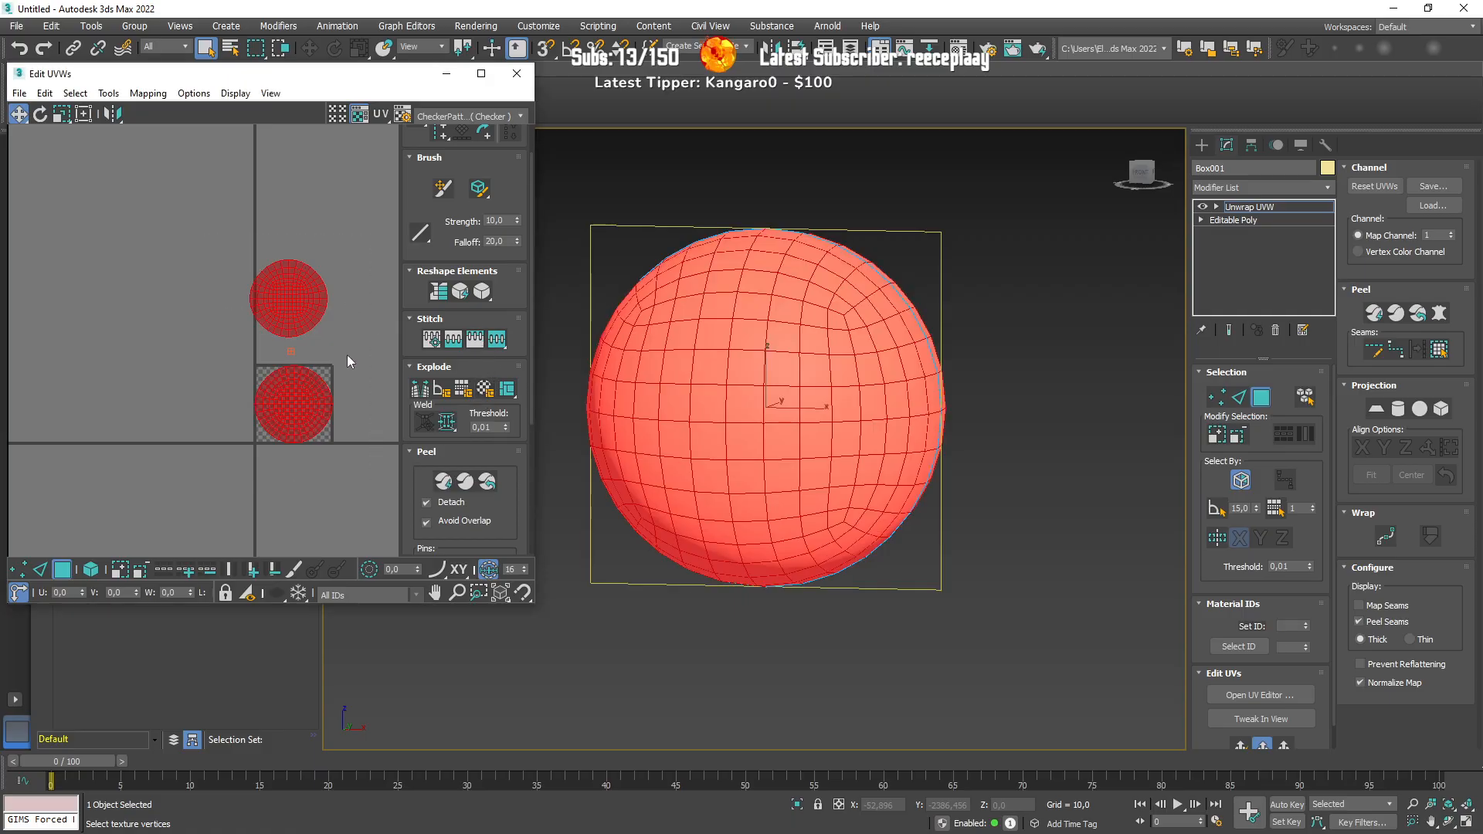
pyautogui.click(487, 295)
pyautogui.scroll(1, 341, 305)
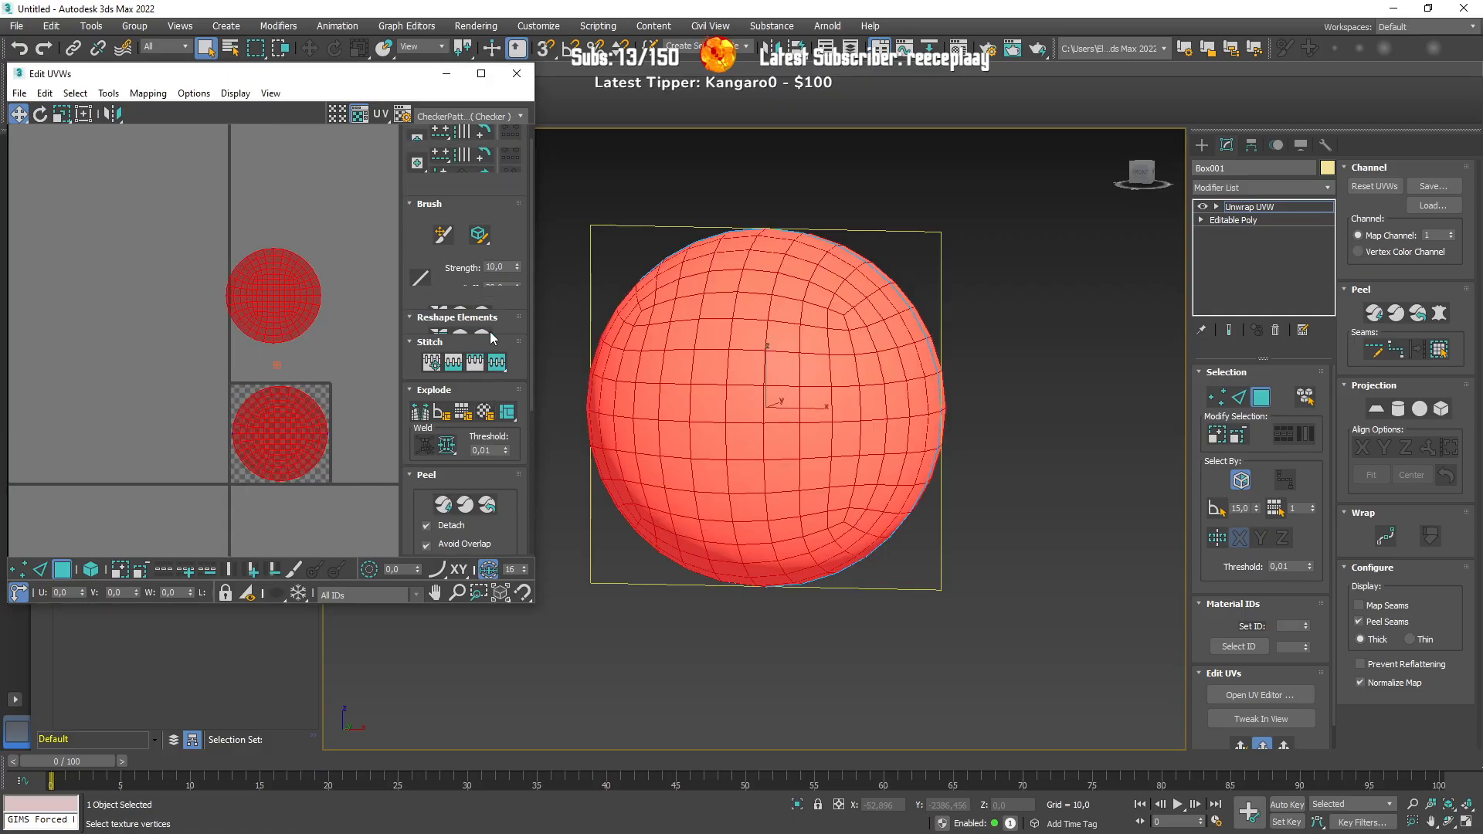
pyautogui.scroll(2, 486, 340)
pyautogui.click(486, 340)
pyautogui.click(486, 341)
pyautogui.click(486, 340)
pyautogui.click(486, 340)
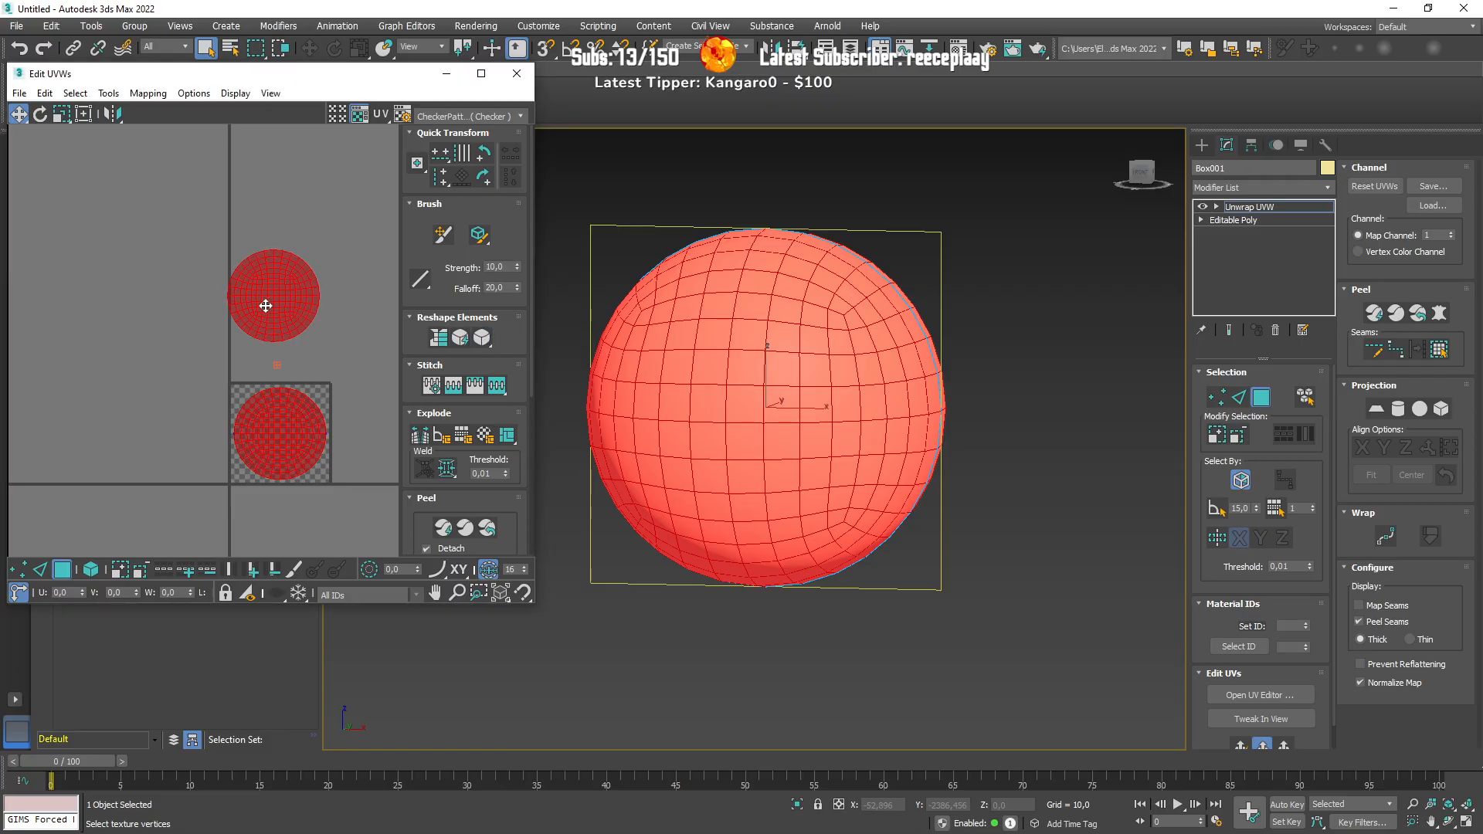
pyautogui.scroll(5, 262, 304)
pyautogui.click(483, 338)
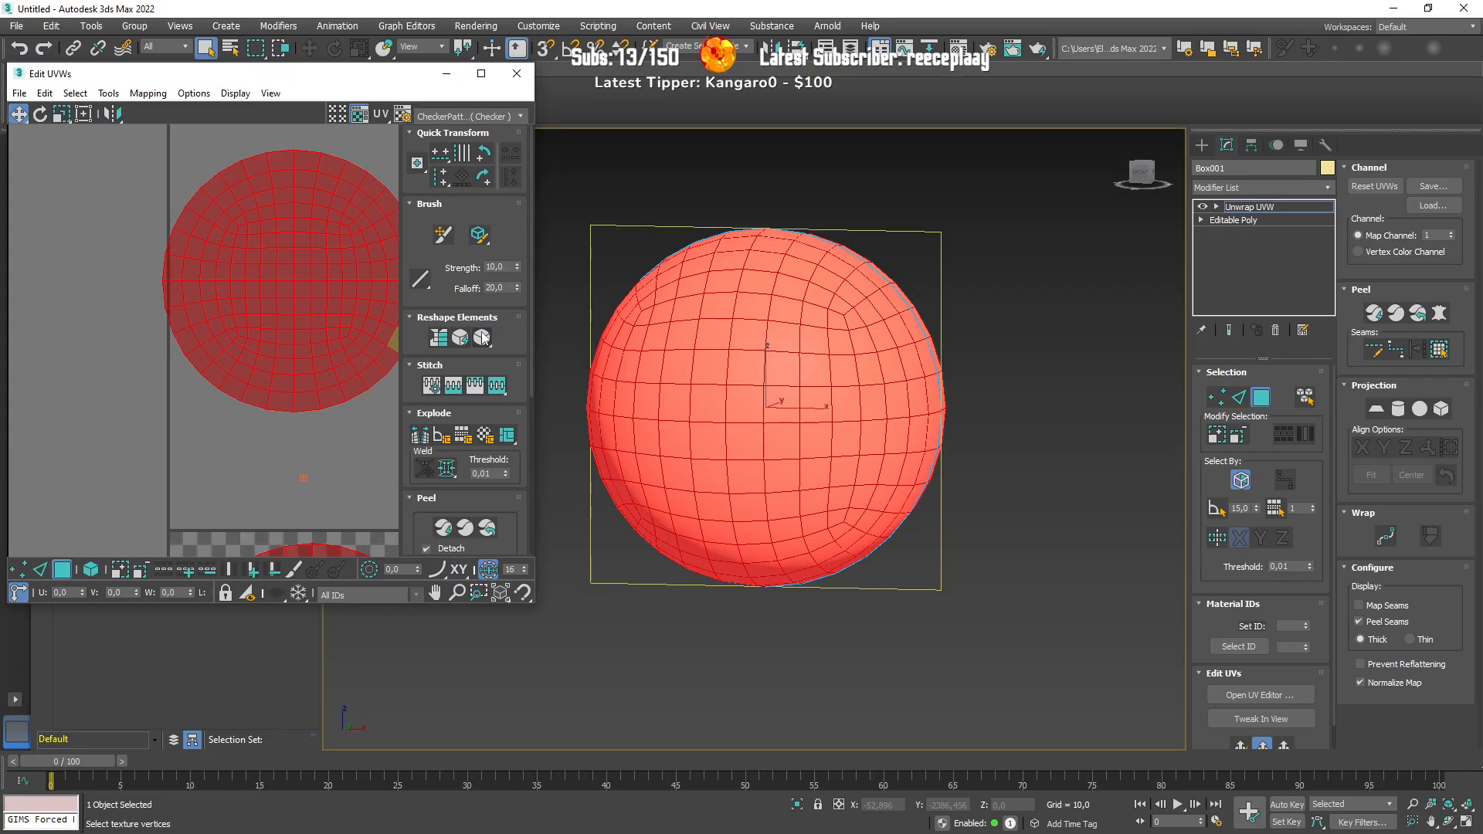
pyautogui.scroll(-6, 323, 424)
pyautogui.moveTo(315, 420); pyautogui.dragTo(278, 352, button='middle')
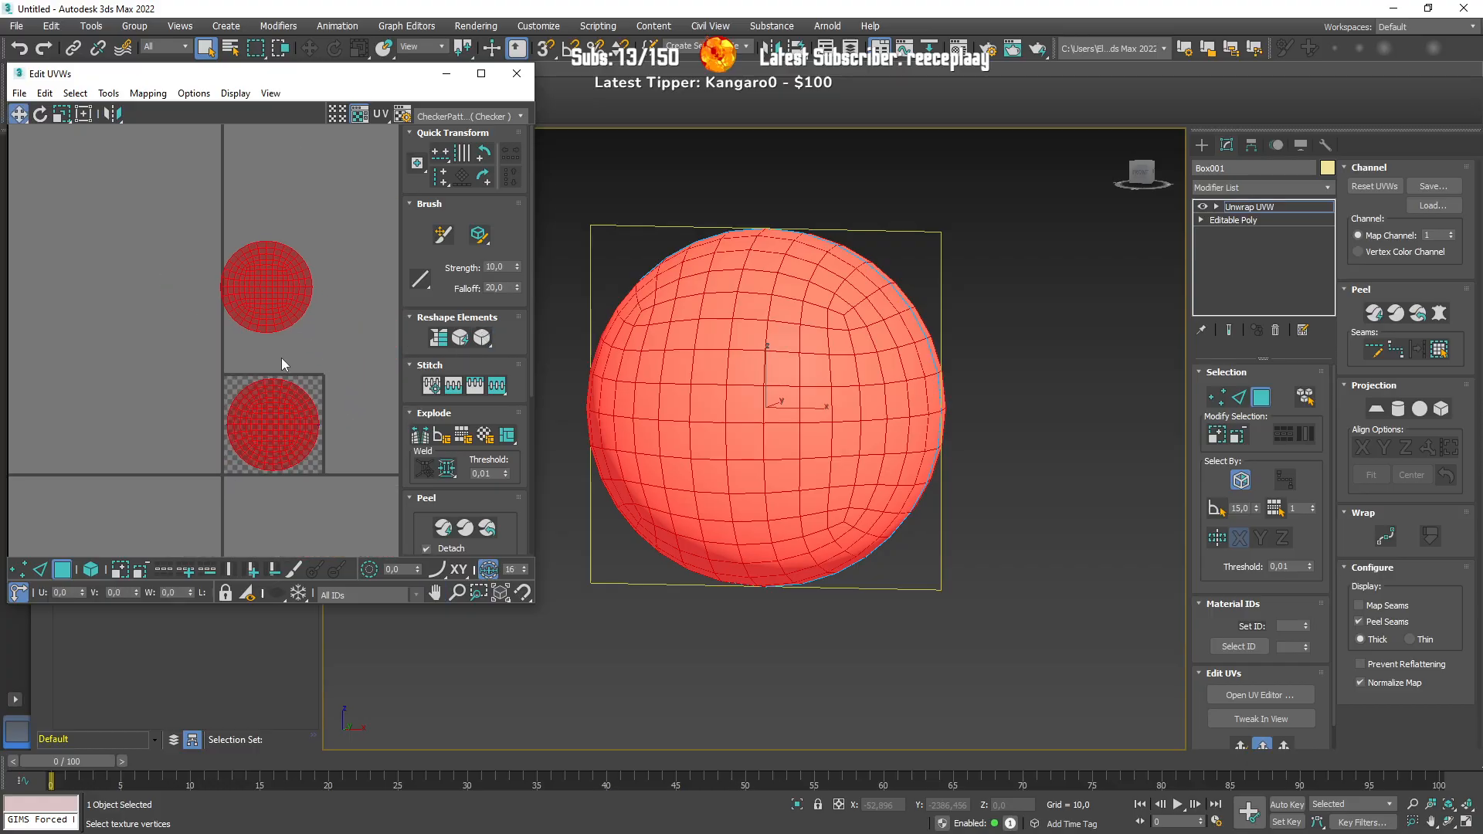
pyautogui.scroll(-5, 456, 490)
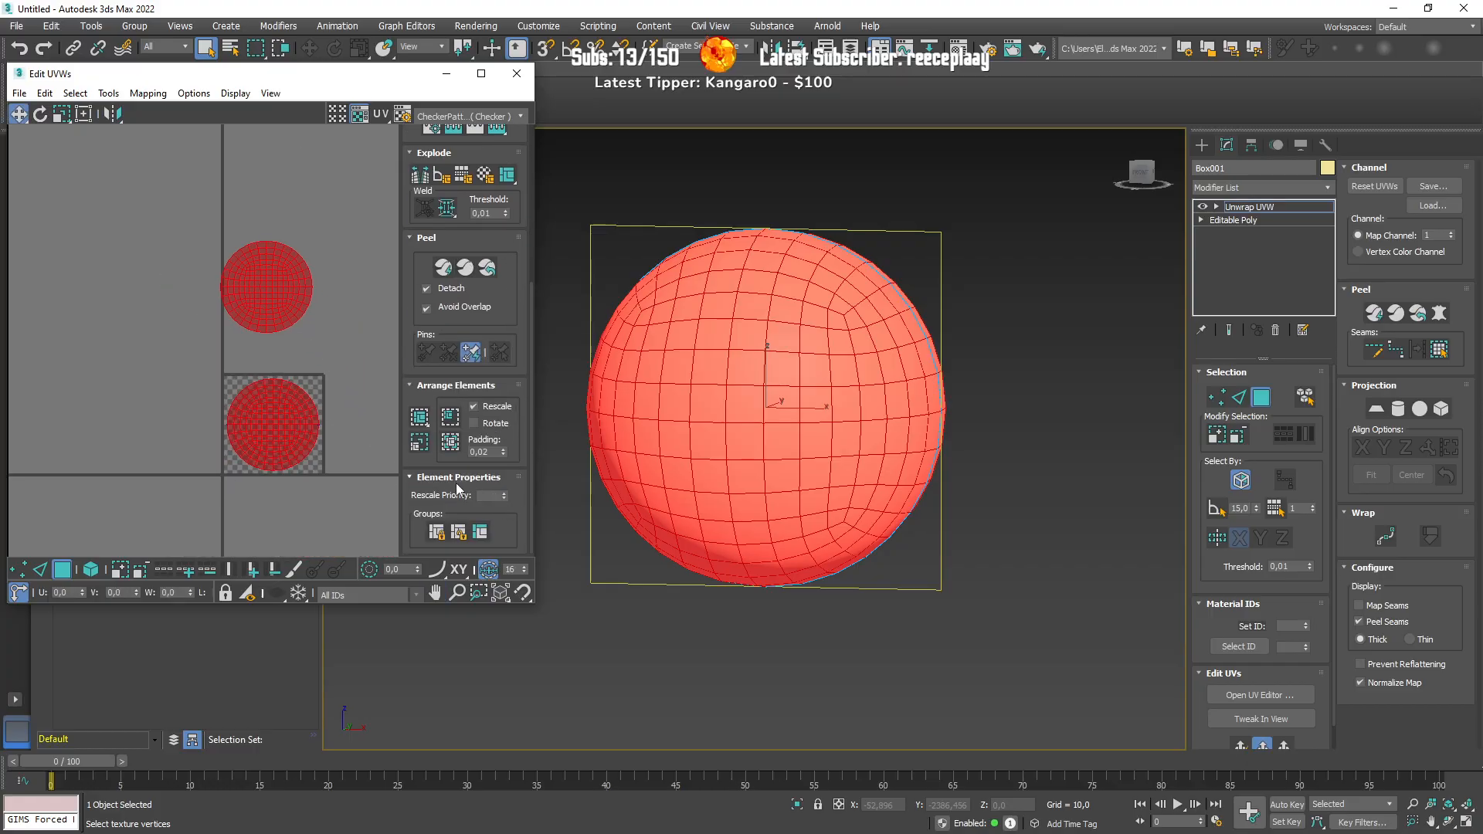
# Step: Pack both disc-shaped UV shells inside the UV tile with rescaling enabled and 0.02 padding
pyautogui.click(421, 446)
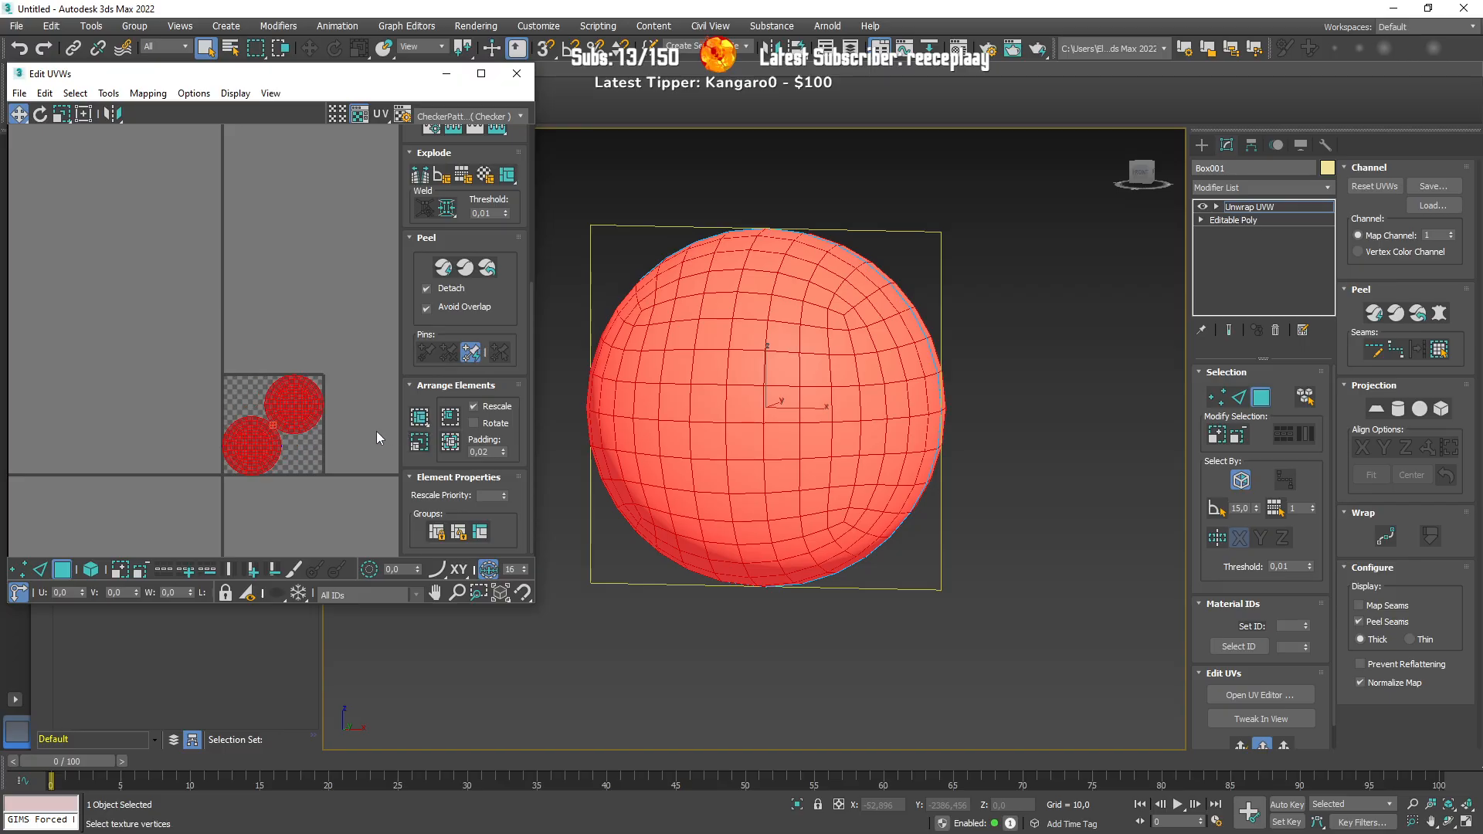
pyautogui.scroll(3, 344, 426)
pyautogui.moveTo(344, 427); pyautogui.dragTo(208, 321, button='middle')
pyautogui.scroll(-3, 208, 322)
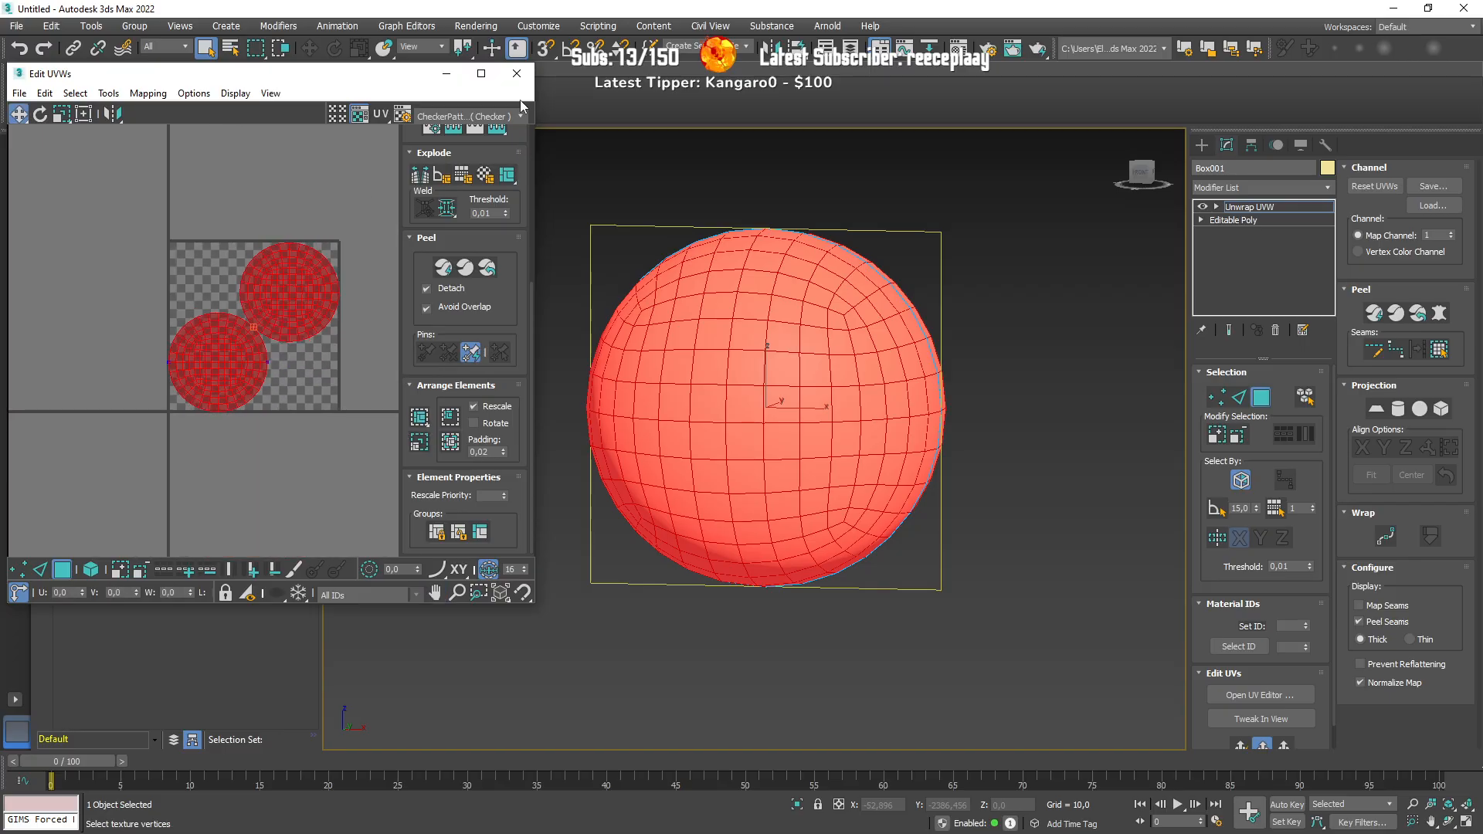
# Step: Close the UV editor and collapse the sphere's Unwrap UVW modifier into its editable poly
pyautogui.click(517, 73)
pyautogui.rightClick(1241, 209)
pyautogui.click(1300, 344)
pyautogui.scroll(-3, 883, 399)
pyautogui.moveTo(919, 416); pyautogui.dragTo(860, 420, button='middle')
pyautogui.press('F3')
pyautogui.press('F3')
pyautogui.scroll(2, 766, 385)
pyautogui.press('F4')
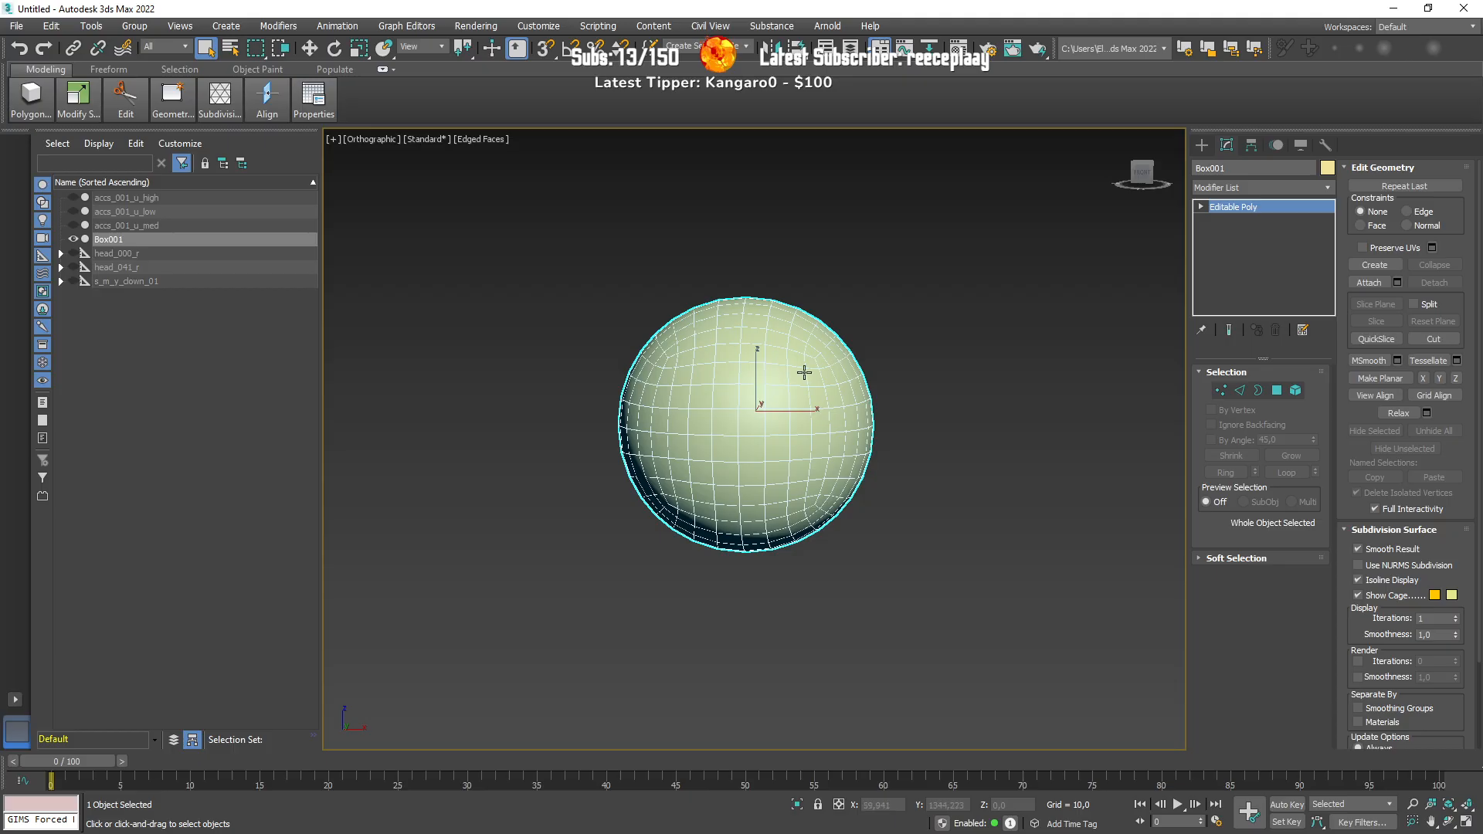
# Step: Create a cube about 817 units per side in the Front view and centre it over the sphere
pyautogui.click(1142, 172)
pyautogui.press('z')
pyautogui.scroll(-2, 1017, 311)
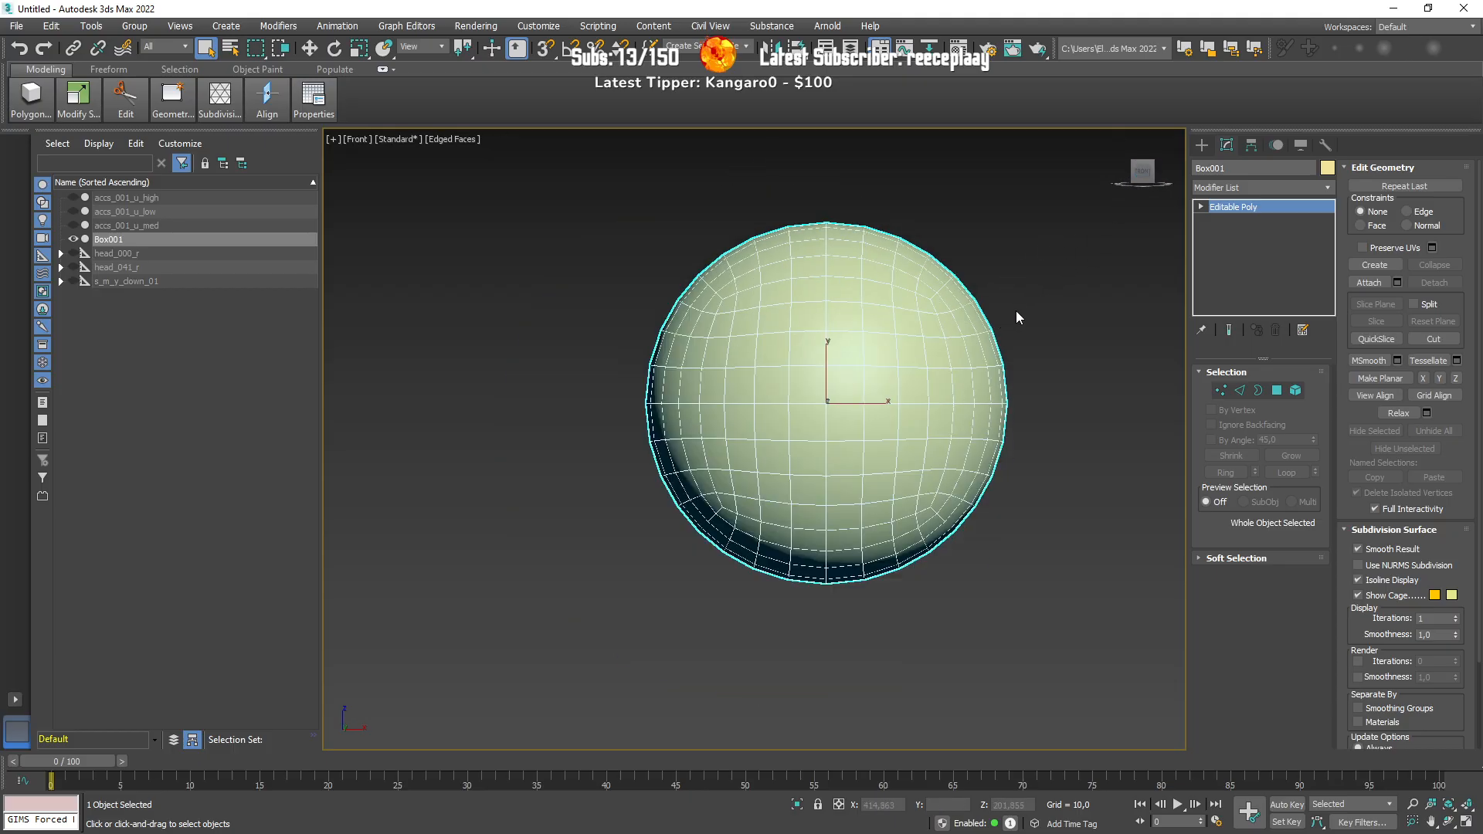
pyautogui.click(1202, 146)
pyautogui.scroll(-2, 1143, 340)
pyautogui.moveTo(959, 309); pyautogui.dragTo(846, 300, button='middle')
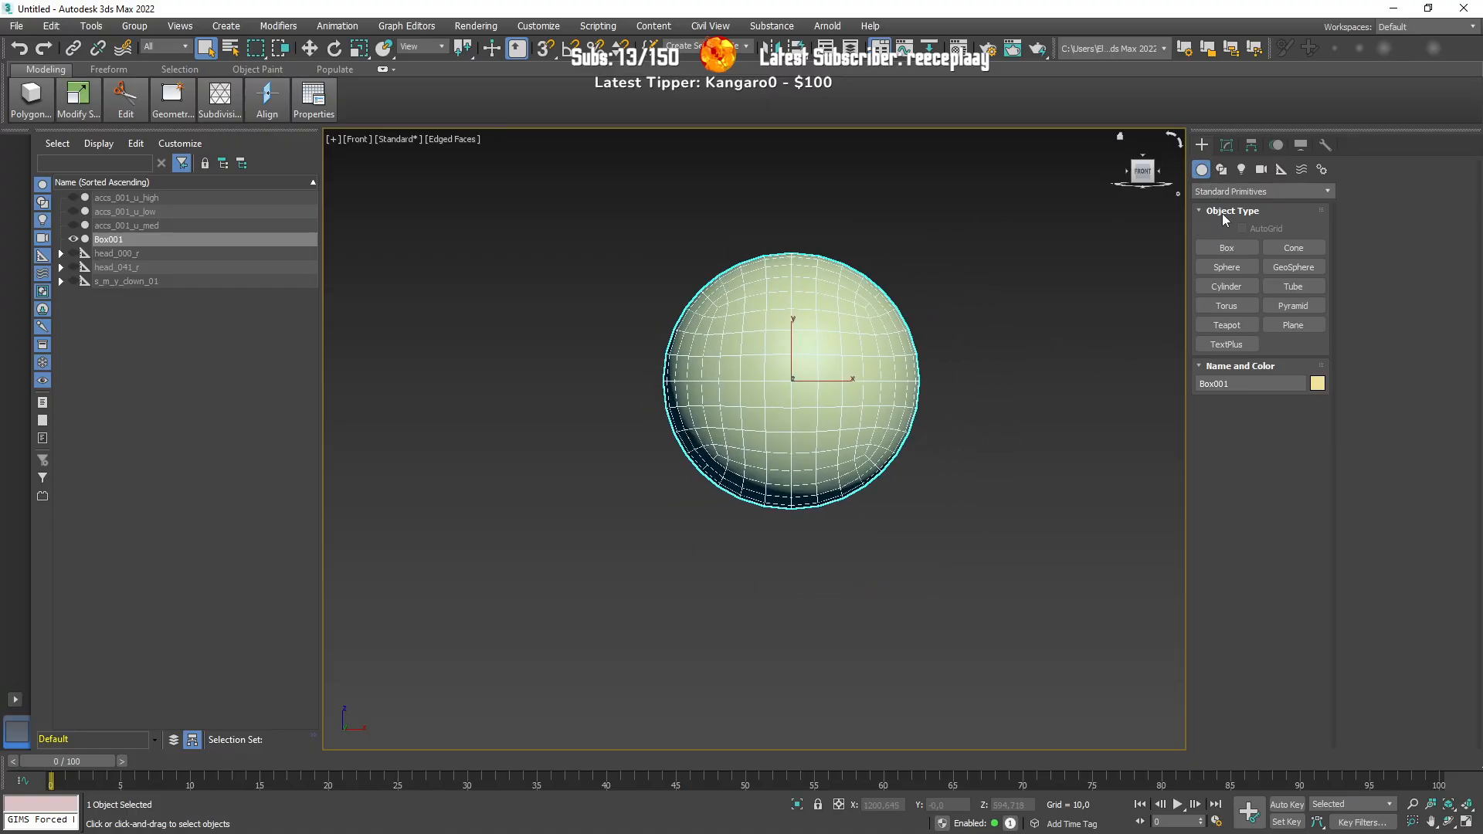
pyautogui.click(1226, 247)
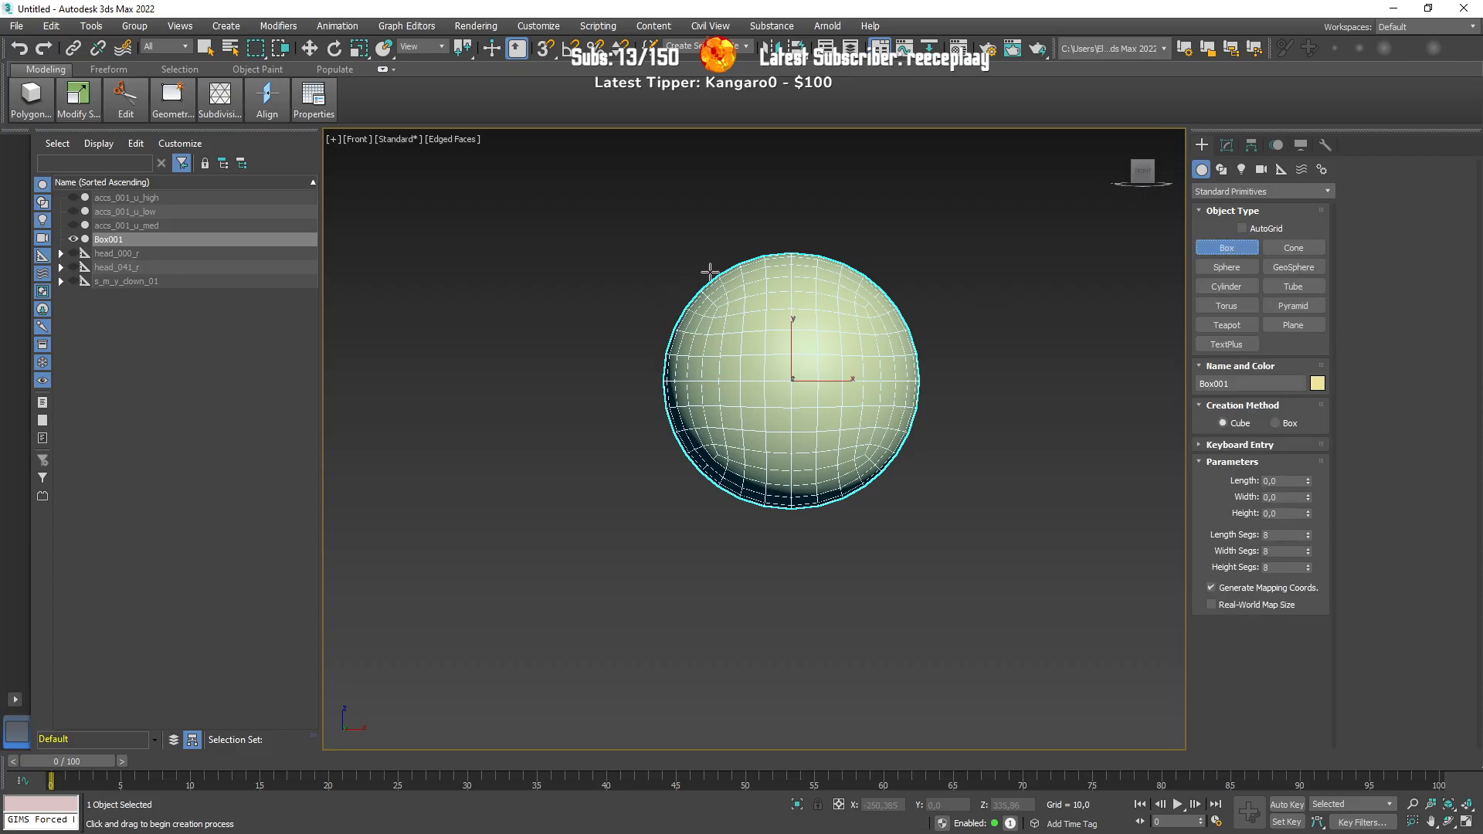
pyautogui.moveTo(679, 259); pyautogui.dragTo(759, 358)
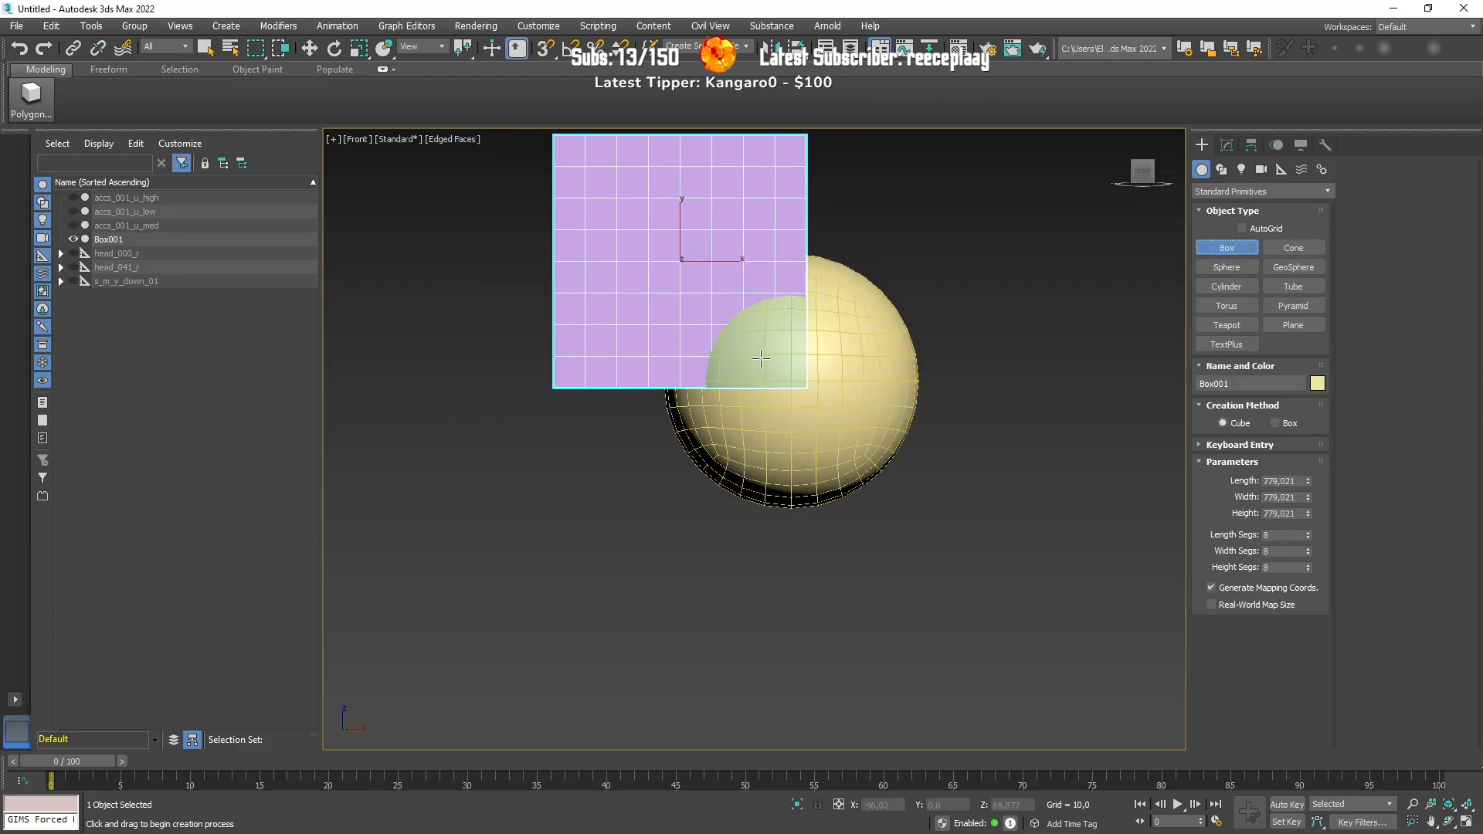
pyautogui.press('w')
pyautogui.moveTo(695, 247); pyautogui.dragTo(813, 367)
# Step: Set the new box's length, width and height segments to 4
pyautogui.click(1227, 146)
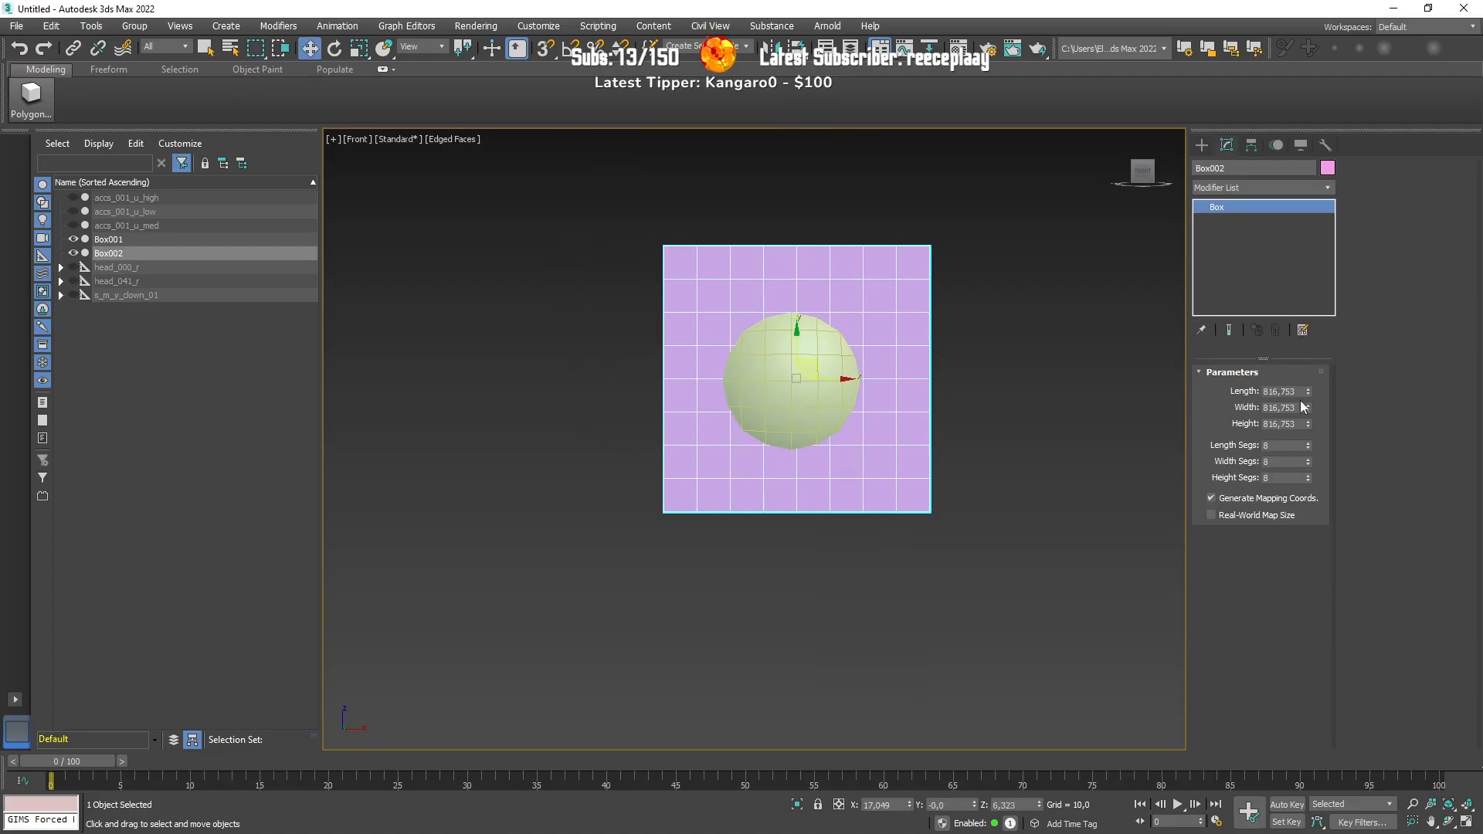
pyautogui.doubleClick(1288, 446)
pyautogui.write('4')
pyautogui.press('Tab')
pyautogui.write('4')
pyautogui.press('Tab')
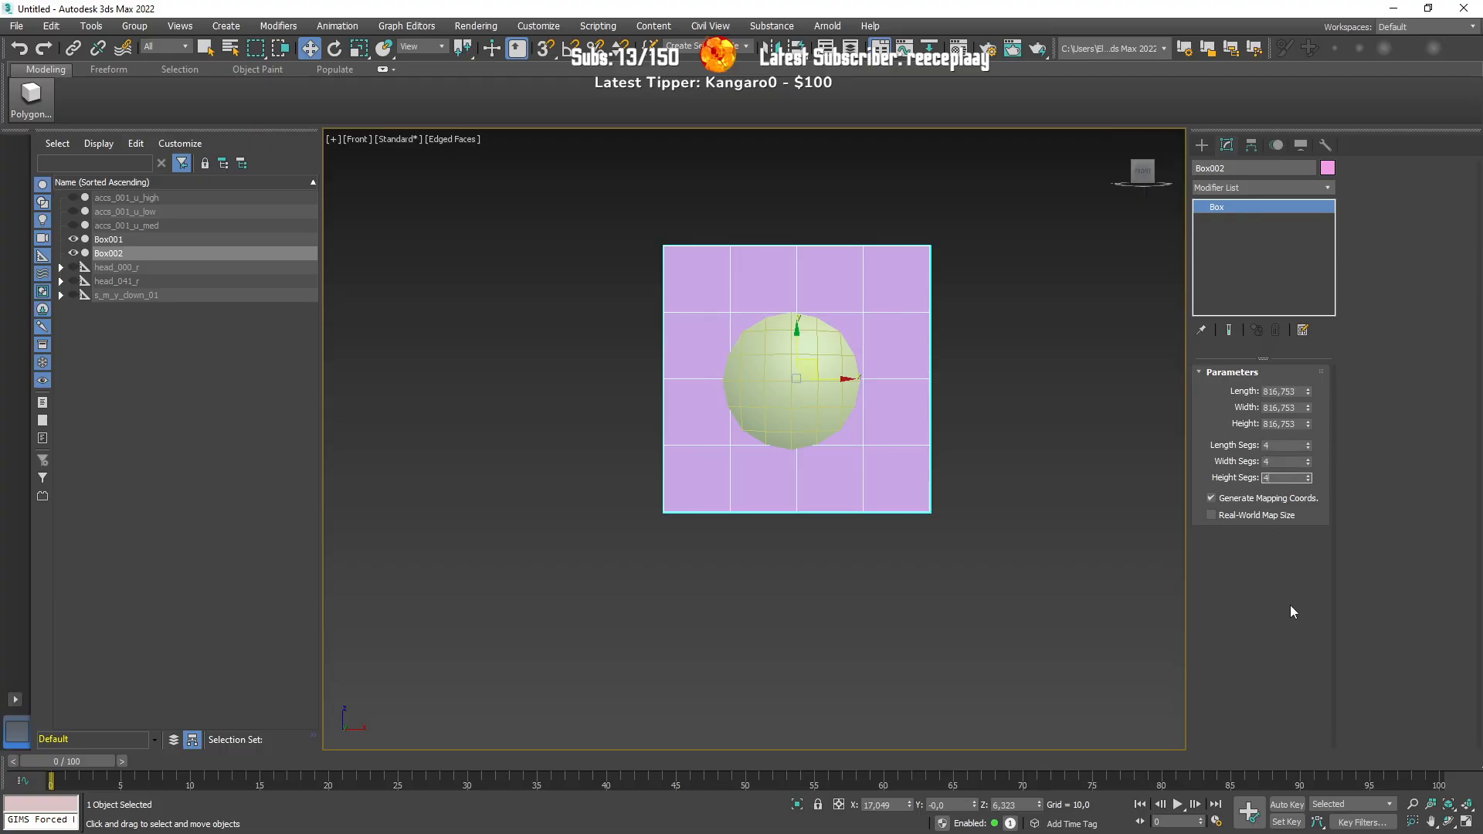
# Step: Set the box's length, width and height segments to 6
pyautogui.click(1271, 446)
pyautogui.write('6')
pyautogui.press('Tab')
pyautogui.write('6')
pyautogui.press('Tab')
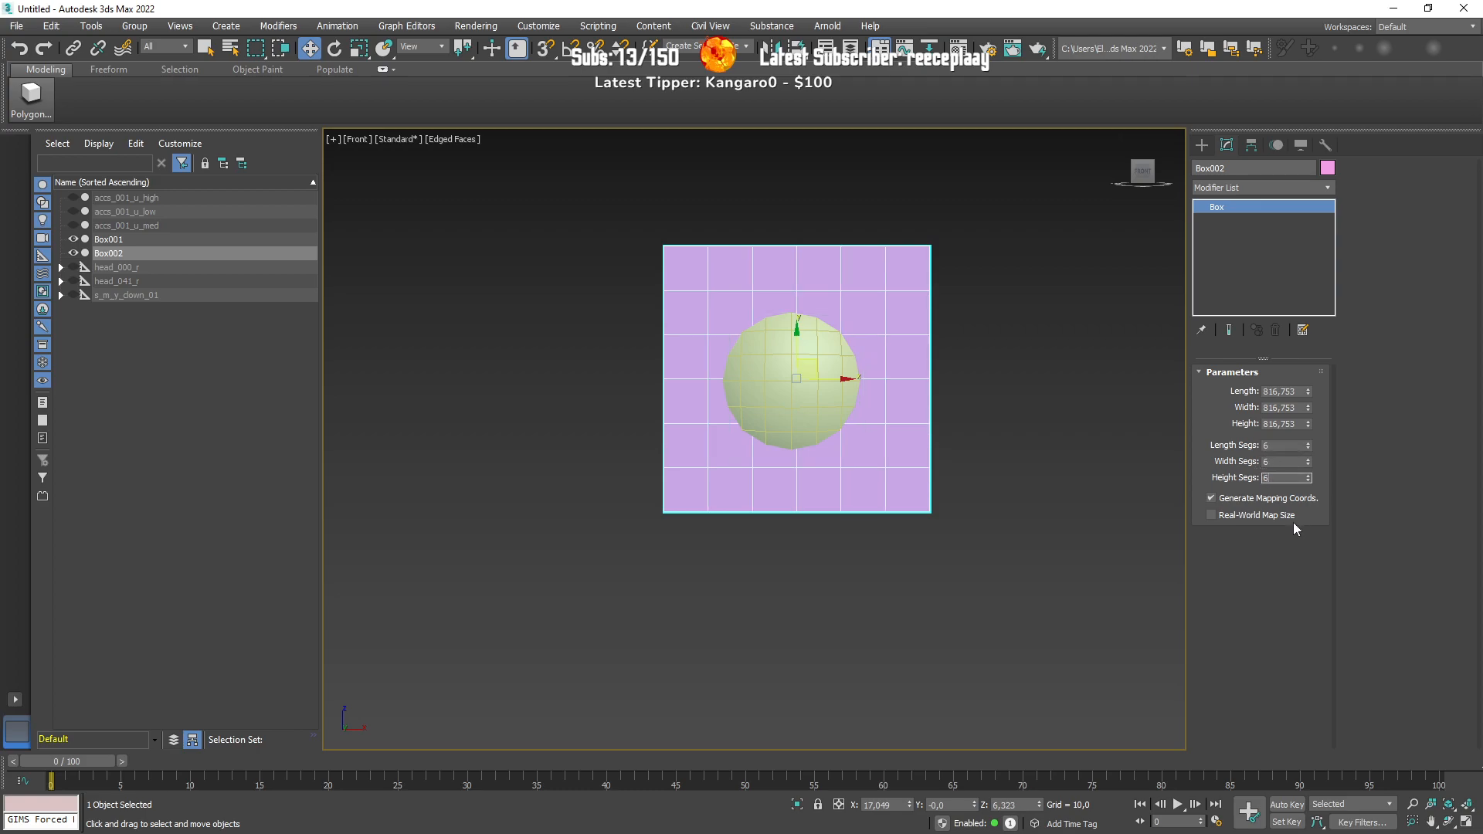
# Step: Set the box's length, width and height segments to 5
pyautogui.click(1281, 461)
pyautogui.moveTo(1282, 448); pyautogui.dragTo(1253, 451)
pyautogui.write('5')
pyautogui.press('Tab')
pyautogui.write('5')
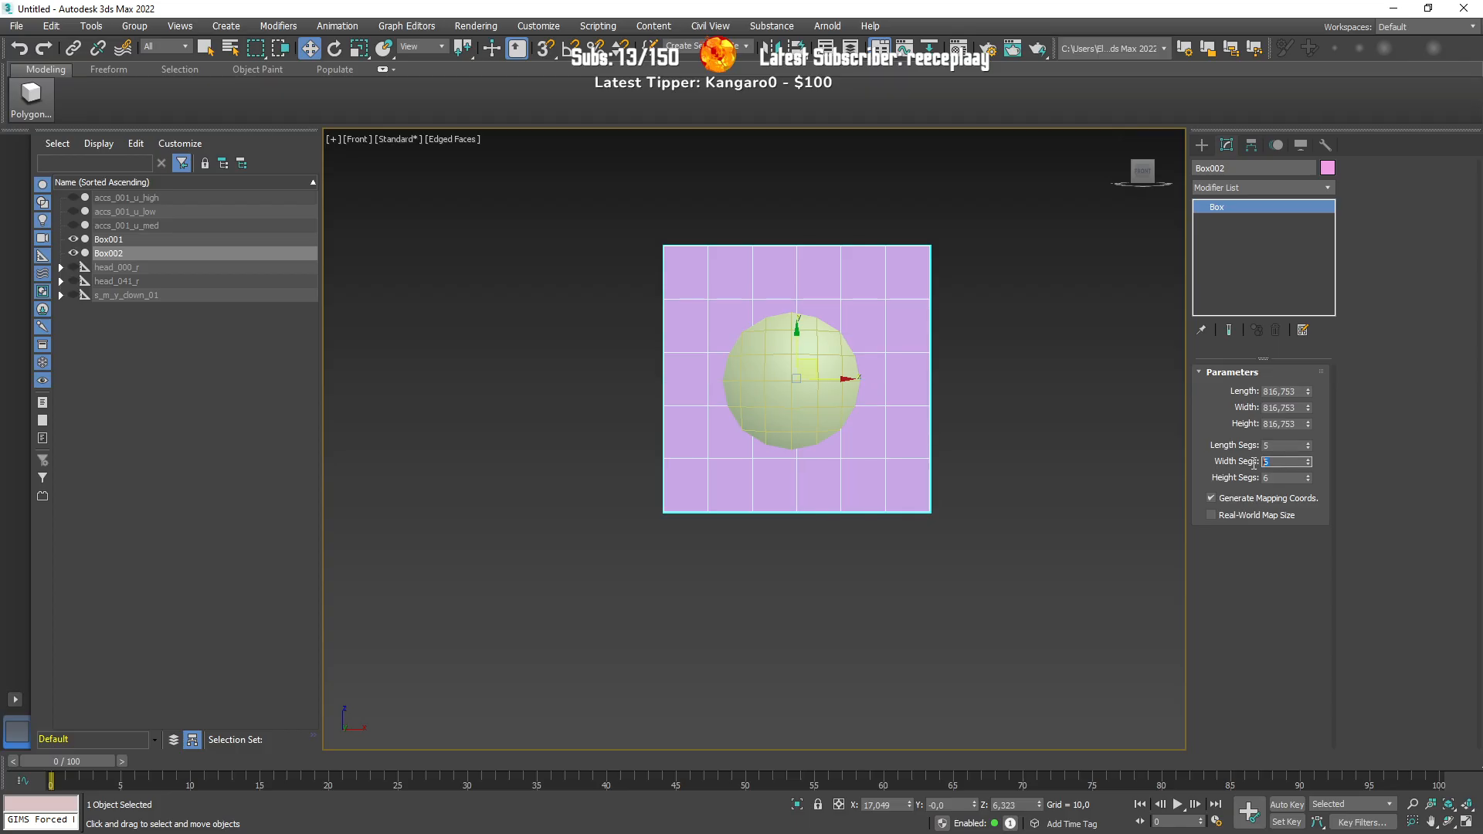
pyautogui.press('Tab')
pyautogui.write('5')
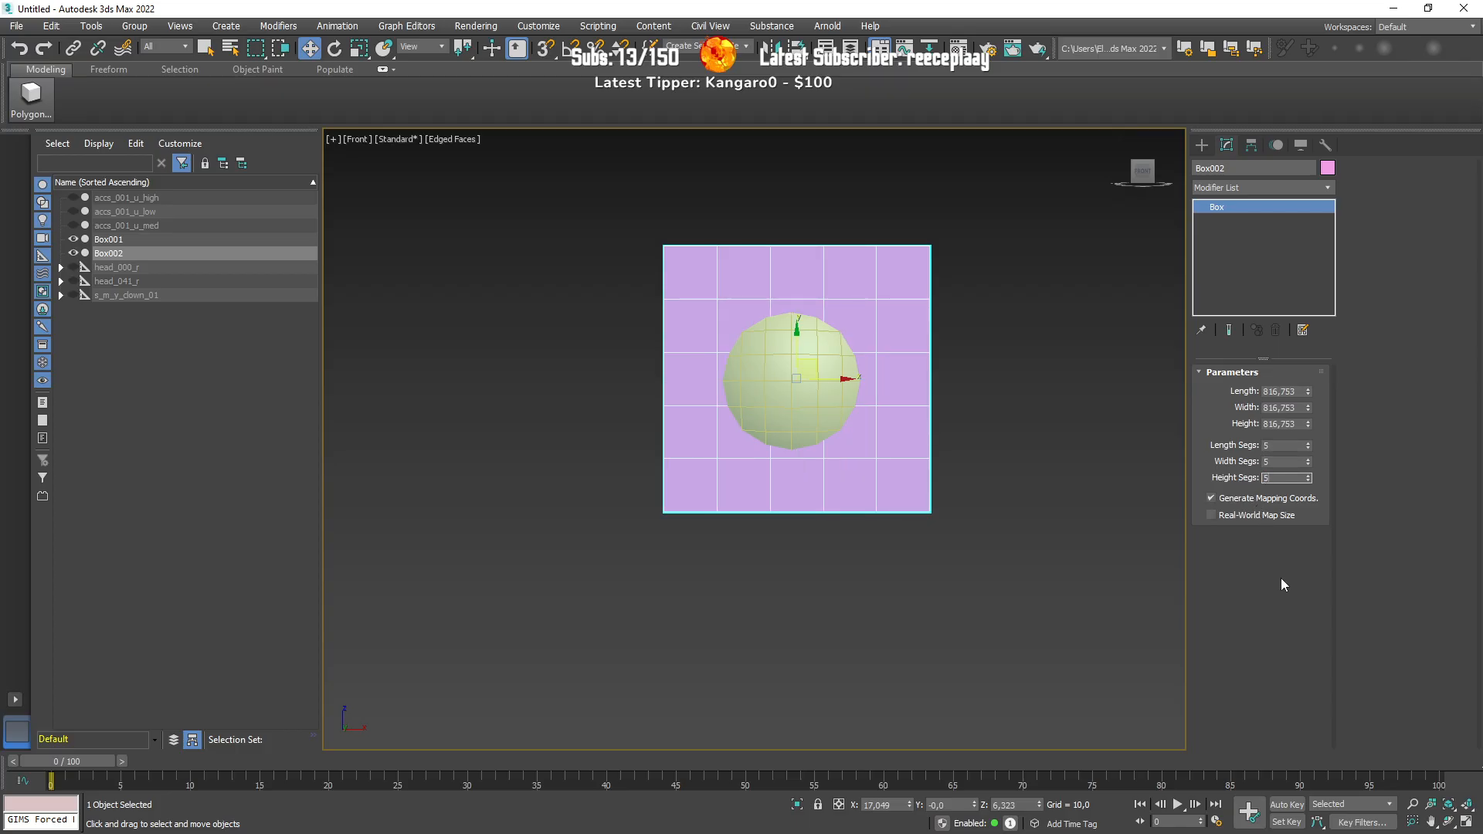
# Step: Convert the box to Editable Poly and round it with a Relax modifier using value 0.9 and 229 iterations
pyautogui.rightClick(1225, 235)
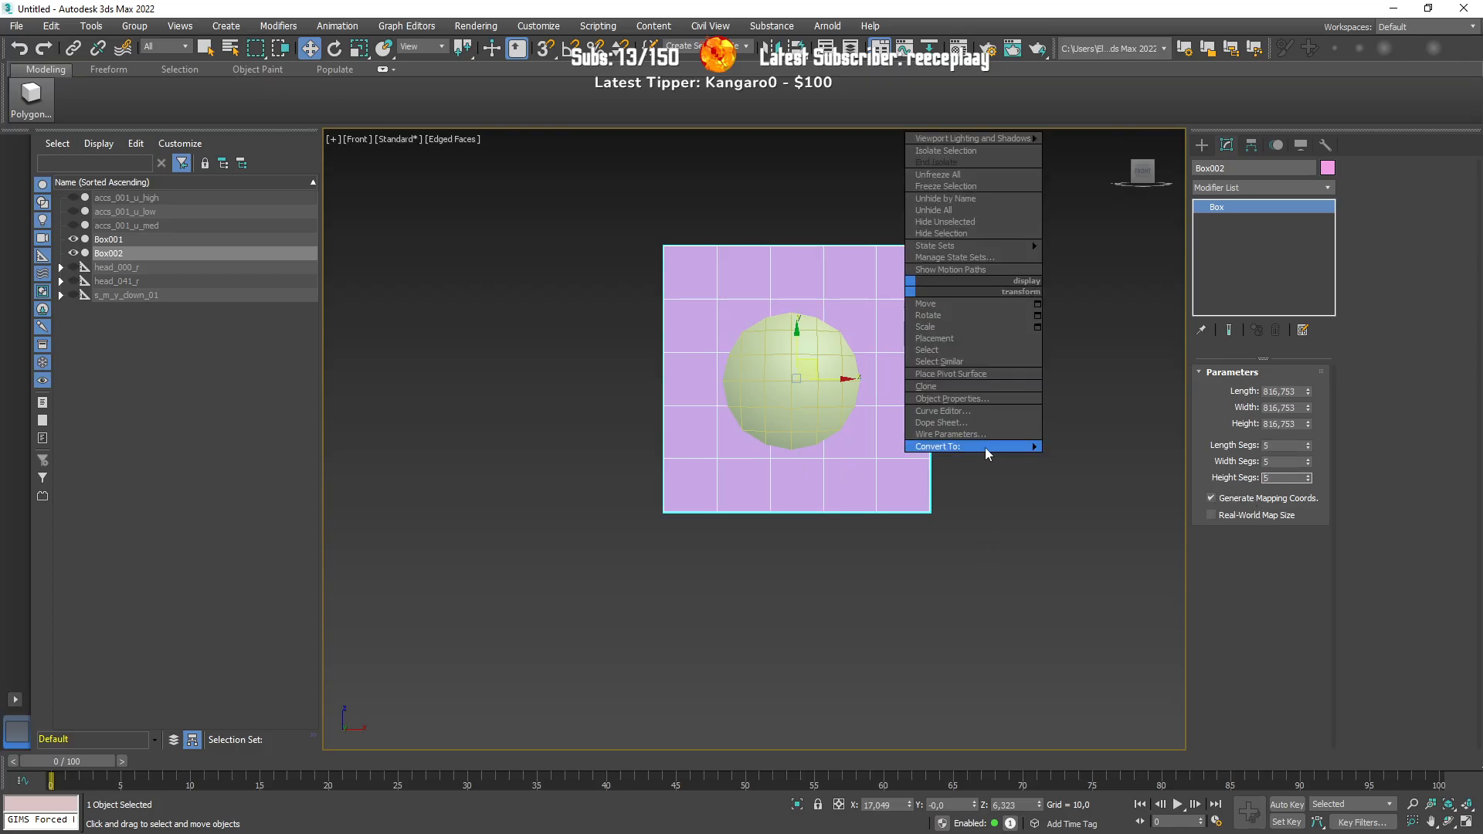
pyautogui.click(1097, 461)
pyautogui.click(1237, 189)
pyautogui.write('r')
pyautogui.click(1237, 242)
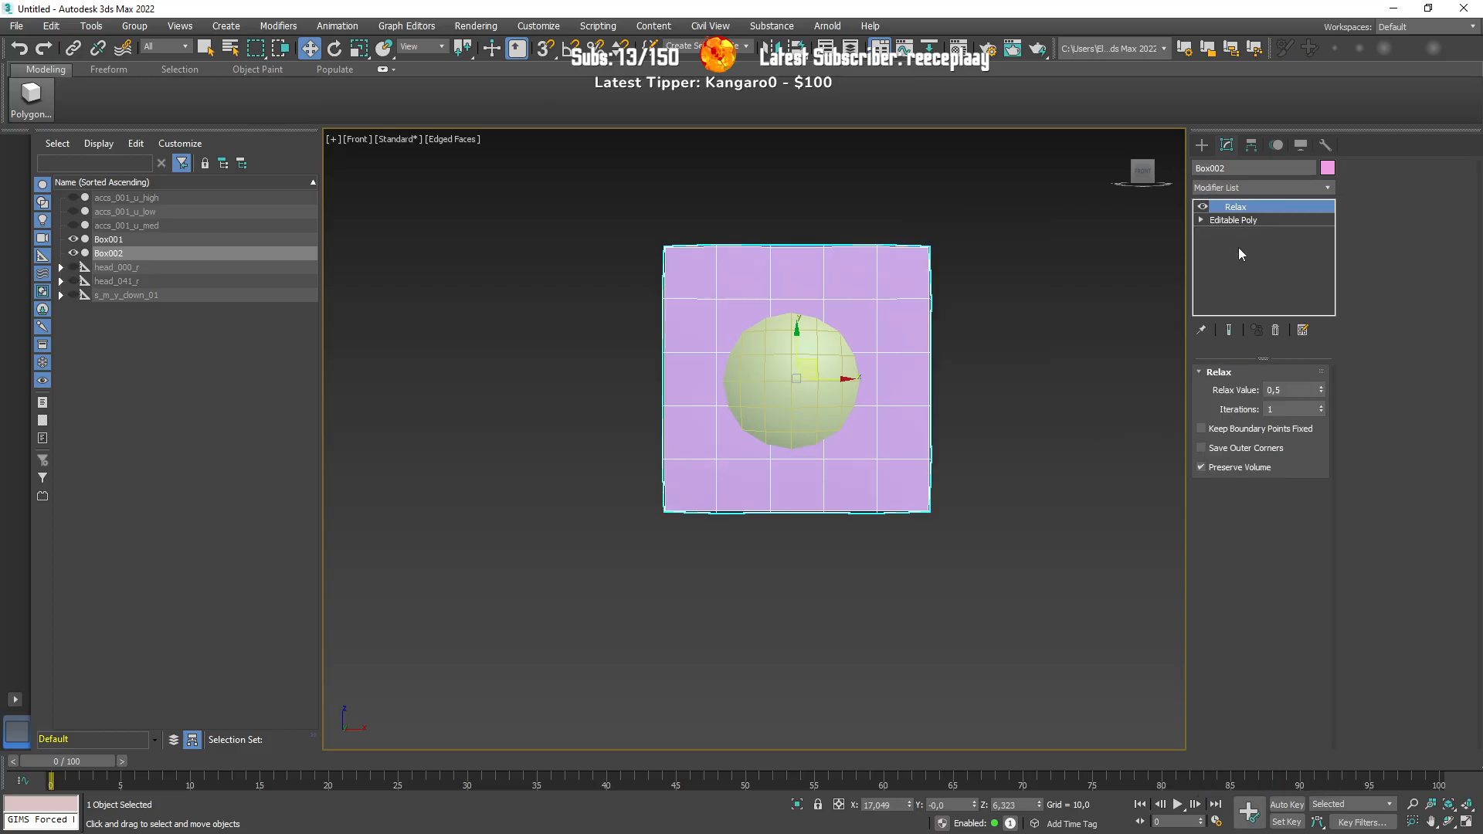
pyautogui.moveTo(1319, 405); pyautogui.dragTo(1323, 363)
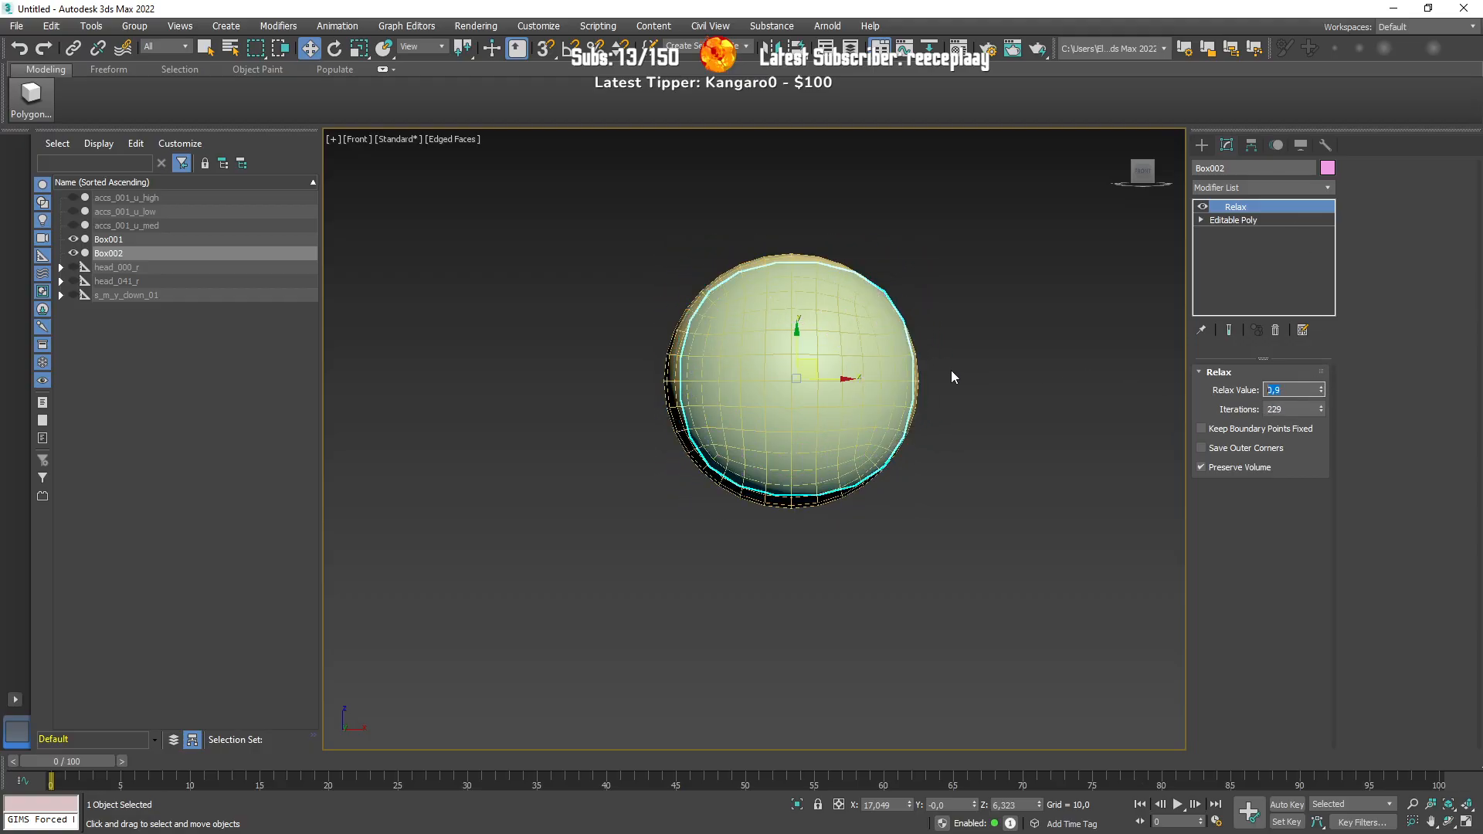
# Step: Move the relaxed box beside the original sphere along X and set its Relax iterations to 180
pyautogui.moveTo(850, 379); pyautogui.dragTo(1083, 380)
pyautogui.moveTo(1070, 476); pyautogui.dragTo(1001, 485, button='middle')
pyautogui.moveTo(1323, 411); pyautogui.dragTo(1322, 457)
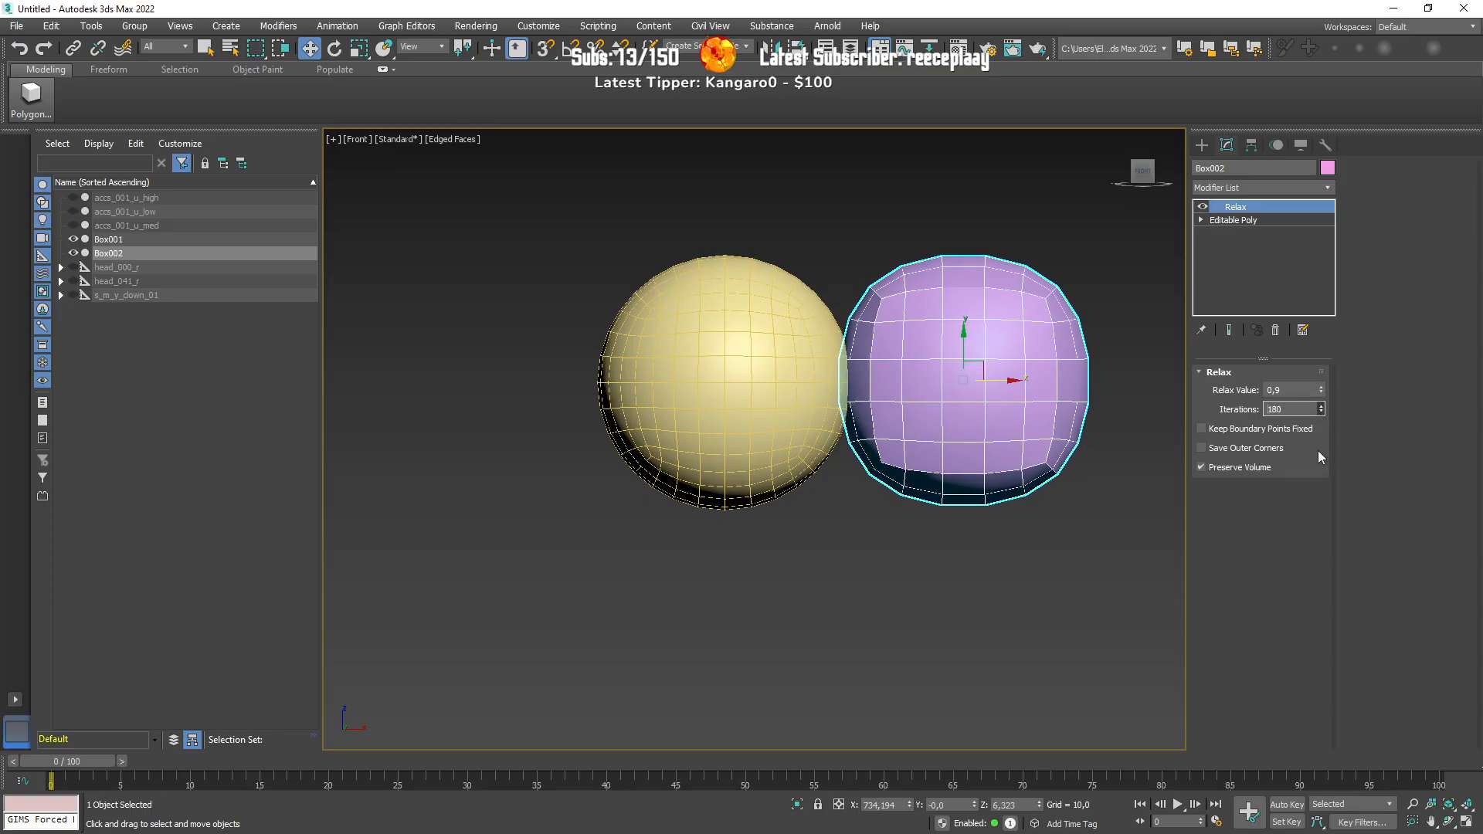
# Step: Collapse the Relax modifier into the box's editable poly
pyautogui.rightClick(1004, 406)
pyautogui.click(1284, 272)
pyautogui.rightClick(1255, 217)
pyautogui.click(1308, 342)
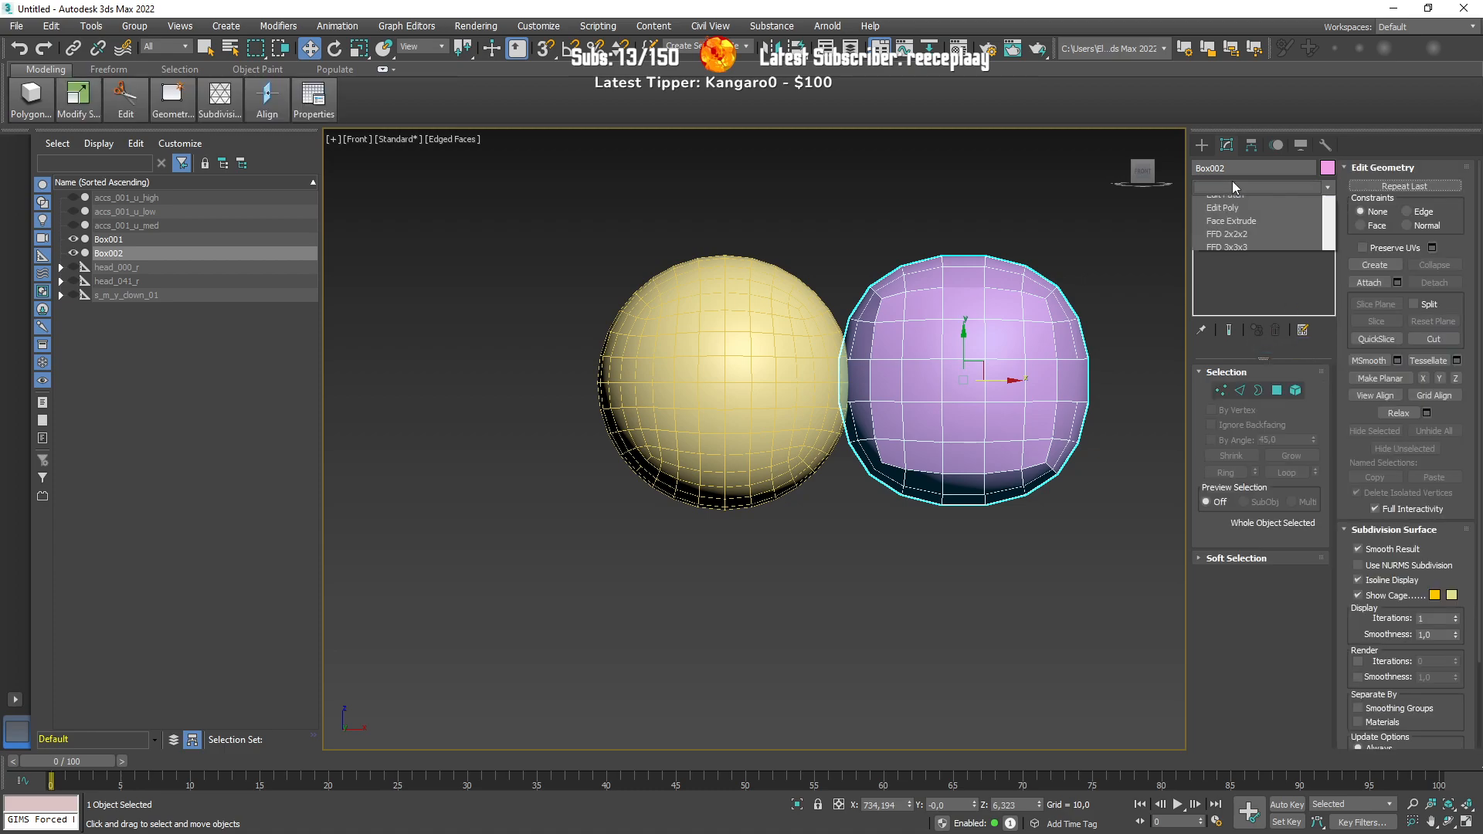
# Step: Apply a Spherify modifier to the relaxed box and collapse it into the editable poly
pyautogui.click(1233, 187)
pyautogui.write('sp')
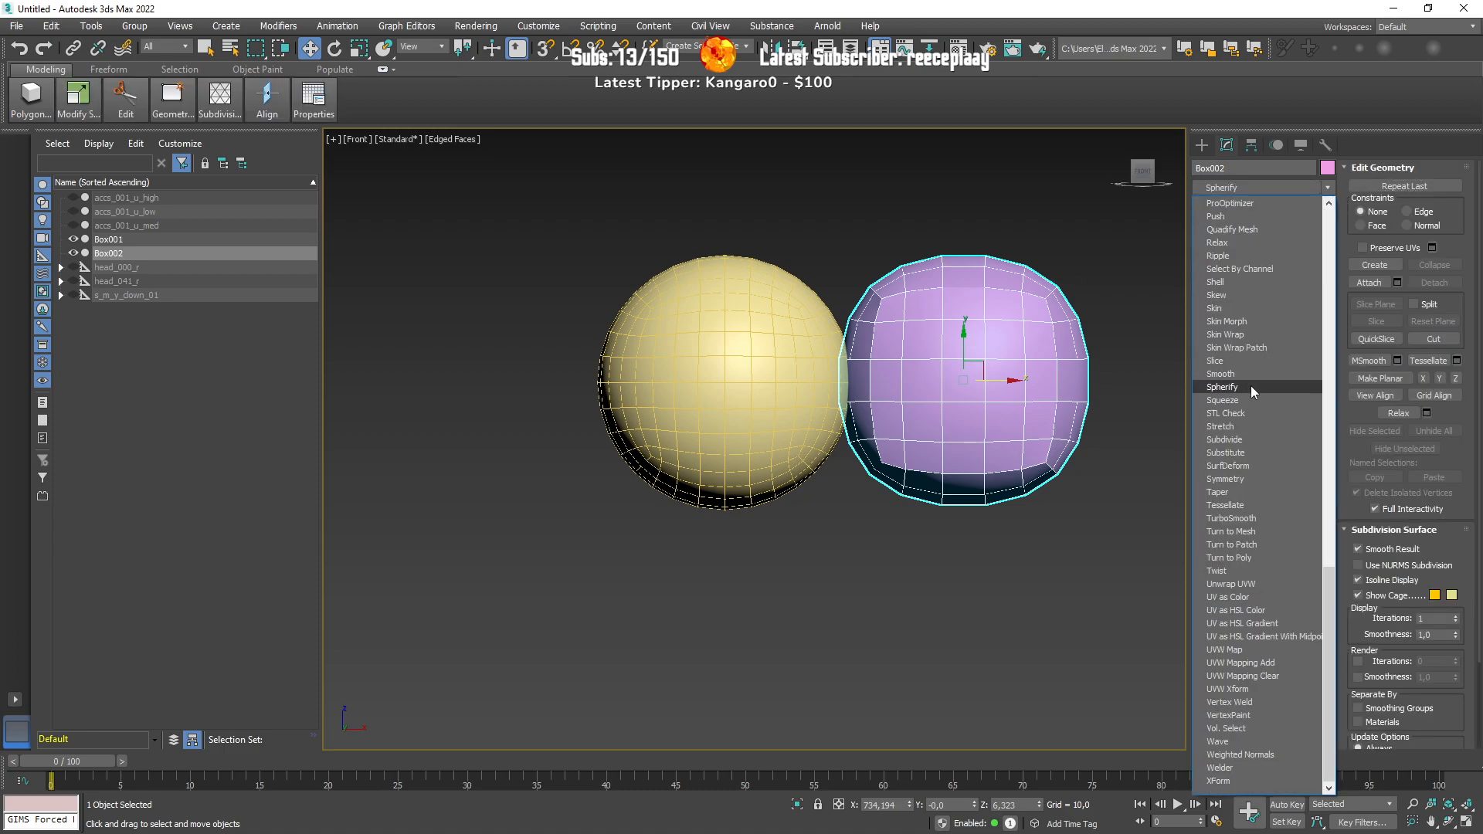
pyautogui.click(1250, 388)
pyautogui.rightClick(1253, 206)
pyautogui.click(1302, 340)
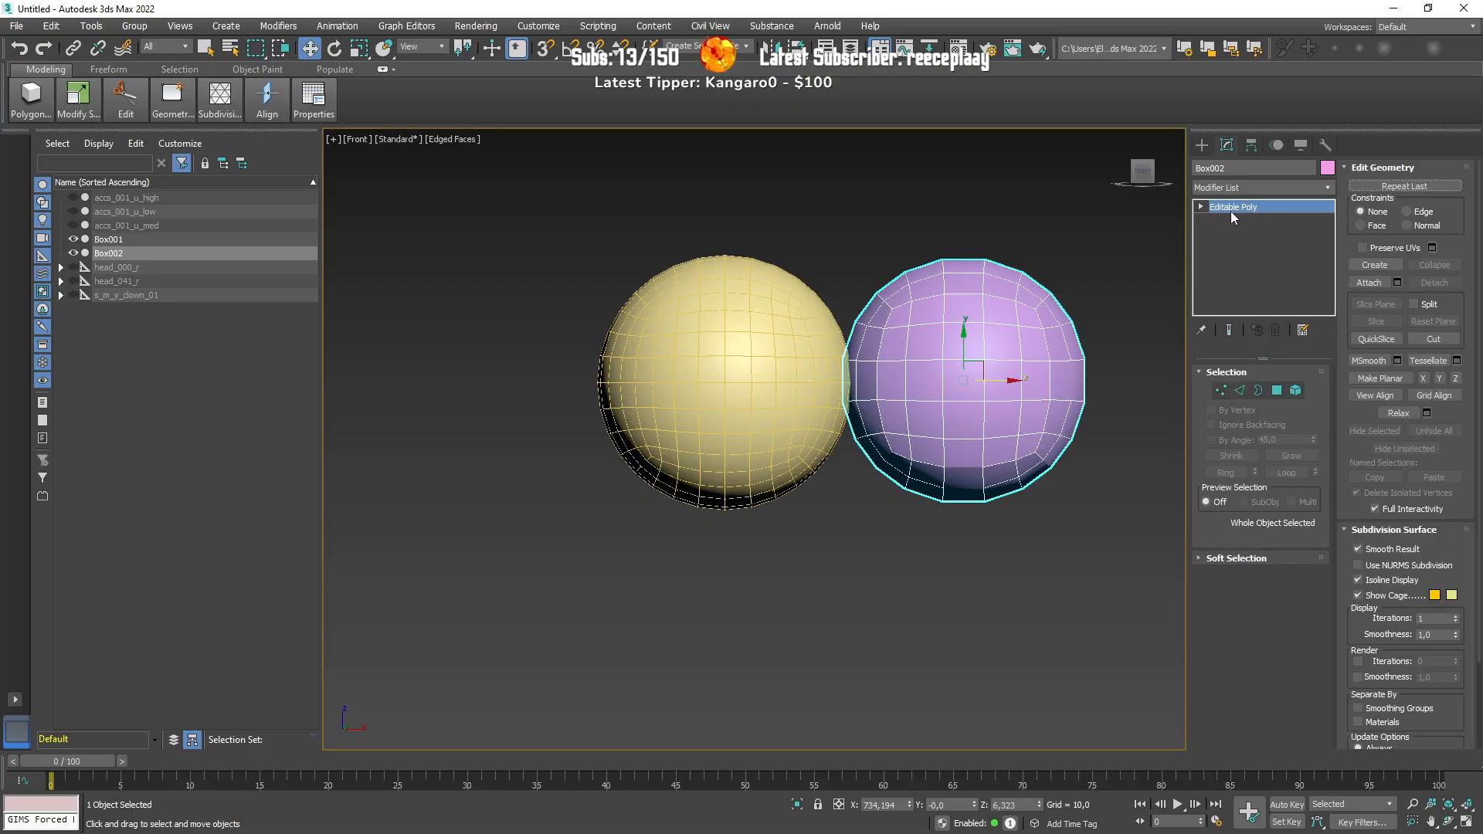
# Step: Weld all vertices of the new sphere using a very small weld threshold
pyautogui.click(1270, 390)
pyautogui.hotkey('ctrl', 'a')
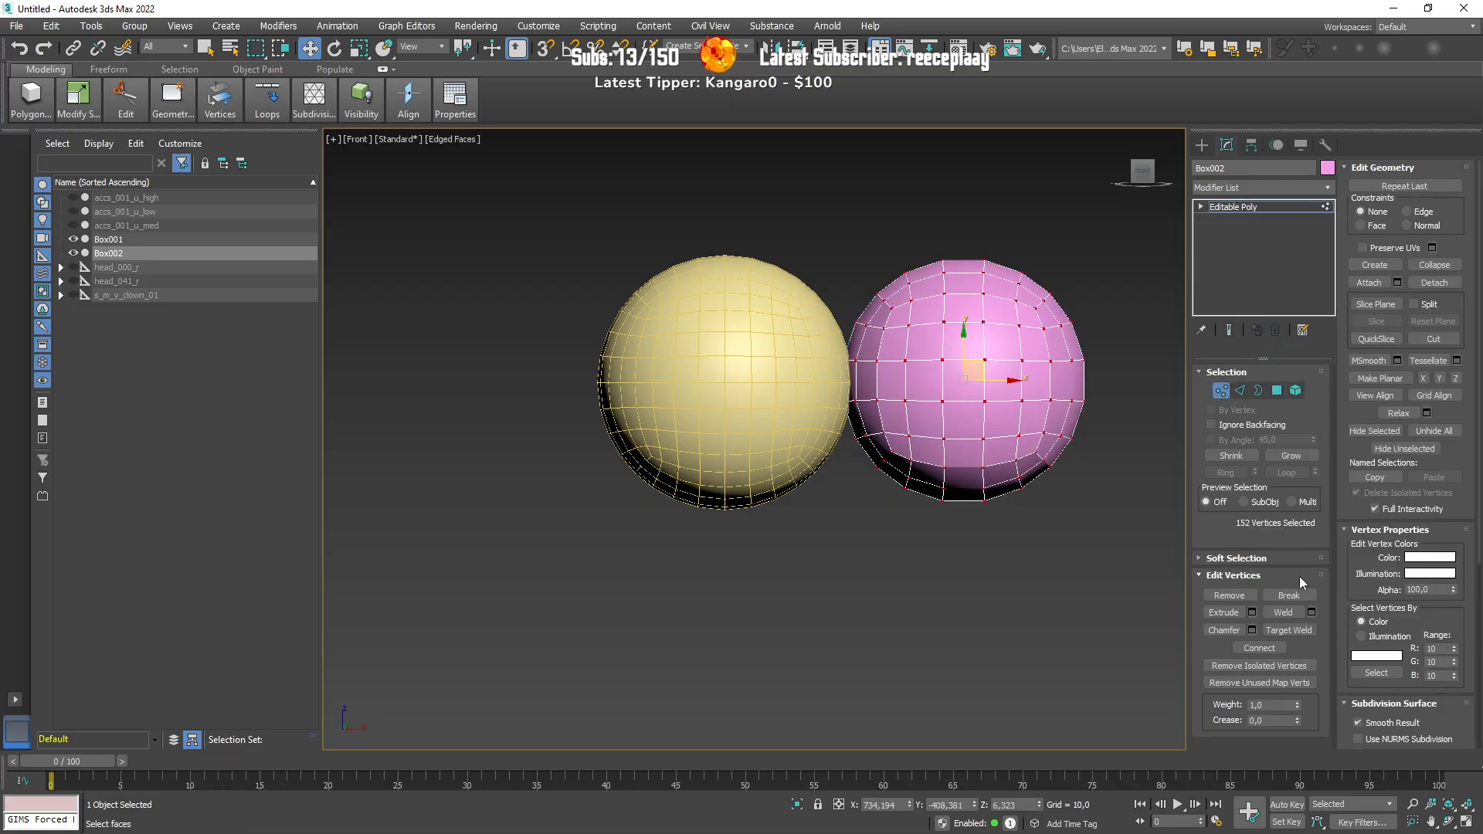
pyautogui.click(1311, 613)
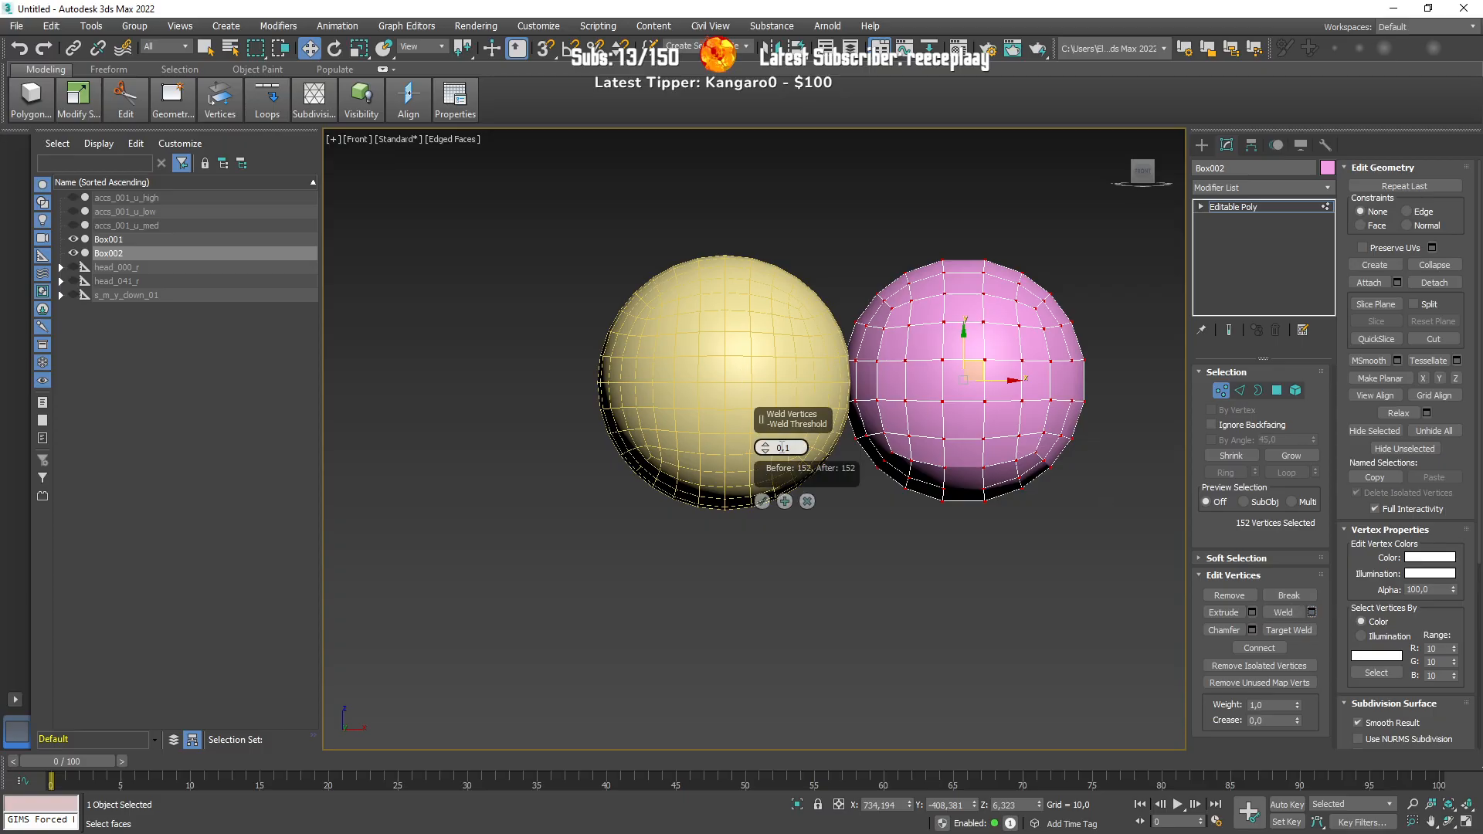
pyautogui.write('000')
pyautogui.click(762, 502)
# Step: Clear the smoothing groups on all of the new sphere's polygons and auto smooth them at 45
pyautogui.keyDown('ctrl'); pyautogui.click(1277, 390); pyautogui.keyUp('ctrl')
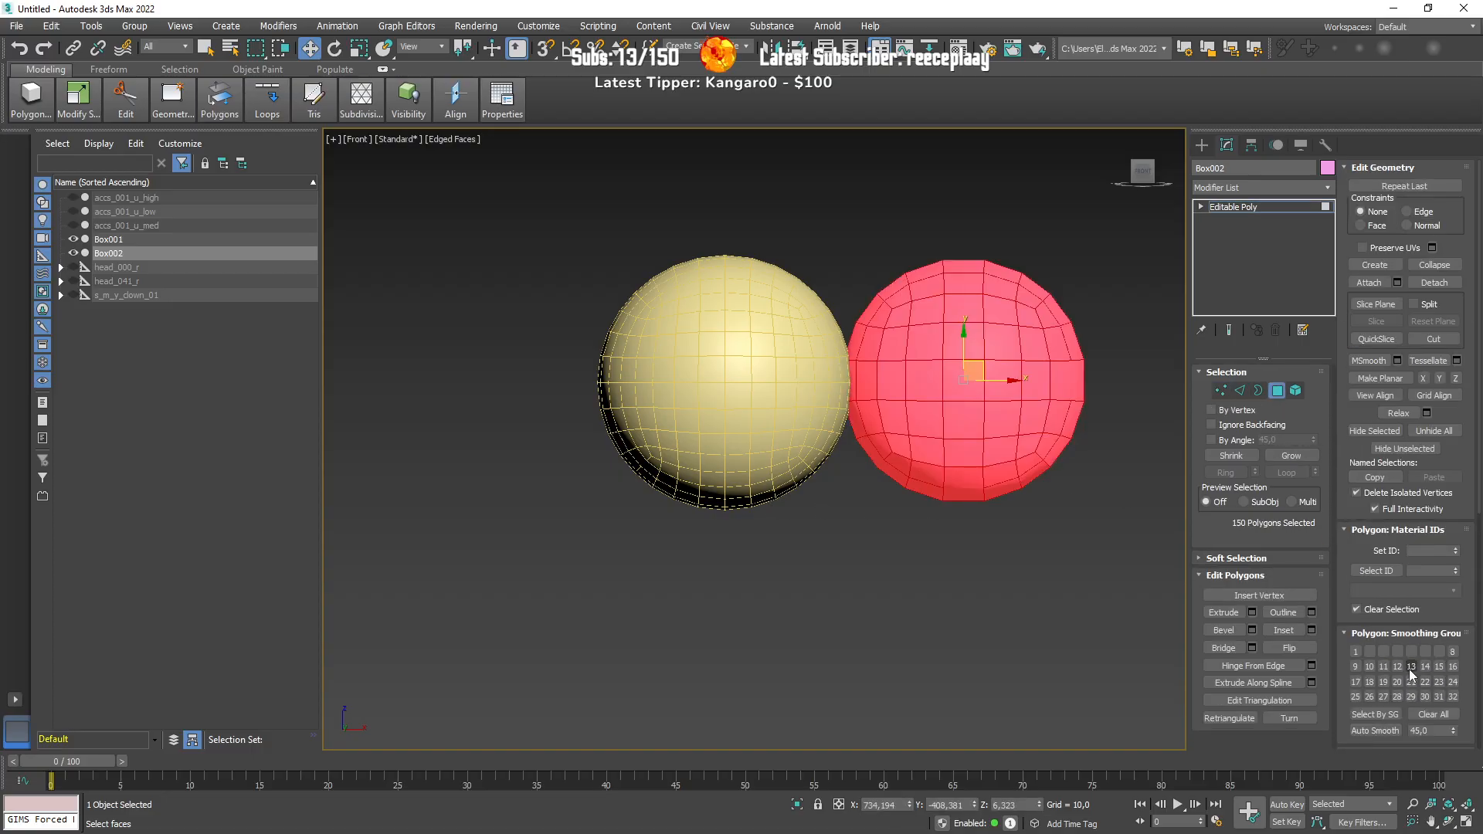
pyautogui.scroll(-5, 1457, 638)
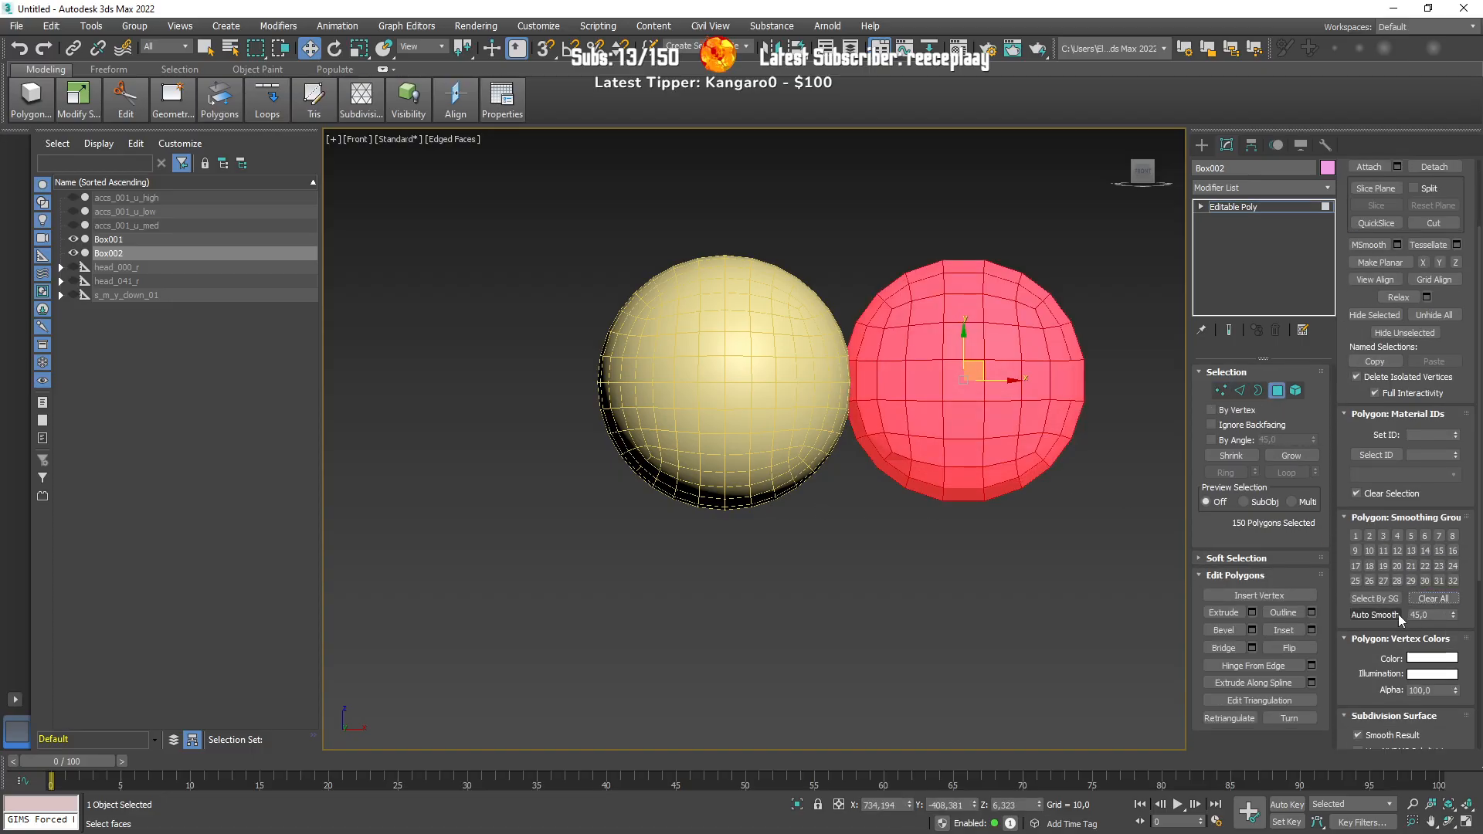
pyautogui.click(1276, 391)
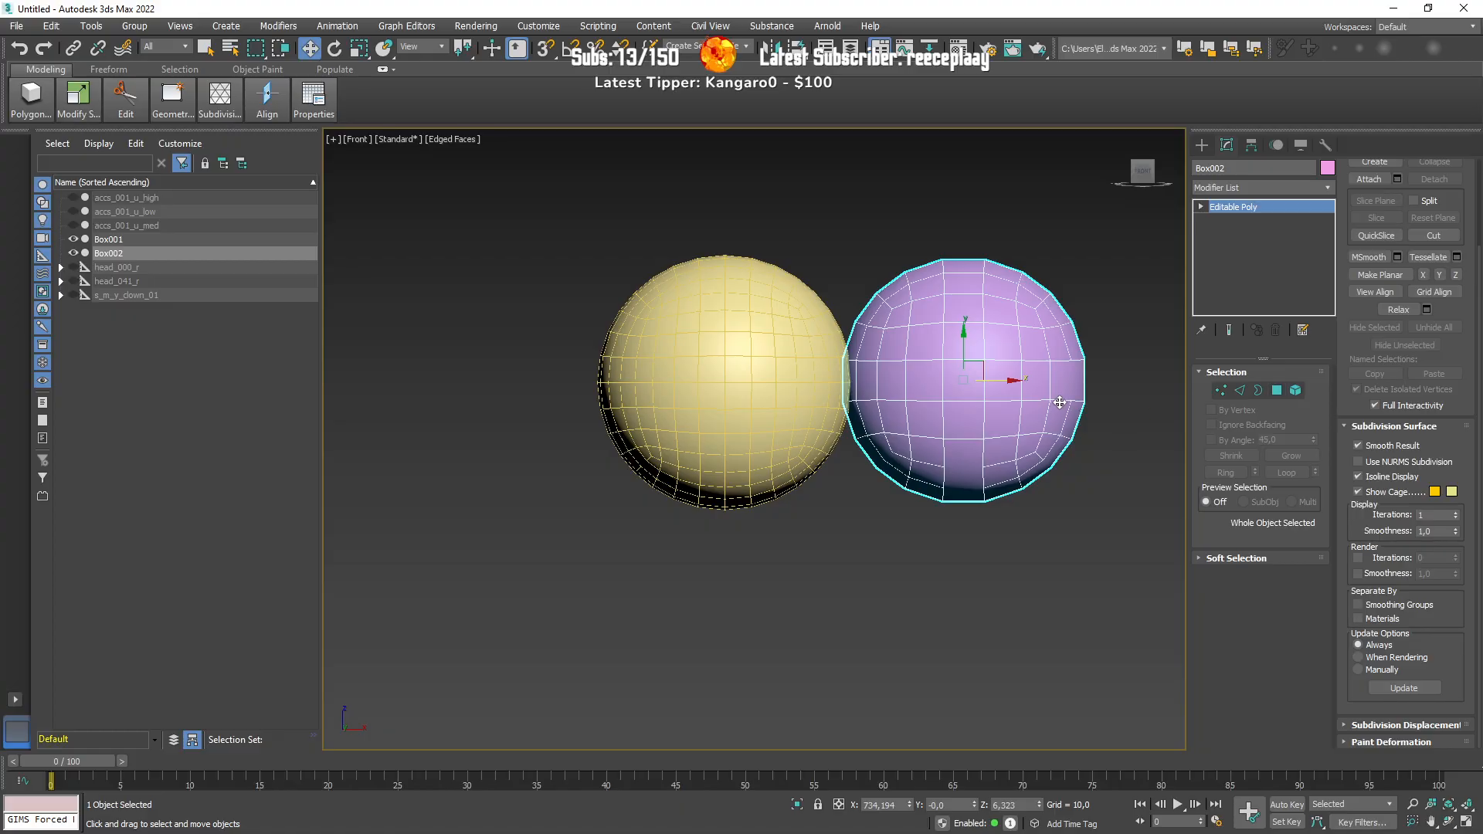
# Step: Select the horizontal edges crossing the new sphere's central vertical polygon strip in the Right view
pyautogui.moveTo(1079, 359); pyautogui.dragTo(924, 418, button='middle')
pyautogui.click(1141, 176)
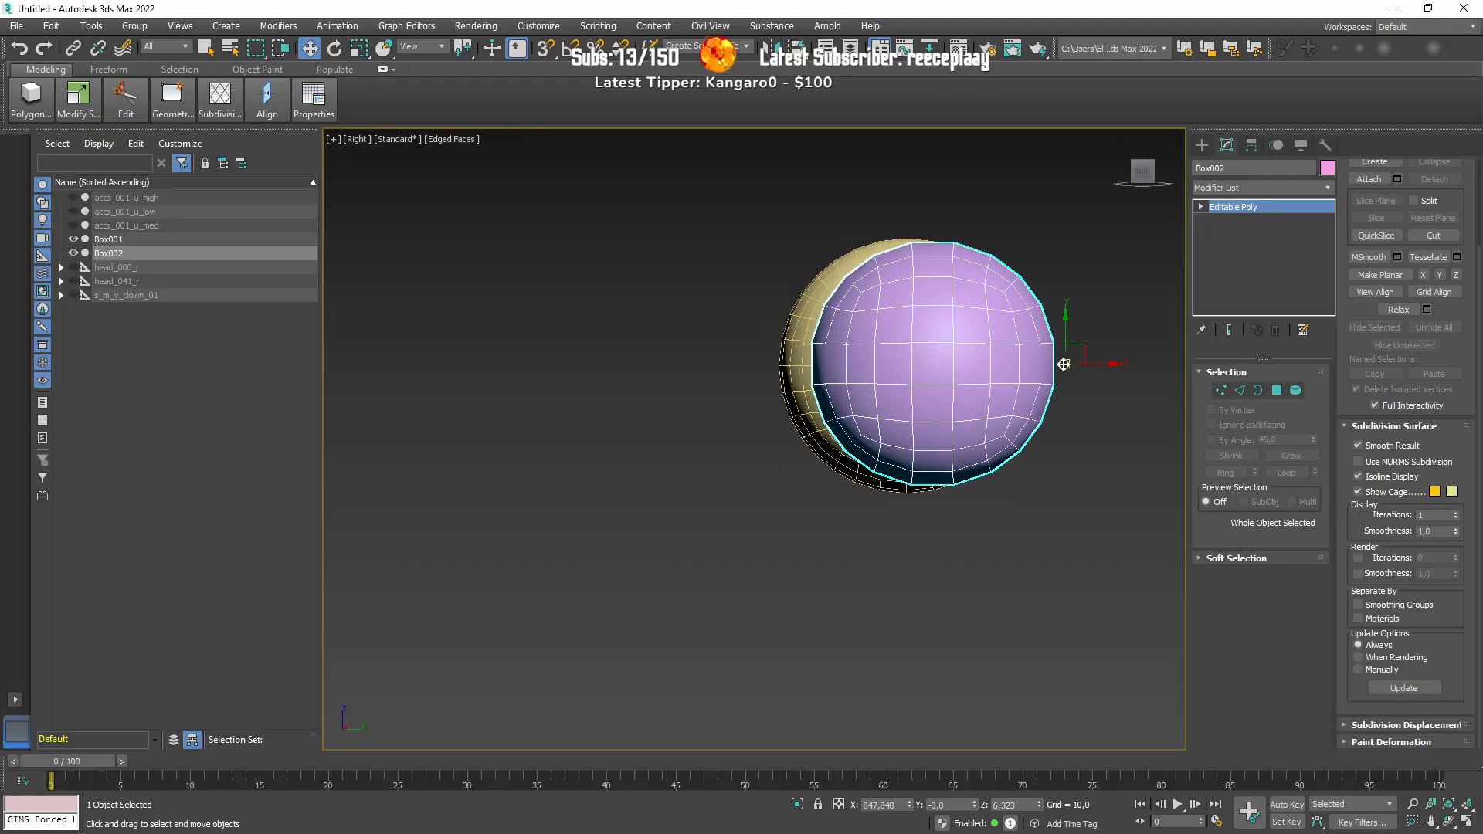
pyautogui.click(1241, 388)
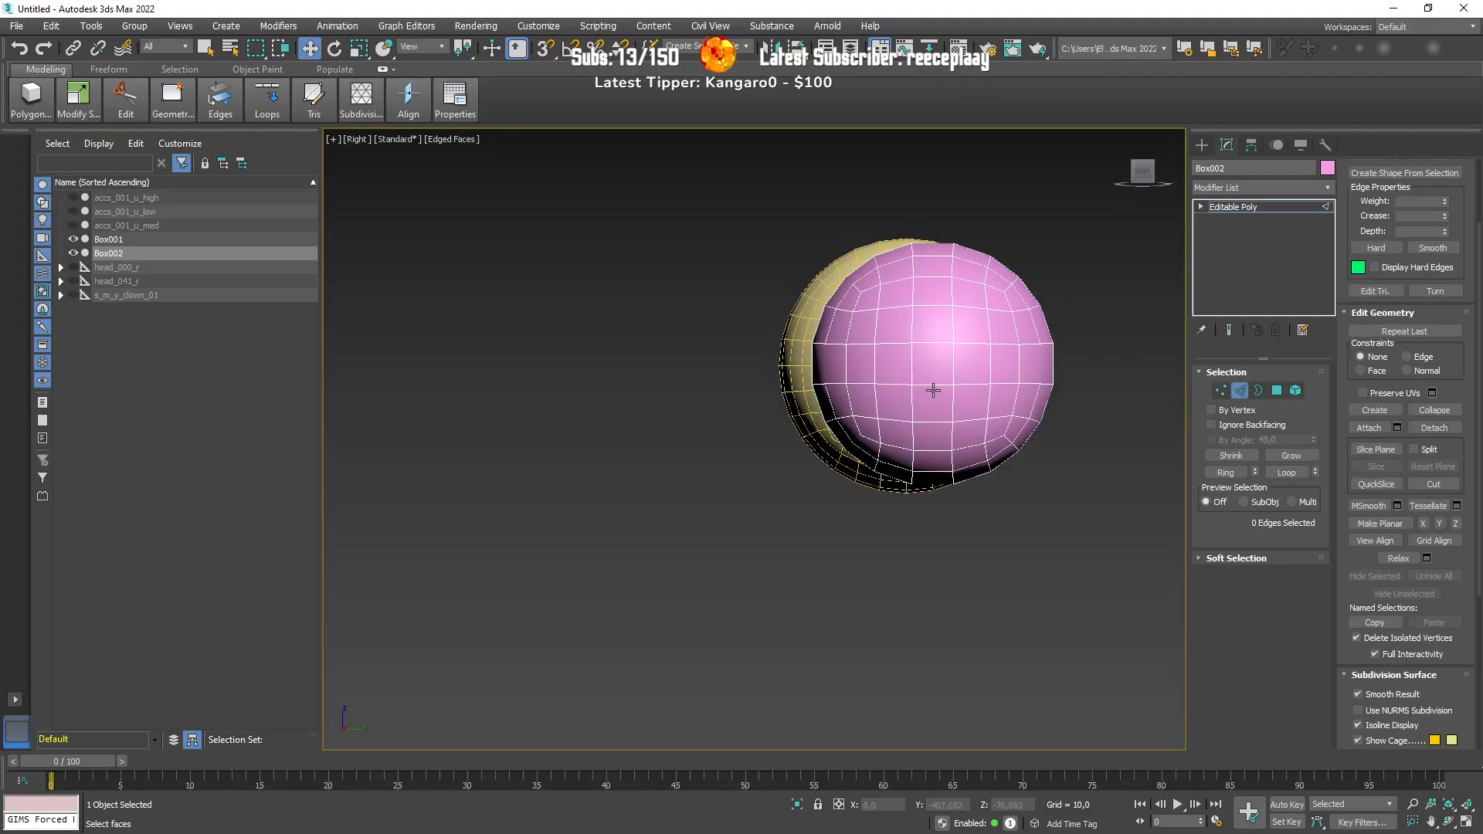
pyautogui.moveTo(950, 397); pyautogui.dragTo(872, 384, button='middle')
pyautogui.scroll(2, 869, 392)
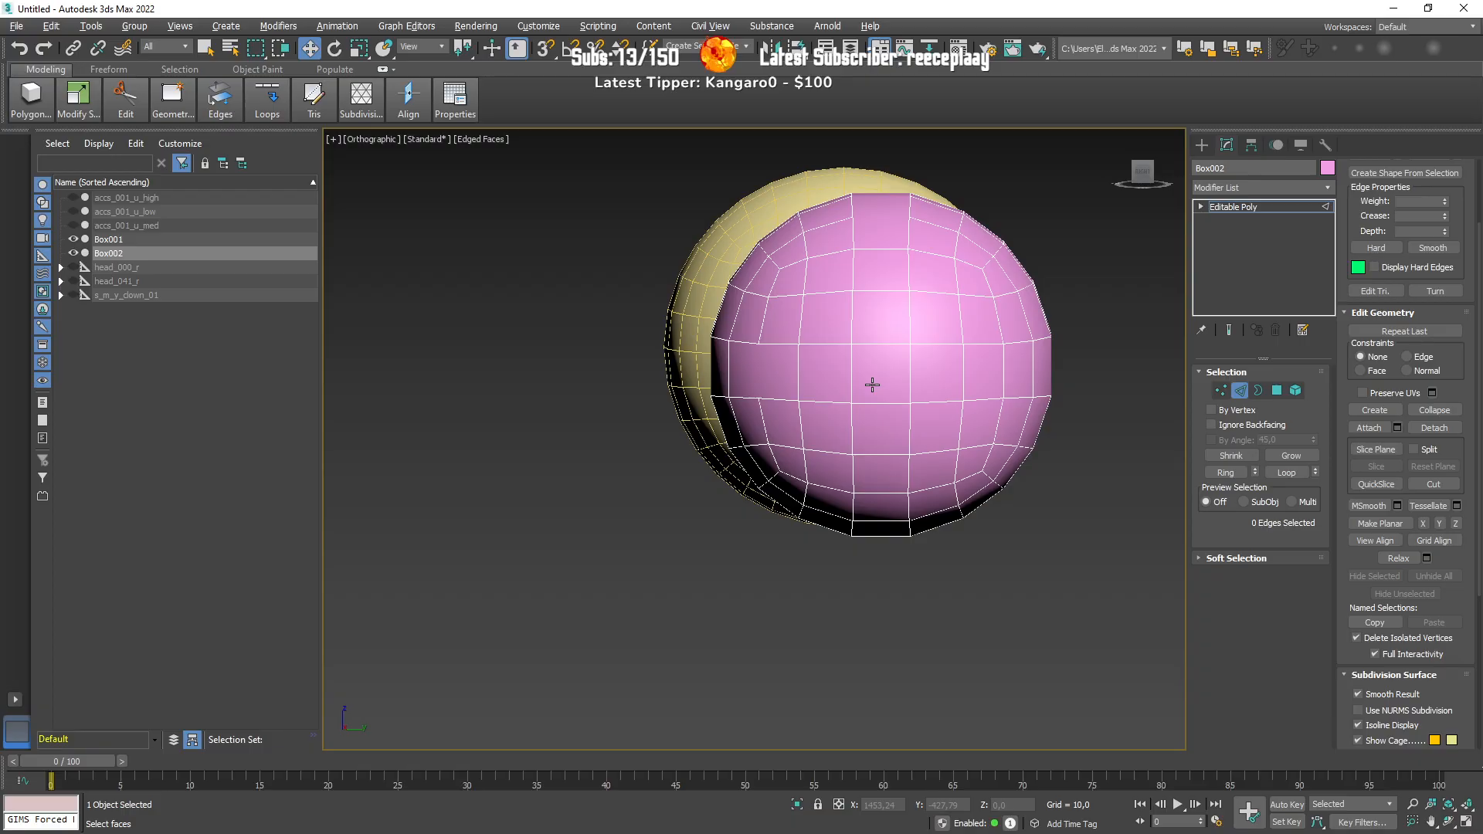
pyautogui.click(1143, 178)
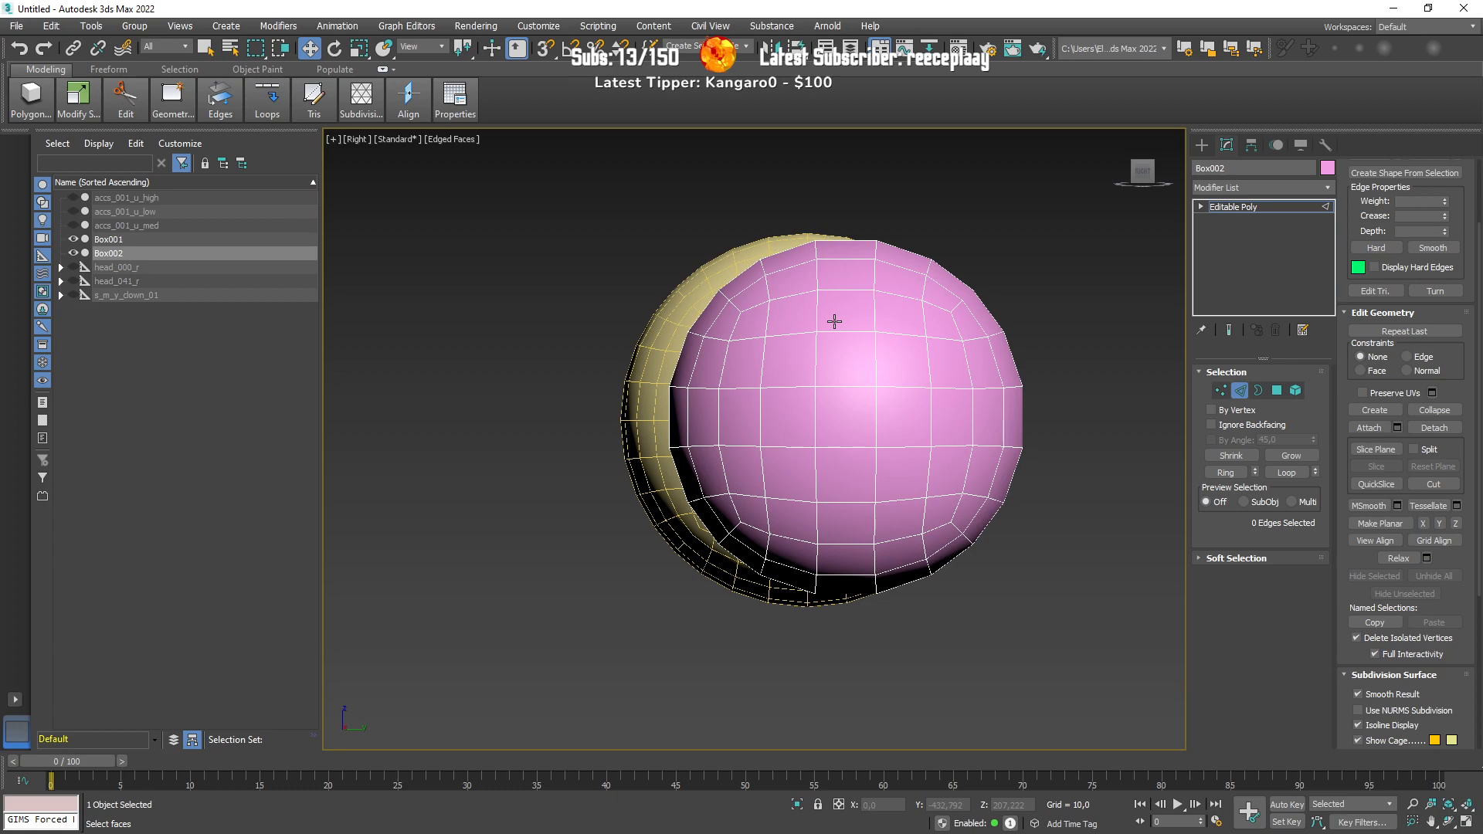
pyautogui.moveTo(836, 194); pyautogui.dragTo(859, 575)
pyautogui.moveTo(858, 641); pyautogui.dragTo(857, 641)
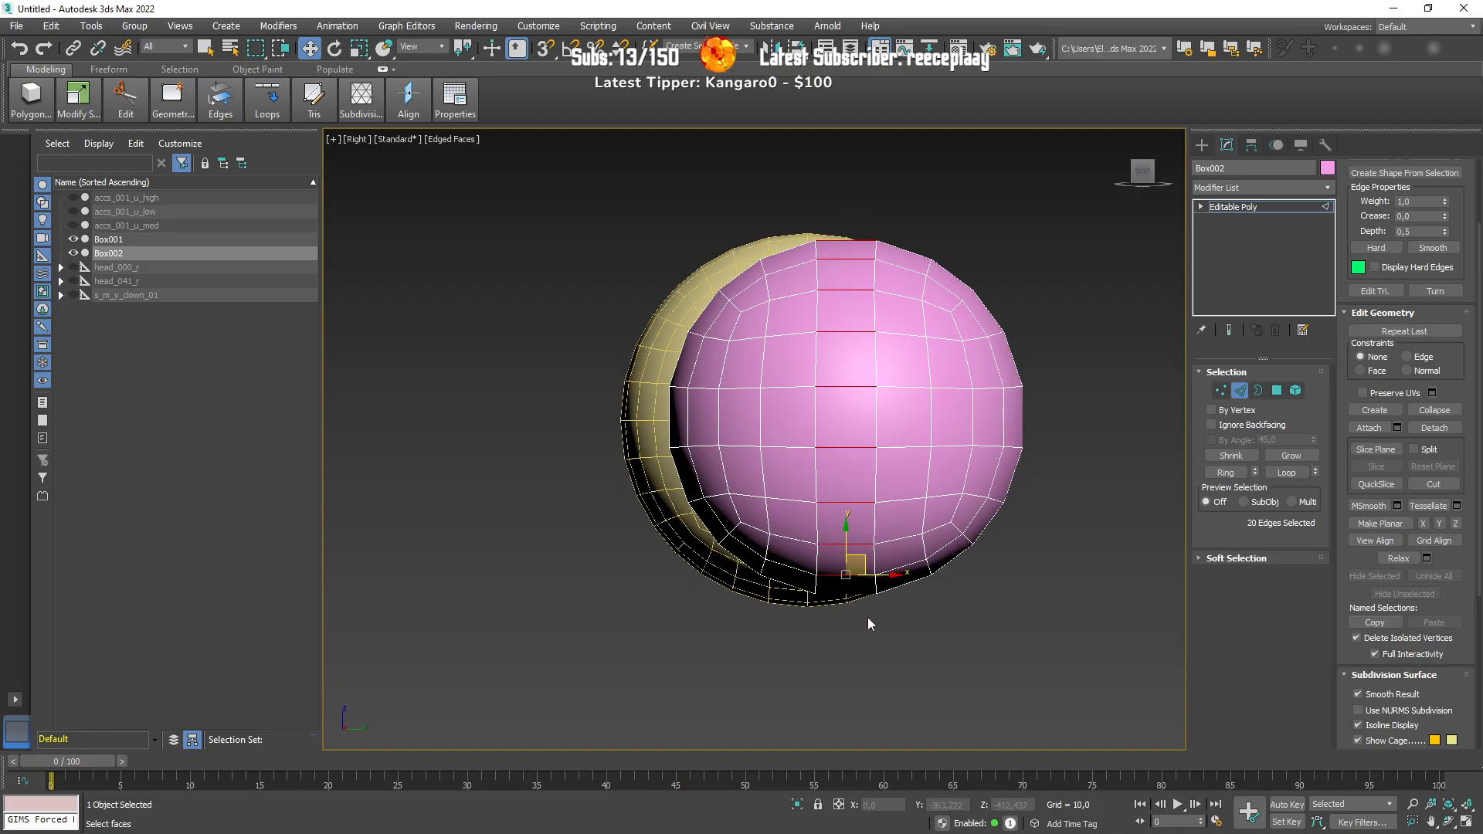
# Step: Examine the pink sphere's mesh at vertex level in wireframe and shaded display
pyautogui.press('F3')
pyautogui.press('F3')
pyautogui.press('F3')
pyautogui.press('F3')
pyautogui.keyDown('alt'); pyautogui.moveTo(876, 562); pyautogui.dragTo(896, 479, button='middle'); pyautogui.keyUp('alt')
pyautogui.click(1220, 390)
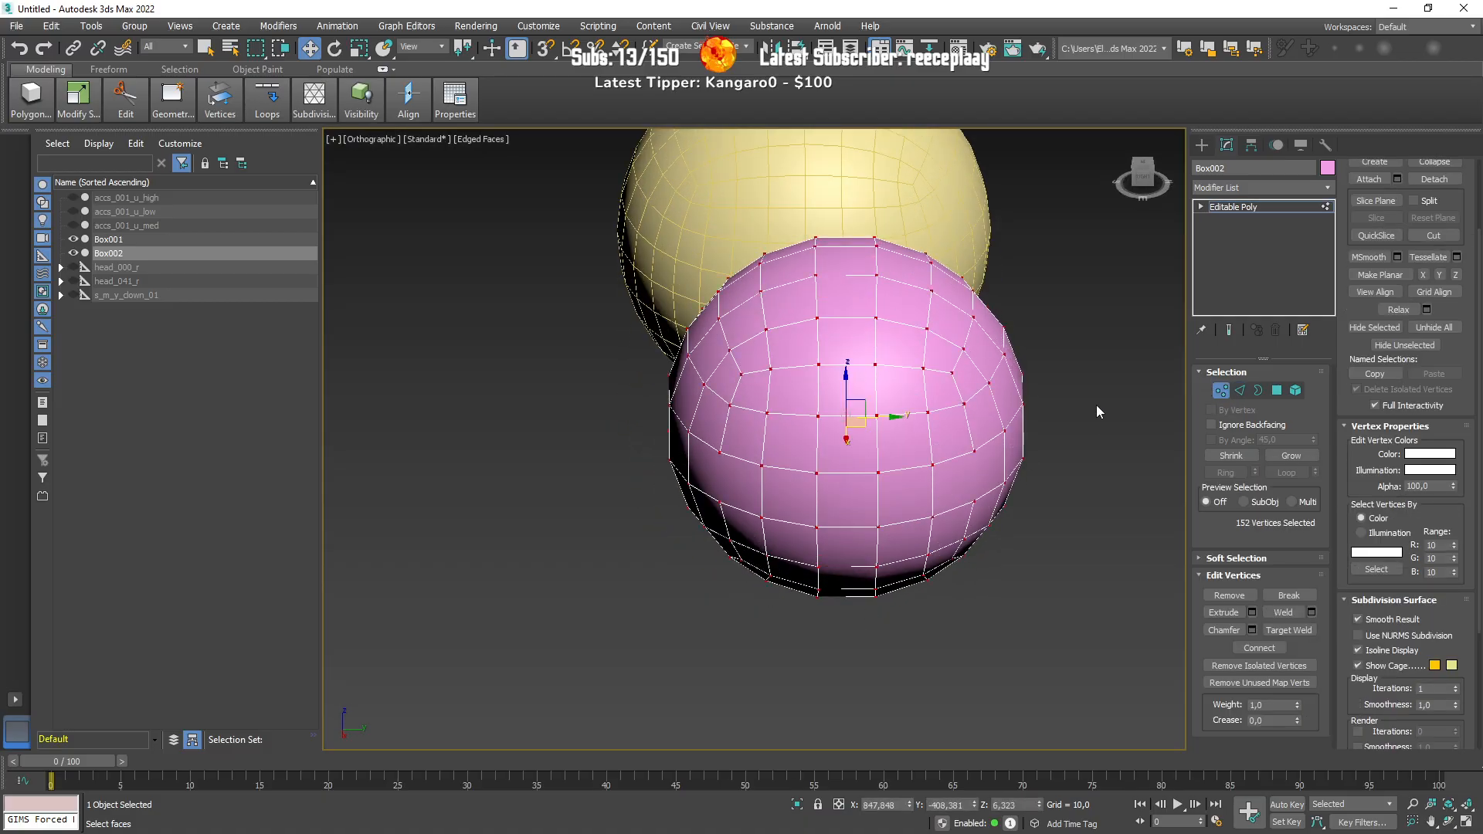
pyautogui.press('F3')
pyautogui.keyDown('alt'); pyautogui.moveTo(913, 400); pyautogui.dragTo(910, 418, button='middle'); pyautogui.keyUp('alt')
pyautogui.scroll(7, 857, 417)
pyautogui.press('F3')
pyautogui.press('F3')
pyautogui.scroll(-7, 730, 410)
pyautogui.press('F3')
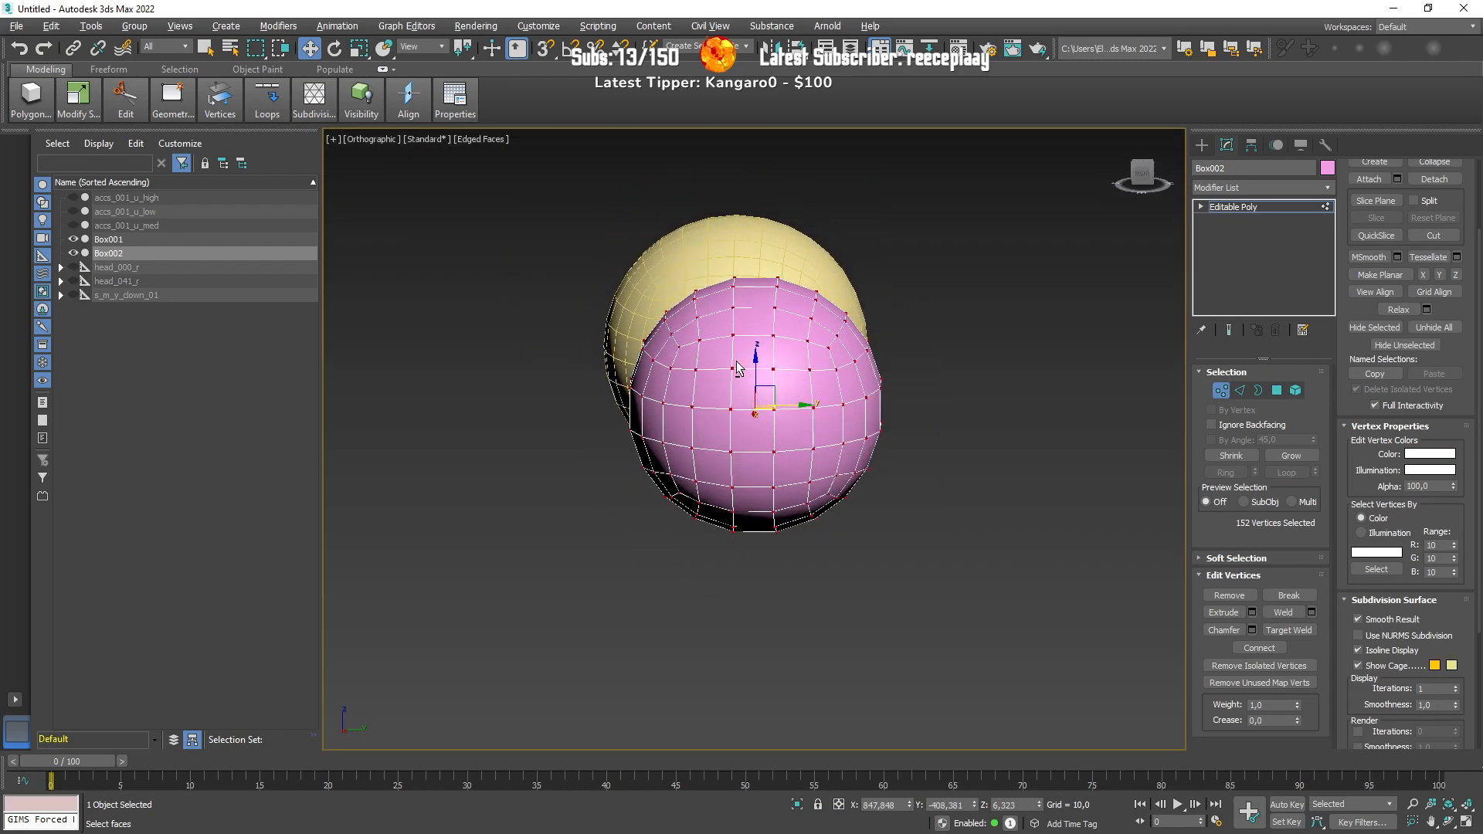
# Step: Undo the modelling changes on Box002 back to its original parametric box
pyautogui.keyDown('alt'); pyautogui.moveTo(736, 362); pyautogui.dragTo(740, 356, button='middle'); pyautogui.keyUp('alt')
pyautogui.hotkey('ctrl', 'z')
pyautogui.hotkey('ctrl', 'z')
pyautogui.hotkey('ctrl', 'z')
pyautogui.hotkey('ctrl', 'z')
pyautogui.hotkey('ctrl', 'z')
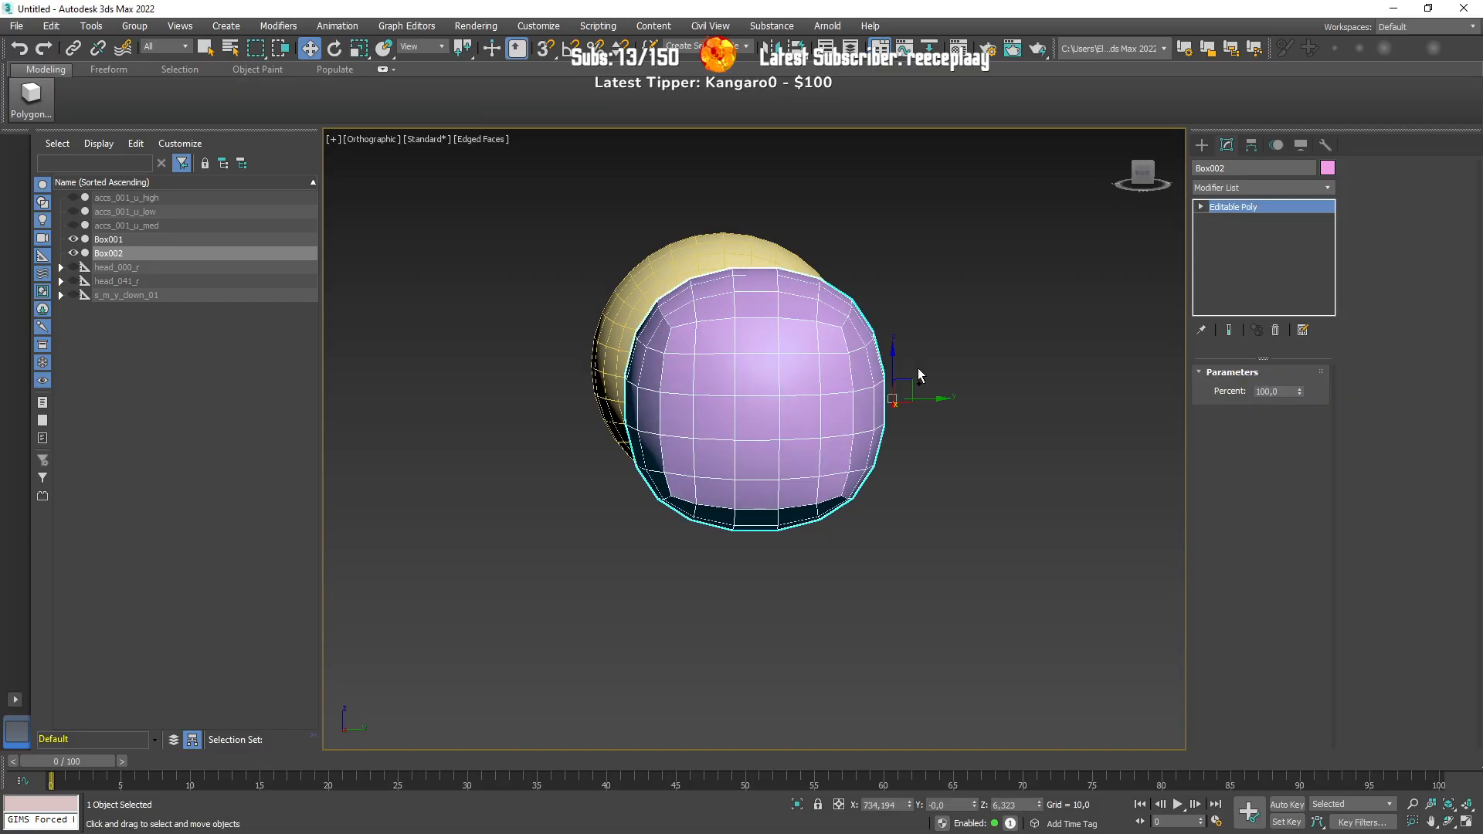
pyautogui.hotkey('ctrl', 'z')
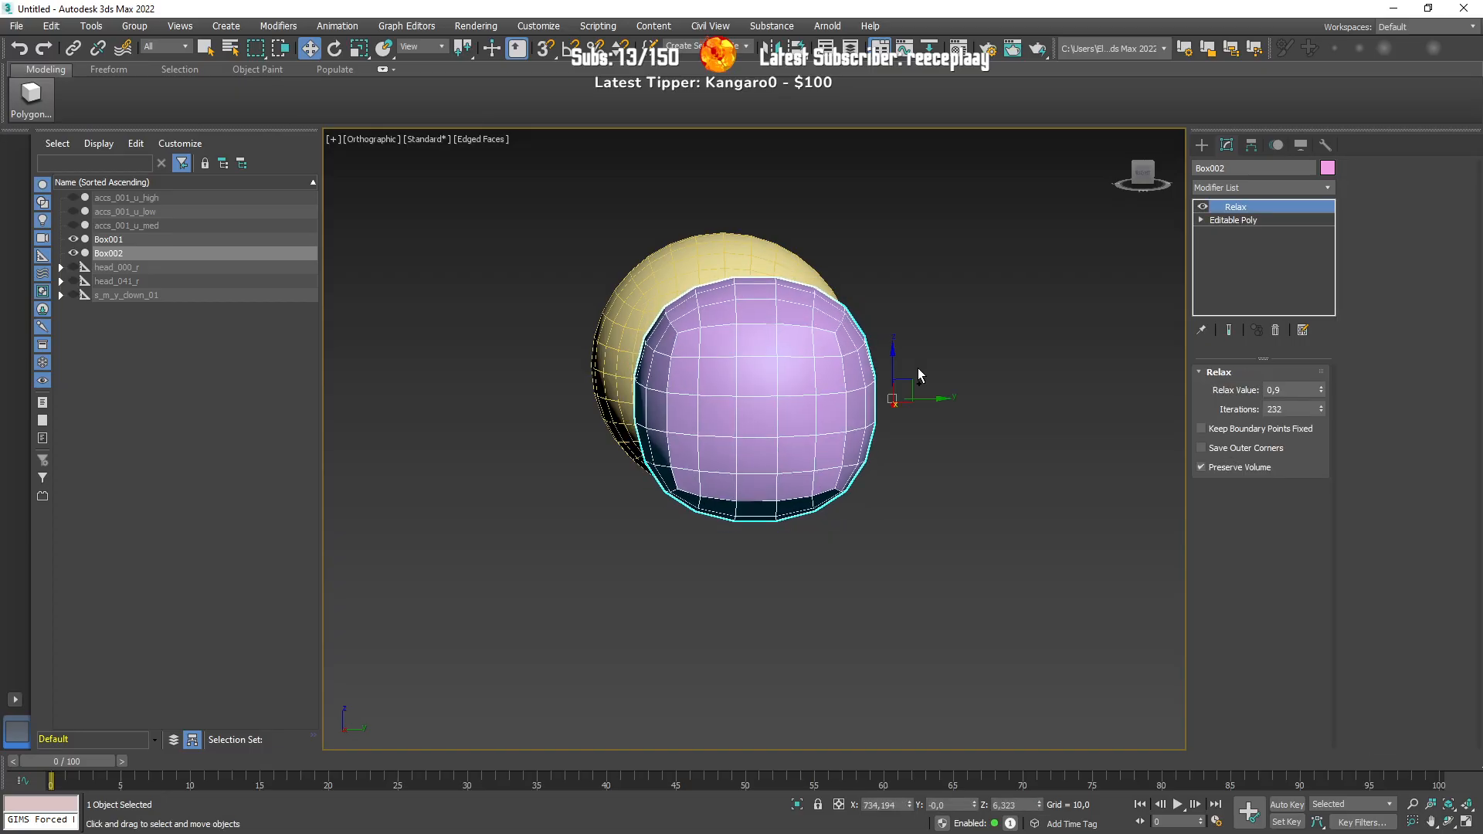
pyautogui.hotkey('ctrl', 'z')
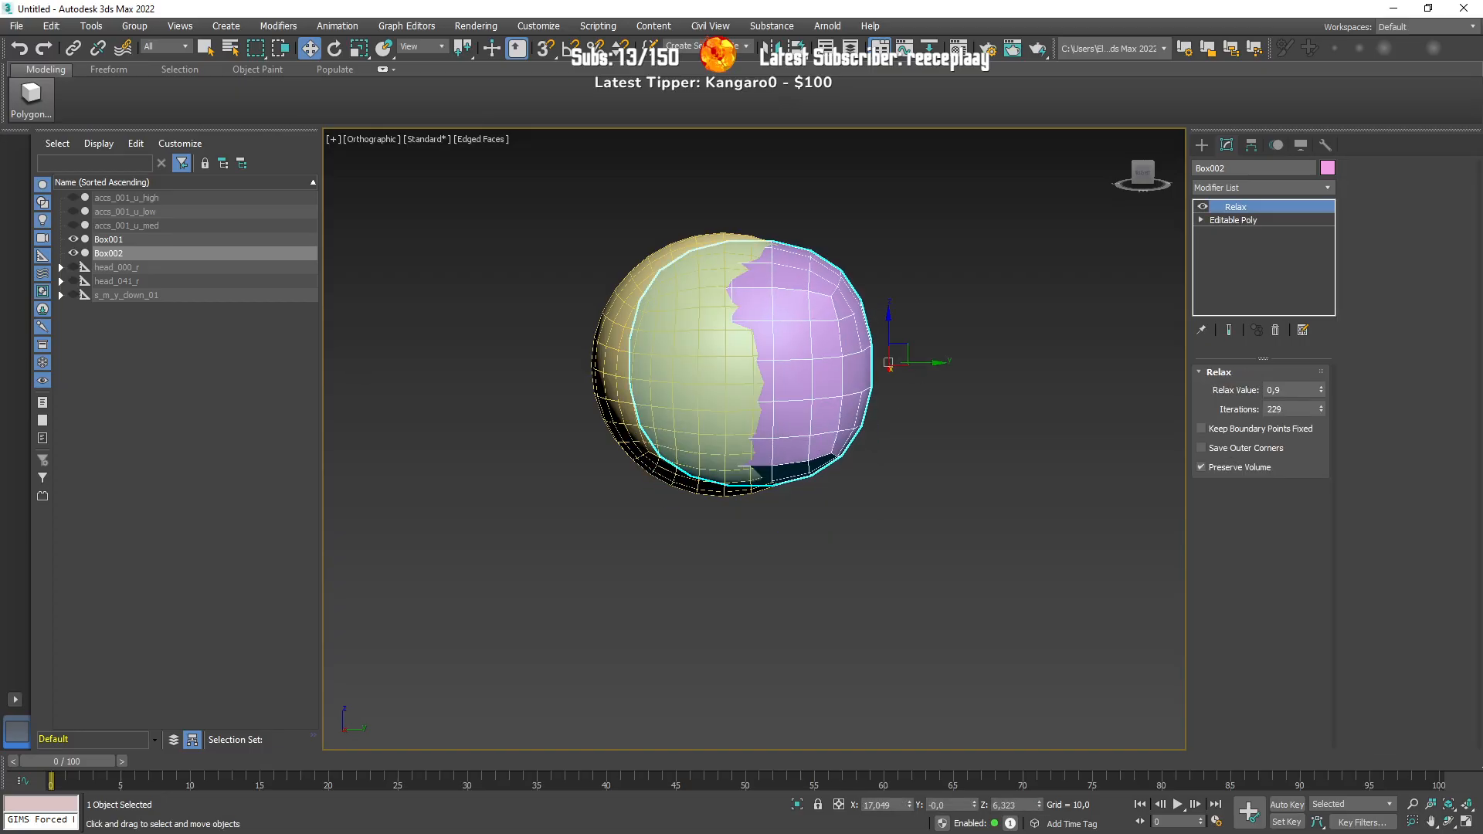
pyautogui.hotkey('ctrl', 'z')
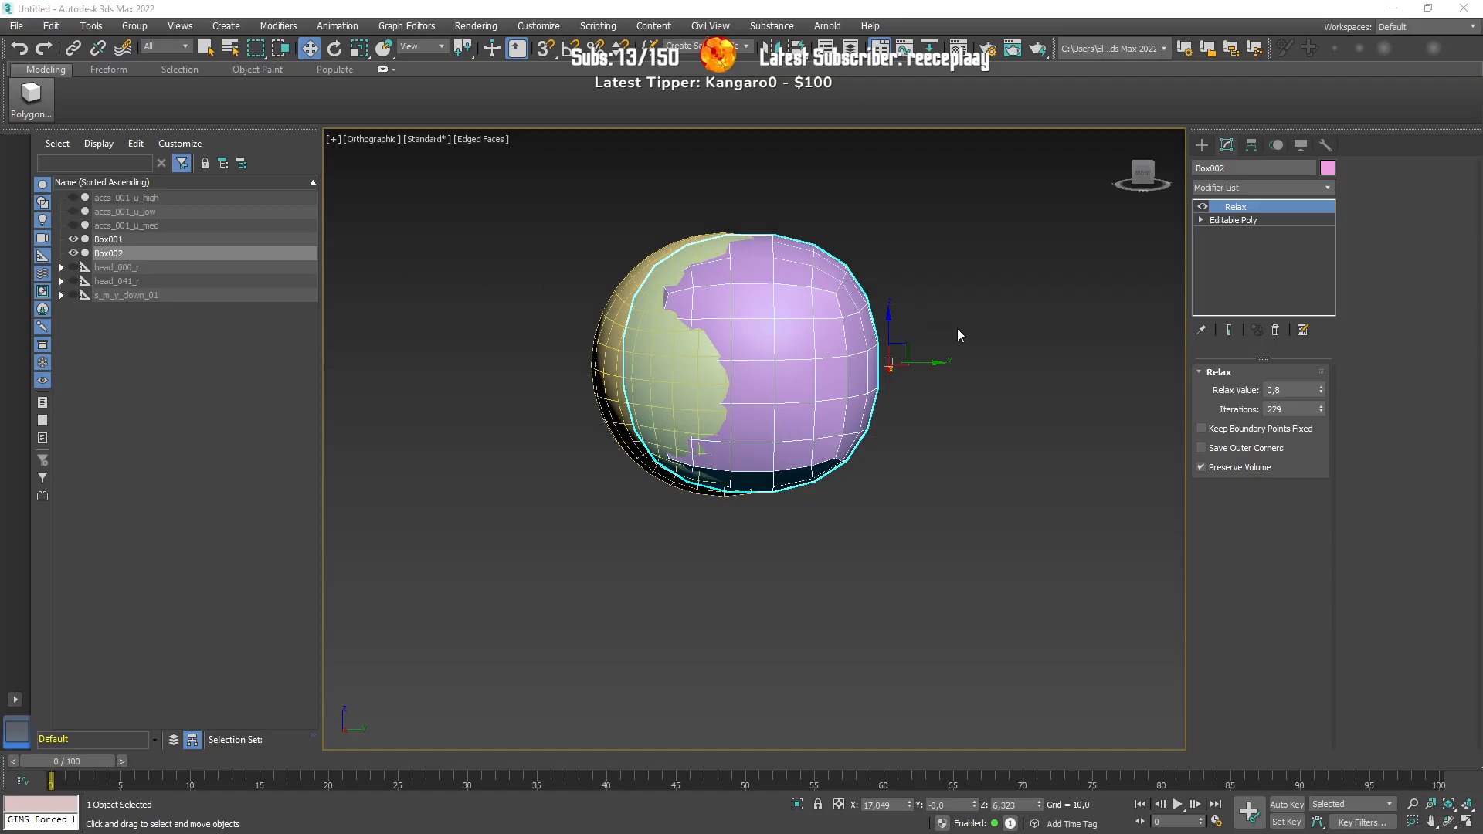
pyautogui.hotkey('ctrl', 'z')
pyautogui.hotkey('ctrl', 'z')
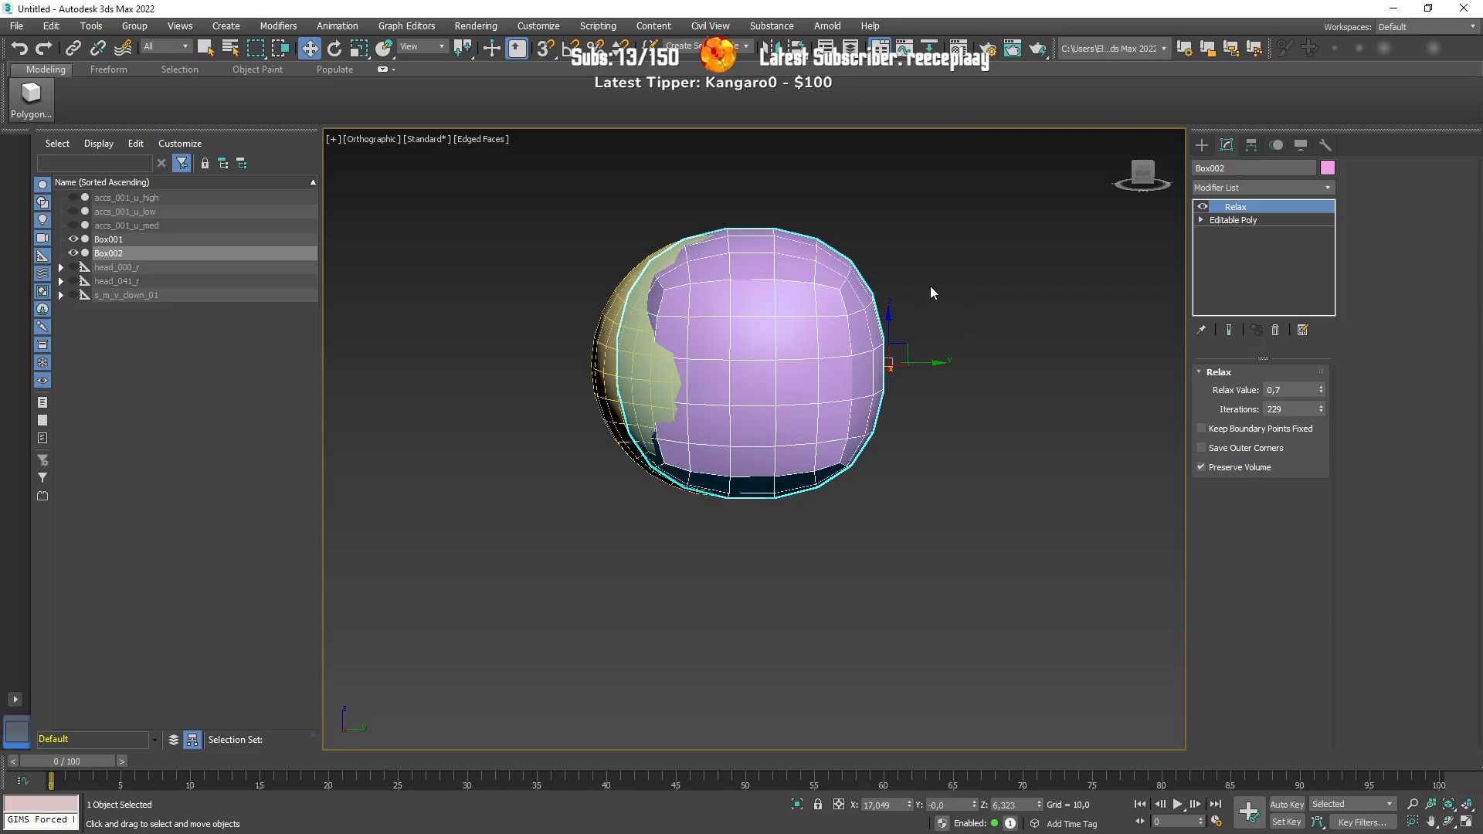
pyautogui.hotkey('ctrl', 'z')
pyautogui.hotkey('ctrl', 'z')
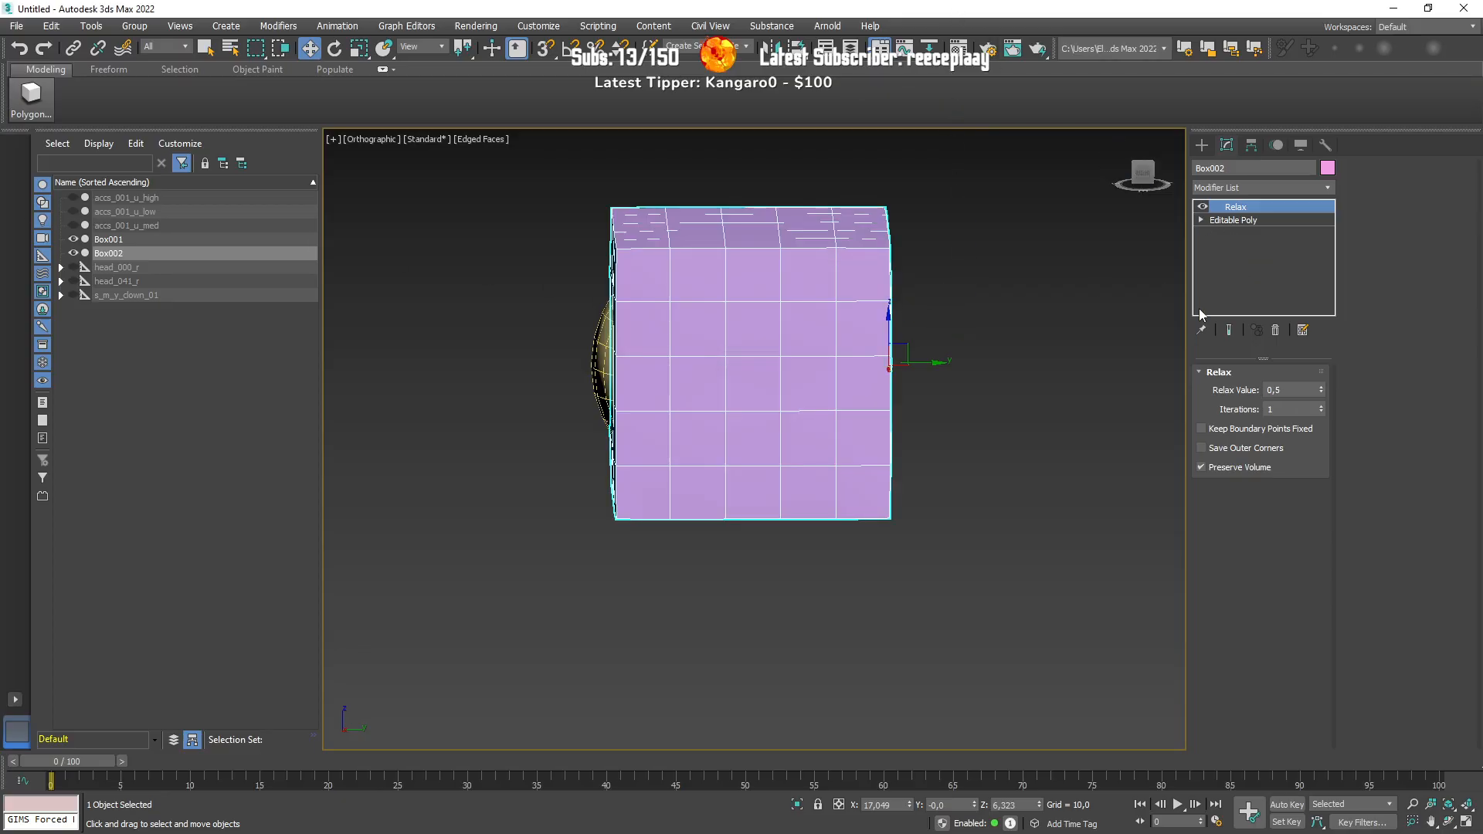
pyautogui.hotkey('ctrl', 'z')
pyautogui.hotkey('ctrl', 'z')
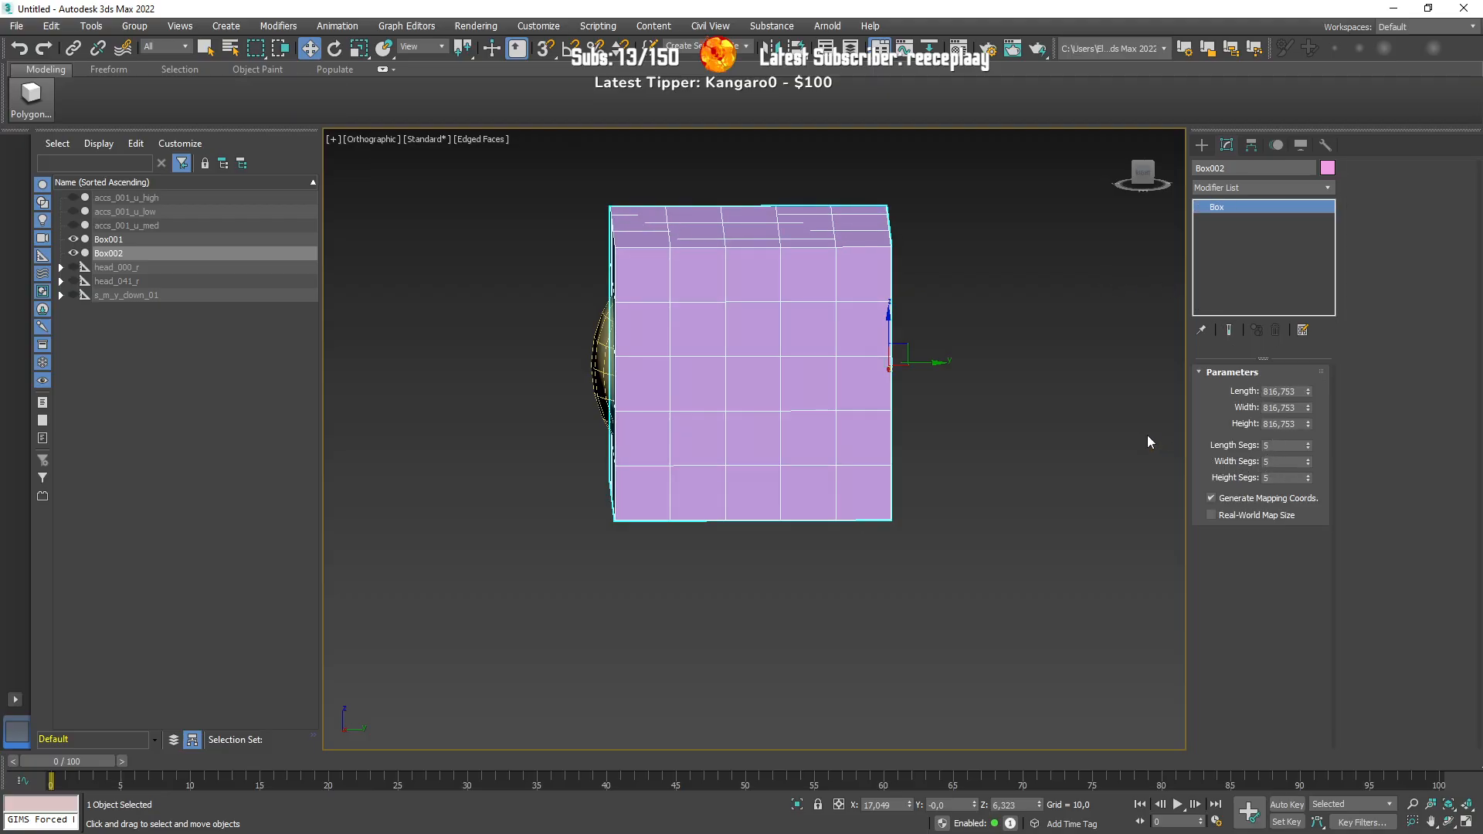
# Step: Give the box 5 length segments, 5 width segments and 6 height segments
pyautogui.keyDown('alt'); pyautogui.moveTo(1082, 430); pyautogui.dragTo(1077, 423, button='middle'); pyautogui.keyUp('alt')
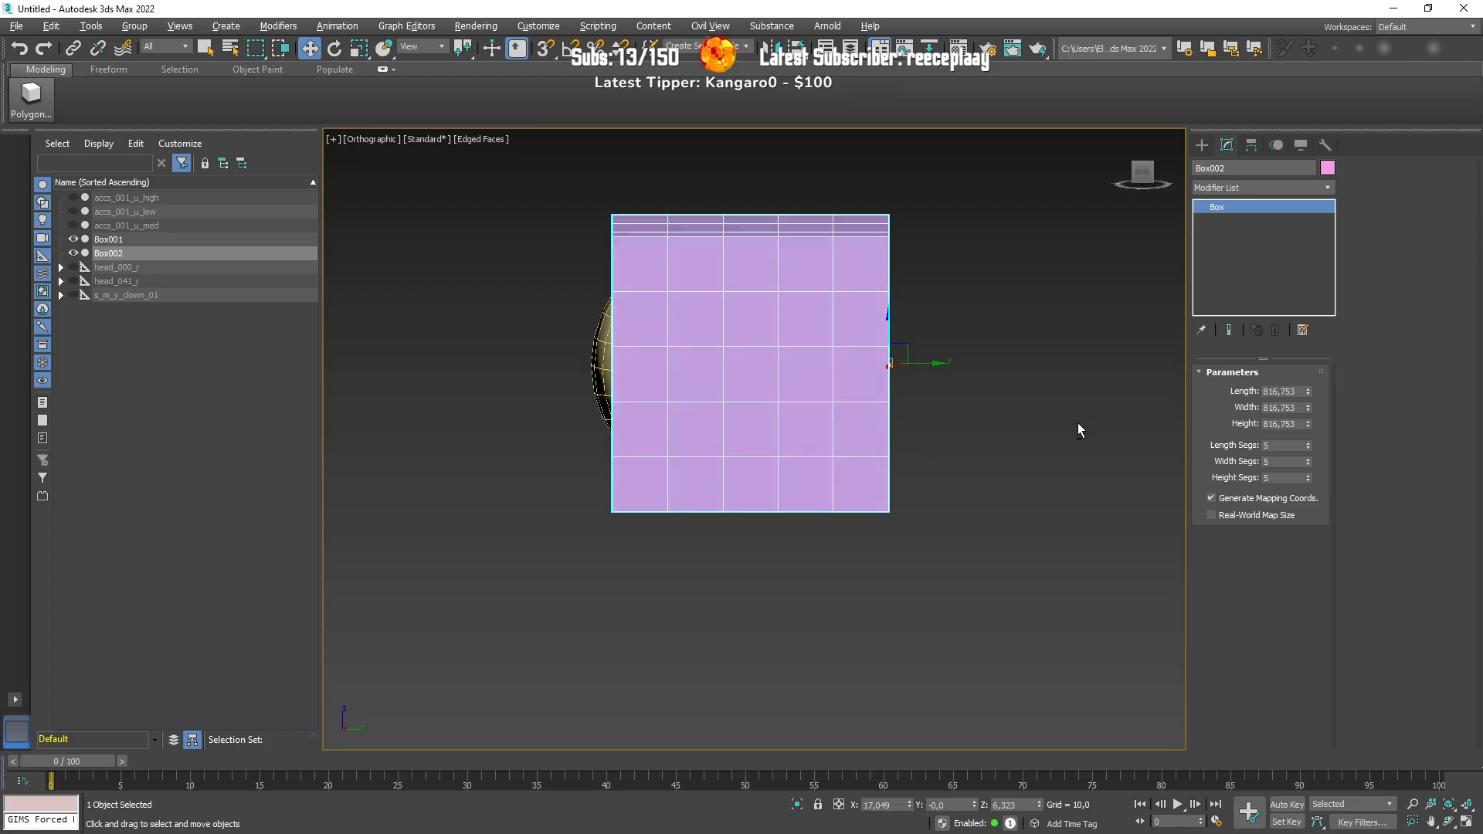
pyautogui.doubleClick(1266, 446)
pyautogui.write('6')
pyautogui.press('Return')
pyautogui.write('5')
pyautogui.press('Tab')
pyautogui.write('6')
pyautogui.press('Return')
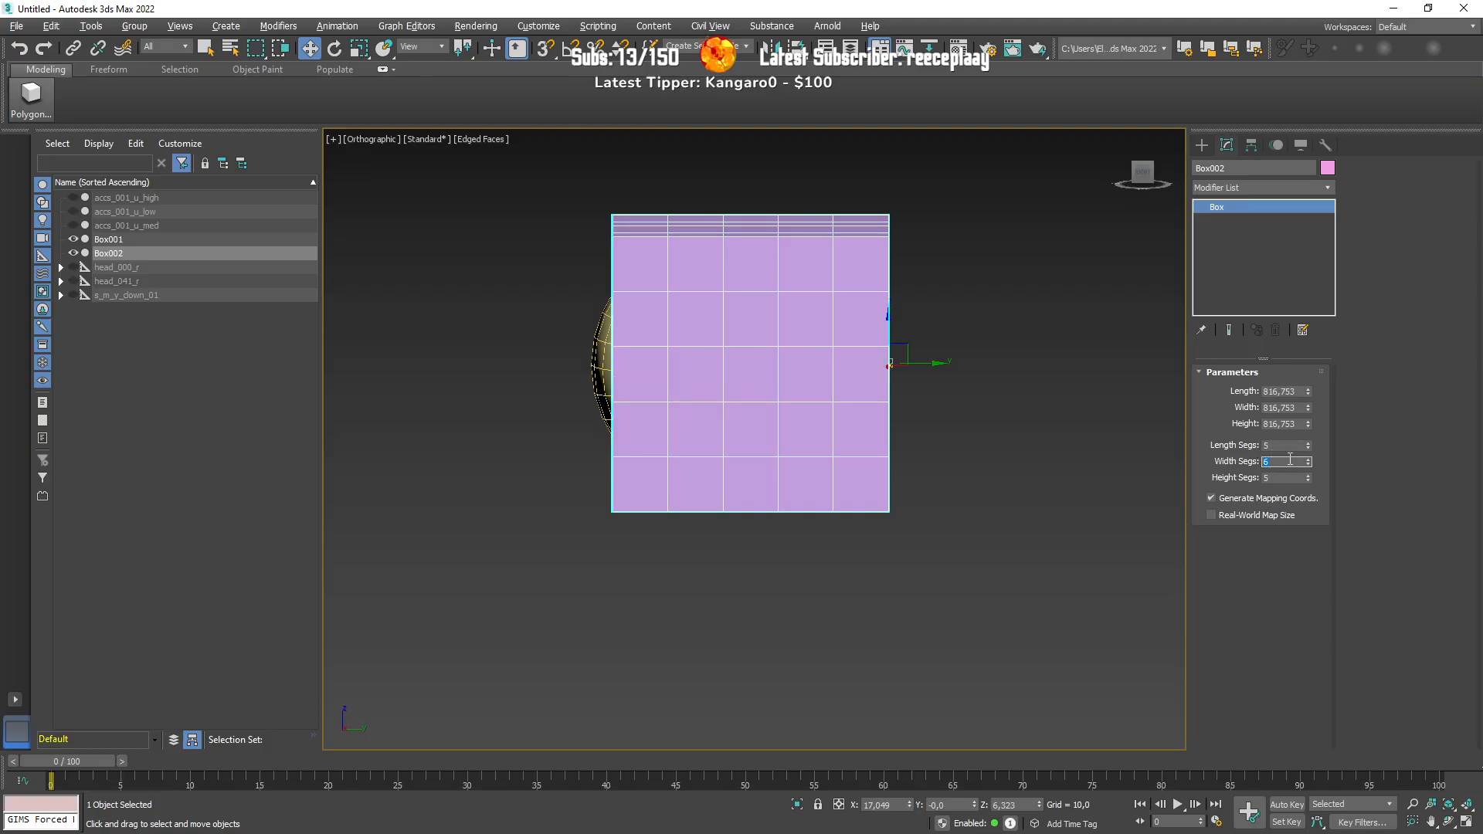
pyautogui.moveTo(1275, 477); pyautogui.dragTo(1257, 478)
pyautogui.write('6')
pyautogui.press('Return')
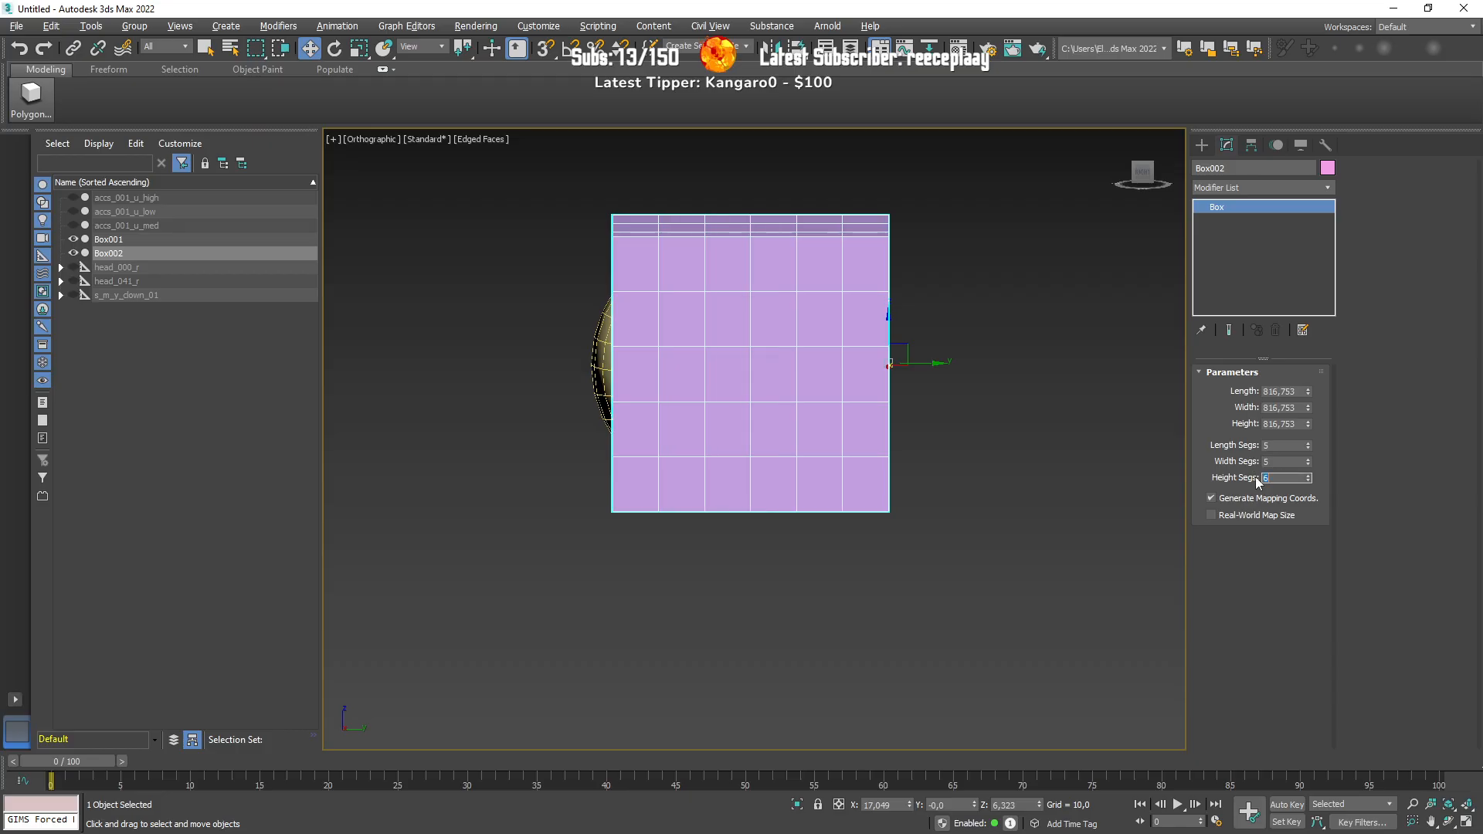
# Step: Convert Box002 to an editable poly
pyautogui.rightClick(1228, 206)
pyautogui.click(1217, 244)
pyautogui.rightClick(811, 464)
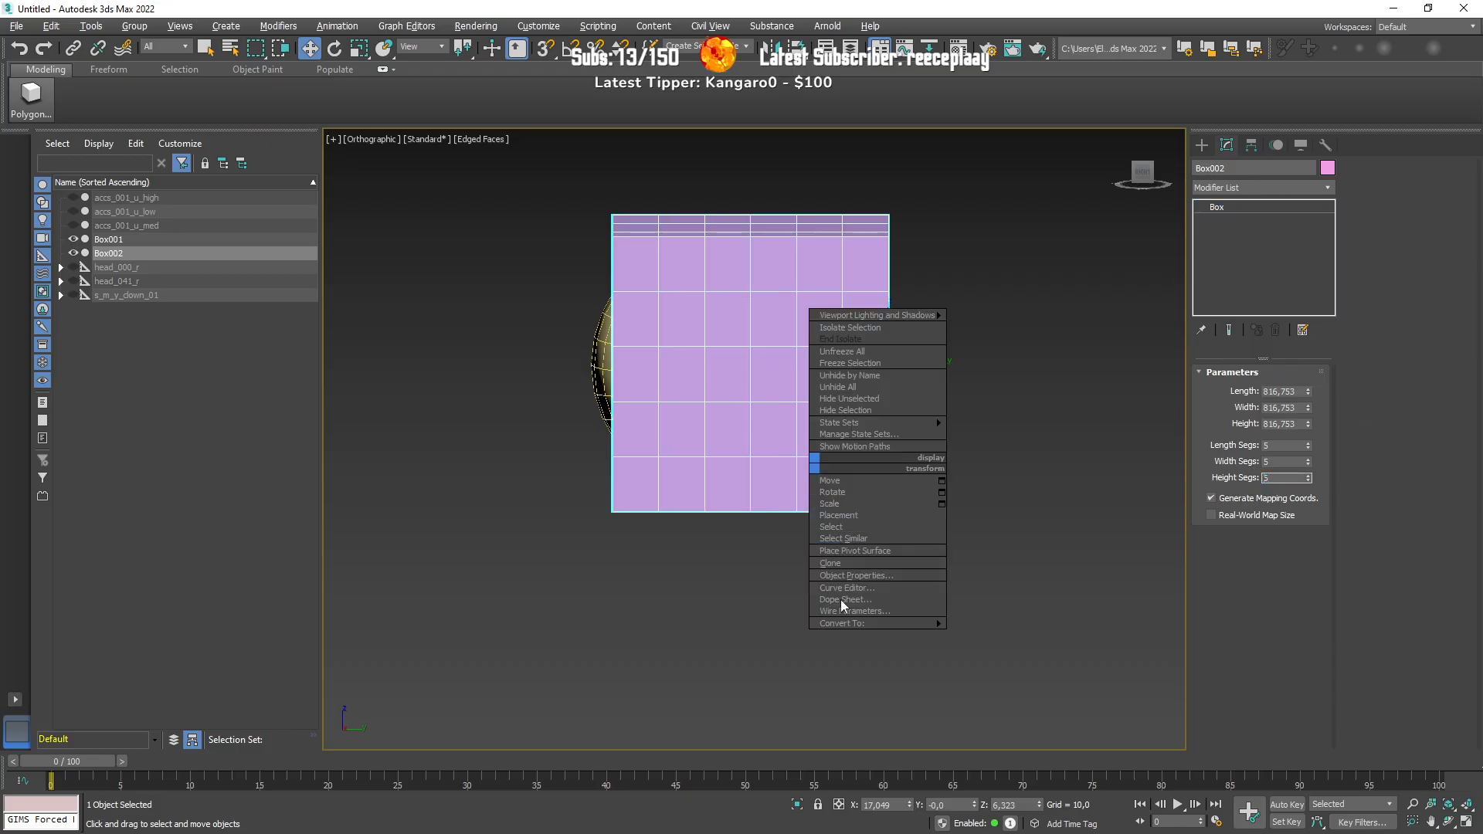
pyautogui.moveTo(927, 624)
pyautogui.click(1004, 632)
# Step: Add a Relax modifier to the box, raise its iterations until the shape is rounded, and collapse the stack
pyautogui.click(1254, 187)
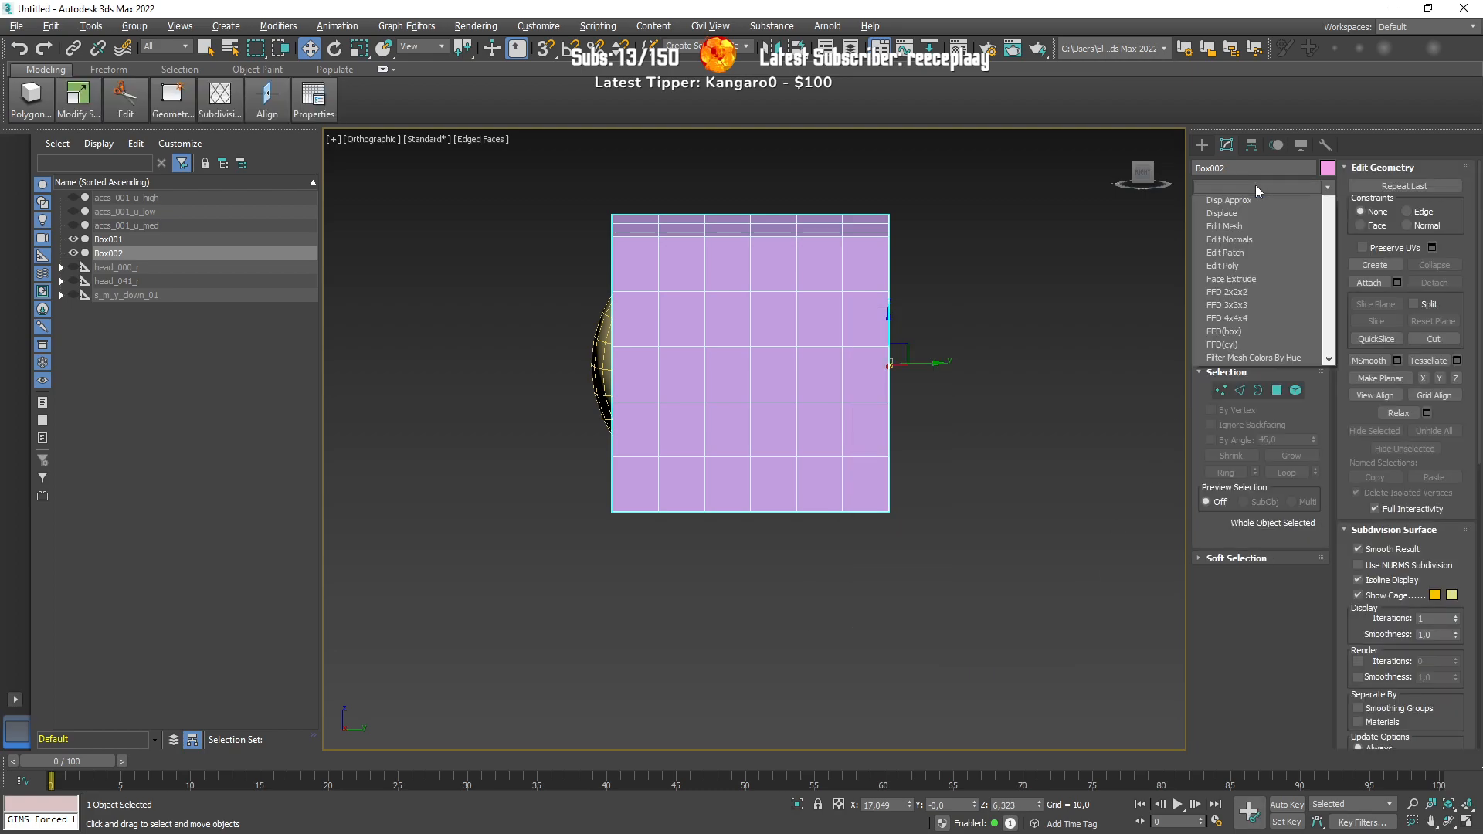
pyautogui.scroll(-3, 1255, 187)
pyautogui.press('r')
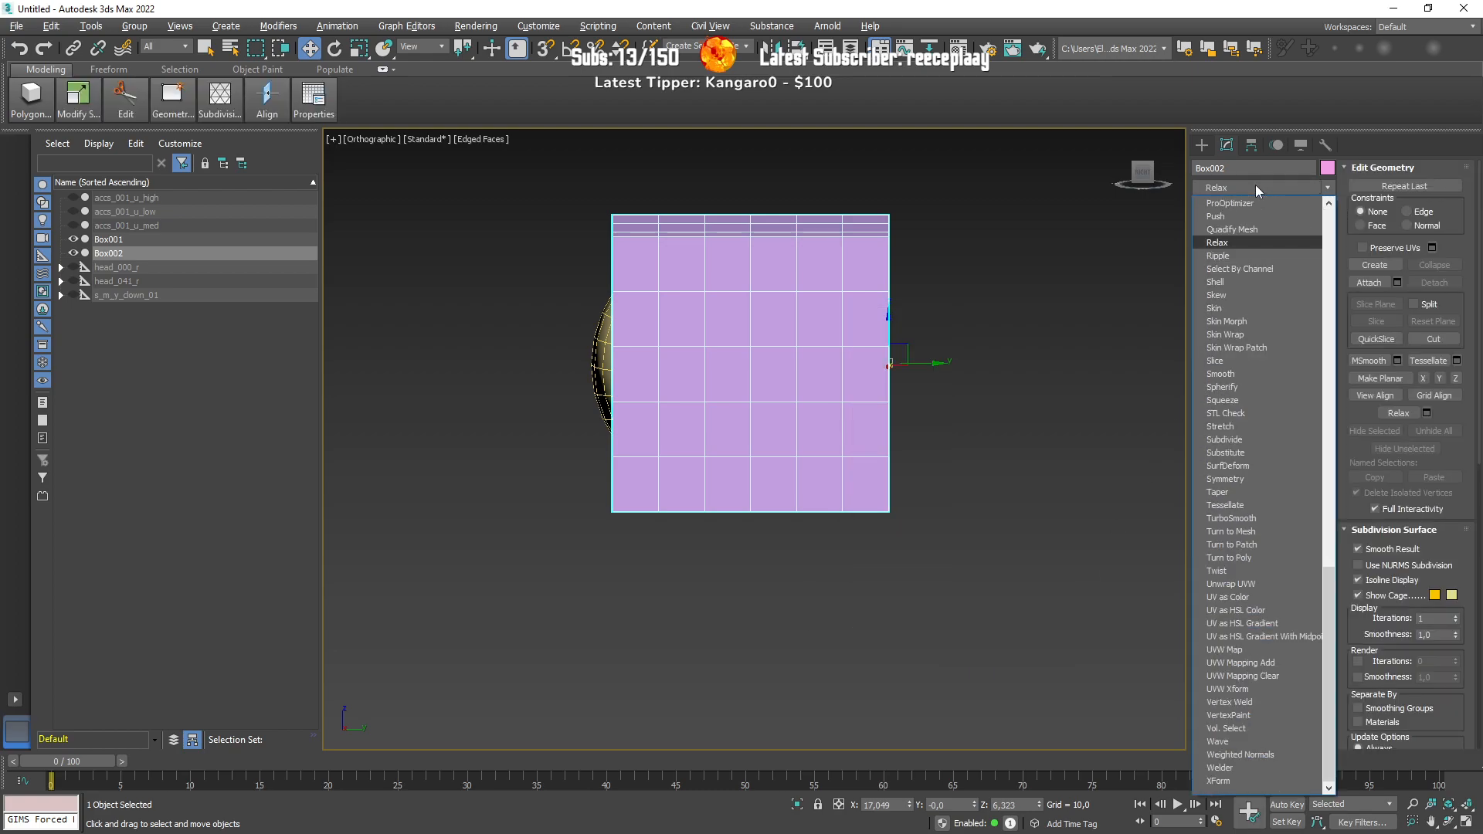
pyautogui.click(1239, 242)
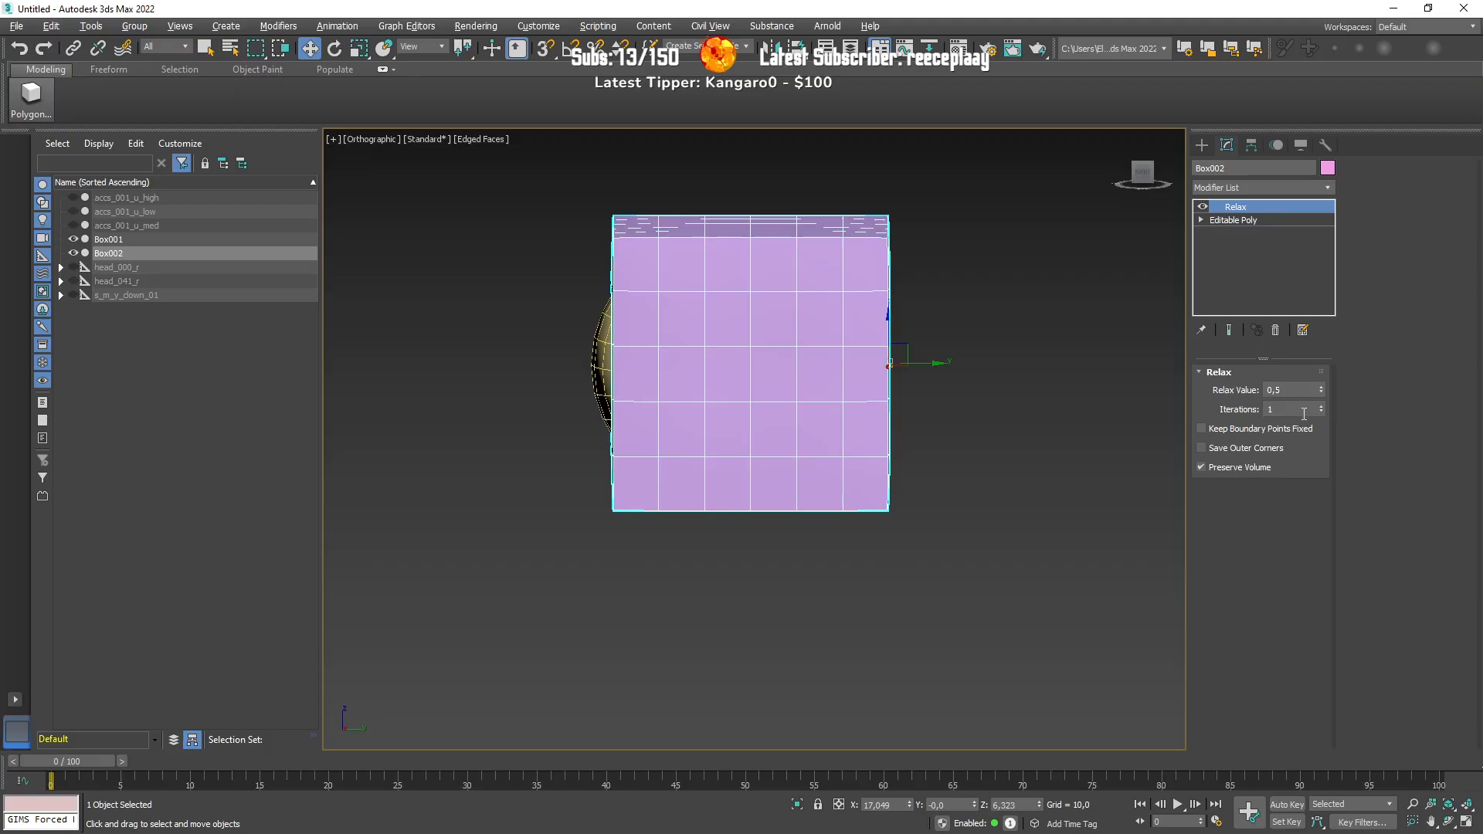
pyautogui.moveTo(1320, 406); pyautogui.dragTo(1324, 330)
pyautogui.moveTo(1322, 404); pyautogui.dragTo(1322, 400)
pyautogui.rightClick(1248, 206)
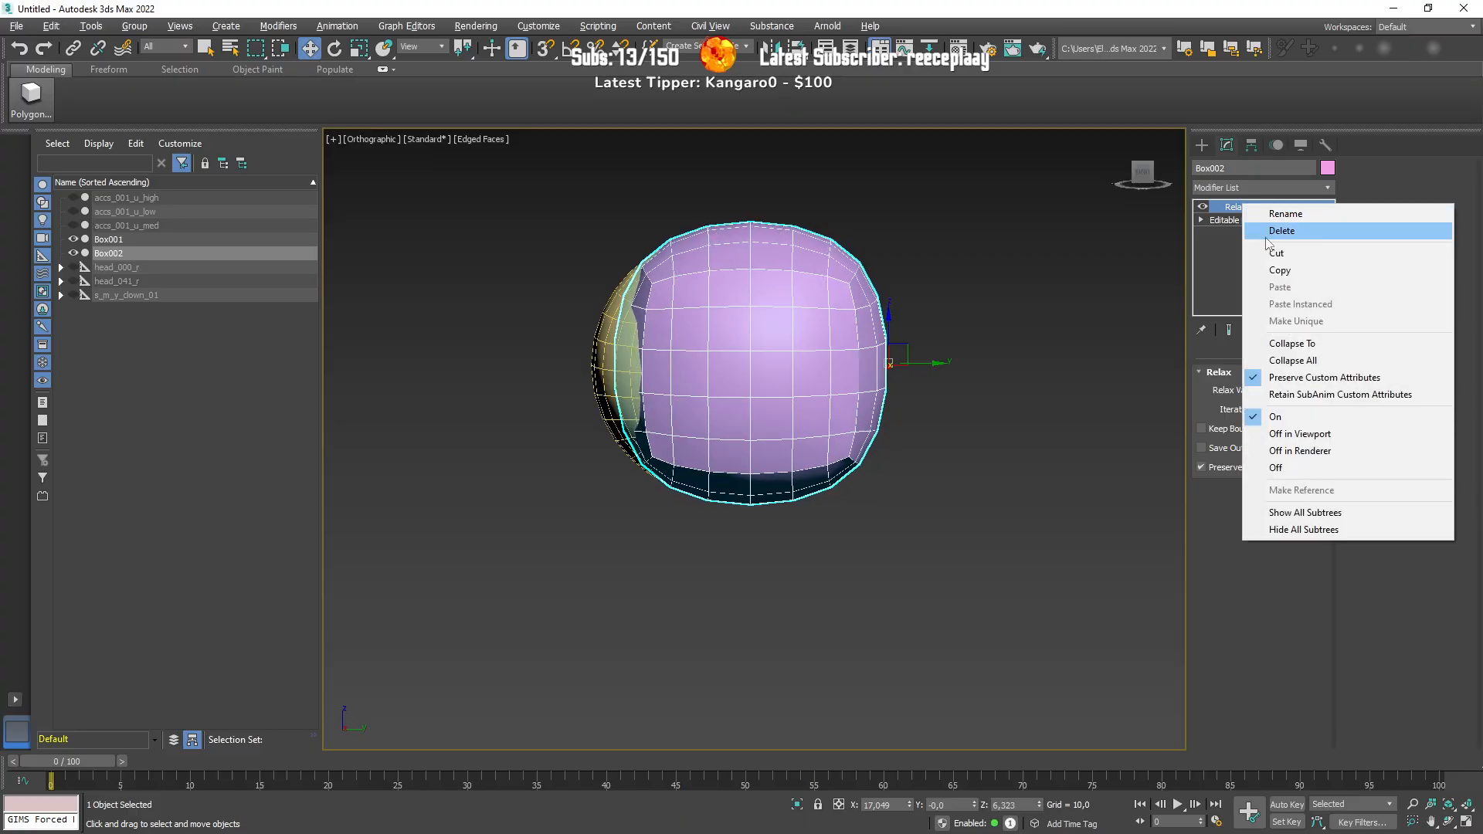
pyautogui.click(1275, 427)
# Step: Apply a Spherify modifier at 100 percent to Box002 and collapse it into the editable poly
pyautogui.click(1222, 189)
pyautogui.scroll(-10, 1222, 188)
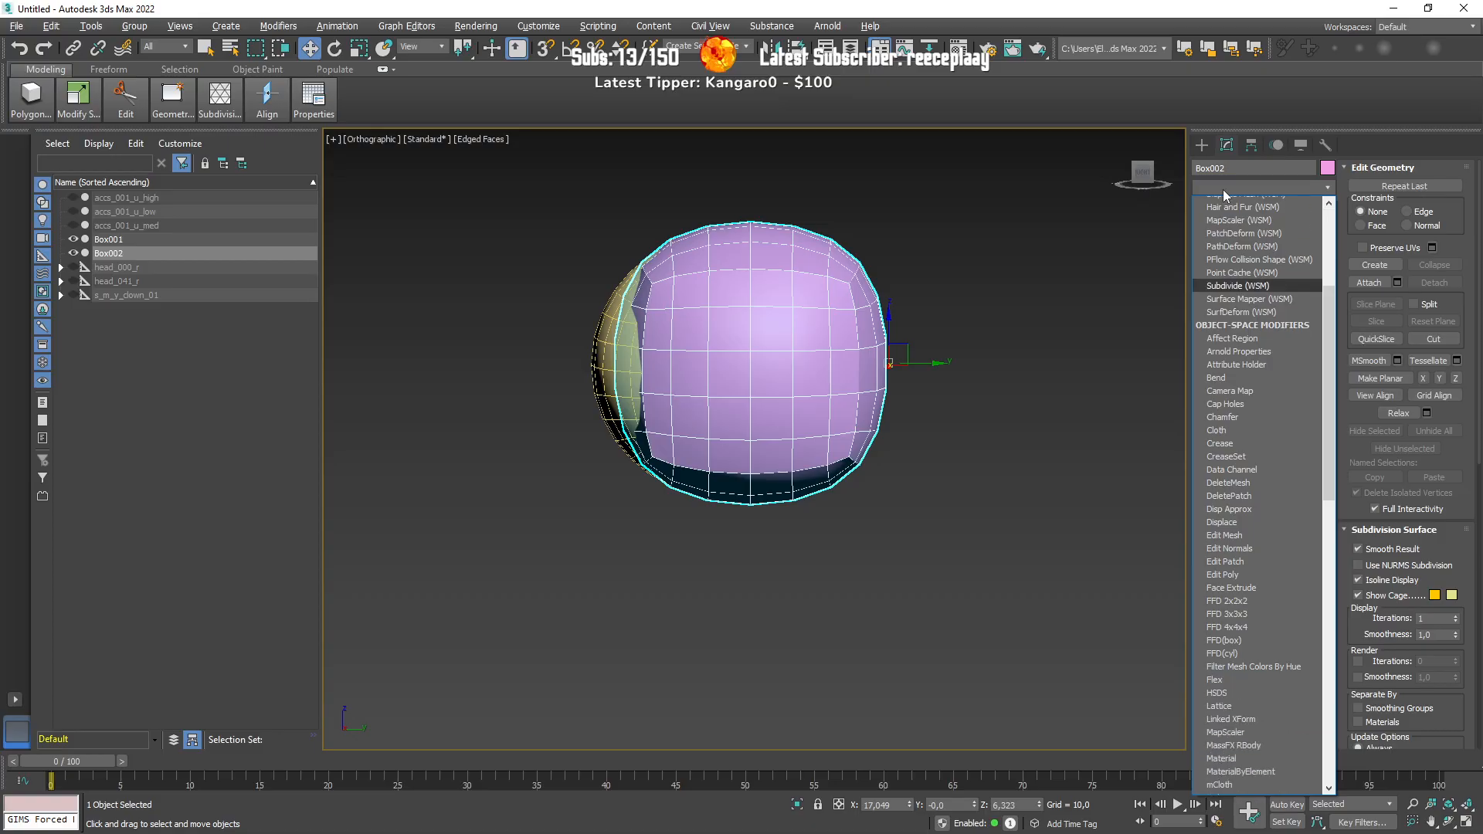
pyautogui.click(1246, 386)
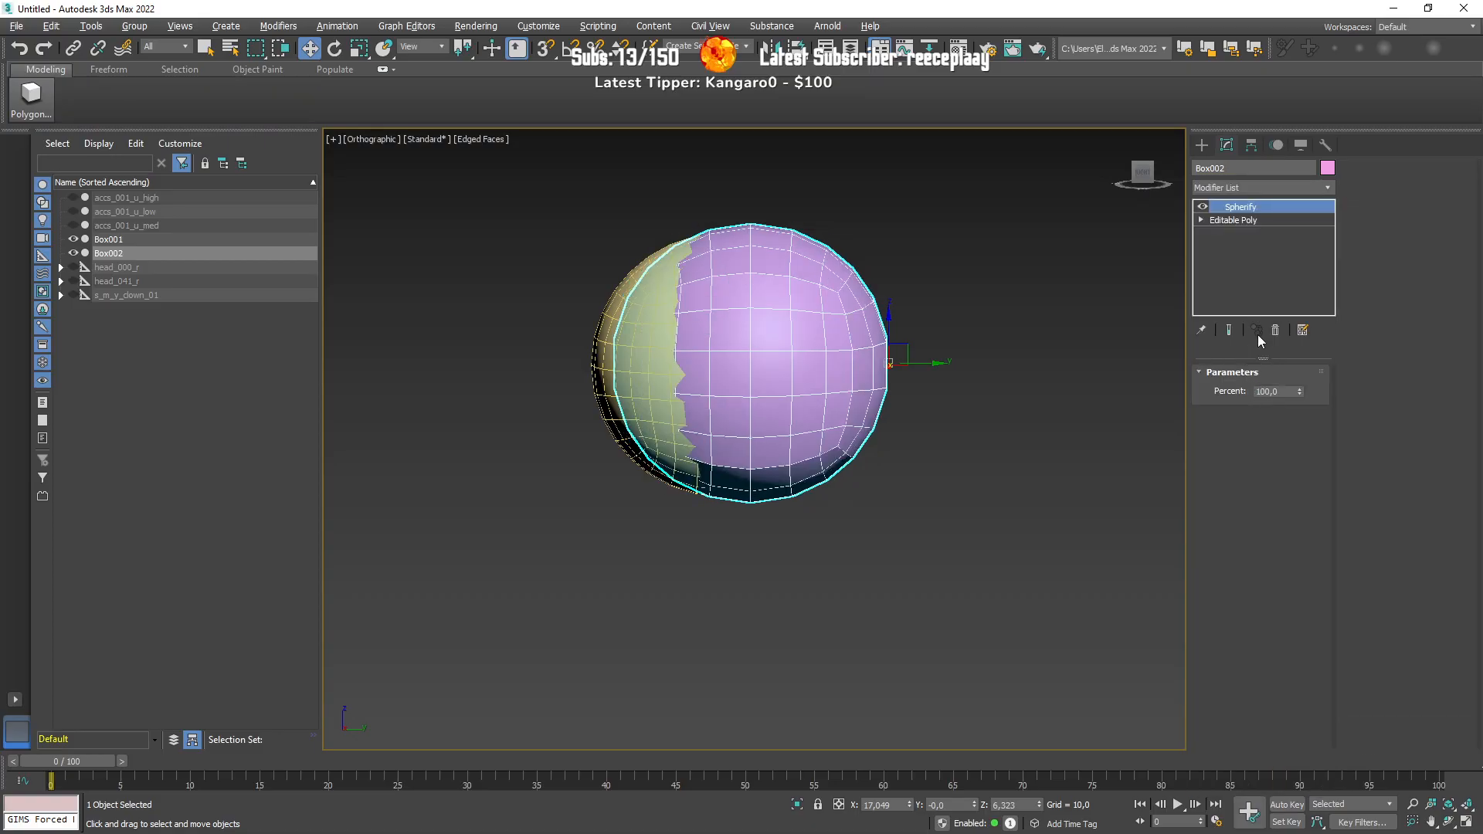
pyautogui.rightClick(1241, 208)
pyautogui.click(1274, 343)
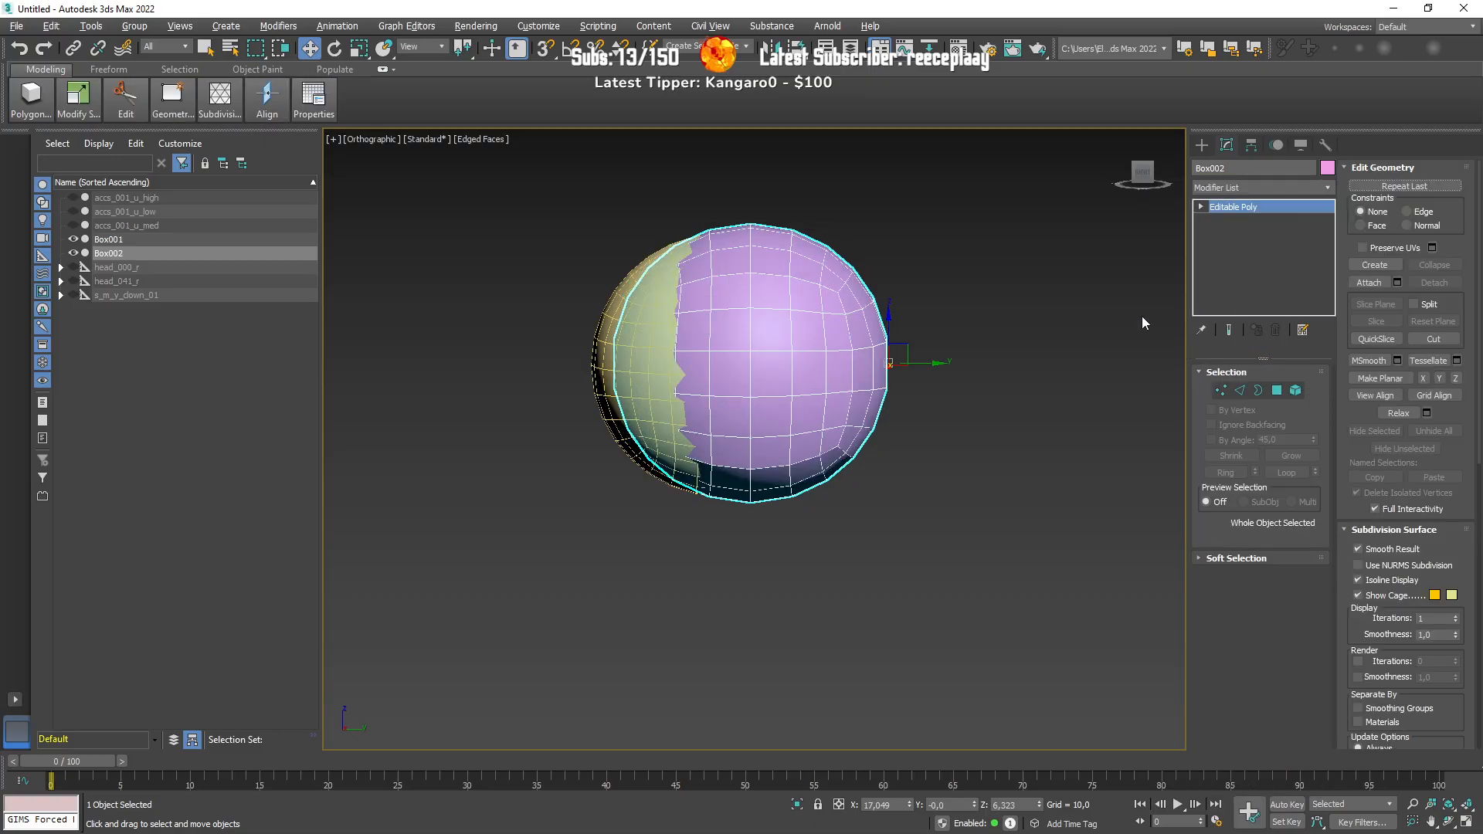
# Step: Scale and move all vertices of Box002 so the pink sphere lines up with the yellow one, then leave vertex editing
pyautogui.click(1220, 390)
pyautogui.hotkey('ctrl', 'a')
pyautogui.press('F3')
pyautogui.press('F3')
pyautogui.press('r')
pyautogui.press('F3')
pyautogui.moveTo(727, 352); pyautogui.dragTo(766, 364)
pyautogui.press('F3')
pyautogui.press('w')
pyautogui.click(1246, 378)
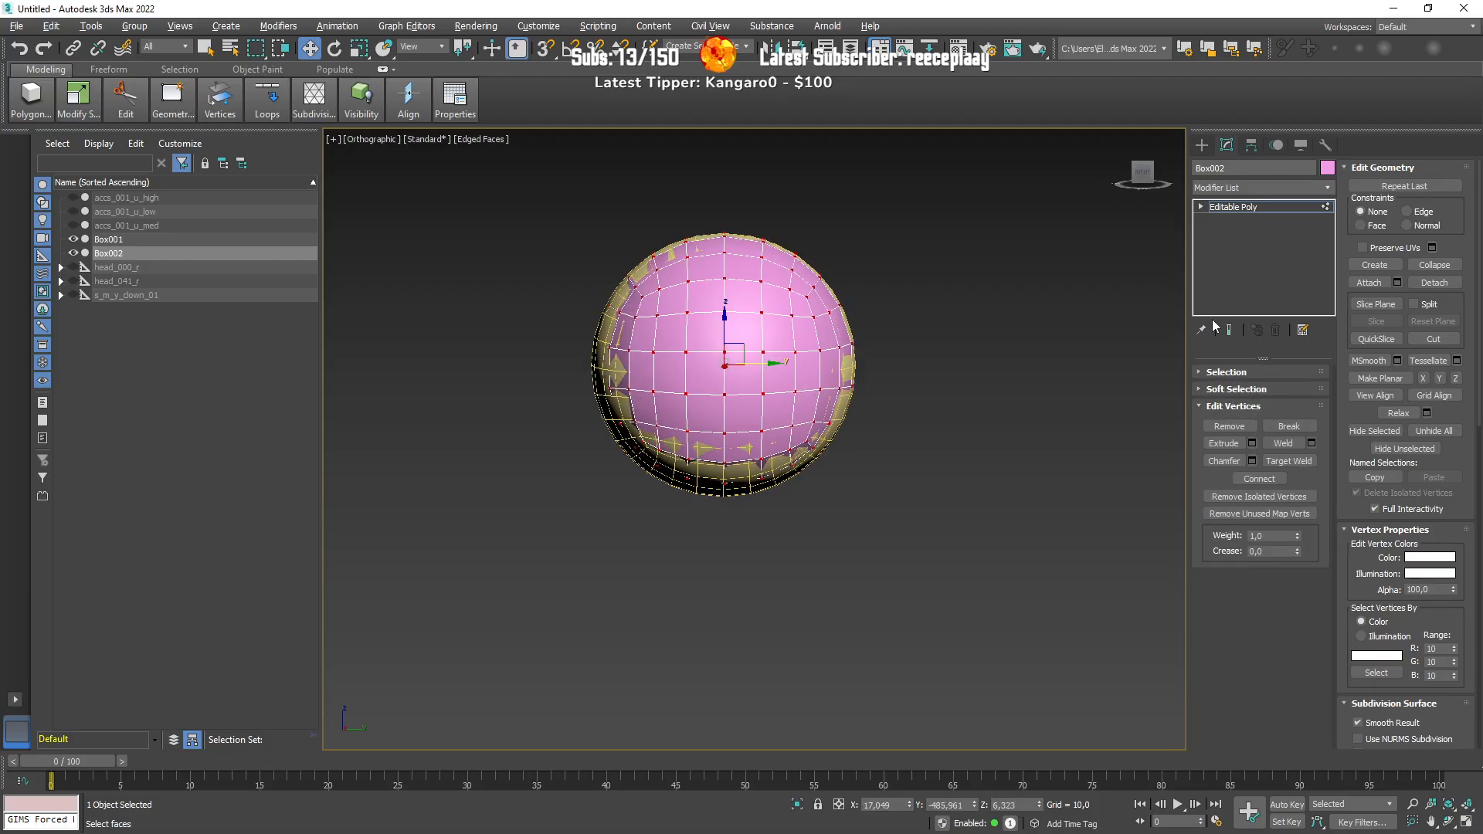
pyautogui.click(1200, 207)
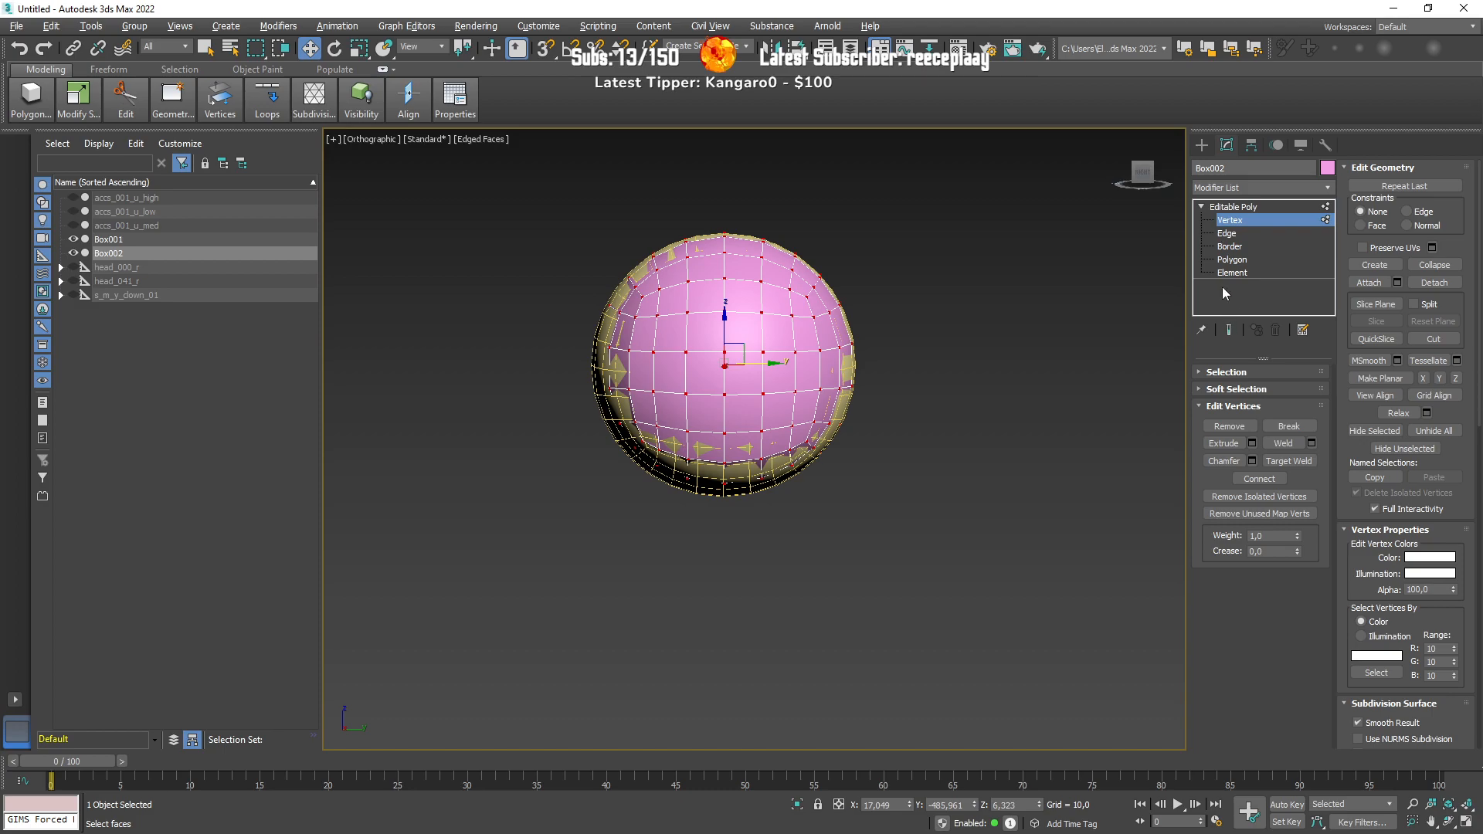
pyautogui.click(1223, 223)
pyautogui.click(1229, 219)
pyautogui.click(1220, 372)
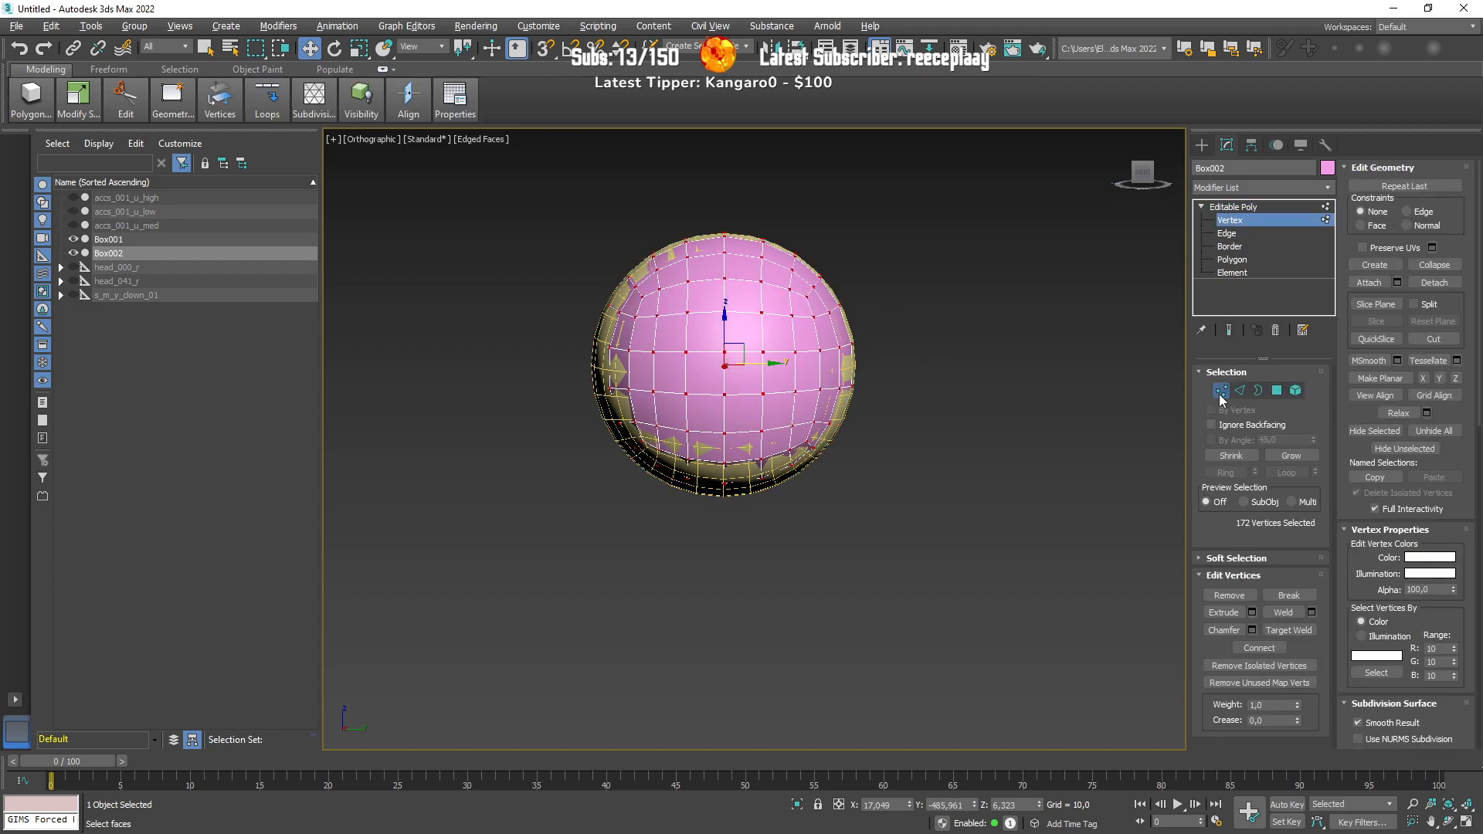
pyautogui.click(1220, 391)
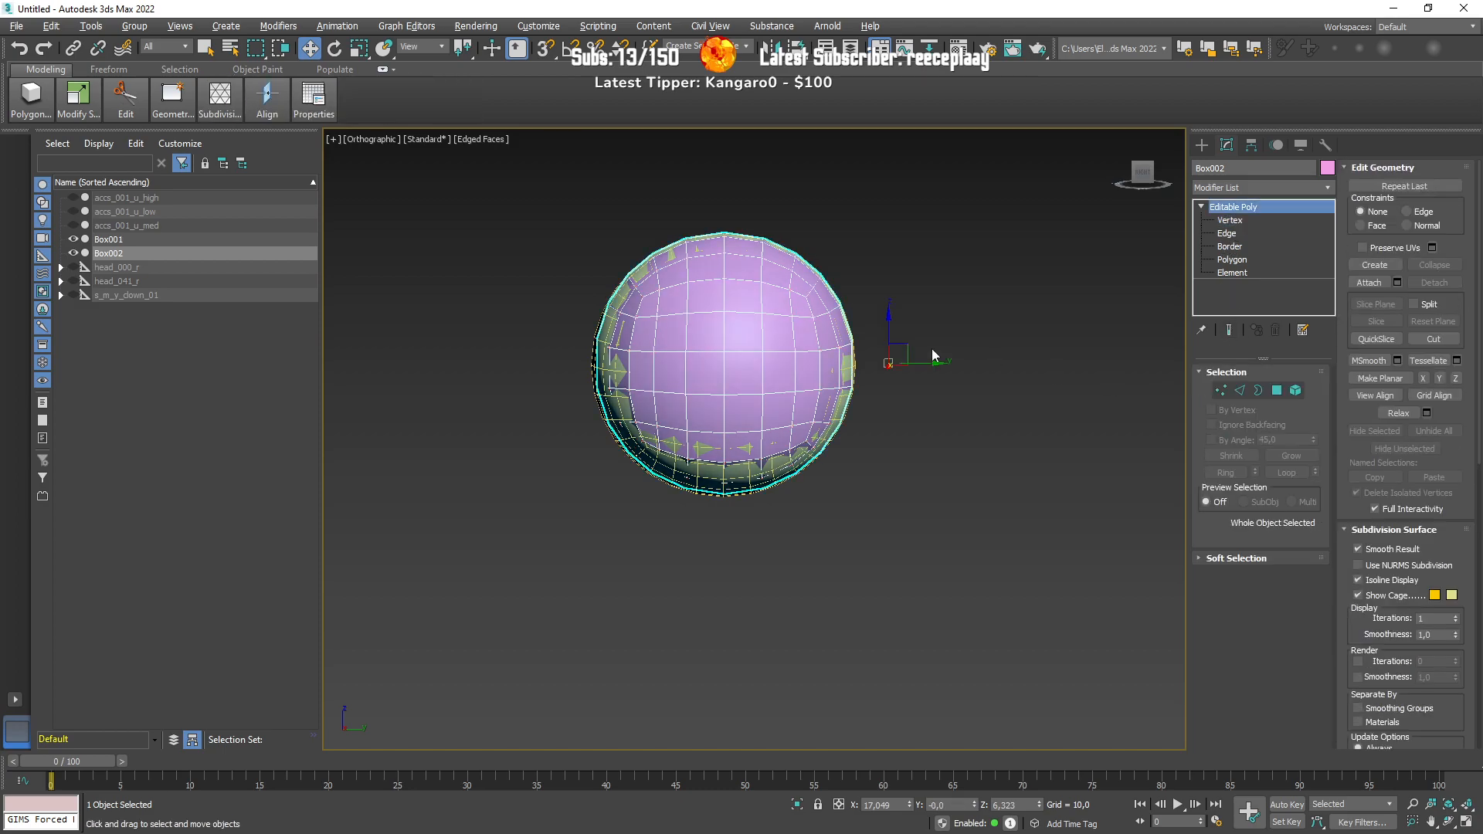
# Step: Add an Unwrap UVW modifier to Box002 and turn the sphere's vertical middle edge loop into a seam
pyautogui.click(1231, 187)
pyautogui.press('u')
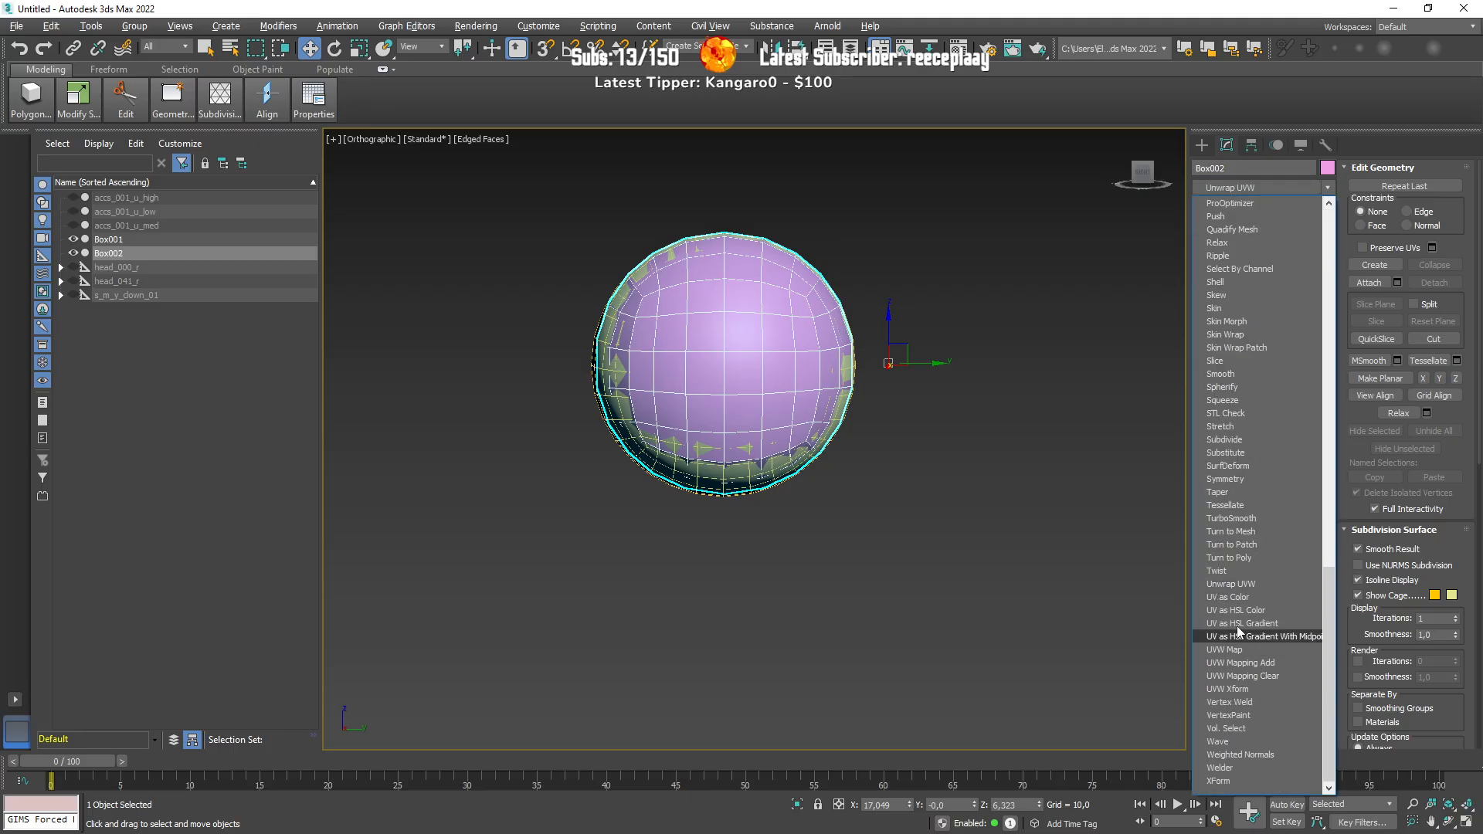
pyautogui.click(1232, 584)
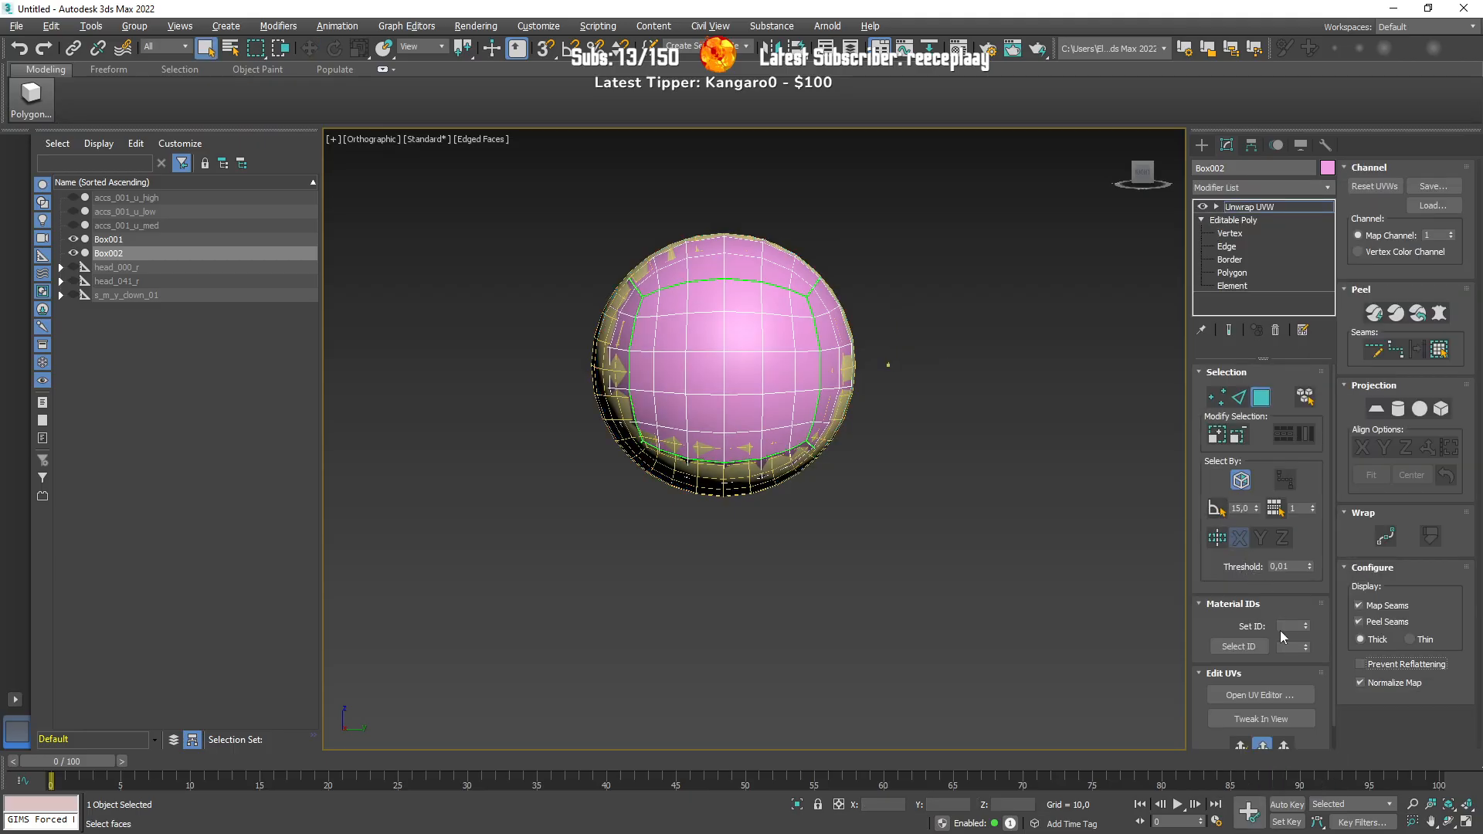
pyautogui.click(1239, 397)
pyautogui.doubleClick(723, 369)
pyautogui.click(1410, 353)
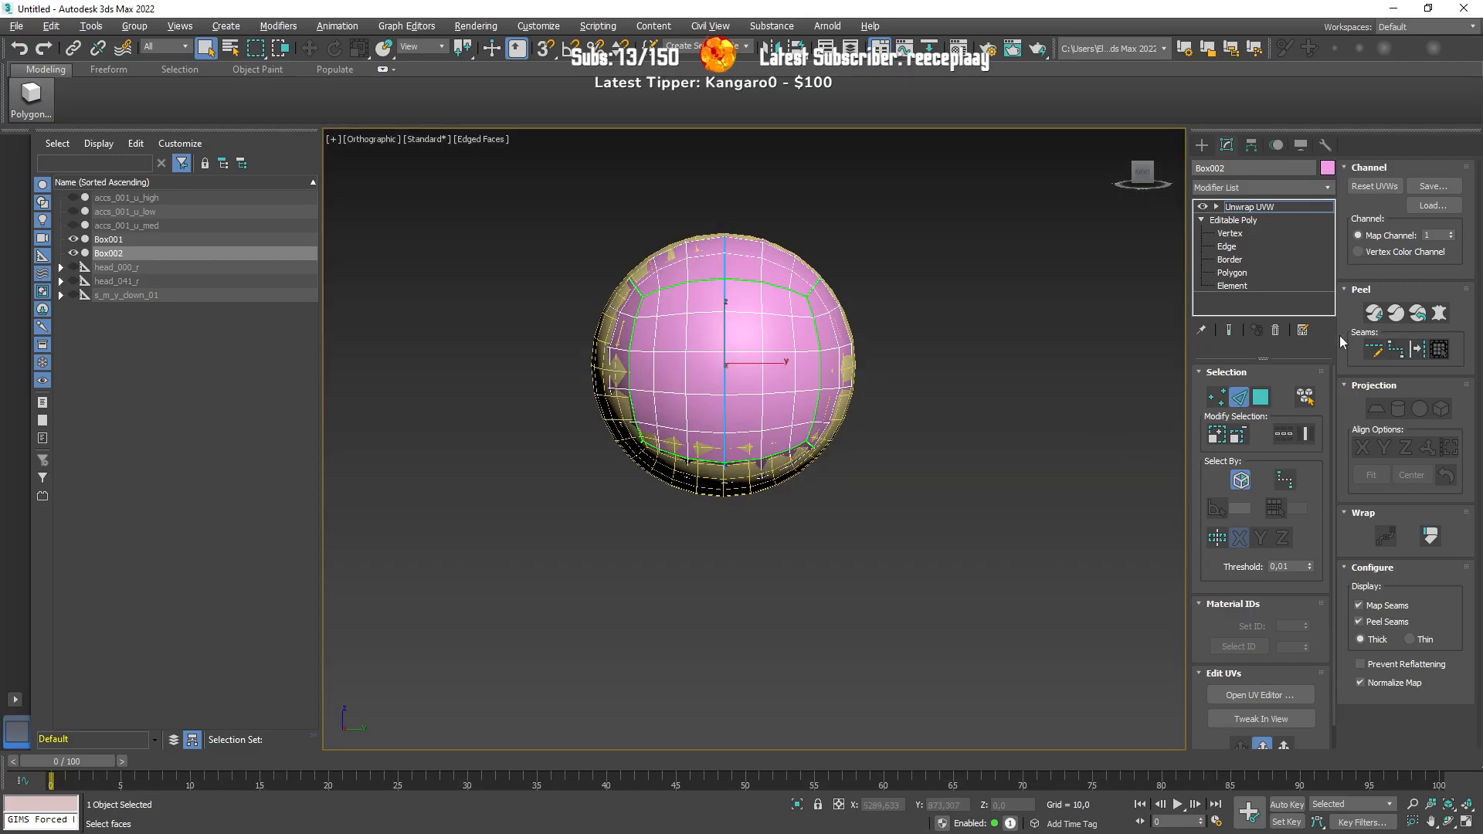
# Step: Open the UV editor and select all polygons of the sphere on one side of the middle seam
pyautogui.click(1238, 208)
pyautogui.click(1261, 695)
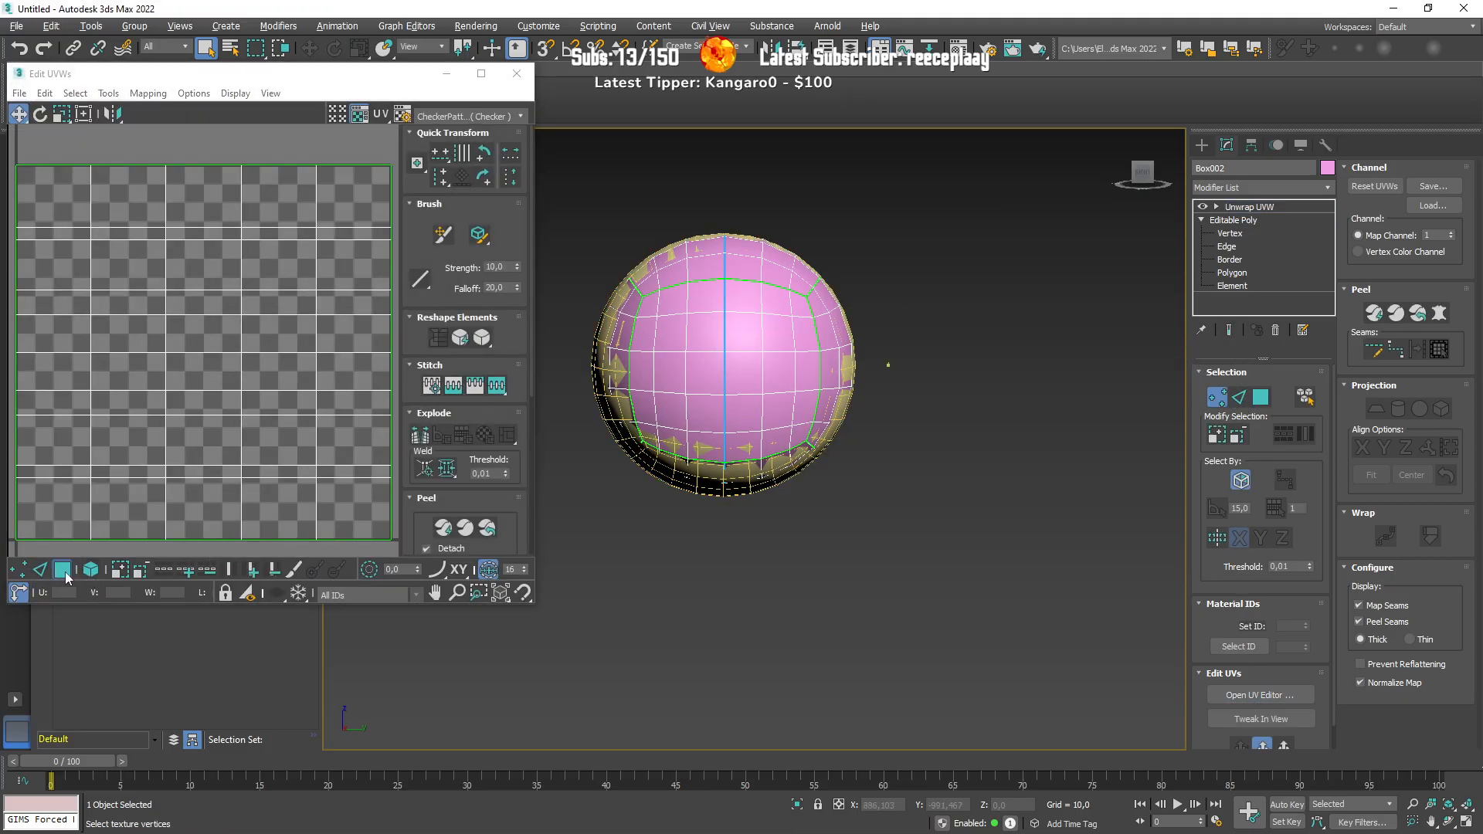
pyautogui.click(62, 570)
pyautogui.press('F3')
pyautogui.press('F3')
pyautogui.press('F3')
pyautogui.moveTo(880, 544); pyautogui.dragTo(742, 206)
pyautogui.moveTo(742, 206)
pyautogui.keyDown('alt'); pyautogui.mouseDown(button='middle')
pyautogui.moveTo(781, 332)
pyautogui.moveTo(811, 533)
pyautogui.mouseUp(button='middle'); pyautogui.keyUp('alt')
pyautogui.press('F3')
pyautogui.press('F3')
pyautogui.keyDown('ctrl'); pyautogui.moveTo(899, 548); pyautogui.dragTo(739, 179); pyautogui.keyUp('ctrl')
pyautogui.keyDown('alt'); pyautogui.moveTo(740, 184); pyautogui.dragTo(634, 305, button='middle'); pyautogui.keyUp('alt')
pyautogui.moveTo(631, 180); pyautogui.dragTo(837, 520)
pyautogui.keyDown('alt'); pyautogui.moveTo(837, 520); pyautogui.dragTo(830, 368, button='middle'); pyautogui.keyUp('alt')
pyautogui.moveTo(642, 193); pyautogui.dragTo(839, 438)
pyautogui.moveTo(837, 442)
pyautogui.keyDown('alt'); pyautogui.mouseDown(button='middle')
pyautogui.moveTo(837, 547)
pyautogui.moveTo(818, 568)
pyautogui.moveTo(963, 483)
pyautogui.moveTo(930, 315)
pyautogui.moveTo(915, 459)
pyautogui.mouseUp(button='middle'); pyautogui.keyUp('alt')
pyautogui.scroll(-5, 312, 268)
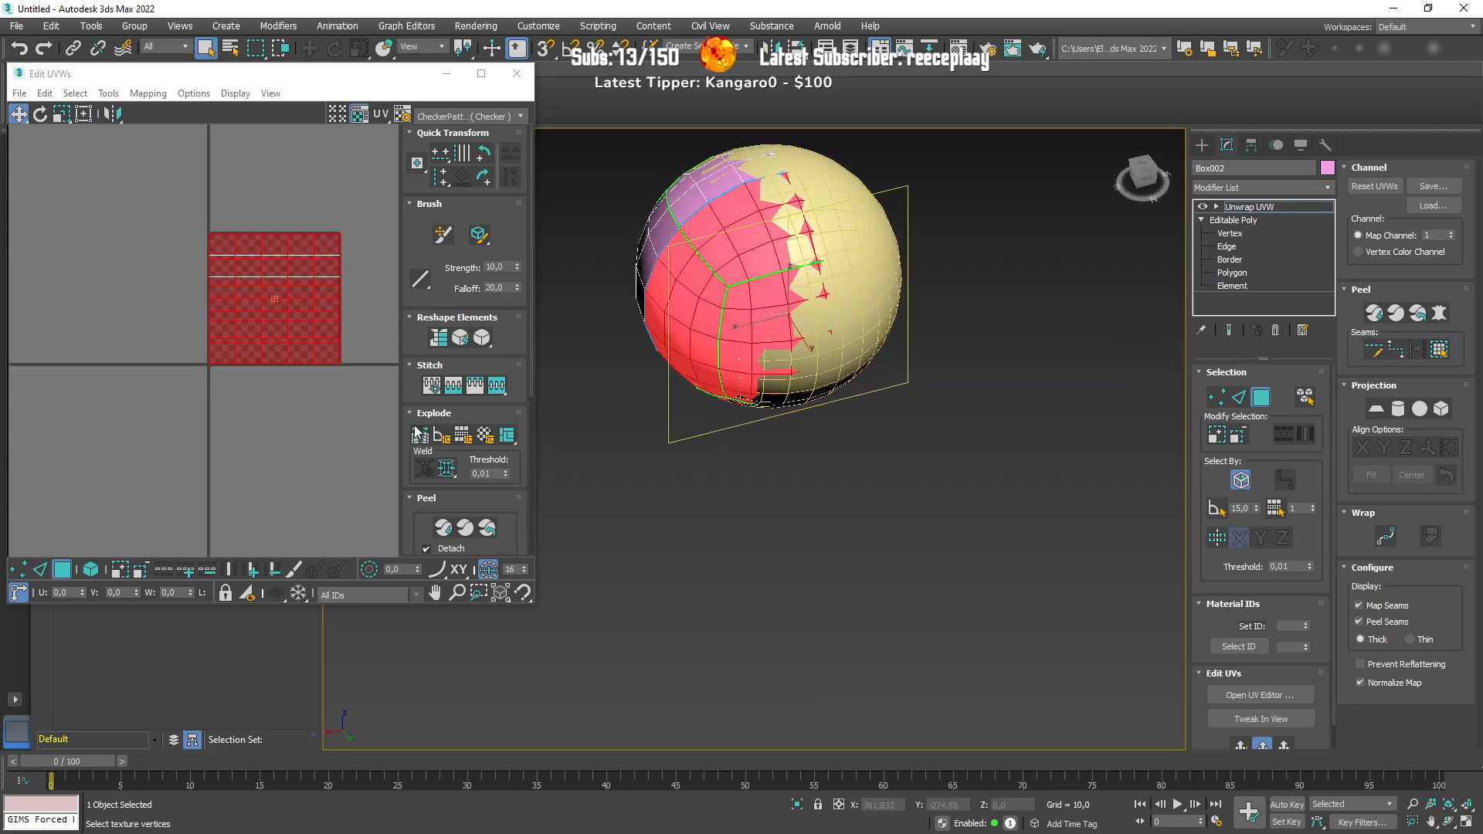
# Step: Try relaxing the selected half's UVs until flat and moving them off the UV tile, and undo both changes
pyautogui.click(458, 338)
pyautogui.scroll(-2, 333, 300)
pyautogui.moveTo(298, 279); pyautogui.dragTo(175, 242)
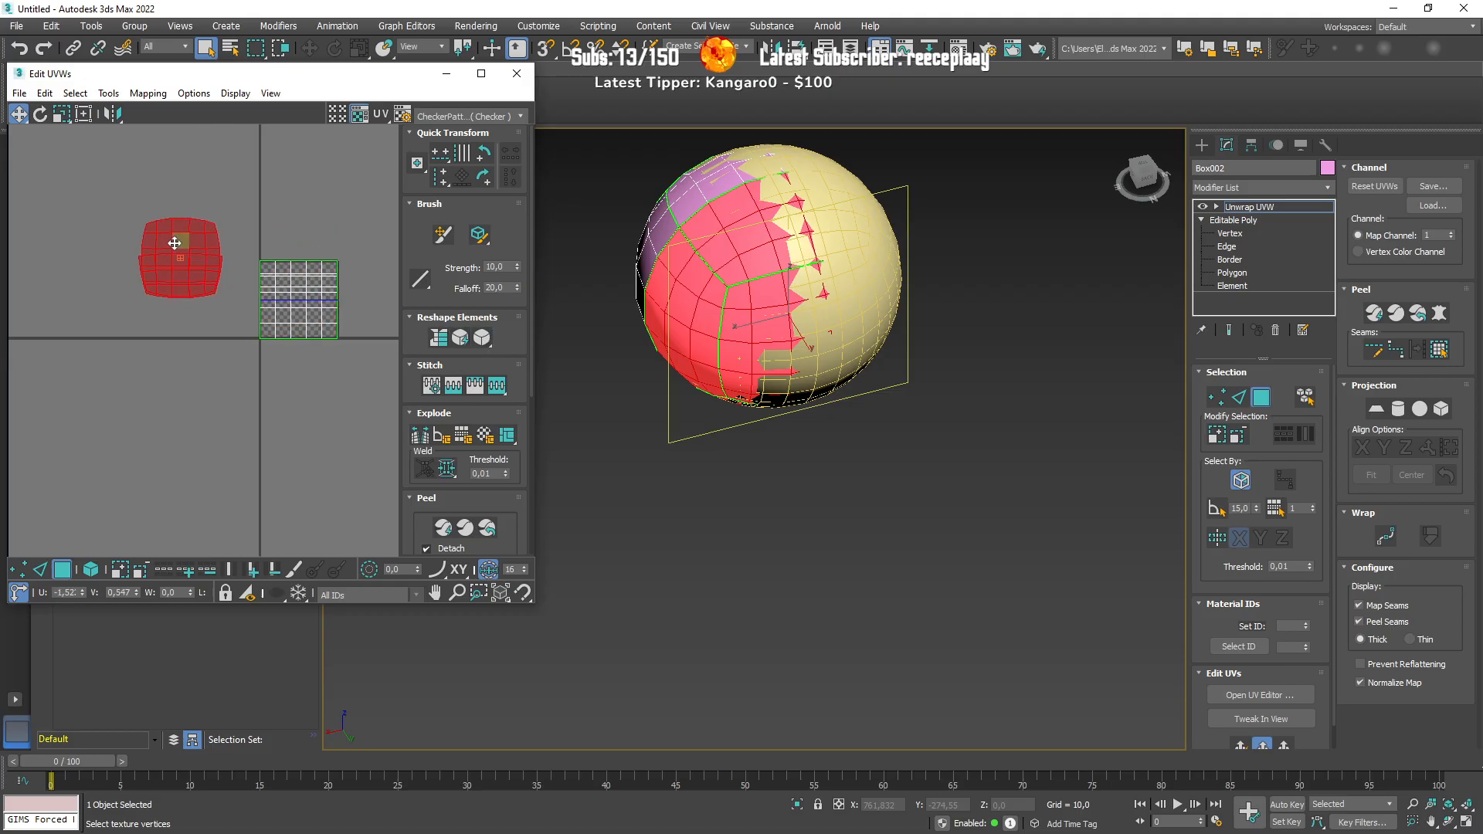
pyautogui.scroll(3, 237, 262)
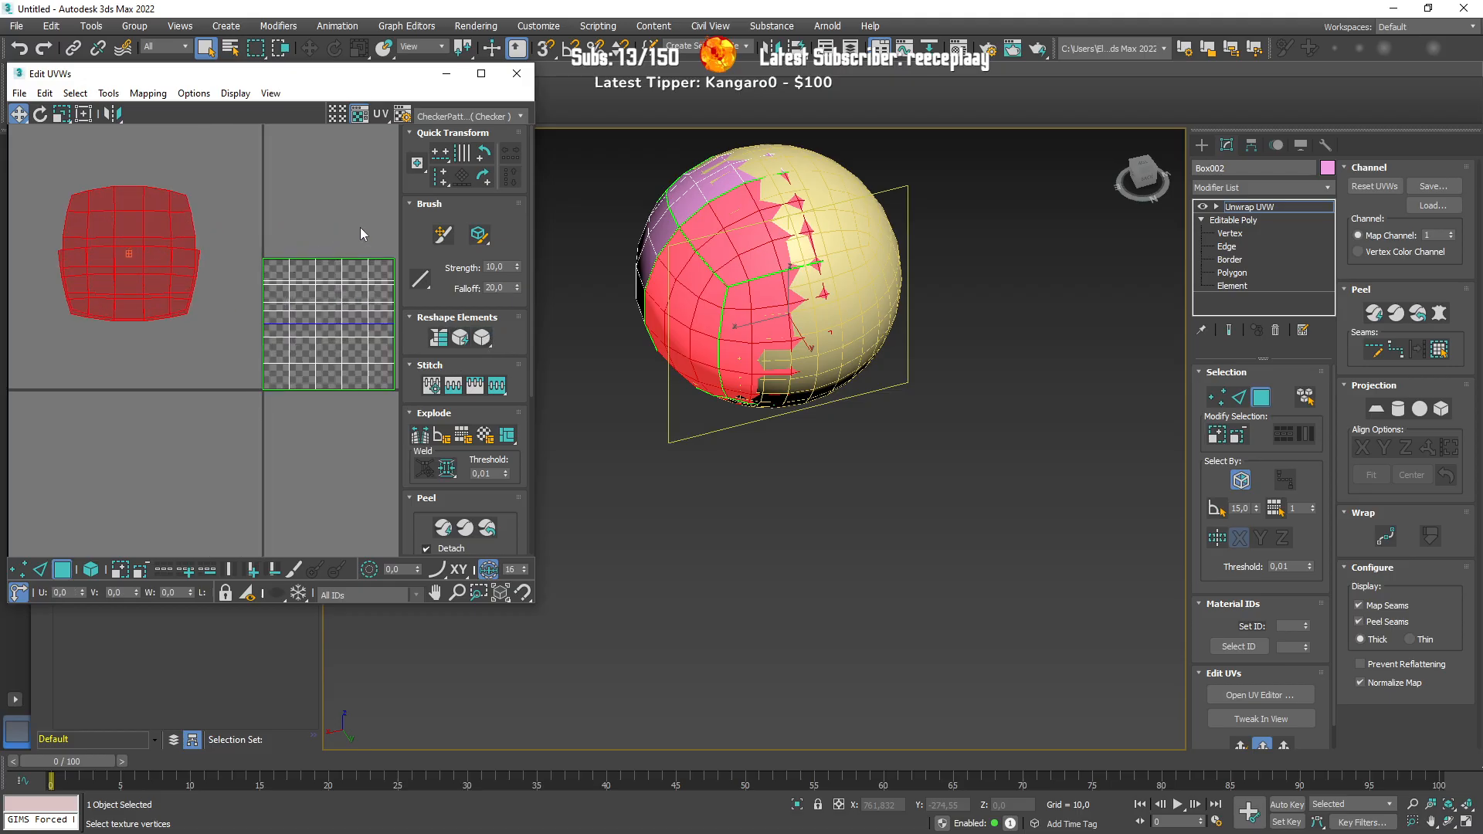
pyautogui.hotkey('ctrl', 'z')
pyautogui.hotkey('ctrl', 'z')
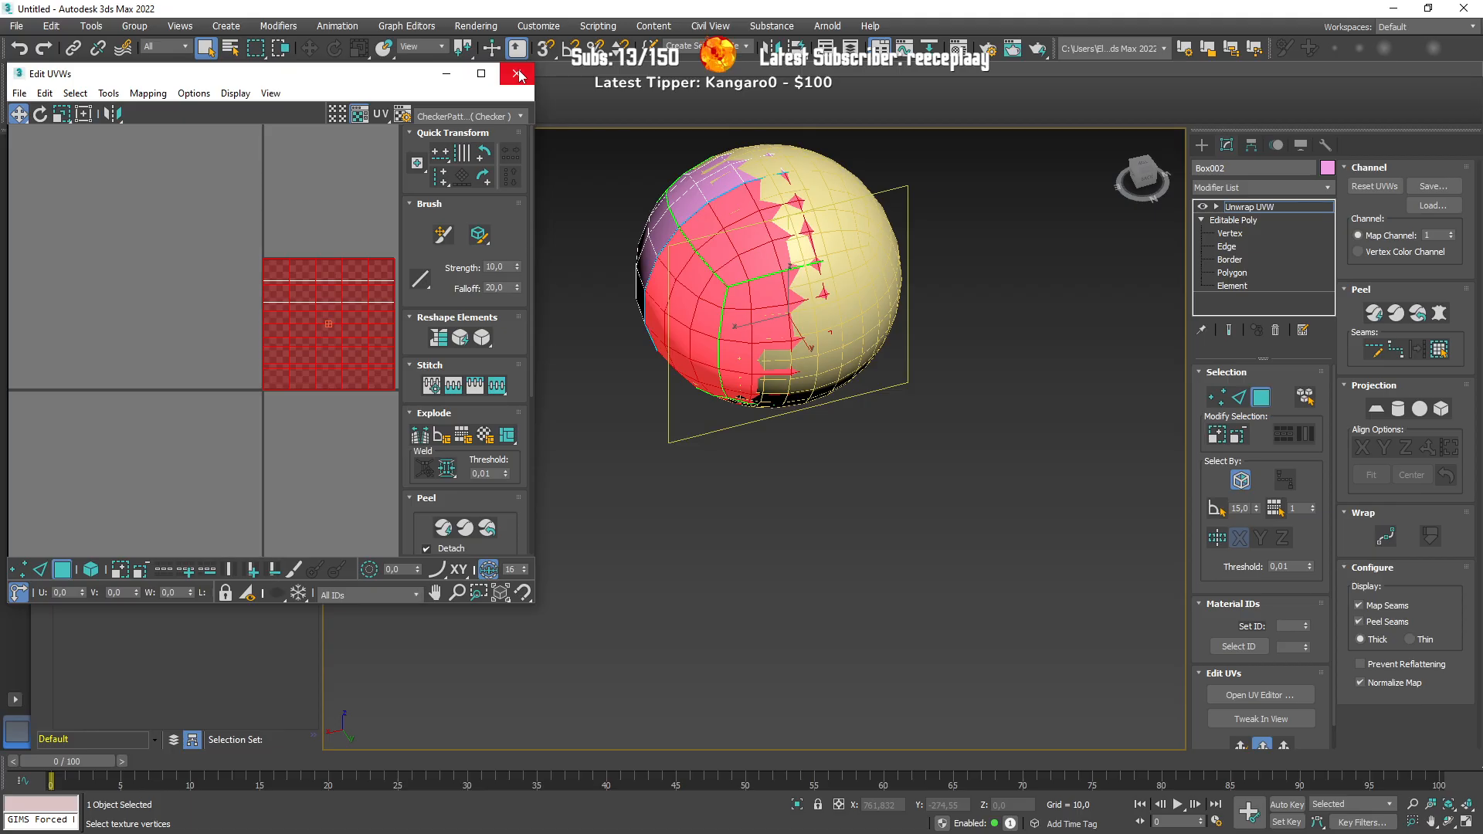
# Step: Close the UV editor, hide Box001 and turn off the display of map seams
pyautogui.click(516, 73)
pyautogui.click(74, 240)
pyautogui.keyDown('alt'); pyautogui.moveTo(624, 383); pyautogui.dragTo(772, 348, button='middle'); pyautogui.keyUp('alt')
pyautogui.click(1359, 605)
pyautogui.keyDown('alt'); pyautogui.moveTo(1050, 559); pyautogui.dragTo(859, 559, button='middle'); pyautogui.keyUp('alt')
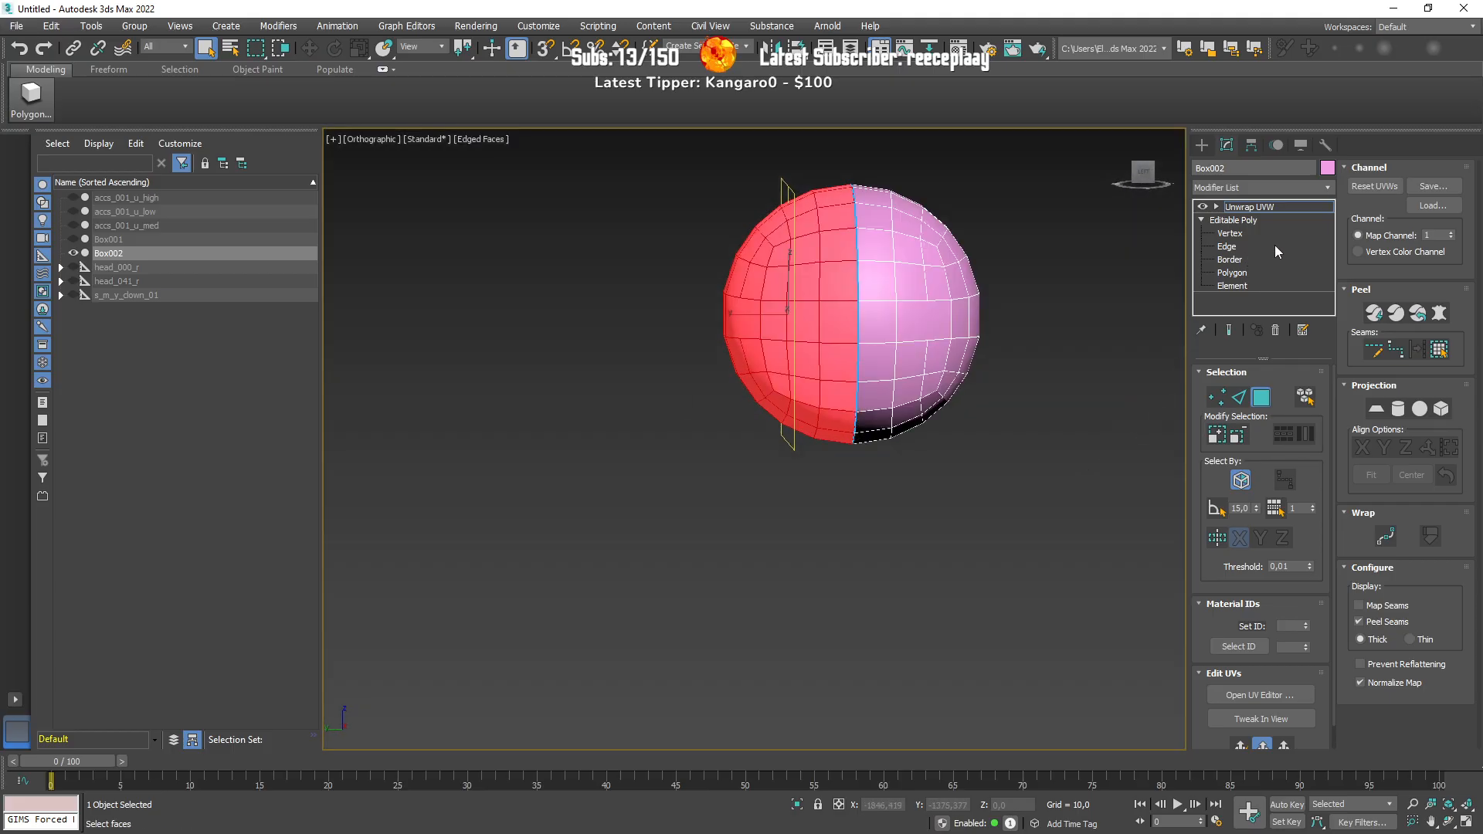
# Step: Reopen the UV editor, break the selected half off to beside the UV tile, and relax its UVs
pyautogui.click(1248, 694)
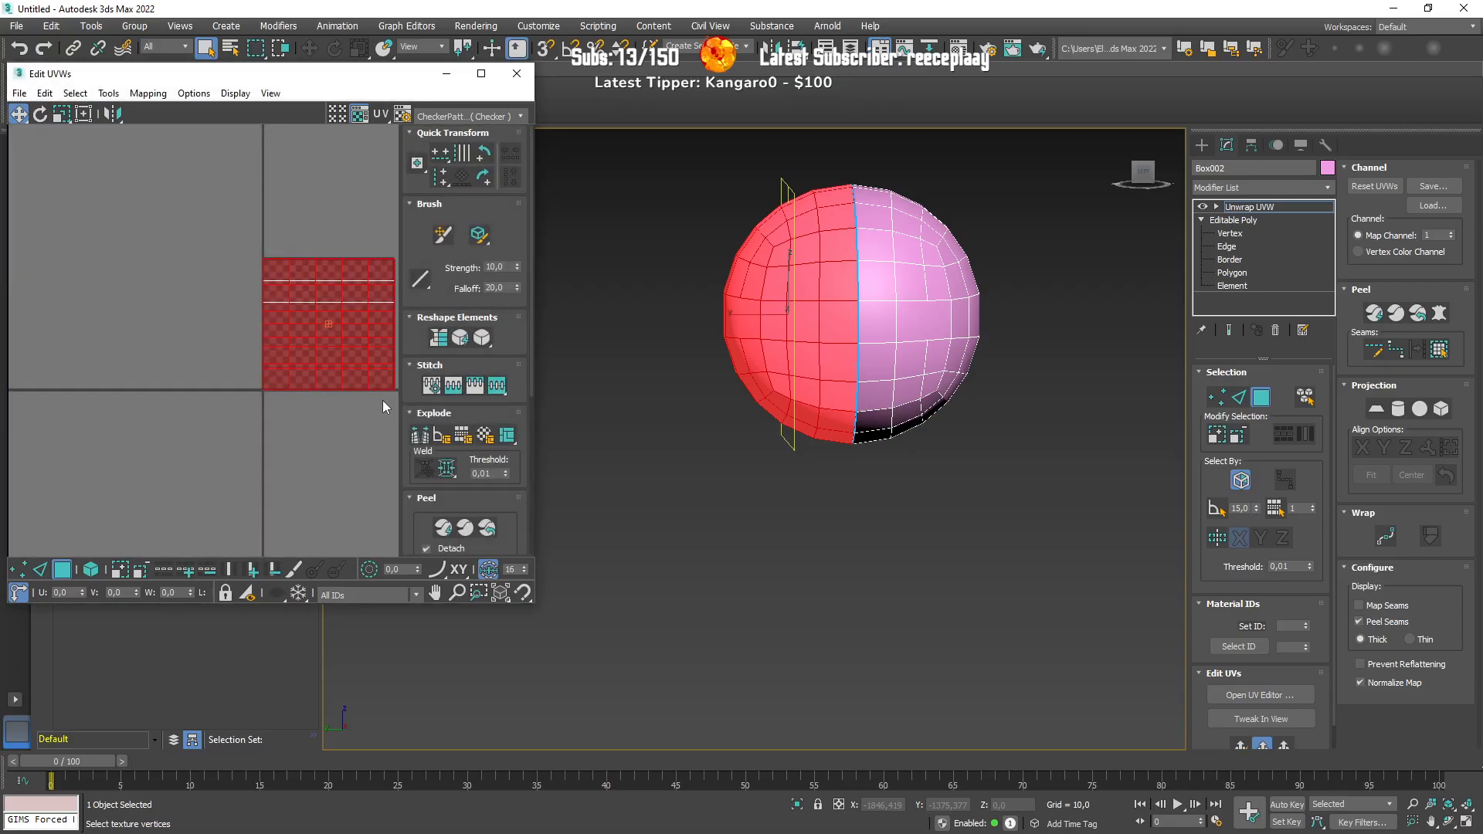
pyautogui.moveTo(328, 463); pyautogui.dragTo(273, 464, button='middle')
pyautogui.click(420, 439)
pyautogui.moveTo(274, 324); pyautogui.dragTo(85, 326)
pyautogui.click(482, 339)
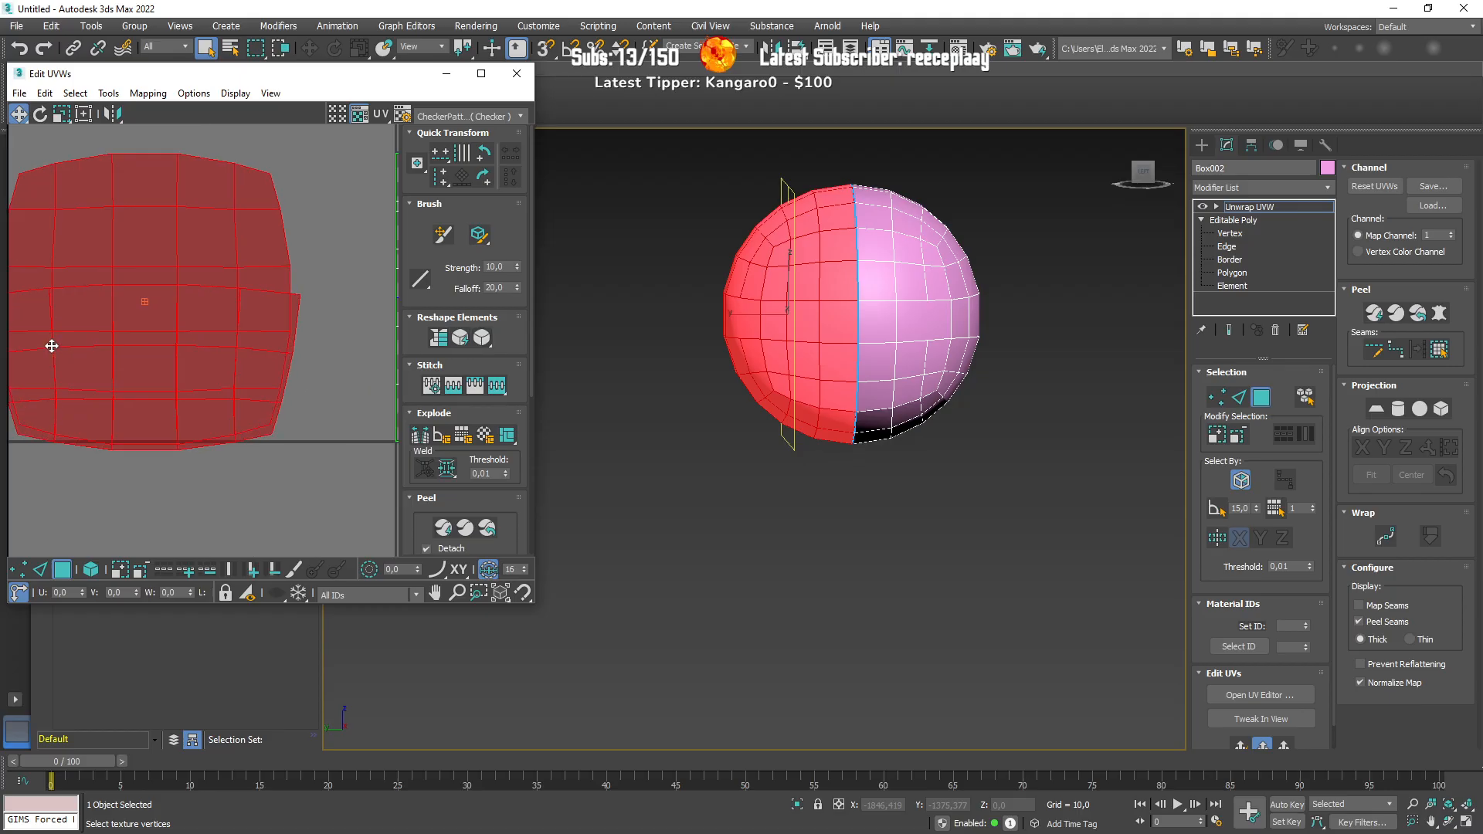
# Step: Undo the last three changes to the selected half's UVs
pyautogui.scroll(2, 298, 281)
pyautogui.scroll(-5, 303, 282)
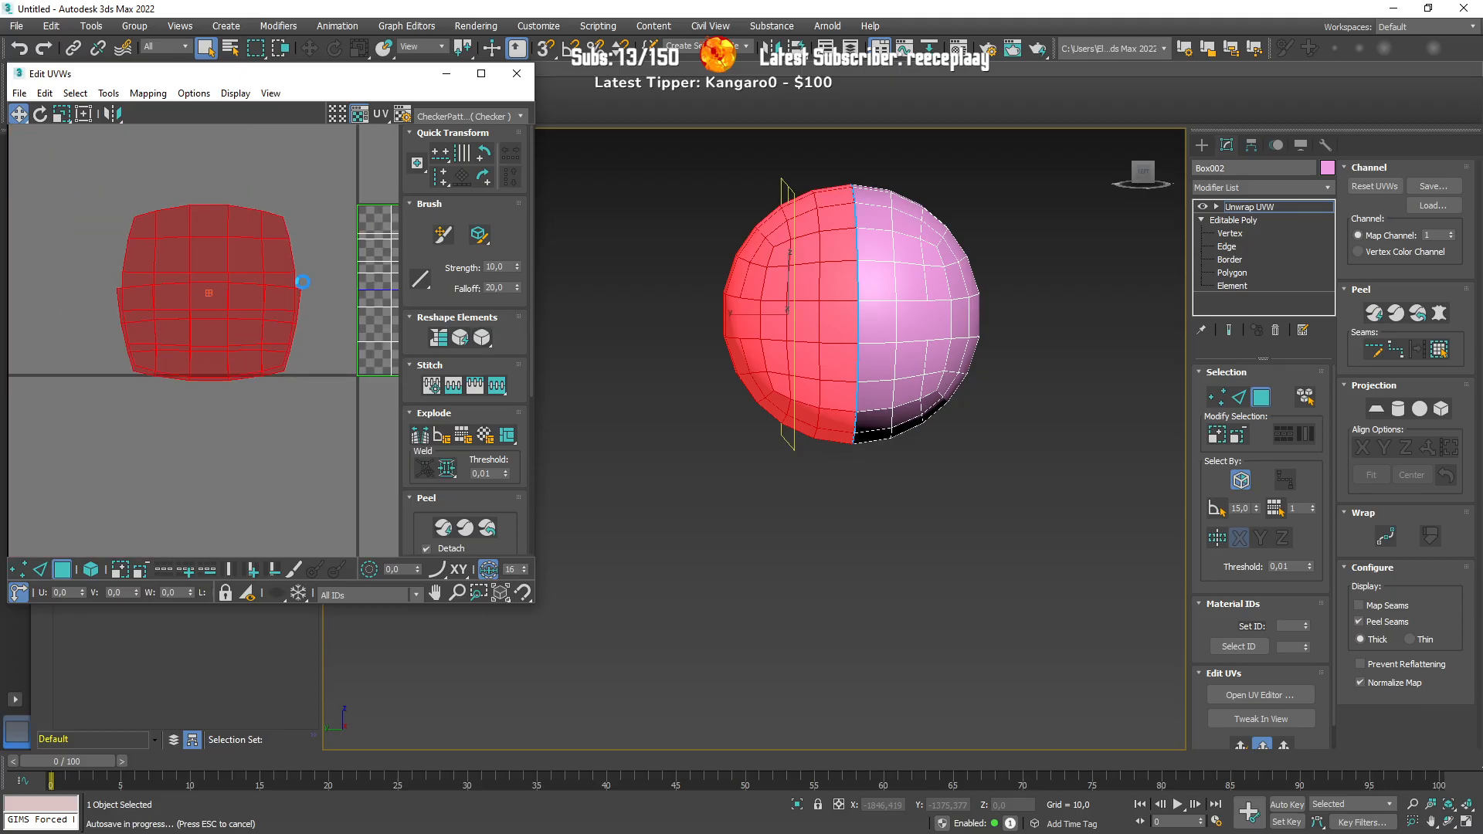
pyautogui.keyDown('alt'); pyautogui.moveTo(831, 402); pyautogui.dragTo(935, 436, button='middle'); pyautogui.keyUp('alt')
pyautogui.hotkey('ctrl', 'z')
pyautogui.hotkey('ctrl', 'z')
pyautogui.hotkey('ctrl', 'z')
pyautogui.scroll(-4, 311, 261)
pyautogui.moveTo(308, 292); pyautogui.dragTo(246, 288, button='middle')
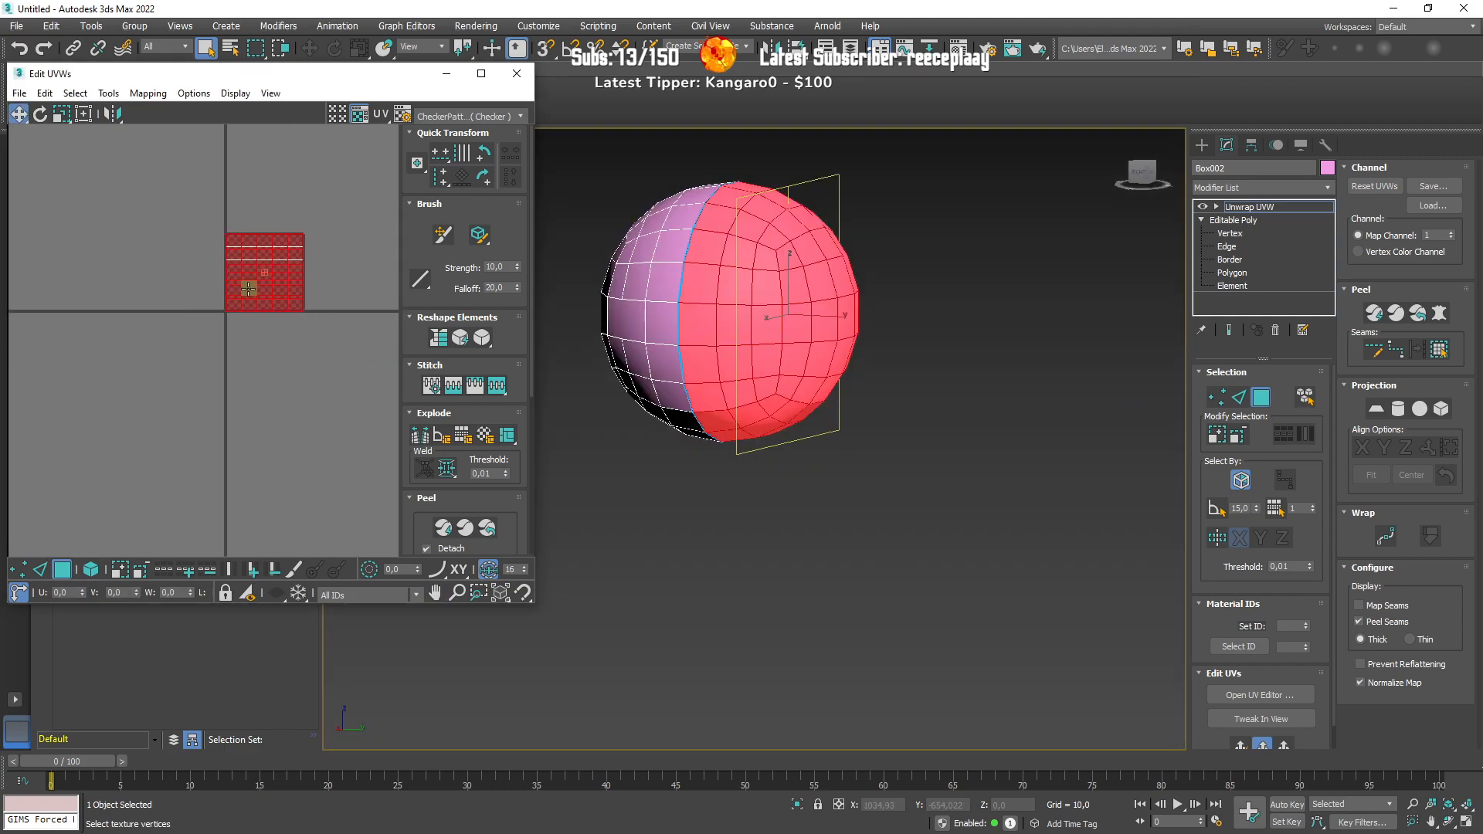
# Step: Select all of the sphere's UV vertices and set the weld threshold to 0
pyautogui.click(19, 569)
pyautogui.moveTo(139, 202); pyautogui.dragTo(351, 375)
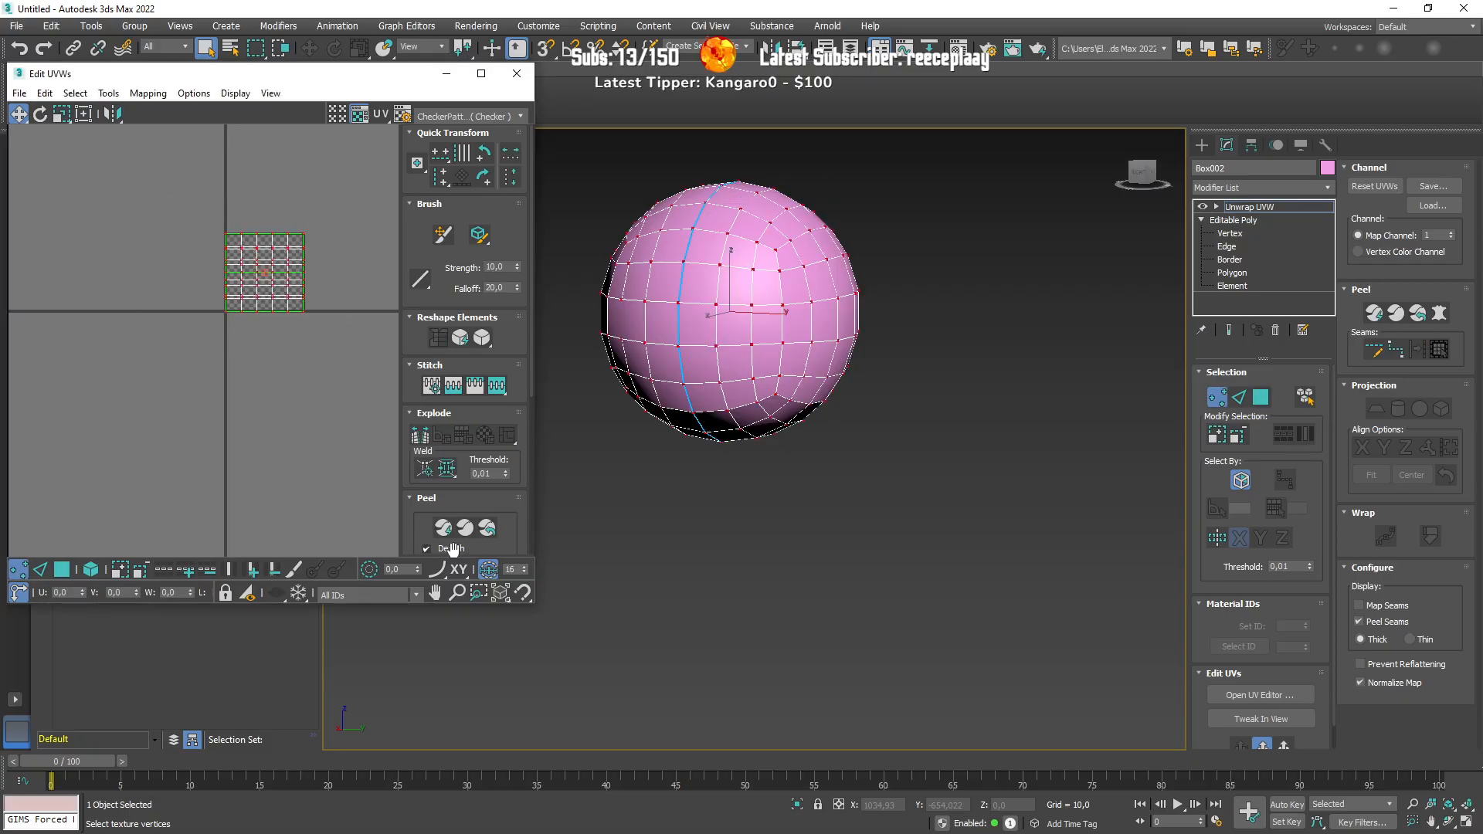
pyautogui.write('0,000000')
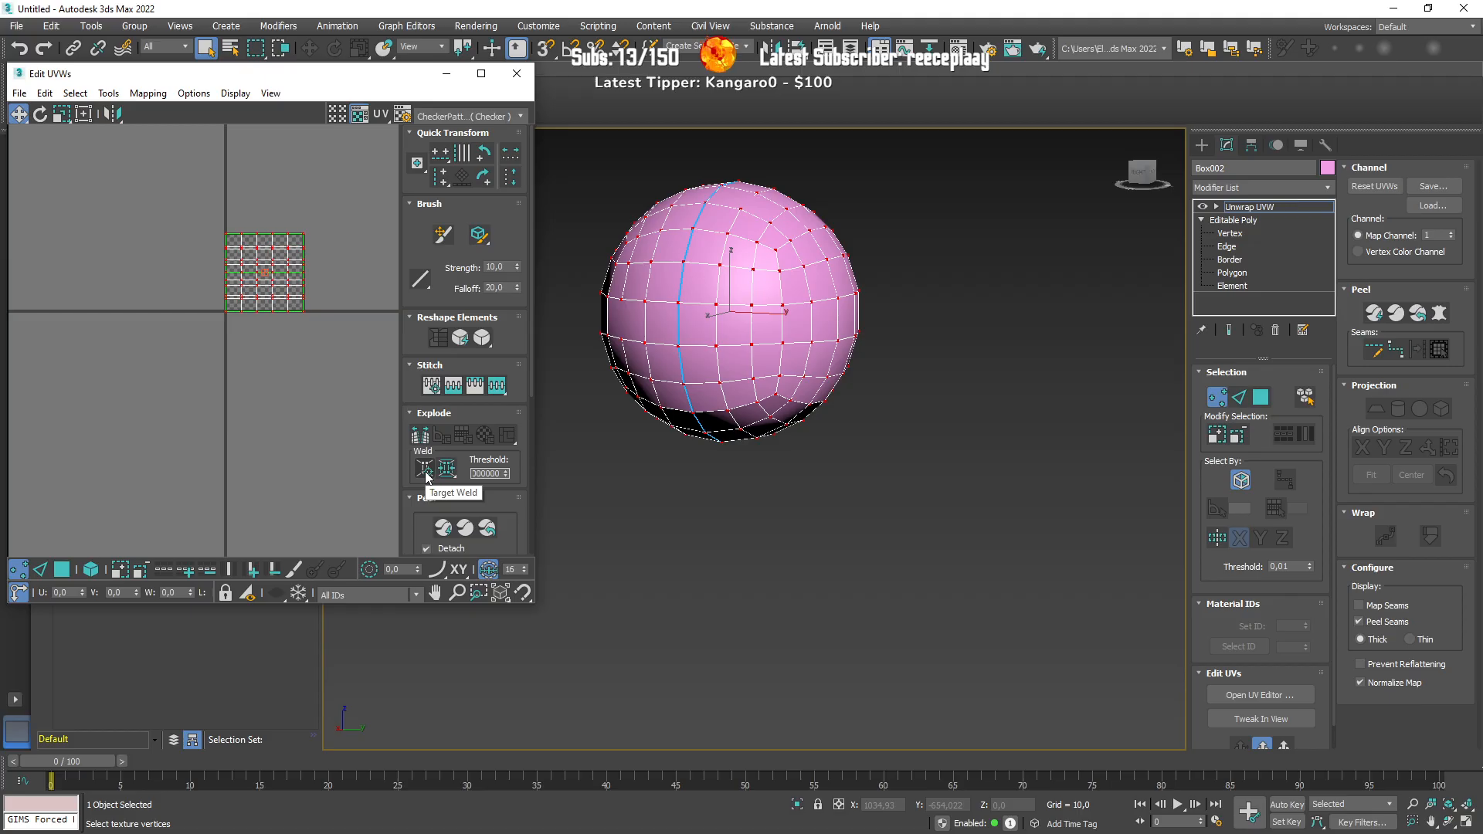
# Step: Peel each half of the sphere into its own UV island, with the first moved off the UV tile
pyautogui.click(64, 570)
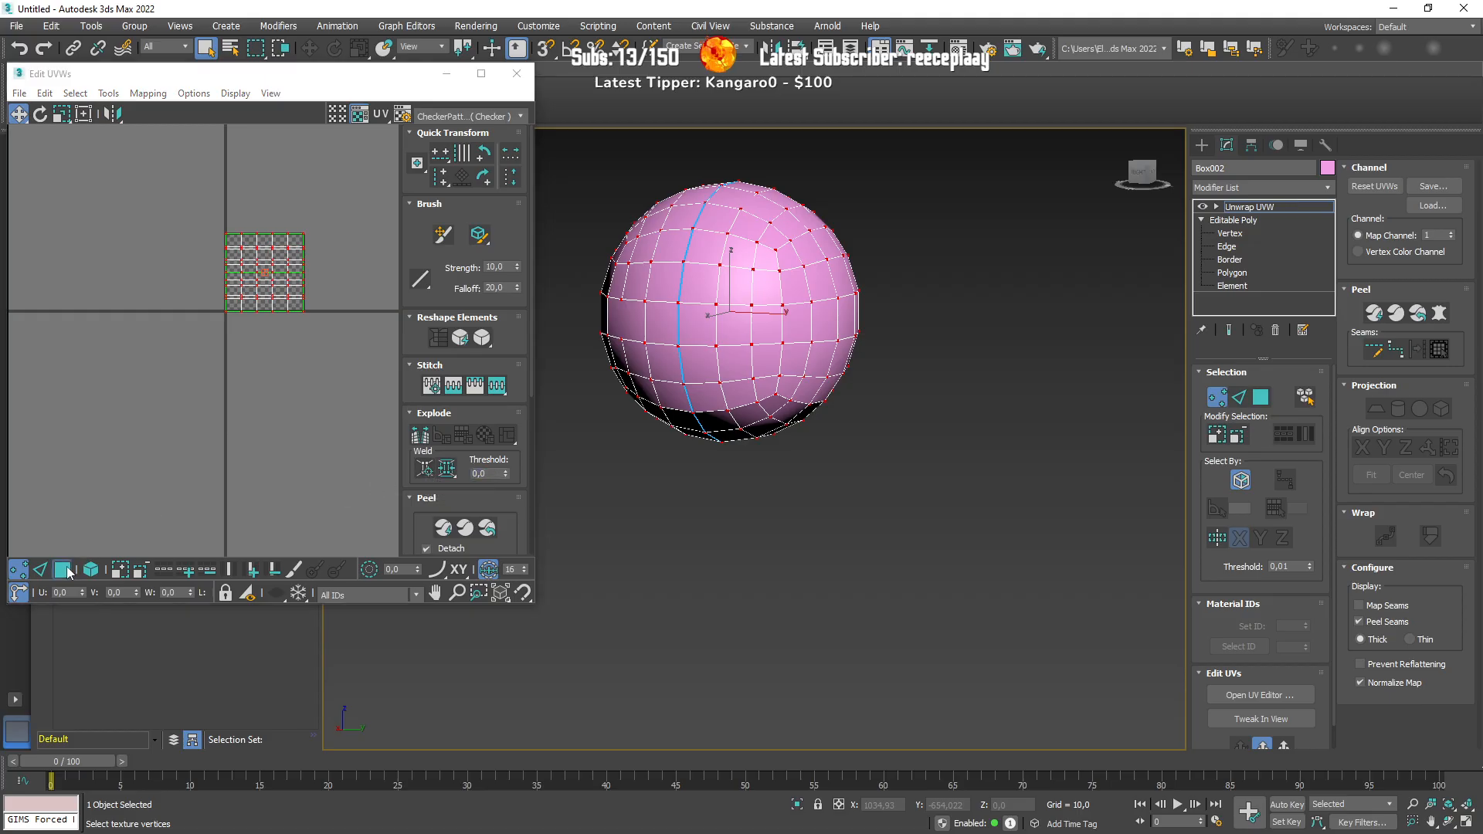
pyautogui.click(488, 529)
pyautogui.moveTo(272, 274); pyautogui.dragTo(165, 334)
pyautogui.hotkey('ctrl', 'i')
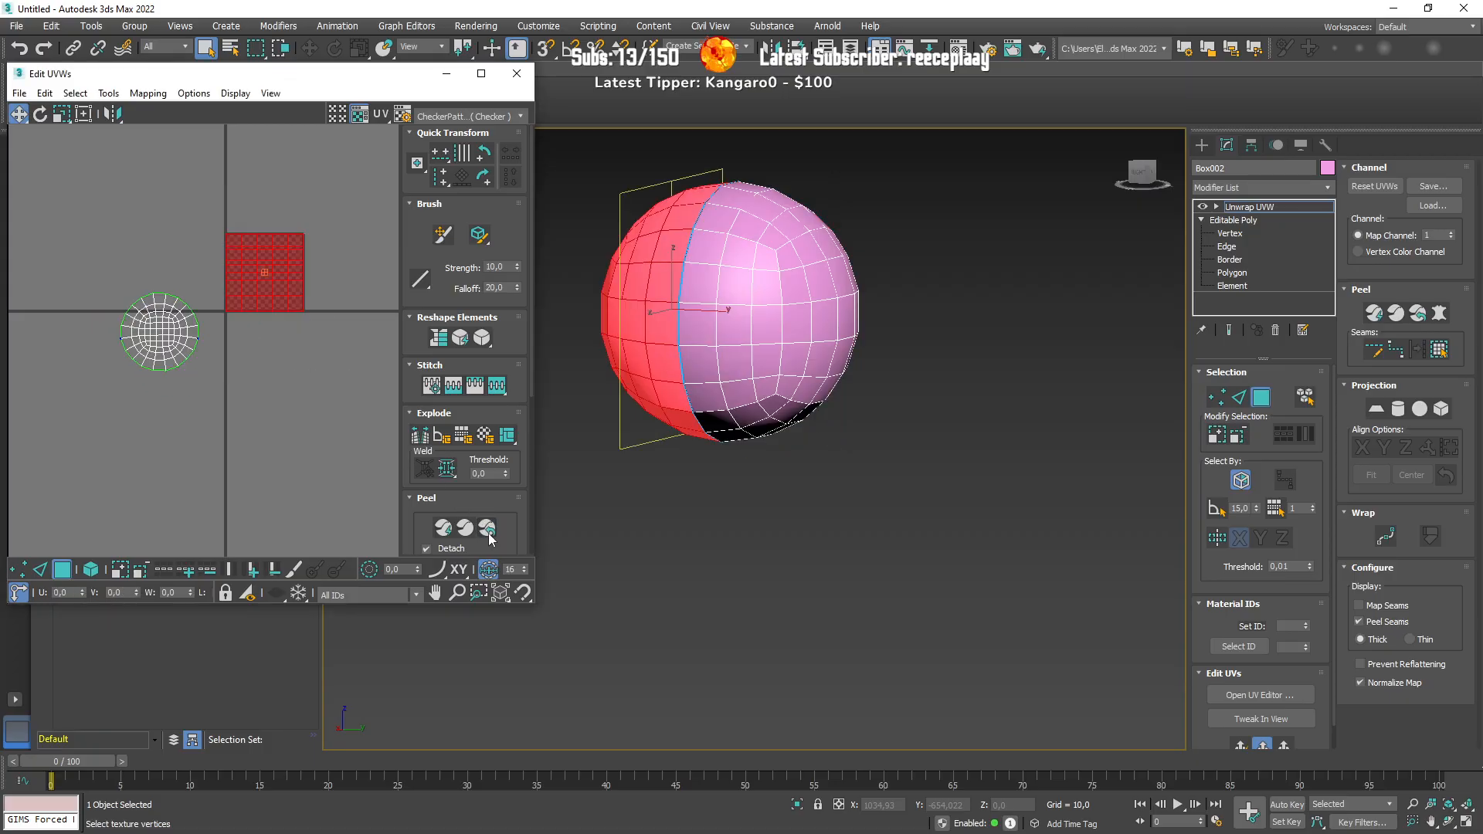
pyautogui.click(488, 529)
# Step: Relax both UV halves and pack them into the UV tile with Rescale on and 0,02 padding
pyautogui.hotkey('ctrl', 'a')
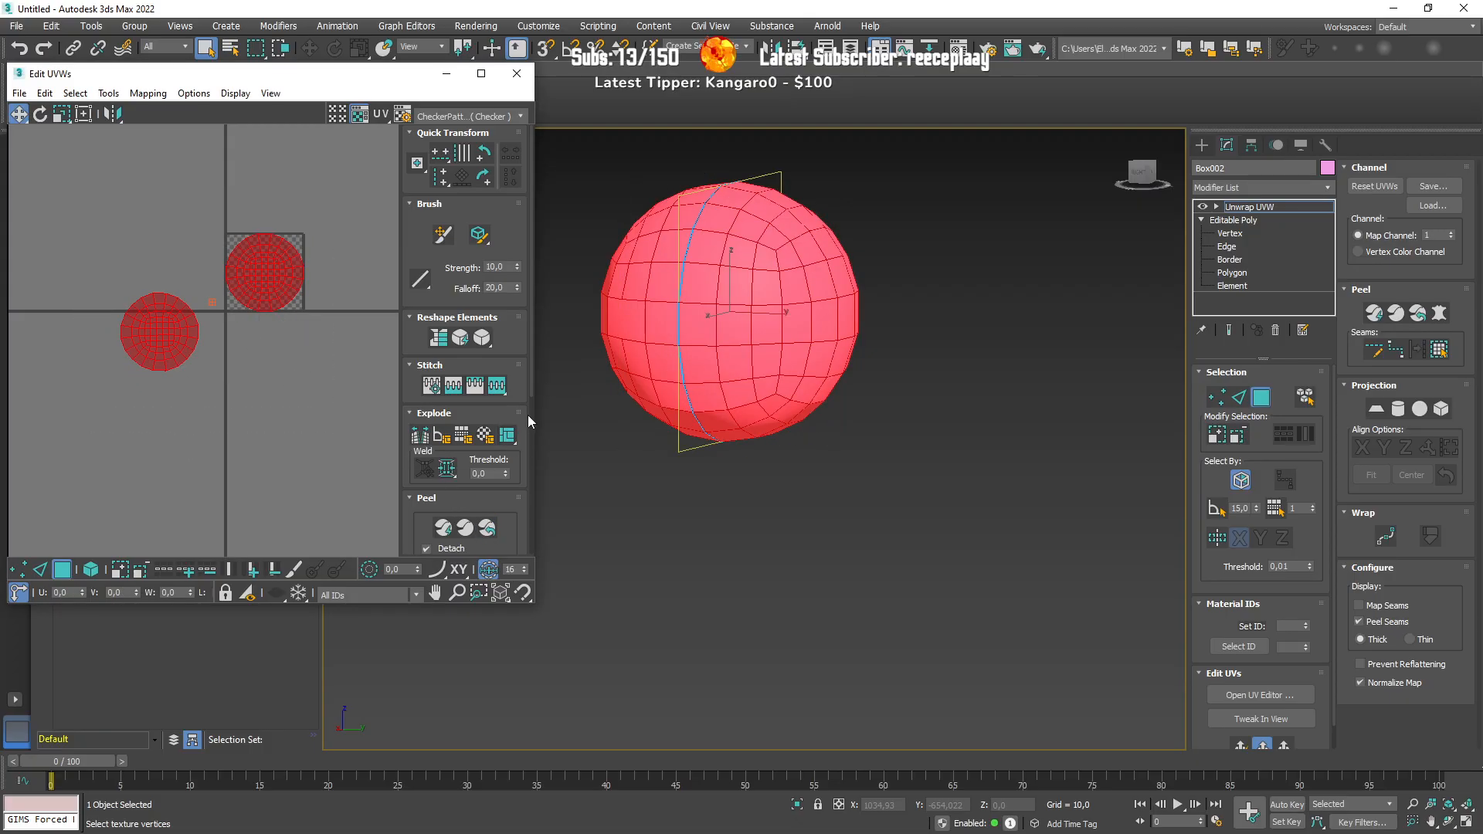
pyautogui.click(484, 340)
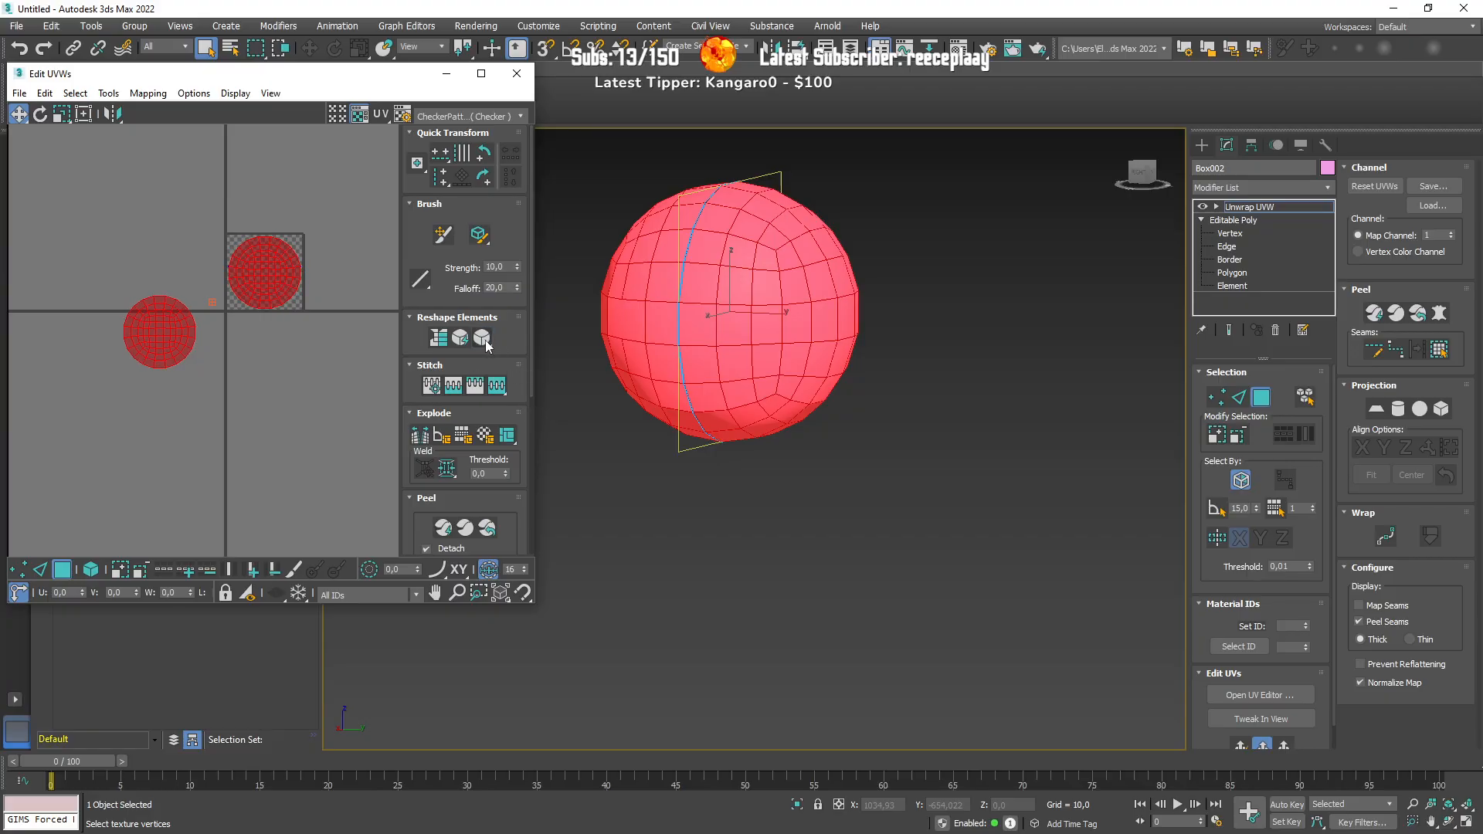
pyautogui.scroll(-5, 525, 432)
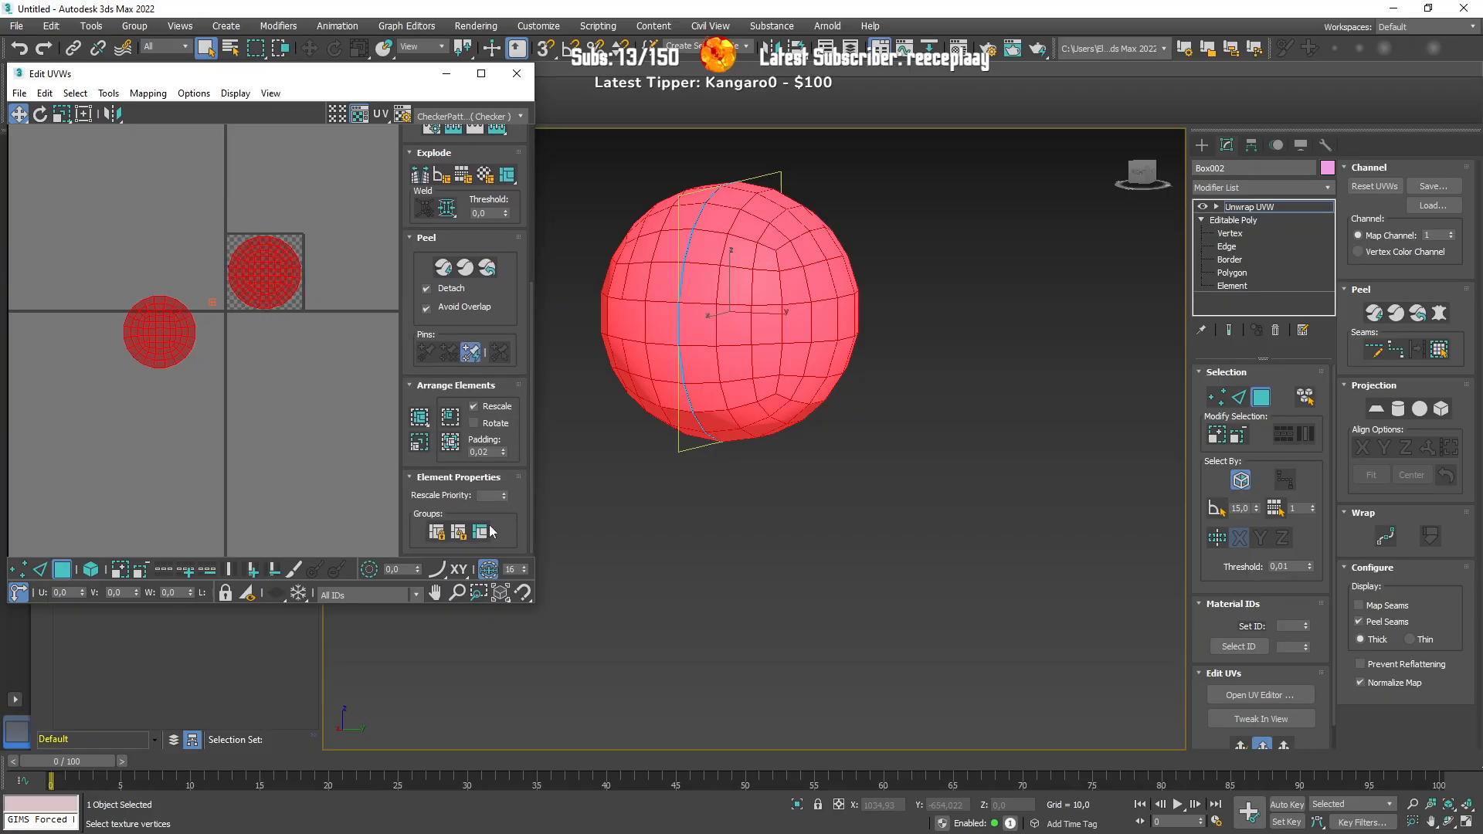
pyautogui.click(421, 417)
pyautogui.scroll(6, 279, 286)
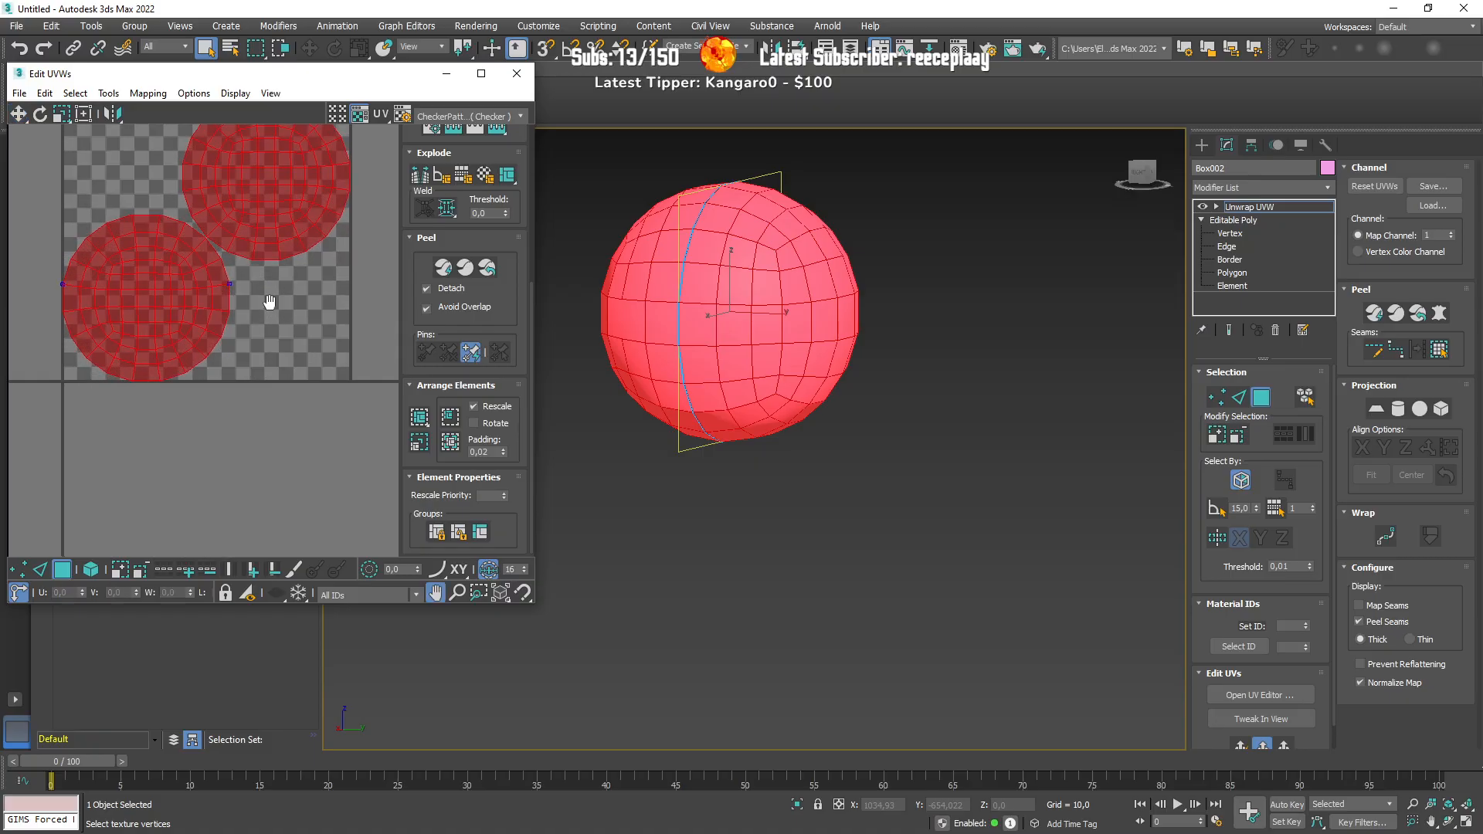
# Step: Close the UV editor and collapse Box002's Unwrap UVW modifier into its Editable Poly
pyautogui.click(517, 73)
pyautogui.click(1264, 207)
pyautogui.rightClick(1264, 207)
pyautogui.click(1313, 344)
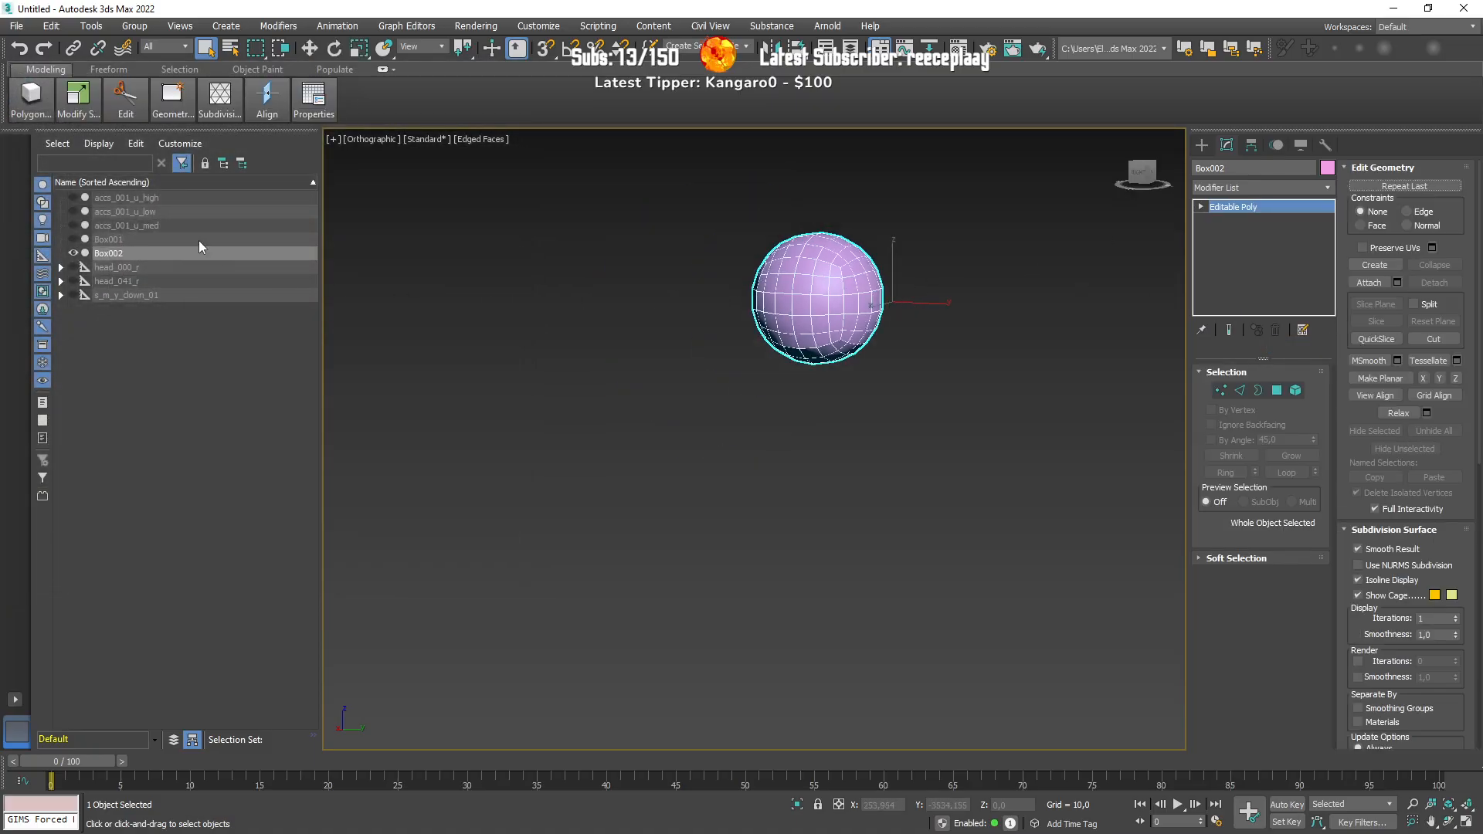
# Step: Hide Box002, unhide Box001 and select it
pyautogui.click(73, 252)
pyautogui.click(74, 238)
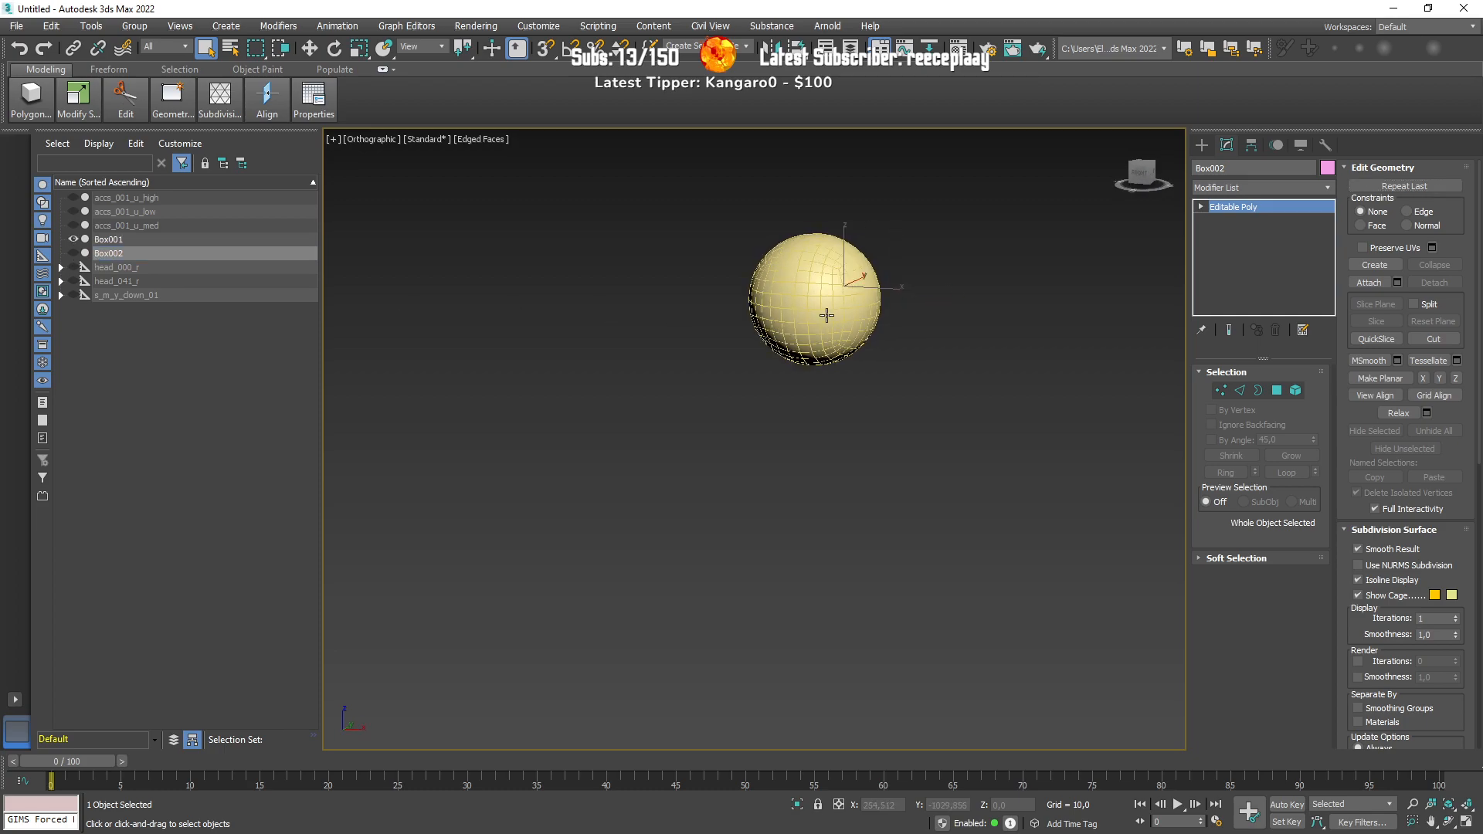
pyautogui.scroll(10, 835, 287)
pyautogui.scroll(-10, 835, 288)
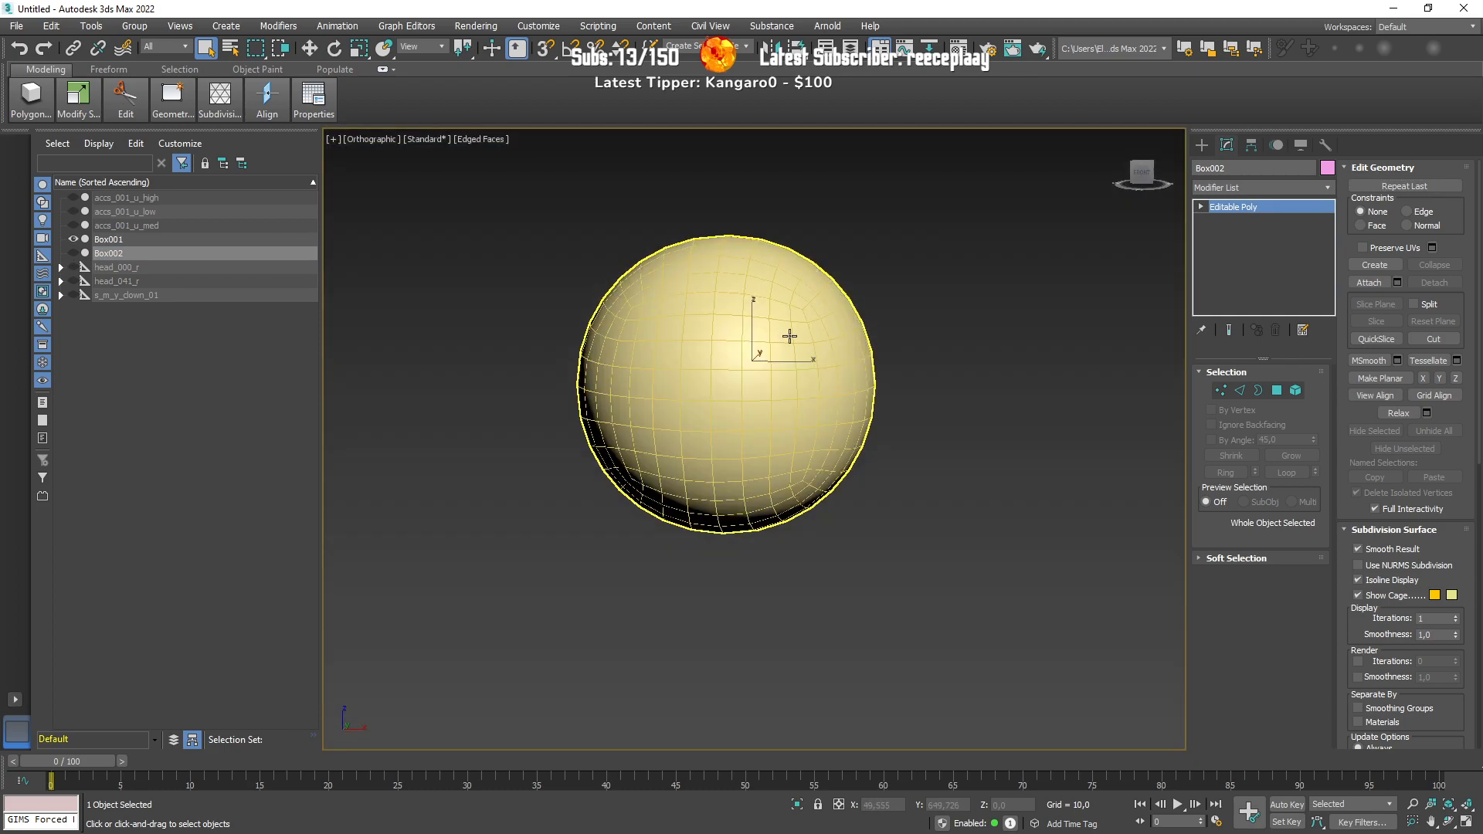
pyautogui.click(745, 308)
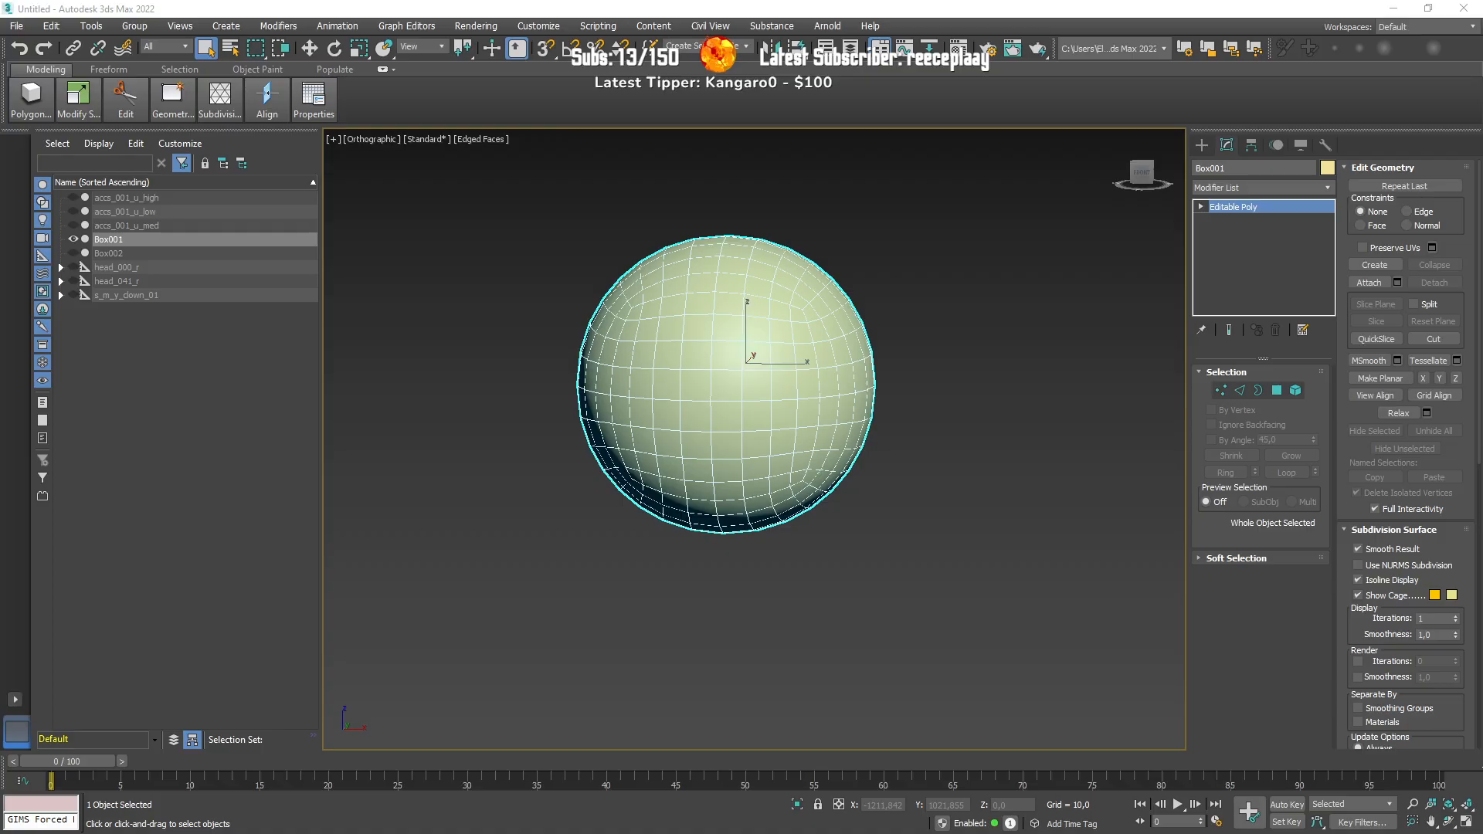
# Step: Pause the song in Spotify and close the player window
pyautogui.moveTo(1482, 272); pyautogui.dragTo(851, 272)
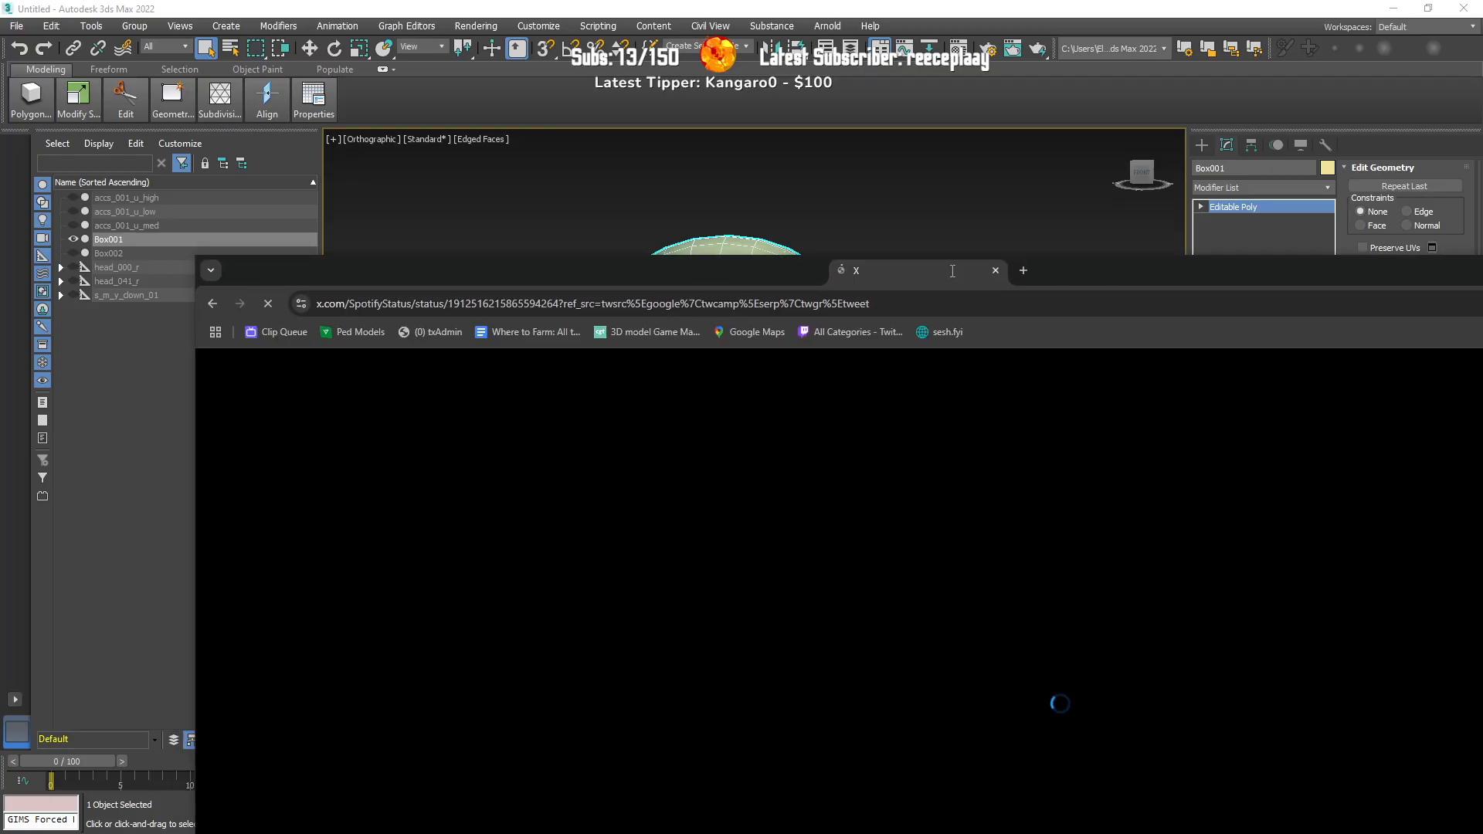
pyautogui.doubleClick(851, 272)
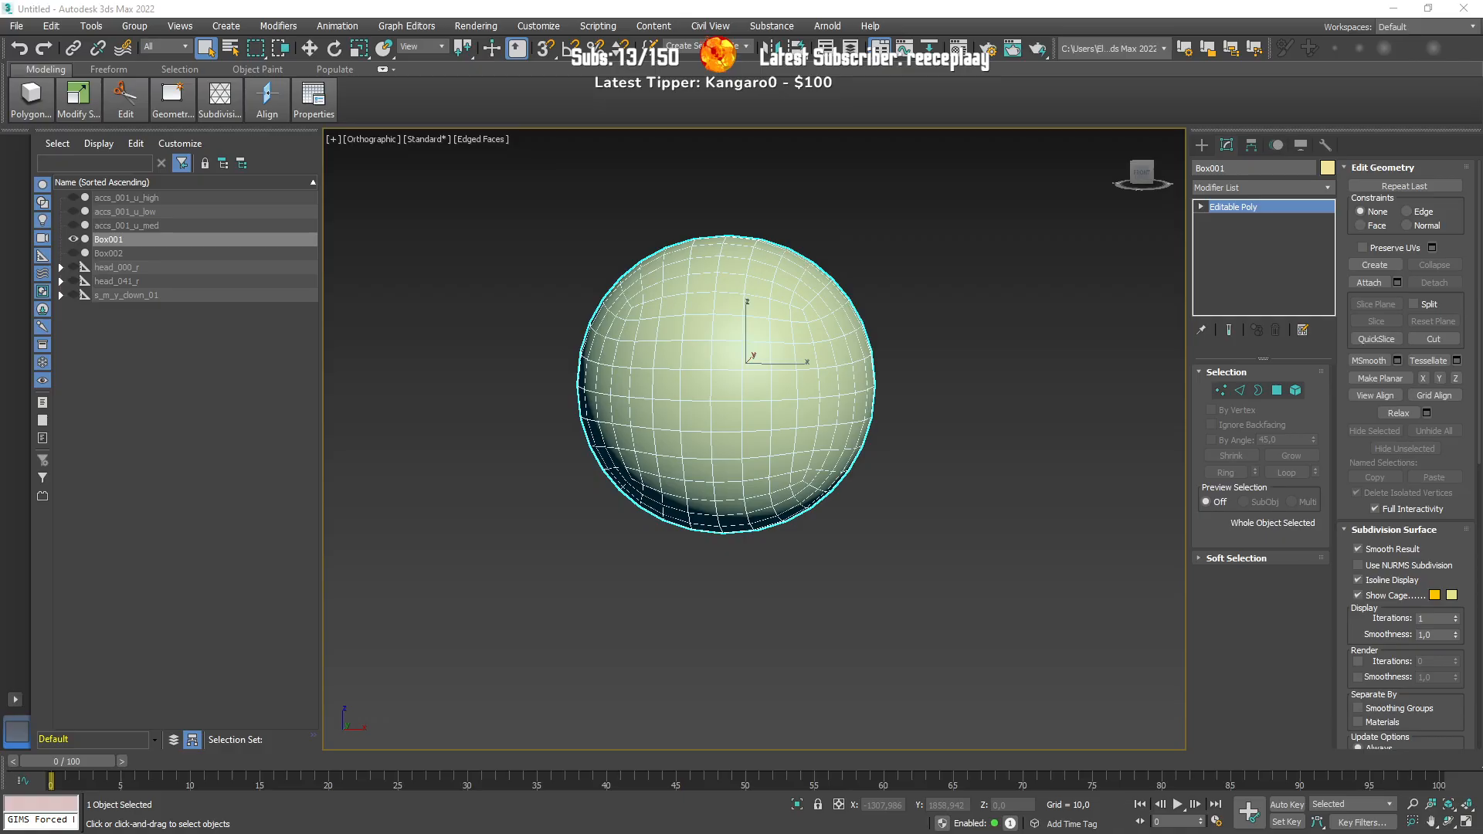
pyautogui.moveTo(1482, 100); pyautogui.dragTo(487, 71)
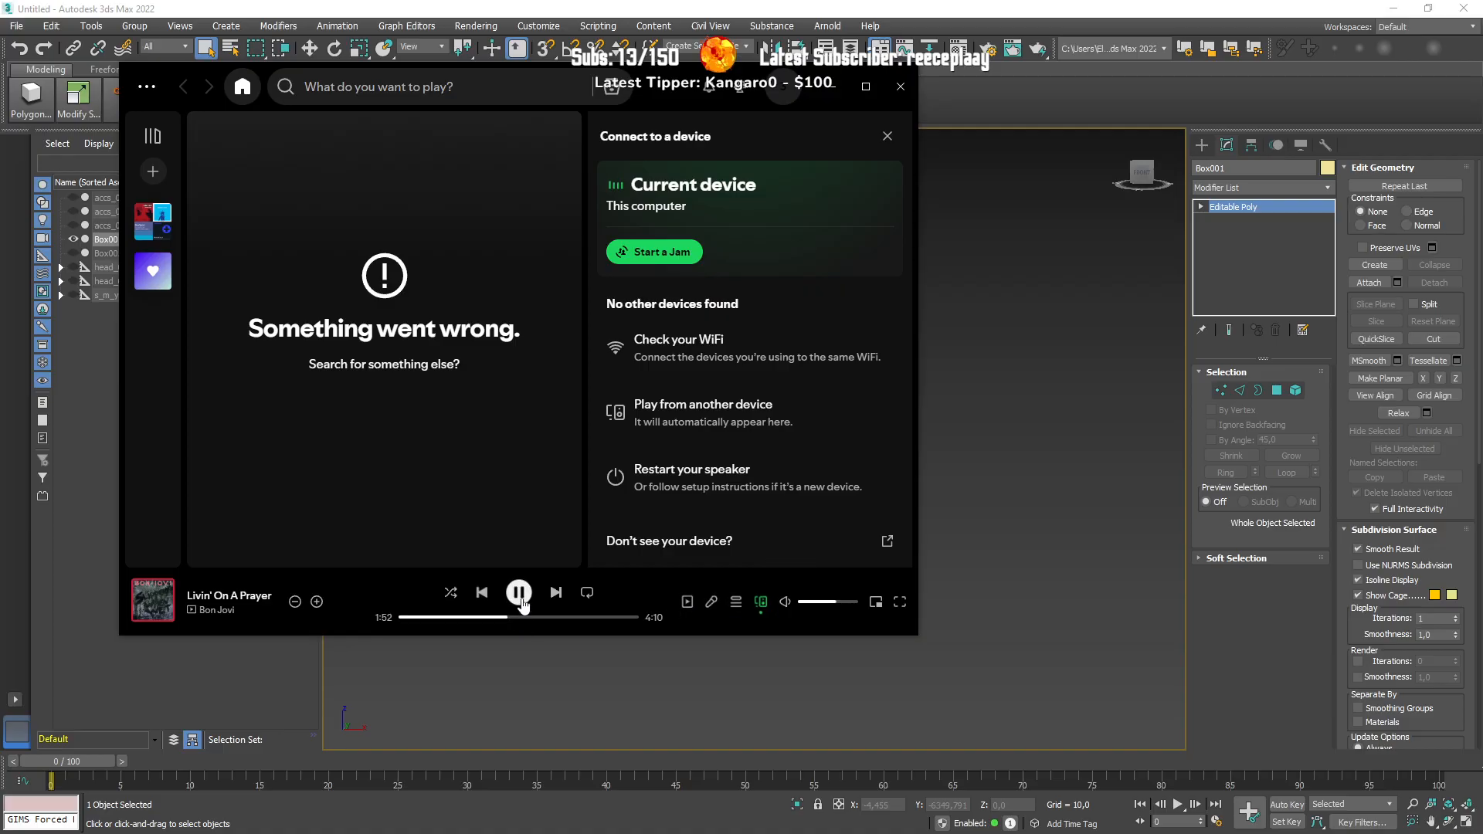
pyautogui.click(519, 592)
pyautogui.click(901, 87)
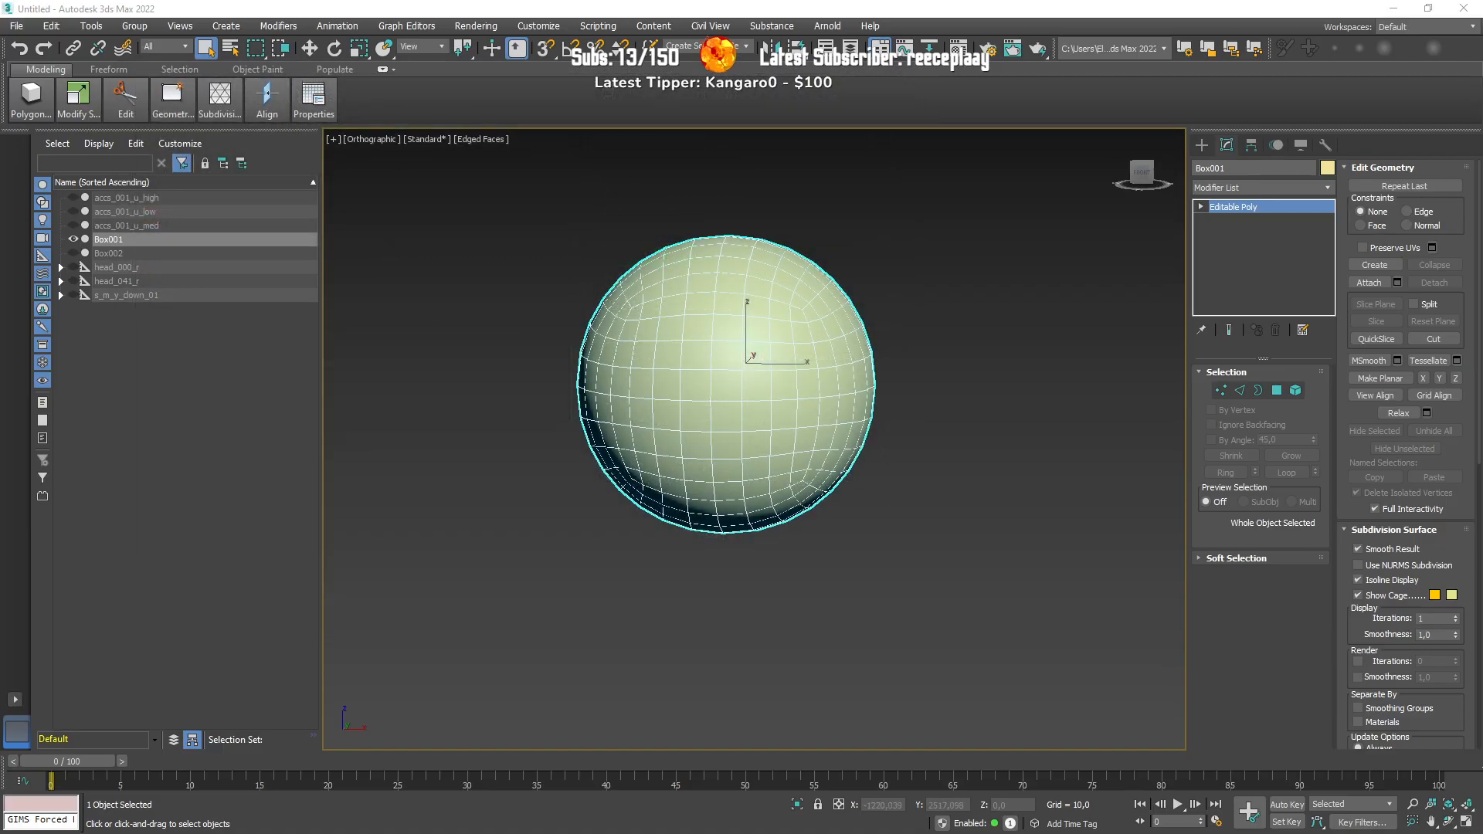
# Step: Turn the viewport to the Front view of the sphere
pyautogui.moveTo(910, 330); pyautogui.dragTo(894, 337, button='middle')
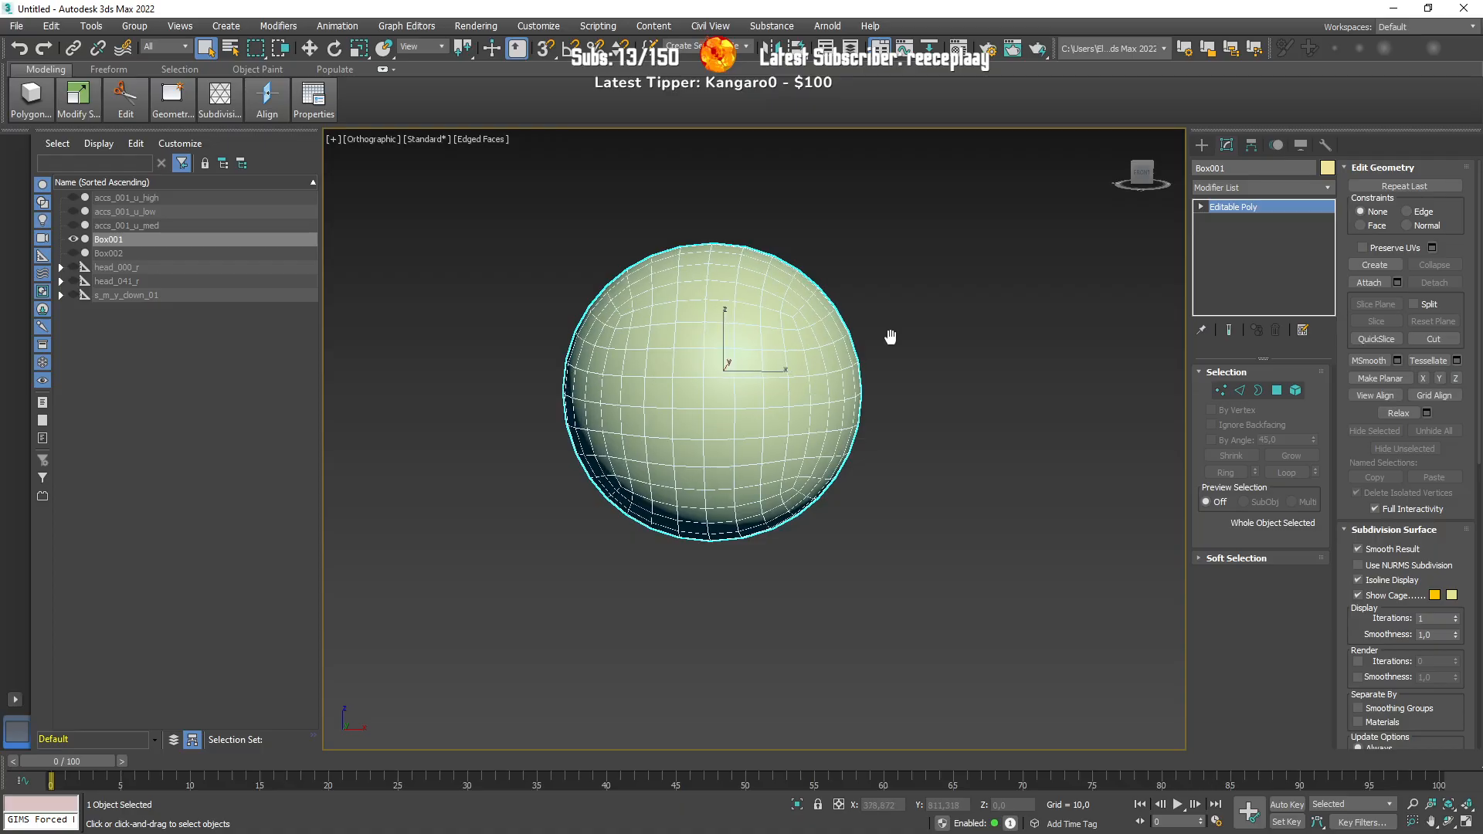
pyautogui.click(1246, 188)
pyautogui.click(1245, 188)
pyautogui.keyDown('alt'); pyautogui.moveTo(758, 374); pyautogui.dragTo(753, 388, button='middle'); pyautogui.keyUp('alt')
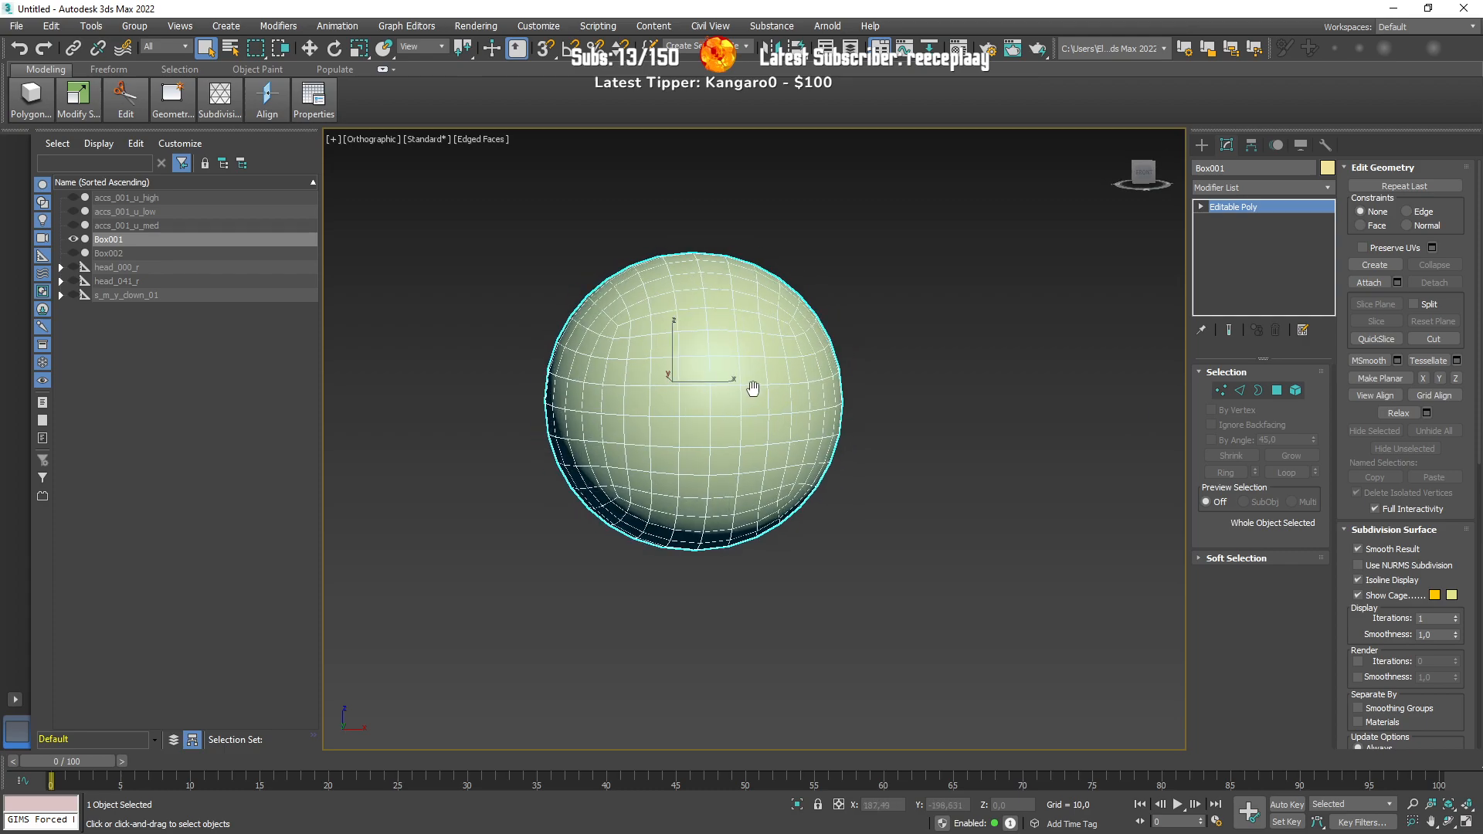
pyautogui.keyDown('alt'); pyautogui.moveTo(768, 209); pyautogui.dragTo(993, 203, button='middle'); pyautogui.keyUp('alt')
pyautogui.click(1139, 173)
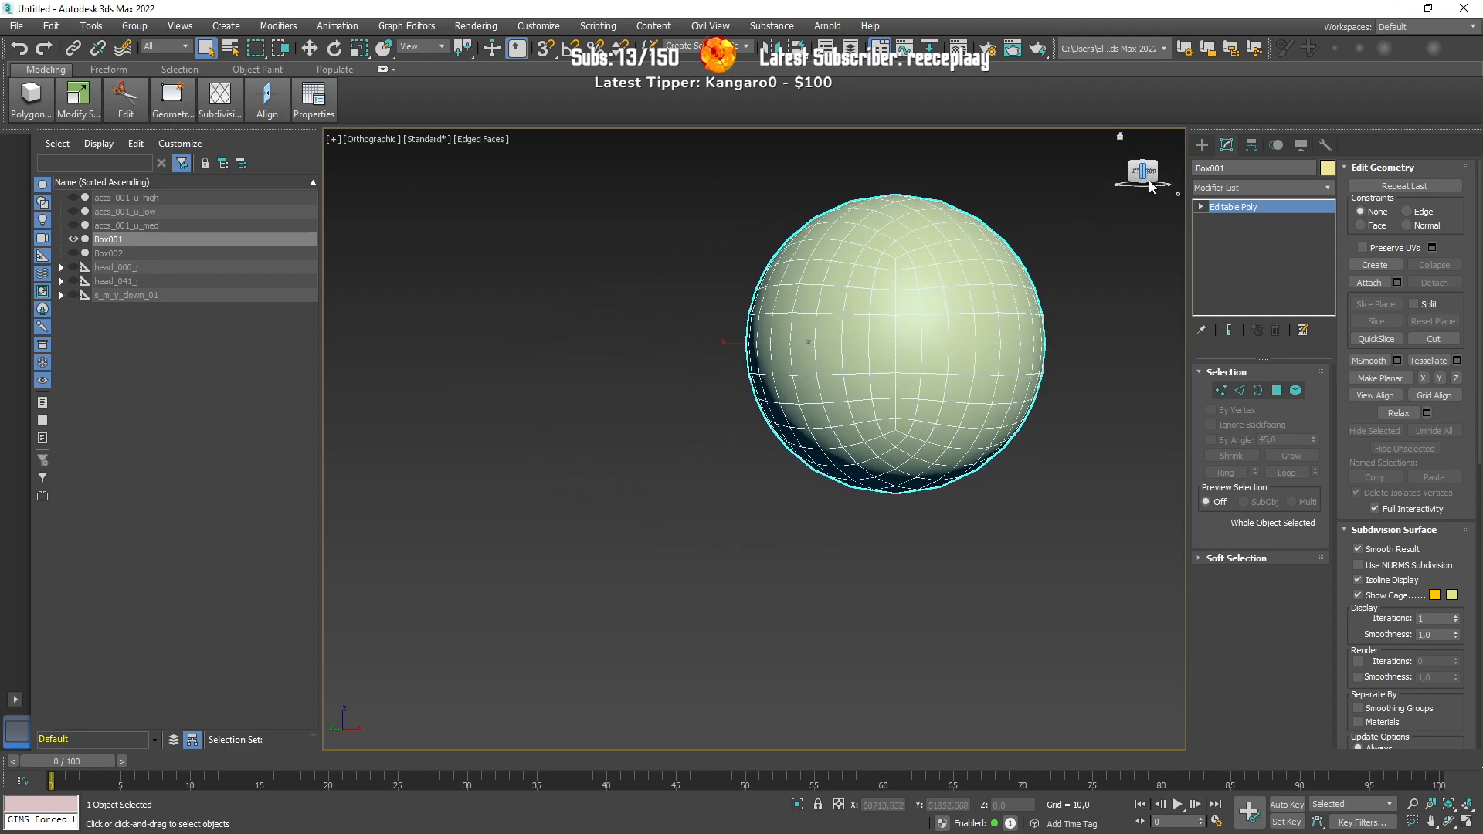
pyautogui.click(1142, 169)
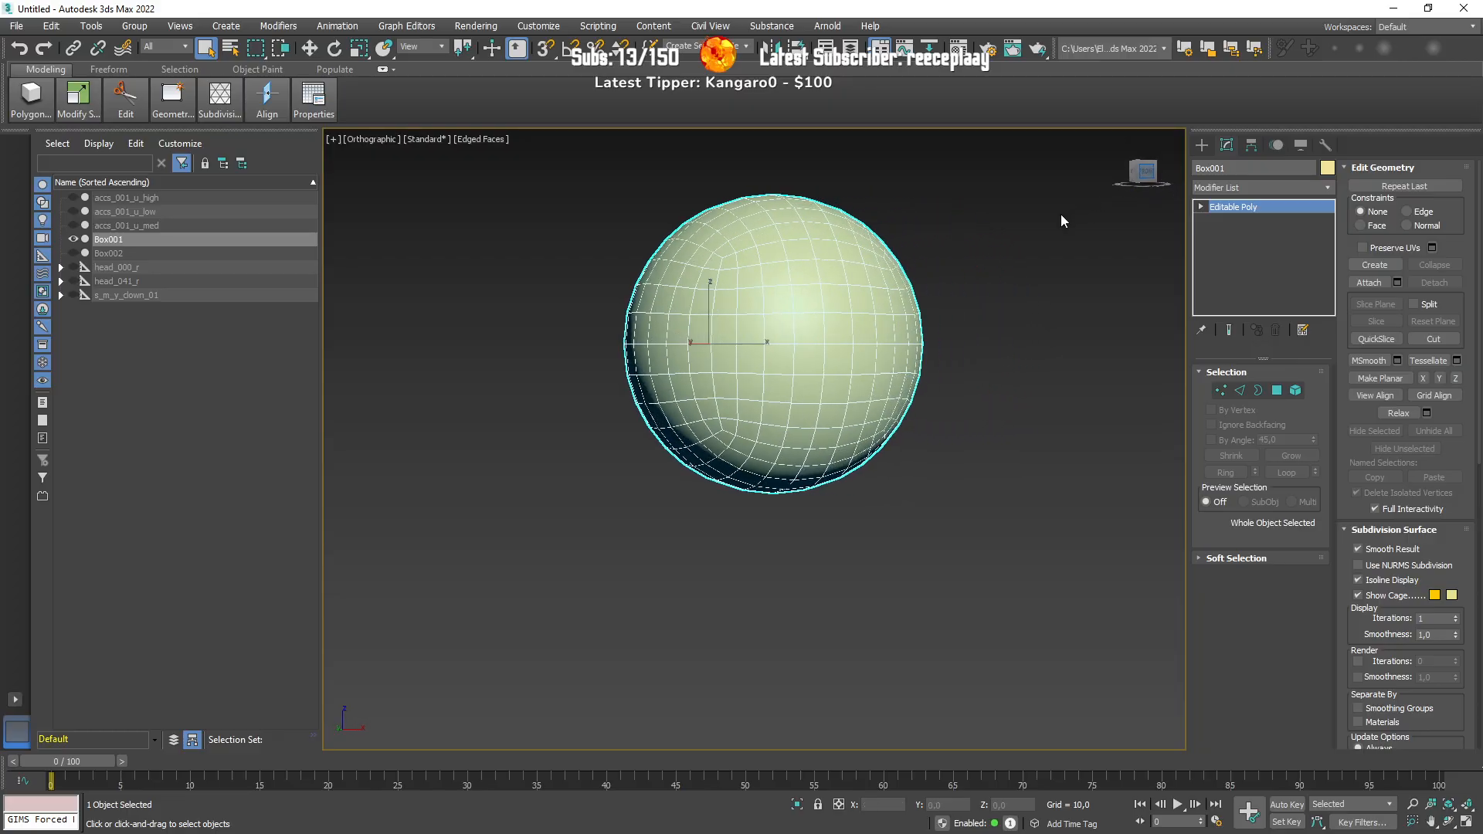
# Step: Start an FBX export of the sphere and browse to the clown nose folder on the desktop
pyautogui.click(18, 26)
pyautogui.moveTo(100, 255)
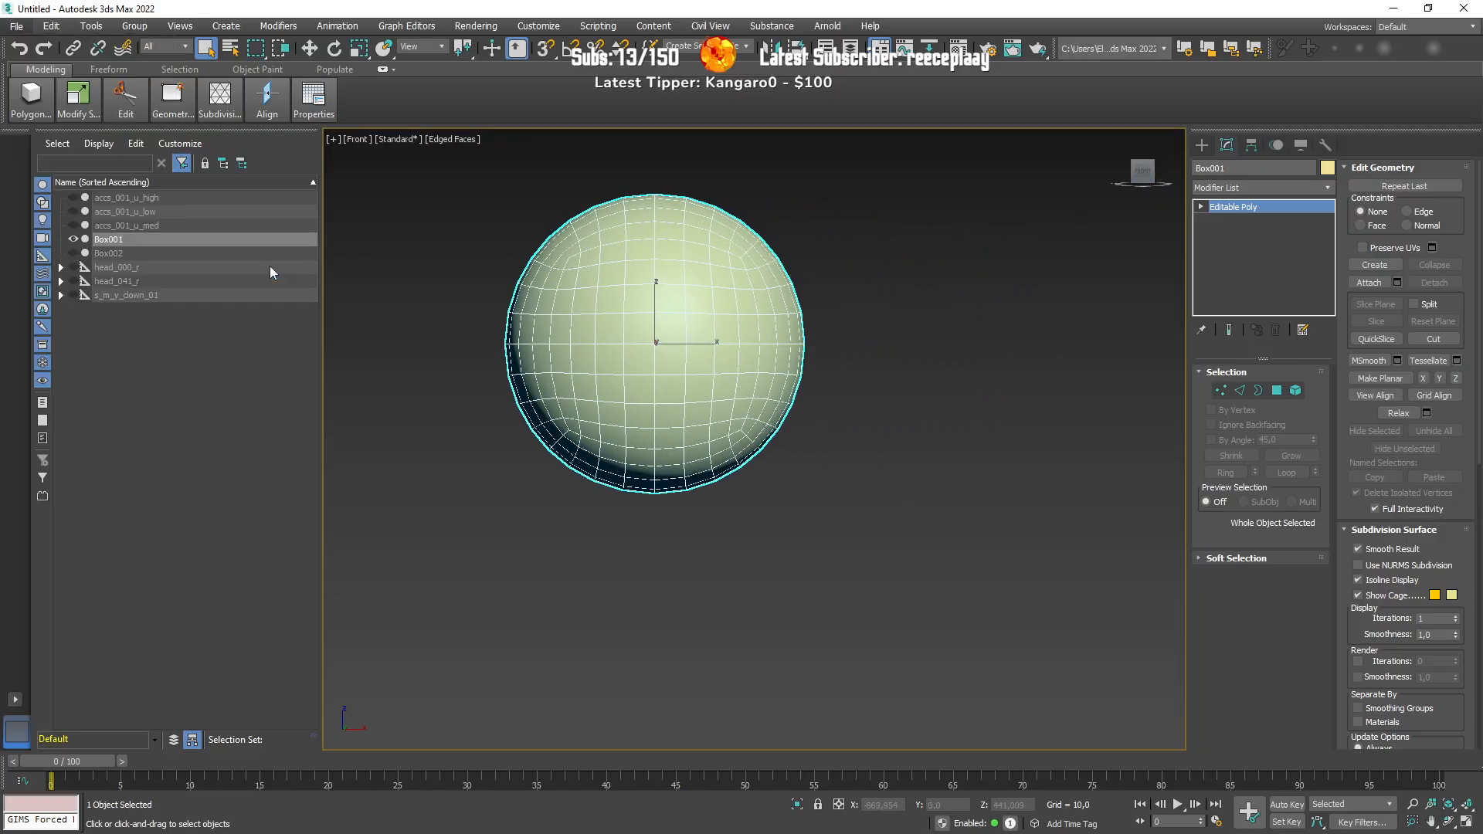
pyautogui.click(272, 272)
pyautogui.click(45, 163)
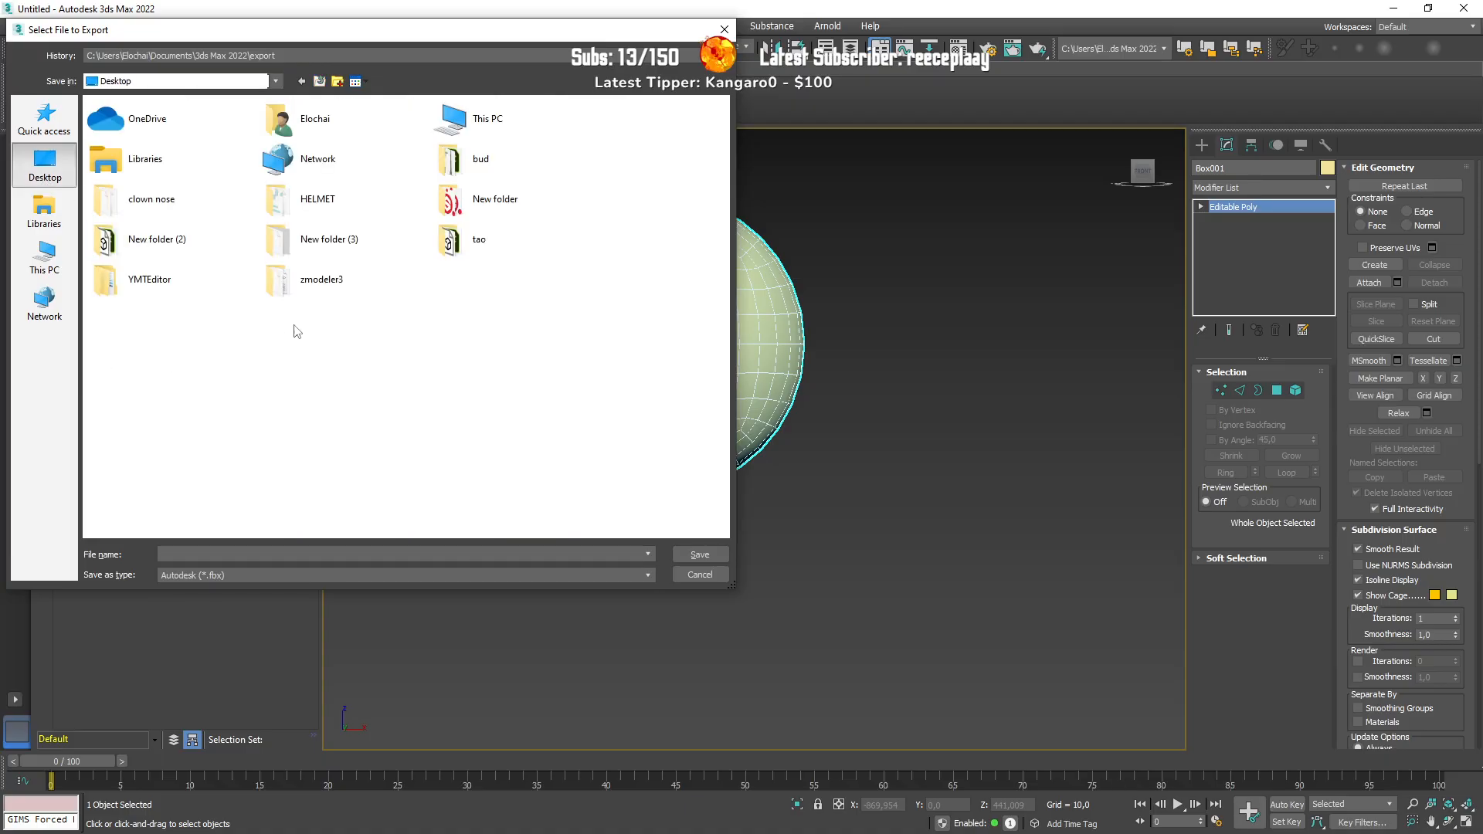
pyautogui.doubleClick(147, 199)
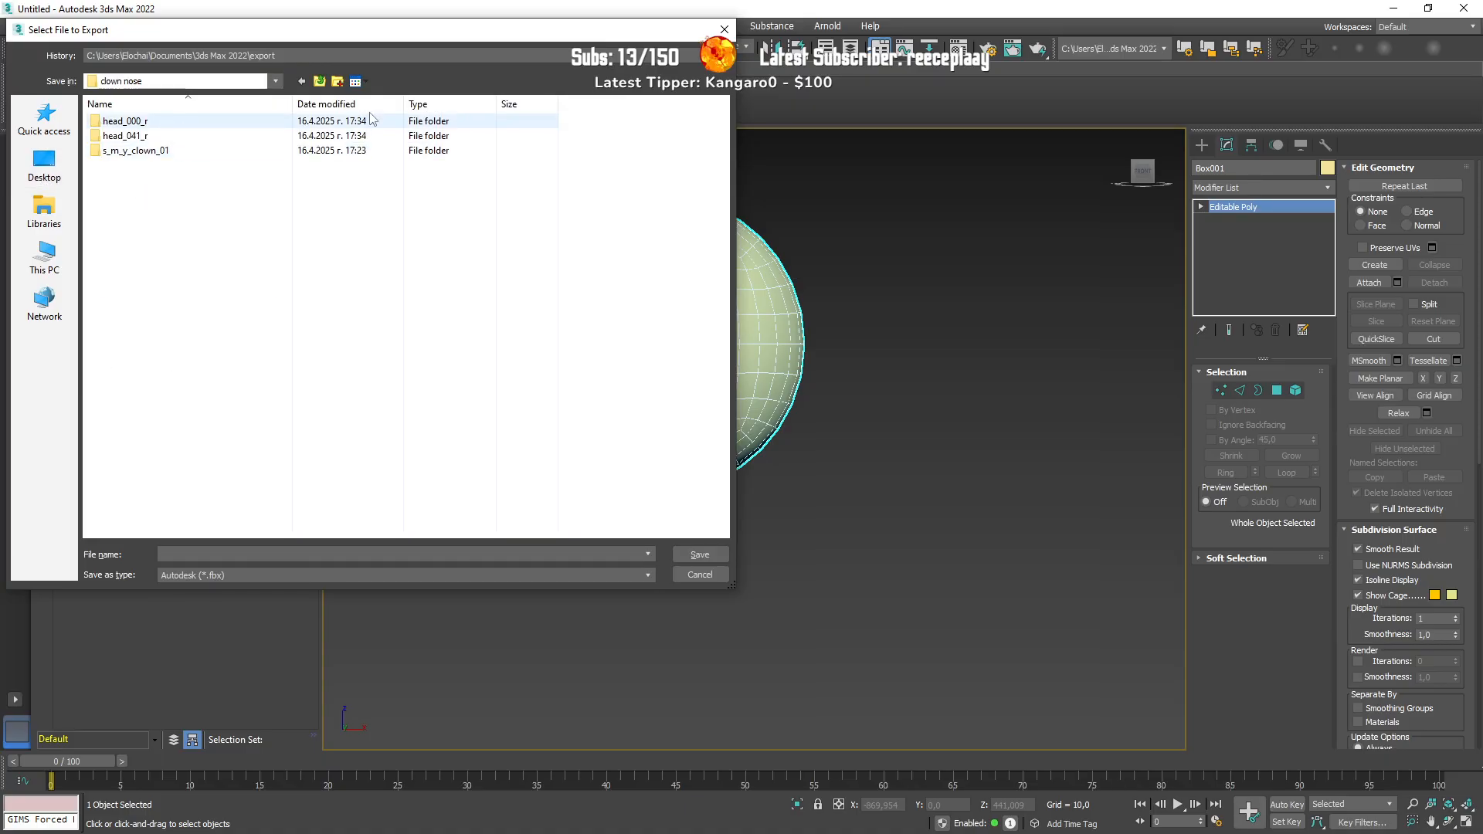
# Step: Create a folder named textures there and export the sphere into it as an FBX file
pyautogui.click(338, 81)
pyautogui.write('textures')
pyautogui.press('Return')
pyautogui.press('Return')
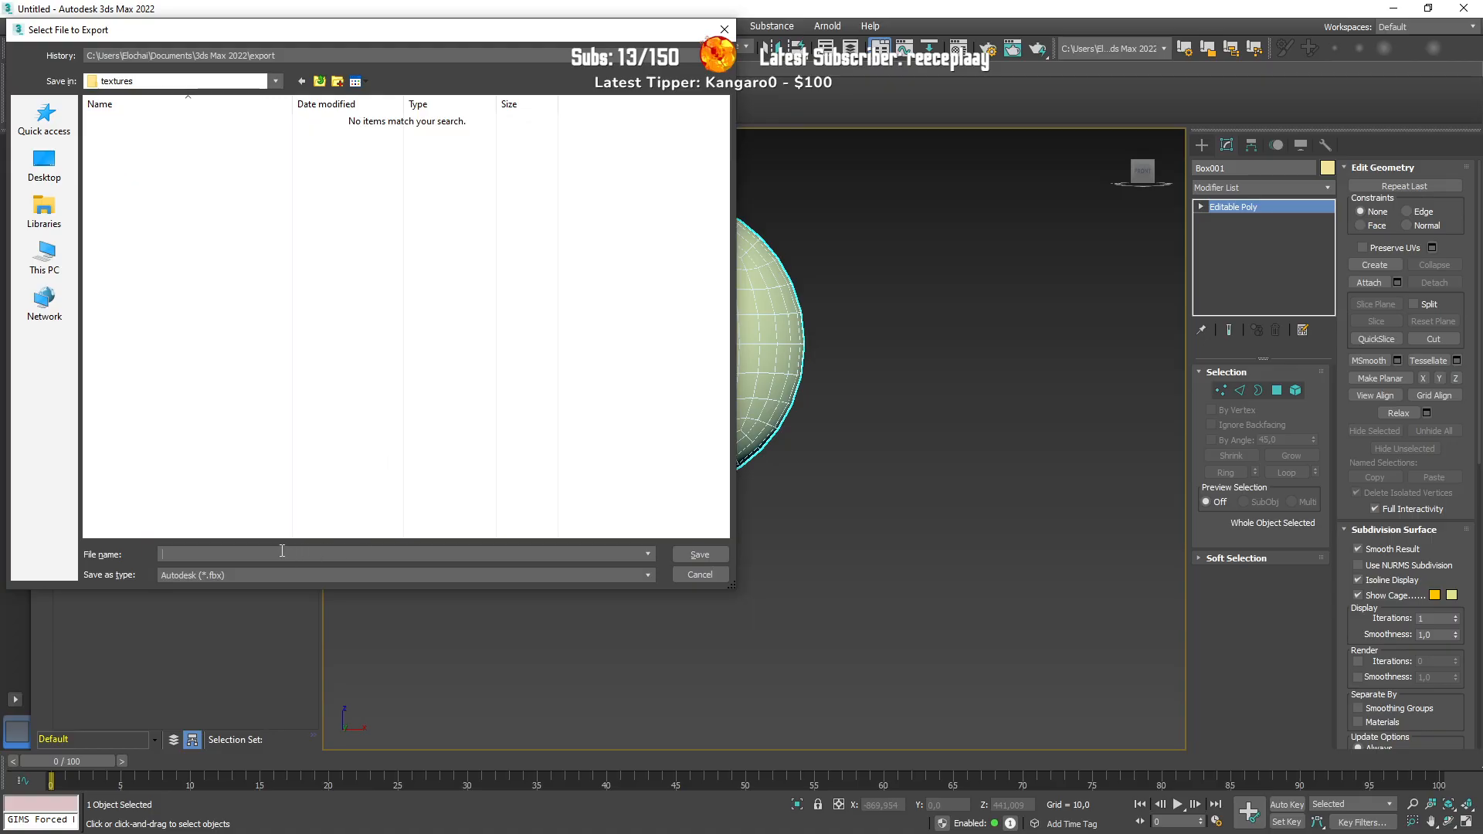
pyautogui.click(699, 555)
pyautogui.click(880, 631)
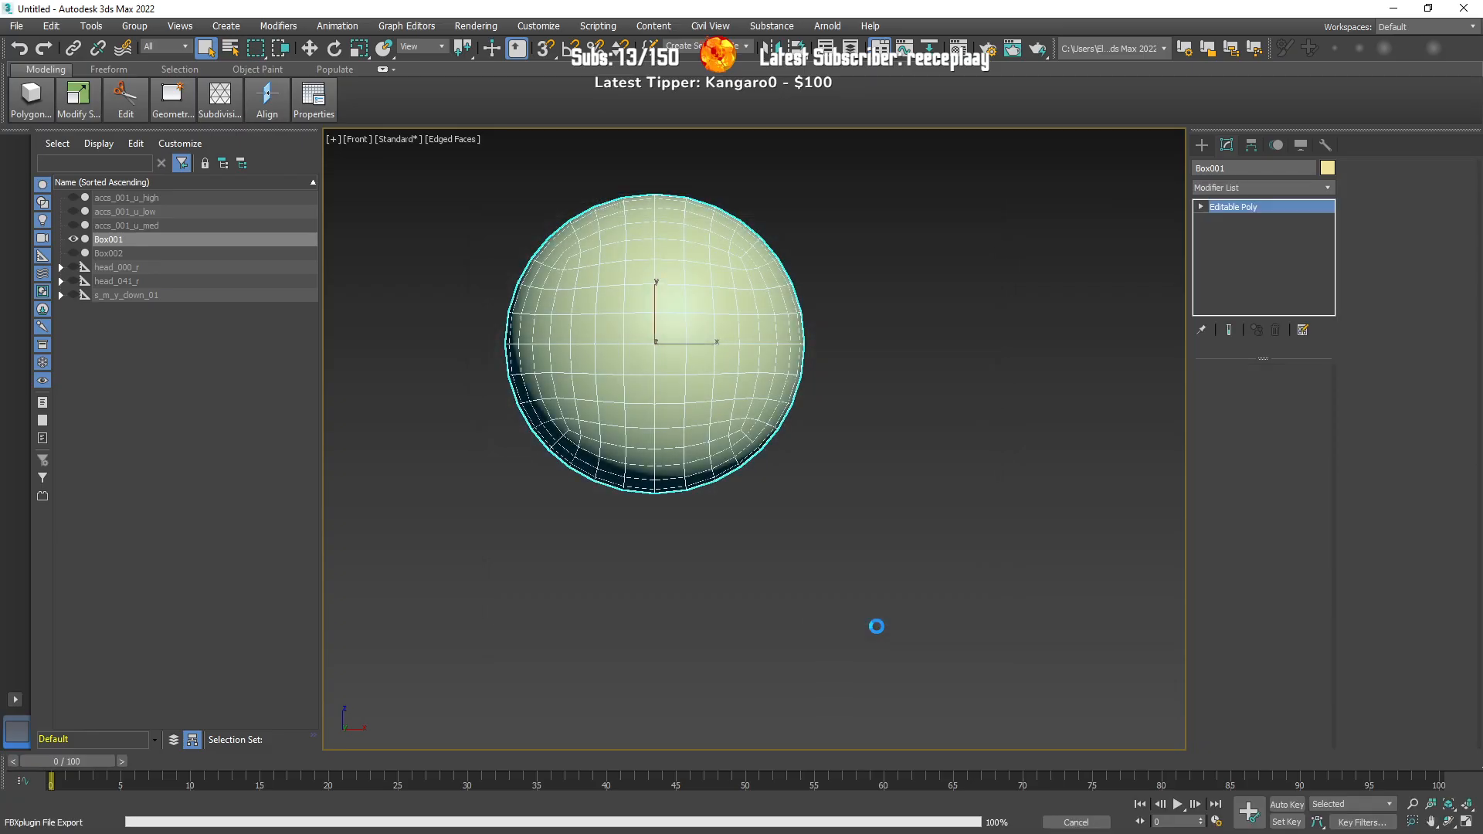
# Step: Switch to Adobe Substance 3D Painter and load the exported FBX from the textures folder as a new project
pyautogui.click(1393, 8)
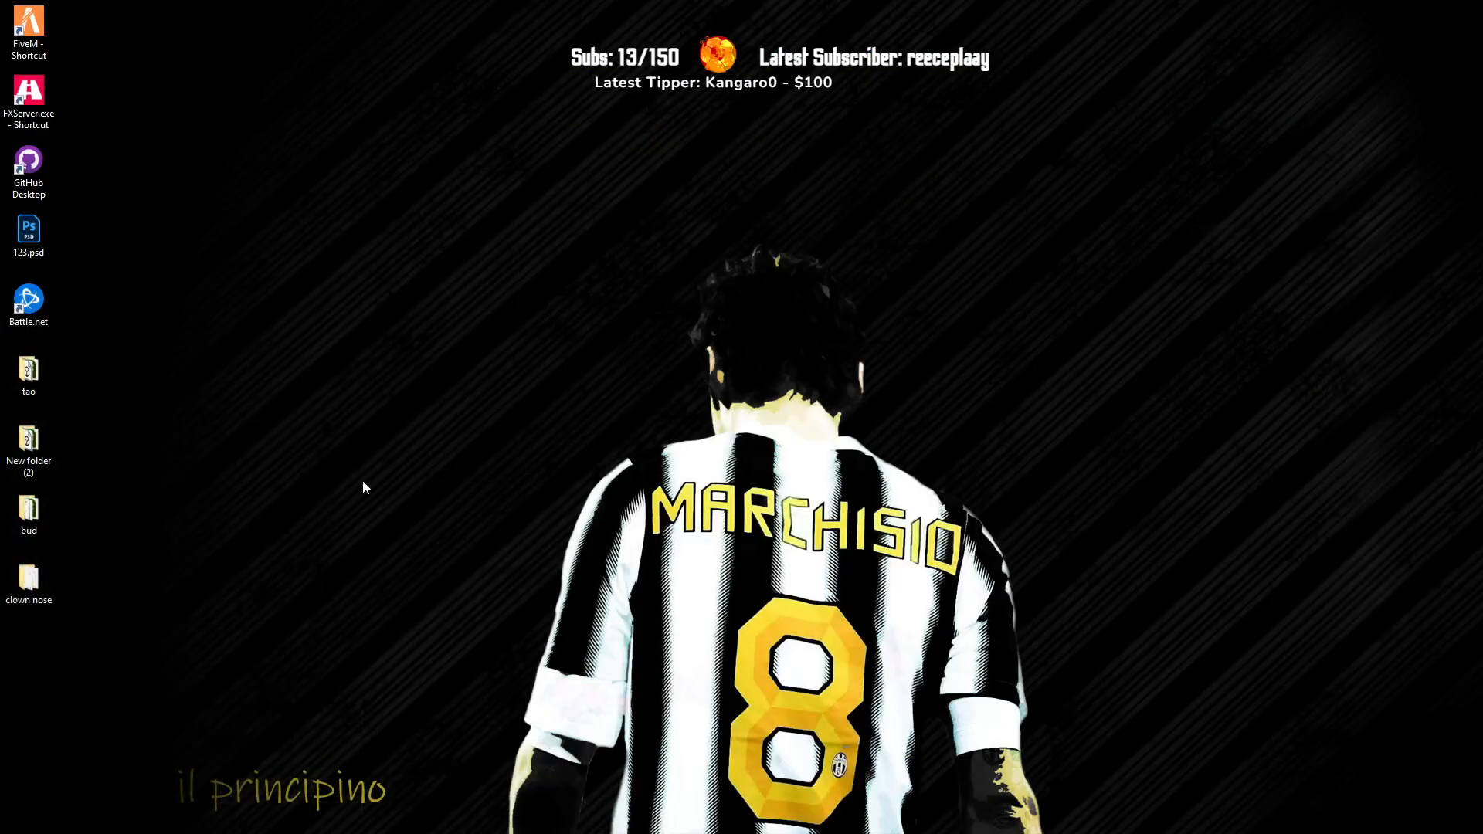
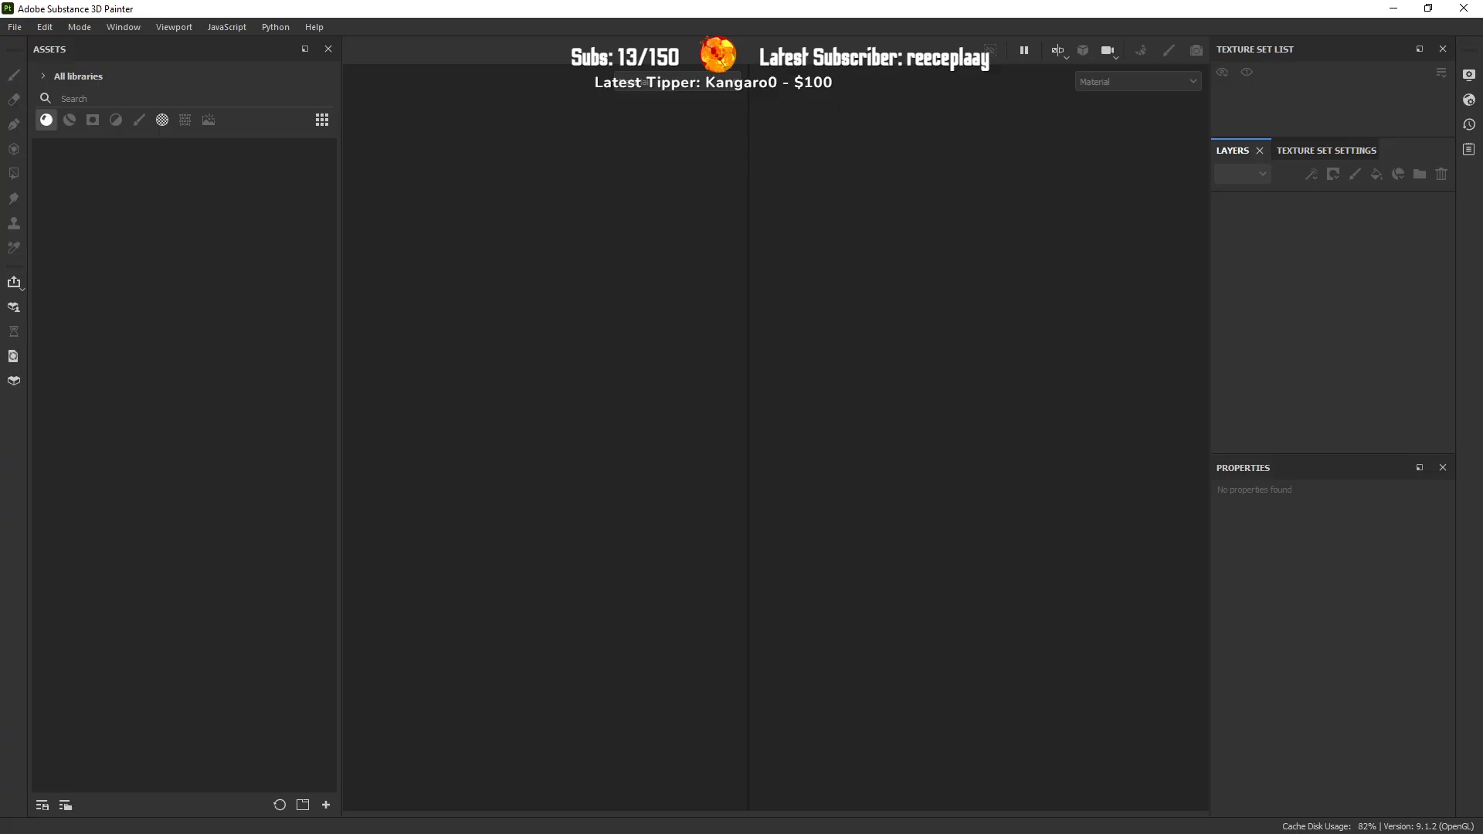
pyautogui.hotkey('alt', 'Tab')
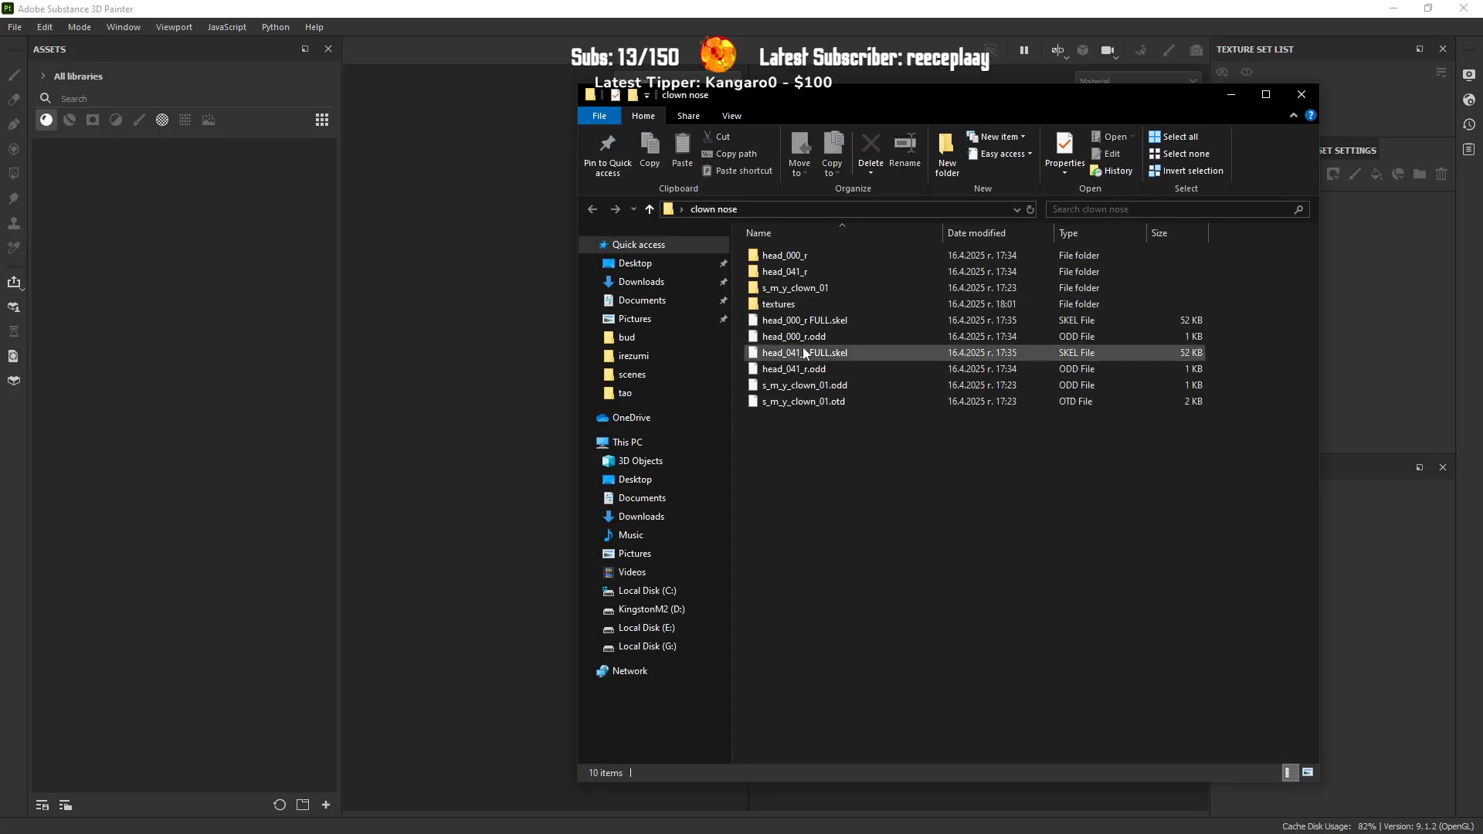
pyautogui.doubleClick(807, 304)
pyautogui.moveTo(778, 262)
pyautogui.mouseDown()
pyautogui.moveTo(490, 315)
pyautogui.moveTo(541, 333)
pyautogui.mouseUp()
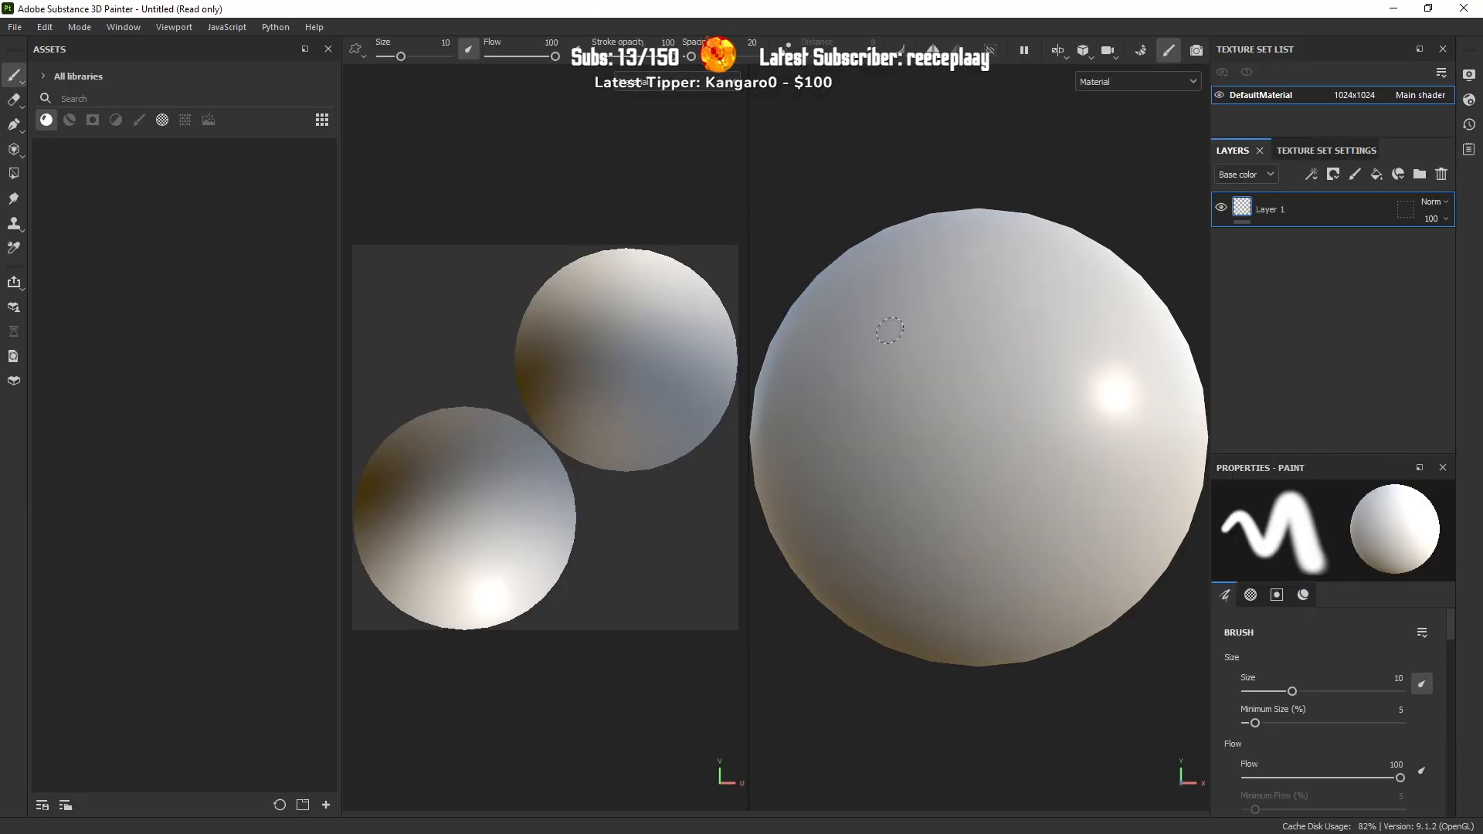
# Step: Bake the default set of mesh maps for DefaultMaterial at 1024 output size and return to painting mode
pyautogui.click(1326, 149)
pyautogui.moveTo(1446, 233); pyautogui.dragTo(1424, 335)
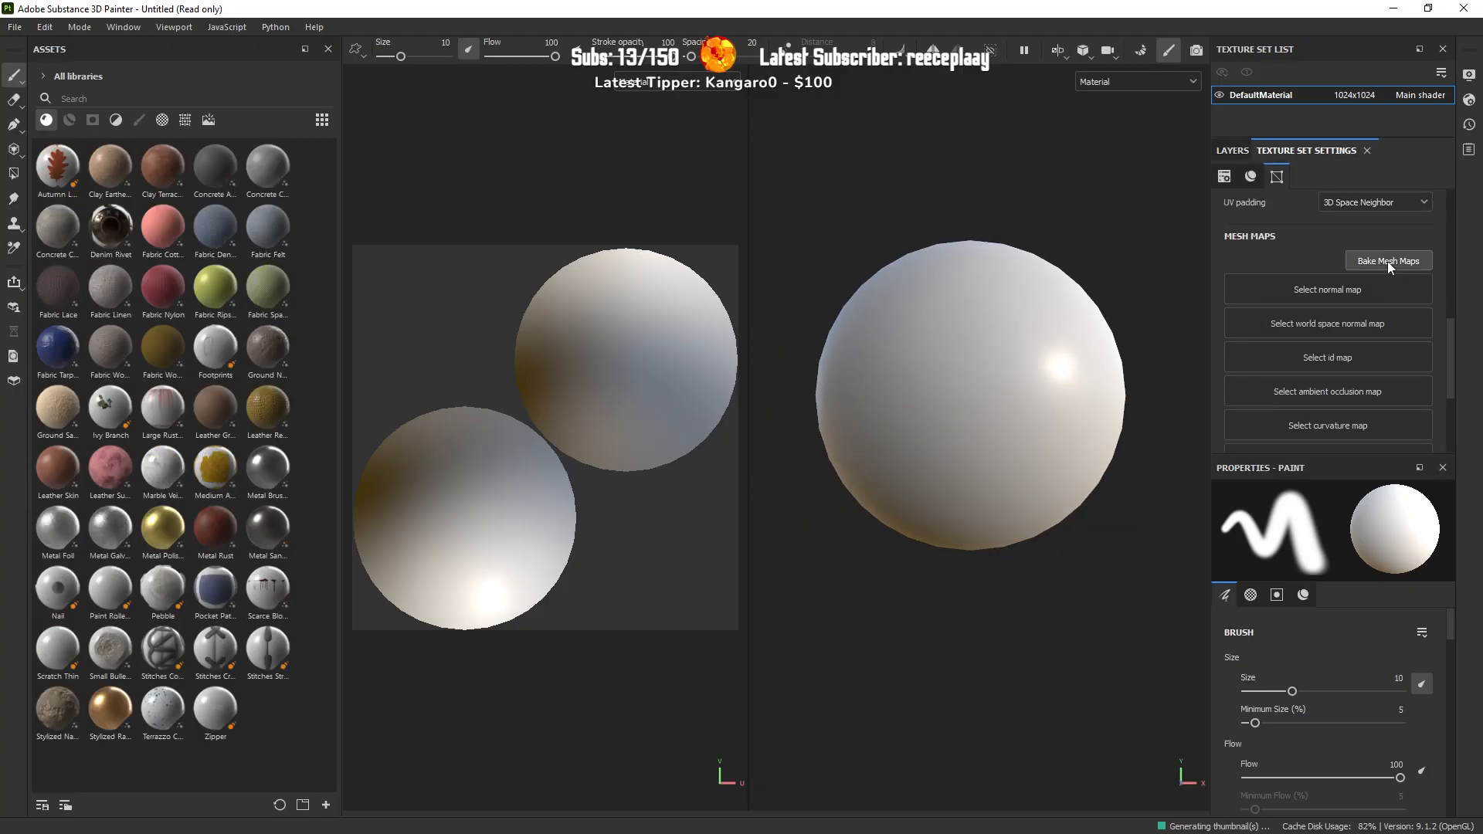
pyautogui.click(1387, 261)
pyautogui.click(934, 772)
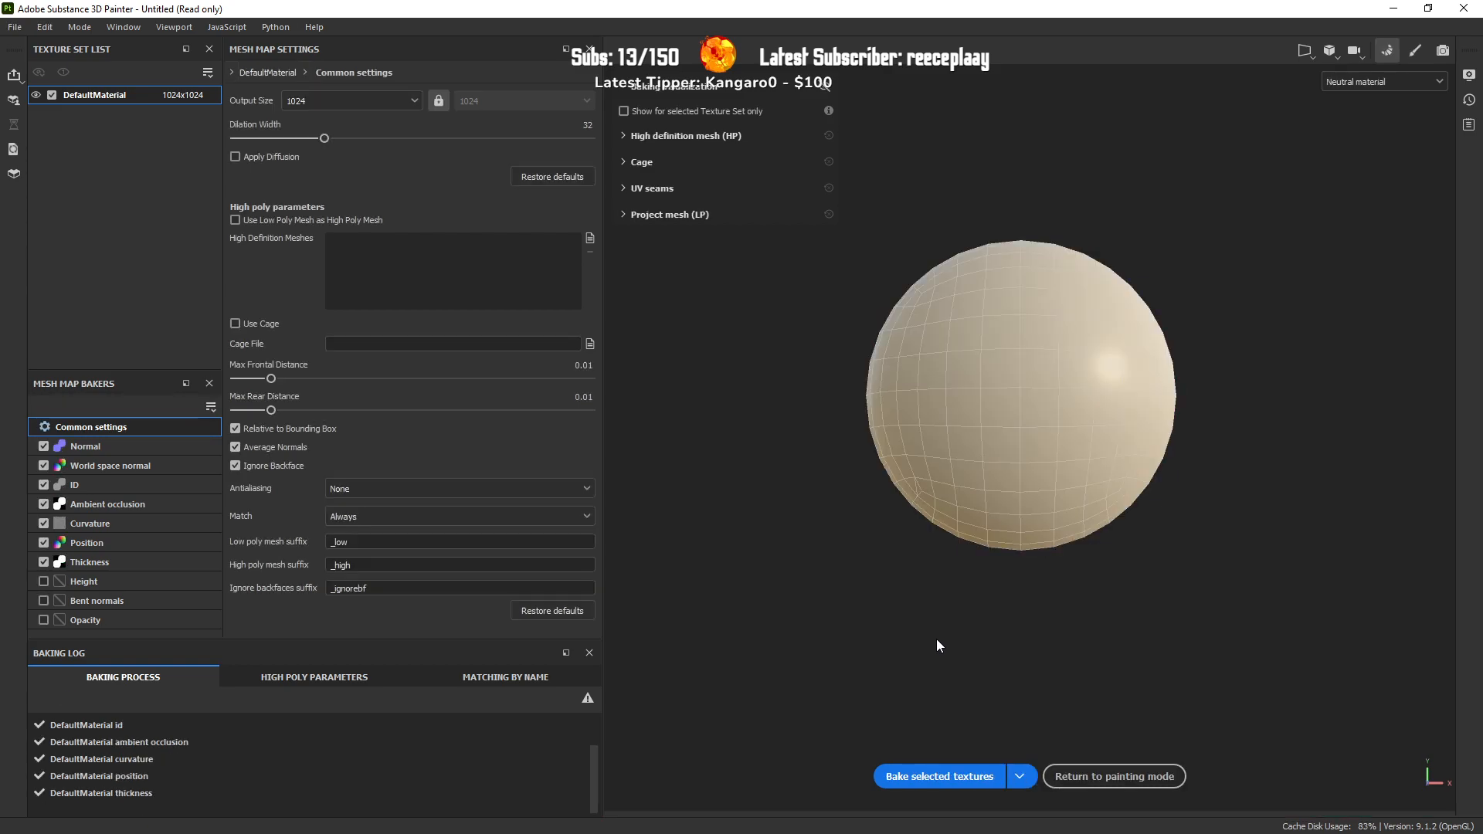
pyautogui.click(1073, 775)
# Step: Replace Layer 1 with a fill layer in the layer stack
pyautogui.click(1234, 152)
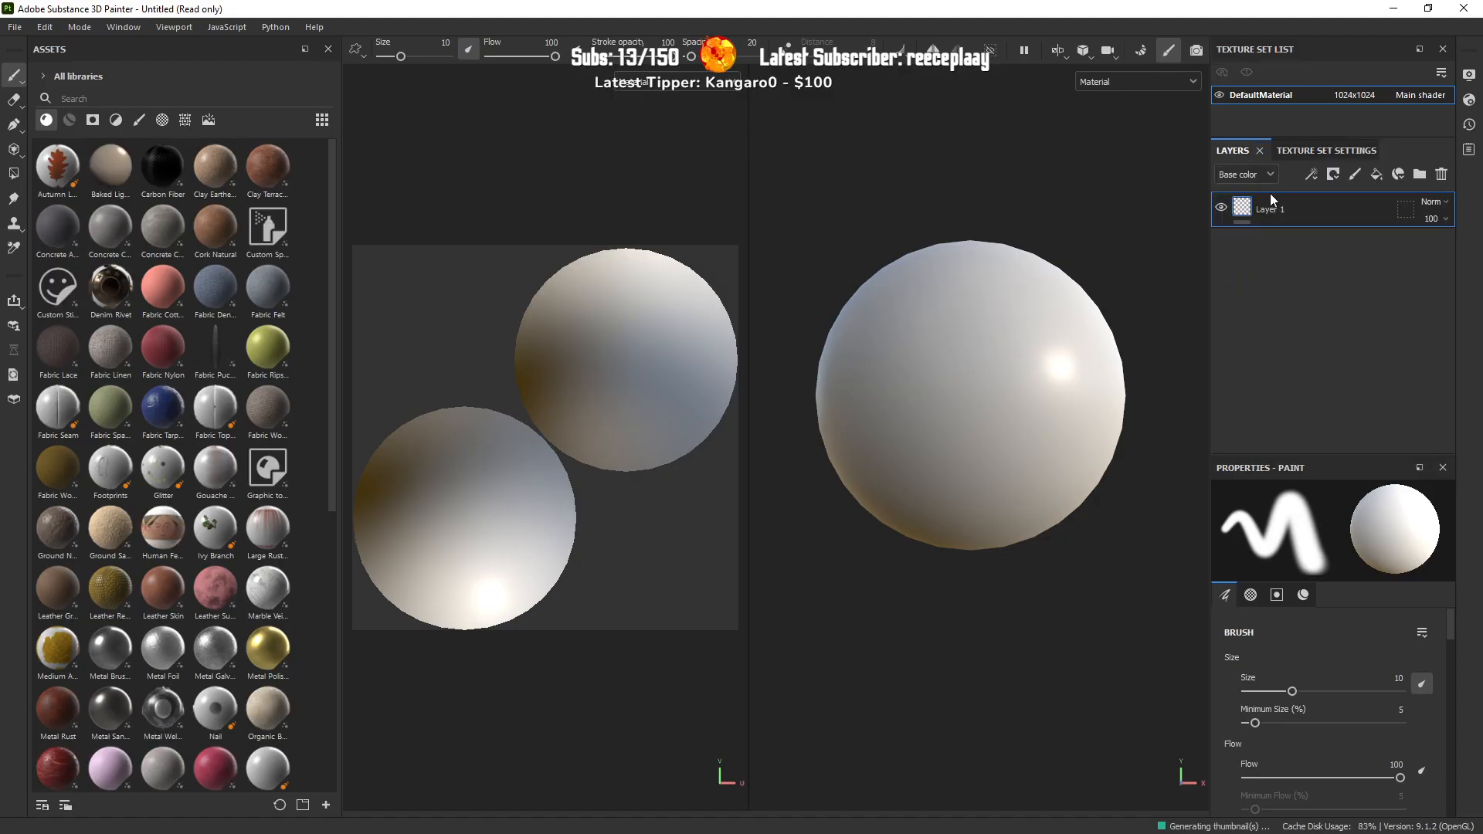
pyautogui.click(1440, 174)
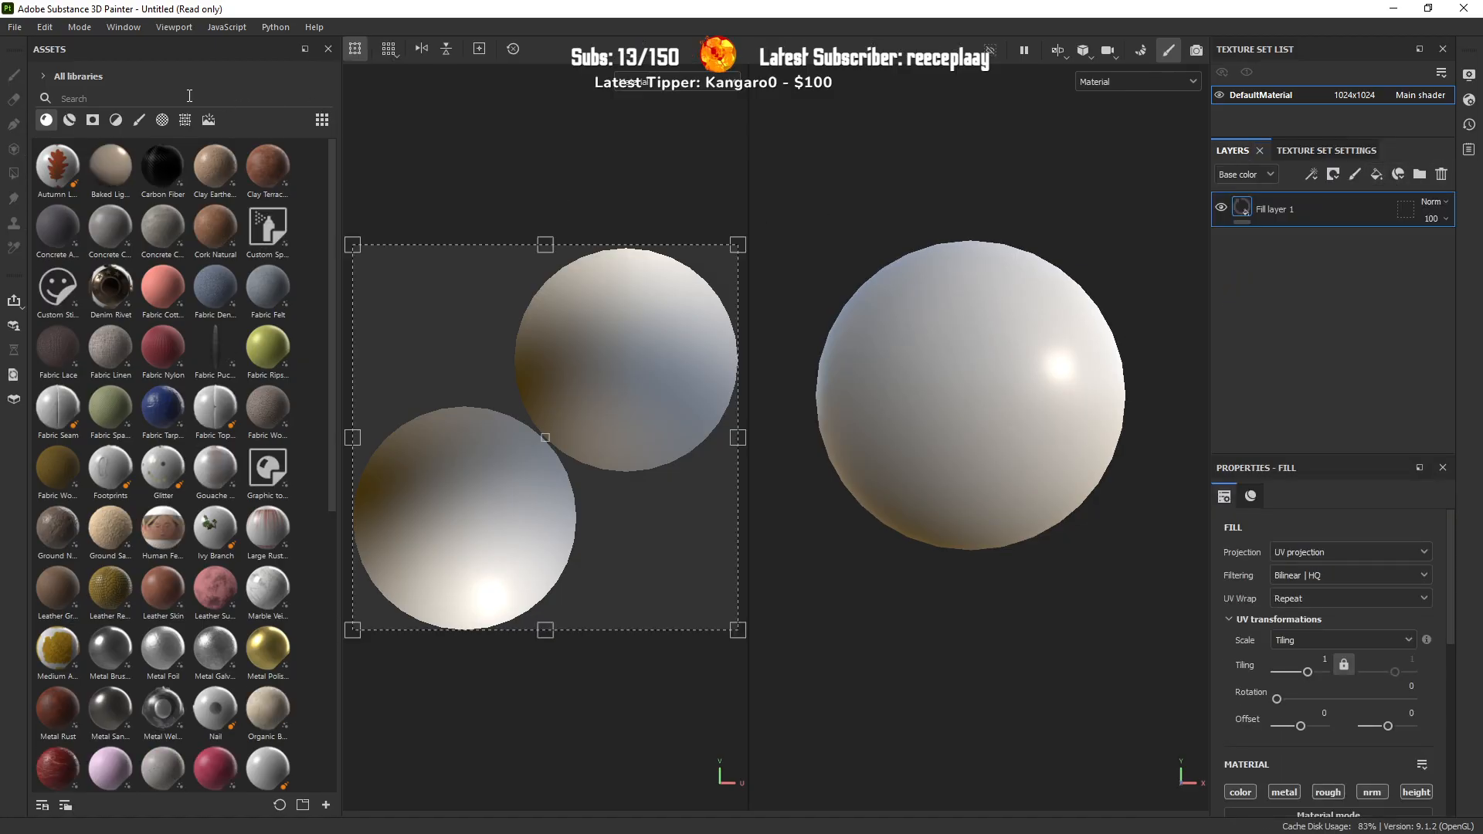
# Step: Find the GTA baker filter among the assets and add Clr_GTA_Baker_Metal_Rough above Fill layer 1
pyautogui.click(46, 119)
pyautogui.click(75, 100)
pyautogui.write('gta')
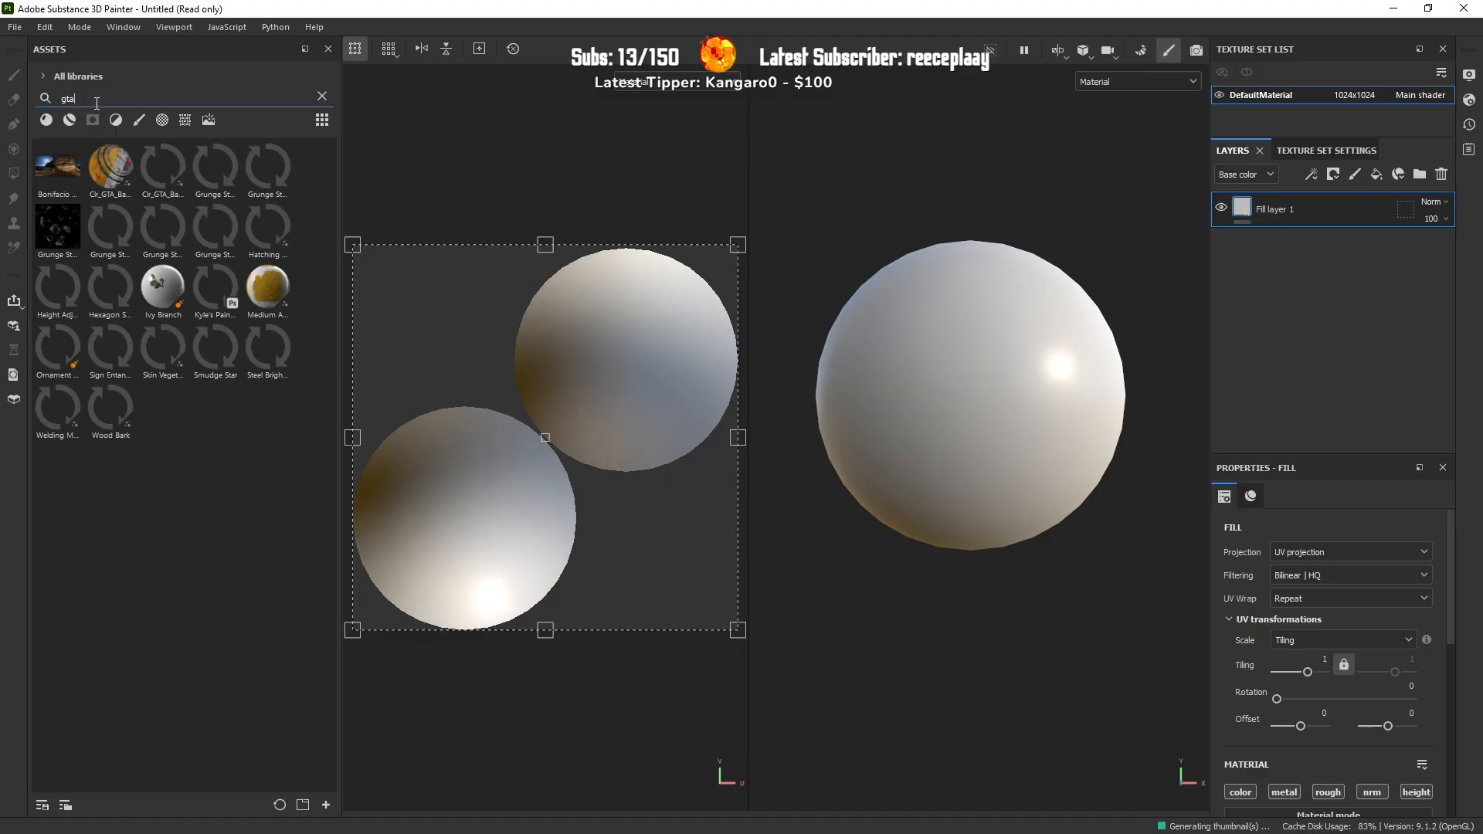
pyautogui.moveTo(163, 167); pyautogui.dragTo(1306, 208)
pyautogui.scroll(-3, 1364, 595)
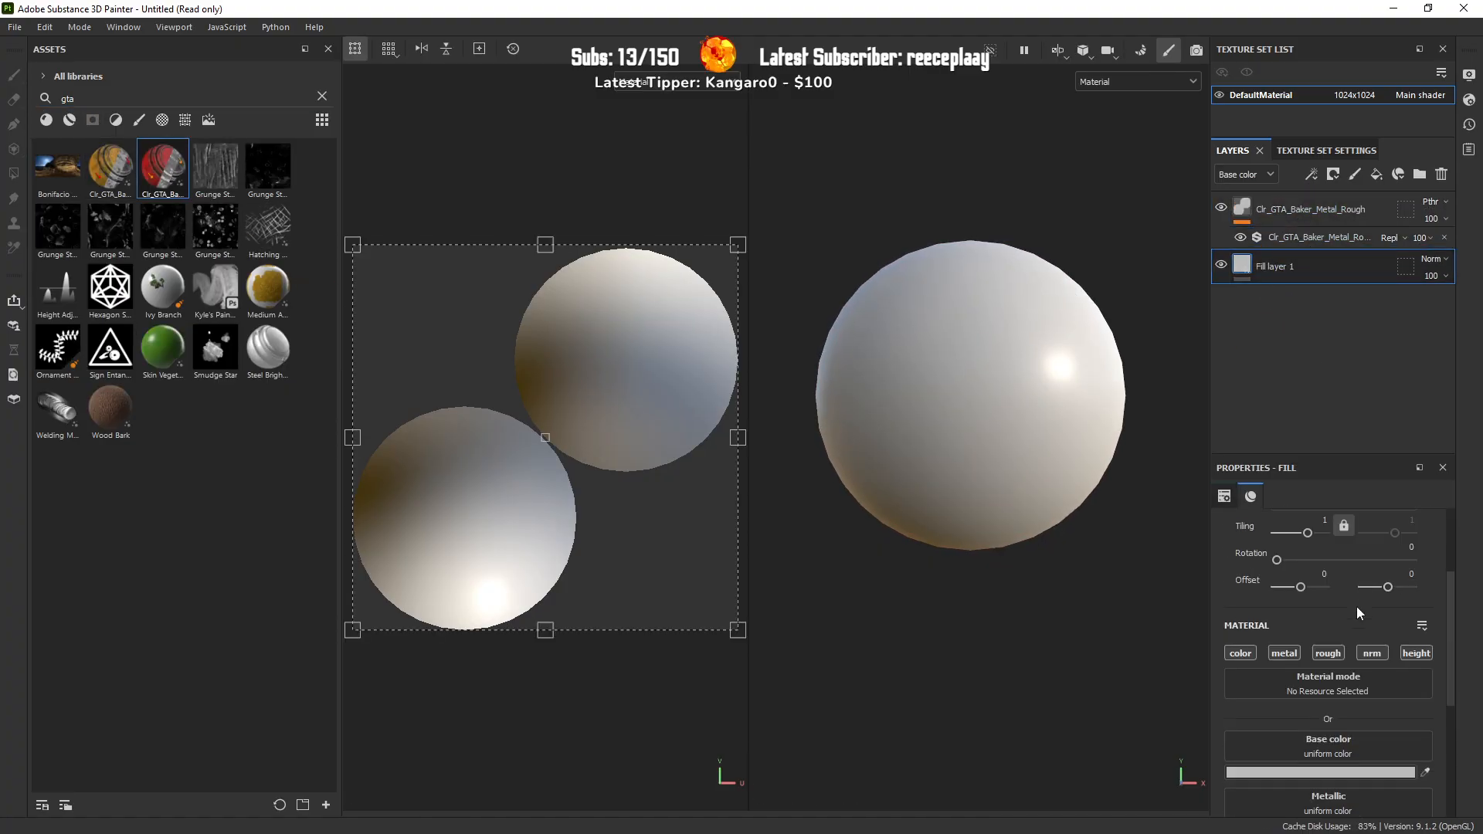
# Step: Set Fill layer 1's roughness to 1 with its metallic channel off, and switch the viewport display to Base color
pyautogui.scroll(-2, 1284, 660)
pyautogui.moveTo(1280, 749); pyautogui.dragTo(1423, 744)
pyautogui.click(1318, 212)
pyautogui.click(1138, 81)
pyautogui.click(1110, 147)
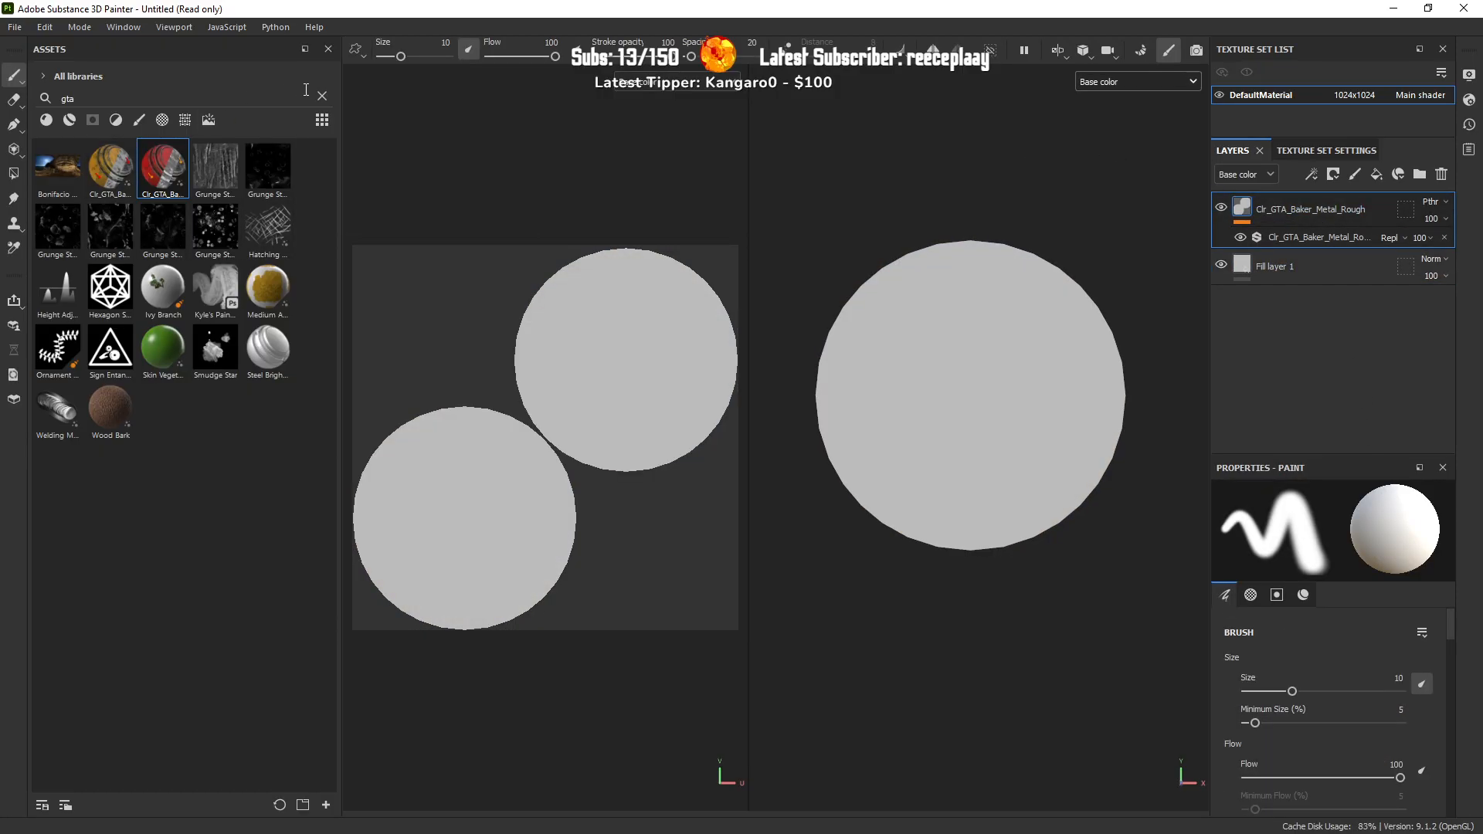
# Step: Try the Fabric FurSynthLongVarB material above Fill layer 1 with much denser tiling, and delete its layer
pyautogui.click(321, 96)
pyautogui.write('fur')
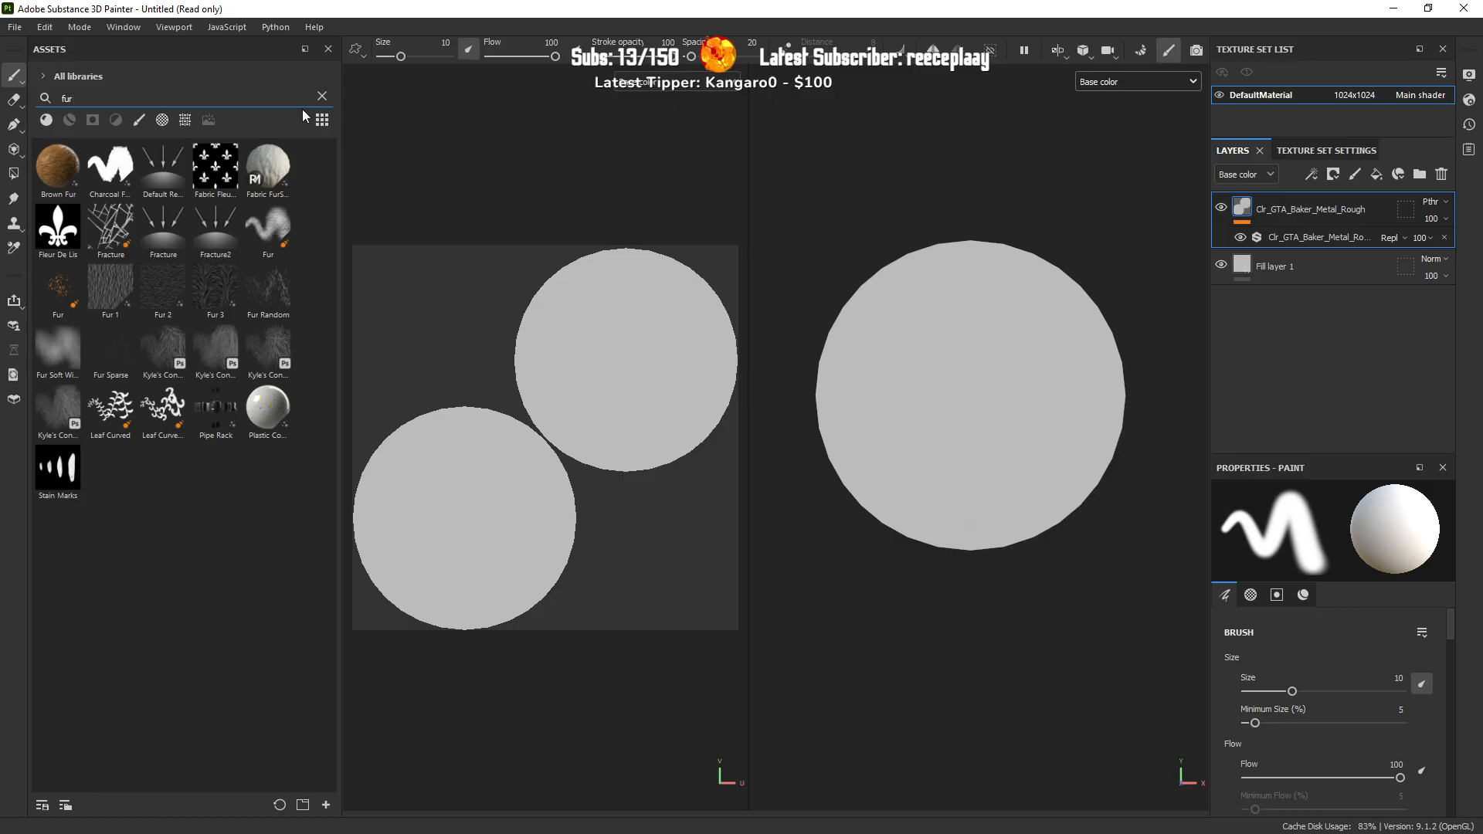
pyautogui.moveTo(285, 165)
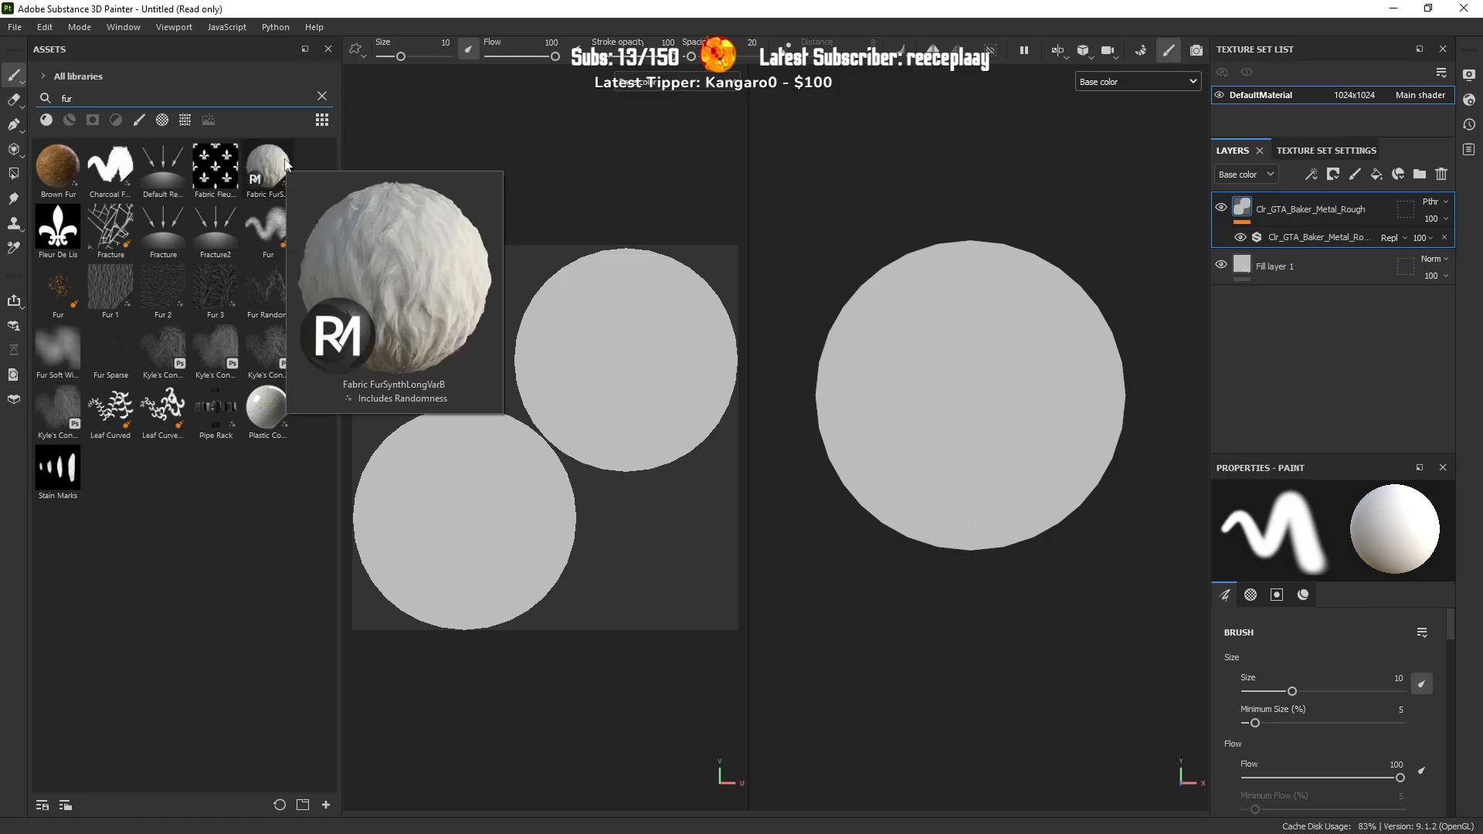
pyautogui.moveTo(286, 164); pyautogui.dragTo(1311, 260)
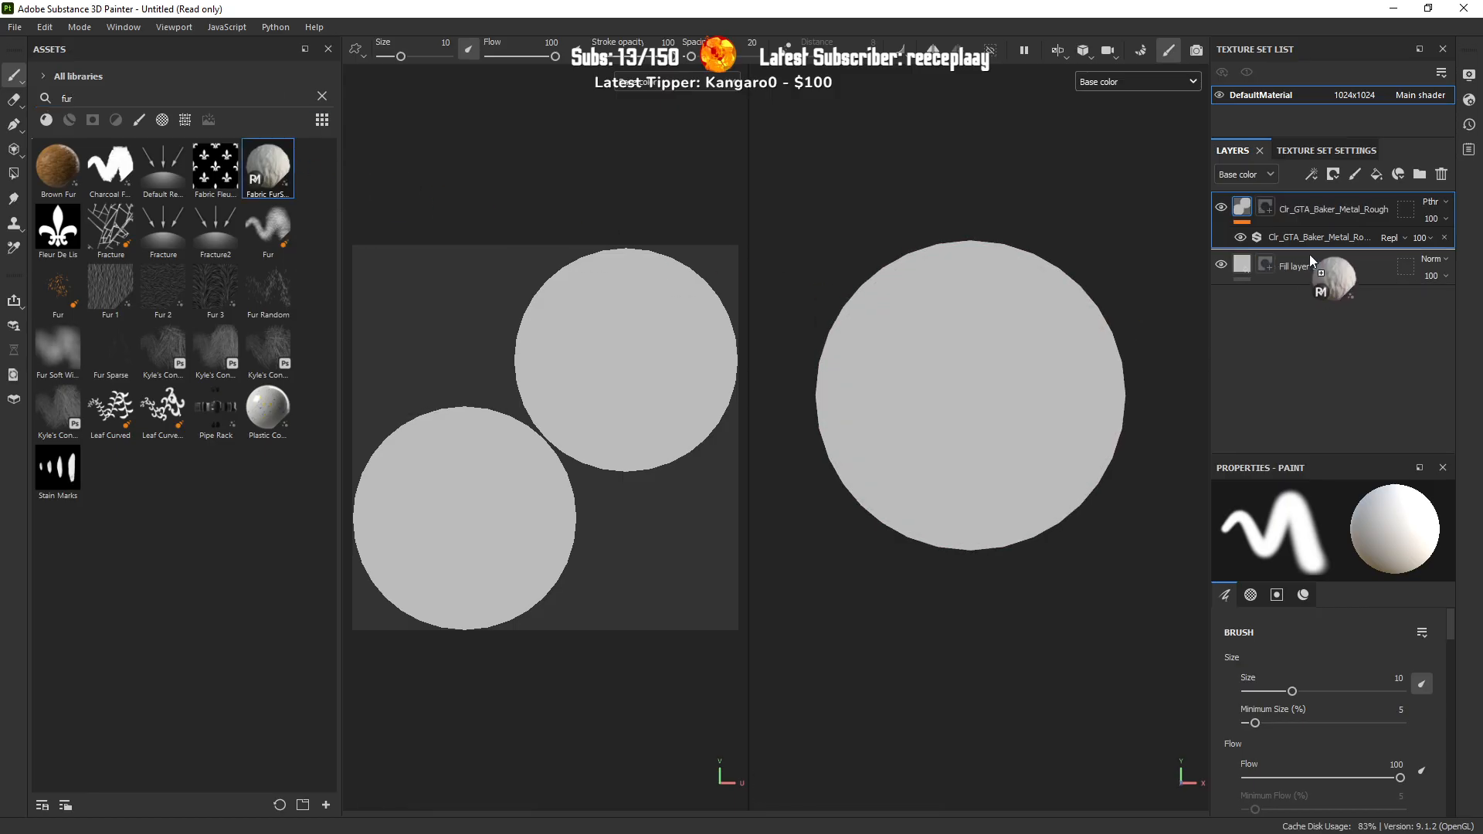
pyautogui.moveTo(1309, 254); pyautogui.dragTo(1309, 257)
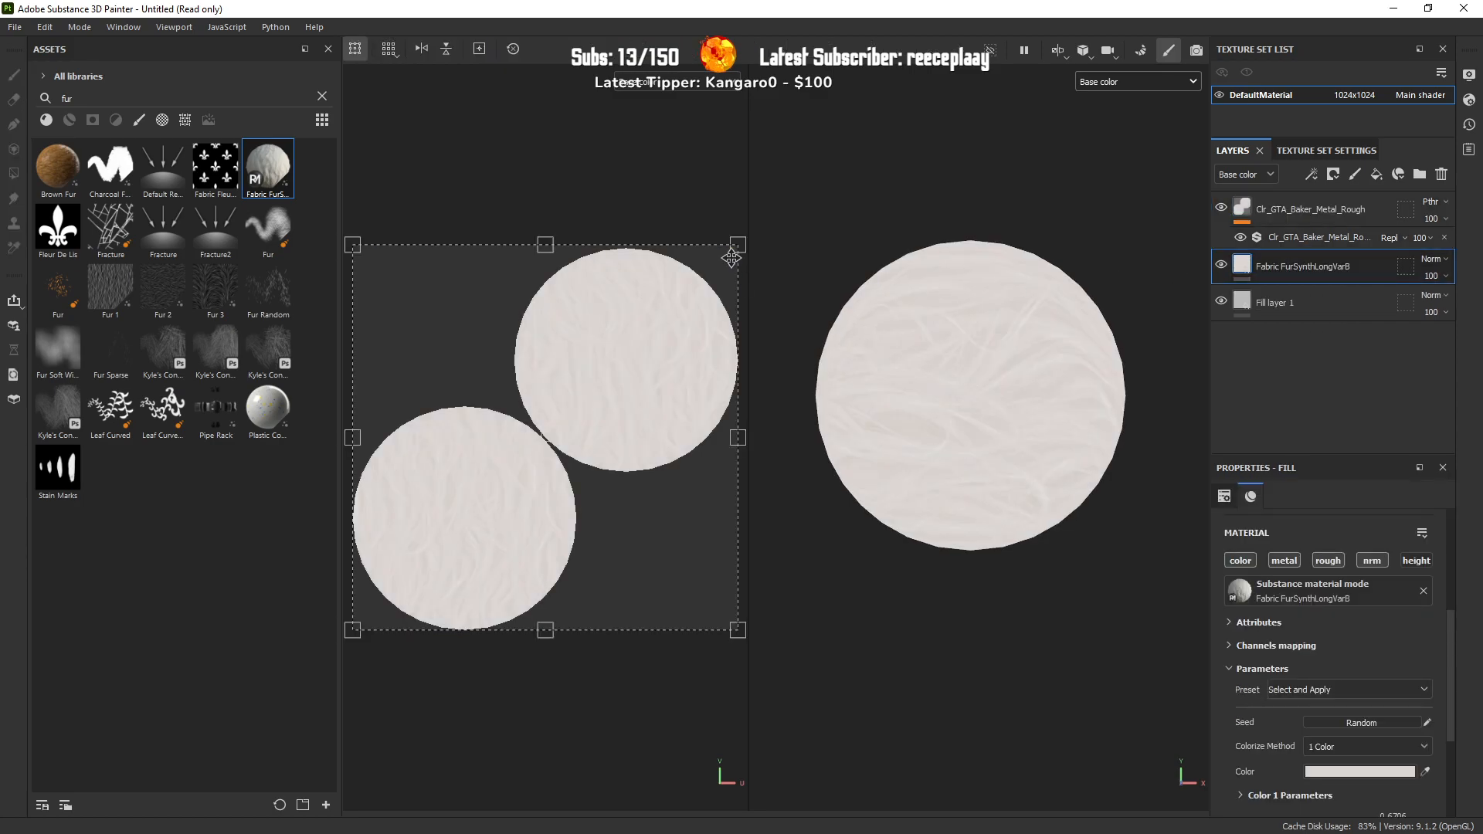
pyautogui.moveTo(734, 242); pyautogui.dragTo(378, 608)
pyautogui.moveTo(943, 421)
pyautogui.mouseDown(button='middle')
pyautogui.moveTo(957, 421)
pyautogui.moveTo(940, 427)
pyautogui.mouseUp(button='middle')
pyautogui.keyDown('alt'); pyautogui.moveTo(939, 429); pyautogui.dragTo(983, 441); pyautogui.keyUp('alt')
pyautogui.scroll(-2, 958, 441)
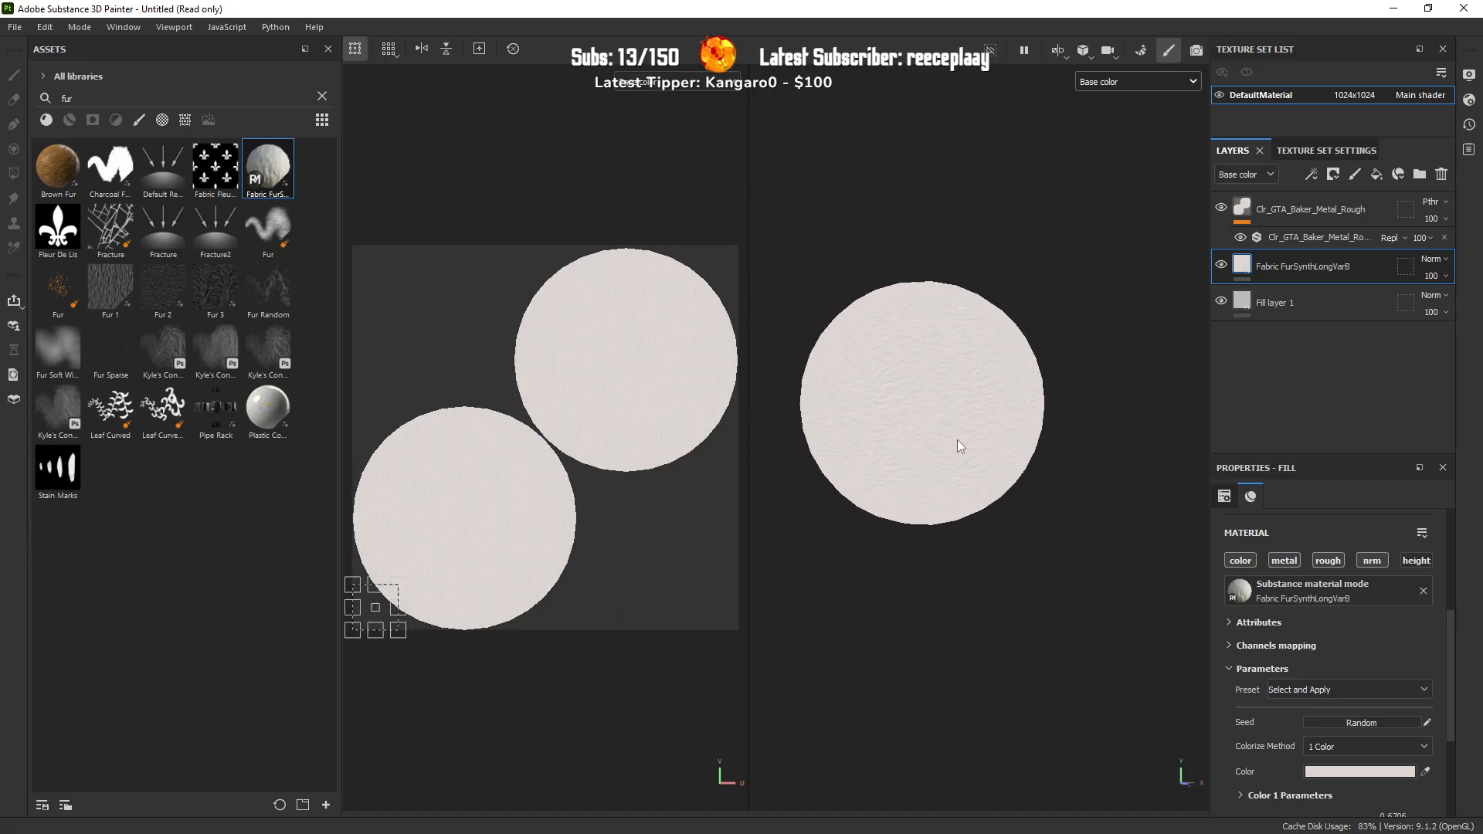
pyautogui.click(1441, 174)
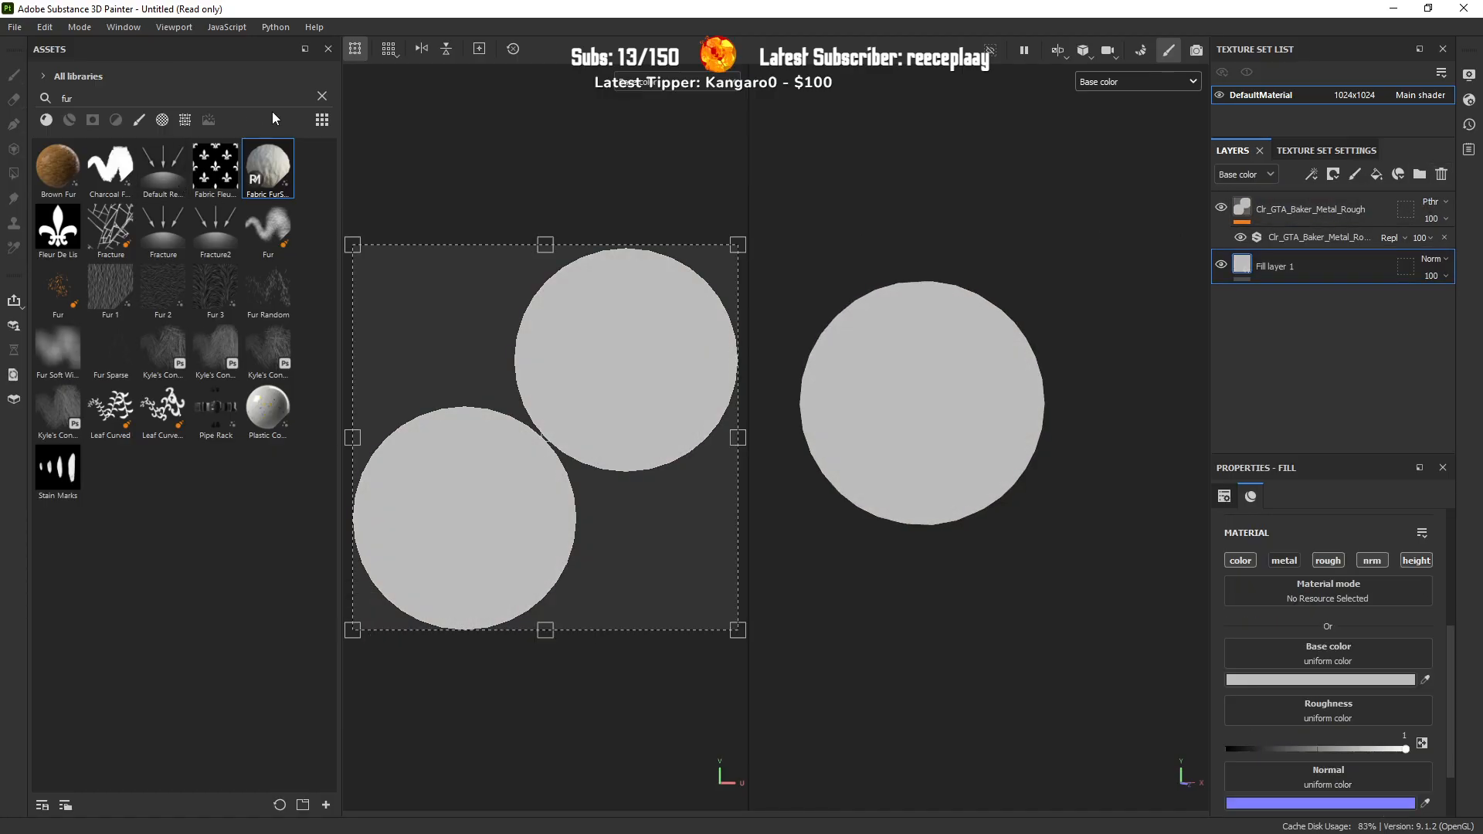
# Step: Search the assets for fabric and cotton, and try the Cotton material above Fill layer 1 before deleting its layer
pyautogui.click(323, 97)
pyautogui.write('abric')
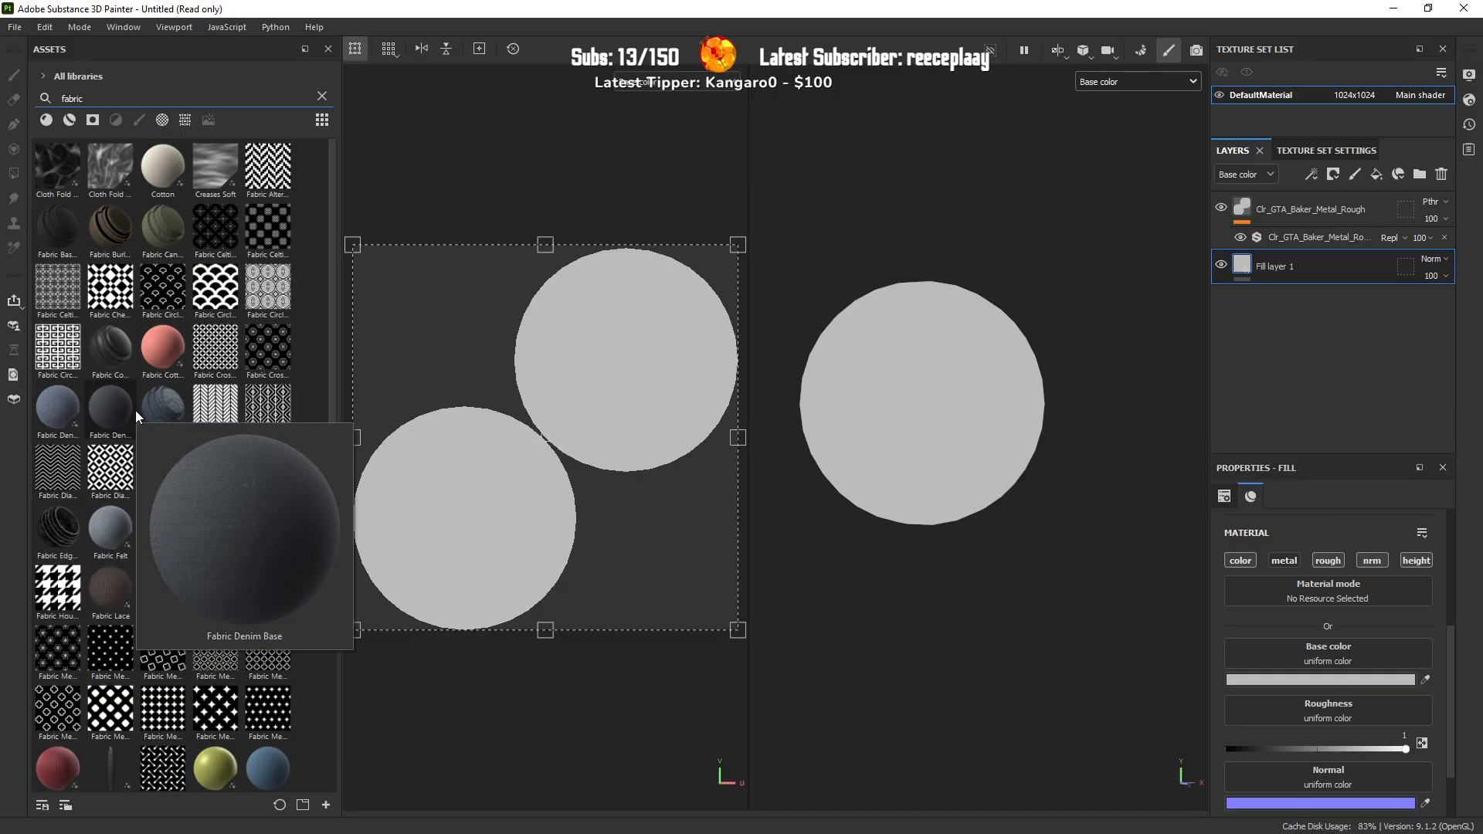
pyautogui.scroll(-3, 161, 326)
pyautogui.scroll(-3, 162, 332)
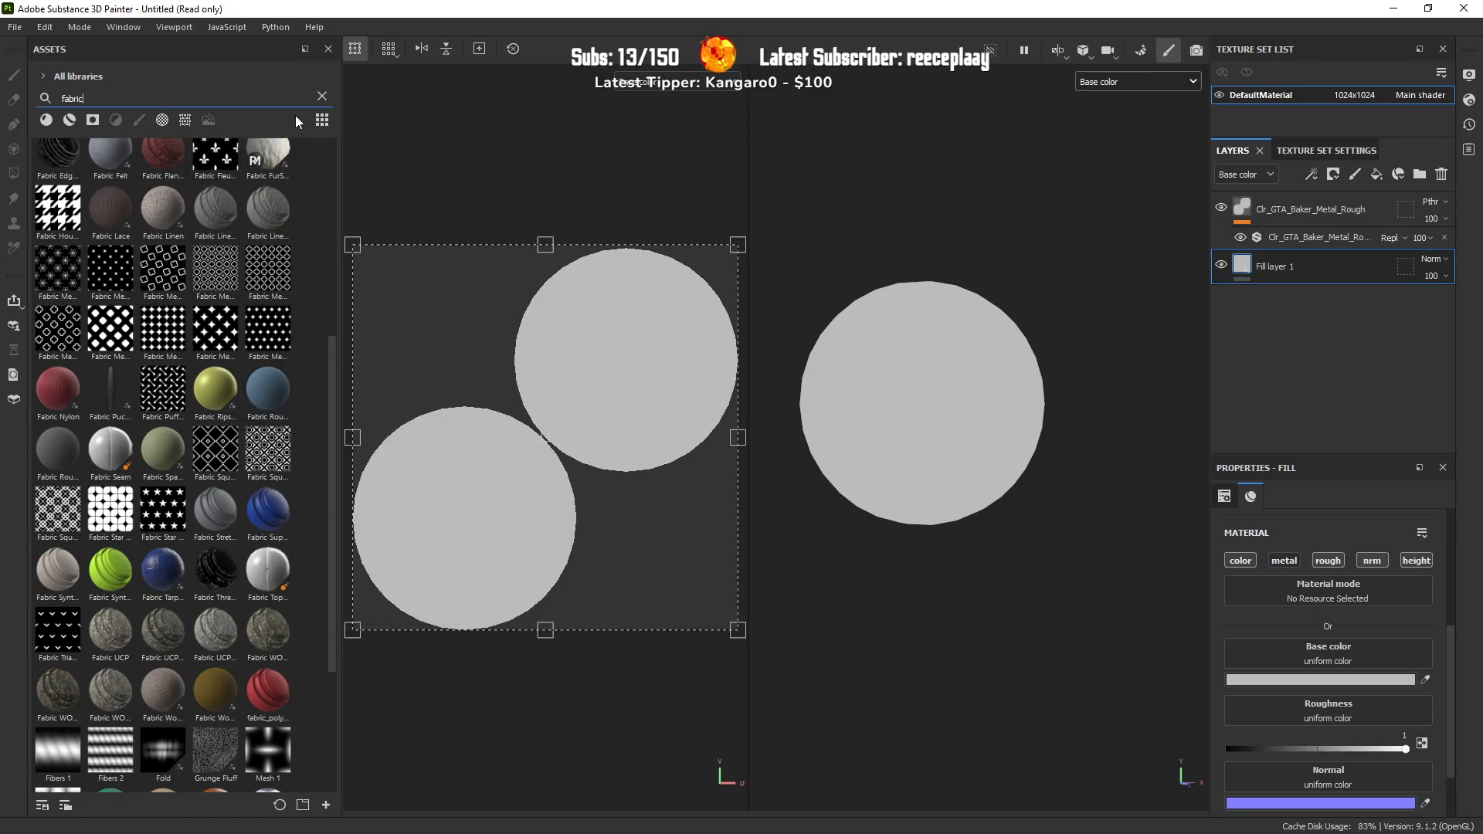
pyautogui.click(321, 96)
pyautogui.write('cotton')
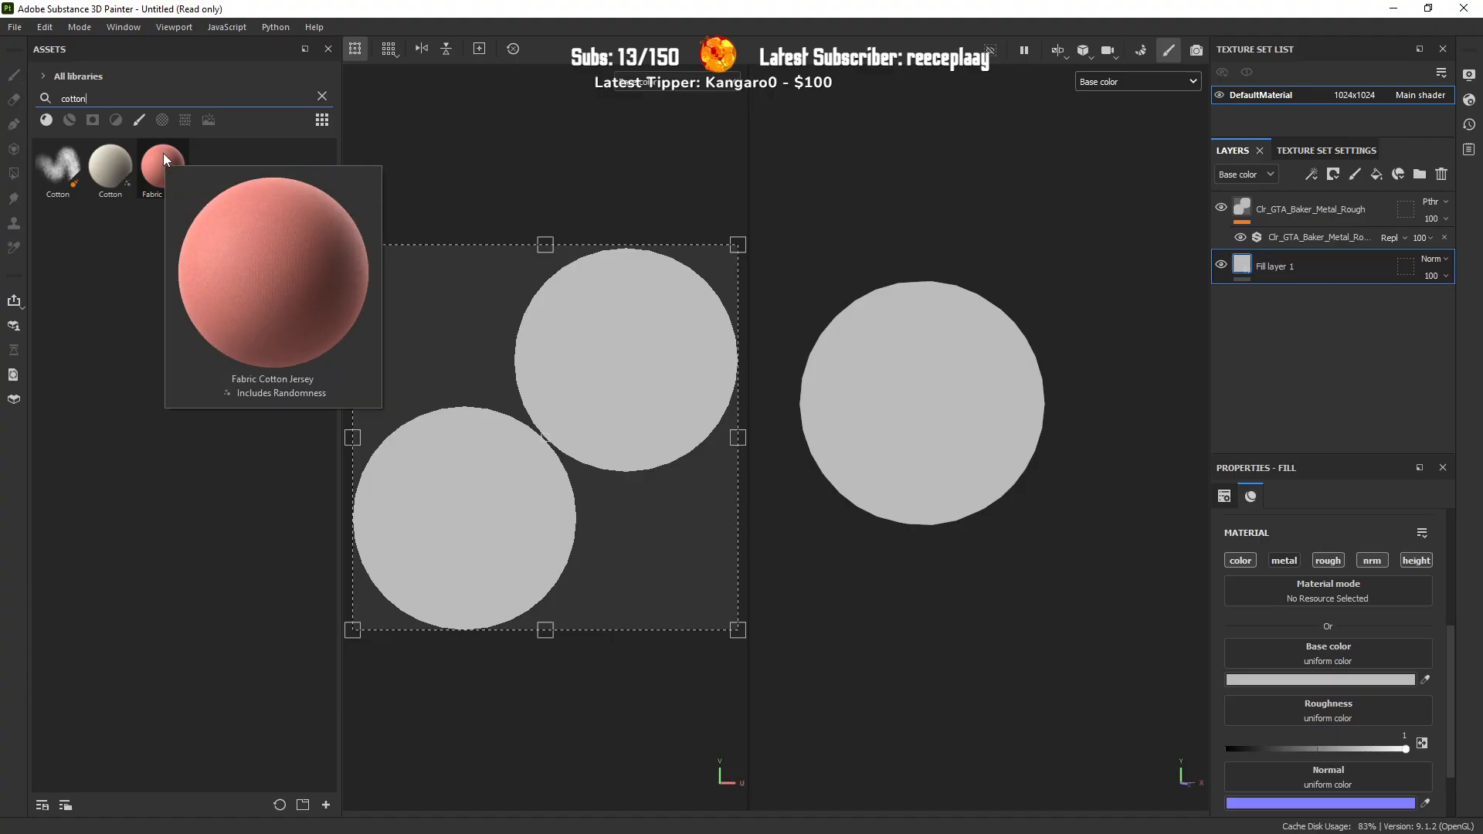
pyautogui.moveTo(132, 156)
pyautogui.moveTo(132, 156); pyautogui.dragTo(1384, 257)
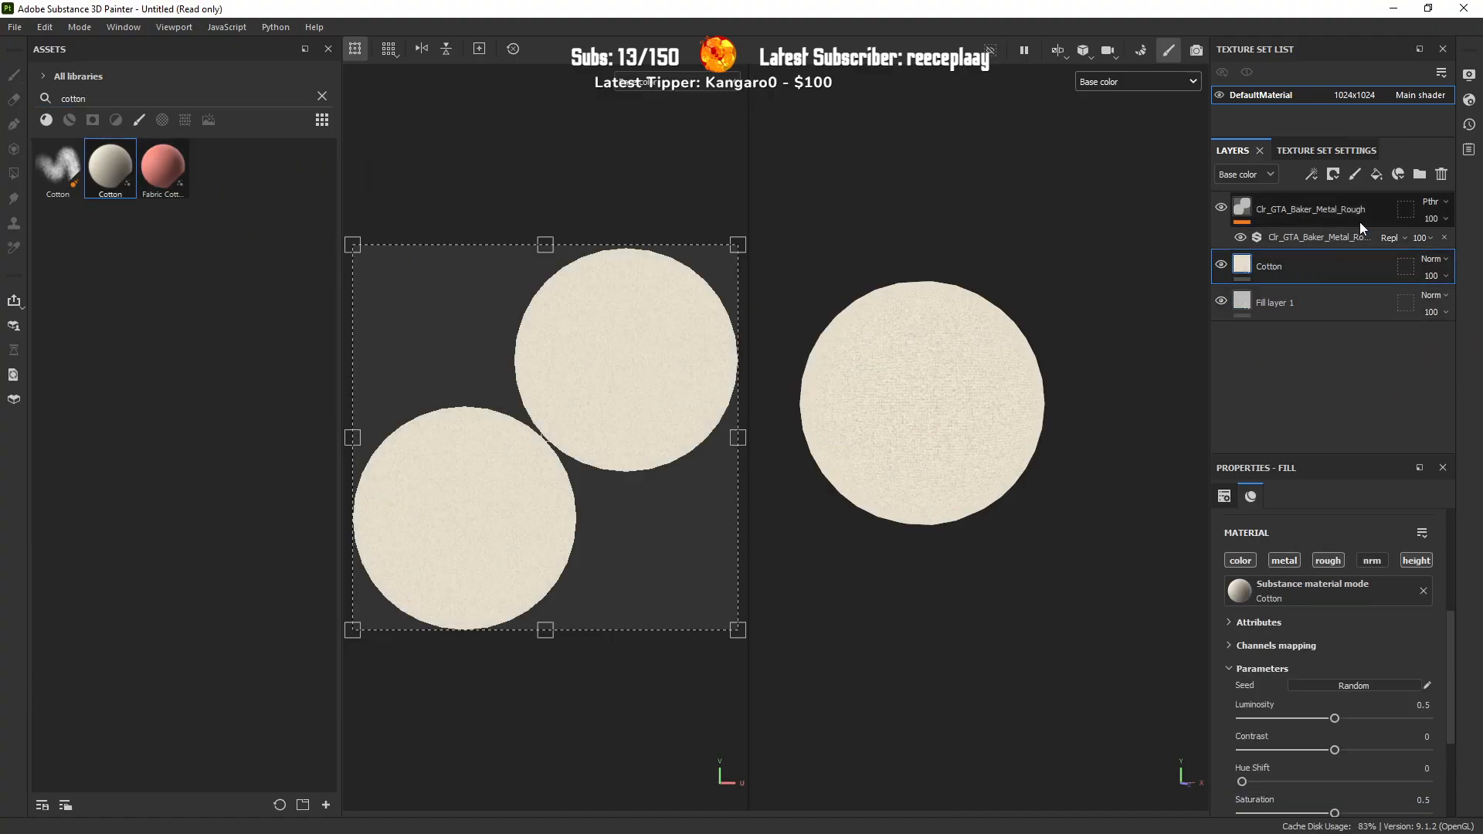
pyautogui.click(1440, 175)
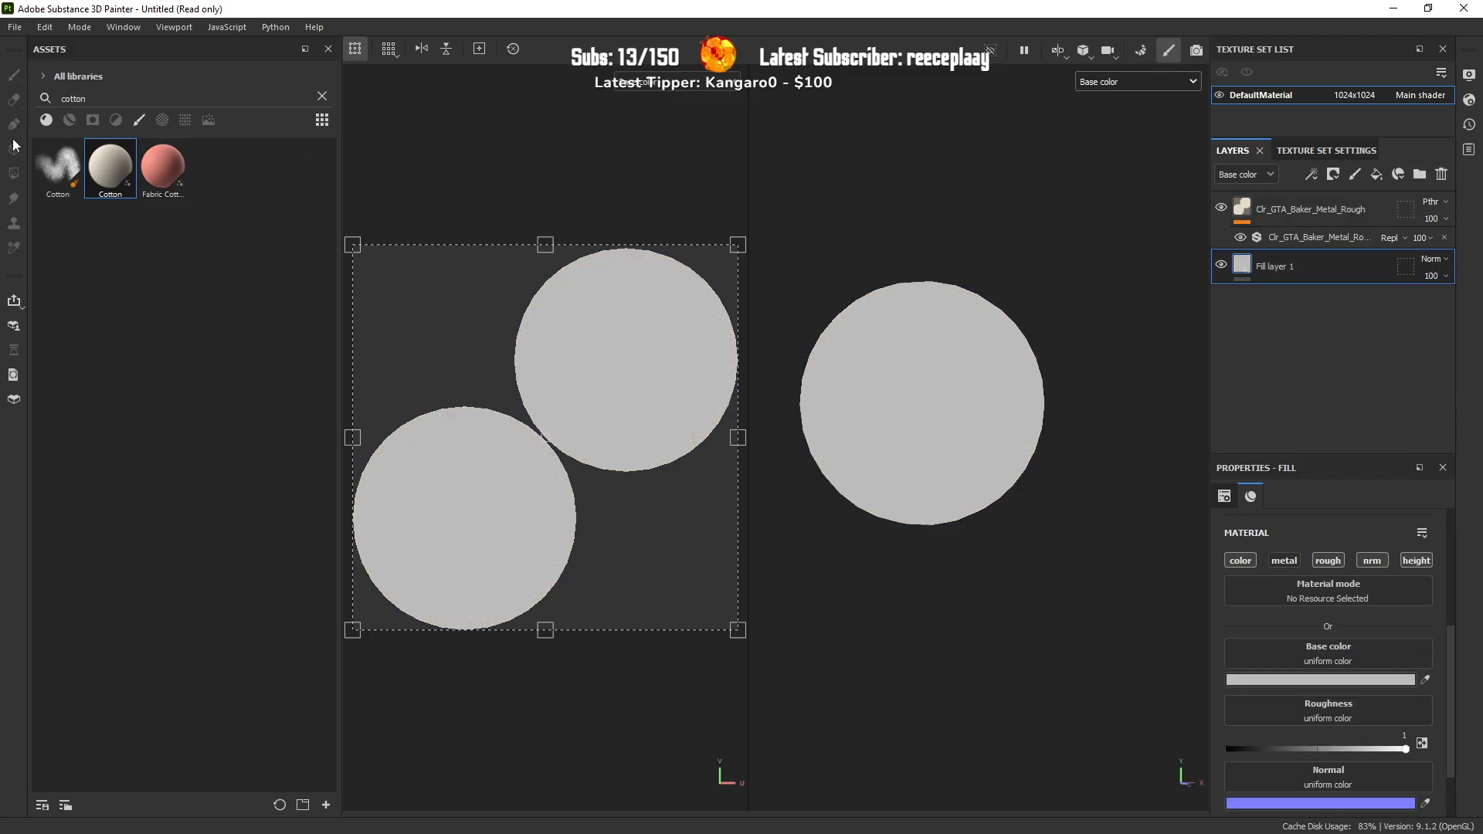
# Step: Search the asset library for flee and rat, and browse the unfiltered assets for a suitable nose material
pyautogui.click(322, 96)
pyautogui.click(270, 97)
pyautogui.write('fleu')
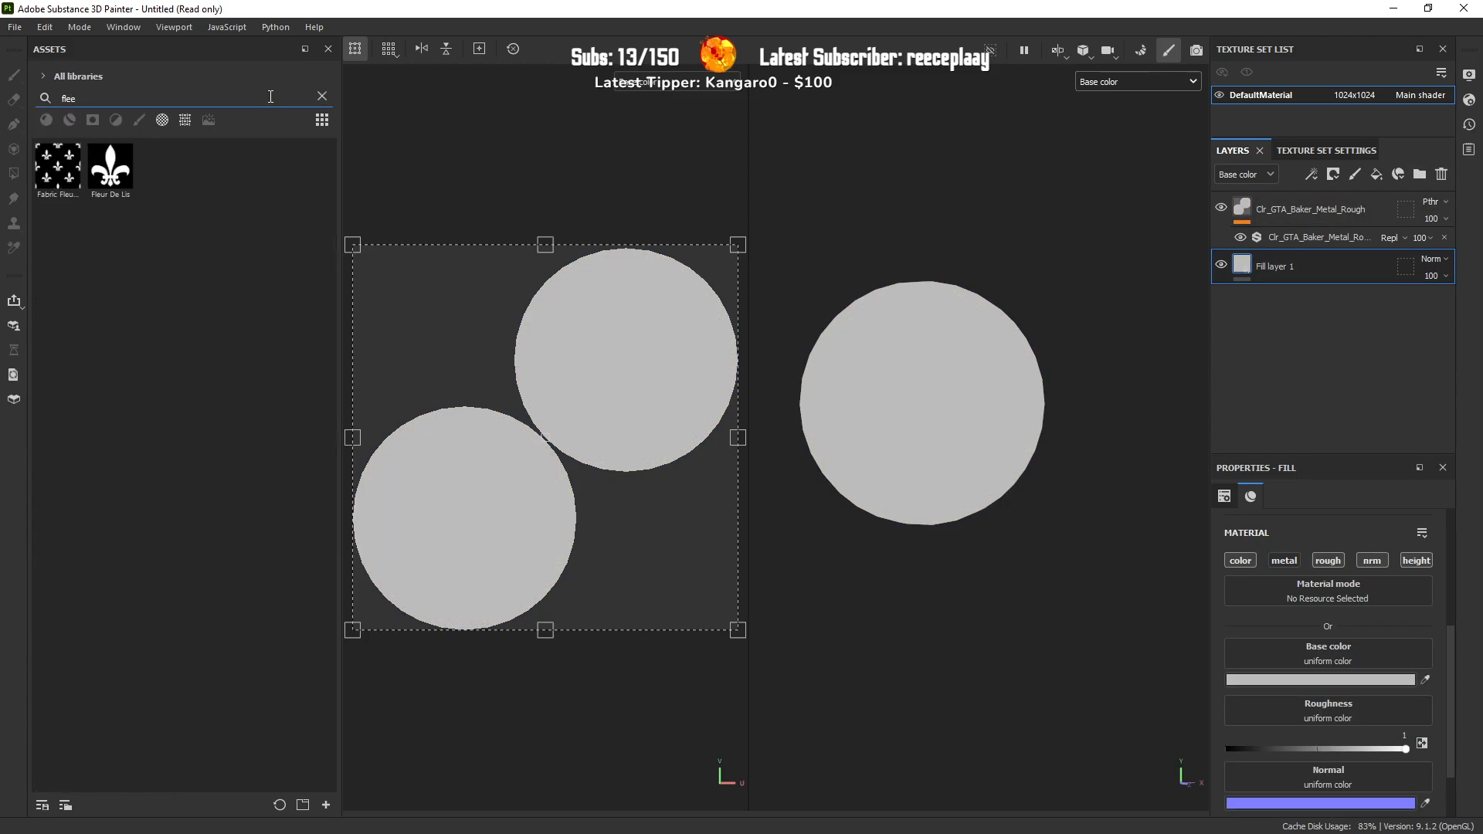
pyautogui.press('BackSpace')
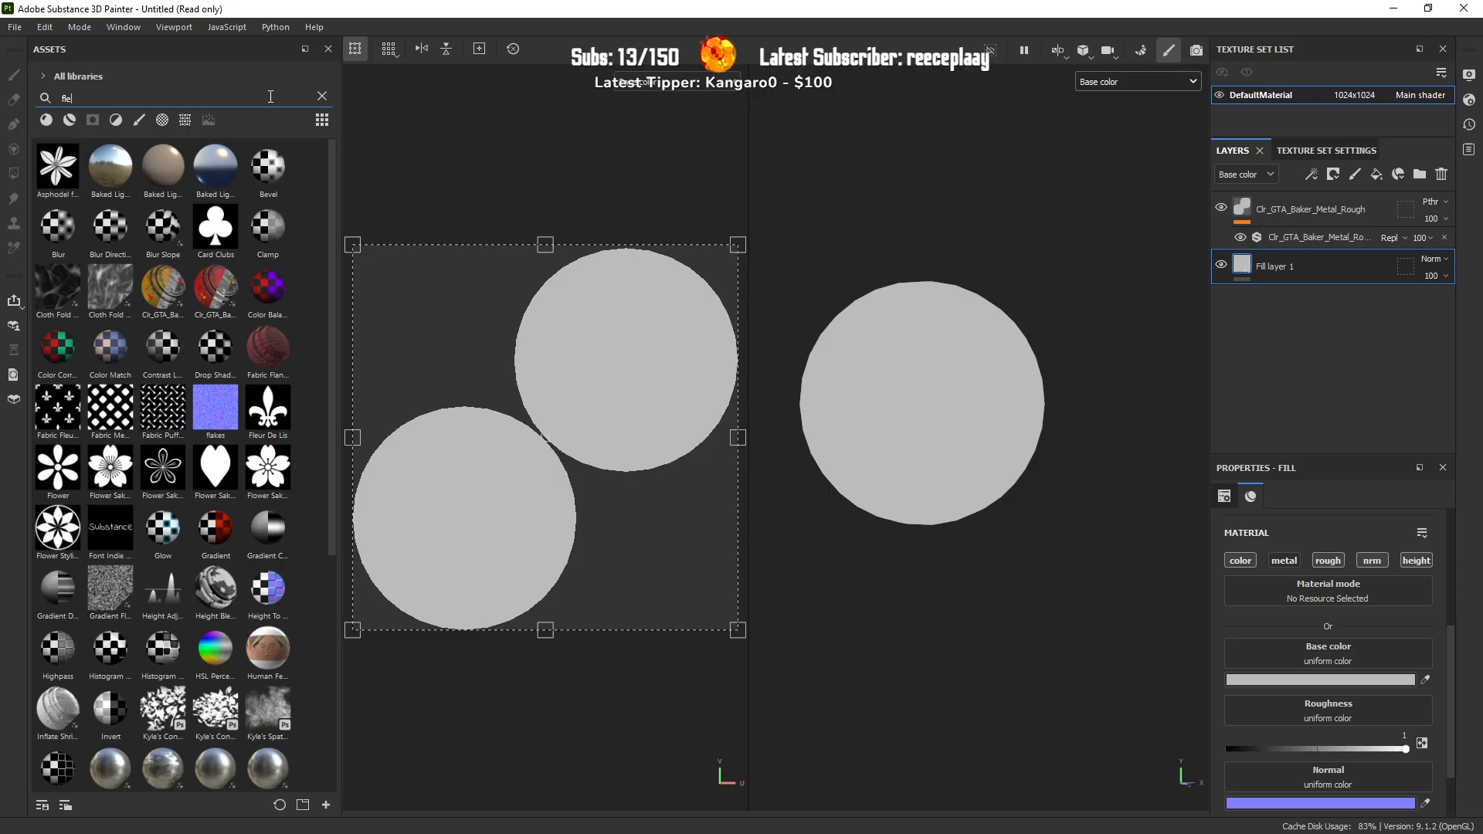
pyautogui.press('BackSpace')
pyautogui.press('BackSpace')
pyautogui.press('BackSpace')
pyautogui.write('rat')
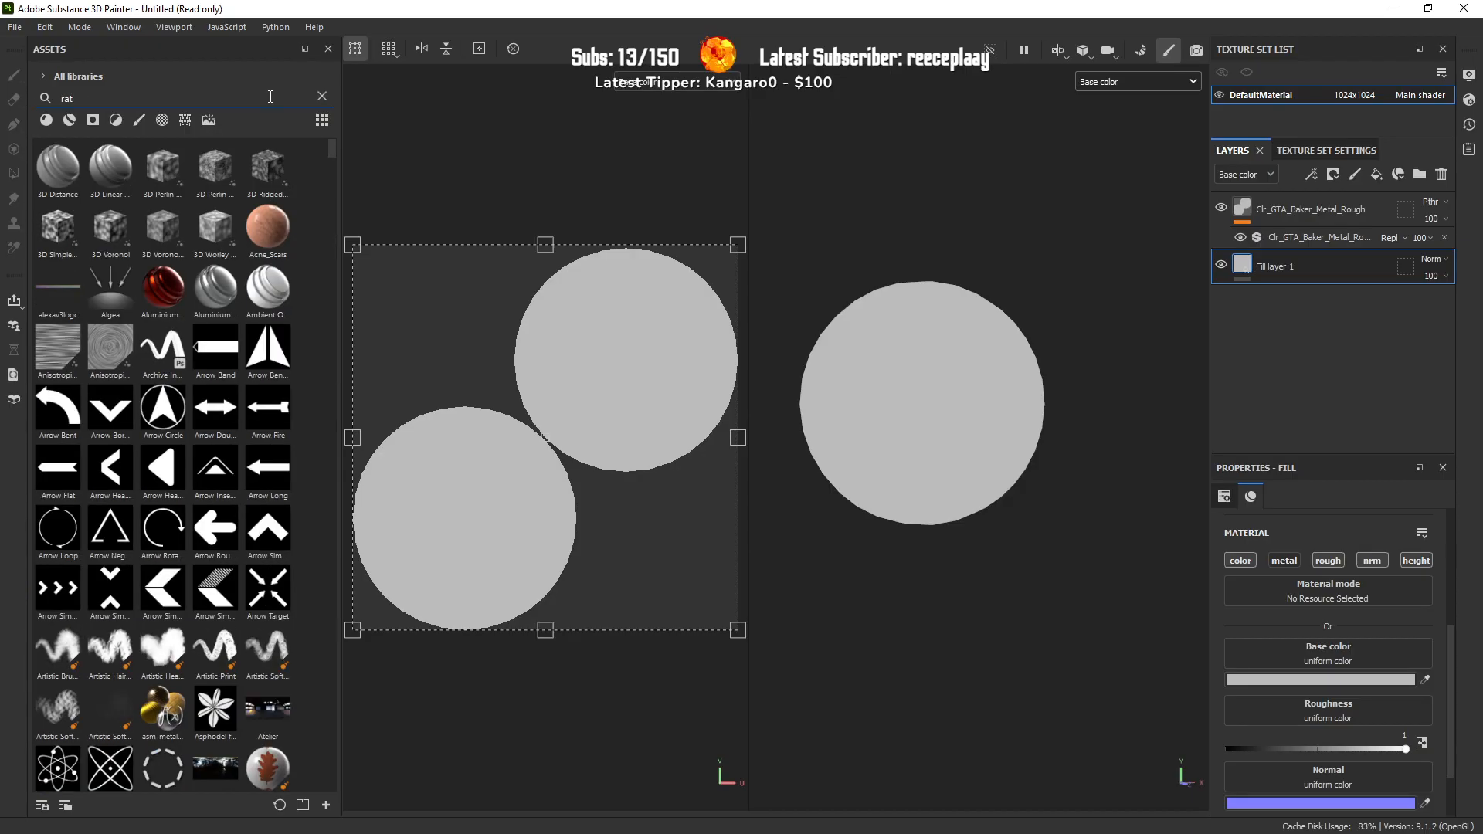
pyautogui.press('BackSpace')
pyautogui.press('BackSpace')
pyautogui.press('BackSpace')
pyautogui.scroll(-10, 208, 242)
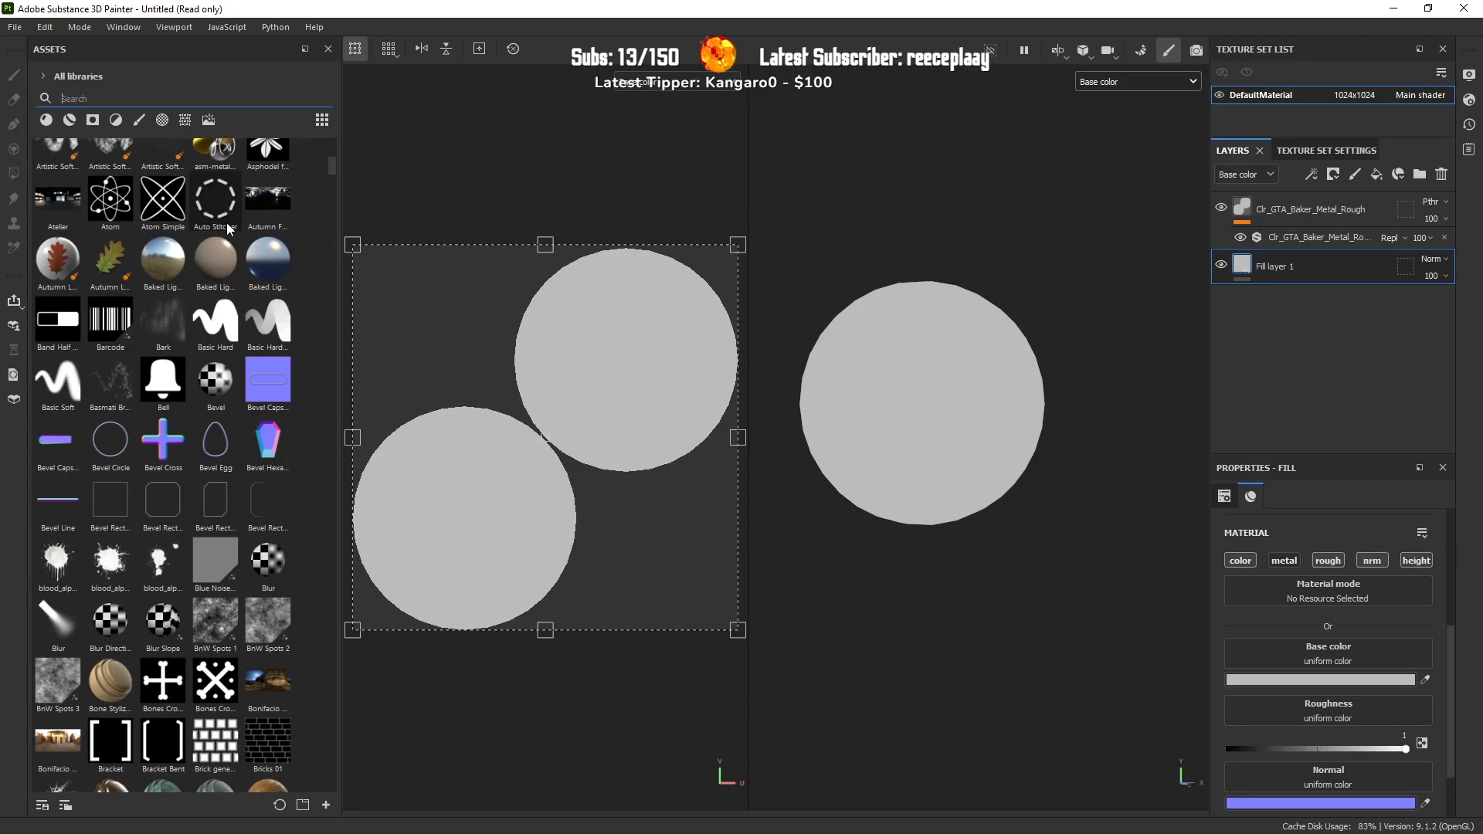
pyautogui.scroll(-15, 206, 241)
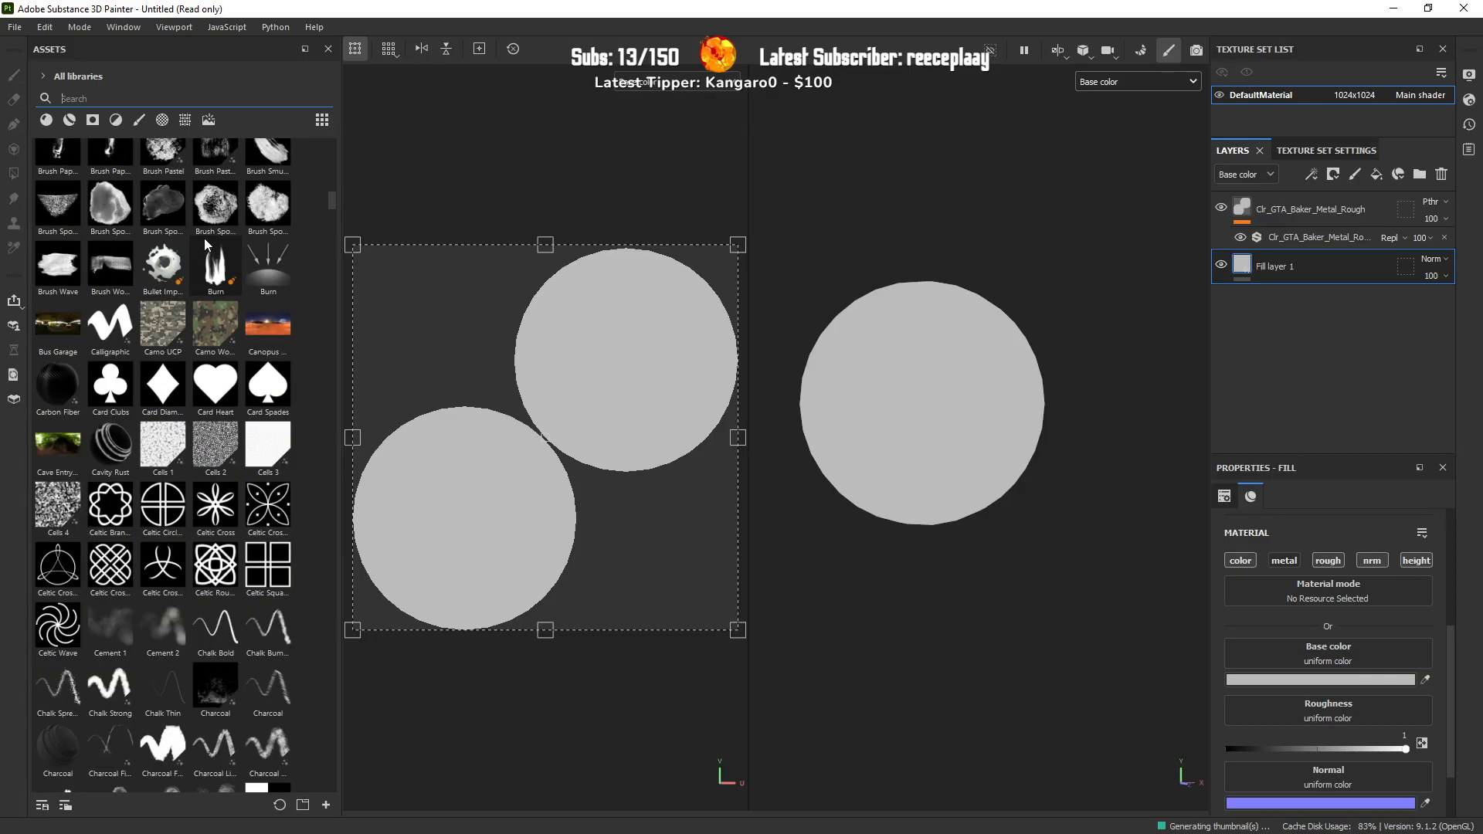
pyautogui.scroll(-10, 202, 242)
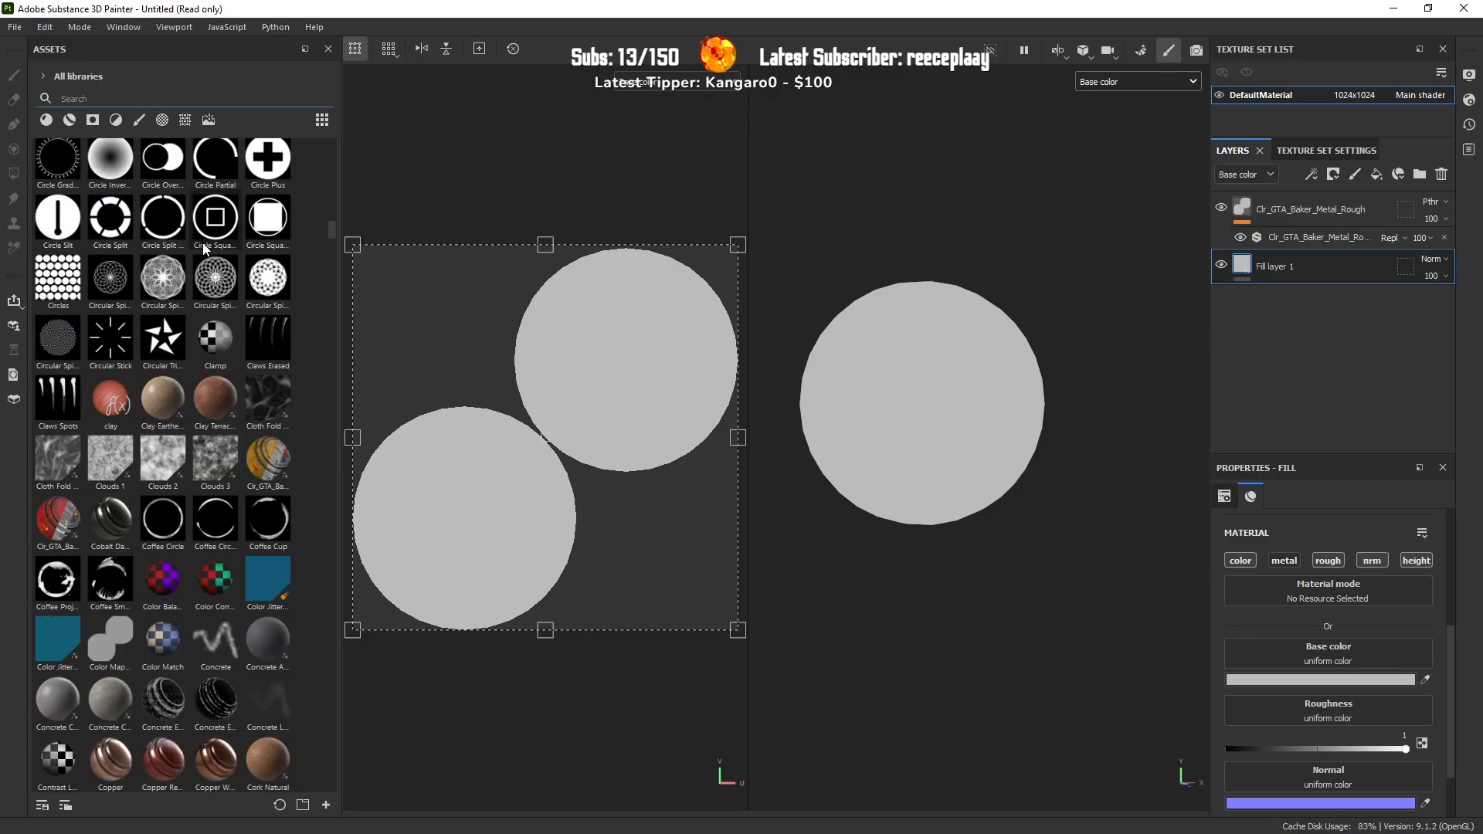
# Step: Add the PD-00440238 material above Fill layer 1, shrinking its pattern and rotating it about 45 degrees
pyautogui.click(46, 120)
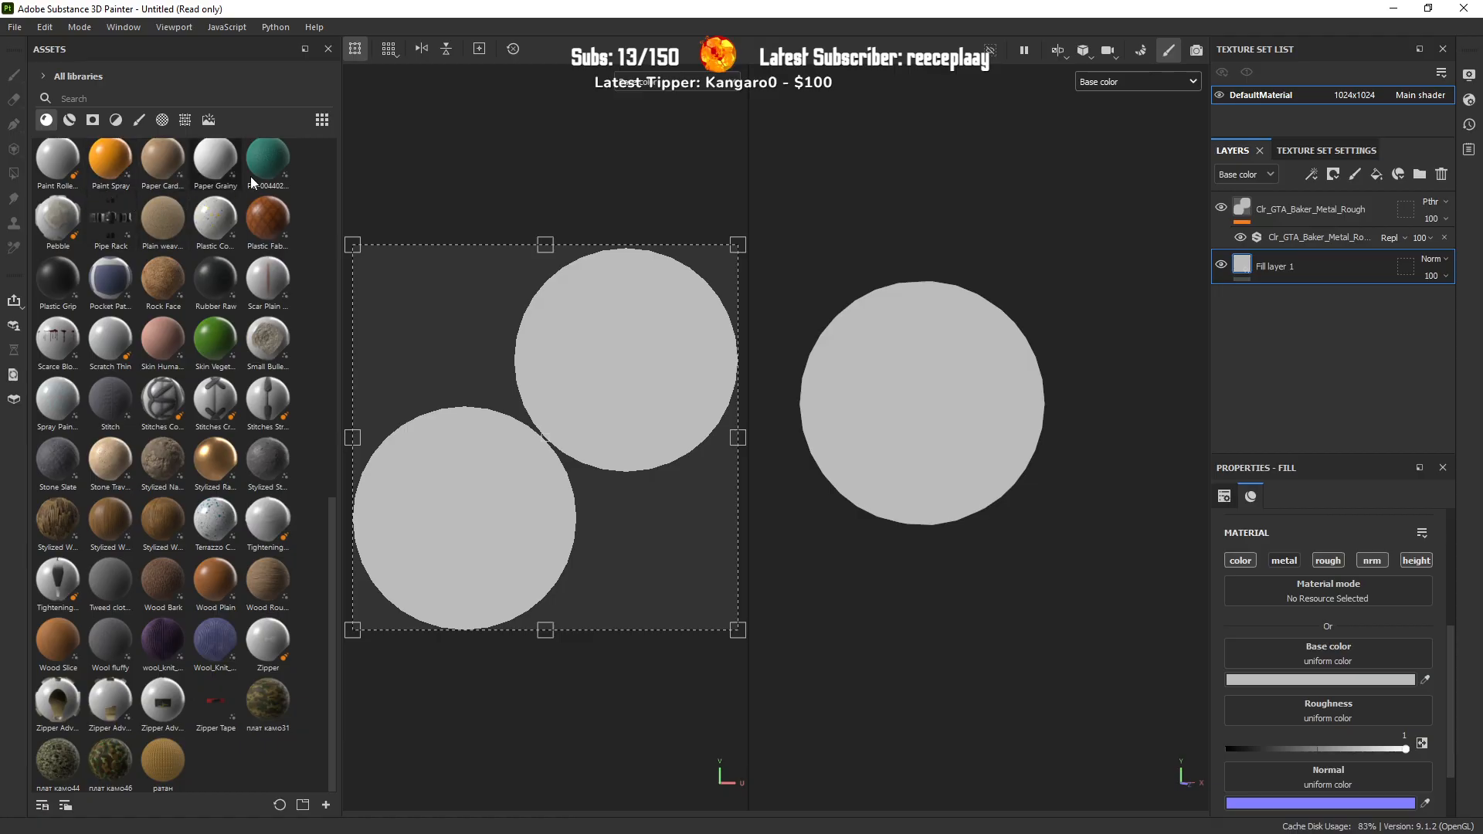
pyautogui.moveTo(274, 159); pyautogui.dragTo(1290, 252)
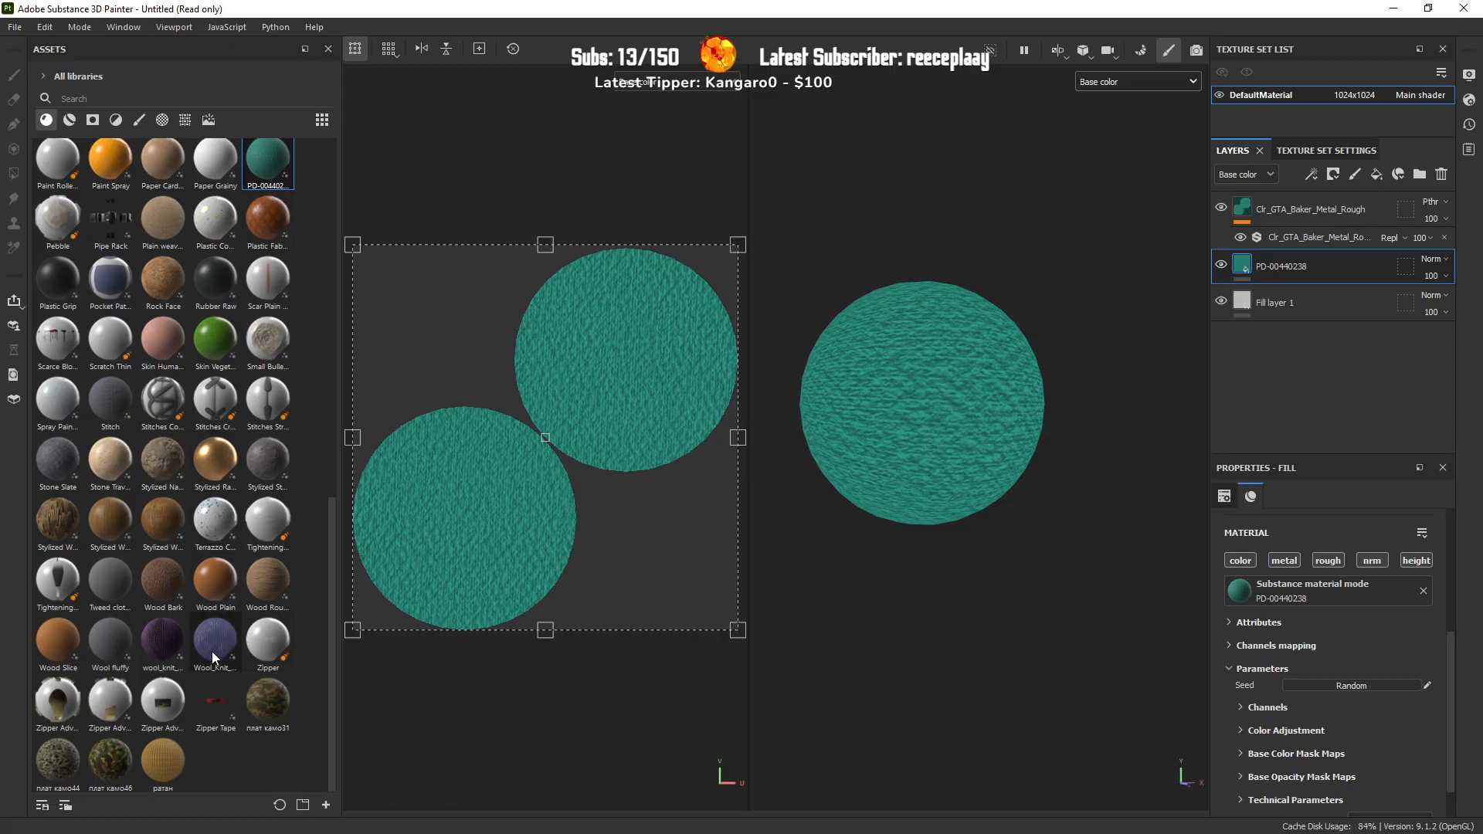
pyautogui.moveTo(738, 245); pyautogui.dragTo(417, 515)
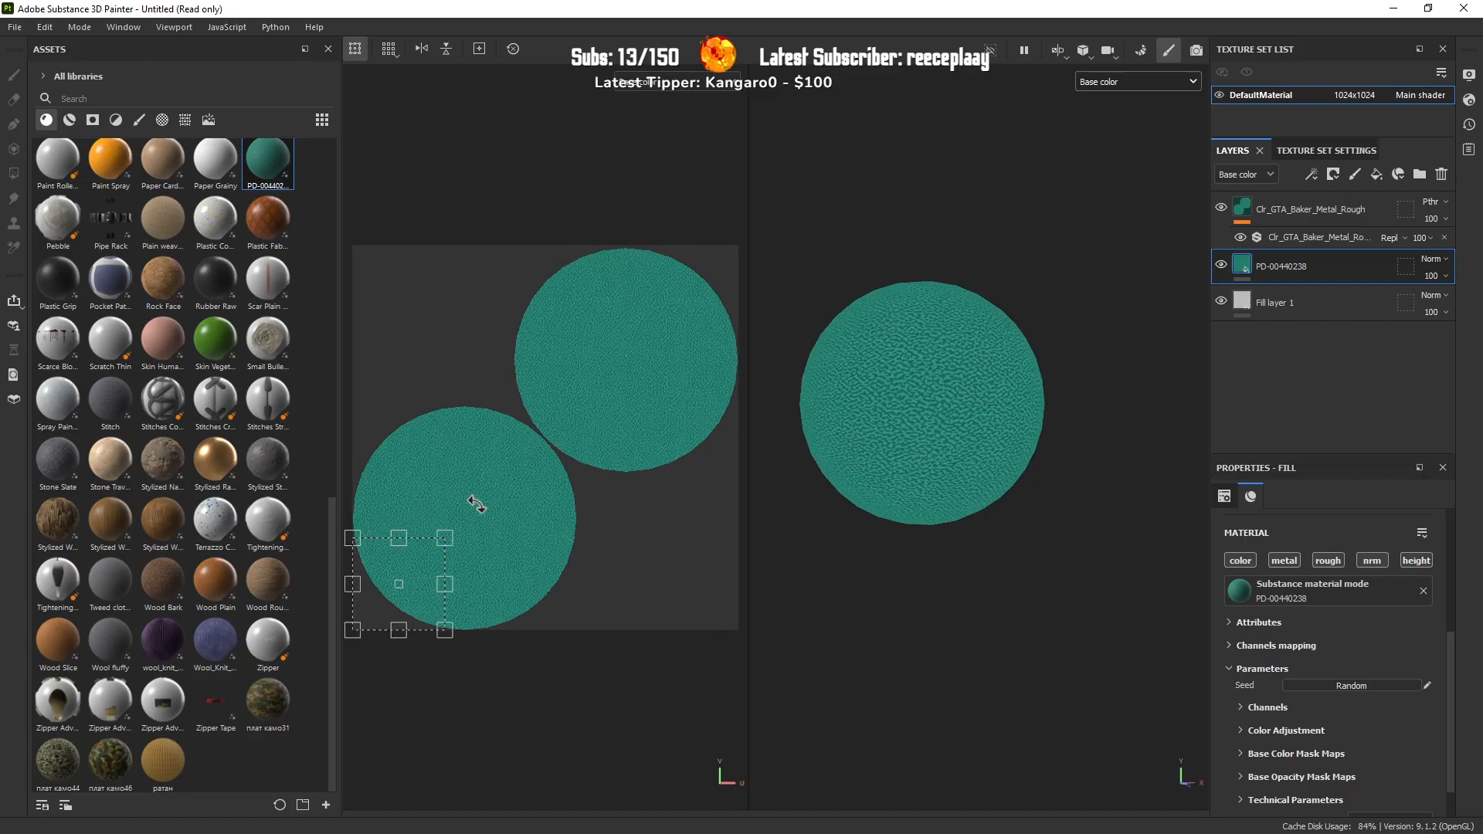
pyautogui.moveTo(487, 576); pyautogui.dragTo(450, 695)
pyautogui.keyDown('alt'); pyautogui.moveTo(850, 403); pyautogui.dragTo(869, 471); pyautogui.keyUp('alt')
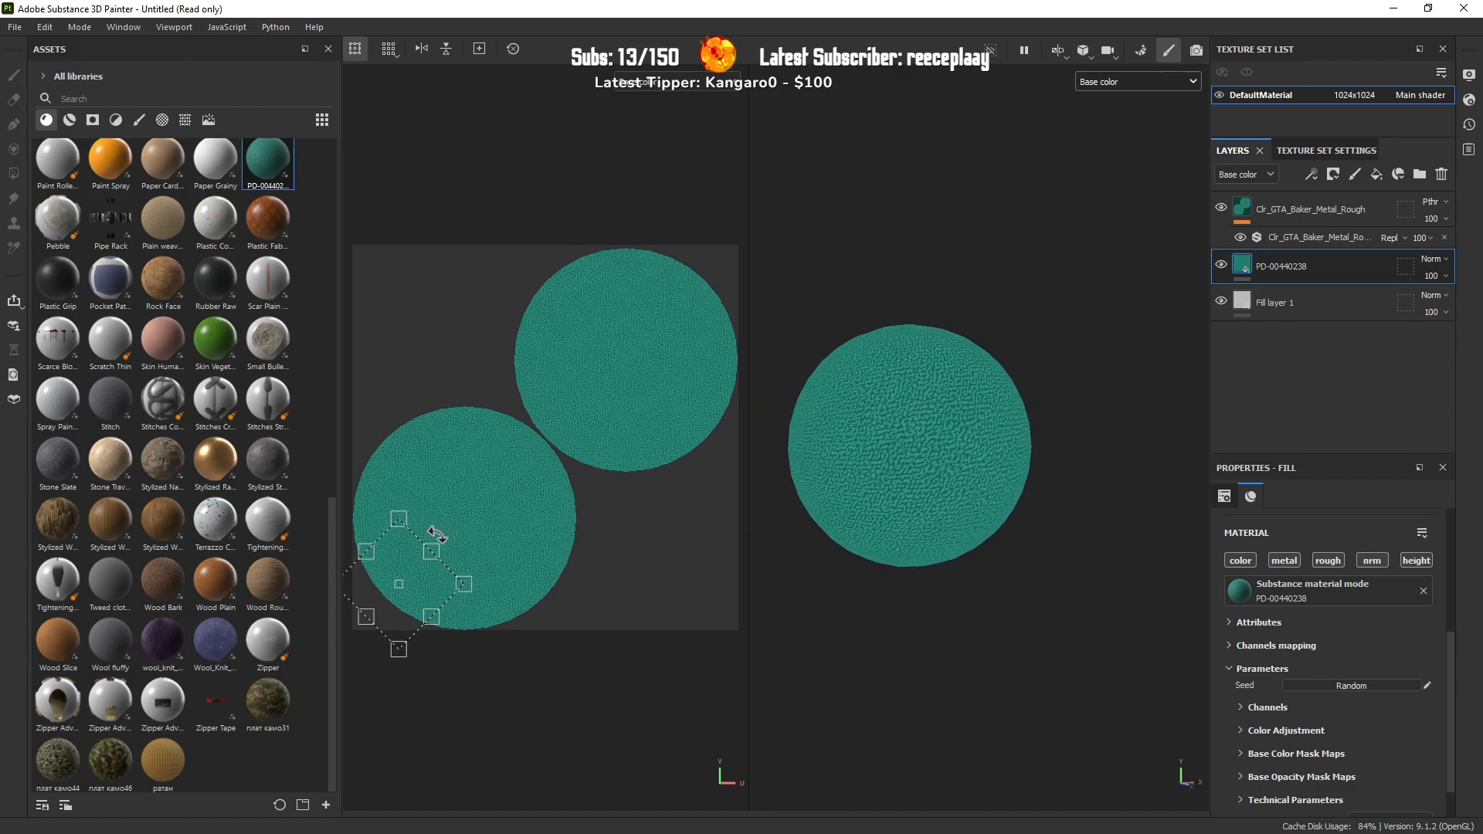
pyautogui.moveTo(398, 521); pyautogui.dragTo(392, 591)
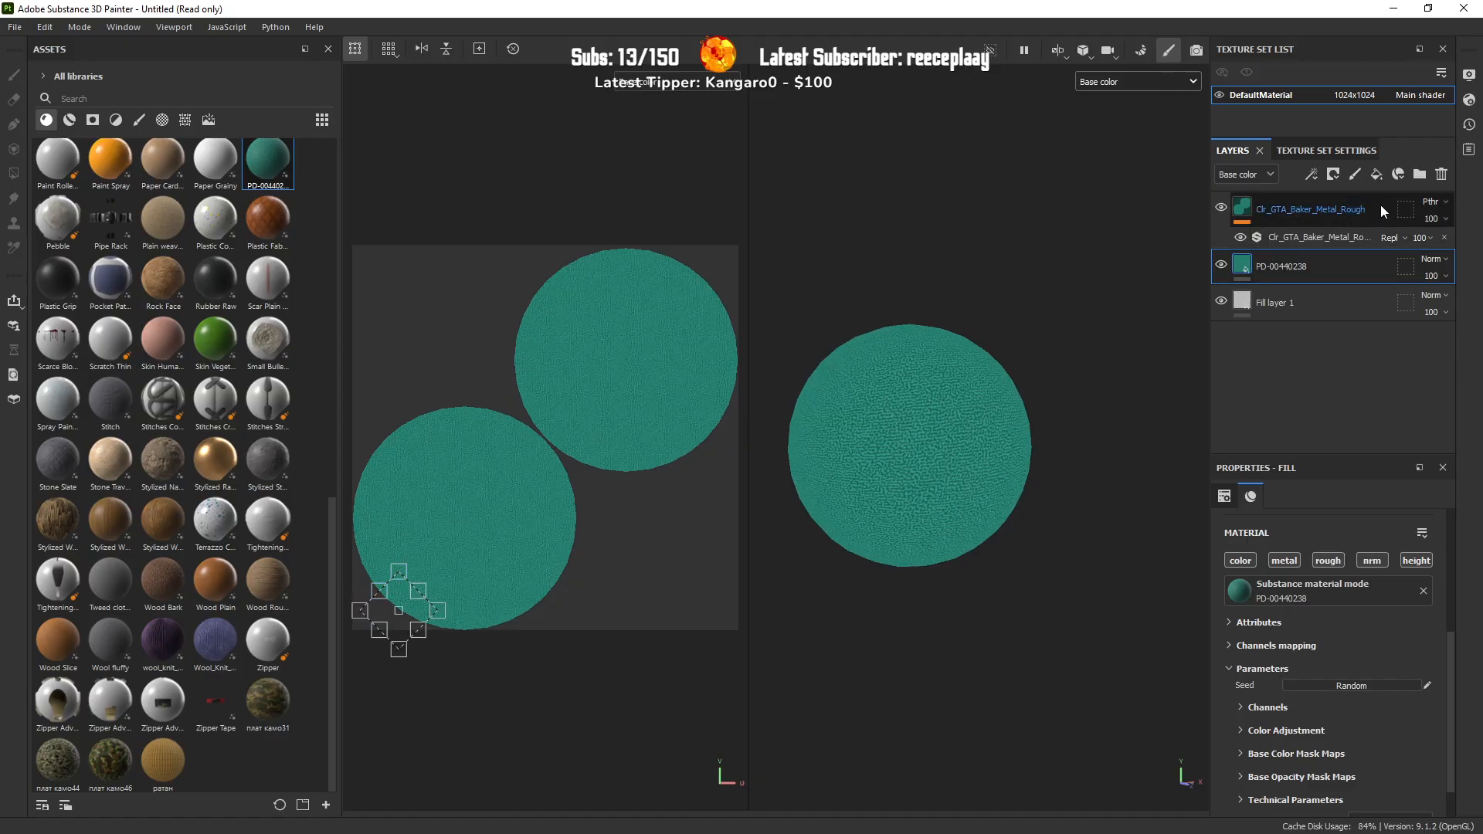
# Step: Add a fill layer above PD-00440238 that affects only color, with dark red 8D1818 as its base color
pyautogui.click(1379, 177)
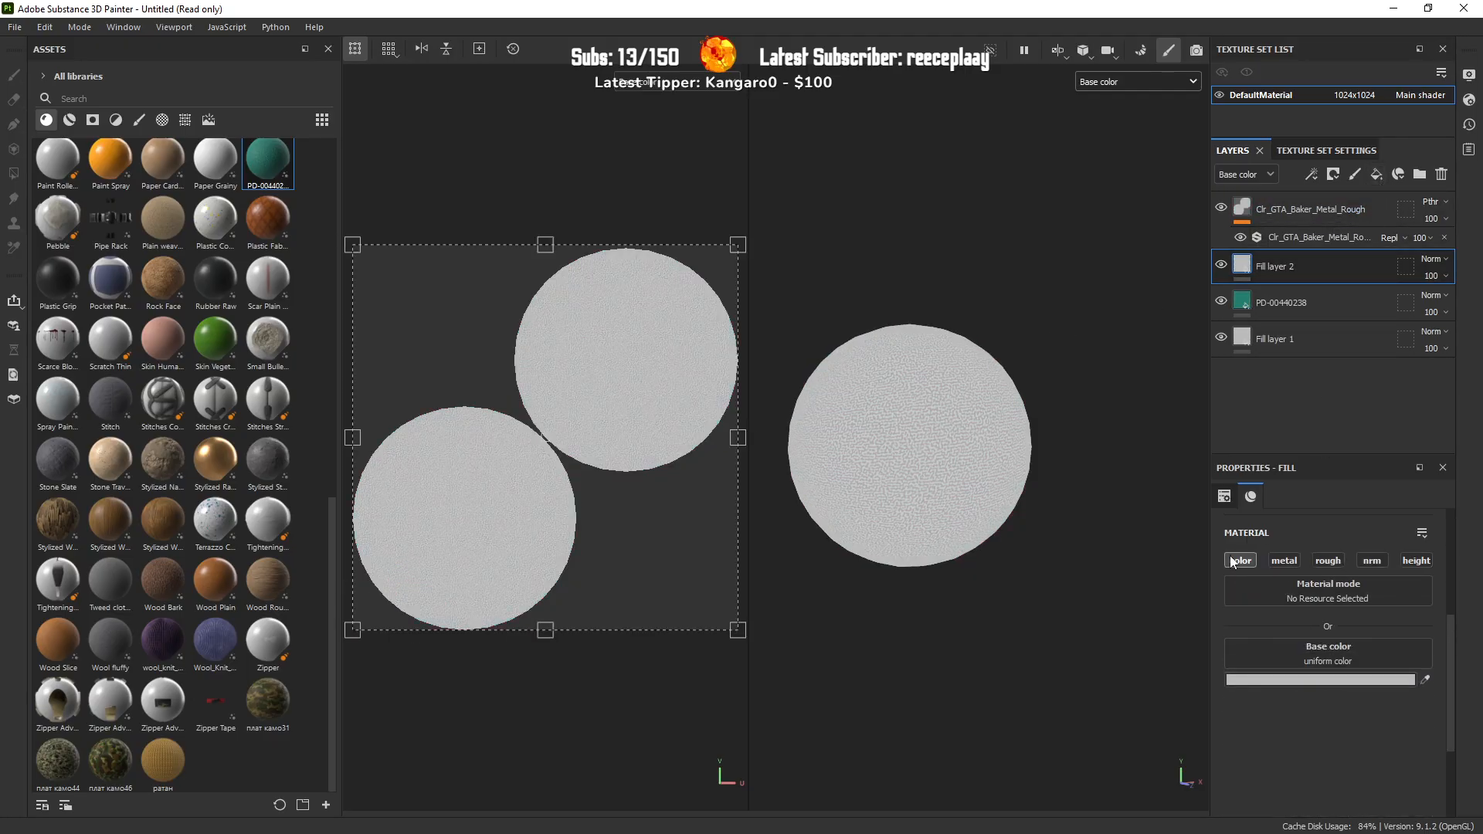
pyautogui.click(1284, 679)
pyautogui.moveTo(1198, 675); pyautogui.dragTo(1217, 657)
pyautogui.keyDown('alt'); pyautogui.moveTo(997, 434); pyautogui.dragTo(1019, 357, button='middle'); pyautogui.keyUp('alt')
pyautogui.moveTo(1020, 358)
pyautogui.keyDown('alt'); pyautogui.mouseDown()
pyautogui.moveTo(1178, 353)
pyautogui.moveTo(1175, 302)
pyautogui.moveTo(990, 371)
pyautogui.moveTo(1014, 367)
pyautogui.mouseUp(); pyautogui.keyUp('alt')
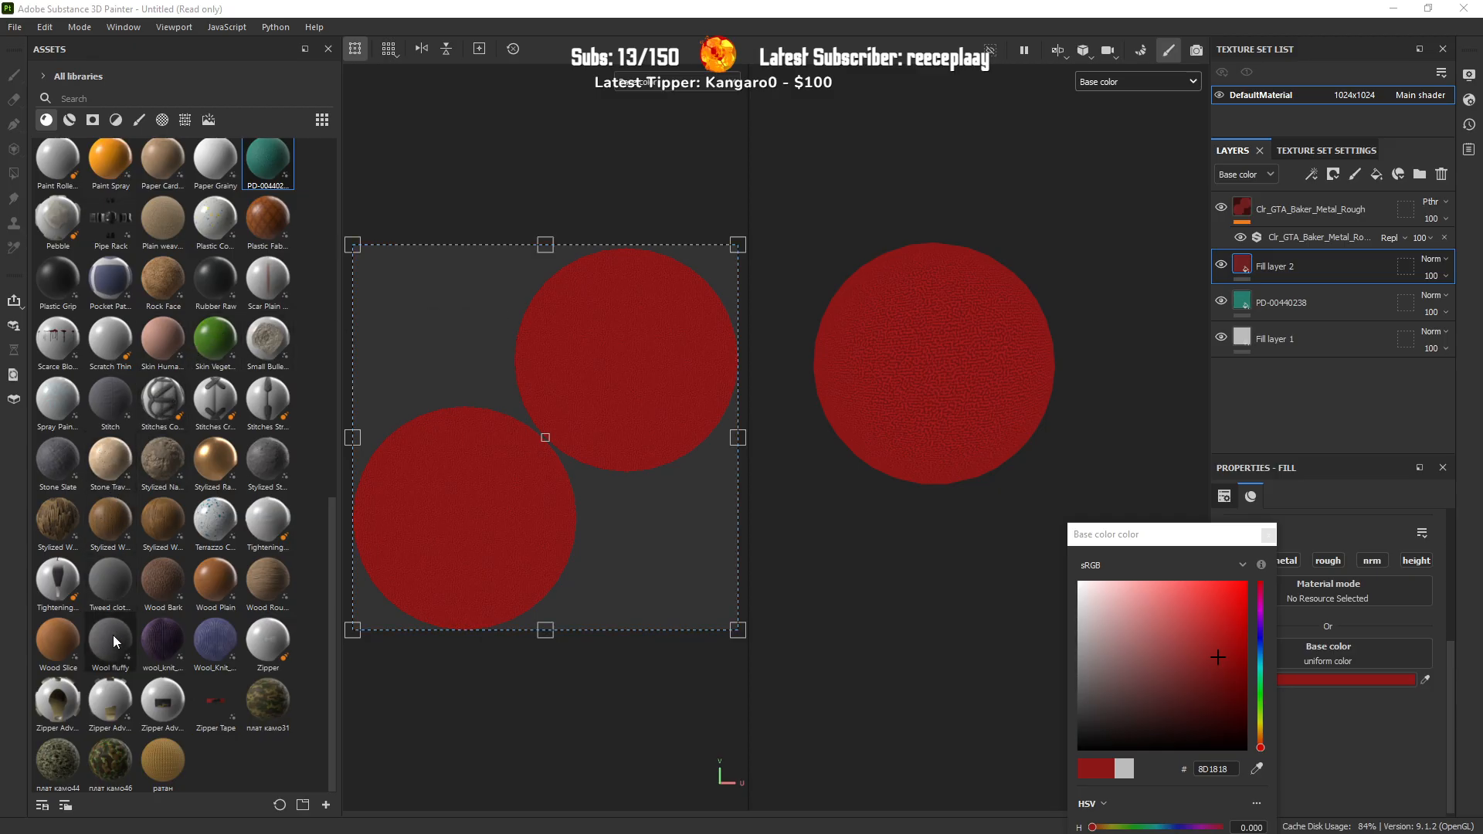
# Step: Select PD-00440238, preview other materials in the asset library, and search the library for fabric
pyautogui.click(1323, 313)
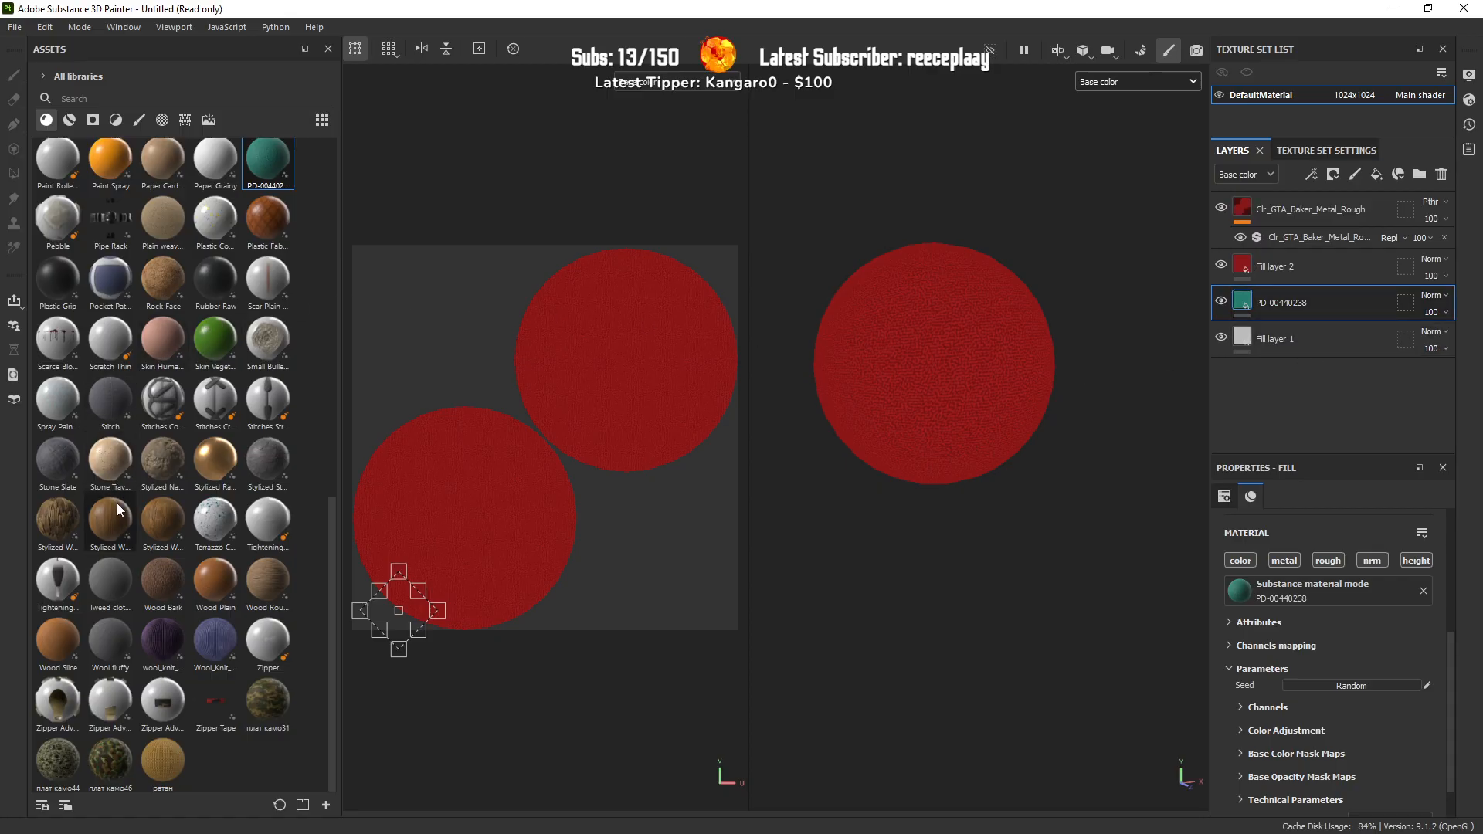
pyautogui.moveTo(104, 566)
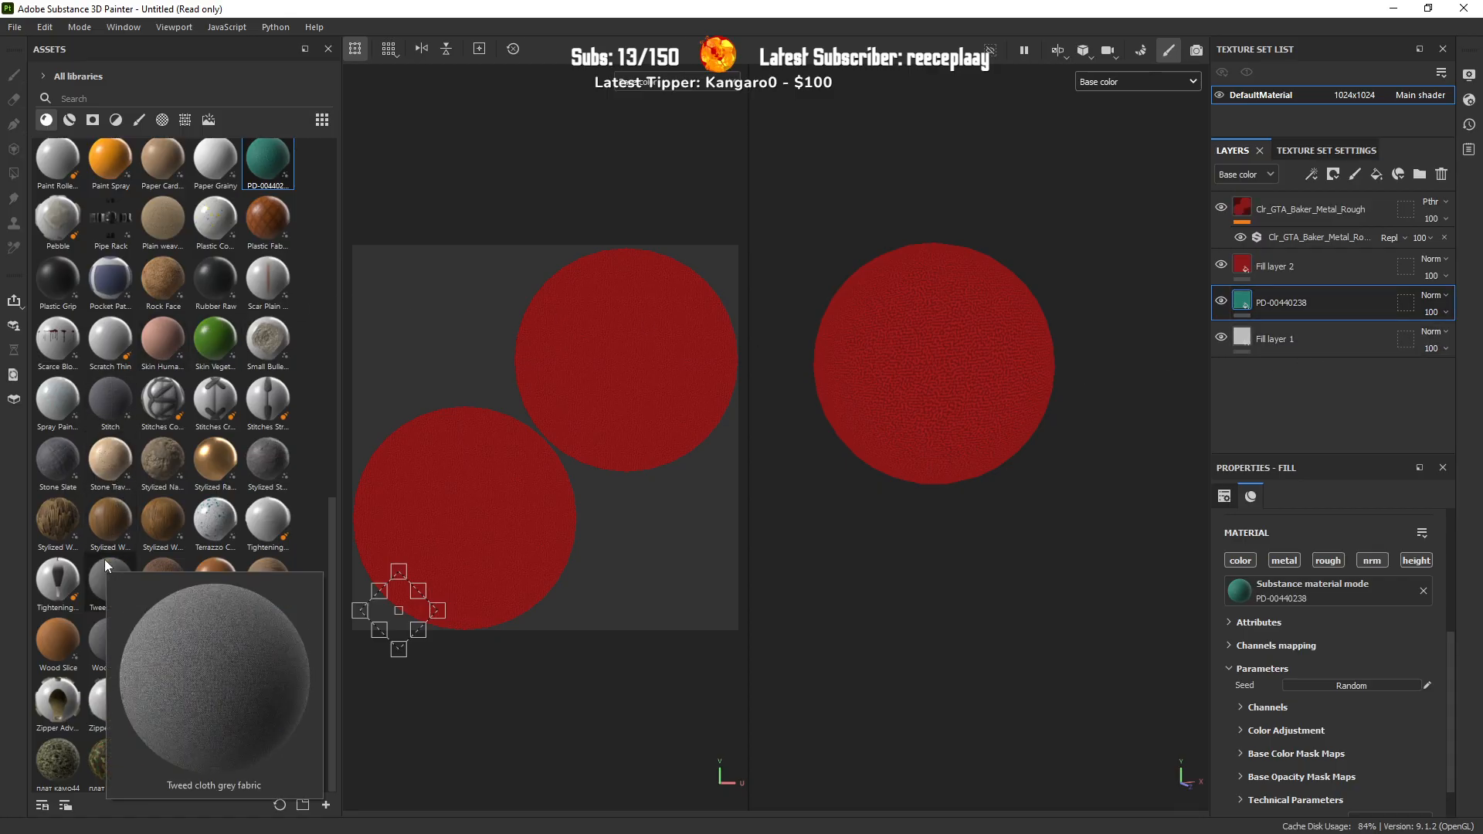
pyautogui.moveTo(264, 637)
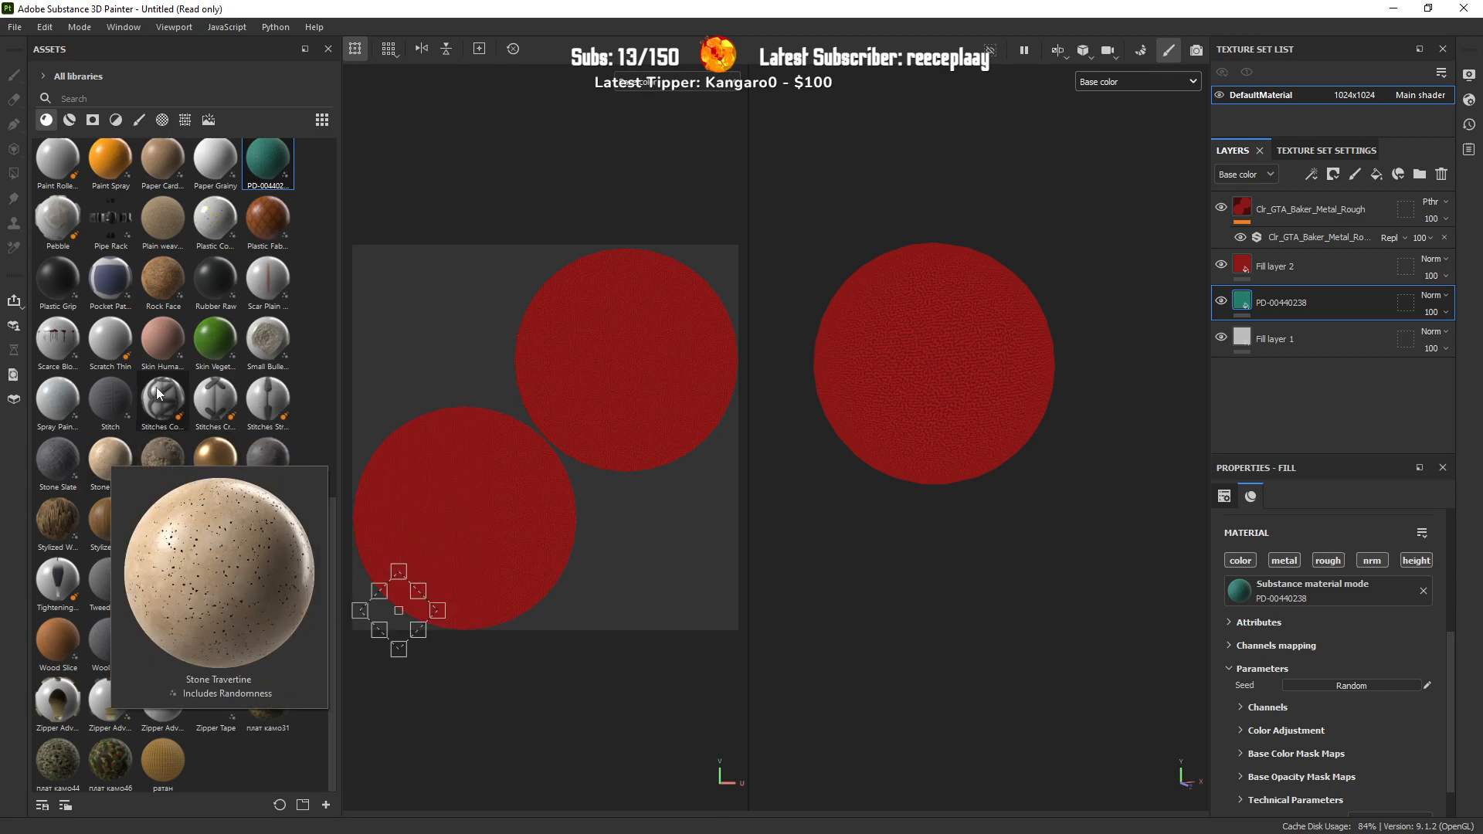
pyautogui.moveTo(62, 402)
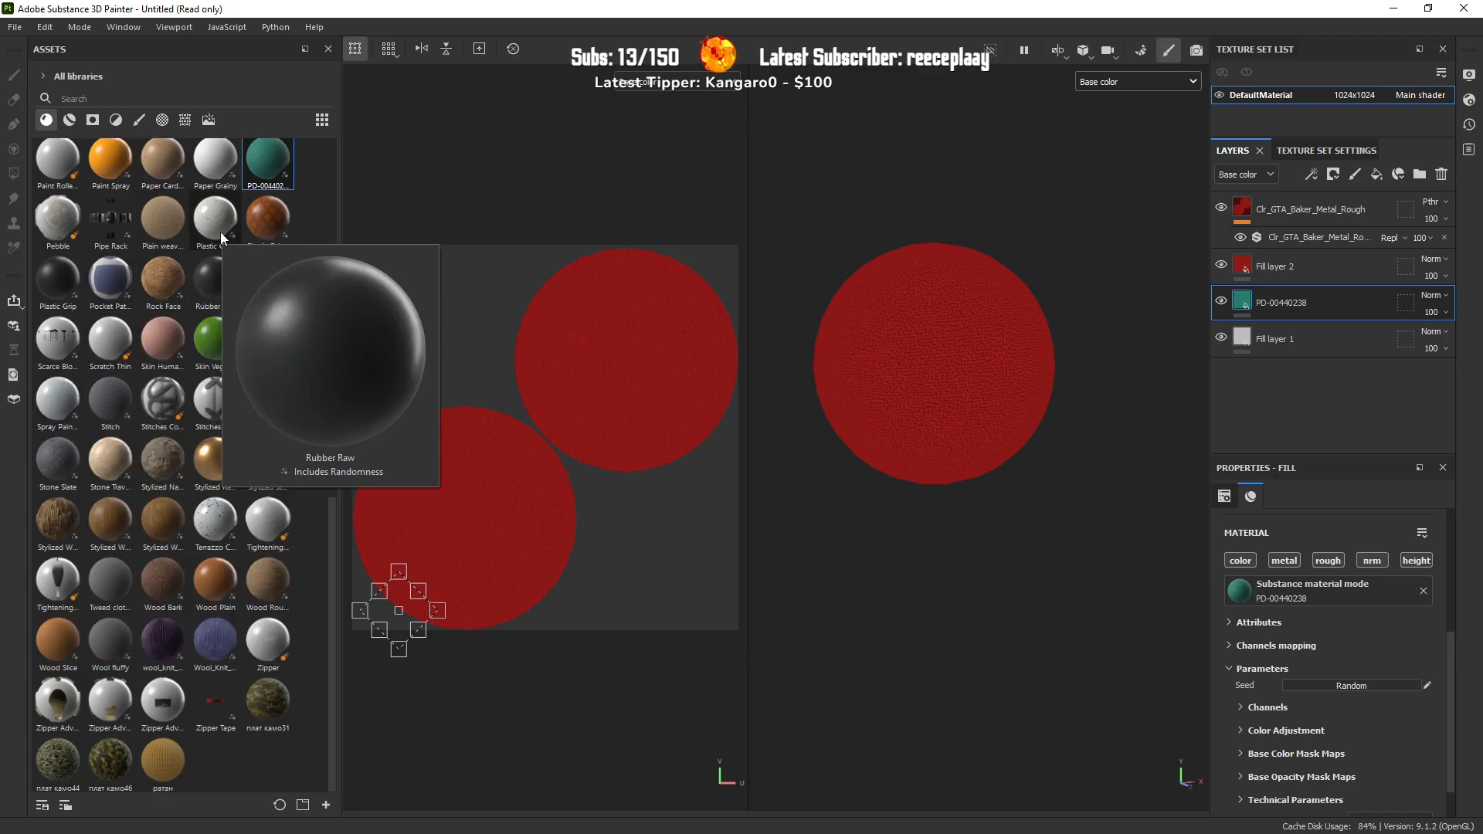
pyautogui.scroll(5, 271, 198)
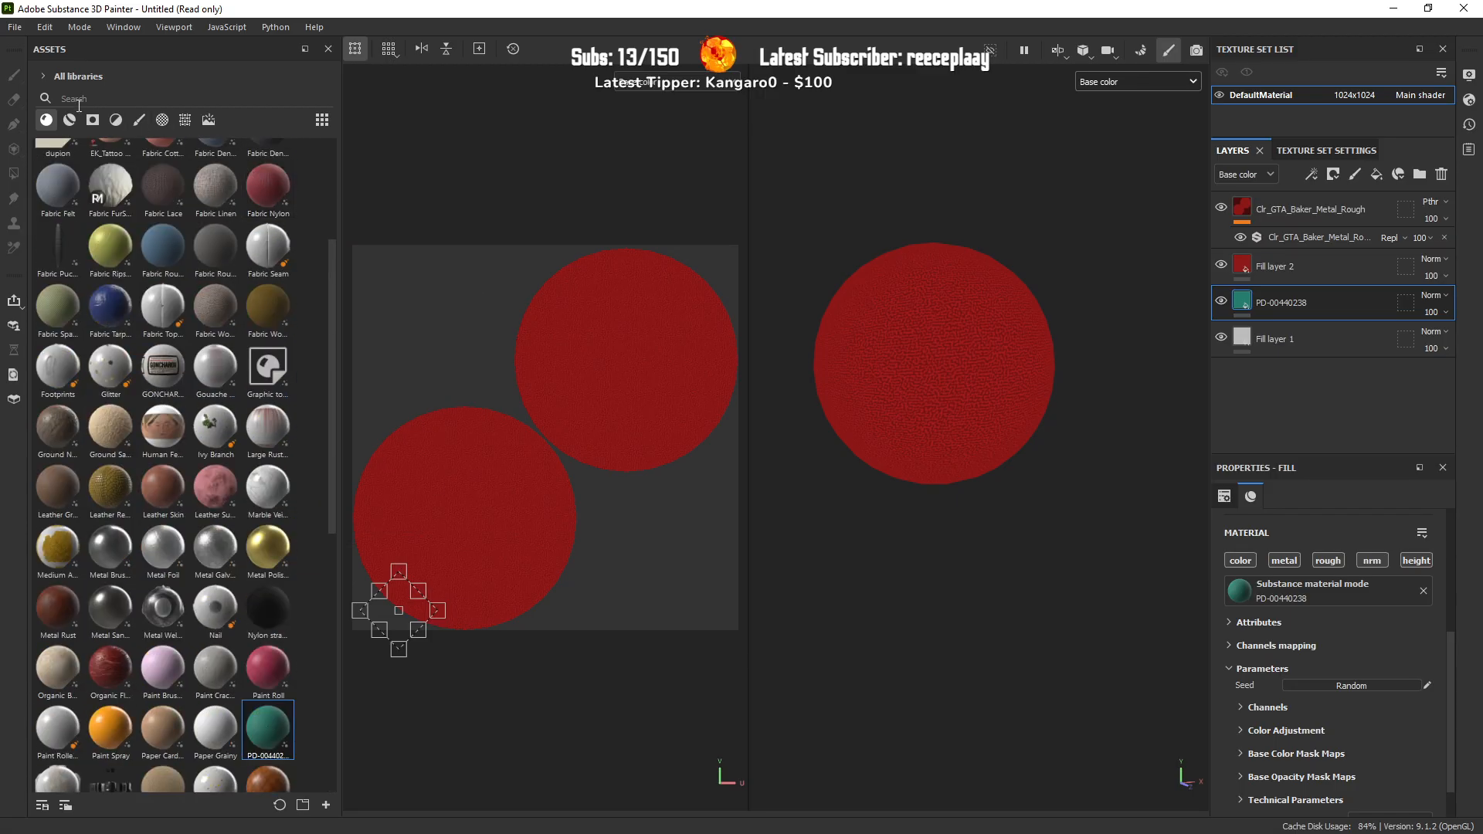
pyautogui.click(83, 99)
pyautogui.write('fabric')
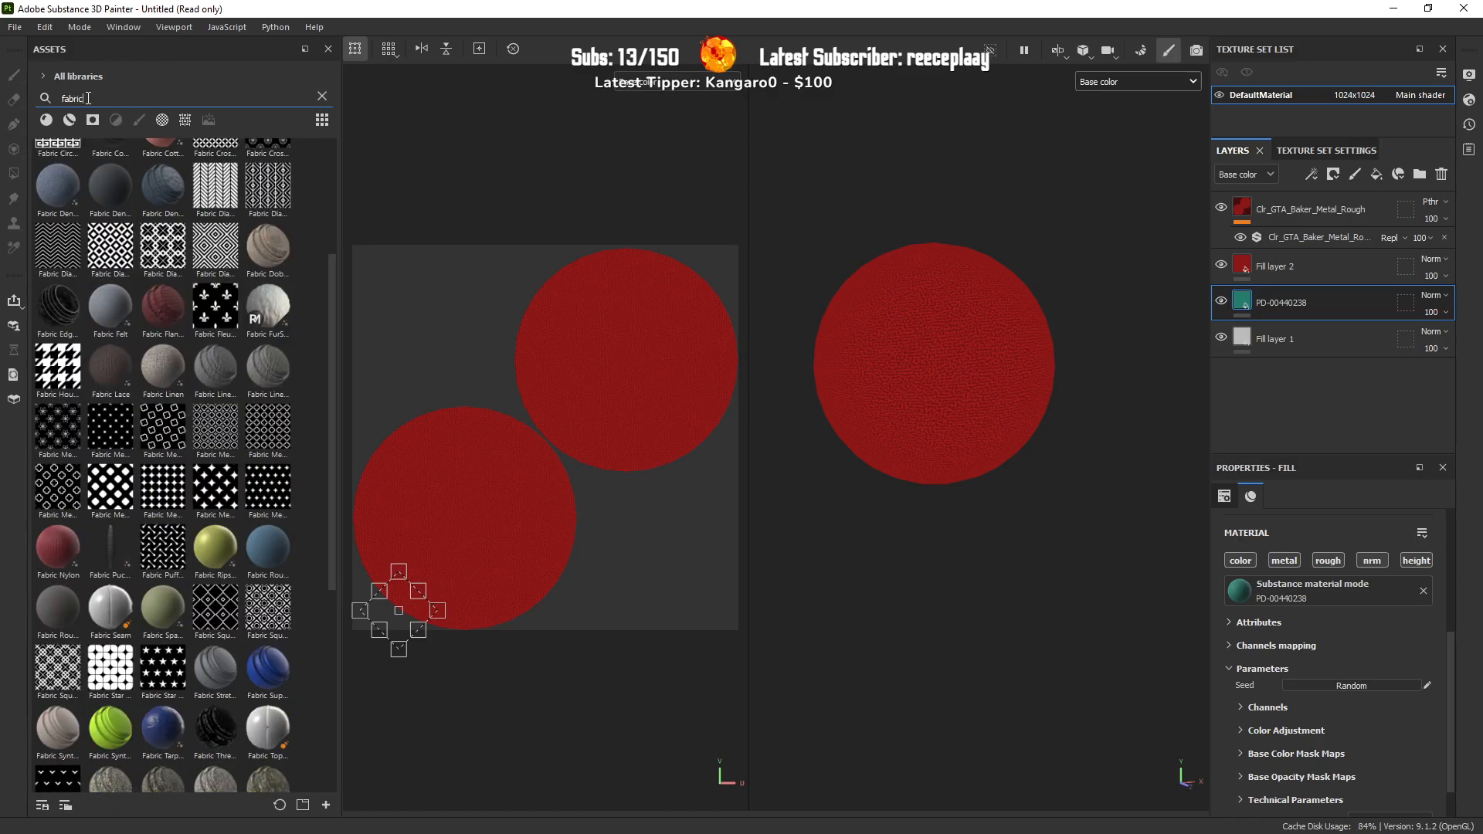
pyautogui.scroll(-3, 95, 341)
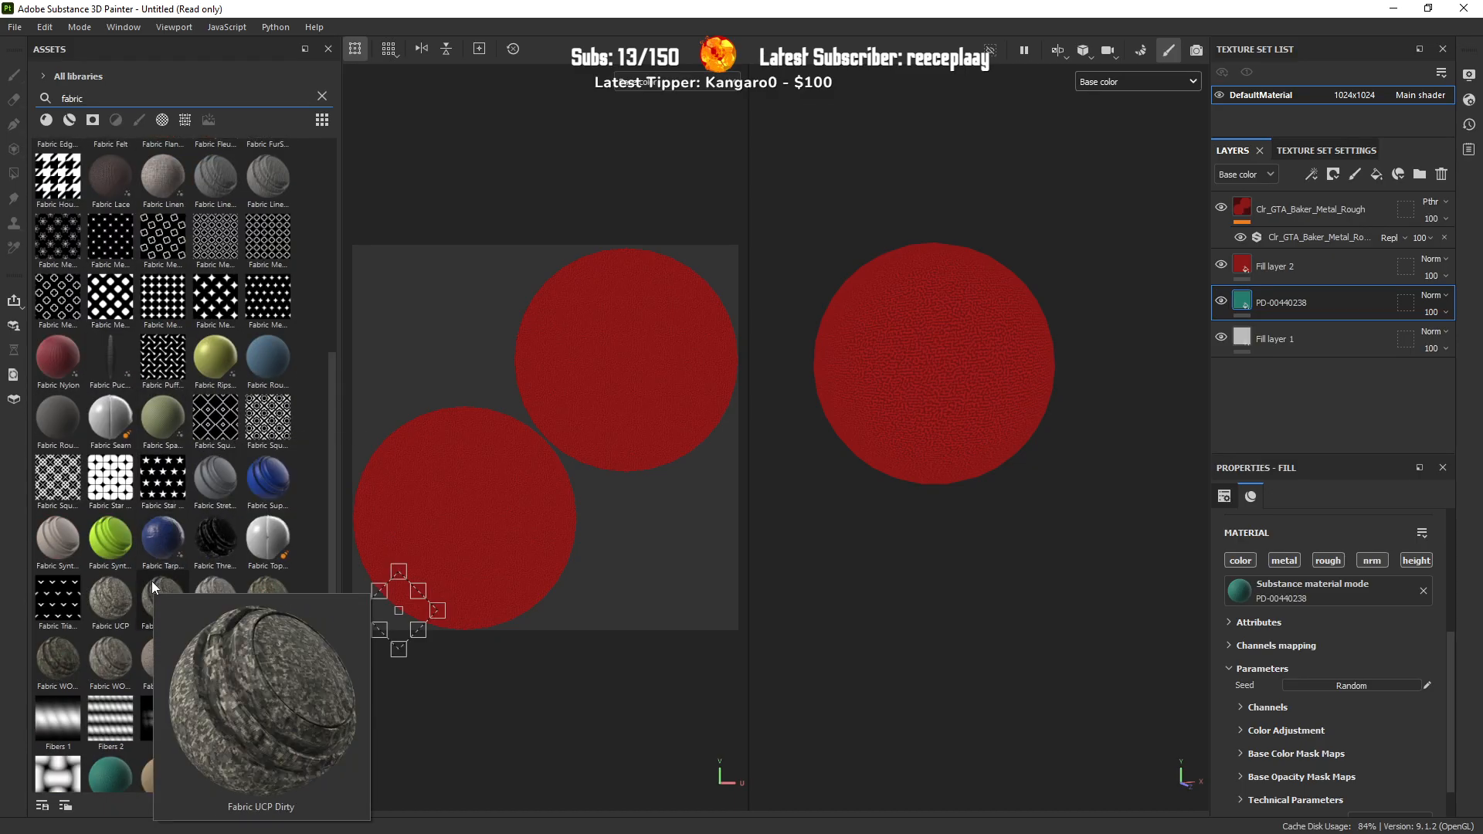
# Step: Try the Fabric Rough material above PD-00440238, undo adding it, and hide the PD-00440238 layer
pyautogui.moveTo(124, 531)
pyautogui.moveTo(281, 361)
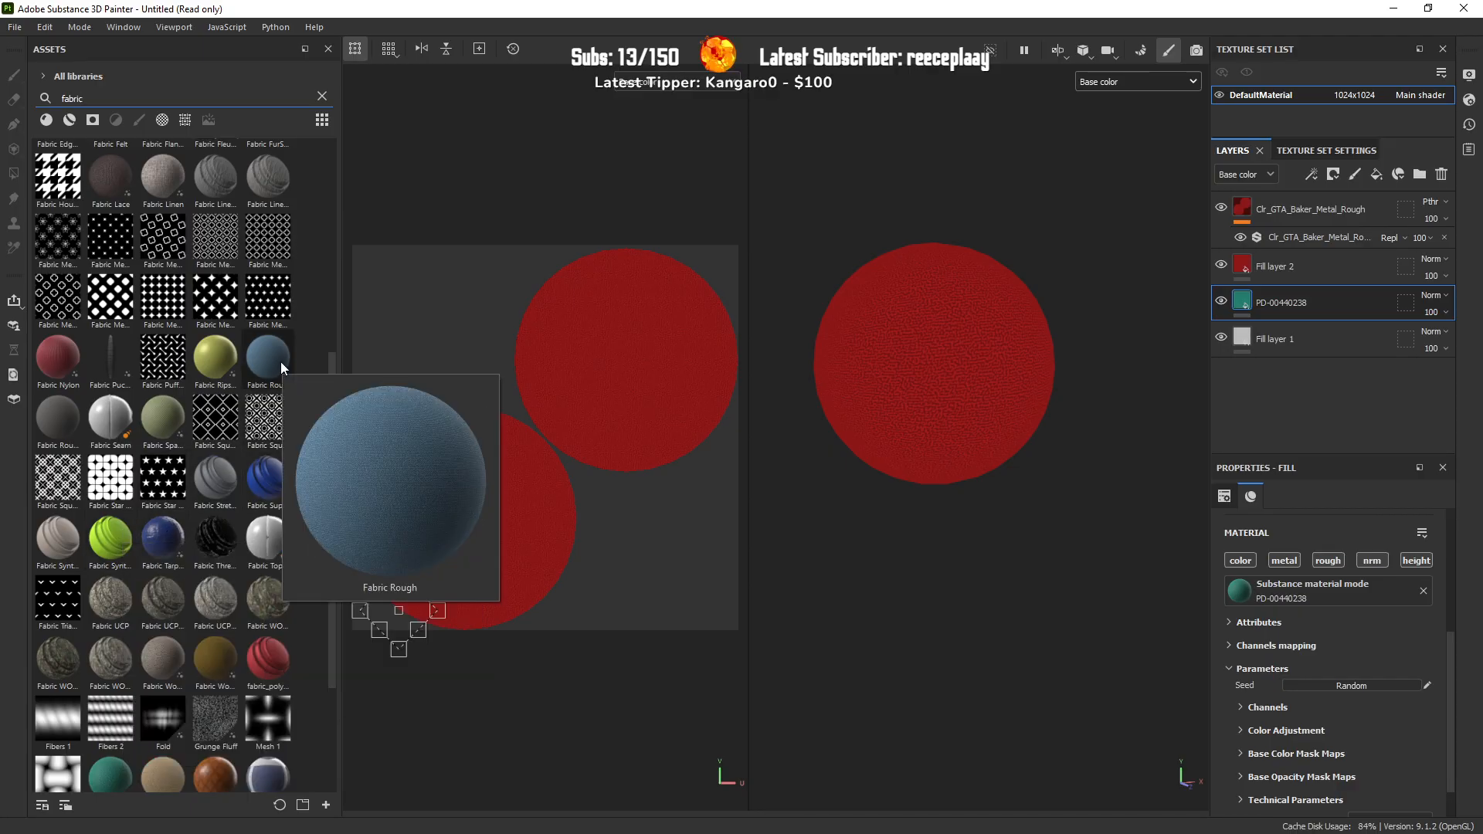
pyautogui.moveTo(280, 362); pyautogui.dragTo(1320, 283)
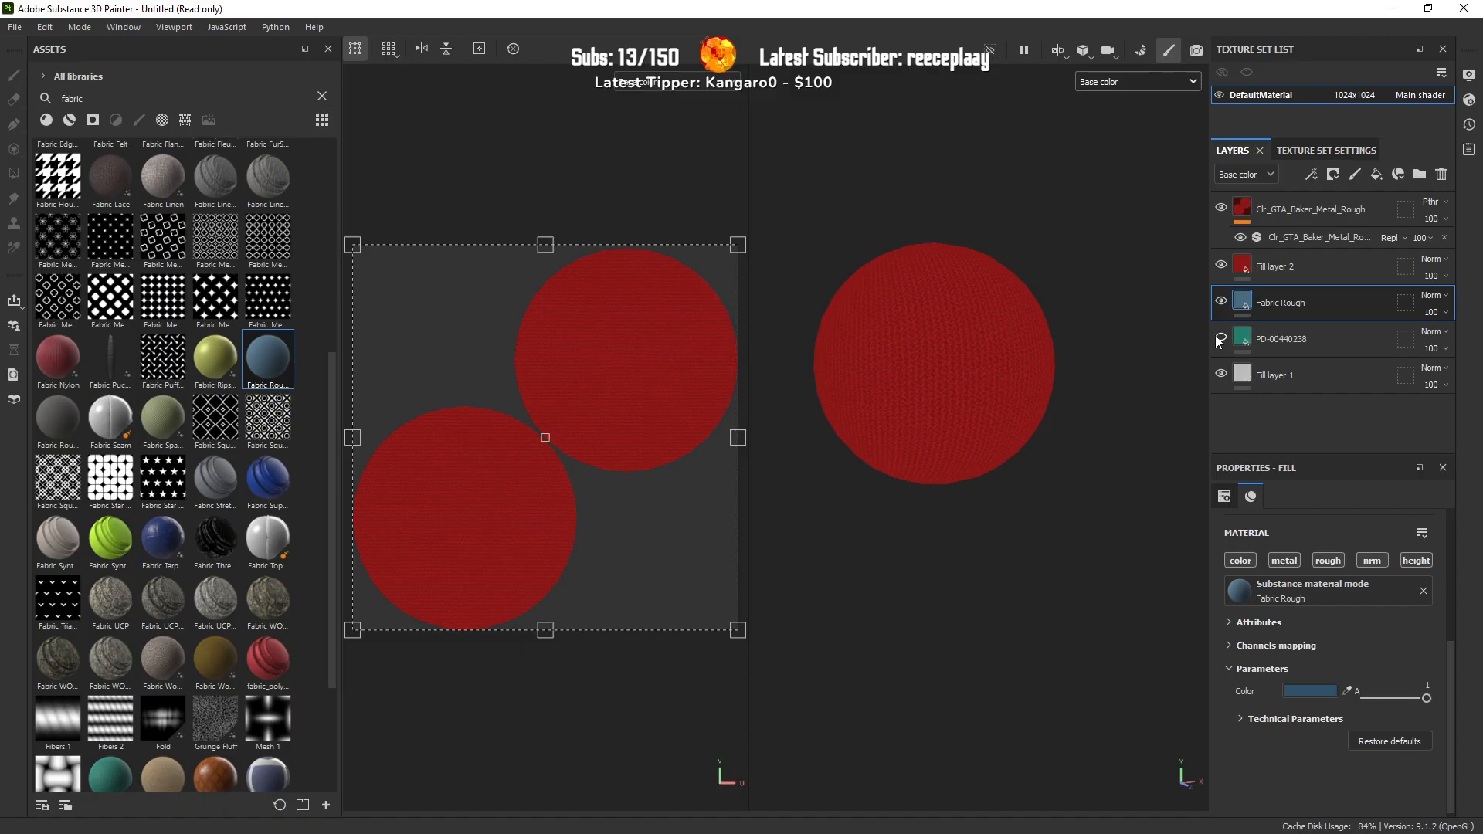
pyautogui.hotkey('ctrl', 'z')
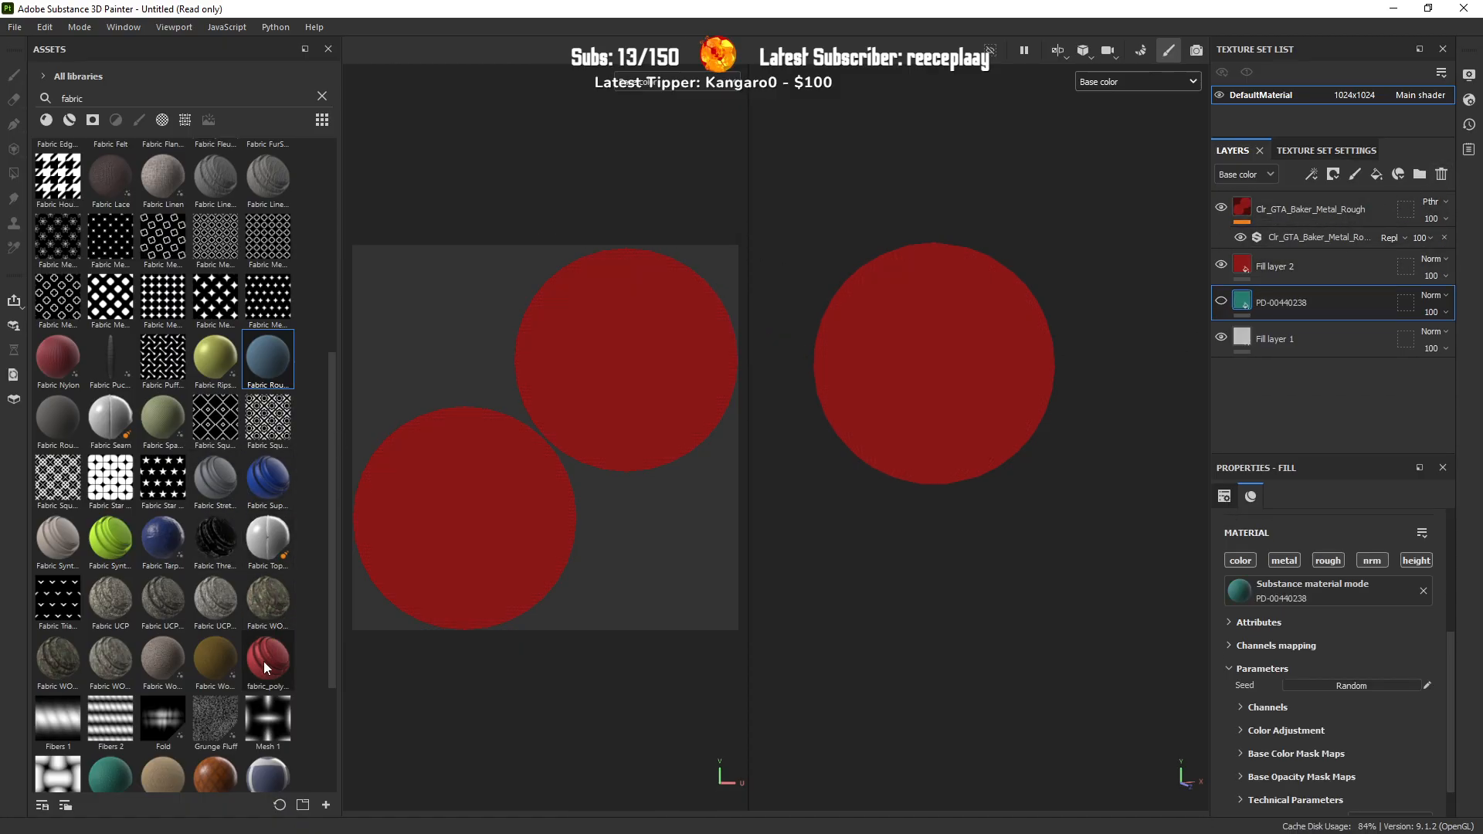
# Step: Add the Wool fluffy material between Fill layer 2 and PD-00440238, and shrink its pattern slightly
pyautogui.scroll(-3, 262, 662)
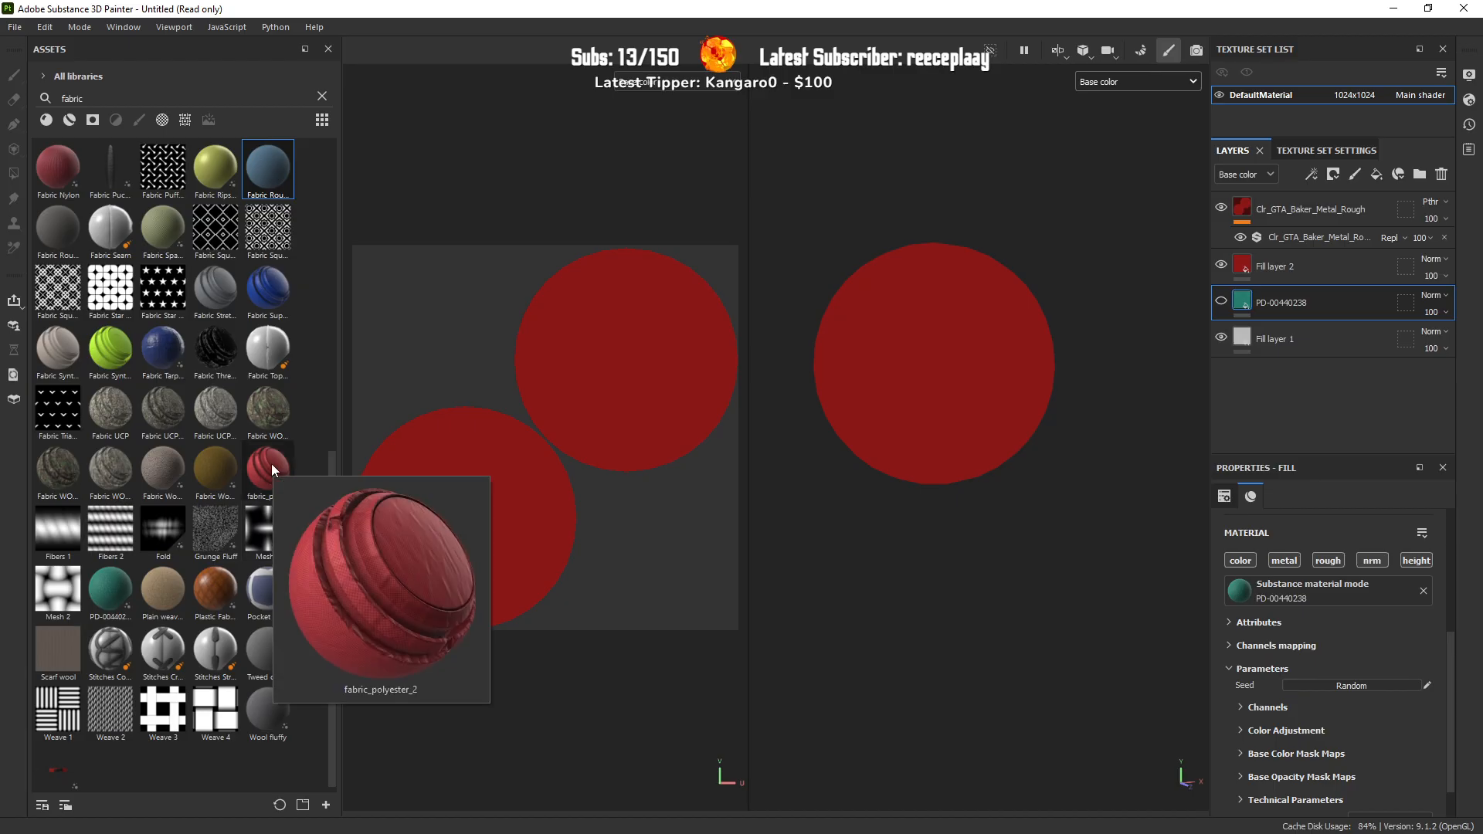
pyautogui.moveTo(263, 604)
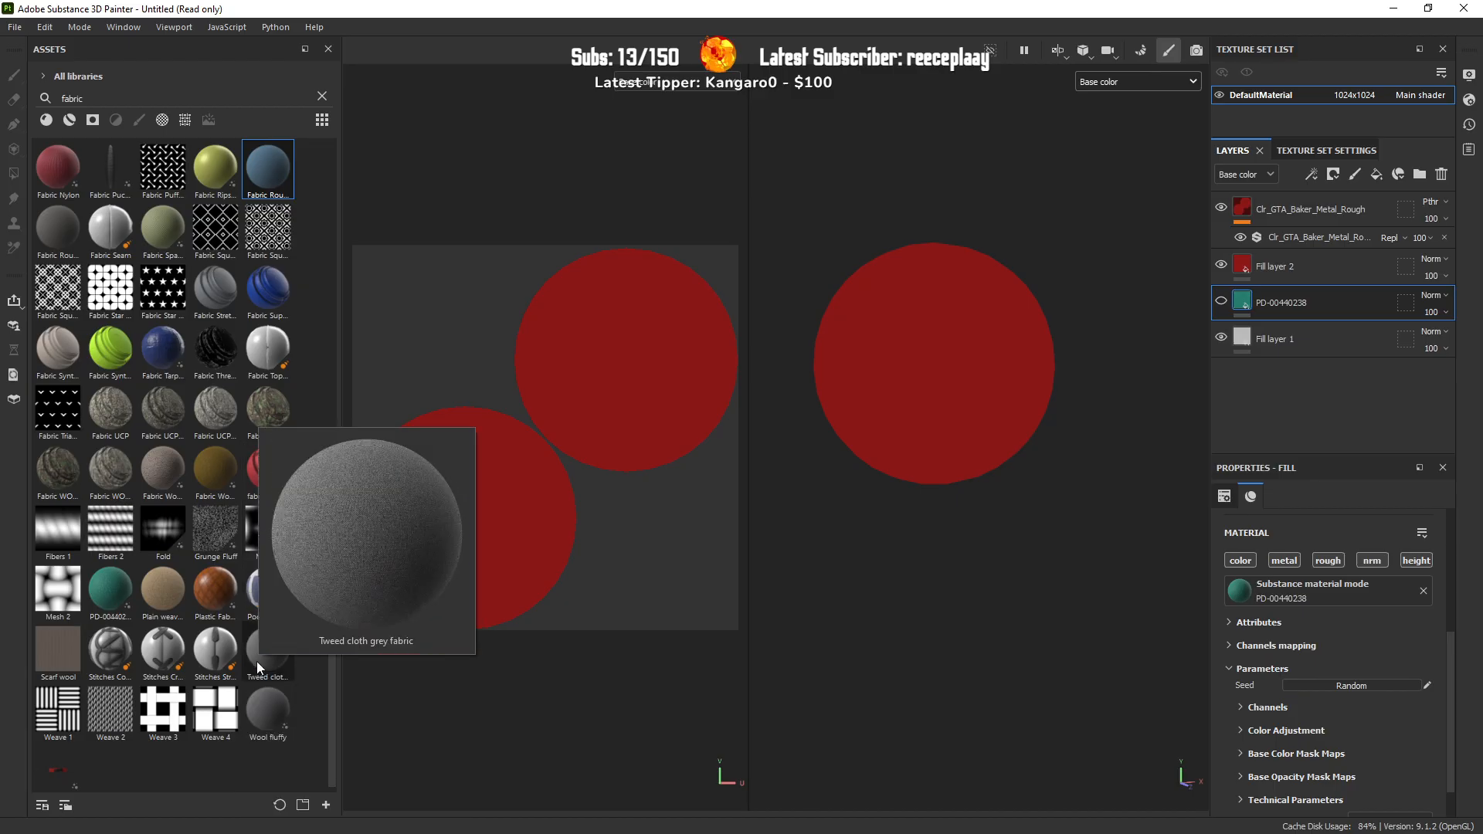
pyautogui.moveTo(258, 703)
pyautogui.moveTo(258, 703); pyautogui.dragTo(1338, 293)
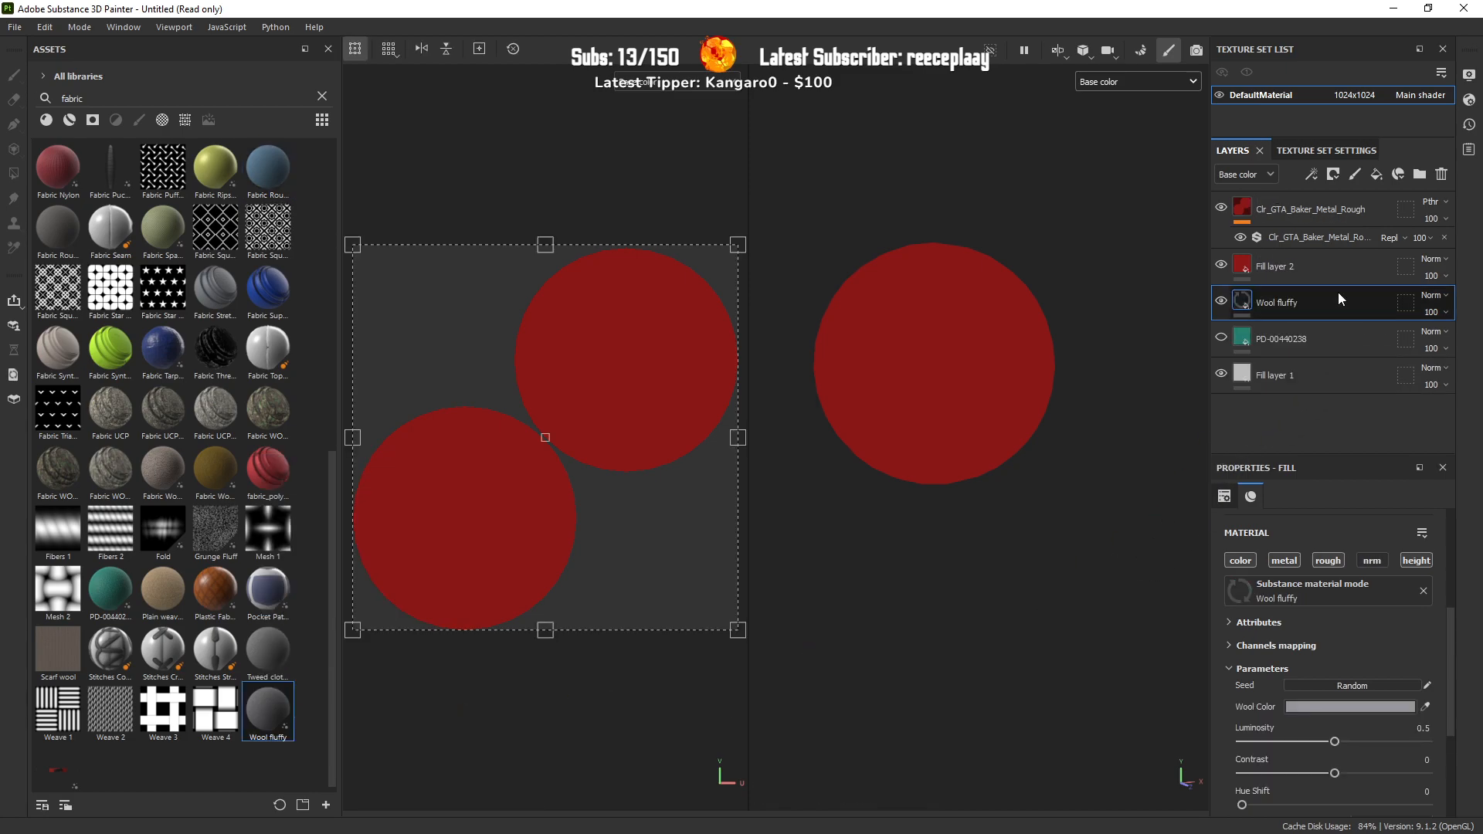
pyautogui.moveTo(738, 245); pyautogui.dragTo(704, 312)
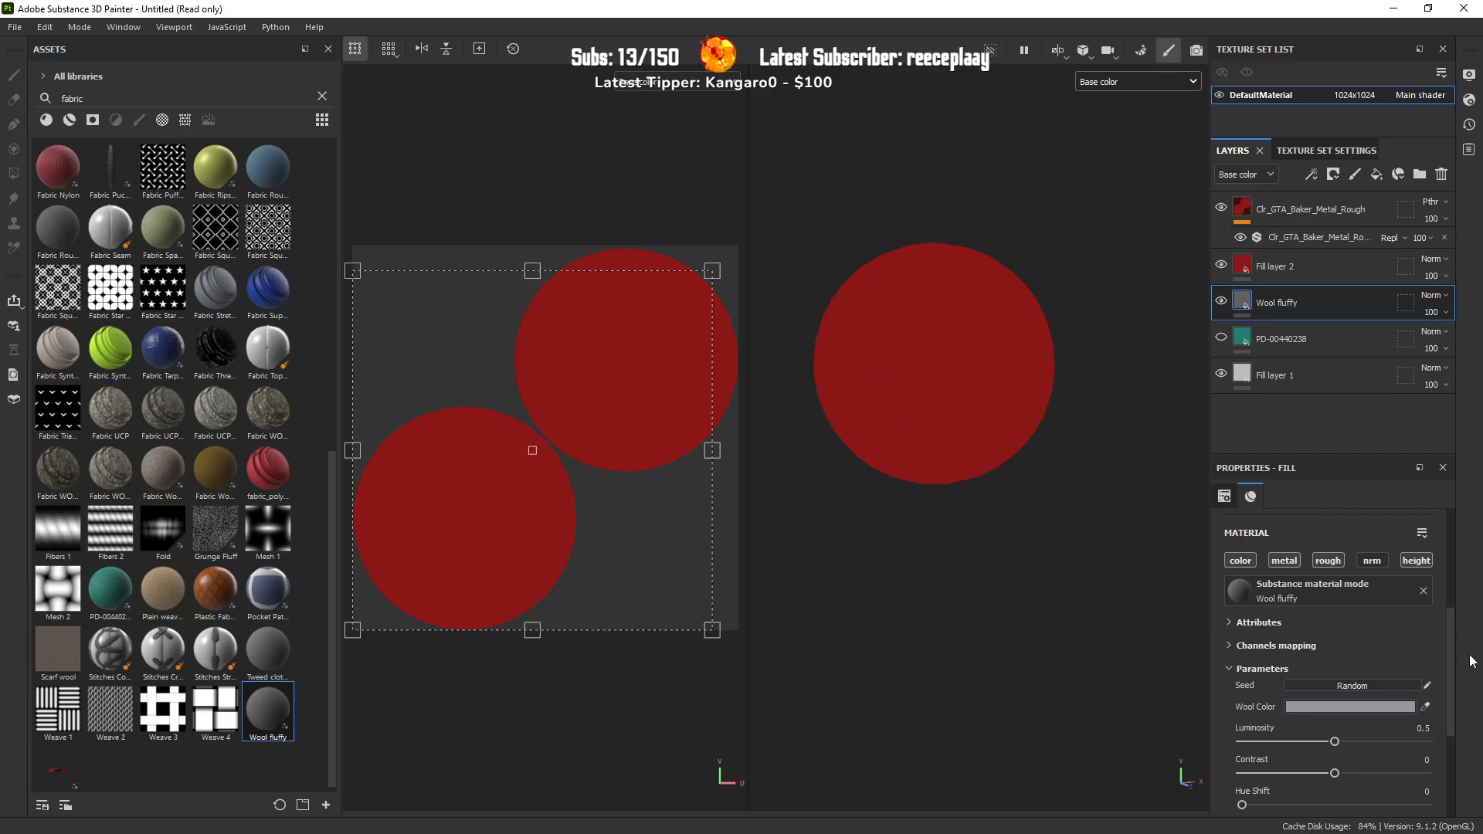
# Step: Set Wool fluffy's contrast to -0.16, normal intensity to 0.63 and AO spreading to 0.72
pyautogui.scroll(-3, 1452, 688)
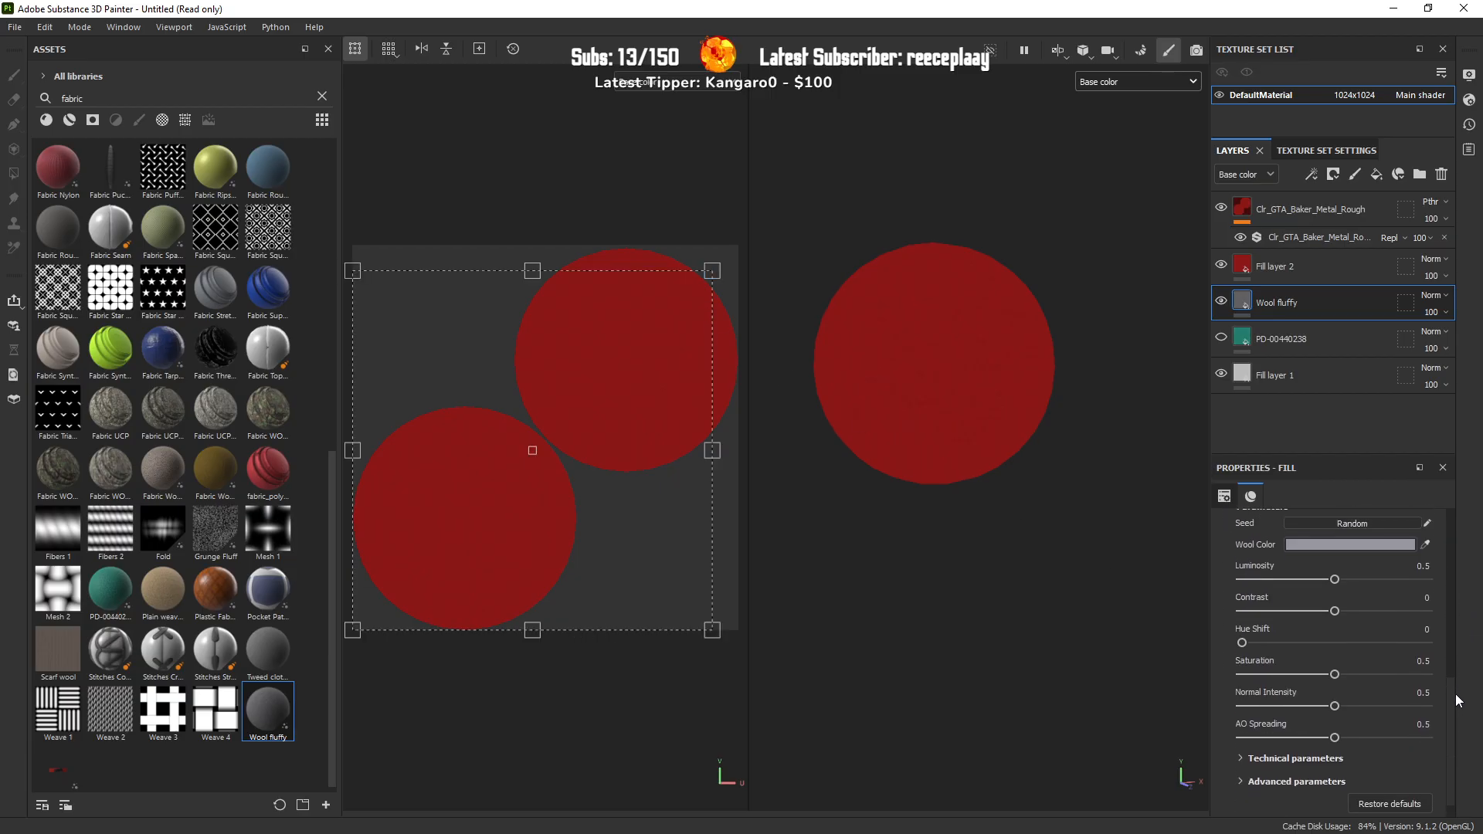
pyautogui.moveTo(1334, 706); pyautogui.dragTo(1292, 738)
pyautogui.moveTo(1334, 611); pyautogui.dragTo(1403, 611)
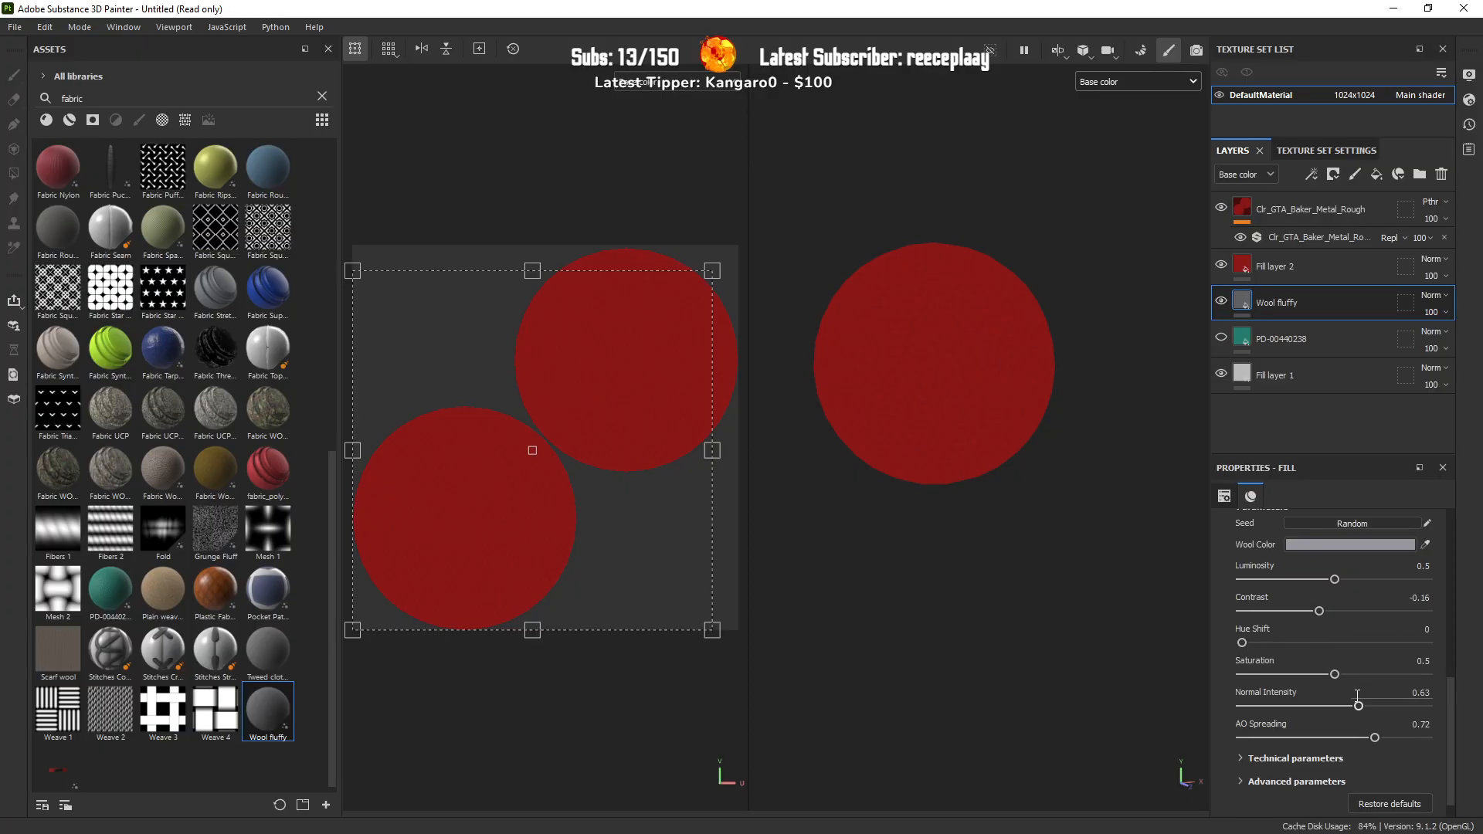
# Step: Raise the height range in Wool fluffy's technical parameters to 0.94
pyautogui.scroll(-1, 1359, 703)
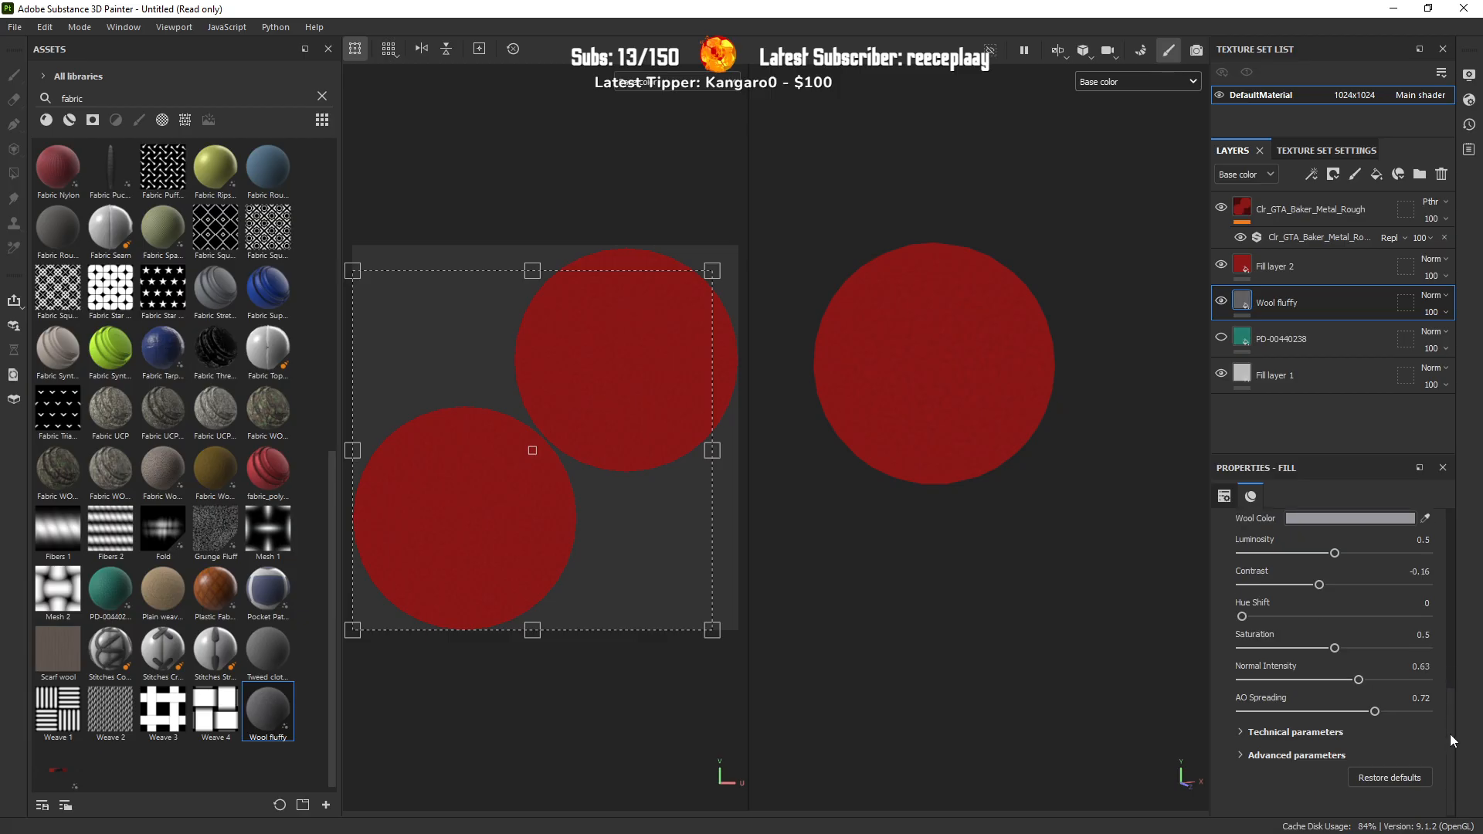
pyautogui.click(1256, 734)
pyautogui.scroll(-2, 1274, 723)
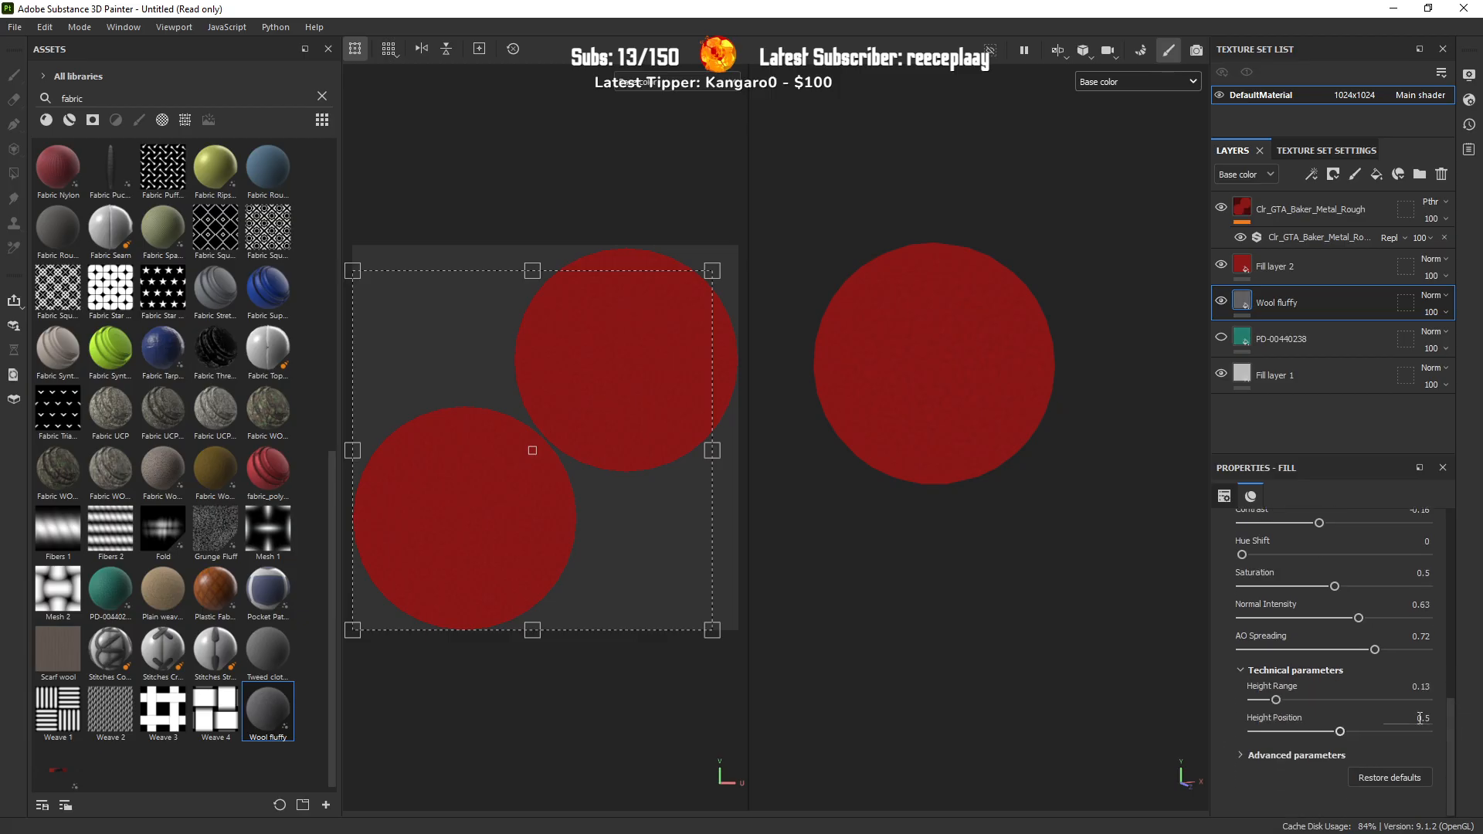
pyautogui.moveTo(1279, 701); pyautogui.dragTo(1416, 701)
# Step: Shrink the Wool fluffy pattern to about 45 percent of the UV tile's width, placed over the lower-left UV circle
pyautogui.moveTo(715, 274); pyautogui.dragTo(595, 388)
pyautogui.moveTo(549, 441); pyautogui.dragTo(572, 421)
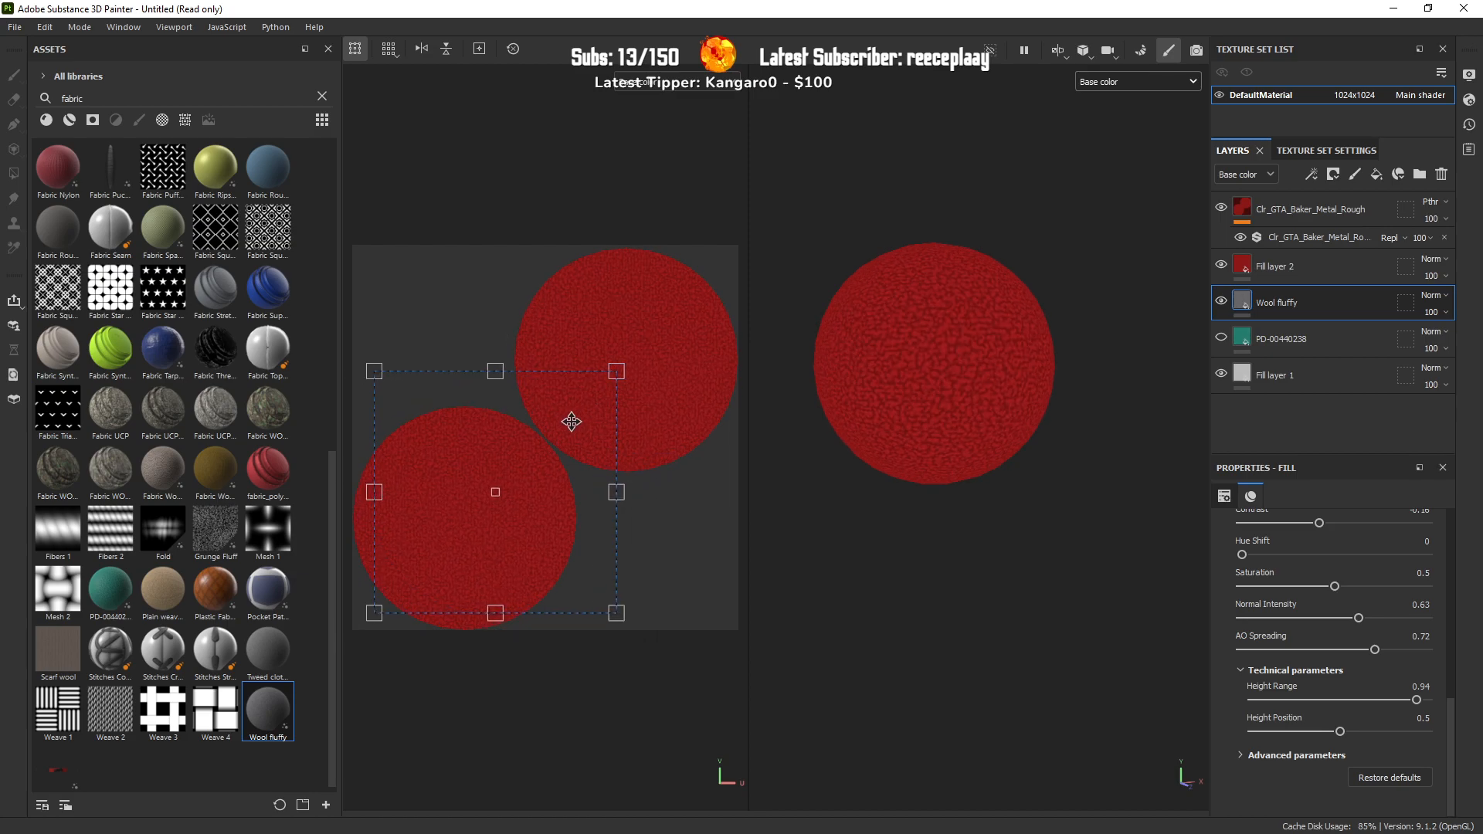
pyautogui.scroll(-4, 993, 383)
pyautogui.moveTo(983, 397)
pyautogui.keyDown('alt'); pyautogui.mouseDown()
pyautogui.moveTo(1060, 466)
pyautogui.moveTo(1092, 384)
pyautogui.moveTo(973, 437)
pyautogui.moveTo(886, 419)
pyautogui.moveTo(867, 322)
pyautogui.moveTo(989, 417)
pyautogui.mouseUp(); pyautogui.keyUp('alt')
pyautogui.scroll(4, 964, 388)
pyautogui.scroll(-3, 960, 460)
pyautogui.scroll(2, 961, 464)
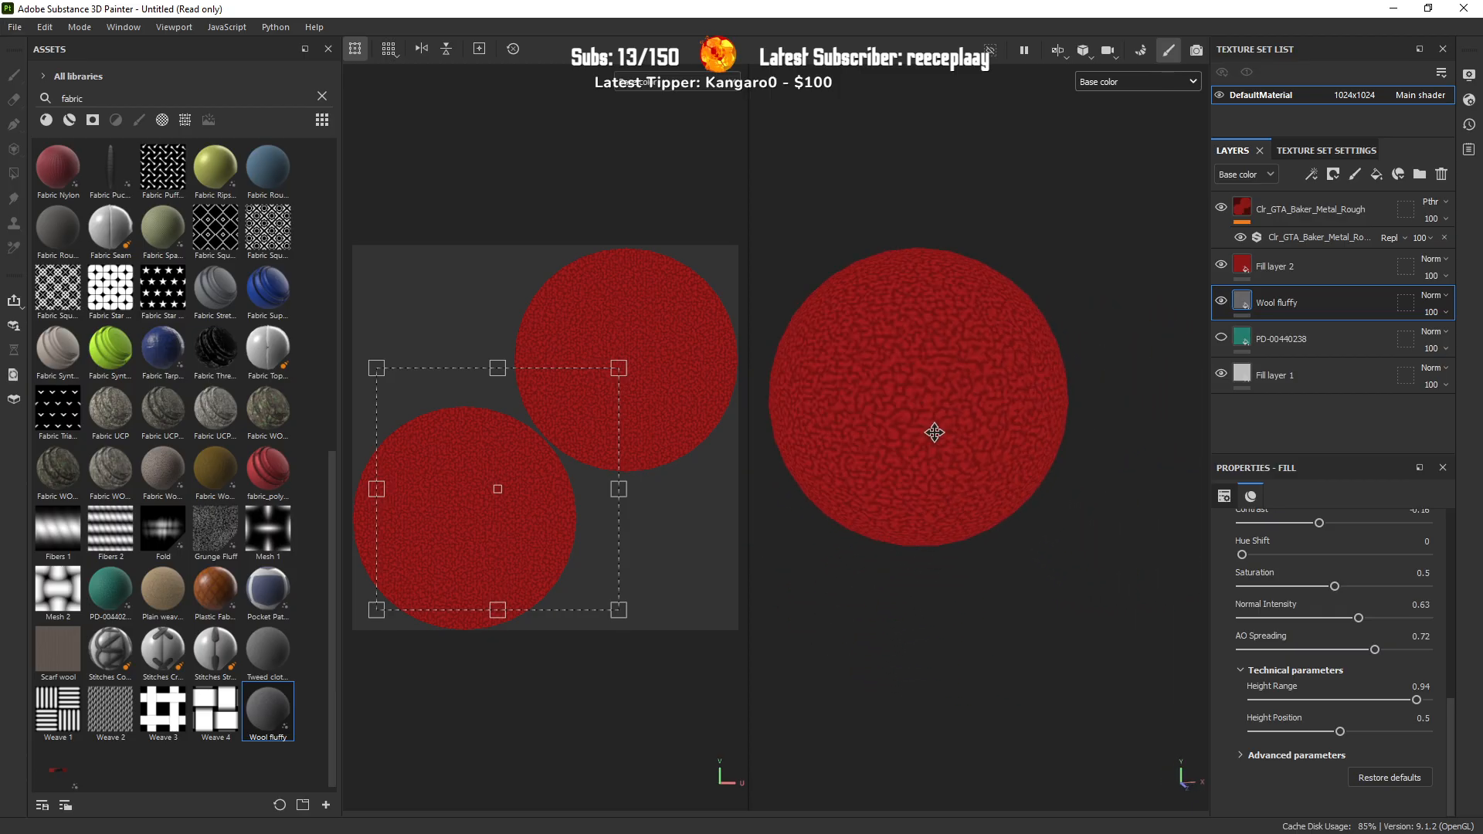
pyautogui.moveTo(618, 368); pyautogui.dragTo(550, 437)
pyautogui.keyDown('alt'); pyautogui.moveTo(1033, 474); pyautogui.dragTo(999, 543); pyautogui.keyUp('alt')
pyautogui.scroll(-2, 999, 543)
# Step: Switch the viewport display to Material and examine the fabric relief on the nose
pyautogui.click(1108, 87)
pyautogui.click(1105, 120)
pyautogui.scroll(2, 973, 458)
pyautogui.keyDown('alt'); pyautogui.moveTo(973, 458); pyautogui.dragTo(996, 406); pyautogui.keyUp('alt')
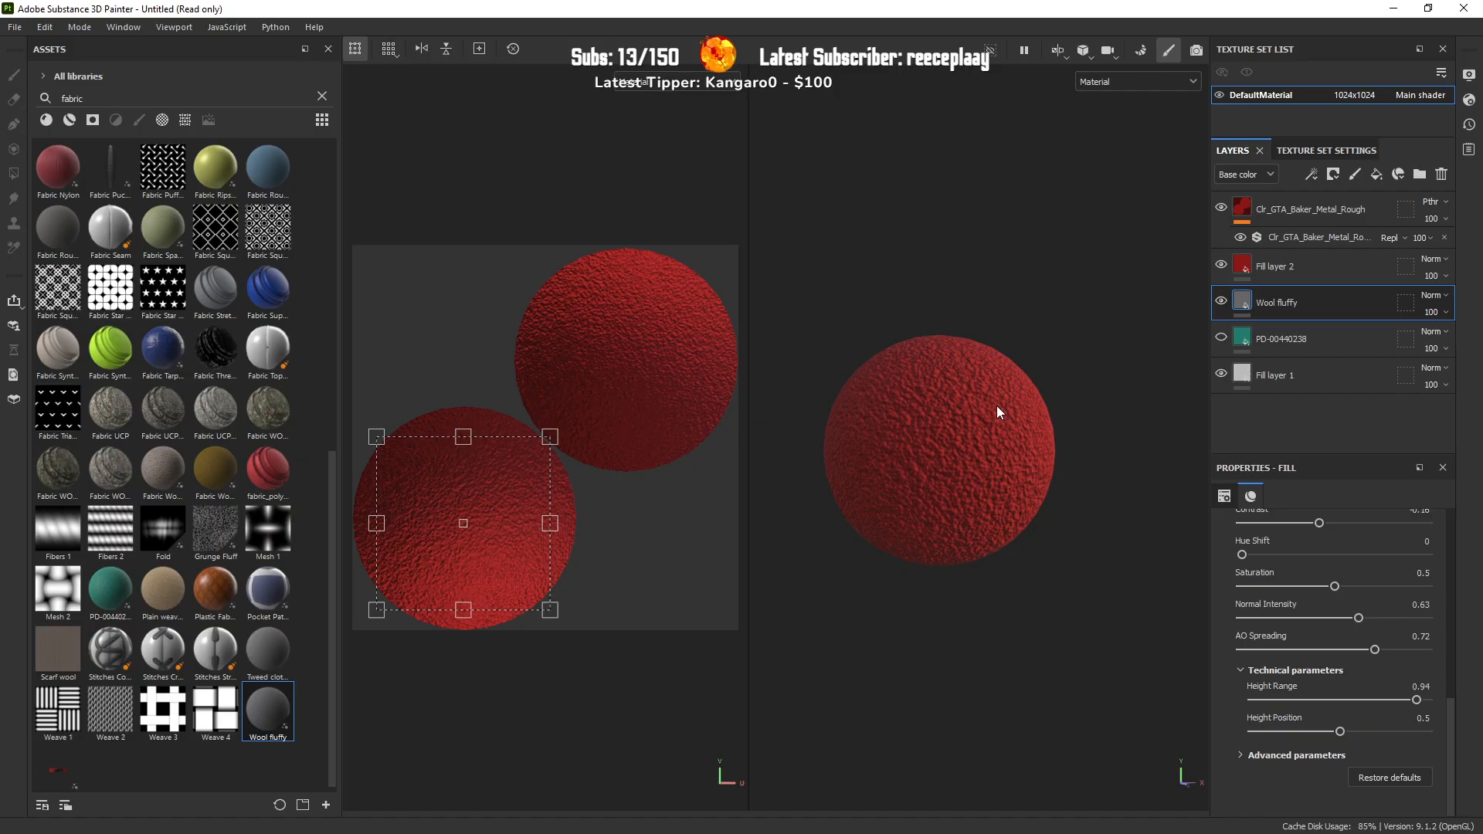
pyautogui.scroll(-3, 996, 406)
pyautogui.scroll(4, 997, 405)
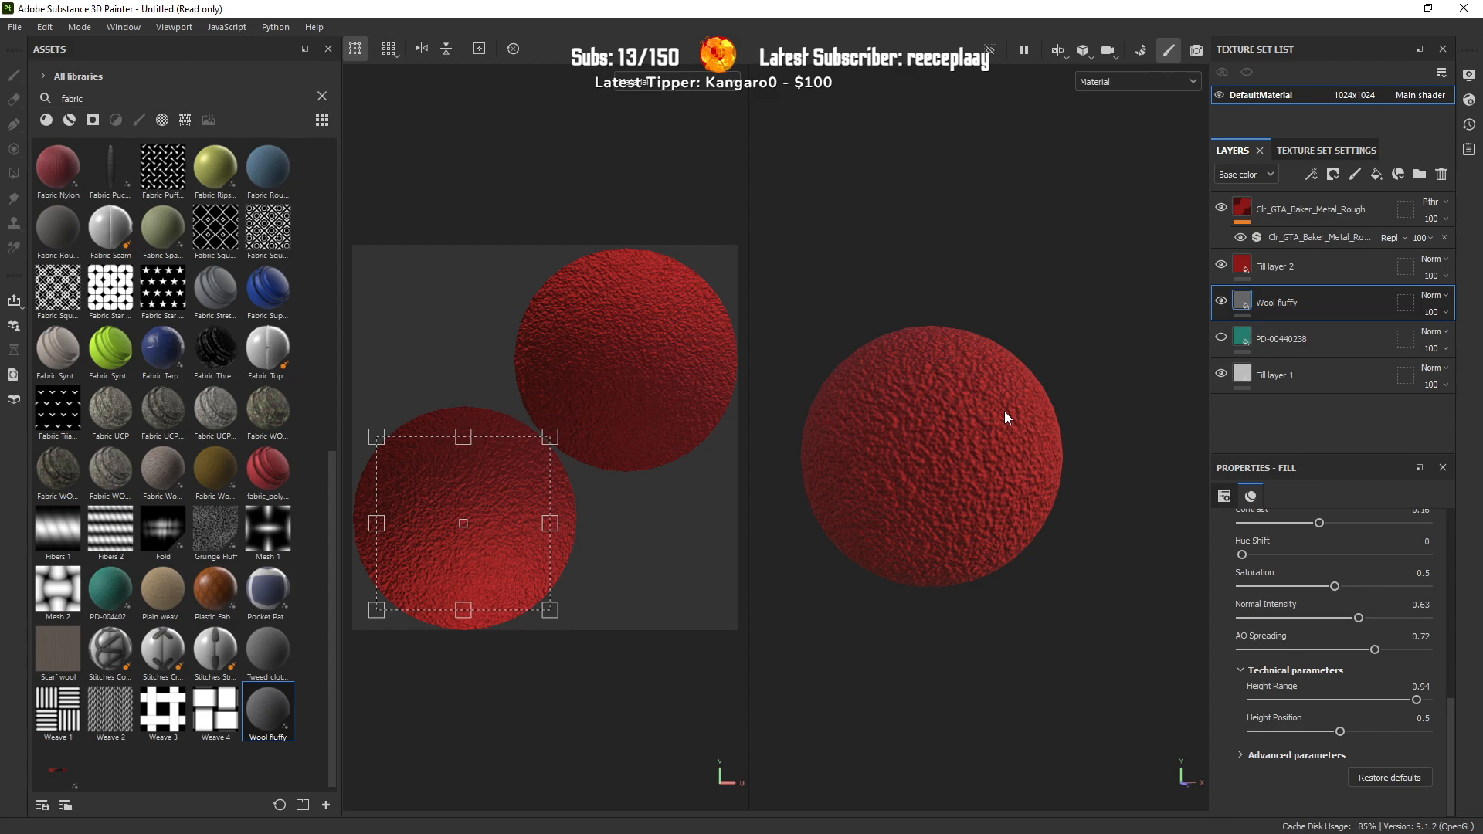
# Step: Search the asset library for skul and preview the skull and flower alphas
pyautogui.click(322, 96)
pyautogui.write('skull')
pyautogui.hotkey('ctrl', 'a')
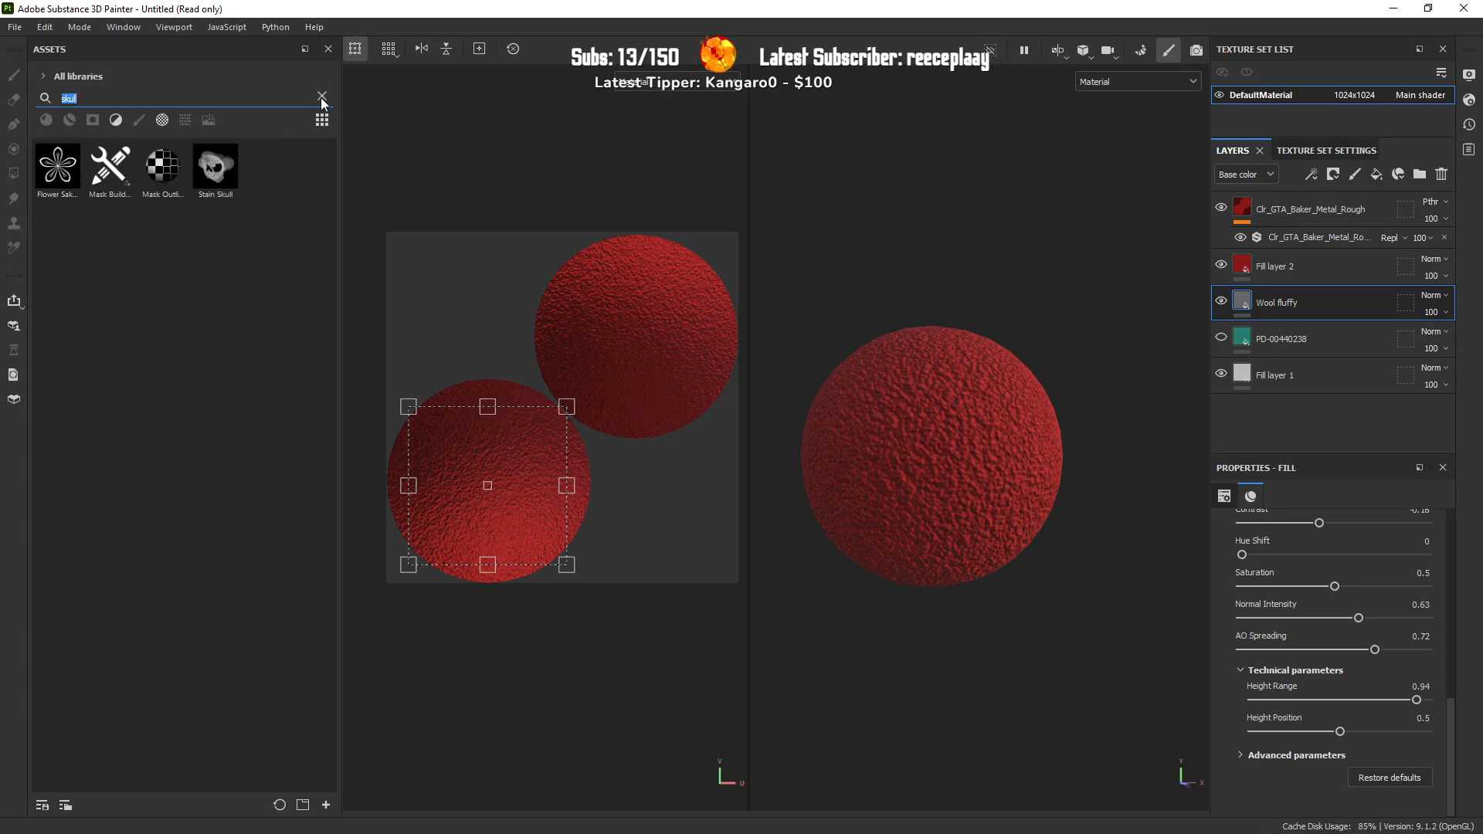
pyautogui.moveTo(210, 180)
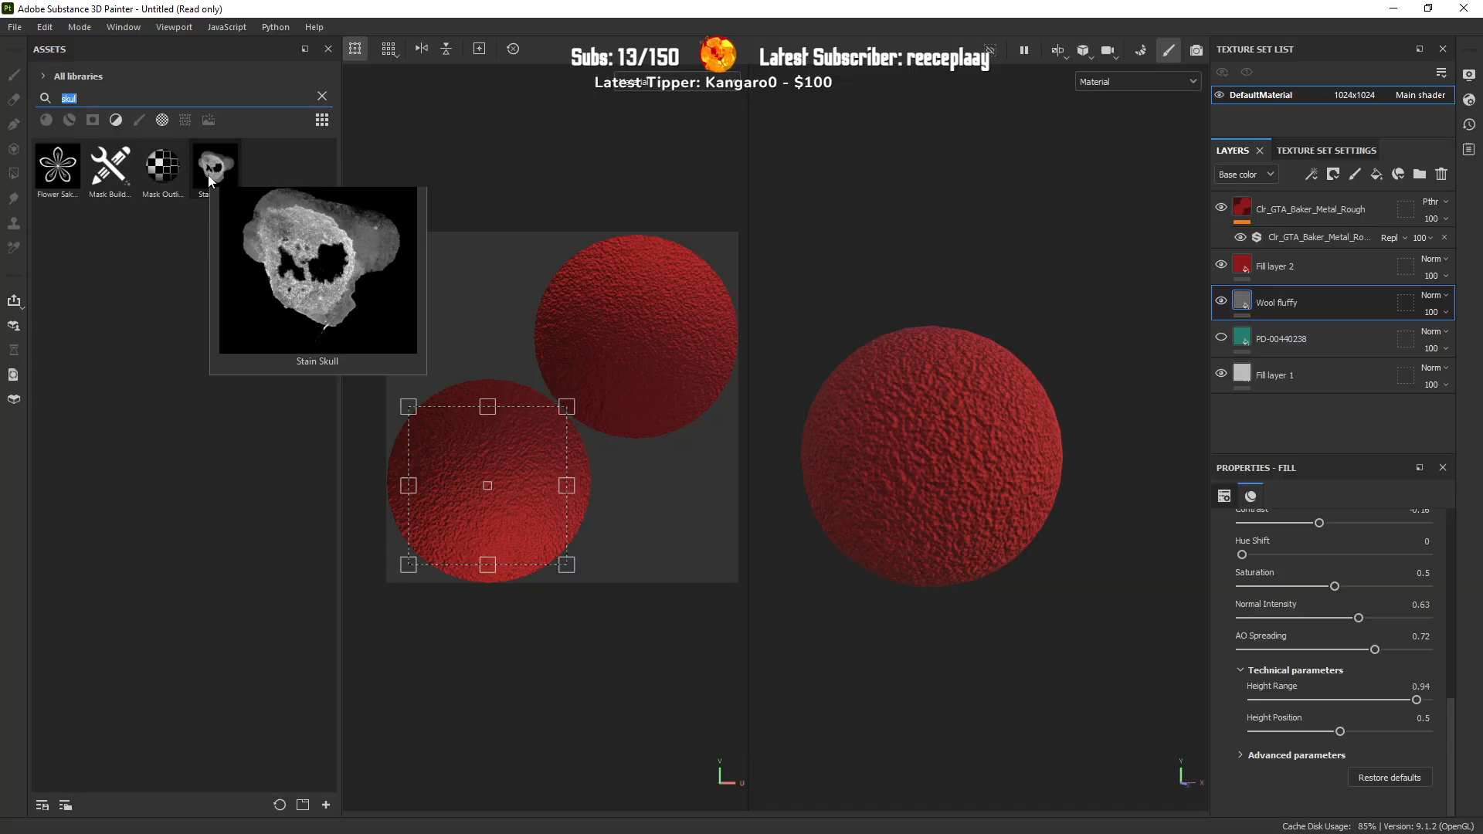
pyautogui.moveTo(76, 165)
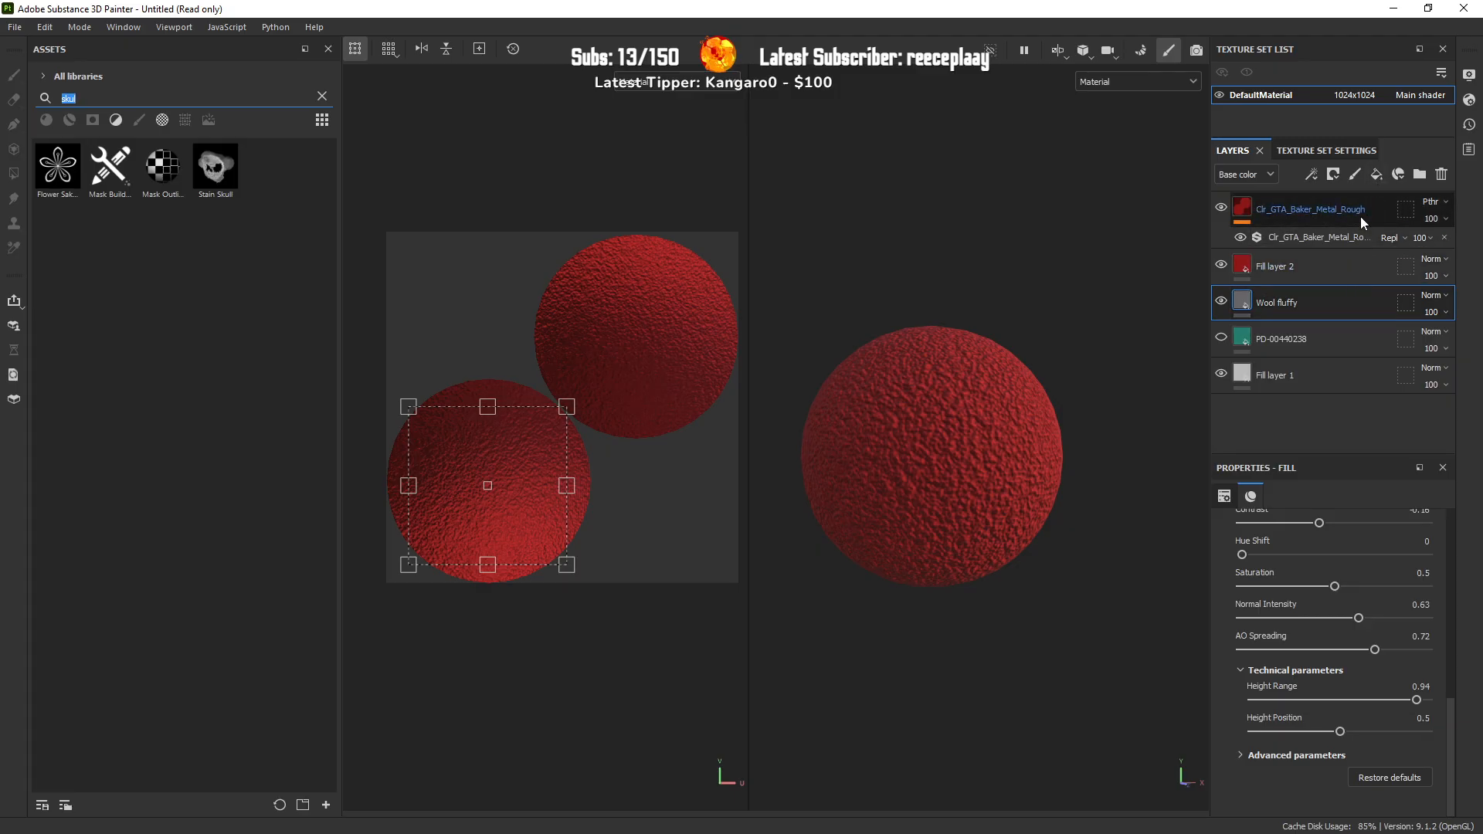
# Step: Duplicate Fill layer 2 and set the copy's base color to near-black 131111
pyautogui.click(1338, 259)
pyautogui.hotkey('ctrl', 'd')
pyautogui.click(1274, 657)
pyautogui.click(1272, 678)
pyautogui.moveTo(1239, 651); pyautogui.dragTo(1092, 738)
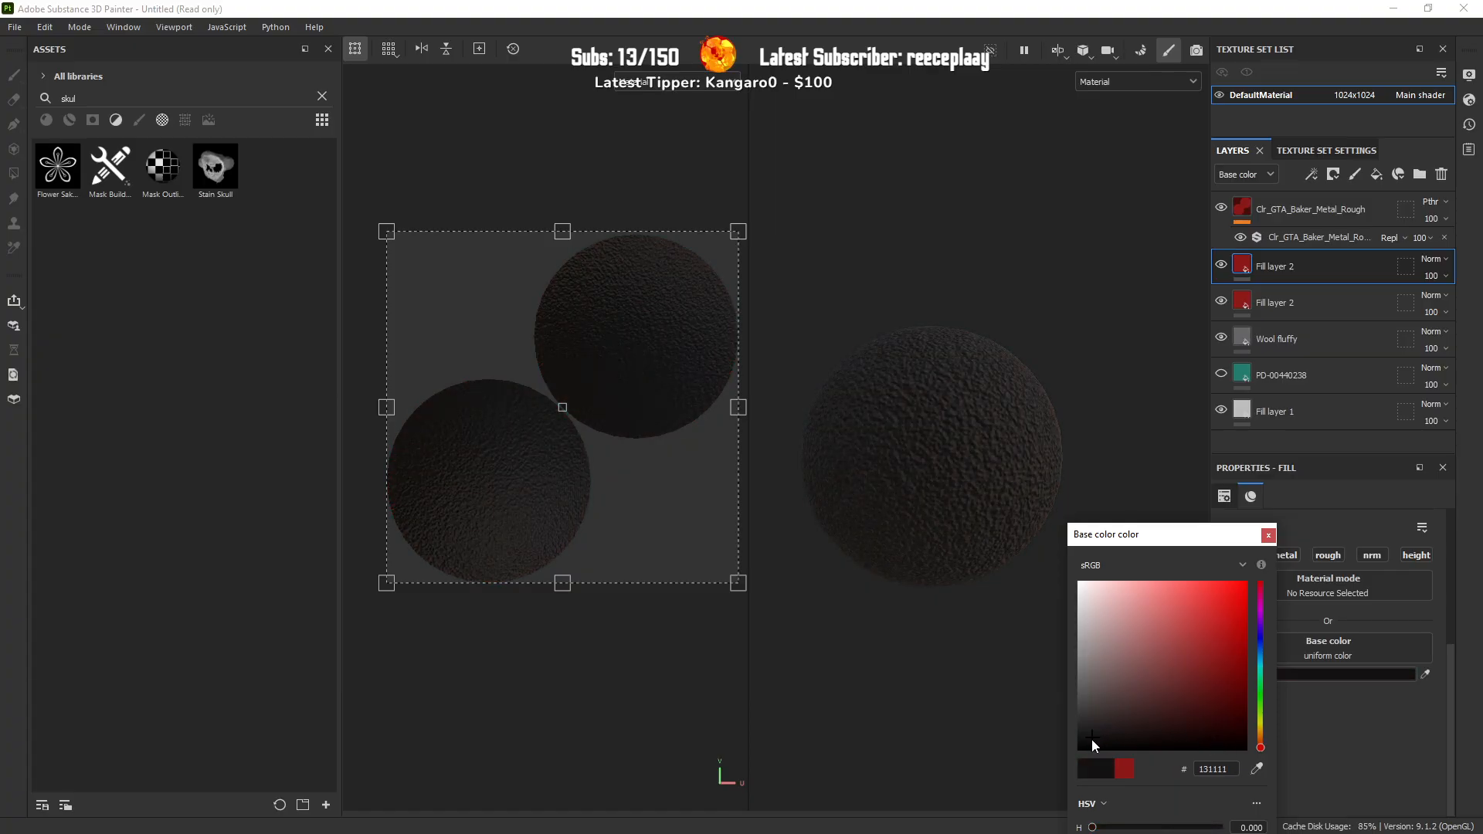
# Step: Add a black mask to the near-black fill layer, with a fill effect that uses the Flower Sakura Light alpha
pyautogui.click(1333, 176)
pyautogui.click(1336, 221)
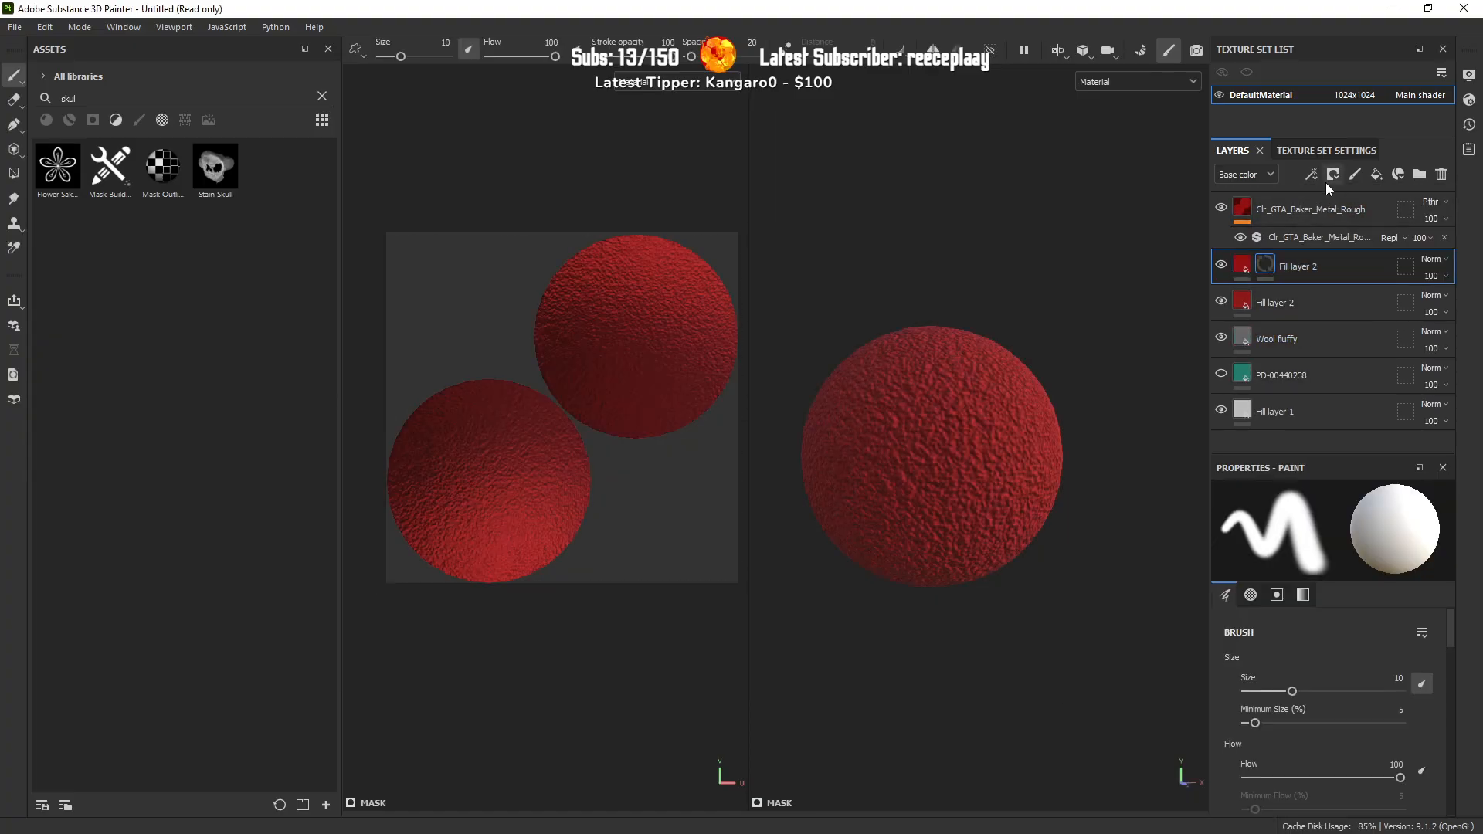
pyautogui.click(1312, 175)
pyautogui.click(1328, 228)
pyautogui.moveTo(58, 166); pyautogui.dragTo(1288, 563)
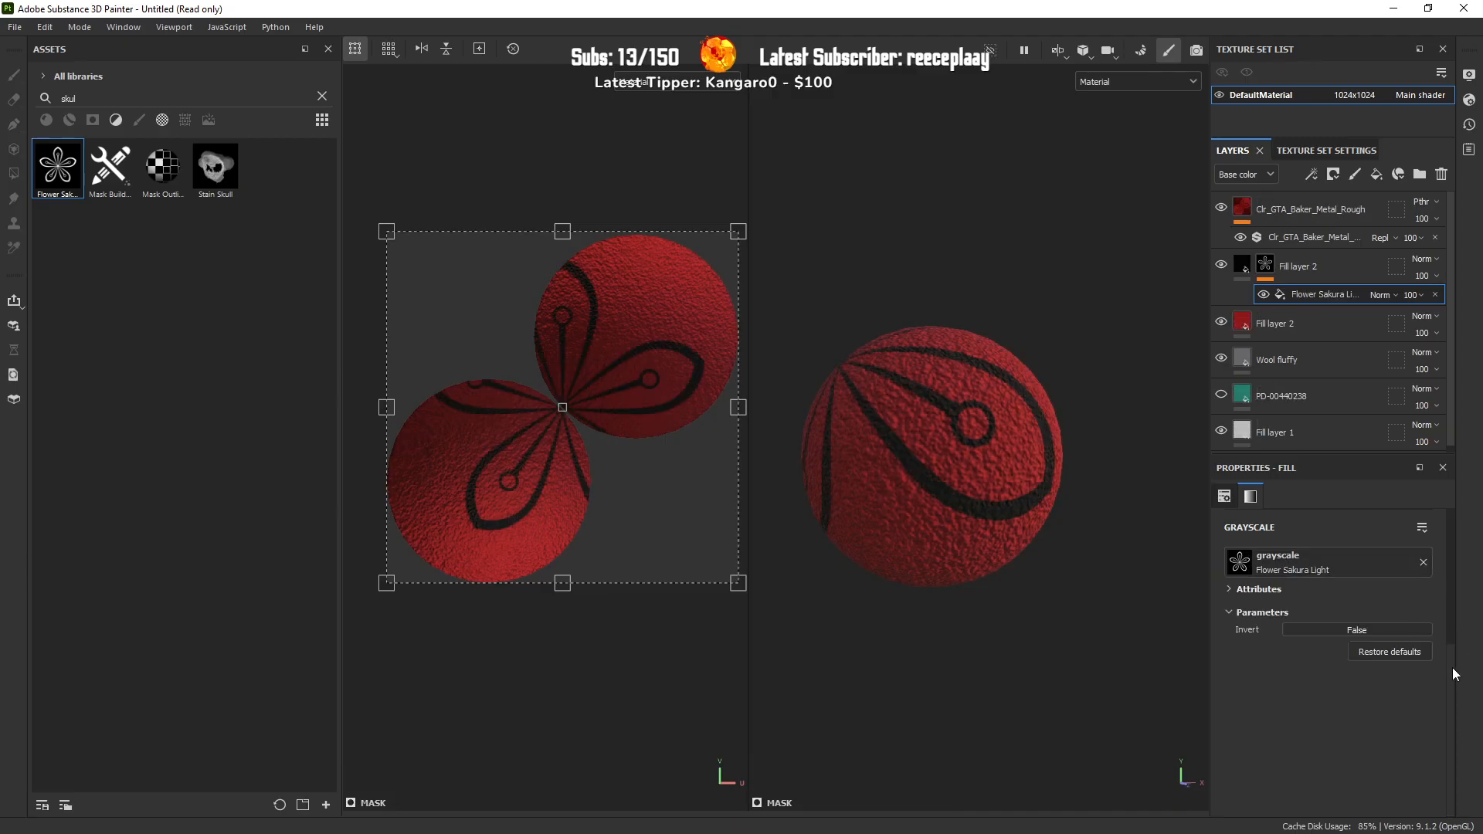
# Step: Set the flower mask's UV wrap to None, scale it to a tiling of about 3.33, and place it on the lower-left UV circle
pyautogui.scroll(2, 1446, 553)
pyautogui.moveTo(738, 231); pyautogui.dragTo(520, 424)
pyautogui.keyDown('alt'); pyautogui.moveTo(1036, 291); pyautogui.dragTo(926, 259); pyautogui.keyUp('alt')
pyautogui.moveTo(486, 501); pyautogui.dragTo(528, 467)
pyautogui.moveTo(563, 417); pyautogui.dragTo(513, 459)
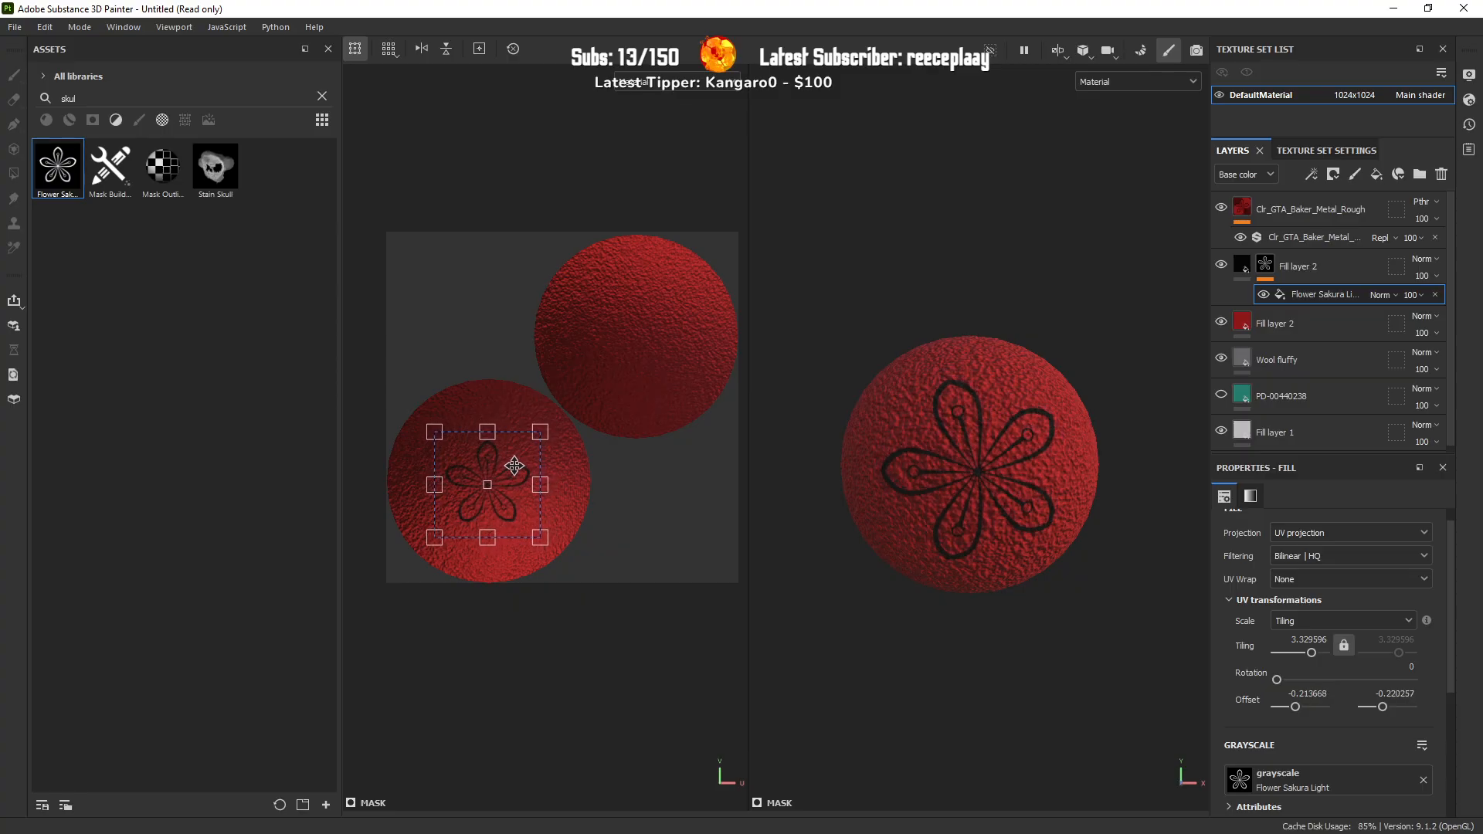
# Step: Rotate the flower mask to about 341 degrees and center it on the nose at an offset of about -0.211, -0.213
pyautogui.moveTo(574, 409); pyautogui.dragTo(514, 458)
pyautogui.scroll(2, 518, 461)
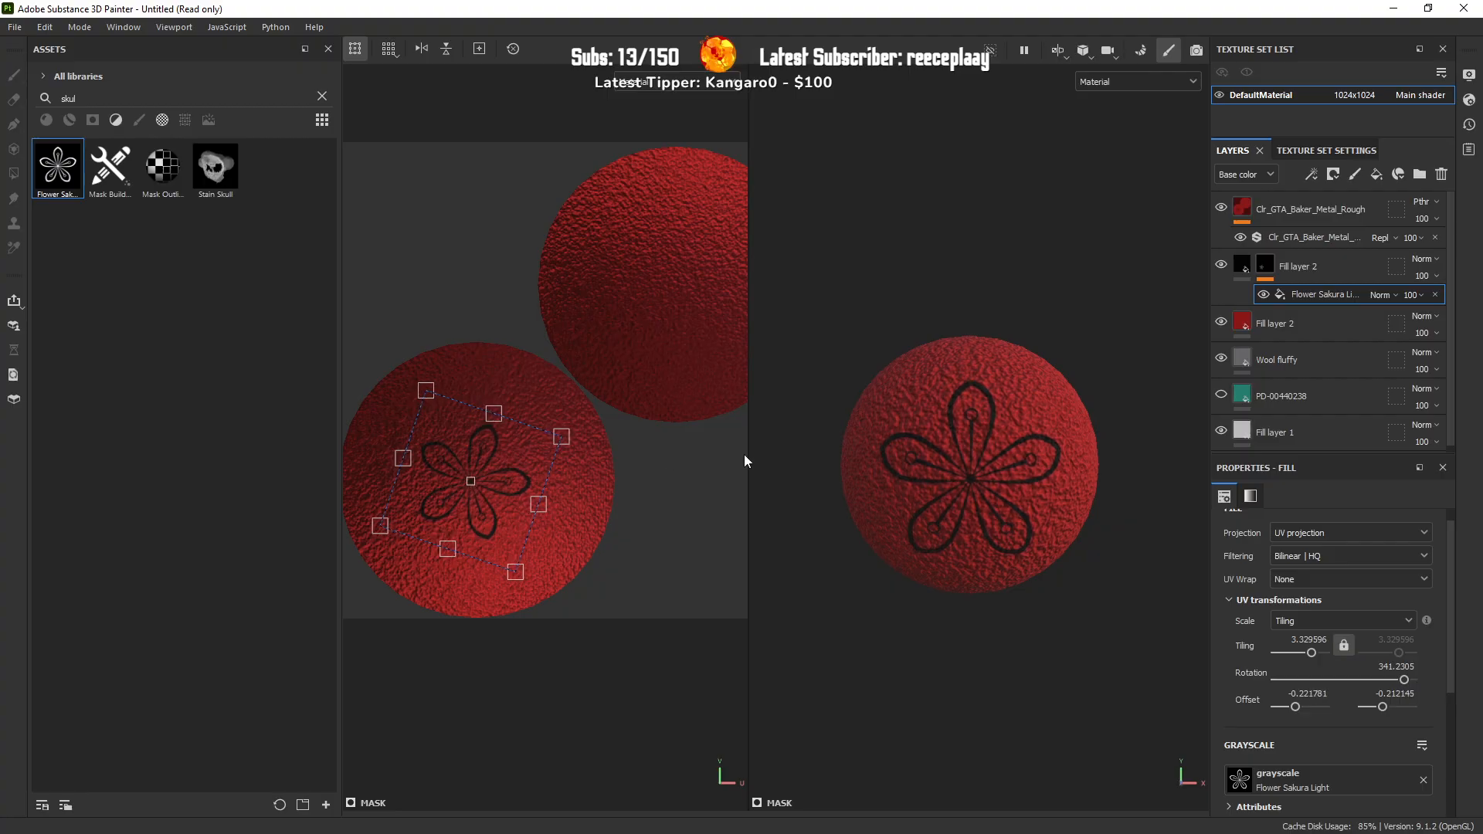
pyautogui.keyDown('alt'); pyautogui.moveTo(976, 452); pyautogui.dragTo(973, 398, button='middle'); pyautogui.keyUp('alt')
pyautogui.keyDown('alt'); pyautogui.moveTo(973, 398); pyautogui.dragTo(1028, 360); pyautogui.keyUp('alt')
pyautogui.scroll(5, 966, 346)
pyautogui.scroll(-3, 1077, 351)
pyautogui.scroll(-3, 1077, 357)
pyautogui.scroll(2, 490, 471)
pyautogui.moveTo(490, 470); pyautogui.dragTo(525, 479)
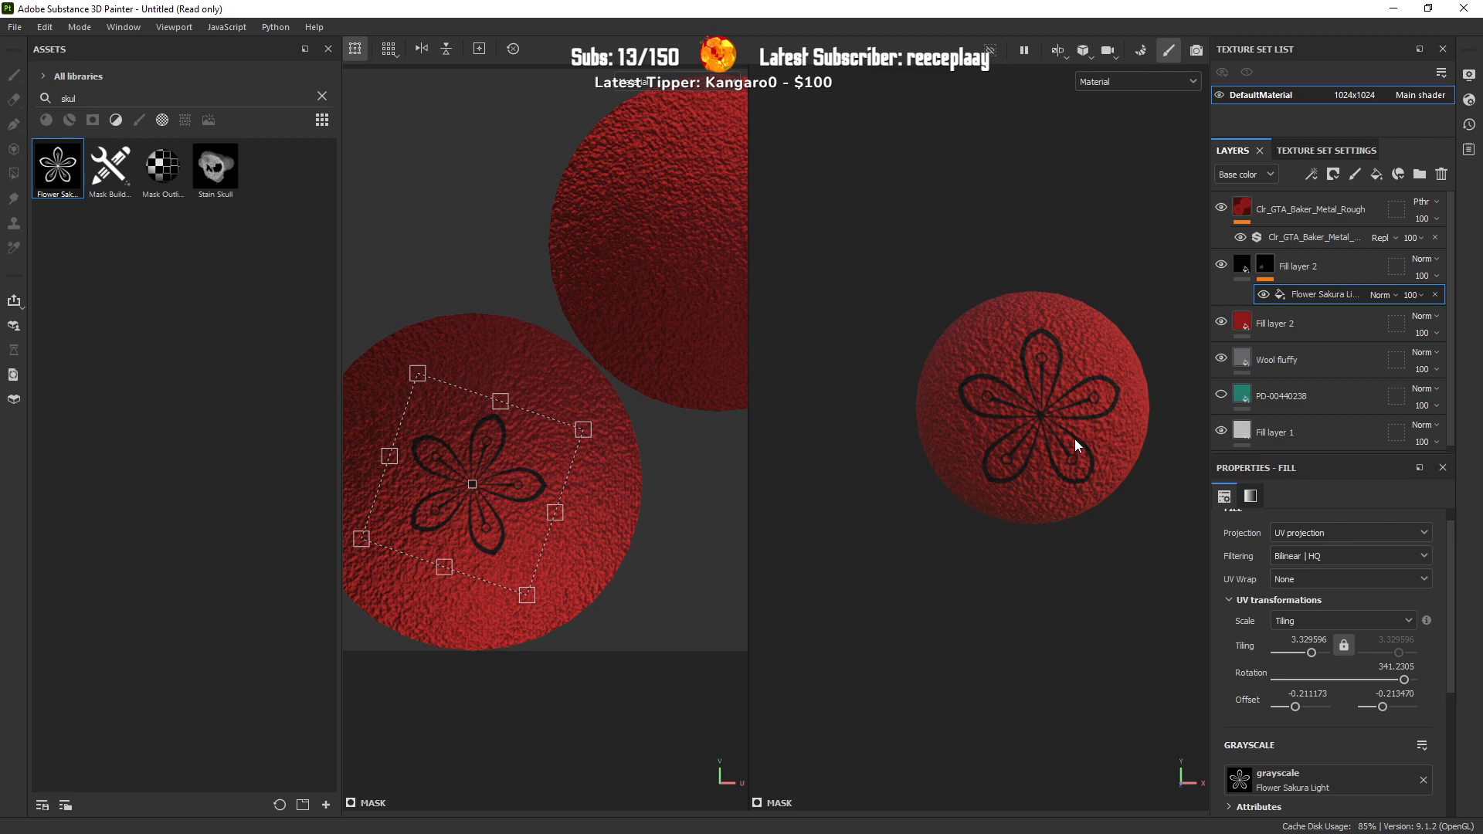
# Step: Delete the near-black fill layer with the flower mask, and switch the viewport display to Base color
pyautogui.click(1318, 272)
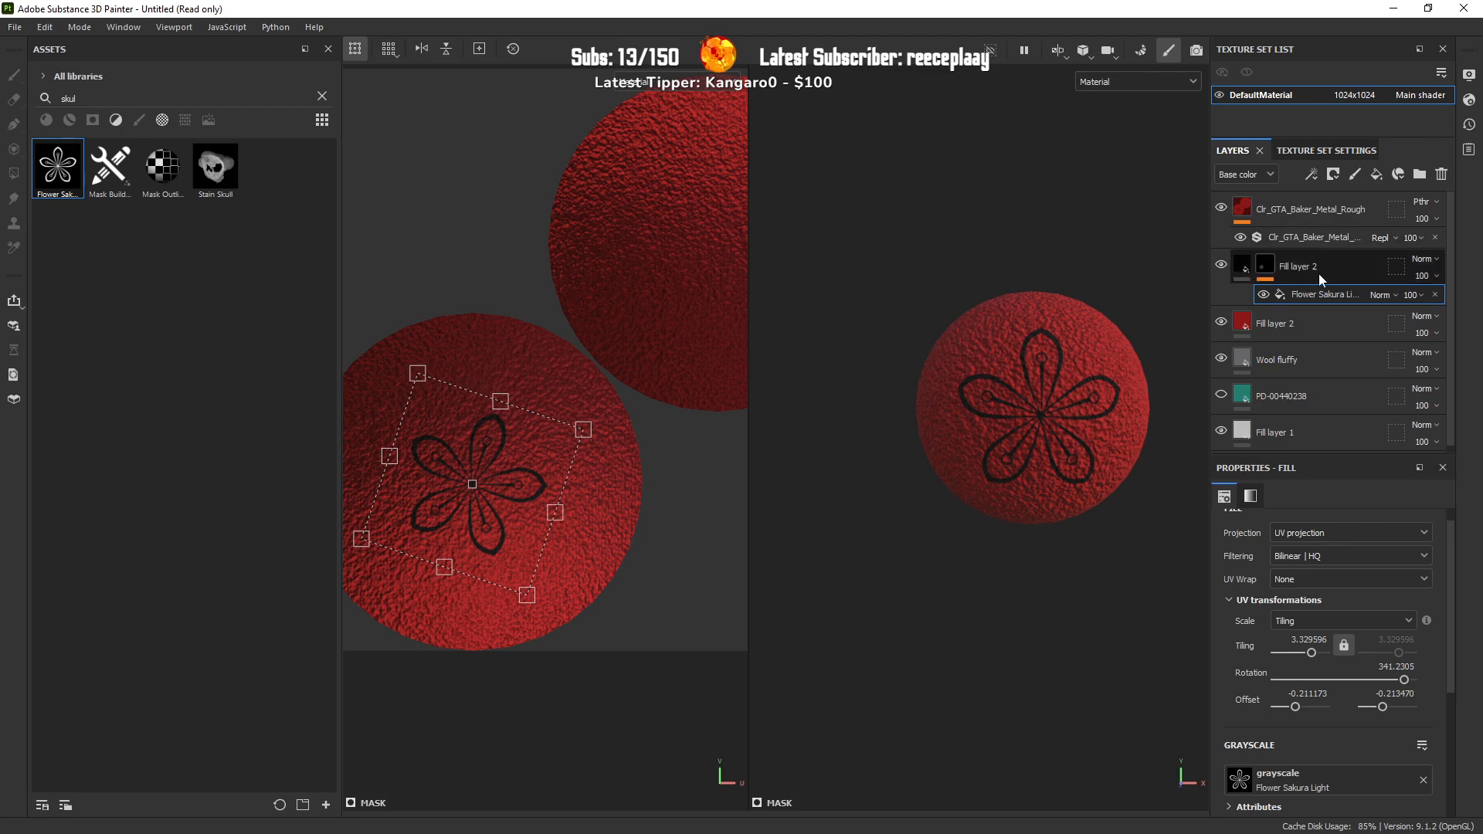
pyautogui.click(1441, 176)
pyautogui.click(1120, 86)
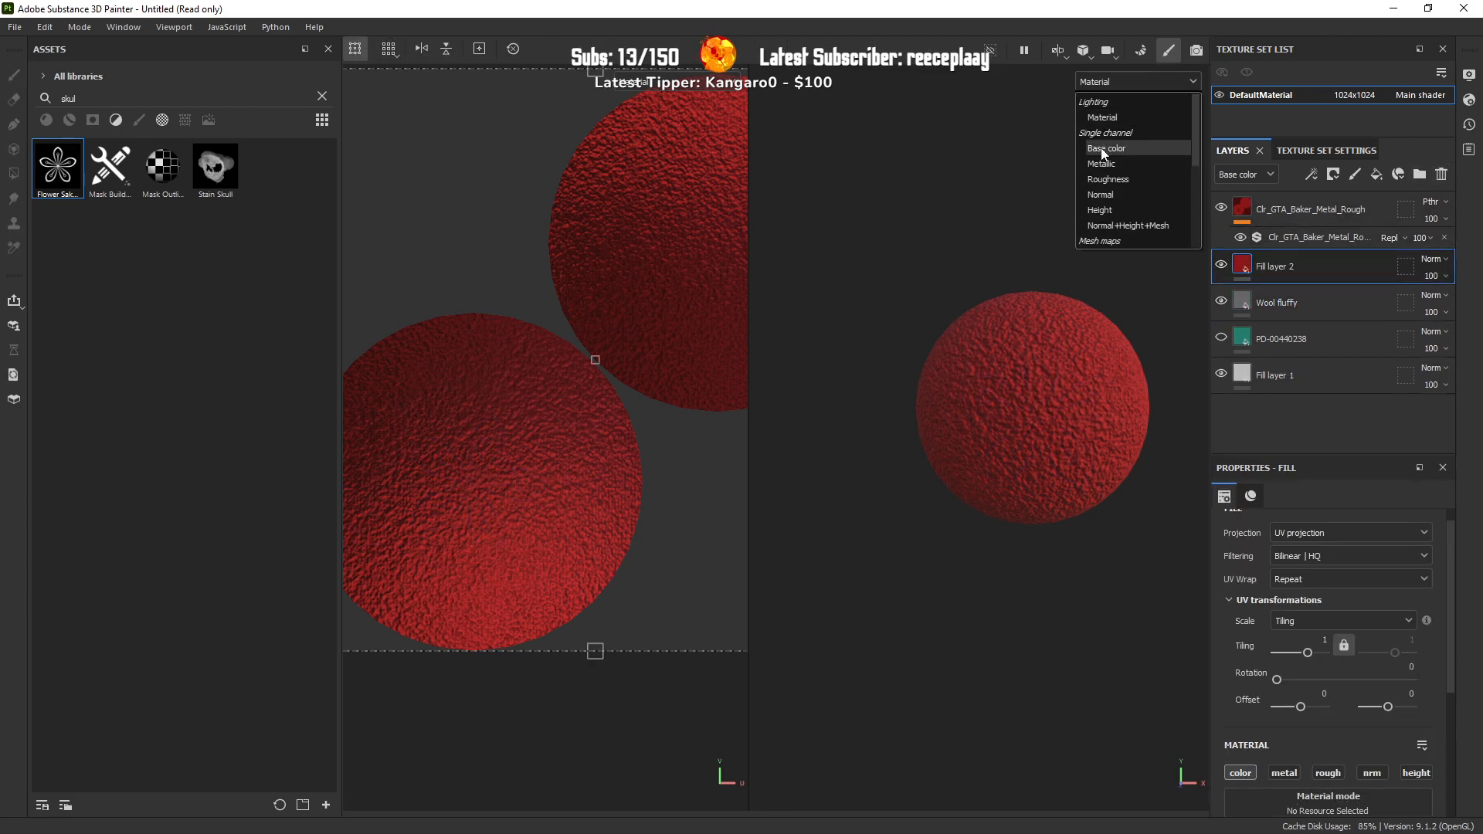
pyautogui.click(1097, 165)
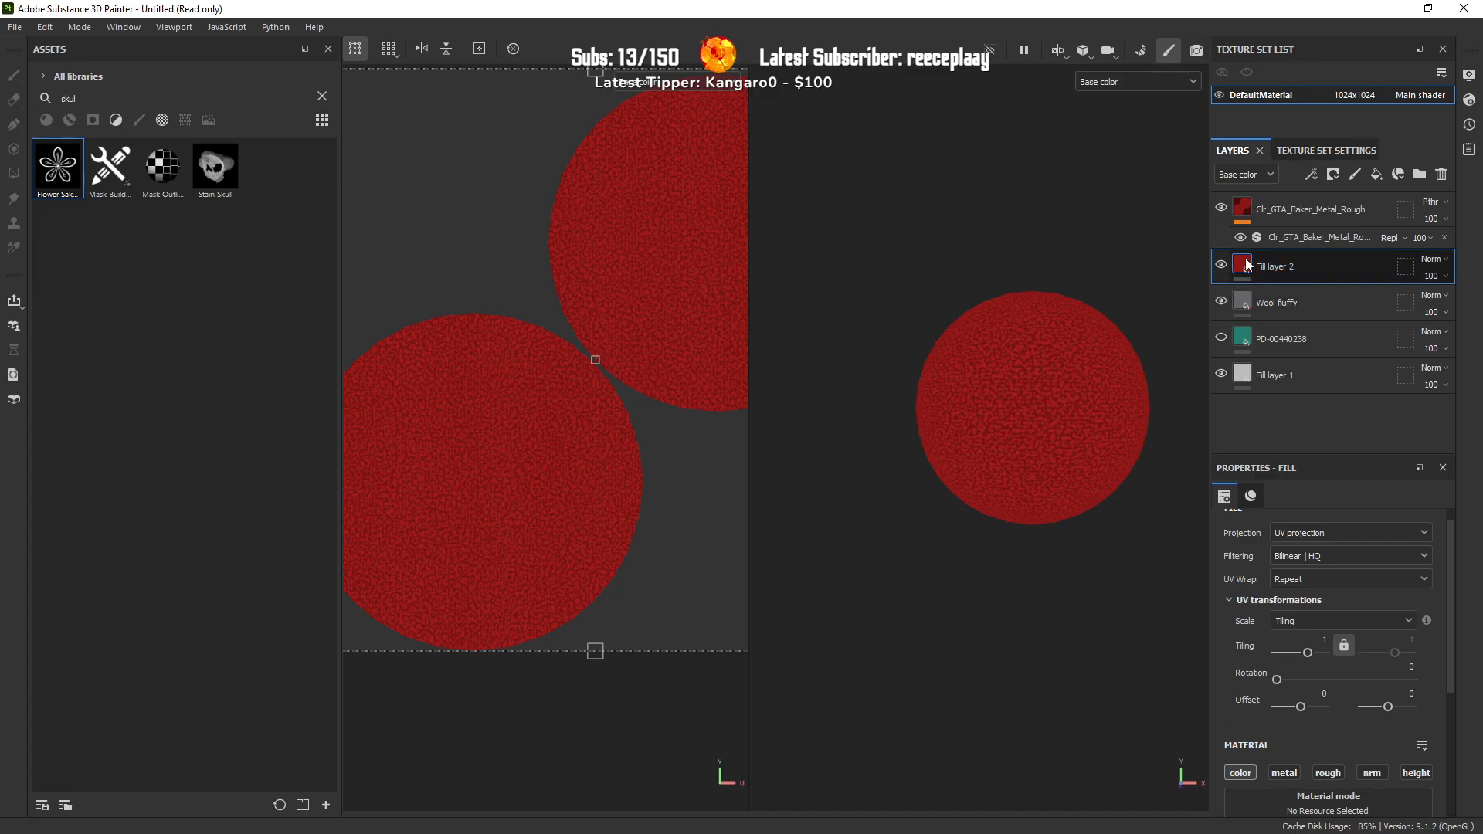
# Step: Brighten the base color of the red fill layer to A90D0D
pyautogui.moveTo(1454, 662); pyautogui.dragTo(1452, 750)
pyautogui.click(1285, 738)
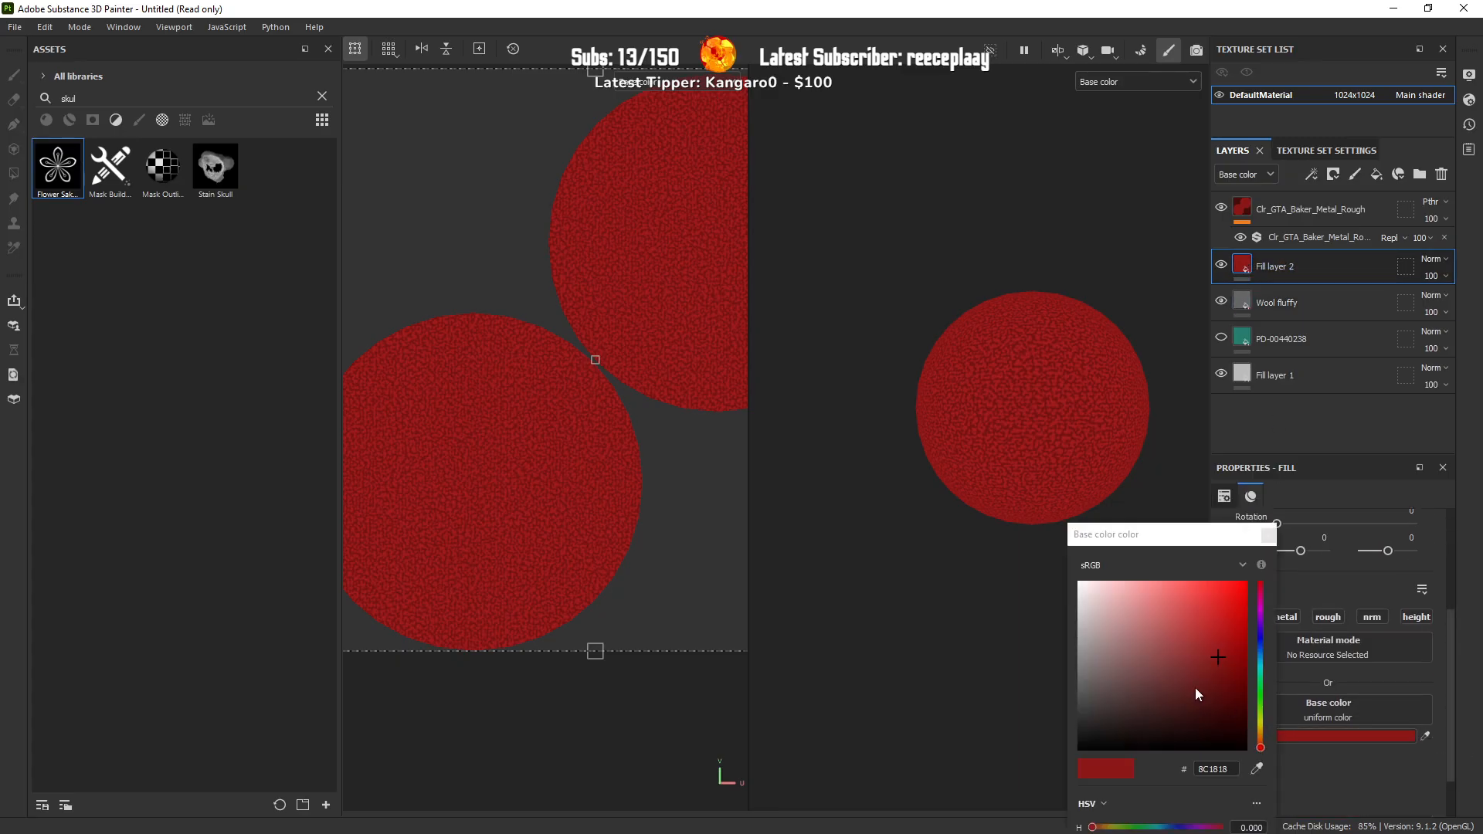
pyautogui.moveTo(1229, 647); pyautogui.dragTo(1234, 638)
pyautogui.click(1268, 535)
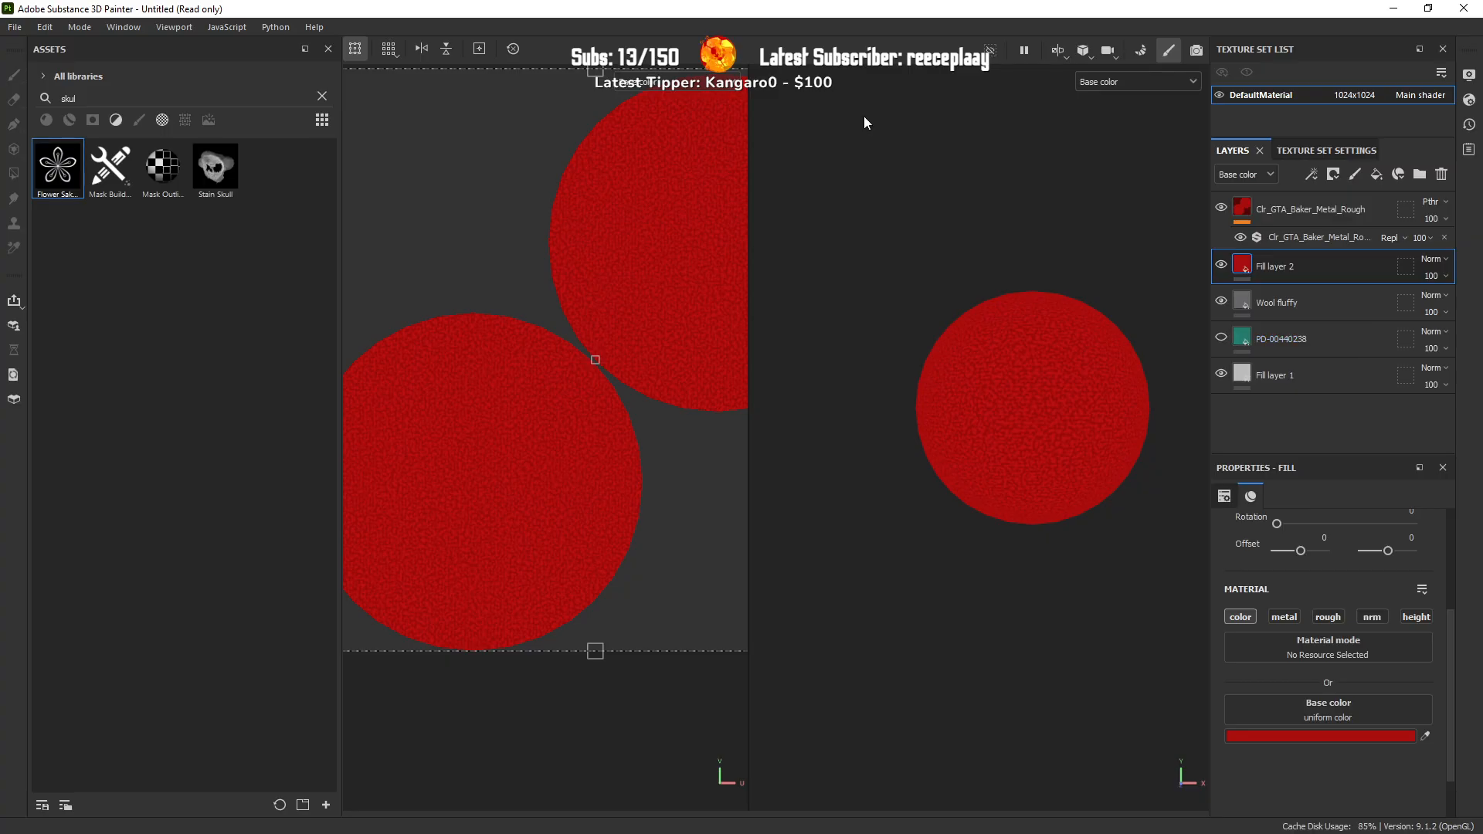
# Step: Open the texture export and set its output directory to the textures folder inside clown nose on the Desktop
pyautogui.click(15, 27)
pyautogui.click(49, 255)
pyautogui.click(871, 232)
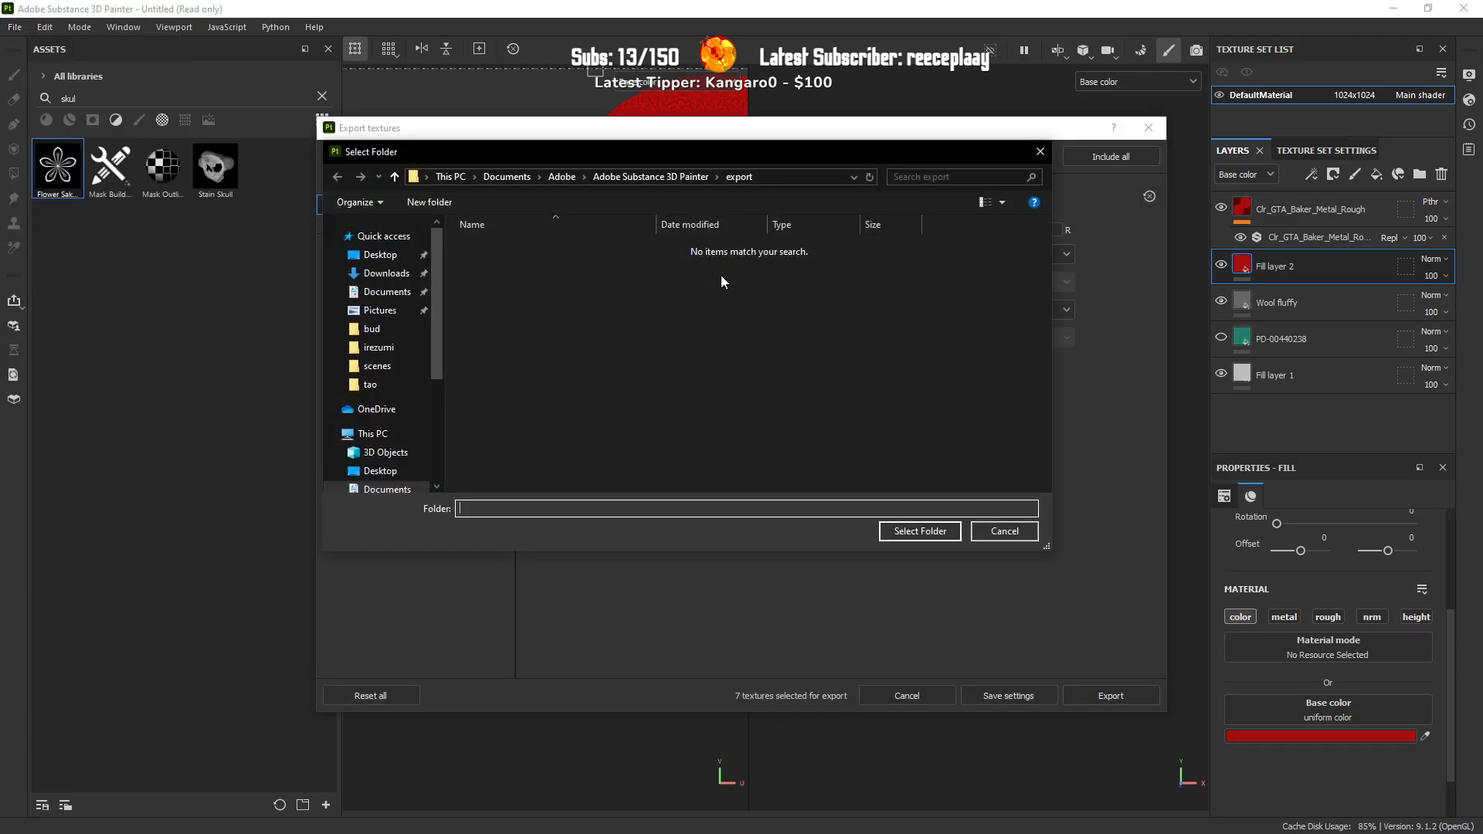
pyautogui.click(380, 257)
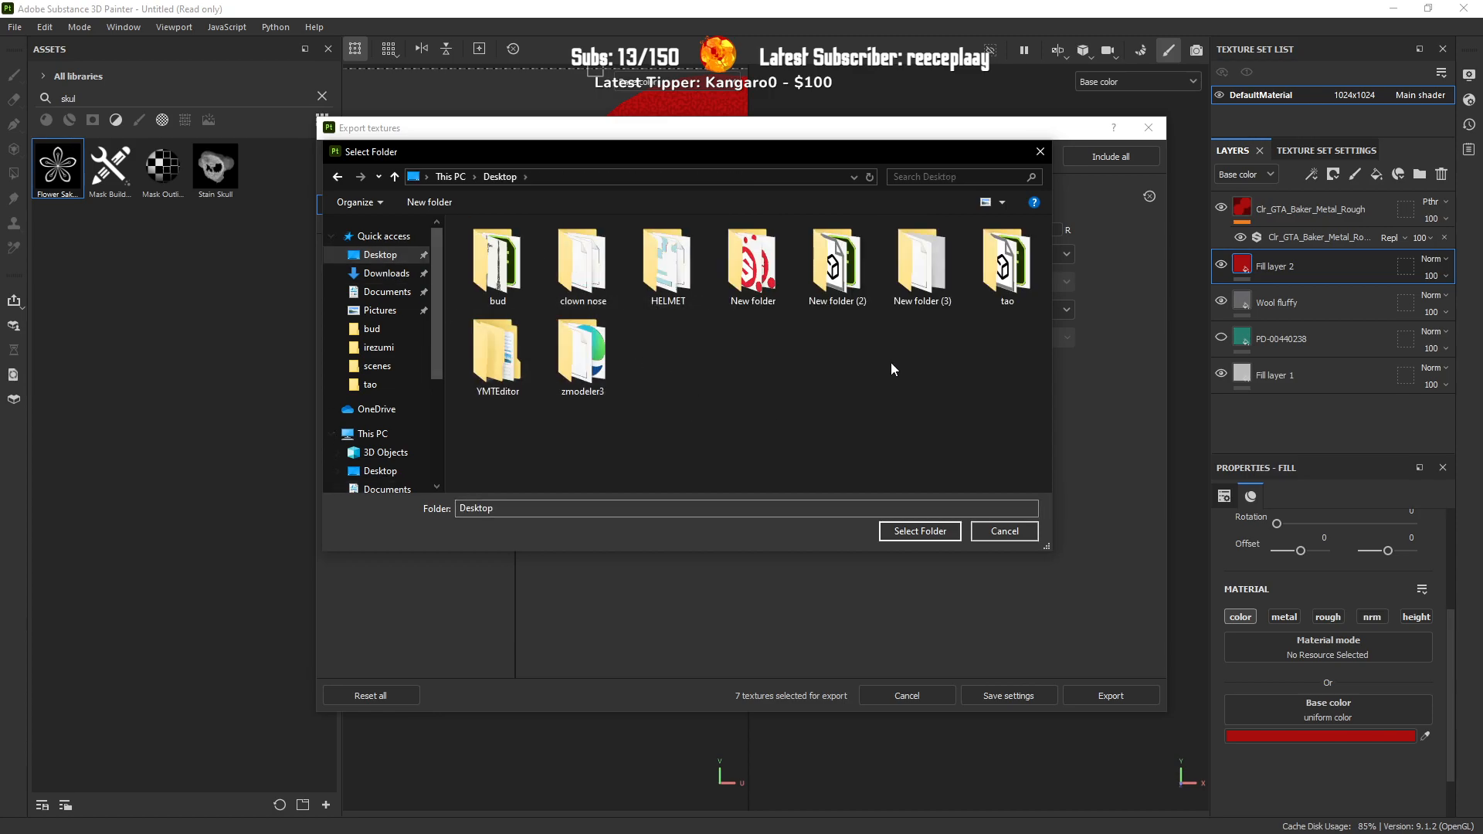
pyautogui.doubleClick(576, 274)
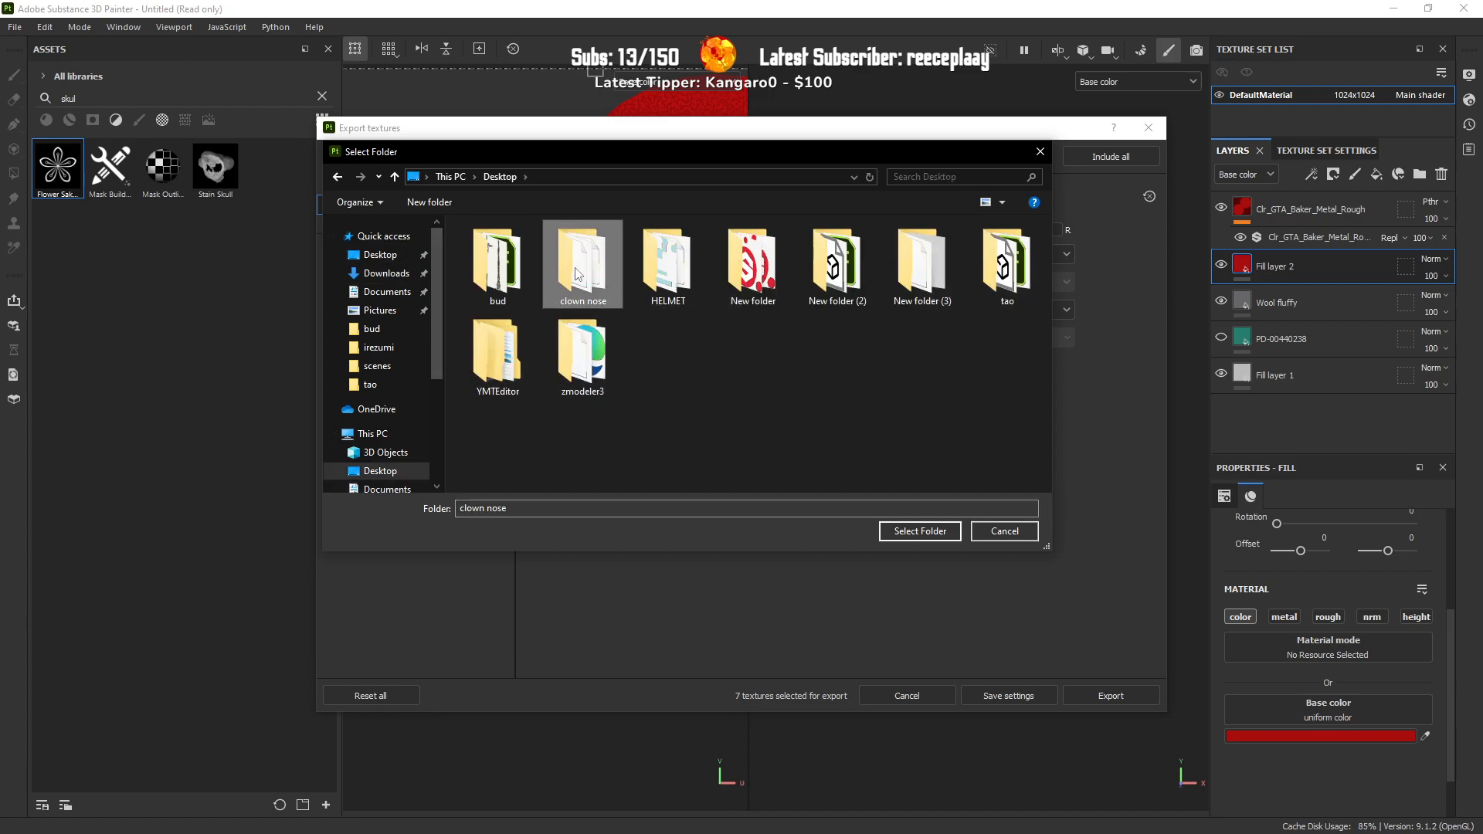
pyautogui.doubleClick(498, 294)
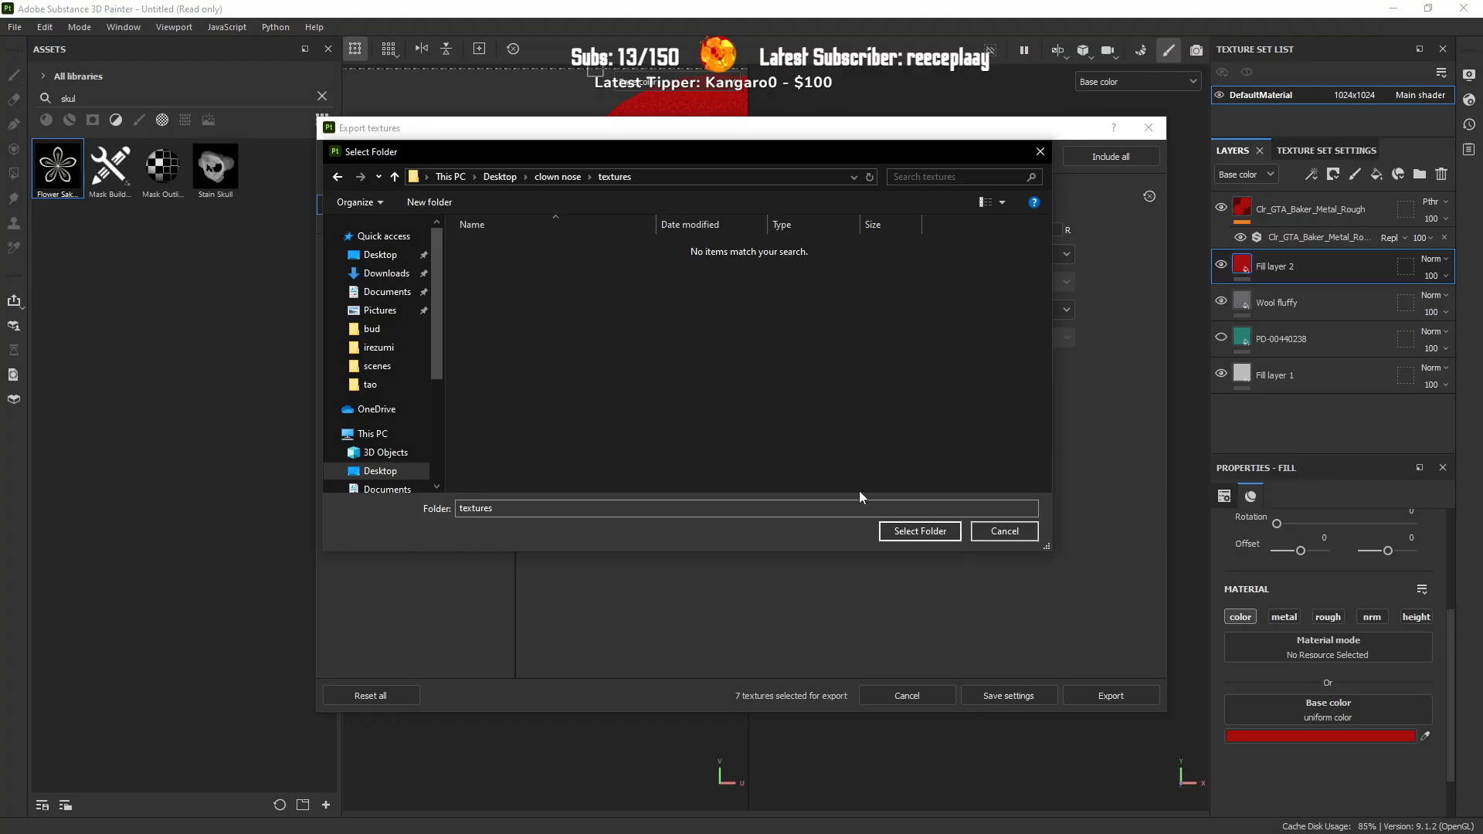
pyautogui.click(904, 528)
# Step: Export the textures with the Document channels + Normal + AO (No Alpha) template as 16-bit png at size 1024, and save the export settings
pyautogui.click(753, 257)
pyautogui.click(609, 447)
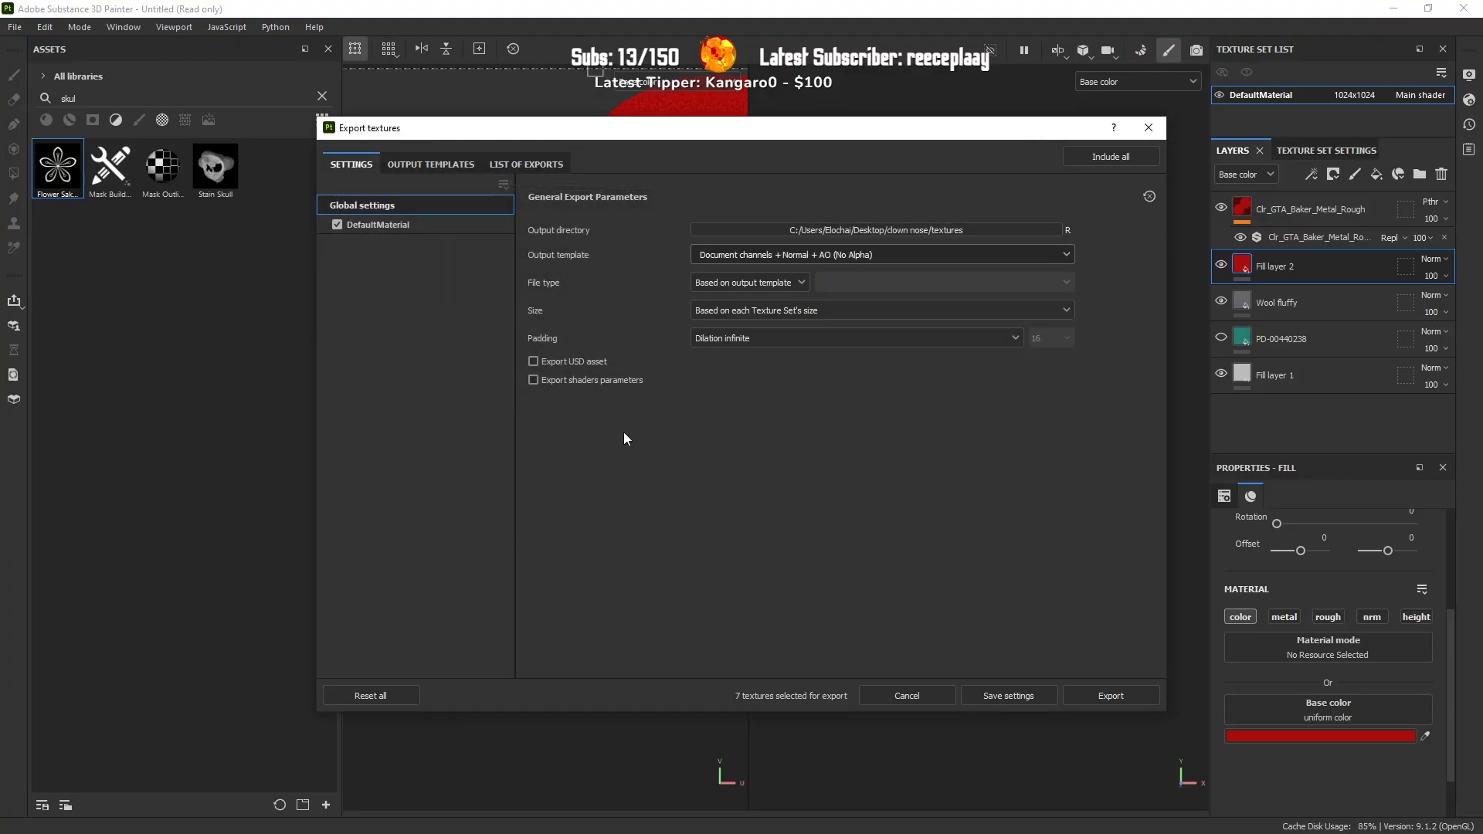
pyautogui.click(715, 283)
pyautogui.click(734, 418)
pyautogui.click(845, 279)
pyautogui.click(831, 332)
pyautogui.click(786, 312)
pyautogui.click(738, 399)
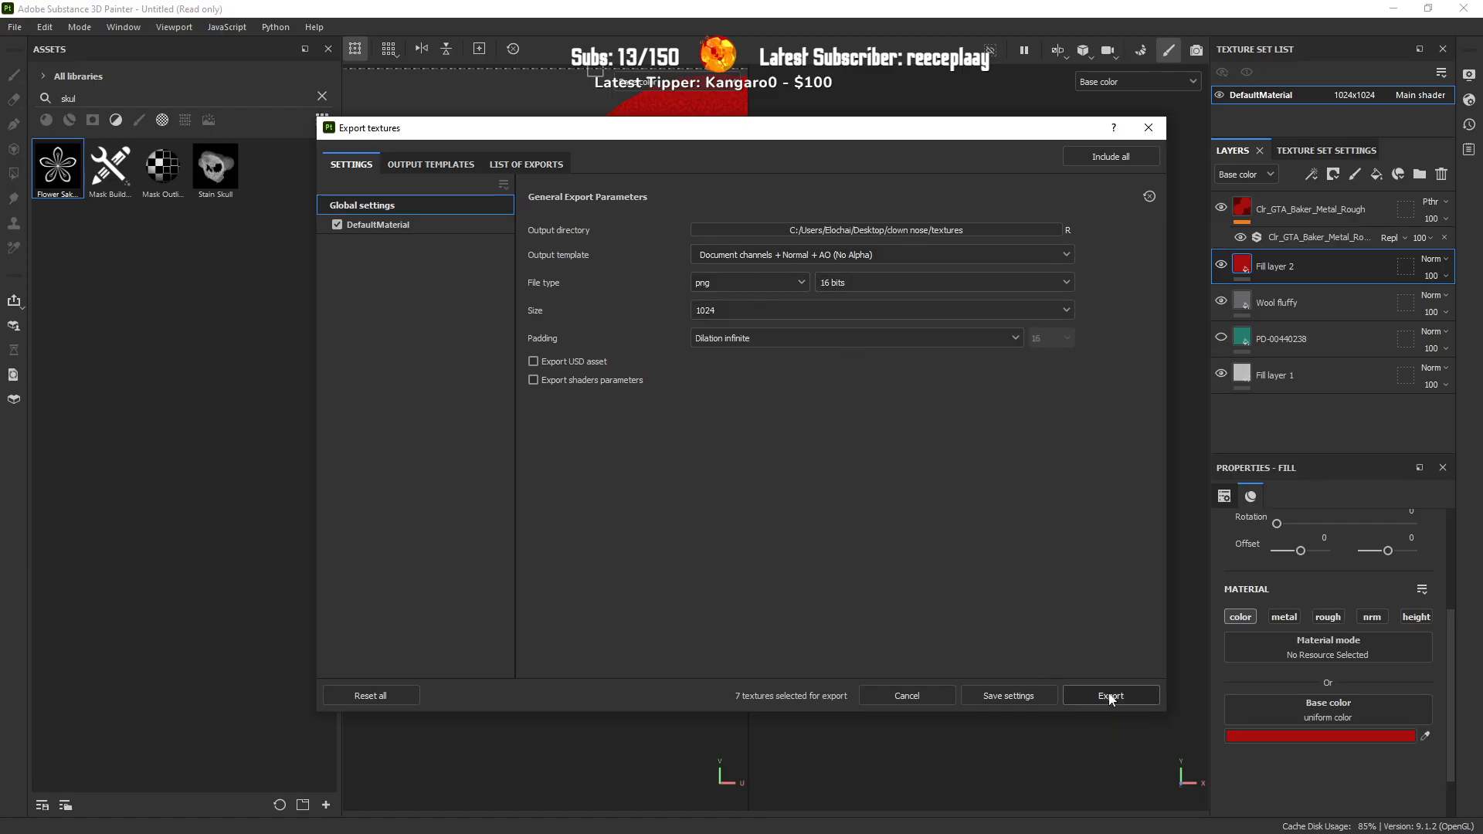
pyautogui.click(1072, 697)
pyautogui.click(935, 694)
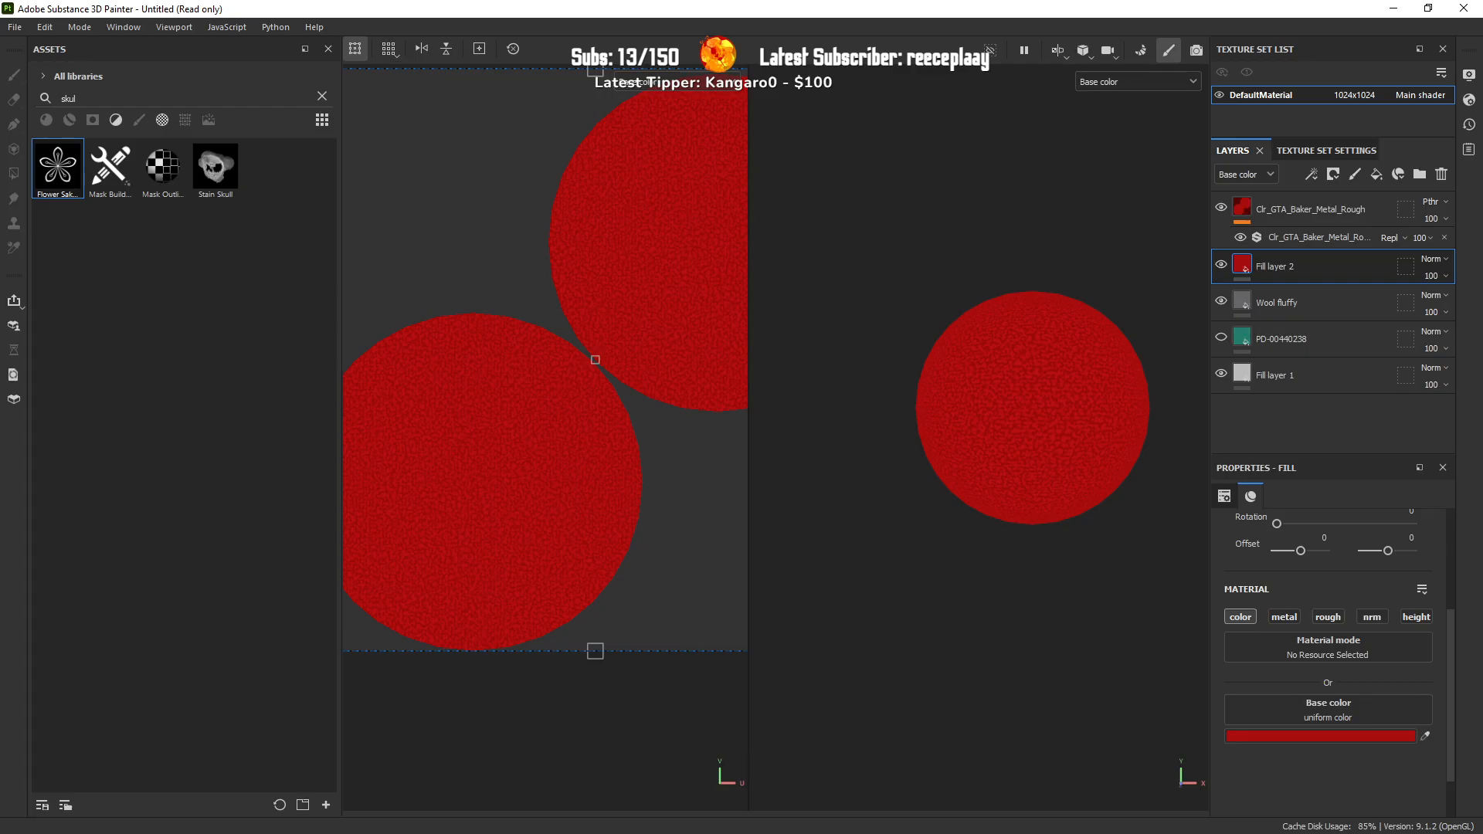
# Step: Close the GitHub Desktop window, switch to the textures folder in File Explorer, and display its files as thumbnails
pyautogui.hotkey('alt', 'Tab')
pyautogui.hotkey('alt', 'Tab')
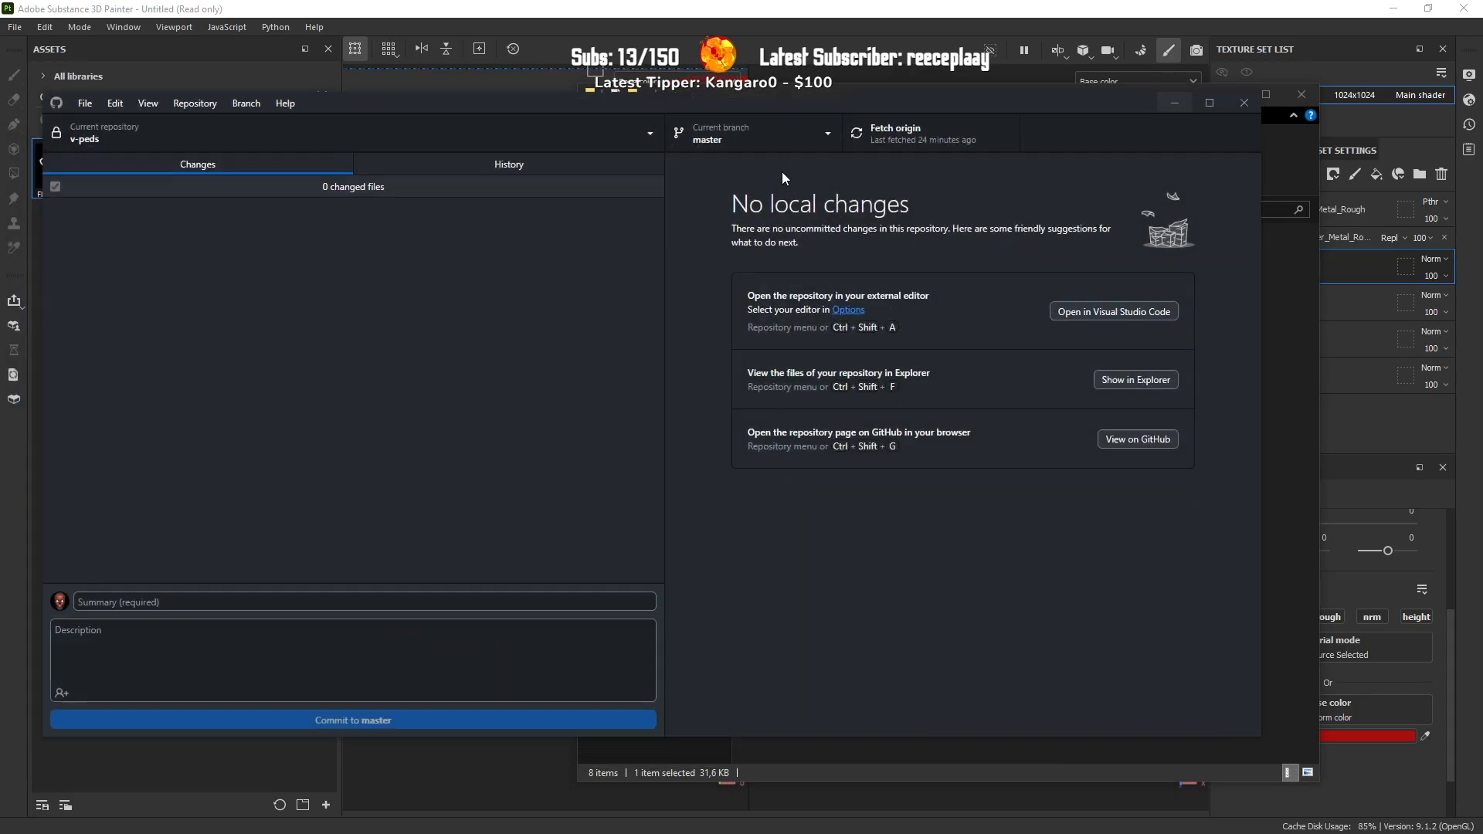
pyautogui.click(1235, 103)
pyautogui.click(975, 402)
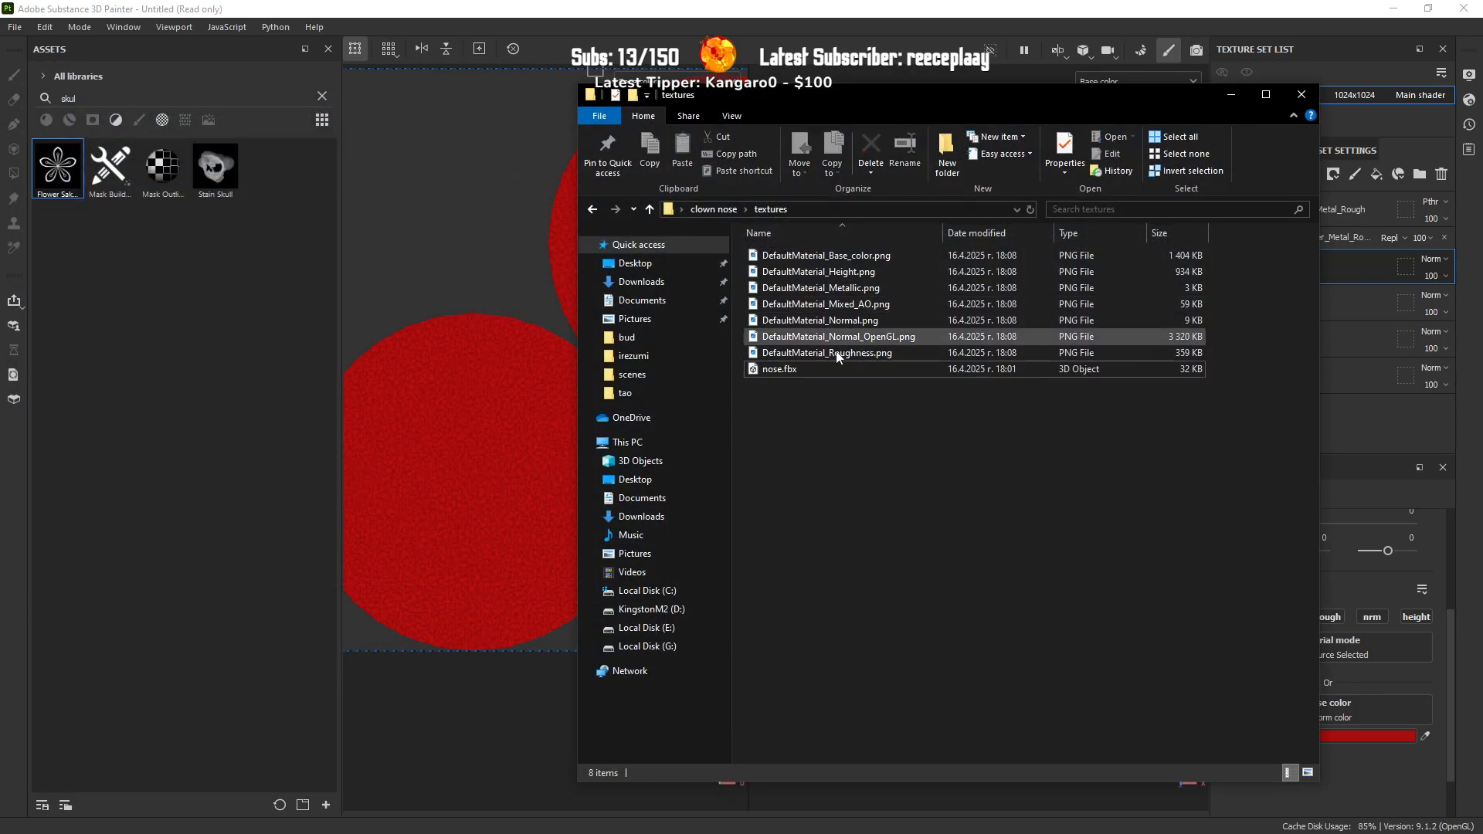
pyautogui.rightClick(830, 459)
pyautogui.moveTo(880, 465)
pyautogui.click(1032, 491)
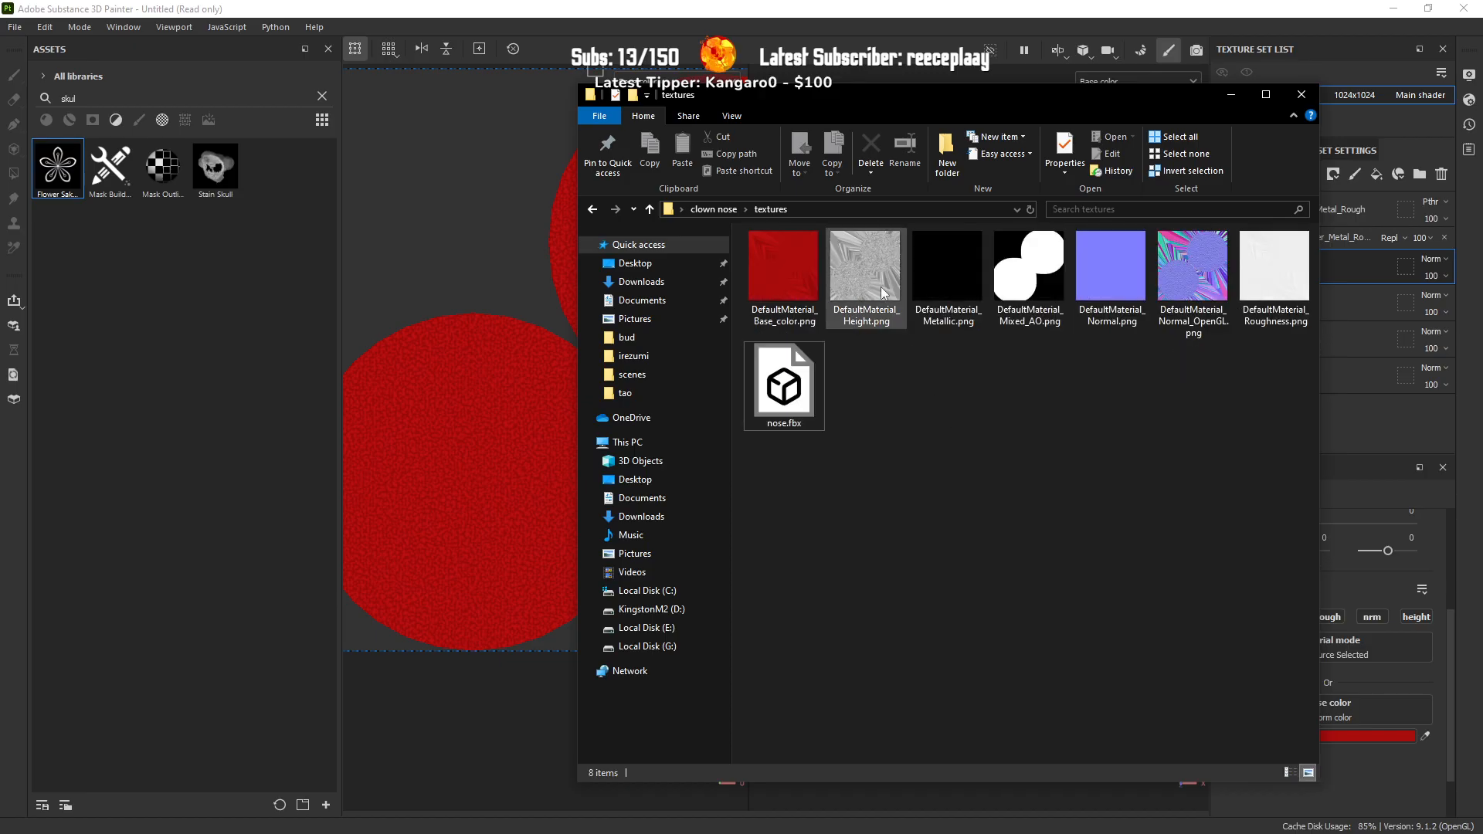
# Step: Inspect the exported Normal_OpenGL and Base_color images in the photo viewer
pyautogui.doubleClick(1119, 261)
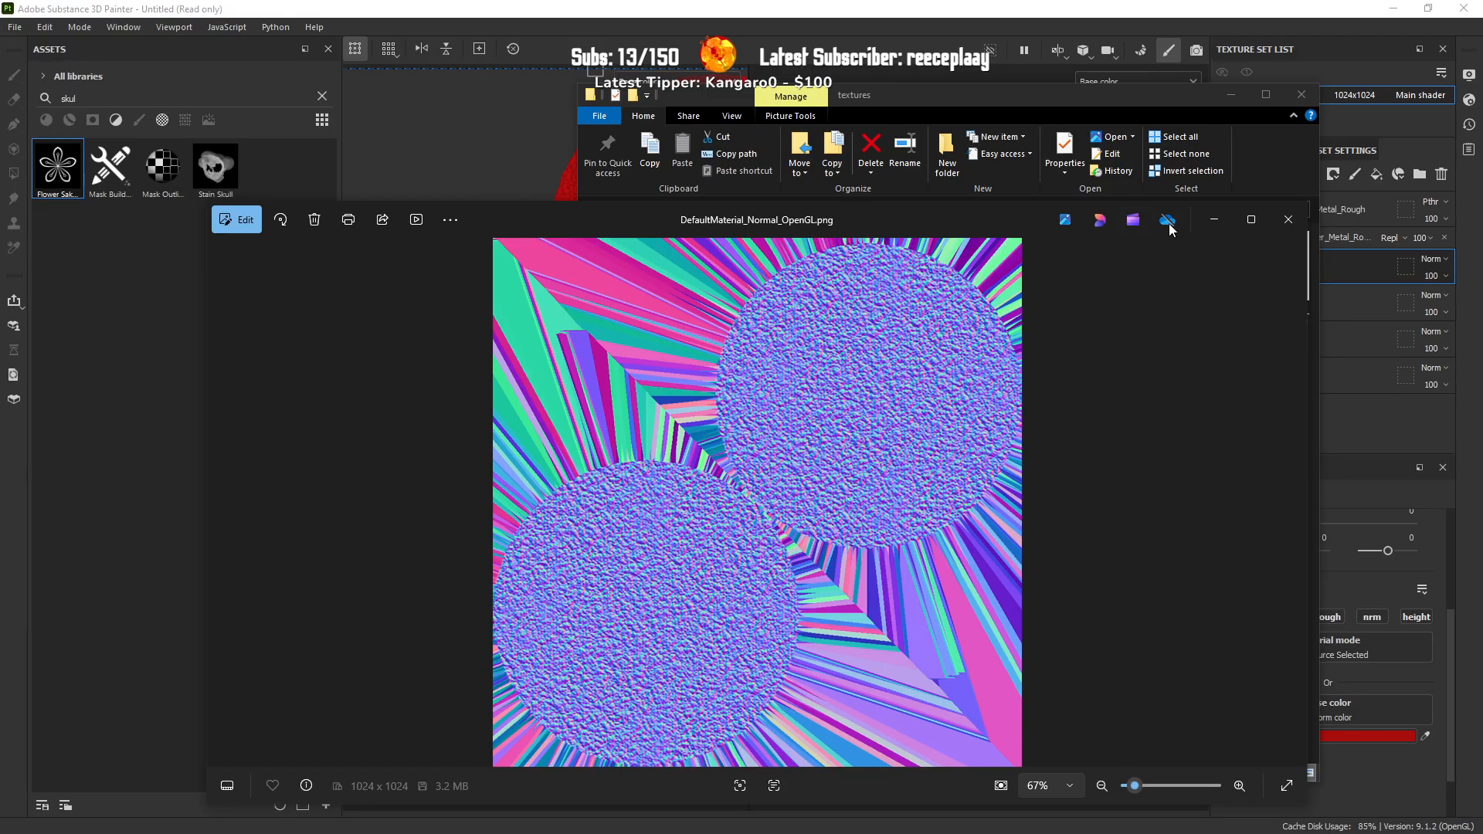
pyautogui.click(1288, 219)
pyautogui.click(762, 315)
pyautogui.doubleClick(762, 315)
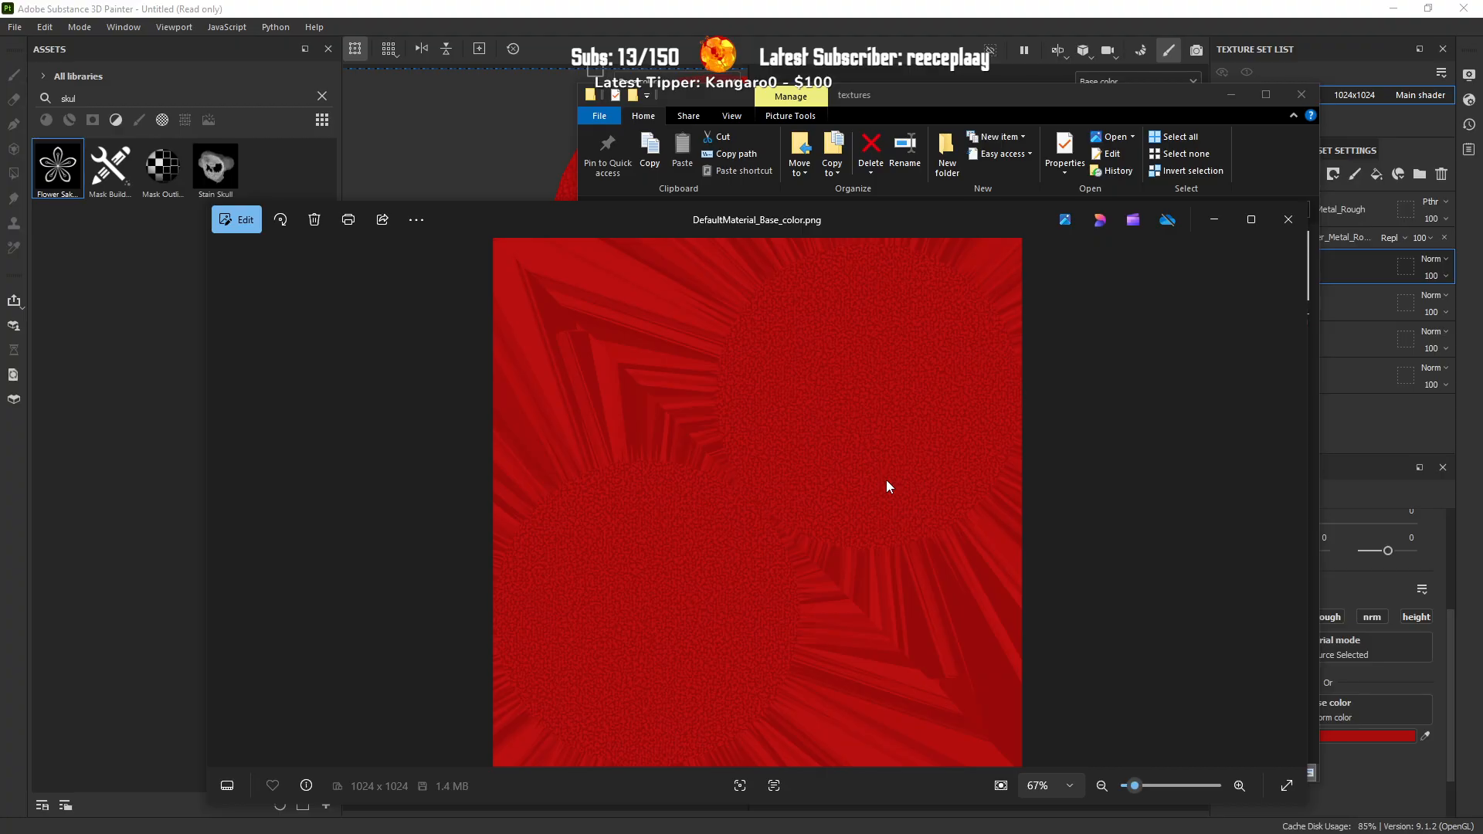
pyautogui.click(1292, 213)
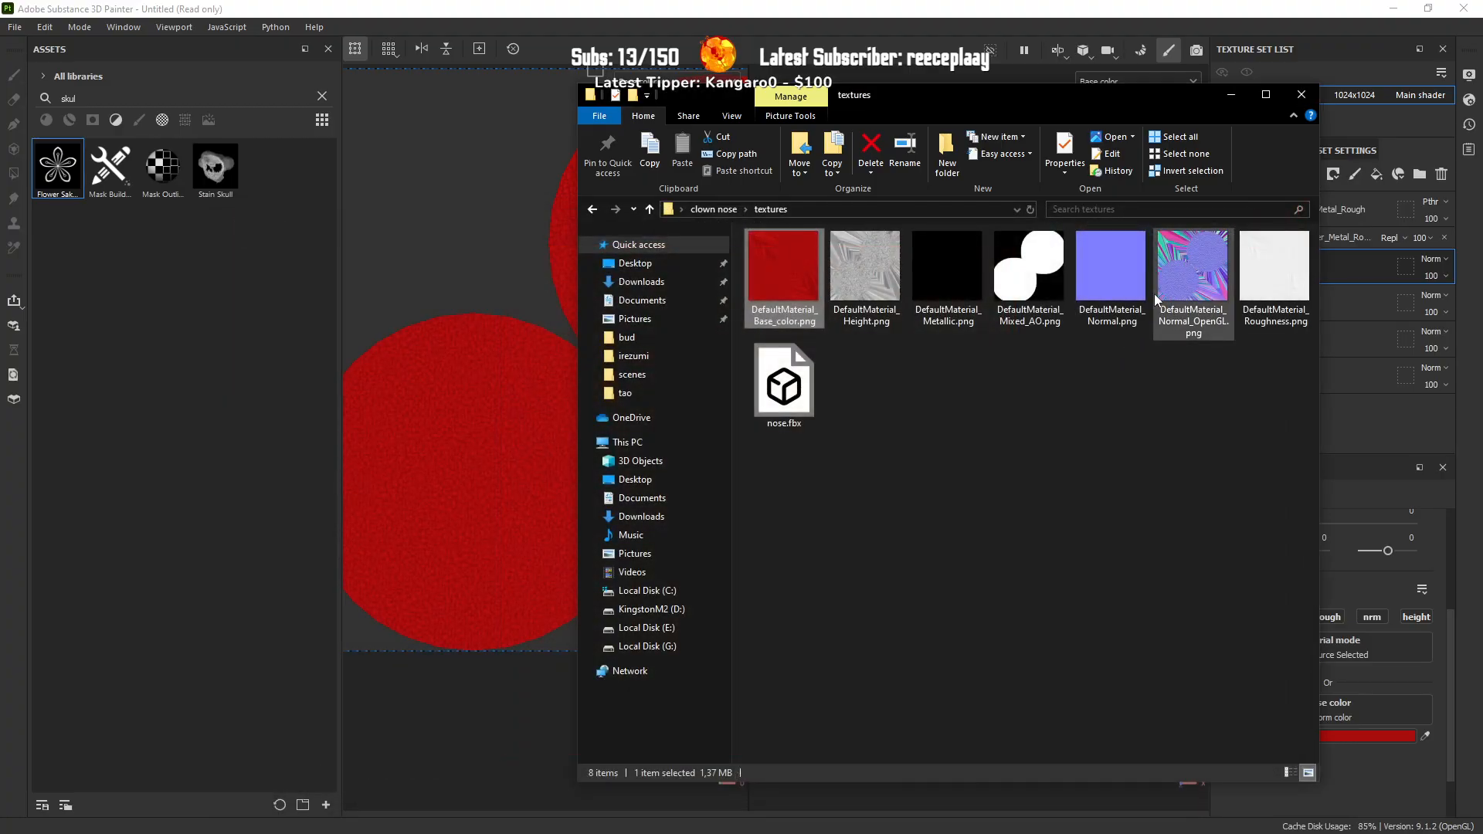
# Step: Back in Substance 3D Painter, duplicate the red fill layer and delete the hidden PD-00440238 layer
pyautogui.click(844, 7)
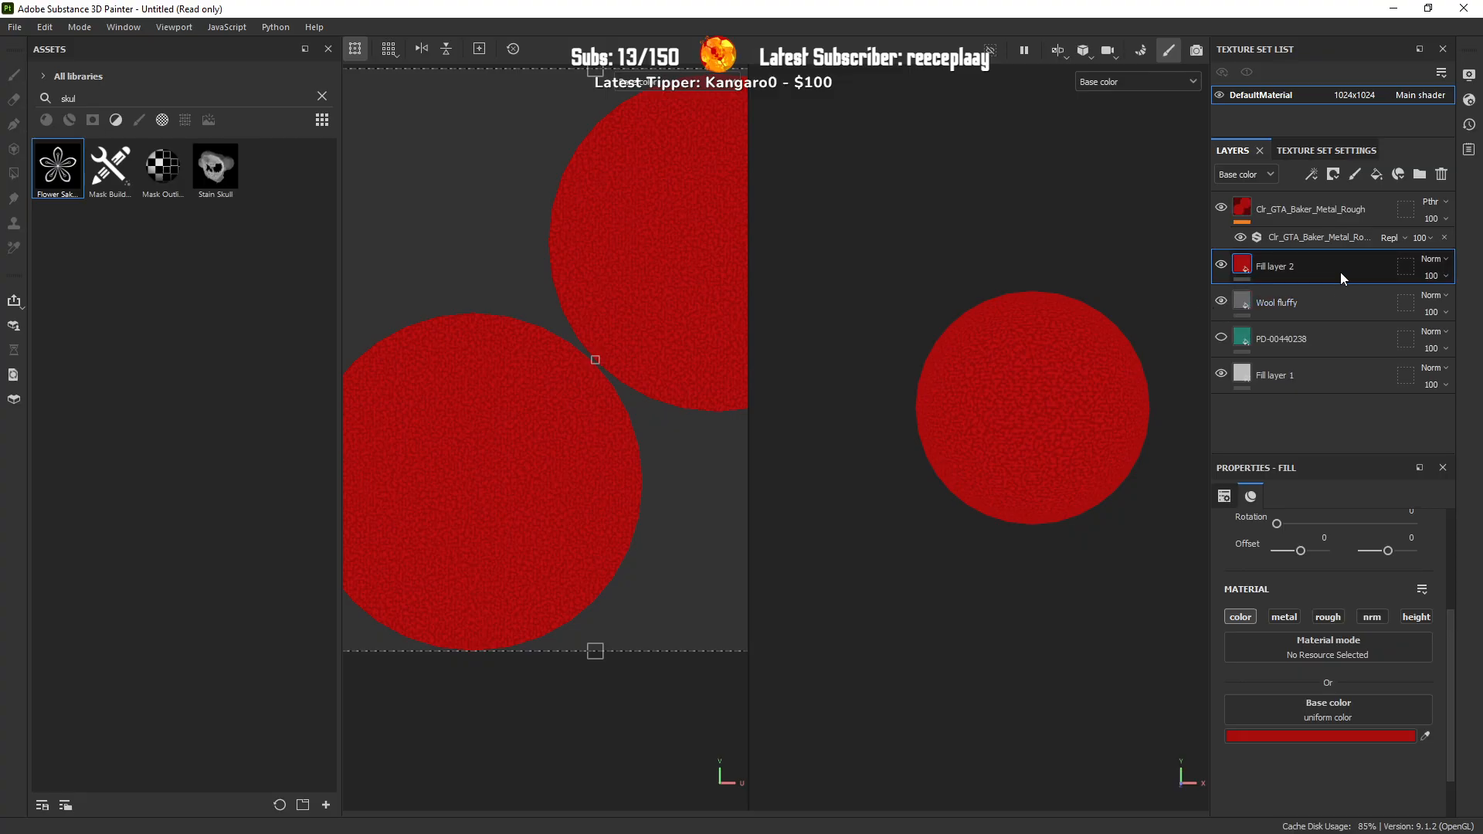
pyautogui.hotkey('ctrl', 'd')
pyautogui.click(1314, 375)
pyautogui.press('Delete')
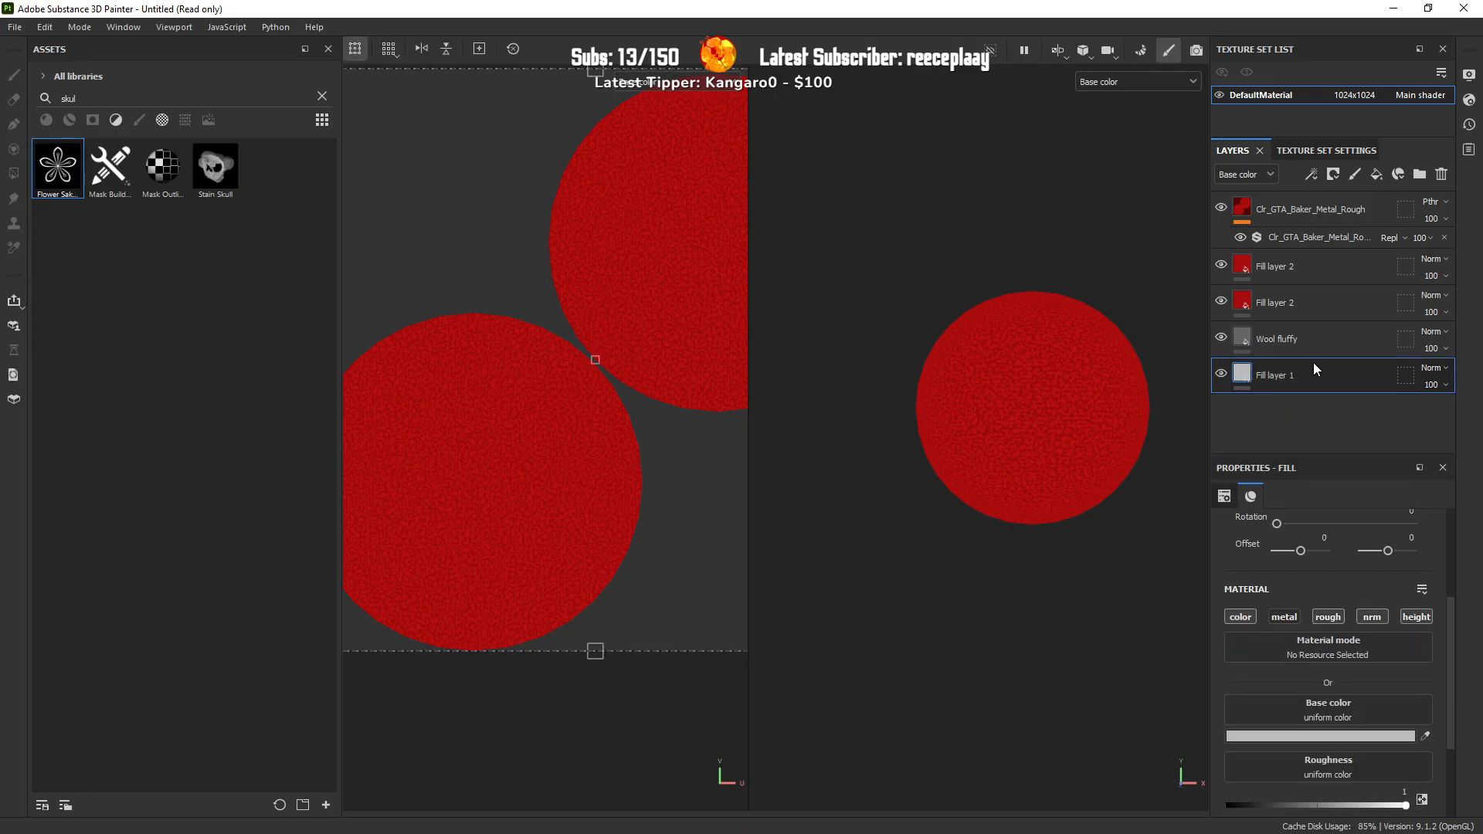
# Step: Hide the lower red fill layer and set the upper copy's base color to yellow BEC514
pyautogui.click(1295, 269)
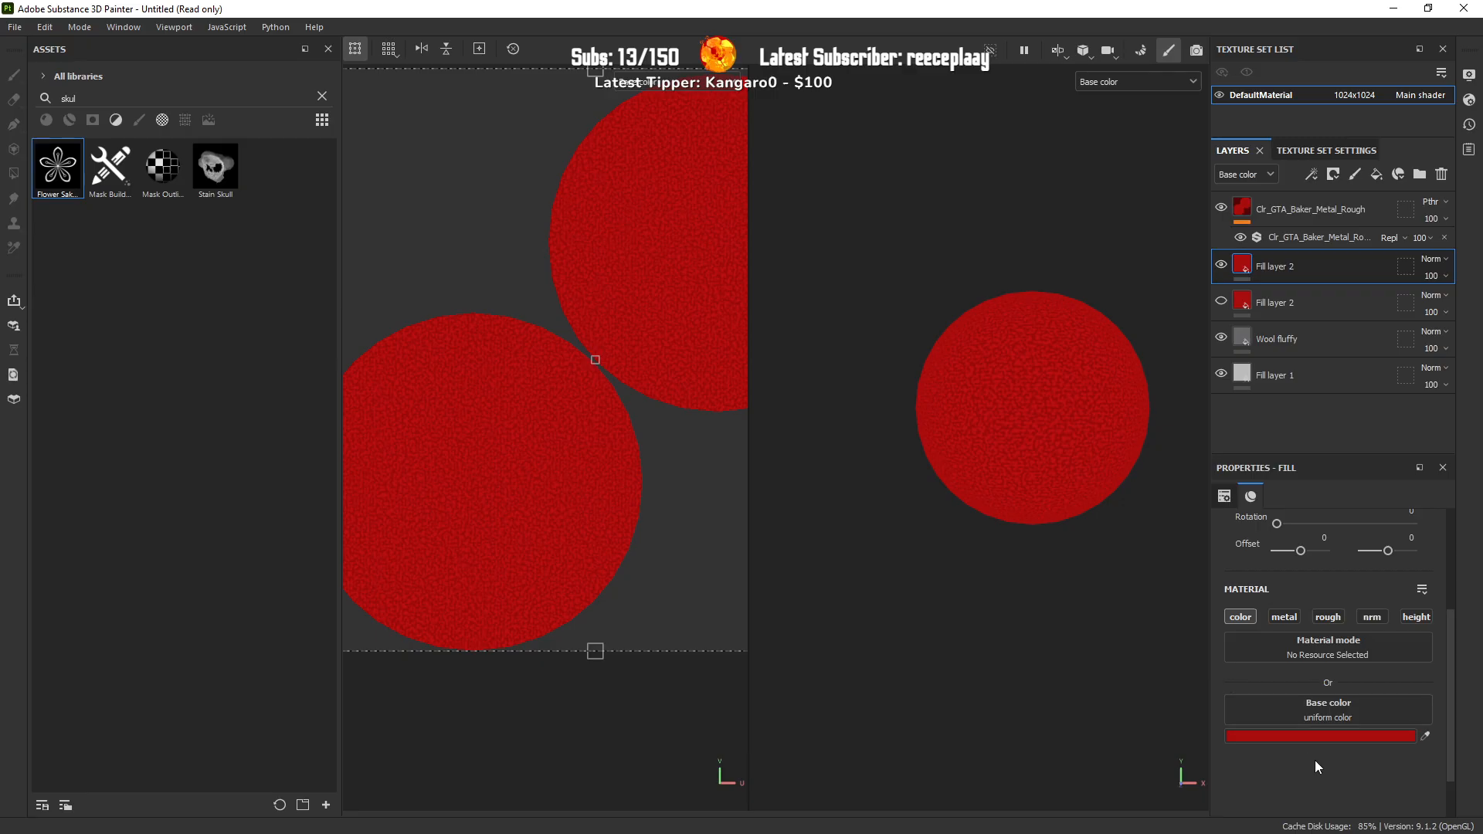
pyautogui.click(1309, 737)
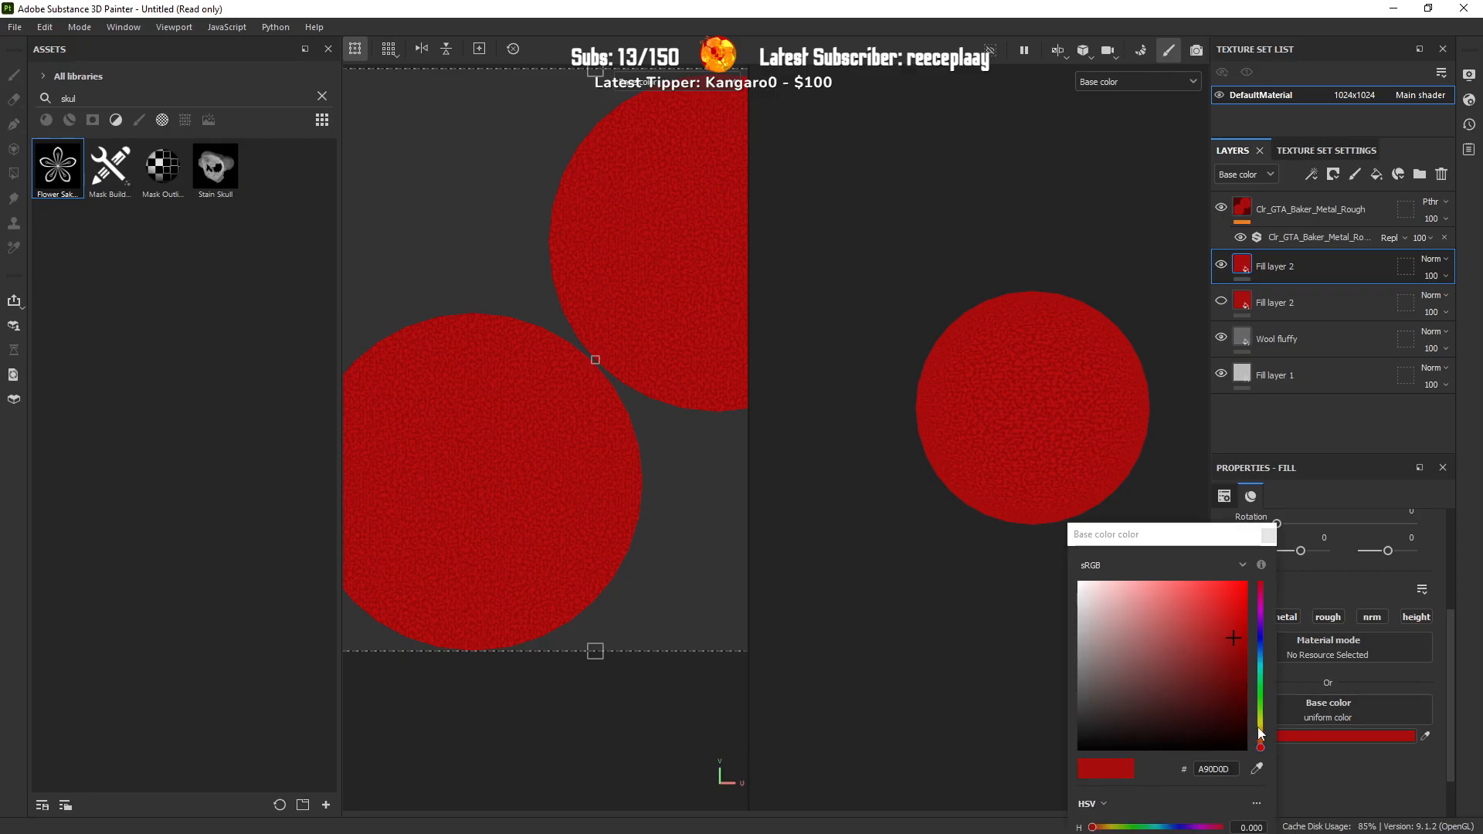
pyautogui.moveTo(1259, 731); pyautogui.dragTo(1230, 622)
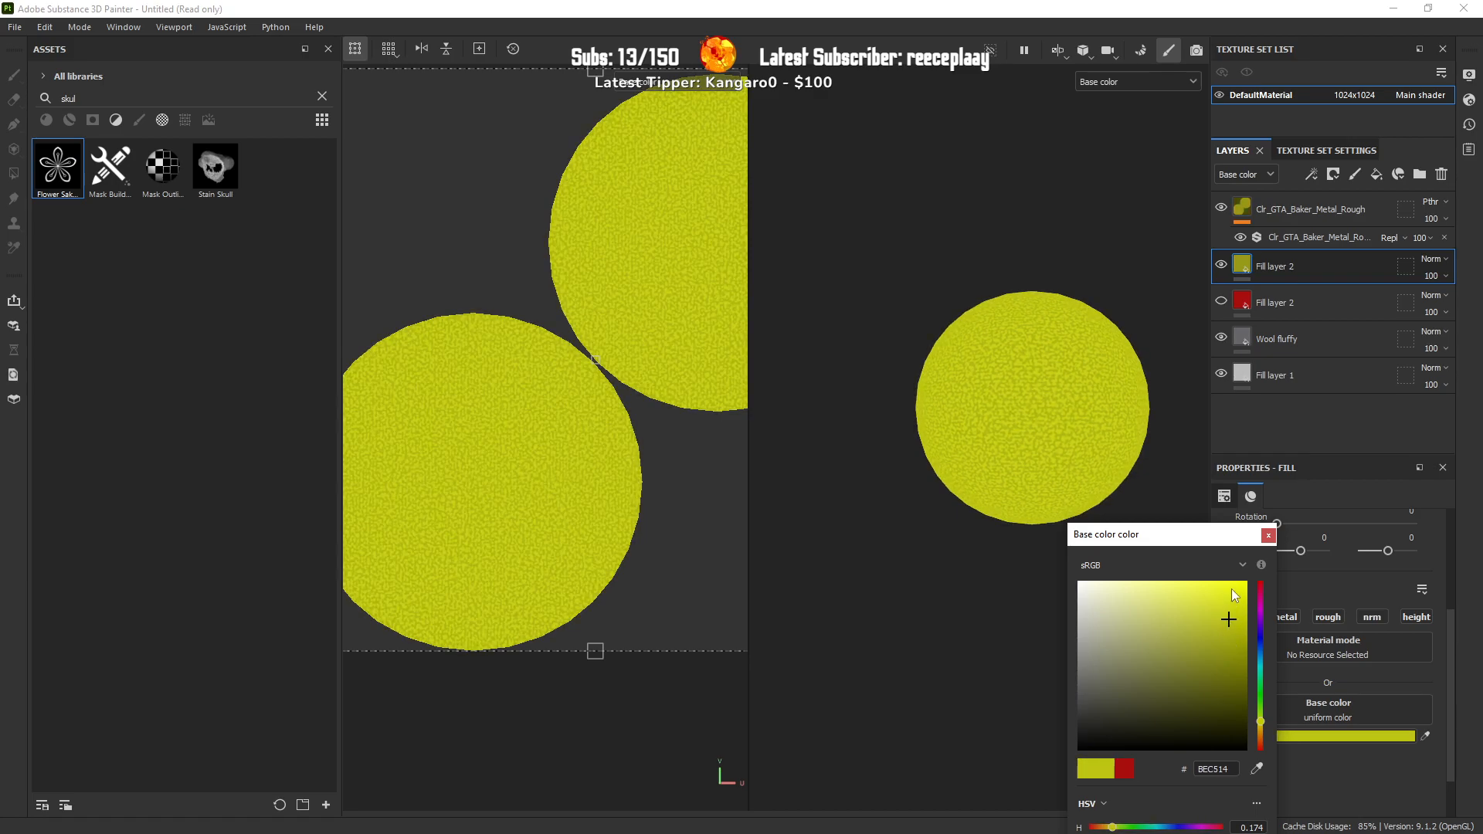
pyautogui.click(1268, 535)
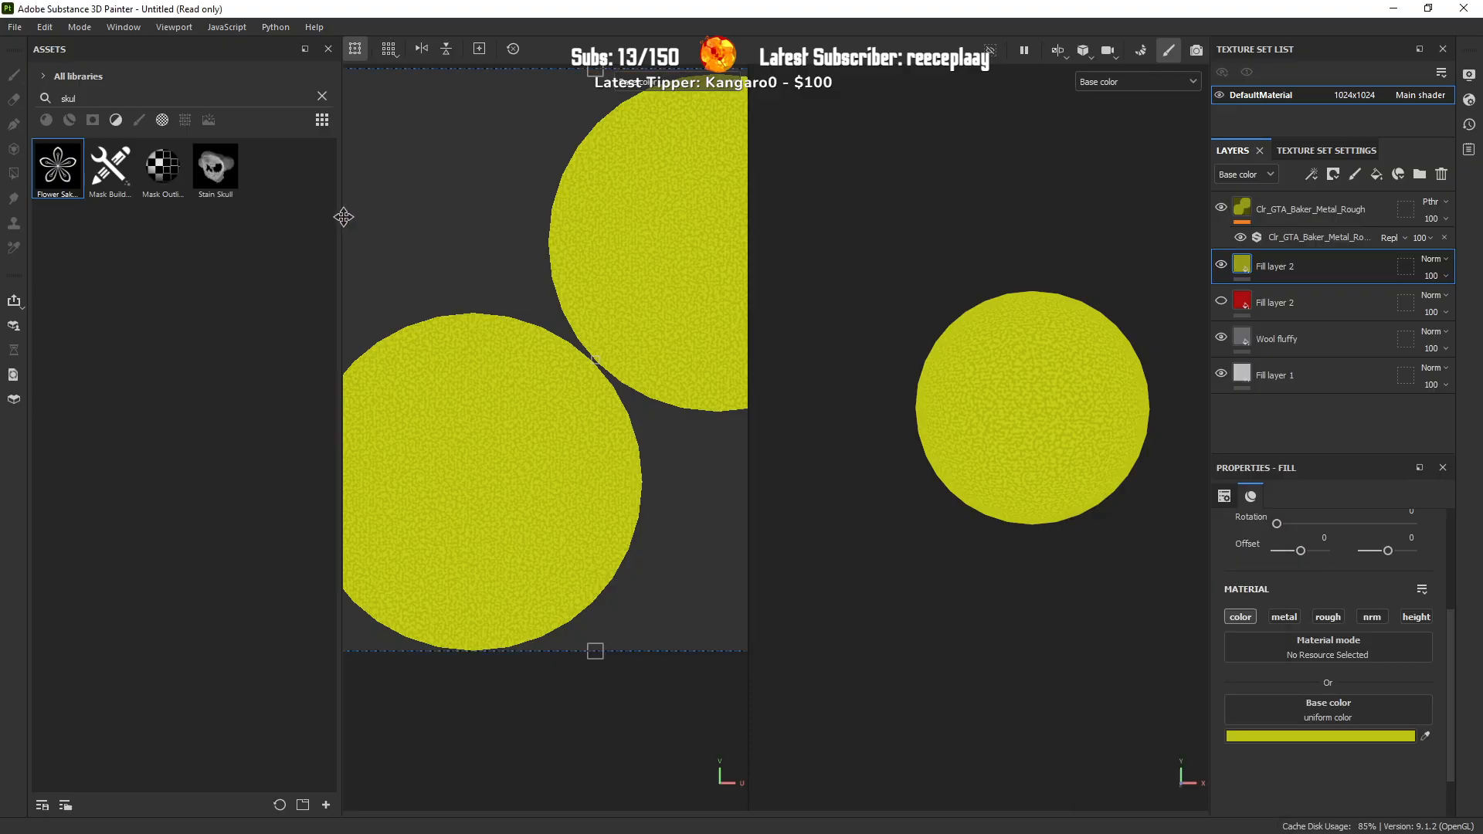
# Step: Open the texture export and, in File Explorer, rename the exported red base color image as 1.png
pyautogui.click(14, 27)
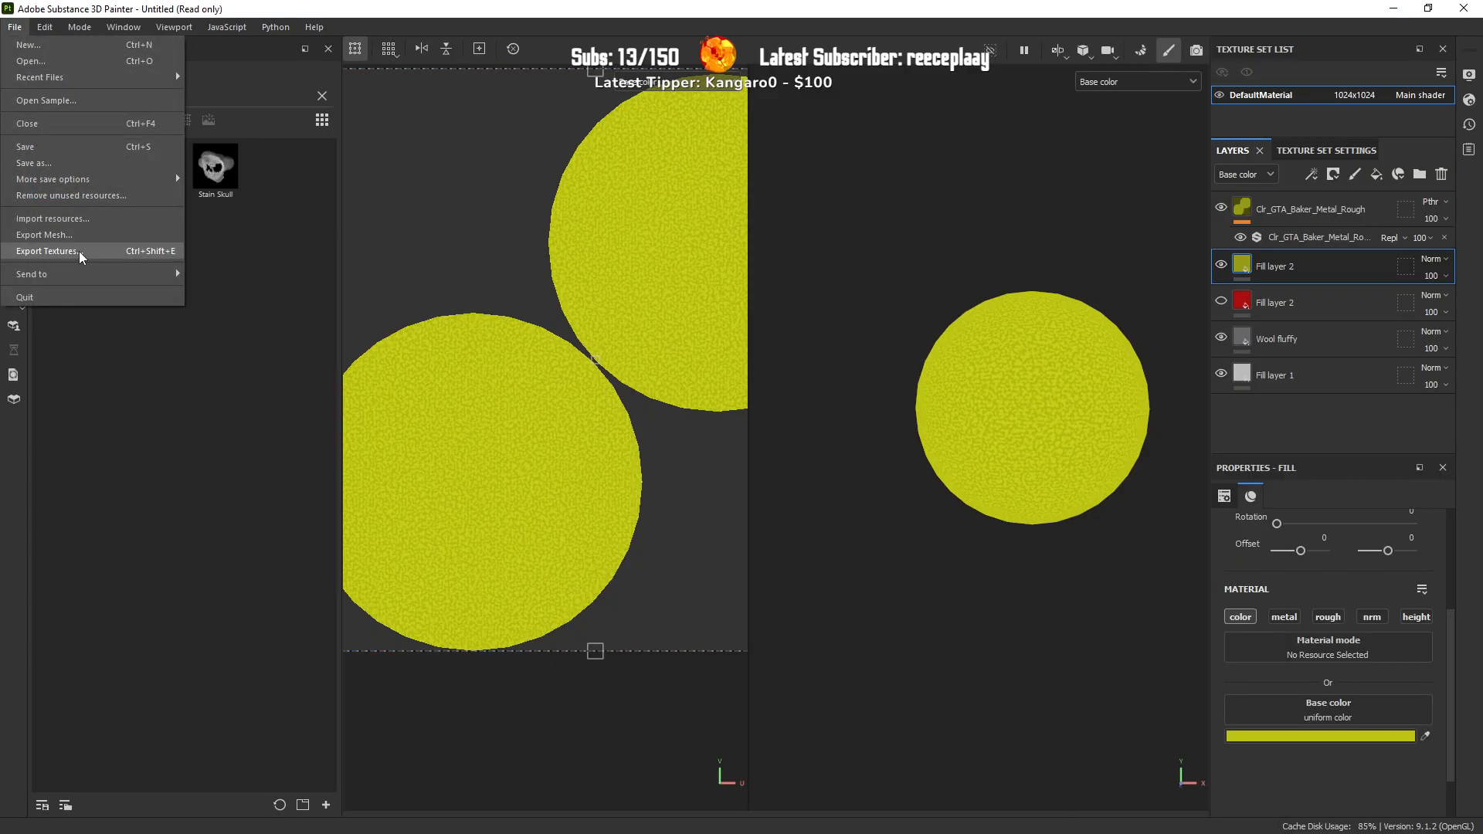
pyautogui.click(41, 251)
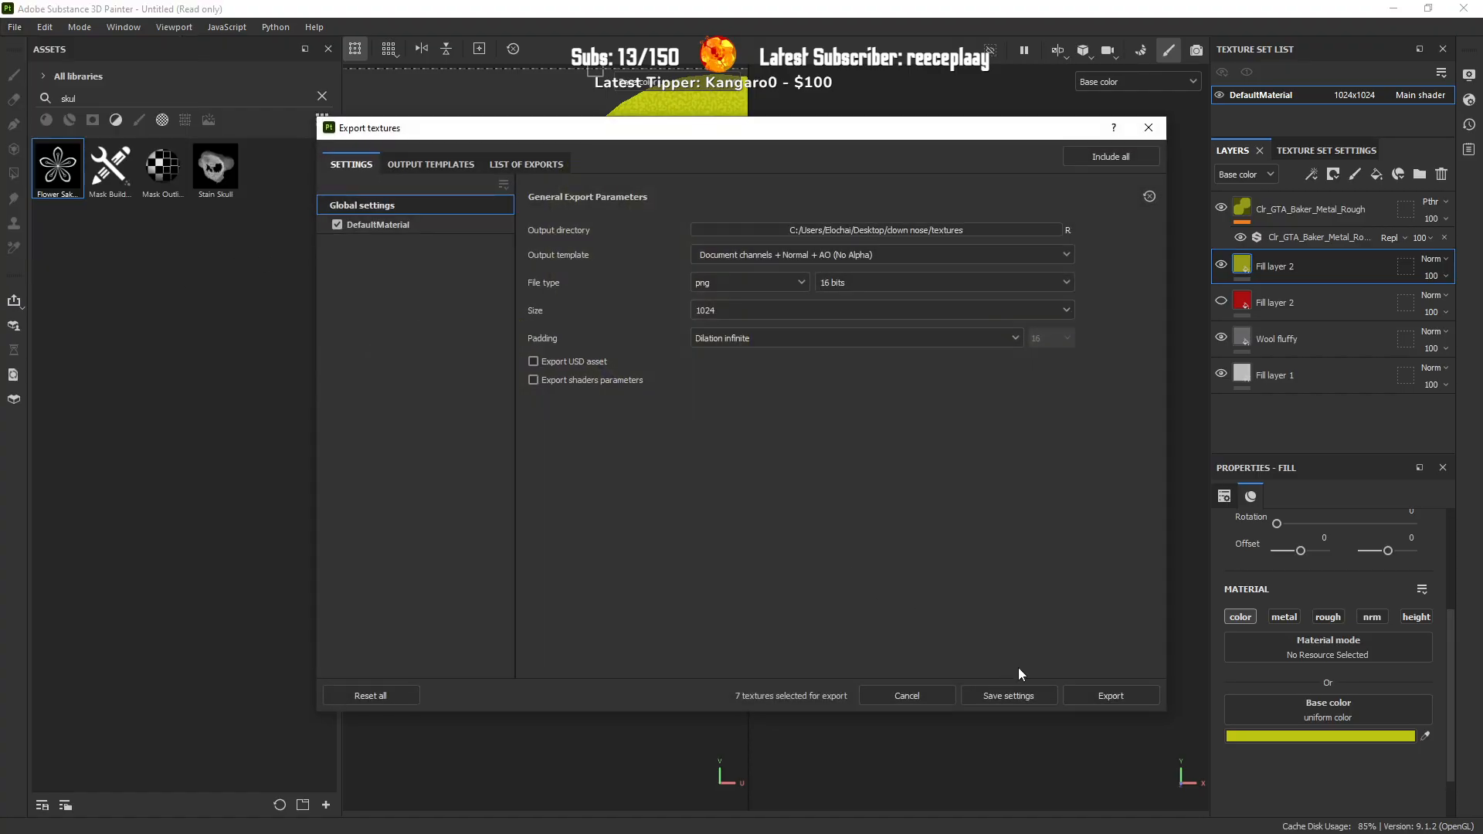
pyautogui.hotkey('alt', 'Tab')
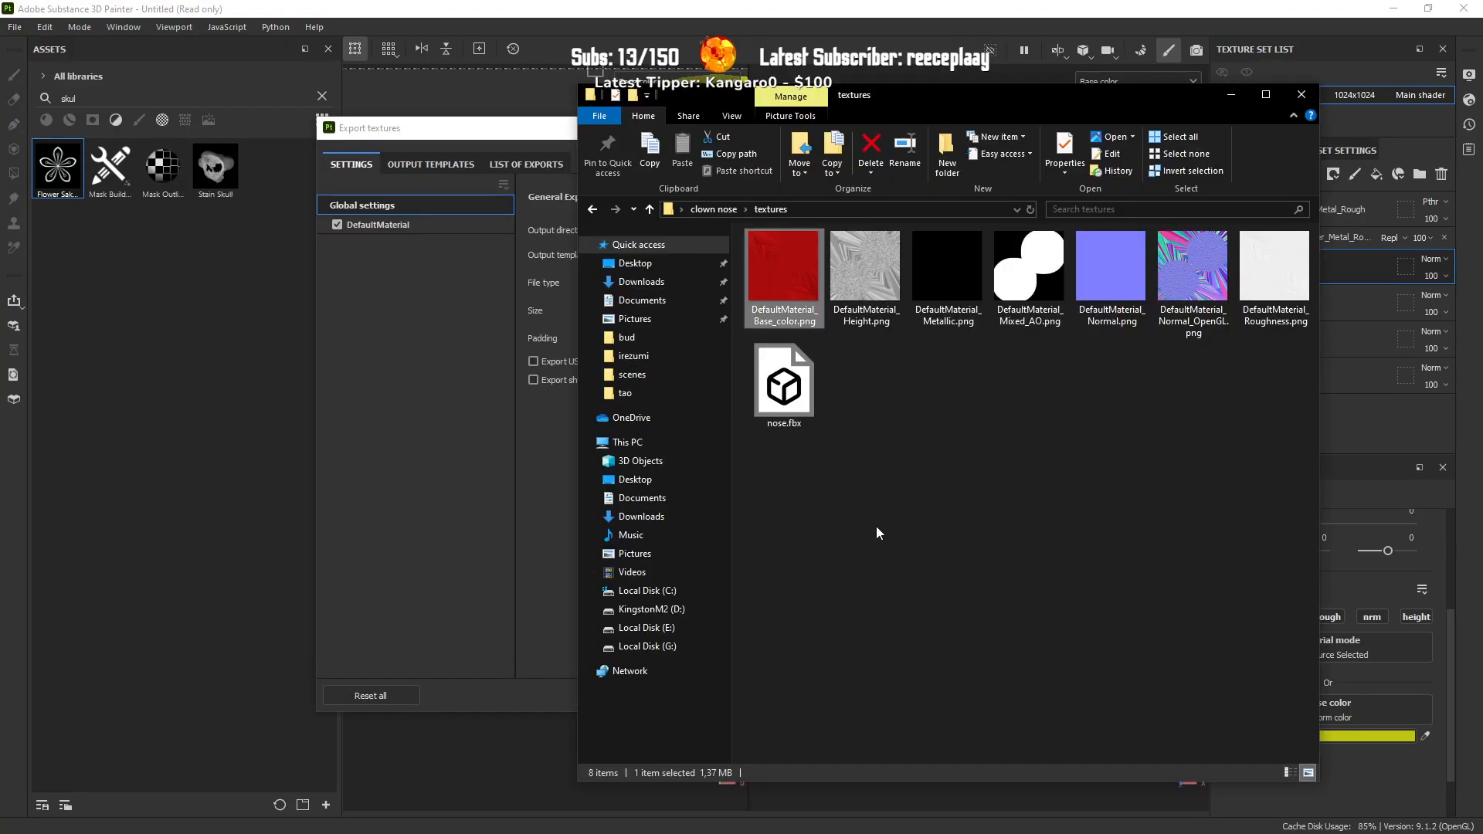
pyautogui.hotkey('alt', 'Tab')
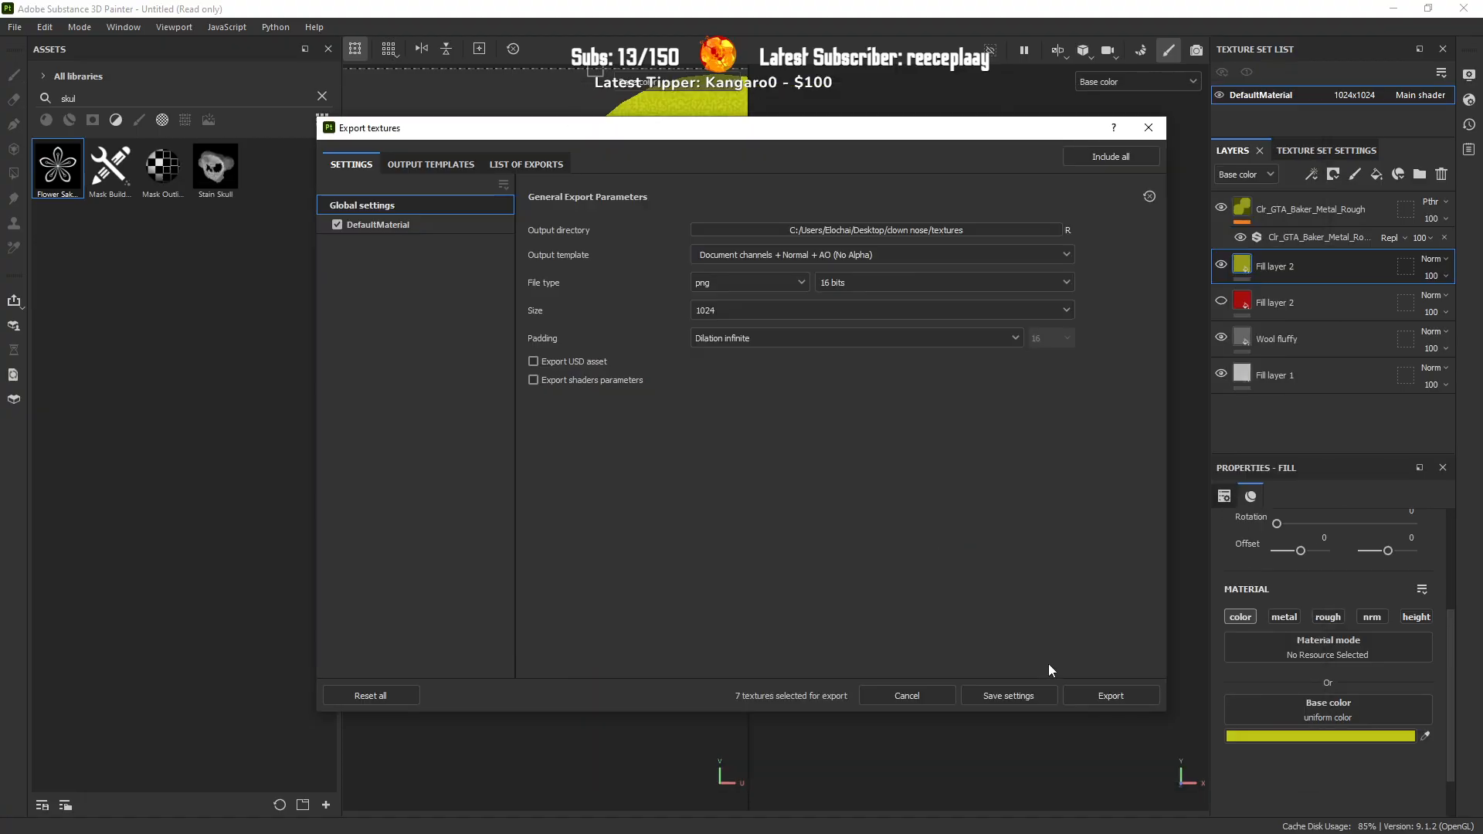
# Step: Export the yellow textures with the same settings and rename their base color image as 2.png in File Explorer
pyautogui.click(1106, 696)
pyautogui.click(1021, 693)
pyautogui.hotkey('alt', 'Tab')
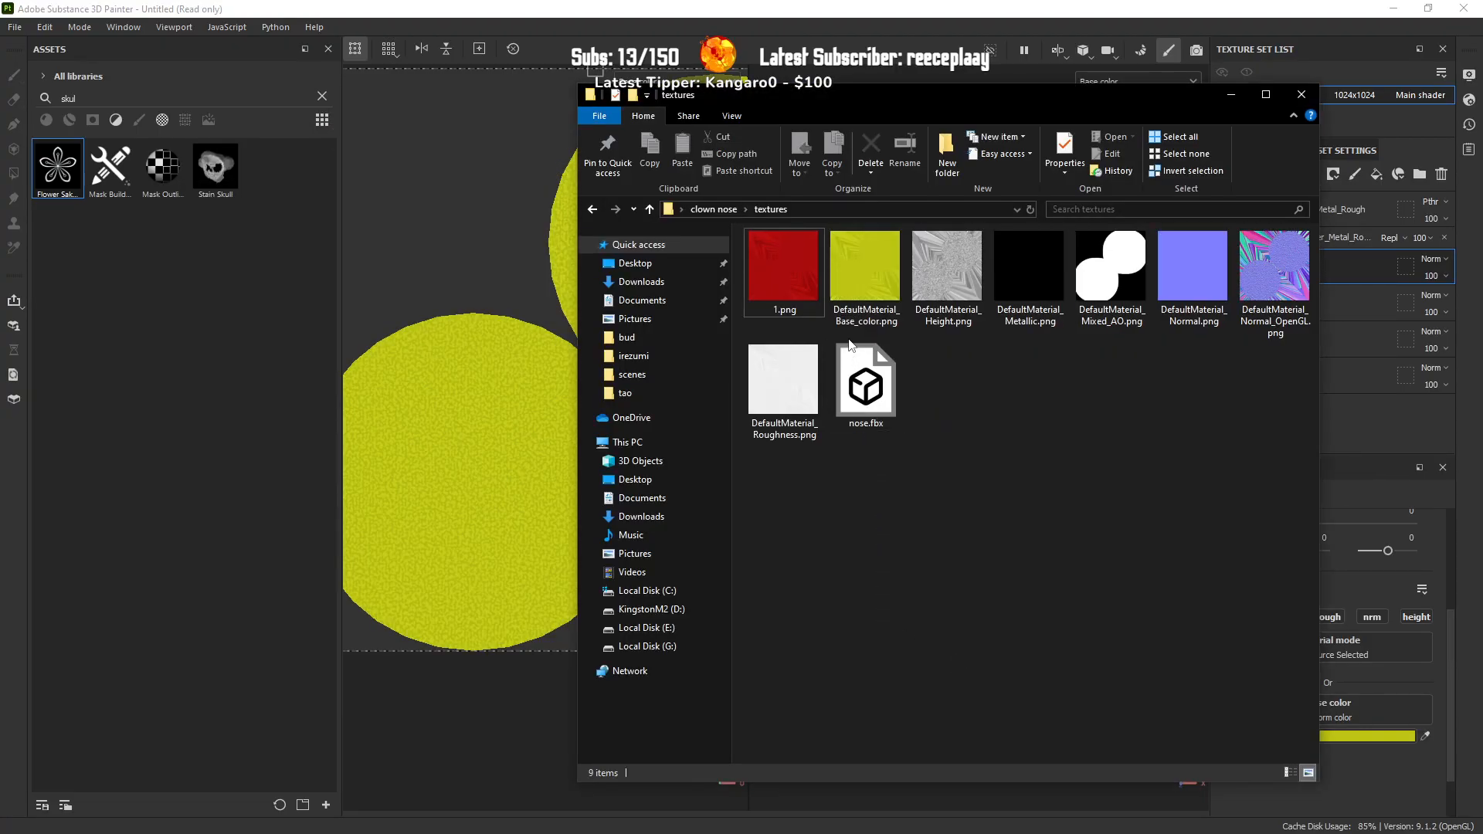
pyautogui.hotkey('alt', 'Tab')
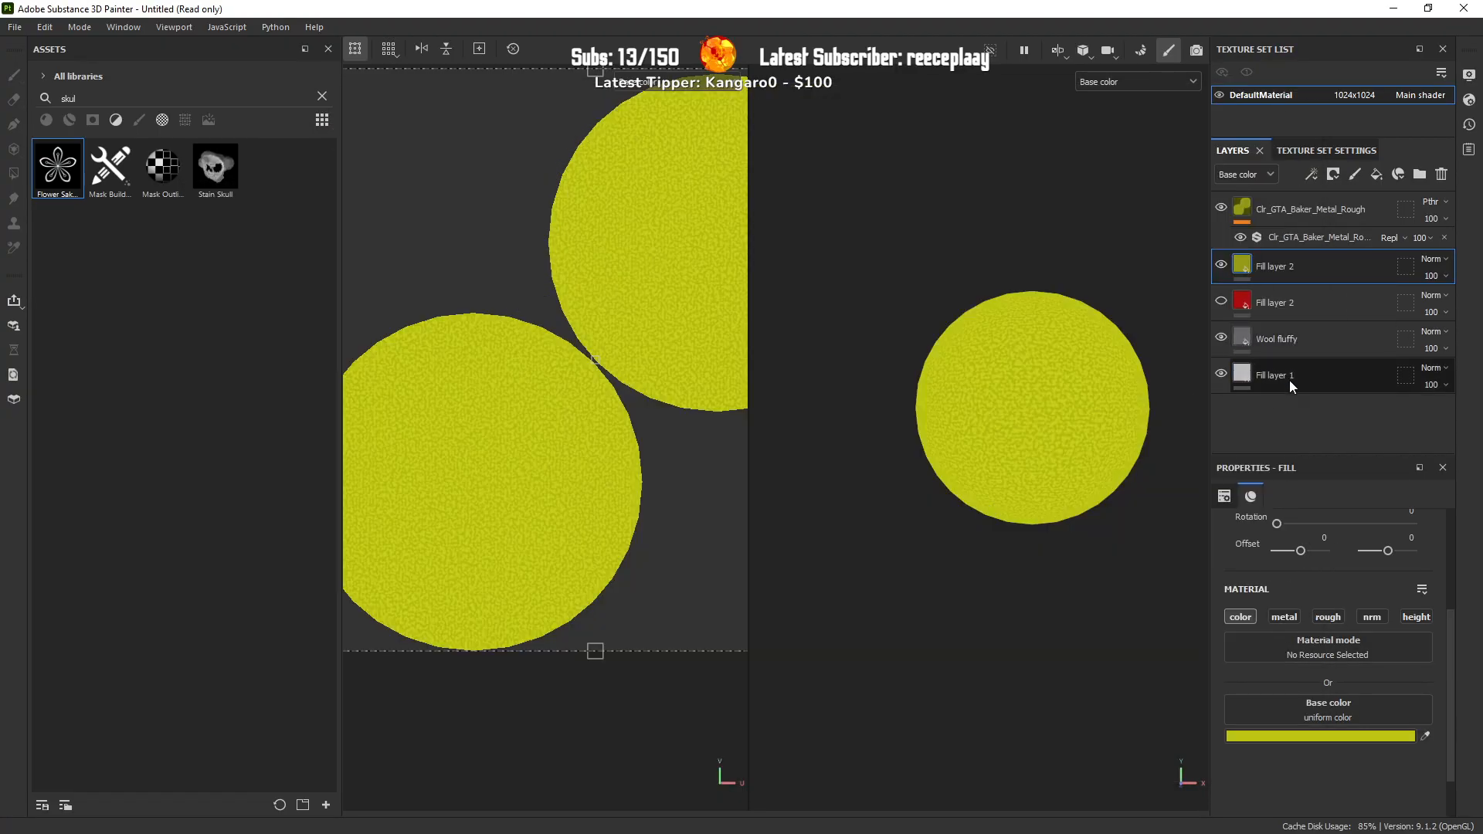
# Step: Duplicate the yellow fill layer, hide the original, and set the copy's base color to blue 1458E4
pyautogui.hotkey('ctrl', 'd')
pyautogui.click(1221, 302)
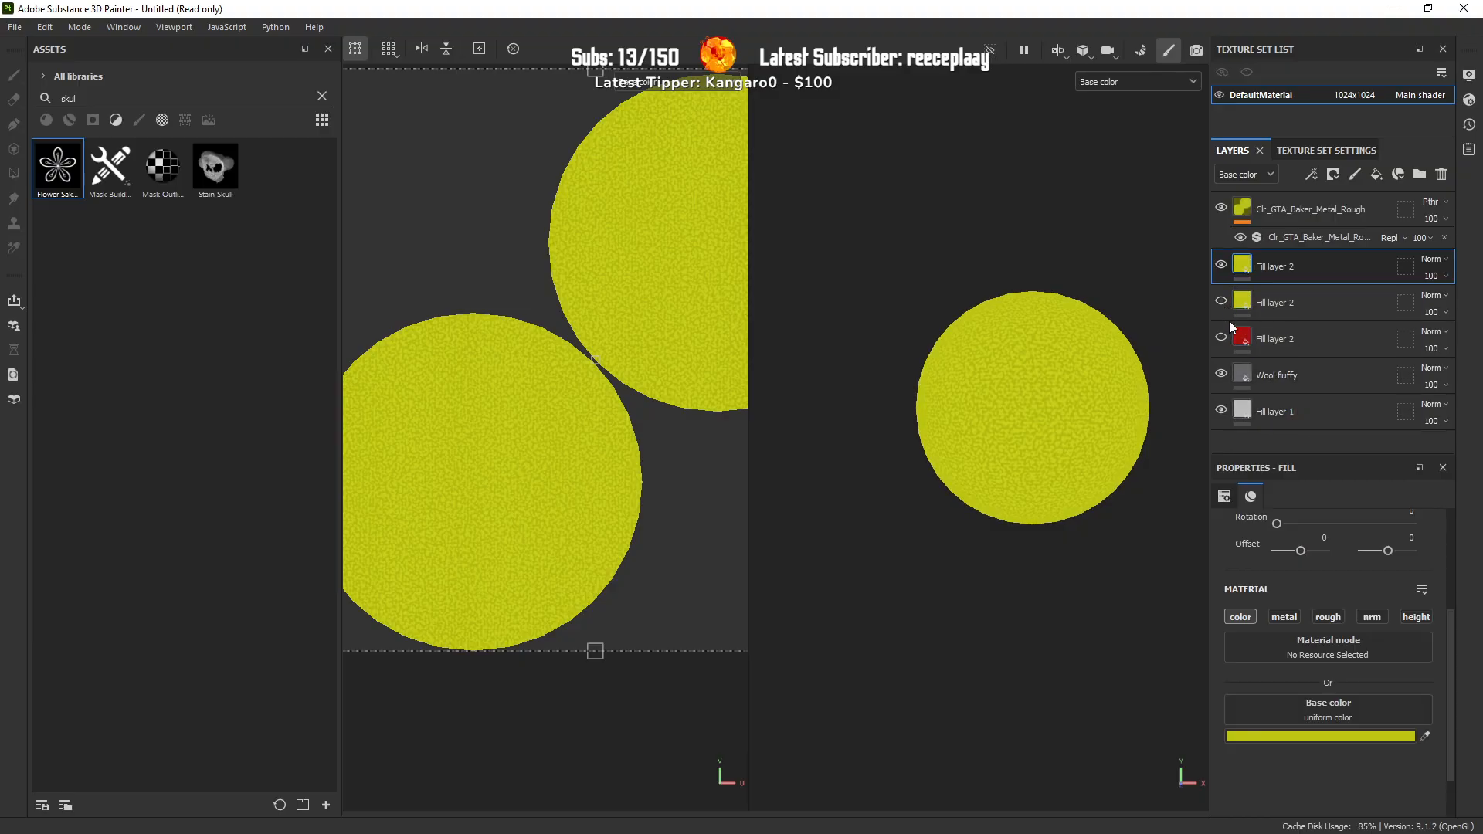
pyautogui.click(1321, 735)
pyautogui.click(1260, 650)
pyautogui.click(1234, 638)
pyautogui.moveTo(1235, 638); pyautogui.dragTo(1232, 599)
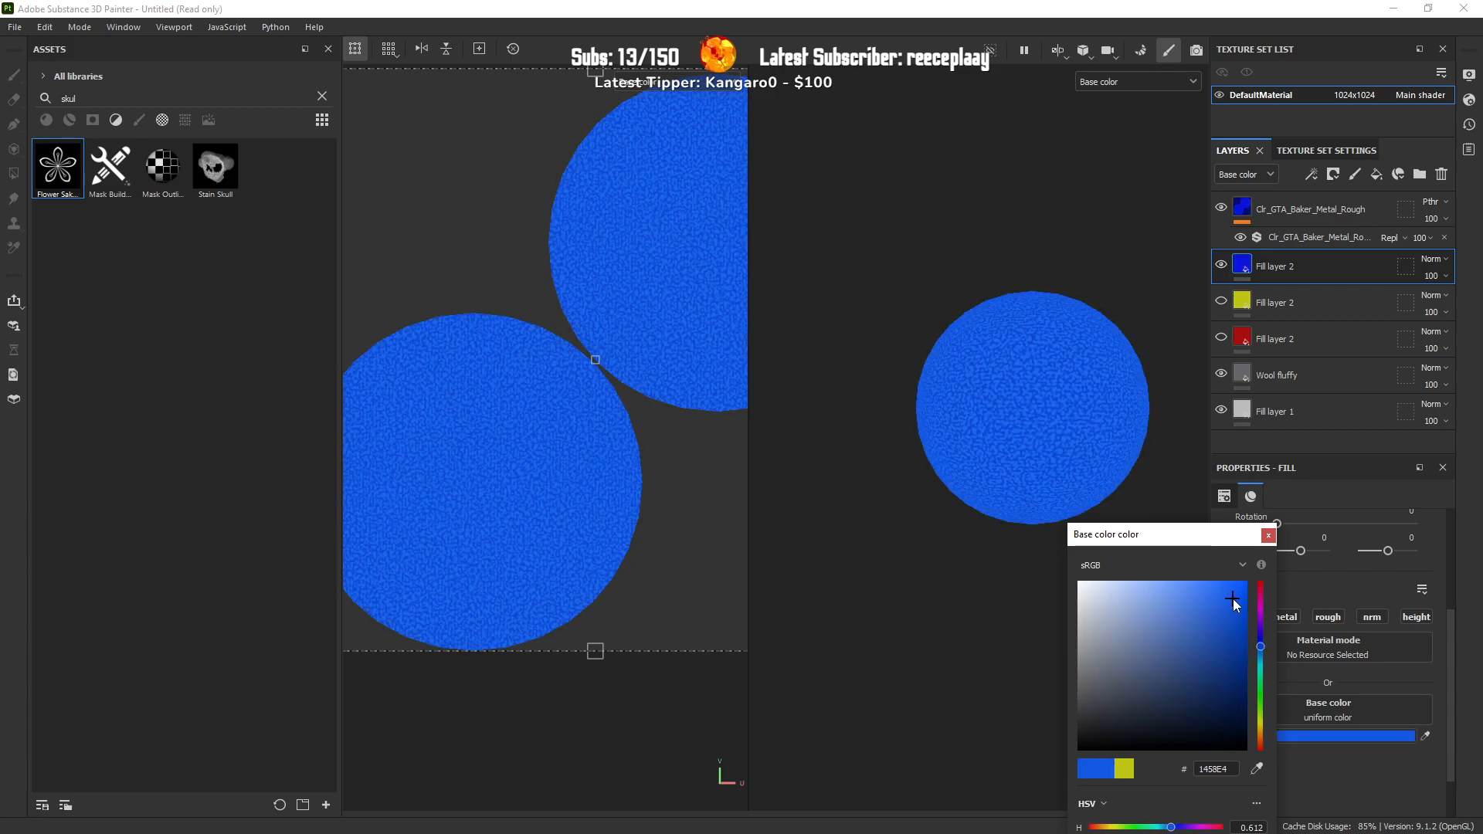
pyautogui.click(1268, 535)
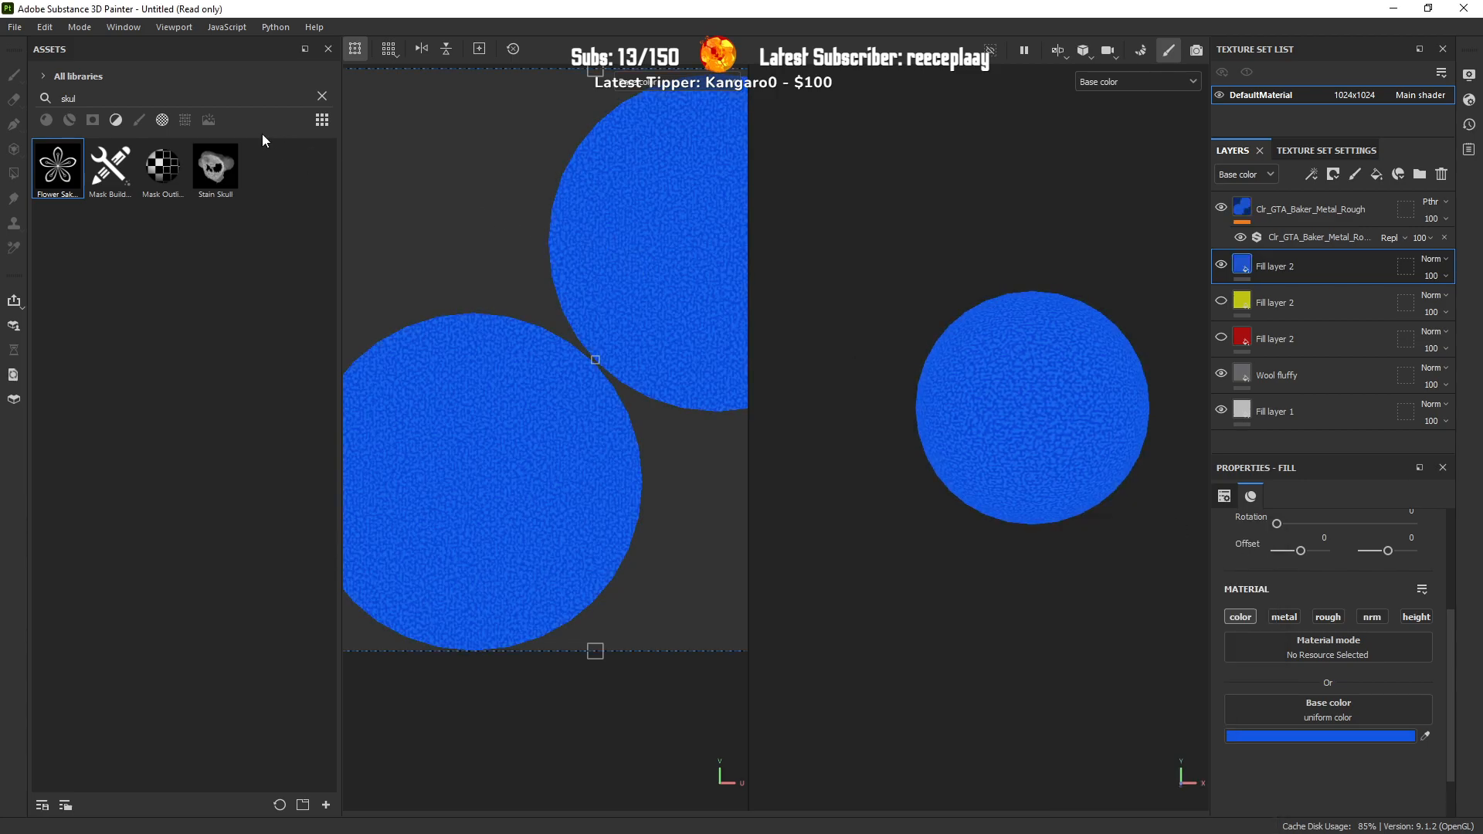
# Step: Export the blue textures with the same settings and rename their base color image as 3.png in File Explorer
pyautogui.click(15, 27)
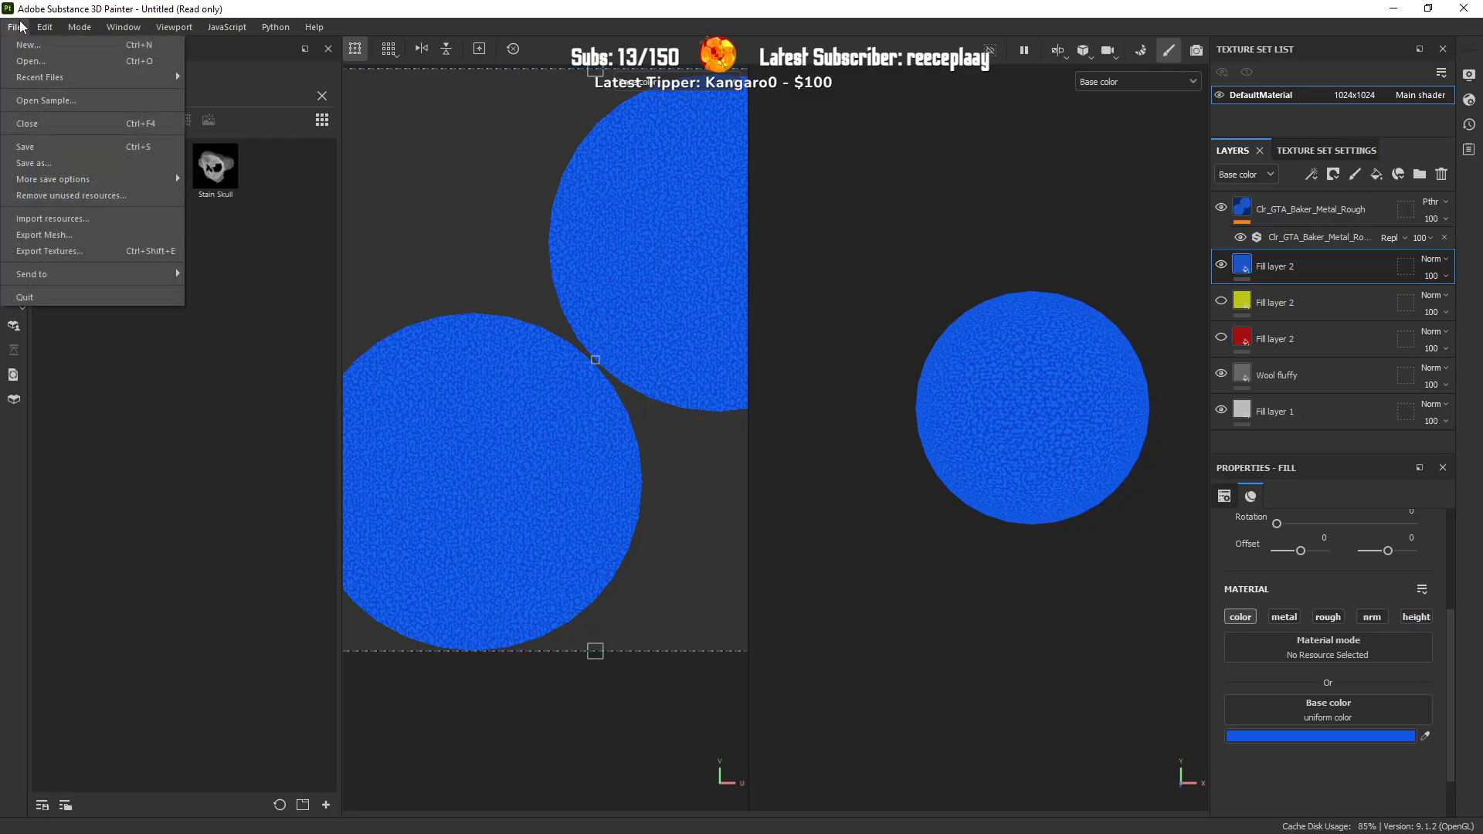
pyautogui.click(85, 249)
pyautogui.click(1112, 695)
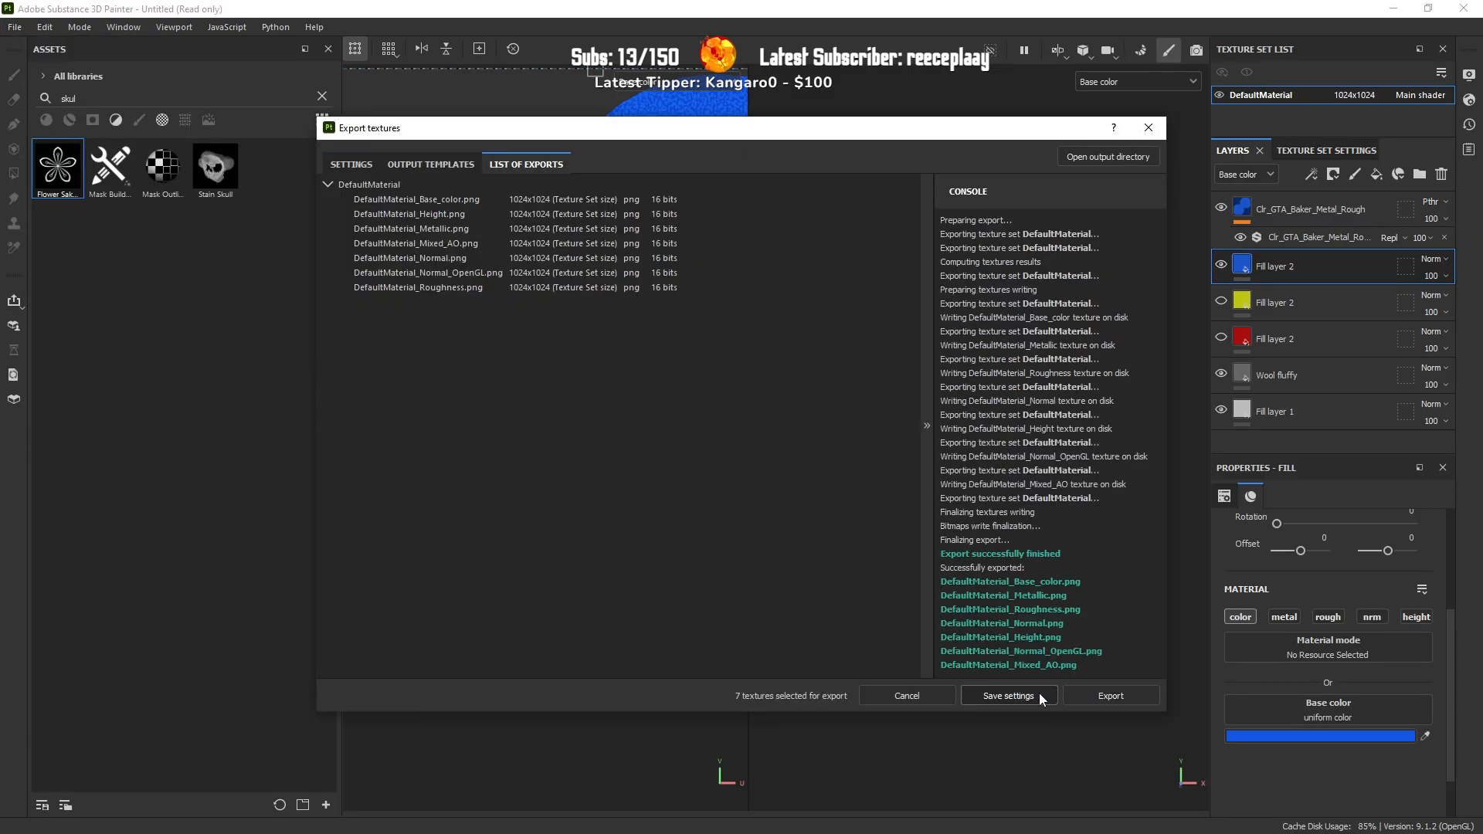
pyautogui.click(955, 300)
pyautogui.press('F2')
pyautogui.write('3.png')
pyautogui.click(970, 570)
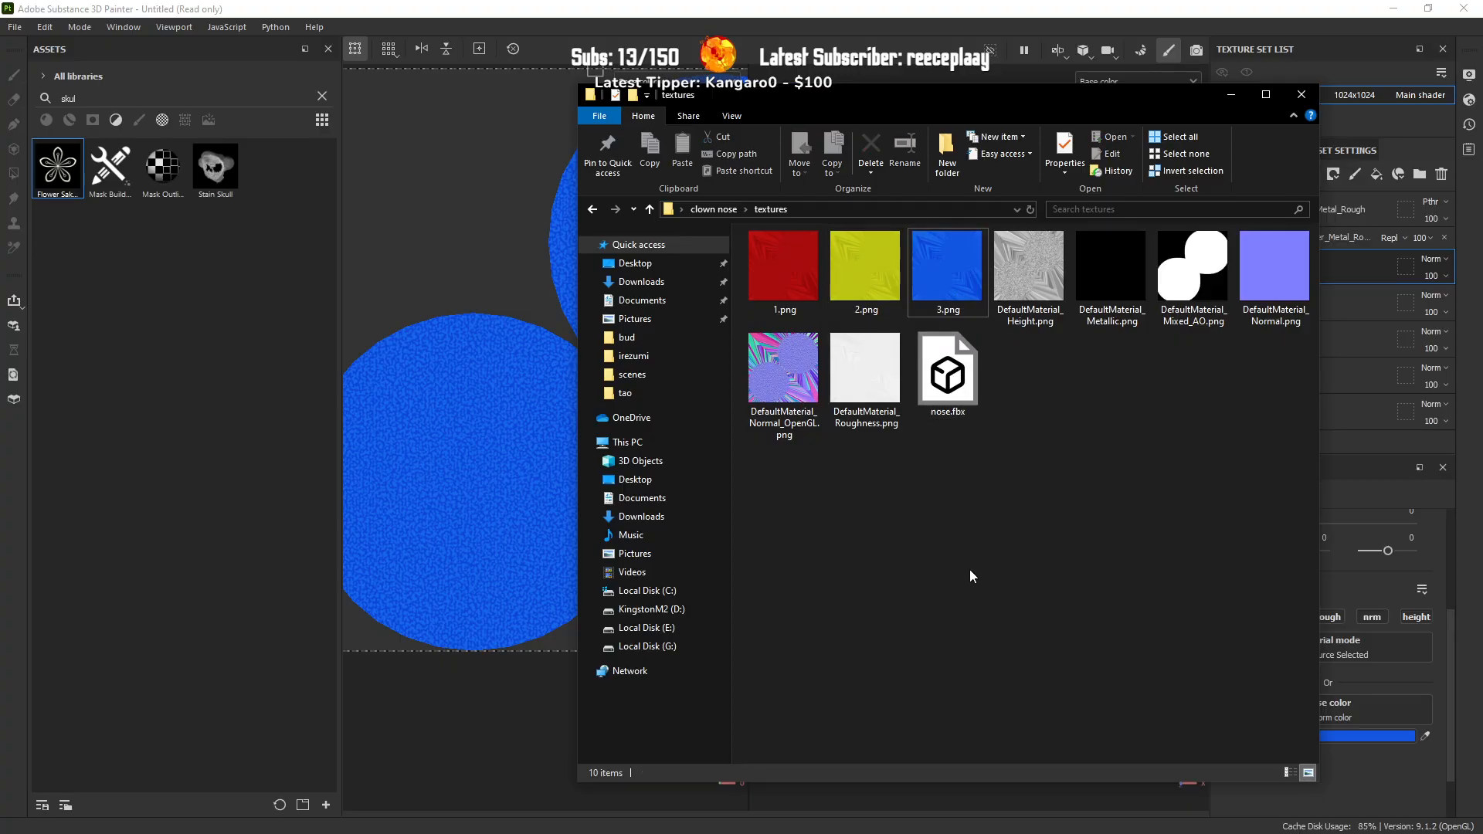
# Step: Return to Substance 3D Painter and darken the blue fill layer's base color to 1B418E
pyautogui.hotkey('alt', 'Tab')
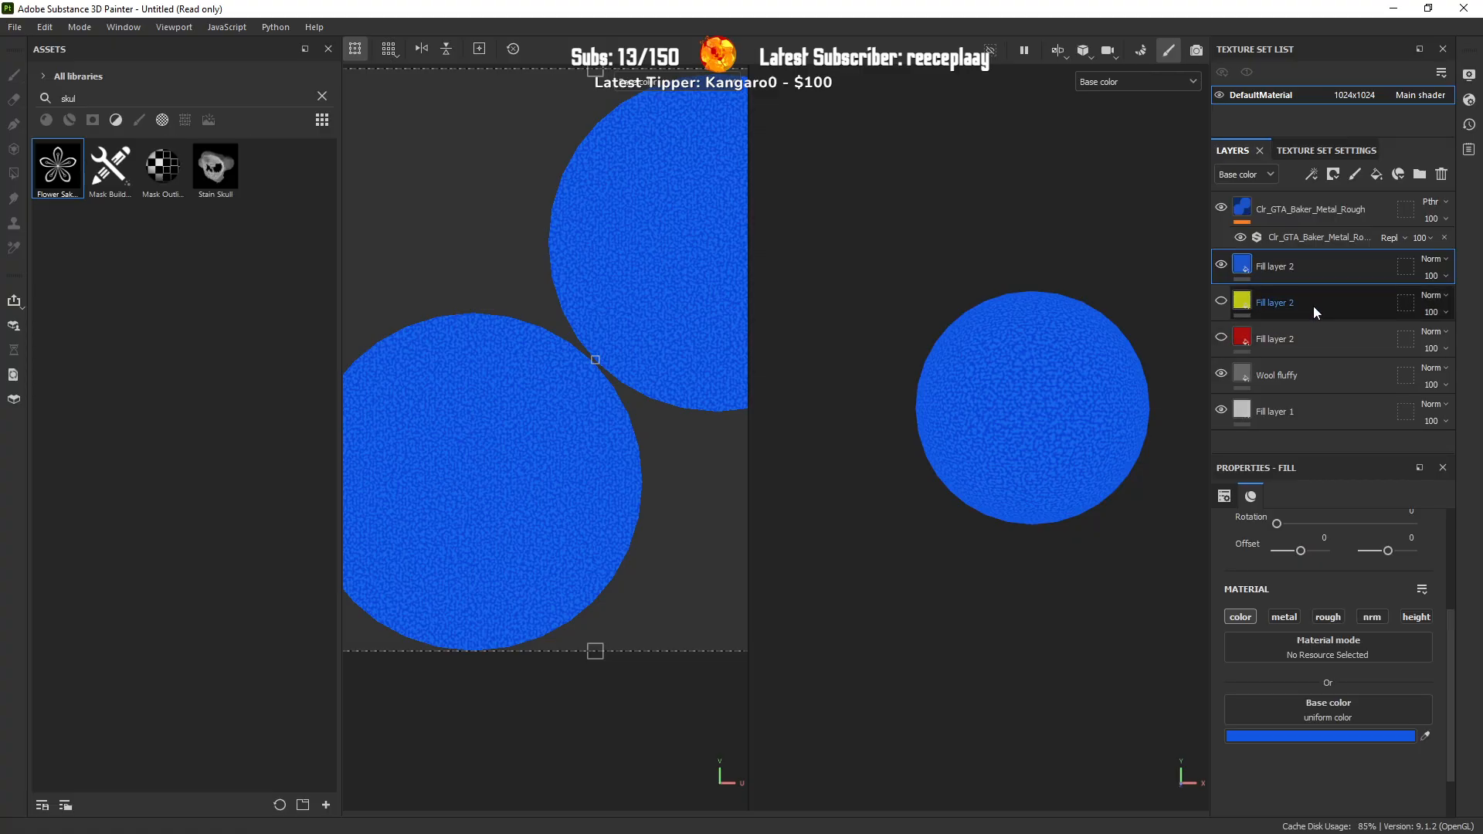
pyautogui.click(1320, 736)
pyautogui.moveTo(1230, 687); pyautogui.dragTo(1214, 655)
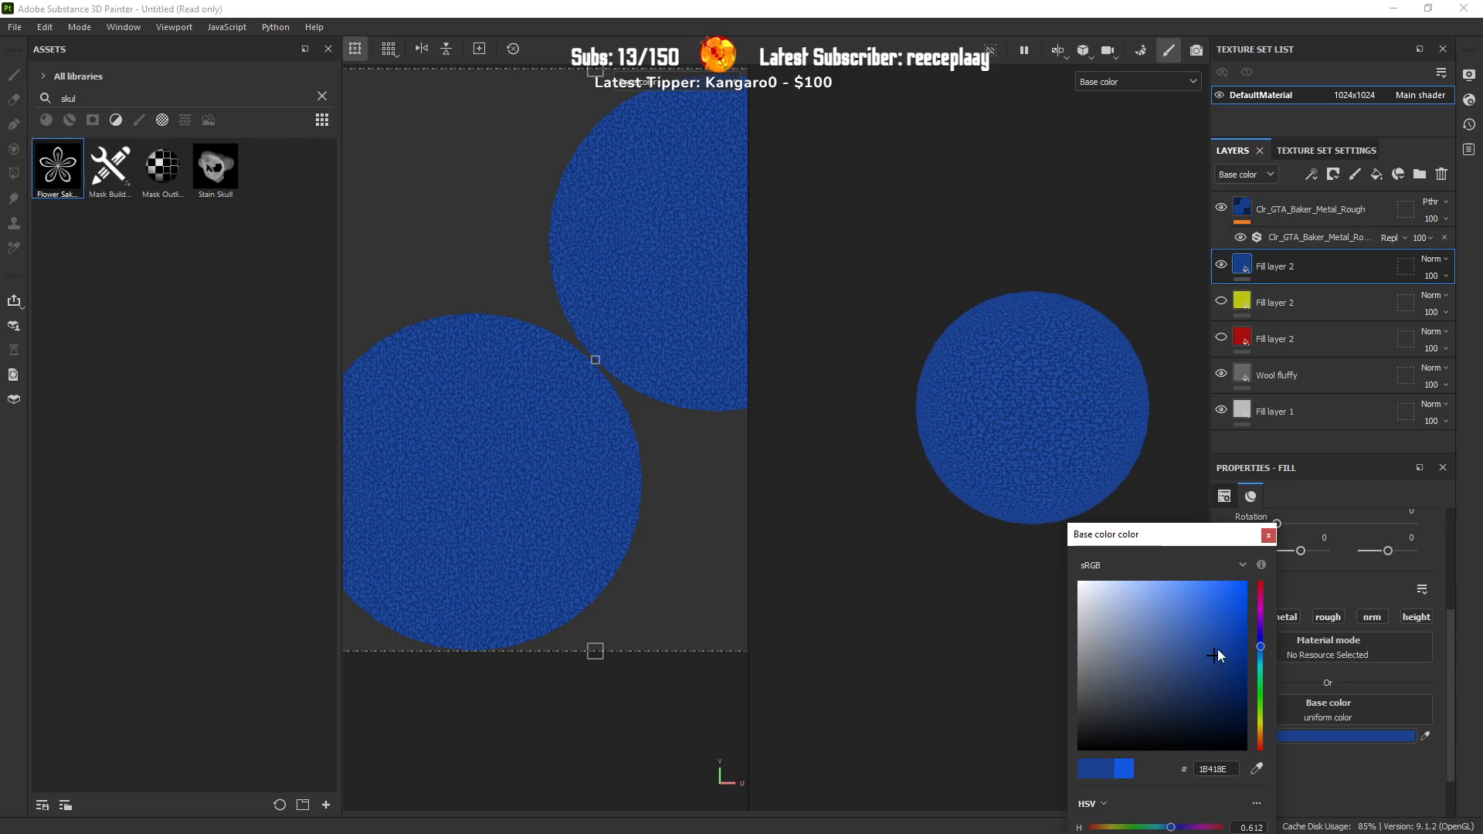
pyautogui.click(1268, 535)
# Step: In File Explorer, permanently delete 3.png from the textures folder
pyautogui.hotkey('alt', 'Tab')
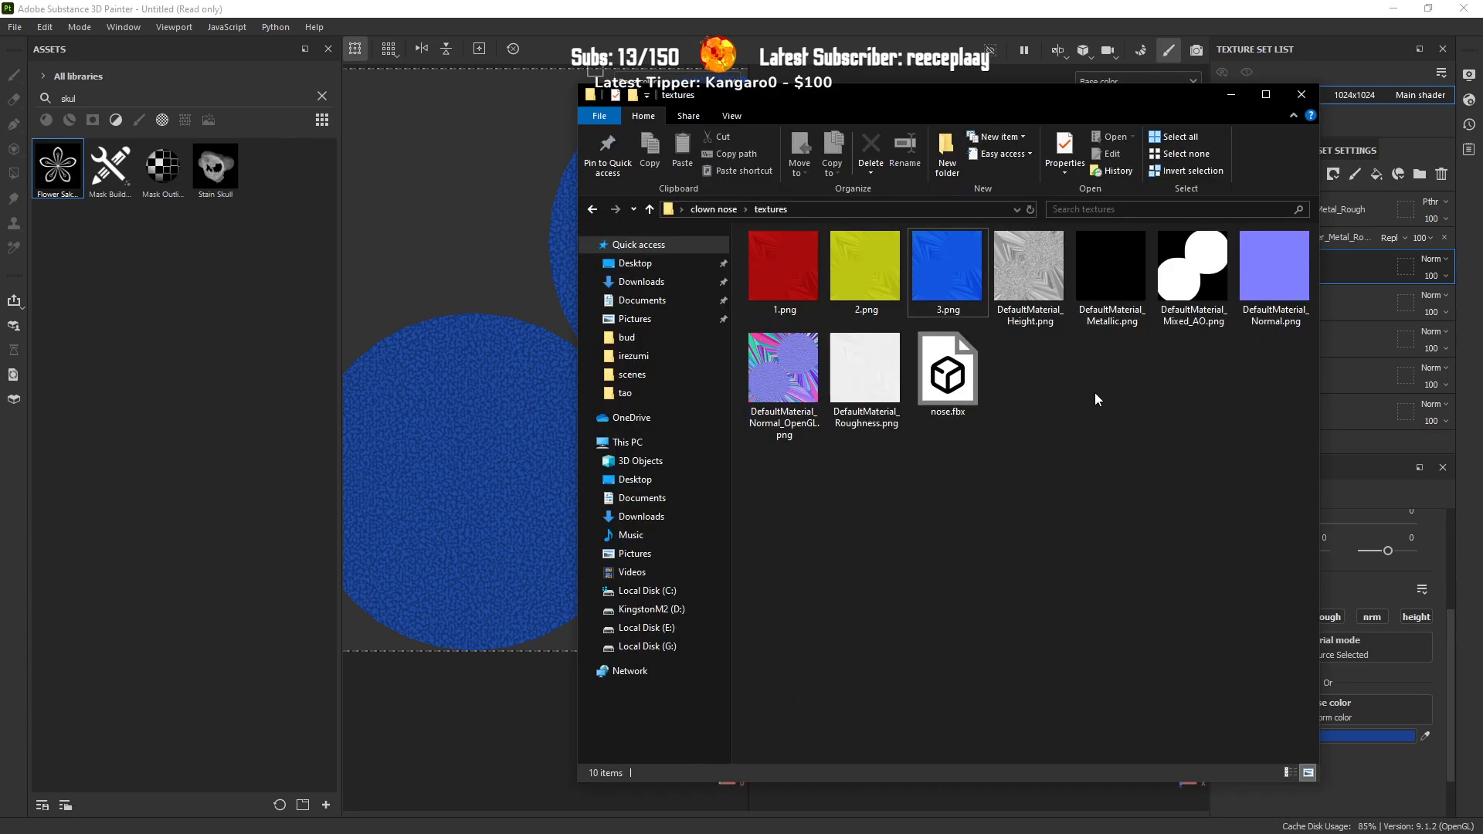
pyautogui.click(943, 295)
pyautogui.hotkey('shift', 'Delete')
pyautogui.click(800, 483)
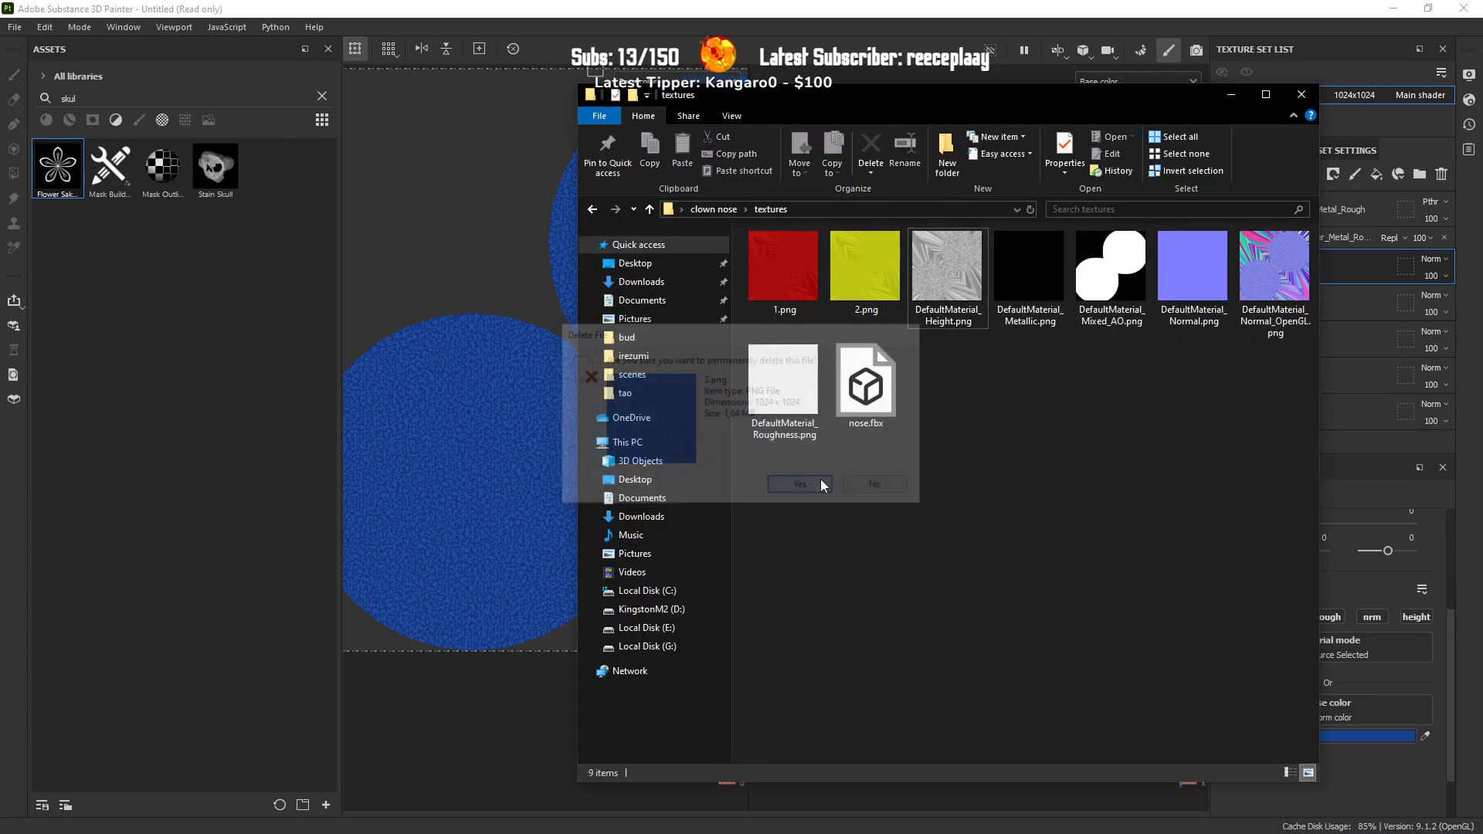
# Step: Export the darker blue textures with the same settings and rename their base color image as 3.png in File Explorer
pyautogui.hotkey('alt', 'Tab')
pyautogui.click(14, 28)
pyautogui.click(55, 250)
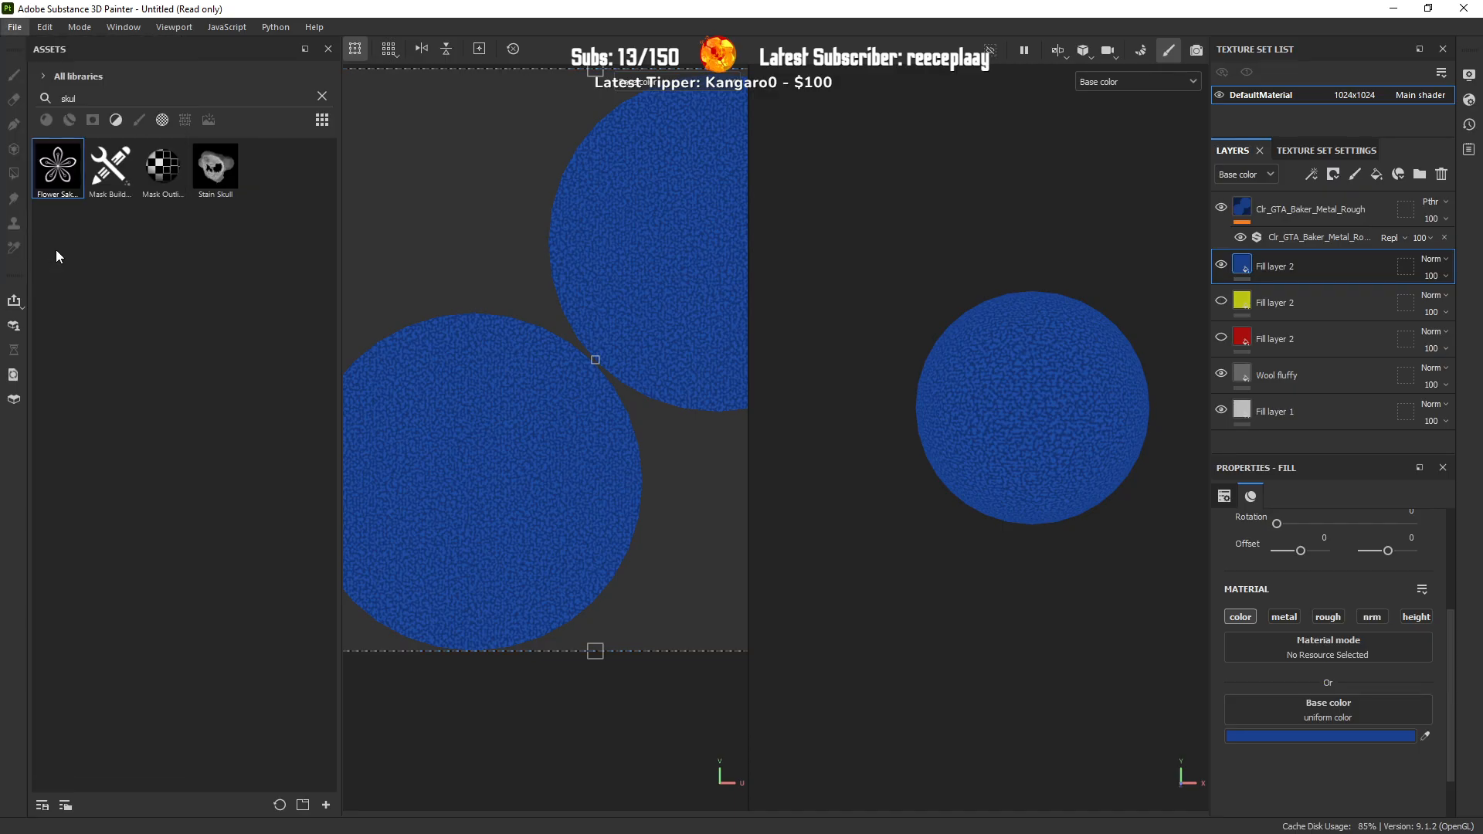
pyautogui.click(1118, 602)
pyautogui.click(1010, 603)
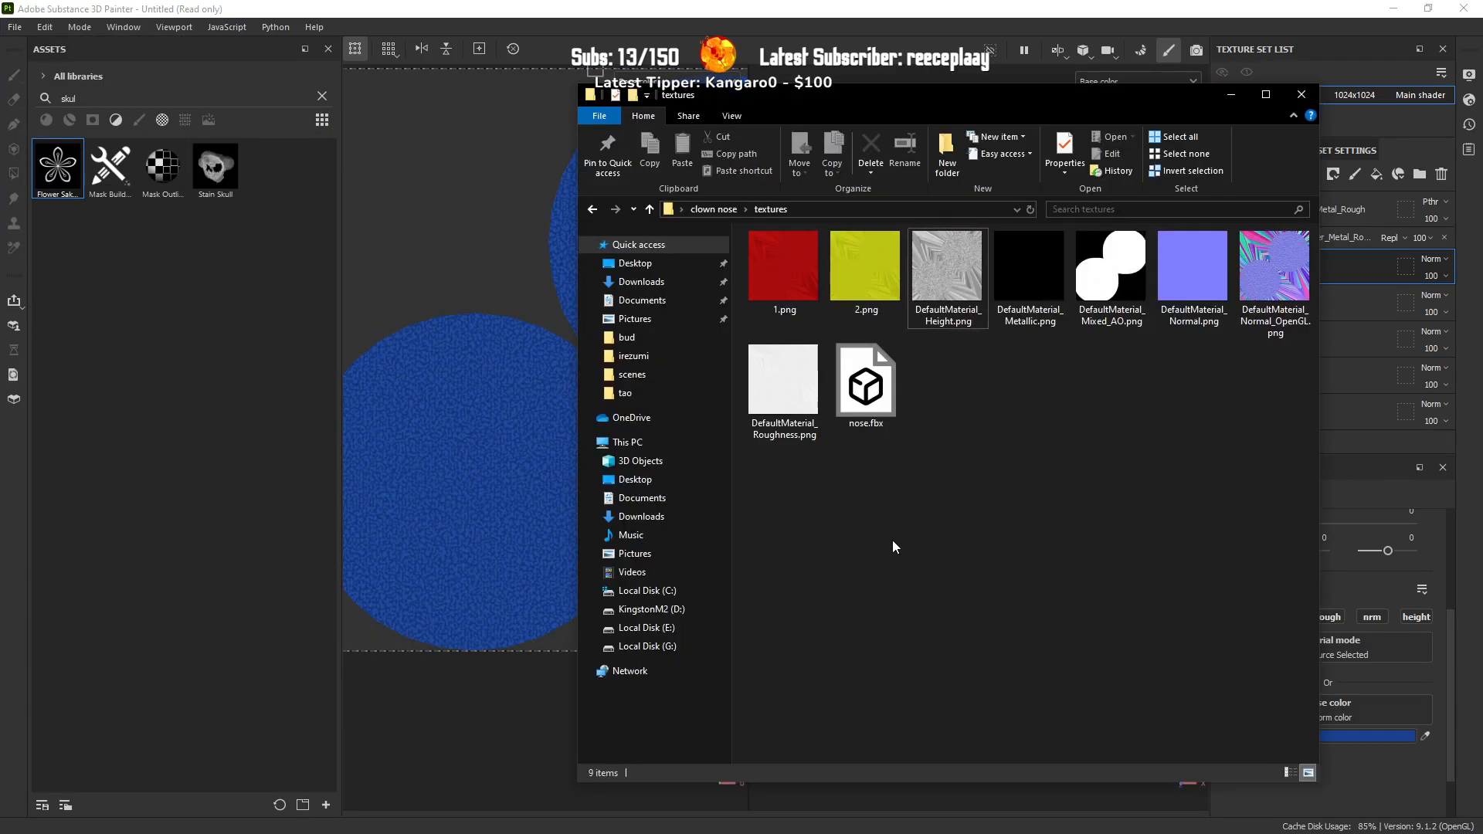
pyautogui.click(932, 315)
pyautogui.press('F2')
pyautogui.write('3')
pyautogui.click(990, 533)
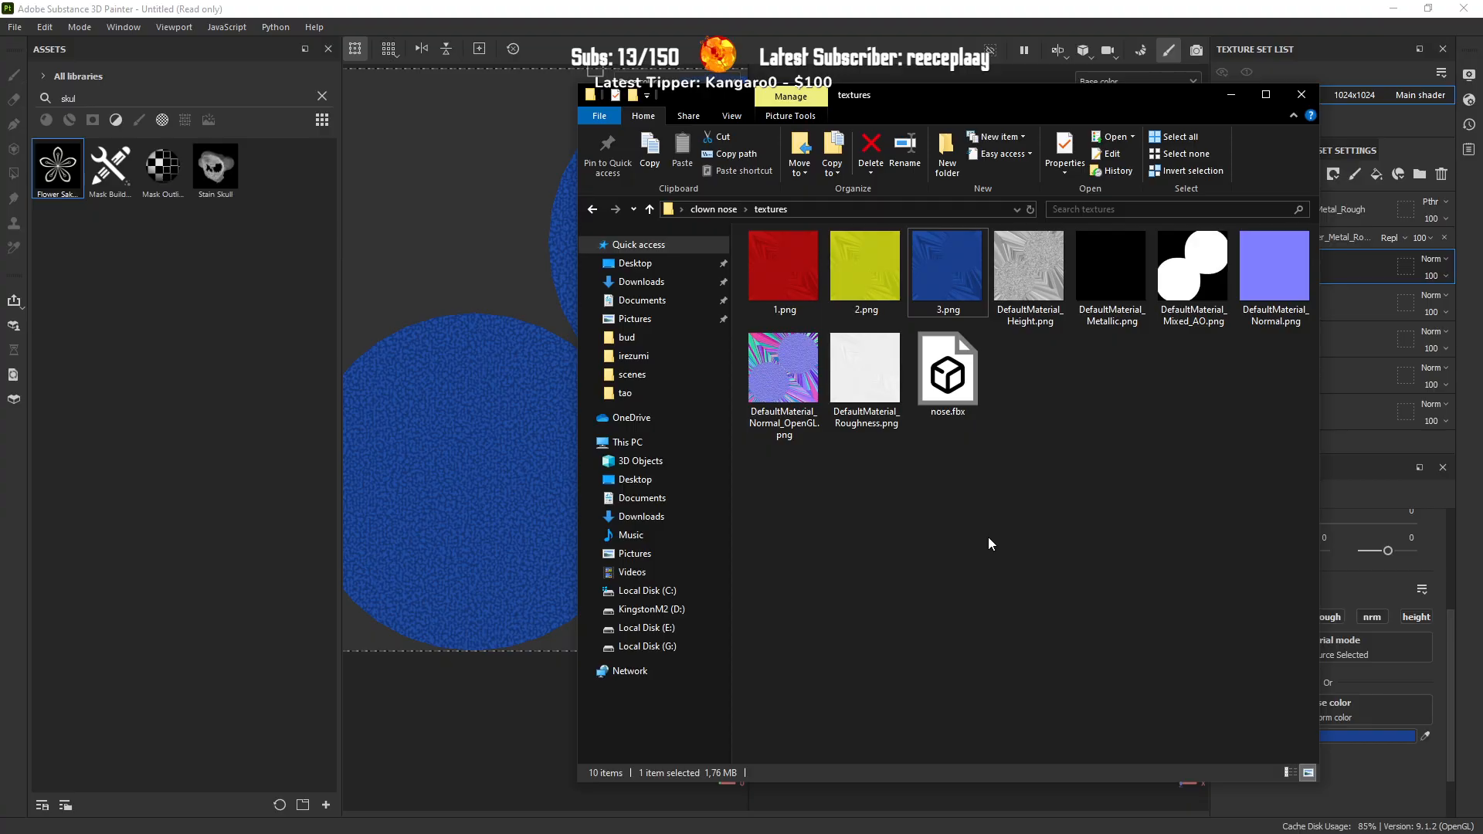
# Step: Permanently delete the color images 1.png, 2.png and 3.png from the textures folder in File Explorer
pyautogui.hotkey('alt', 'Tab')
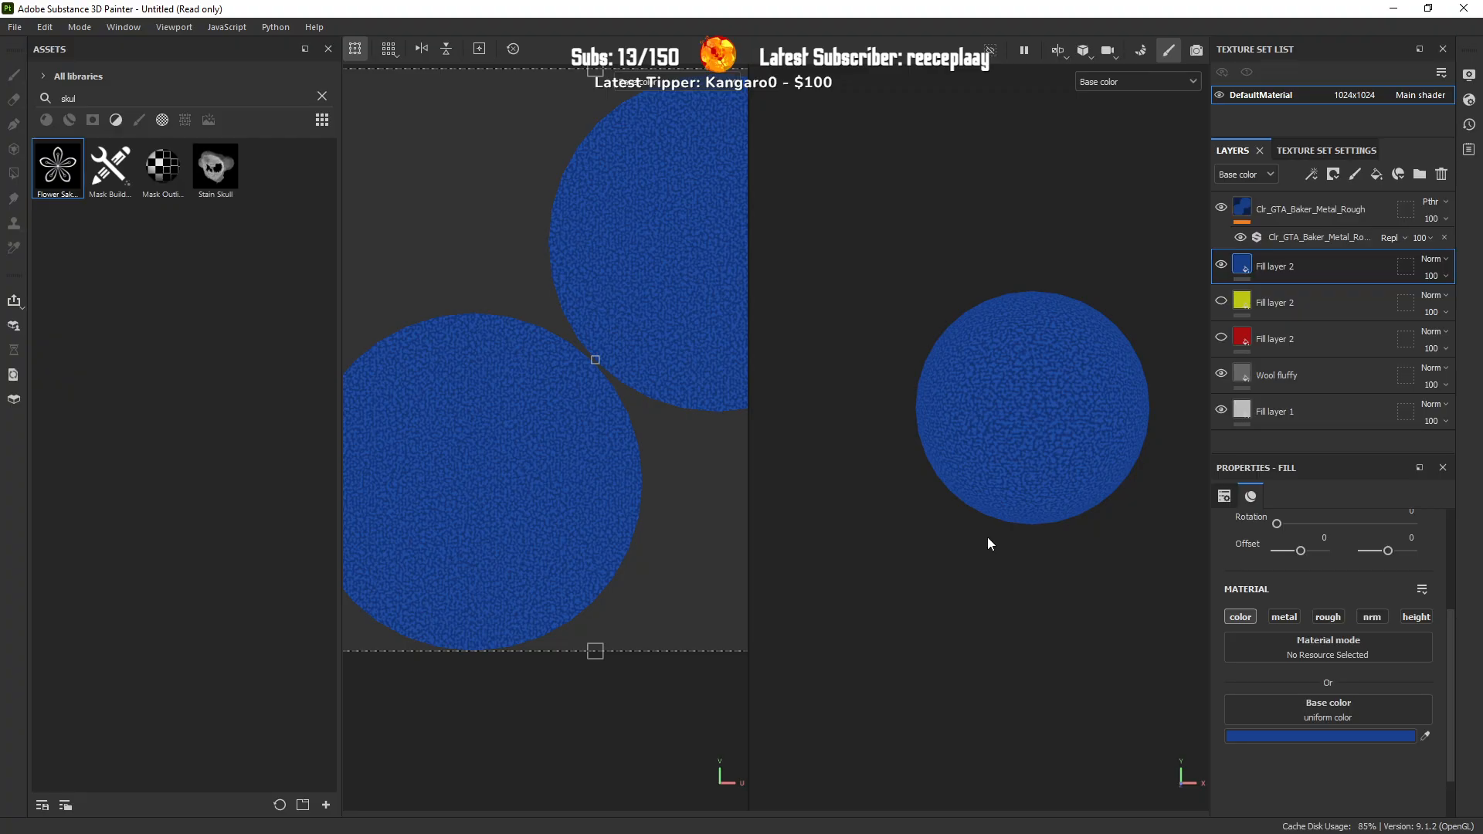
pyautogui.hotkey('alt', 'Tab')
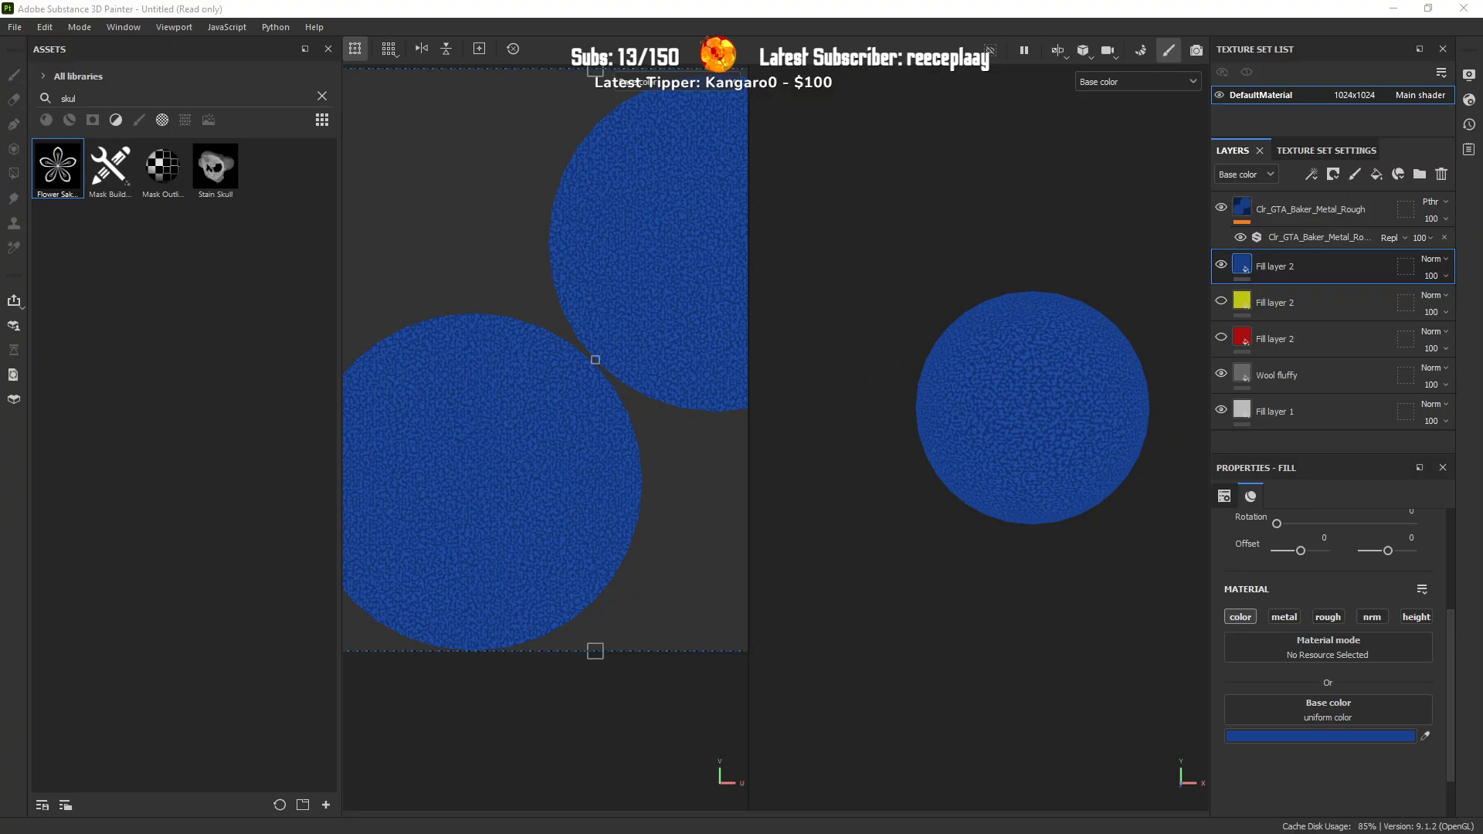
pyautogui.hotkey('alt', 'Tab')
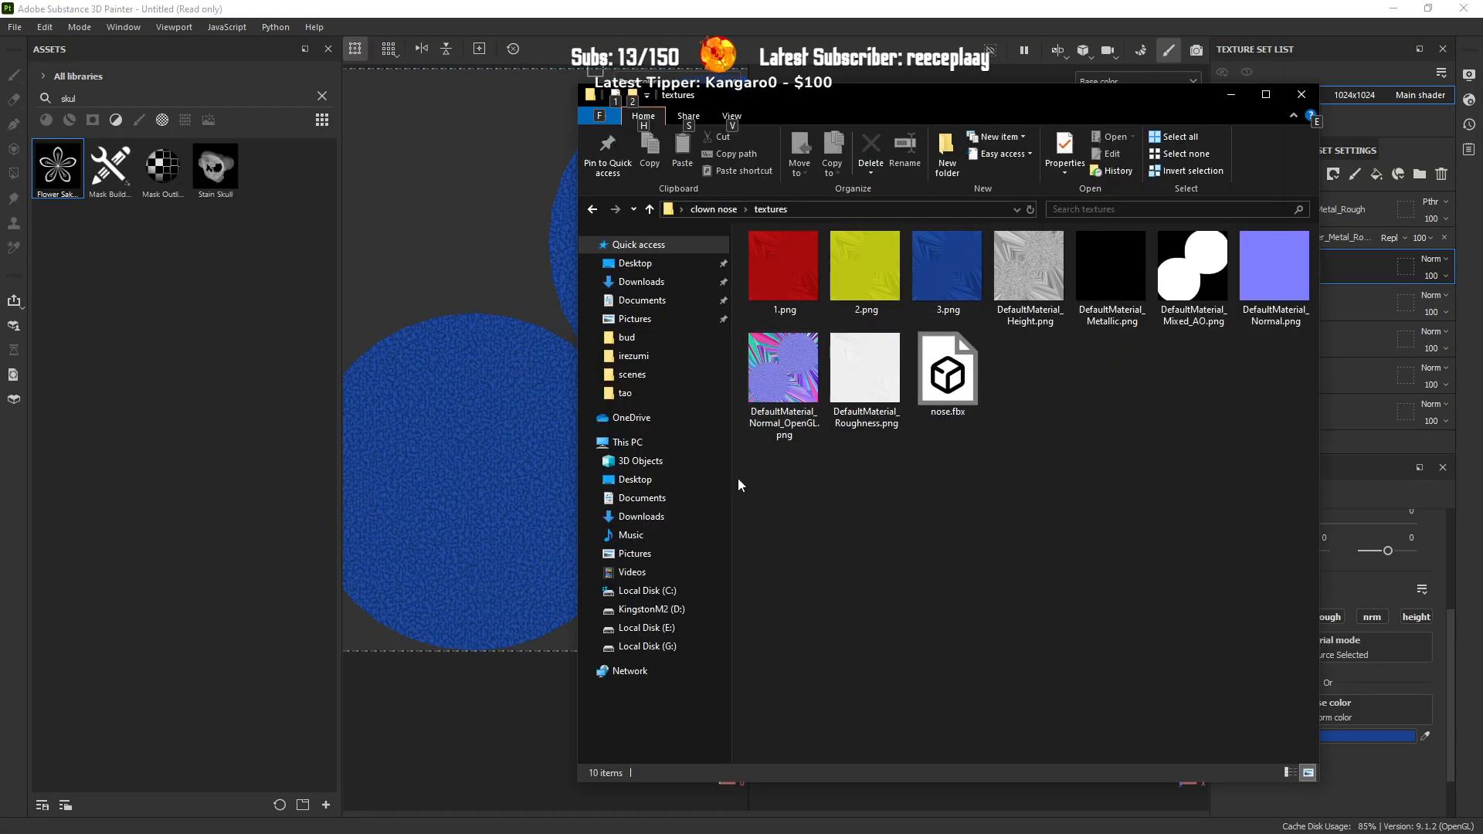
pyautogui.click(925, 287)
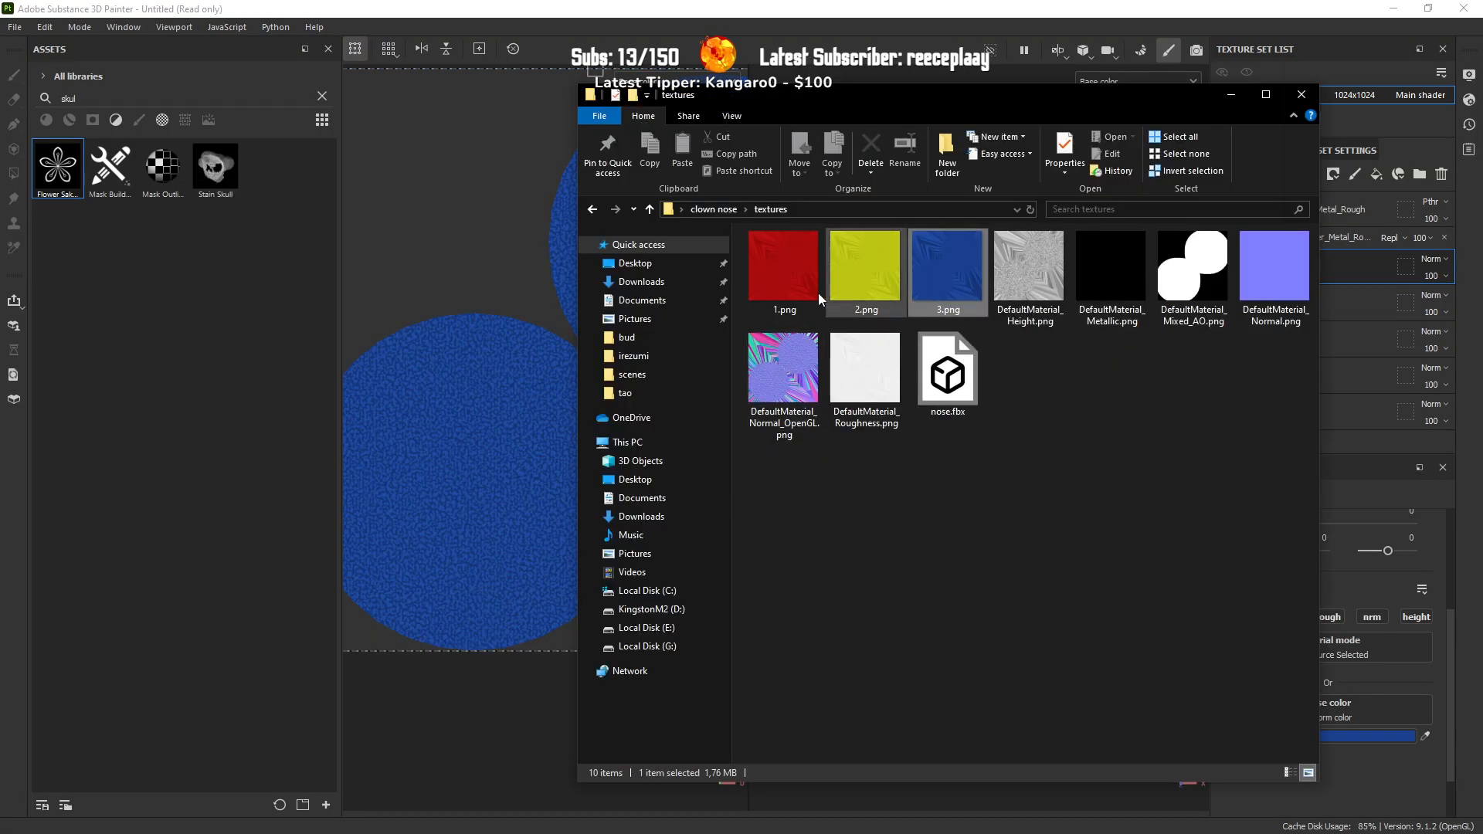
pyautogui.keyDown('shift'); pyautogui.click(797, 290); pyautogui.keyUp('shift')
pyautogui.hotkey('shift', 'Delete')
pyautogui.click(801, 437)
# Step: In Substance 3D Painter, hide the blue fill layer, show the red one and set its base color to FF0000
pyautogui.click(840, 3)
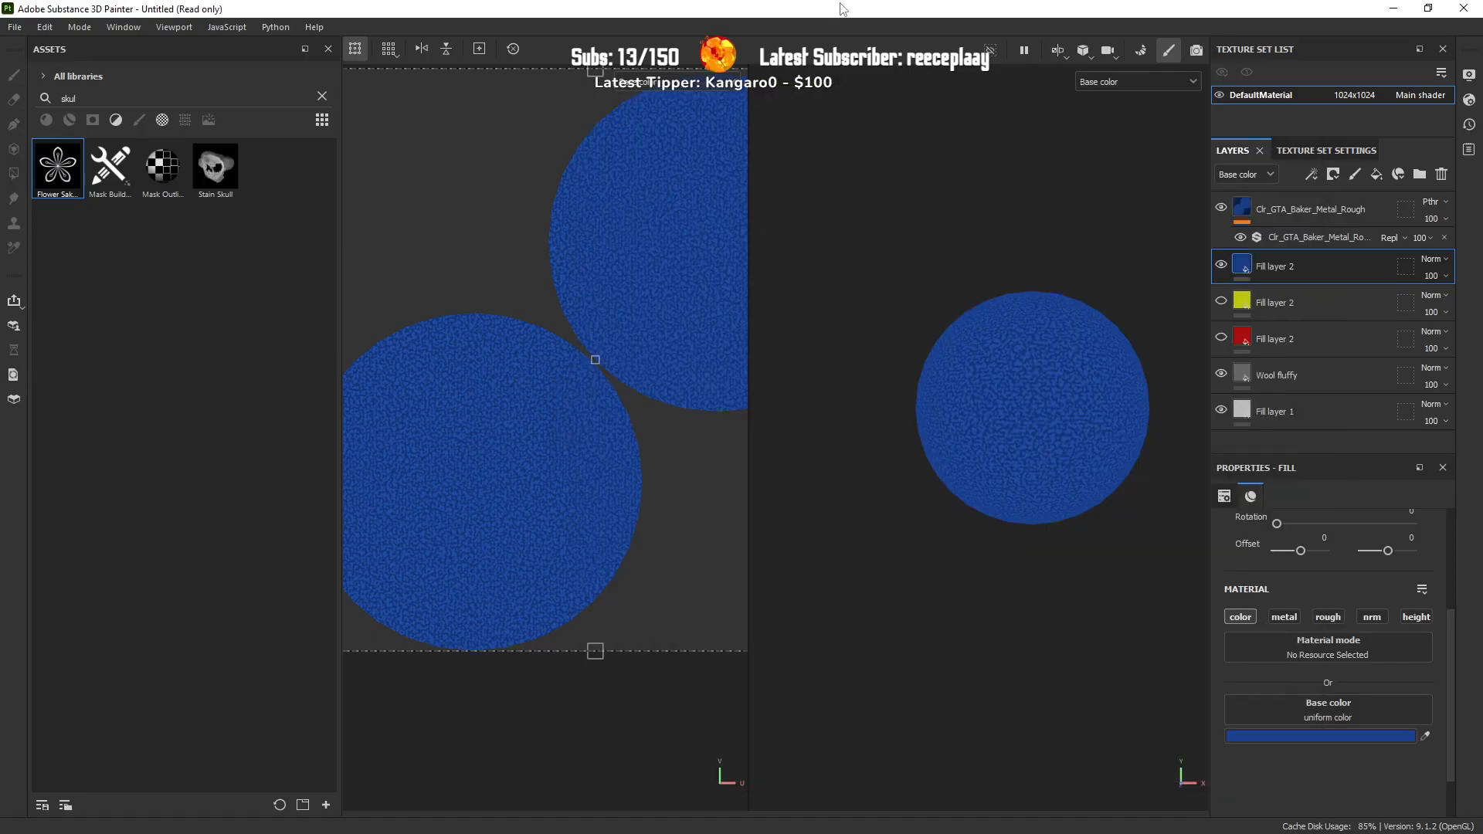
pyautogui.click(1220, 269)
pyautogui.click(1221, 302)
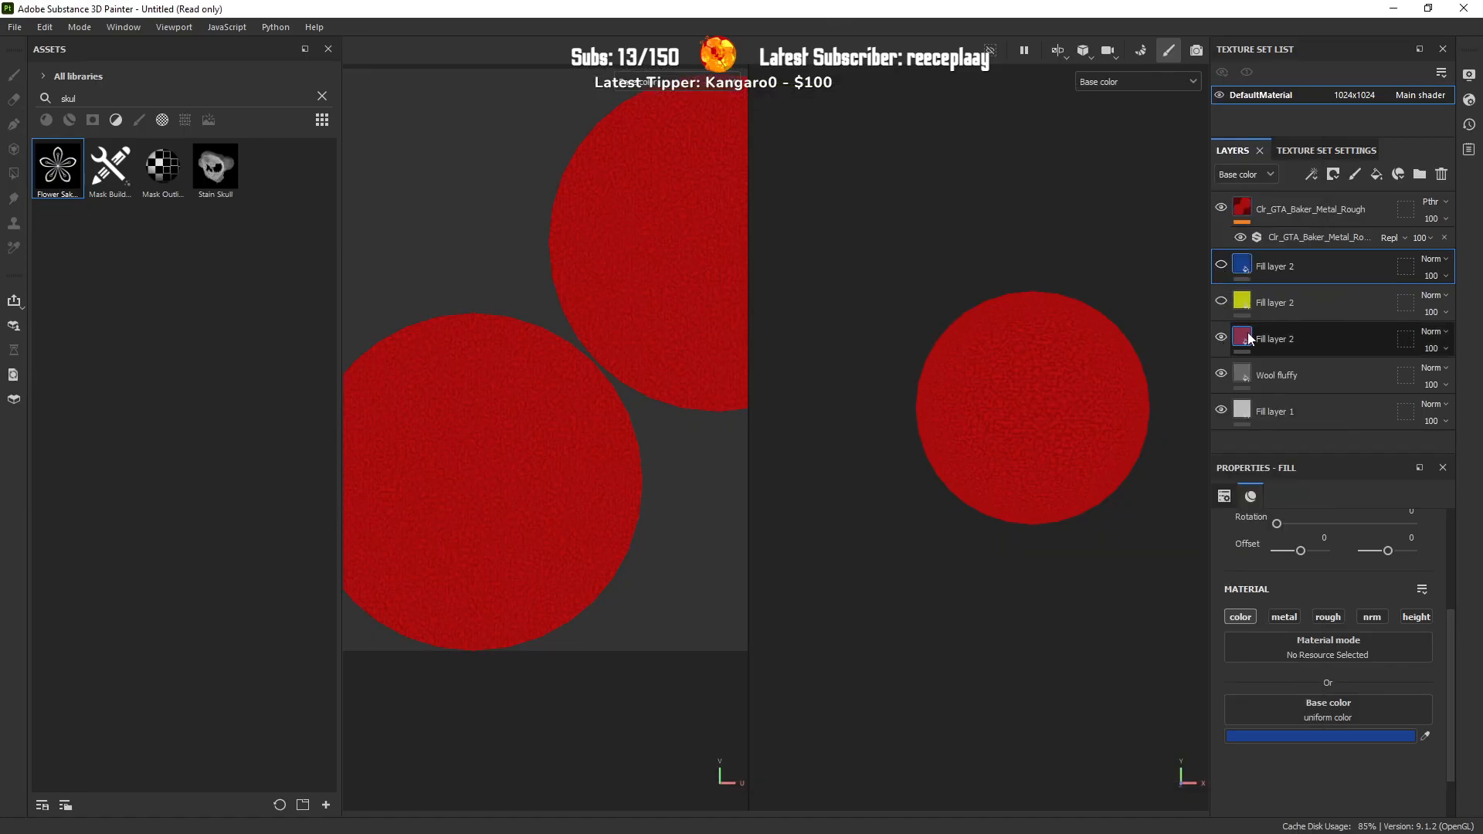
pyautogui.click(1249, 335)
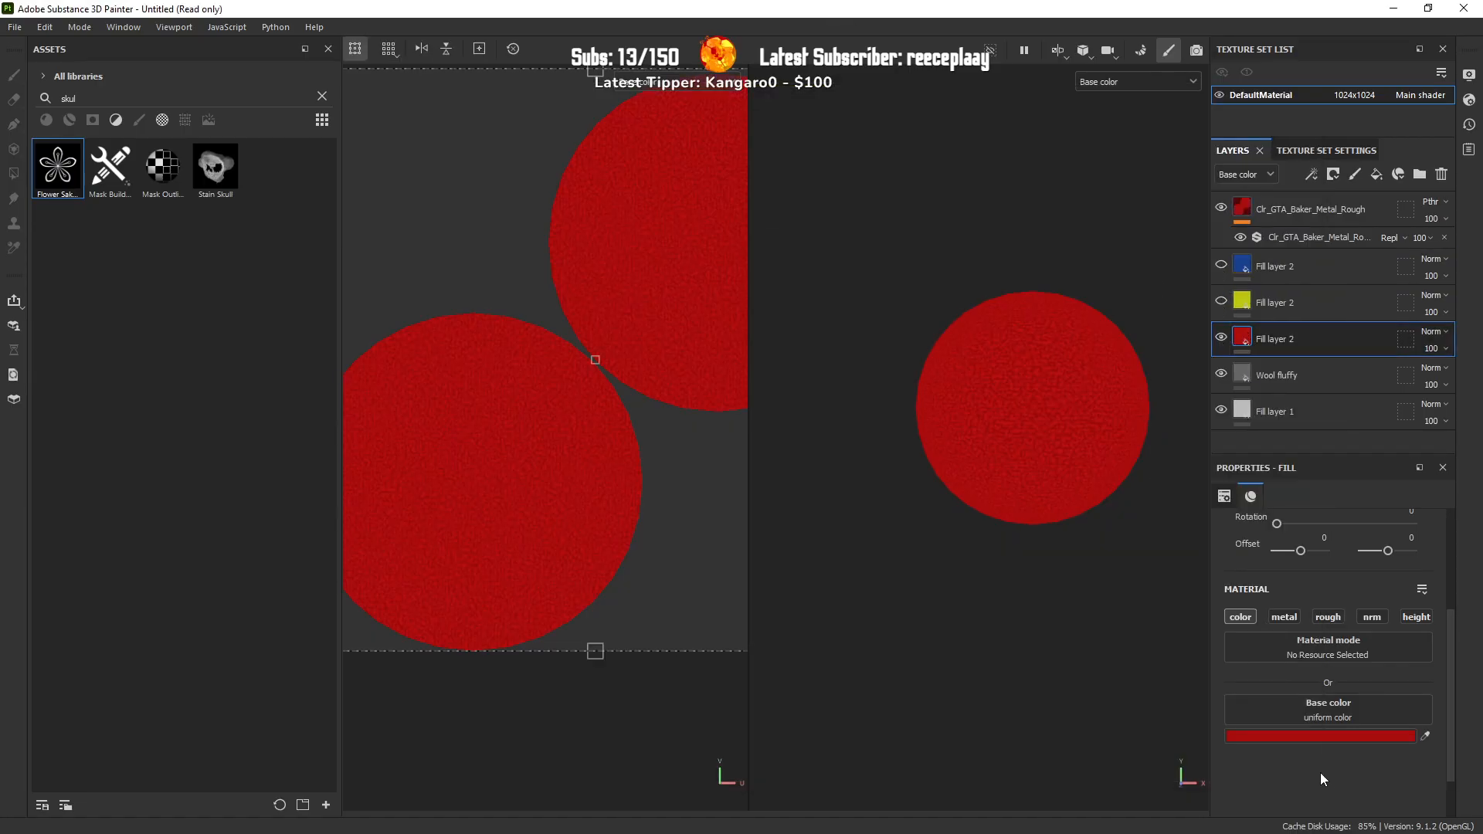
pyautogui.click(1301, 733)
pyautogui.write('FF0000')
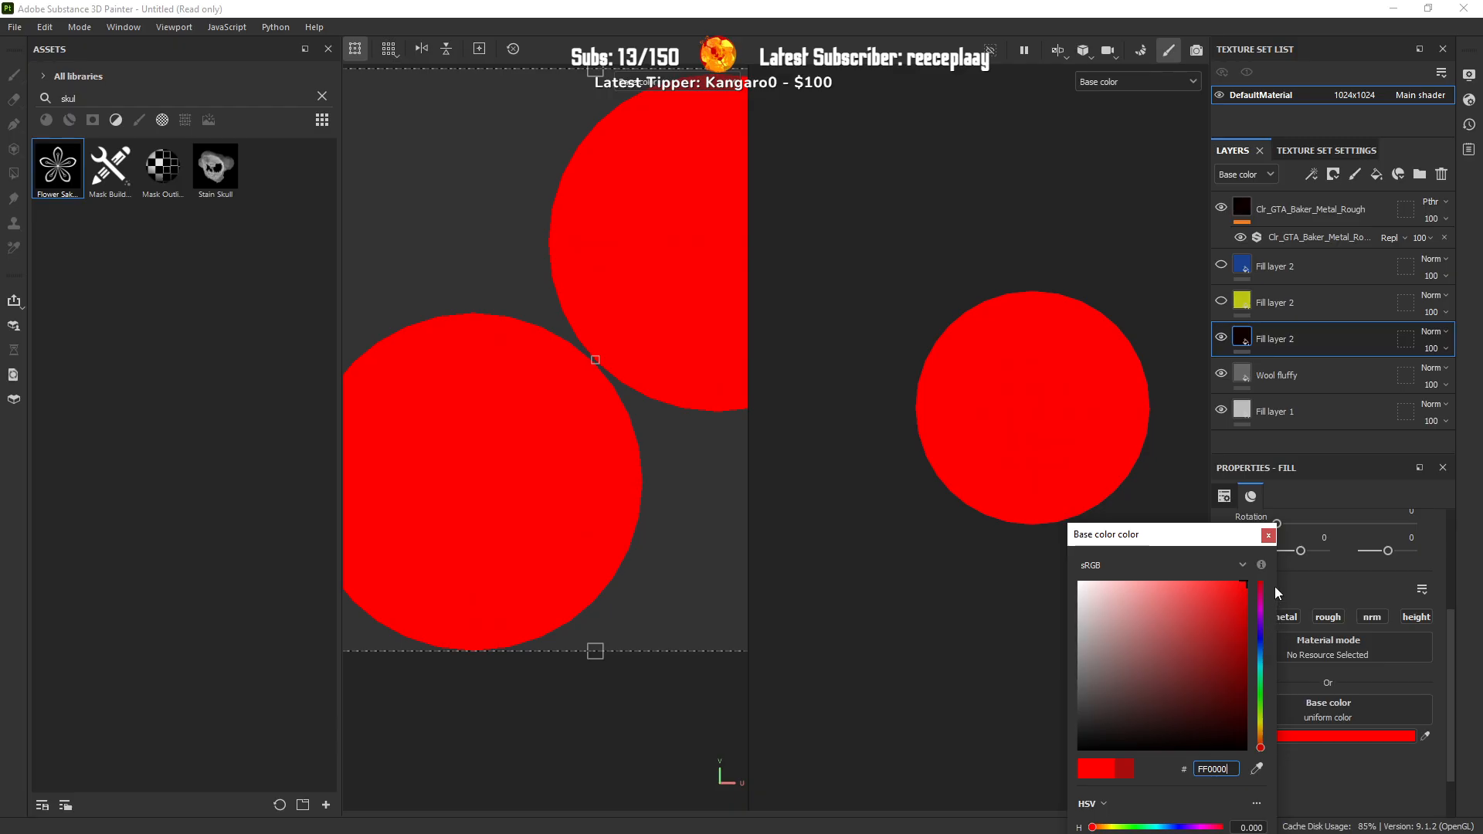
pyautogui.click(1268, 536)
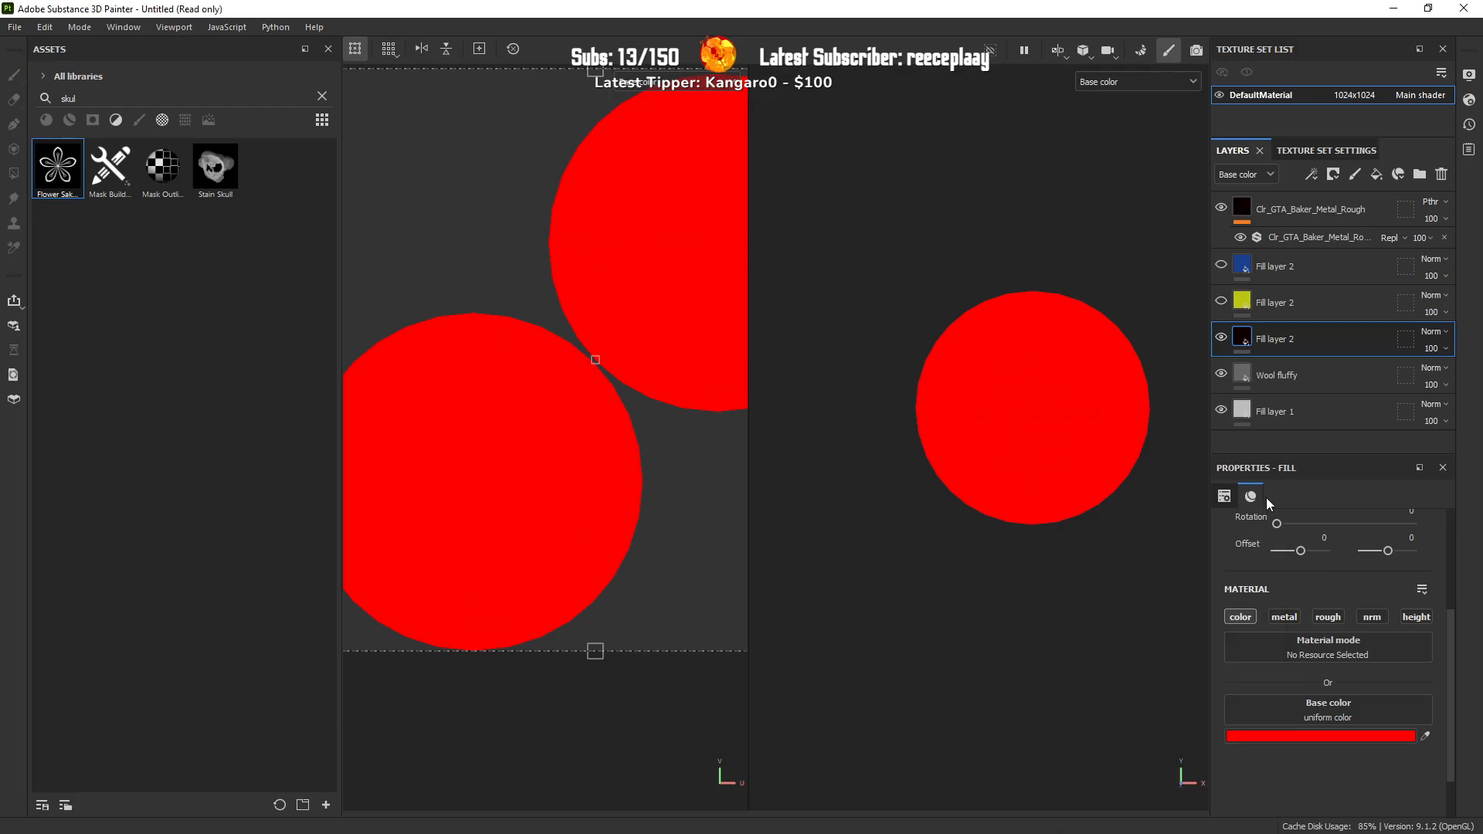
# Step: Toggle the red fill layer's visibility to compare, and set its base color to the slightly darker red DA1111
pyautogui.click(1284, 373)
pyautogui.click(1290, 335)
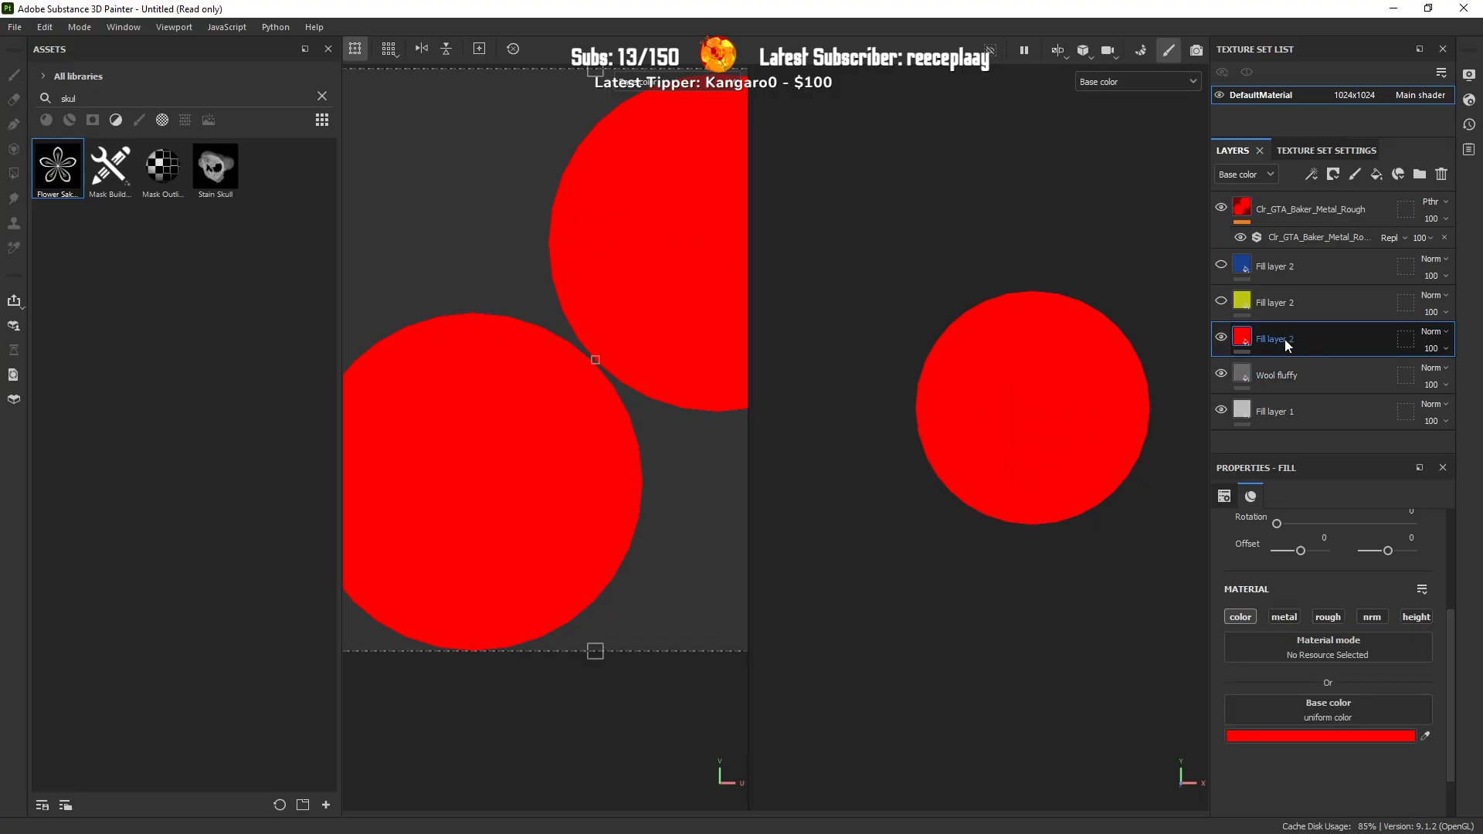
pyautogui.click(1223, 336)
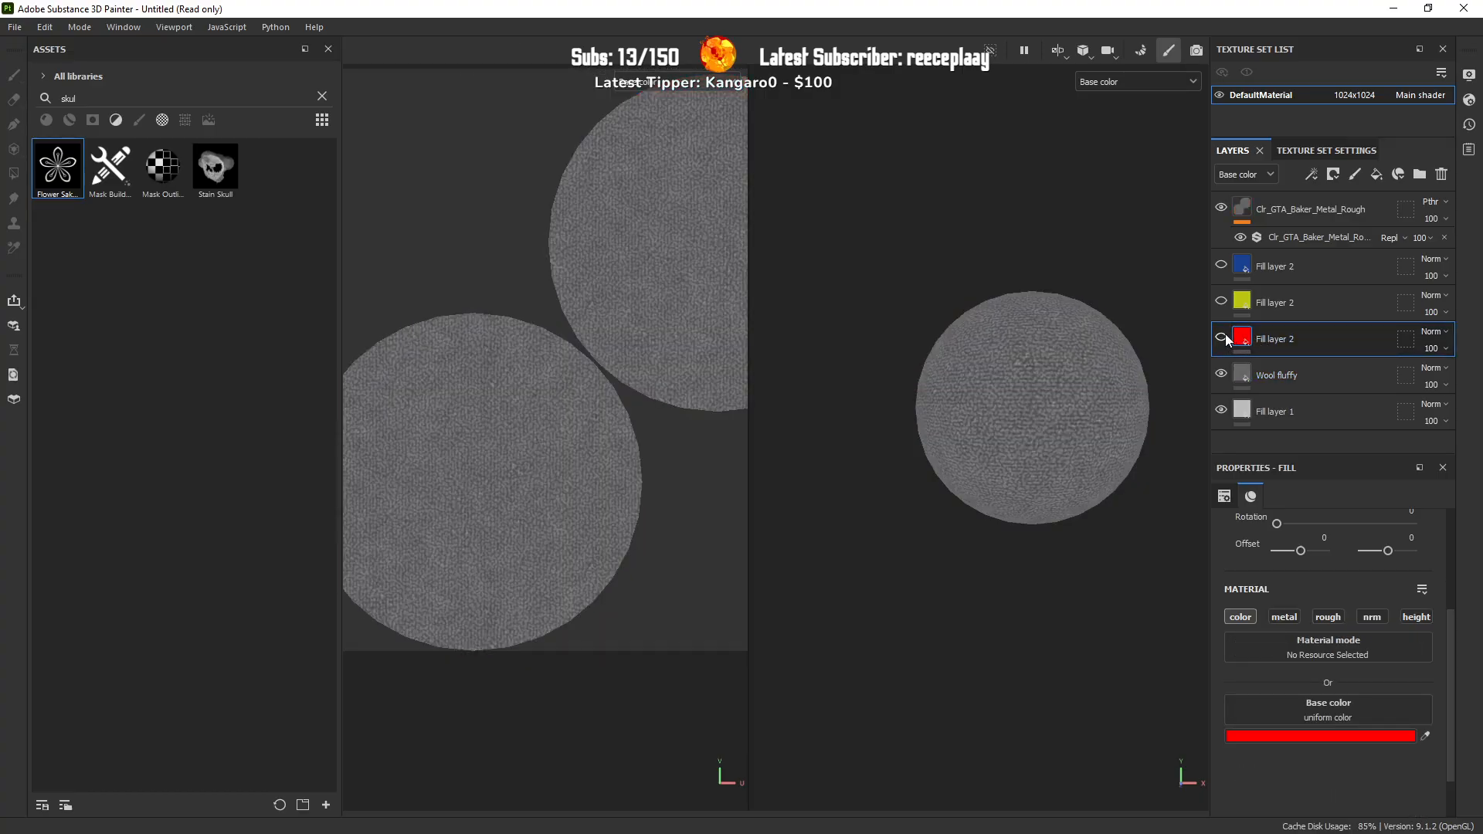
pyautogui.click(1224, 337)
pyautogui.click(1315, 737)
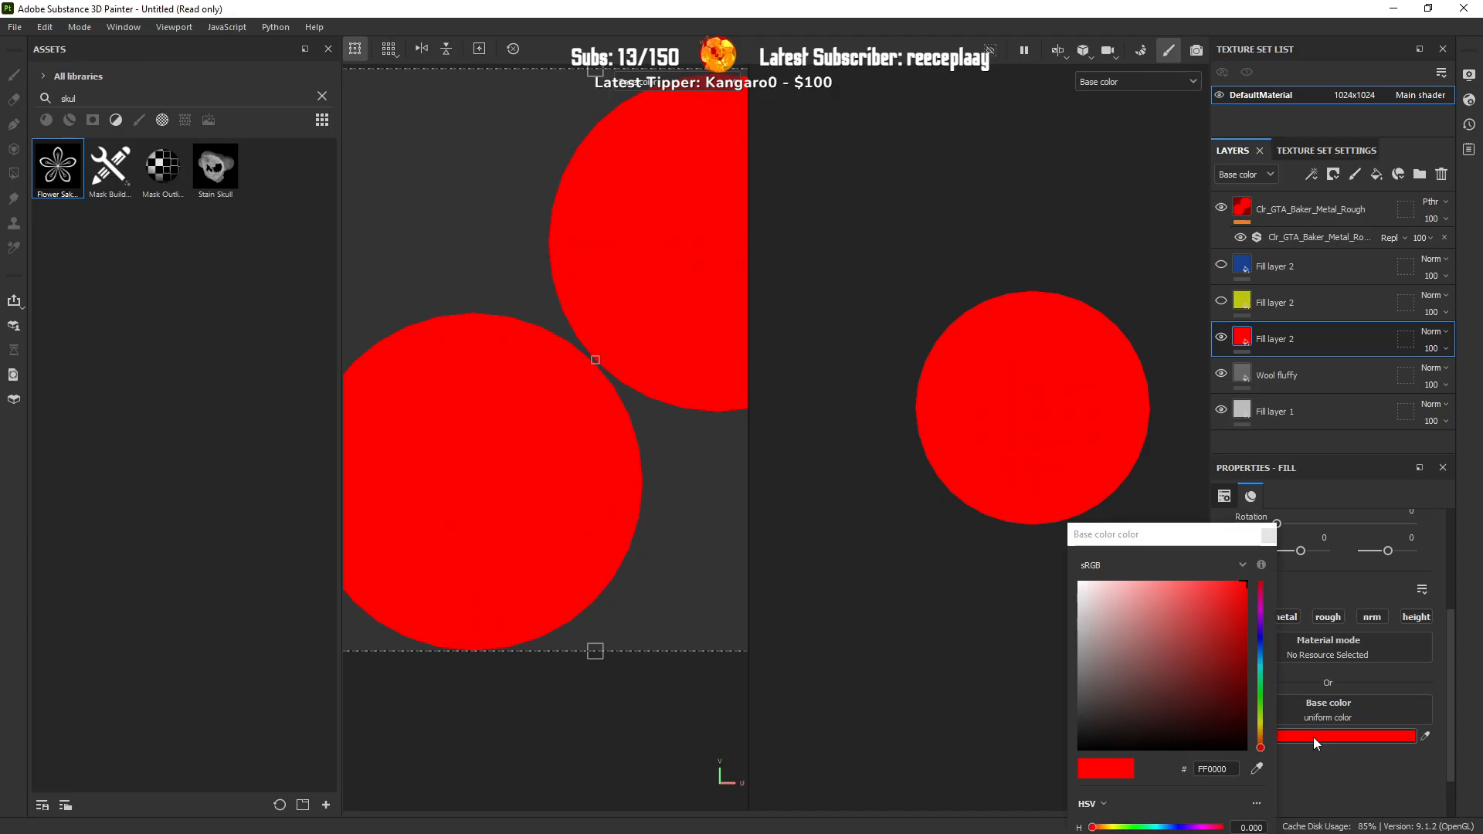
pyautogui.moveTo(1229, 594)
pyautogui.mouseDown()
pyautogui.moveTo(1210, 618)
pyautogui.moveTo(1233, 605)
pyautogui.mouseUp()
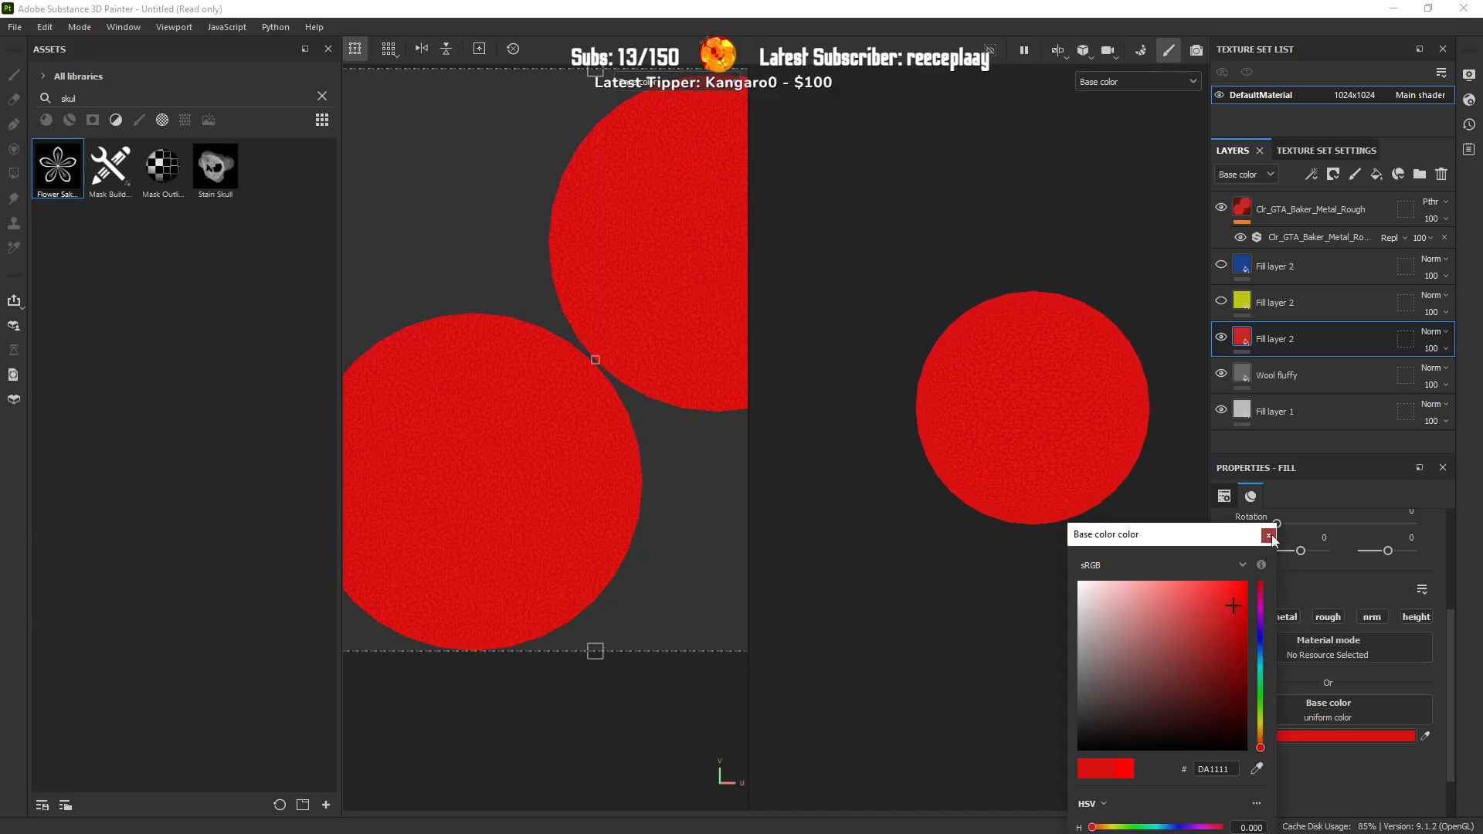
pyautogui.click(1269, 535)
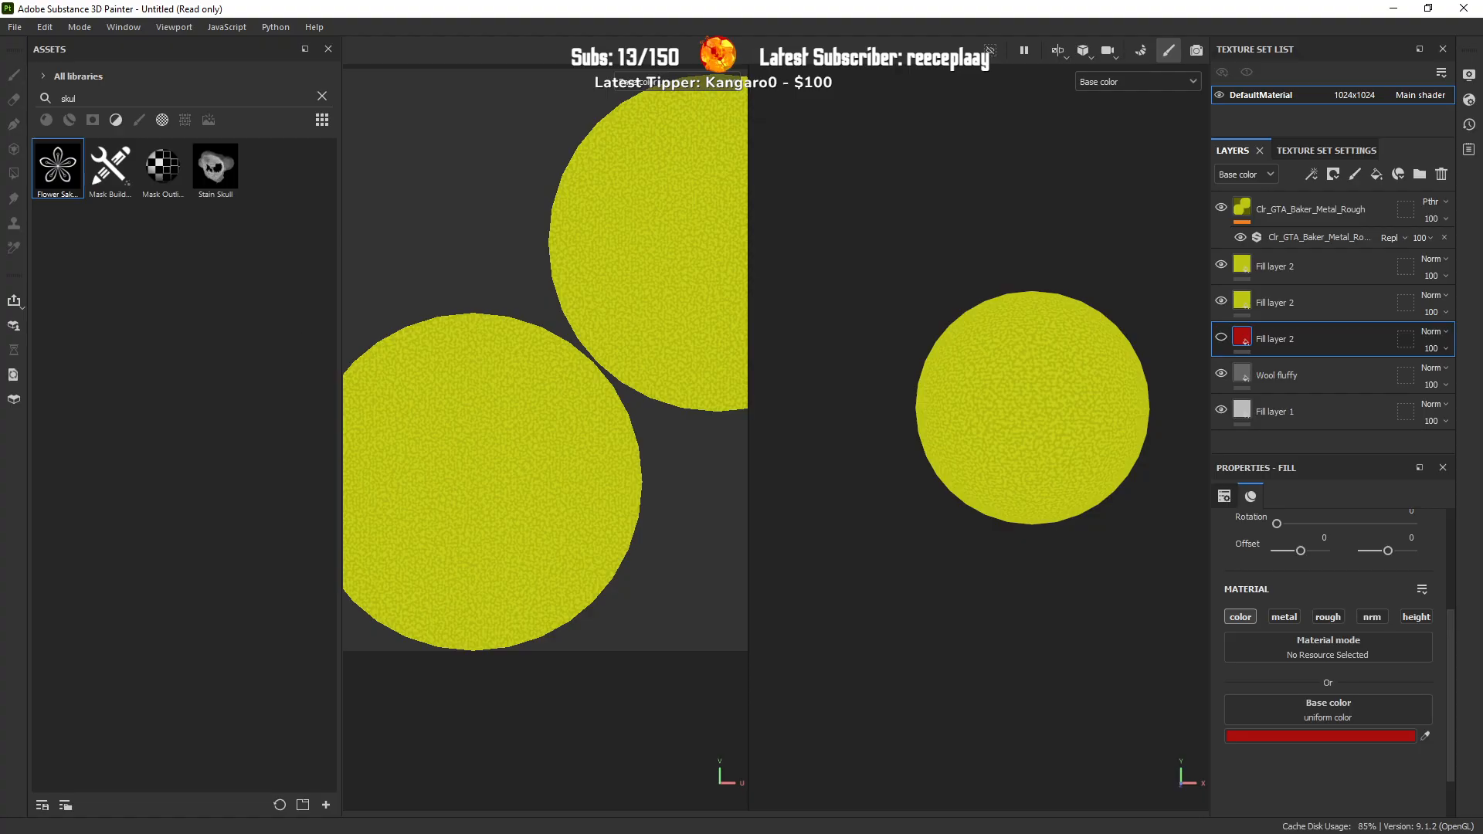
# Step: Hide both yellow fill layers, show the red one and set its base color to D70C0C
pyautogui.click(1219, 300)
pyautogui.click(1220, 266)
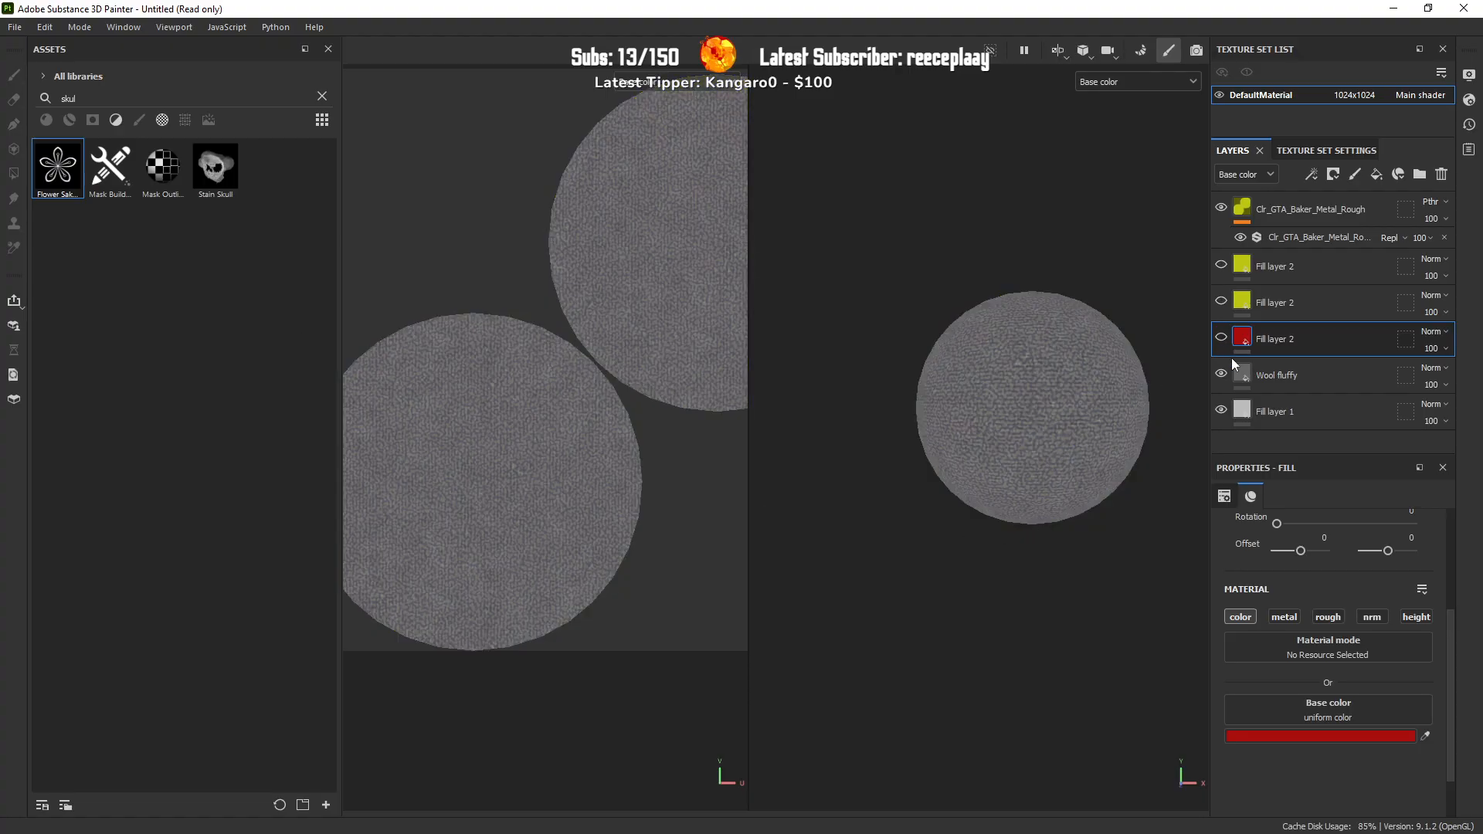
pyautogui.click(1289, 734)
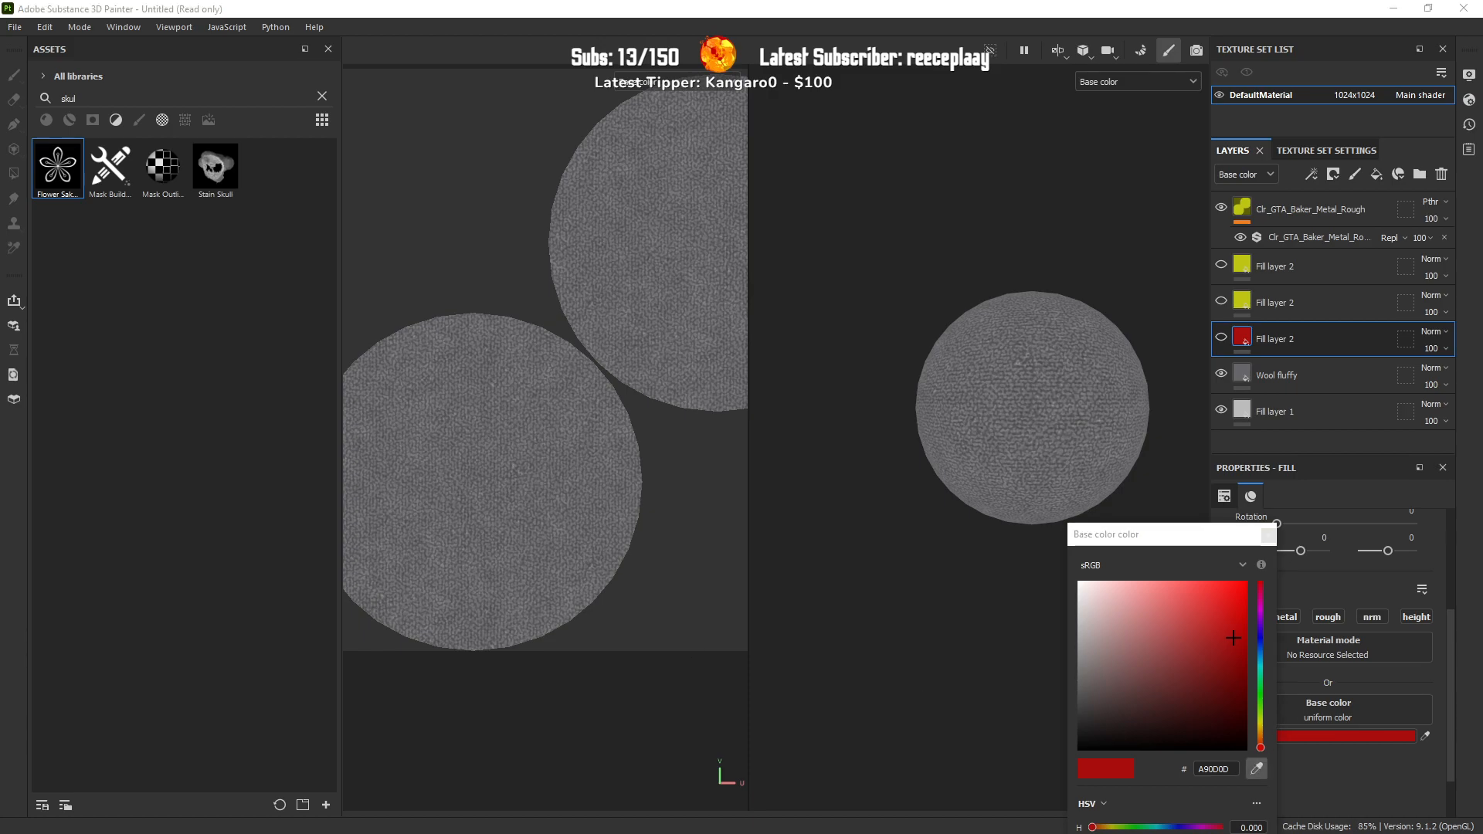
pyautogui.click(1246, 582)
pyautogui.moveTo(1258, 528); pyautogui.dragTo(1262, 529)
pyautogui.click(1218, 337)
pyautogui.click(1118, 82)
pyautogui.click(1117, 119)
pyautogui.click(1114, 77)
pyautogui.click(1097, 145)
pyautogui.moveTo(1209, 634); pyautogui.dragTo(1240, 608)
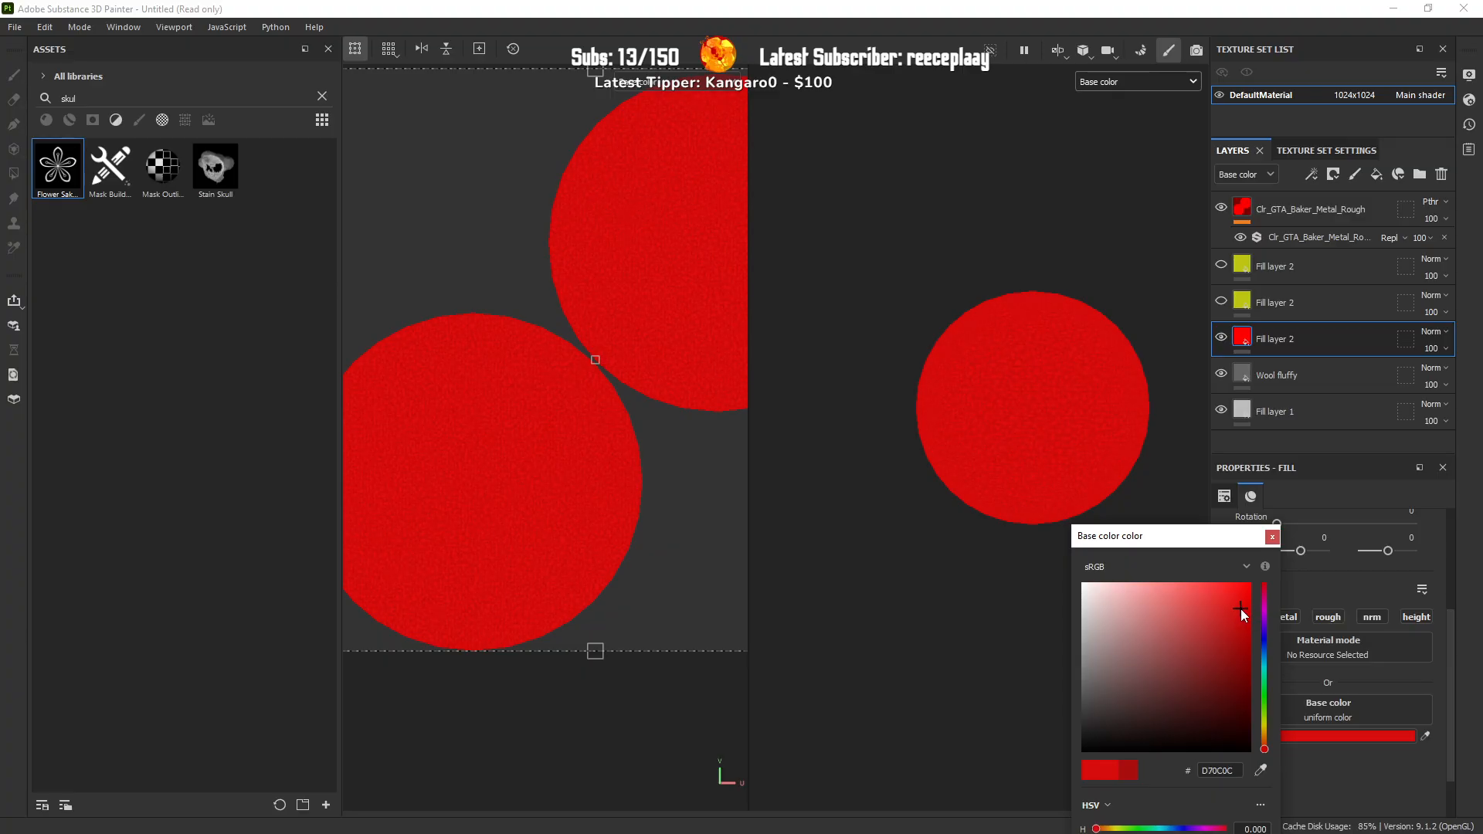
pyautogui.click(1270, 538)
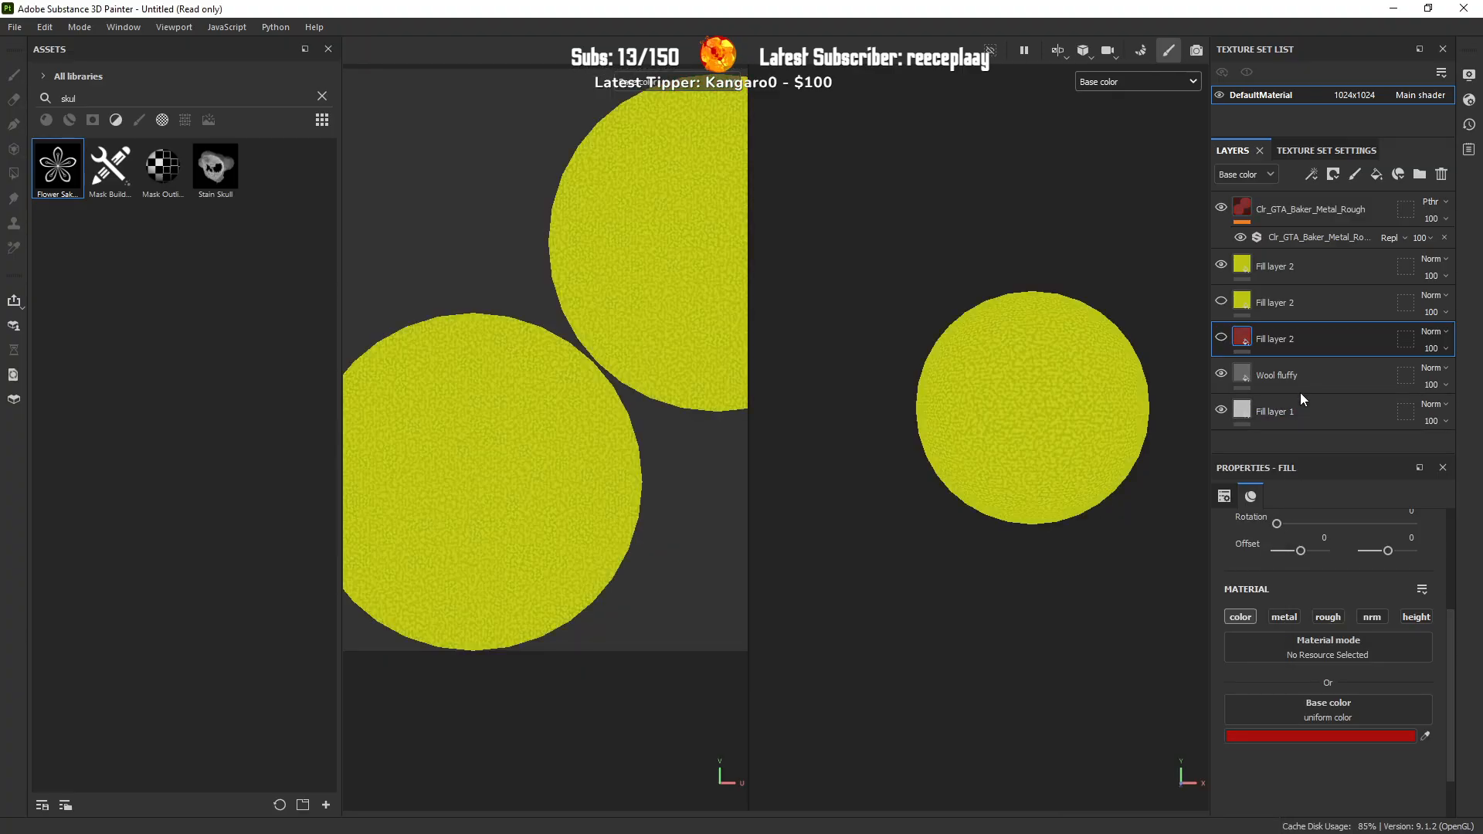
# Step: Undo the red recoloring and the extra fill layer duplication, and display the red fill layer with the yellow one hidden
pyautogui.hotkey('ctrl', 'z')
pyautogui.click(1221, 266)
pyautogui.click(1220, 301)
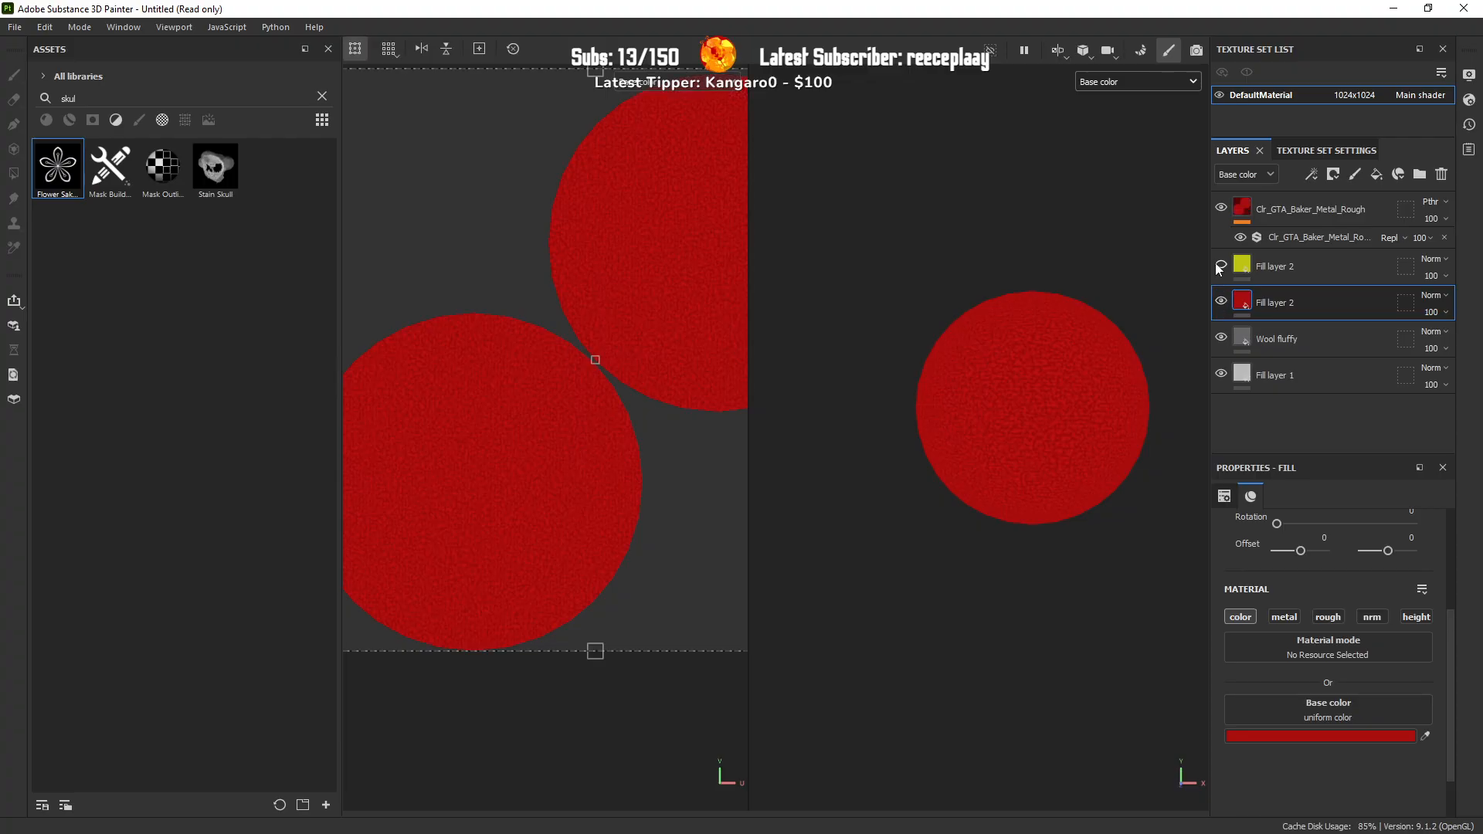
# Step: Export the red textures with the same settings and rename their base color image as red in File Explorer
pyautogui.click(14, 27)
pyautogui.click(113, 271)
pyautogui.click(1106, 695)
pyautogui.click(999, 698)
pyautogui.hotkey('alt', 'Tab')
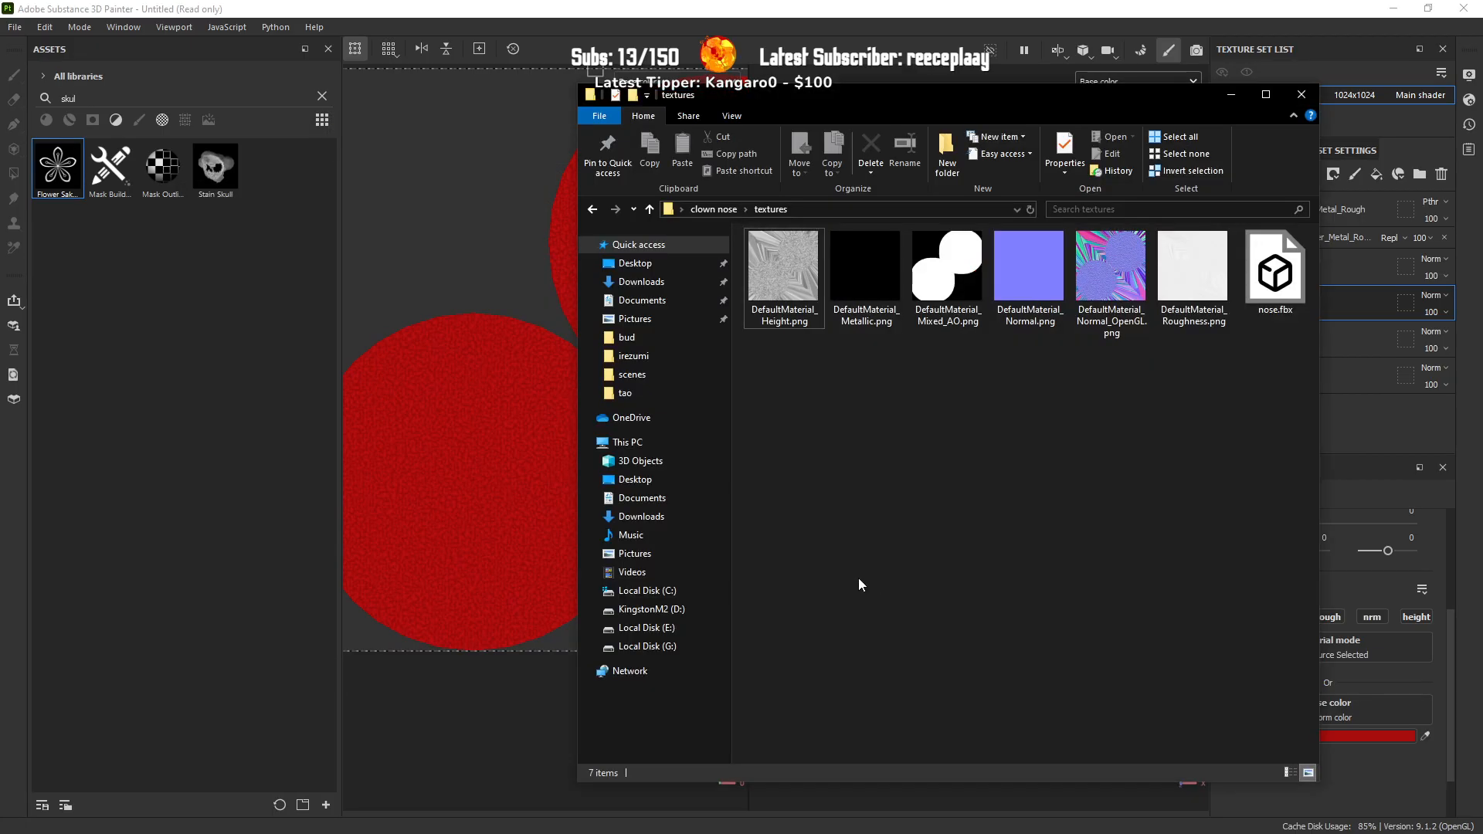
pyautogui.click(799, 269)
pyautogui.press('F2')
pyautogui.write('red')
pyautogui.press('Return')
# Step: Back in Substance 3D Painter, duplicate the red fill layer and delete the yellow fill layer
pyautogui.hotkey('alt', 'Tab')
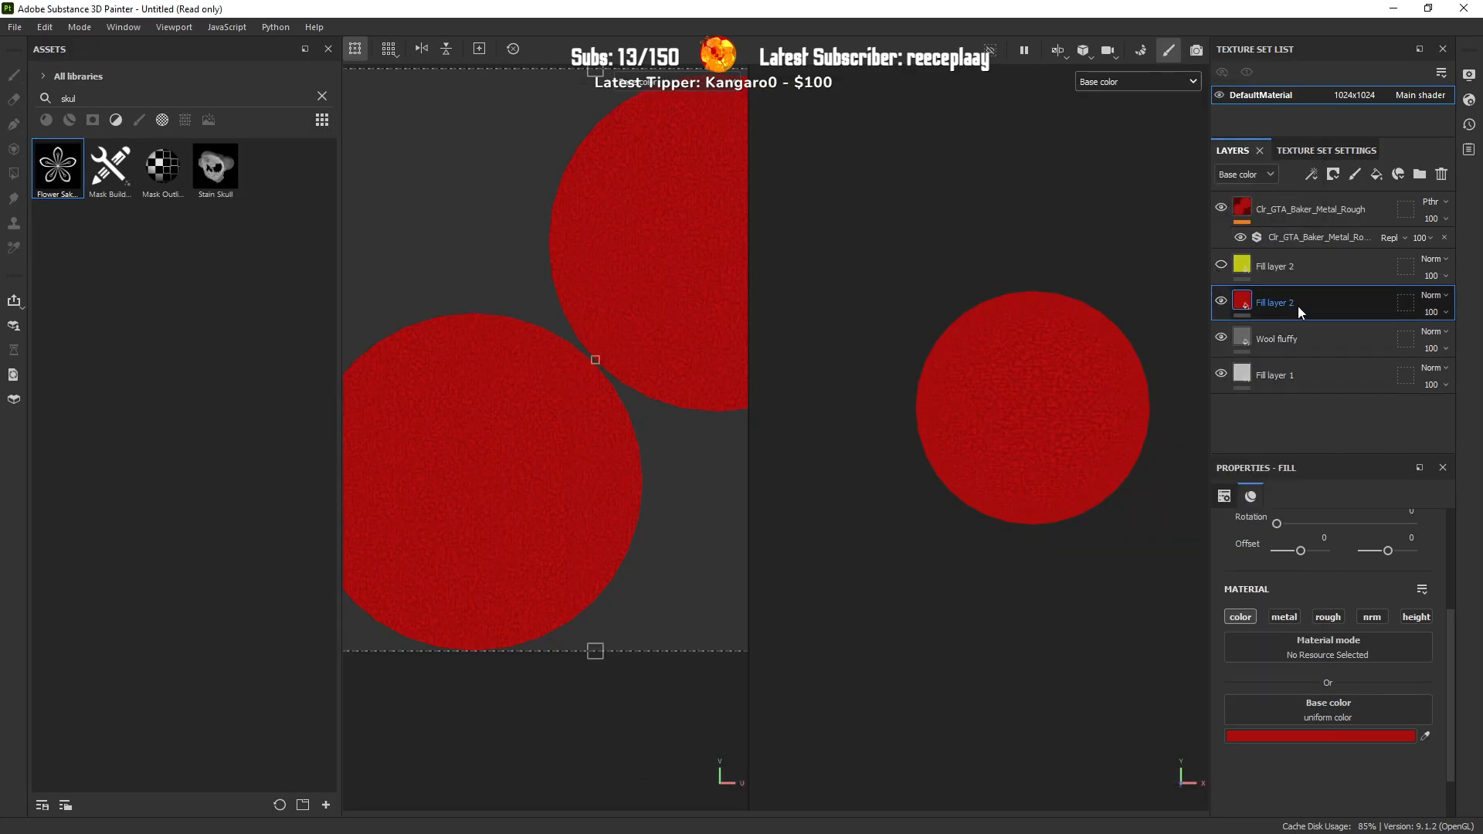
pyautogui.hotkey('ctrl', 'd')
pyautogui.click(1221, 265)
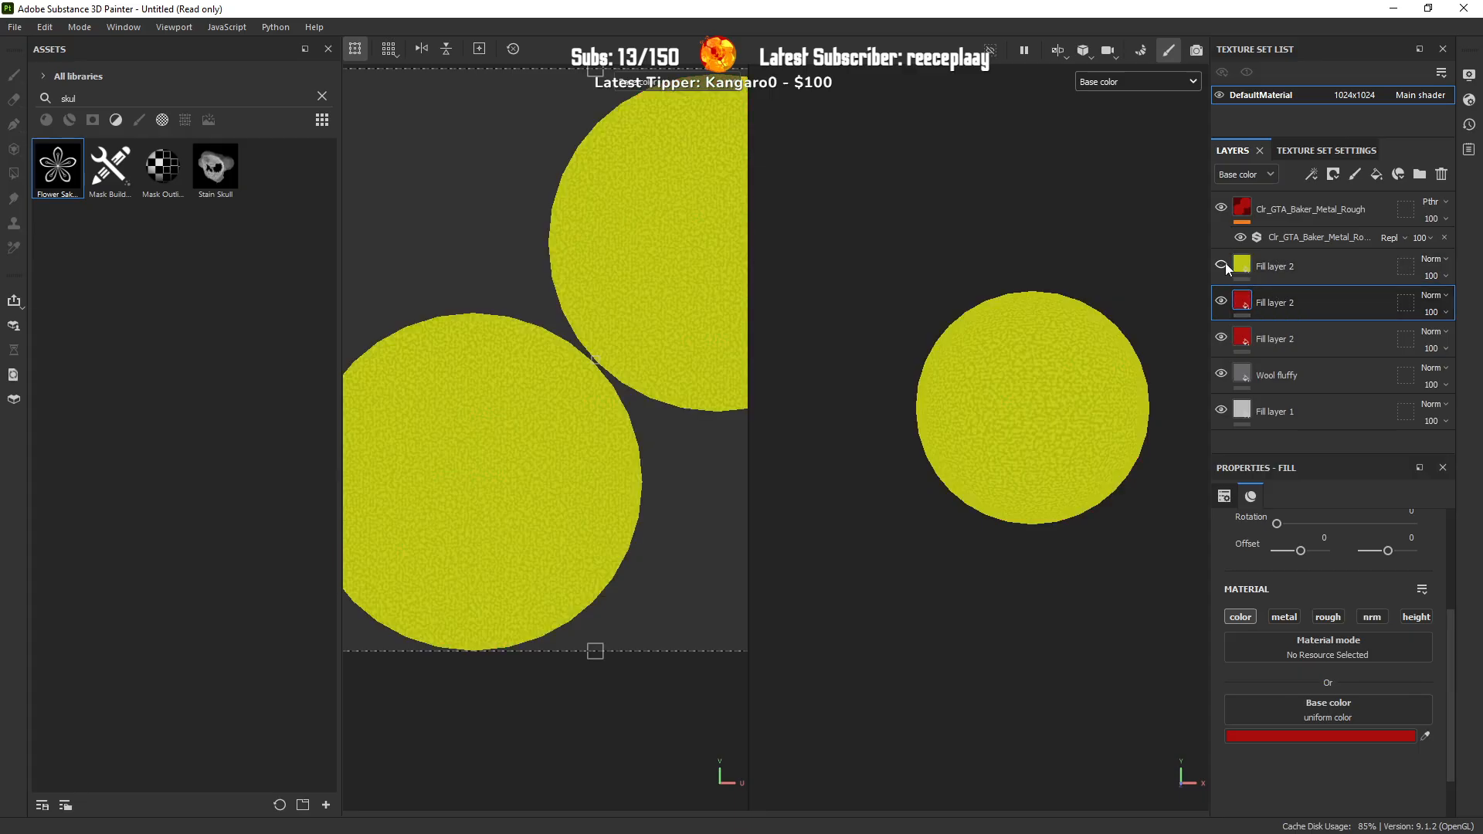
pyautogui.click(1221, 265)
pyautogui.click(1316, 275)
pyautogui.press('Delete')
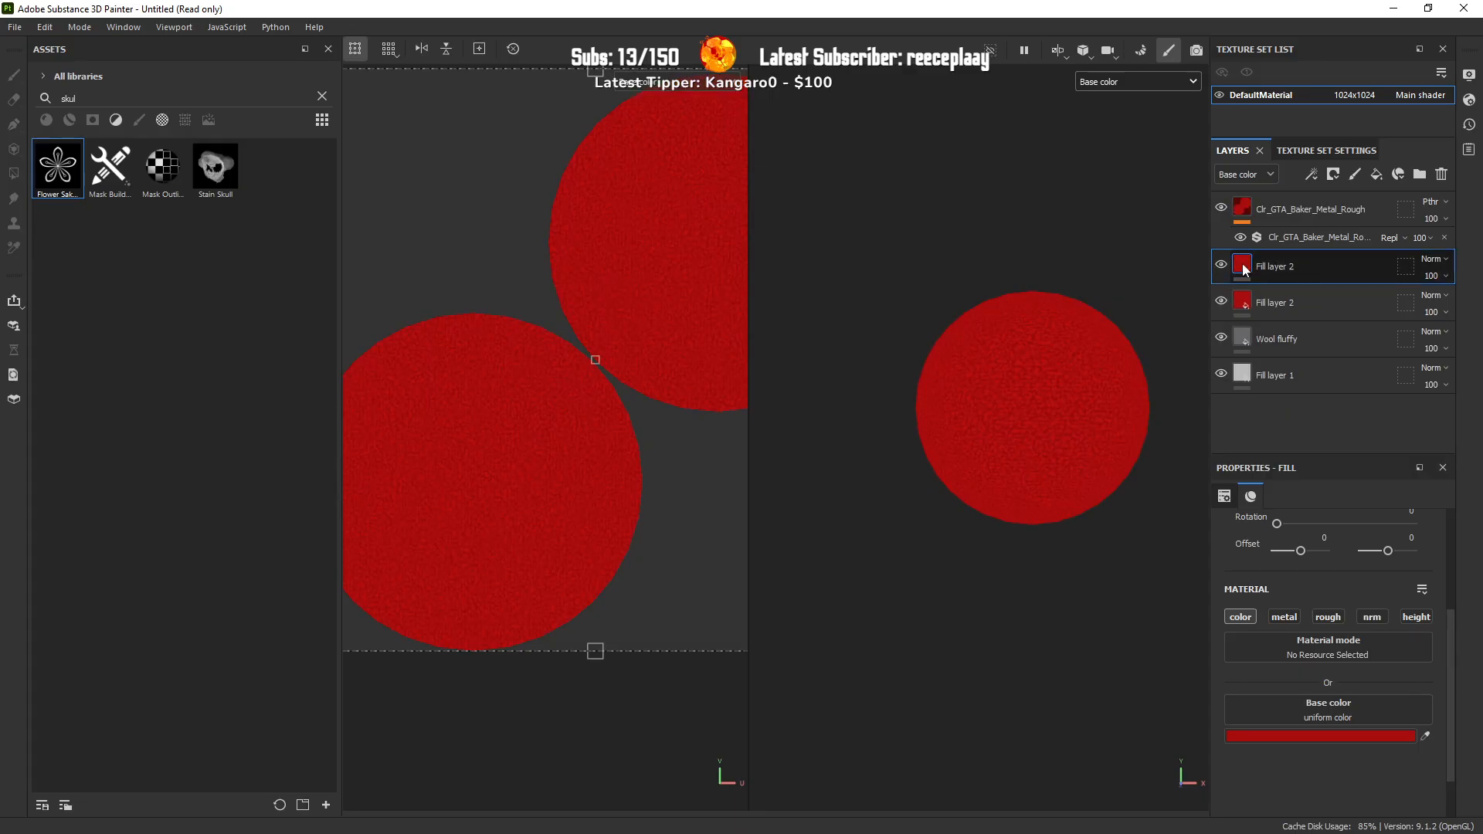
# Step: Set the duplicated fill layer's base color to a dark orange, about C26C18
pyautogui.click(1336, 733)
pyautogui.click(862, 696)
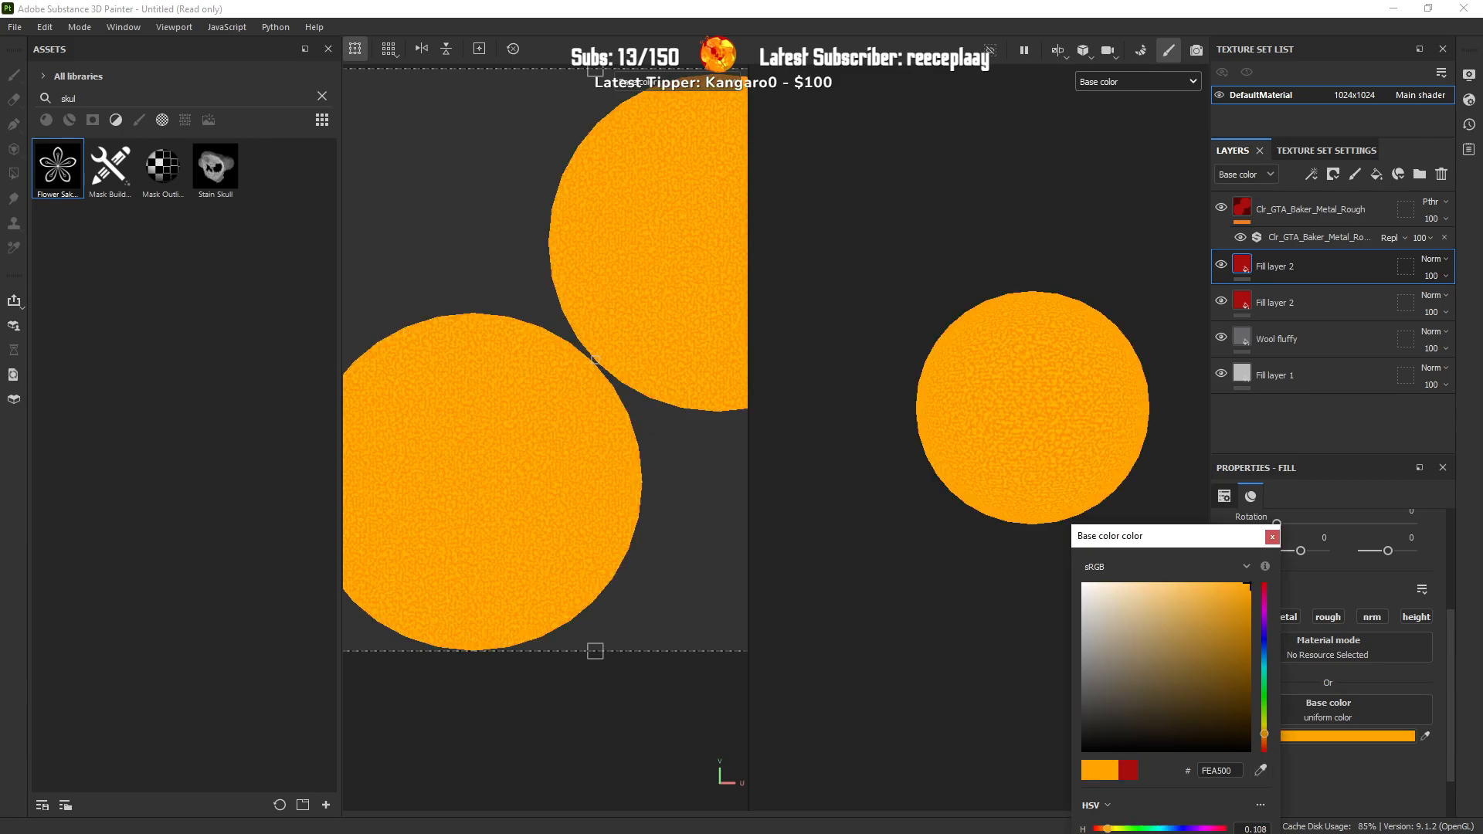
pyautogui.click(1264, 739)
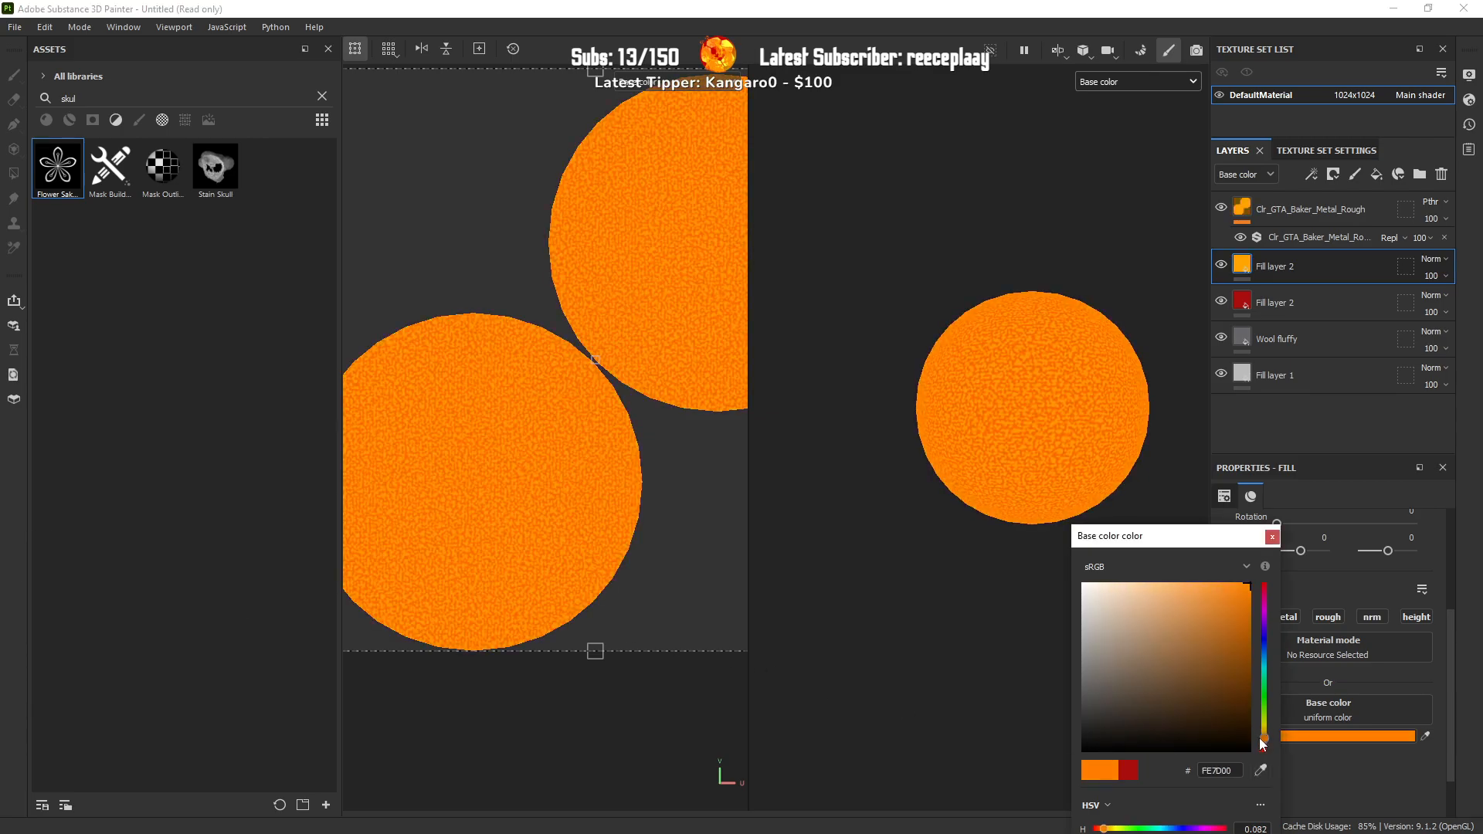
pyautogui.moveTo(1224, 623); pyautogui.dragTo(1236, 619)
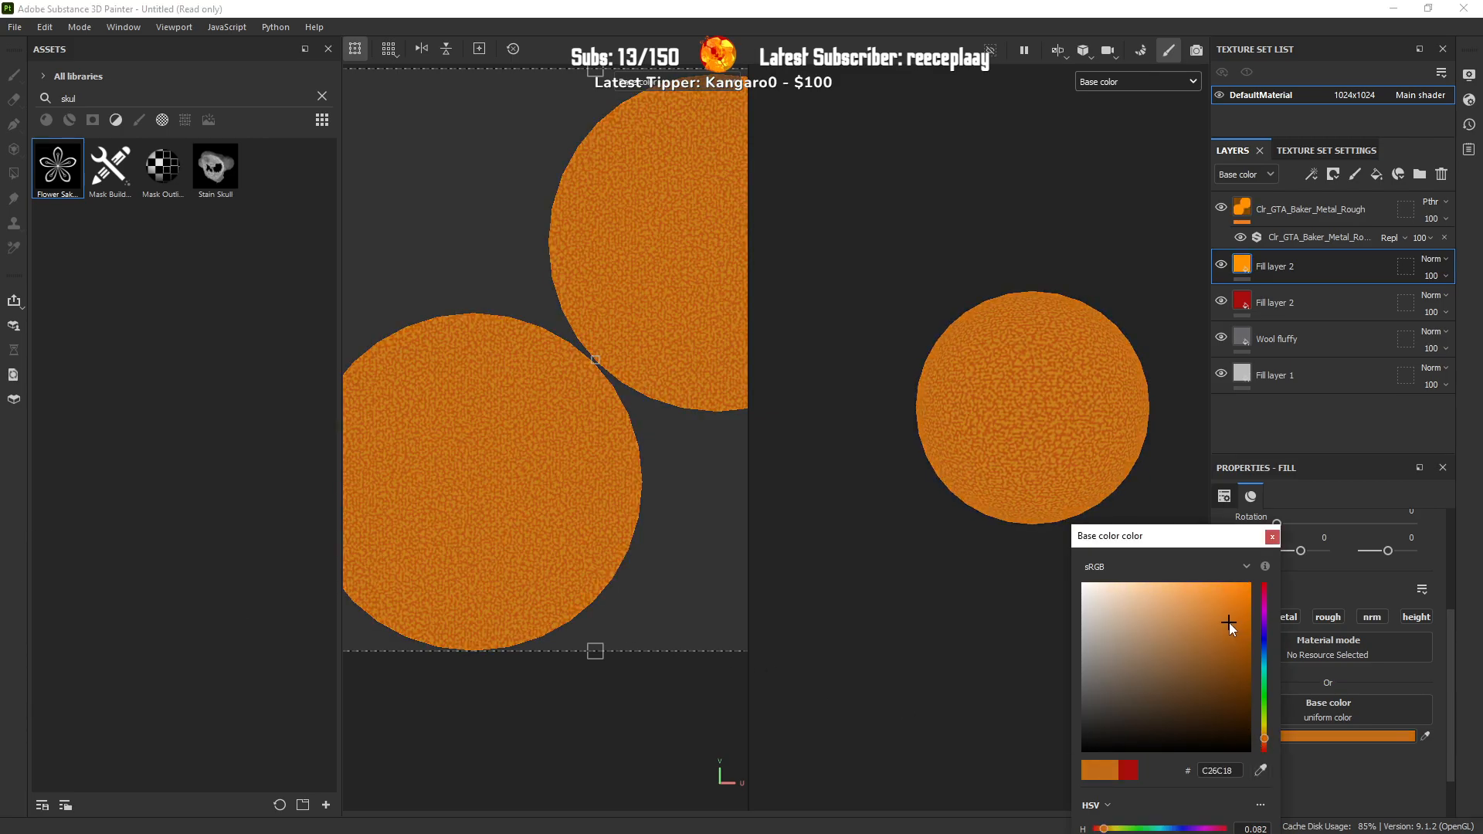
pyautogui.click(1272, 537)
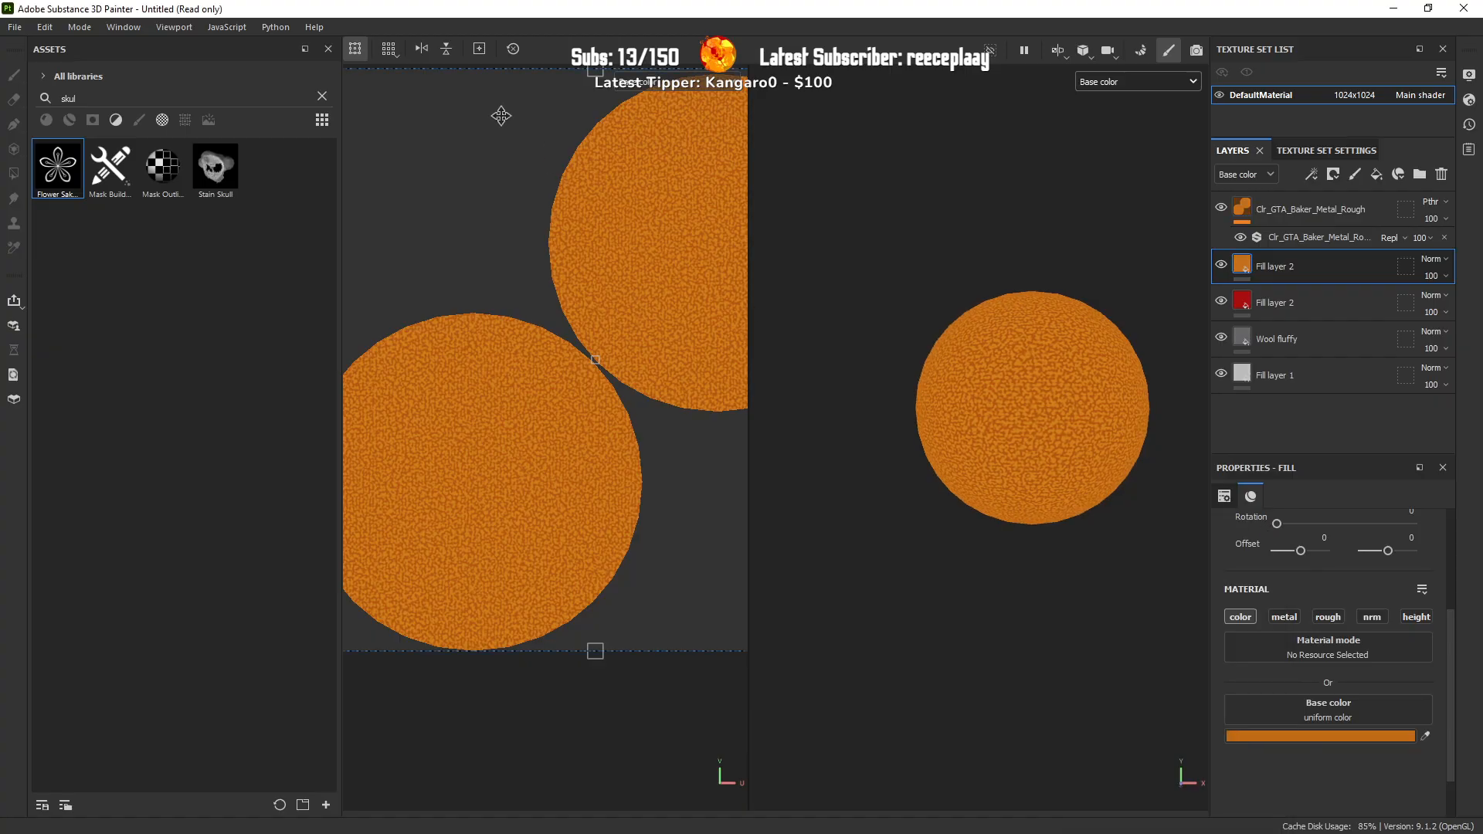
# Step: Export the orange textures as 16-bit PNG at 1024 and rename their base color image as 2 in File Explorer
pyautogui.click(14, 26)
pyautogui.click(90, 255)
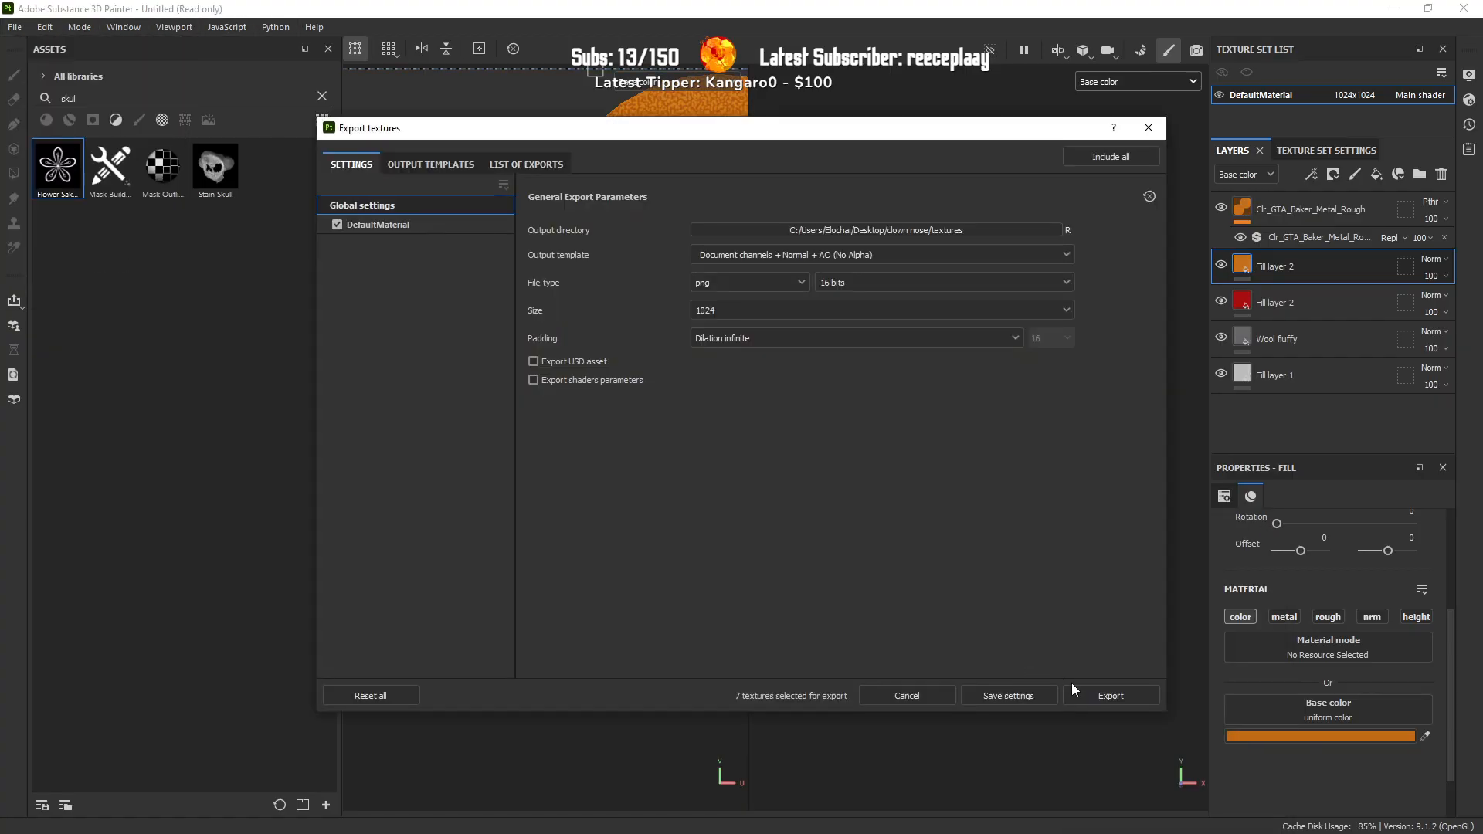
pyautogui.click(1086, 695)
pyautogui.click(1034, 694)
pyautogui.hotkey('alt', 'Tab')
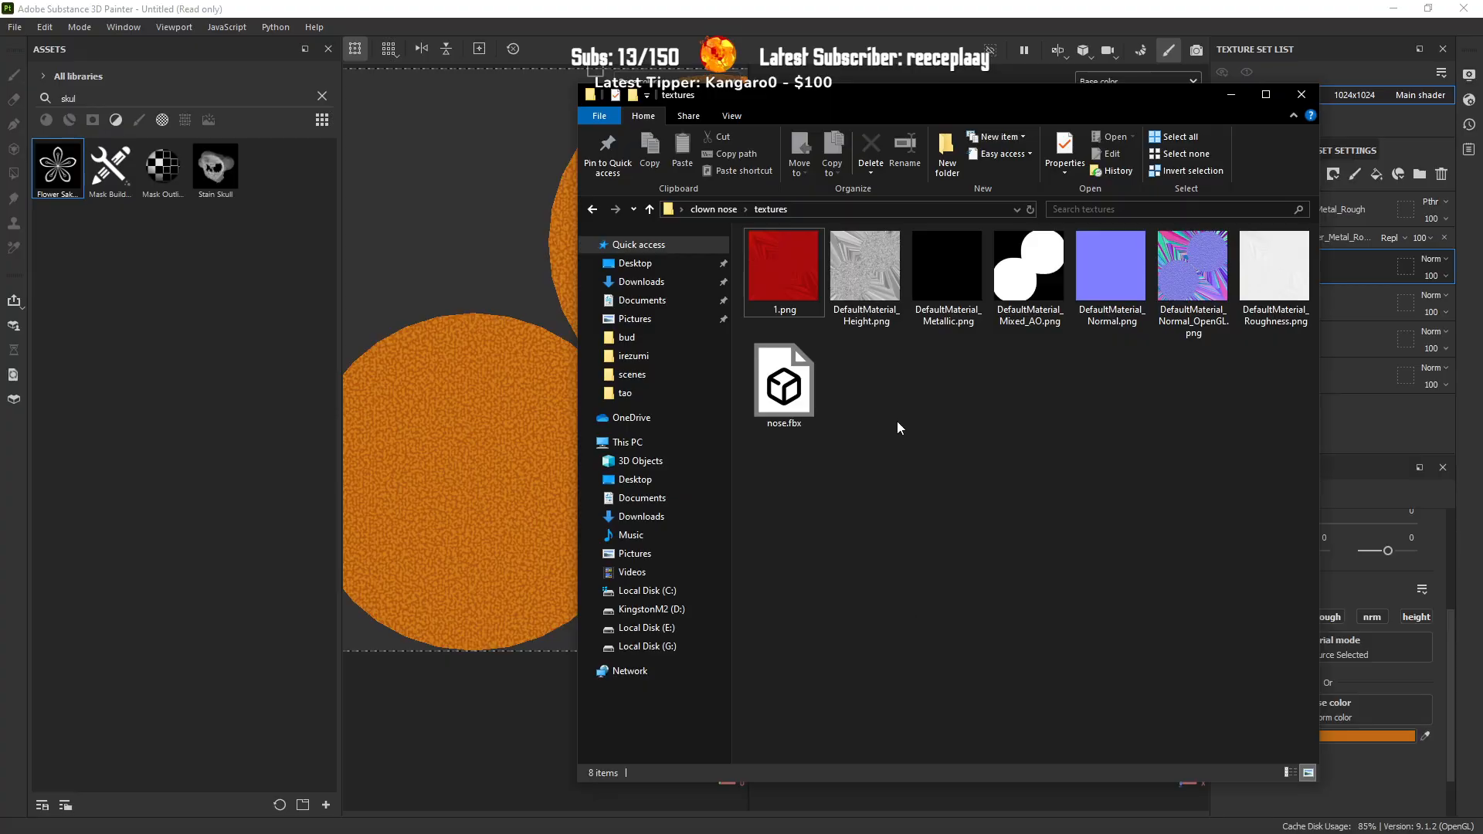
pyautogui.click(876, 290)
# Step: Back in Substance 3D Painter, duplicate the orange fill layer and set the copy's base color to golden yellow, about C19A2B
pyautogui.hotkey('alt', 'Tab')
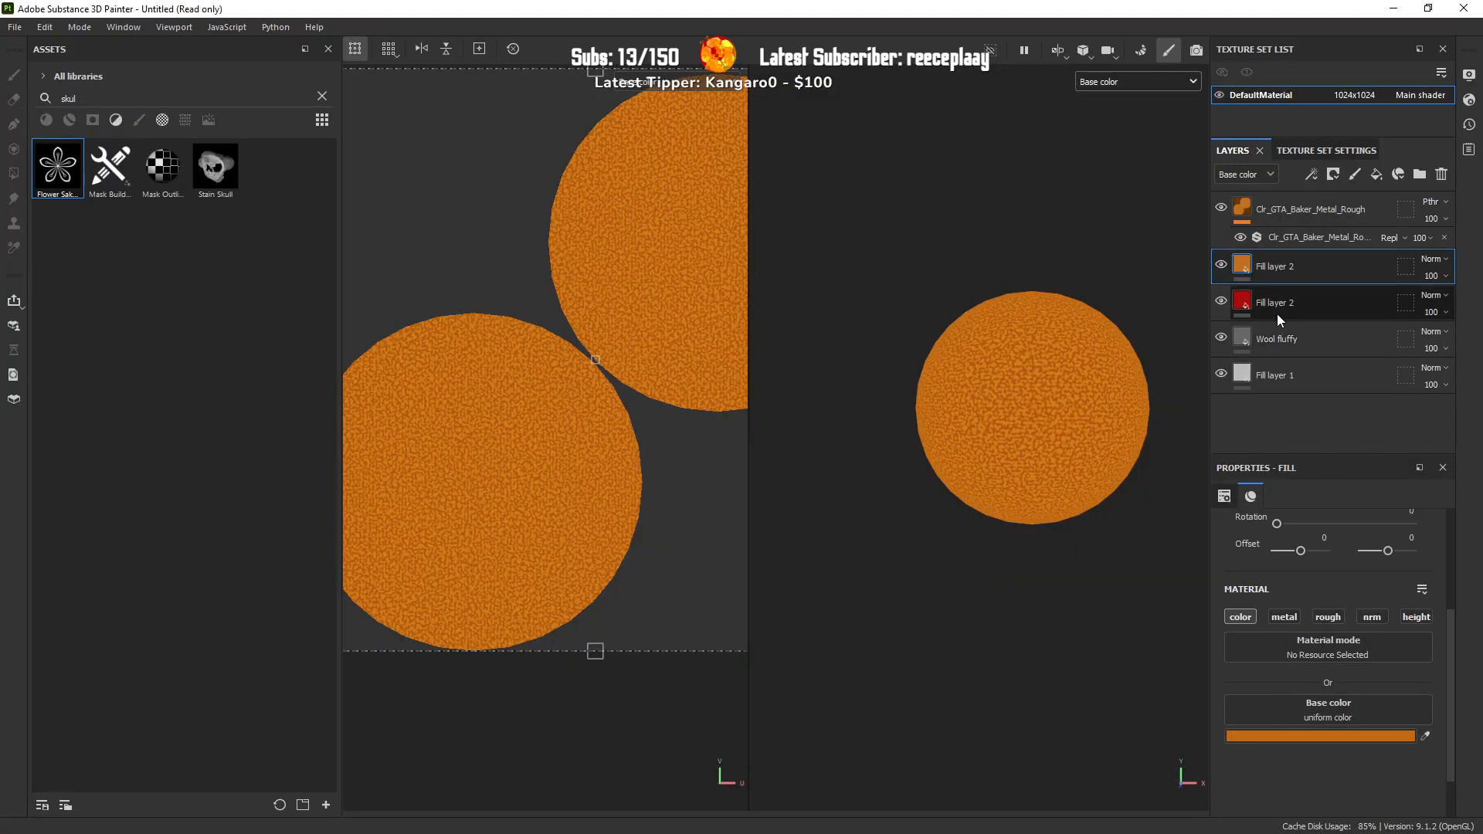
pyautogui.hotkey('ctrl', 'd')
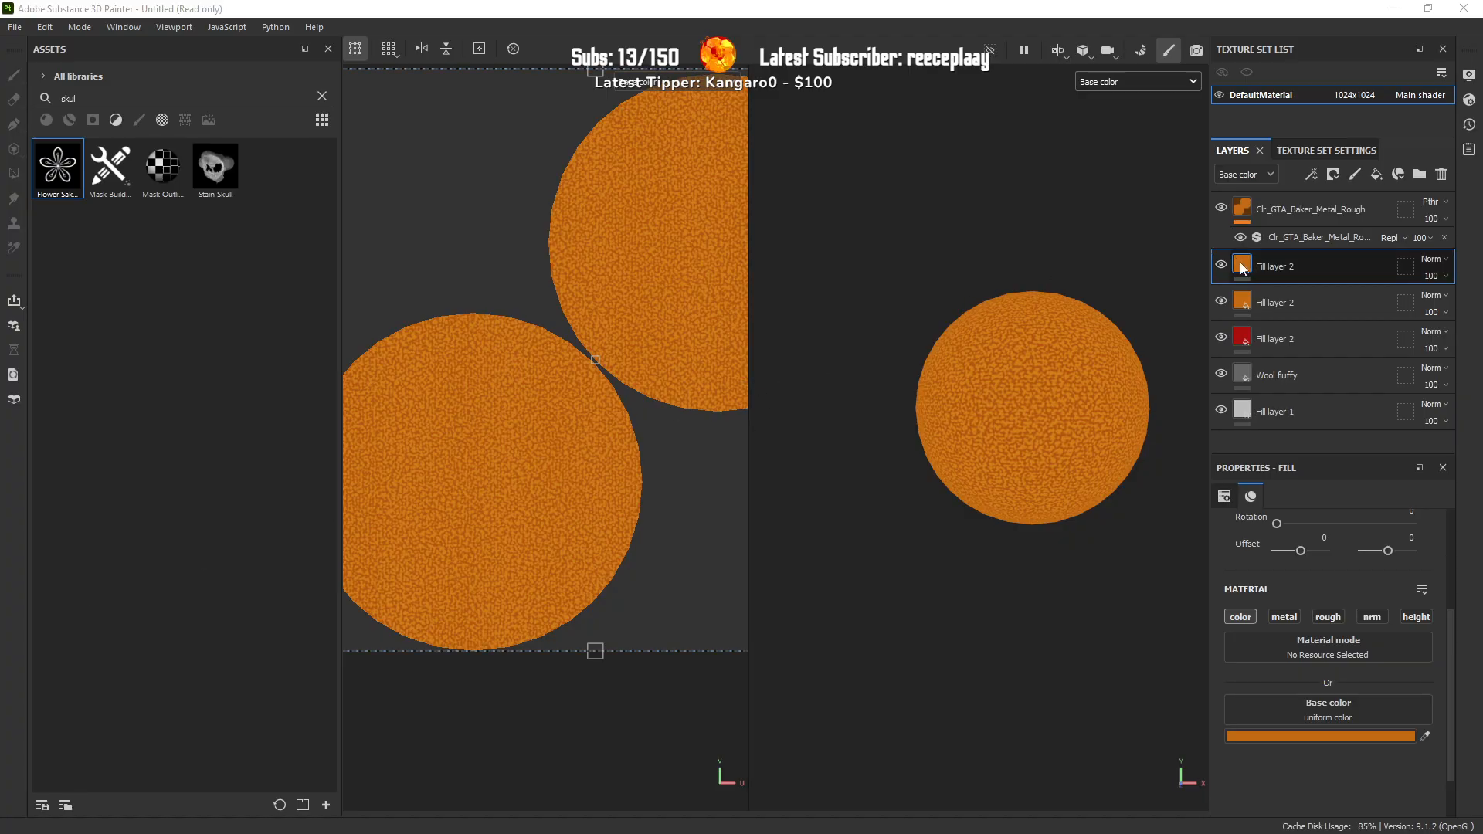
pyautogui.click(1271, 733)
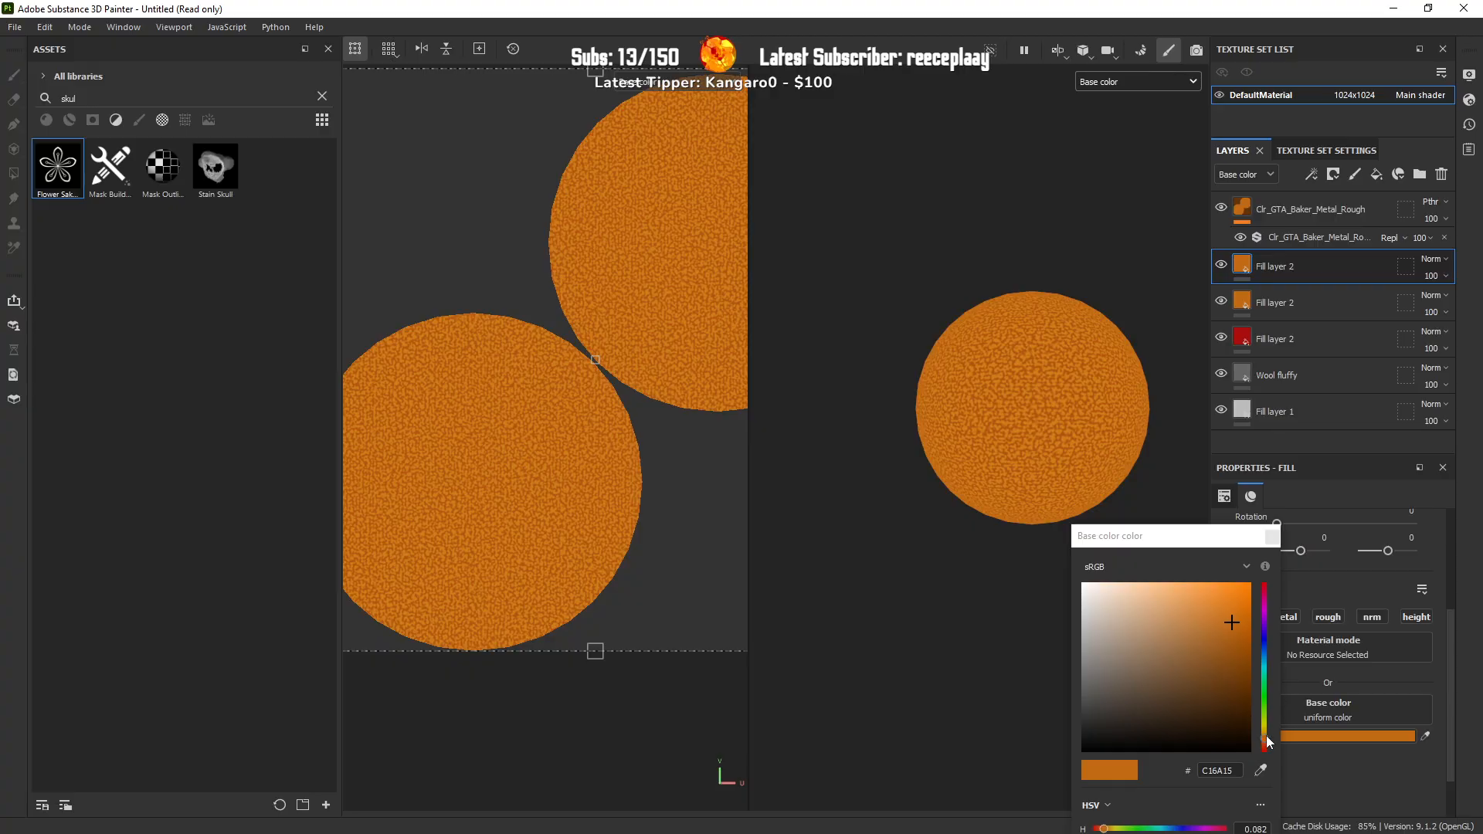
pyautogui.moveTo(1267, 739); pyautogui.dragTo(1264, 729)
pyautogui.click(1212, 622)
pyautogui.click(1212, 623)
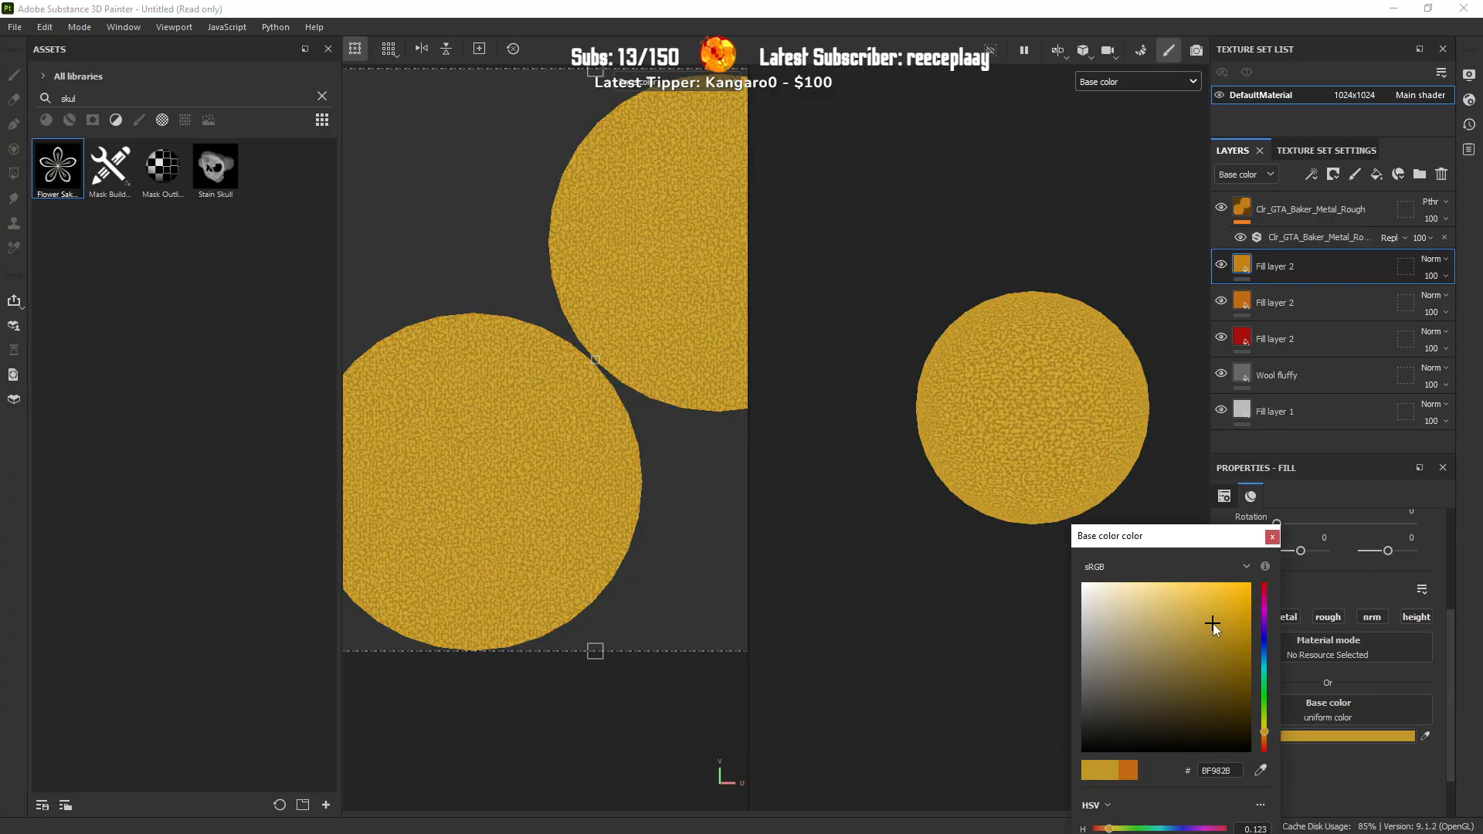
pyautogui.click(1271, 536)
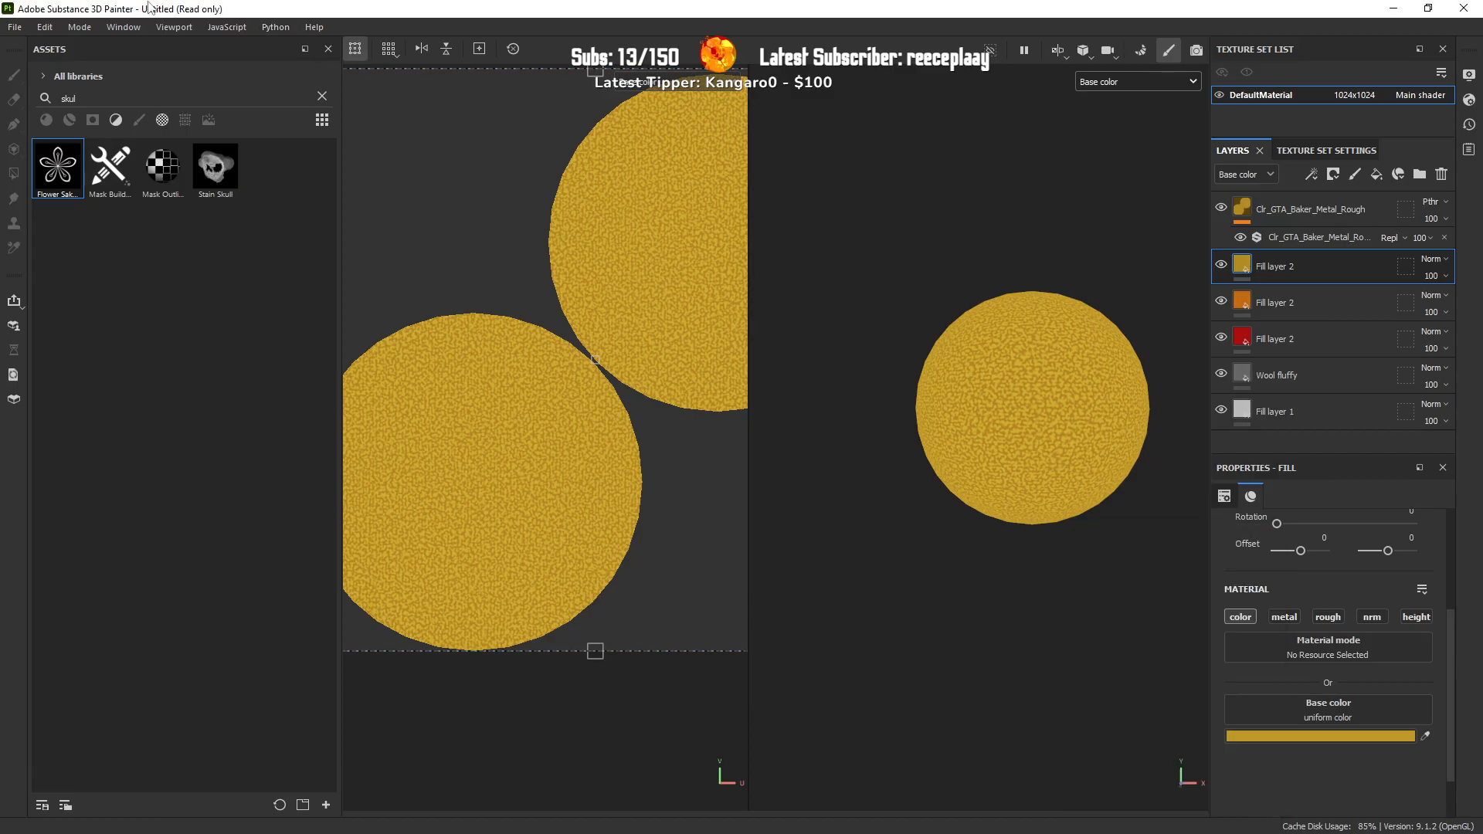
# Step: Export the yellow textures with the same settings and rename their base color image as 3 in File Explorer
pyautogui.click(15, 27)
pyautogui.click(85, 234)
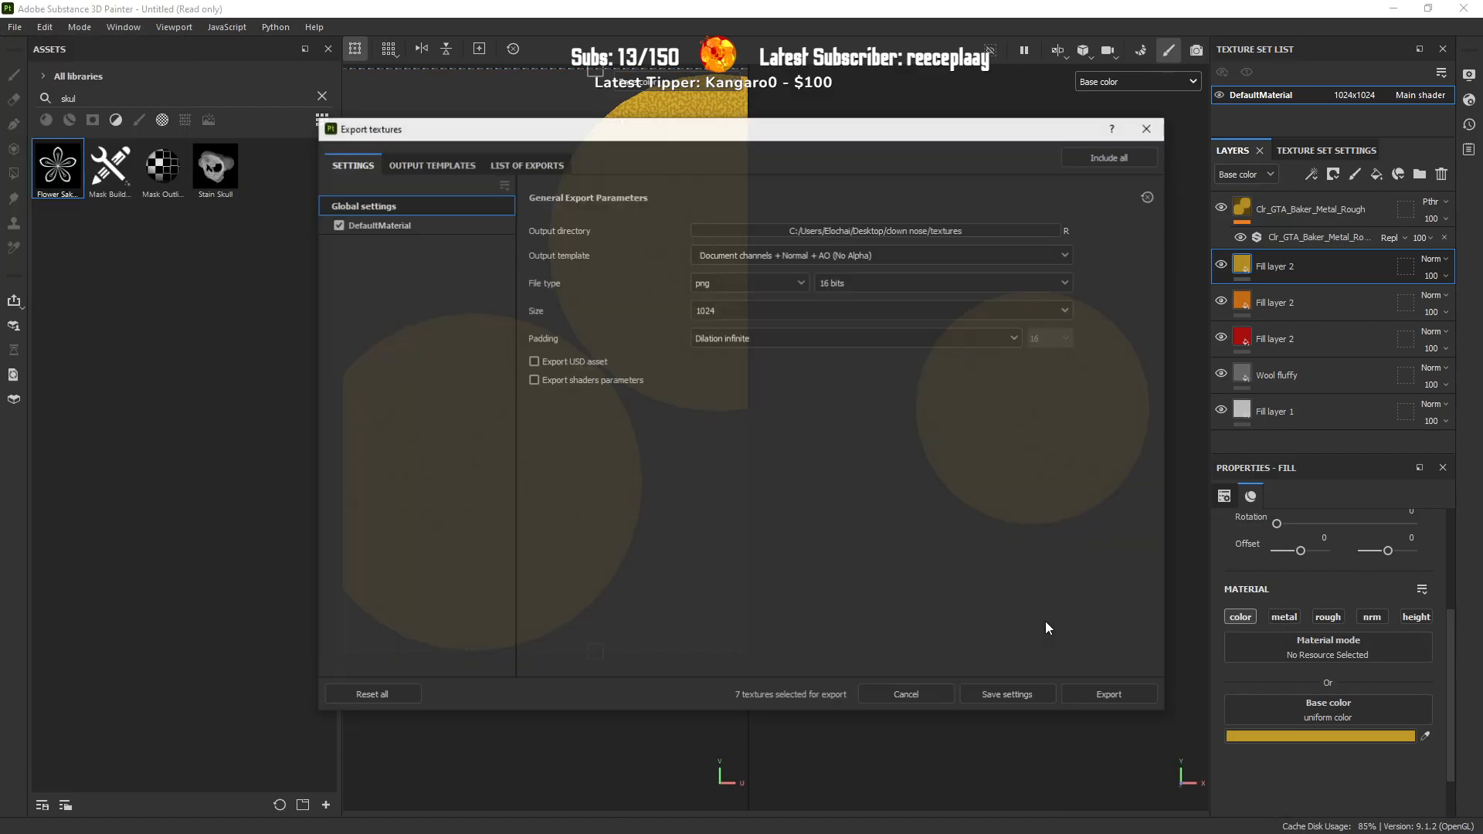
pyautogui.click(1108, 694)
pyautogui.click(1002, 687)
pyautogui.hotkey('alt', 'Tab')
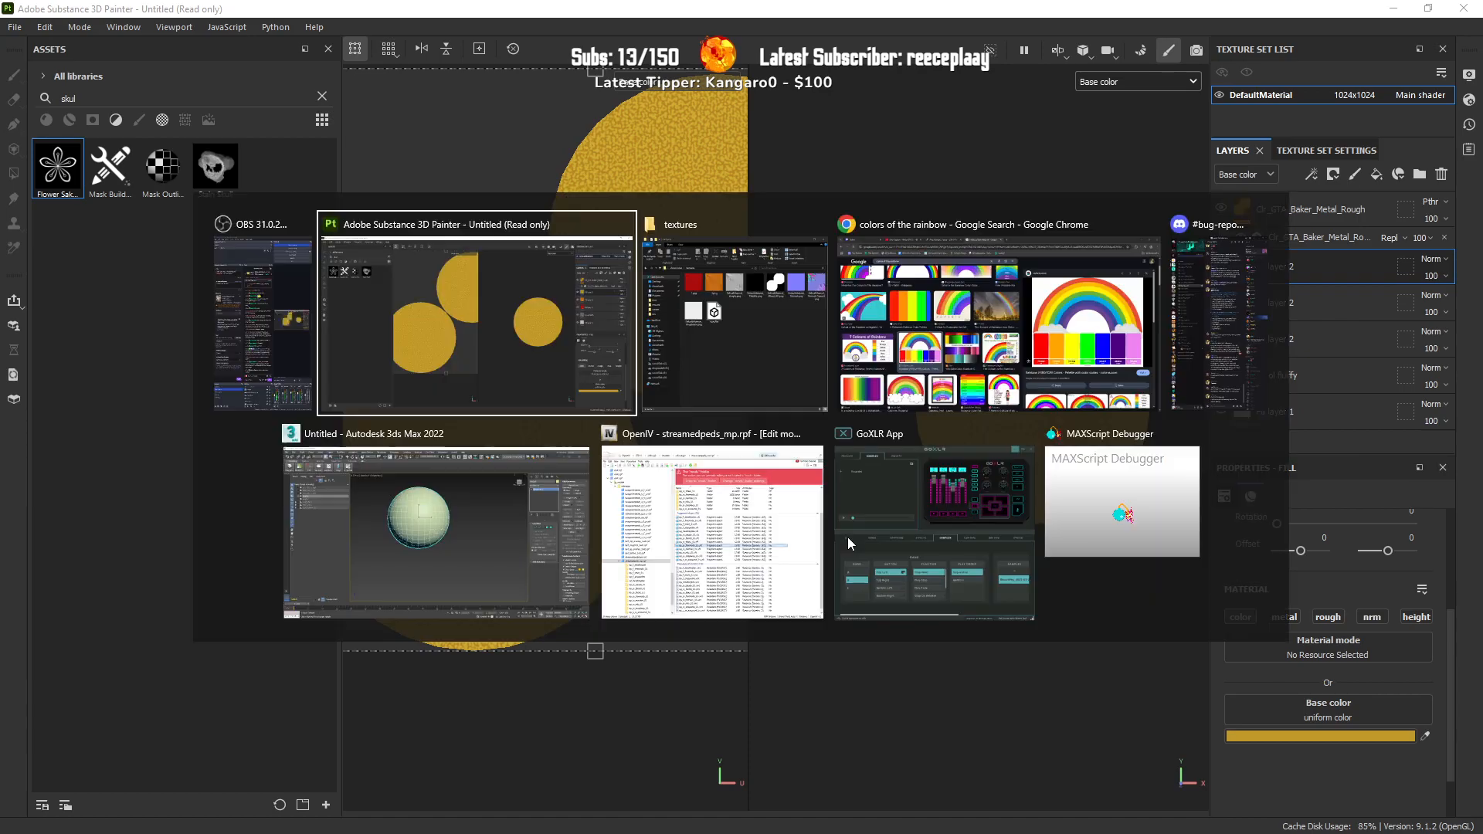
pyautogui.click(784, 342)
pyautogui.click(950, 288)
pyautogui.press('F2')
pyautogui.write('3')
pyautogui.click(956, 607)
# Step: Back in Substance 3D Painter, duplicate the yellow fill layer and set the copy's base color to green, about 04891A
pyautogui.hotkey('alt', 'Tab')
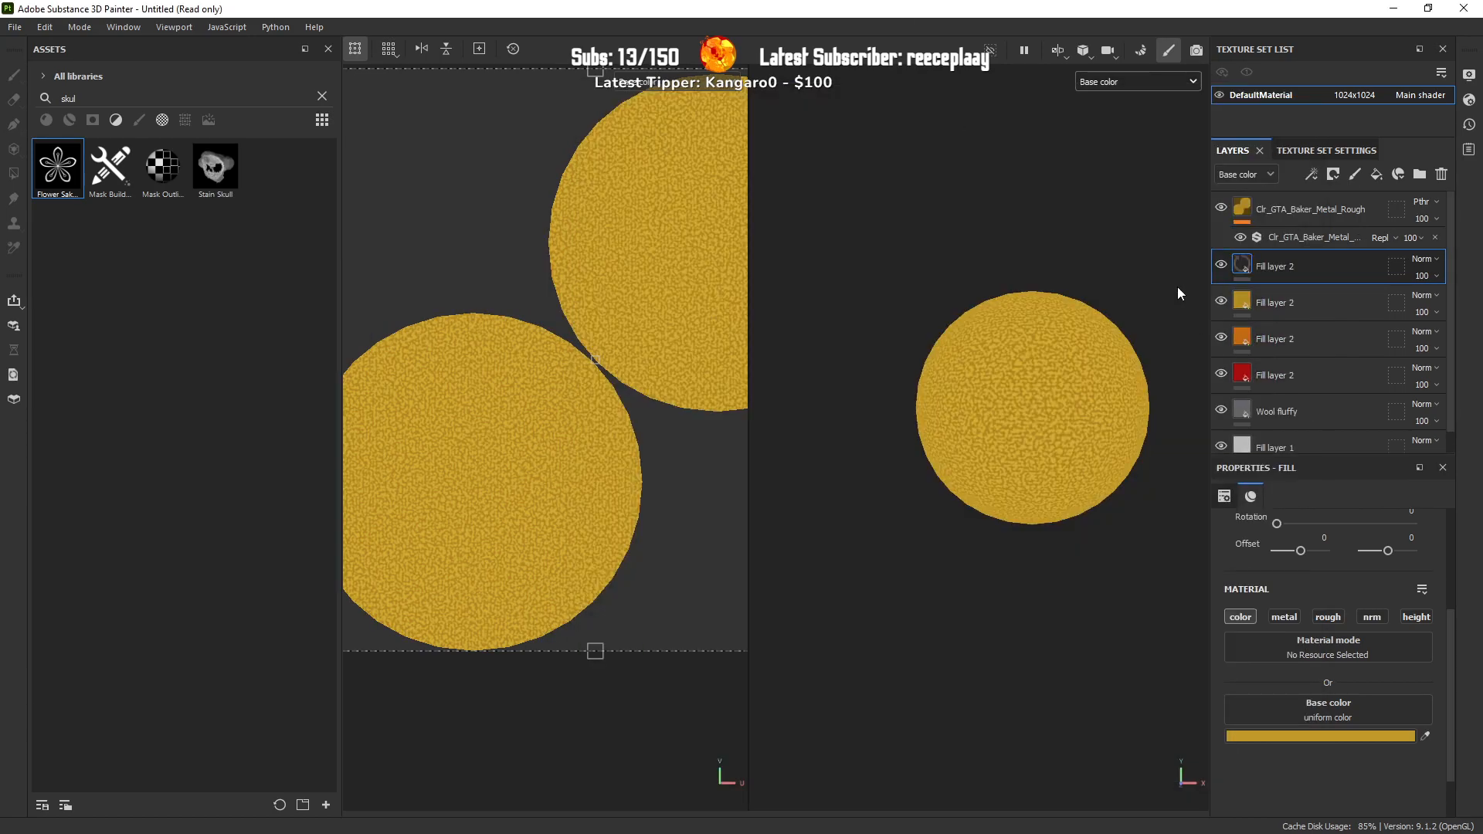
pyautogui.click(1305, 735)
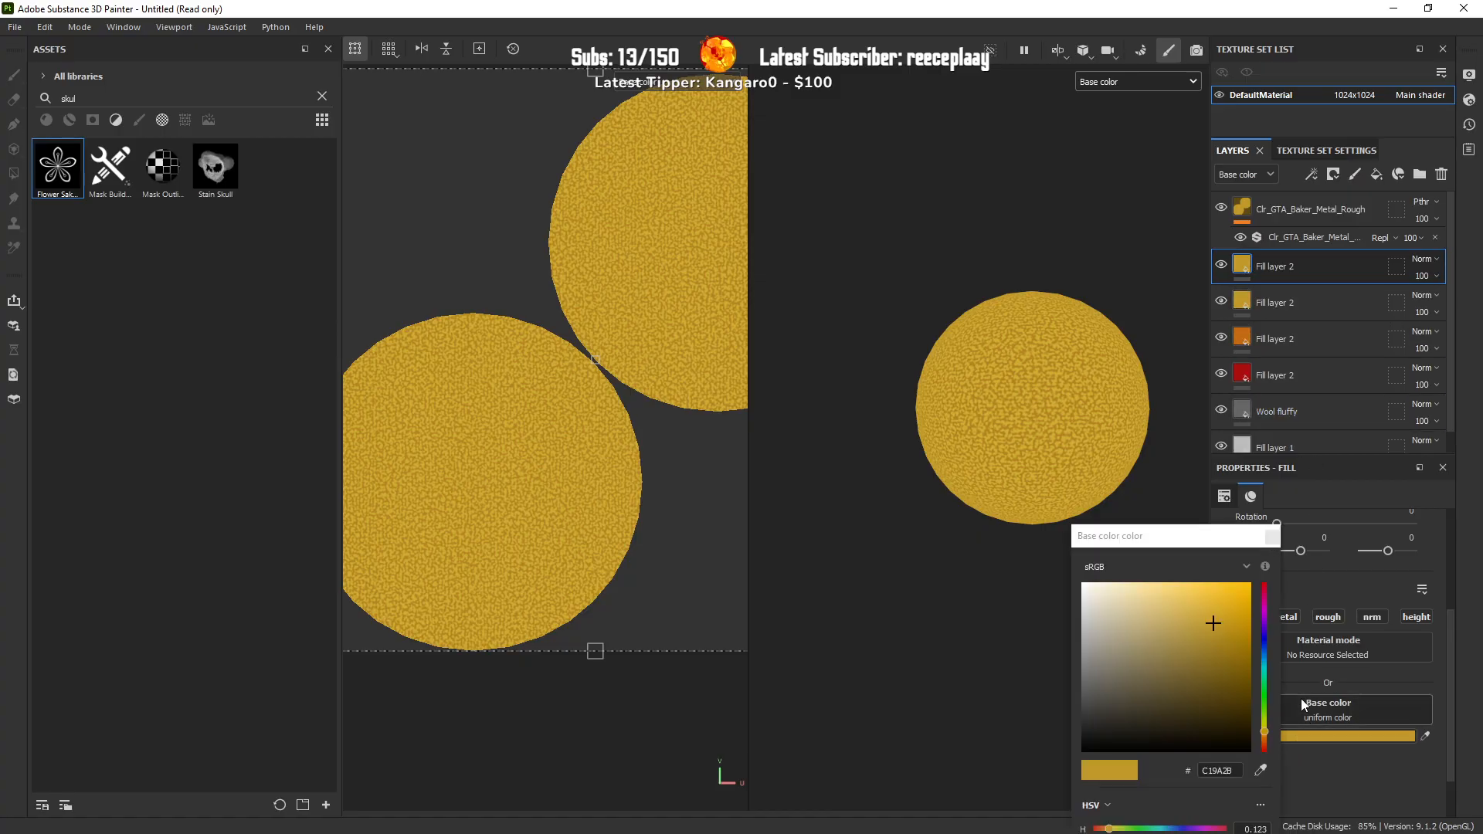
pyautogui.click(1264, 691)
pyautogui.moveTo(1238, 690); pyautogui.dragTo(1245, 662)
pyautogui.click(1272, 537)
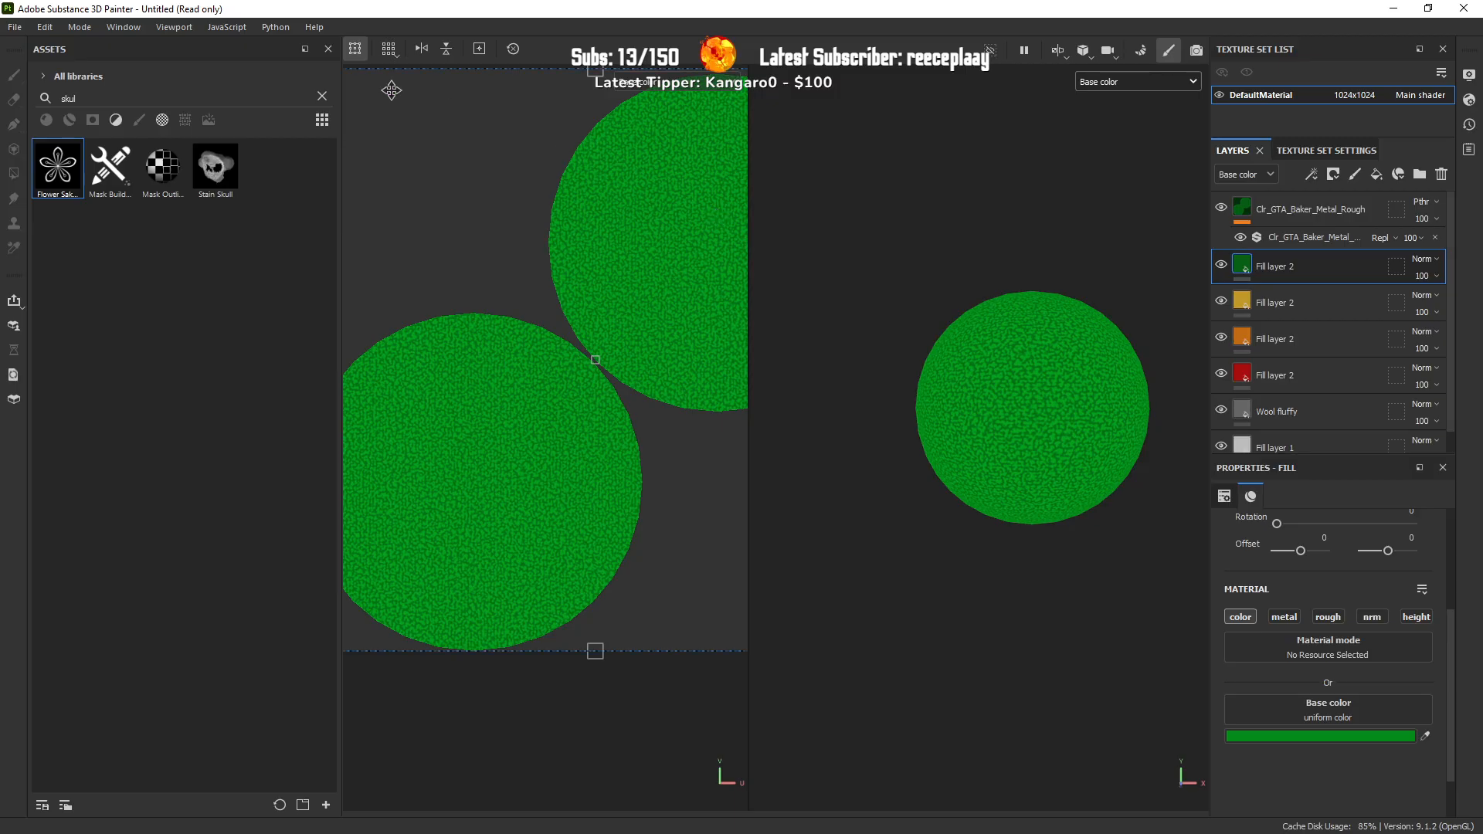
# Step: Export the green textures with the same settings and rename their base color image as 4 in File Explorer
pyautogui.click(14, 28)
pyautogui.click(113, 251)
pyautogui.click(1109, 690)
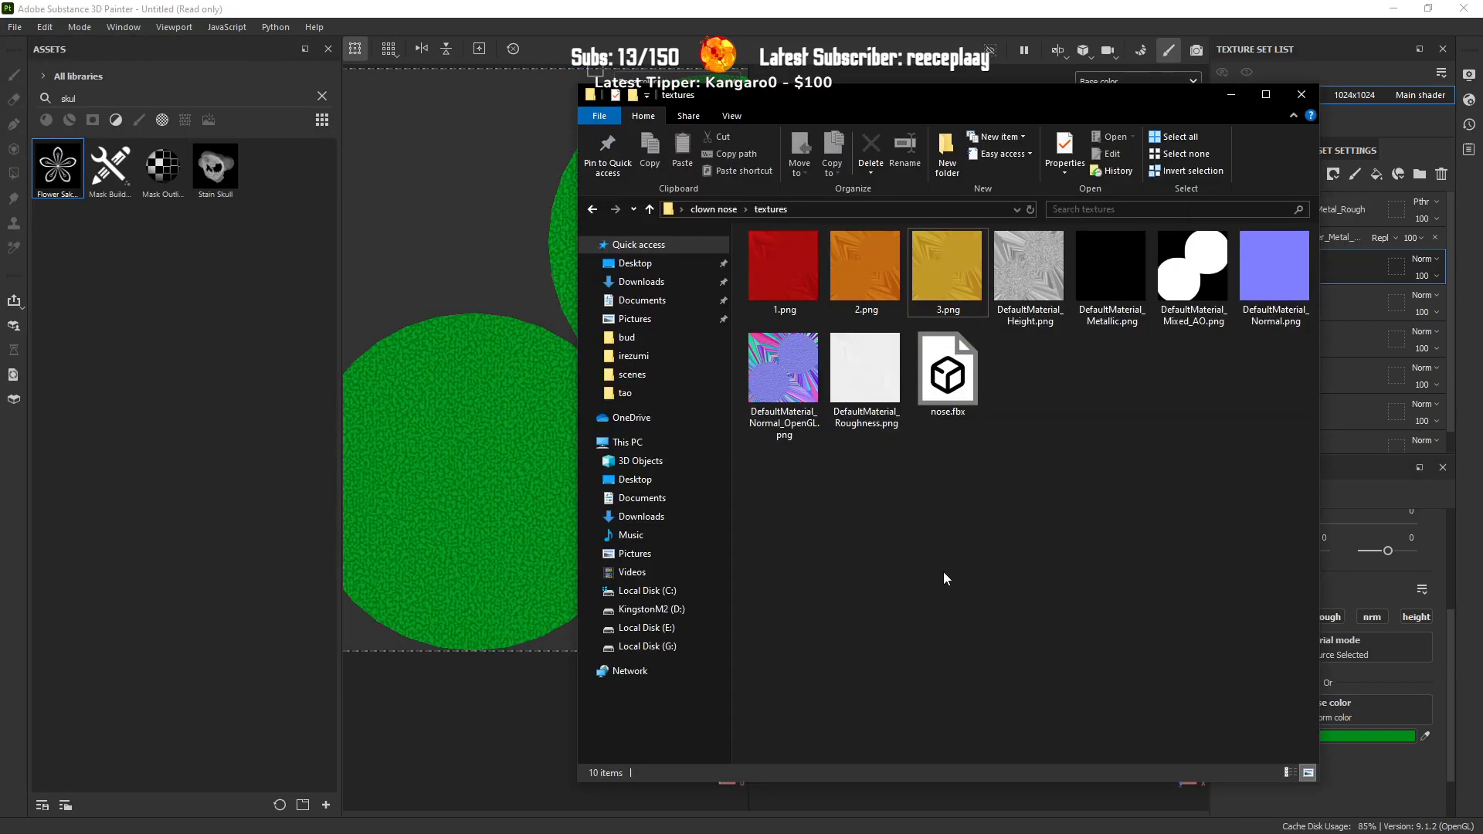
# Step: Back in Substance 3D Painter, duplicate the green fill layer and hide the original green one
pyautogui.hotkey('alt', 'Tab')
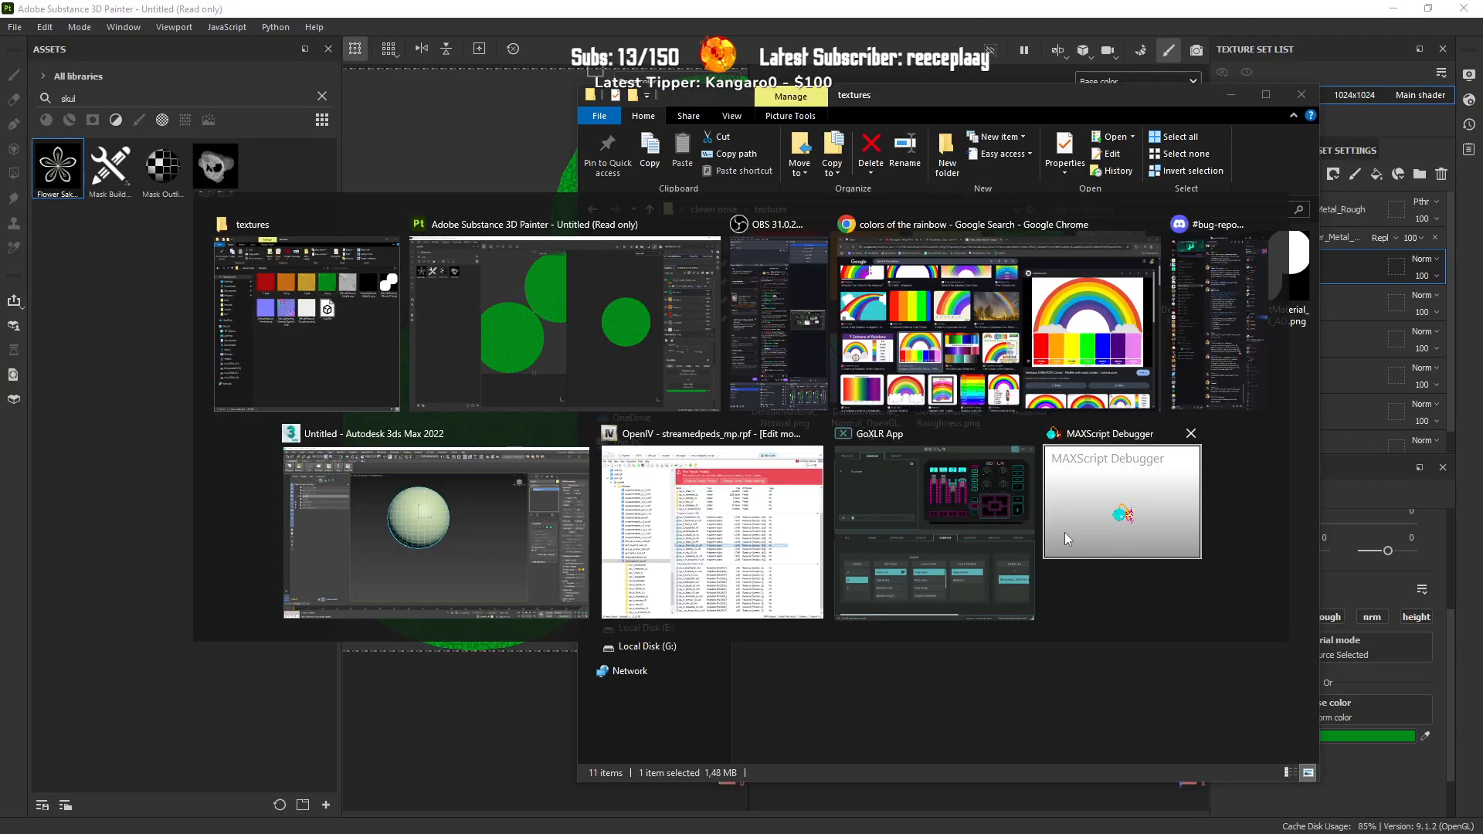
pyautogui.moveTo(1245, 373)
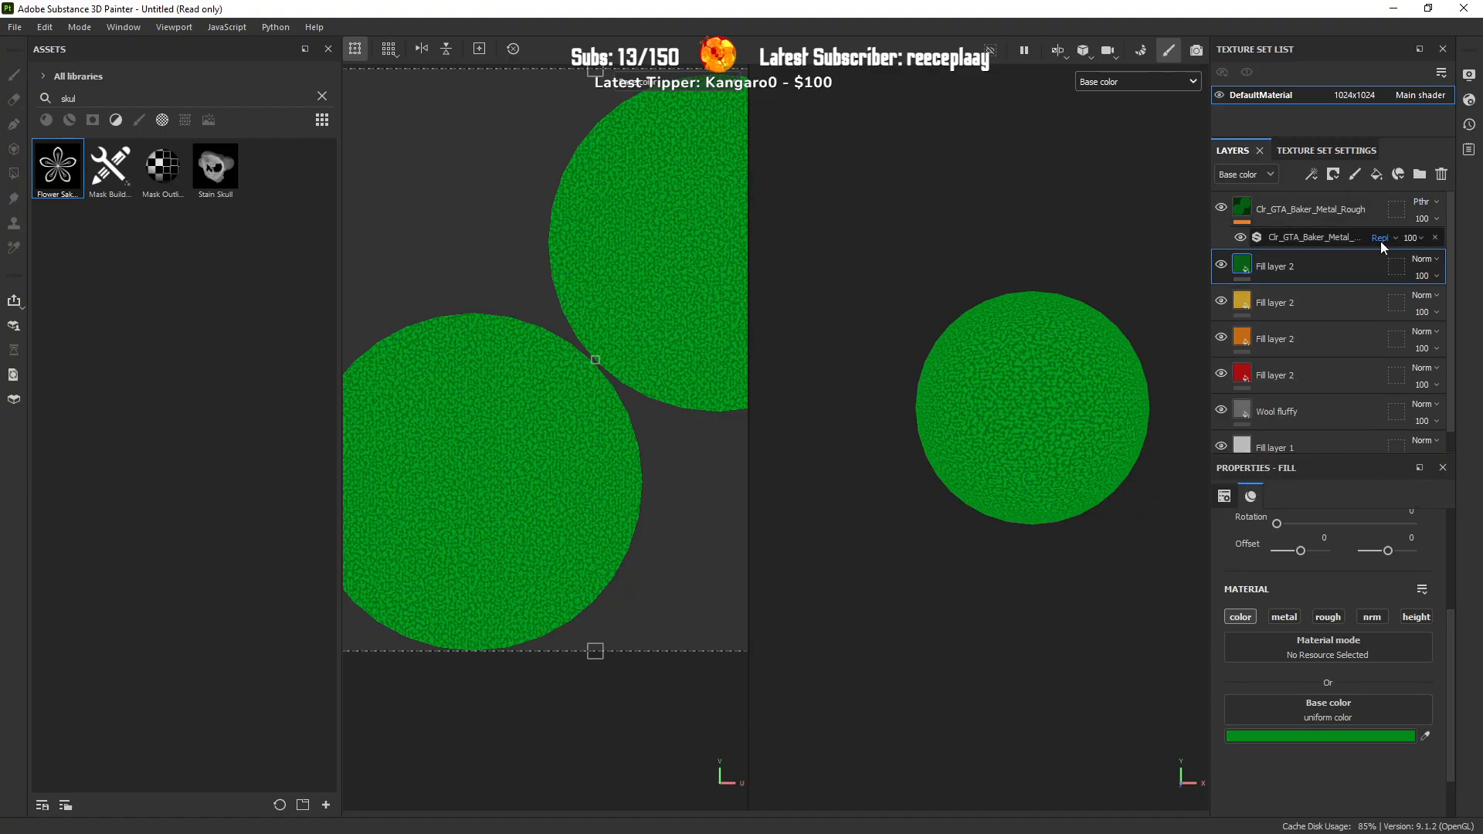
pyautogui.hotkey('ctrl', 'd')
pyautogui.click(1221, 300)
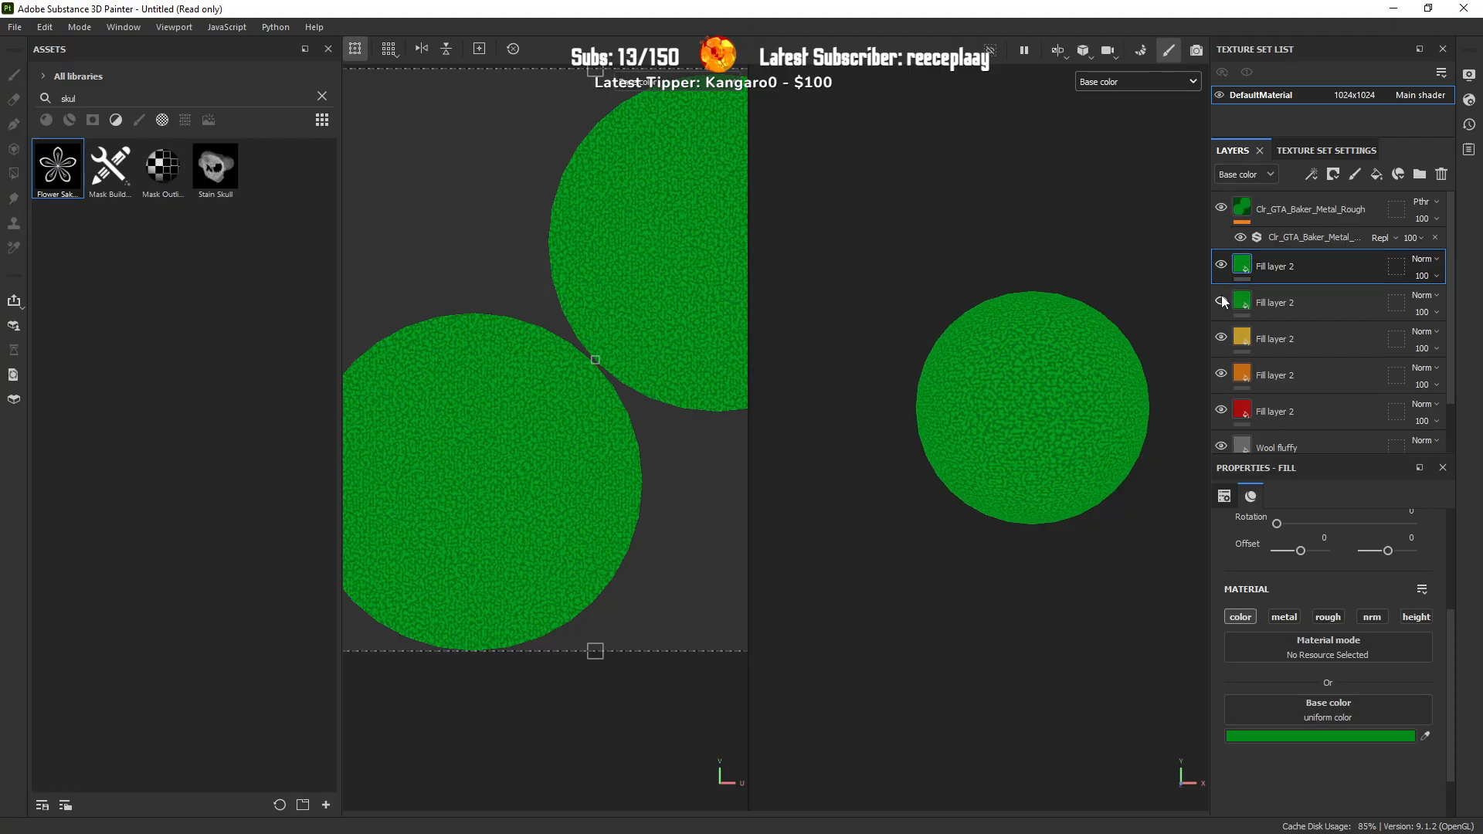
# Step: Set the base color of the duplicated green fill layer to light blue
pyautogui.click(1296, 734)
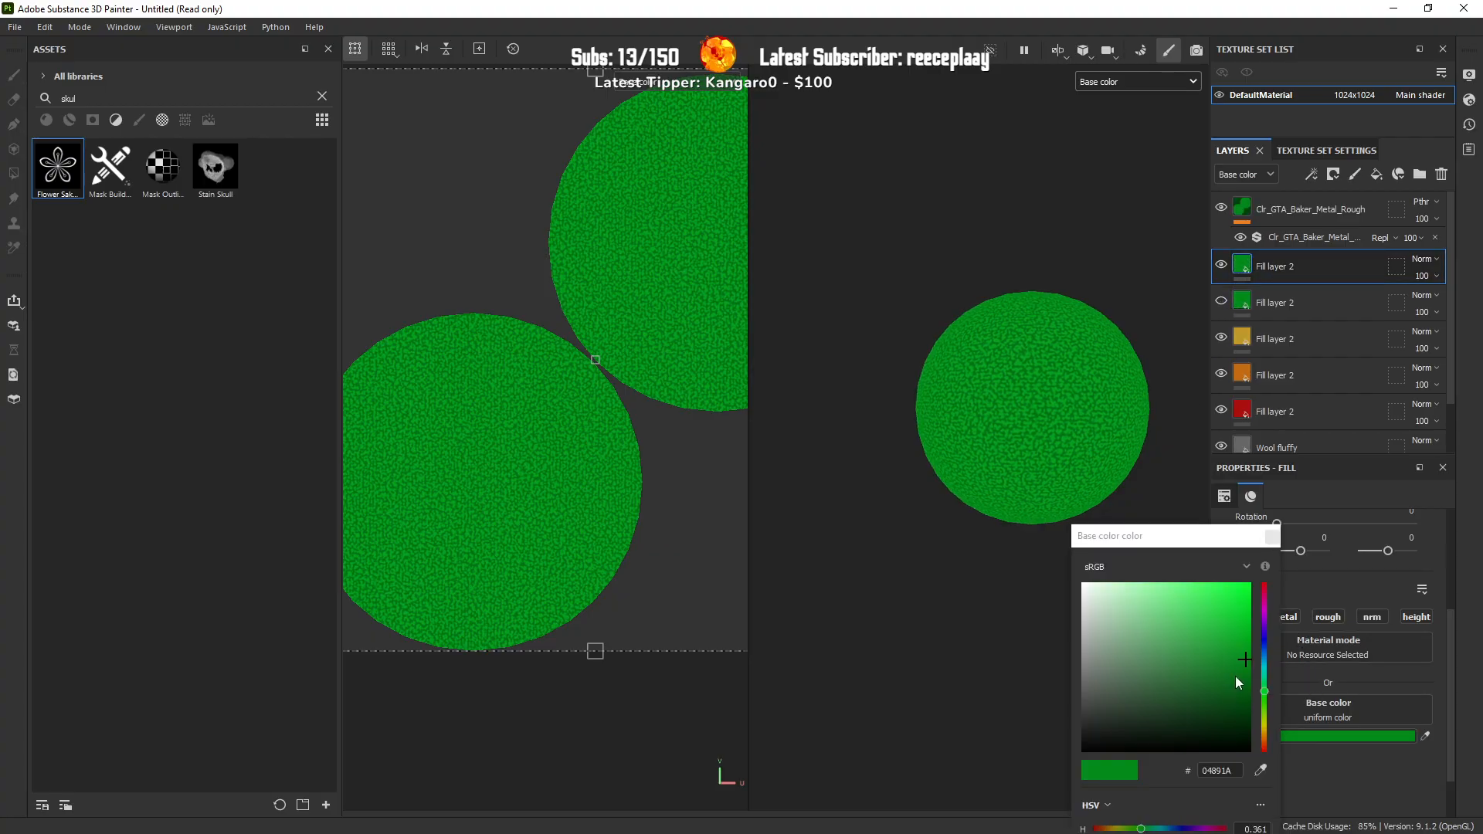
pyautogui.click(1264, 642)
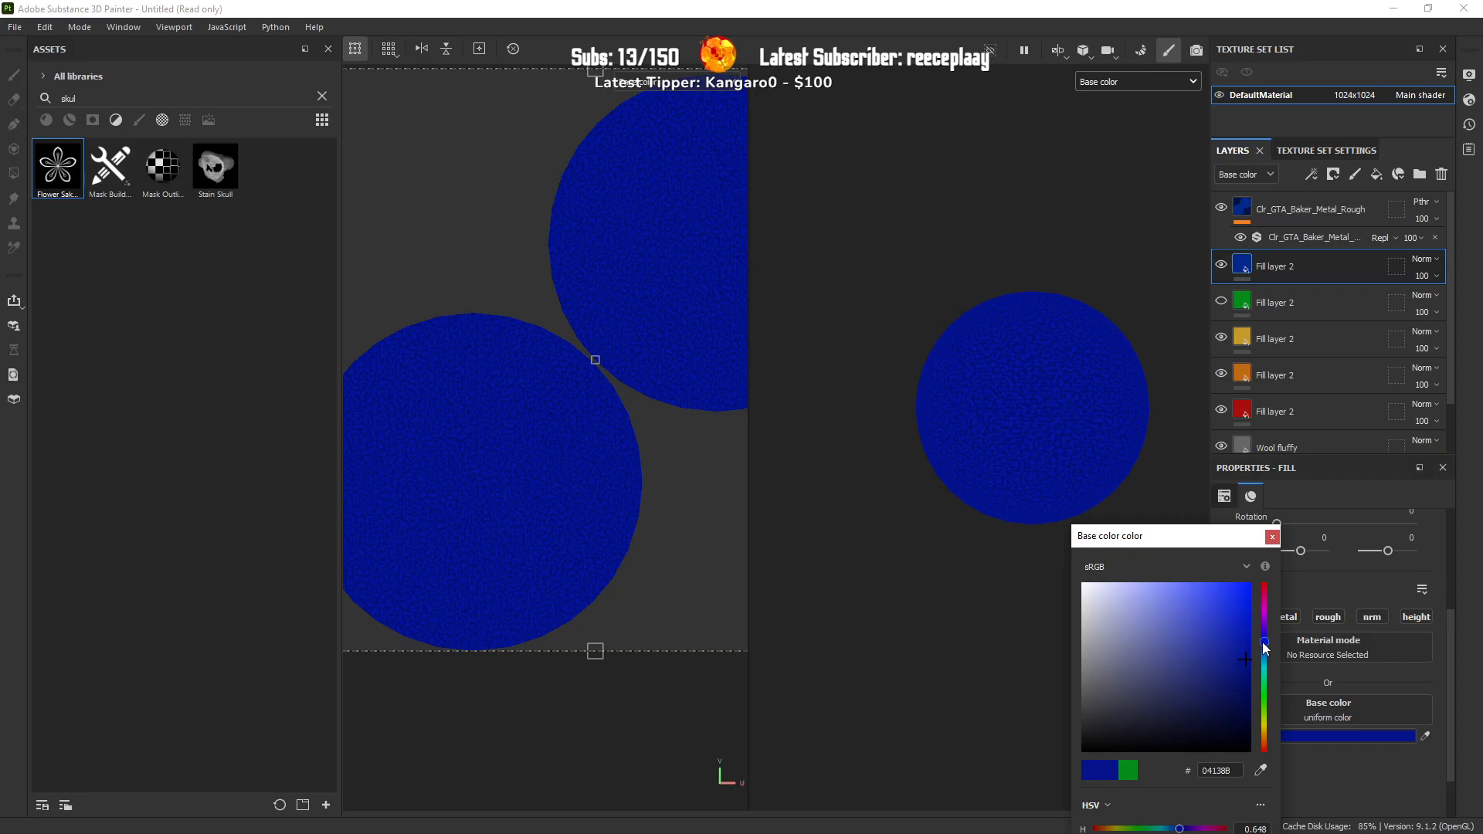
pyautogui.moveTo(1201, 627); pyautogui.dragTo(1180, 601)
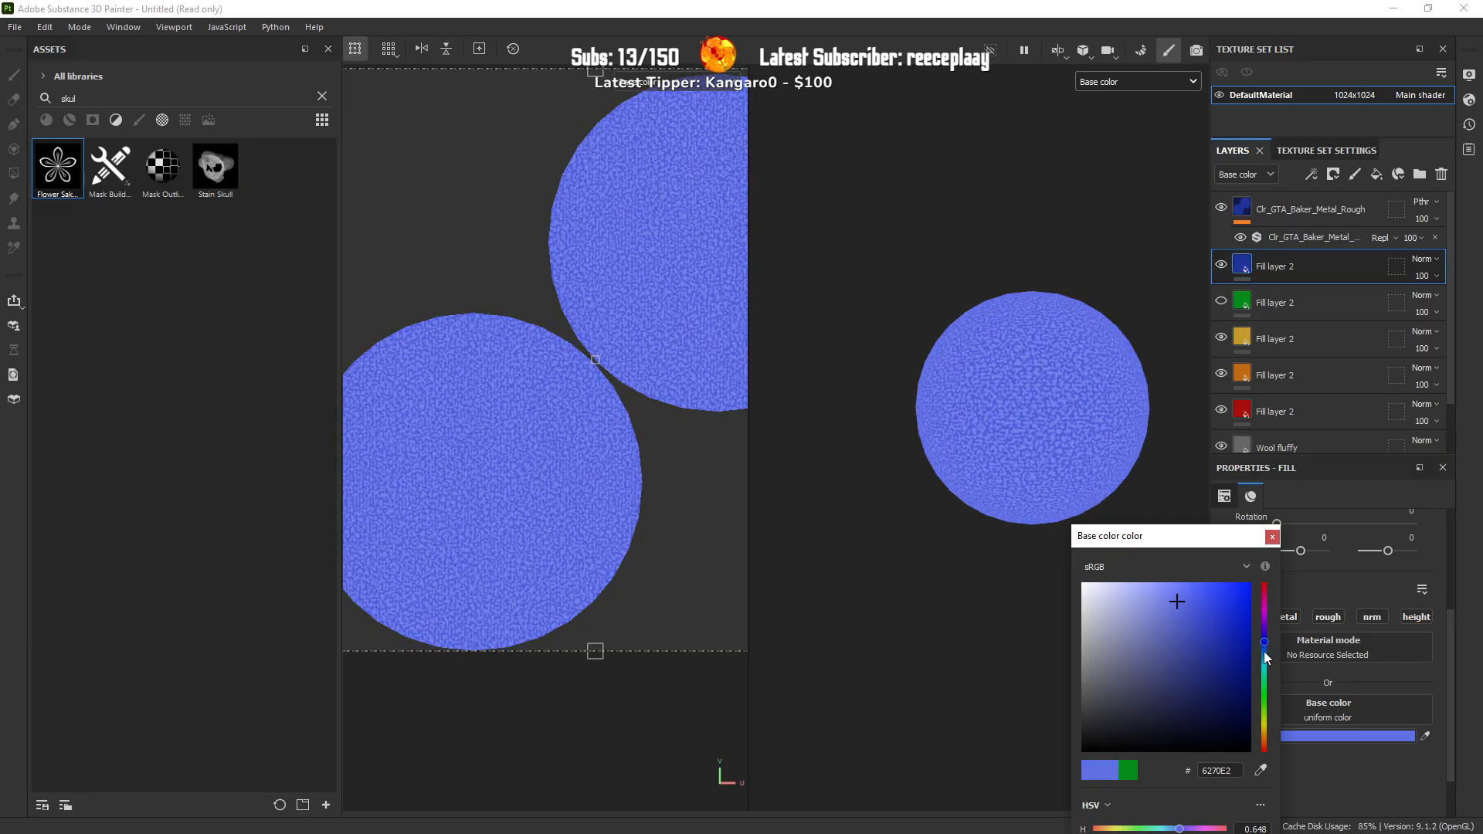
pyautogui.moveTo(1264, 652); pyautogui.dragTo(1260, 656)
pyautogui.moveTo(1180, 609)
pyautogui.mouseDown()
pyautogui.moveTo(1200, 597)
pyautogui.moveTo(1205, 610)
pyautogui.mouseUp()
pyautogui.click(1269, 537)
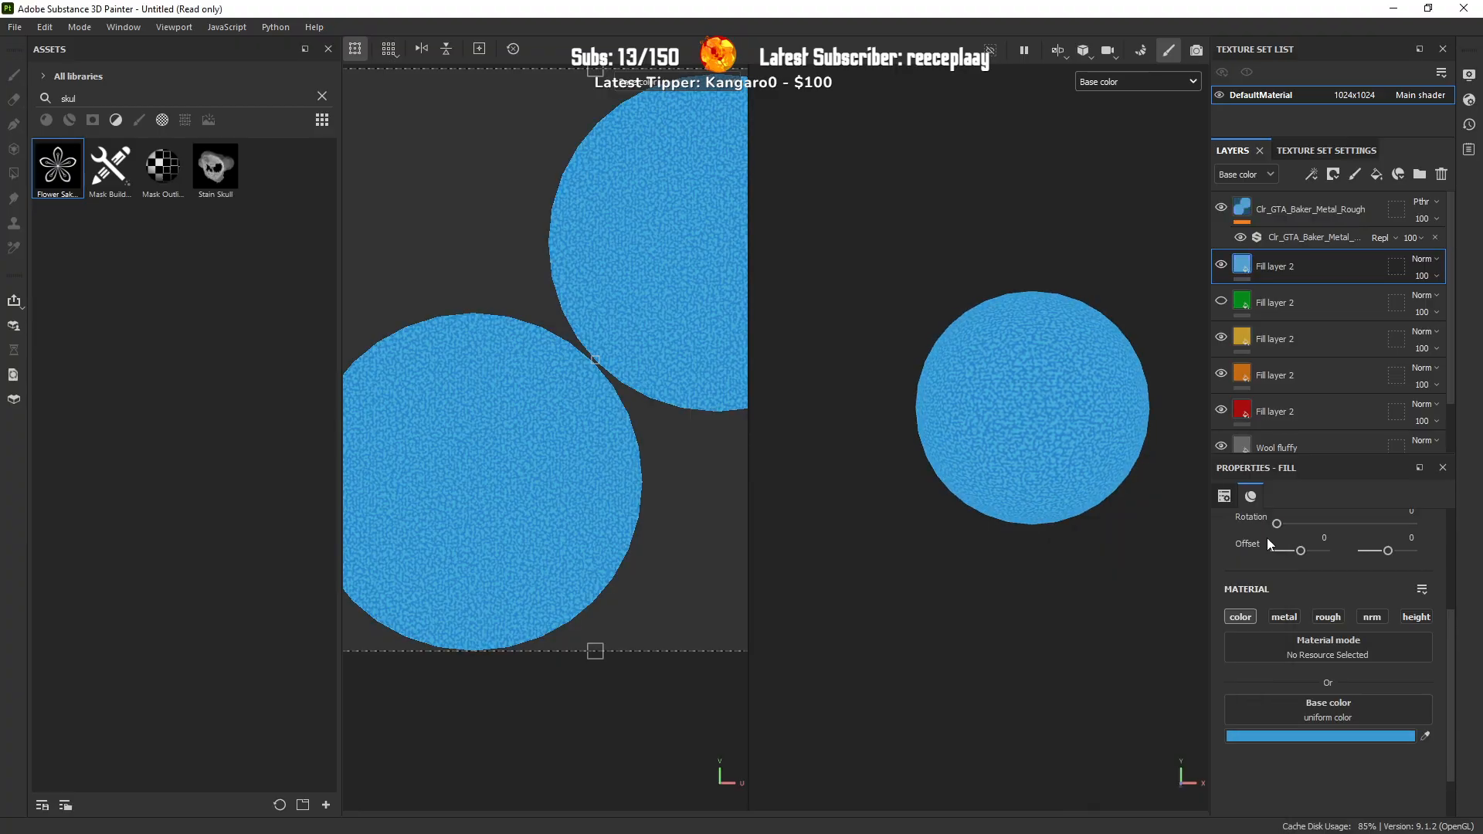
# Step: Export the light blue textures with the same settings and rename their base color image as 5 in File Explorer
pyautogui.click(17, 30)
pyautogui.click(94, 252)
pyautogui.click(1069, 692)
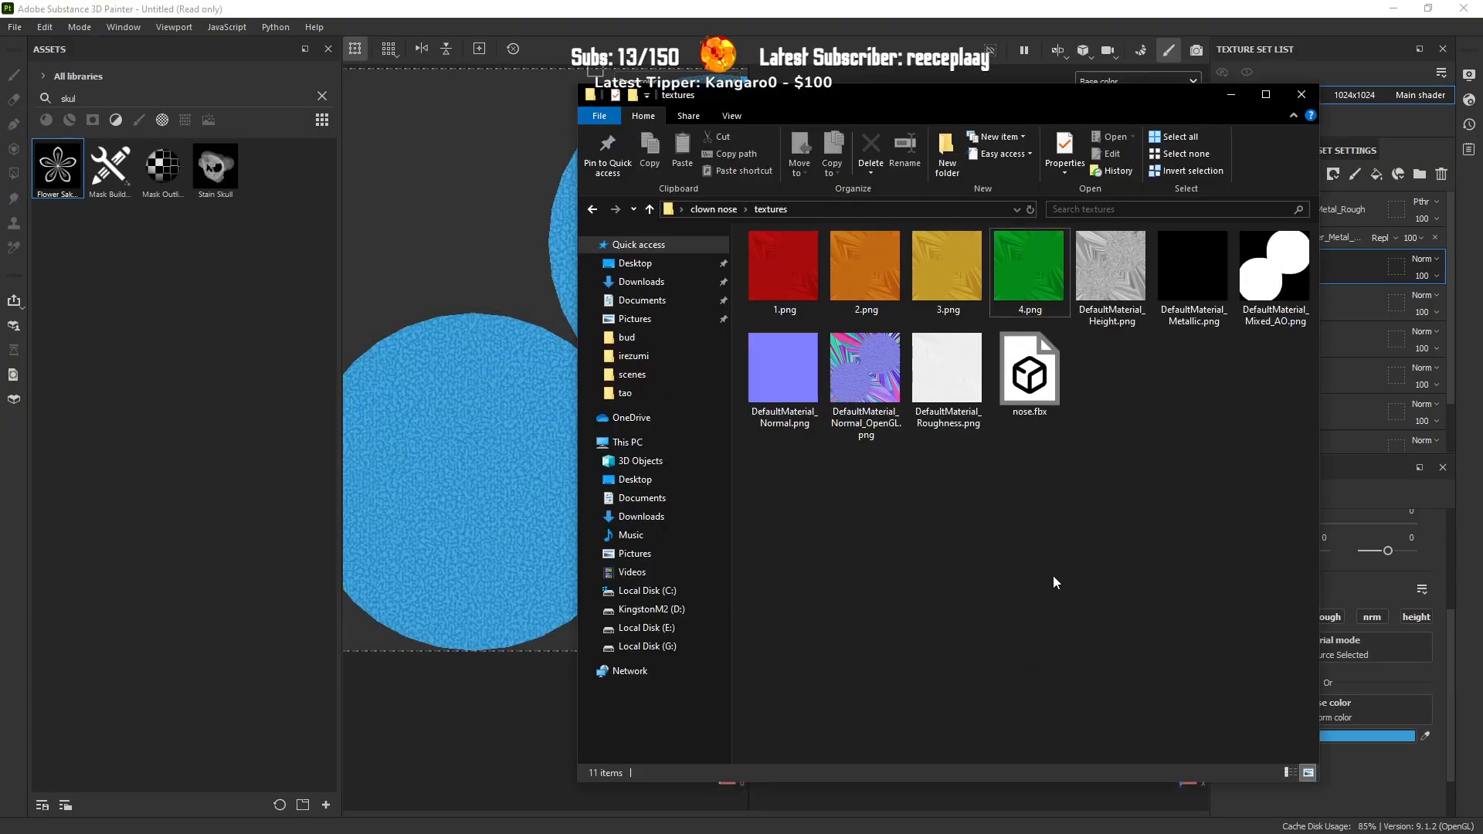
# Step: Back in Substance 3D Painter, duplicate the light blue fill layer and set the copy's base color to muted dark blue, about 2F41A0
pyautogui.click(1305, 267)
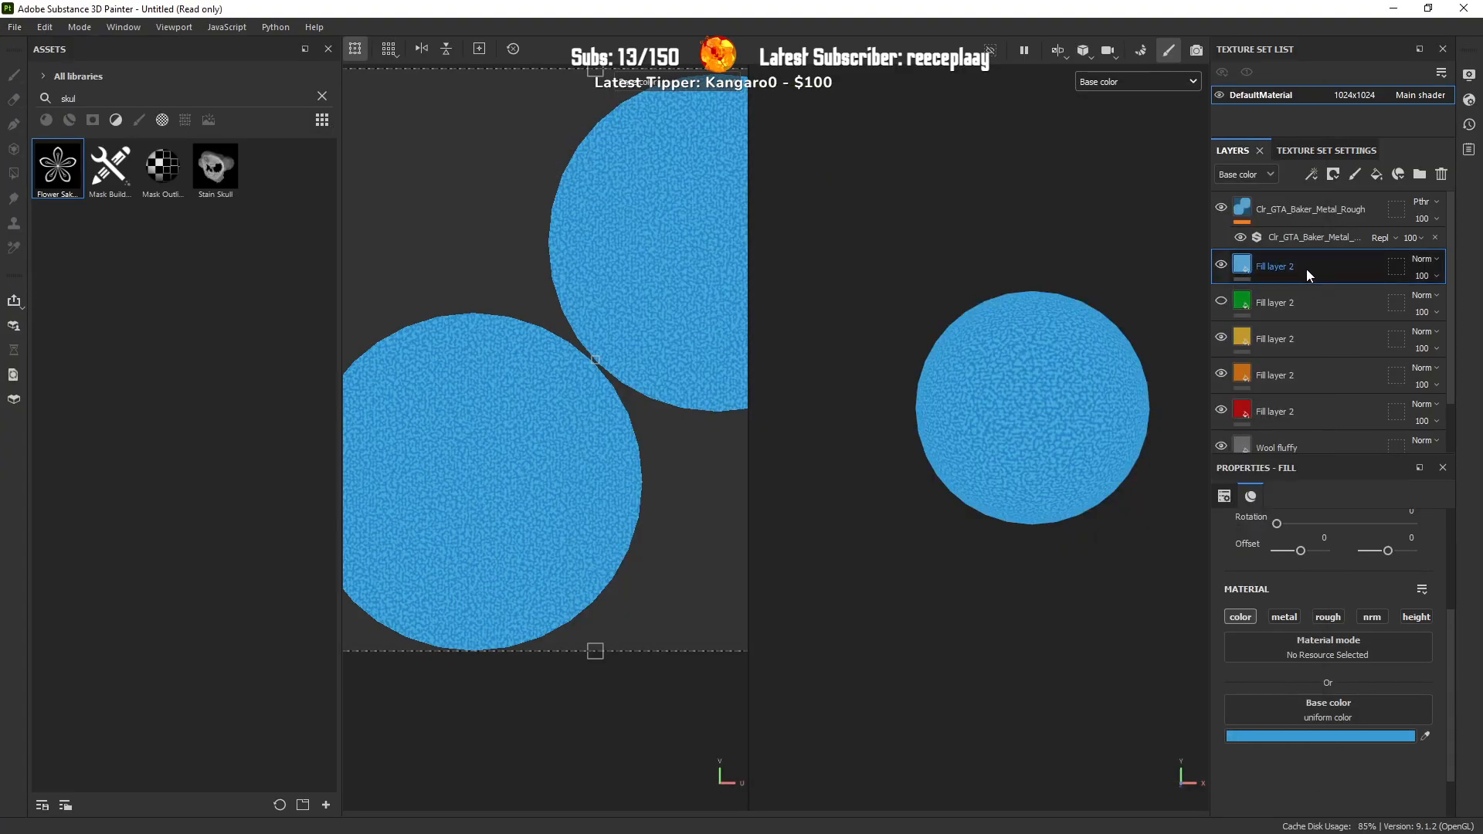
pyautogui.click(1286, 737)
pyautogui.moveTo(1263, 650); pyautogui.dragTo(1225, 638)
pyautogui.click(1230, 612)
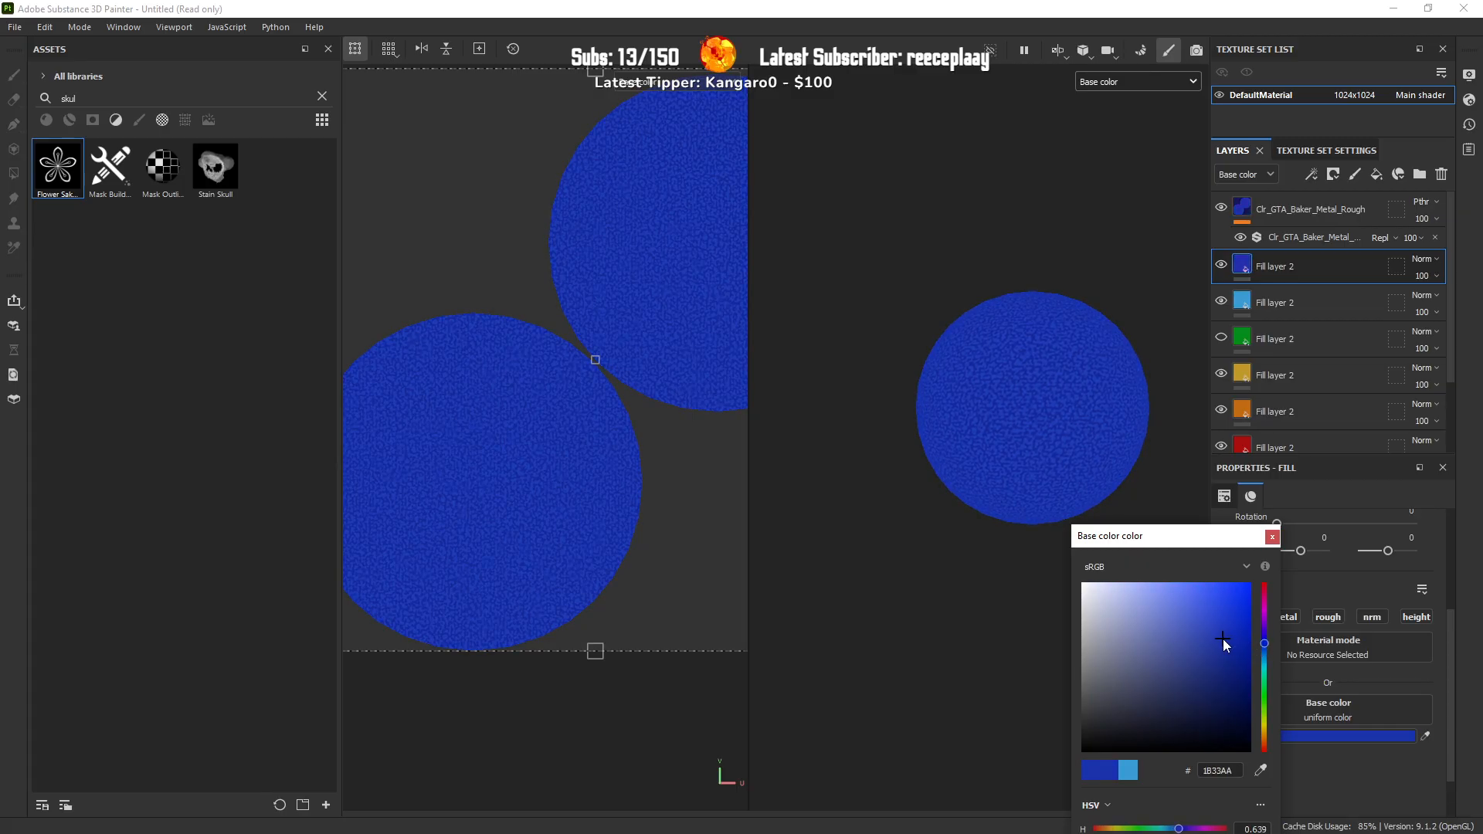
pyautogui.click(1272, 538)
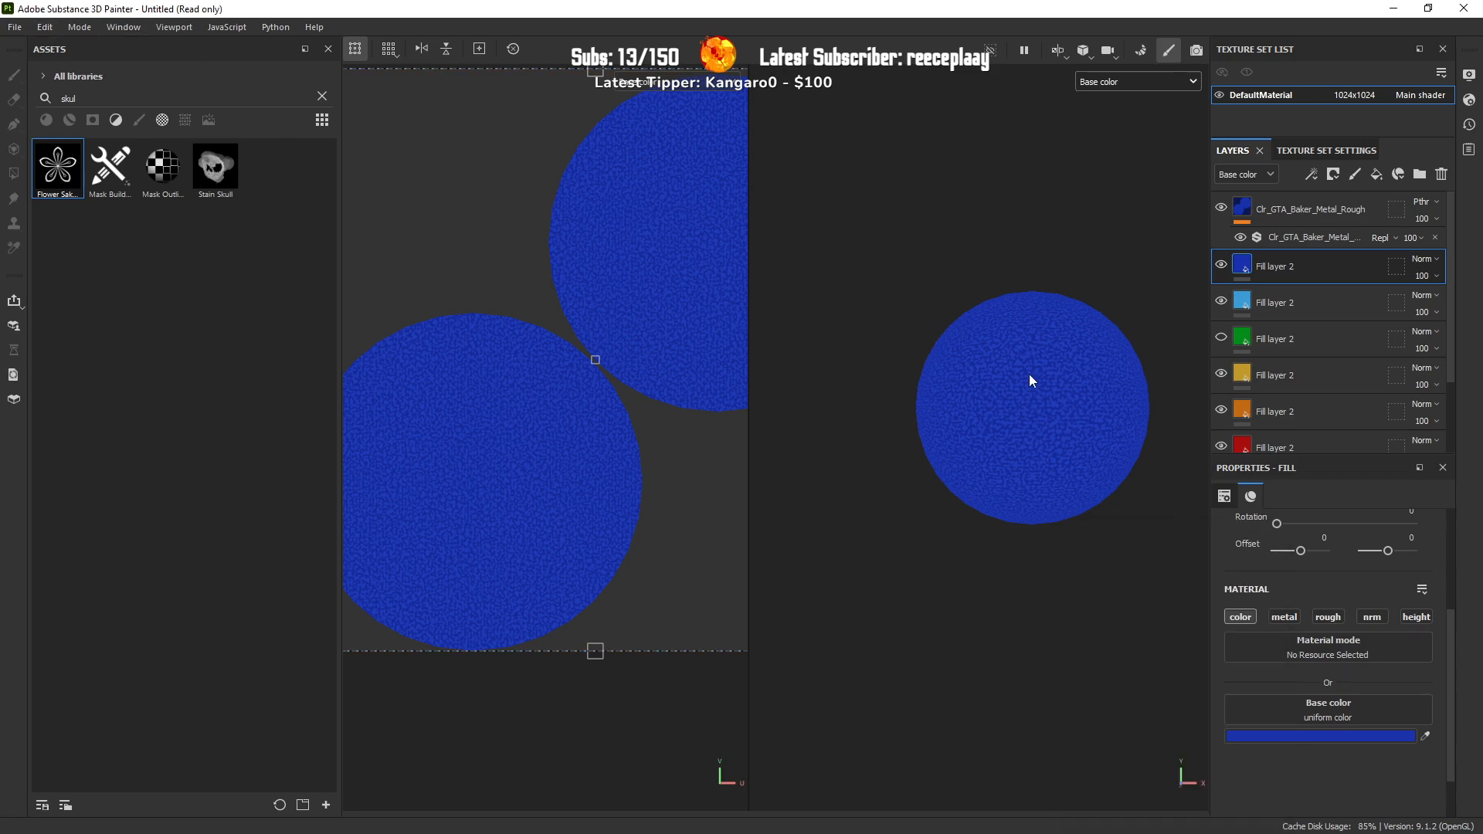
pyautogui.click(1296, 737)
pyautogui.moveTo(1184, 623); pyautogui.dragTo(1201, 647)
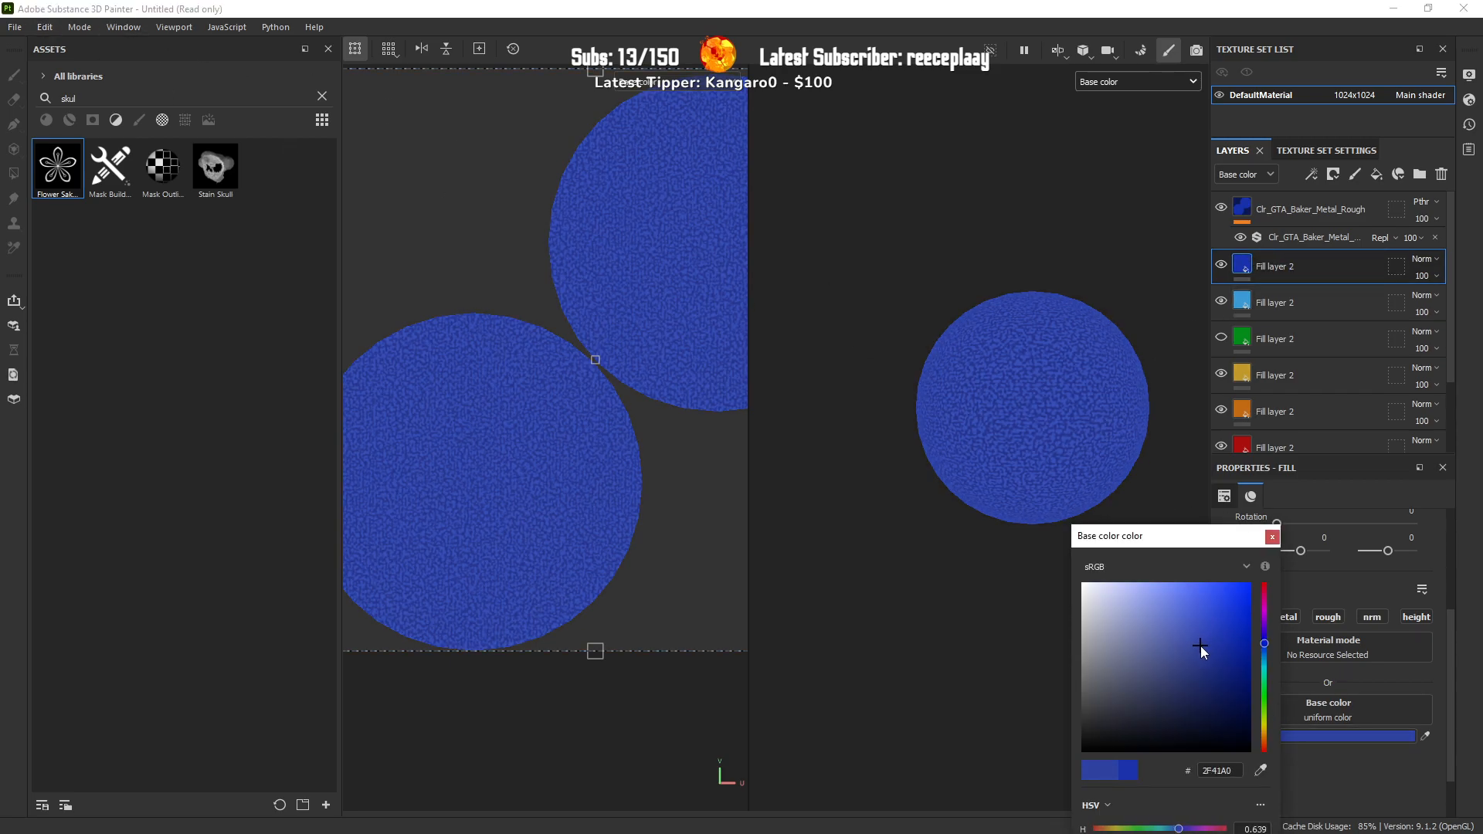
pyautogui.click(1271, 538)
# Step: Export the dark blue textures with the same settings and rename their base color image as 6 in File Explorer
pyautogui.click(7, 30)
pyautogui.click(127, 259)
pyautogui.click(130, 255)
pyautogui.click(19, 31)
pyautogui.click(79, 239)
pyautogui.click(1027, 695)
pyautogui.hotkey('alt', 'Tab')
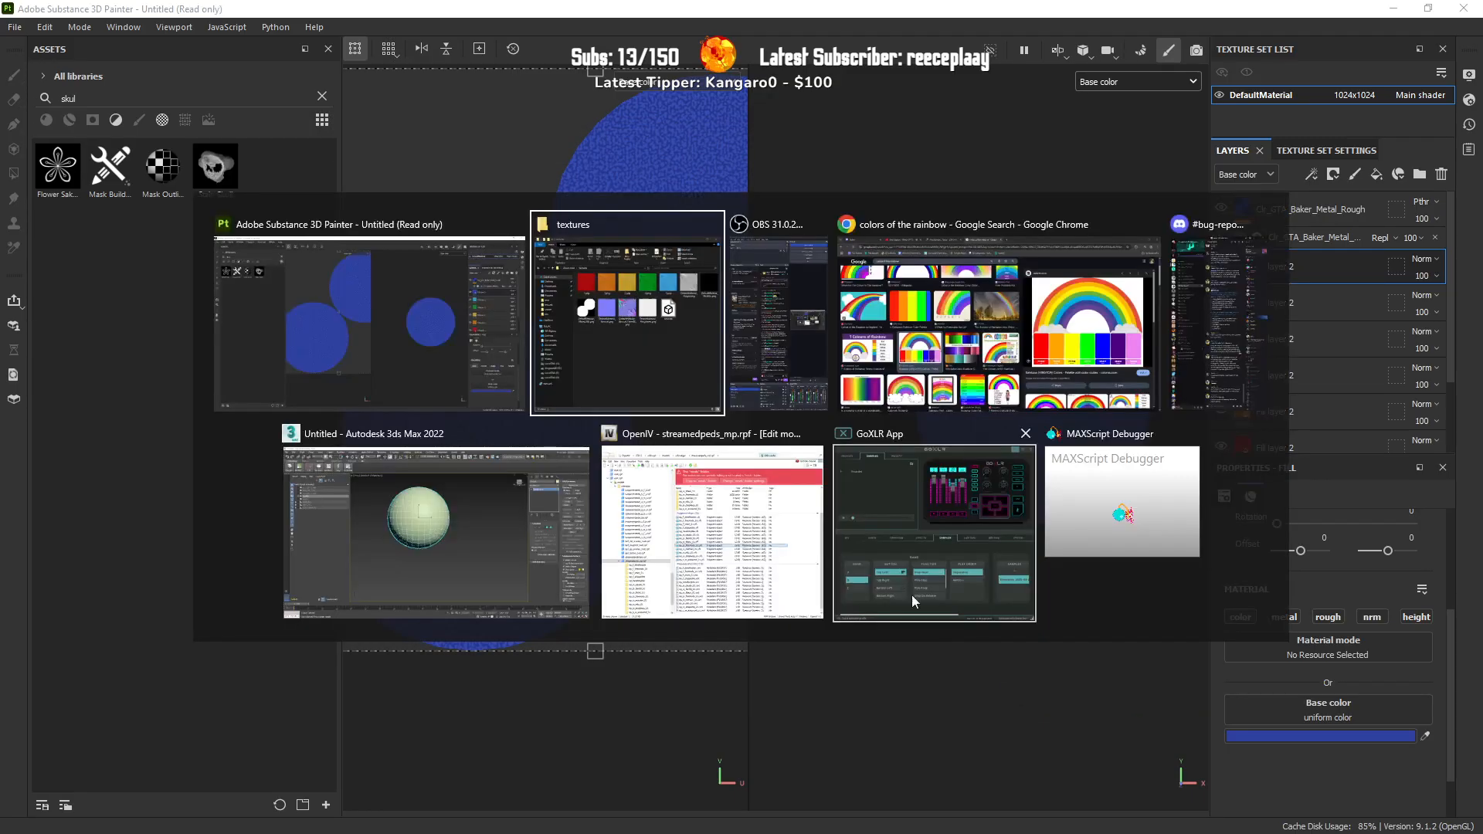
pyautogui.click(1158, 278)
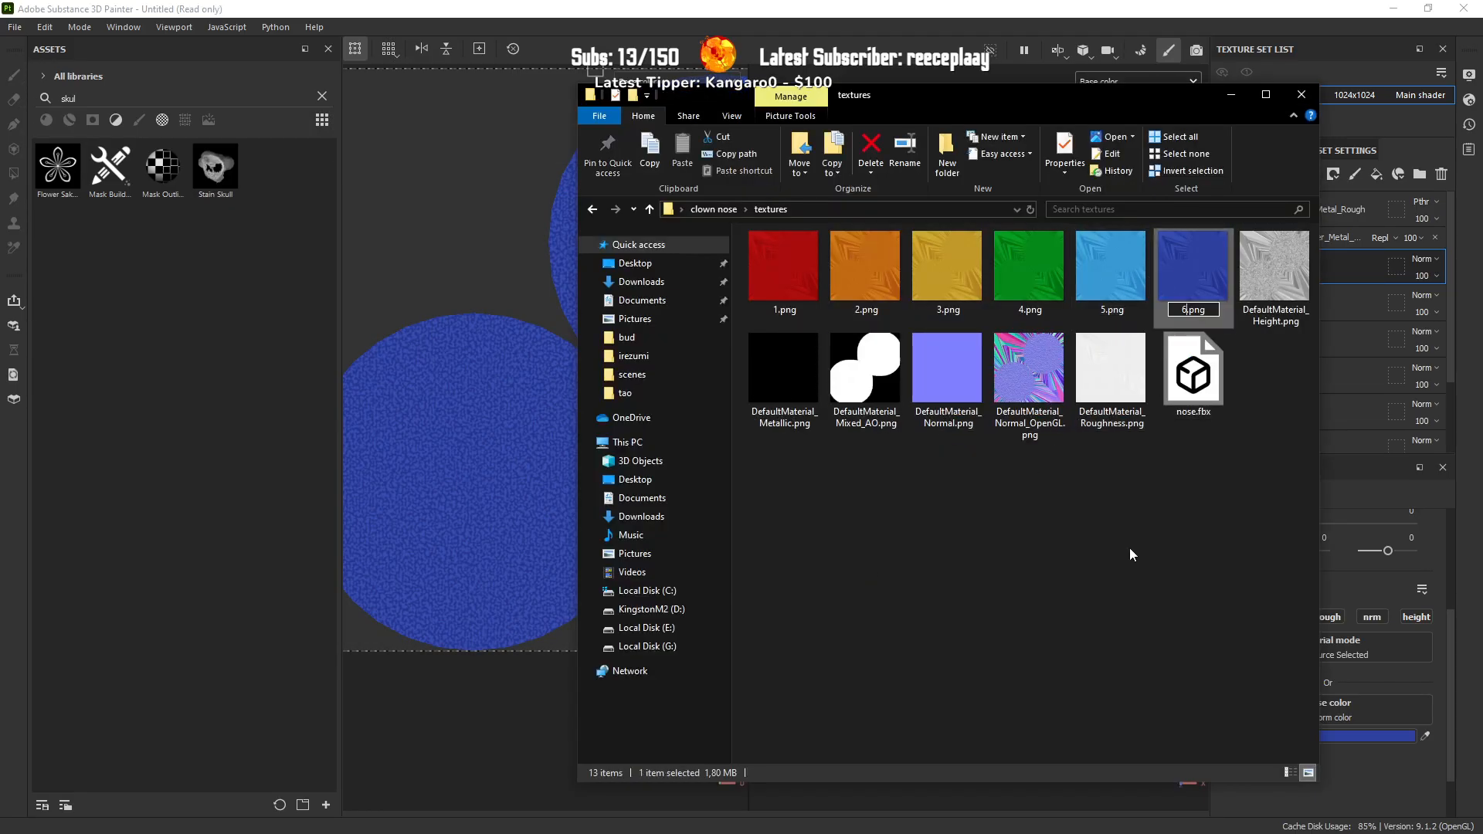
# Step: Back in Substance 3D Painter, duplicate the dark blue fill layer and set the copy's base color to purple, about 5A2795
pyautogui.hotkey('alt', 'Tab')
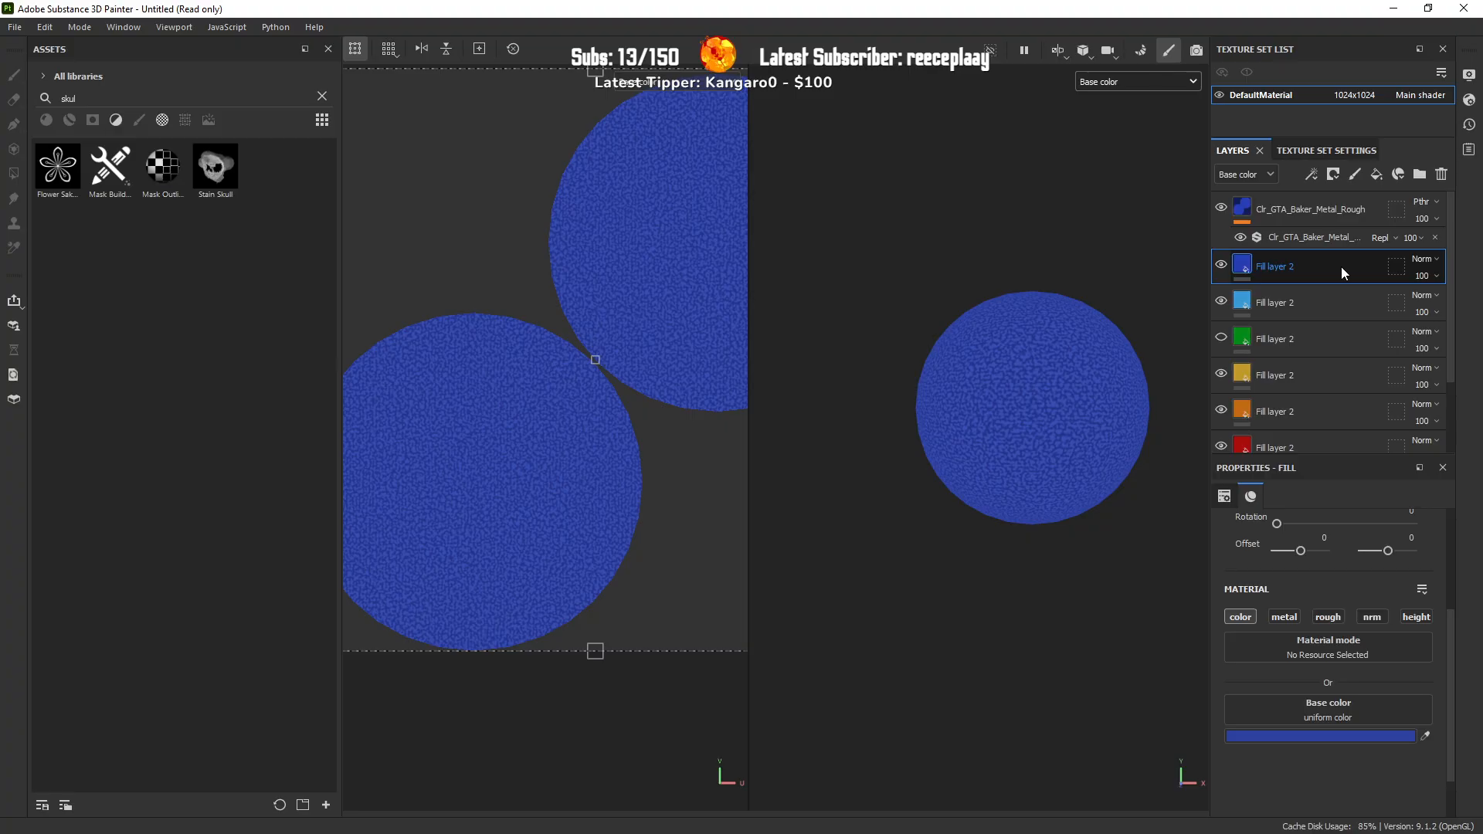
pyautogui.hotkey('ctrl', 'd')
pyautogui.click(1321, 736)
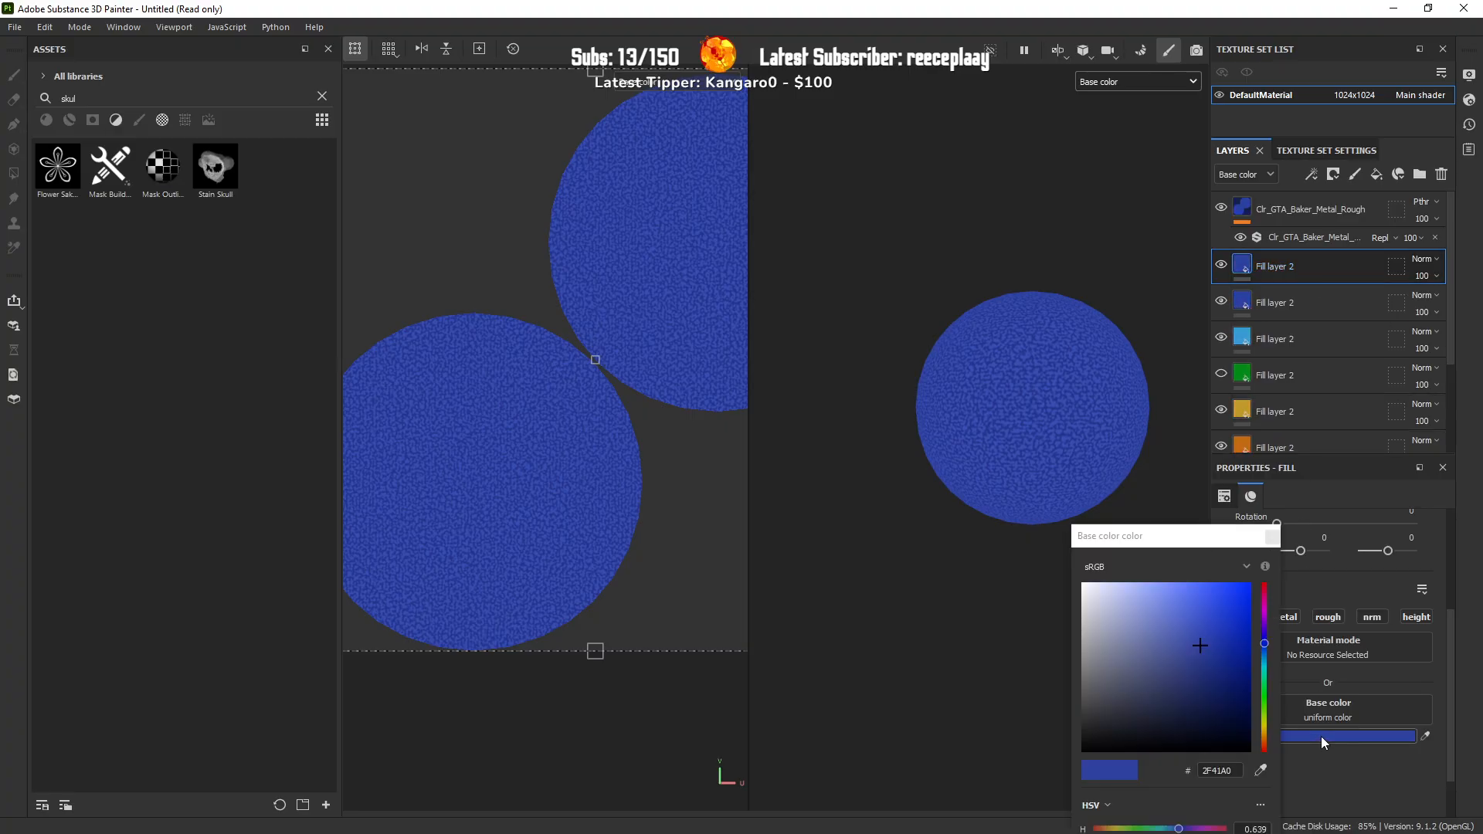
pyautogui.moveTo(1263, 634); pyautogui.dragTo(1212, 657)
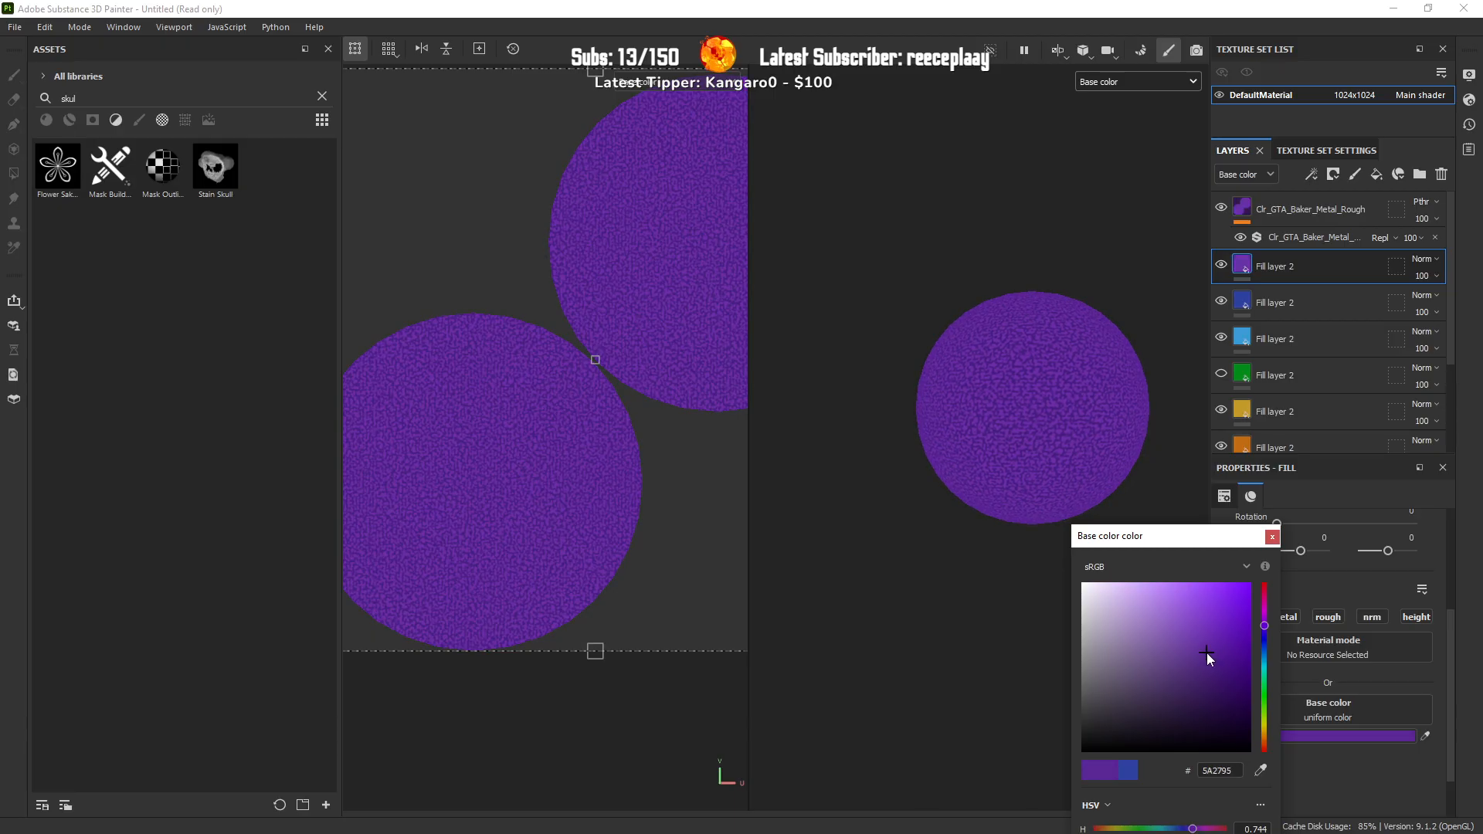
pyautogui.click(1272, 536)
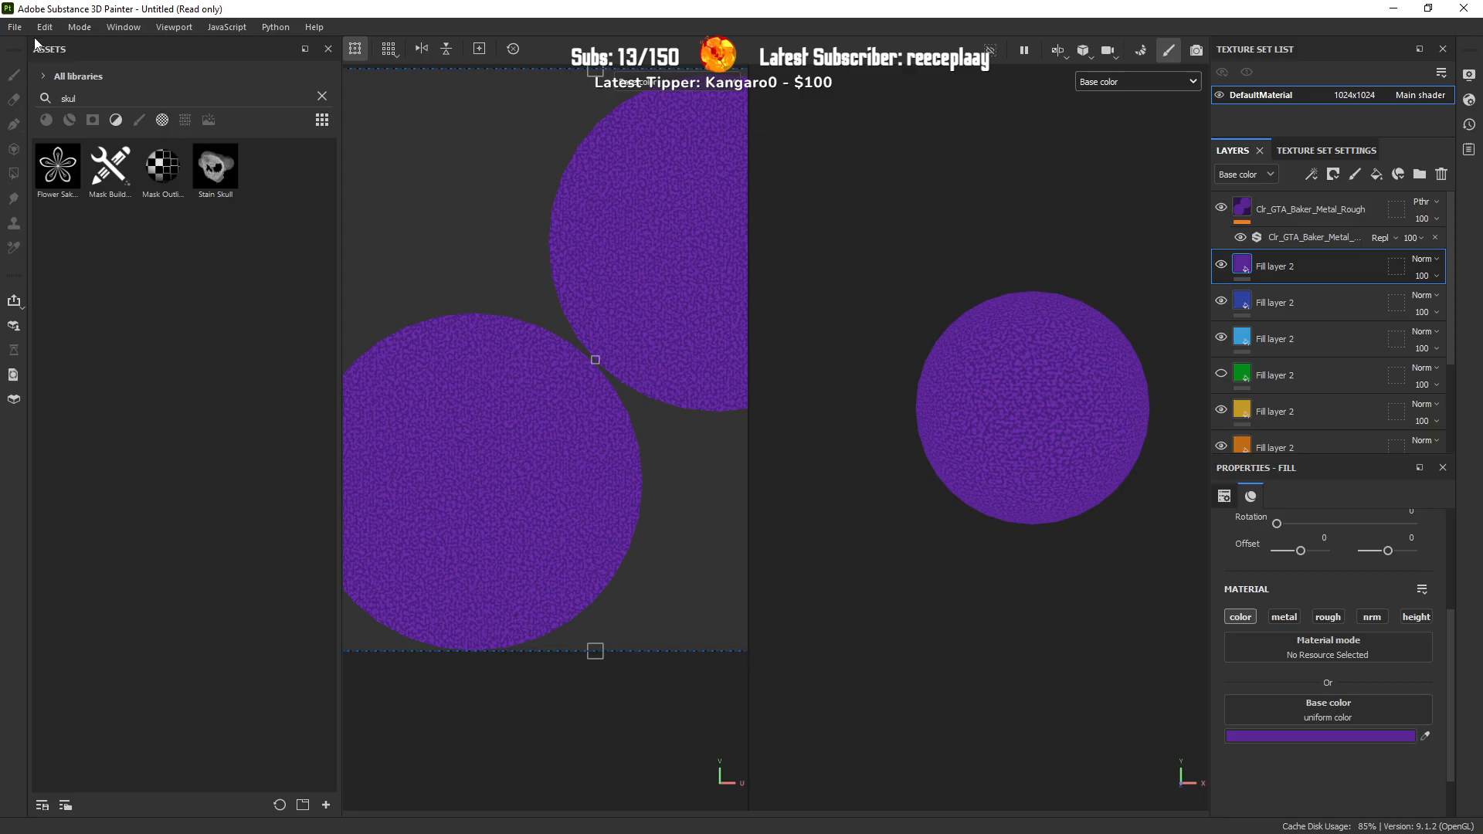
# Step: Export the purple textures with the same settings and rename their base color image as 7 in File Explorer
pyautogui.click(14, 26)
pyautogui.click(100, 252)
pyautogui.click(1132, 702)
pyautogui.click(1018, 694)
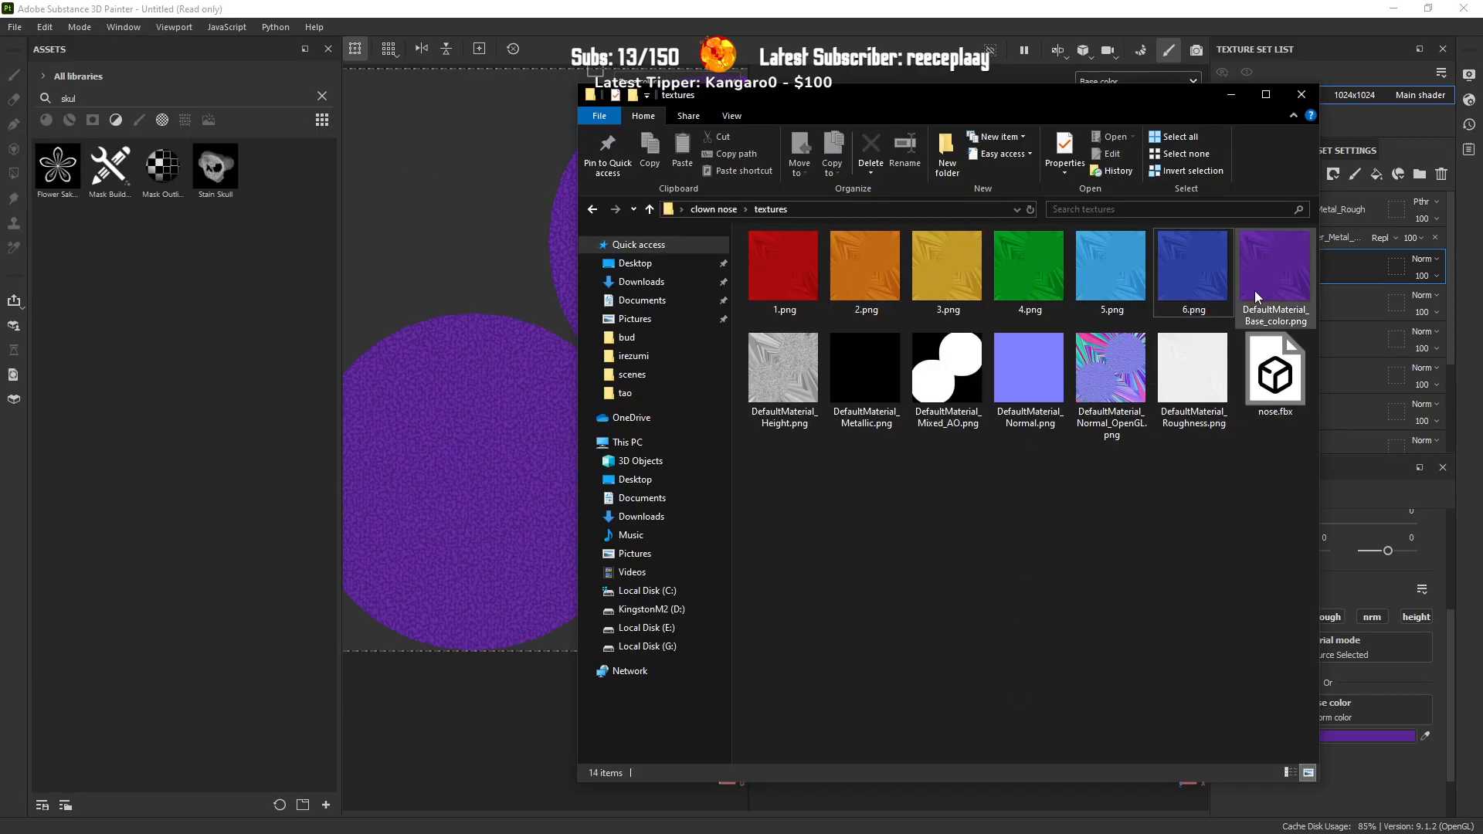
pyautogui.click(1253, 291)
pyautogui.press('F2')
pyautogui.write('7')
pyautogui.click(1174, 513)
# Step: Back in Substance 3D Painter, duplicate the purple fill layer and set the copy's base color to light magenta pink
pyautogui.hotkey('alt', 'Tab')
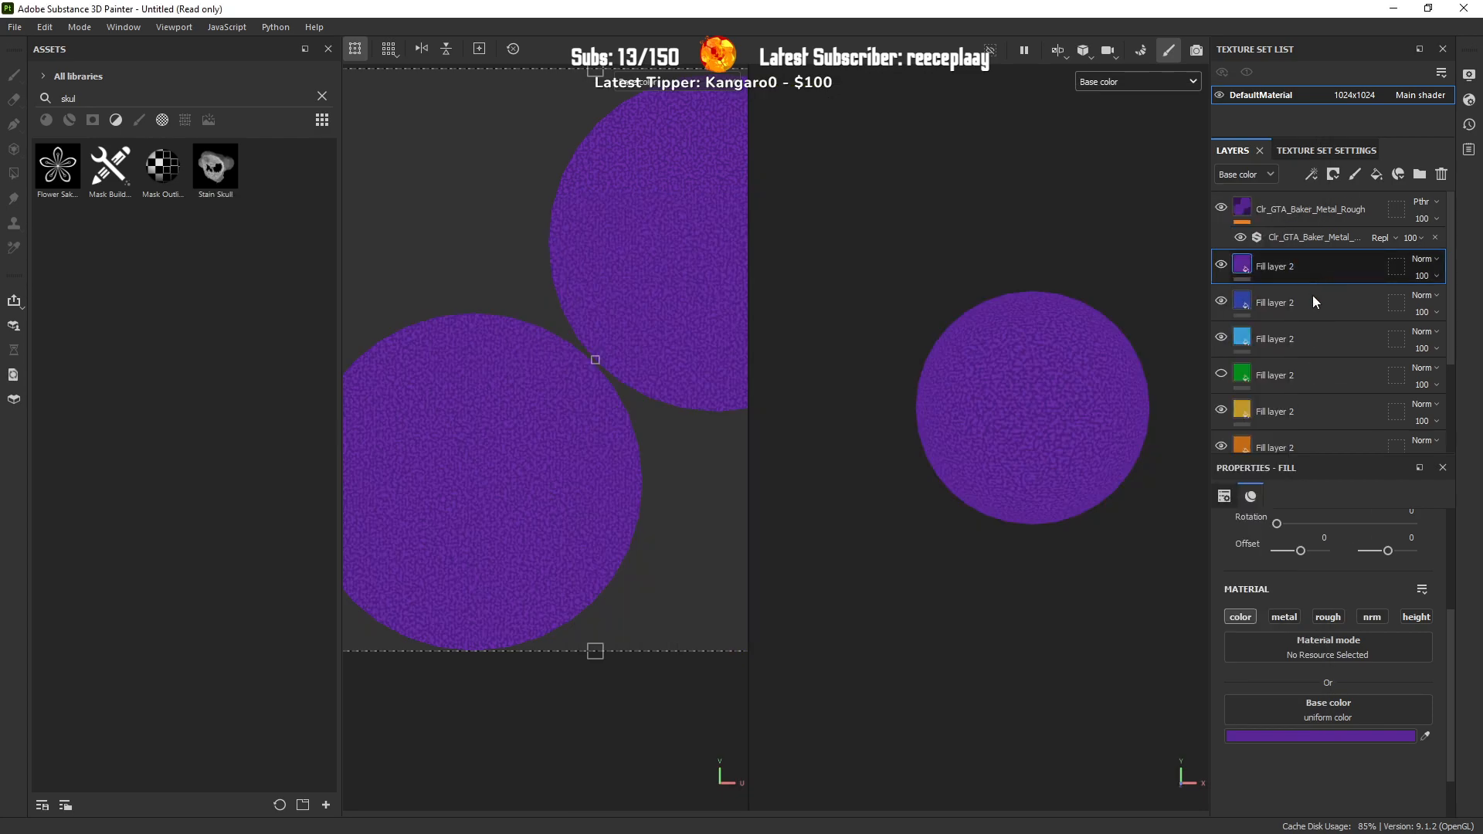
pyautogui.hotkey('ctrl', 'd')
pyautogui.click(1310, 735)
pyautogui.click(1264, 611)
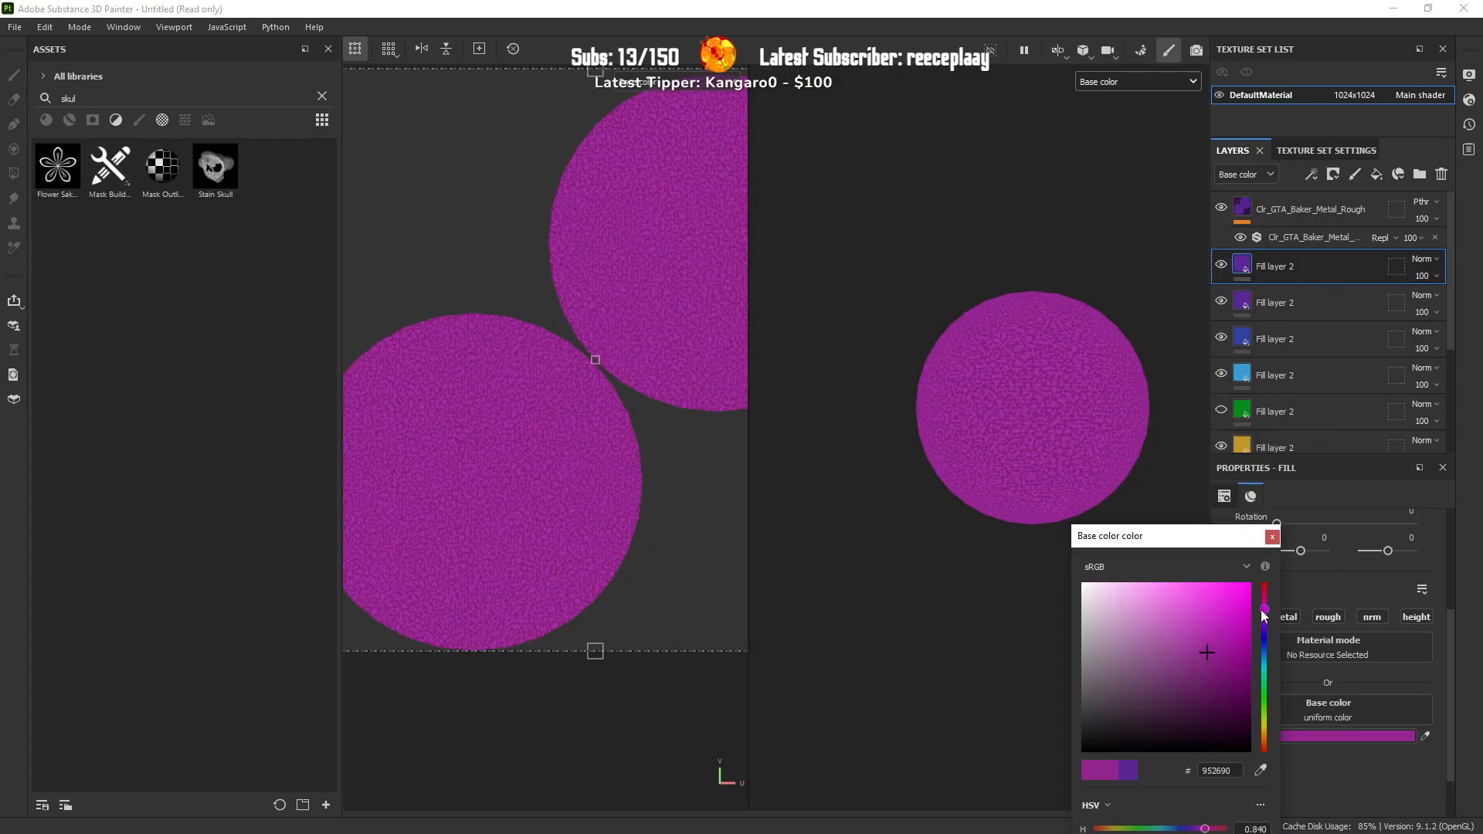
pyautogui.moveTo(1225, 615); pyautogui.dragTo(1179, 618)
pyautogui.click(1262, 614)
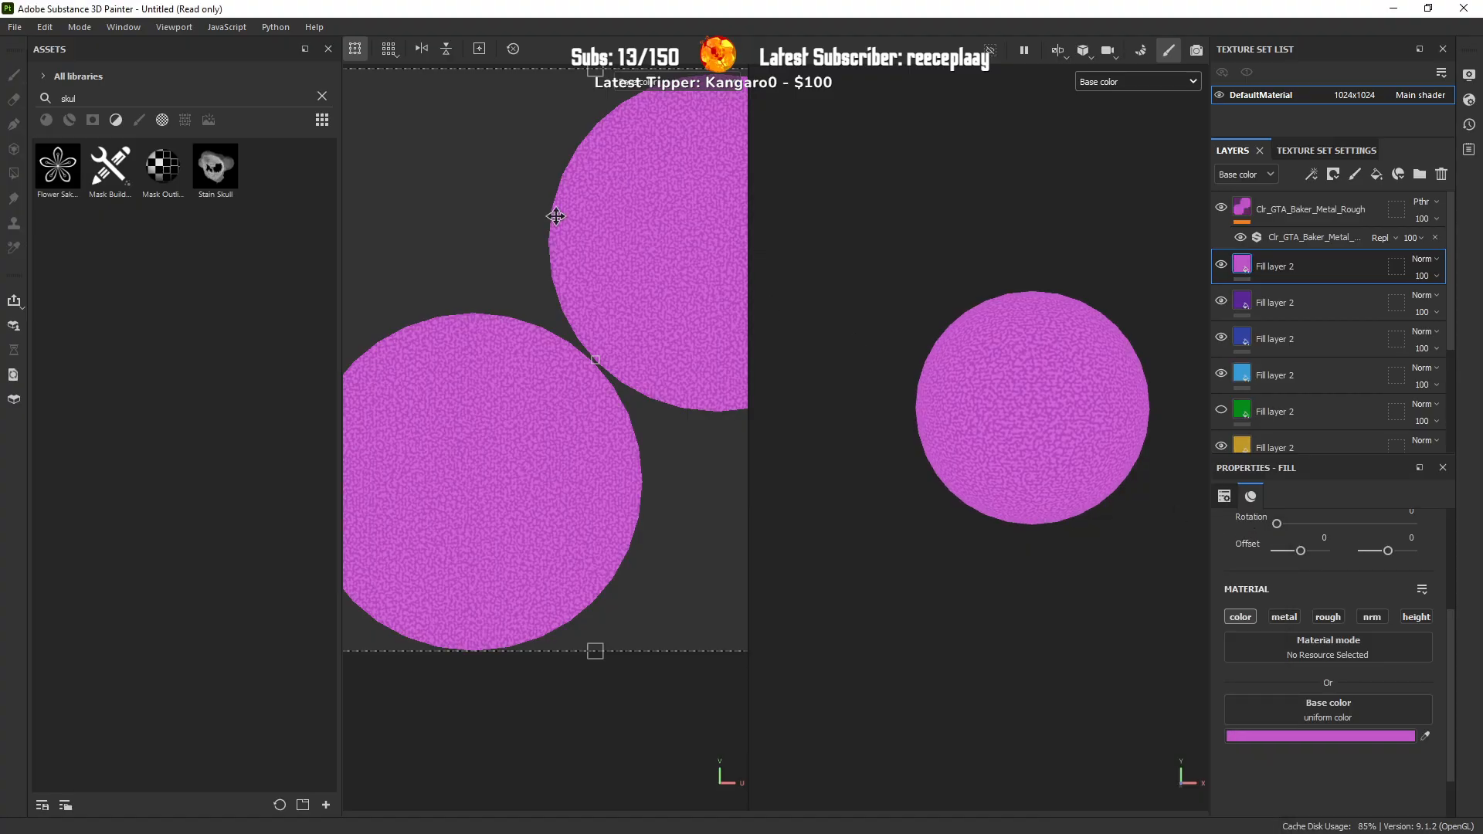
# Step: Export the magenta pink textures with the same settings and rename their base color image as 8 in File Explorer
pyautogui.click(15, 27)
pyautogui.click(50, 251)
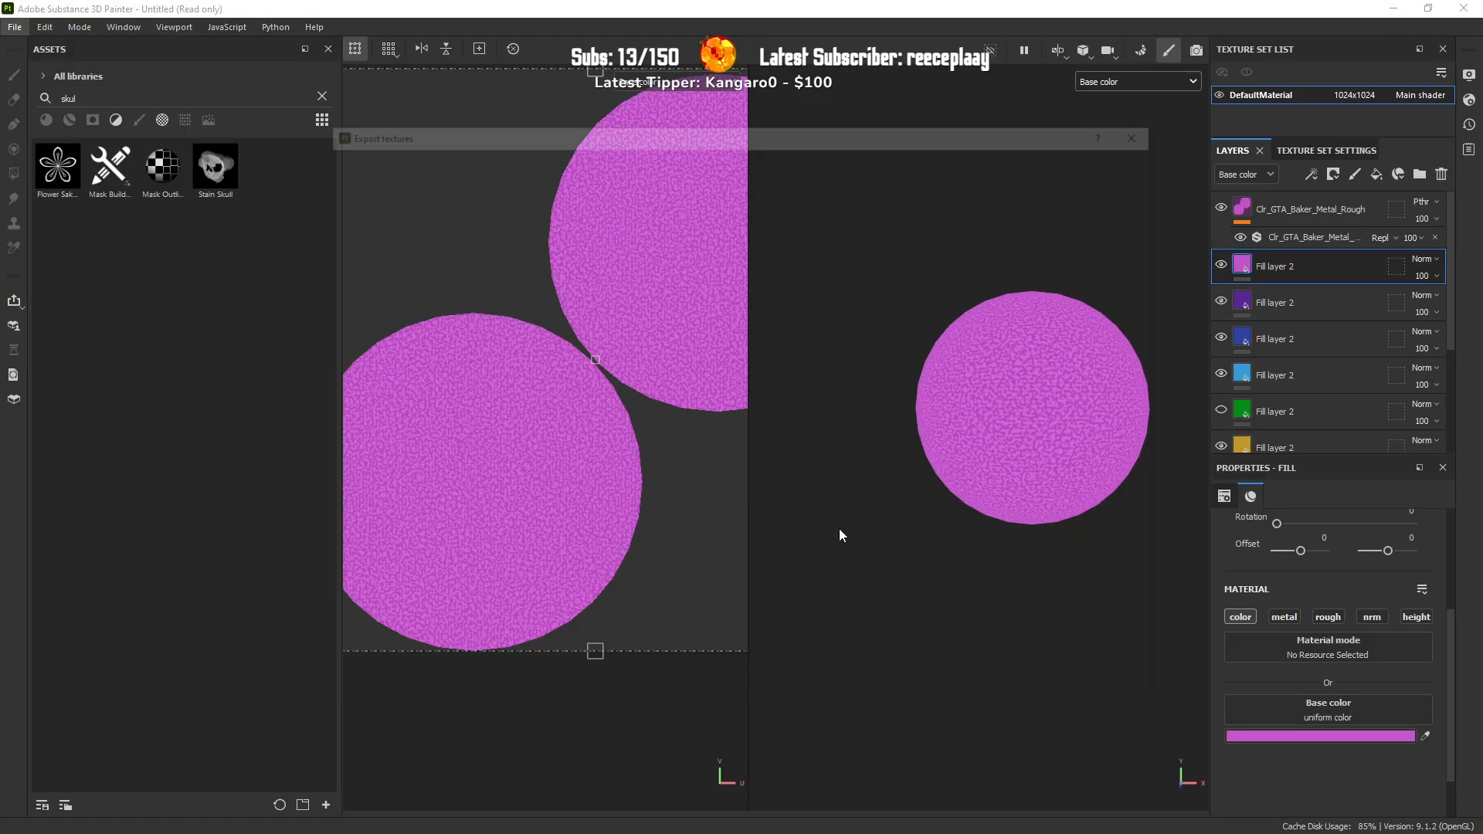
pyautogui.click(1092, 695)
pyautogui.click(1012, 693)
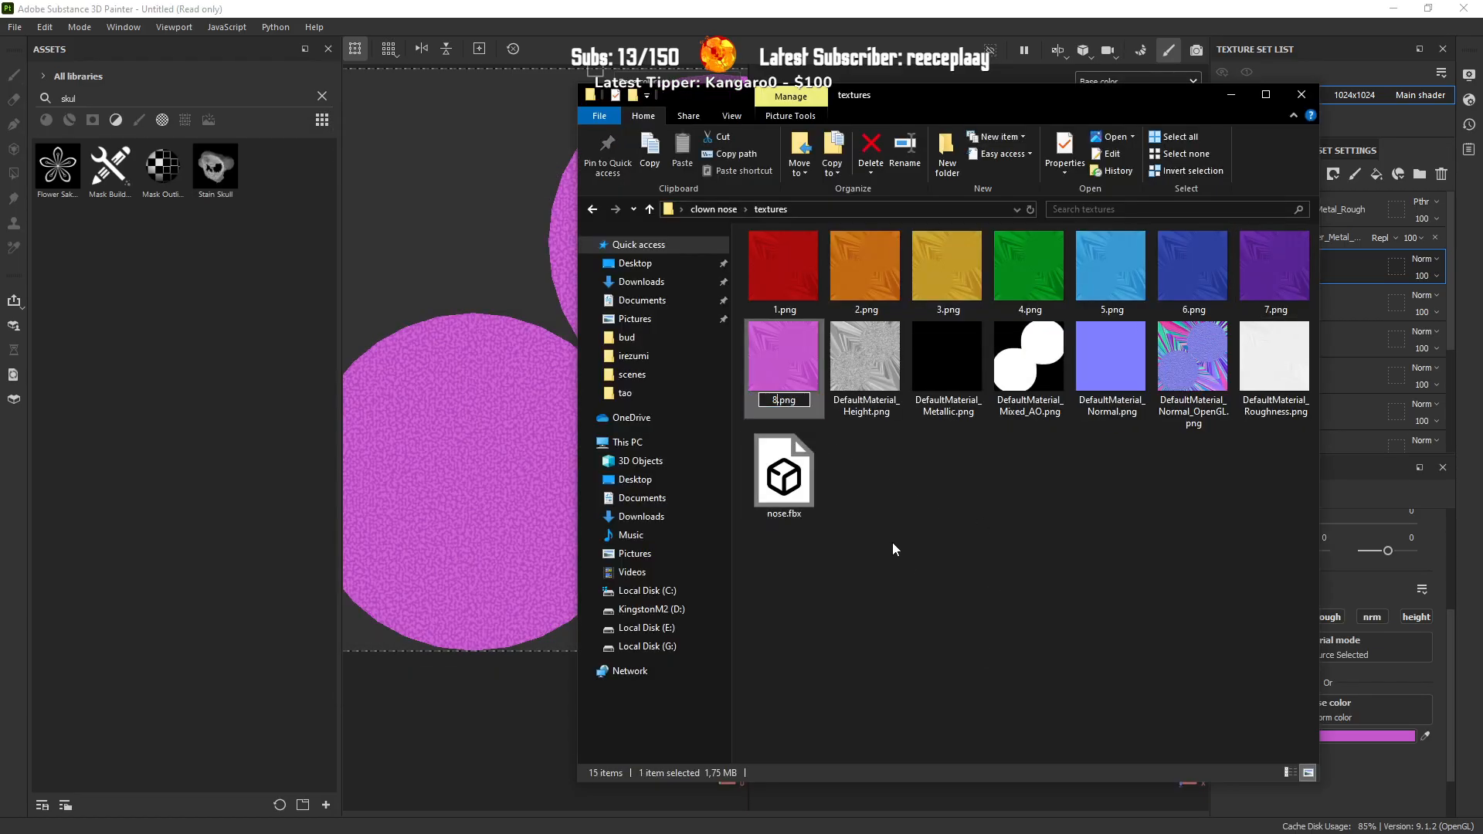
pyautogui.click(906, 561)
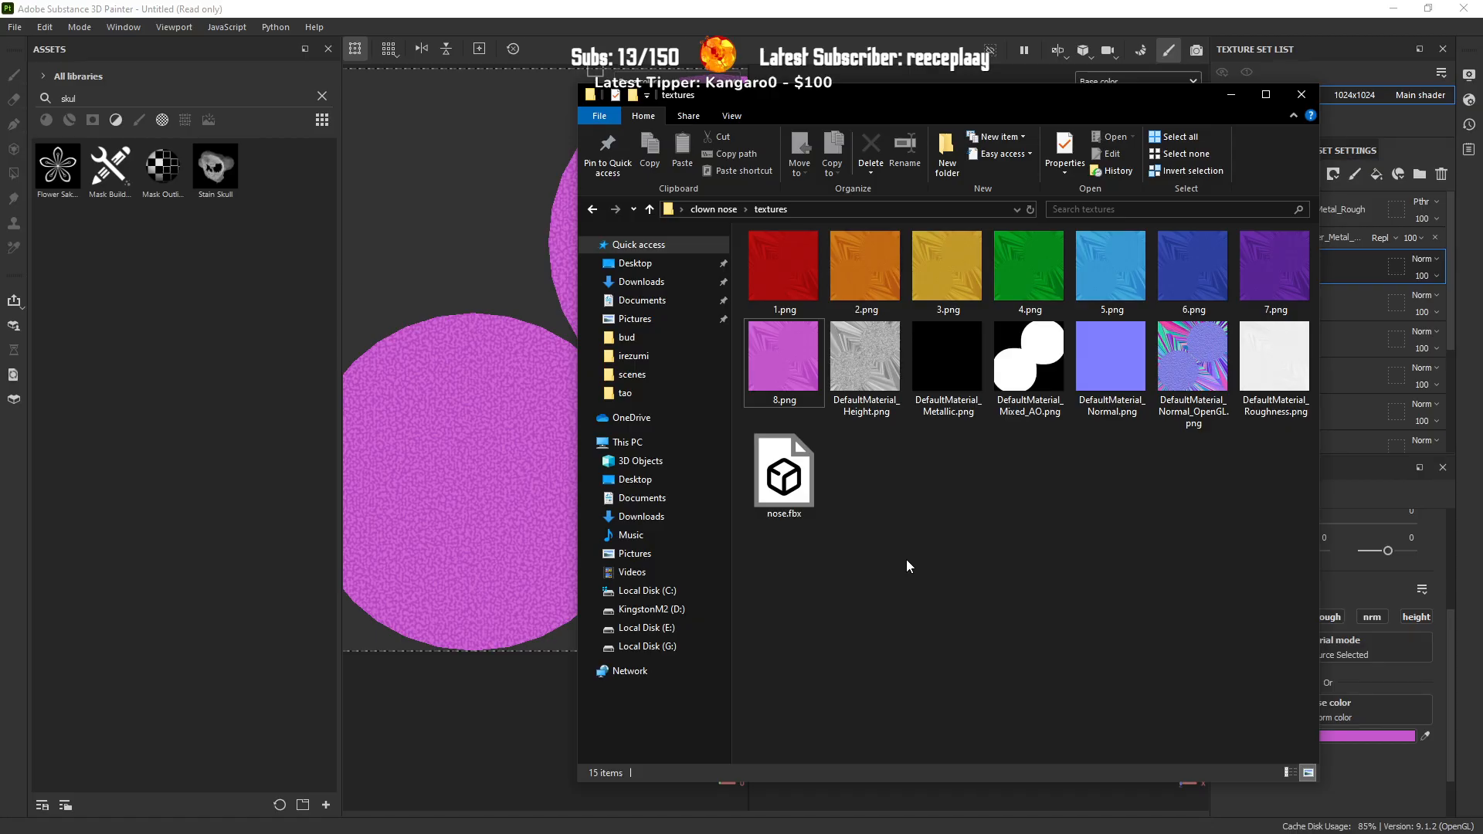
# Step: Back in Substance 3D Painter, duplicate the magenta pink fill layer and set the copy's base color to near-black
pyautogui.hotkey('alt', 'Tab')
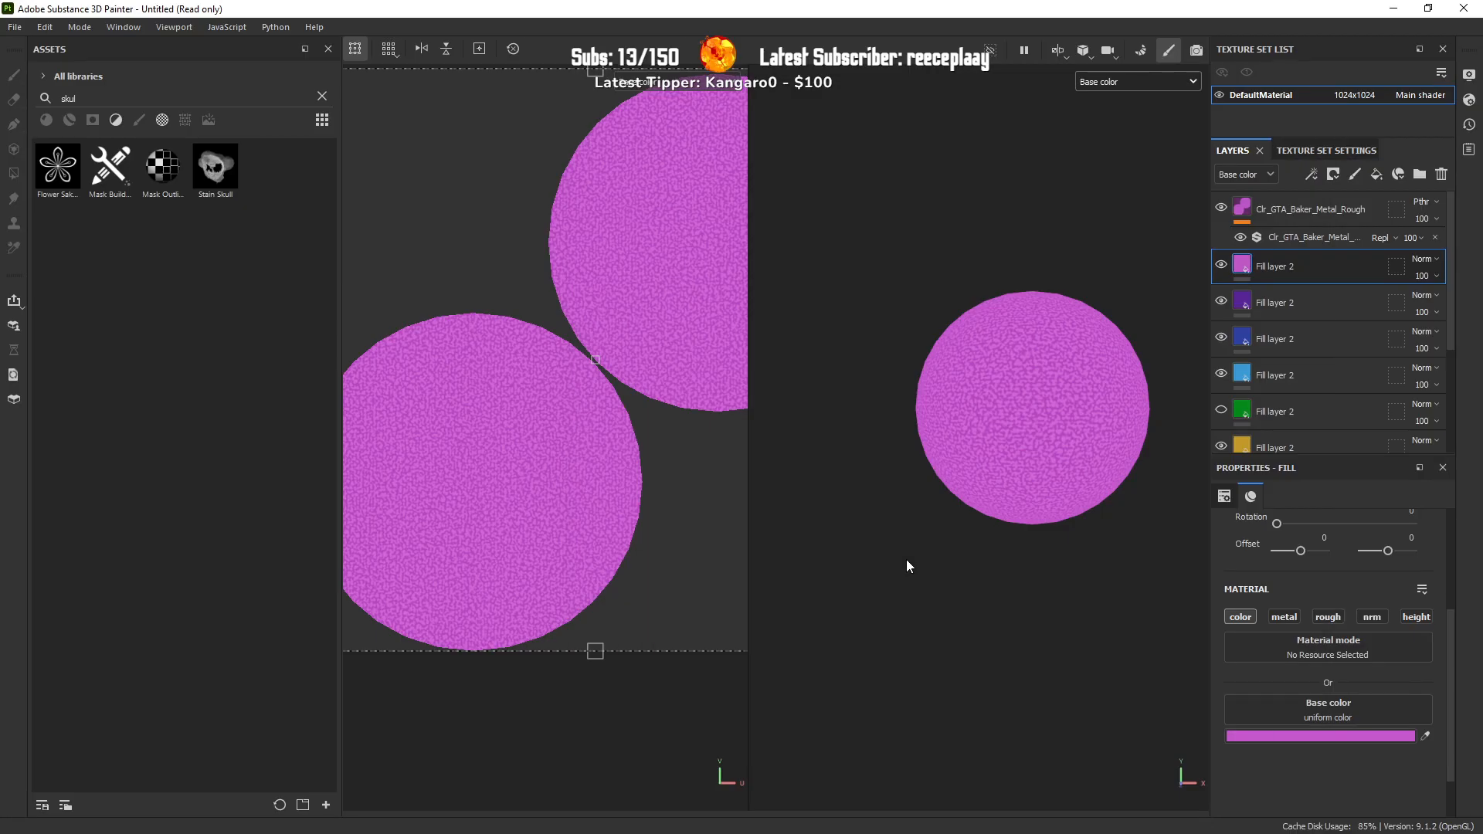
pyautogui.hotkey('ctrl', 'd')
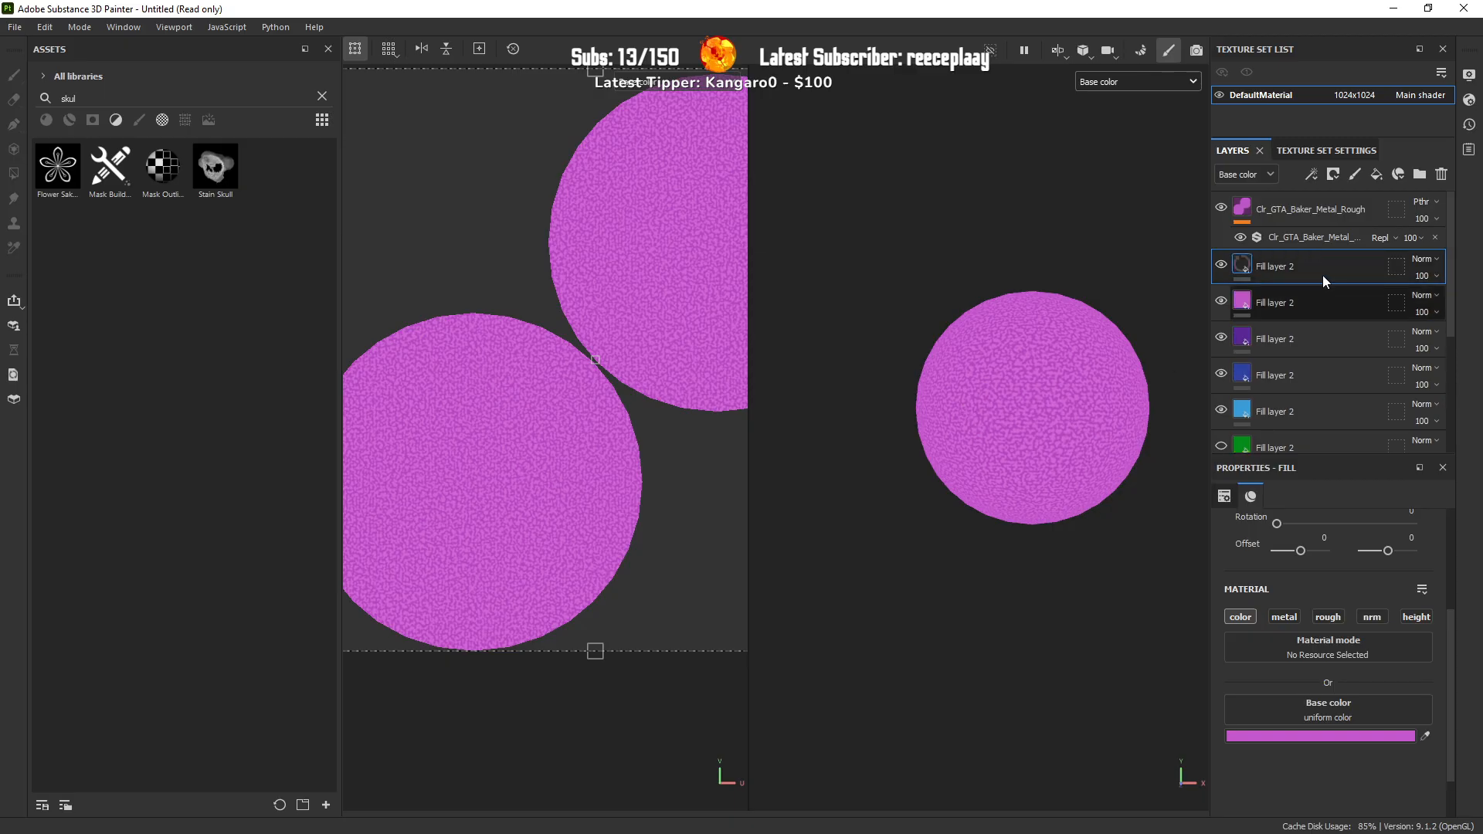
pyautogui.click(1288, 735)
pyautogui.moveTo(1163, 672); pyautogui.dragTo(1058, 730)
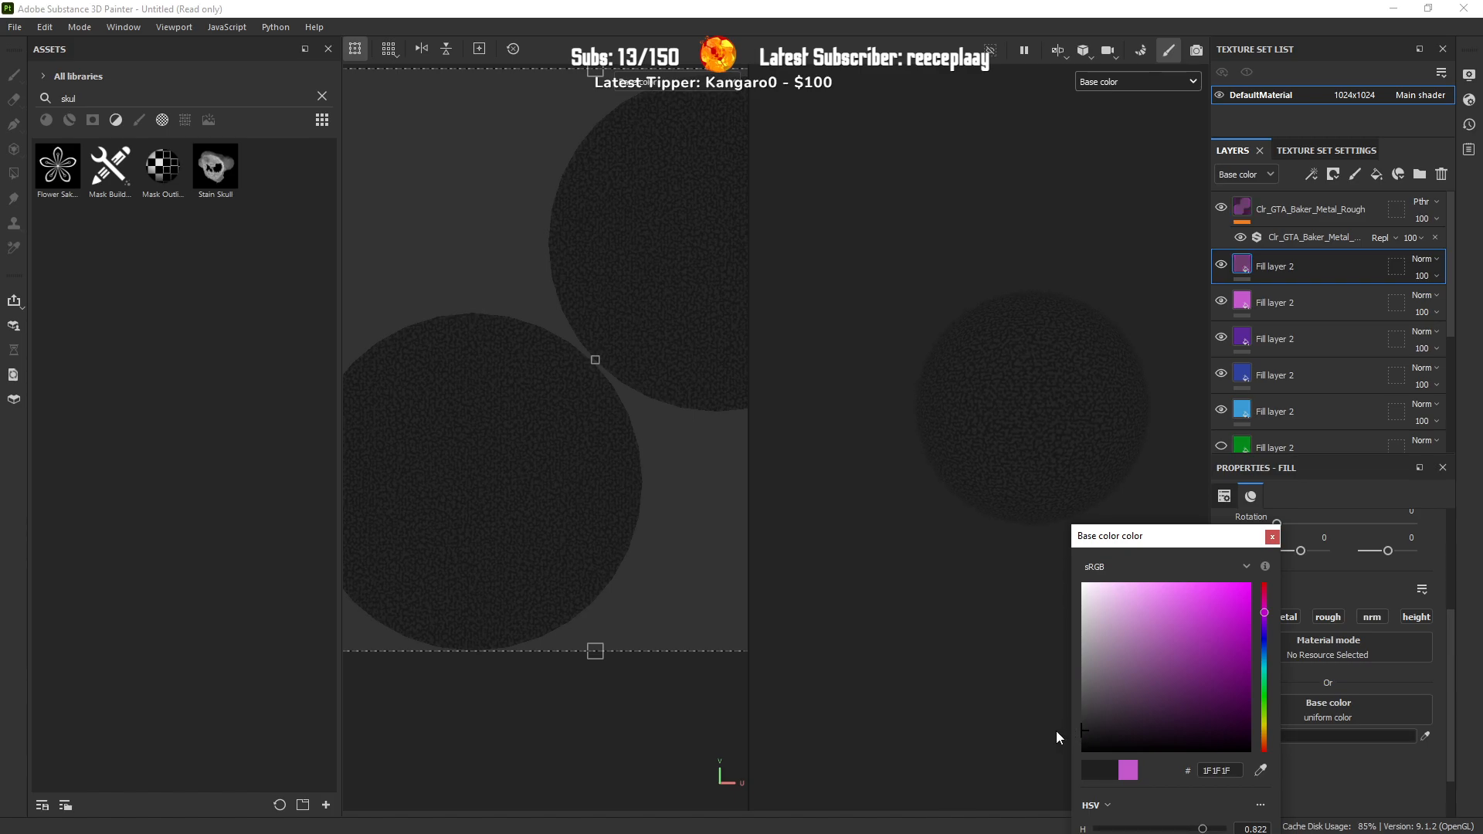
pyautogui.click(1272, 537)
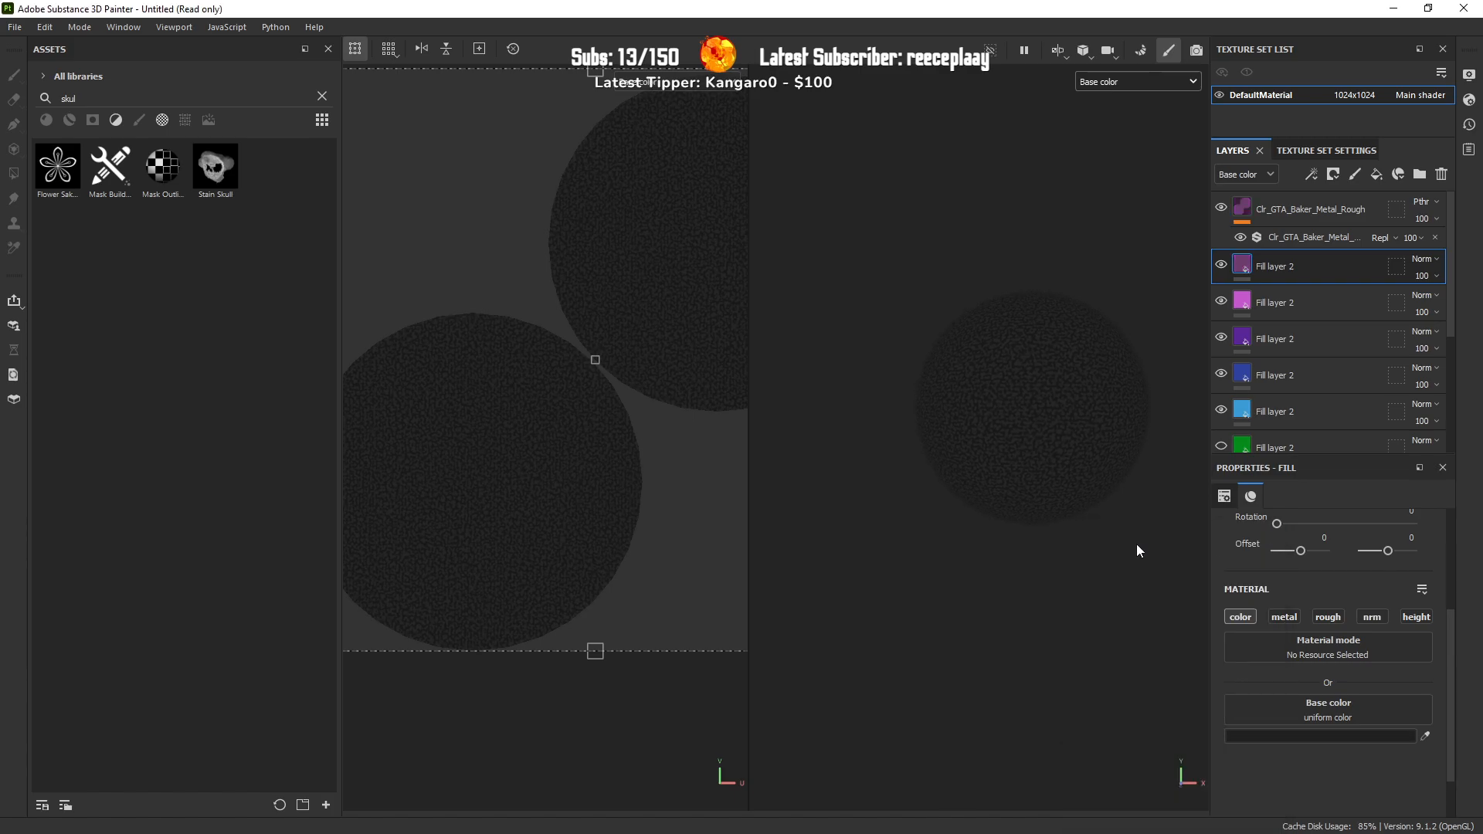
pyautogui.moveTo(1079, 560)
pyautogui.keyDown('alt'); pyautogui.mouseDown()
pyautogui.moveTo(1214, 520)
pyautogui.moveTo(1231, 607)
pyautogui.moveTo(1032, 603)
pyautogui.moveTo(1064, 551)
pyautogui.mouseUp(); pyautogui.keyUp('alt')
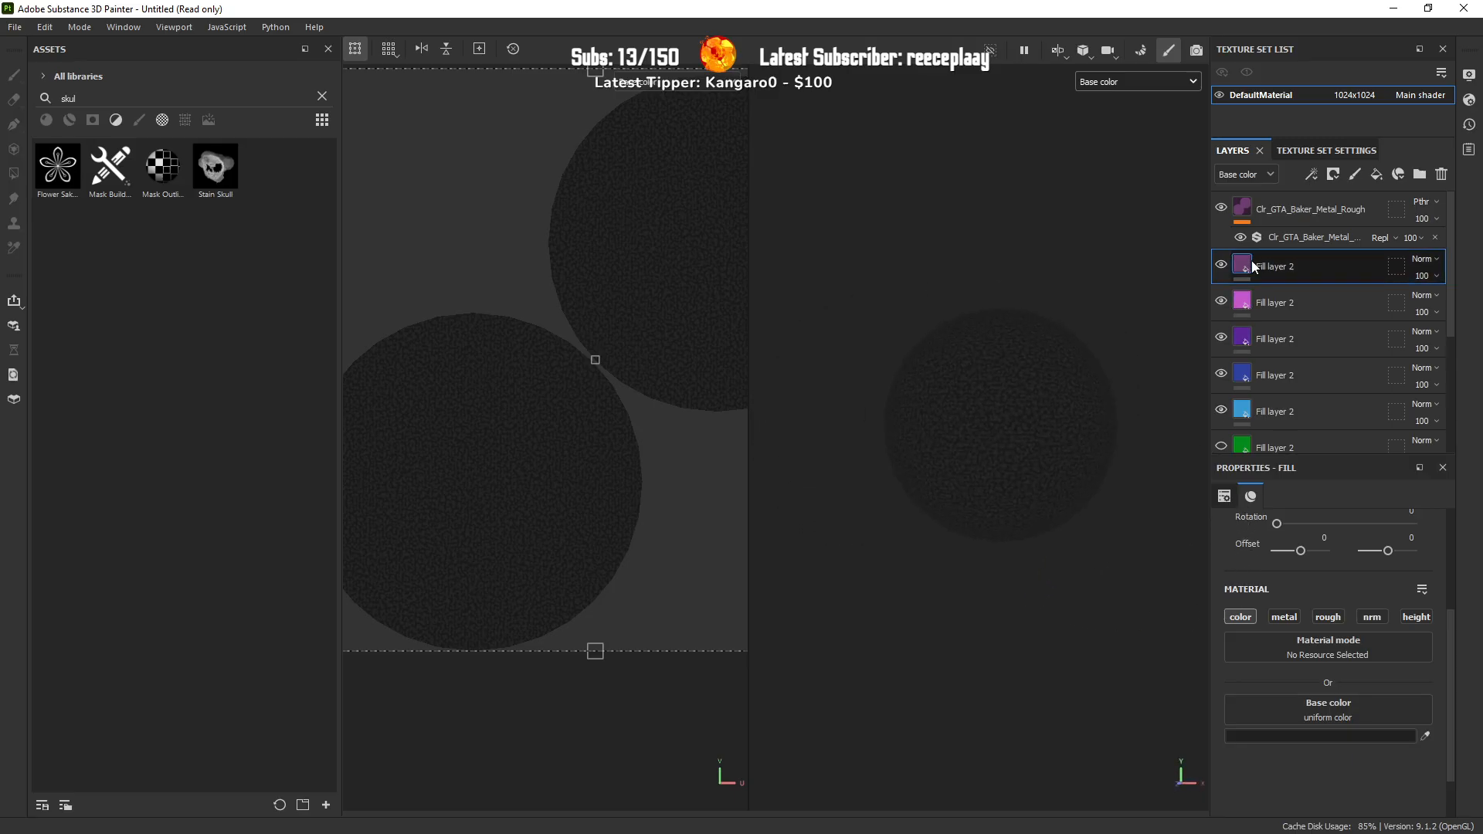
pyautogui.click(1306, 736)
pyautogui.moveTo(1086, 732); pyautogui.dragTo(1080, 736)
pyautogui.click(1272, 537)
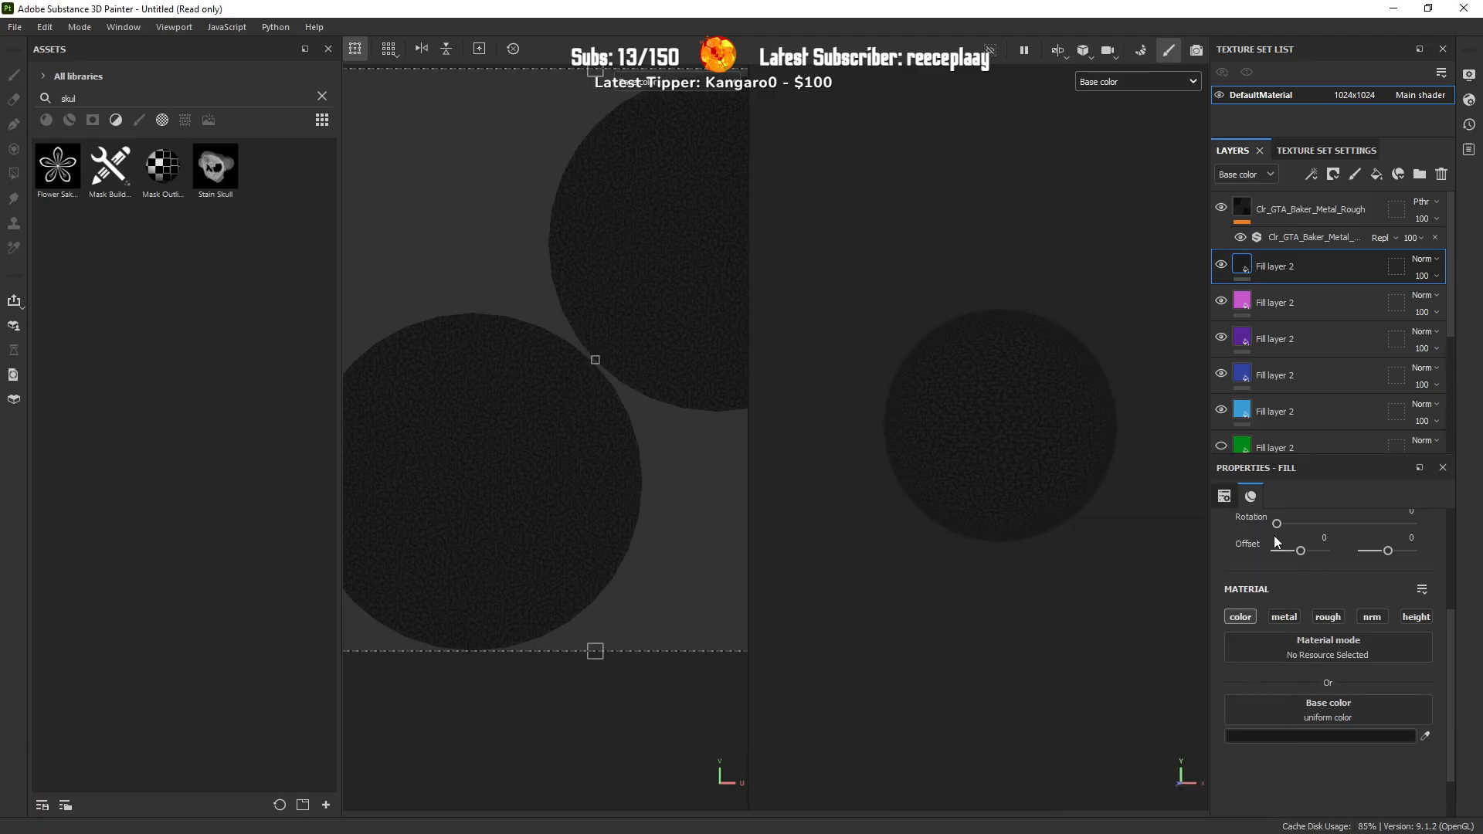
# Step: Export the black textures with the same settings and rename their base color image as 9 in File Explorer
pyautogui.click(14, 27)
pyautogui.click(164, 251)
pyautogui.click(1100, 699)
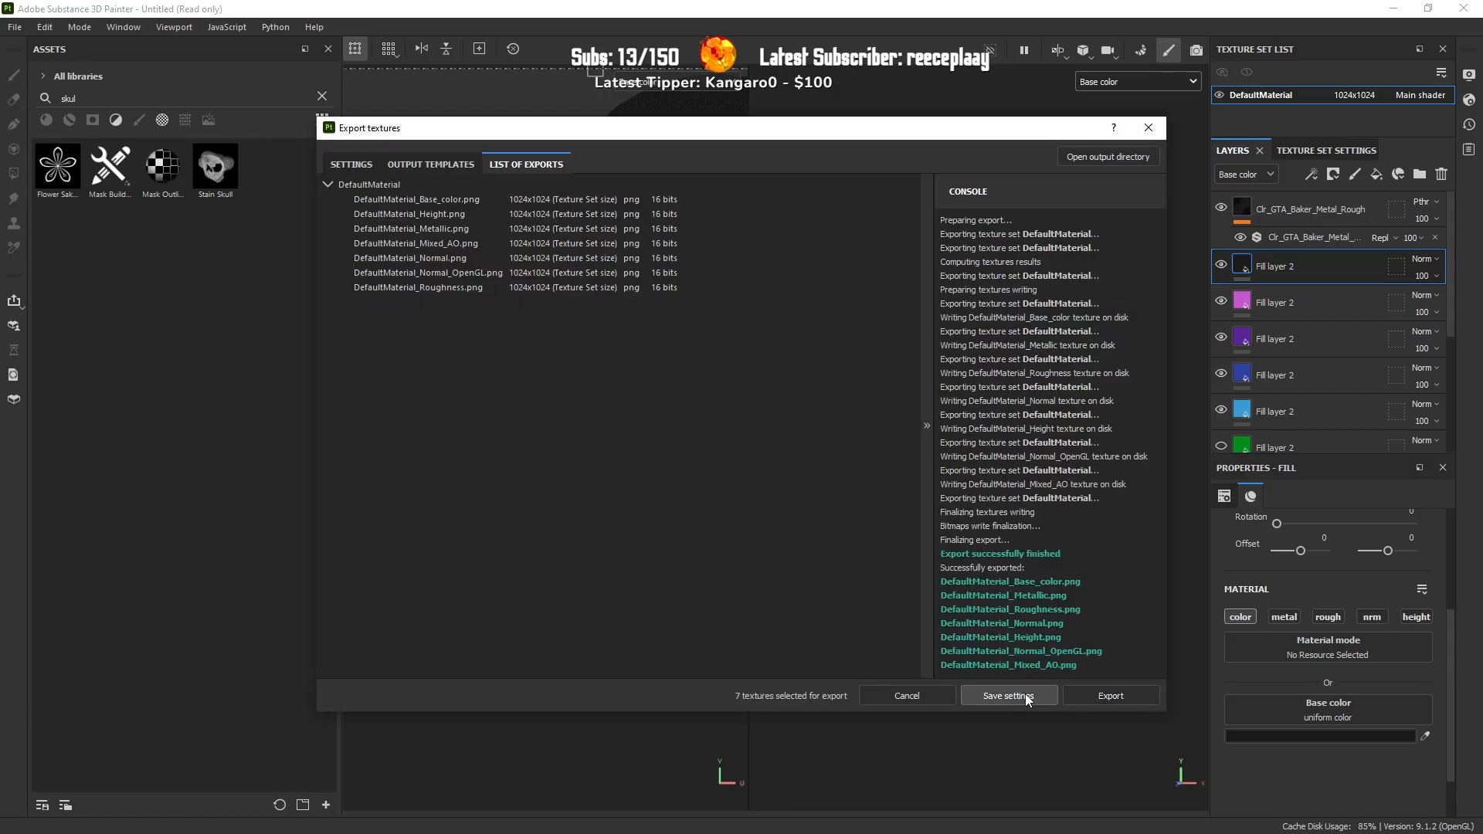
pyautogui.click(1015, 696)
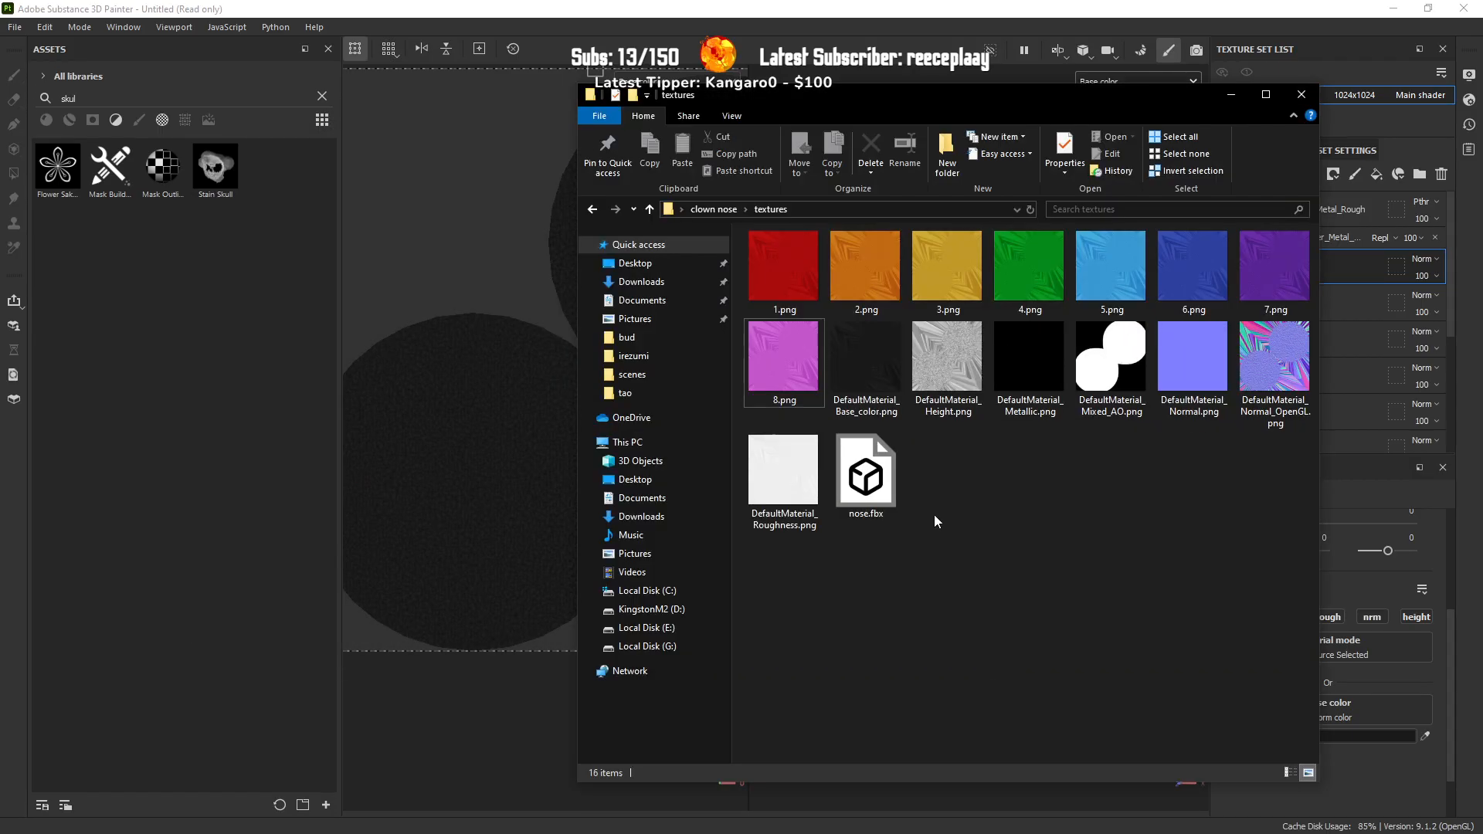
pyautogui.click(892, 403)
pyautogui.press('F2')
pyautogui.write('9')
pyautogui.press('Return')
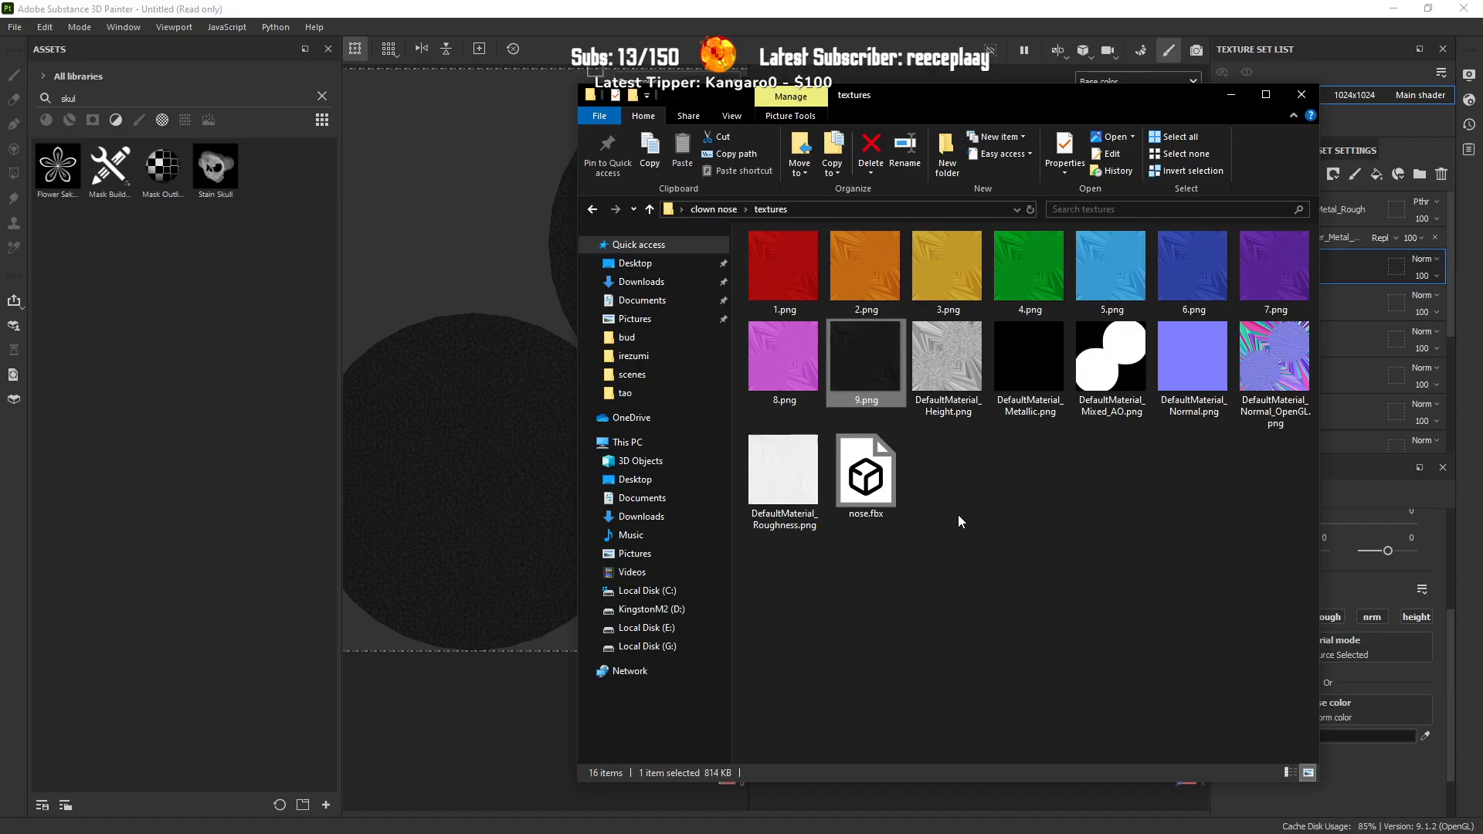
# Step: Back in Substance 3D Painter, add a new folder directly above the black fill layer
pyautogui.hotkey('alt', 'Tab')
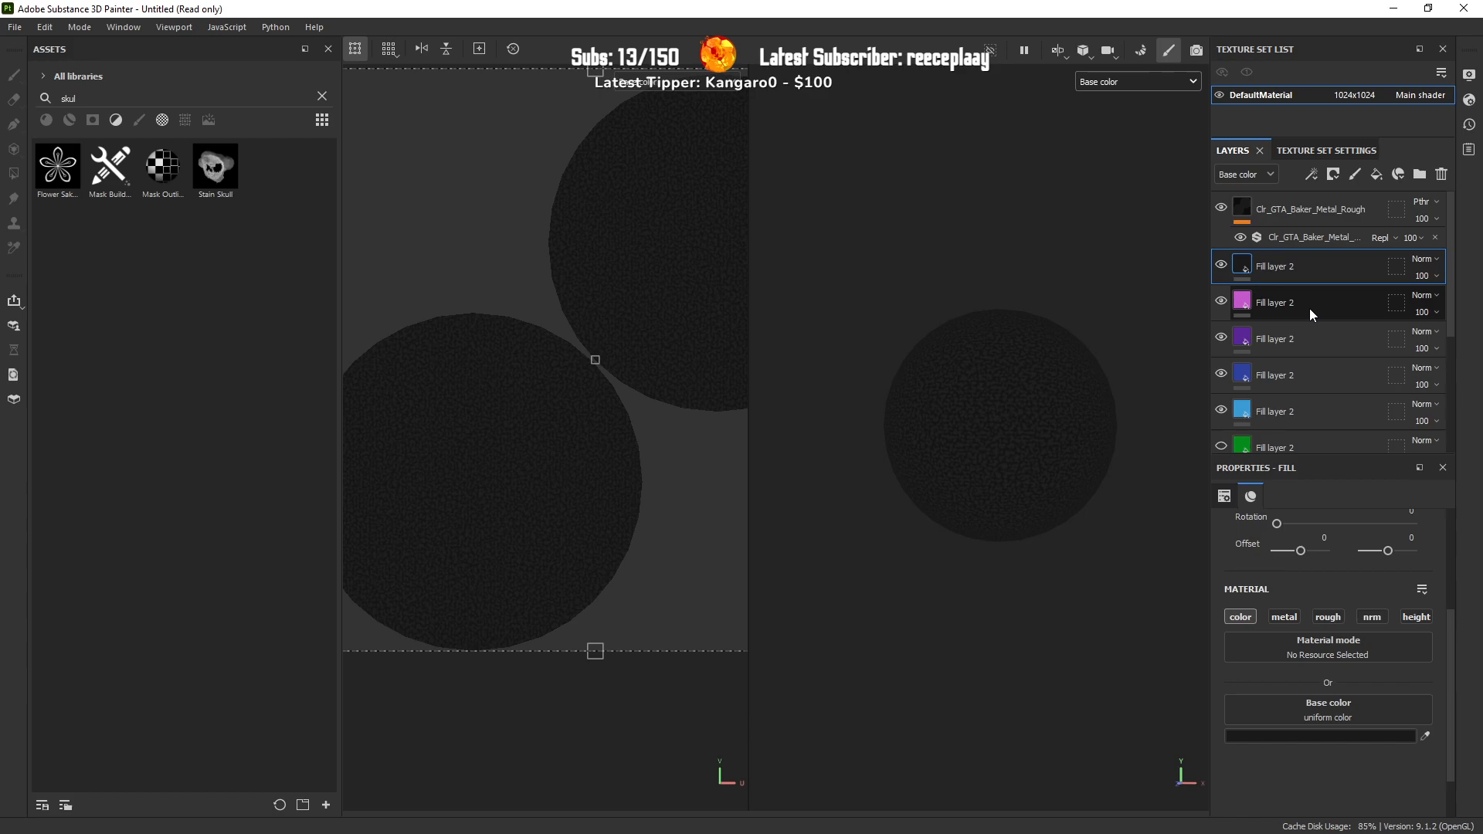
pyautogui.scroll(-3, 1313, 309)
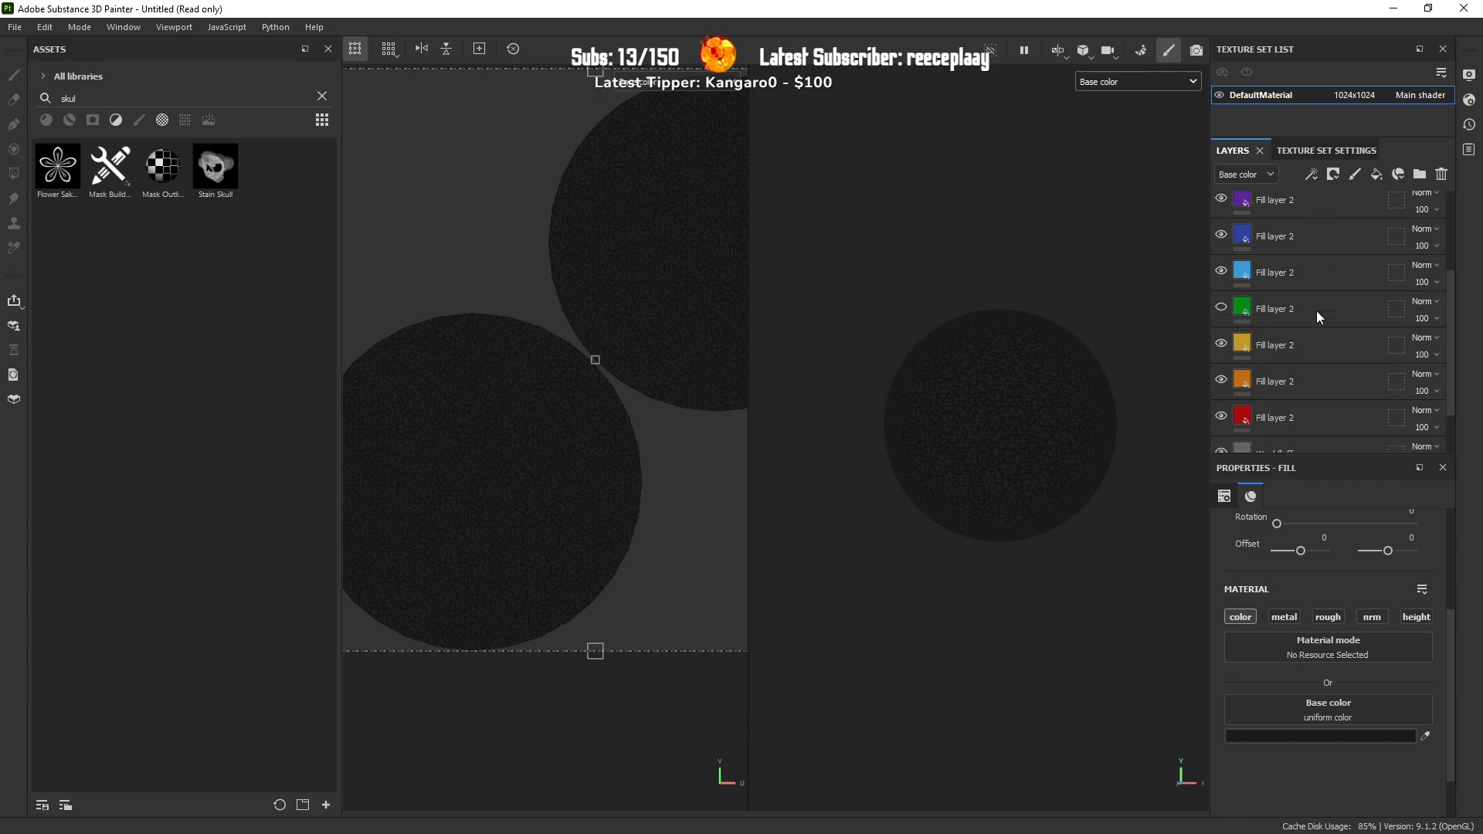
pyautogui.scroll(3, 1316, 311)
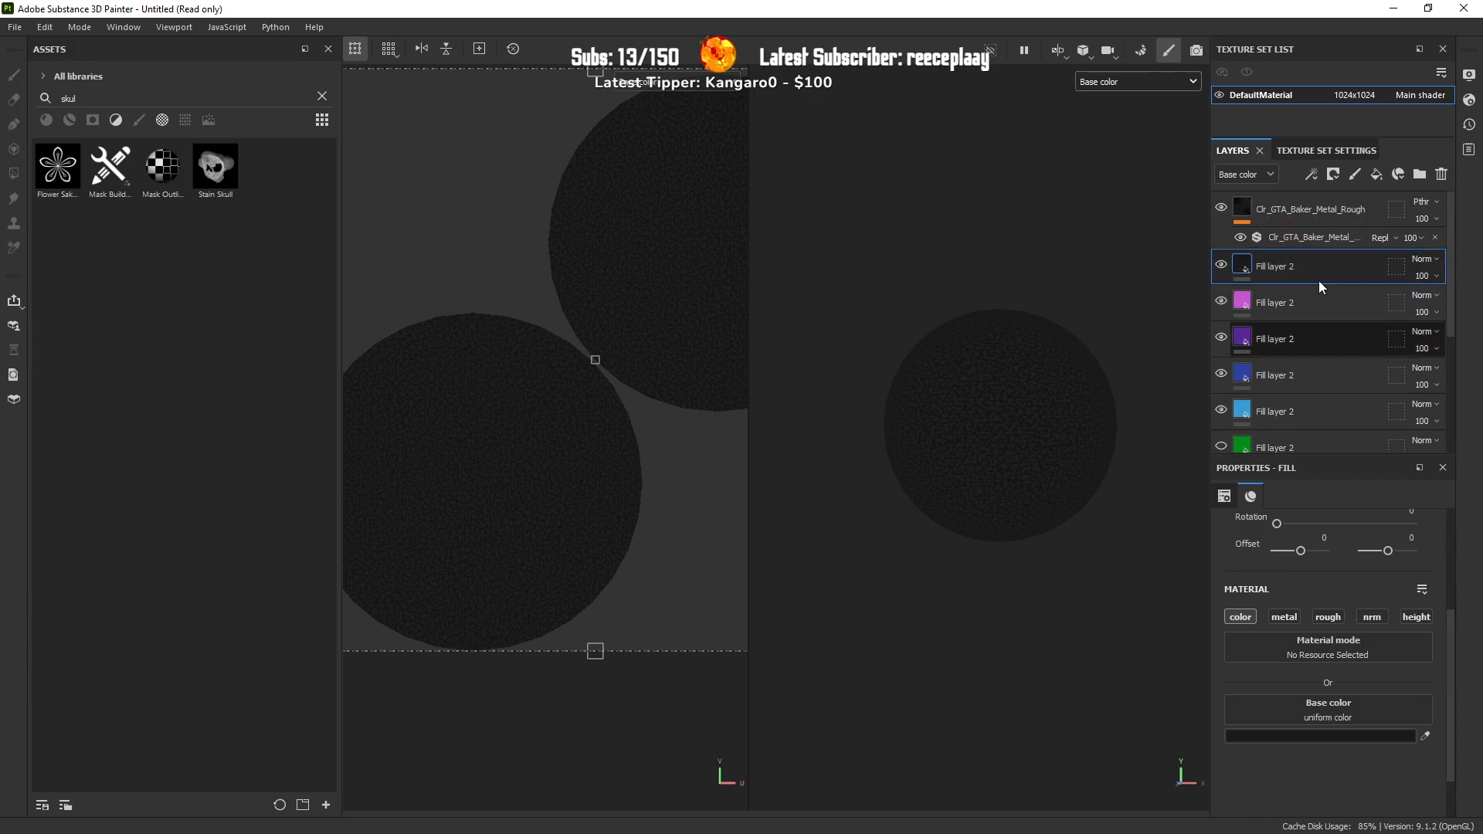
pyautogui.click(1420, 174)
# Step: Hide all the color fill layers from black to red so only the Wool fluffy and base layers show
pyautogui.click(1221, 301)
pyautogui.click(1221, 337)
pyautogui.click(1221, 374)
pyautogui.click(1221, 410)
pyautogui.scroll(-2, 1221, 414)
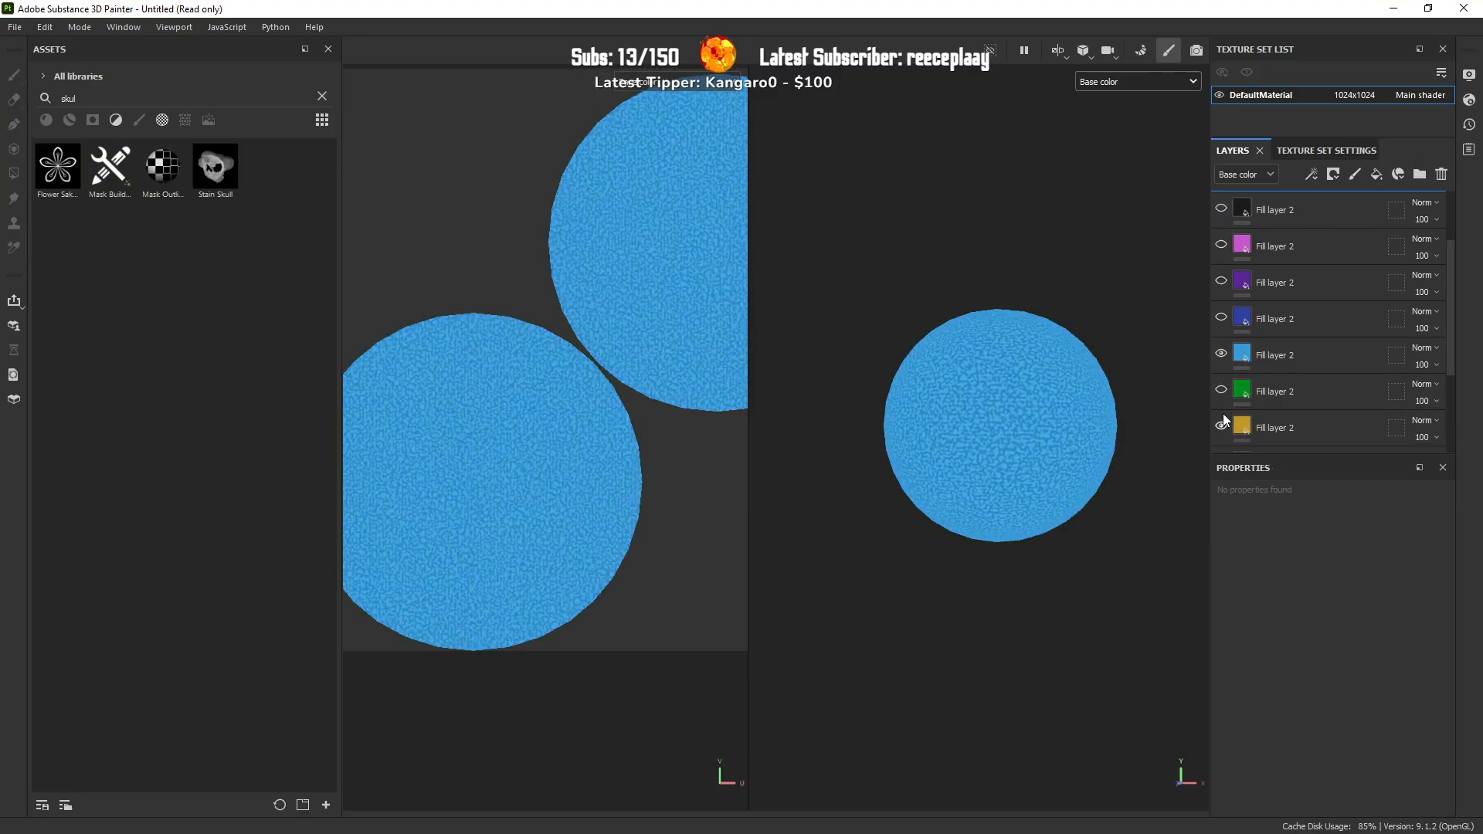
pyautogui.click(1221, 354)
pyautogui.click(1221, 390)
pyautogui.click(1221, 424)
pyautogui.scroll(-3, 1244, 413)
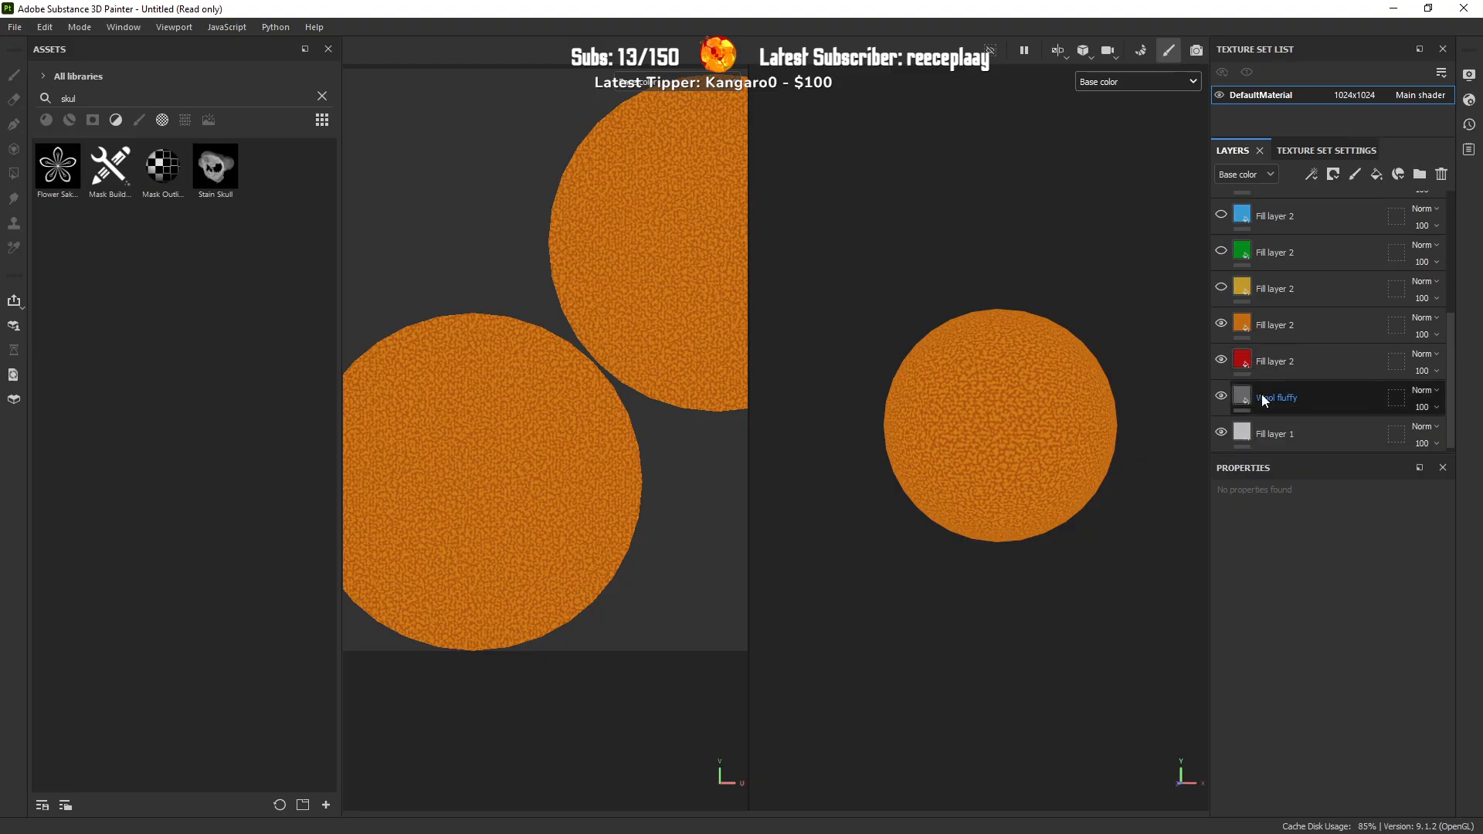
pyautogui.click(1222, 325)
pyautogui.scroll(5, 1301, 346)
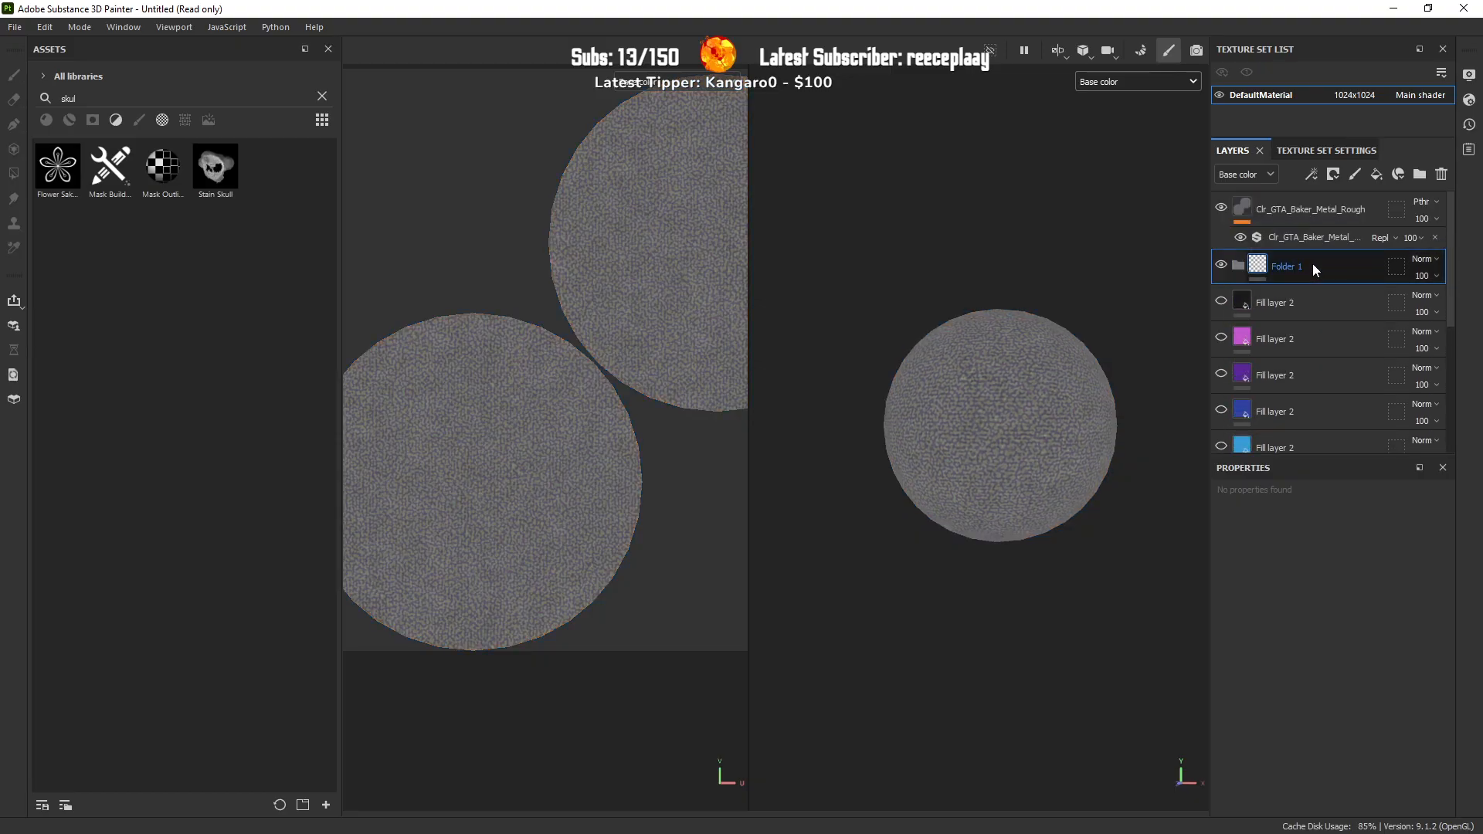
# Step: Rename the new folder as rainbow
pyautogui.doubleClick(1290, 267)
pyautogui.write('rainbow')
pyautogui.press('Return')
# Step: Copy the eight fill layers from magenta pink to red into the rainbow folder, keeping the originals outside it
pyautogui.click(1277, 343)
pyautogui.scroll(-5, 1278, 351)
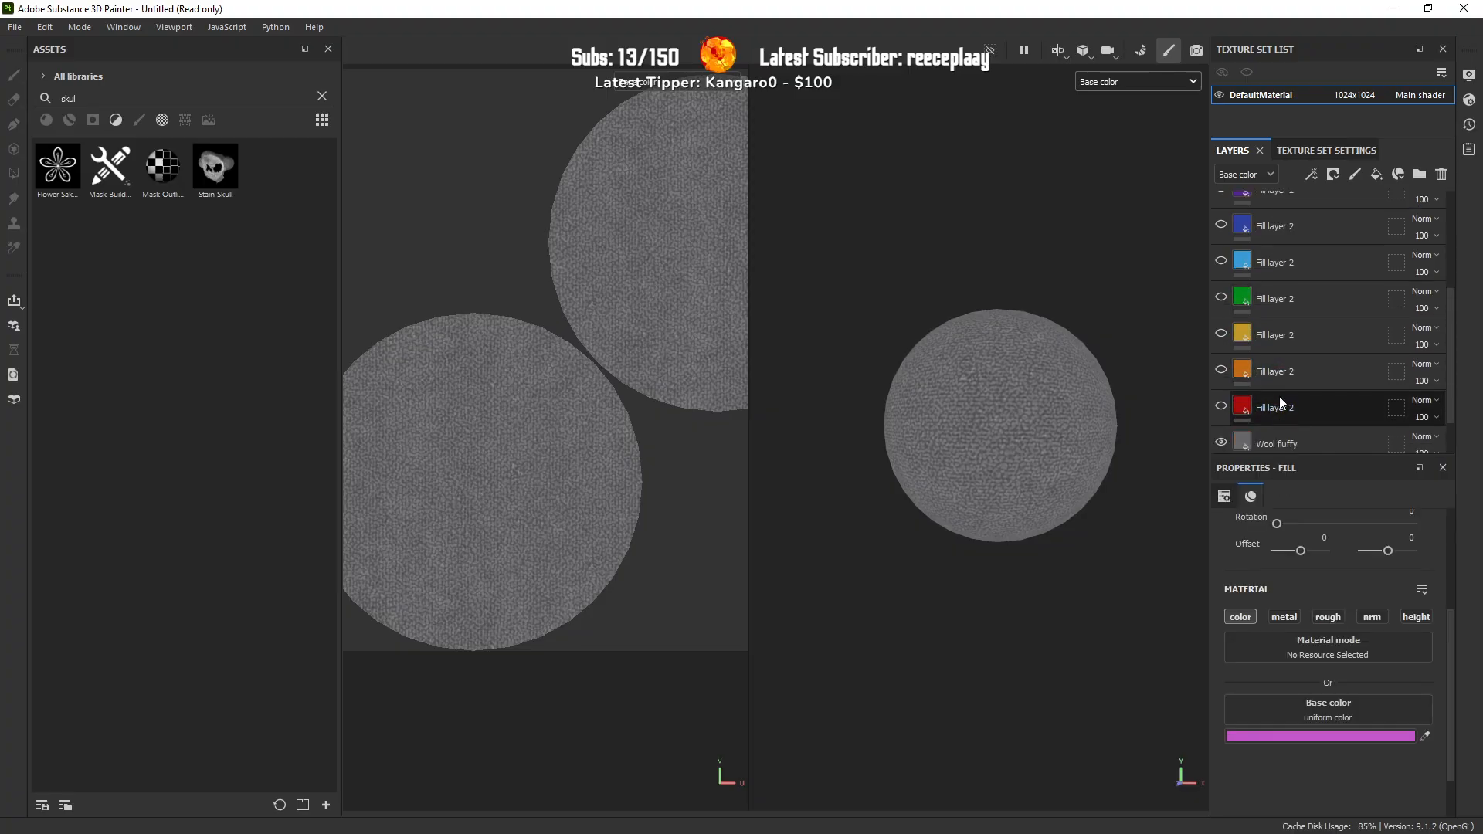
pyautogui.keyDown('shift'); pyautogui.click(1280, 403); pyautogui.keyUp('shift')
pyautogui.scroll(5, 1333, 322)
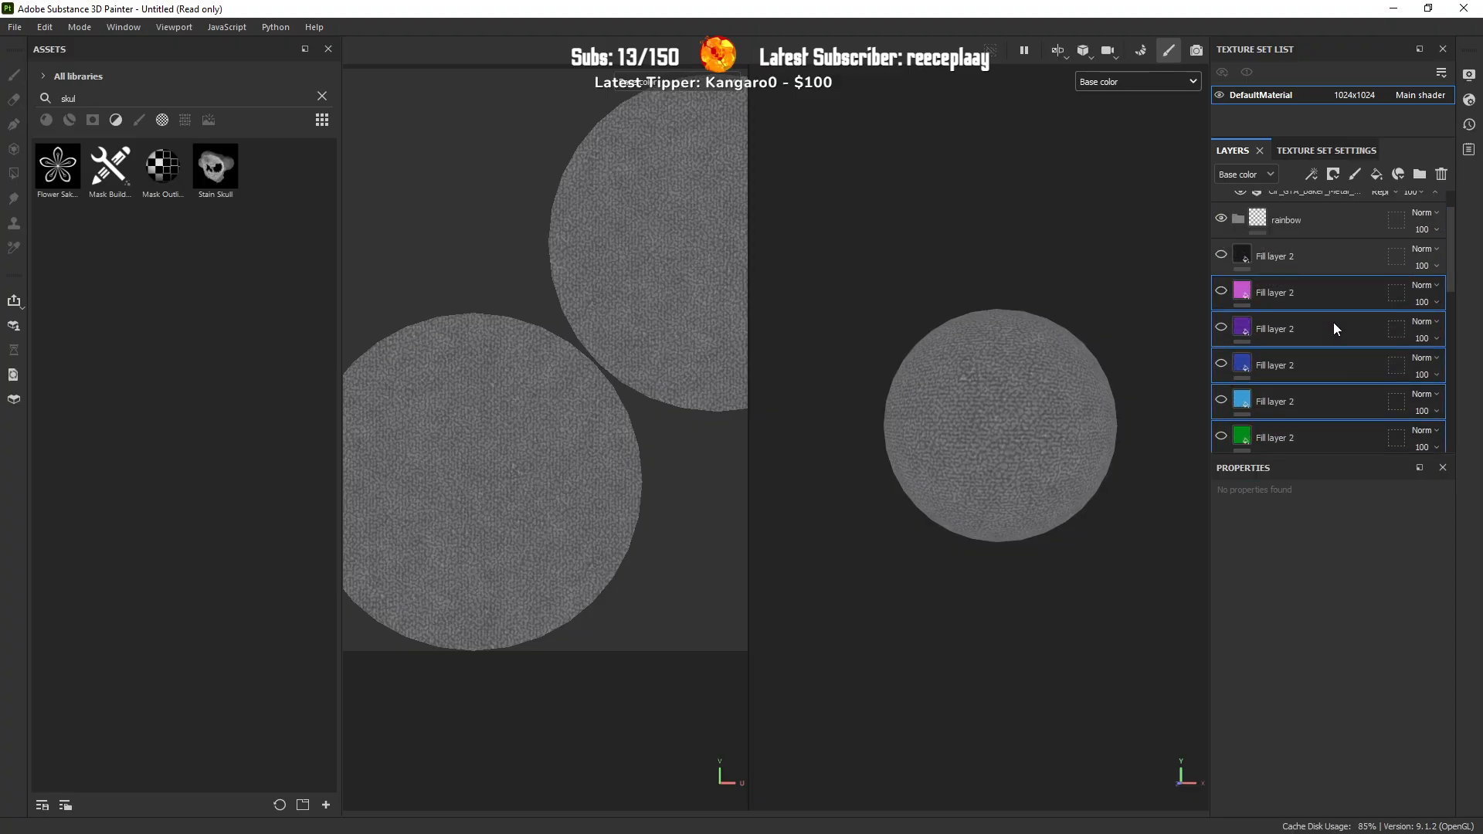
pyautogui.moveTo(1282, 342); pyautogui.dragTo(1273, 262)
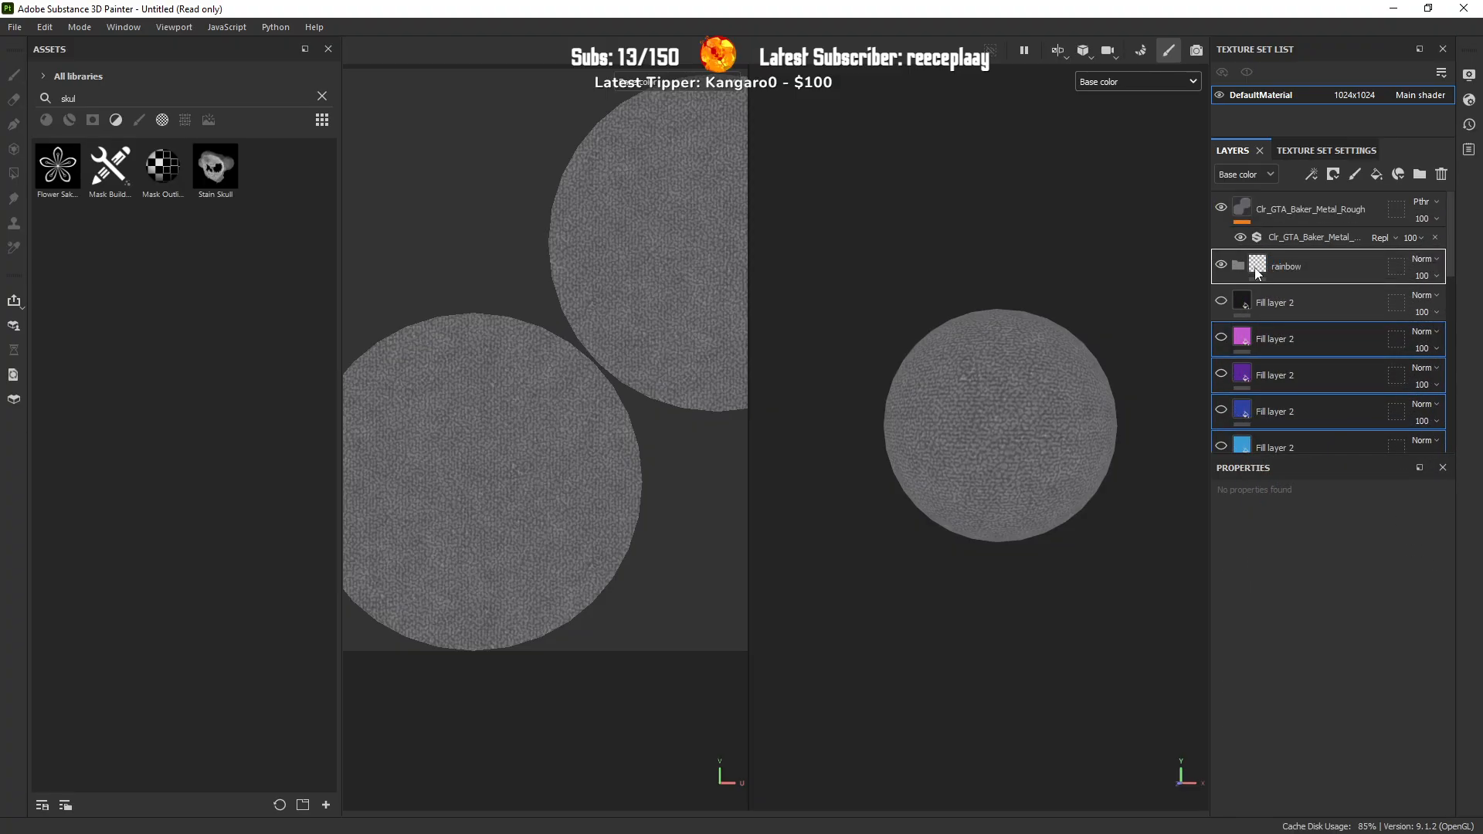
pyautogui.click(1223, 266)
pyautogui.click(1223, 266)
pyautogui.click(1242, 267)
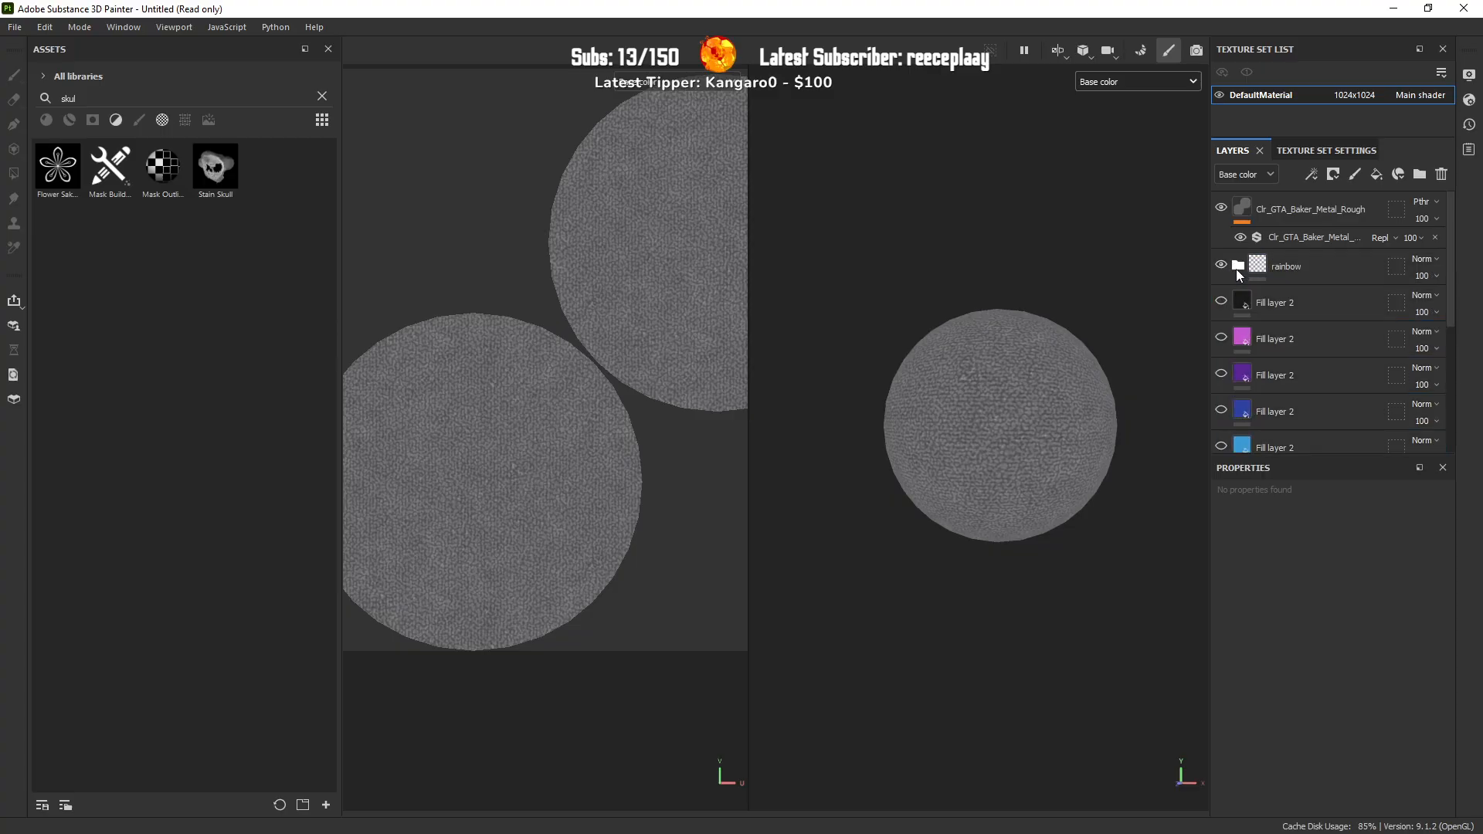
pyautogui.click(1237, 265)
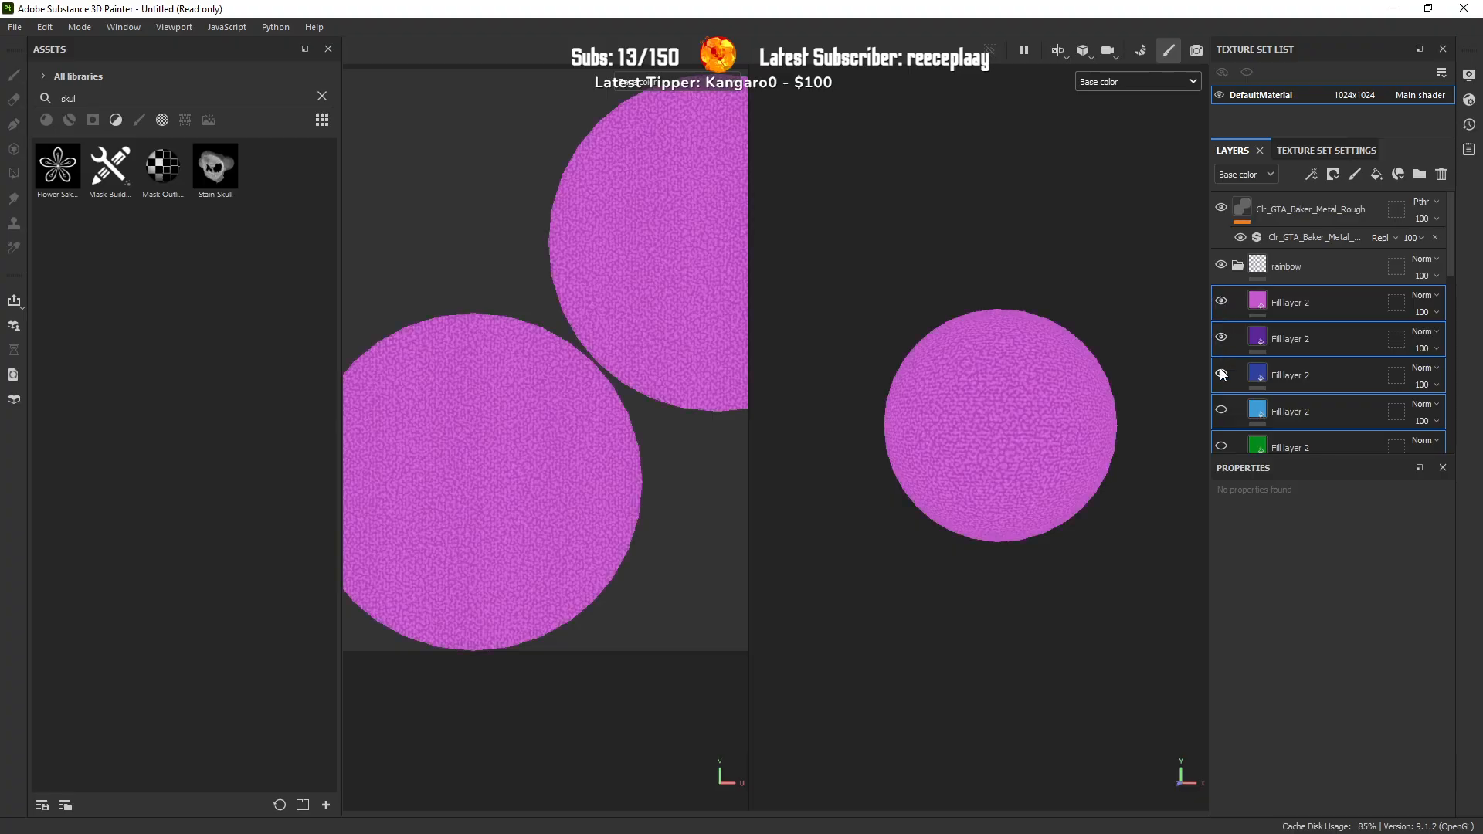
# Step: Make the copied color fill layers inside the rainbow folder visible
pyautogui.click(1221, 411)
pyautogui.scroll(-3, 1218, 421)
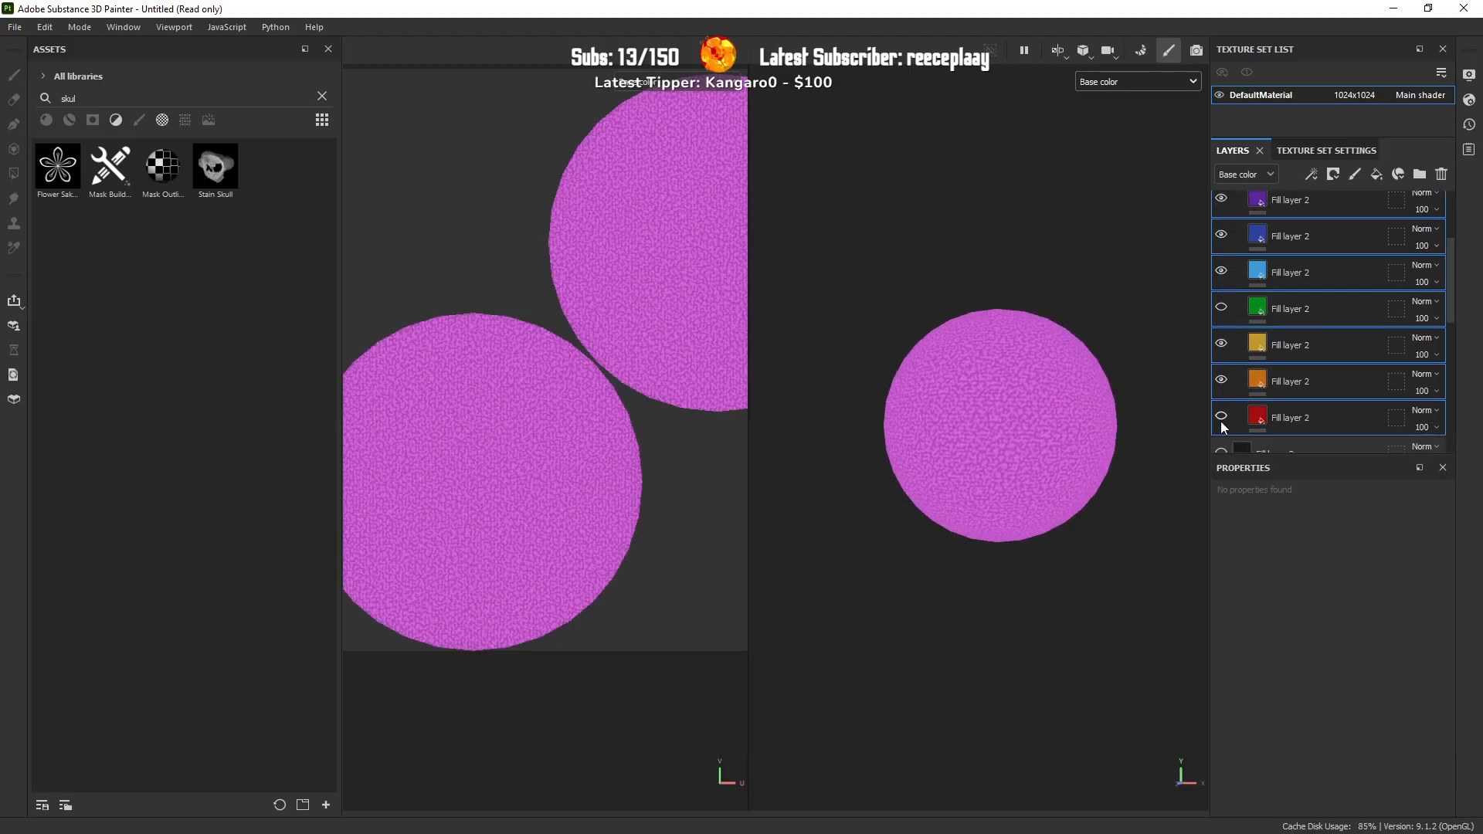
pyautogui.scroll(3, 1269, 379)
# Step: Set the UV wrap of the magenta pink and purple fill layers in the rainbow folder to None
pyautogui.click(1290, 304)
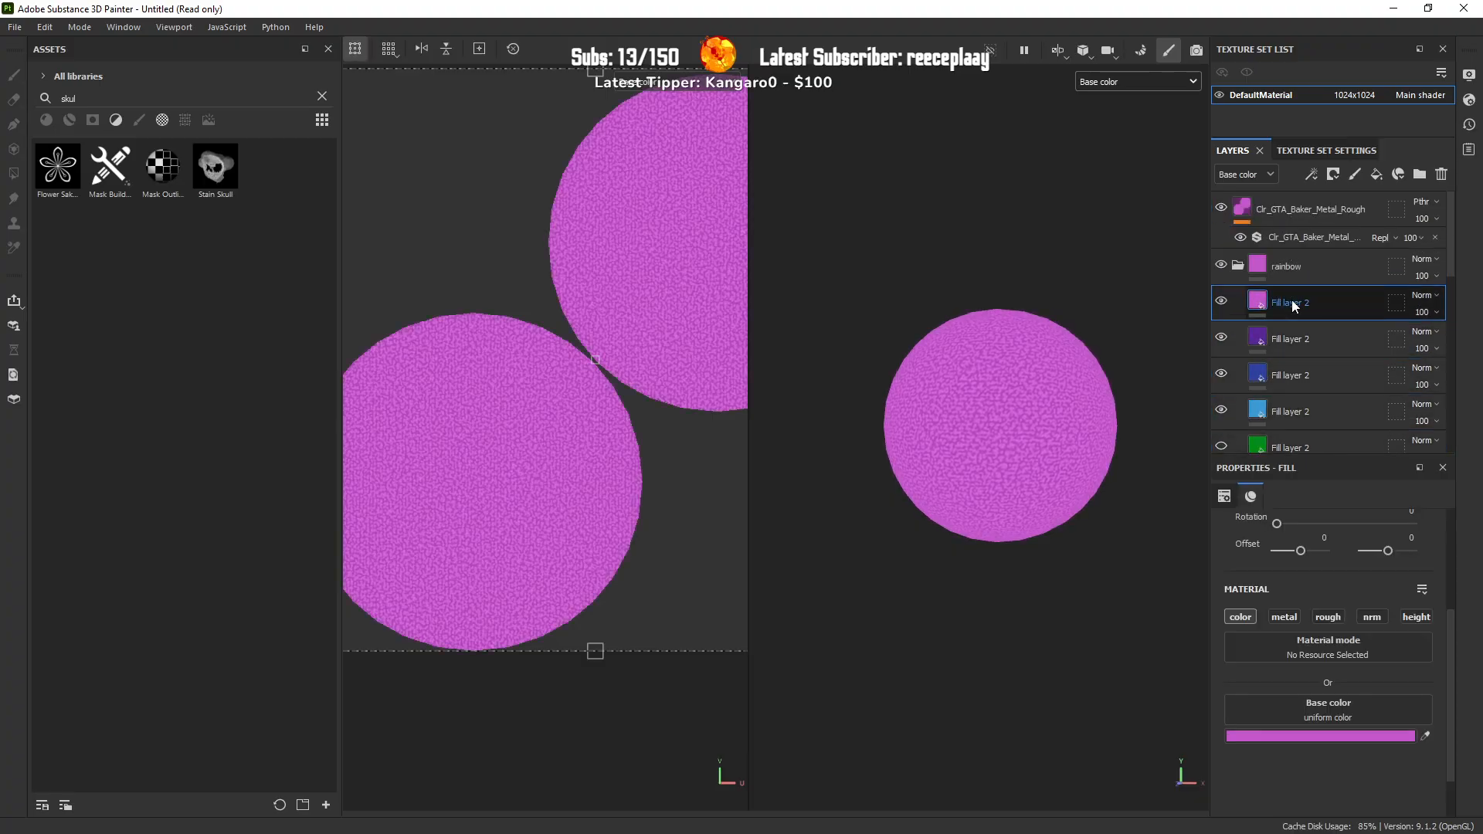
pyautogui.scroll(3, 1447, 660)
pyautogui.click(1295, 559)
pyautogui.click(1294, 579)
pyautogui.click(1285, 341)
pyautogui.click(1305, 560)
pyautogui.click(1299, 581)
# Step: Set the UV wrap of the rainbow folder's dark blue and light blue fill layers to None
pyautogui.click(1300, 369)
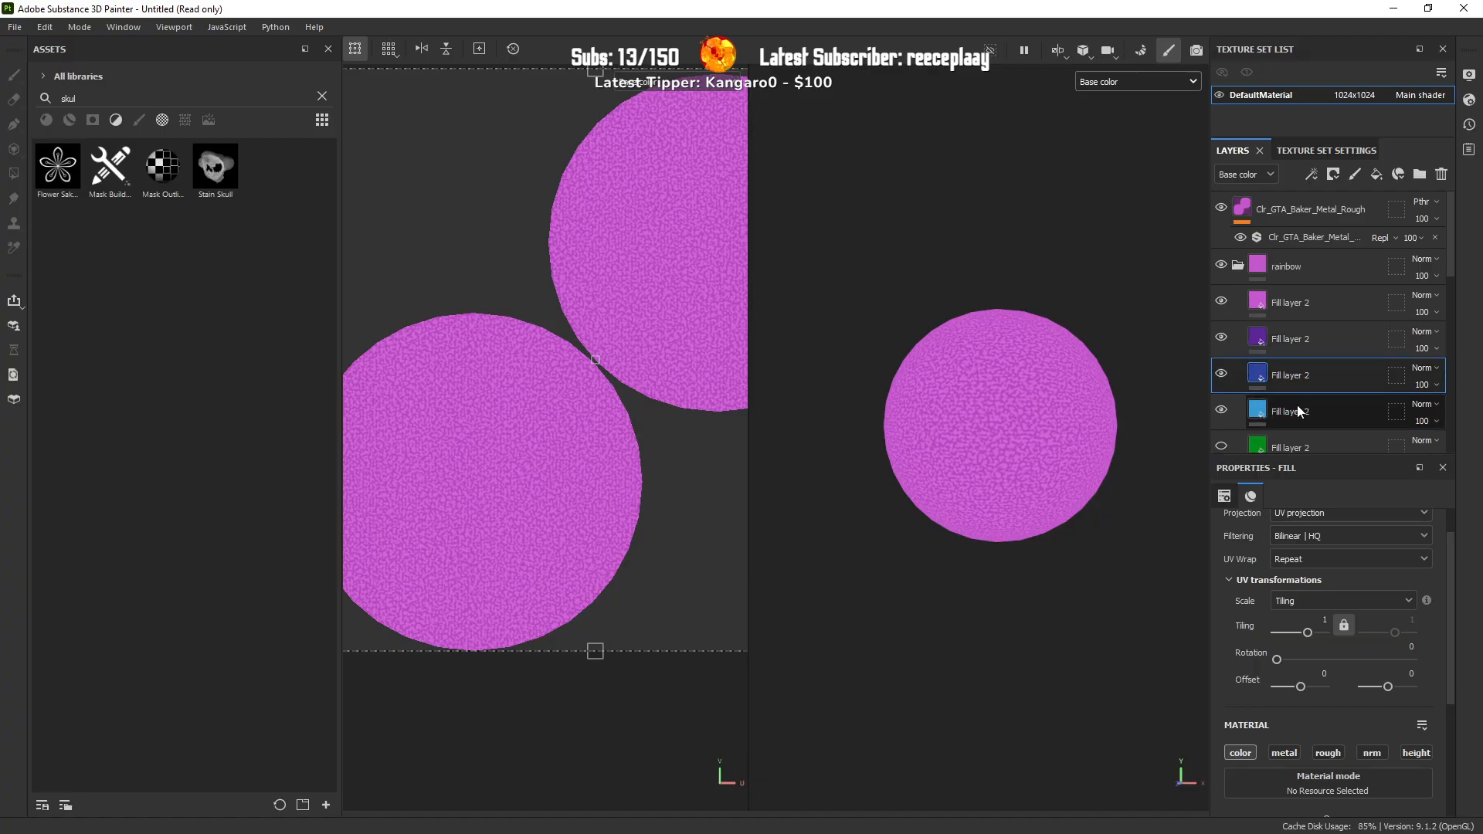
pyautogui.click(1299, 560)
pyautogui.click(1295, 579)
pyautogui.click(1281, 415)
pyautogui.click(1302, 567)
pyautogui.click(1300, 578)
# Step: Show the rainbow folder's green fill layer and set the UV wrap of the green and yellow fills to None
pyautogui.scroll(-1, 1285, 420)
pyautogui.click(1275, 403)
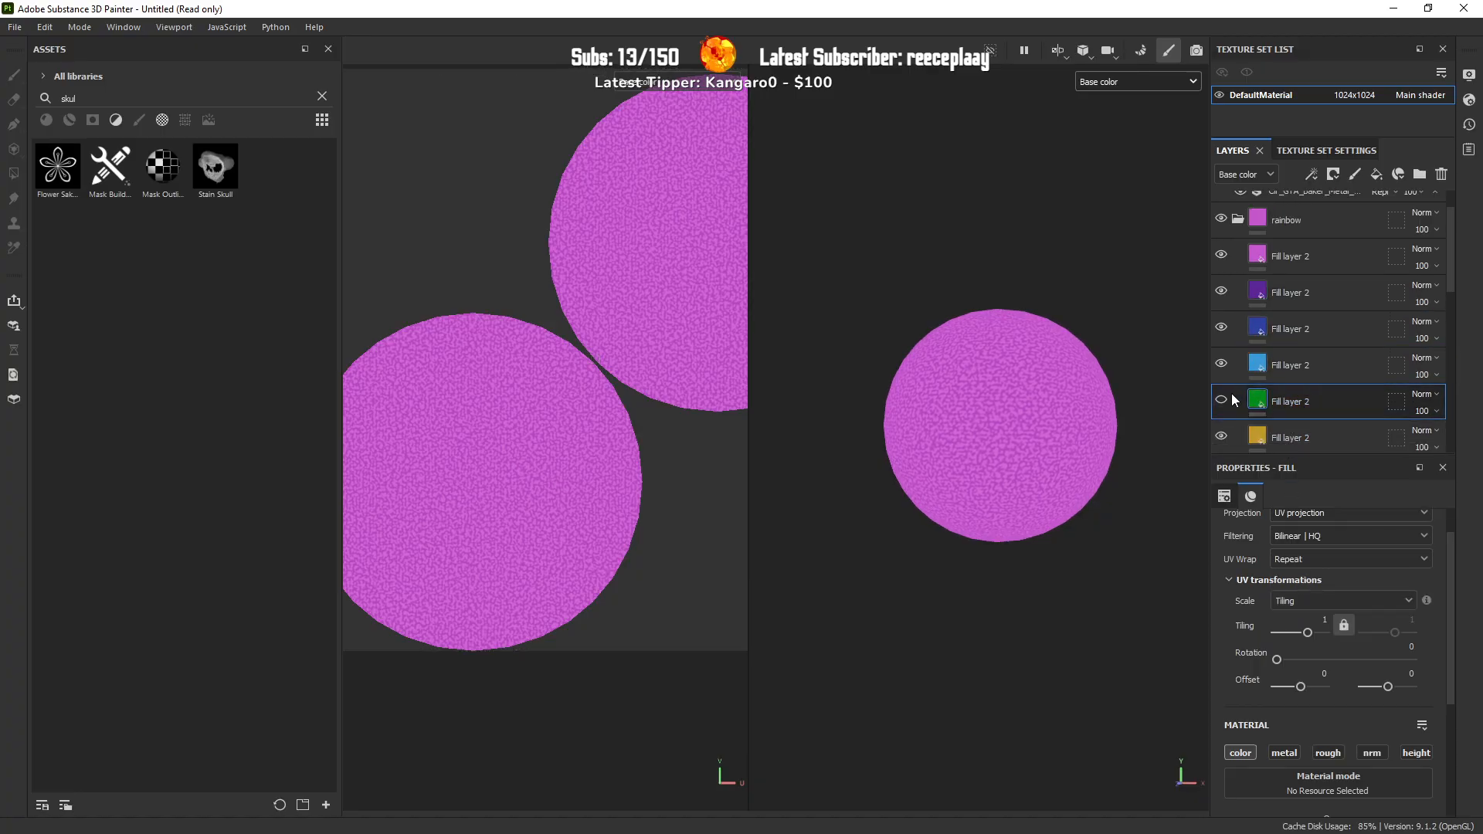
pyautogui.click(1299, 562)
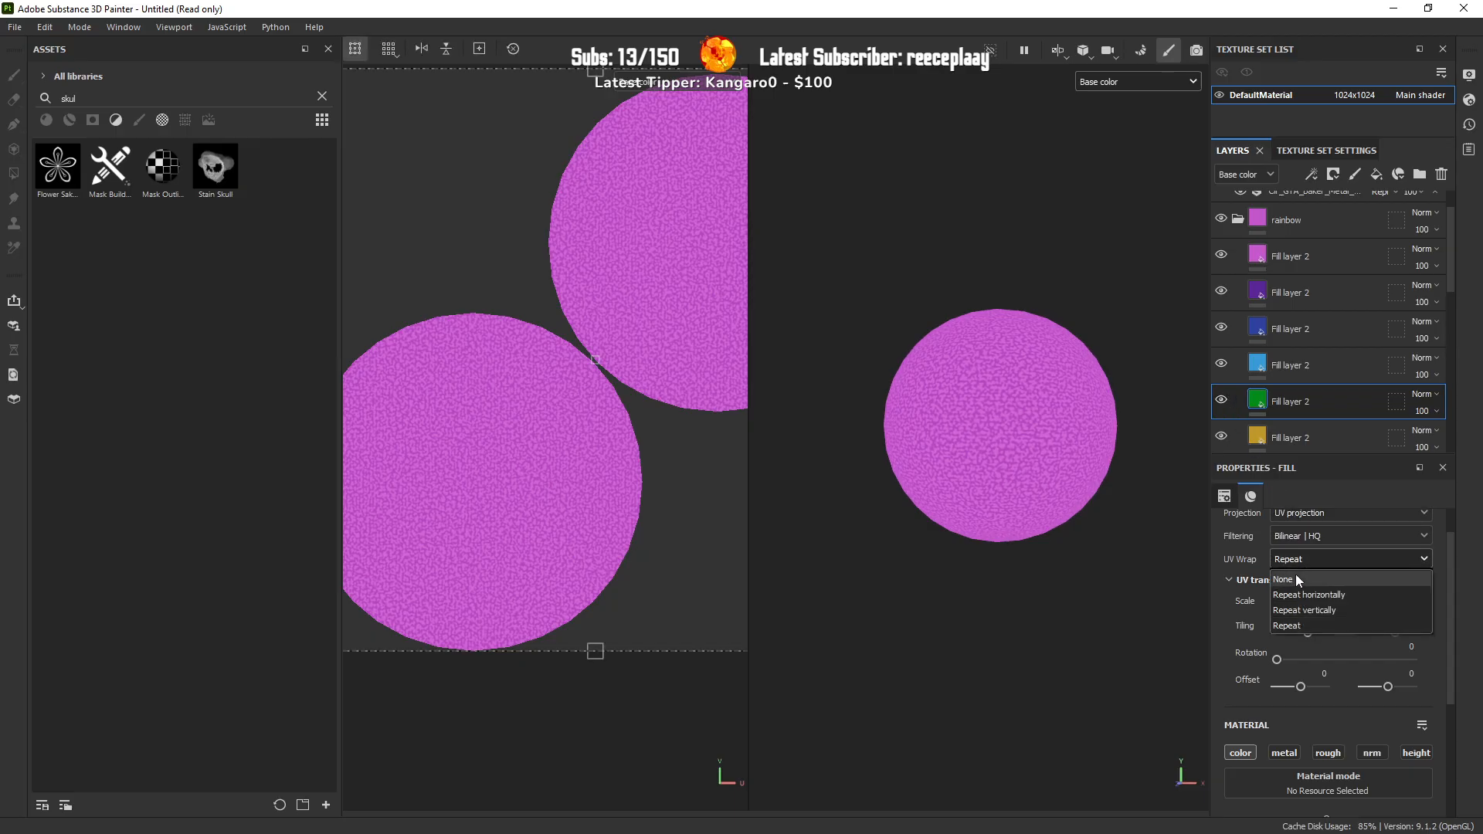
pyautogui.click(1295, 576)
pyautogui.scroll(-1, 1295, 436)
pyautogui.click(1291, 398)
pyautogui.click(1283, 563)
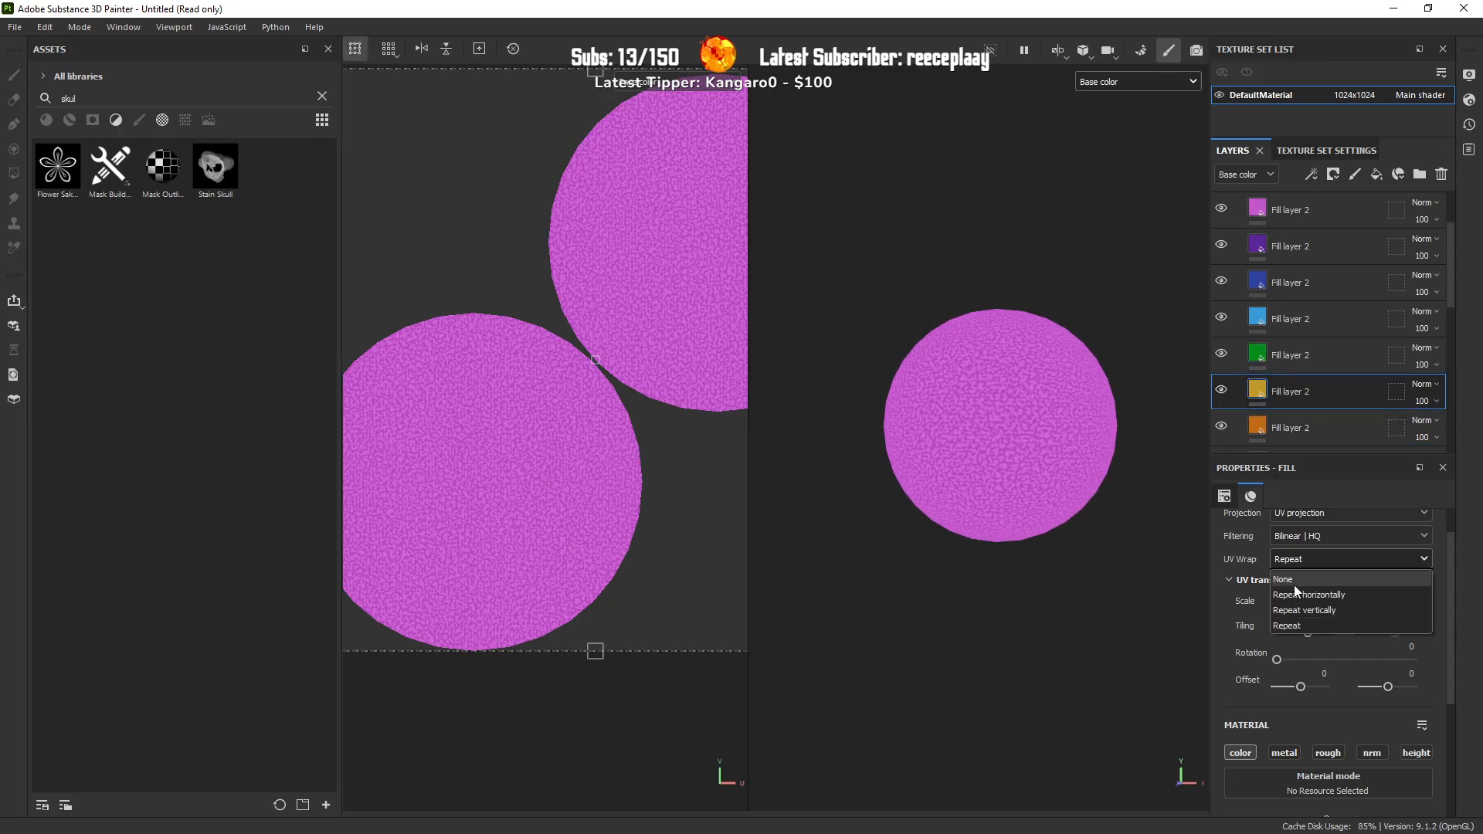
pyautogui.click(1295, 585)
# Step: Set the UV wrap of the orange and red fill layers in the rainbow folder to None
pyautogui.click(1304, 433)
pyautogui.click(1303, 564)
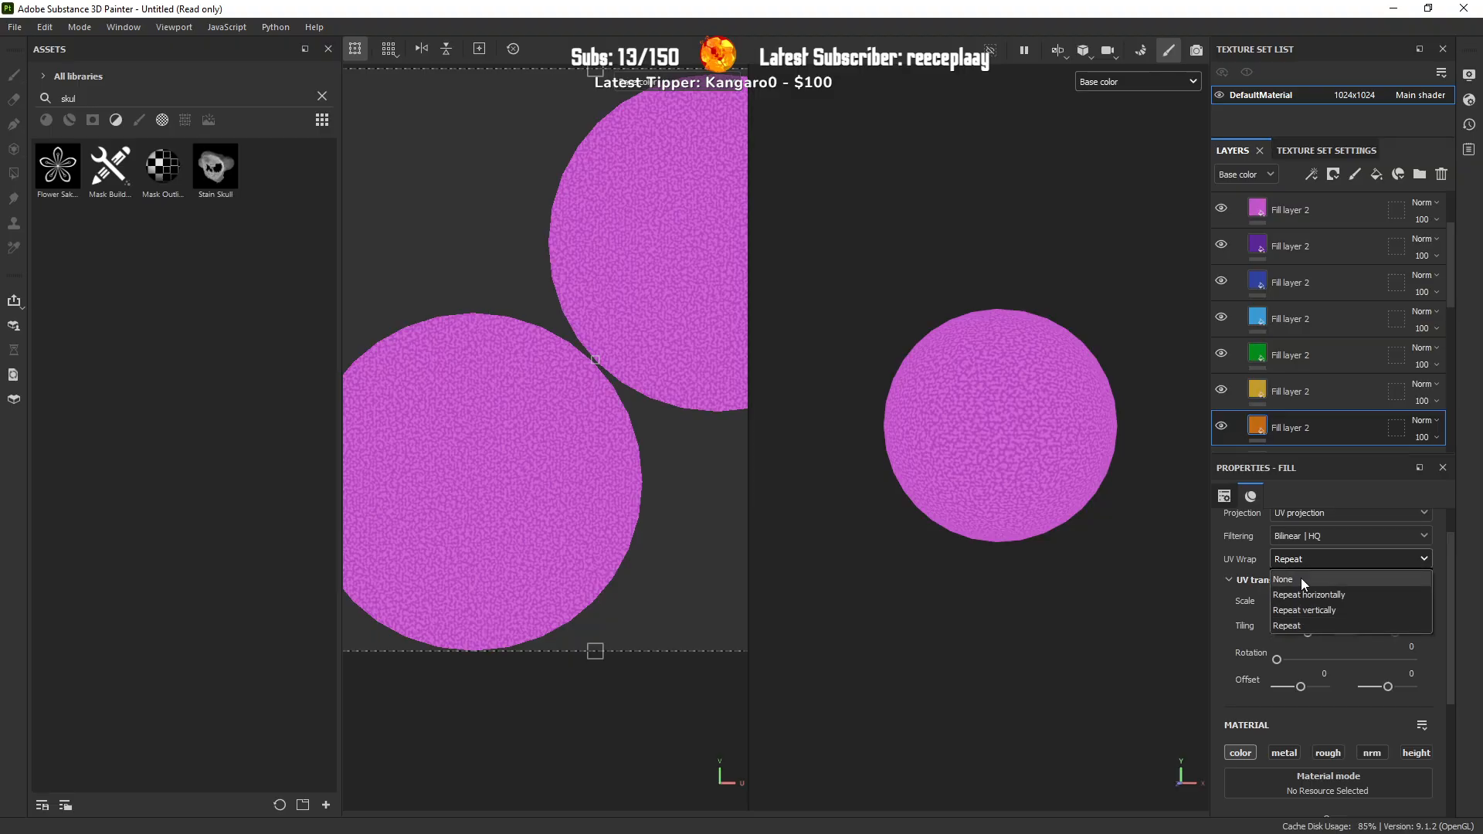
pyautogui.click(1301, 578)
pyautogui.scroll(-1, 1356, 400)
pyautogui.click(1314, 415)
pyautogui.click(1306, 558)
pyautogui.click(1303, 575)
# Step: Hide every fill layer in the rainbow folder except the red one
pyautogui.scroll(3, 1266, 324)
pyautogui.click(1221, 301)
pyautogui.click(1221, 337)
pyautogui.click(1221, 374)
pyautogui.click(1219, 379)
pyautogui.click(1222, 409)
pyautogui.scroll(-2, 1223, 410)
pyautogui.click(1221, 356)
pyautogui.click(1222, 389)
pyautogui.scroll(-1, 1226, 406)
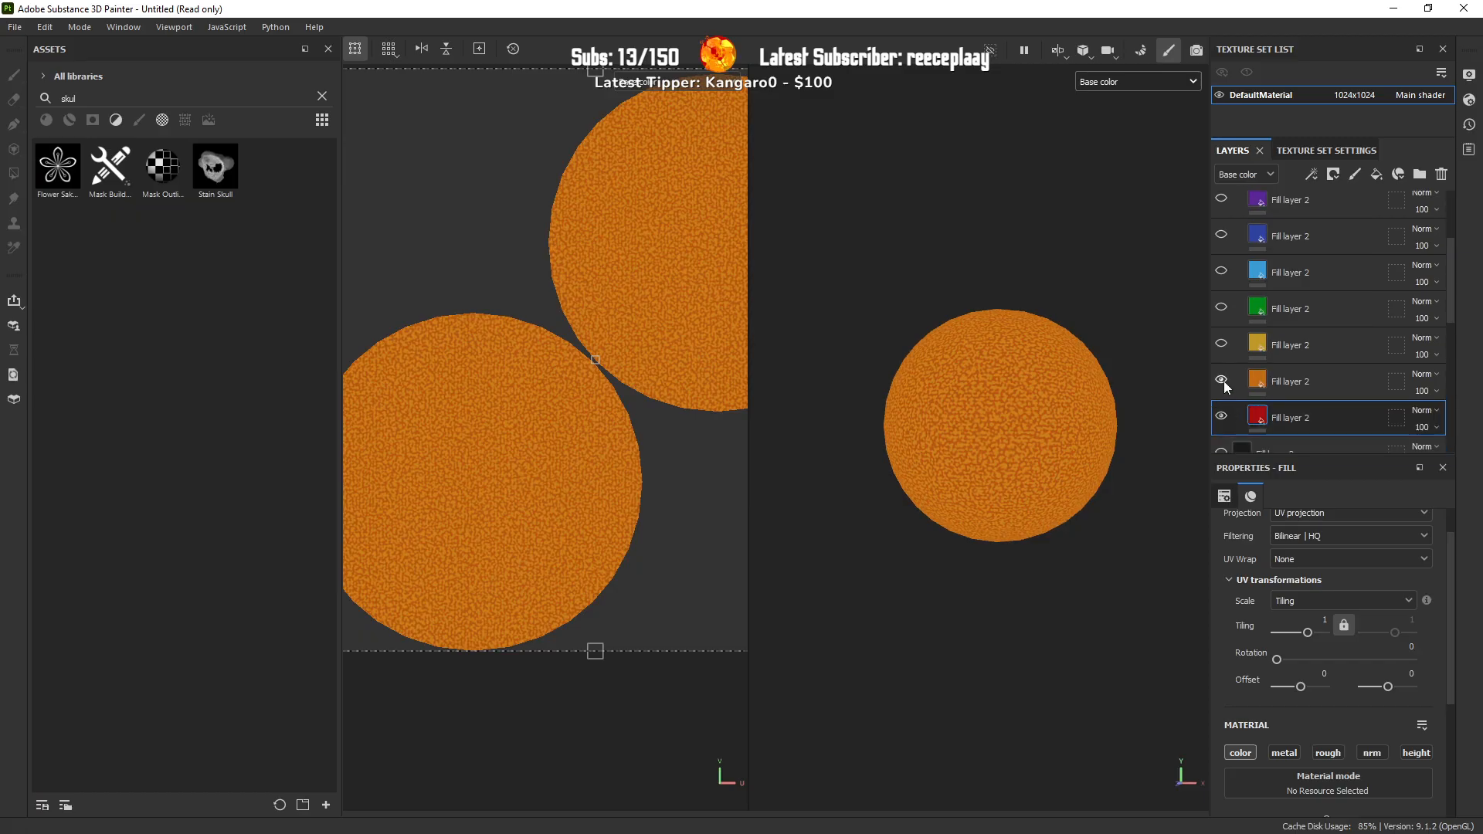
pyautogui.click(1224, 381)
pyautogui.scroll(-1, 1228, 393)
# Step: Add a black mask to the red fill layer and try polygon-filling faces along the left edge of the lower UV circle
pyautogui.click(1331, 181)
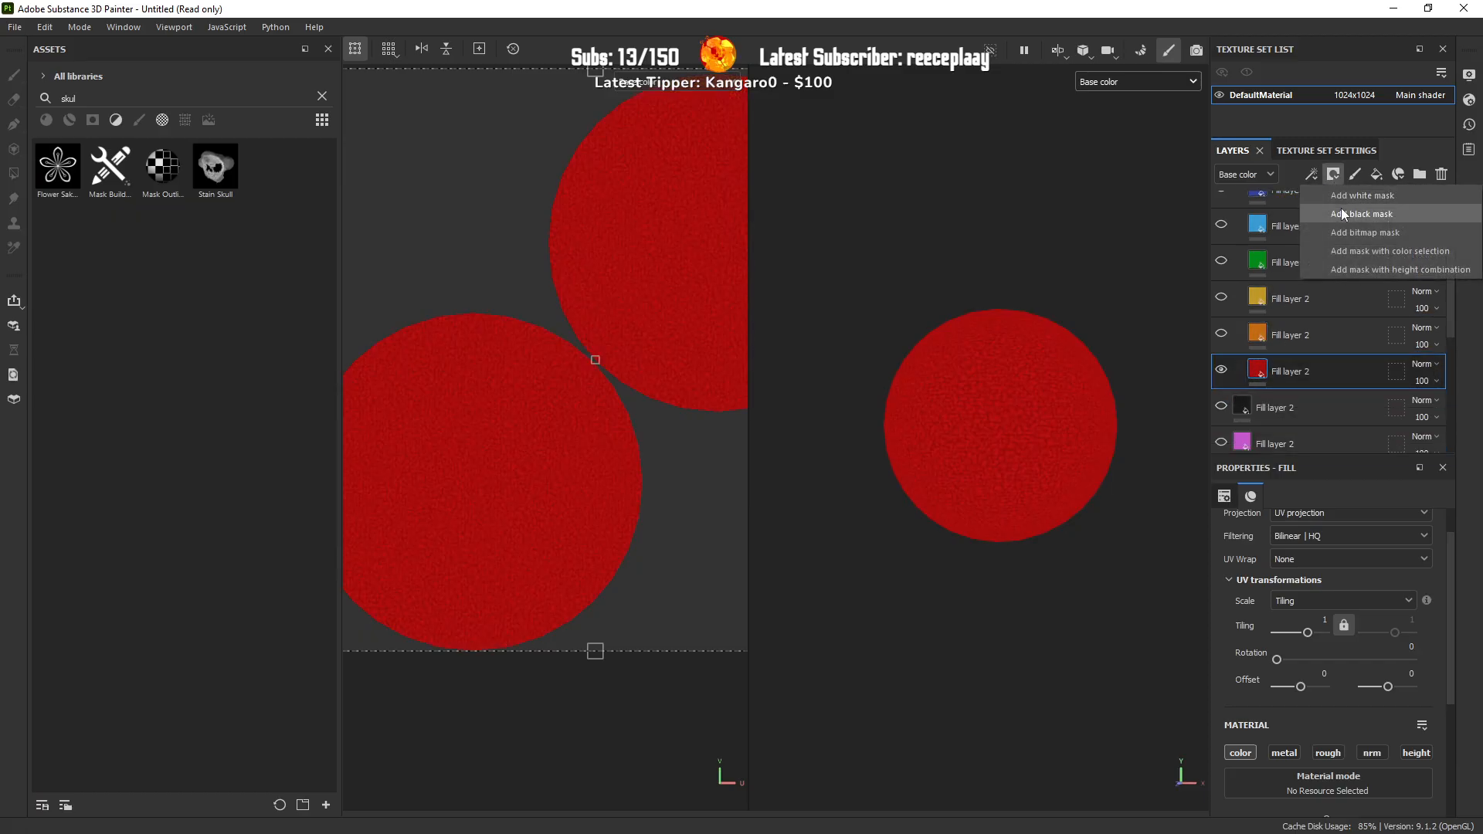
pyautogui.click(1341, 207)
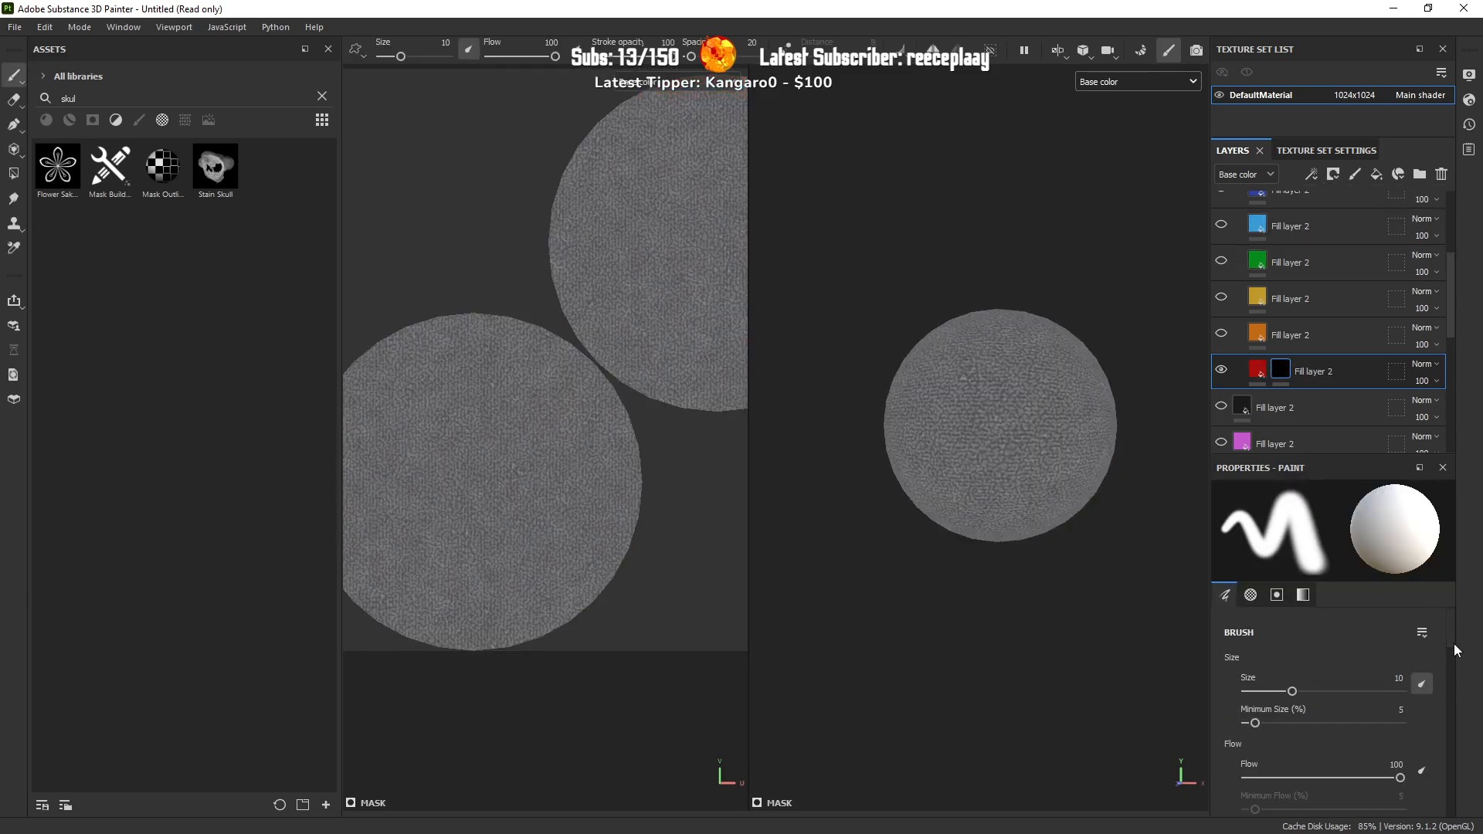
pyautogui.scroll(-2, 1454, 655)
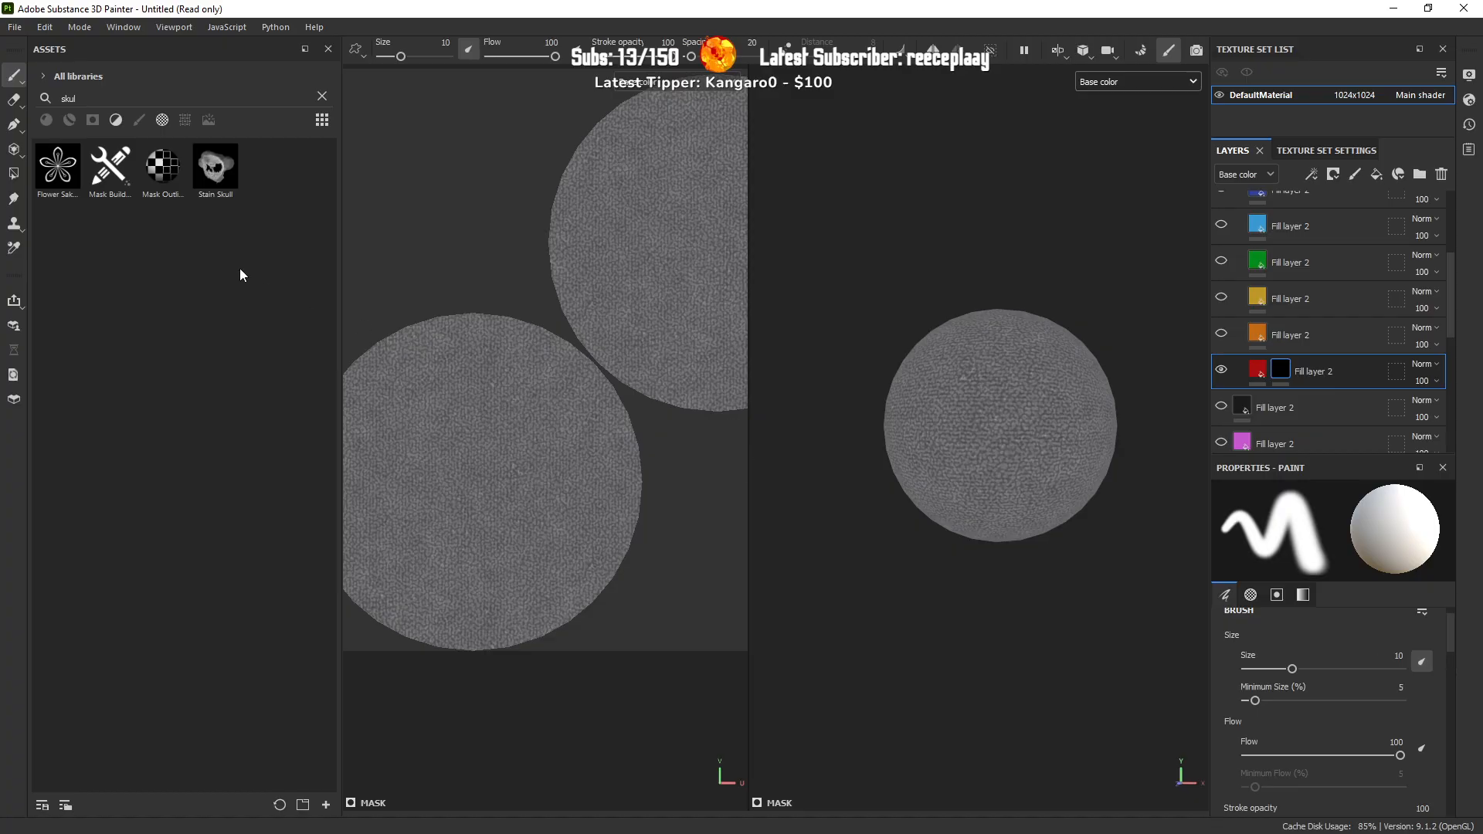
pyautogui.click(13, 174)
pyautogui.scroll(-2, 511, 345)
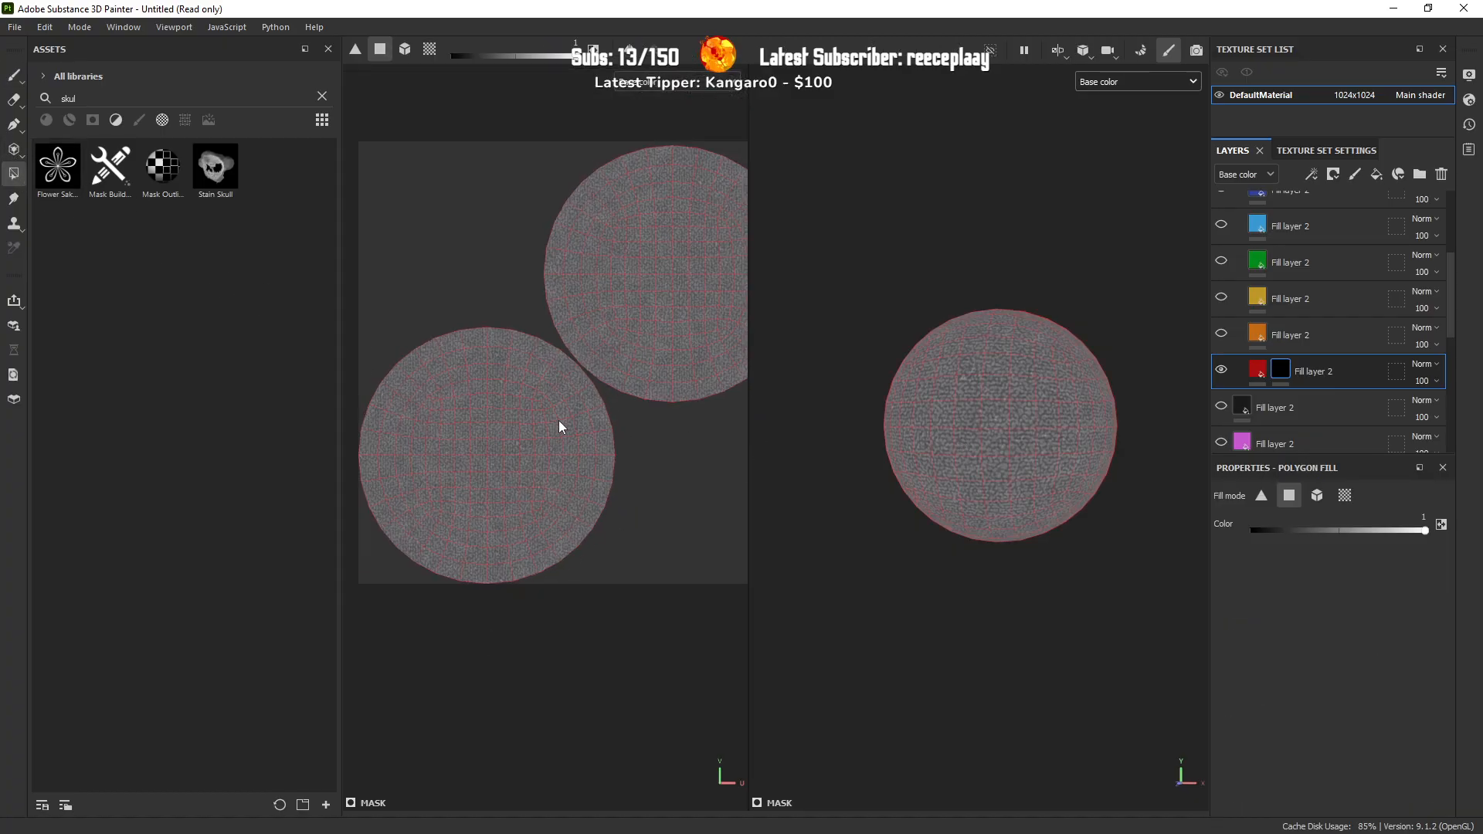
pyautogui.moveTo(473, 386); pyautogui.dragTo(516, 354, button='middle')
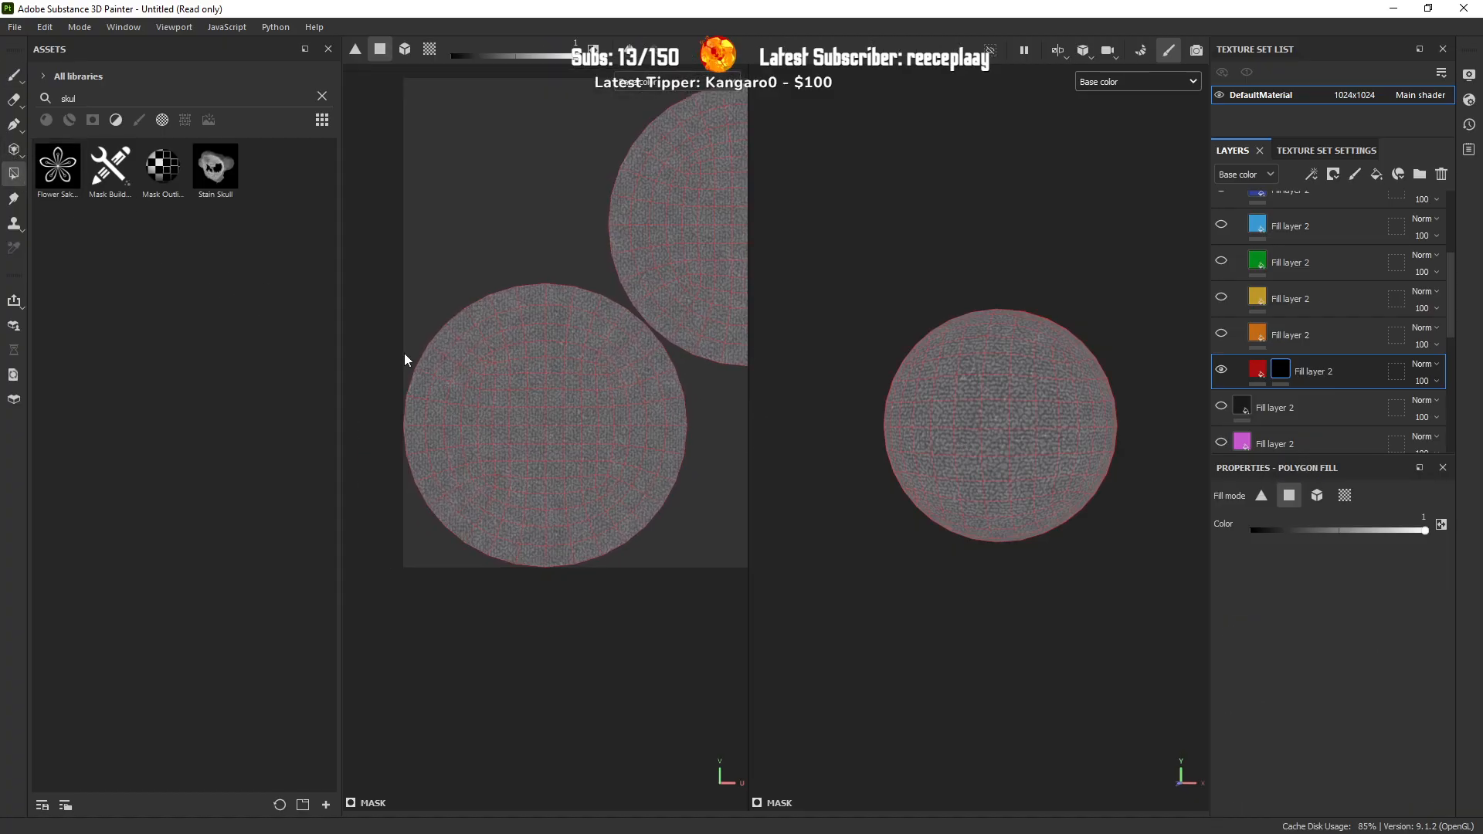
pyautogui.moveTo(577, 506); pyautogui.dragTo(552, 454, button='middle')
pyautogui.moveTo(651, 551); pyautogui.dragTo(372, 465)
pyautogui.hotkey('ctrl', 'z')
pyautogui.moveTo(363, 221); pyautogui.dragTo(439, 545)
# Step: Try extending the red polygon fill along the sphere's lower edge, and undo the mask fills
pyautogui.moveTo(997, 554); pyautogui.dragTo(955, 546, button='middle')
pyautogui.keyDown('alt'); pyautogui.moveTo(956, 546); pyautogui.dragTo(840, 516); pyautogui.keyUp('alt')
pyautogui.scroll(2, 854, 521)
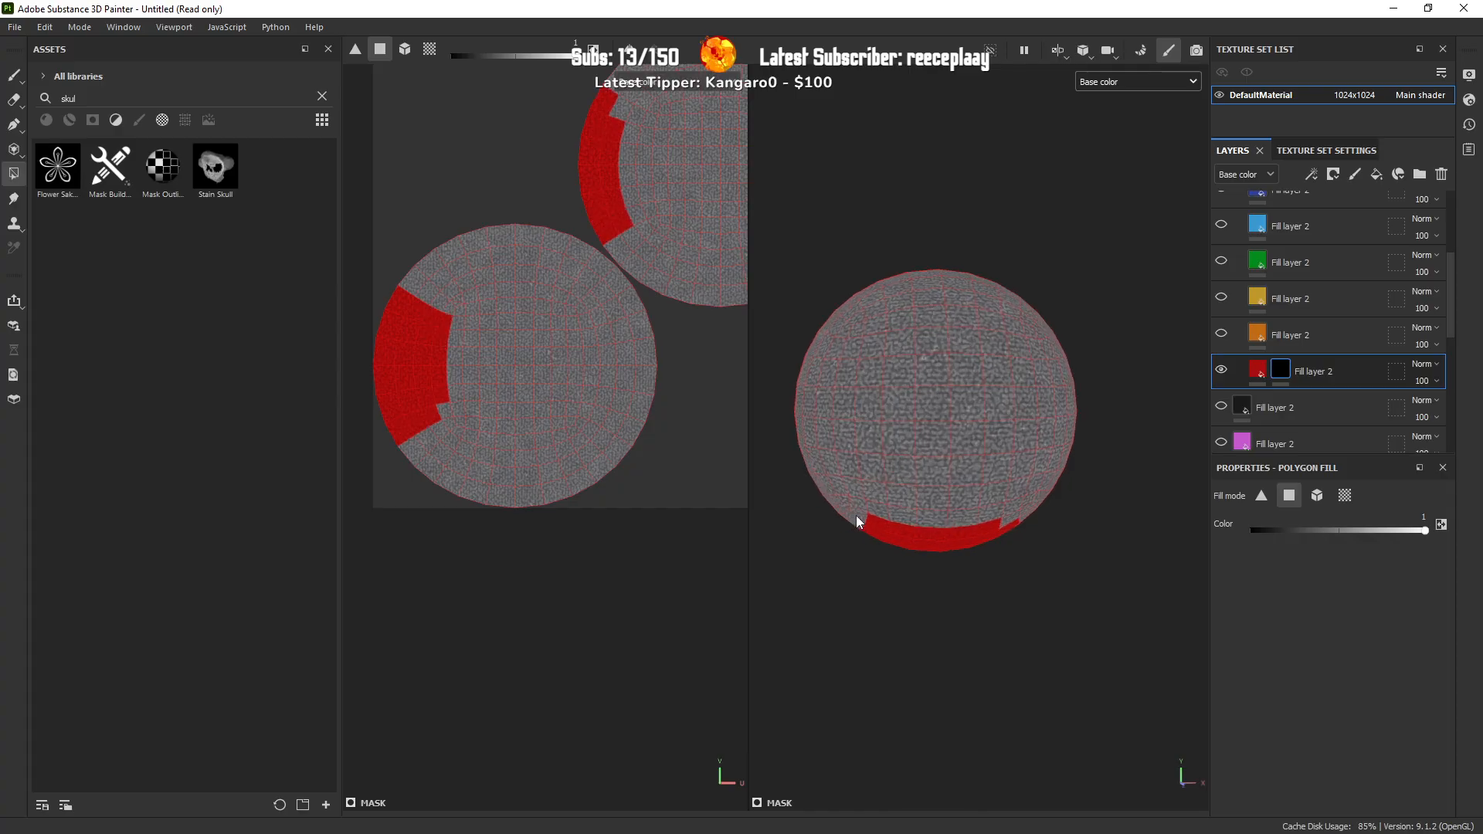
pyautogui.scroll(1, 854, 516)
pyautogui.moveTo(907, 585); pyautogui.dragTo(835, 526)
pyautogui.moveTo(836, 521); pyautogui.dragTo(836, 520)
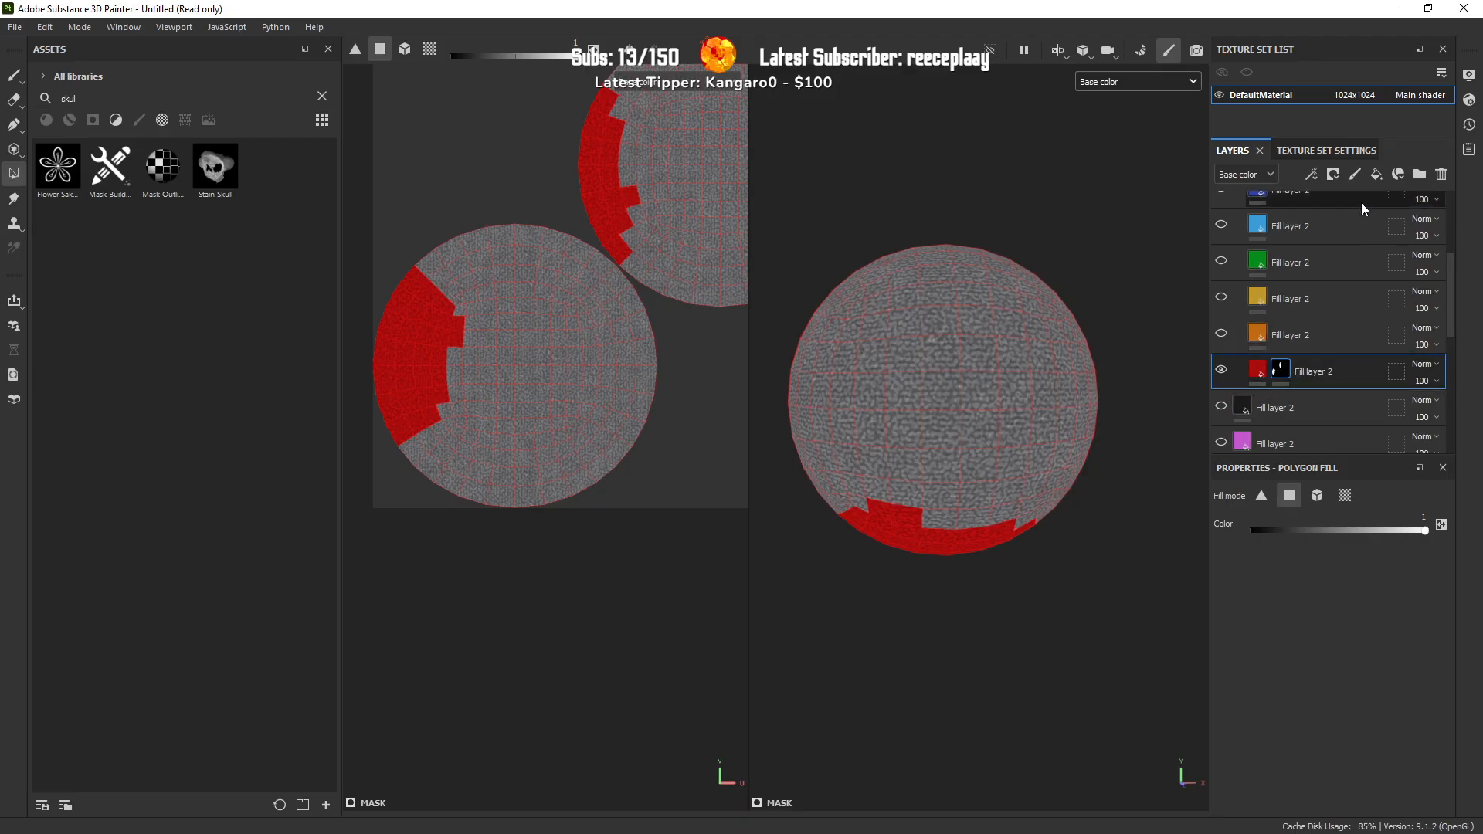
pyautogui.hotkey('ctrl', 'z')
pyautogui.hotkey('ctrl', 'z')
pyautogui.hotkey('ctrl', 'z')
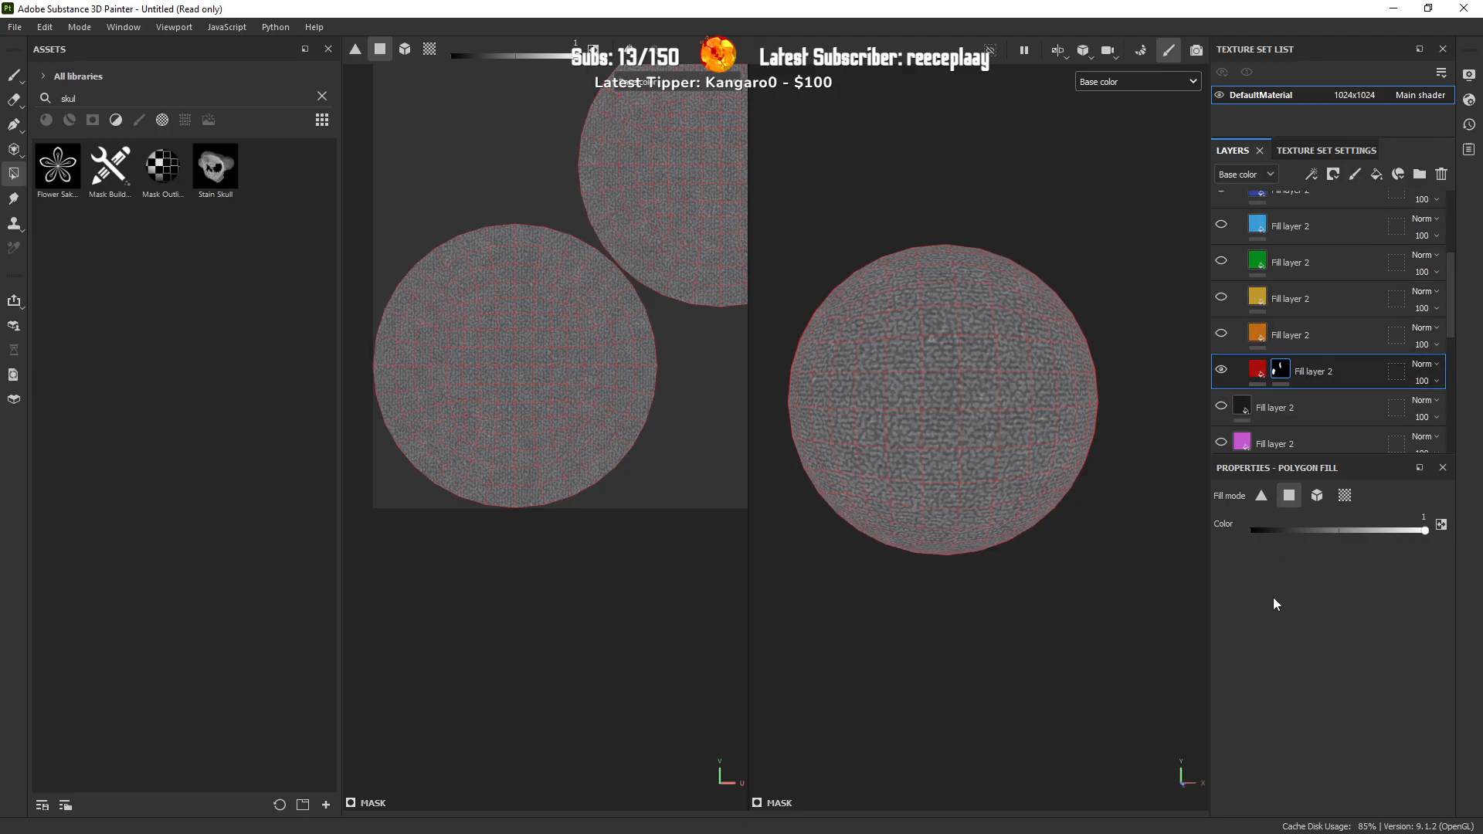
# Step: Shift the red fill's UV projection left until it covers only the left slice of the lower UV circle, and check it on the sphere
pyautogui.scroll(-2, 523, 339)
pyautogui.scroll(-1, 523, 339)
pyautogui.moveTo(630, 323); pyautogui.dragTo(412, 332)
pyautogui.keyDown('alt'); pyautogui.moveTo(933, 488); pyautogui.dragTo(1030, 487); pyautogui.keyUp('alt')
pyautogui.scroll(-4, 1030, 488)
pyautogui.keyDown('alt'); pyautogui.moveTo(944, 470); pyautogui.dragTo(1002, 477, button='middle'); pyautogui.keyUp('alt')
pyautogui.keyDown('alt'); pyautogui.moveTo(1002, 477); pyautogui.dragTo(842, 480); pyautogui.keyUp('alt')
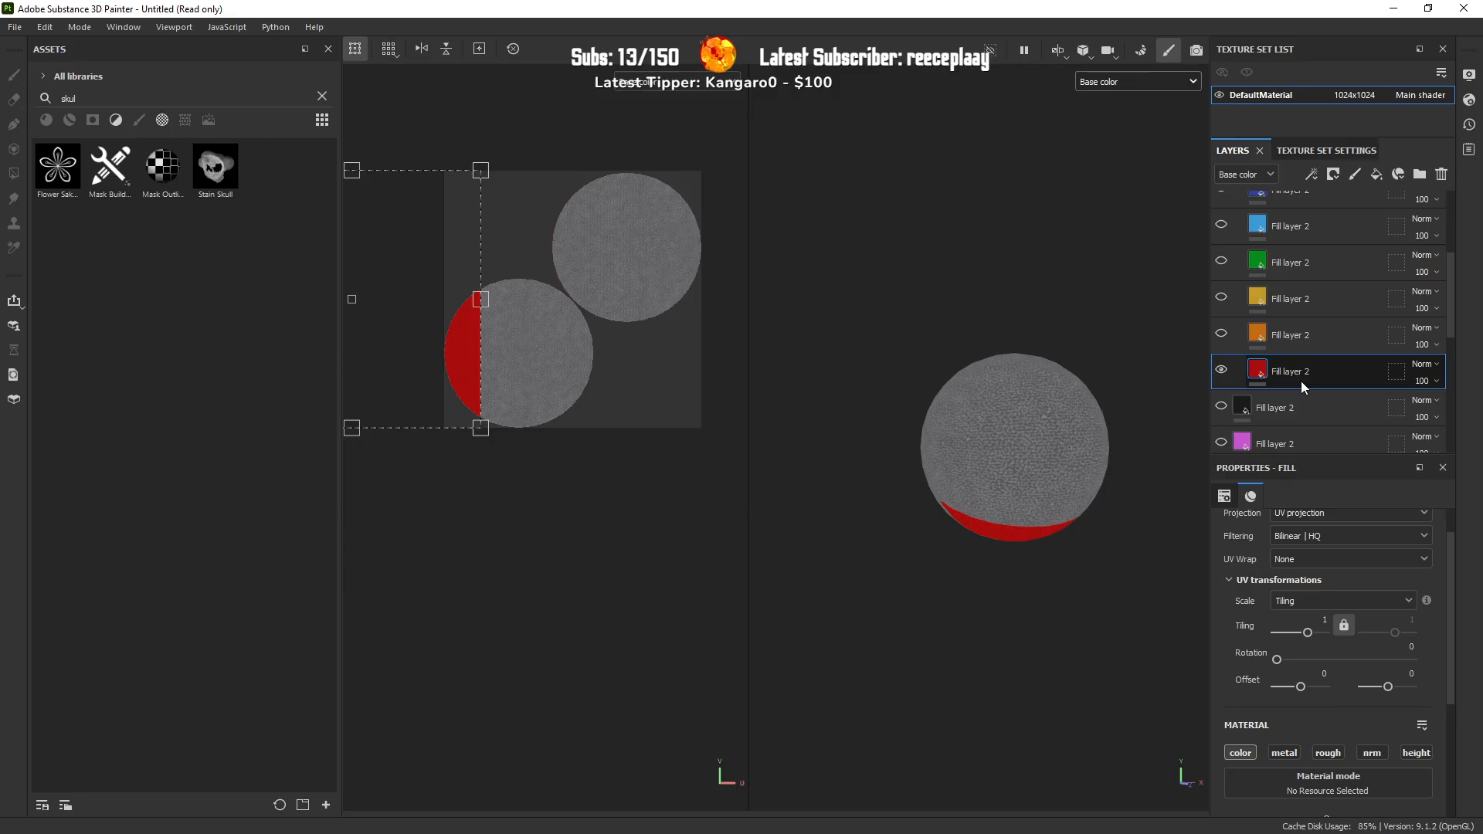
pyautogui.keyDown('alt'); pyautogui.moveTo(953, 461); pyautogui.dragTo(872, 445, button='middle'); pyautogui.keyUp('alt')
pyautogui.keyDown('alt'); pyautogui.moveTo(872, 445); pyautogui.dragTo(850, 441); pyautogui.keyUp('alt')
pyautogui.scroll(2, 873, 448)
pyautogui.press('alt')
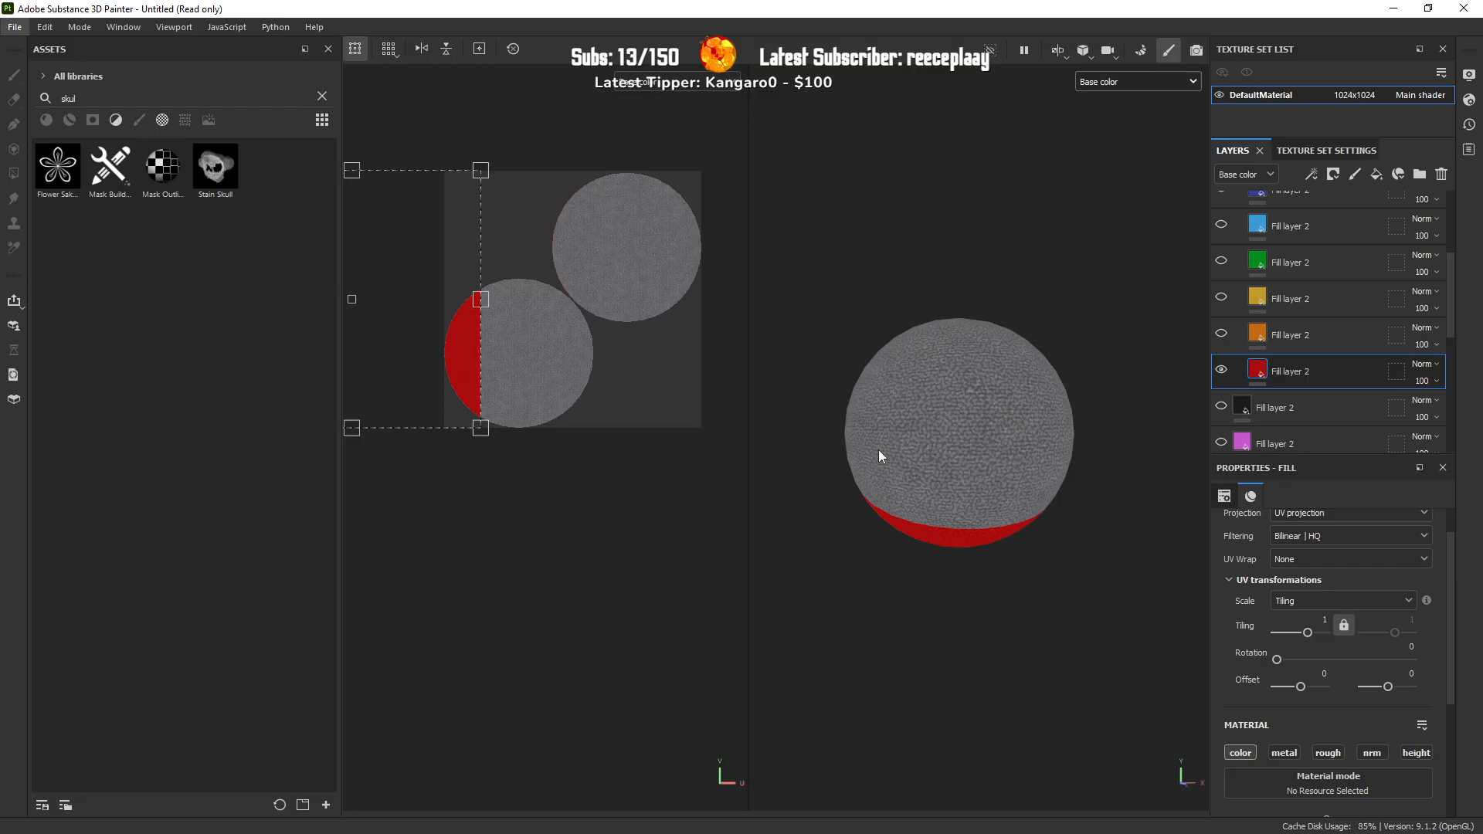
# Step: Rotate the red fill's projection to 270 and move it to offset -0.293772, 0.455647, covering the top of the lower UV circle
pyautogui.click(1285, 382)
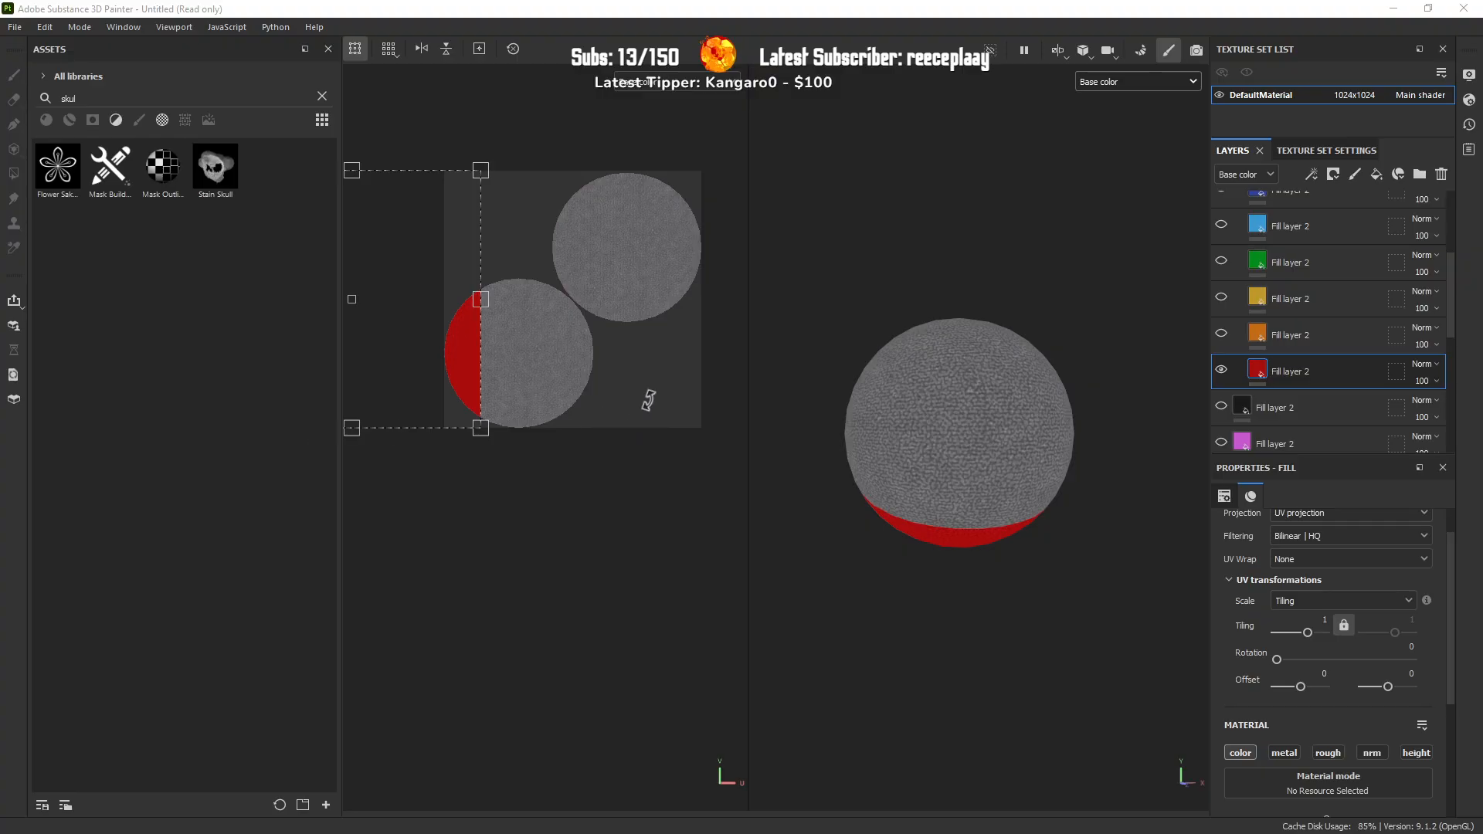
pyautogui.click(529, 156)
pyautogui.keyDown('shift'); pyautogui.moveTo(529, 156); pyautogui.dragTo(742, 666); pyautogui.keyUp('shift')
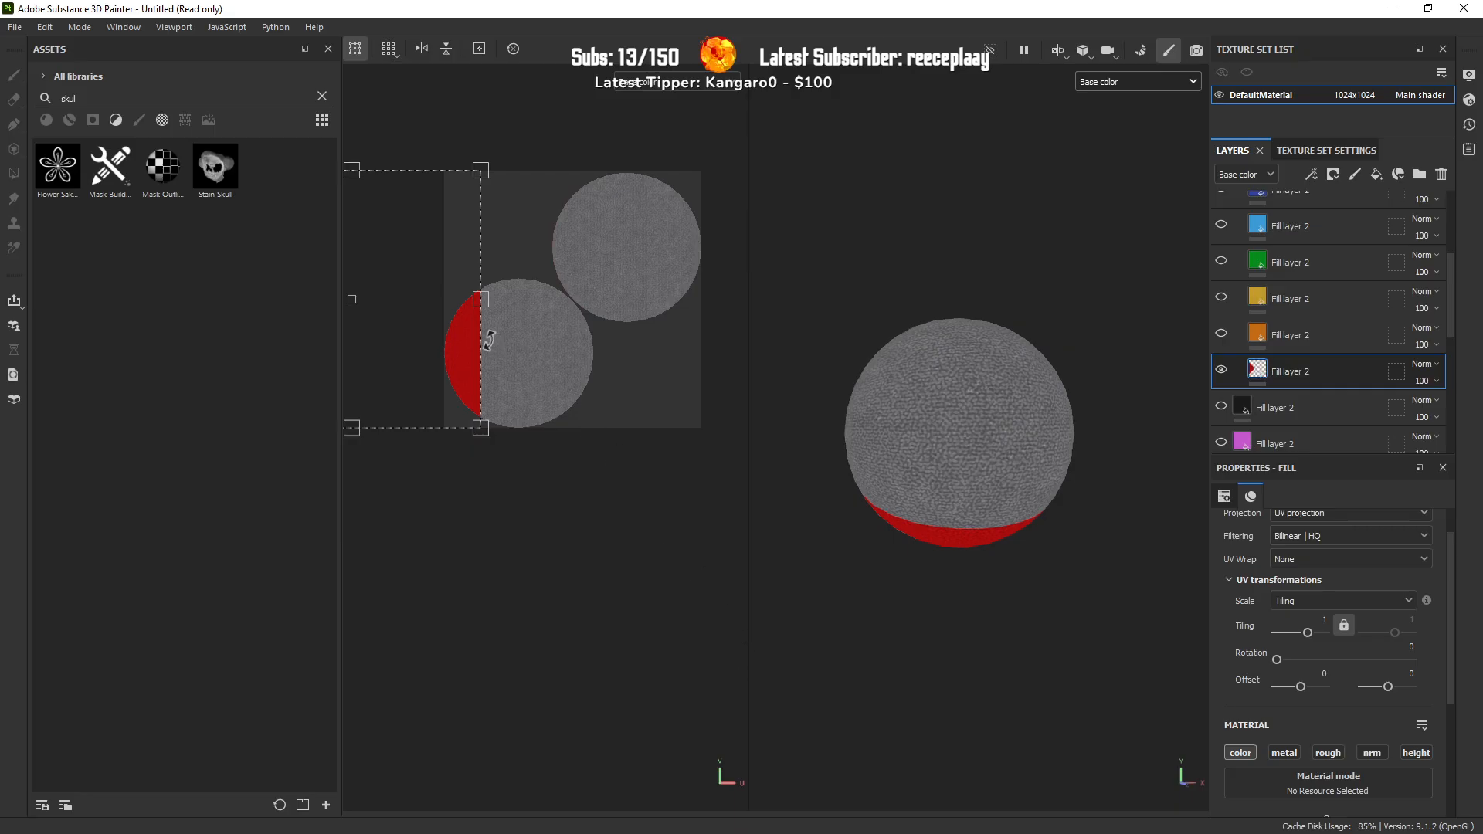
pyautogui.moveTo(480, 298); pyautogui.dragTo(584, 201)
pyautogui.scroll(4, 562, 225)
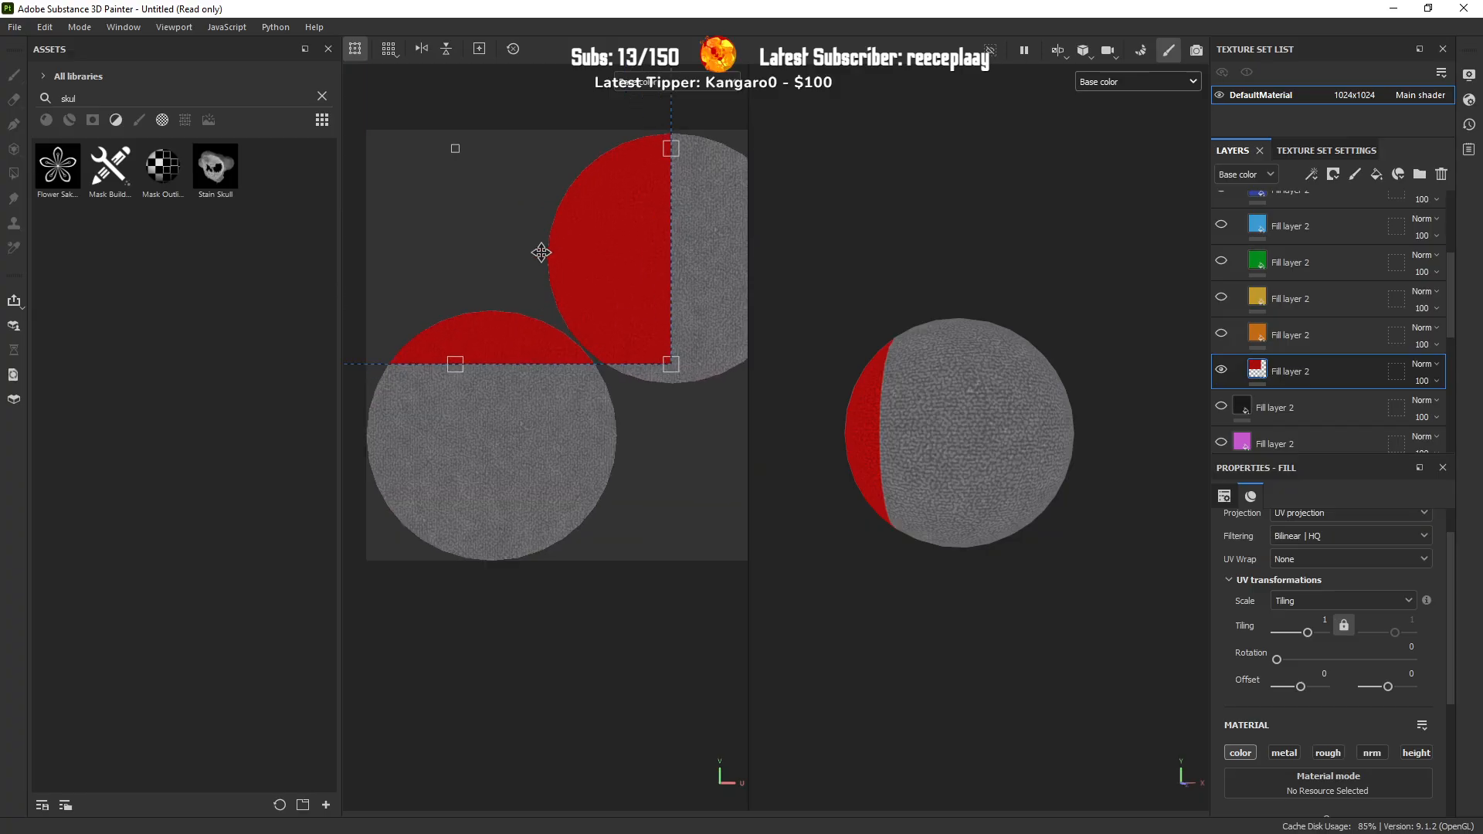
# Step: Add a black mask to the red fill layer and reveal only the lower UV circle using the UV chunk fill mode
pyautogui.click(1333, 174)
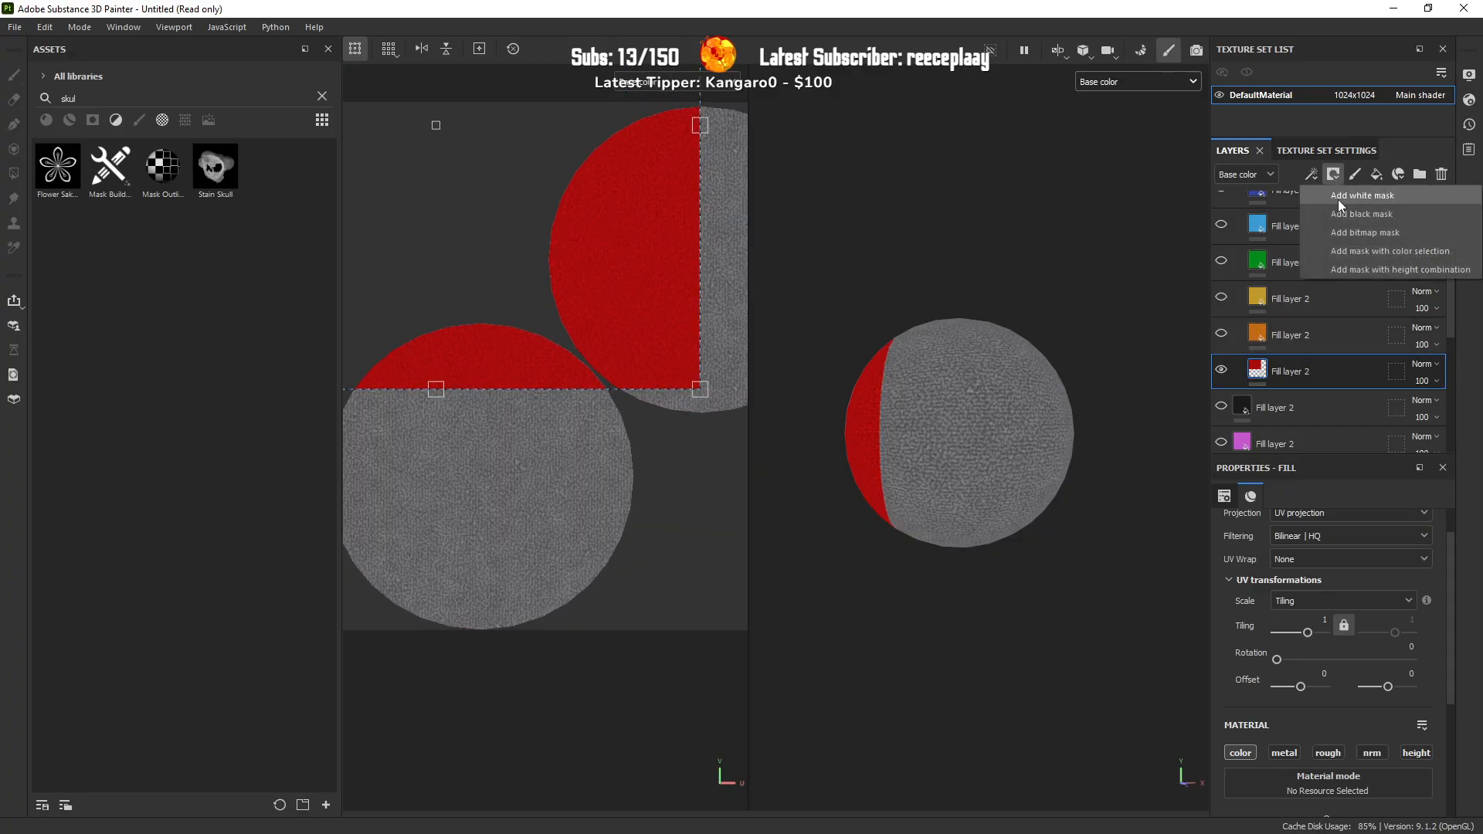
pyautogui.click(1337, 201)
pyautogui.moveTo(459, 292); pyautogui.dragTo(481, 361)
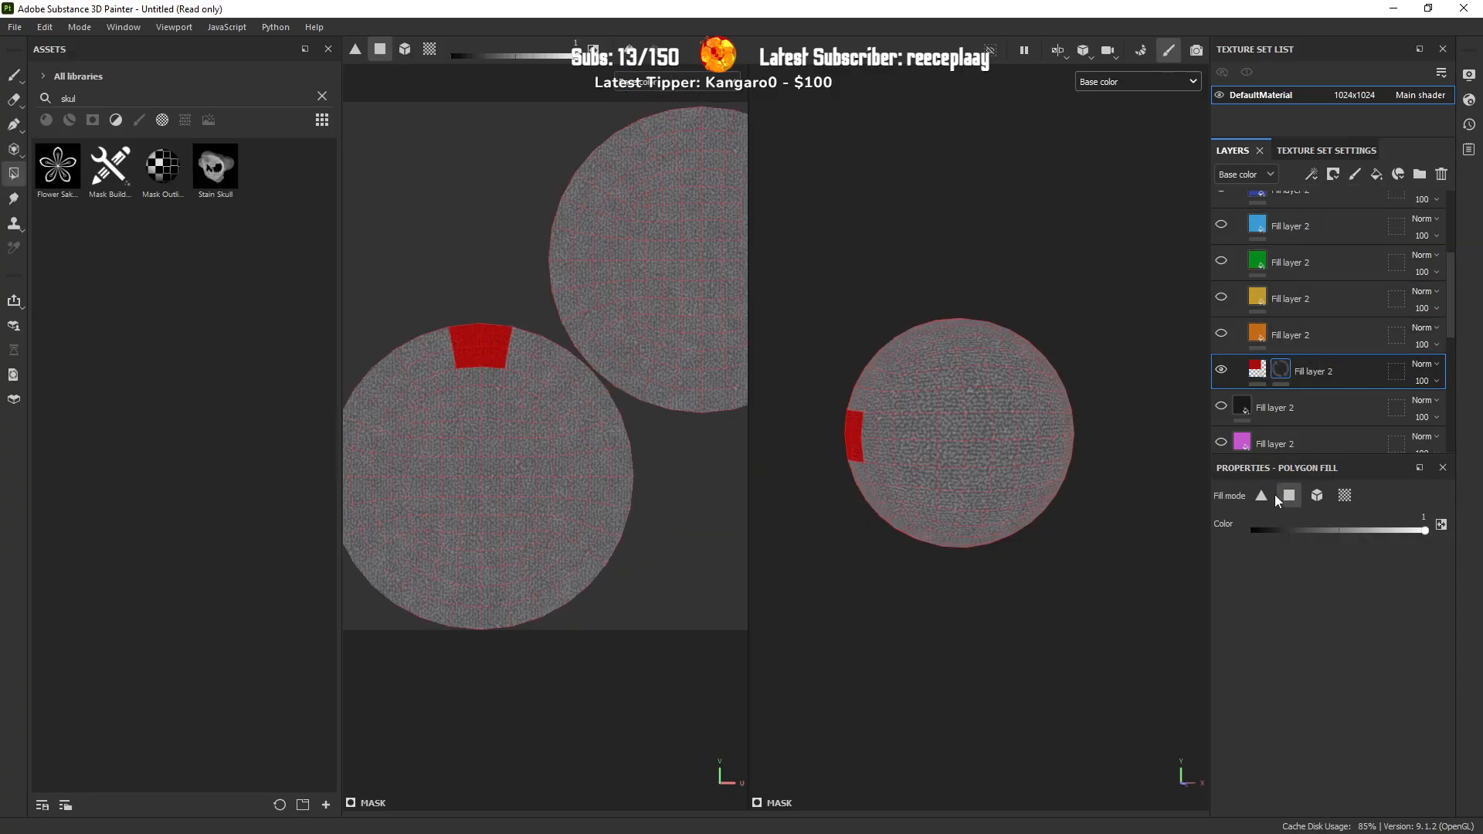
pyautogui.click(1345, 495)
pyautogui.click(475, 359)
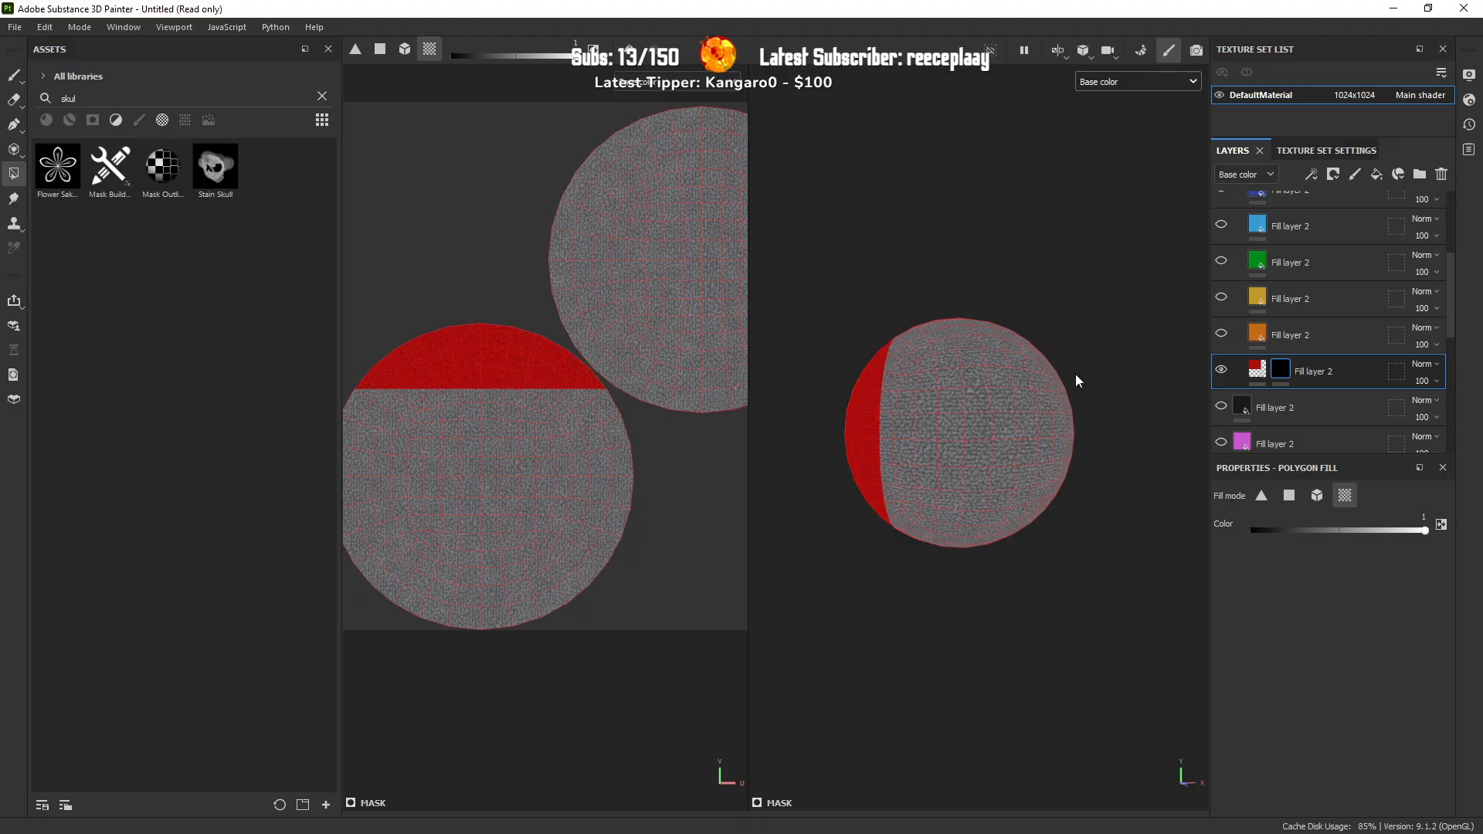
pyautogui.click(1257, 371)
pyautogui.scroll(2, 579, 350)
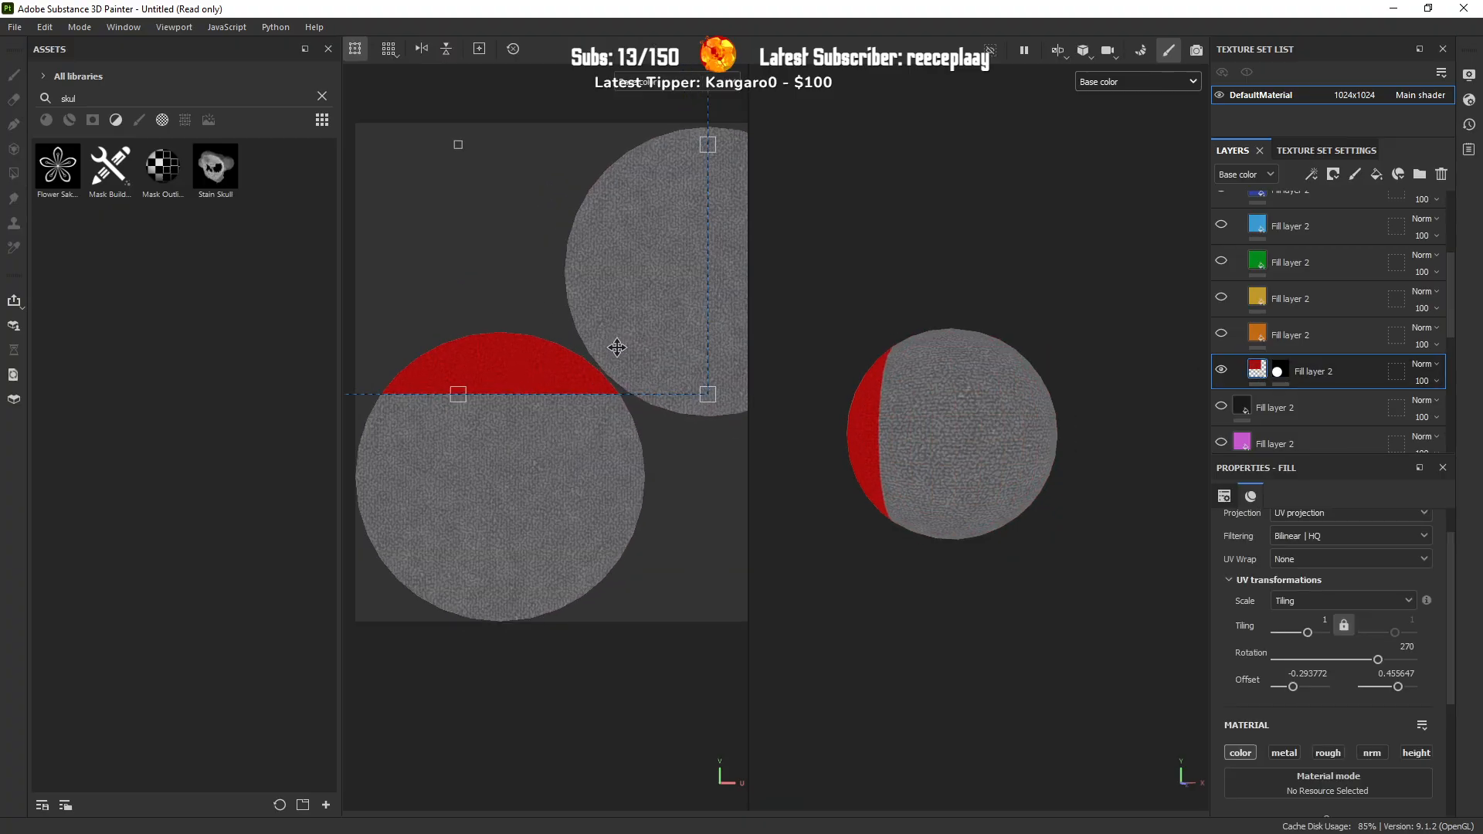
pyautogui.moveTo(862, 423); pyautogui.dragTo(885, 394, button='middle')
pyautogui.moveTo(931, 373)
pyautogui.keyDown('alt'); pyautogui.mouseDown()
pyautogui.moveTo(986, 374)
pyautogui.moveTo(937, 373)
pyautogui.mouseUp(); pyautogui.keyUp('alt')
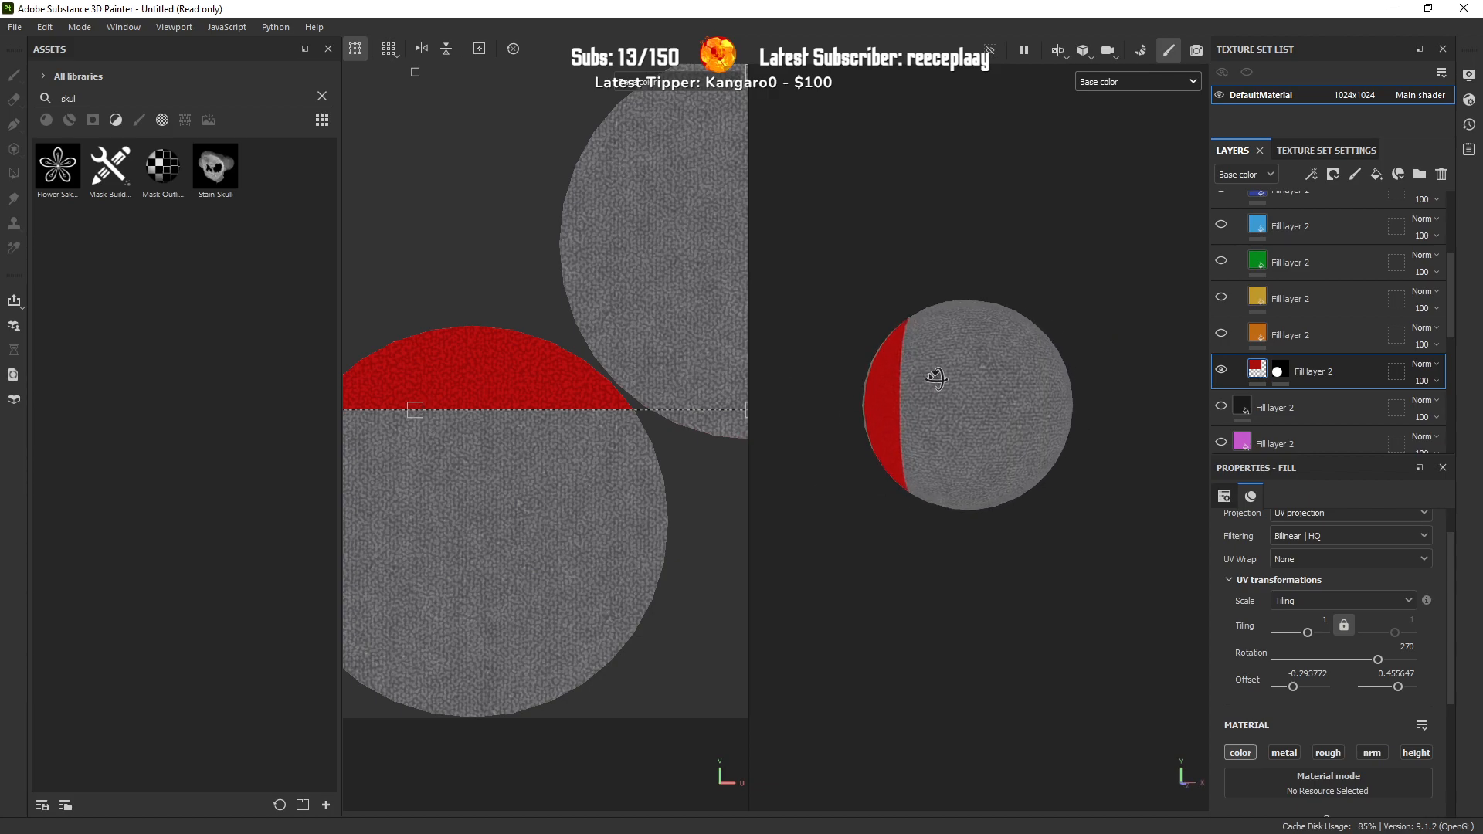
# Step: Show the orange fill layer, give it a black mask and reveal the lower UV circle with the UV chunk fill
pyautogui.click(1287, 328)
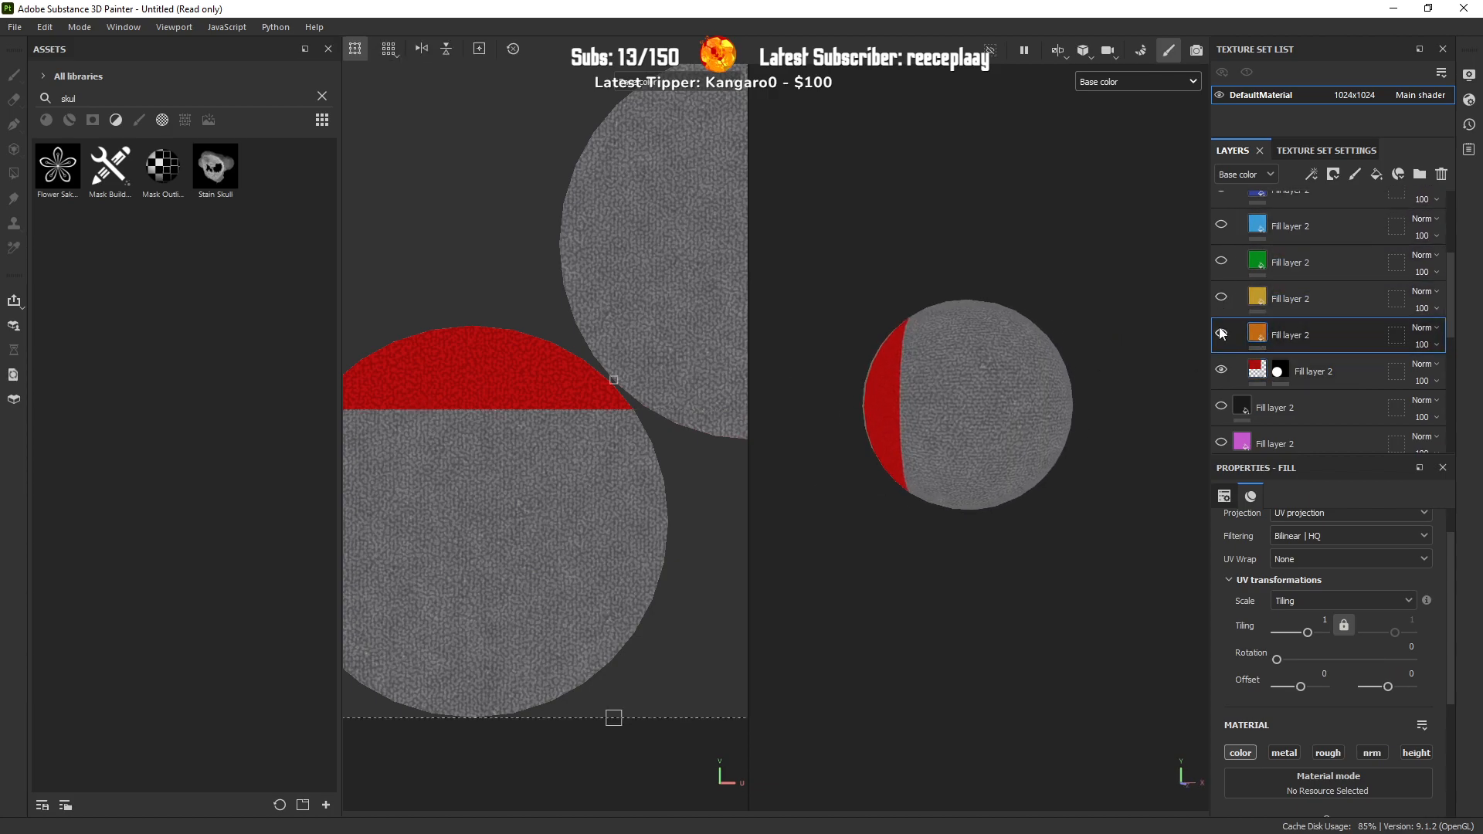
pyautogui.click(1220, 333)
pyautogui.click(1333, 174)
pyautogui.click(1336, 215)
pyautogui.click(471, 393)
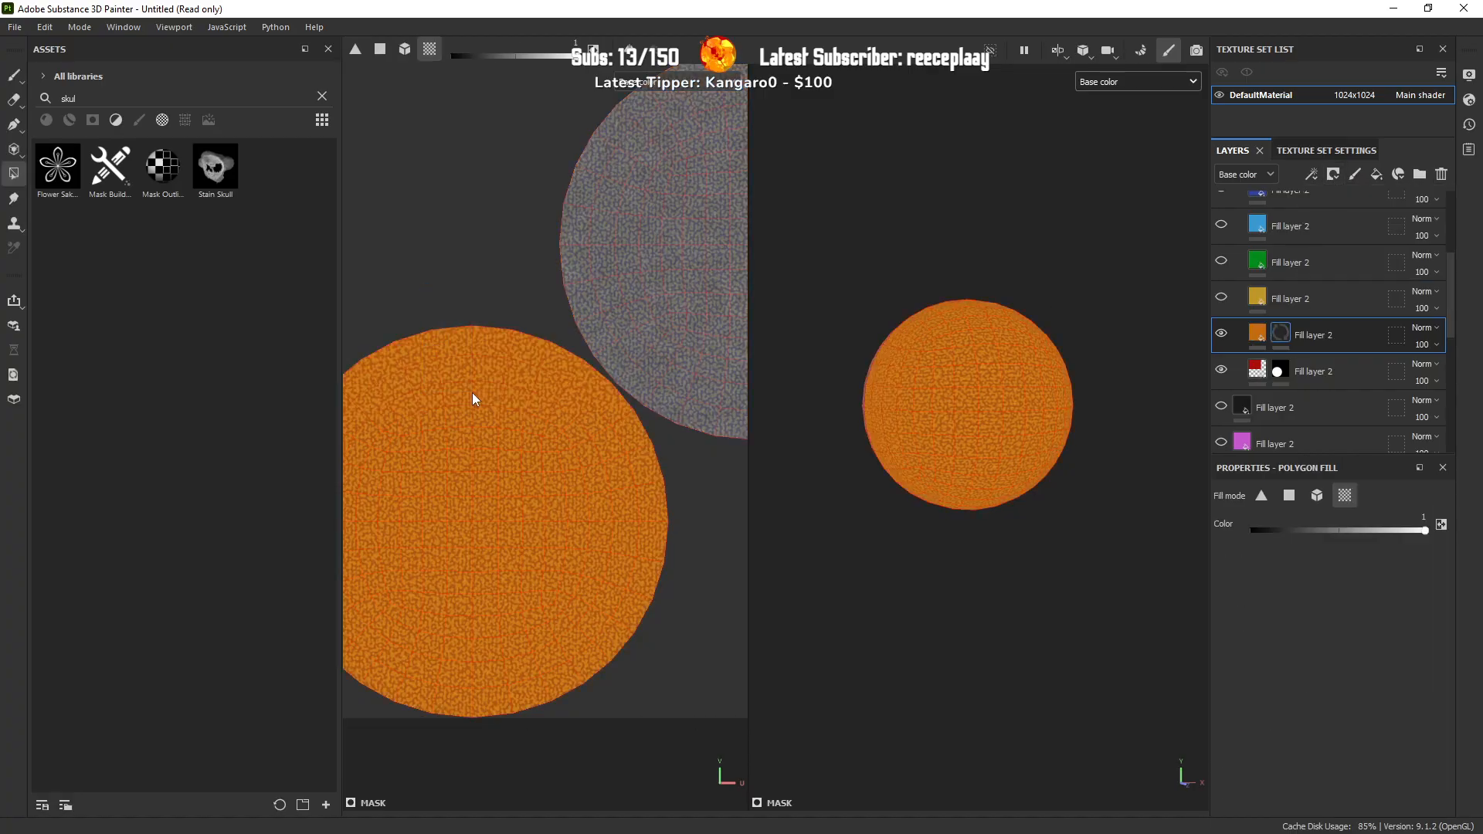
# Step: Move the orange layer below the red one and shape its projection into a stripe under the red band, with V tiling 10.294276 and V offset -0.091042
pyautogui.click(1263, 331)
pyautogui.moveTo(495, 511); pyautogui.dragTo(480, 626)
pyautogui.scroll(2, 454, 475)
pyautogui.scroll(1, 455, 475)
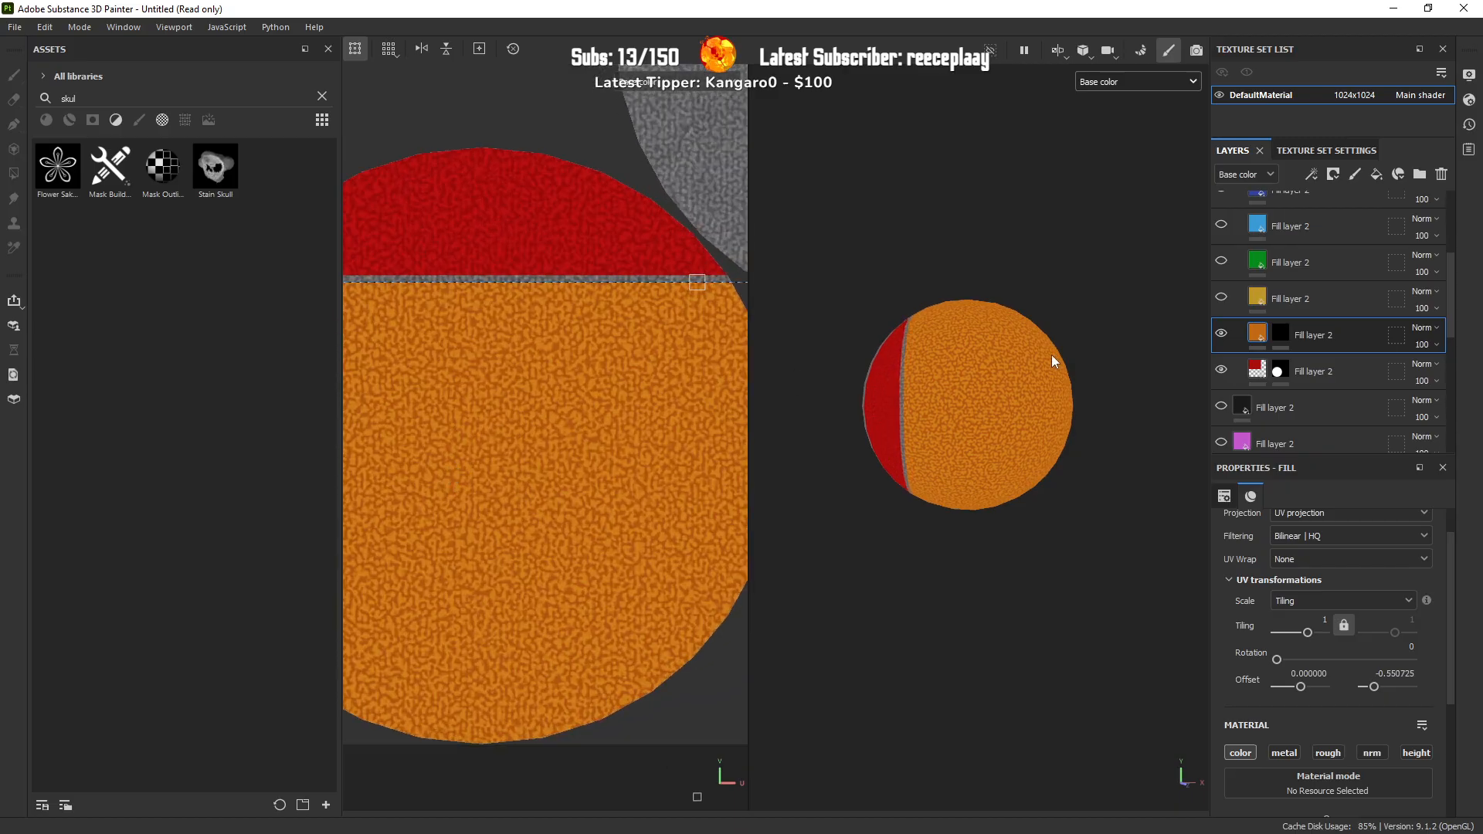
pyautogui.moveTo(1318, 334); pyautogui.dragTo(1322, 379)
pyautogui.moveTo(549, 342); pyautogui.dragTo(553, 334)
pyautogui.scroll(-3, 560, 378)
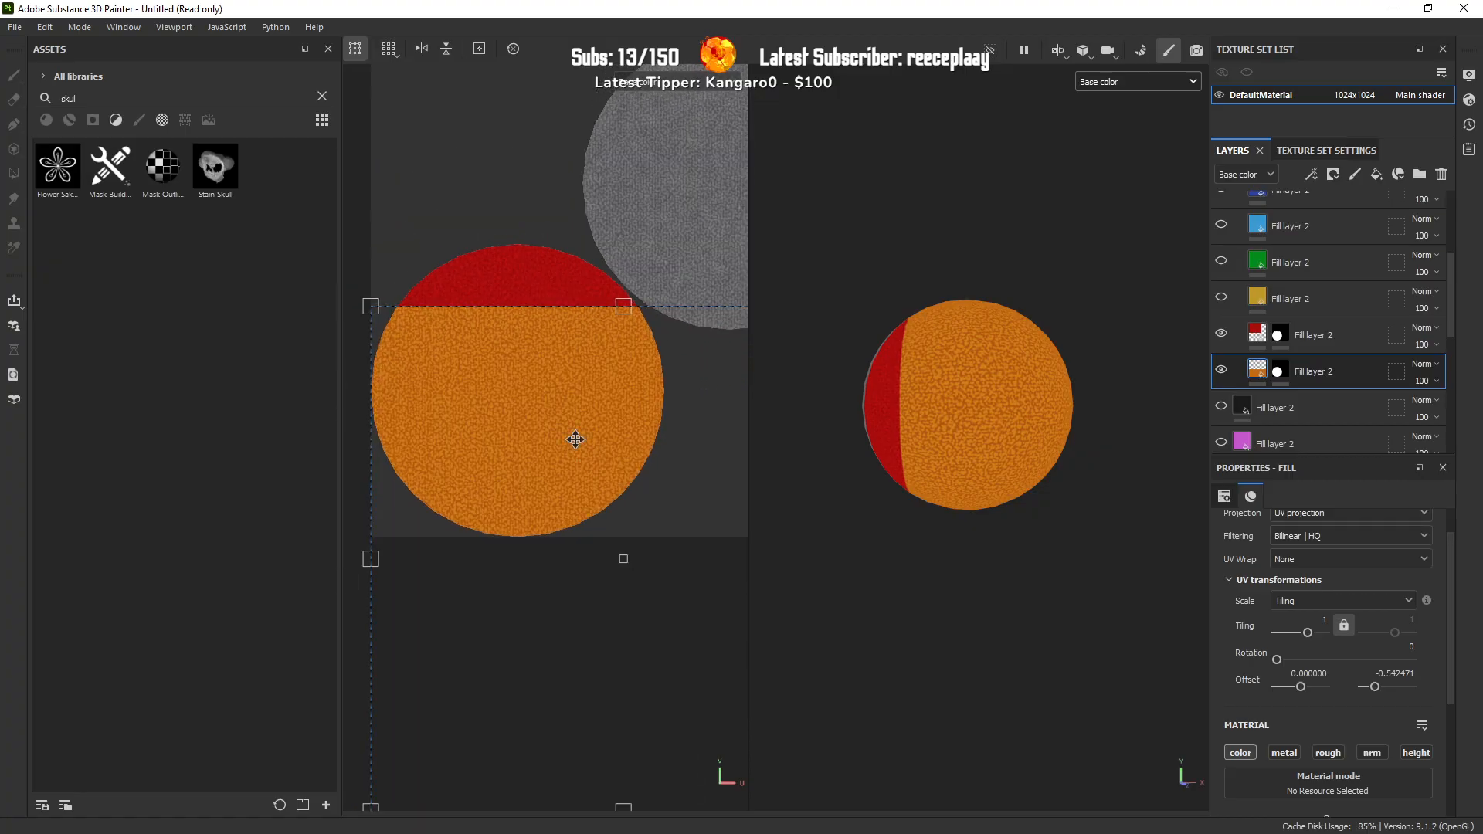
pyautogui.scroll(-2, 614, 572)
pyautogui.moveTo(577, 648); pyautogui.dragTo(569, 338)
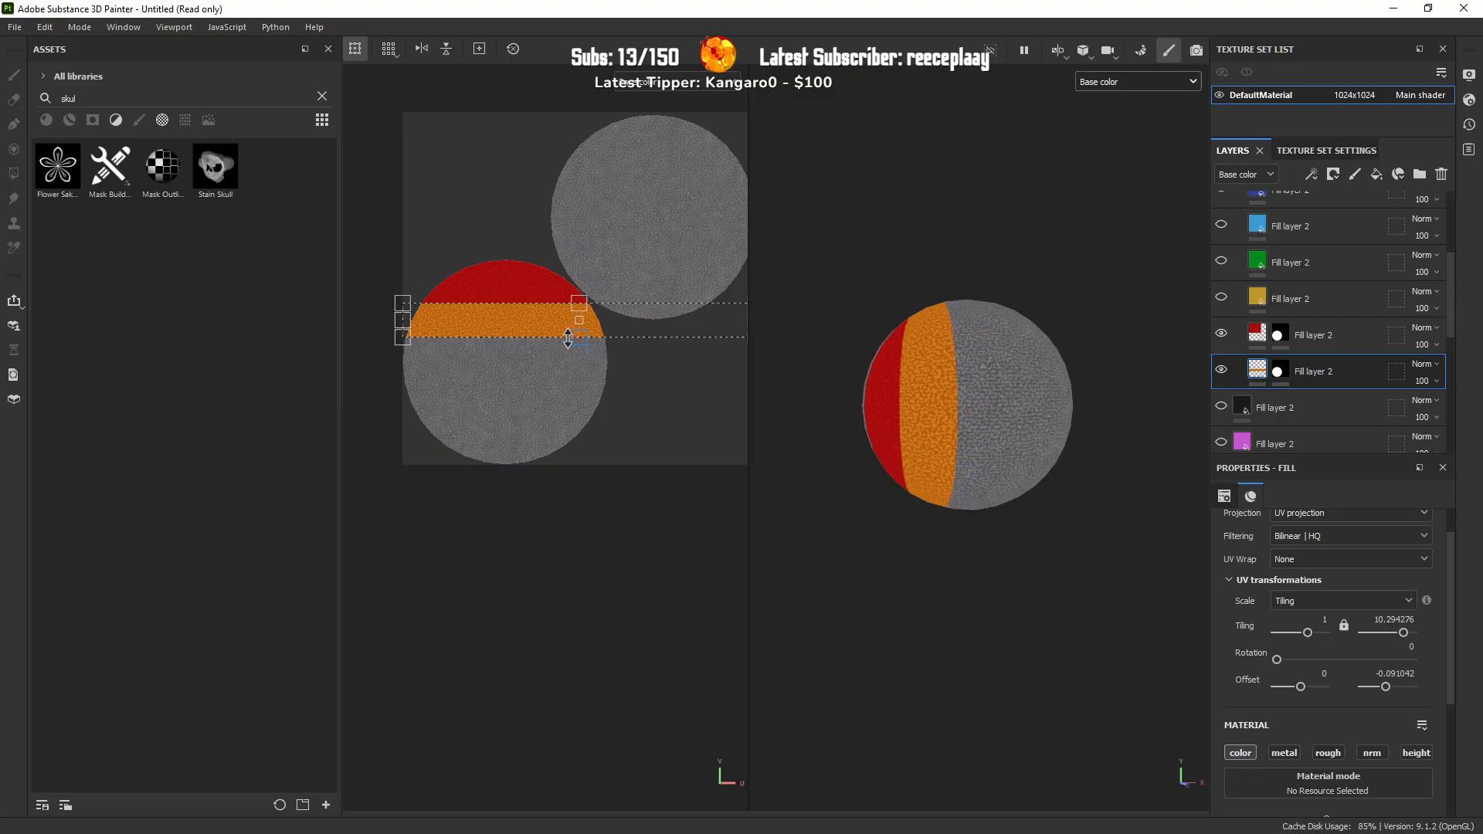
# Step: Show the yellow fill layer, give it a black mask and reveal the lower UV circle in that mask
pyautogui.click(1243, 301)
pyautogui.click(1339, 175)
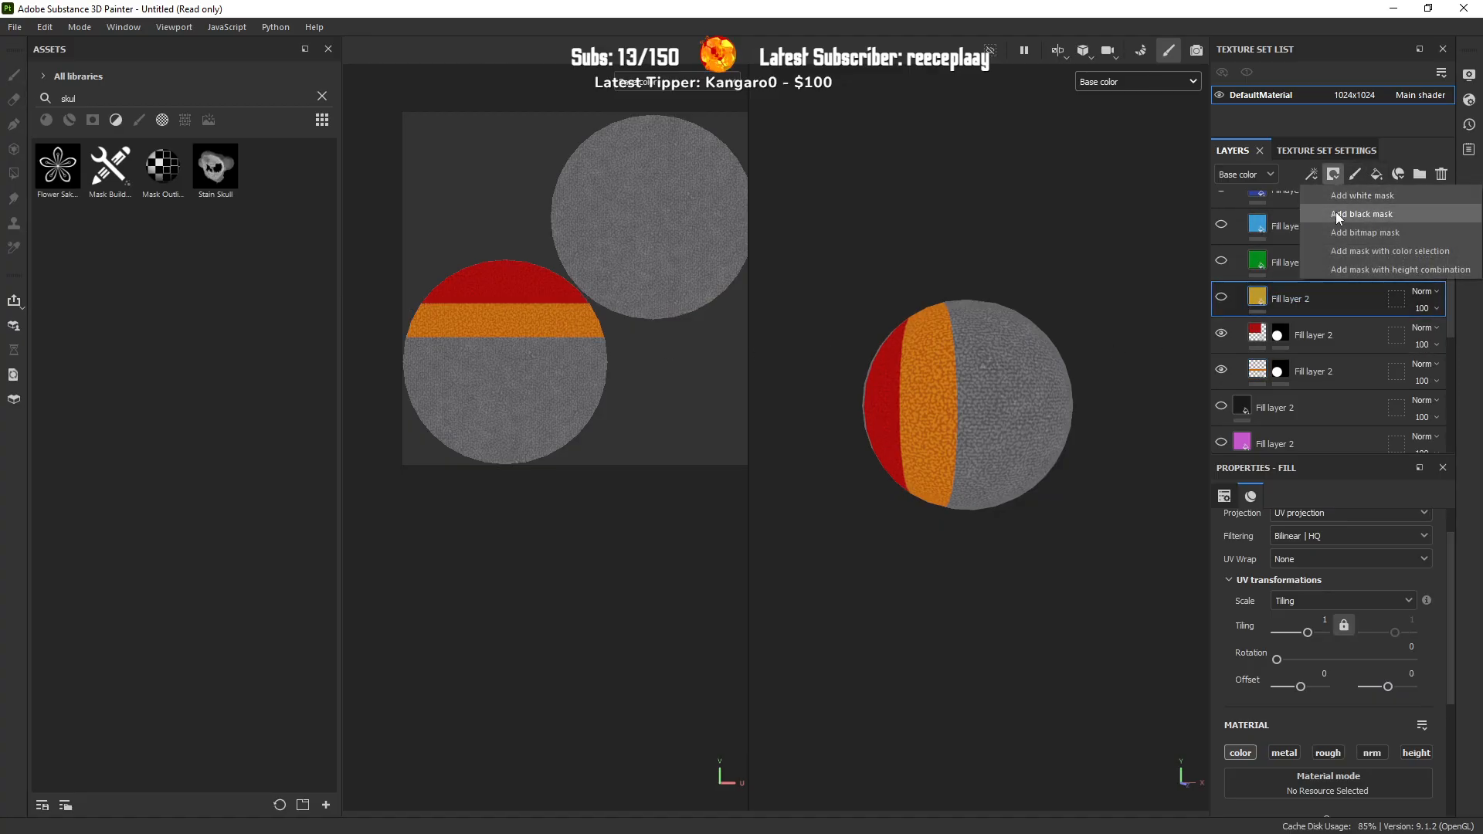
pyautogui.click(1336, 212)
pyautogui.click(1257, 296)
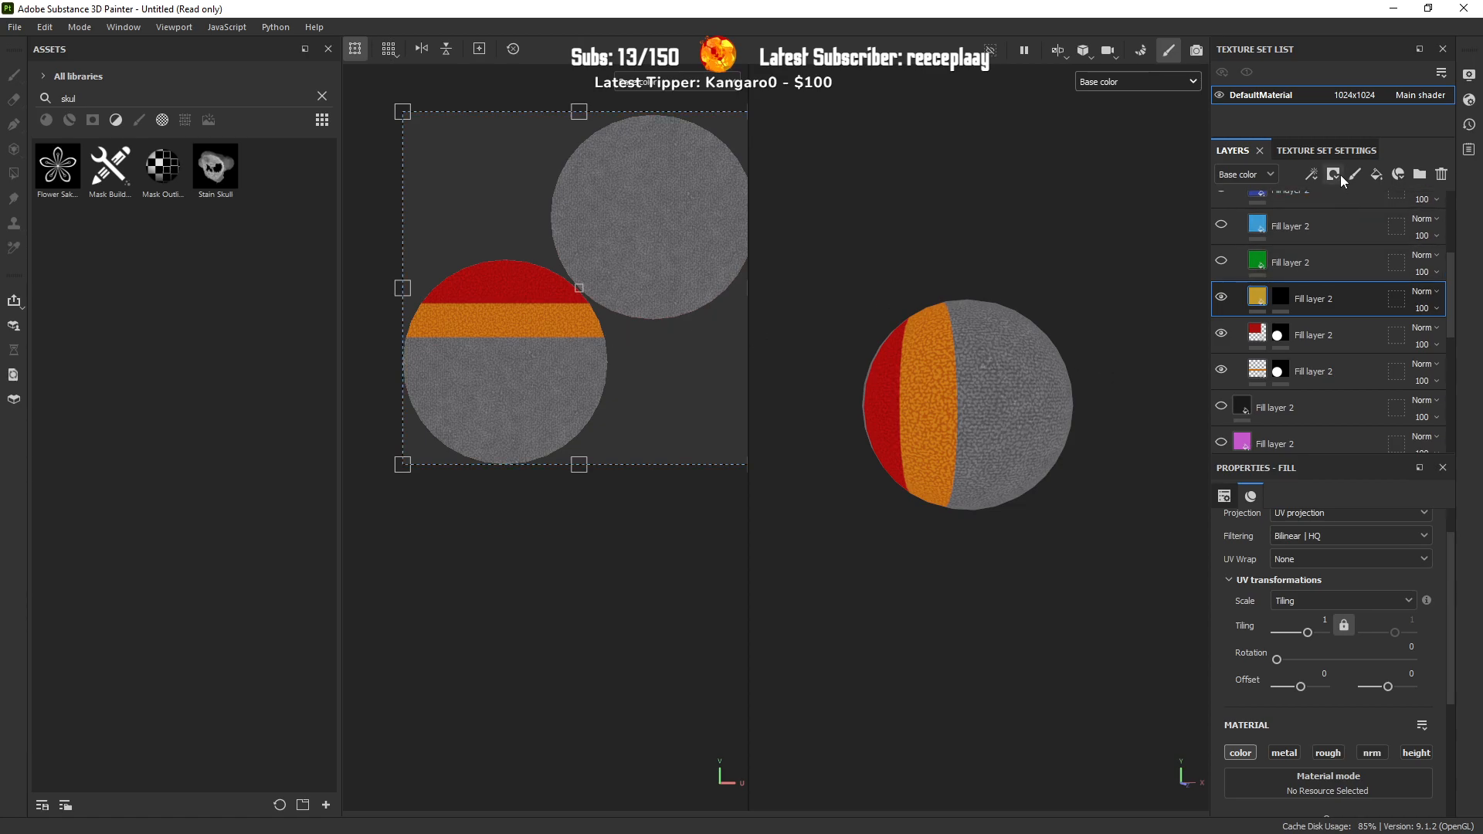
pyautogui.click(1280, 296)
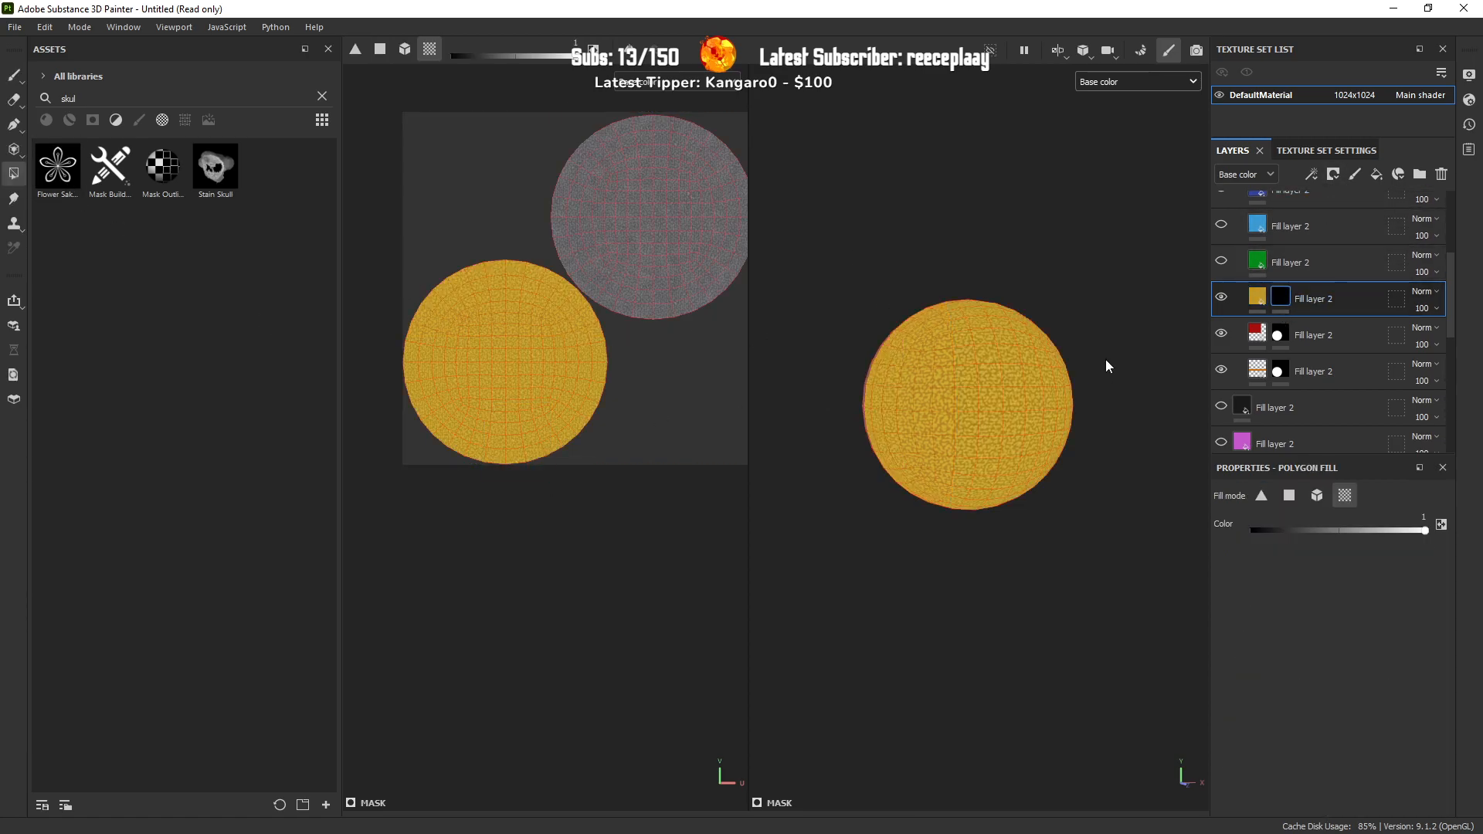
# Step: Move the yellow layer below the orange one and shape its projection into a stripe under it, with V tiling 4.56267 and V offset -0.126063
pyautogui.moveTo(1252, 304); pyautogui.dragTo(1341, 381)
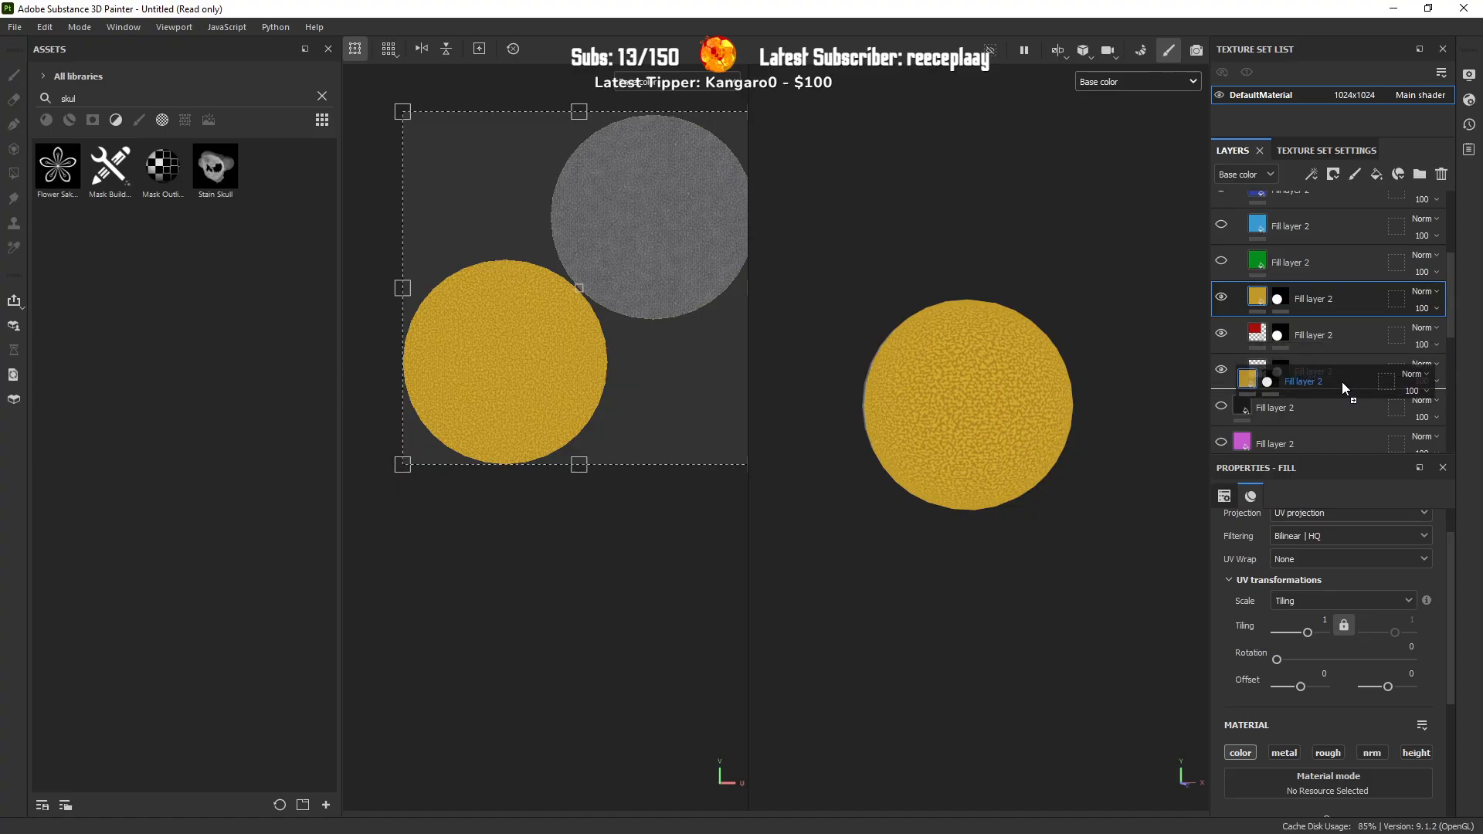
pyautogui.moveTo(579, 460); pyautogui.dragTo(578, 234)
pyautogui.moveTo(632, 167); pyautogui.dragTo(618, 346)
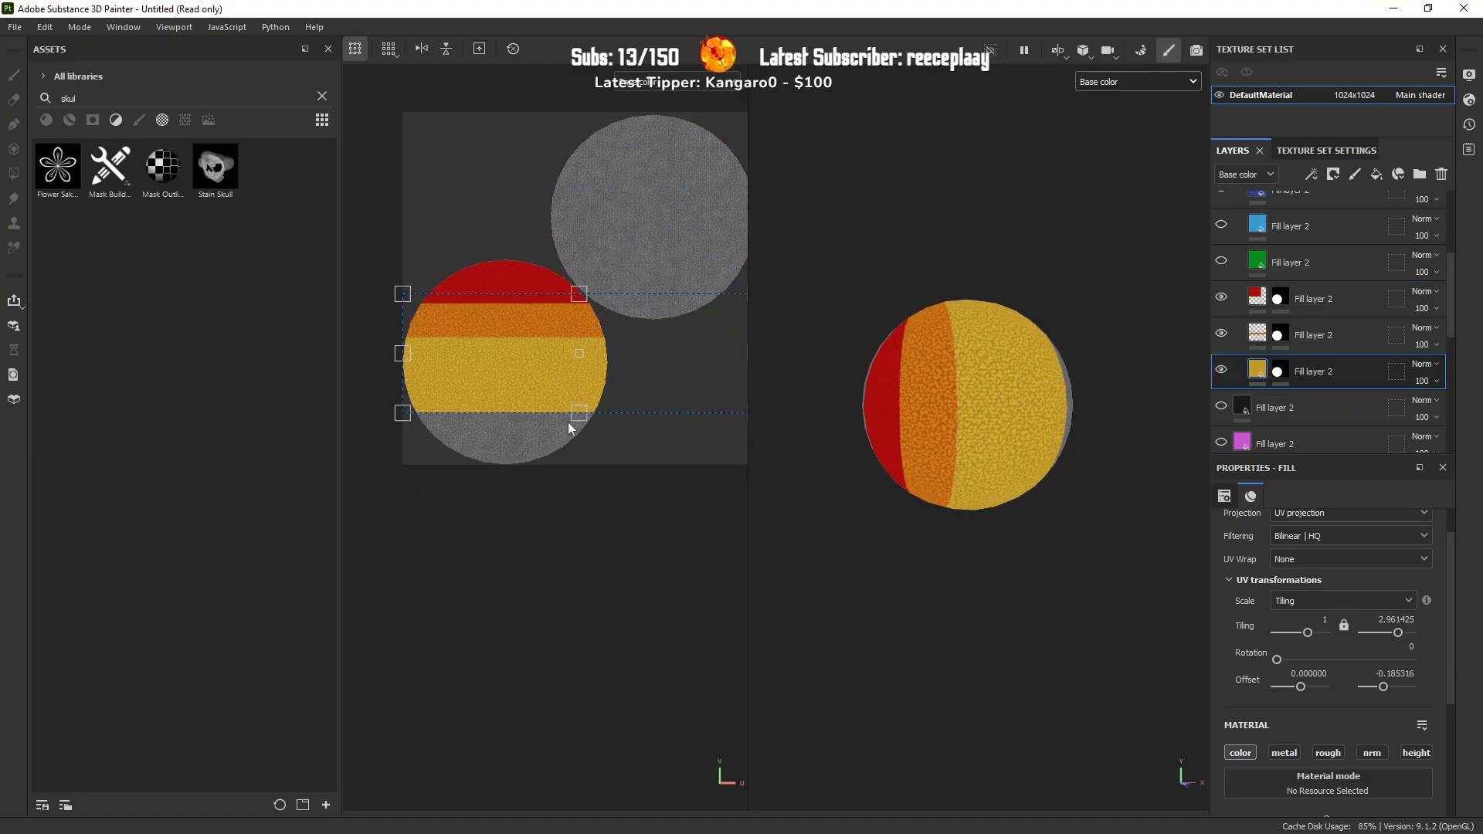
pyautogui.moveTo(576, 416); pyautogui.dragTo(579, 351)
pyautogui.scroll(3, 380, 332)
pyautogui.moveTo(679, 380); pyautogui.dragTo(674, 395)
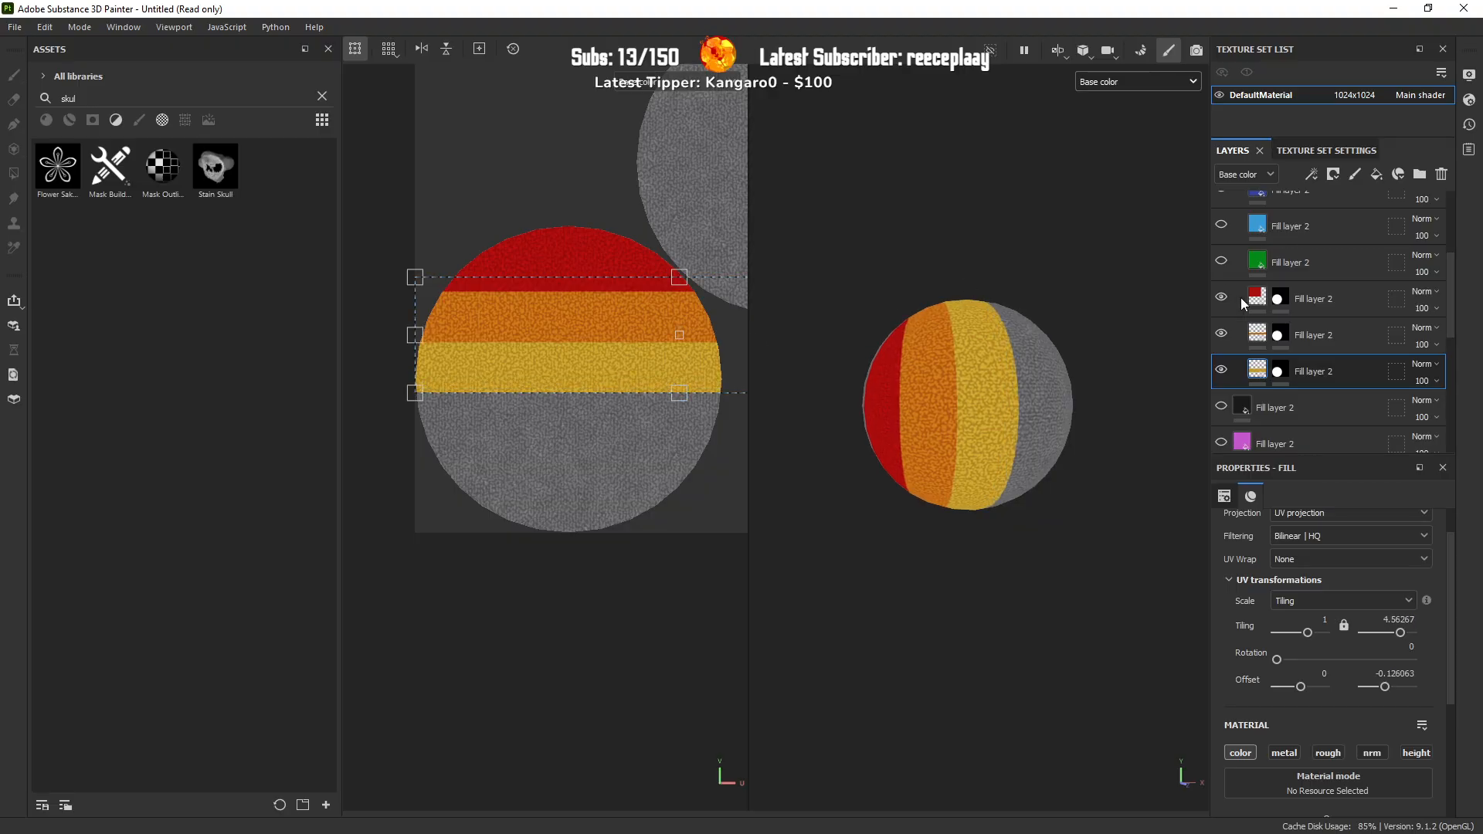
# Step: Shift the red, orange and yellow stripes up the UV circle, with V offsets of -0.051580 for orange and -0.105602 for yellow
pyautogui.click(1301, 301)
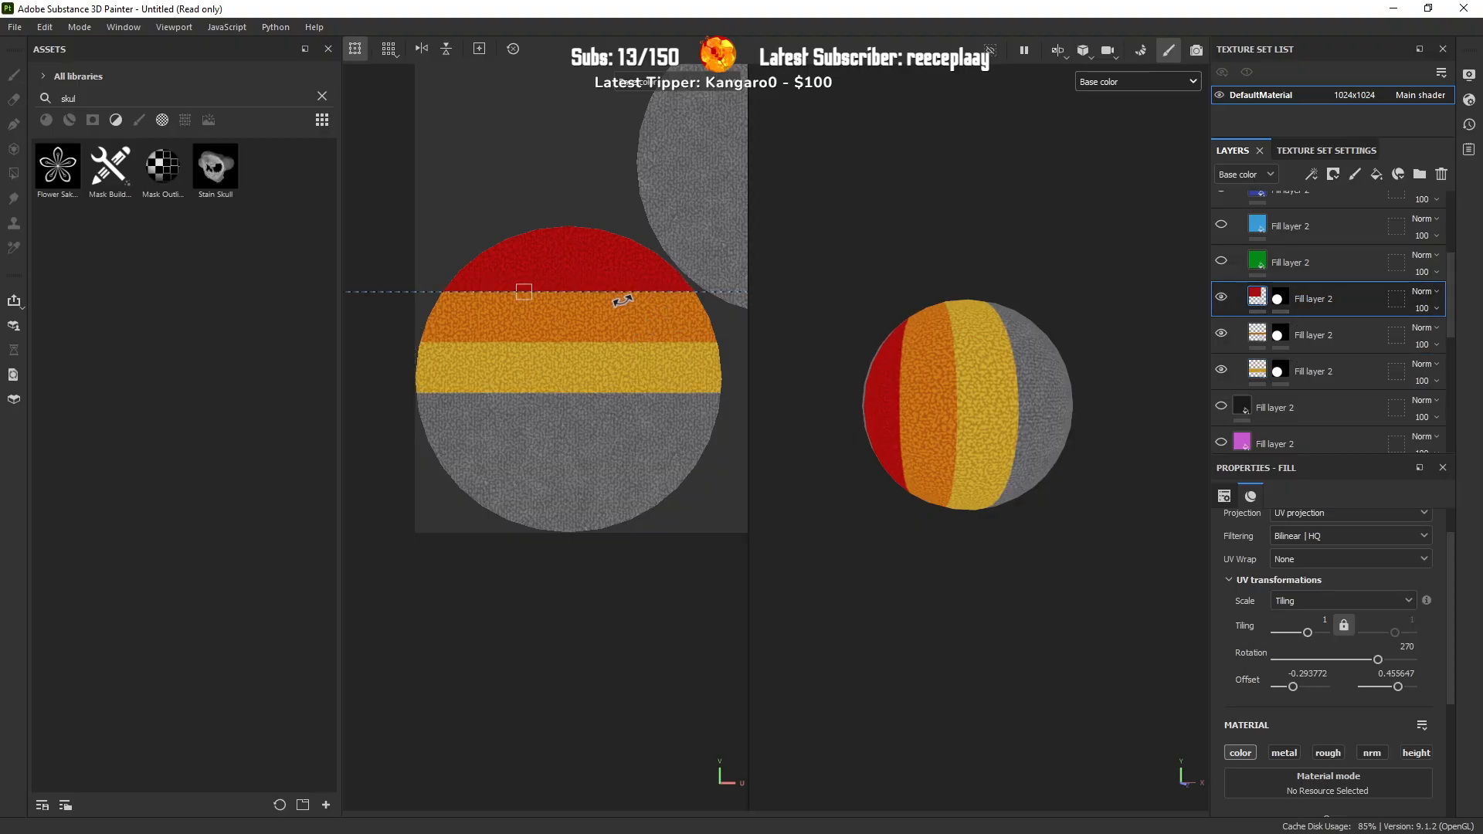
pyautogui.moveTo(618, 268); pyautogui.dragTo(619, 247)
pyautogui.click(1297, 332)
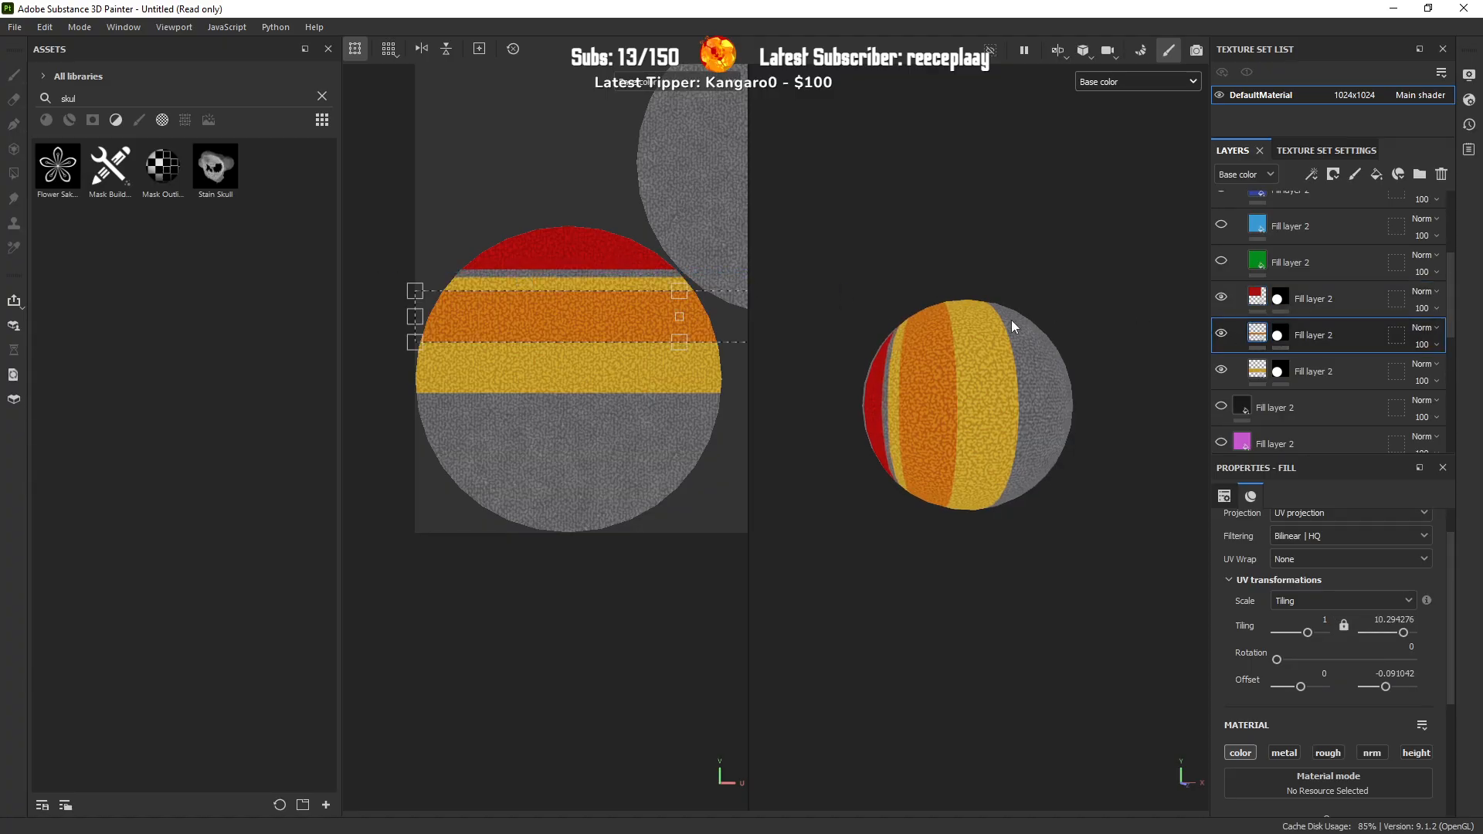
pyautogui.moveTo(603, 308); pyautogui.dragTo(606, 289)
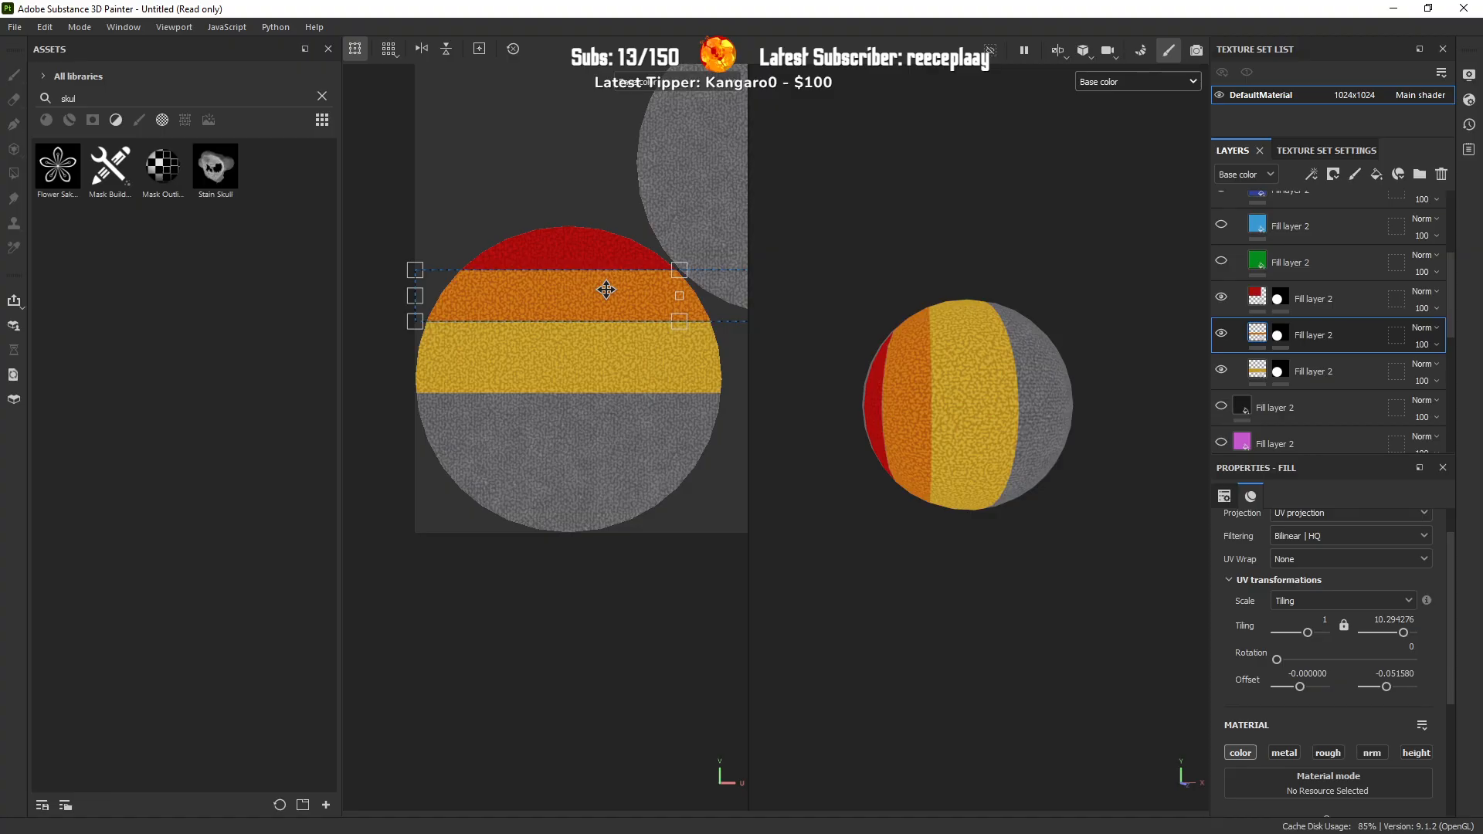
pyautogui.click(1264, 374)
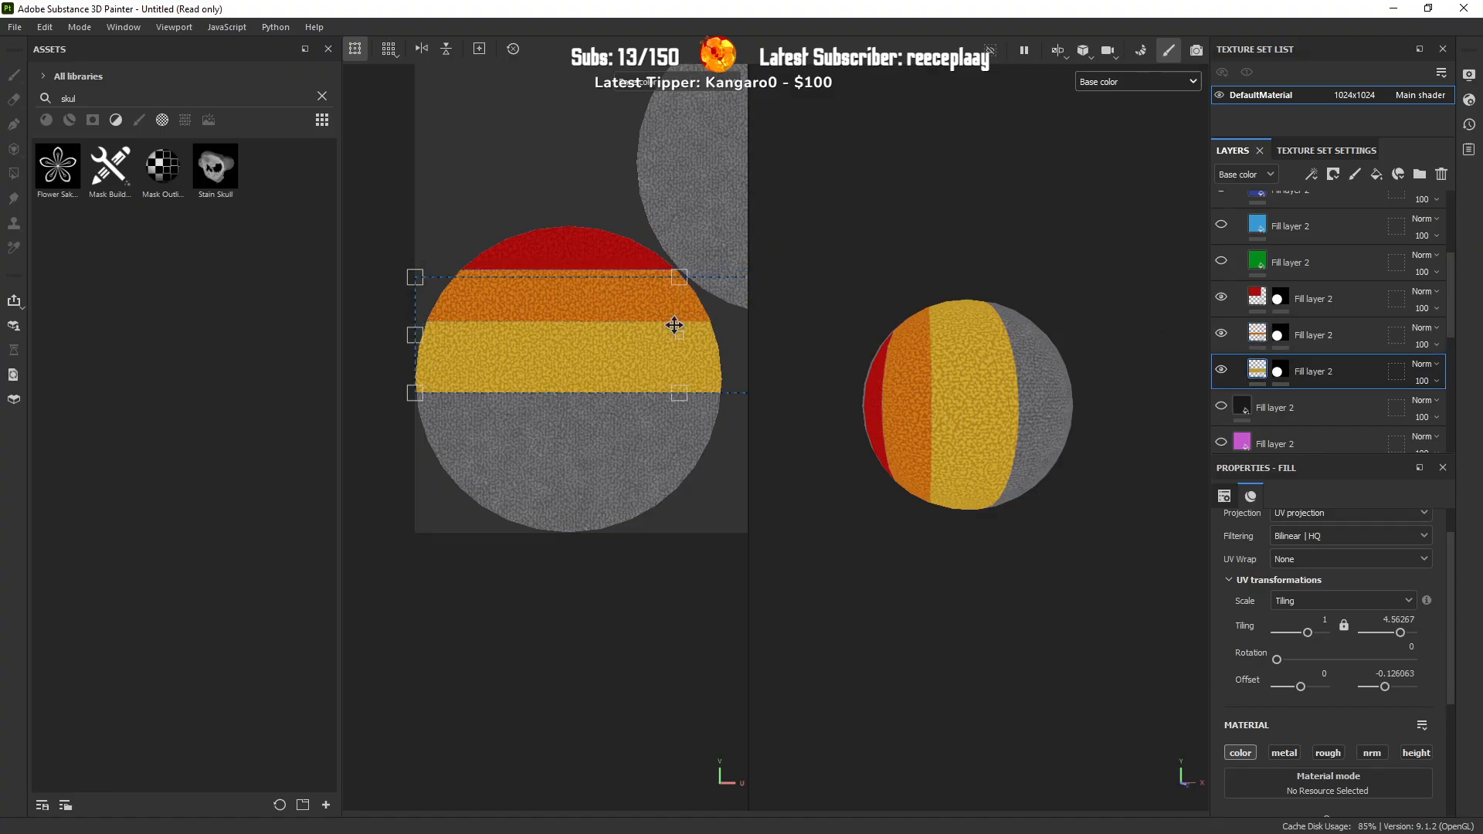
pyautogui.moveTo(599, 337); pyautogui.dragTo(600, 335)
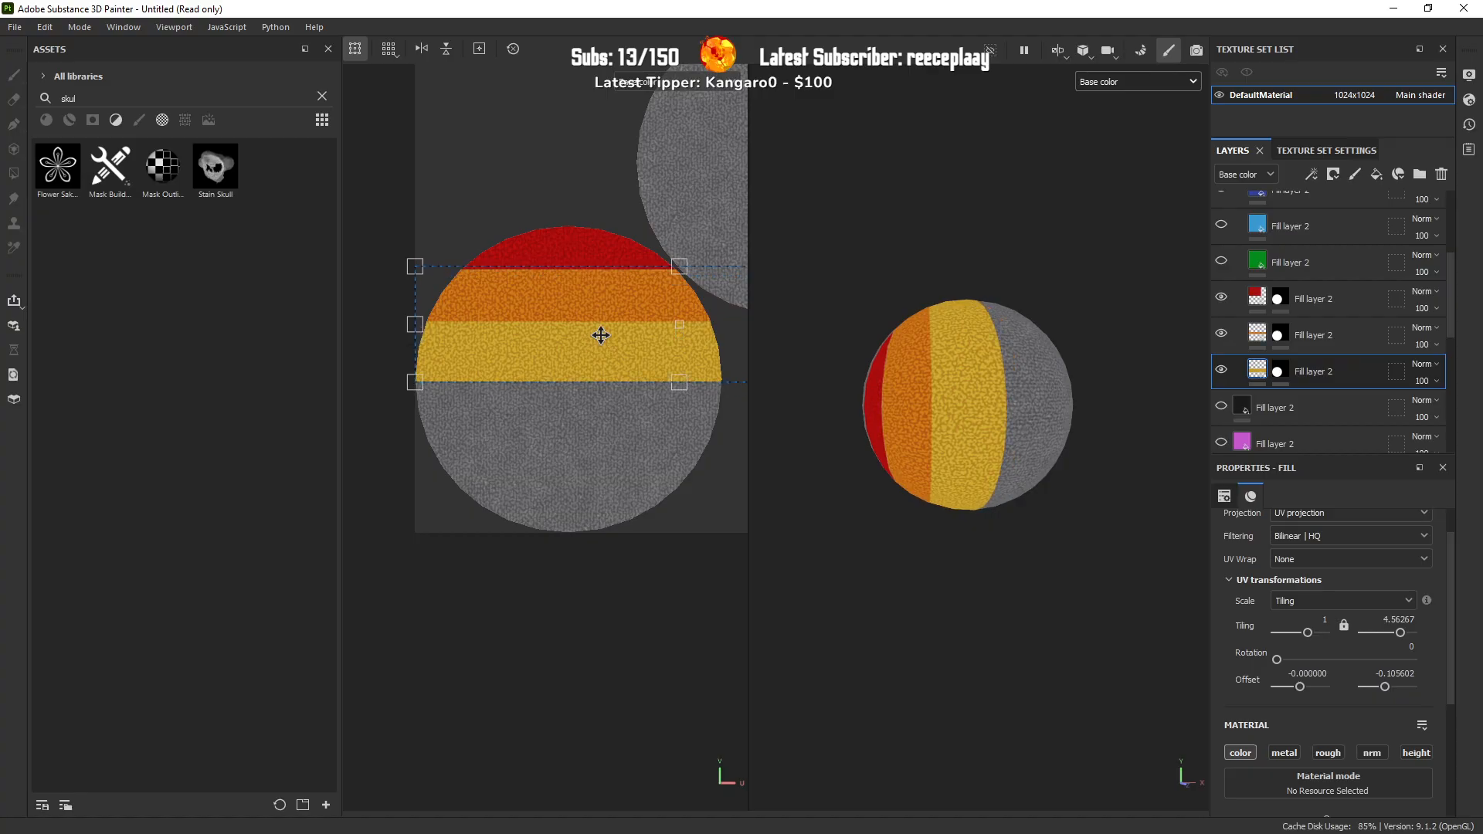
pyautogui.scroll(2, 602, 336)
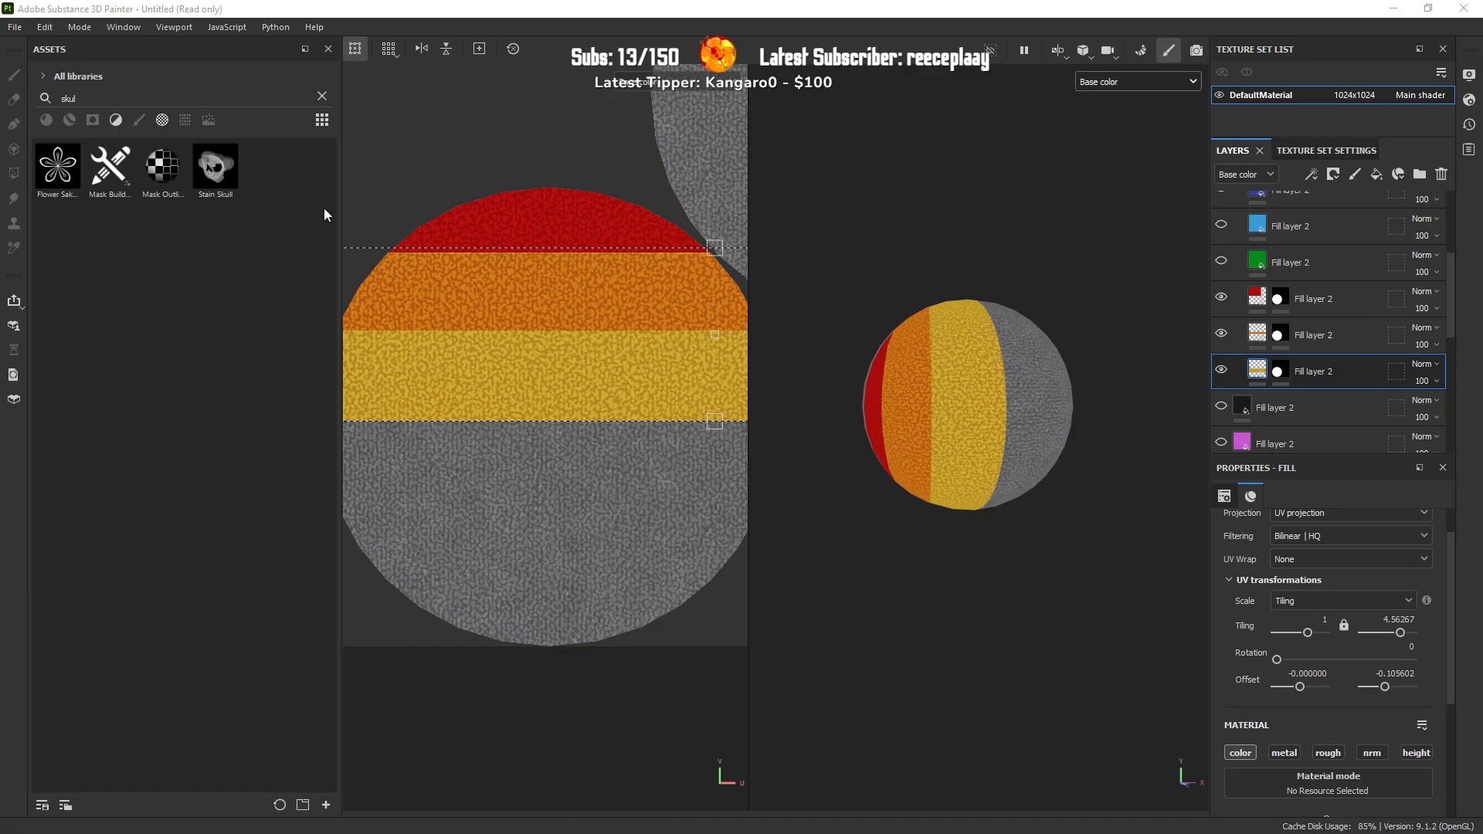
# Step: Shrink the yellow stripe's projection from its lower edge, to V tiling 4.9147 and V offset -0.097752
pyautogui.scroll(-2, 599, 340)
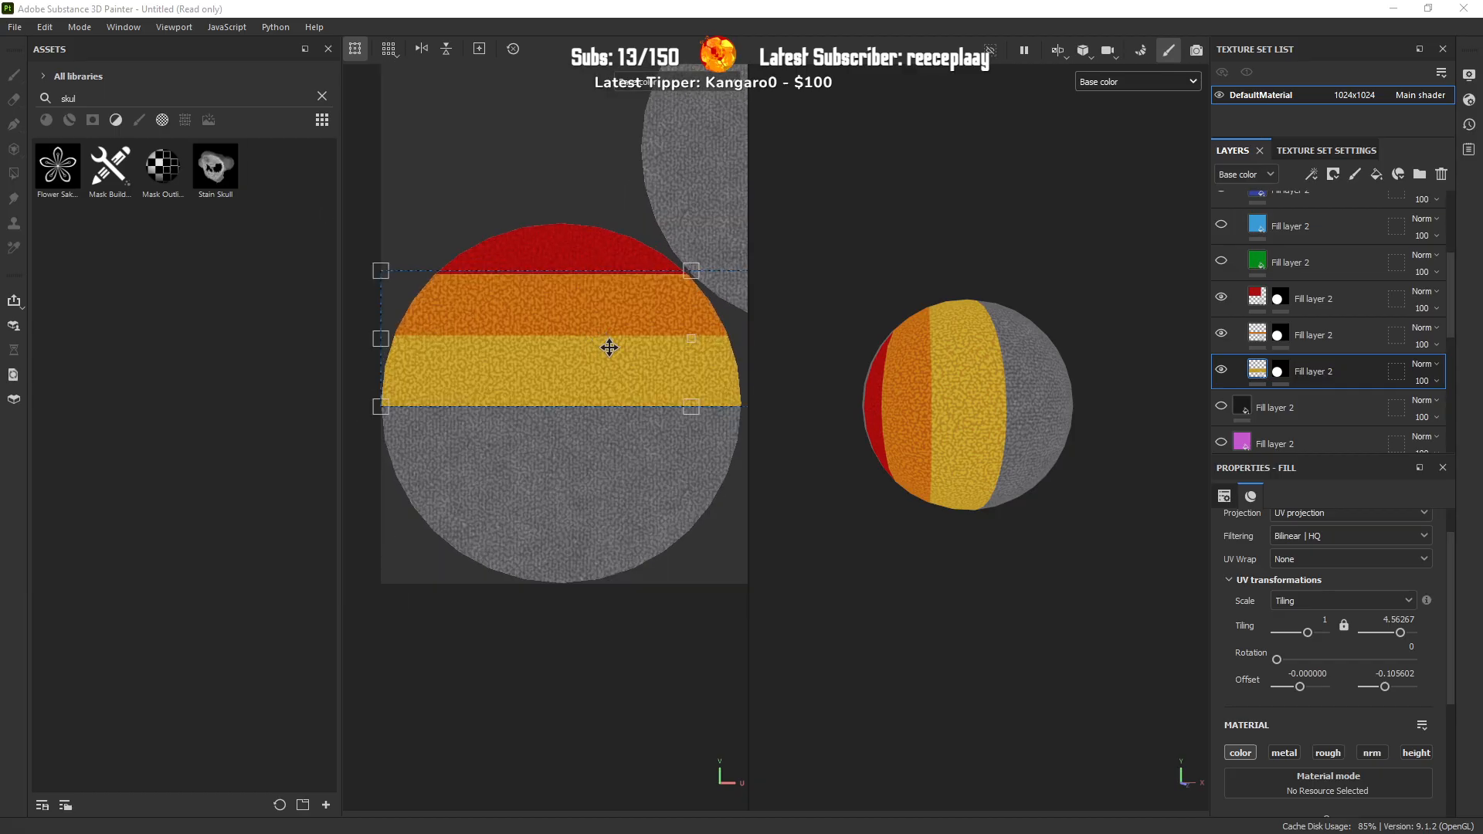
pyautogui.moveTo(606, 345); pyautogui.dragTo(589, 341, button='middle')
pyautogui.moveTo(671, 403); pyautogui.dragTo(666, 390)
pyautogui.keyDown('alt'); pyautogui.moveTo(950, 463); pyautogui.dragTo(899, 477); pyautogui.keyUp('alt')
# Step: Show the green fill layer, give it a black mask and reveal the lower UV circle in that mask
pyautogui.click(1235, 262)
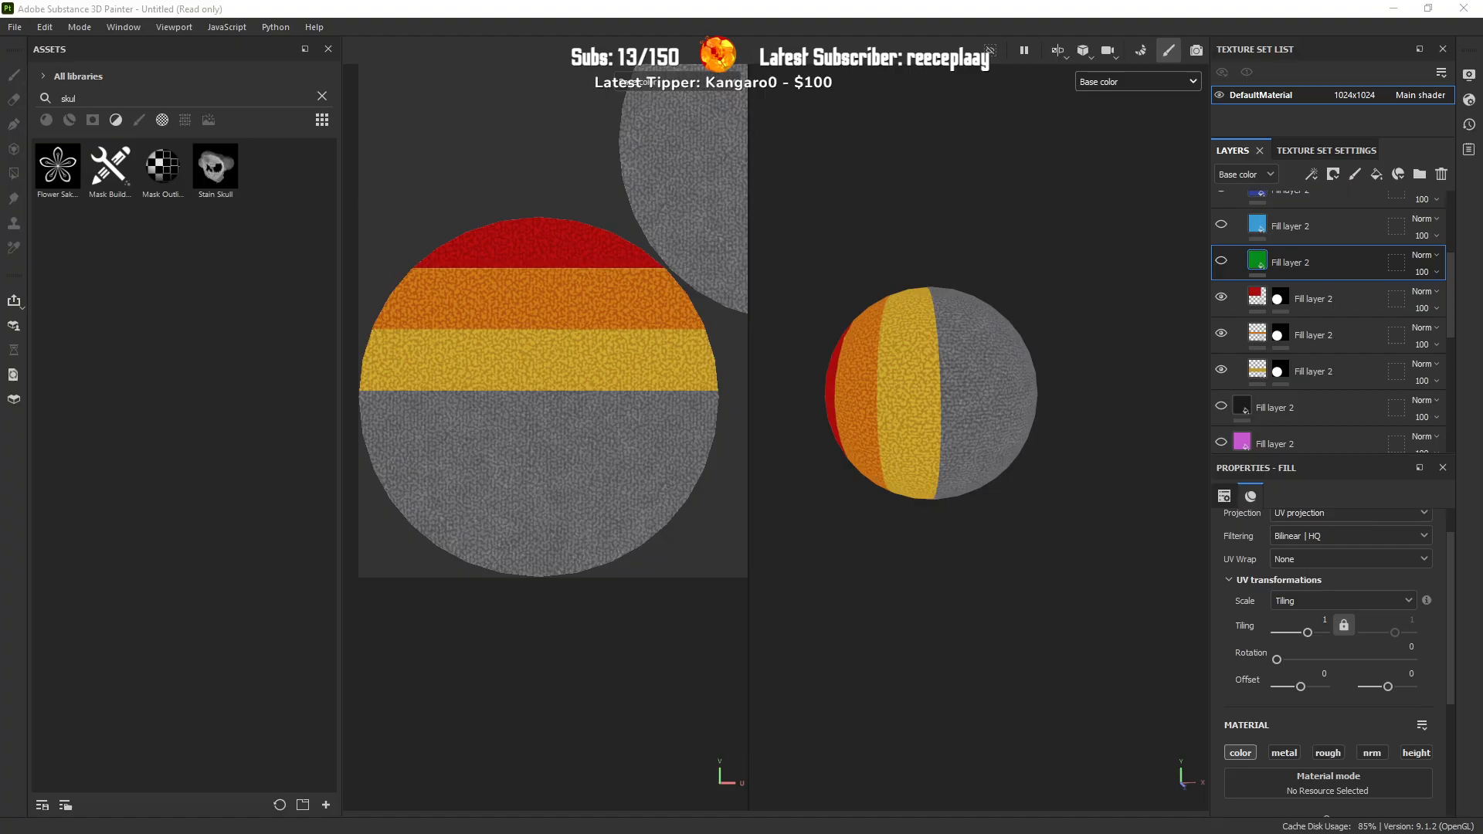
pyautogui.click(1221, 258)
pyautogui.click(1345, 176)
pyautogui.hotkey('ctrl', 'z')
pyautogui.click(1333, 175)
pyautogui.click(1350, 210)
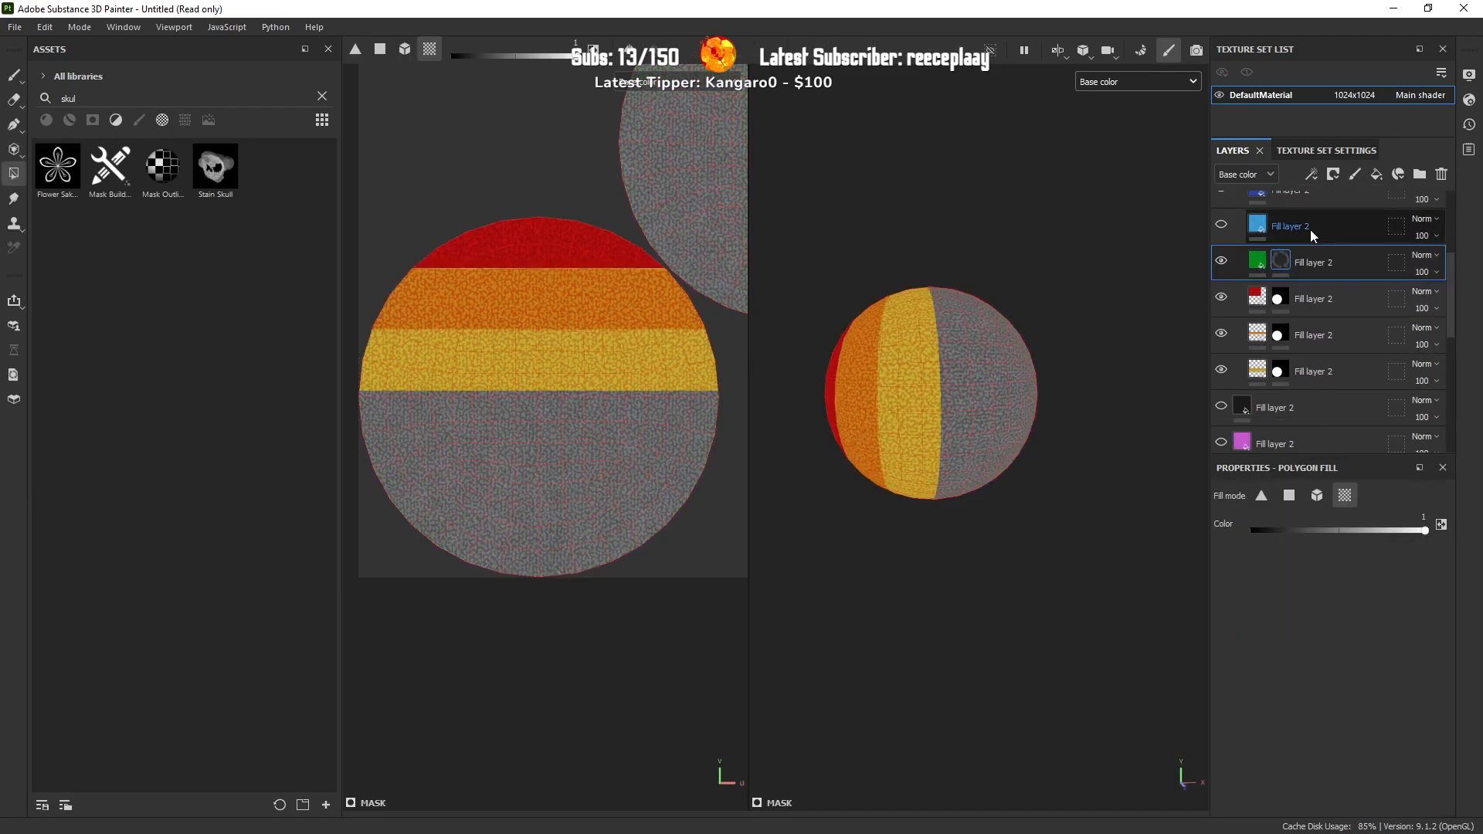
pyautogui.click(554, 516)
pyautogui.click(1258, 263)
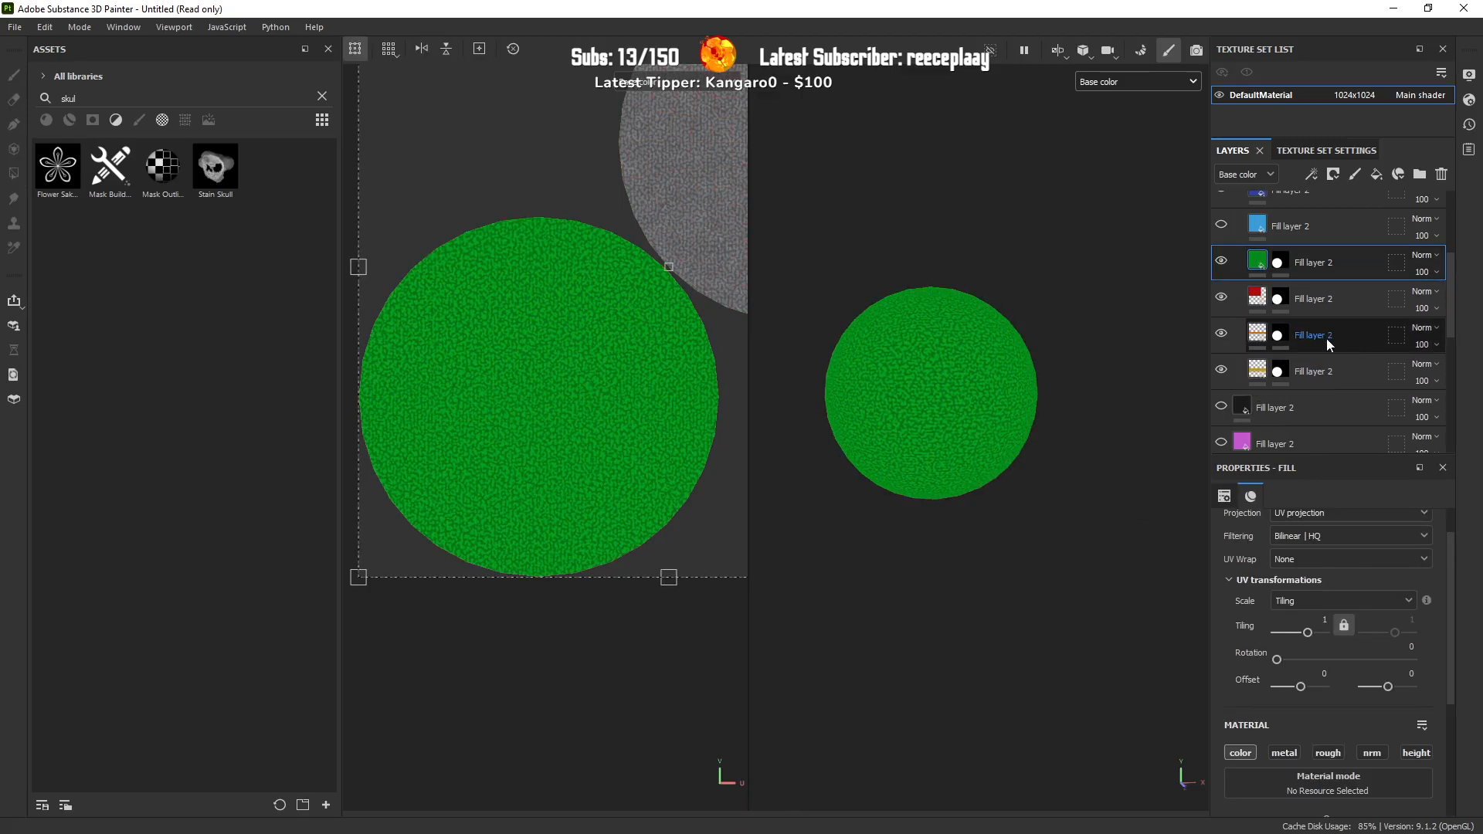
# Step: Move the green layer below the yellow one and shape its projection into a stripe under it, with V tiling 7.674123 and V offset -0.230829
pyautogui.moveTo(1253, 263); pyautogui.dragTo(1262, 381)
pyautogui.moveTo(667, 579); pyautogui.dragTo(659, 281)
pyautogui.moveTo(624, 190); pyautogui.dragTo(631, 459)
pyautogui.moveTo(674, 556); pyautogui.dragTo(669, 430)
pyautogui.moveTo(622, 309); pyautogui.dragTo(616, 400)
pyautogui.moveTo(664, 522); pyautogui.dragTo(662, 436)
pyautogui.moveTo(595, 355); pyautogui.dragTo(595, 397)
pyautogui.moveTo(666, 482); pyautogui.dragTo(662, 446)
pyautogui.moveTo(595, 403); pyautogui.dragTo(594, 412)
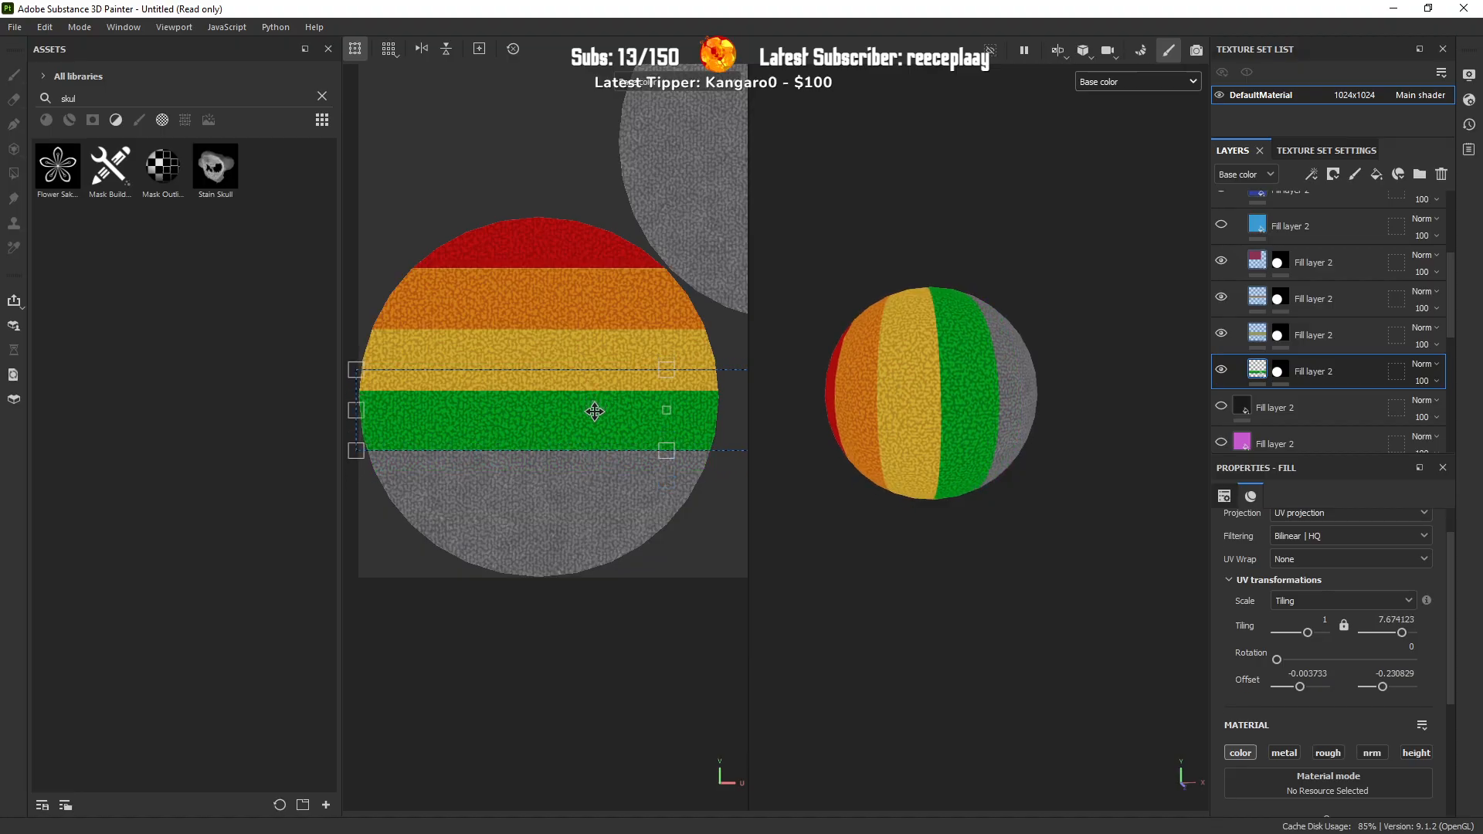
pyautogui.scroll(-2, 960, 434)
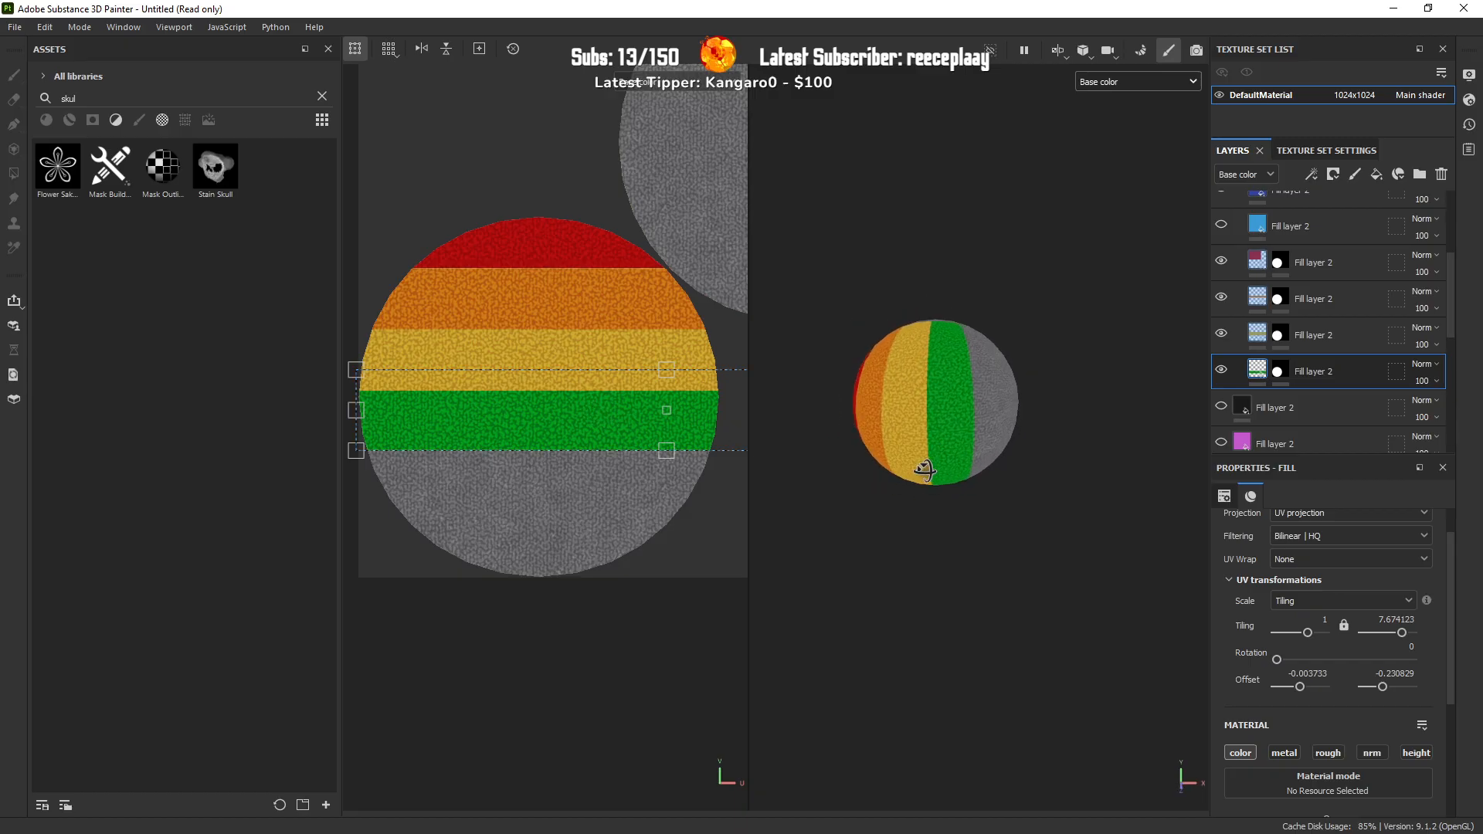
# Step: Show the light blue fill layer, give it a black mask and reveal the lower UV circle in that mask
pyautogui.scroll(2, 1330, 278)
pyautogui.click(1332, 272)
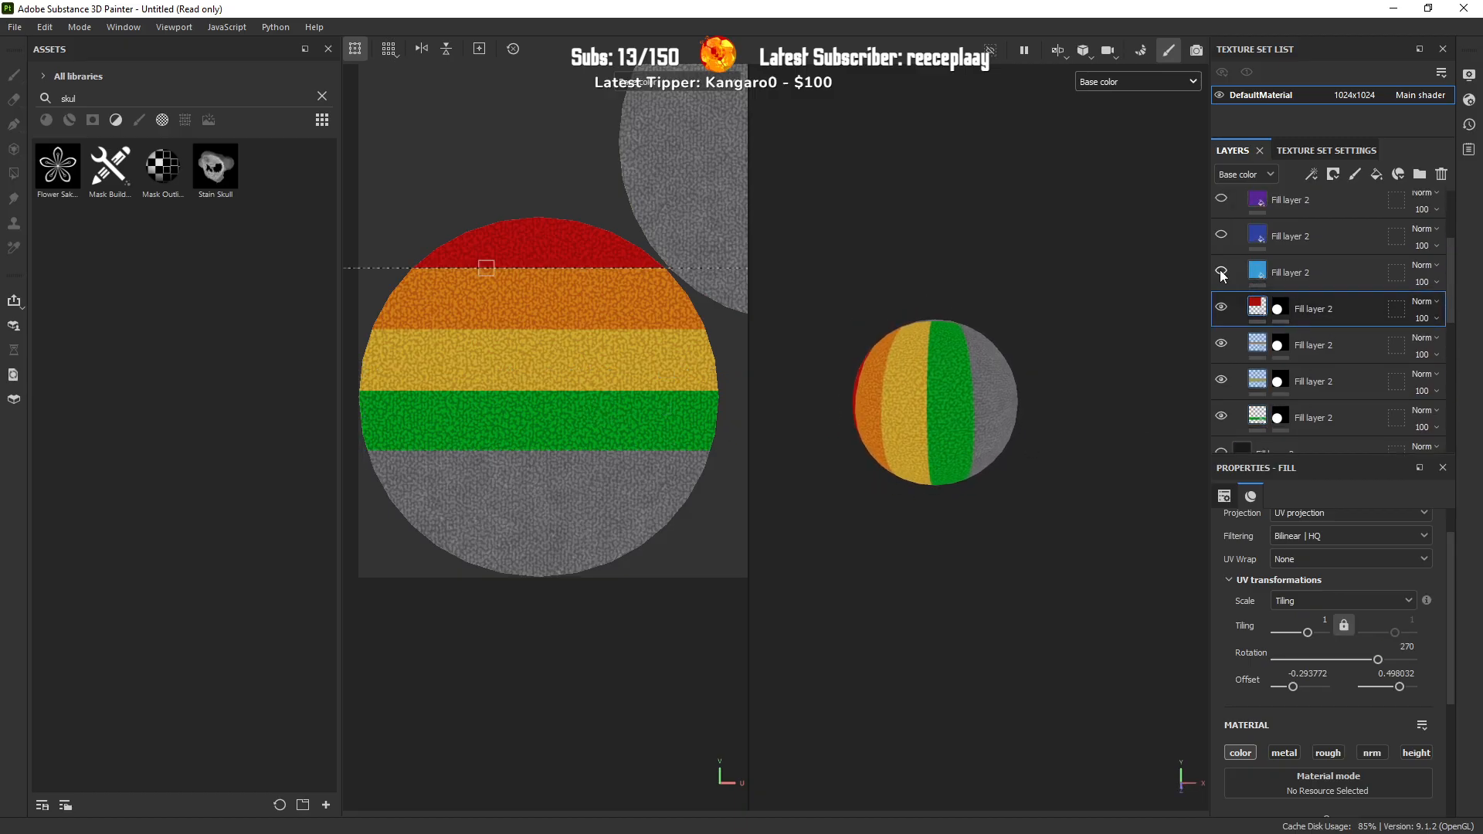
pyautogui.click(1332, 174)
pyautogui.click(1335, 225)
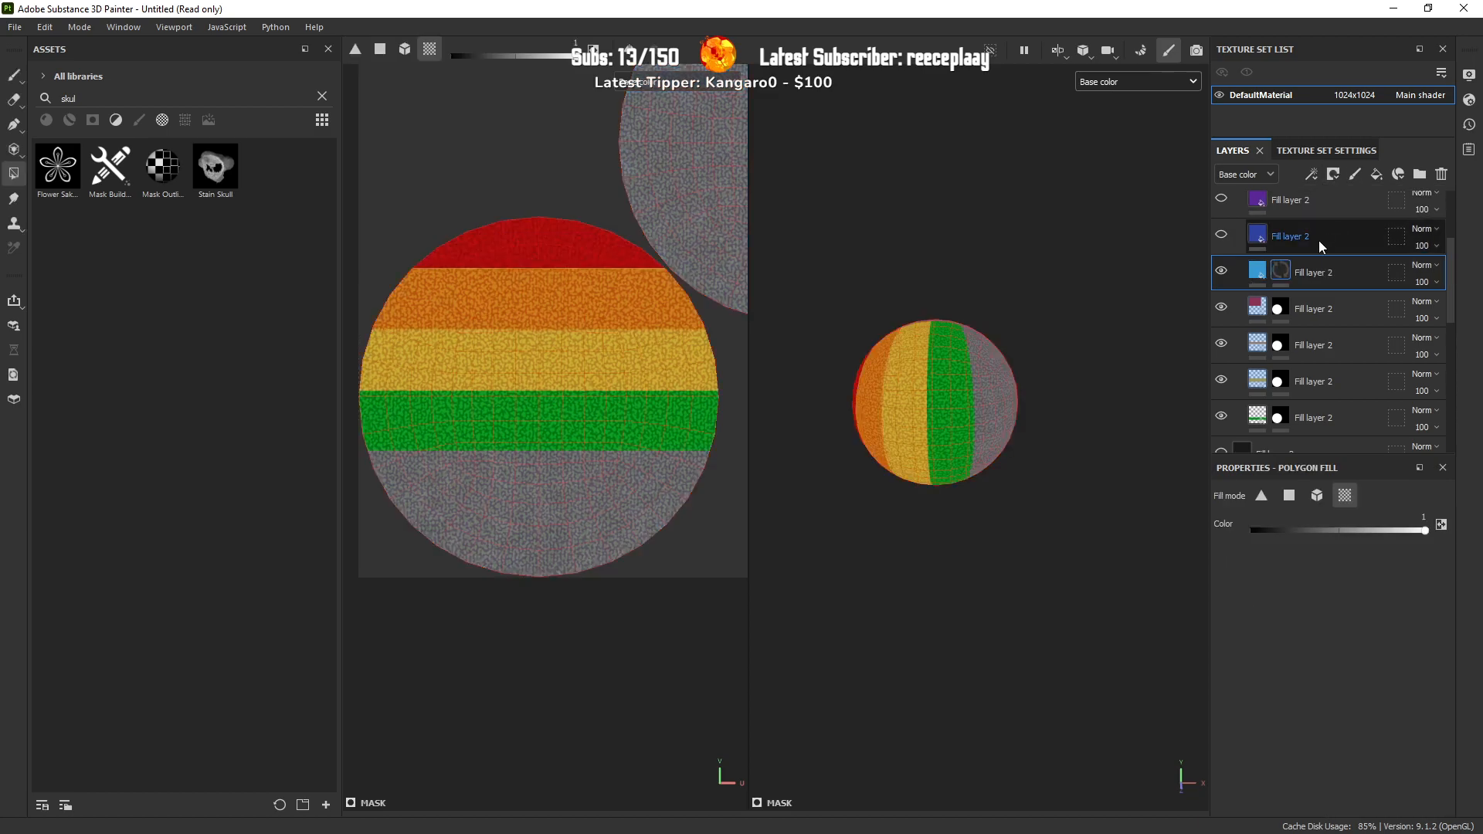
pyautogui.click(1256, 271)
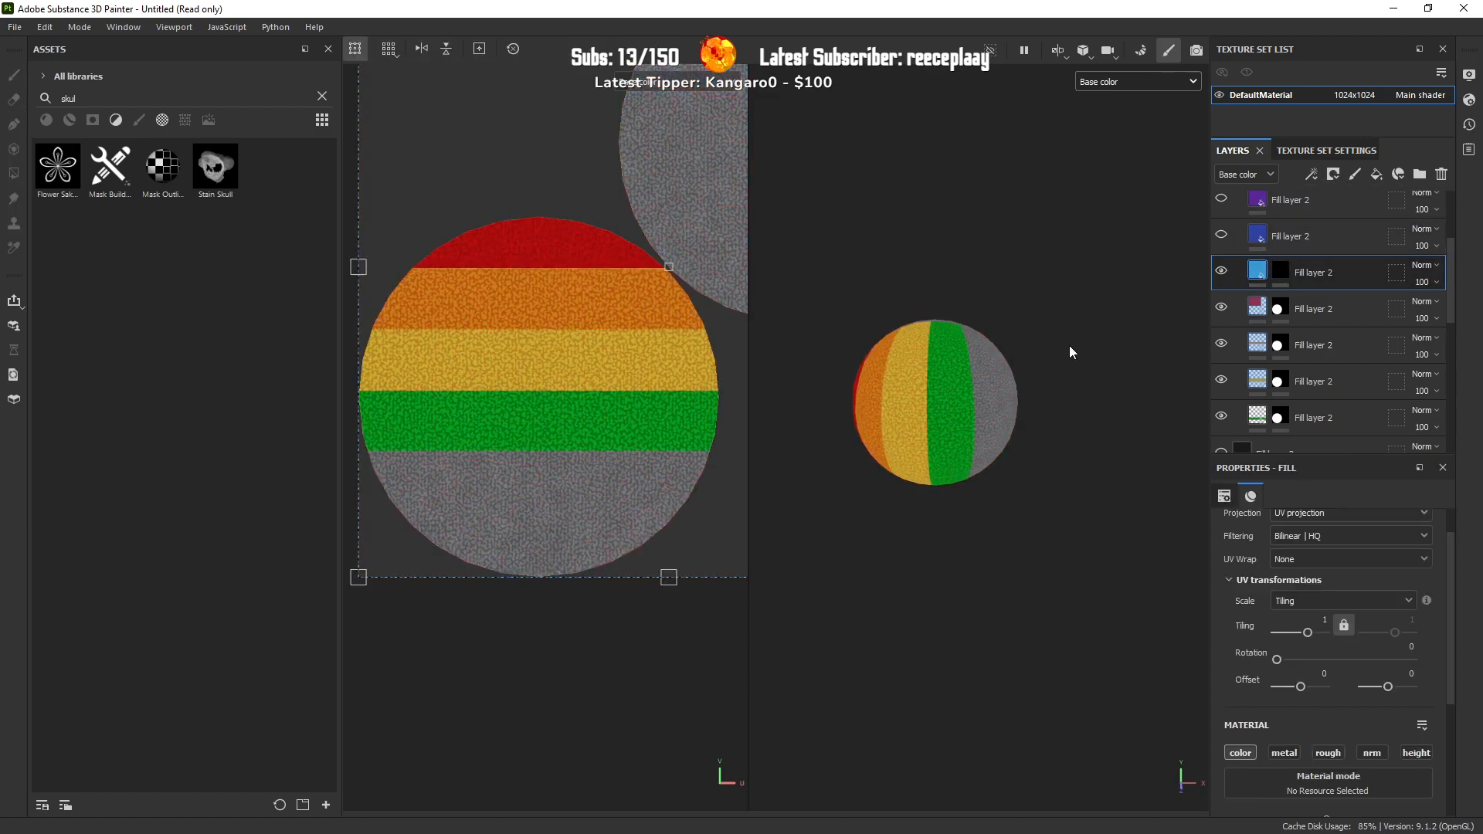
pyautogui.click(1281, 272)
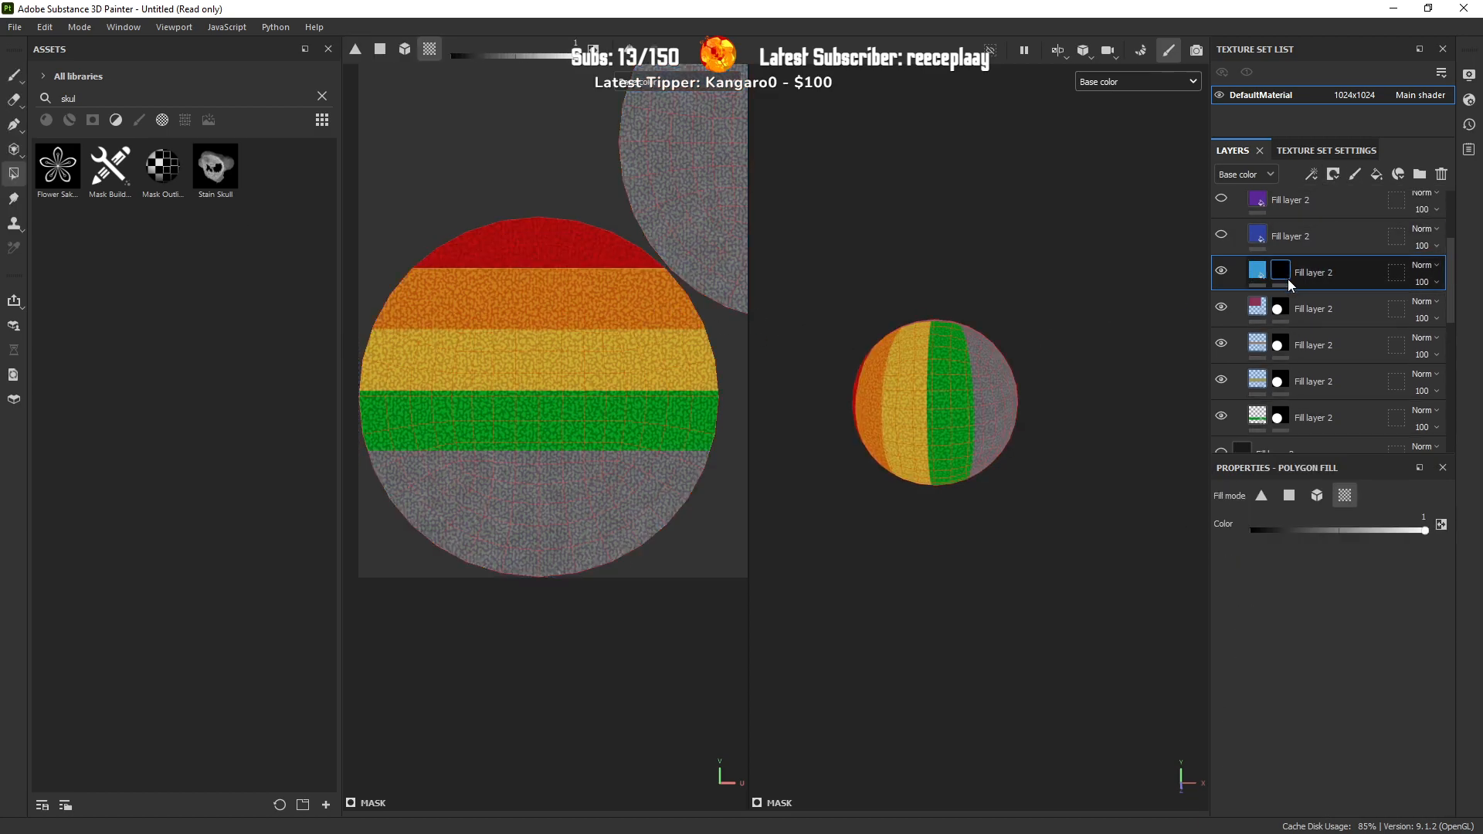
pyautogui.moveTo(555, 500); pyautogui.dragTo(551, 494)
# Step: Move the light blue layer below the green one and shape its projection into a stripe under it, with V tiling 3.922943 and V offset -0.255803
pyautogui.click(1257, 271)
pyautogui.moveTo(1346, 276); pyautogui.dragTo(1346, 423)
pyautogui.moveTo(662, 571); pyautogui.dragTo(645, 399)
pyautogui.moveTo(671, 581); pyautogui.dragTo(653, 263)
pyautogui.moveTo(625, 203); pyautogui.dragTo(642, 395)
pyautogui.moveTo(601, 345); pyautogui.dragTo(600, 443)
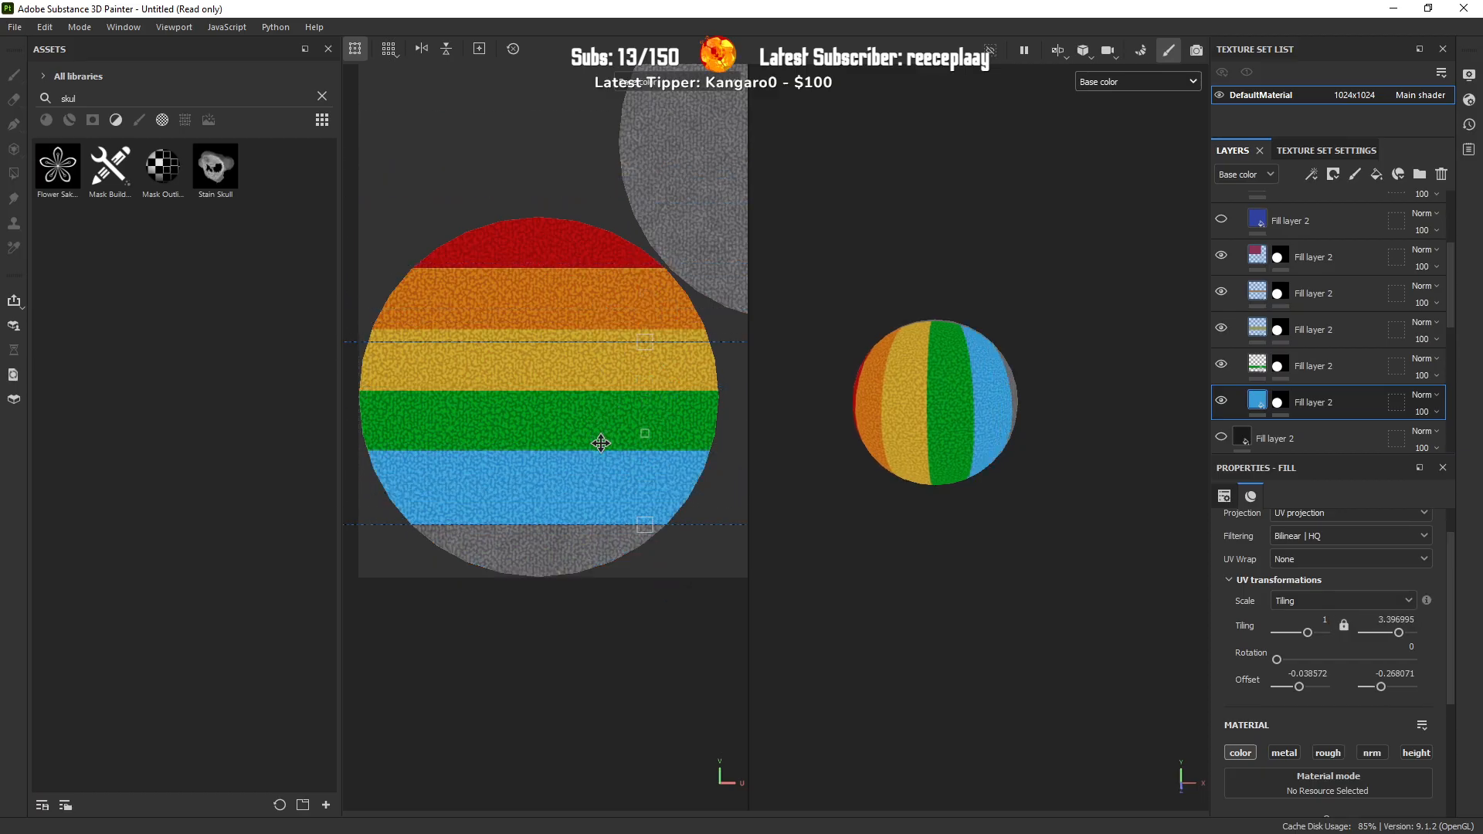
pyautogui.moveTo(646, 530); pyautogui.dragTo(607, 474)
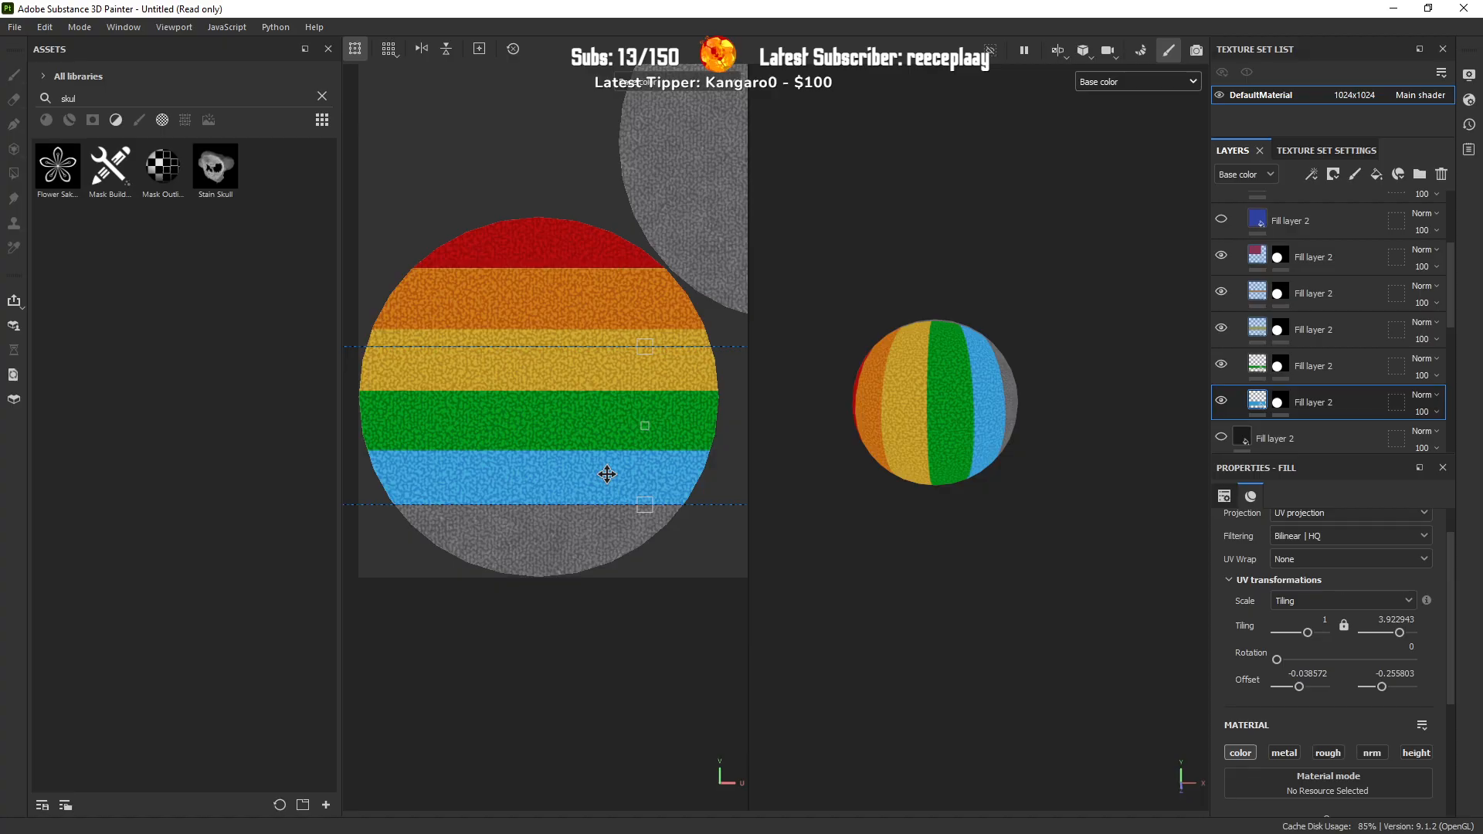
pyautogui.moveTo(841, 471); pyautogui.dragTo(881, 489, button='middle')
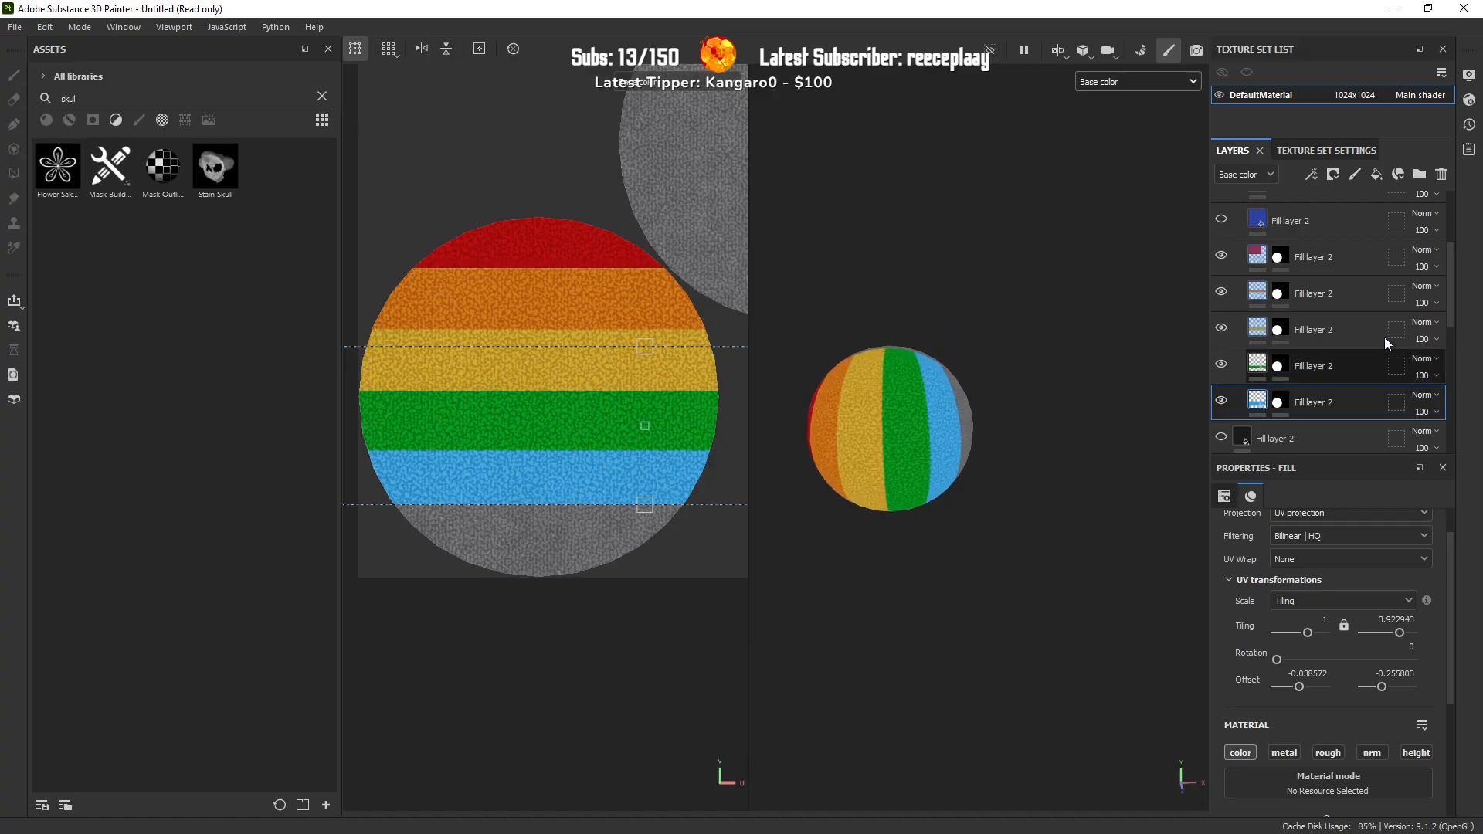
# Step: Shift the red stripe up the UV circle to a V offset of about 0.527 and move the orange stripe up against it
pyautogui.scroll(2, 1382, 336)
pyautogui.click(1286, 297)
pyautogui.scroll(2, 540, 340)
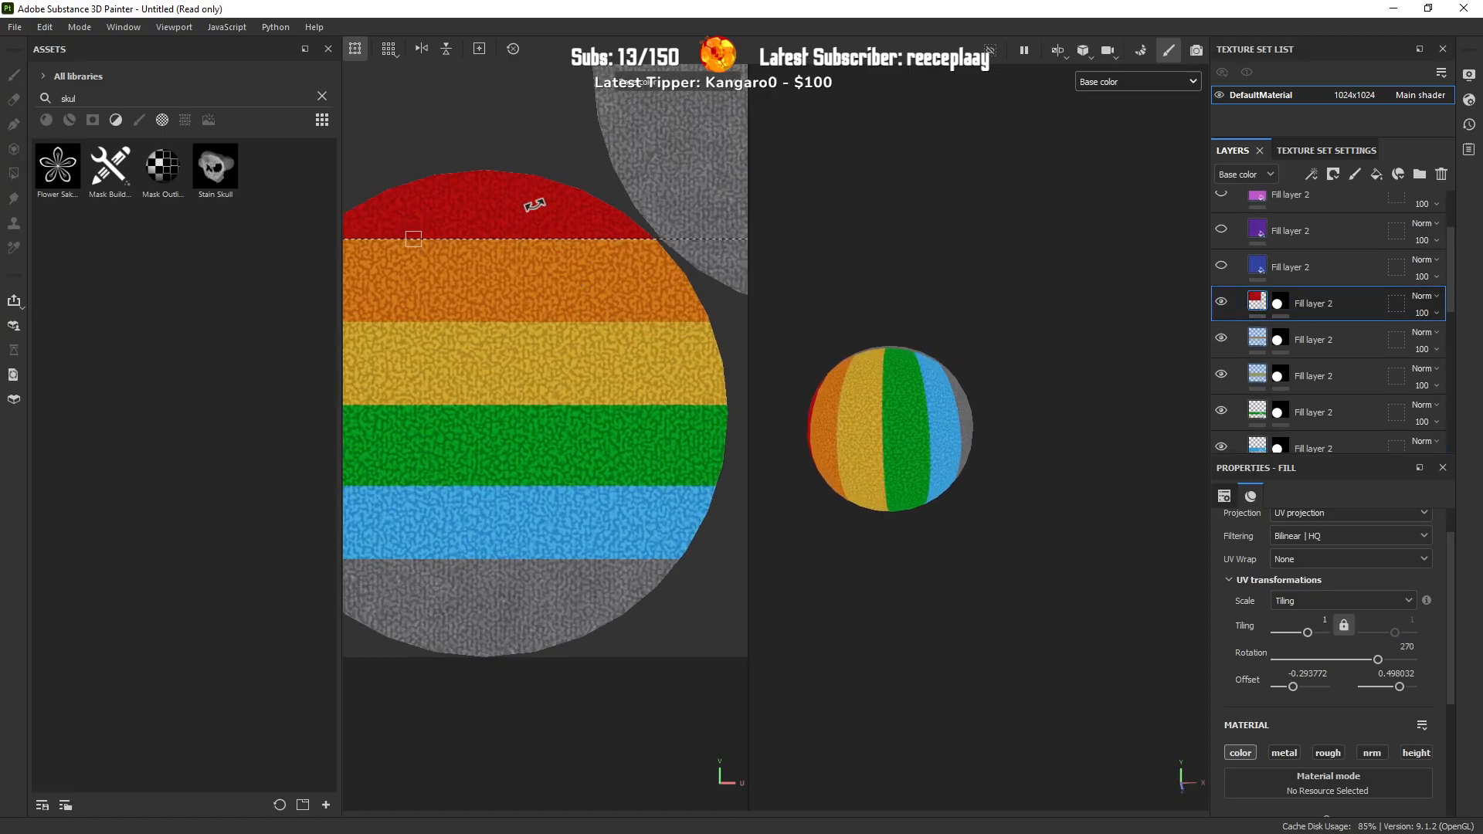
pyautogui.moveTo(523, 197); pyautogui.dragTo(523, 175)
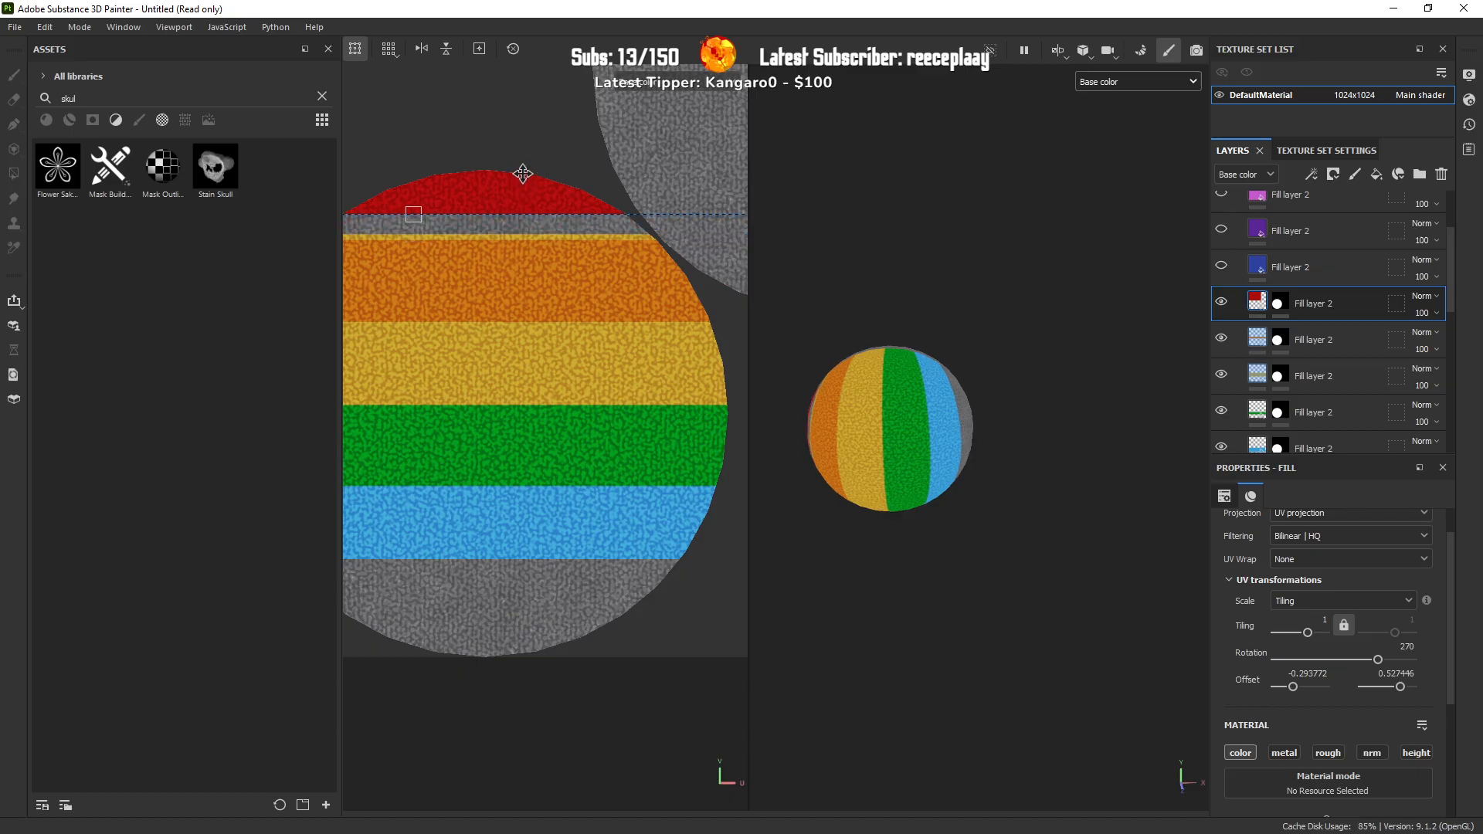
pyautogui.click(1272, 344)
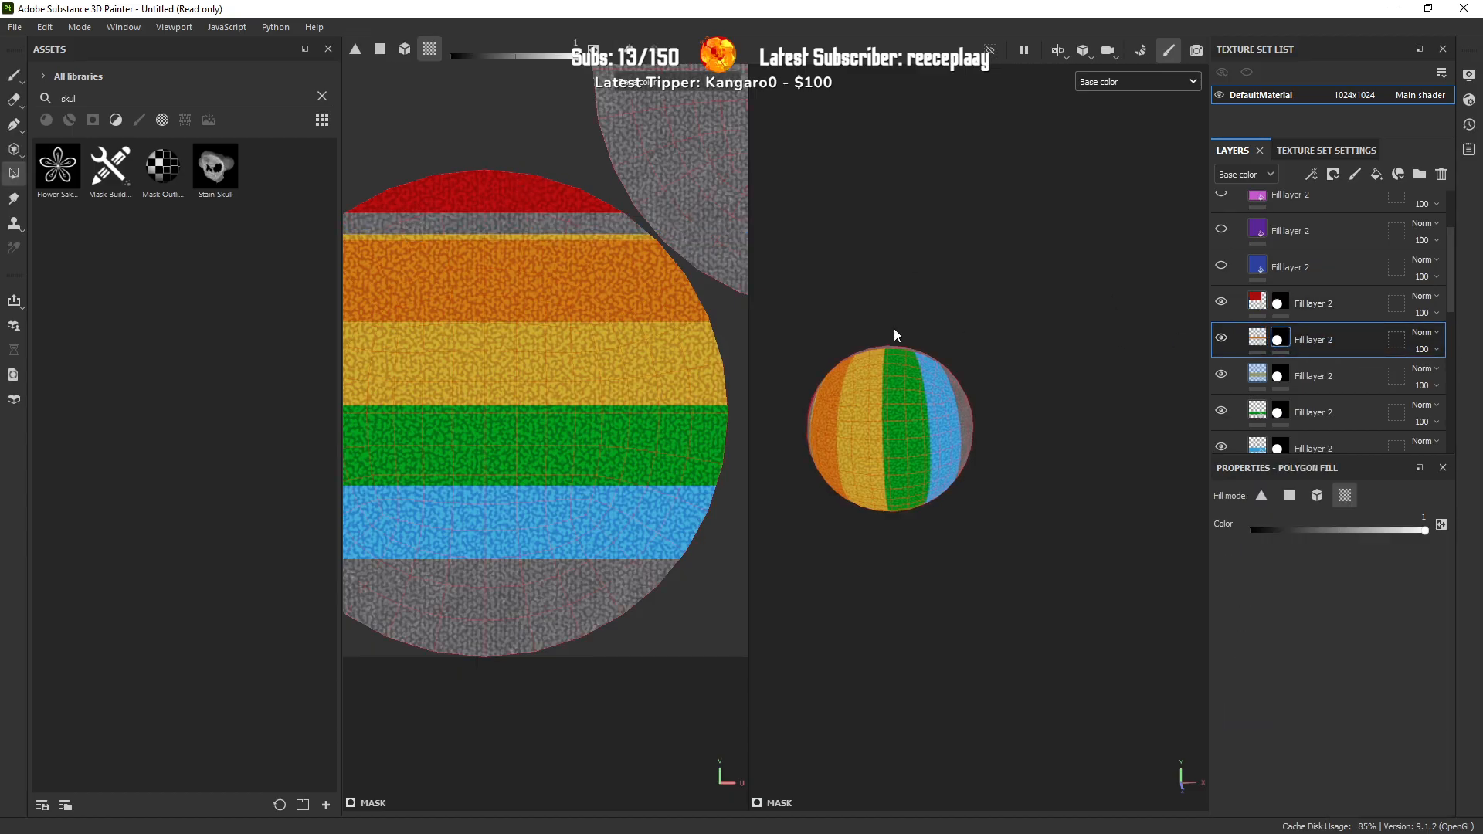
pyautogui.moveTo(627, 374); pyautogui.dragTo(706, 386, button='middle')
pyautogui.moveTo(600, 305); pyautogui.dragTo(669, 257)
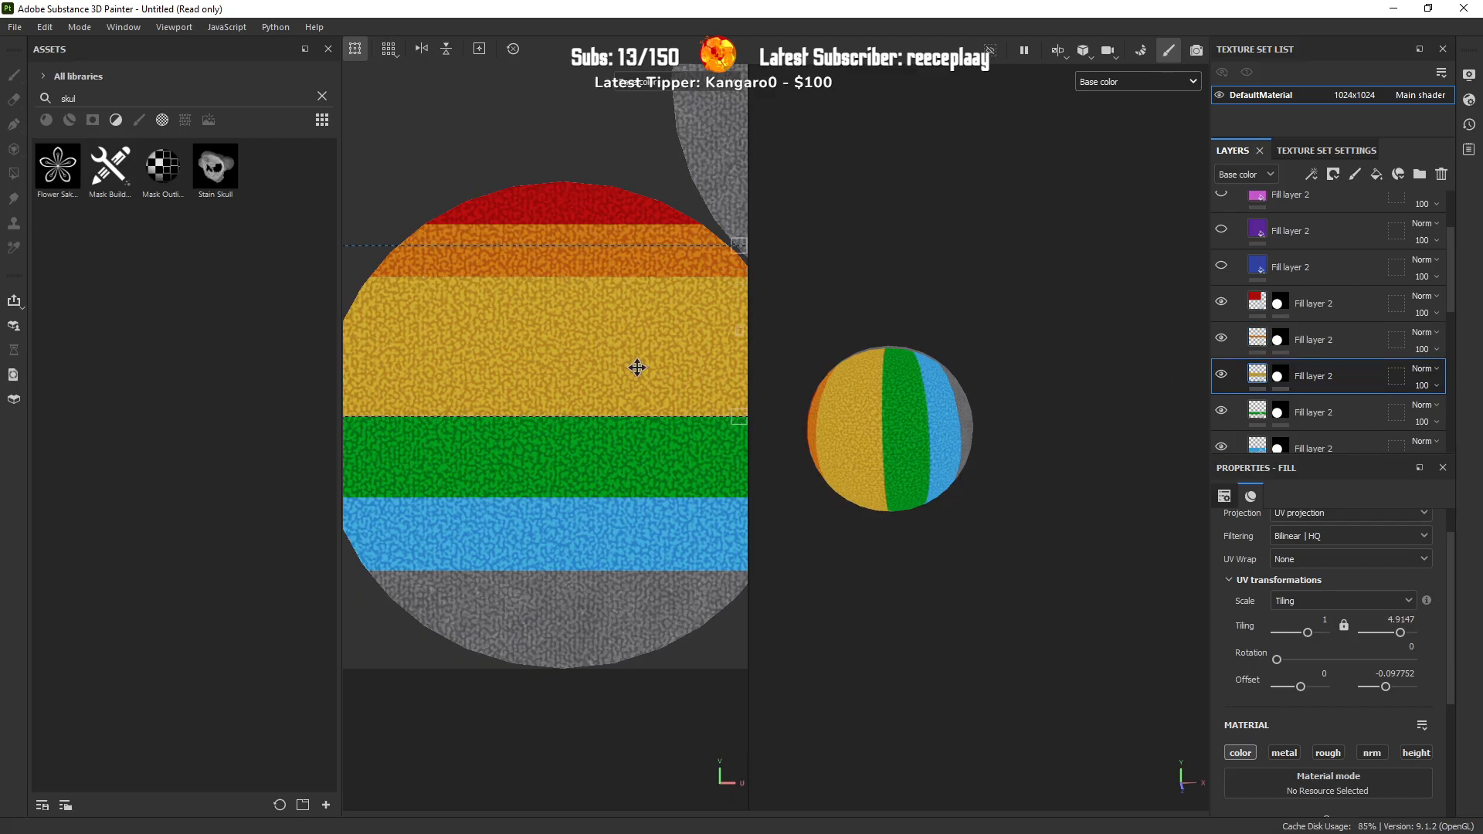
# Step: Shift the yellow, green and light blue stripes up until each meets the band above, with V offset -0.120524 for green
pyautogui.click(1279, 376)
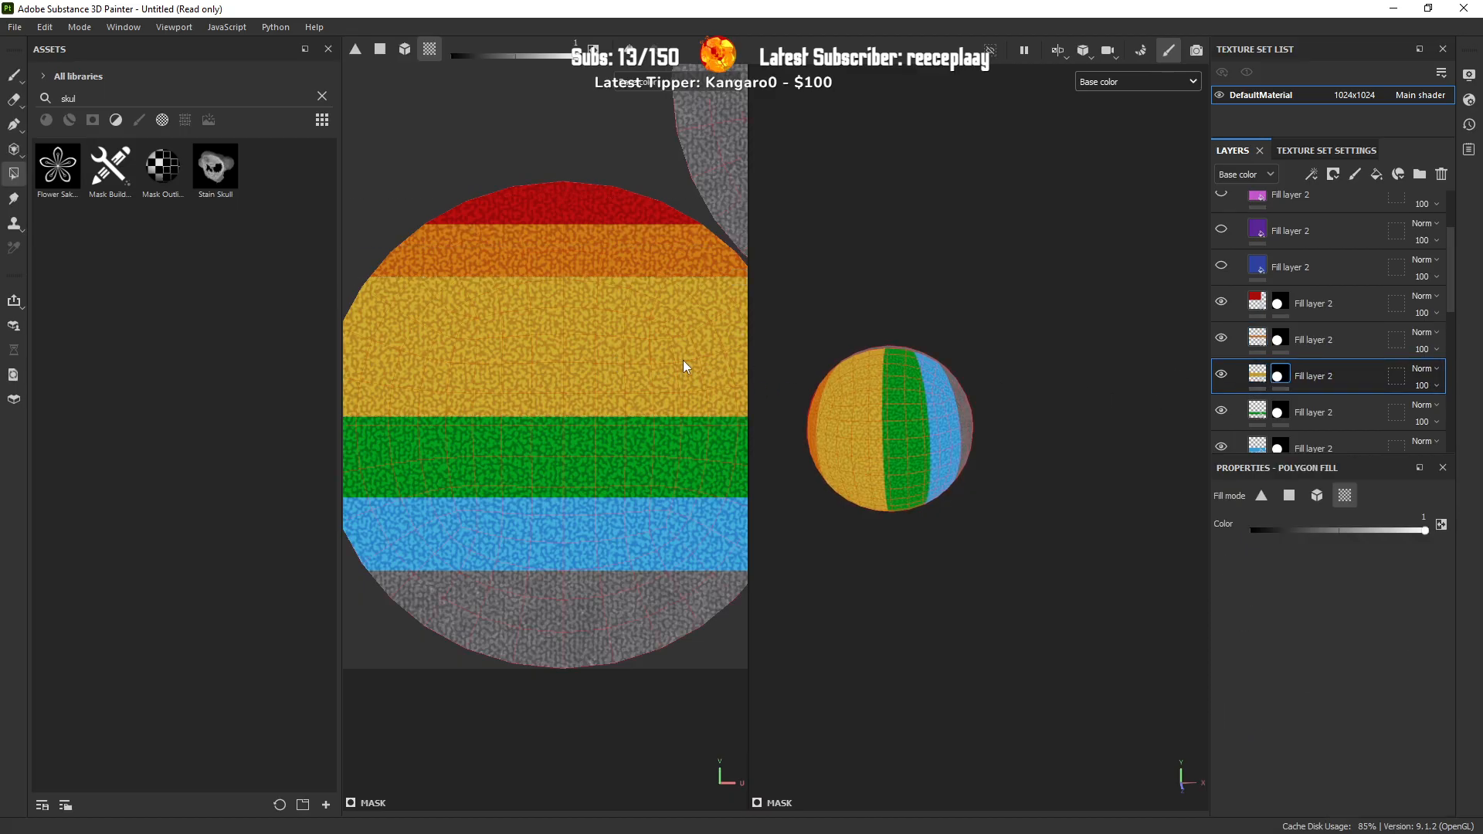
pyautogui.click(1257, 375)
pyautogui.moveTo(642, 381); pyautogui.dragTo(642, 302)
pyautogui.click(1257, 412)
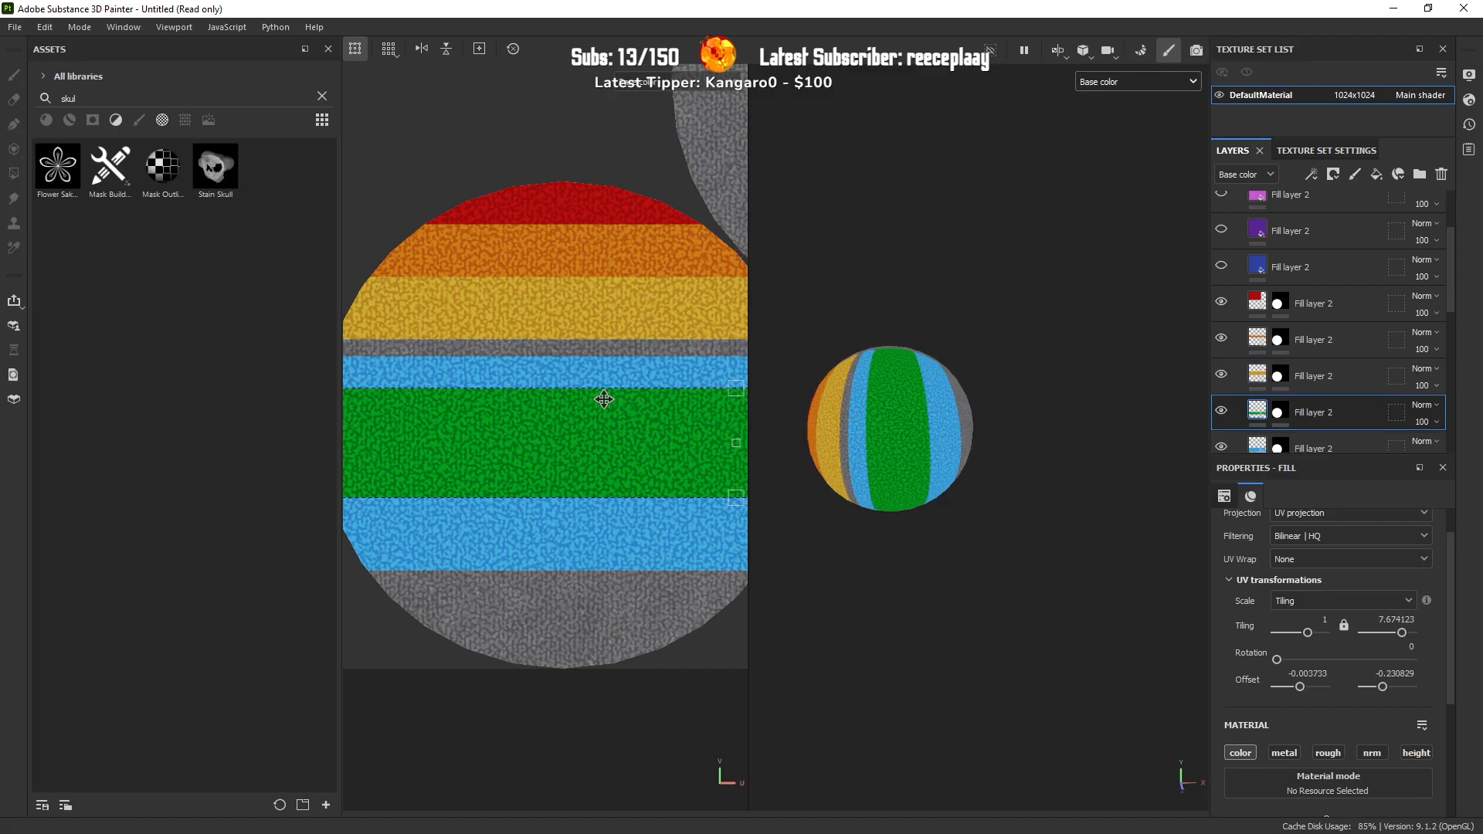
pyautogui.moveTo(576, 435); pyautogui.dragTo(574, 344)
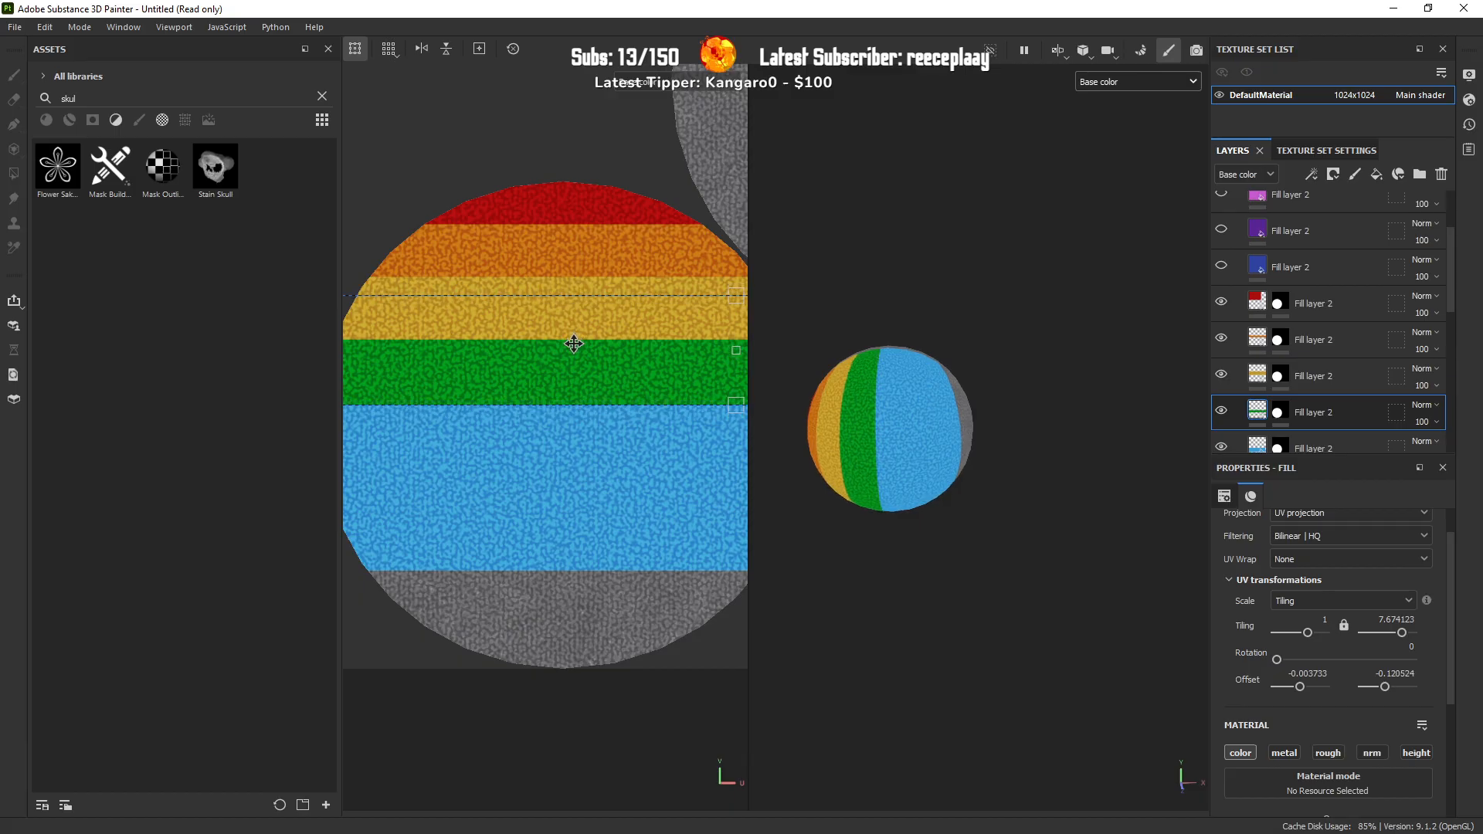
pyautogui.click(1258, 449)
pyautogui.moveTo(615, 490); pyautogui.dragTo(608, 398)
pyautogui.scroll(-1, 1339, 338)
pyautogui.scroll(1, 1337, 337)
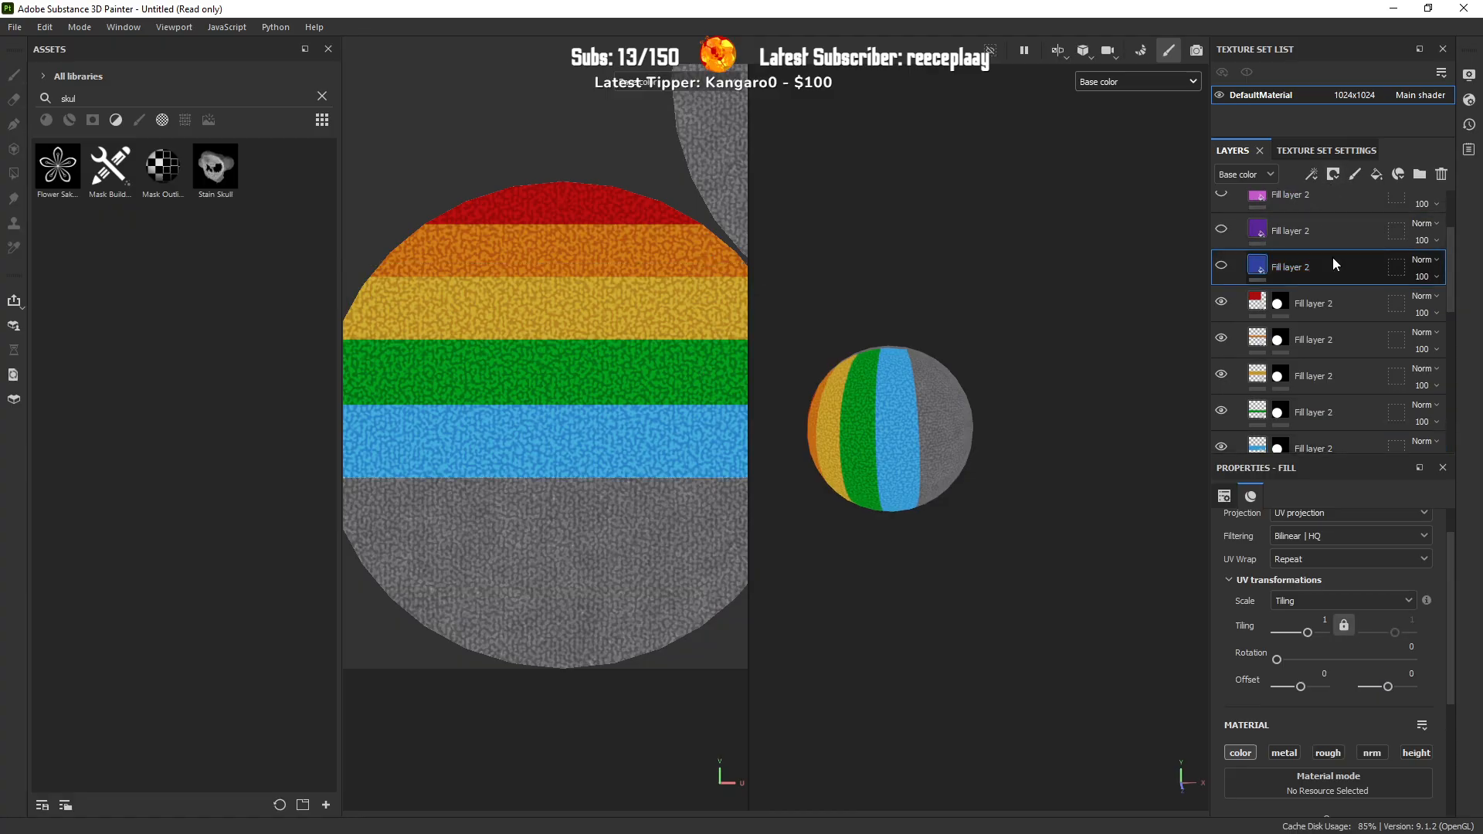
# Step: Copy the red layer's mask and add a black mask to the dark blue fill layer
pyautogui.rightClick(1280, 303)
pyautogui.click(1326, 423)
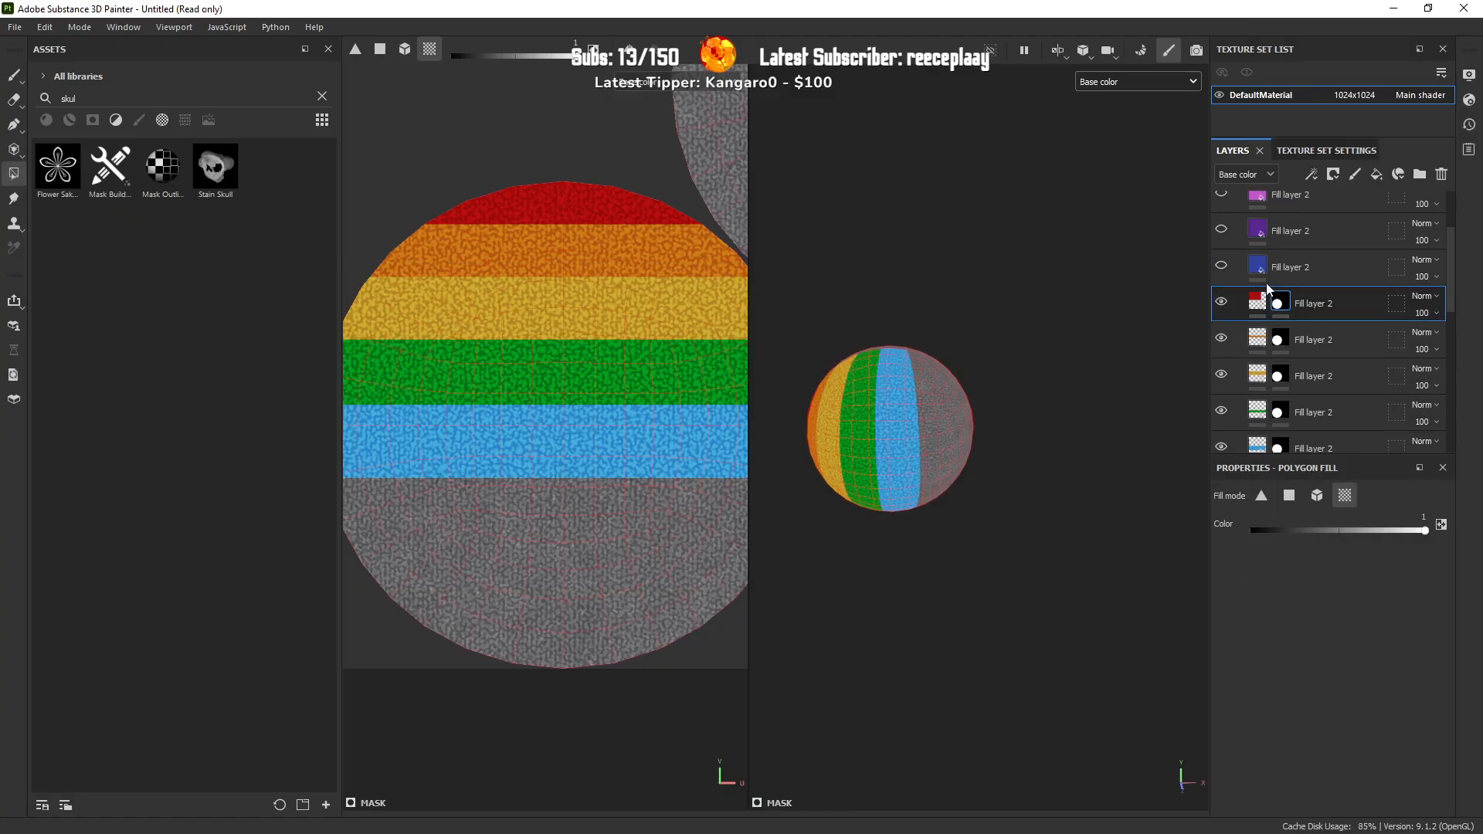
pyautogui.click(1281, 271)
pyautogui.click(1333, 174)
pyautogui.click(1348, 209)
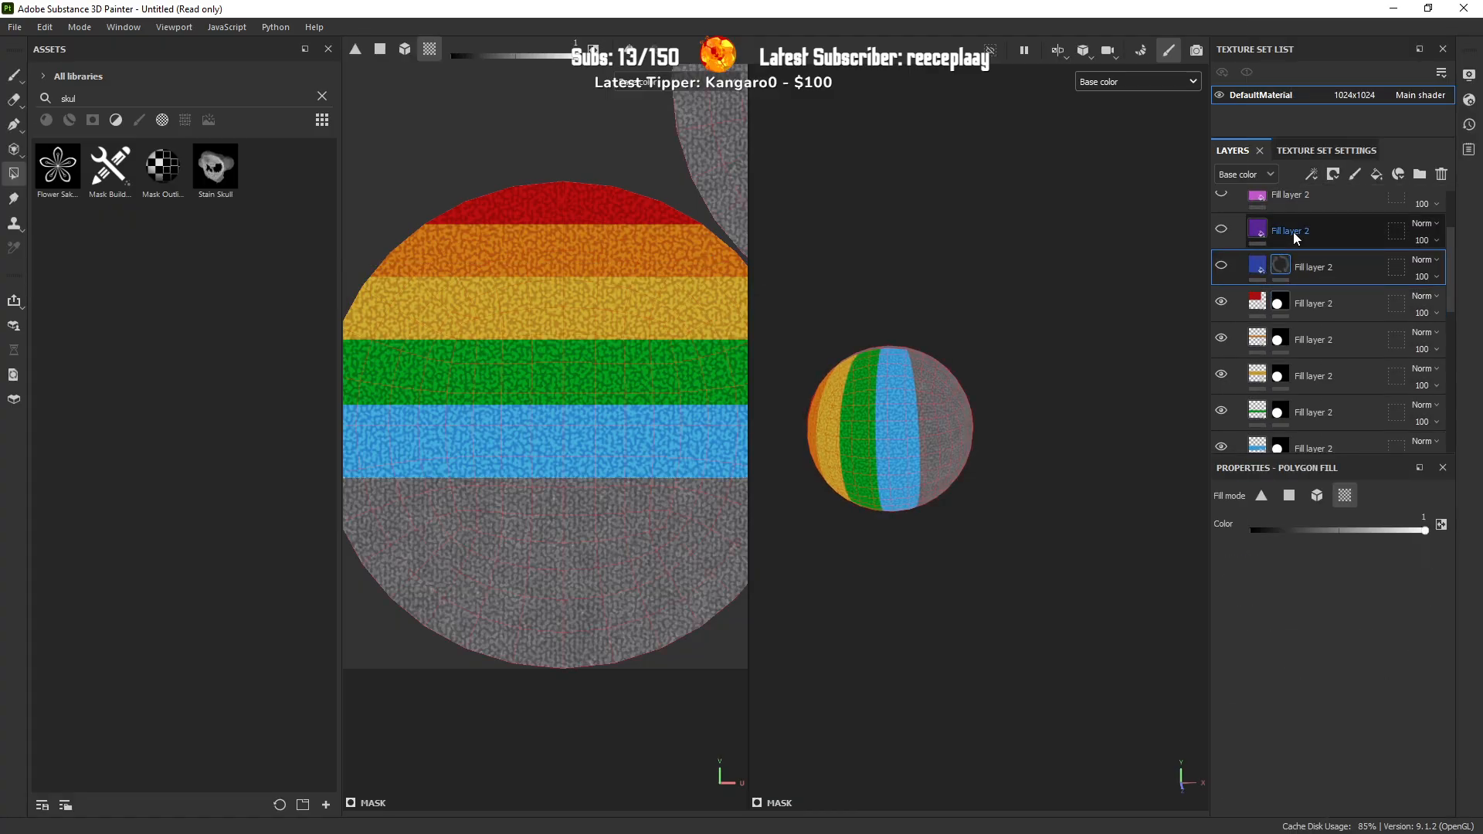
# Step: Add black masks to the purple and pink fill layers
pyautogui.rightClick(1324, 261)
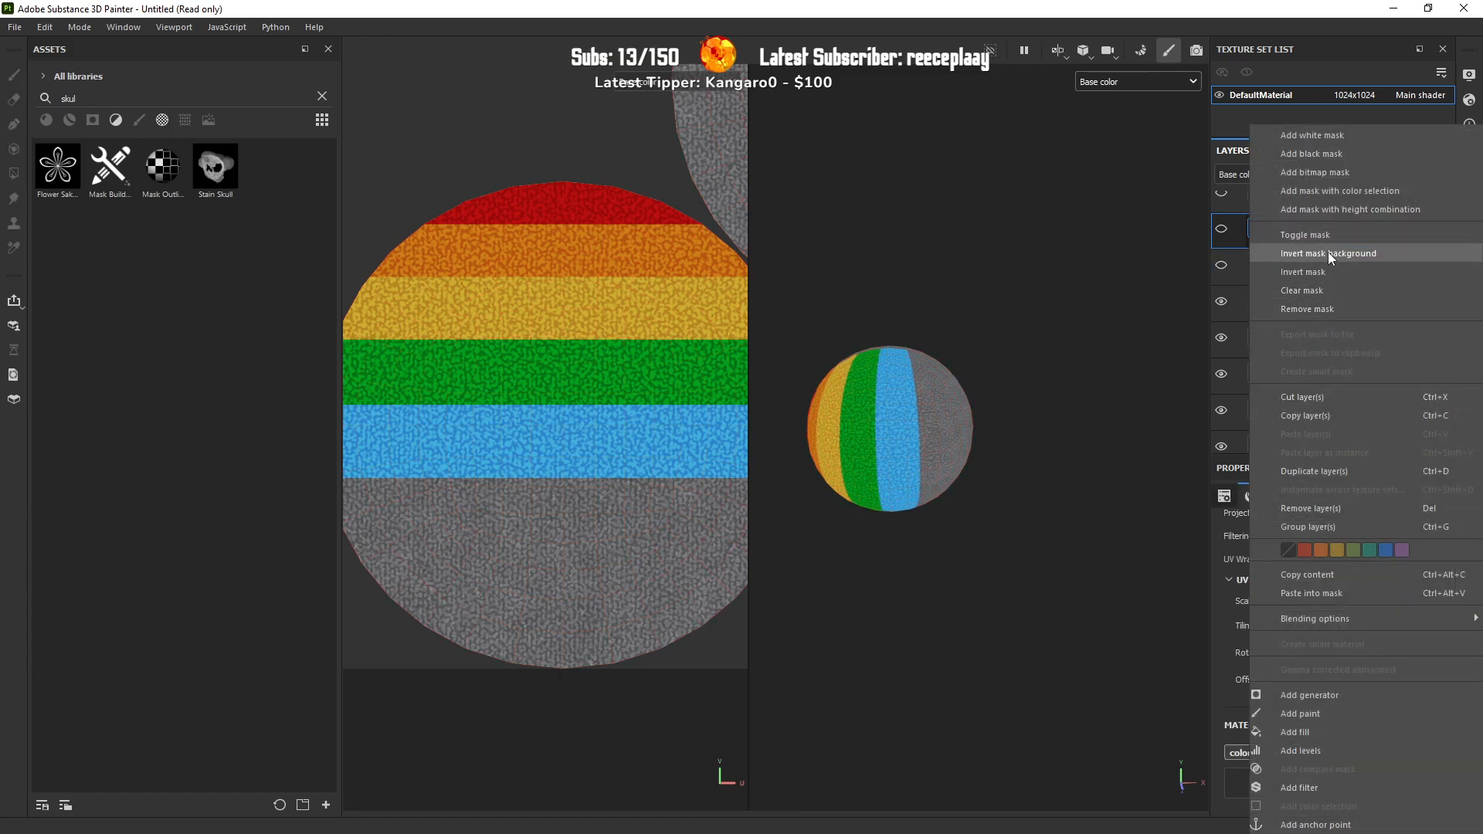
pyautogui.click(1221, 258)
pyautogui.scroll(2, 1221, 259)
pyautogui.click(1332, 175)
pyautogui.click(1347, 216)
pyautogui.click(1286, 287)
pyautogui.click(1332, 175)
pyautogui.click(1345, 214)
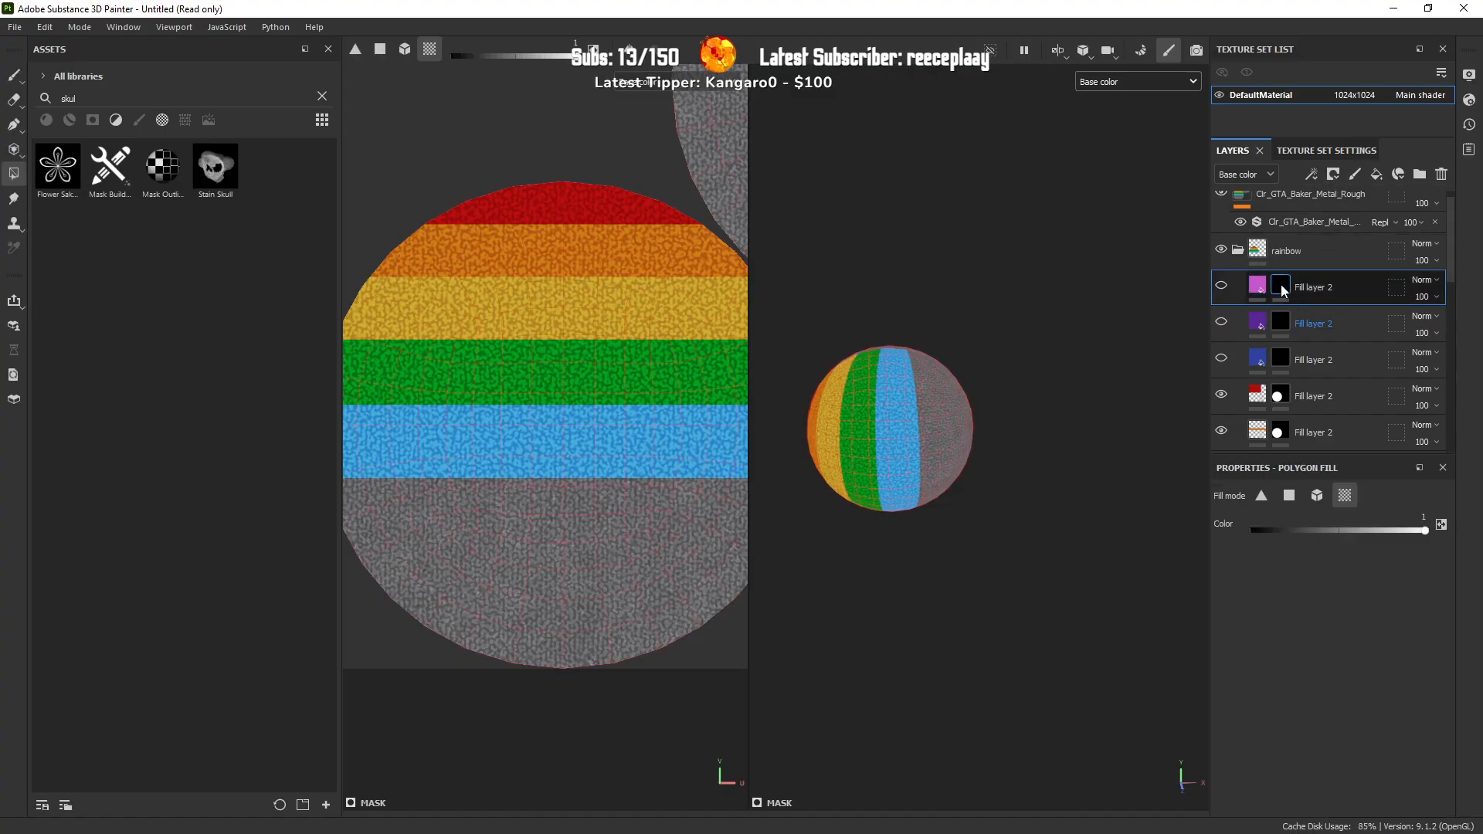
# Step: Paste the copied circle mask into the masks of the pink, purple and dark blue fill layers
pyautogui.rightClick(1282, 287)
pyautogui.click(1313, 431)
pyautogui.click(1286, 321)
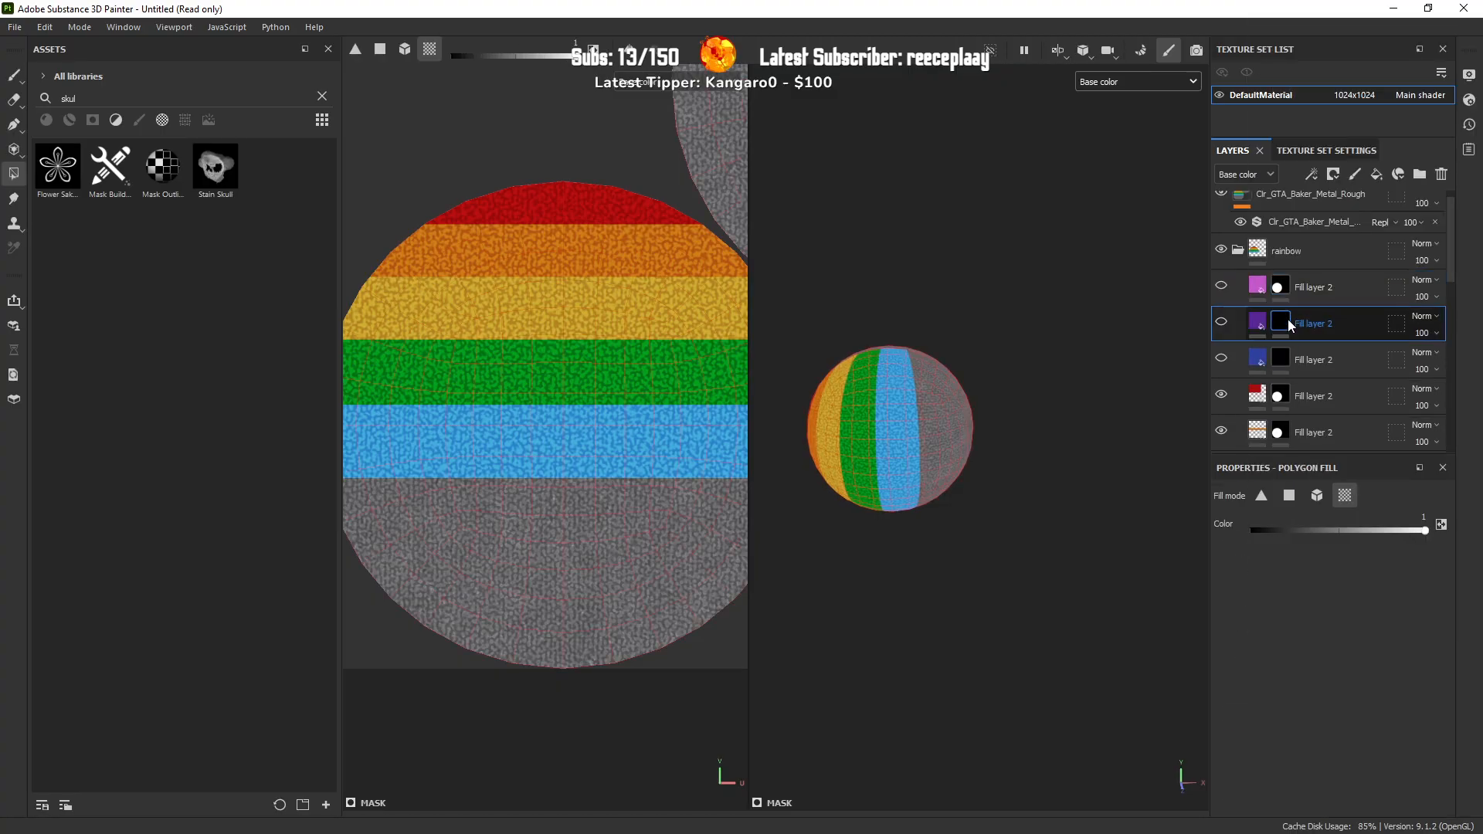
pyautogui.rightClick(1287, 318)
pyautogui.click(1327, 437)
pyautogui.rightClick(1285, 366)
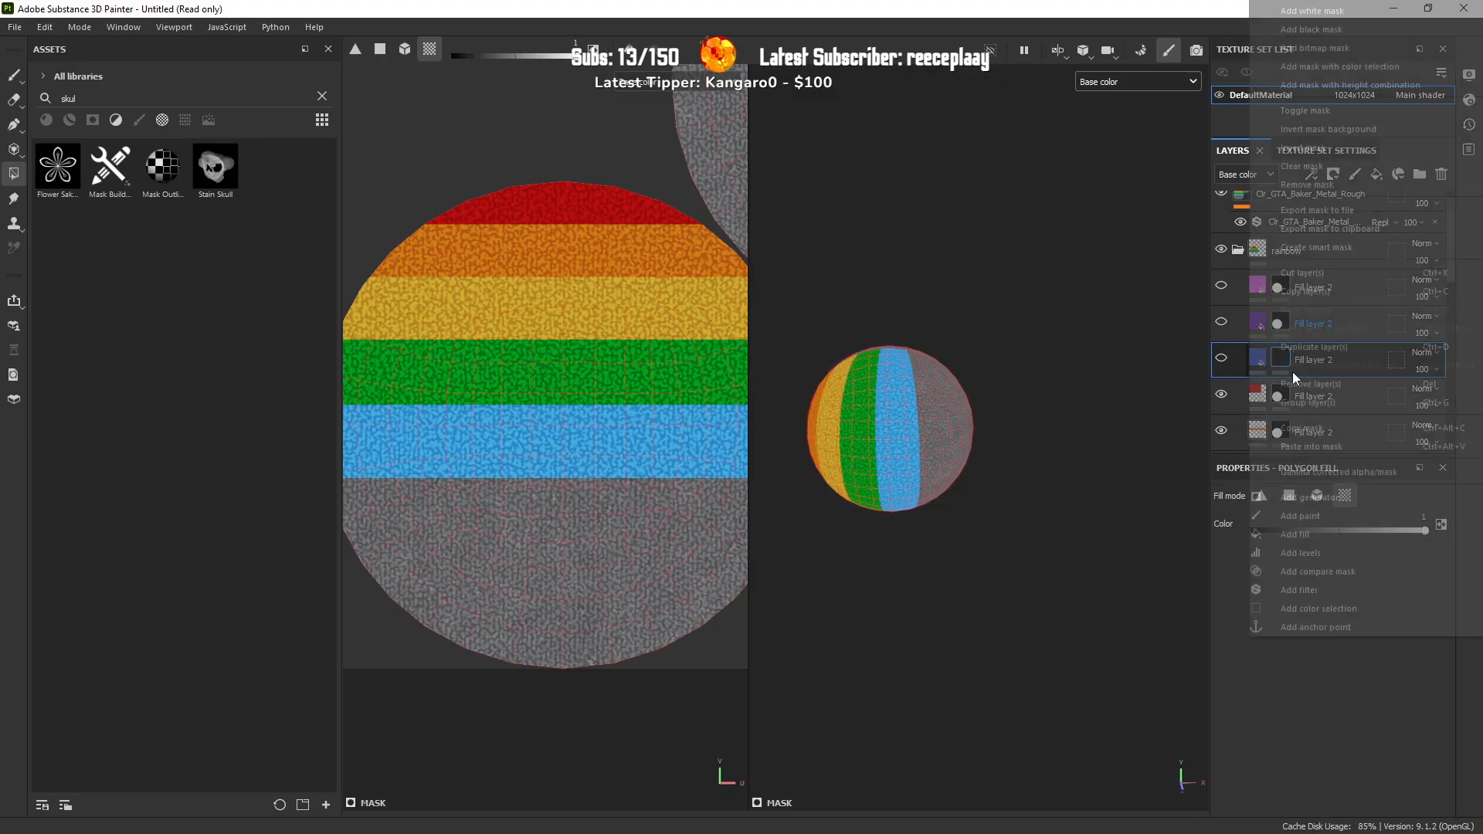
pyautogui.click(1333, 456)
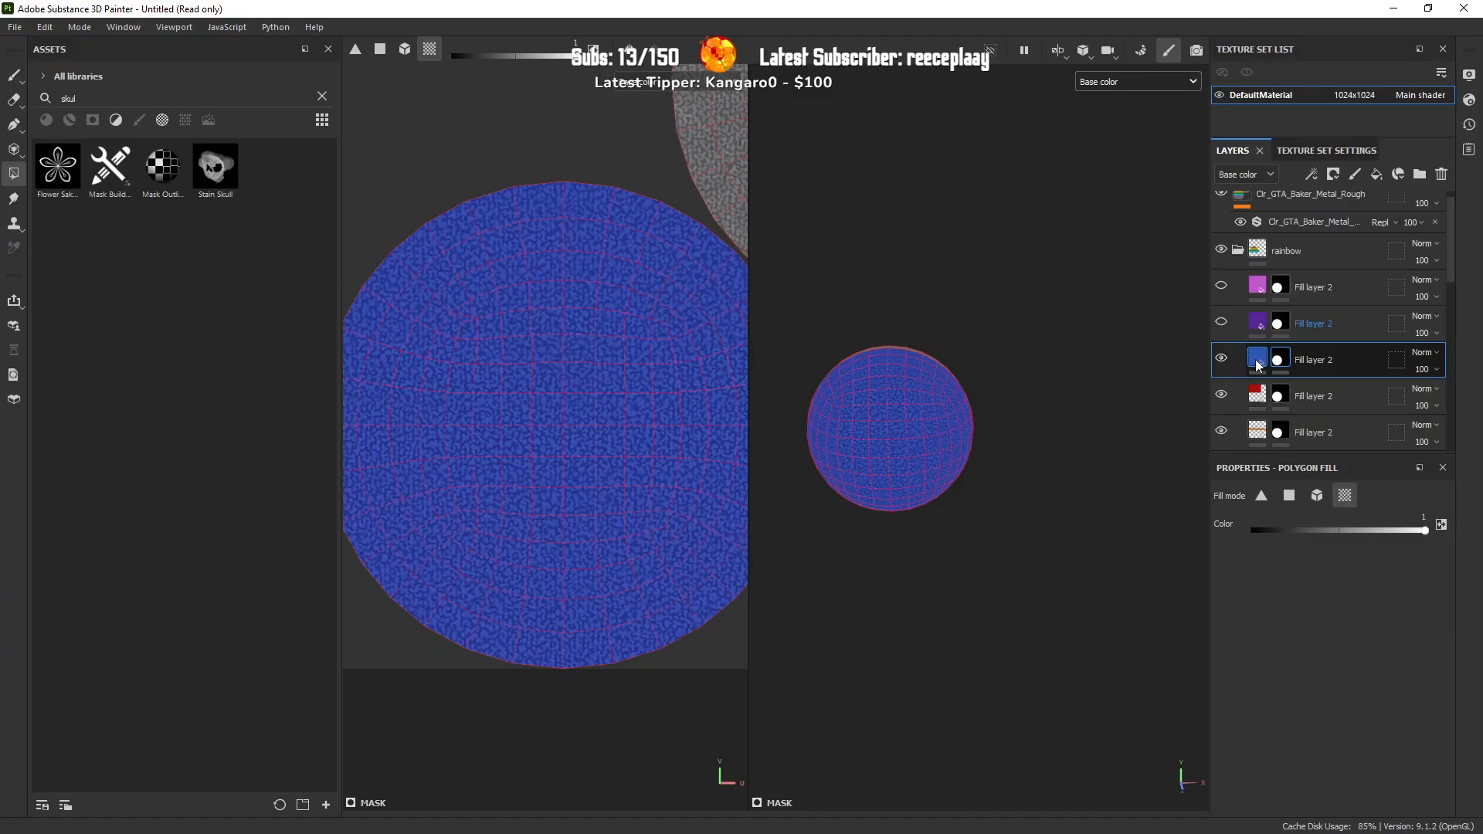
# Step: Show the dark blue fill layer and move it below the light blue one in the rainbow folder
pyautogui.click(1257, 360)
pyautogui.scroll(-3, 665, 397)
pyautogui.scroll(-3, 1350, 335)
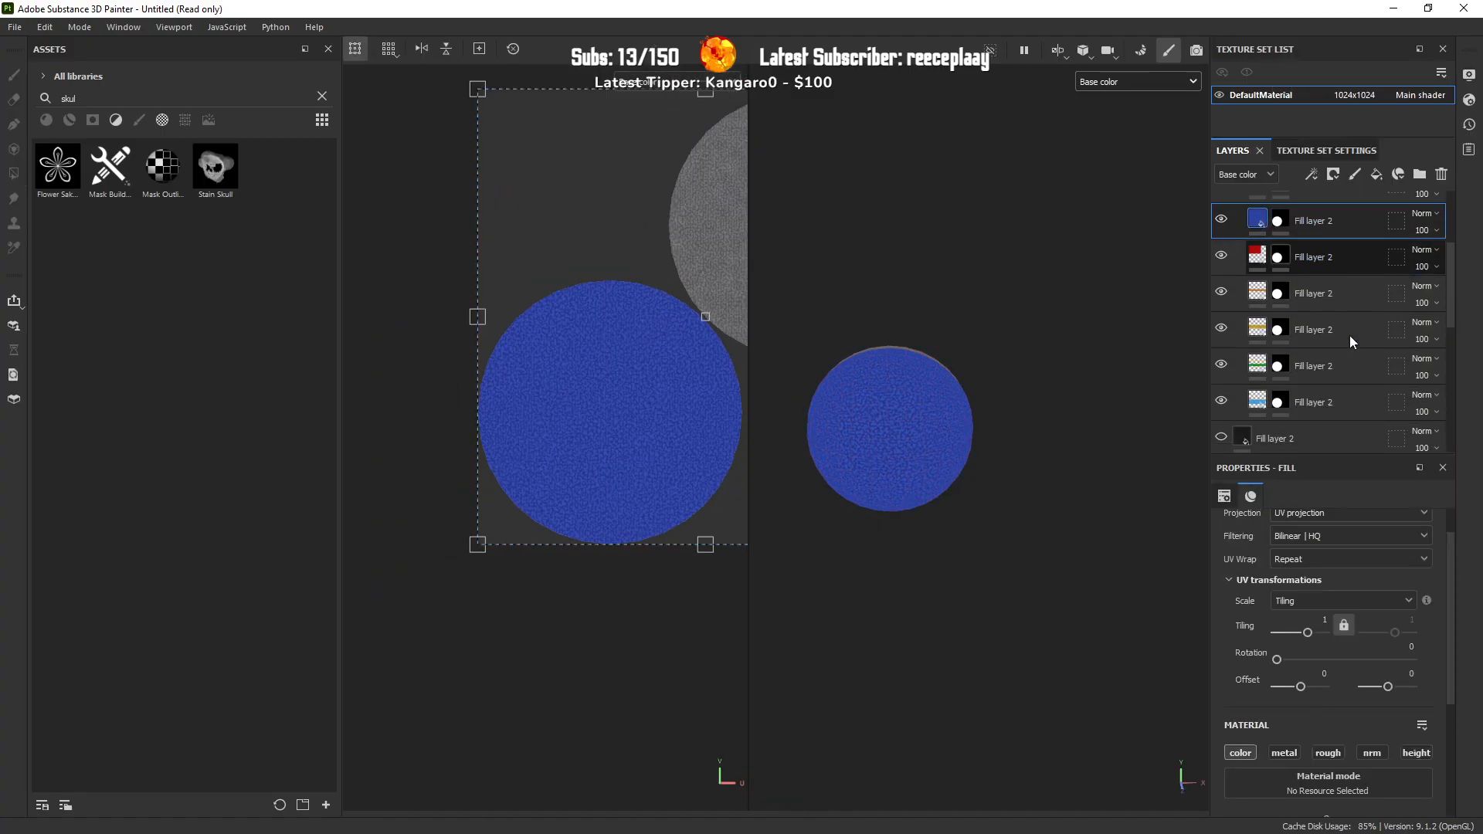
pyautogui.moveTo(1314, 228); pyautogui.dragTo(1320, 412)
pyautogui.scroll(-3, 651, 265)
# Step: Undo the squeeze of the dark blue layer's projection and set its UV Wrap to None
pyautogui.moveTo(688, 172); pyautogui.dragTo(686, 425)
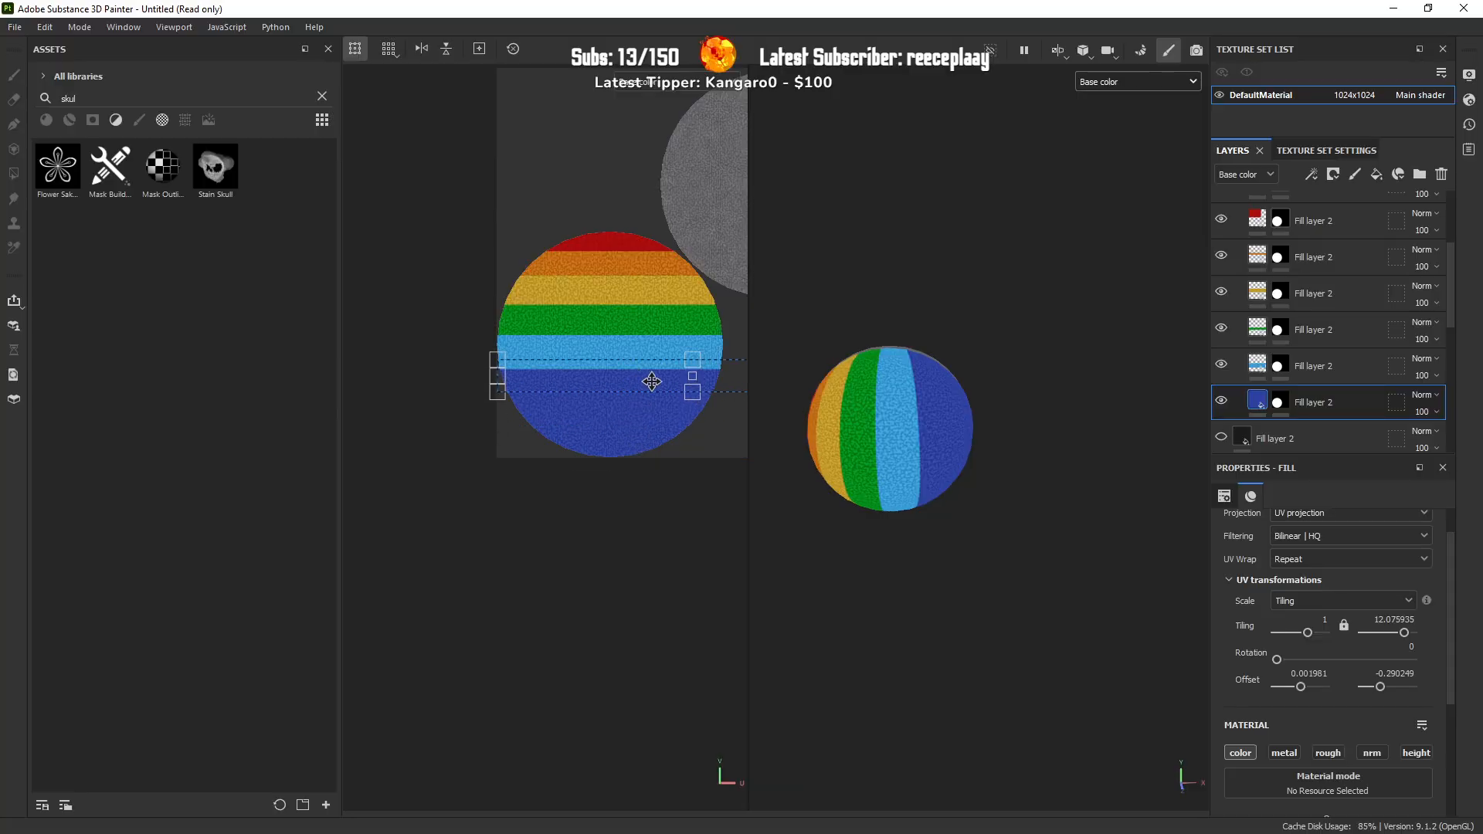
pyautogui.hotkey('ctrl', 'z')
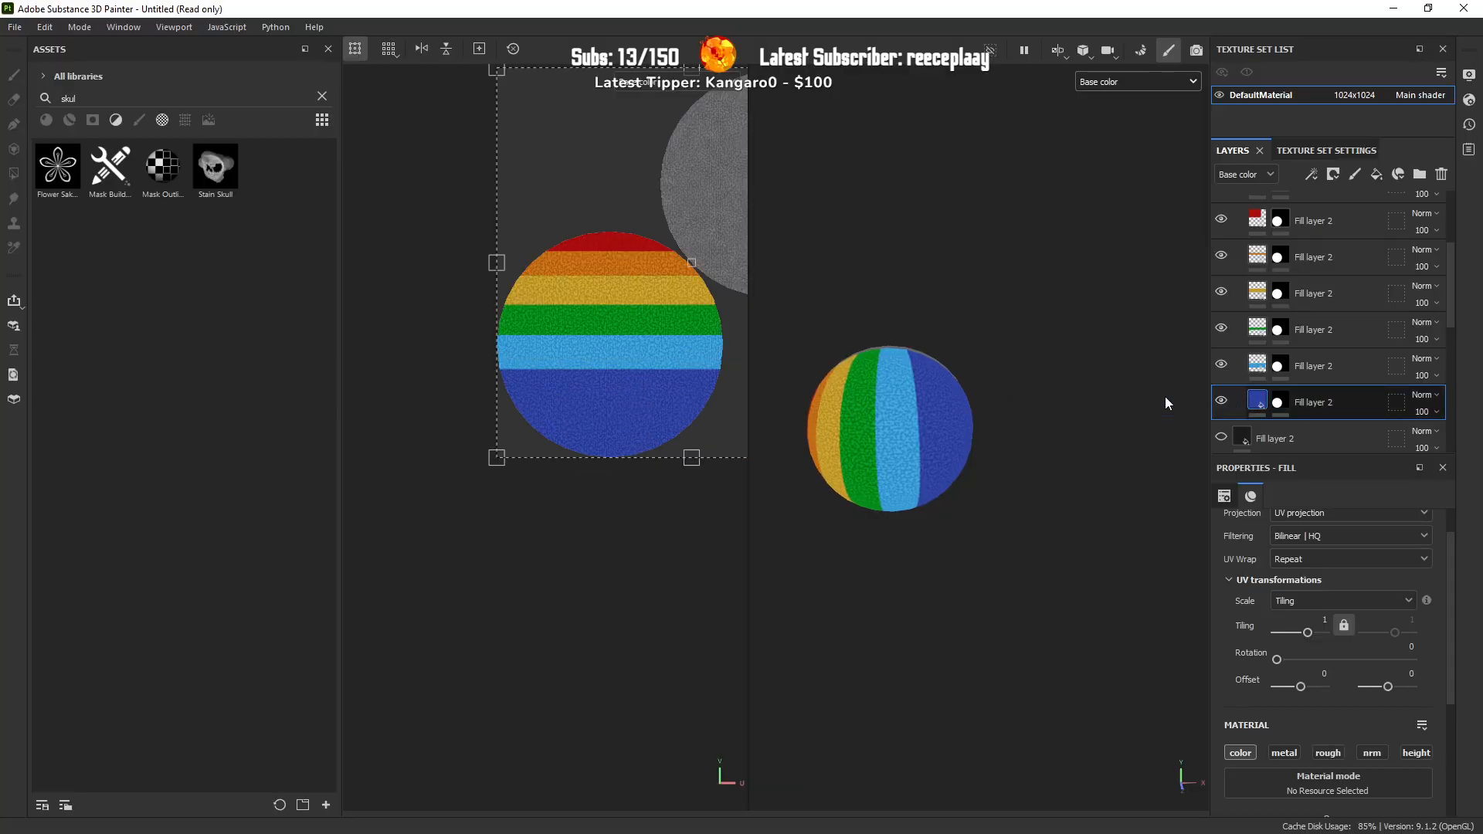
pyautogui.scroll(-1, 684, 230)
pyautogui.click(1328, 563)
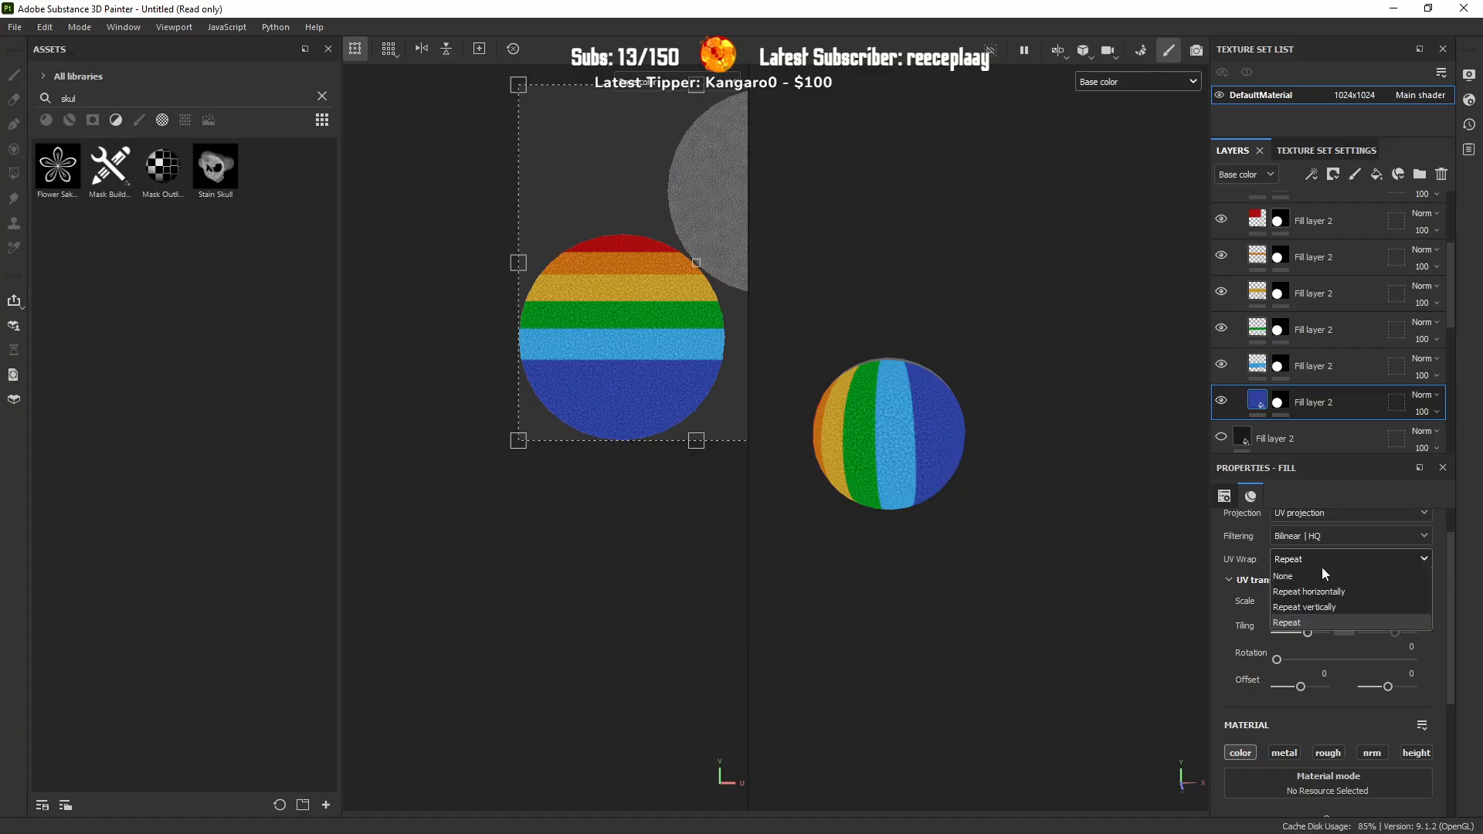
pyautogui.click(1310, 582)
# Step: Shape the dark blue projection into a stripe under the light blue band, with V tiling 6.923823 and V offset -0.285887
pyautogui.scroll(1, 656, 260)
pyautogui.keyDown('alt'); pyautogui.moveTo(692, 185); pyautogui.dragTo(580, 227, button='middle'); pyautogui.keyUp('alt')
pyautogui.moveTo(581, 105); pyautogui.dragTo(519, 400)
pyautogui.scroll(3, 521, 446)
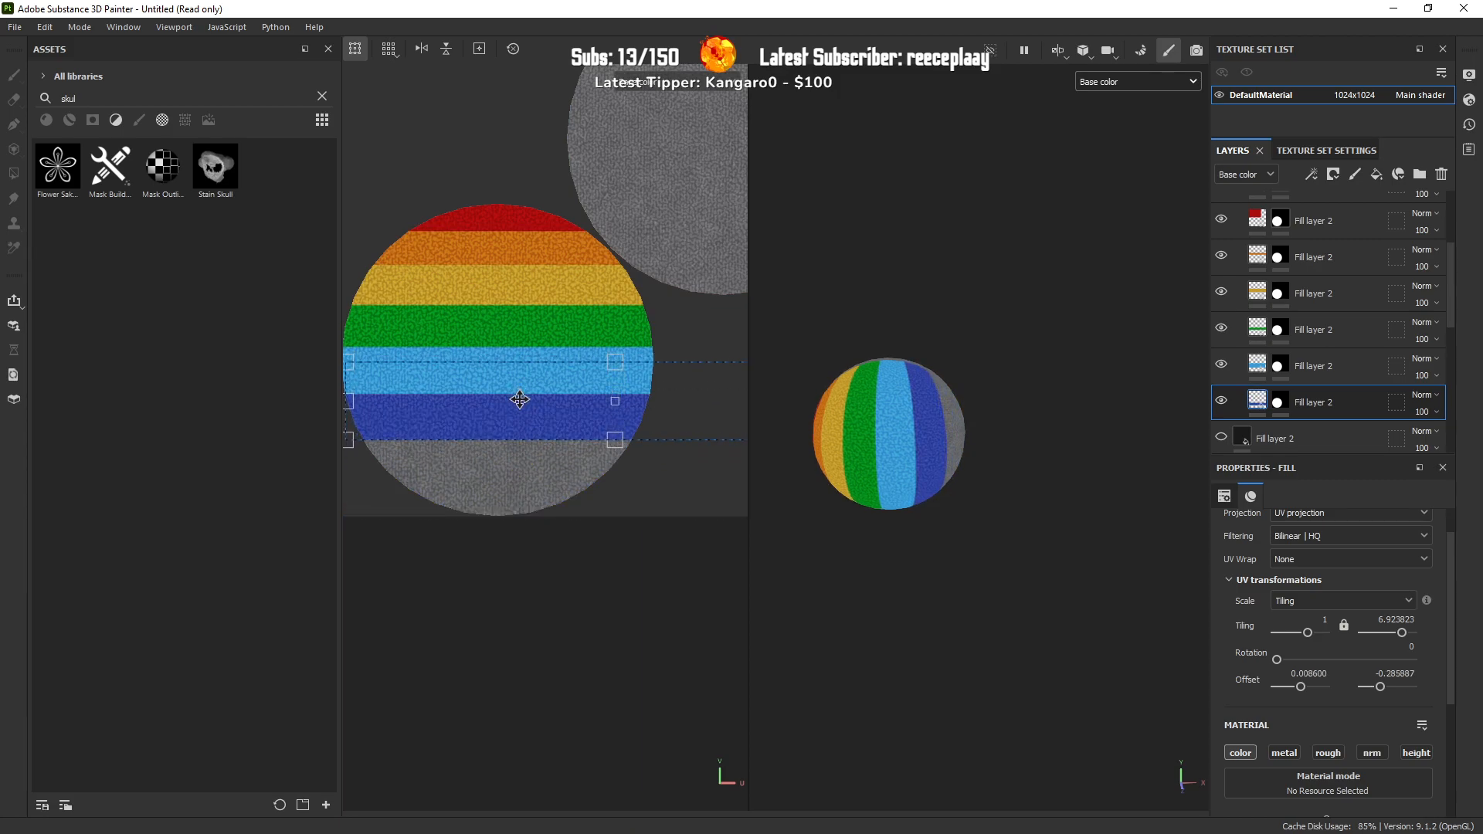
# Step: Show the purple fill layer and move it below the dark blue stripe layer
pyautogui.scroll(3, 1300, 299)
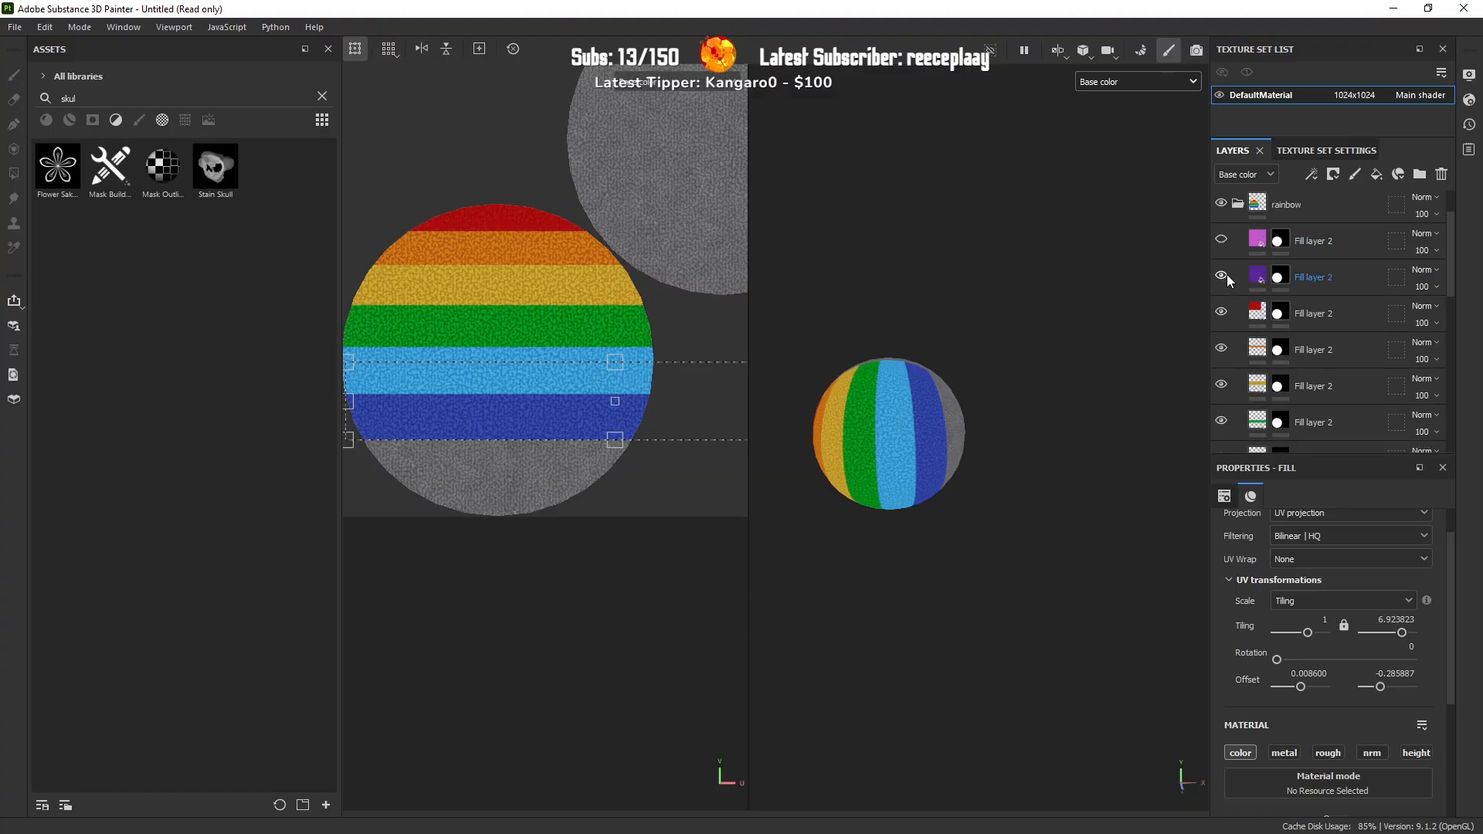
pyautogui.click(1221, 275)
pyautogui.click(1265, 278)
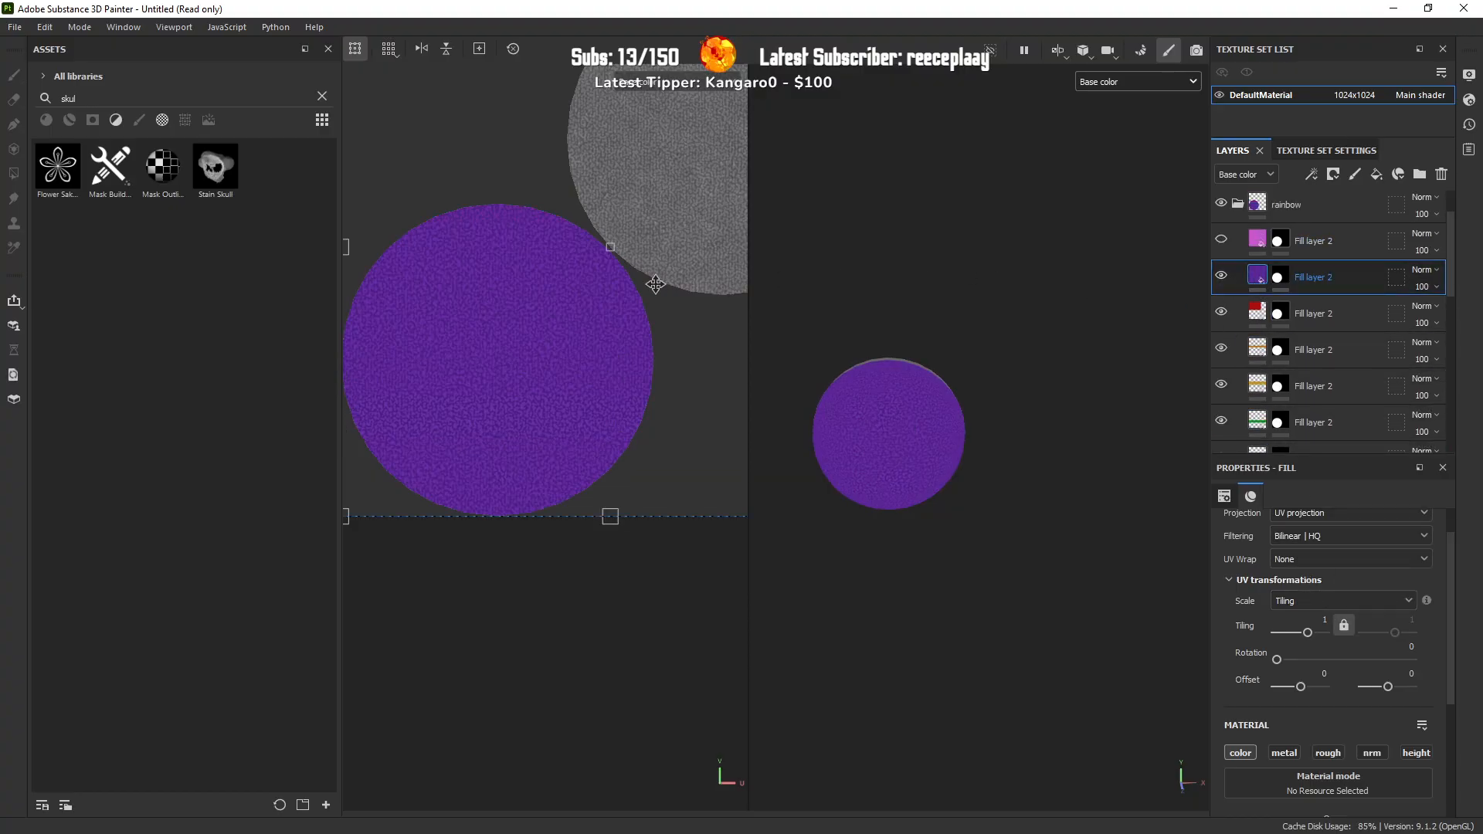
pyautogui.moveTo(1340, 284); pyautogui.dragTo(1332, 409)
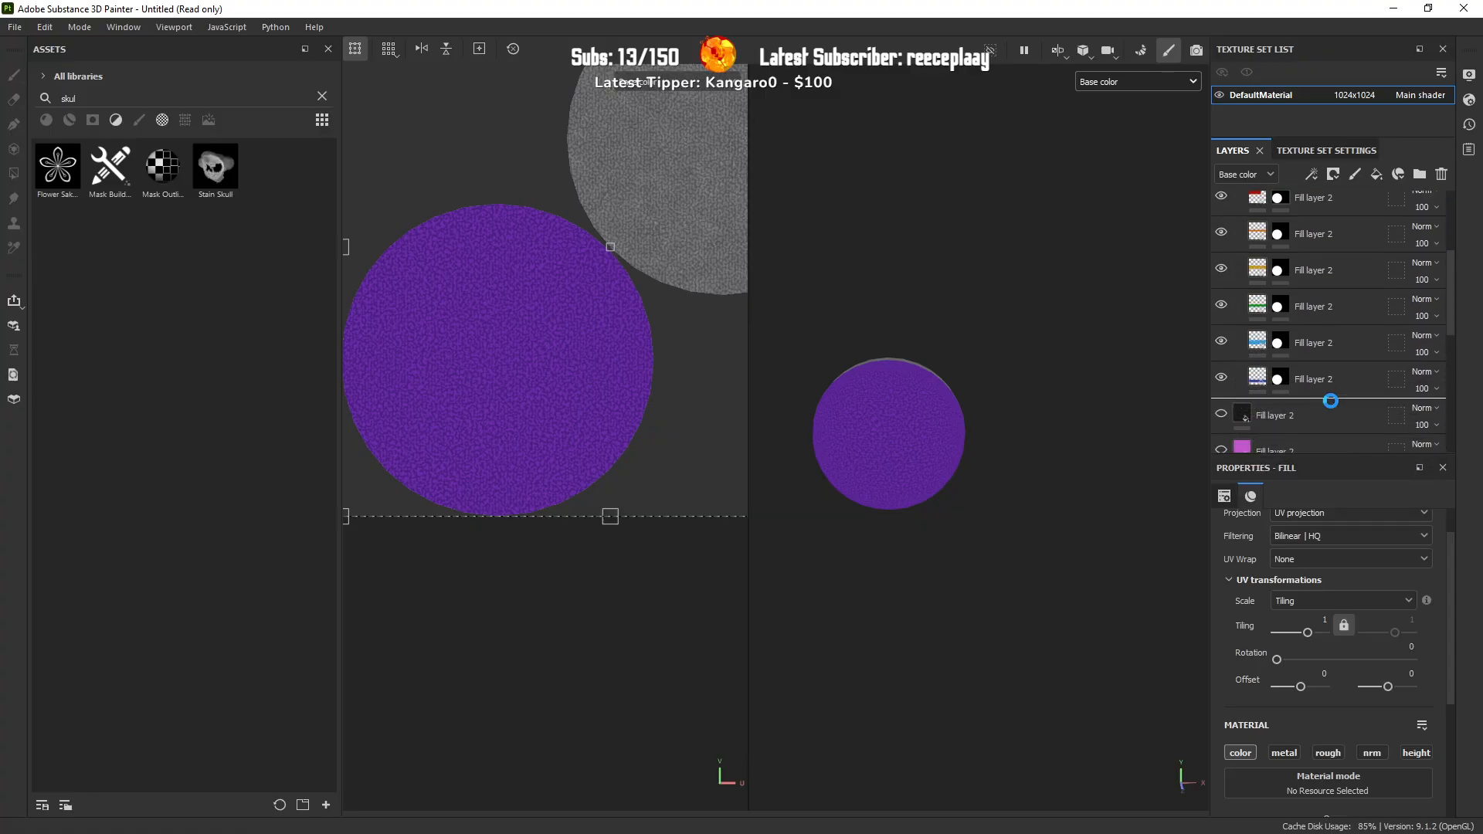
# Step: Shape the purple projection into a stripe under the dark blue band, with V tiling 9.70182 and V offset -0.375989
pyautogui.scroll(-4, 569, 305)
pyautogui.moveTo(603, 169); pyautogui.dragTo(558, 309)
pyautogui.scroll(2, 559, 334)
pyautogui.scroll(2, 560, 334)
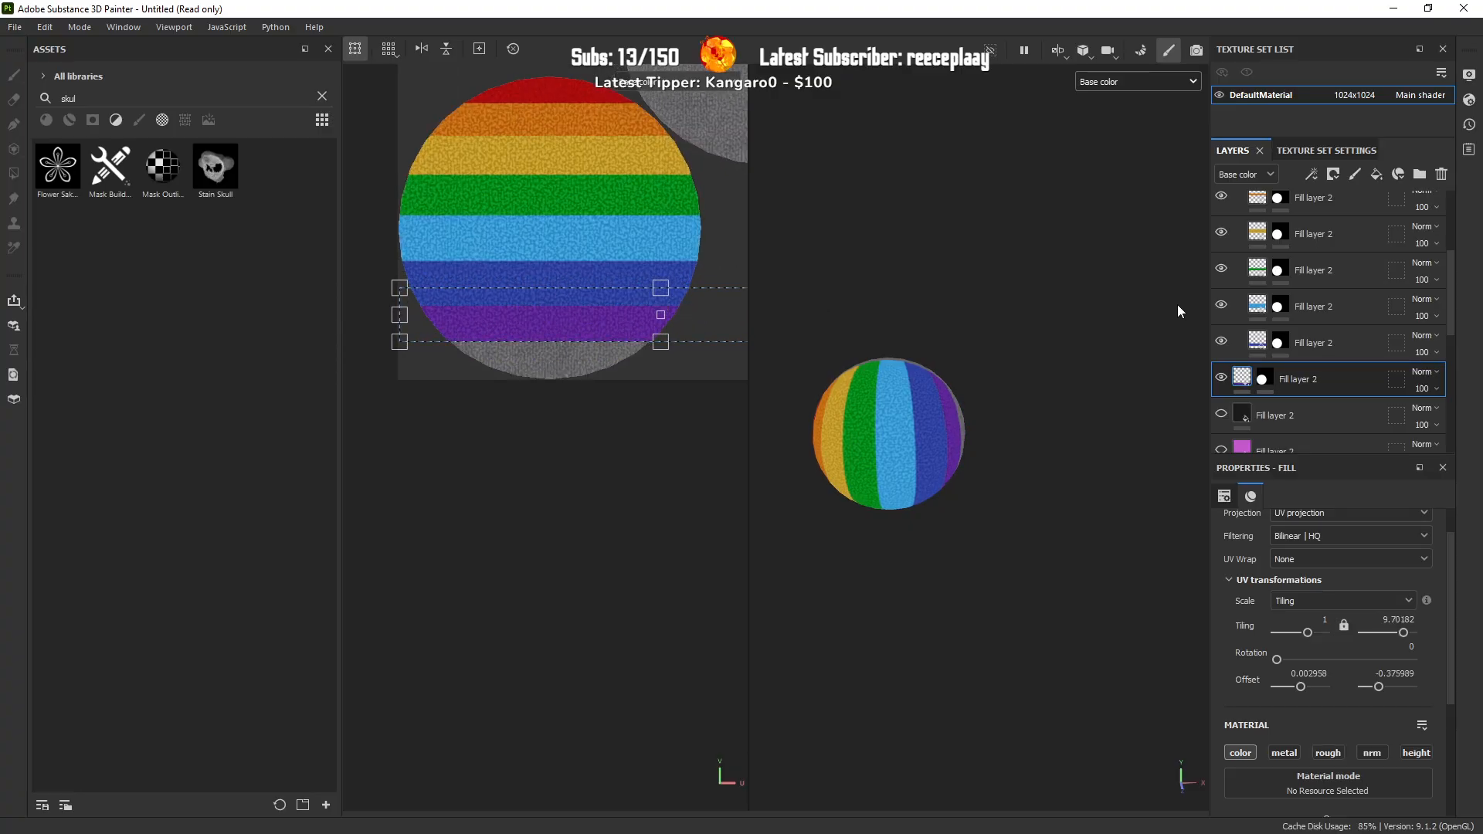
# Step: Show the pink fill layer and place the purple and pink layers, in that order, at the end of the rainbow folder
pyautogui.moveTo(1241, 448); pyautogui.dragTo(1231, 303)
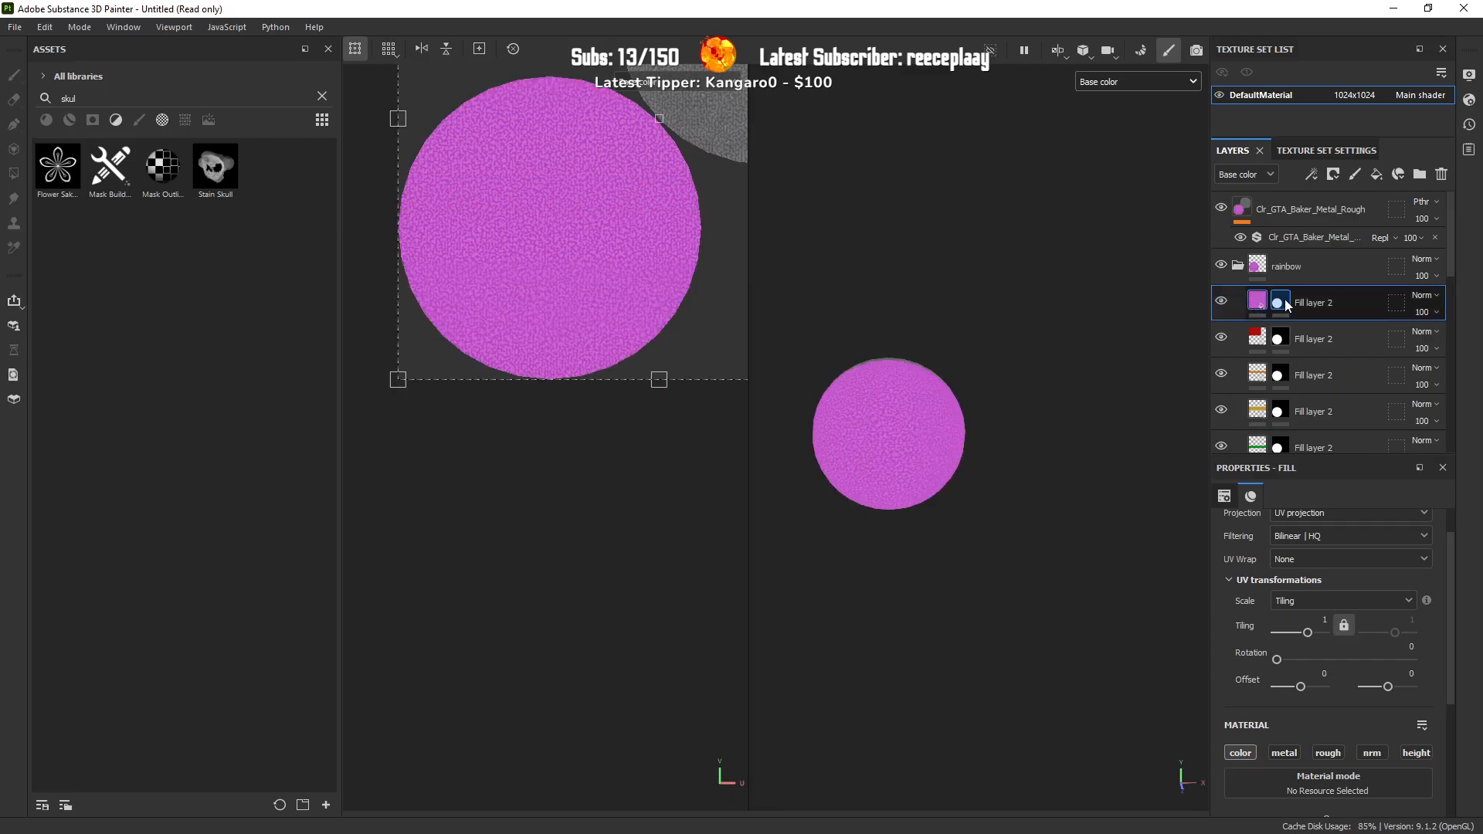
pyautogui.moveTo(1261, 310); pyautogui.dragTo(1326, 334)
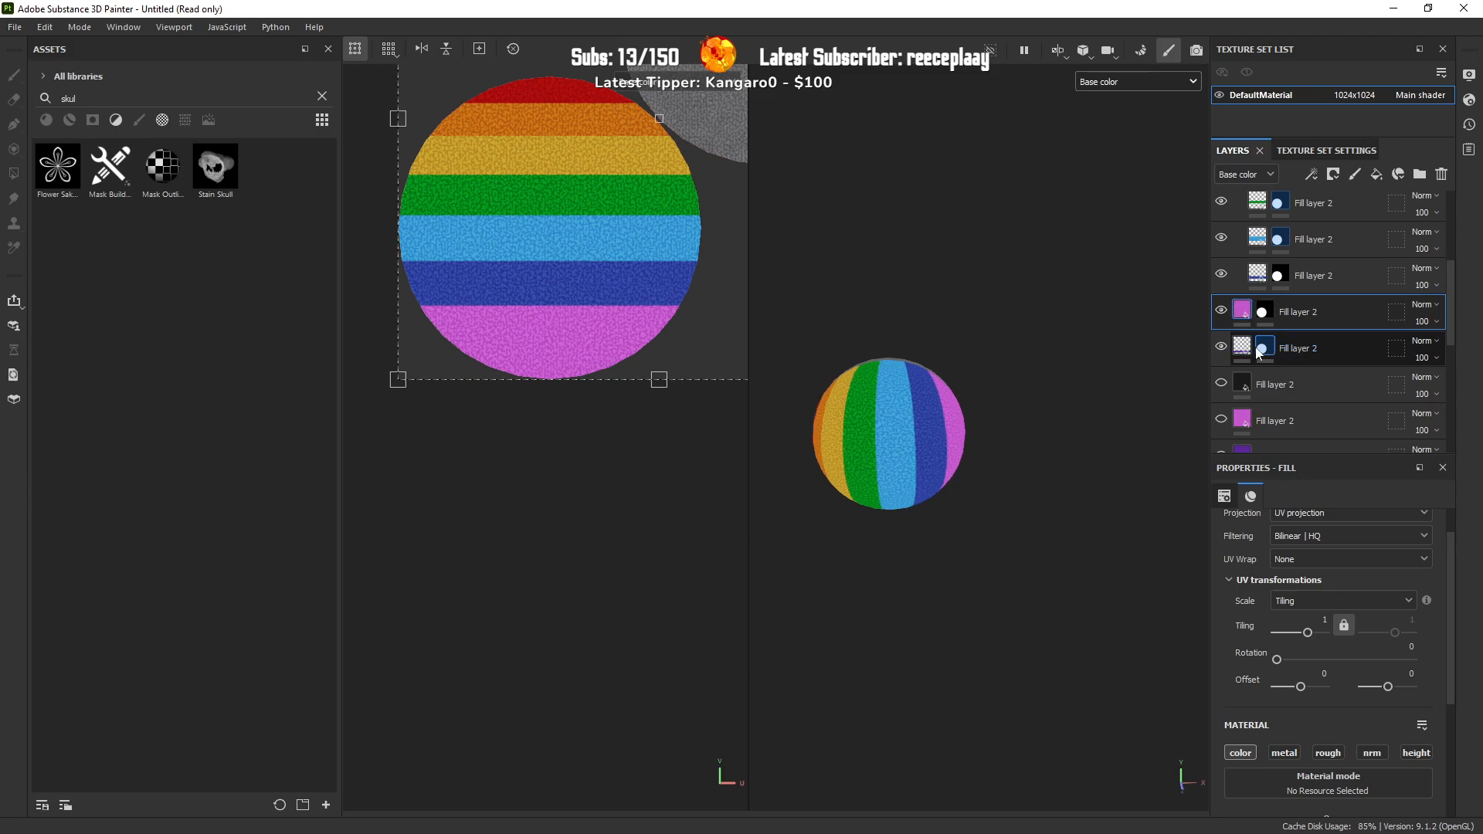
pyautogui.hotkey('ctrl', 'z')
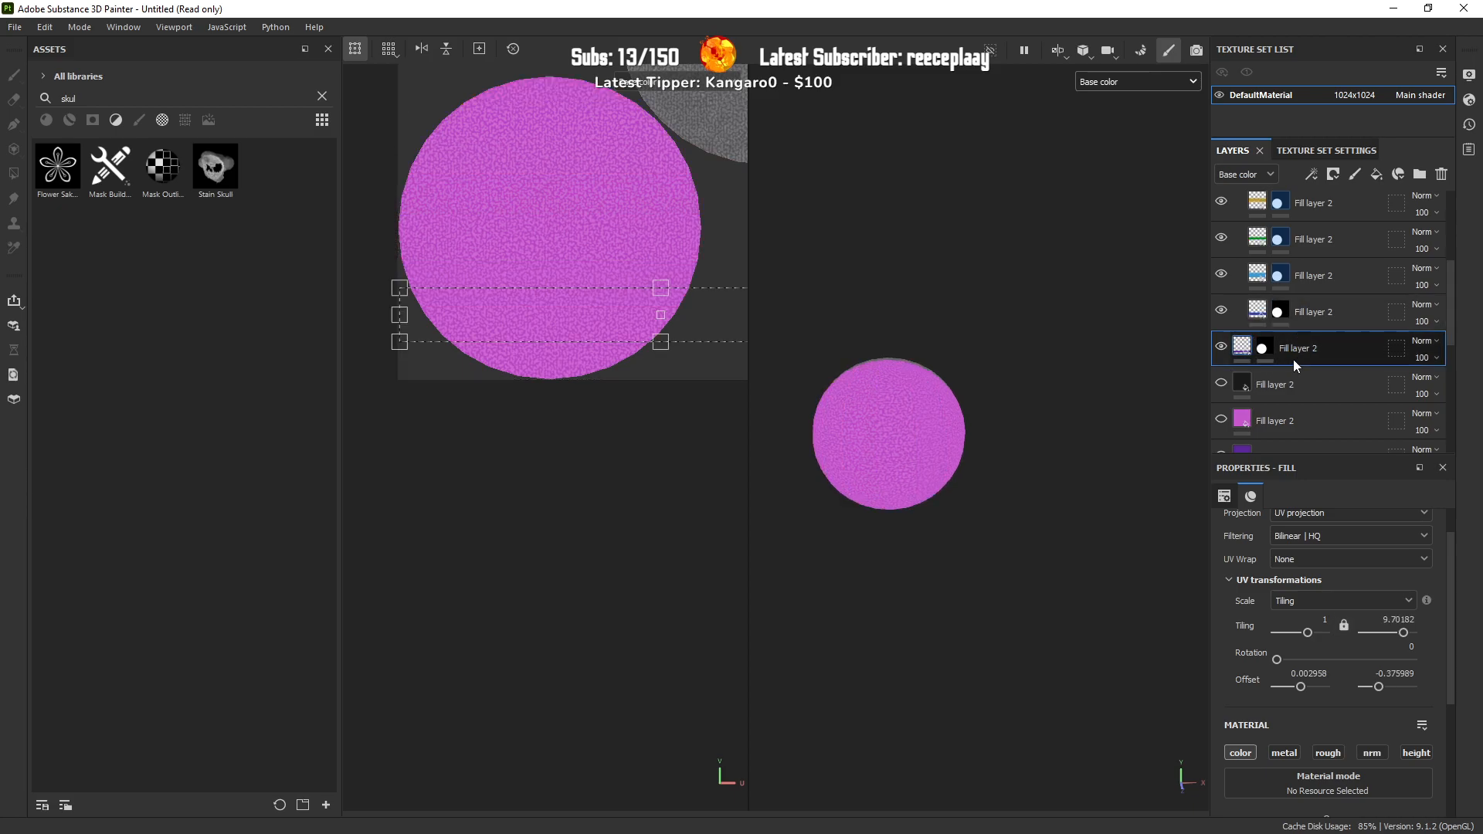
pyautogui.moveTo(1292, 356)
pyautogui.mouseDown()
pyautogui.moveTo(1310, 319)
pyautogui.moveTo(1277, 441)
pyautogui.moveTo(1282, 372)
pyautogui.mouseUp()
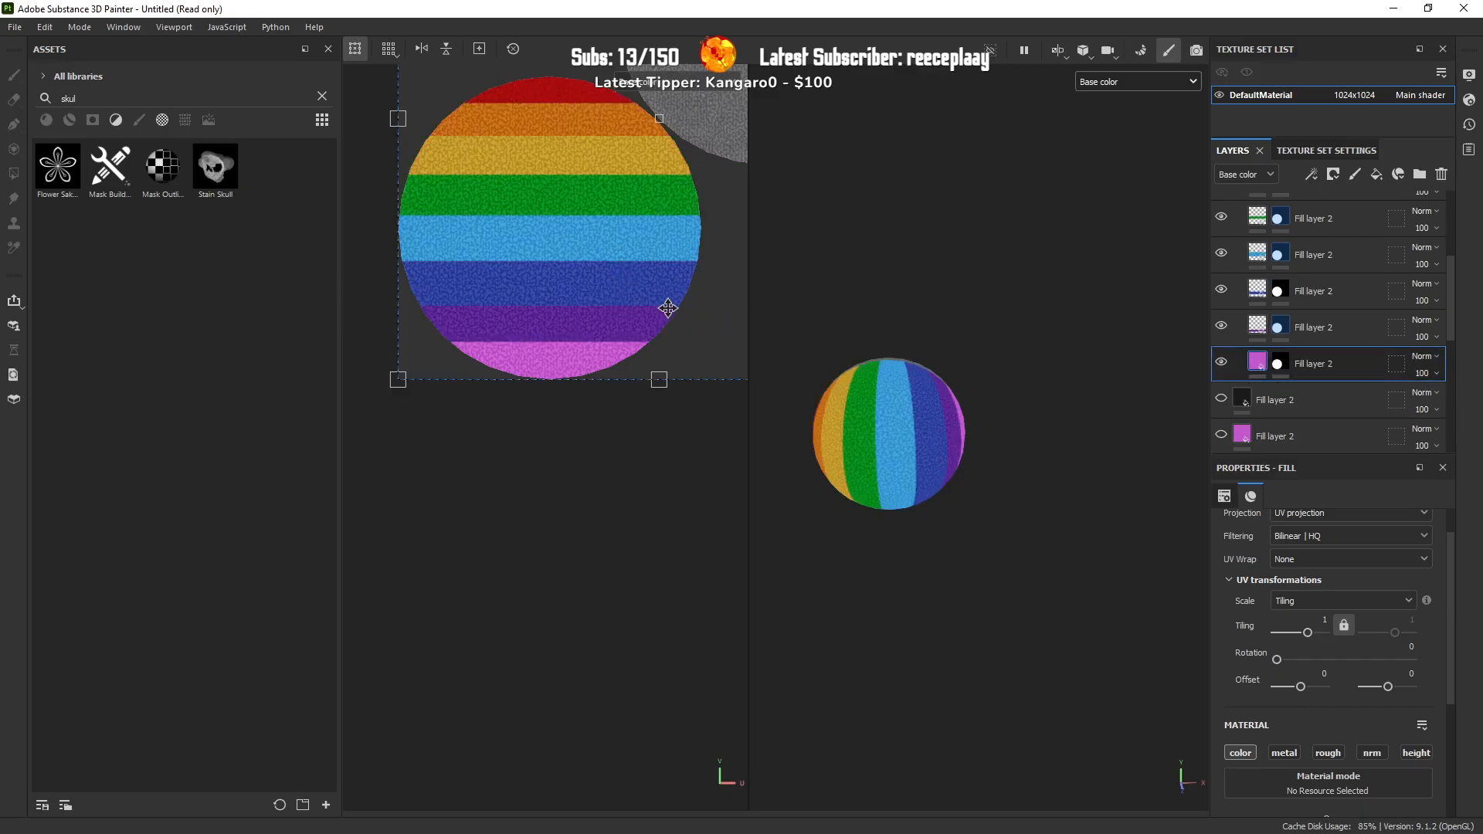
# Step: Shape the pink projection into a stripe under the purple band, with V tiling 6.499416 and V offset -0.477030
pyautogui.scroll(-2, 656, 303)
pyautogui.moveTo(659, 360); pyautogui.dragTo(610, 291)
pyautogui.moveTo(637, 209); pyautogui.dragTo(636, 319)
# Step: Inspect the rainbow stripes around the nose model and in the UV layout
pyautogui.keyDown('alt'); pyautogui.moveTo(804, 410); pyautogui.dragTo(876, 426); pyautogui.keyUp('alt')
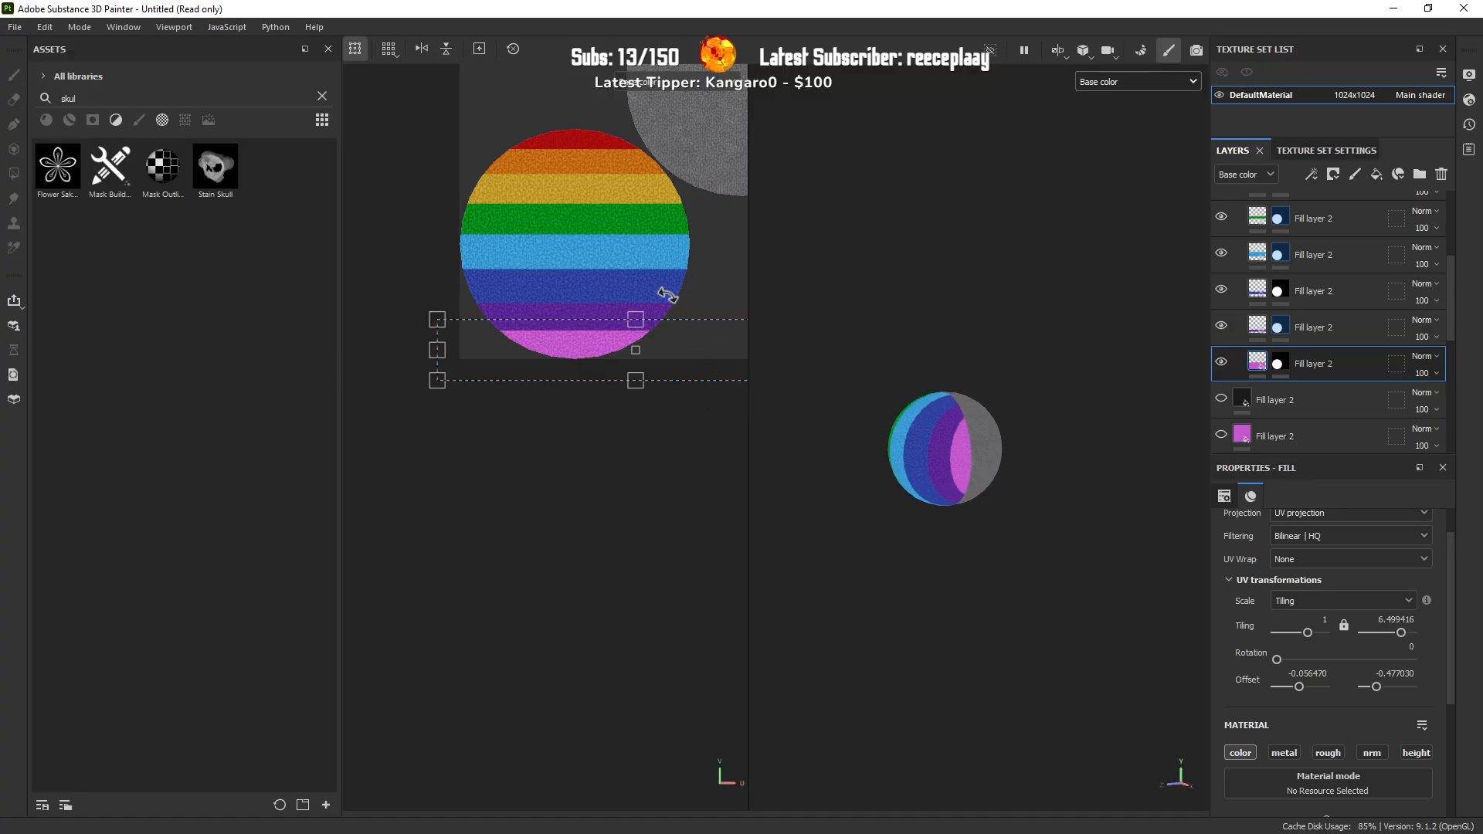
pyautogui.keyDown('alt'); pyautogui.moveTo(581, 306); pyautogui.dragTo(492, 366, button='middle'); pyautogui.keyUp('alt')
pyautogui.scroll(3, 955, 425)
pyautogui.keyDown('alt'); pyautogui.moveTo(951, 452); pyautogui.dragTo(830, 417); pyautogui.keyUp('alt')
pyautogui.scroll(-2, 600, 340)
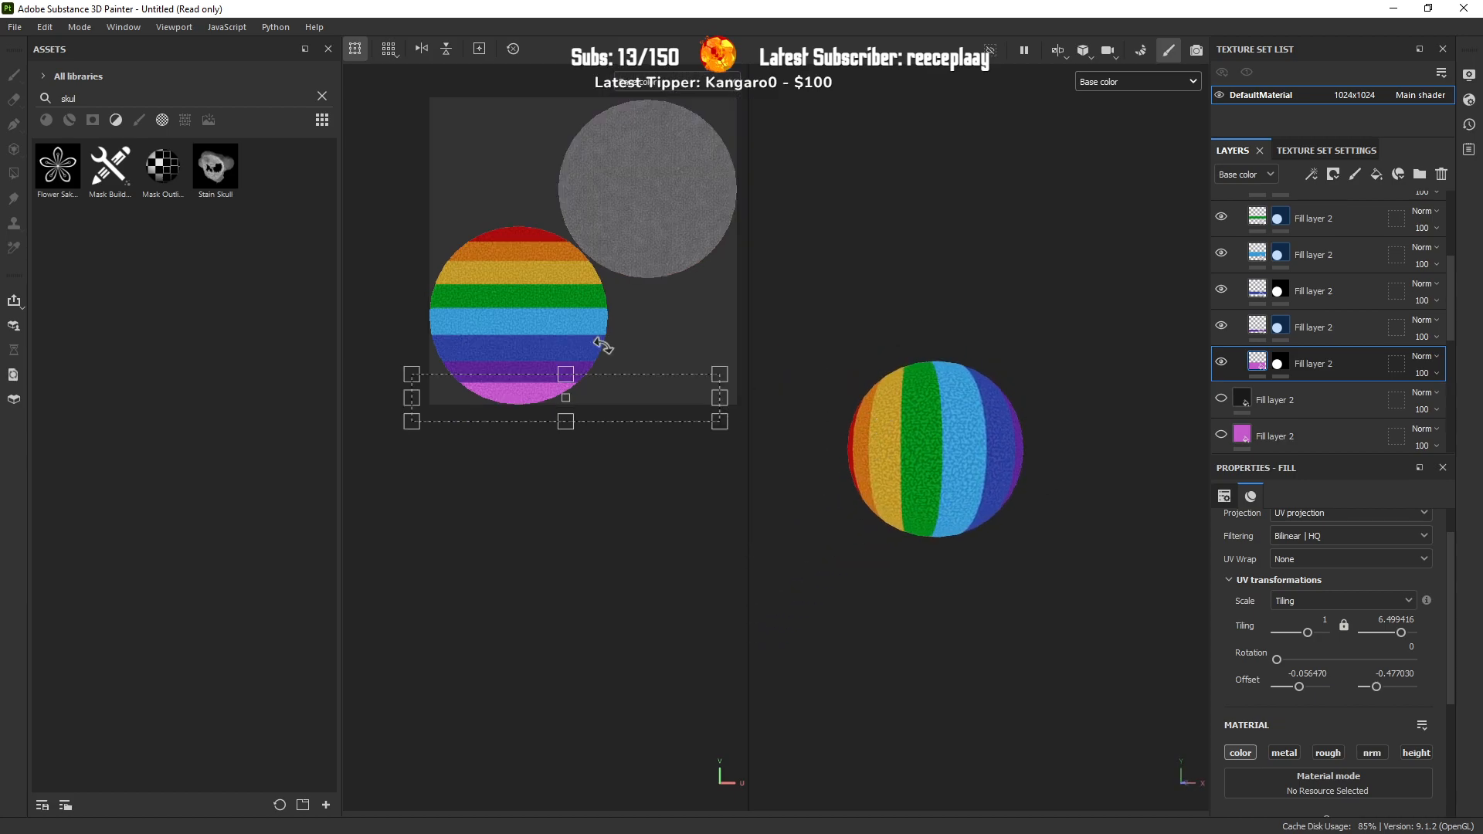
pyautogui.moveTo(599, 341); pyautogui.dragTo(570, 383, button='middle')
pyautogui.scroll(2, 1342, 349)
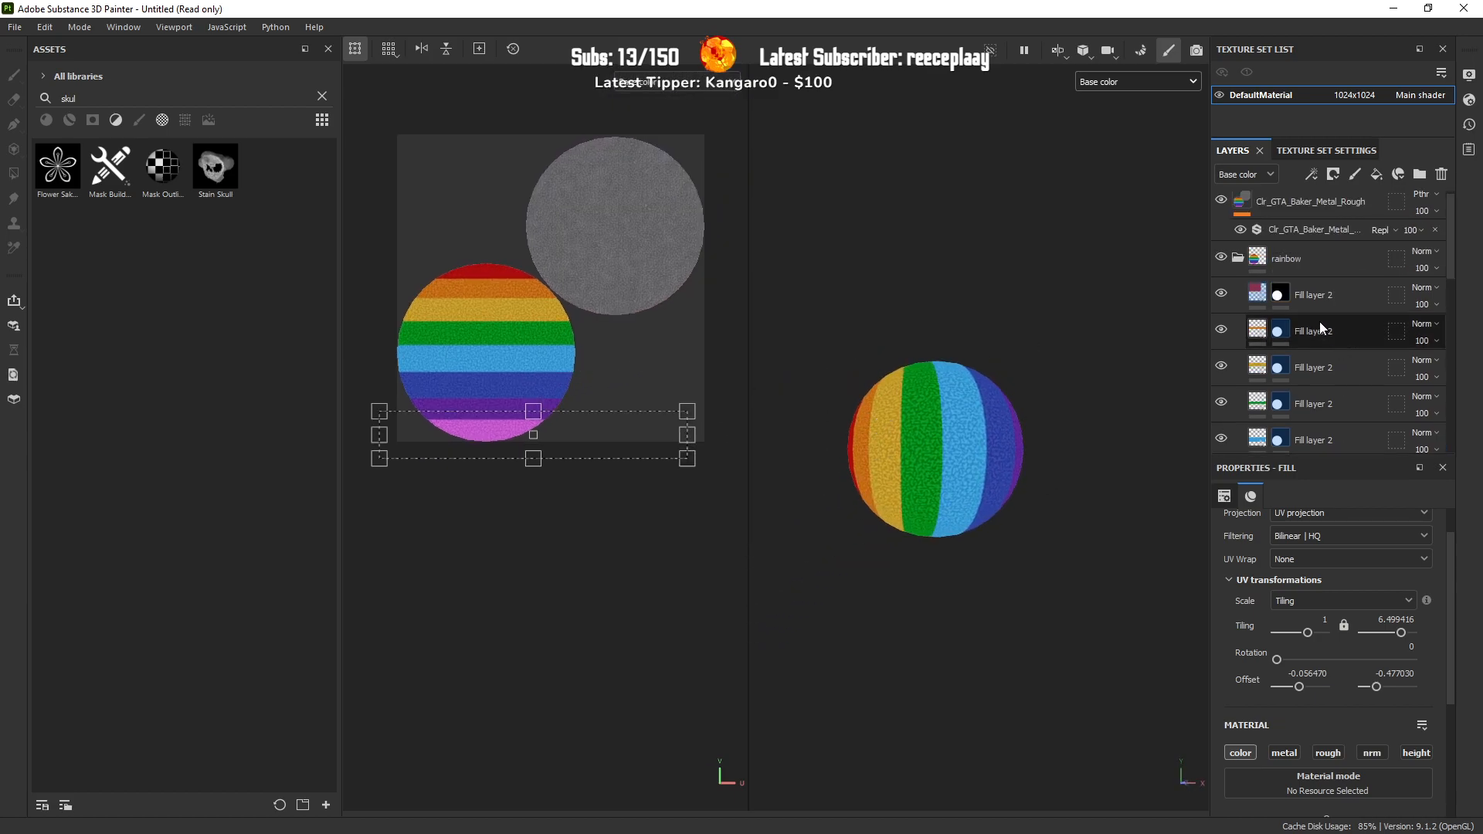
pyautogui.click(1238, 258)
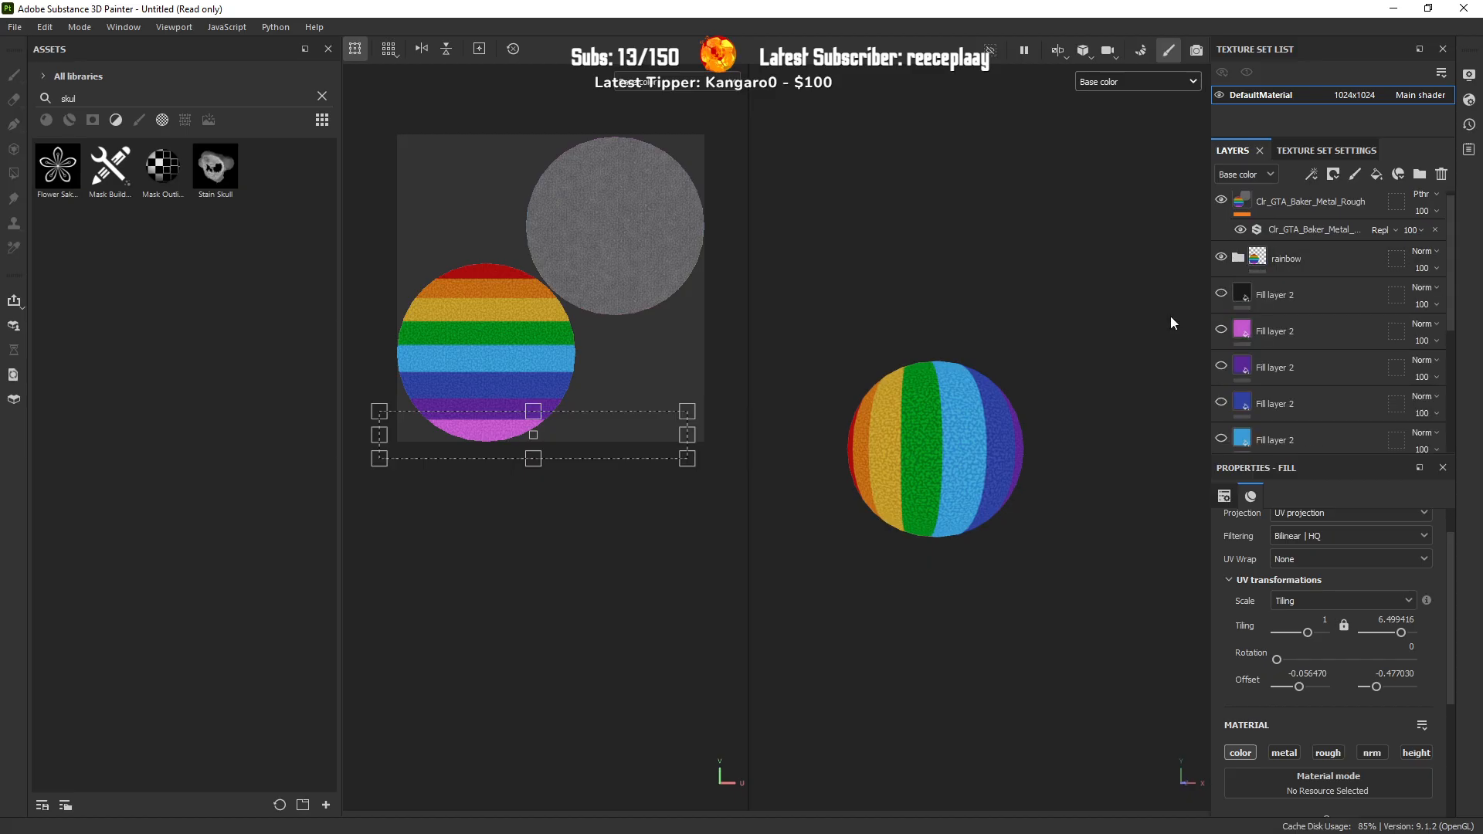
# Step: Narrow the pink stripe to V tiling 7.437286 and lower it to V offset -0.503157
pyautogui.scroll(3, 458, 411)
pyautogui.moveTo(459, 411); pyautogui.dragTo(502, 249, button='middle')
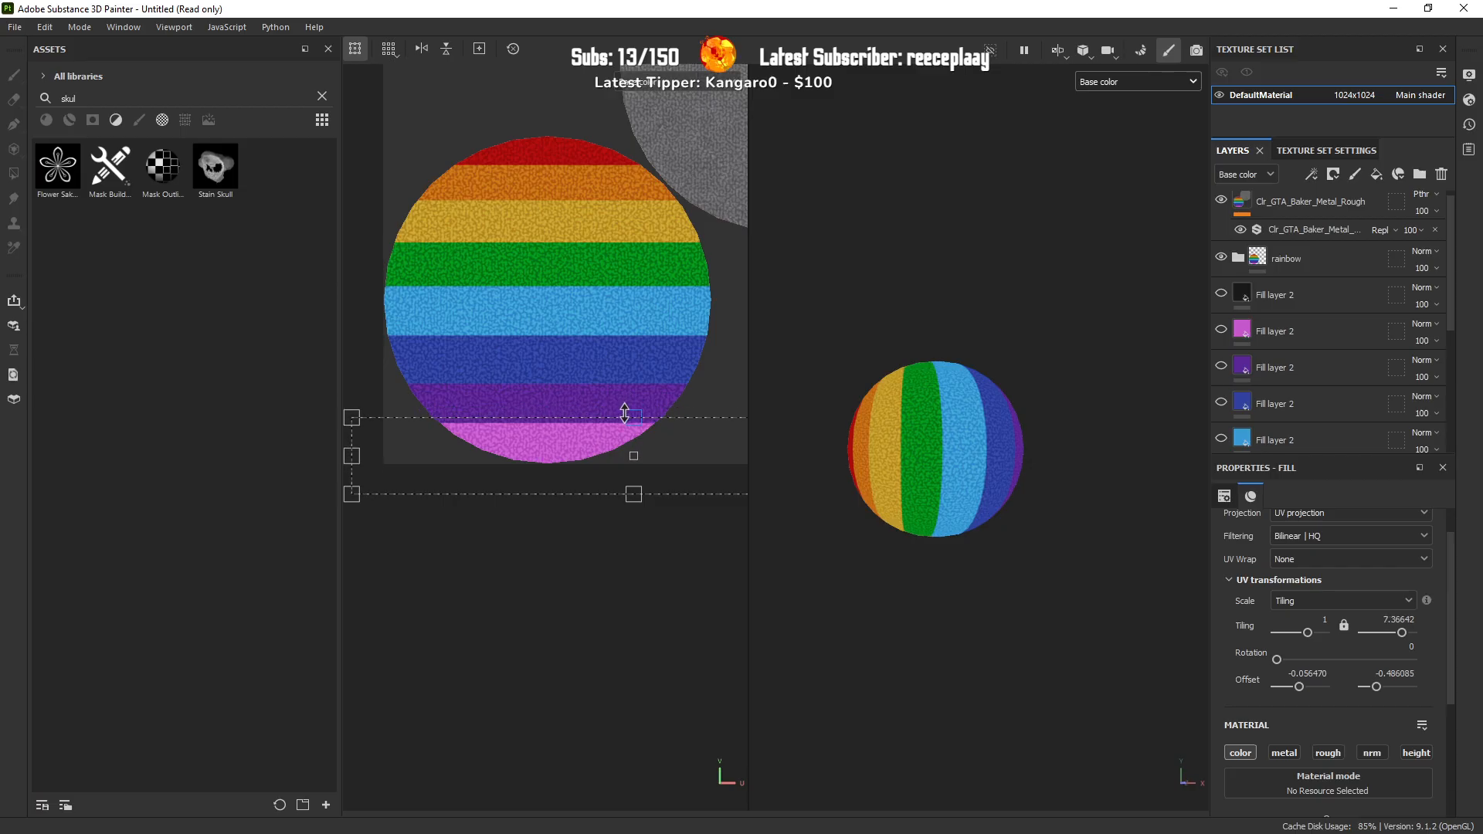
pyautogui.scroll(-3, 1280, 344)
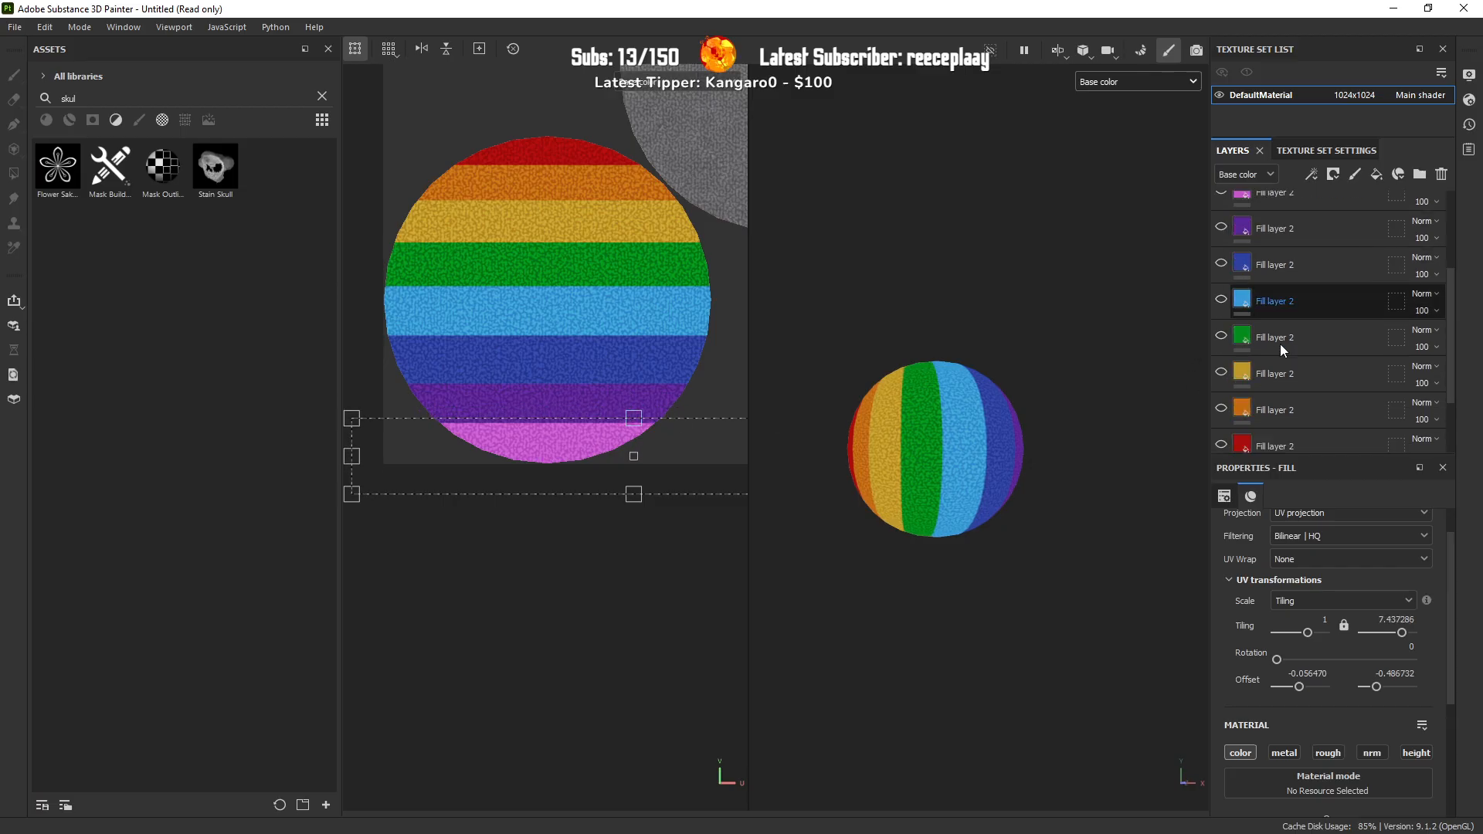
pyautogui.scroll(3, 1282, 344)
pyautogui.scroll(-3, 1327, 350)
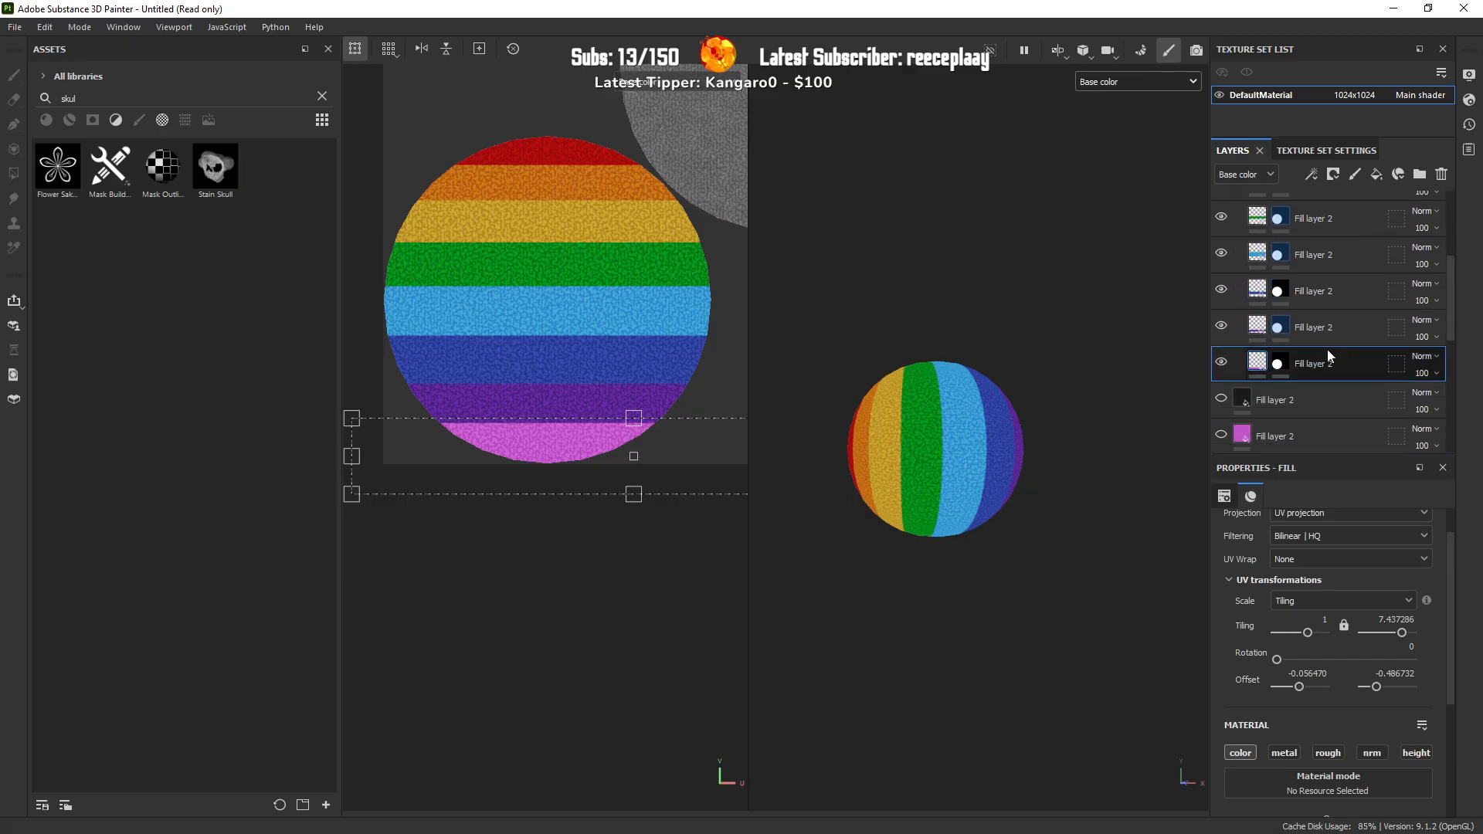
pyautogui.moveTo(634, 440); pyautogui.dragTo(634, 449)
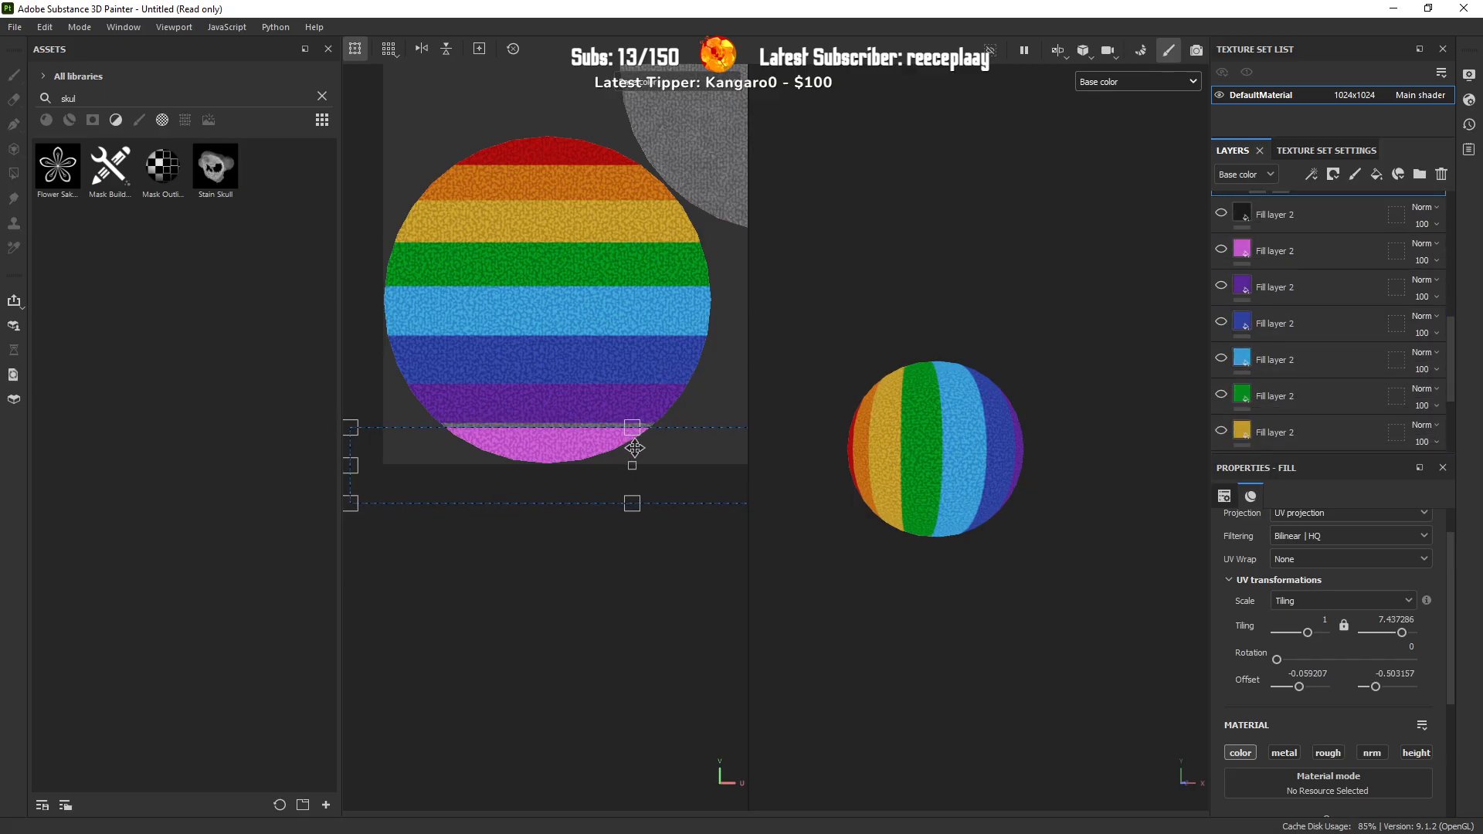
# Step: Lower the purple stripe to V offset -0.386940 so it meets the pink band
pyautogui.scroll(-3, 1303, 360)
pyautogui.scroll(6, 1305, 353)
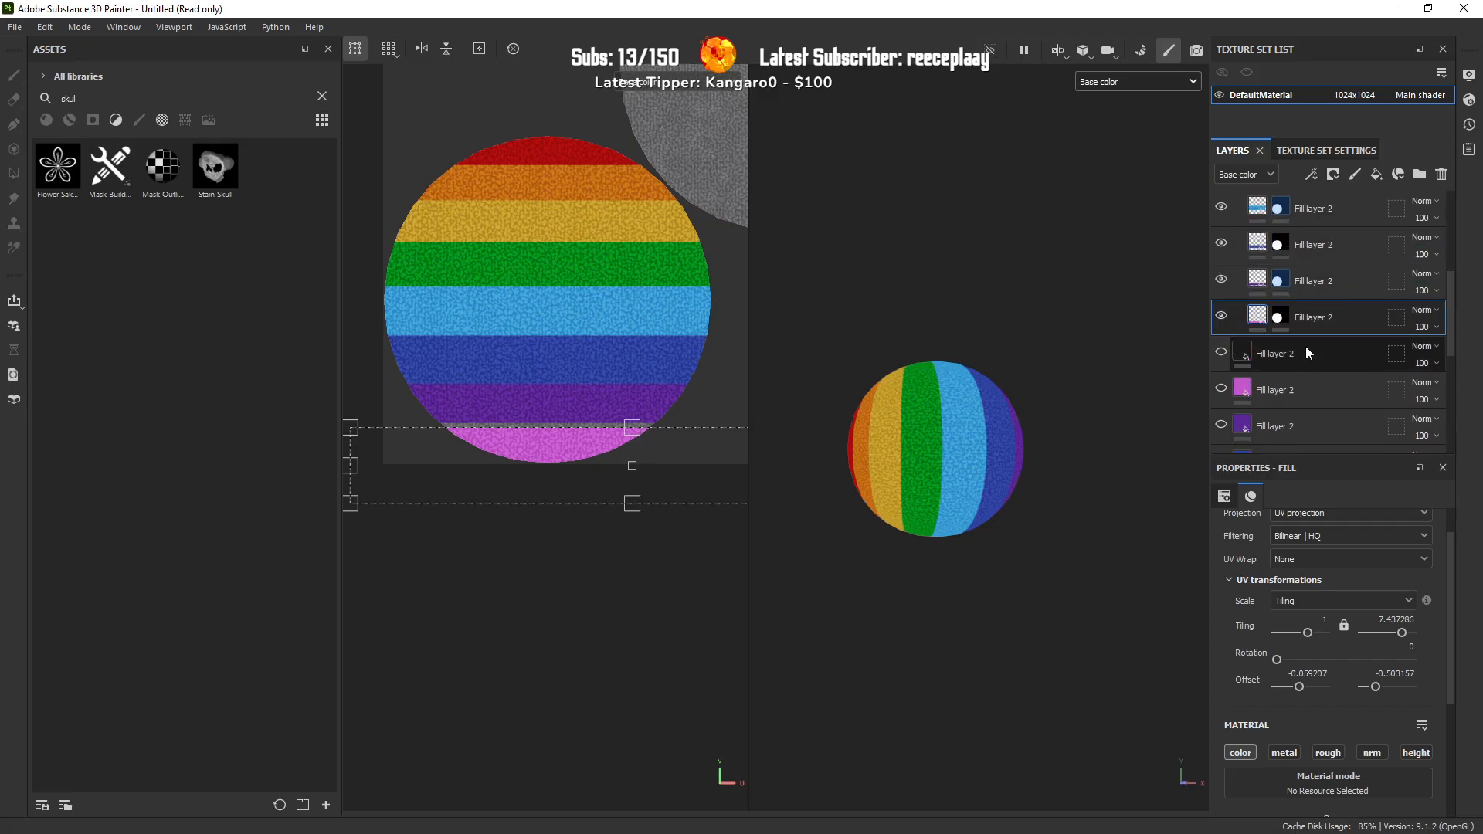
pyautogui.click(1304, 279)
pyautogui.moveTo(588, 402); pyautogui.dragTo(588, 408)
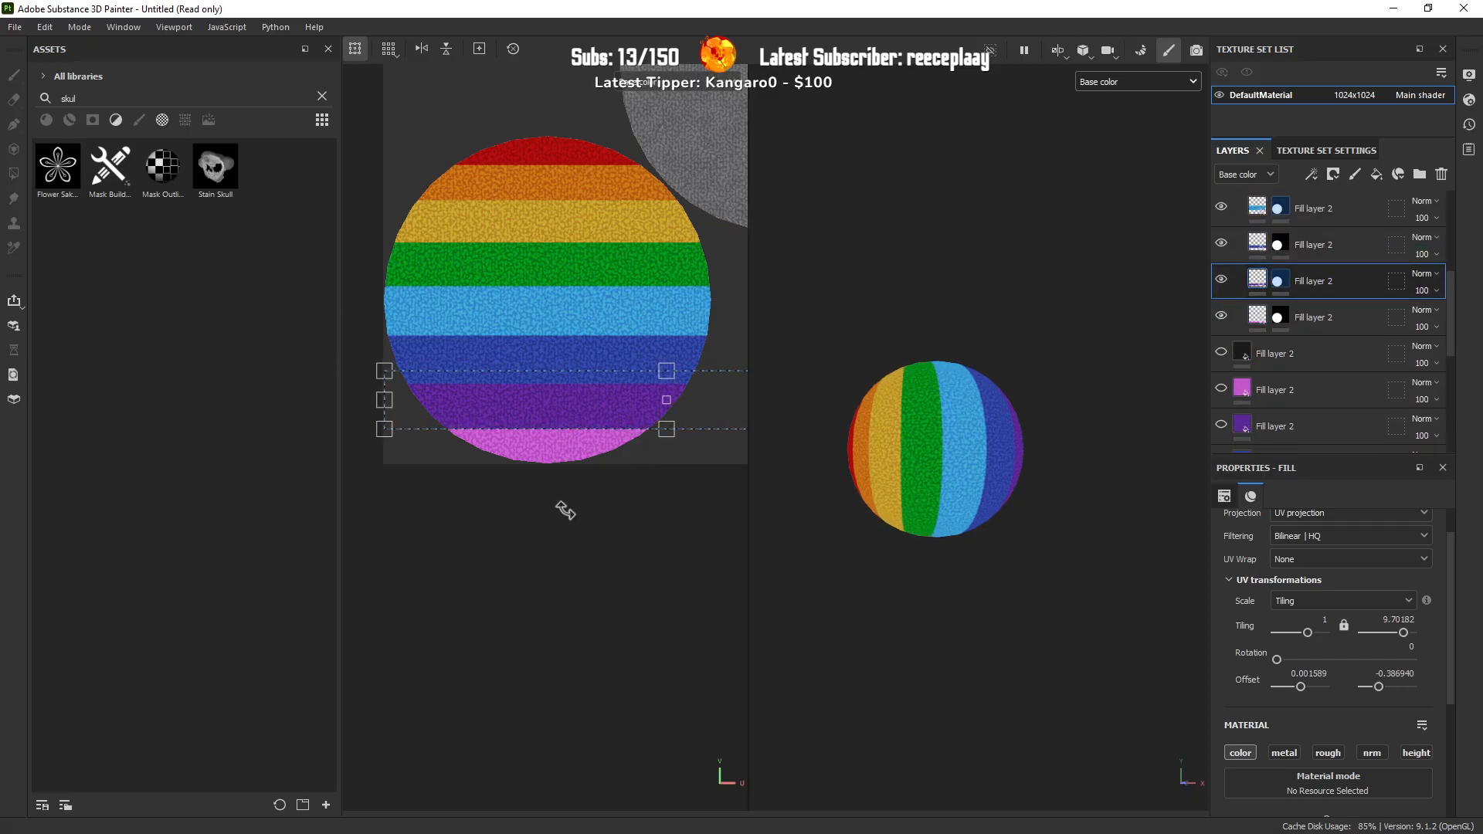
# Step: Examine the stripe edges and the seam on the nose from several angles, and collapse the rainbow folder
pyautogui.click(1285, 398)
pyautogui.scroll(2, 563, 428)
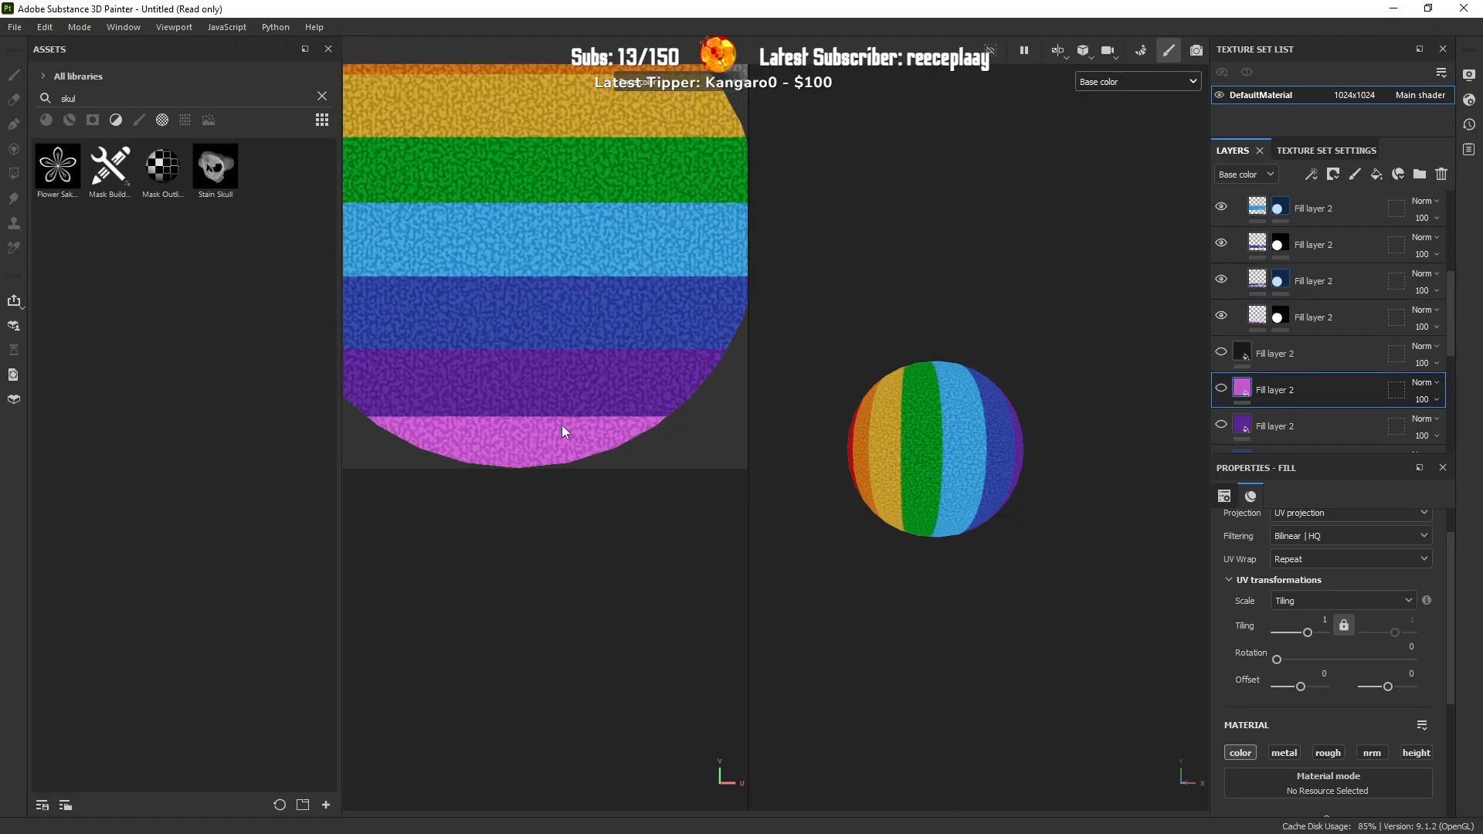
pyautogui.scroll(-2, 562, 428)
pyautogui.scroll(5, 839, 429)
pyautogui.keyDown('alt'); pyautogui.moveTo(967, 473); pyautogui.dragTo(956, 473); pyautogui.keyUp('alt')
pyautogui.scroll(2, 956, 468)
pyautogui.moveTo(1055, 468)
pyautogui.keyDown('alt'); pyautogui.mouseDown()
pyautogui.moveTo(976, 513)
pyautogui.moveTo(1058, 495)
pyautogui.mouseUp(); pyautogui.keyUp('alt')
pyautogui.scroll(-4, 1018, 497)
pyautogui.moveTo(975, 496)
pyautogui.keyDown('alt'); pyautogui.mouseDown(button='middle')
pyautogui.moveTo(1022, 488)
pyautogui.moveTo(992, 505)
pyautogui.mouseUp(button='middle'); pyautogui.keyUp('alt')
pyautogui.keyDown('alt'); pyautogui.moveTo(992, 505); pyautogui.dragTo(1027, 501); pyautogui.keyUp('alt')
pyautogui.scroll(-4, 508, 294)
pyautogui.keyDown('alt'); pyautogui.moveTo(511, 294); pyautogui.dragTo(482, 361, button='middle'); pyautogui.keyUp('alt')
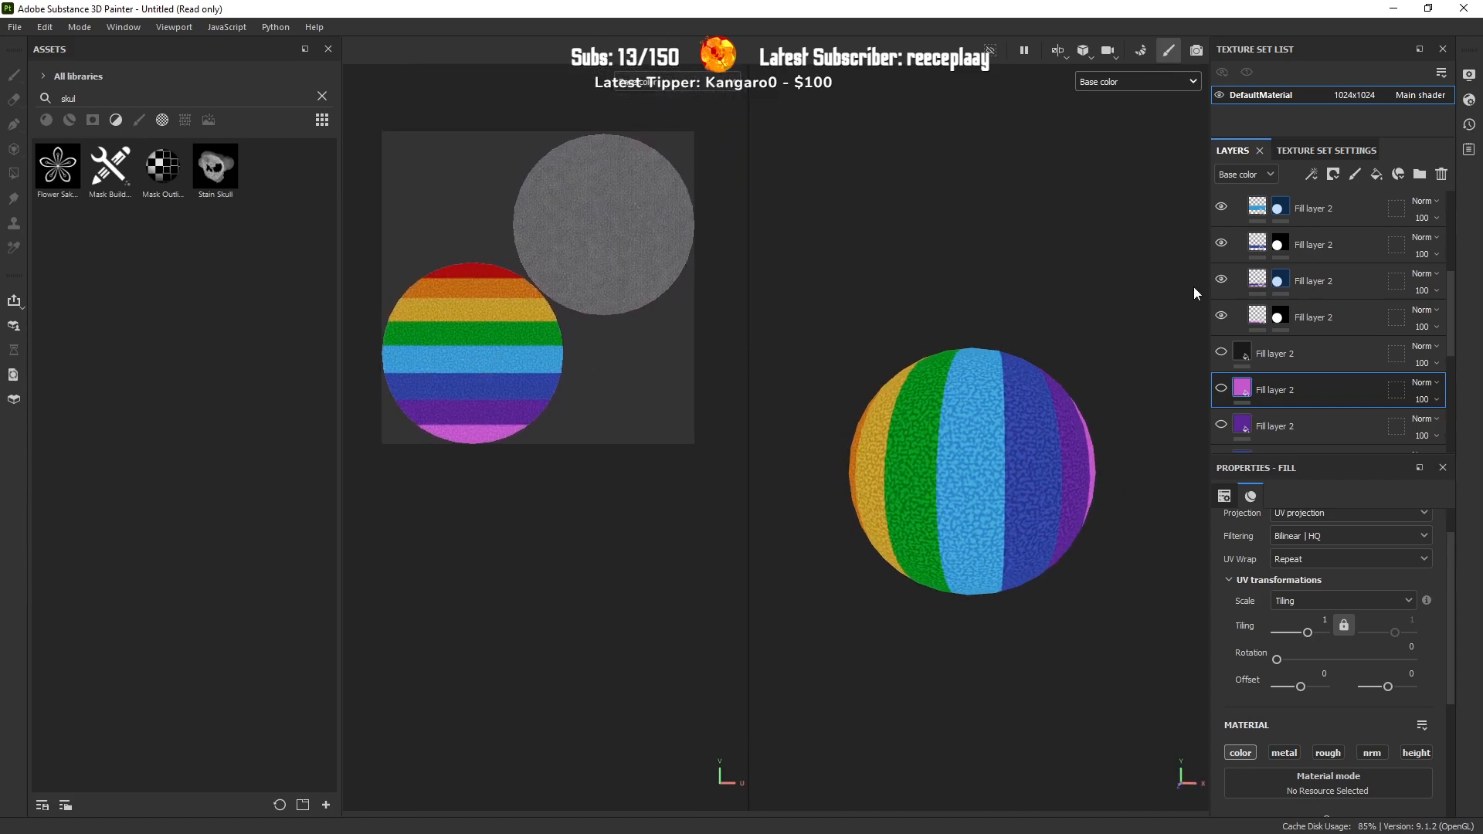
pyautogui.scroll(3, 1305, 285)
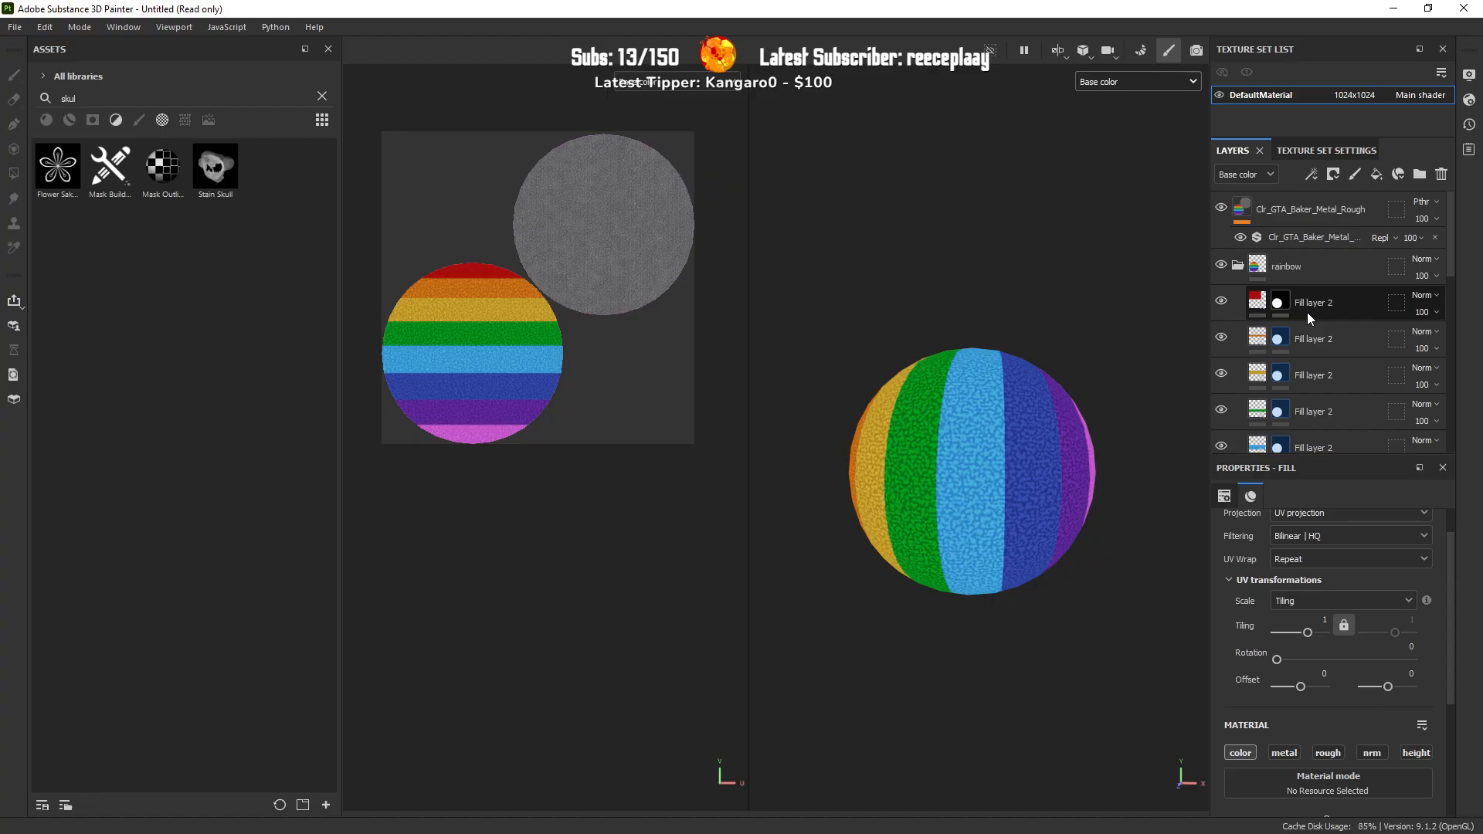
pyautogui.click(1237, 265)
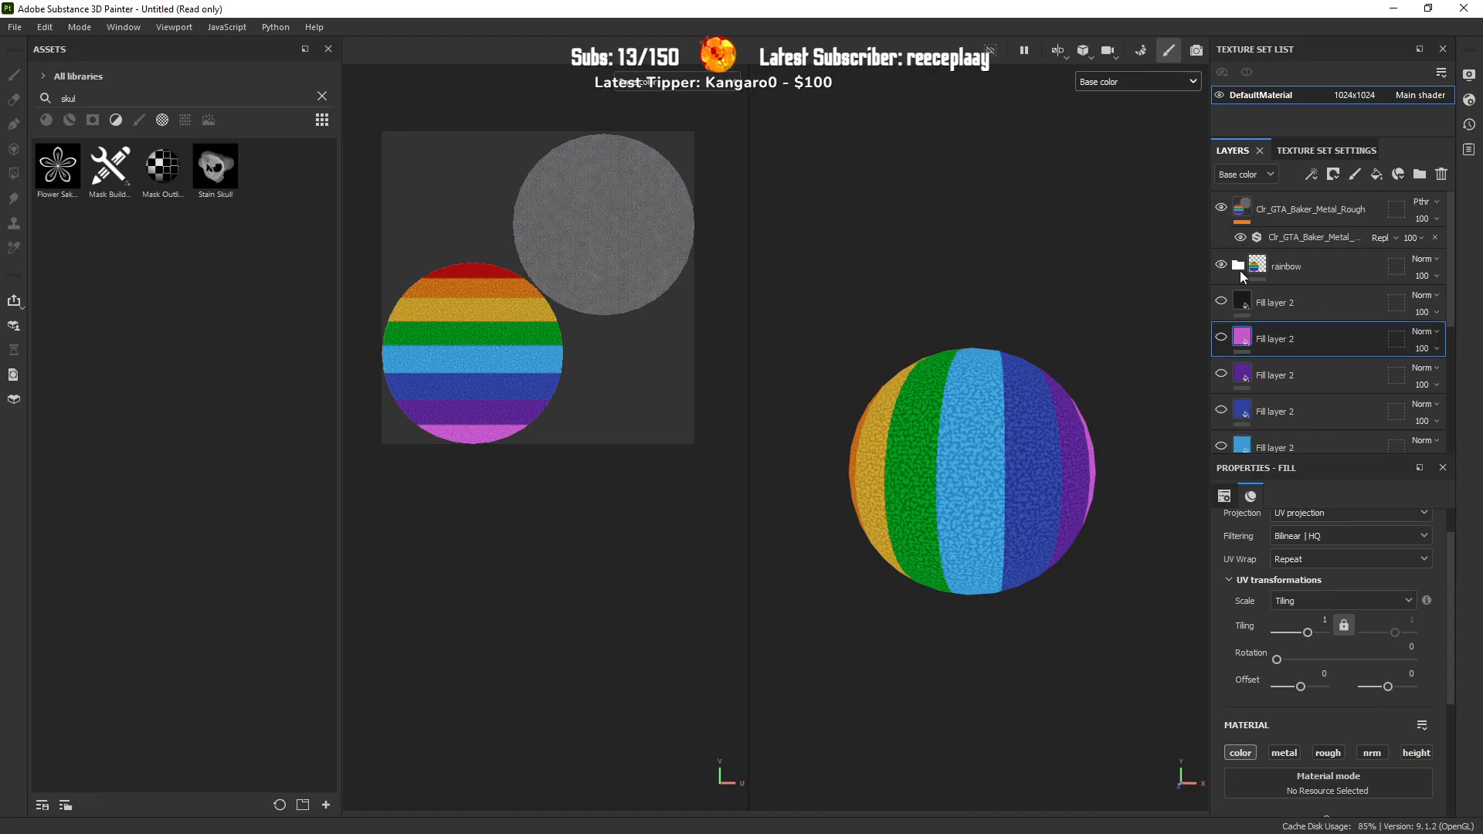
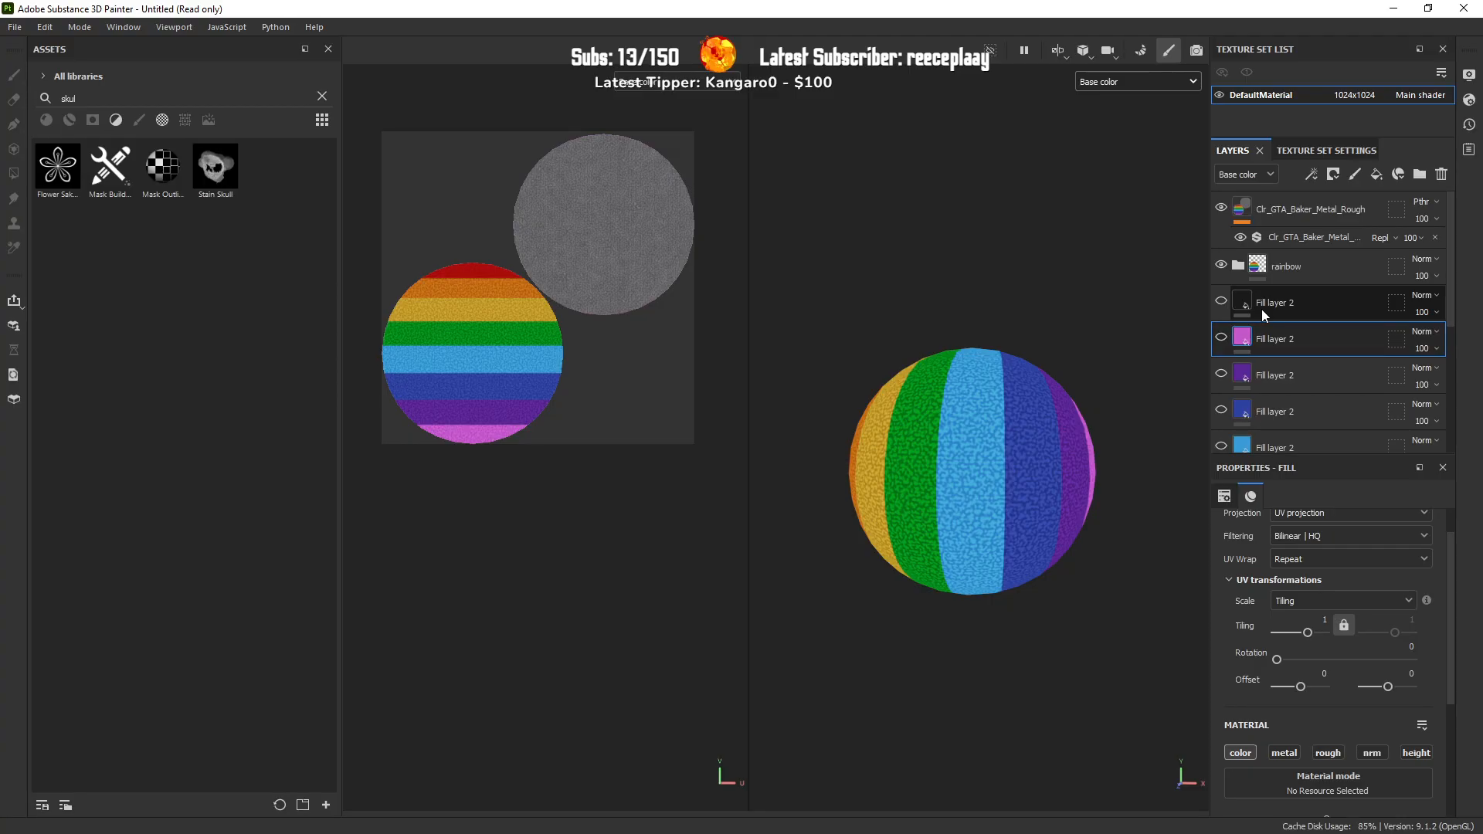
# Step: Export the rainbow textures as 16-bit PNG files at size 1024 to the clown nose textures folder
pyautogui.click(16, 26)
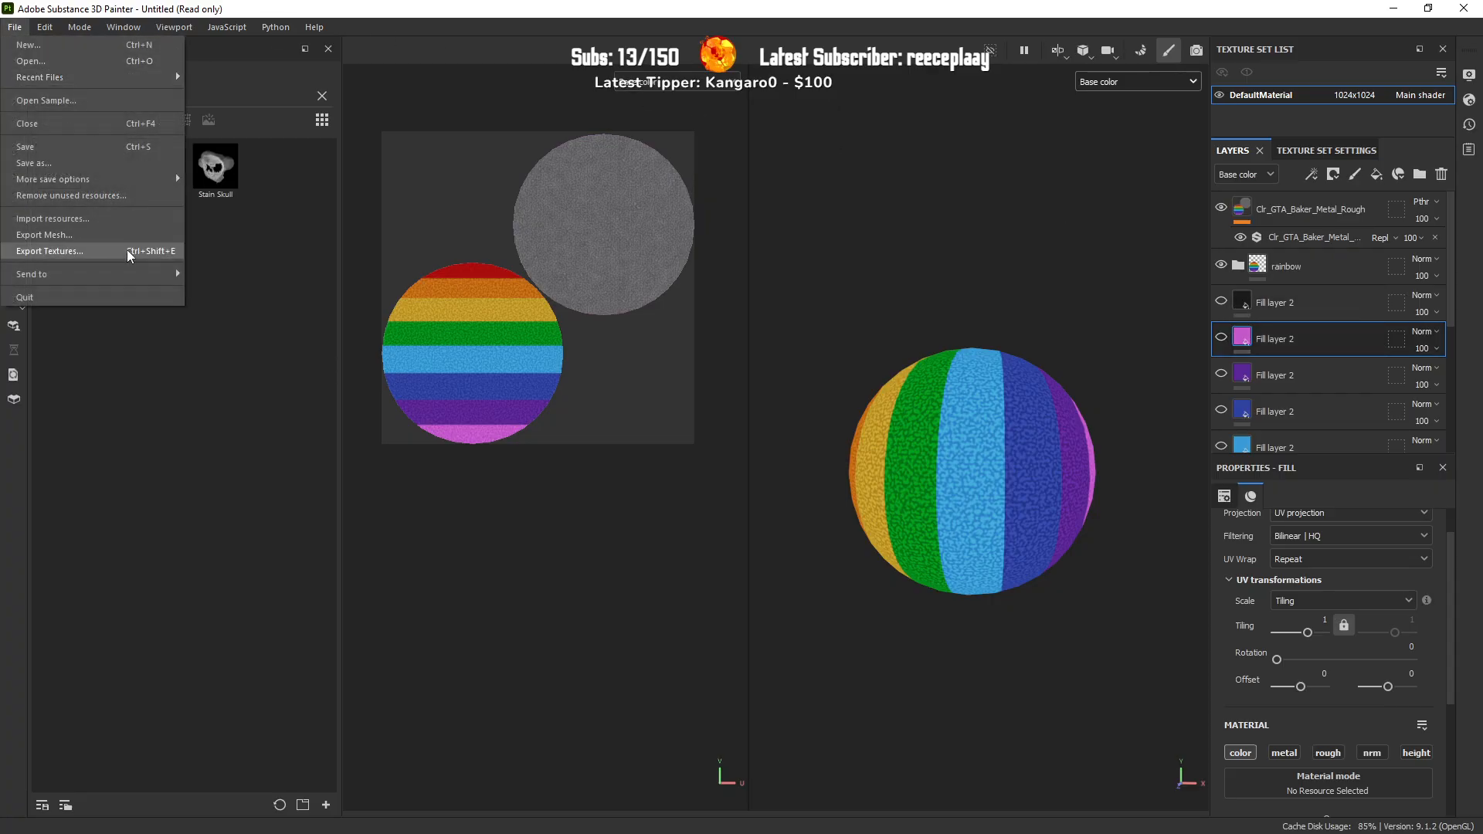
pyautogui.click(139, 247)
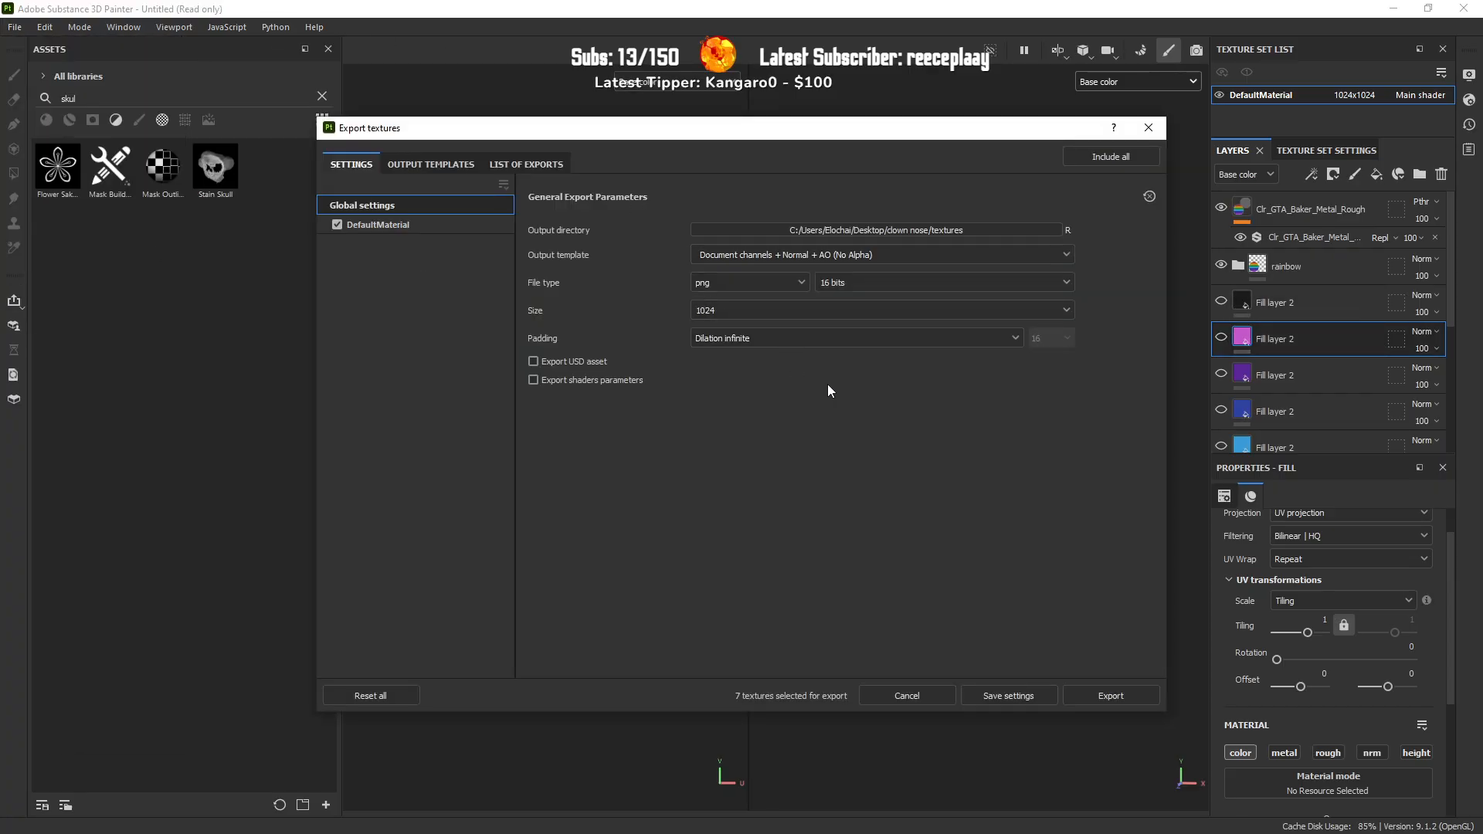
pyautogui.hotkey('alt', 'Tab')
pyautogui.press('Tab')
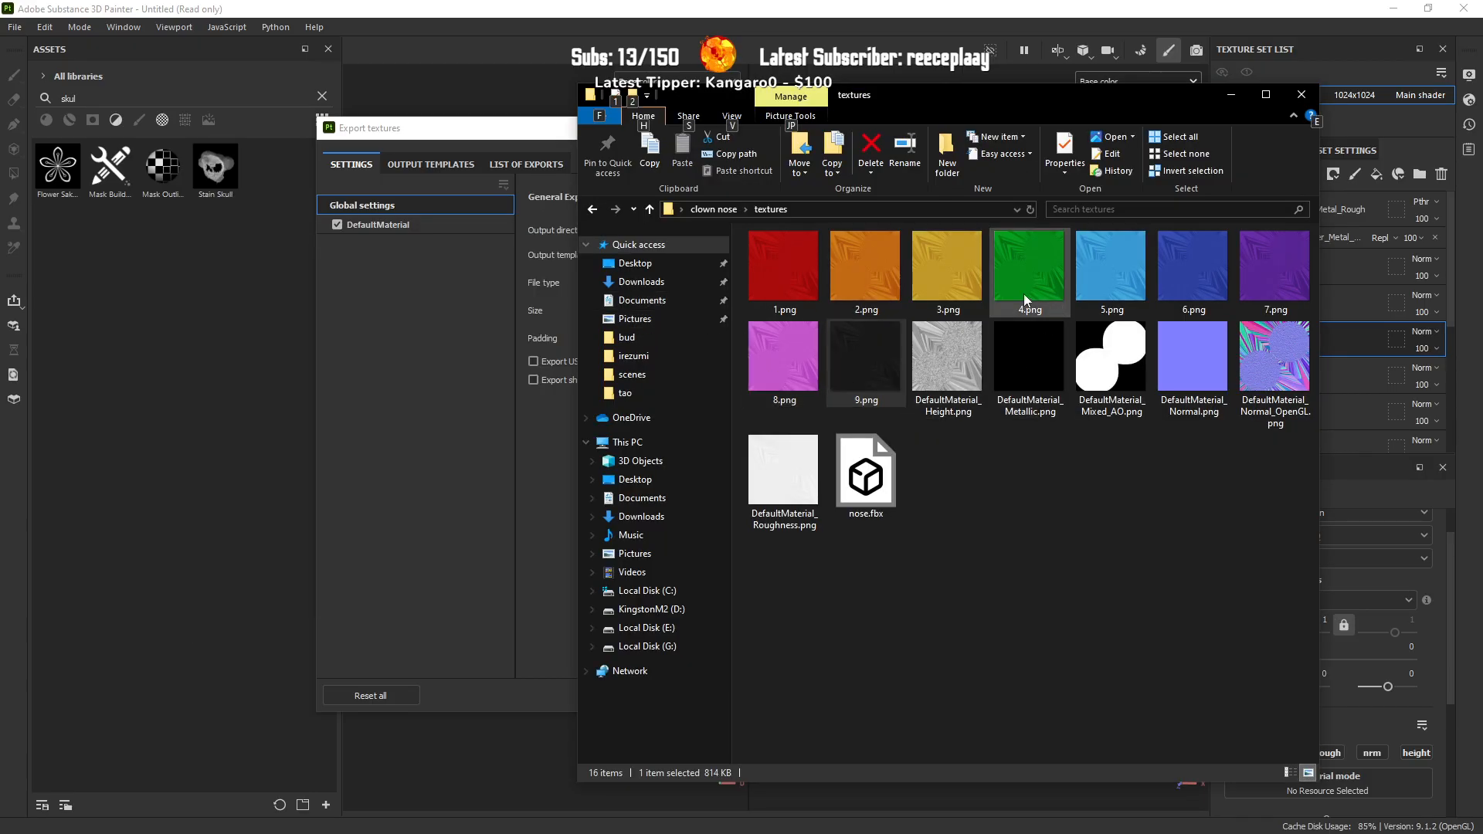
pyautogui.hotkey('alt', 'Tab')
pyautogui.click(994, 688)
# Step: Import DefaultMaterial_Base_color.png from the textures folder into the assets as a texture
pyautogui.hotkey('alt', 'Tab')
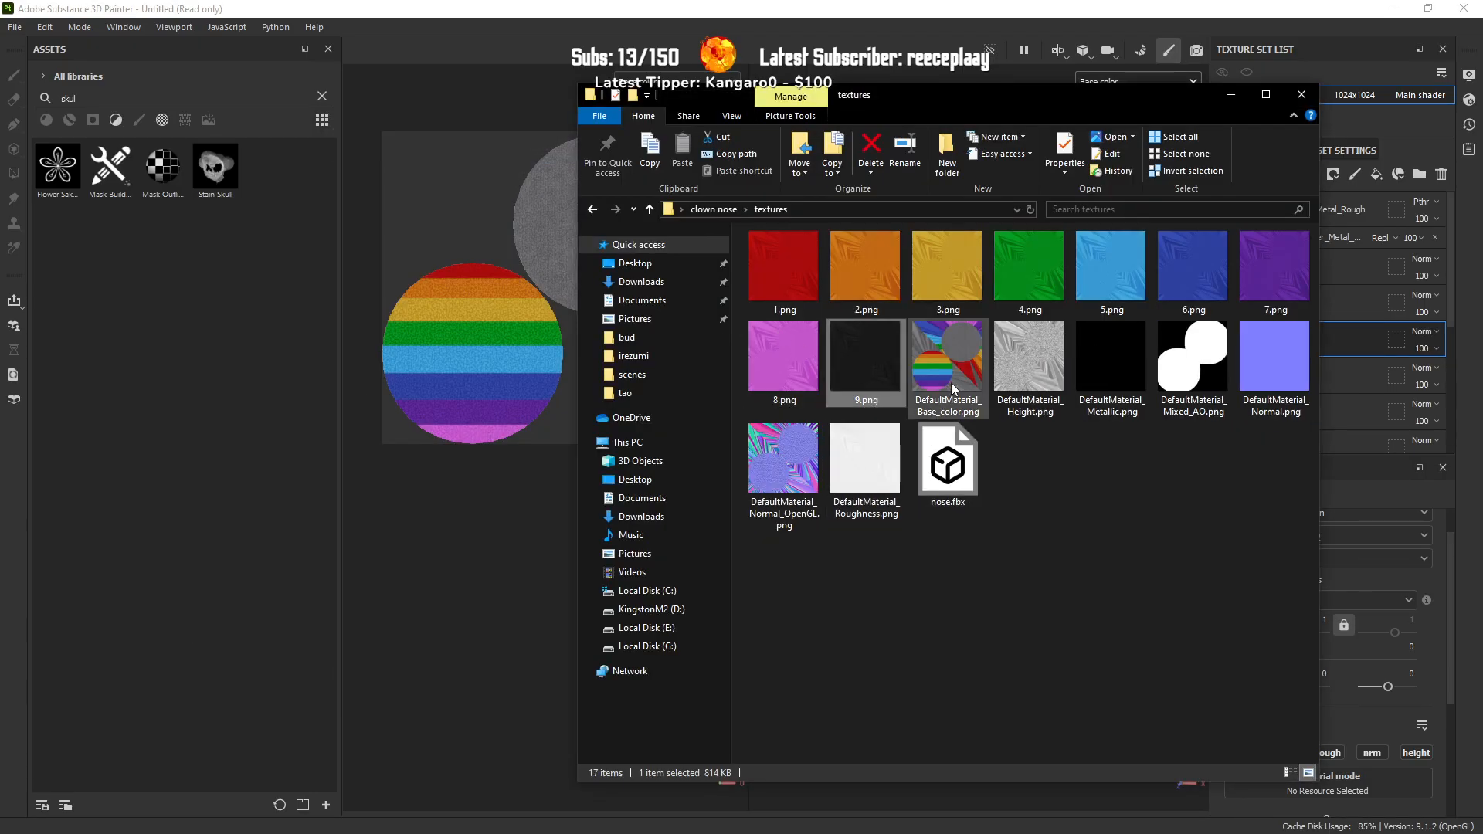
pyautogui.moveTo(948, 378); pyautogui.dragTo(268, 435)
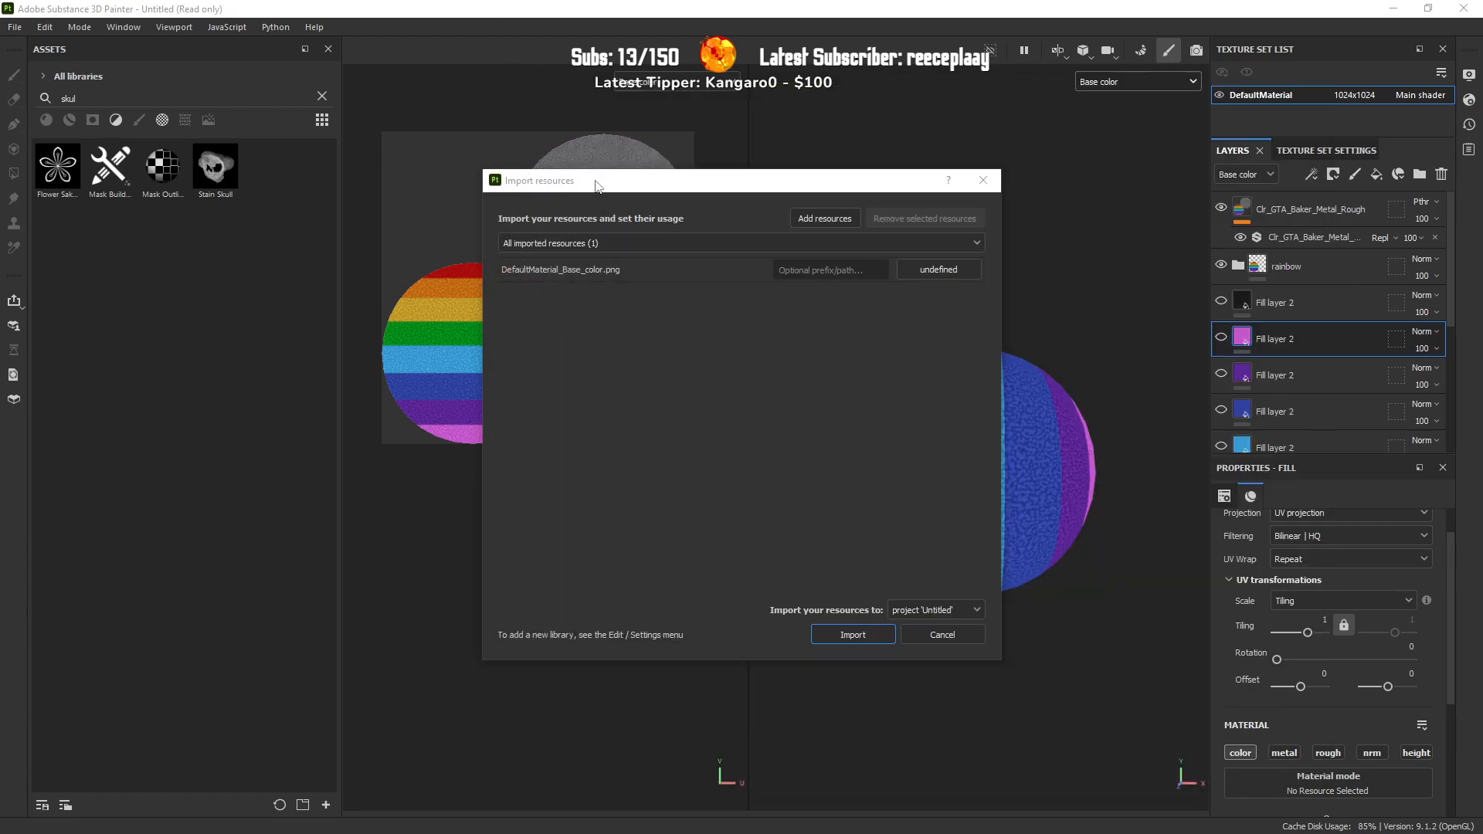
pyautogui.click(939, 269)
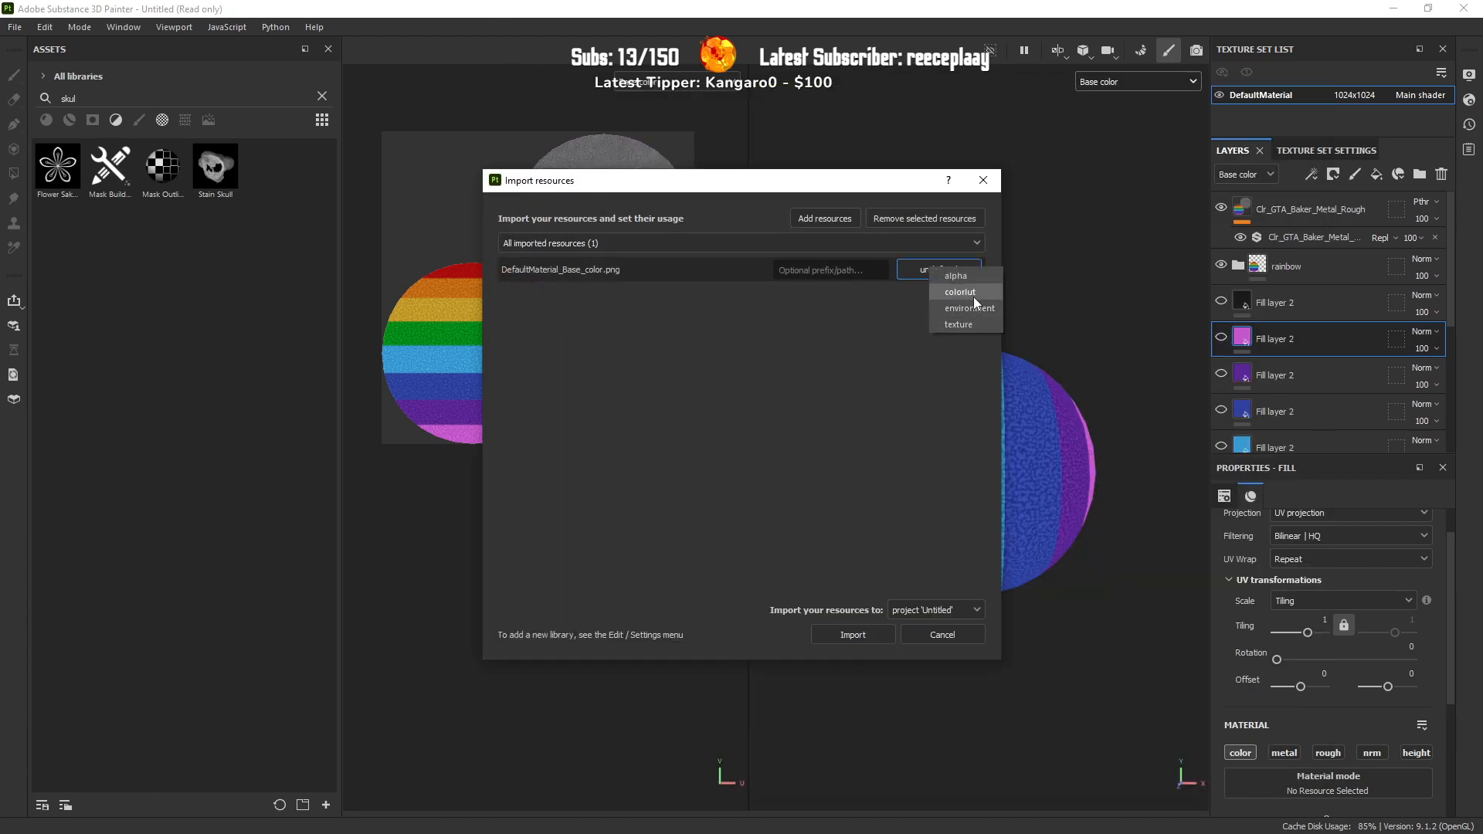
pyautogui.click(949, 326)
pyautogui.click(927, 610)
pyautogui.click(918, 640)
pyautogui.click(852, 635)
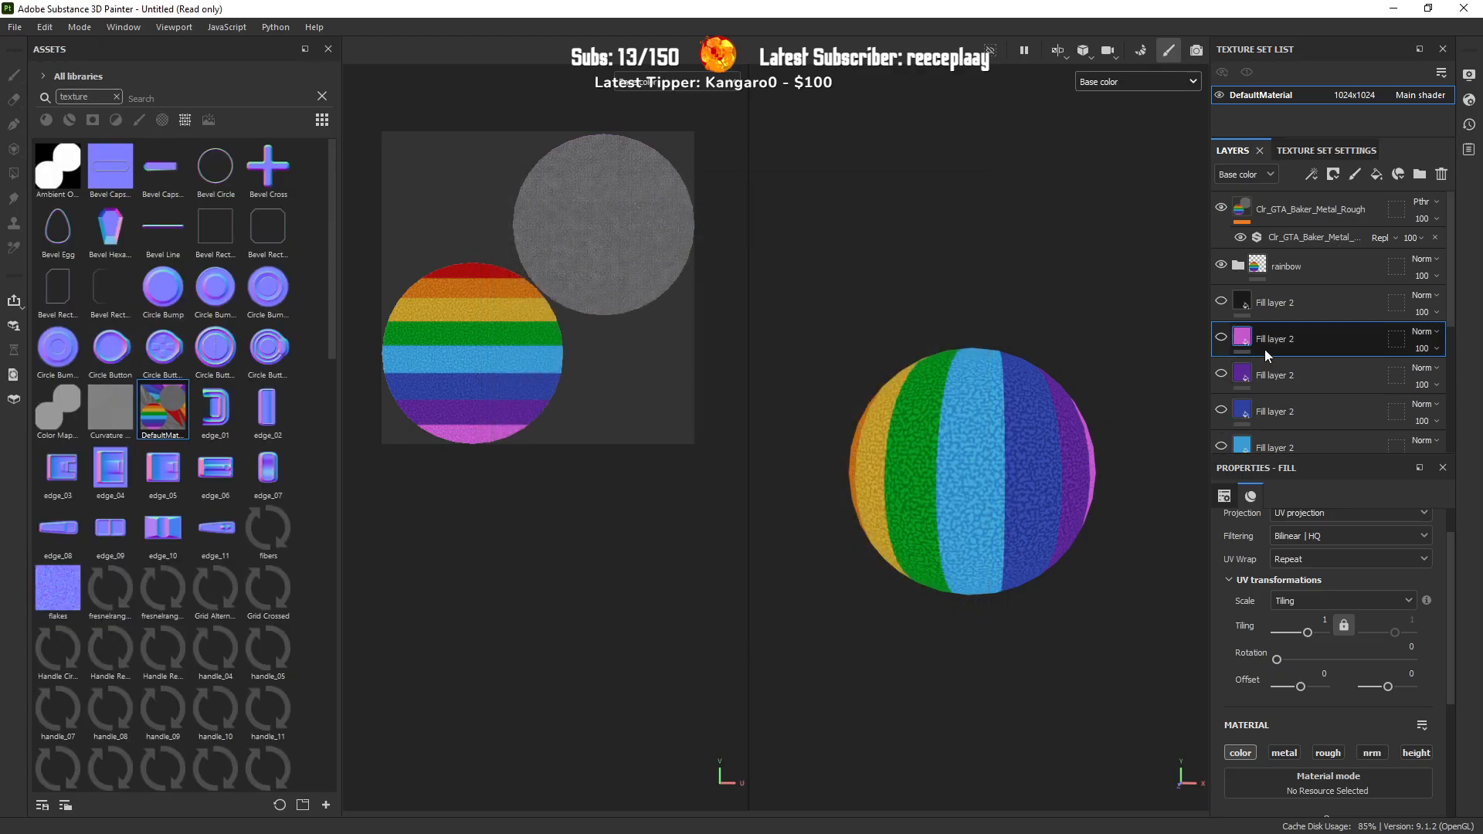
# Step: Add a color-only fill layer above the rainbow folder and use DefaultMaterial_Base_color as its base color
pyautogui.click(1300, 264)
pyautogui.click(1376, 174)
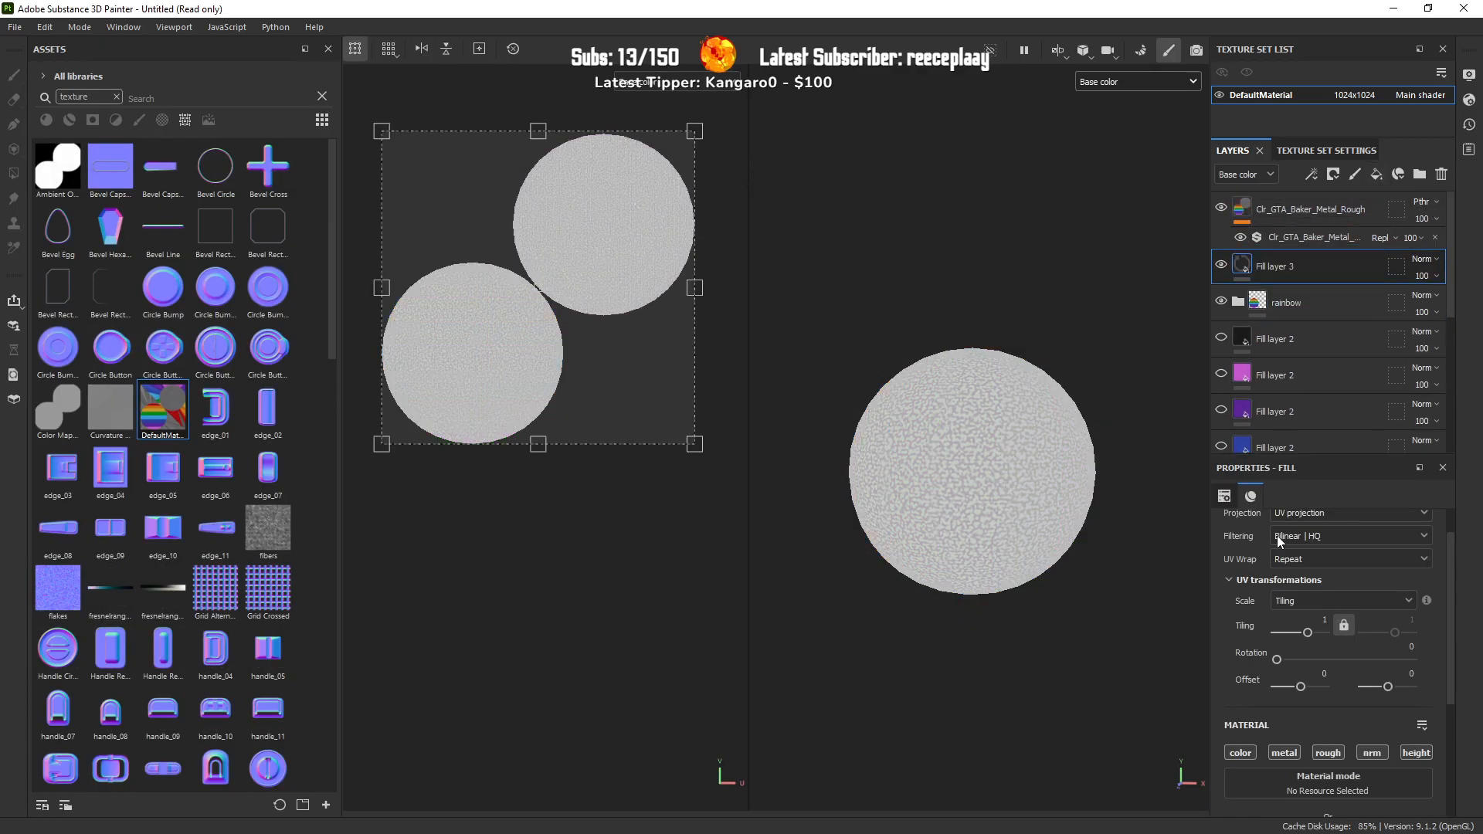
pyautogui.scroll(-2, 1268, 688)
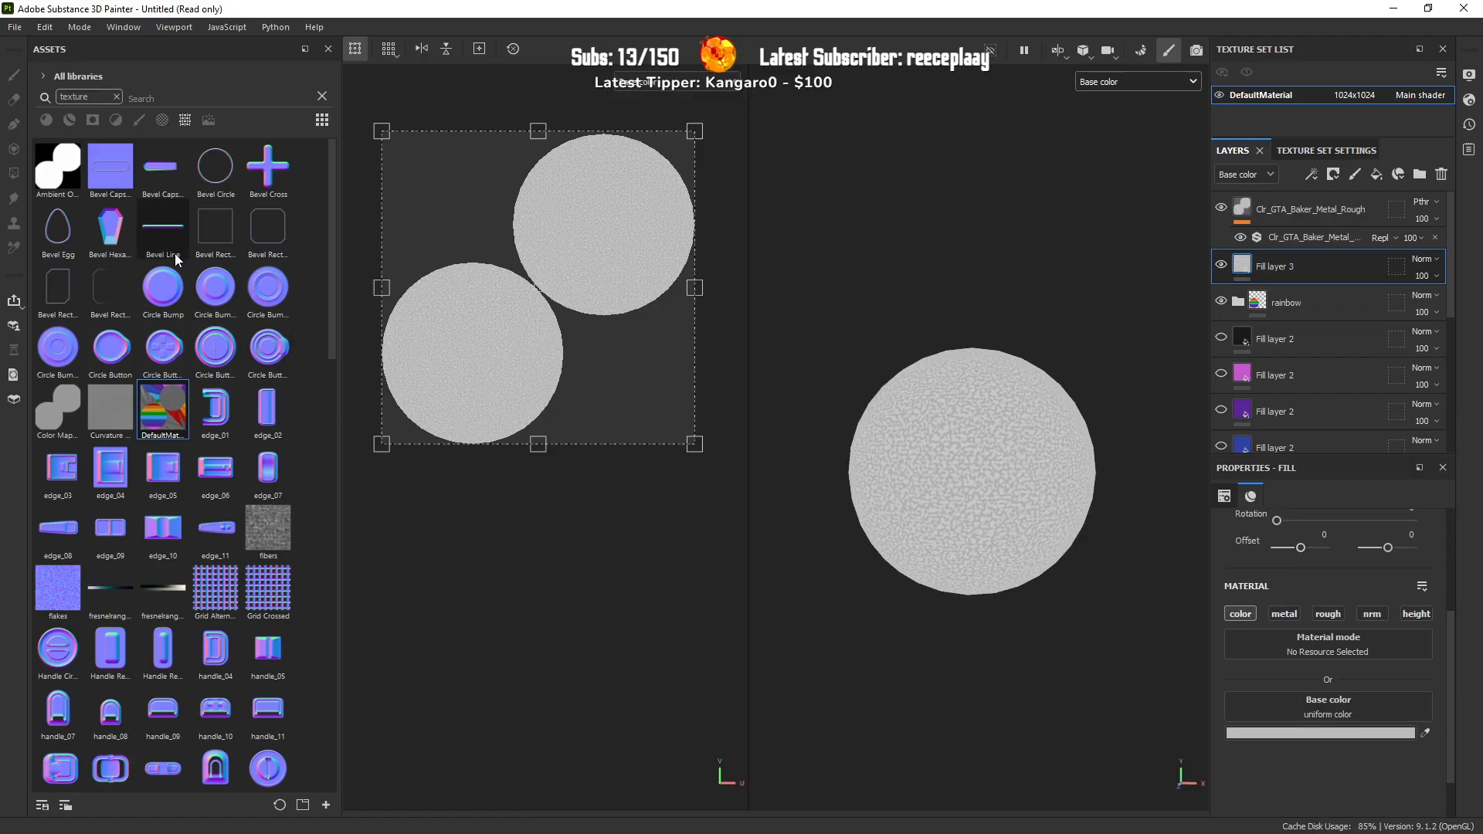
pyautogui.moveTo(163, 407); pyautogui.dragTo(1322, 699)
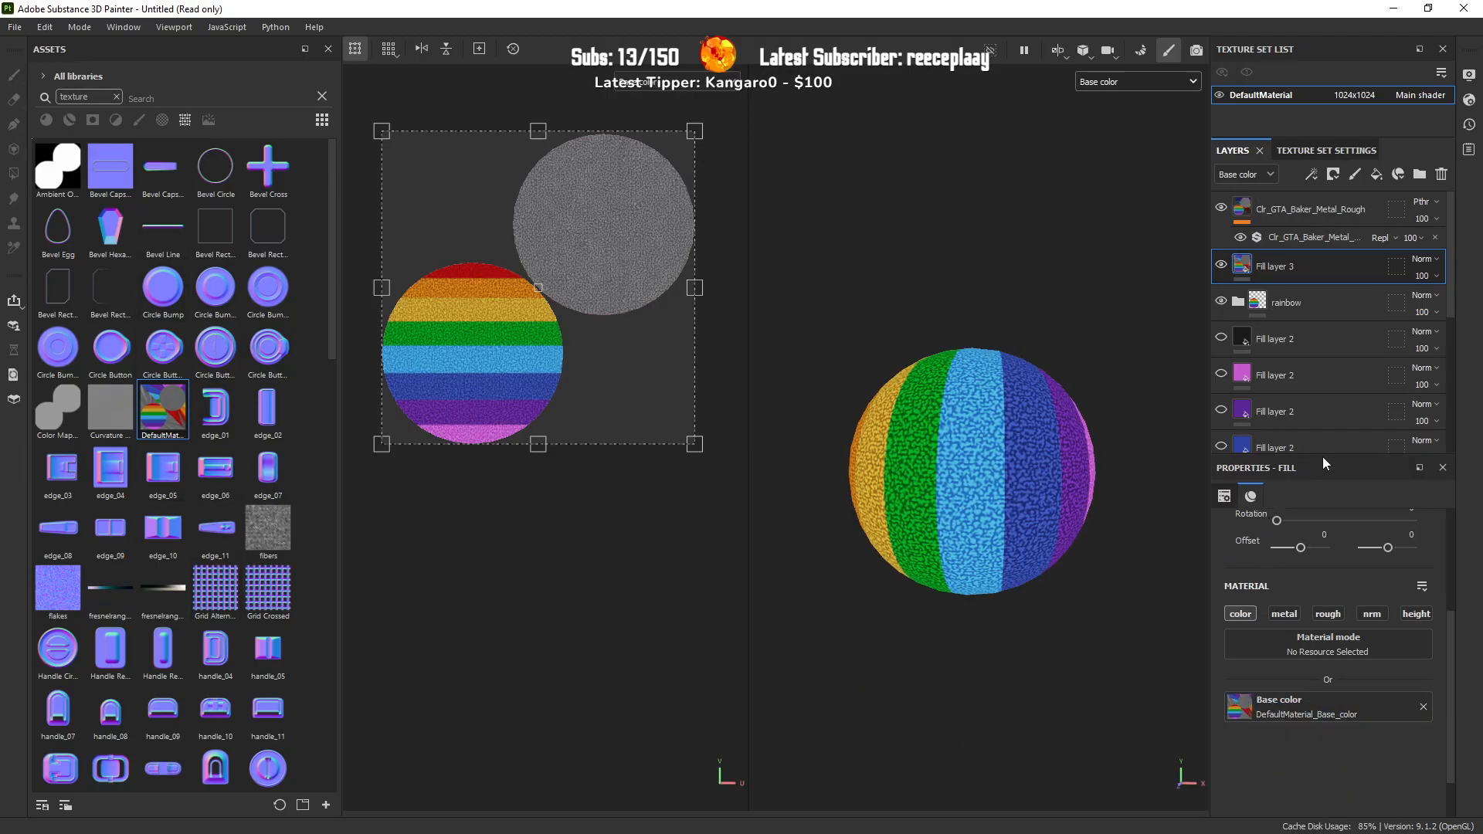
# Step: Add a black mask to the new fill layer and reveal the layer on the gray circle with Polygon Fill
pyautogui.click(1333, 175)
pyautogui.click(1344, 214)
pyautogui.press('4')
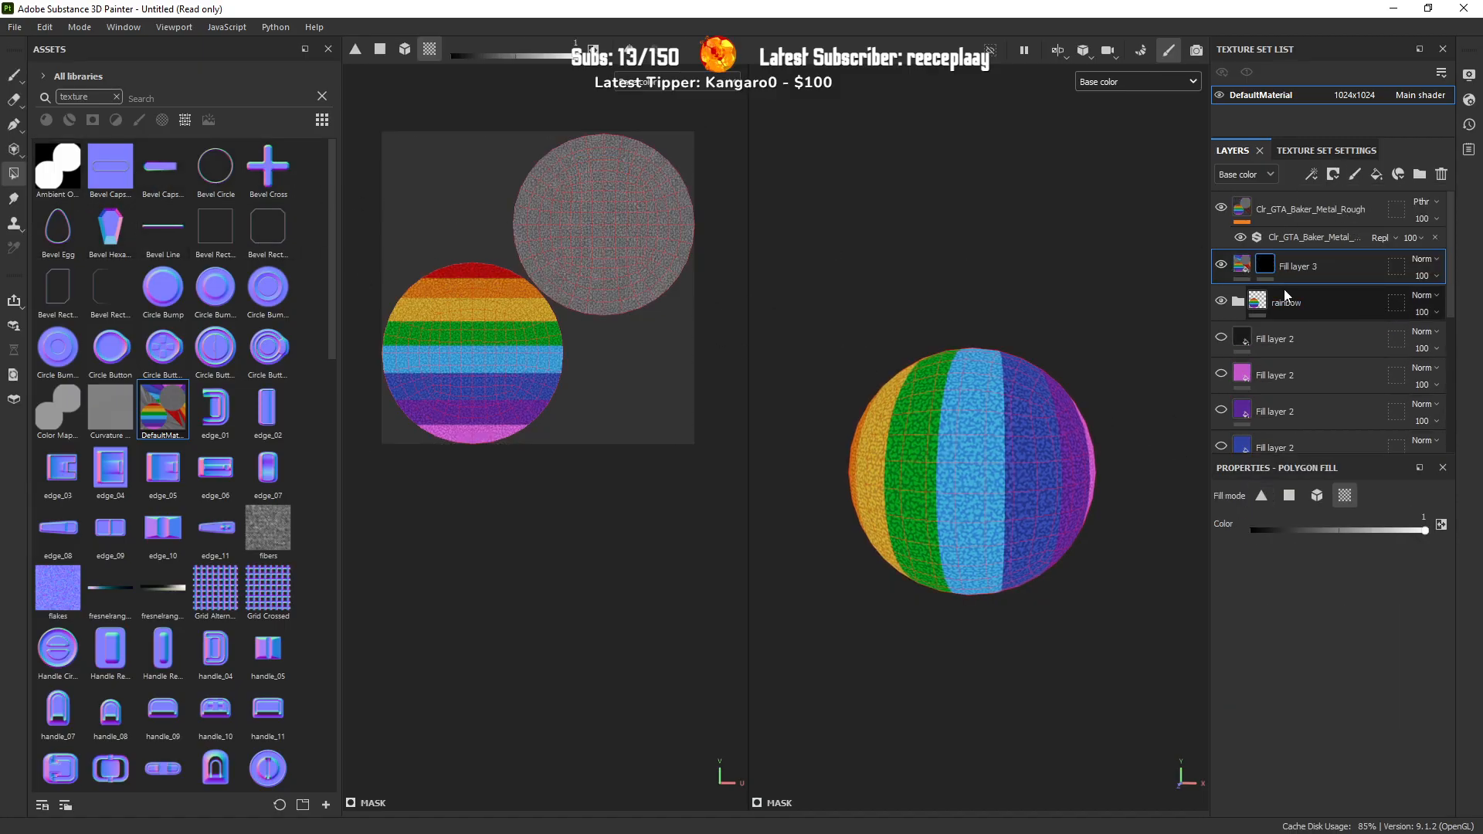
# Step: Select Fill layer 3's fill and shift its base color texture so the rainbow stripes fill the second UV circle
pyautogui.click(1241, 265)
pyautogui.moveTo(506, 357); pyautogui.dragTo(634, 232)
pyautogui.scroll(5, 635, 231)
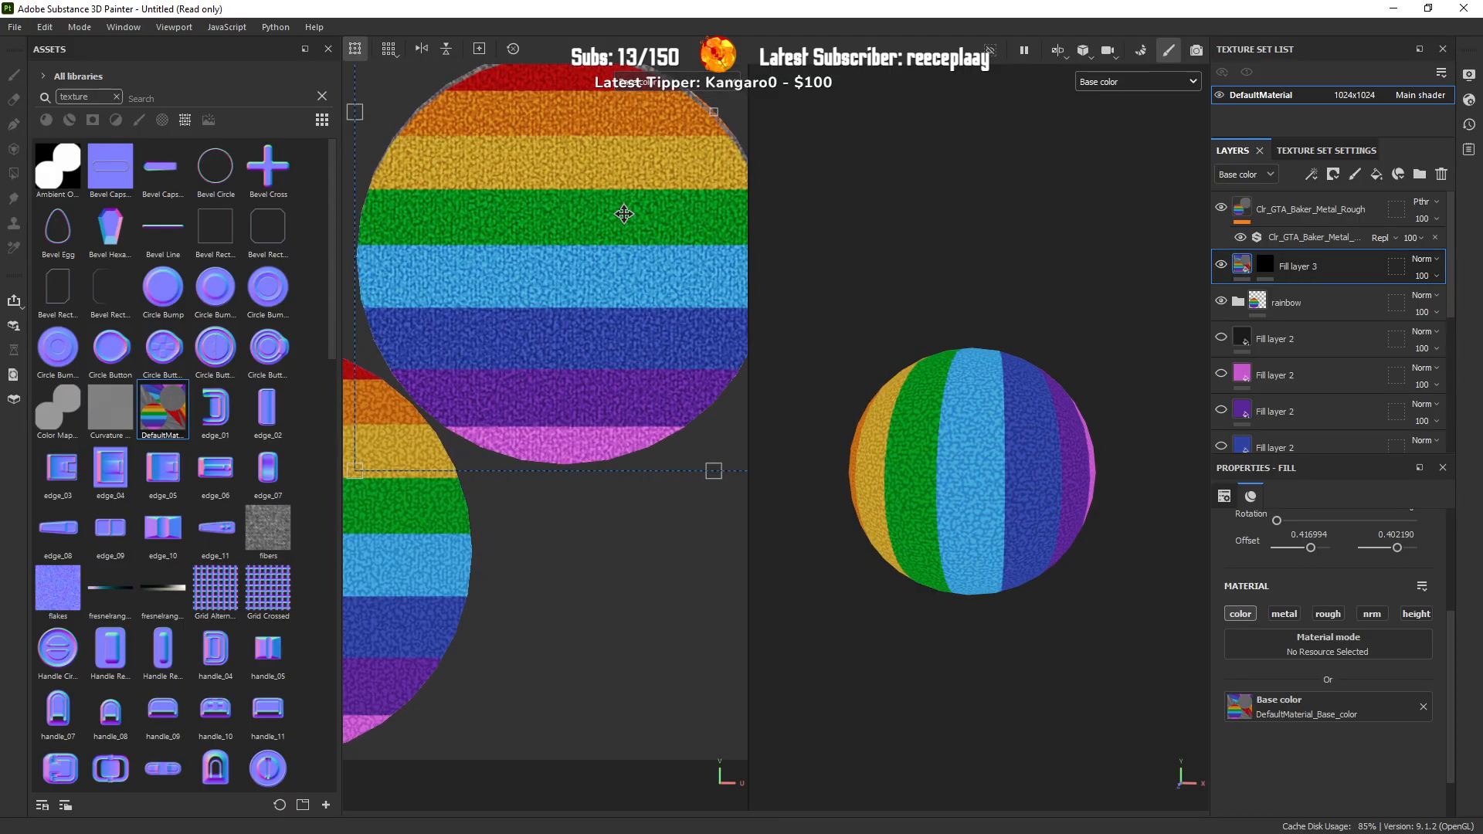
pyautogui.moveTo(620, 210); pyautogui.dragTo(623, 209)
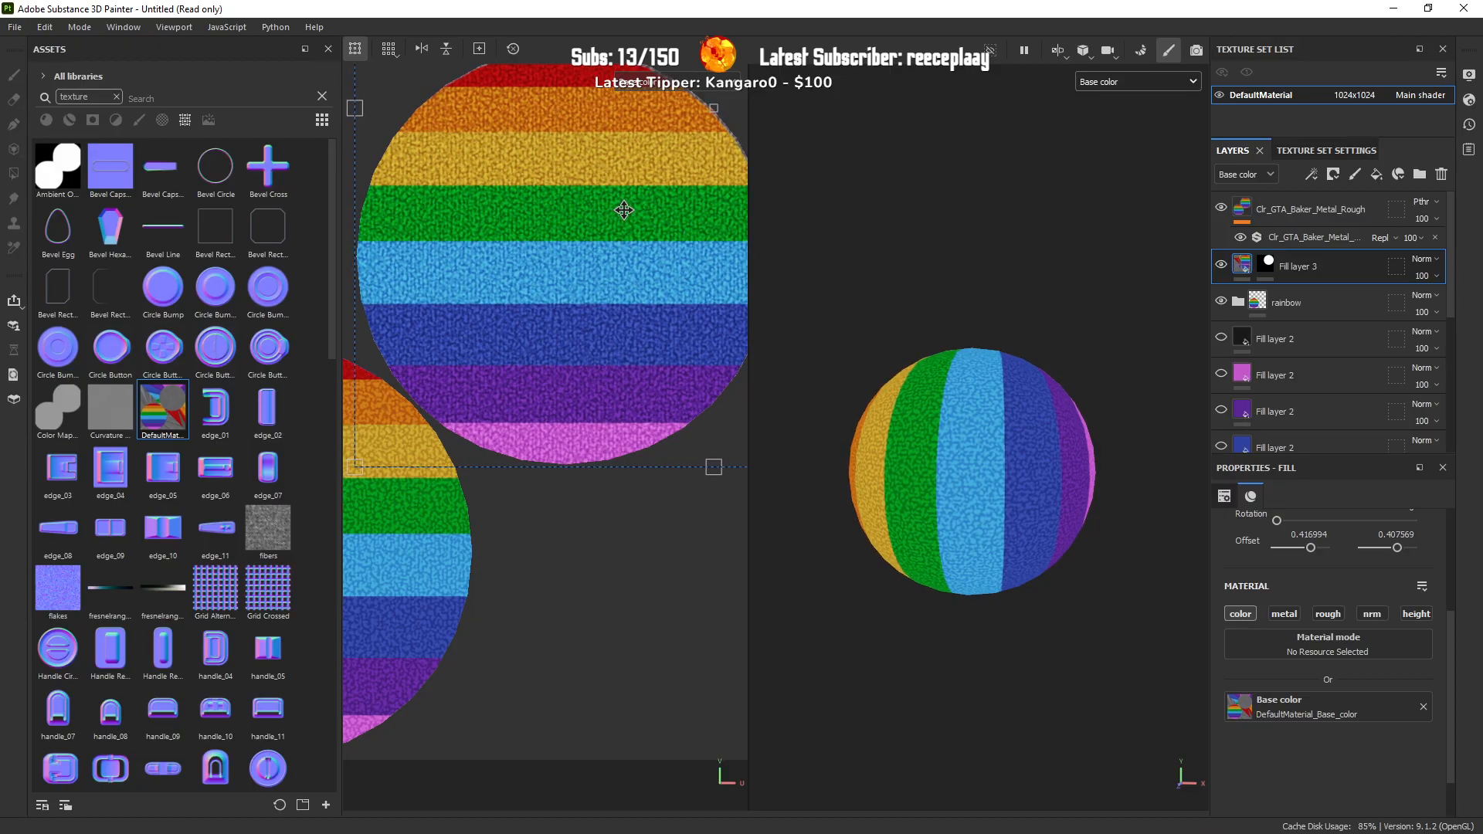
pyautogui.moveTo(623, 210); pyautogui.dragTo(623, 209)
# Step: Rotate the fill texture half a turn and move it back over the second UV circle so the pink stripes meet at the ball's seam
pyautogui.keyDown('alt'); pyautogui.moveTo(1109, 434); pyautogui.dragTo(925, 452); pyautogui.keyUp('alt')
pyautogui.keyDown('alt'); pyautogui.moveTo(1041, 474); pyautogui.dragTo(997, 473, button='middle'); pyautogui.keyUp('alt')
pyautogui.scroll(-3, 540, 337)
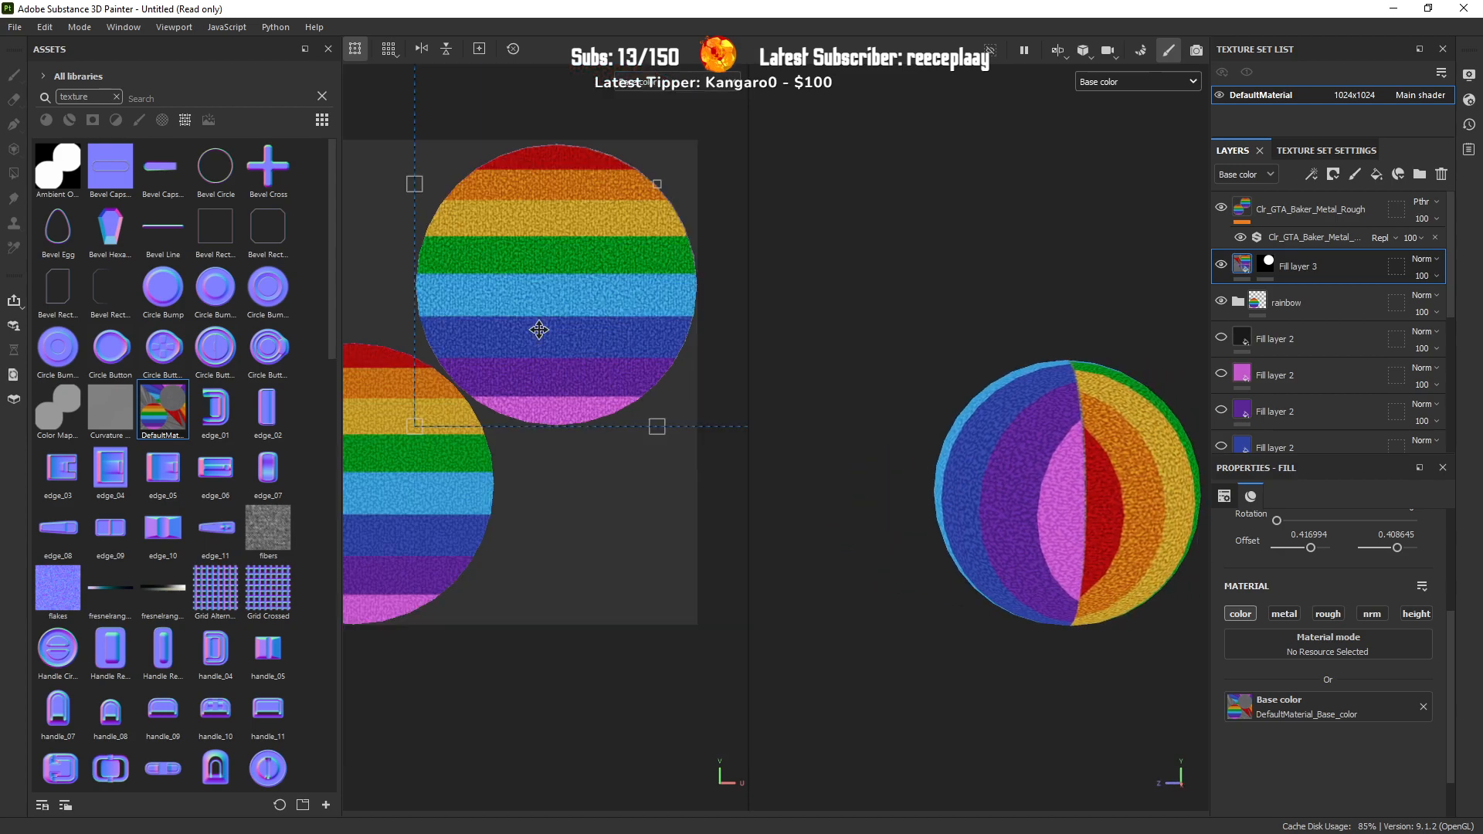
pyautogui.scroll(-2, 539, 330)
pyautogui.keyDown('shift'); pyautogui.moveTo(570, 424); pyautogui.dragTo(515, 76); pyautogui.keyUp('shift')
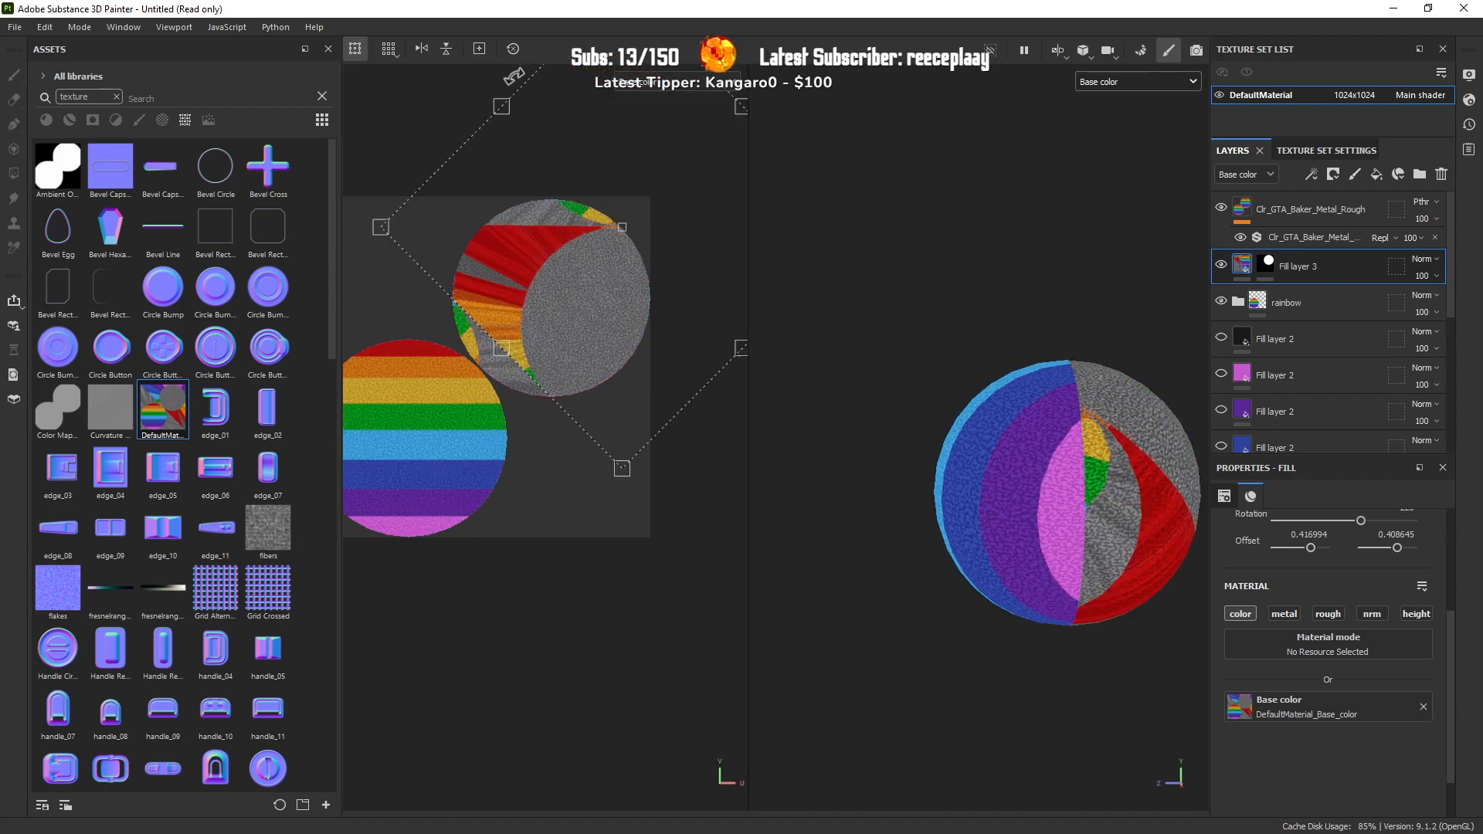
pyautogui.hotkey('ctrl', 'z')
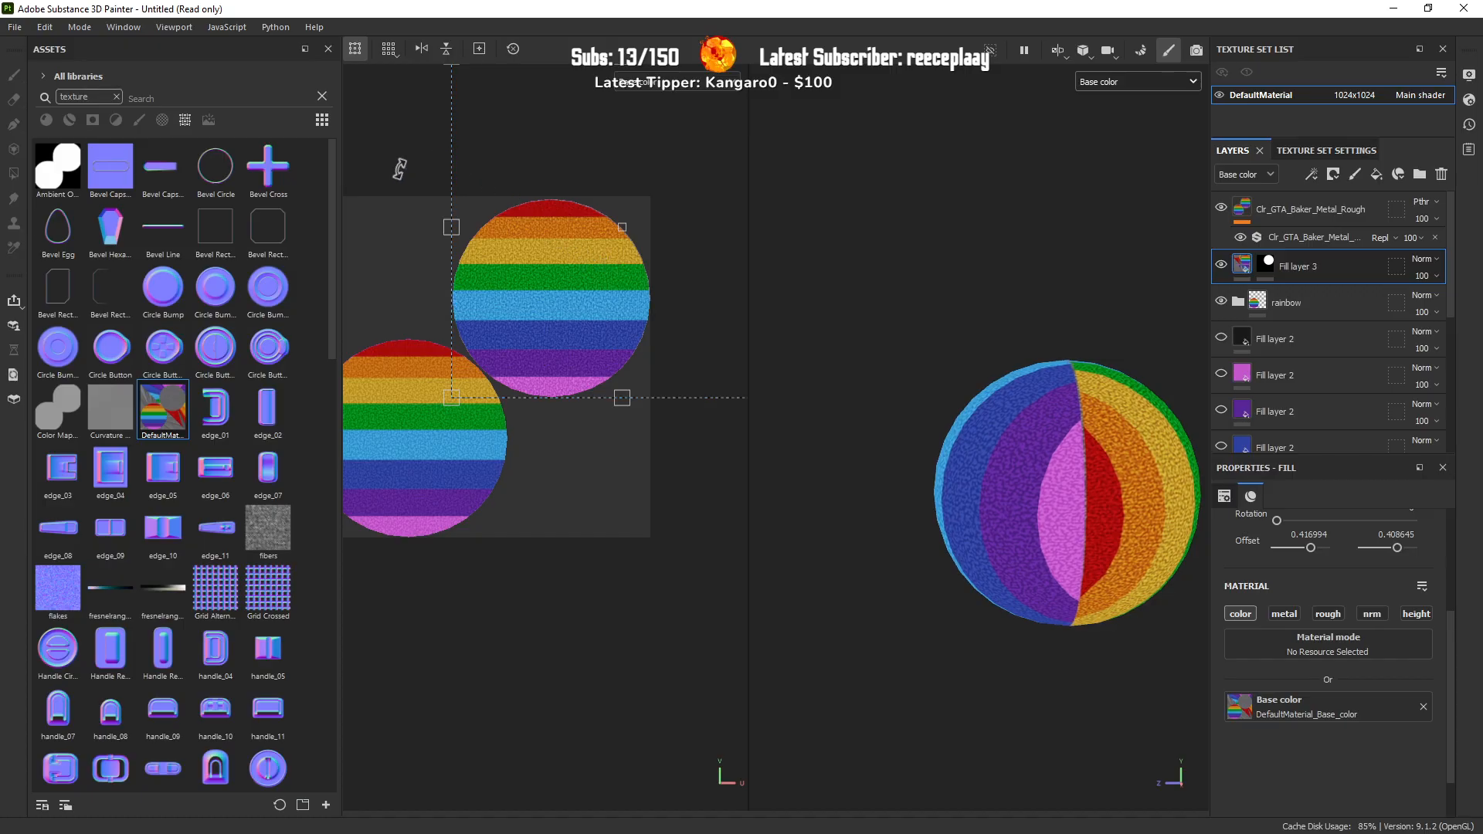
pyautogui.keyDown('shift'); pyautogui.moveTo(447, 270); pyautogui.dragTo(685, 359); pyautogui.keyUp('shift')
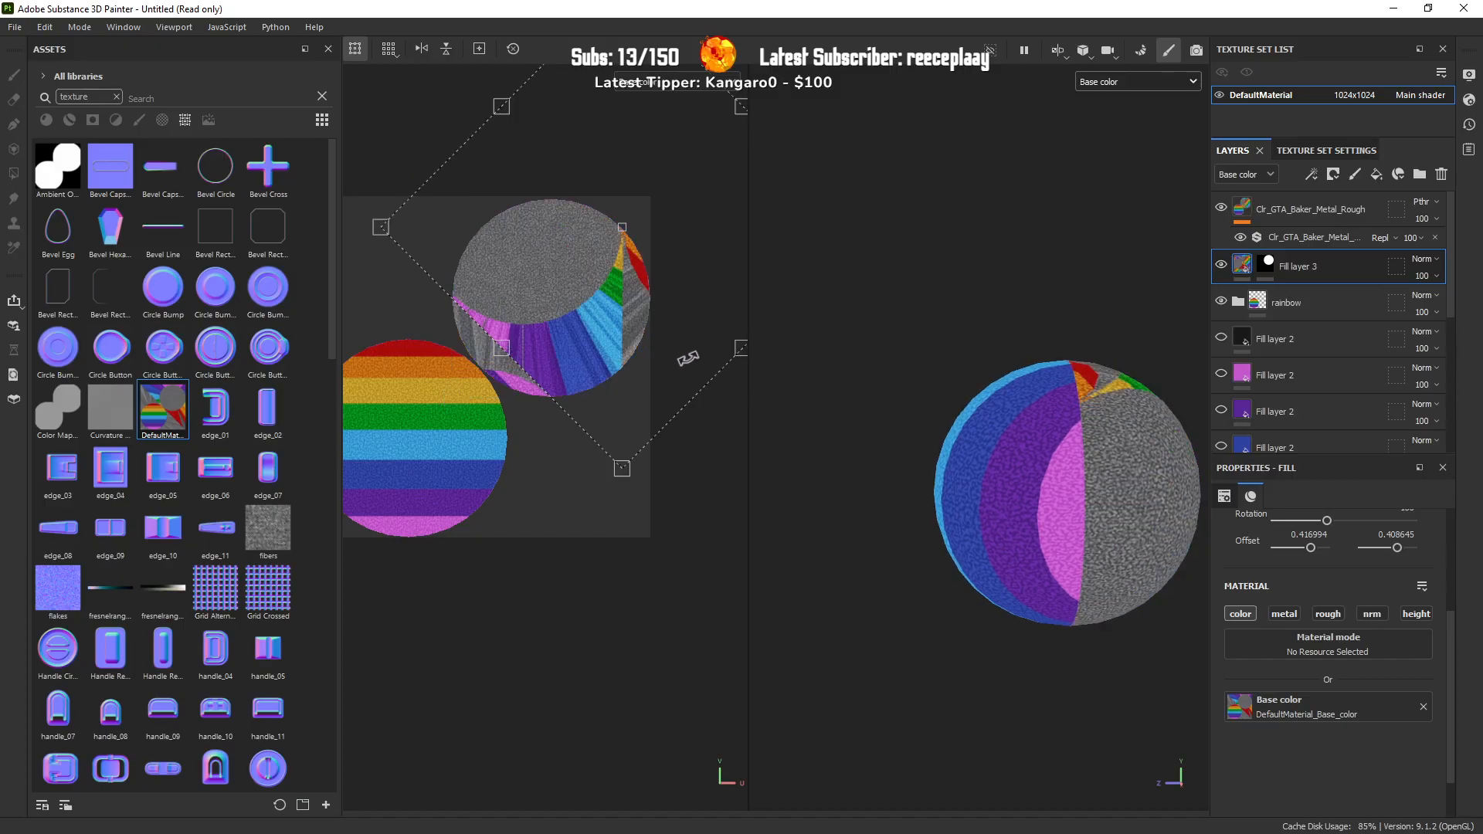
pyautogui.keyDown('shift'); pyautogui.moveTo(757, 320); pyautogui.dragTo(775, 278); pyautogui.keyUp('shift')
pyautogui.moveTo(635, 262); pyautogui.dragTo(494, 405)
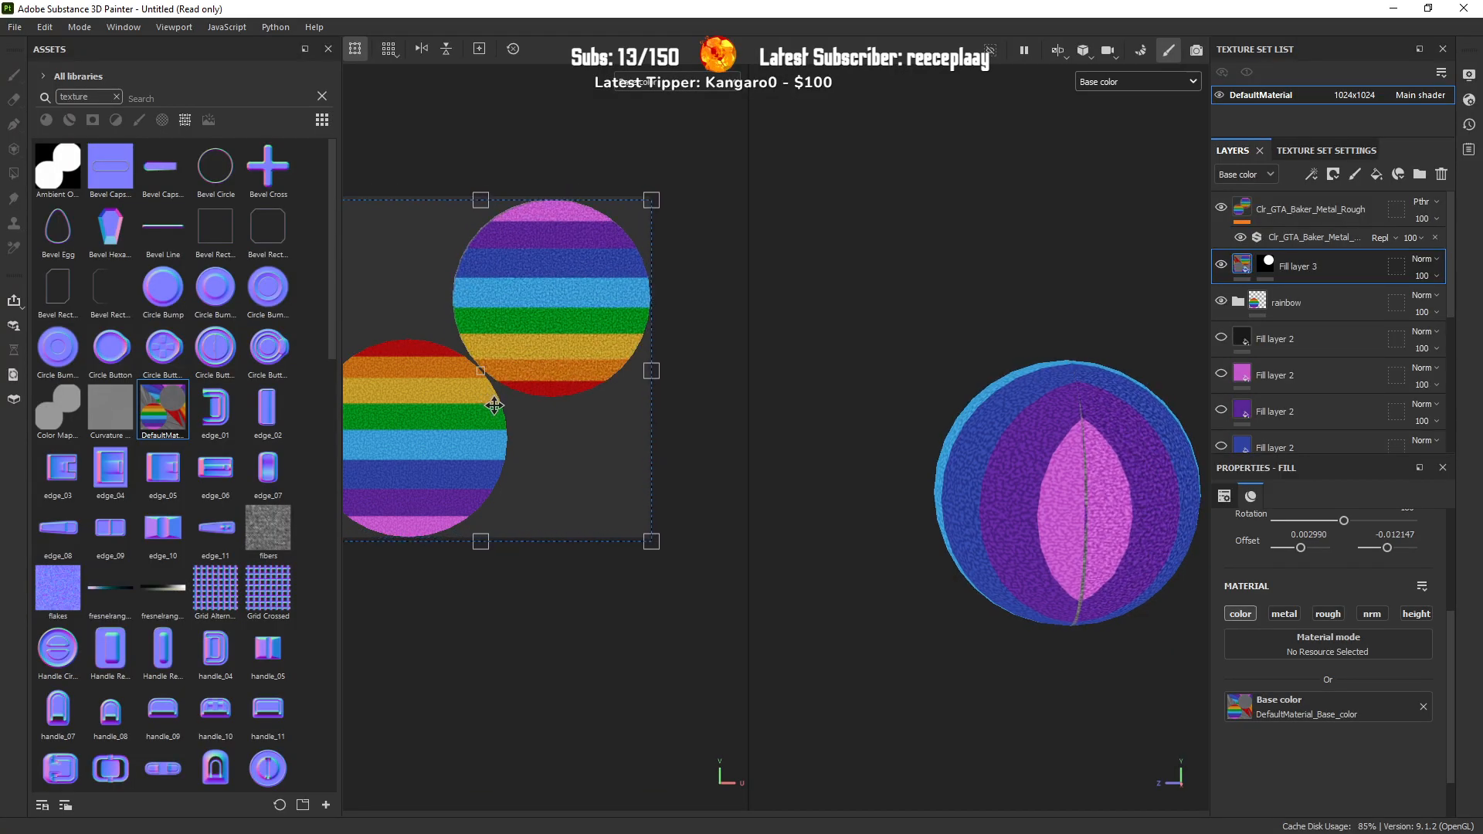
# Step: Fine-tune the rotated texture's offset to 0.002213 and -0.009875 to close the gray gaps around the circle's edge
pyautogui.scroll(6, 597, 294)
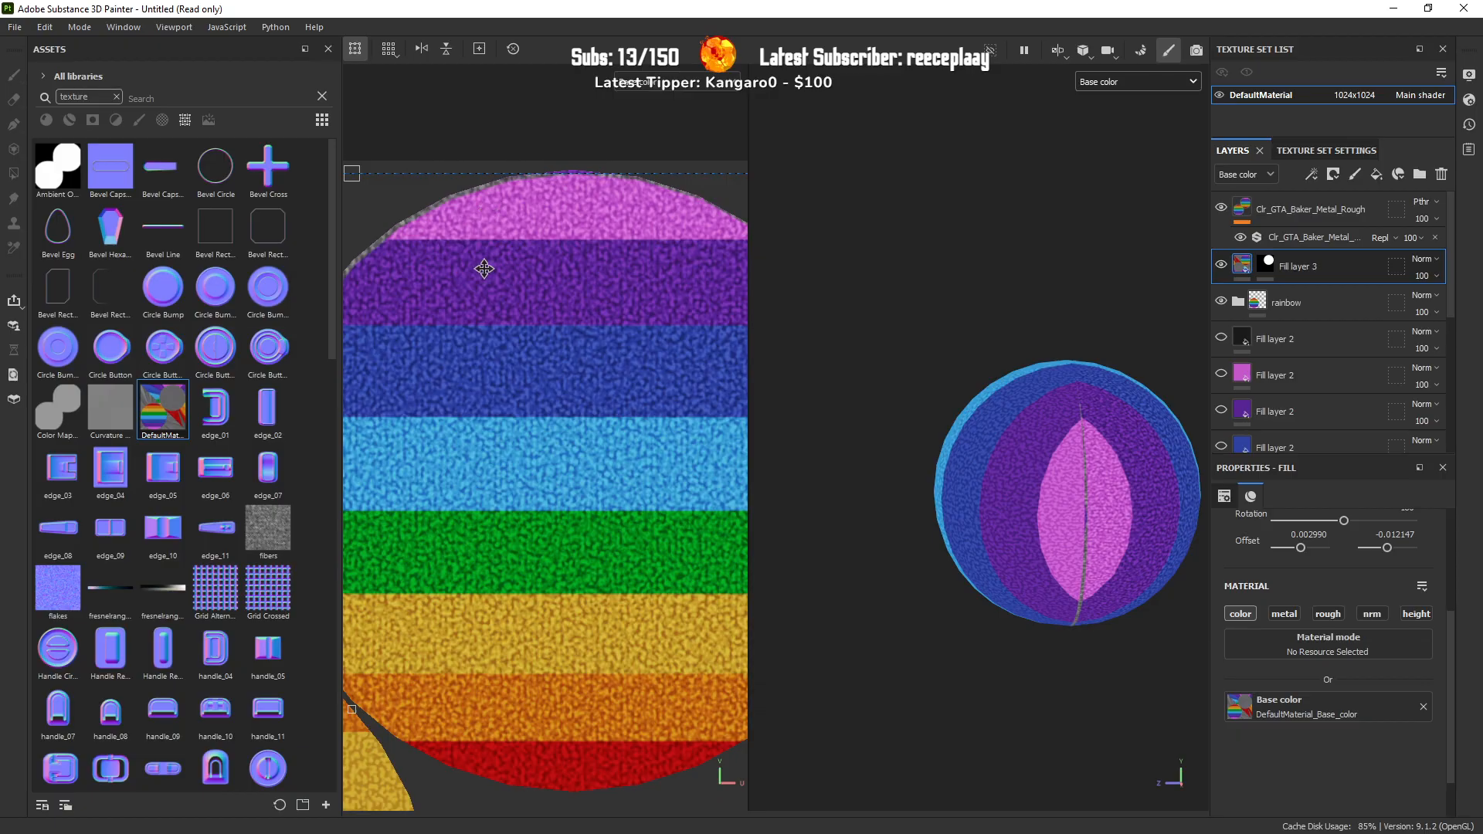
pyautogui.moveTo(597, 296); pyautogui.dragTo(593, 295)
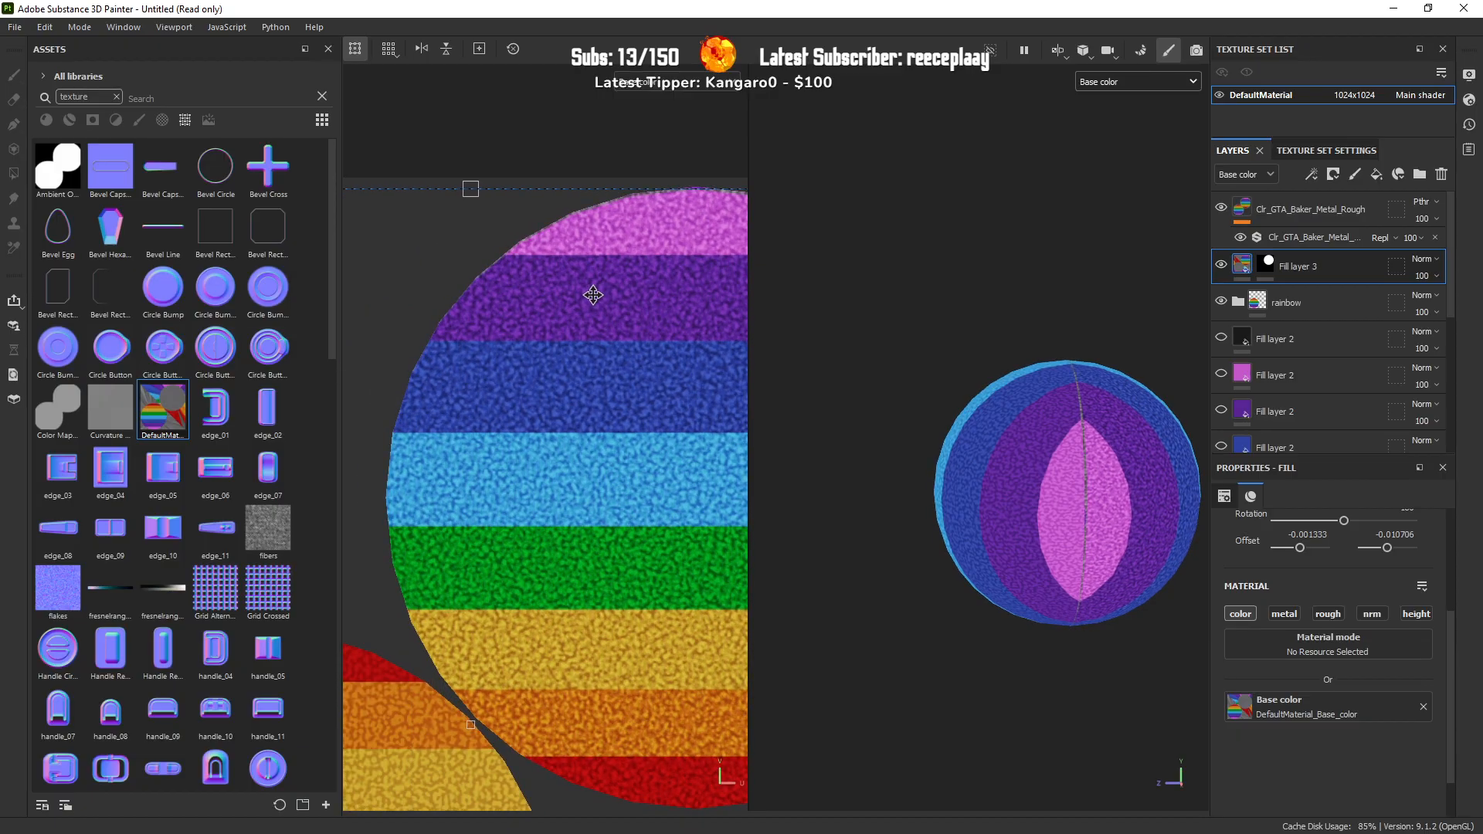
pyautogui.scroll(-4, 594, 345)
pyautogui.keyDown('alt'); pyautogui.moveTo(594, 385); pyautogui.dragTo(453, 344, button='middle'); pyautogui.keyUp('alt')
pyautogui.scroll(2, 537, 281)
pyautogui.moveTo(561, 280); pyautogui.dragTo(563, 281)
pyautogui.scroll(-3, 563, 281)
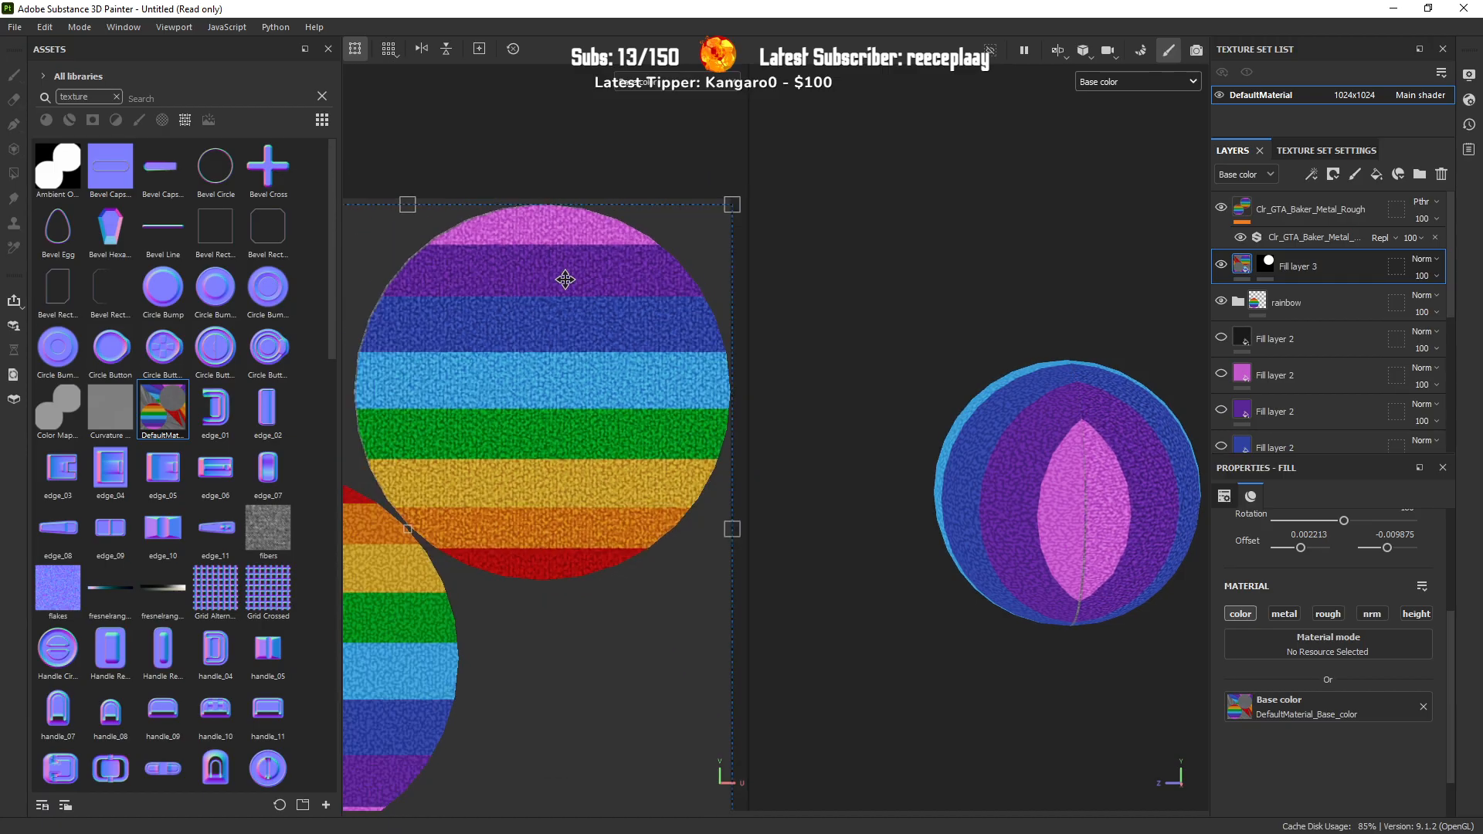
# Step: Try to enlarge the fill texture slightly and reposition it to cover the remaining gray seam on the second UV circle
pyautogui.scroll(-1, 497, 275)
pyautogui.scroll(-1, 497, 275)
pyautogui.keyDown('alt'); pyautogui.moveTo(498, 276); pyautogui.dragTo(602, 285, button='middle'); pyautogui.keyUp('alt')
pyautogui.moveTo(361, 237); pyautogui.dragTo(353, 228)
pyautogui.moveTo(533, 332); pyautogui.dragTo(539, 332)
pyautogui.scroll(-1, 539, 332)
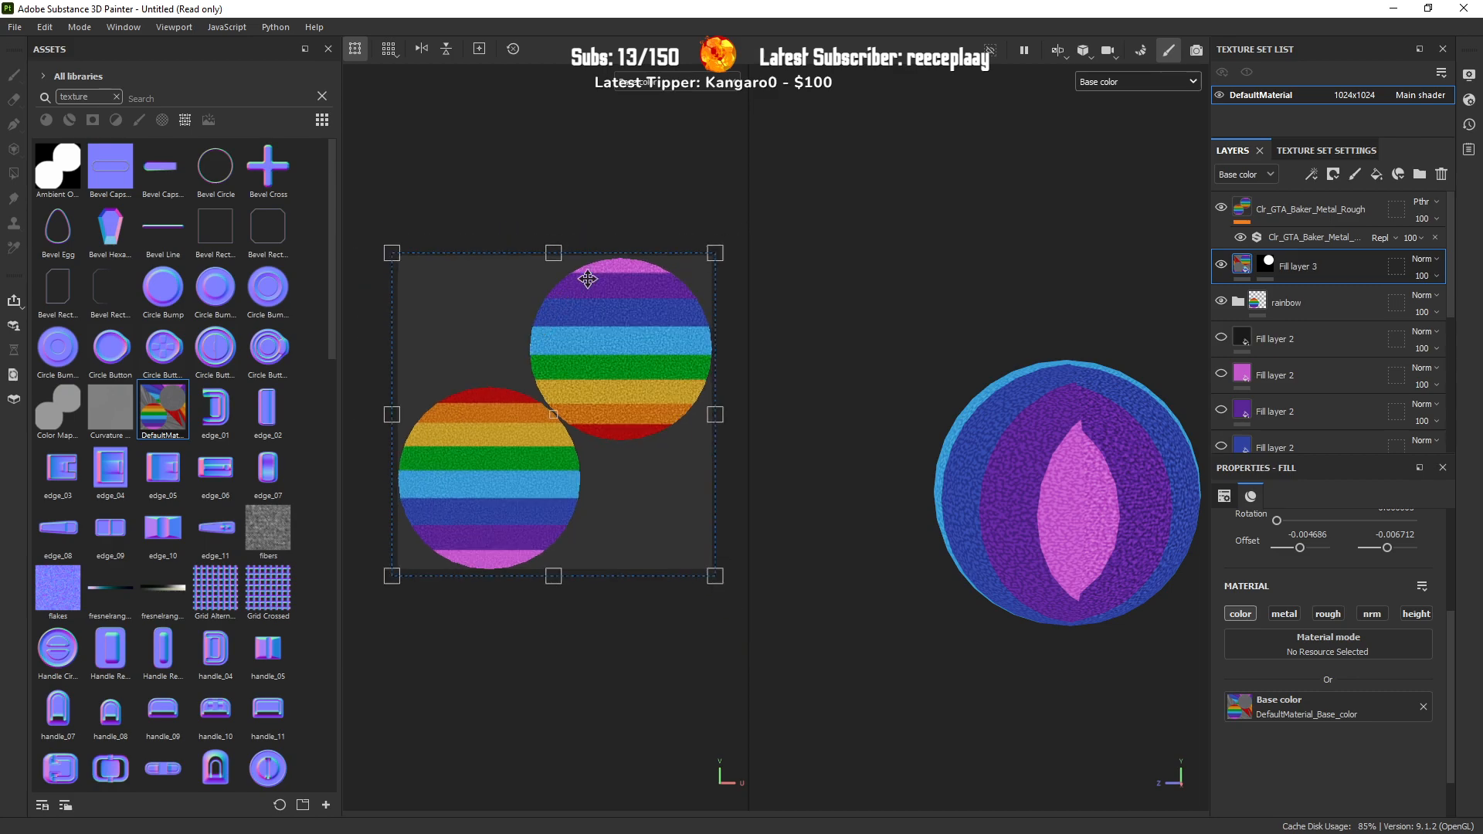
pyautogui.moveTo(711, 255); pyautogui.dragTo(711, 255)
pyautogui.moveTo(661, 298); pyautogui.dragTo(660, 299)
pyautogui.scroll(-1, 661, 306)
pyautogui.scroll(5, 689, 384)
pyautogui.moveTo(672, 390); pyautogui.dragTo(639, 385)
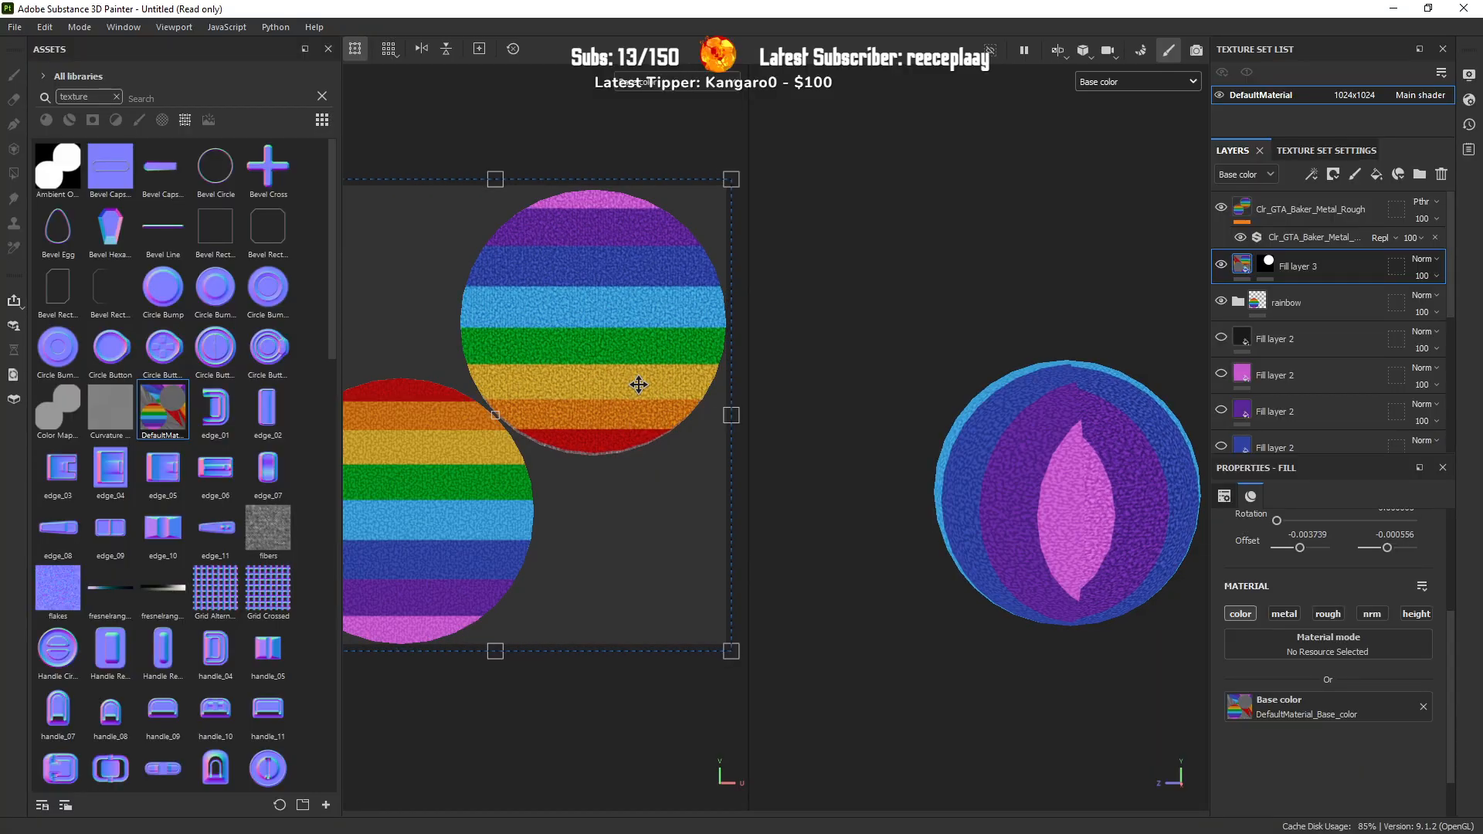
# Step: Undo the last scaling and position adjustments of the fill texture
pyautogui.hotkey('ctrl', 'z')
pyautogui.hotkey('ctrl', 'z')
pyautogui.hotkey('ctrl', 'z')
pyautogui.hotkey('ctrl', 'z')
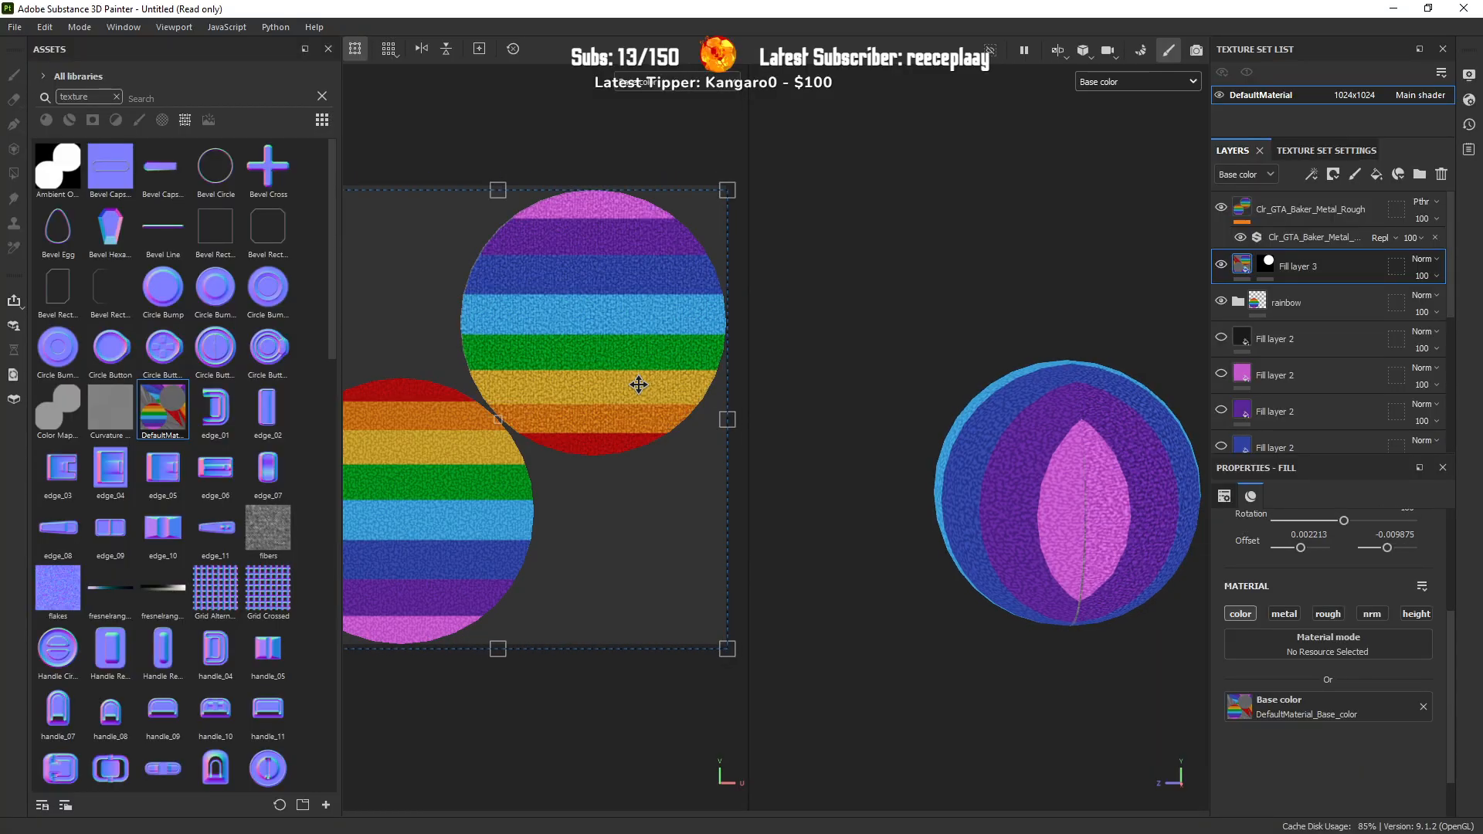
# Step: Nudge Fill layer 3's texture into line with the upper UV circle, at an offset of about -0.0005, -0.0073
pyautogui.moveTo(635, 383); pyautogui.dragTo(636, 382)
pyautogui.moveTo(635, 382); pyautogui.dragTo(635, 381)
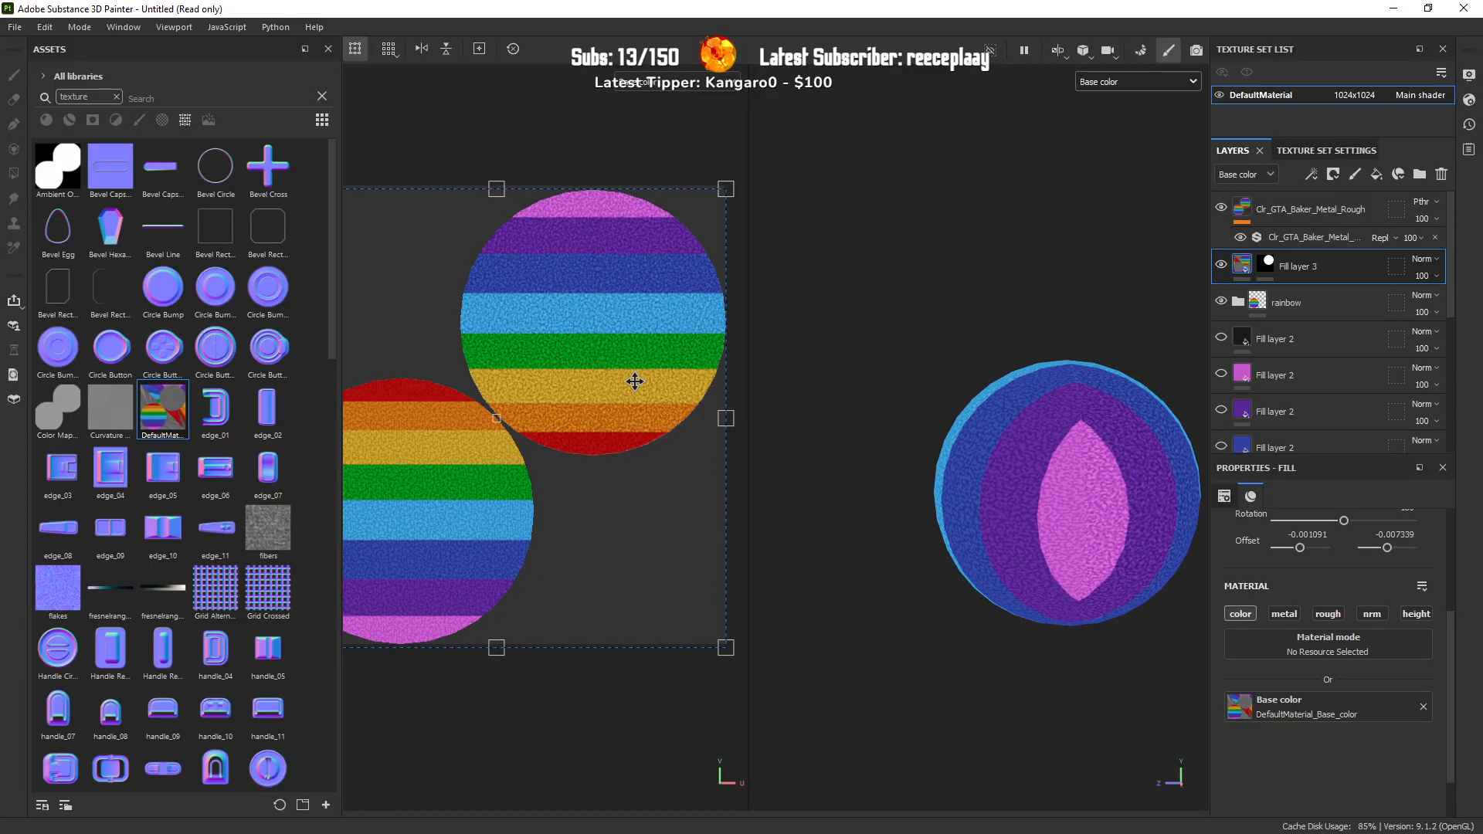
pyautogui.scroll(4, 600, 191)
pyautogui.keyDown('alt'); pyautogui.moveTo(545, 259); pyautogui.dragTo(562, 105, button='middle'); pyautogui.keyUp('alt')
pyautogui.keyDown('alt'); pyautogui.moveTo(531, 385); pyautogui.dragTo(496, 398, button='middle'); pyautogui.keyUp('alt')
pyautogui.keyDown('alt'); pyautogui.moveTo(601, 385); pyautogui.dragTo(550, 400, button='middle'); pyautogui.keyUp('alt')
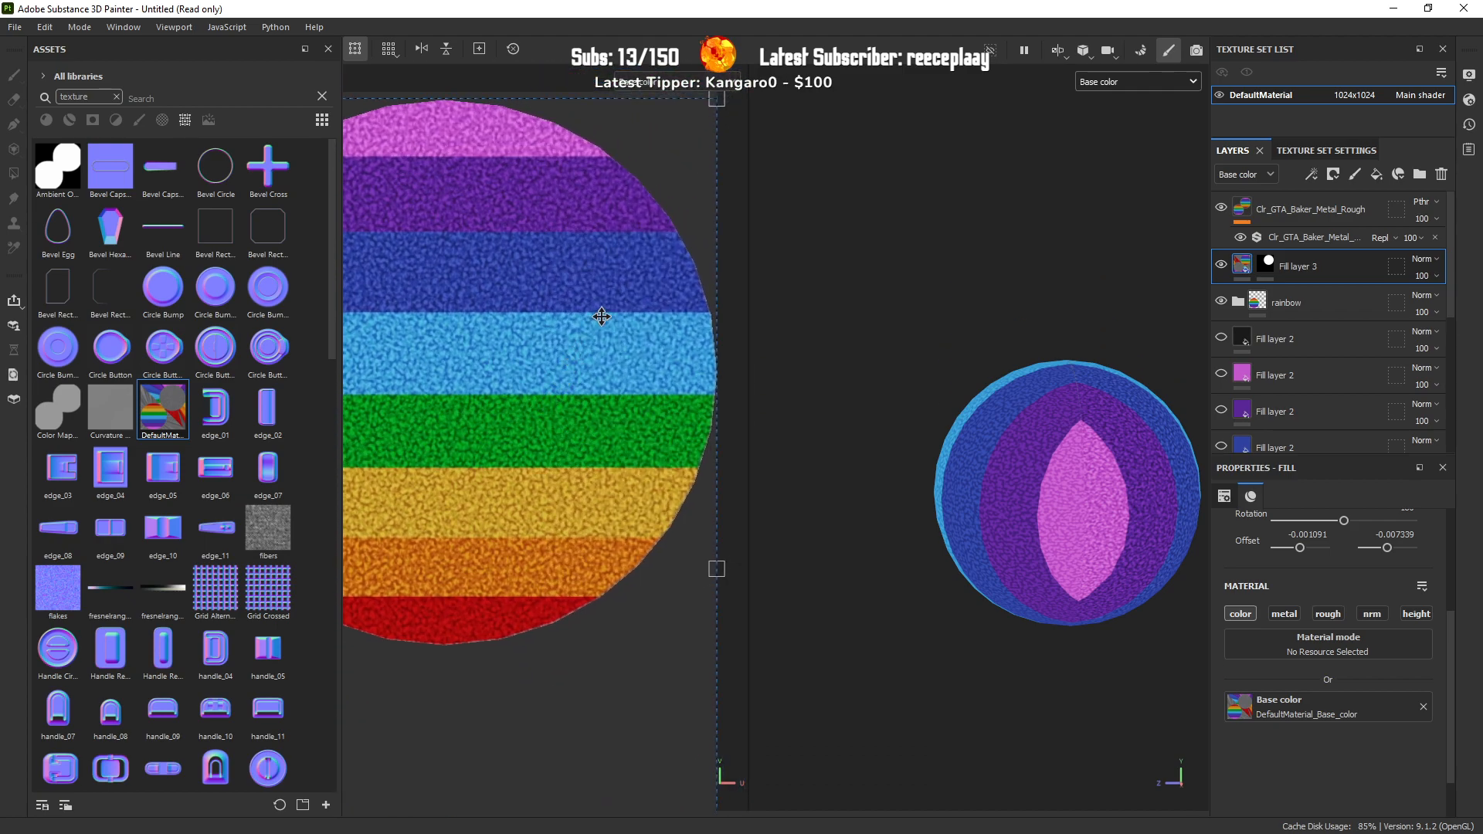
pyautogui.scroll(2, 604, 316)
pyautogui.keyDown('alt'); pyautogui.moveTo(581, 322); pyautogui.dragTo(504, 339, button='middle'); pyautogui.keyUp('alt')
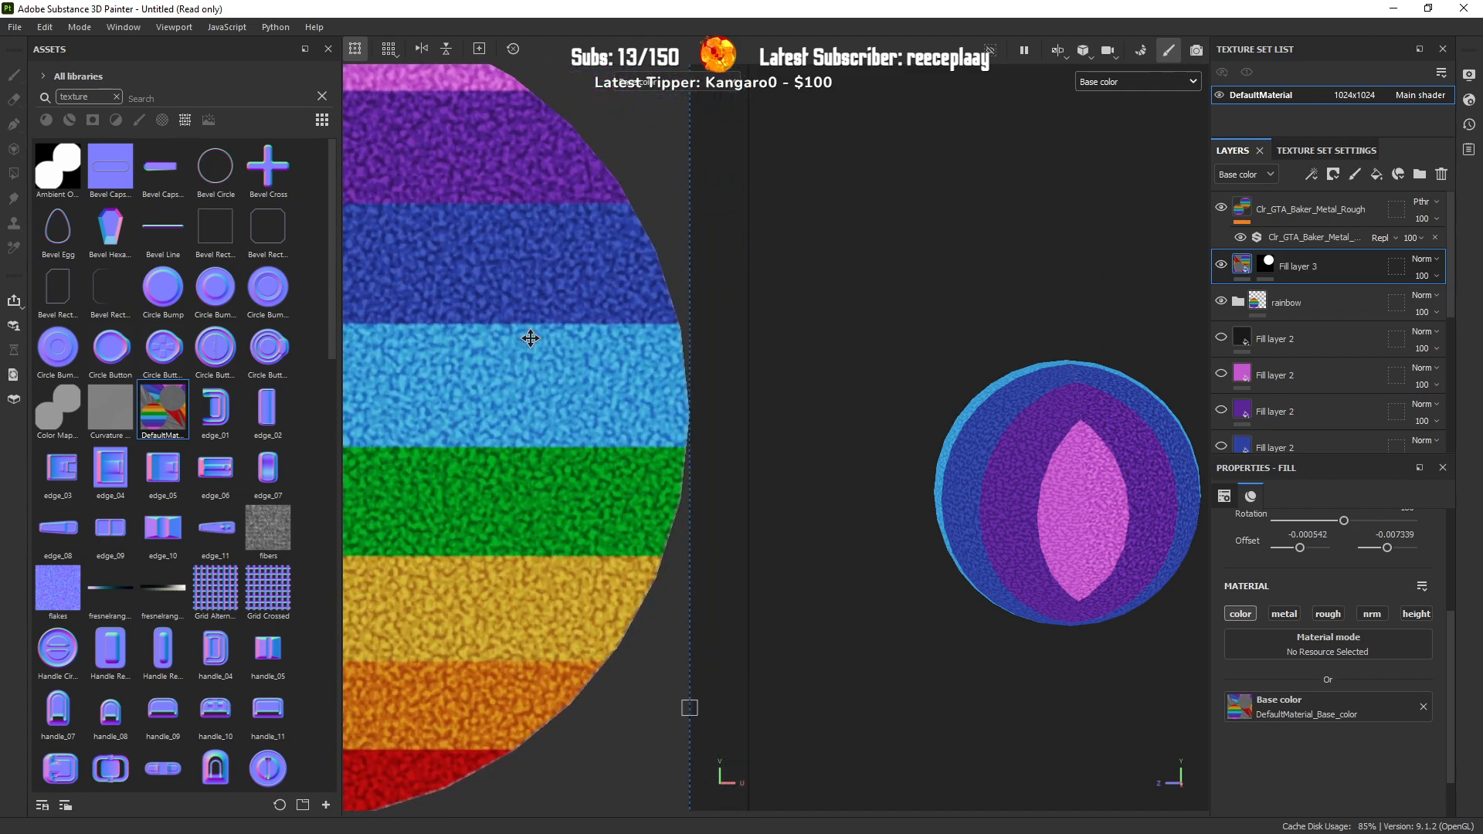
# Step: Shift Fill layer 3's texture slightly downward to an offset of about -0.0010, -0.0088, removing the edge line below the red stripe
pyautogui.scroll(-2, 958, 491)
pyautogui.keyDown('alt'); pyautogui.moveTo(954, 493); pyautogui.dragTo(1204, 482); pyautogui.keyUp('alt')
pyautogui.keyDown('alt'); pyautogui.moveTo(964, 539); pyautogui.dragTo(1033, 512); pyautogui.keyUp('alt')
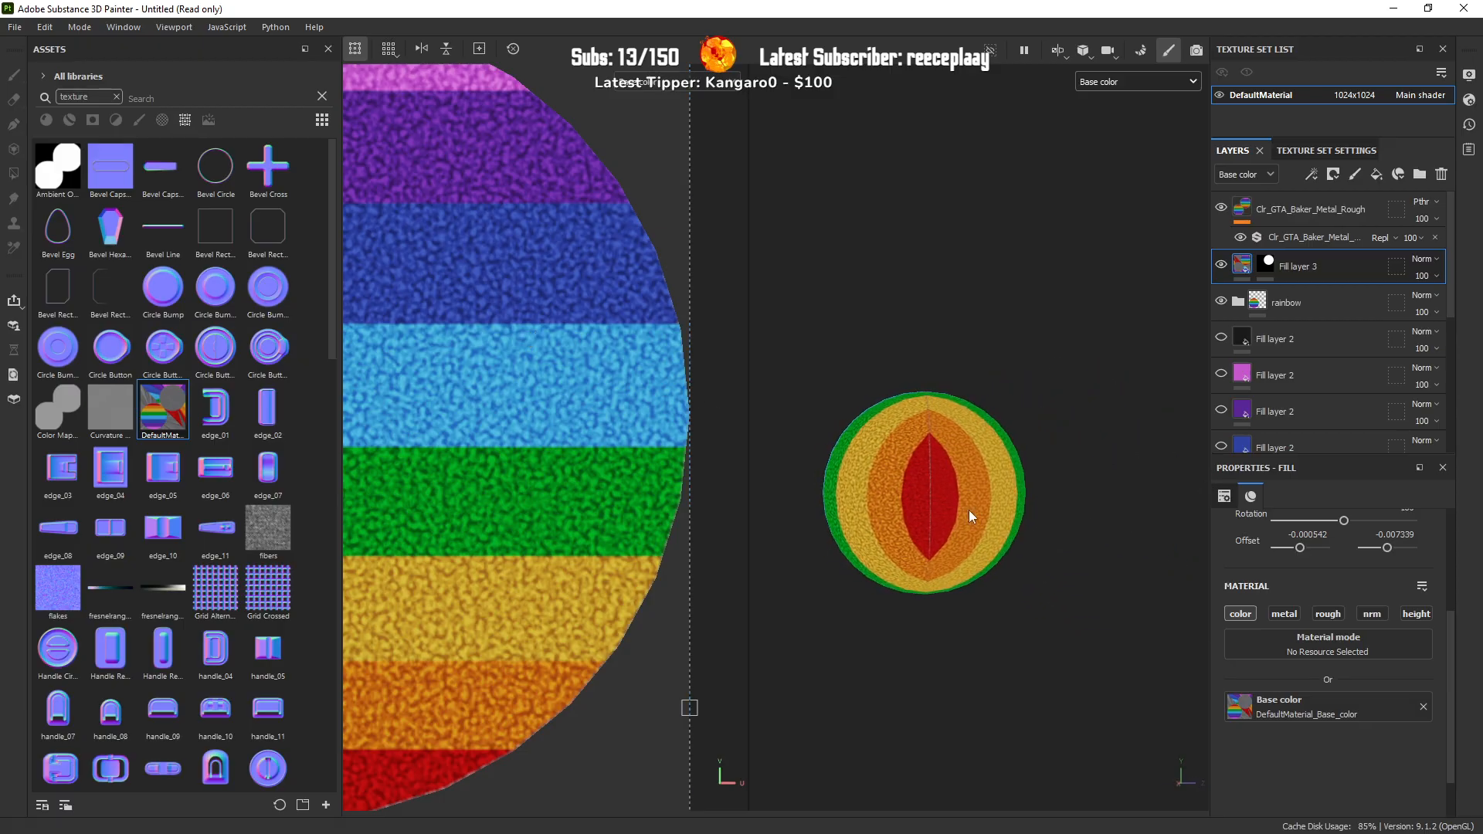
pyautogui.scroll(-2, 555, 507)
pyautogui.scroll(3, 556, 507)
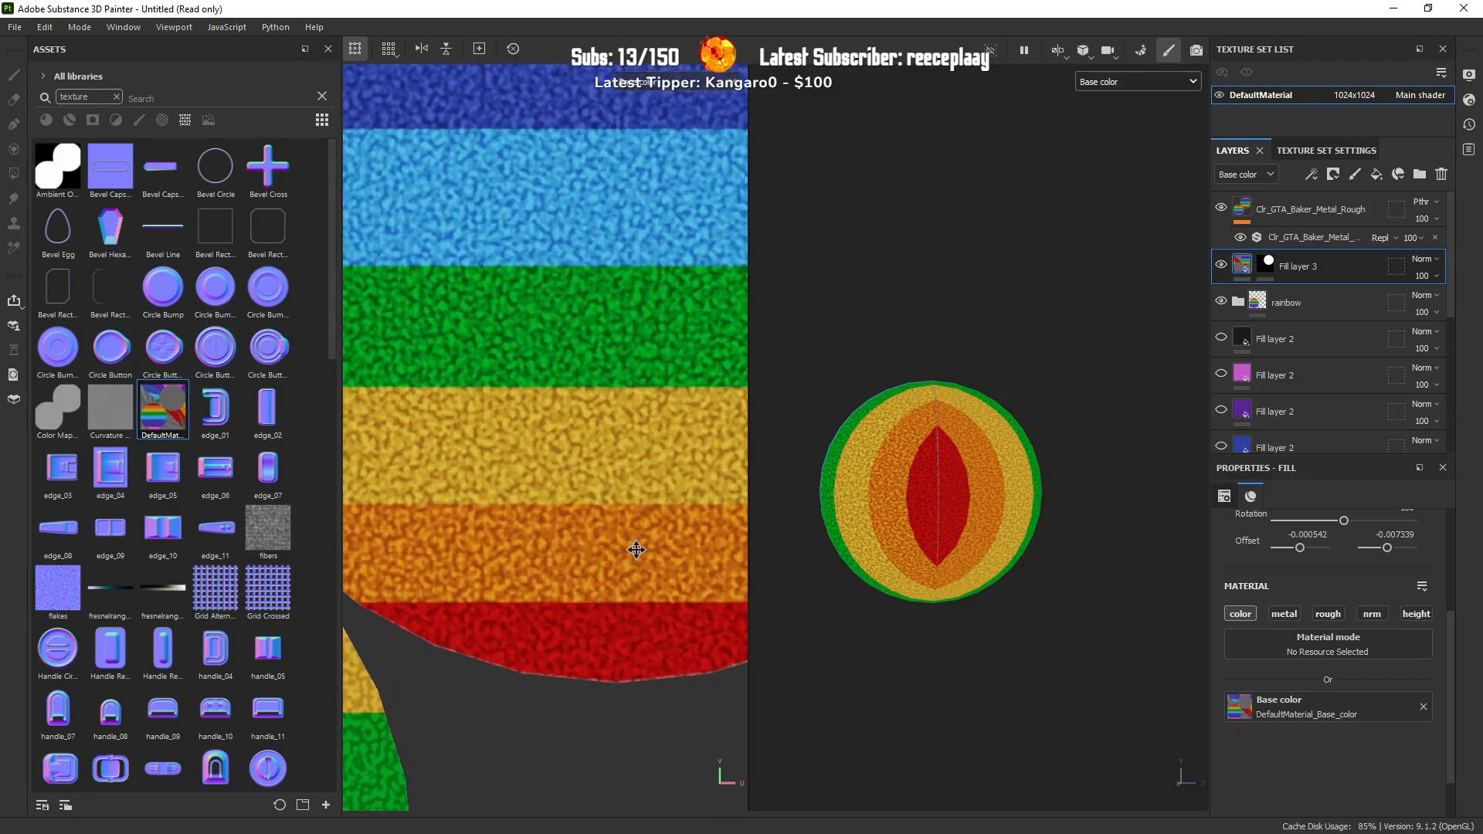
pyautogui.moveTo(635, 549); pyautogui.dragTo(635, 552)
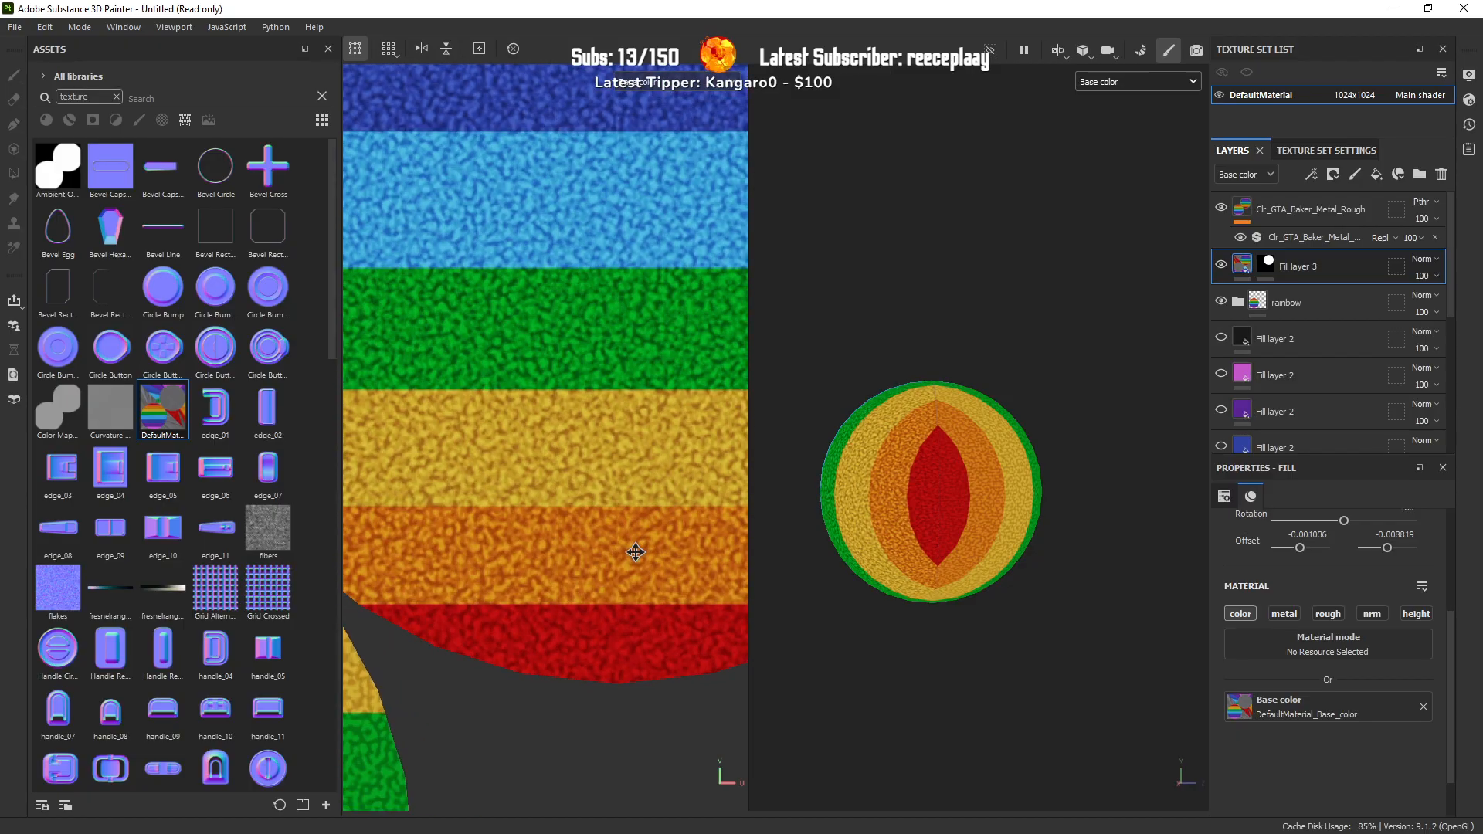
# Step: Fine-tune Fill layer 3's projection frame by its upper corner to an offset of about -0.0005, -0.0083
pyautogui.keyDown('alt'); pyautogui.moveTo(1019, 490); pyautogui.dragTo(669, 585); pyautogui.keyUp('alt')
pyautogui.scroll(-5, 620, 503)
pyautogui.scroll(-2, 618, 479)
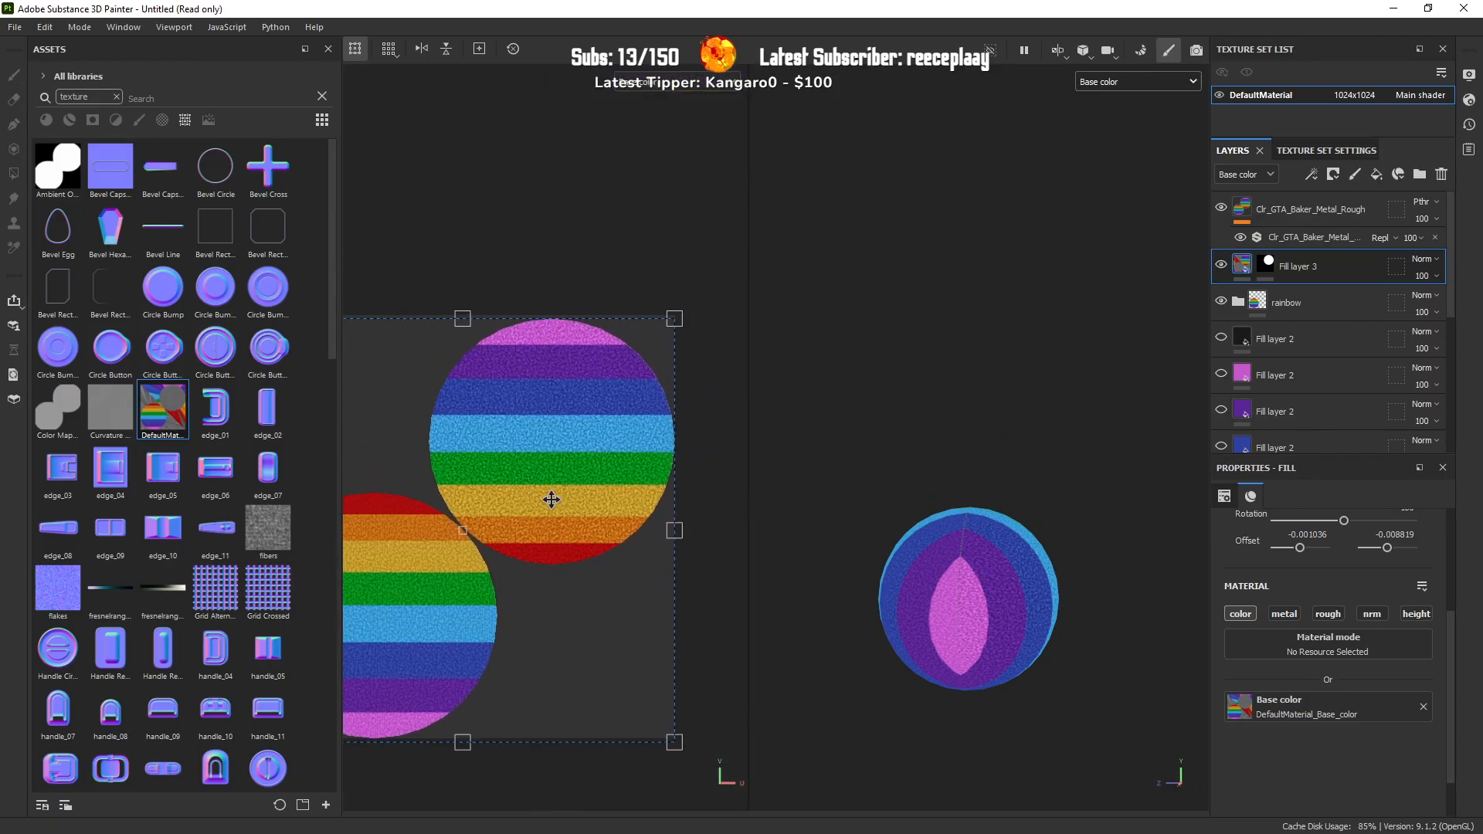
pyautogui.scroll(4, 602, 425)
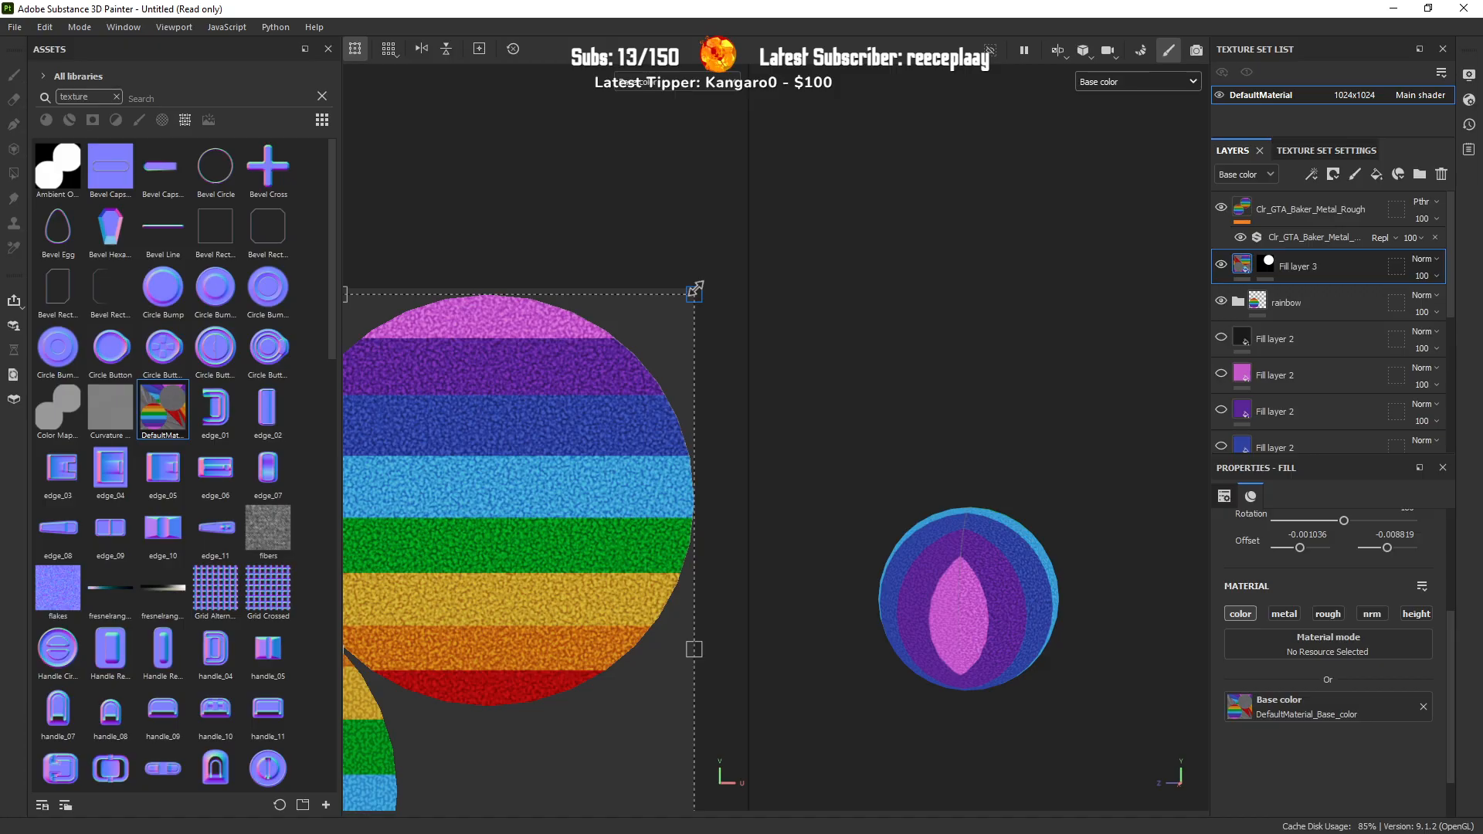
pyautogui.moveTo(695, 289); pyautogui.dragTo(696, 290)
pyautogui.keyDown('alt'); pyautogui.moveTo(940, 514); pyautogui.dragTo(957, 439, button='middle'); pyautogui.keyUp('alt')
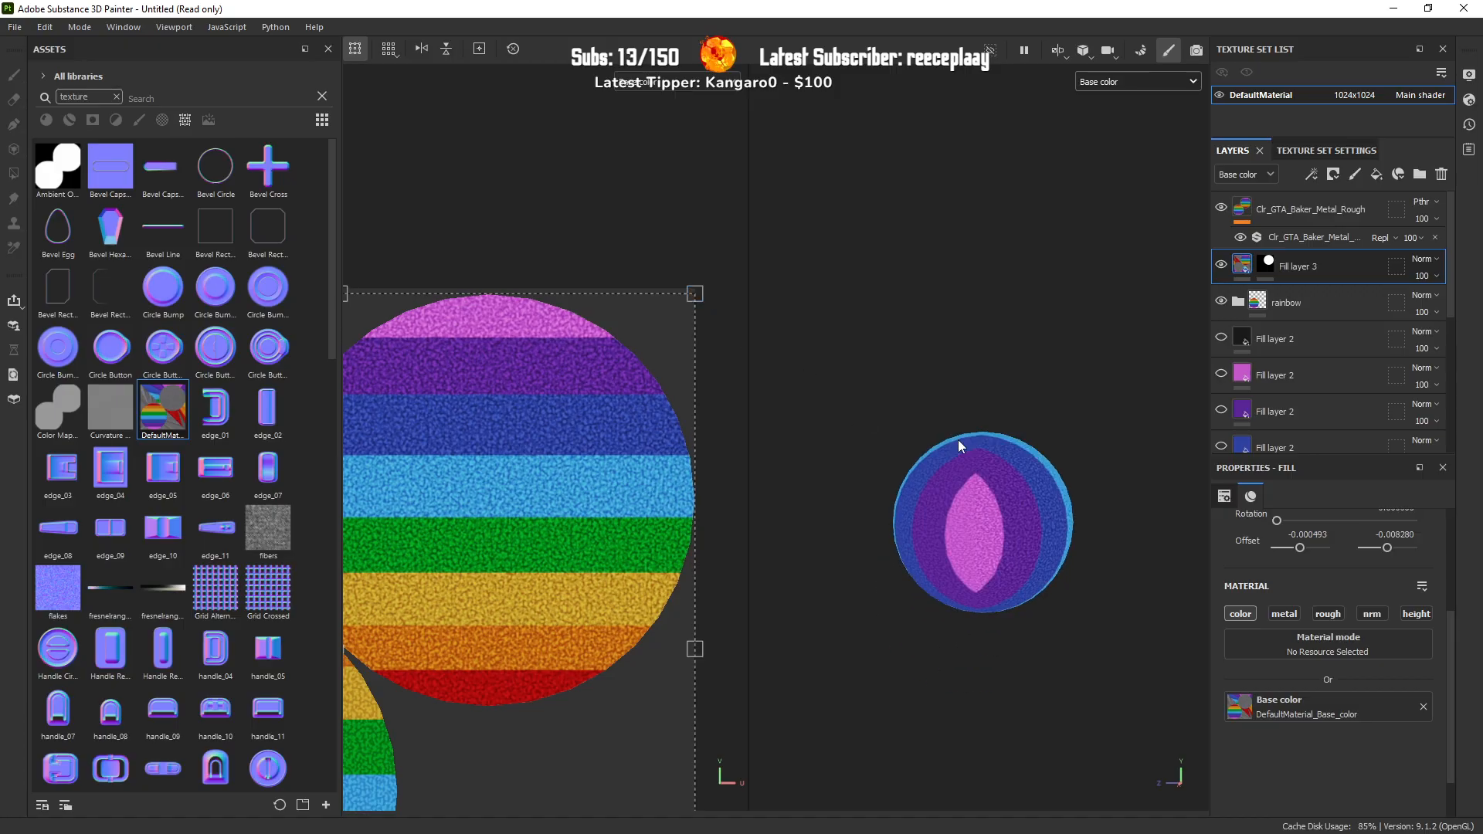
# Step: Examine the stripe alignment along the seam from both ends of the sphere
pyautogui.scroll(4, 959, 438)
pyautogui.keyDown('alt'); pyautogui.moveTo(964, 471); pyautogui.dragTo(789, 470); pyautogui.keyUp('alt')
pyautogui.scroll(-4, 1081, 572)
pyautogui.keyDown('alt'); pyautogui.moveTo(1103, 589); pyautogui.dragTo(1038, 618); pyautogui.keyUp('alt')
pyautogui.scroll(-3, 975, 633)
pyautogui.keyDown('alt'); pyautogui.moveTo(924, 607); pyautogui.dragTo(1114, 553); pyautogui.keyUp('alt')
pyautogui.scroll(5, 976, 577)
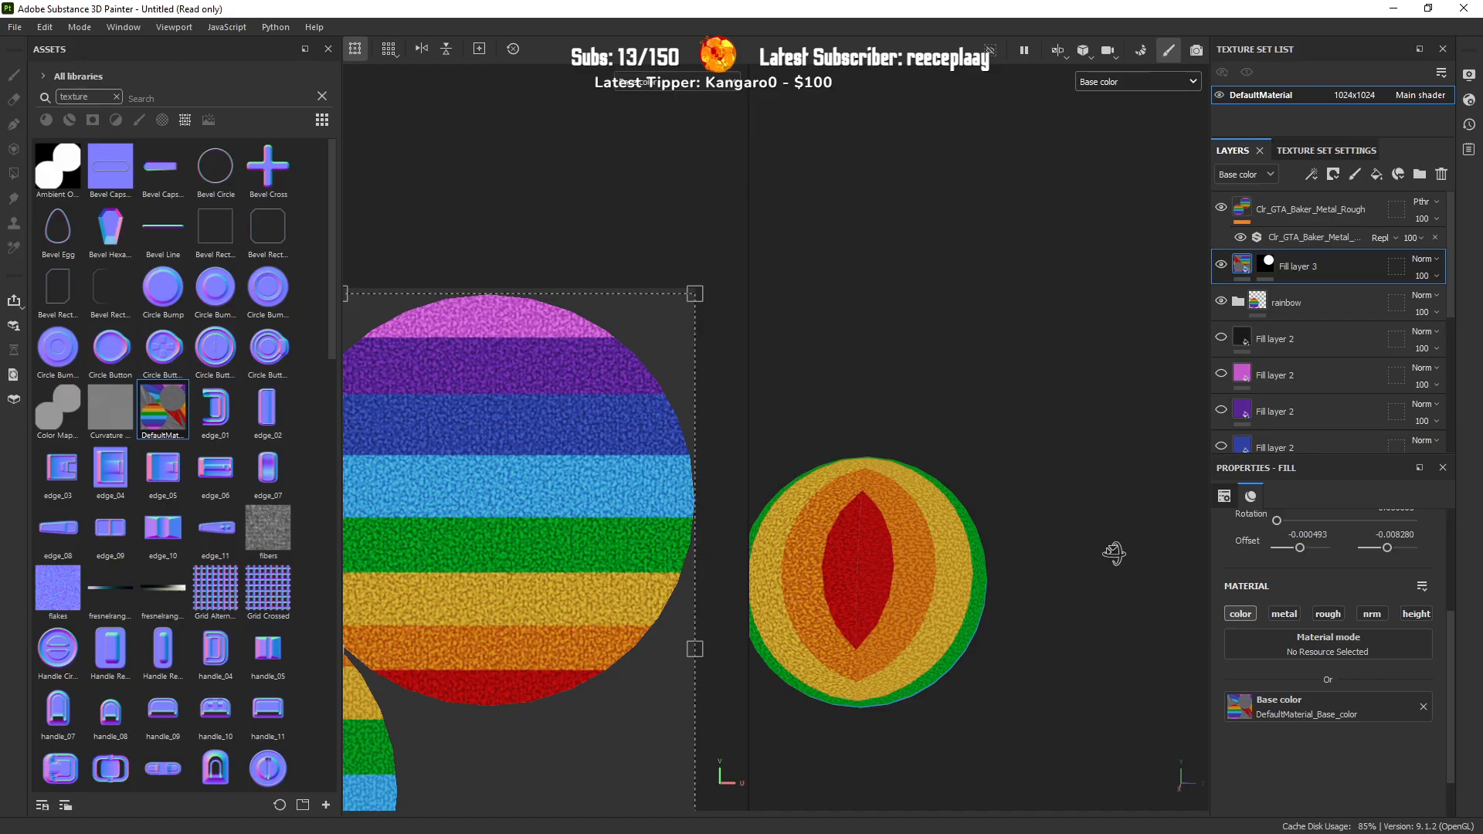
pyautogui.keyDown('alt'); pyautogui.moveTo(1114, 553); pyautogui.dragTo(955, 651); pyautogui.keyUp('alt')
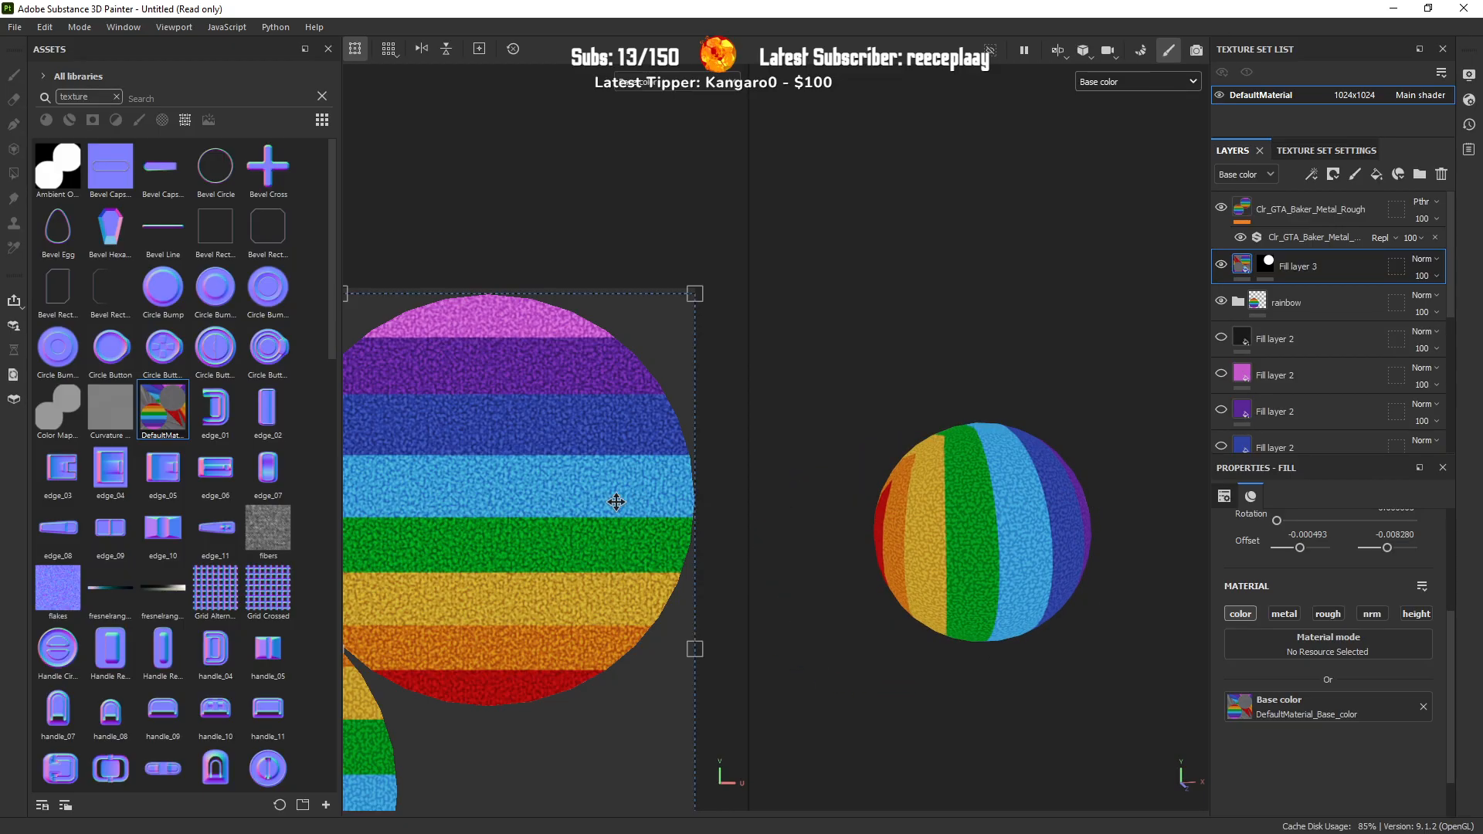
# Step: Hide the rainbow group and Fill layer 3
pyautogui.scroll(-2, 634, 502)
pyautogui.click(1221, 300)
pyautogui.click(1221, 265)
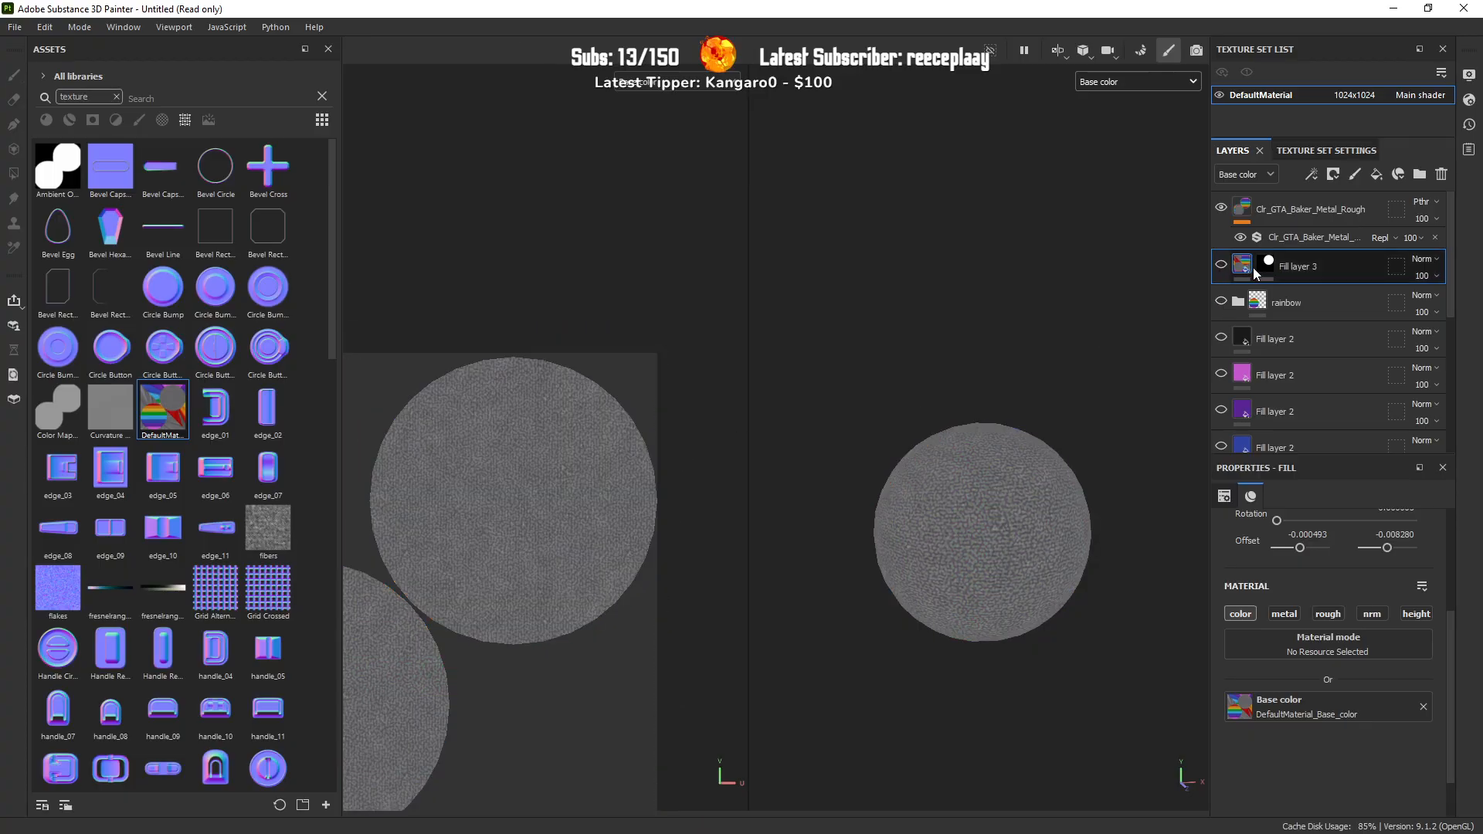
# Step: Place the DefaultMaterial_Base_color texture on the sphere as a warp projection and enlarge it to about half the sphere's width
pyautogui.moveTo(177, 418); pyautogui.dragTo(966, 533)
pyautogui.click(1001, 563)
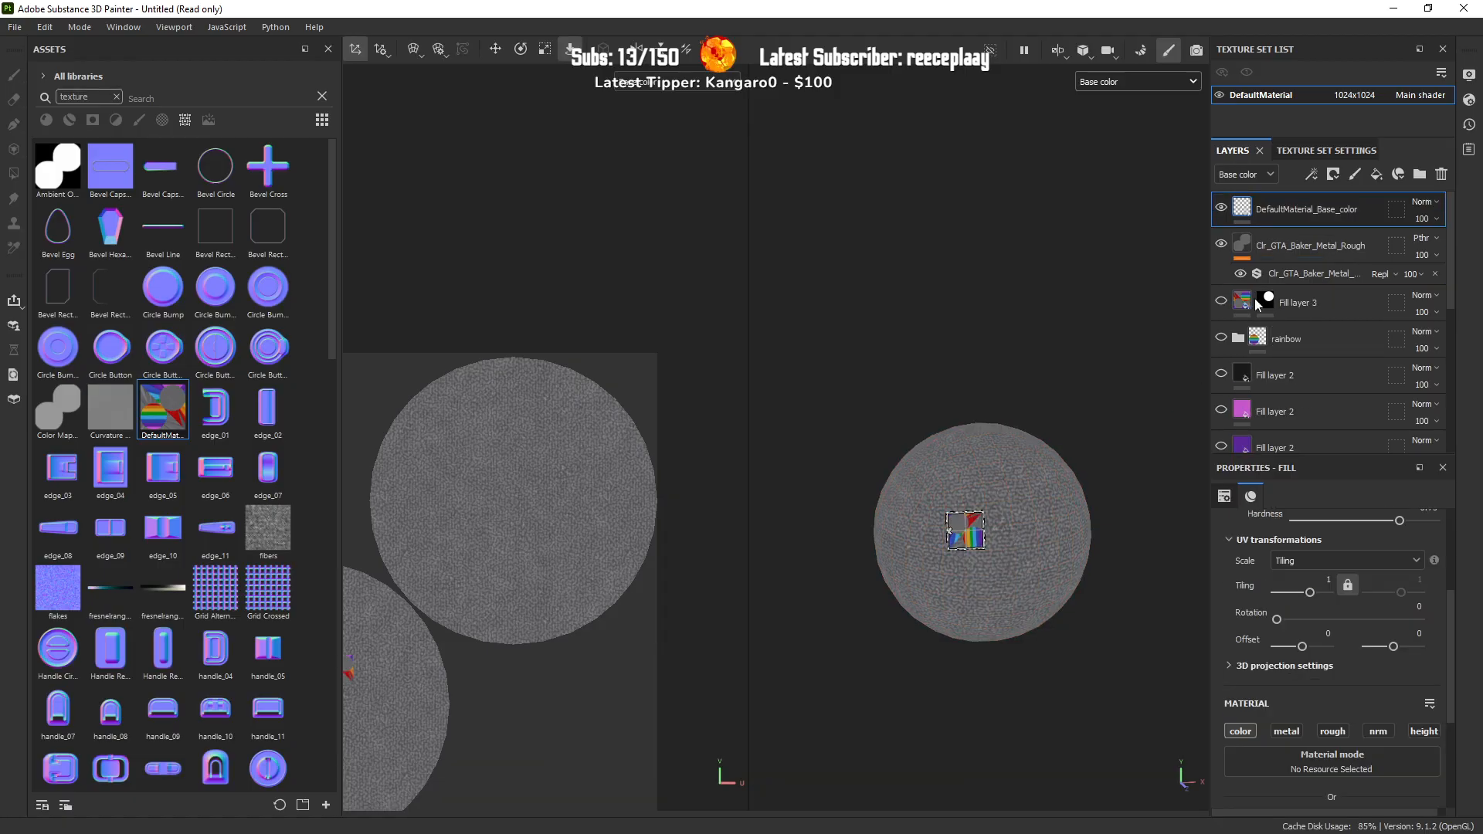
pyautogui.scroll(5, 966, 530)
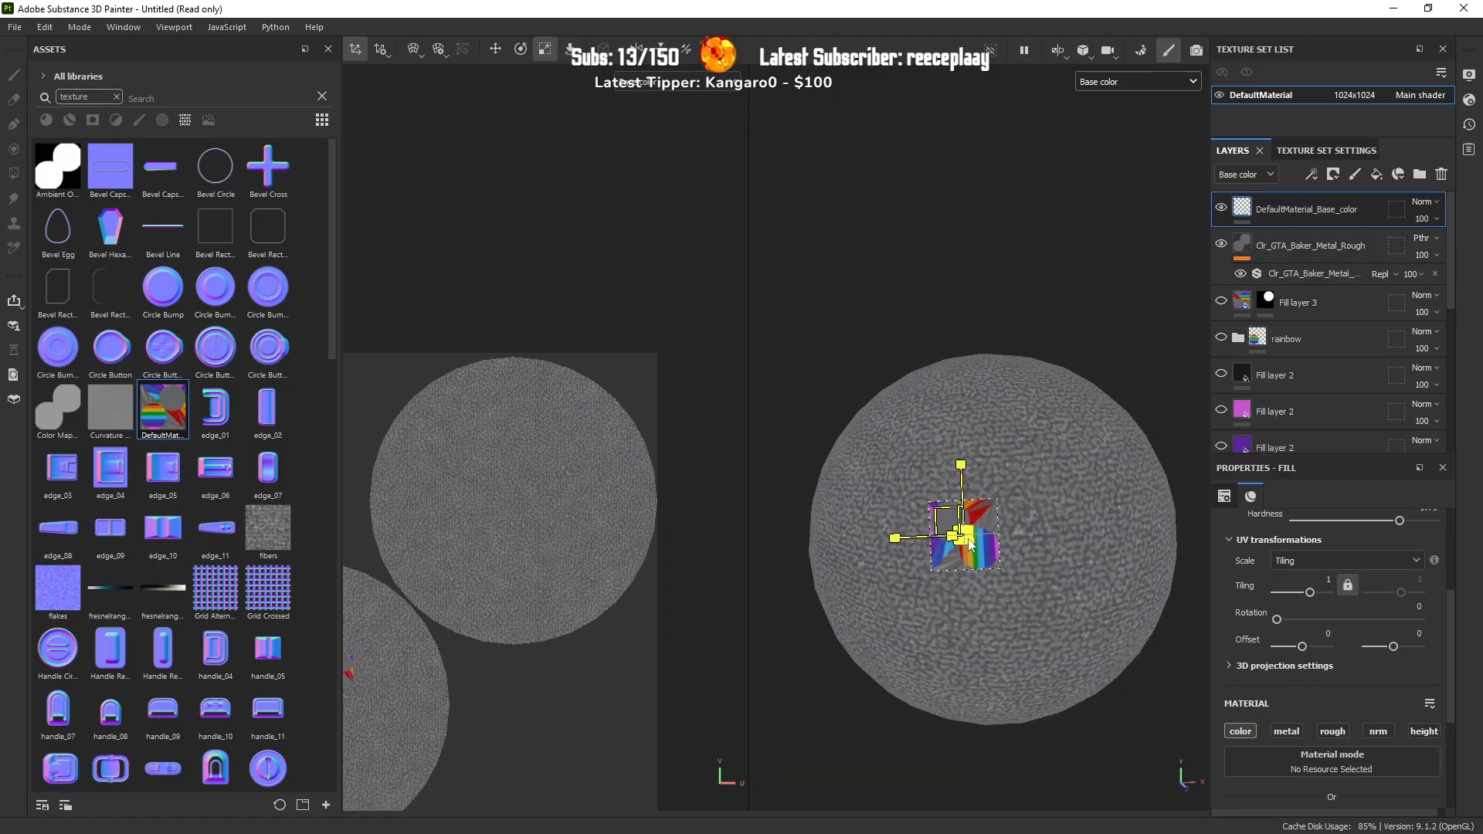
pyautogui.click(571, 50)
pyautogui.click(1016, 546)
pyautogui.press('r')
pyautogui.scroll(2, 1016, 547)
pyautogui.moveTo(1018, 550); pyautogui.dragTo(1112, 371)
pyautogui.scroll(-3, 1035, 386)
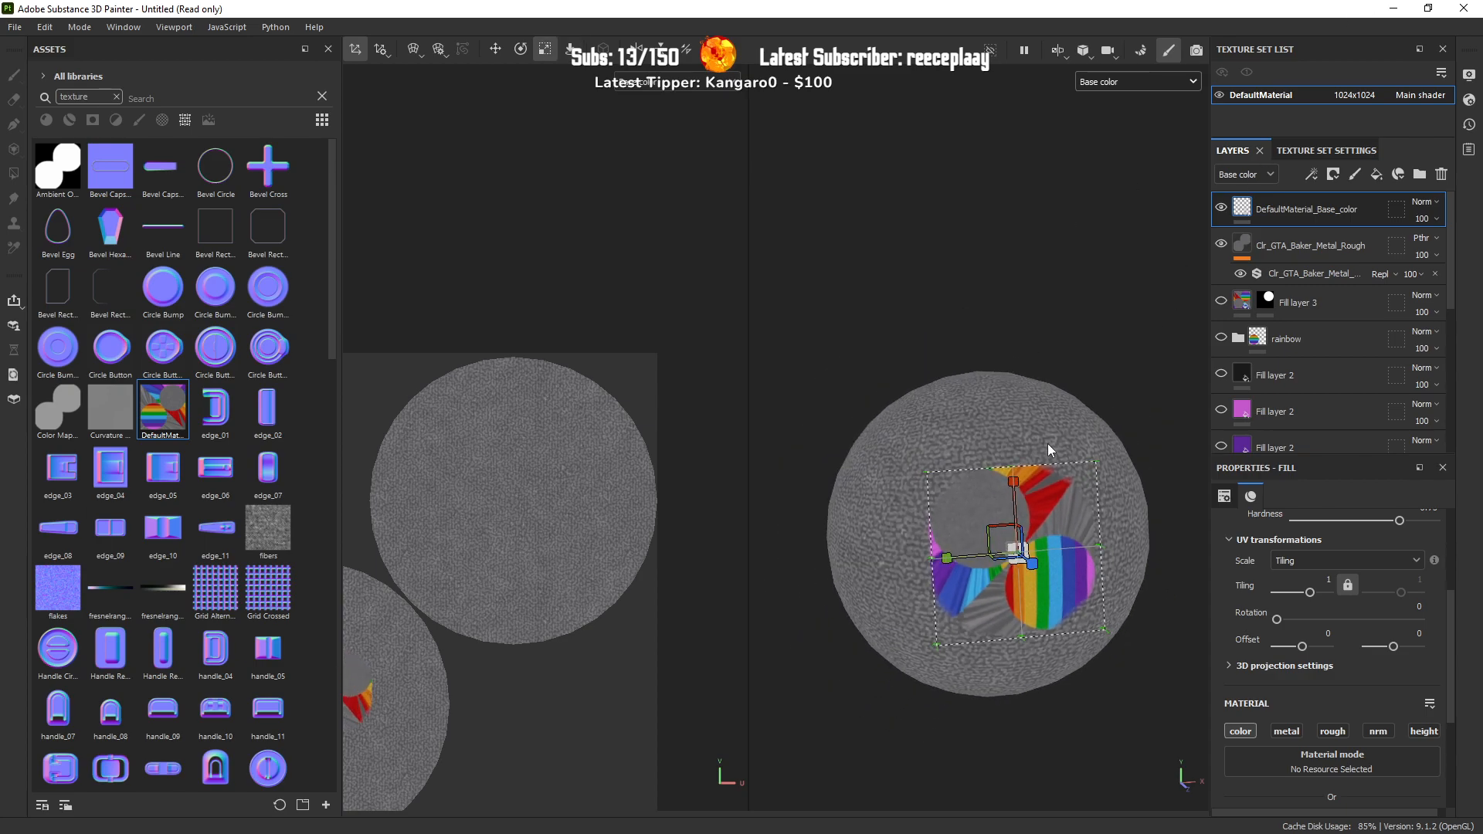
pyautogui.scroll(-3, 1049, 446)
pyautogui.keyDown('alt'); pyautogui.moveTo(1059, 512); pyautogui.dragTo(966, 503, button='middle'); pyautogui.keyUp('alt')
pyautogui.scroll(2, 962, 505)
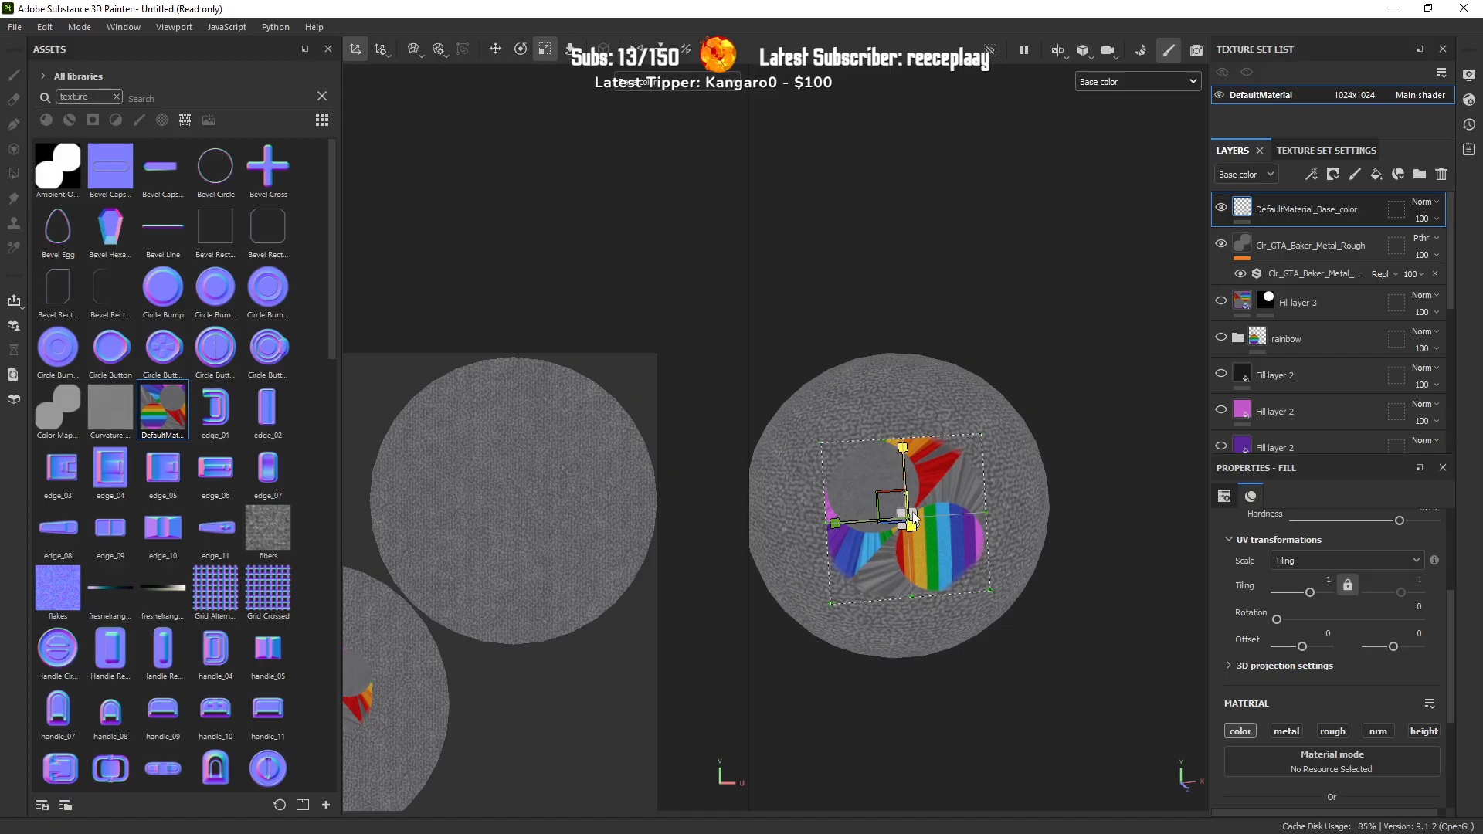
# Step: Enlarge the warp projection beyond the sphere's outline and extend its depth, so its rainbow circle covers most of the front
pyautogui.moveTo(916, 517); pyautogui.dragTo(962, 548)
pyautogui.press('w')
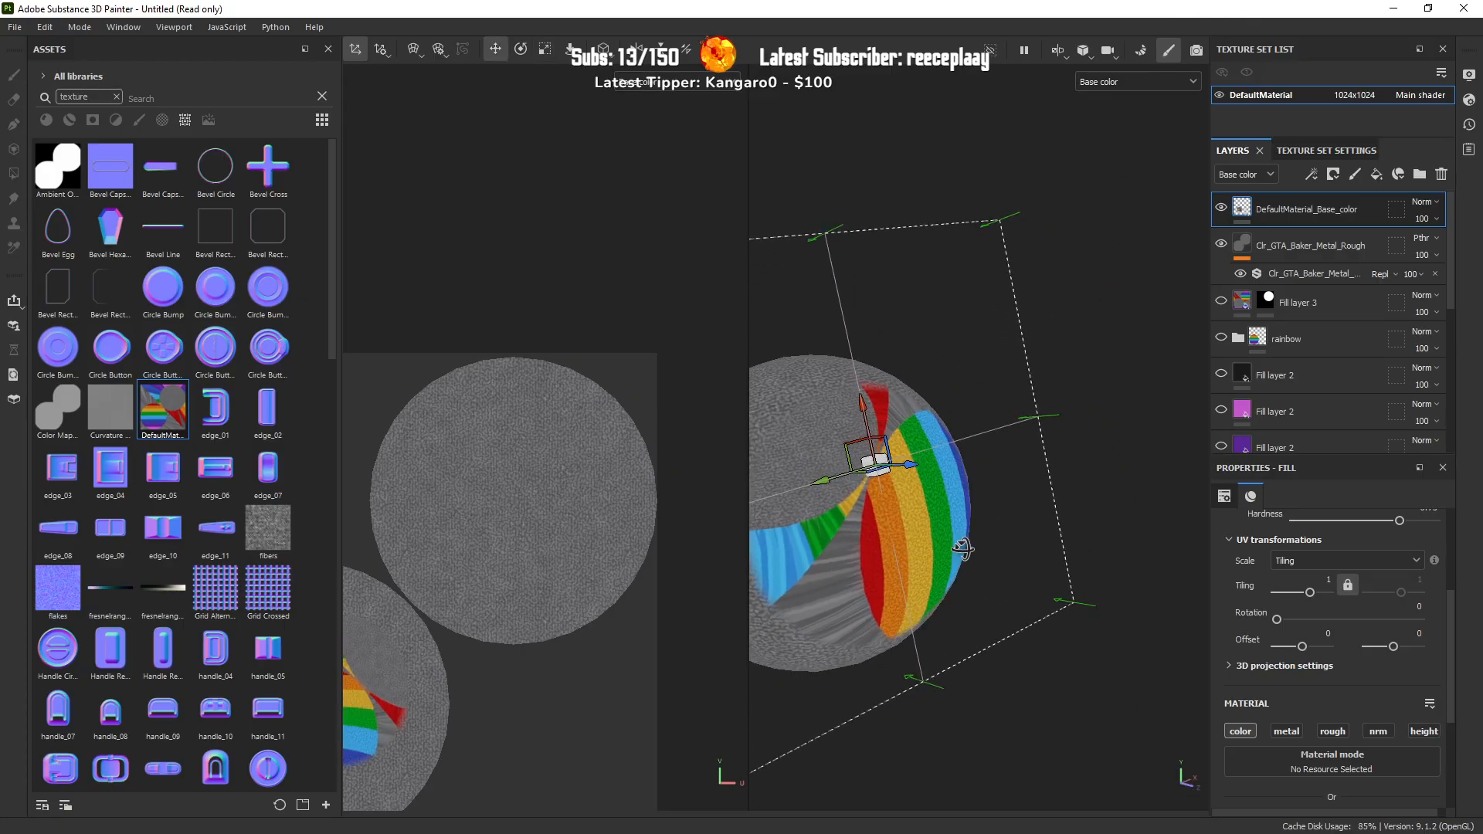
pyautogui.press('r')
pyautogui.moveTo(909, 470); pyautogui.dragTo(938, 468)
pyautogui.press('w')
pyautogui.keyDown('alt'); pyautogui.moveTo(981, 527); pyautogui.dragTo(924, 527); pyautogui.keyUp('alt')
pyautogui.keyDown('alt'); pyautogui.moveTo(923, 526); pyautogui.dragTo(942, 527, button='middle'); pyautogui.keyUp('alt')
pyautogui.keyDown('alt'); pyautogui.moveTo(940, 526); pyautogui.dragTo(990, 533); pyautogui.keyUp('alt')
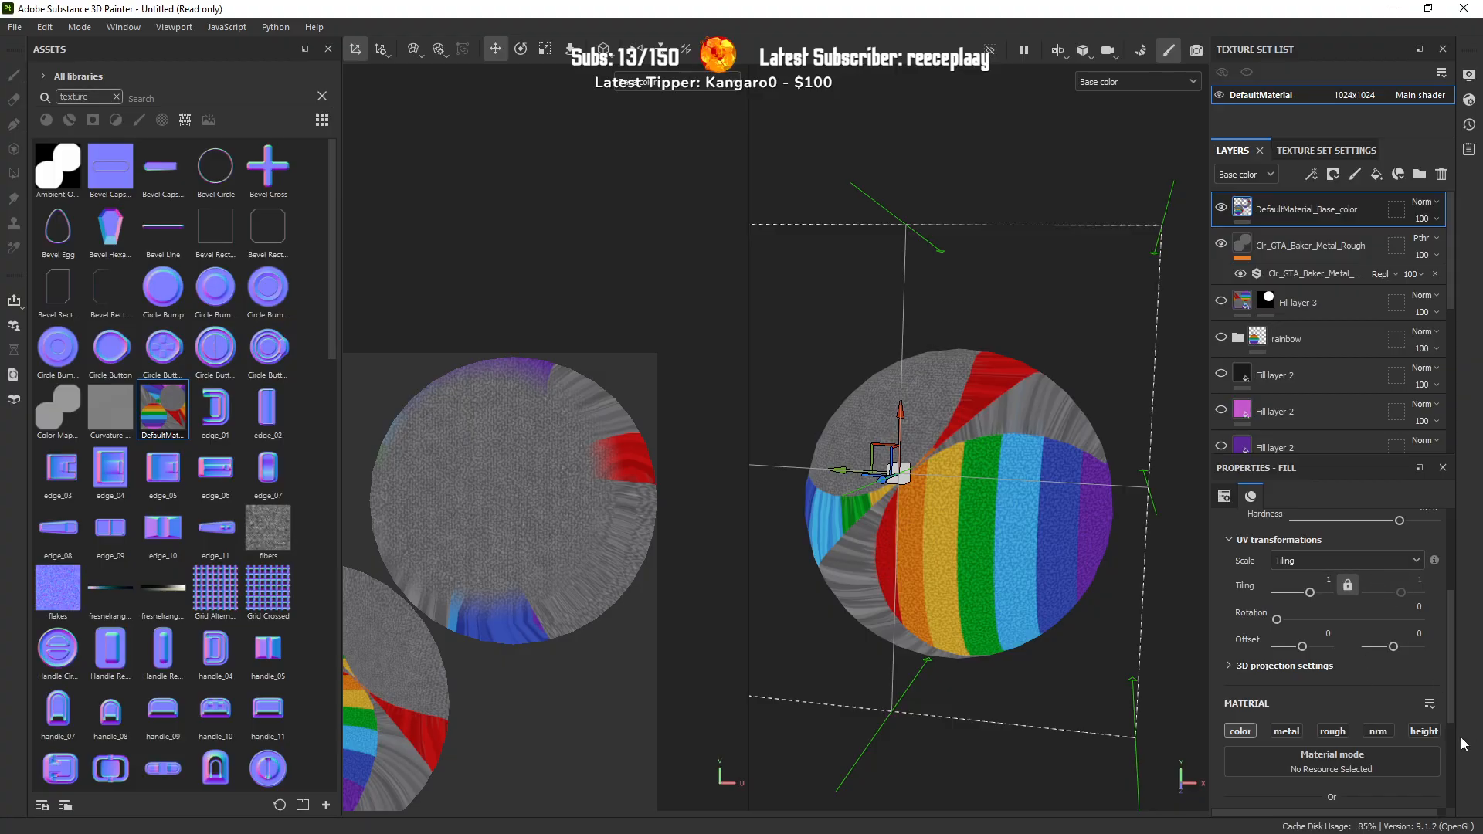
# Step: Move the warp projection up and sideways and scale it up further so the rainbow stripes cover the whole sphere
pyautogui.moveTo(1447, 678); pyautogui.dragTo(1453, 585)
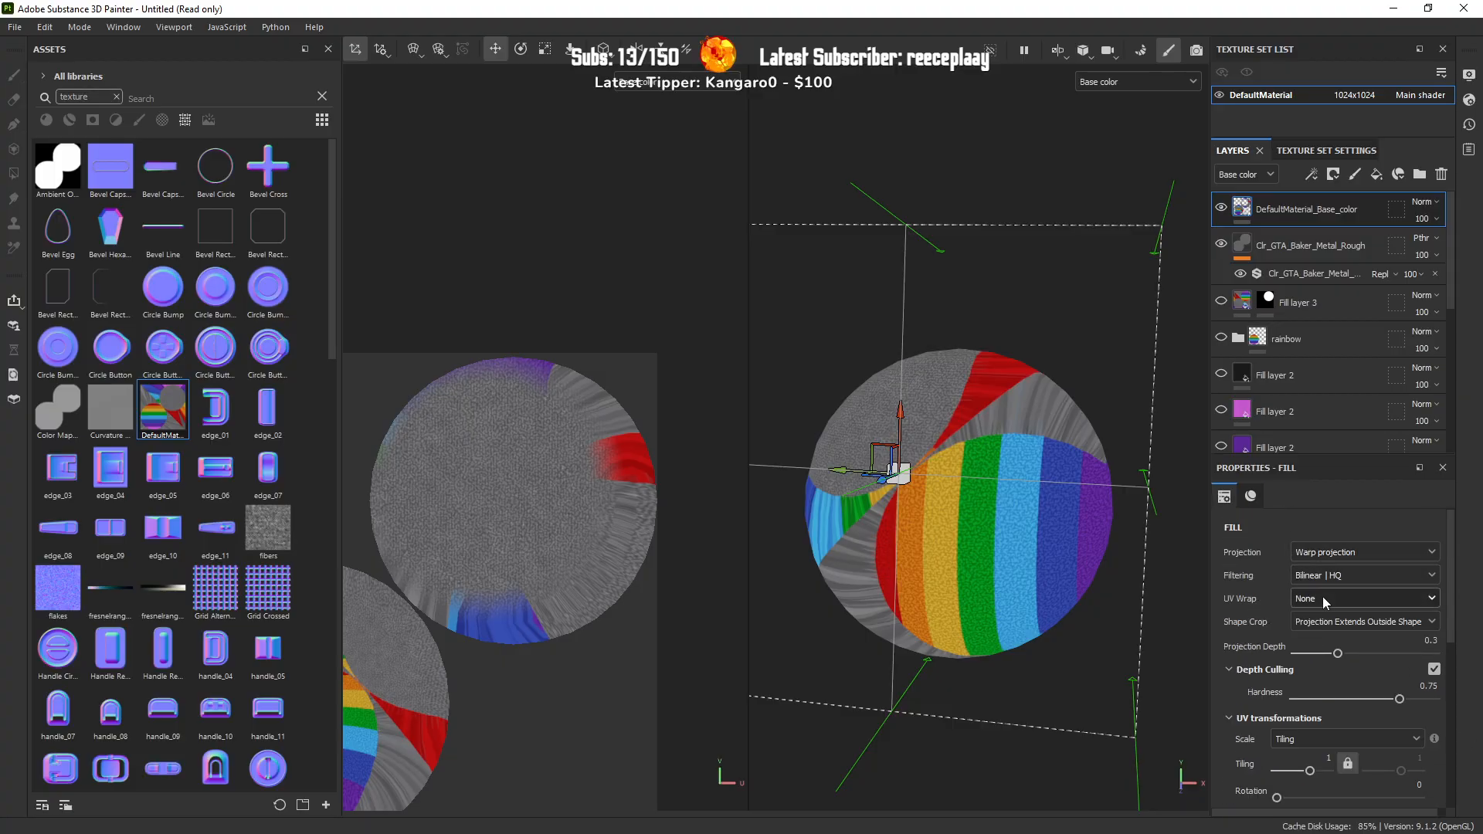
pyautogui.scroll(-3, 905, 507)
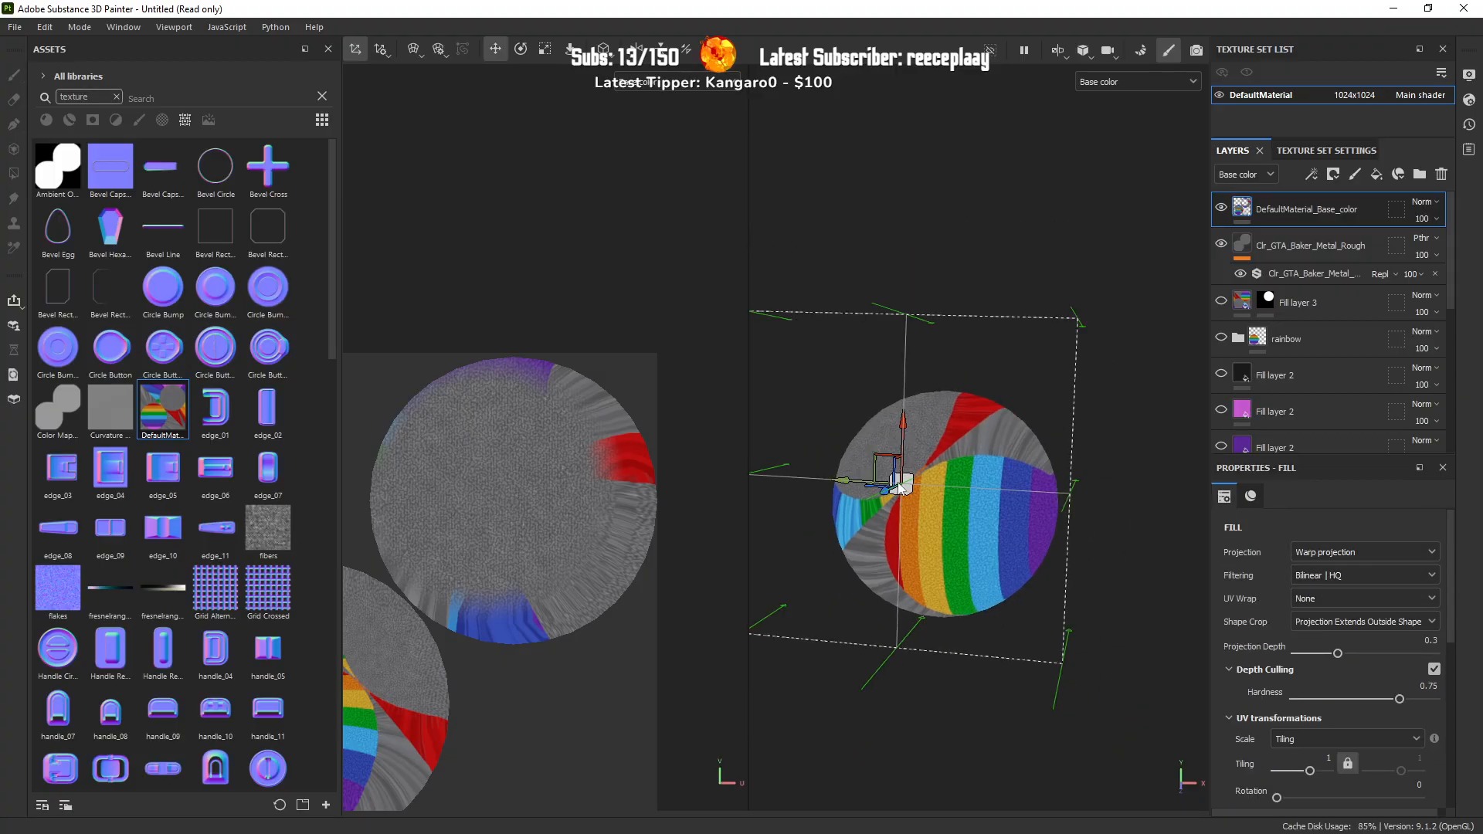
pyautogui.moveTo(853, 481); pyautogui.dragTo(1288, 244)
pyautogui.press('r')
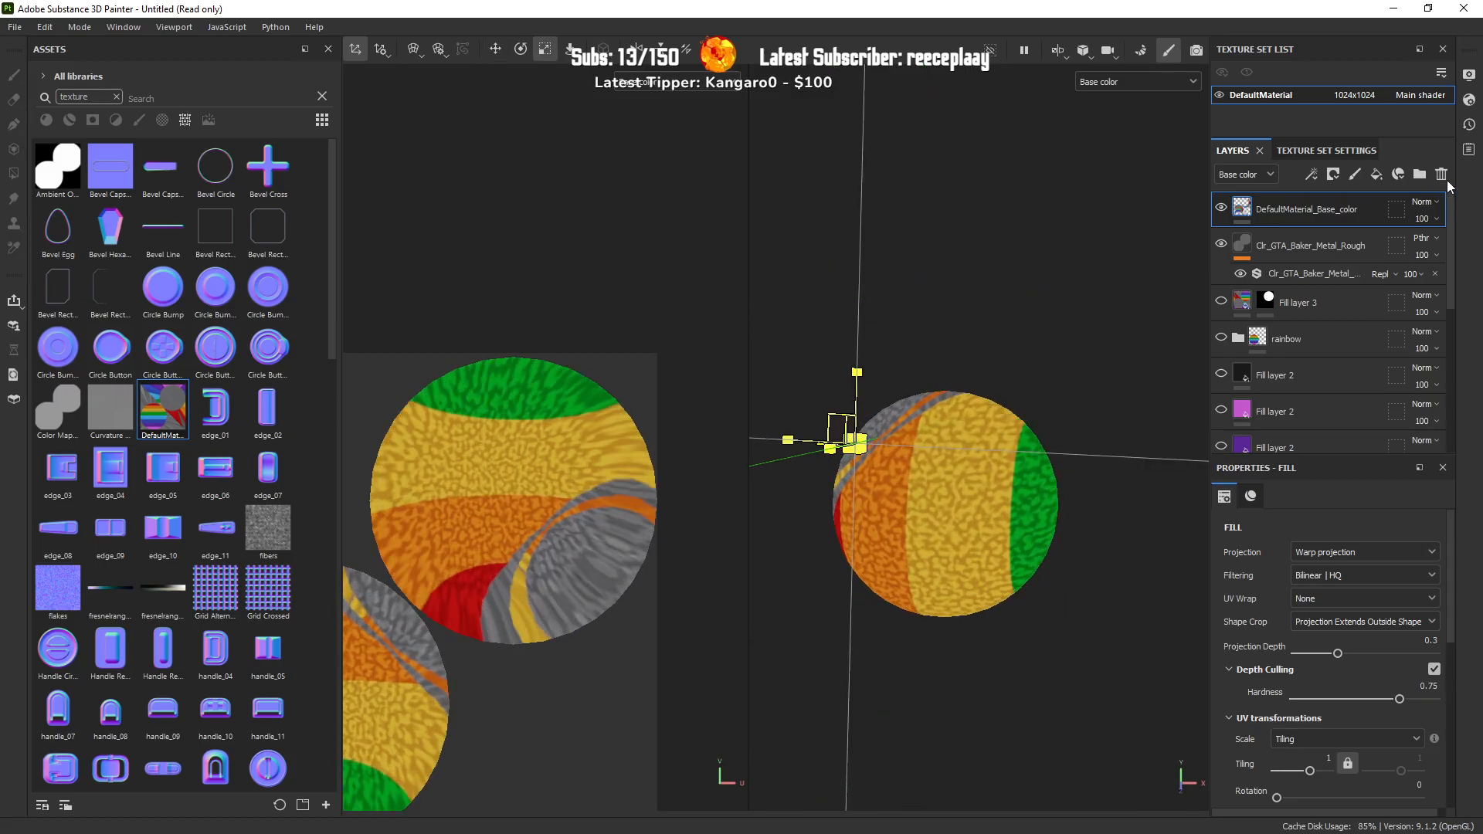
pyautogui.press('w')
pyautogui.moveTo(834, 422); pyautogui.dragTo(769, 375)
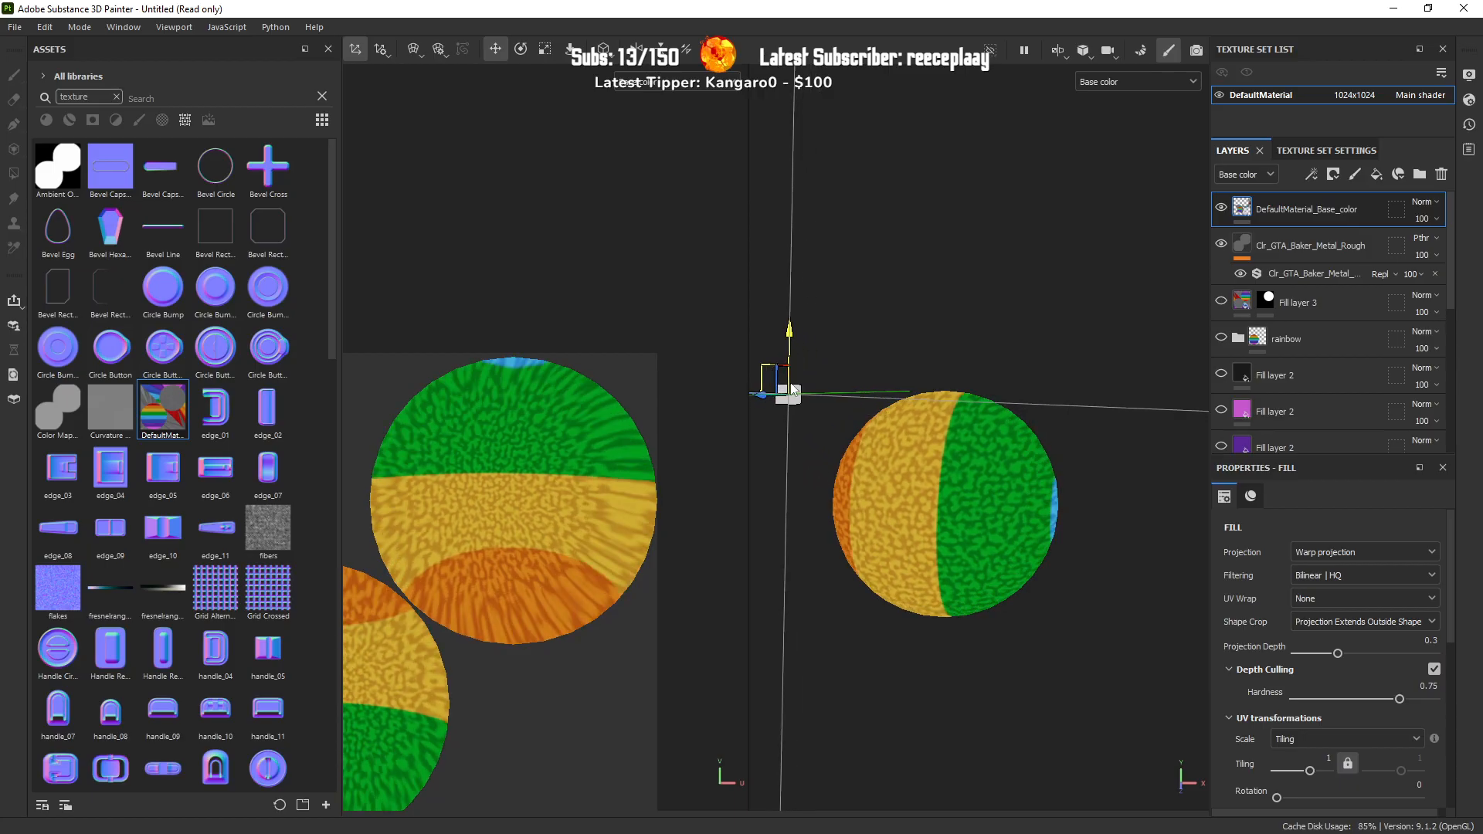
# Step: Stretch and reposition the warp projection until the full range of rainbow stripes wraps around the sphere
pyautogui.scroll(-4, 1054, 502)
pyautogui.keyDown('alt'); pyautogui.moveTo(1055, 502); pyautogui.dragTo(927, 459); pyautogui.keyUp('alt')
pyautogui.press('r')
pyautogui.moveTo(900, 395); pyautogui.dragTo(936, 384)
pyautogui.keyDown('alt'); pyautogui.moveTo(986, 543); pyautogui.dragTo(937, 513); pyautogui.keyUp('alt')
pyautogui.press('w')
pyautogui.moveTo(844, 458); pyautogui.dragTo(855, 460)
pyautogui.press('r')
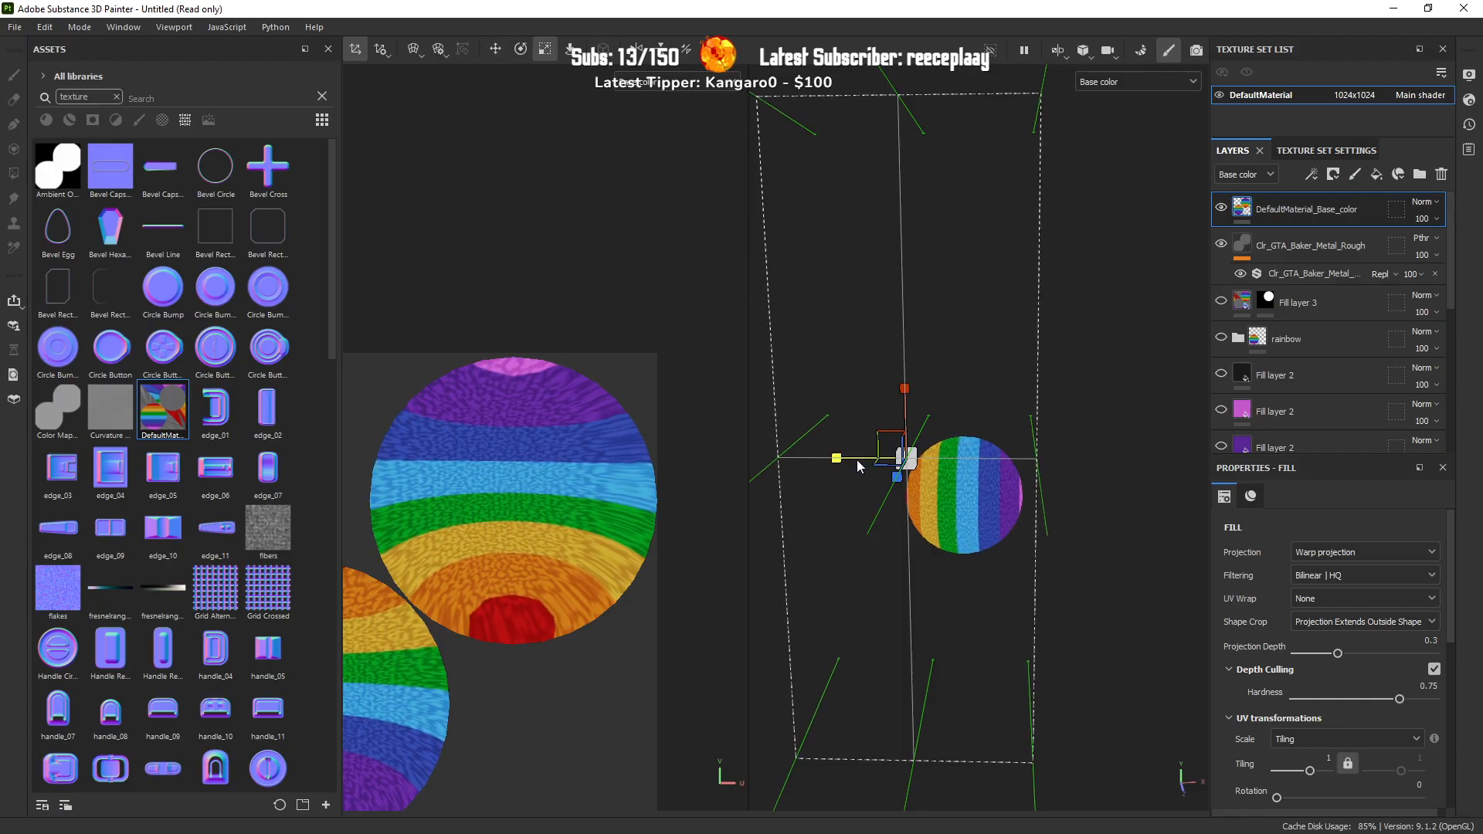
pyautogui.scroll(-1, 995, 545)
pyautogui.keyDown('alt'); pyautogui.moveTo(1099, 545); pyautogui.dragTo(892, 578); pyautogui.keyUp('alt')
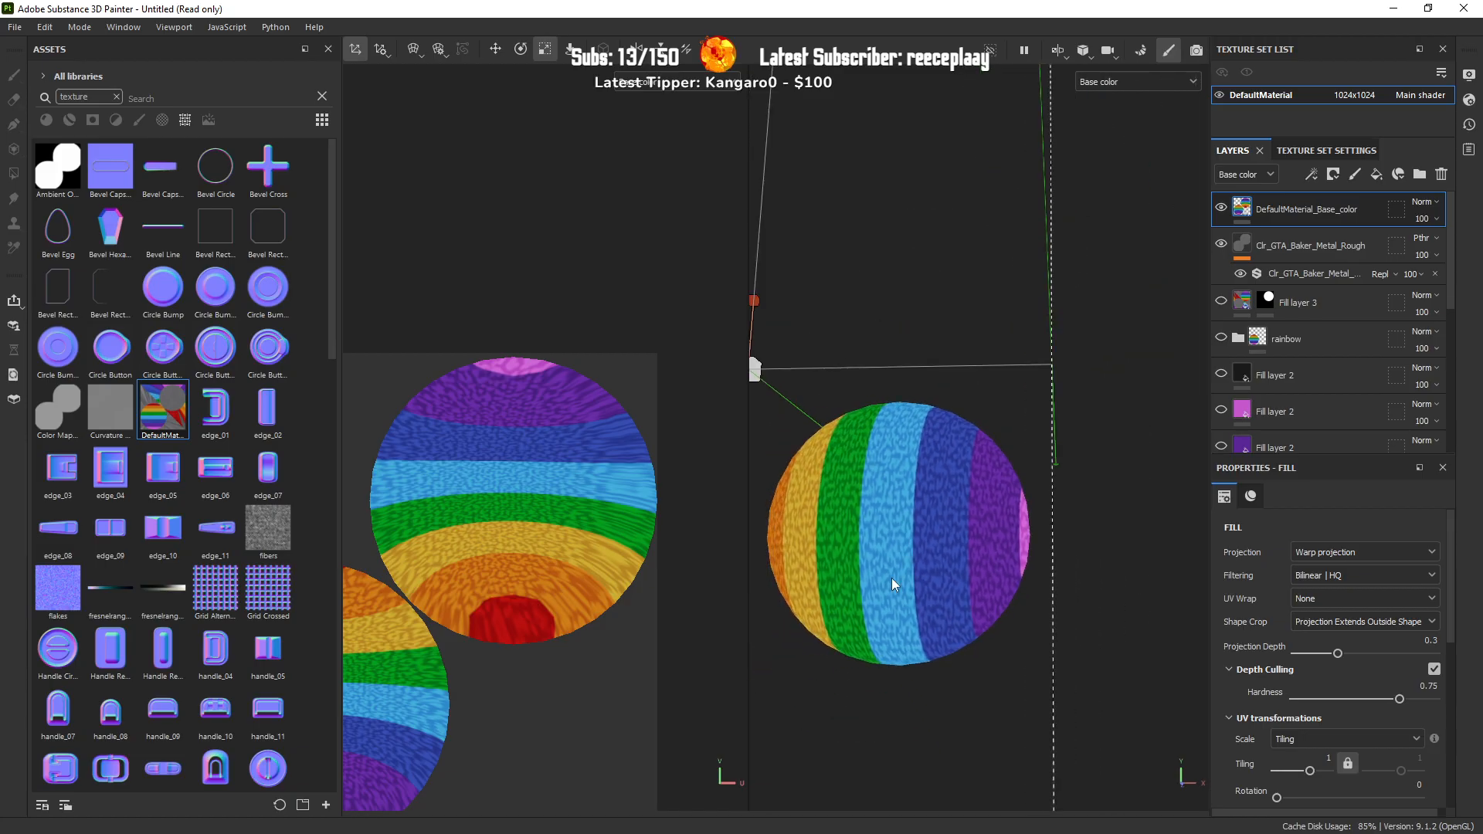
# Step: Delete the projected DefaultMaterial_Base_color layer and Fill layer 3
pyautogui.click(1440, 174)
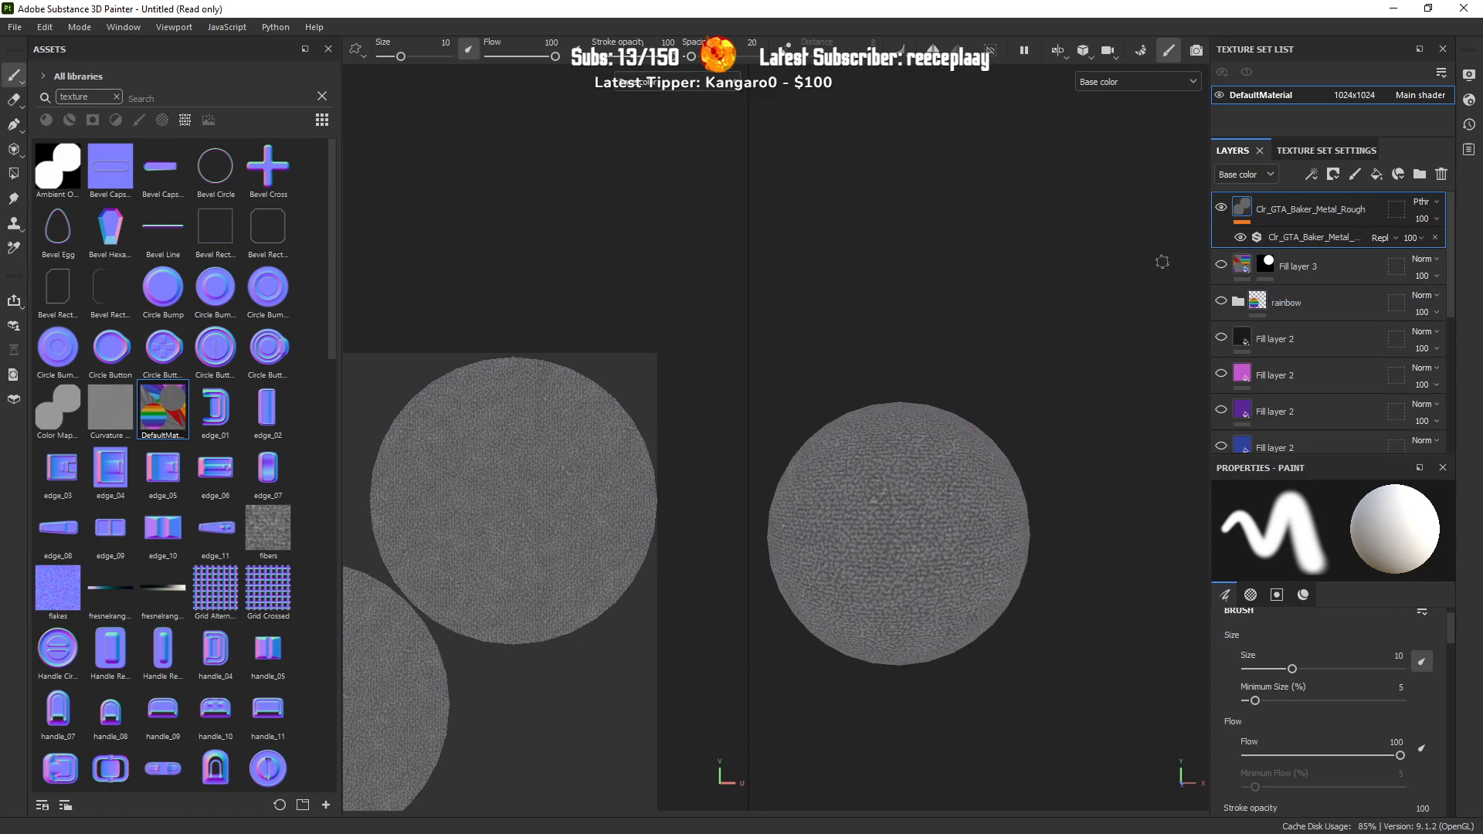
pyautogui.scroll(-3, 1291, 312)
pyautogui.scroll(3, 1295, 307)
pyautogui.click(1235, 288)
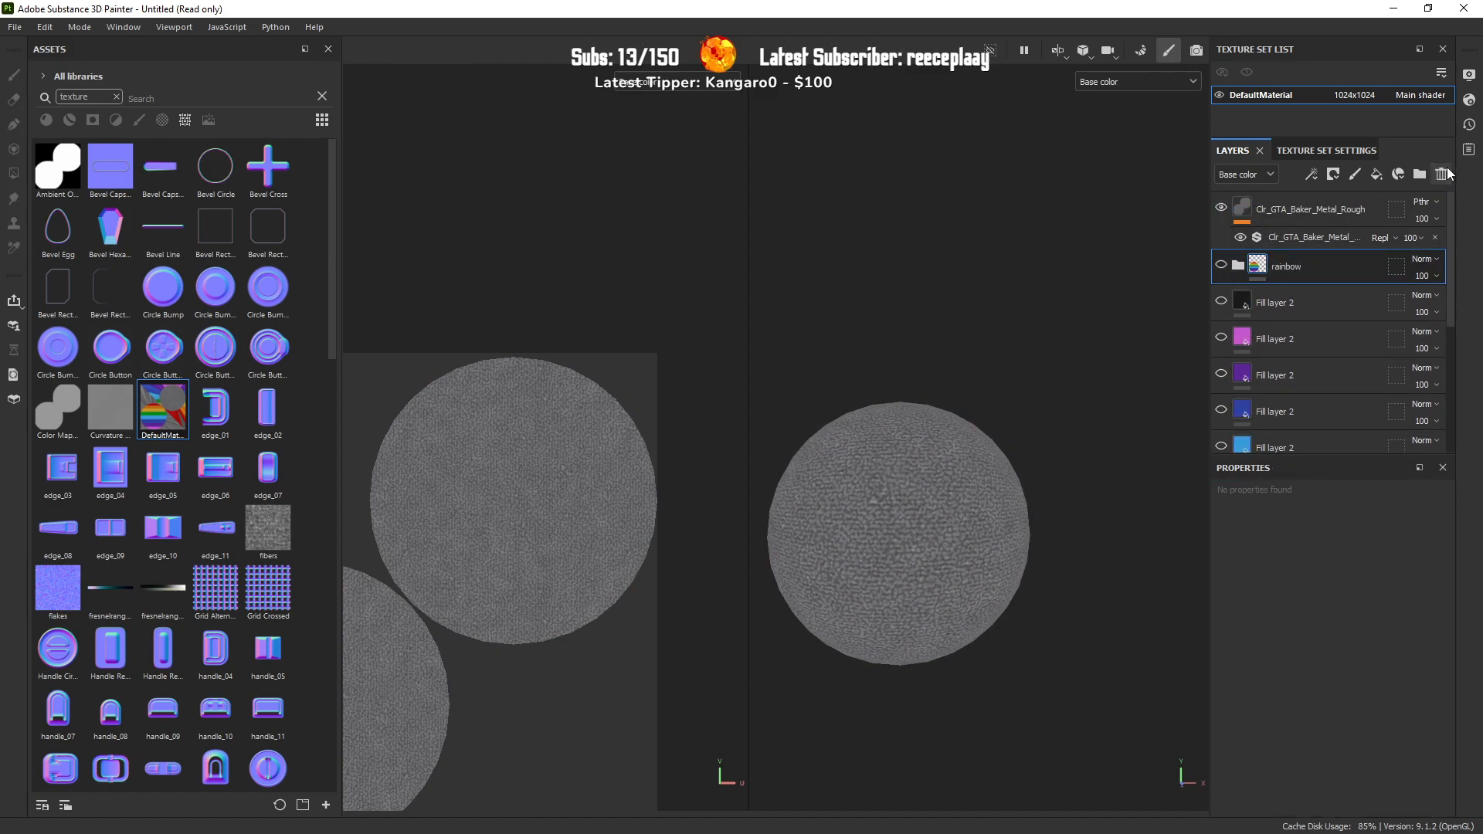
# Step: Hide the lower layer that gives the sphere its grainy texture, and show the rainbow group
pyautogui.scroll(-3, 1259, 371)
pyautogui.click(1220, 388)
pyautogui.scroll(3, 1273, 335)
pyautogui.scroll(1, 1271, 335)
pyautogui.click(1222, 265)
pyautogui.scroll(-3, 896, 394)
pyautogui.scroll(-3, 618, 440)
pyautogui.moveTo(544, 472); pyautogui.dragTo(633, 424, button='middle')
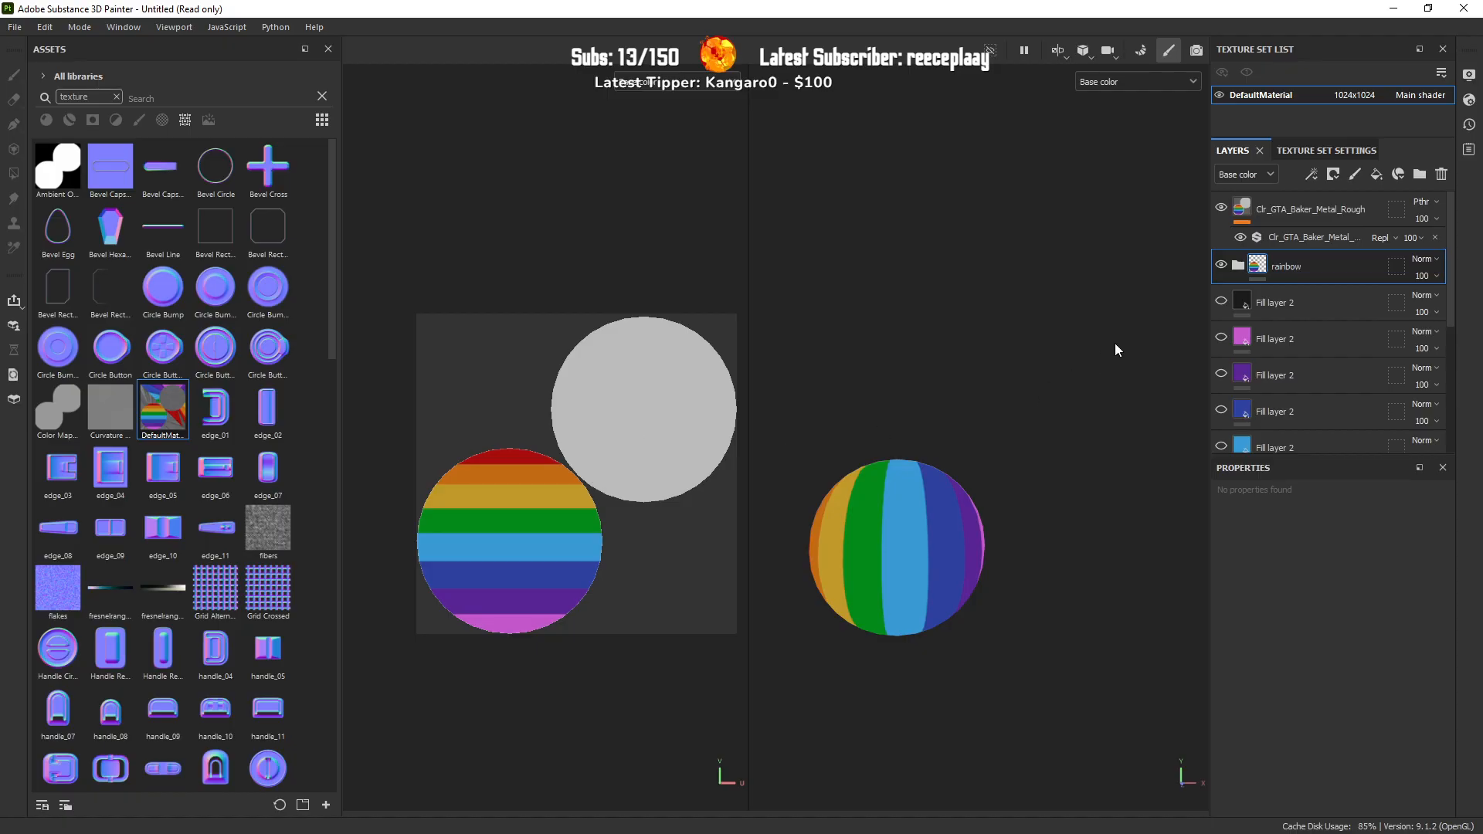
# Step: Export the textures with the "Document channels + Normal + AO (With Alpha)" template and open the output folder
pyautogui.click(14, 26)
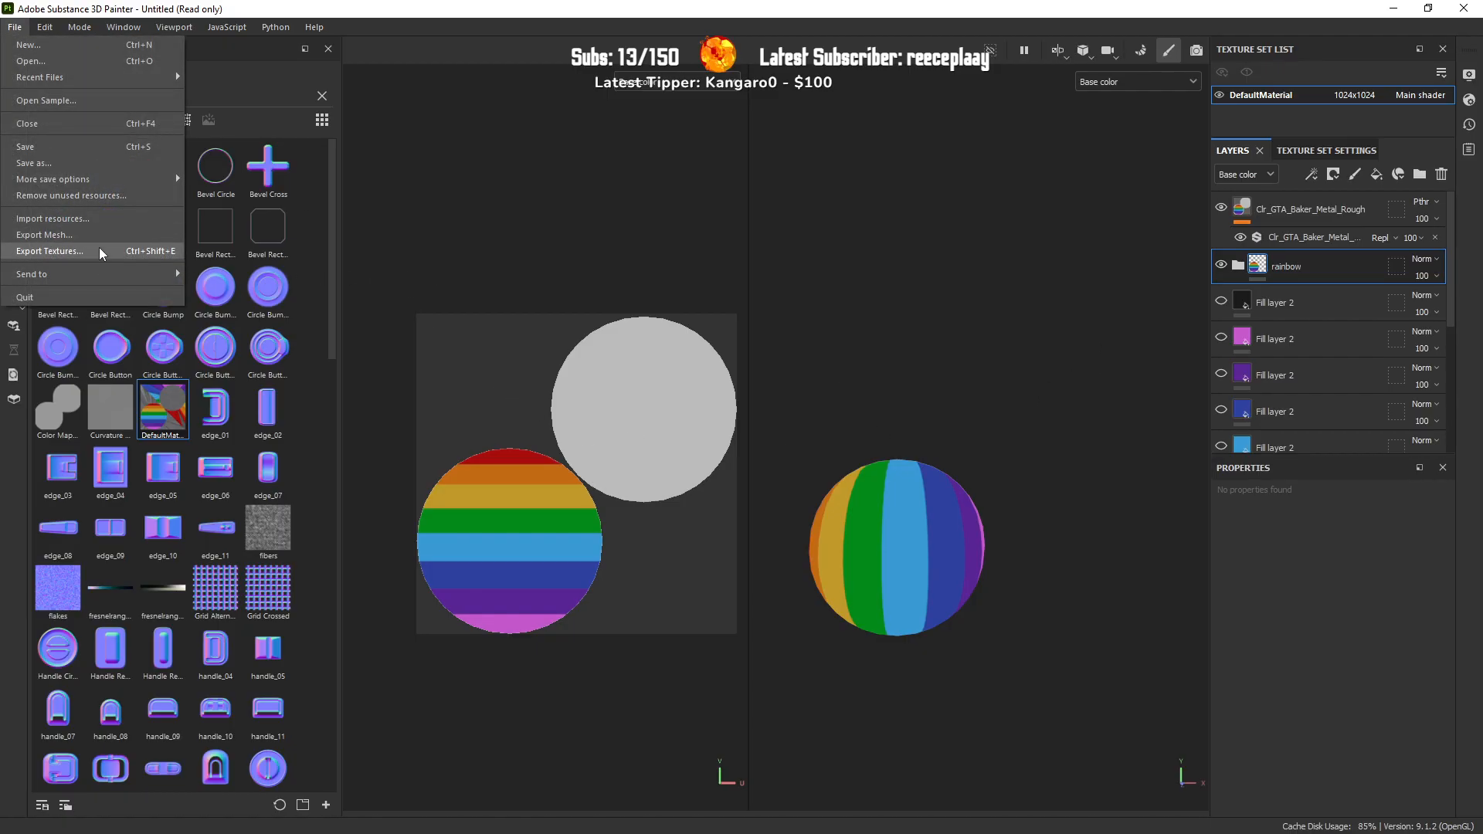
pyautogui.click(449, 215)
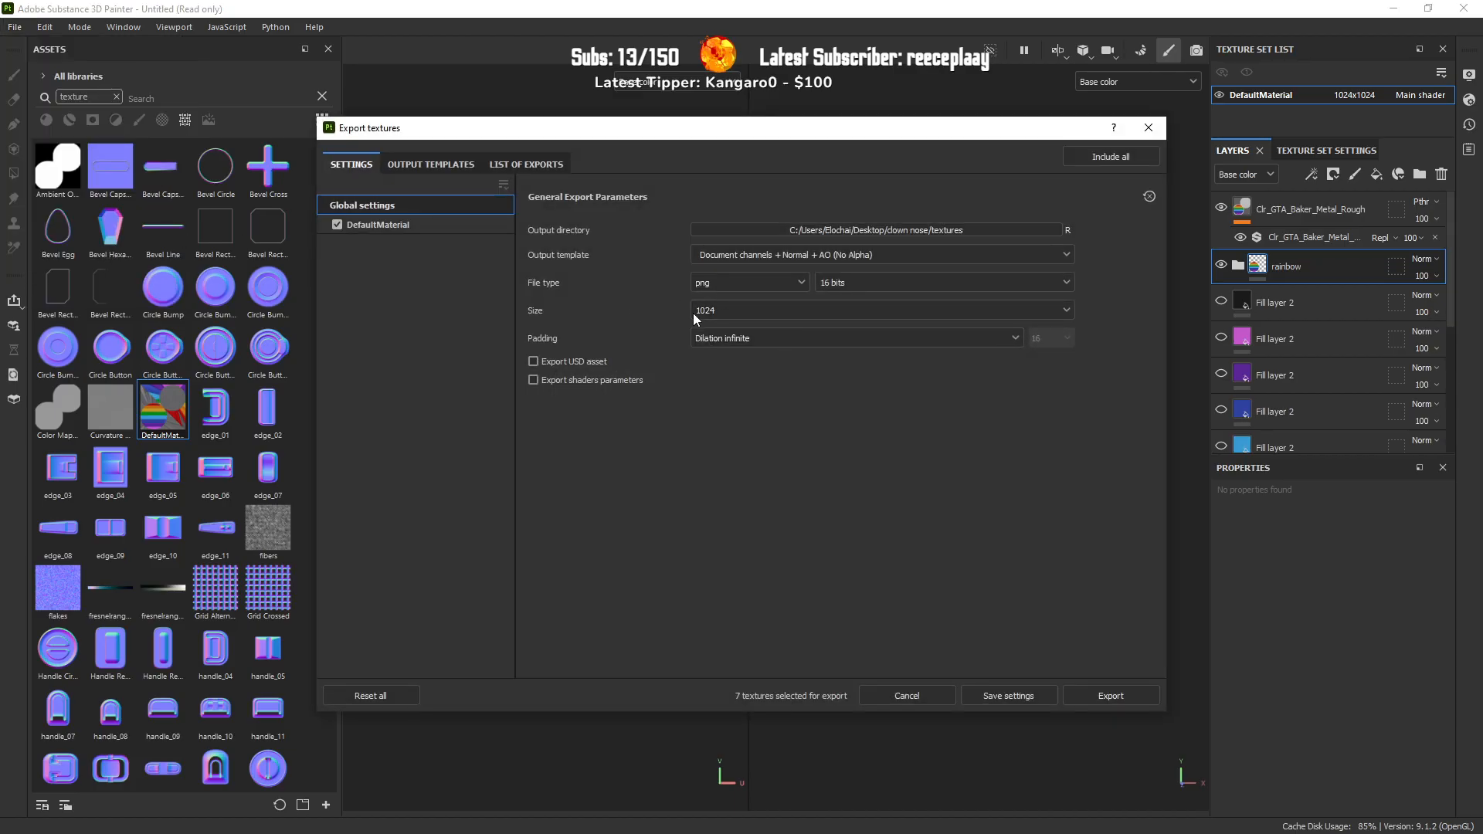
pyautogui.click(792, 262)
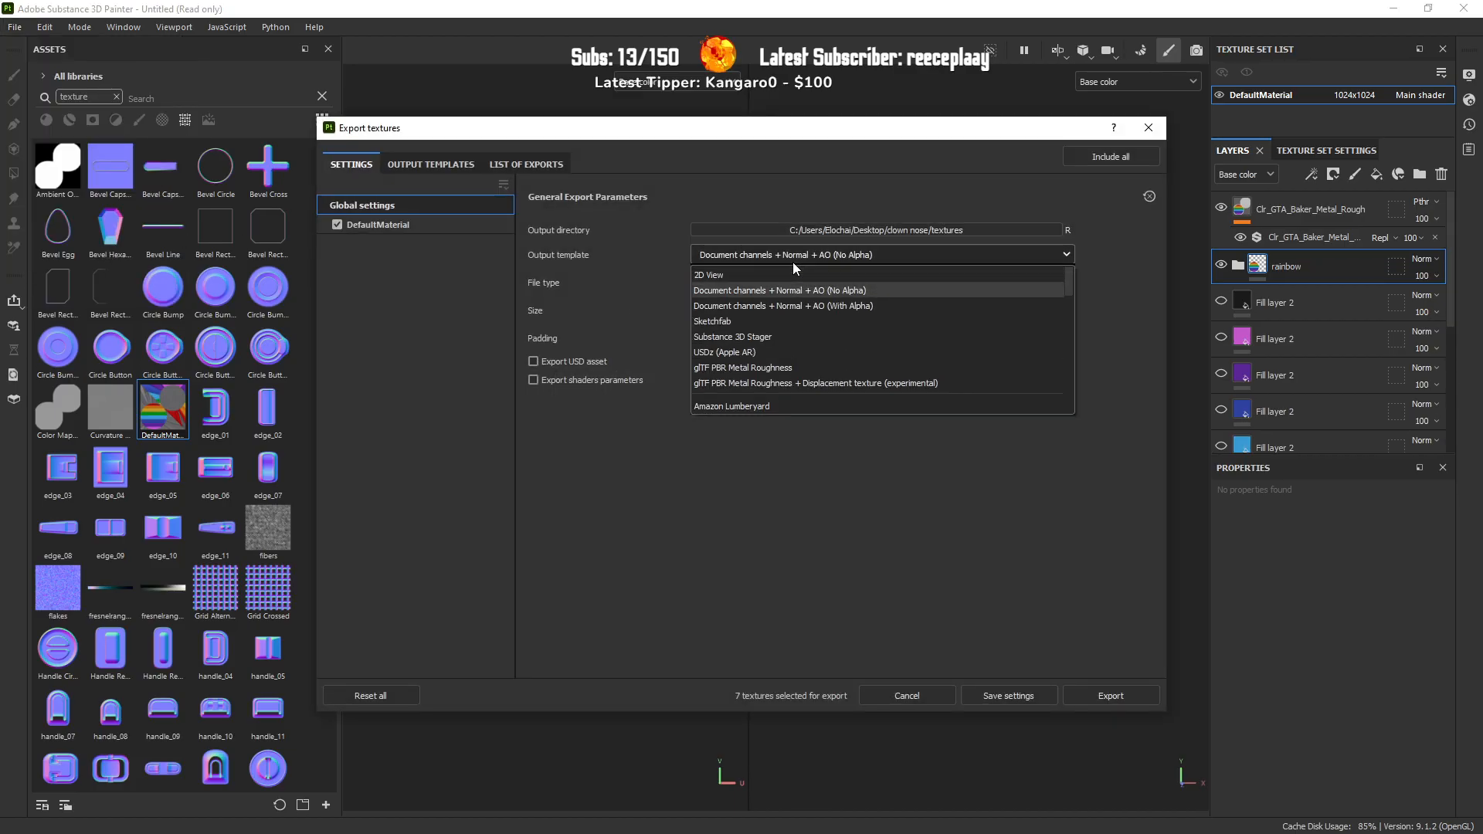
pyautogui.click(791, 305)
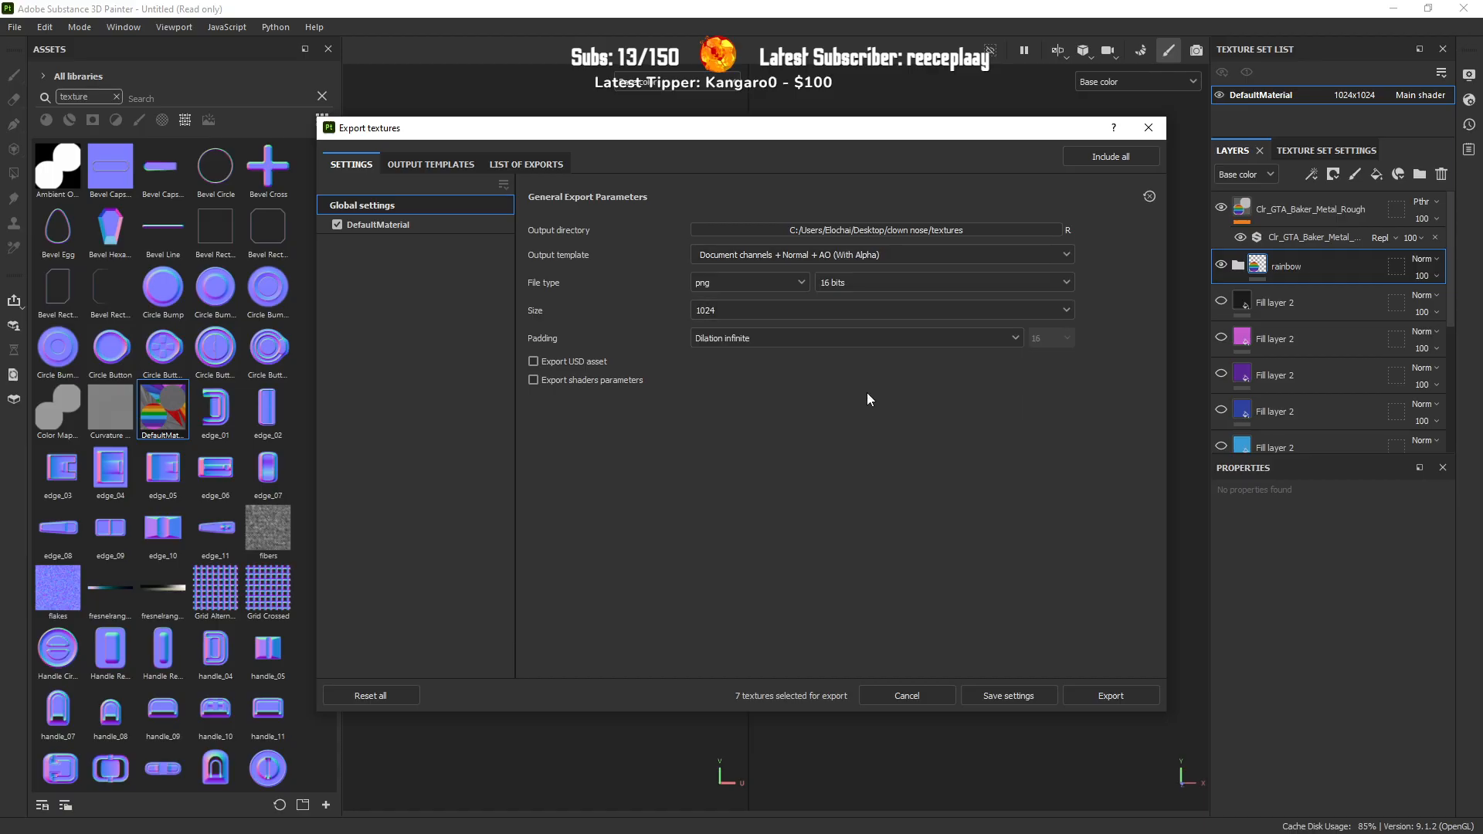
pyautogui.click(1085, 692)
pyautogui.click(1027, 698)
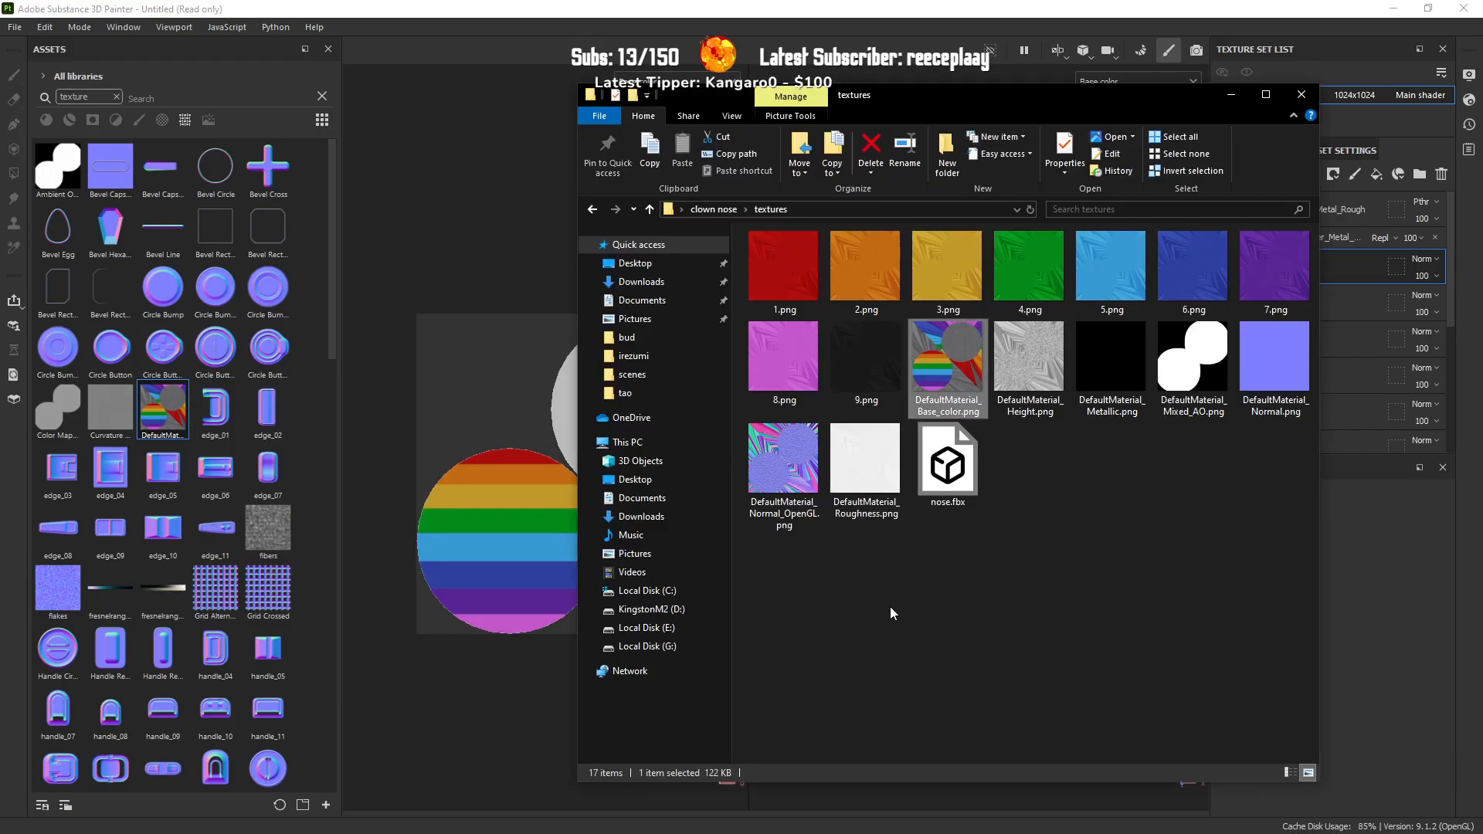
# Step: Import DefaultMaterial_Base_color.png from the output folder as a texture into project 'Untitled'
pyautogui.moveTo(957, 383)
pyautogui.mouseDown()
pyautogui.moveTo(224, 355)
pyautogui.moveTo(185, 370)
pyautogui.mouseUp()
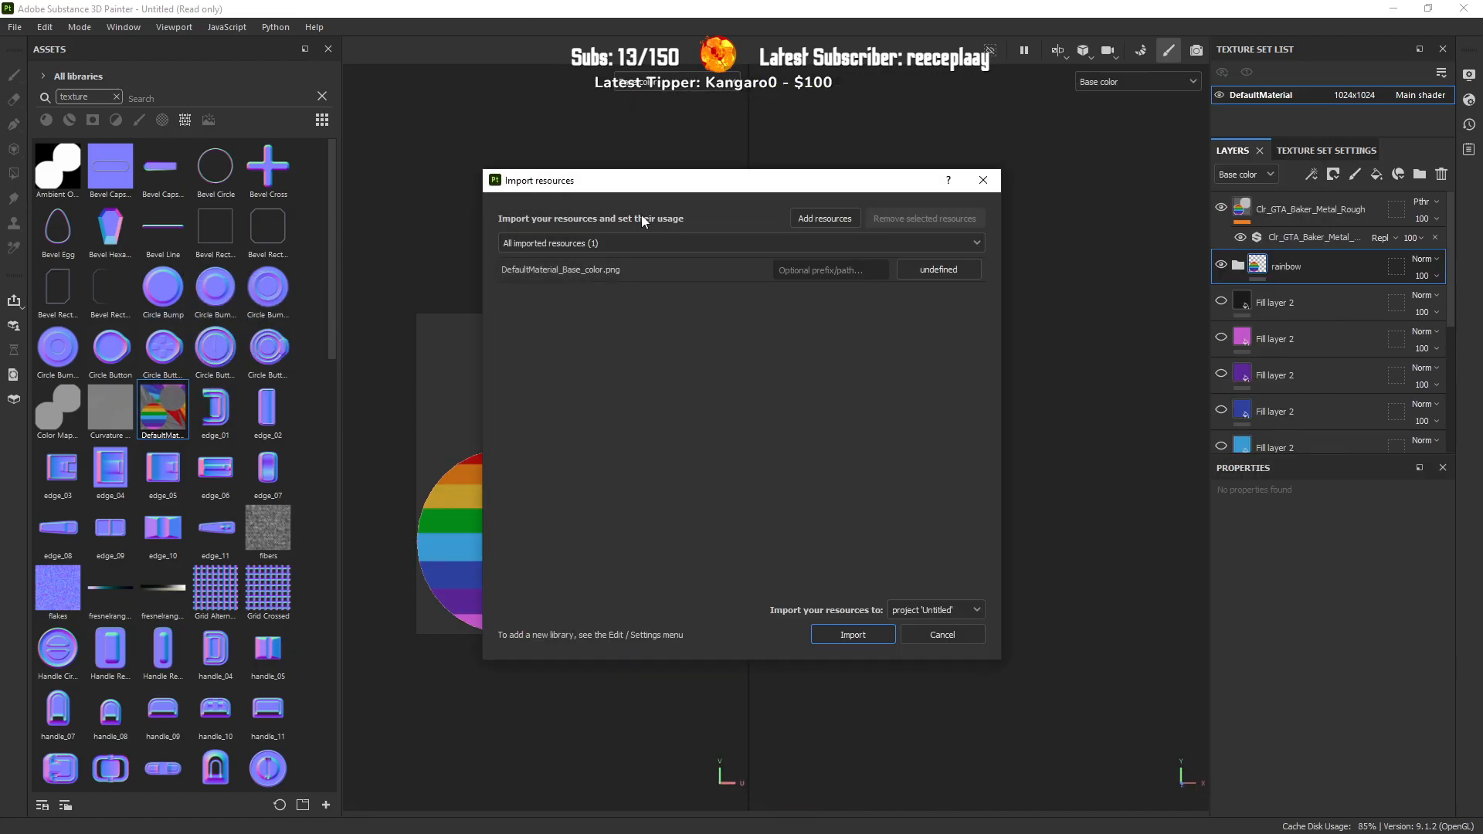
pyautogui.click(939, 269)
pyautogui.click(957, 330)
pyautogui.click(935, 610)
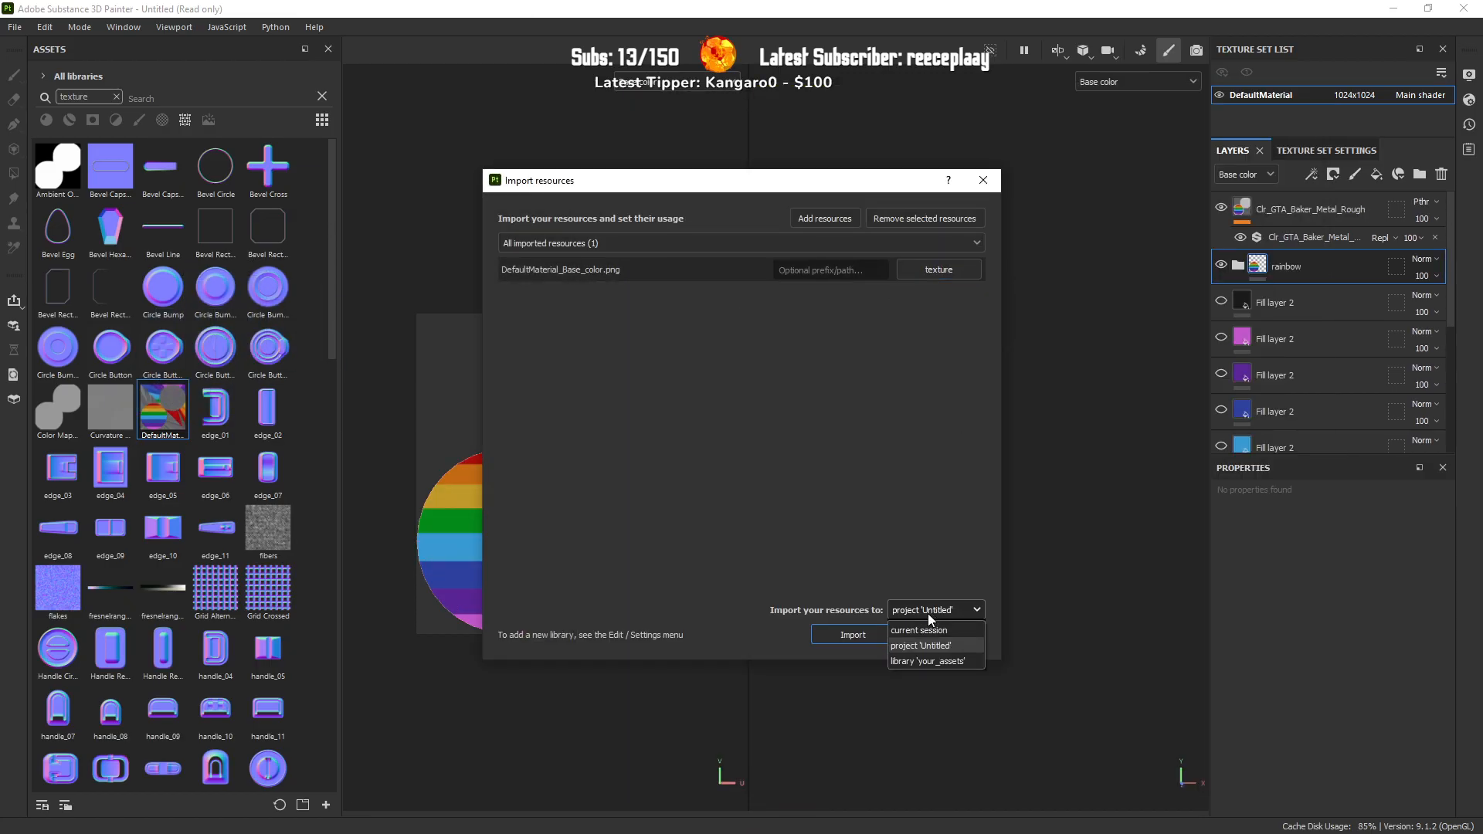
pyautogui.click(838, 634)
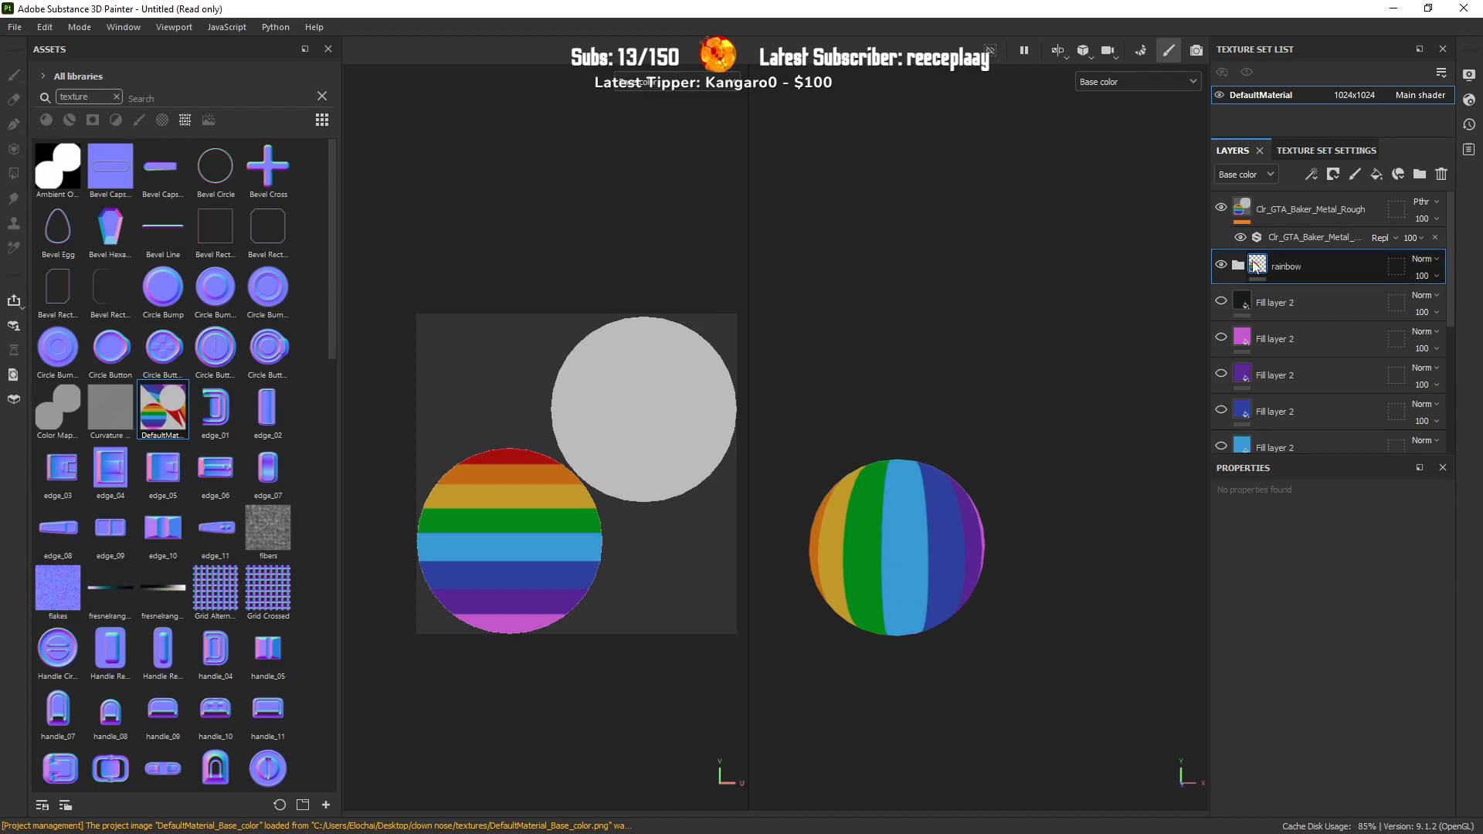
# Step: Hide the rainbow group and show the Wool fluffy layer
pyautogui.click(1222, 265)
pyautogui.scroll(-3, 1233, 416)
pyautogui.scroll(-3, 1234, 415)
pyautogui.click(1221, 390)
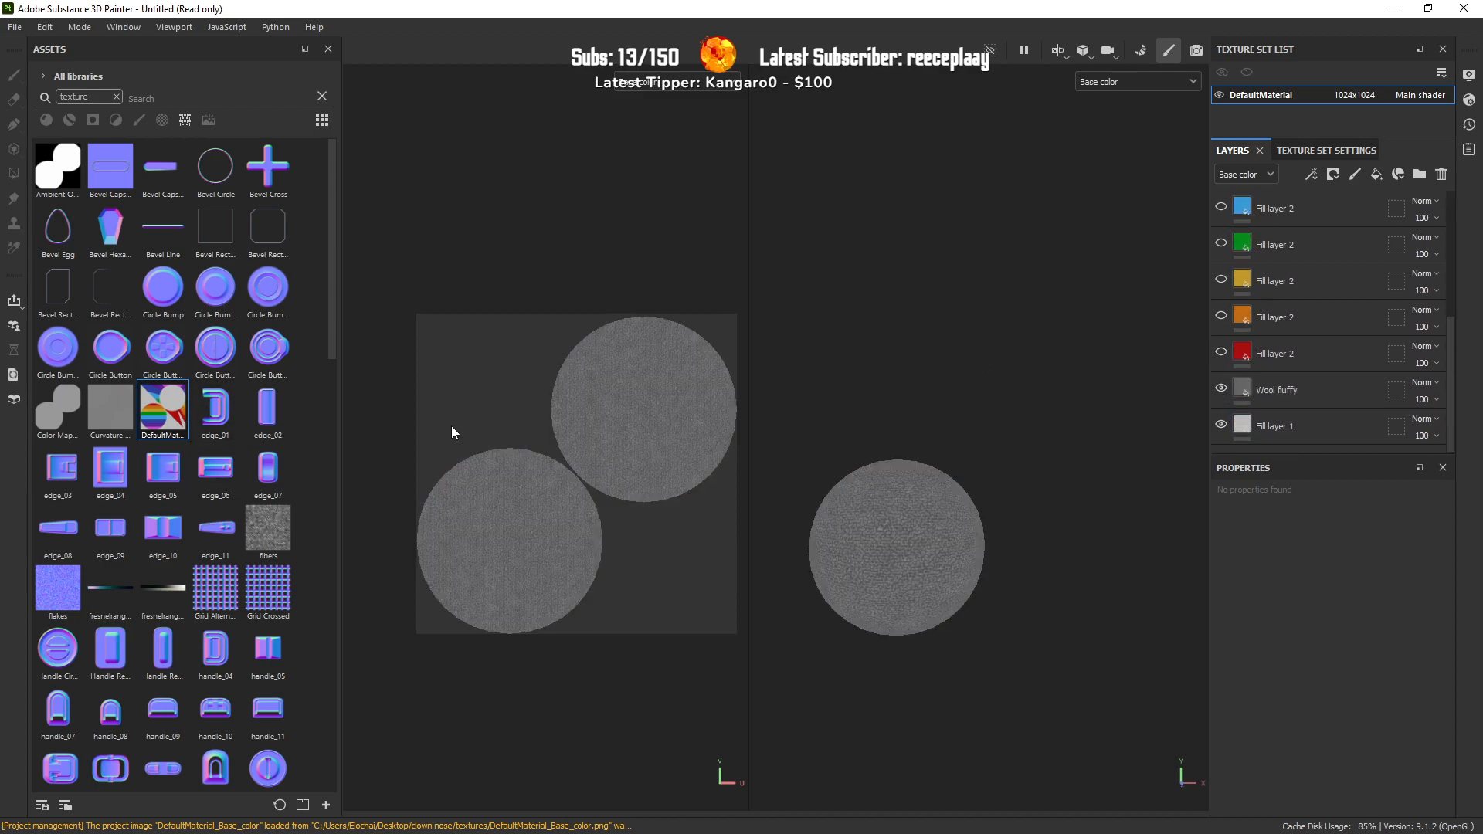
# Step: Place the imported DefaultMaterial_Base_color texture on the sphere as a warp projection decal
pyautogui.moveTo(163, 431); pyautogui.dragTo(568, 413)
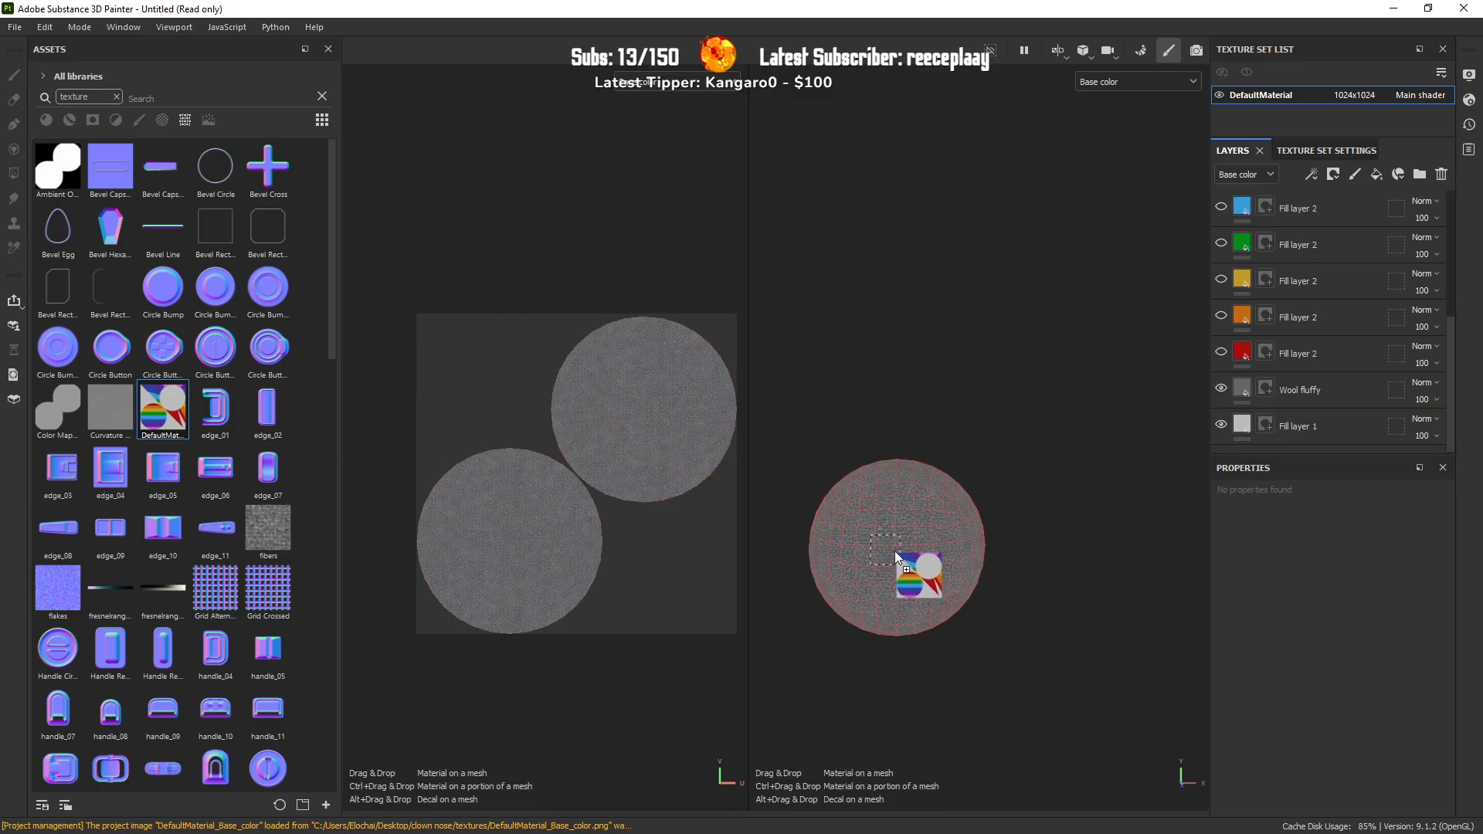
pyautogui.moveTo(892, 549); pyautogui.dragTo(896, 550)
pyautogui.click(932, 576)
# Step: Enlarge the warp projection and its depth so the texture covers both sides of the sphere
pyautogui.press('r')
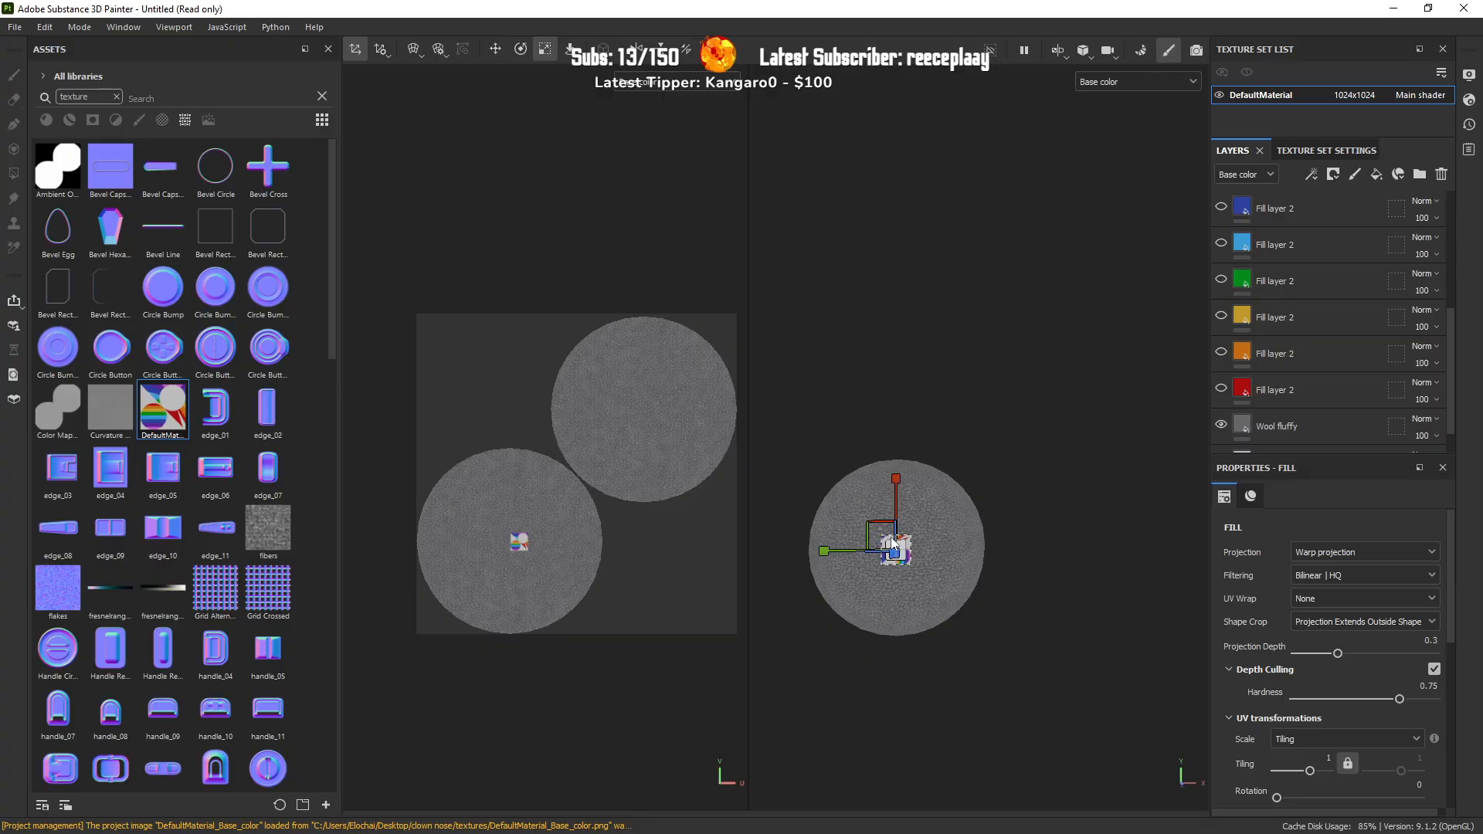
pyautogui.moveTo(878, 531); pyautogui.dragTo(840, 569)
pyautogui.press('w')
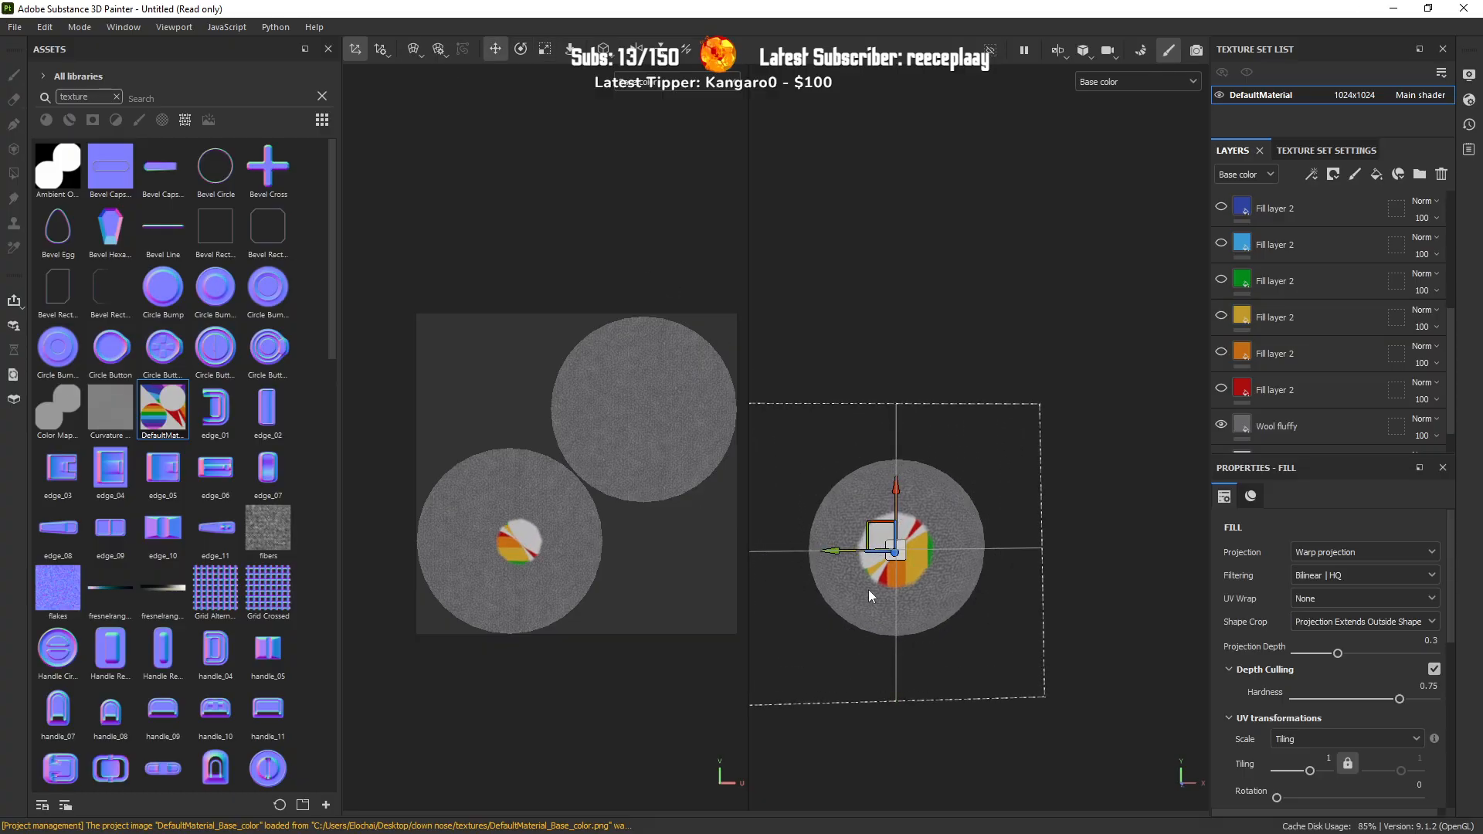
pyautogui.moveTo(927, 557)
pyautogui.mouseDown()
pyautogui.moveTo(947, 563)
pyautogui.moveTo(915, 553)
pyautogui.moveTo(951, 562)
pyautogui.mouseUp()
pyautogui.press('r')
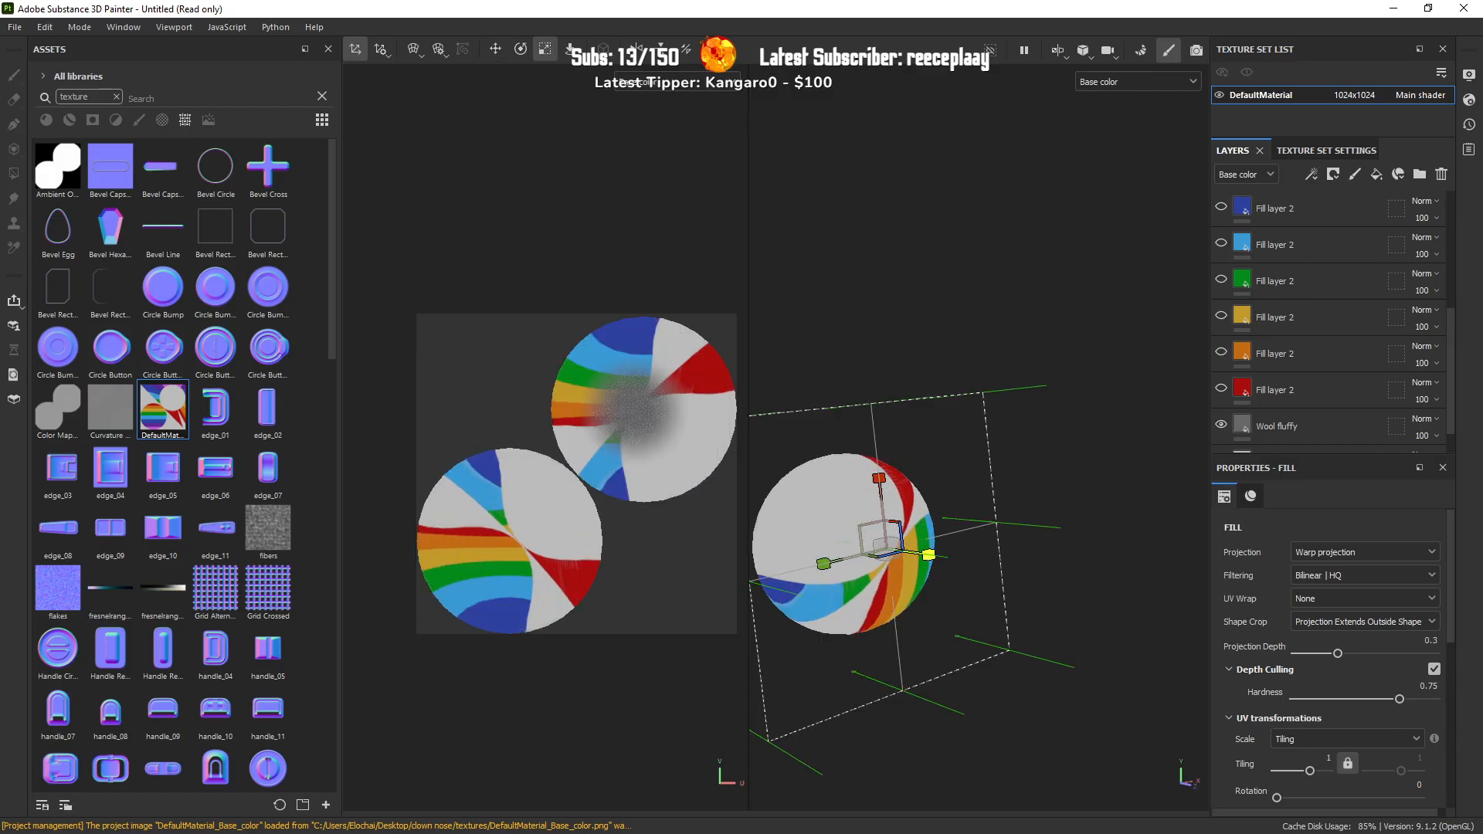
# Step: Move and rescale the warp projection until all the rainbow stripes, red to pink, span both UV halves
pyautogui.press('w')
pyautogui.keyDown('alt'); pyautogui.moveTo(970, 661); pyautogui.dragTo(743, 383); pyautogui.keyUp('alt')
pyautogui.press('r')
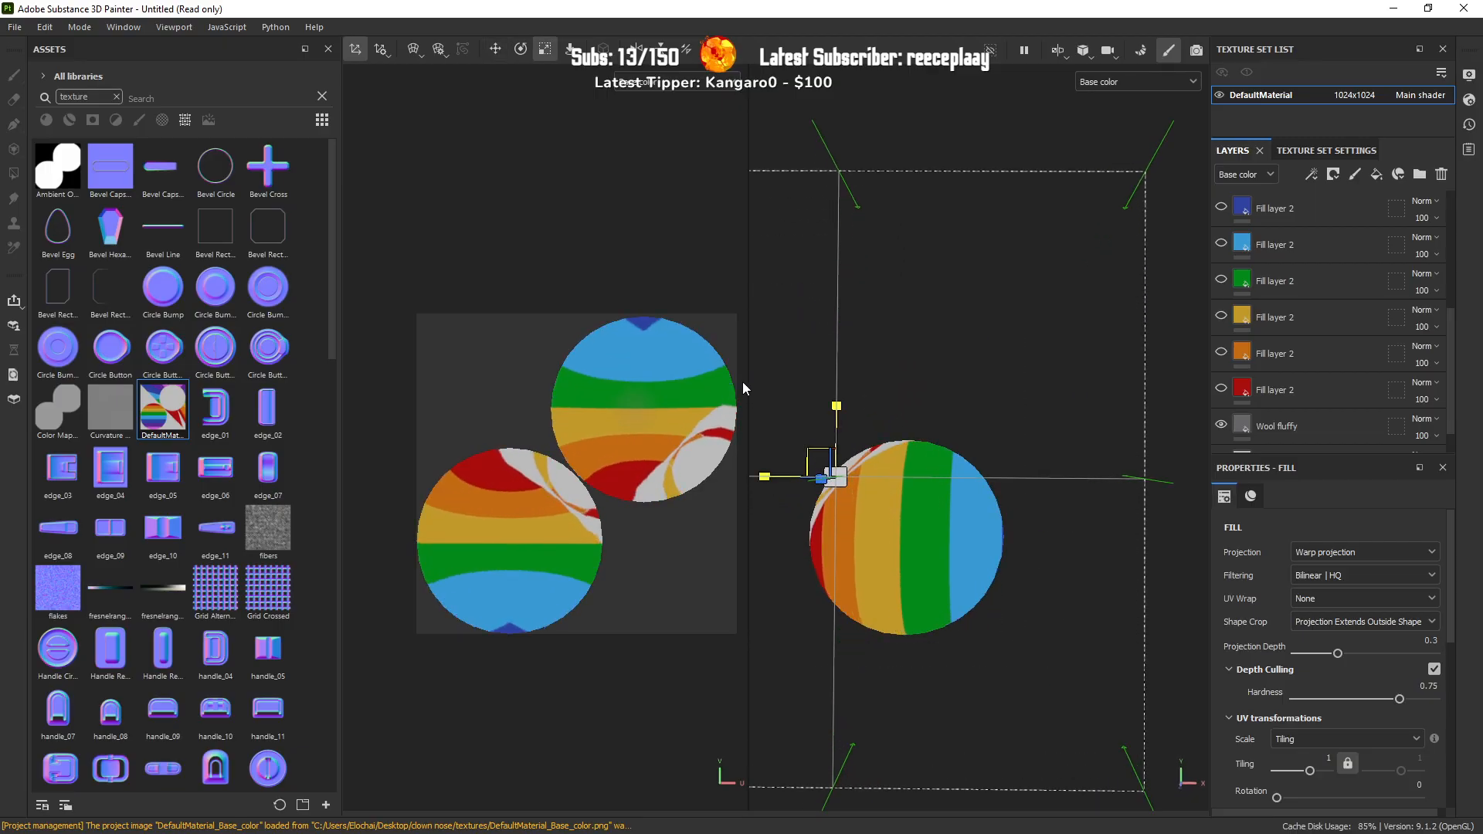
pyautogui.press('w')
pyautogui.moveTo(804, 451)
pyautogui.mouseDown()
pyautogui.moveTo(783, 435)
pyautogui.moveTo(764, 452)
pyautogui.moveTo(786, 456)
pyautogui.mouseUp()
pyautogui.press('r')
pyautogui.press('w')
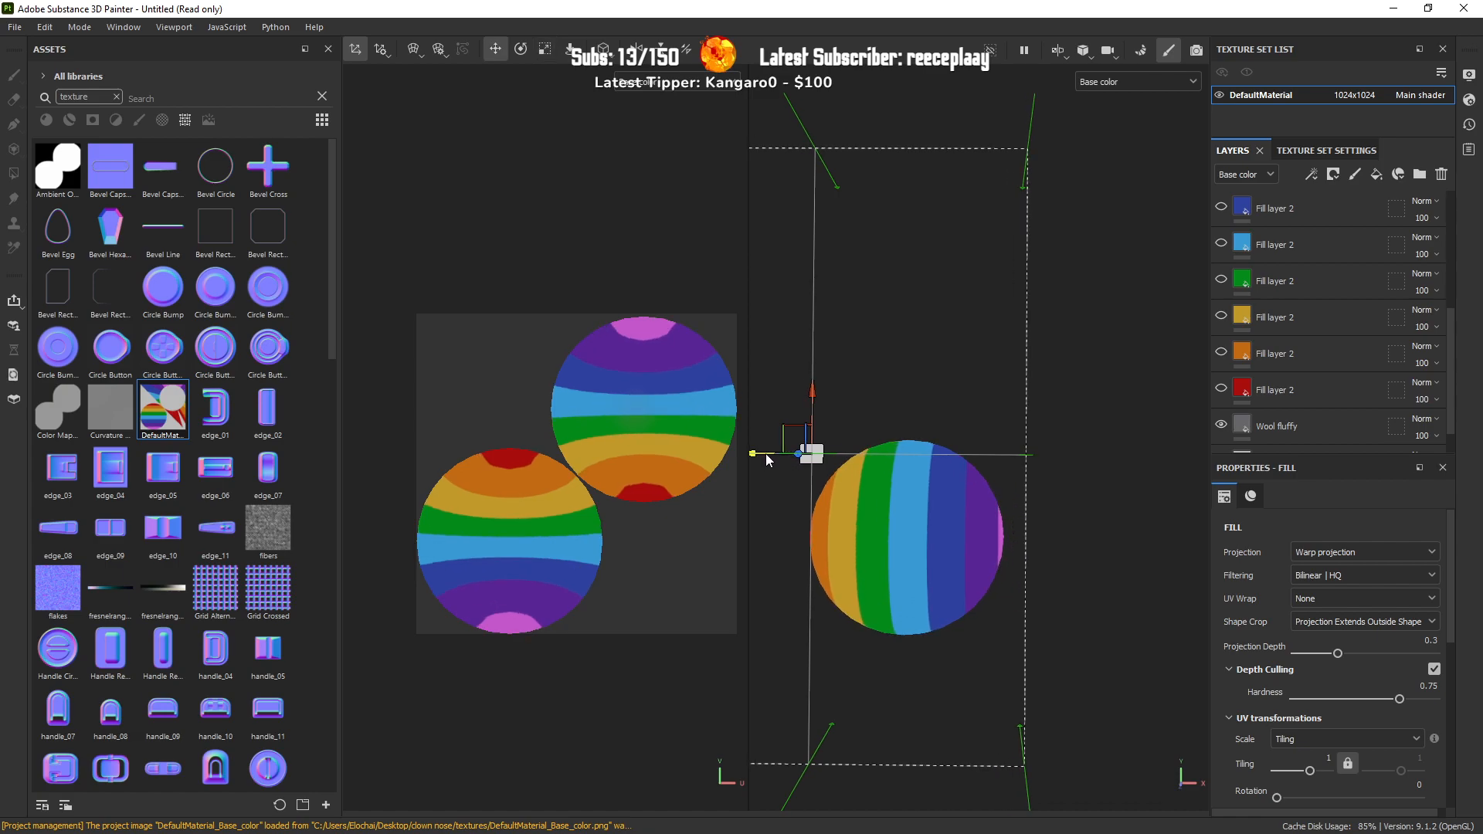
# Step: Move the projected DefaultMaterial_Base_color layer below the Clr_GTA_Baker_Metal_Rough layer and check the stripes from several sides
pyautogui.keyDown('alt'); pyautogui.moveTo(986, 609); pyautogui.dragTo(858, 607); pyautogui.keyUp('alt')
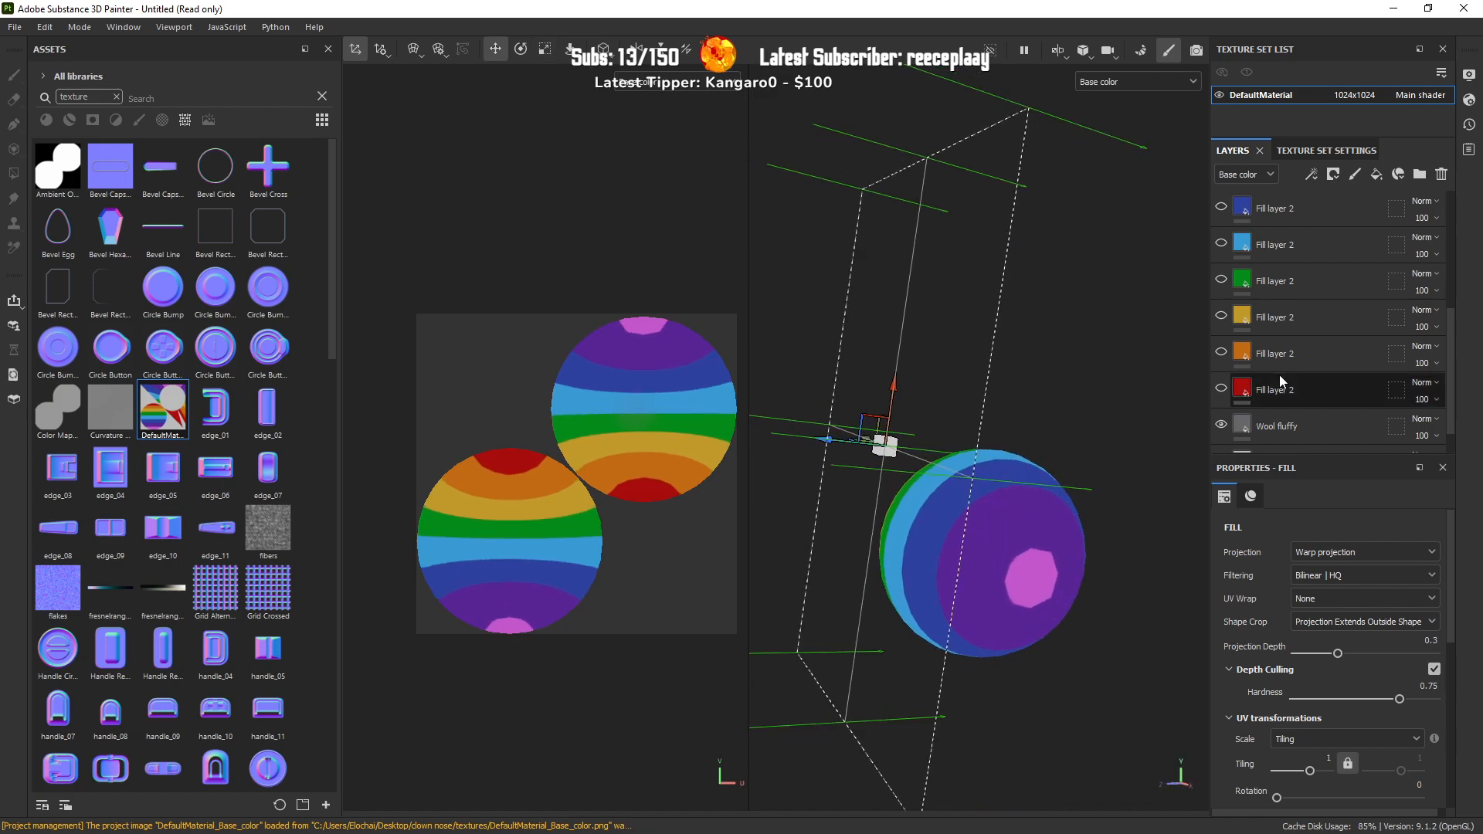
pyautogui.scroll(5, 1275, 409)
pyautogui.moveTo(1305, 209); pyautogui.dragTo(1299, 272)
pyautogui.keyDown('alt'); pyautogui.moveTo(956, 444); pyautogui.dragTo(1306, 445); pyautogui.keyUp('alt')
pyautogui.keyDown('alt'); pyautogui.moveTo(1078, 469); pyautogui.dragTo(856, 485); pyautogui.keyUp('alt')
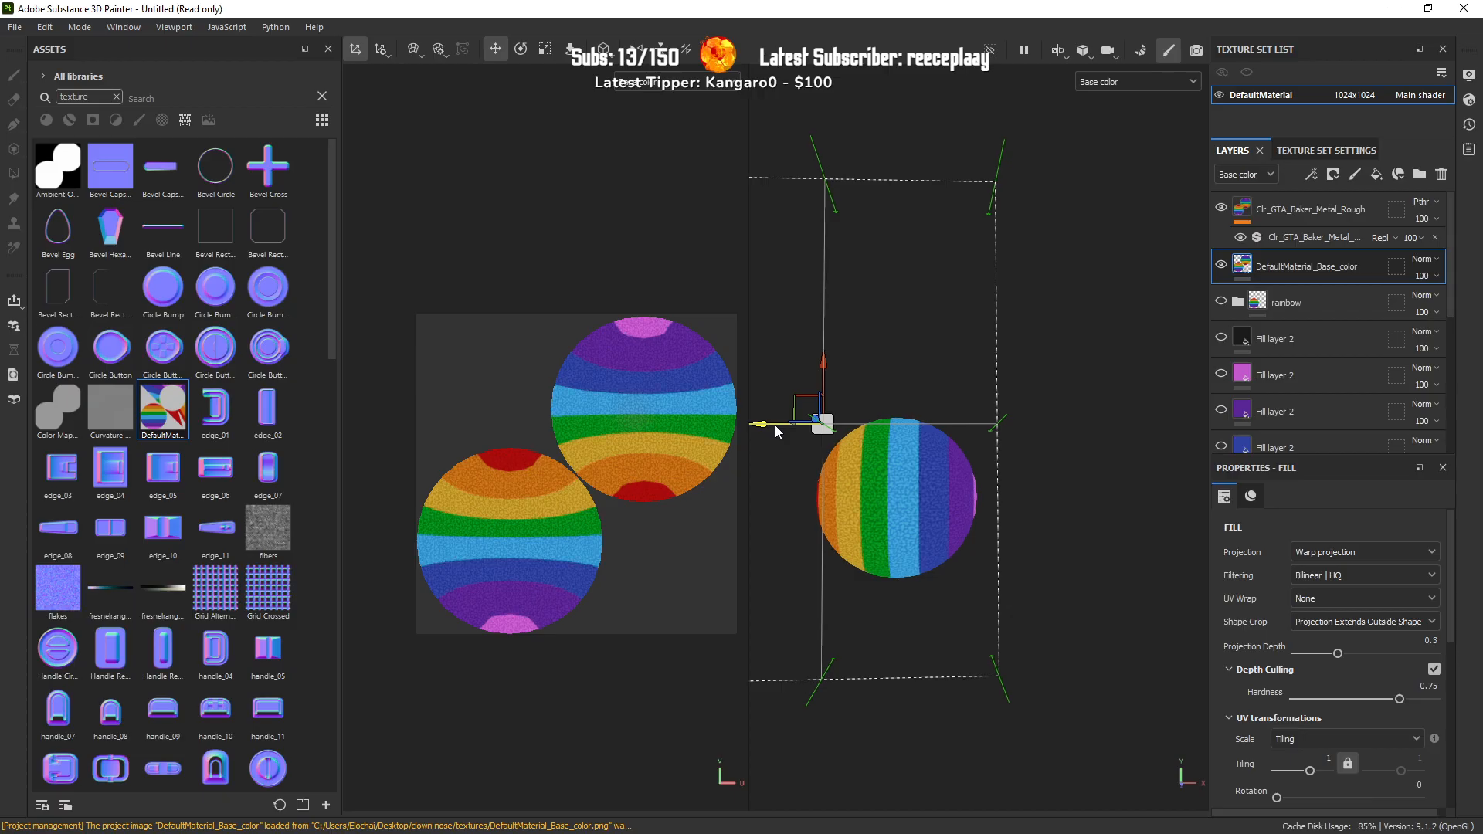
pyautogui.keyDown('alt'); pyautogui.moveTo(776, 431); pyautogui.dragTo(891, 530); pyautogui.keyUp('alt')
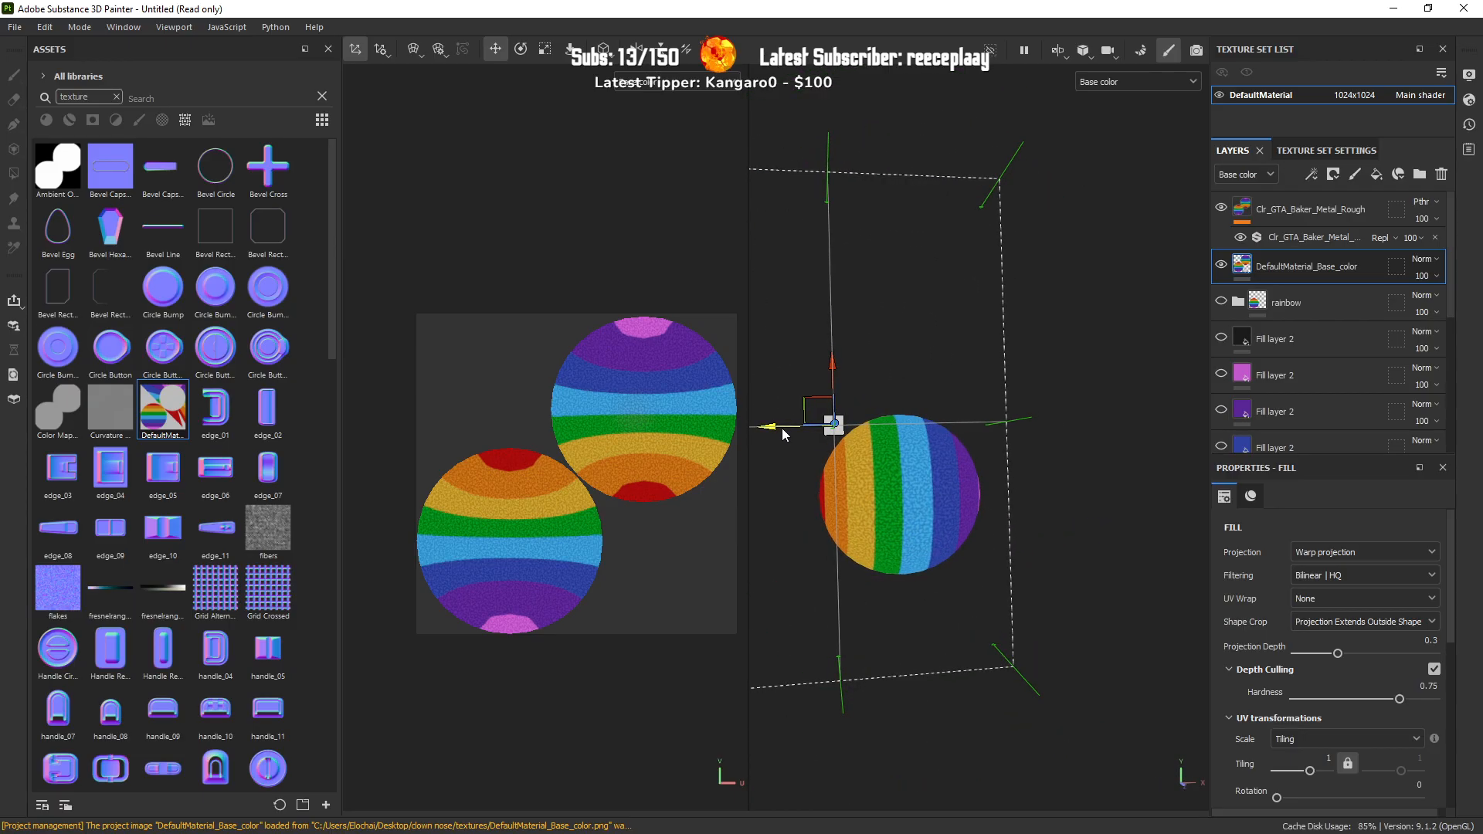
pyautogui.keyDown('alt'); pyautogui.moveTo(794, 446); pyautogui.dragTo(846, 491); pyautogui.keyUp('alt')
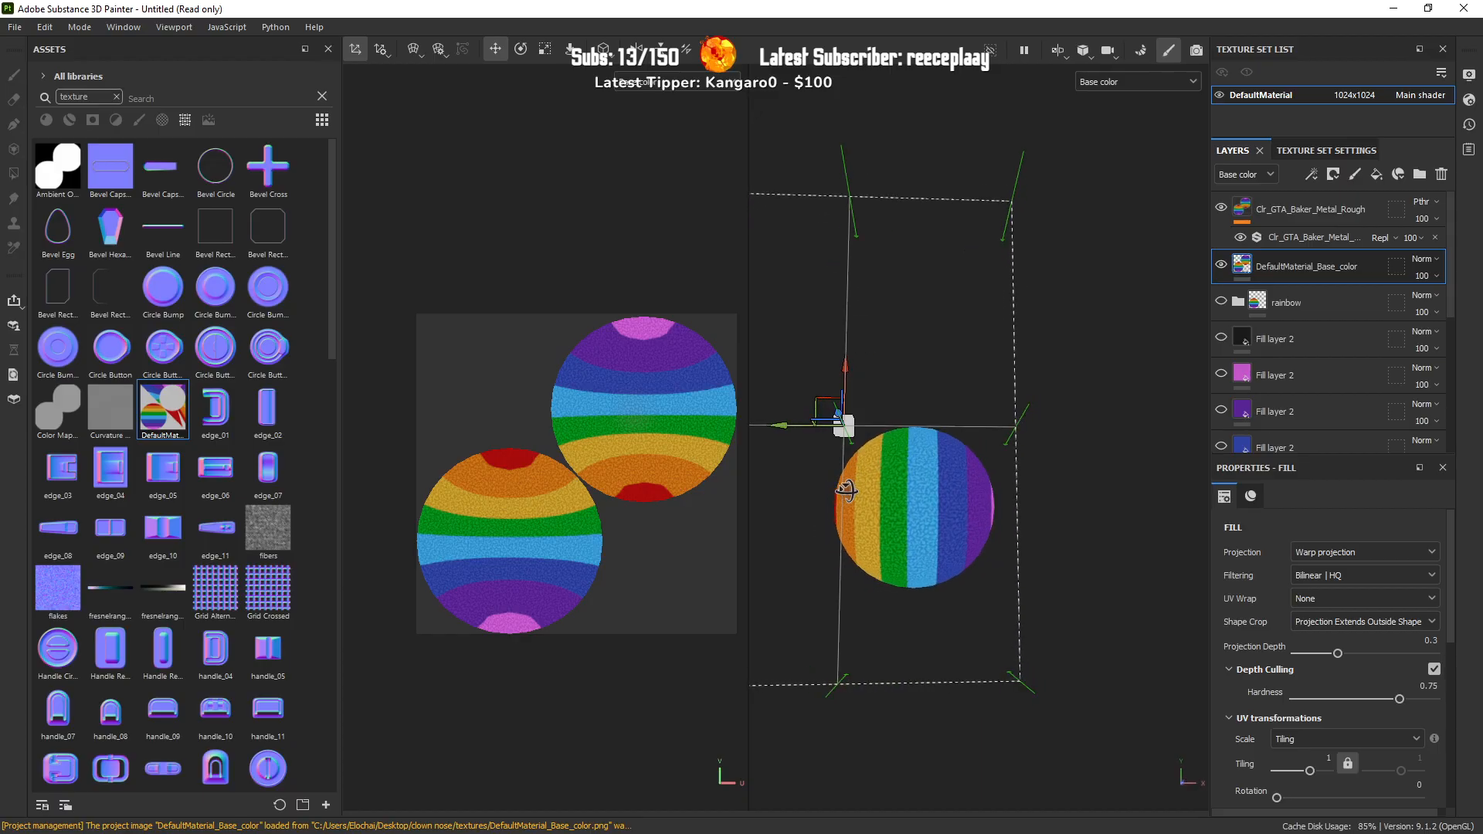
# Step: Try rotating the rainbow projection a quarter turn and moving it across the sphere, and undo both changes
pyautogui.scroll(-2, 846, 530)
pyautogui.press('e')
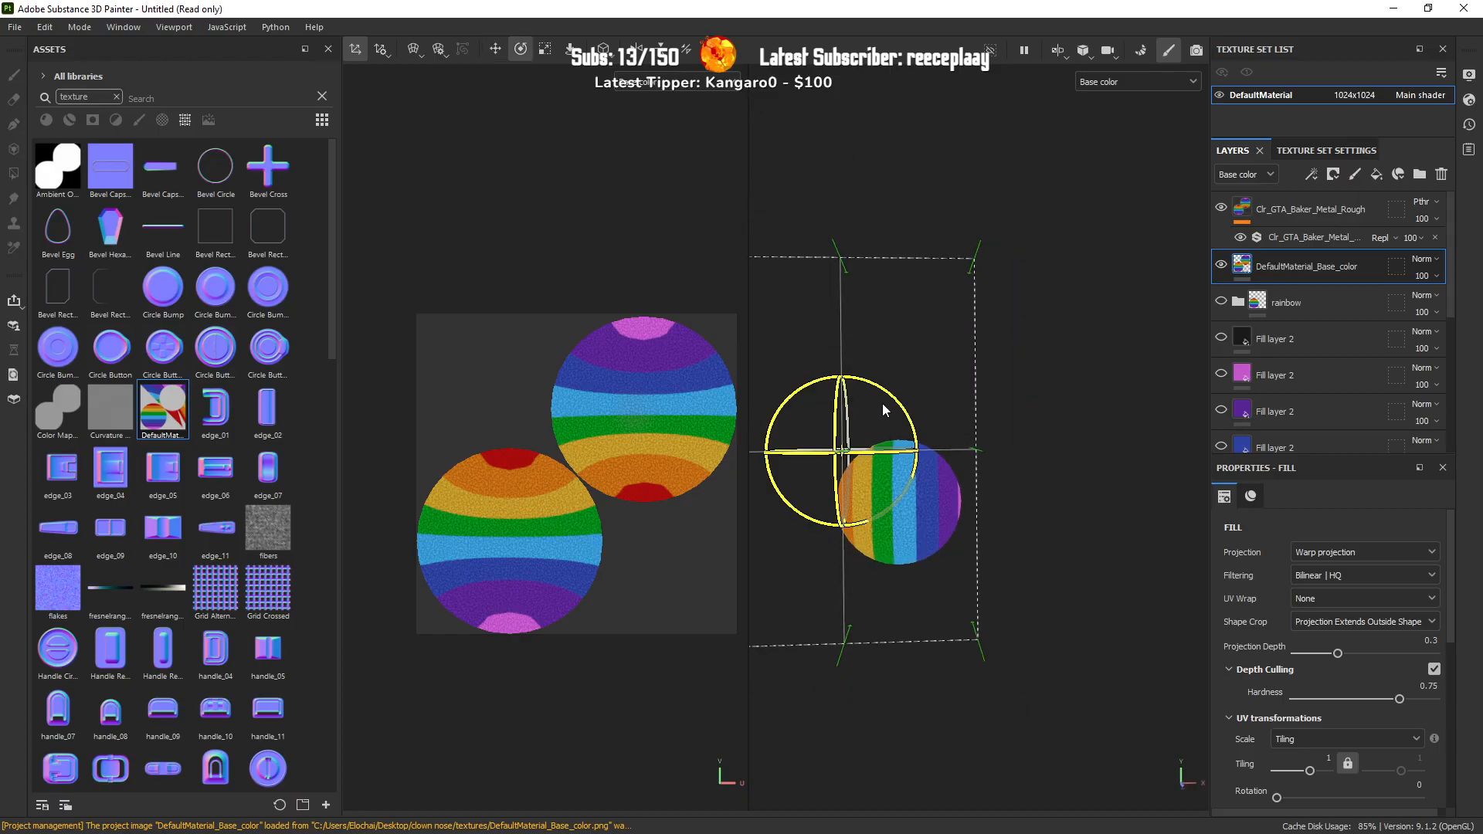
pyautogui.moveTo(924, 411); pyautogui.dragTo(966, 485)
pyautogui.press('w')
pyautogui.moveTo(882, 457); pyautogui.dragTo(987, 456)
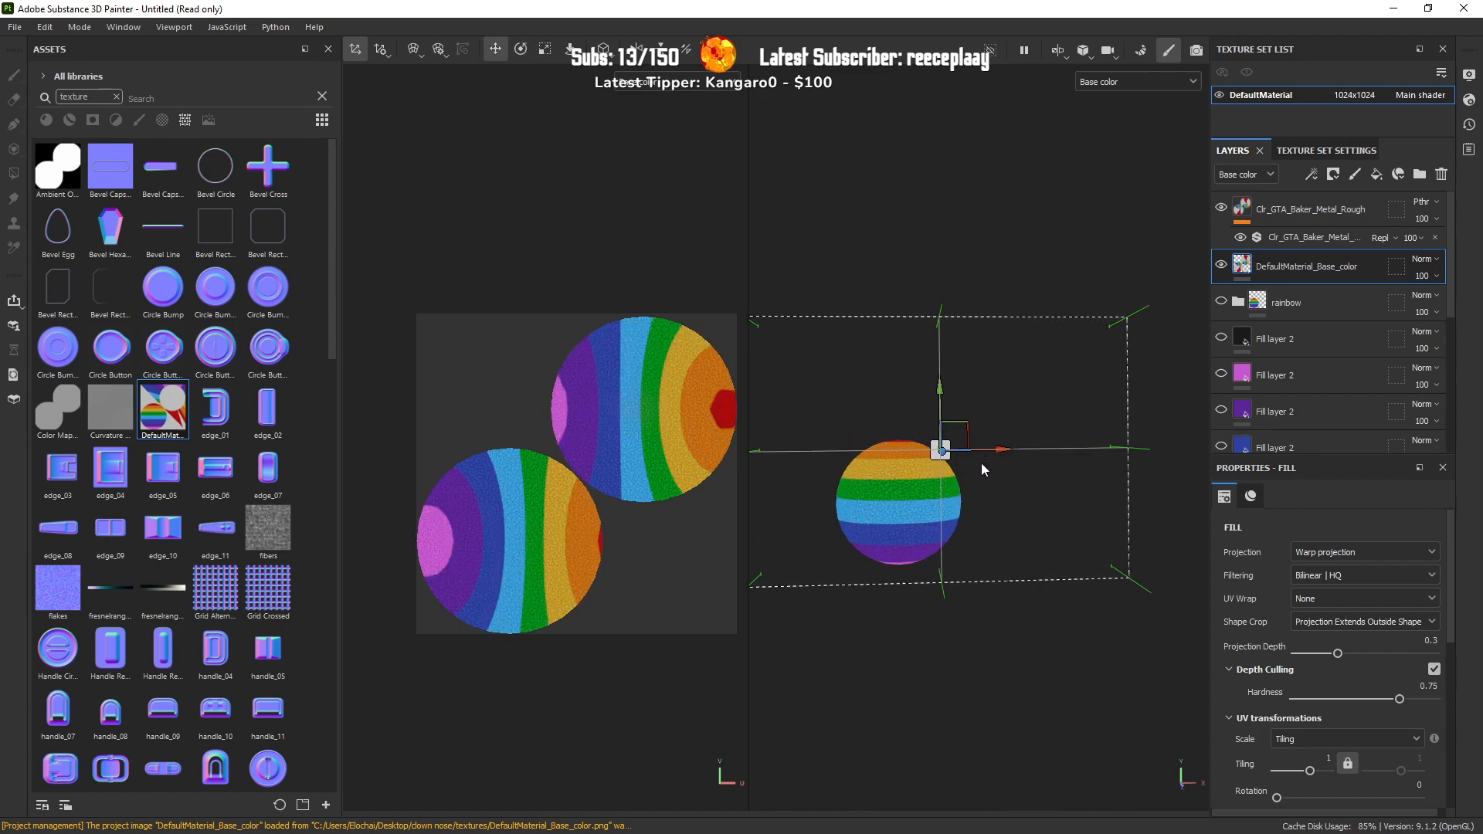
pyautogui.moveTo(970, 527)
pyautogui.keyDown('alt'); pyautogui.mouseDown()
pyautogui.moveTo(1130, 645)
pyautogui.moveTo(1008, 406)
pyautogui.moveTo(956, 516)
pyautogui.mouseUp(); pyautogui.keyUp('alt')
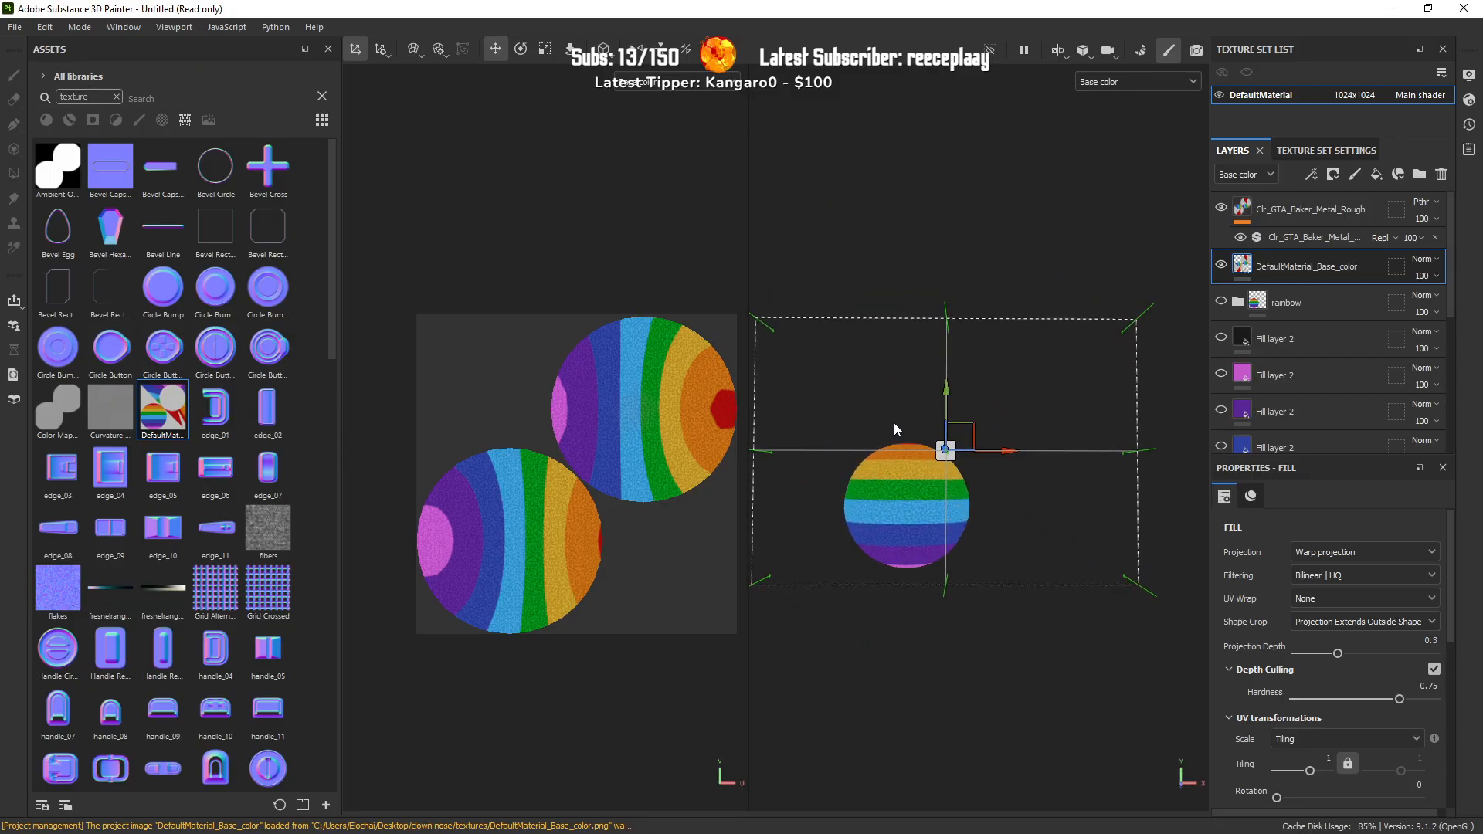
pyautogui.hotkey('ctrl', 'z')
pyautogui.hotkey('ctrl', 'z')
# Step: Rescale and shift the rainbow projection to enlarge the red and pink caps at opposite ends of the sphere
pyautogui.moveTo(930, 504)
pyautogui.keyDown('alt'); pyautogui.mouseDown()
pyautogui.moveTo(984, 505)
pyautogui.moveTo(934, 526)
pyautogui.mouseUp(); pyautogui.keyUp('alt')
pyautogui.press('r')
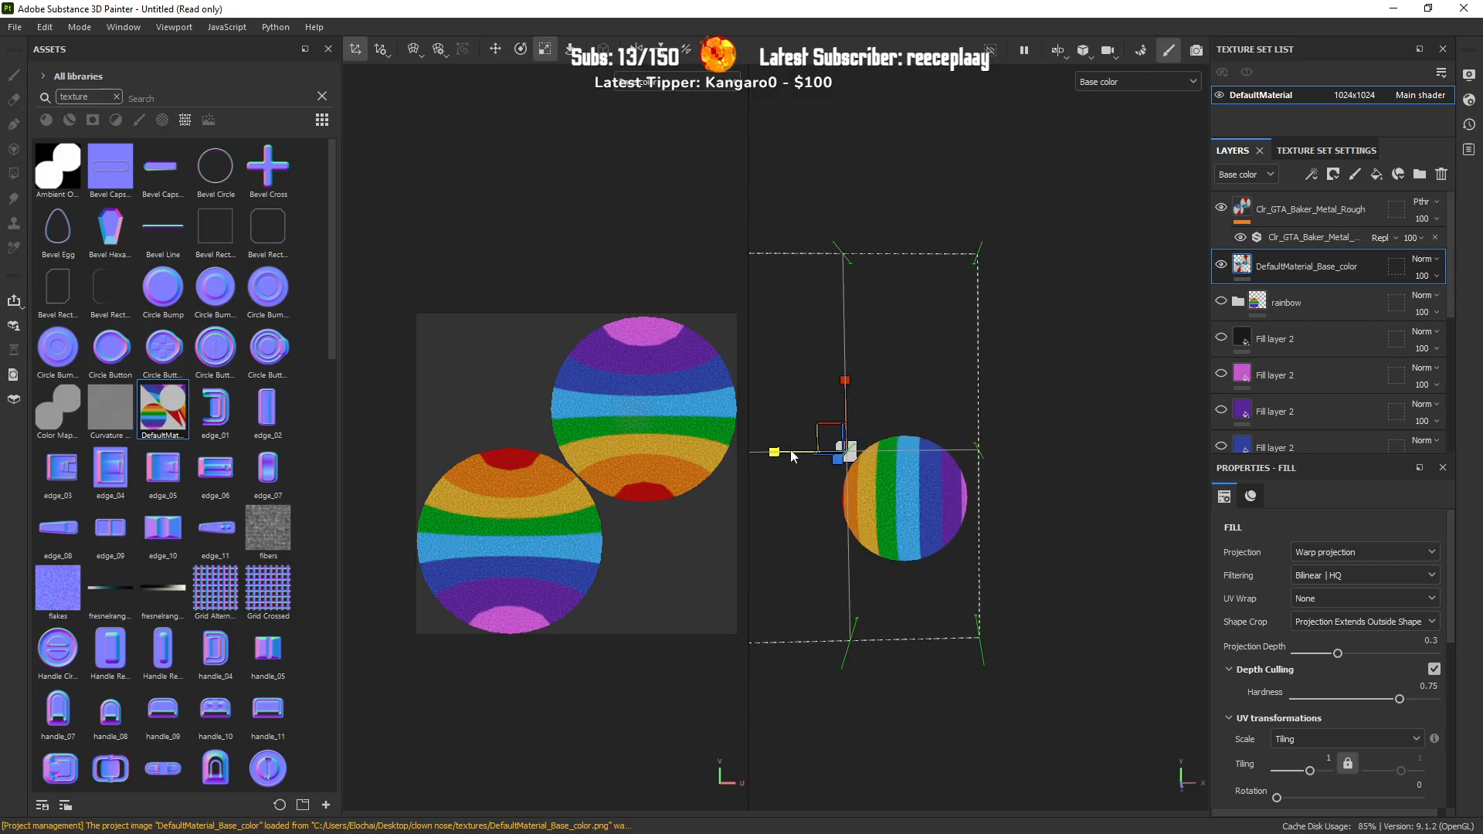
pyautogui.press('w')
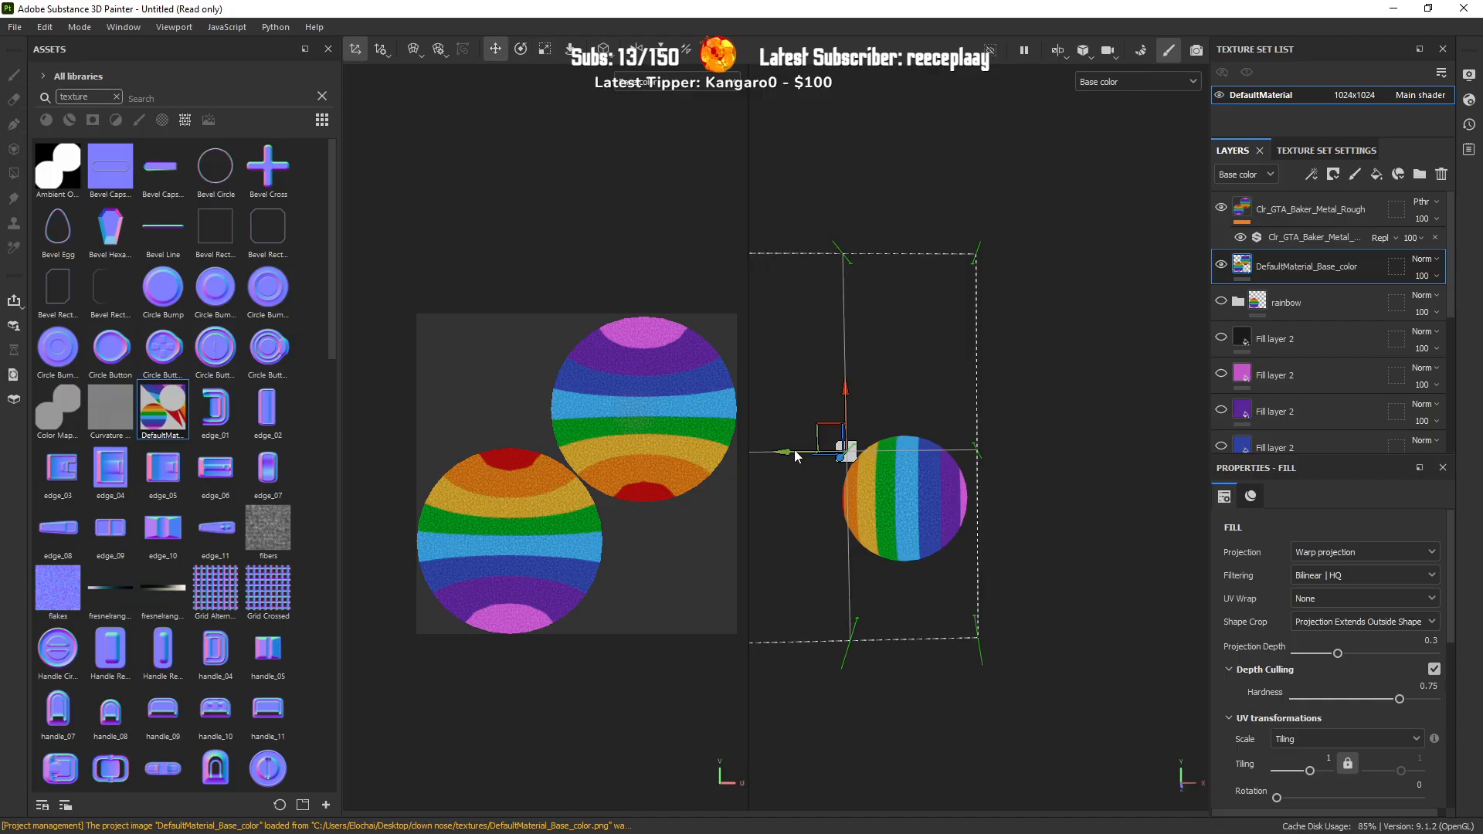
pyautogui.moveTo(793, 451)
pyautogui.mouseDown()
pyautogui.moveTo(963, 505)
pyautogui.moveTo(796, 497)
pyautogui.moveTo(833, 468)
pyautogui.moveTo(793, 453)
pyautogui.mouseUp()
pyautogui.scroll(3, 832, 468)
pyautogui.press('r')
pyautogui.press('w')
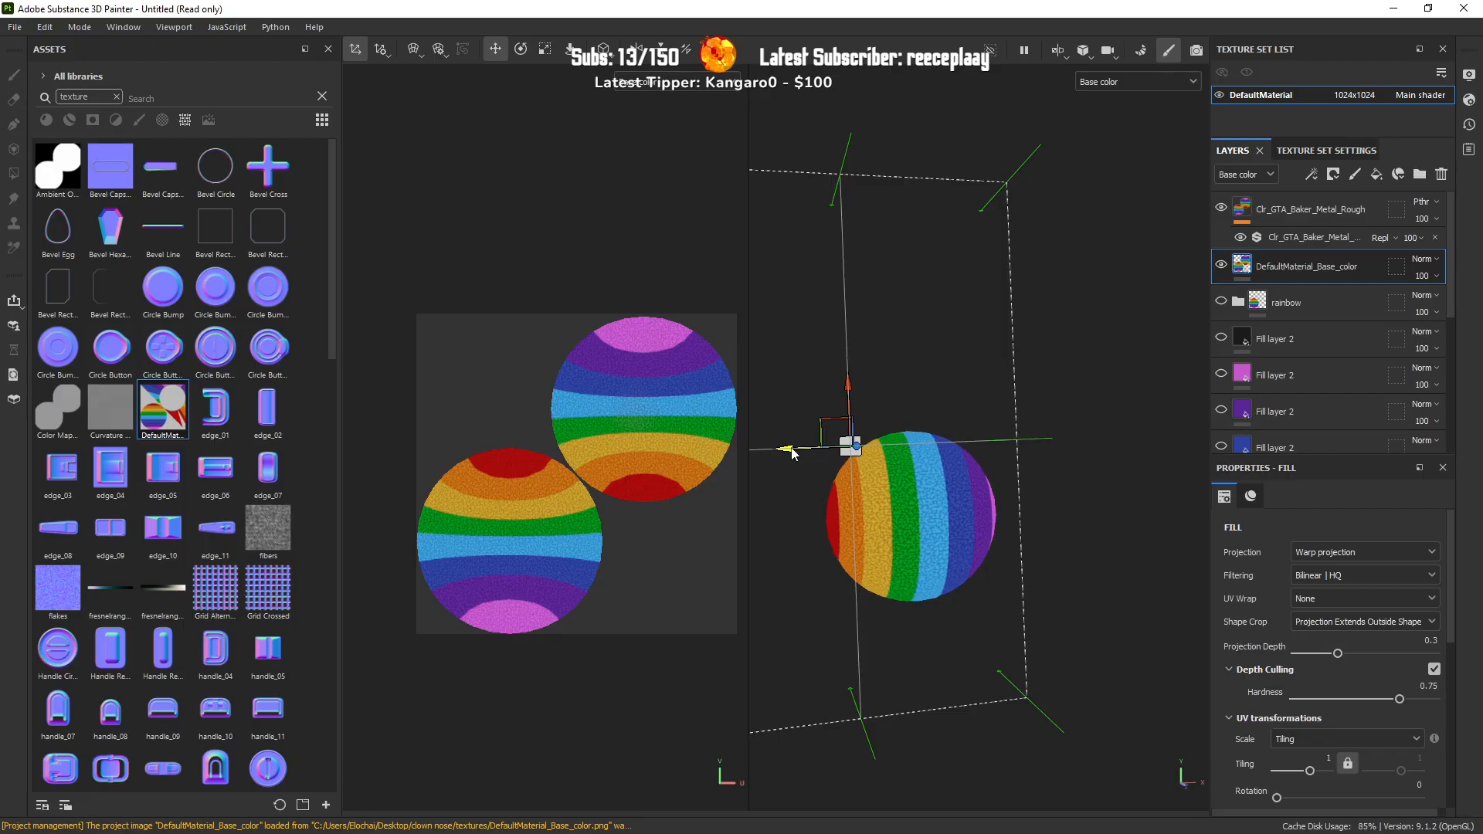
pyautogui.keyDown('alt'); pyautogui.moveTo(847, 506); pyautogui.dragTo(902, 491); pyautogui.keyUp('alt')
pyautogui.moveTo(817, 448); pyautogui.dragTo(1016, 553)
# Step: Display only the 3D view in Material mode and examine the striped wool surface from several sides
pyautogui.click(1326, 340)
pyautogui.scroll(-2, 862, 533)
pyautogui.press('F2')
pyautogui.keyDown('alt'); pyautogui.moveTo(859, 556); pyautogui.dragTo(622, 478); pyautogui.keyUp('alt')
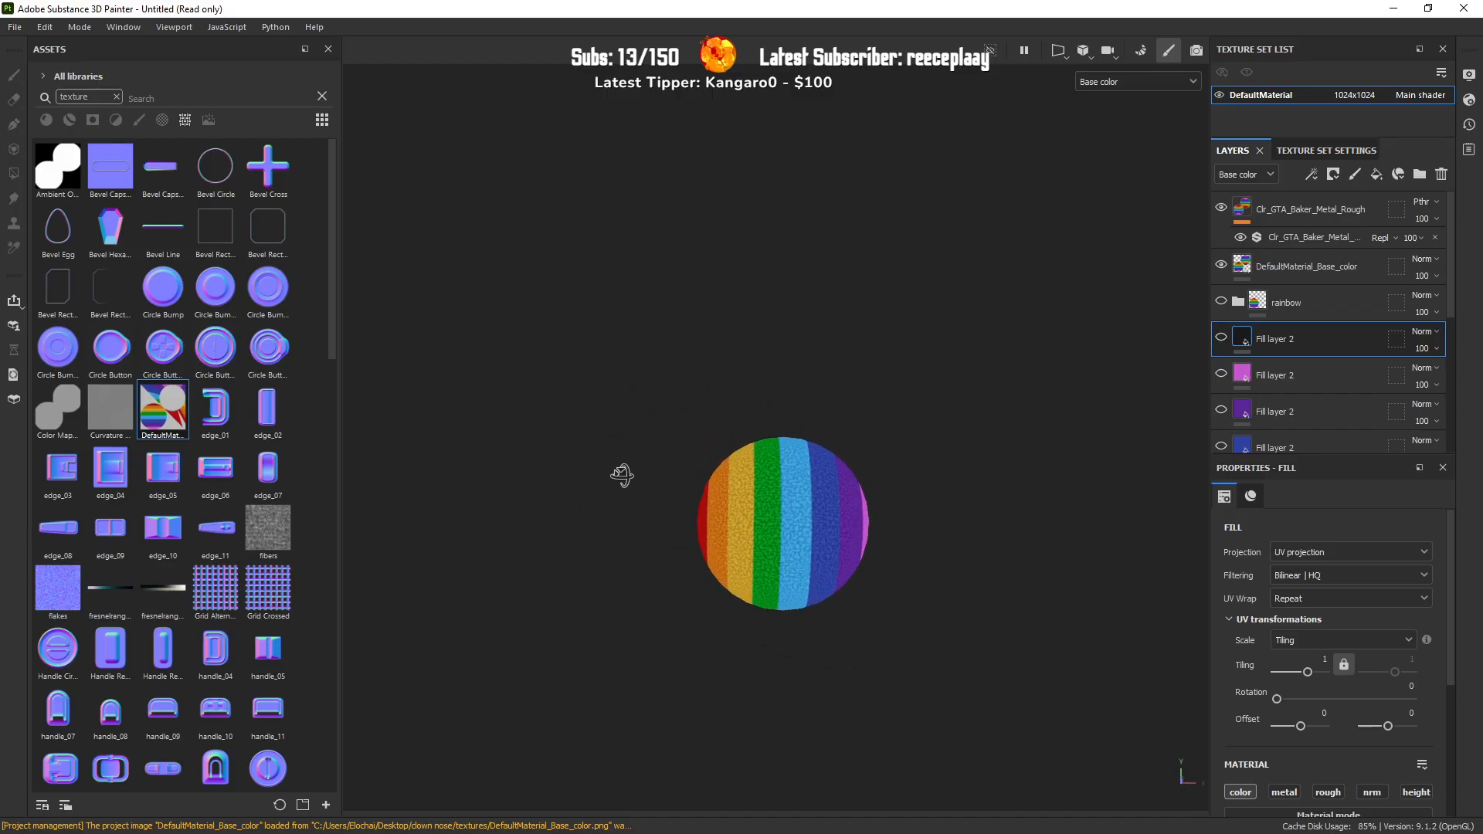
pyautogui.click(1138, 81)
pyautogui.click(1115, 113)
pyautogui.moveTo(1004, 353)
pyautogui.keyDown('alt'); pyautogui.mouseDown()
pyautogui.moveTo(1051, 338)
pyautogui.moveTo(1035, 475)
pyautogui.moveTo(957, 473)
pyautogui.moveTo(953, 397)
pyautogui.moveTo(1042, 369)
pyautogui.mouseUp(); pyautogui.keyUp('alt')
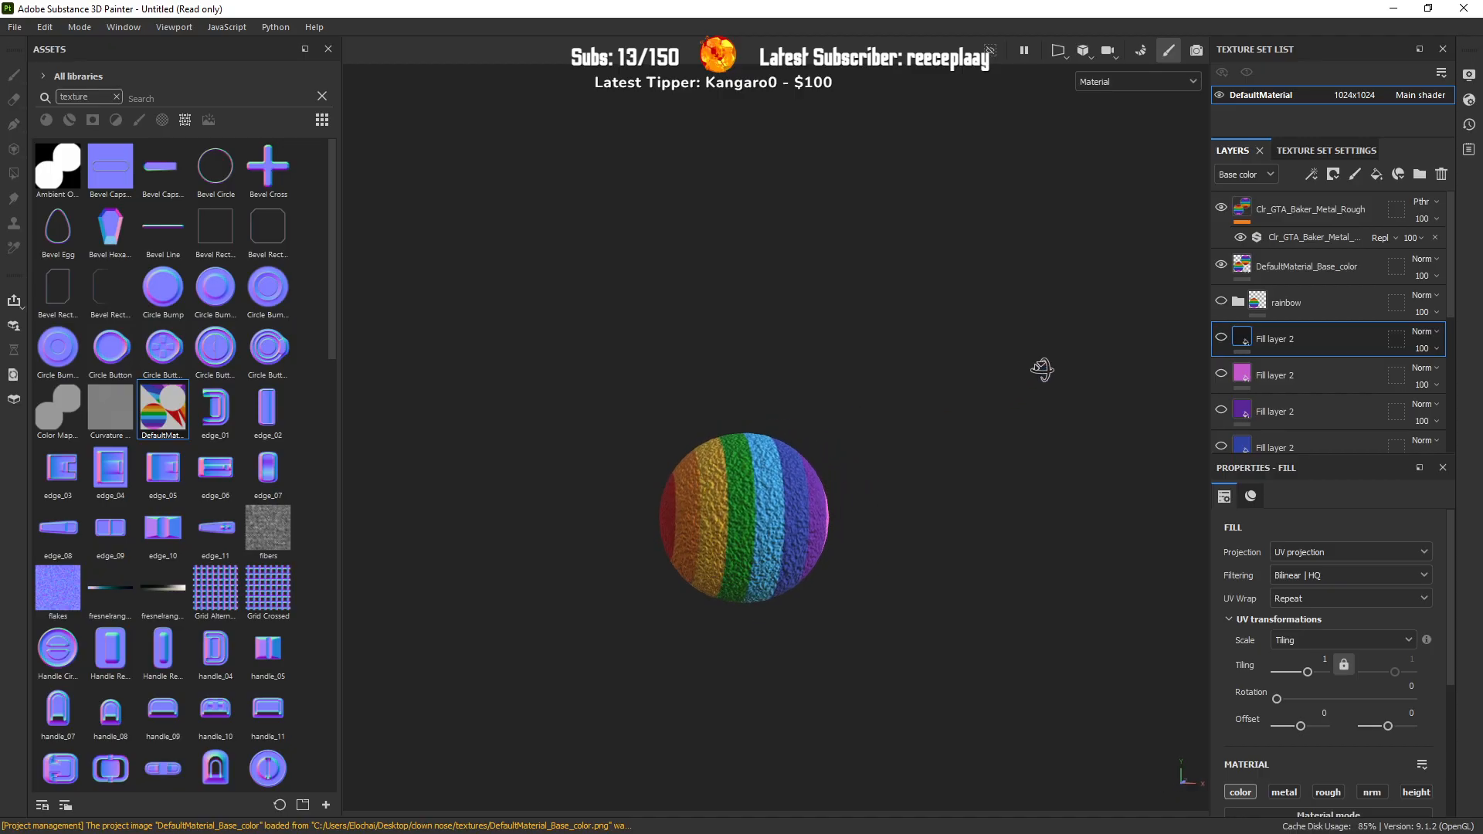
pyautogui.keyDown('alt'); pyautogui.moveTo(639, 403); pyautogui.dragTo(703, 363, button='middle'); pyautogui.keyUp('alt')
pyautogui.scroll(5, 712, 378)
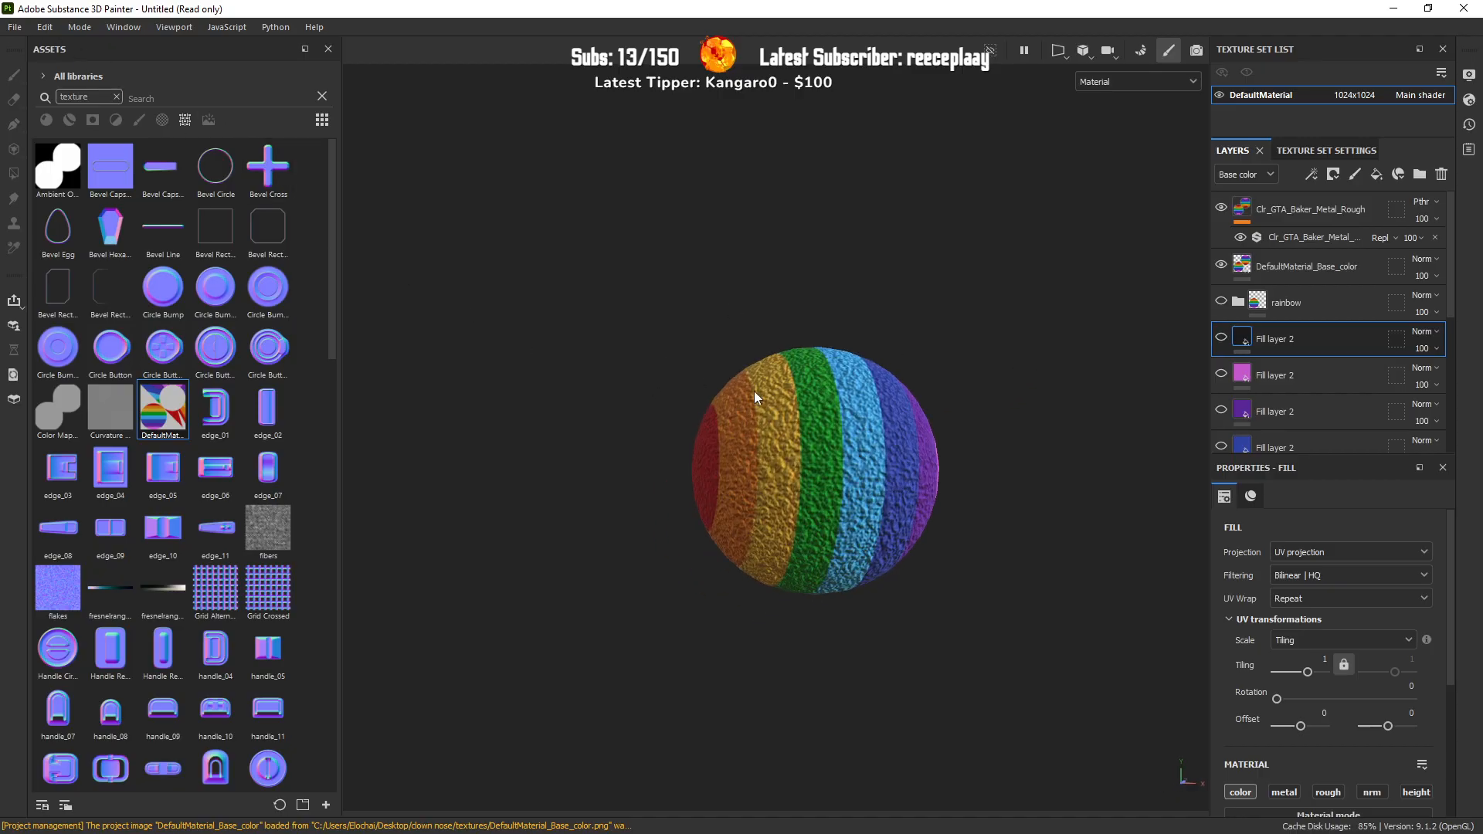
pyautogui.scroll(-2, 834, 434)
pyautogui.keyDown('alt'); pyautogui.moveTo(798, 470); pyautogui.dragTo(658, 394); pyautogui.keyUp('alt')
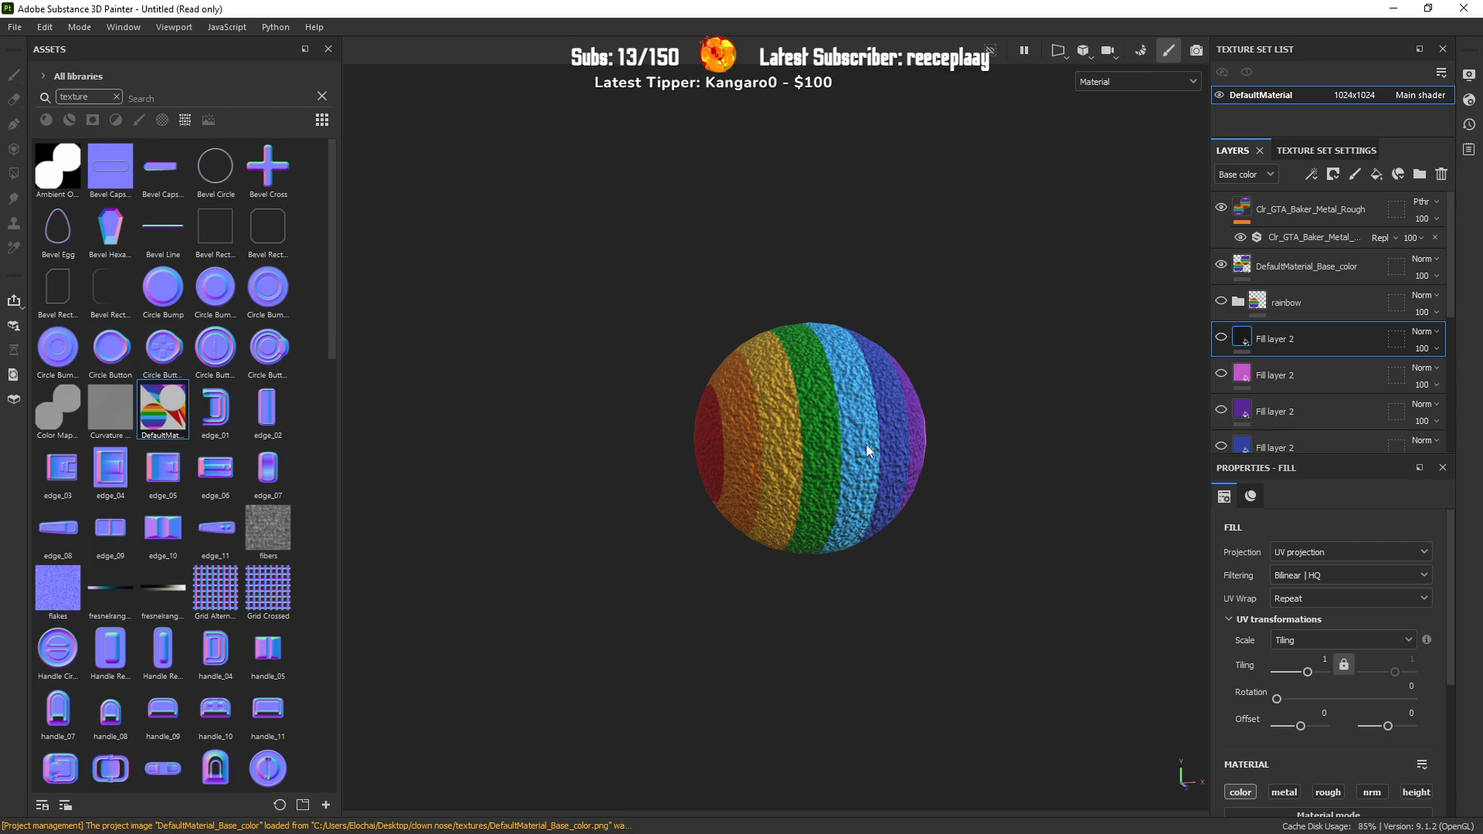
# Step: Export the textures with the "Document channels + Normal + AO (No Alpha)" template and open the output folder
pyautogui.click(19, 29)
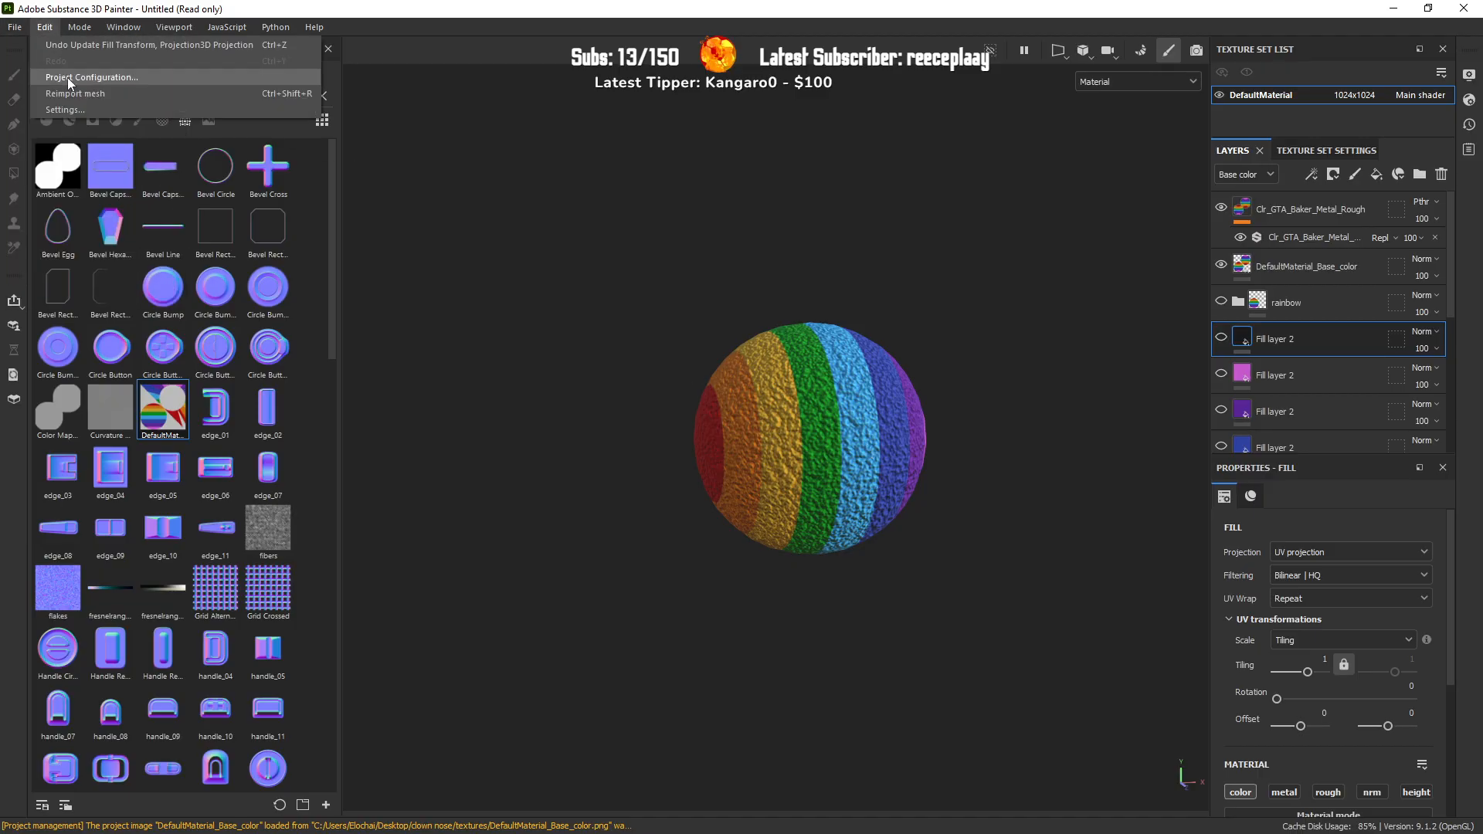
pyautogui.click(116, 253)
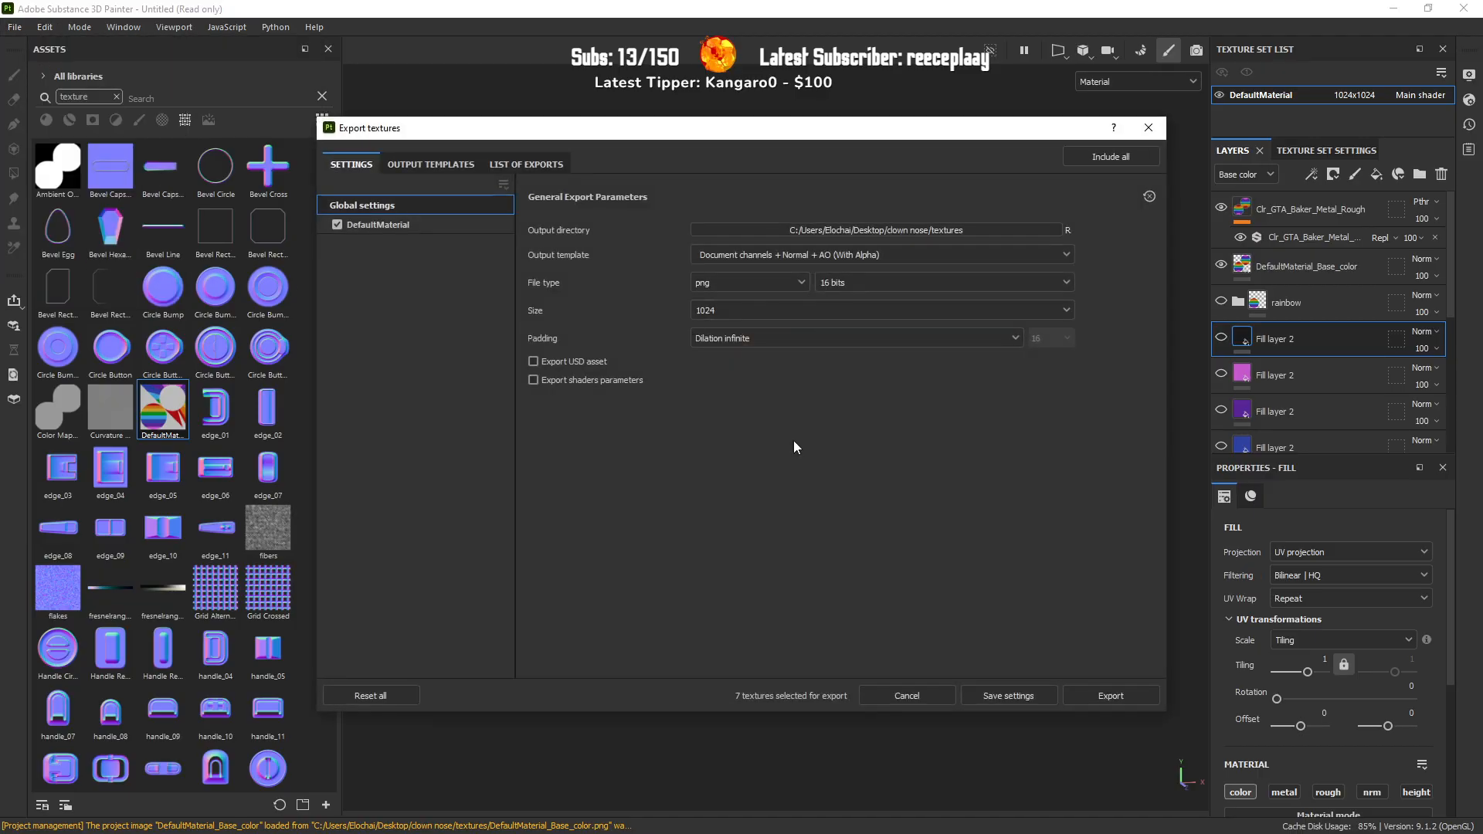
pyautogui.click(835, 255)
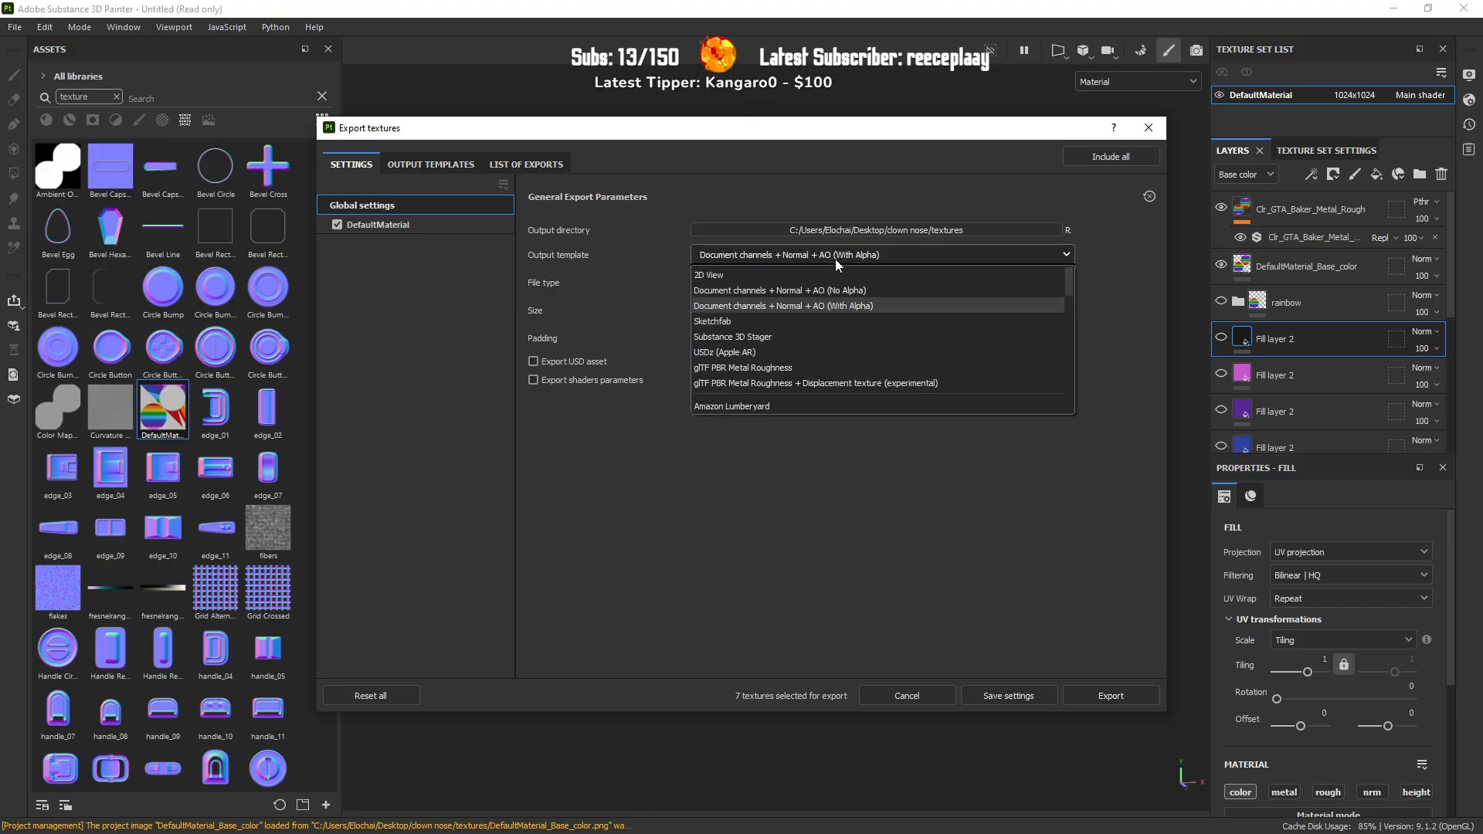
pyautogui.click(844, 291)
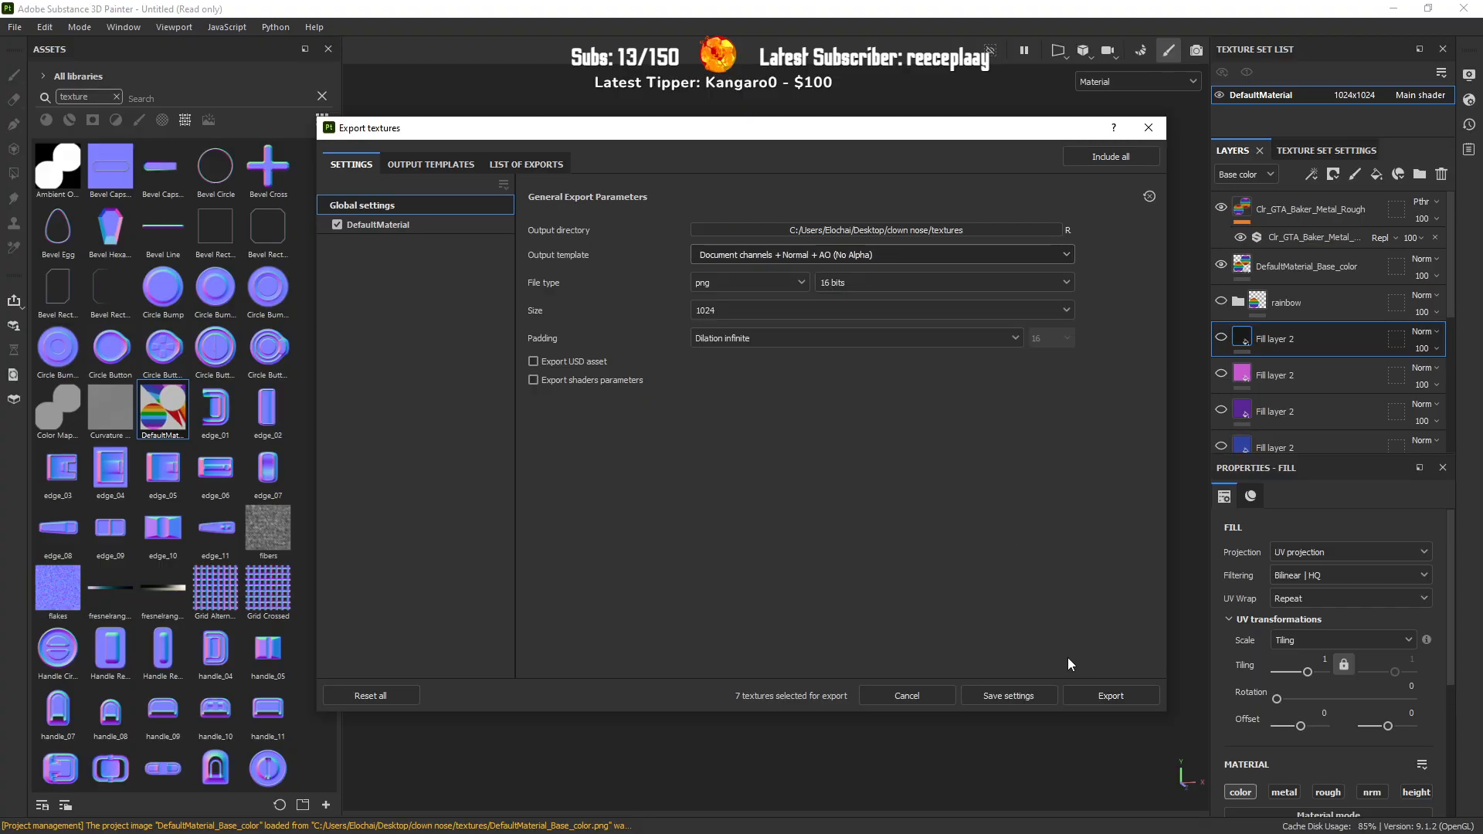
pyautogui.click(1110, 695)
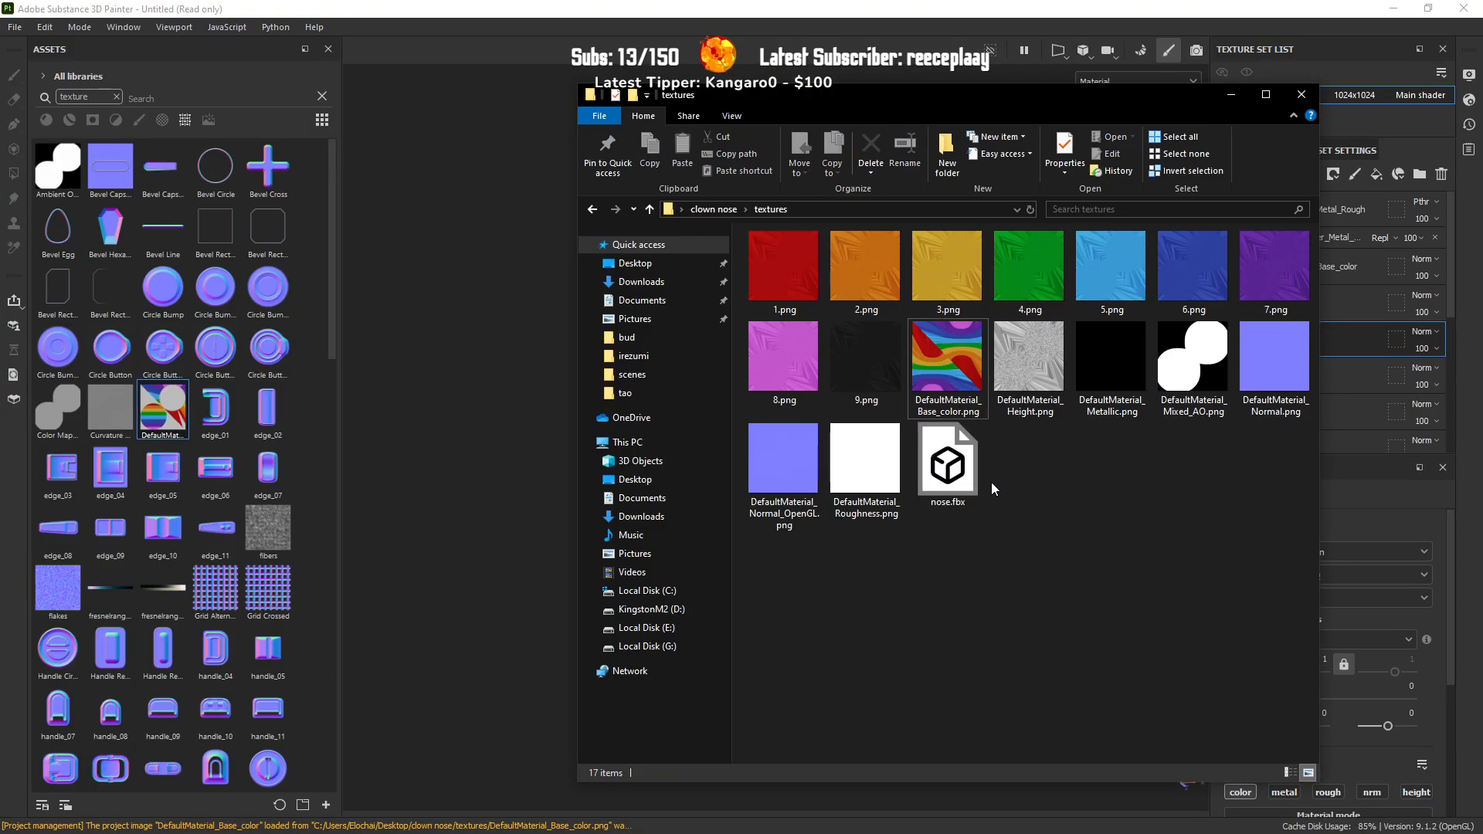
# Step: Rename the exported DefaultMaterial_Base_color.png as 10 and return to Substance 3D Painter
pyautogui.click(953, 363)
pyautogui.write('10')
pyautogui.press('Return')
pyautogui.hotkey('alt', 'Tab')
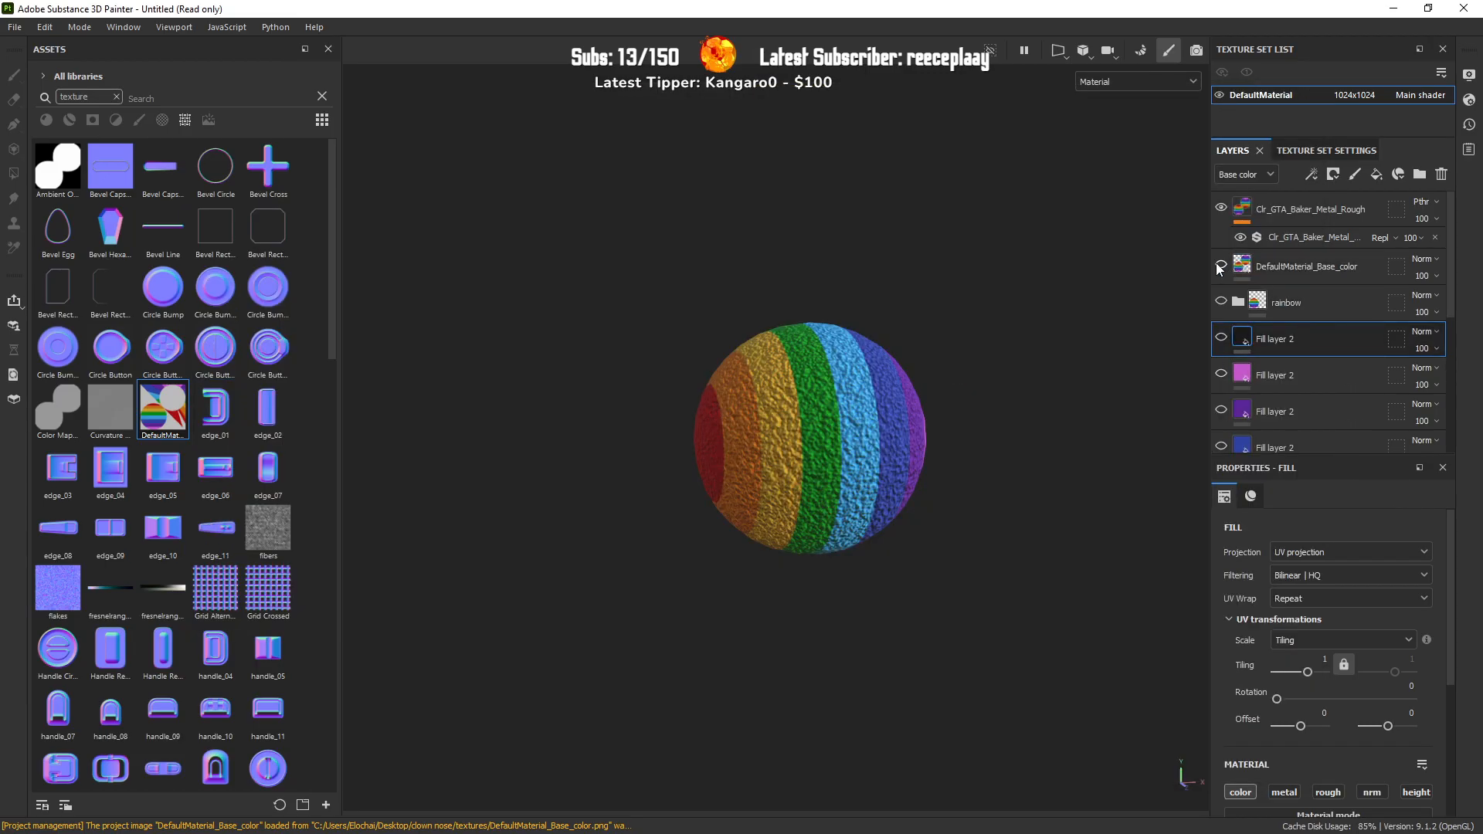
# Step: Hide the DefaultMaterial_Base_color layer, show the red Fill layer 2, and display only the base color
pyautogui.scroll(-2, 1230, 373)
pyautogui.scroll(-6, 1230, 373)
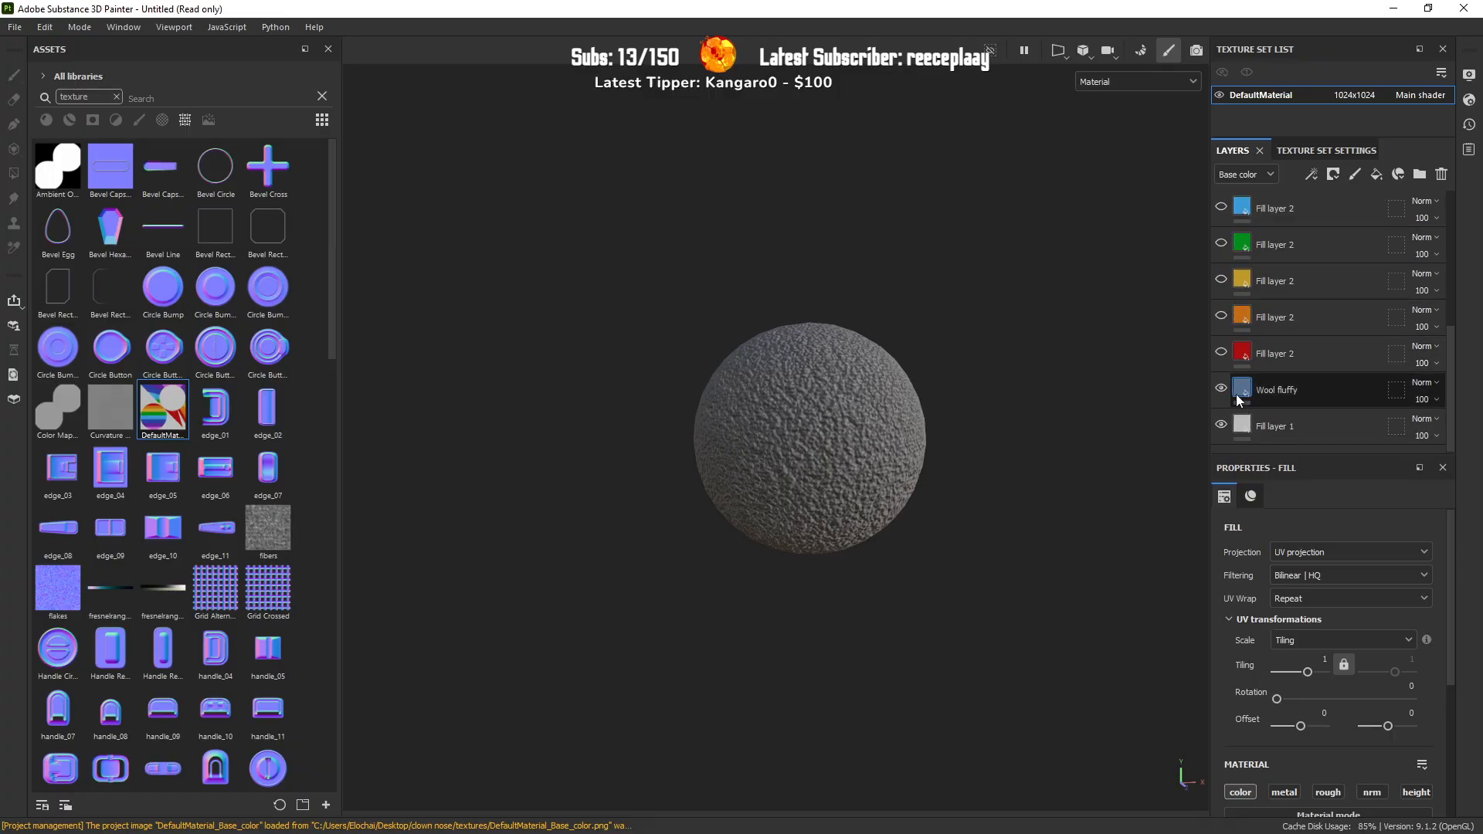
pyautogui.click(1221, 353)
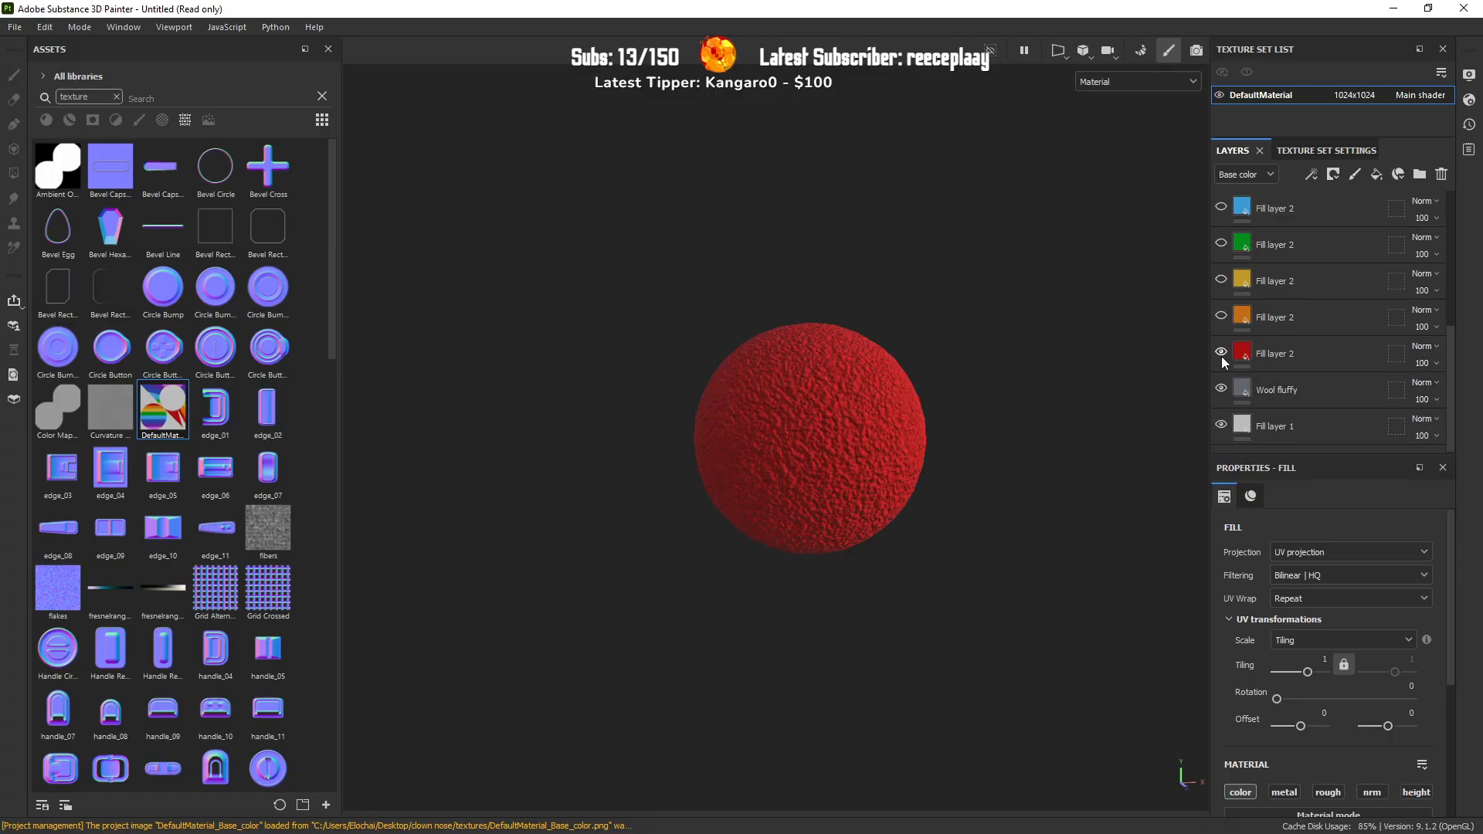
pyautogui.click(1115, 82)
pyautogui.click(1104, 118)
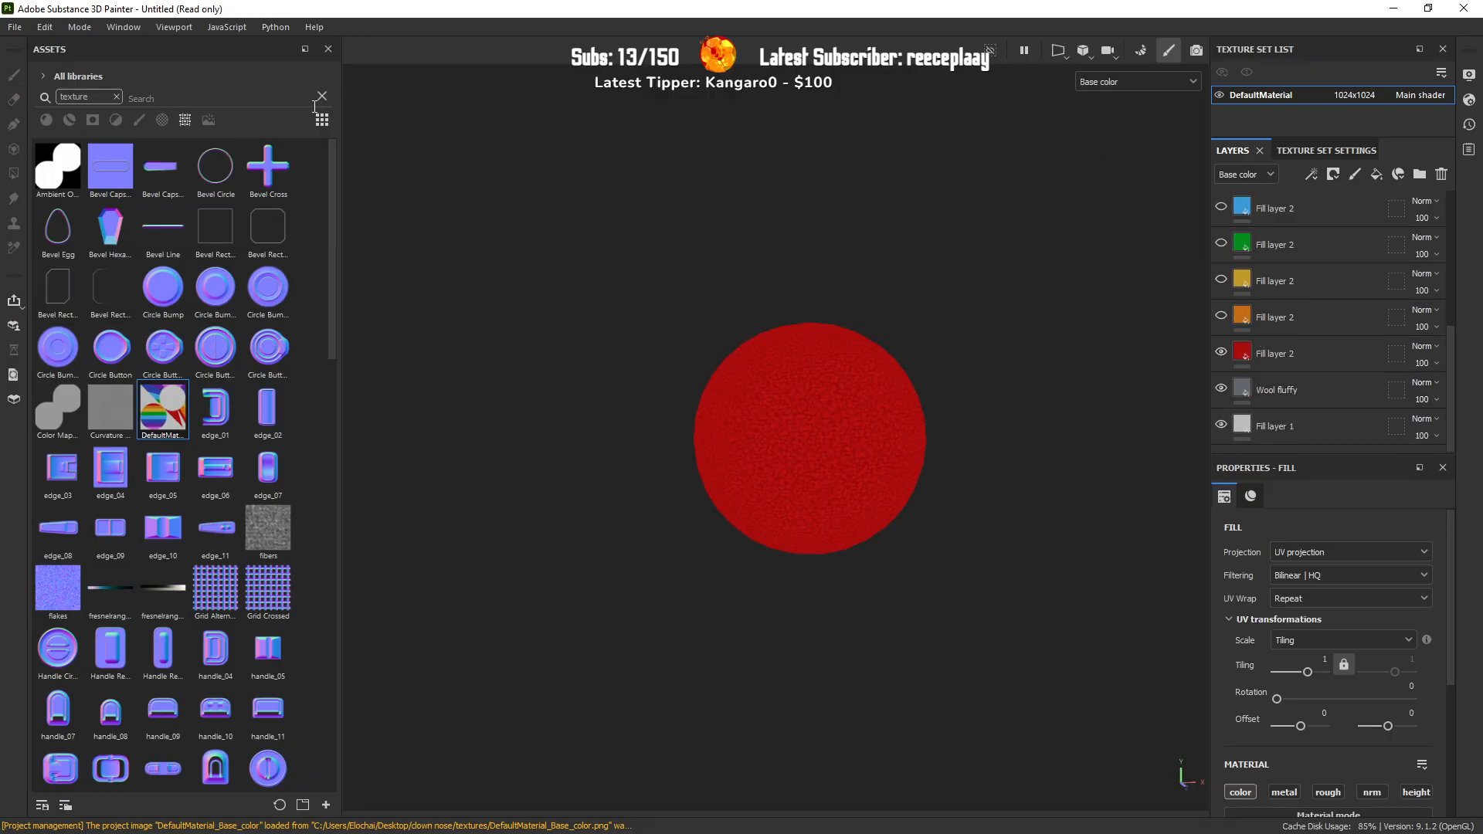
# Step: Replace the texture filter with a search for "dirt" in the assets and browse the dirt and grunge maps
pyautogui.click(117, 96)
pyautogui.write('dirt')
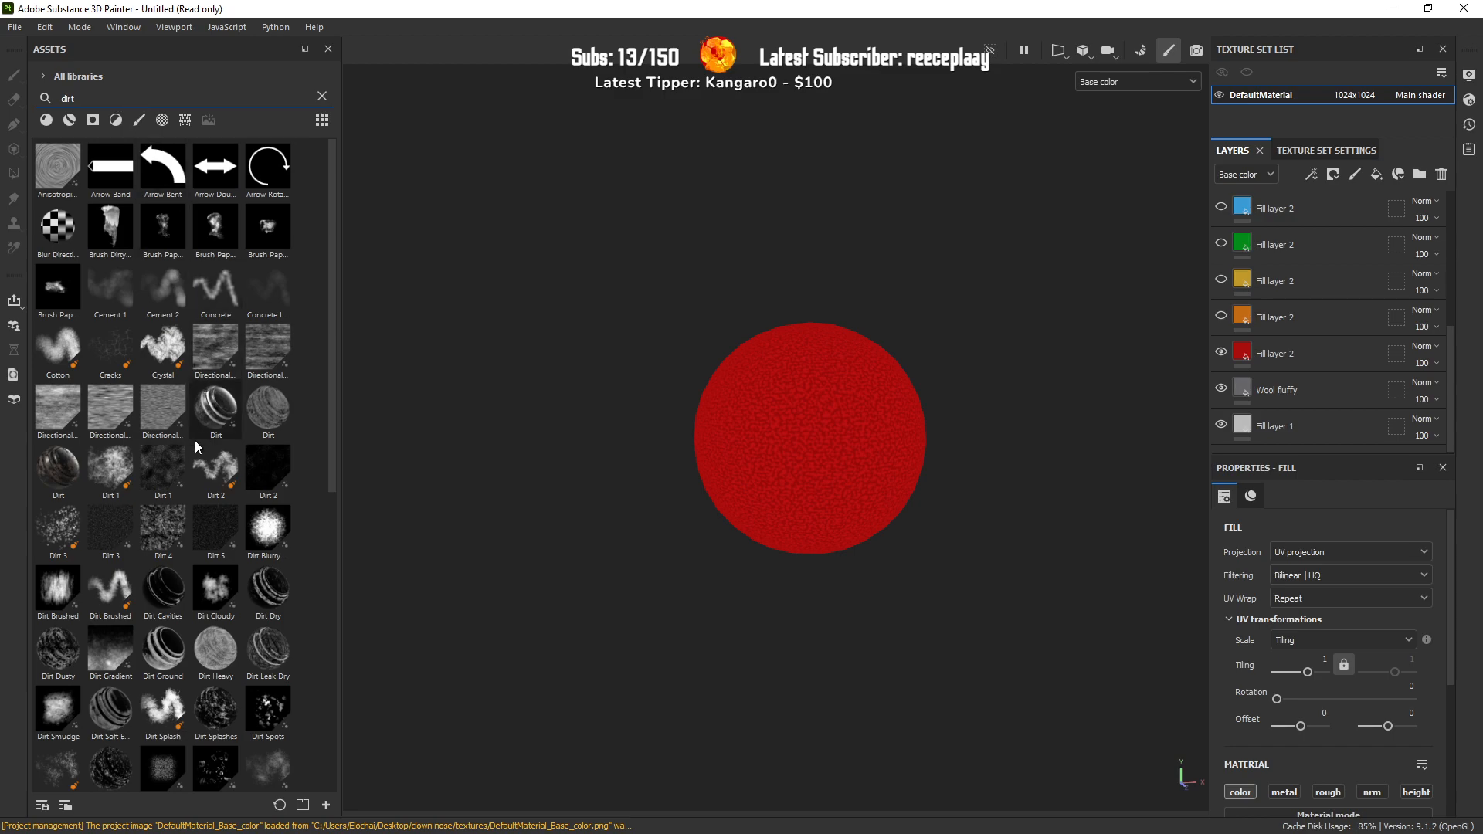
pyautogui.moveTo(171, 533)
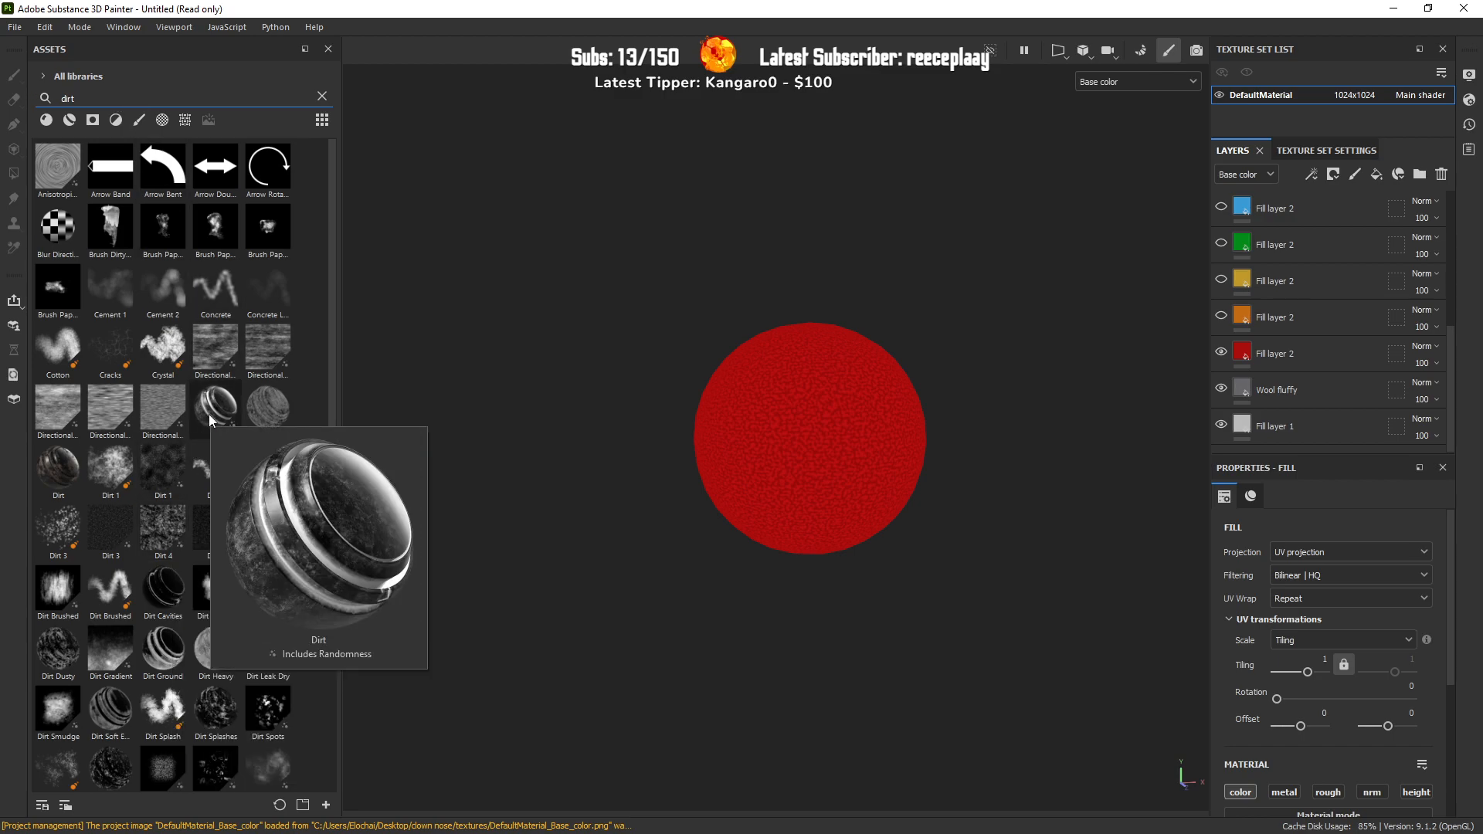
pyautogui.scroll(-5, 197, 479)
pyautogui.scroll(-3, 60, 516)
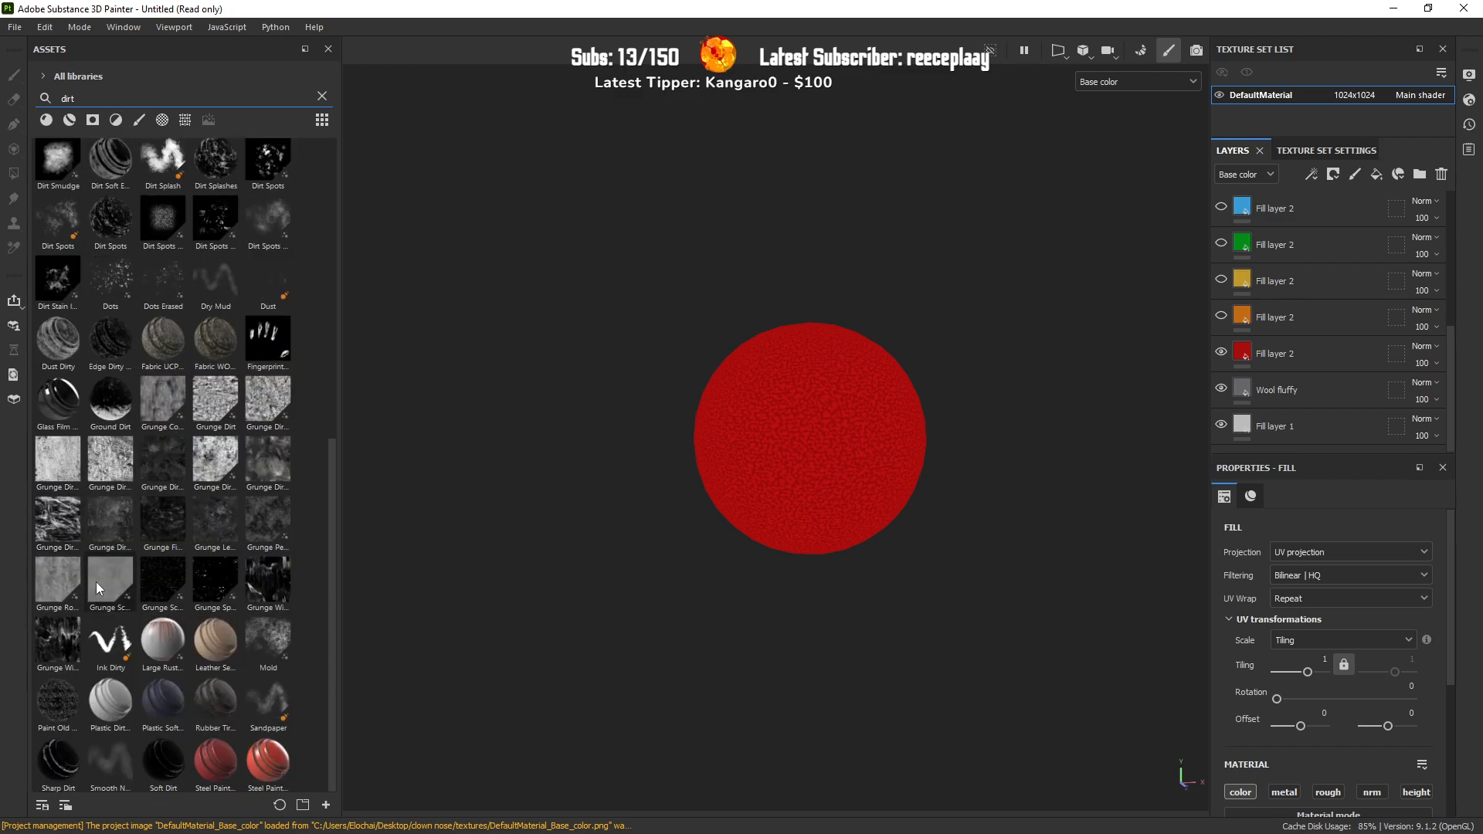
pyautogui.moveTo(74, 582)
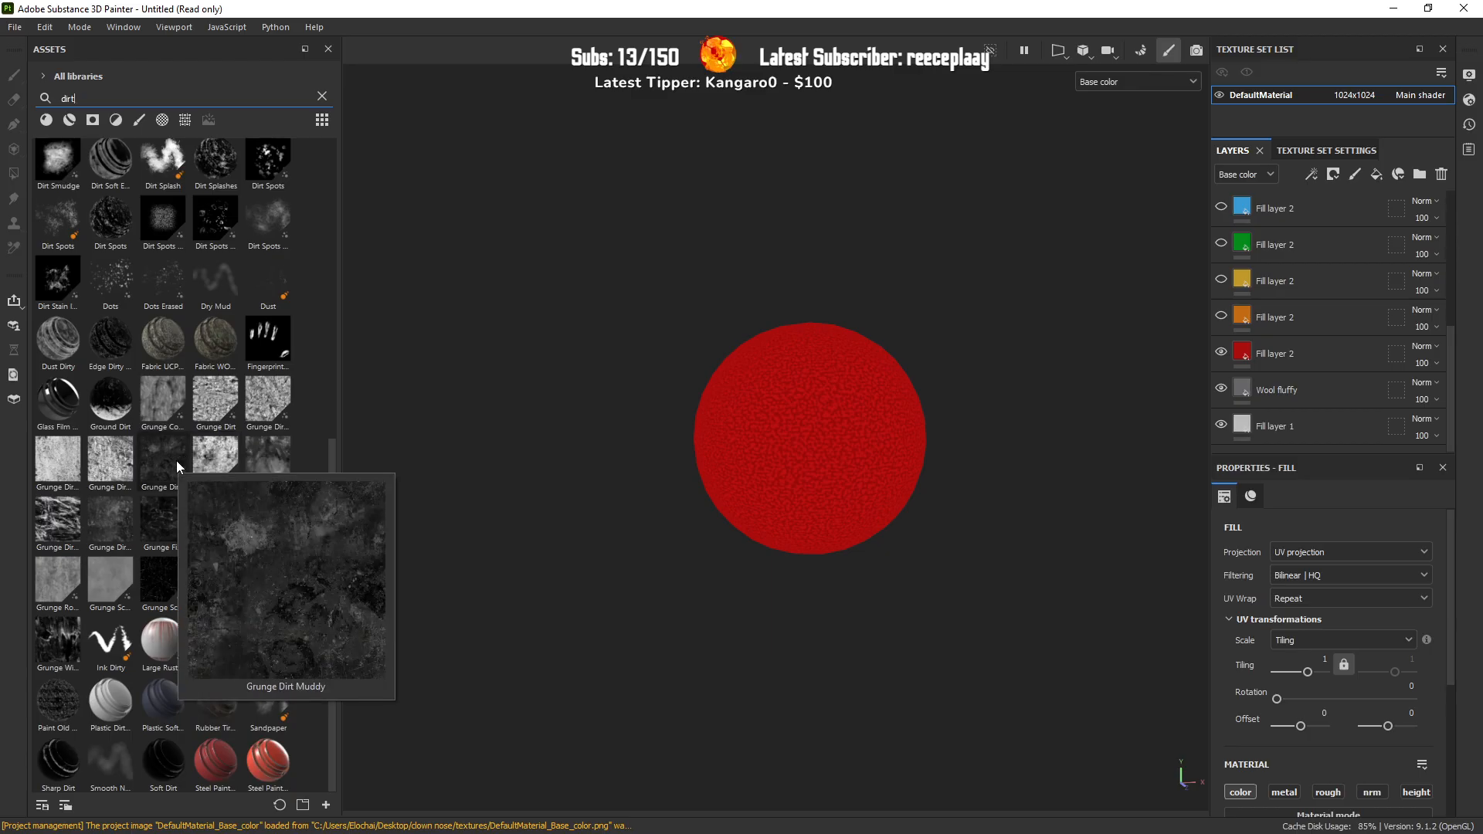
pyautogui.scroll(5, 1367, 278)
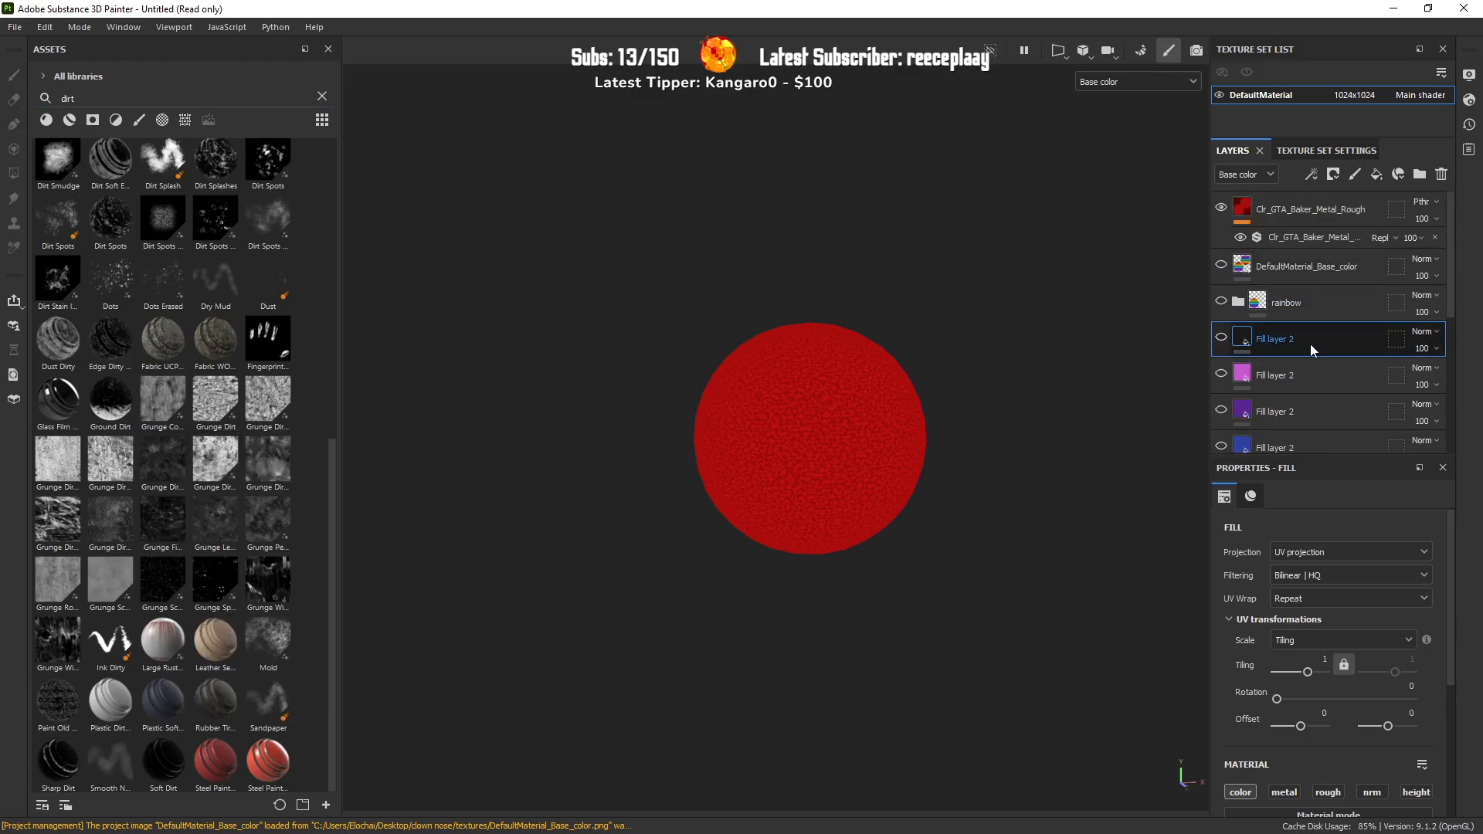
# Step: Duplicate the black Fill layer 2 and give the copy a black mask with a fill effect
pyautogui.hotkey('ctrl', 'd')
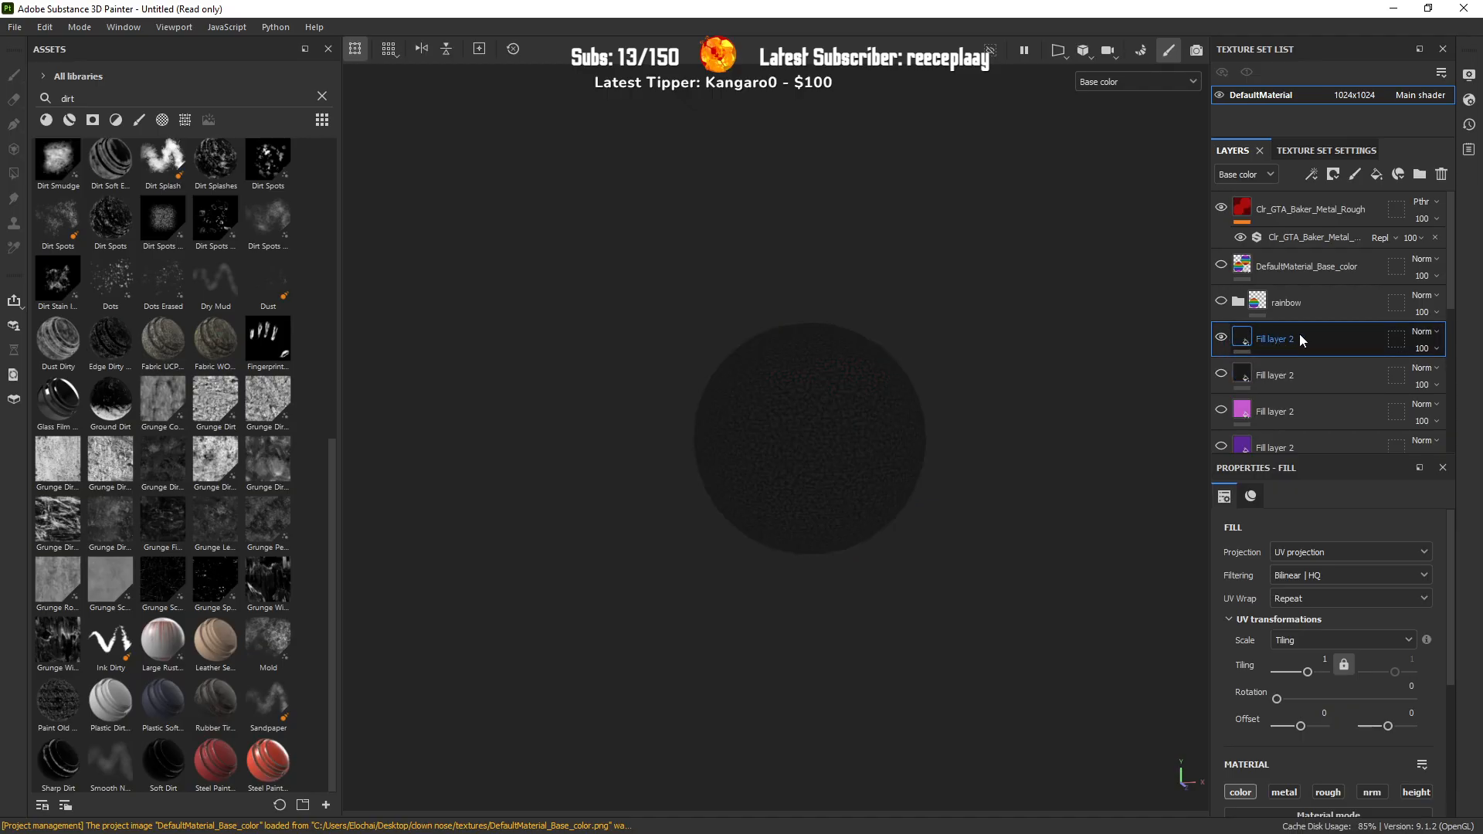
pyautogui.click(1333, 174)
pyautogui.click(1335, 215)
pyautogui.click(1312, 174)
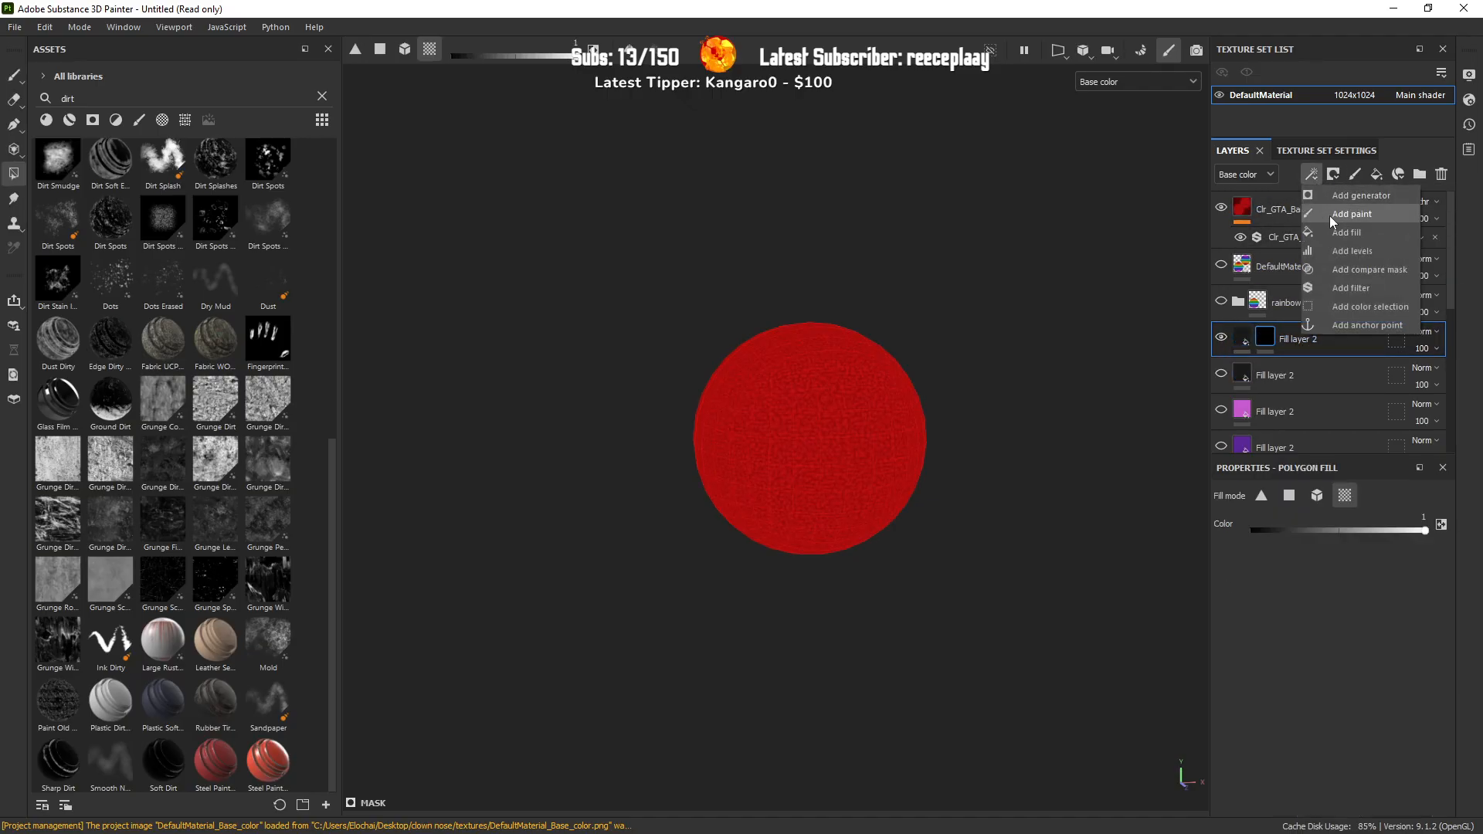
pyautogui.click(1336, 232)
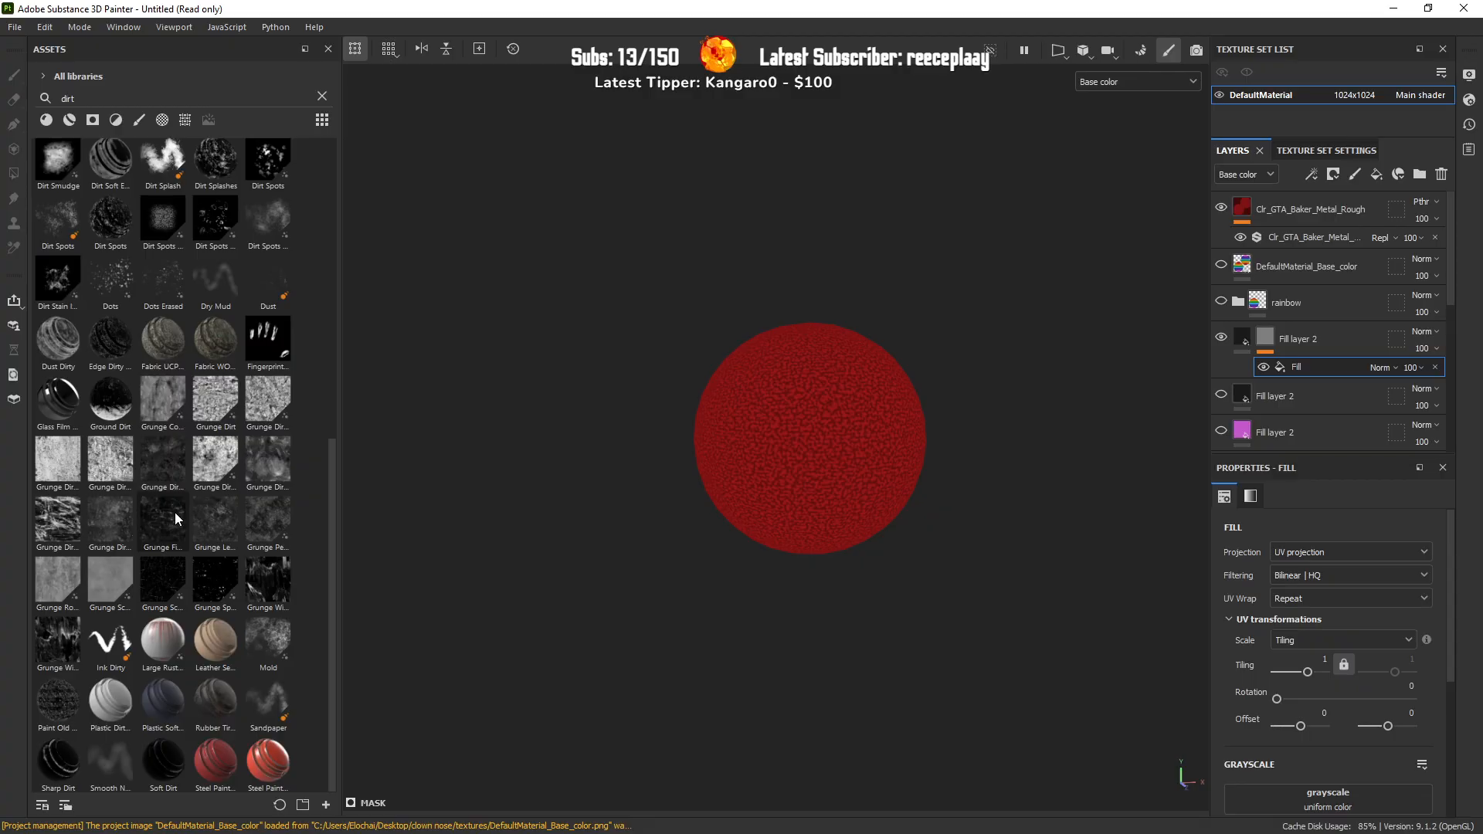
# Step: Assign Grunge Dirt Muddy to the mask fill's grayscale and scale its pattern down to about half the UV tile
pyautogui.moveTo(171, 471)
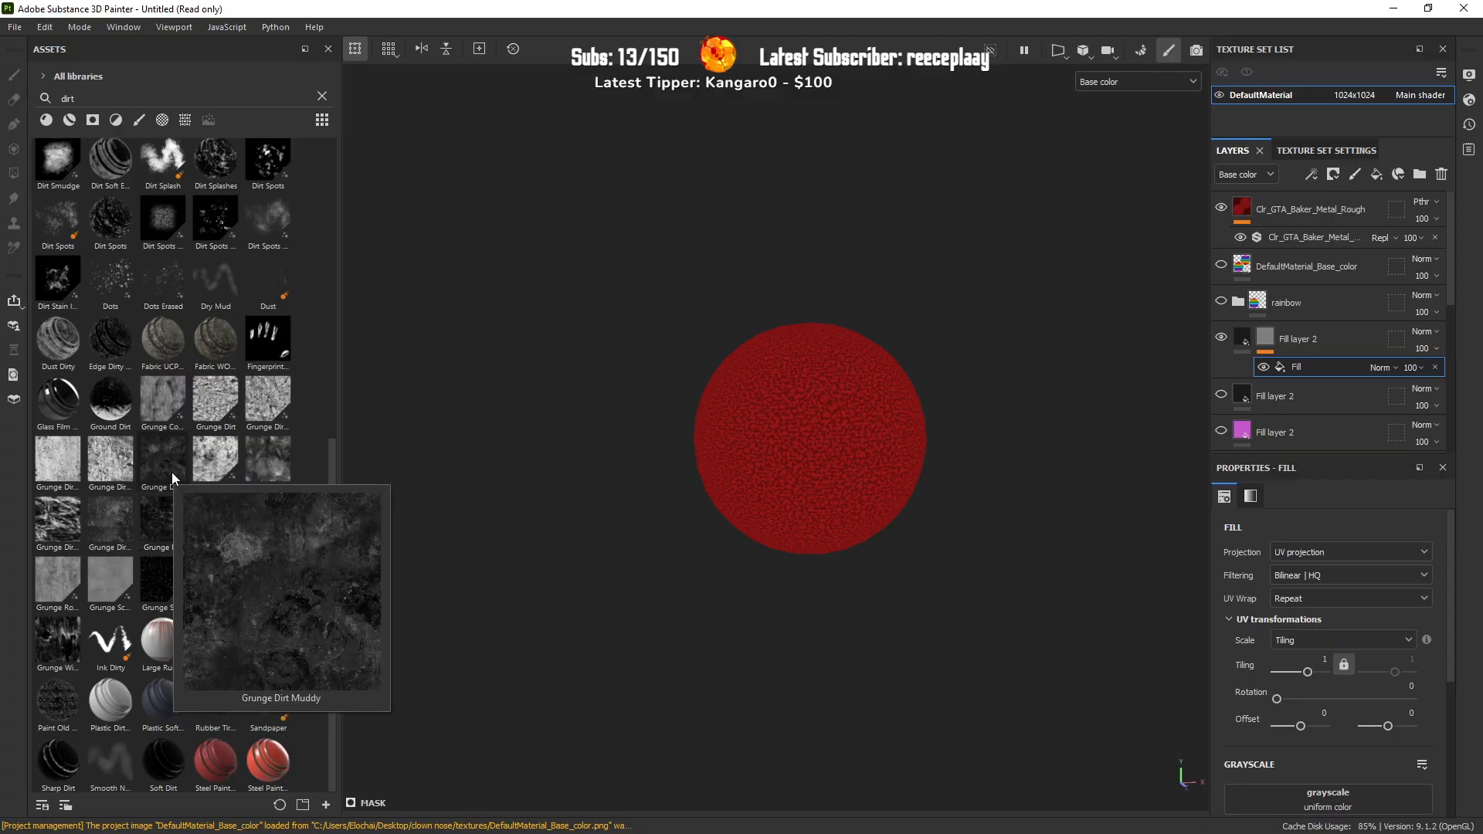
pyautogui.moveTo(1452, 607); pyautogui.dragTo(1457, 718)
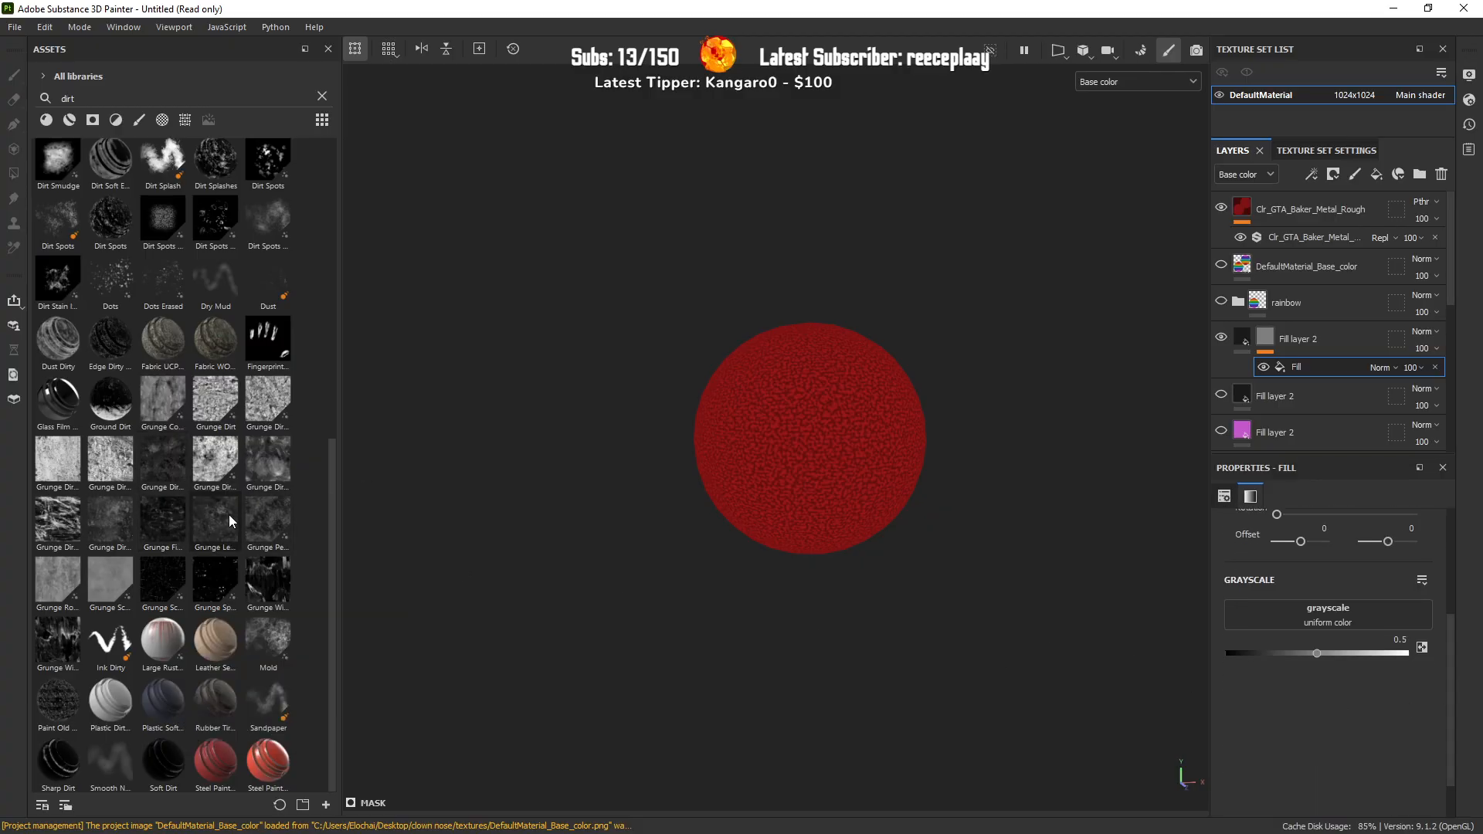
pyautogui.moveTo(168, 468); pyautogui.dragTo(1267, 619)
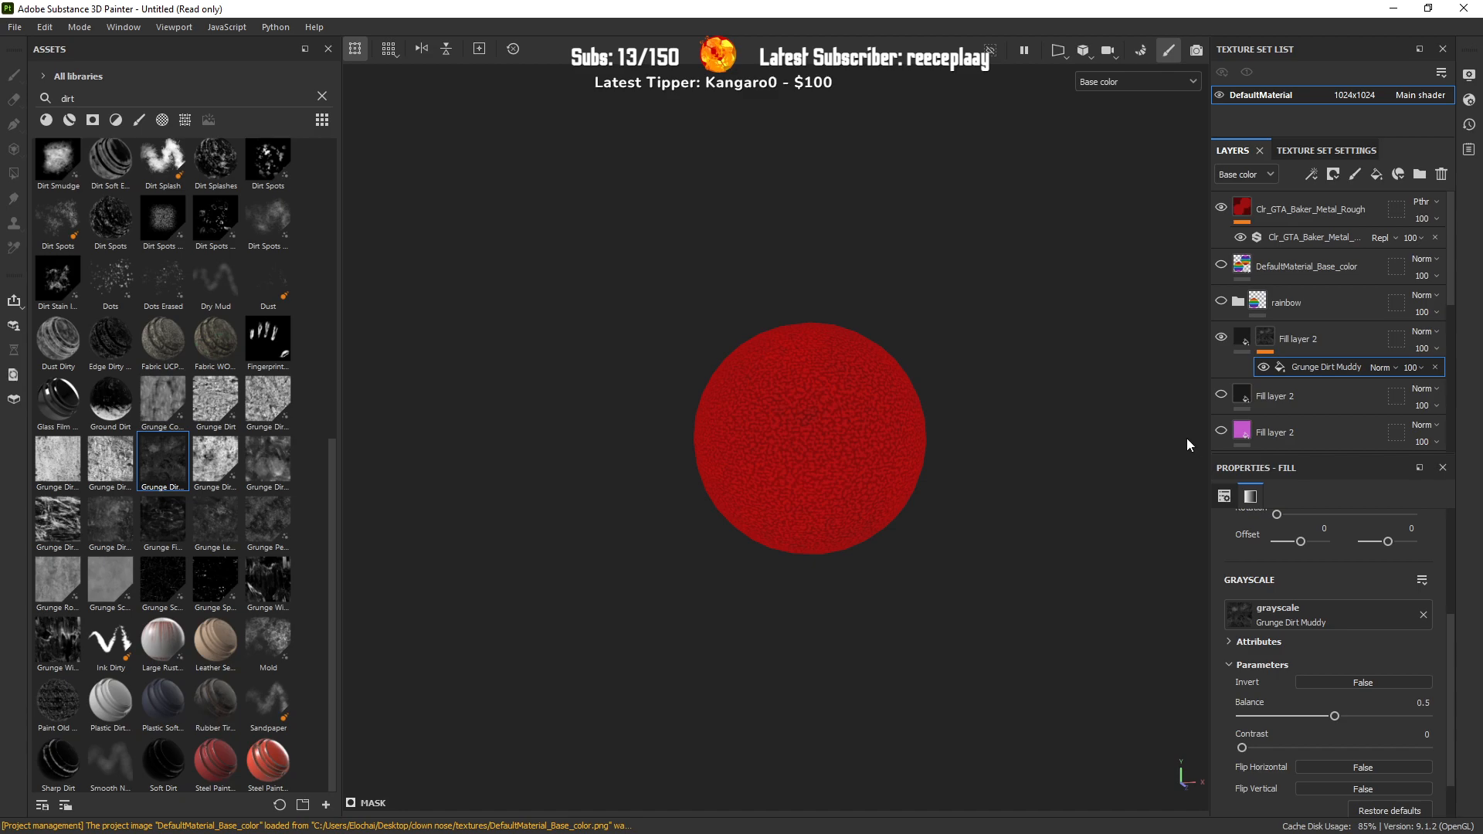
pyautogui.scroll(-3, 829, 411)
pyautogui.press('F1')
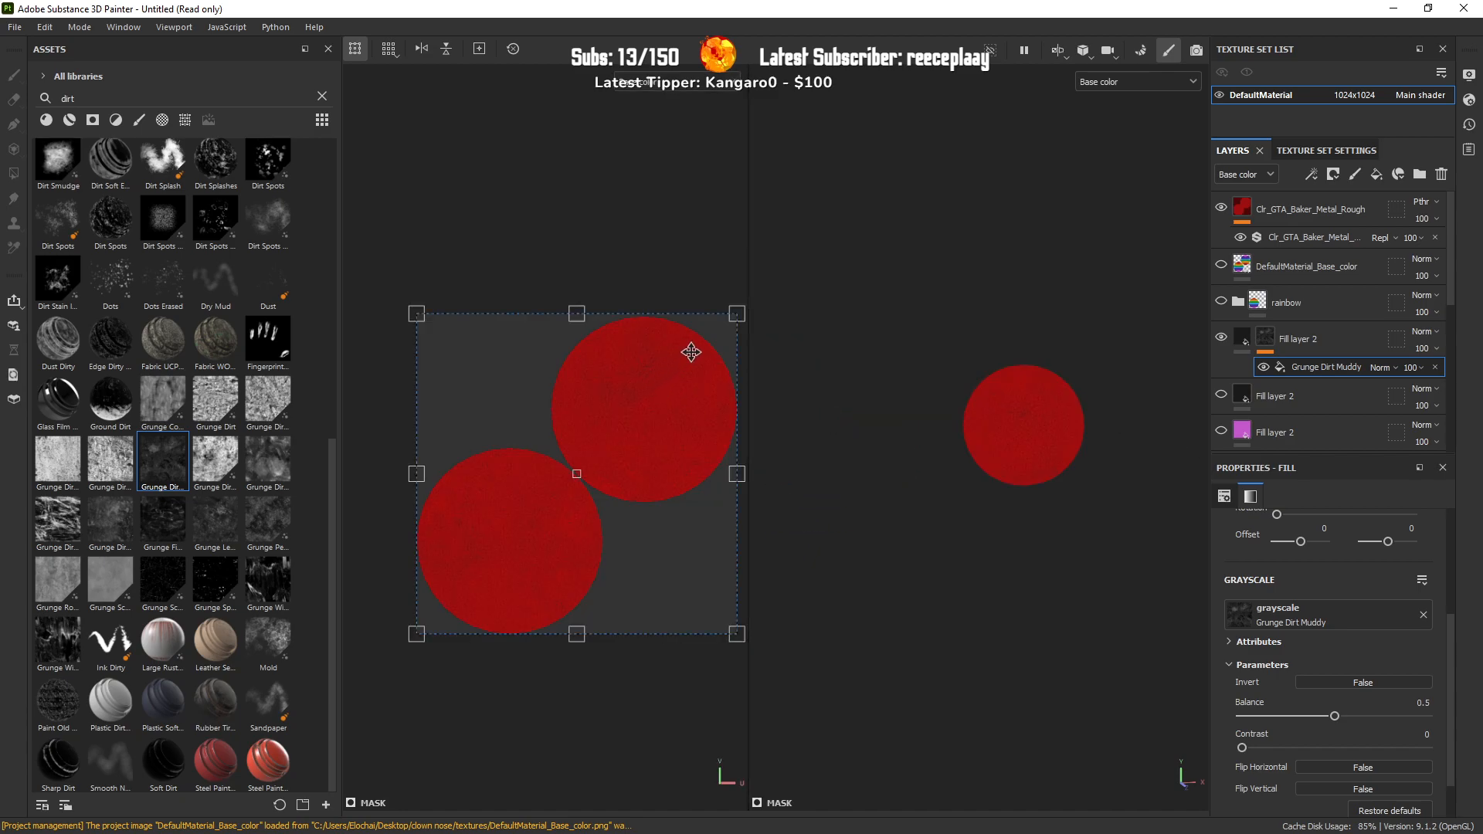
pyautogui.moveTo(737, 313); pyautogui.dragTo(566, 483)
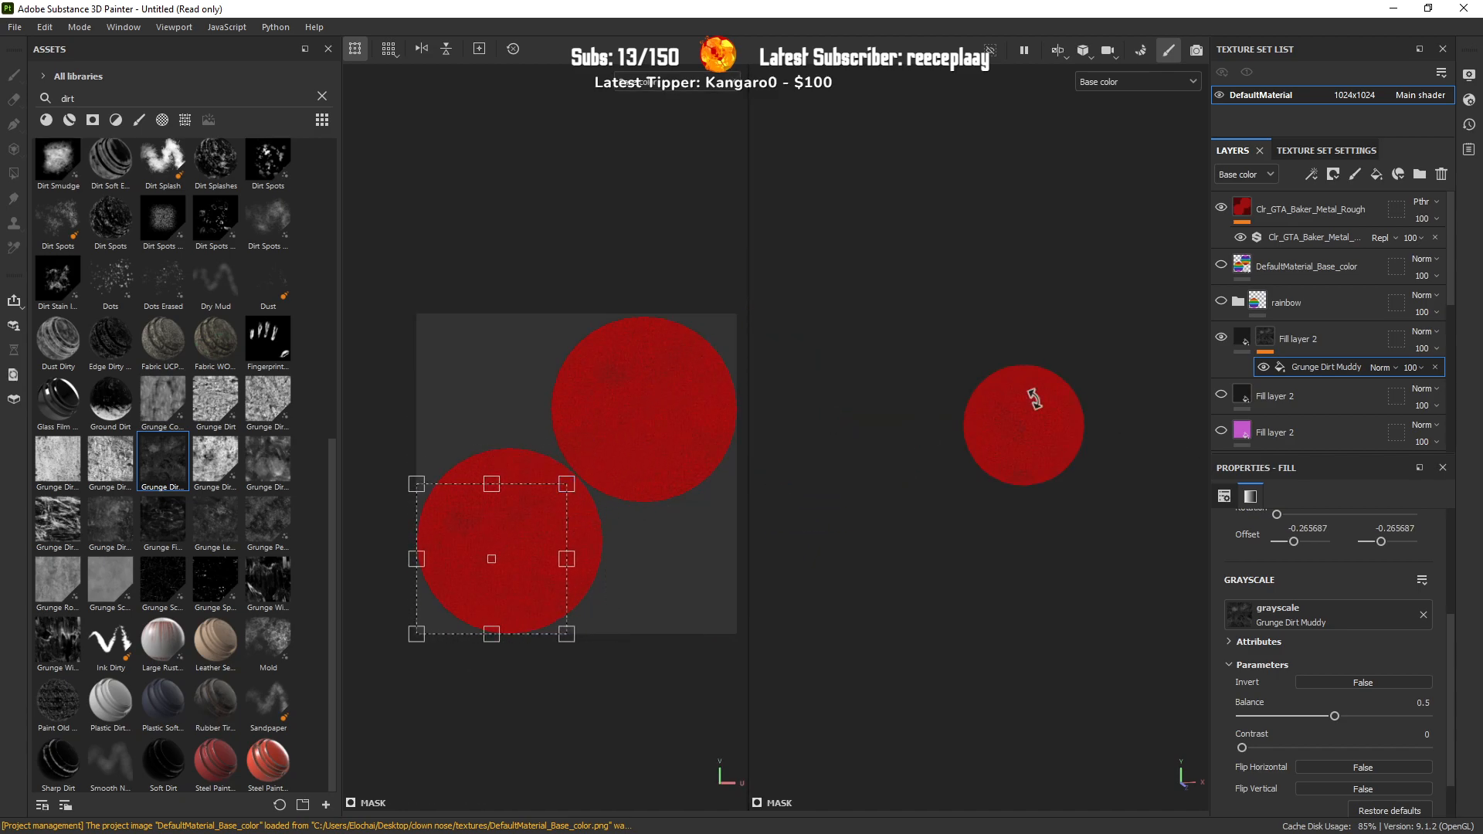
# Step: Set the base color of the masked Fill layer 2 to pure black, 000000
pyautogui.click(1242, 337)
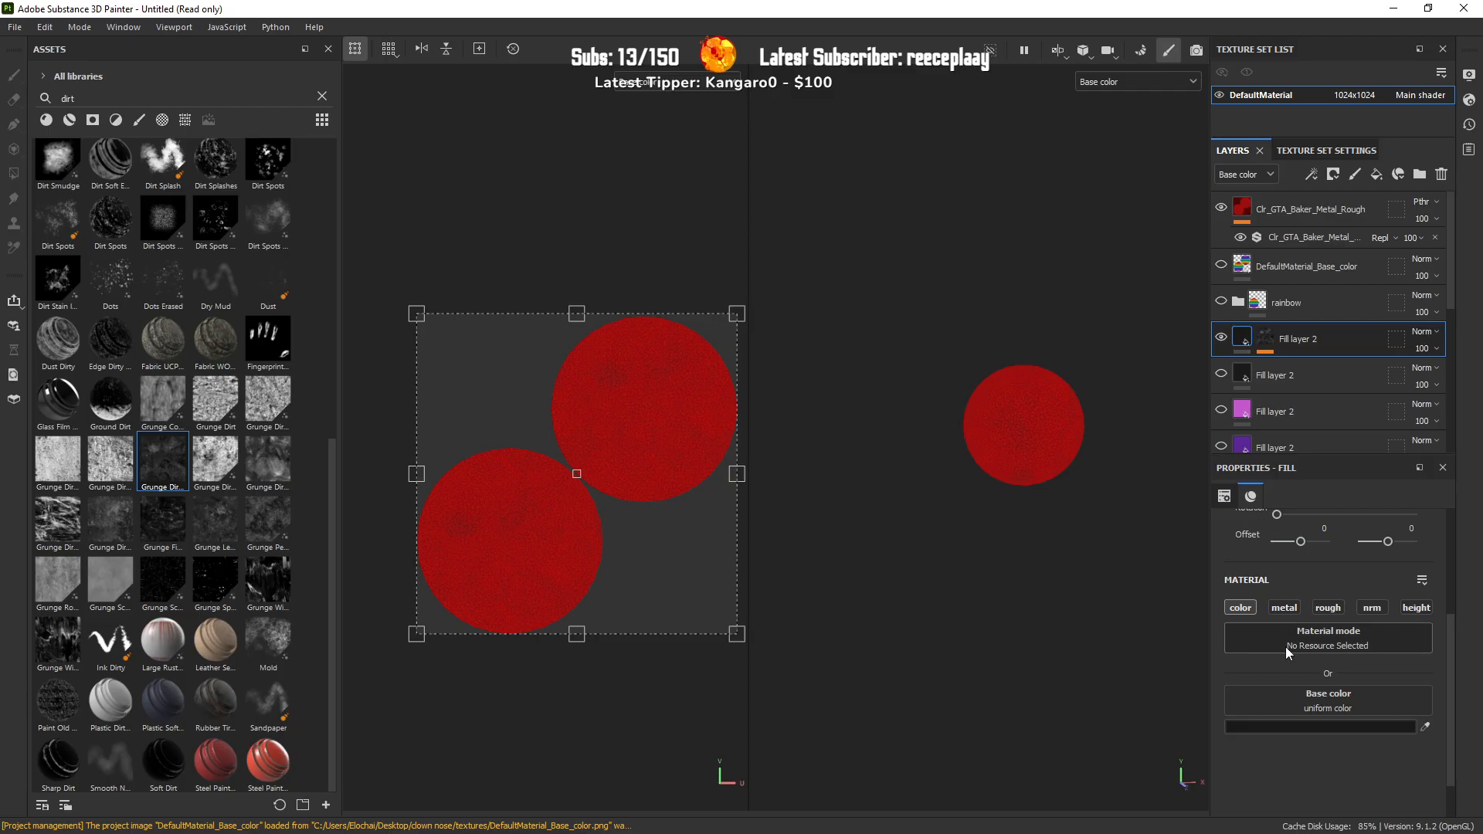
pyautogui.click(1271, 727)
pyautogui.moveTo(1095, 732); pyautogui.dragTo(1071, 757)
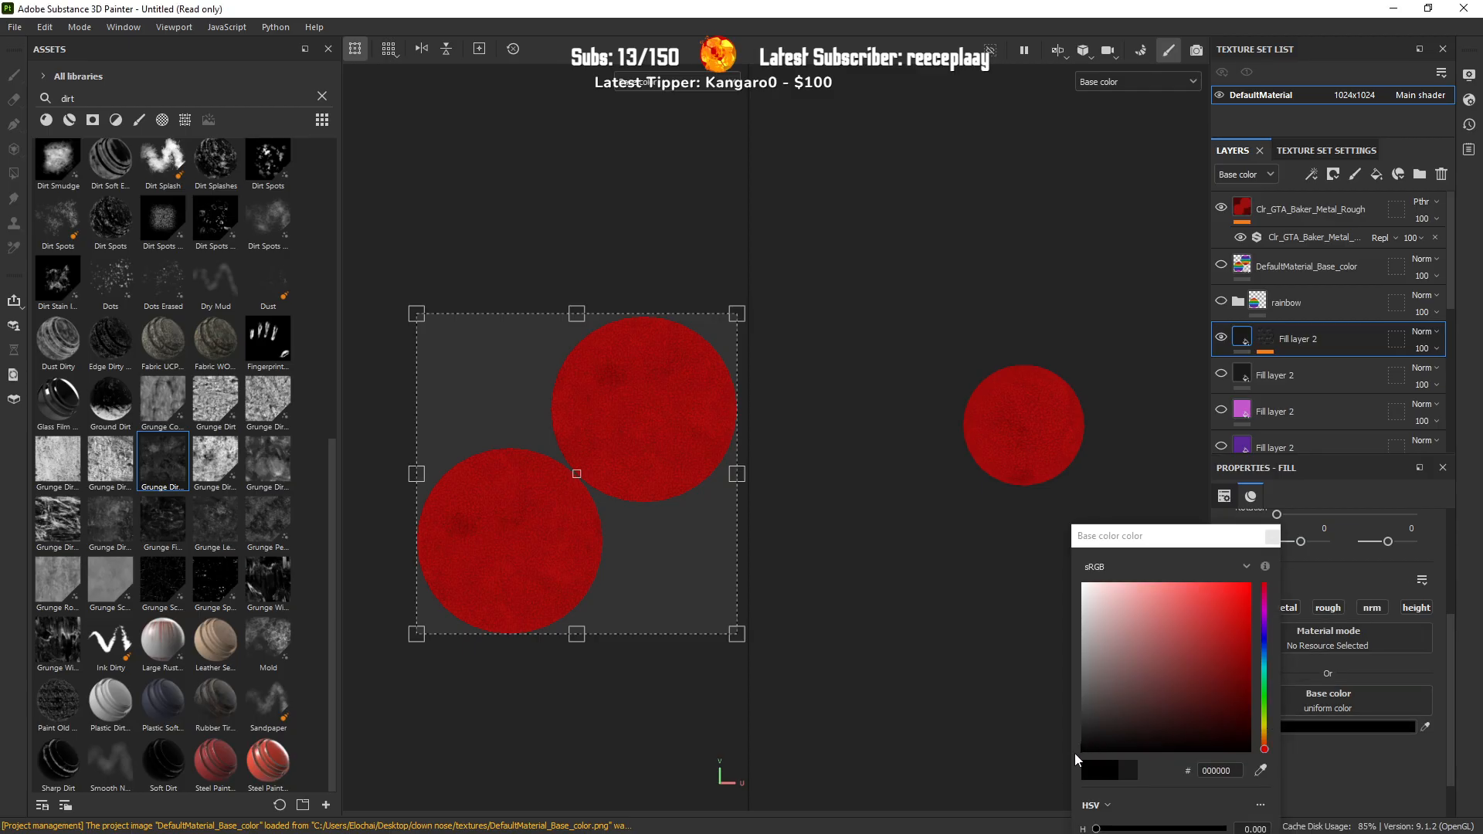
pyautogui.click(1272, 536)
# Step: Adjust the mask's Grunge Dirt Muddy fill to balance 0.82, contrast 0 and Invert True, and nudge its placement on the UVs
pyautogui.click(1271, 337)
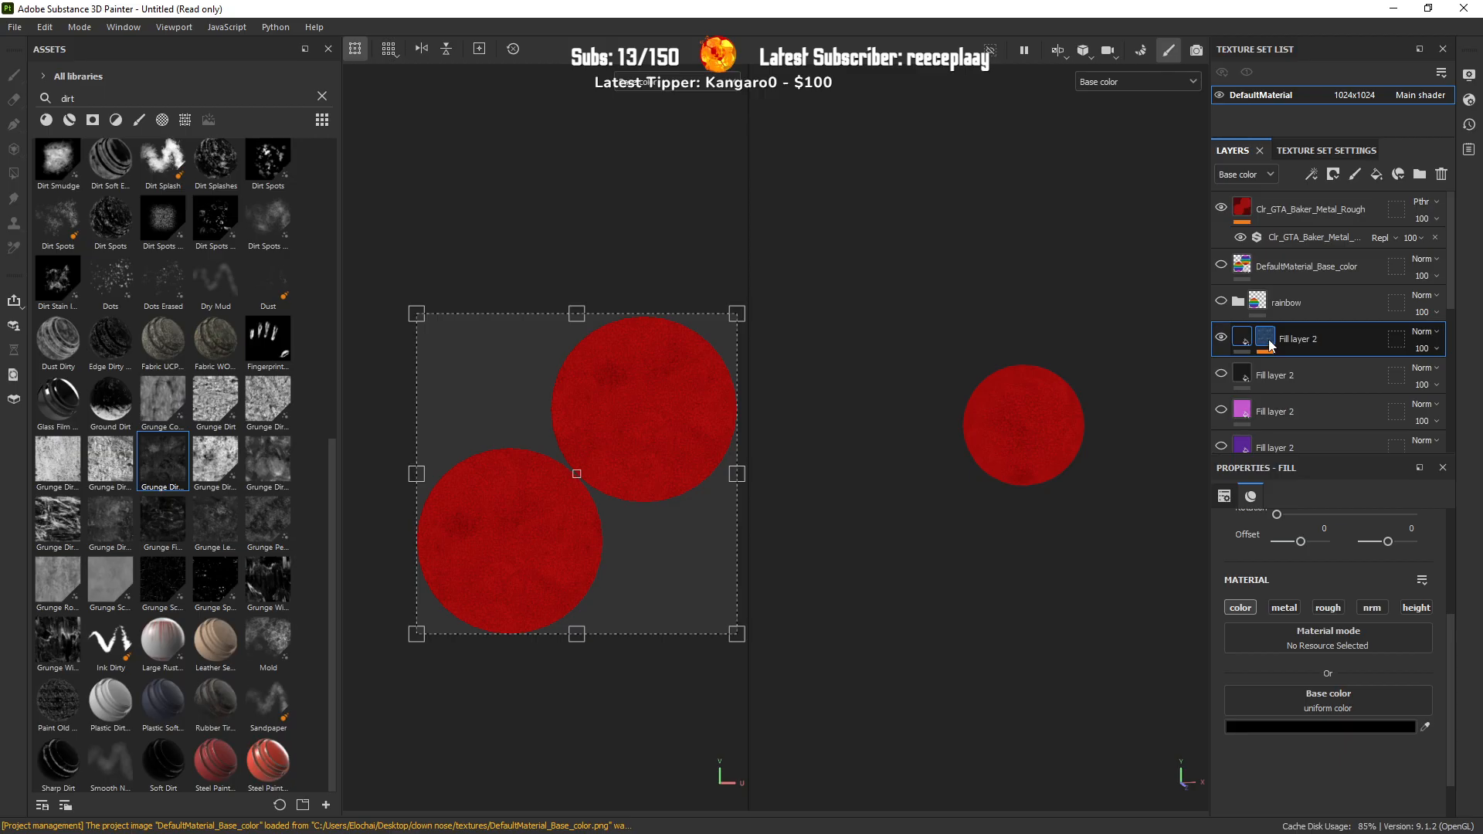
pyautogui.click(1282, 368)
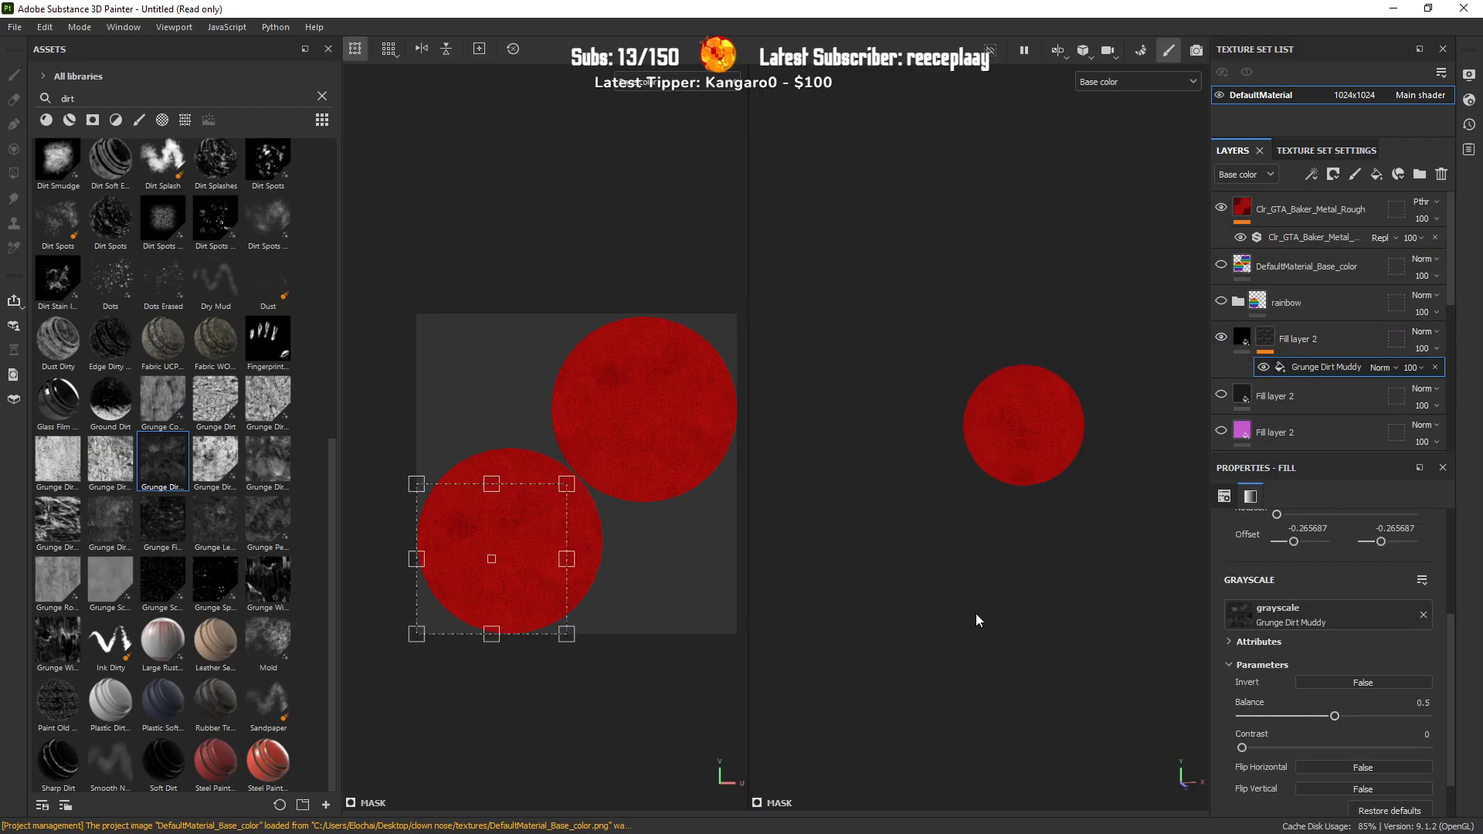
pyautogui.moveTo(1325, 717); pyautogui.dragTo(1452, 734)
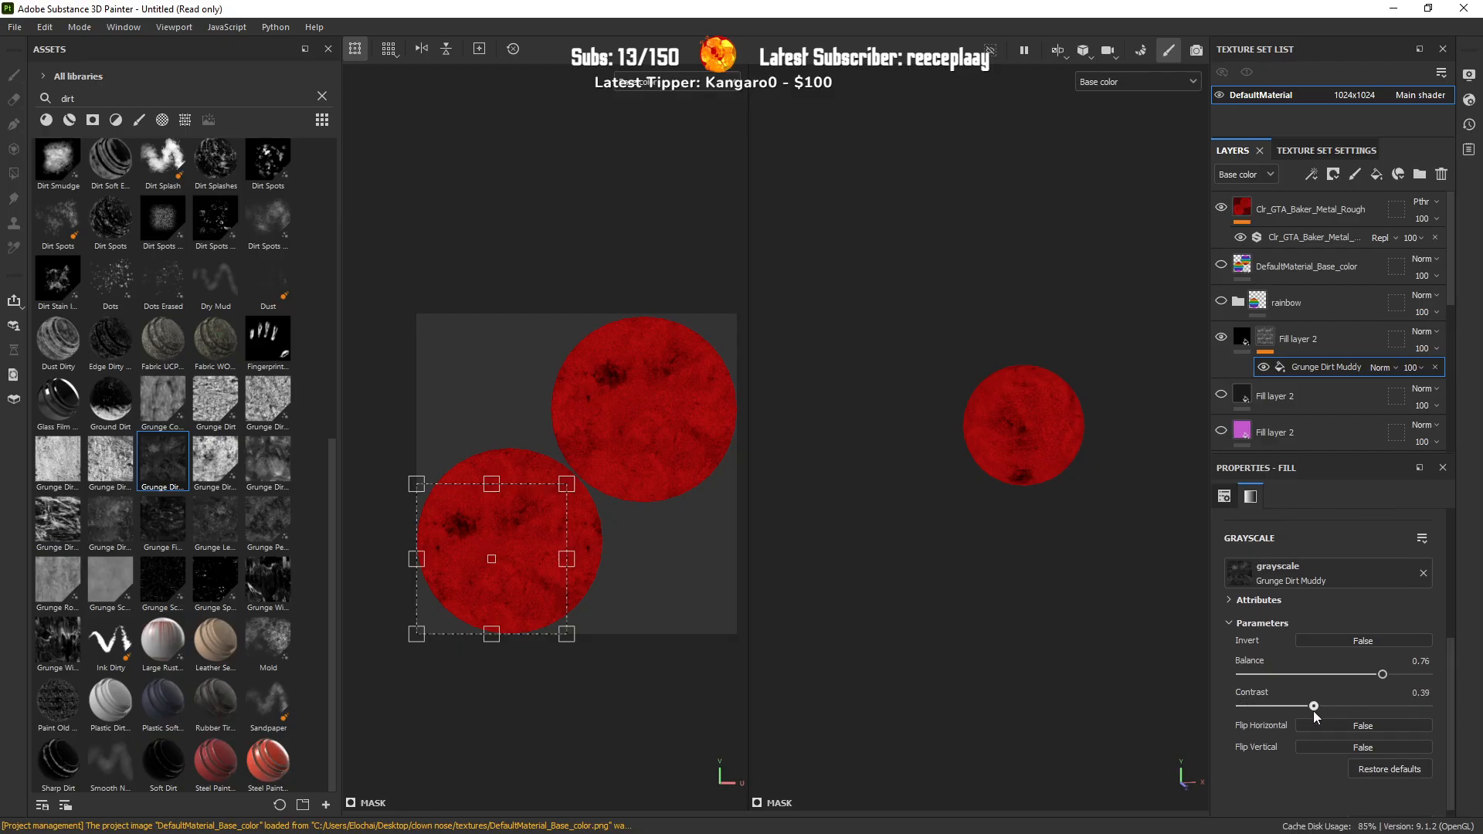
pyautogui.moveTo(1254, 707); pyautogui.dragTo(1239, 708)
pyautogui.moveTo(1389, 677); pyautogui.dragTo(1393, 677)
pyautogui.moveTo(536, 532); pyautogui.dragTo(547, 522)
pyautogui.click(1356, 641)
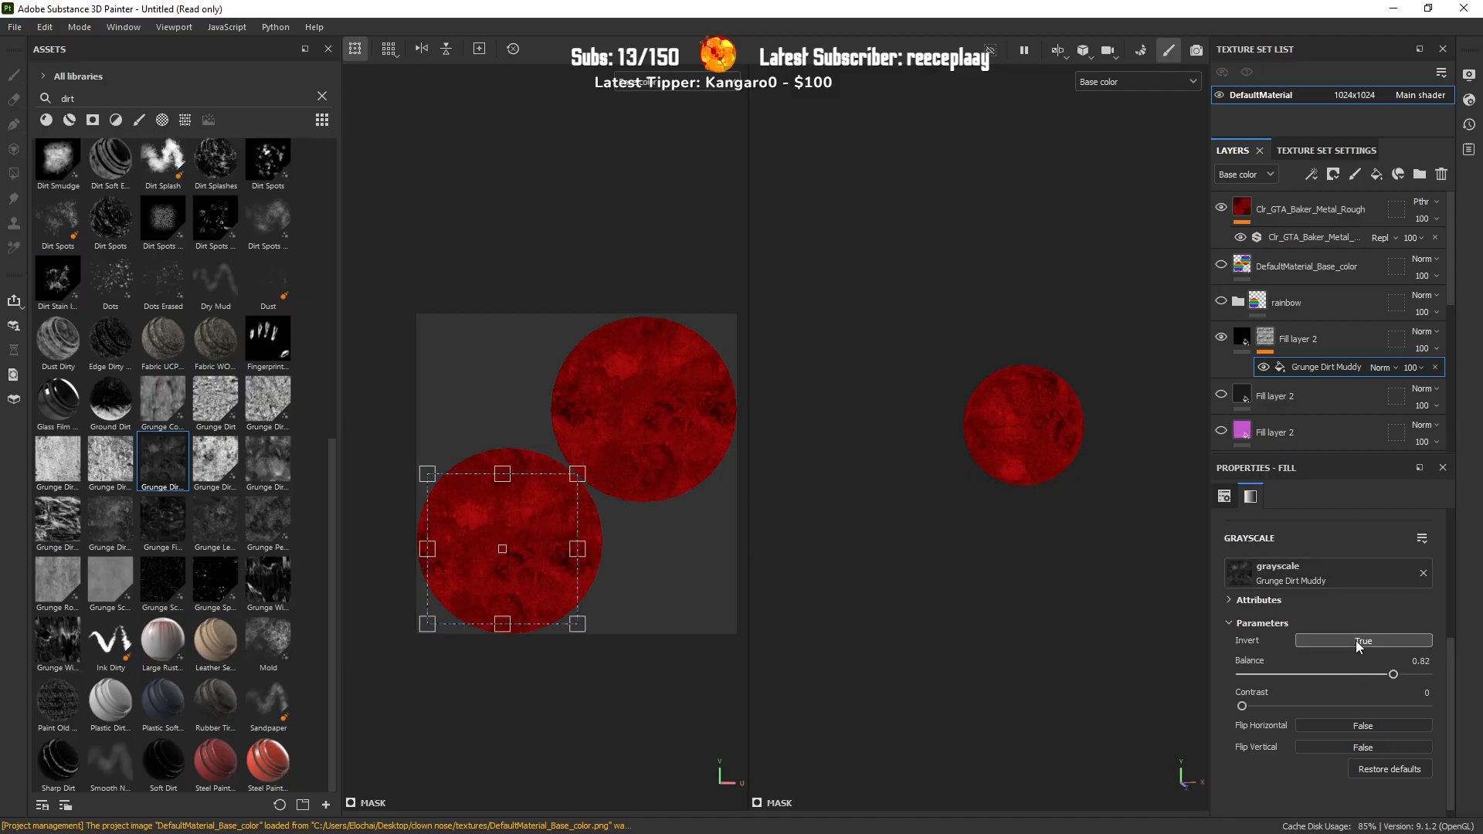
# Step: Shift the dirt pattern toward the left edge of the UV tile and check its coverage around the sphere
pyautogui.moveTo(561, 498); pyautogui.dragTo(566, 488)
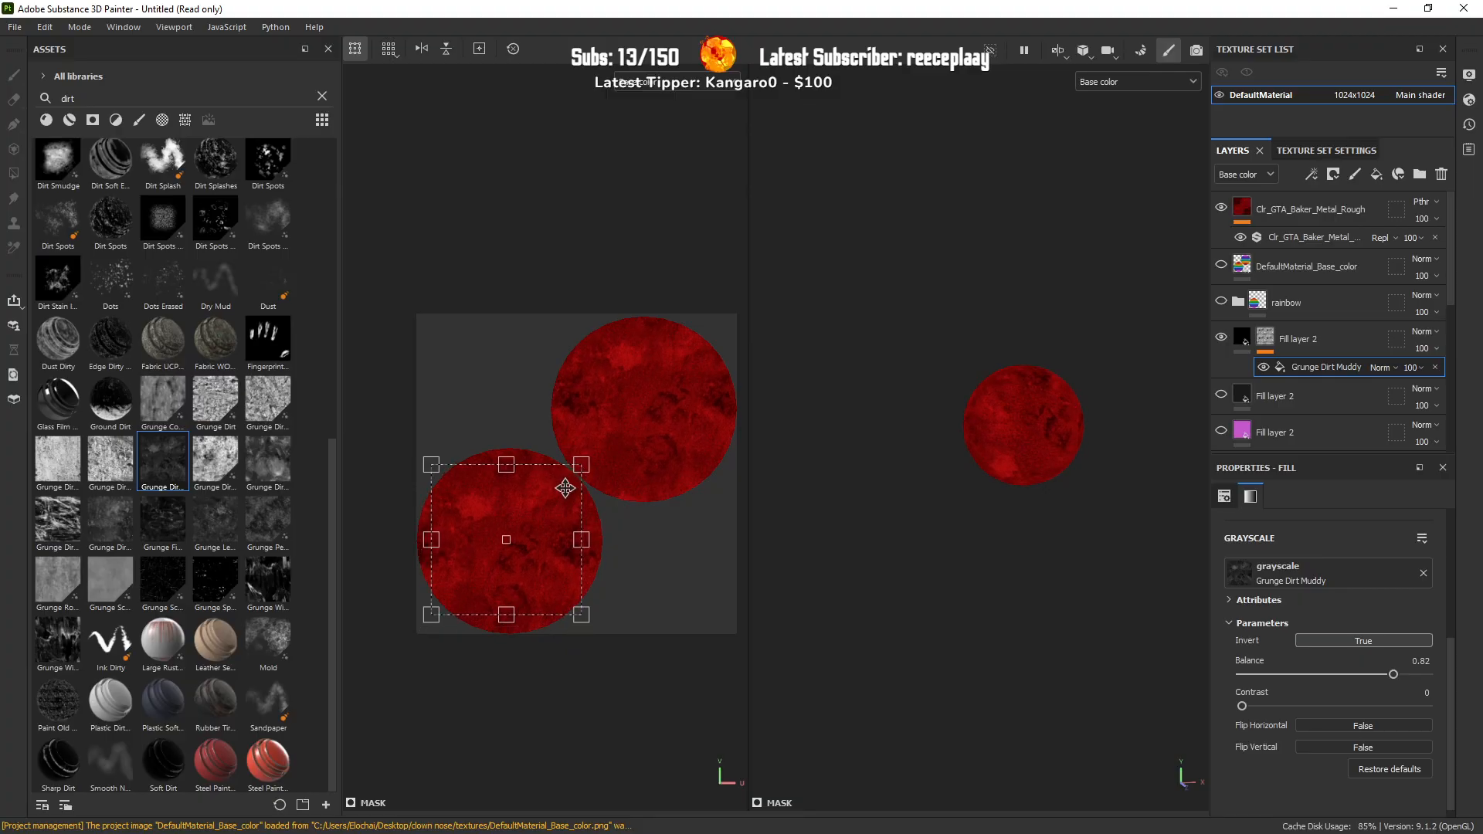
pyautogui.keyDown('alt'); pyautogui.moveTo(976, 444); pyautogui.dragTo(1132, 421); pyautogui.keyUp('alt')
pyautogui.scroll(3, 976, 497)
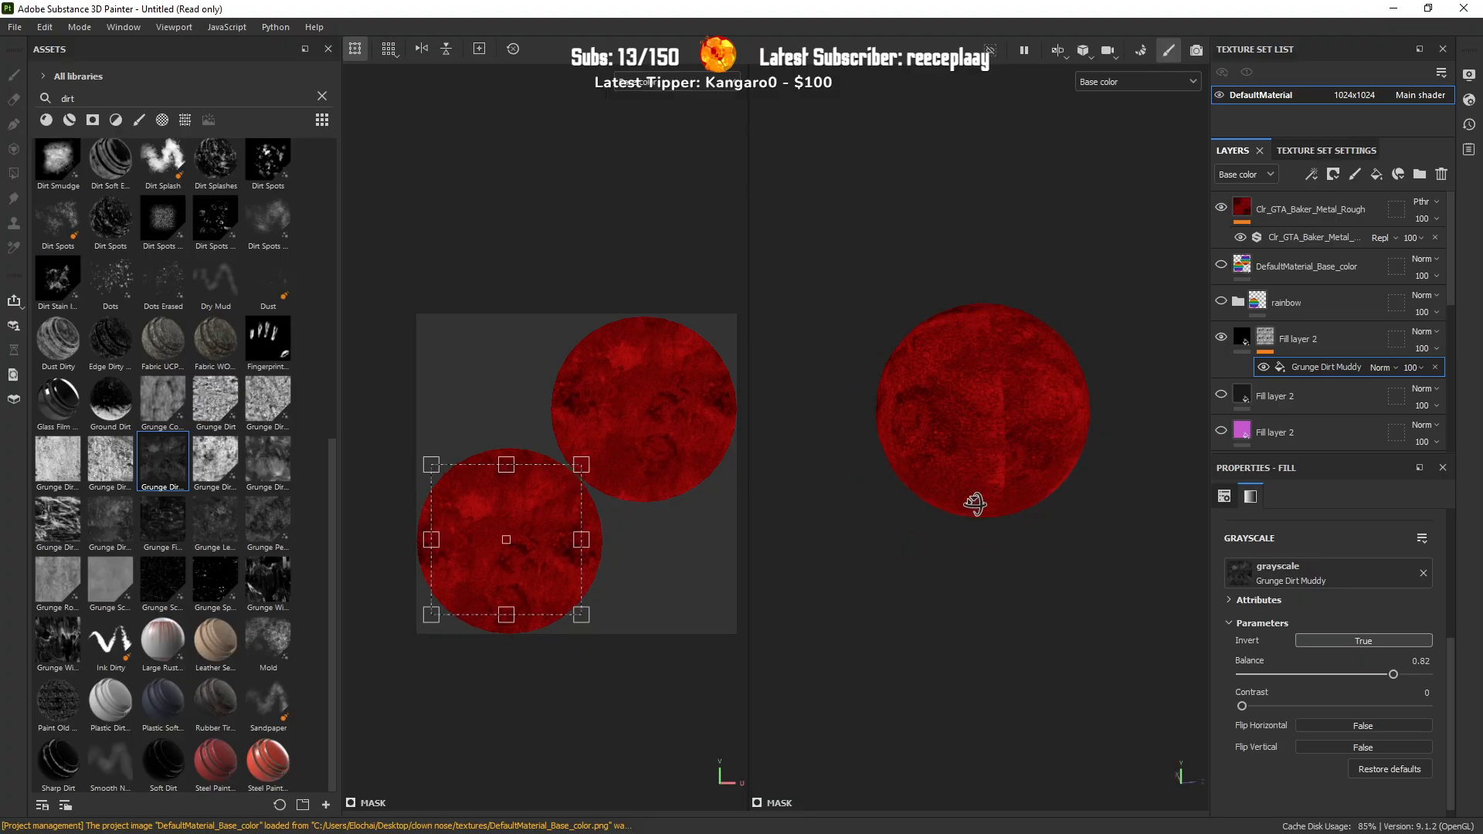
pyautogui.scroll(1, 599, 503)
pyautogui.moveTo(474, 516); pyautogui.dragTo(377, 518)
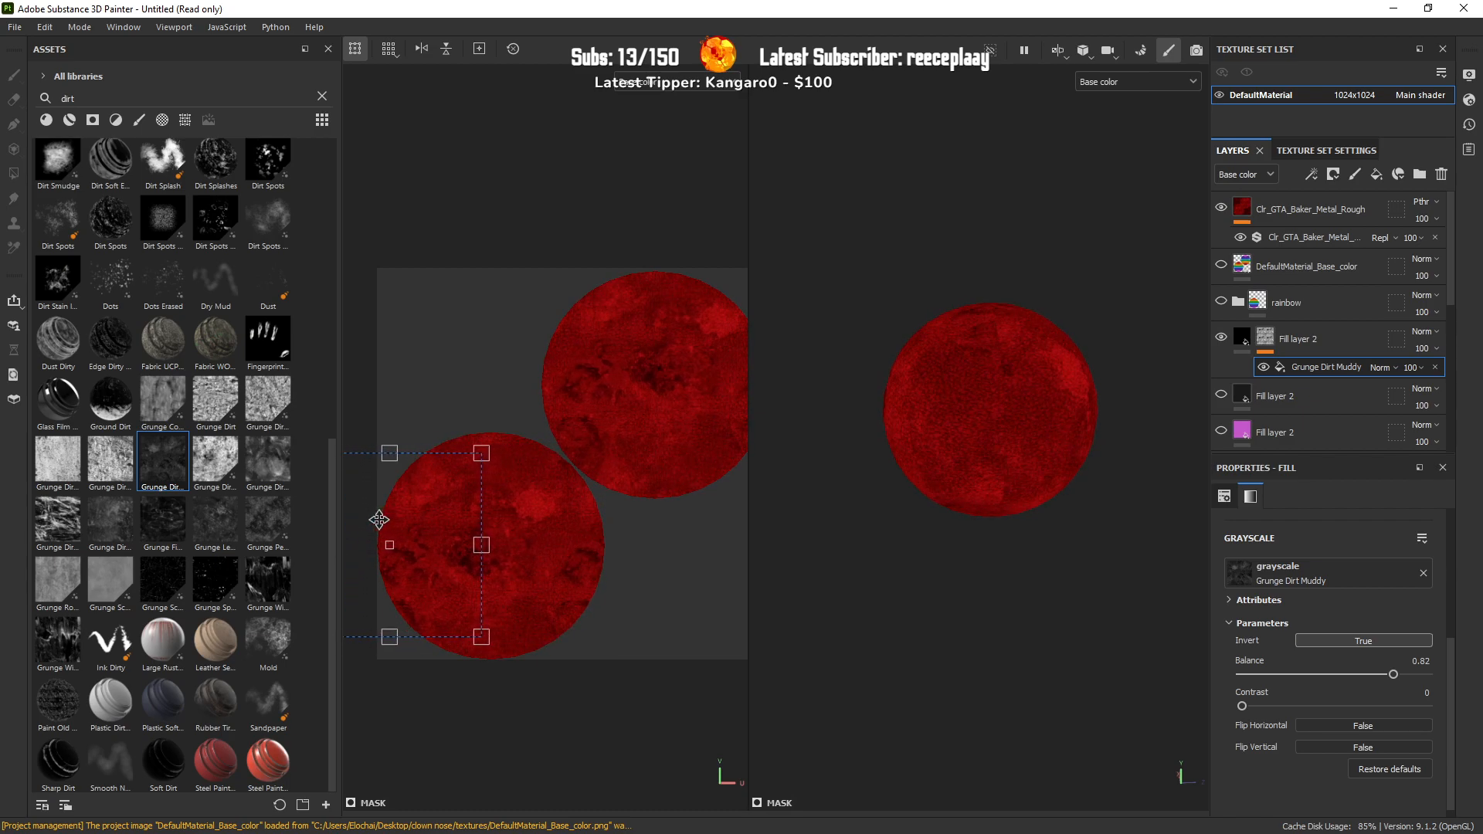
pyautogui.moveTo(974, 470); pyautogui.dragTo(924, 530, button='middle')
pyautogui.keyDown('alt'); pyautogui.moveTo(925, 530); pyautogui.dragTo(817, 649); pyautogui.keyUp('alt')
pyautogui.keyDown('alt'); pyautogui.moveTo(975, 593); pyautogui.dragTo(1082, 507); pyautogui.keyUp('alt')
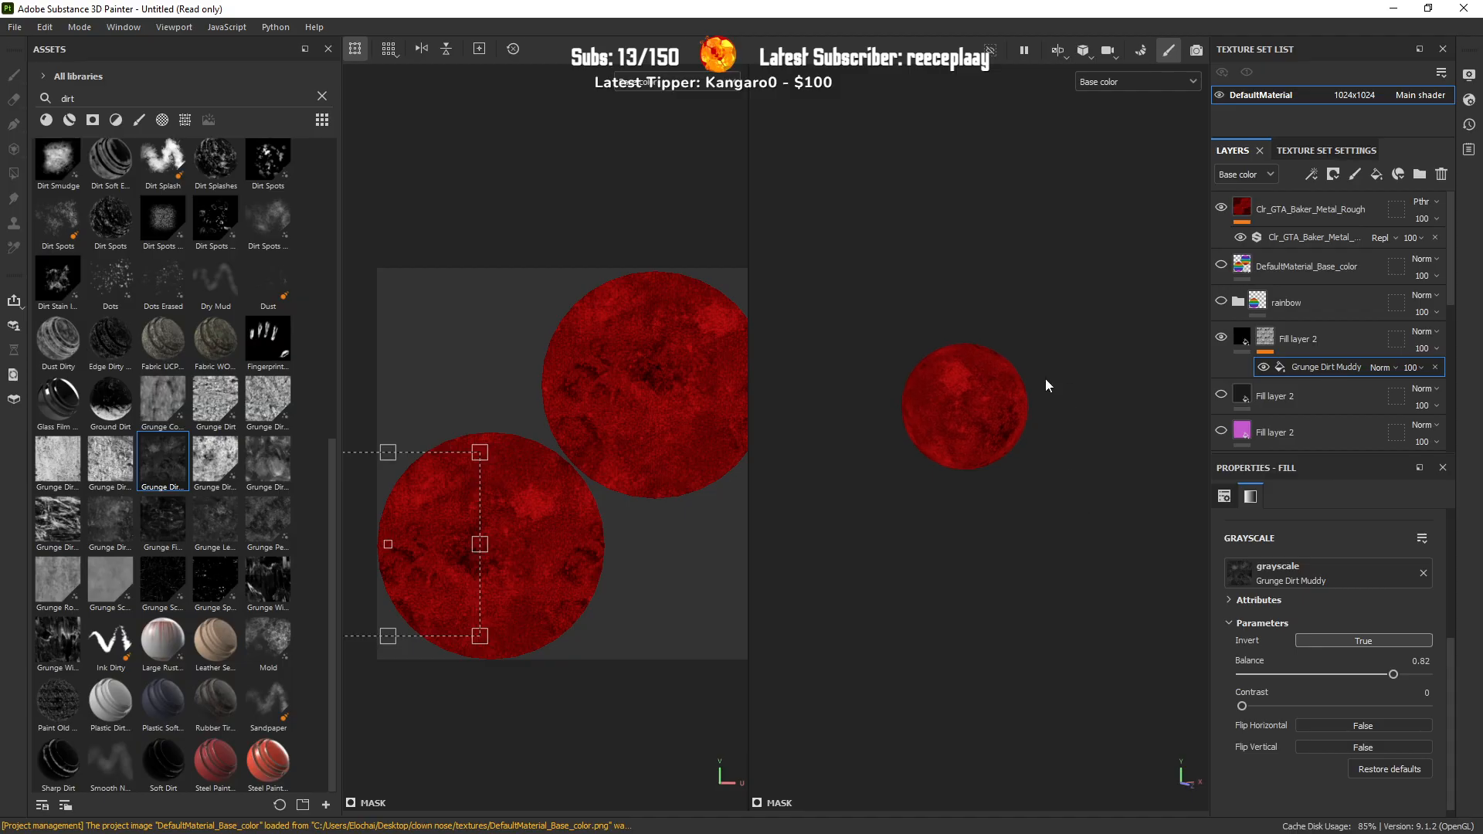
# Step: Search the assets for "smudge" and choose the Smudge Star alpha
pyautogui.click(322, 97)
pyautogui.write('smudge')
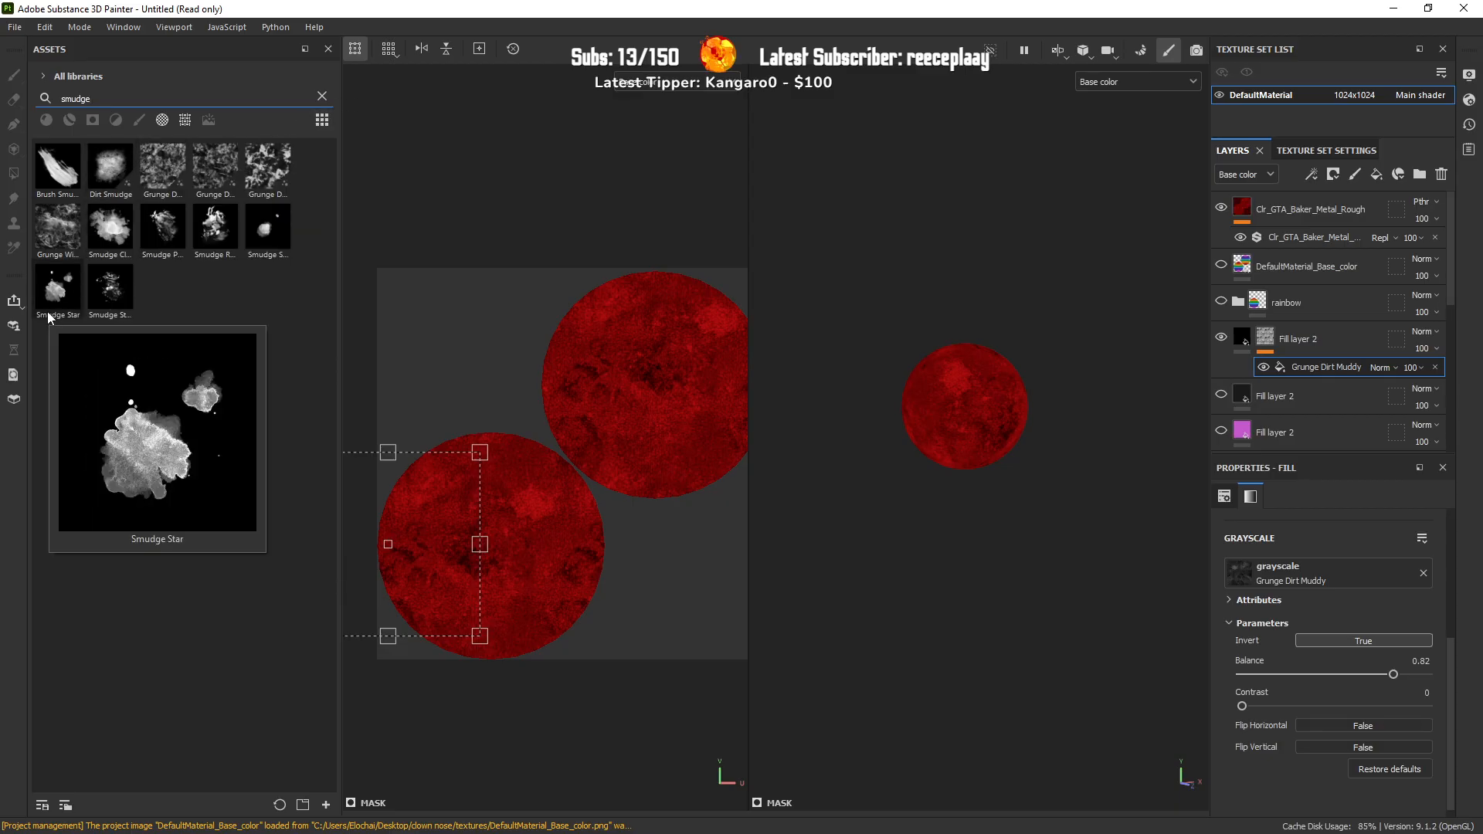
pyautogui.moveTo(129, 178)
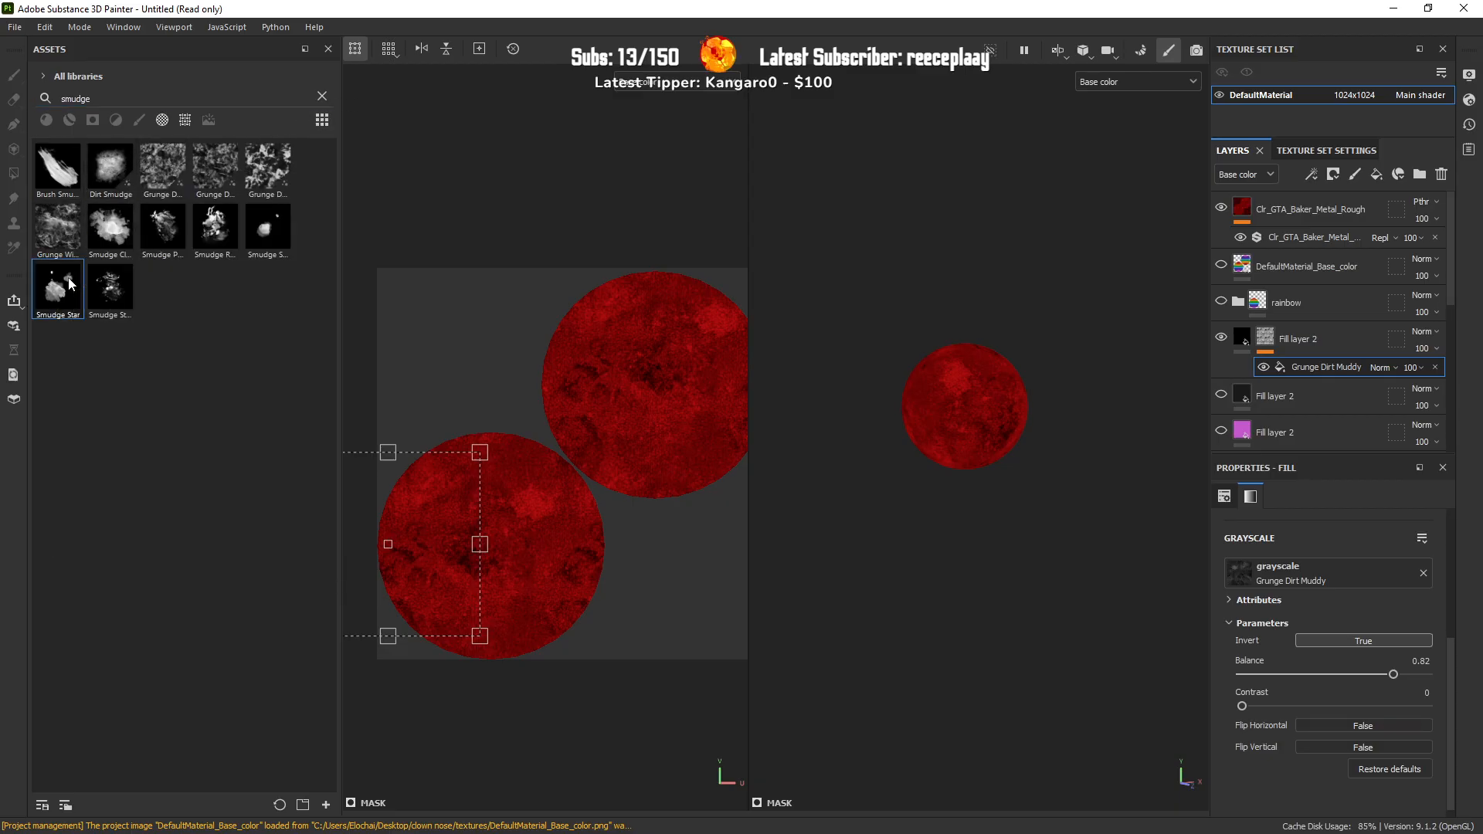
# Step: Add a fill layer above the dirt layer with a dark orange-brown base color and a black mask
pyautogui.click(1245, 340)
pyautogui.click(1376, 174)
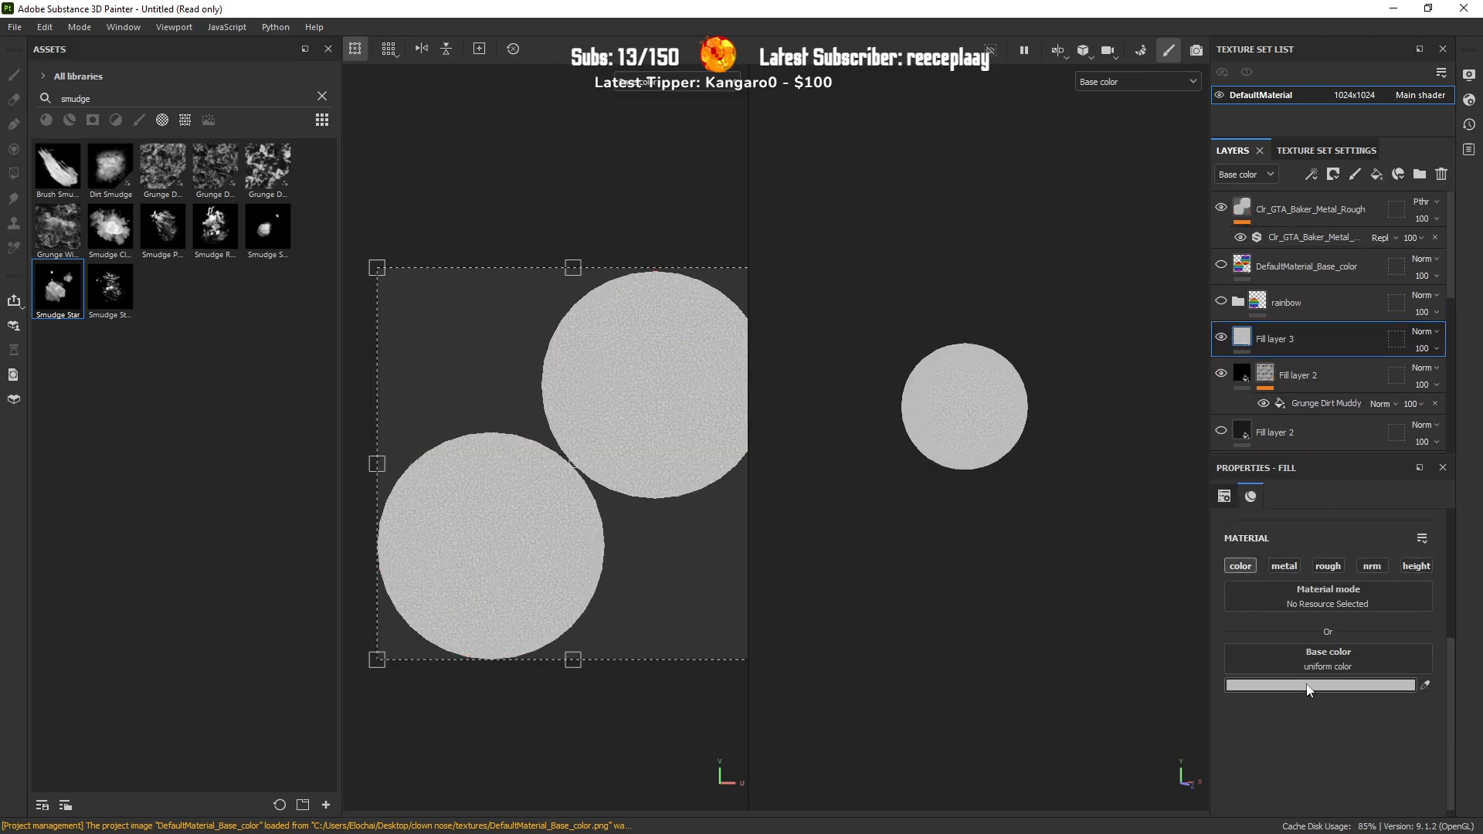
pyautogui.click(1305, 685)
pyautogui.click(1264, 726)
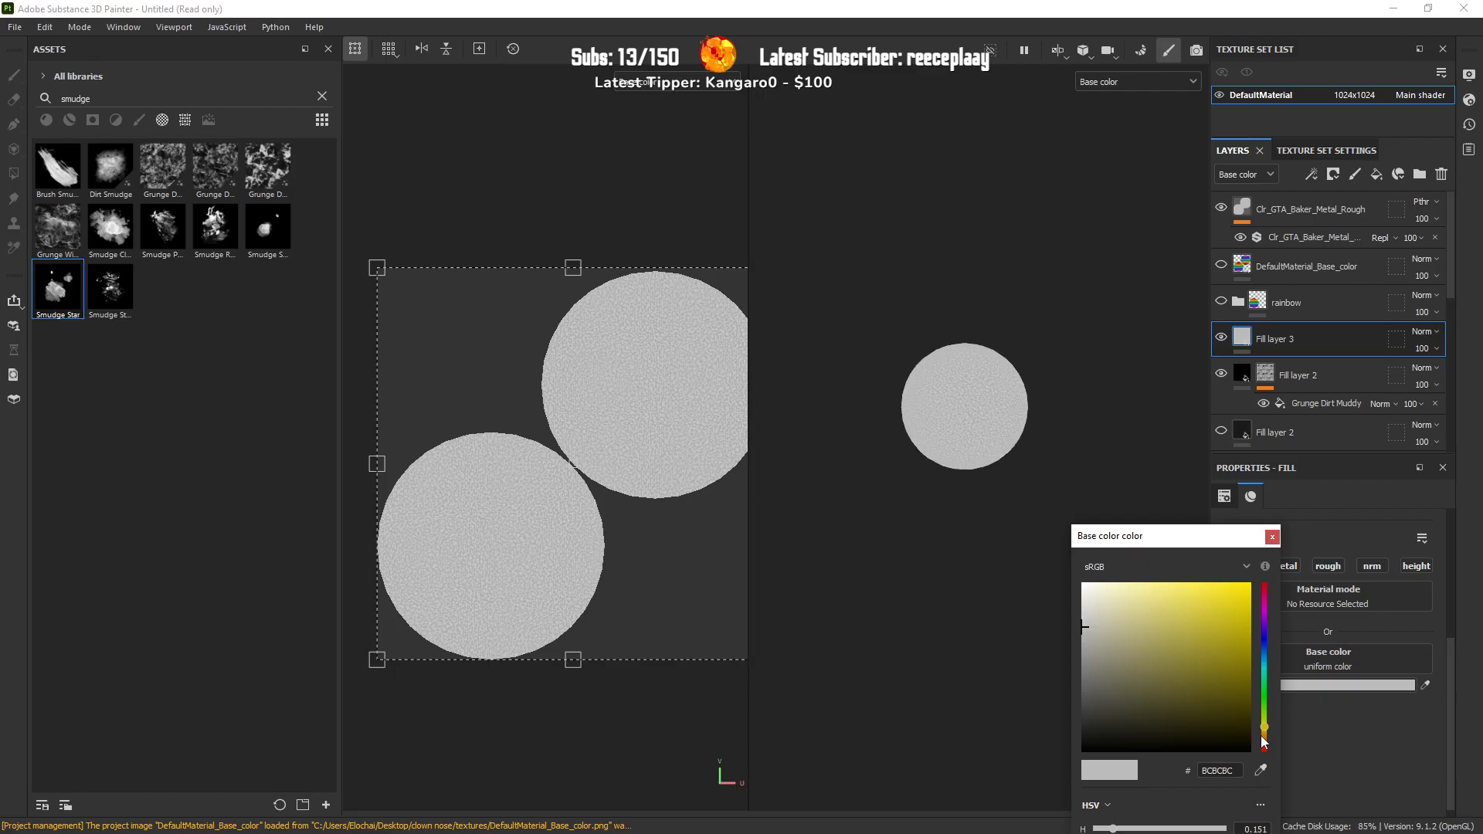
pyautogui.click(1264, 740)
pyautogui.click(1234, 687)
pyautogui.click(1231, 692)
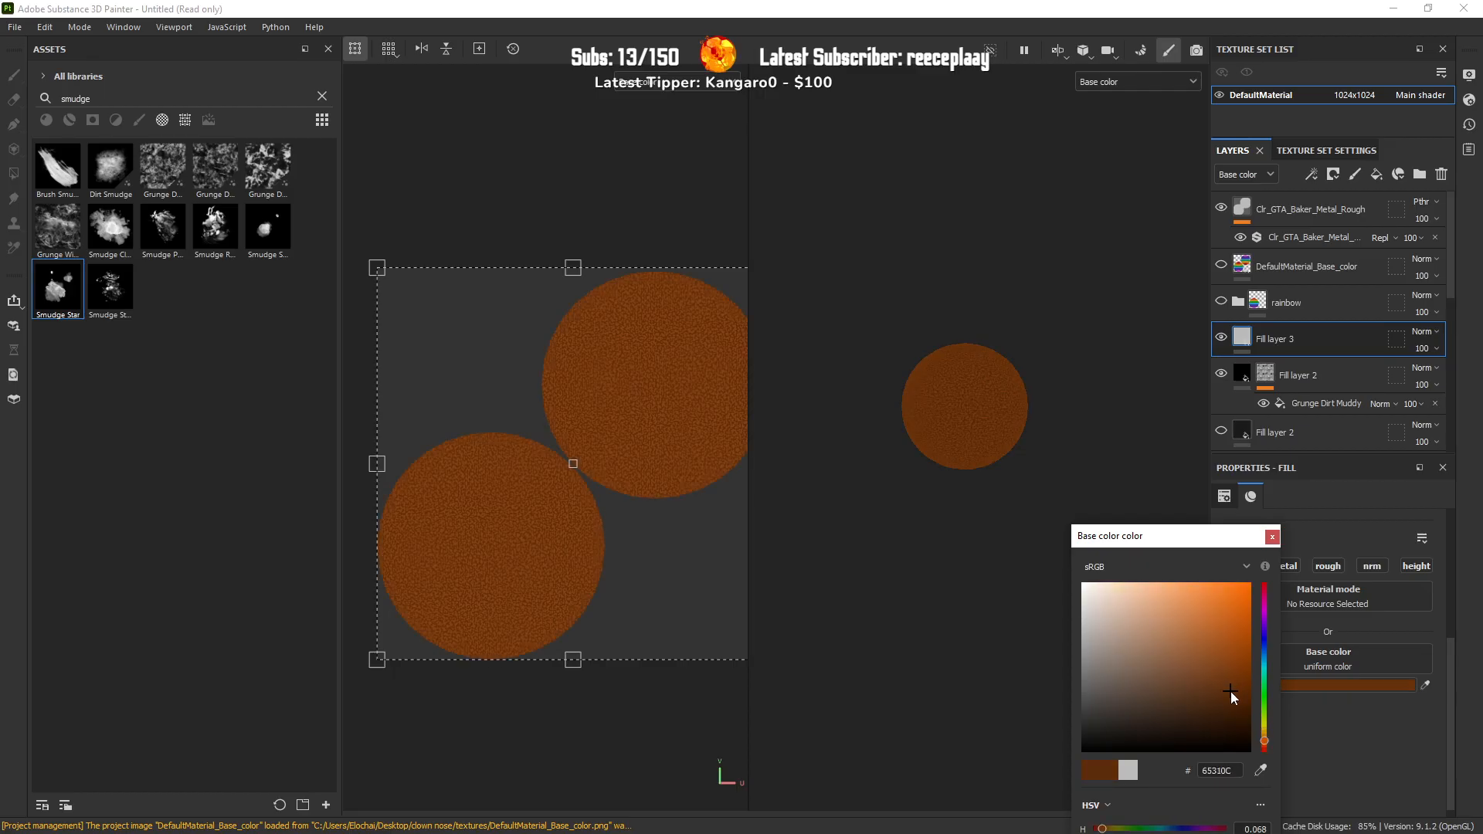
pyautogui.click(1333, 173)
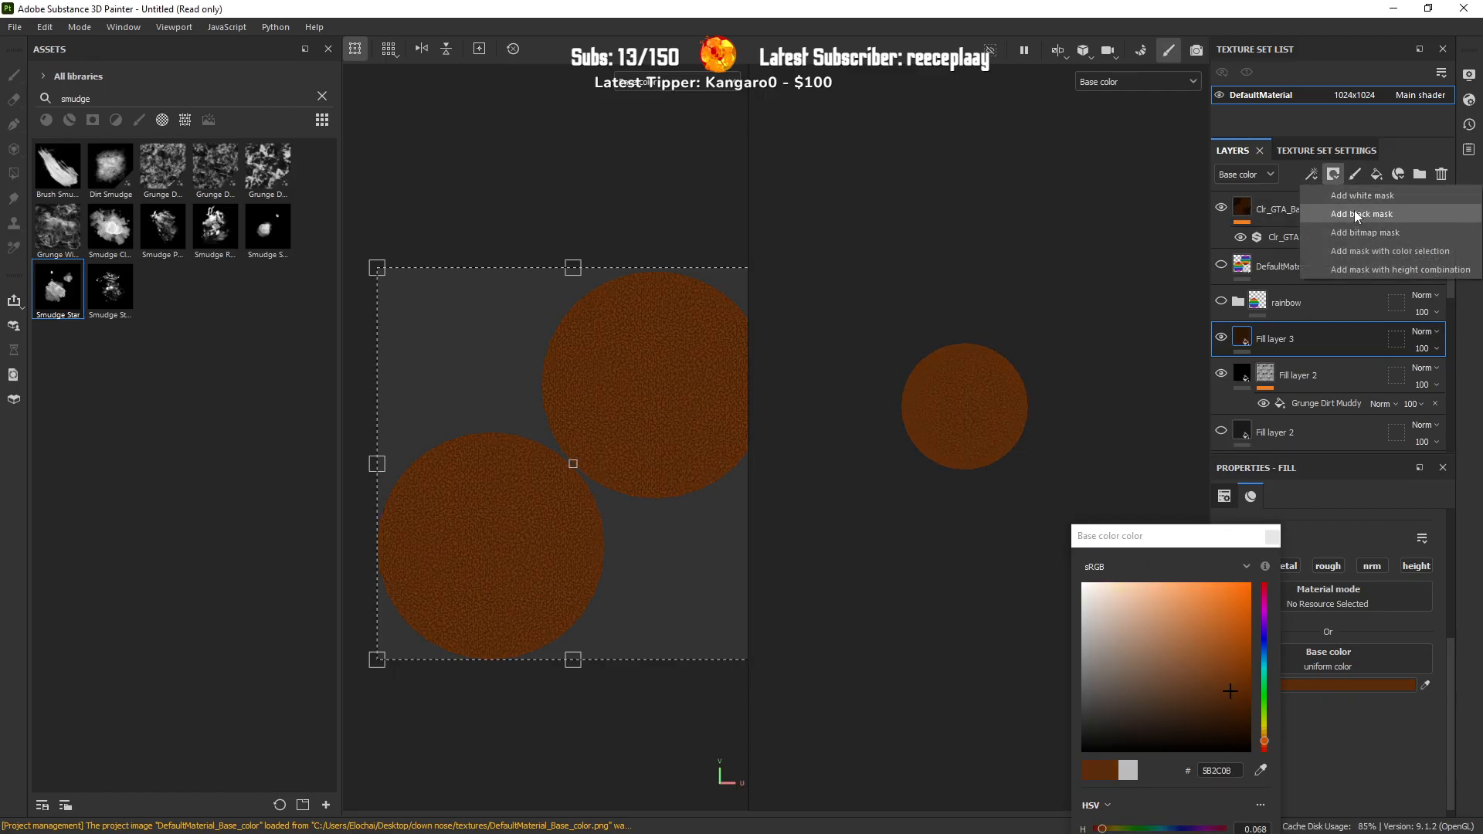
pyautogui.click(1357, 215)
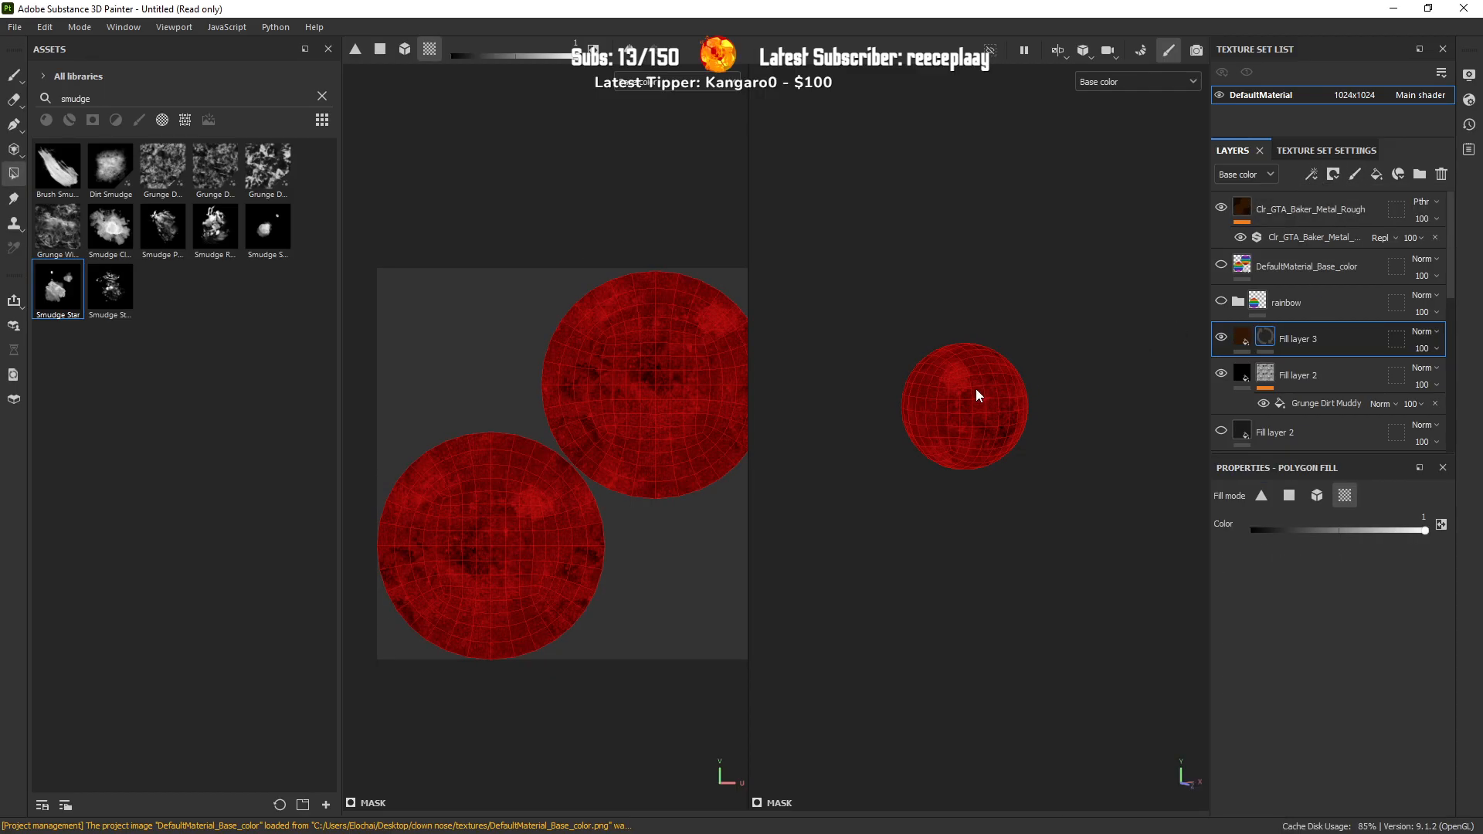
# Step: Paint a single Smudge Star stain at brush size 100 into Fill layer 3's mask near the center of the sphere
pyautogui.click(14, 77)
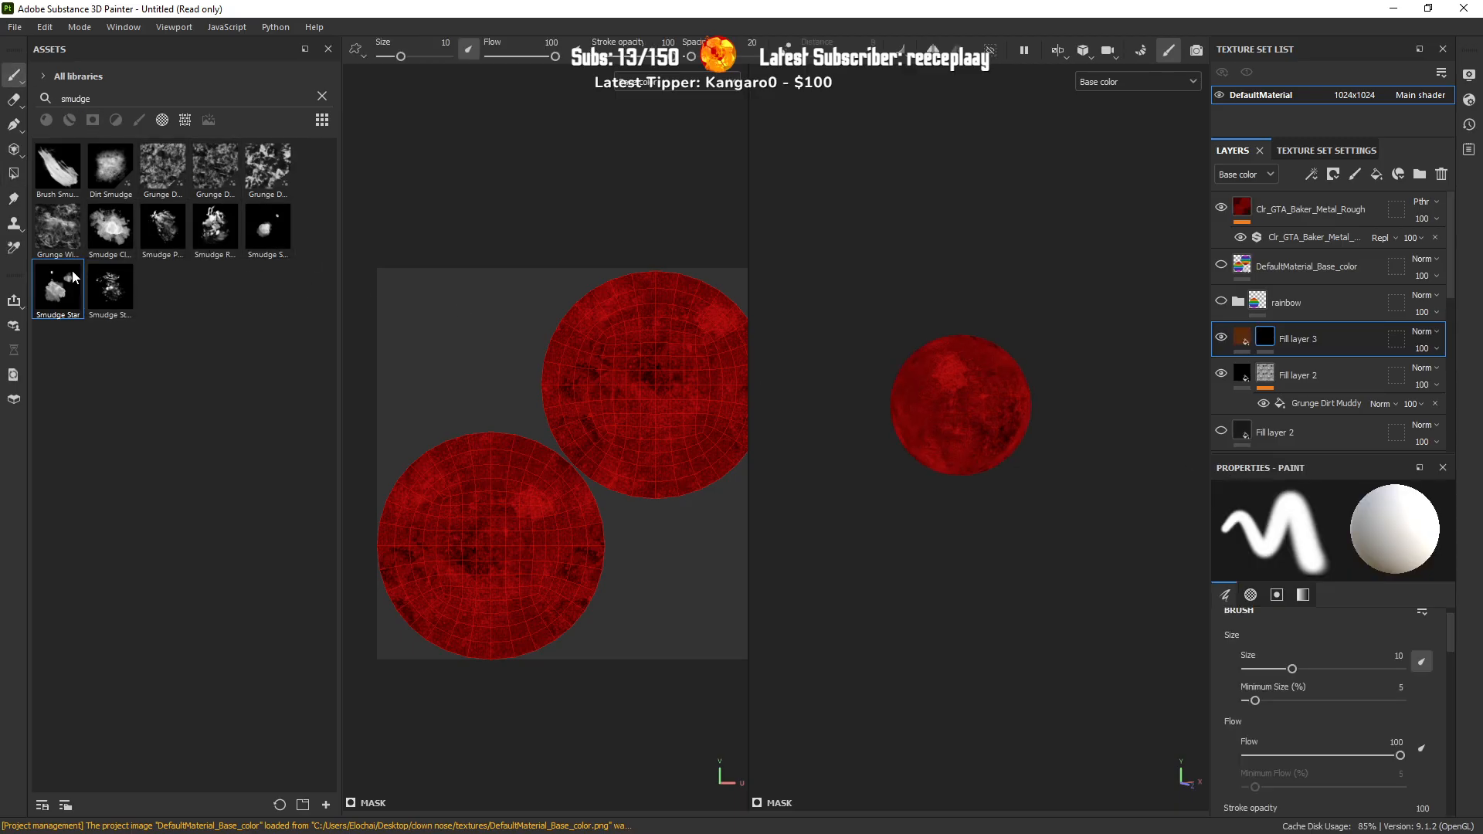
pyautogui.scroll(2, 972, 429)
pyautogui.keyDown('ctrl'); pyautogui.moveTo(969, 406); pyautogui.dragTo(1042, 406, button='right'); pyautogui.keyUp('ctrl')
pyautogui.click(961, 399)
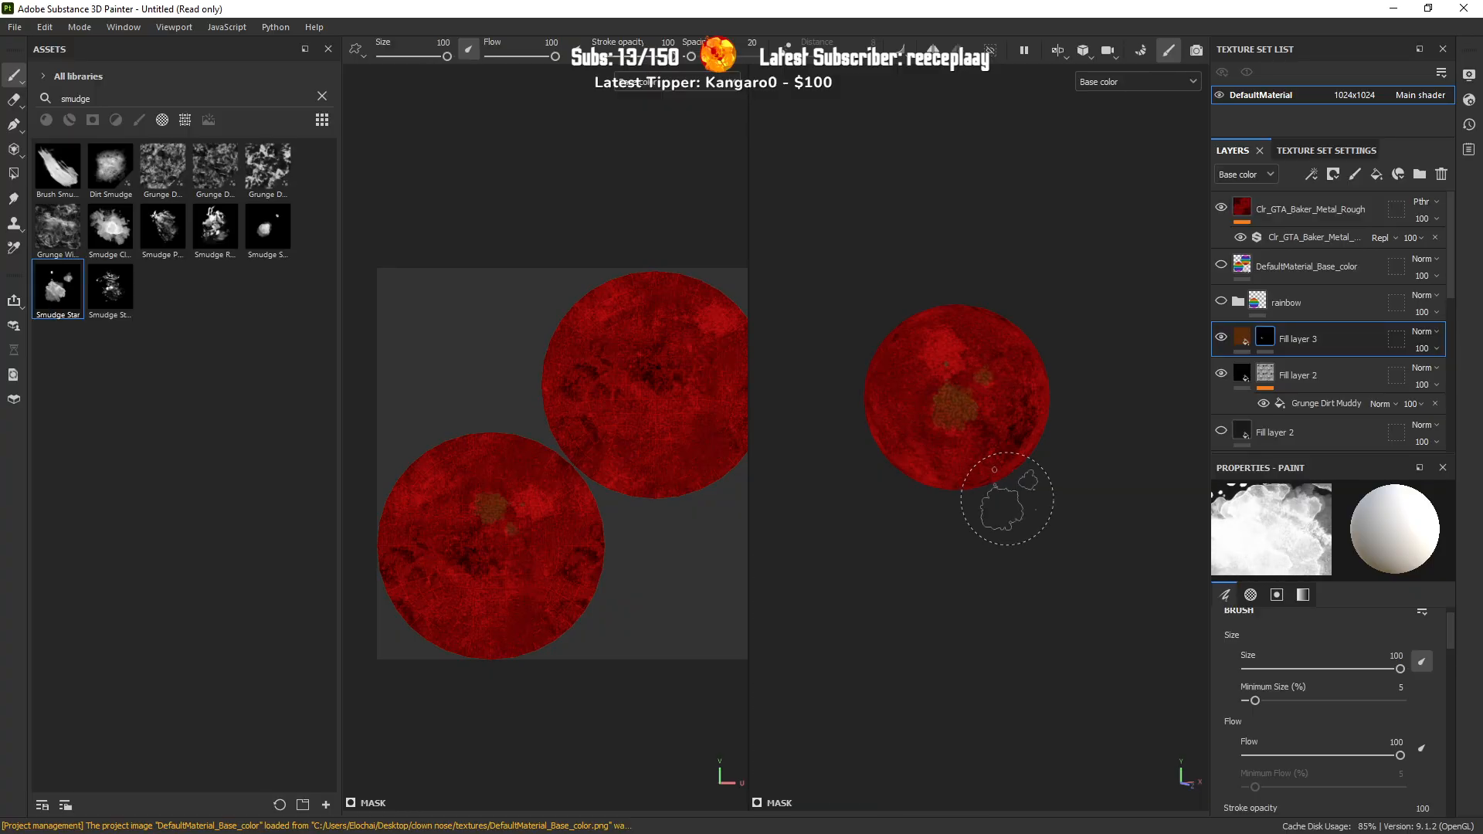
pyautogui.hotkey('ctrl', 'z')
pyautogui.moveTo(1450, 645)
pyautogui.mouseDown()
pyautogui.moveTo(1456, 724)
pyautogui.moveTo(1455, 685)
pyautogui.mouseUp()
pyautogui.click(967, 398)
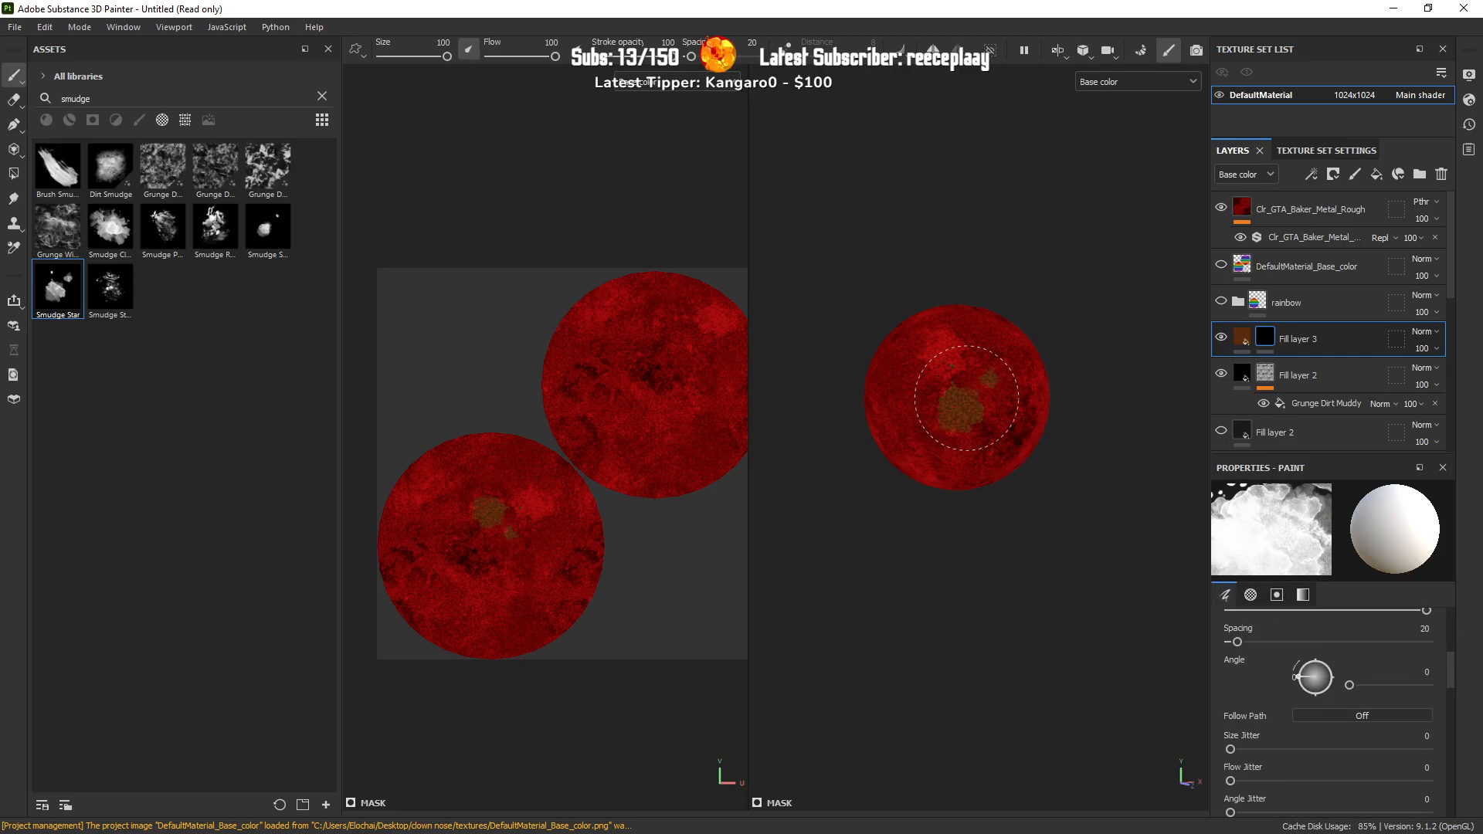
# Step: Darken Fill layer 3's base color to a very dark brown, 281B12
pyautogui.click(1242, 338)
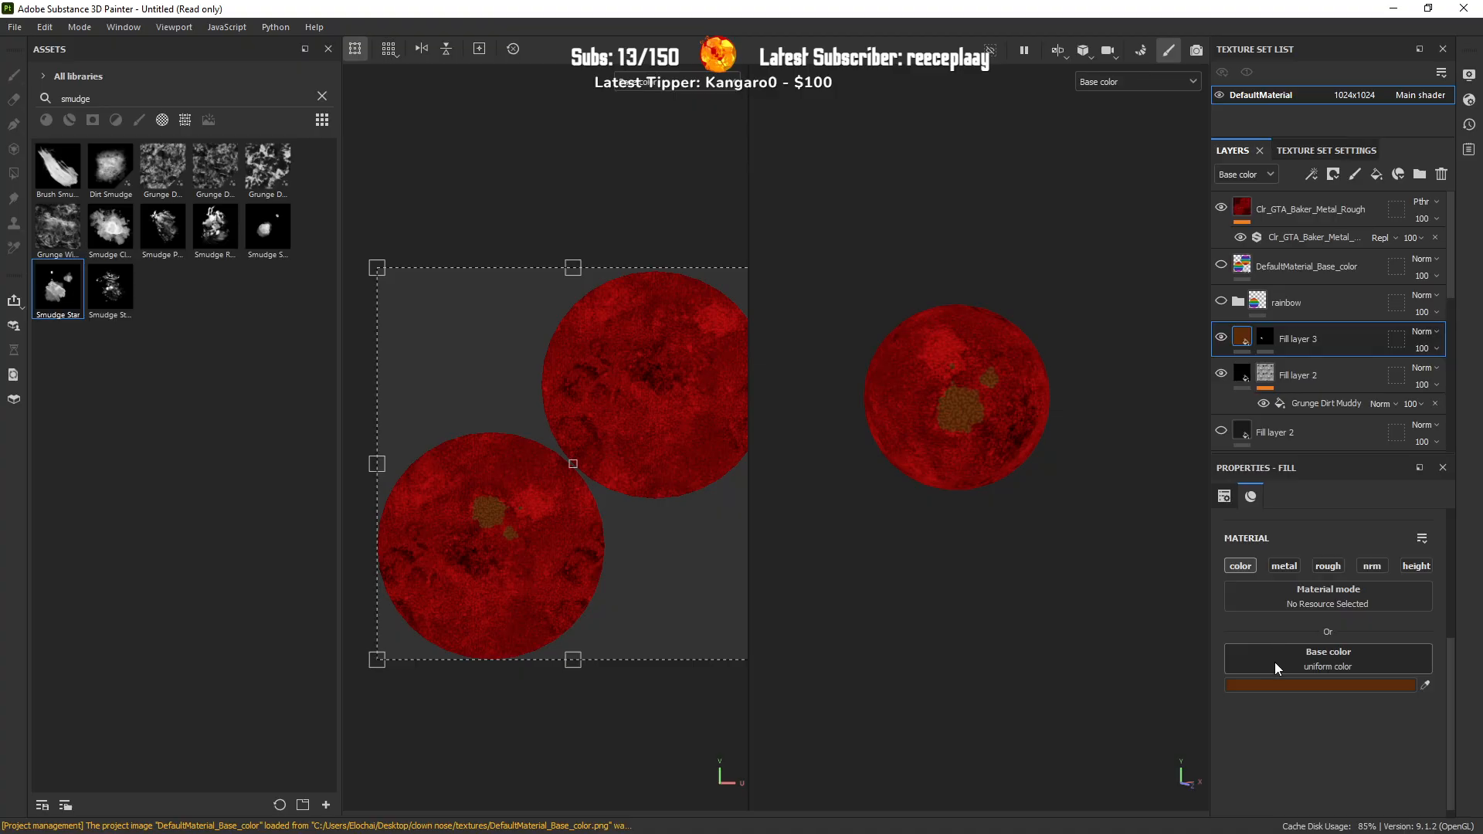
pyautogui.click(1270, 686)
pyautogui.moveTo(1156, 685)
pyautogui.mouseDown()
pyautogui.moveTo(1104, 621)
pyautogui.moveTo(1100, 698)
pyautogui.moveTo(1155, 720)
pyautogui.moveTo(1211, 713)
pyautogui.moveTo(1152, 731)
pyautogui.moveTo(1171, 724)
pyautogui.mouseUp()
# Step: Switch the viewport to the Material display and examine the stain from several angles and under rotated lighting
pyautogui.click(1135, 81)
pyautogui.click(1096, 93)
pyautogui.keyDown('alt'); pyautogui.moveTo(1008, 356); pyautogui.dragTo(1048, 297); pyautogui.keyUp('alt')
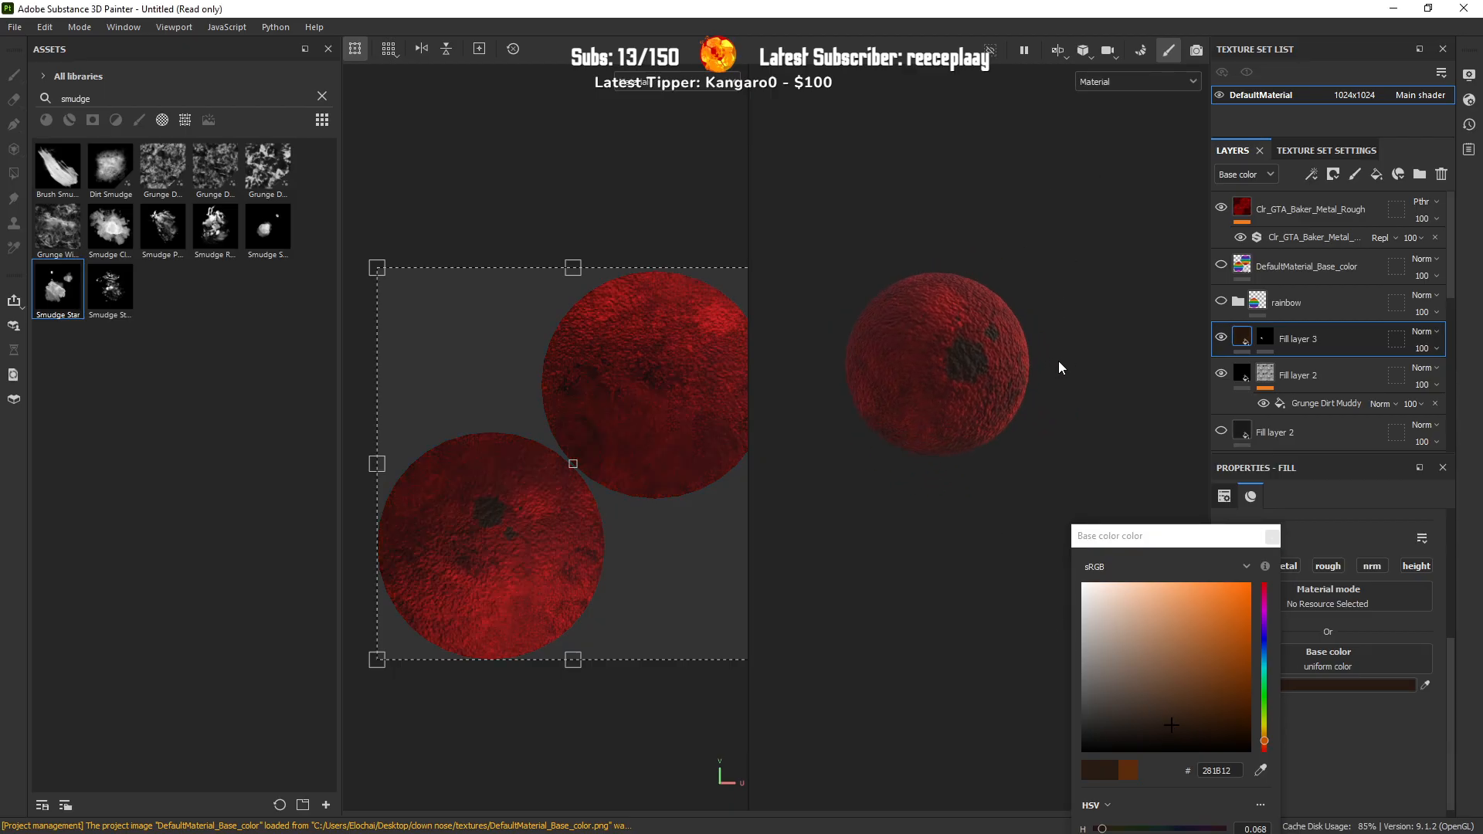
pyautogui.keyDown('shift'); pyautogui.moveTo(1063, 365); pyautogui.dragTo(1014, 377, button='right'); pyautogui.keyUp('shift')
pyautogui.keyDown('alt'); pyautogui.moveTo(1013, 378); pyautogui.dragTo(965, 487); pyautogui.keyUp('alt')
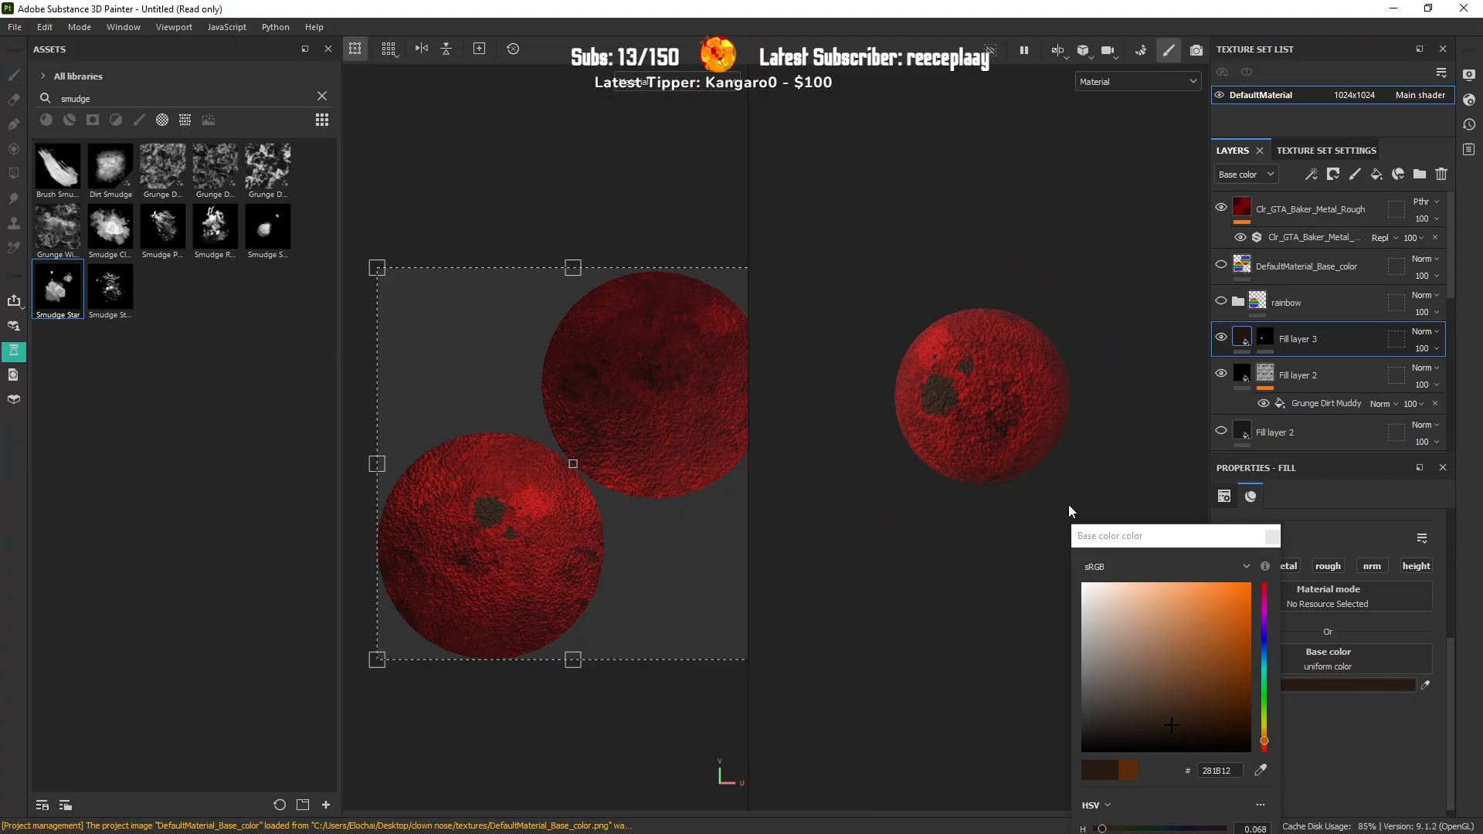
pyautogui.moveTo(1136, 535); pyautogui.dragTo(888, 507)
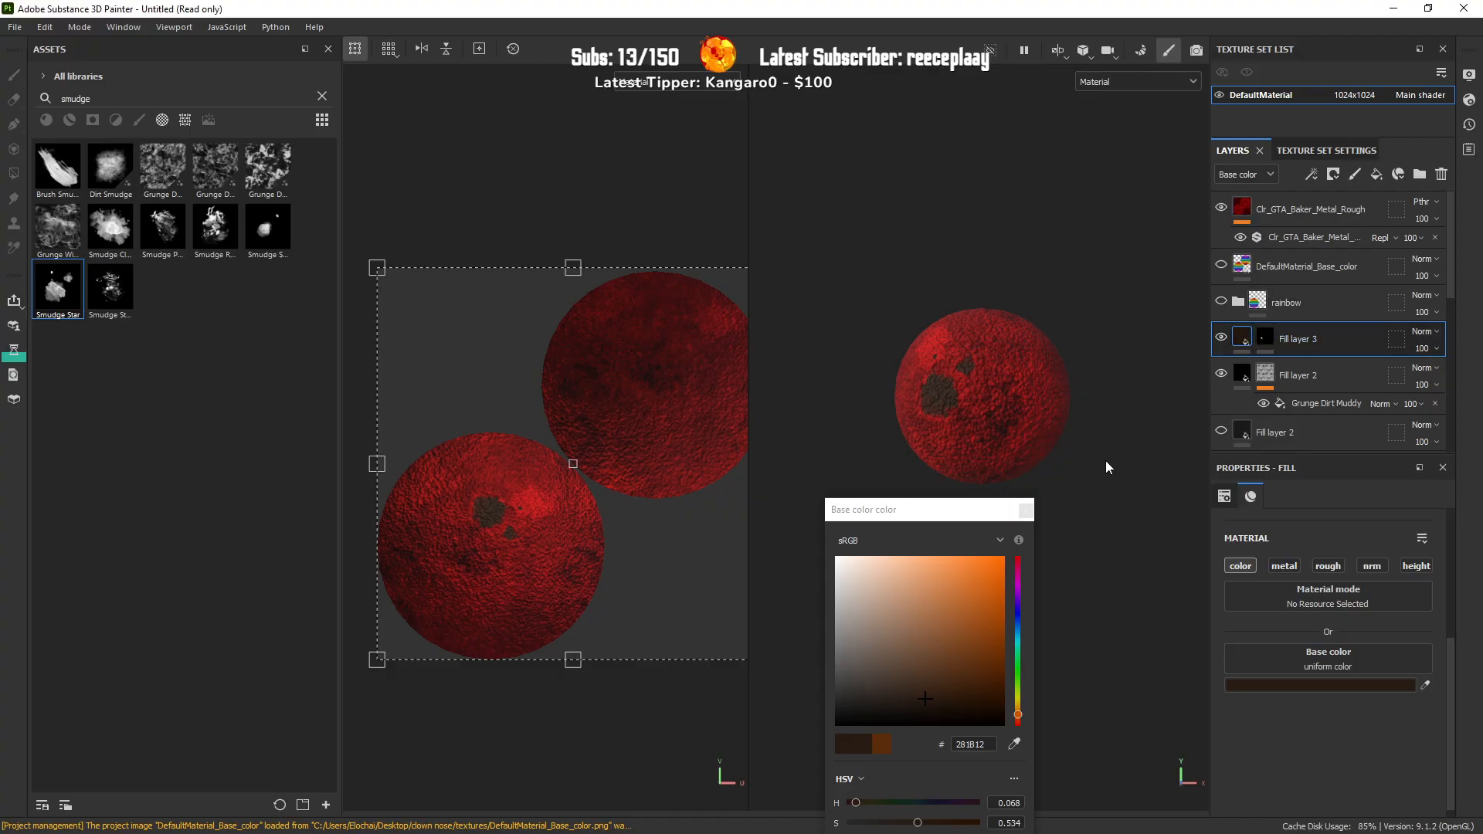
# Step: Close the color picker and lower Fill layer 3's opacity to 65
pyautogui.click(1027, 510)
pyautogui.click(1429, 349)
pyautogui.moveTo(1469, 378); pyautogui.dragTo(1452, 380)
pyautogui.scroll(-2, 1058, 450)
pyautogui.scroll(2, 1058, 449)
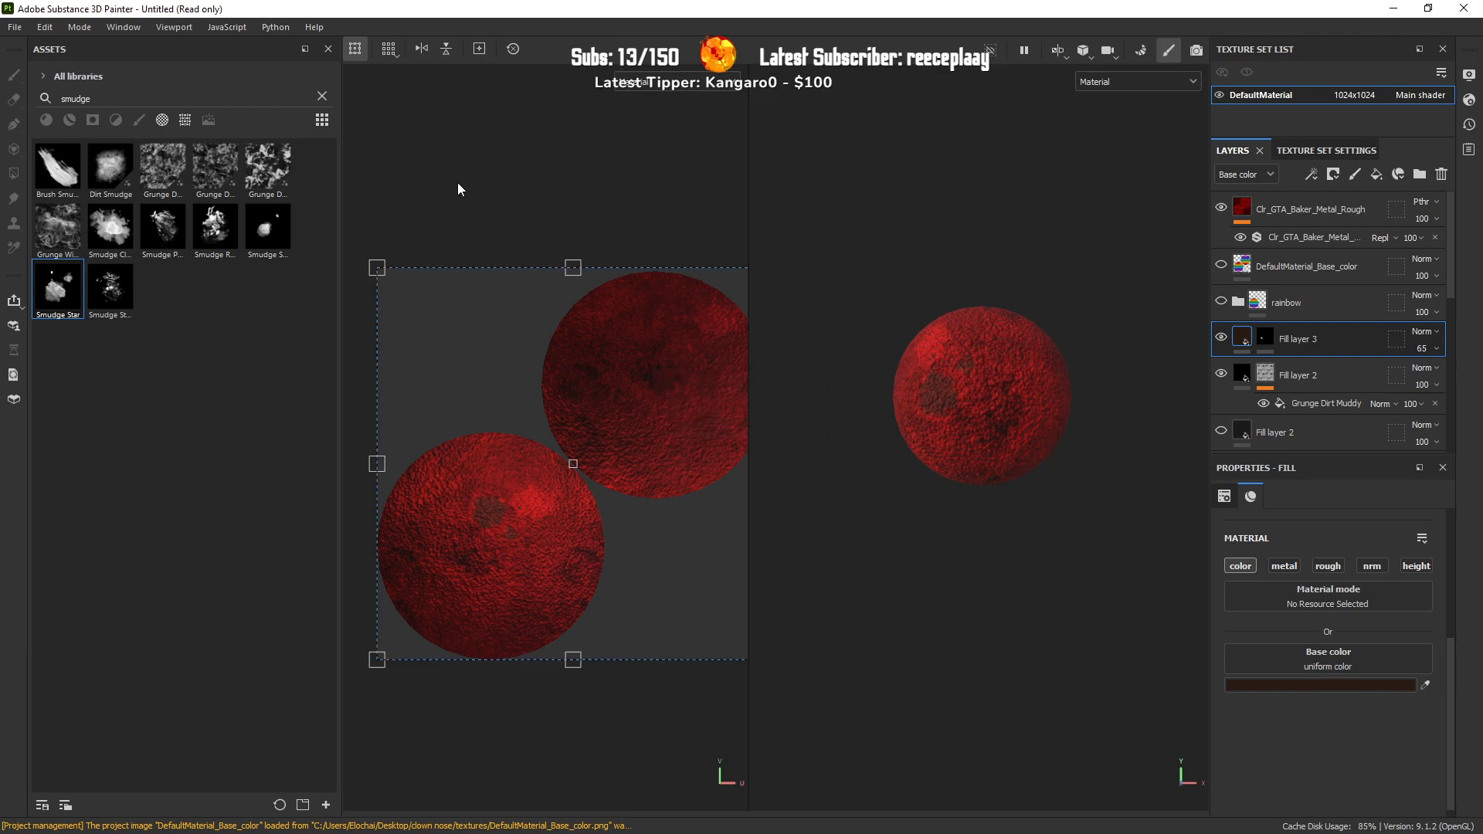
# Step: Export the dirty red variant's textures as 1024 px, 16-bit PNG files and open the output folder
pyautogui.click(23, 23)
pyautogui.click(100, 246)
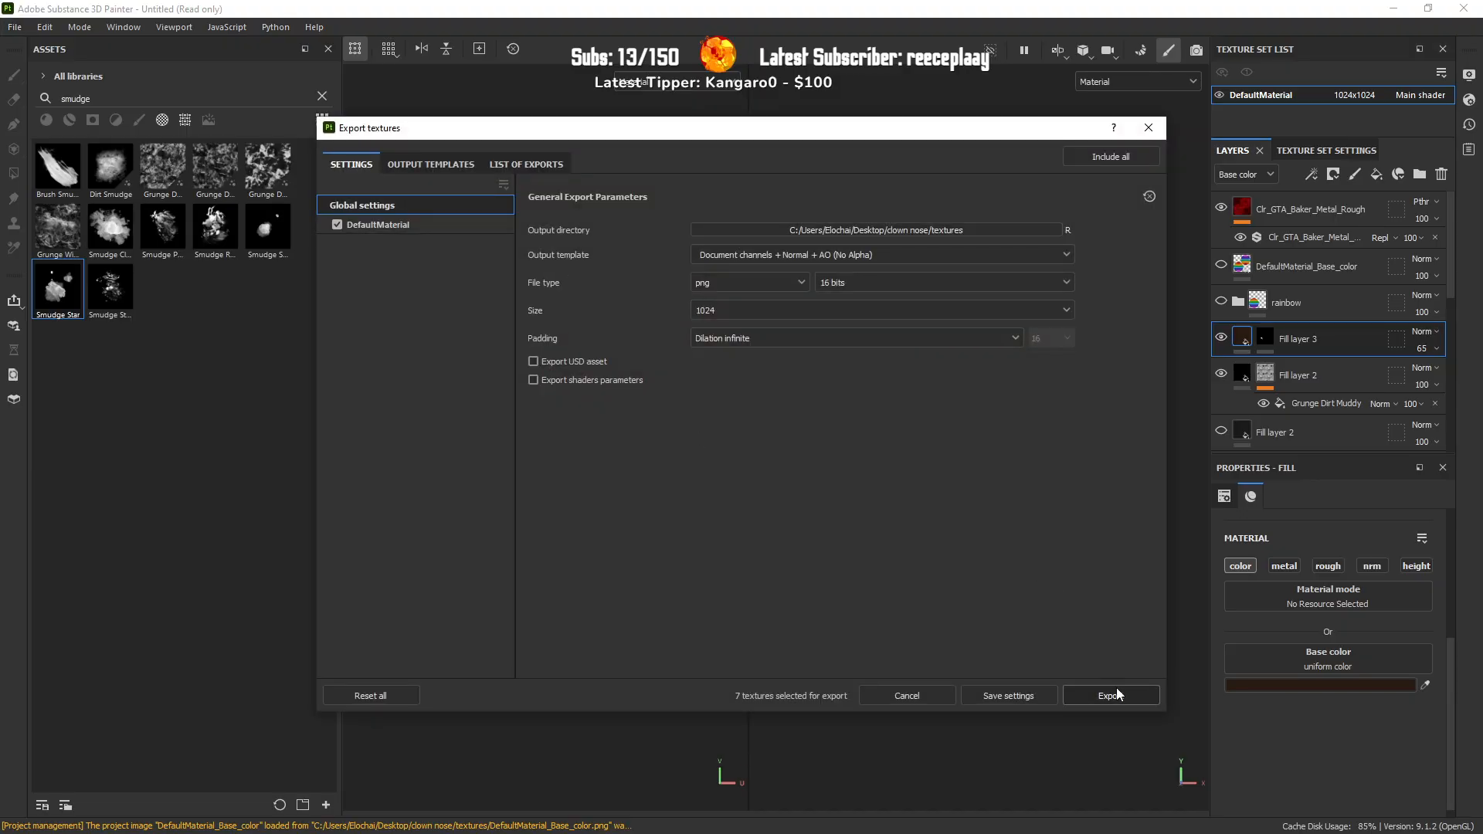
pyautogui.click(1117, 695)
pyautogui.click(1007, 697)
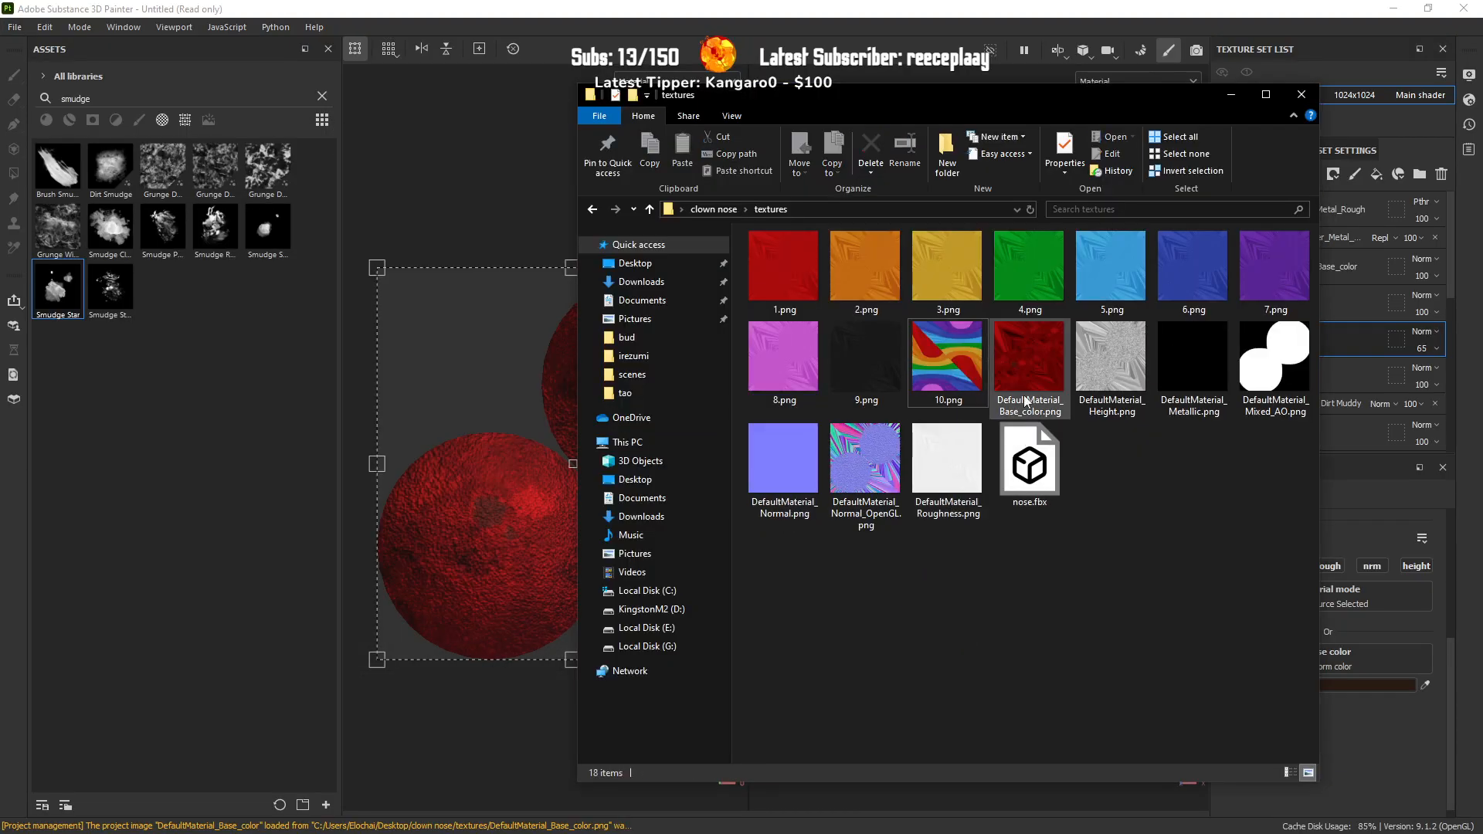
# Step: Rename the exported DefaultMaterial_Base_color.png in the textures folder as 11
pyautogui.click(1017, 407)
pyautogui.press('F2')
pyautogui.write('11')
pyautogui.click(1027, 647)
# Step: Switch to Substance 3D Painter and save the project as textures in the clown nose/textures folder on the Desktop
pyautogui.hotkey('alt', 'Tab')
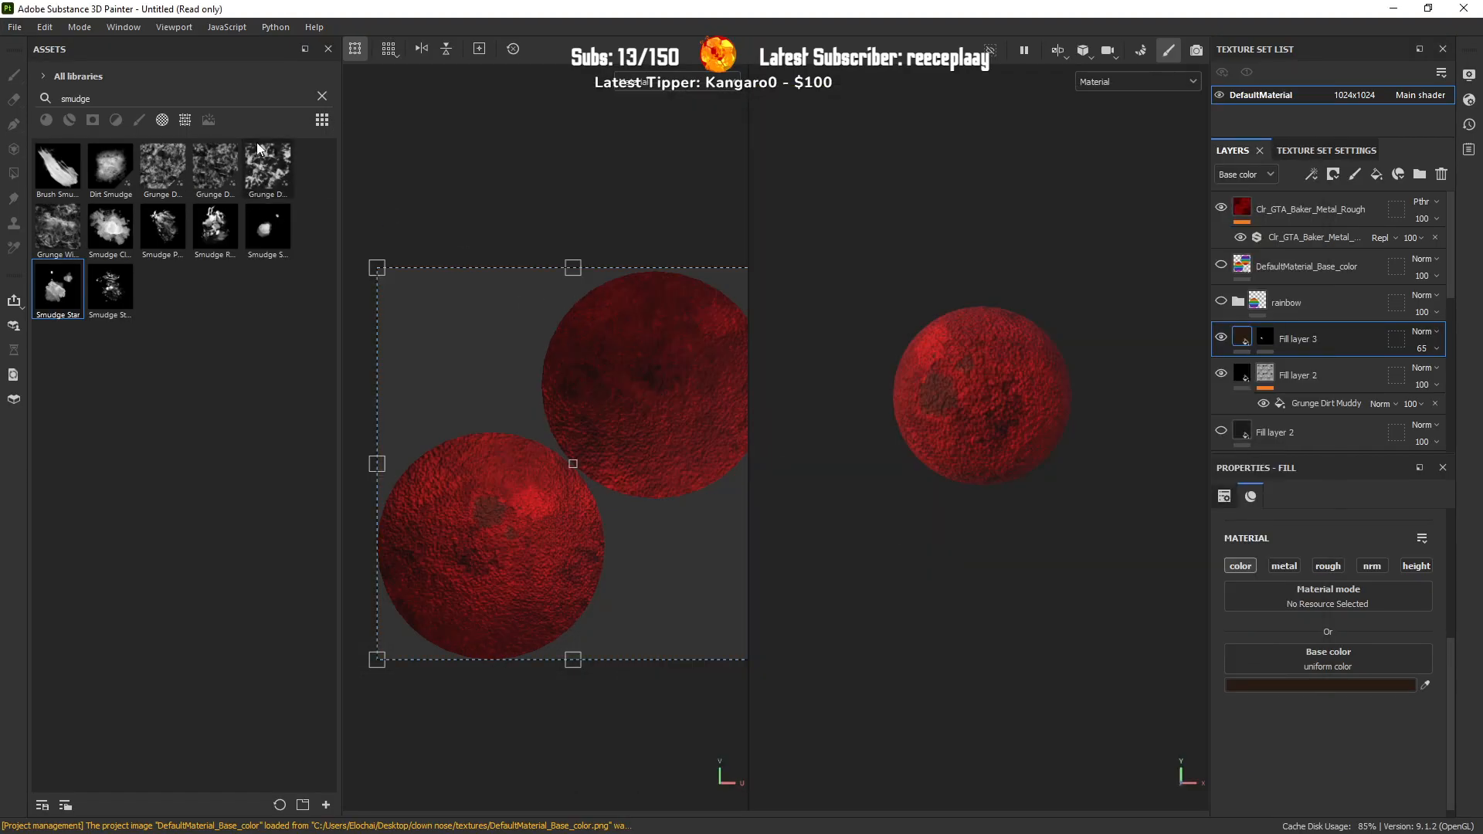
pyautogui.click(15, 27)
pyautogui.click(76, 245)
pyautogui.press('Escape')
pyautogui.click(16, 27)
pyautogui.click(73, 164)
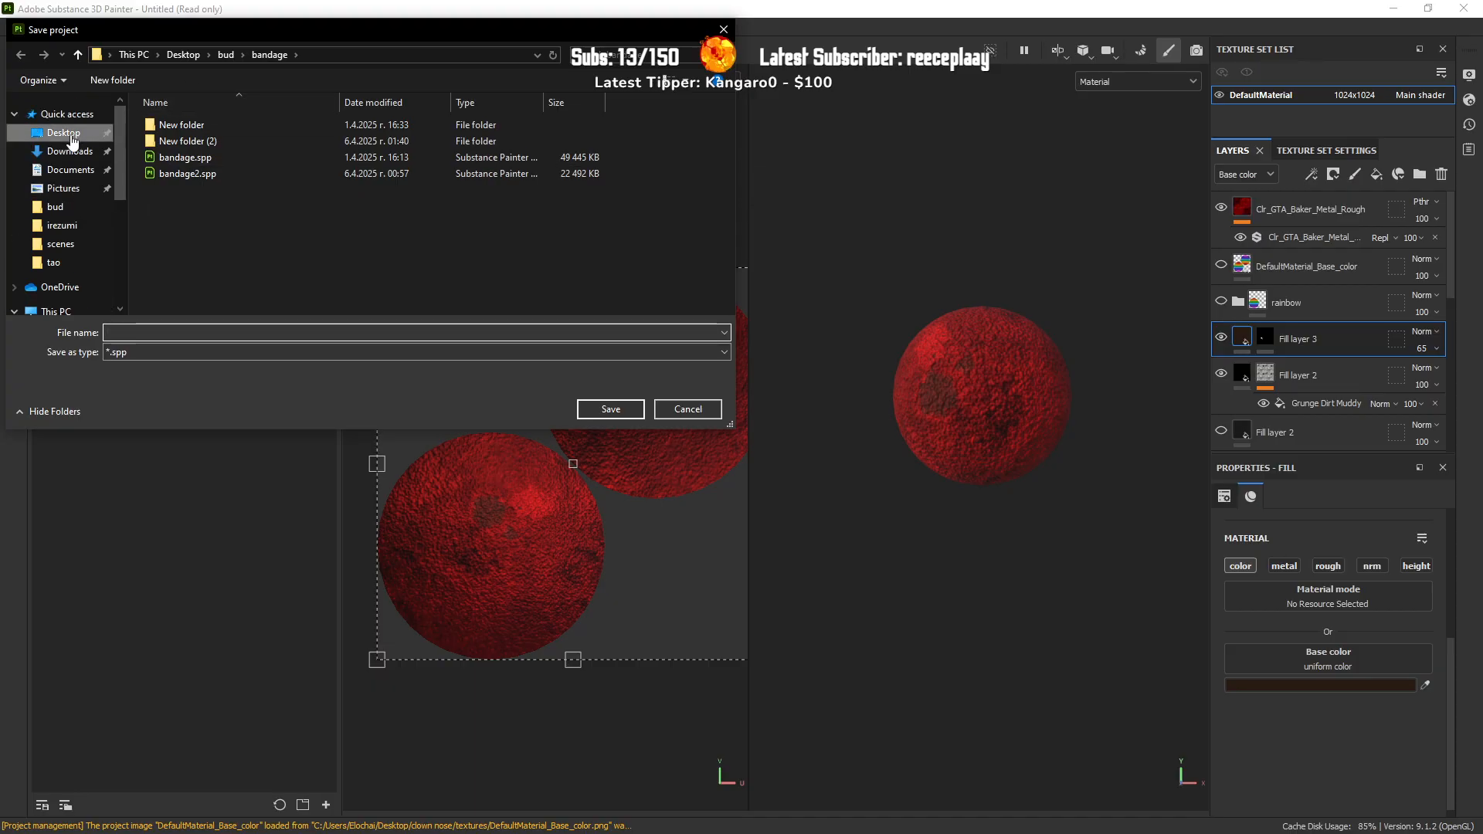
pyautogui.click(71, 139)
pyautogui.doubleClick(266, 141)
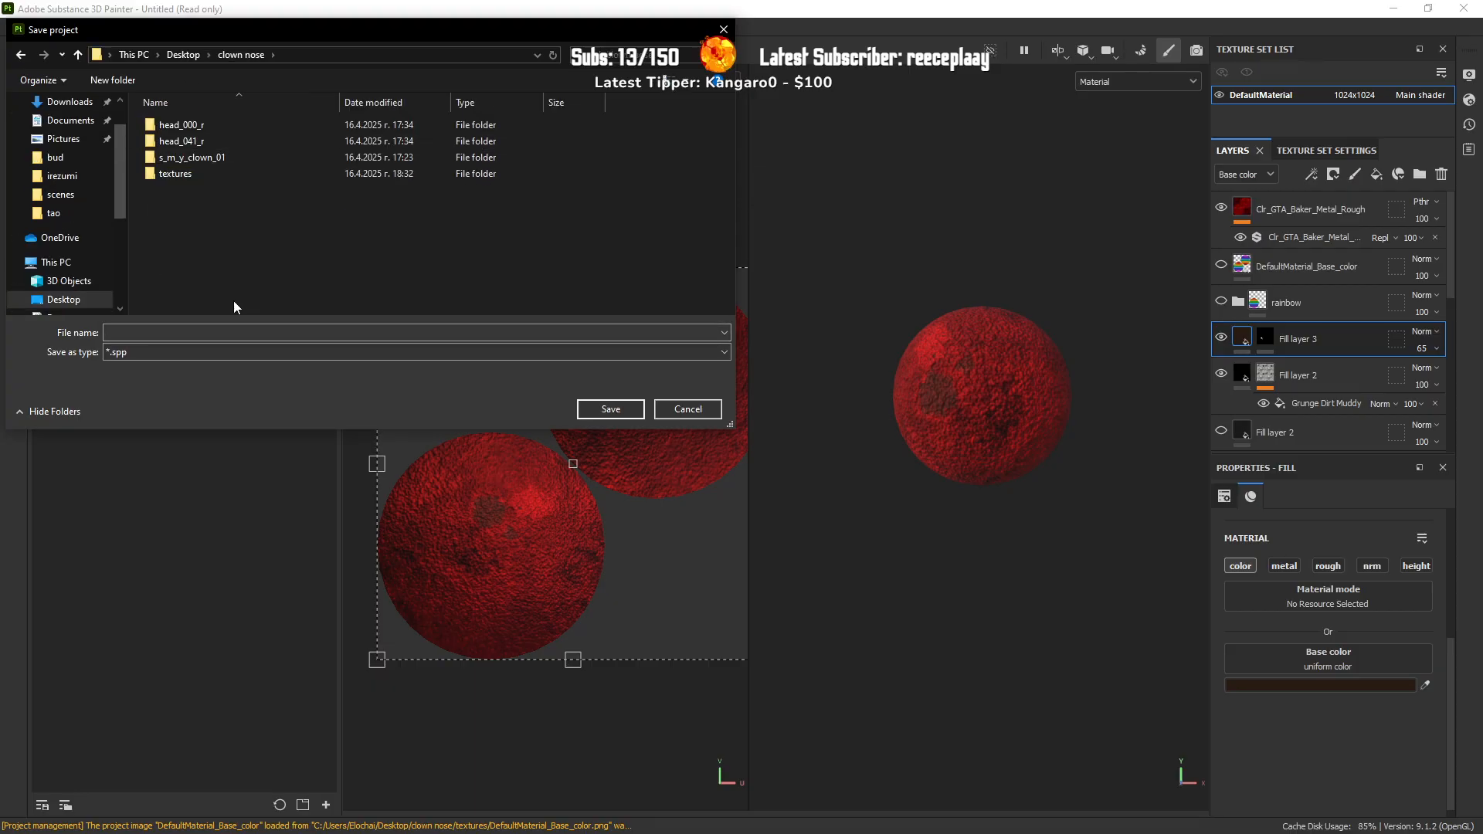
pyautogui.doubleClick(177, 173)
pyautogui.click(144, 328)
pyautogui.write('textures')
pyautogui.press('Return')
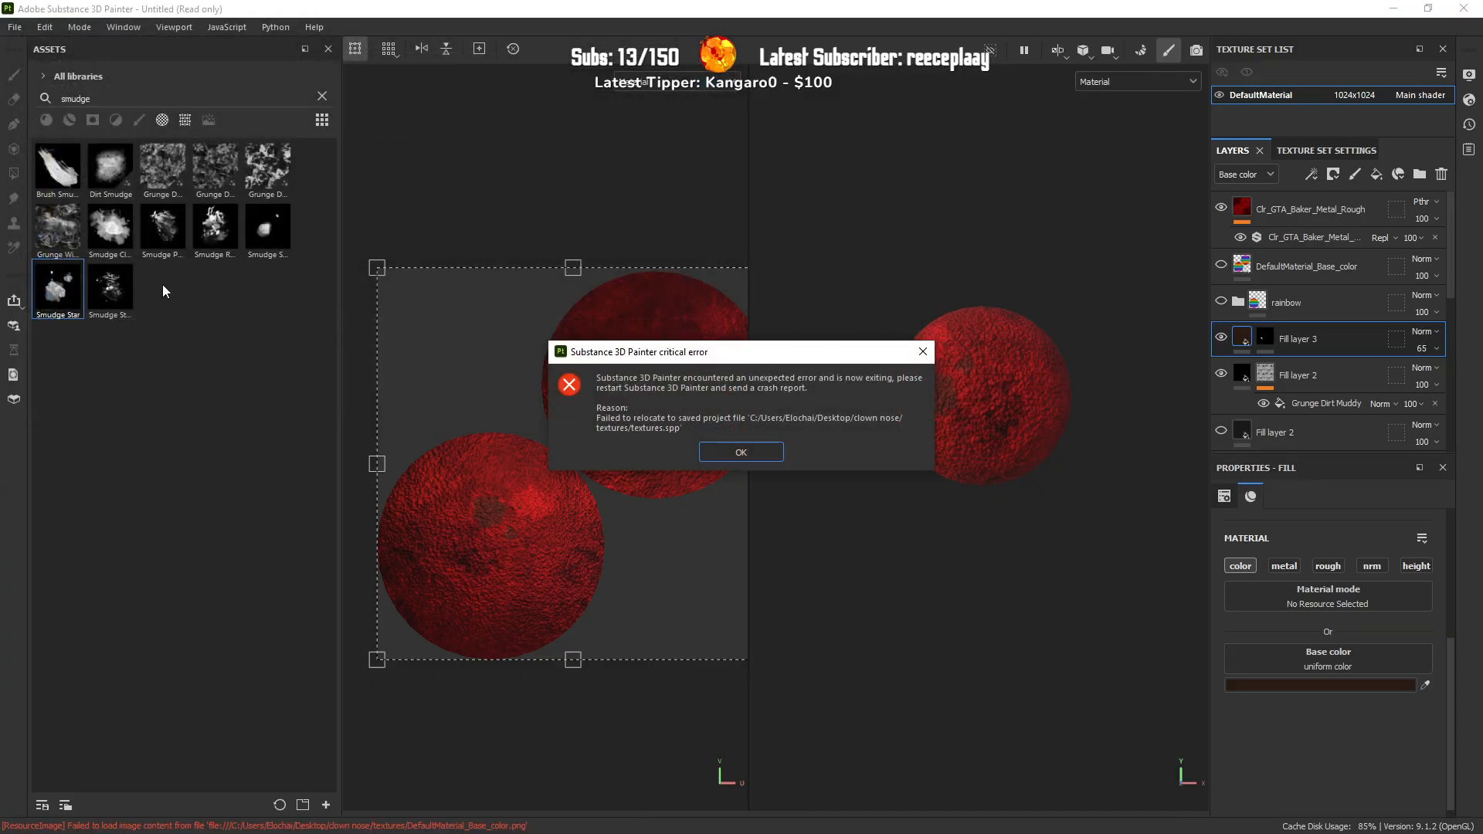
# Step: Dismiss the critical error, reopen the project from textures.spp and cancel the bug report
pyautogui.click(744, 453)
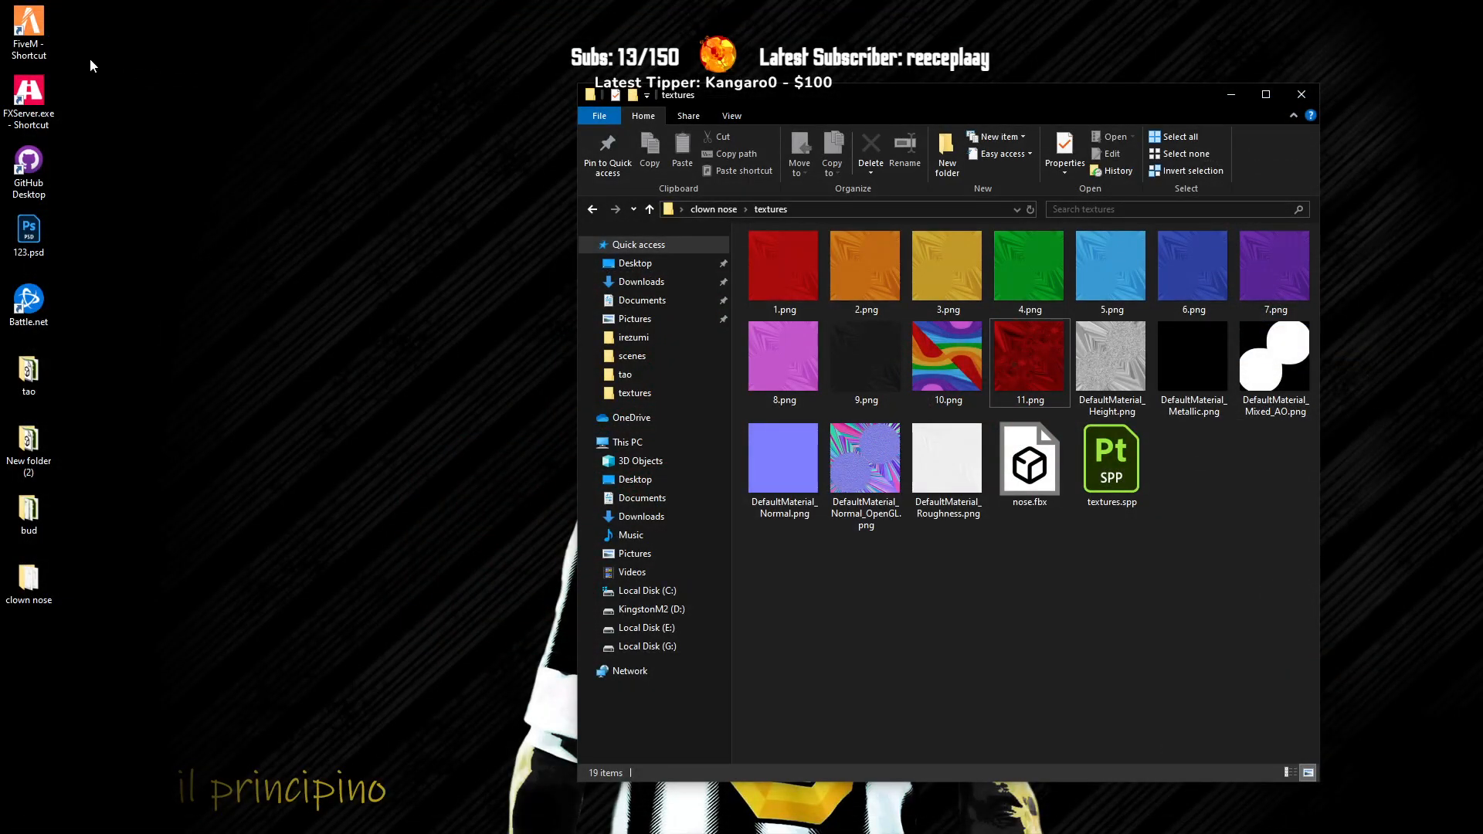
pyautogui.doubleClick(1127, 495)
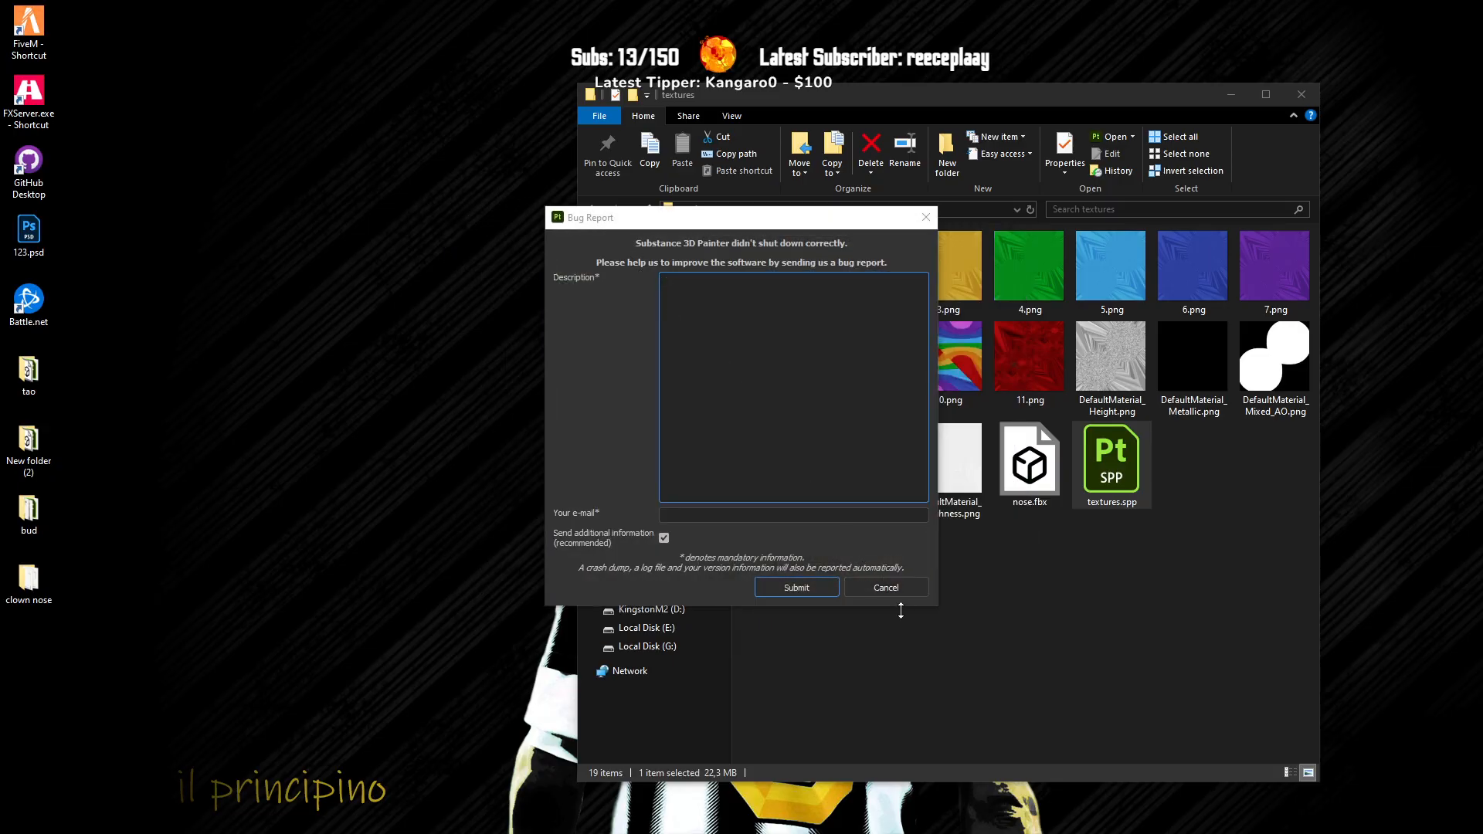
pyautogui.click(888, 588)
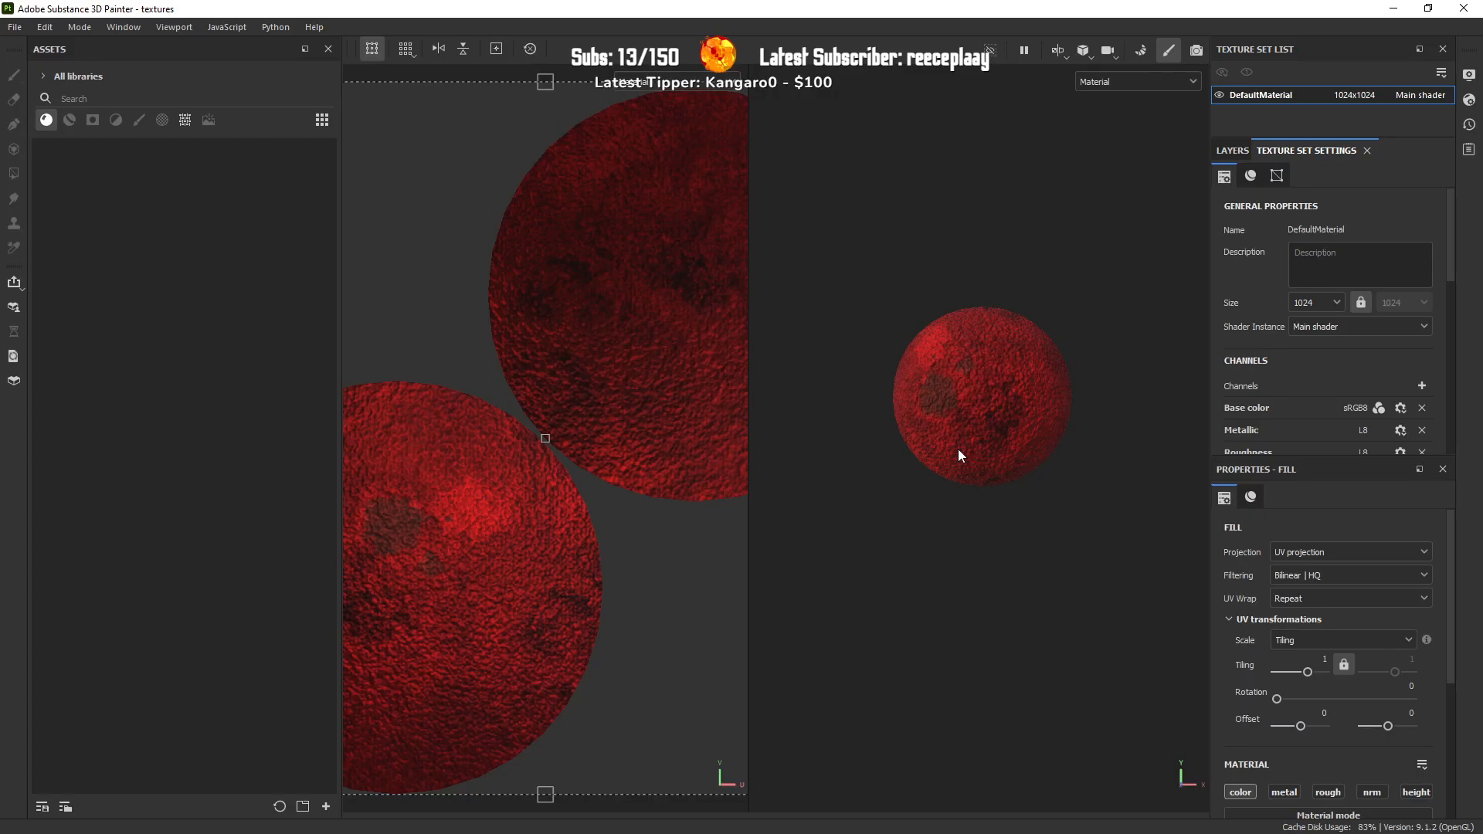
# Step: Close Substance 3D Painter and return to the desktop with the textures folder
pyautogui.click(1456, 2)
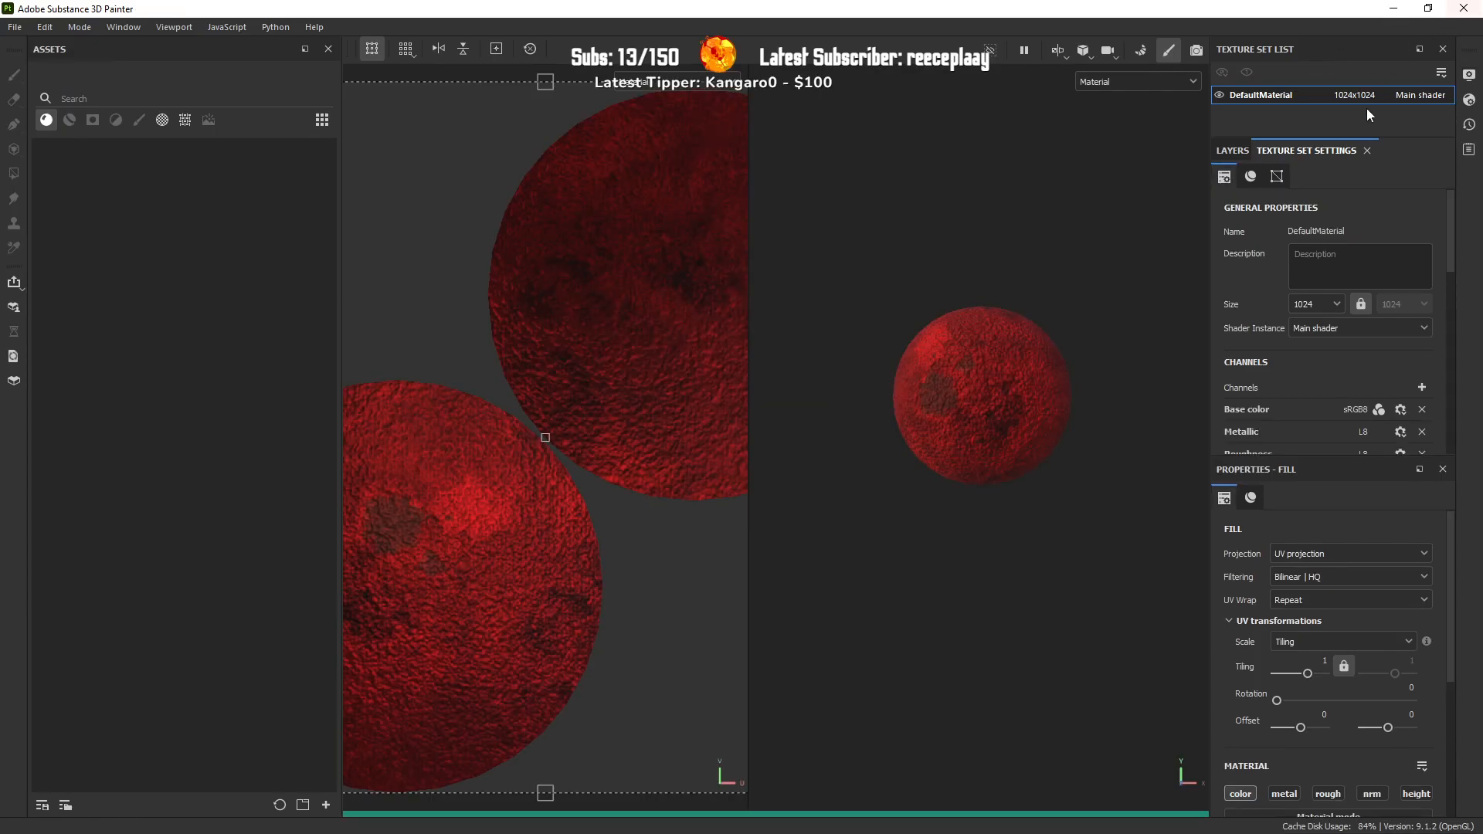
pyautogui.click(1460, 10)
pyautogui.click(1011, 558)
pyautogui.click(430, 374)
pyautogui.press('F5')
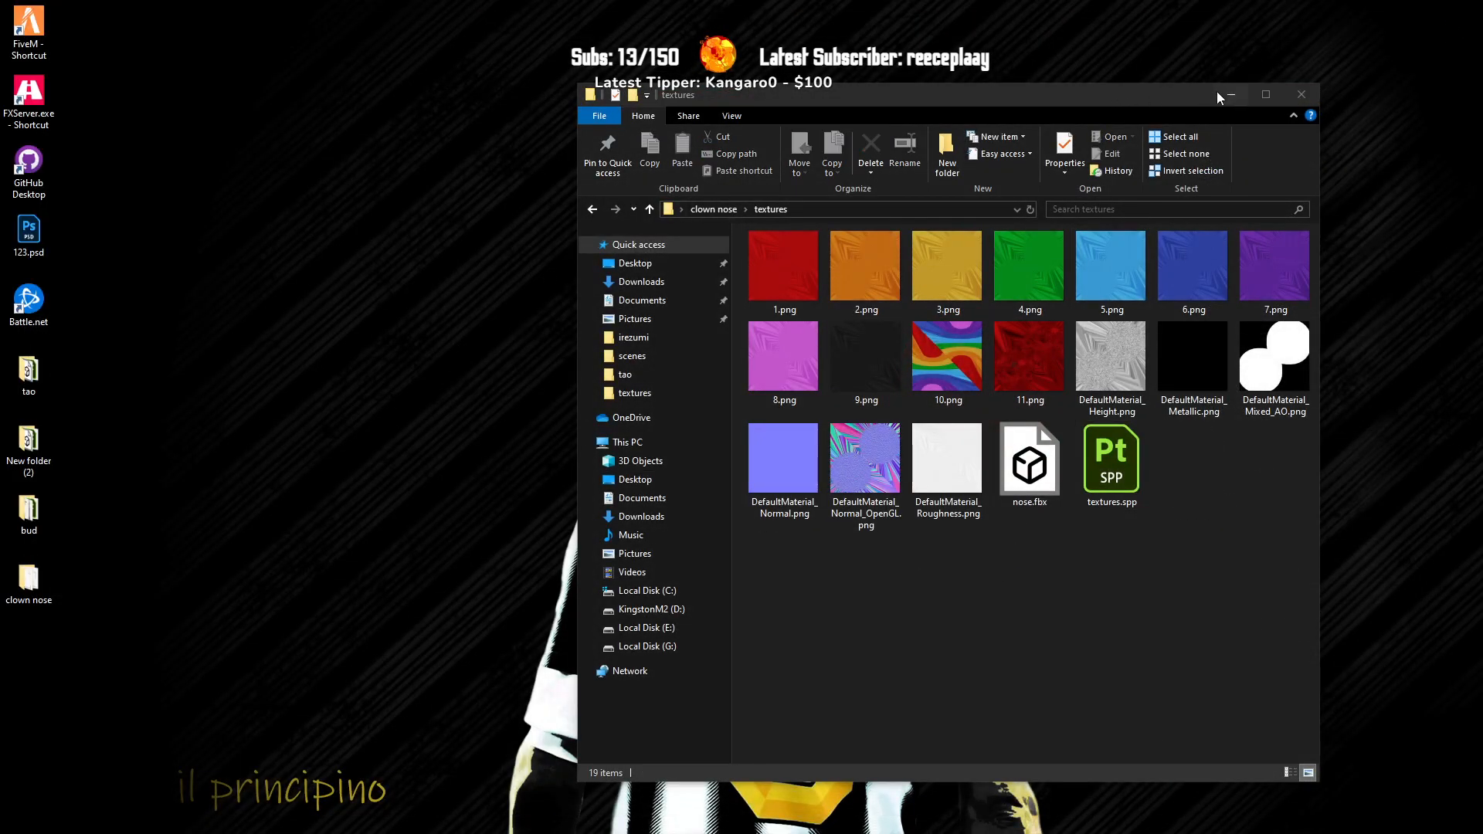
# Step: Launch Photoshop and open DefaultMaterial_Normal_OpenGL.png from the textures folder in it
pyautogui.click(898, 590)
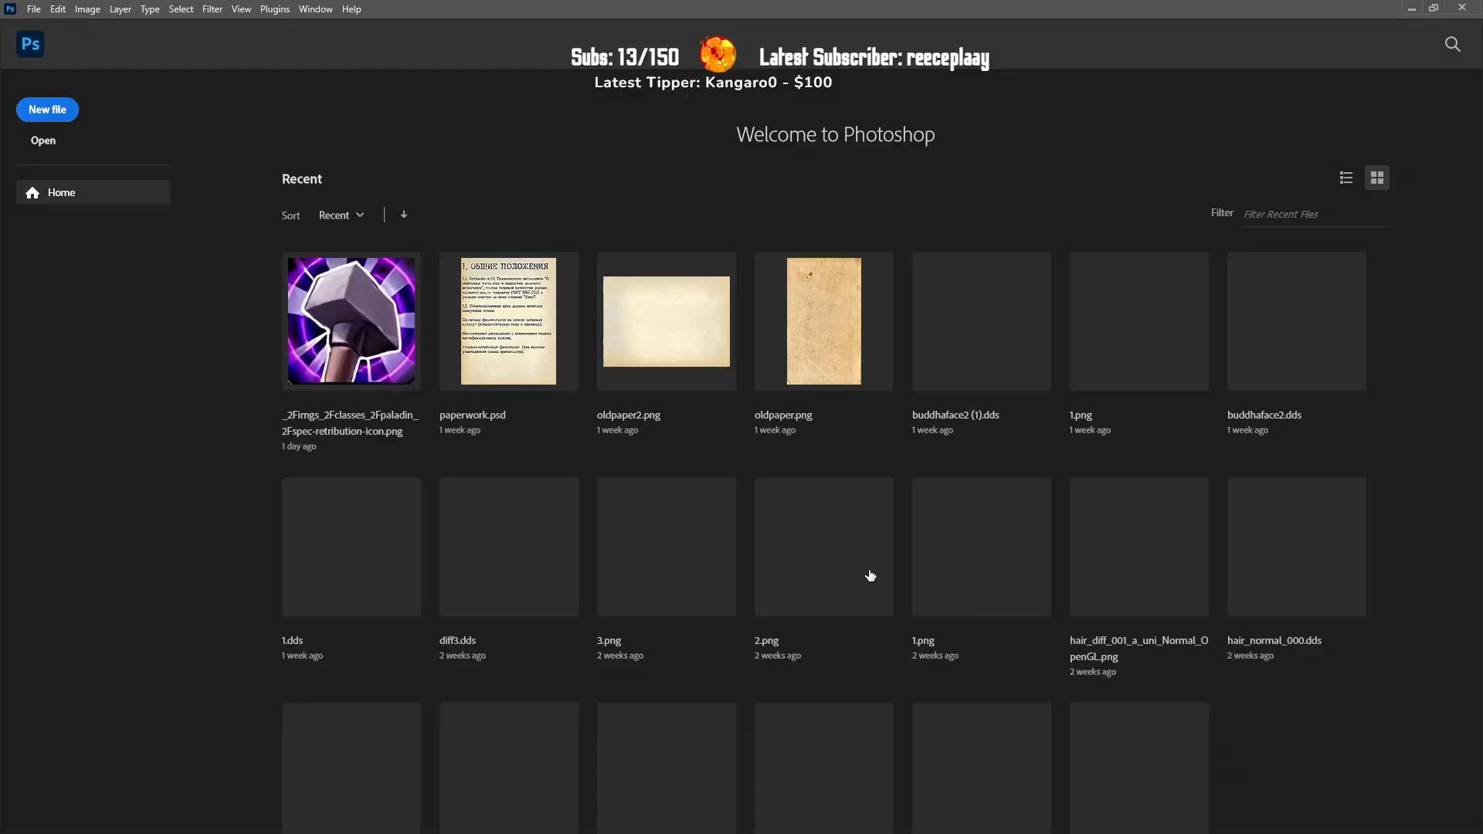
pyautogui.hotkey('alt', 'Tab')
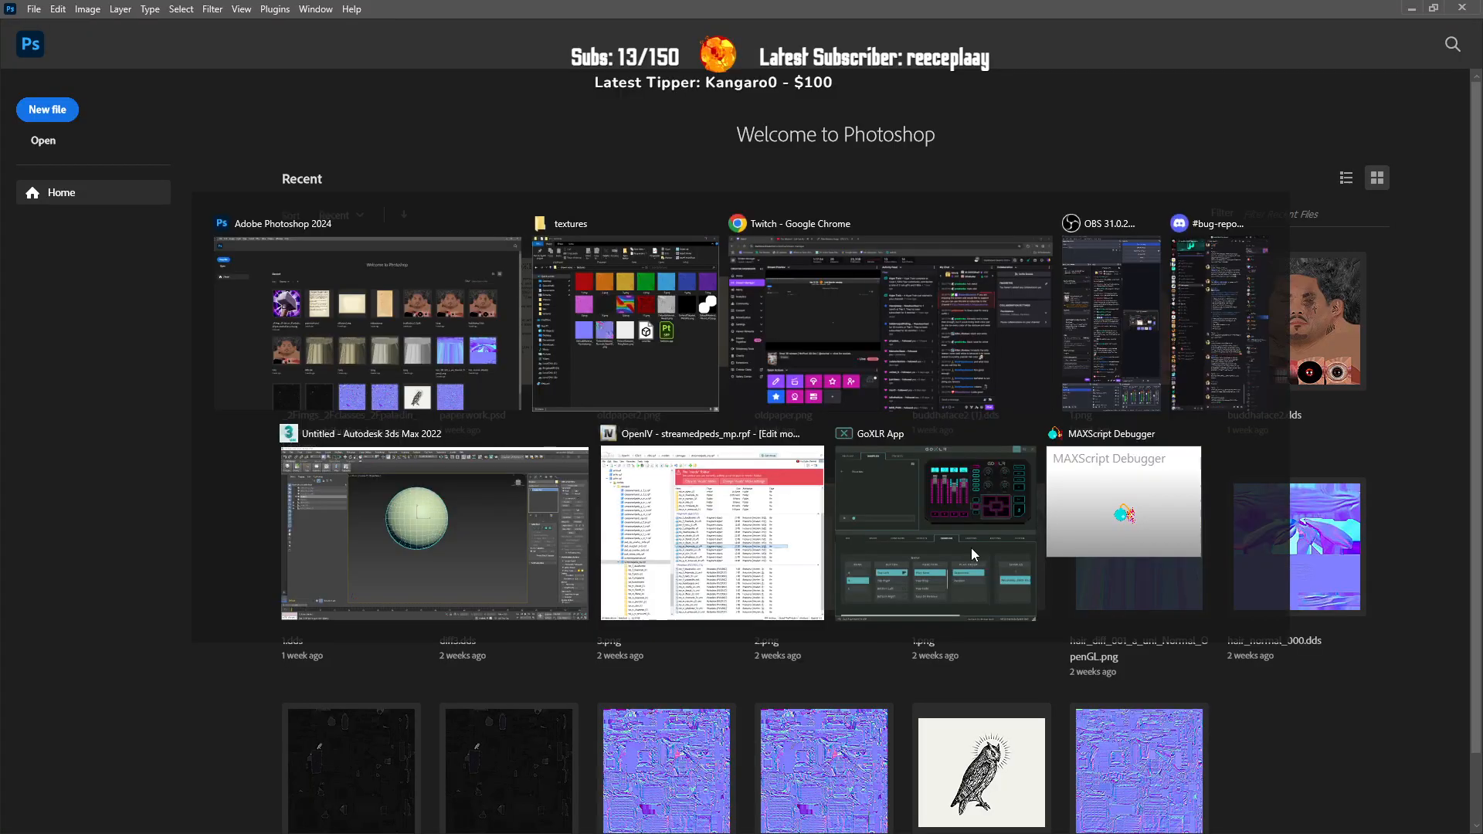
pyautogui.click(812, 270)
pyautogui.keyDown('shift'); pyautogui.click(1266, 275); pyautogui.keyUp('shift')
pyautogui.keyDown('shift'); pyautogui.click(797, 361); pyautogui.keyUp('shift')
pyautogui.click(968, 615)
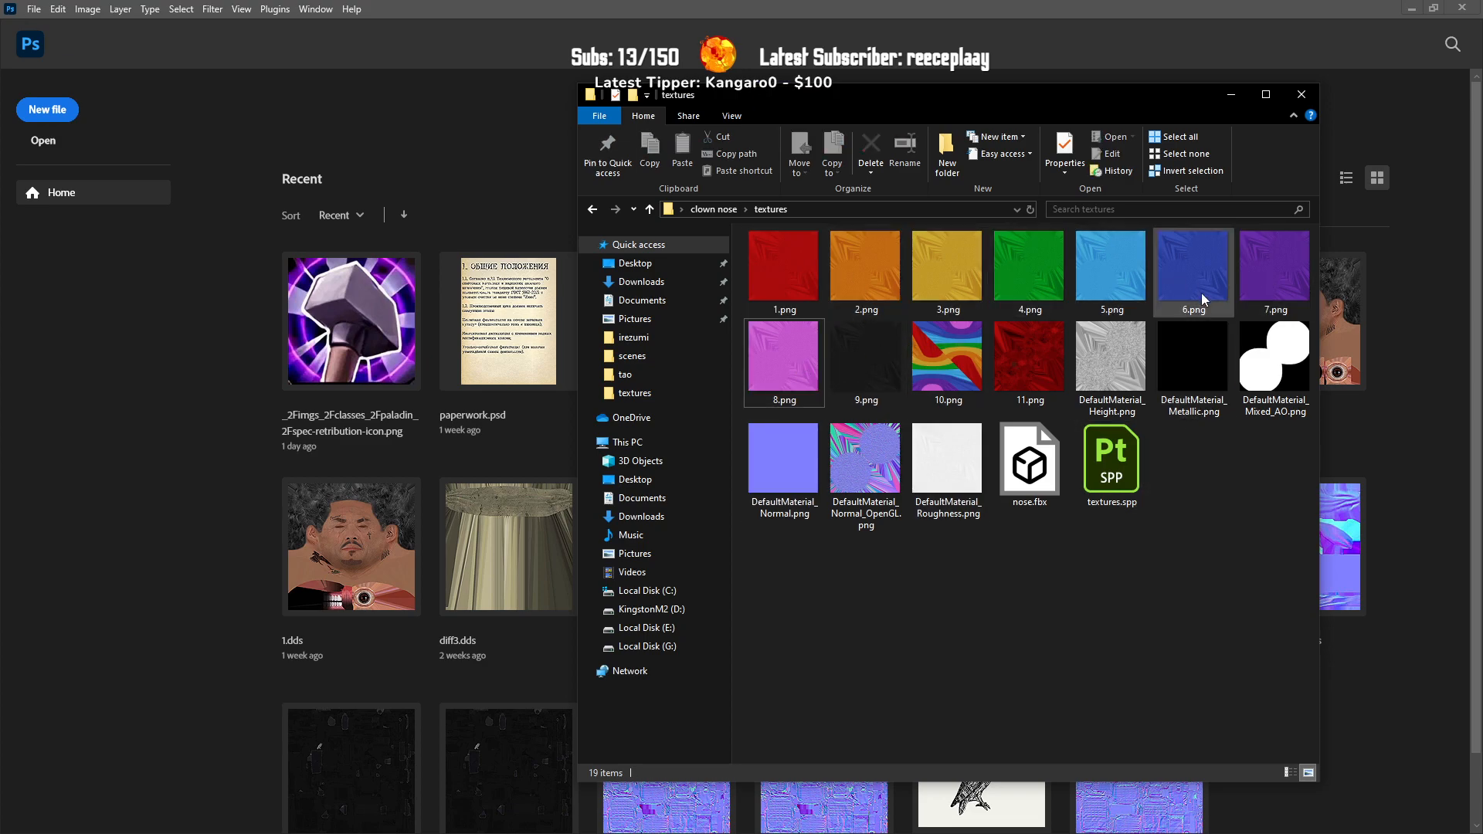
pyautogui.click(882, 503)
pyautogui.moveTo(881, 503); pyautogui.dragTo(390, 131)
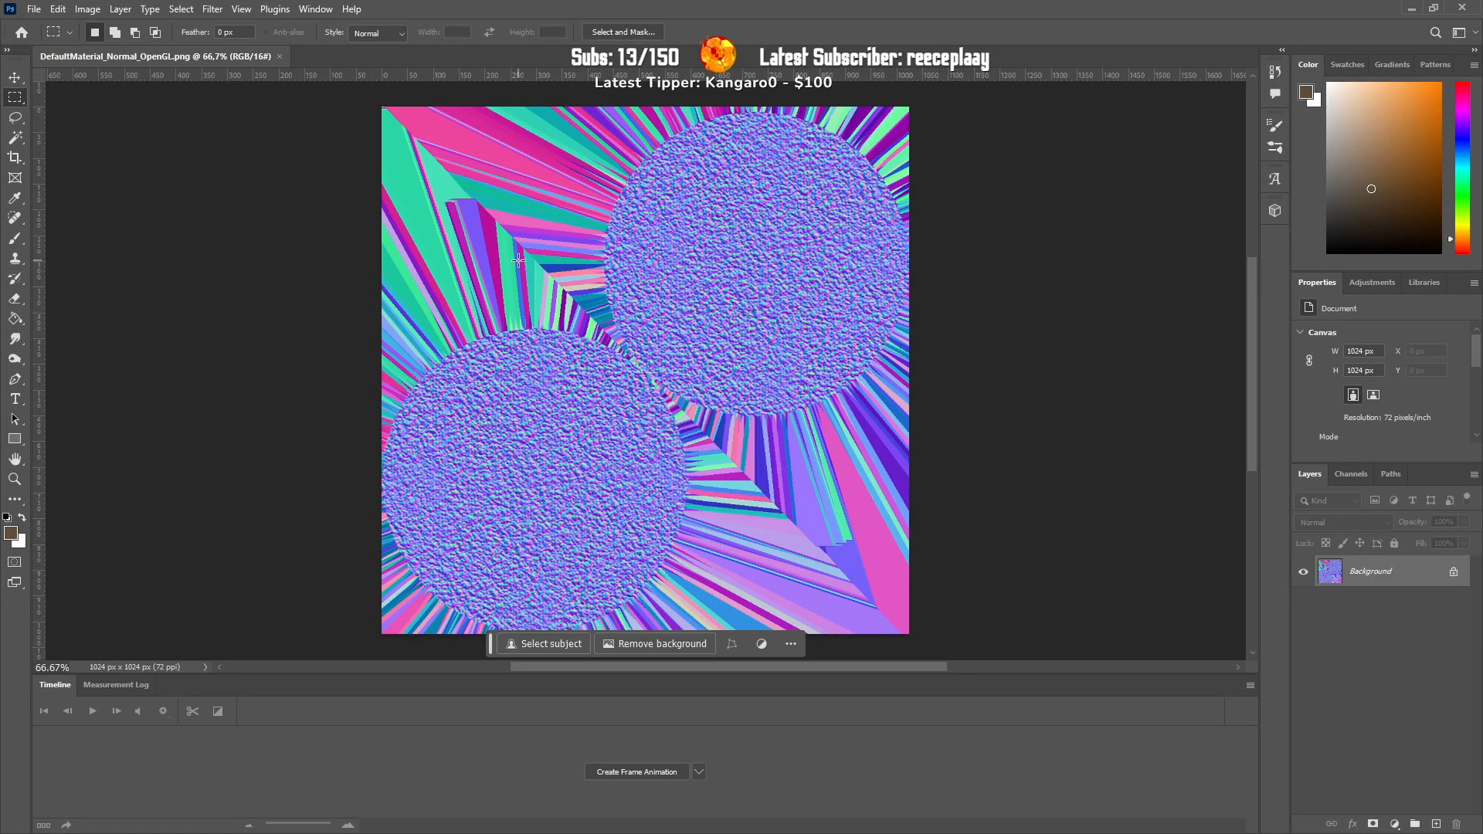
# Step: Invert the green channel of the normal map and make all RGB channels visible again
pyautogui.click(1350, 473)
pyautogui.click(1348, 562)
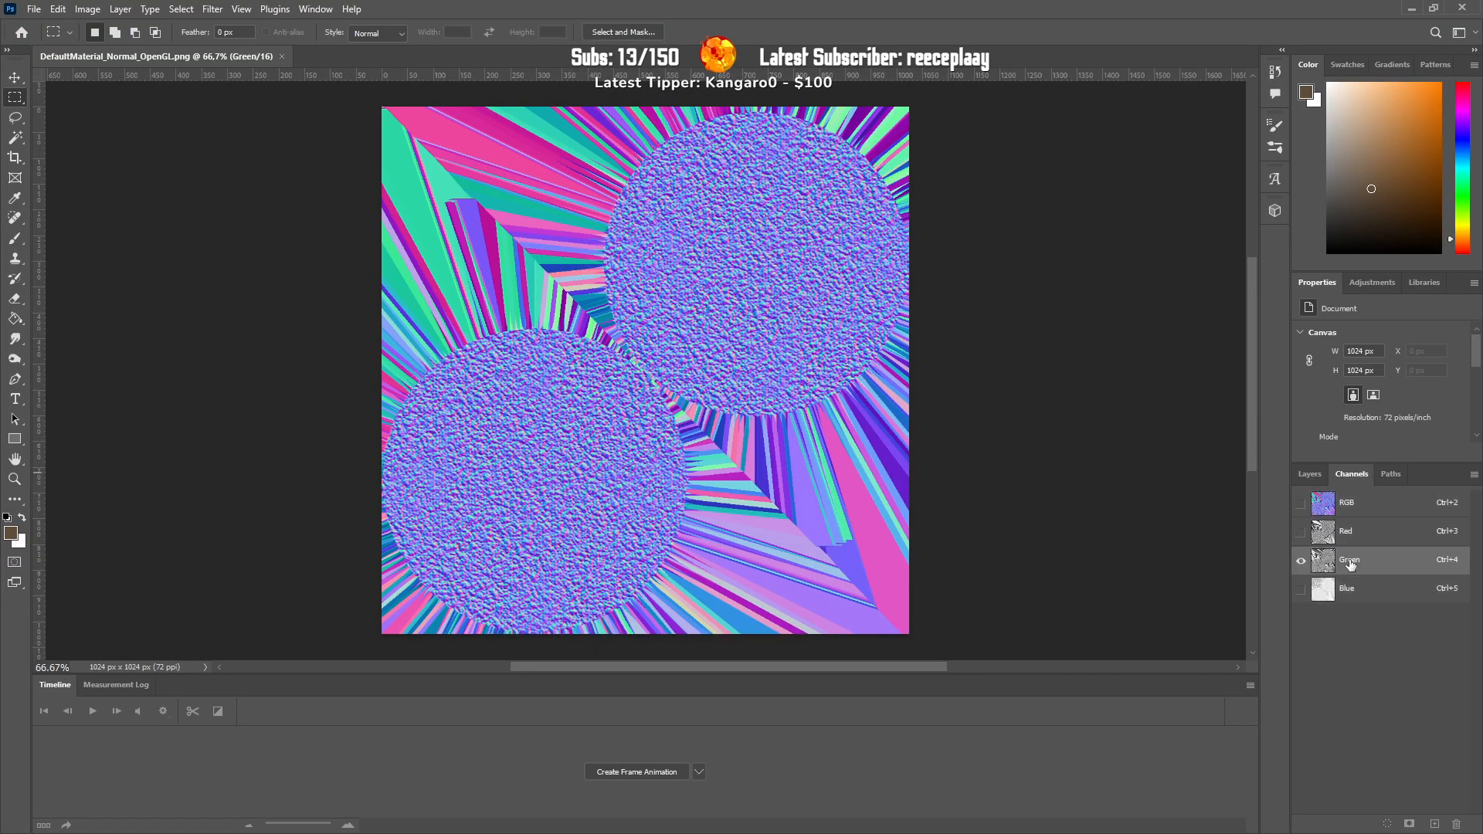
pyautogui.click(1302, 504)
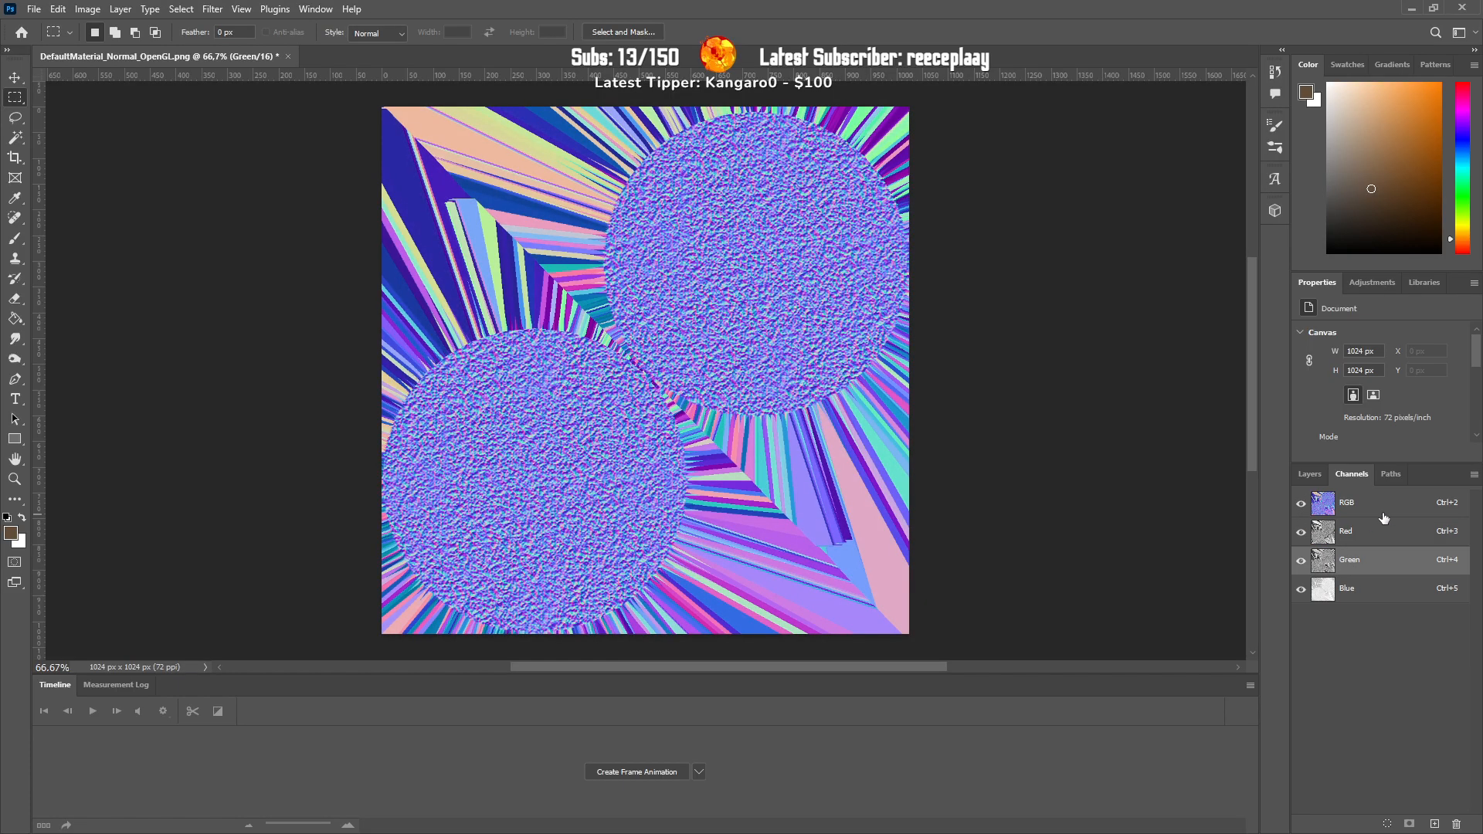
# Step: Resize the normal map image to 512 x 512 pixels
pyautogui.click(87, 9)
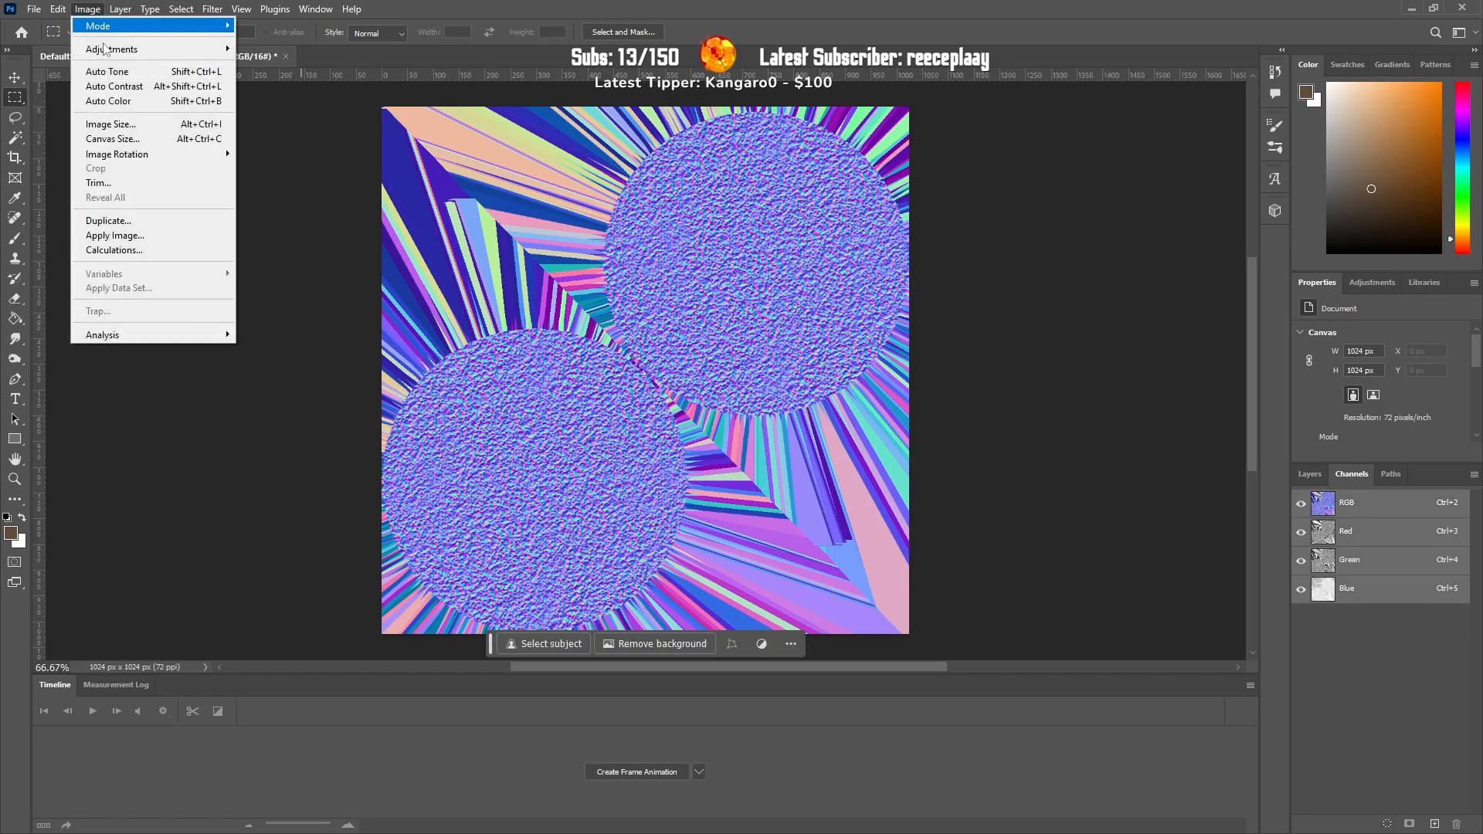
pyautogui.click(140, 130)
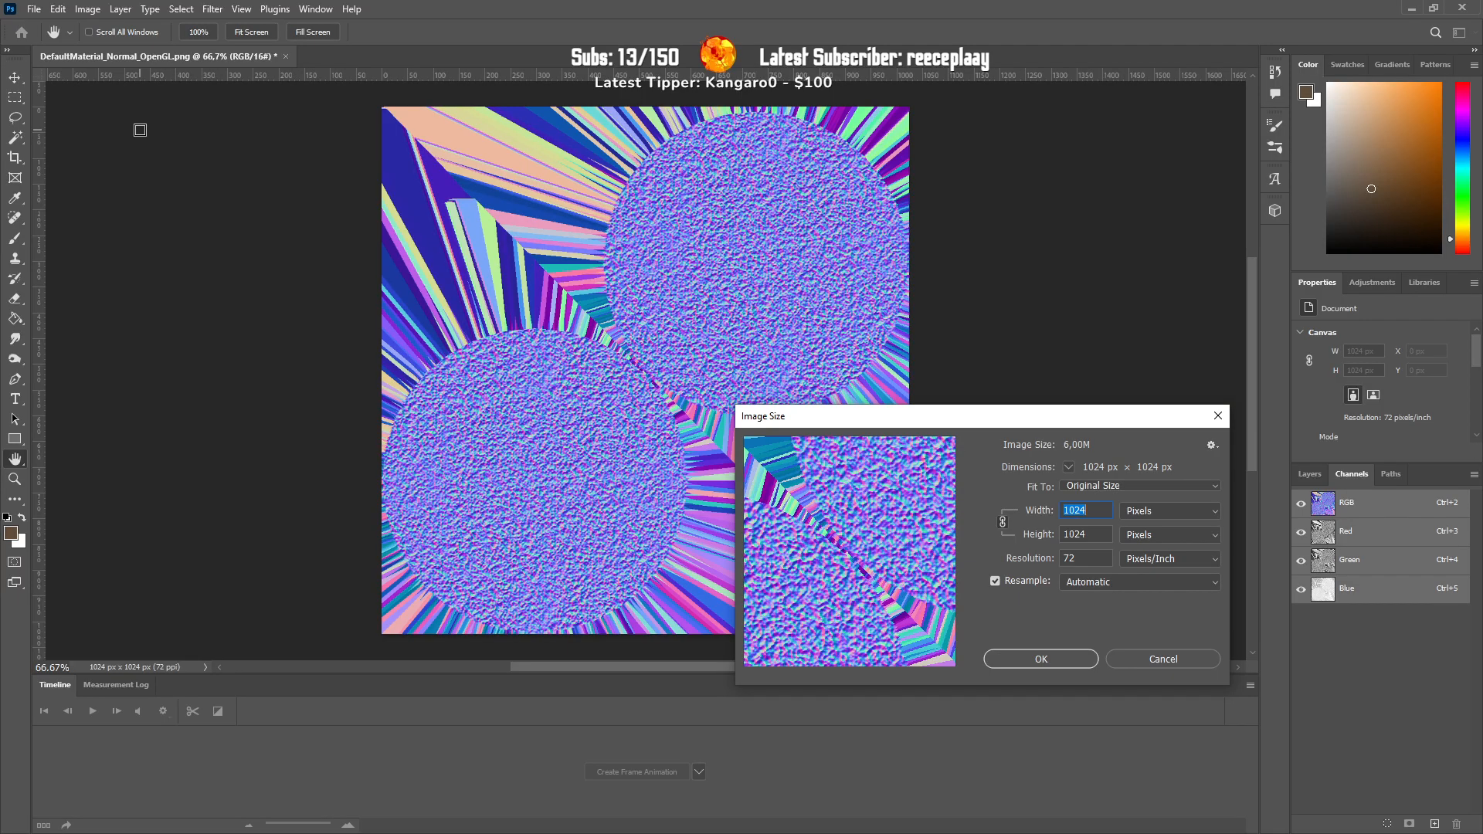
pyautogui.write('512')
pyautogui.press('Return')
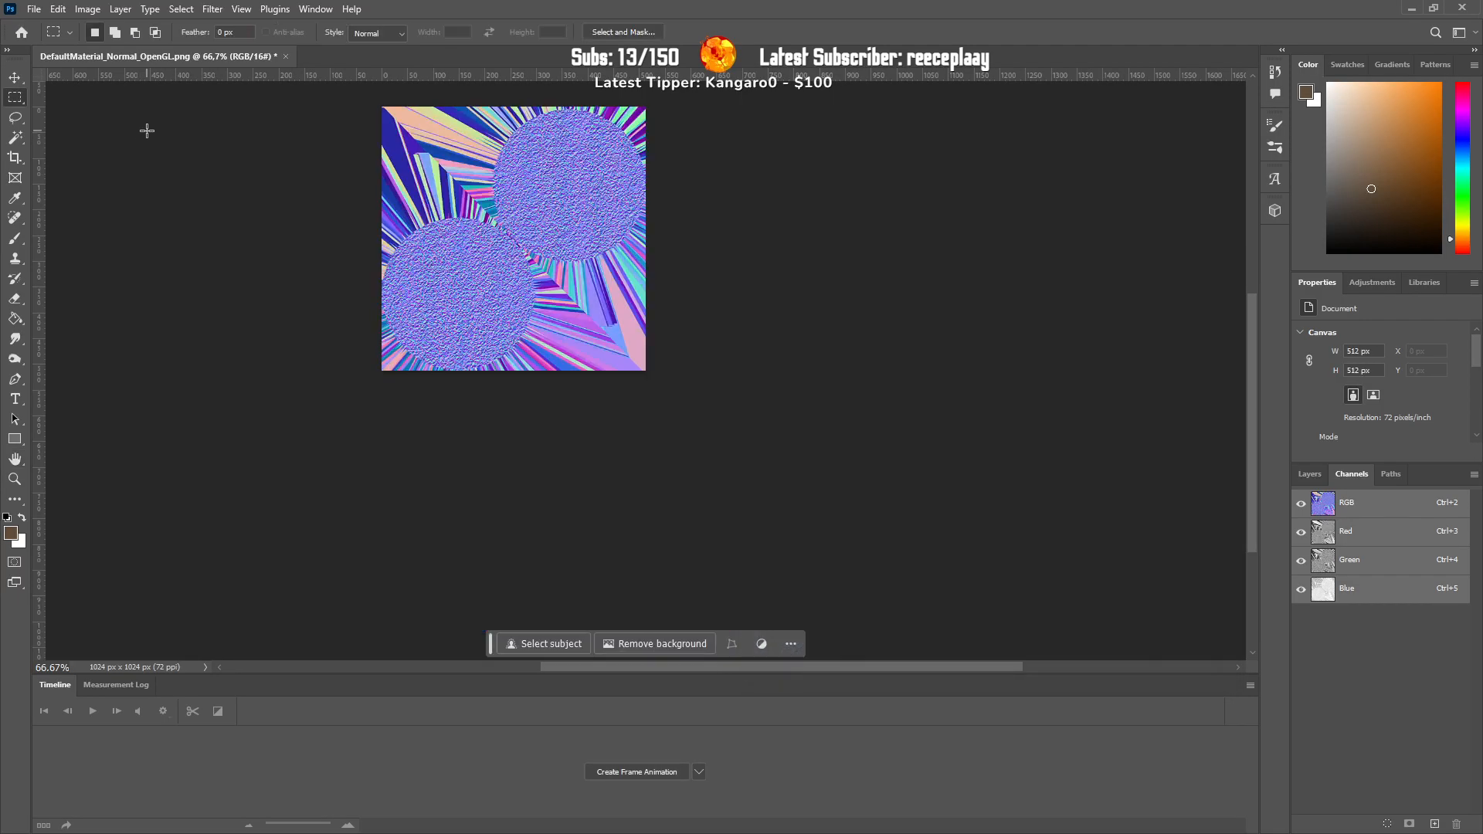
# Step: Save a copy of the normal map in the NVIDIA DDS format as berd_normal_001 in the textures folder
pyautogui.click(34, 10)
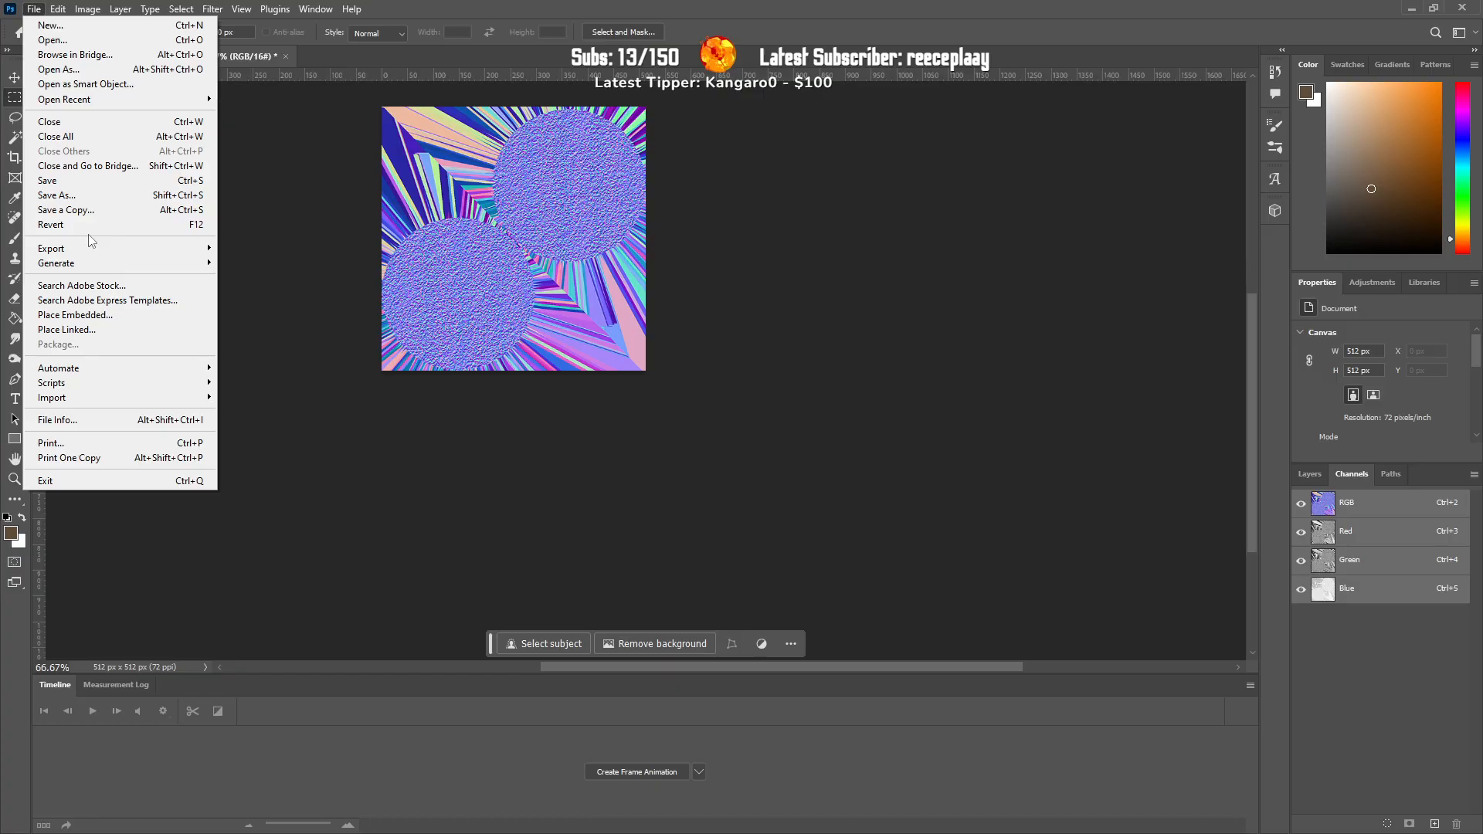
pyautogui.moveTo(56, 14)
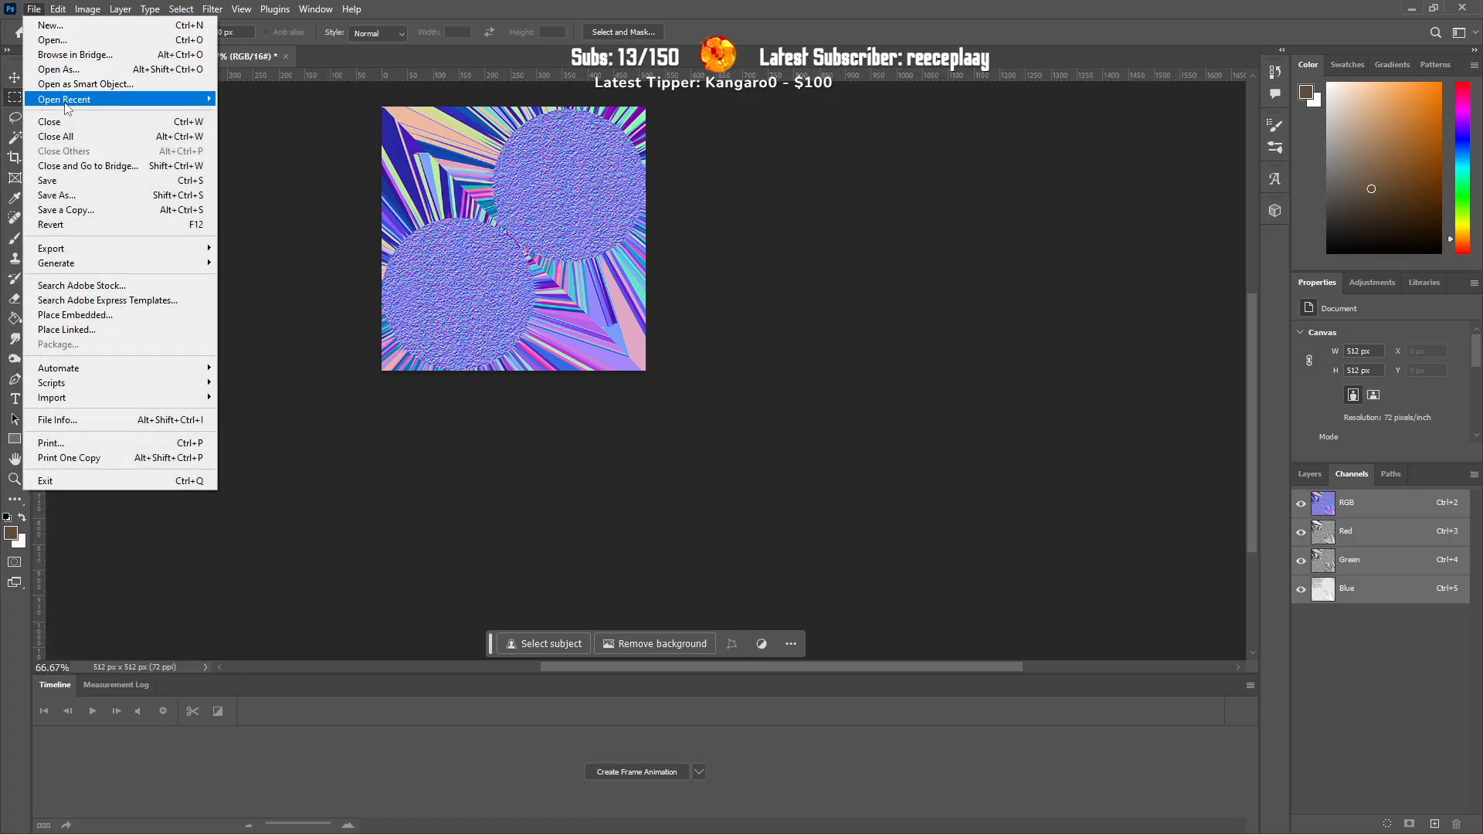
pyautogui.moveTo(66, 100)
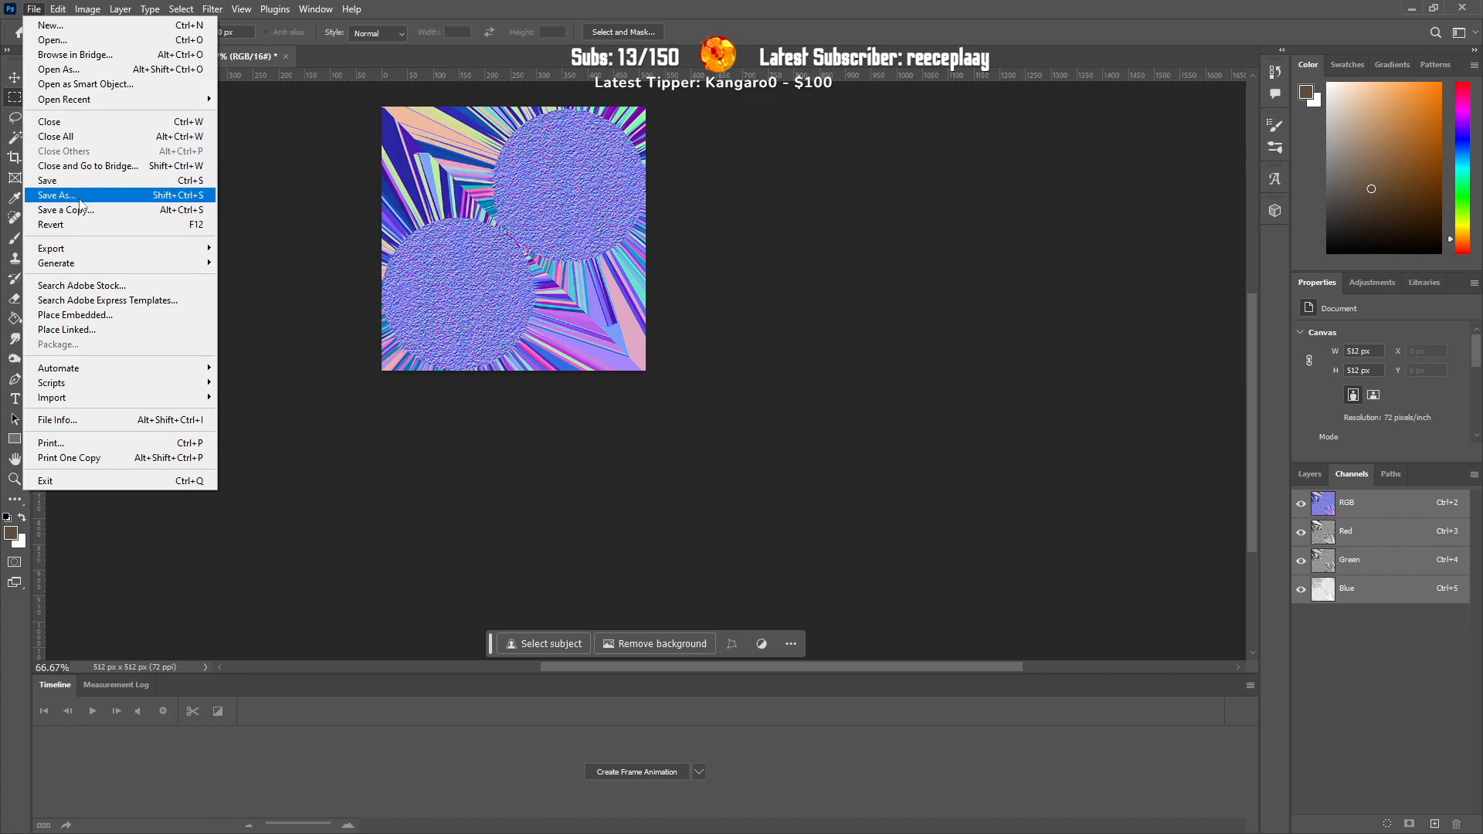
pyautogui.click(77, 210)
pyautogui.click(379, 444)
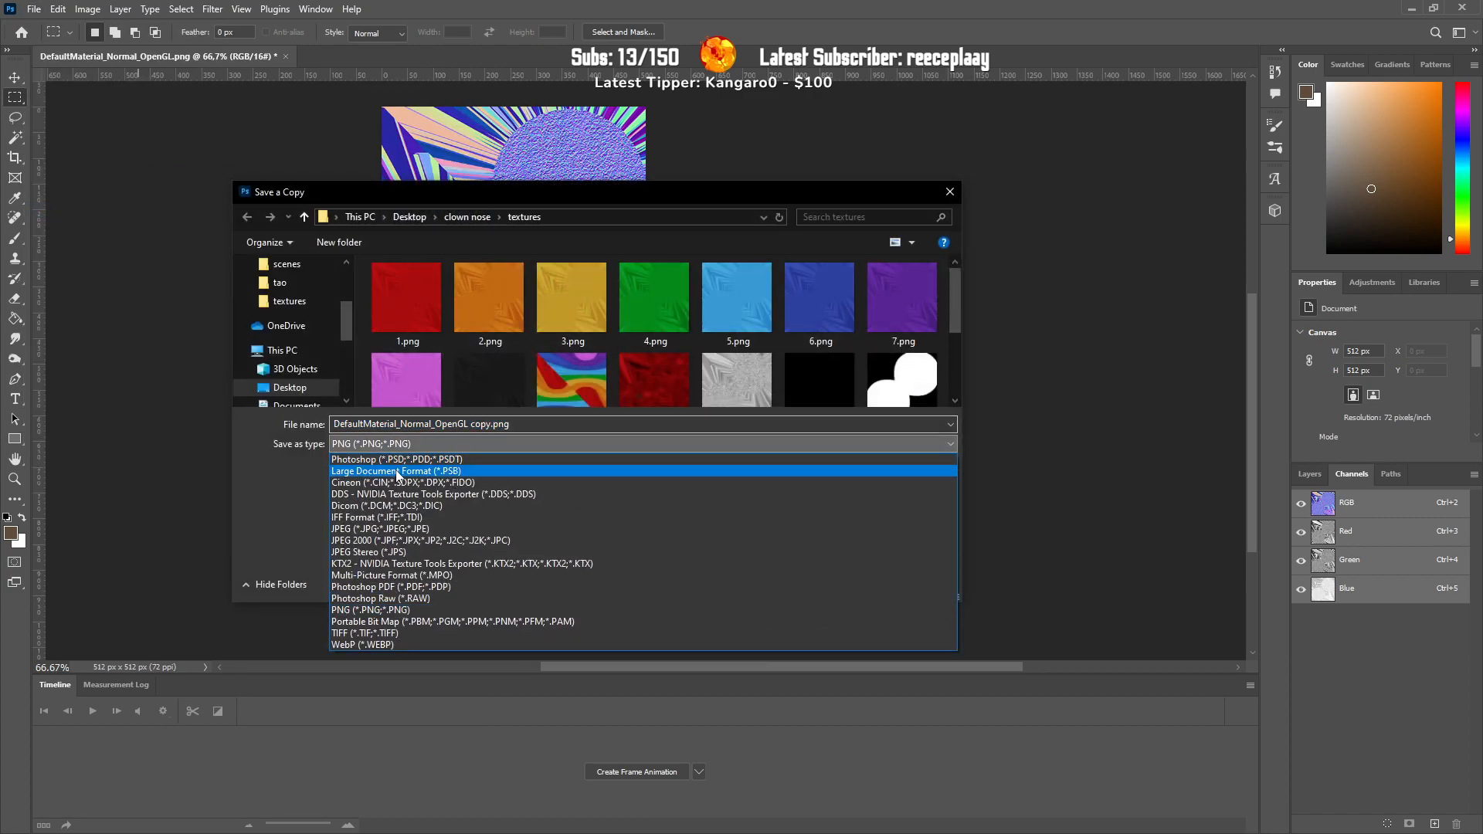
pyautogui.click(394, 495)
pyautogui.click(401, 426)
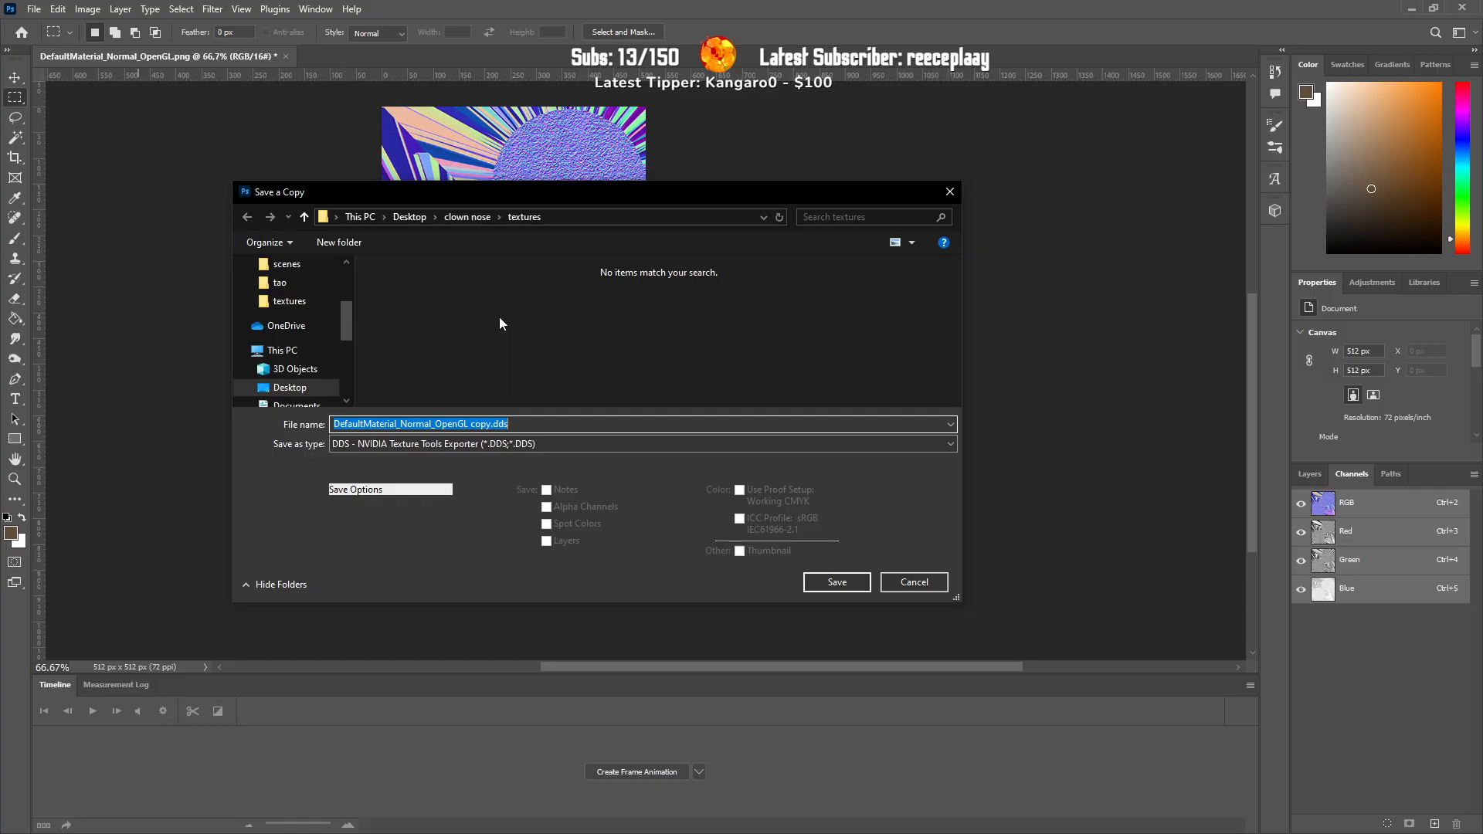
pyautogui.write('berd_normal_001')
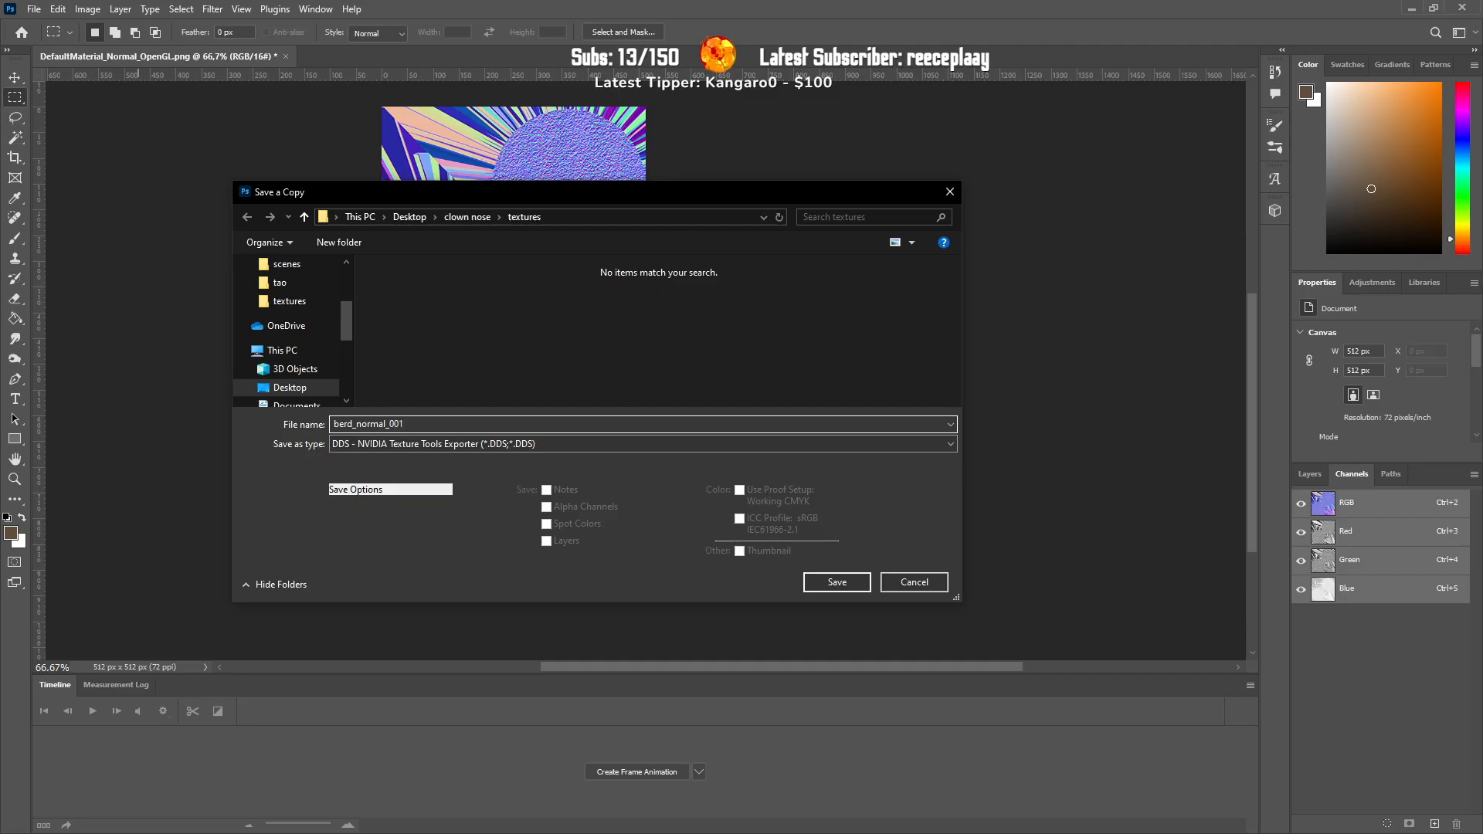
pyautogui.press('Return')
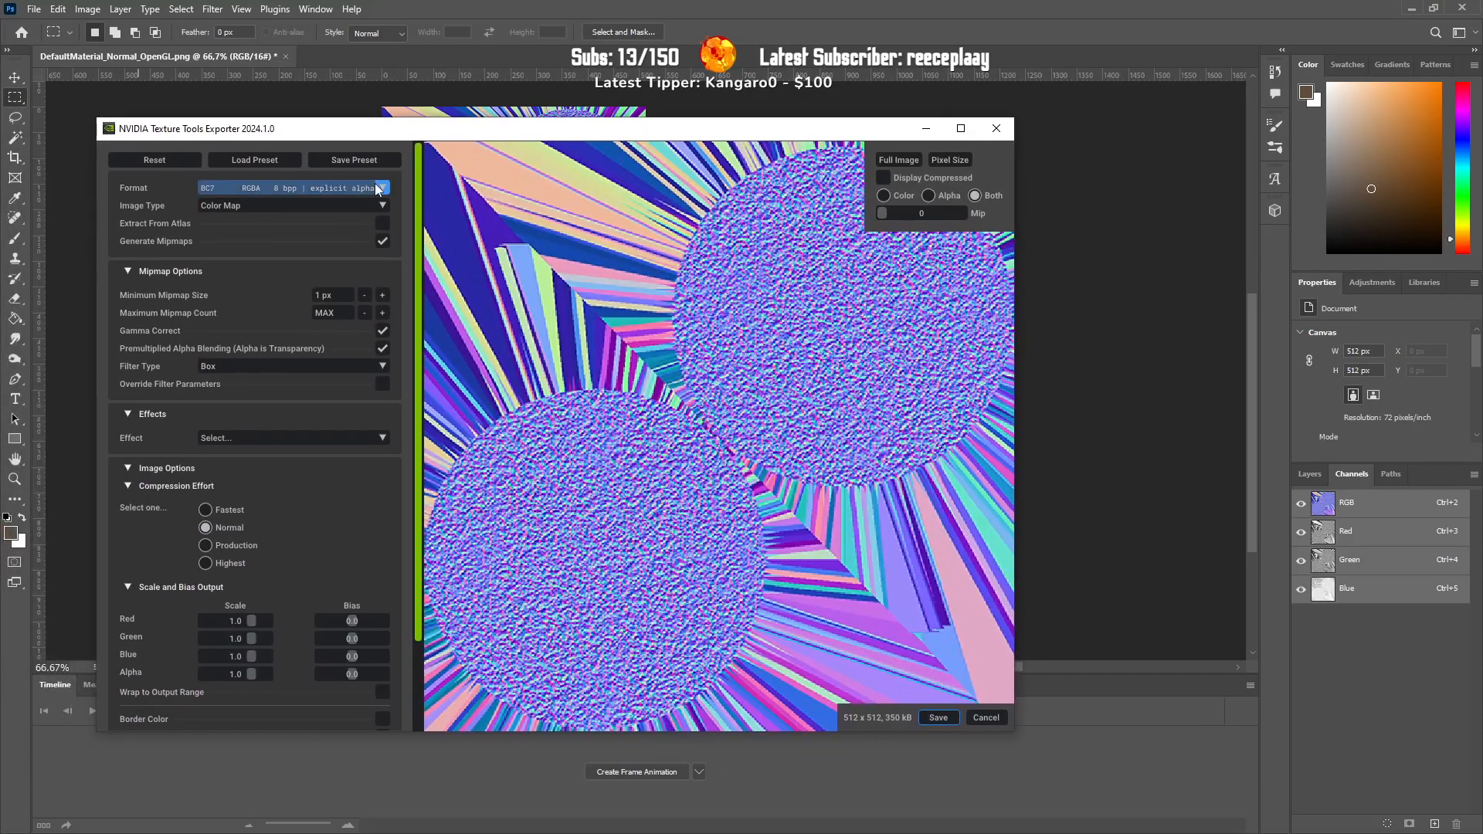
# Step: Export the DDS with BC1 RGB 4 bpp (DXT1, no alpha) format, Highest compression effort and a maximum mipmap count of 5
pyautogui.click(379, 187)
pyautogui.click(232, 255)
pyautogui.click(206, 563)
pyautogui.click(382, 313)
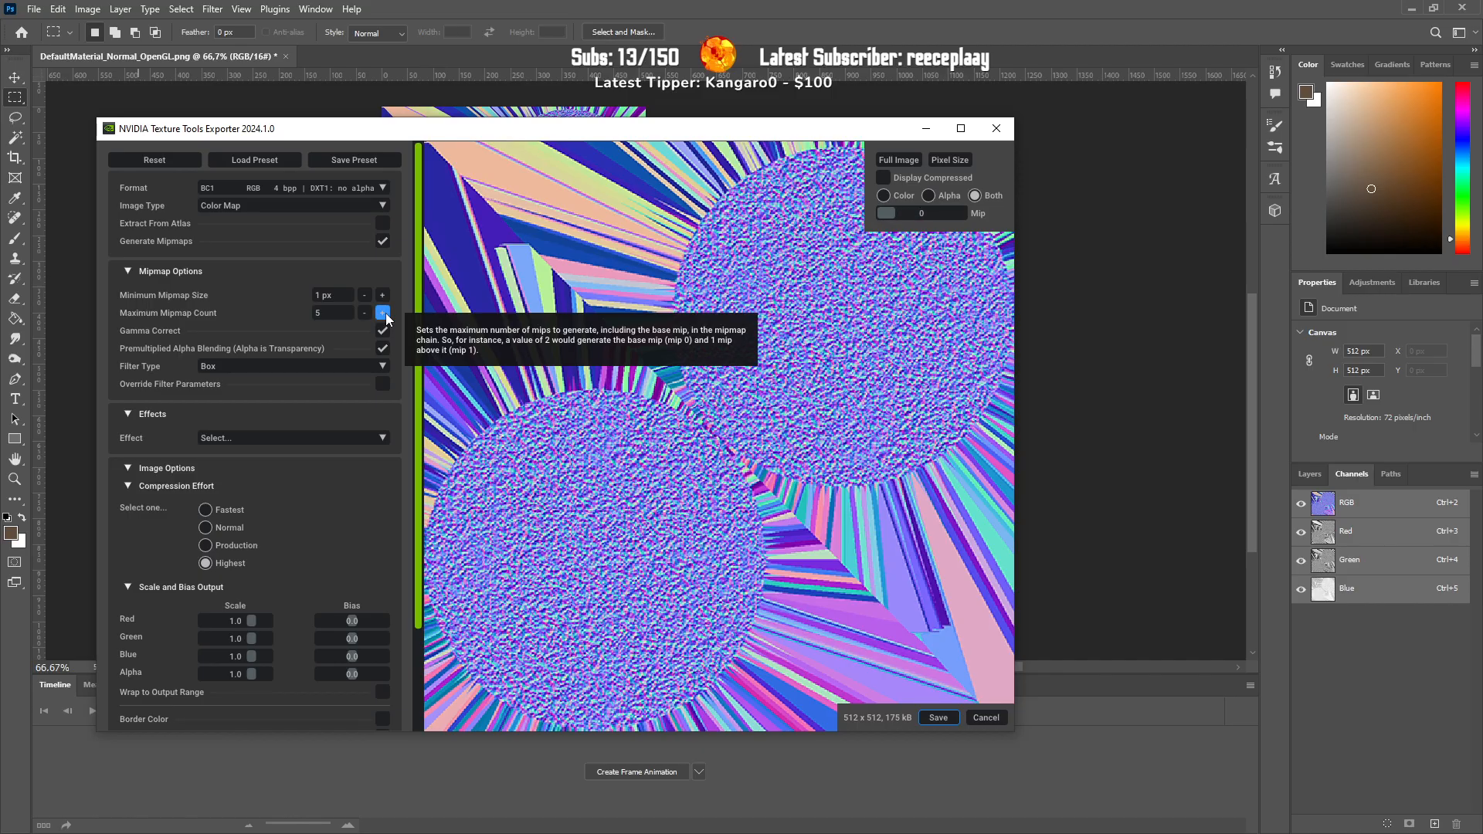
pyautogui.click(937, 717)
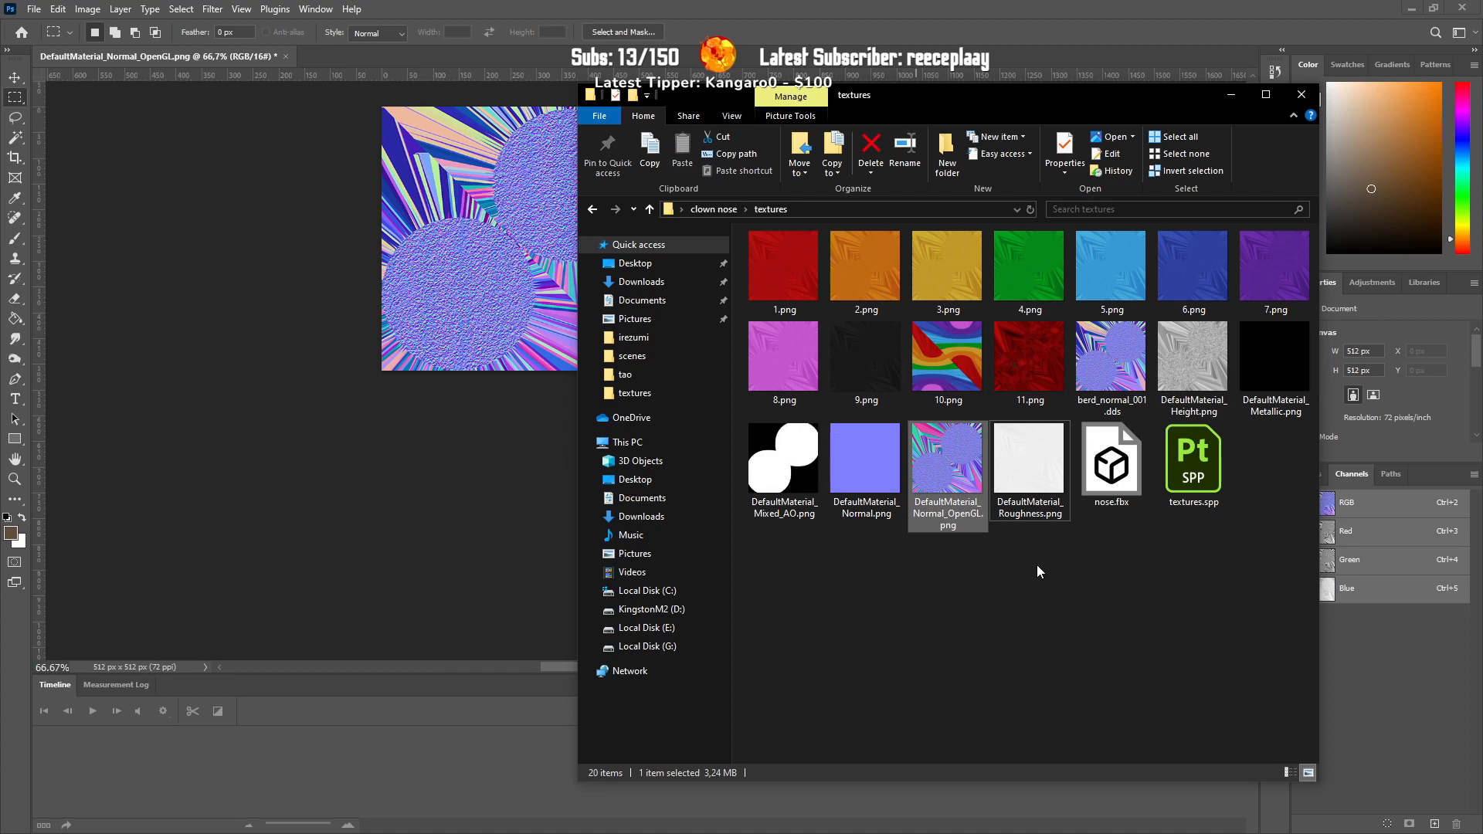
# Step: In File Explorer, browse from the Desktop to bud/exp/ig_buddha^task_007_u/0xD905248F, which holds the earlier model's exported textures
pyautogui.moveTo(1025, 346)
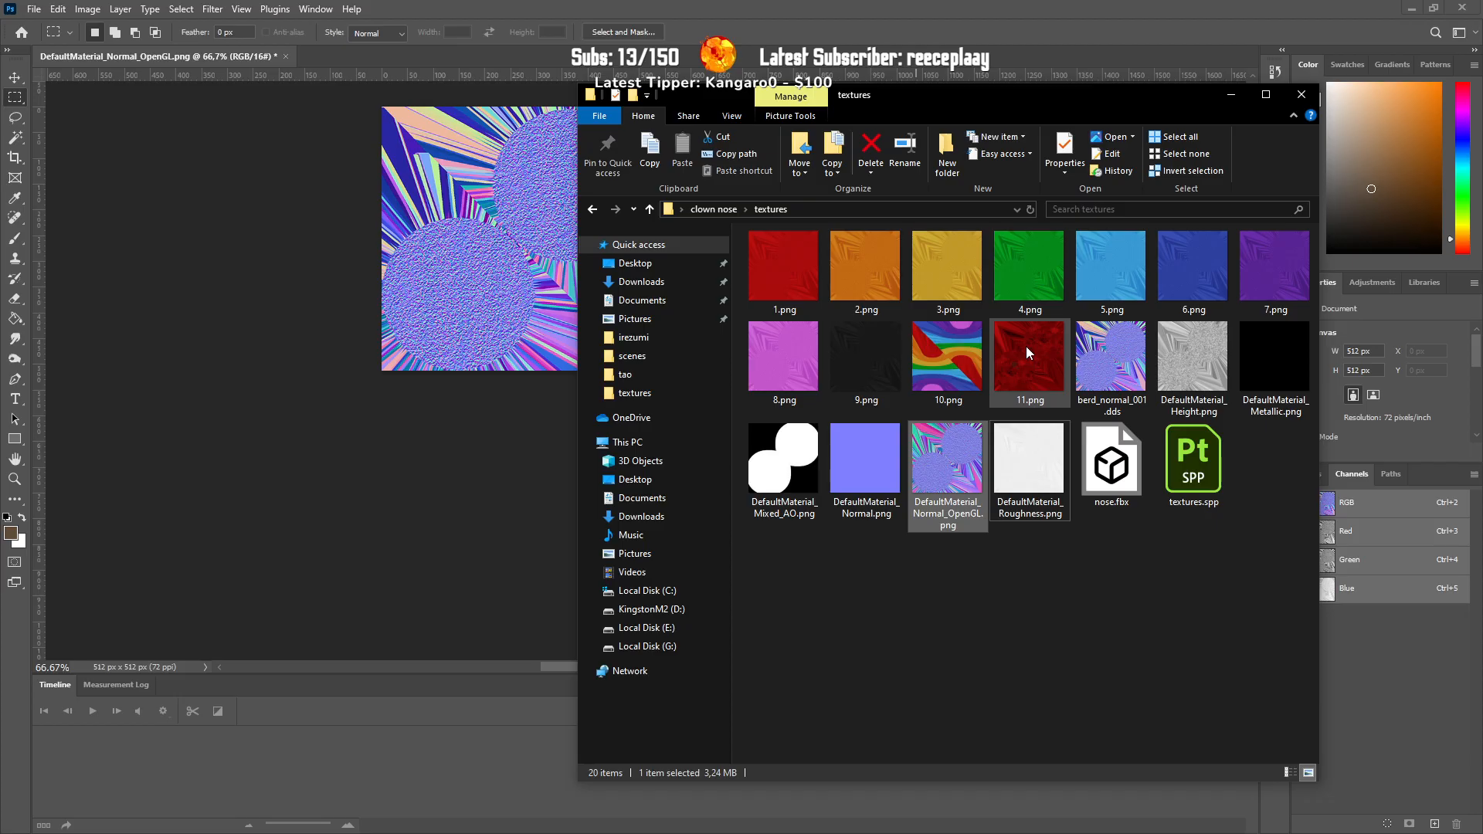
pyautogui.click(583, 6)
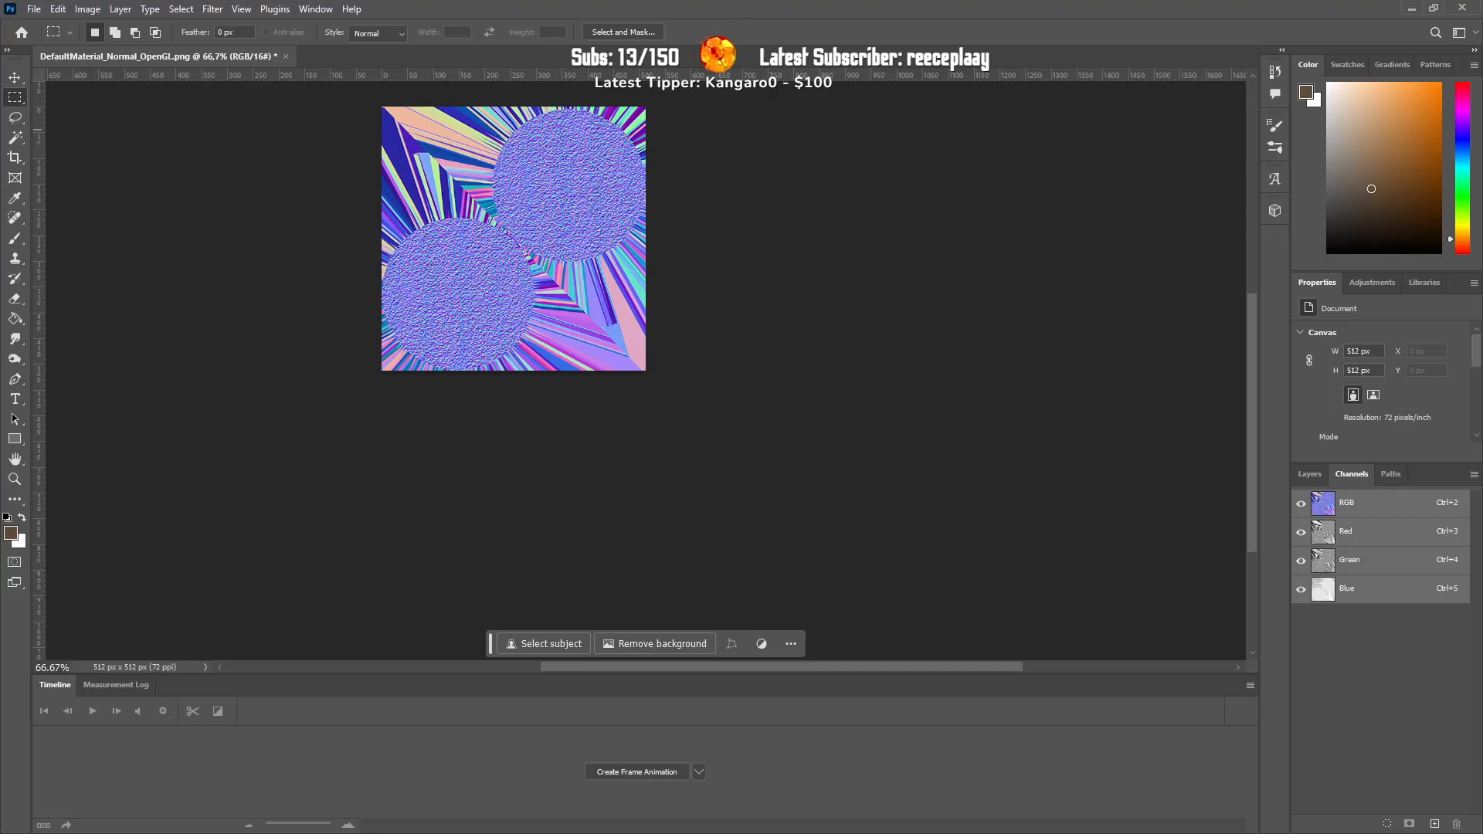
pyautogui.hotkey('alt', 'Tab')
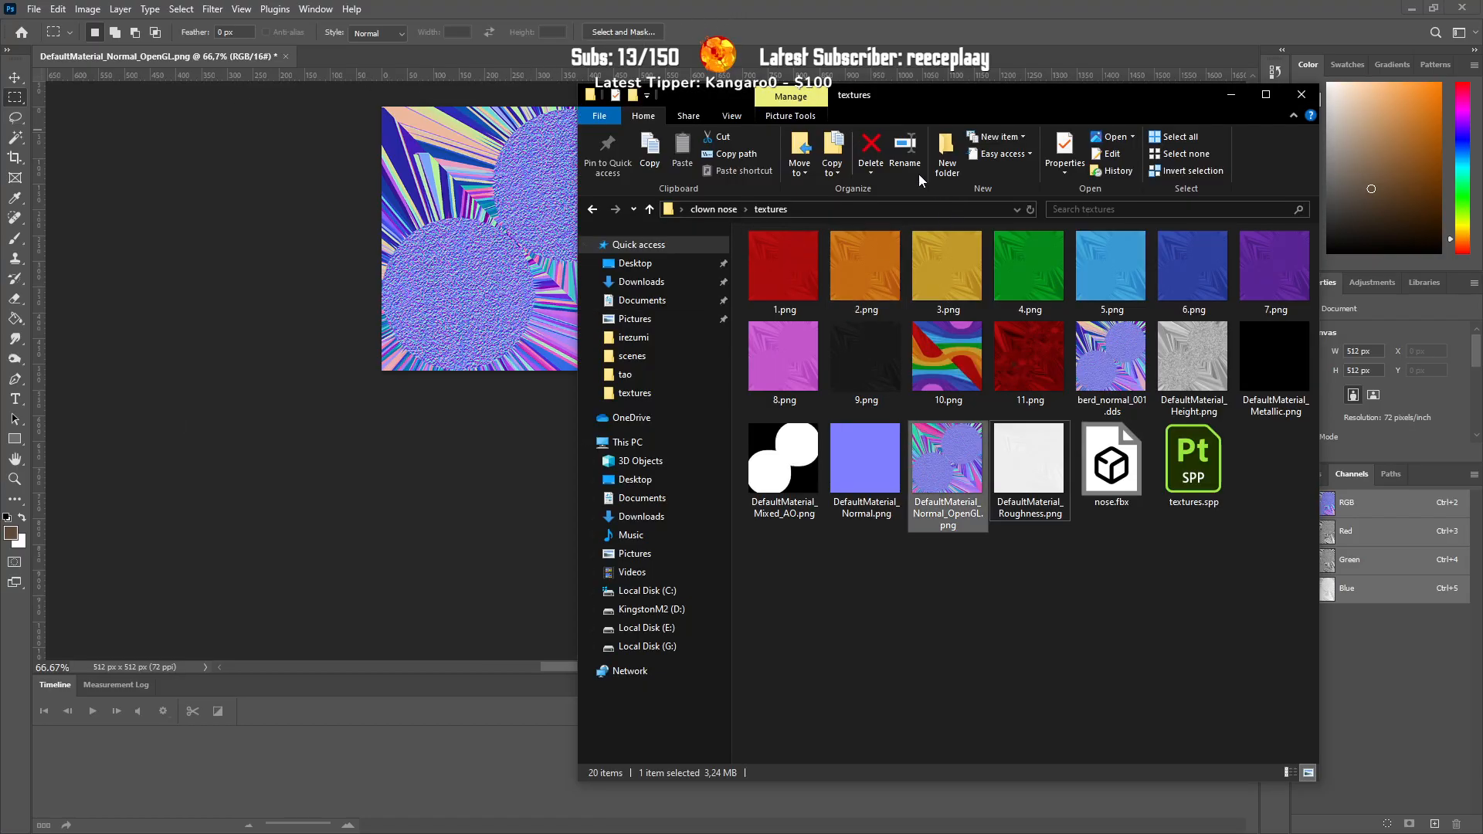
pyautogui.moveTo(912, 91); pyautogui.dragTo(402, 68)
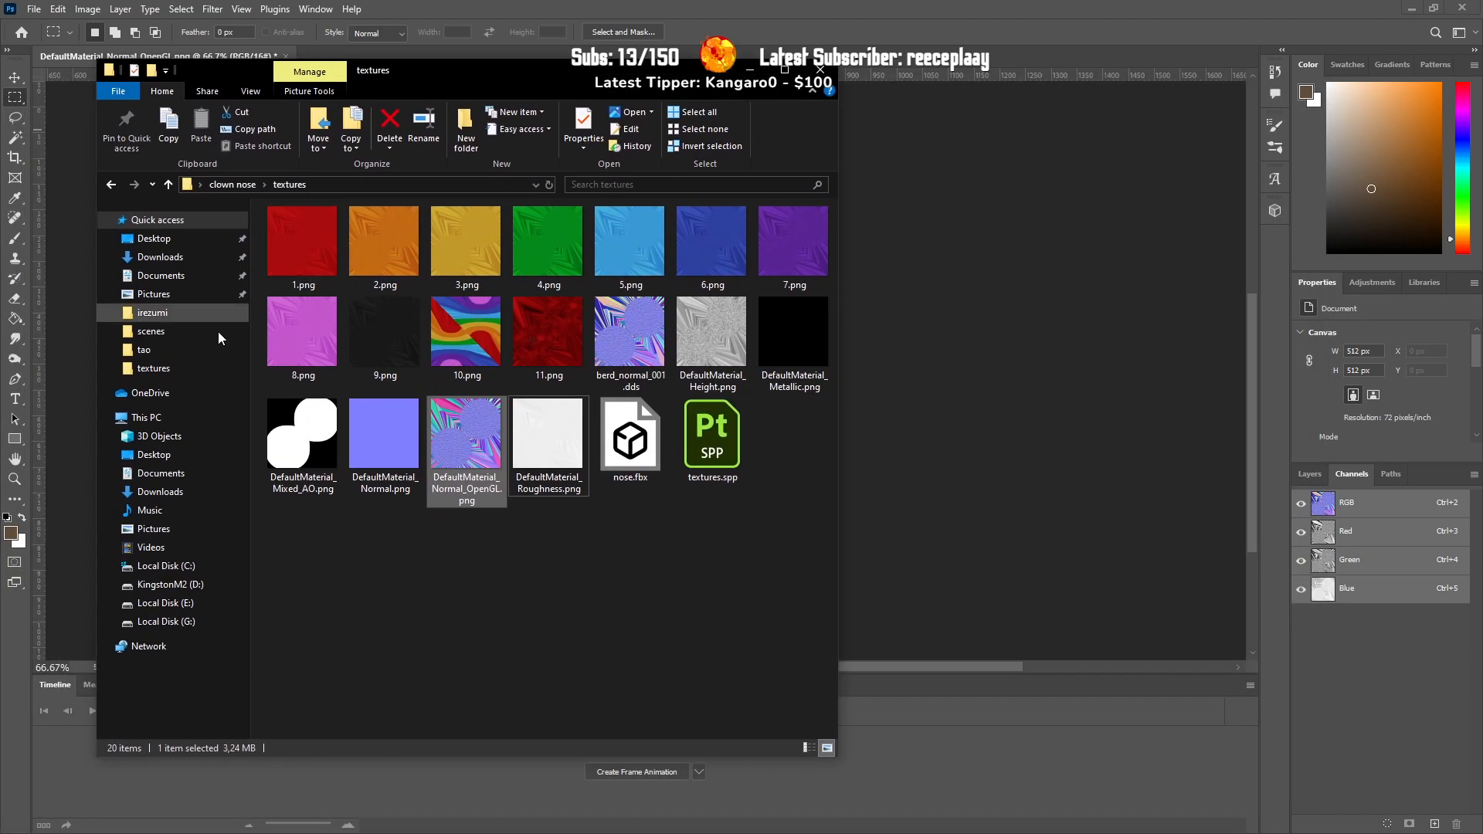
pyautogui.click(154, 238)
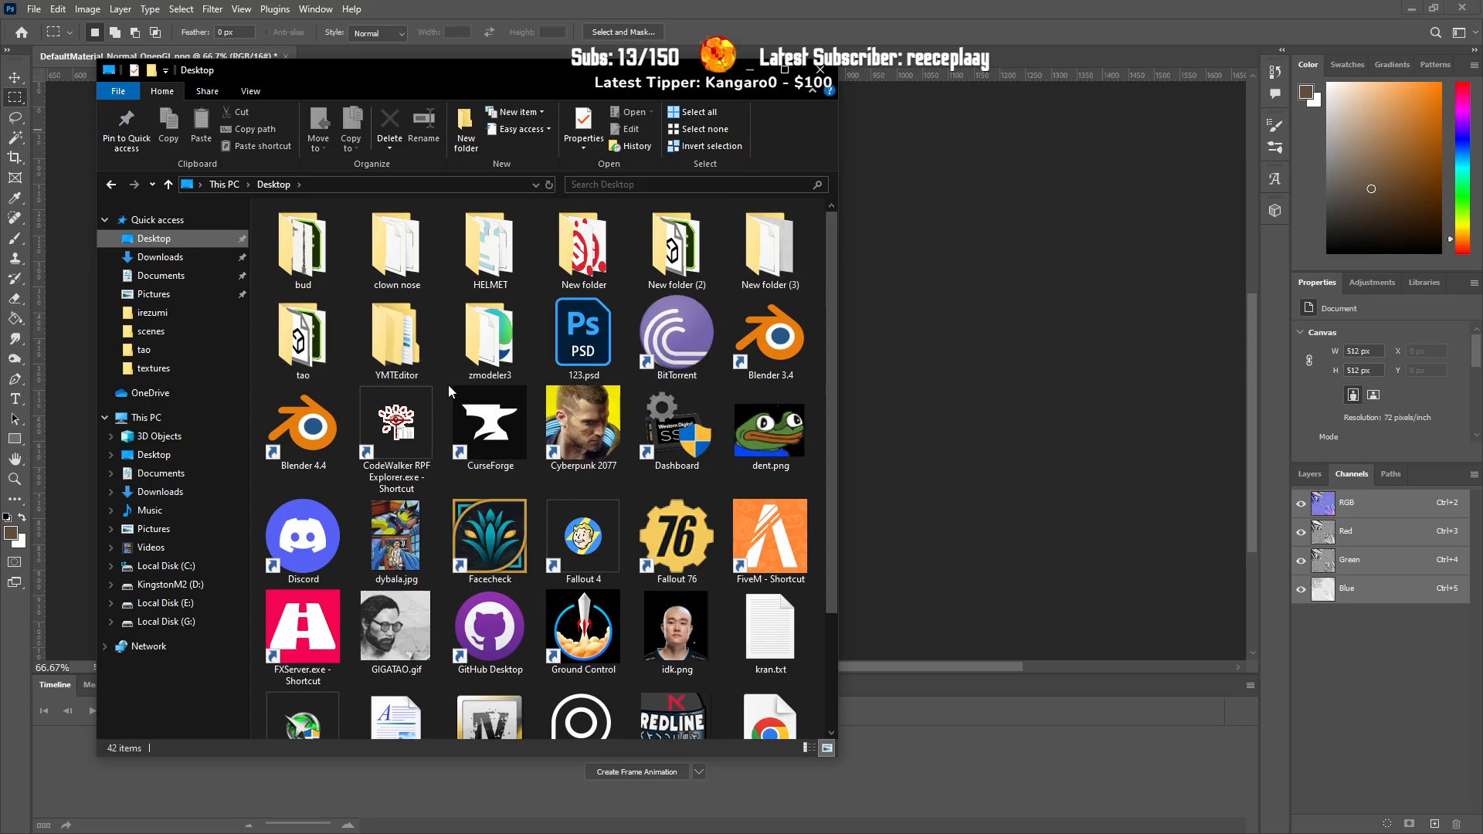
pyautogui.doubleClick(301, 282)
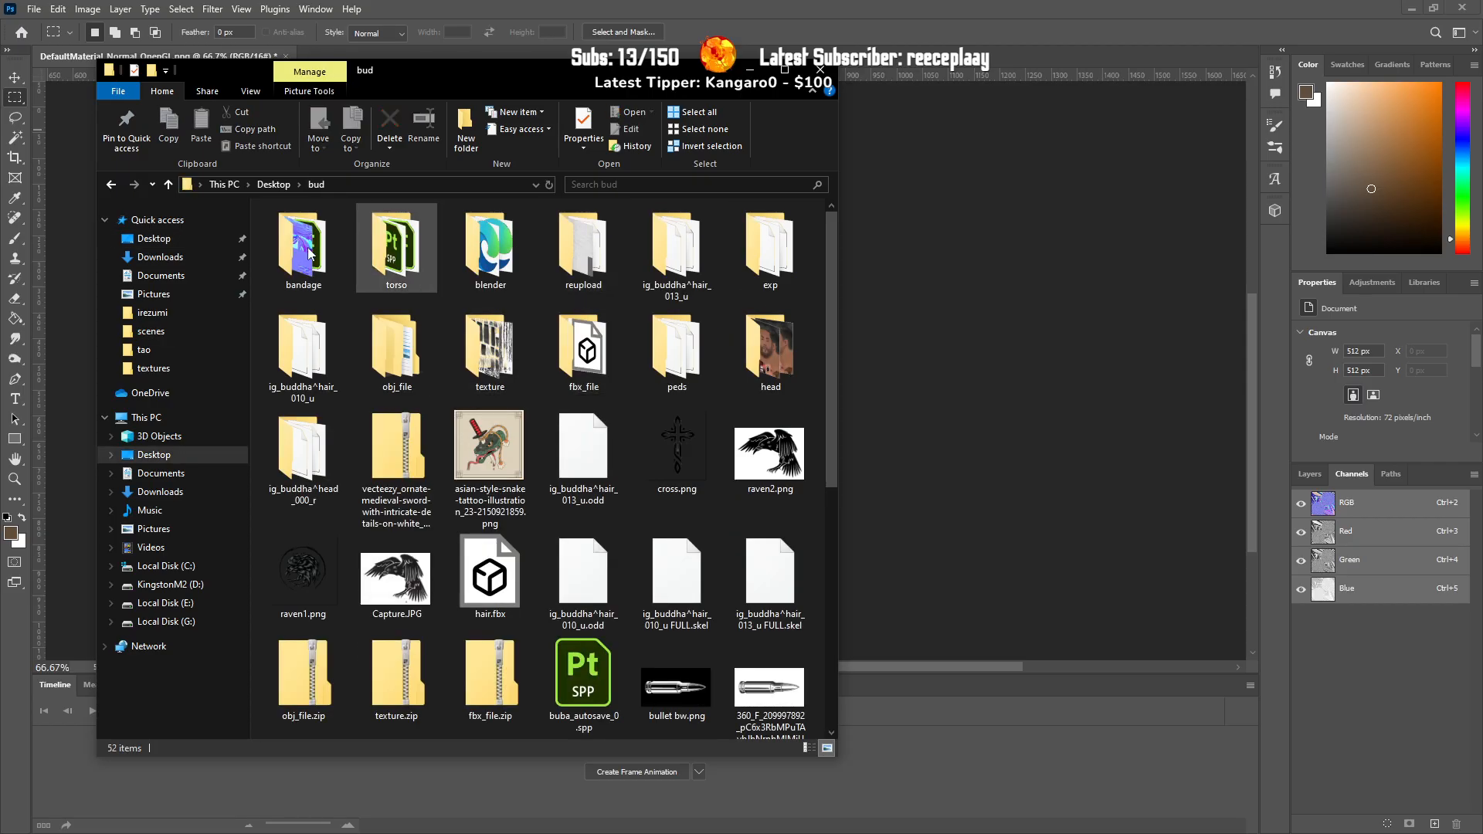
pyautogui.doubleClick(763, 265)
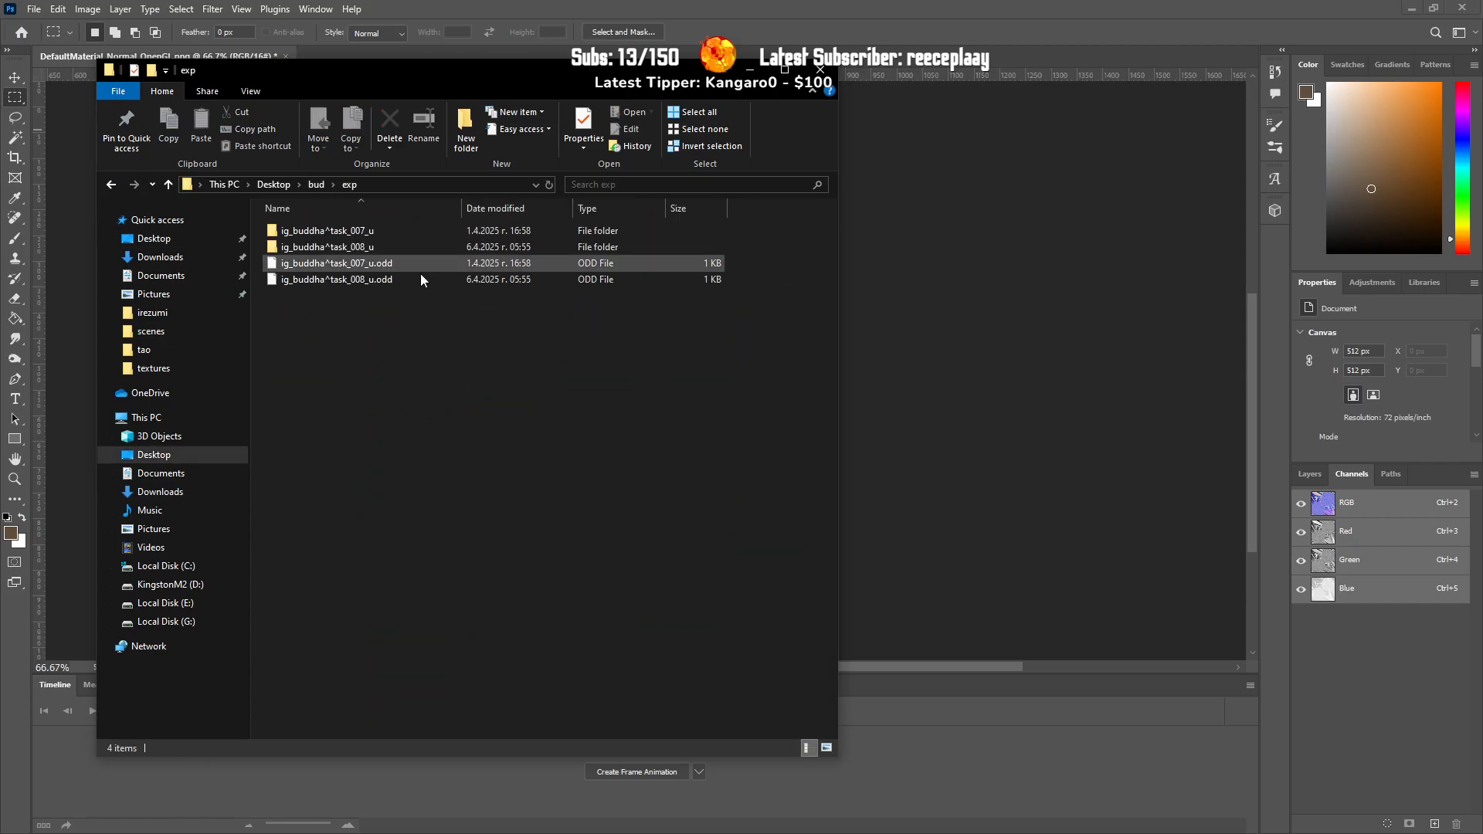
pyautogui.doubleClick(371, 231)
pyautogui.click(312, 230)
pyautogui.doubleClick(312, 231)
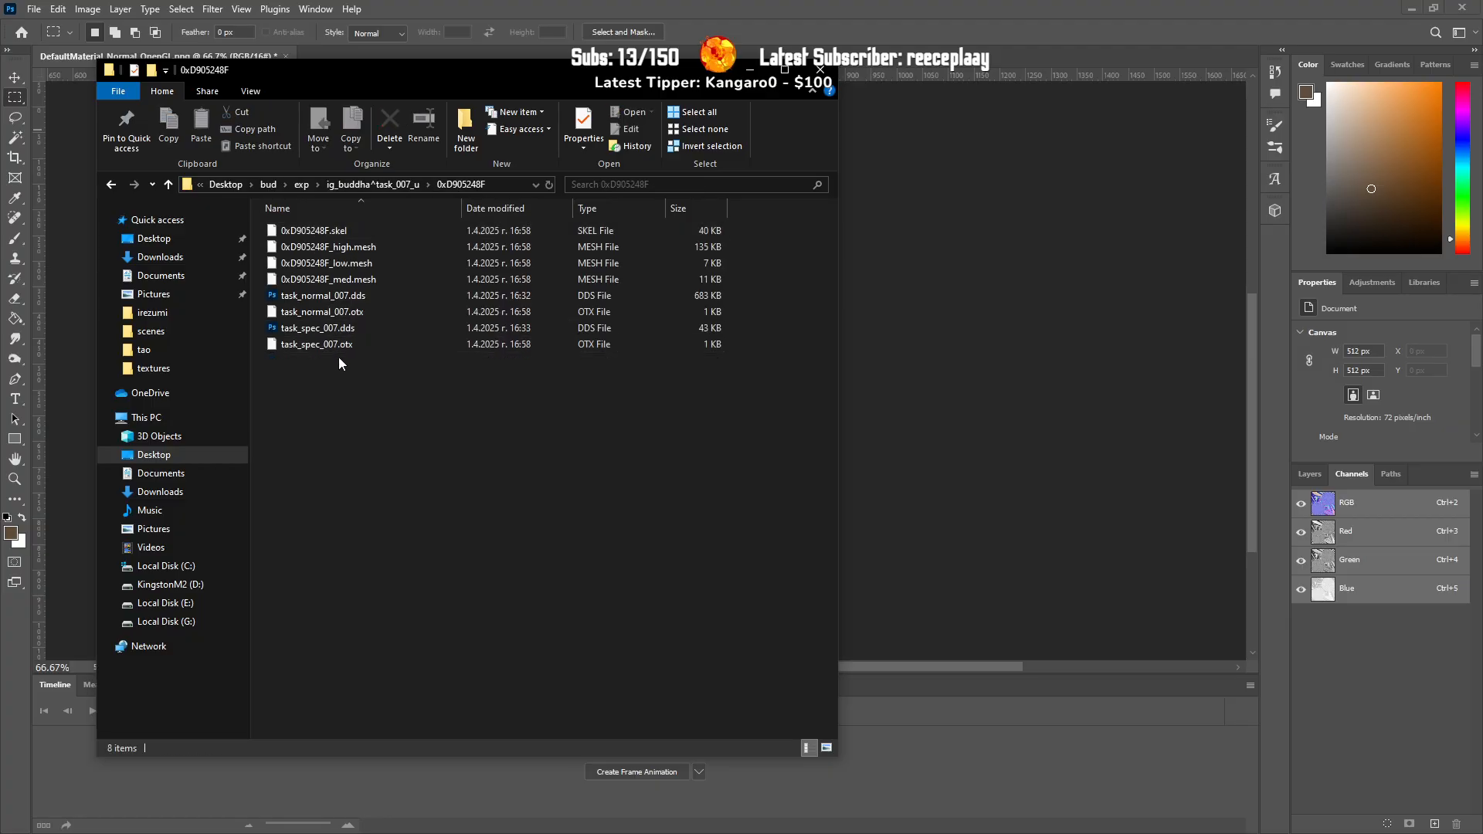
# Step: Show the files in the task_007_u model's 0xD905248F folder as large icons to inspect its texture thumbnails
pyautogui.rightClick(347, 398)
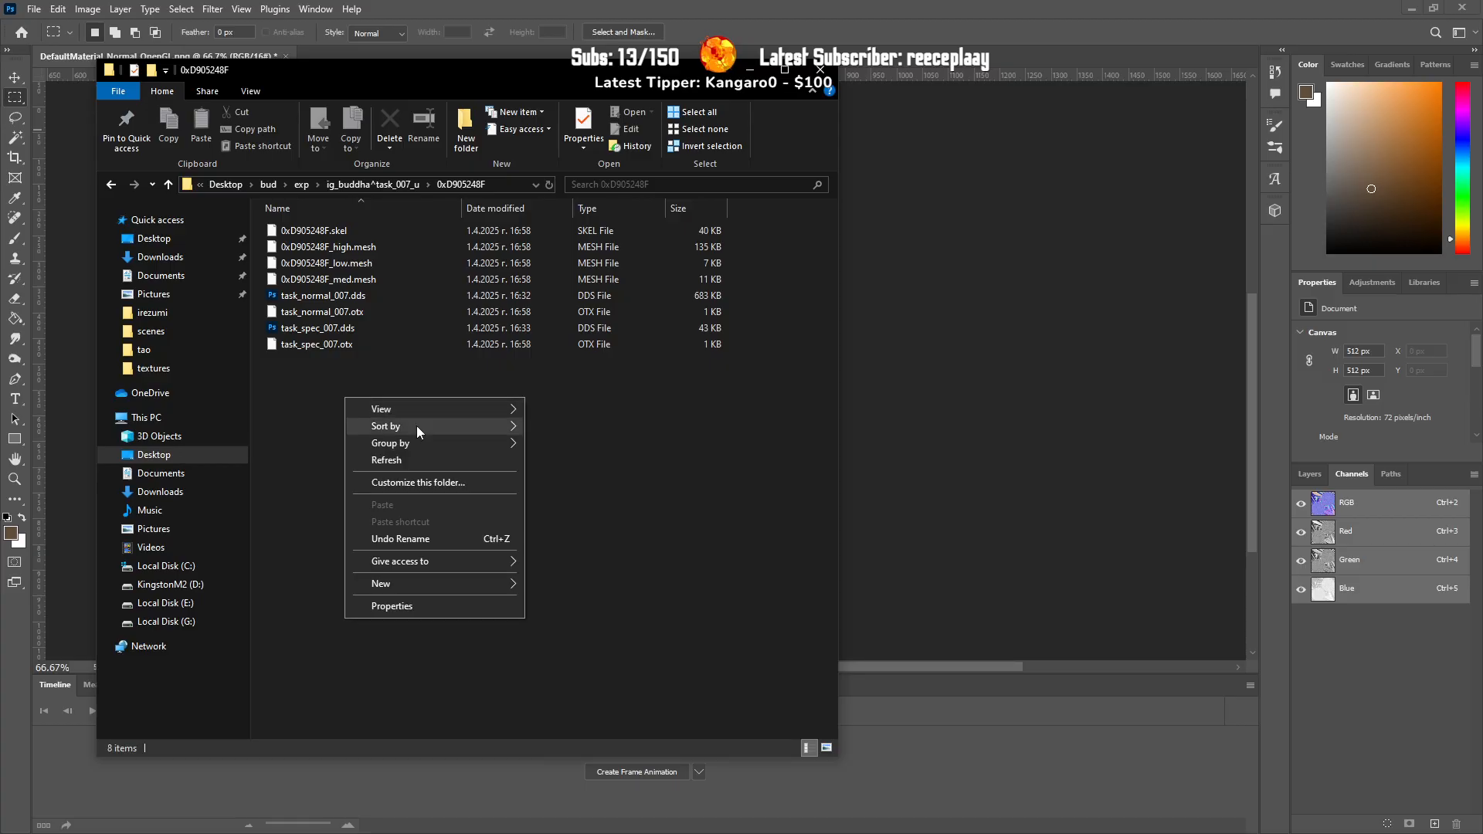
pyautogui.moveTo(433, 409)
pyautogui.click(558, 426)
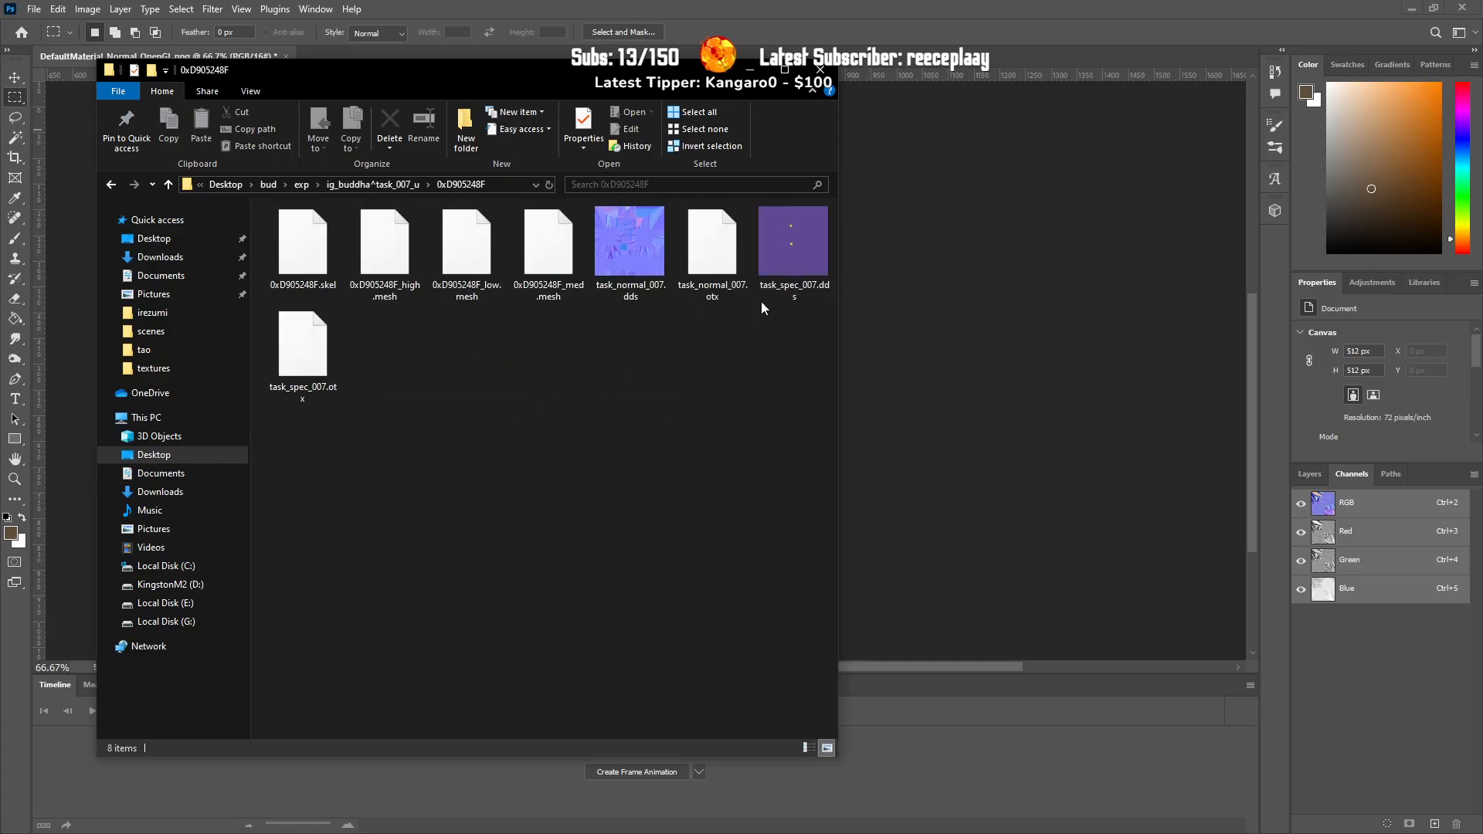
# Step: Browse to exp/ig_buddha^task_008_u/0xD905248F and show its files as large icons to inspect the textures
pyautogui.hotkey('alt', 'Up')
pyautogui.hotkey('alt', 'Up')
pyautogui.click(355, 248)
pyautogui.doubleClick(354, 248)
pyautogui.doubleClick(341, 232)
pyautogui.rightClick(358, 421)
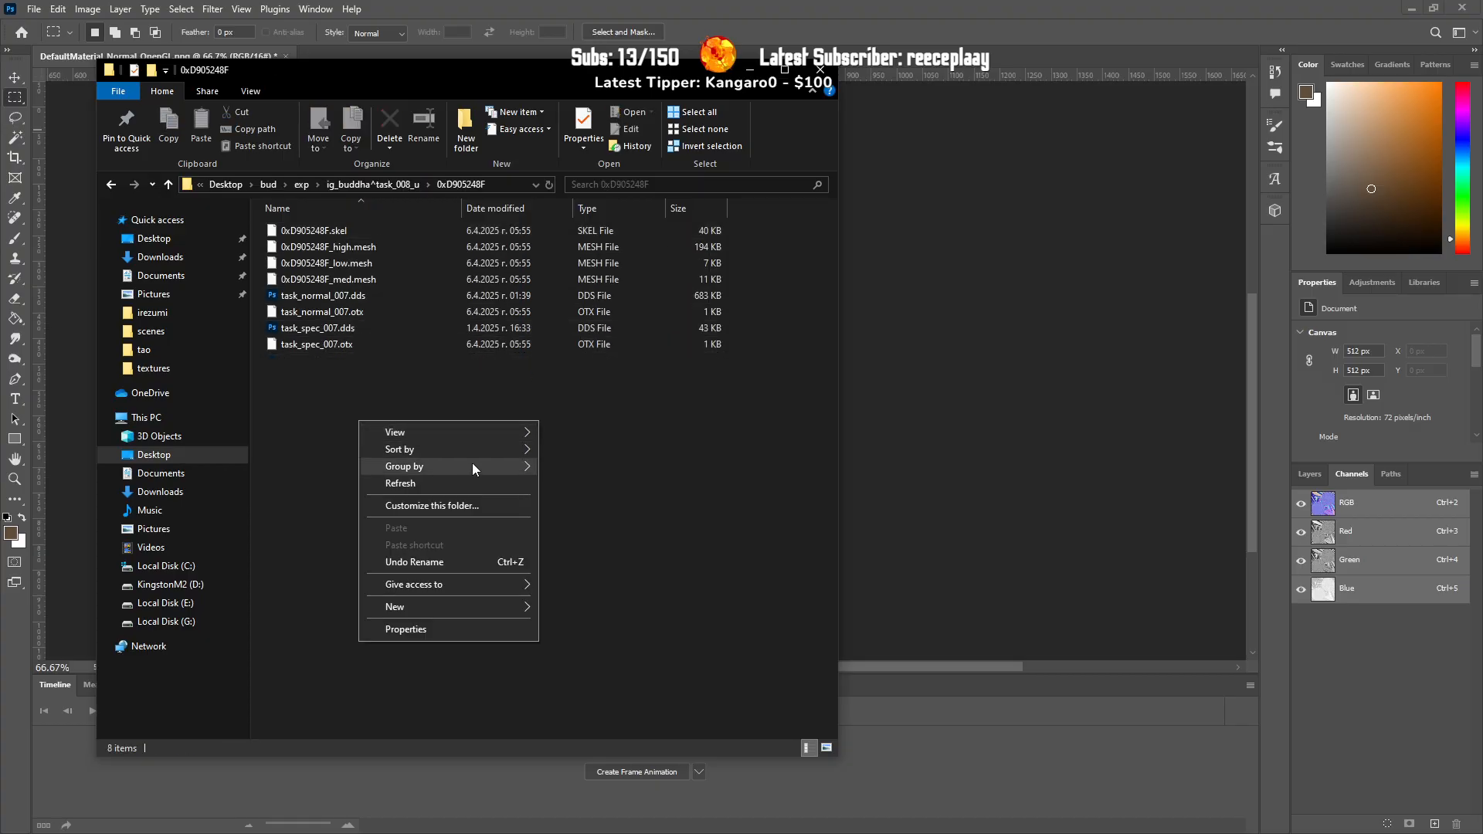
pyautogui.moveTo(480, 432)
pyautogui.click(589, 448)
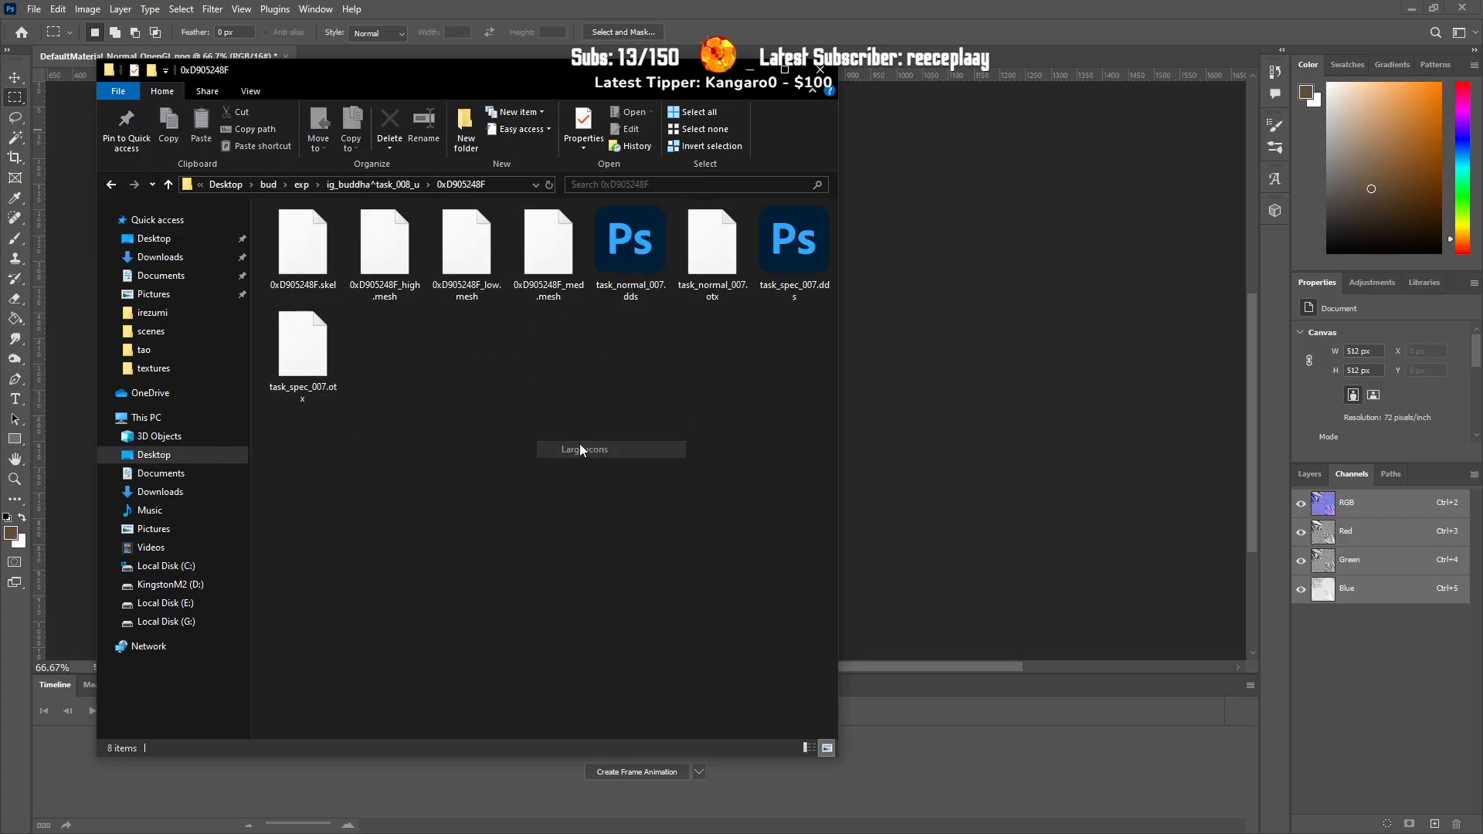
# Step: Browse to bud/reupload/ig_buddha^hair_013_u/hair_000_u, show large icons, and check the dimensions of hair_spec_000.dds
pyautogui.hotkey('alt', 'Up')
pyautogui.hotkey('alt', 'Up')
pyautogui.hotkey('alt', 'Up')
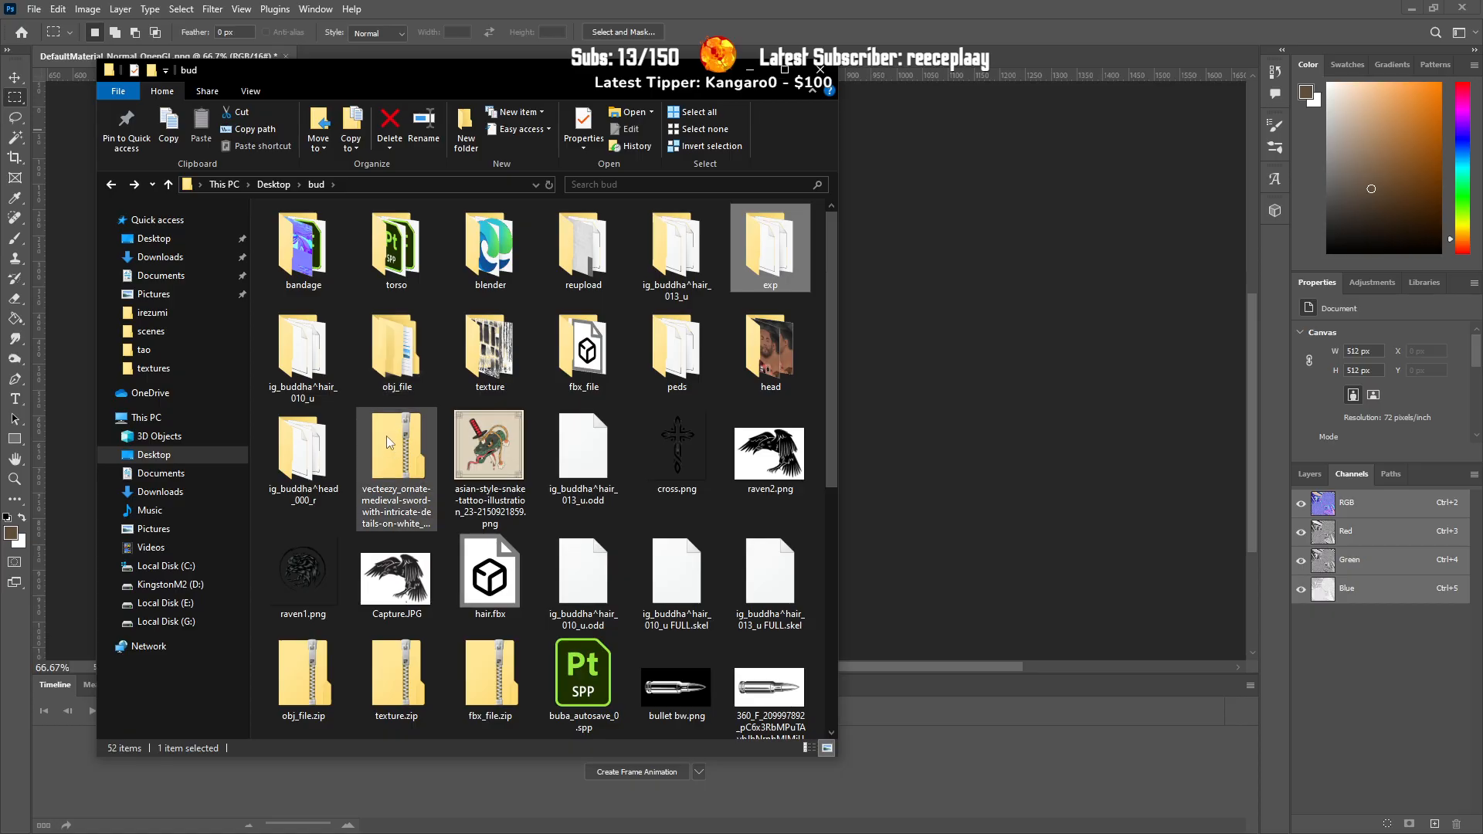
pyautogui.doubleClick(579, 251)
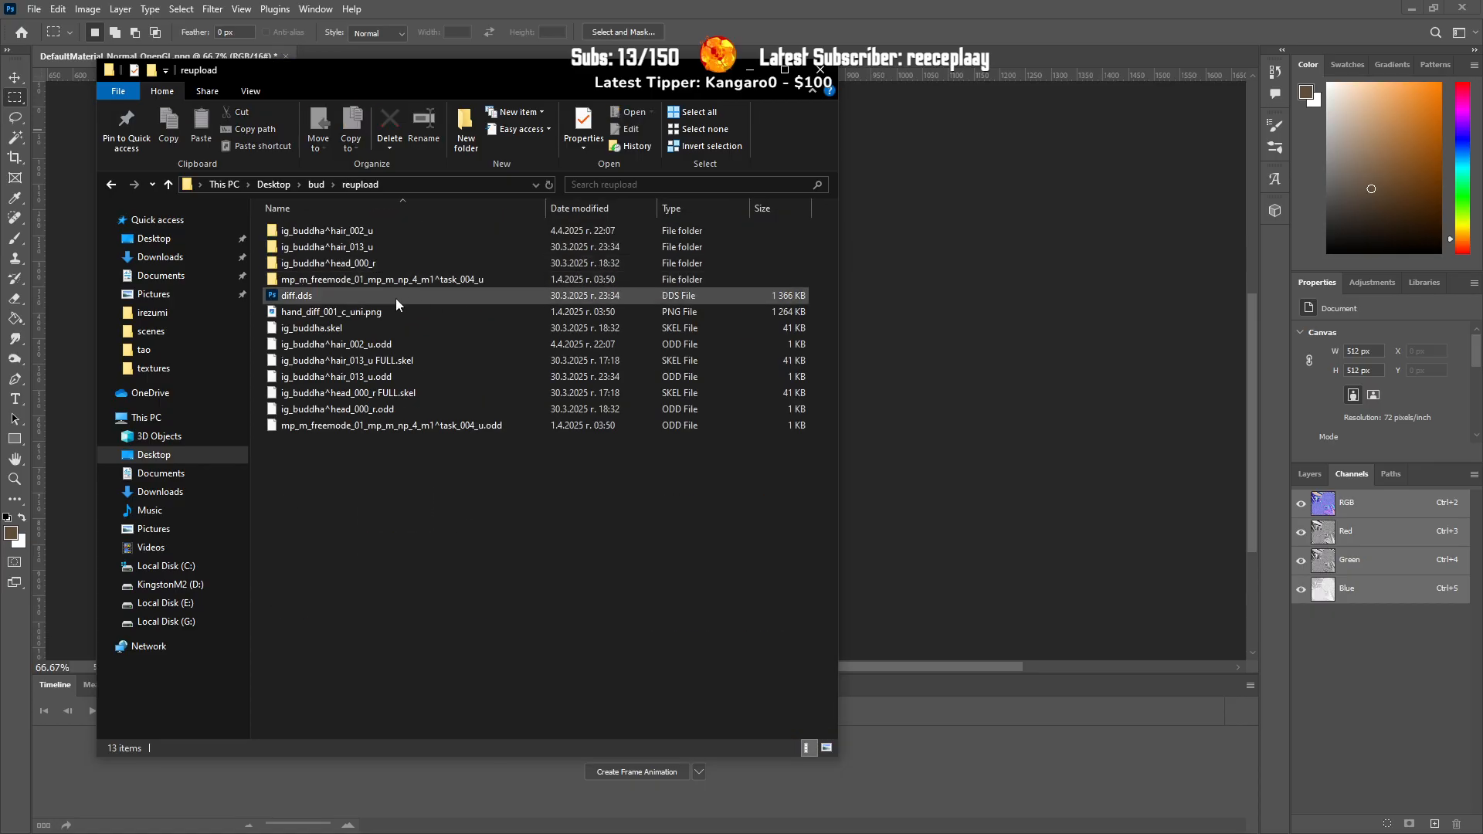
pyautogui.doubleClick(362, 247)
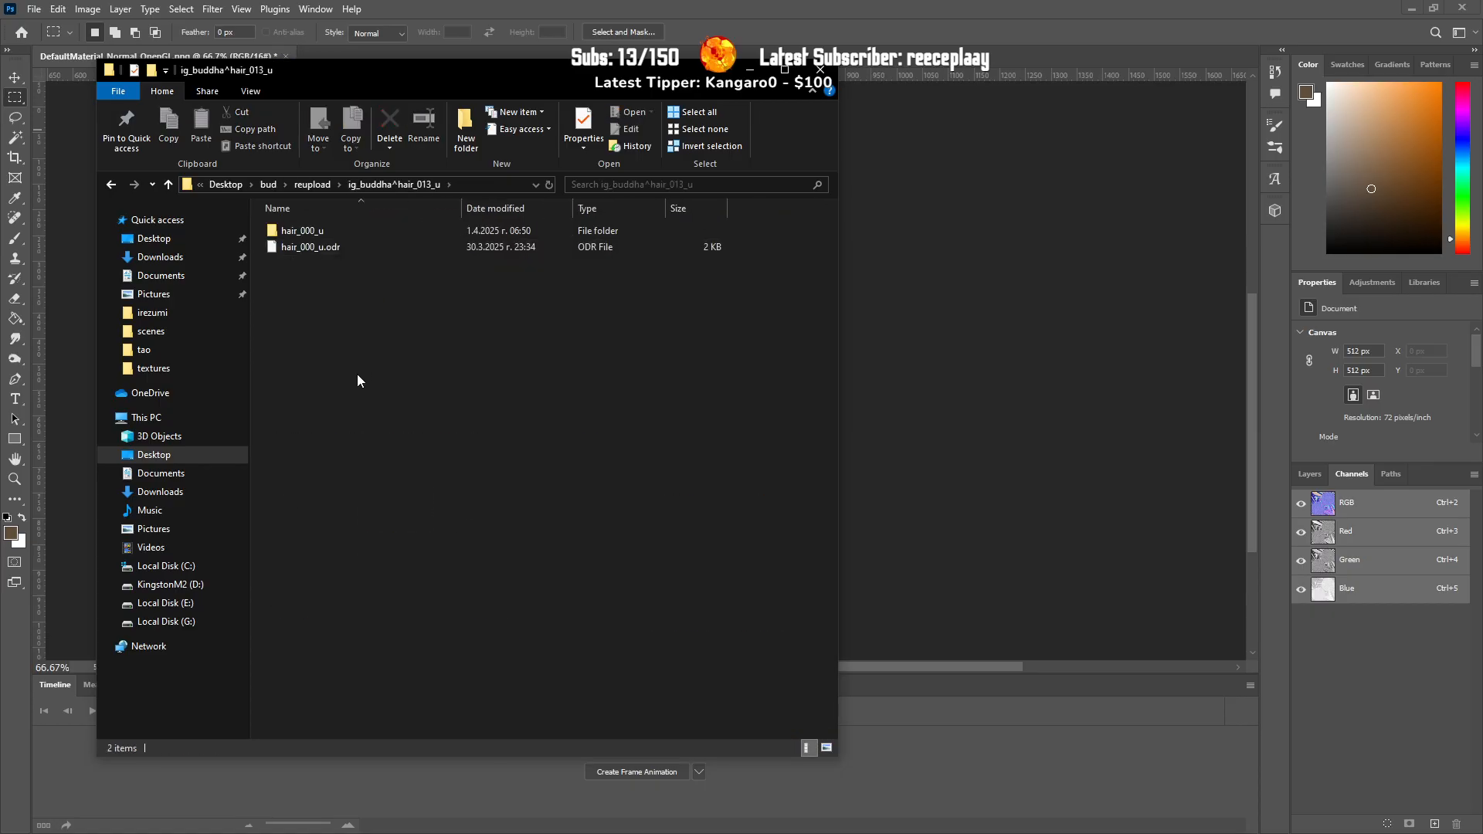
pyautogui.doubleClick(327, 232)
pyautogui.rightClick(342, 471)
pyautogui.moveTo(426, 486)
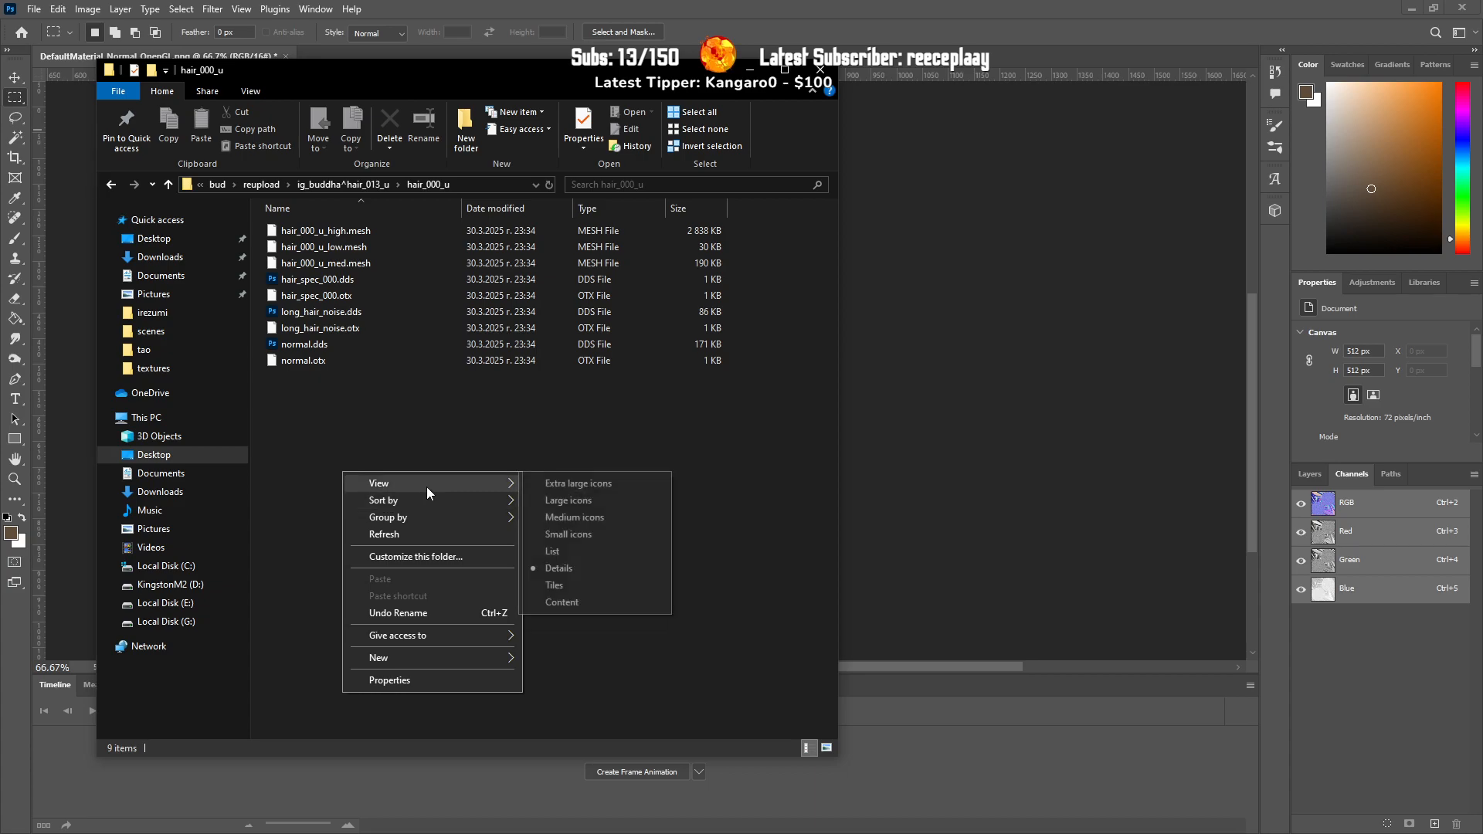
pyautogui.click(570, 500)
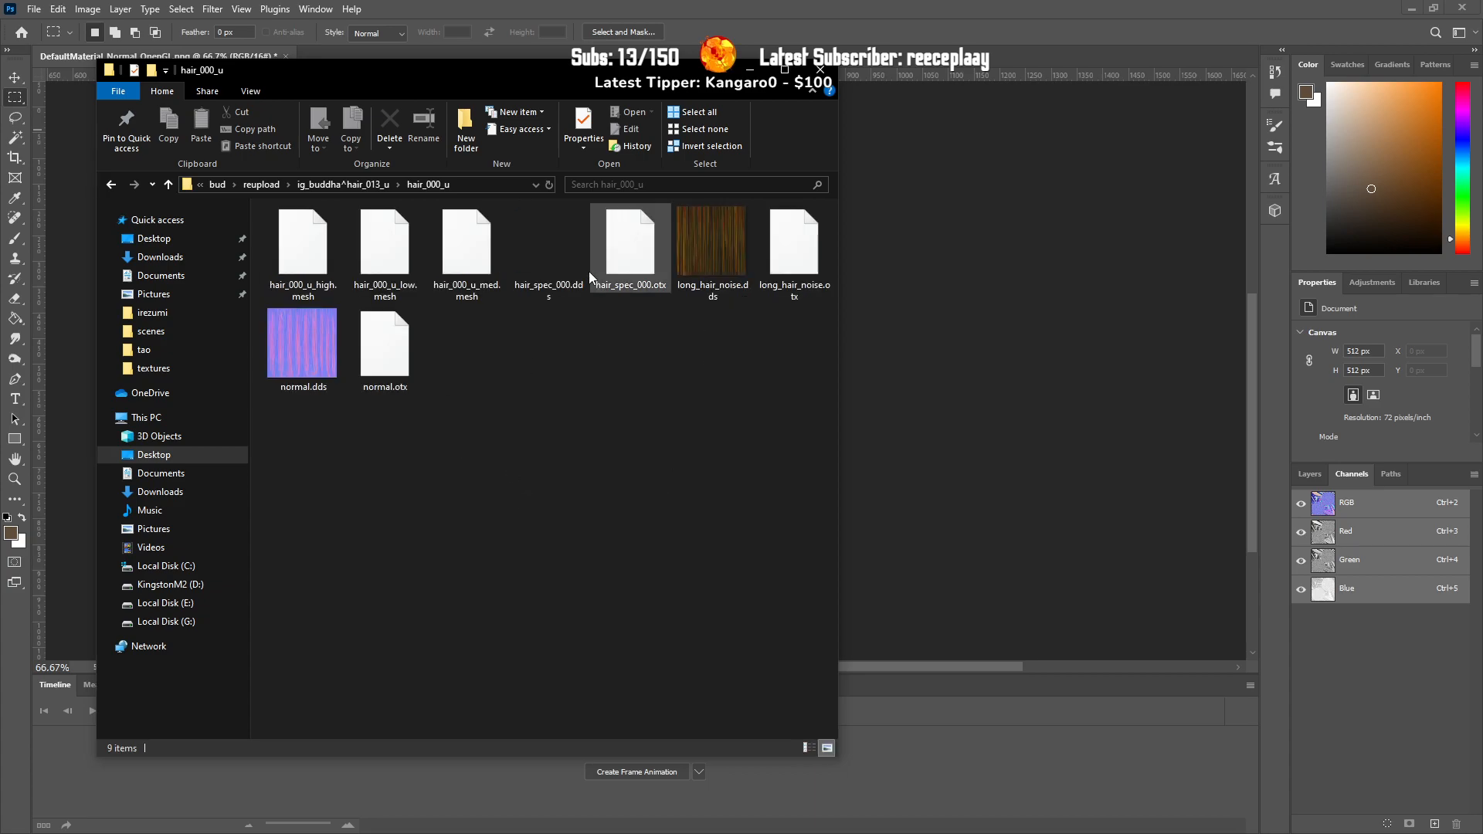
pyautogui.moveTo(566, 244)
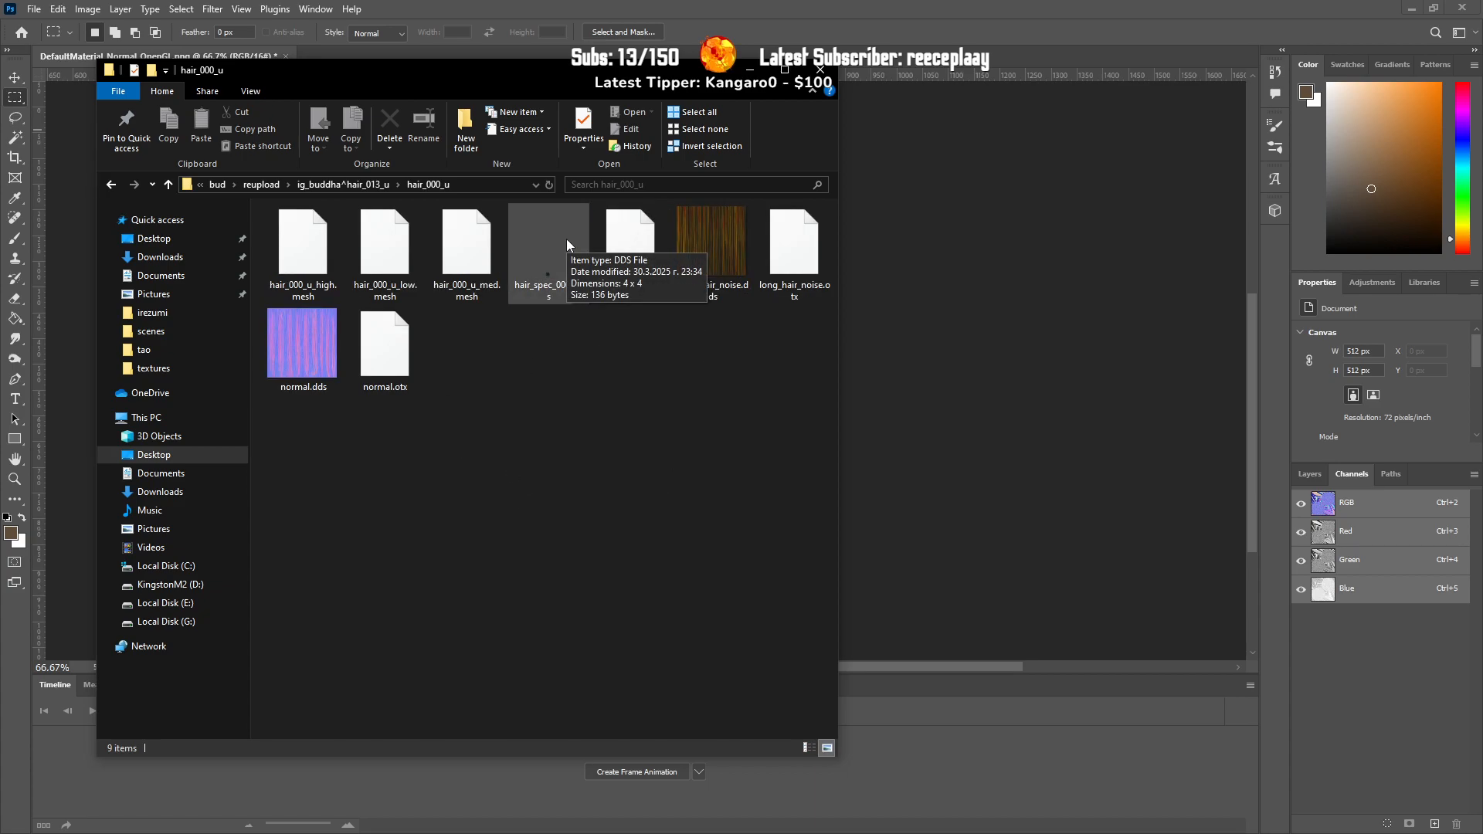
# Step: Return to Photoshop and create a new 4 x 4 pixel document at 72 pixels/inch in RGB Color with transparent background contents
pyautogui.click(756, 70)
pyautogui.click(34, 9)
pyautogui.click(38, 25)
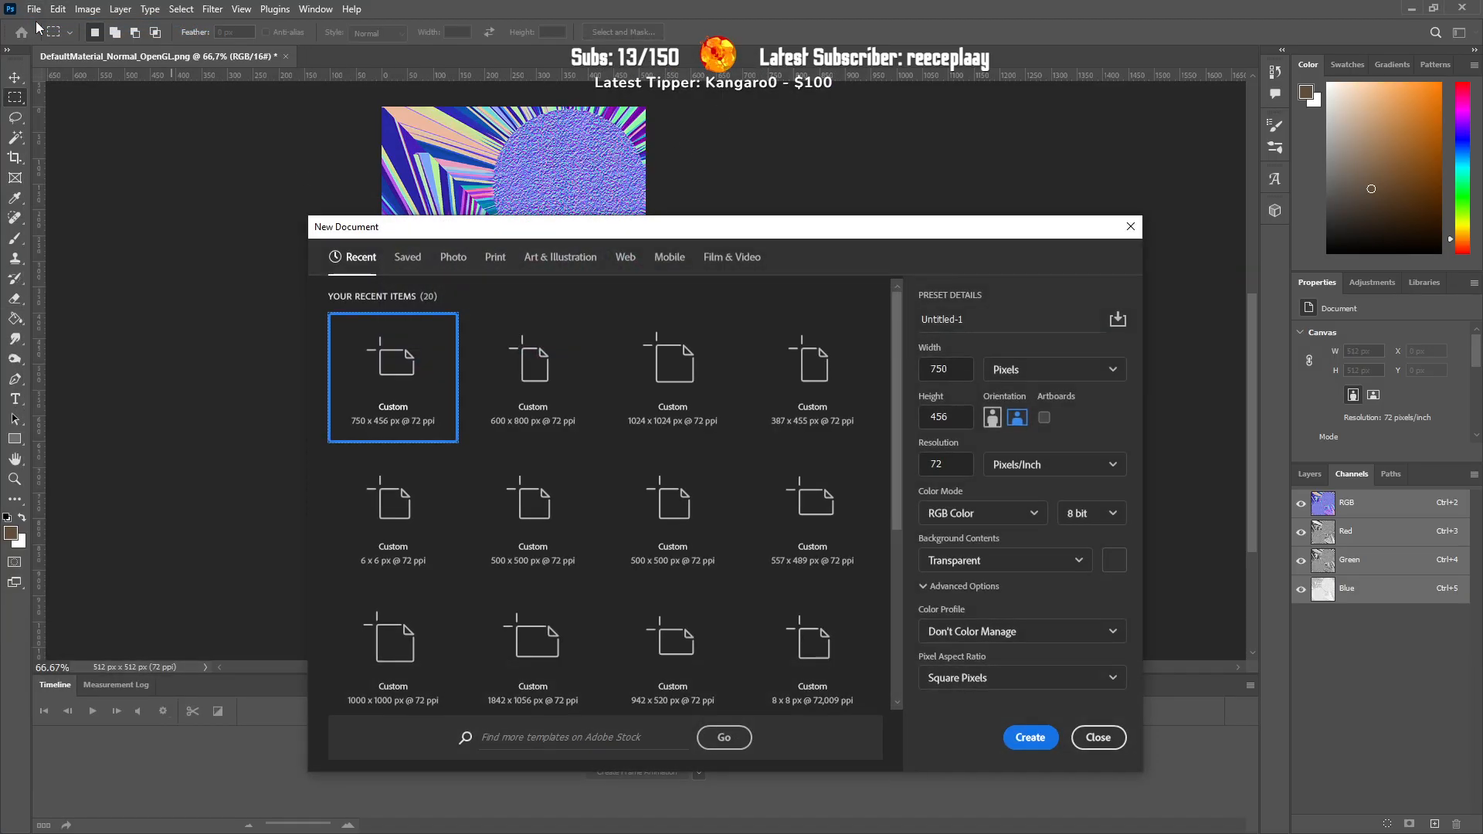
pyautogui.click(942, 384)
pyautogui.doubleClick(950, 379)
pyautogui.write('4')
pyautogui.press('Tab')
pyautogui.write('4')
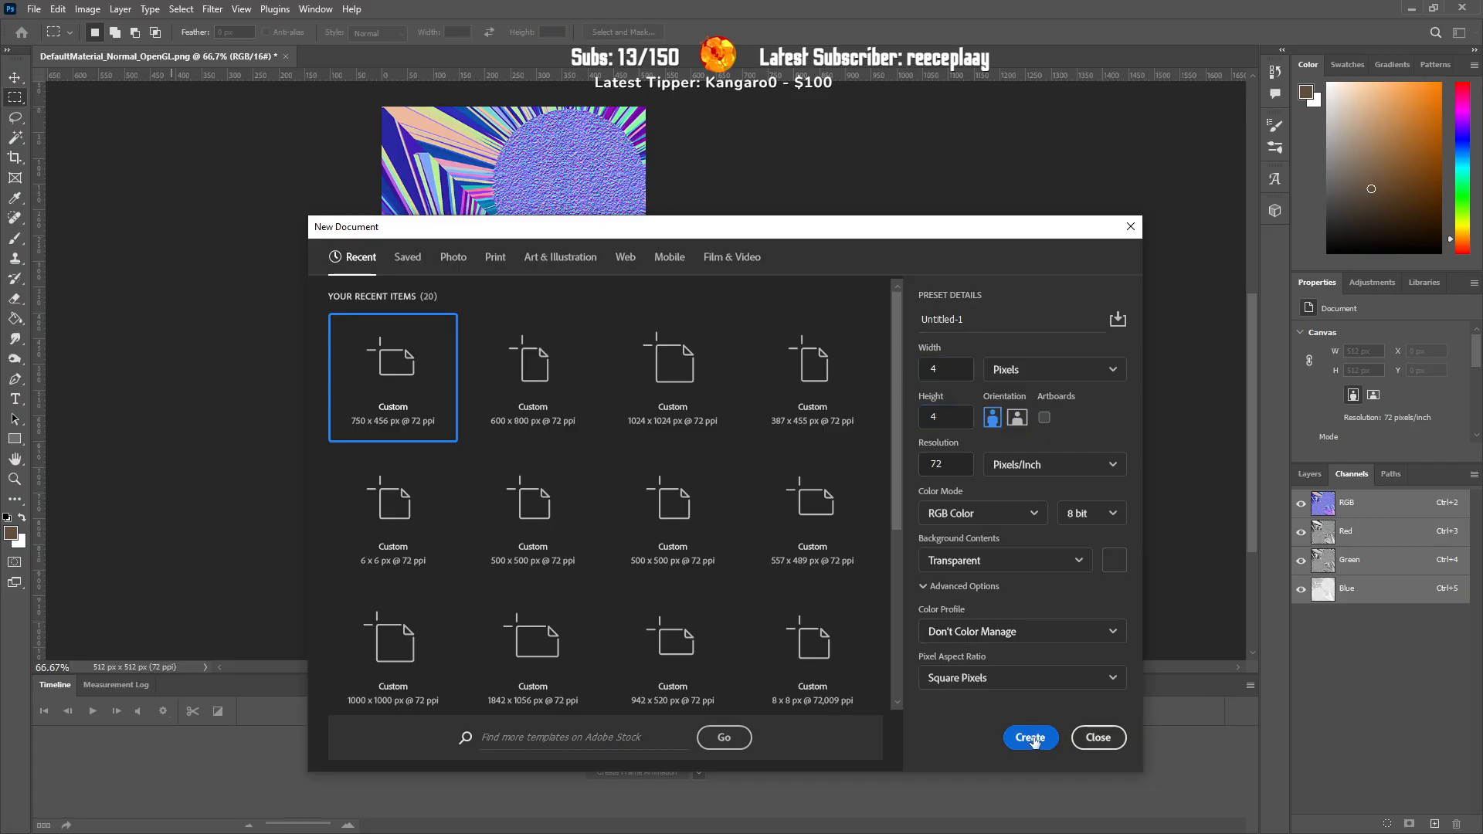
pyautogui.click(1030, 738)
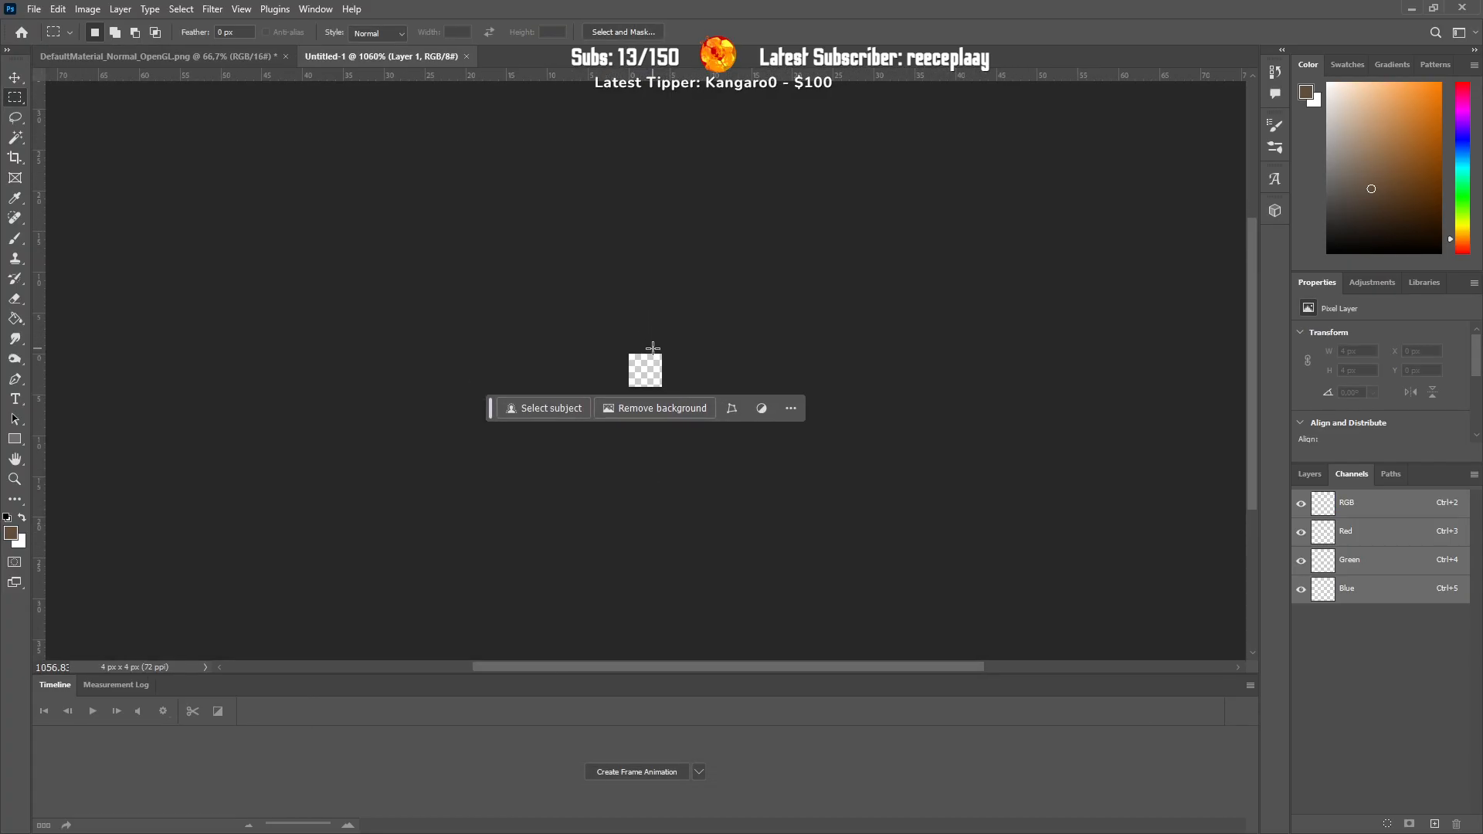
# Step: Set the foreground color to a dark, muted blue and fill the whole canvas with it using the Paint Bucket
pyautogui.keyDown('alt'); pyautogui.scroll(5, 653, 348); pyautogui.keyUp('alt')
pyautogui.click(11, 532)
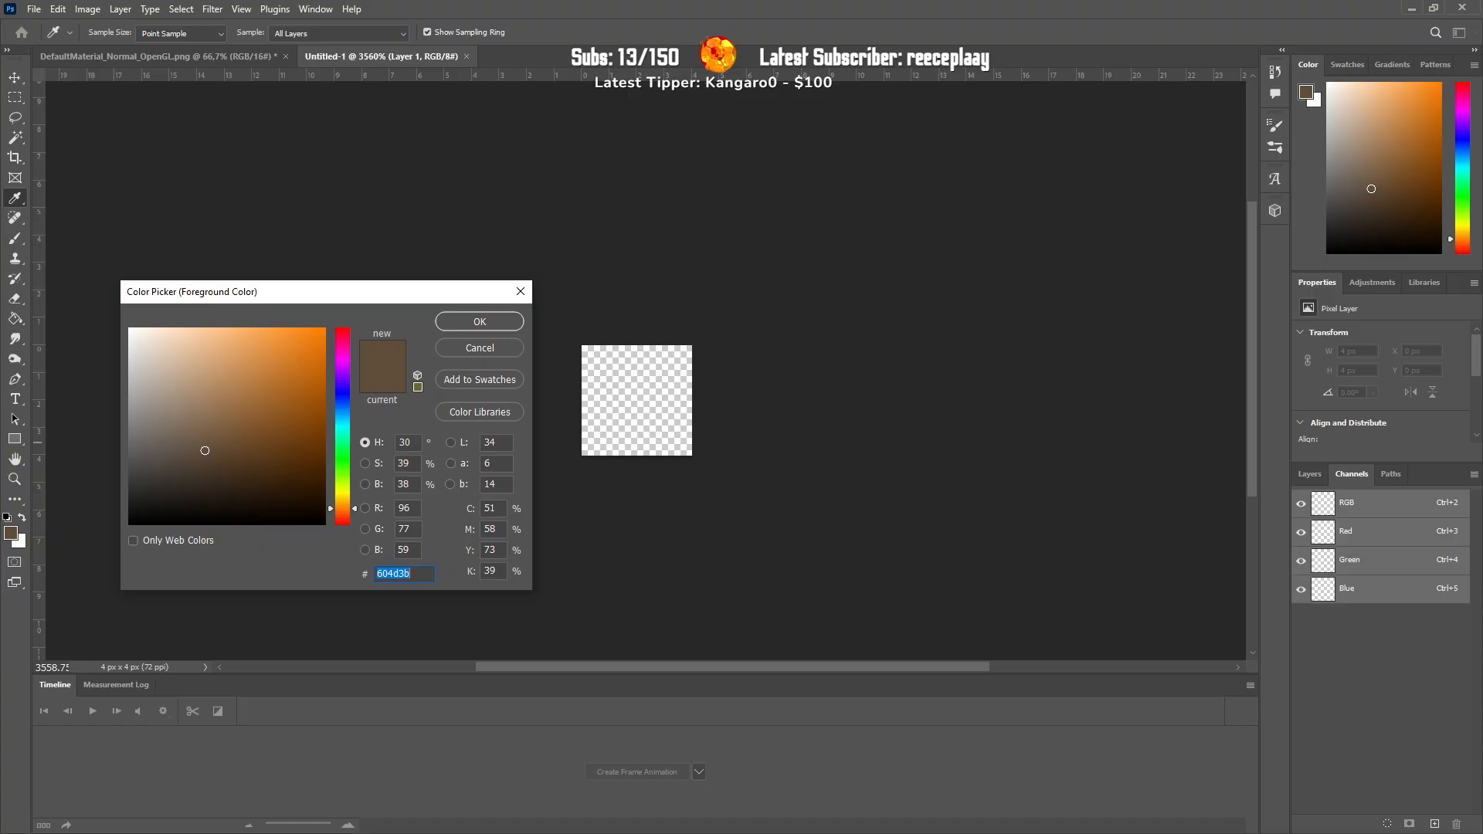
pyautogui.hotkey('alt', 'Tab')
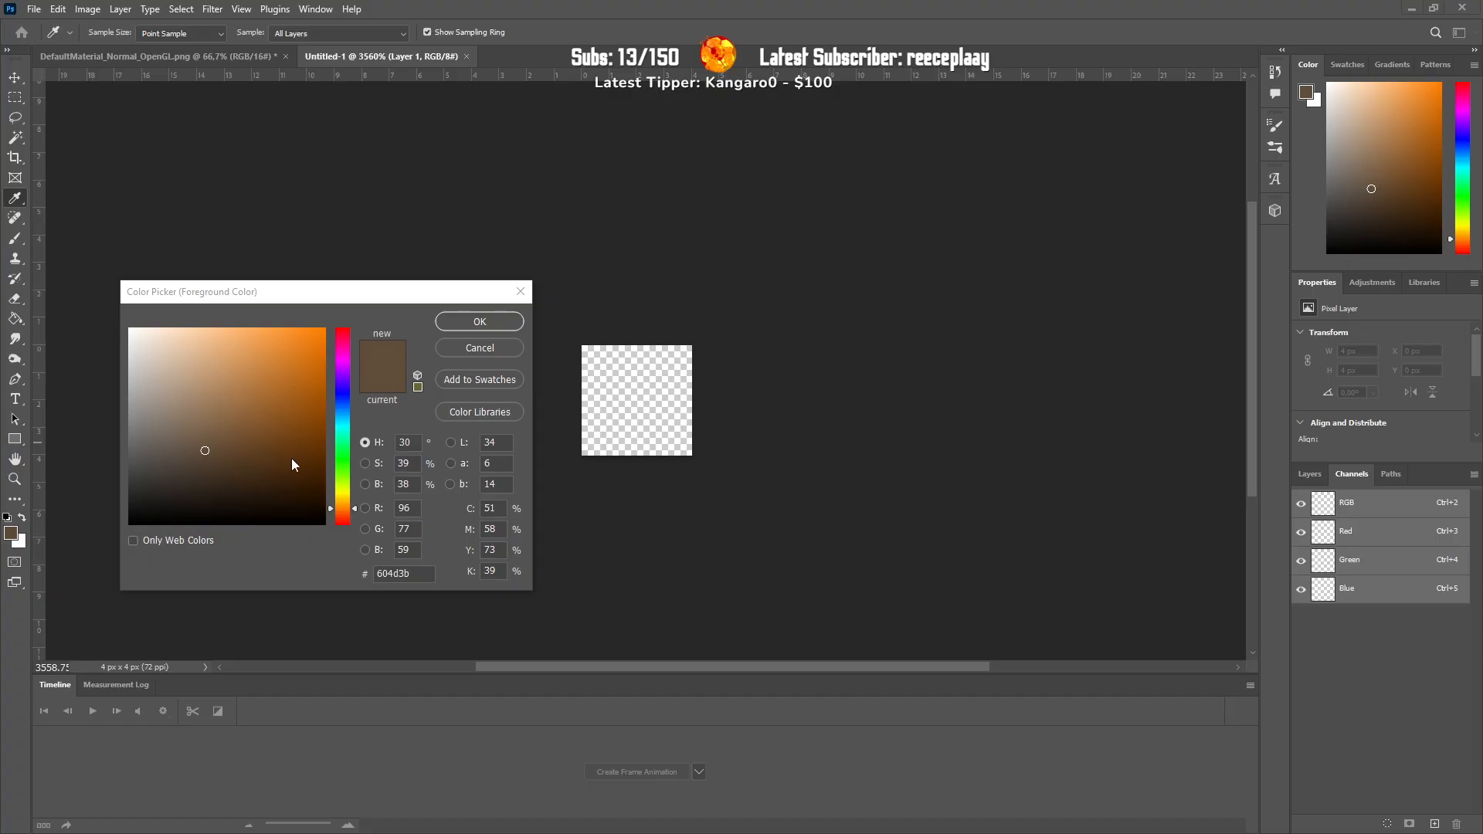
pyautogui.click(340, 397)
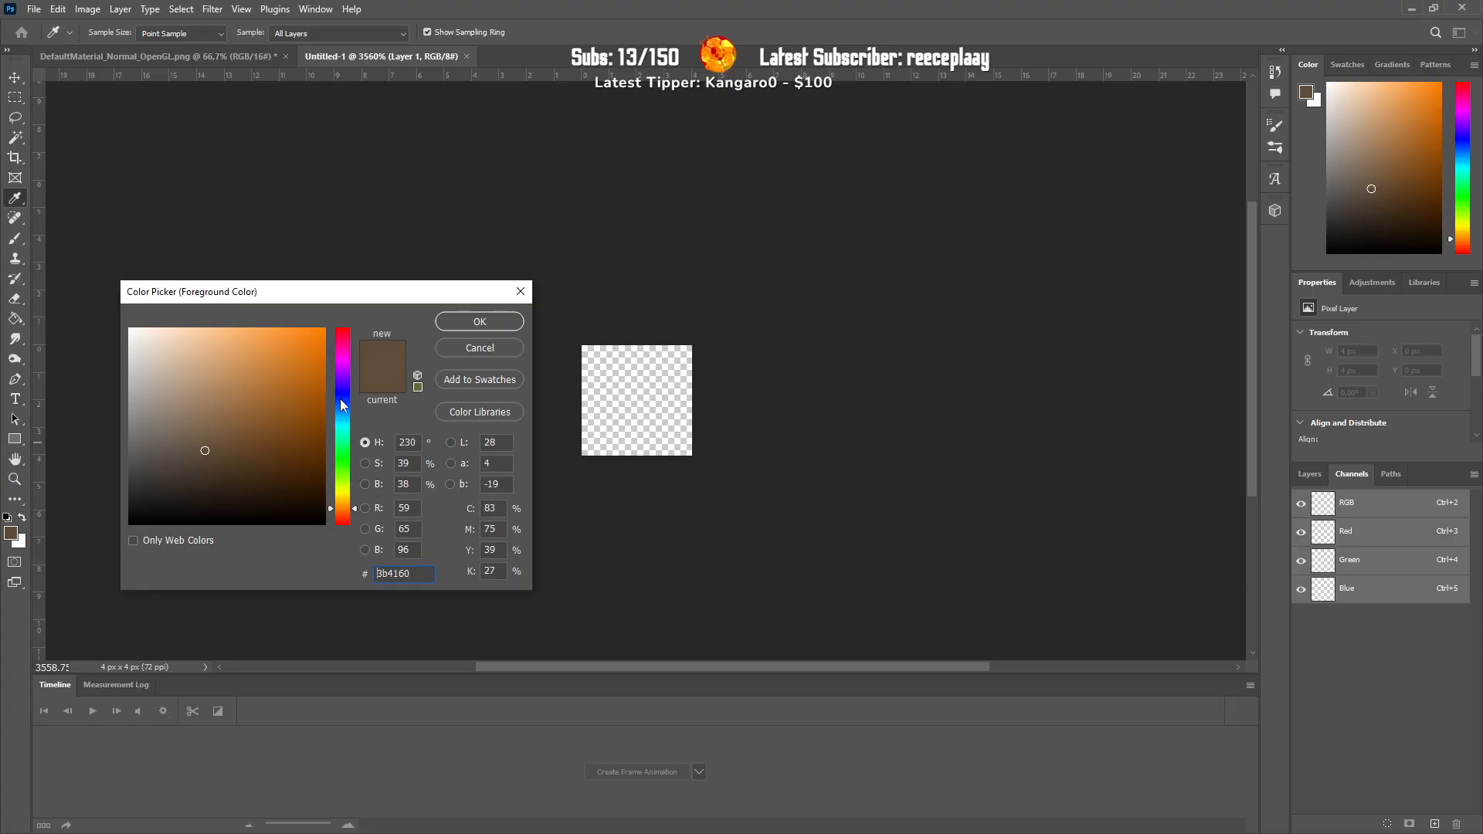
pyautogui.click(340, 399)
pyautogui.moveTo(189, 482); pyautogui.dragTo(182, 484)
pyautogui.click(487, 322)
pyautogui.press('m')
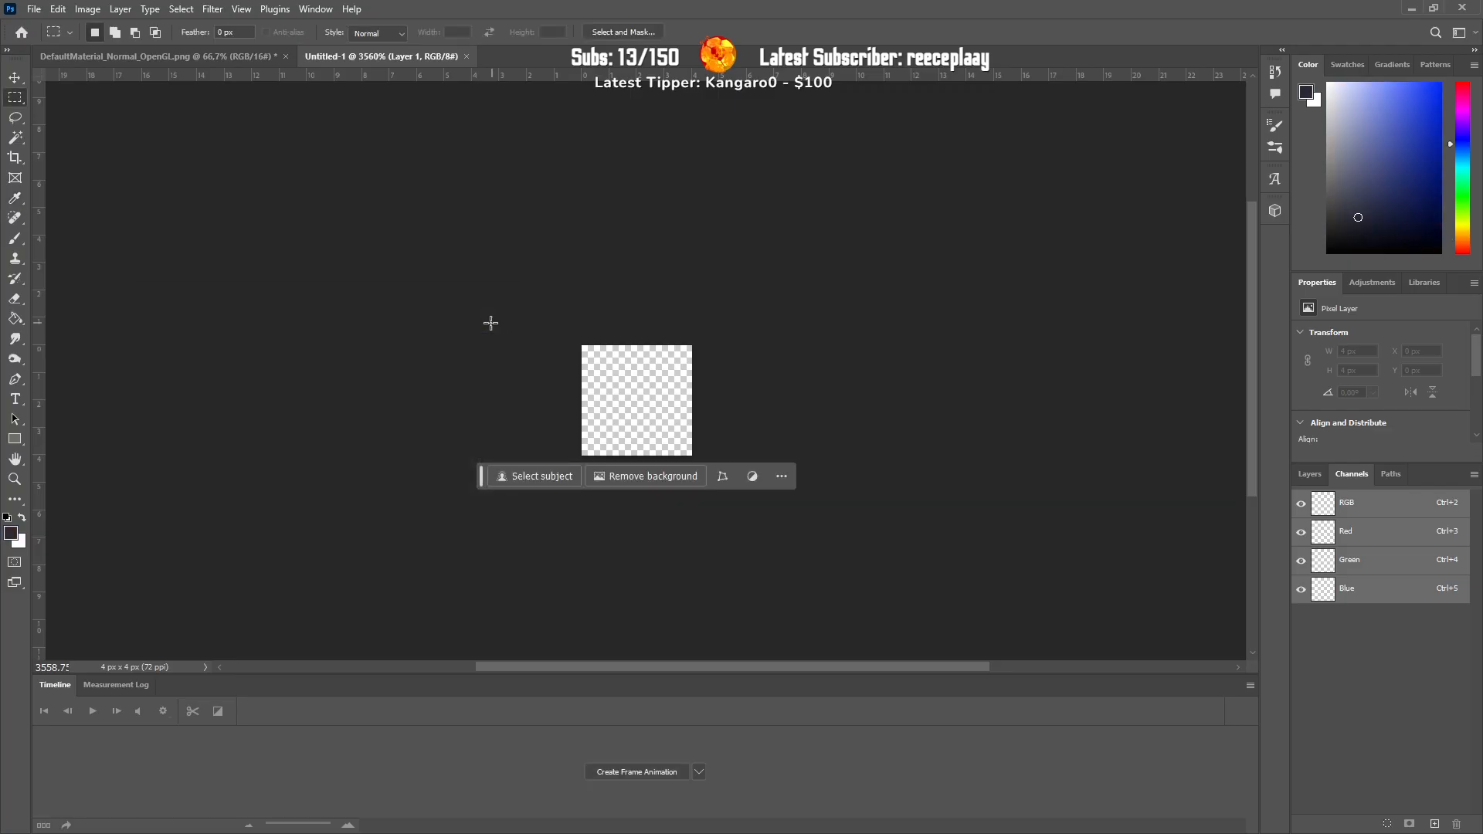
pyautogui.press('g')
pyautogui.click(687, 390)
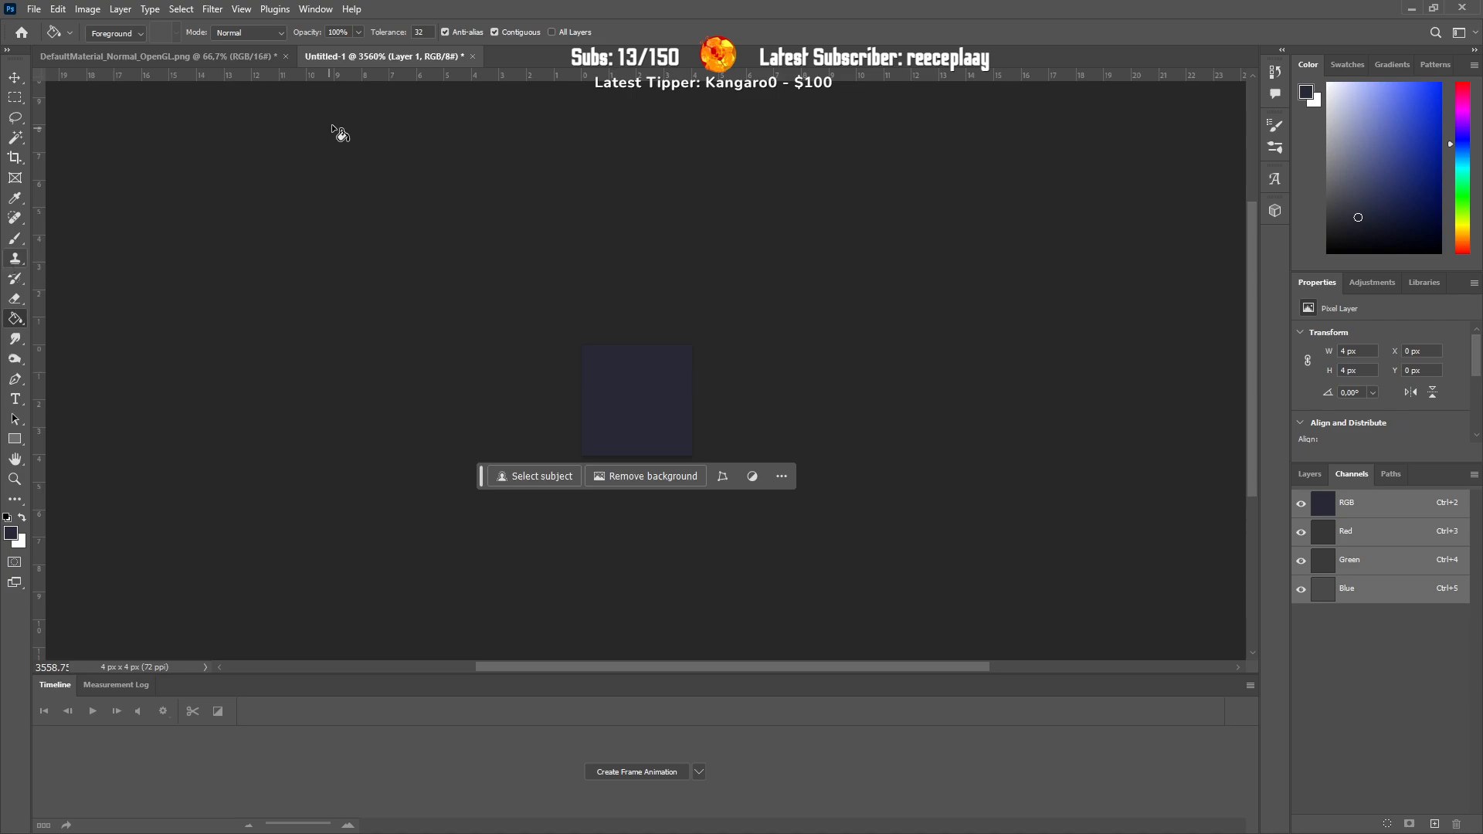
pyautogui.click(35, 10)
pyautogui.moveTo(106, 250)
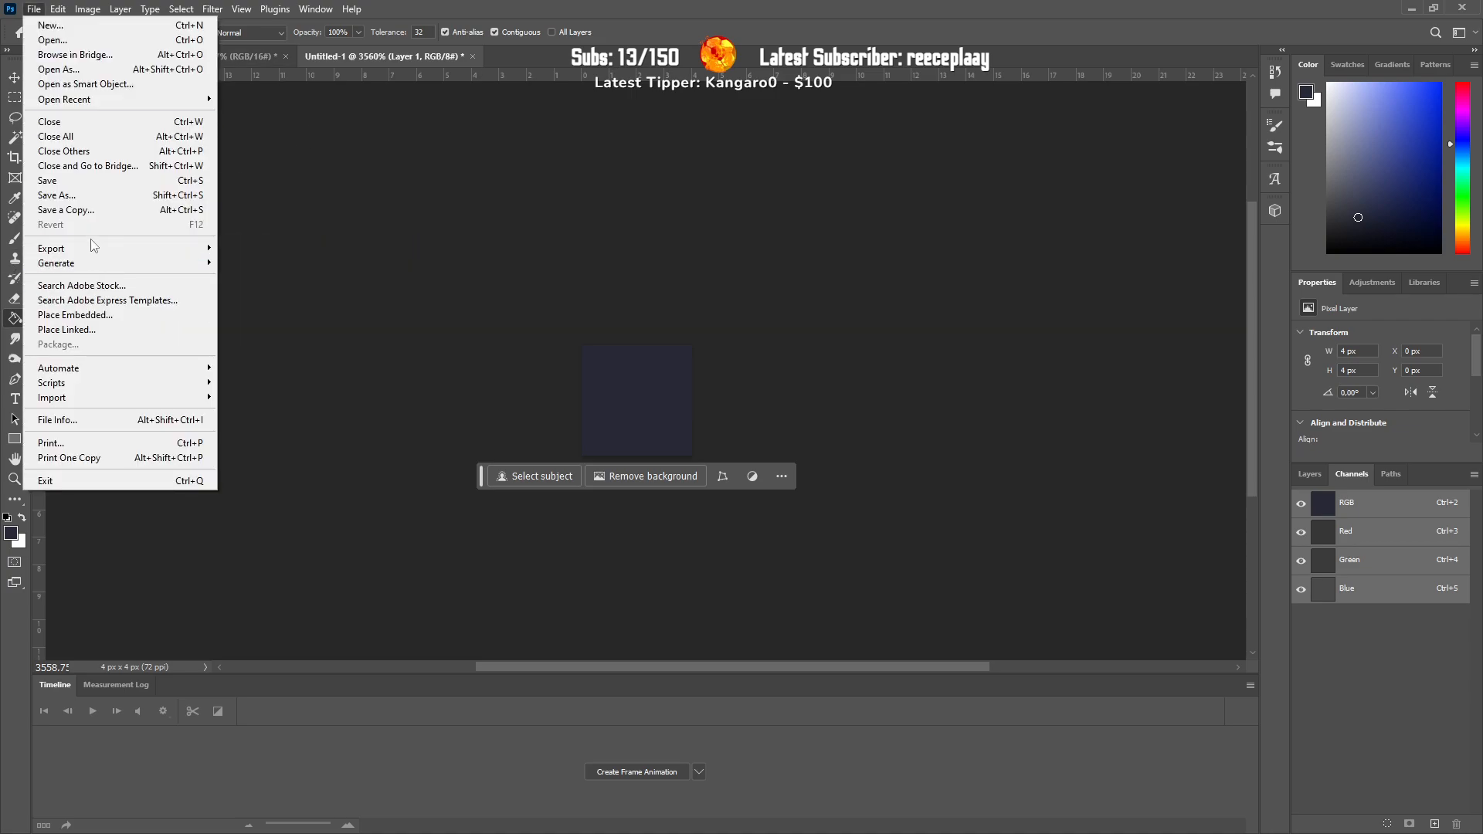
pyautogui.click(77, 210)
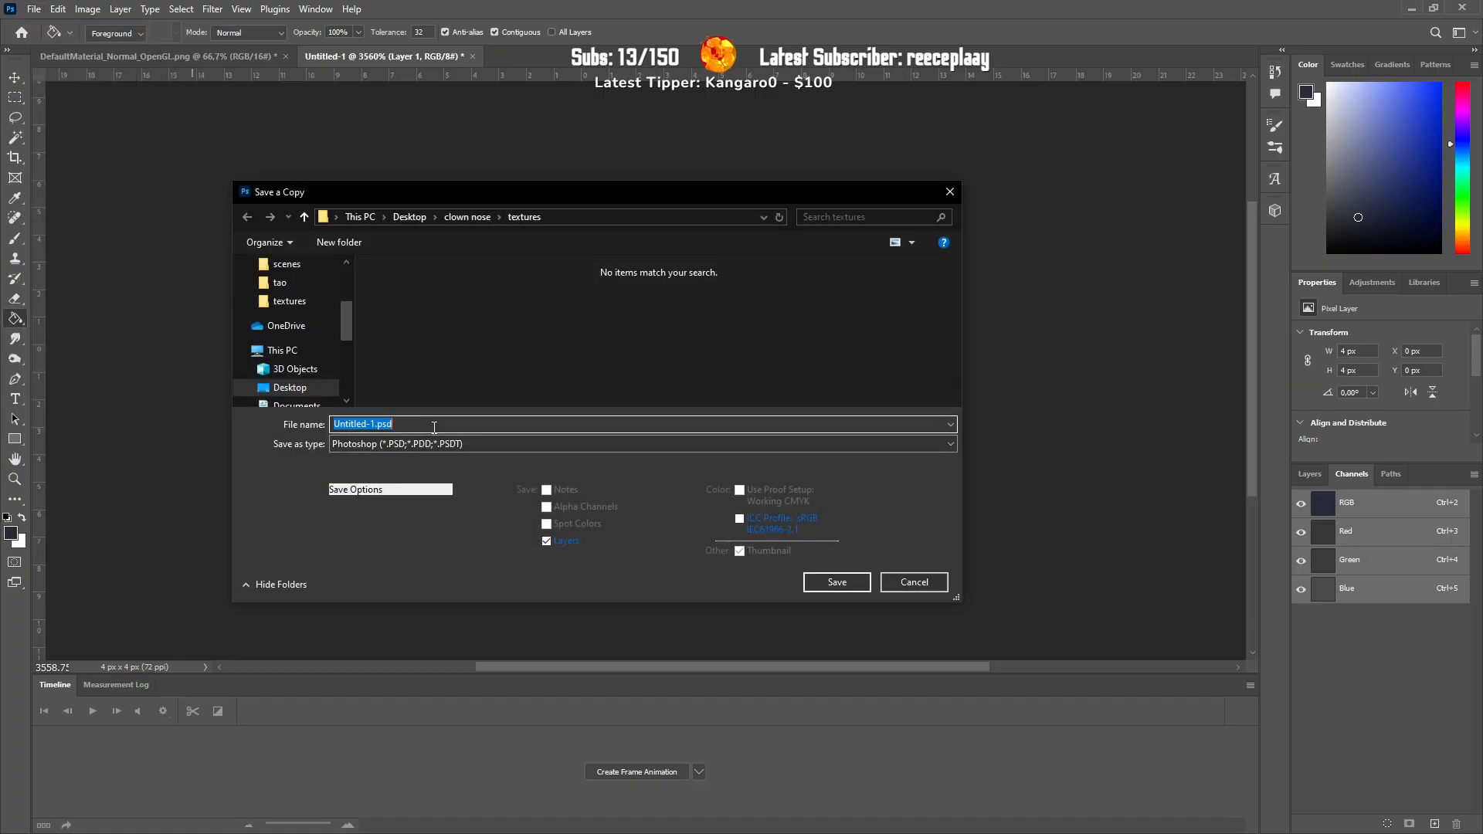
pyautogui.write('berd_spec_000')
pyautogui.press('Return')
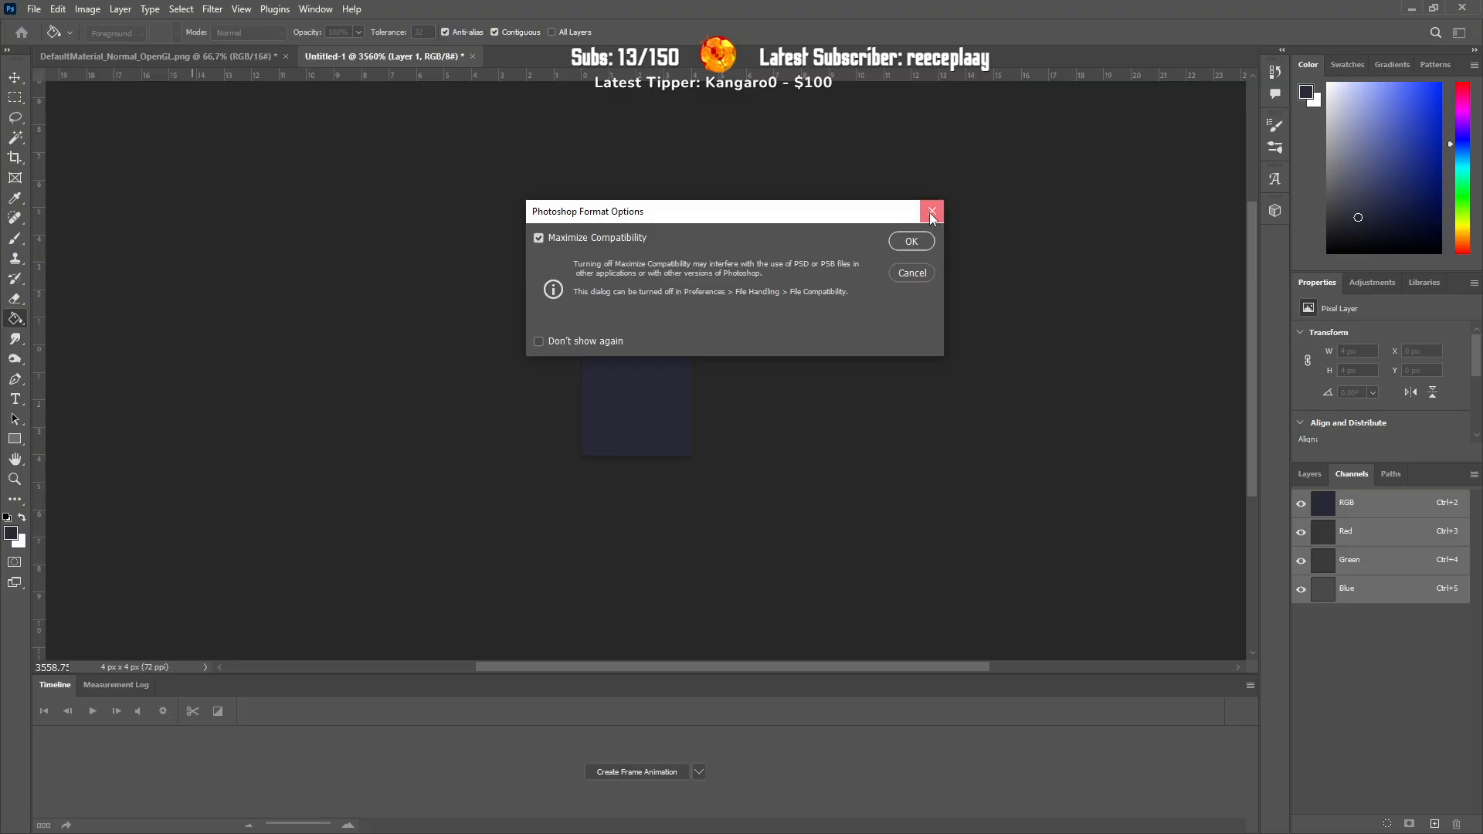
pyautogui.click(924, 241)
# Step: Save a copy of the specular map in the NVIDIA DDS format as berd_spec_001 in the textures folder
pyautogui.click(34, 9)
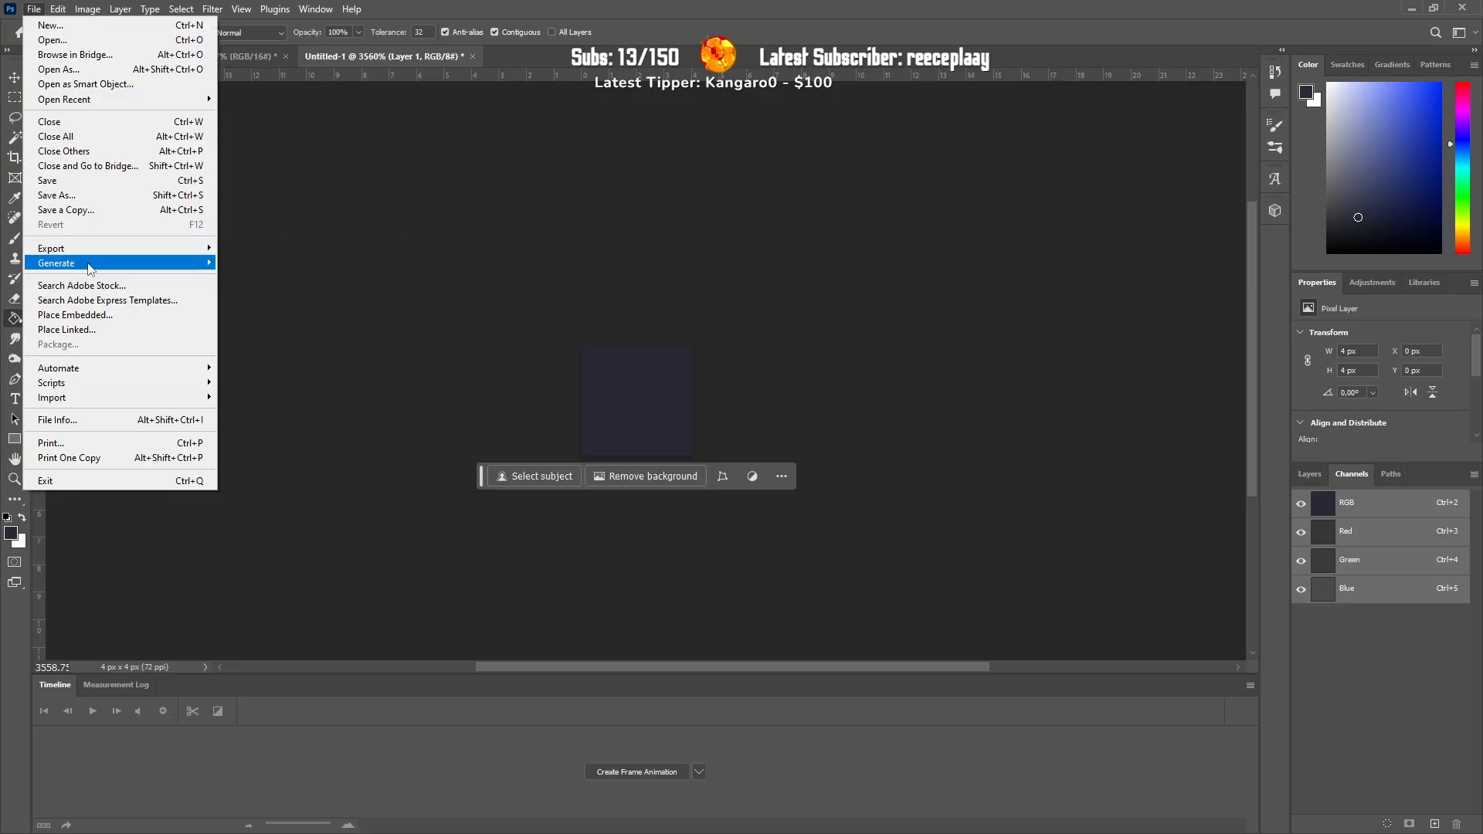
pyautogui.click(93, 211)
pyautogui.click(483, 445)
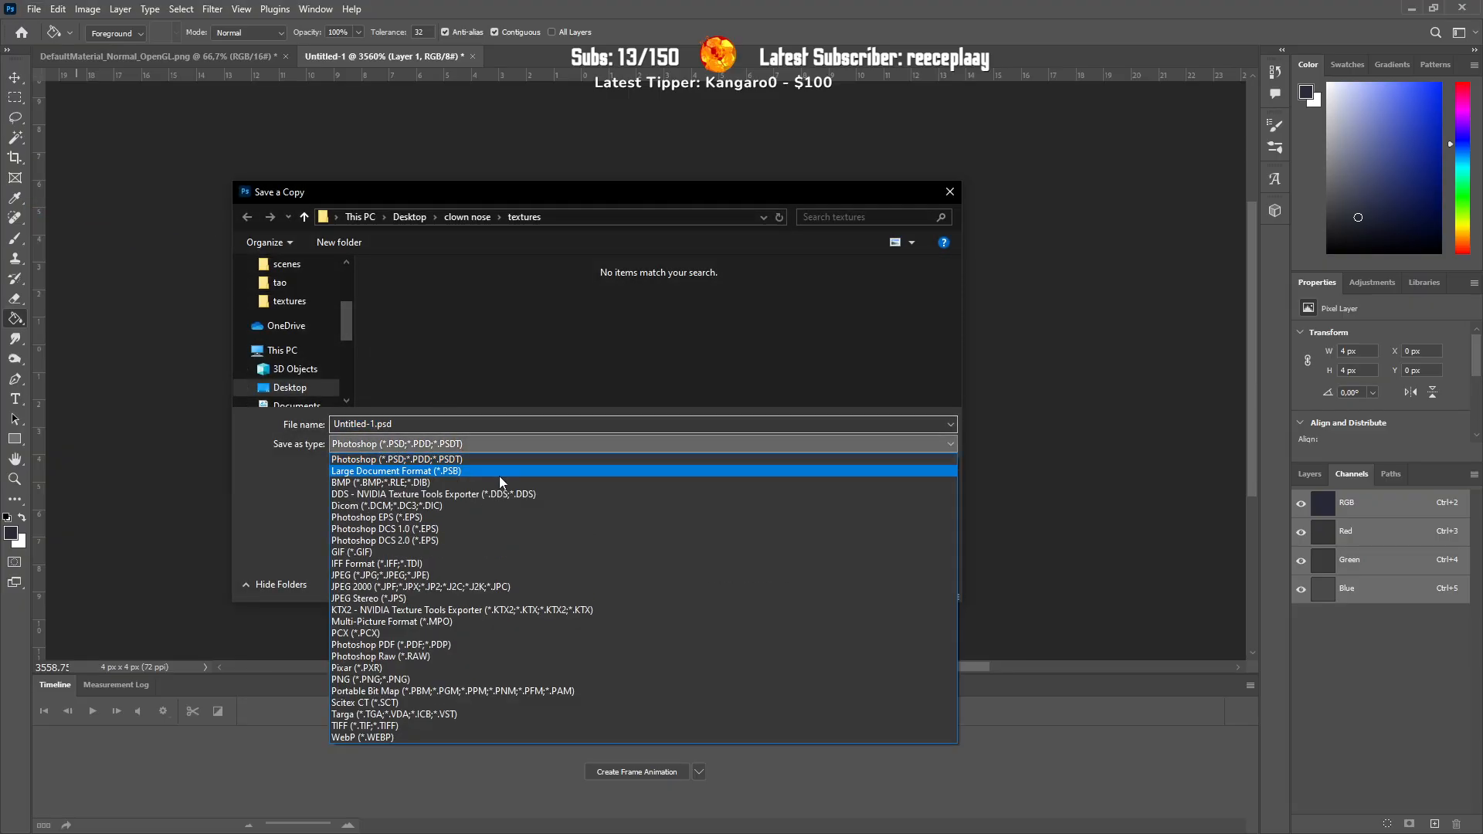
pyautogui.click(502, 493)
pyautogui.write('spec')
pyautogui.press('BackSpace')
pyautogui.press('BackSpace')
pyautogui.press('BackSpace')
pyautogui.press('BackSpace')
pyautogui.write('berd_spec_001')
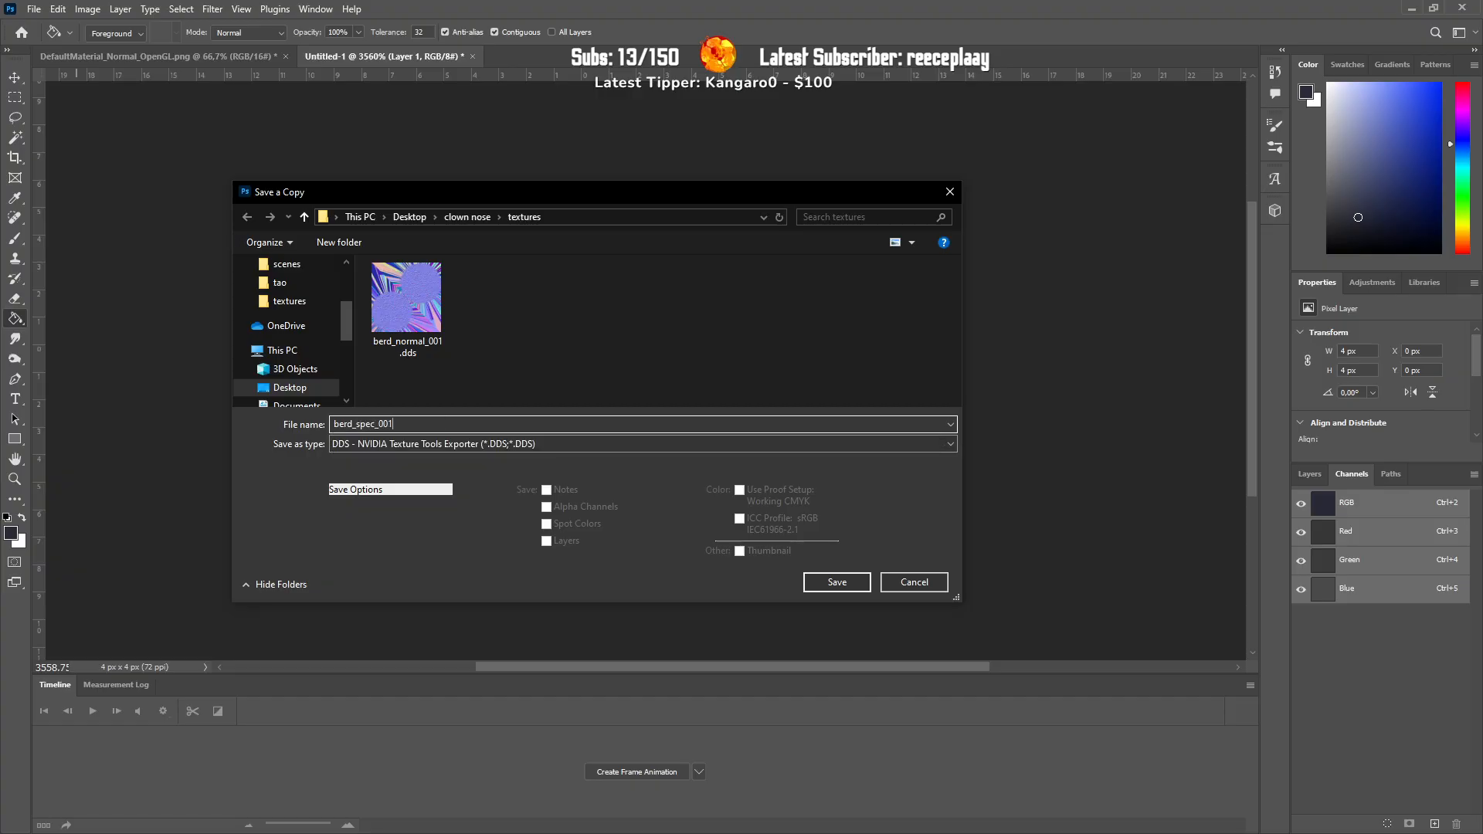
pyautogui.click(827, 579)
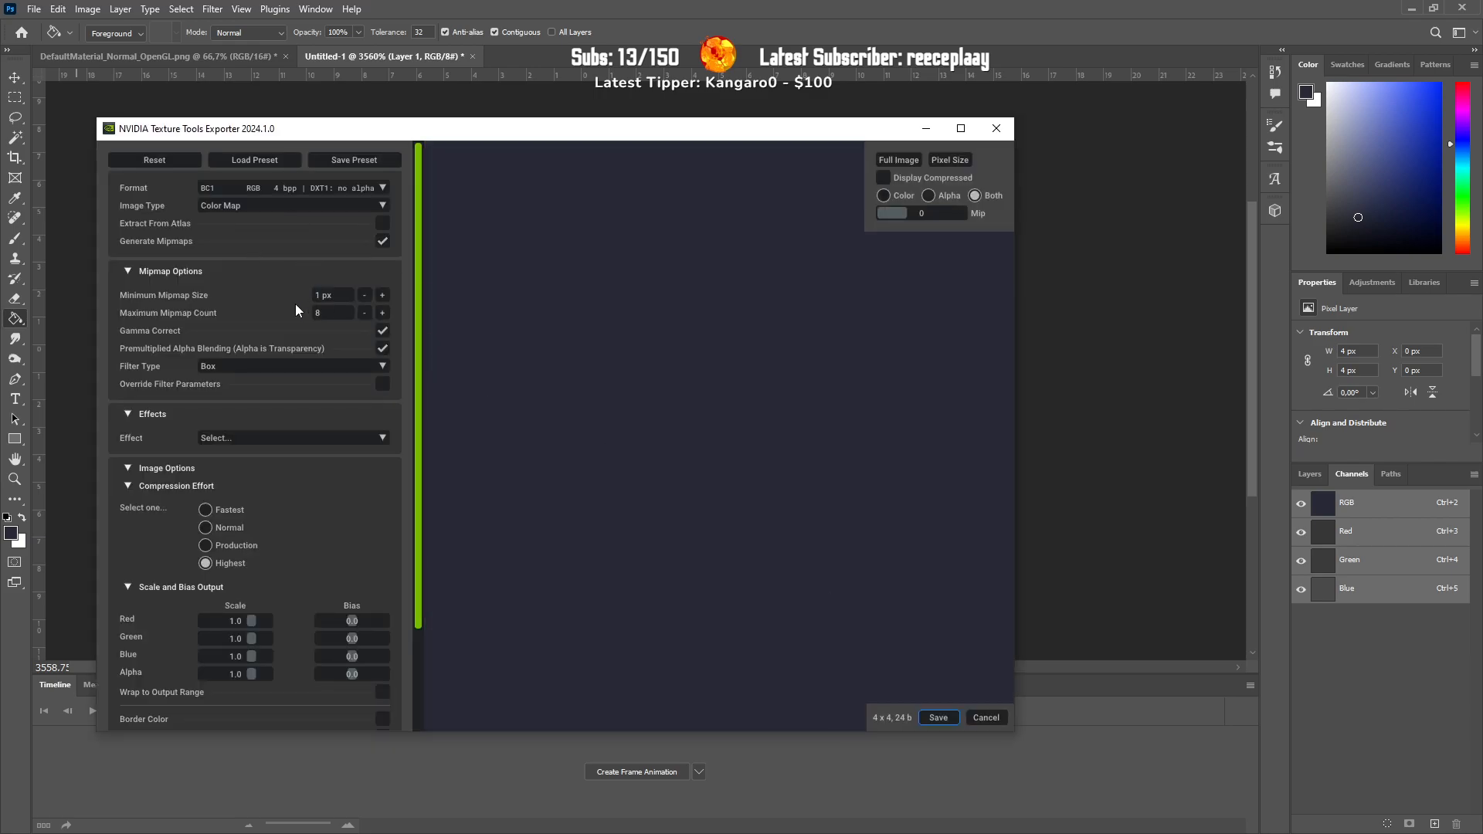
# Step: Export the specular DDS with a maximum mipmap count of 1, and close its 4 x 4 document without saving
pyautogui.click(365, 313)
pyautogui.click(365, 313)
pyautogui.click(365, 313)
pyautogui.click(365, 313)
pyautogui.click(364, 312)
pyautogui.click(364, 313)
pyautogui.click(365, 313)
pyautogui.click(939, 717)
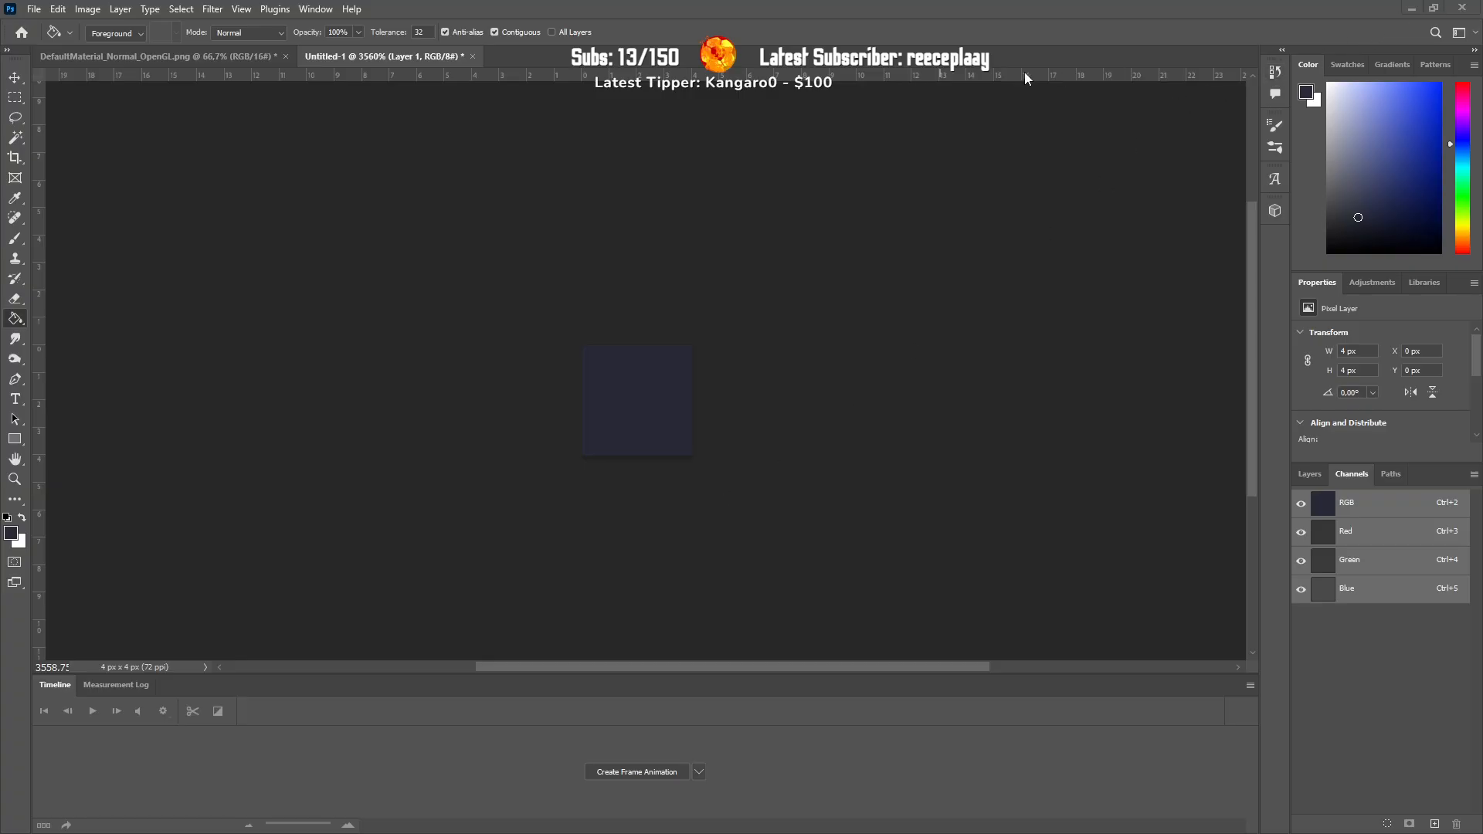
pyautogui.click(472, 57)
pyautogui.click(735, 314)
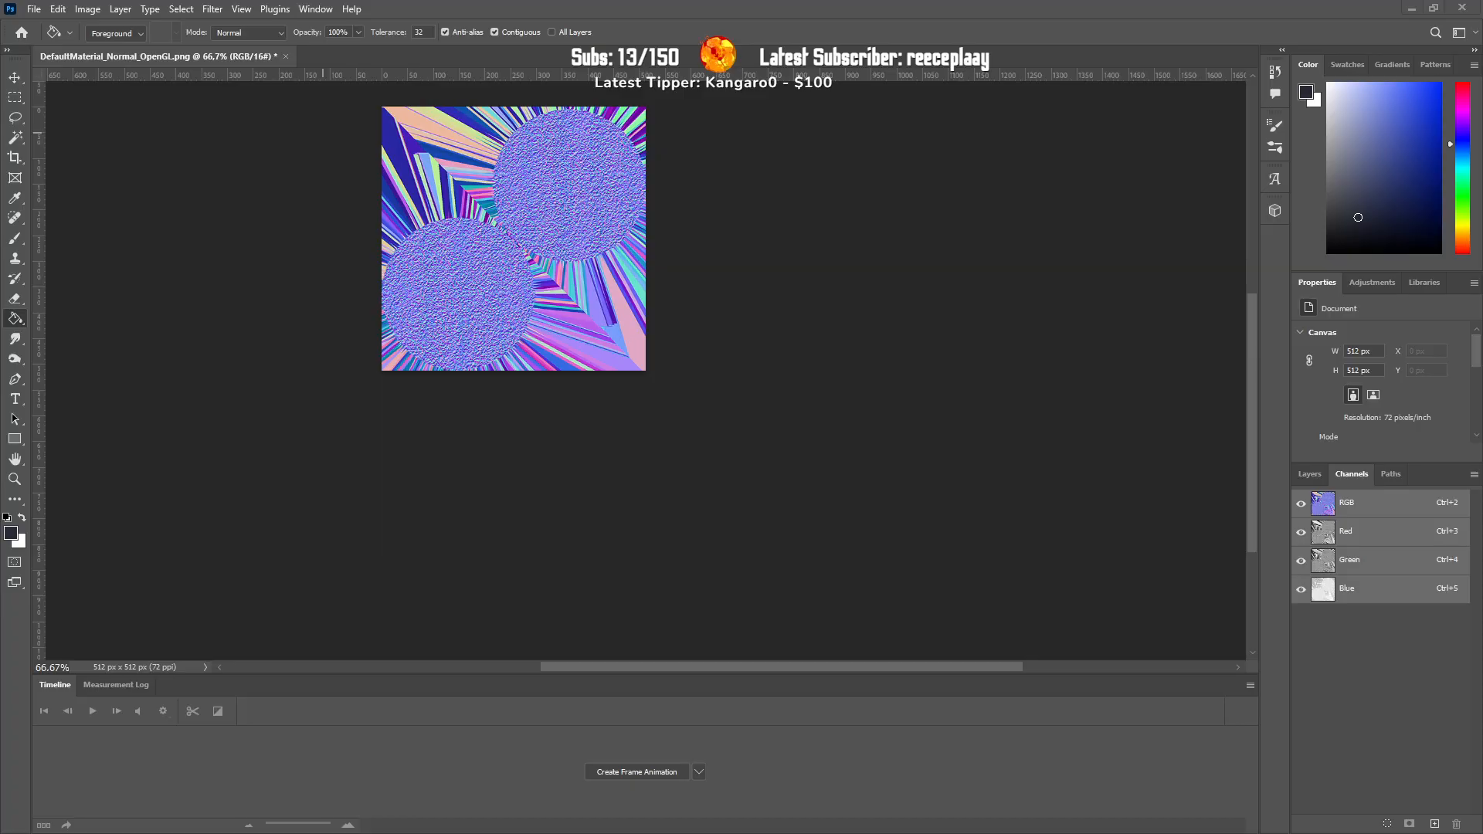
# Step: Go back to the clown nose textures folder in File Explorer and open 1.png through 5.png in Photoshop
pyautogui.hotkey('alt', 'Tab')
pyautogui.hotkey('alt', 'Left')
pyautogui.hotkey('alt', 'Left')
pyautogui.hotkey('alt', 'Left')
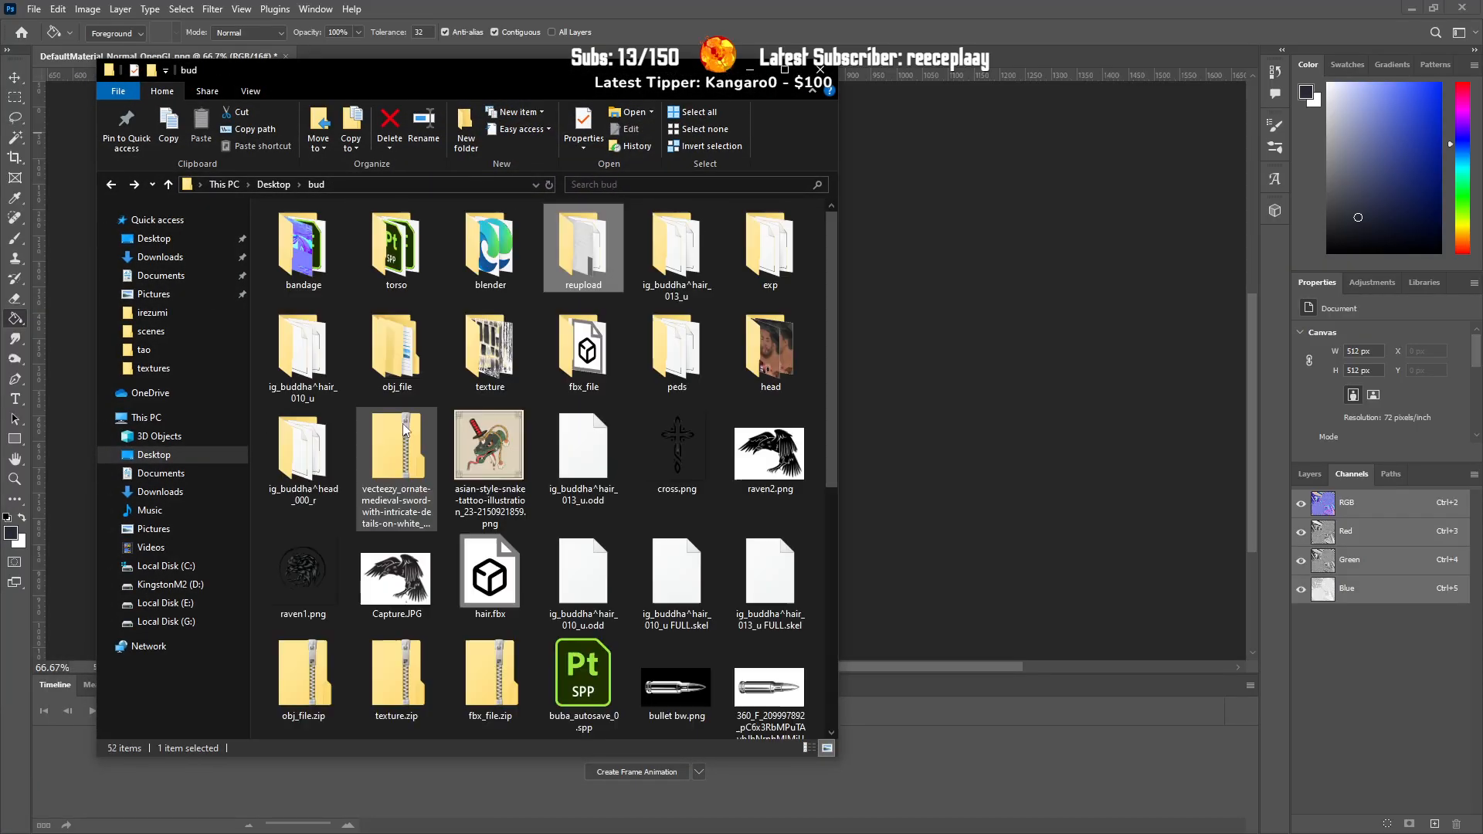
pyautogui.hotkey('alt', 'Left')
pyautogui.hotkey('alt', 'Left')
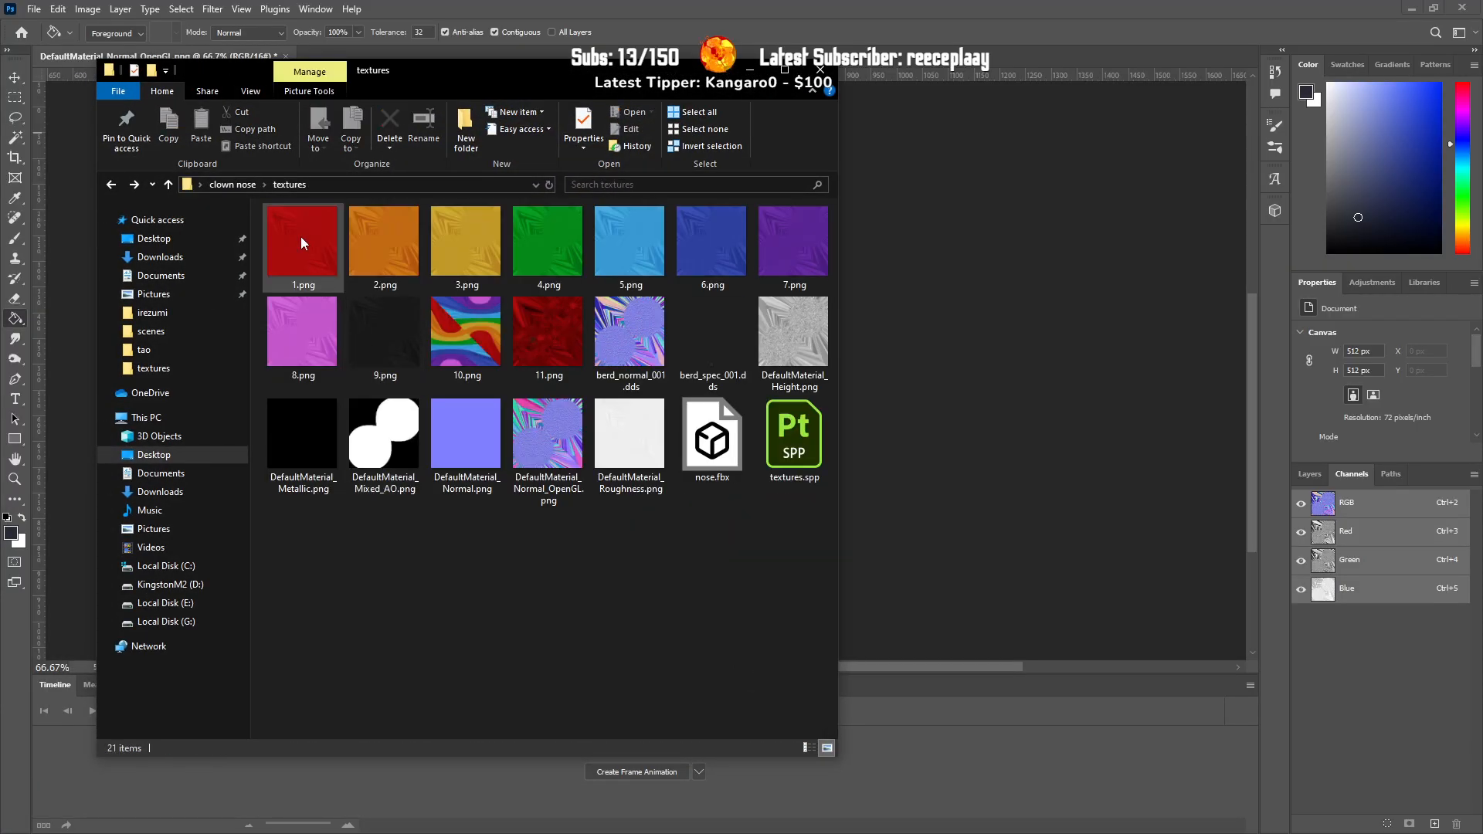
pyautogui.click(301, 241)
pyautogui.keyDown('shift'); pyautogui.click(630, 241); pyautogui.keyUp('shift')
pyautogui.moveTo(317, 254); pyautogui.dragTo(970, 260)
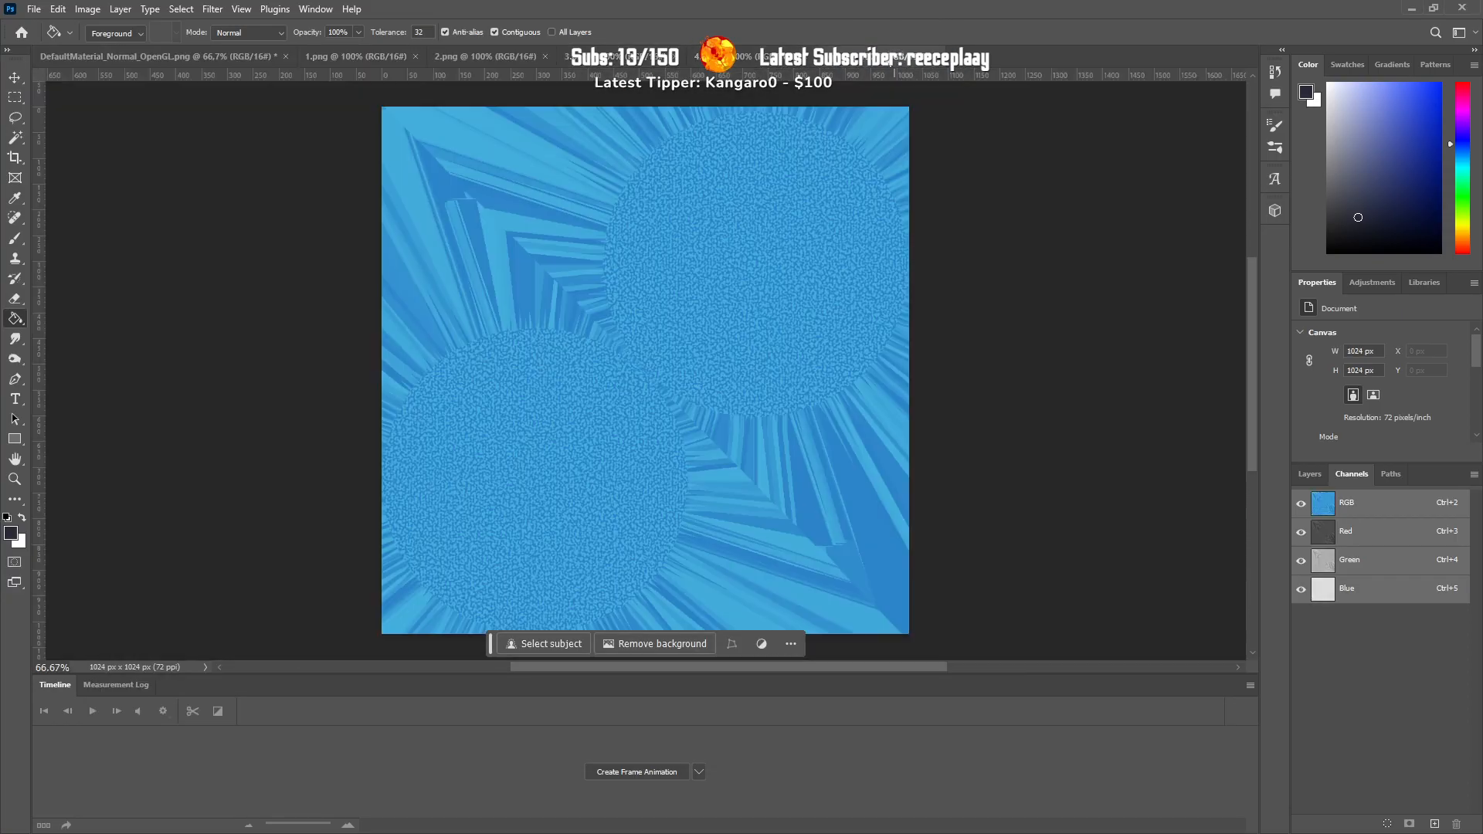
# Step: Resize the red base color map 1.png to 512 x 512 pixels
pyautogui.click(341, 51)
pyautogui.click(94, 9)
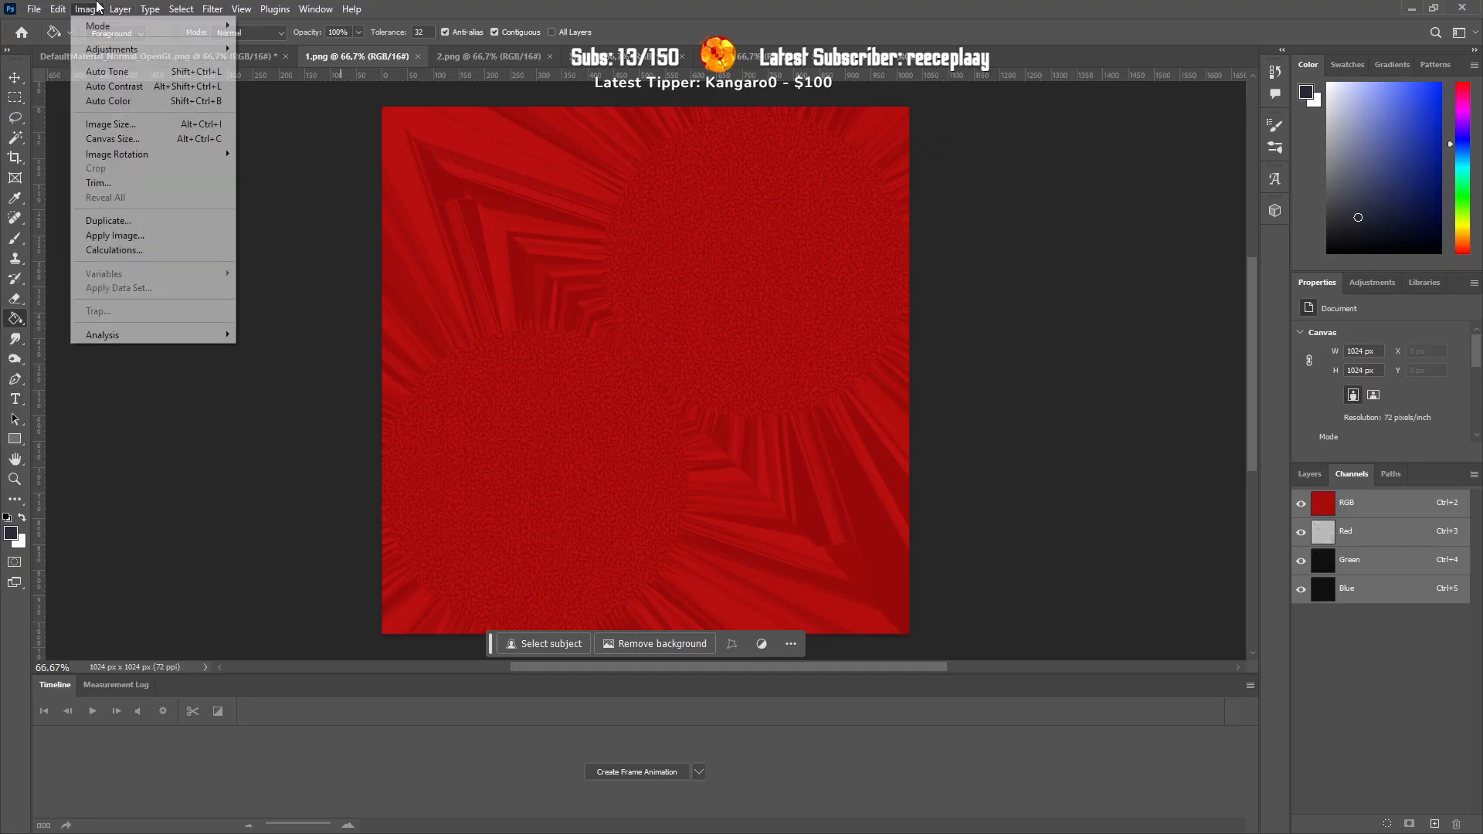
pyautogui.click(116, 123)
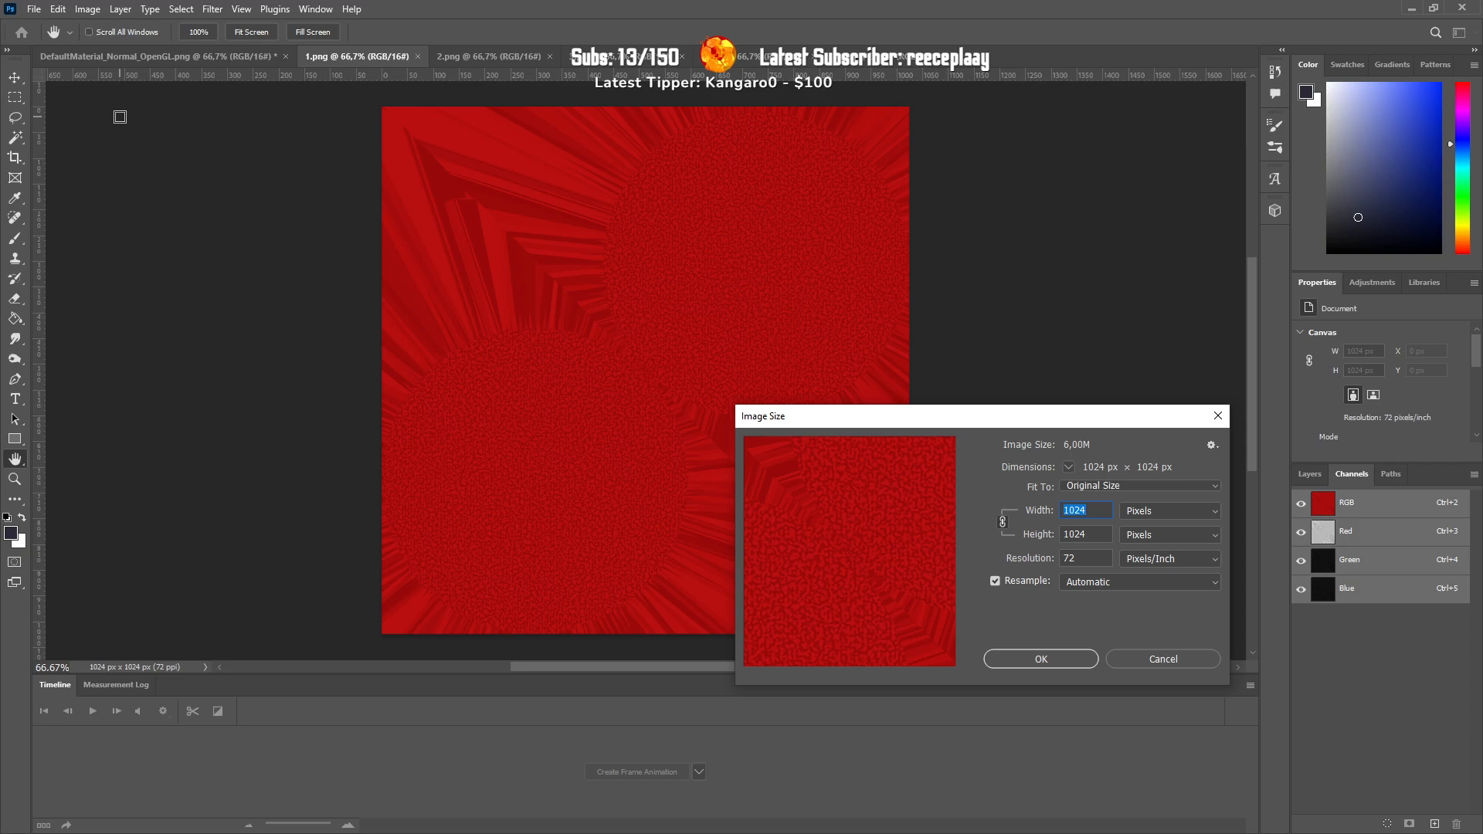
pyautogui.write('512')
pyautogui.press('Return')
pyautogui.press('g')
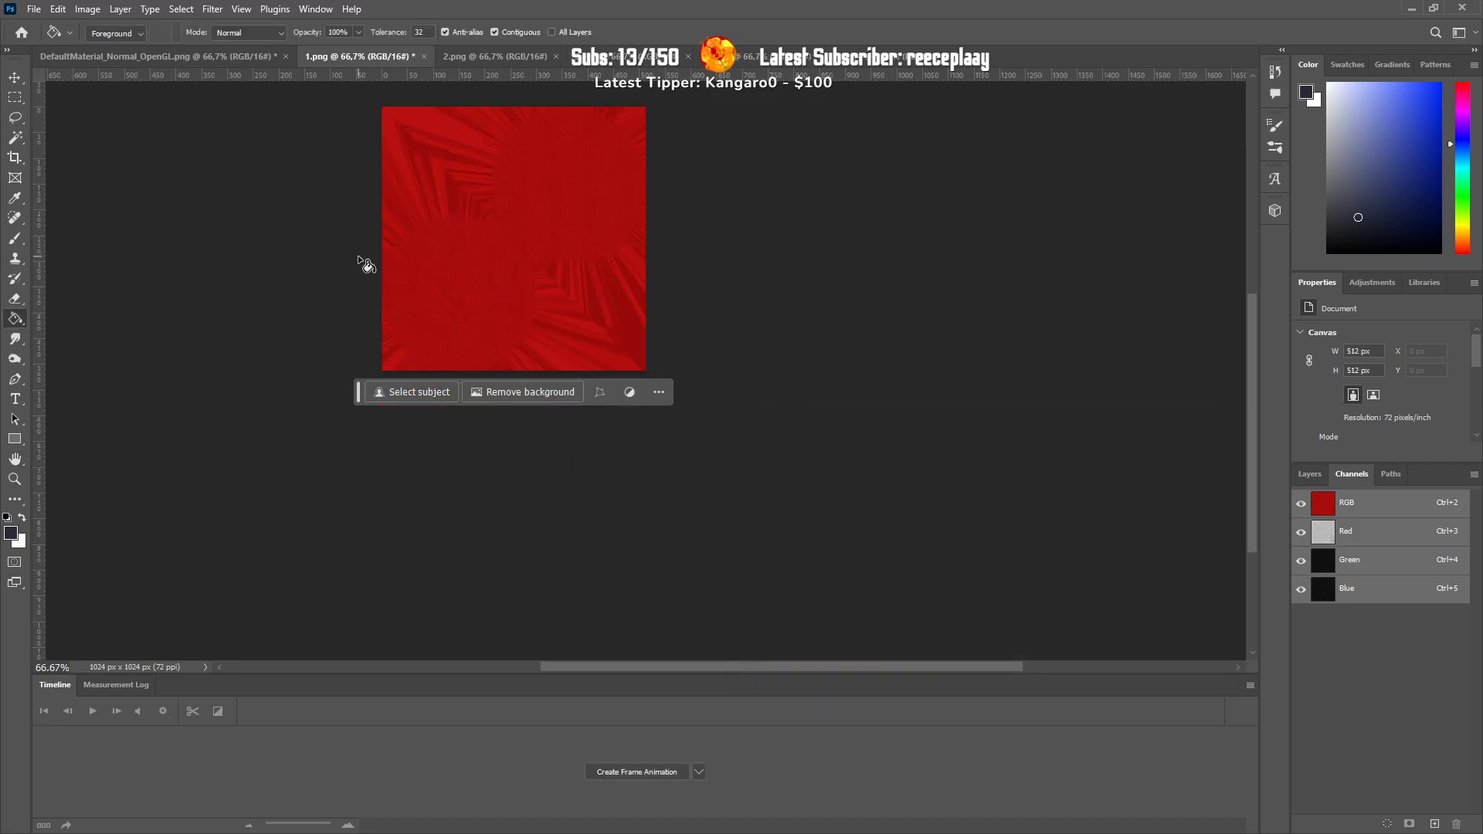
pyautogui.scroll(9, 358, 255)
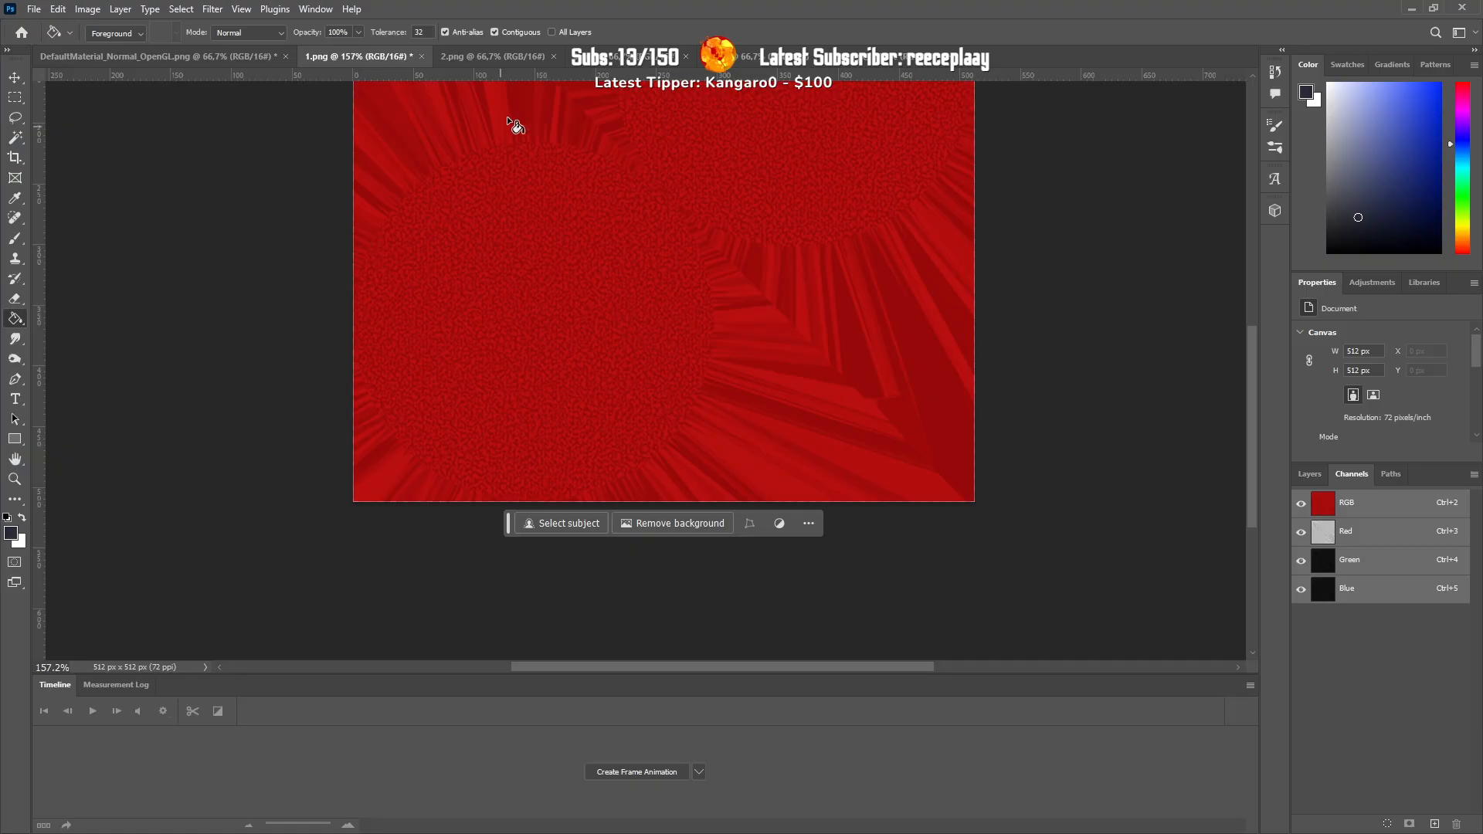
# Step: Resize the orange base color map 2.png to 512 x 512 pixels
pyautogui.click(489, 56)
pyautogui.click(85, 9)
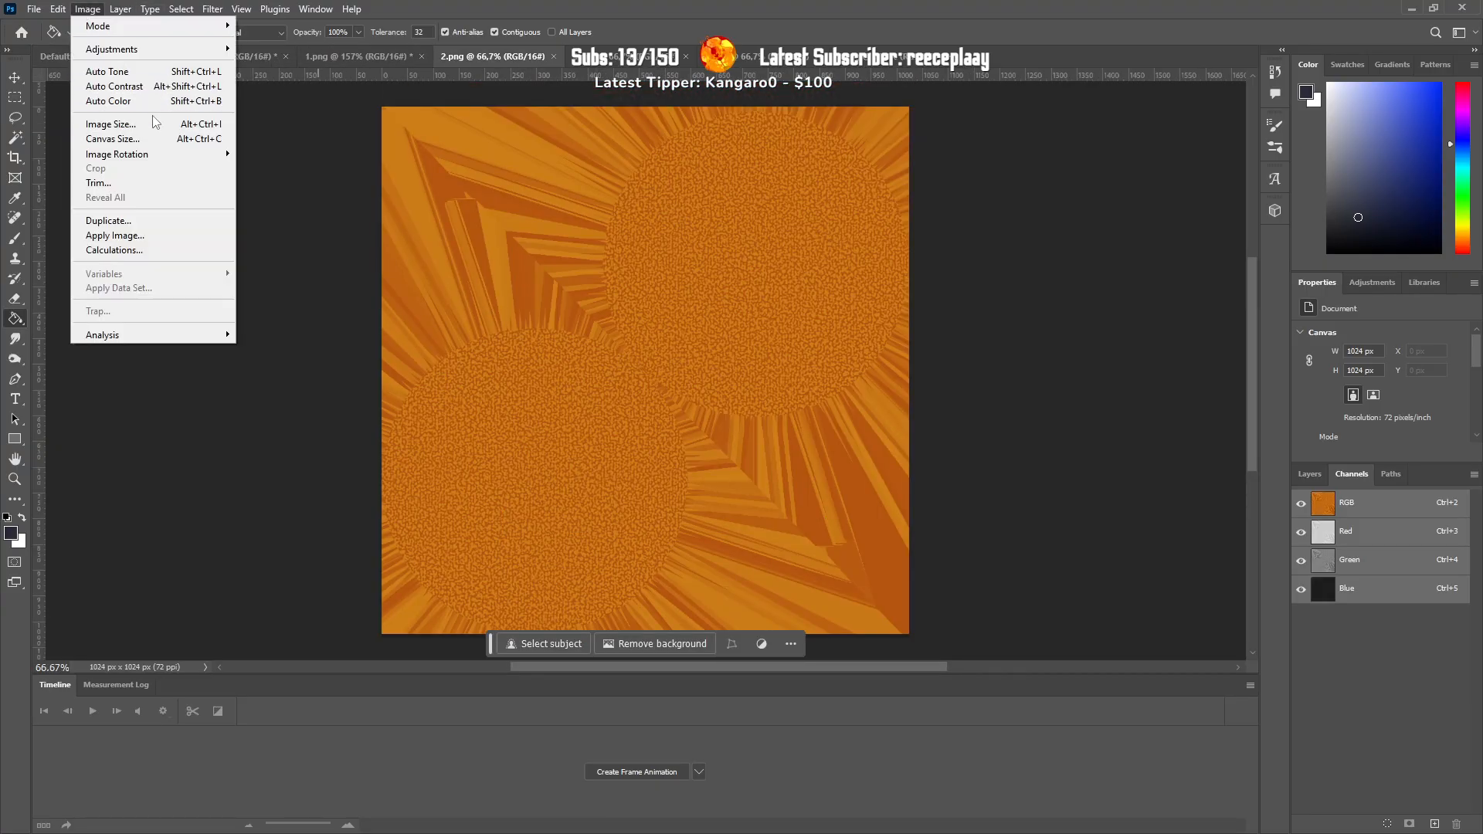
pyautogui.click(110, 123)
pyautogui.write('512')
pyautogui.click(1040, 658)
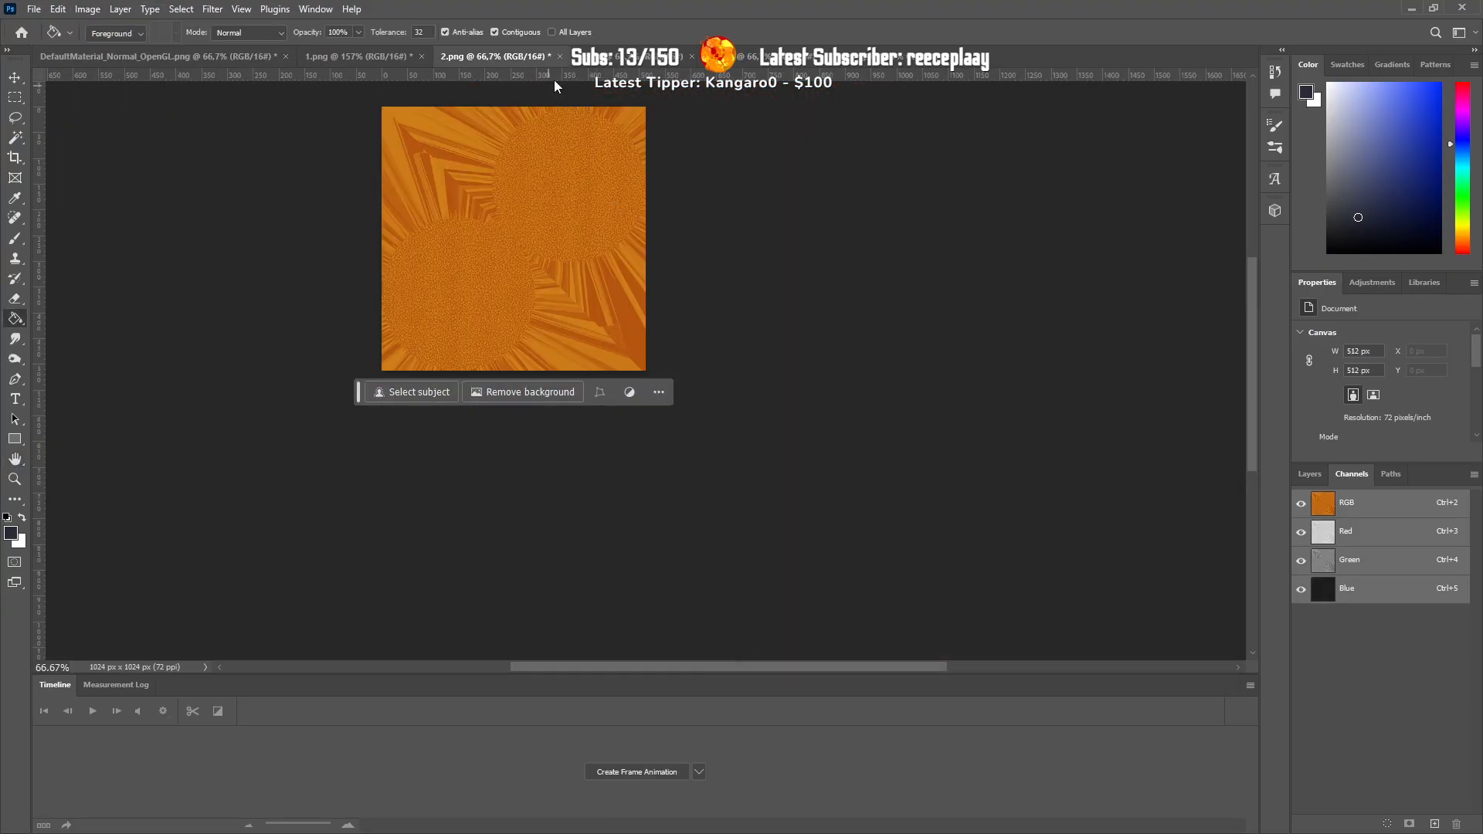
# Step: Resize the yellow base color map 3.png to 512 x 512 pixels
pyautogui.click(175, 54)
pyautogui.click(87, 9)
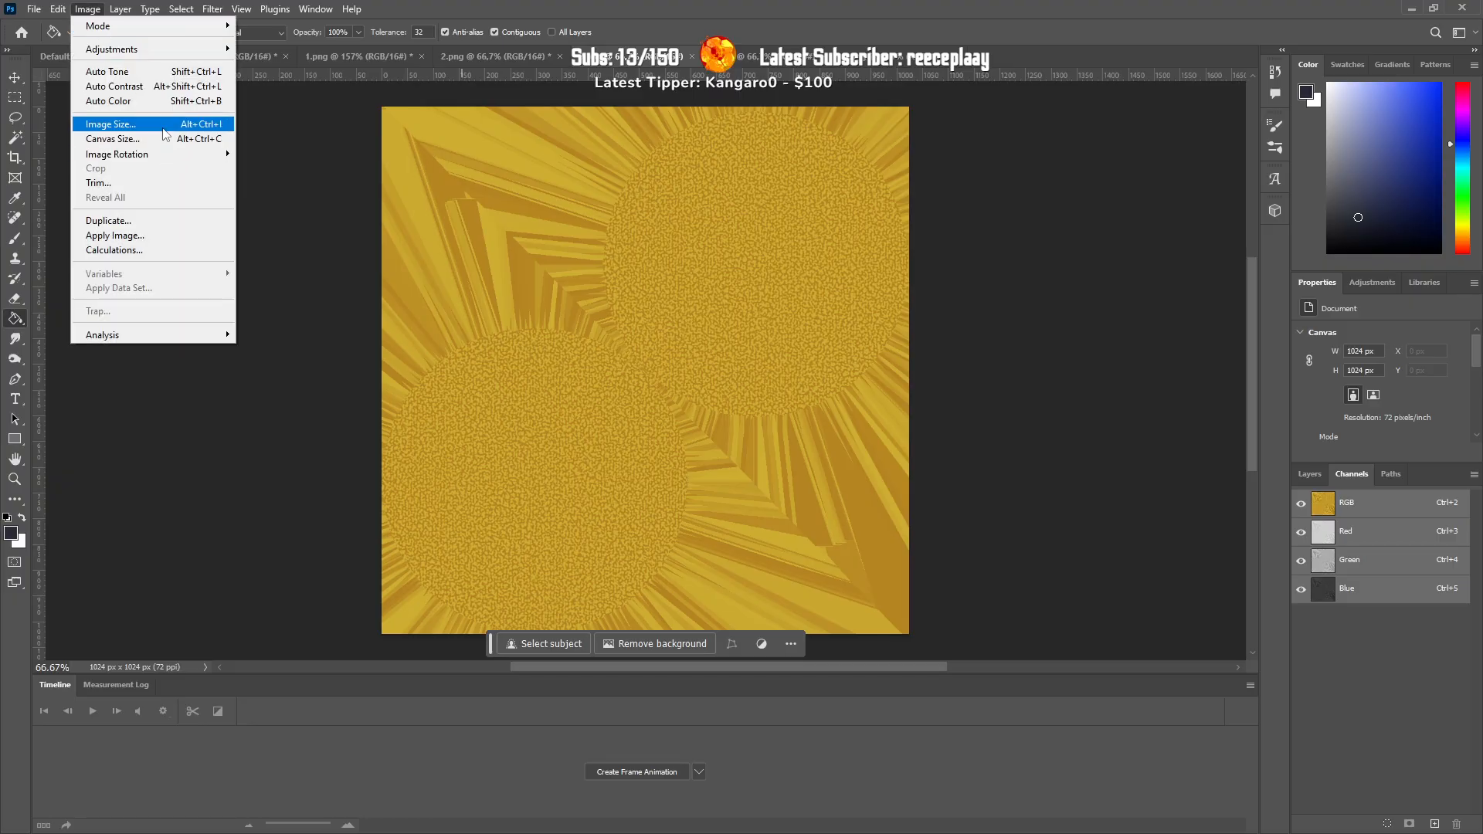
pyautogui.click(110, 124)
pyautogui.write('512')
pyautogui.click(1041, 658)
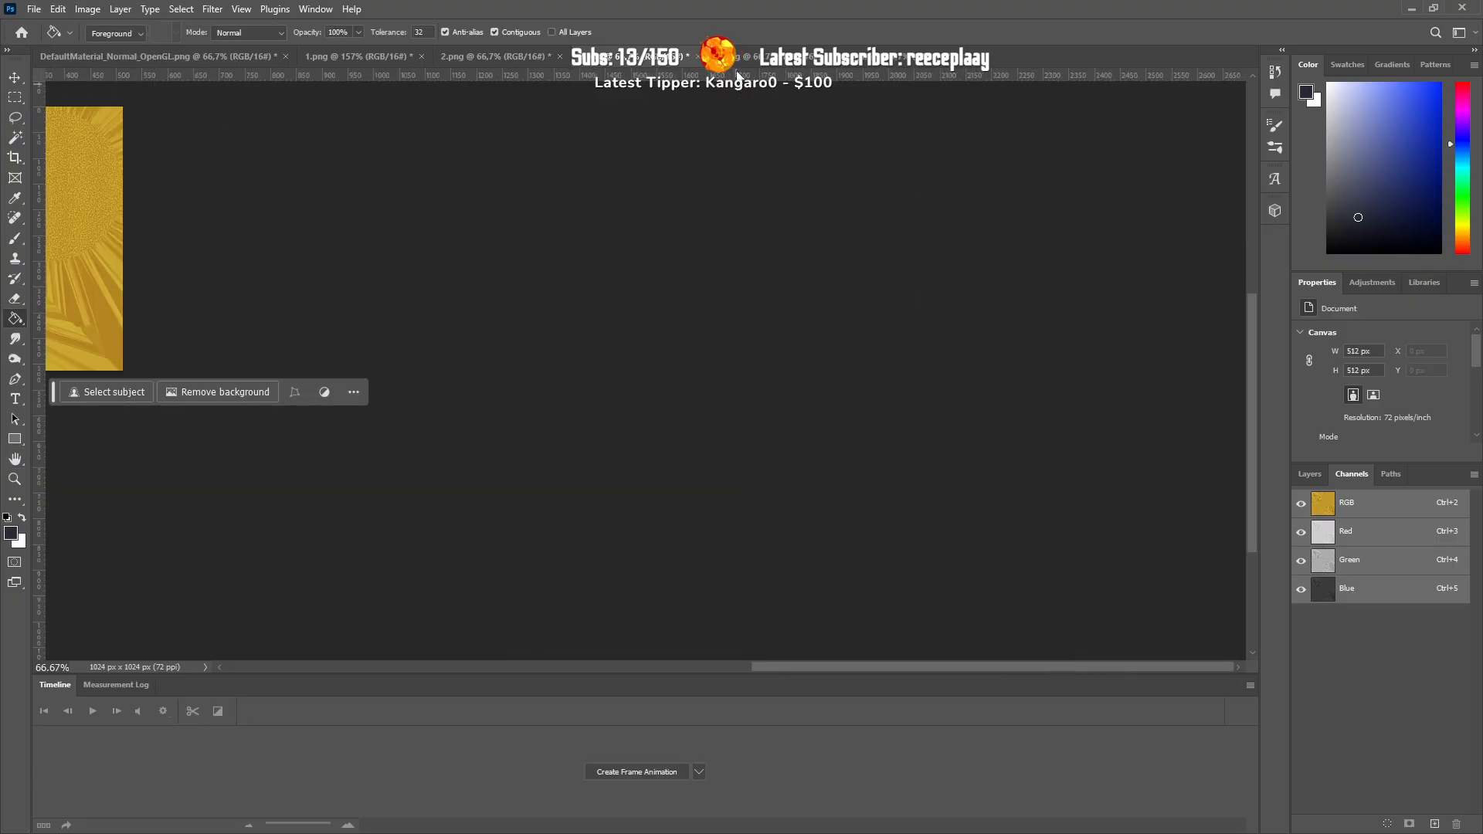
# Step: Resize the green base color map 4.png to 512 x 512 pixels
pyautogui.click(786, 57)
pyautogui.click(89, 9)
pyautogui.click(130, 122)
pyautogui.write('512')
pyautogui.click(1051, 662)
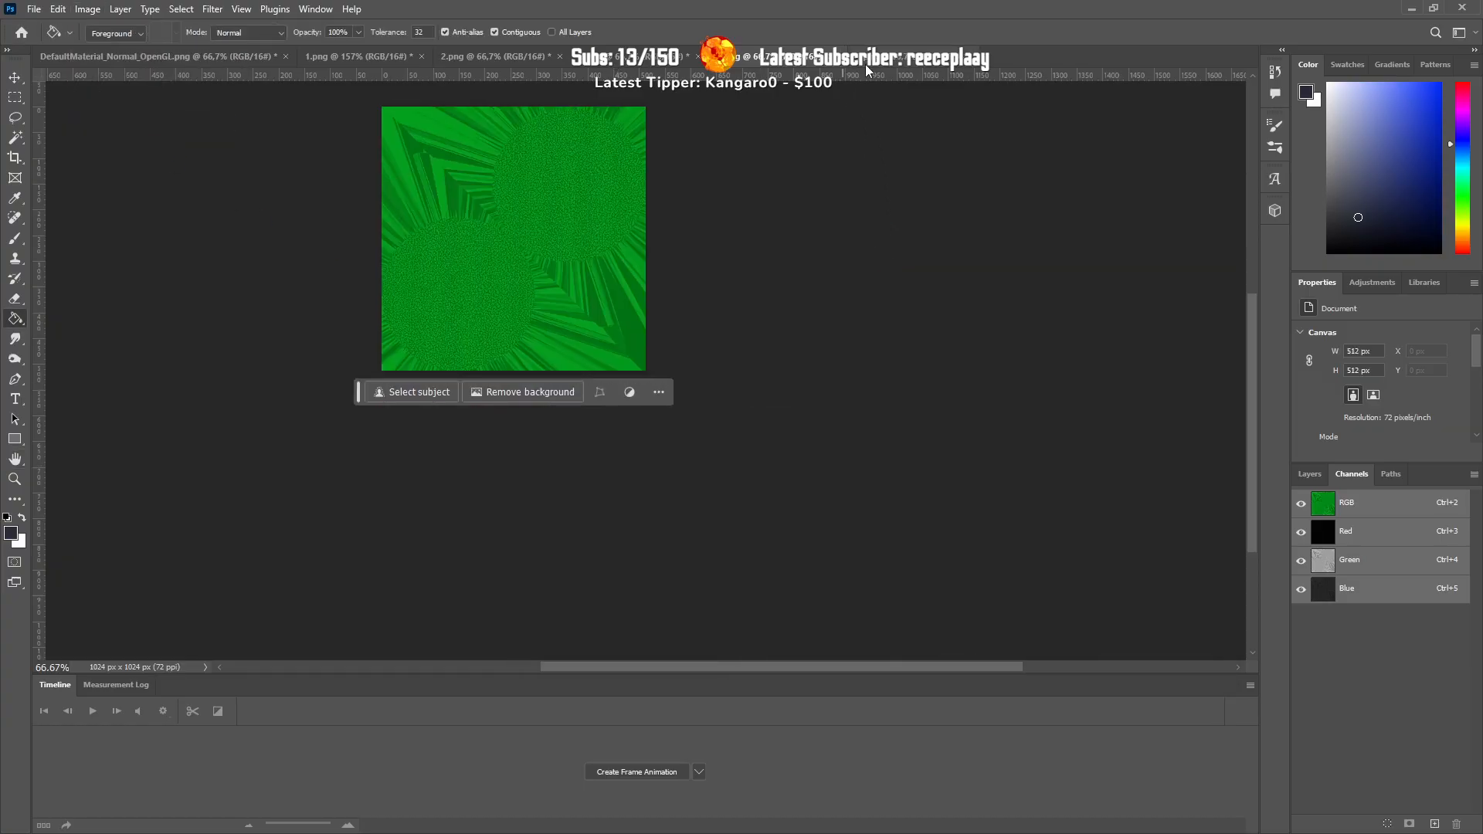
# Step: Resize the light blue base color map 5.png to 512 x 512 pixels
pyautogui.click(857, 57)
pyautogui.click(87, 9)
pyautogui.click(130, 122)
pyautogui.write('512')
pyautogui.click(1041, 659)
# Step: Go back to 1.png, check its image size and view it at 100% zoom
pyautogui.click(352, 56)
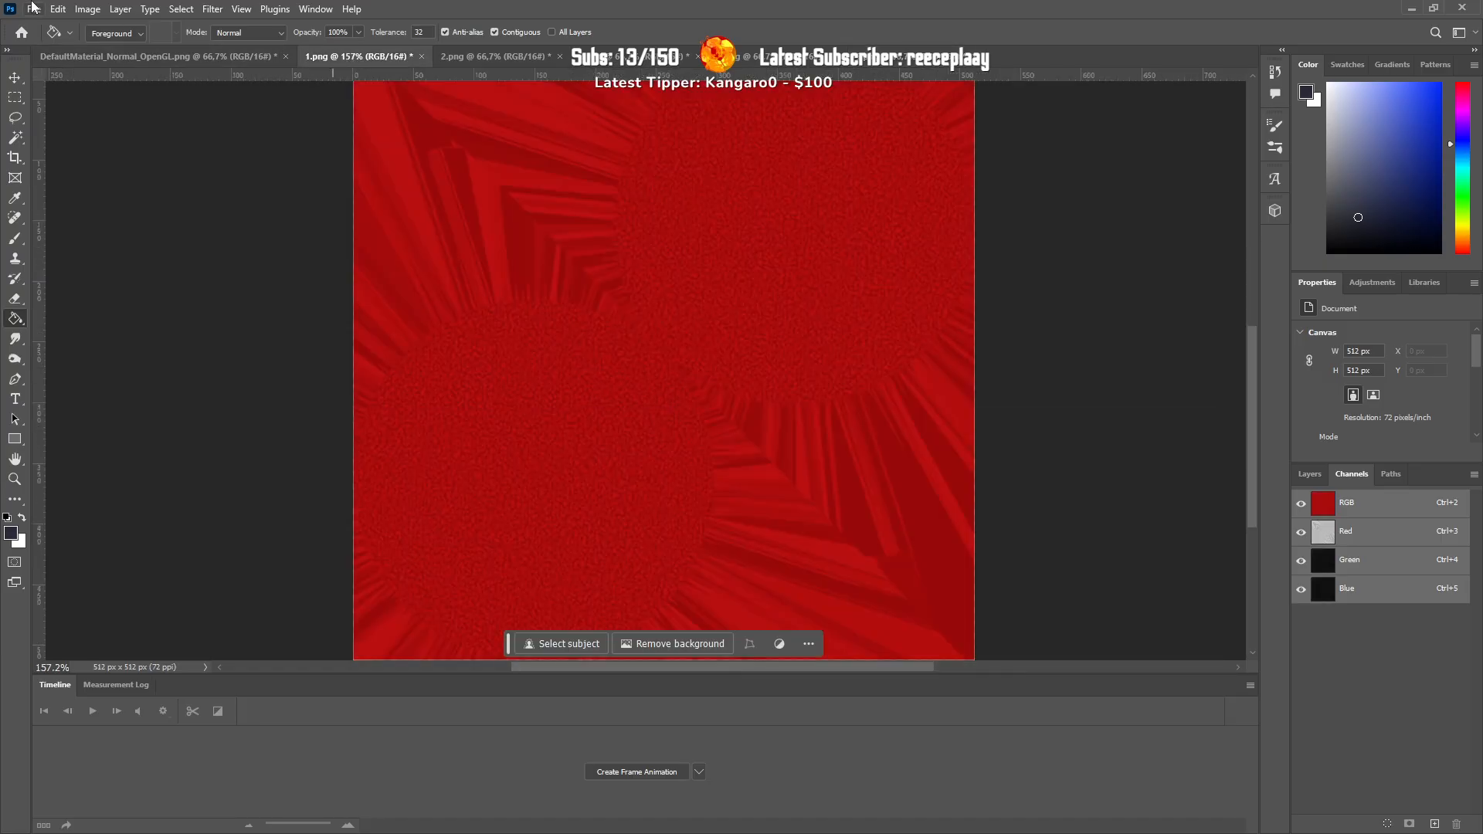
pyautogui.click(33, 7)
pyautogui.moveTo(97, 15)
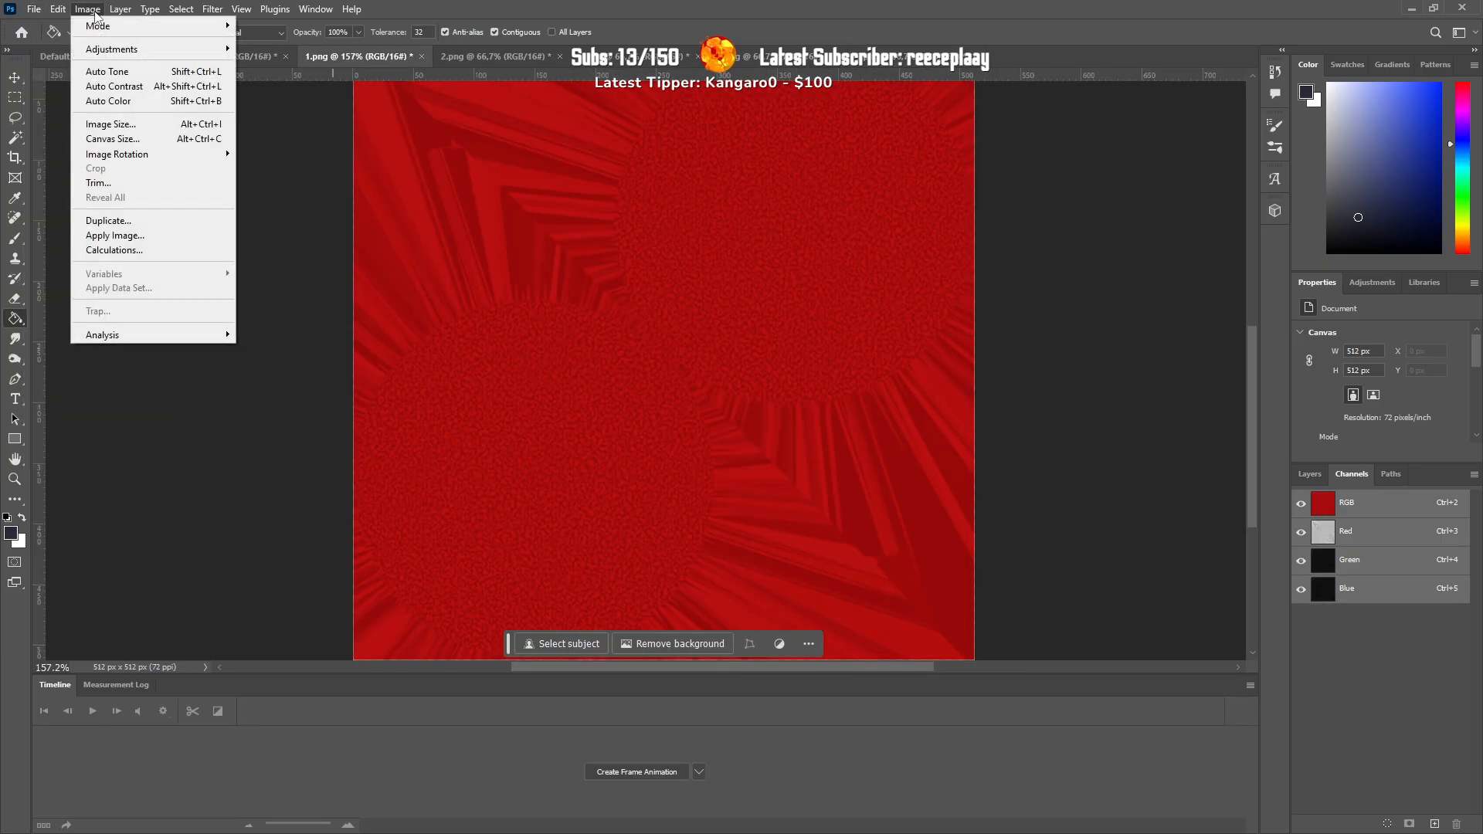
pyautogui.click(114, 125)
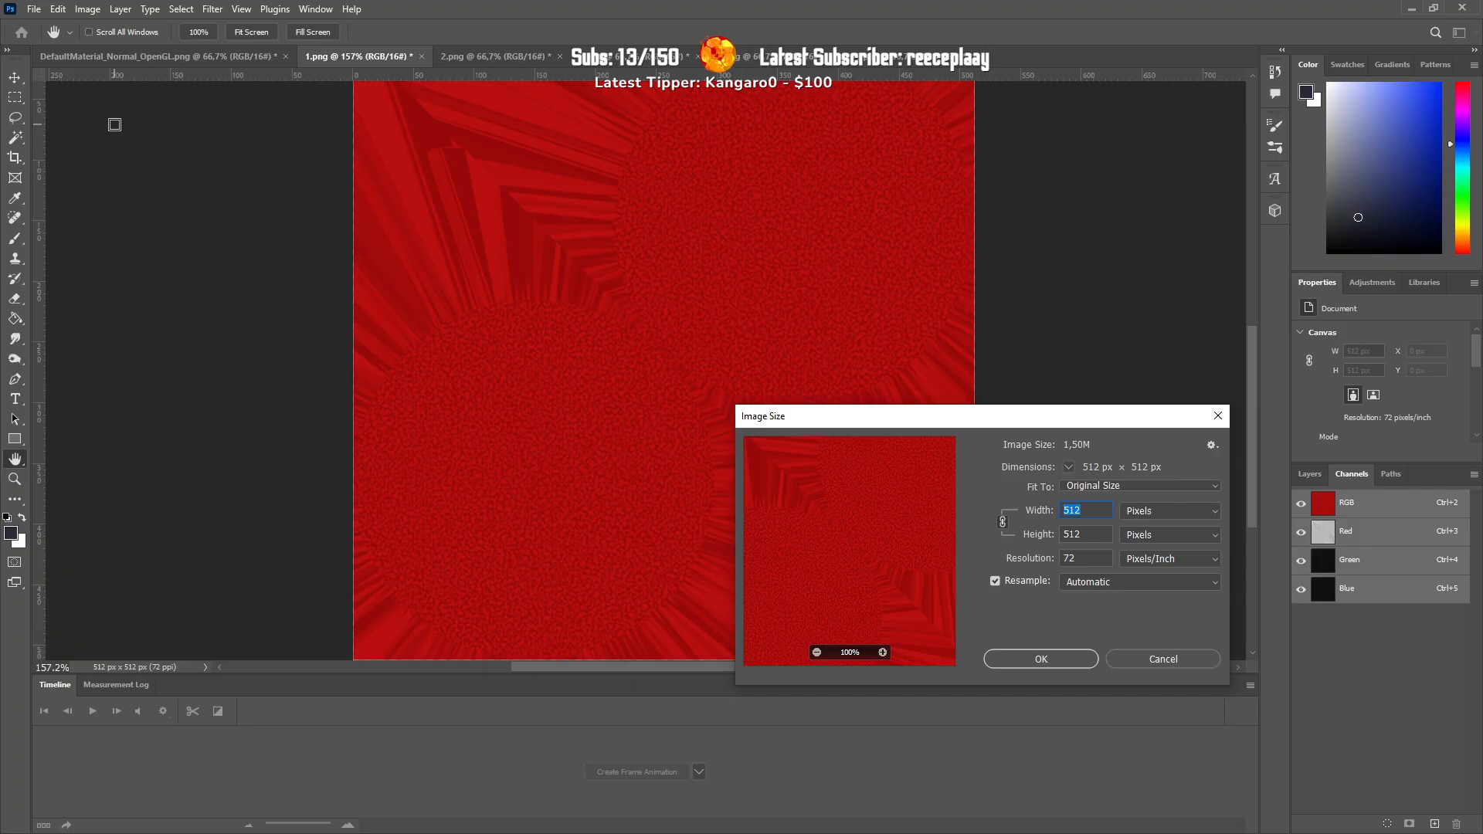
pyautogui.press('Escape')
pyautogui.click(57, 668)
pyautogui.write('100')
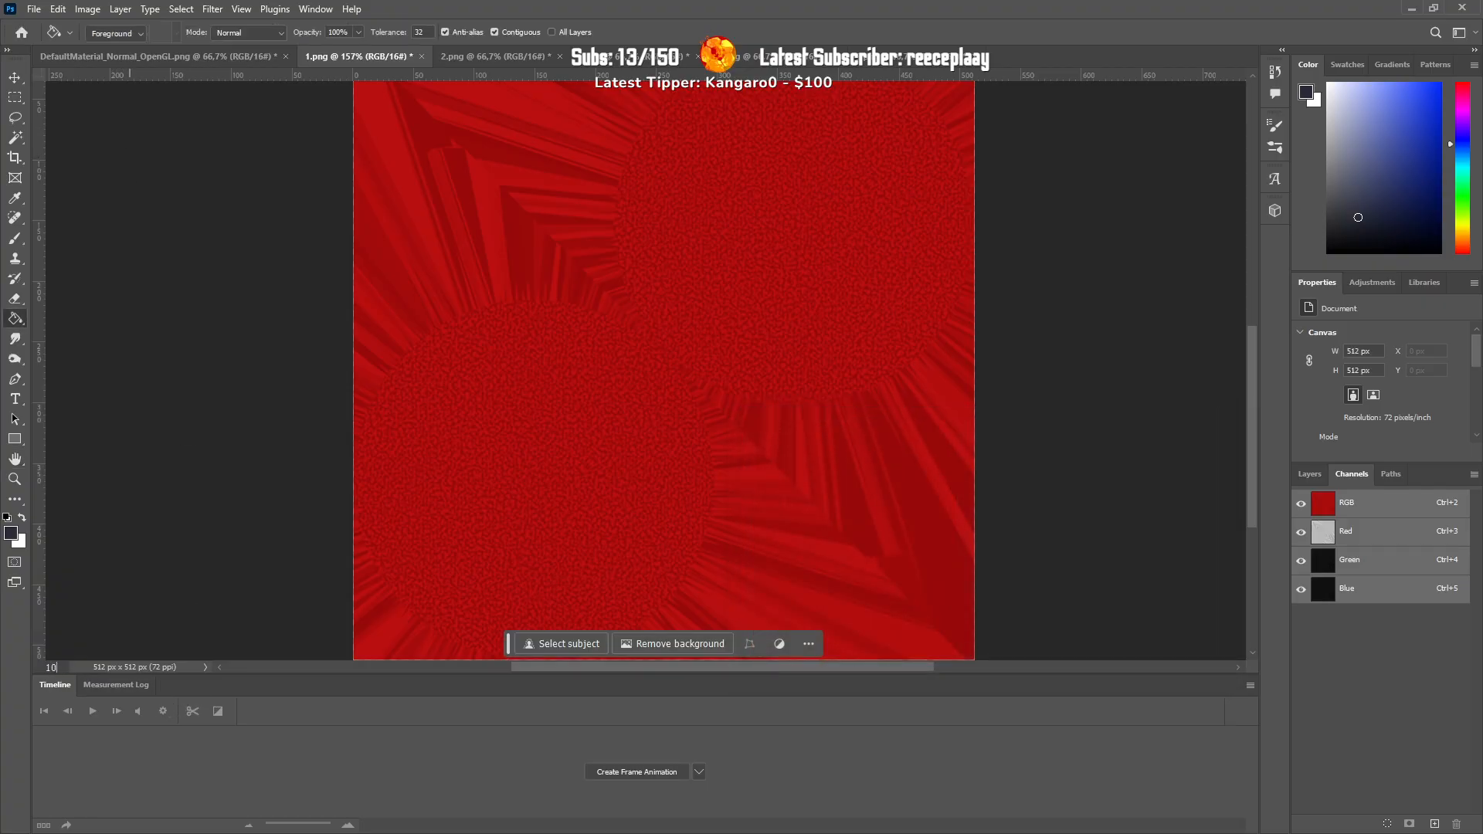
pyautogui.press('Return')
# Step: Save a copy of the red map 1.png in the NVIDIA DDS format as berd_diff_001_a_uni in the textures folder
pyautogui.click(34, 9)
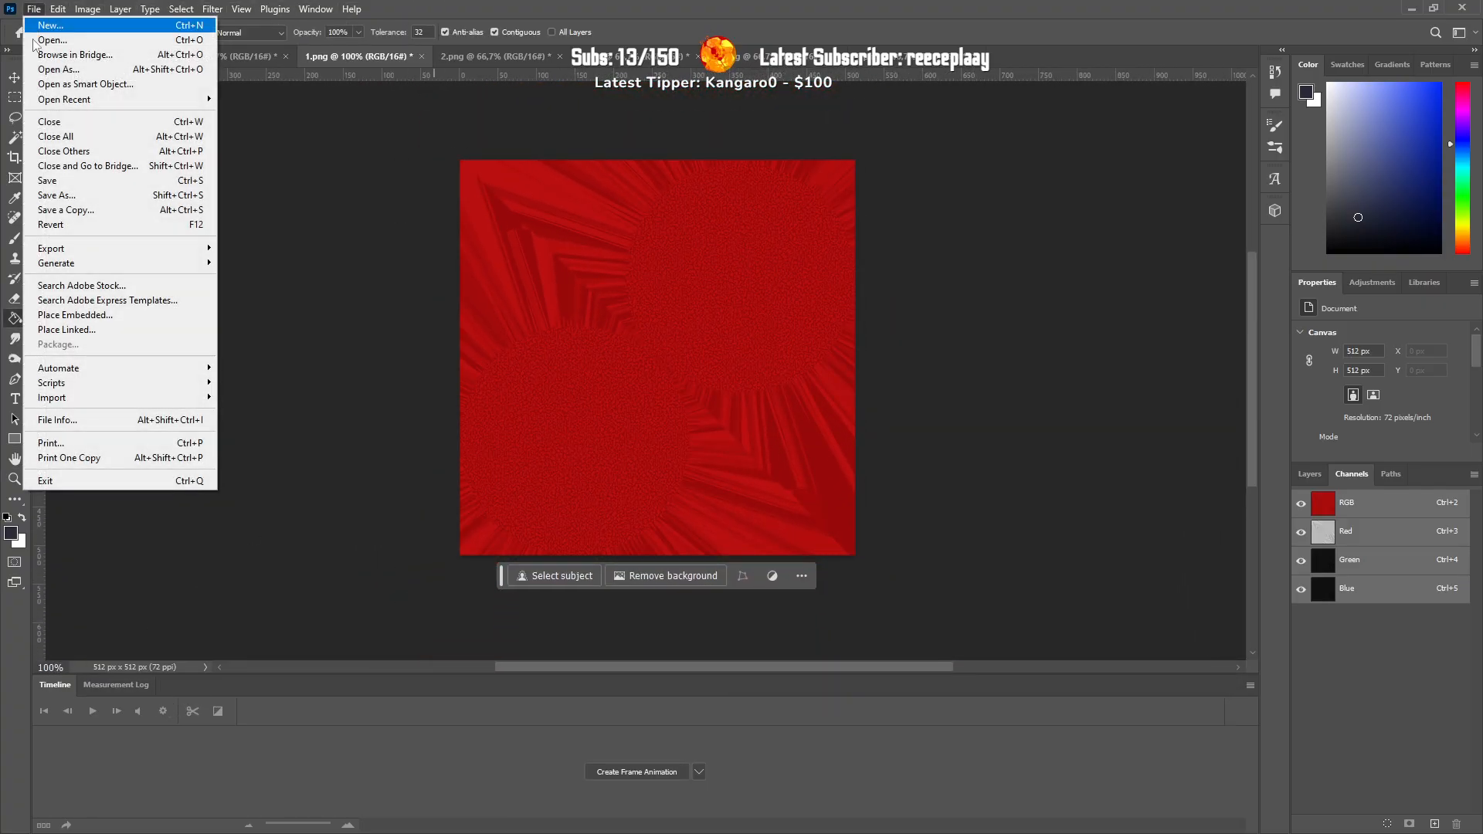
pyautogui.click(110, 207)
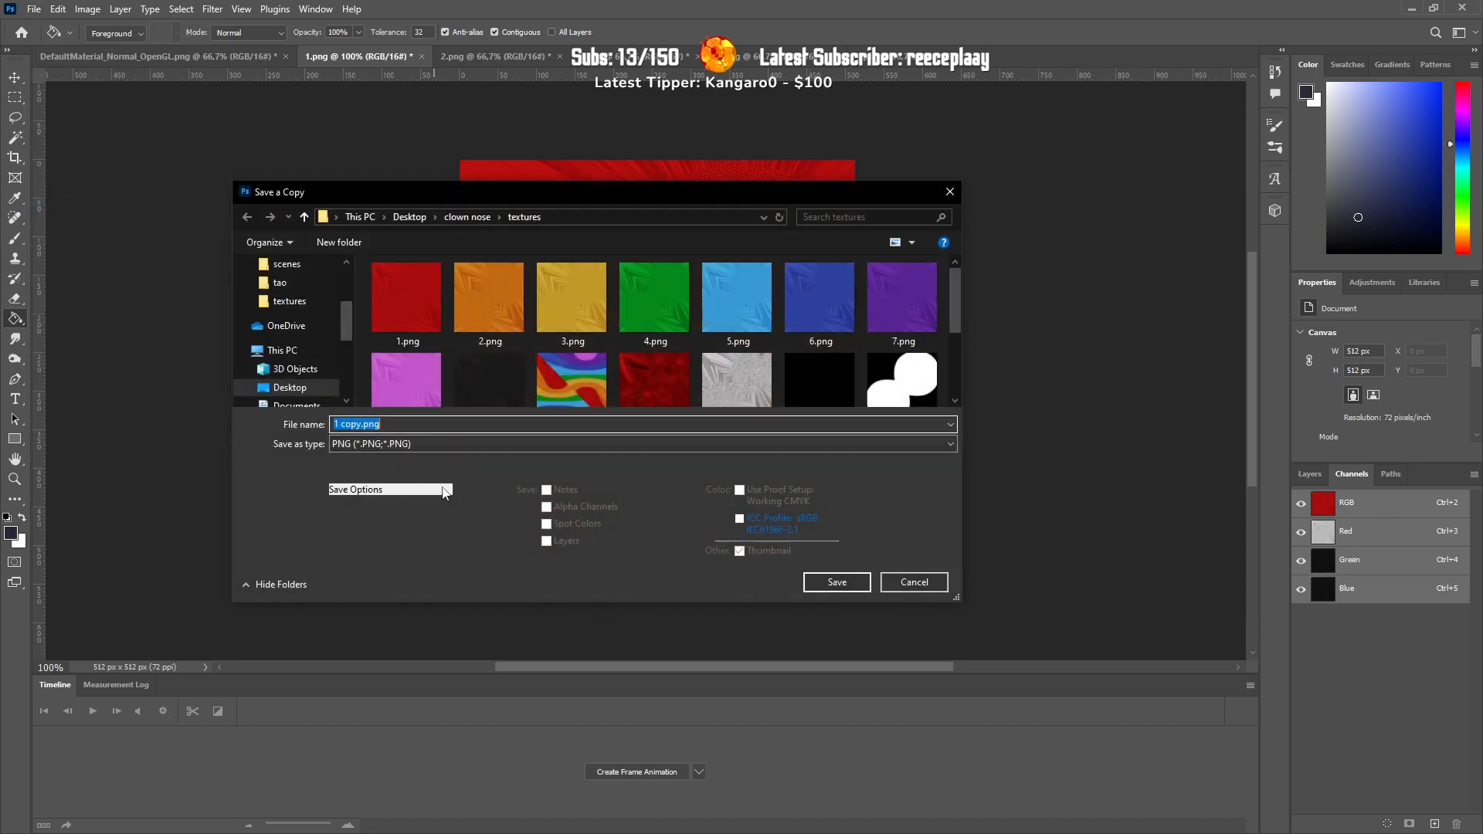
pyautogui.click(428, 445)
pyautogui.click(448, 494)
pyautogui.click(409, 424)
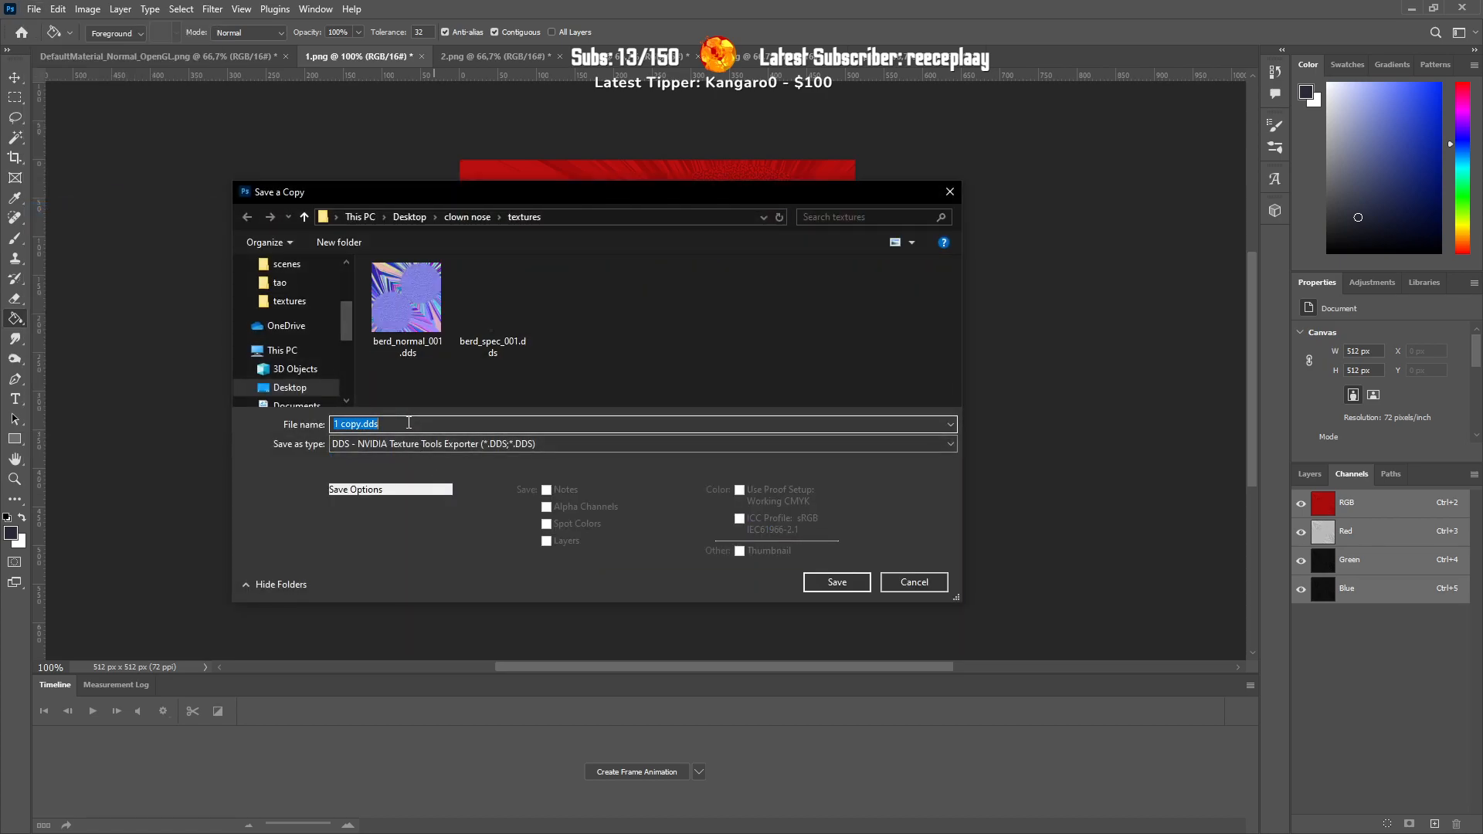
pyautogui.write('berd_')
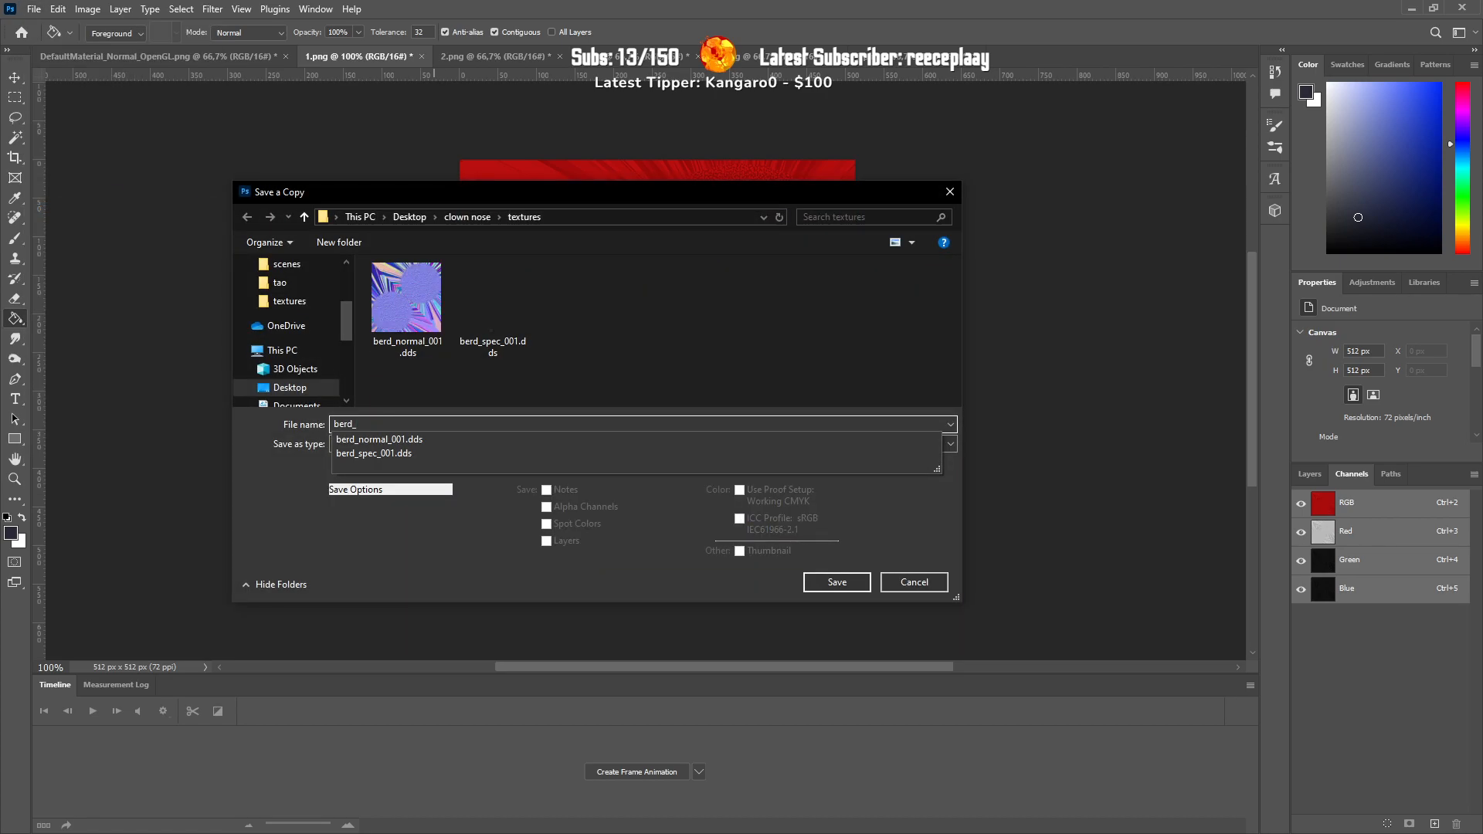
pyautogui.write('diff_0001')
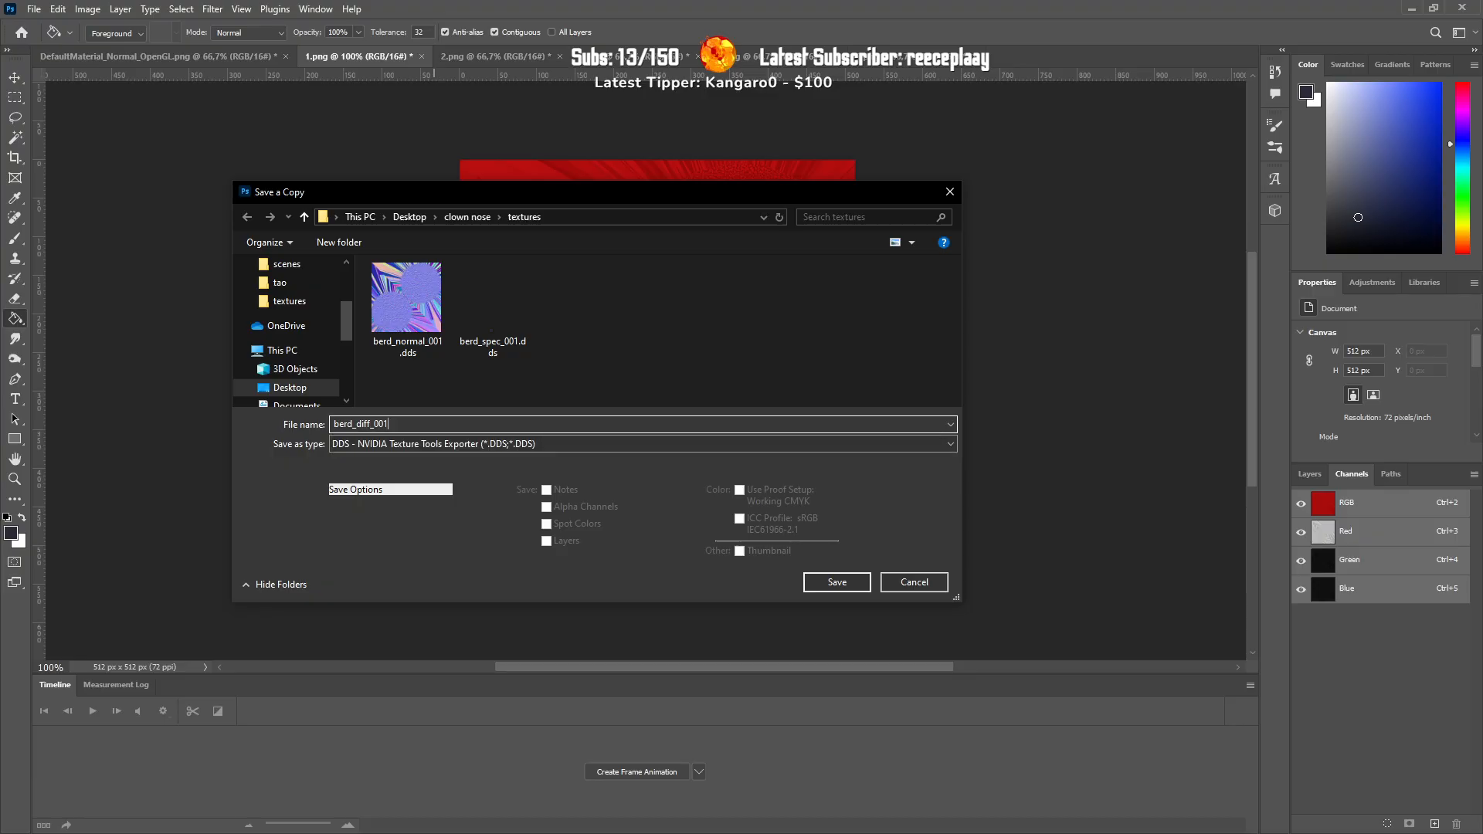
pyautogui.write('_a_uni')
pyautogui.hotkey('ctrl', 'a')
pyautogui.click(821, 585)
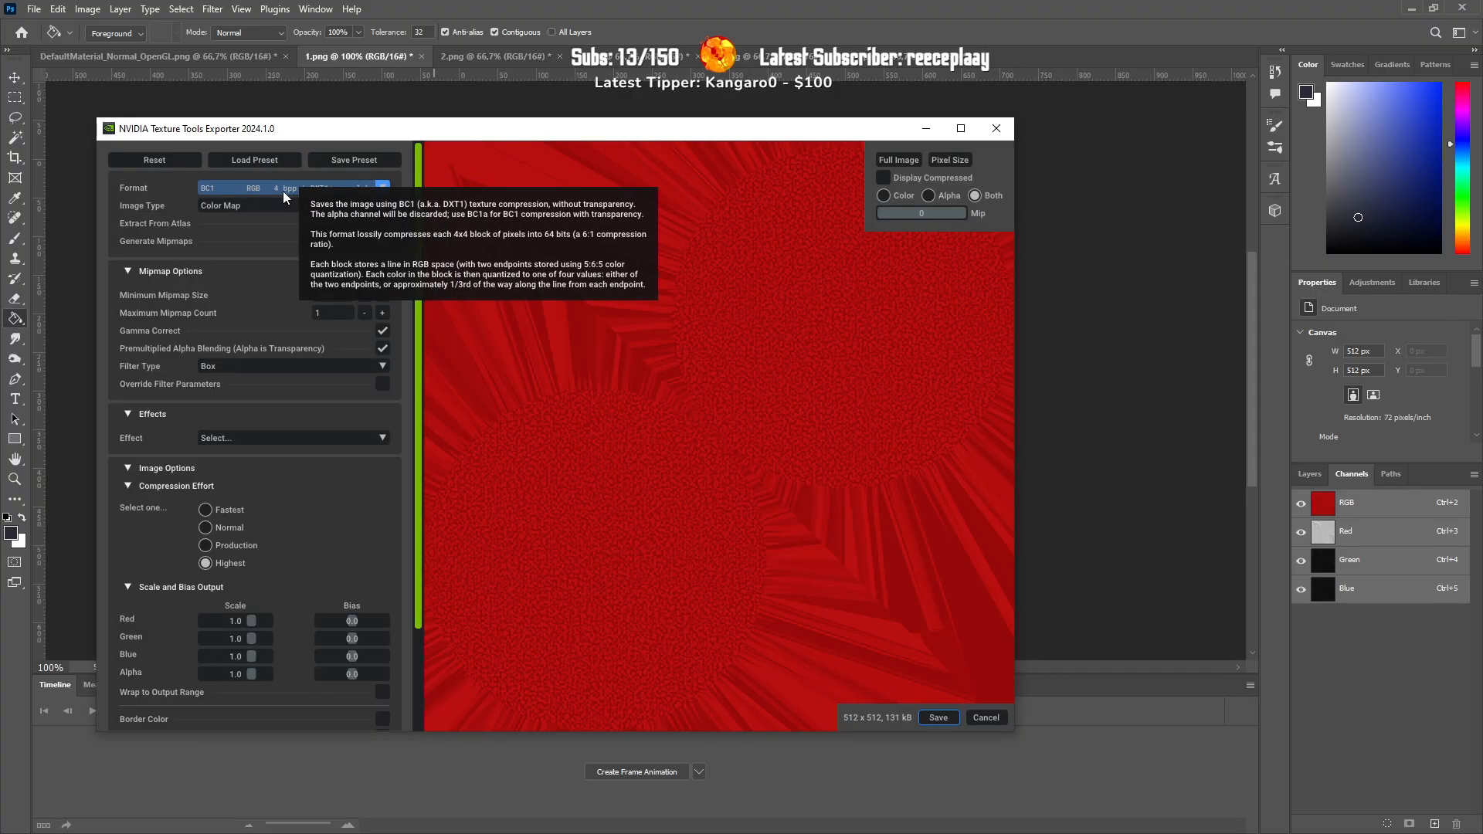
# Step: Set the maximum mipmap count to 8 and export the red base color DDS
pyautogui.click(382, 313)
pyautogui.click(382, 313)
pyautogui.click(382, 313)
pyautogui.click(386, 318)
pyautogui.click(386, 318)
pyautogui.click(386, 318)
pyautogui.click(386, 319)
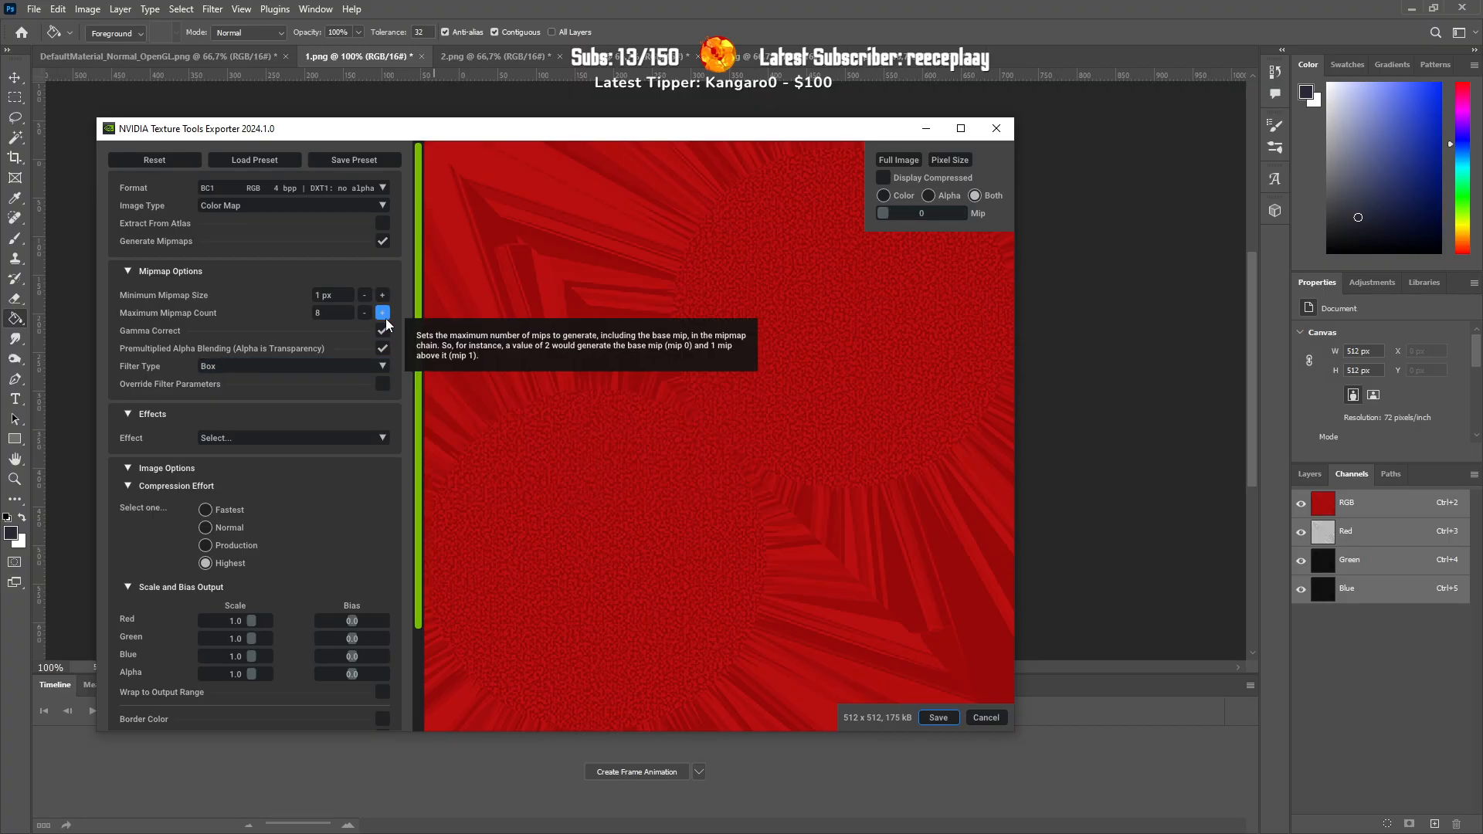
pyautogui.click(938, 720)
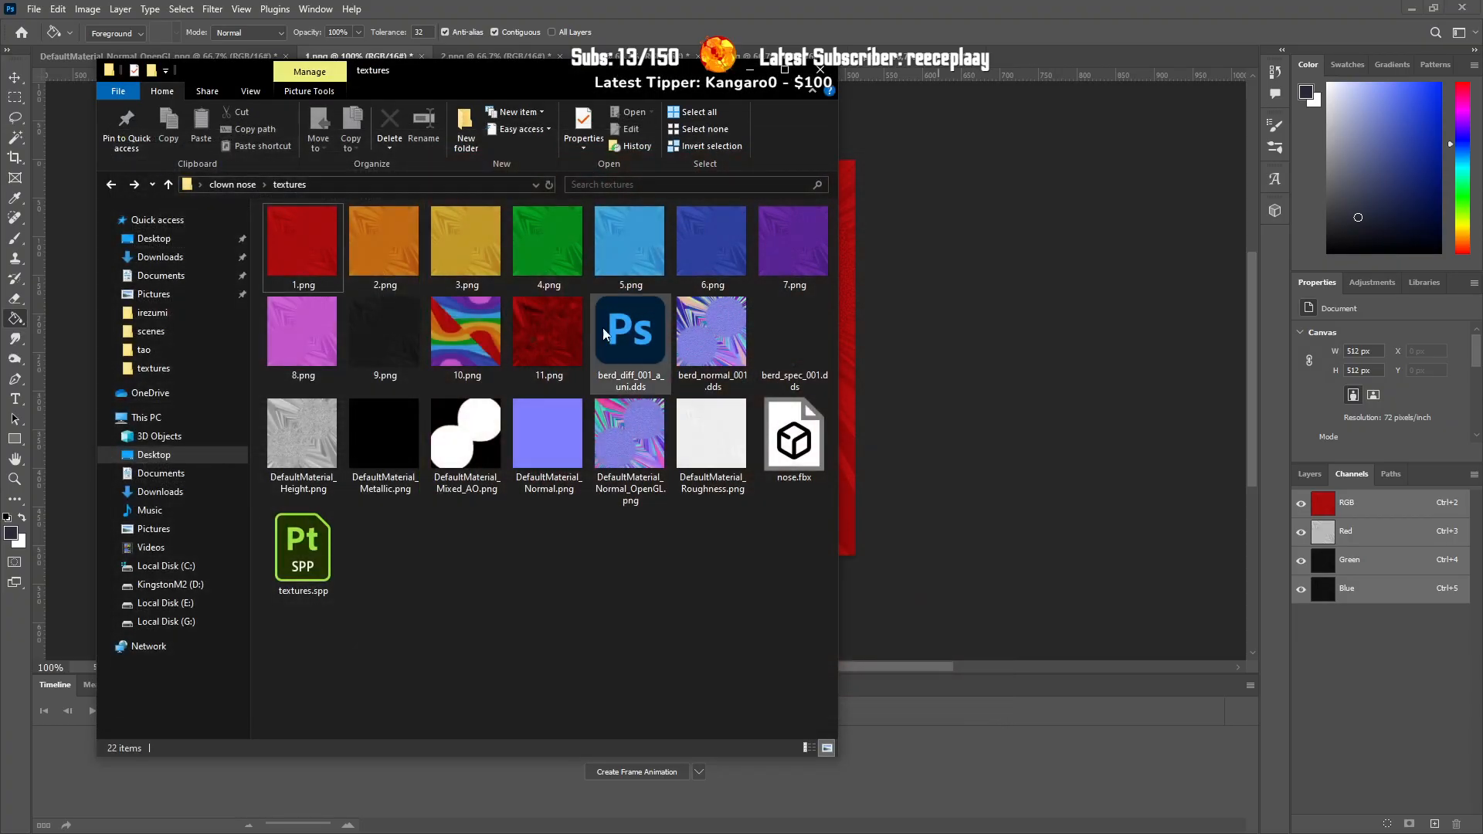
# Step: Save a copy of the orange map 2.png in the NVIDIA DDS format as berd_diff_001_b_uni, keeping the current exporter settings
pyautogui.click(435, 55)
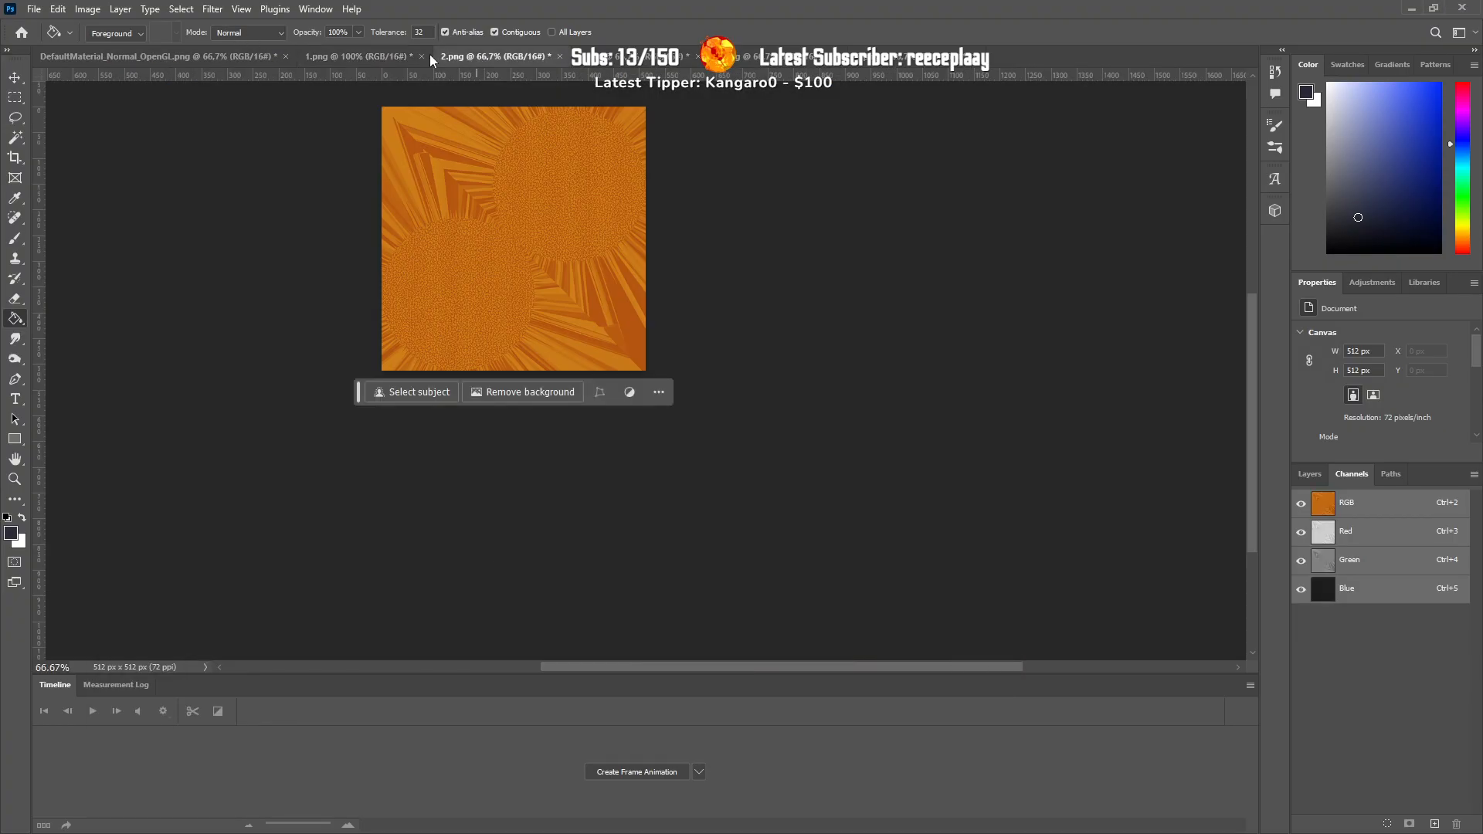
pyautogui.click(34, 9)
pyautogui.hotkey('ctrl', 'alt', 's')
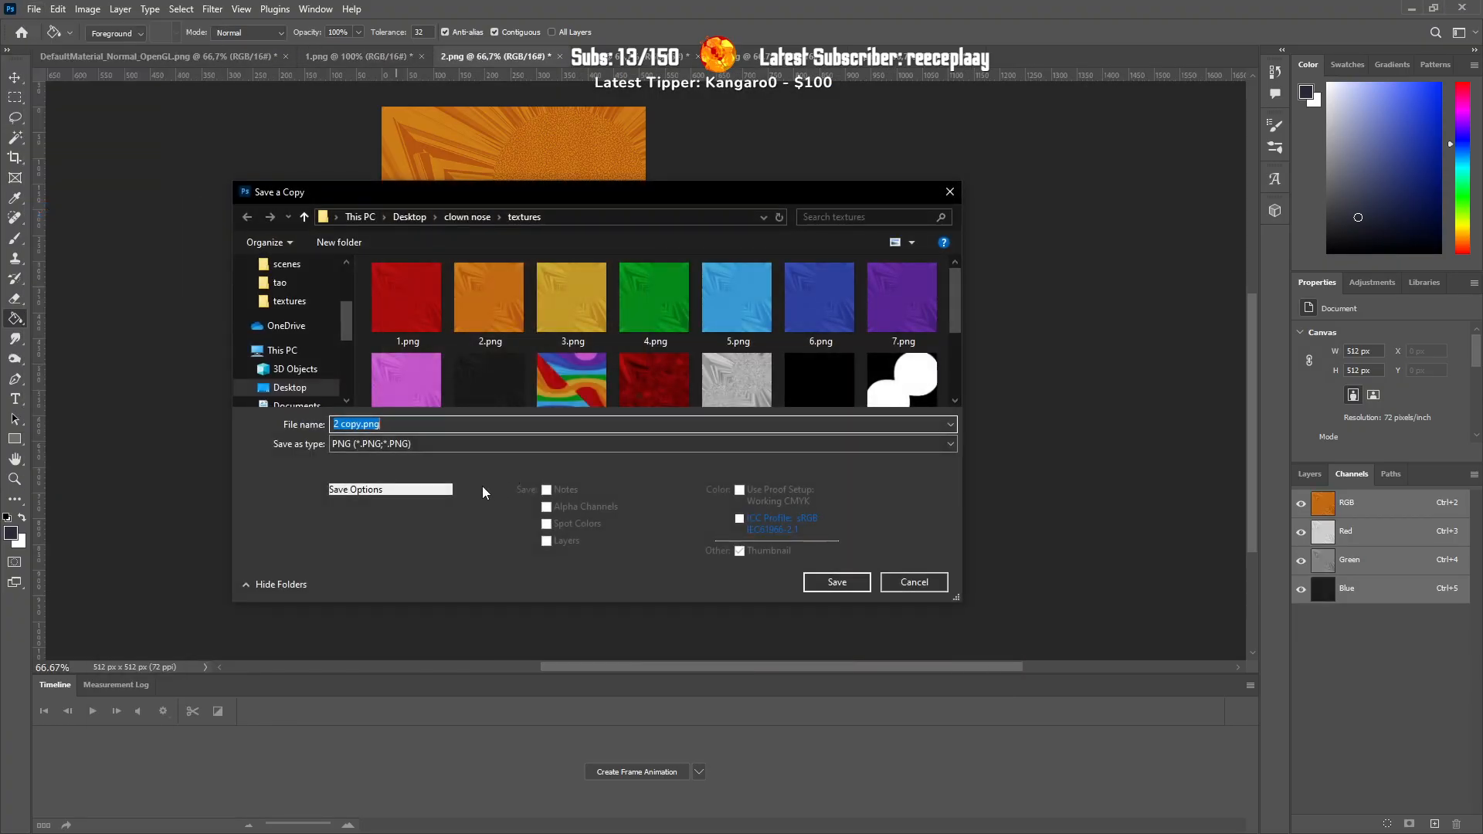
pyautogui.click(479, 443)
pyautogui.click(458, 491)
pyautogui.click(431, 425)
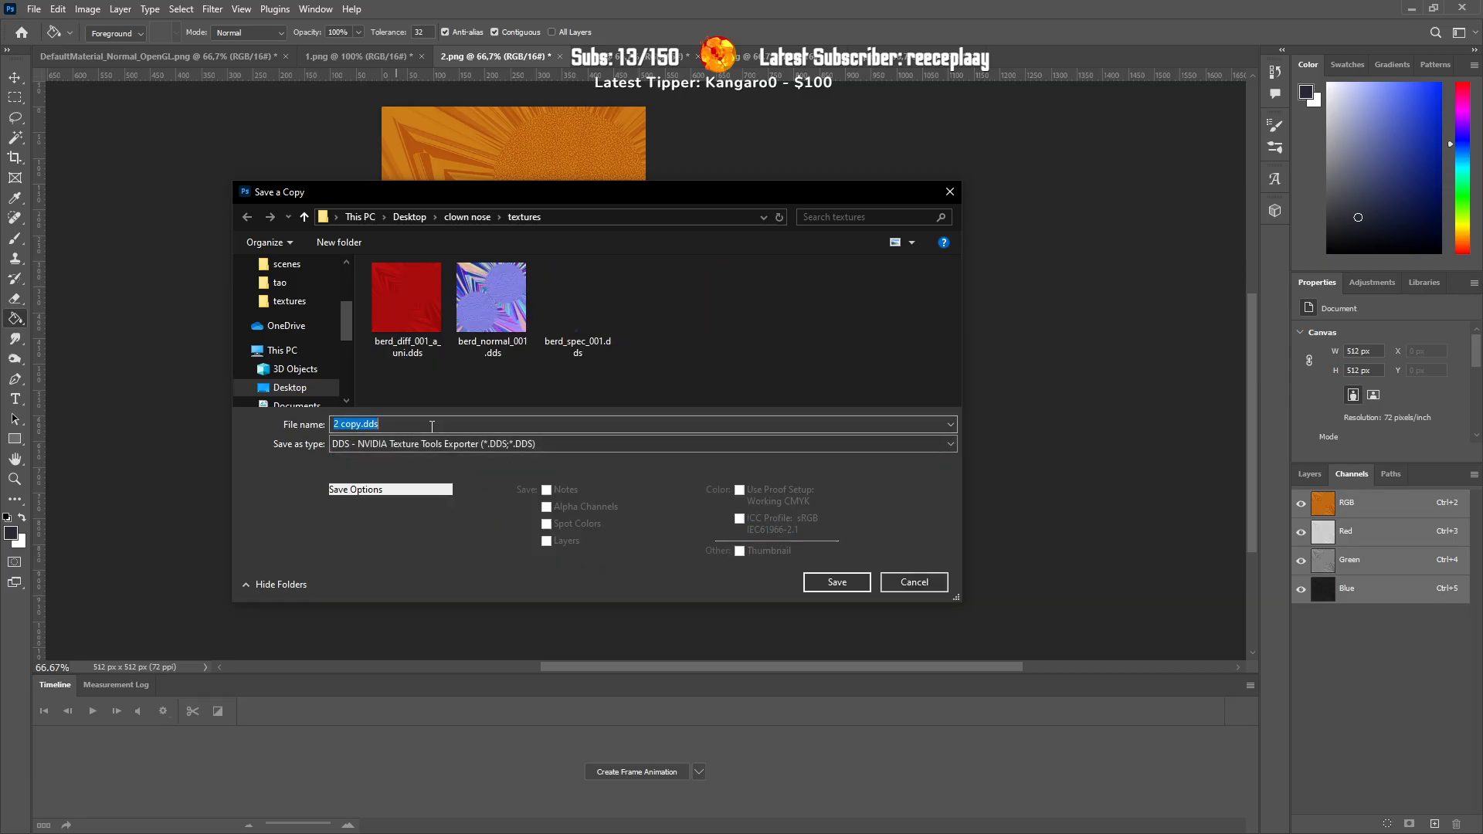
pyautogui.hotkey('ctrl', 'v')
pyautogui.moveTo(398, 425); pyautogui.dragTo(392, 425)
pyautogui.write('b')
pyautogui.click(842, 587)
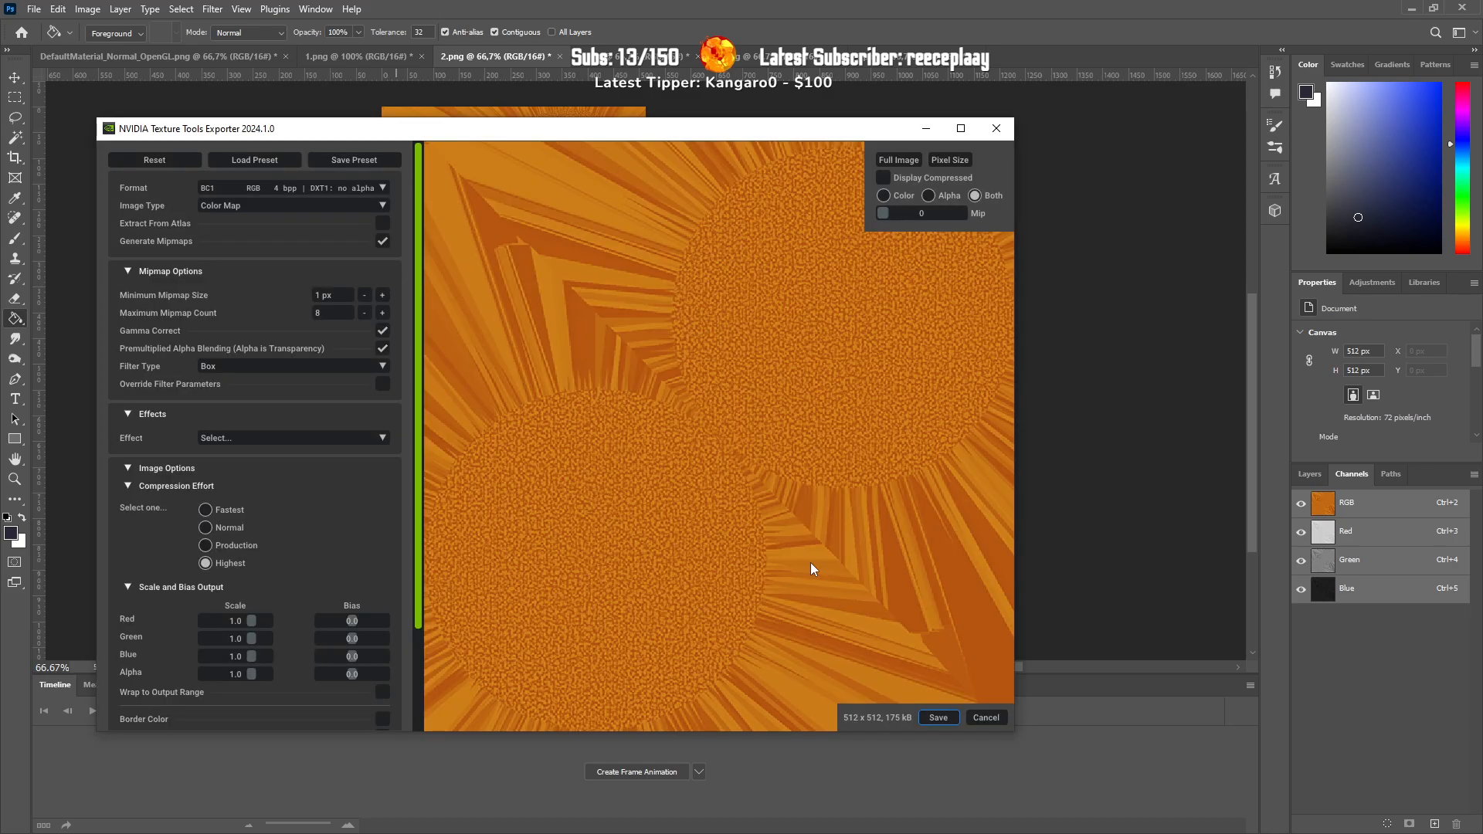
pyautogui.click(923, 716)
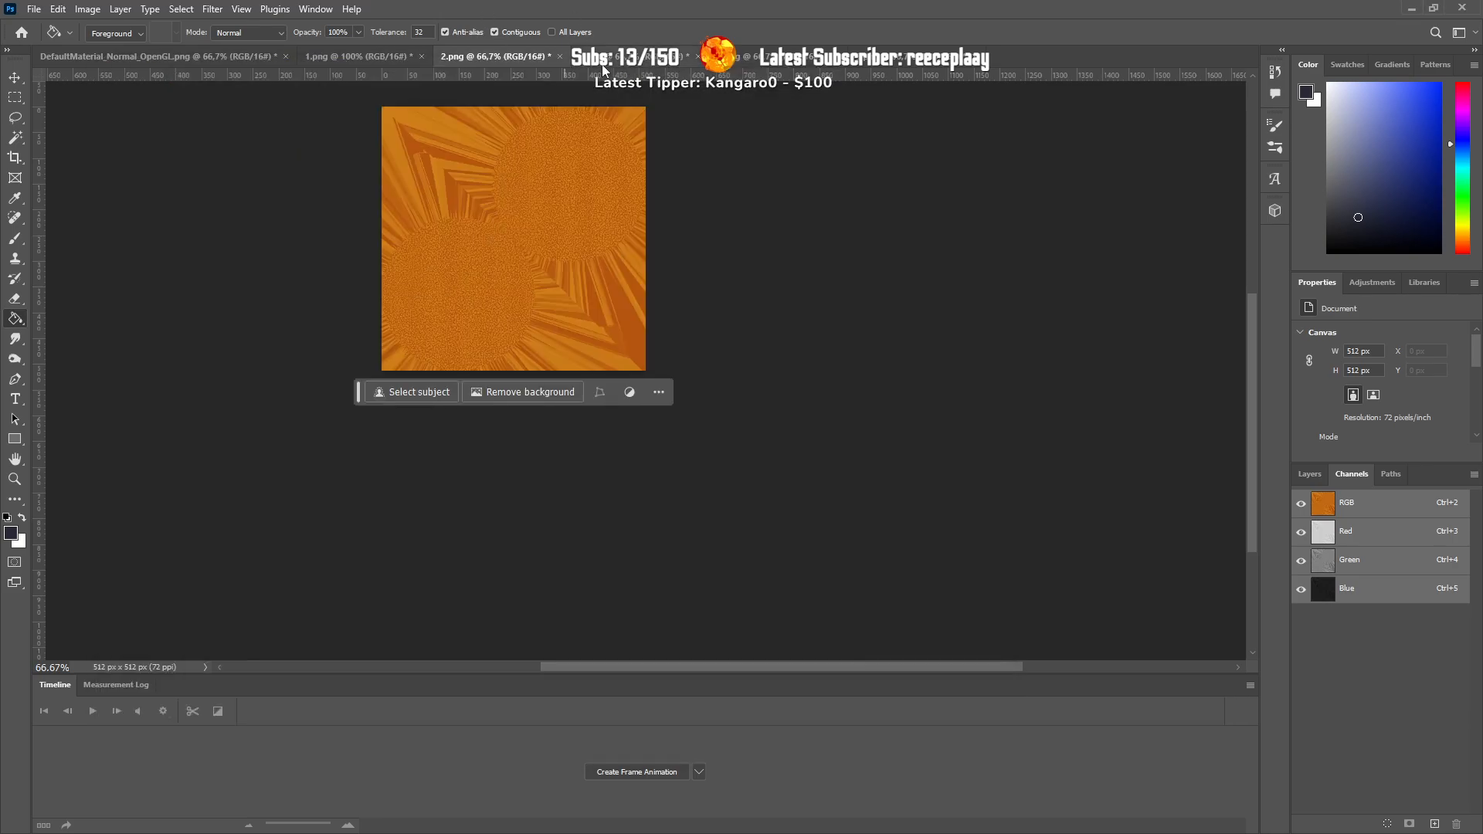
# Step: Save a copy of the yellow map 3.png as the NVIDIA DDS file berd_diff_001_c_uni and check it in the textures folder
pyautogui.click(290, 58)
pyautogui.click(34, 8)
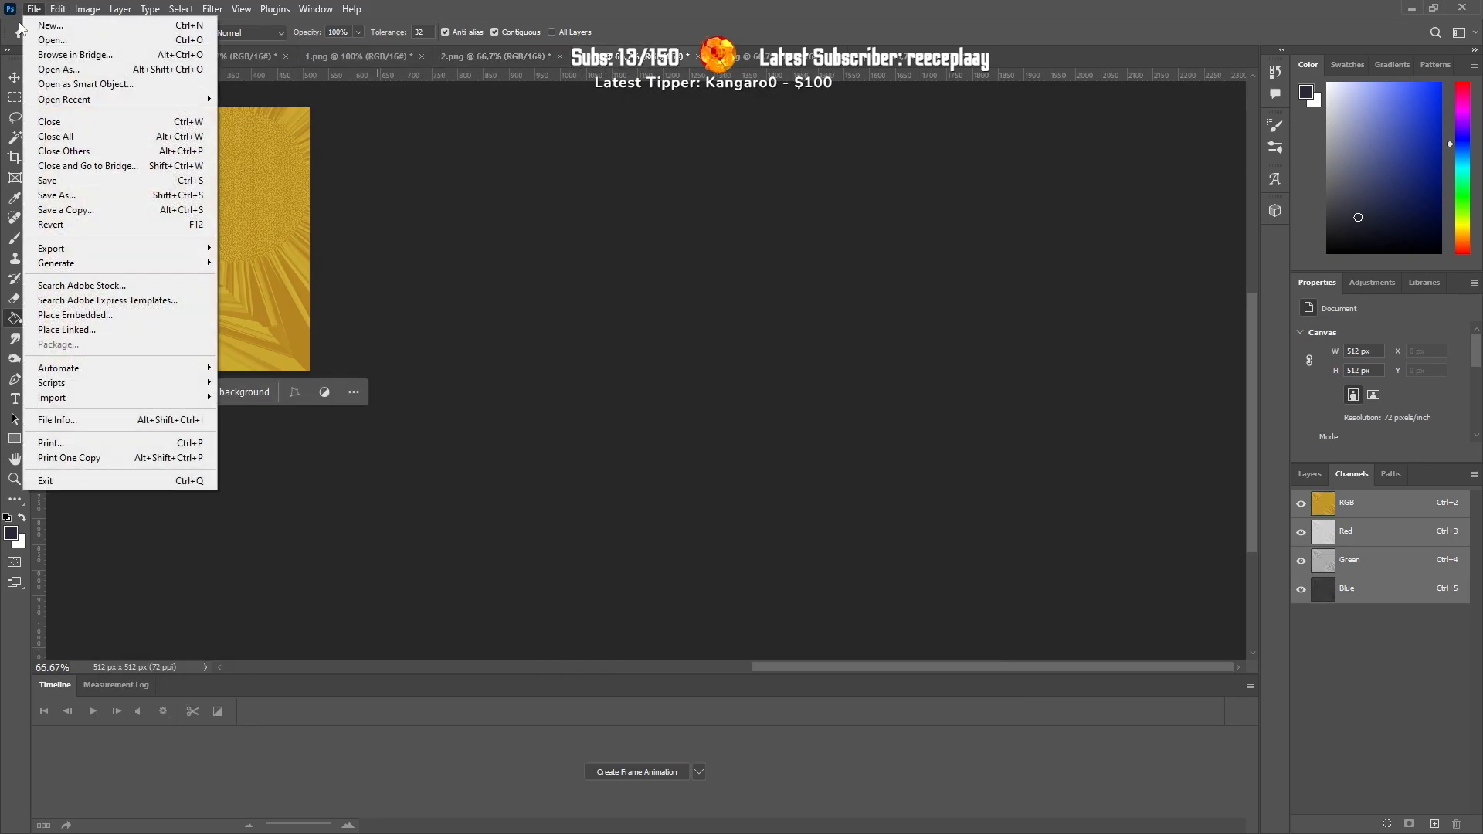
pyautogui.click(94, 209)
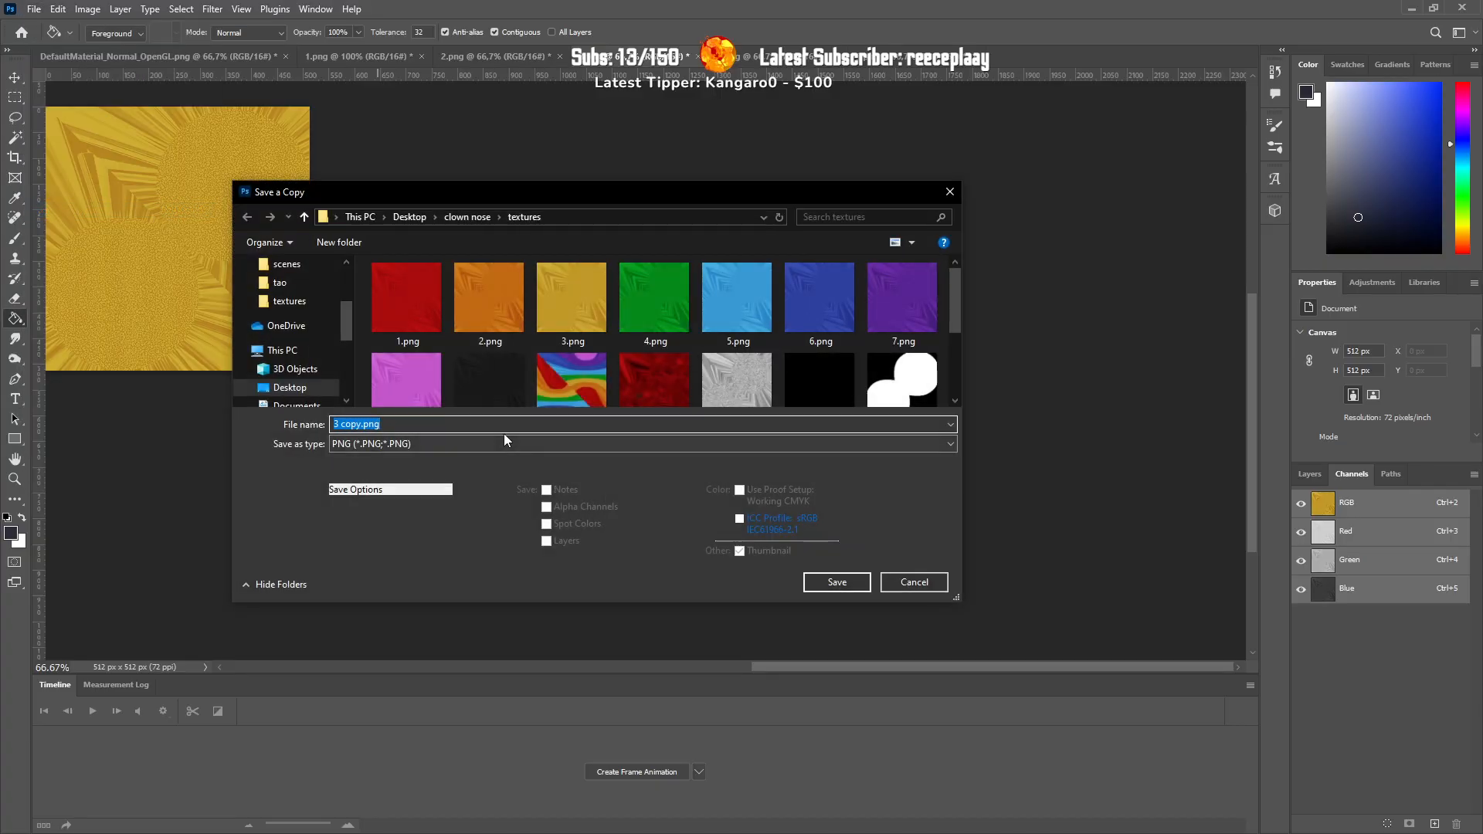
pyautogui.click(469, 444)
pyautogui.click(459, 492)
pyautogui.click(428, 424)
pyautogui.hotkey('ctrl', 'v')
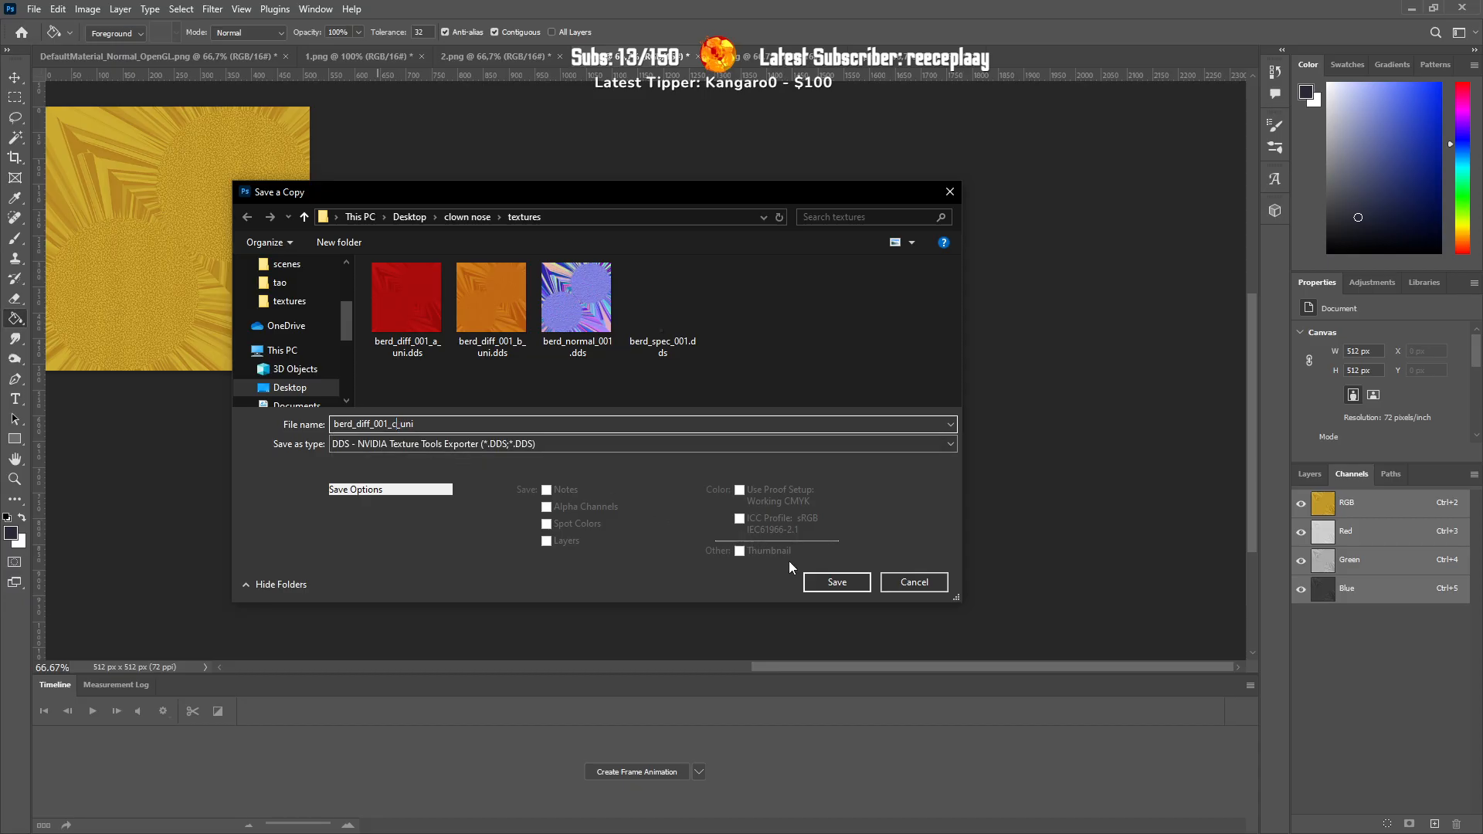
pyautogui.click(837, 581)
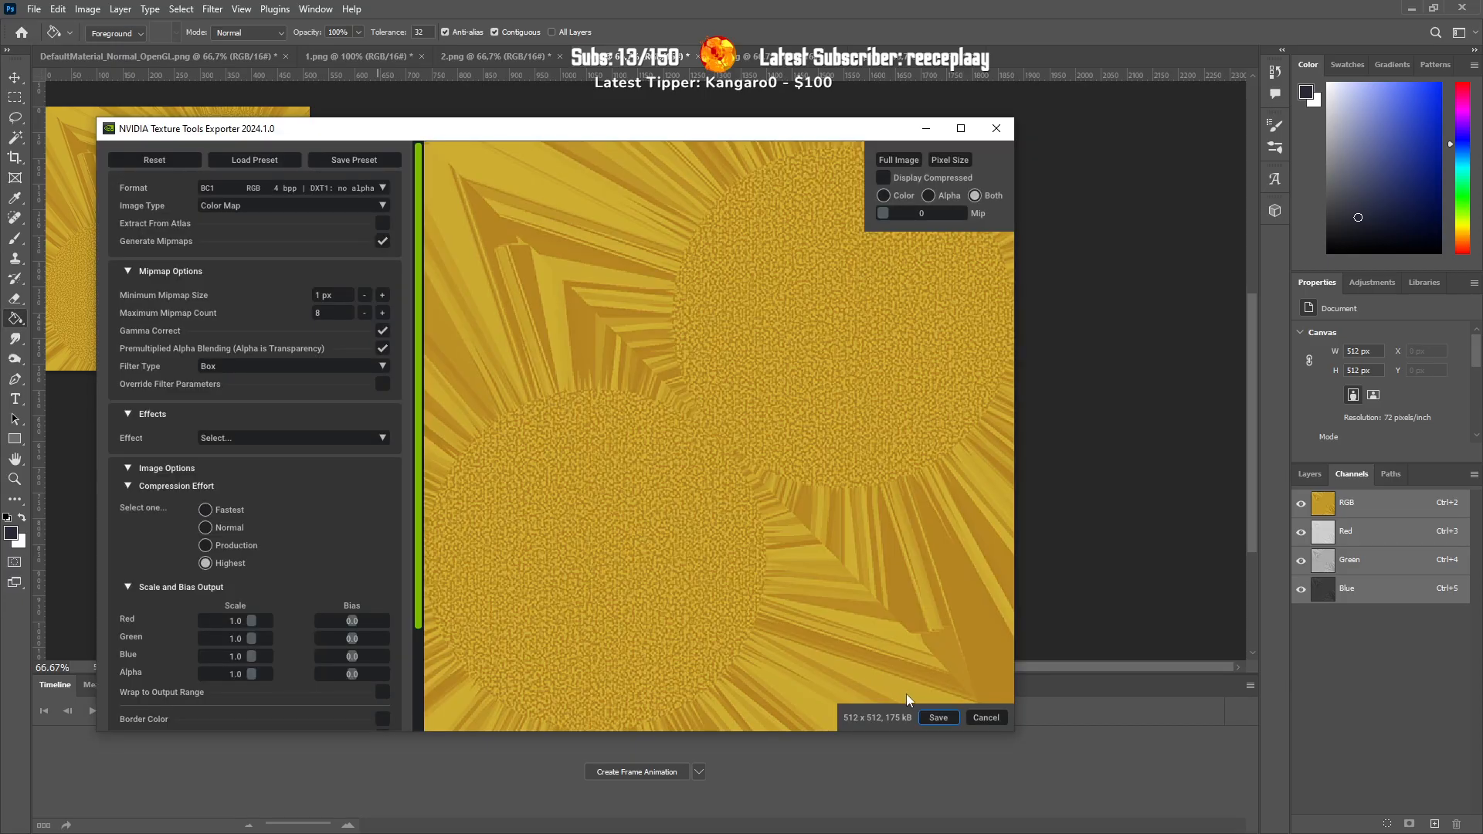
pyautogui.click(930, 716)
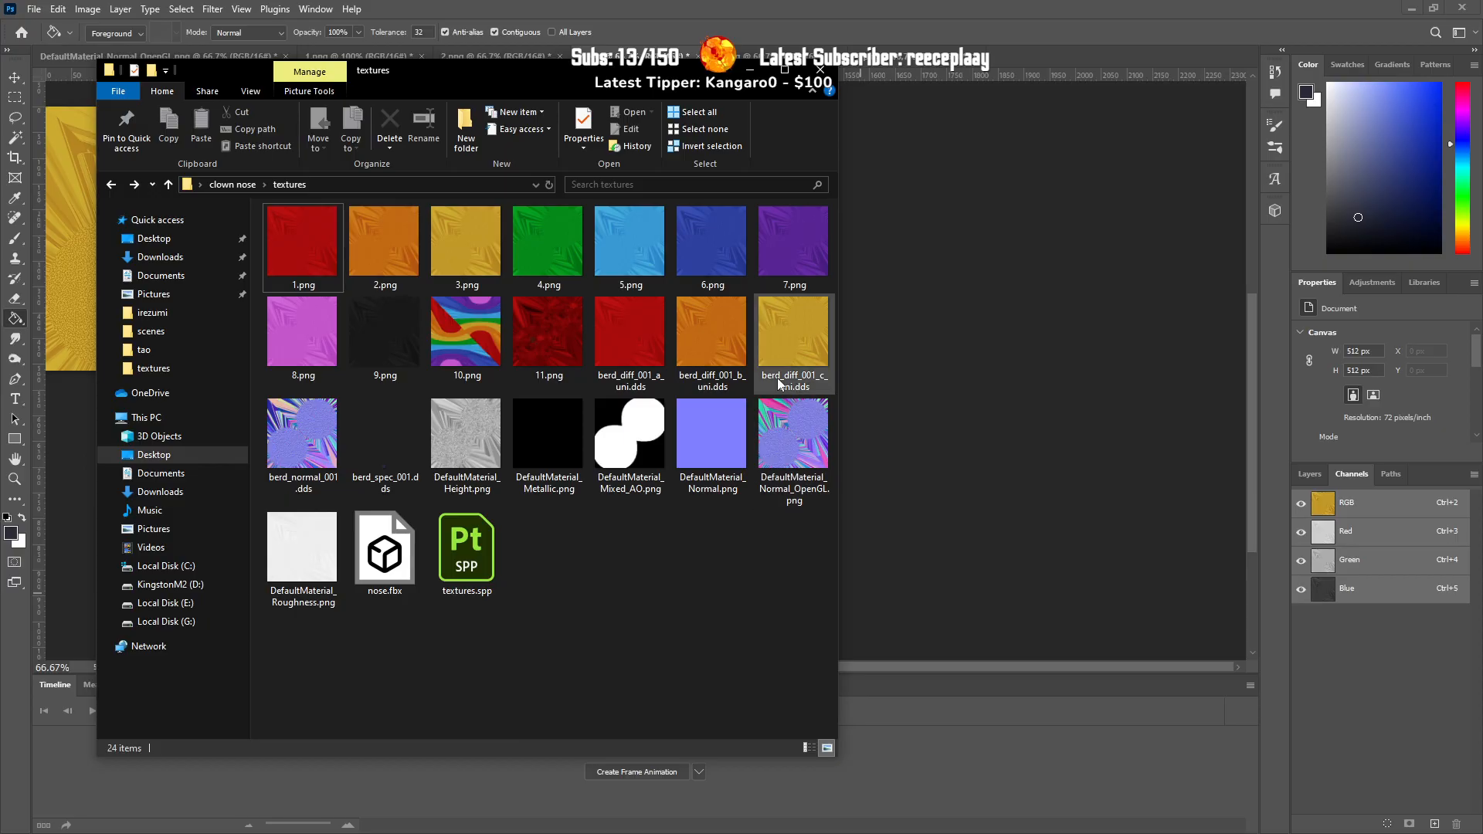
pyautogui.moveTo(778, 381)
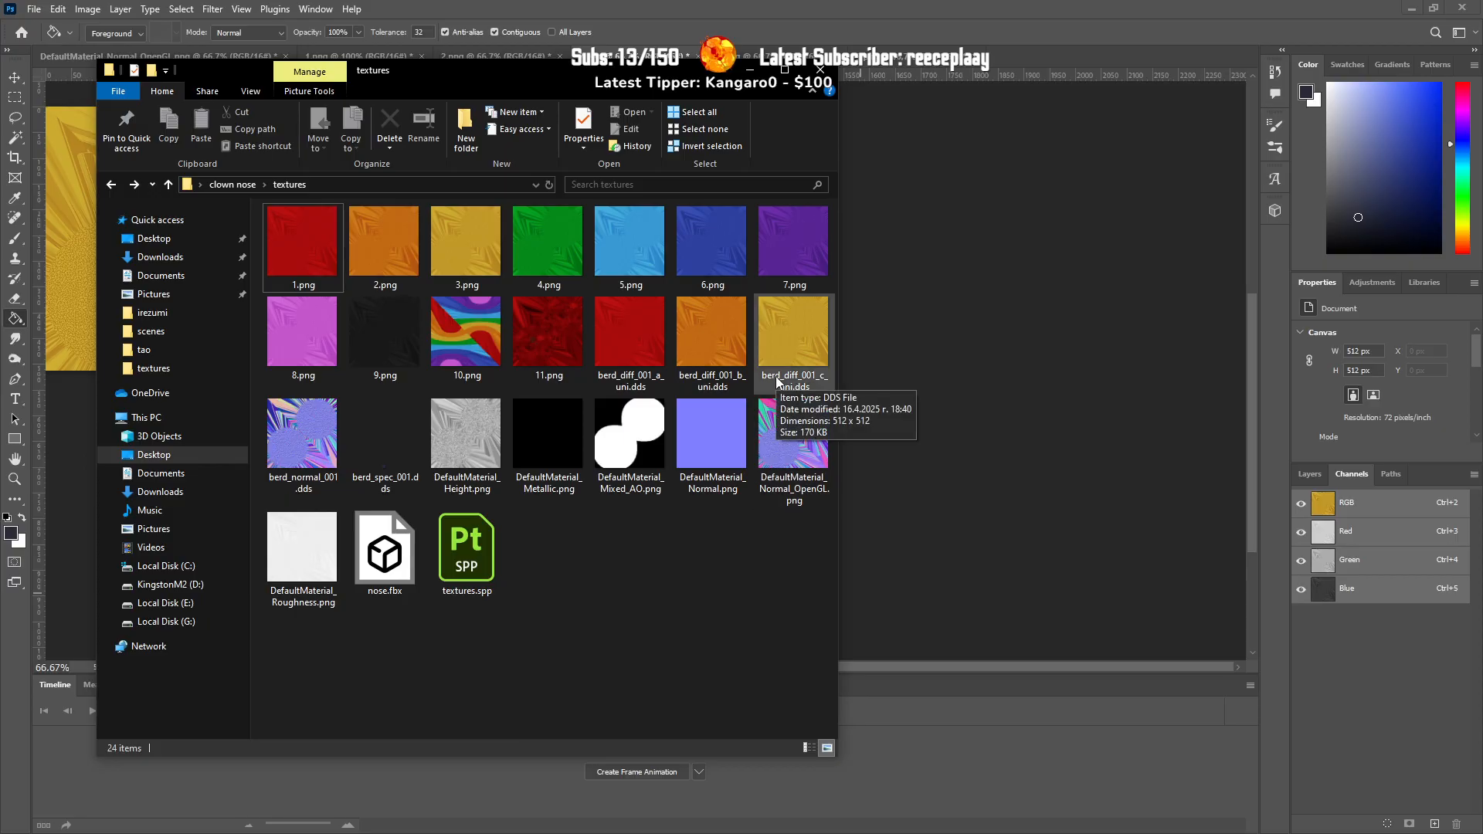
# Step: Switch to the green map 4.png and start saving a copy of it in the NVIDIA DDS format
pyautogui.click(778, 54)
pyautogui.click(34, 8)
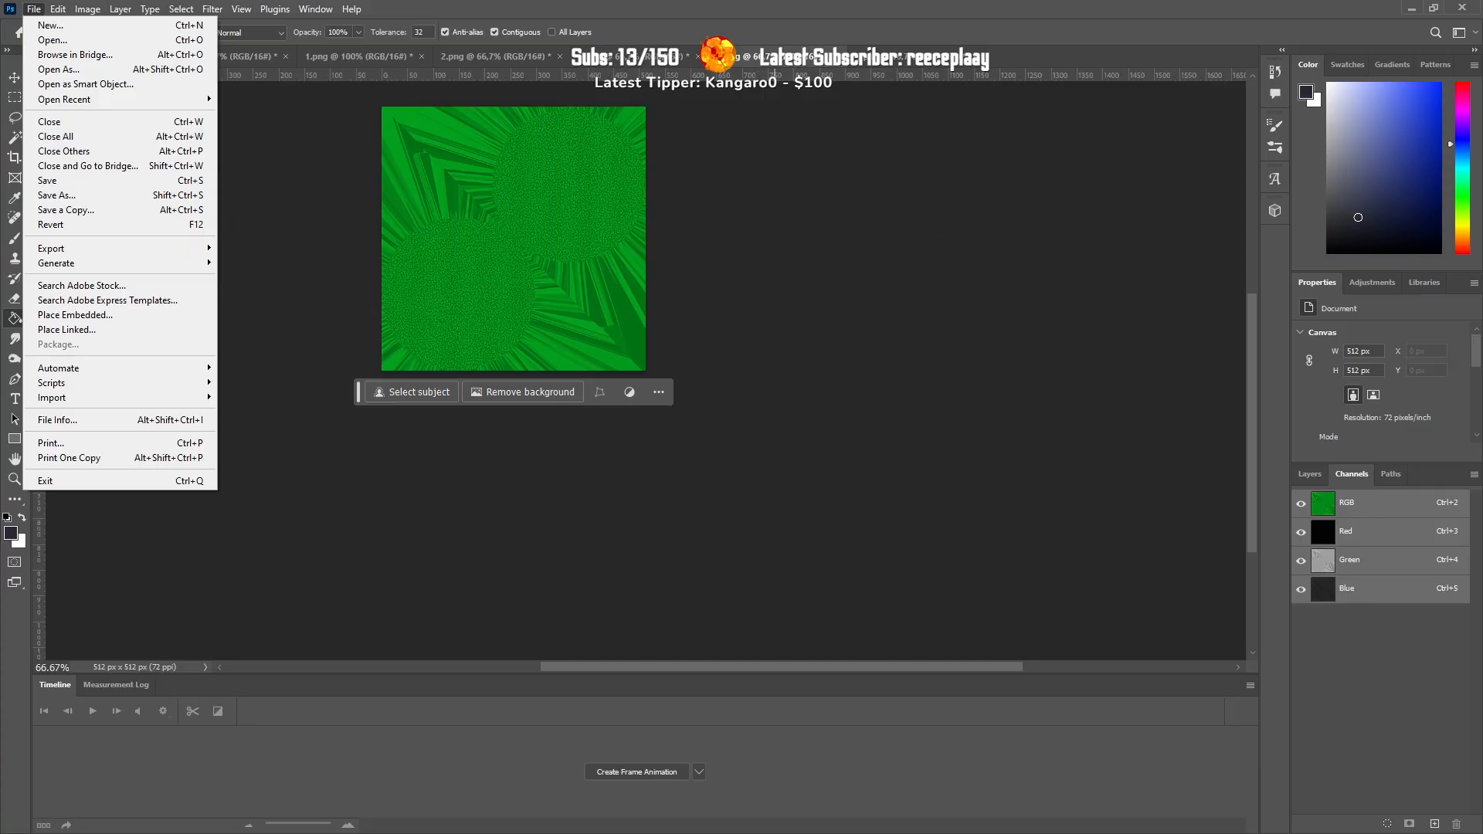
pyautogui.click(699, 522)
pyautogui.click(34, 9)
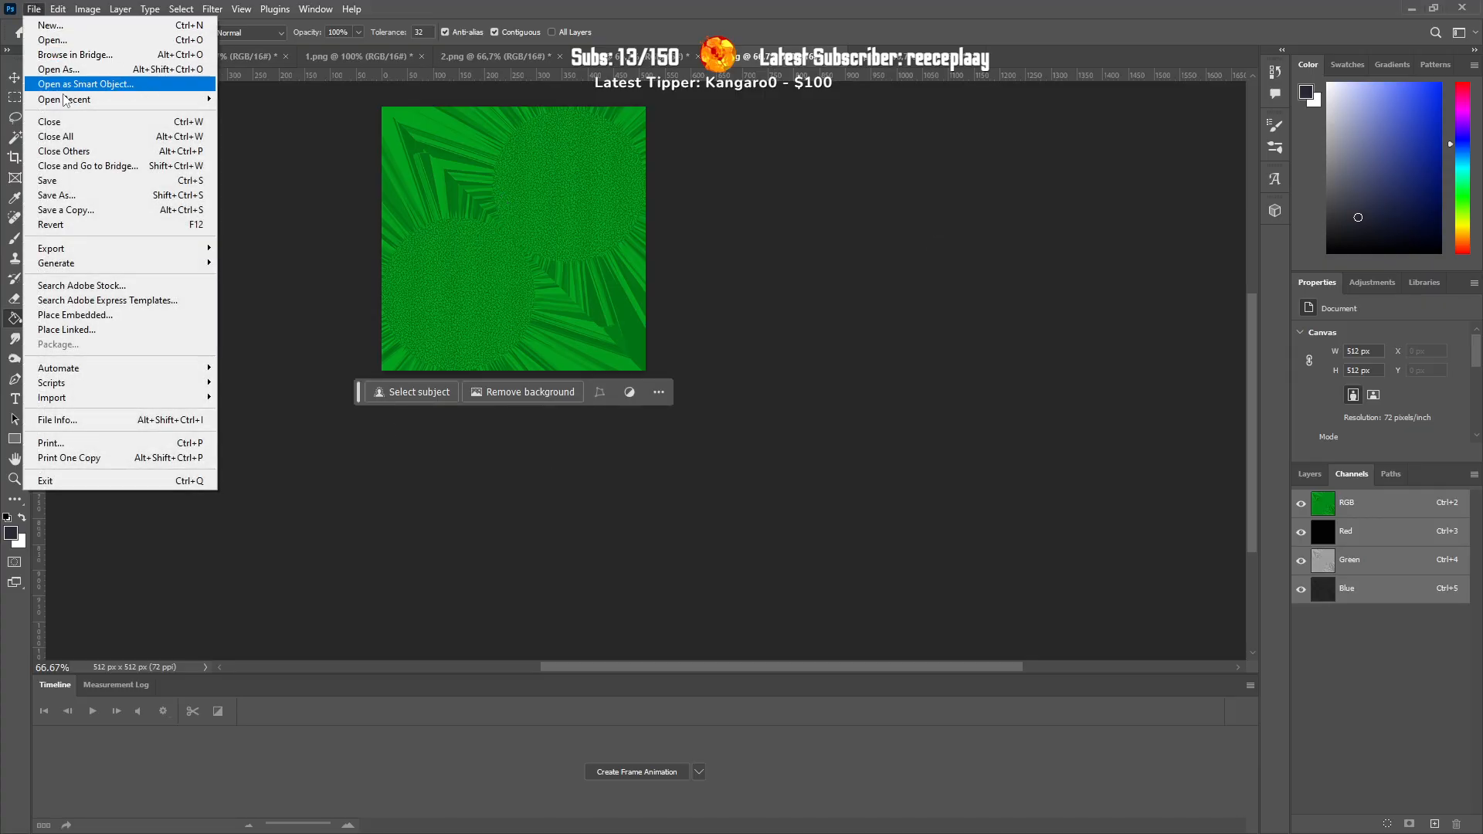
pyautogui.click(65, 210)
pyautogui.click(443, 446)
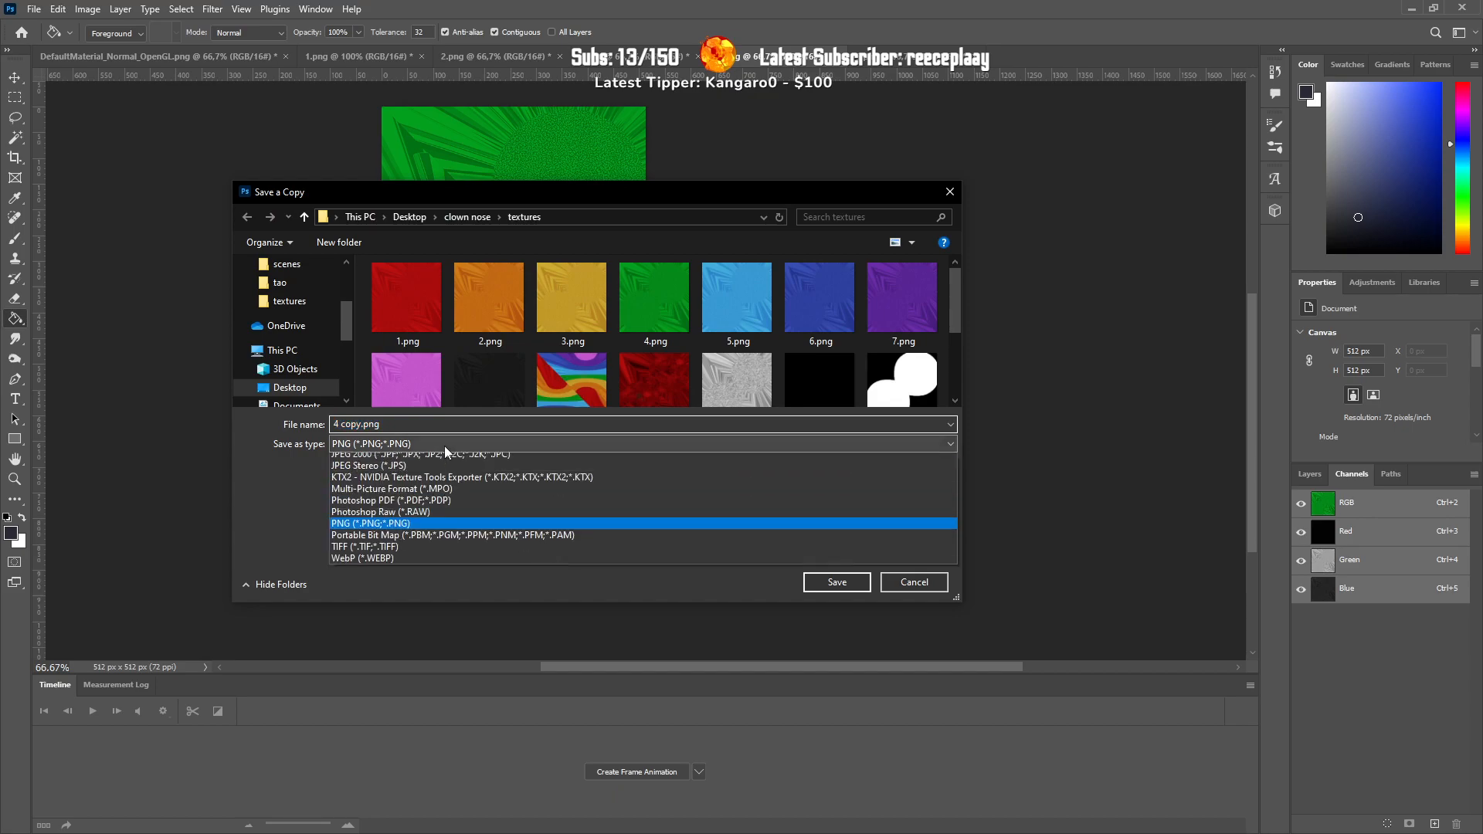
pyautogui.click(465, 494)
# Step: Name the green map's copy berd_diff_001_d_uni, export it with the current exporter settings and switch to 5.png
pyautogui.click(428, 424)
pyautogui.hotkey('ctrl', 'v')
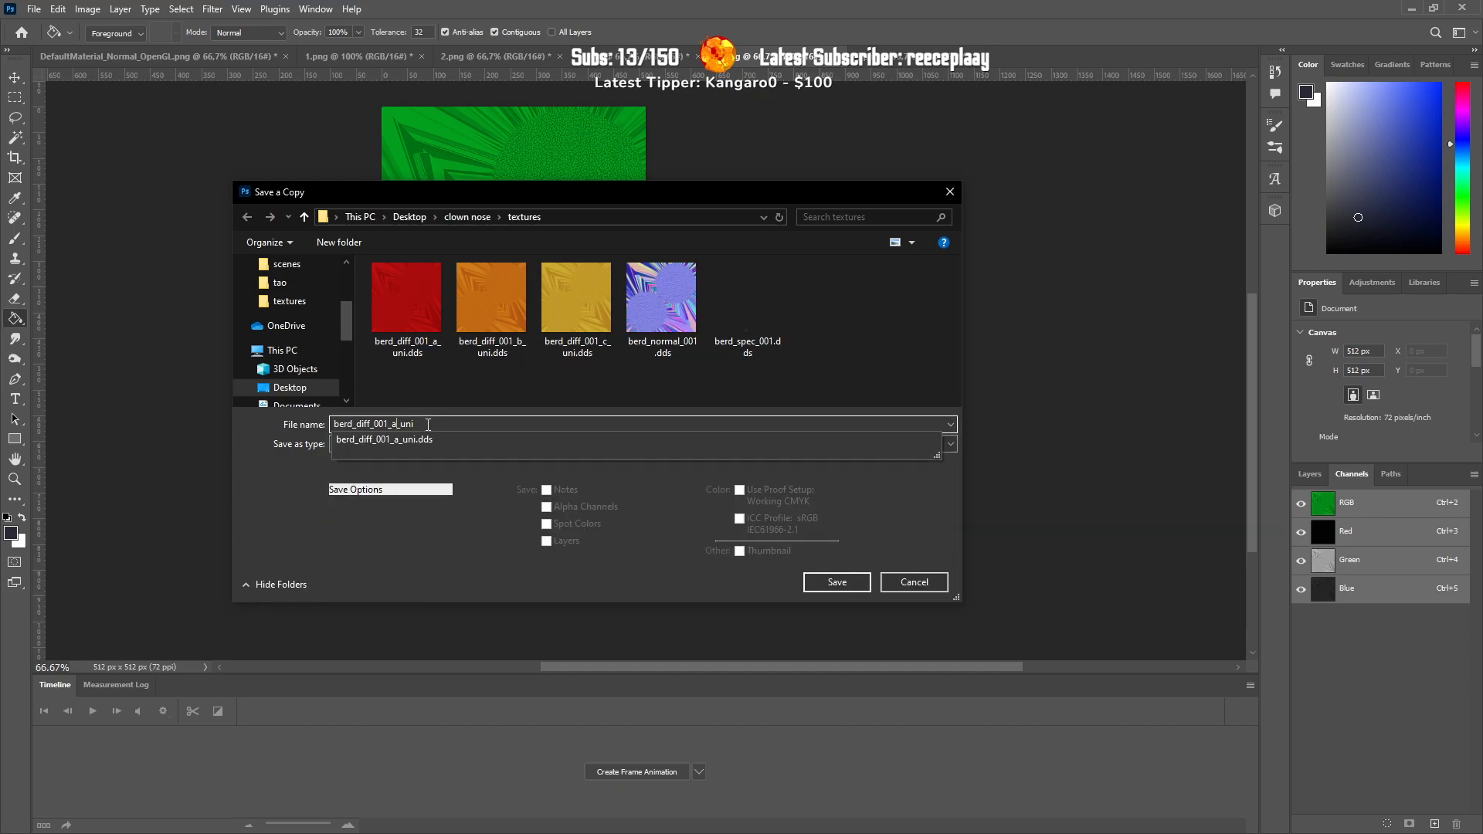
pyautogui.press('Left')
pyautogui.press('Left')
pyautogui.press('Left')
pyautogui.press('Left')
pyautogui.press('BackSpace')
pyautogui.write('d')
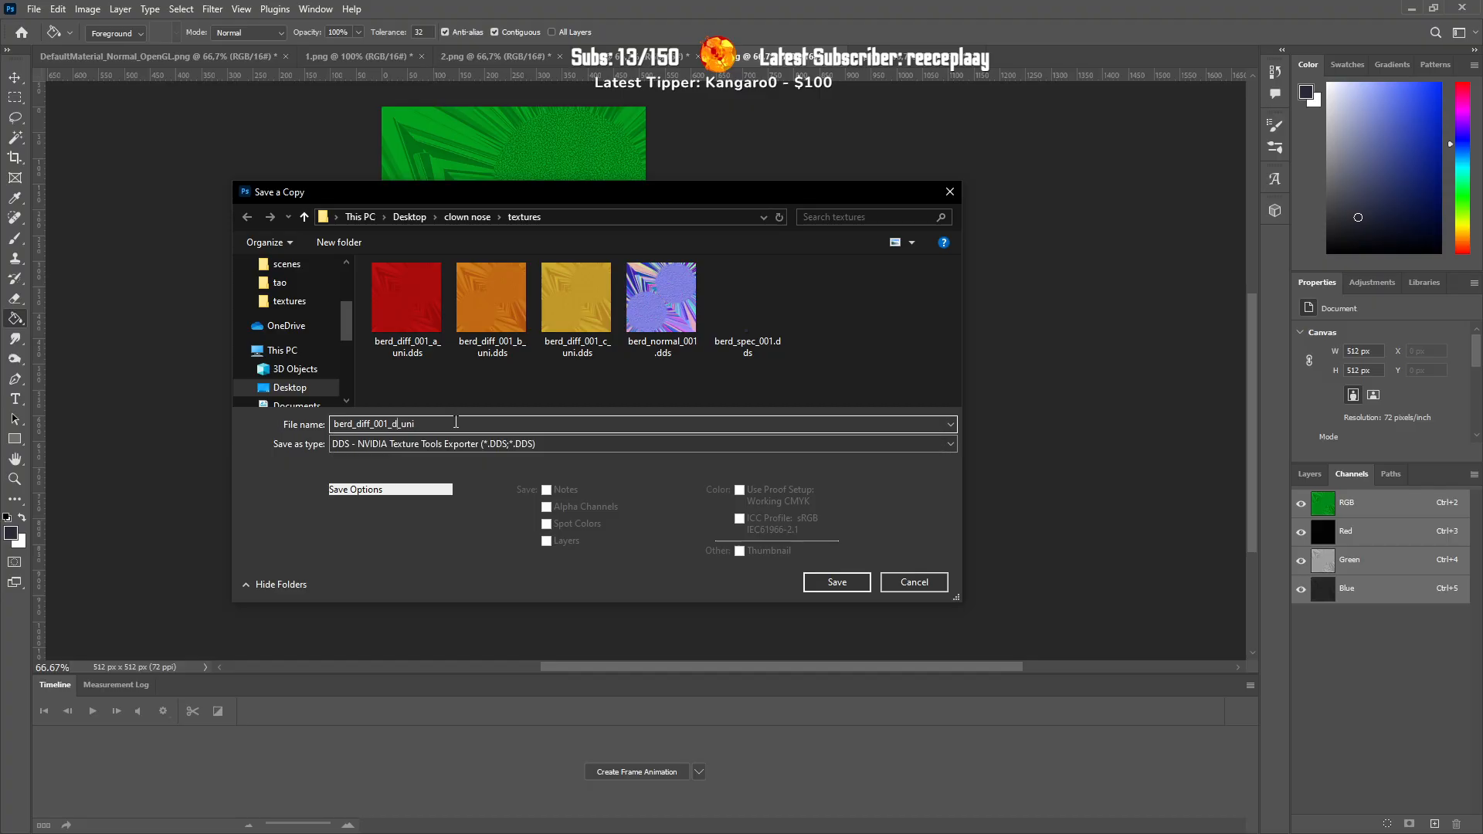
pyautogui.click(834, 583)
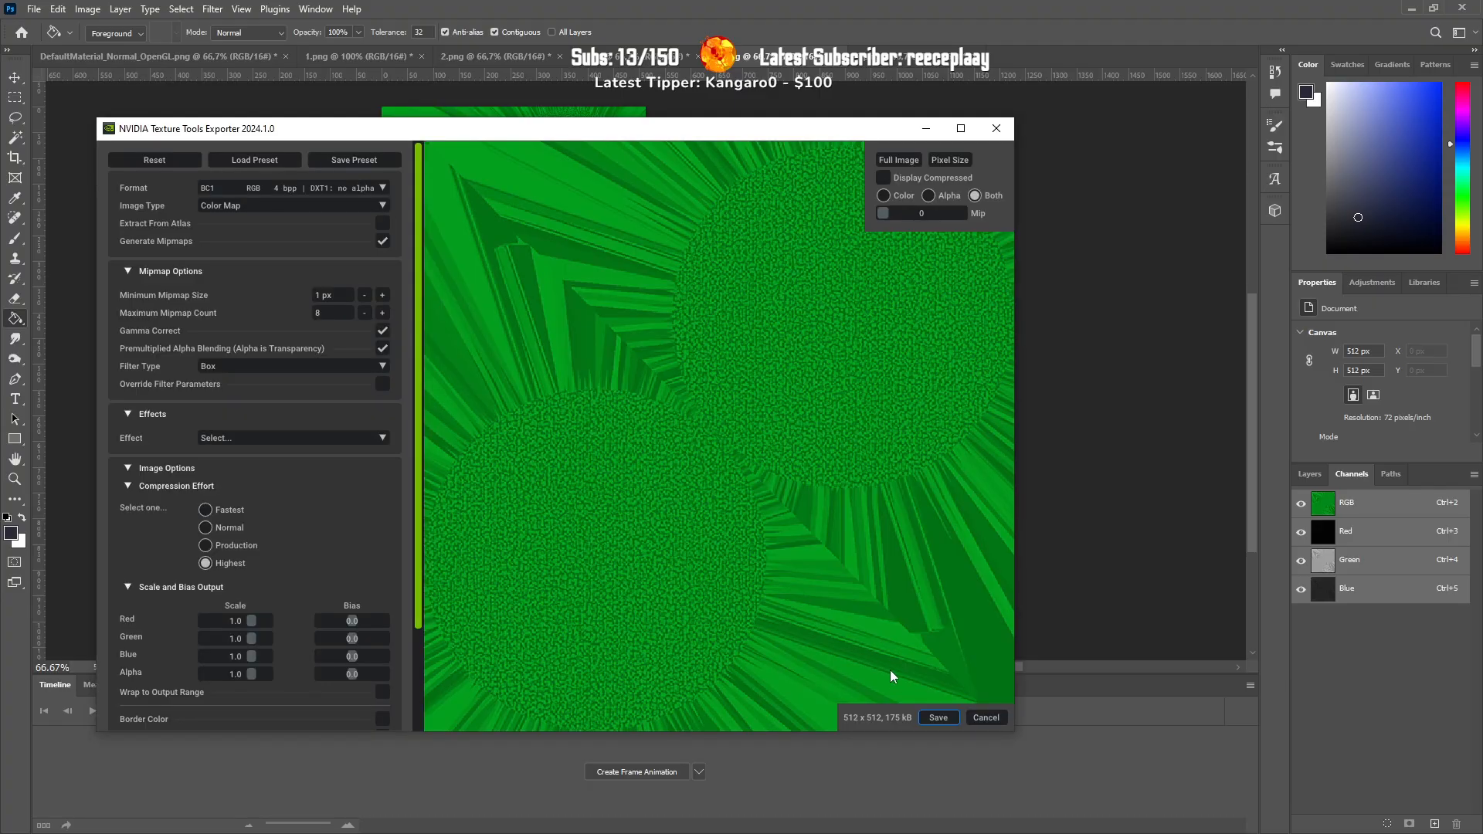
pyautogui.click(938, 717)
pyautogui.hotkey('ctrl', 'z')
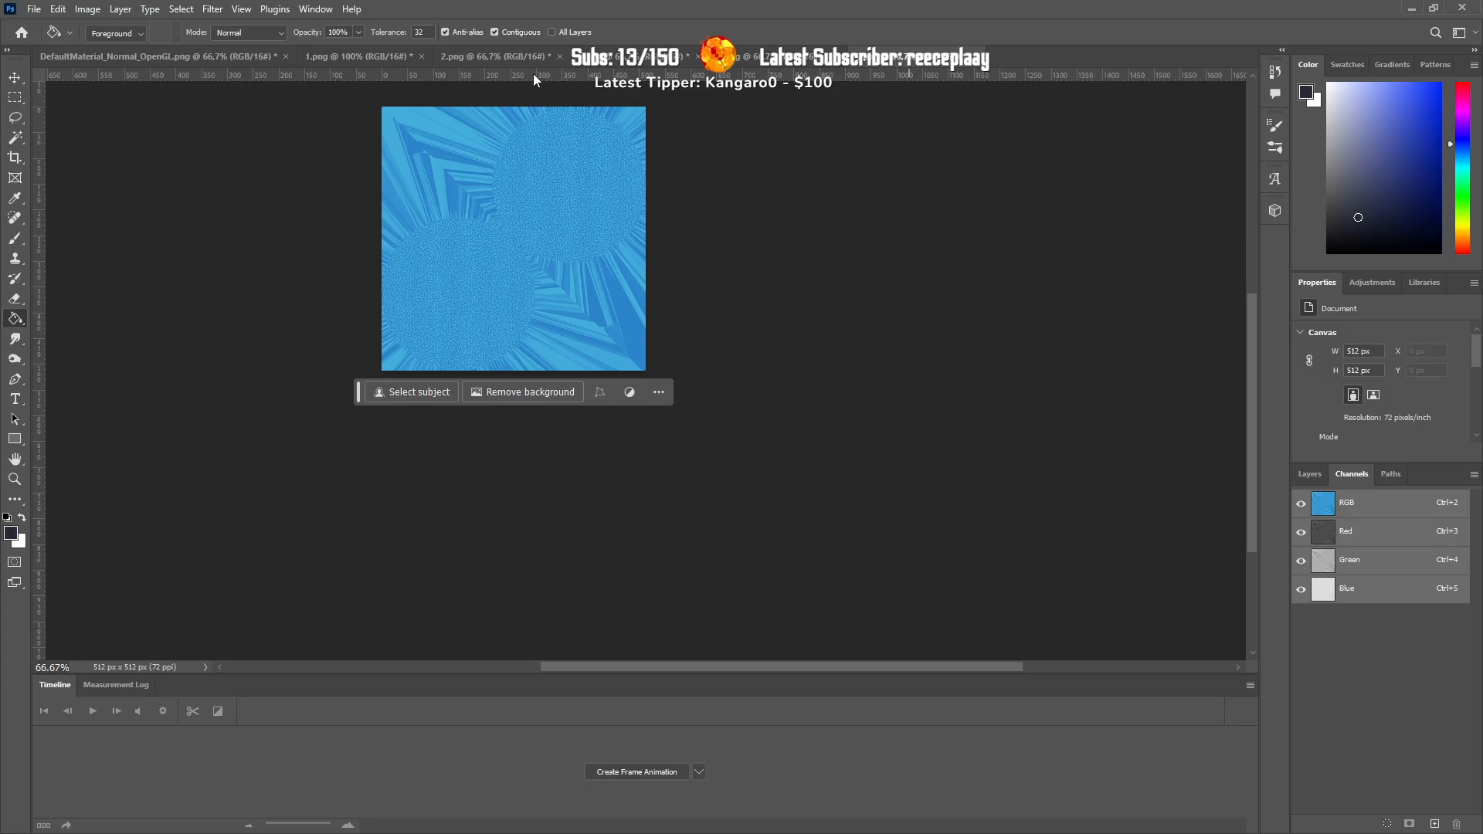
# Step: Save the light blue map 5.png as the NVIDIA DDS file berd_diff_001_e_uni, keeping the current exporter settings
pyautogui.click(45, 9)
pyautogui.click(69, 188)
pyautogui.click(406, 443)
pyautogui.click(446, 495)
pyautogui.click(413, 425)
pyautogui.hotkey('ctrl', 'v')
pyautogui.click(395, 426)
pyautogui.press('BackSpace')
pyautogui.write('e')
pyautogui.click(836, 551)
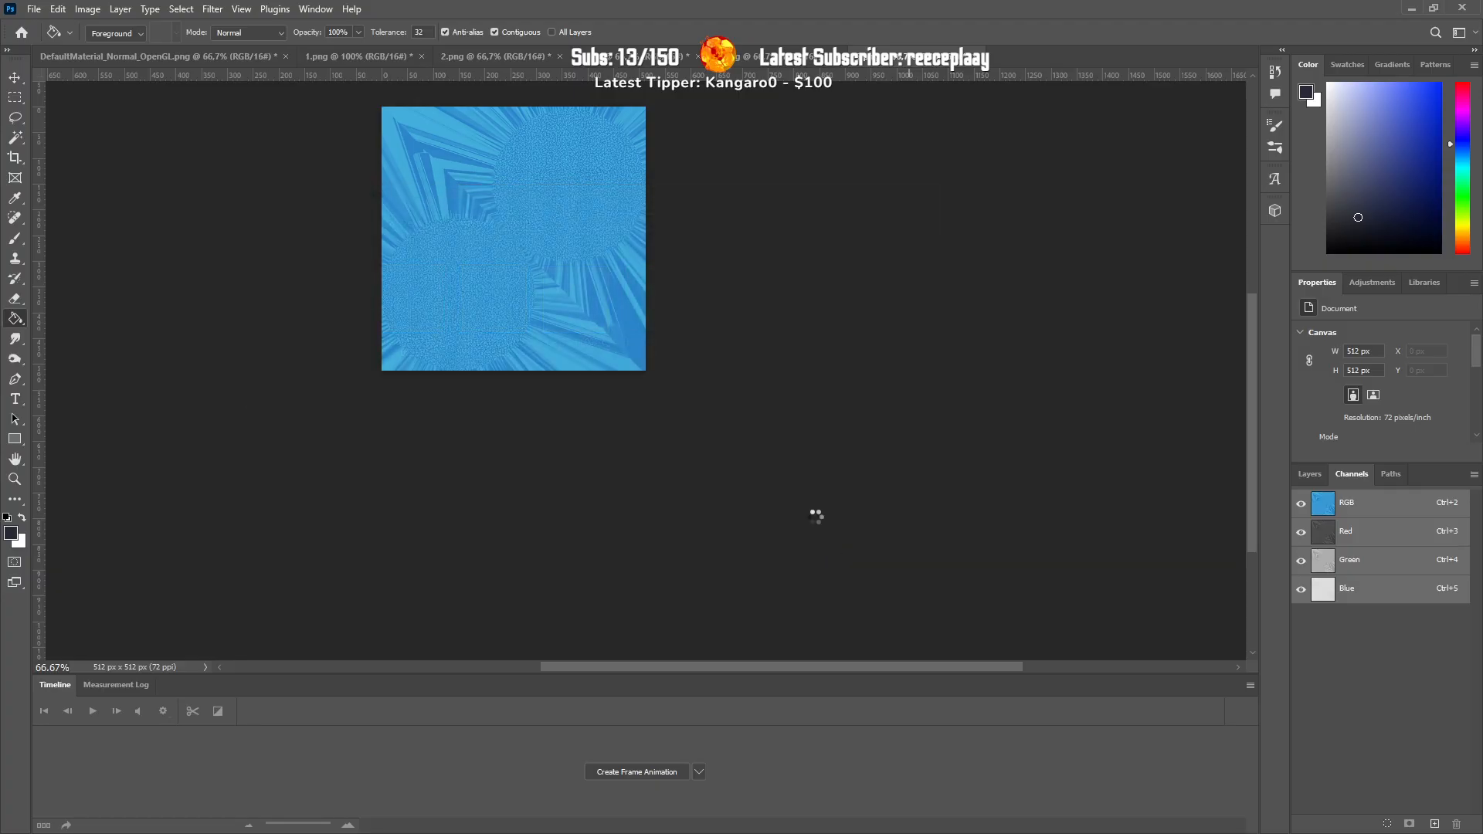
pyautogui.click(927, 717)
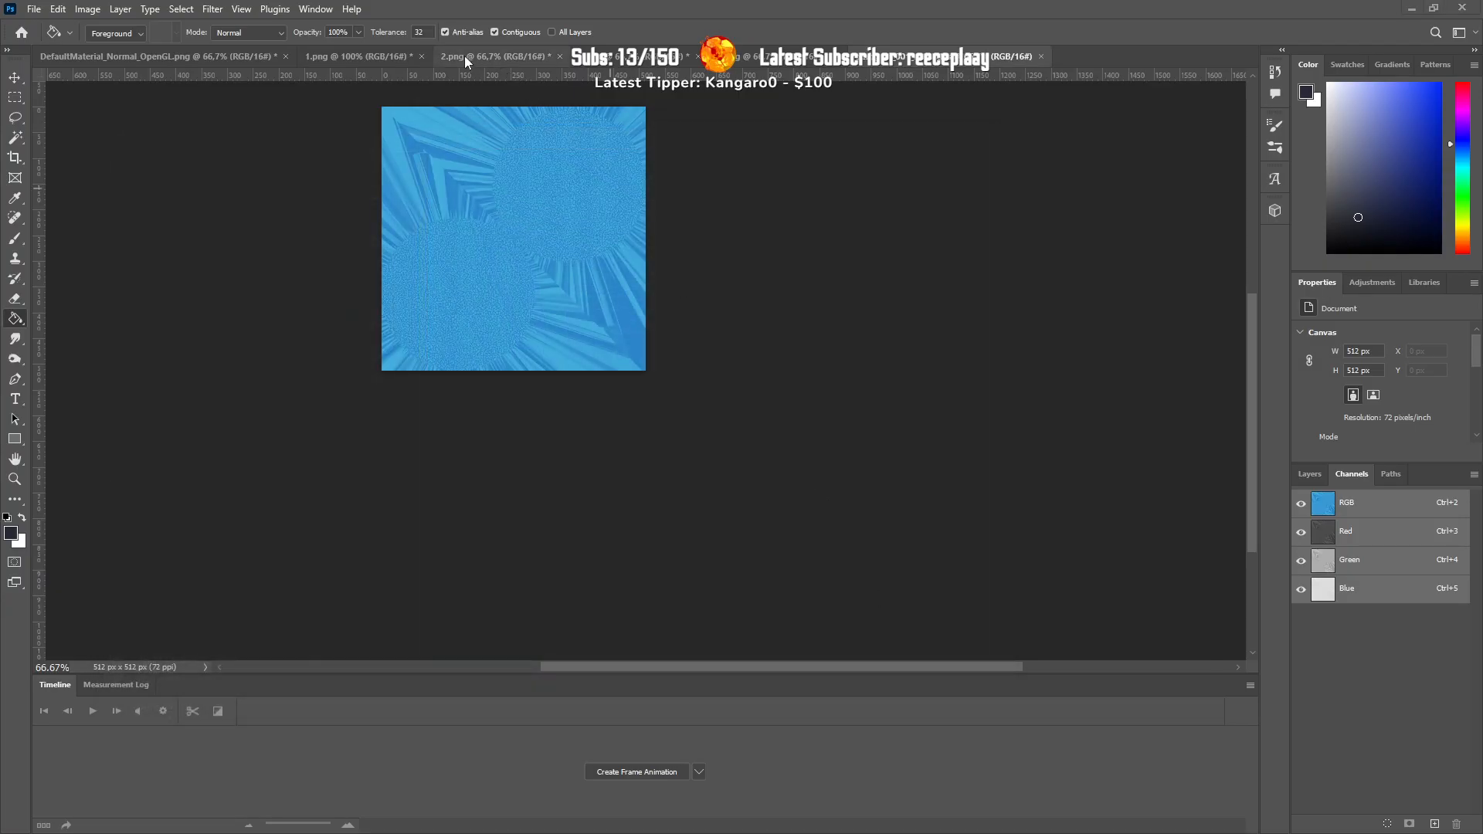
# Step: Close 1.png, 2.png, 3.png and 4.png without saving their changes, and close berd_diff_001_e_uni.dds
pyautogui.click(421, 56)
pyautogui.click(735, 314)
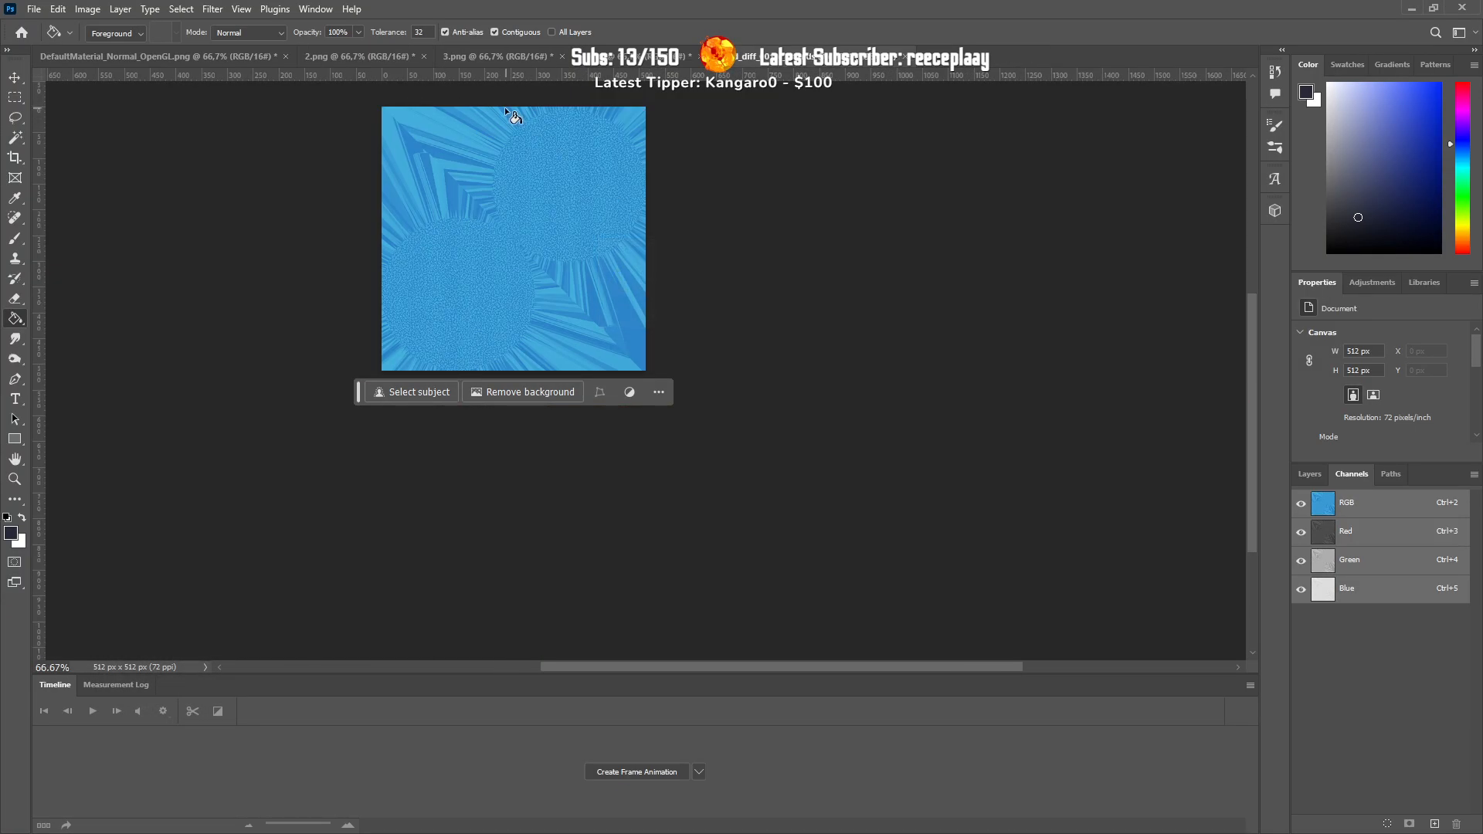
pyautogui.click(423, 57)
pyautogui.click(735, 314)
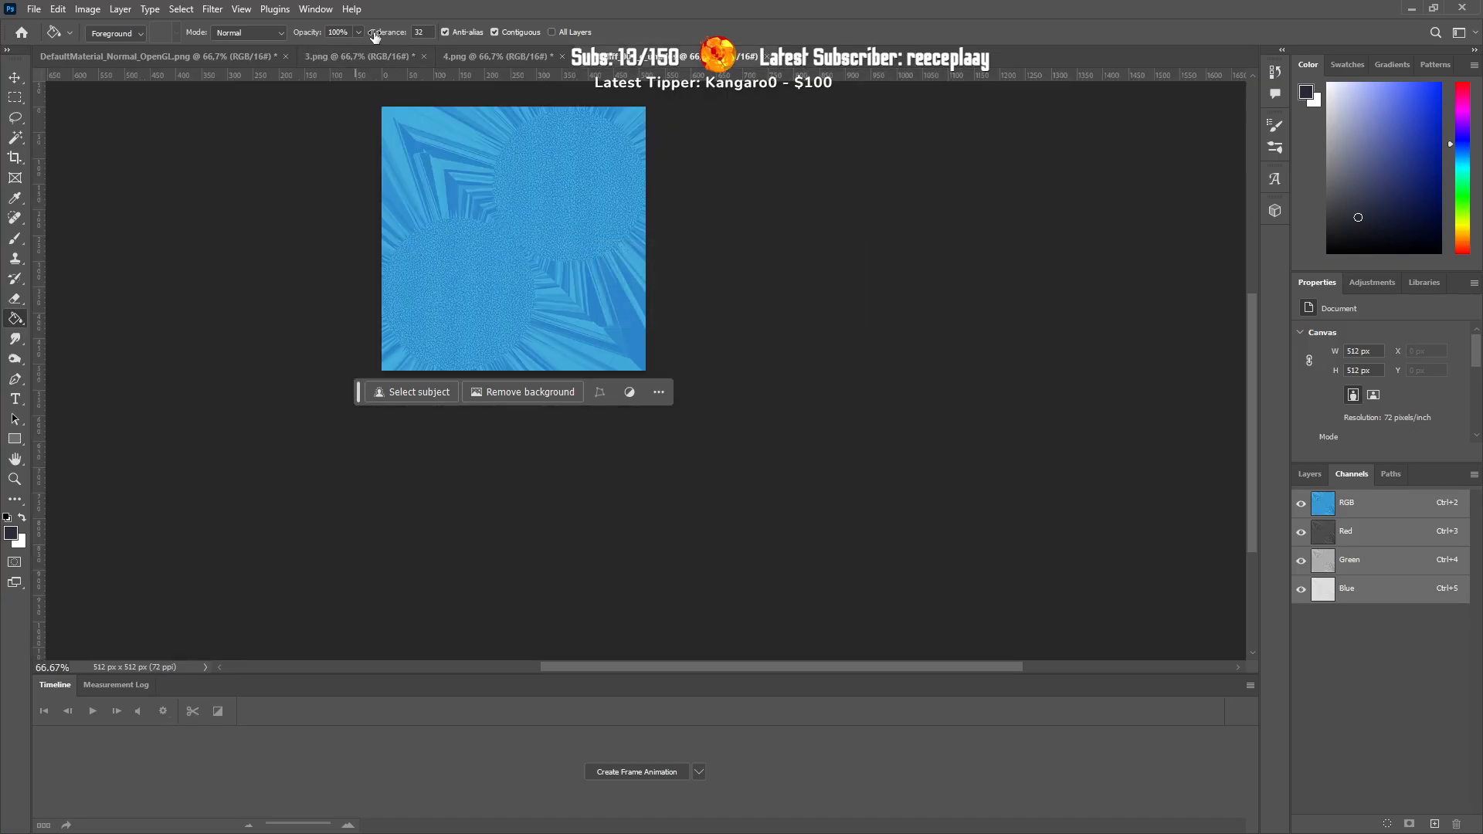
pyautogui.click(423, 57)
pyautogui.click(735, 315)
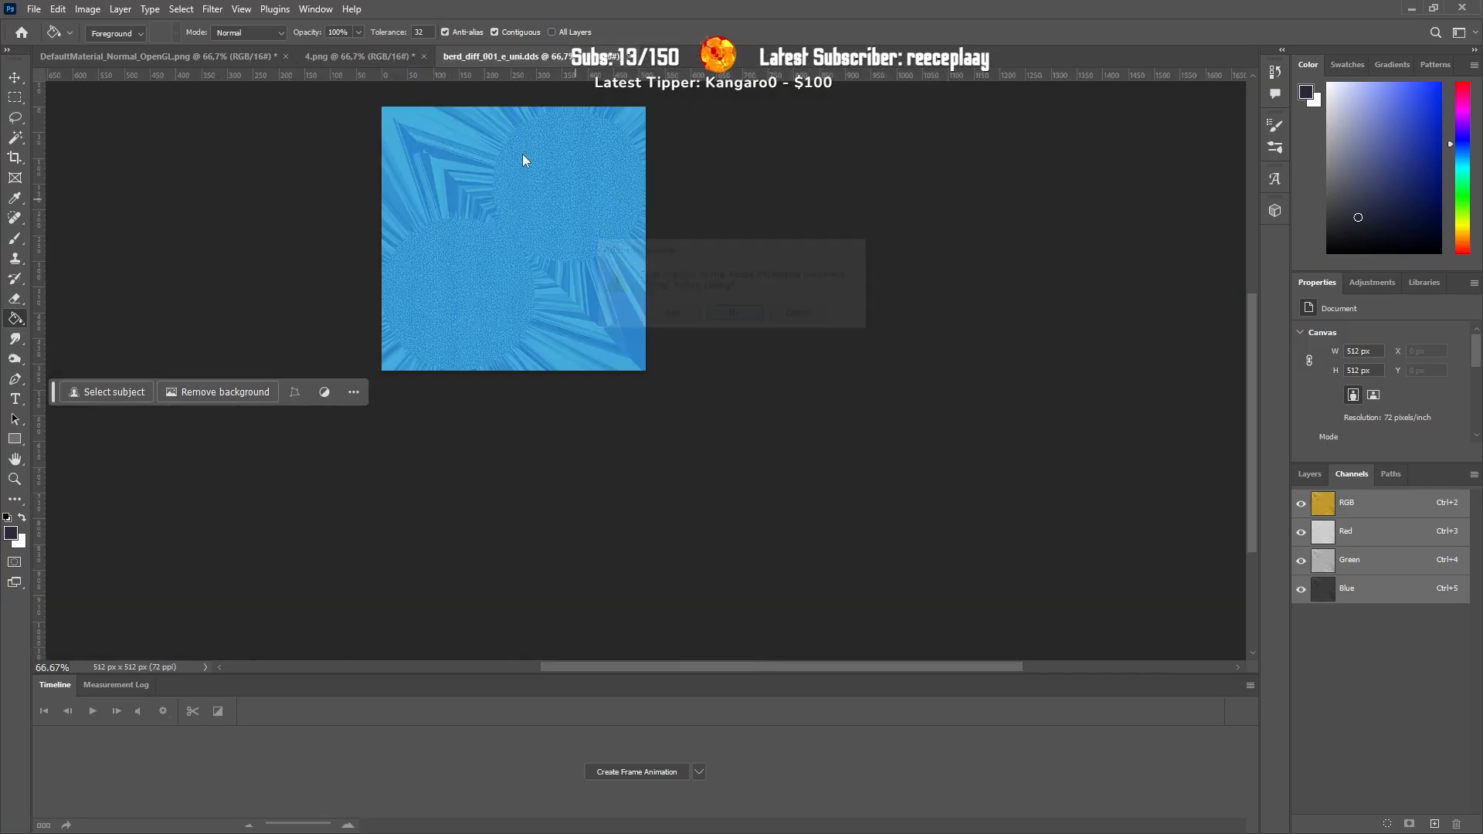
pyautogui.click(424, 57)
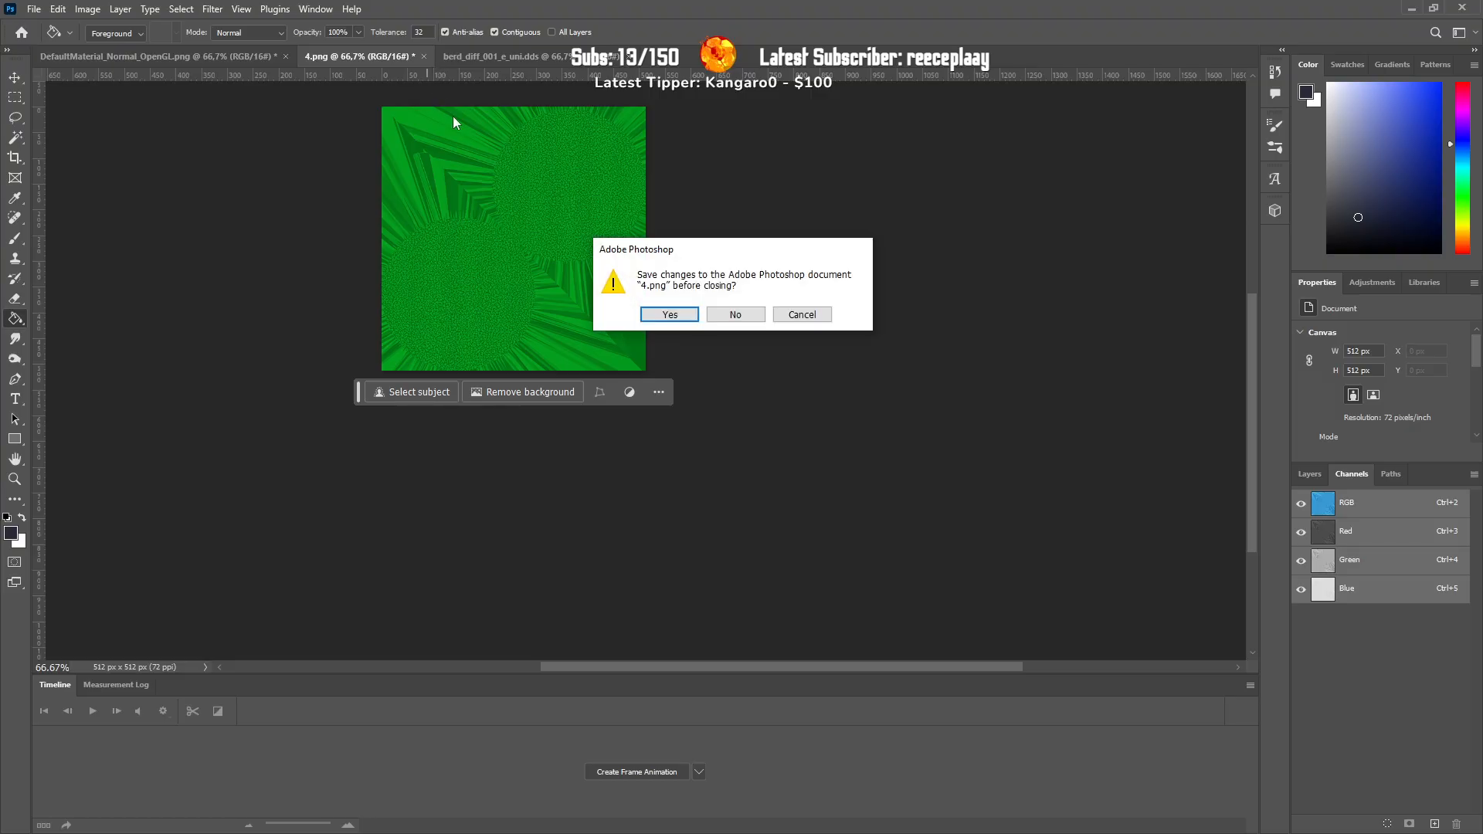
pyautogui.click(736, 315)
pyautogui.click(489, 56)
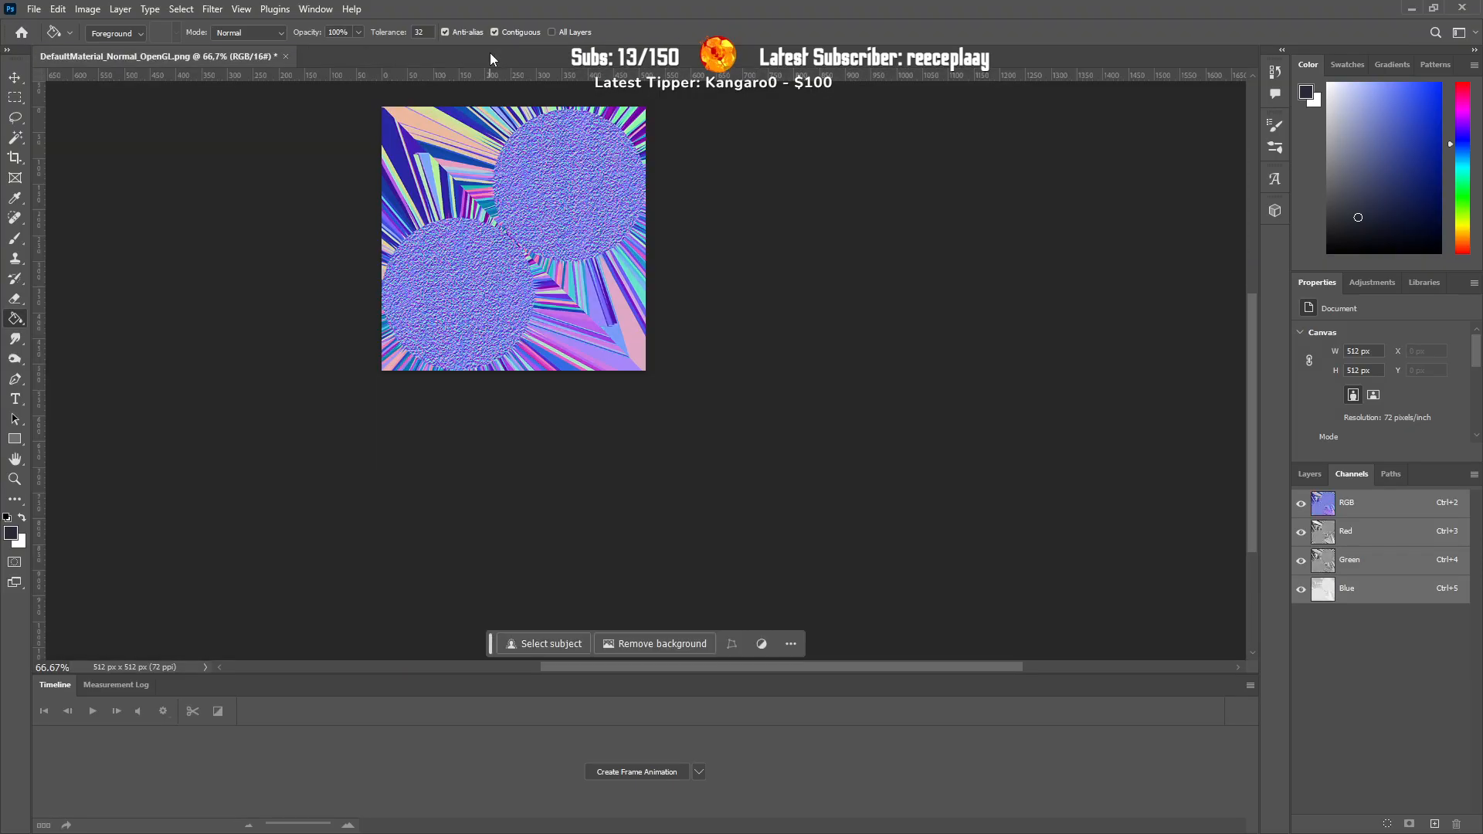
# Step: Open the maps 6.png to 11.png from the textures folder as separate Photoshop documents
pyautogui.hotkey('alt', 'Tab')
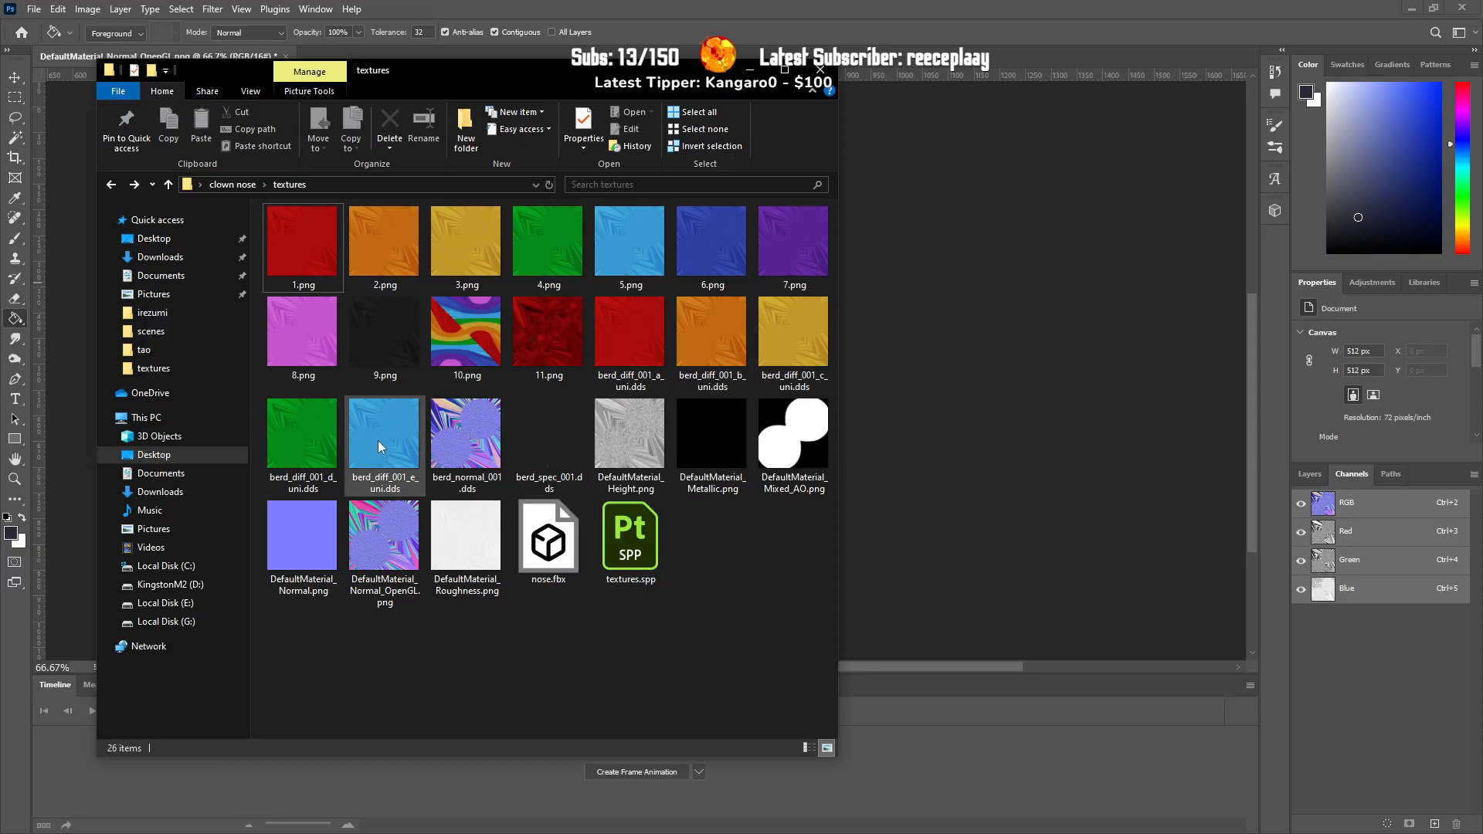
pyautogui.click(675, 234)
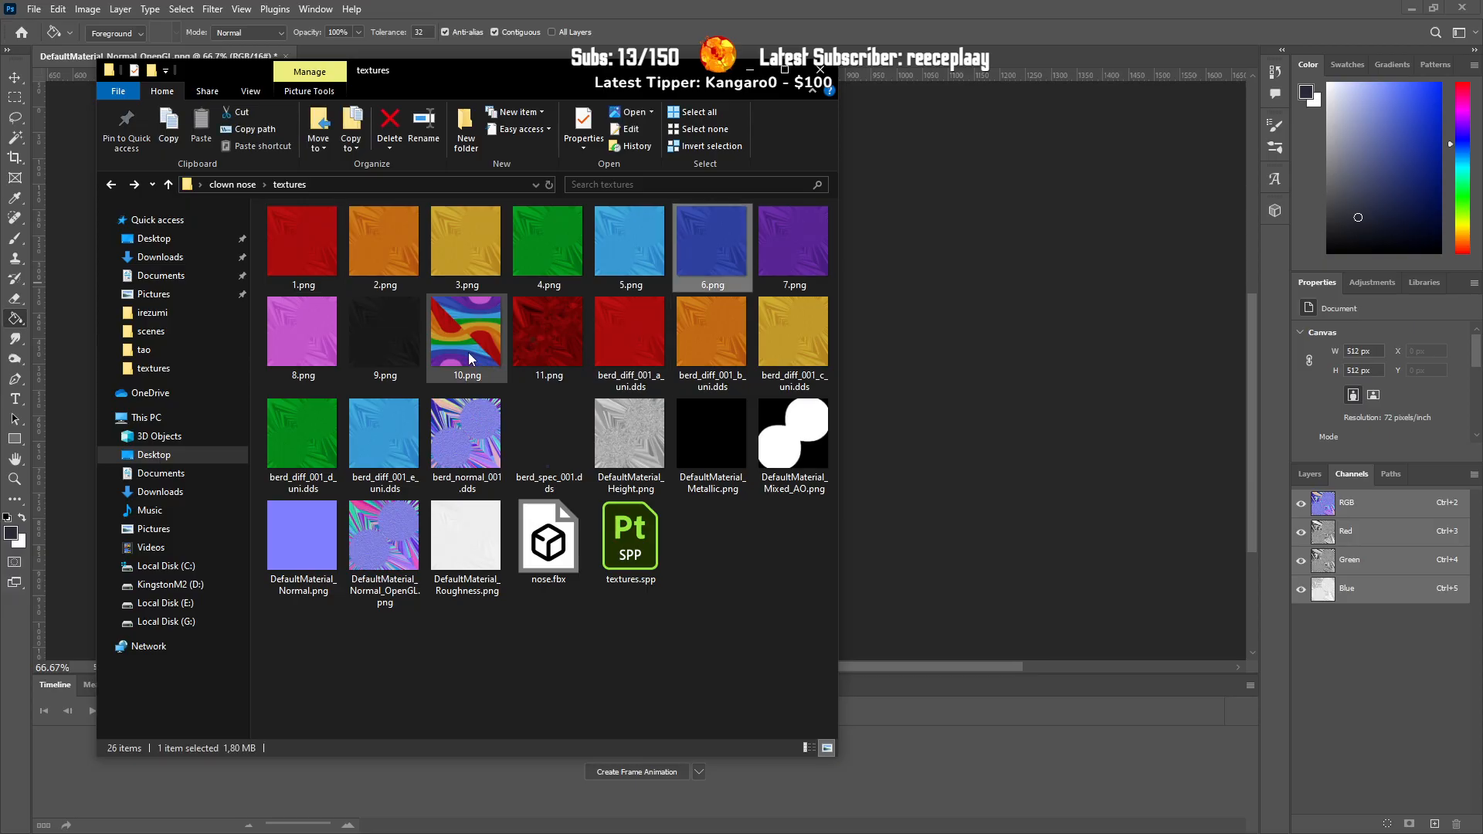
pyautogui.keyDown('shift'); pyautogui.click(463, 354); pyautogui.keyUp('shift')
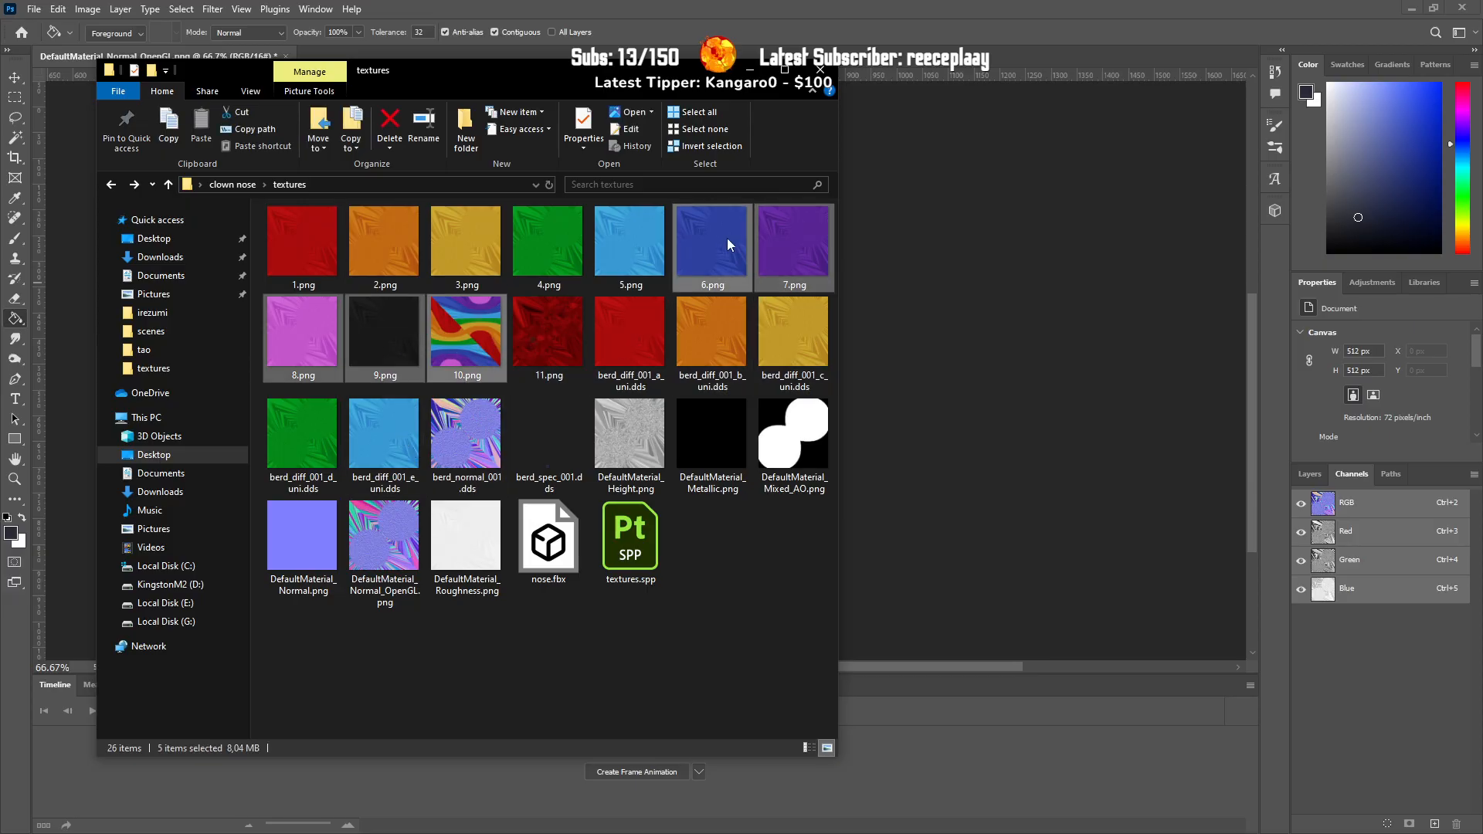
pyautogui.moveTo(718, 238); pyautogui.dragTo(977, 69)
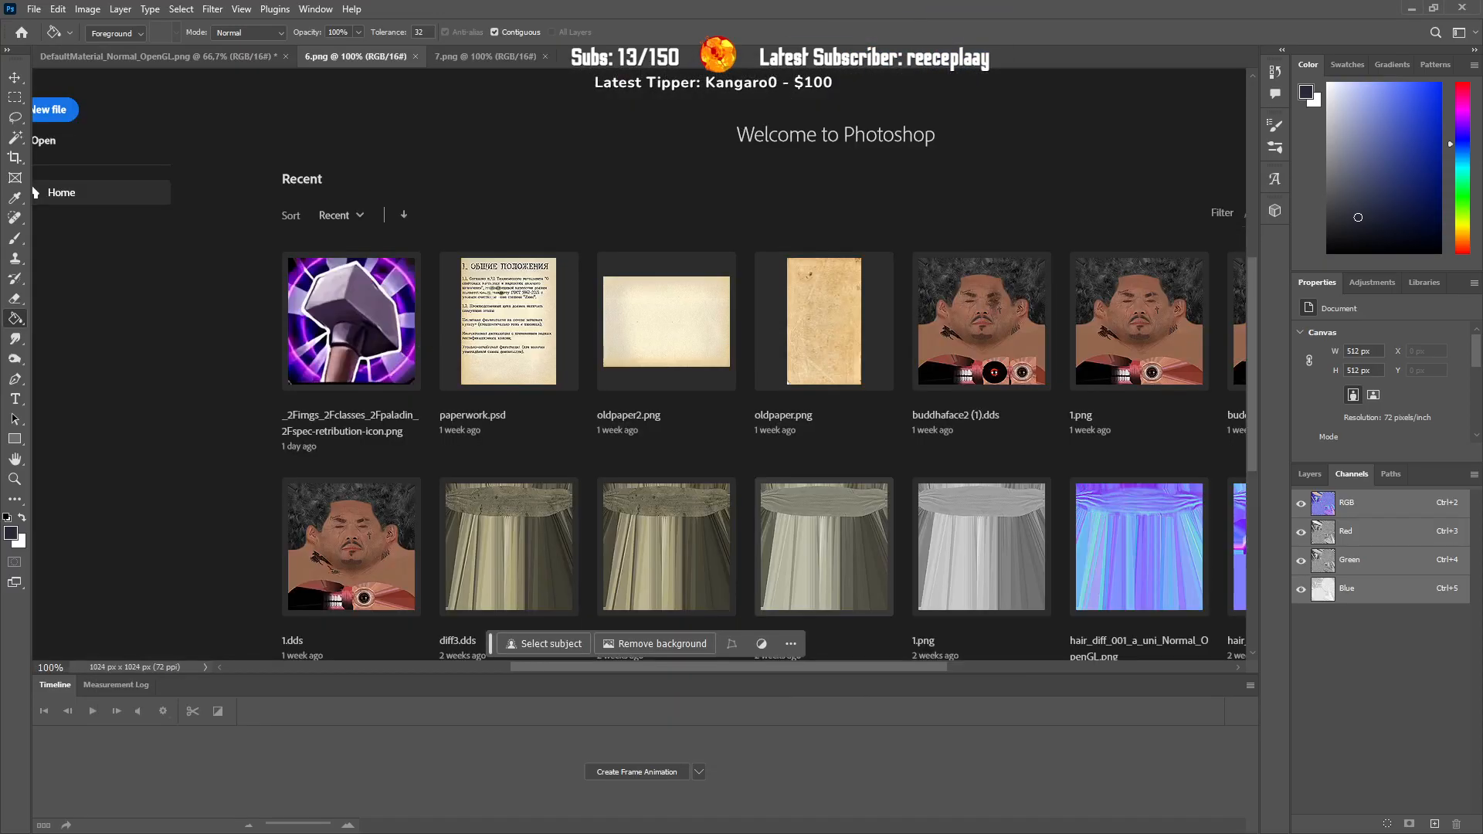
pyautogui.hotkey('alt', 'Tab')
pyautogui.moveTo(557, 355); pyautogui.dragTo(1053, 53)
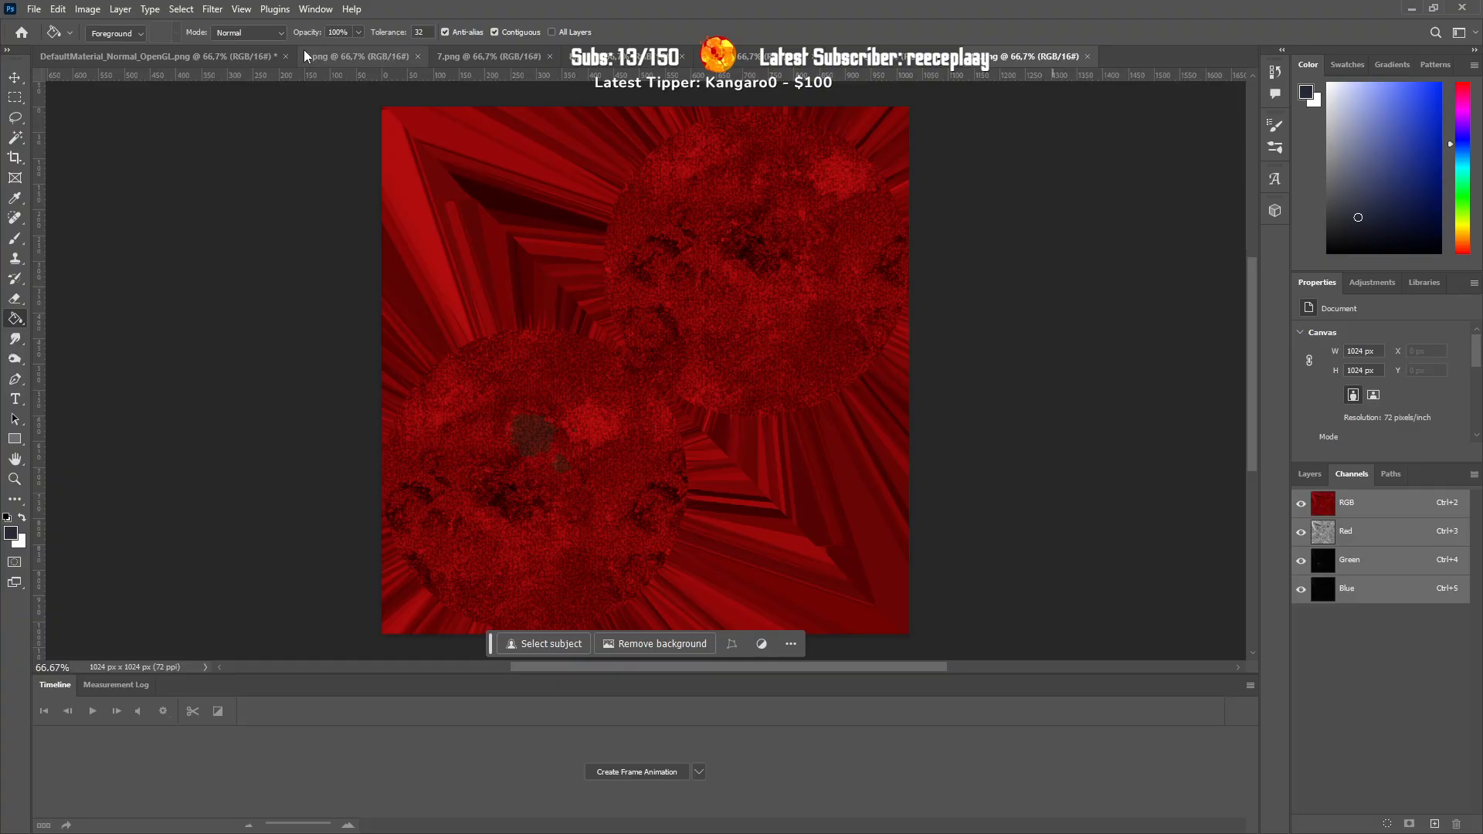
# Step: Resize the dark blue map 6.png to 512 x 512 pixels
pyautogui.click(357, 57)
pyautogui.click(88, 8)
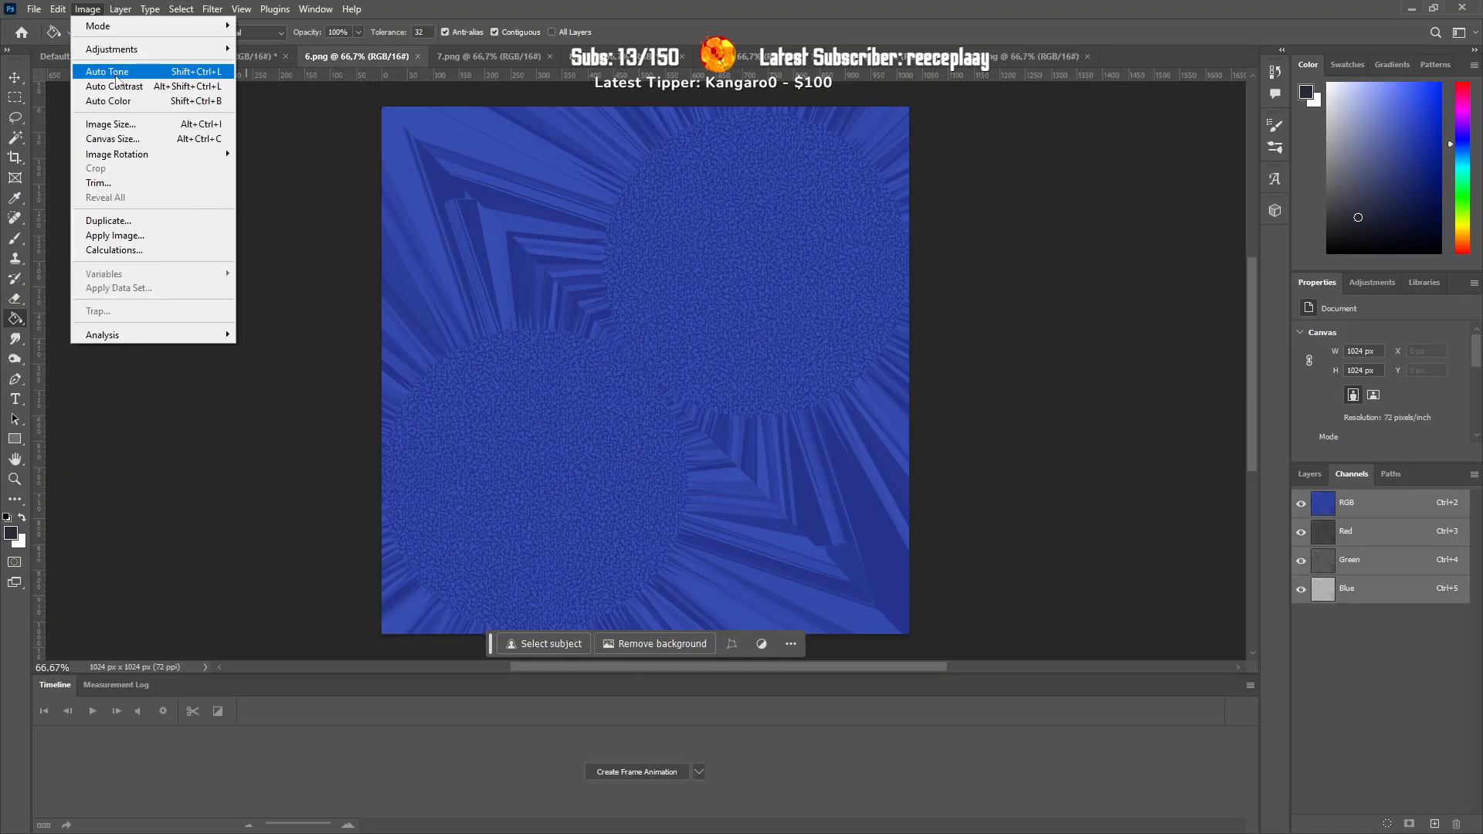
pyautogui.click(109, 124)
pyautogui.write('512')
pyautogui.press('Return')
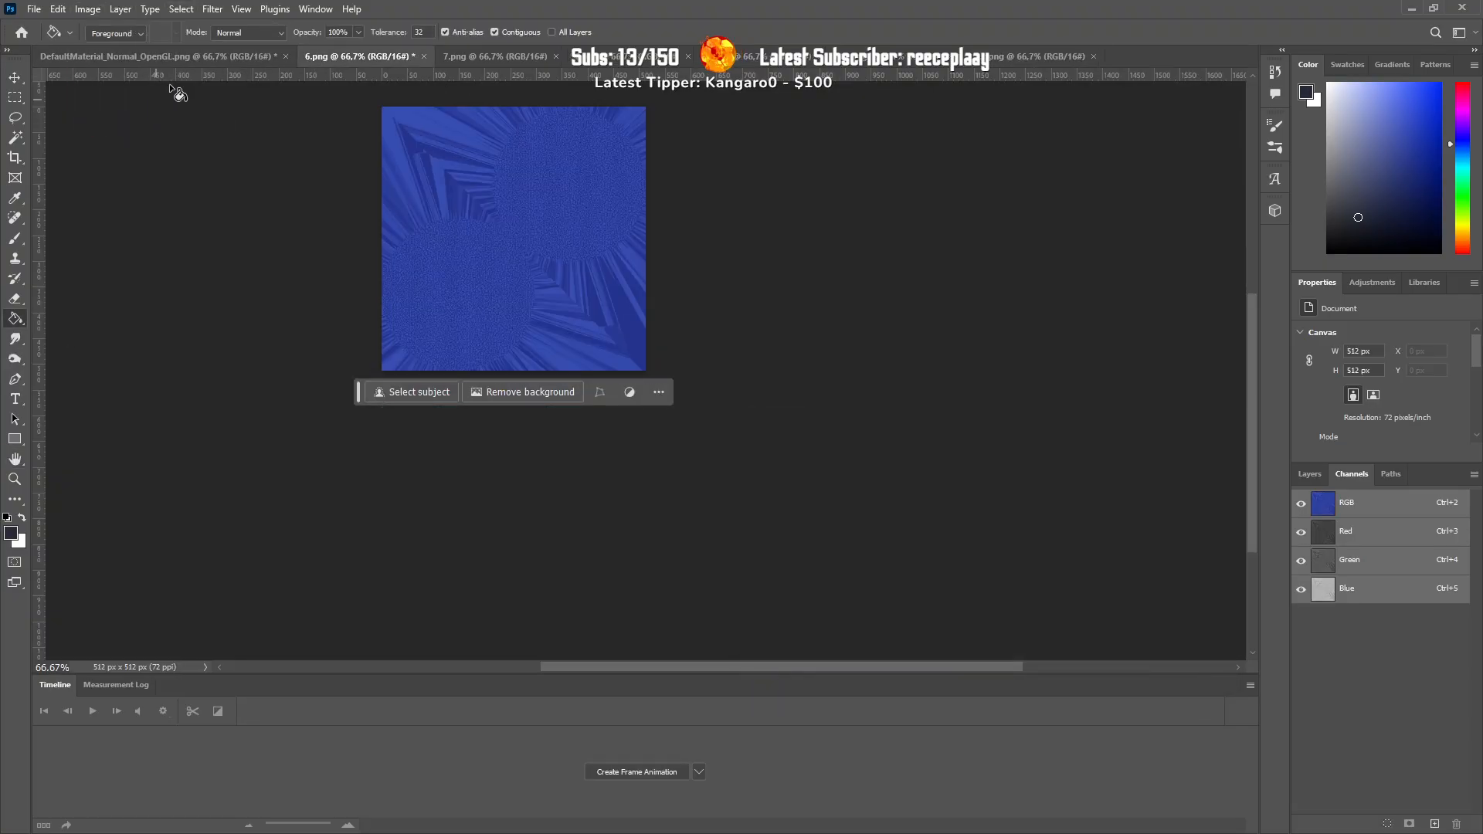
# Step: Resize the purple map 7.png to 512 x 512 pixels
pyautogui.click(448, 62)
pyautogui.click(87, 8)
pyautogui.click(153, 122)
pyautogui.write('512')
pyautogui.press('Return')
pyautogui.press('g')
# Step: Resize the pink map 8.png to 512 x 512 pixels
pyautogui.click(610, 56)
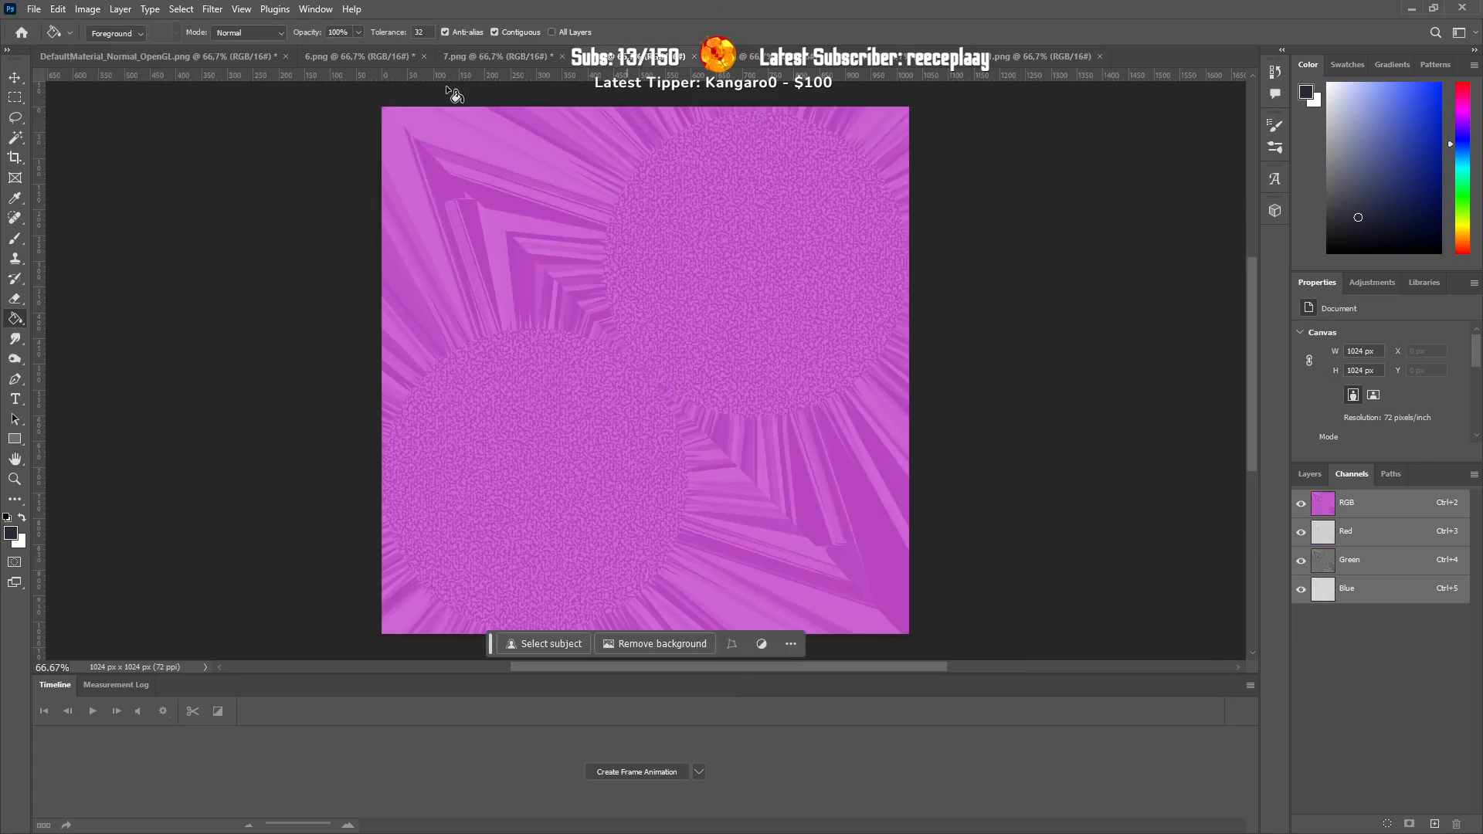
pyautogui.click(87, 9)
pyautogui.click(153, 122)
pyautogui.write('512')
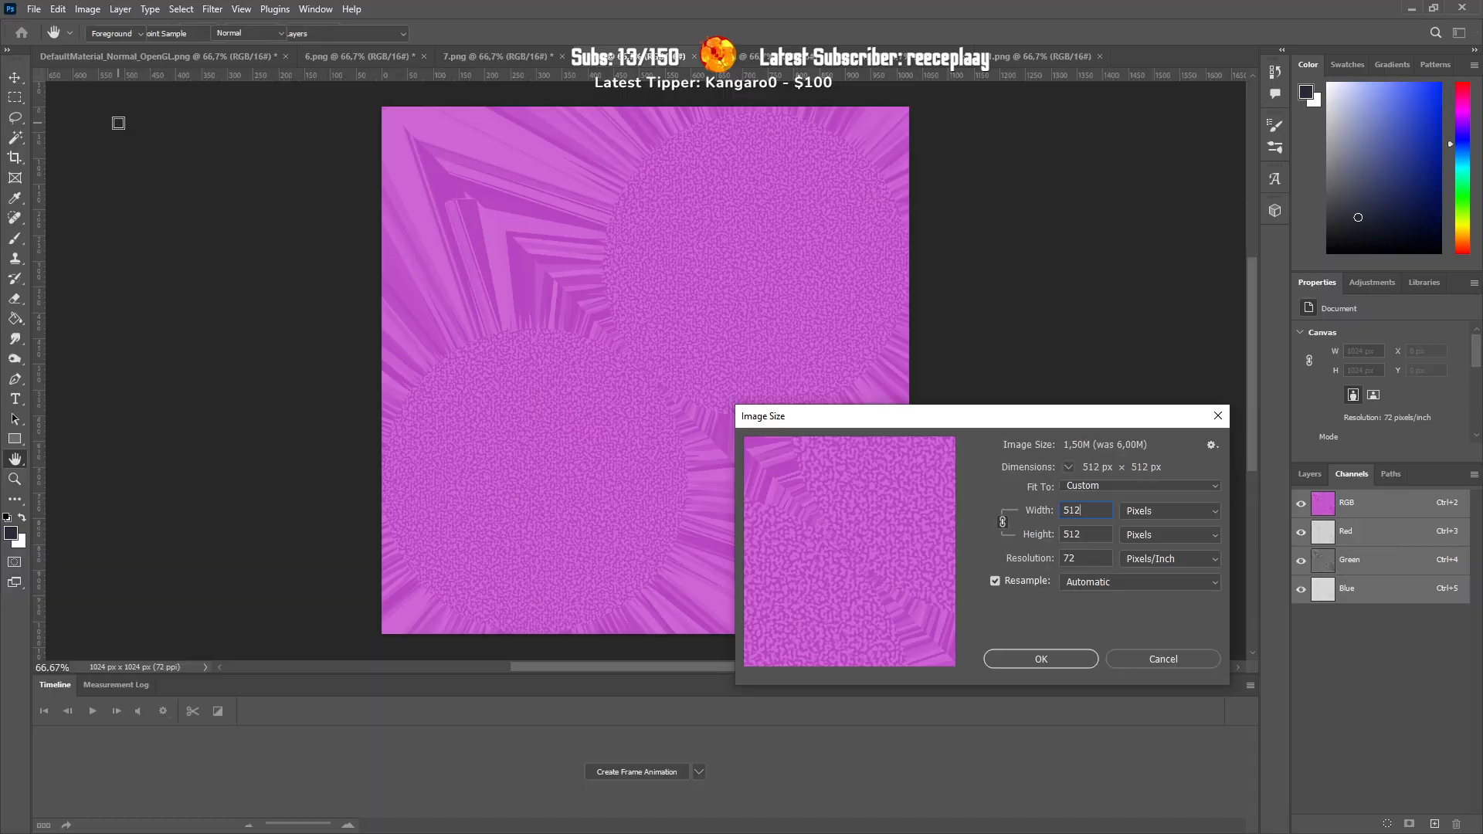
pyautogui.press('Return')
# Step: Resize the black map 9.png to 512 x 512 pixels
pyautogui.click(748, 54)
pyautogui.click(87, 9)
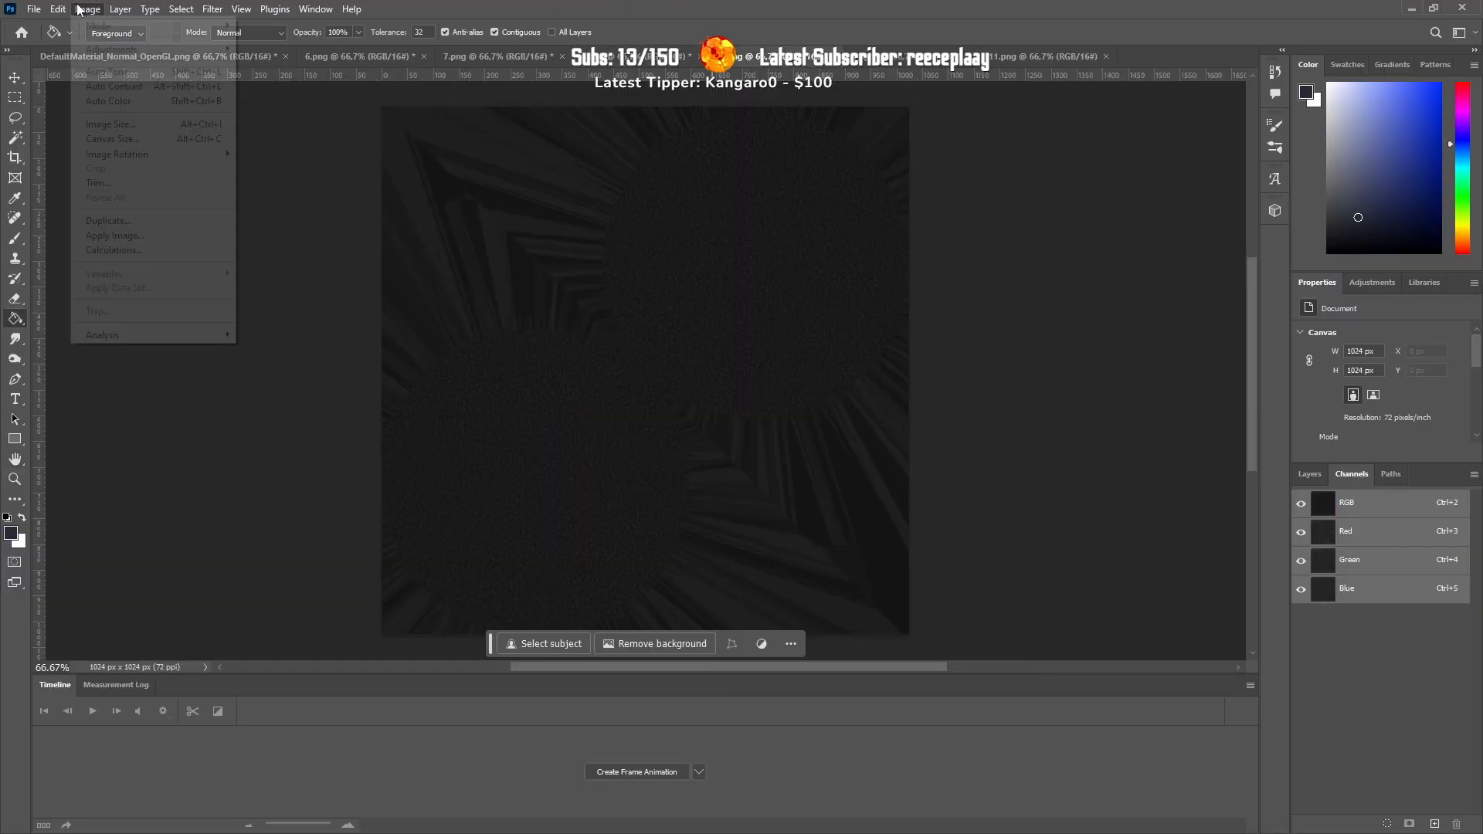
pyautogui.click(111, 124)
pyautogui.write('512')
pyautogui.press('Return')
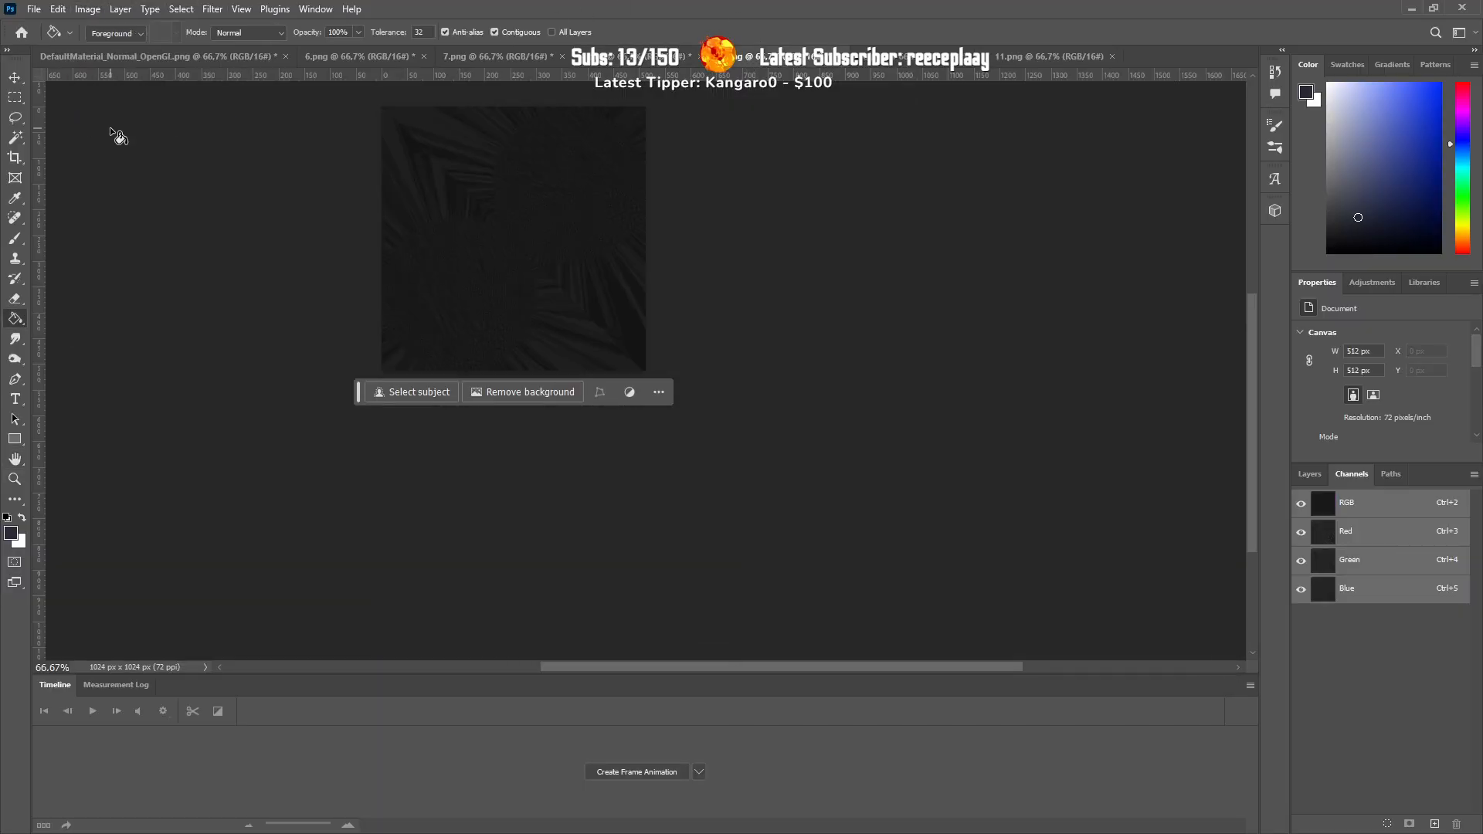
# Step: Resize the rainbow map 10.png to 512 x 512 pixels
pyautogui.click(506, 55)
pyautogui.click(87, 8)
pyautogui.click(120, 125)
pyautogui.write('512')
pyautogui.press('Return')
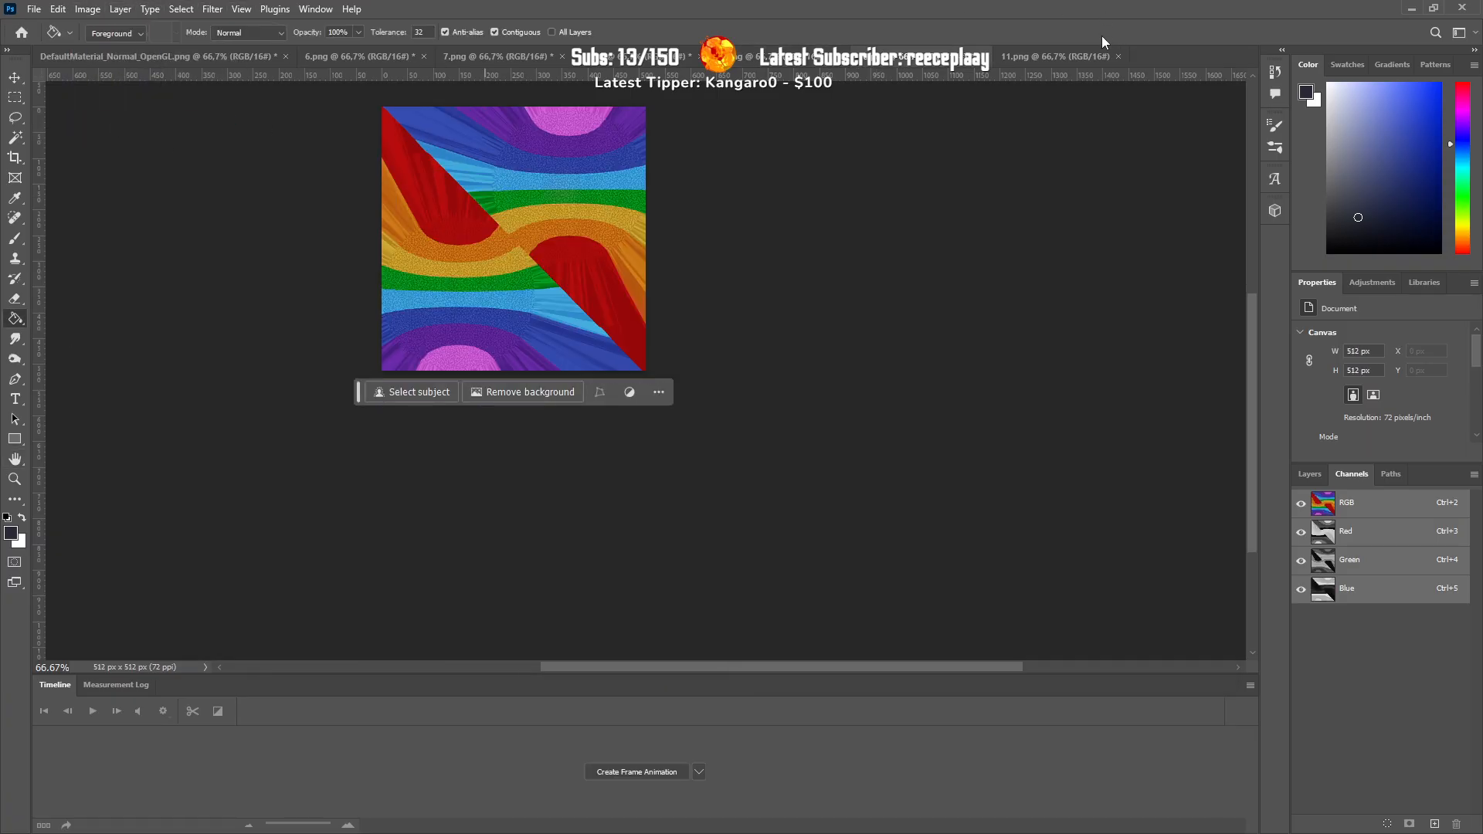
# Step: Resize the mottled red map 11.png to 512 x 512 pixels
pyautogui.click(1051, 55)
pyautogui.click(87, 9)
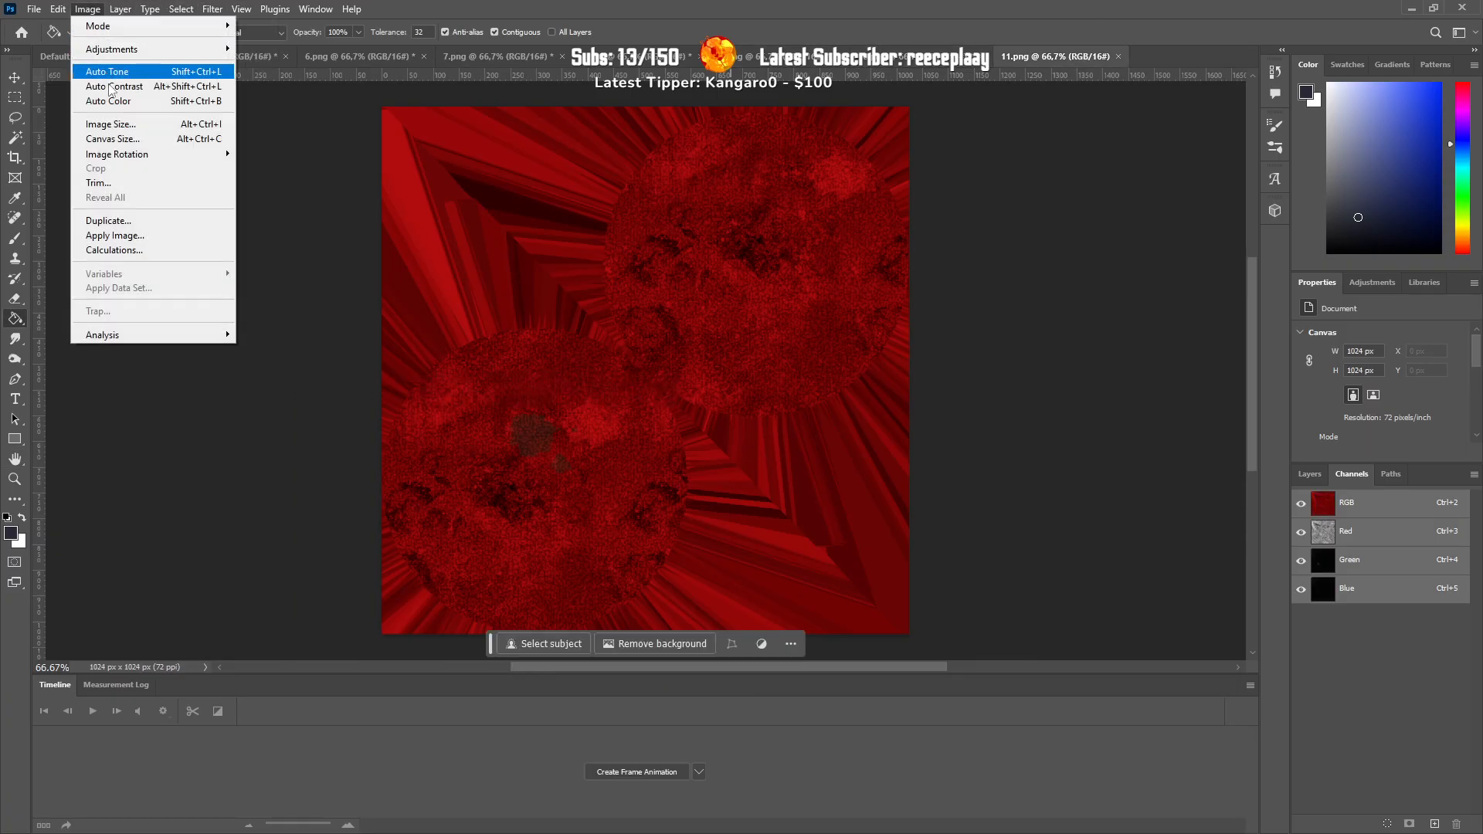
pyautogui.click(119, 125)
pyautogui.write('512')
pyautogui.press('Return')
# Step: Close the normal map DefaultMaterial_Normal_OpenGL.png without saving its changes
pyautogui.click(332, 54)
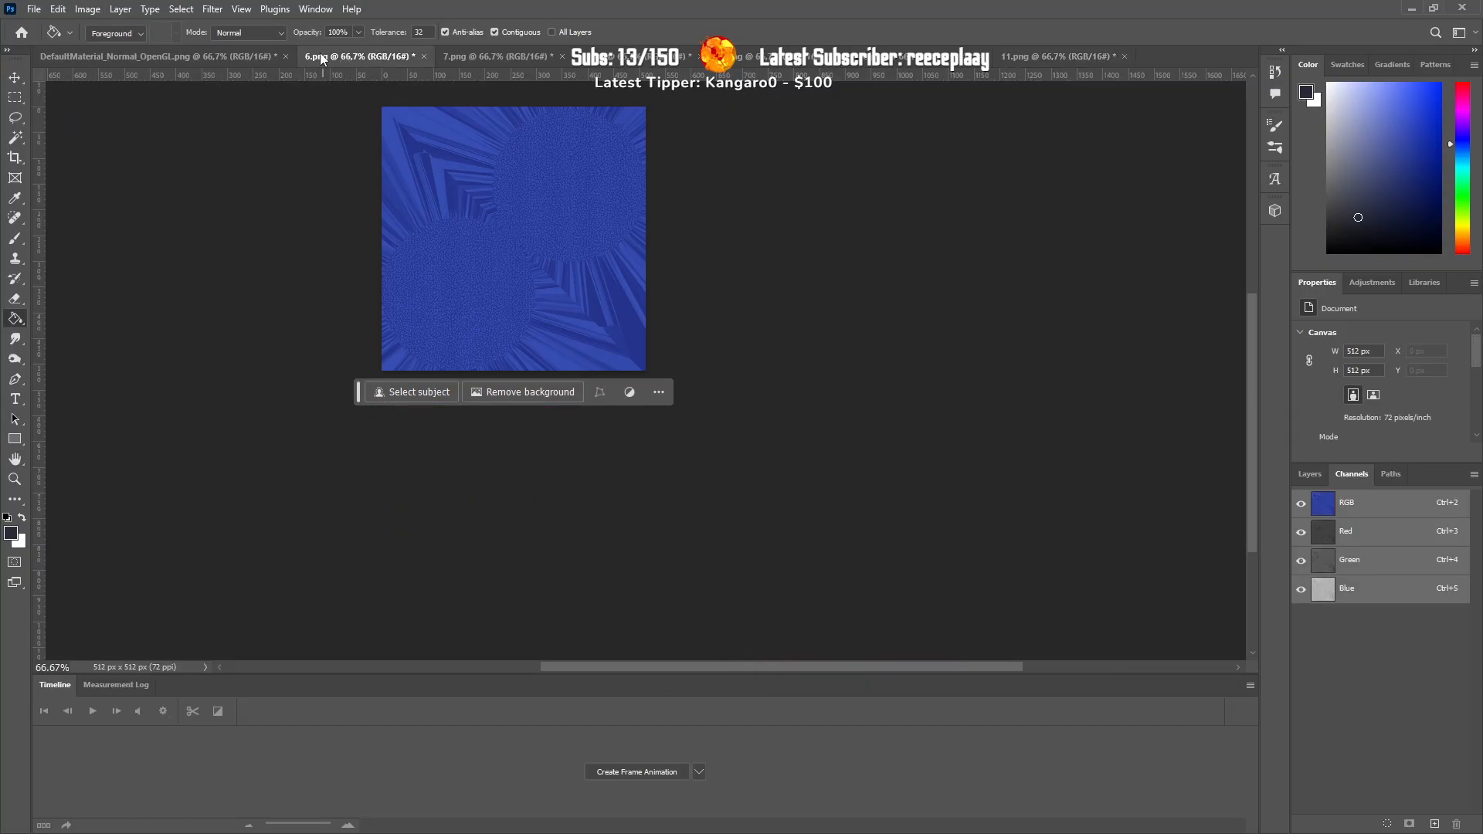
pyautogui.click(119, 60)
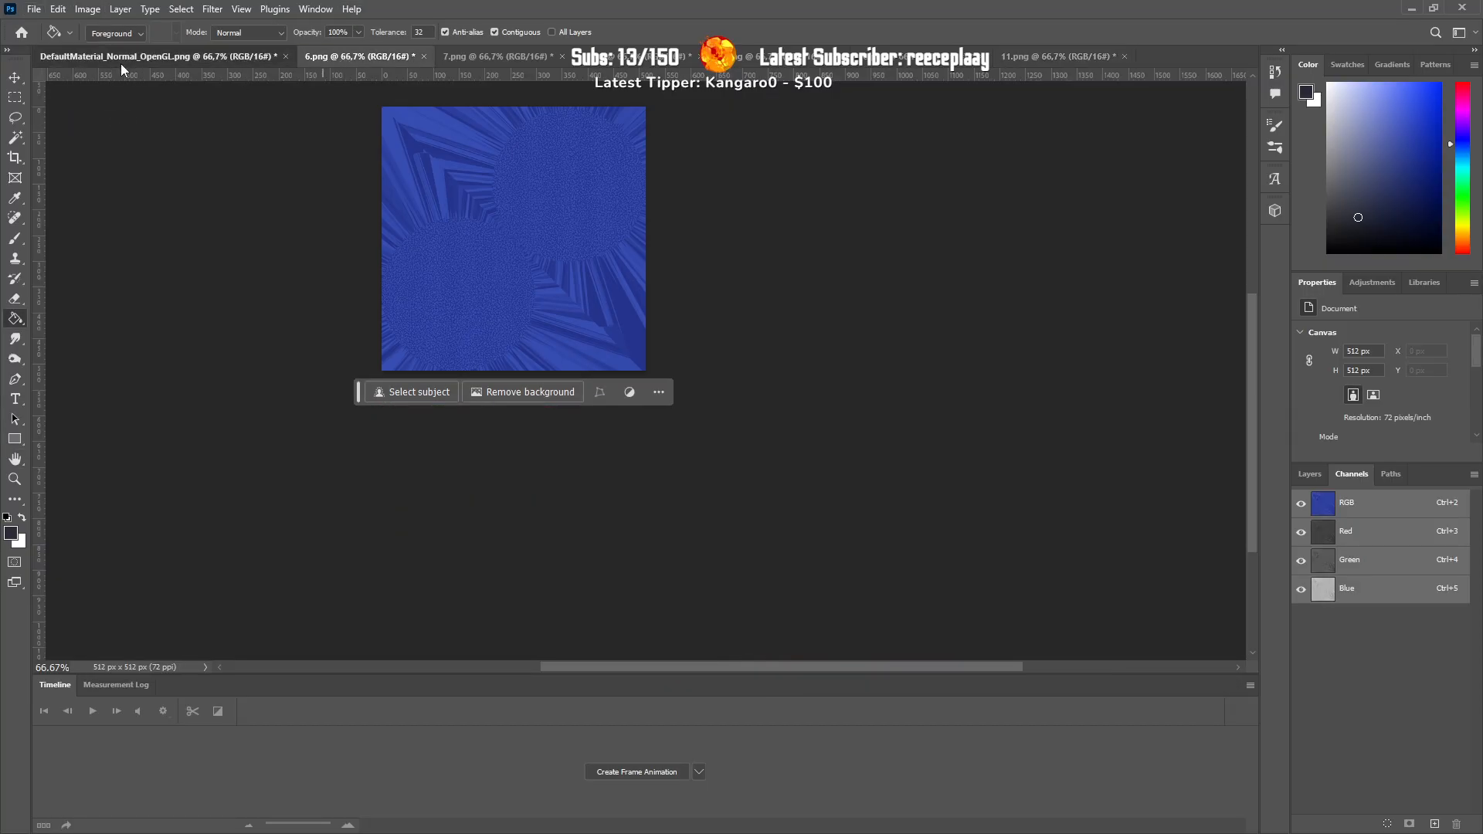
pyautogui.click(285, 57)
pyautogui.click(724, 318)
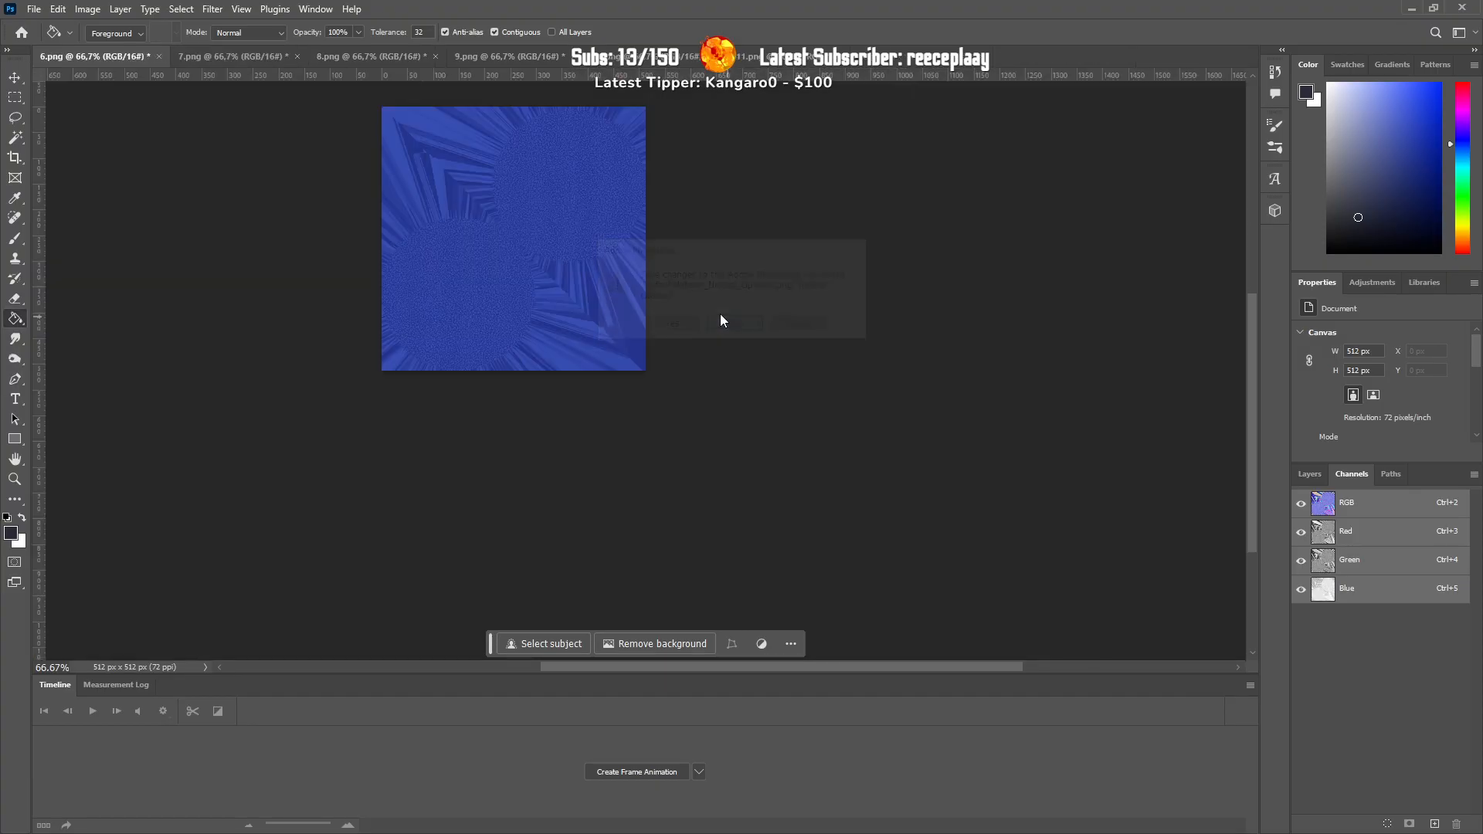
# Step: Save the dark blue map 6.png as the NVIDIA DDS file berd_diff_001_f_uni, keeping the current exporter settings
pyautogui.click(34, 8)
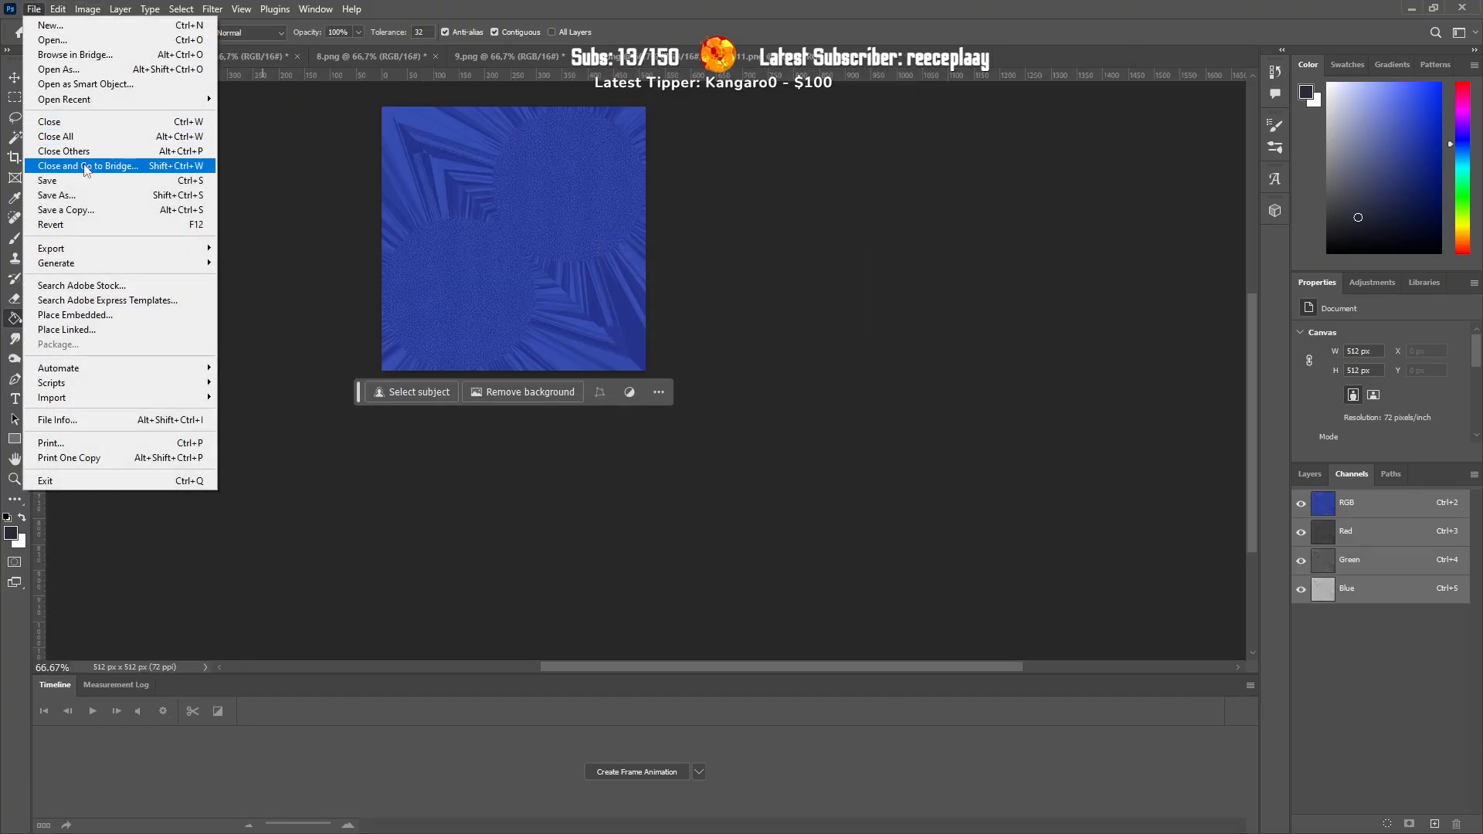
pyautogui.click(85, 195)
pyautogui.click(415, 444)
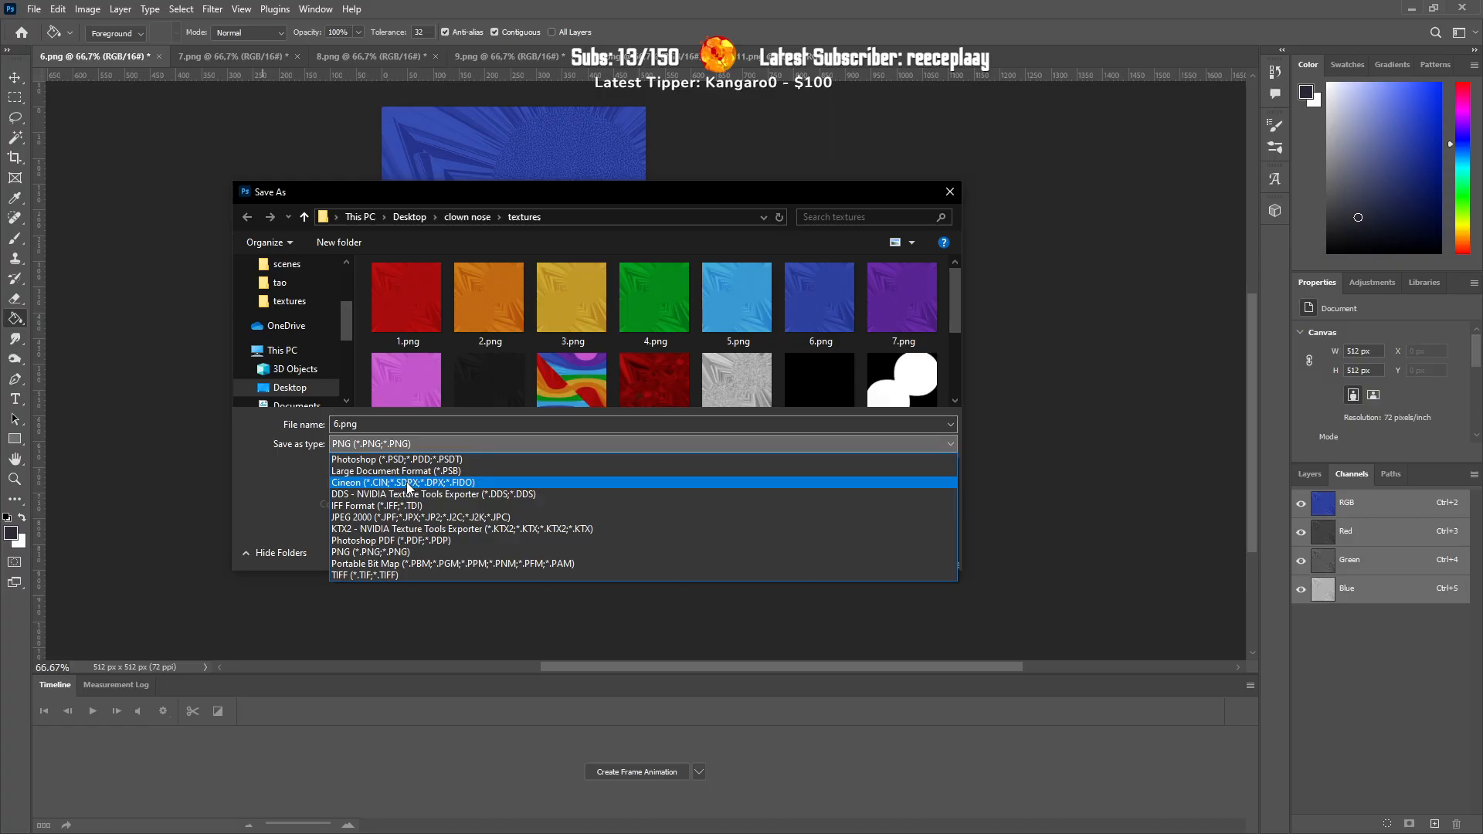
pyautogui.click(415, 469)
pyautogui.click(406, 425)
pyautogui.write('berd_diff_001_a_uni')
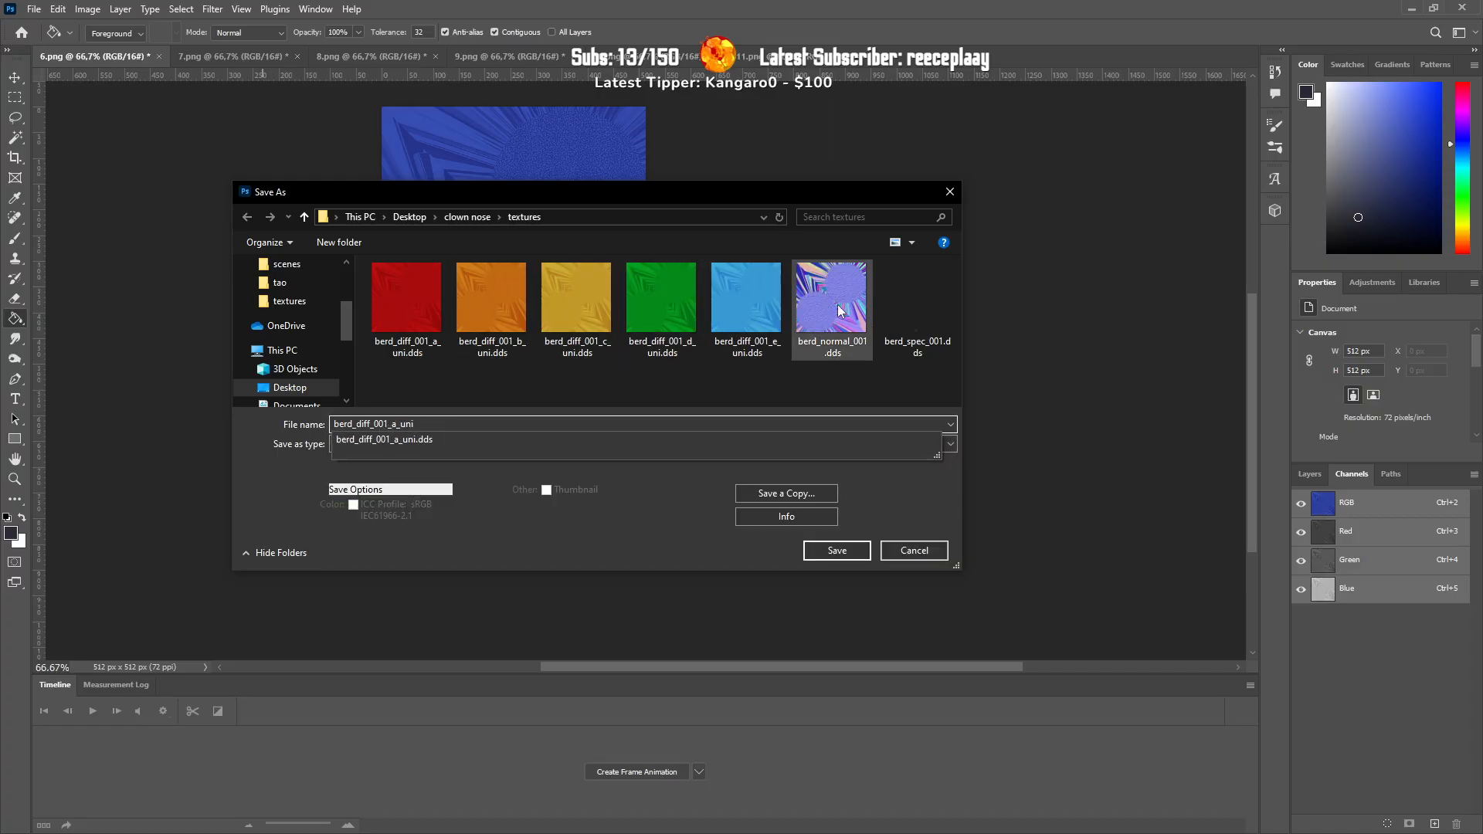
pyautogui.click(396, 424)
pyautogui.press('BackSpace')
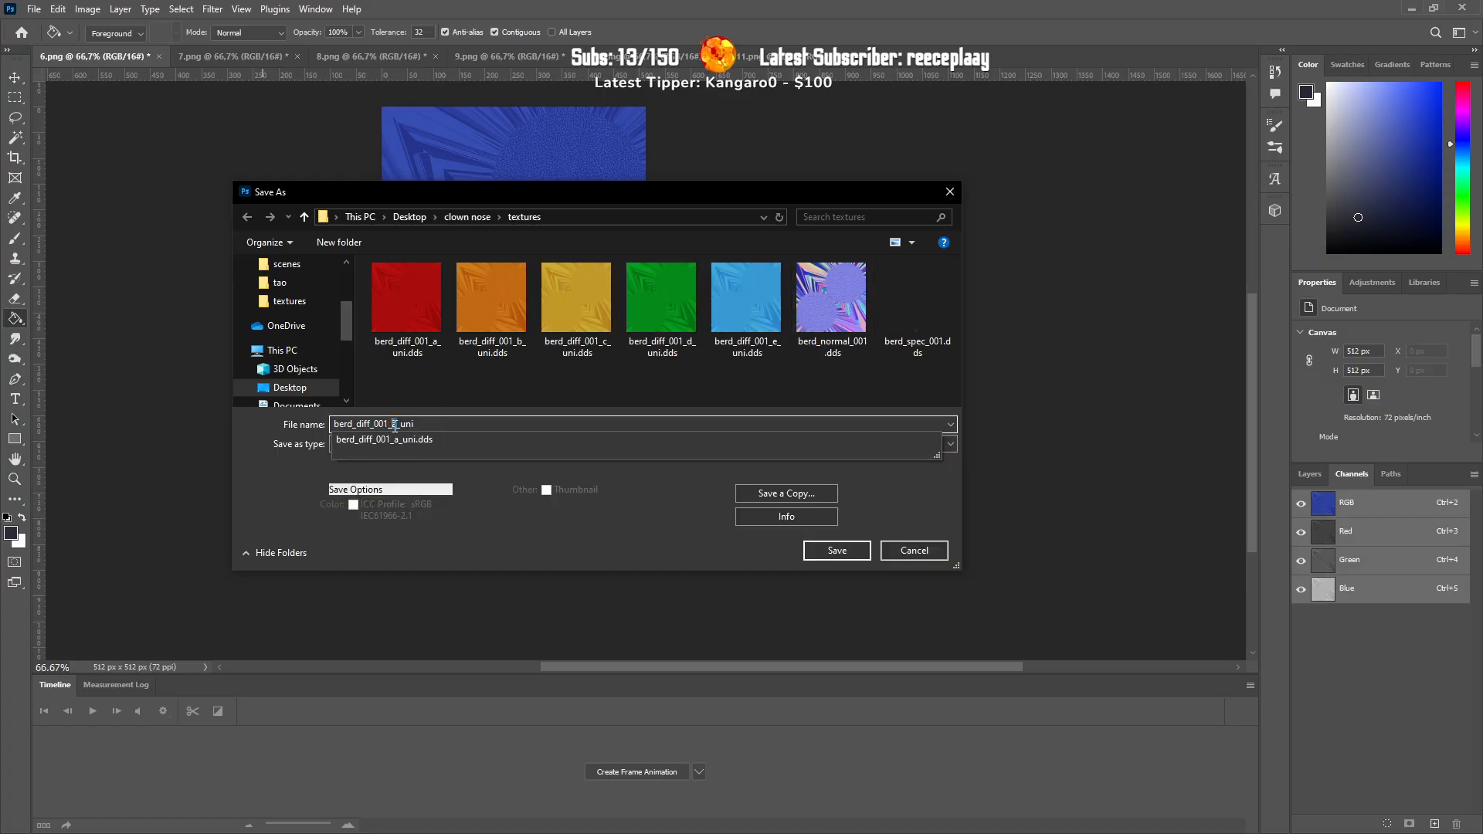
pyautogui.write('f')
pyautogui.click(819, 553)
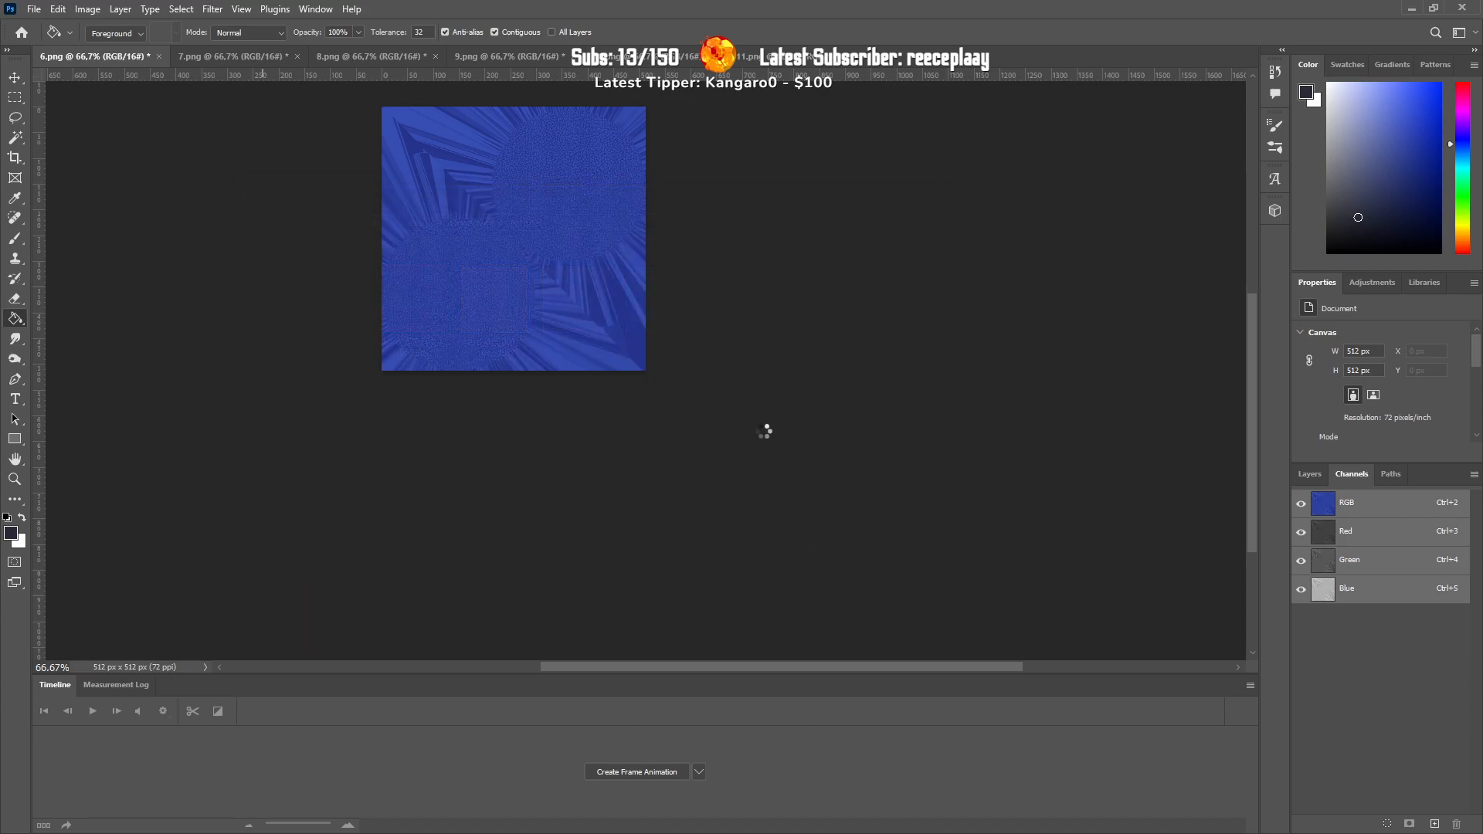
pyautogui.click(931, 716)
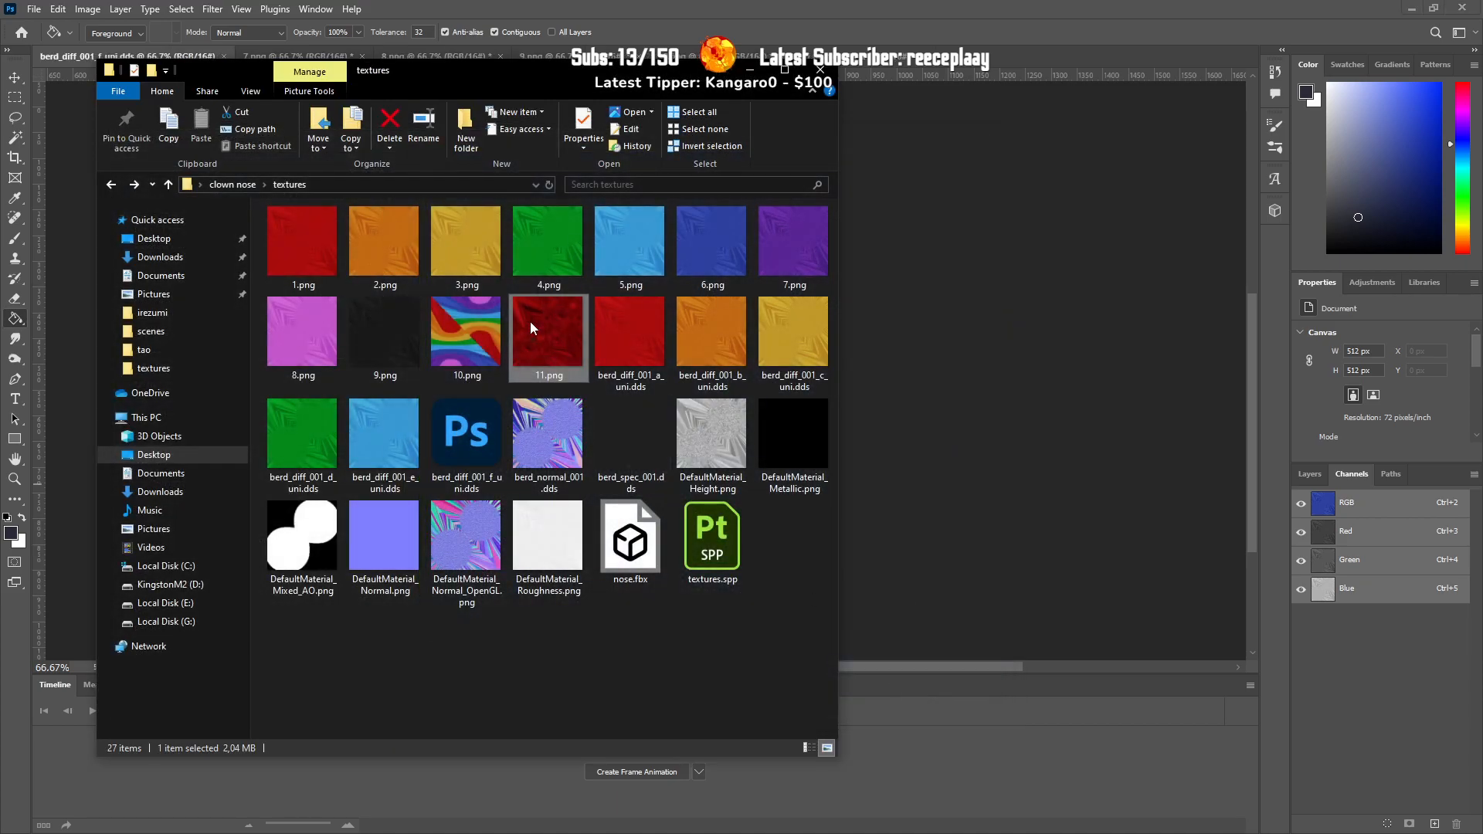
# Step: Save a copy of the purple map 7.png as the NVIDIA DDS file berd_diff_001_g_uni, keeping the current exporter settings
pyautogui.click(290, 57)
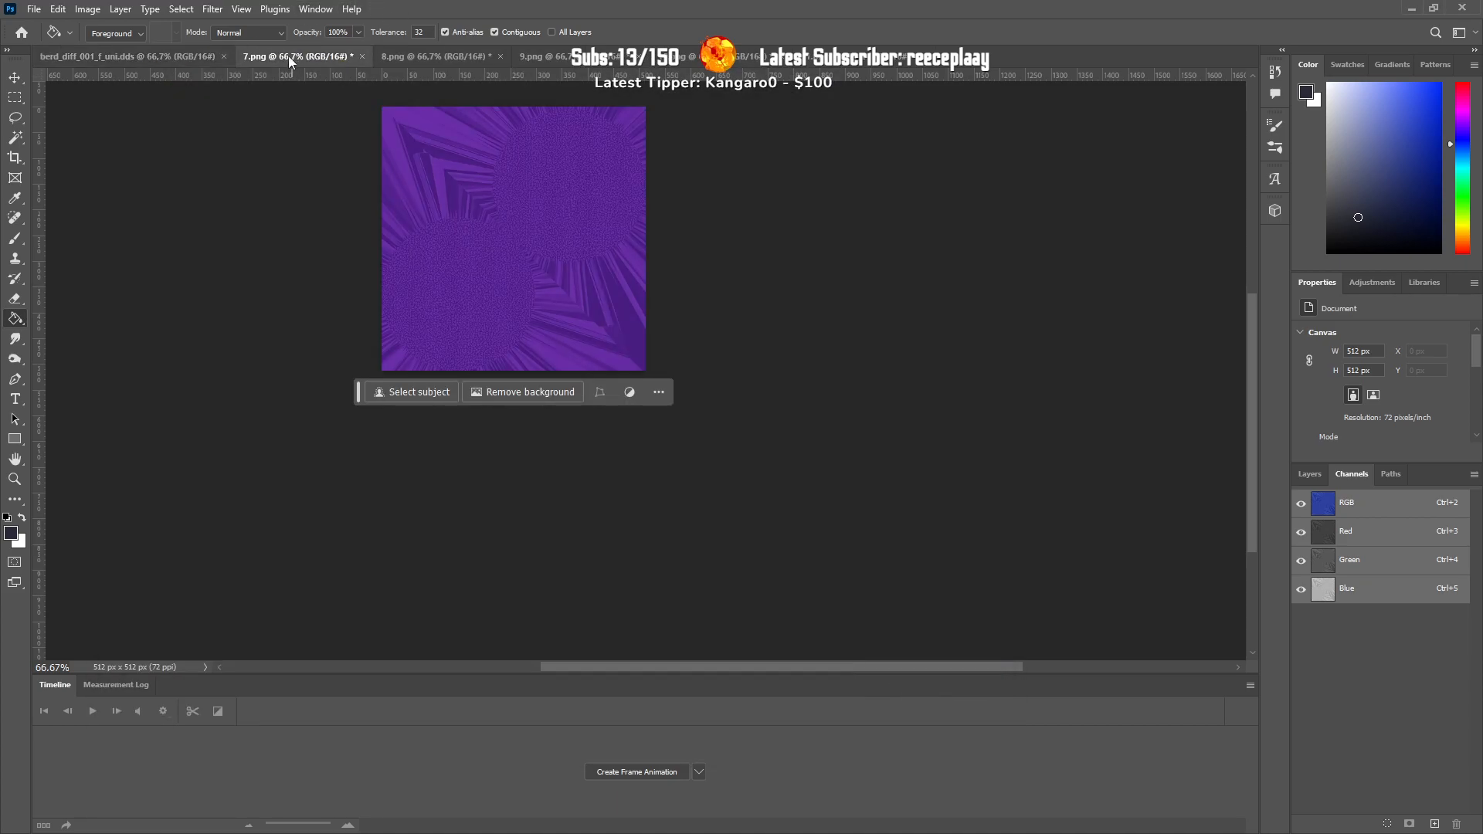
pyautogui.click(34, 8)
pyautogui.click(89, 208)
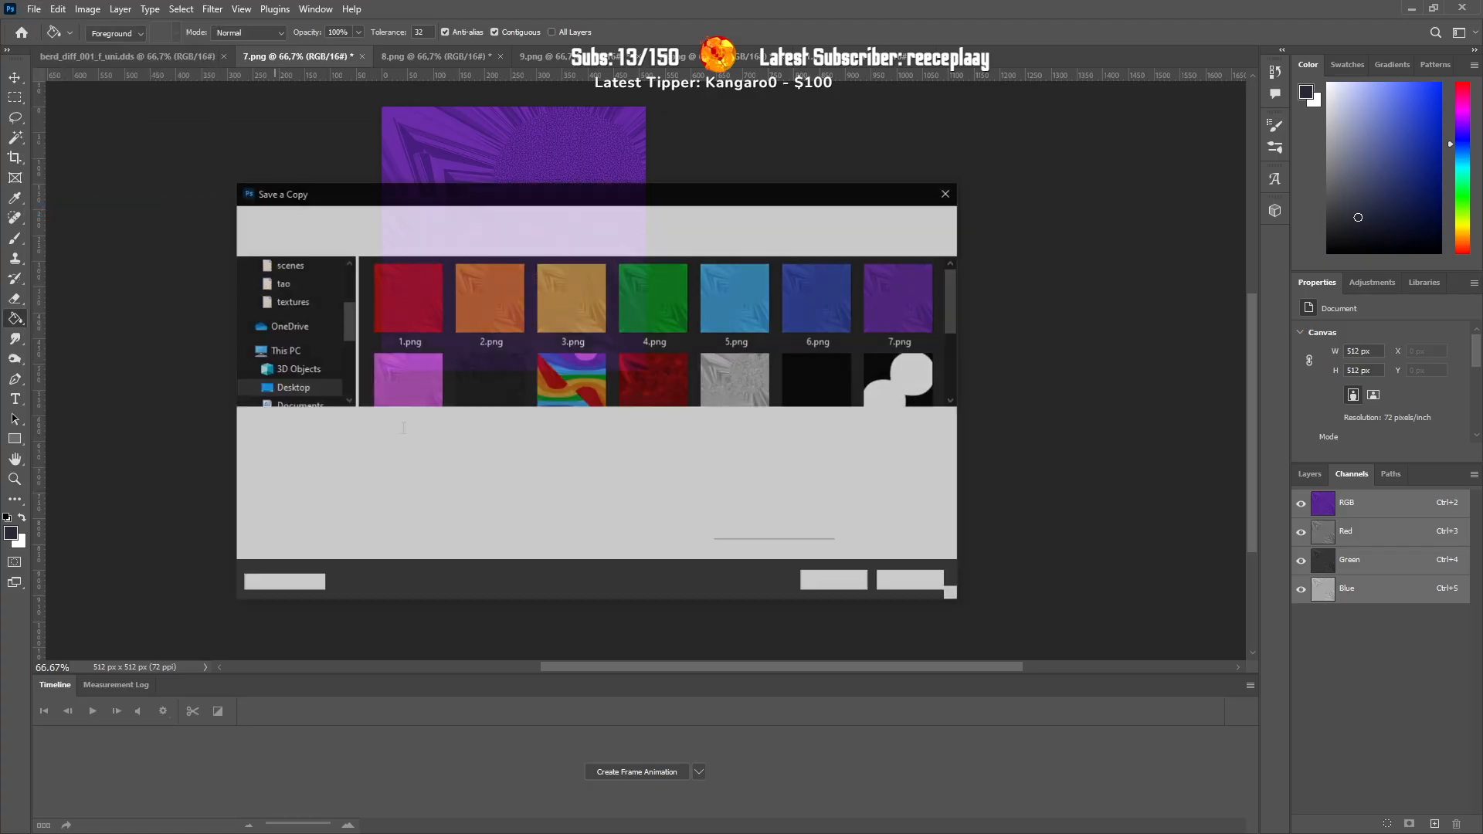
pyautogui.click(430, 444)
pyautogui.click(451, 495)
pyautogui.click(419, 437)
pyautogui.click(417, 426)
pyautogui.click(417, 425)
pyautogui.hotkey('ctrl', 'a')
pyautogui.hotkey('ctrl', 'v')
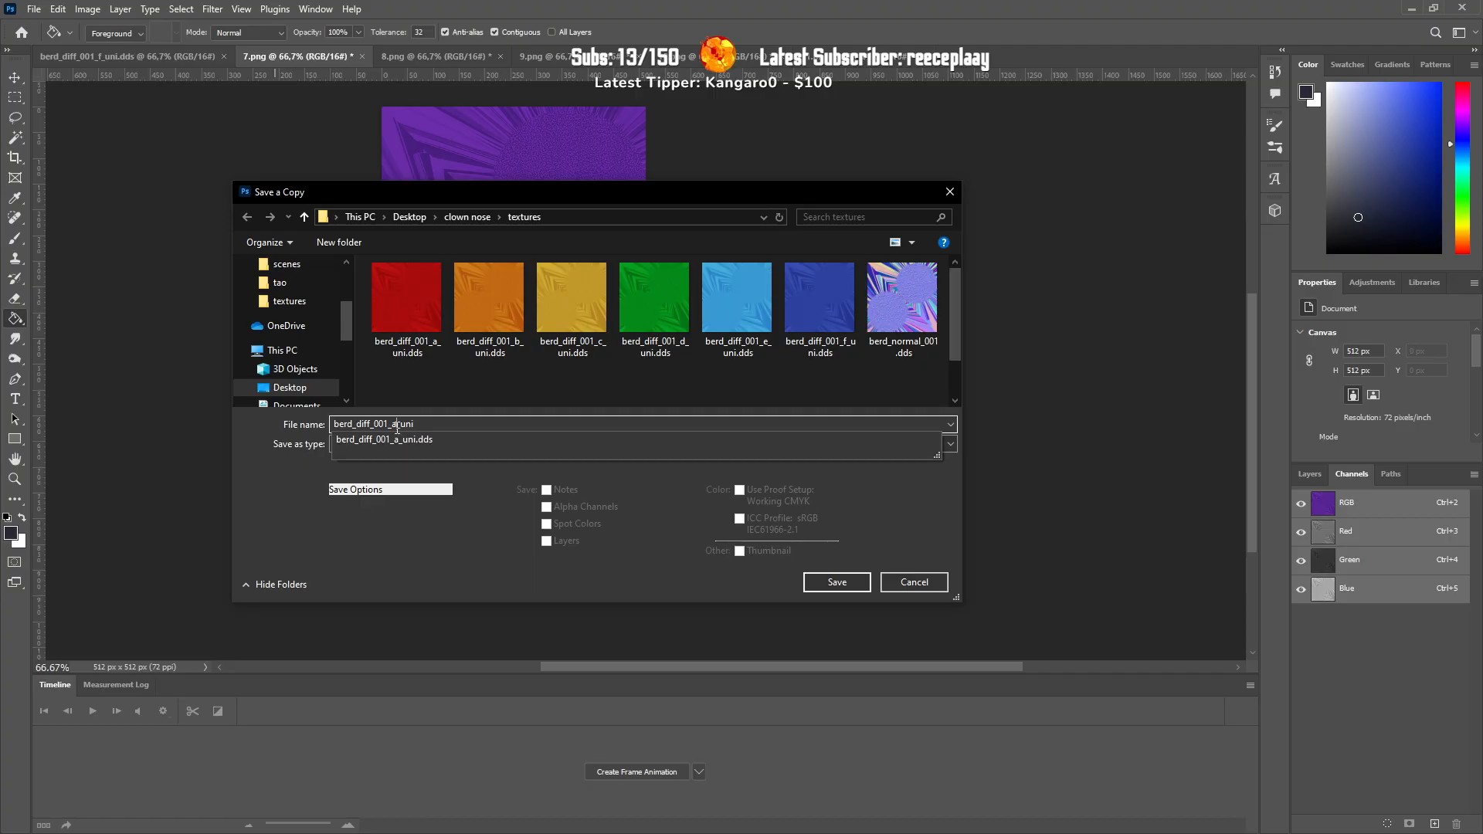
pyautogui.press('Return')
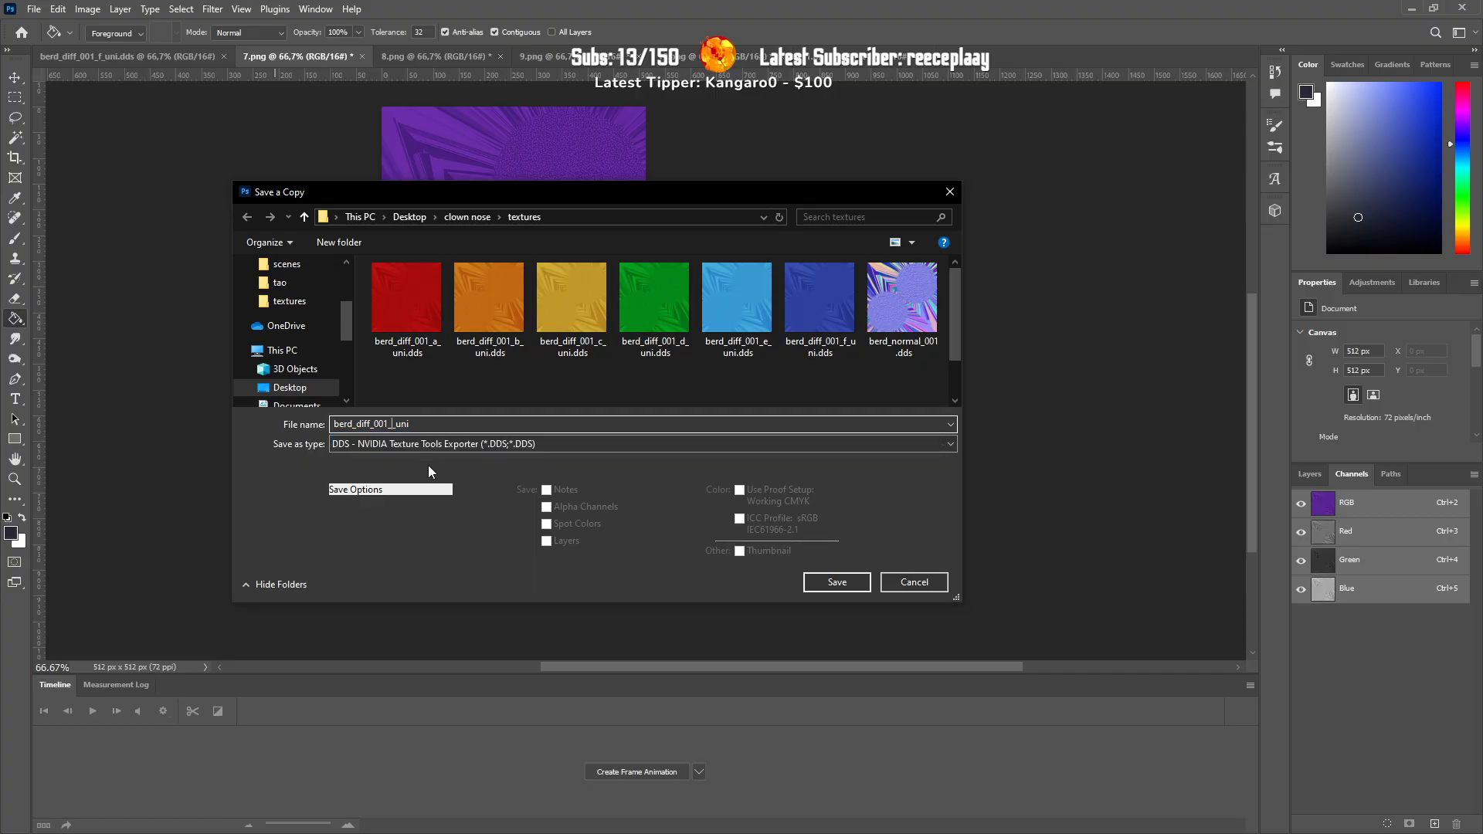
pyautogui.press('Return')
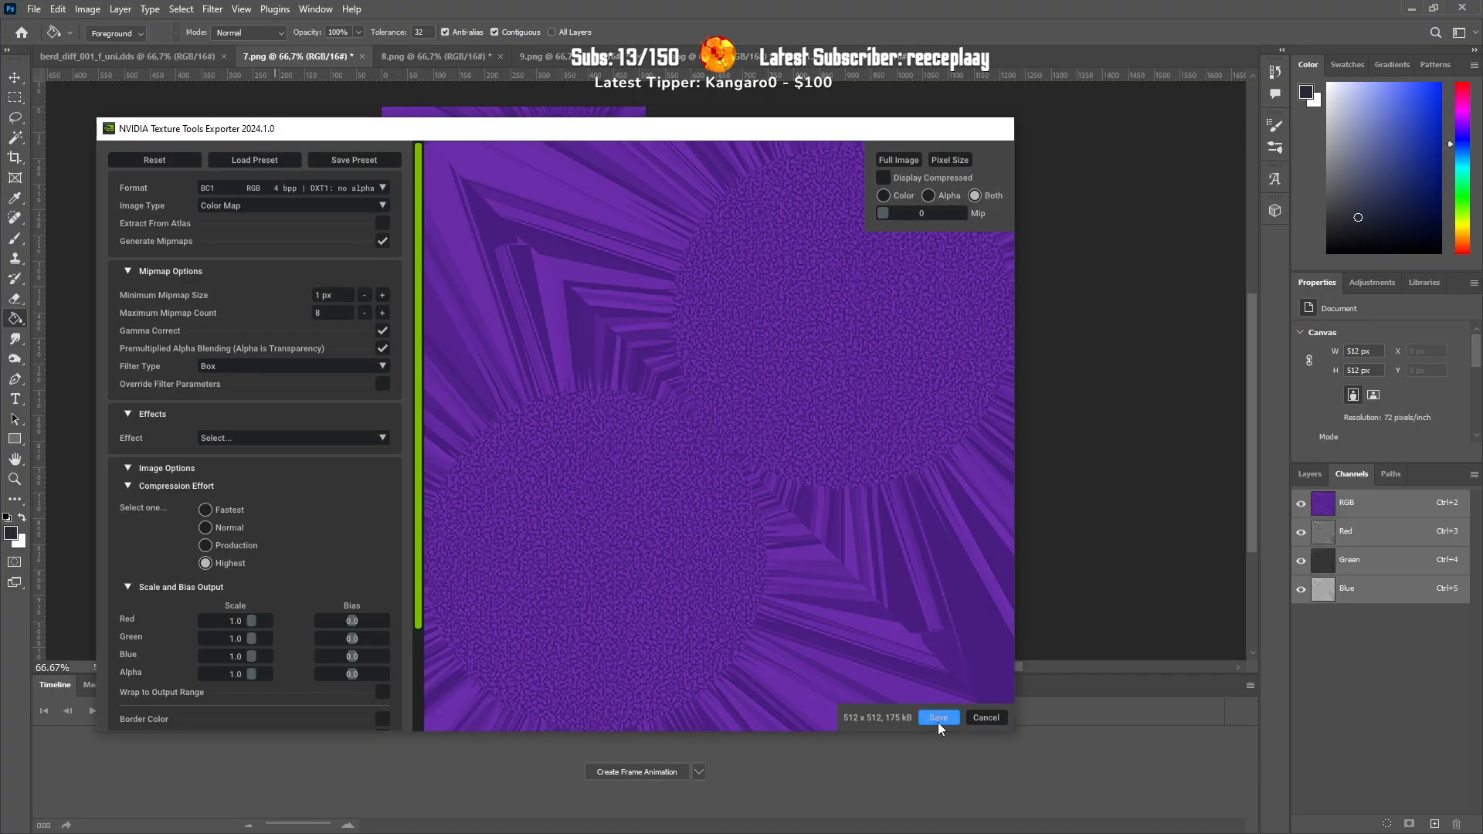
pyautogui.click(937, 718)
# Step: Save a copy of the pink map 8.png as the NVIDIA DDS file berd_diff_001_h_uni, keeping the current exporter settings
pyautogui.click(402, 55)
pyautogui.click(30, 8)
pyautogui.click(70, 206)
pyautogui.click(433, 444)
pyautogui.click(425, 494)
pyautogui.click(378, 429)
pyautogui.hotkey('ctrl', 'v')
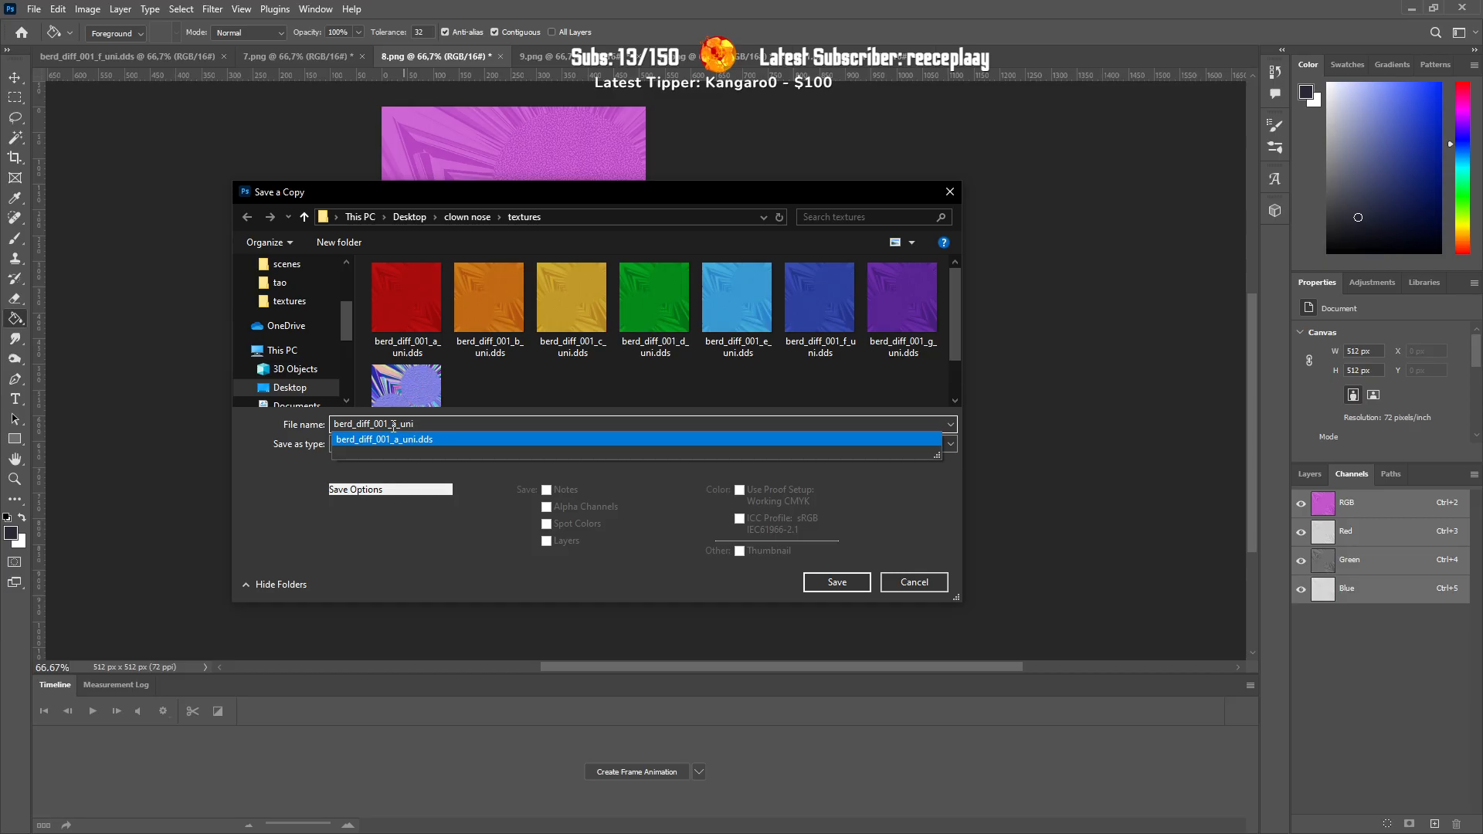
pyautogui.moveTo(394, 426); pyautogui.dragTo(398, 426)
pyautogui.write('h')
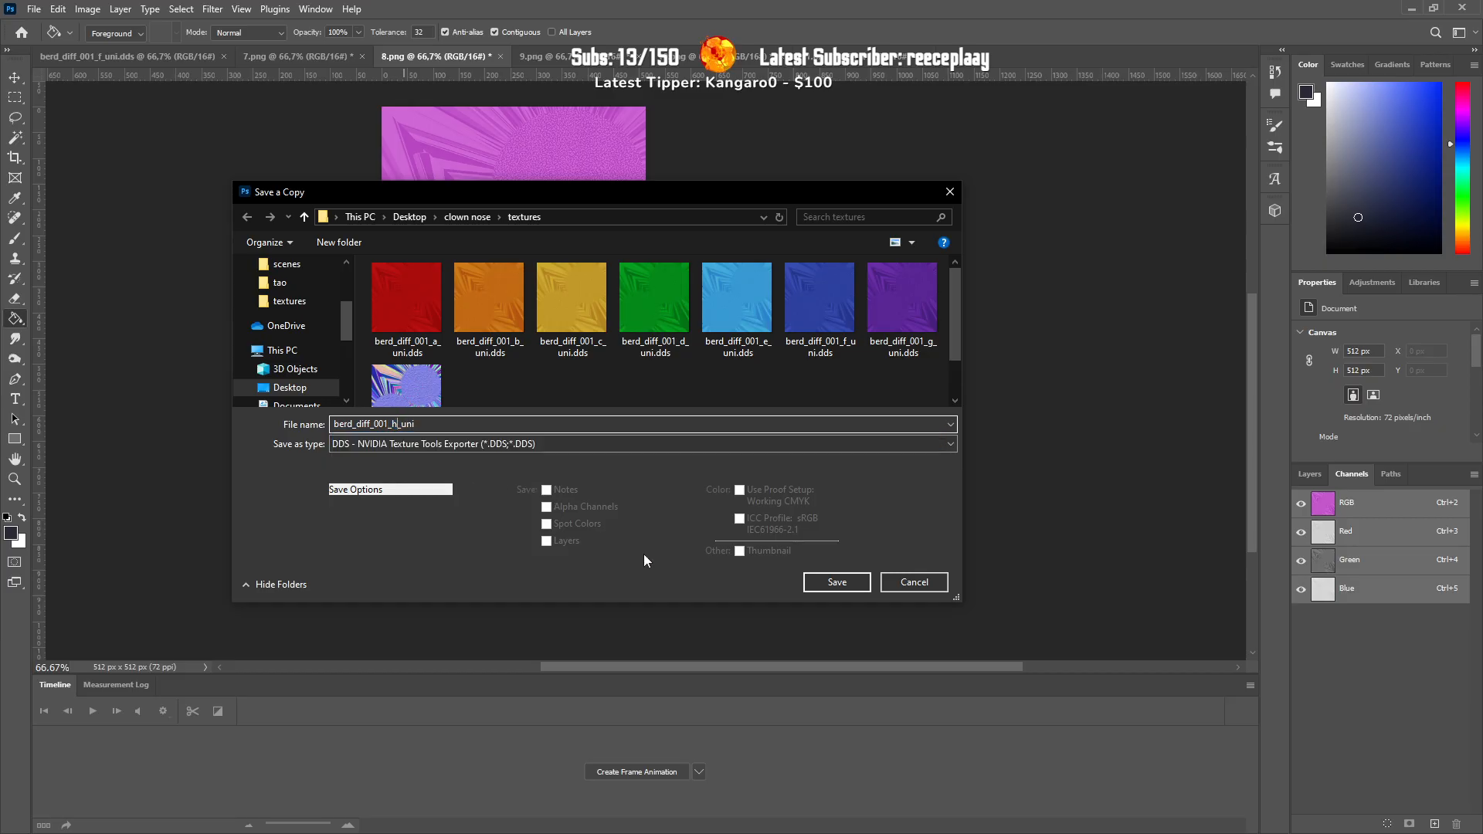
pyautogui.click(809, 584)
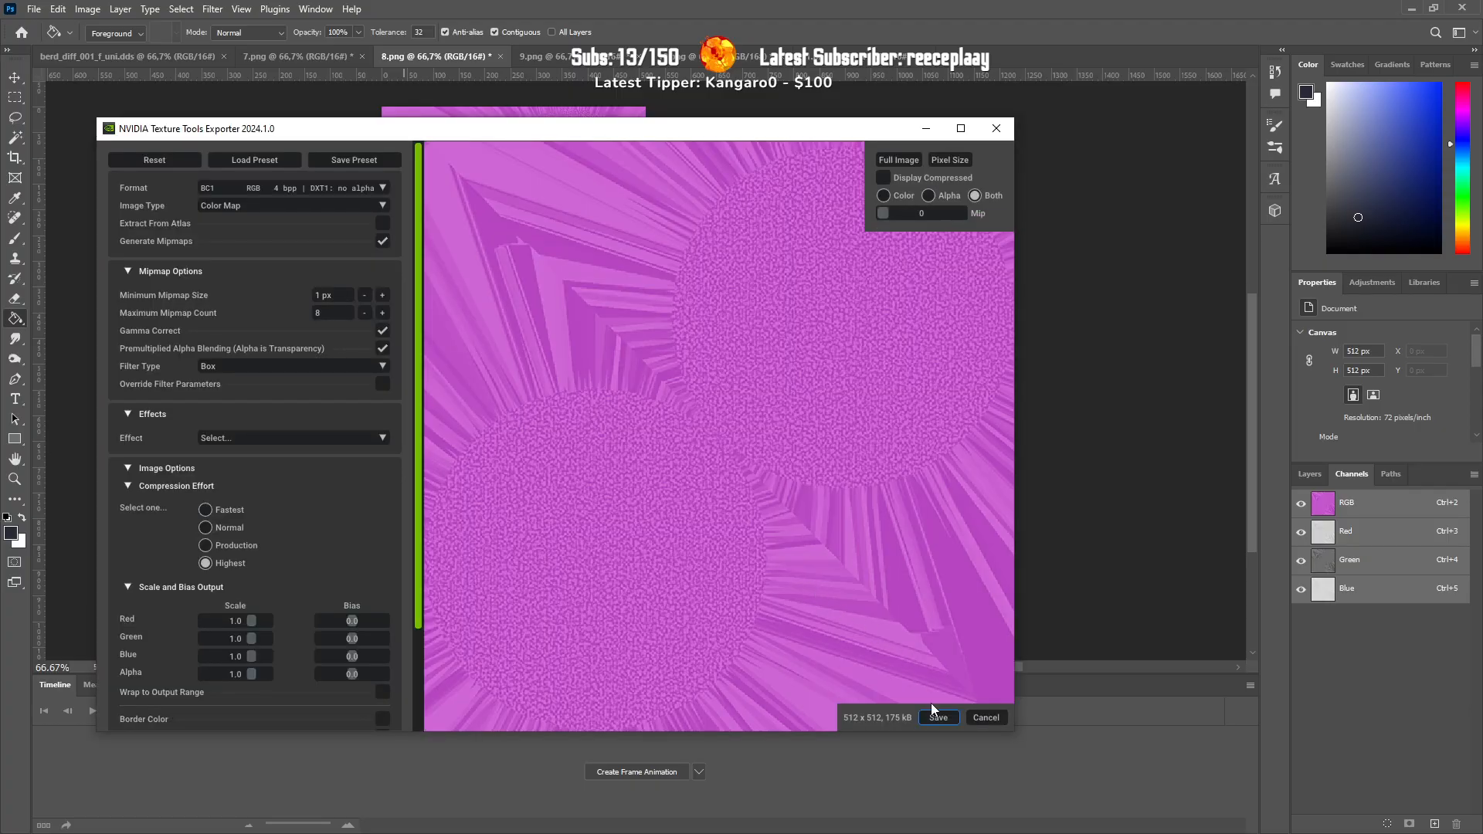
pyautogui.click(932, 709)
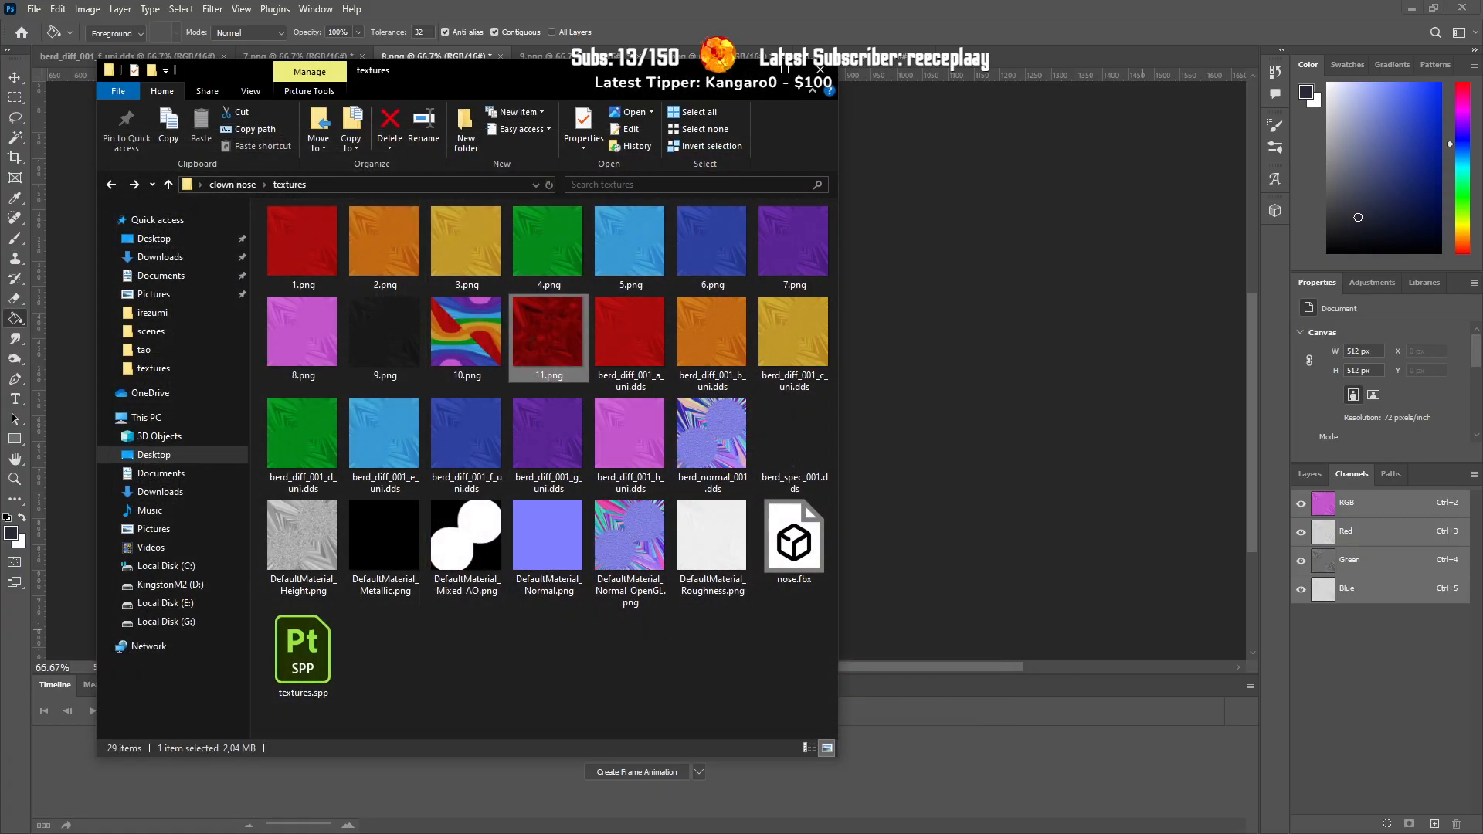
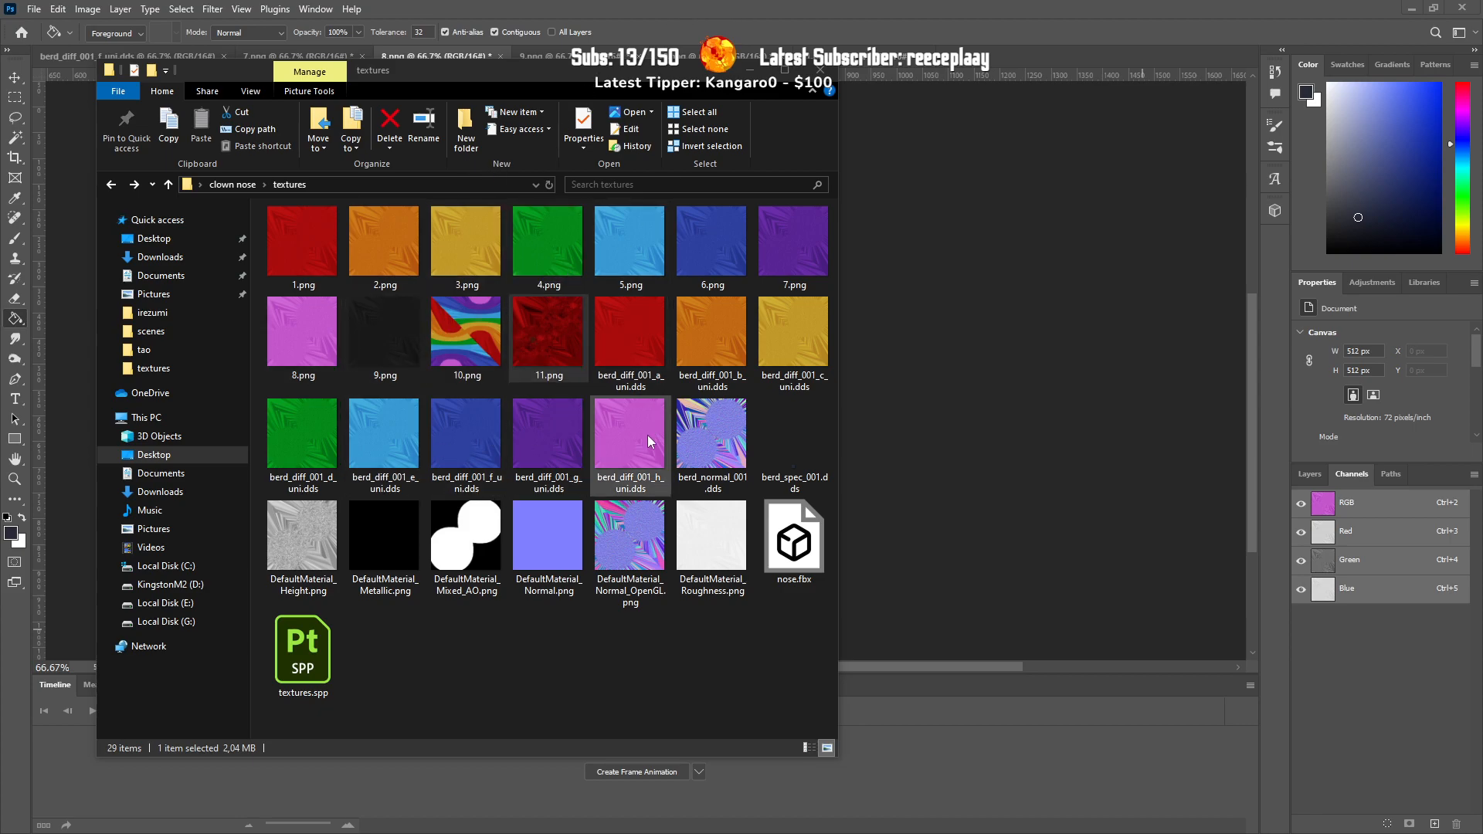
# Step: Save a copy of the black map 9.png as the NVIDIA DDS file berd_diff_001_i_uni, keeping the current exporter settings
pyautogui.click(629, 4)
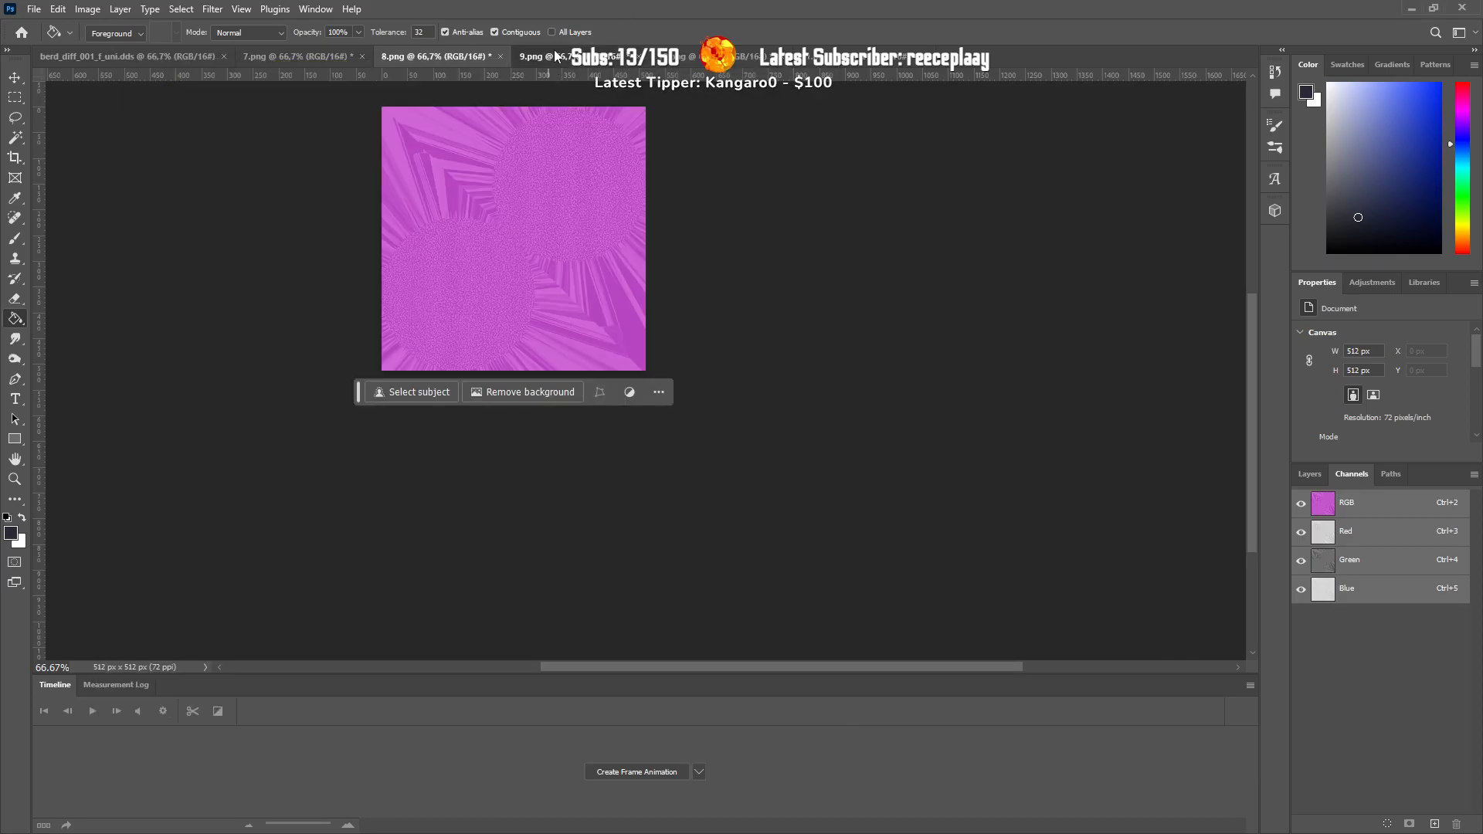
pyautogui.click(554, 55)
pyautogui.click(33, 9)
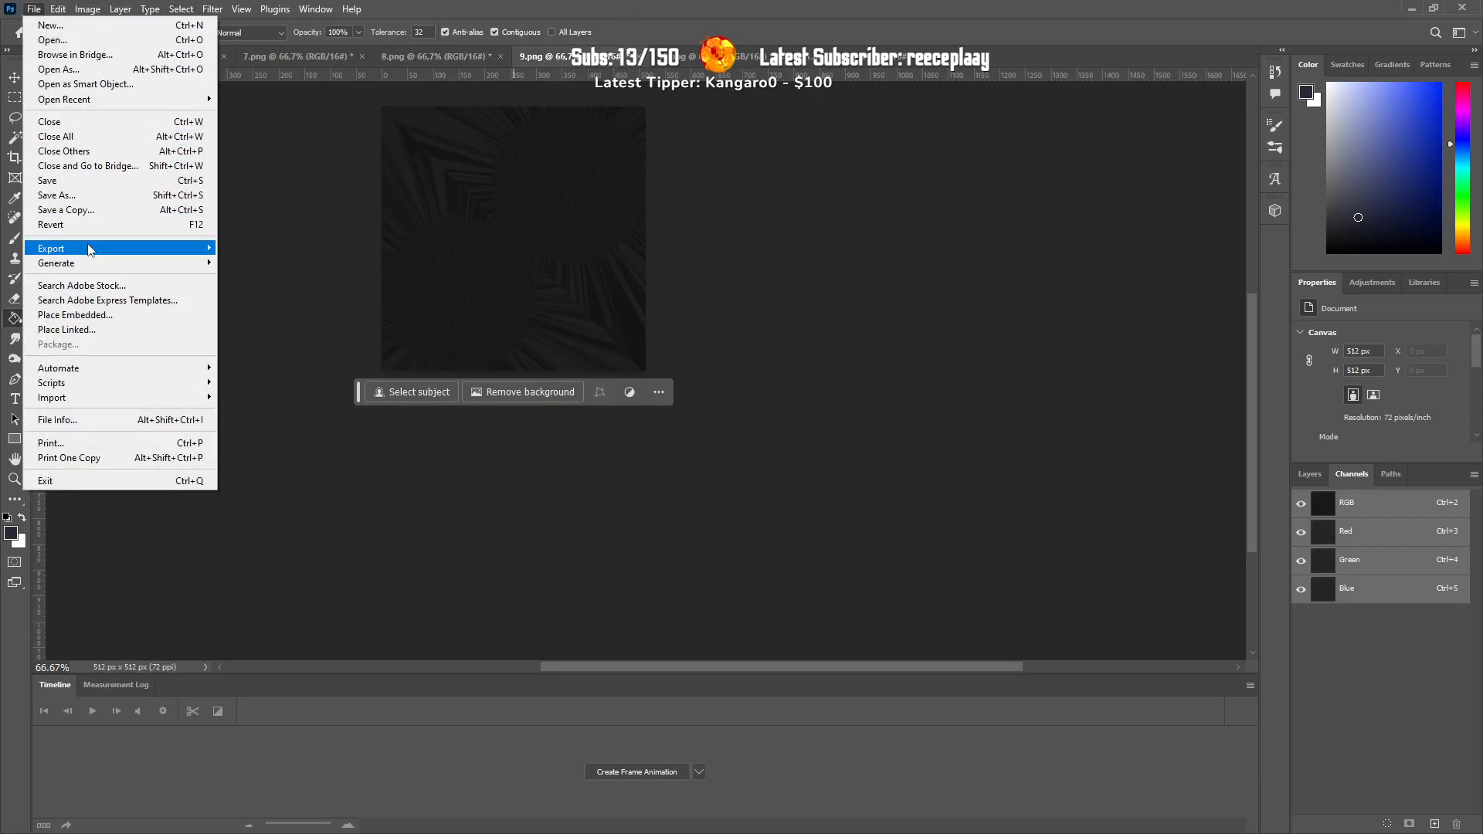
pyautogui.click(66, 209)
pyautogui.click(409, 443)
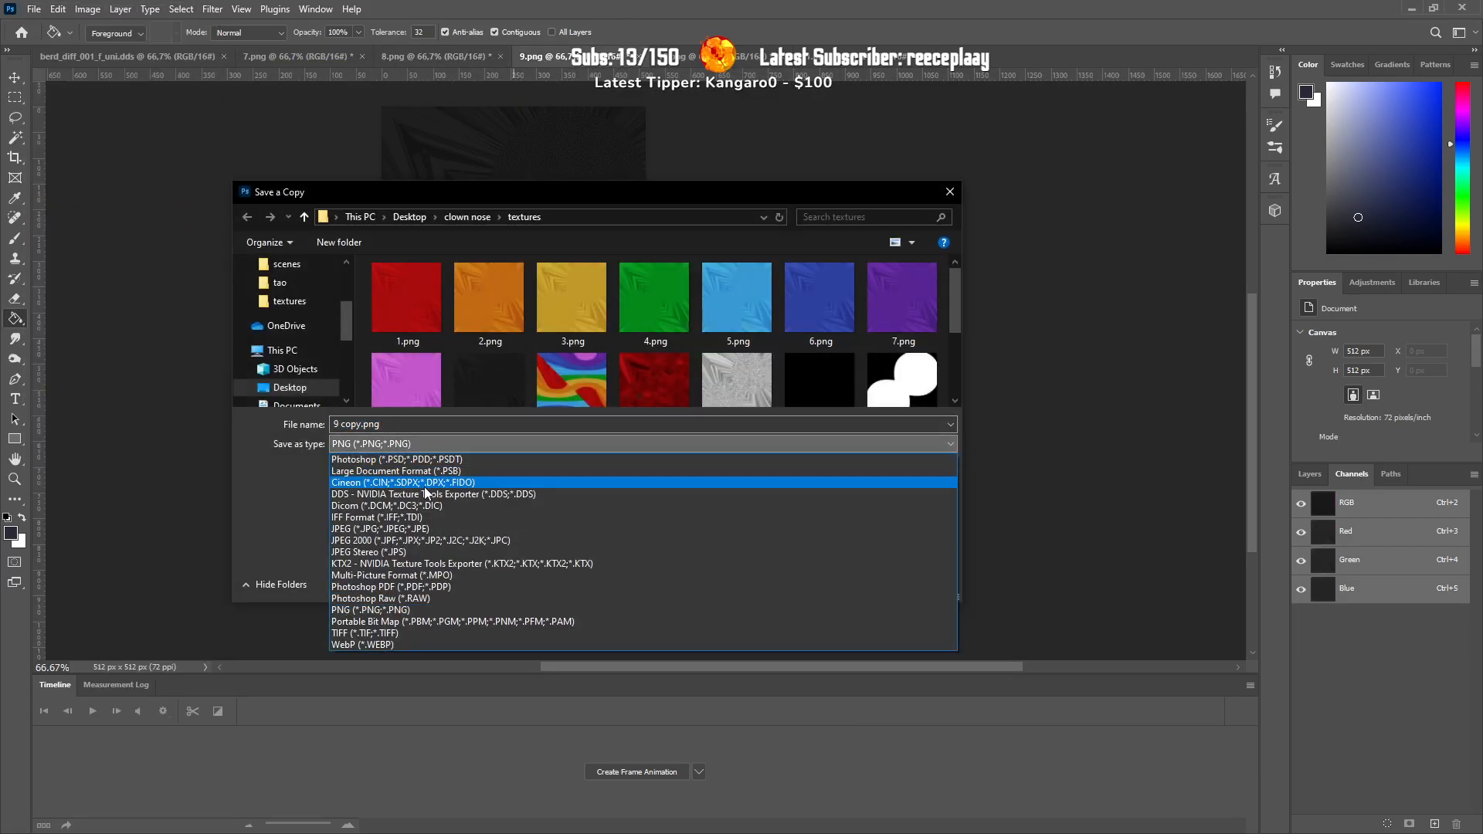
pyautogui.click(426, 492)
pyautogui.click(433, 425)
pyautogui.hotkey('ctrl', 'v')
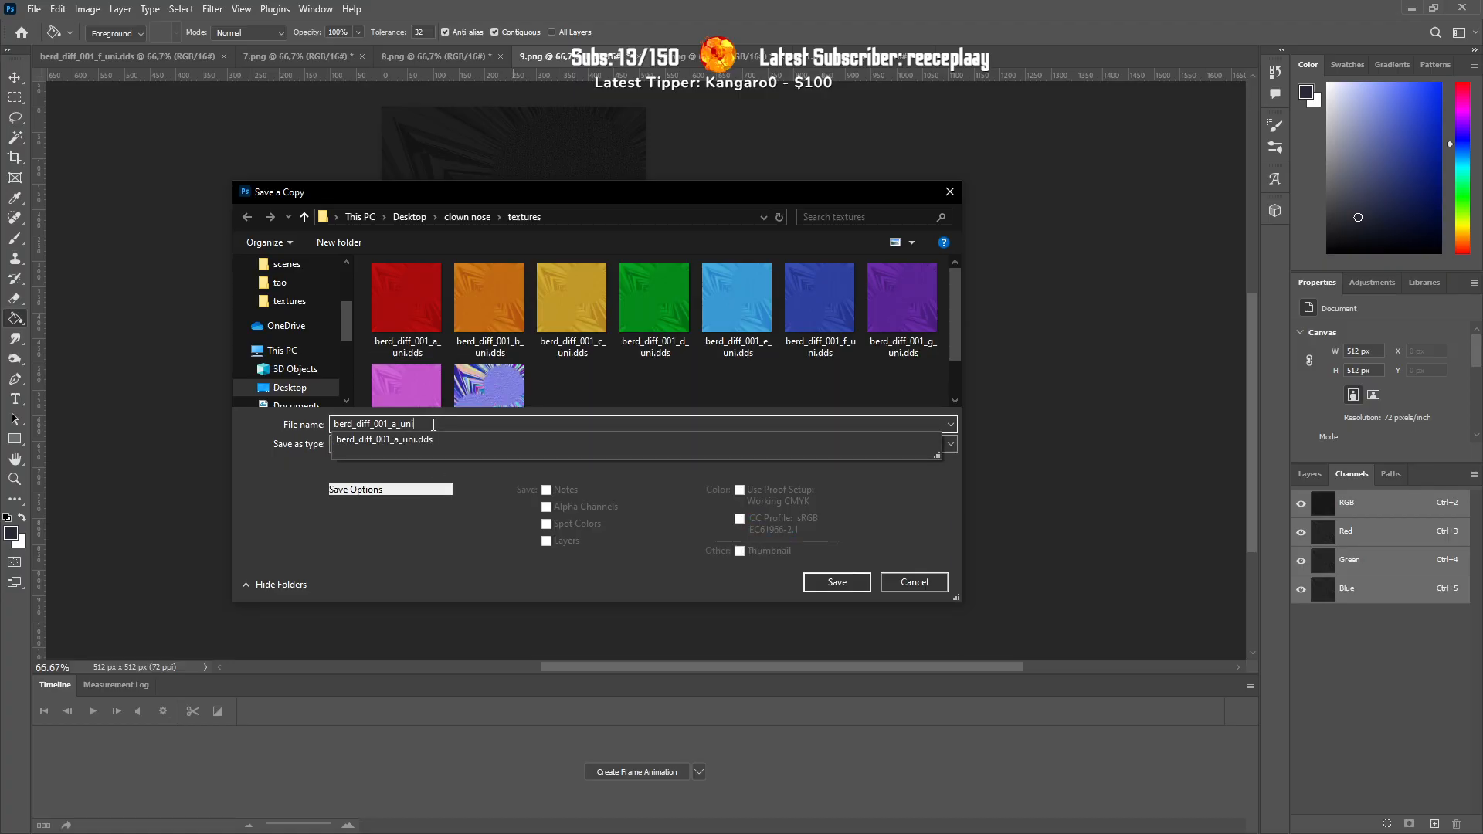
pyautogui.press('BackSpace')
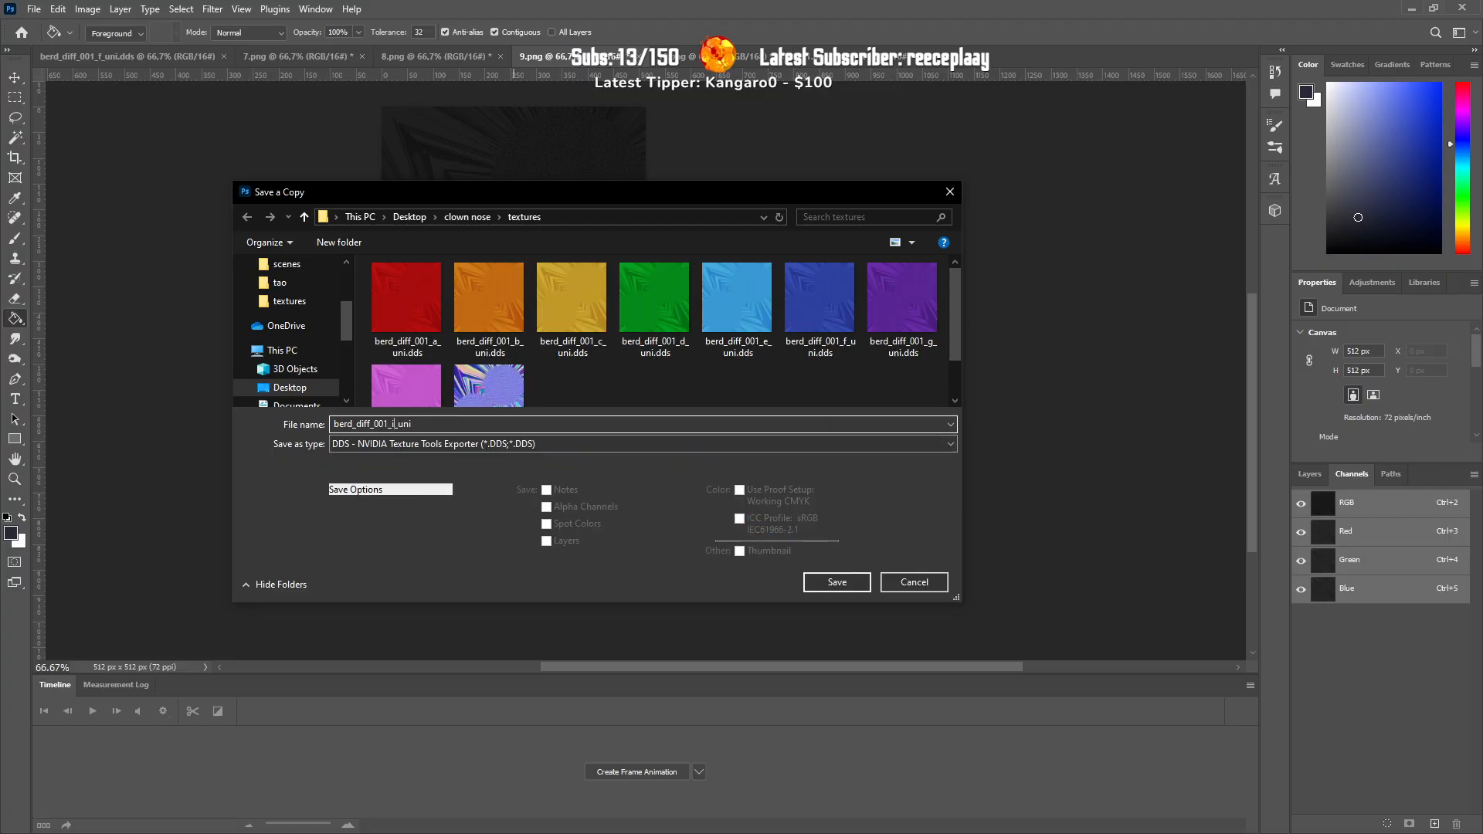
pyautogui.click(846, 585)
pyautogui.click(937, 718)
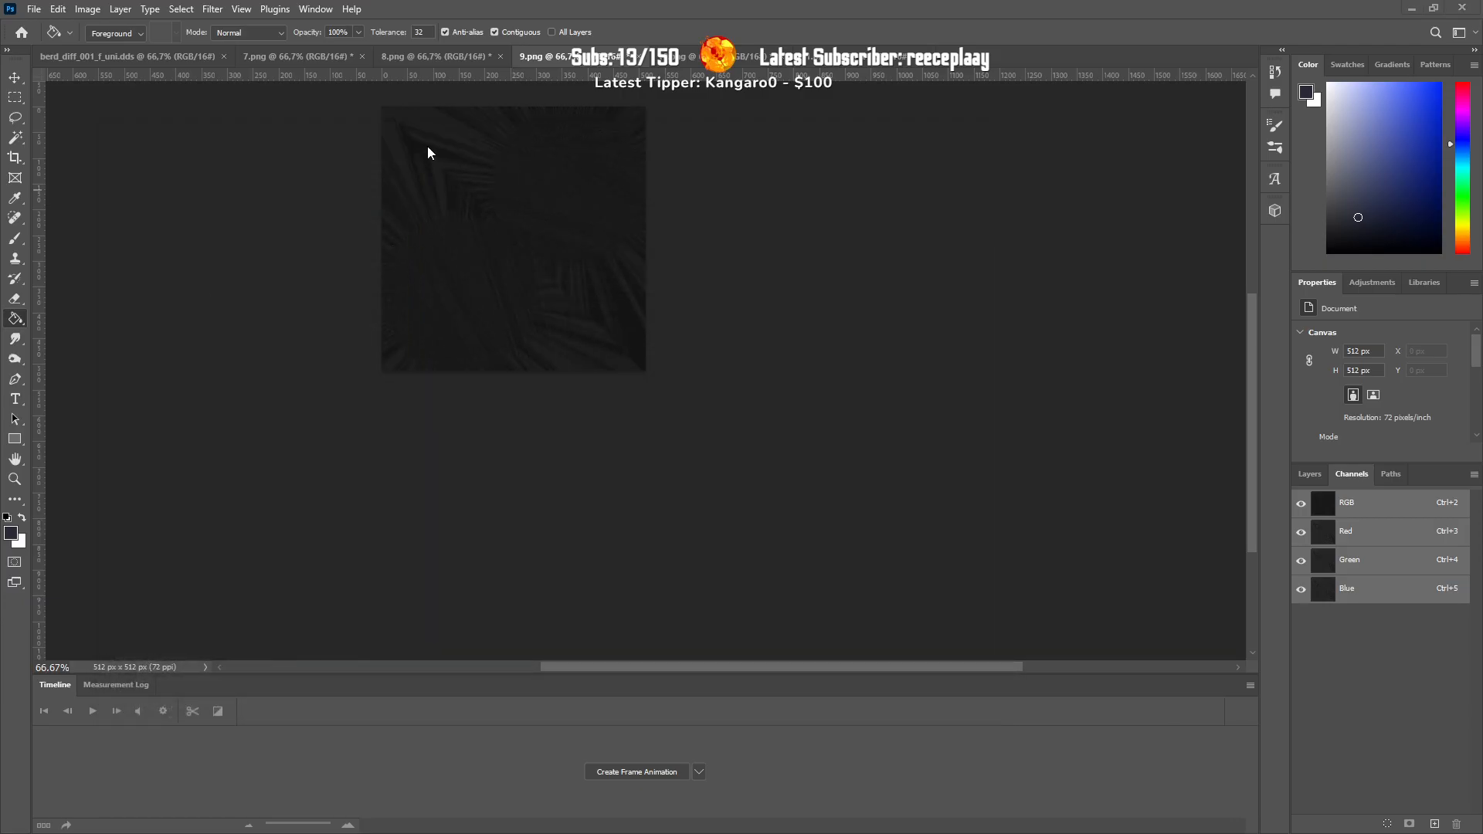
# Step: Save a copy of the rainbow map 10.png as the NVIDIA DDS file berd_diff_001_j_uni, keeping the current exporter settings
pyautogui.click(688, 55)
pyautogui.click(34, 9)
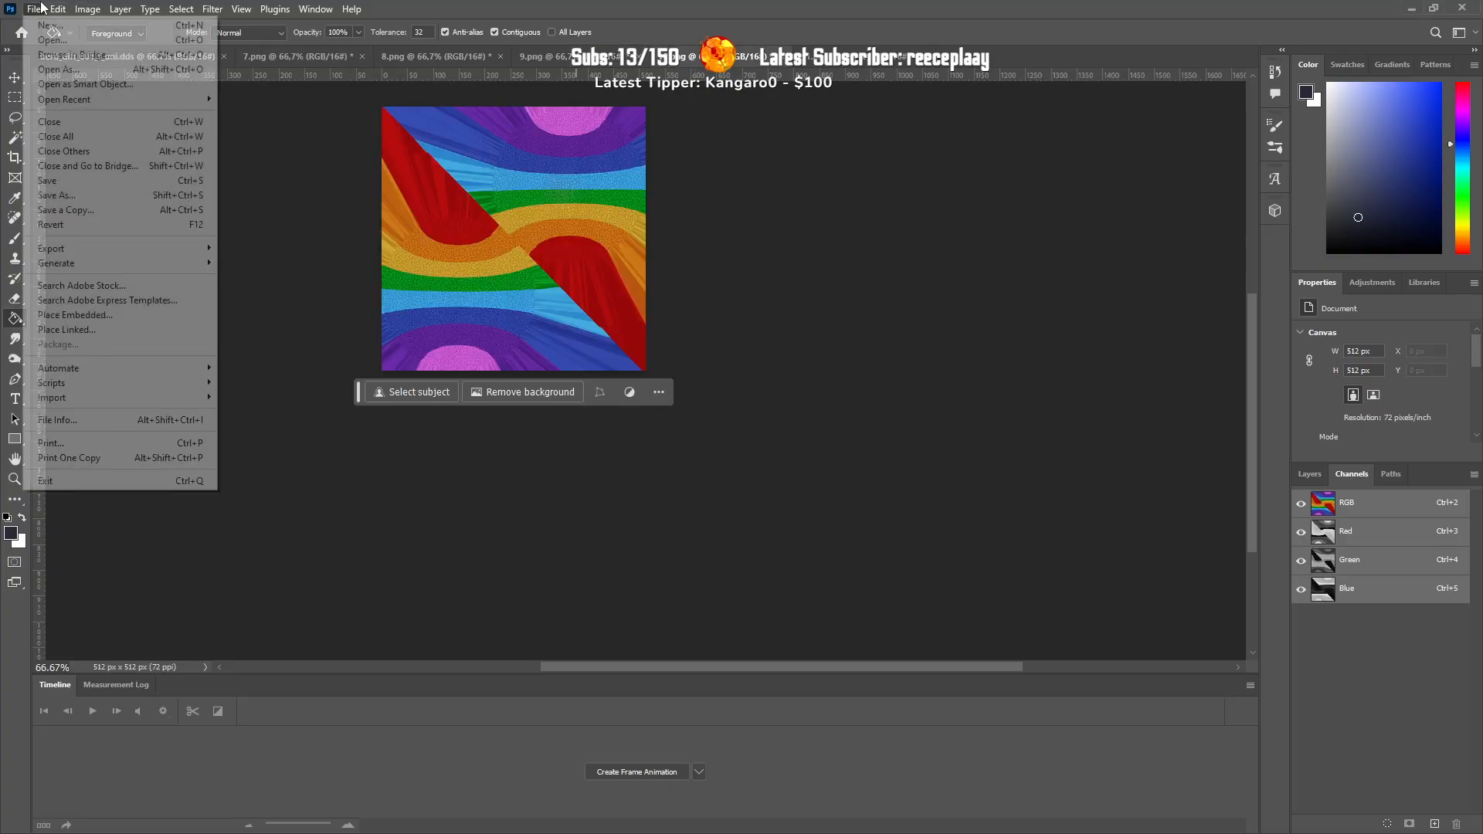
pyautogui.click(66, 209)
pyautogui.click(402, 443)
pyautogui.click(409, 480)
pyautogui.click(434, 445)
pyautogui.click(427, 495)
pyautogui.click(408, 426)
pyautogui.hotkey('ctrl', 'v')
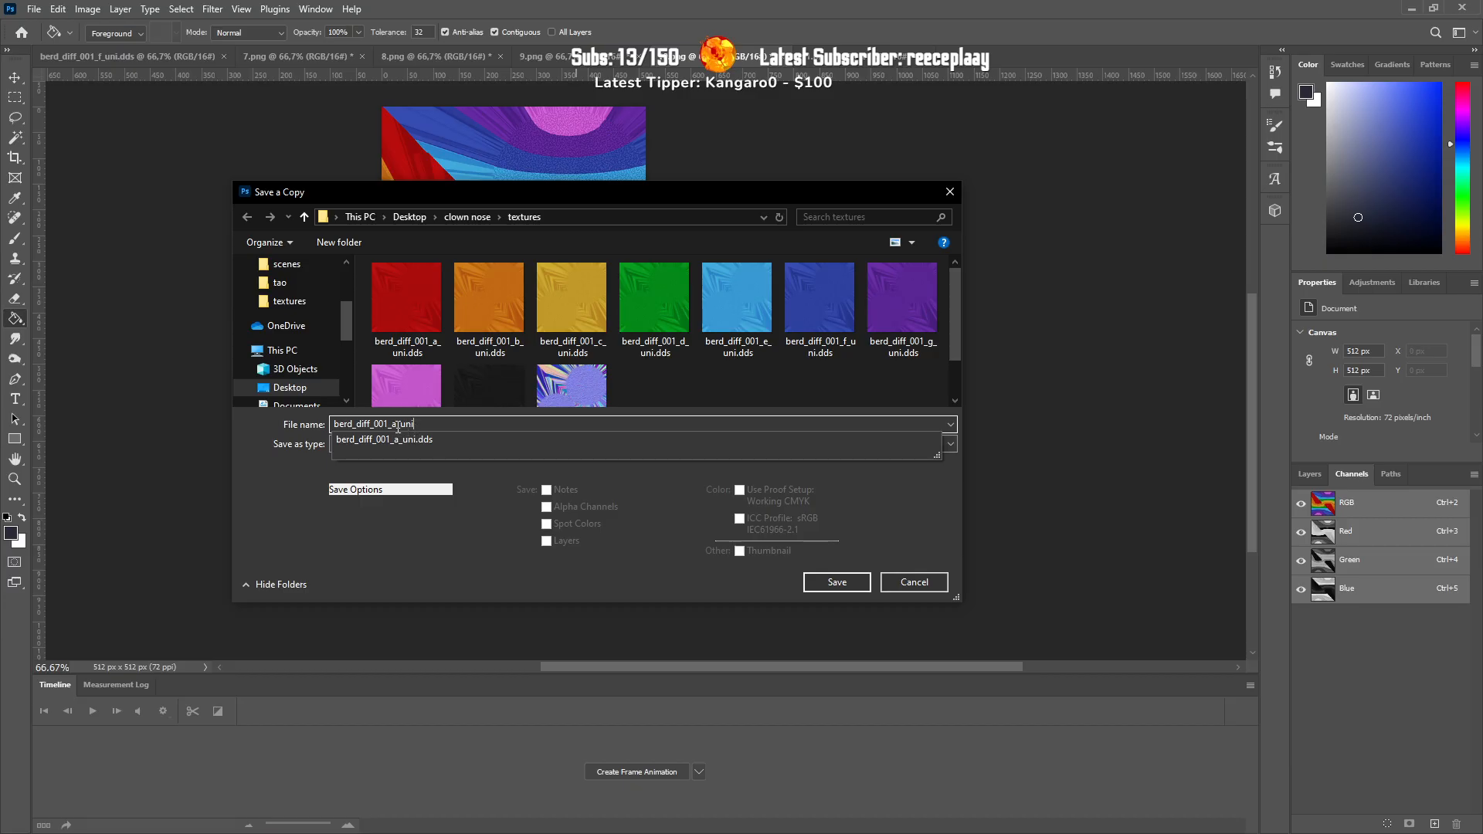
pyautogui.press('Return')
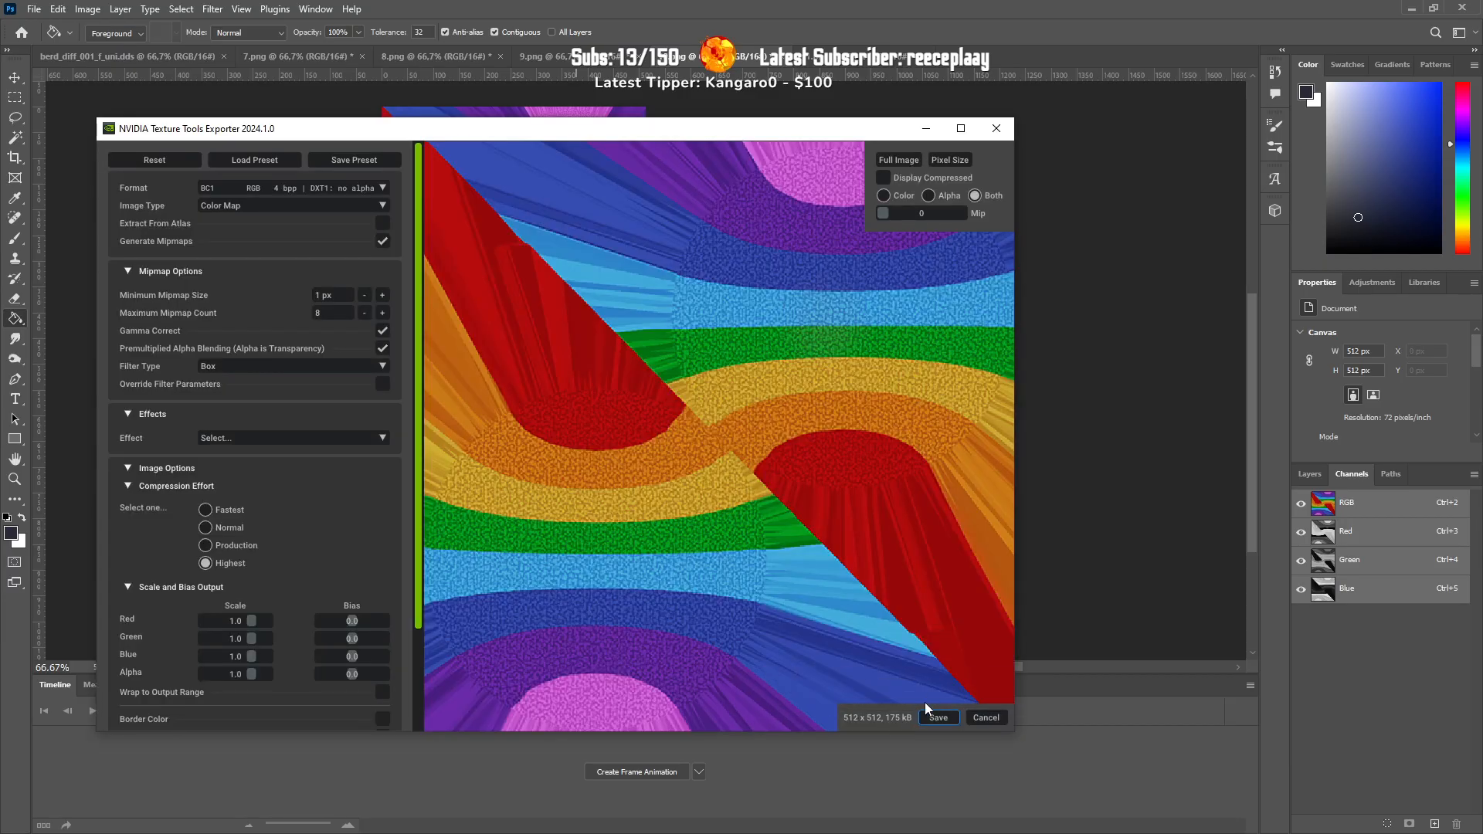
pyautogui.click(930, 714)
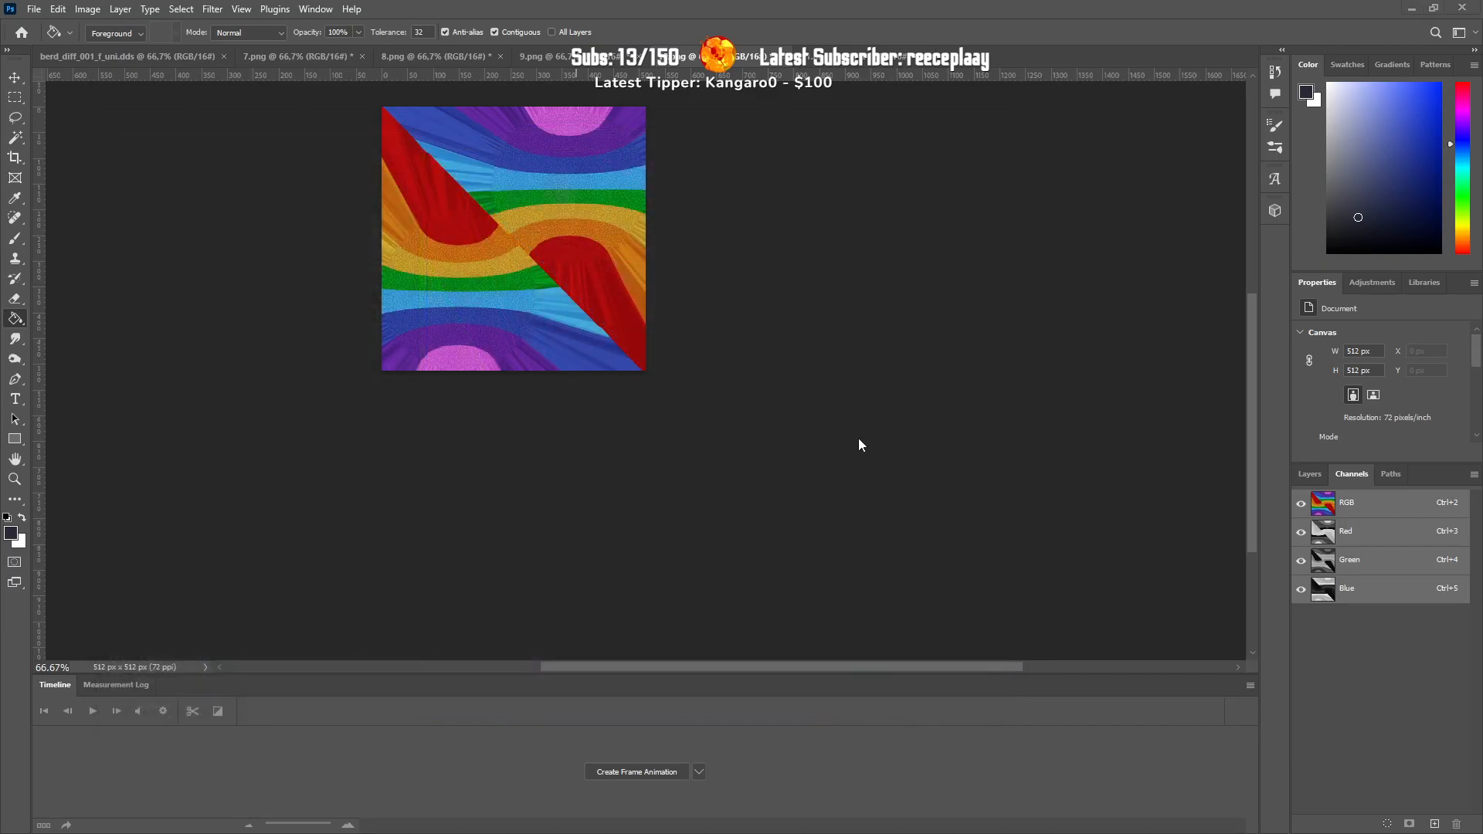
# Step: Save a copy of the mottled red map 11.png as the NVIDIA DDS file berd_diff_001_k_uni, keeping the current exporter settings
pyautogui.click(35, 10)
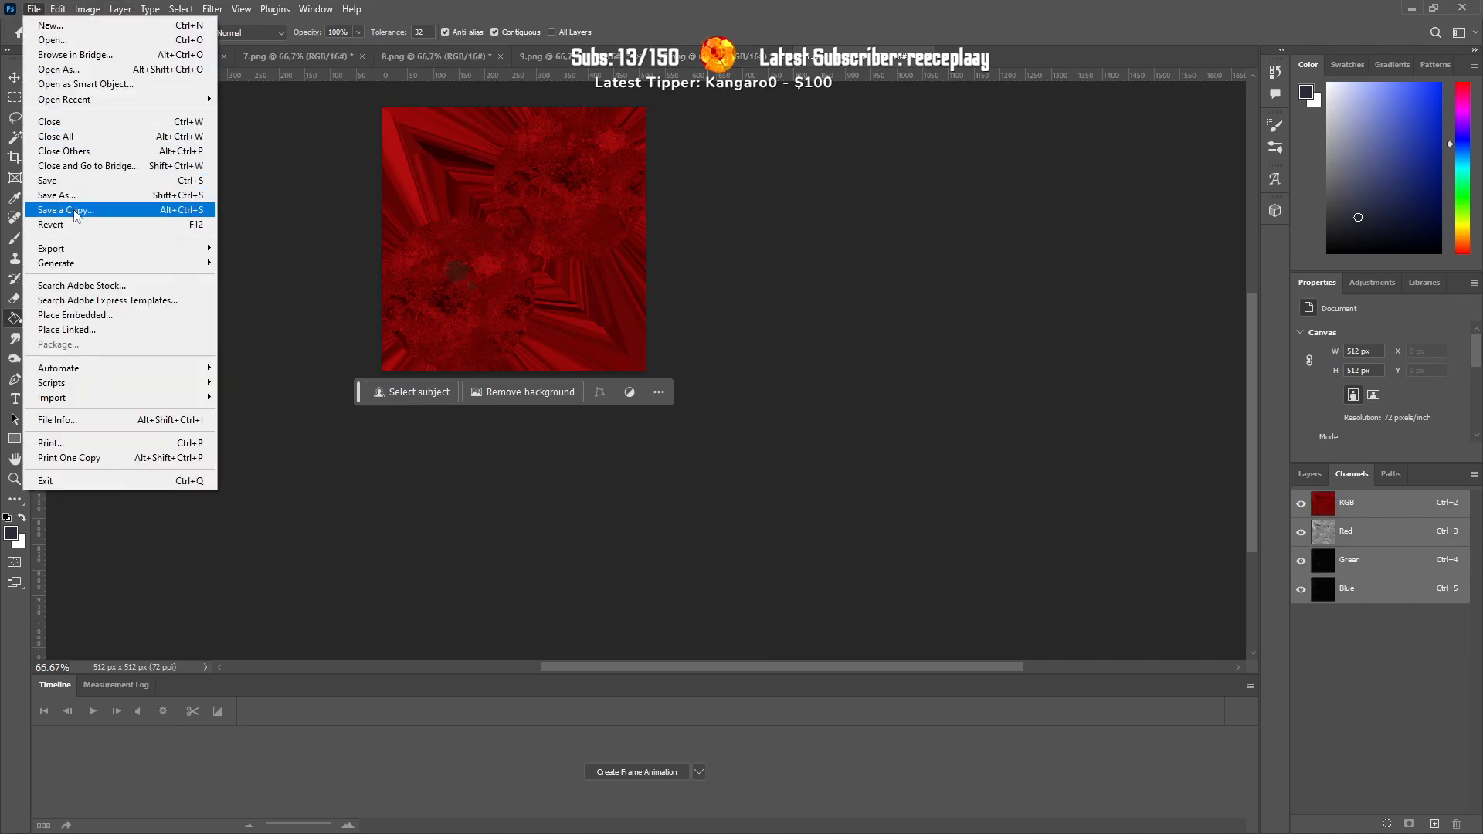
pyautogui.click(65, 209)
pyautogui.click(472, 446)
pyautogui.click(488, 494)
pyautogui.click(439, 425)
pyautogui.hotkey('ctrl', 'v')
pyautogui.click(410, 441)
pyautogui.press('Return')
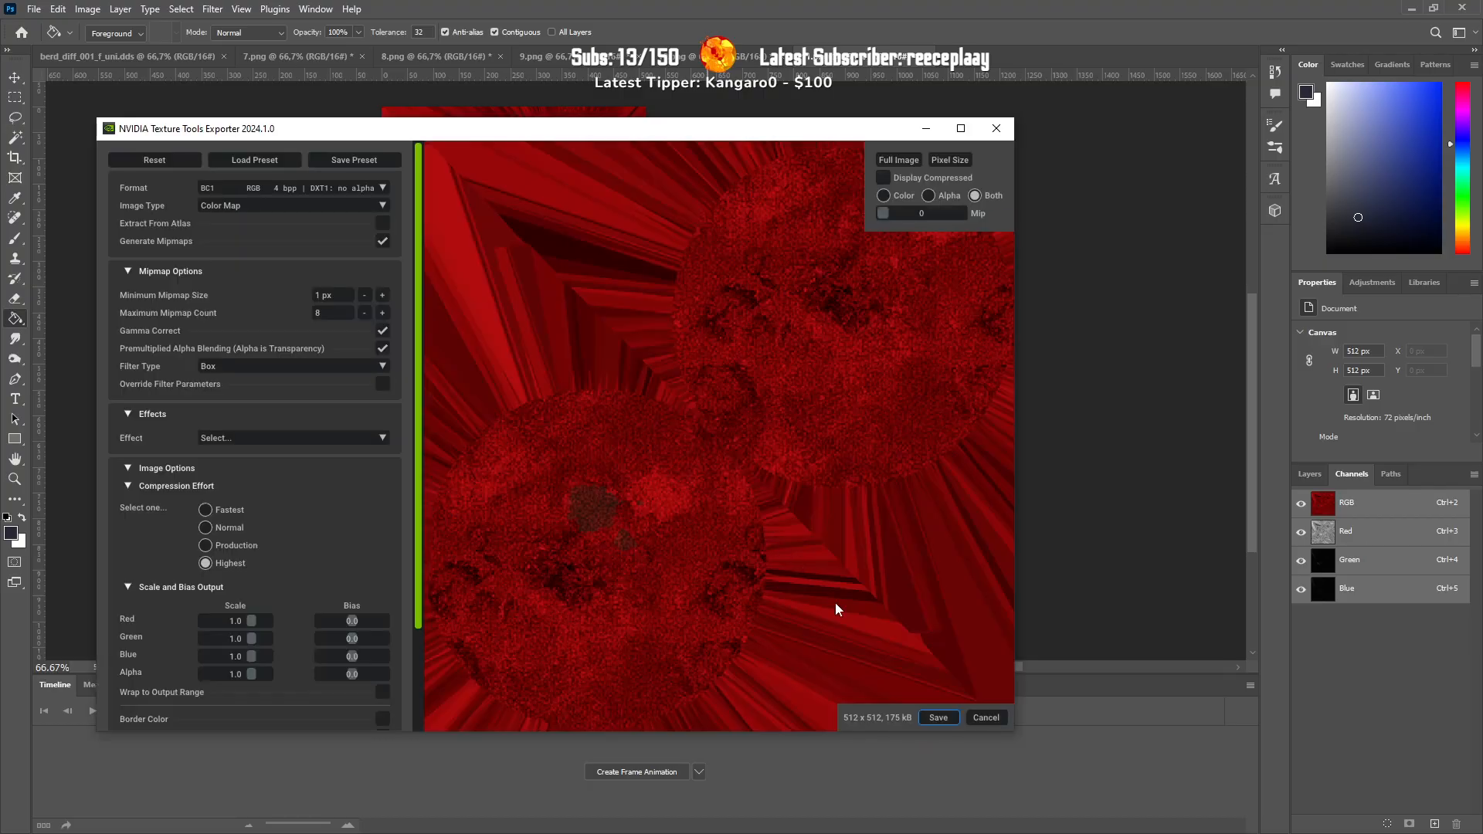
pyautogui.click(923, 718)
# Step: Close Photoshop, discarding the unsaved changes in the open color maps
pyautogui.click(1462, 8)
pyautogui.click(756, 313)
pyautogui.click(757, 313)
pyautogui.click(757, 311)
pyautogui.click(757, 312)
pyautogui.click(757, 311)
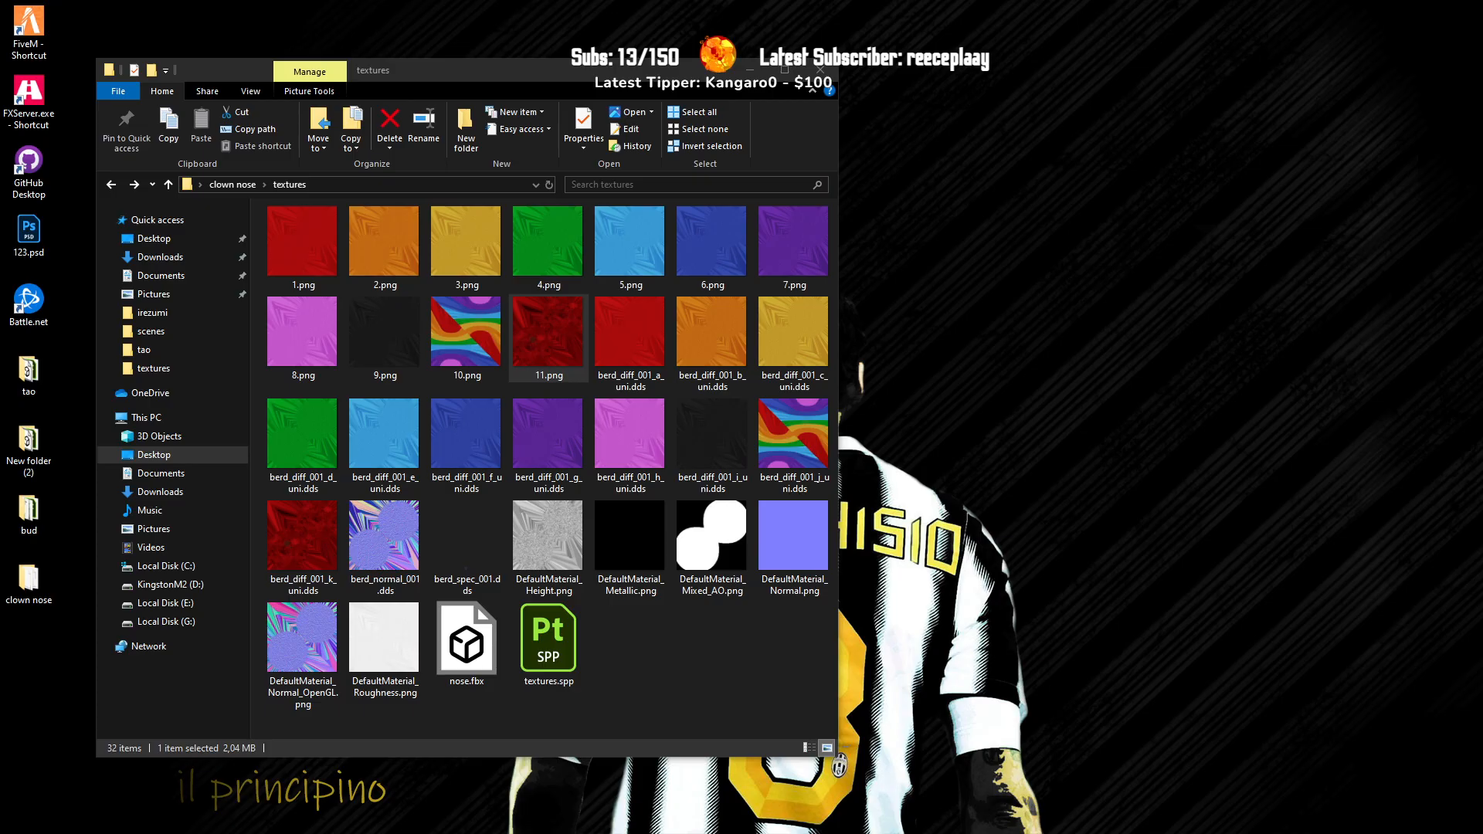
# Step: Switch to OpenIV and open the mp_m_freemode_01 folder inside streamedpeds_mp.rpf
pyautogui.hotkey('alt', 'Tab')
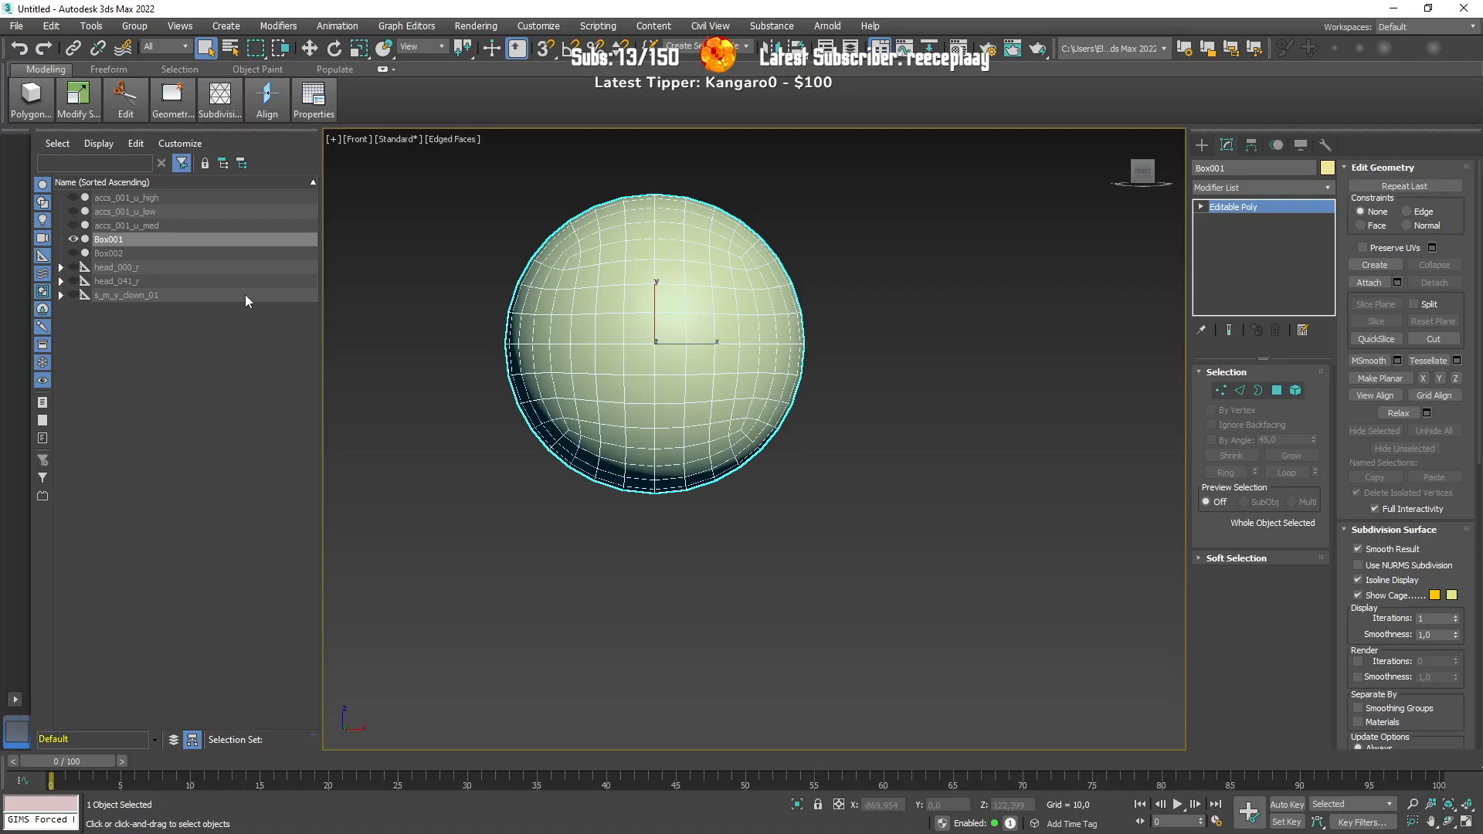
pyautogui.hotkey('alt', 'Tab')
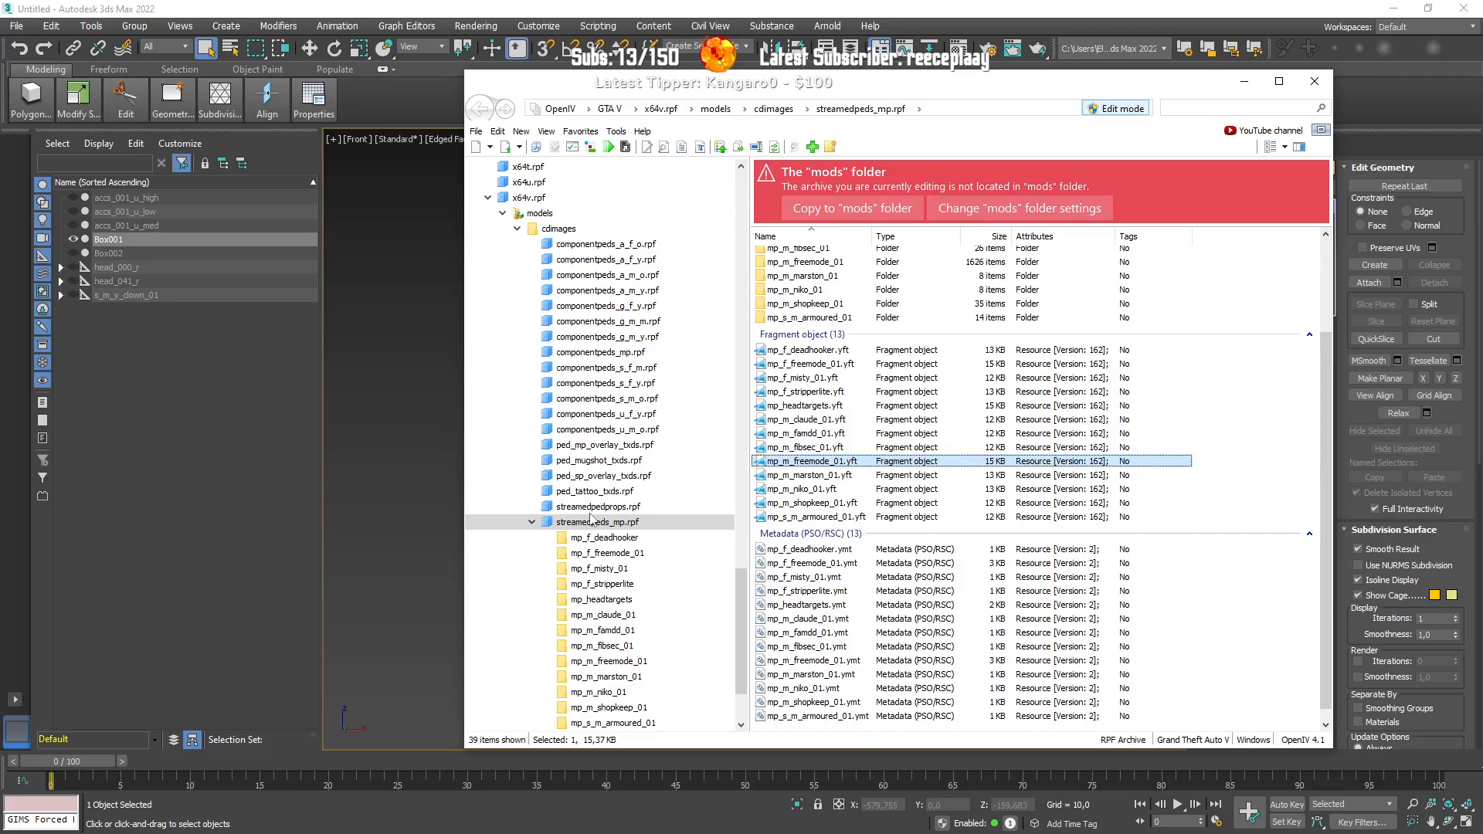
pyautogui.scroll(3, 820, 483)
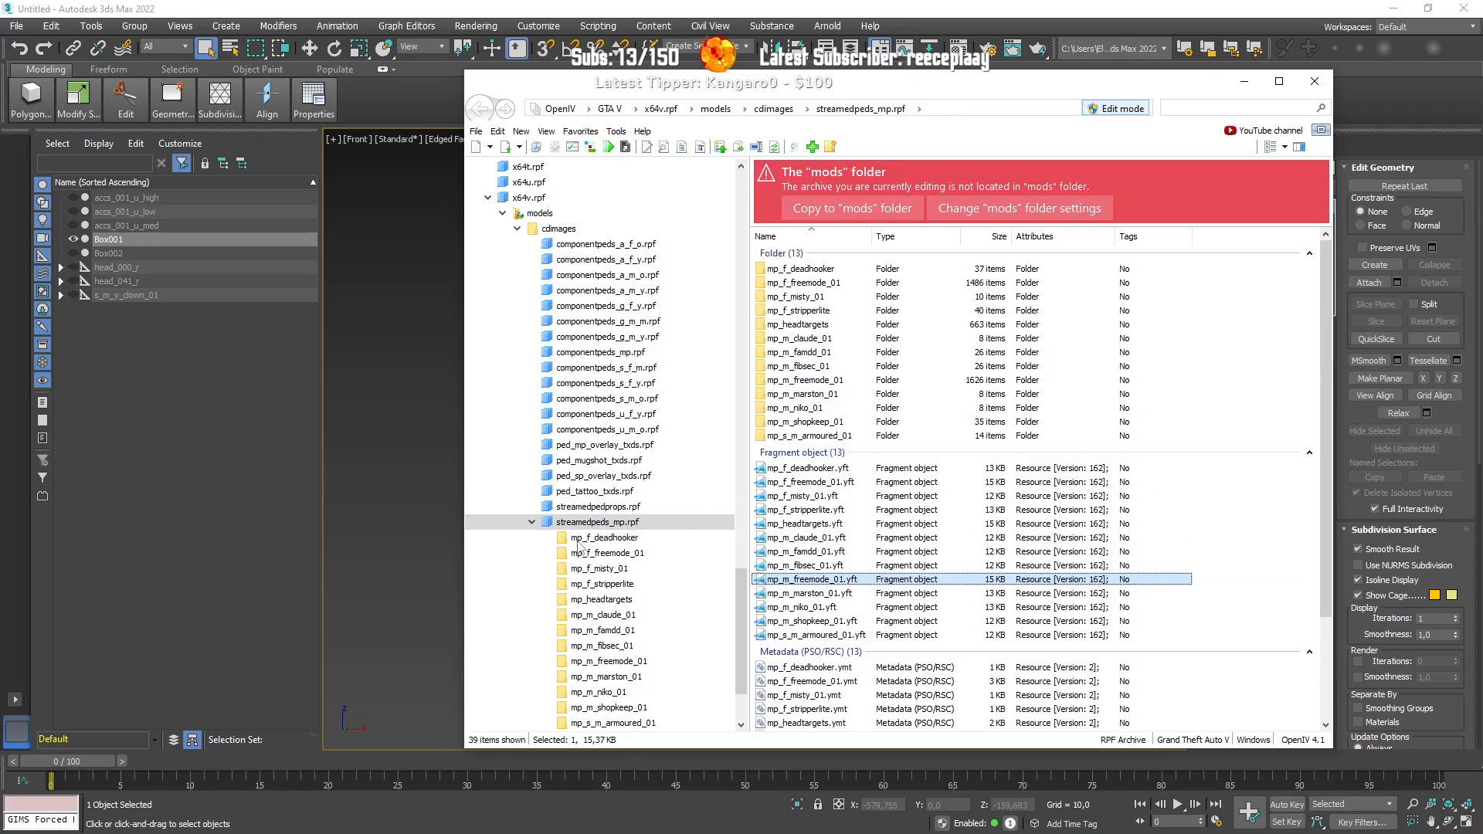
pyautogui.scroll(-2, 597, 572)
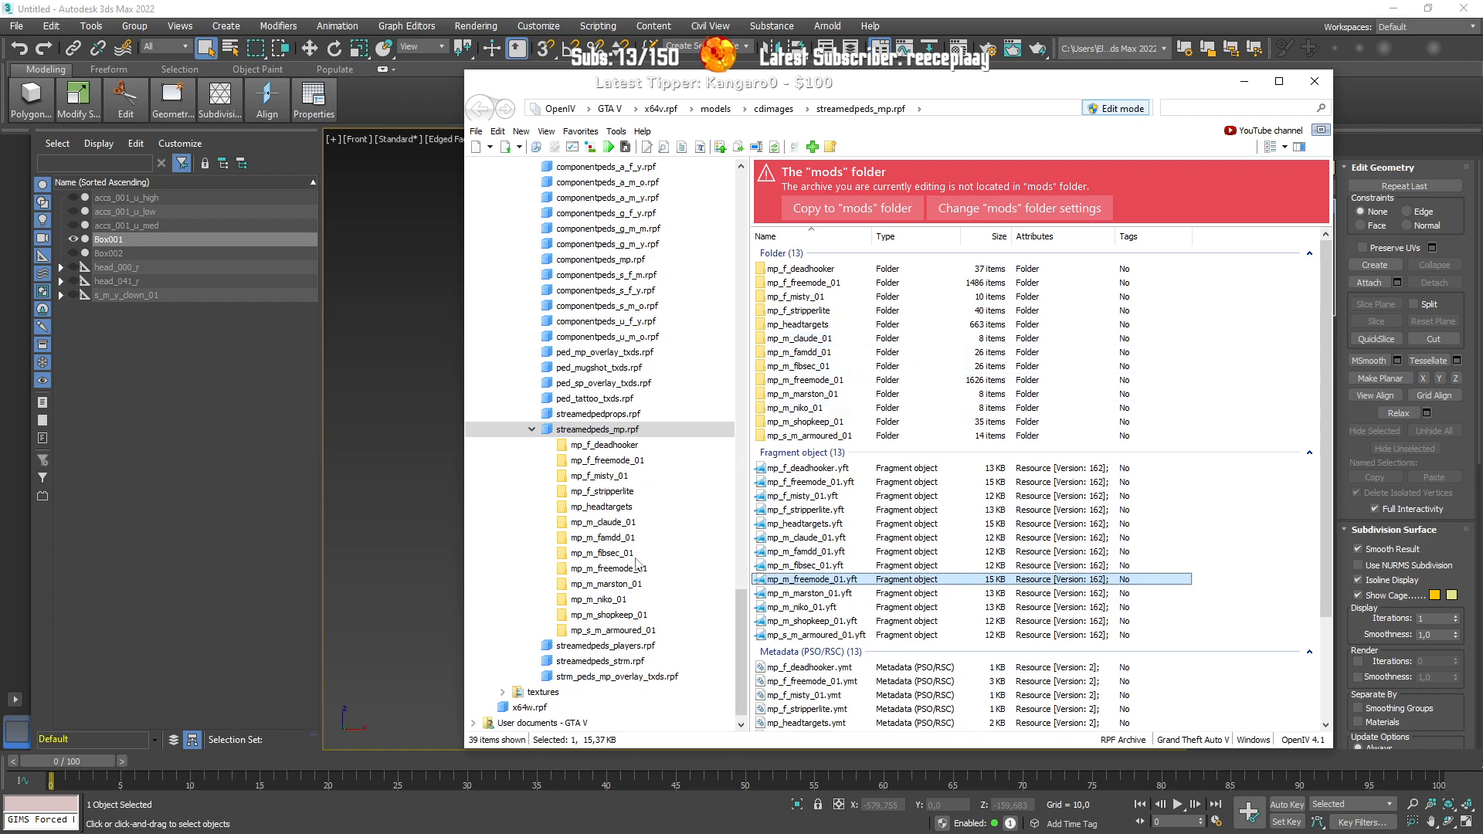
pyautogui.click(609, 568)
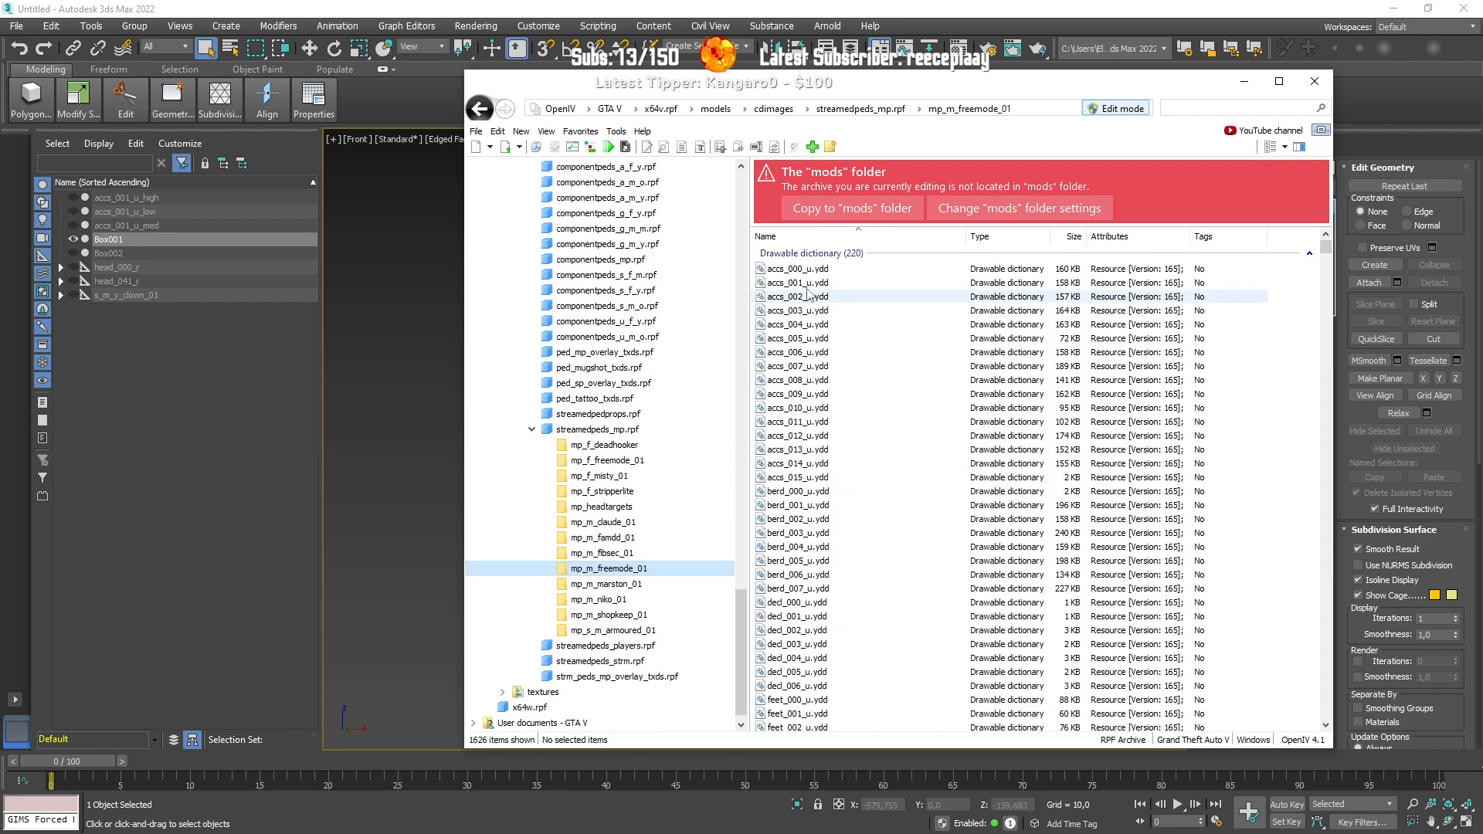
# Step: Switch to 3ds Max, unhide the head_000_r_high mesh under SKEL_ROOT and show the scene in wireframe from the side
pyautogui.hotkey('alt', 'Tab')
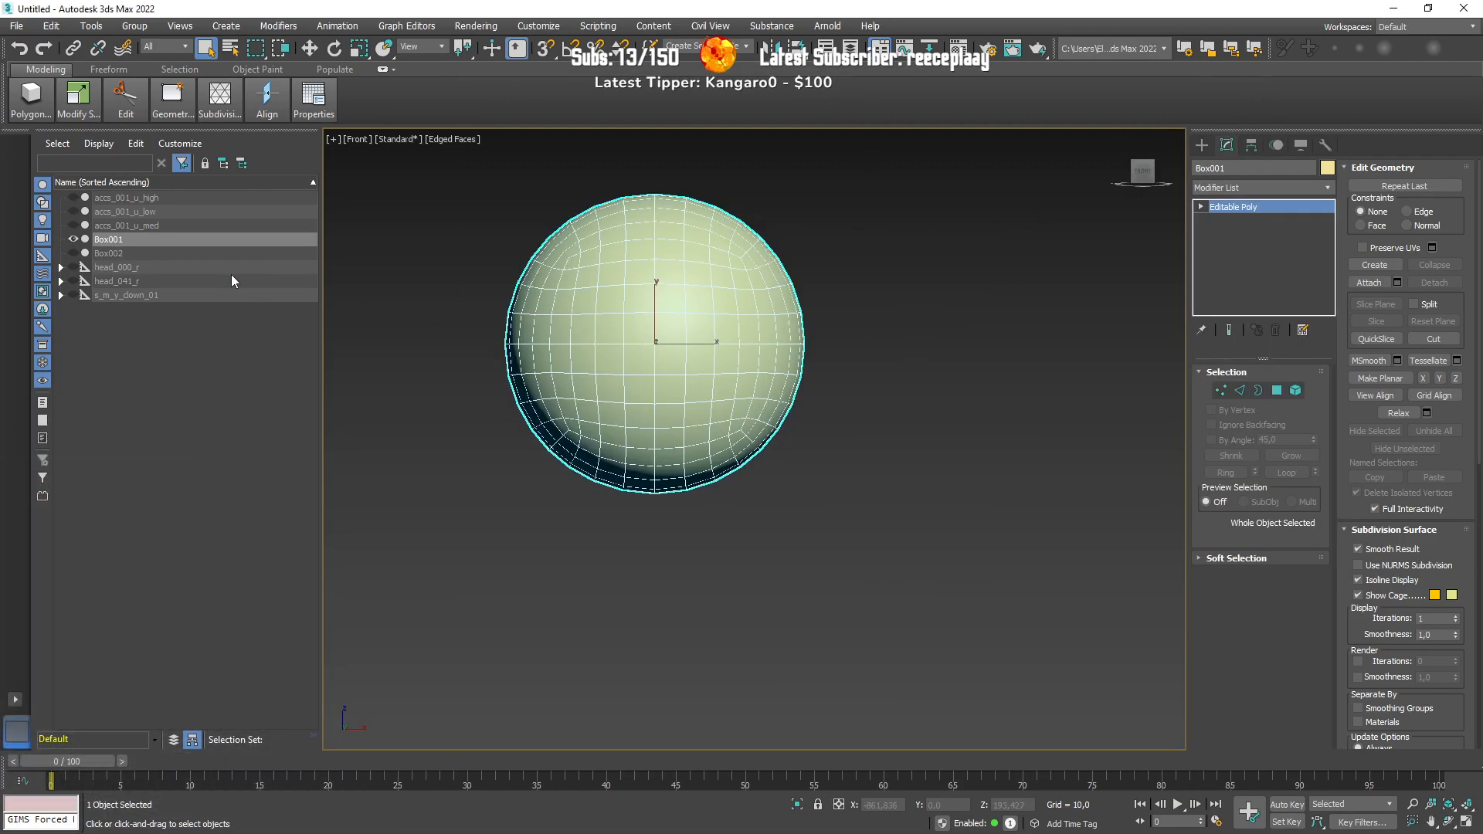
pyautogui.click(61, 268)
pyautogui.click(74, 281)
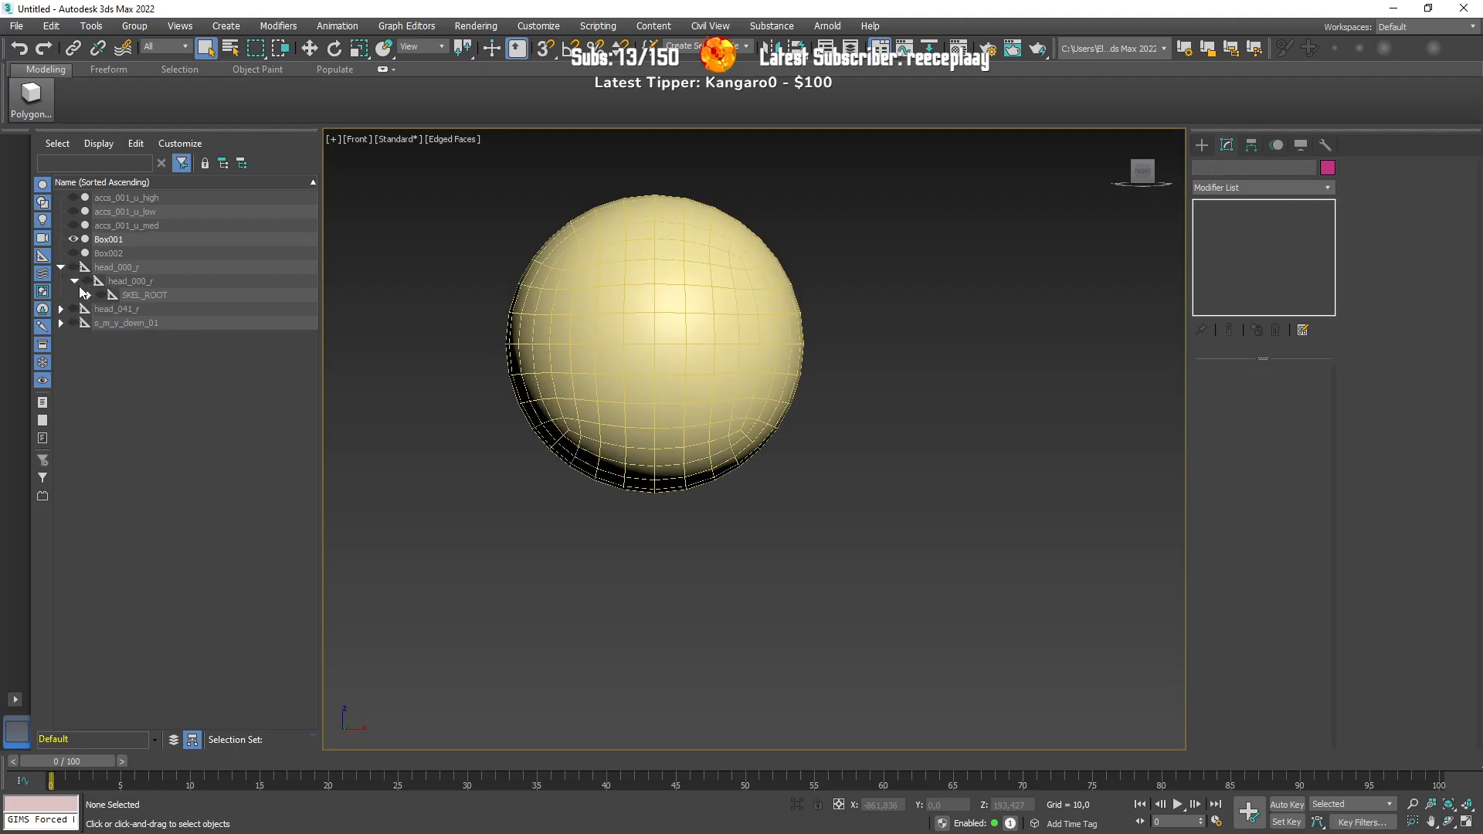
pyautogui.click(88, 295)
pyautogui.click(138, 311)
pyautogui.press('z')
pyautogui.scroll(-2, 662, 394)
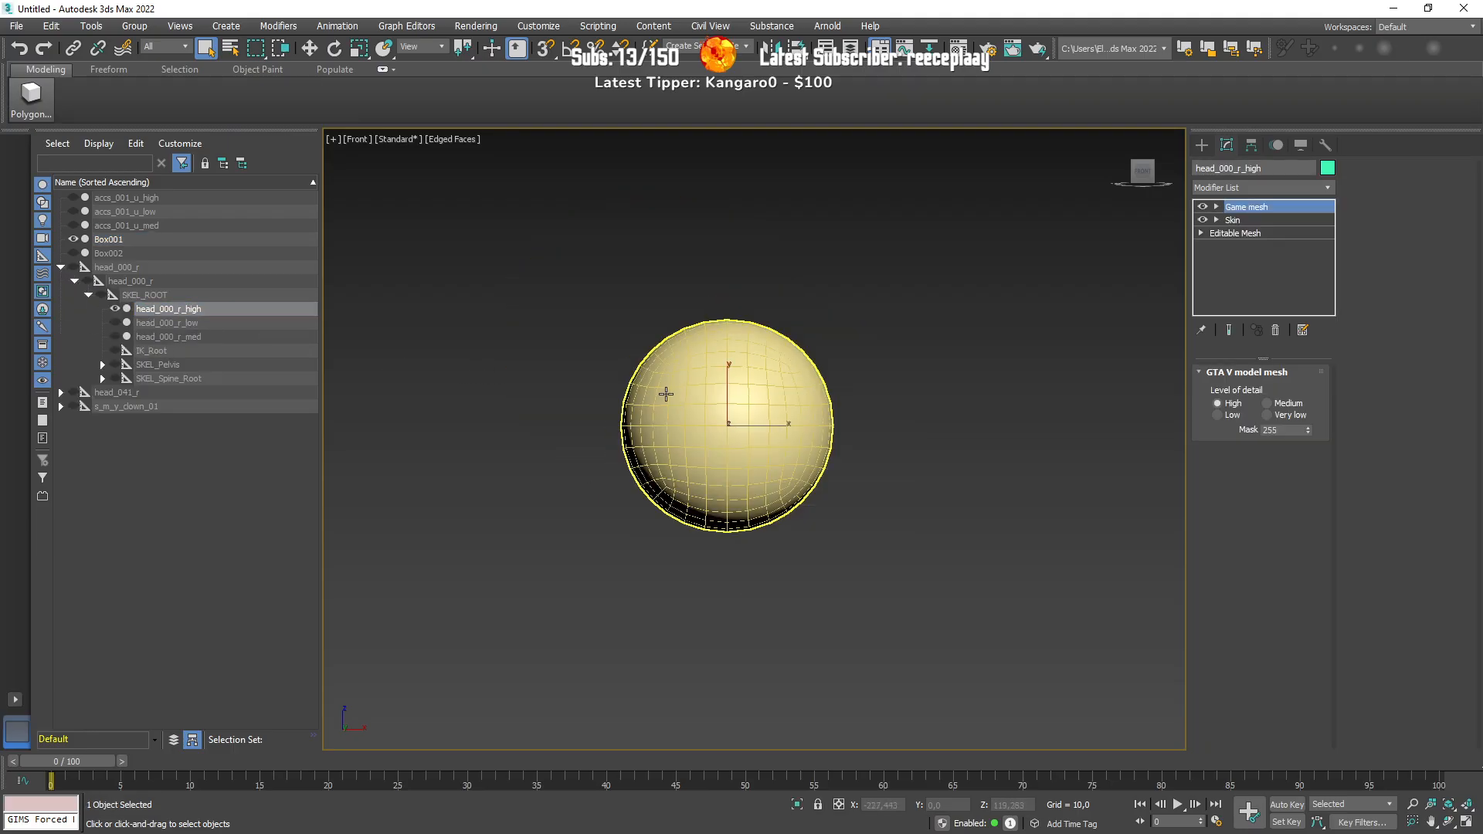
pyautogui.press('F3')
pyautogui.keyDown('alt'); pyautogui.moveTo(776, 429); pyautogui.dragTo(917, 434, button='middle'); pyautogui.keyUp('alt')
pyautogui.press('z')
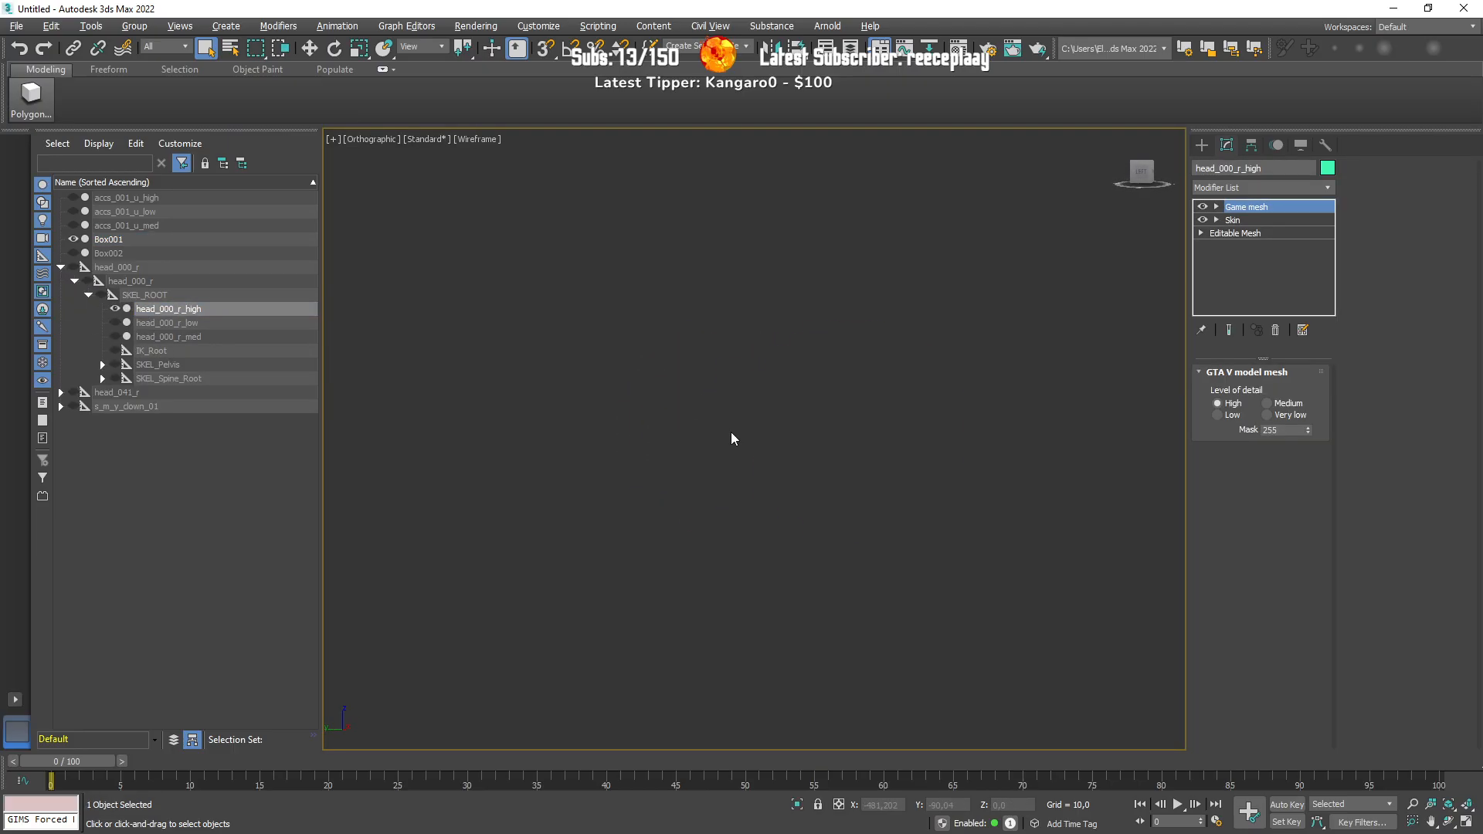
pyautogui.scroll(-5, 768, 362)
# Step: Select Box001 at vertex level and uniformly scale all the sphere's vertices down to a small fraction of their size
pyautogui.click(141, 240)
pyautogui.press('z')
pyautogui.press('w')
pyautogui.scroll(-4, 793, 598)
pyautogui.scroll(9, 745, 570)
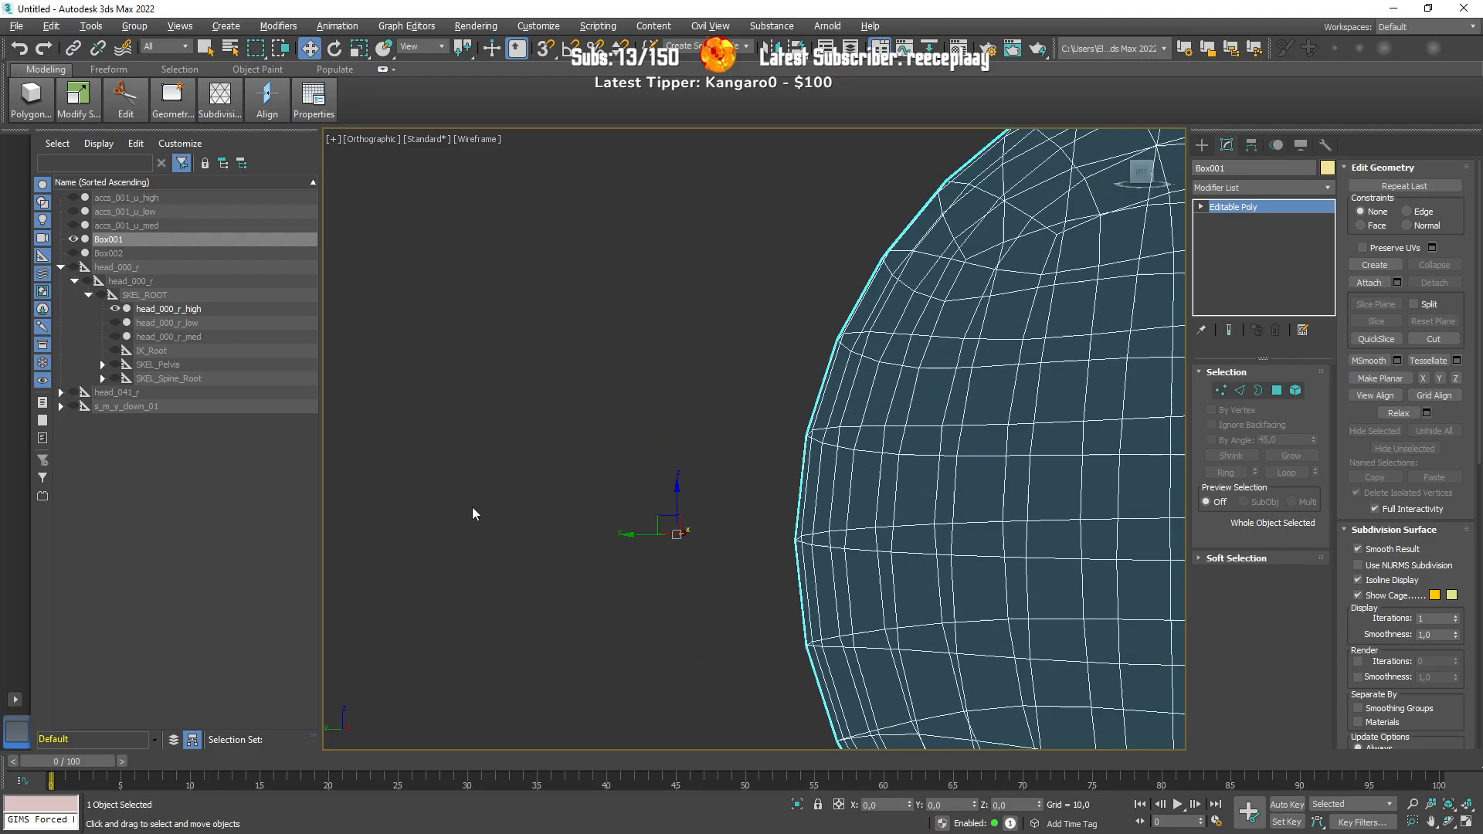
pyautogui.scroll(-3, 978, 582)
pyautogui.press('z')
pyautogui.press('r')
pyautogui.scroll(2, 862, 399)
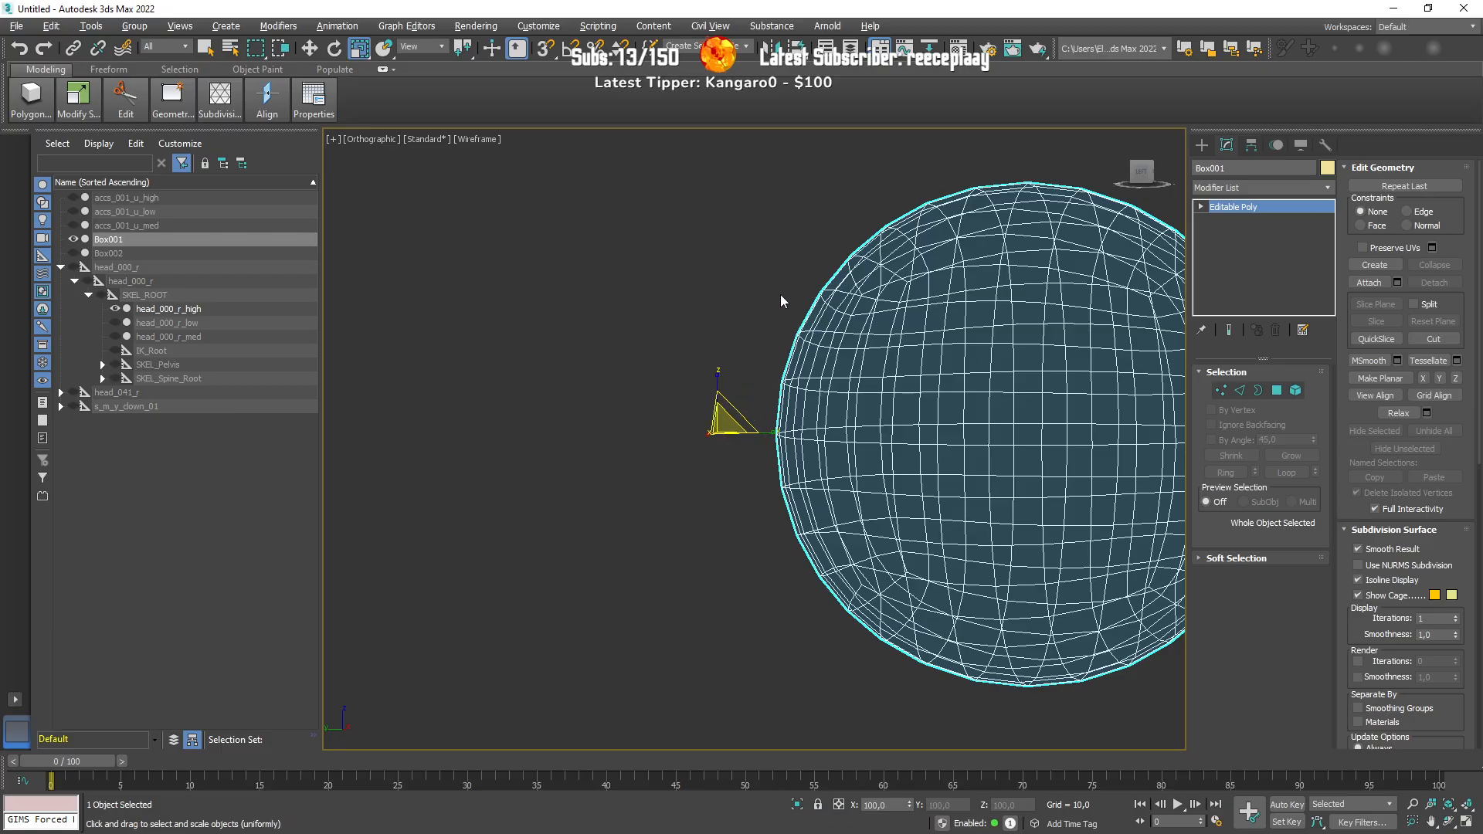
pyautogui.click(1220, 390)
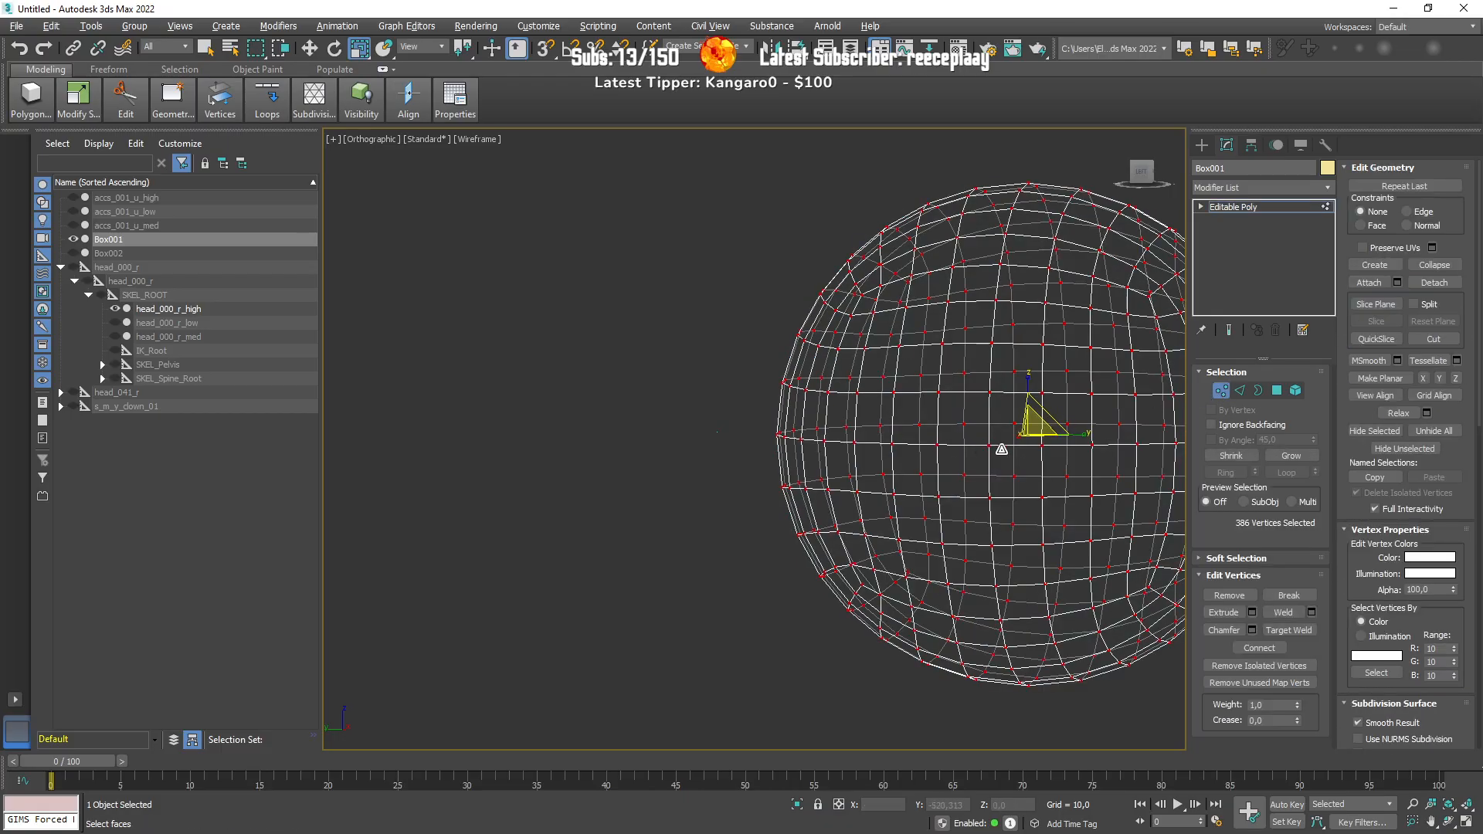
pyautogui.moveTo(1037, 427); pyautogui.dragTo(523, 463)
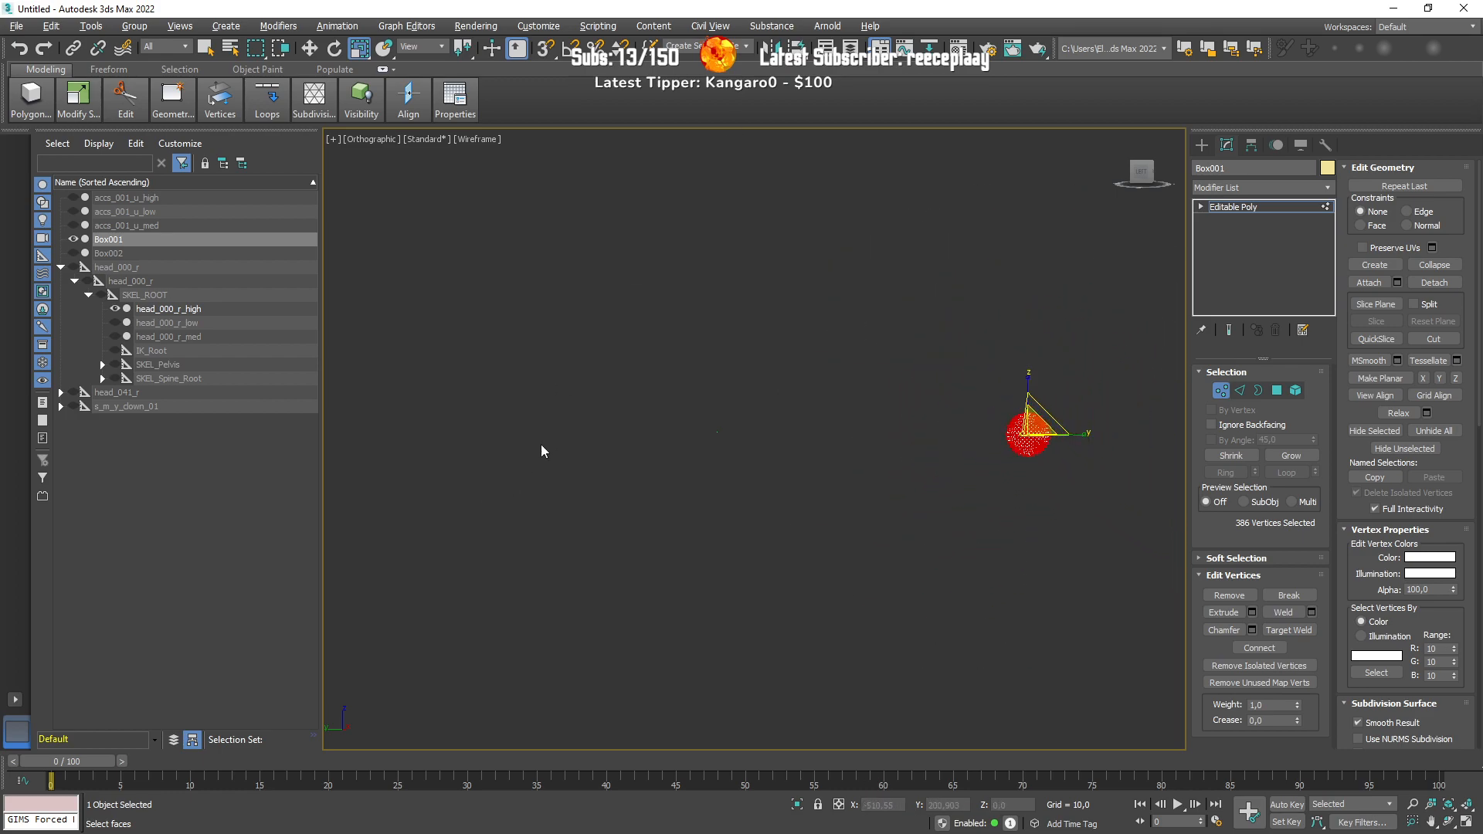
# Step: Move the sphere's vertices along Y toward the head, and uniformly shrink them again
pyautogui.press('w')
pyautogui.moveTo(1004, 434); pyautogui.dragTo(692, 414)
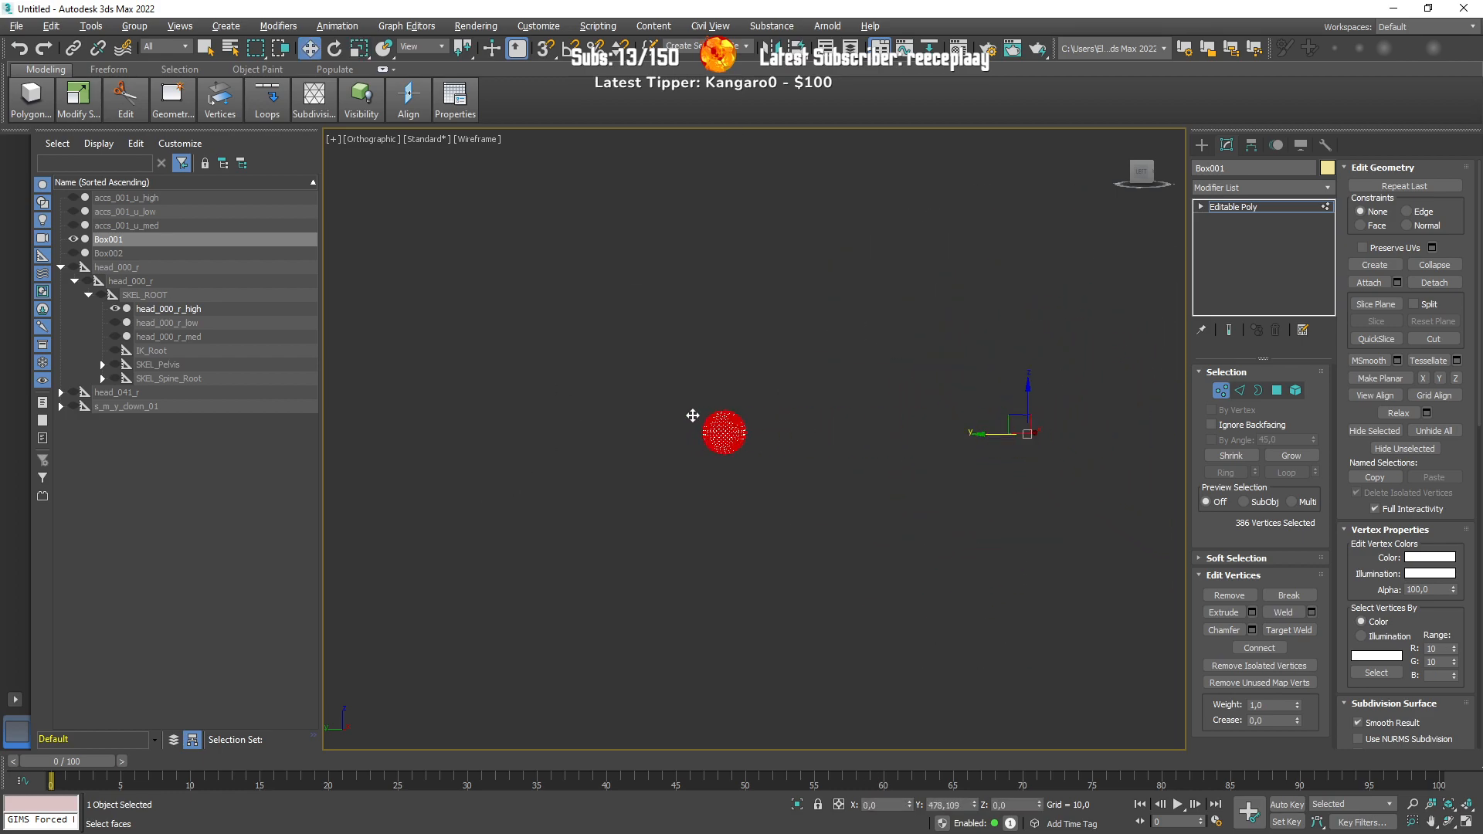
pyautogui.press('z')
pyautogui.press('r')
pyautogui.scroll(5, 761, 436)
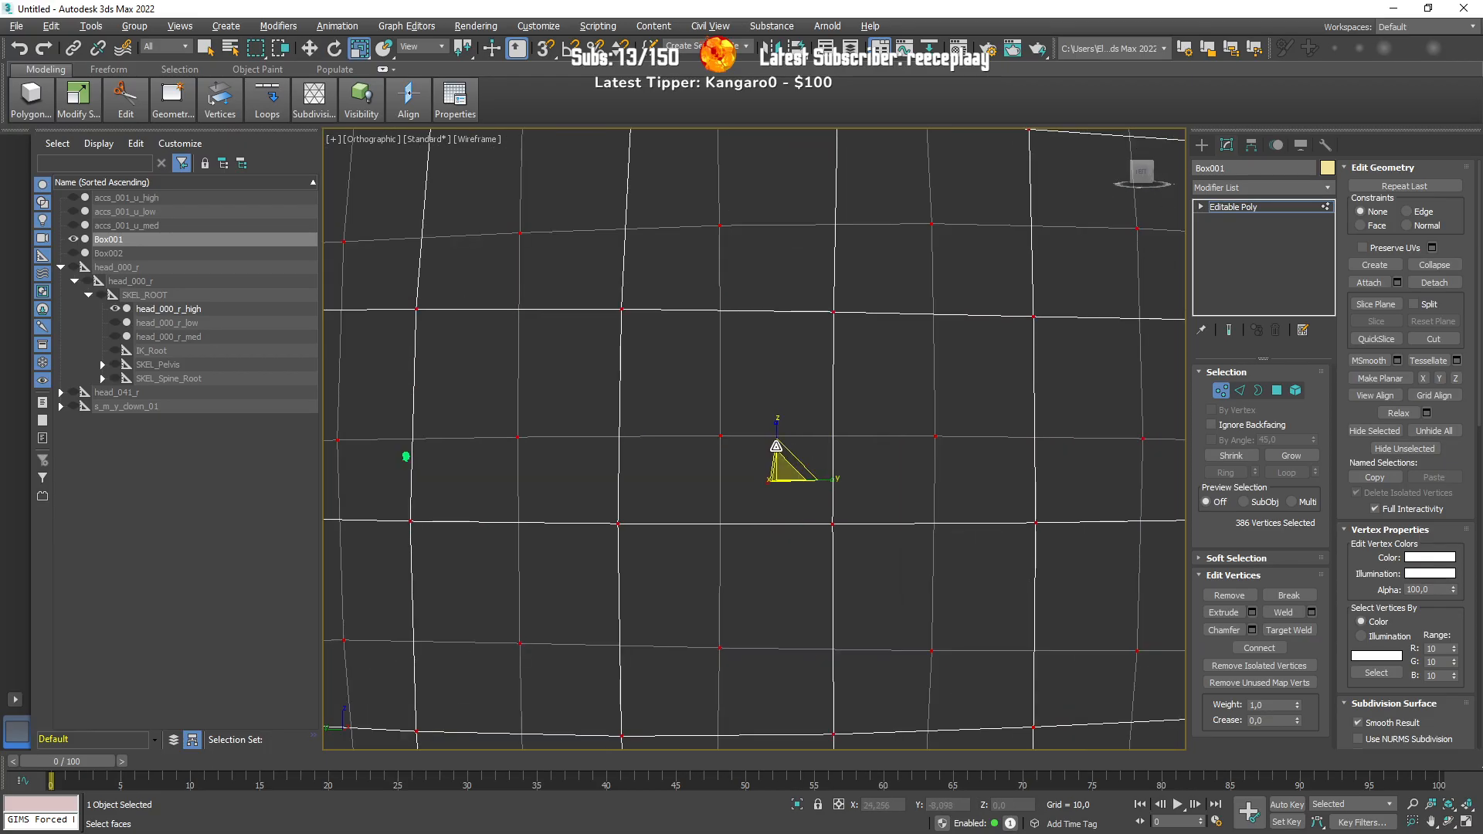
pyautogui.moveTo(780, 453); pyautogui.dragTo(446, 96)
# Step: Move the sphere's vertices closer to the head, shrink them uniformly to a fraction of the head's size, and place them in front of the face
pyautogui.press('w')
pyautogui.moveTo(733, 479); pyautogui.dragTo(431, 421)
pyautogui.press('z')
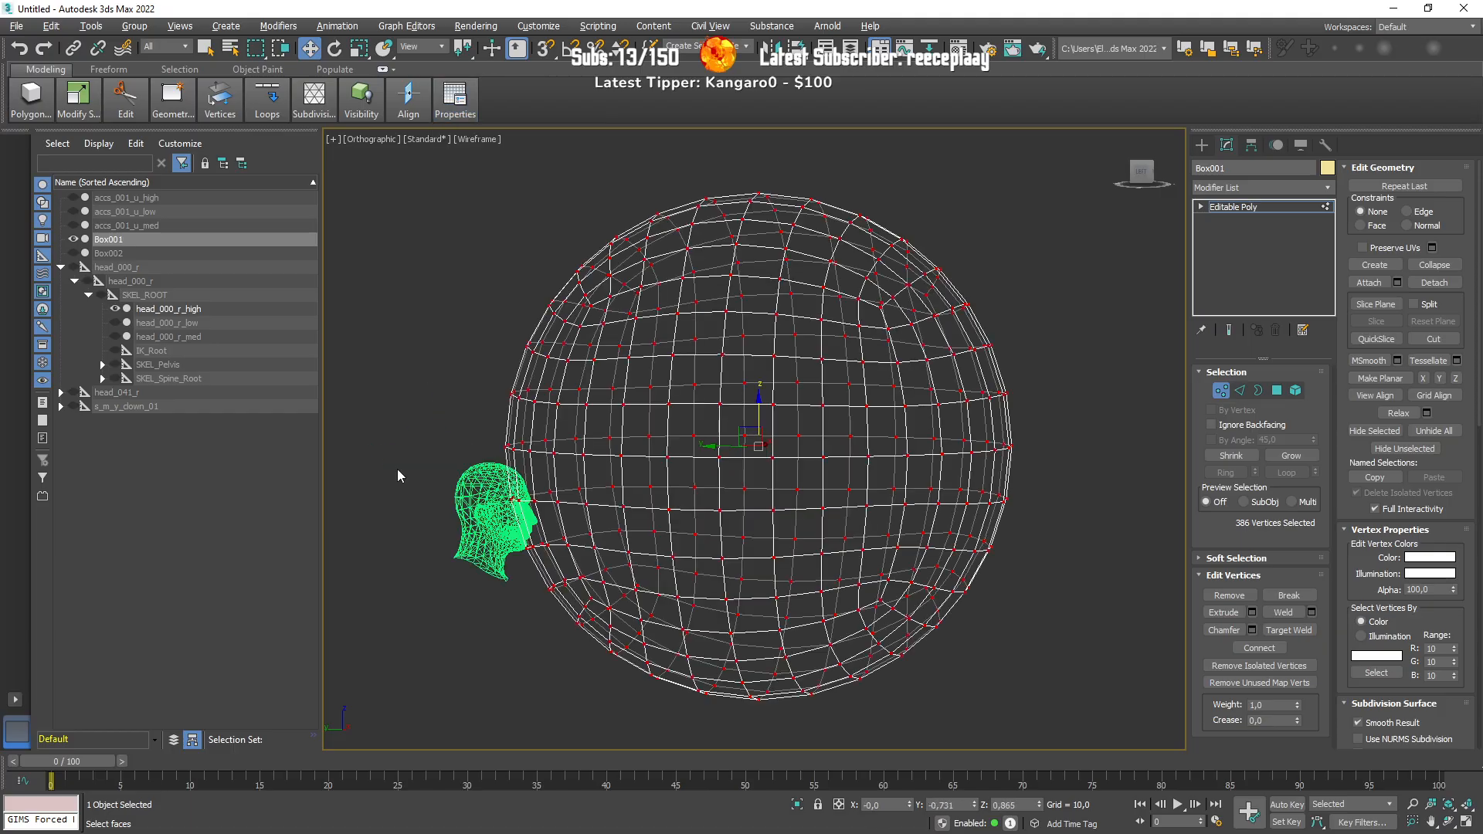
pyautogui.press('r')
pyautogui.moveTo(762, 437); pyautogui.dragTo(541, 741)
pyautogui.press('w')
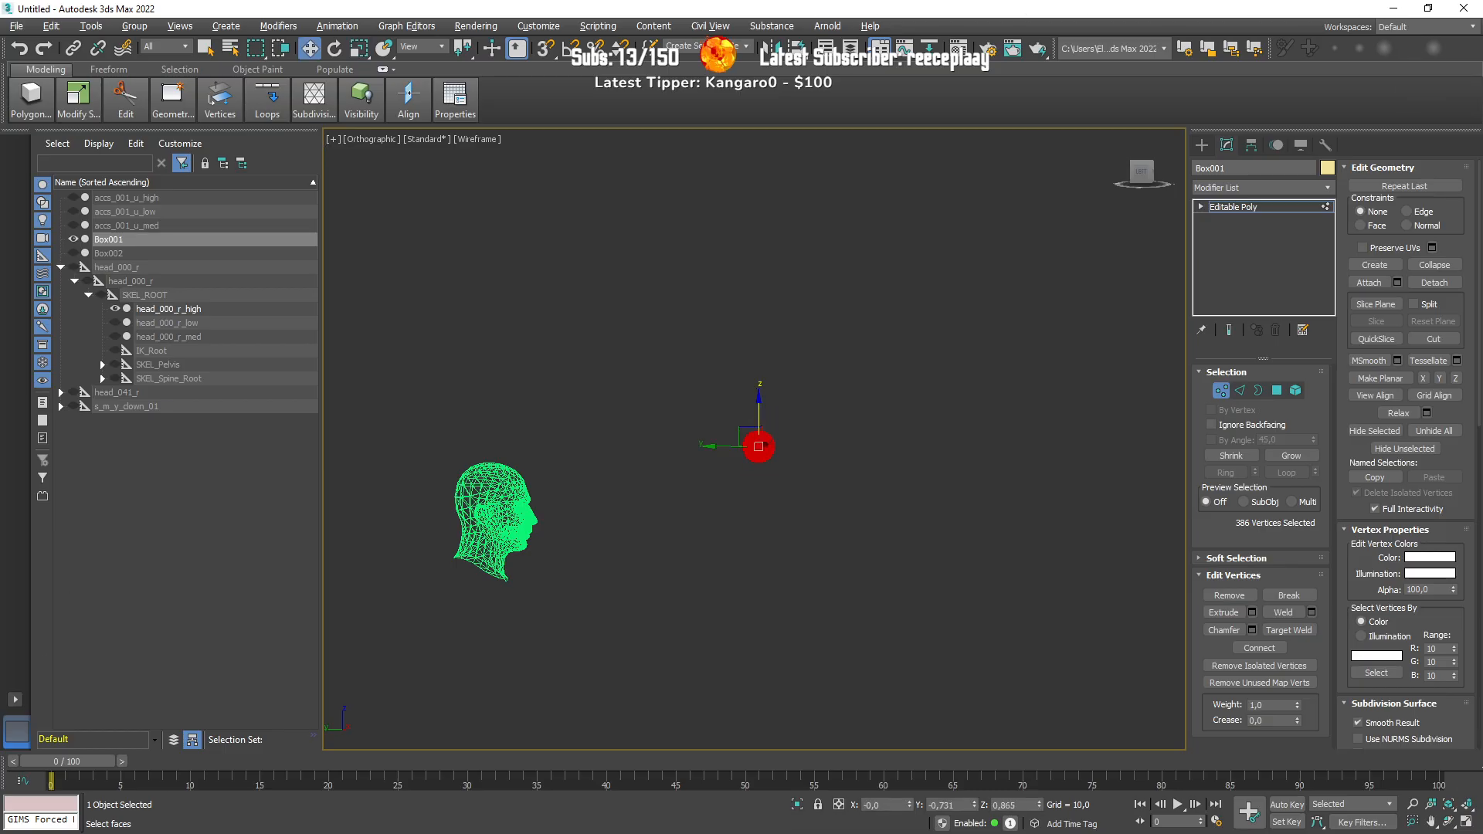
pyautogui.moveTo(733, 440); pyautogui.dragTo(541, 479)
pyautogui.scroll(5, 542, 478)
pyautogui.keyDown('alt'); pyautogui.moveTo(599, 553); pyautogui.dragTo(711, 470, button='middle'); pyautogui.keyUp('alt')
pyautogui.scroll(2, 495, 583)
# Step: Shrink the sphere's vertices to clown-nose size, switch to shaded display, and set them against the nose tip at about Y -0.14, Z 0.667
pyautogui.press('r')
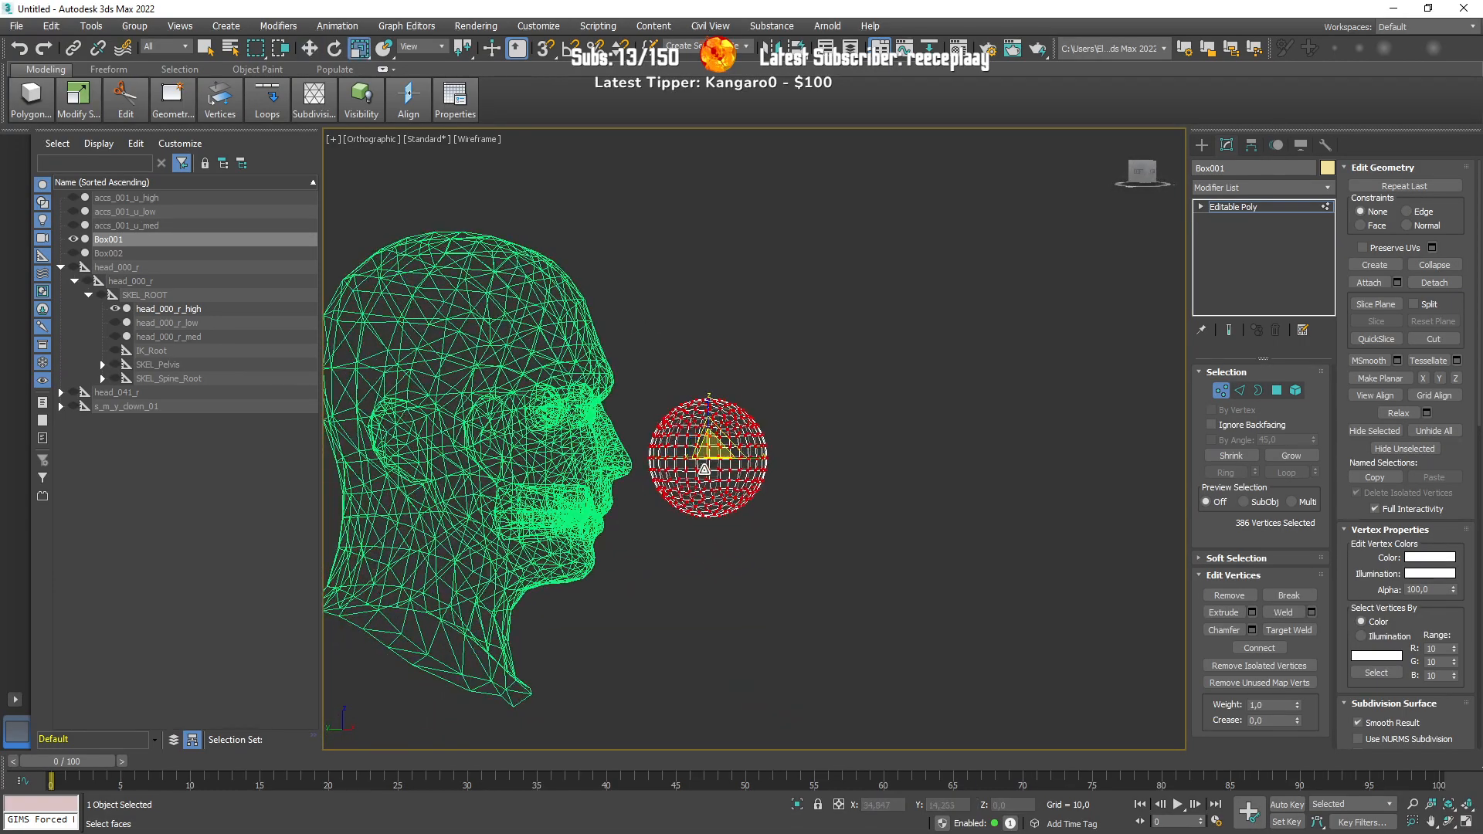
pyautogui.scroll(4, 703, 466)
pyautogui.moveTo(718, 437)
pyautogui.mouseDown()
pyautogui.moveTo(715, 472)
pyautogui.moveTo(581, 445)
pyautogui.mouseUp()
pyautogui.press('w')
pyautogui.keyDown('alt'); pyautogui.moveTo(581, 445); pyautogui.dragTo(756, 453, button='middle'); pyautogui.keyUp('alt')
pyautogui.press('F3')
pyautogui.press('F4')
pyautogui.moveTo(678, 453); pyautogui.dragTo(653, 452)
pyautogui.keyDown('alt'); pyautogui.moveTo(652, 453); pyautogui.dragTo(433, 433, button='middle'); pyautogui.keyUp('alt')
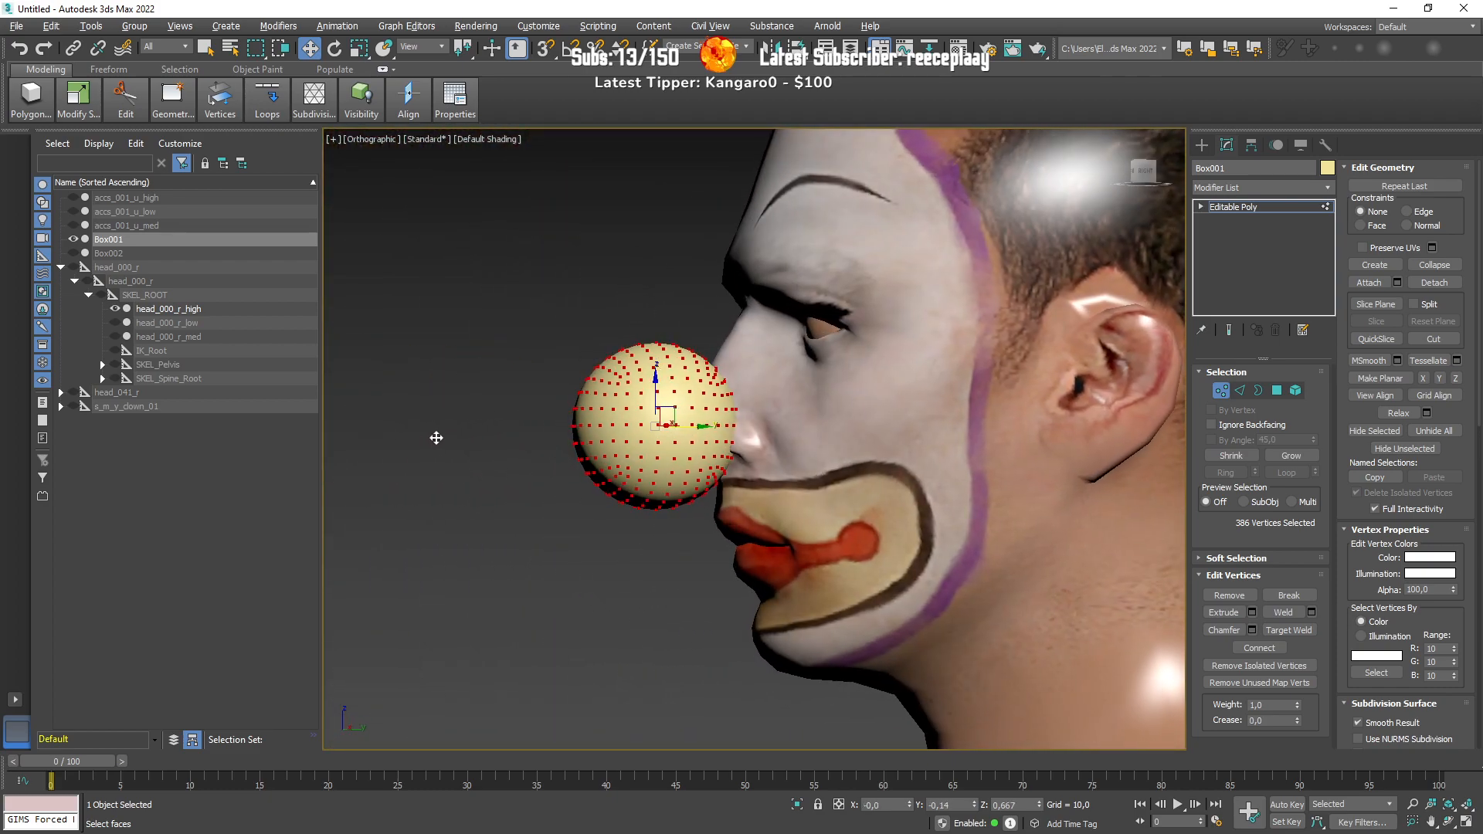
# Step: Expand the head_041_r hierarchy down to its SKEL_ROOT, show head_041_r_high and hide head_000_r_high
pyautogui.keyDown('alt'); pyautogui.moveTo(741, 427); pyautogui.dragTo(987, 446, button='middle'); pyautogui.keyUp('alt')
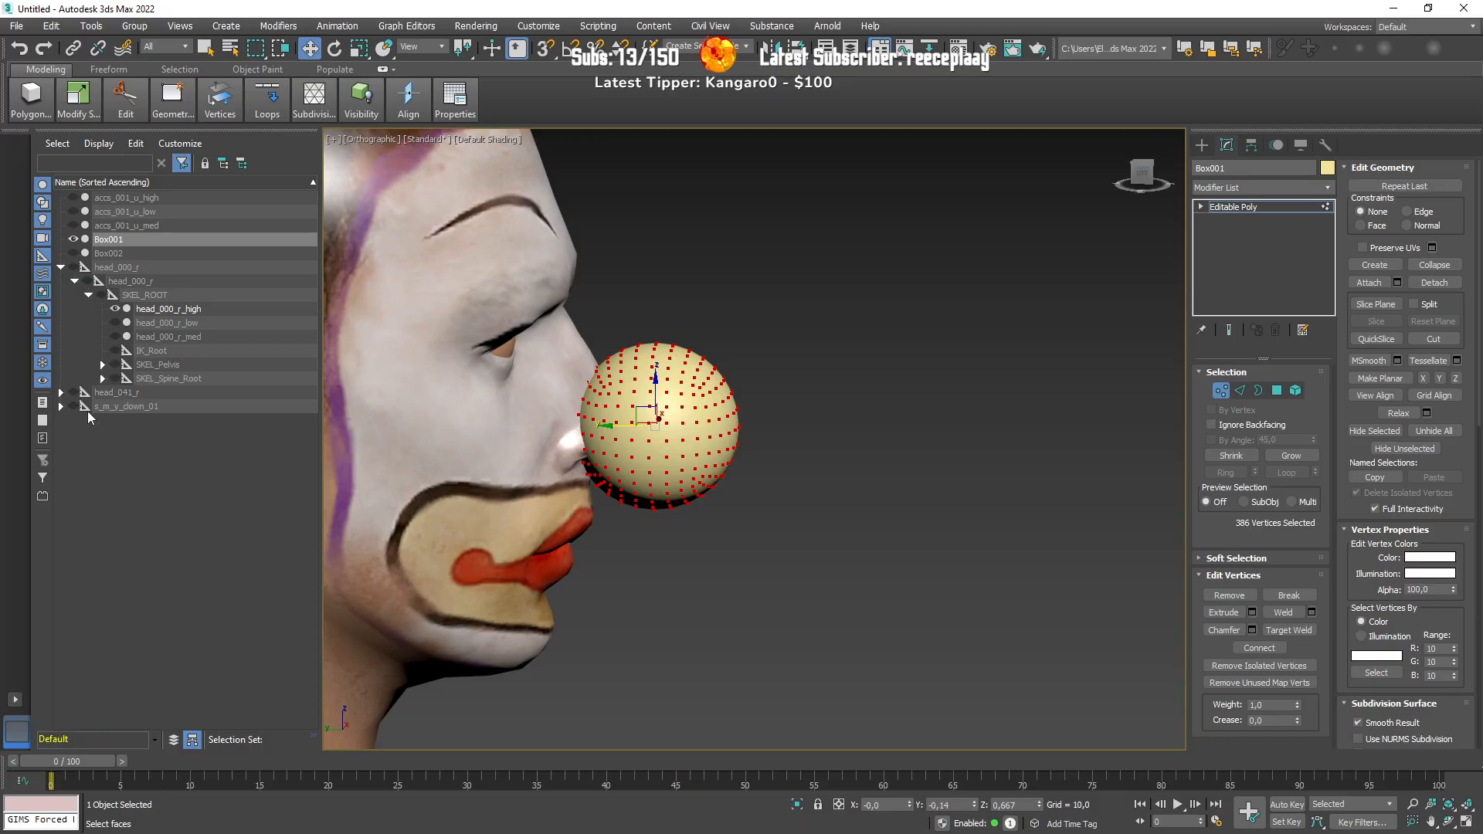
pyautogui.click(61, 393)
pyautogui.click(75, 406)
pyautogui.click(89, 420)
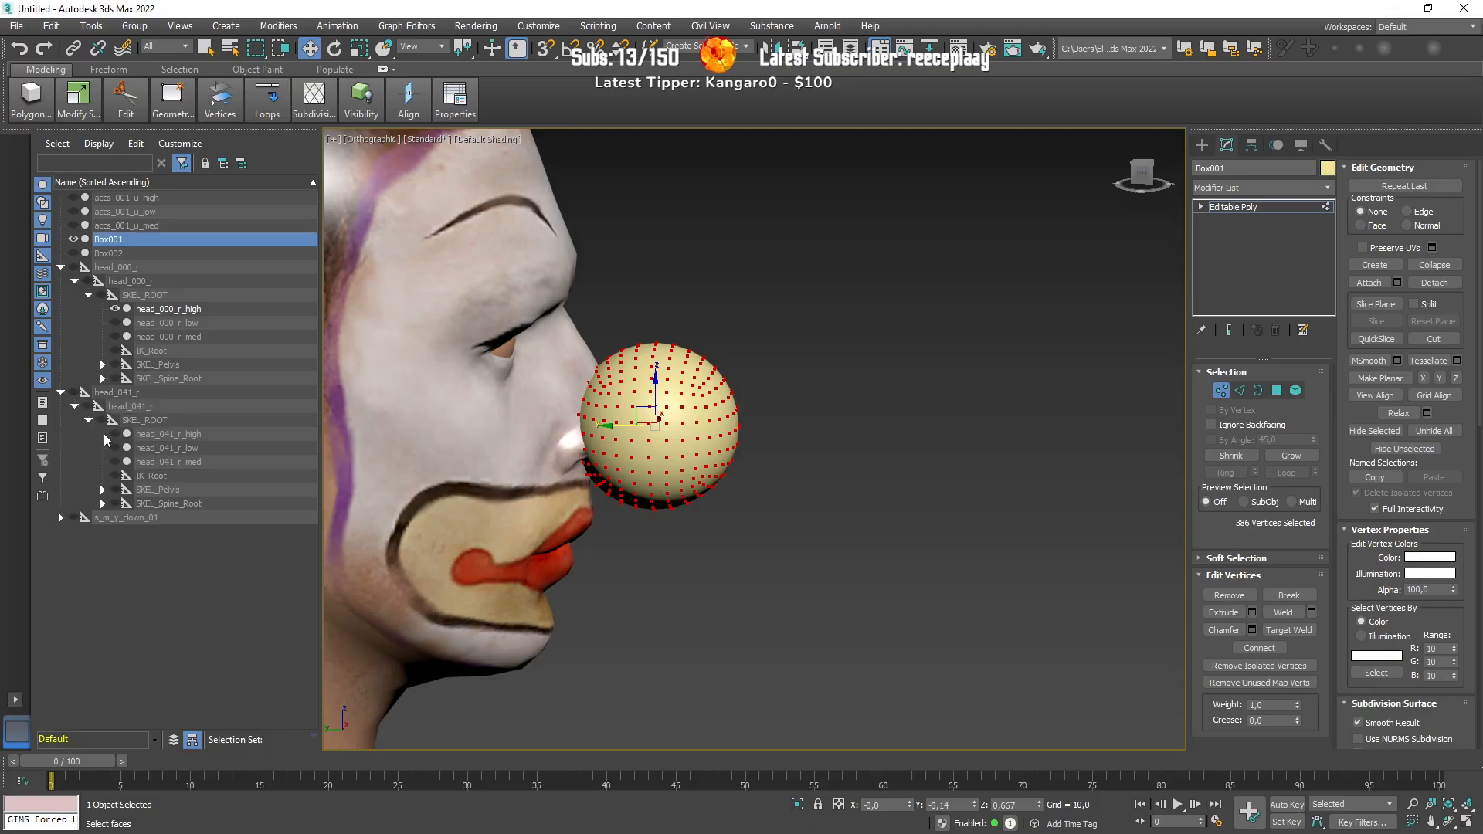
pyautogui.click(115, 434)
pyautogui.press('F3')
pyautogui.press('F3')
pyautogui.click(115, 309)
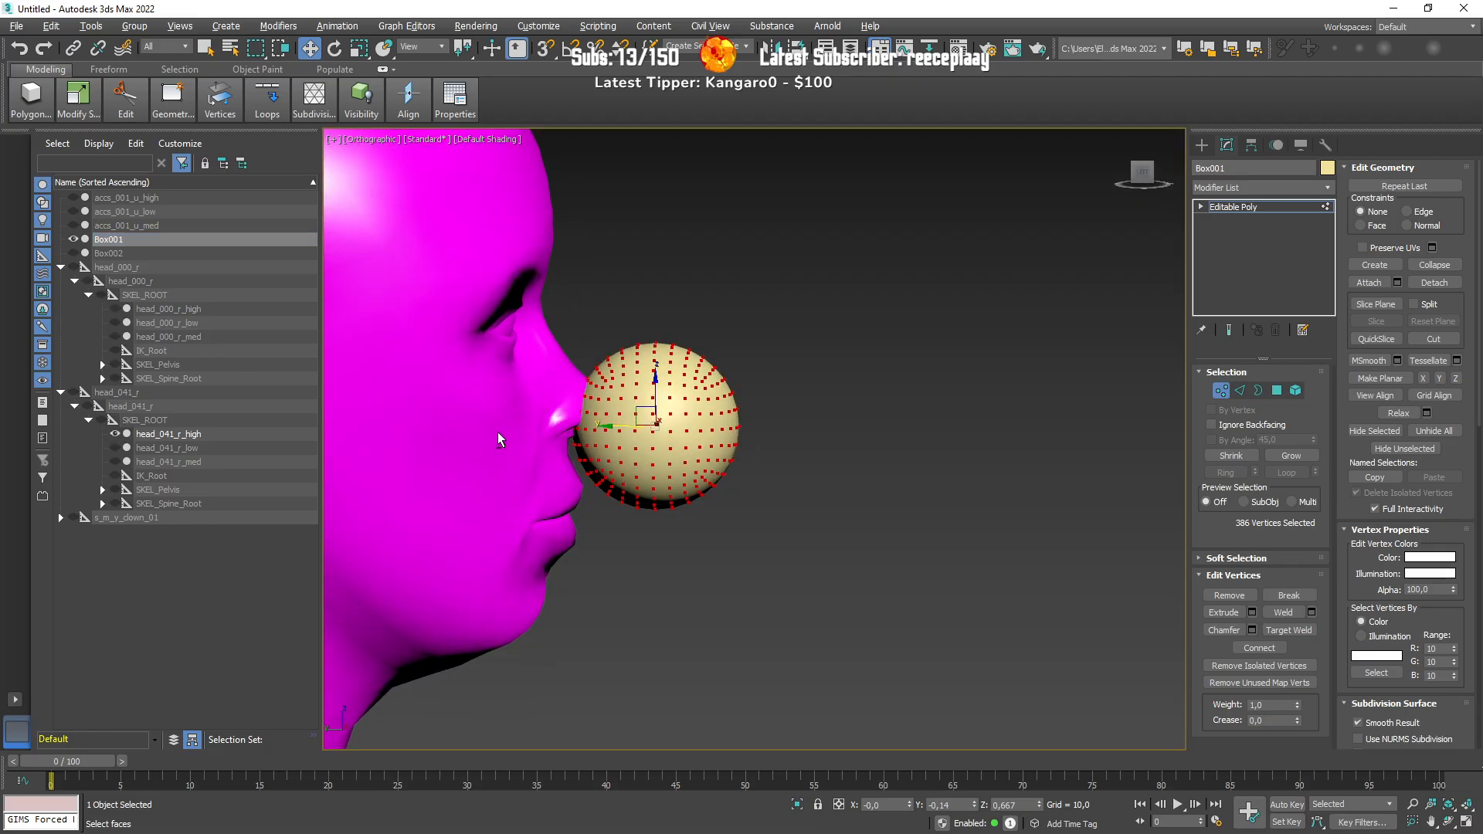
pyautogui.keyDown('alt'); pyautogui.moveTo(497, 433); pyautogui.dragTo(201, 410, button='middle'); pyautogui.keyUp('alt')
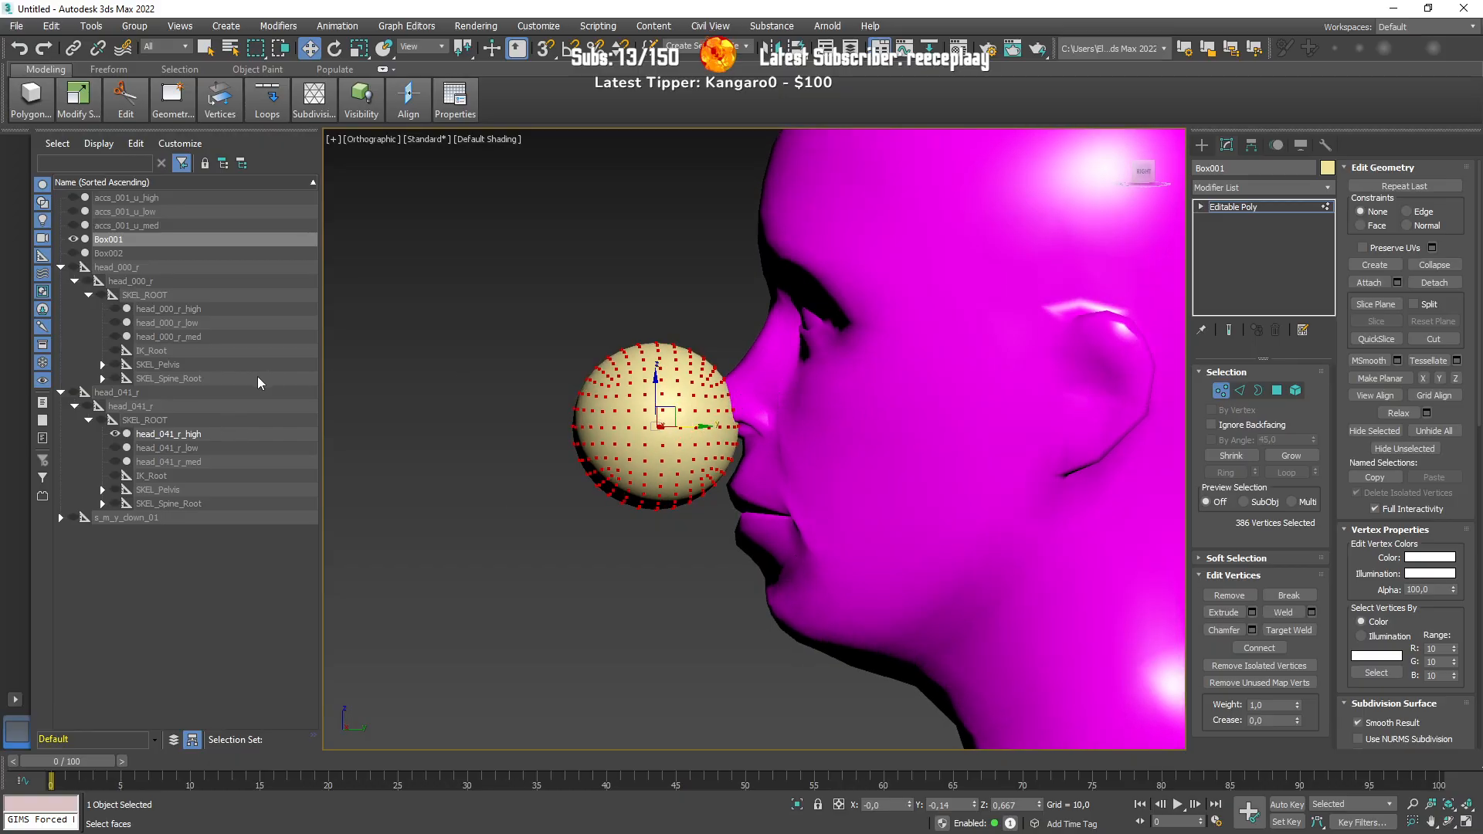
# Step: Scale the sphere's vertices down slightly and move them up and into the nose to about Y -0.13, Z 0.671
pyautogui.keyDown('alt'); pyautogui.moveTo(741, 421); pyautogui.dragTo(775, 487, button='middle'); pyautogui.keyUp('alt')
pyautogui.press('r')
pyautogui.scroll(2, 761, 485)
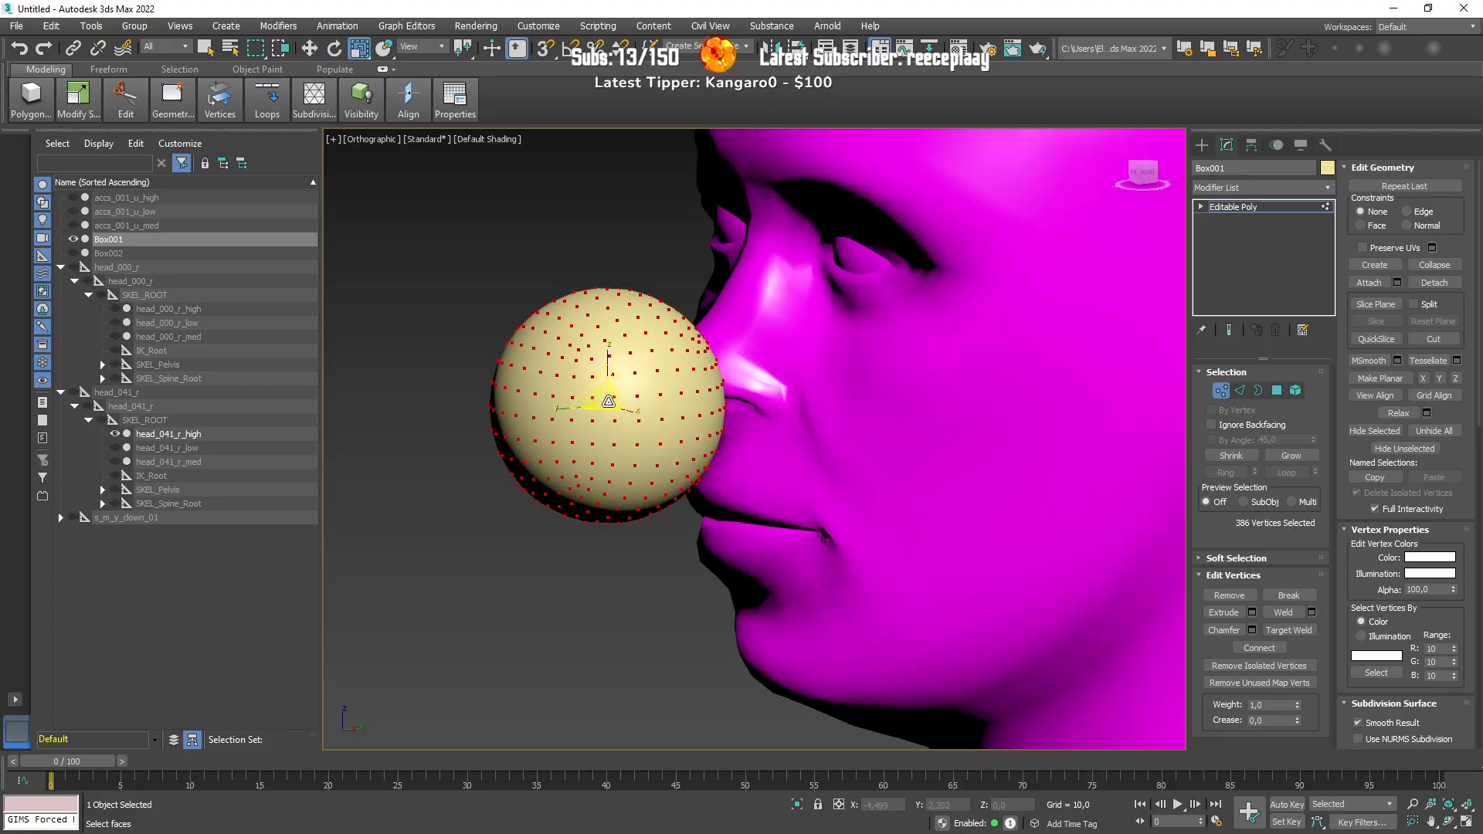
pyautogui.moveTo(609, 400); pyautogui.dragTo(606, 431)
pyautogui.press('w')
pyautogui.keyDown('alt'); pyautogui.moveTo(585, 413); pyautogui.dragTo(542, 413, button='middle'); pyautogui.keyUp('alt')
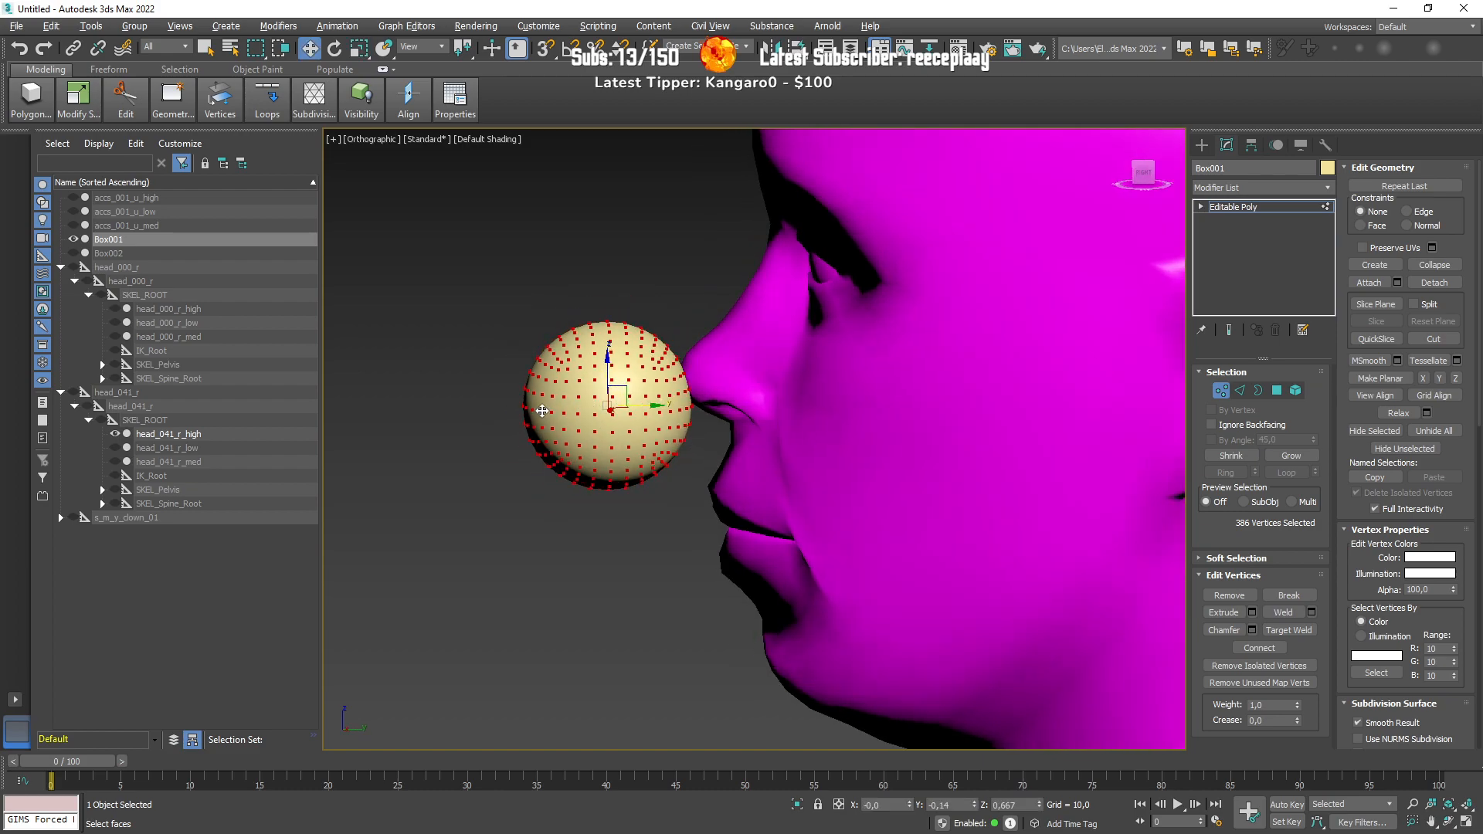
pyautogui.click(115, 309)
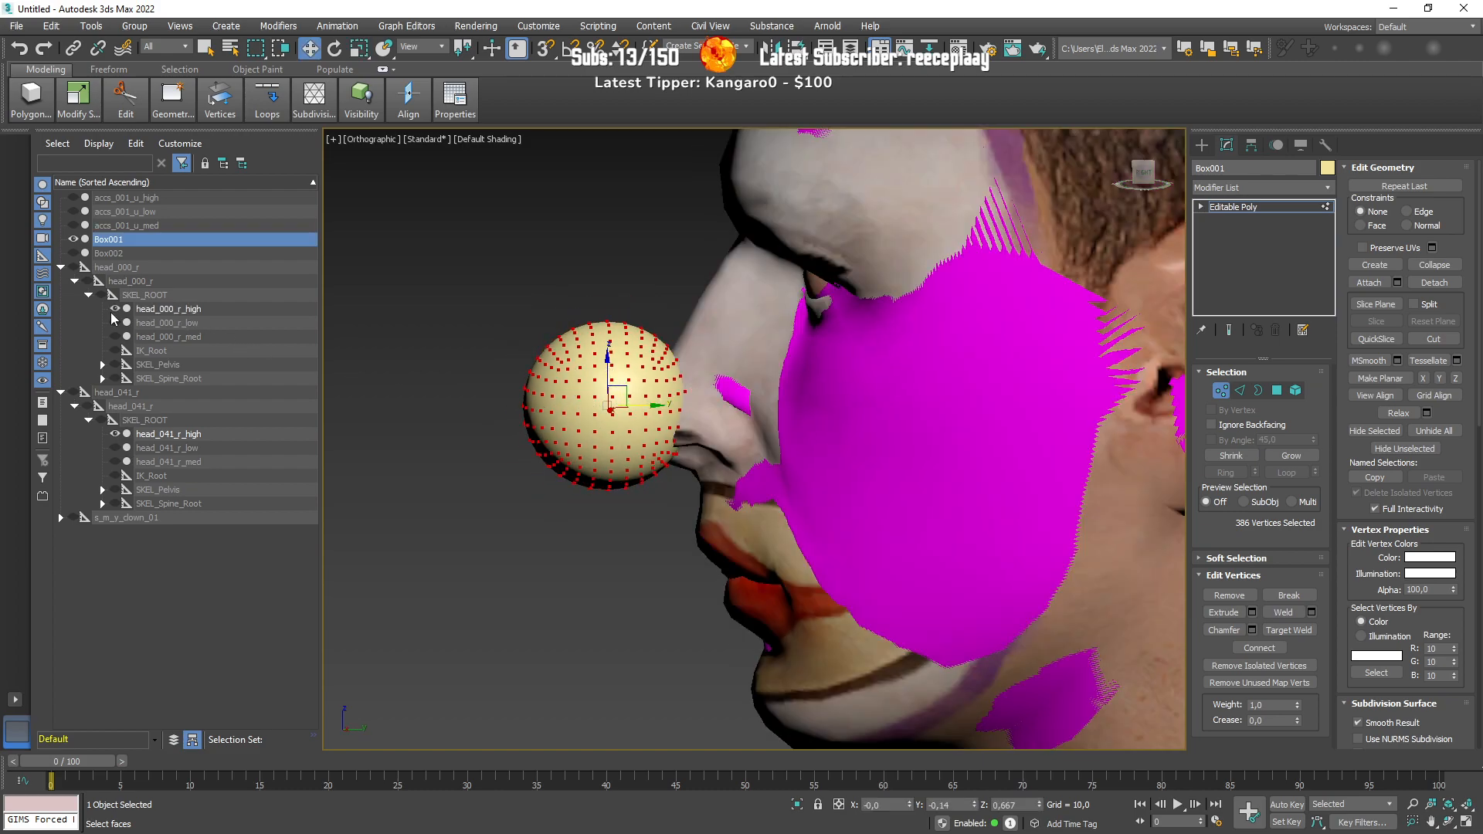
pyautogui.click(115, 309)
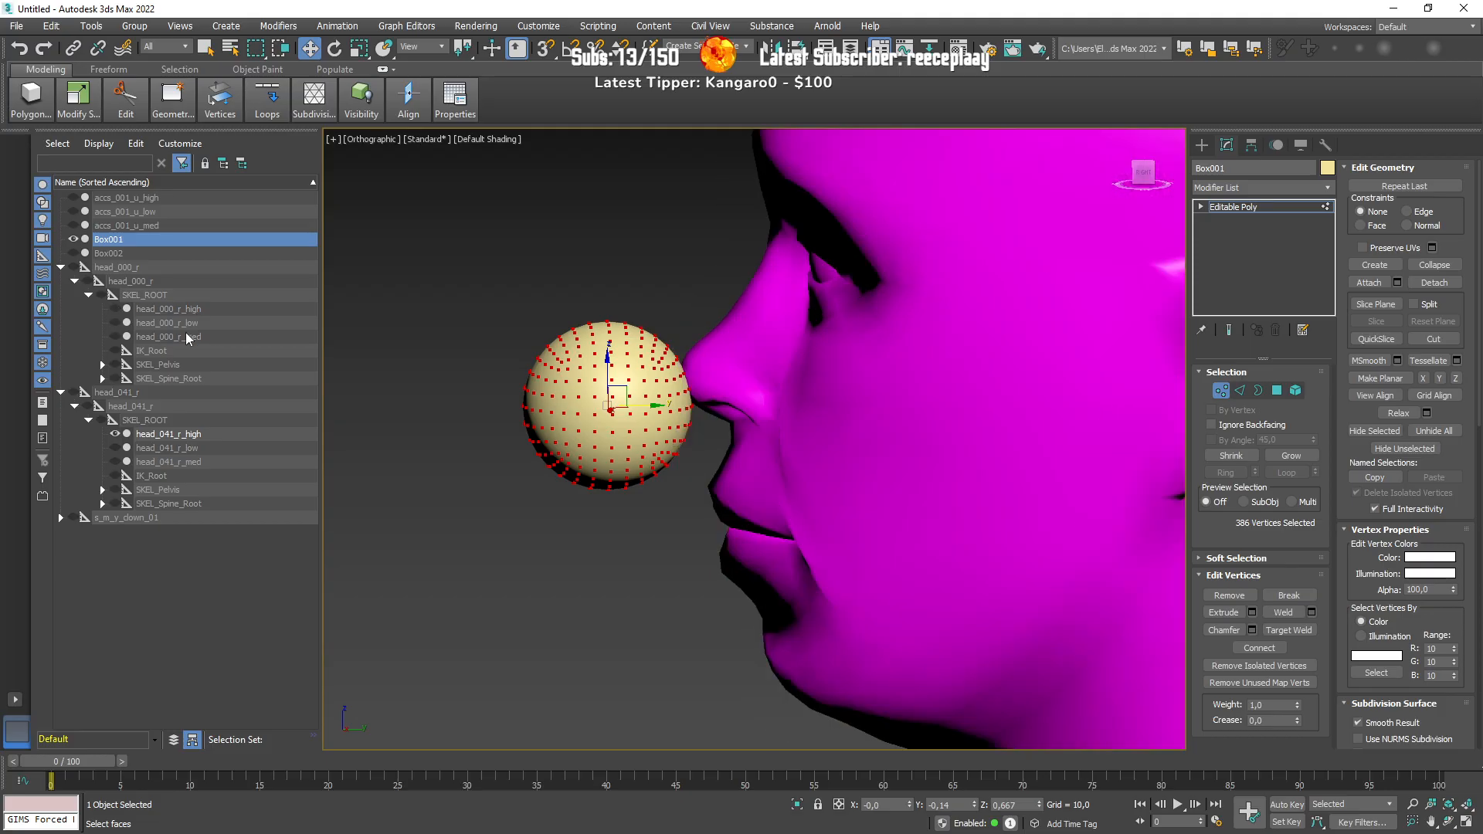
pyautogui.moveTo(607, 376); pyautogui.dragTo(681, 390)
# Step: Show head_000_r_high again and hide head_041_r_high
pyautogui.click(116, 309)
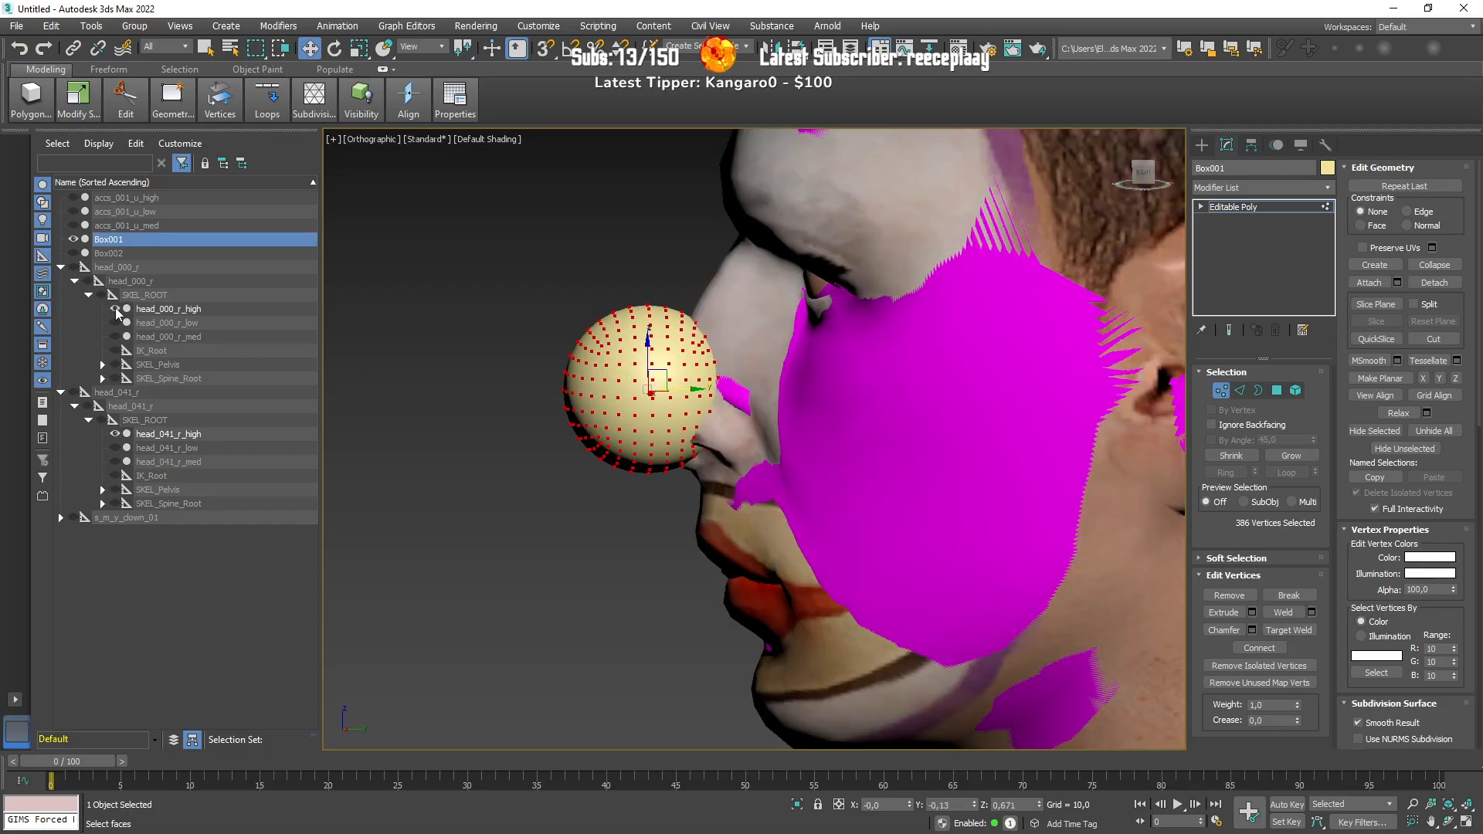
pyautogui.click(115, 435)
pyautogui.click(115, 434)
pyautogui.click(116, 436)
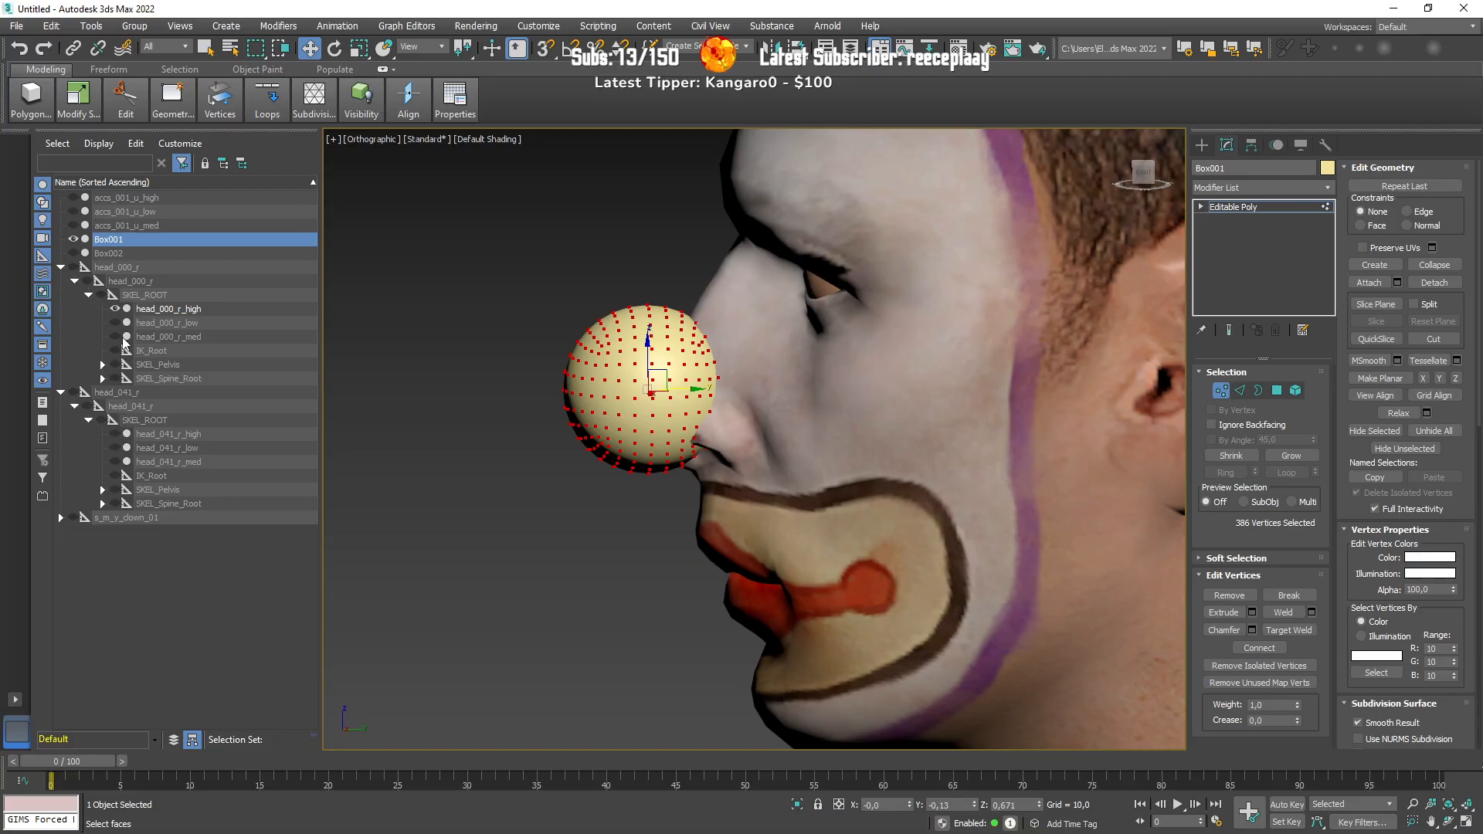
# Step: Enlarge the sphere's vertices slightly with a uniform scale, and stretch them a little along X and Y
pyautogui.press('r')
pyautogui.keyDown('alt'); pyautogui.moveTo(639, 411); pyautogui.dragTo(668, 408, button='middle'); pyautogui.keyUp('alt')
pyautogui.moveTo(649, 385); pyautogui.dragTo(653, 377)
pyautogui.keyDown('alt'); pyautogui.moveTo(652, 377); pyautogui.dragTo(556, 224, button='middle'); pyautogui.keyUp('alt')
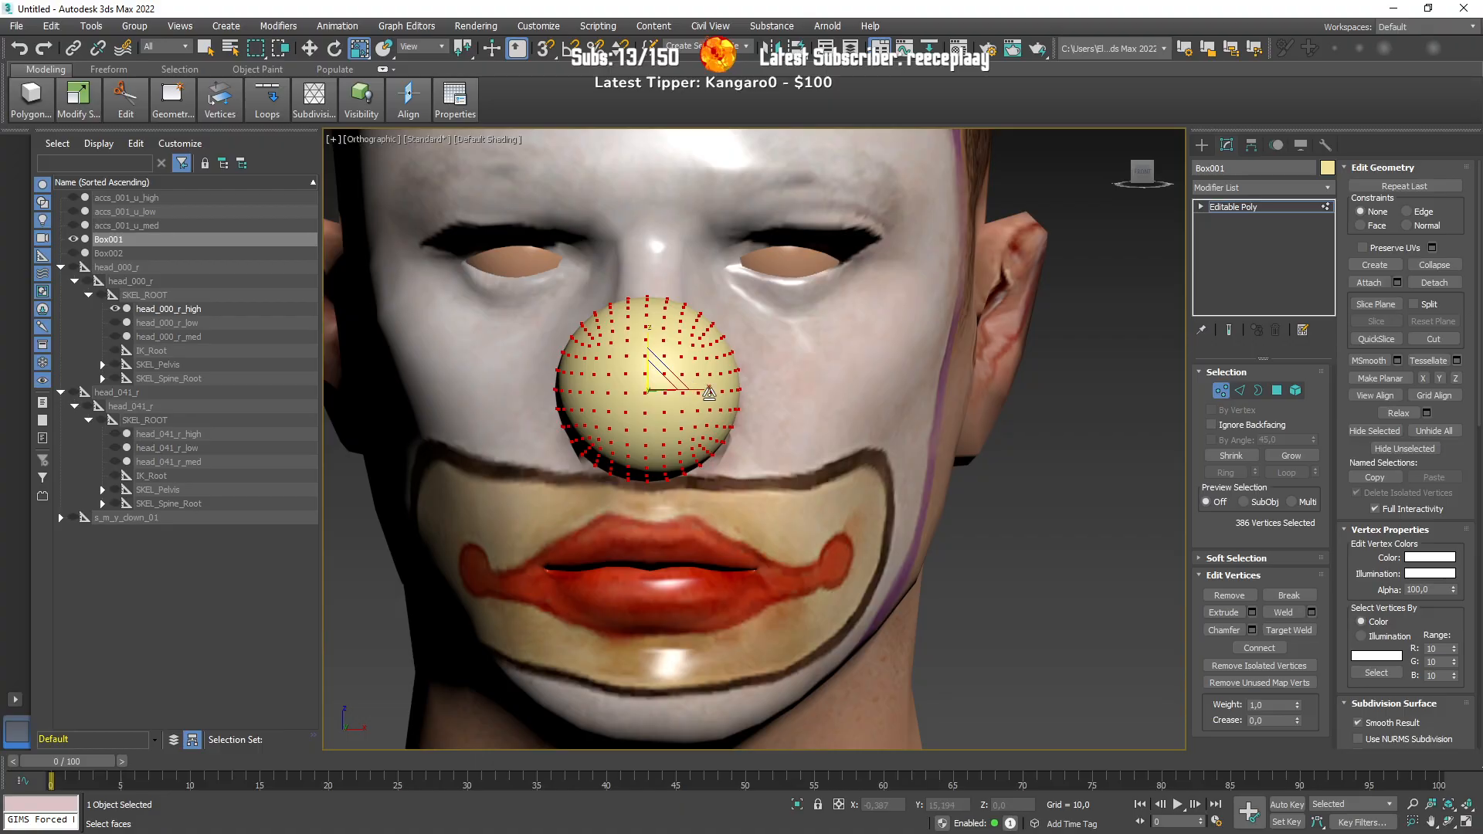
pyautogui.moveTo(708, 389); pyautogui.dragTo(712, 390)
pyautogui.keyDown('alt'); pyautogui.moveTo(712, 389); pyautogui.dragTo(581, 388, button='middle'); pyautogui.keyUp('alt')
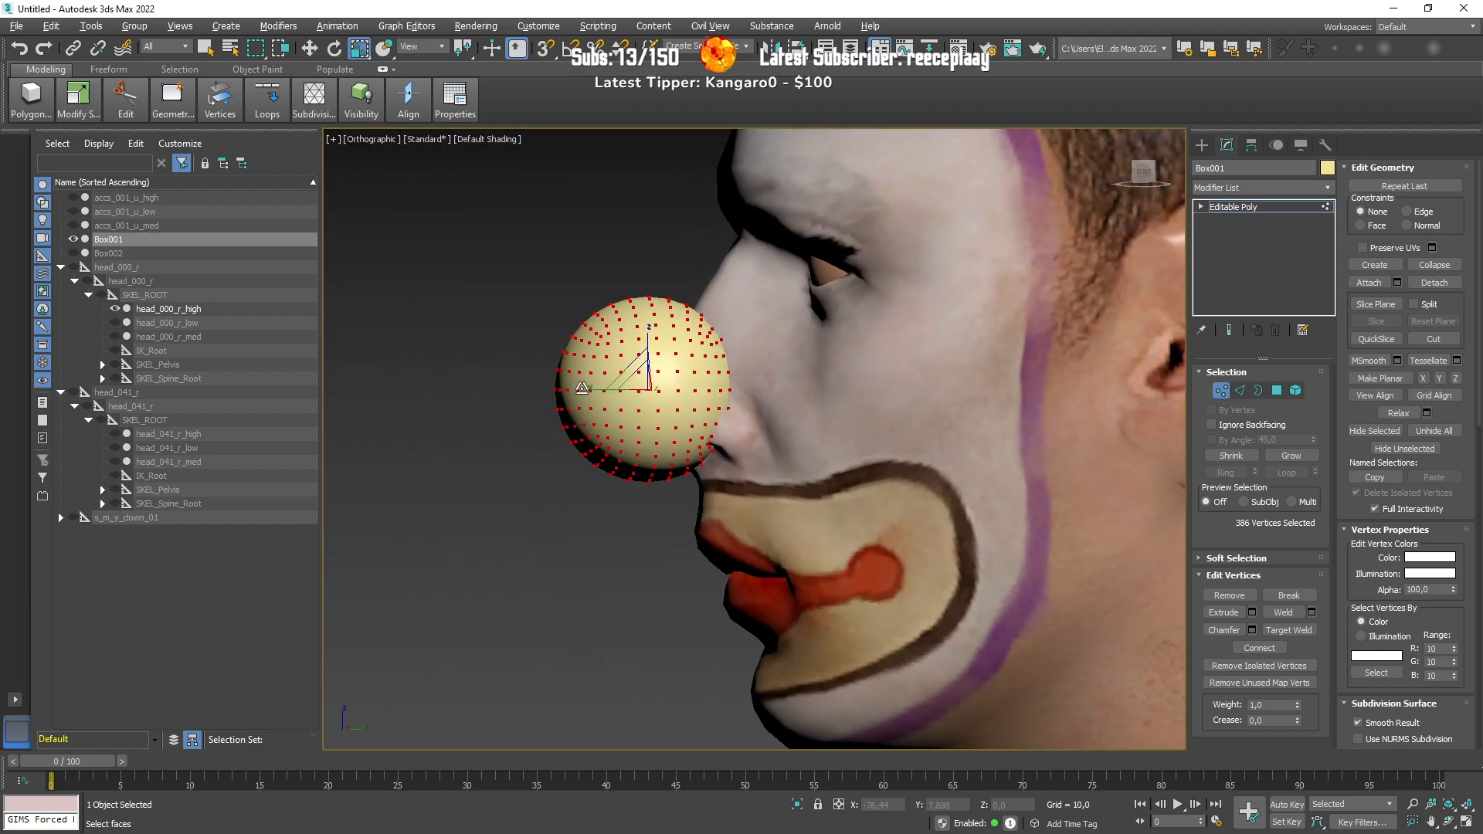
pyautogui.moveTo(697, 390); pyautogui.dragTo(705, 390)
pyautogui.keyDown('alt'); pyautogui.moveTo(705, 390); pyautogui.dragTo(739, 399, button='middle'); pyautogui.keyUp('alt')
# Step: Display head_041_r_high instead of head_000_r_high and narrow the sphere's vertices slightly along X
pyautogui.click(117, 310)
pyautogui.click(116, 433)
pyautogui.keyDown('alt'); pyautogui.moveTo(571, 460); pyautogui.dragTo(666, 460, button='middle'); pyautogui.keyUp('alt')
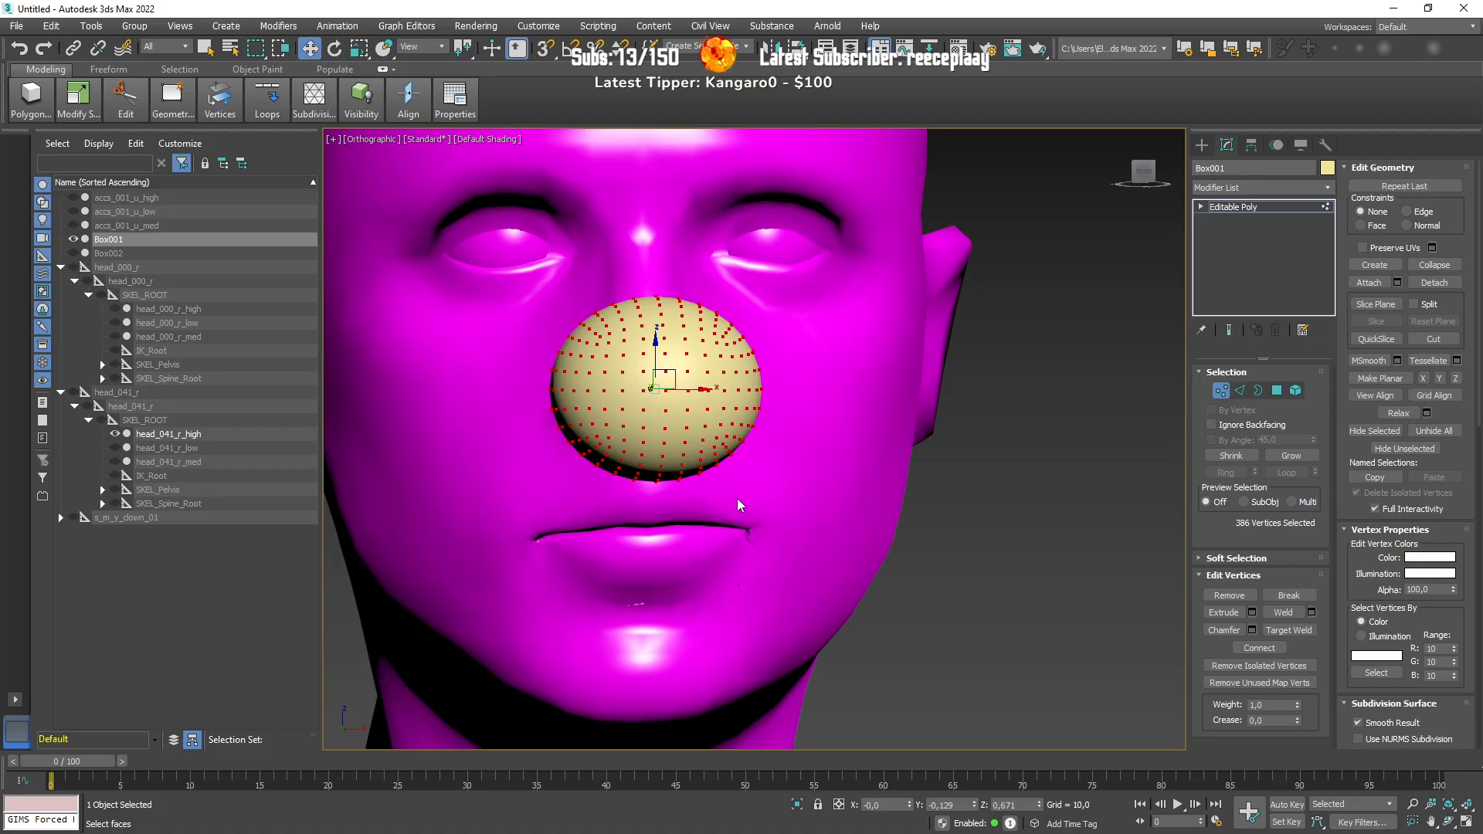
pyautogui.keyDown('alt'); pyautogui.moveTo(734, 503); pyautogui.dragTo(709, 516, button='middle'); pyautogui.keyUp('alt')
pyautogui.press('r')
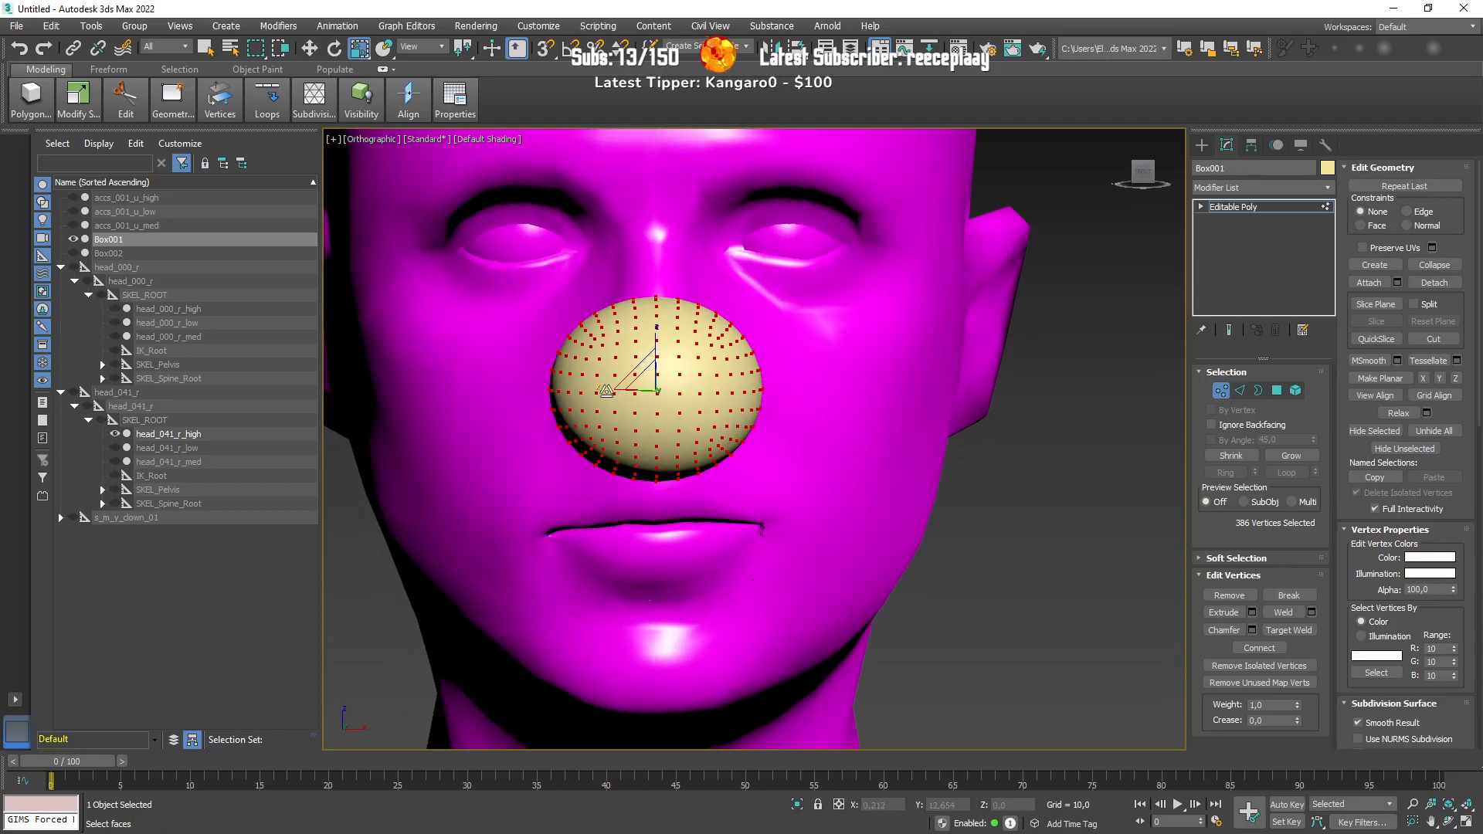
pyautogui.moveTo(606, 390); pyautogui.dragTo(610, 390)
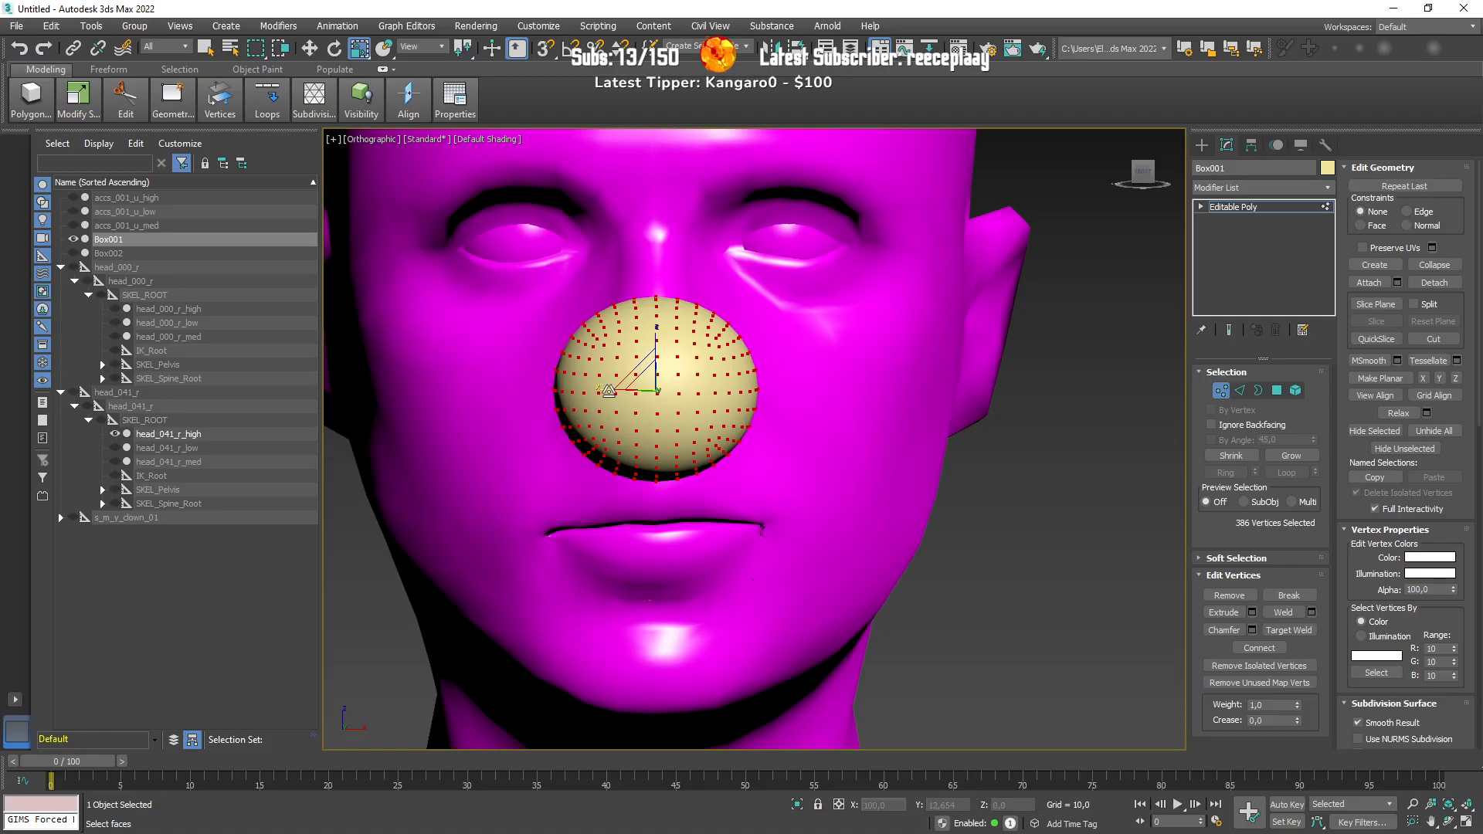
# Step: Alternate the visibility of head_000_r_high and head_041_r_high to compare how the nose fits each head
pyautogui.click(116, 435)
pyautogui.click(115, 309)
pyautogui.keyDown('alt'); pyautogui.moveTo(680, 459); pyautogui.dragTo(729, 373, button='middle'); pyautogui.keyUp('alt')
pyautogui.click(115, 309)
pyautogui.click(116, 434)
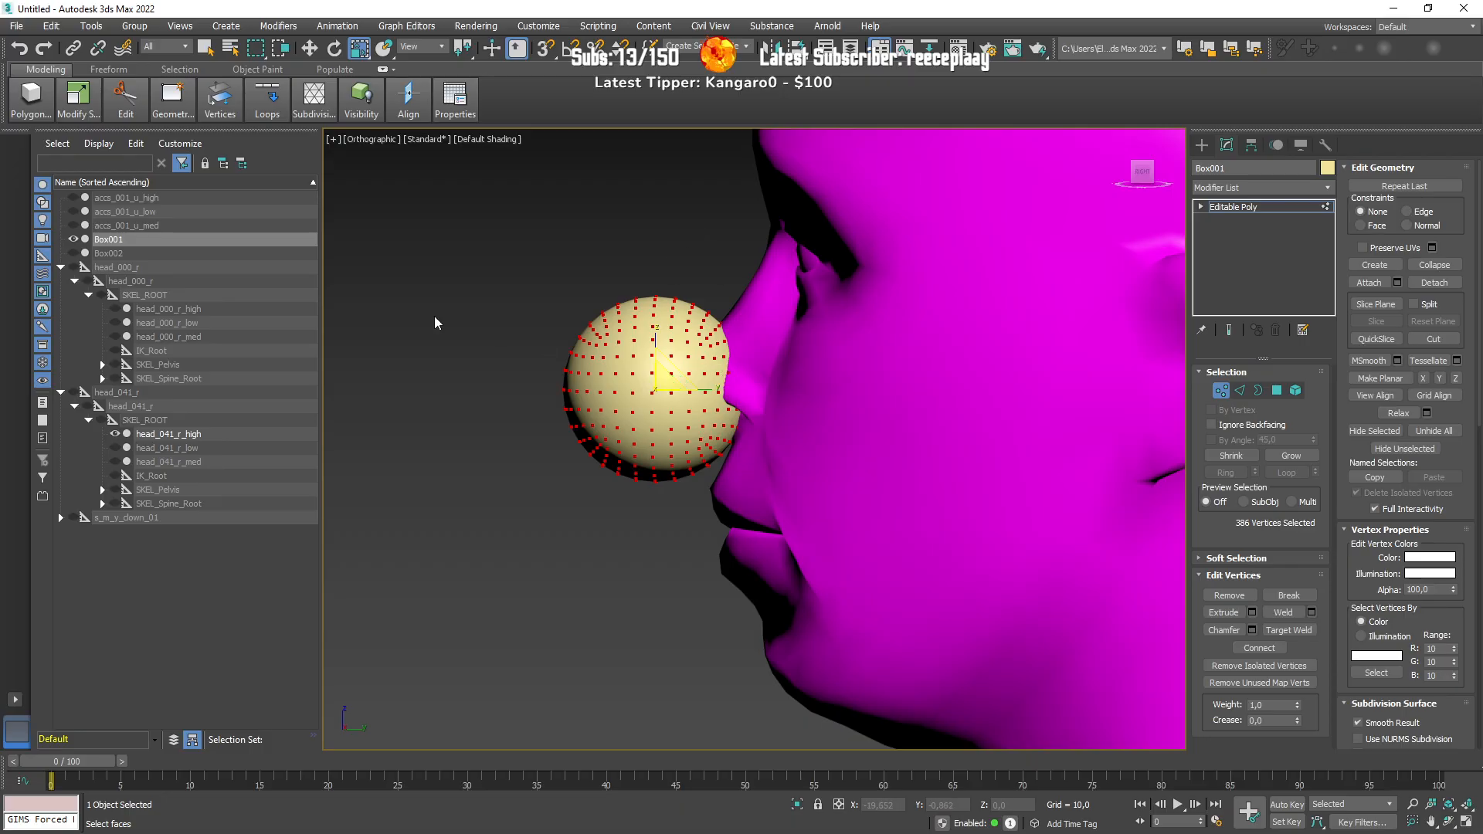
pyautogui.click(117, 308)
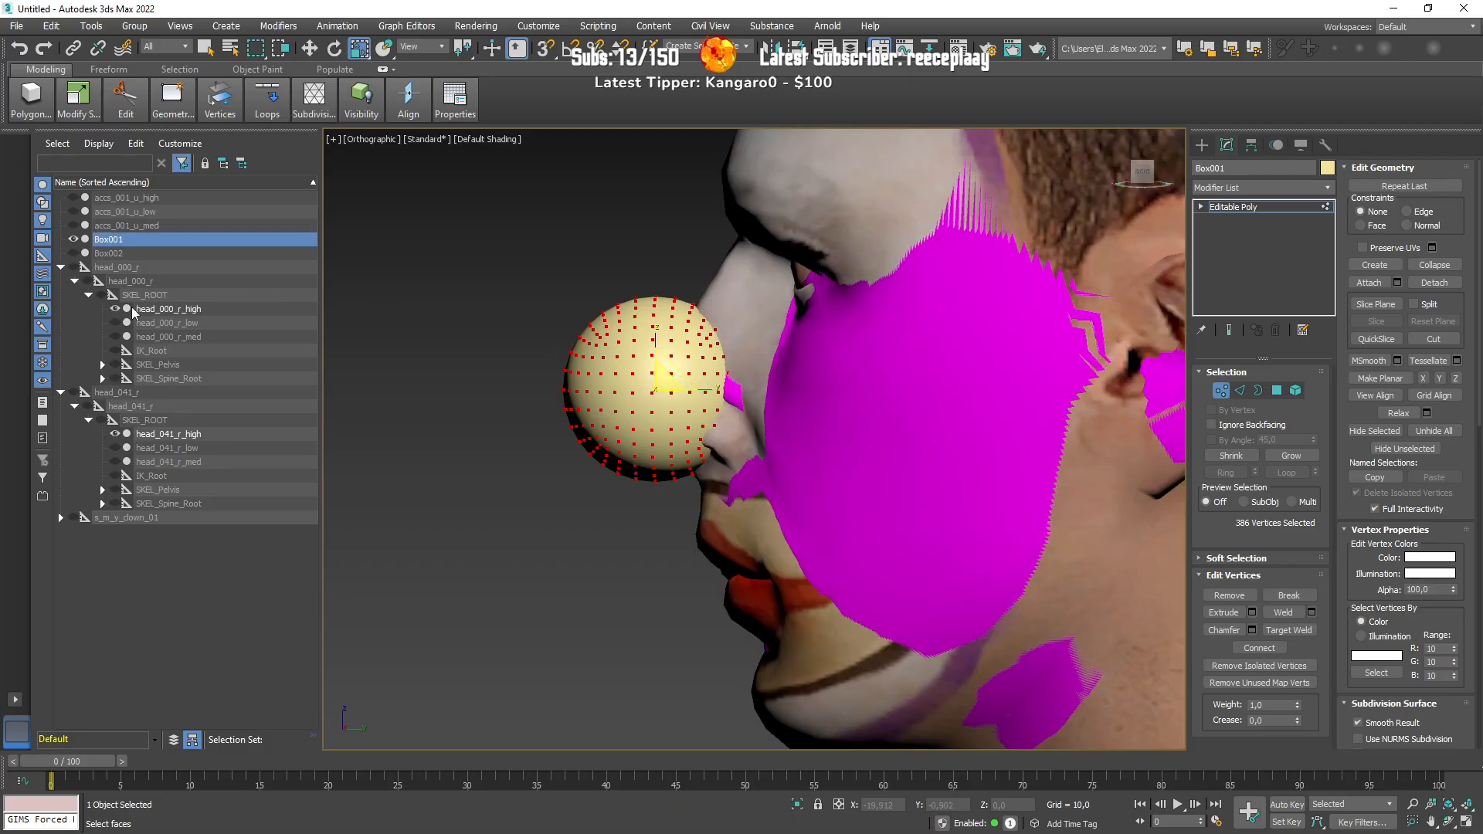
# Step: Raise the sphere's vertices about 0.002 along Z on the nose
pyautogui.press('e')
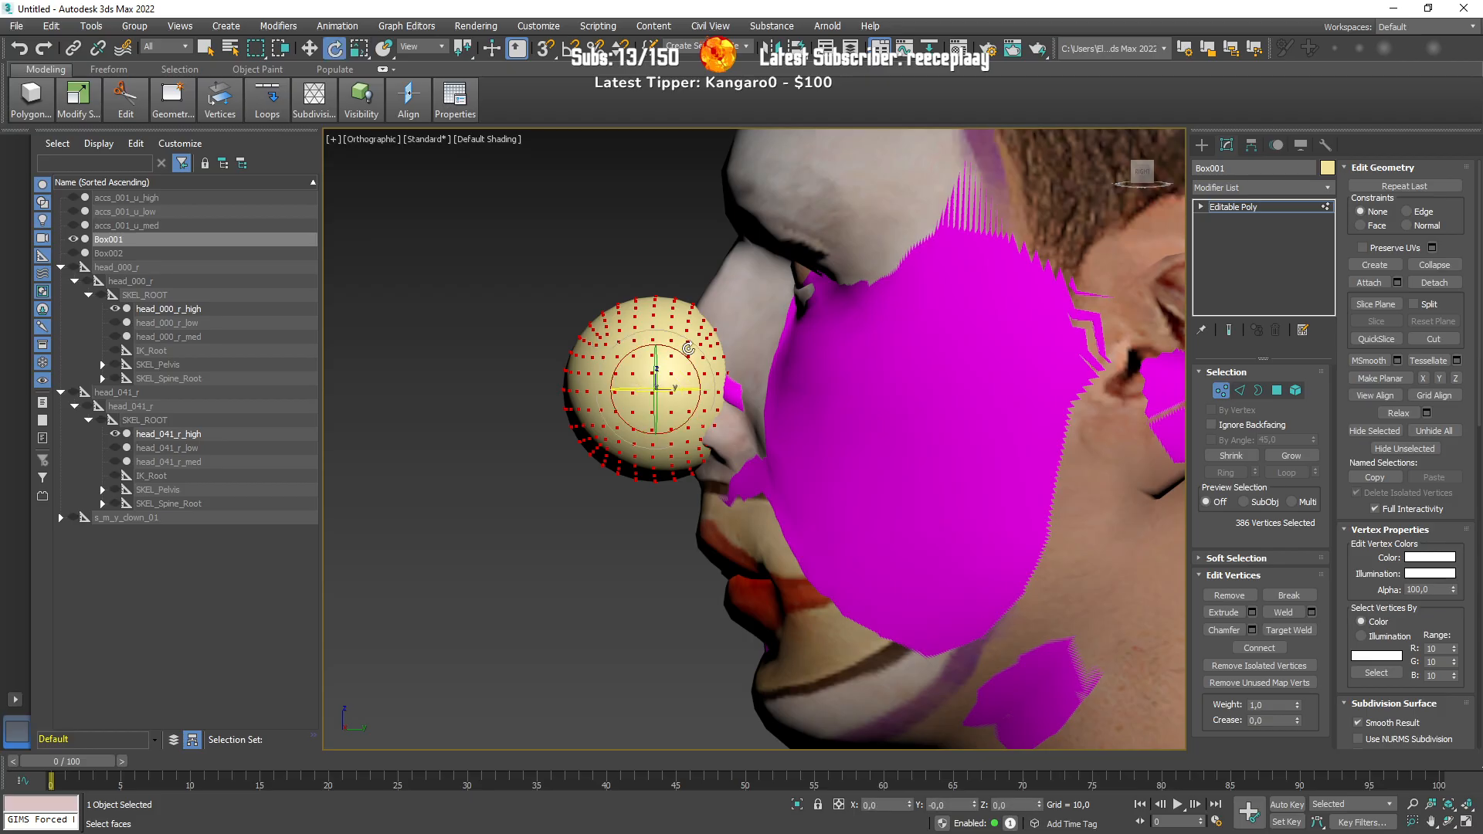
pyautogui.press('F3')
pyautogui.press('F3')
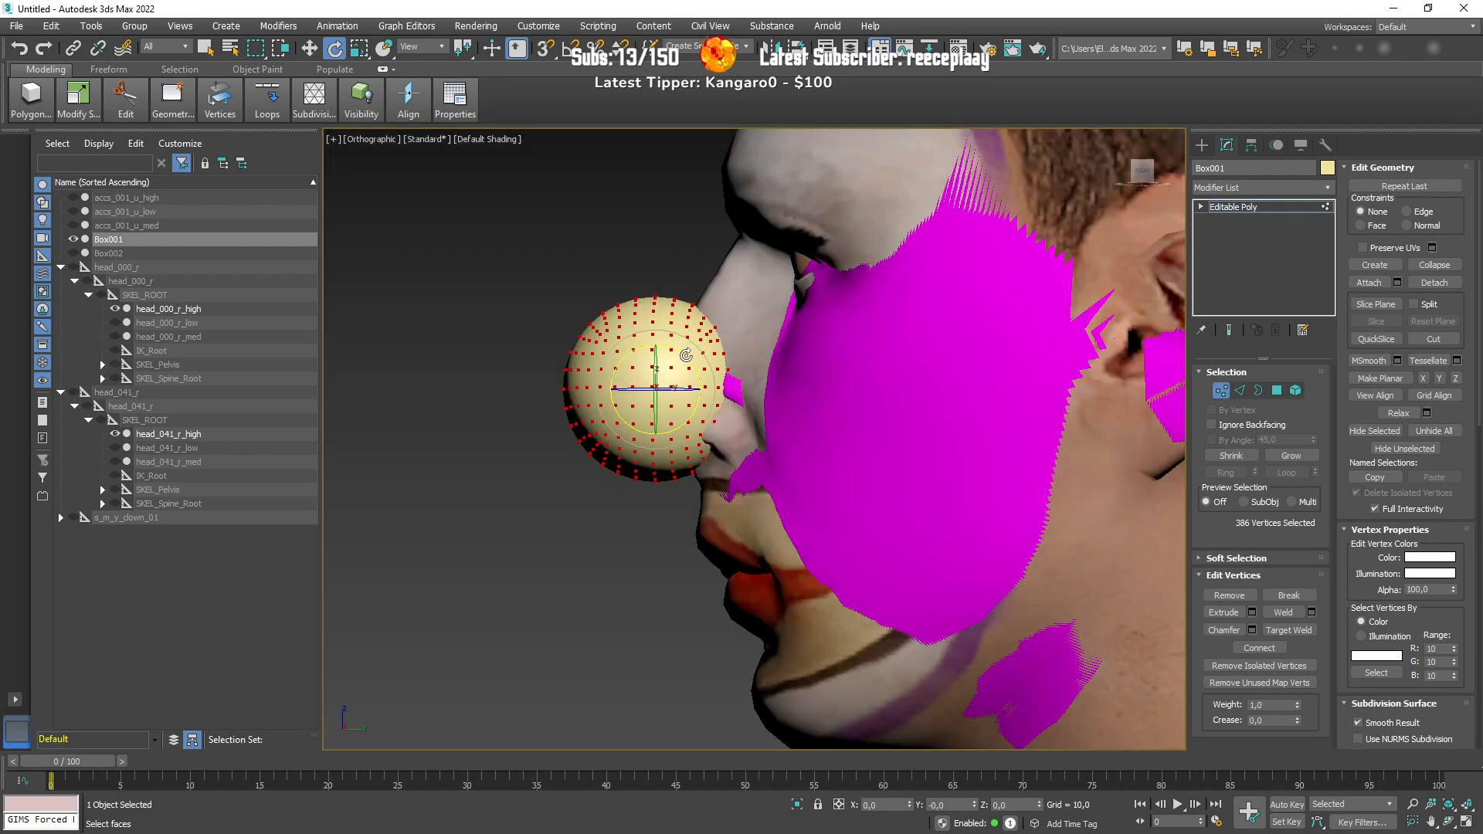
pyautogui.press('w')
pyautogui.moveTo(674, 369); pyautogui.dragTo(673, 360)
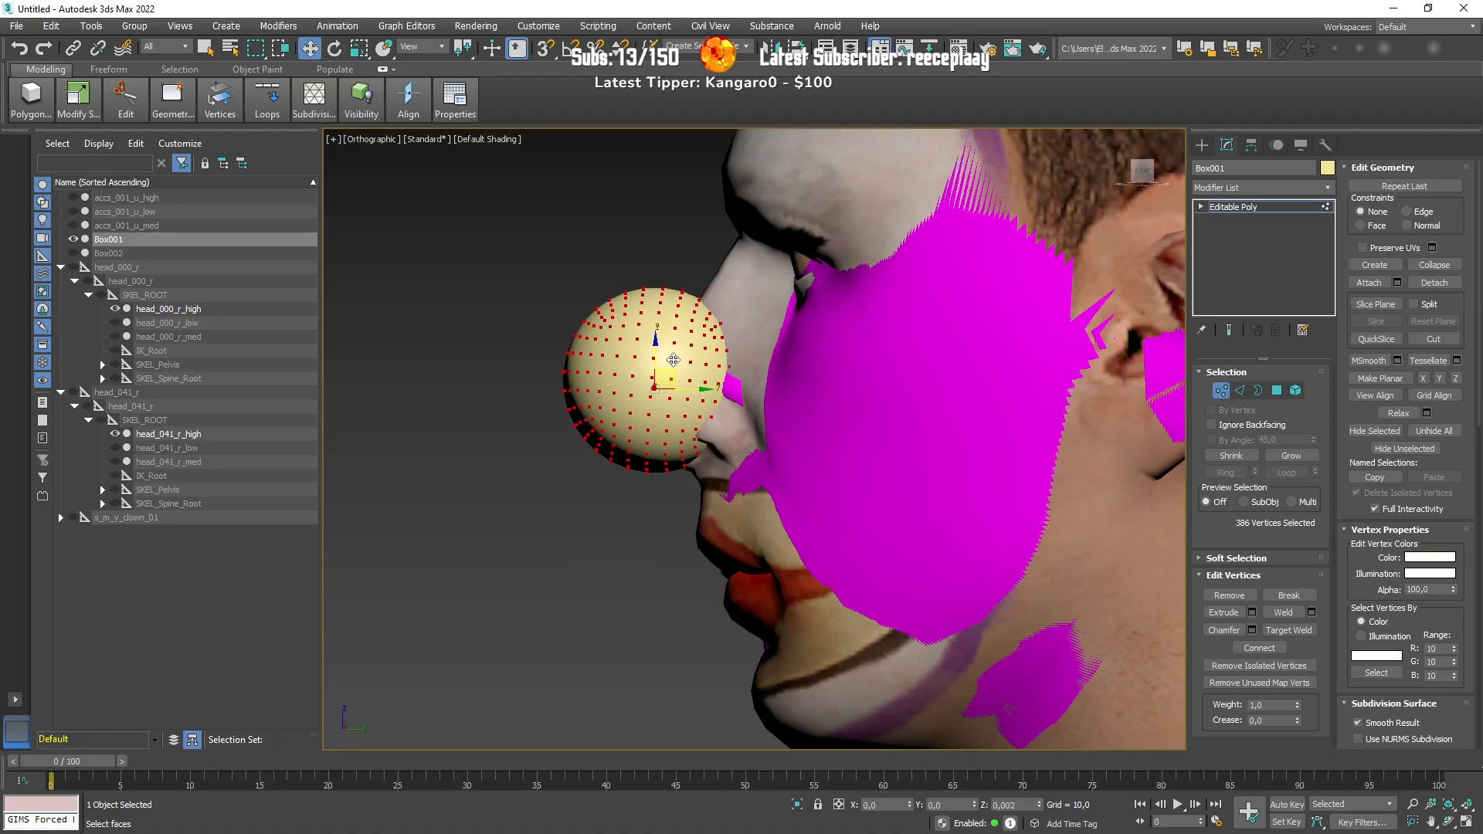
# Step: Check the nose on head_041_r_high and head_000_r_low, and leave only head_000_r_high visible with the nose
pyautogui.click(115, 309)
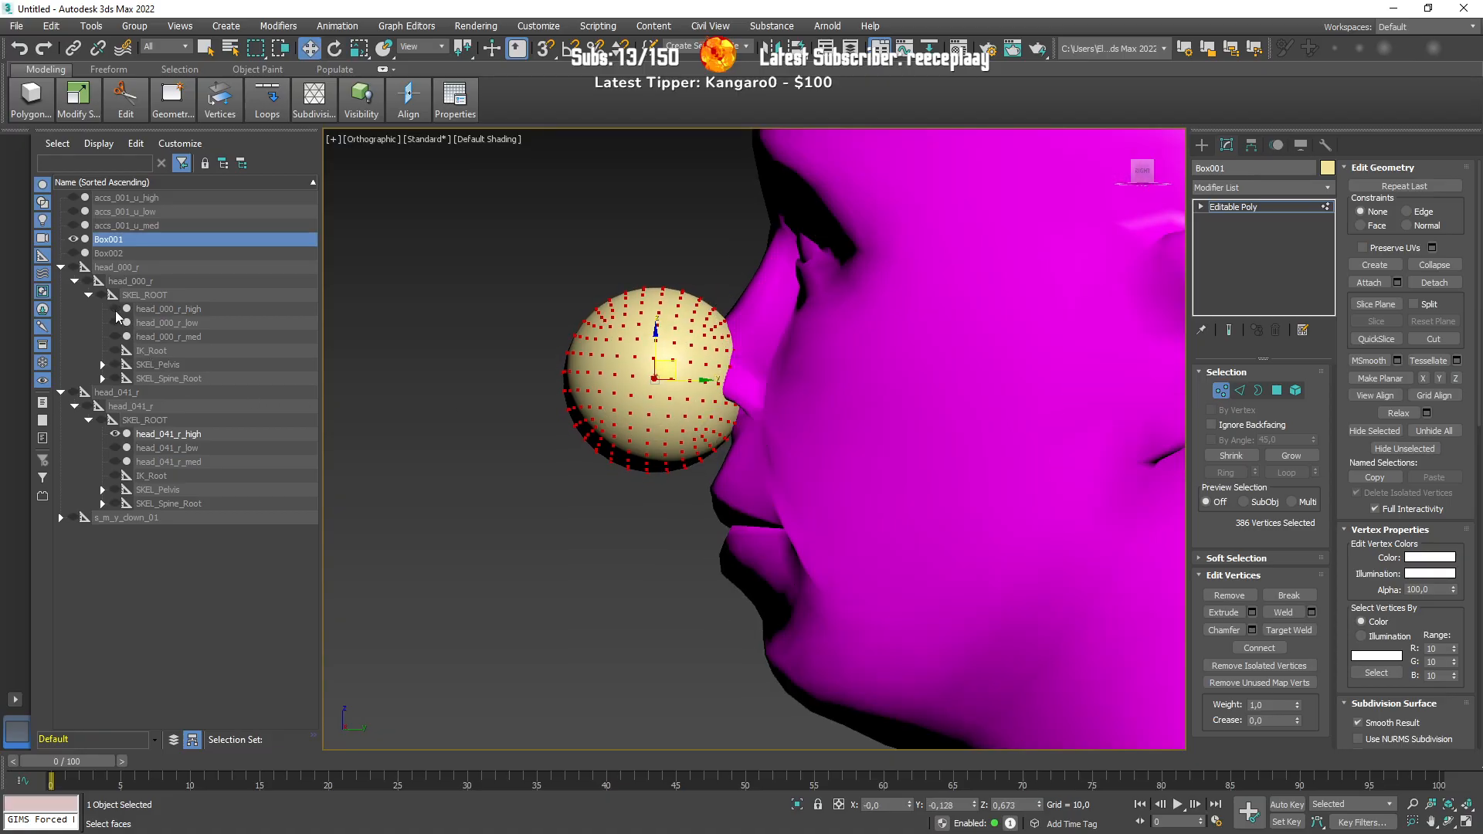
pyautogui.keyDown('alt'); pyautogui.moveTo(591, 483); pyautogui.dragTo(832, 525, button='middle'); pyautogui.keyUp('alt')
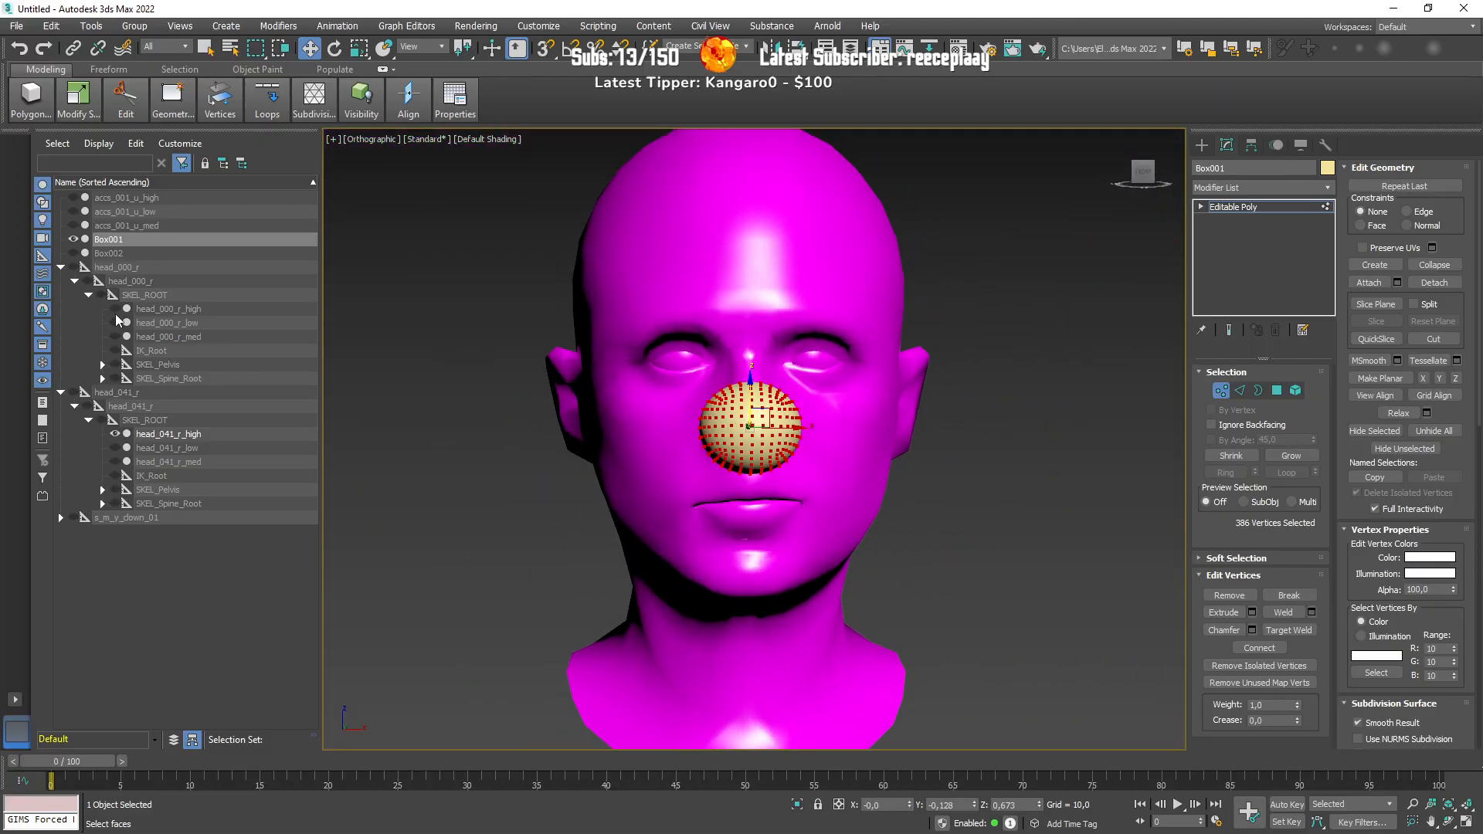
pyautogui.click(107, 439)
pyautogui.click(115, 434)
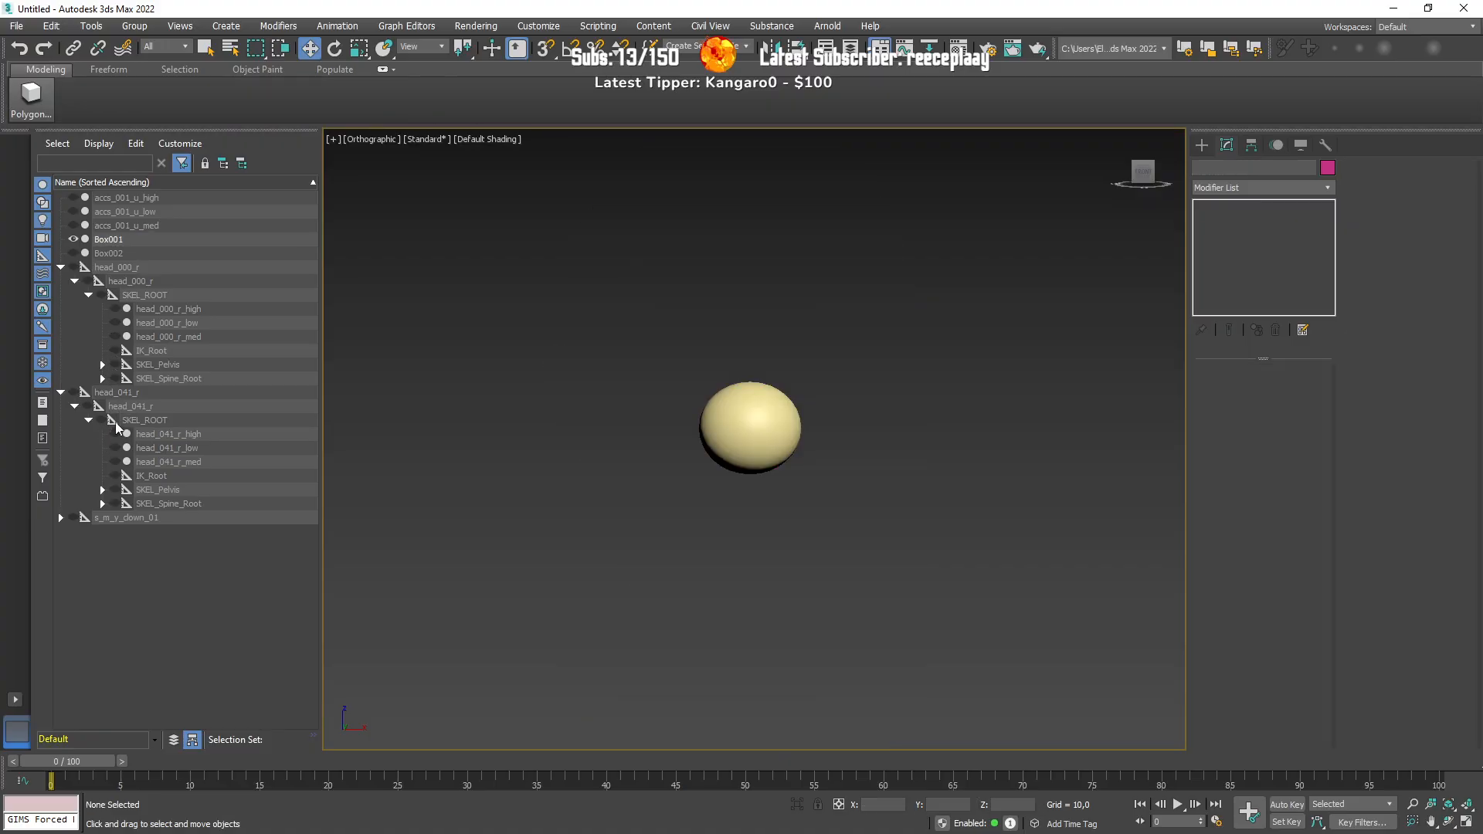
pyautogui.click(112, 320)
pyautogui.scroll(2, 625, 421)
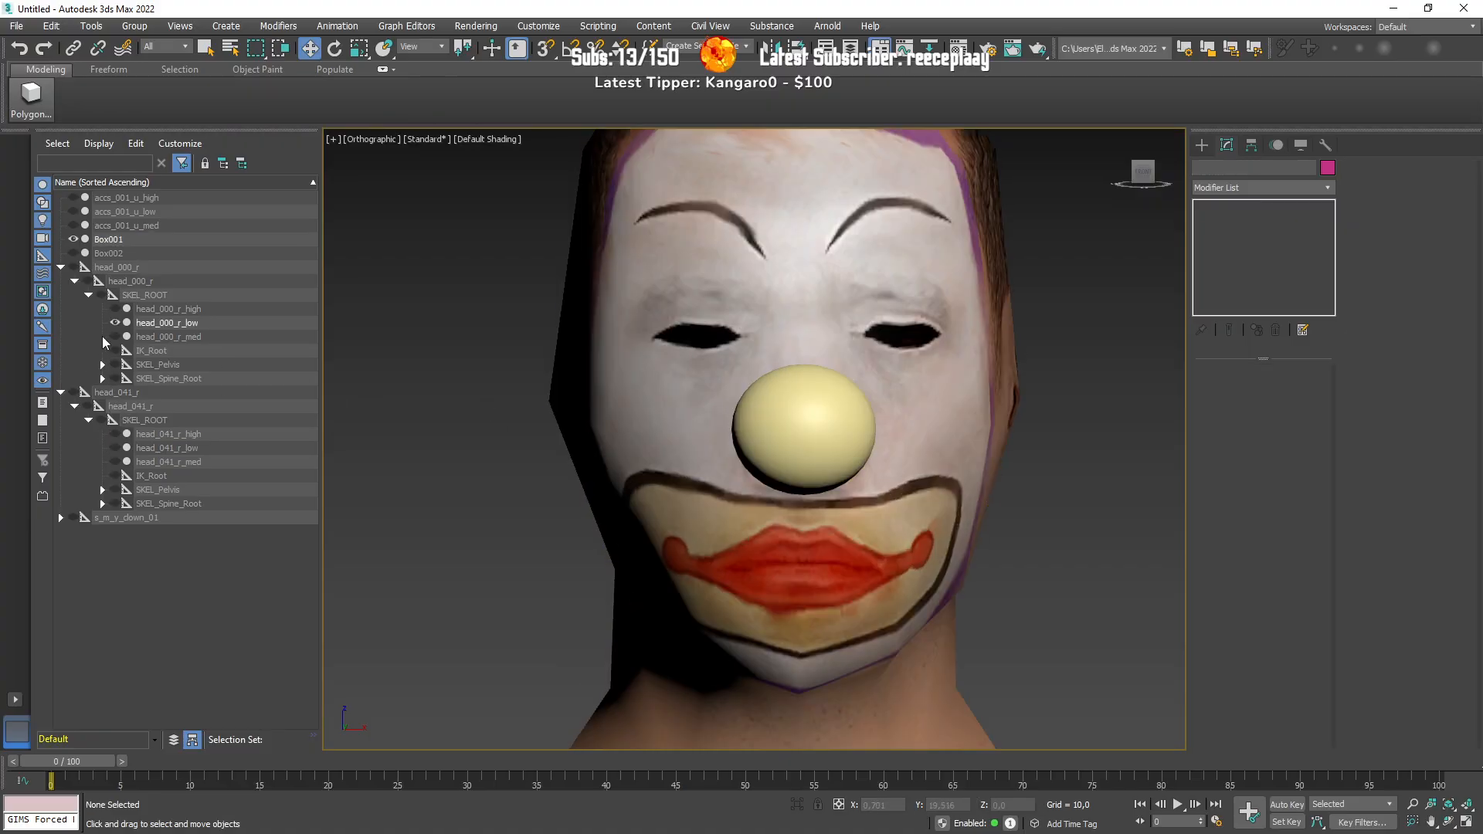
pyautogui.click(112, 321)
pyautogui.click(115, 308)
pyautogui.press('z')
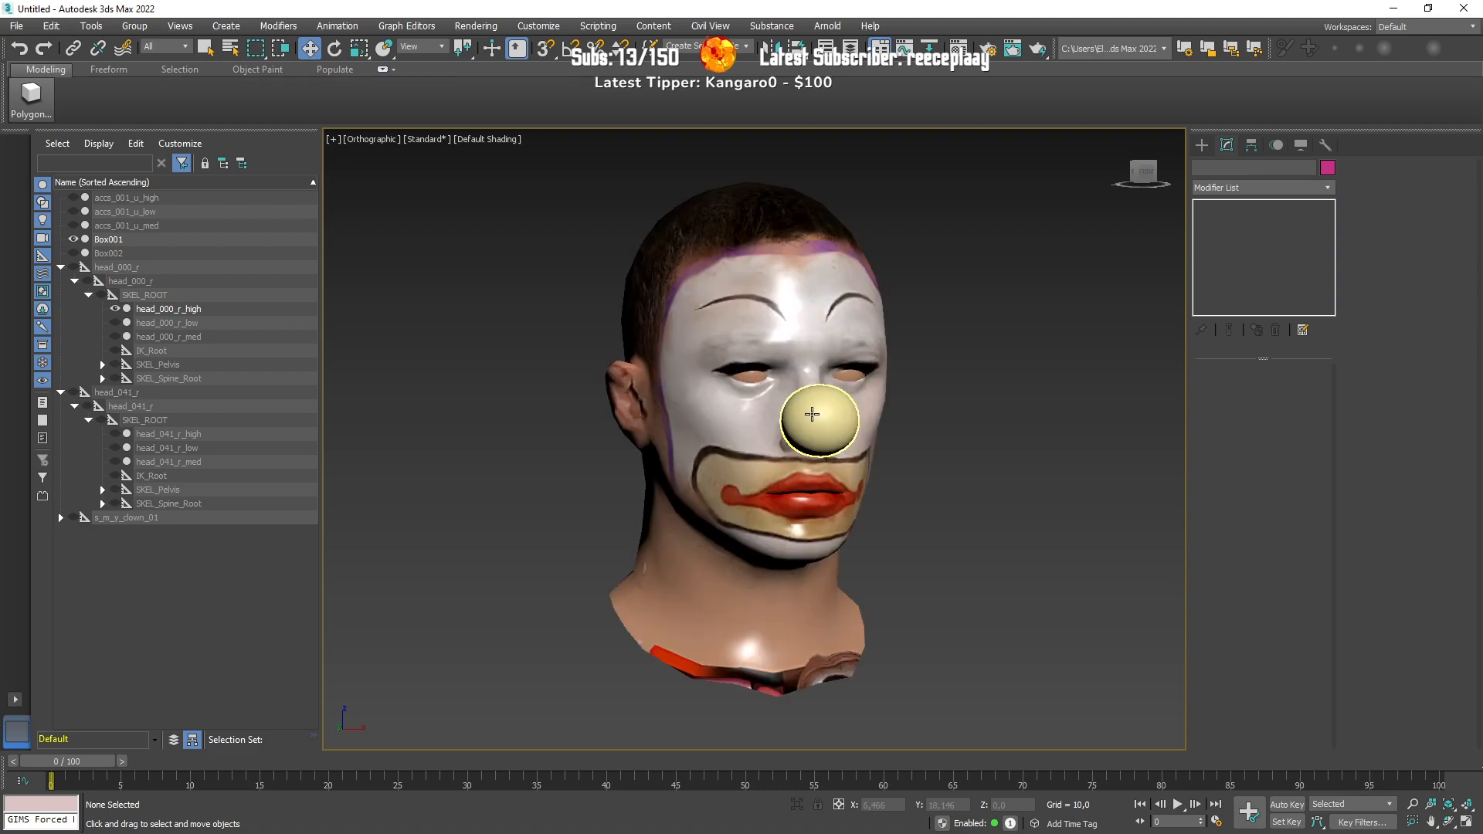
# Step: Select Box001 at vertex level and scale all the nose vertices down slightly and uniformly
pyautogui.click(814, 417)
pyautogui.press('1')
pyautogui.scroll(3, 857, 454)
pyautogui.moveTo(898, 476)
pyautogui.keyDown('alt'); pyautogui.mouseDown(button='middle')
pyautogui.moveTo(798, 472)
pyautogui.moveTo(883, 489)
pyautogui.moveTo(853, 492)
pyautogui.moveTo(888, 488)
pyautogui.moveTo(833, 458)
pyautogui.moveTo(894, 472)
pyautogui.mouseUp(button='middle'); pyautogui.keyUp('alt')
pyautogui.scroll(3, 810, 472)
pyautogui.press('r')
pyautogui.scroll(-4, 883, 488)
pyautogui.scroll(4, 827, 473)
pyautogui.keyDown('alt'); pyautogui.moveTo(890, 537); pyautogui.dragTo(831, 518, button='middle'); pyautogui.keyUp('alt')
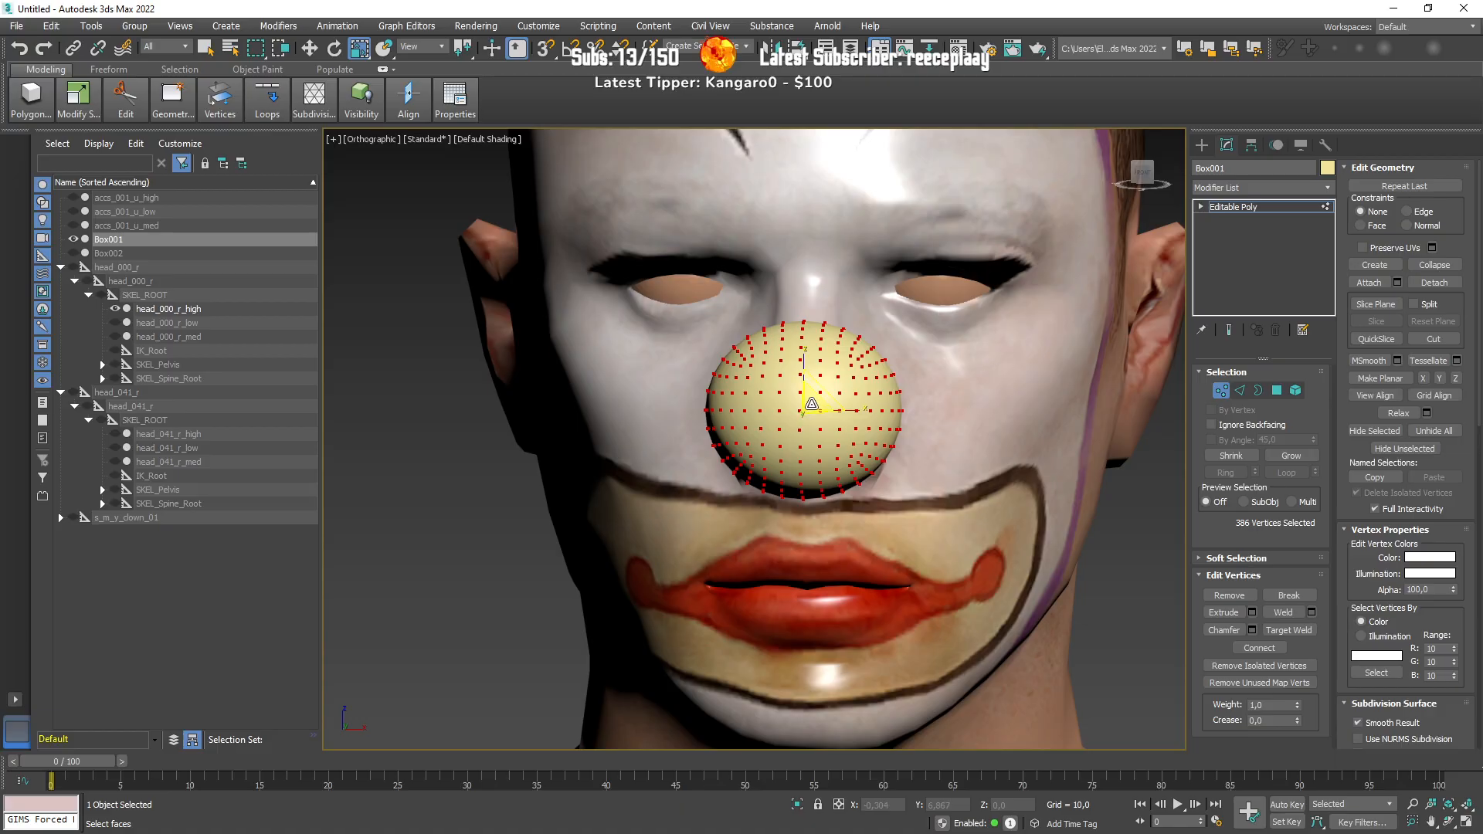
pyautogui.keyDown('alt'); pyautogui.moveTo(811, 403); pyautogui.dragTo(826, 429, button='middle'); pyautogui.keyUp('alt')
pyautogui.moveTo(809, 399); pyautogui.dragTo(805, 412)
pyautogui.keyDown('alt'); pyautogui.moveTo(826, 482); pyautogui.dragTo(960, 486, button='middle'); pyautogui.keyUp('alt')
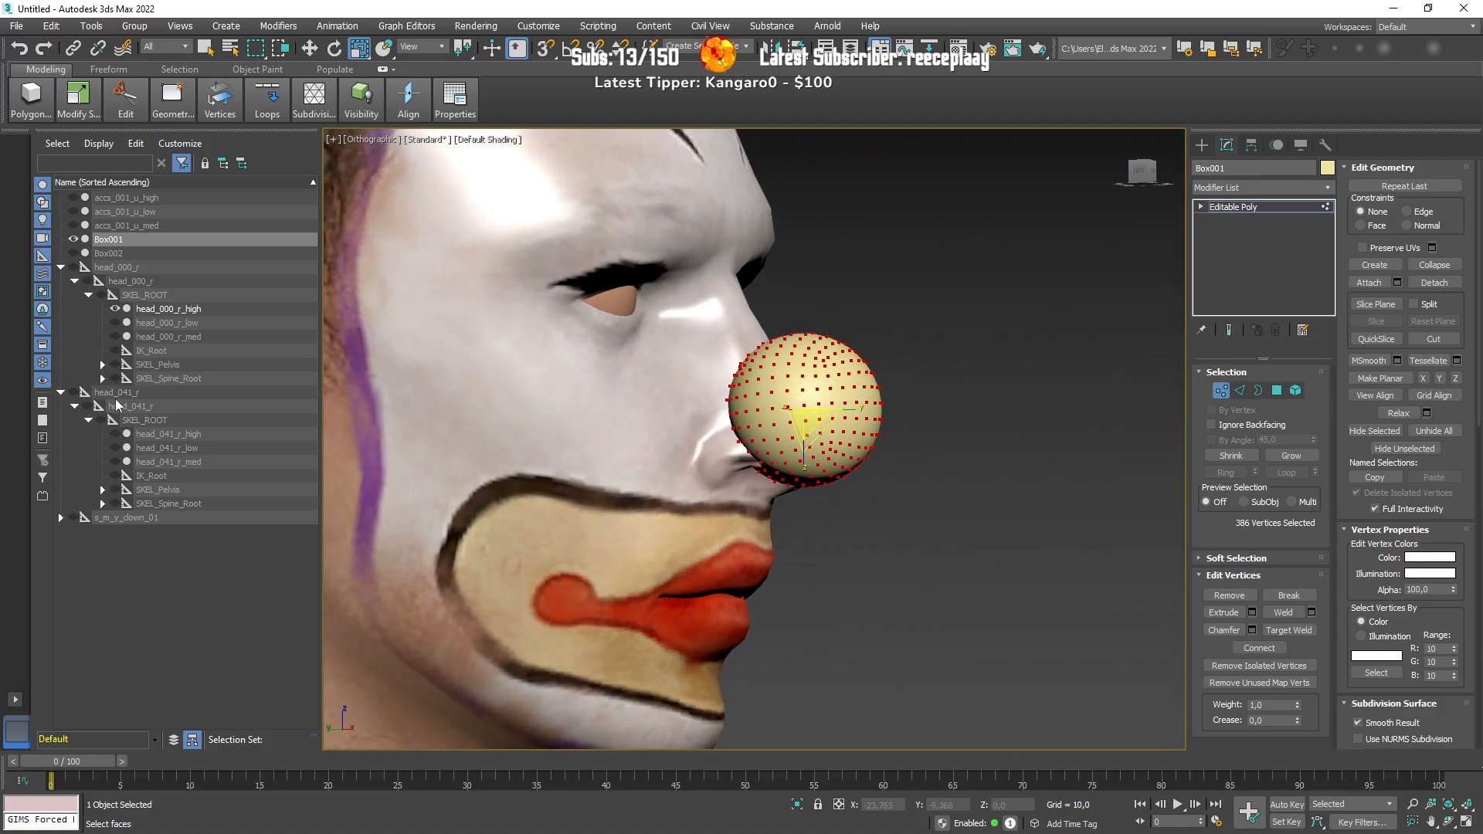
# Step: Swap head_000_r_high for head_041_r_high and reselect Box001 at vertex level to check the nose size from the front
pyautogui.click(114, 433)
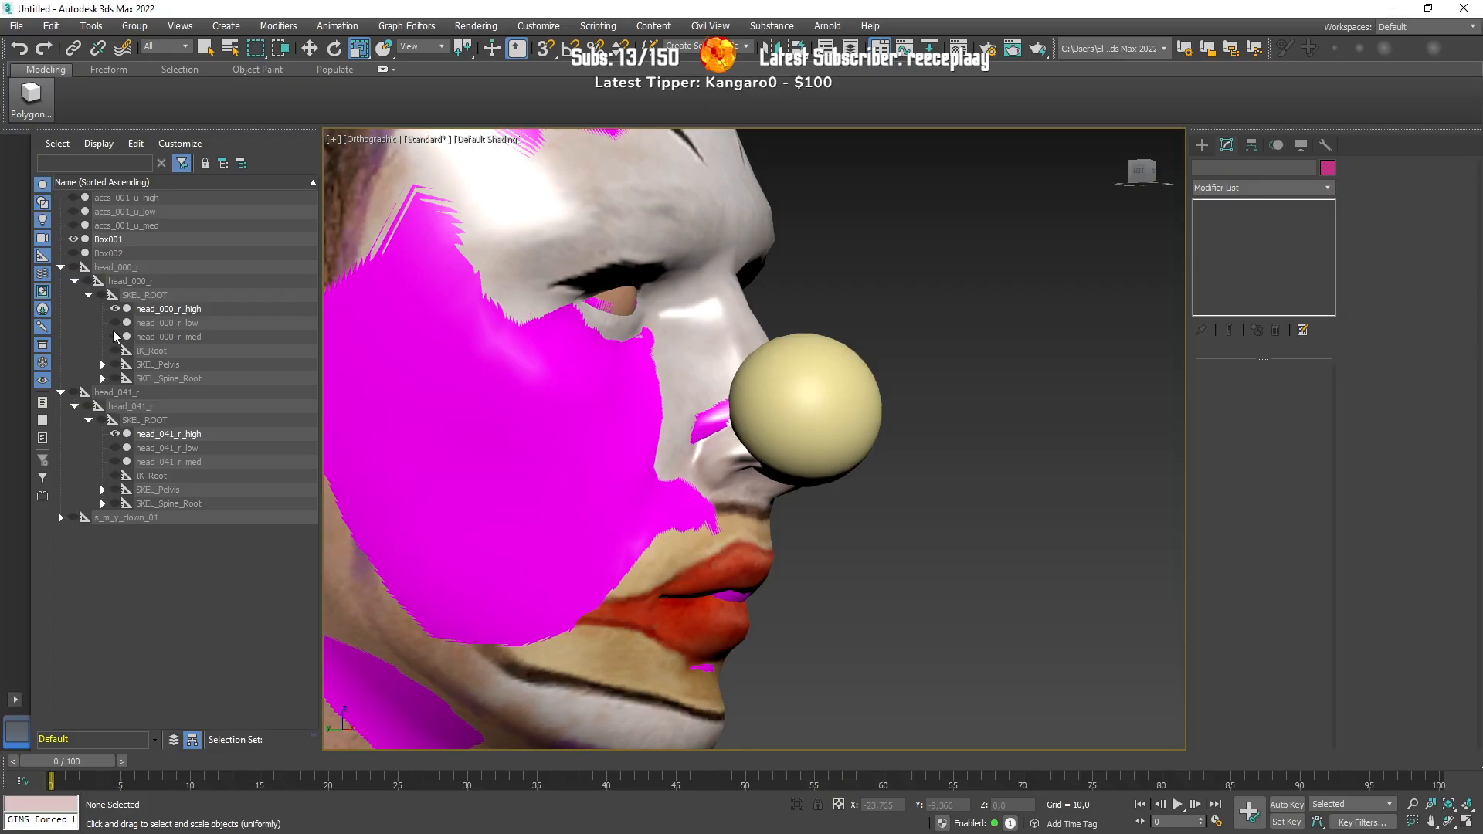
pyautogui.click(113, 308)
pyautogui.keyDown('alt'); pyautogui.moveTo(603, 494); pyautogui.dragTo(563, 492, button='middle'); pyautogui.keyUp('alt')
pyautogui.press('z')
pyautogui.scroll(4, 845, 399)
pyautogui.click(930, 430)
pyautogui.press('1')
pyautogui.keyDown('alt'); pyautogui.moveTo(1014, 528); pyautogui.dragTo(948, 545, button='middle'); pyautogui.keyUp('alt')
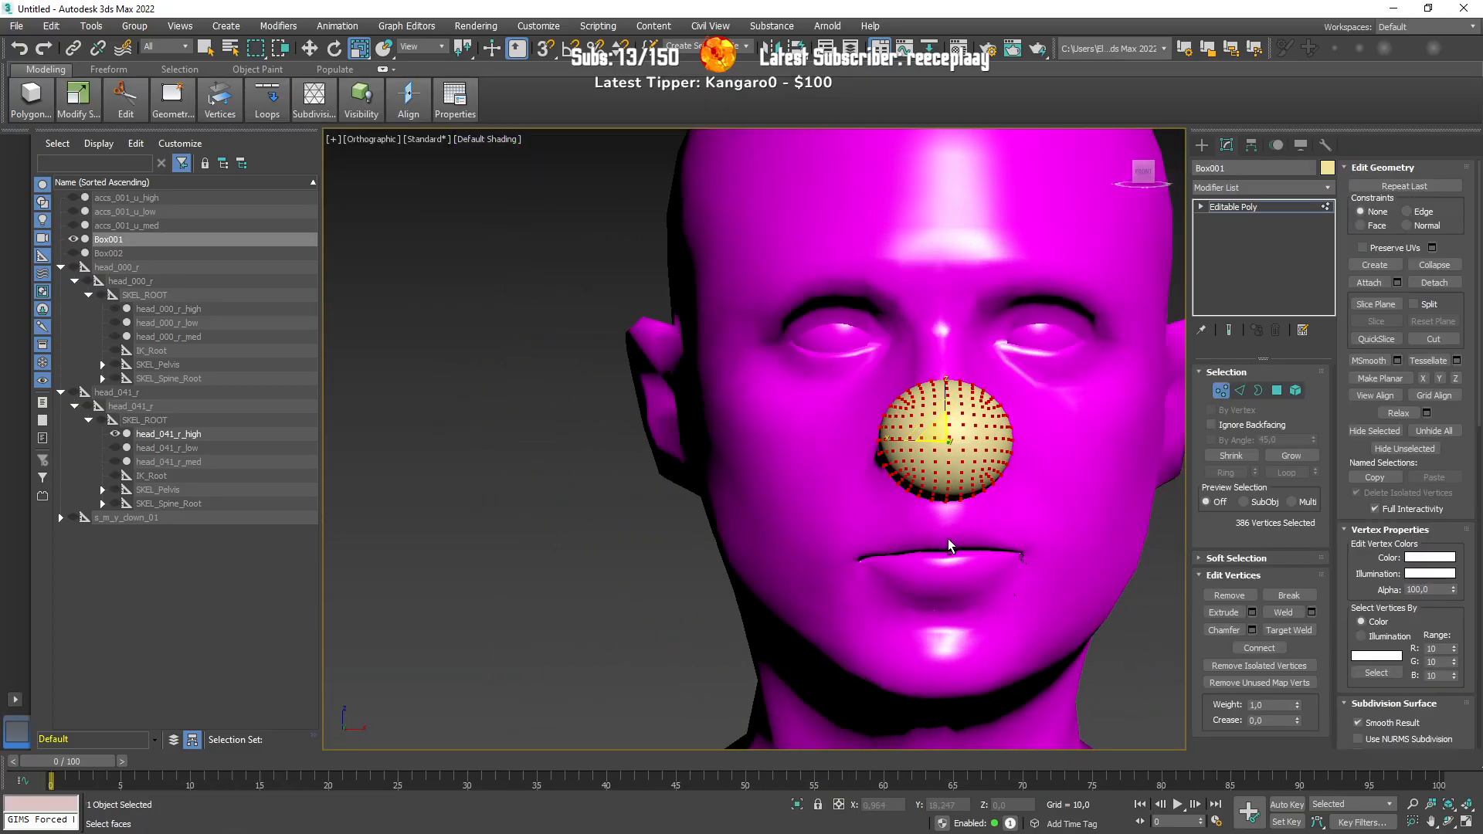
# Step: Undo the head visibility swap and the last uniform shrink of the nose vertices
pyautogui.hotkey('ctrl', 'z')
pyautogui.hotkey('ctrl', 'z')
pyautogui.hotkey('ctrl', 'z')
pyautogui.hotkey('ctrl', 'z')
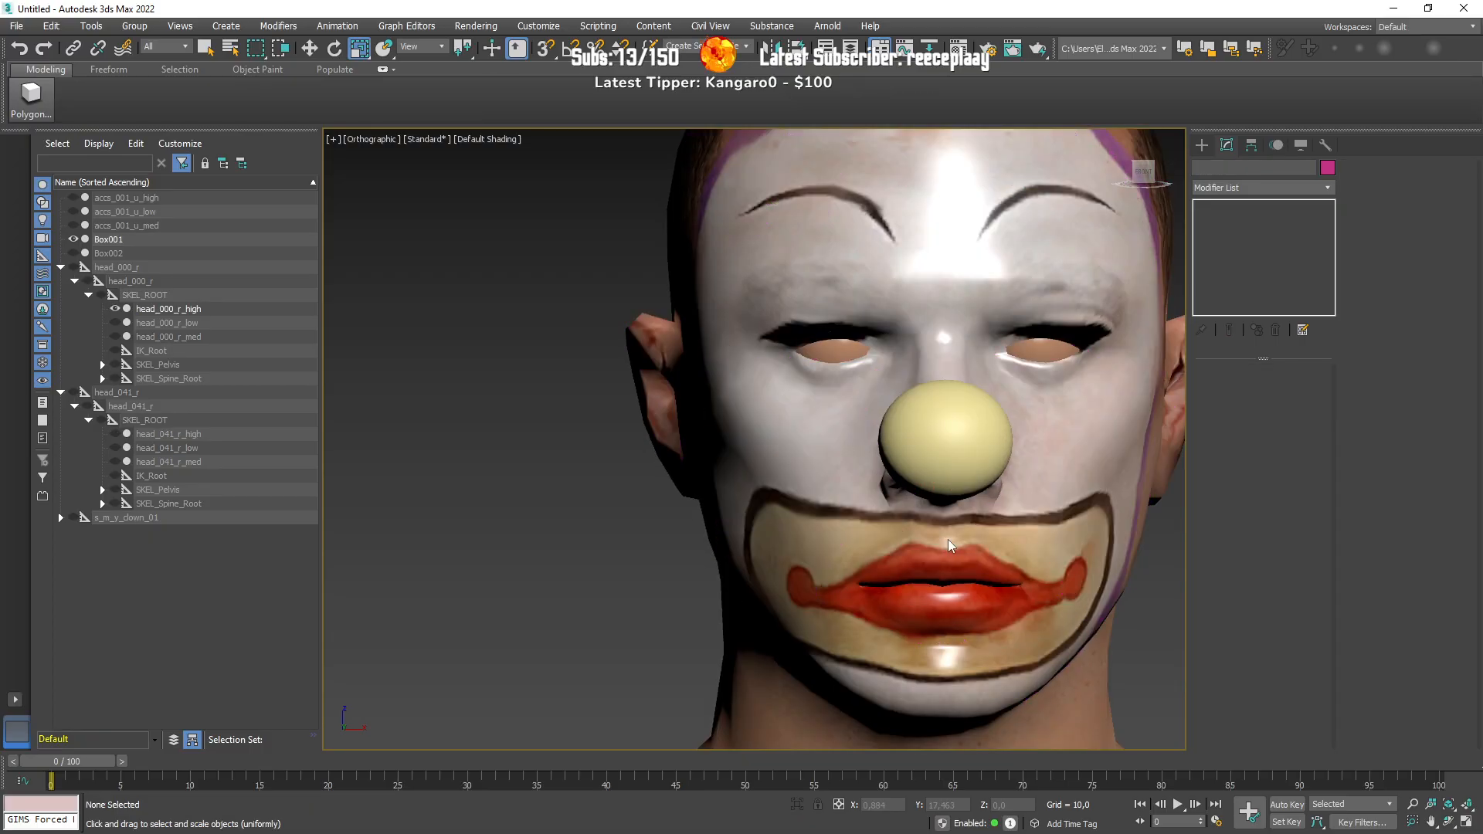
pyautogui.hotkey('ctrl', 'y')
pyautogui.hotkey('ctrl', 'y')
pyautogui.moveTo(952, 536)
pyautogui.keyDown('alt'); pyautogui.mouseDown(button='middle')
pyautogui.moveTo(1049, 531)
pyautogui.moveTo(1024, 503)
pyautogui.moveTo(926, 527)
pyautogui.moveTo(946, 535)
pyautogui.mouseUp(button='middle'); pyautogui.keyUp('alt')
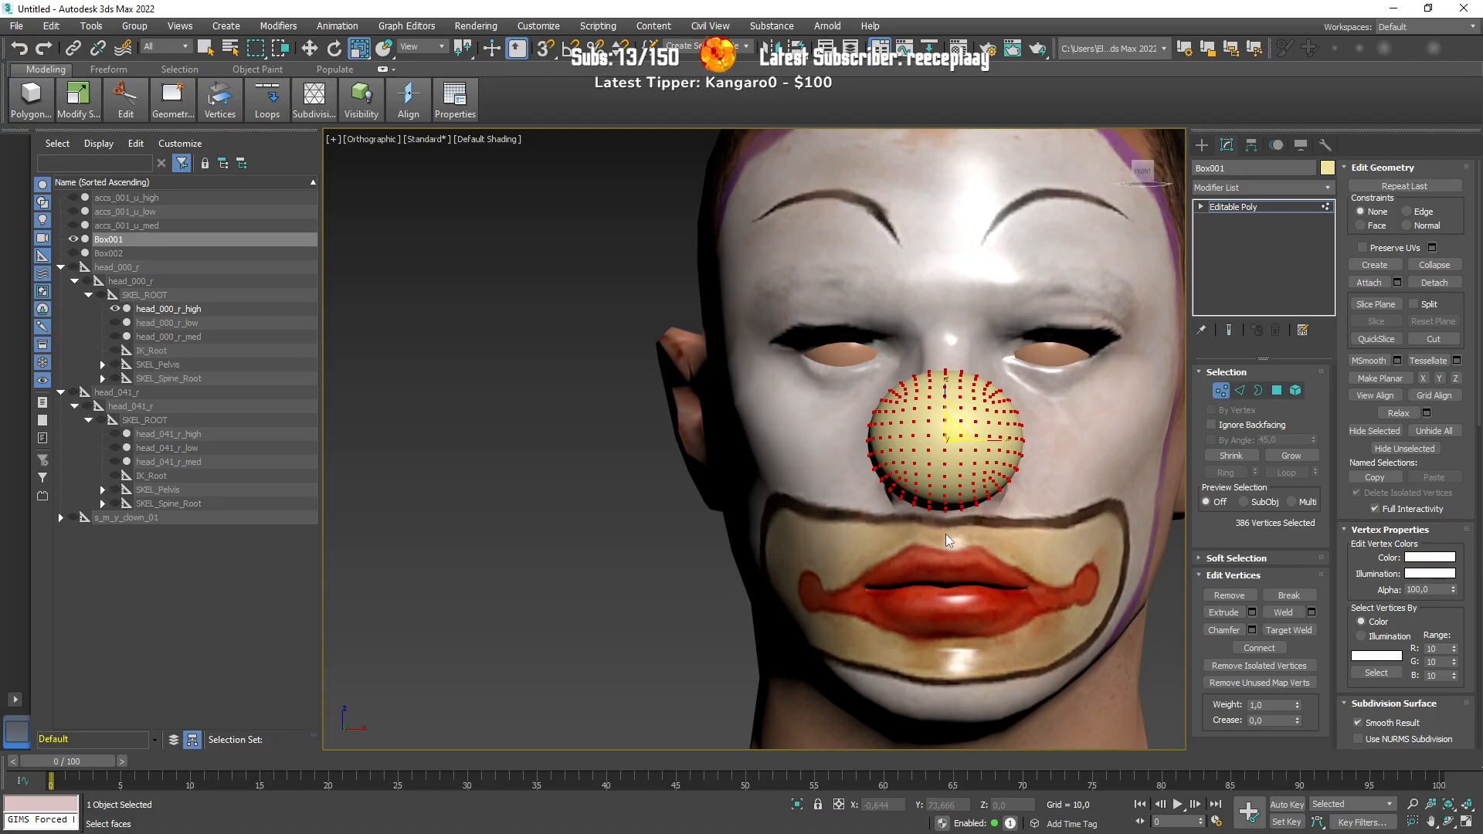
# Step: Leave vertex level on Box001 and create a GTA V Model material for its empty ID 1 slot in the GIMS V material editor
pyautogui.click(1218, 391)
pyautogui.moveTo(0, 232); pyautogui.dragTo(251, 185)
pyautogui.click(161, 368)
pyautogui.click(763, 271)
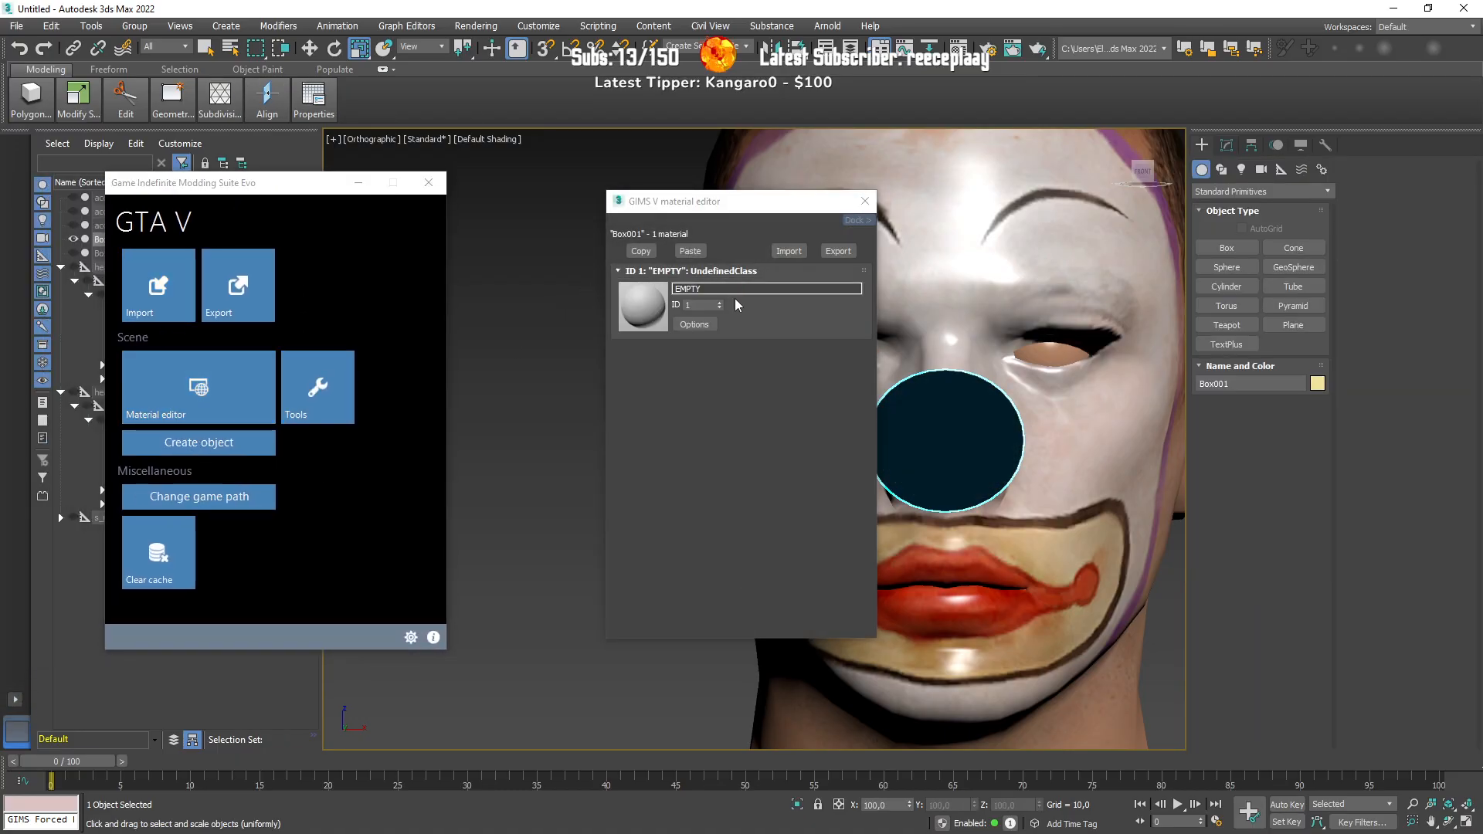
pyautogui.click(722, 444)
pyautogui.click(690, 424)
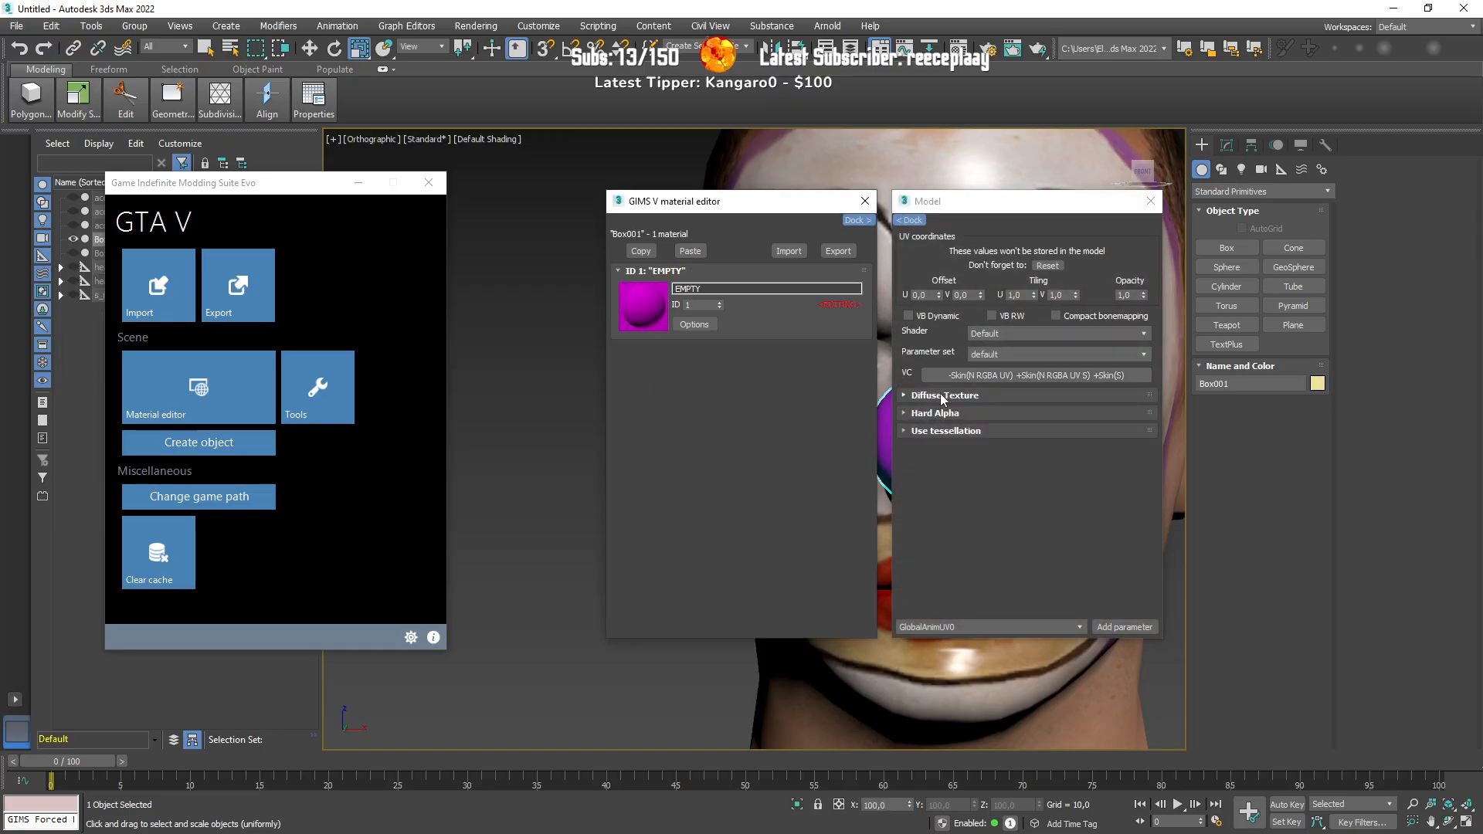
# Step: Load 10.png from the clown nose textures folder as the nose material's diffuse texture and close the material editor
pyautogui.click(942, 396)
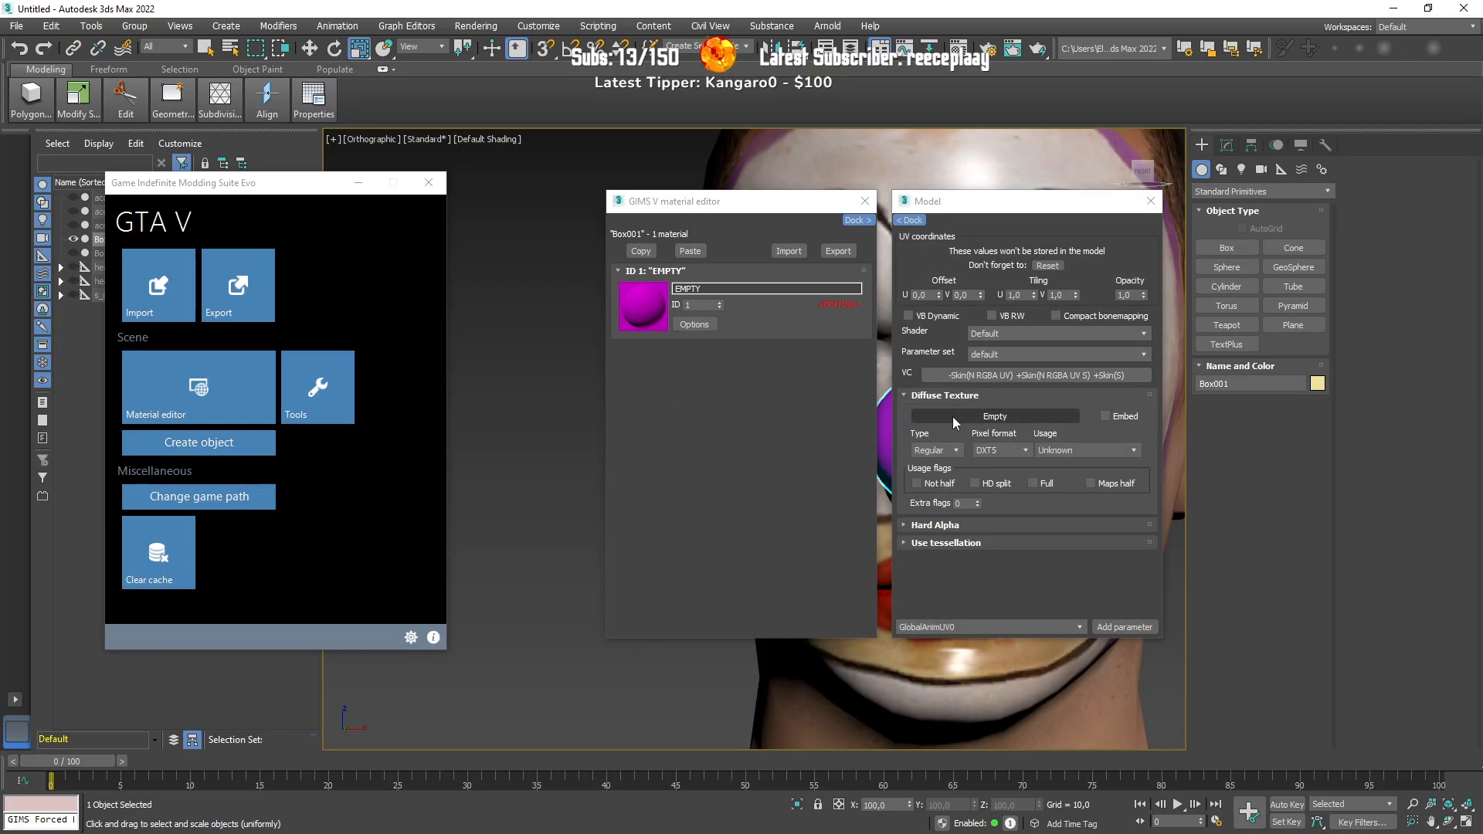
pyautogui.click(948, 378)
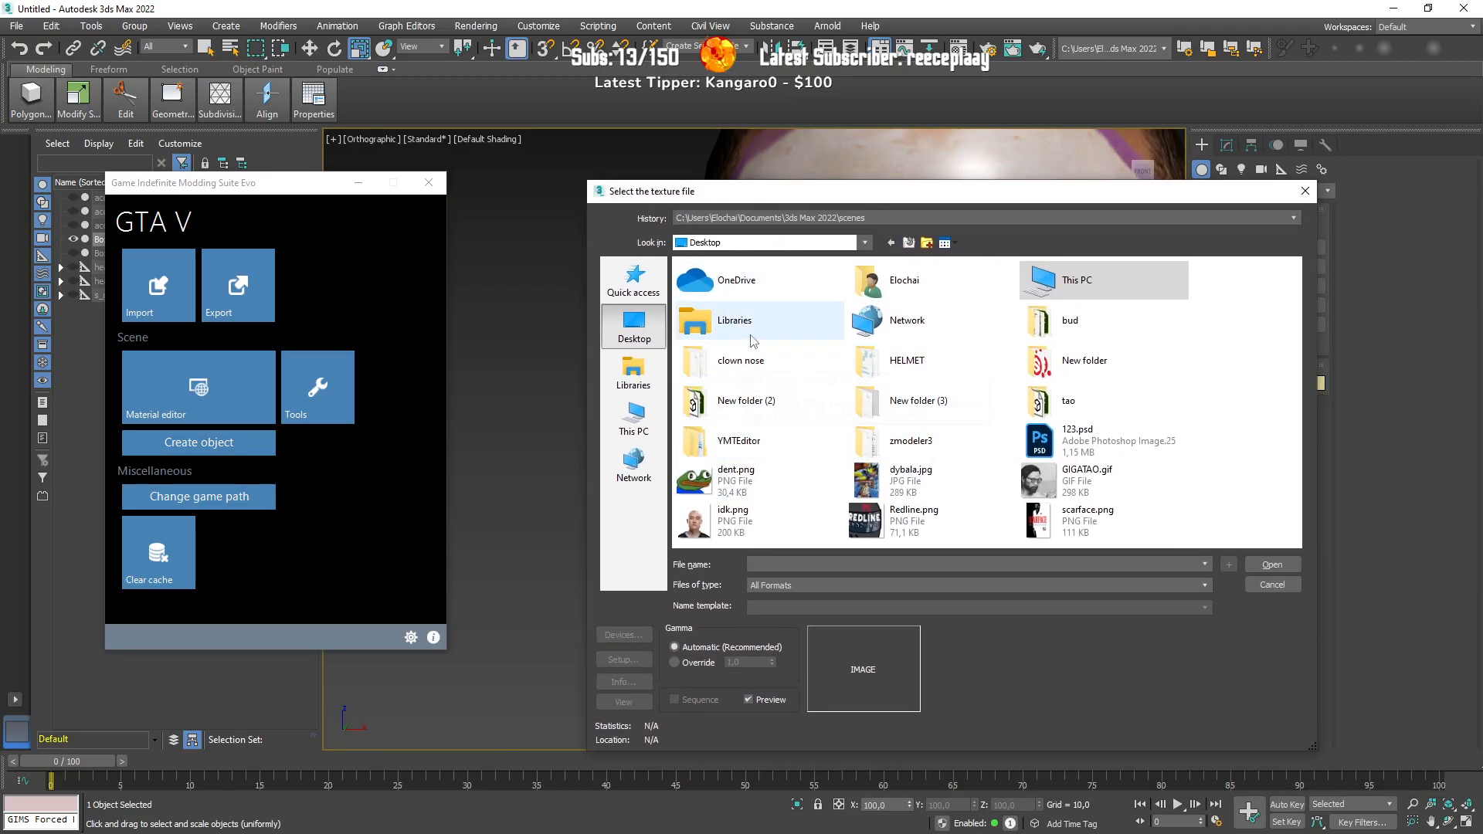
pyautogui.doubleClick(772, 355)
pyautogui.doubleClick(725, 334)
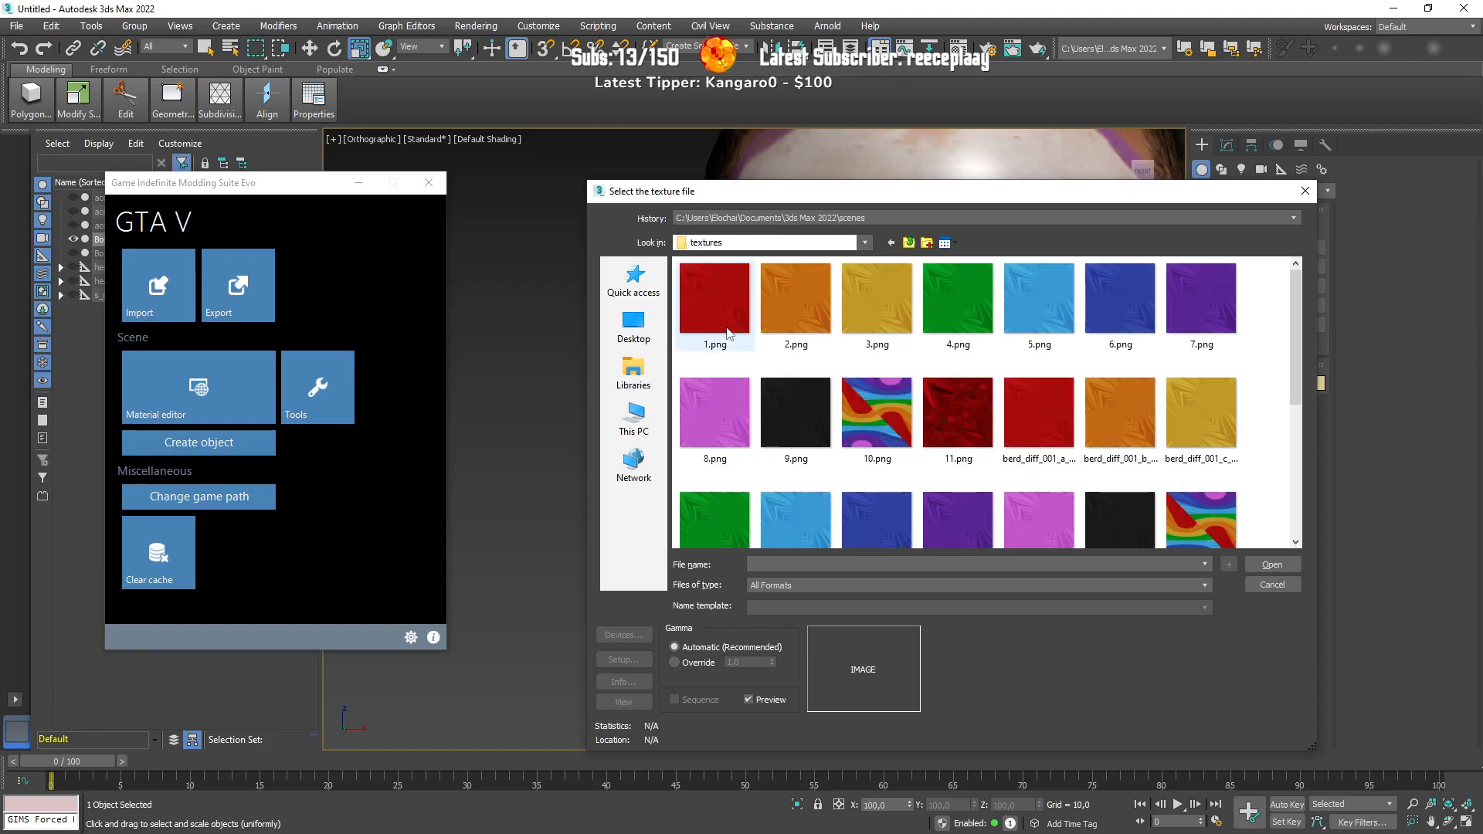
pyautogui.click(904, 415)
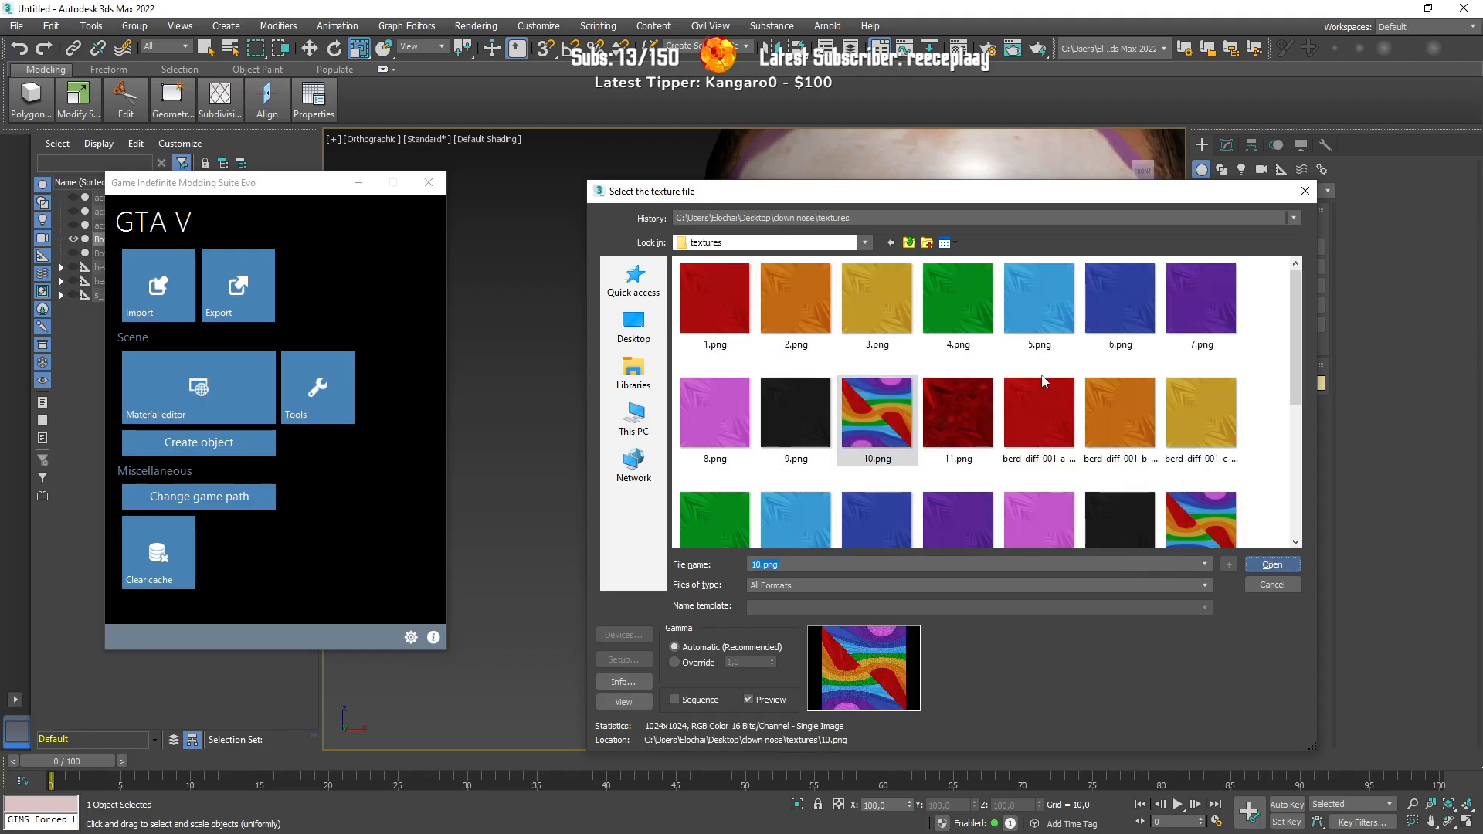
pyautogui.click(1267, 565)
pyautogui.click(1150, 201)
pyautogui.click(865, 200)
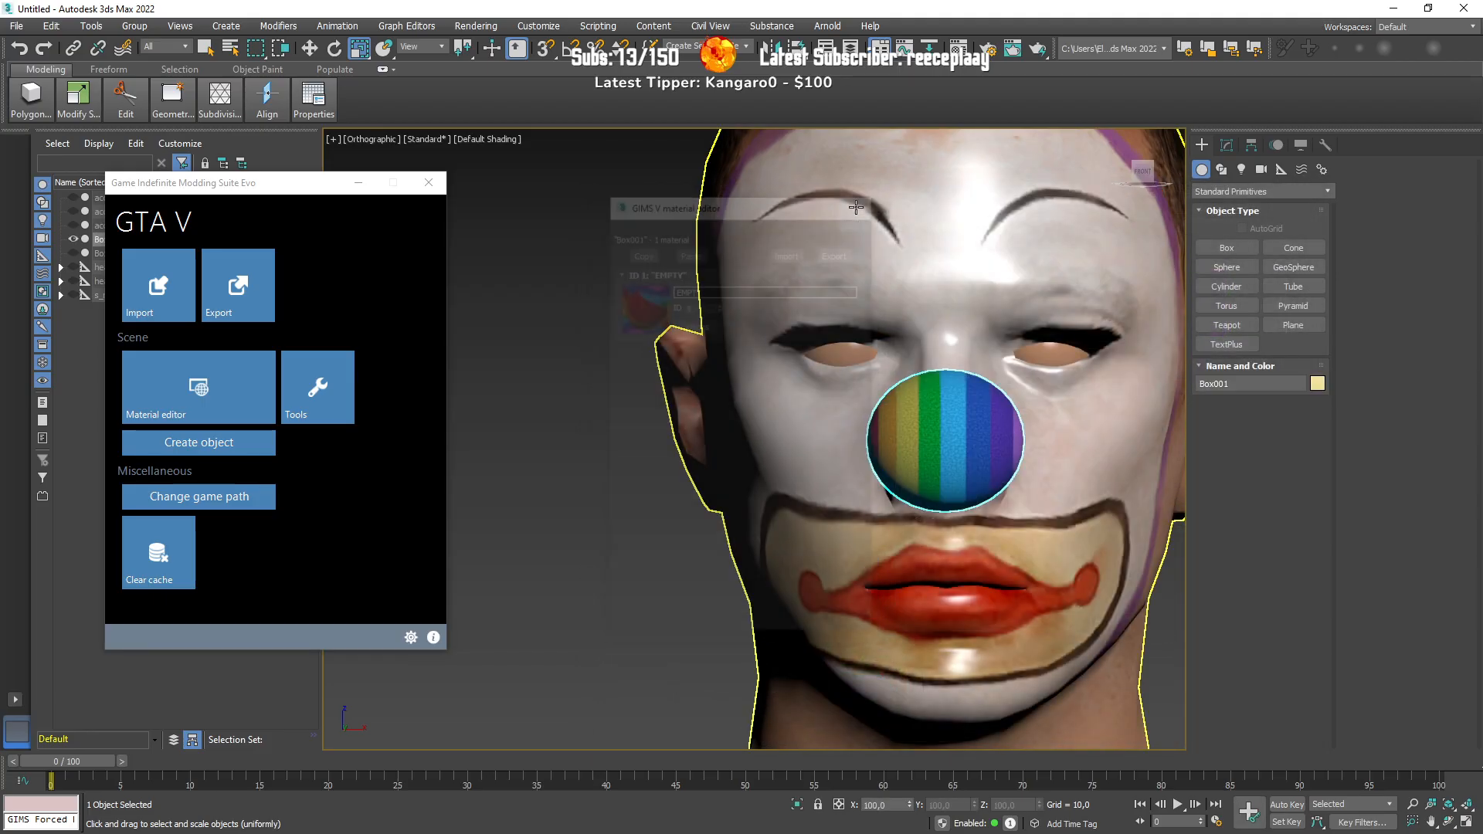
# Step: Examine how the striped 10.png texture maps onto the nose from the front and from both sides of the head
pyautogui.keyDown('alt'); pyautogui.moveTo(953, 447); pyautogui.dragTo(908, 487, button='middle'); pyautogui.keyUp('alt')
pyautogui.scroll(3, 1067, 453)
pyautogui.scroll(-3, 910, 478)
pyautogui.scroll(2, 905, 480)
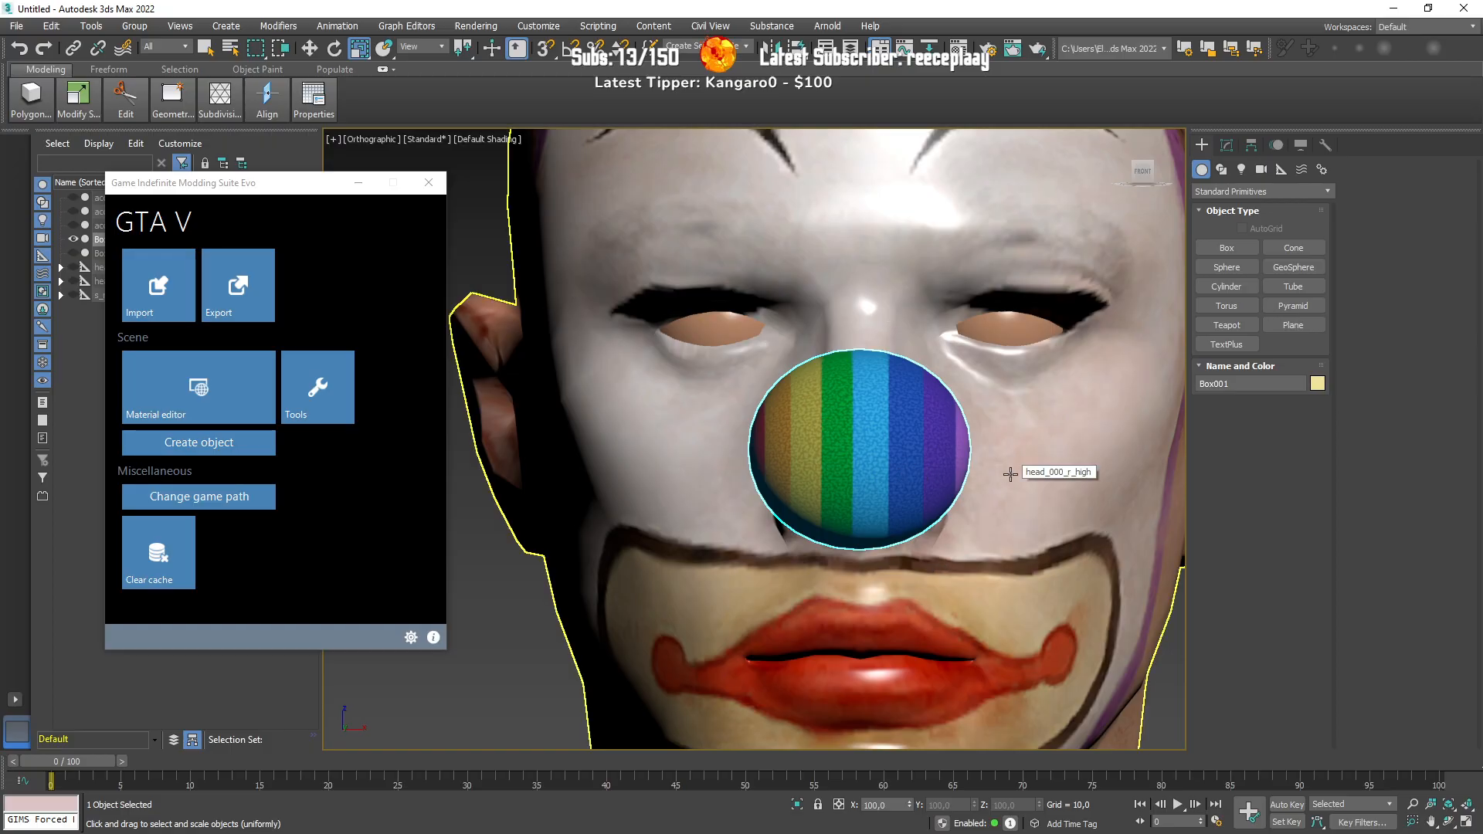
pyautogui.keyDown('alt'); pyautogui.moveTo(1047, 485); pyautogui.dragTo(976, 501, button='middle'); pyautogui.keyUp('alt')
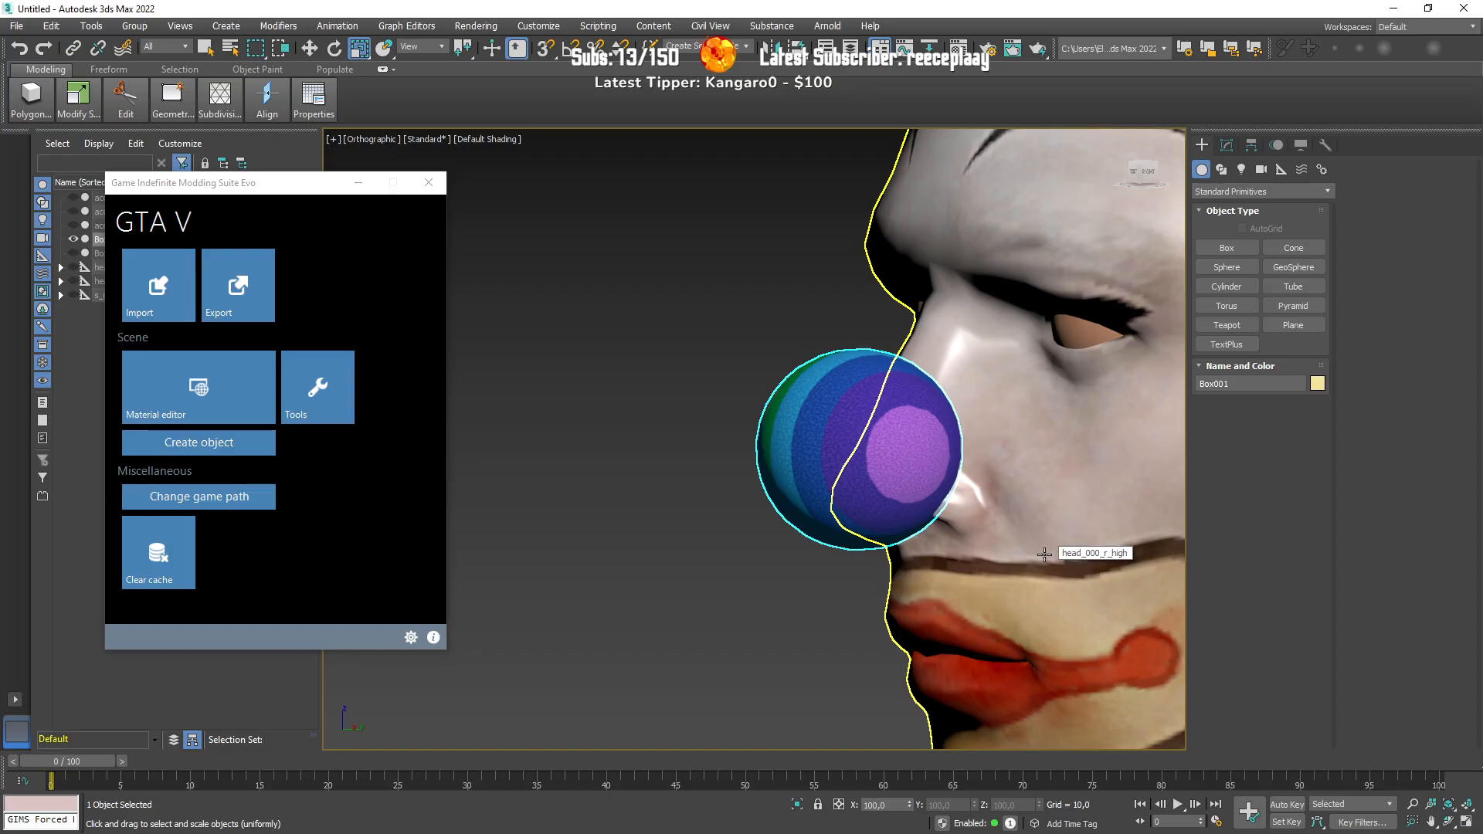
pyautogui.keyDown('alt'); pyautogui.moveTo(946, 509); pyautogui.dragTo(1063, 519, button='middle'); pyautogui.keyUp('alt')
# Step: Replace the nose material's diffuse texture with 1.png, check it from the front, and close the GIMS windows
pyautogui.click(231, 399)
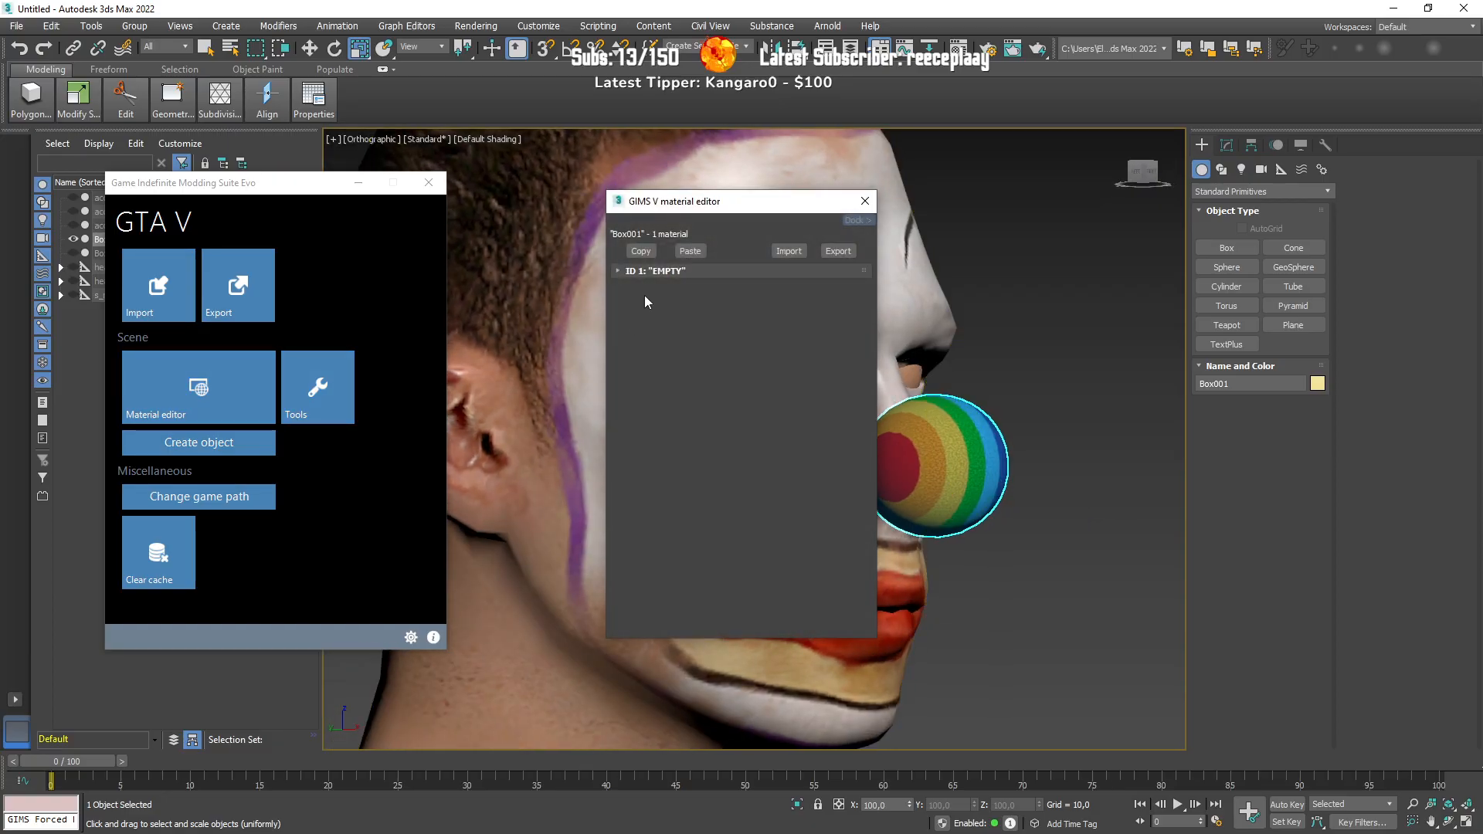
pyautogui.click(685, 324)
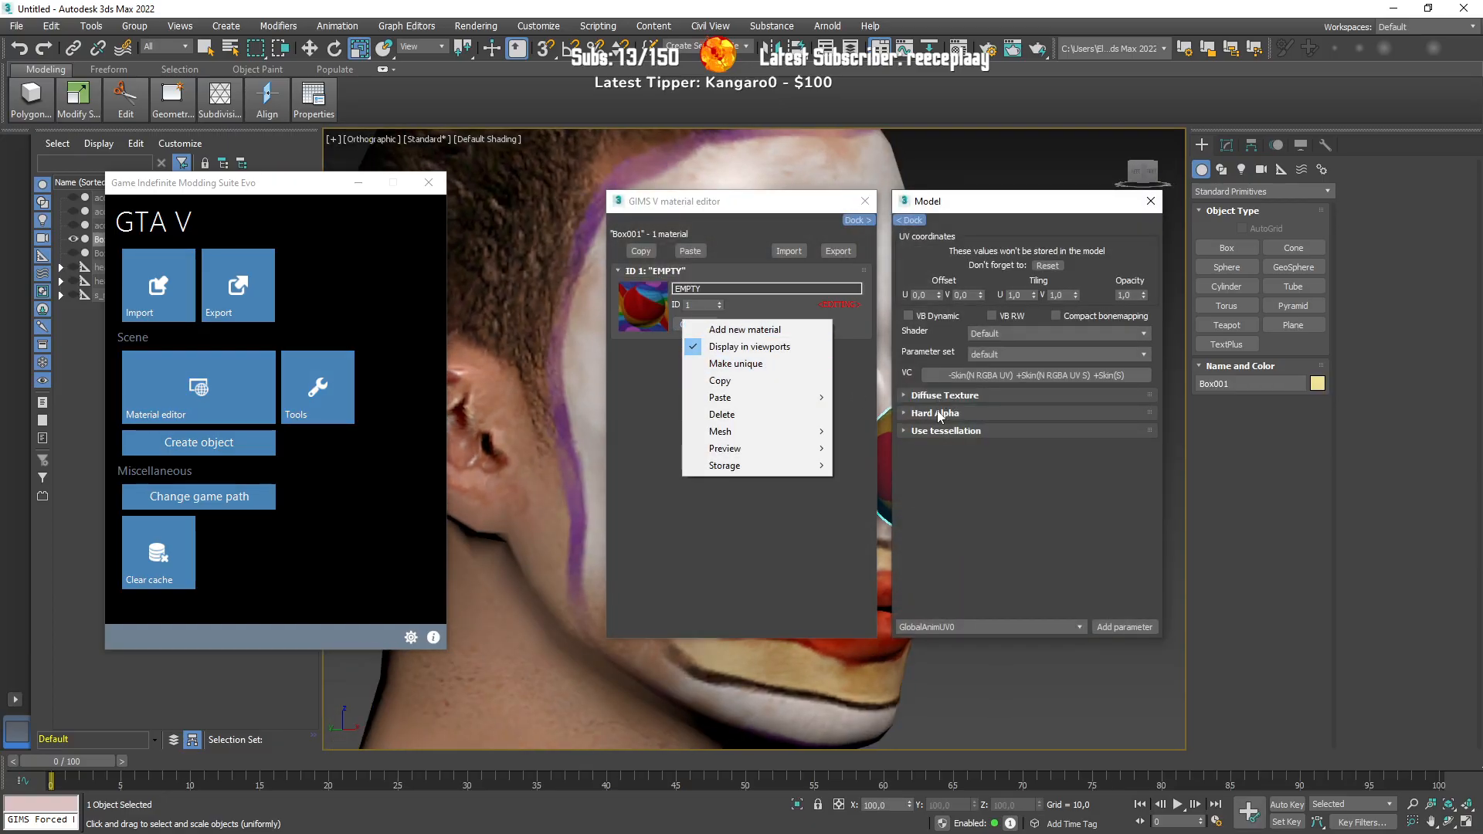
pyautogui.click(942, 395)
pyautogui.click(942, 417)
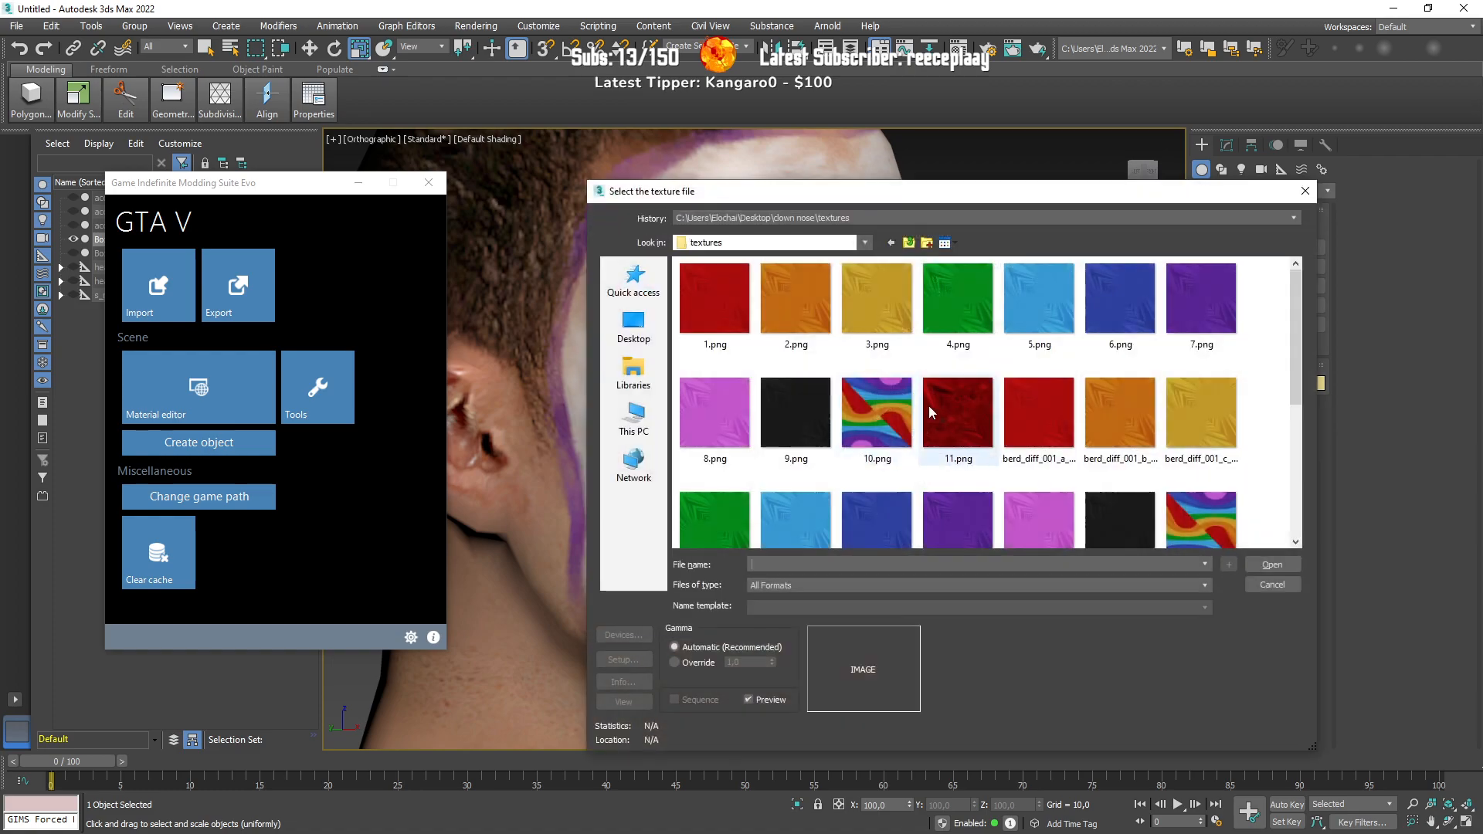
pyautogui.click(714, 323)
pyautogui.click(1272, 564)
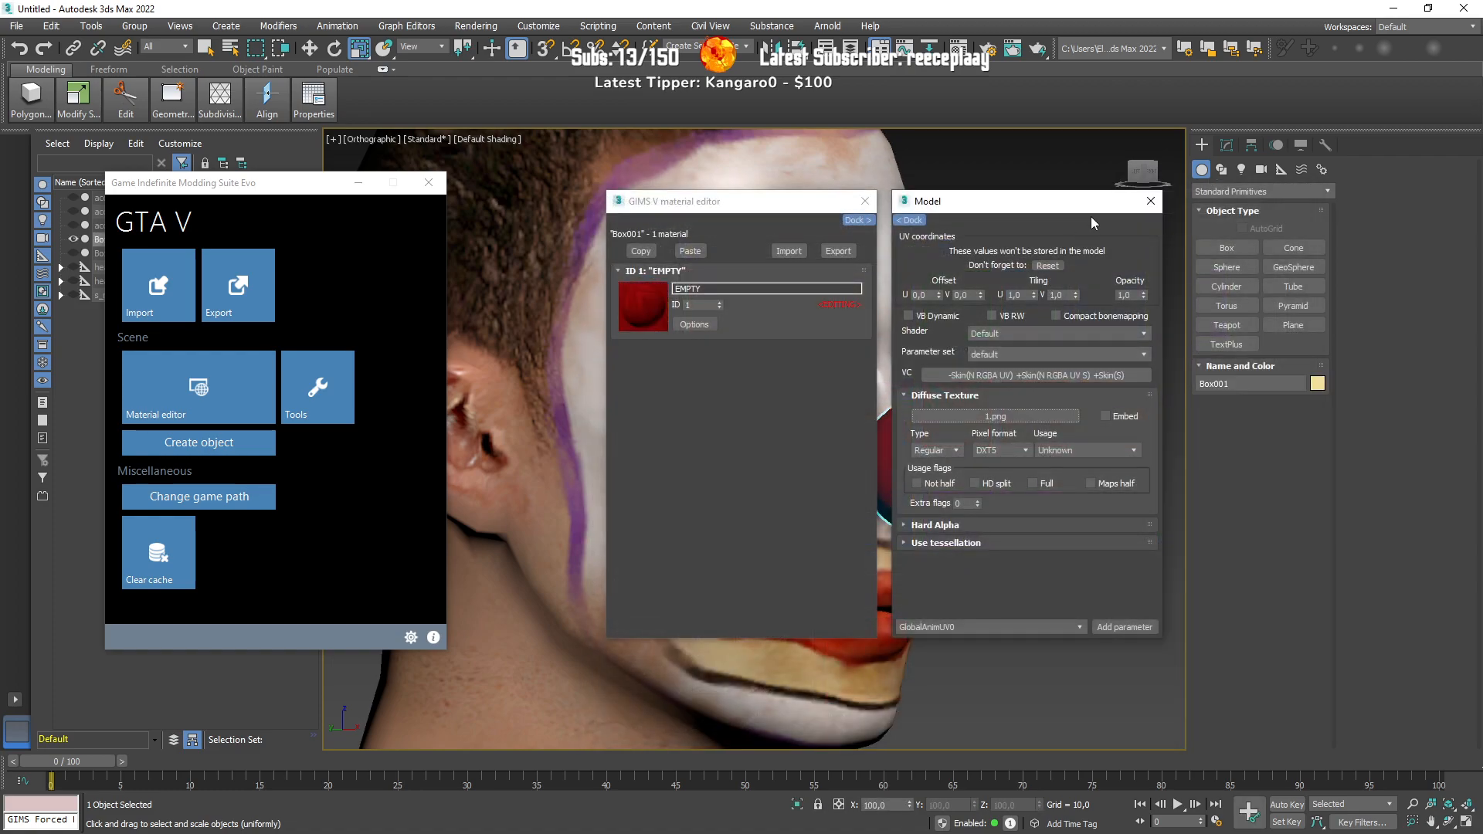
pyautogui.keyDown('alt'); pyautogui.moveTo(1021, 455); pyautogui.dragTo(917, 513, button='middle'); pyautogui.keyUp('alt')
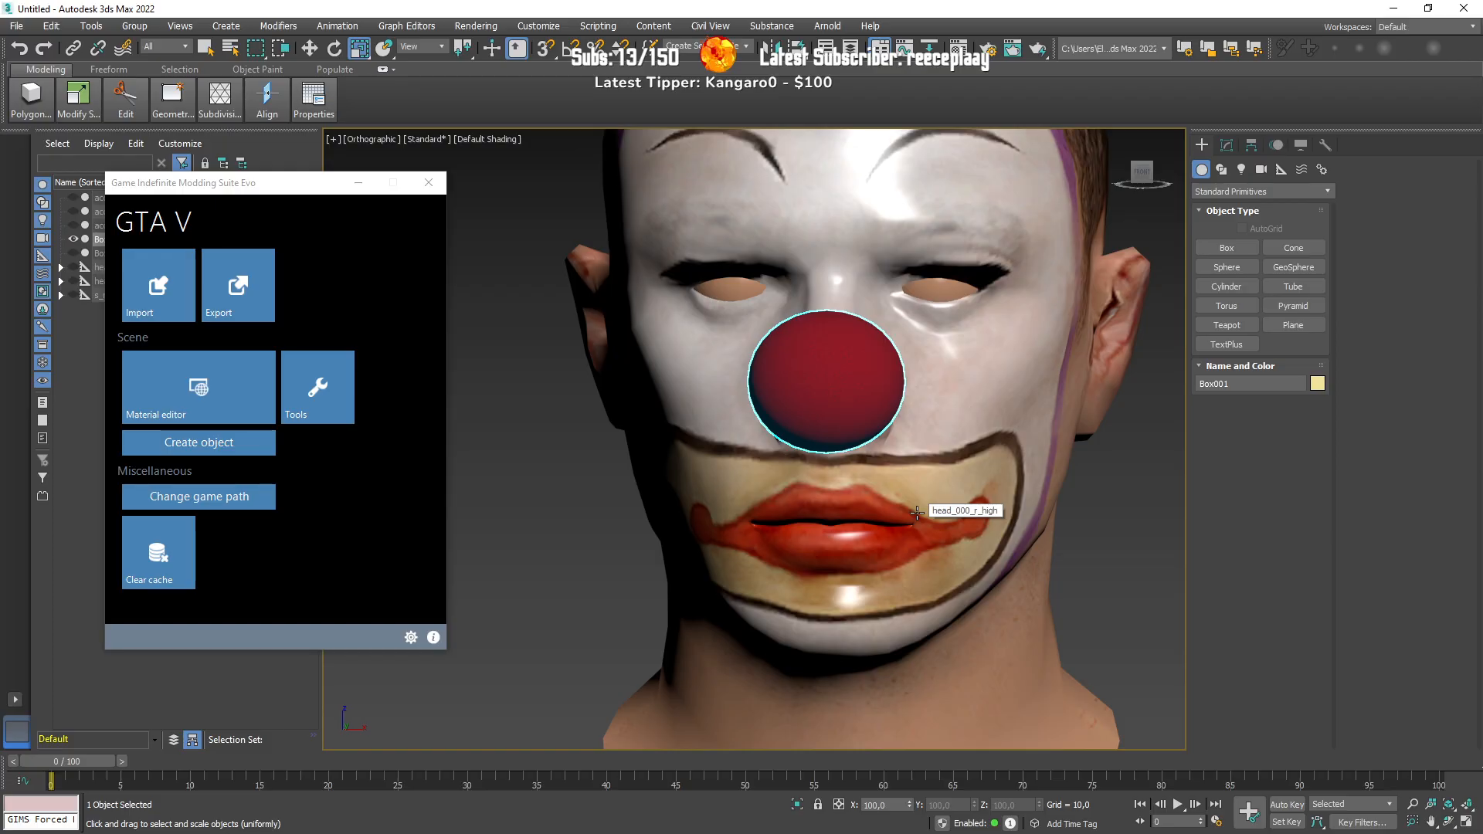
pyautogui.keyDown('alt'); pyautogui.moveTo(916, 512); pyautogui.dragTo(835, 413, button='middle'); pyautogui.keyUp('alt')
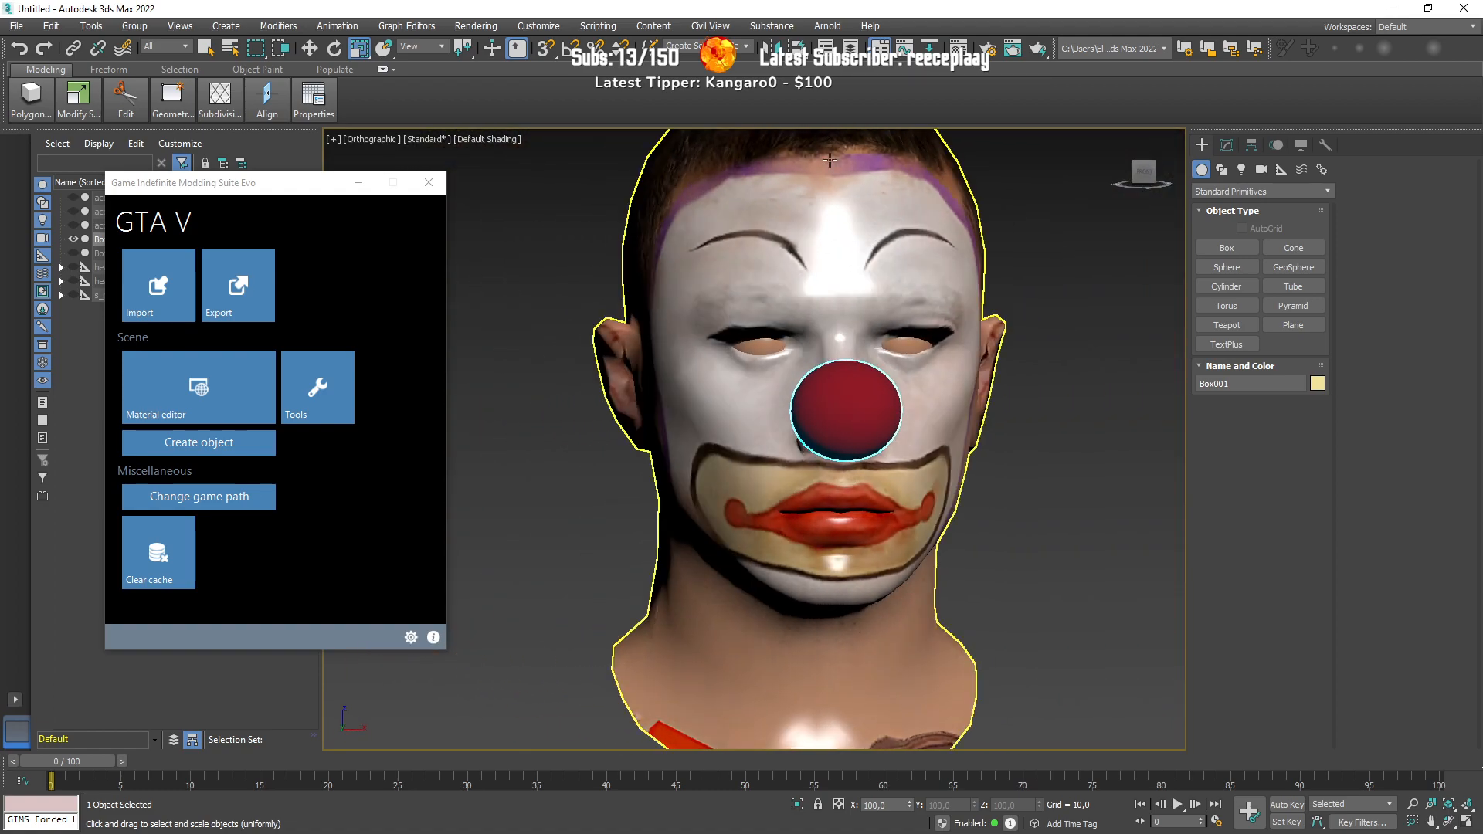
pyautogui.moveTo(323, 191); pyautogui.dragTo(425, 245)
pyautogui.click(531, 237)
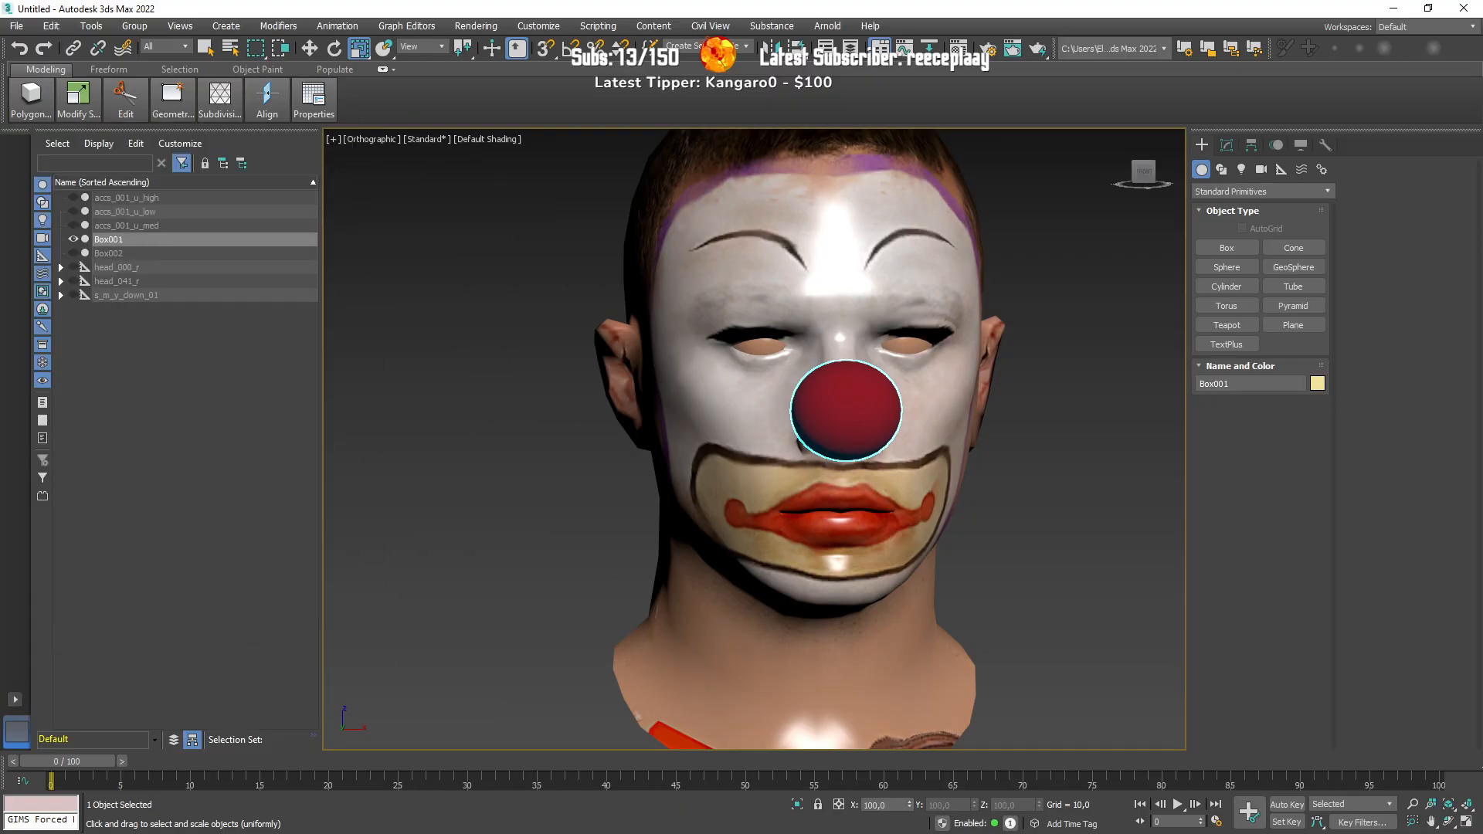
# Step: Switch to OpenIV, search mp_m_freemode_01 for "berd", and preview the berd_005_u.ydd mask model
pyautogui.hotkey('alt', 'Tab')
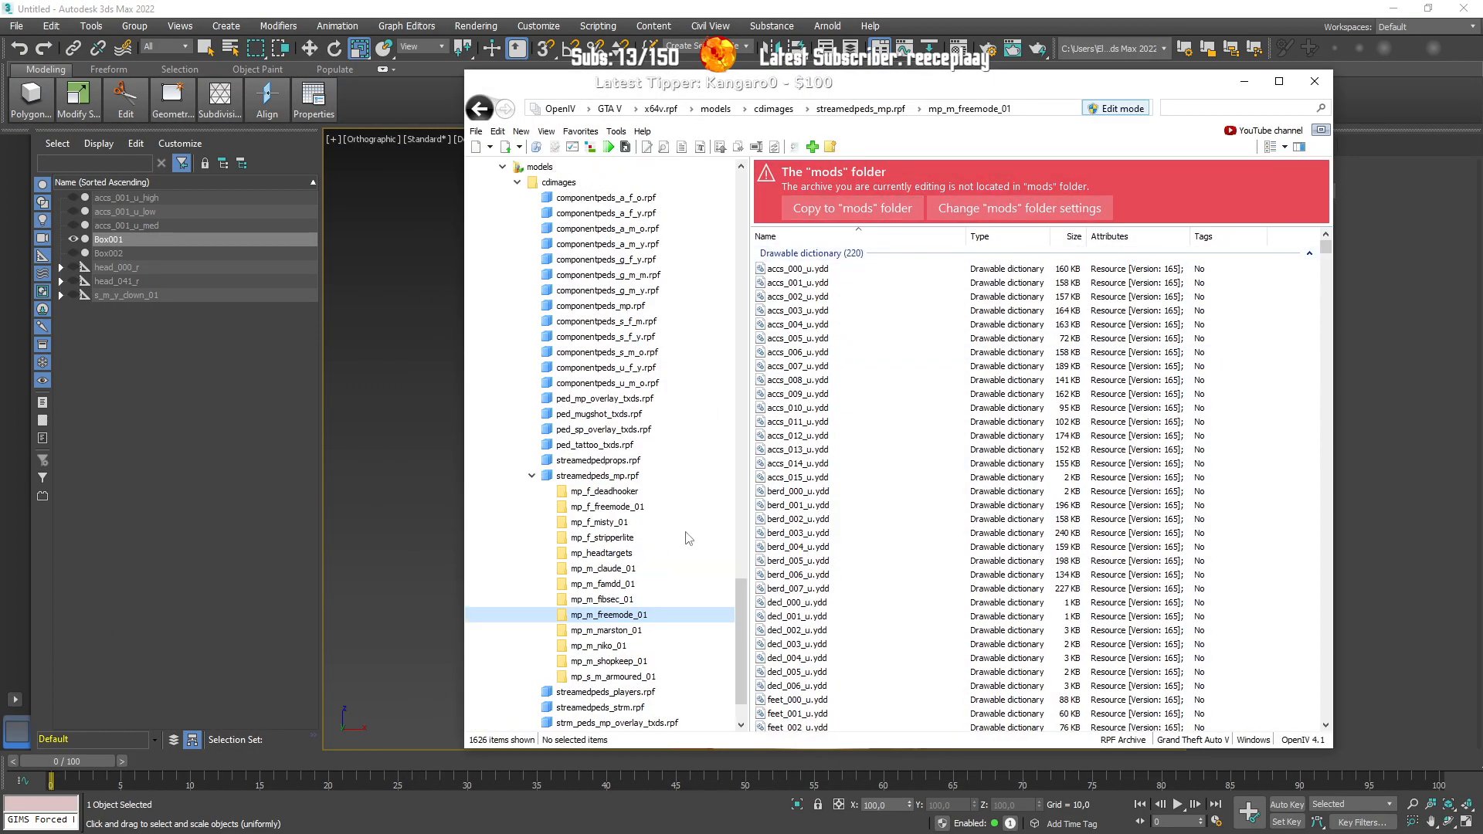
pyautogui.click(1204, 108)
pyautogui.write('berd')
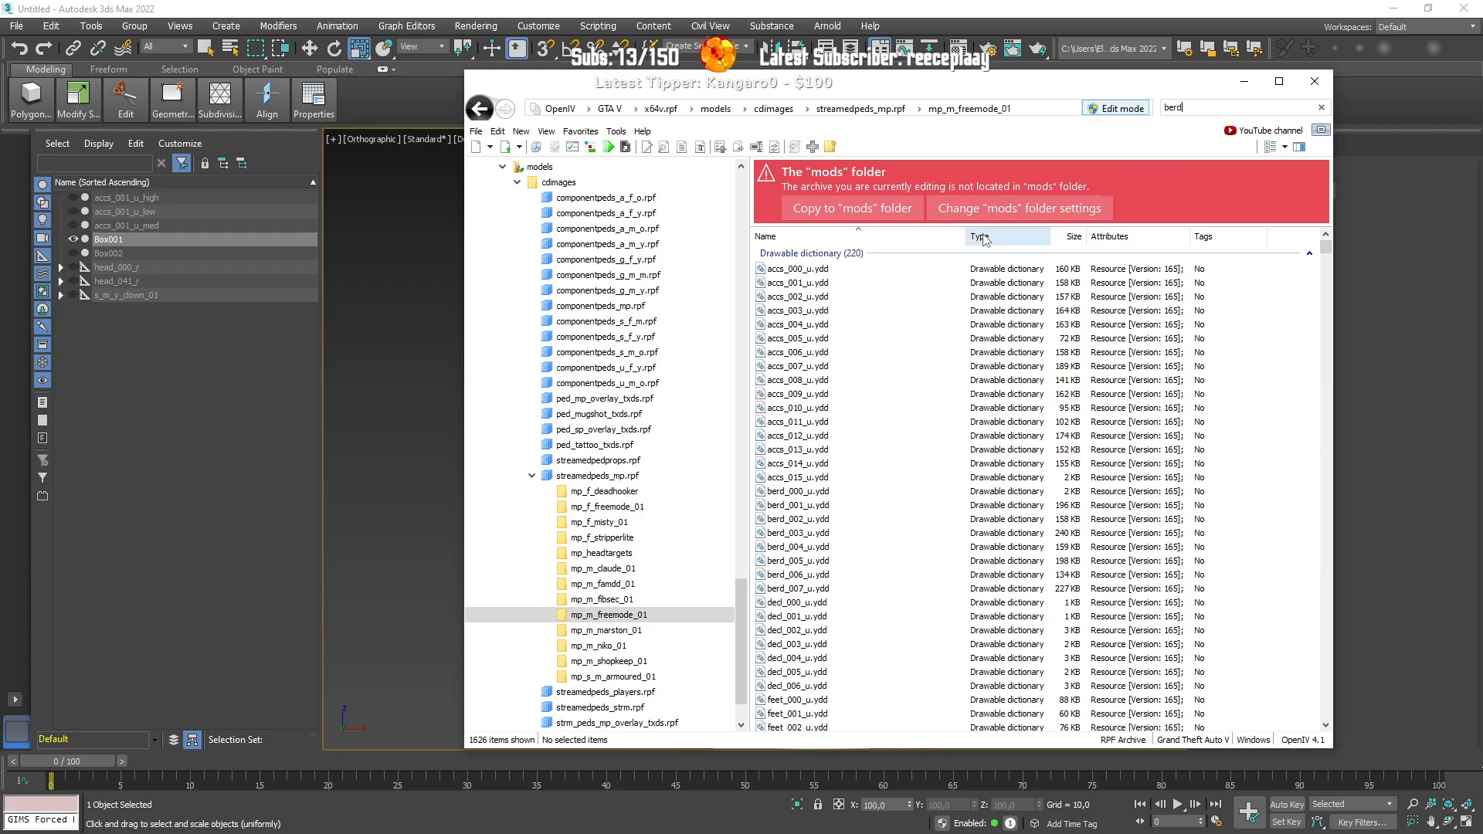
pyautogui.press('Return')
pyautogui.click(812, 338)
pyautogui.doubleClick(813, 338)
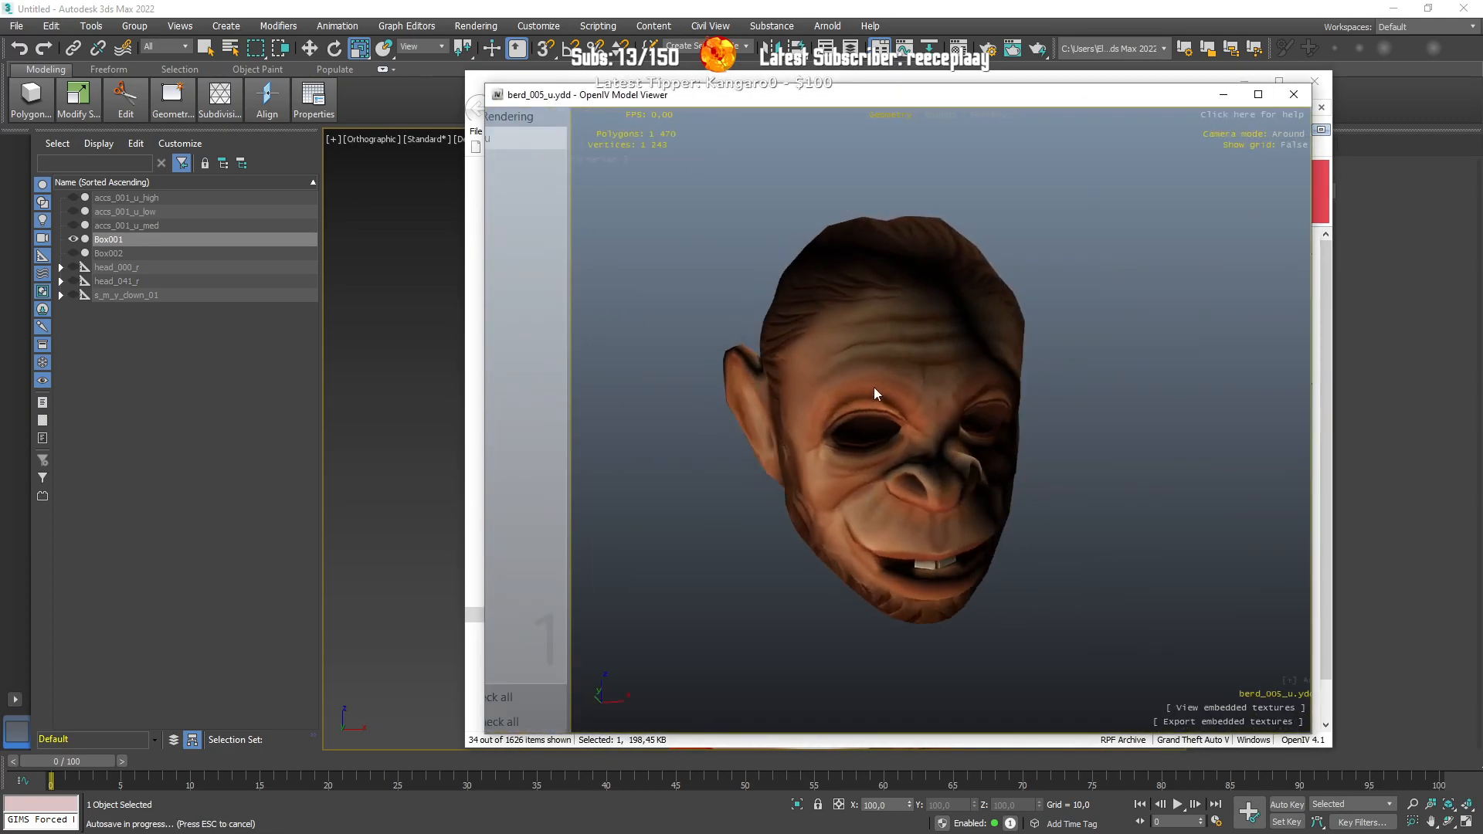
pyautogui.click(1304, 99)
# Step: Preview the berd_003_u.ydd mask model, rotating it for a closer look, and return to 3ds Max
pyautogui.click(853, 311)
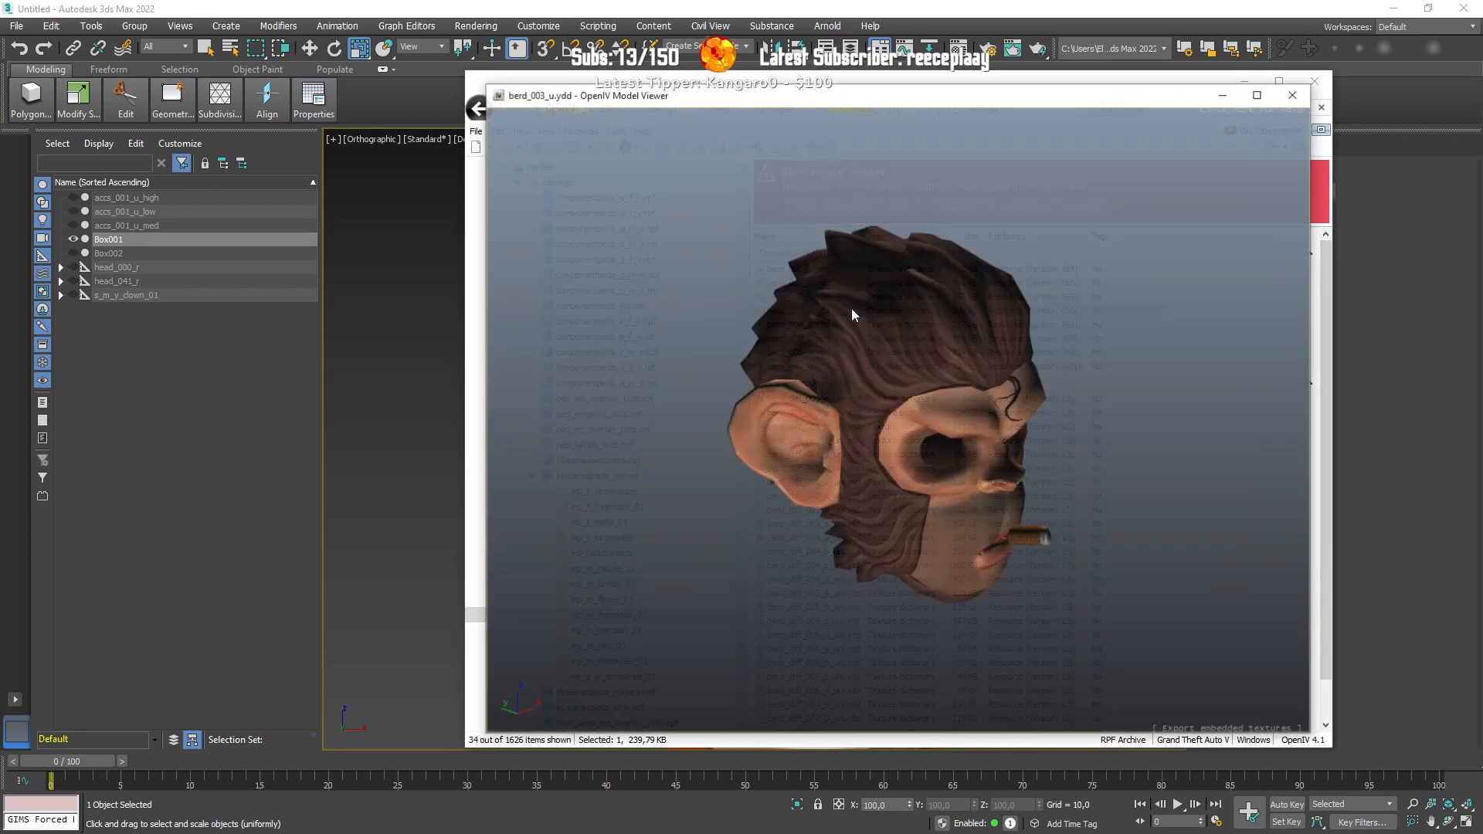
pyautogui.moveTo(938, 390); pyautogui.dragTo(1072, 315)
pyautogui.click(1293, 94)
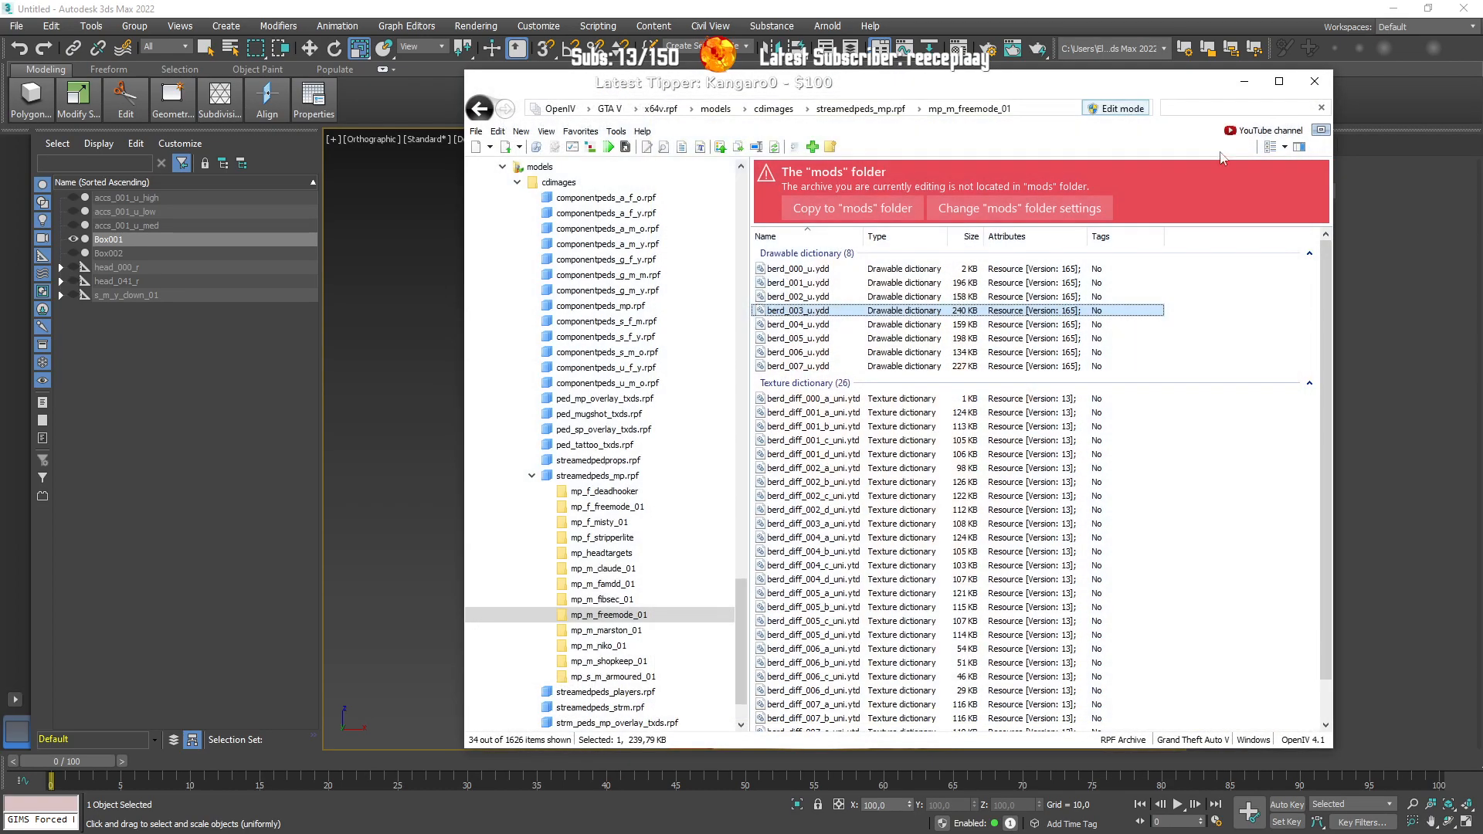
pyautogui.click(1244, 80)
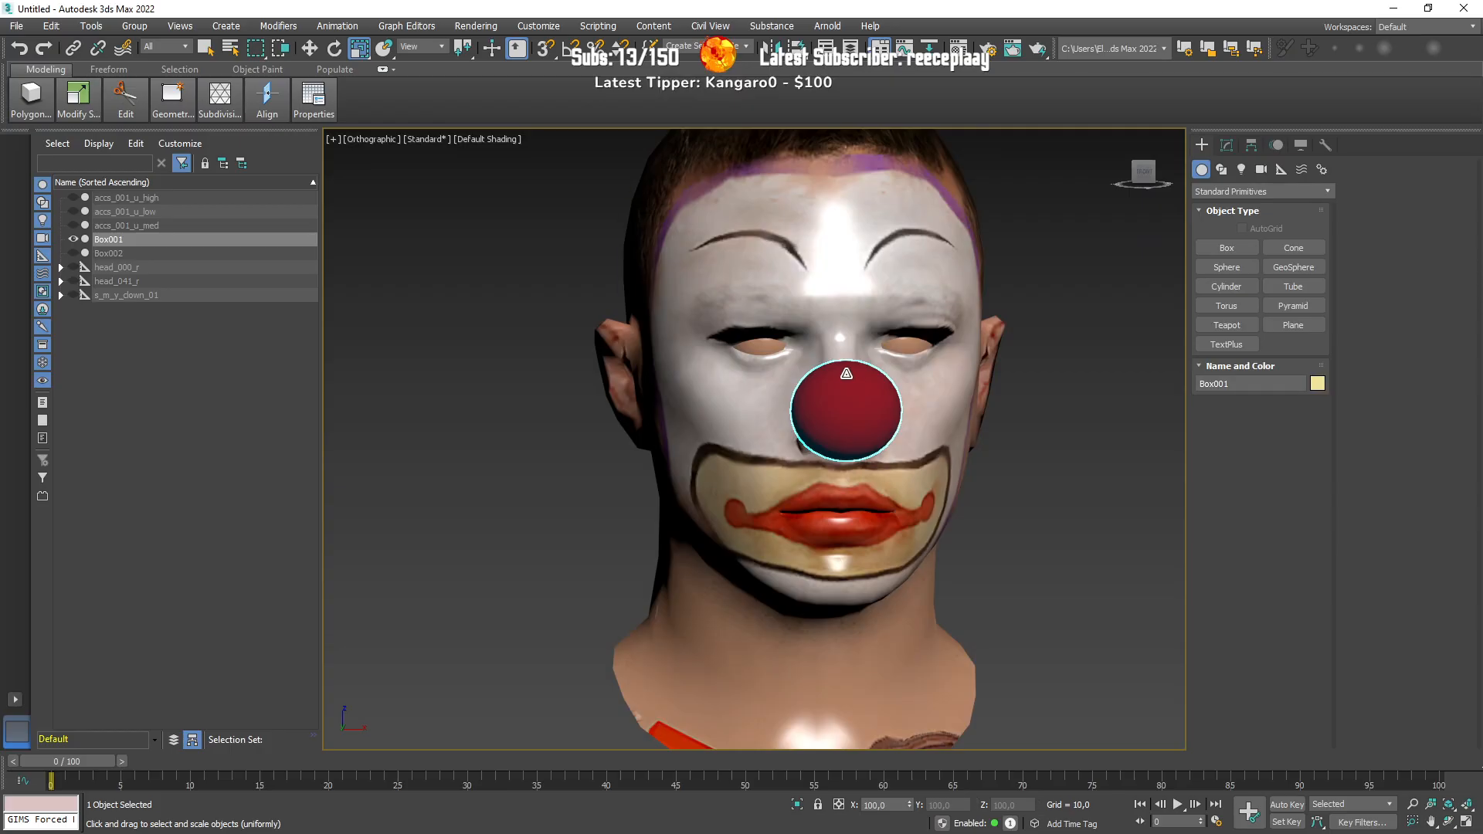
# Step: Hide Box001, select head_000_r_high, and enter its Skin modifier's Envelope level with vertex selection enabled
pyautogui.click(74, 240)
pyautogui.click(927, 208)
pyautogui.click(1226, 145)
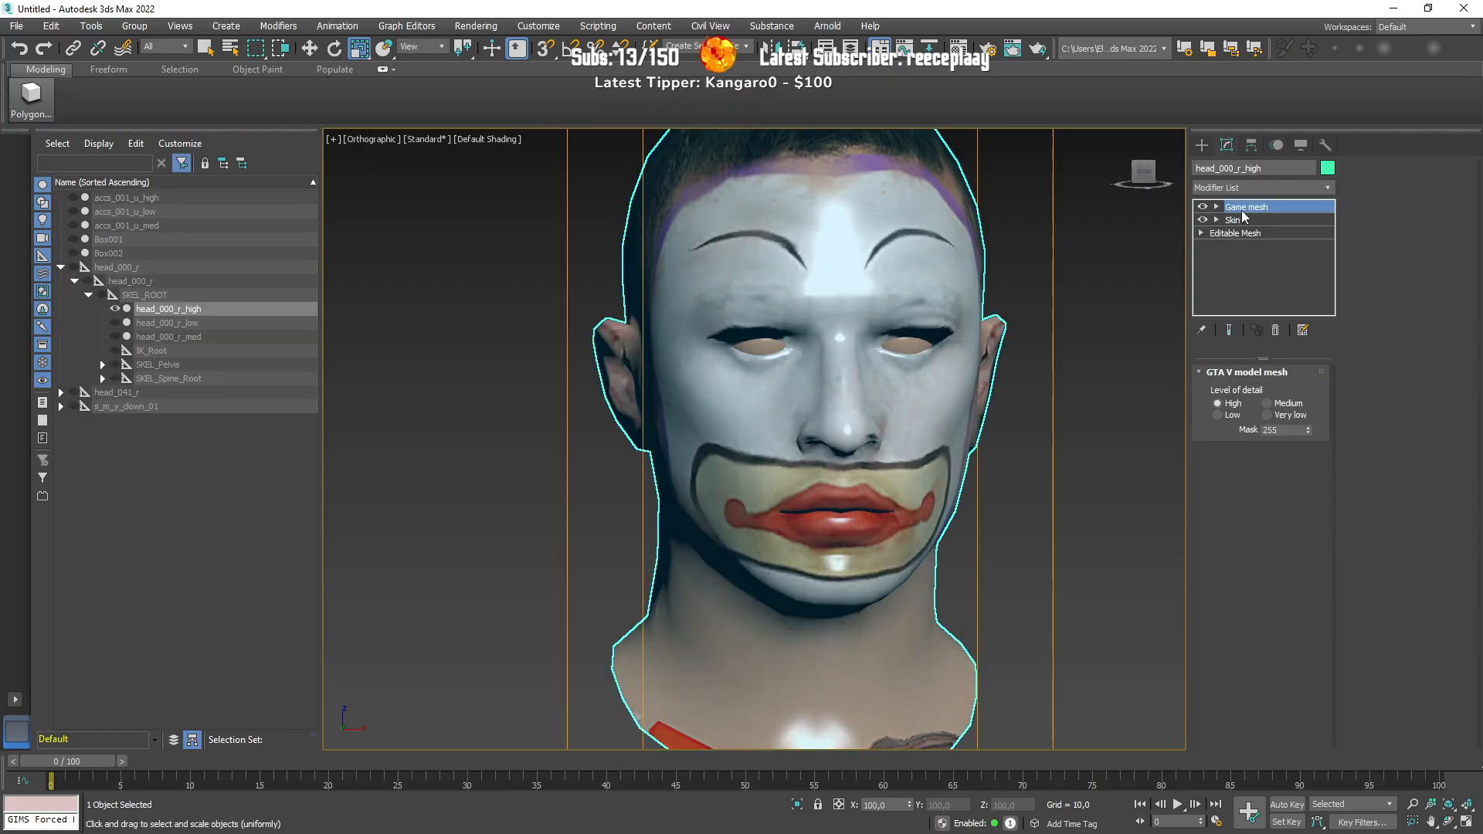
pyautogui.click(1217, 220)
pyautogui.click(1249, 233)
pyautogui.click(1213, 422)
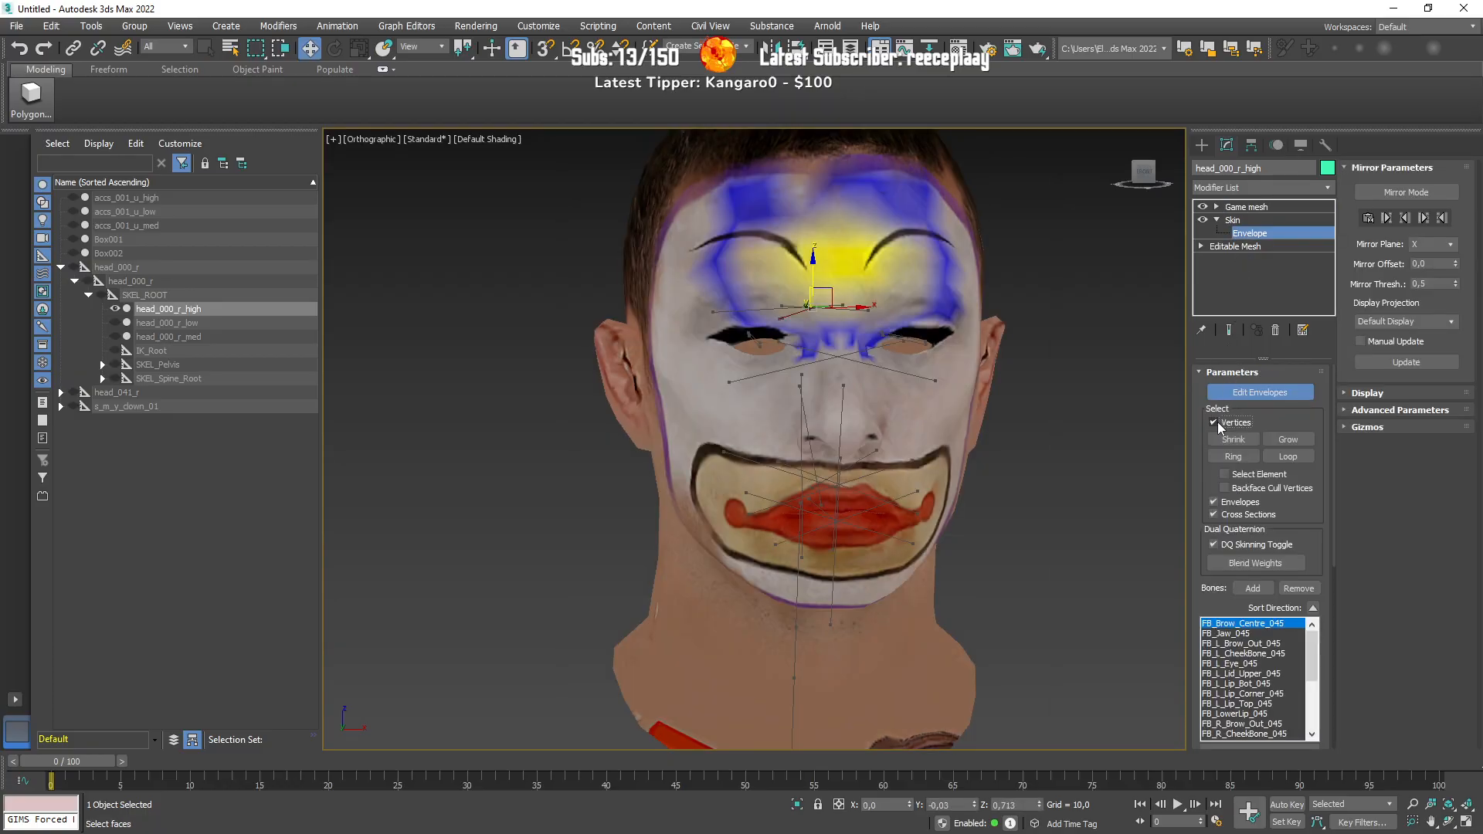
# Step: Select a single nose vertex in wireframe and inspect its SKEL_Head influence in the Weight Tool
pyautogui.press('F3')
pyautogui.scroll(10, 846, 454)
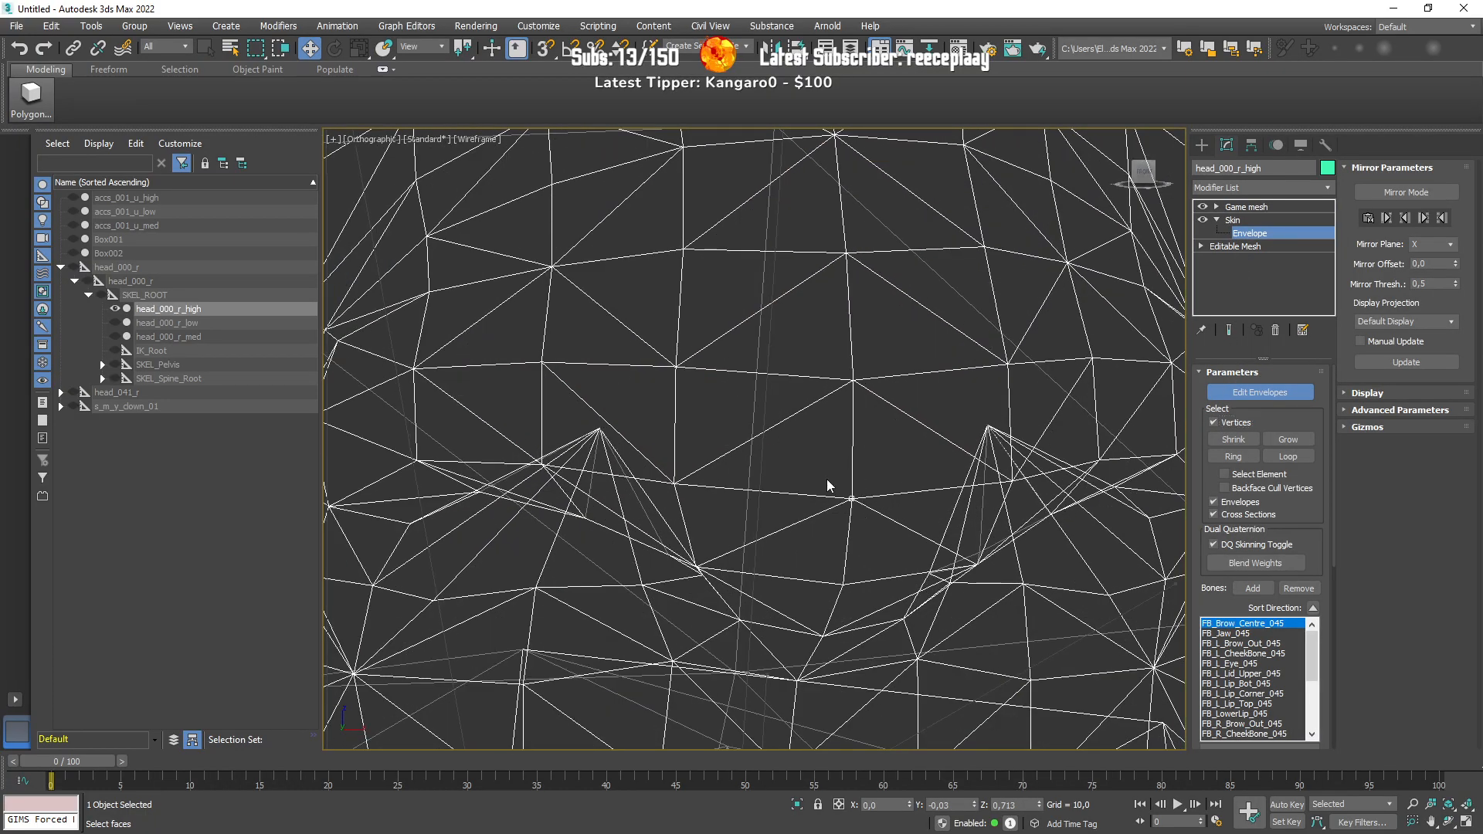
pyautogui.moveTo(1333, 532); pyautogui.dragTo(1327, 776)
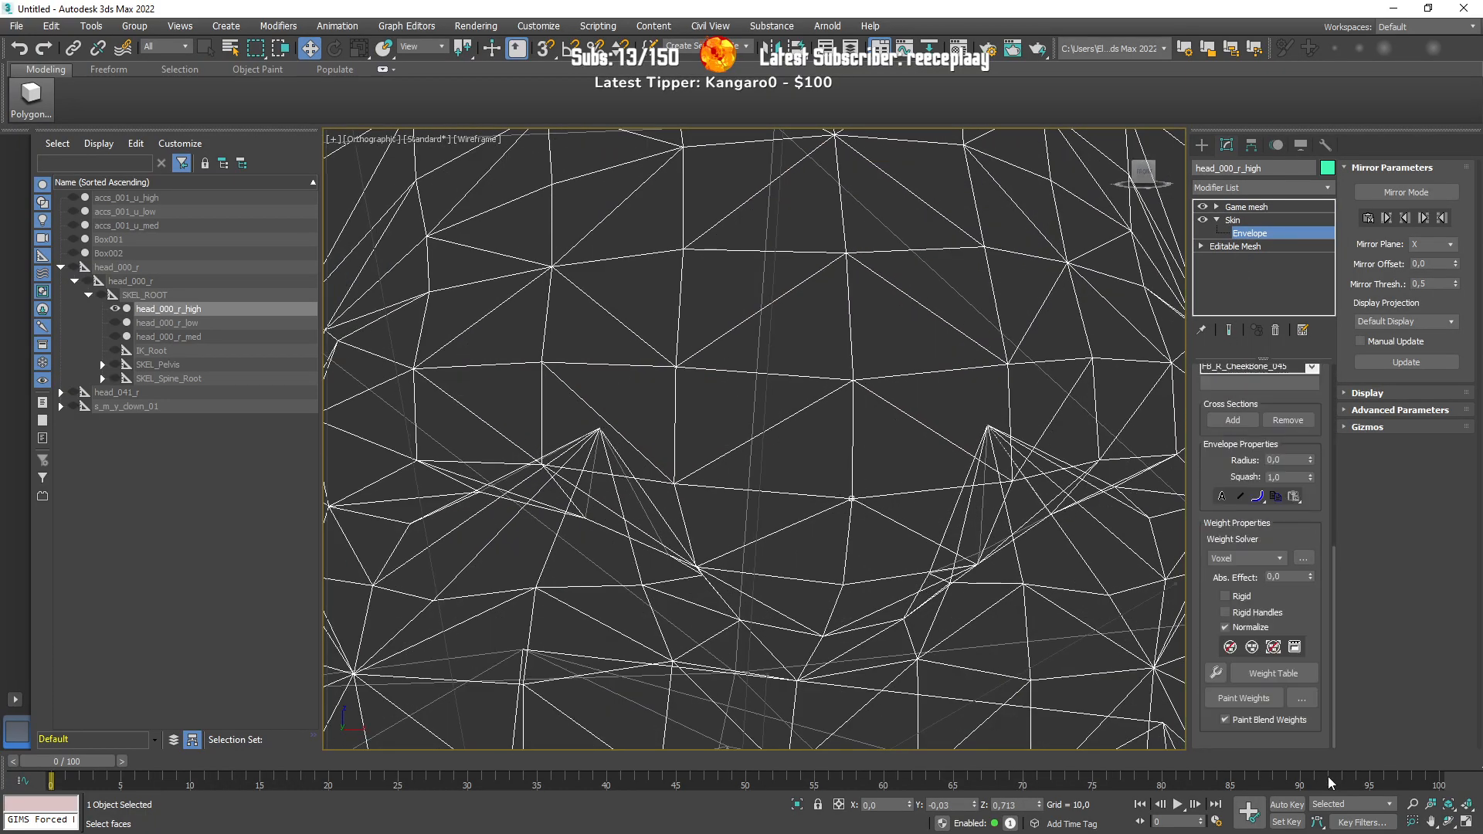
pyautogui.click(1214, 673)
pyautogui.click(89, 235)
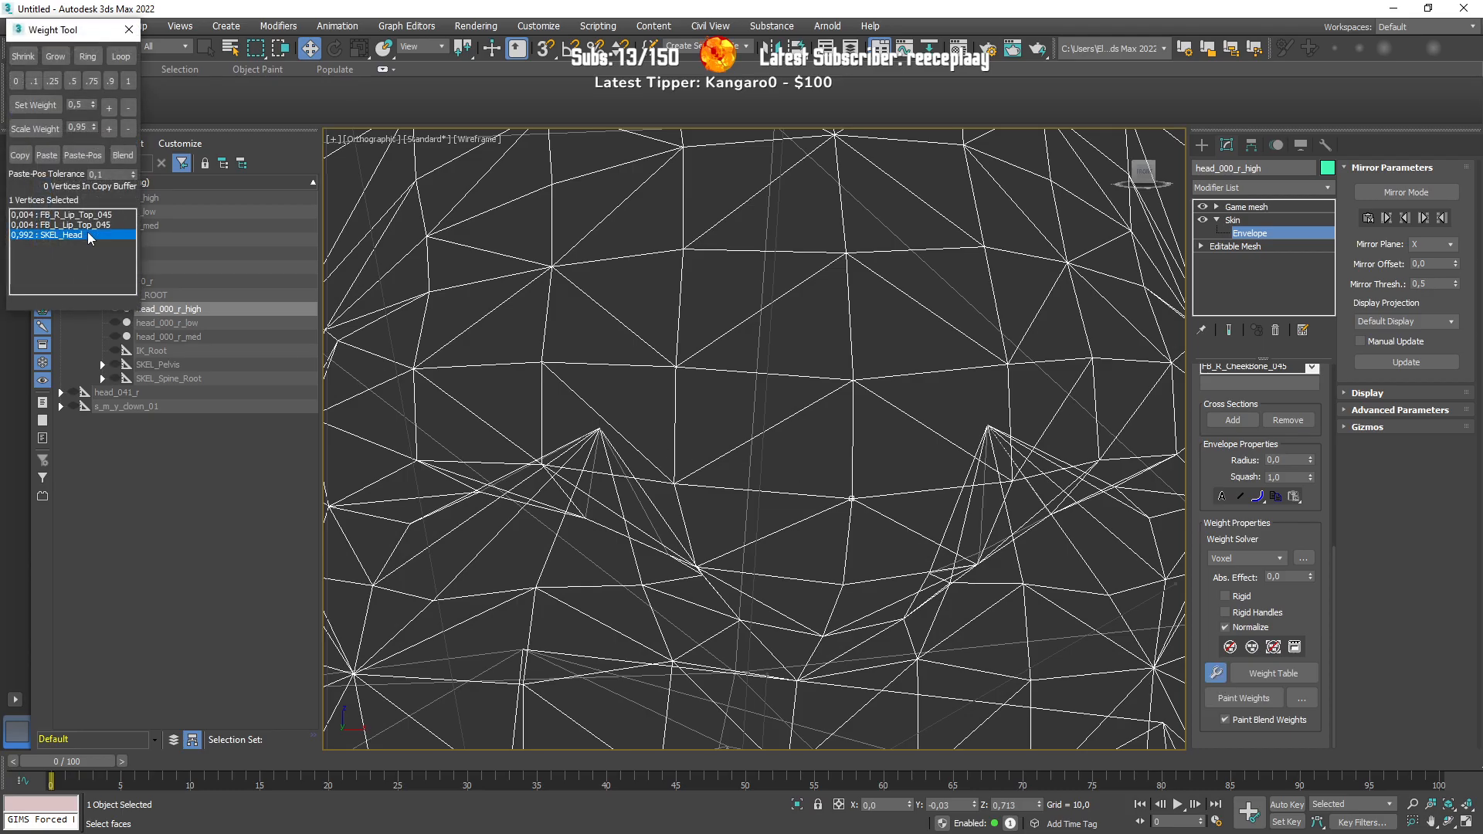
# Step: Select another vertex around the nose in wireframe and inspect its FB_R_Lip_Top_045 influence in the Weight Tool
pyautogui.scroll(-6, 659, 355)
pyautogui.press('F3')
pyautogui.scroll(-2, 938, 389)
pyautogui.scroll(8, 938, 389)
pyautogui.press('F3')
pyautogui.scroll(1, 902, 348)
pyautogui.click(904, 350)
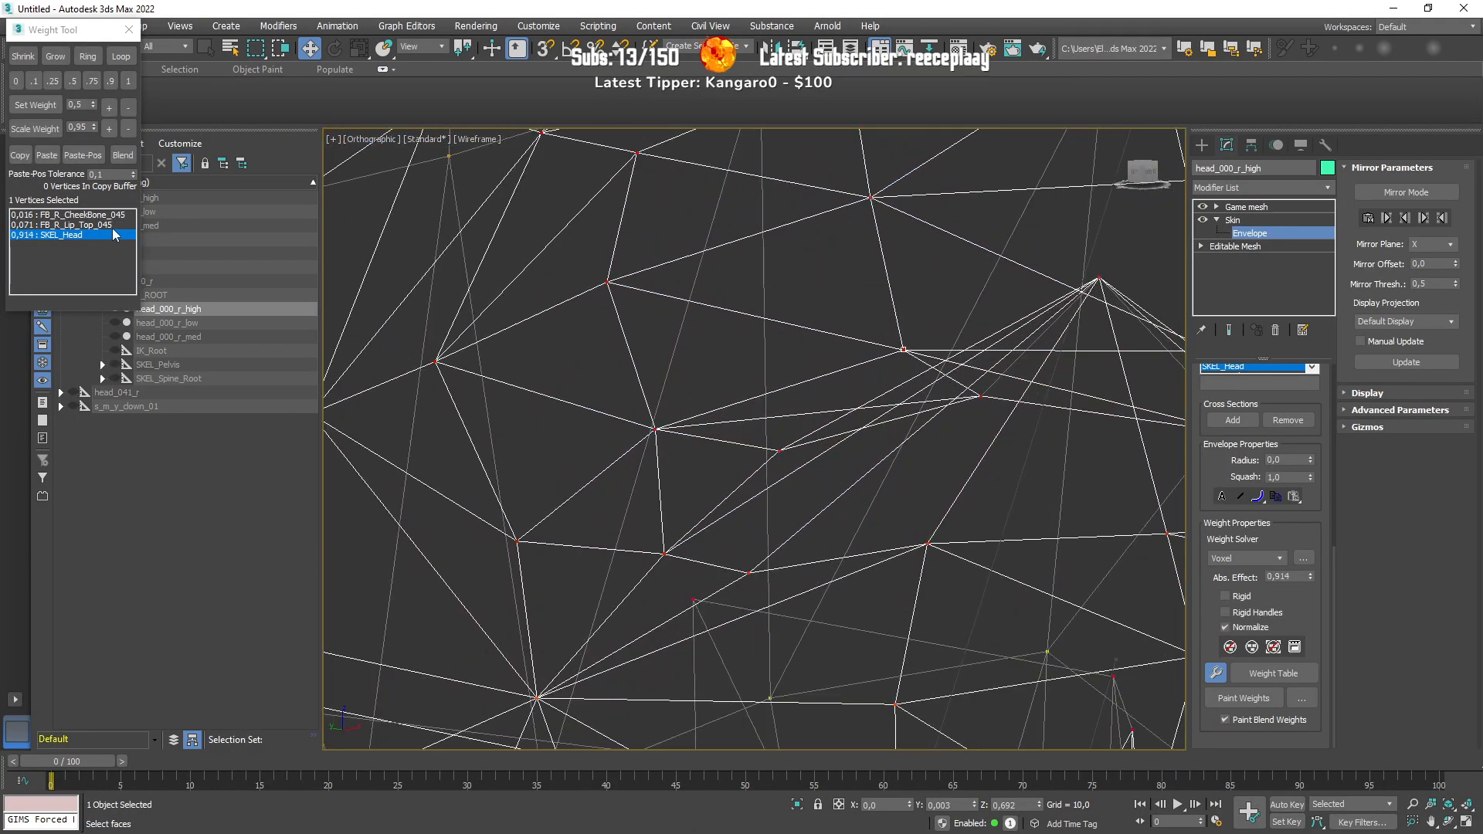
pyautogui.click(108, 224)
pyautogui.scroll(-3, 795, 371)
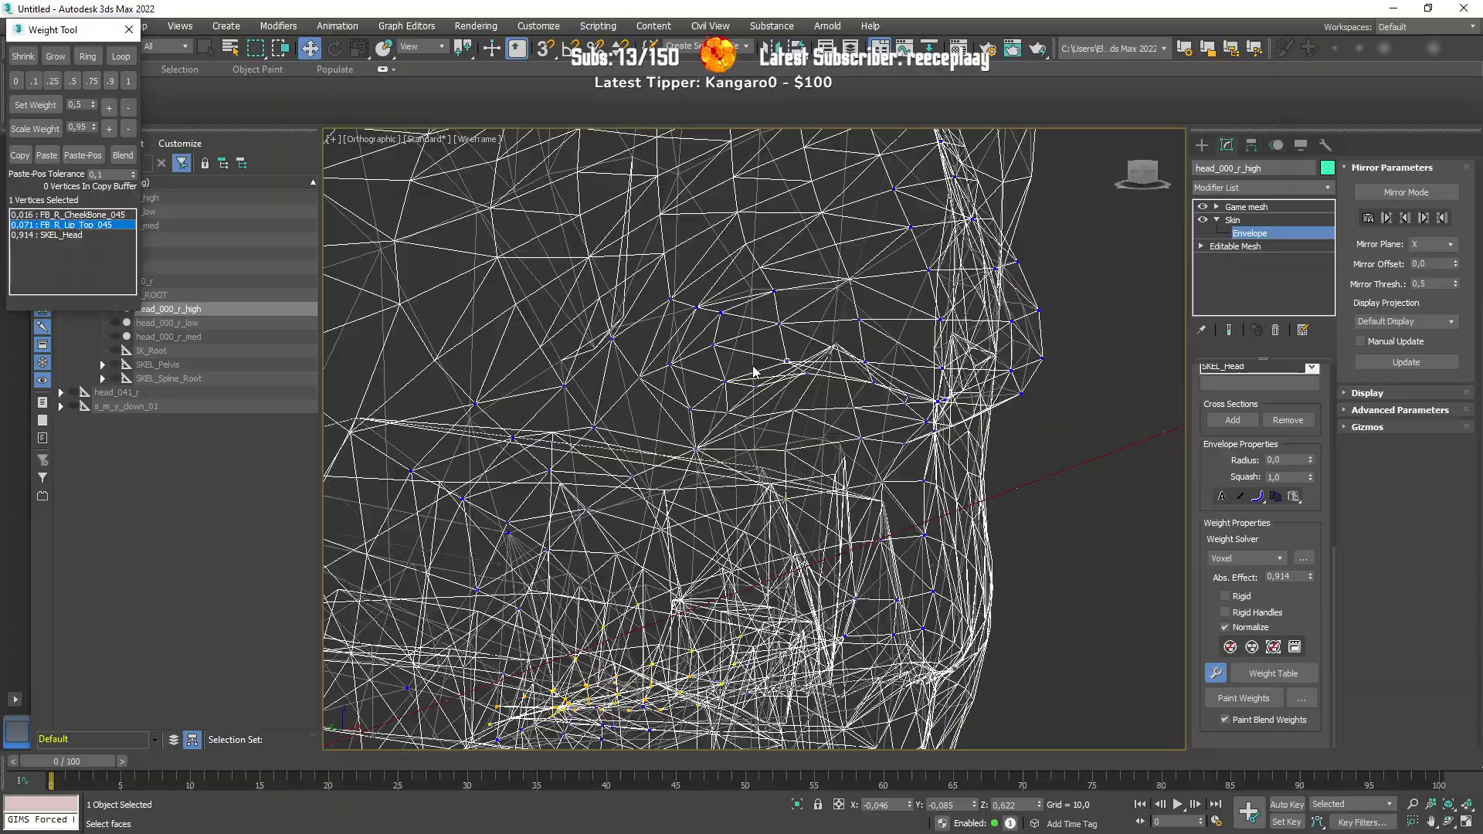
# Step: Examine the lip and FB_L_CheekBone_045 influences around the nose, then close the Weight Tool and leave the Envelope level
pyautogui.press('F3')
pyautogui.keyDown('alt'); pyautogui.moveTo(796, 371); pyautogui.dragTo(661, 346, button='middle'); pyautogui.keyUp('alt')
pyautogui.press('F3')
pyautogui.press('F3')
pyautogui.scroll(4, 659, 344)
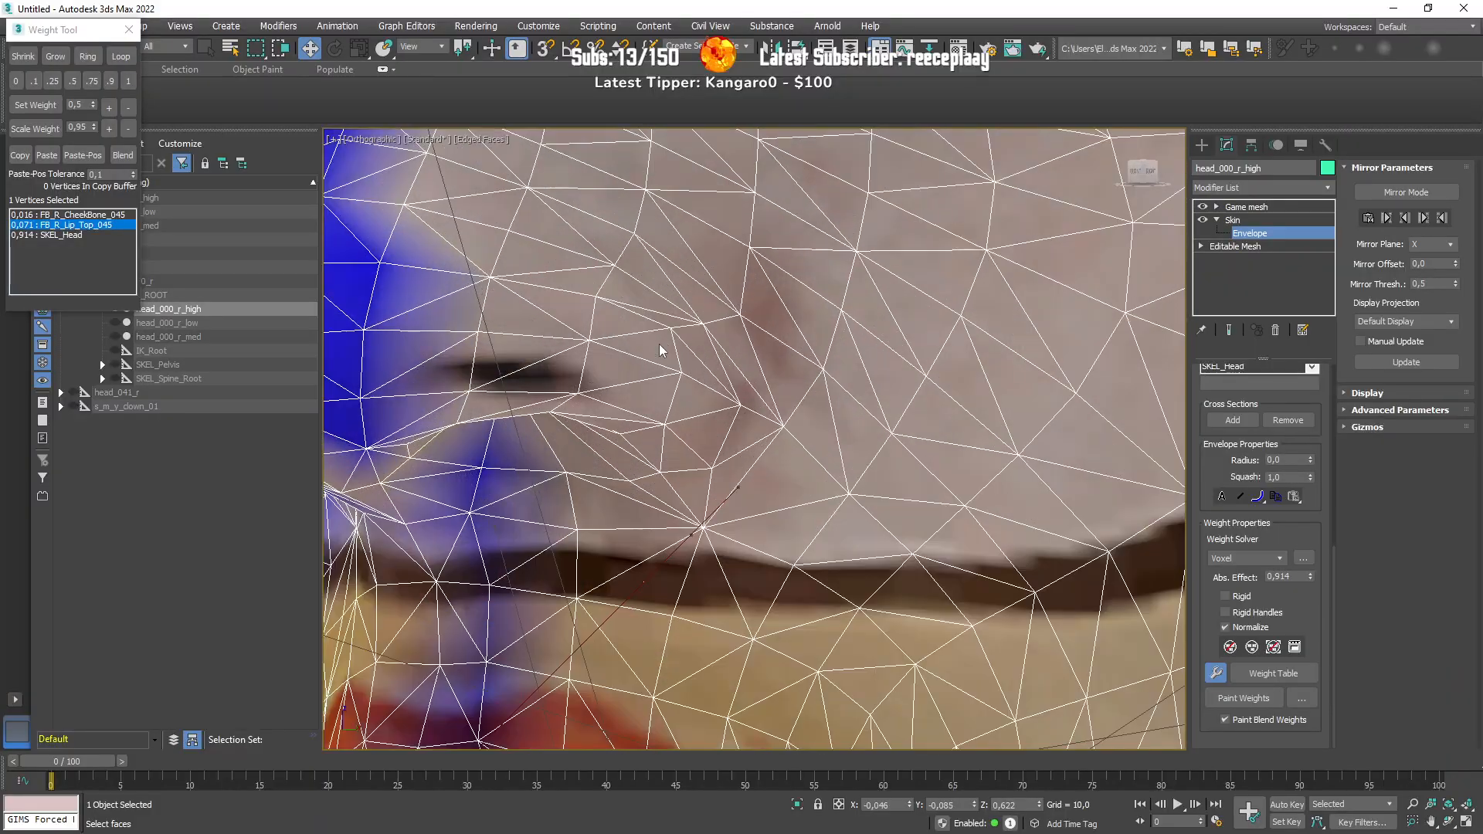
pyautogui.press('F3')
pyautogui.scroll(3, 672, 363)
pyautogui.scroll(-6, 658, 345)
pyautogui.press('F3')
pyautogui.click(96, 217)
pyautogui.keyDown('alt'); pyautogui.moveTo(660, 356); pyautogui.dragTo(790, 367, button='middle'); pyautogui.keyUp('alt')
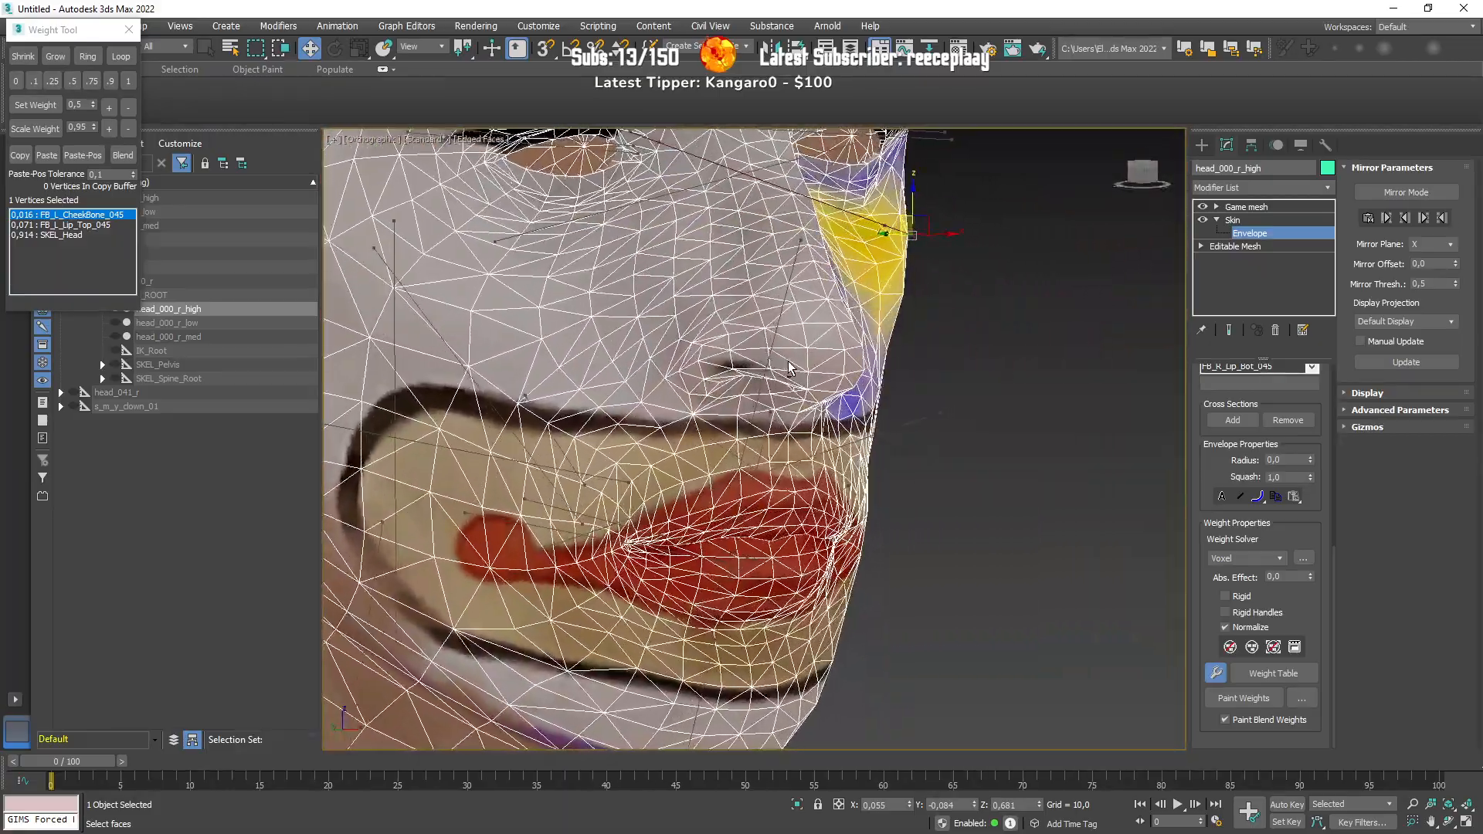
pyautogui.click(128, 29)
pyautogui.click(1233, 221)
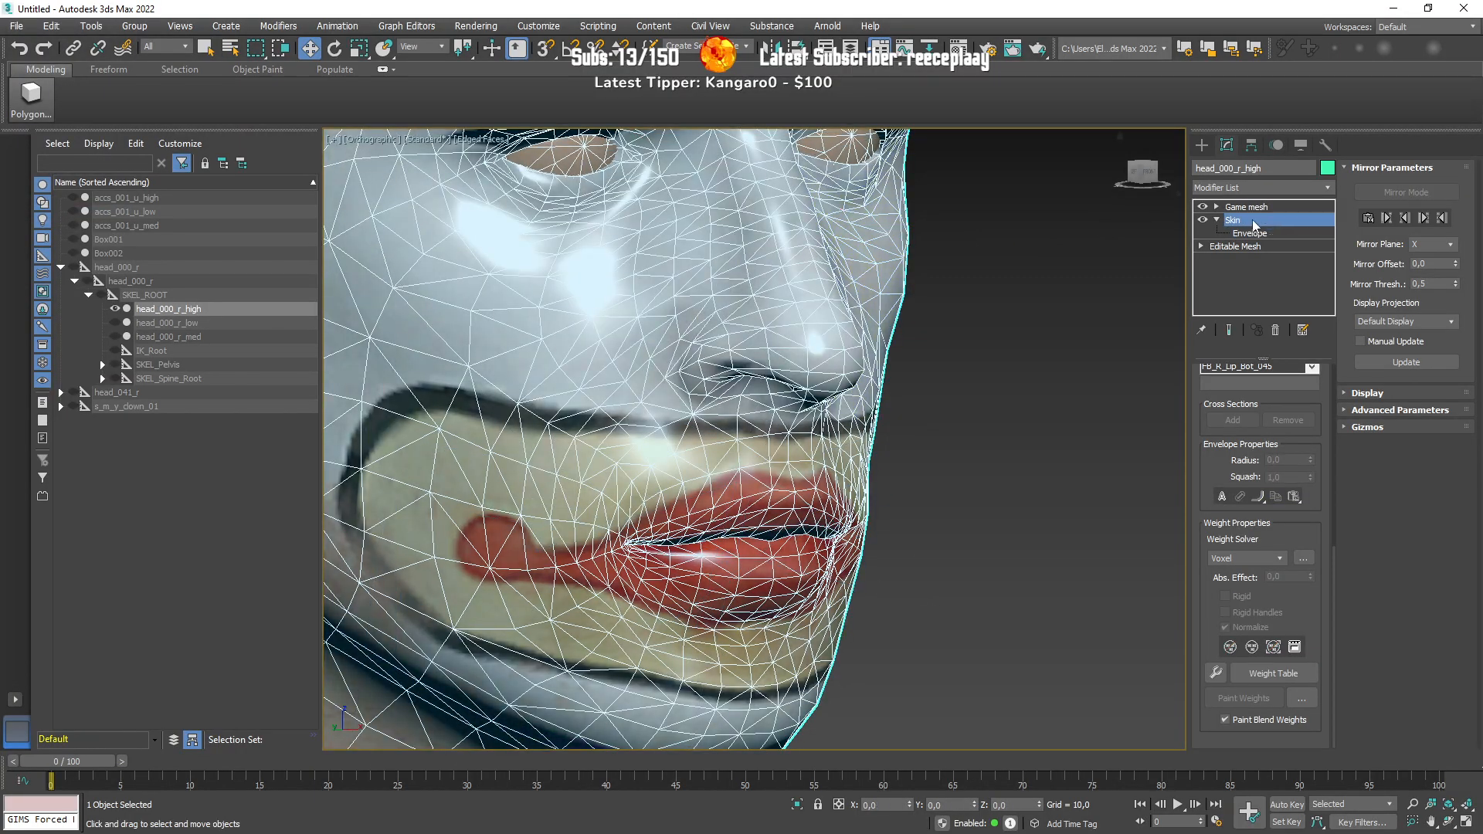
# Step: Switch to OpenIV and preview the berd_007_u.ydd and berd_001_u.ydd mask models, closing each preview
pyautogui.hotkey('alt', 'Tab')
pyautogui.doubleClick(865, 362)
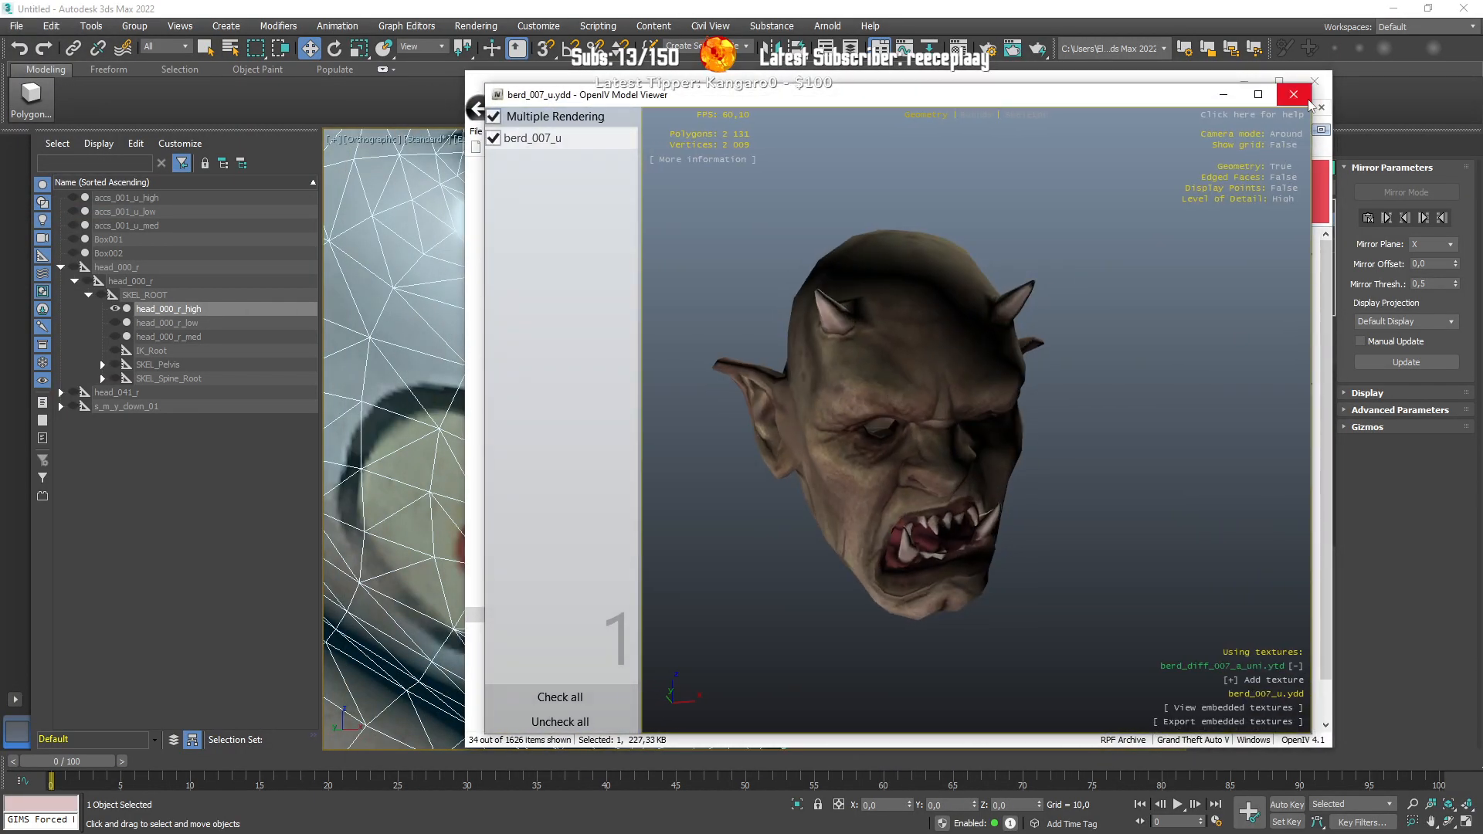
pyautogui.click(1296, 93)
pyautogui.click(823, 283)
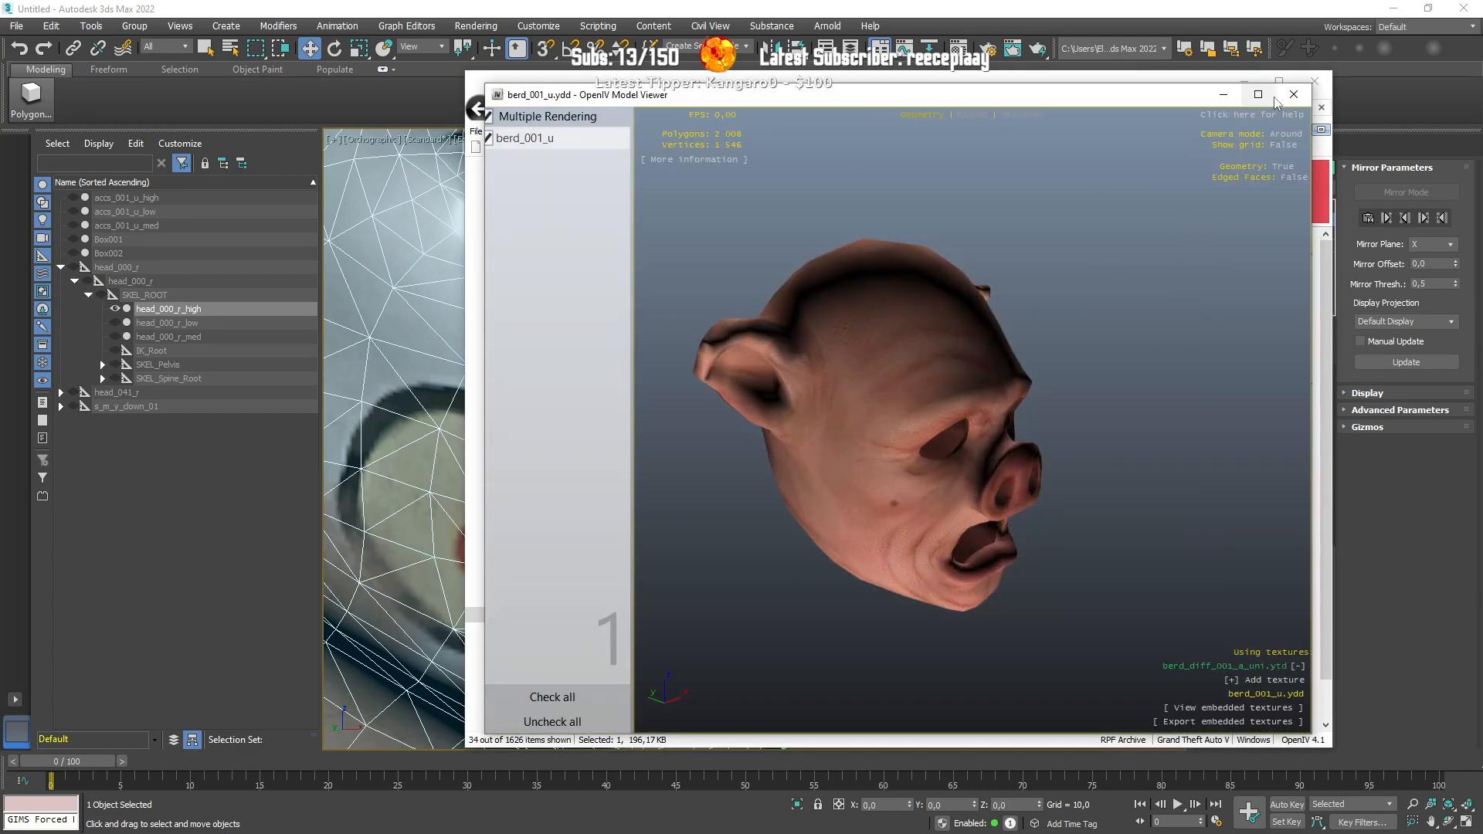
pyautogui.click(1297, 97)
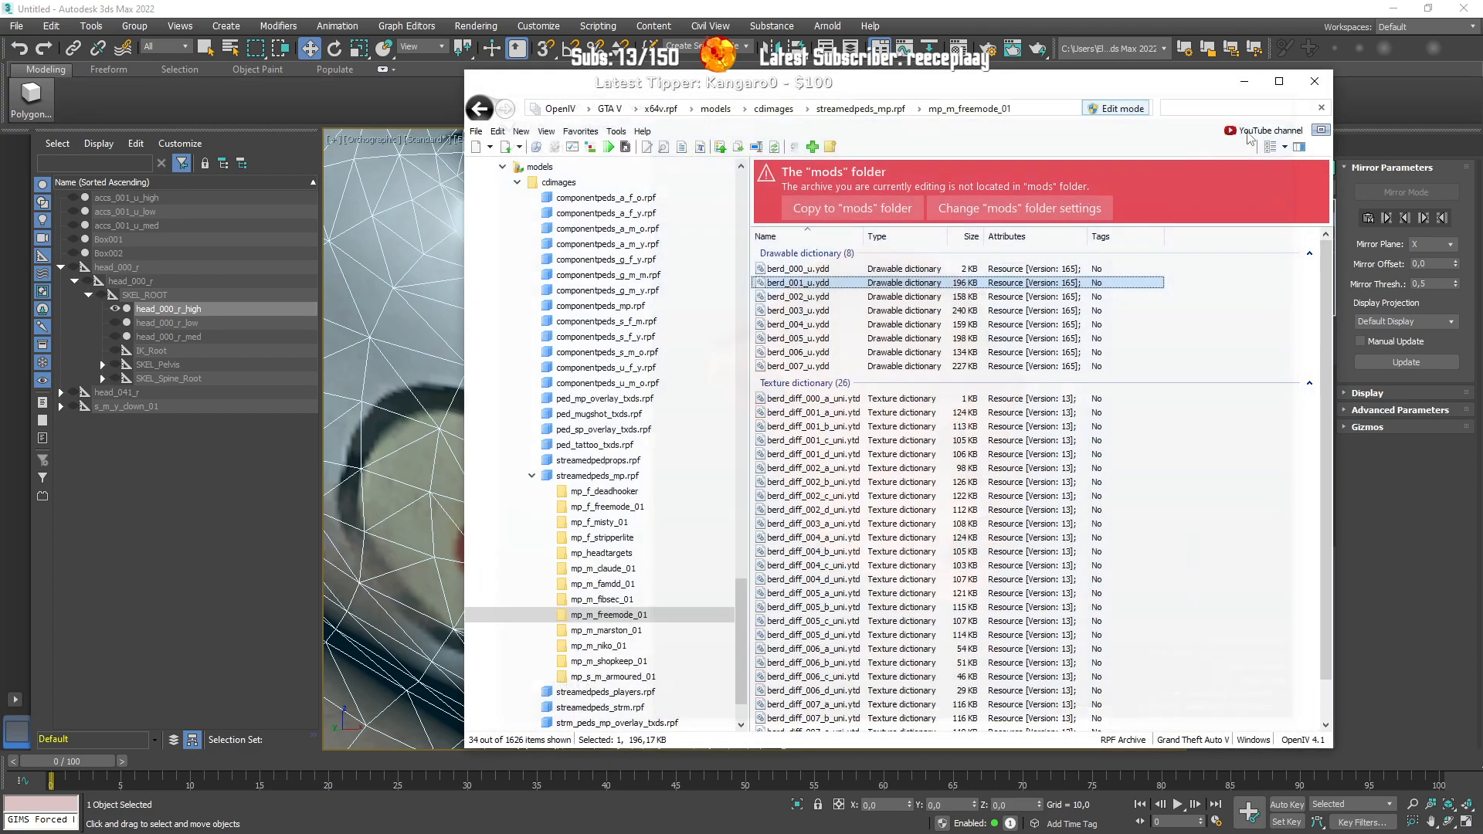
# Step: Preview the berd_002_u.ydd skull mask, then export it in openFormats to the clown nose folder
pyautogui.doubleClick(806, 298)
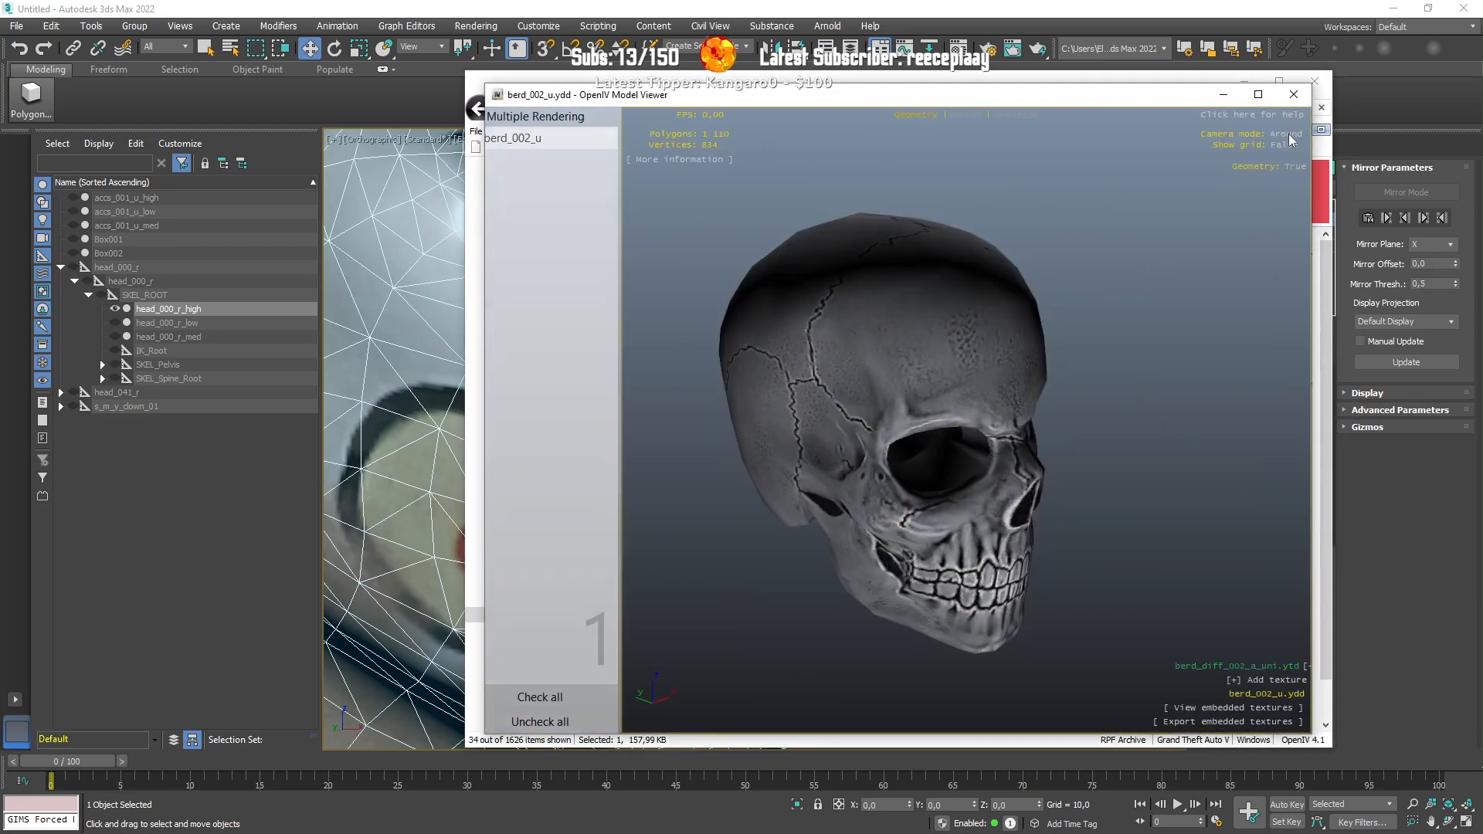
pyautogui.click(1297, 94)
pyautogui.rightClick(811, 294)
pyautogui.click(849, 383)
pyautogui.click(1046, 446)
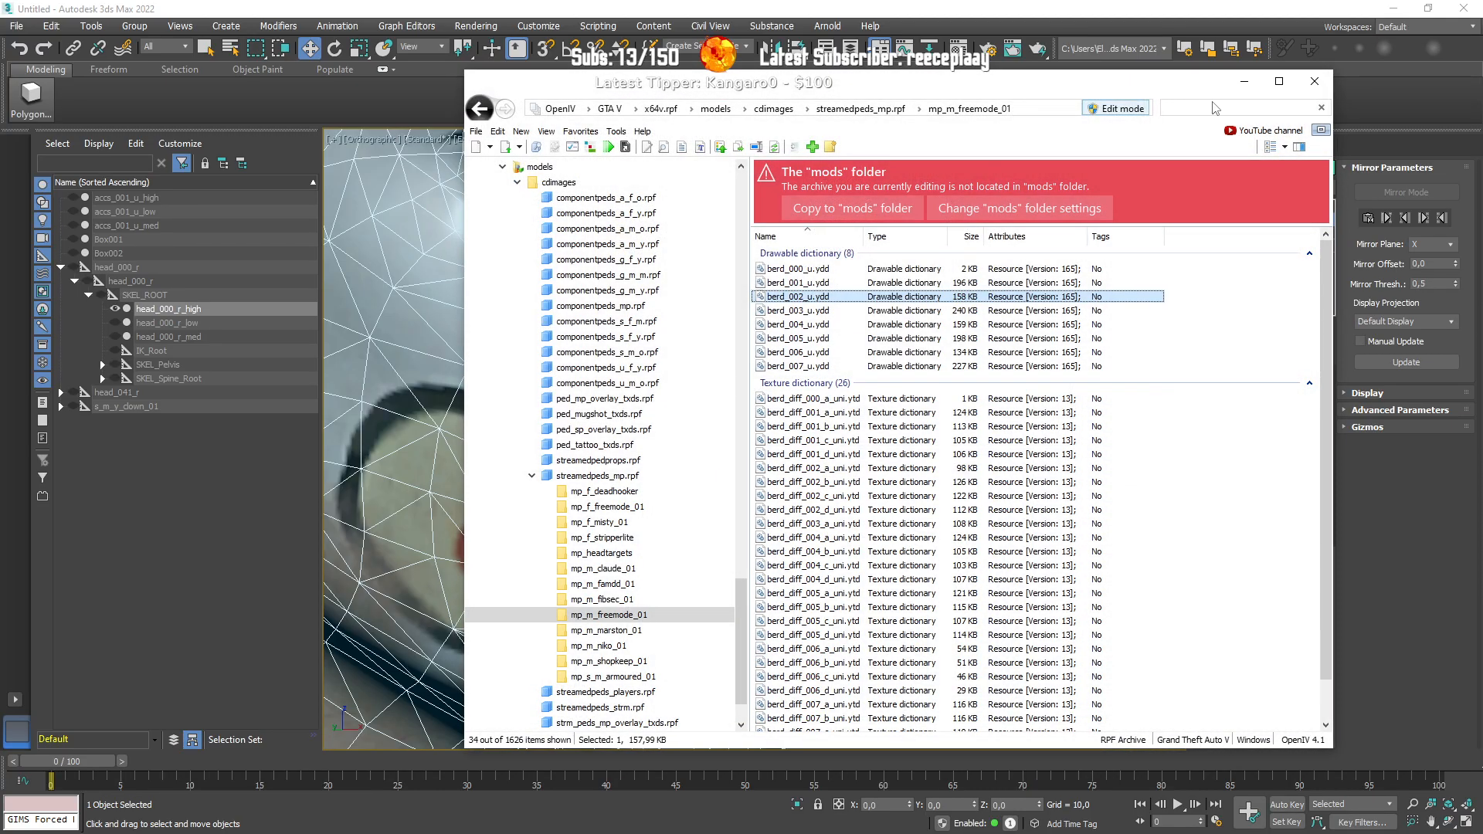
# Step: Browse to the suspenders folder in MODS/MP_STUFF, preview its berd_021_u.ydd nose model, then close the preview and minimize OpenIV
pyautogui.scroll(20, 656, 347)
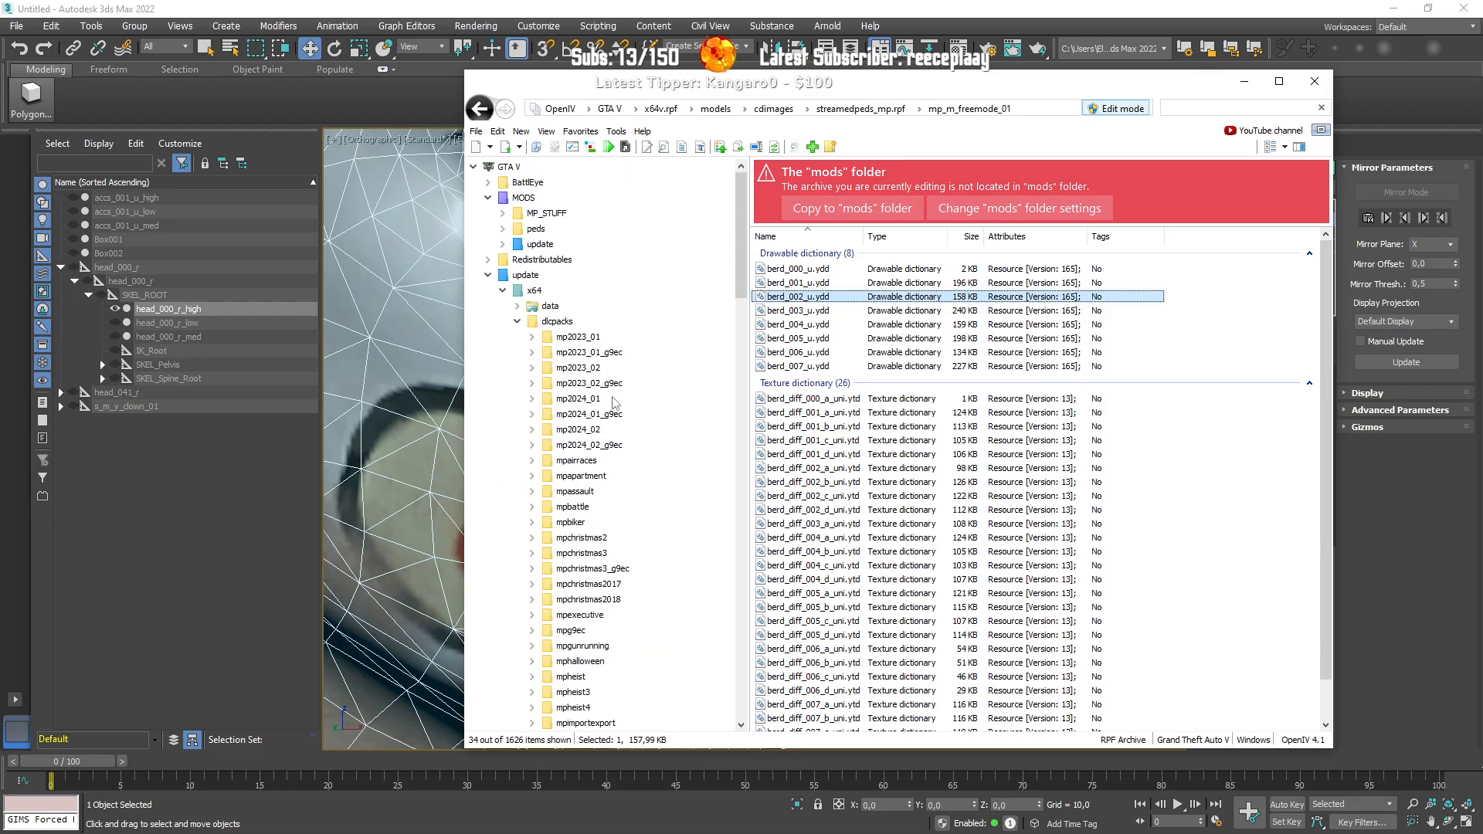
pyautogui.click(487, 274)
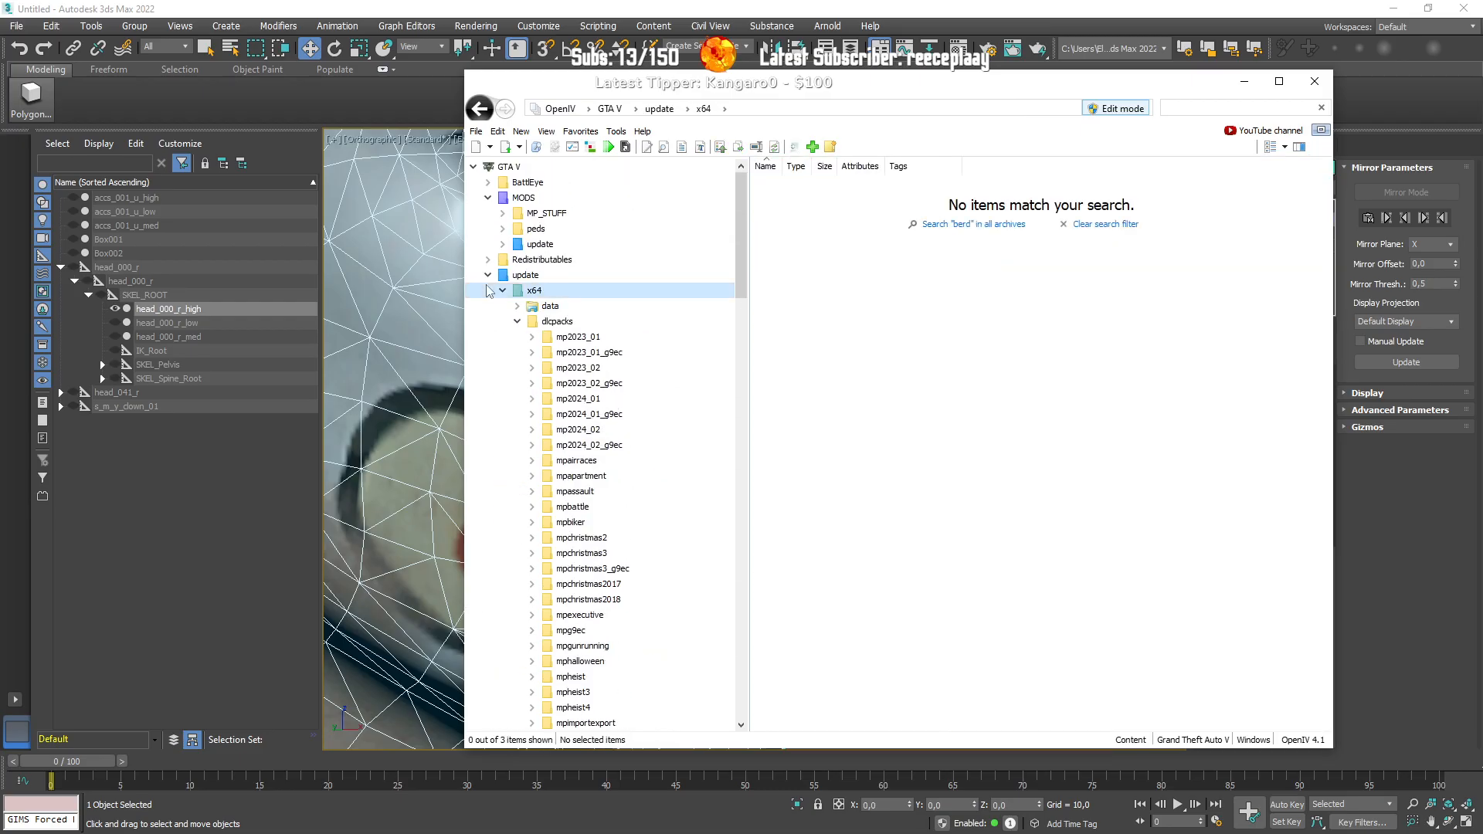
pyautogui.click(503, 213)
pyautogui.click(552, 446)
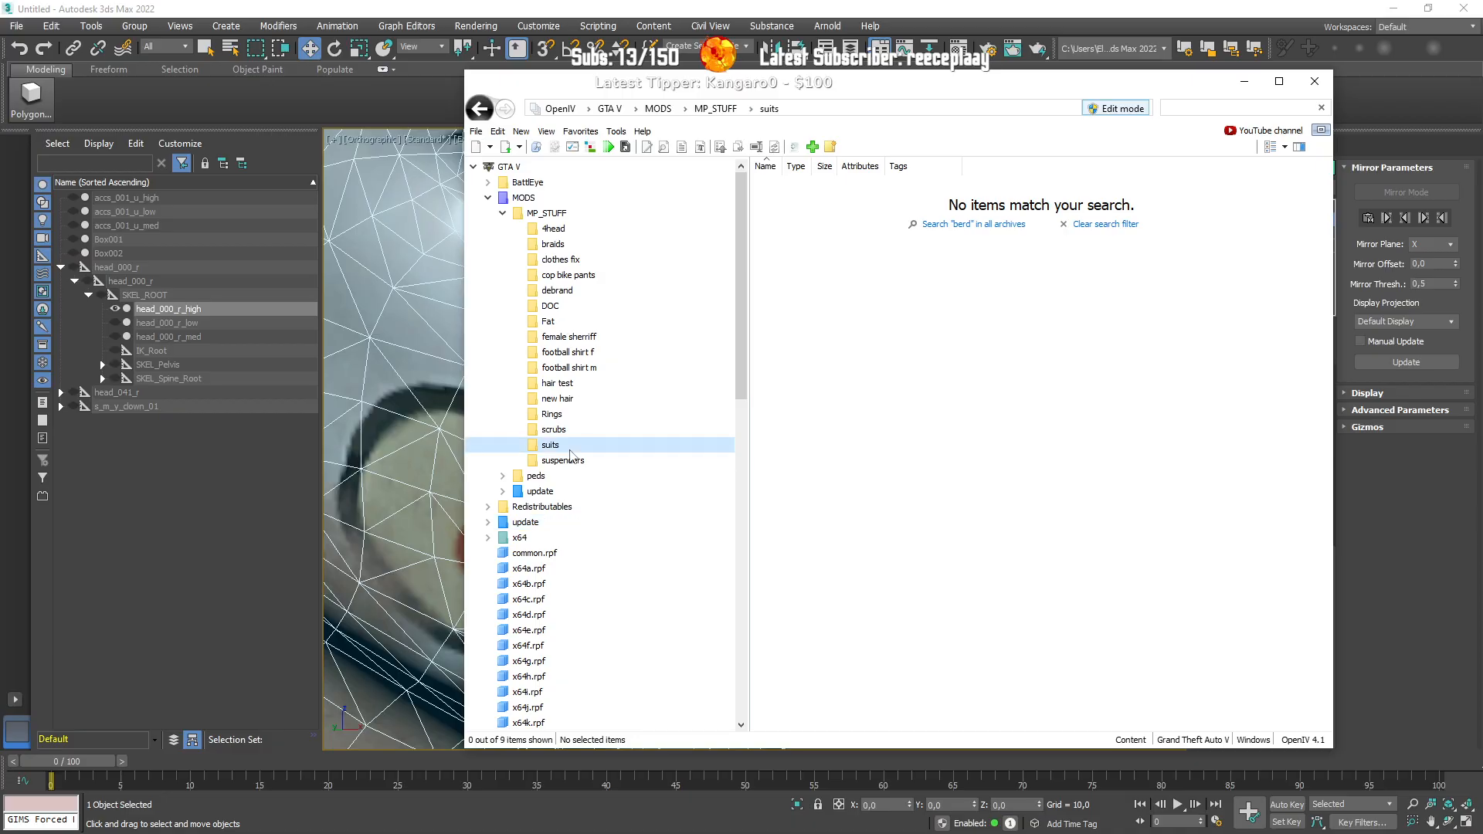
pyautogui.click(578, 460)
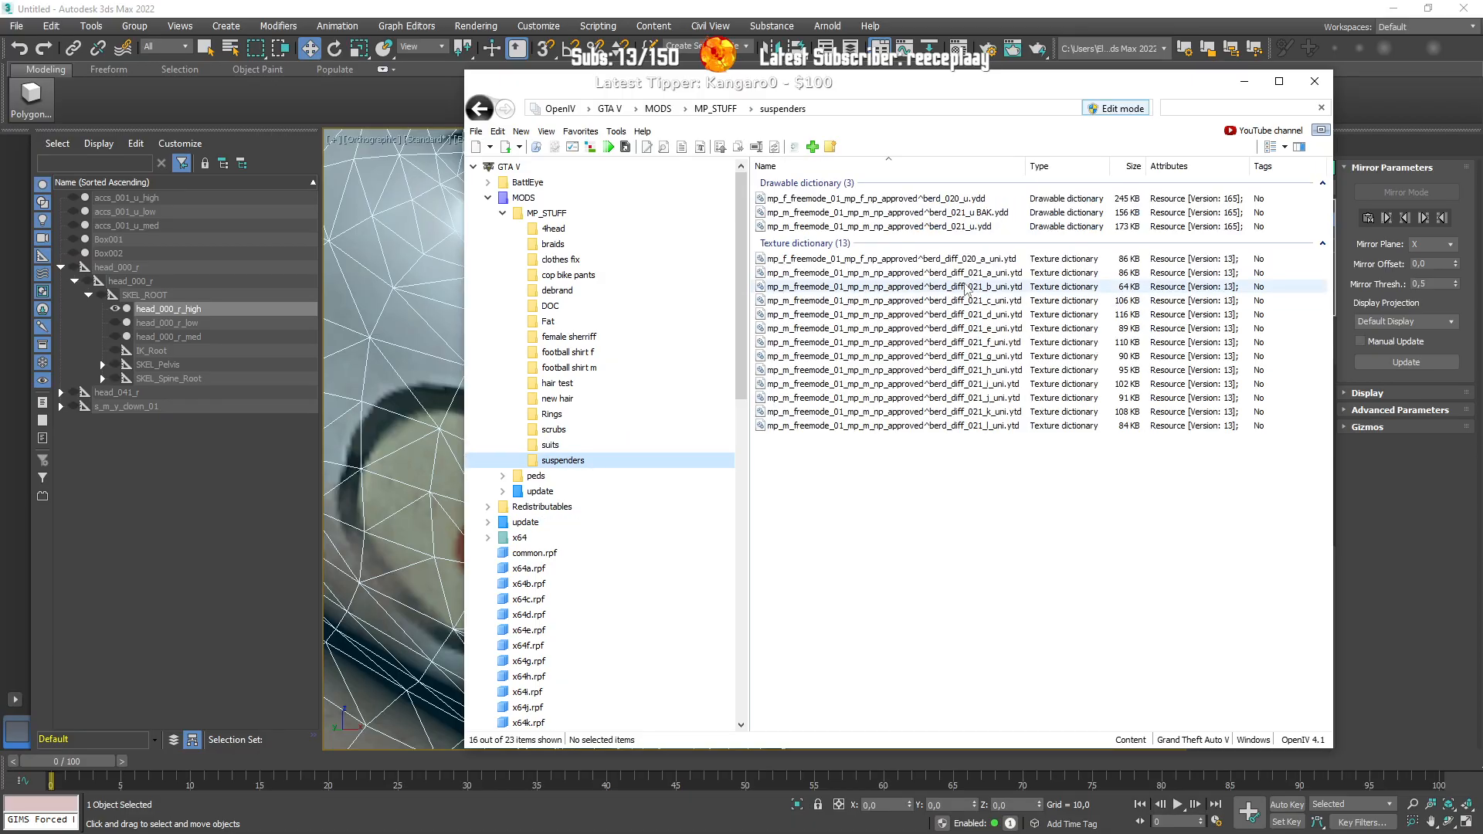
pyautogui.doubleClick(1000, 227)
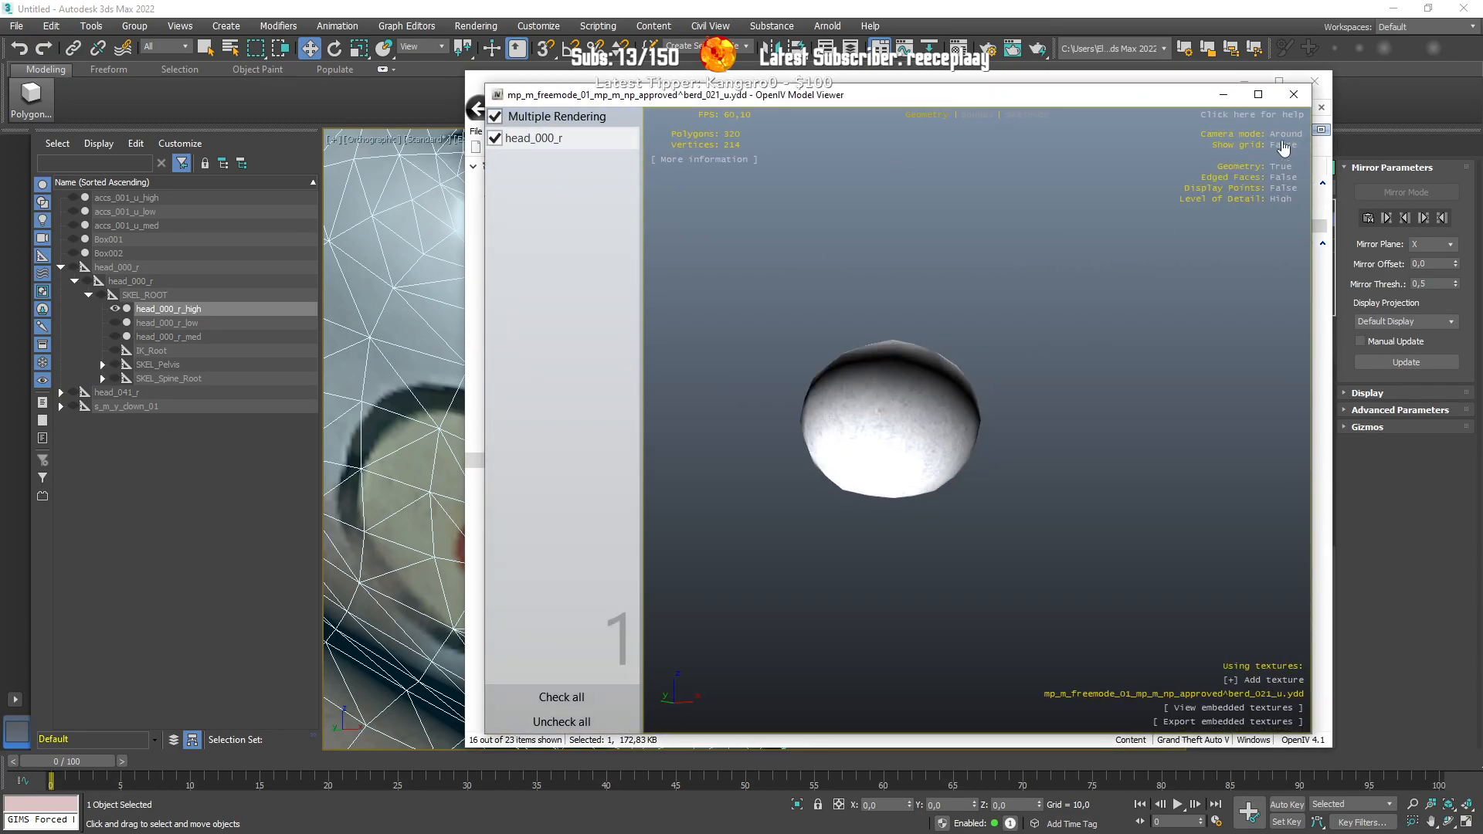
pyautogui.click(1294, 94)
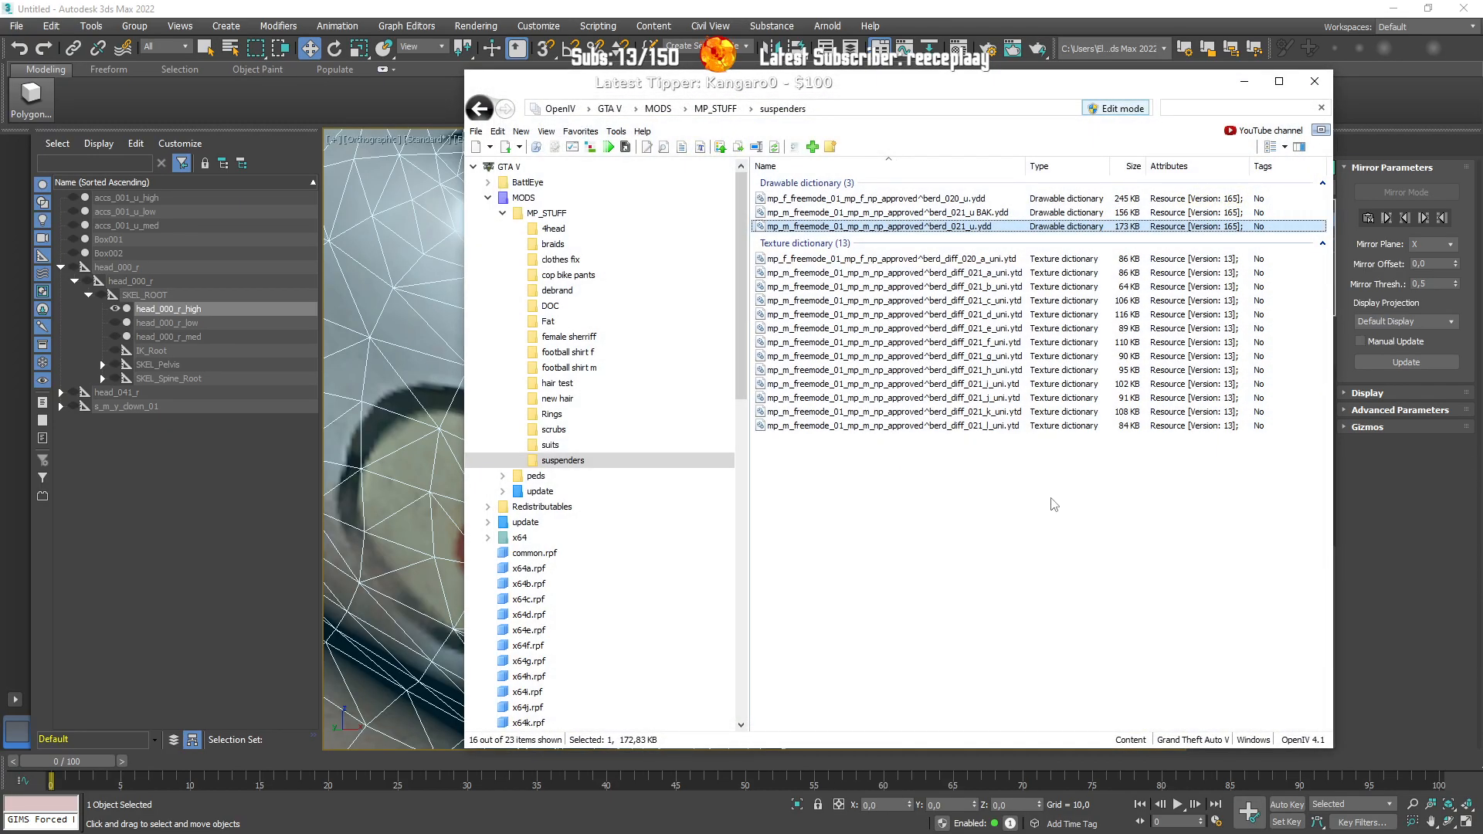
pyautogui.moveTo(1052, 500); pyautogui.dragTo(924, 214)
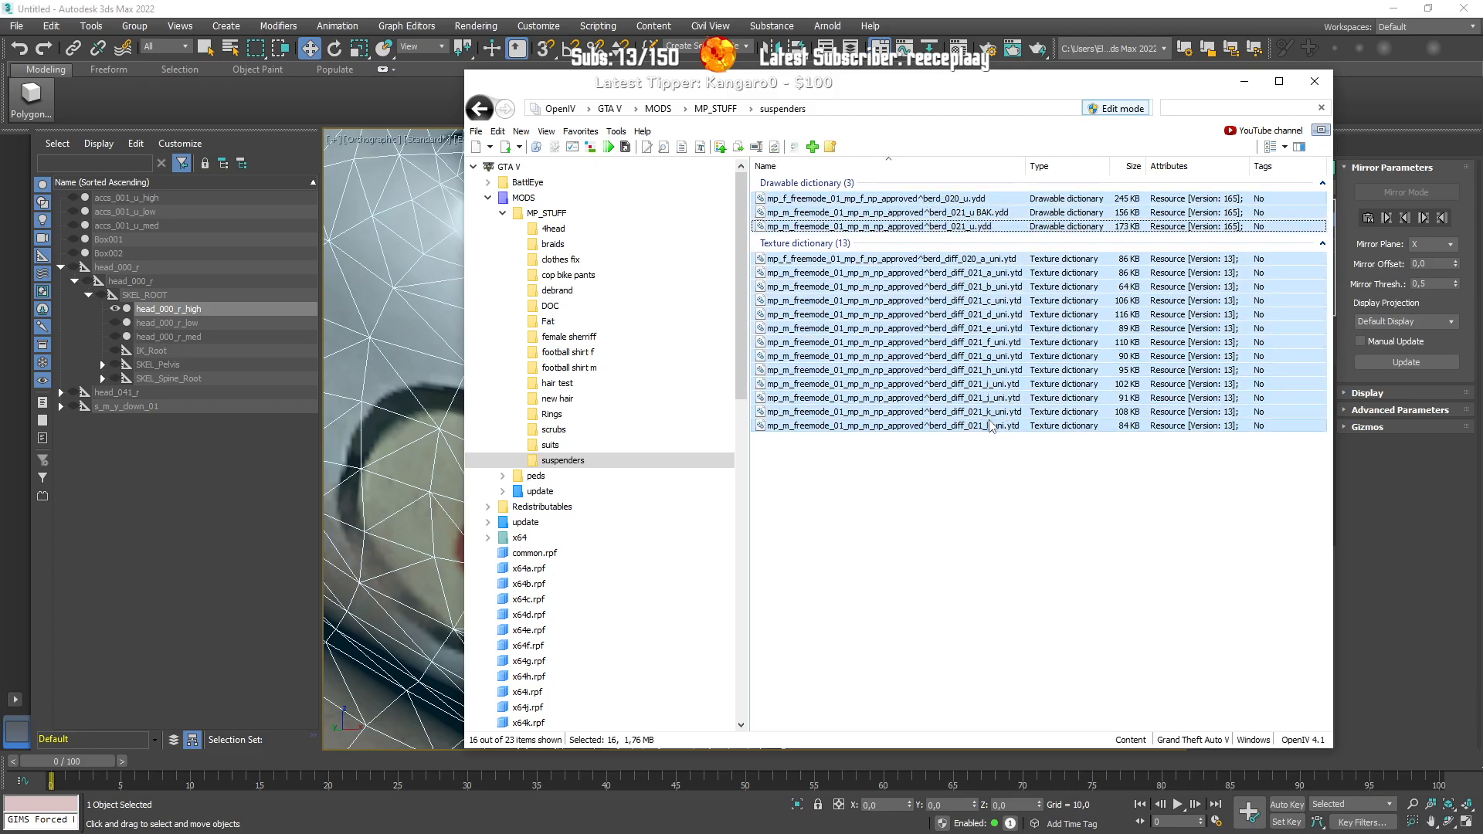
pyautogui.click(1257, 89)
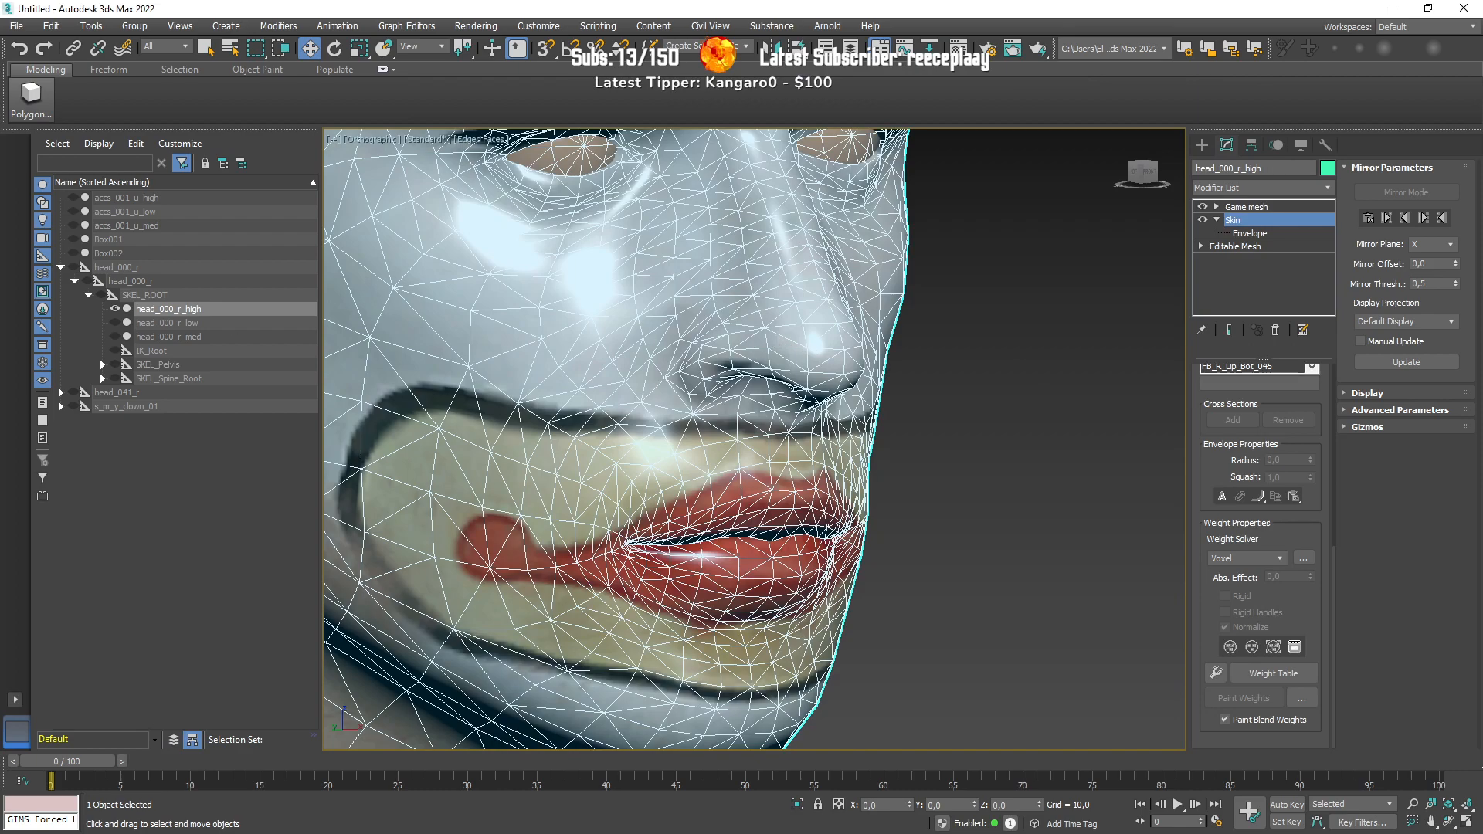
# Step: Switch to File Explorer and duplicate head_041_r FULL.skel in the clown nose folder
pyautogui.hotkey('alt', 'Tab')
pyautogui.click(646, 698)
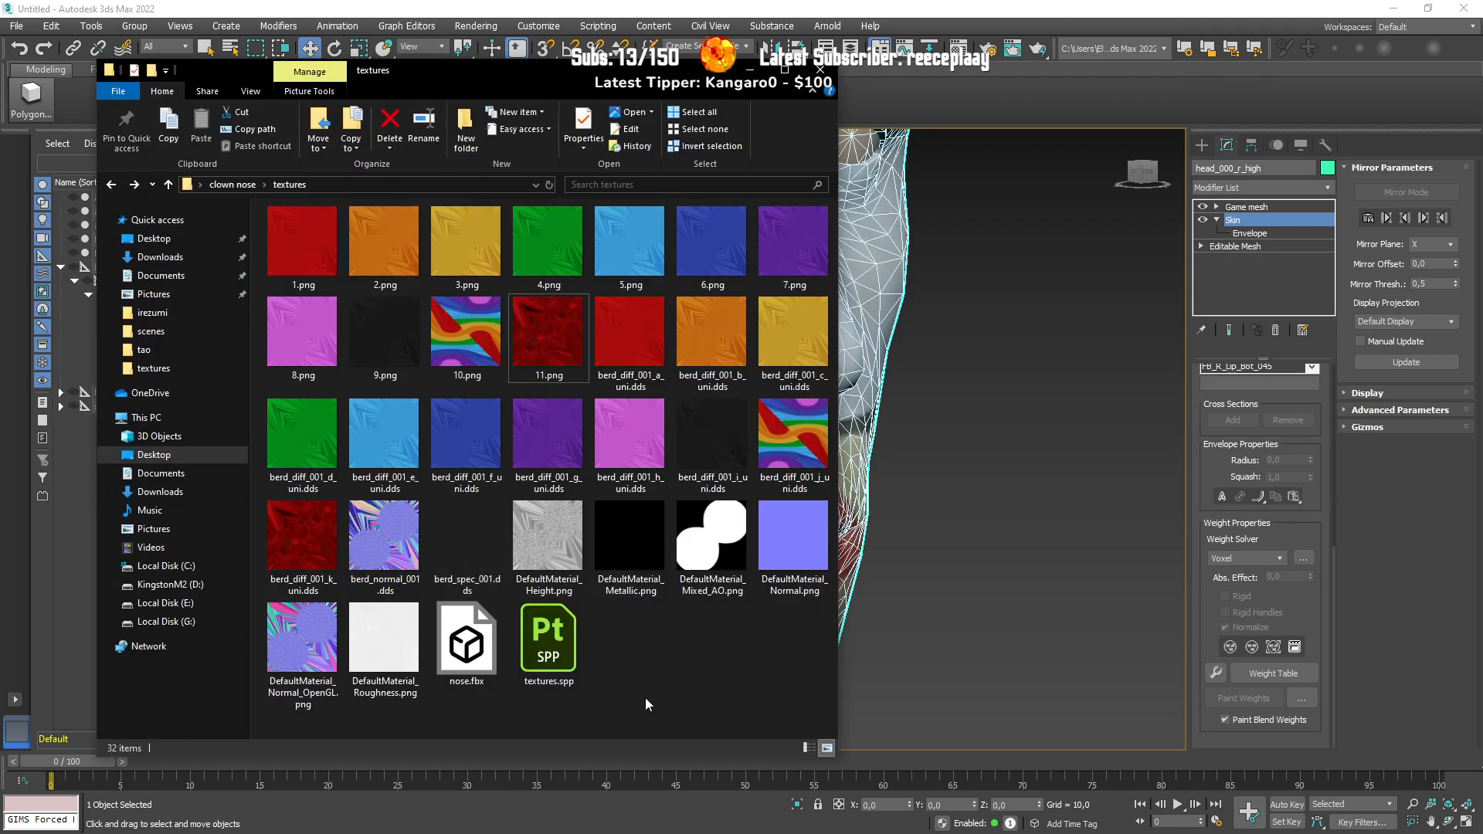
pyautogui.hotkey('alt', 'Up')
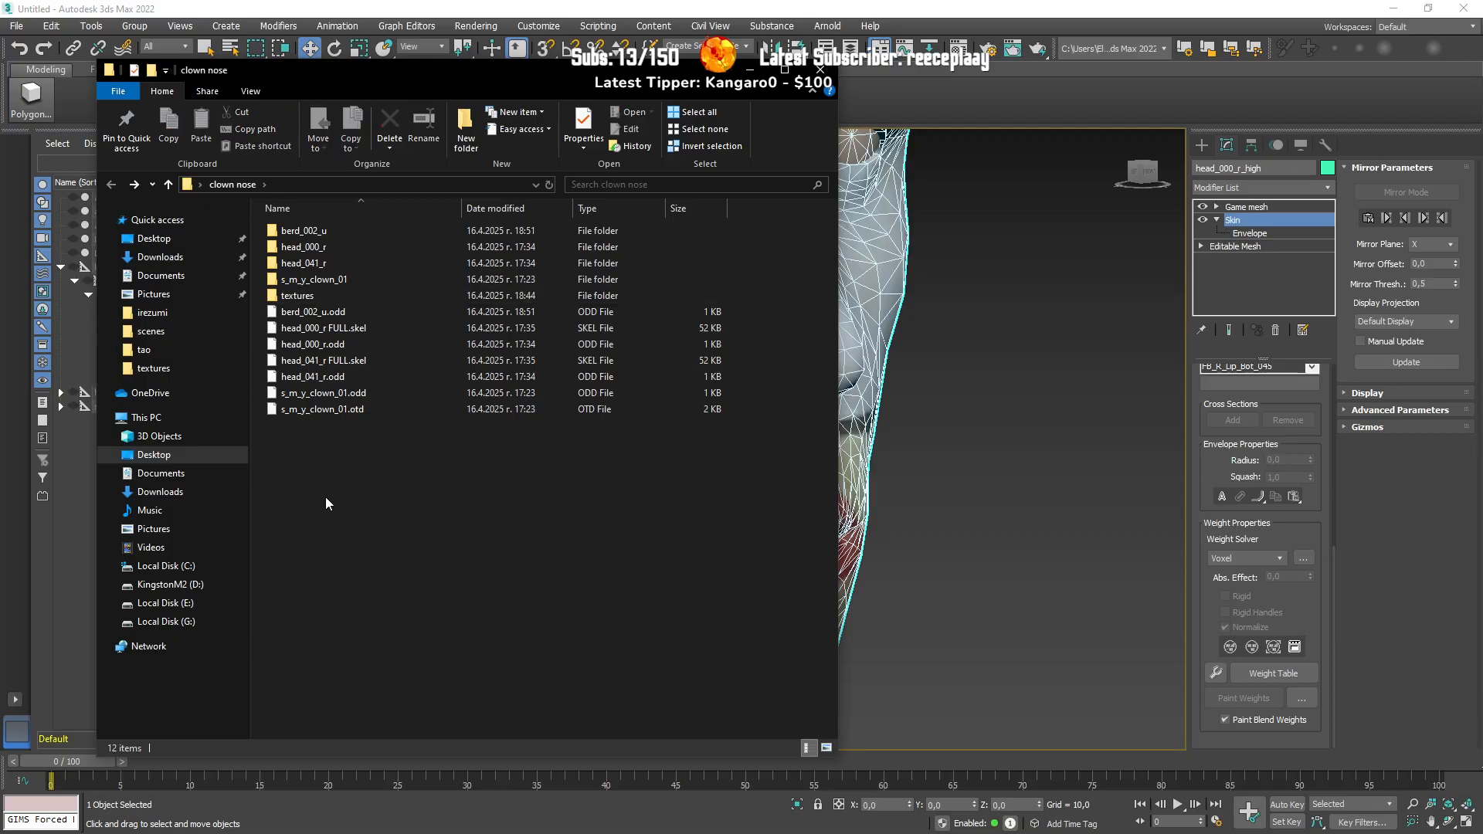
pyautogui.click(392, 356)
pyautogui.hotkey('ctrl', 'c')
pyautogui.hotkey('ctrl', 'v')
# Step: Rename the duplicated skeleton file to berd_002_u FULL.skel, reusing the name of berd_002_u.odd
pyautogui.click(360, 313)
pyautogui.press('F2')
pyautogui.hotkey('ctrl', 'c')
pyautogui.click(371, 362)
pyautogui.press('F2')
pyautogui.hotkey('ctrl', 'v')
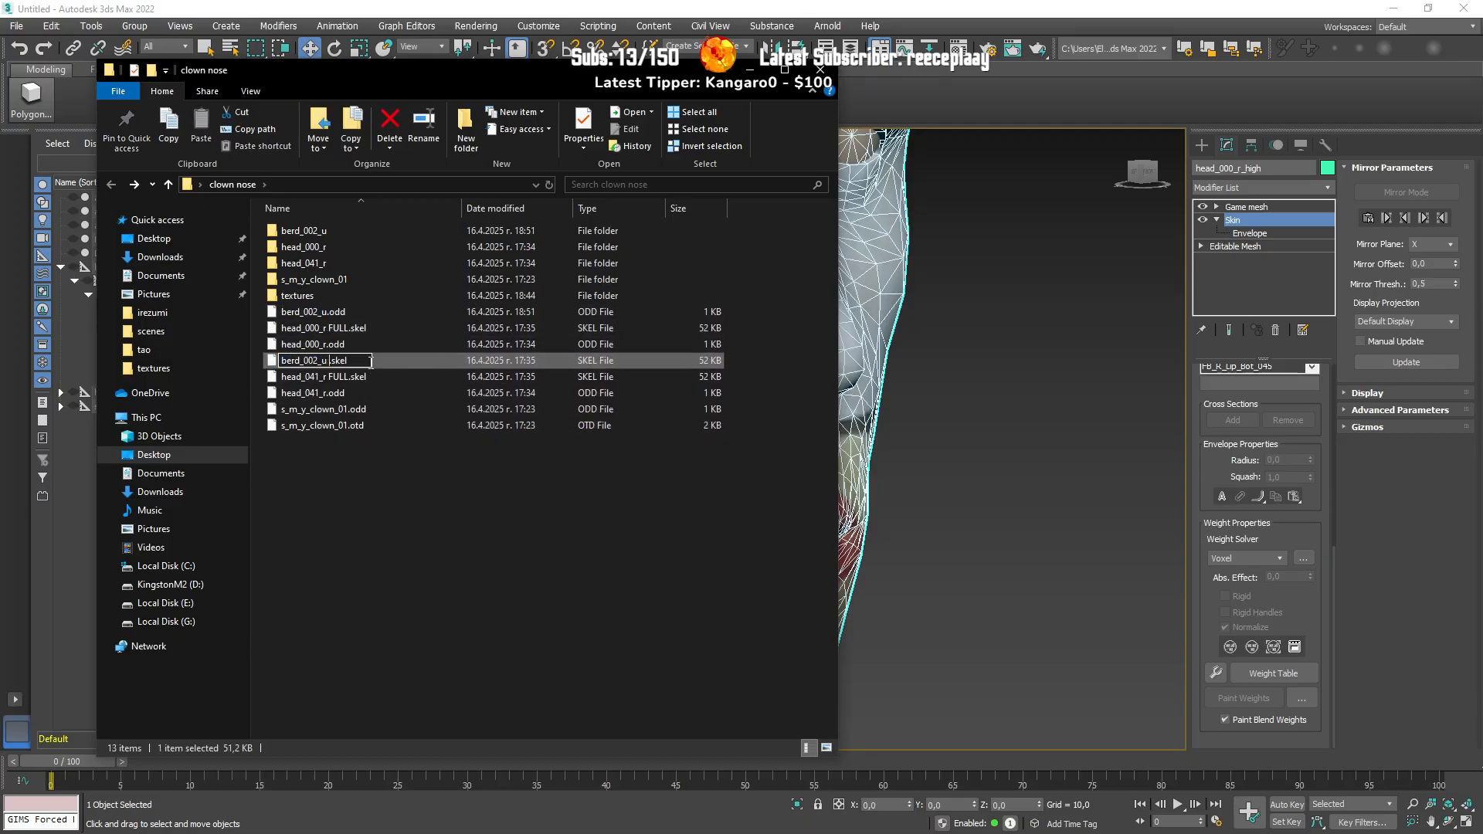
pyautogui.write('FULL')
pyautogui.press('Return')
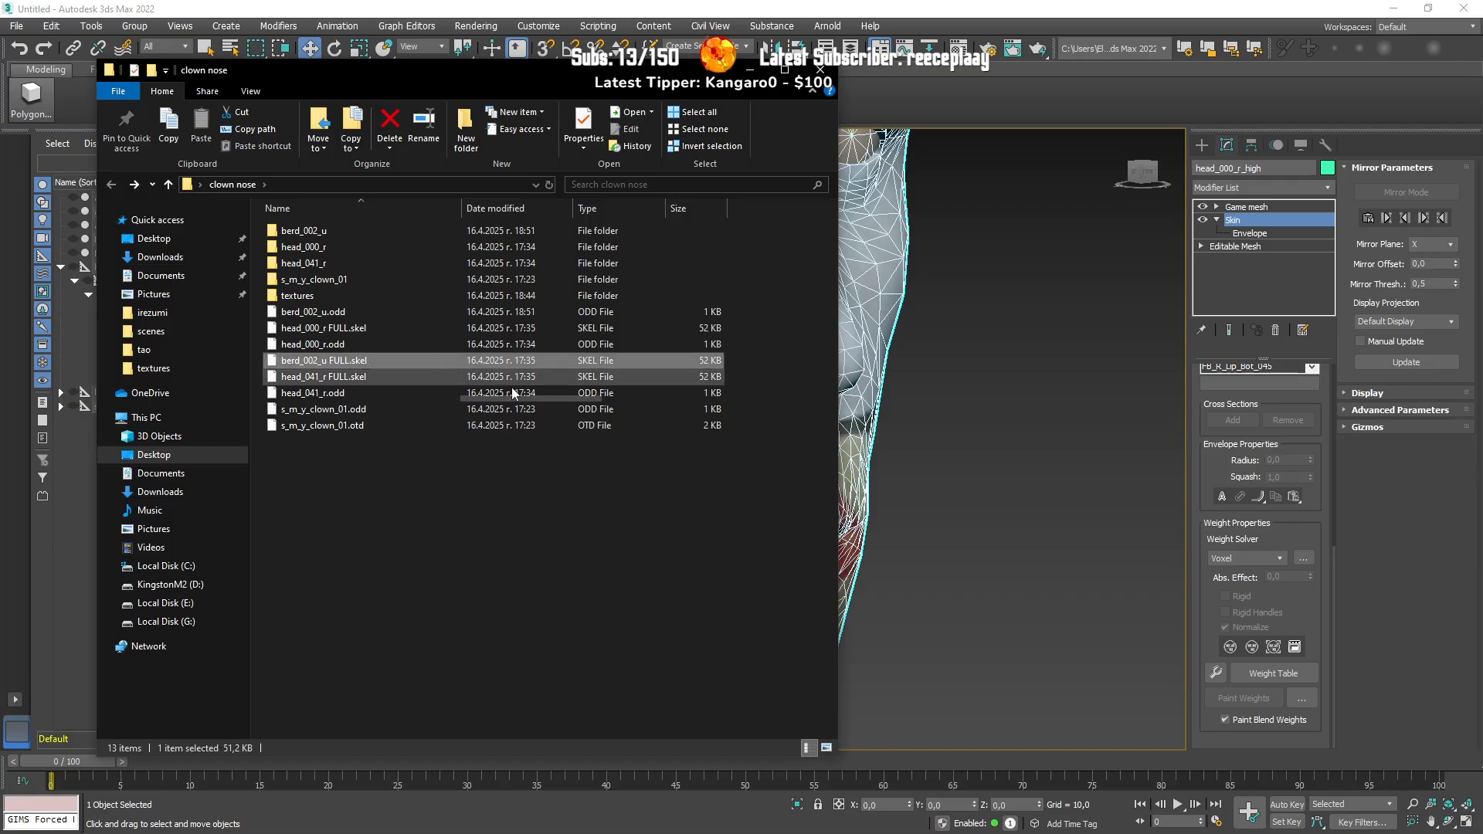
# Step: Import berd_002_u.odd into 3ds Max with GIMS Evo, accept the textures directory, and dismiss the import report
pyautogui.click(750, 71)
pyautogui.hotkey('alt', 'Tab')
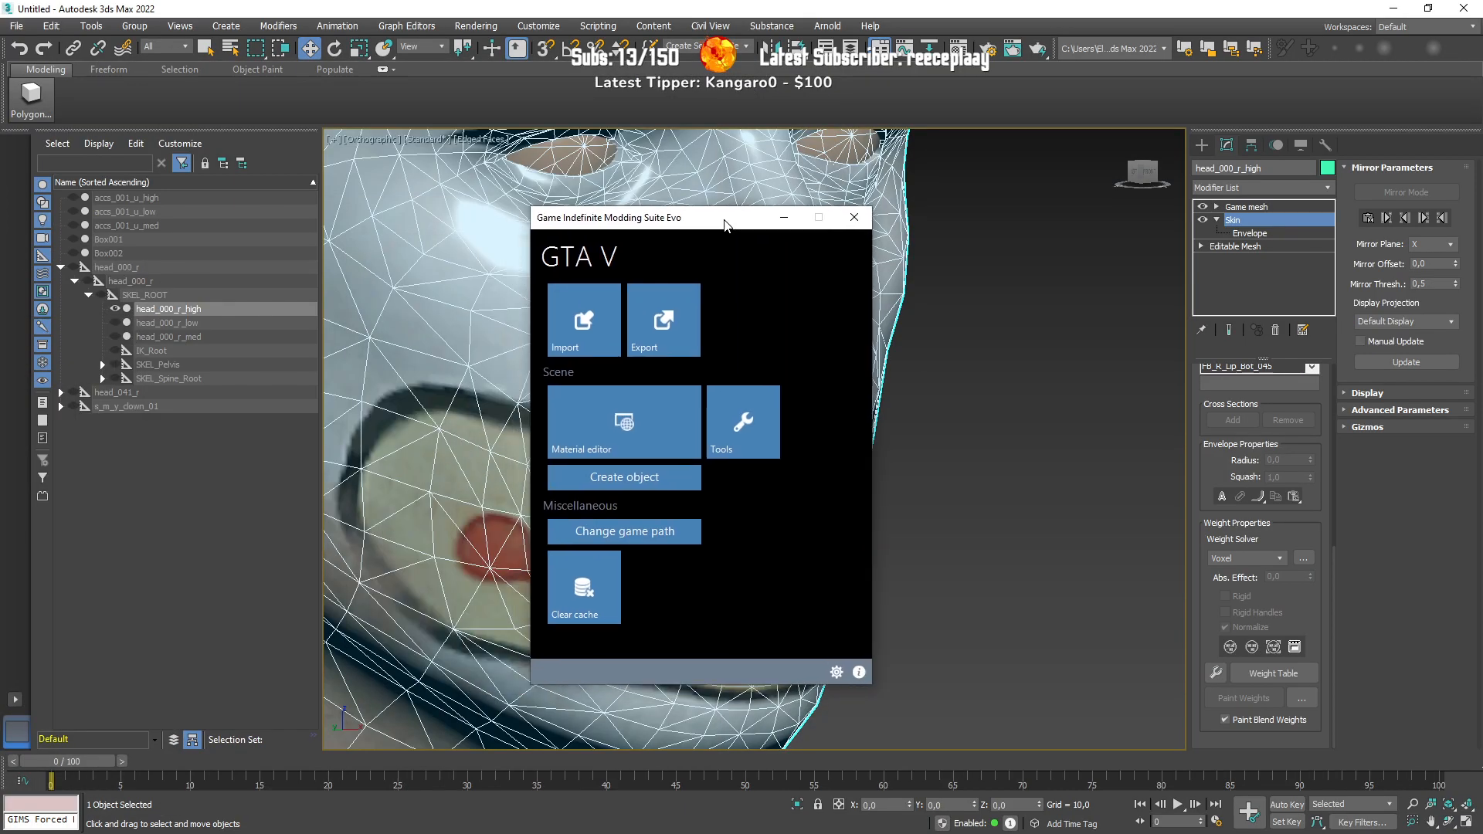
pyautogui.click(562, 340)
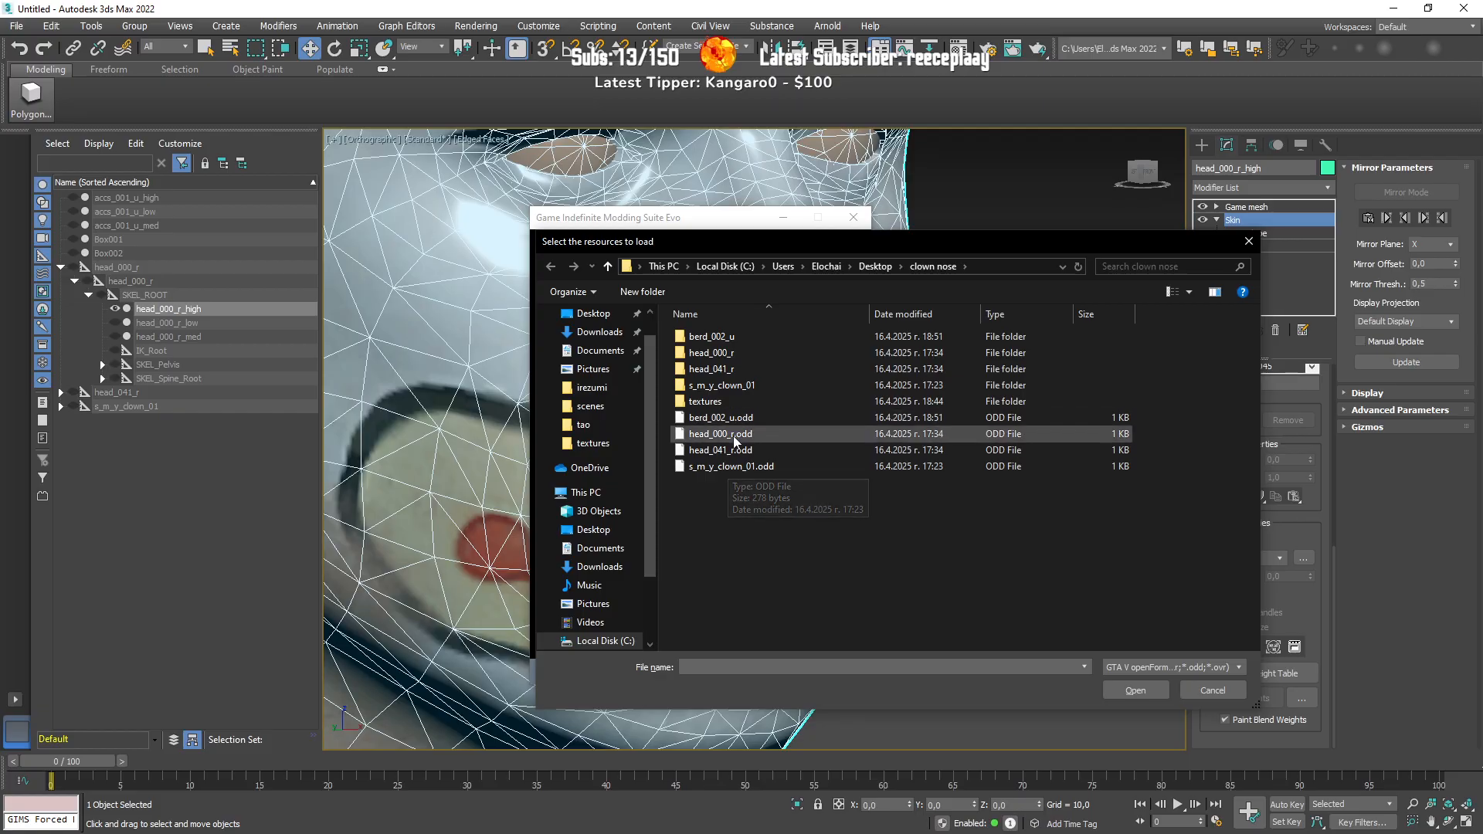
pyautogui.click(733, 420)
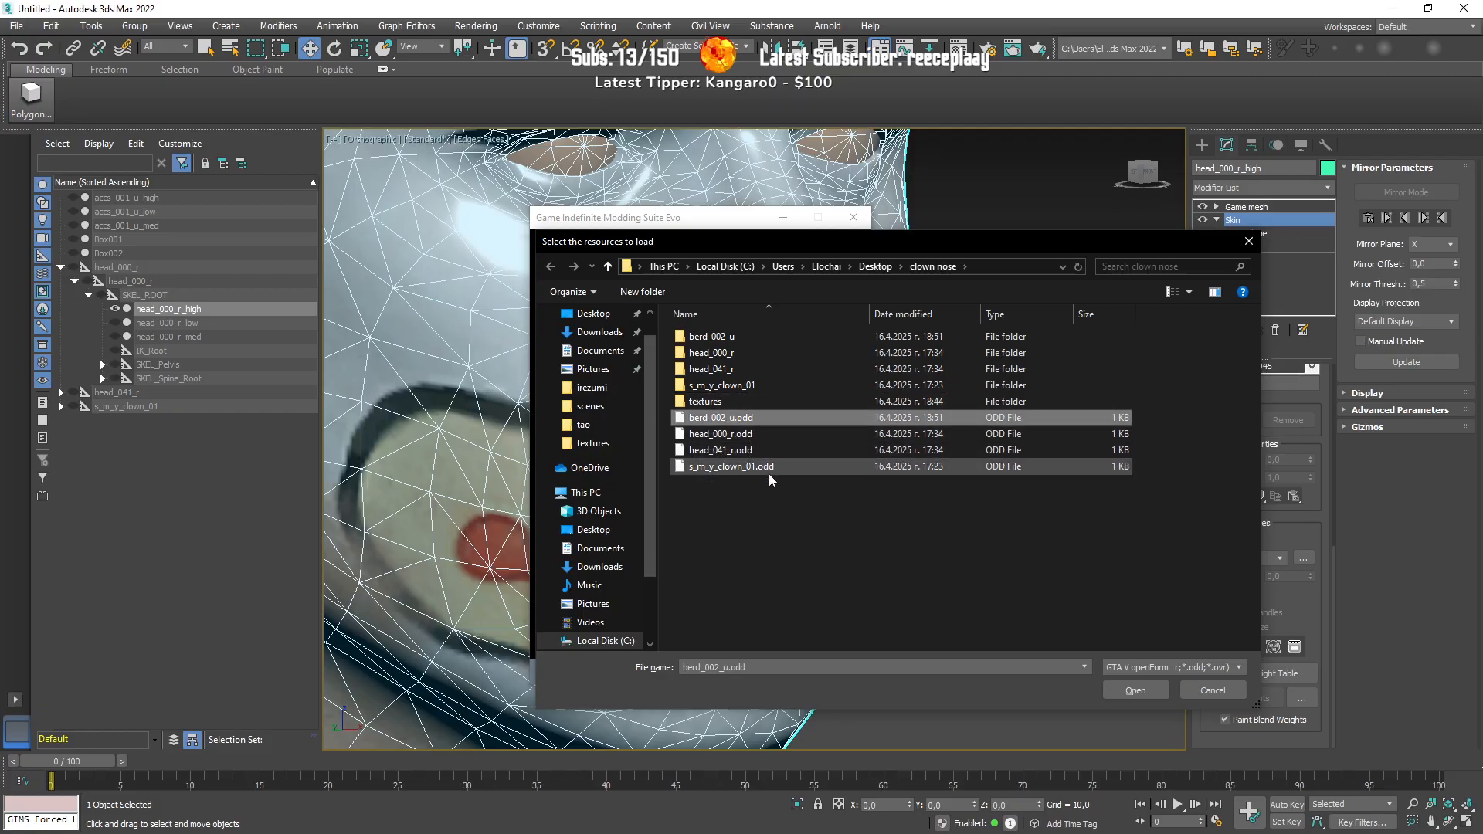
pyautogui.press('Return')
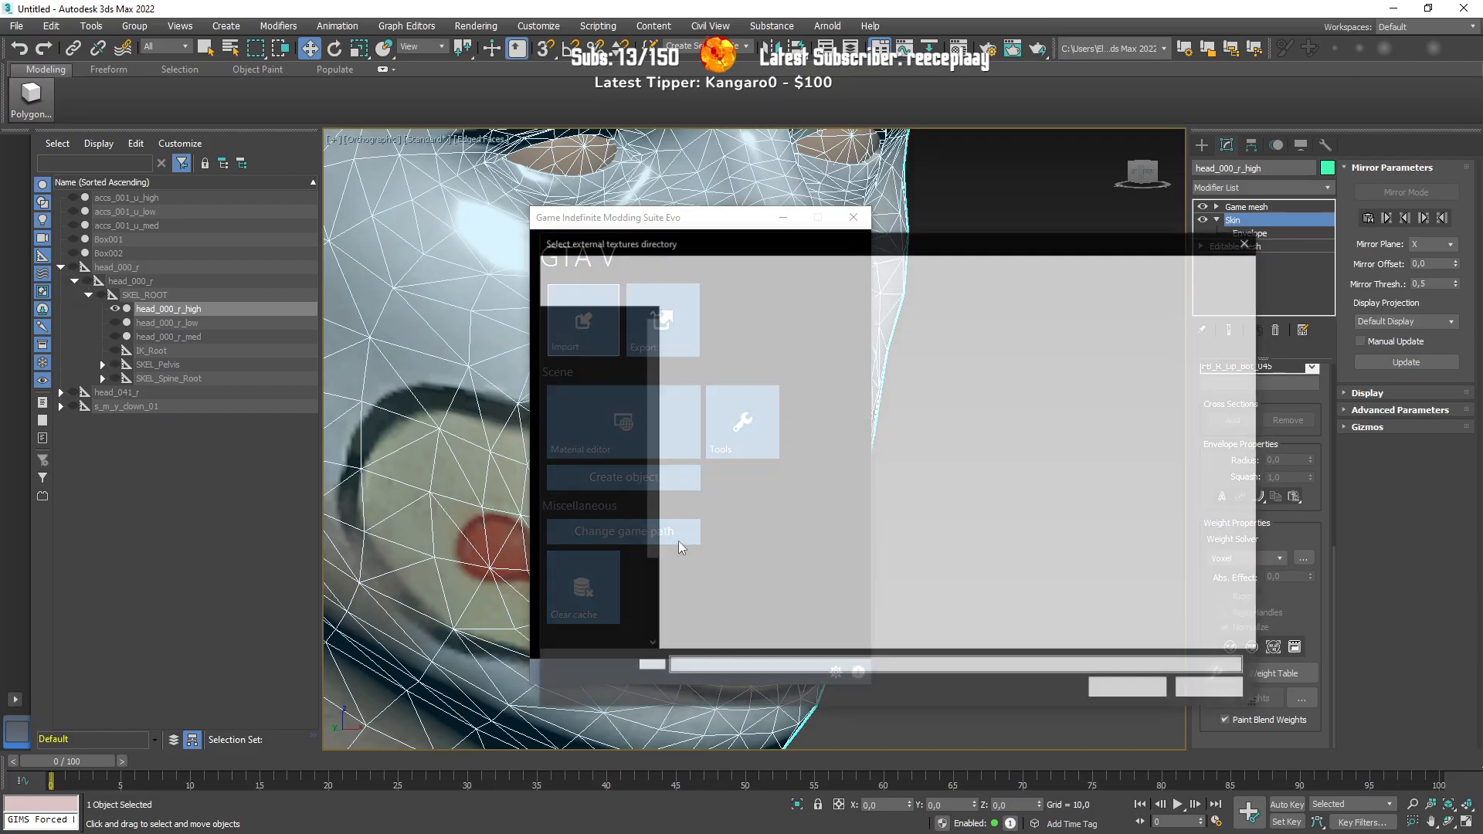
pyautogui.click(1143, 692)
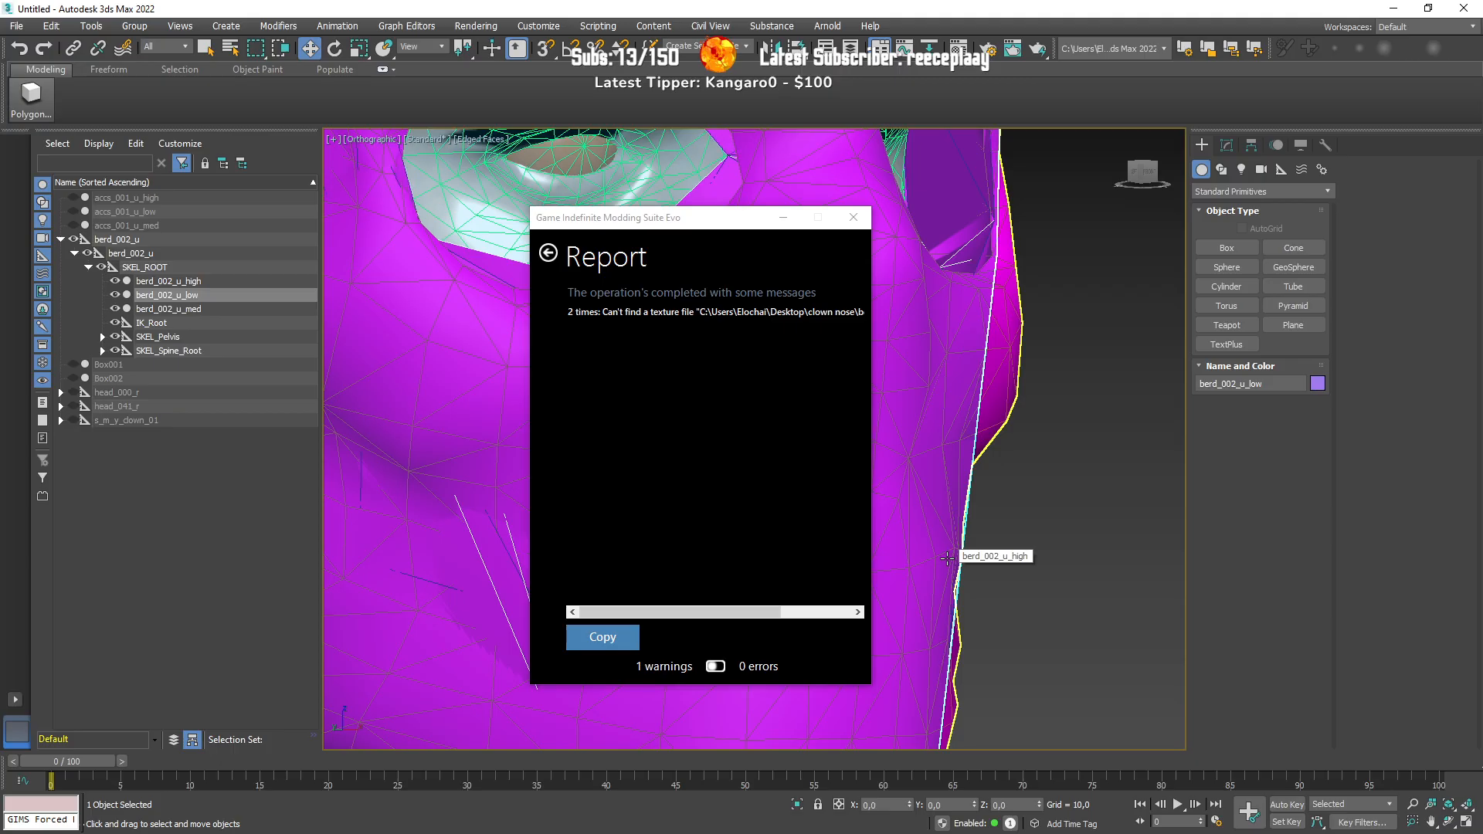
pyautogui.click(546, 260)
pyautogui.click(547, 257)
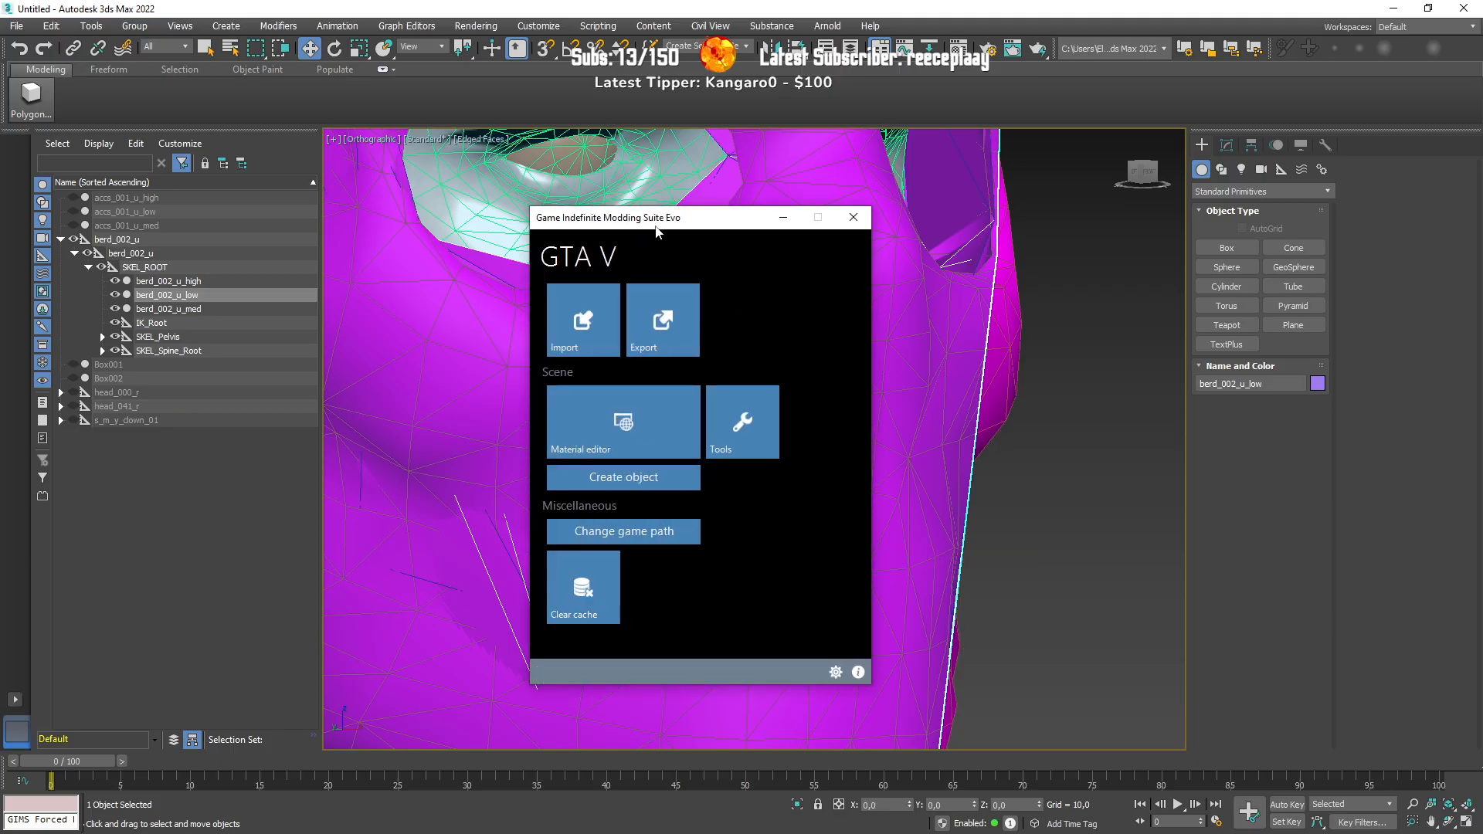
pyautogui.moveTo(655, 227); pyautogui.dragTo(0, 298)
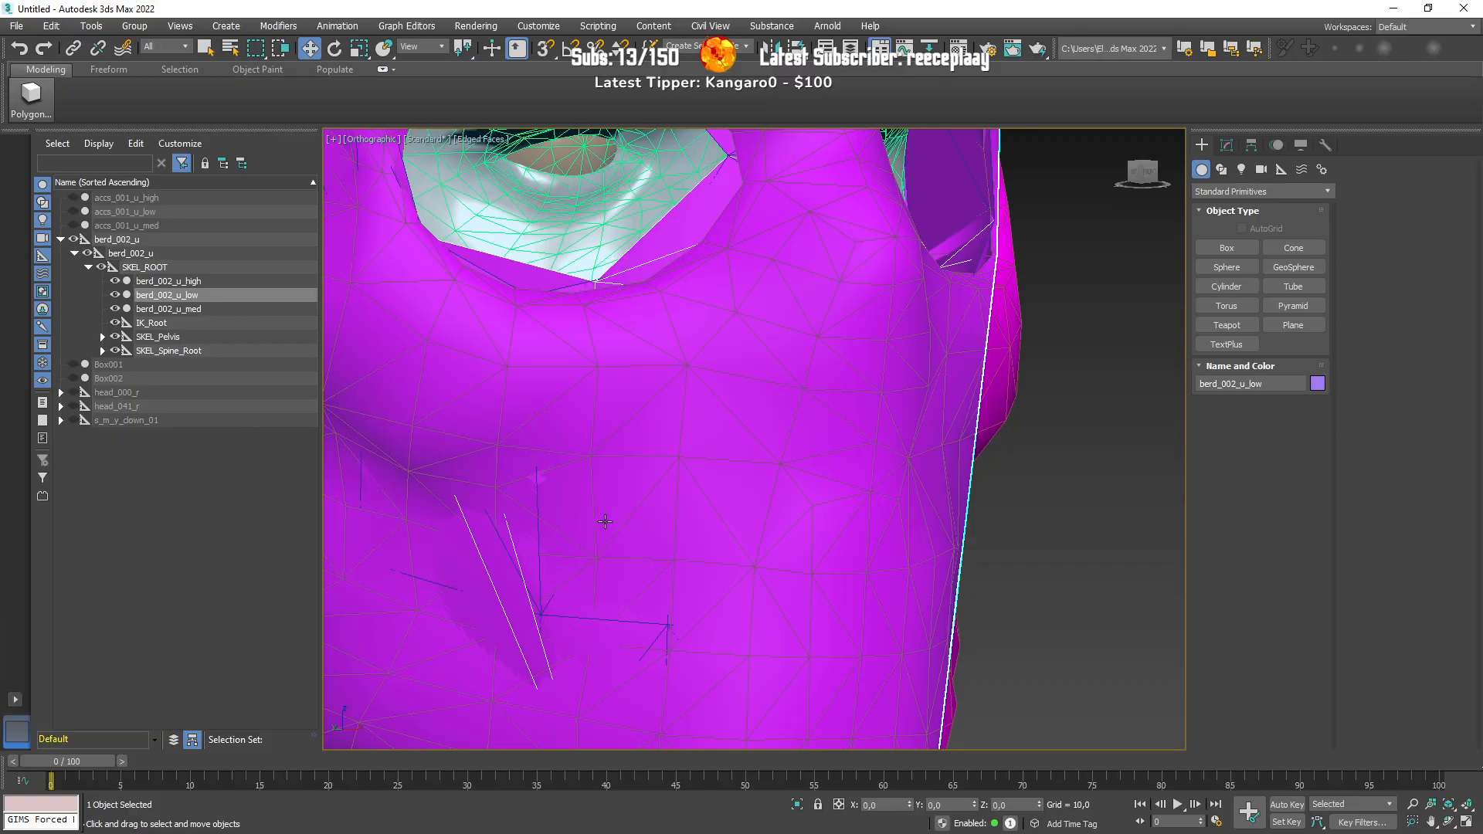
# Step: Hide the whole berd_002_u hierarchy, show only berd_002_u_high, and turn off edged faces in the viewport
pyautogui.scroll(-8, 606, 498)
pyautogui.scroll(2, 626, 440)
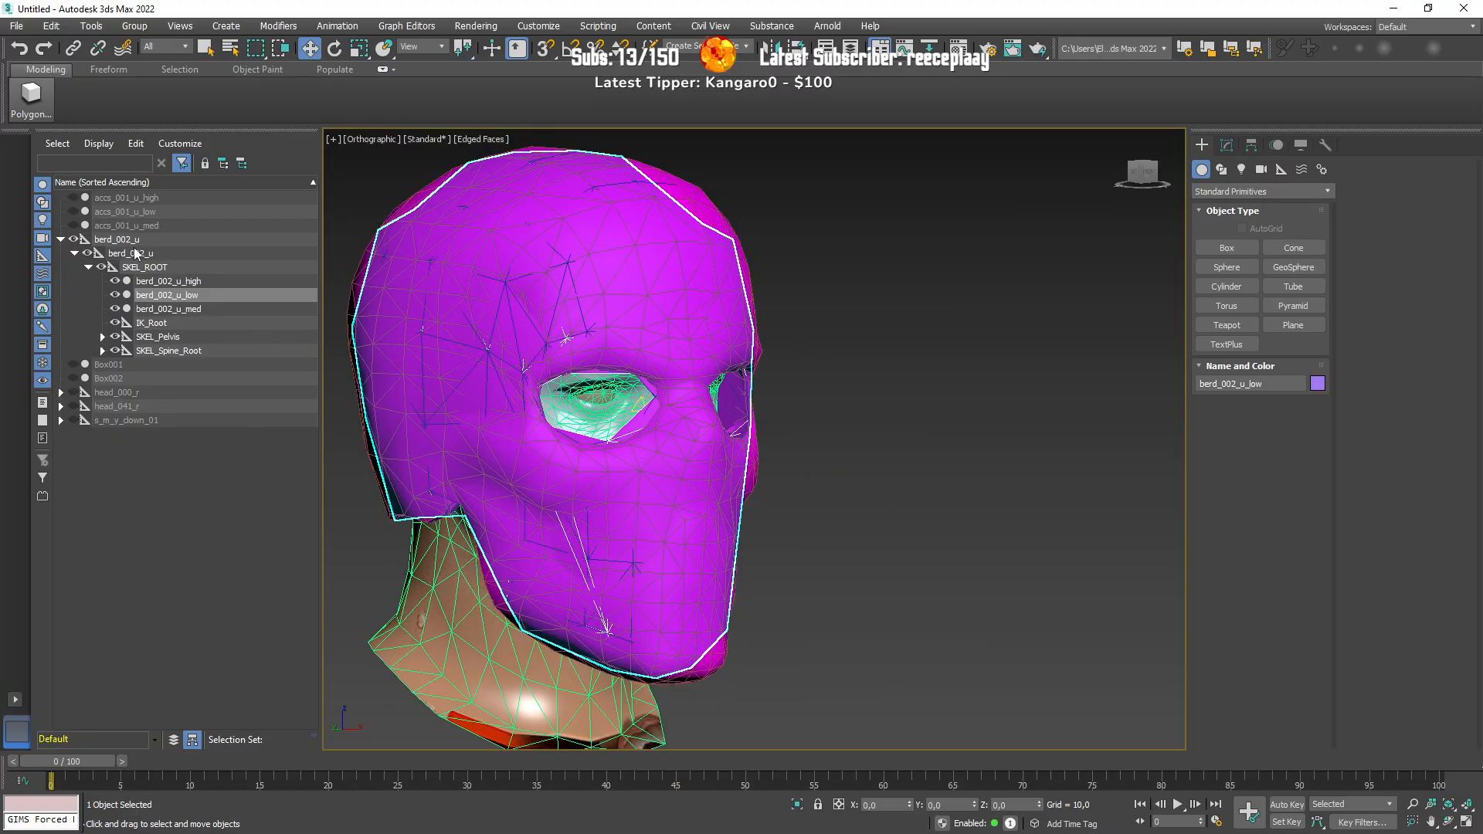
pyautogui.doubleClick(135, 253)
pyautogui.click(73, 239)
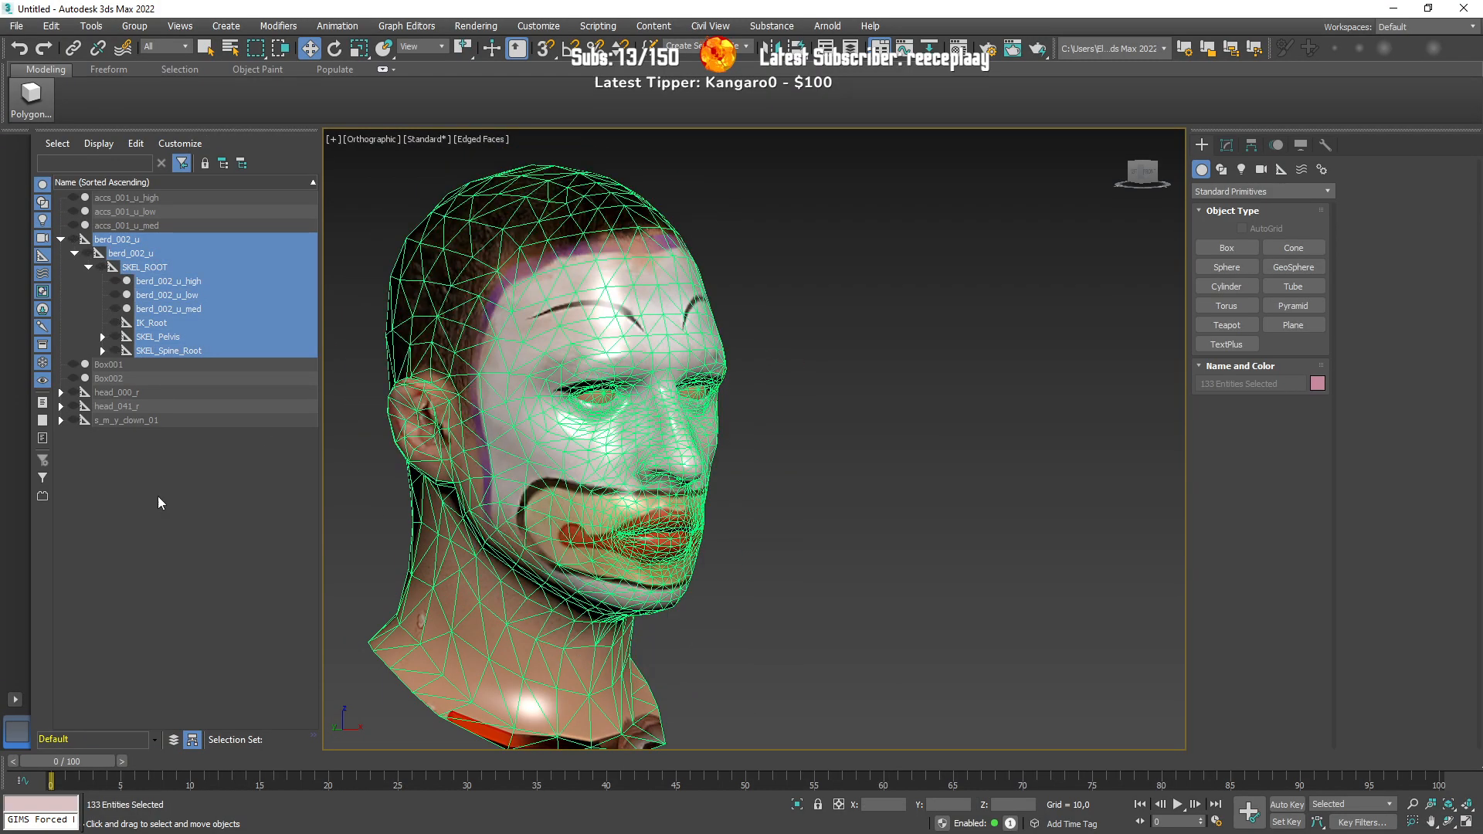
pyautogui.click(142, 465)
pyautogui.click(114, 281)
pyautogui.press('F4')
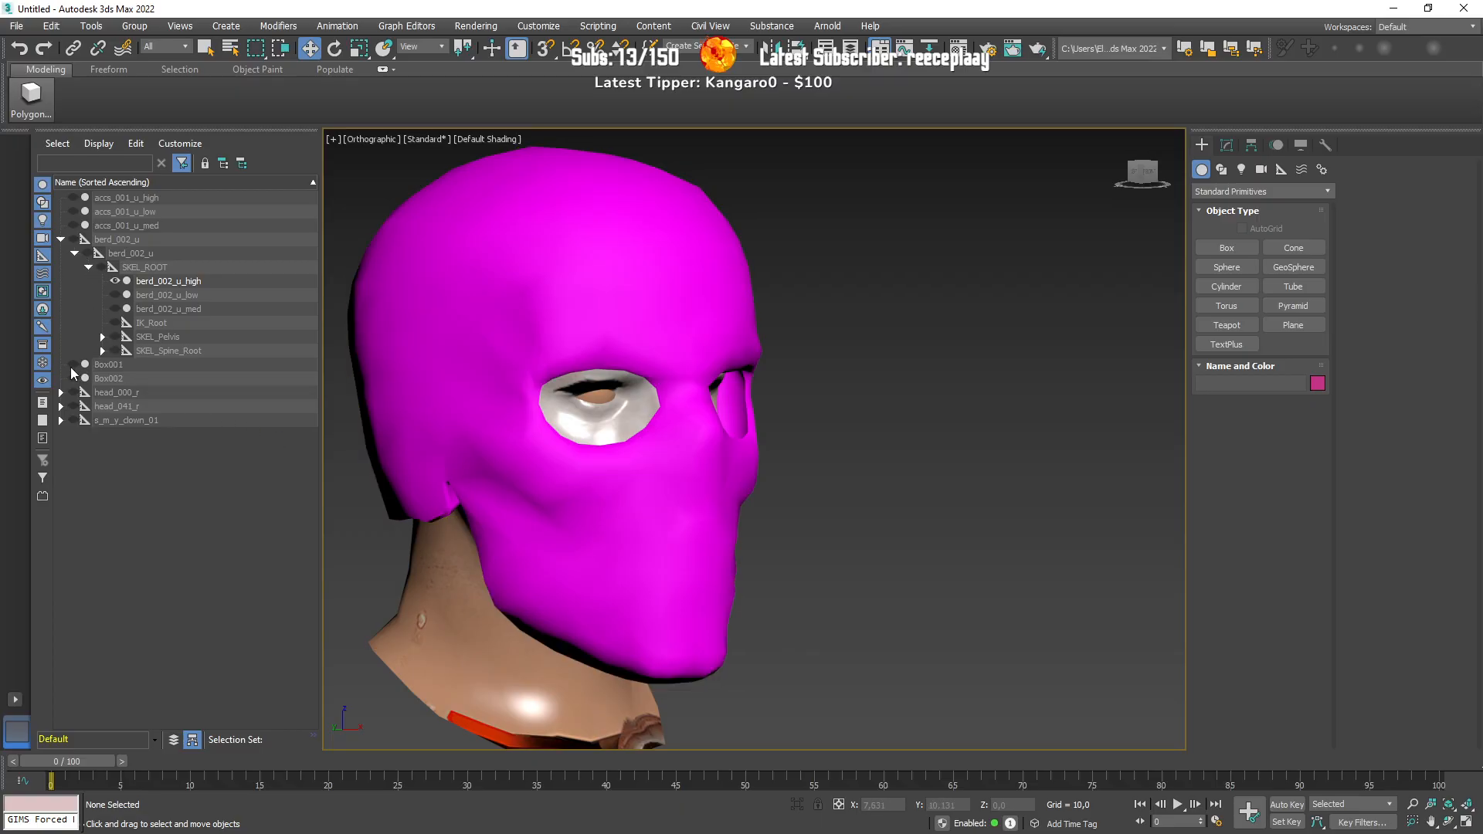
# Step: Unhide the Box001 nose and attach it to berd_002_u_high's Editable Mesh, using Match Material IDs to Material with condensed materials
pyautogui.click(74, 364)
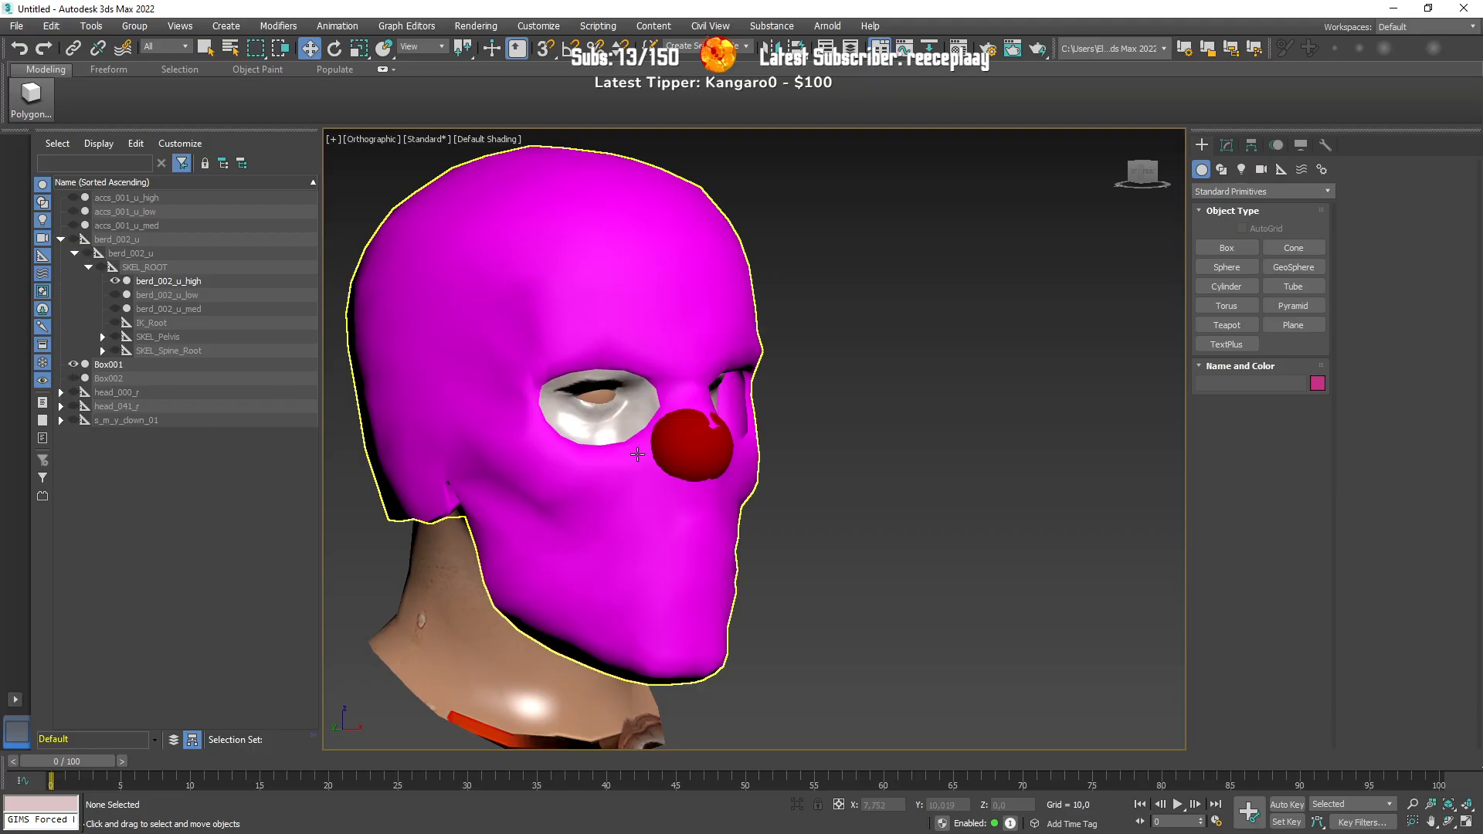
pyautogui.click(664, 338)
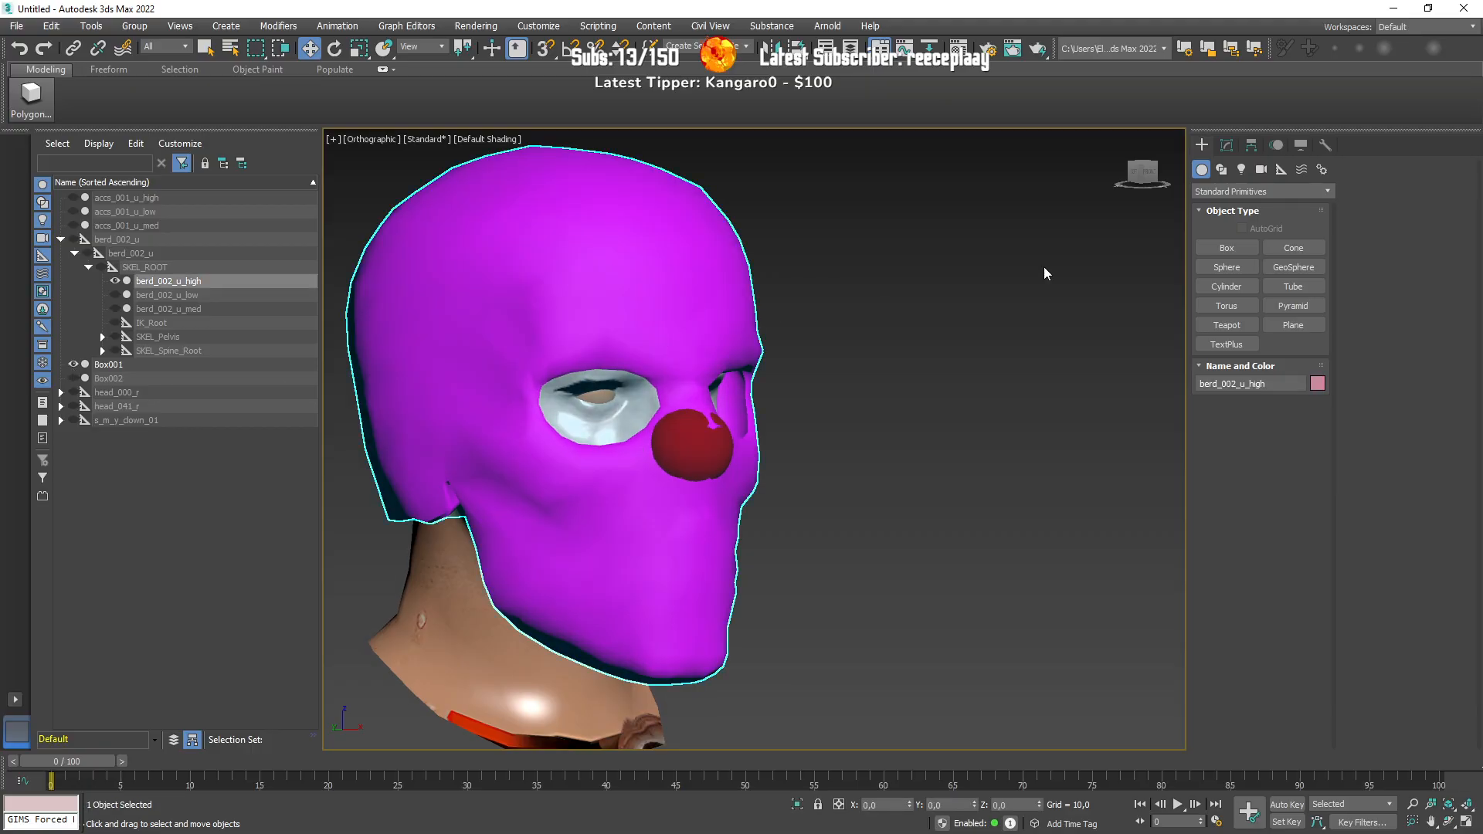
pyautogui.click(1228, 149)
pyautogui.click(1254, 234)
pyautogui.moveTo(898, 374); pyautogui.dragTo(955, 356, button='middle')
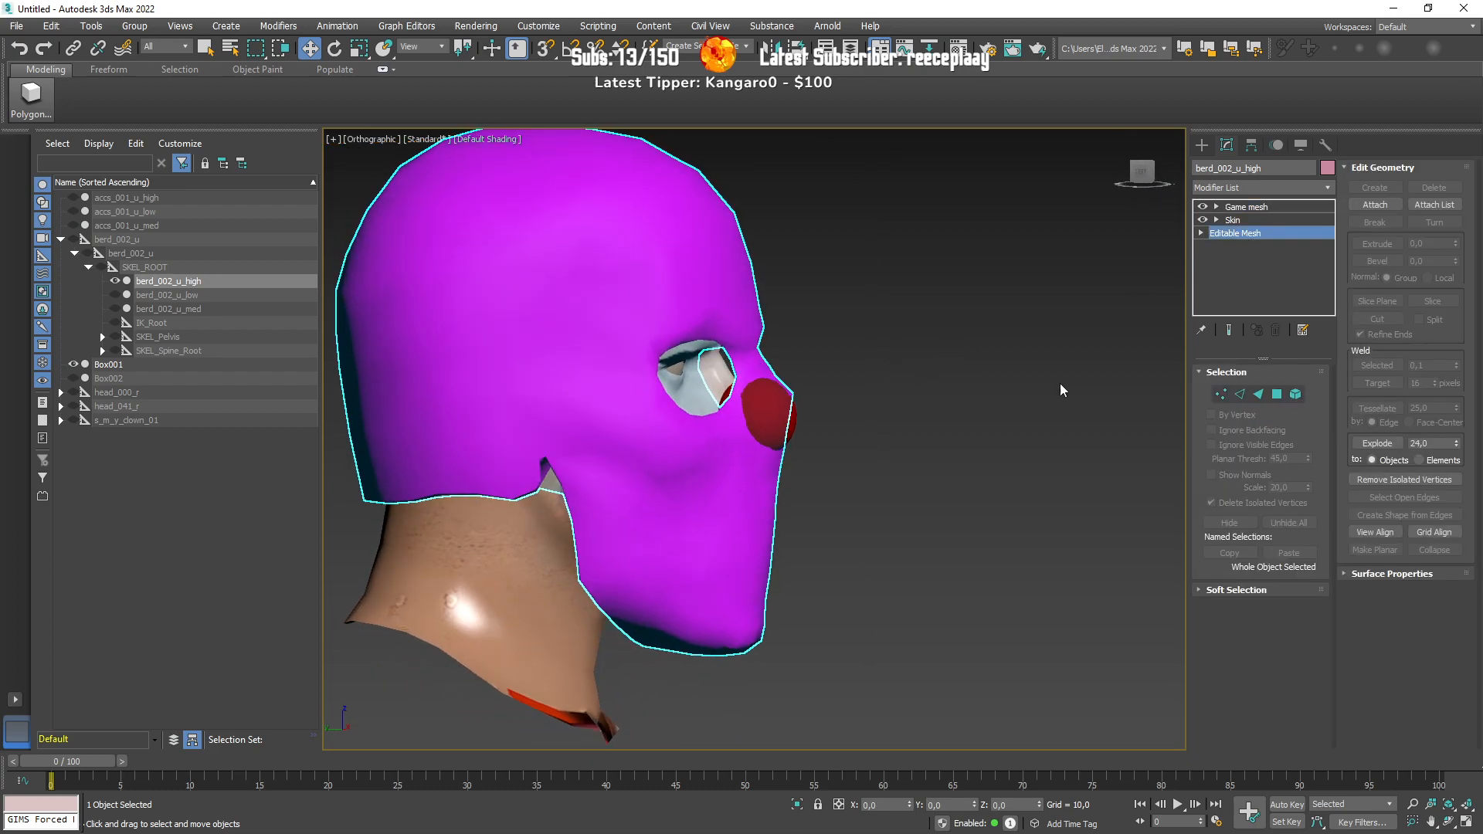
pyautogui.click(1374, 203)
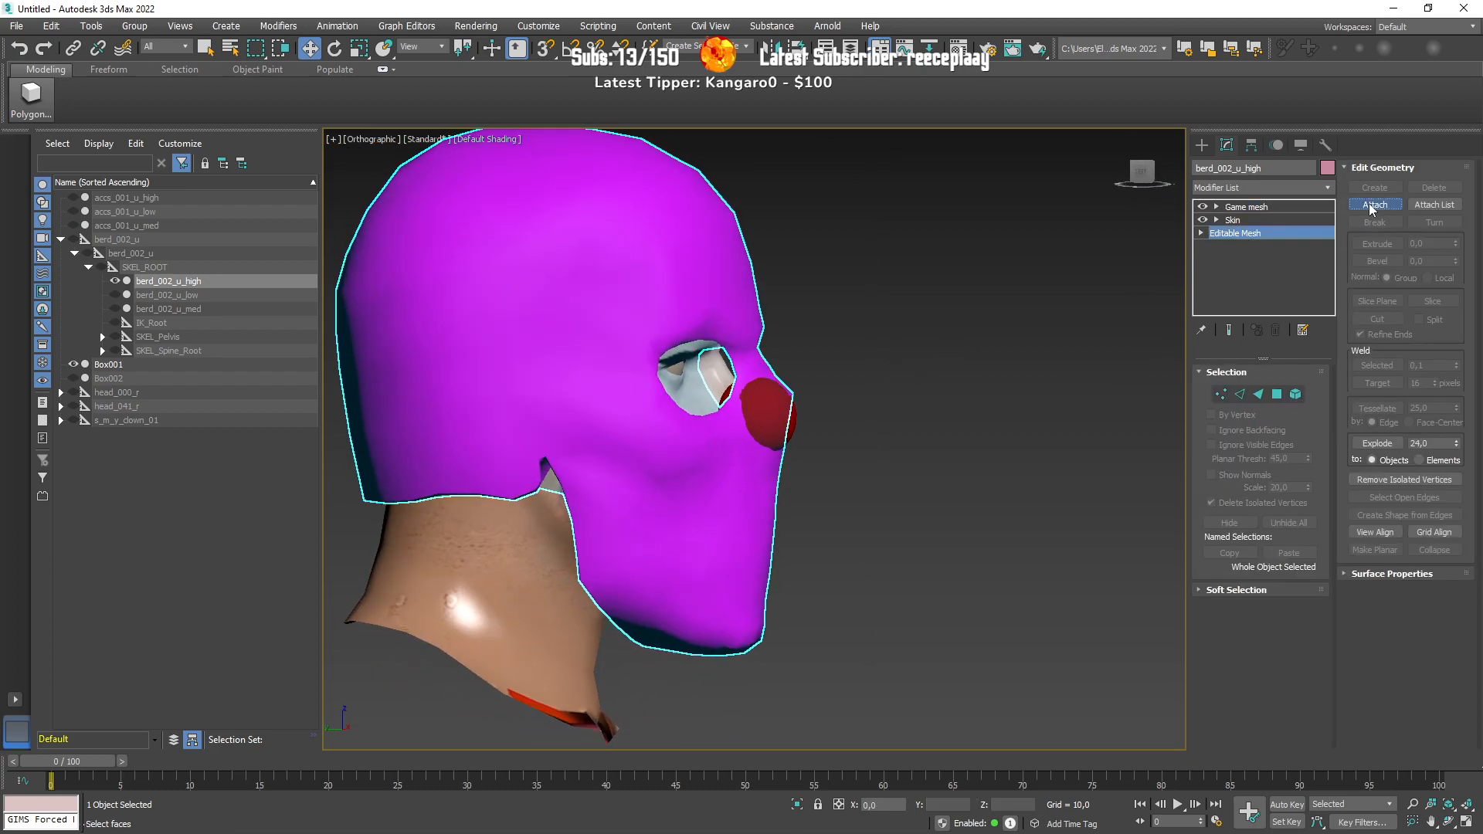
pyautogui.click(769, 416)
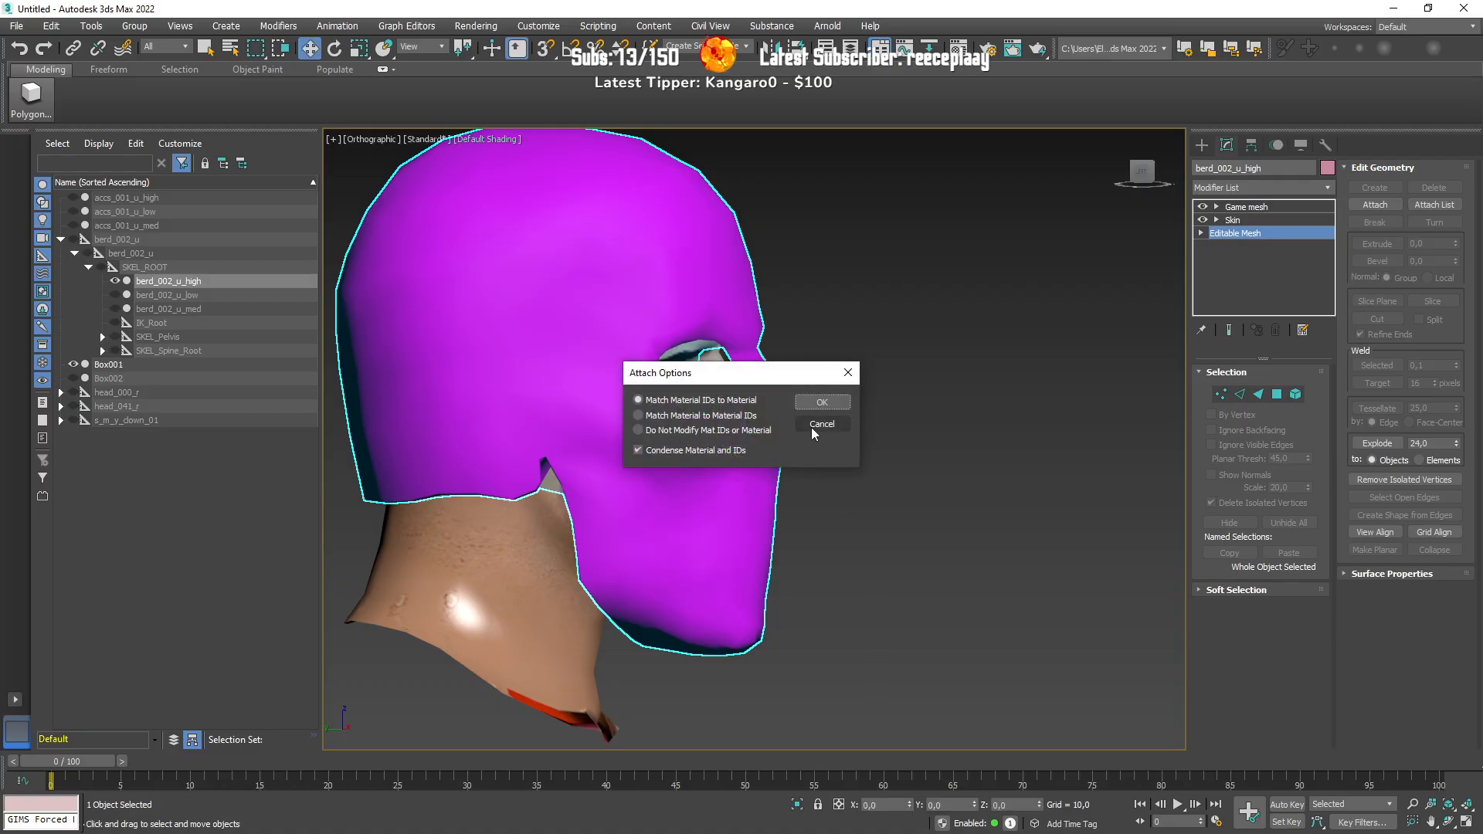
pyautogui.click(823, 402)
# Step: Delete the mask's faces from berd_002_u_high at Face level, keep only the attached nose, and leave the sub-object level
pyautogui.click(1258, 394)
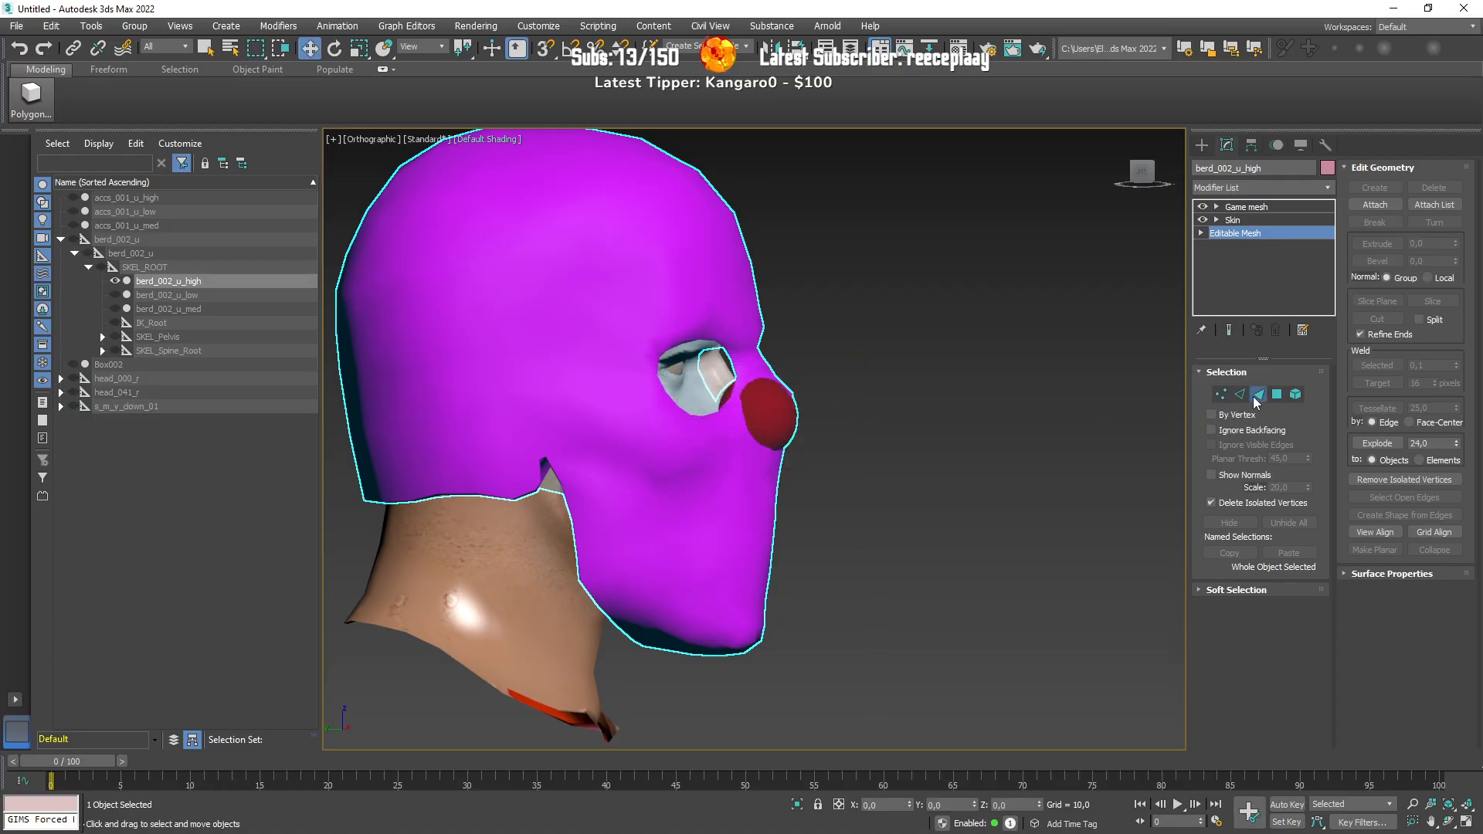
pyautogui.click(877, 289)
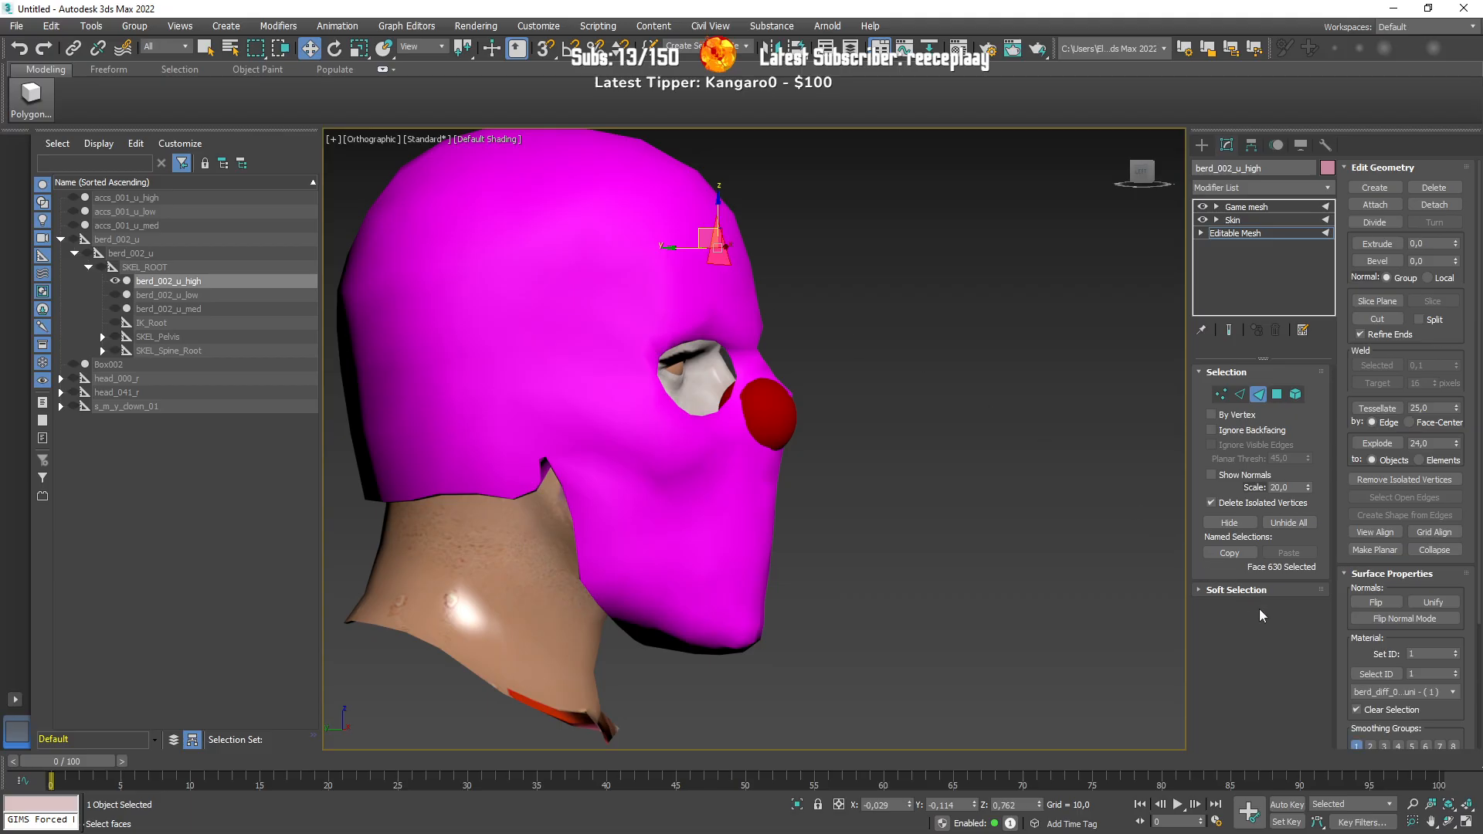
pyautogui.click(1259, 395)
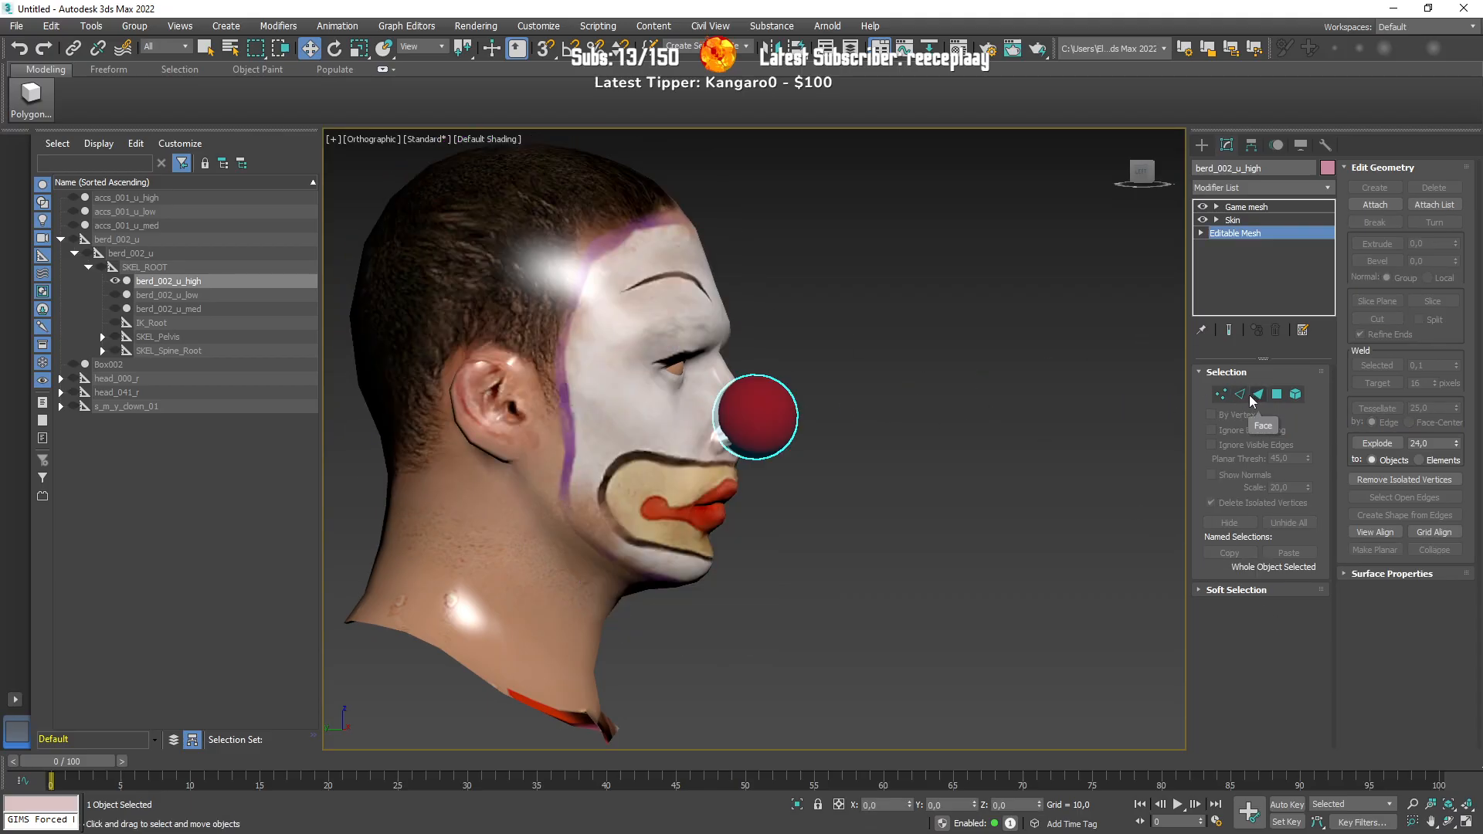
# Step: Hide berd_002_u_high and show the berd_002_u_low mask mesh
pyautogui.click(114, 295)
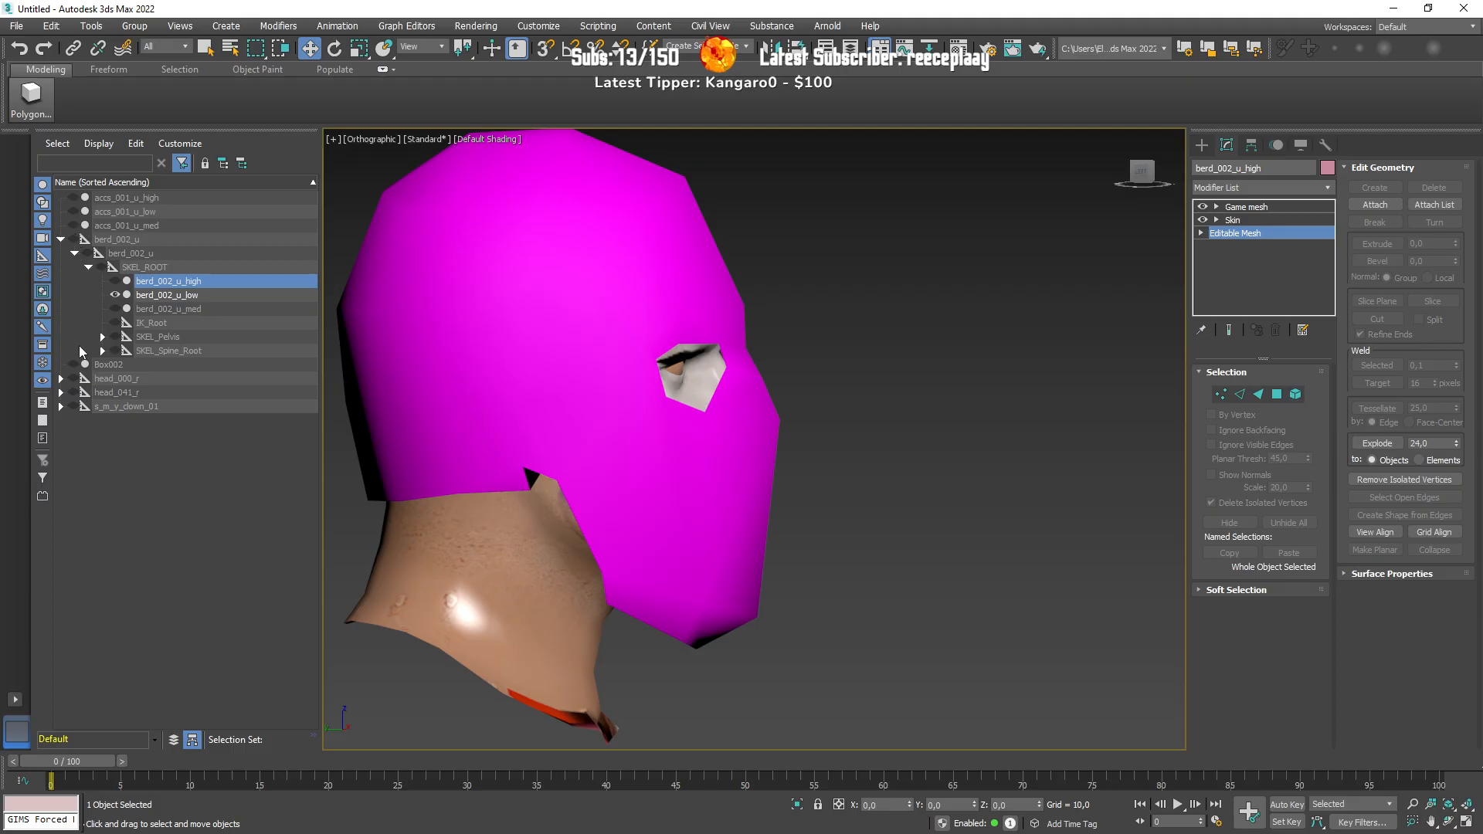
# Step: Show berd_002_u_high instead of berd_002_u_low, then unhide and select Box002
pyautogui.click(114, 295)
pyautogui.click(73, 364)
pyautogui.click(109, 364)
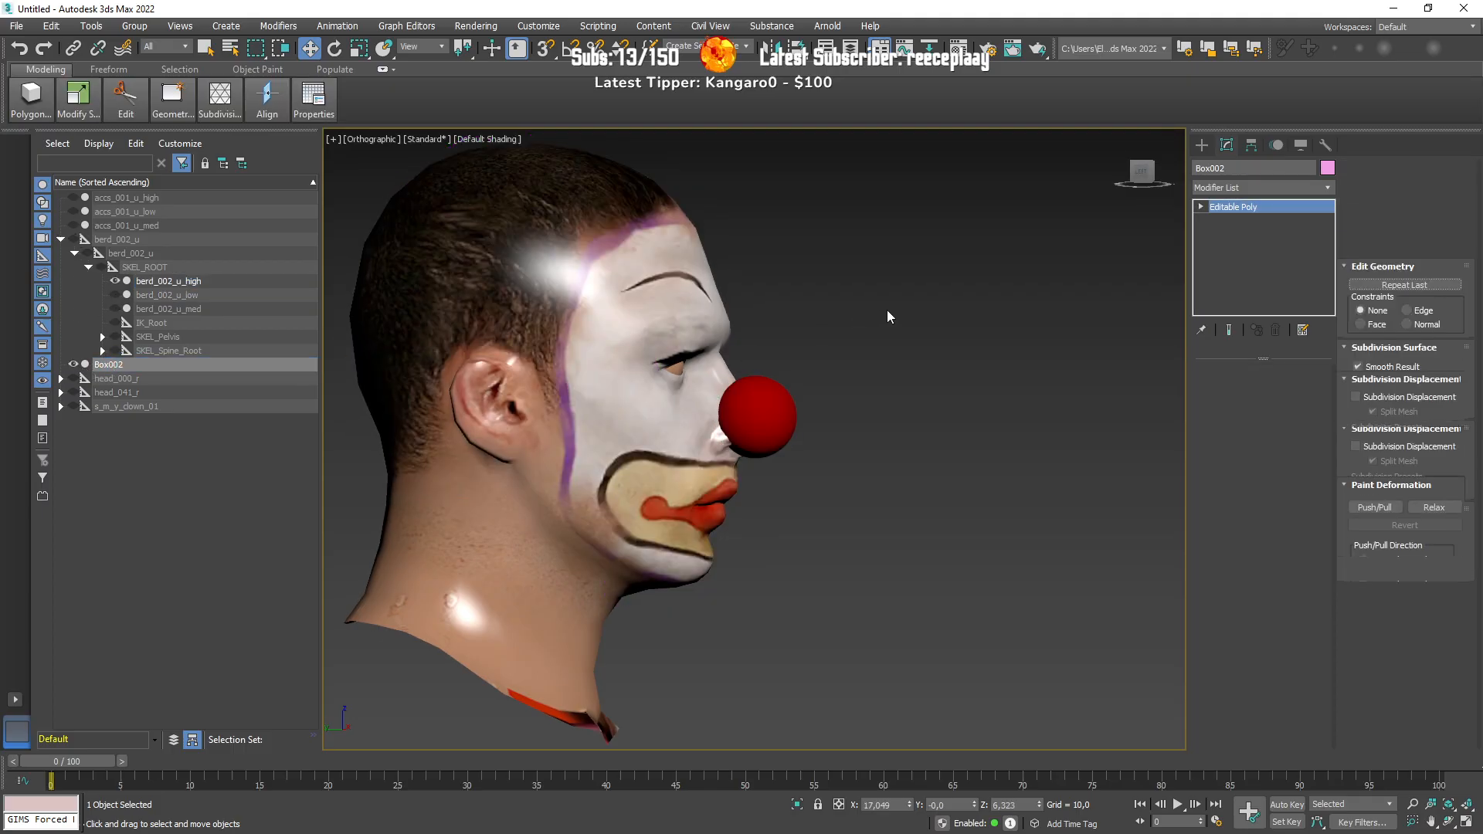
# Step: Apply Auto Smooth with a 45 threshold to all polygons of the Box002 sphere
pyautogui.scroll(-10, 885, 309)
pyautogui.click(1220, 390)
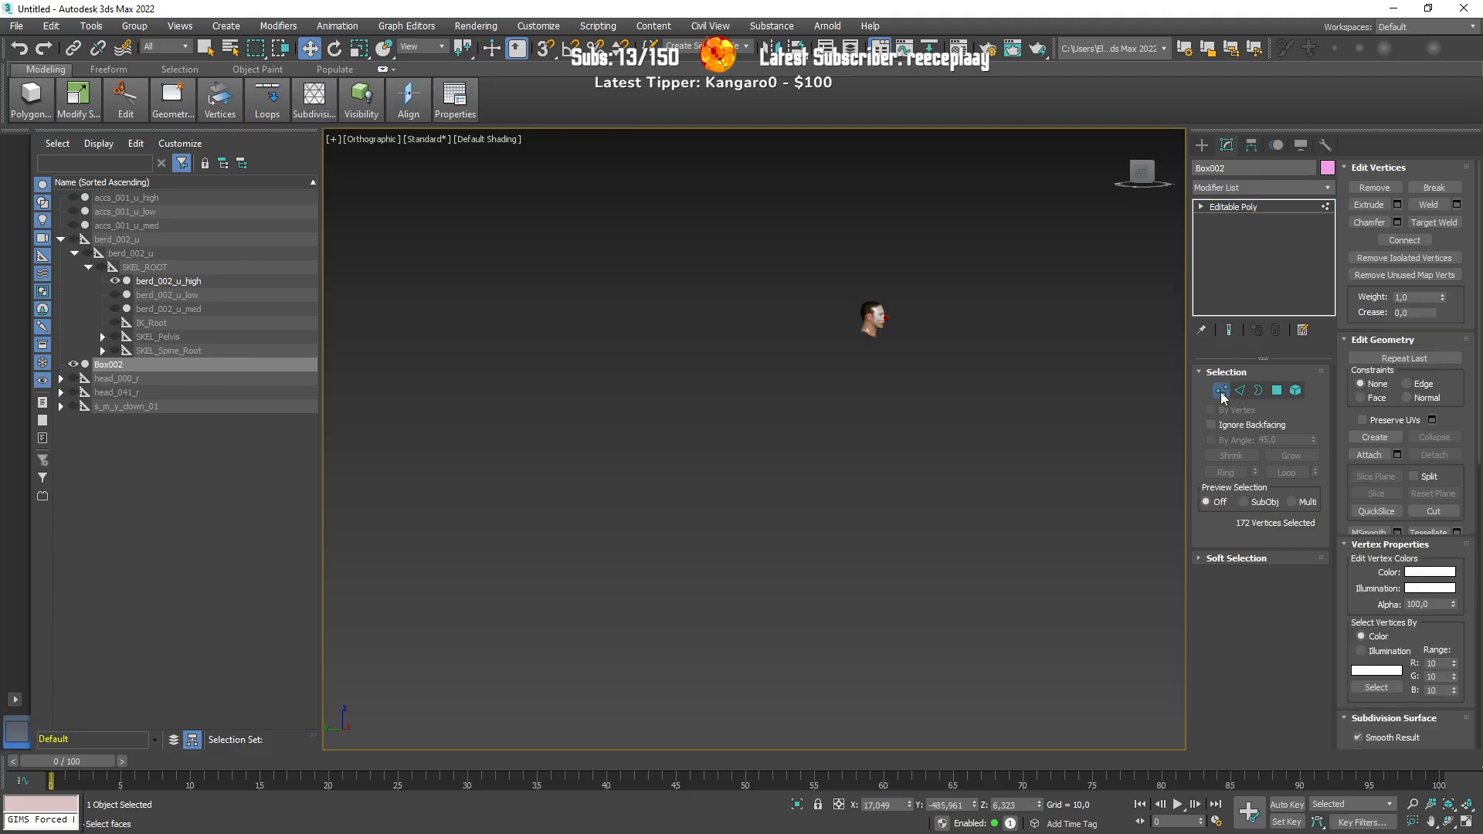
pyautogui.press('z')
pyautogui.scroll(-5, 901, 387)
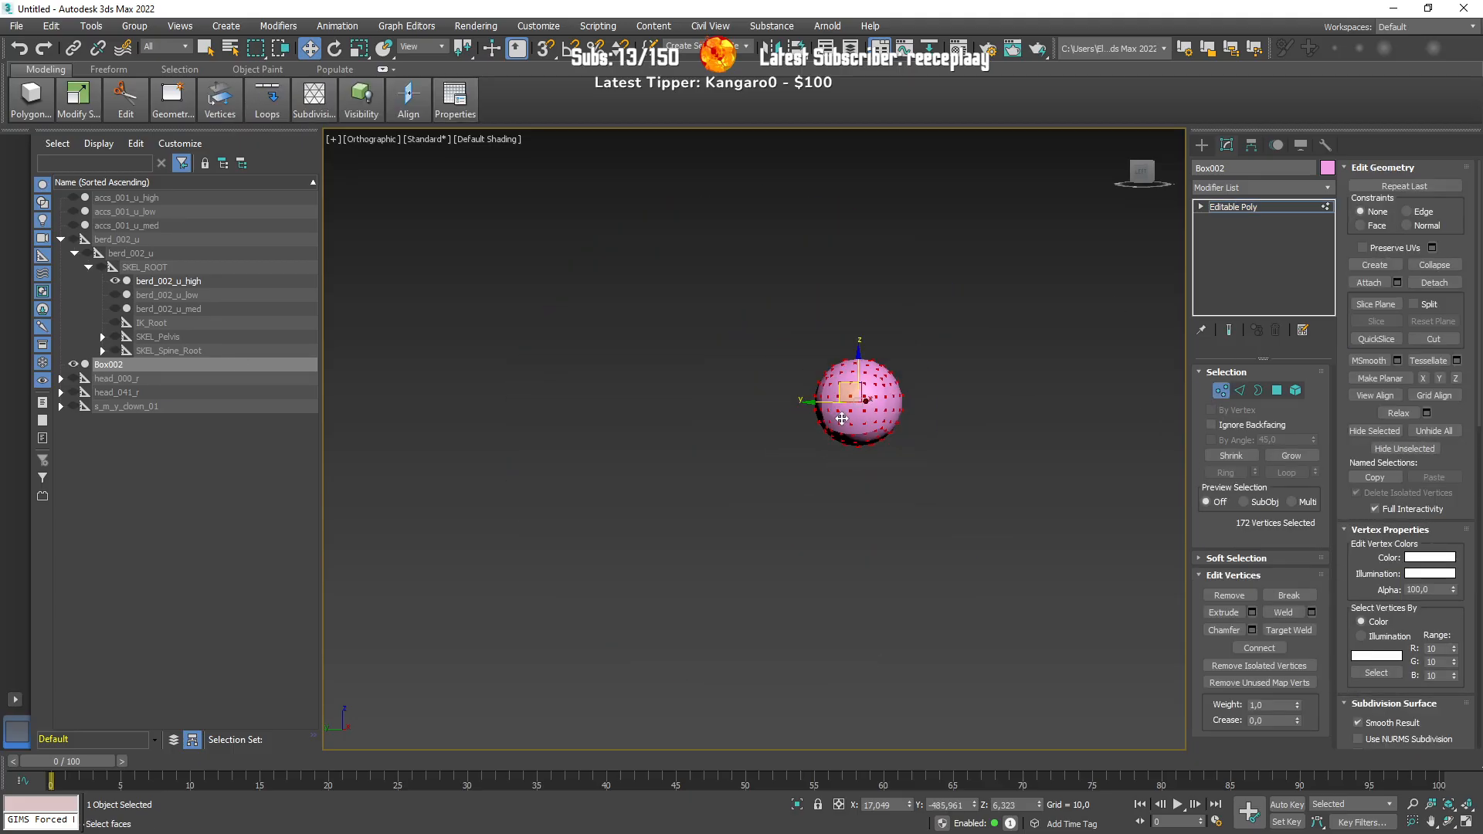
pyautogui.click(1277, 390)
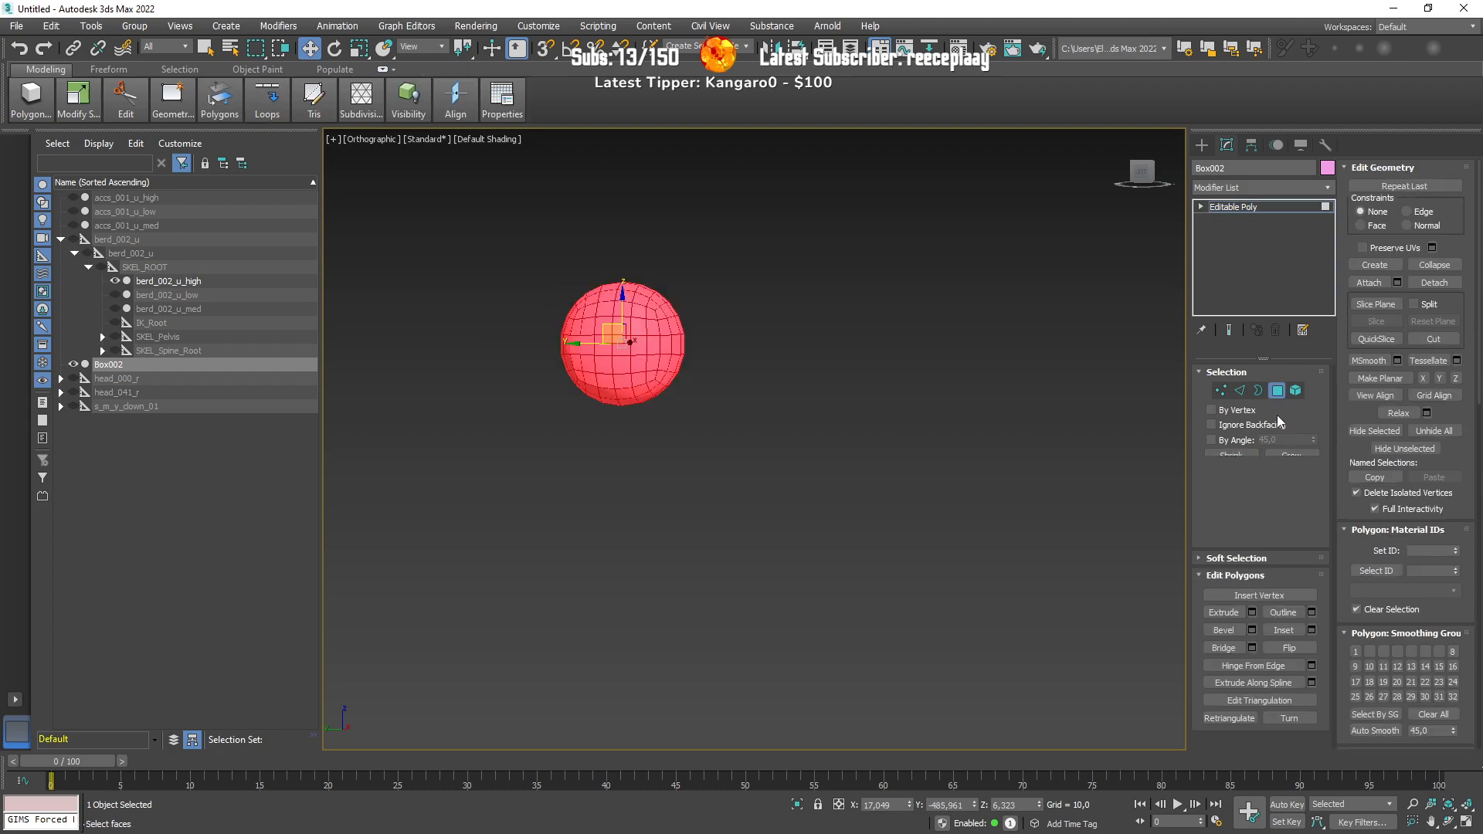
pyautogui.scroll(-2, 1465, 681)
pyautogui.click(1394, 661)
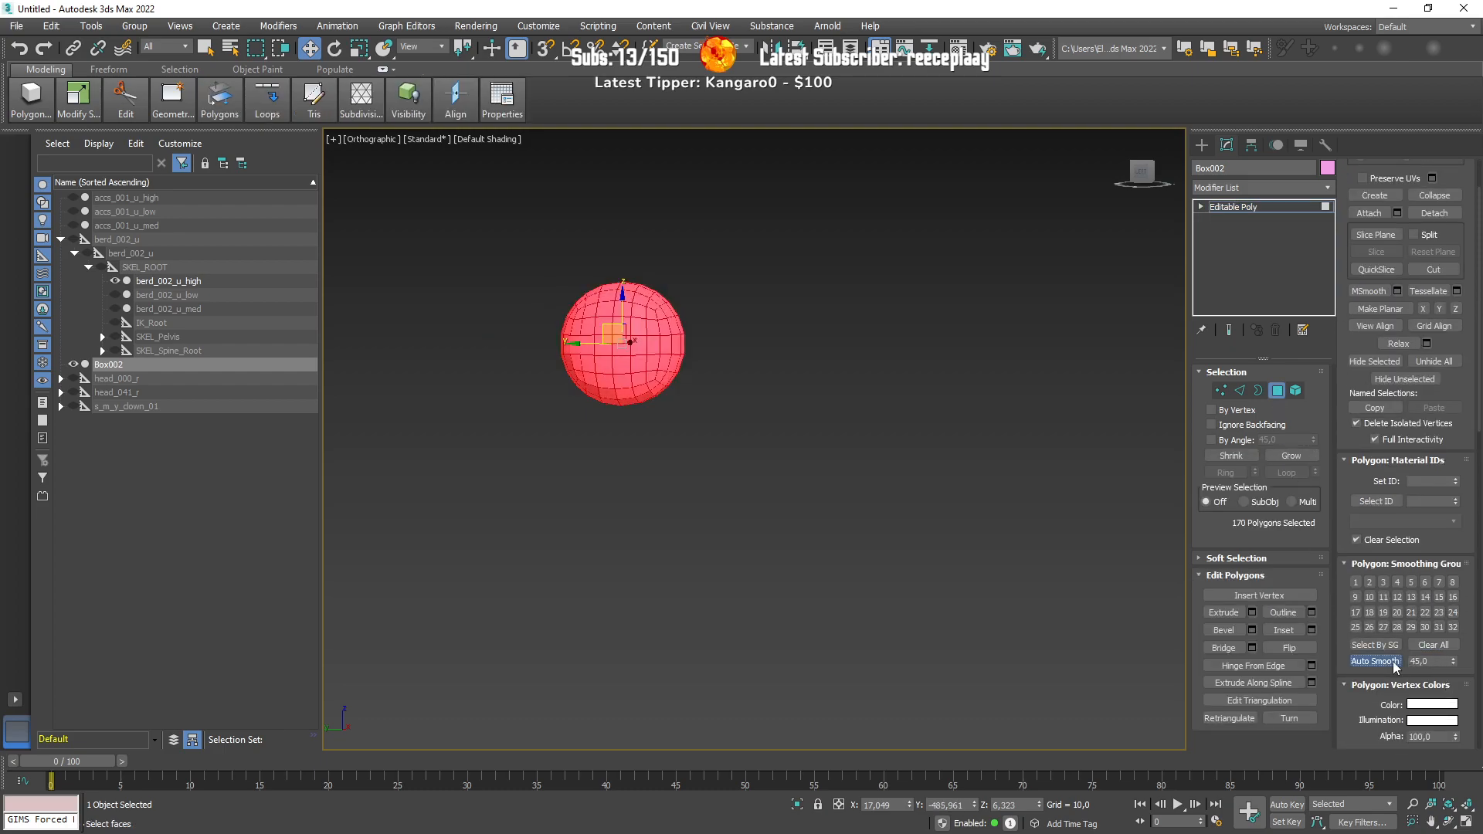
# Step: Scale down all of the sphere's vertices and position them at X 0, Y 0, Z 0
pyautogui.click(1220, 390)
pyautogui.moveTo(741, 424); pyautogui.dragTo(852, 417, button='middle')
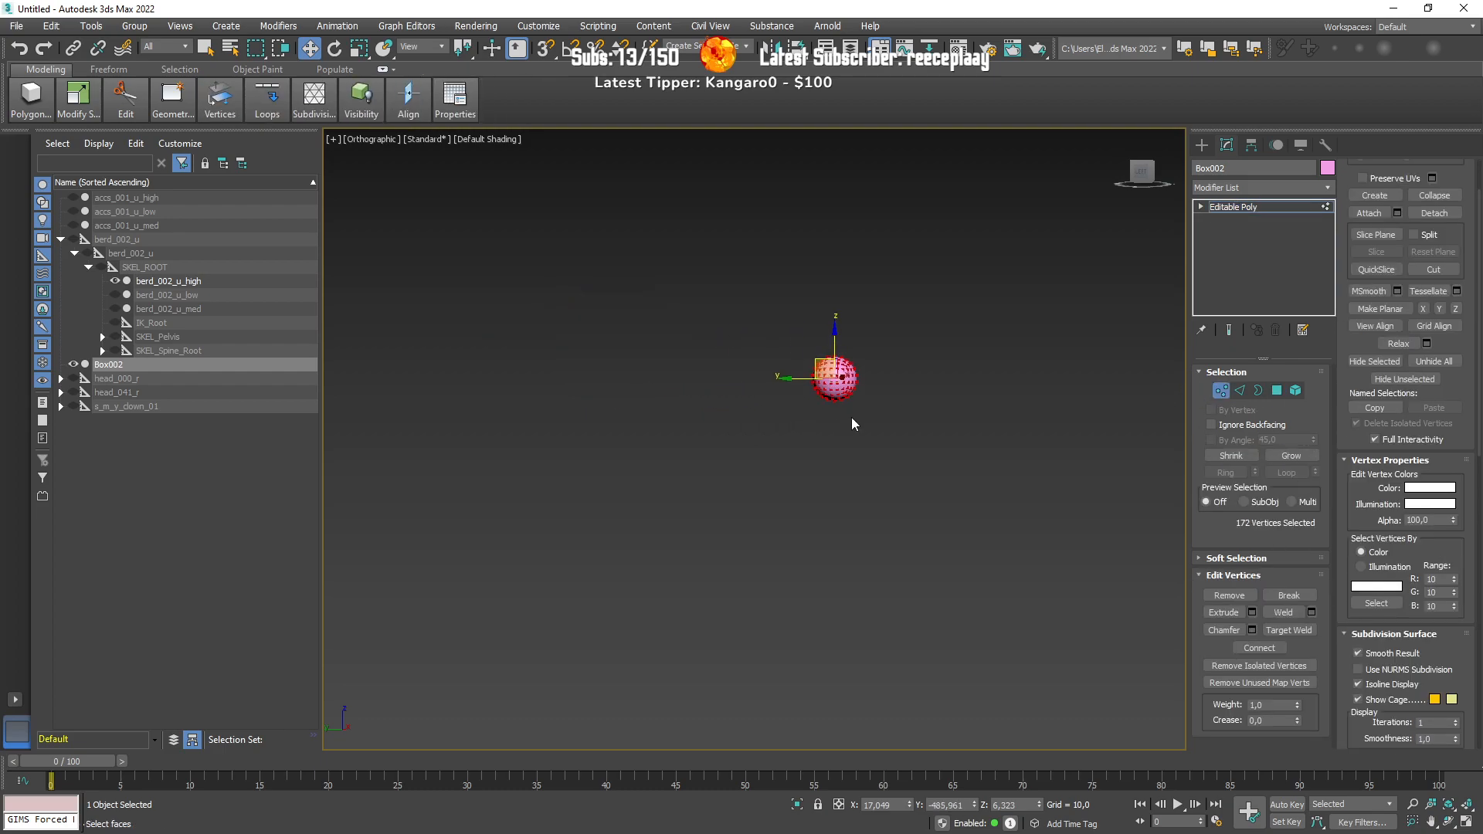
pyautogui.scroll(10, 809, 377)
pyautogui.press('r')
pyautogui.moveTo(964, 369); pyautogui.dragTo(983, 702)
pyautogui.press('w')
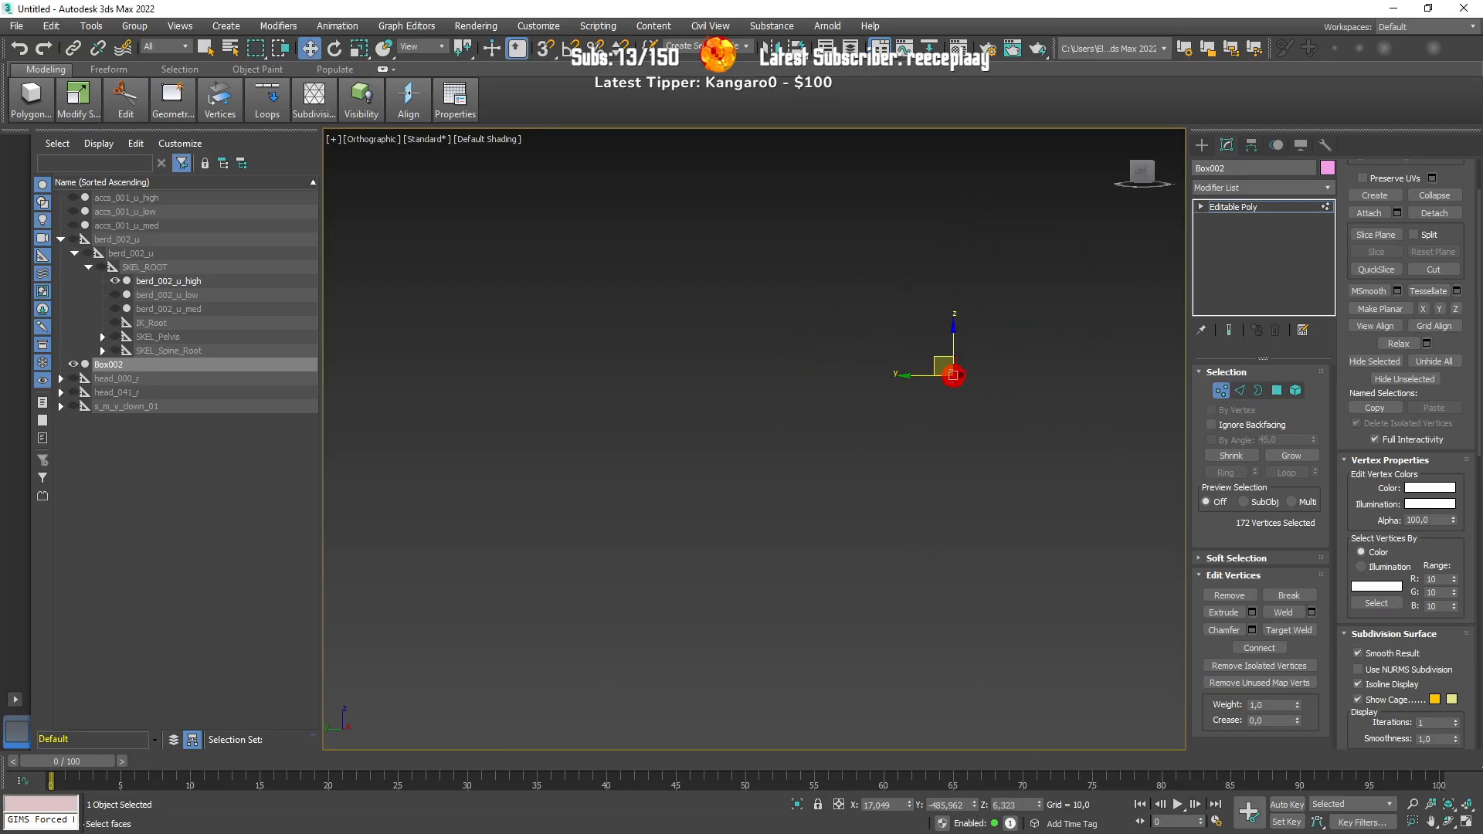
pyautogui.doubleClick(943, 804)
pyautogui.write('0')
pyautogui.press('Return')
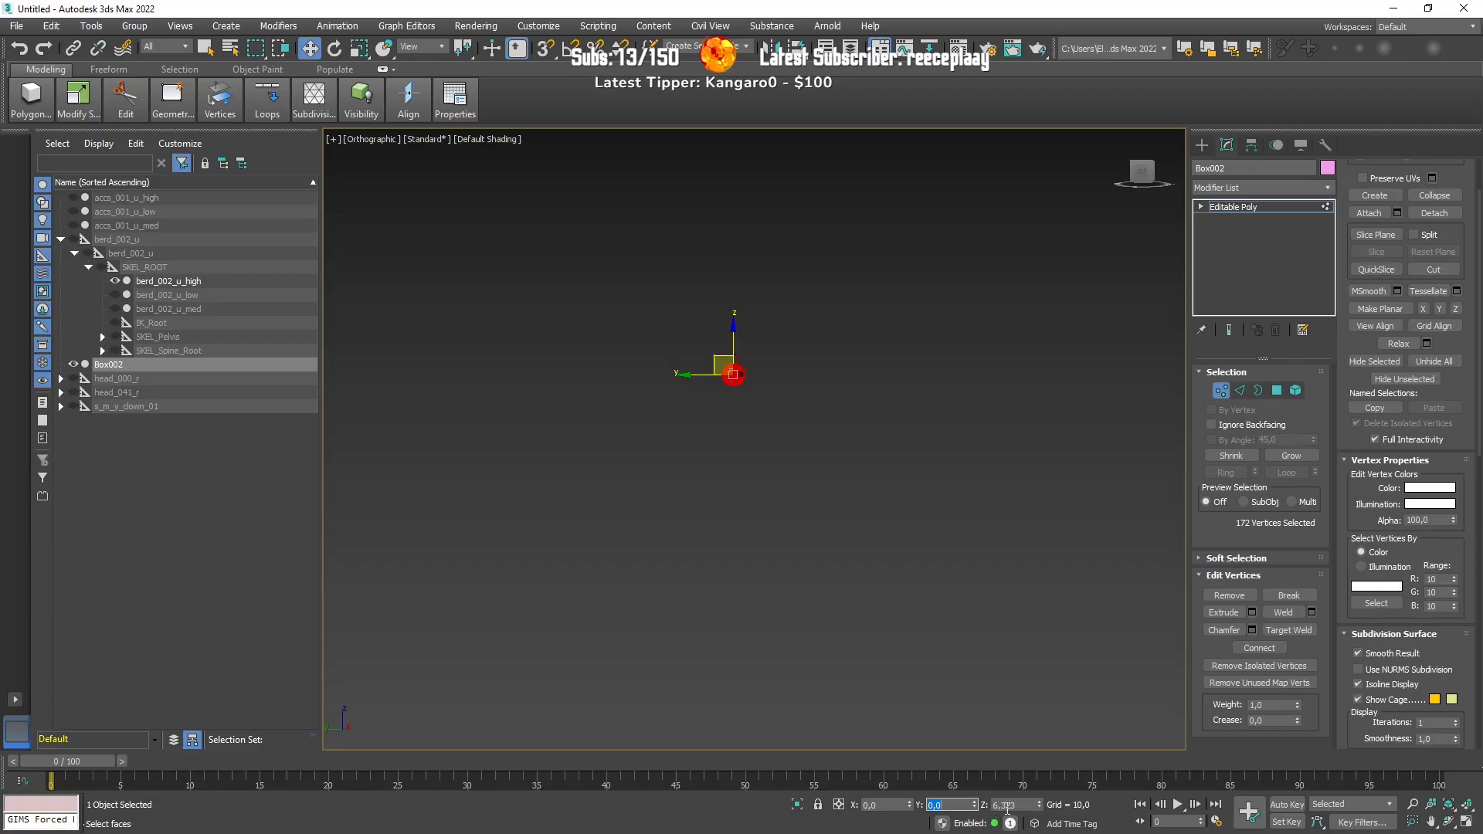
# Step: Scale the sphere's vertices down much further, uniformly about their centre
pyautogui.scroll(7, 682, 393)
pyautogui.scroll(7, 897, 341)
pyautogui.moveTo(953, 336); pyautogui.dragTo(893, 469, button='middle')
pyautogui.scroll(5, 838, 315)
pyautogui.press('r')
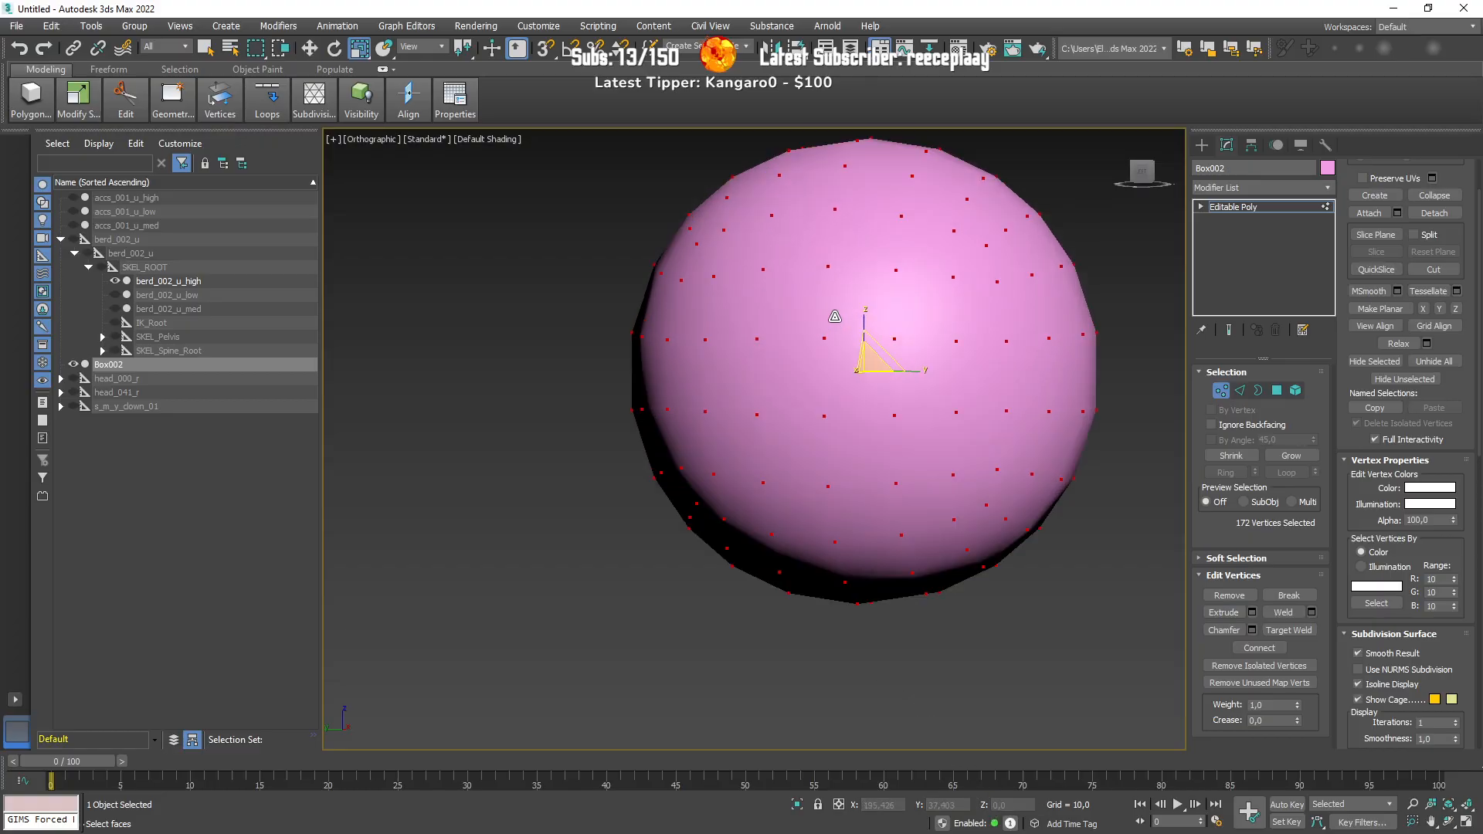
pyautogui.moveTo(897, 415); pyautogui.dragTo(842, 570)
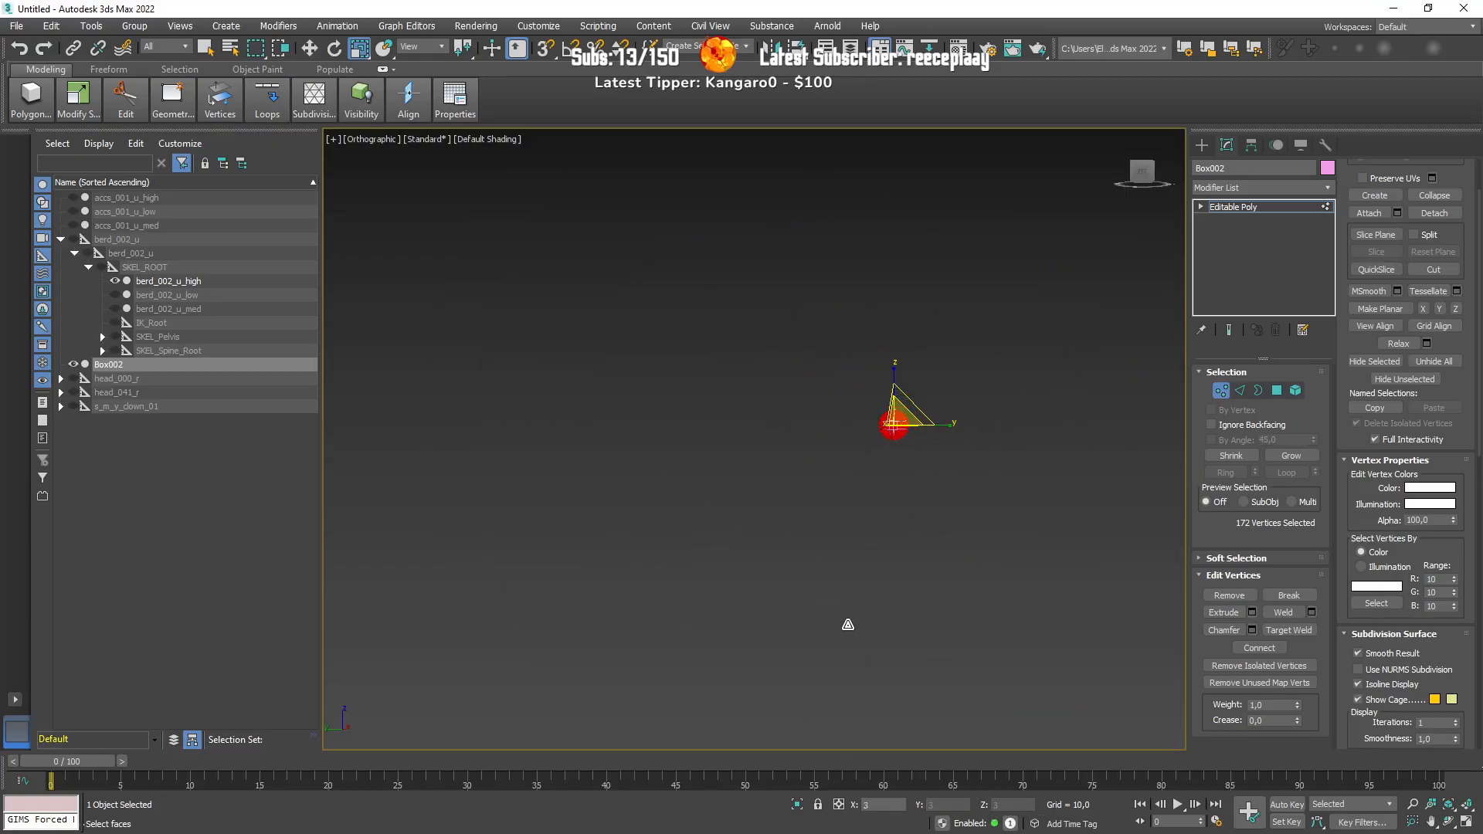
# Step: Shrink the sphere to less than head size and raise it to the height of the face
pyautogui.scroll(6, 1014, 405)
pyautogui.press('w')
pyautogui.moveTo(513, 527); pyautogui.dragTo(628, 516, button='middle')
pyautogui.scroll(6, 592, 448)
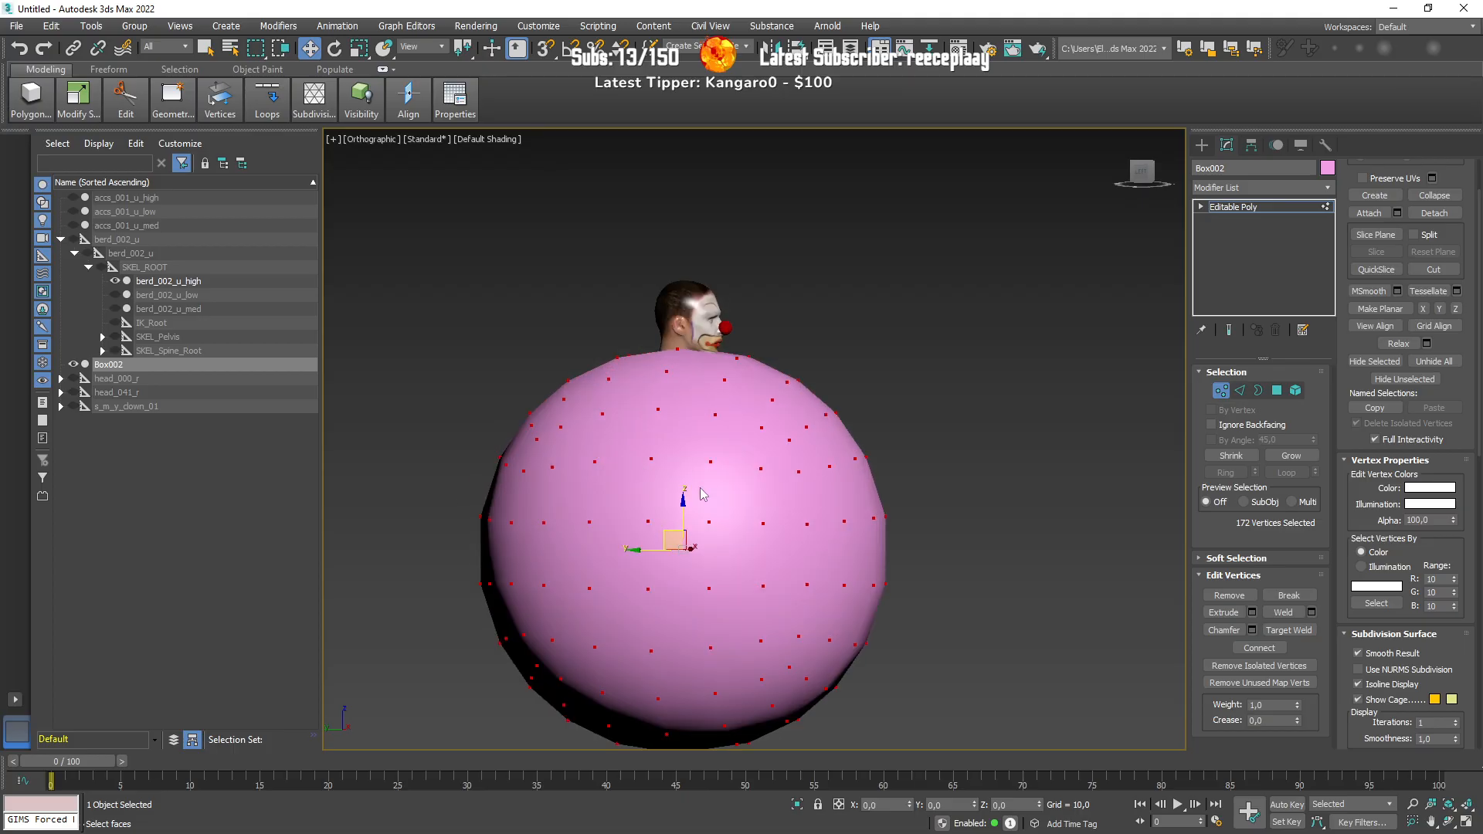
pyautogui.moveTo(685, 509); pyautogui.dragTo(484, 147)
pyautogui.press('r')
pyautogui.press('w')
pyautogui.scroll(5, 545, 340)
pyautogui.moveTo(926, 441); pyautogui.dragTo(936, 260)
# Step: Move the sphere forward through the head until it sits at the clown's red nose
pyautogui.moveTo(986, 325)
pyautogui.keyDown('alt'); pyautogui.mouseDown(button='middle')
pyautogui.moveTo(937, 336)
pyautogui.moveTo(784, 457)
pyautogui.moveTo(757, 425)
pyautogui.mouseUp(button='middle'); pyautogui.keyUp('alt')
pyautogui.press('F3')
pyautogui.press('F3')
pyautogui.moveTo(752, 414); pyautogui.dragTo(906, 629)
pyautogui.scroll(5, 888, 434)
pyautogui.press('r')
pyautogui.scroll(5, 936, 484)
pyautogui.keyDown('alt'); pyautogui.moveTo(936, 484); pyautogui.dragTo(811, 448, button='middle'); pyautogui.keyUp('alt')
pyautogui.moveTo(919, 391); pyautogui.dragTo(845, 356, button='middle')
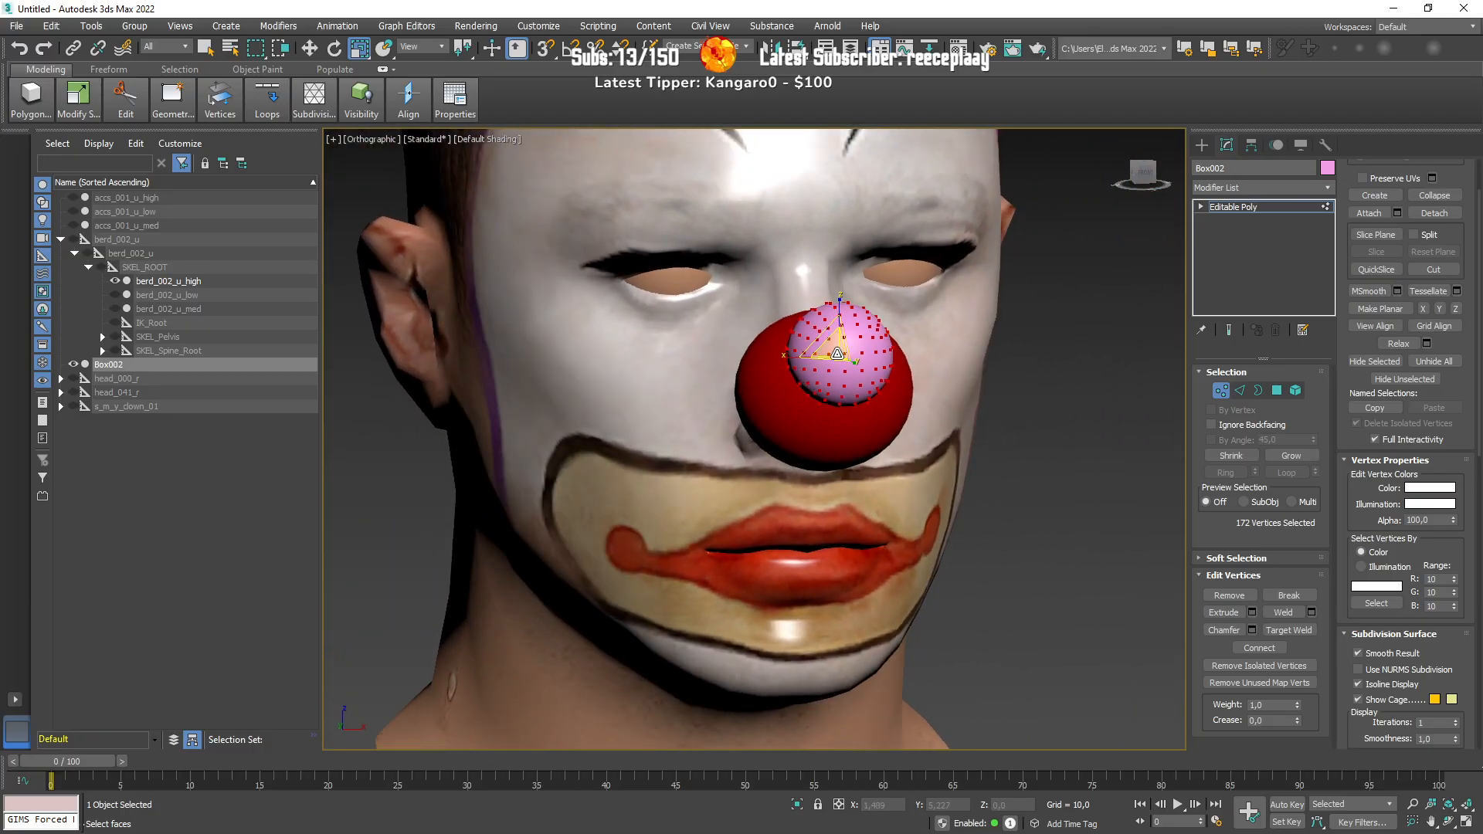
# Step: Adjust the sphere's size and shift its height to line up with the red nose
pyautogui.moveTo(838, 354); pyautogui.dragTo(841, 332)
pyautogui.press('w')
pyautogui.keyDown('alt'); pyautogui.moveTo(834, 356); pyautogui.dragTo(859, 340, button='middle'); pyautogui.keyUp('alt')
pyautogui.moveTo(840, 315); pyautogui.dragTo(841, 354)
pyautogui.press('F3')
pyautogui.press('F3')
# Step: Shift the sphere front to back in the side view to centre it on the red nose
pyautogui.keyDown('alt'); pyautogui.moveTo(840, 354); pyautogui.dragTo(969, 397, button='middle'); pyautogui.keyUp('alt')
pyautogui.scroll(6, 838, 379)
pyautogui.scroll(-5, 938, 374)
pyautogui.press('F3')
pyautogui.moveTo(856, 402); pyautogui.dragTo(780, 407)
pyautogui.press('F3')
# Step: Scale the sphere up and widen it until its outline matches the red nose
pyautogui.keyDown('alt'); pyautogui.moveTo(772, 425); pyautogui.dragTo(785, 437, button='middle'); pyautogui.keyUp('alt')
pyautogui.press('r')
pyautogui.press('F3')
pyautogui.moveTo(826, 398); pyautogui.dragTo(895, 466)
pyautogui.press('F3')
pyautogui.keyDown('alt'); pyautogui.moveTo(896, 466); pyautogui.dragTo(803, 432, button='middle'); pyautogui.keyUp('alt')
pyautogui.press('F3')
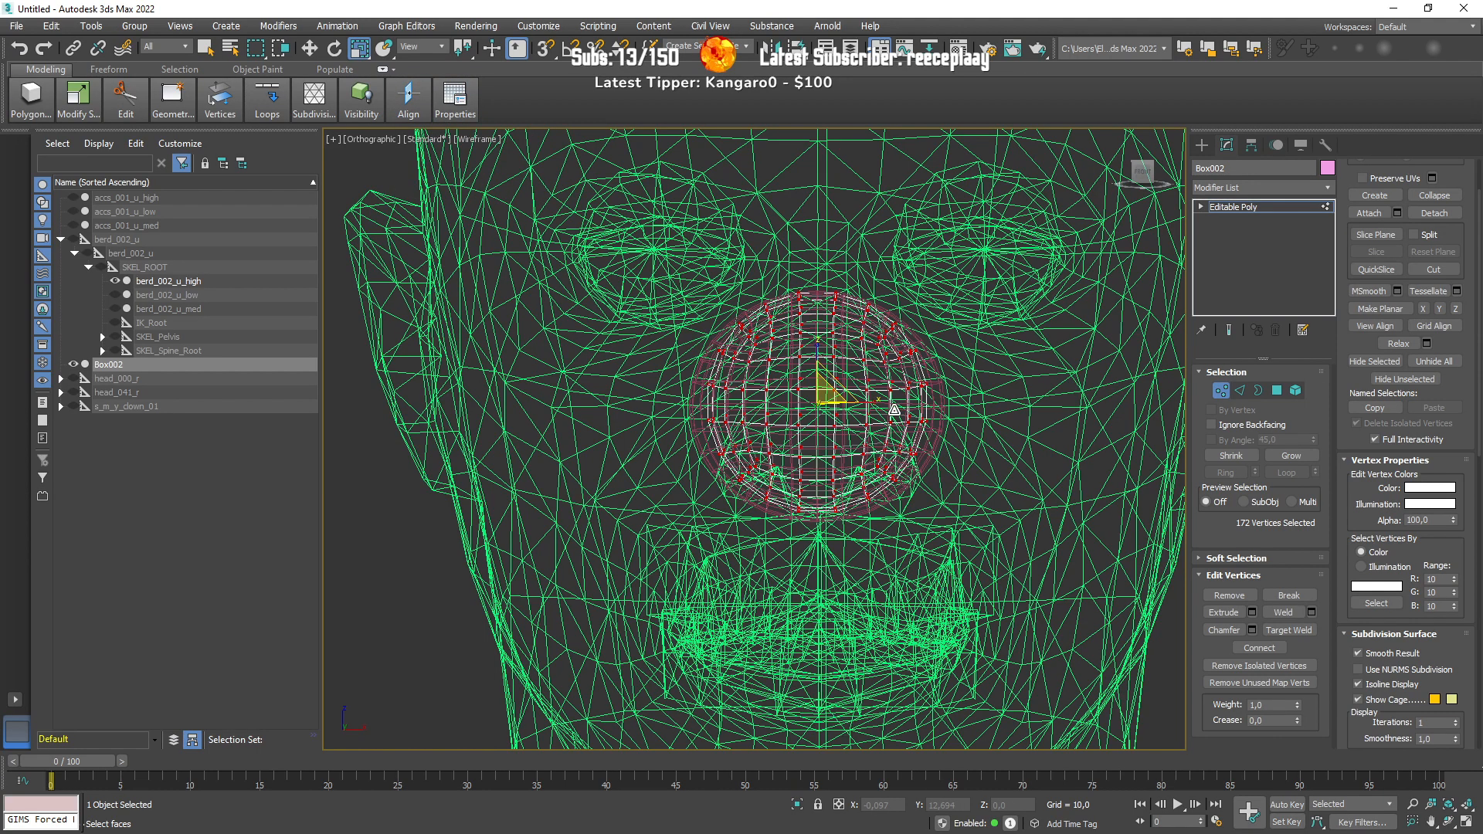
pyautogui.press('F3')
pyautogui.press('F3')
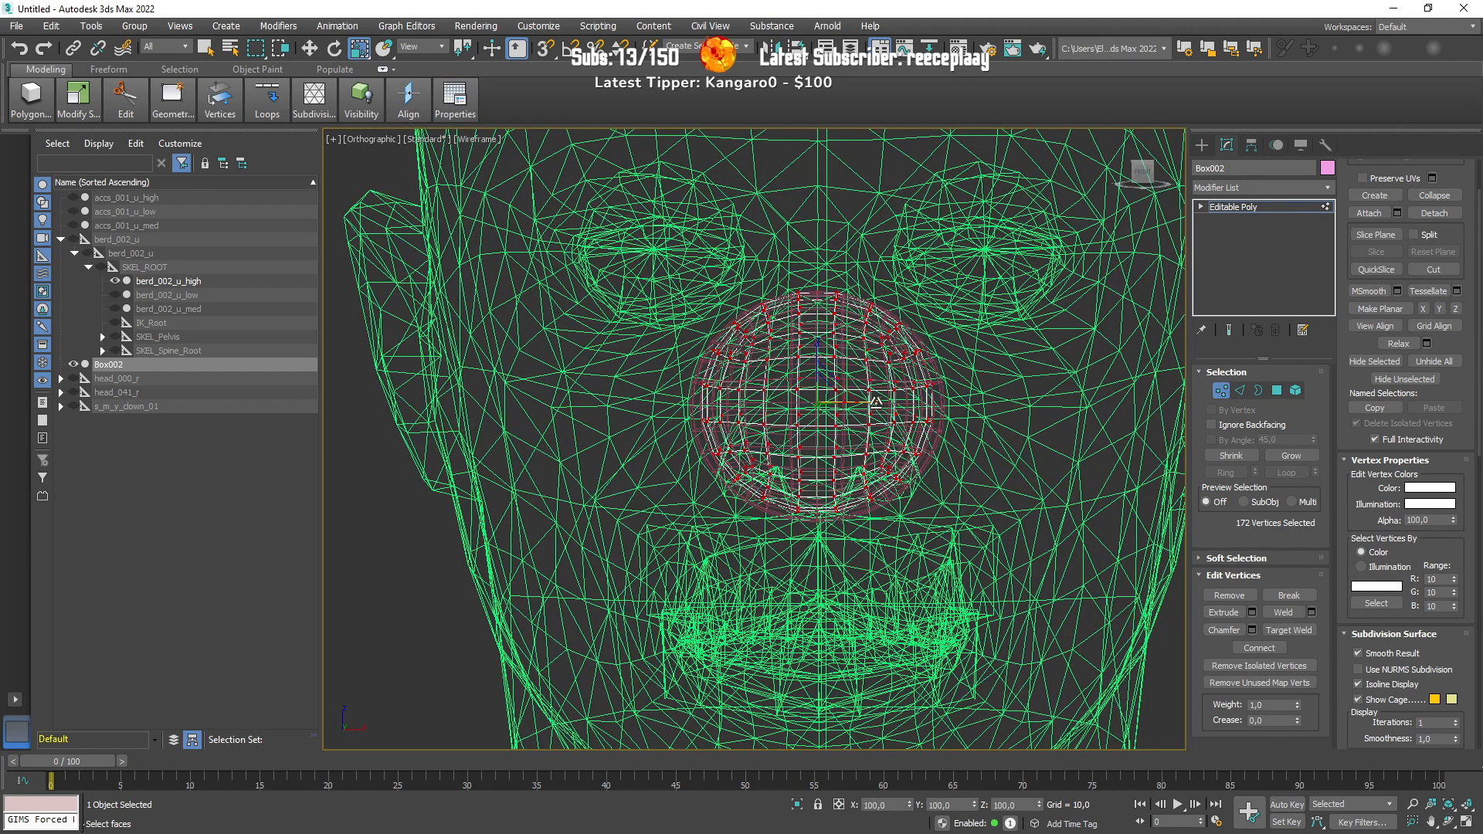
pyautogui.press('F3')
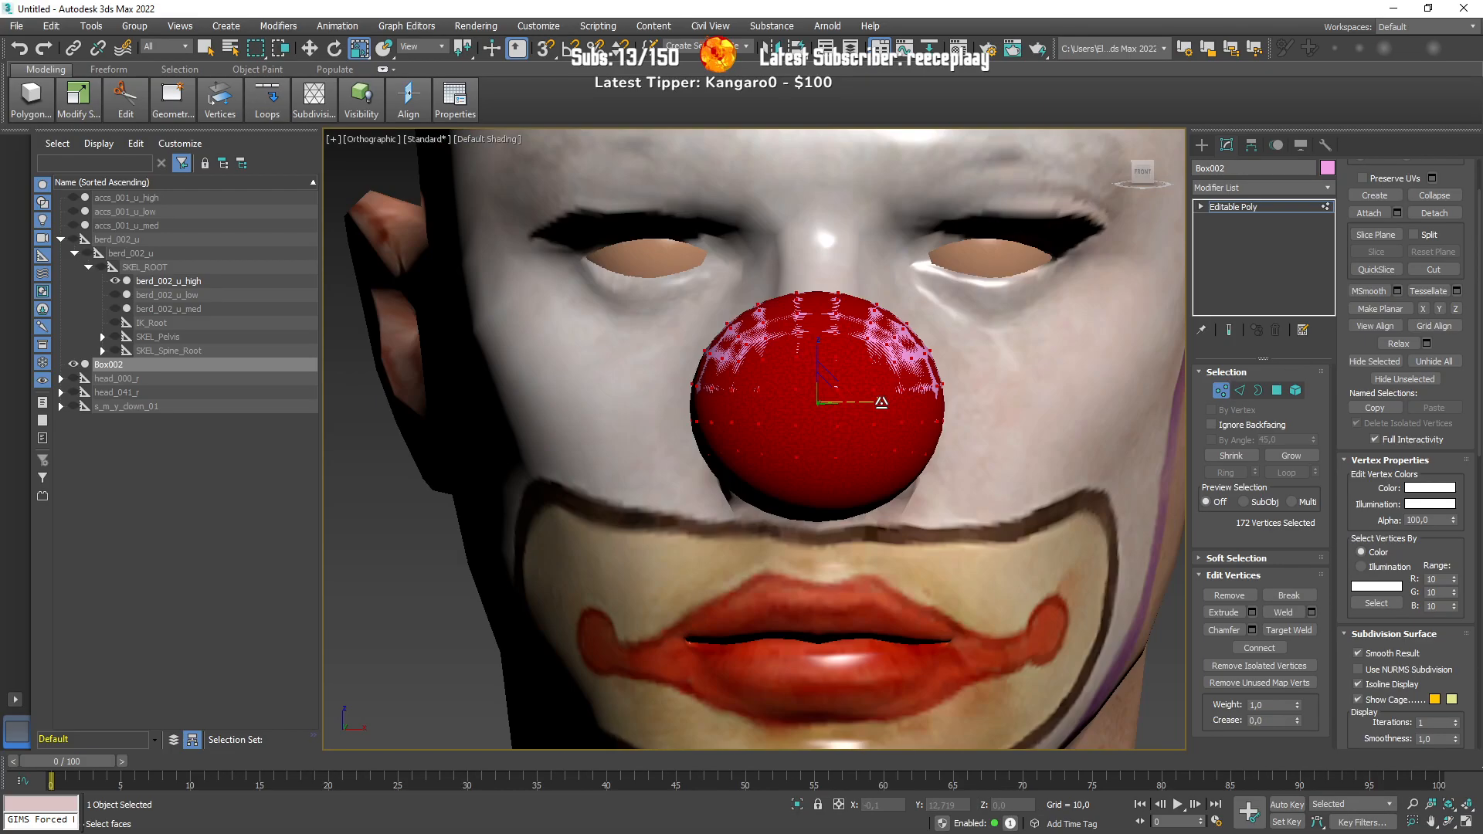
# Step: Fine-tune the sphere's height to about Z 0.67 so it overlaps the red nose
pyautogui.moveTo(881, 401)
pyautogui.keyDown('alt'); pyautogui.mouseDown(button='middle')
pyautogui.moveTo(970, 391)
pyautogui.moveTo(850, 379)
pyautogui.mouseUp(button='middle'); pyautogui.keyUp('alt')
pyautogui.press('F3')
pyautogui.press('w')
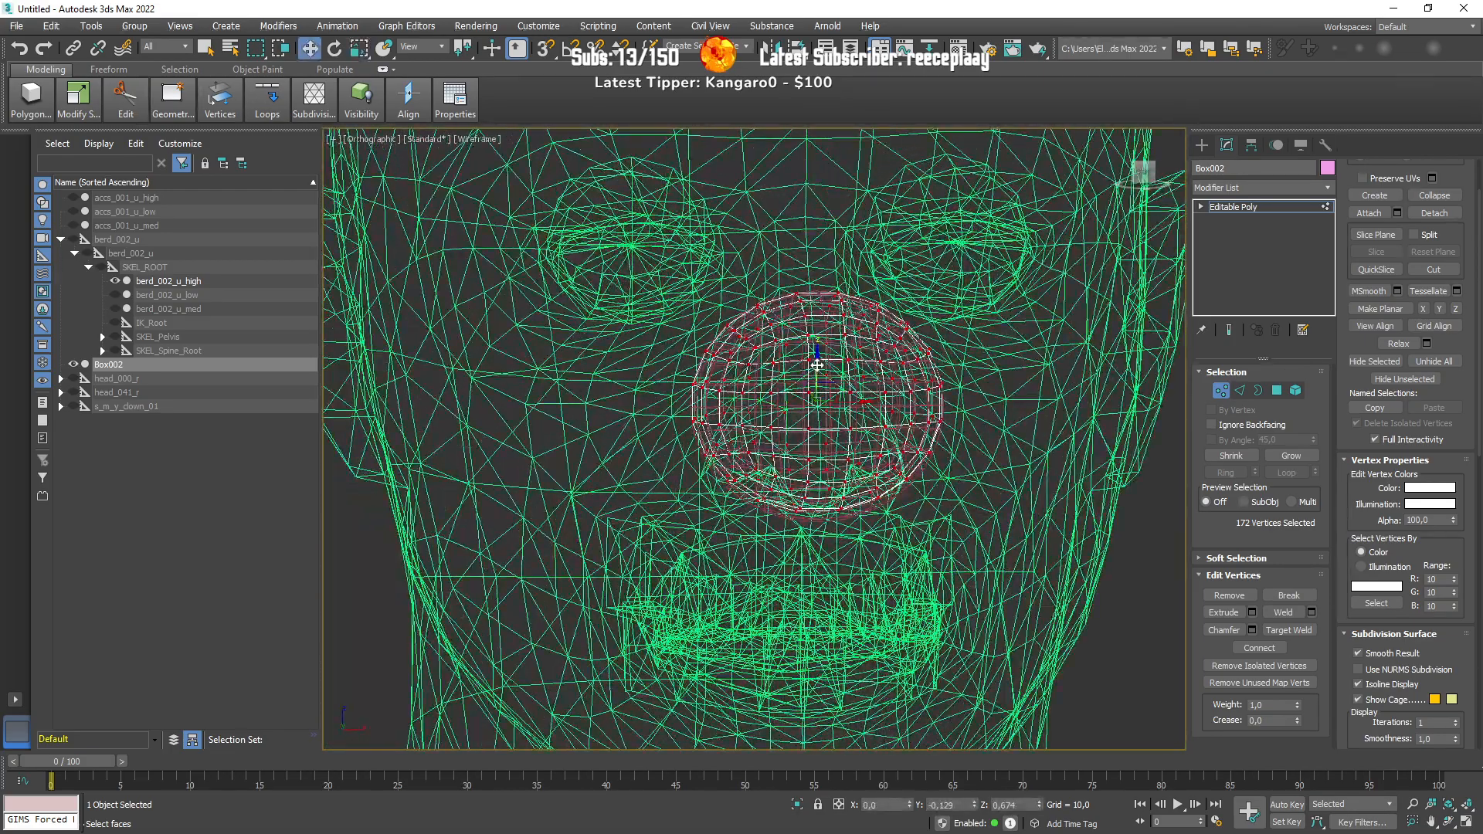
pyautogui.press('F3')
pyautogui.keyDown('alt'); pyautogui.moveTo(816, 366); pyautogui.dragTo(521, 260, button='middle'); pyautogui.keyUp('alt')
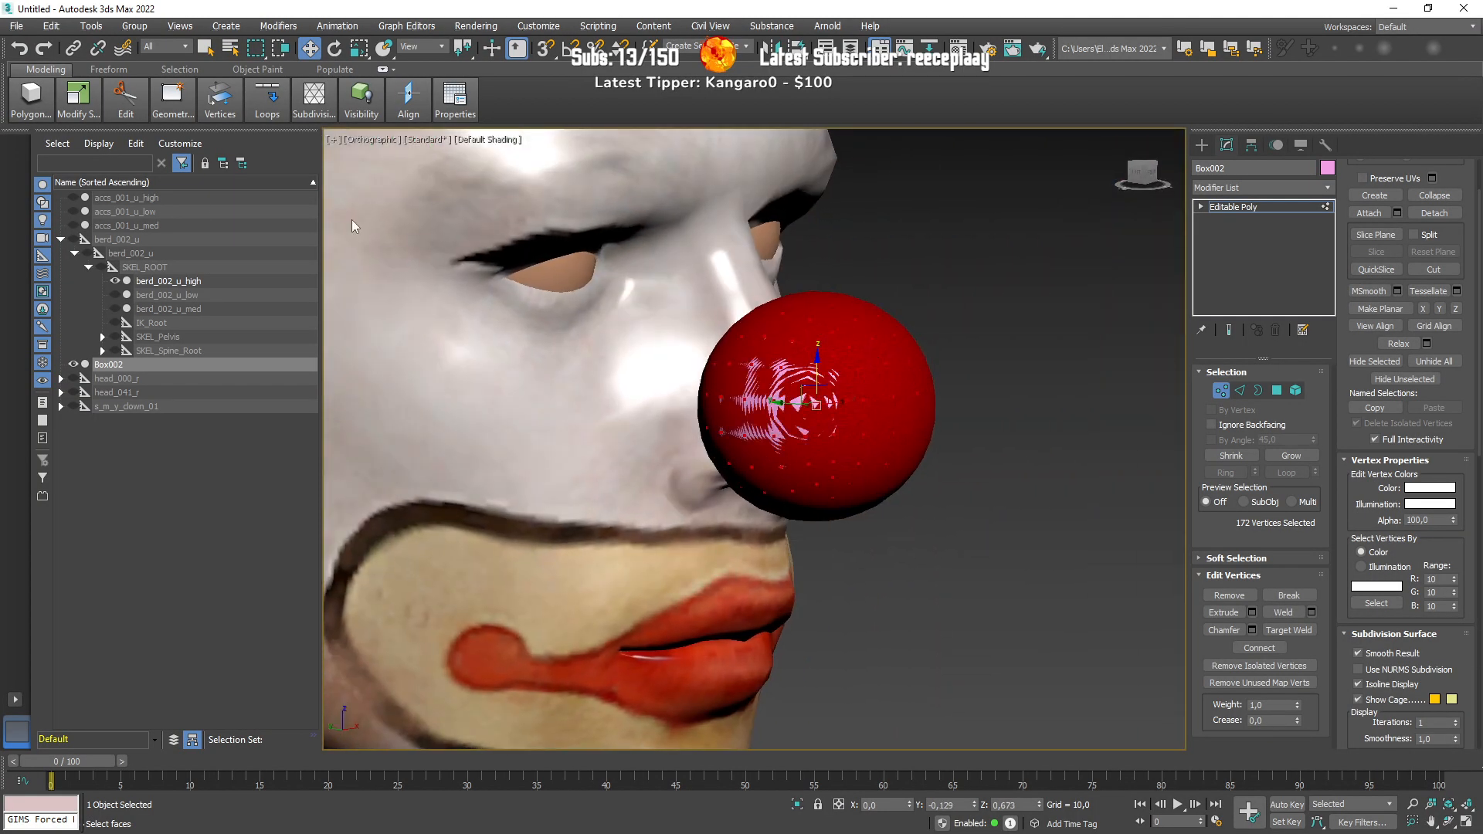
# Step: Hide berd_002_u_high, display edged faces, and examine the sphere's mesh density and polygon selection against the face
pyautogui.click(114, 282)
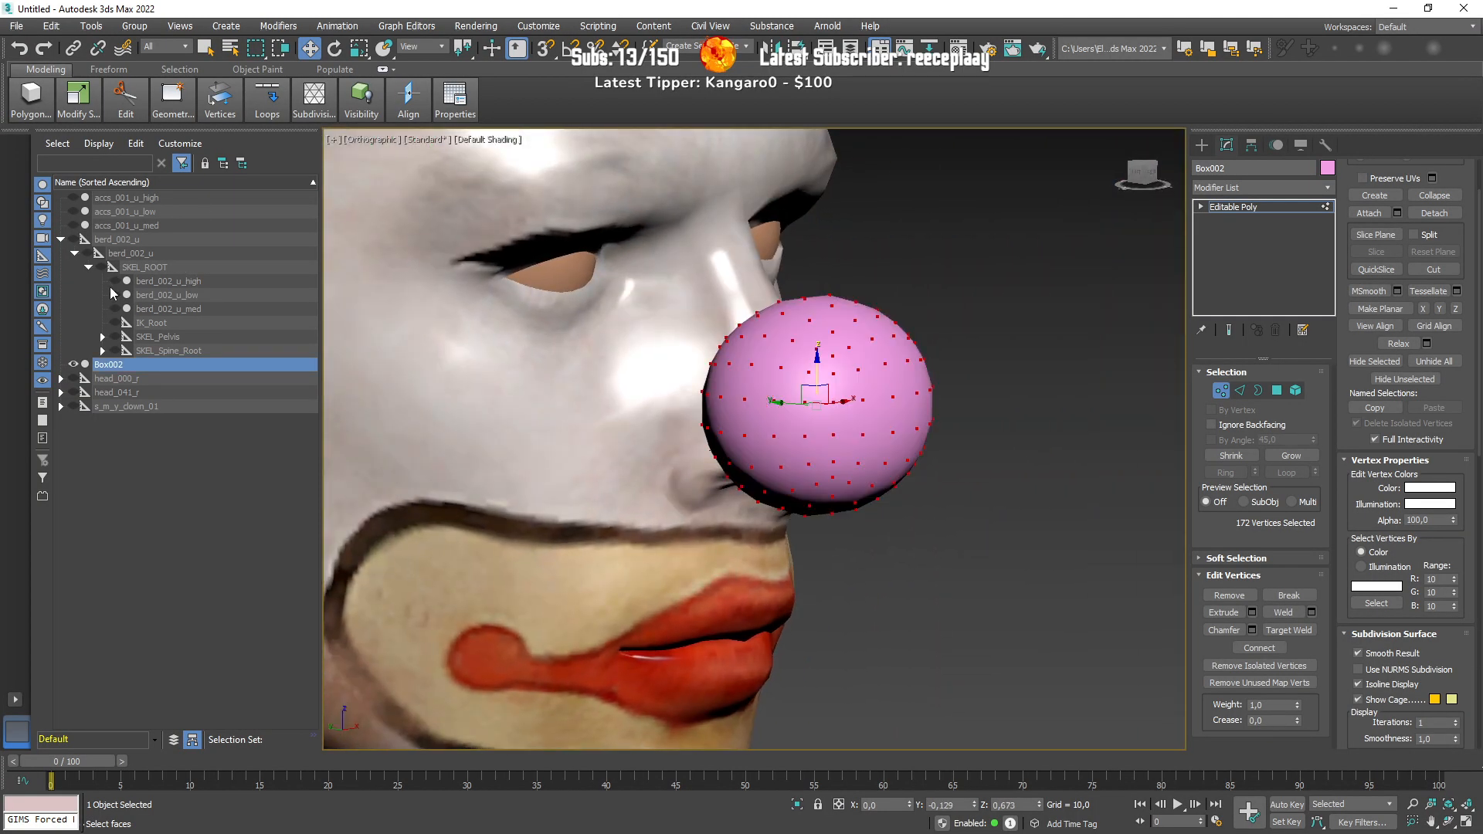
pyautogui.press('F4')
pyautogui.keyDown('alt'); pyautogui.moveTo(865, 378); pyautogui.dragTo(748, 362, button='middle'); pyautogui.keyUp('alt')
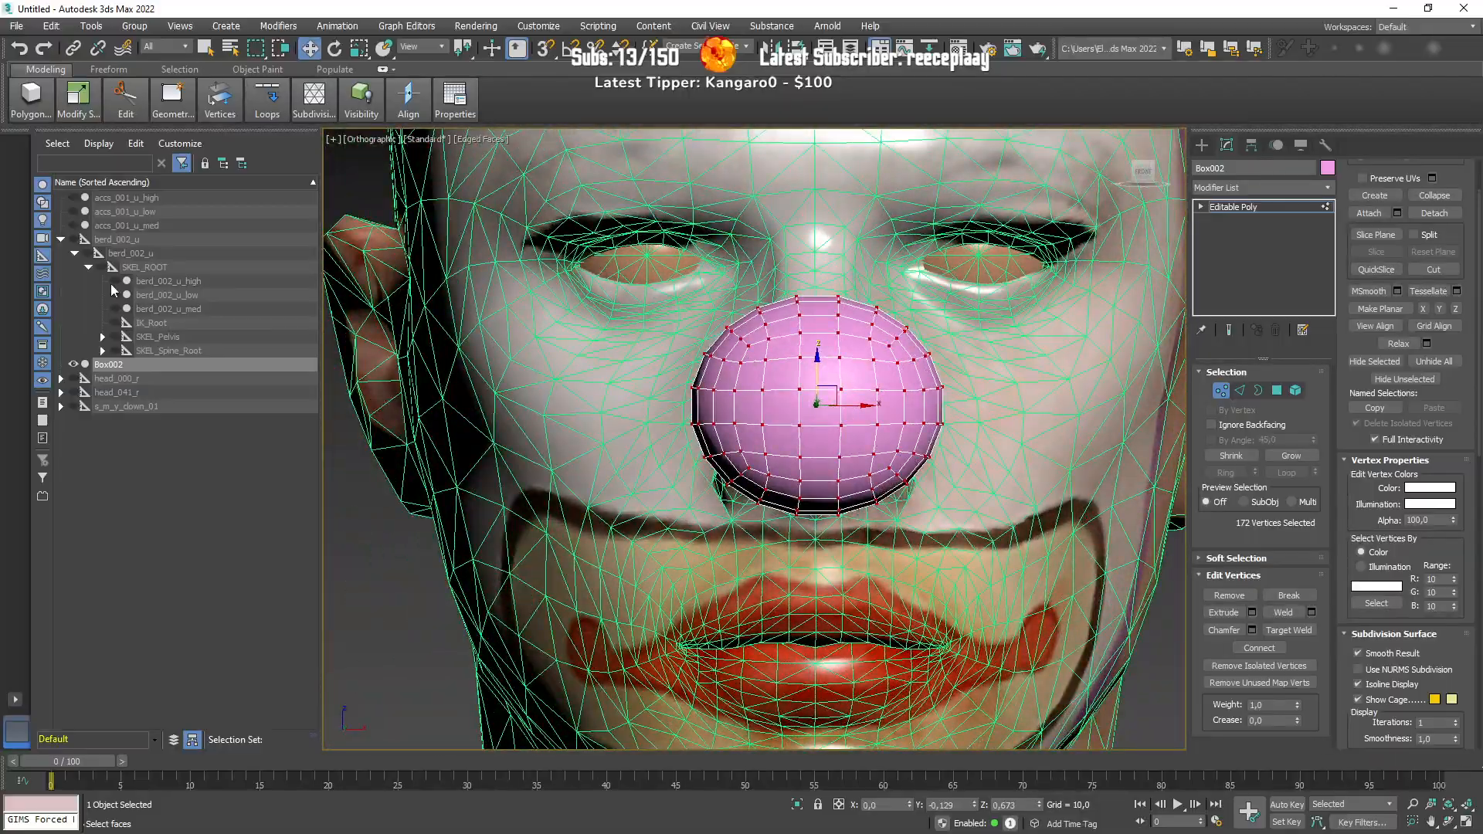
pyautogui.moveTo(885, 413)
pyautogui.keyDown('alt'); pyautogui.mouseDown(button='middle')
pyautogui.moveTo(960, 410)
pyautogui.moveTo(973, 317)
pyautogui.moveTo(893, 431)
pyautogui.moveTo(949, 421)
pyautogui.moveTo(896, 429)
pyautogui.mouseUp(button='middle'); pyautogui.keyUp('alt')
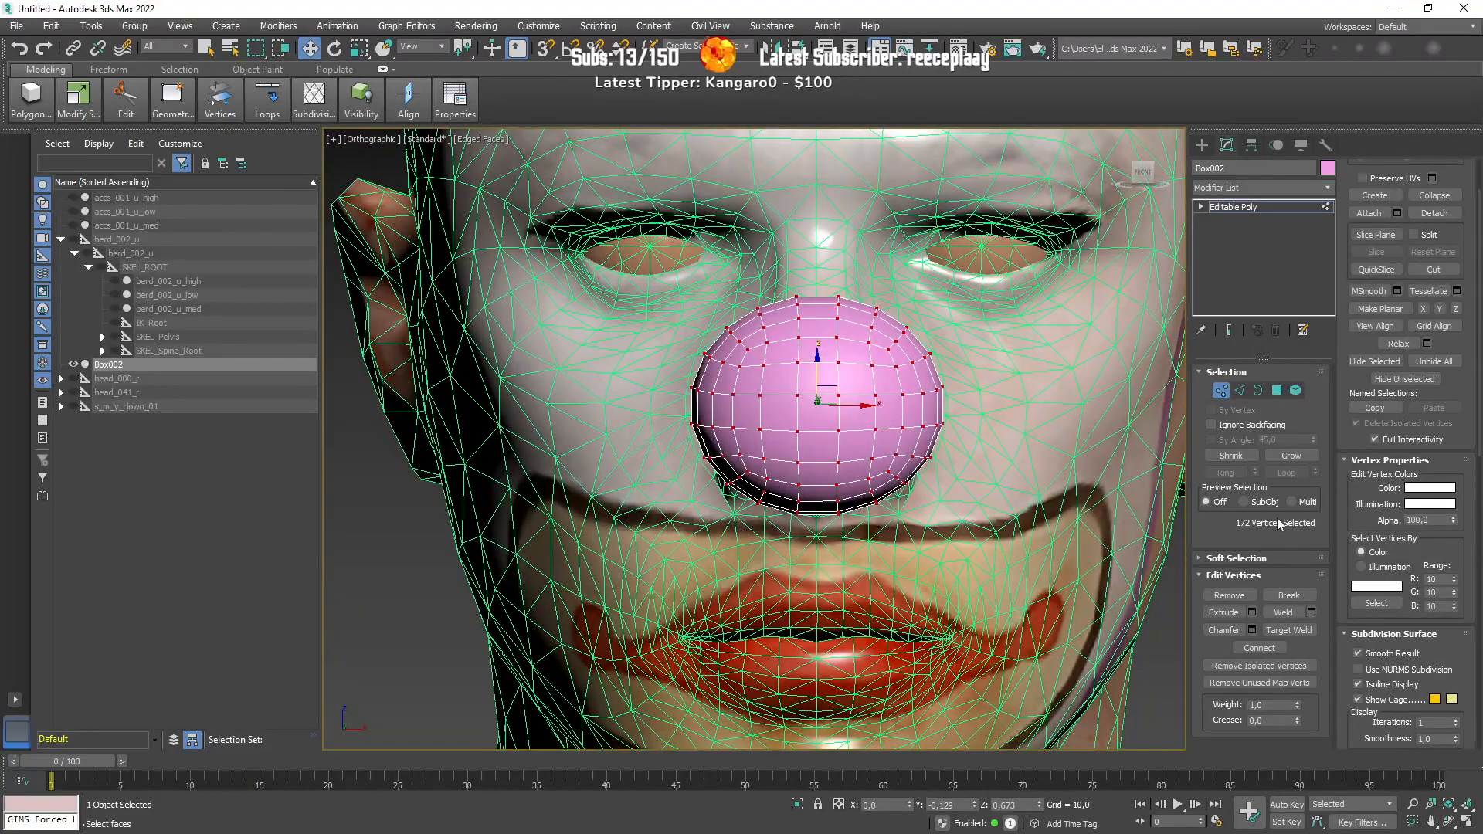
pyautogui.click(1276, 391)
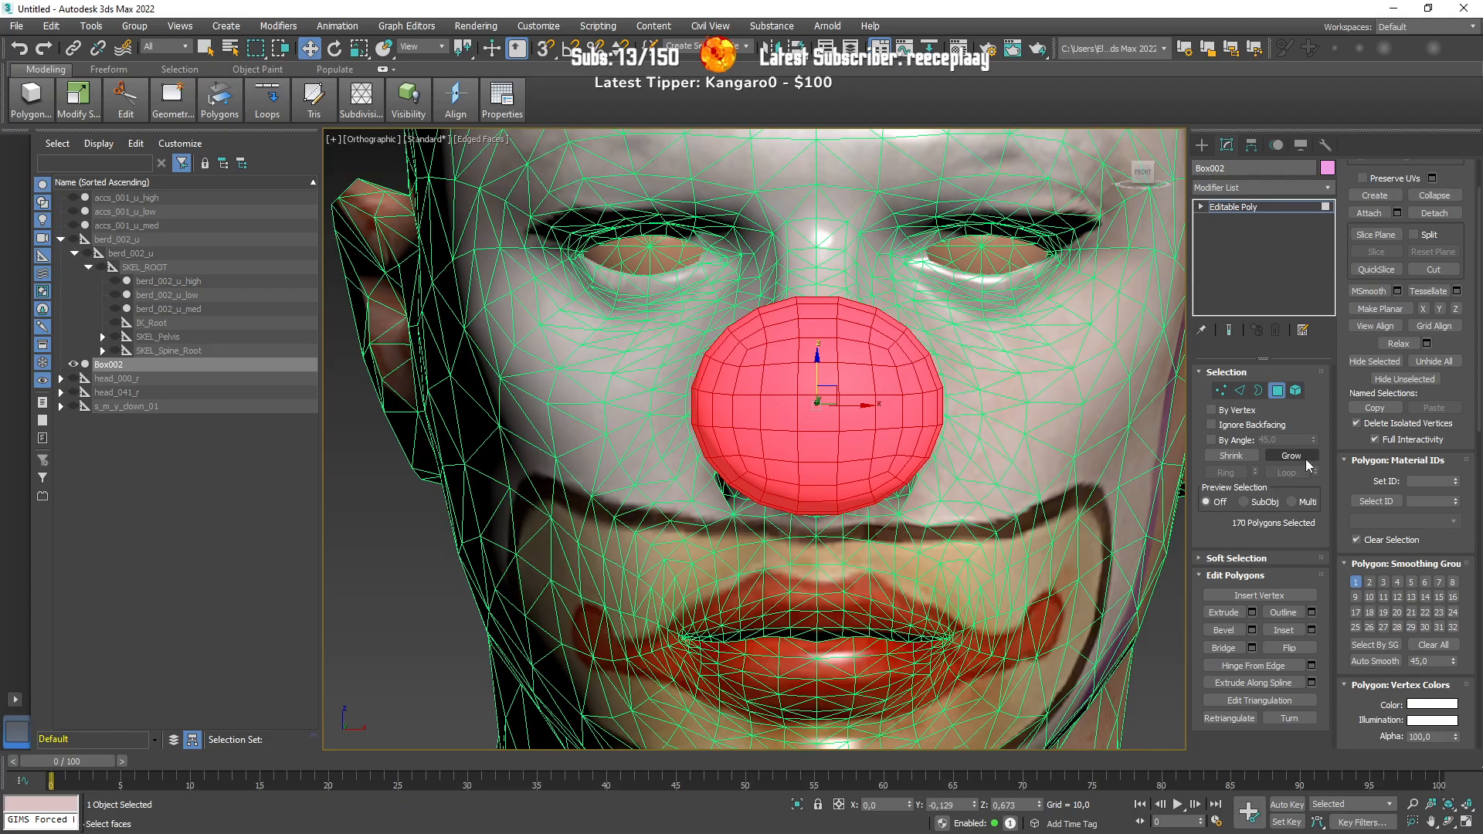
pyautogui.click(1276, 391)
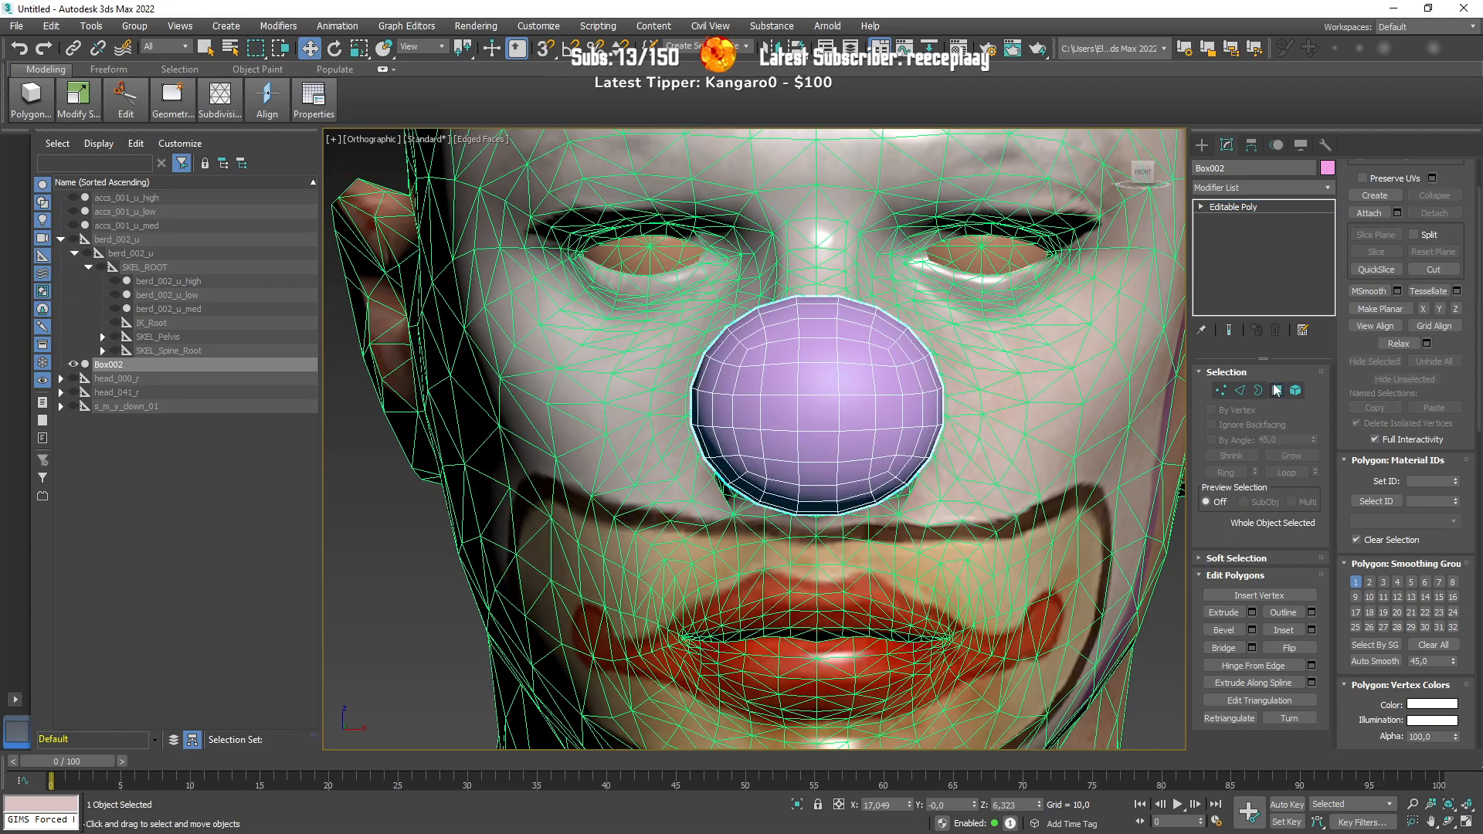
# Step: Hide Box002, then show and select berd_002_u_high
pyautogui.click(74, 365)
pyautogui.click(114, 282)
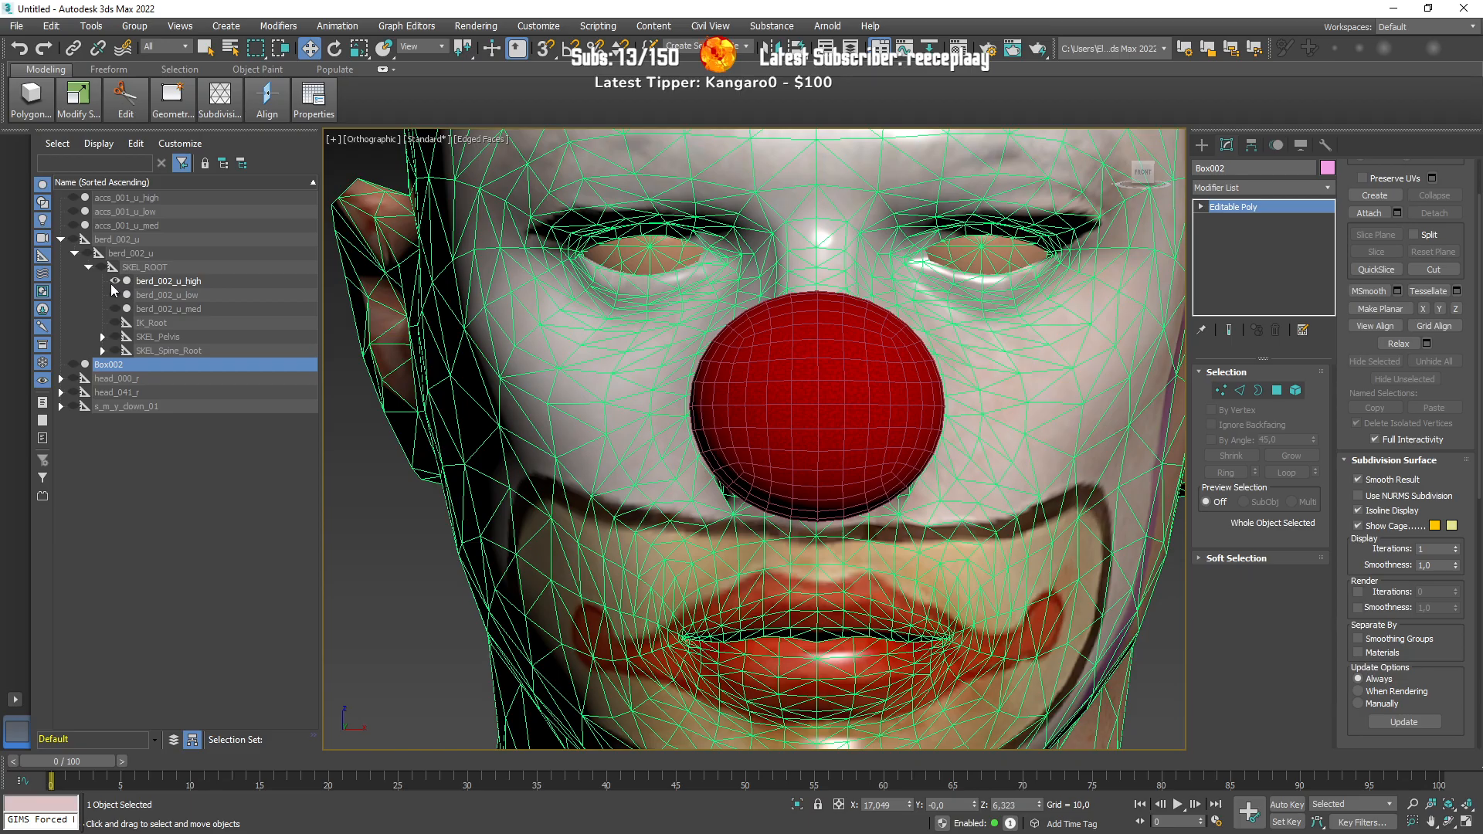
pyautogui.click(147, 285)
pyautogui.scroll(-2, 839, 349)
pyautogui.moveTo(837, 347); pyautogui.dragTo(766, 340, button='middle')
pyautogui.moveTo(765, 341)
pyautogui.keyDown('alt'); pyautogui.mouseDown(button='middle')
pyautogui.moveTo(806, 344)
pyautogui.moveTo(771, 341)
pyautogui.mouseUp(button='middle'); pyautogui.keyUp('alt')
# Step: Show berd_002_u_low and Box002 alongside the high mesh, leaving Box002 selected
pyautogui.click(117, 295)
pyautogui.click(146, 297)
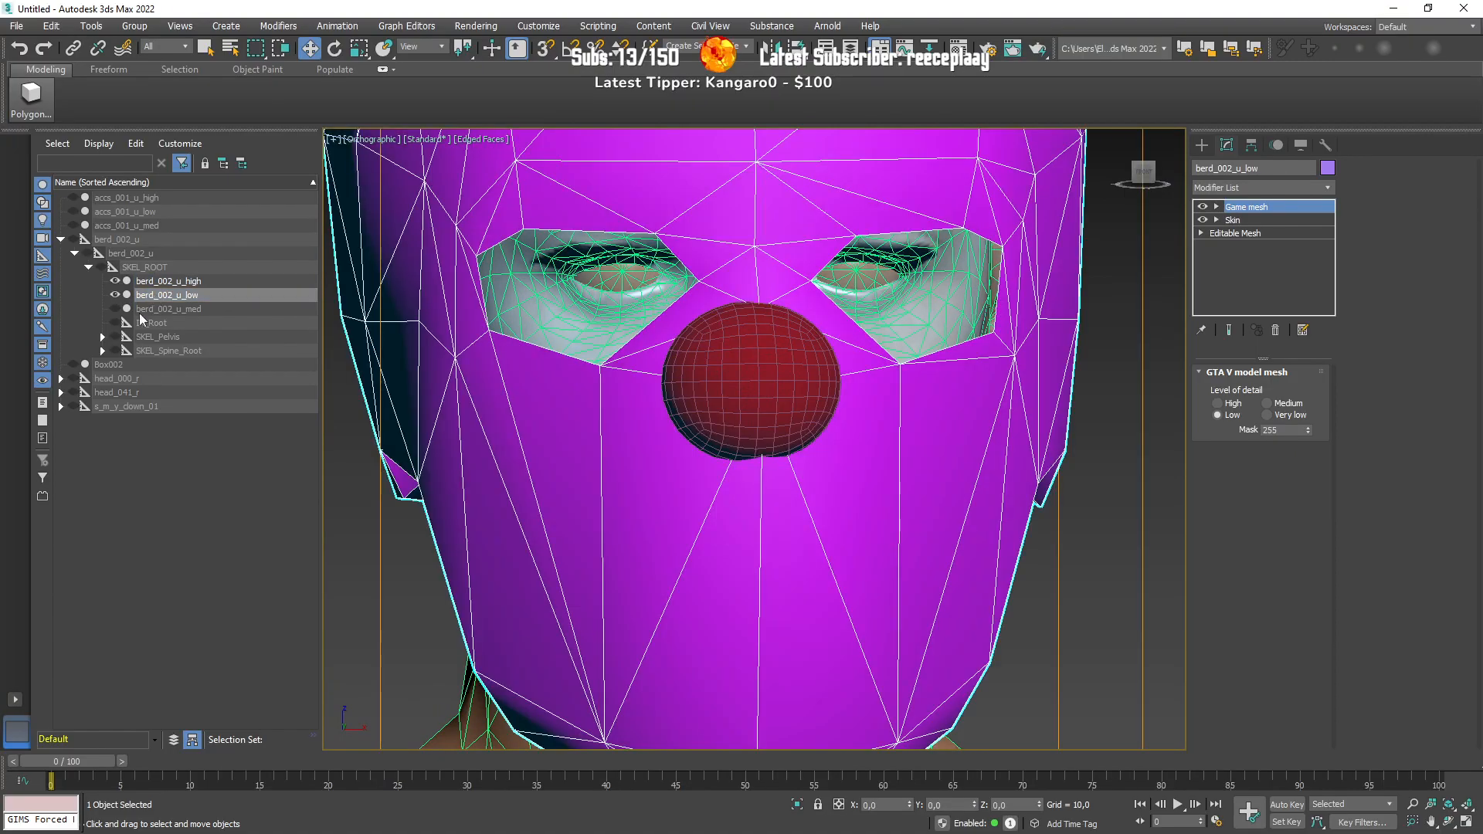
pyautogui.click(71, 362)
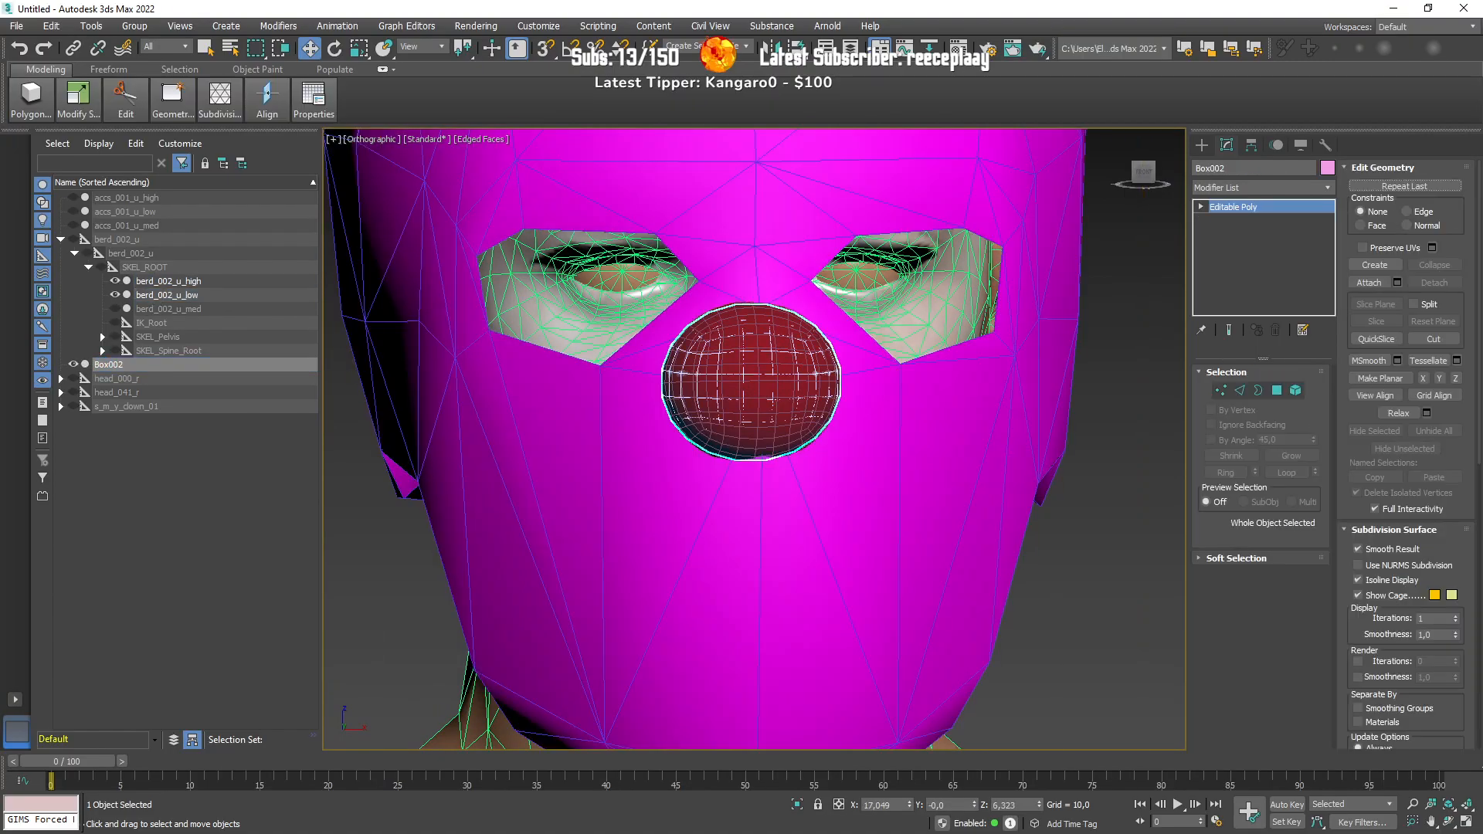
# Step: Examine Box002's EMPTY material and its options in the GIMS V material editor, then close the editor
pyautogui.moveTo(0, 285); pyautogui.dragTo(623, 255)
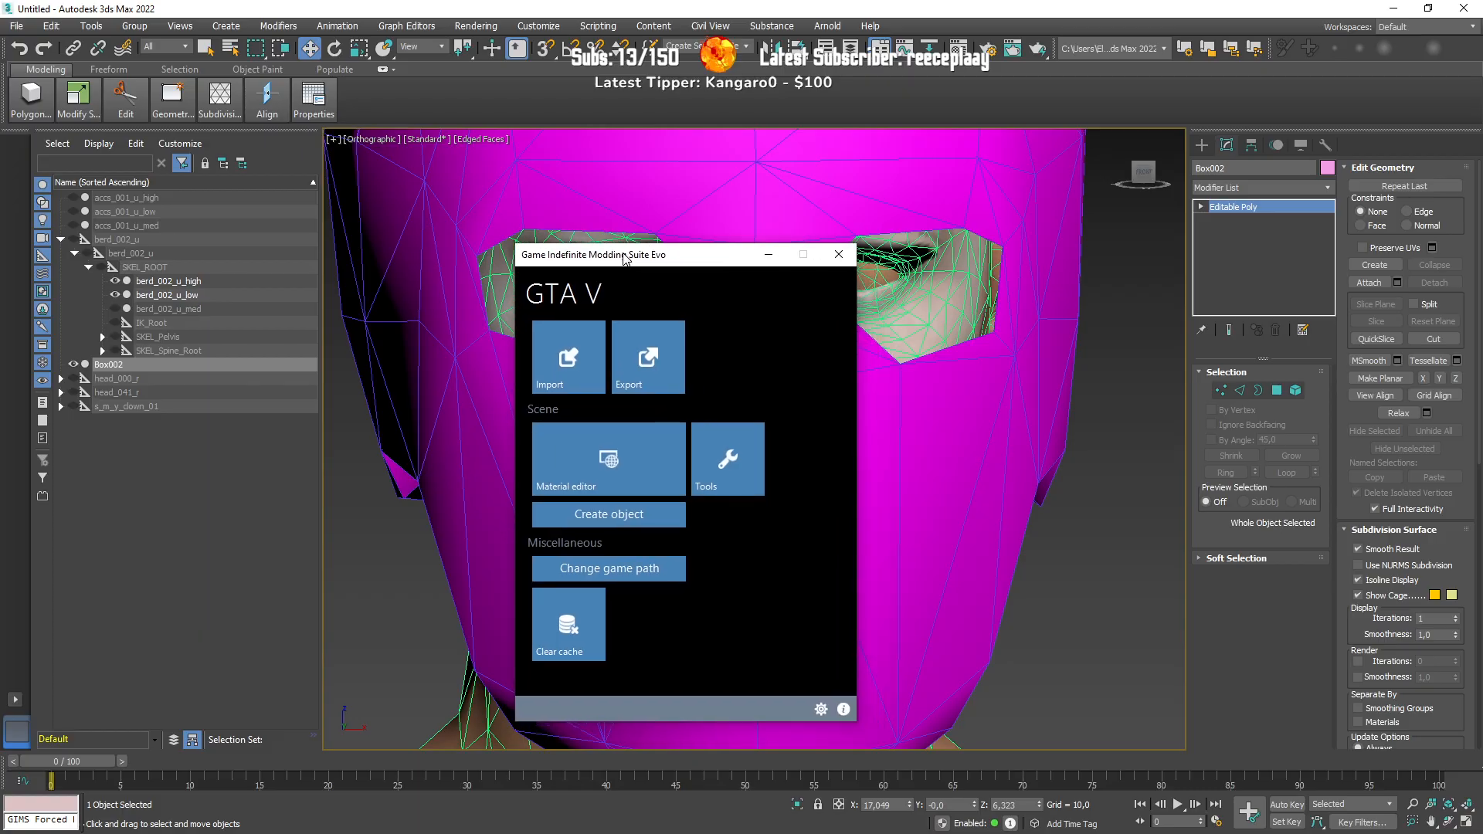
pyautogui.click(599, 447)
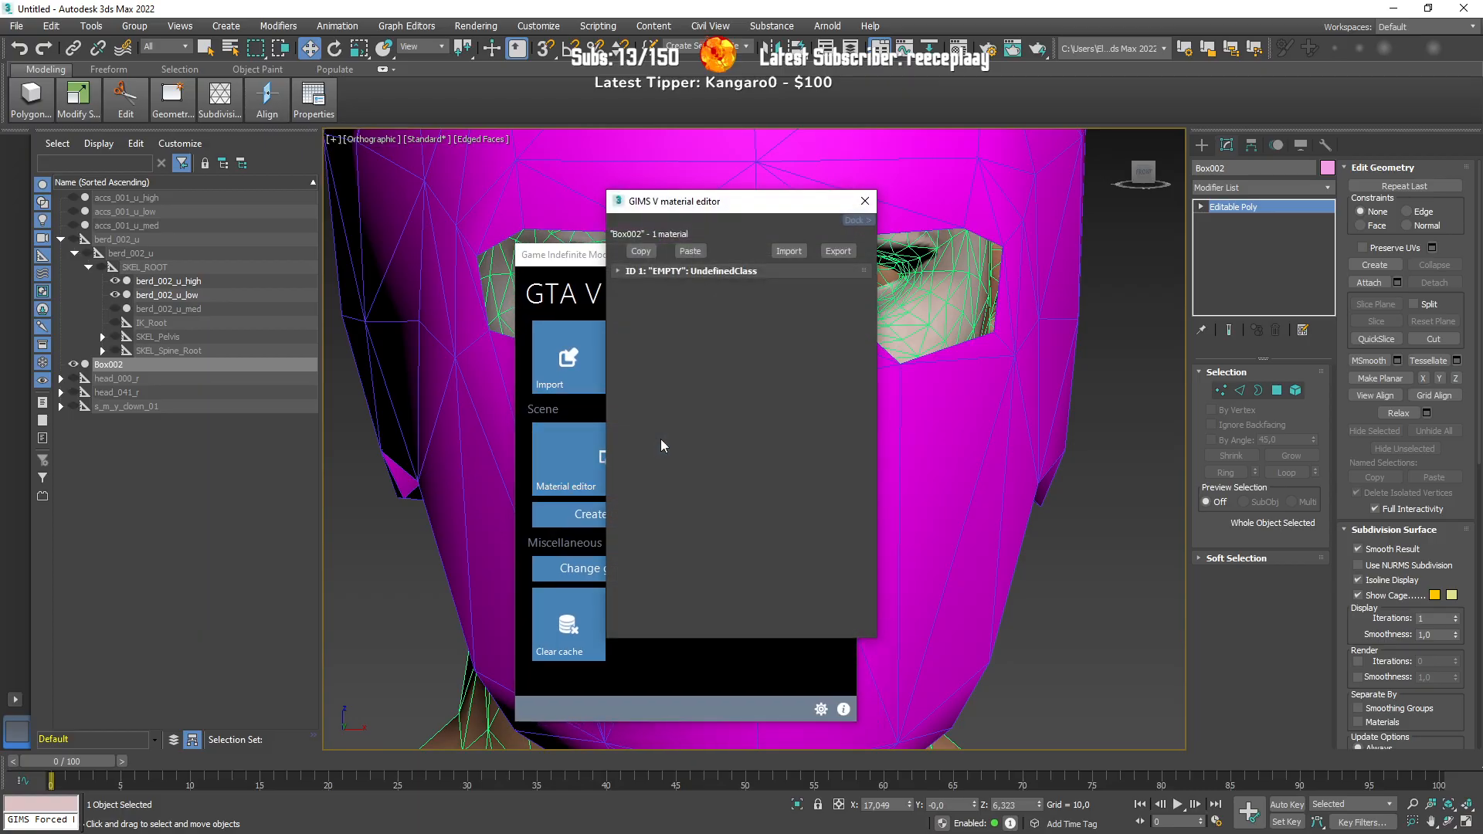
pyautogui.click(682, 274)
pyautogui.click(706, 325)
pyautogui.click(731, 440)
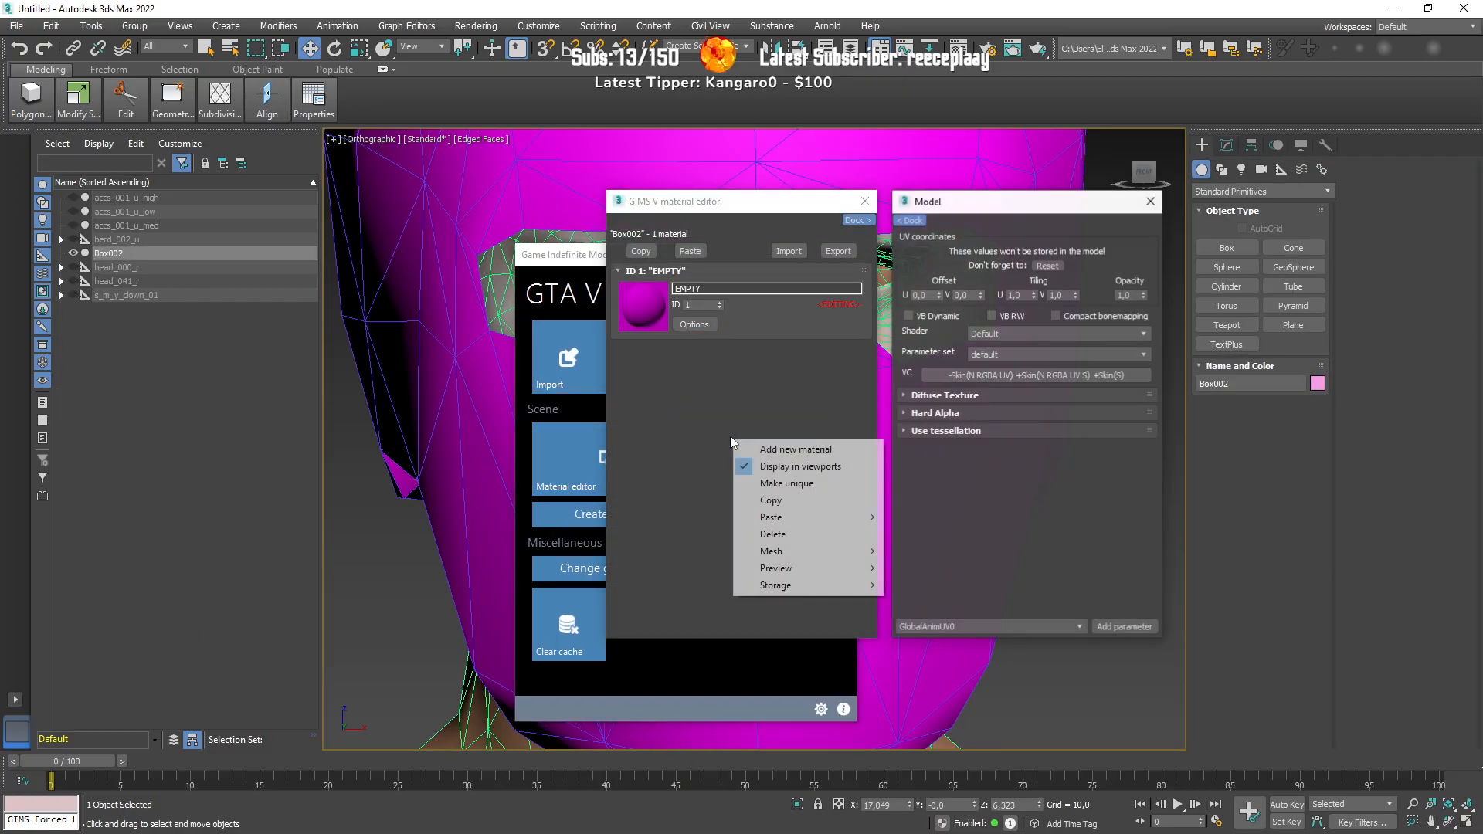
pyautogui.click(1150, 200)
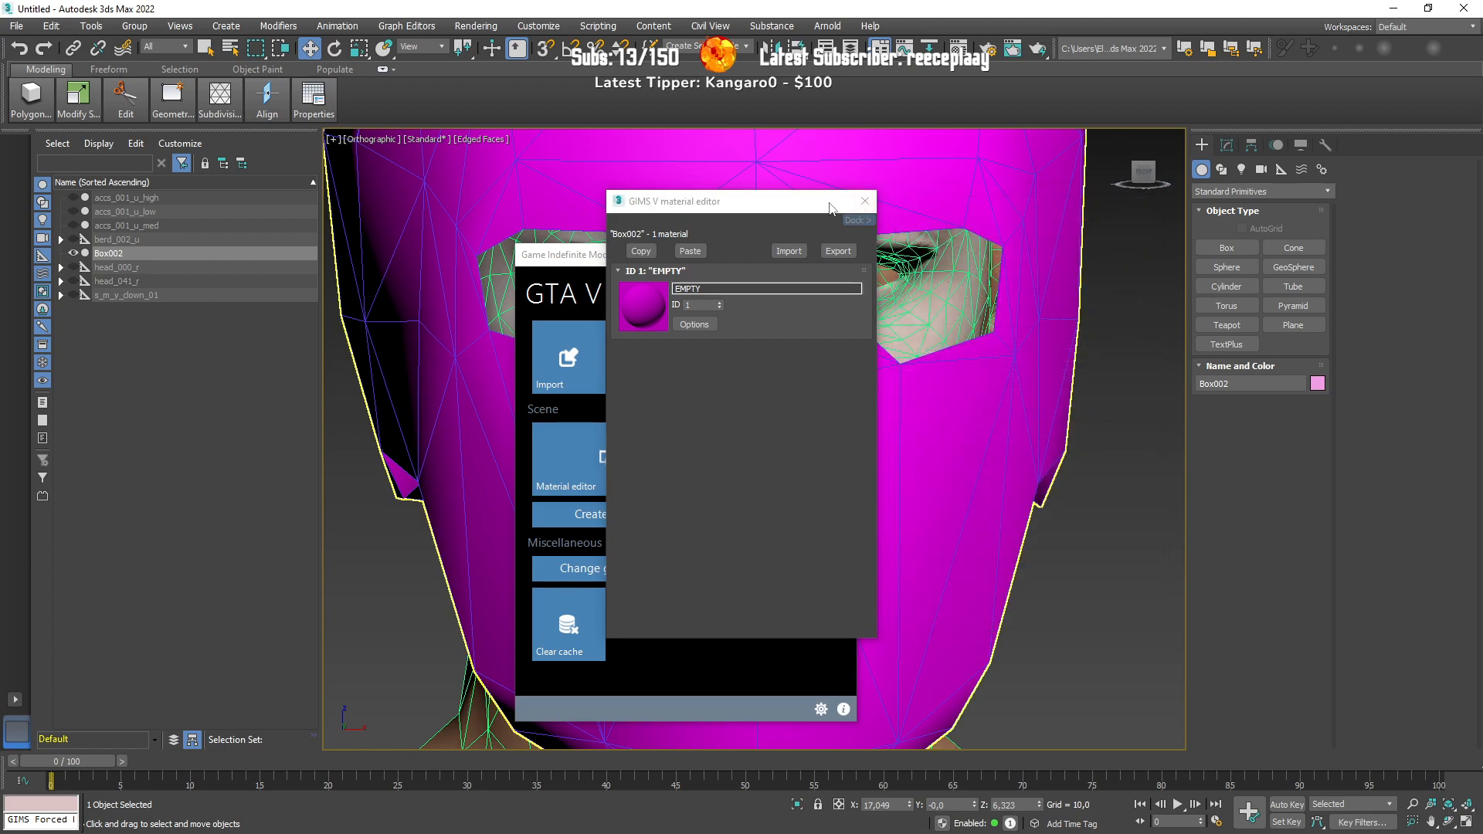
pyautogui.click(865, 201)
pyautogui.moveTo(633, 260); pyautogui.dragTo(1482, 263)
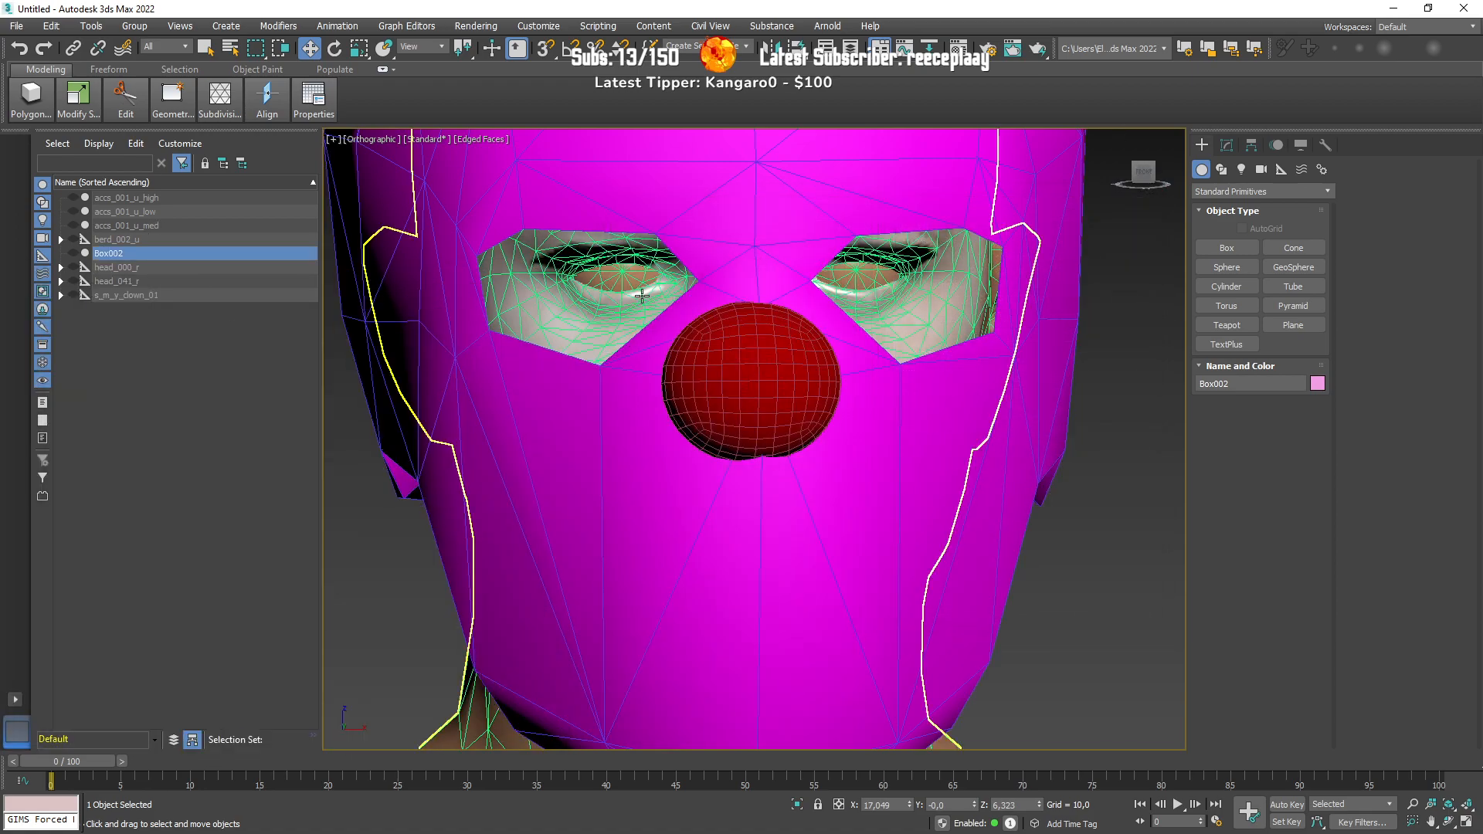
# Step: Hide berd_002_u_low, select berd_002_u_high, and open its ID 2 material berd_diff_002_a_uni for editing
pyautogui.click(394, 240)
pyautogui.click(151, 283)
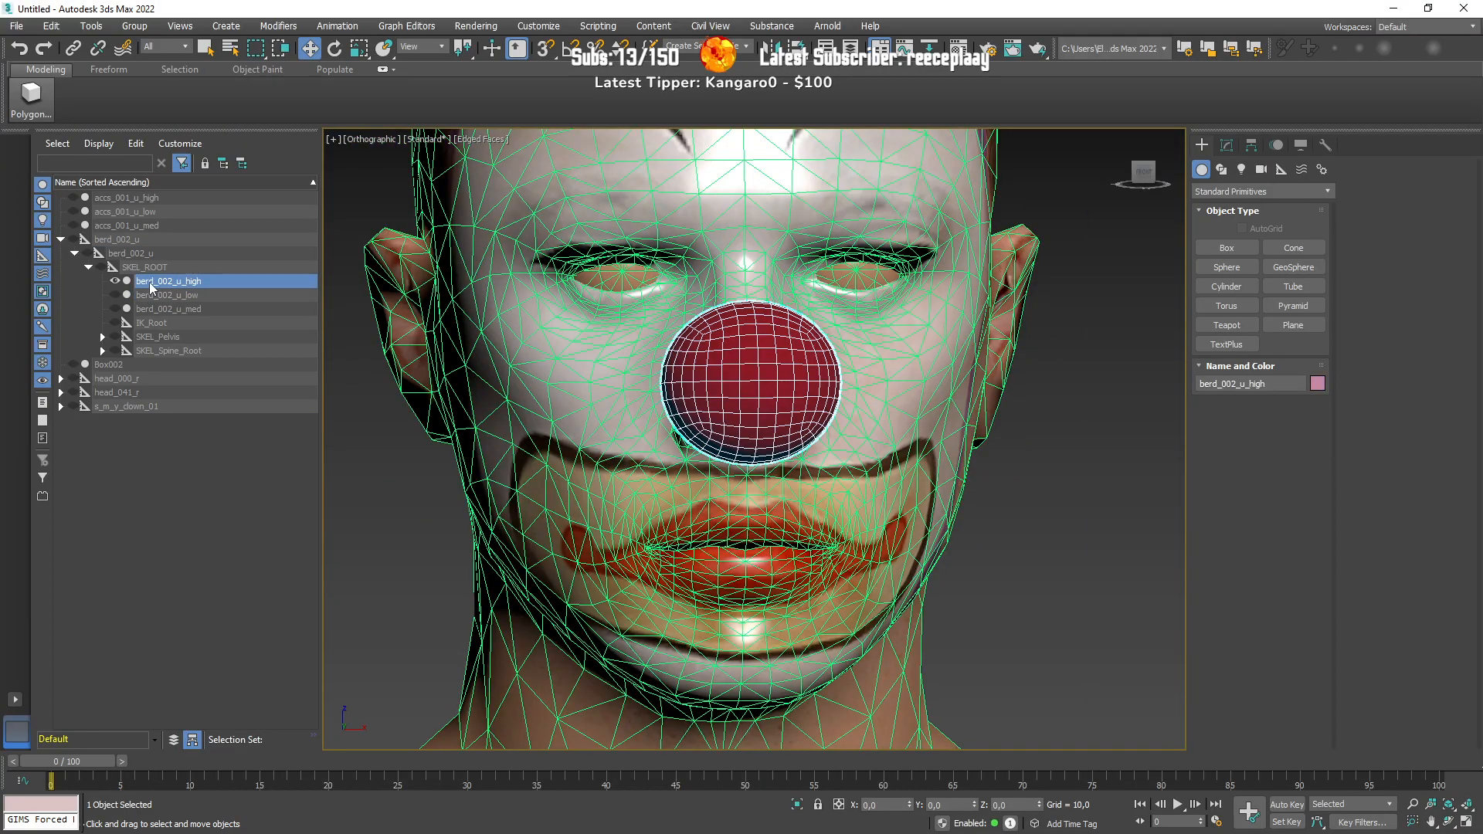
pyautogui.press('m')
pyautogui.moveTo(698, 206); pyautogui.dragTo(412, 244)
pyautogui.click(413, 326)
pyautogui.click(403, 379)
# Step: Set the shader parameter set of the ID 2 material berd_diff_002_a_uni to ped
pyautogui.click(756, 370)
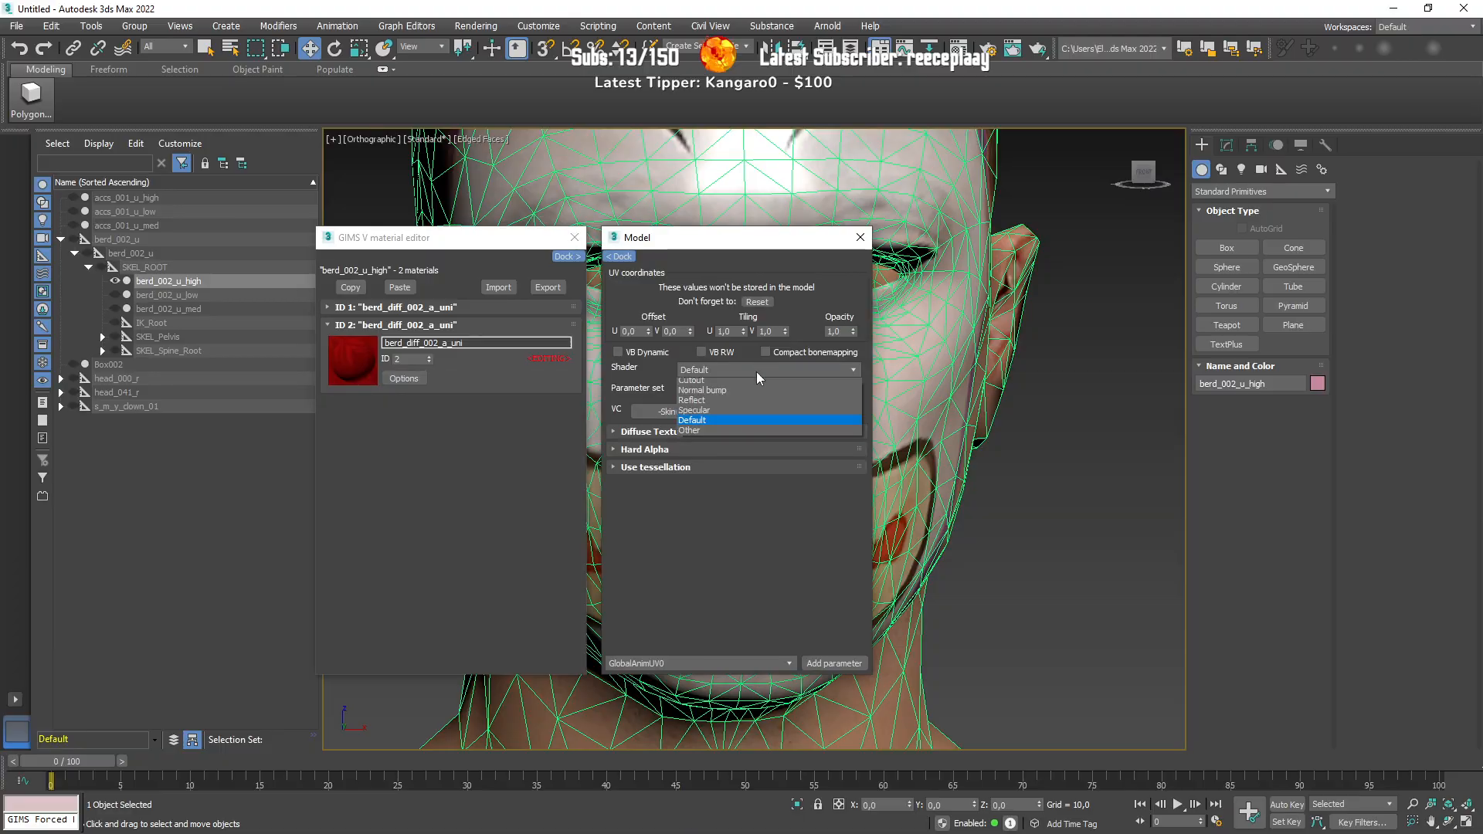
pyautogui.click(711, 444)
pyautogui.click(709, 391)
pyautogui.click(709, 401)
pyautogui.click(709, 391)
pyautogui.click(708, 402)
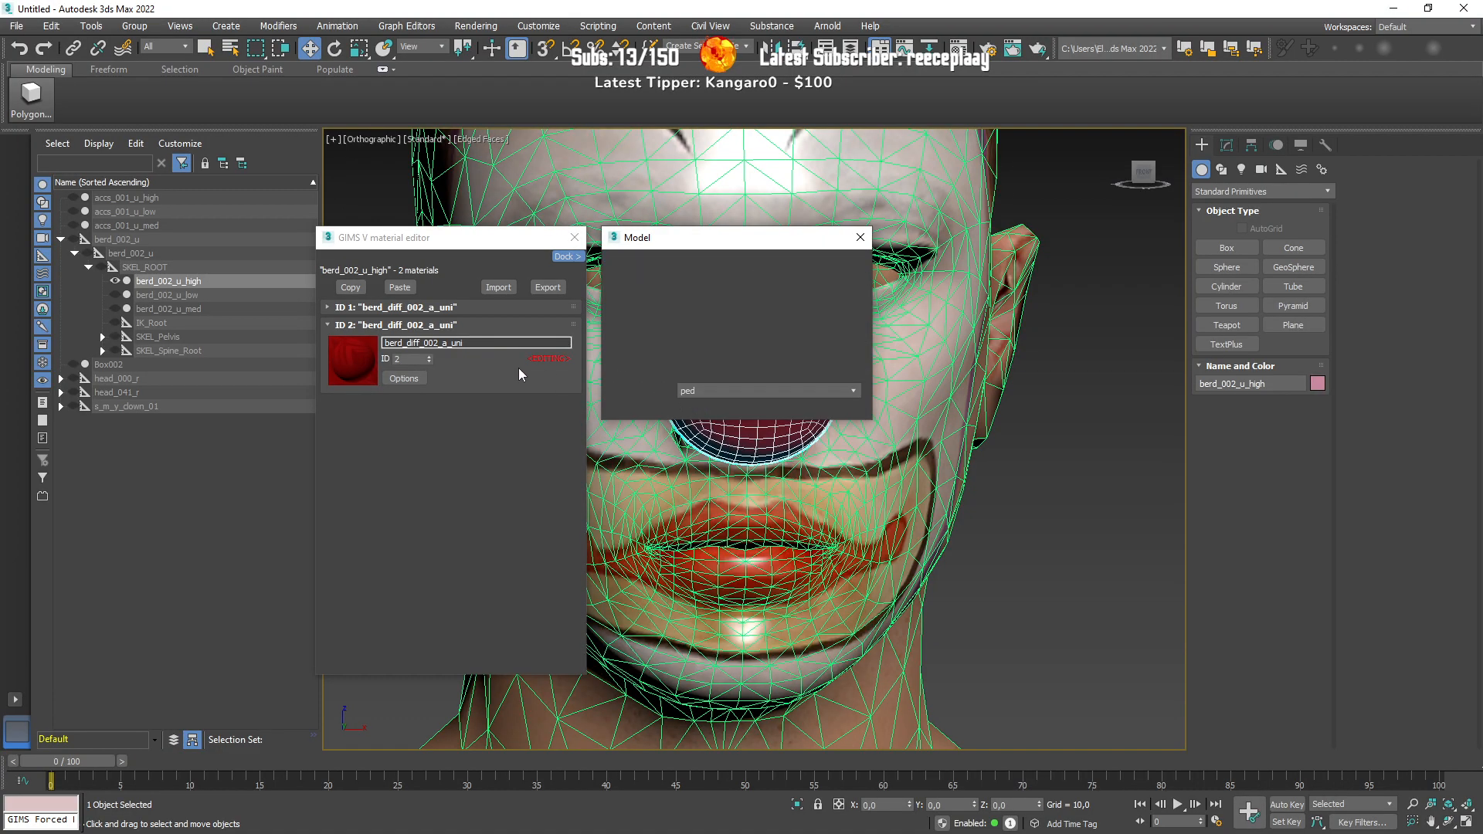
# Step: Change the red nose material's ID to 1 and accept swapping it with the other material
pyautogui.click(395, 360)
pyautogui.press('Return')
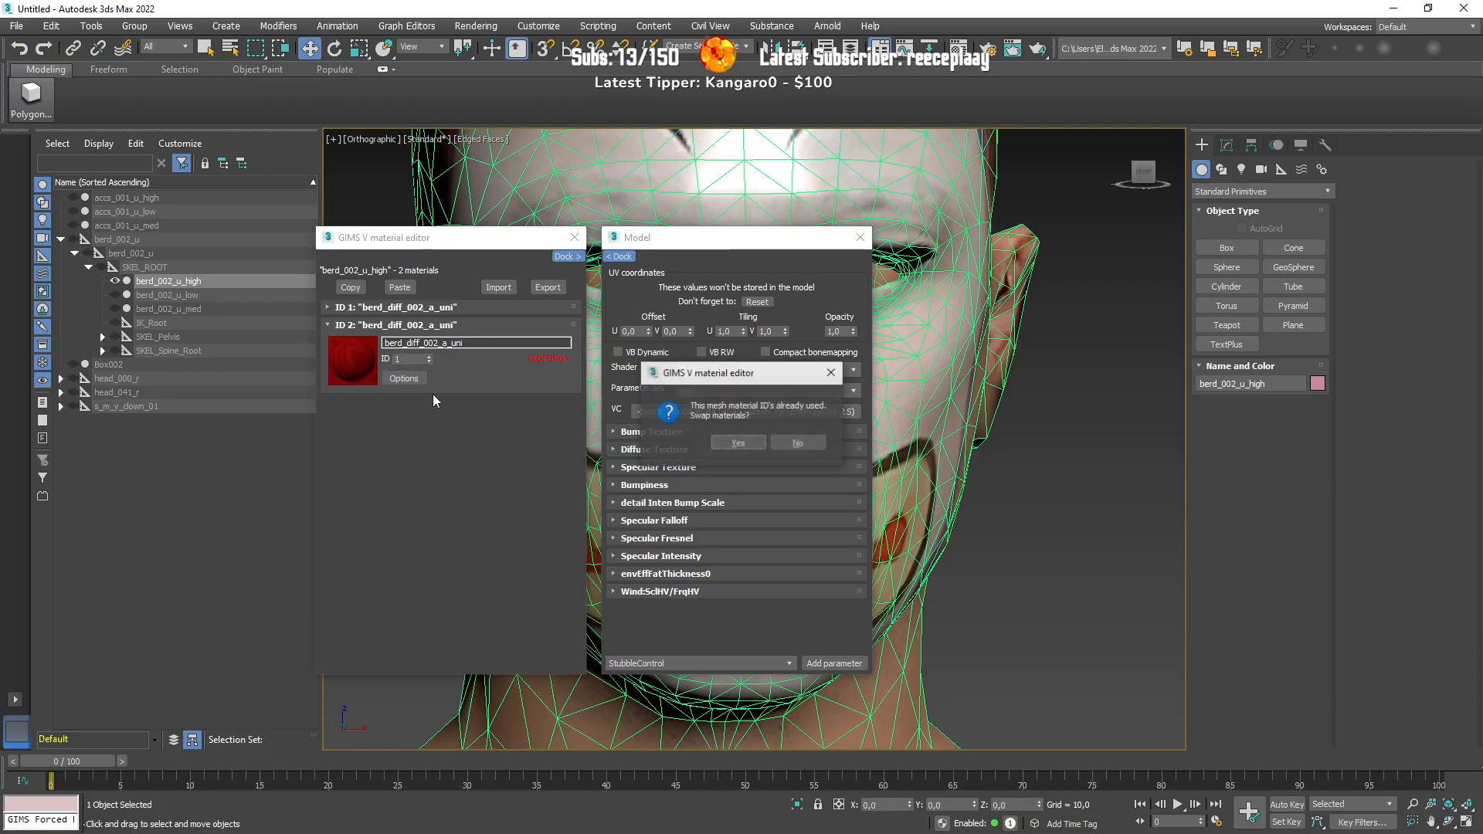
pyautogui.click(736, 444)
pyautogui.click(395, 328)
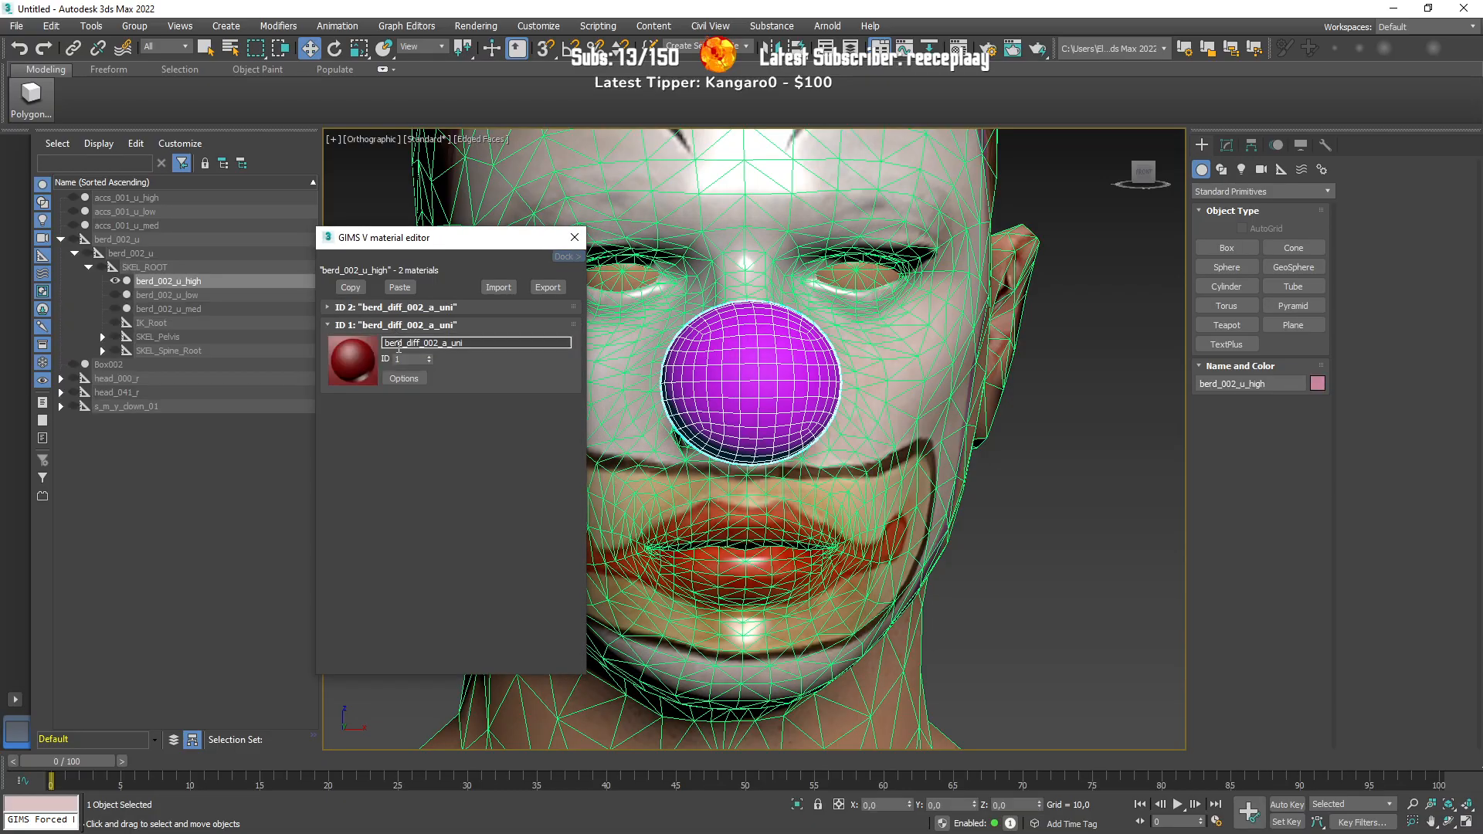
# Step: Delete the purple ID 2 material from berd_002_u_high and close the material editor
pyautogui.click(410, 309)
pyautogui.click(403, 360)
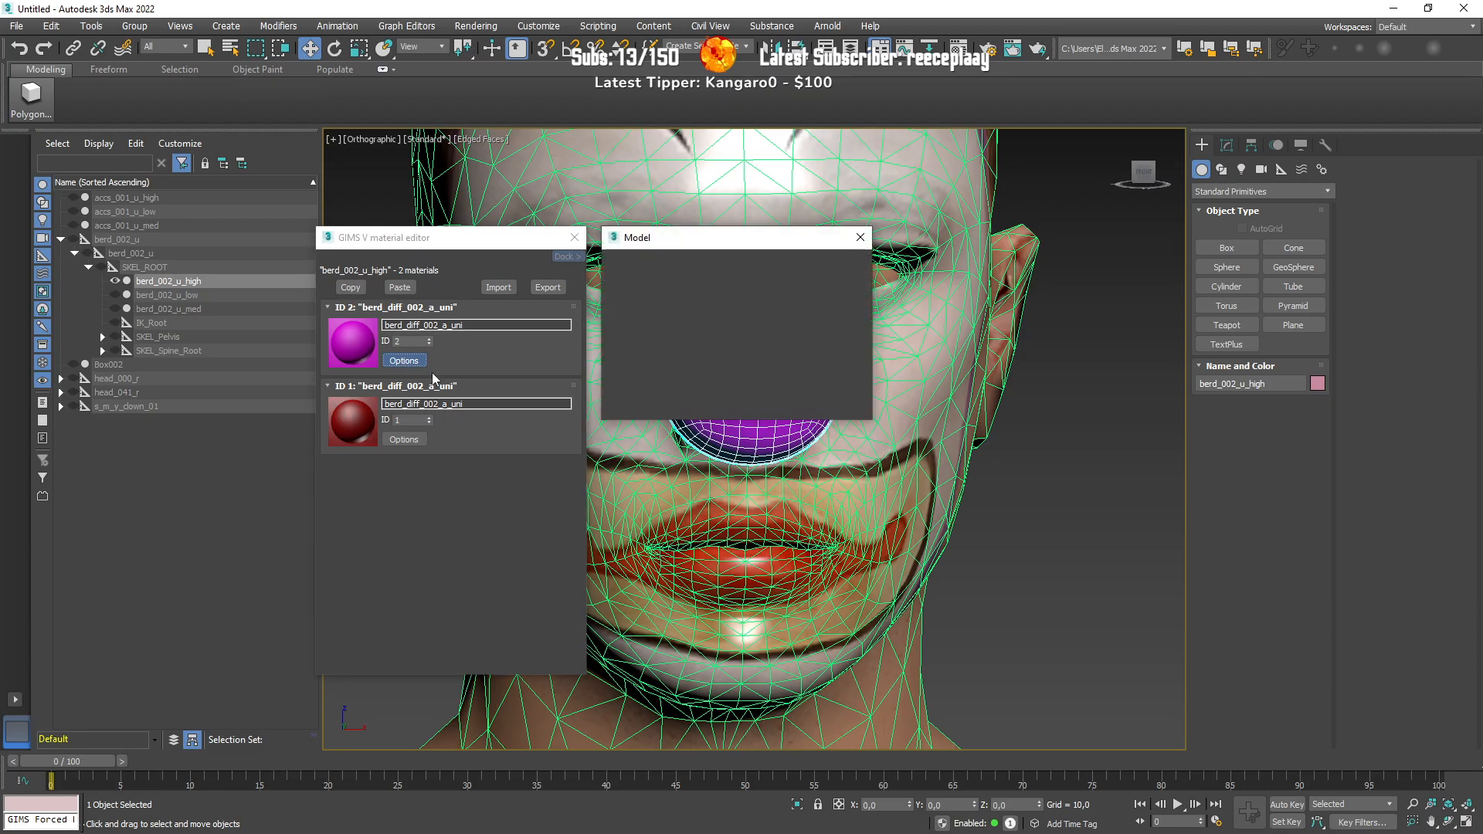
pyautogui.click(550, 480)
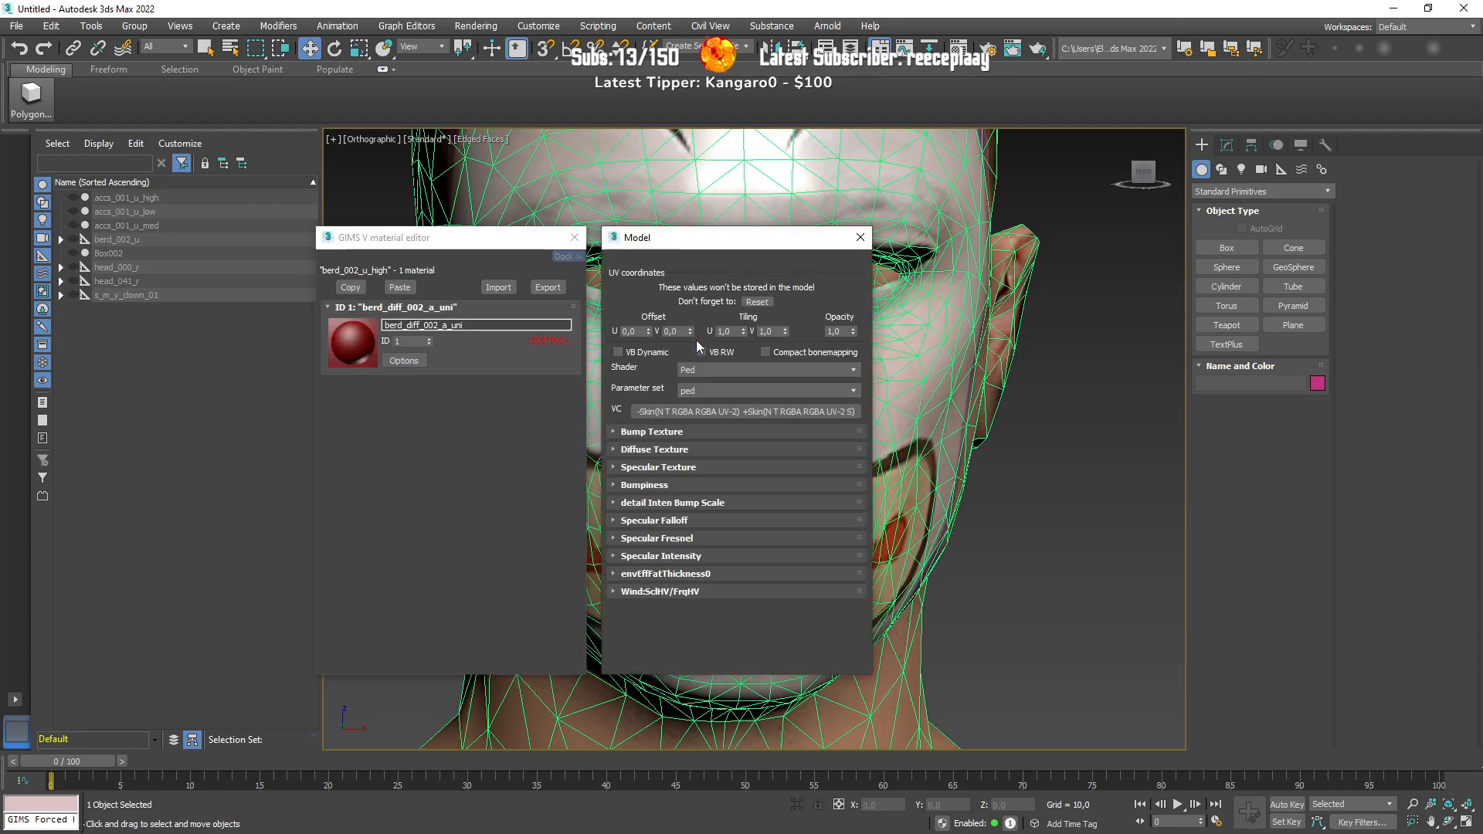
pyautogui.moveTo(740, 242); pyautogui.dragTo(658, 252)
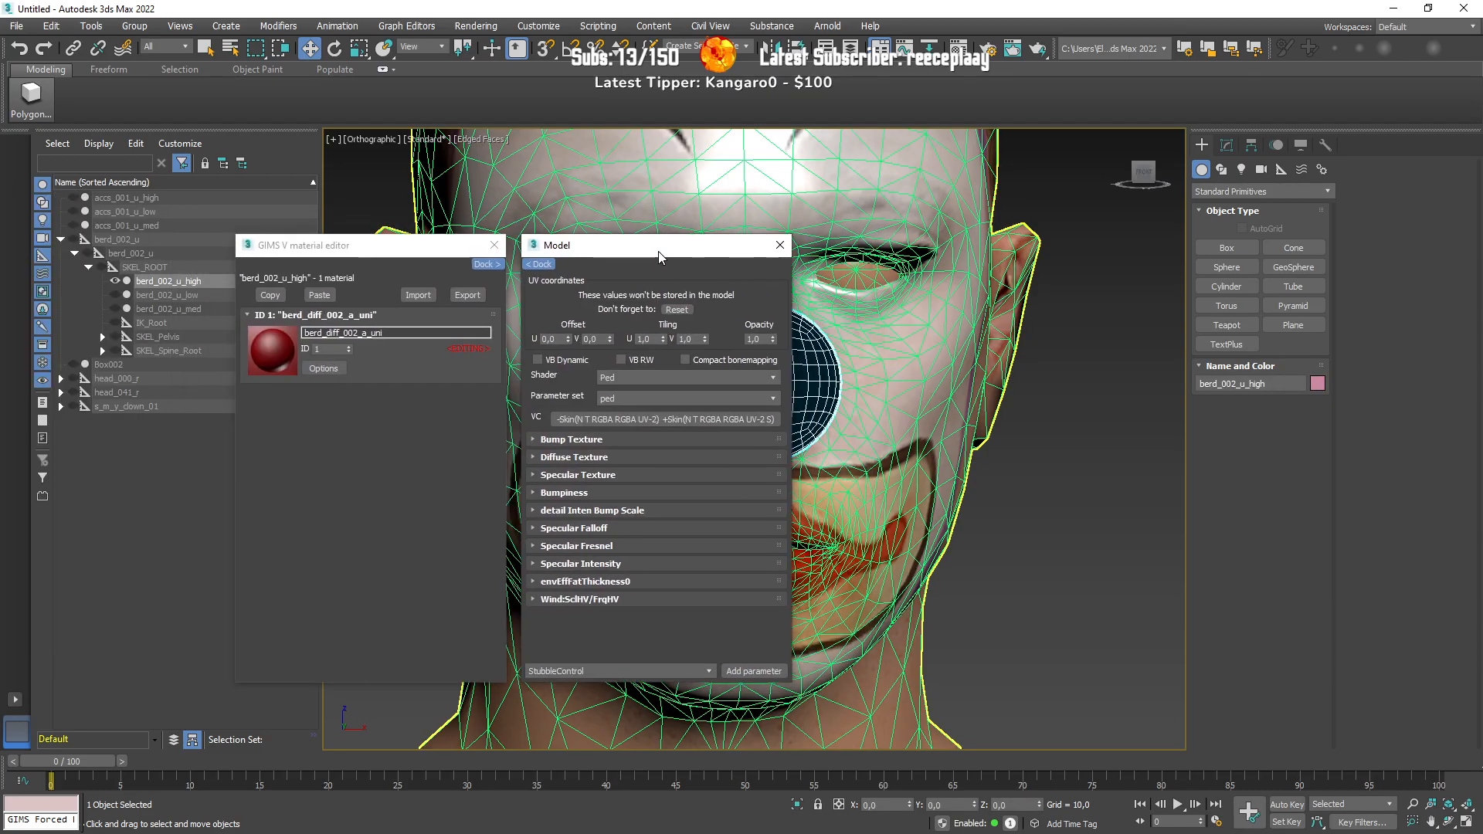
pyautogui.click(774, 246)
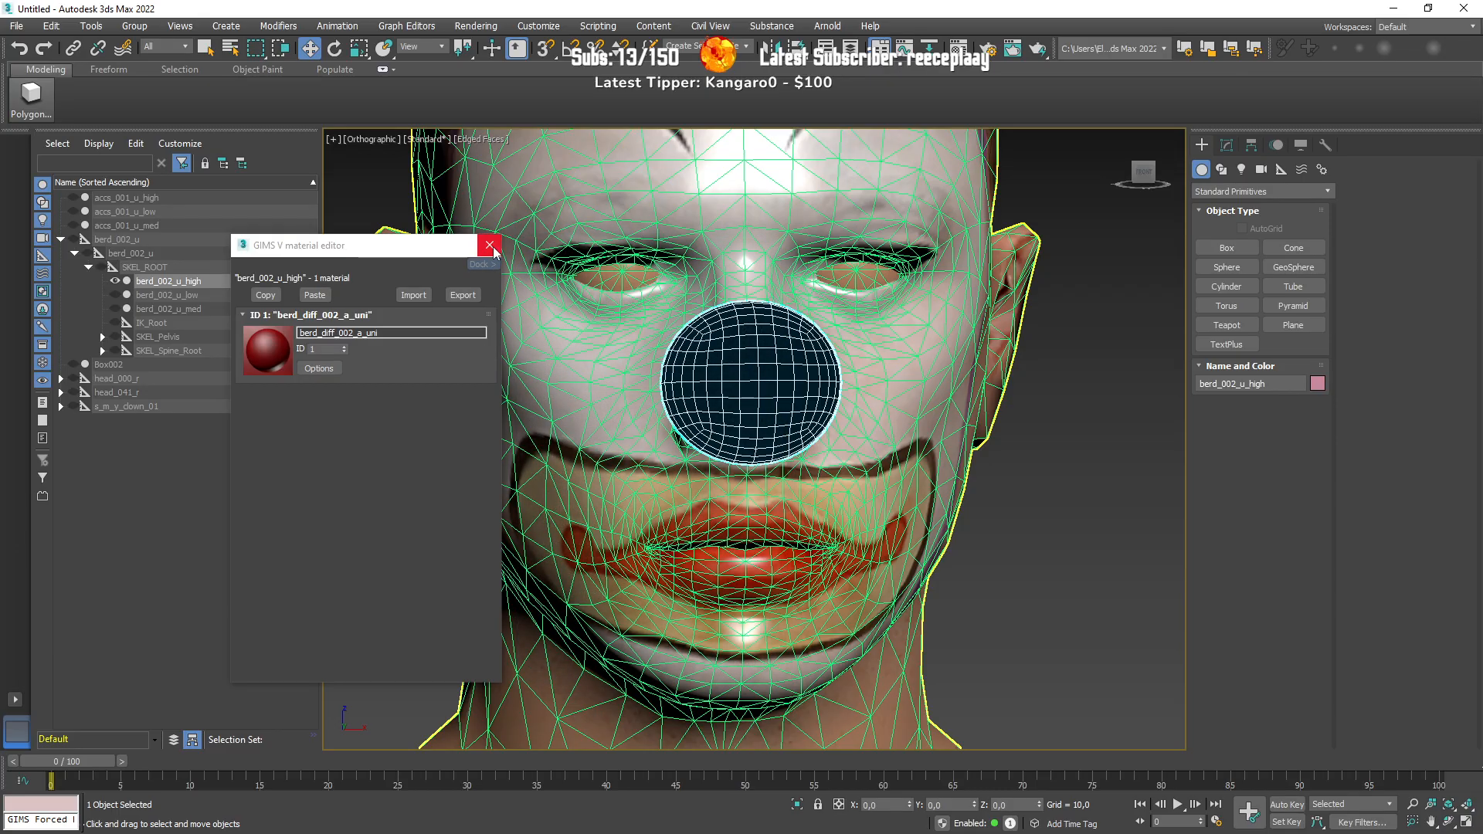
pyautogui.click(489, 246)
# Step: Assign material ID 1 to the nose sphere's faces in berd_002_u_high's Editable Mesh, then leave face editing
pyautogui.click(1226, 145)
pyautogui.click(1234, 233)
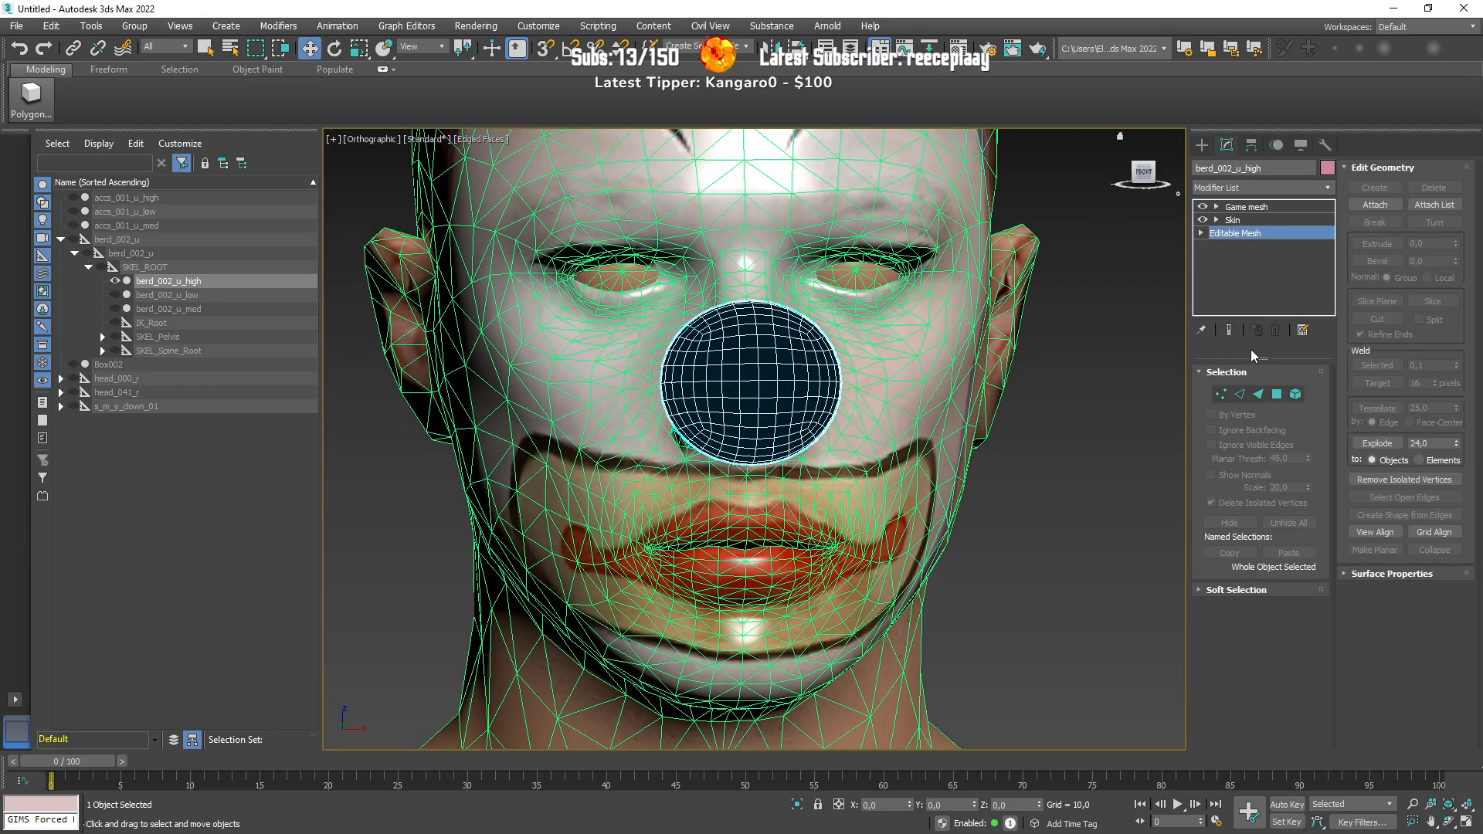
pyautogui.click(1258, 394)
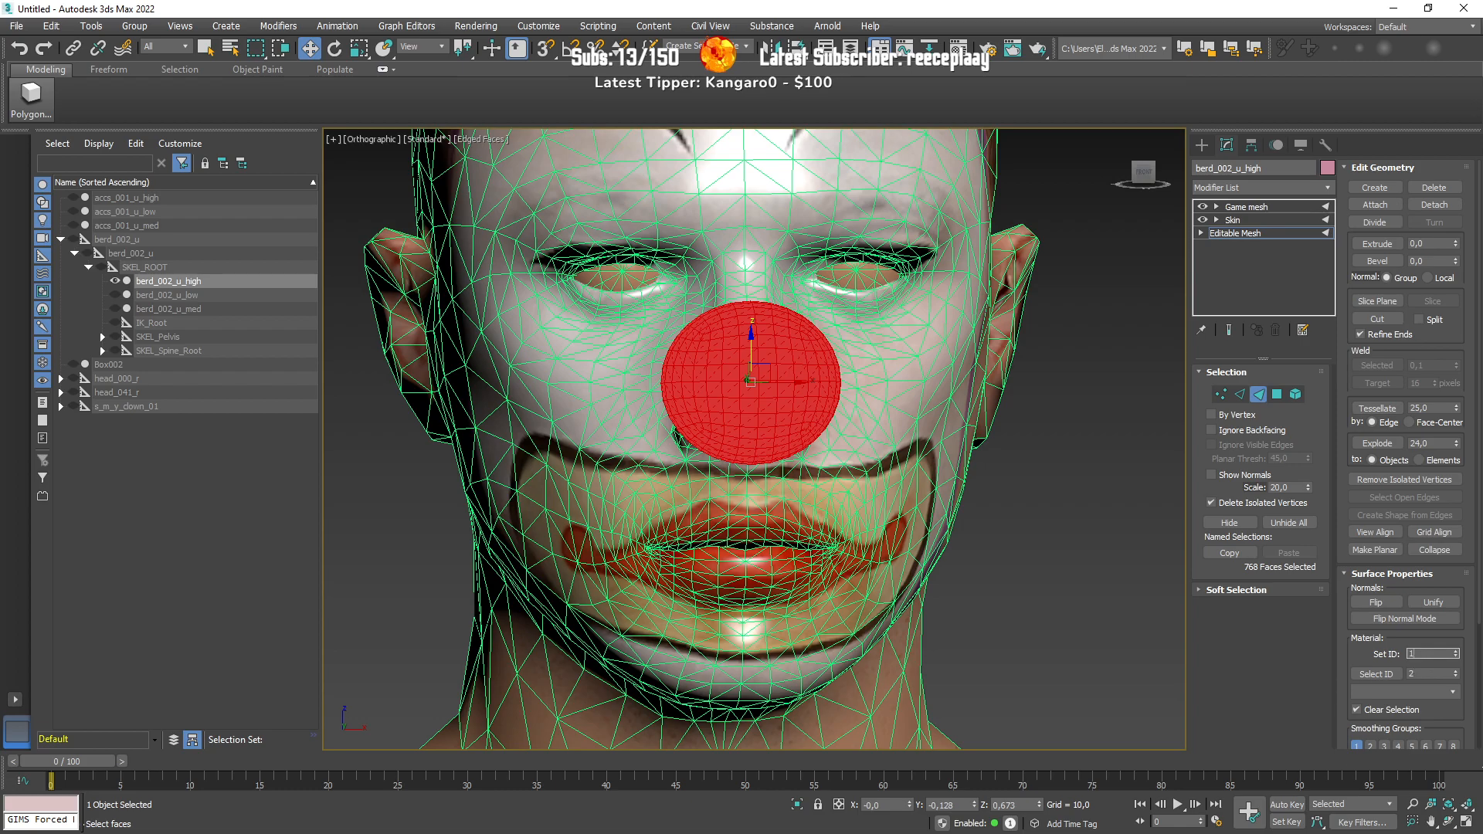
pyautogui.press('Return')
pyautogui.click(1260, 395)
# Step: Load berd_normal_001.dds as the bump texture of berd_002_u_high's material berd_diff_002_a_uni in the GIMS V material editor
pyautogui.scroll(4, 982, 363)
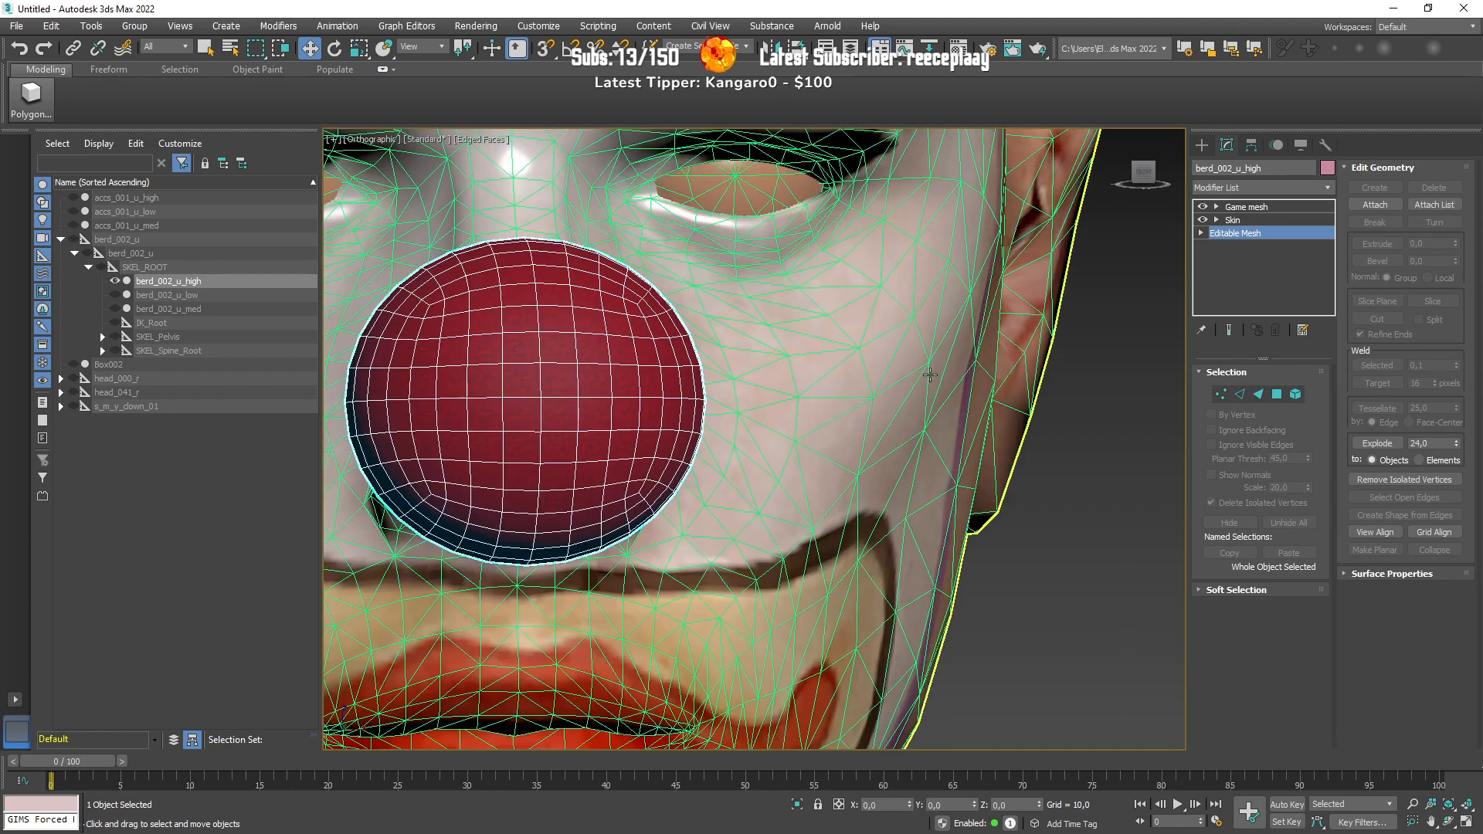
pyautogui.moveTo(0, 293); pyautogui.dragTo(886, 223)
pyautogui.click(823, 408)
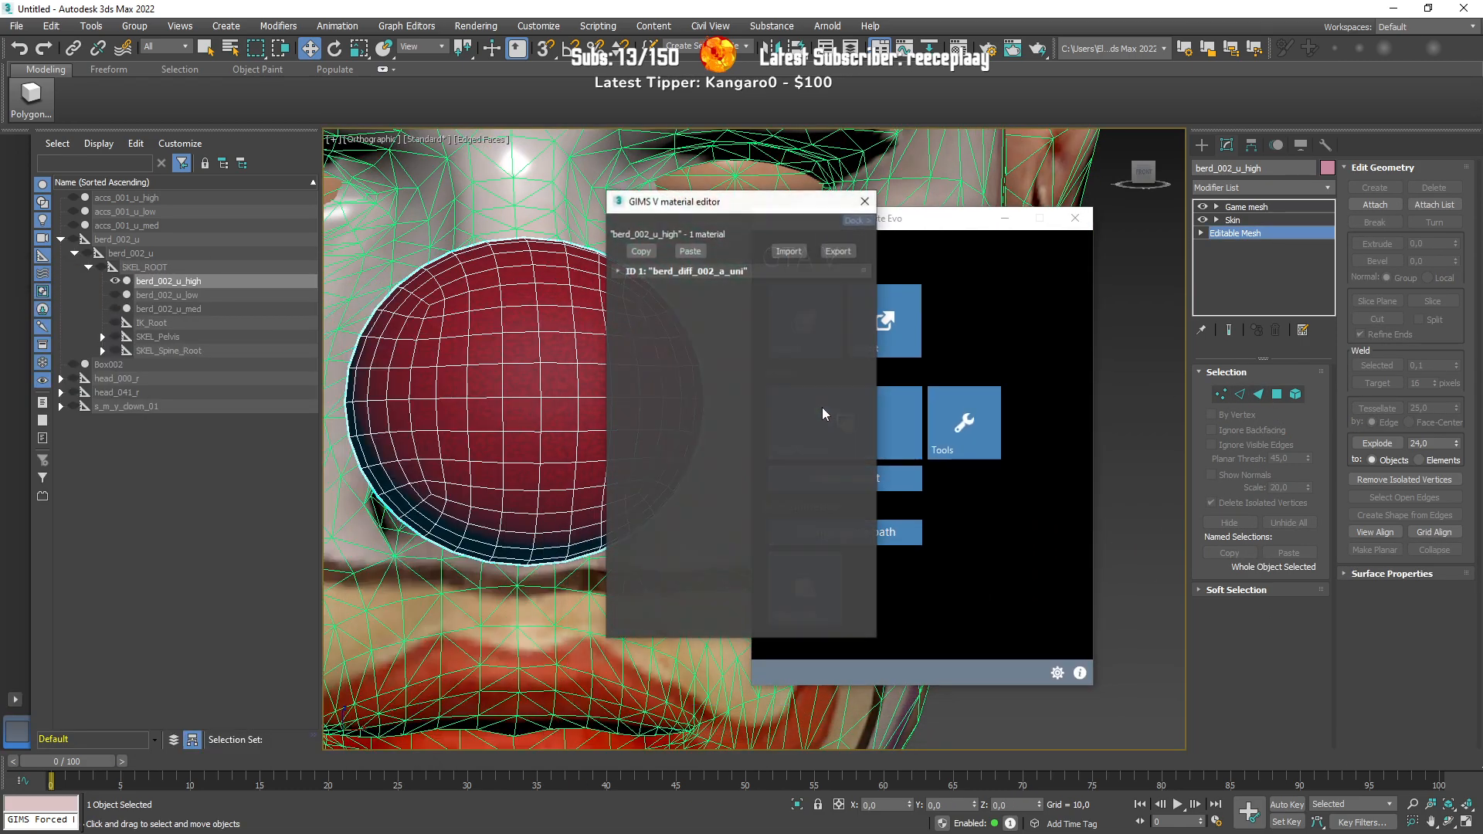
pyautogui.click(1068, 326)
pyautogui.click(1060, 379)
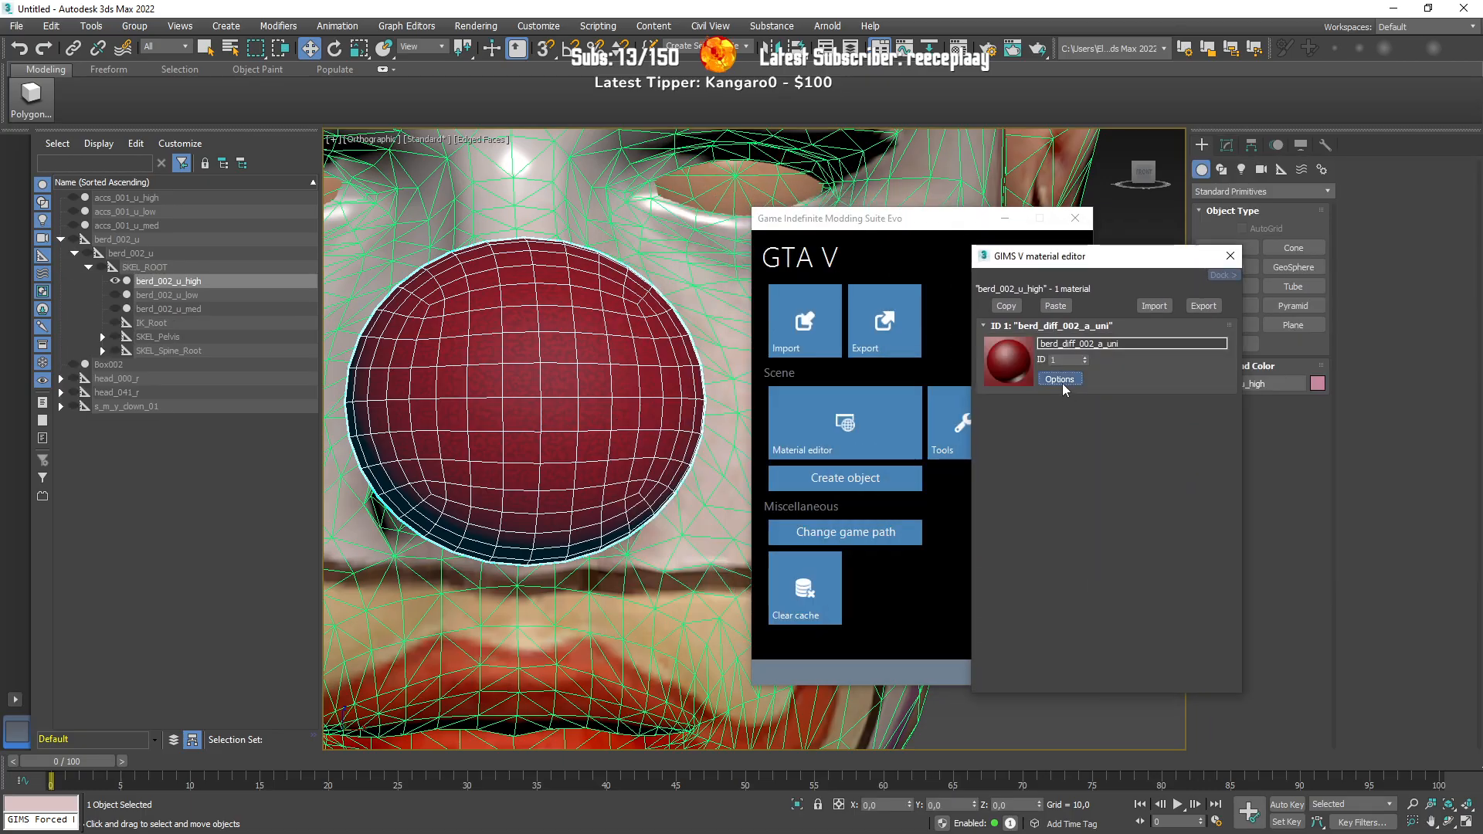
pyautogui.click(1304, 454)
pyautogui.click(1306, 469)
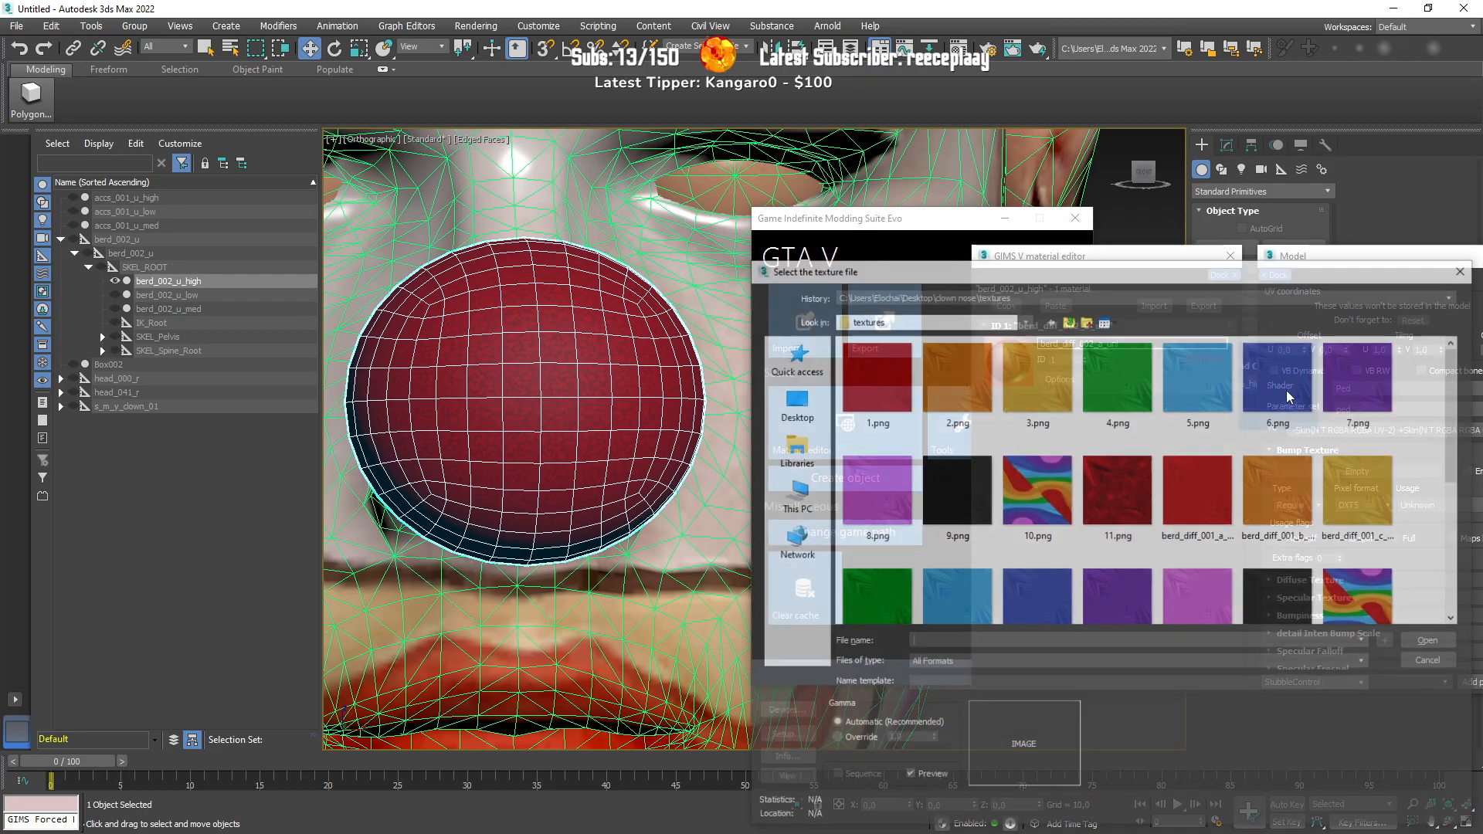
pyautogui.scroll(-5, 937, 502)
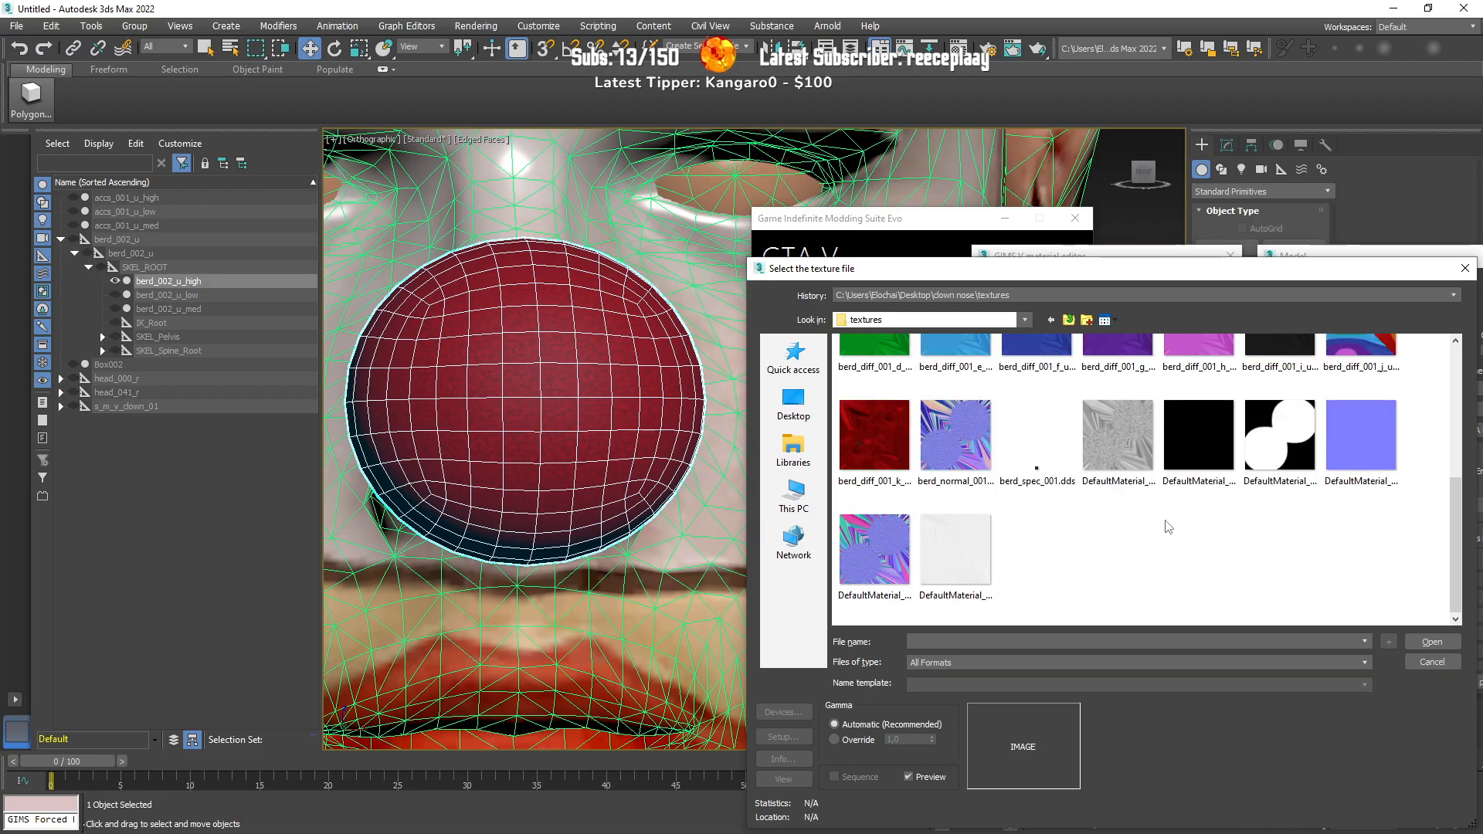
pyautogui.click(977, 454)
pyautogui.click(1428, 641)
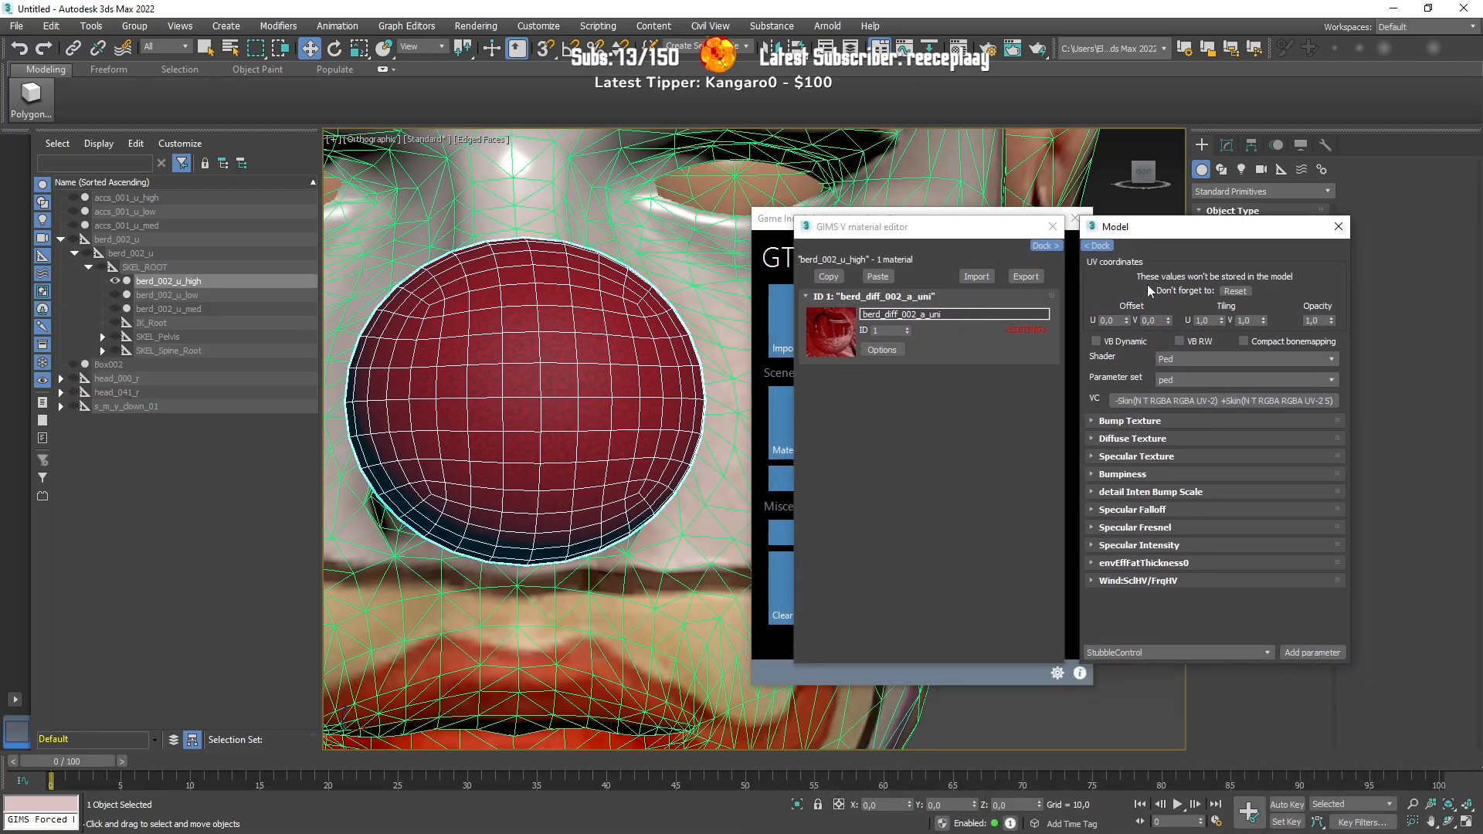
# Step: Check the bump texture's settings, then load berd_spec_001.dds as the material's specular texture
pyautogui.click(1132, 457)
pyautogui.click(1188, 422)
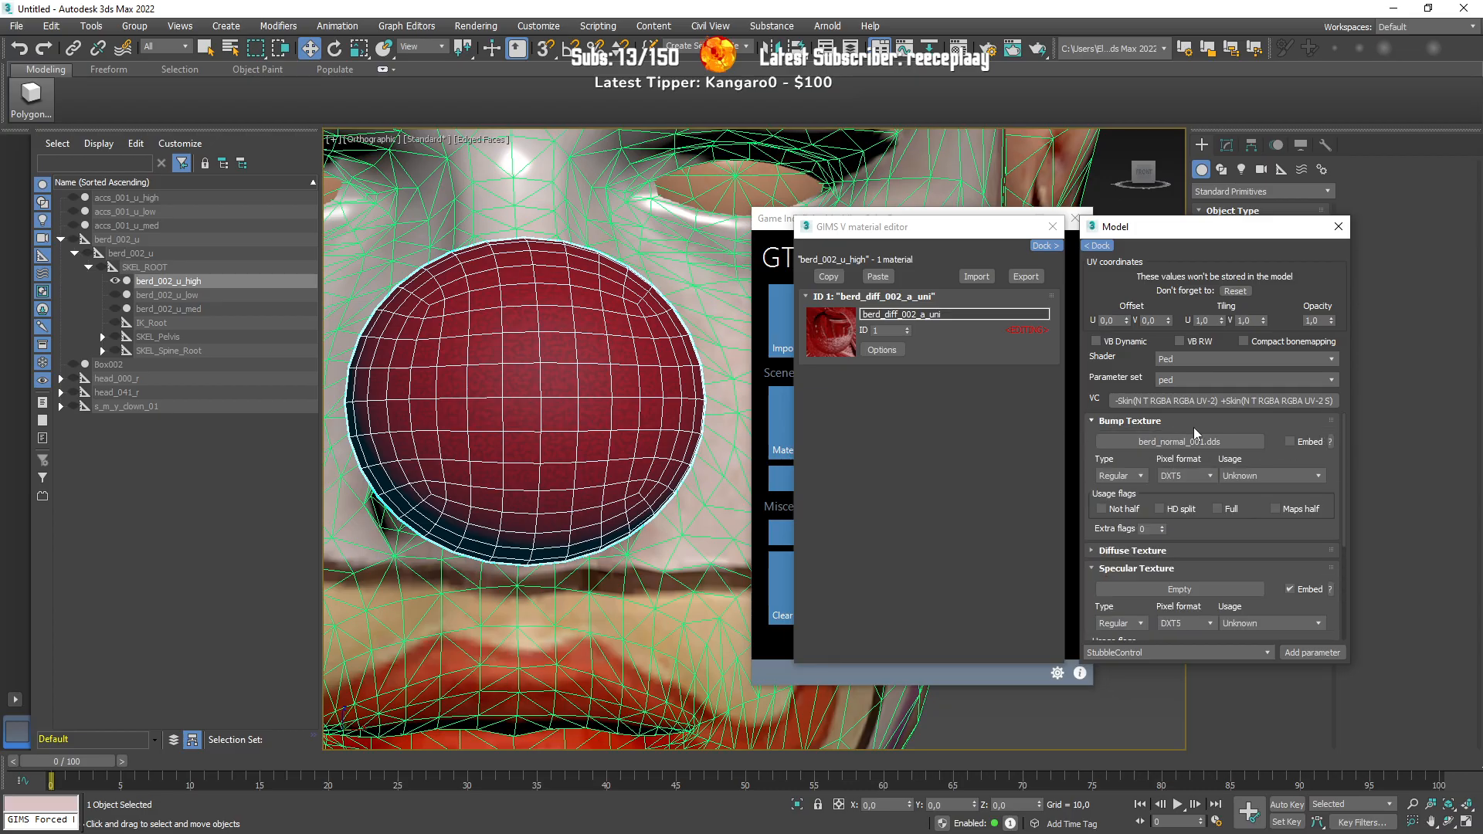
pyautogui.click(1245, 422)
pyautogui.click(1170, 458)
pyautogui.click(1166, 457)
pyautogui.click(1152, 476)
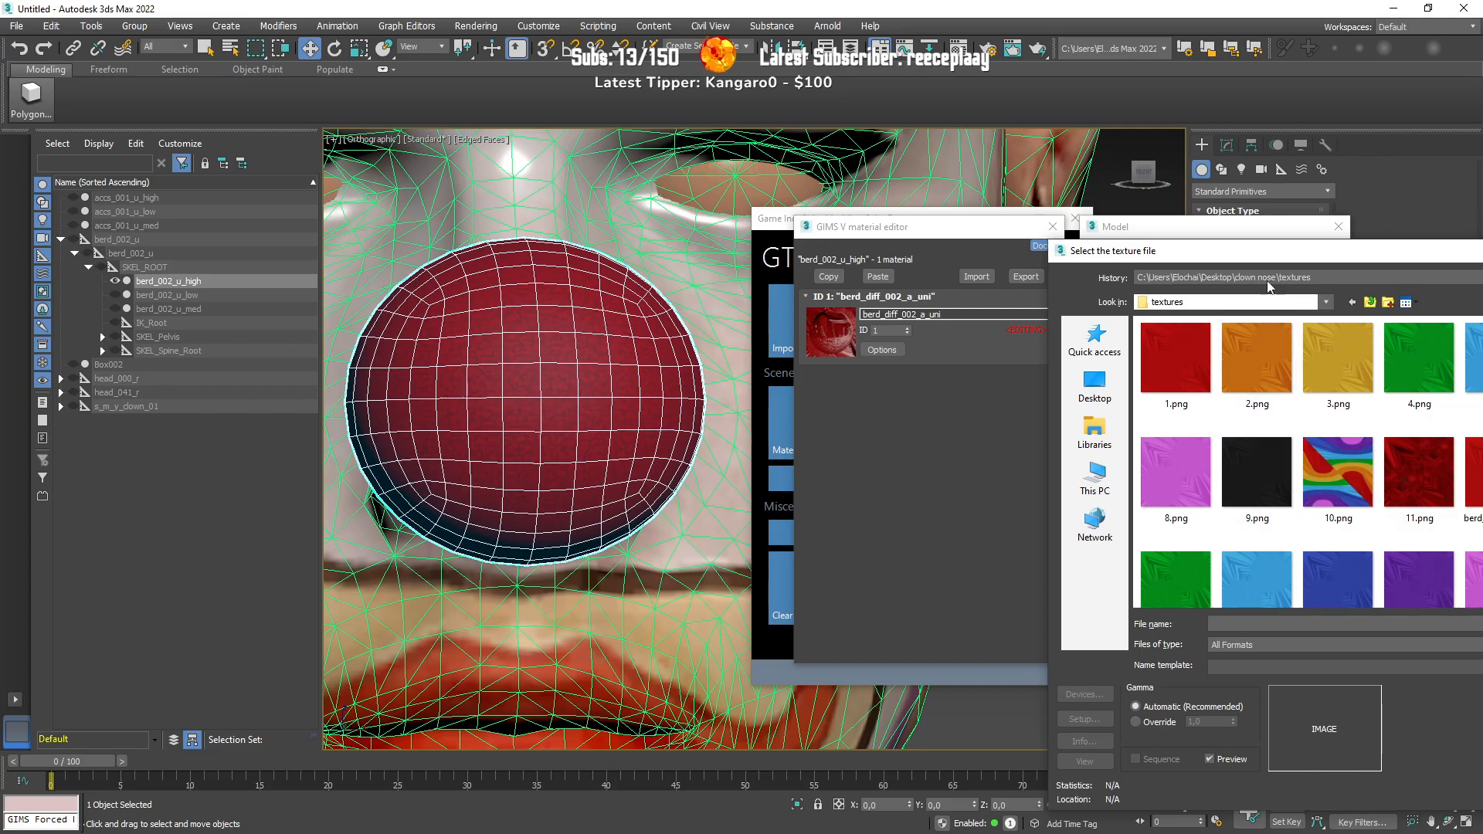
pyautogui.moveTo(1253, 258); pyautogui.dragTo(1011, 219)
pyautogui.scroll(-1, 1116, 506)
pyautogui.click(1103, 377)
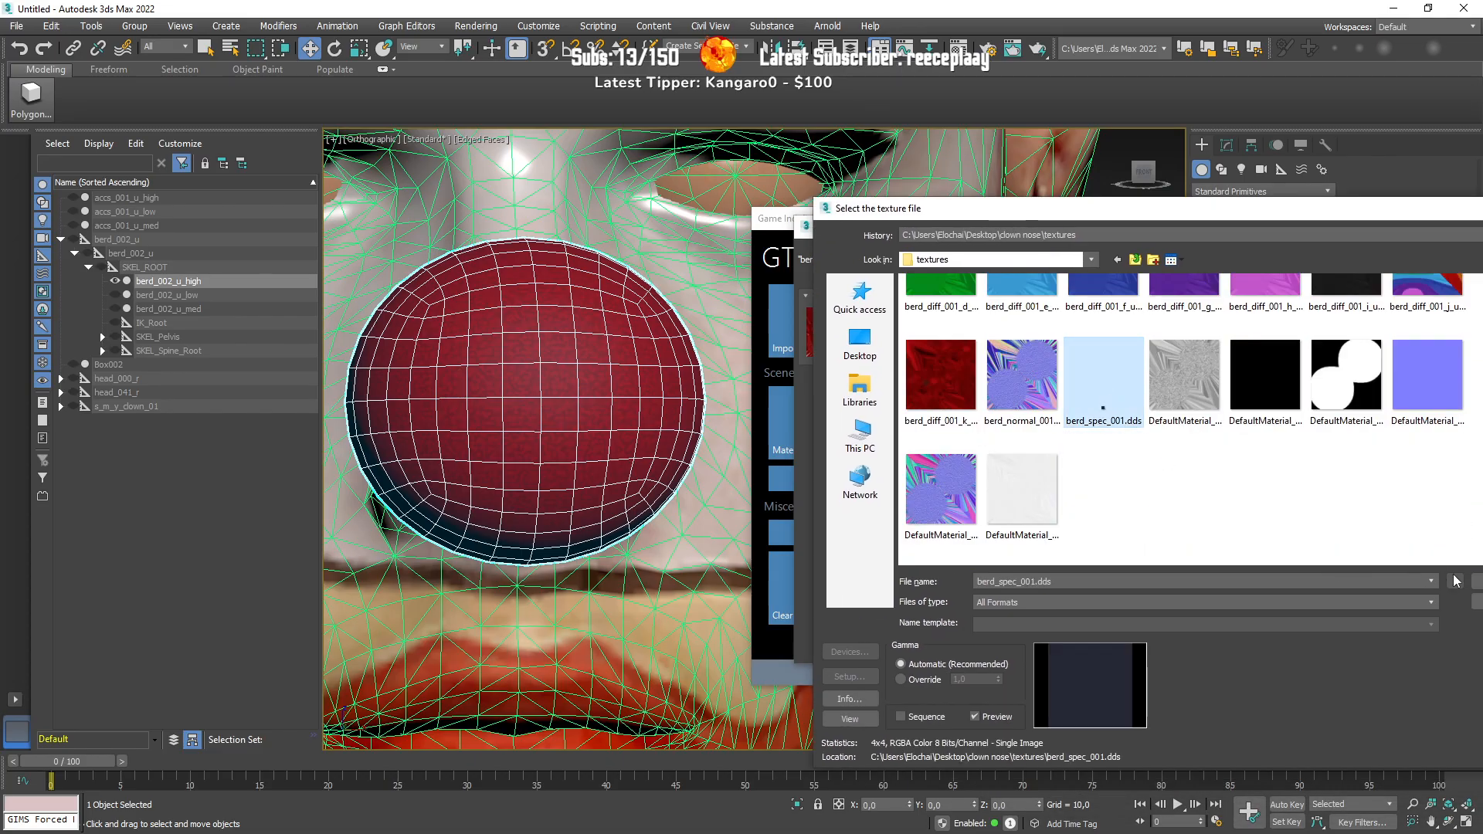
pyautogui.click(1477, 585)
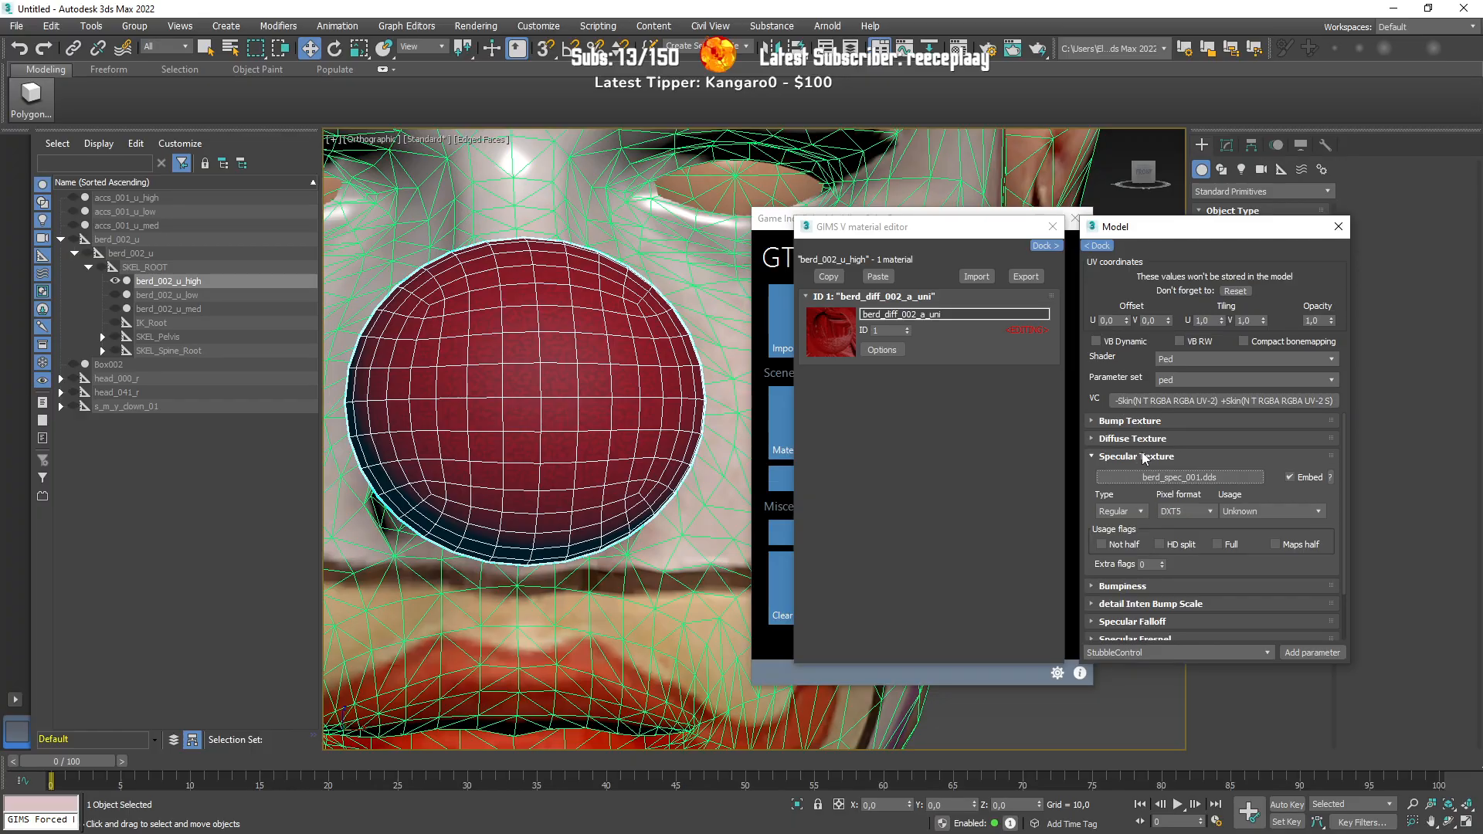
# Step: Reselect berd_spec_001.dds for the specular texture and close the material editor
pyautogui.click(1141, 477)
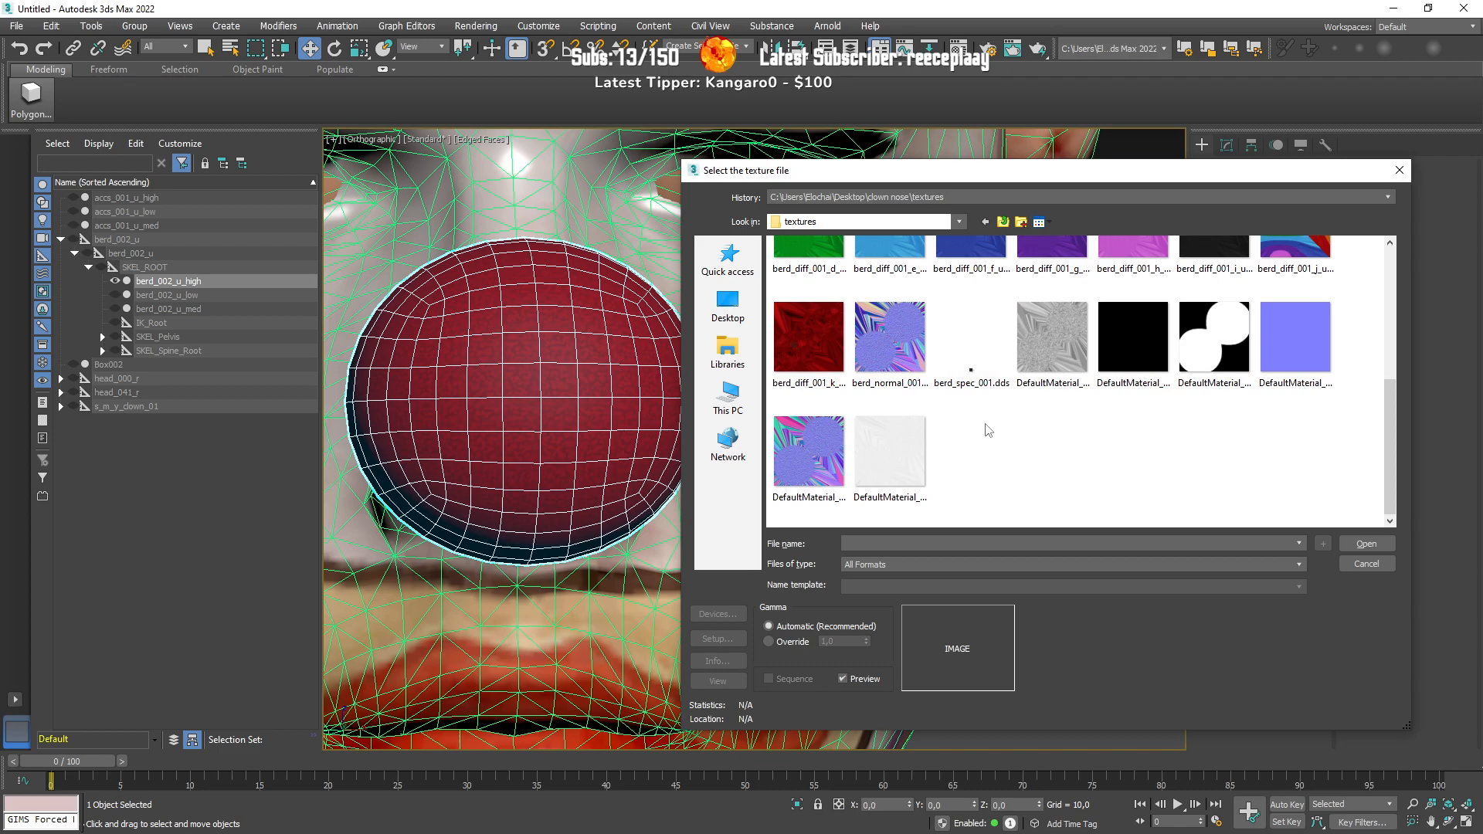
pyautogui.click(1365, 543)
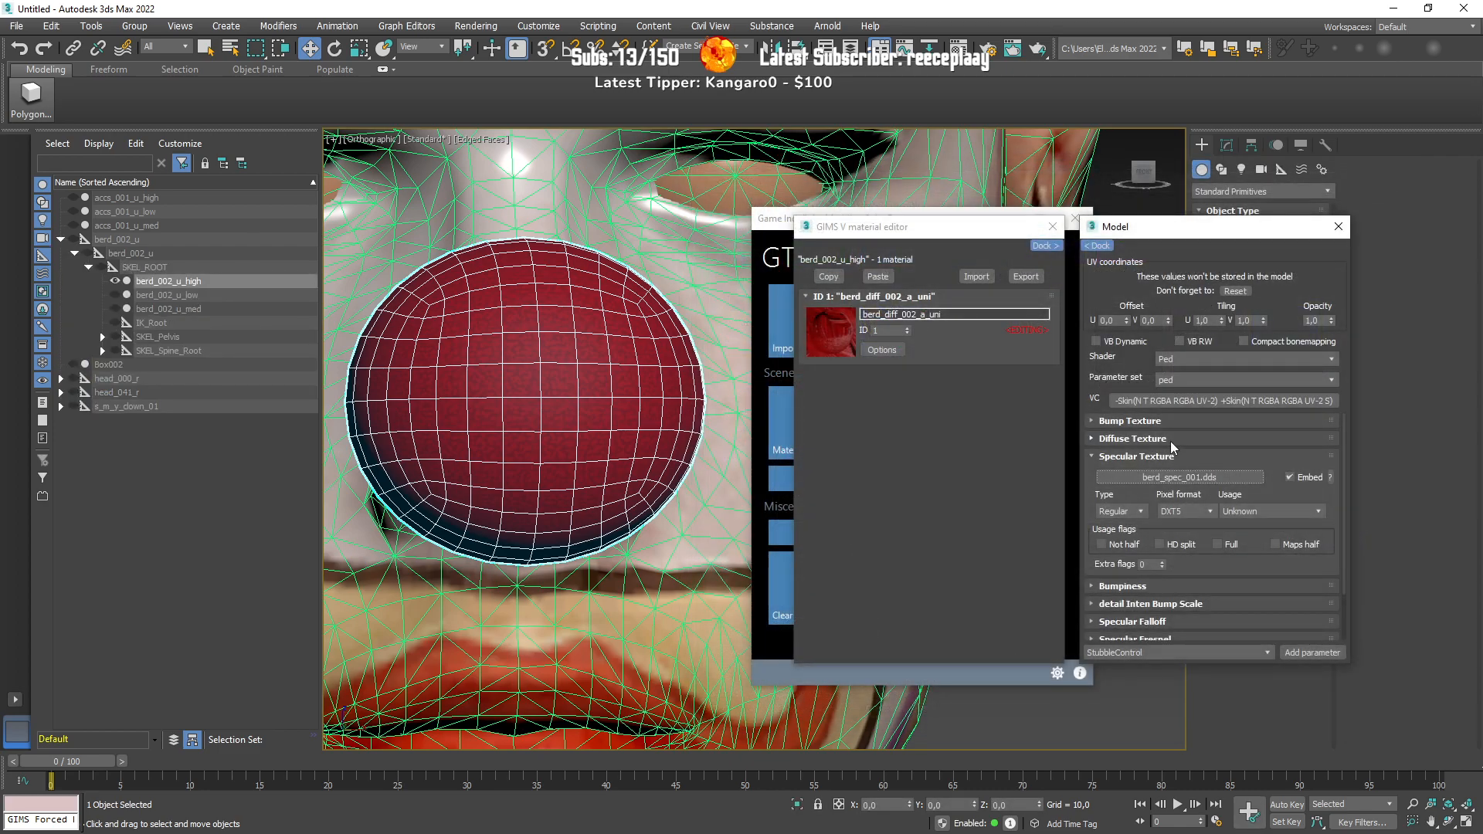
pyautogui.click(1337, 226)
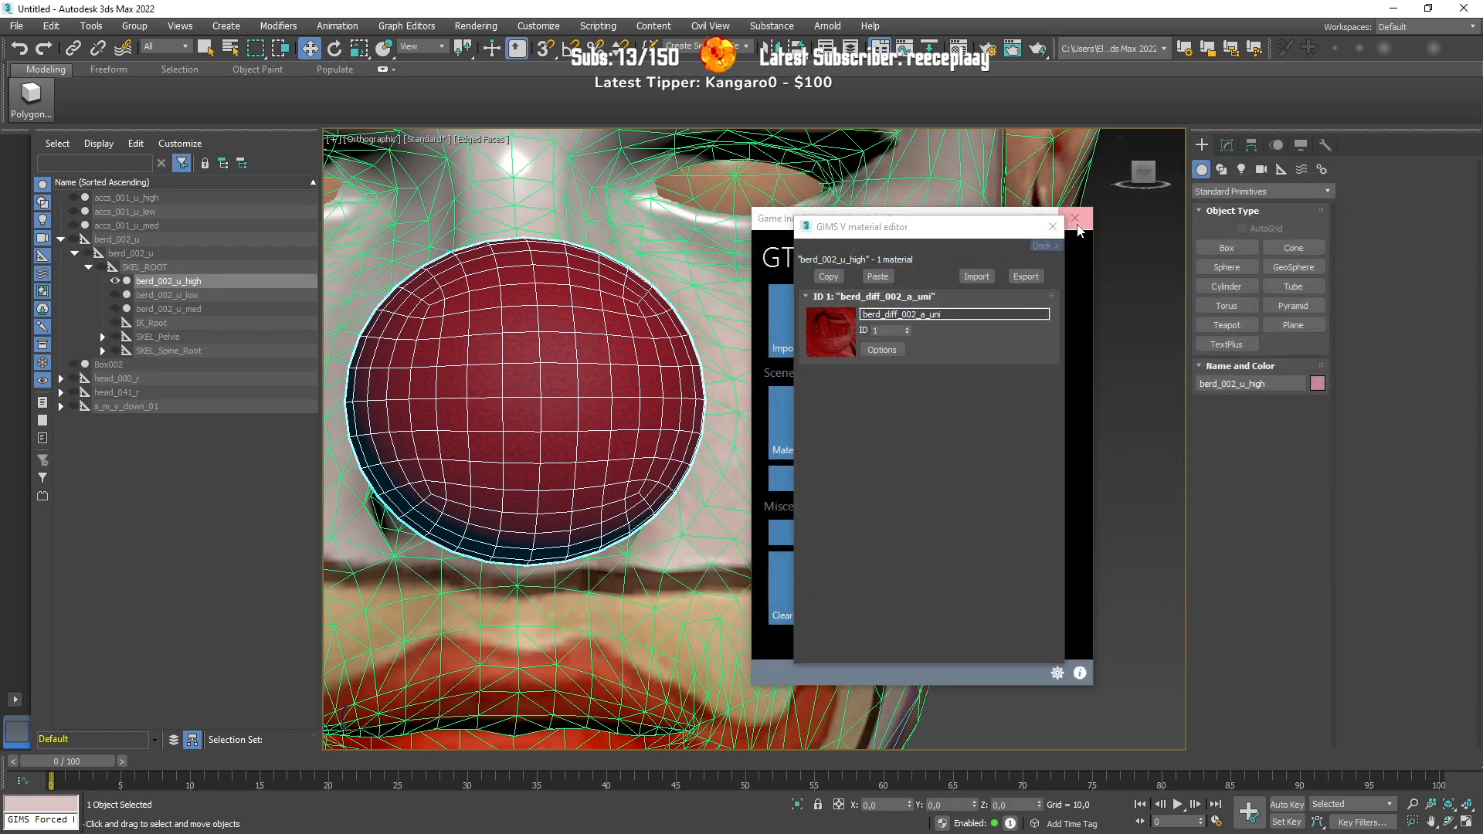
pyautogui.click(1052, 226)
# Step: Preview the nose's surface from the side in High Quality viewport mode, then return to Standard with edged faces off
pyautogui.click(427, 140)
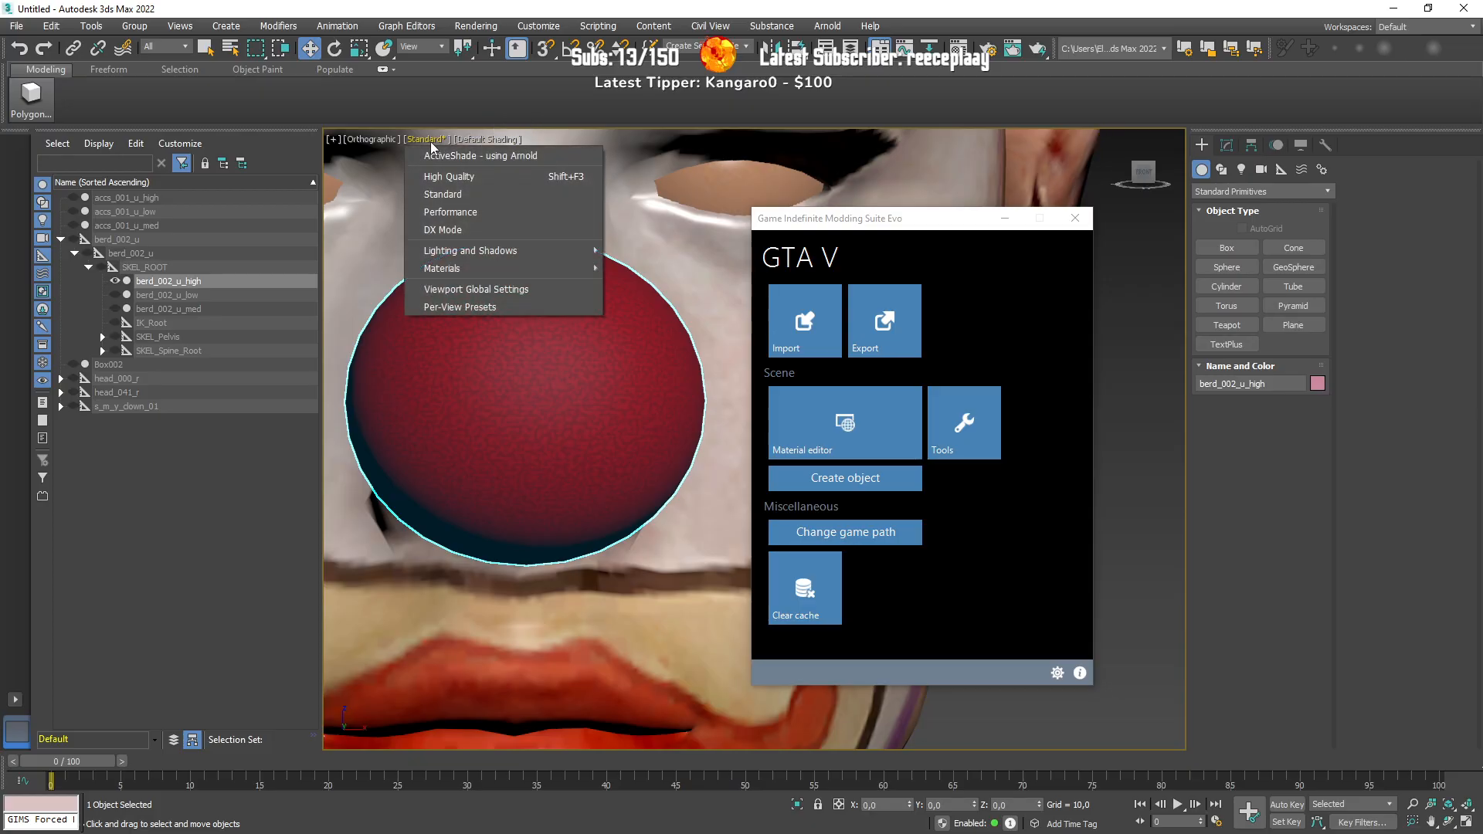
pyautogui.click(446, 179)
pyautogui.keyDown('alt'); pyautogui.moveTo(597, 392); pyautogui.dragTo(664, 397, button='middle'); pyautogui.keyUp('alt')
pyautogui.click(431, 140)
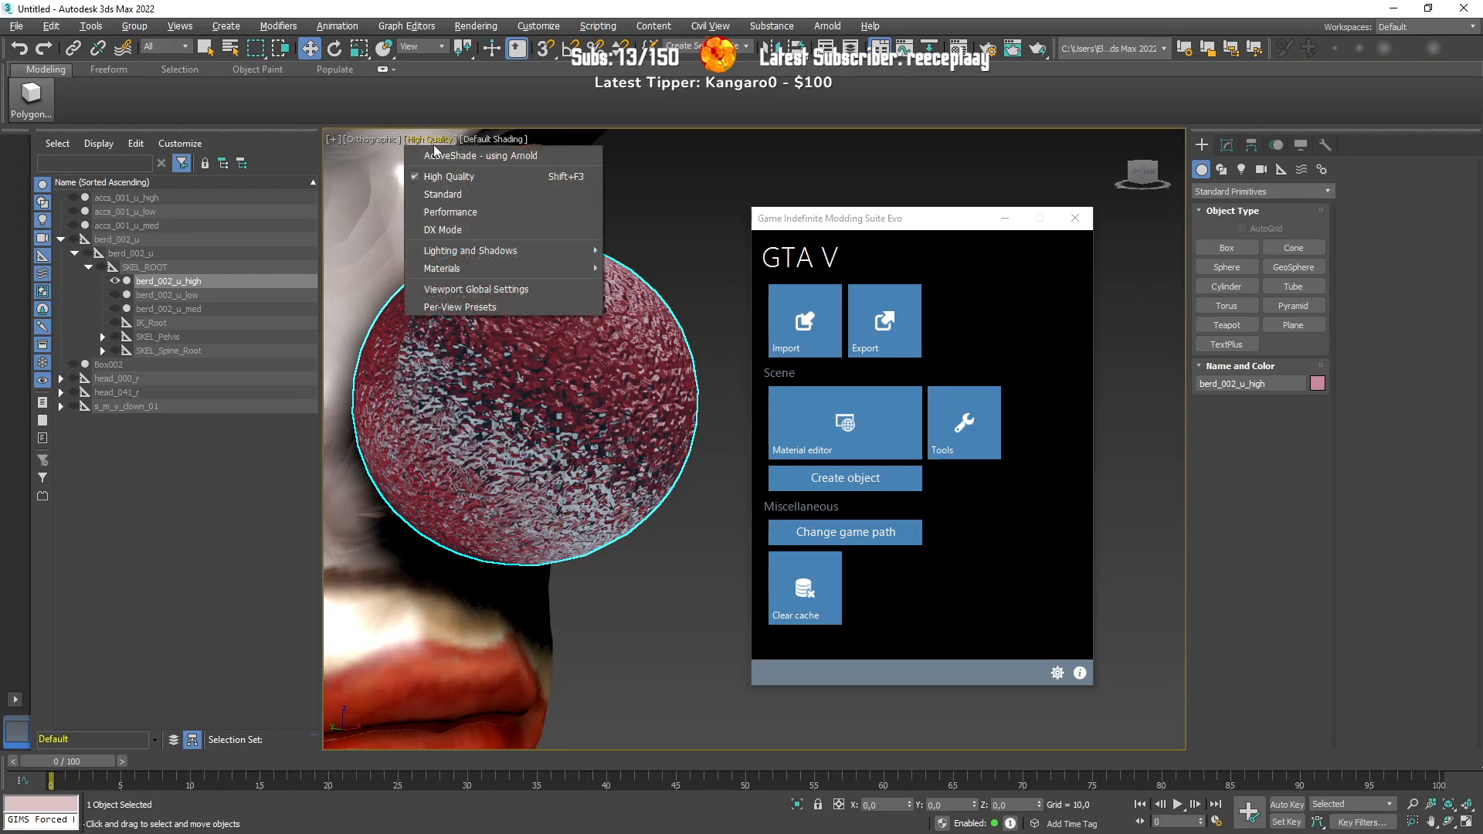
pyautogui.click(448, 194)
pyautogui.press('F4')
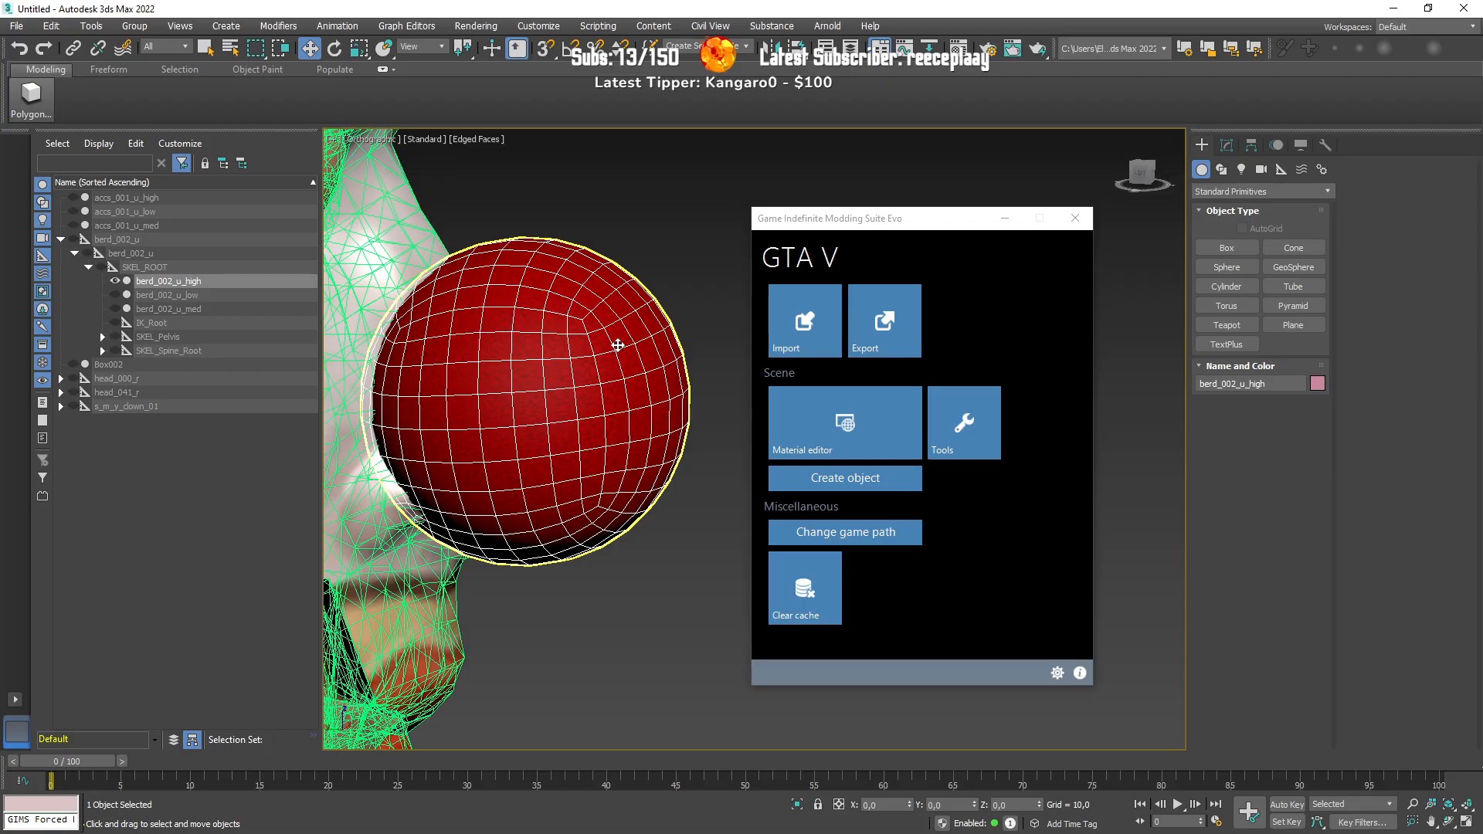
pyautogui.press('F4')
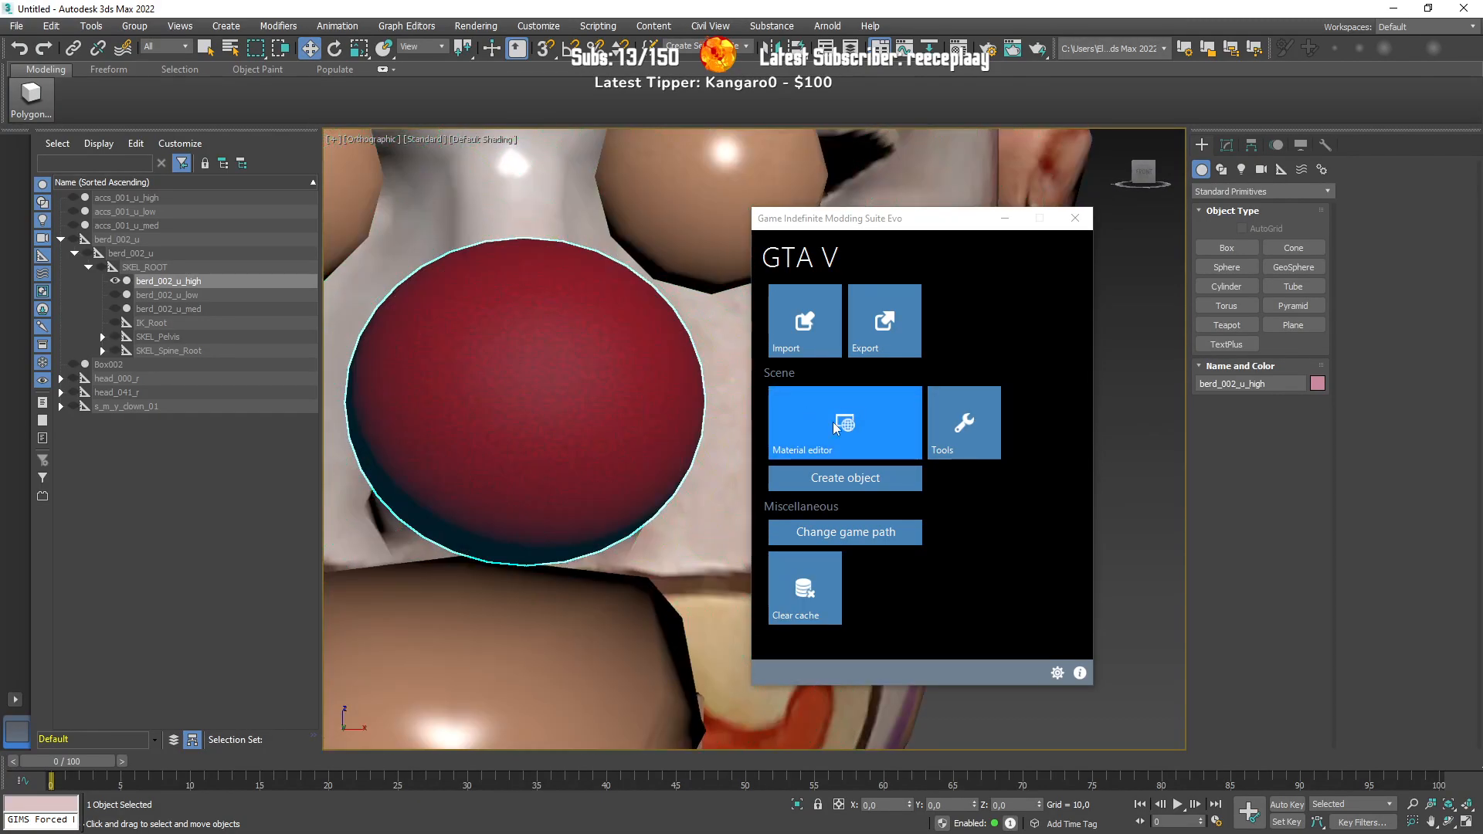
# Step: Set the specular intensity of berd_diff_002_a_uni to 0.060 and close the material editor
pyautogui.click(831, 420)
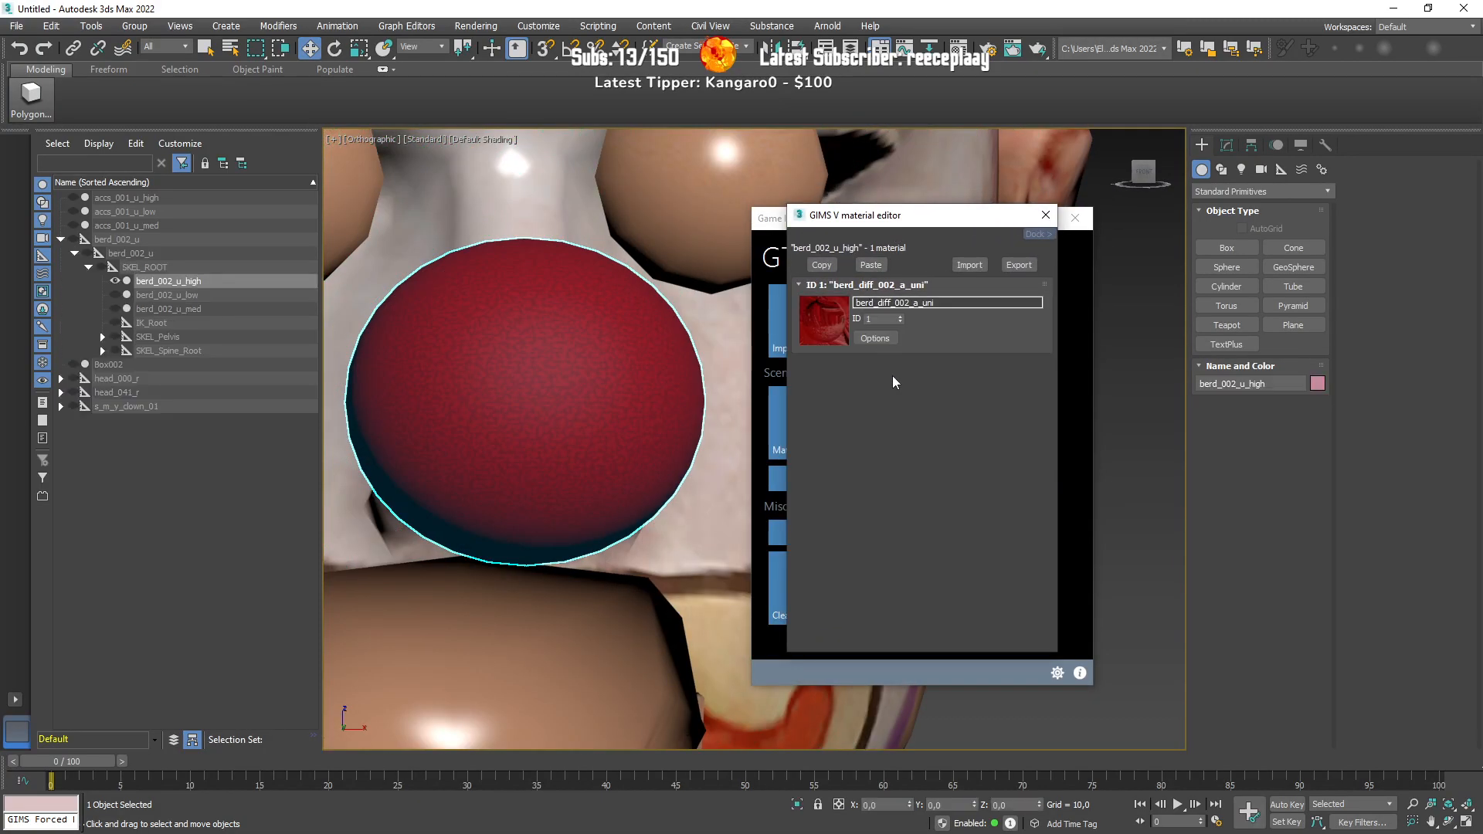
pyautogui.click(868, 340)
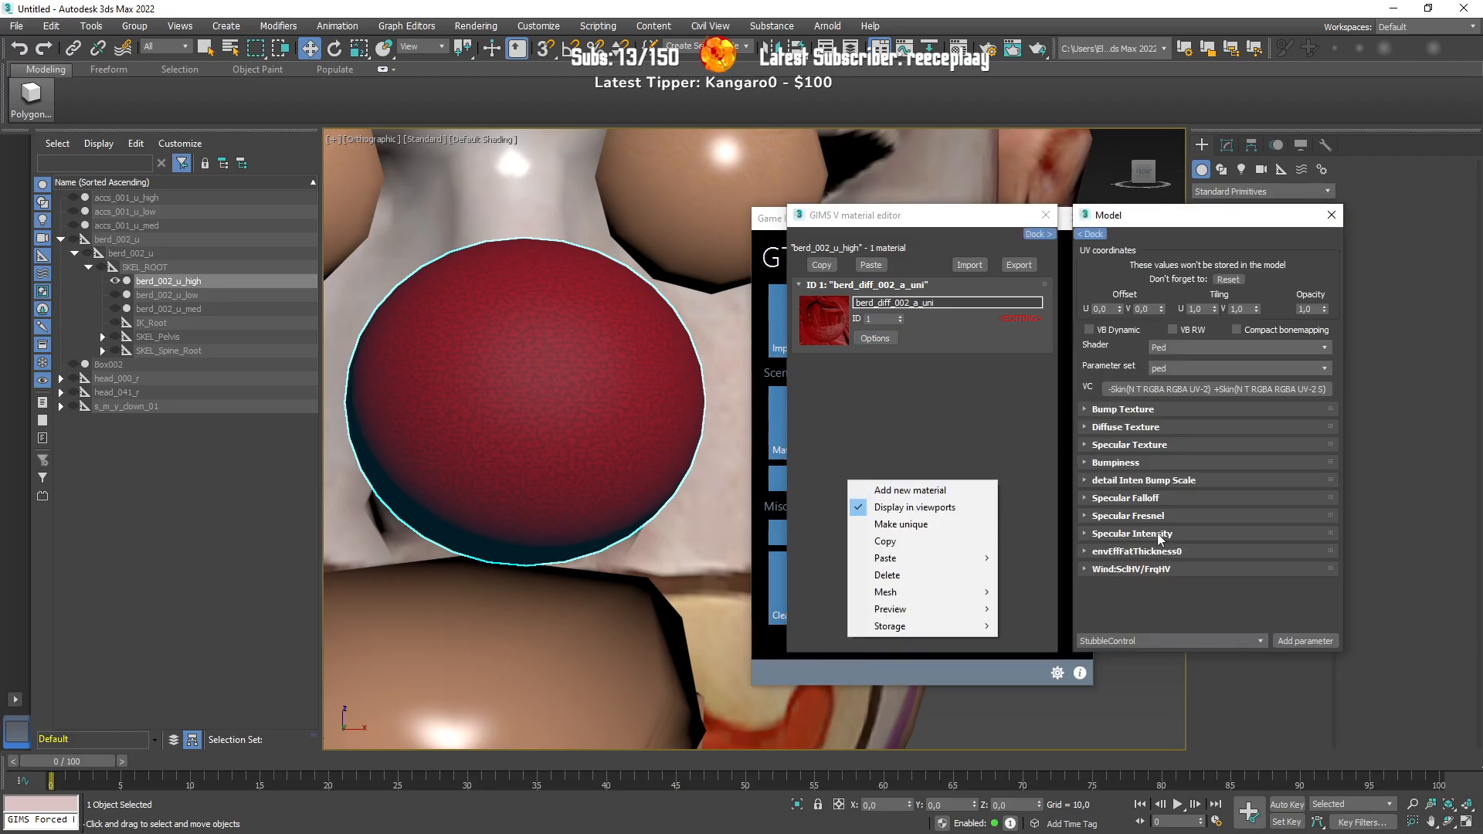
pyautogui.click(1162, 536)
pyautogui.moveTo(1111, 566); pyautogui.dragTo(1109, 570)
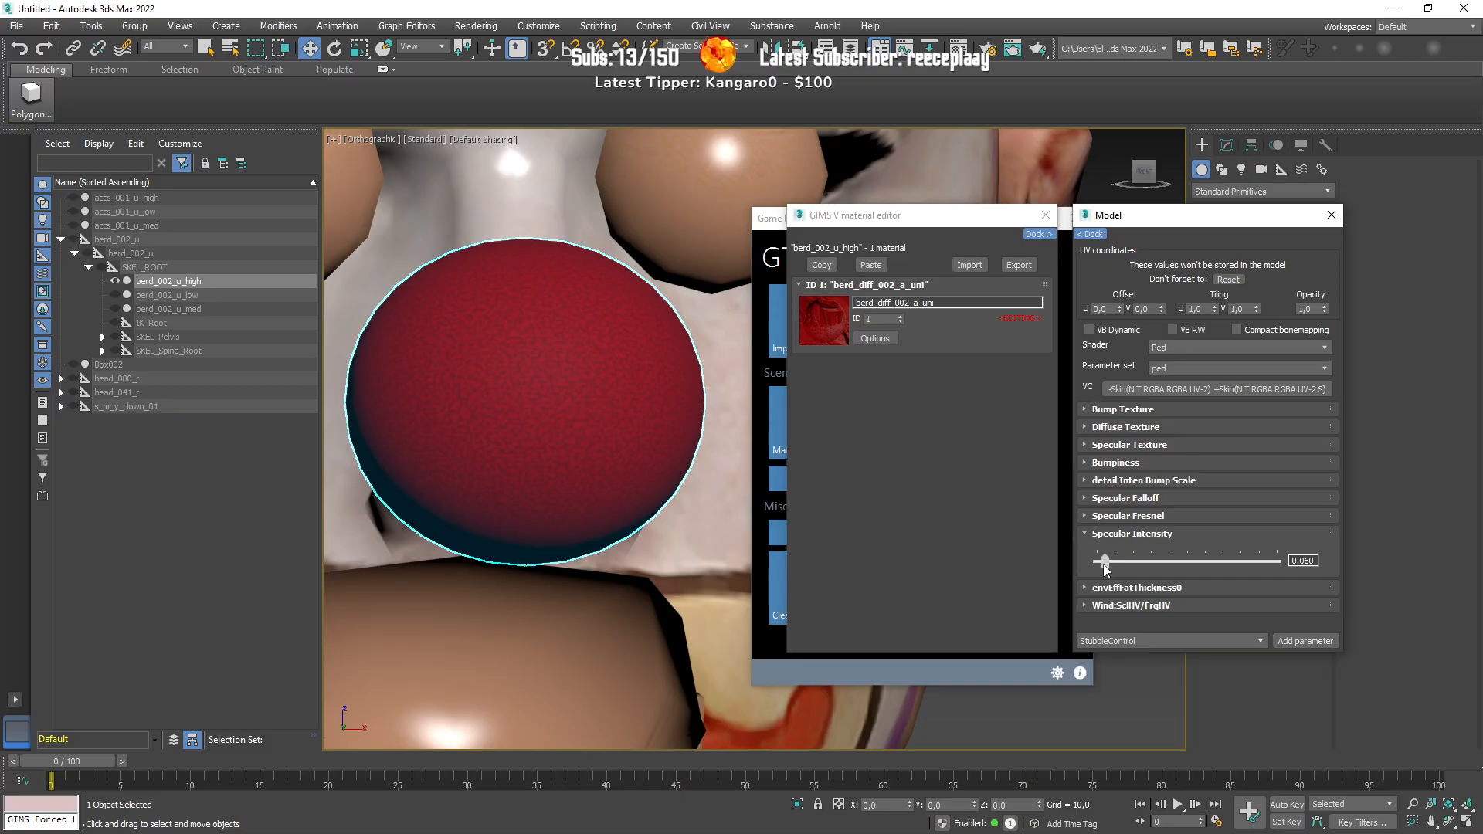
pyautogui.click(1330, 215)
pyautogui.click(1046, 215)
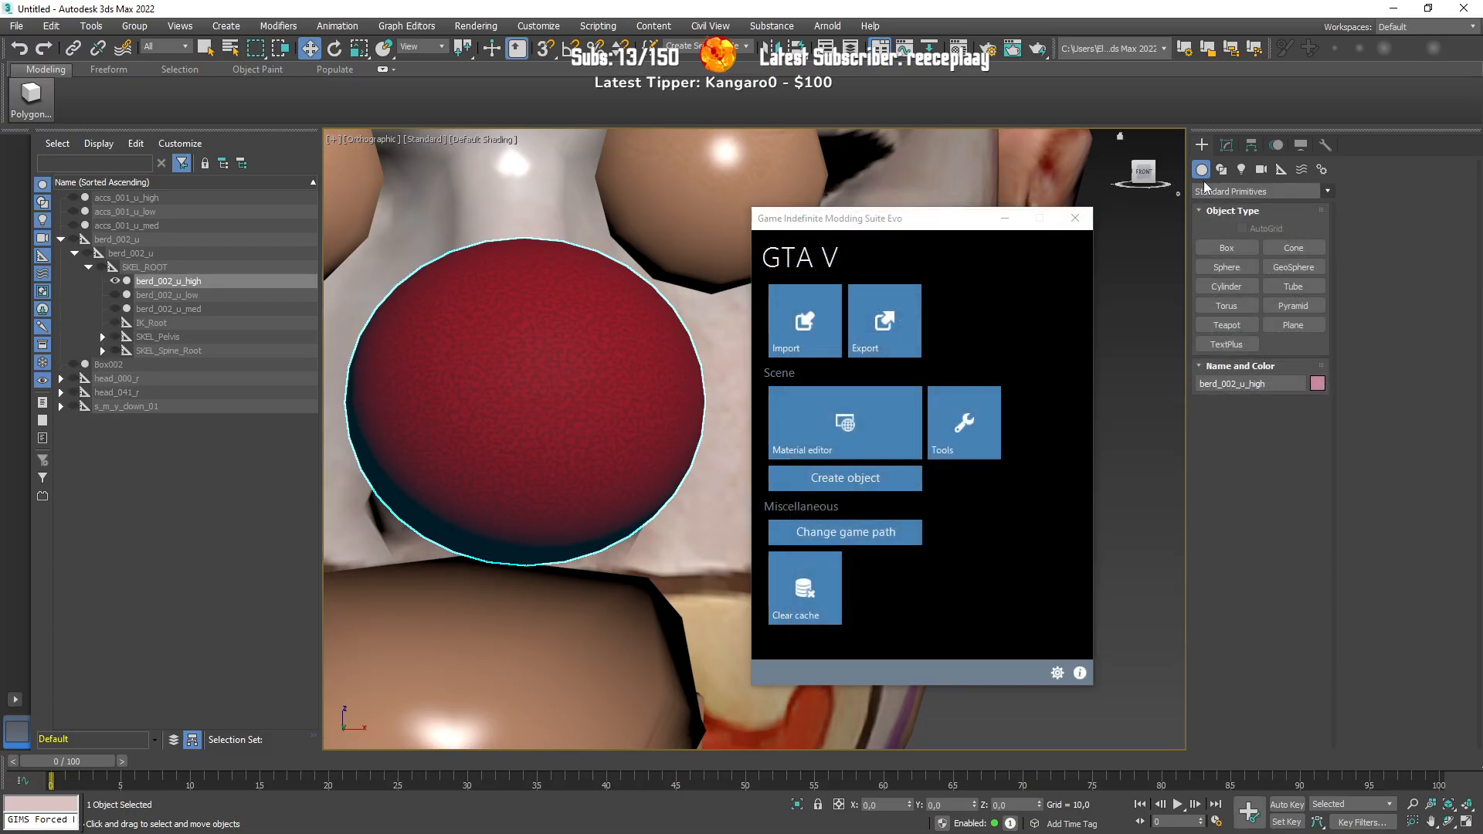
# Step: Enter vertex editing on berd_002_u_high's Editable Mesh and set the nose vertices' illumination colour to black
pyautogui.click(1226, 144)
pyautogui.click(1201, 232)
pyautogui.click(1229, 246)
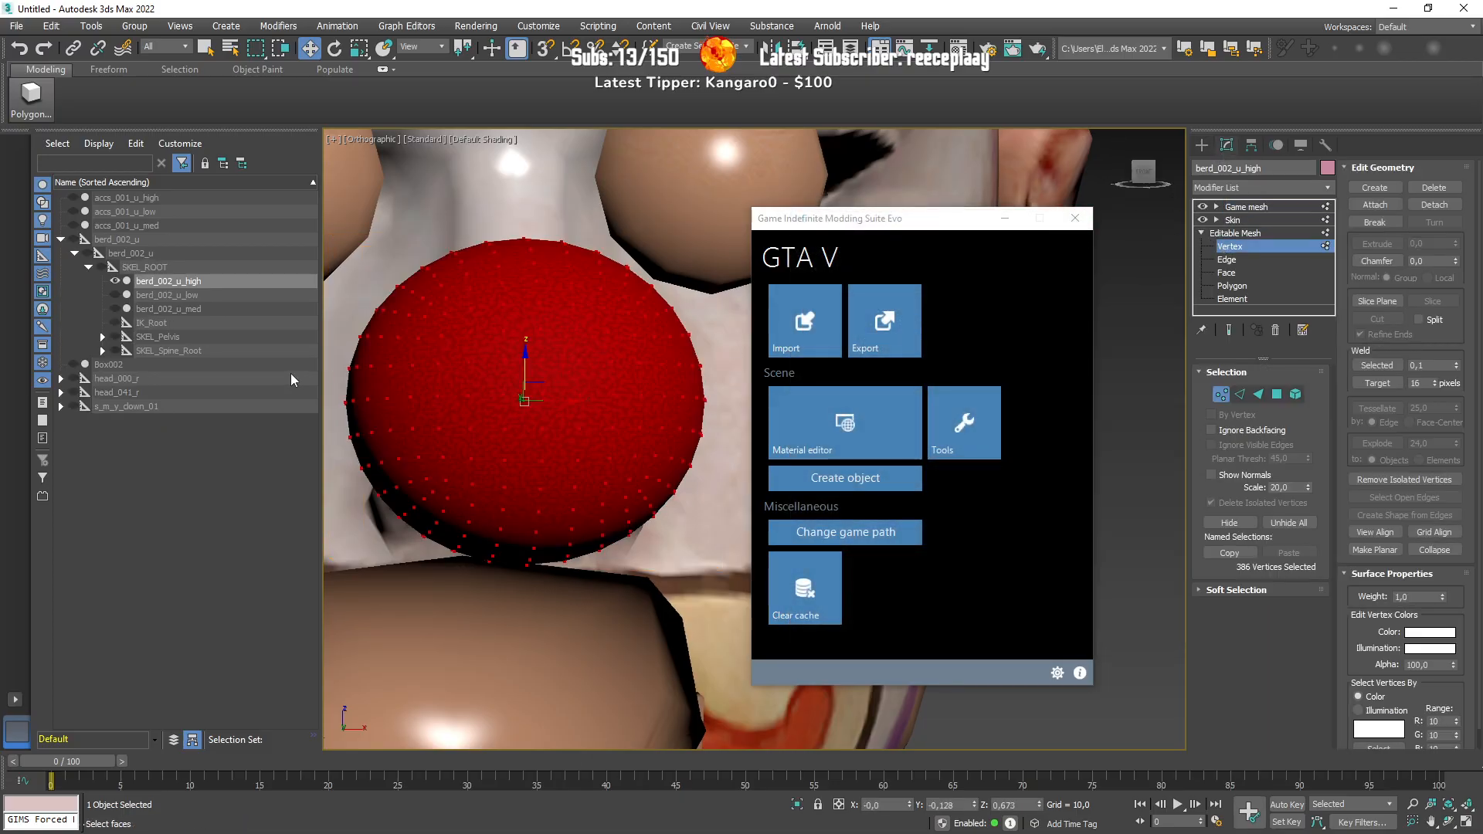
pyautogui.click(1429, 648)
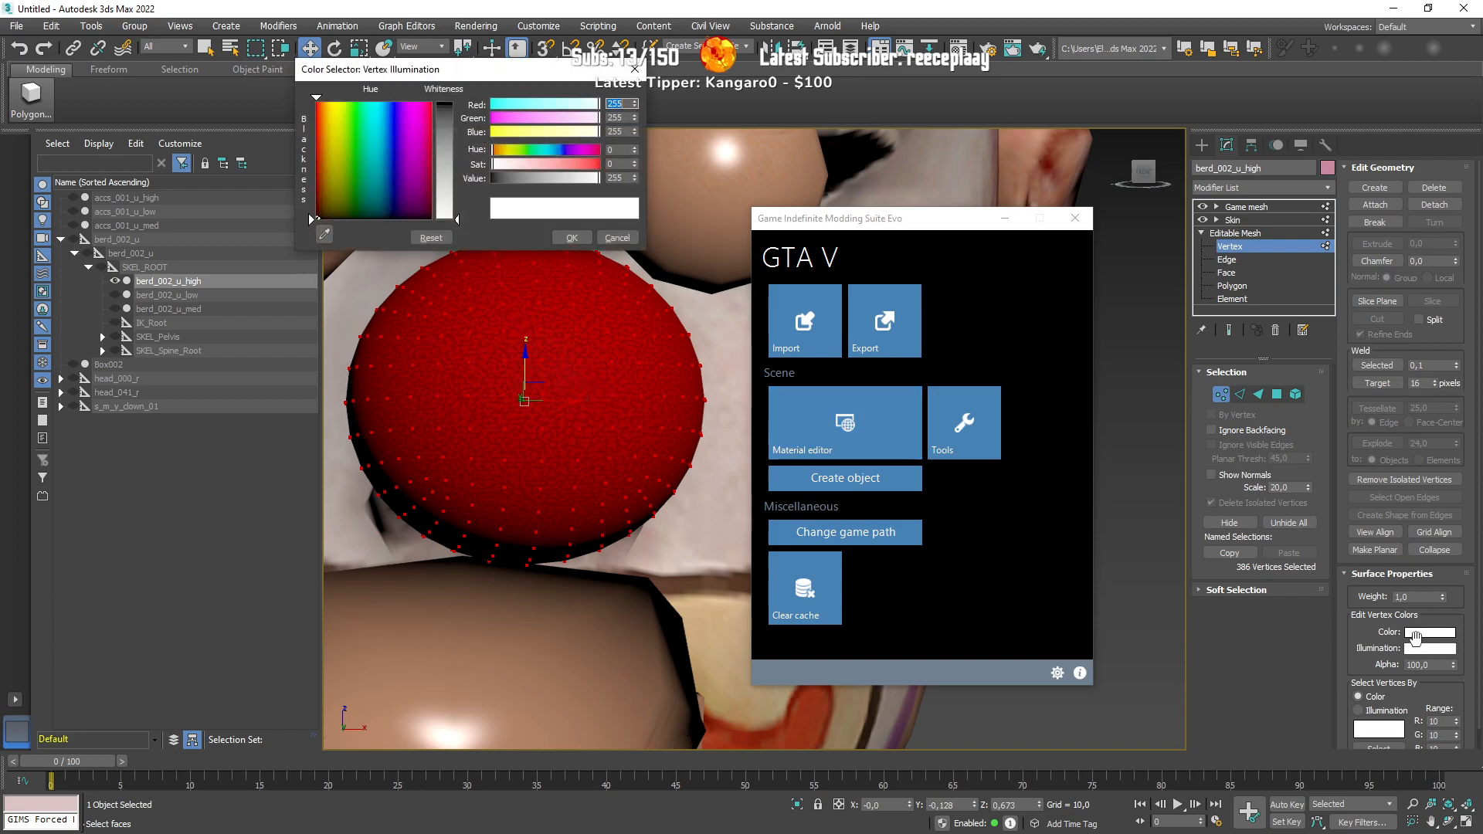
pyautogui.click(560, 235)
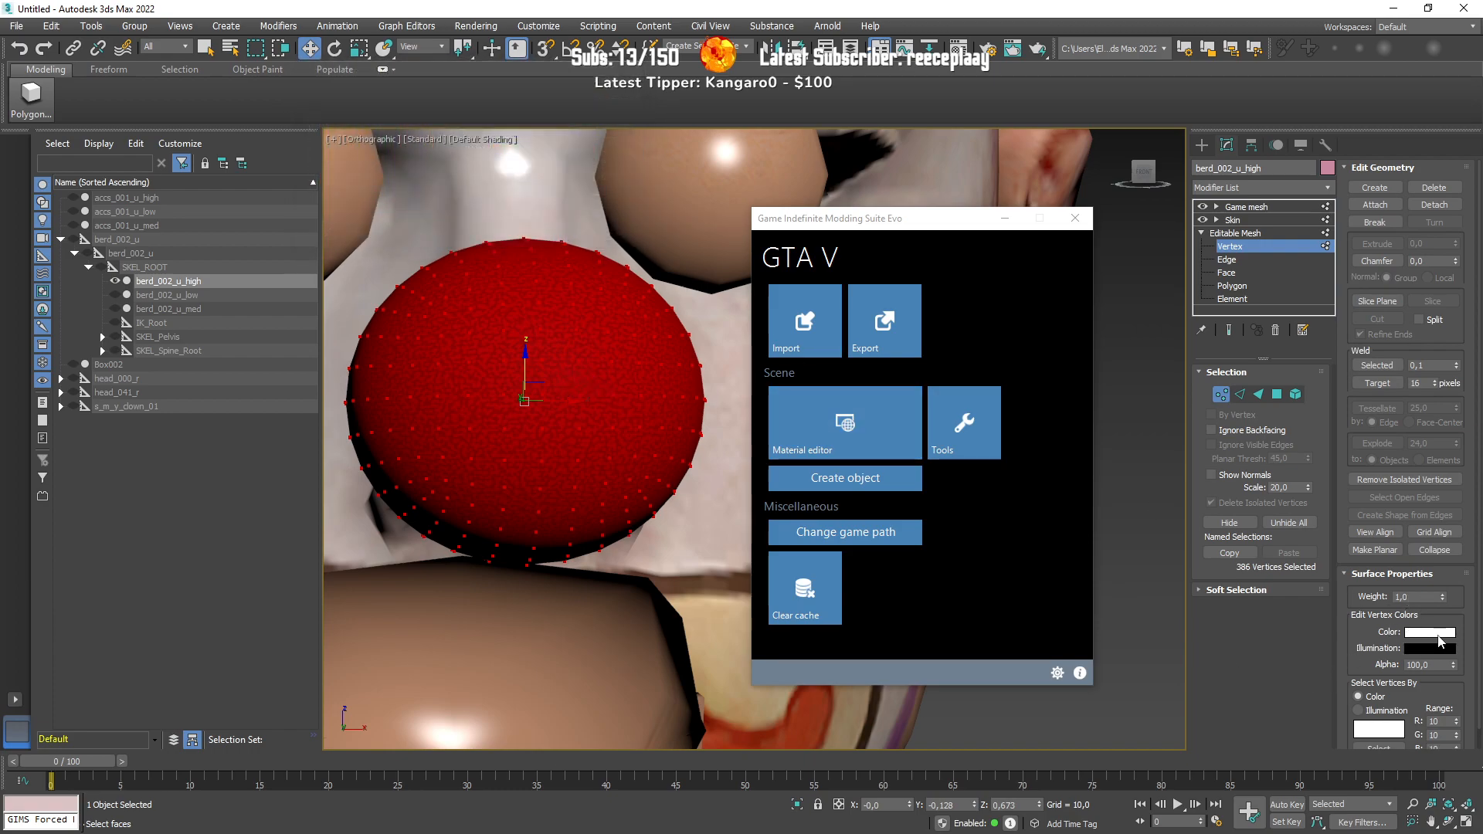
# Step: Set the nose vertices' vertex colour to red 250, green 100, blue 0
pyautogui.click(1436, 632)
pyautogui.write('250')
pyautogui.press('Tab')
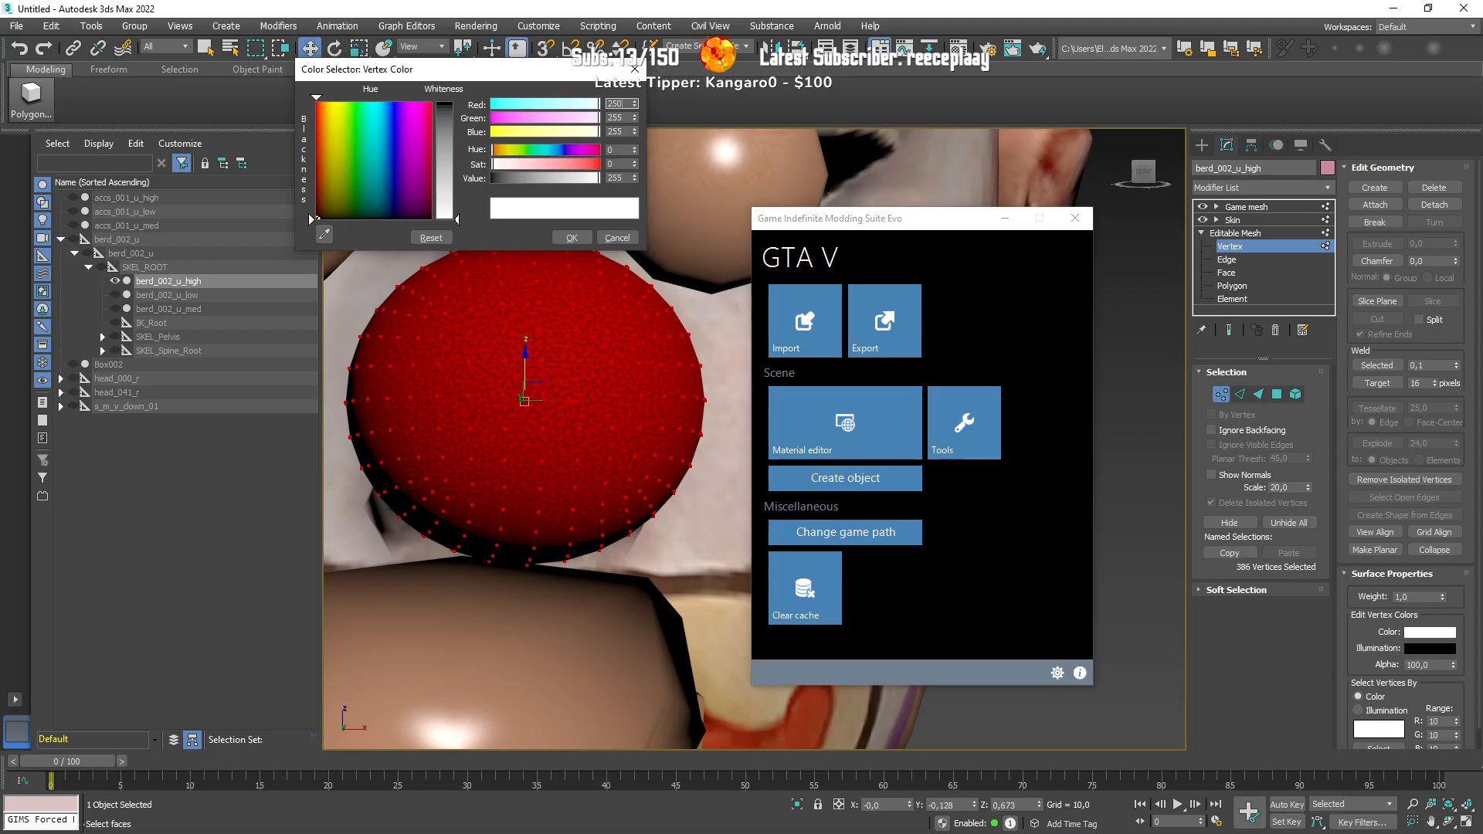
pyautogui.write('100')
pyautogui.press('Tab')
pyautogui.write('0')
pyautogui.press('Return')
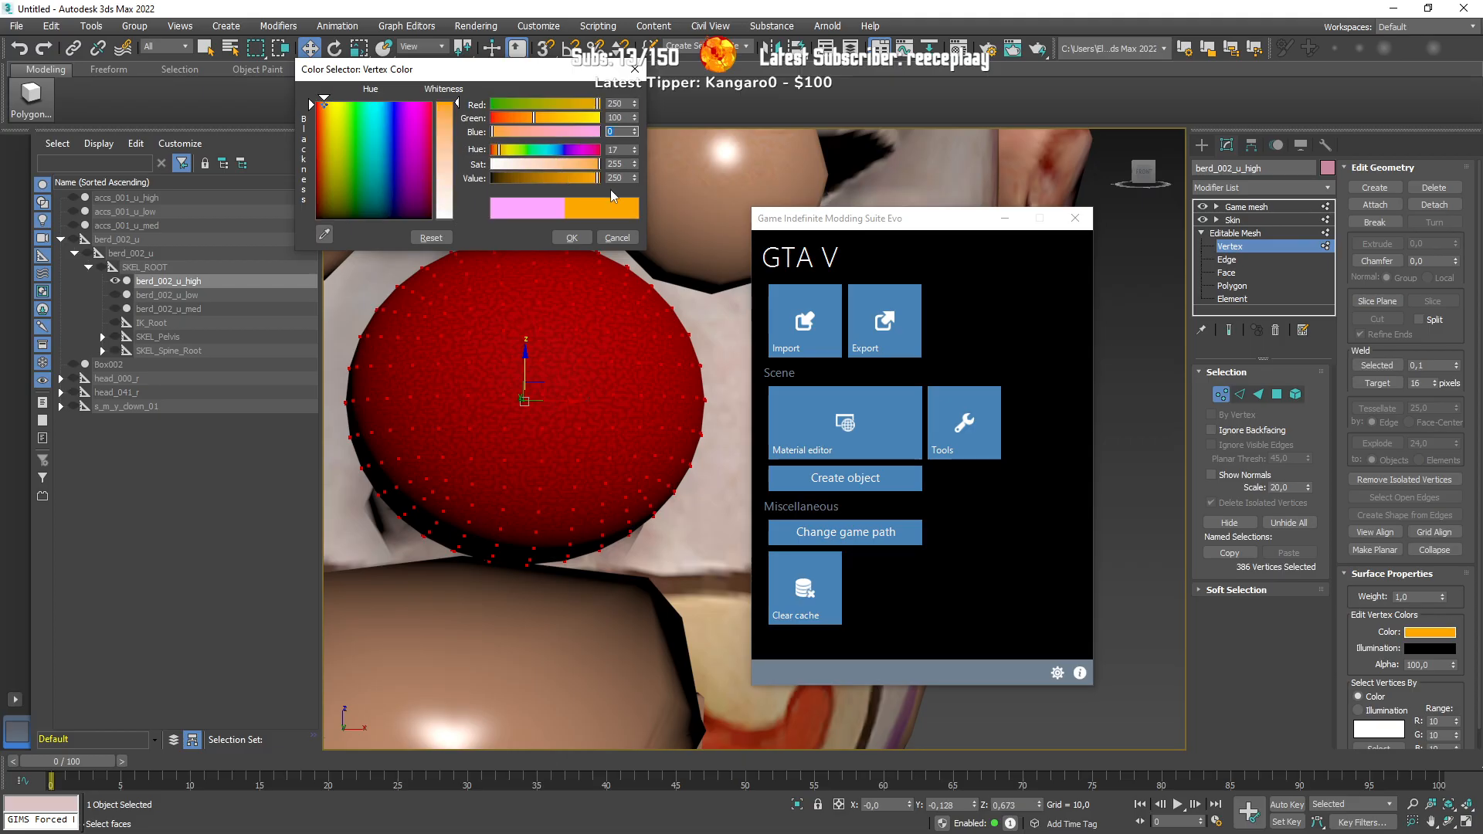
pyautogui.click(574, 238)
# Step: Leave vertex editing, unhide berd_002_u_med and Box002, and select Box002
pyautogui.moveTo(947, 214); pyautogui.dragTo(0, 216)
pyautogui.click(114, 309)
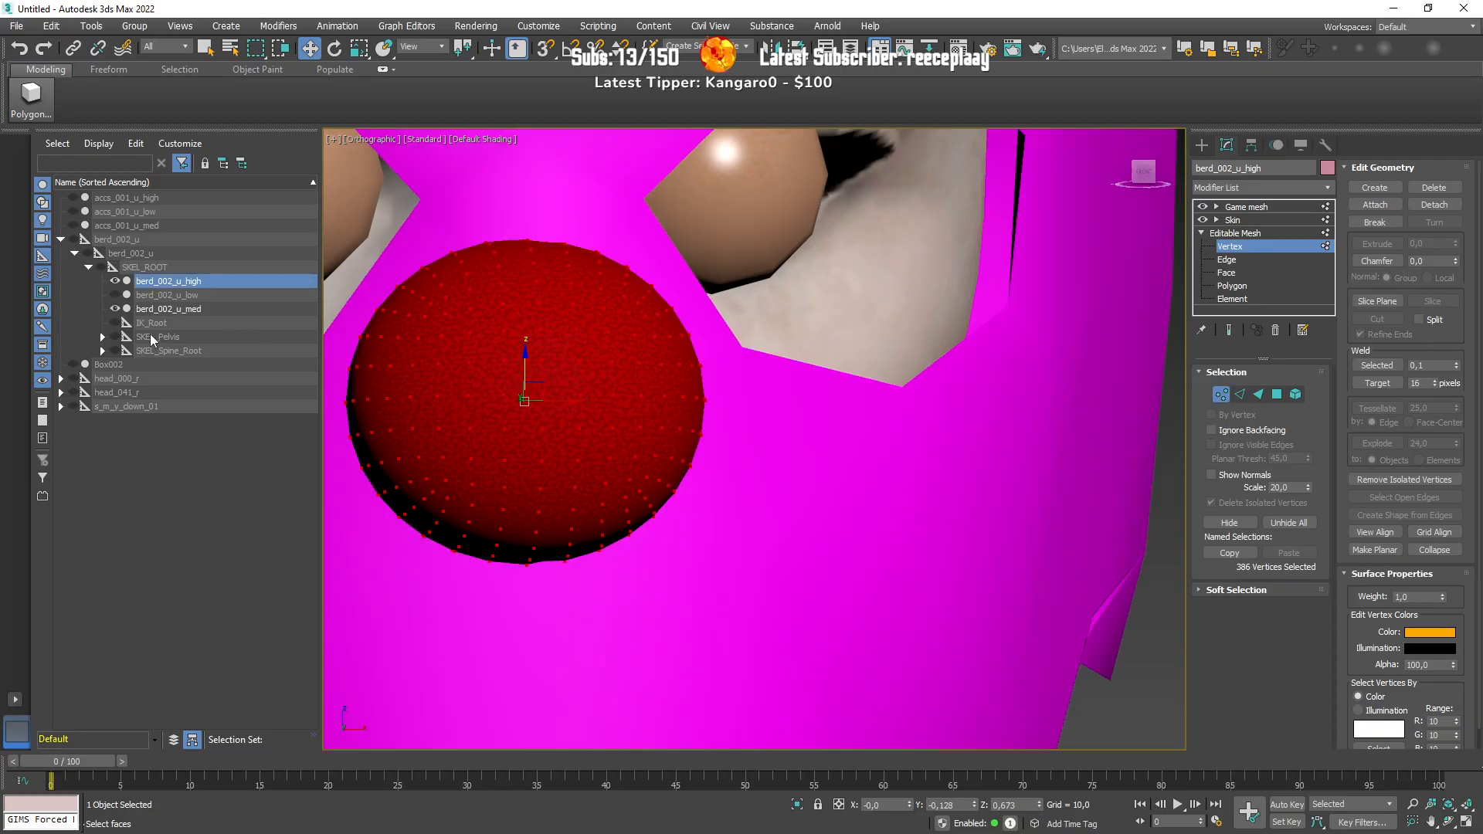
pyautogui.click(72, 364)
pyautogui.click(1221, 399)
pyautogui.click(938, 495)
pyautogui.click(1235, 234)
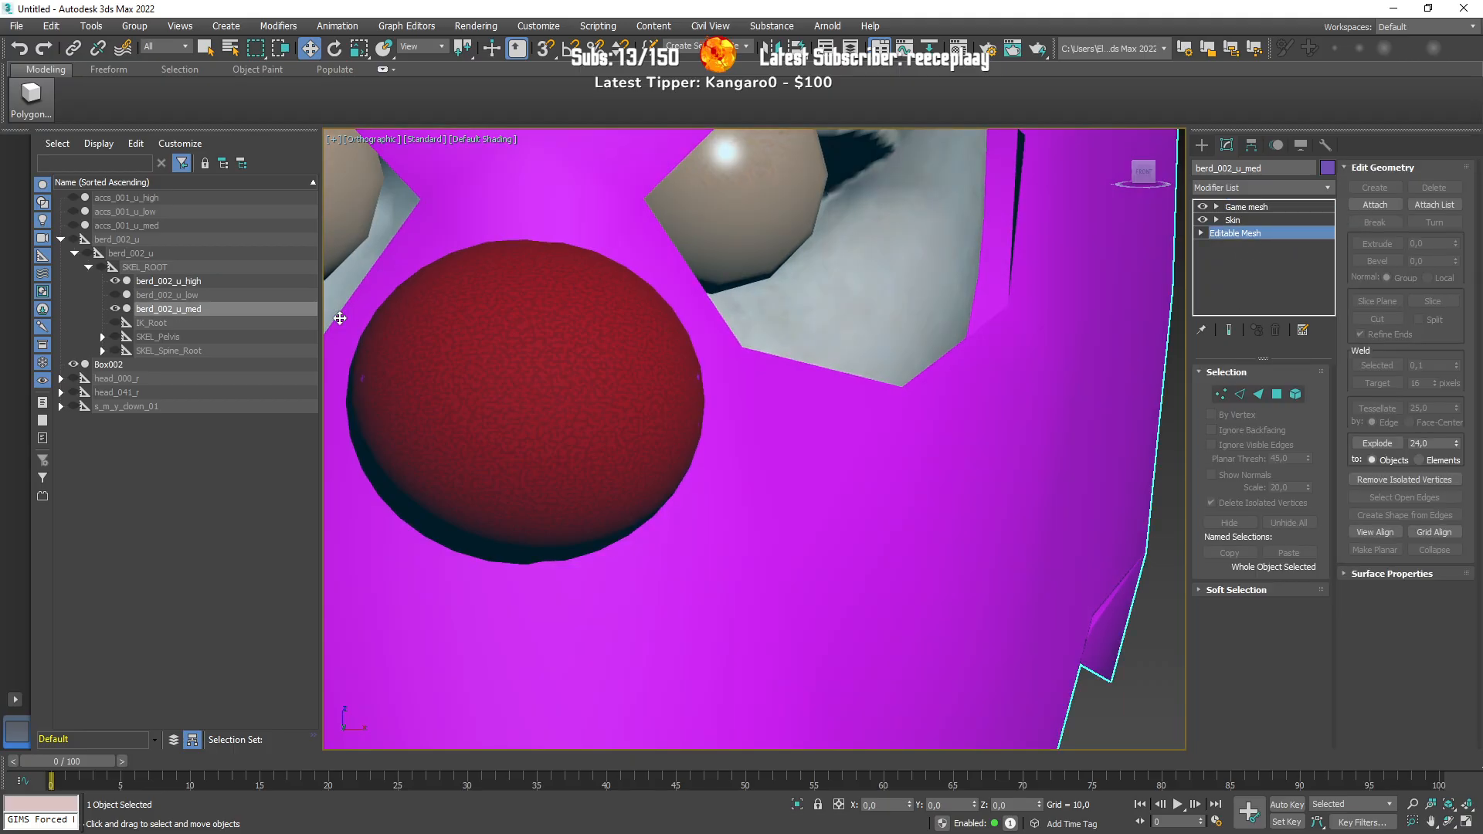
pyautogui.click(105, 363)
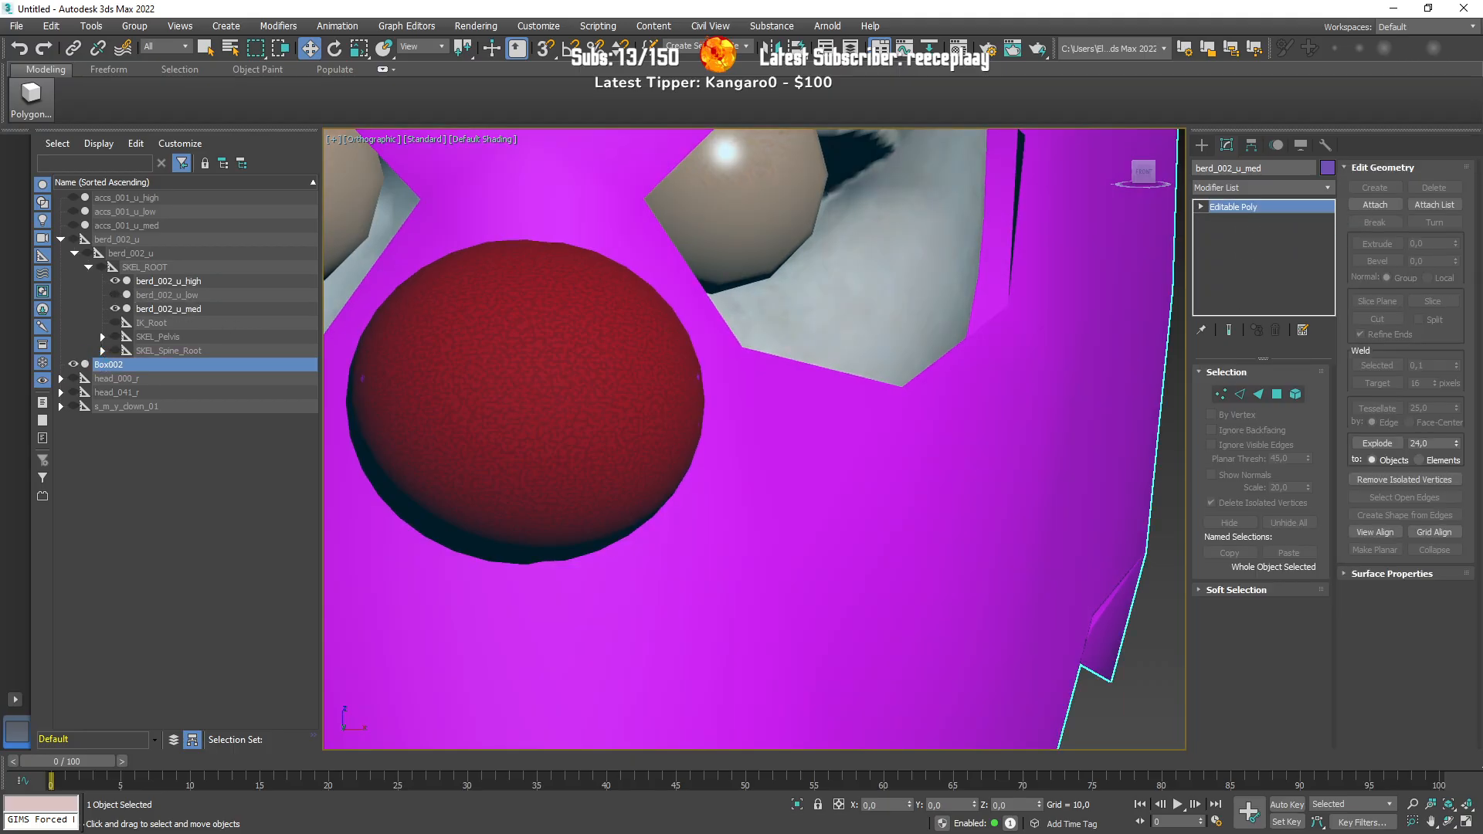
# Step: Give Box002's material the Ped shader with the ped_default parameter set and close the material editor
pyautogui.press('m')
pyautogui.click(694, 325)
pyautogui.click(993, 334)
pyautogui.click(994, 407)
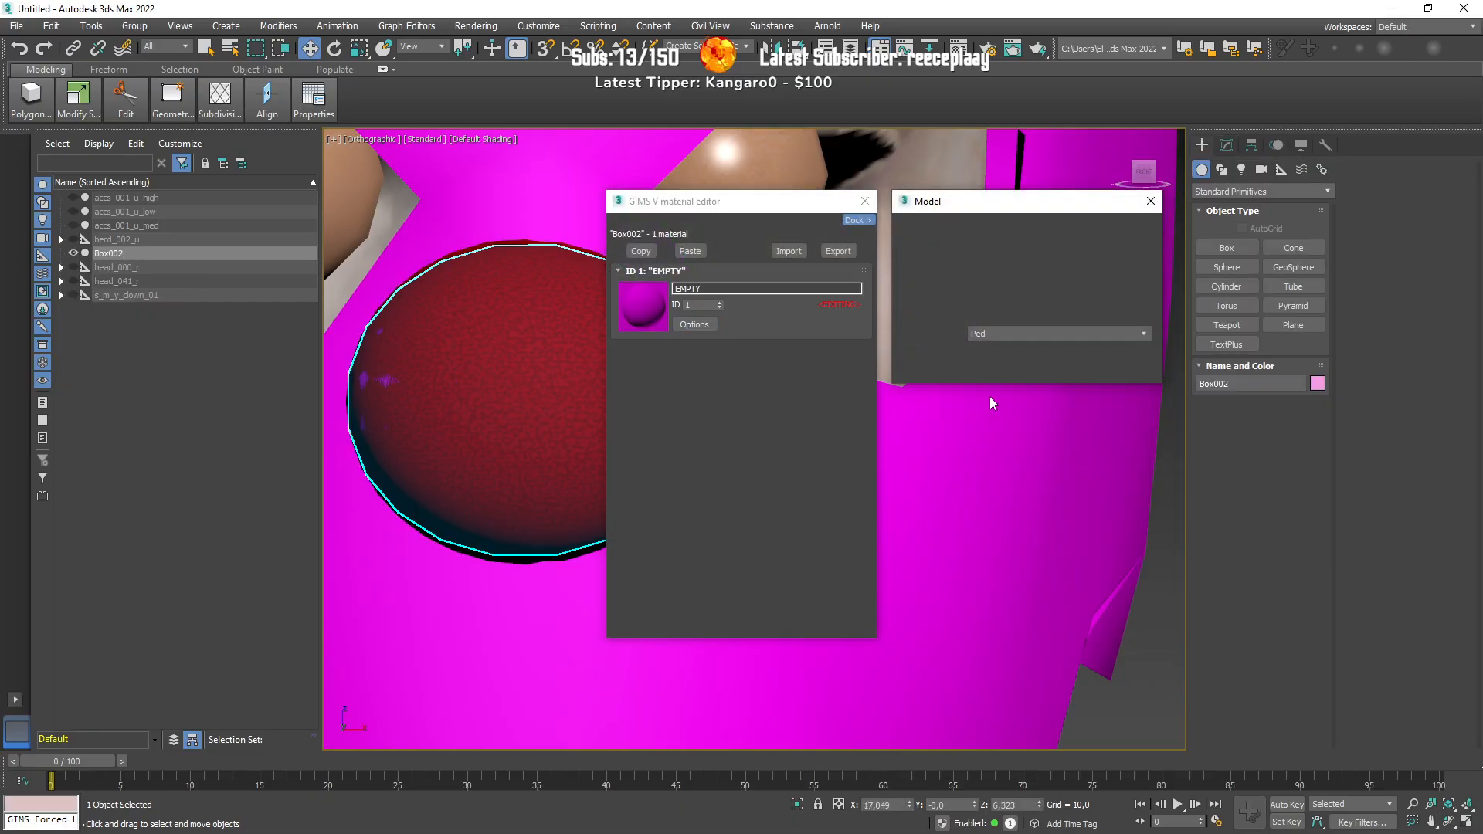
pyautogui.click(994, 354)
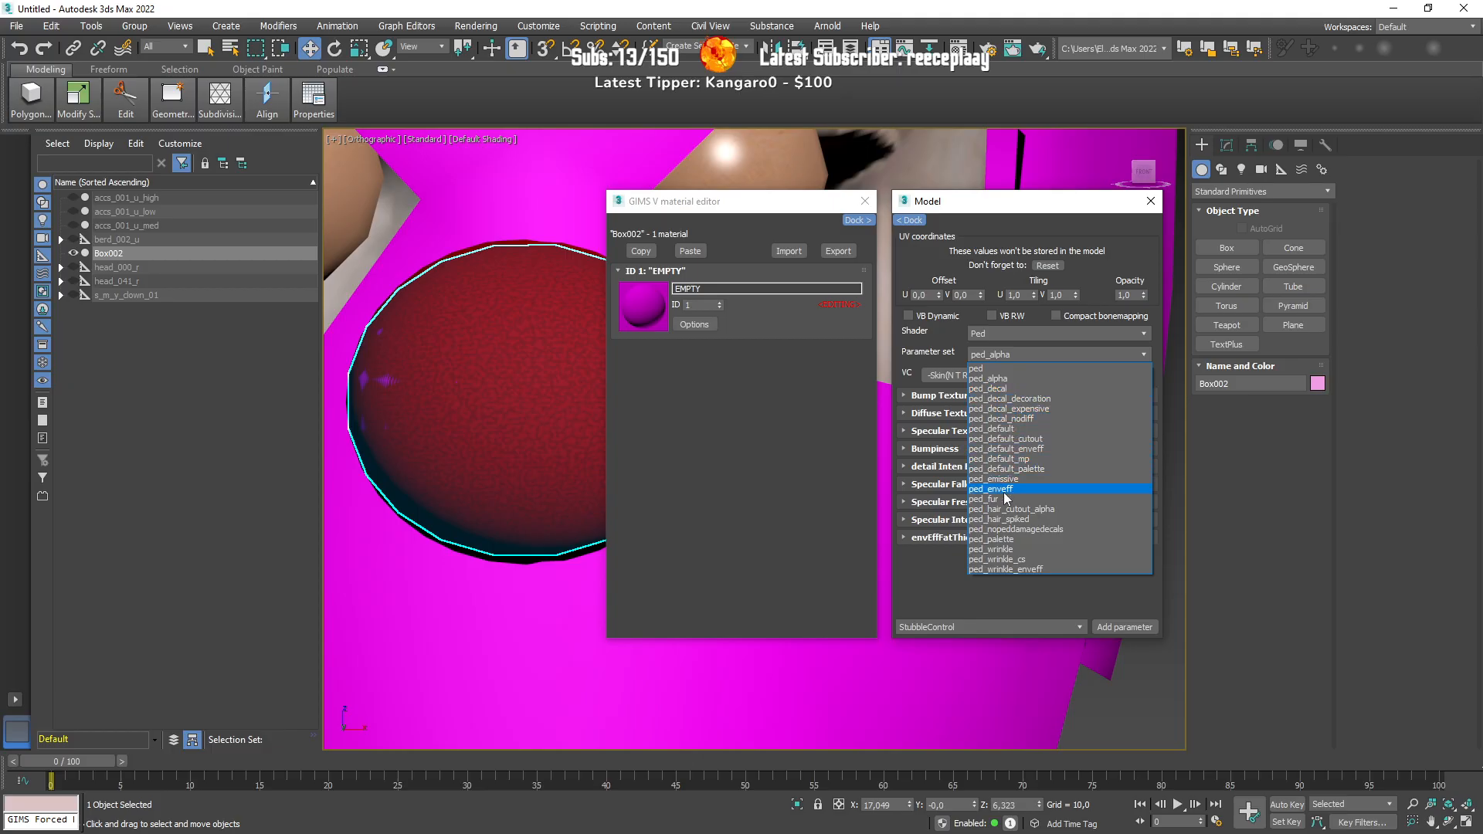
pyautogui.click(1018, 429)
pyautogui.click(973, 395)
pyautogui.click(979, 395)
pyautogui.click(1150, 201)
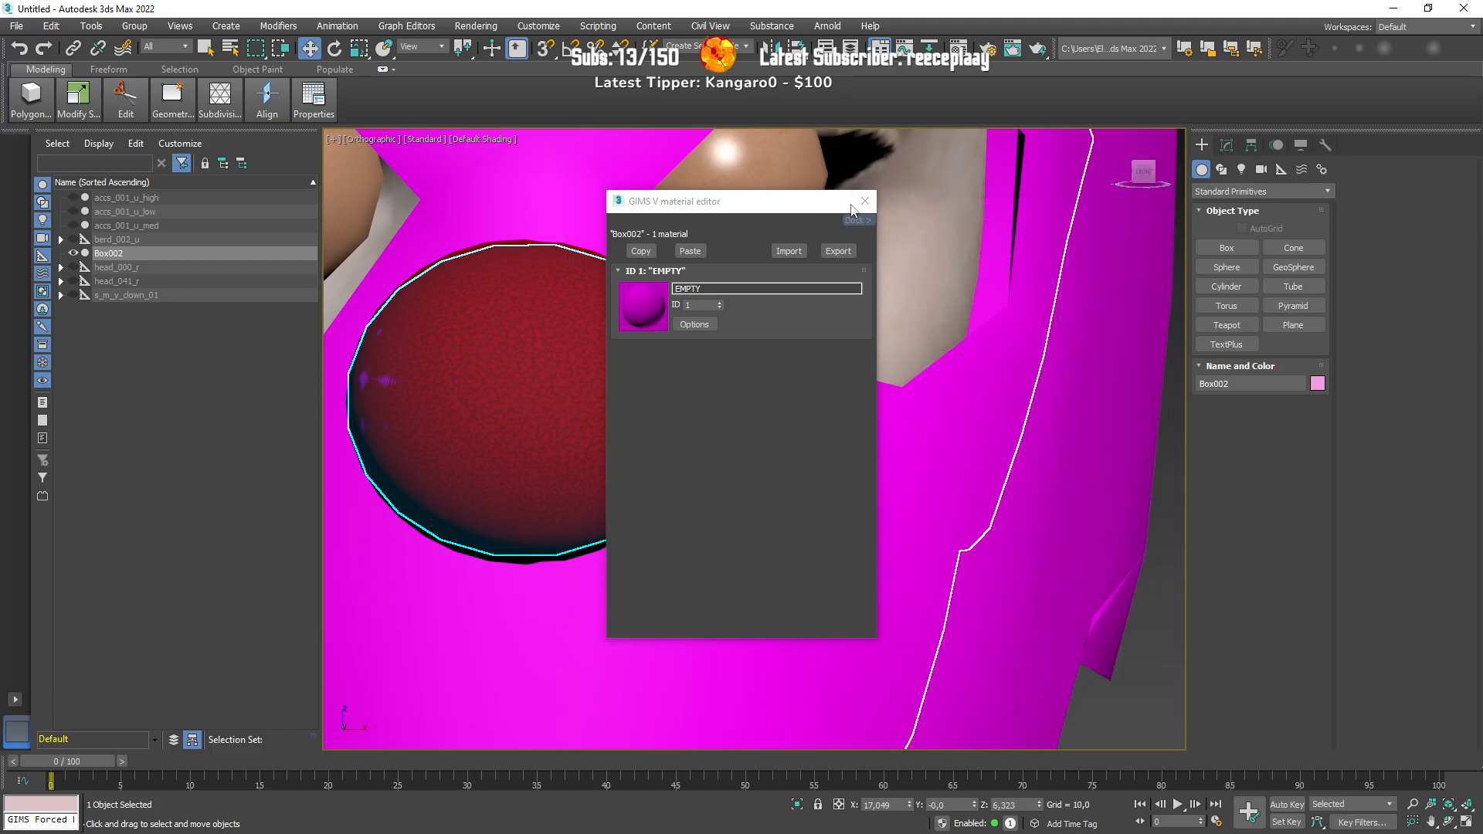
pyautogui.click(864, 201)
# Step: Enter vertex editing on Box002 and set the nose vertices' colour to red 250, green 100, blue 0
pyautogui.click(1226, 145)
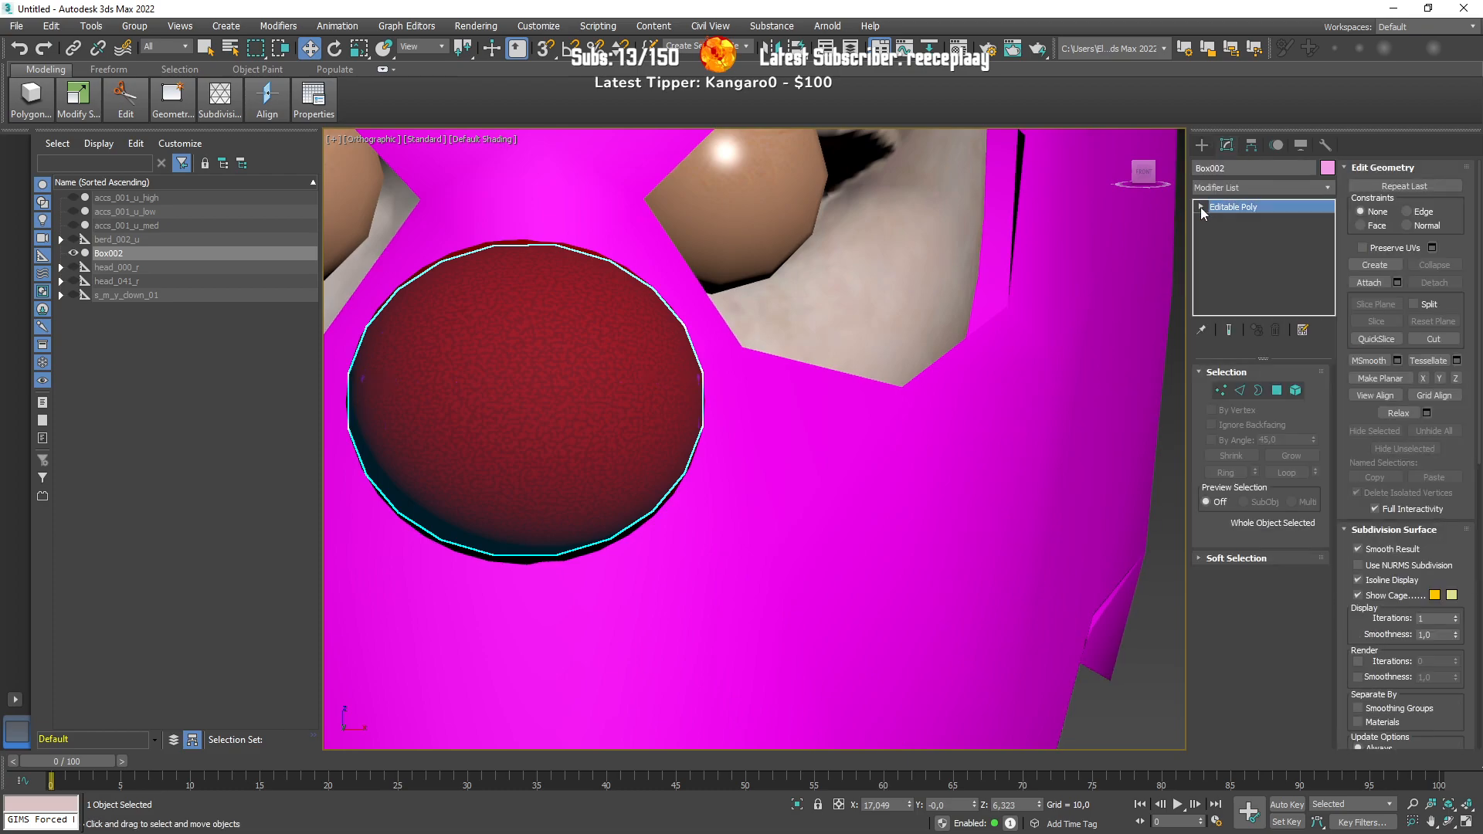
pyautogui.click(1221, 390)
pyautogui.click(1418, 558)
pyautogui.write('250')
pyautogui.press('Tab')
pyautogui.write('100')
pyautogui.press('Tab')
pyautogui.write('0')
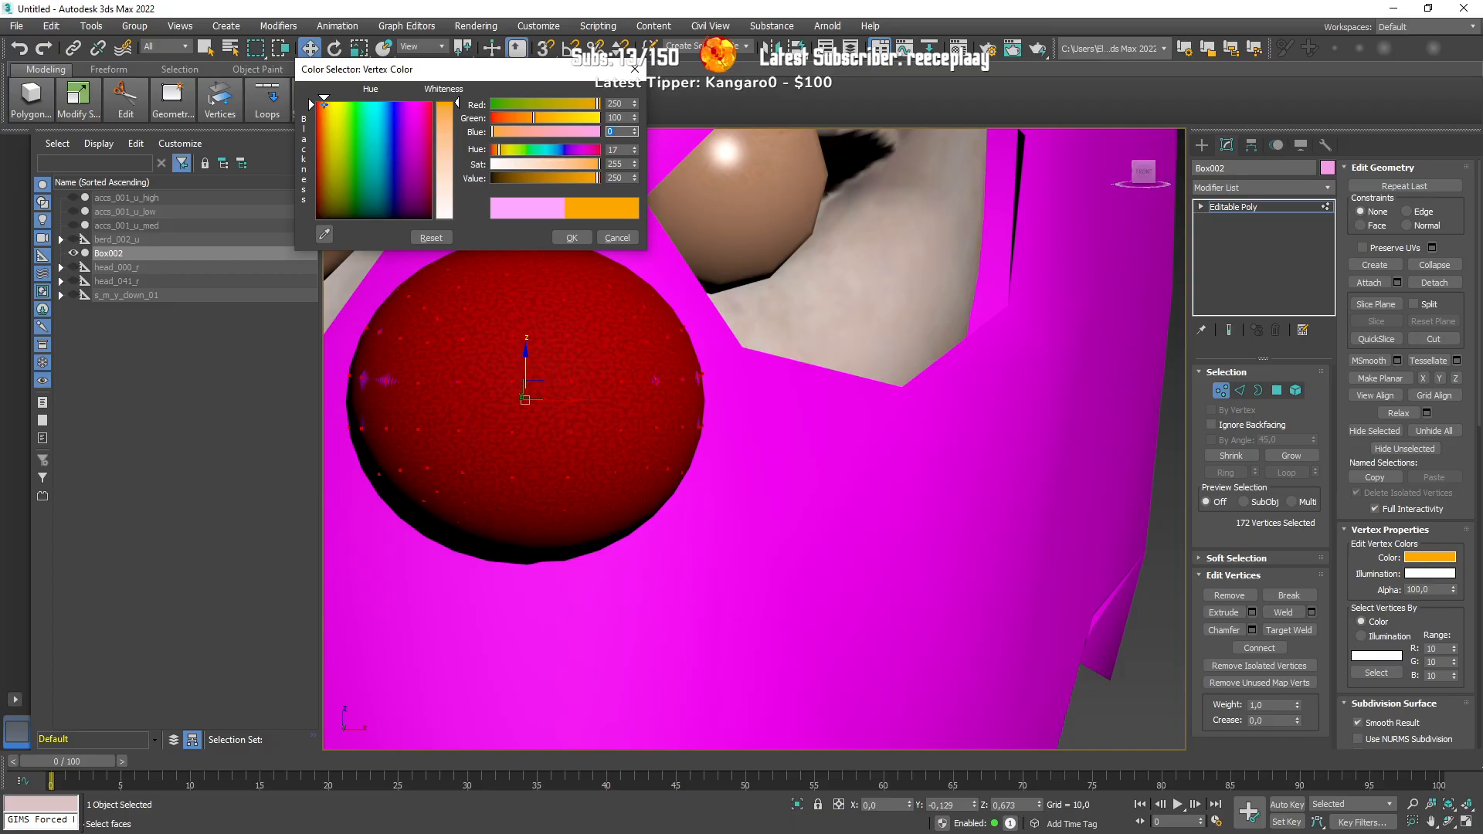
pyautogui.click(571, 237)
# Step: Set the Box002 vertices' illumination colour to black and leave vertex editing
pyautogui.click(1430, 573)
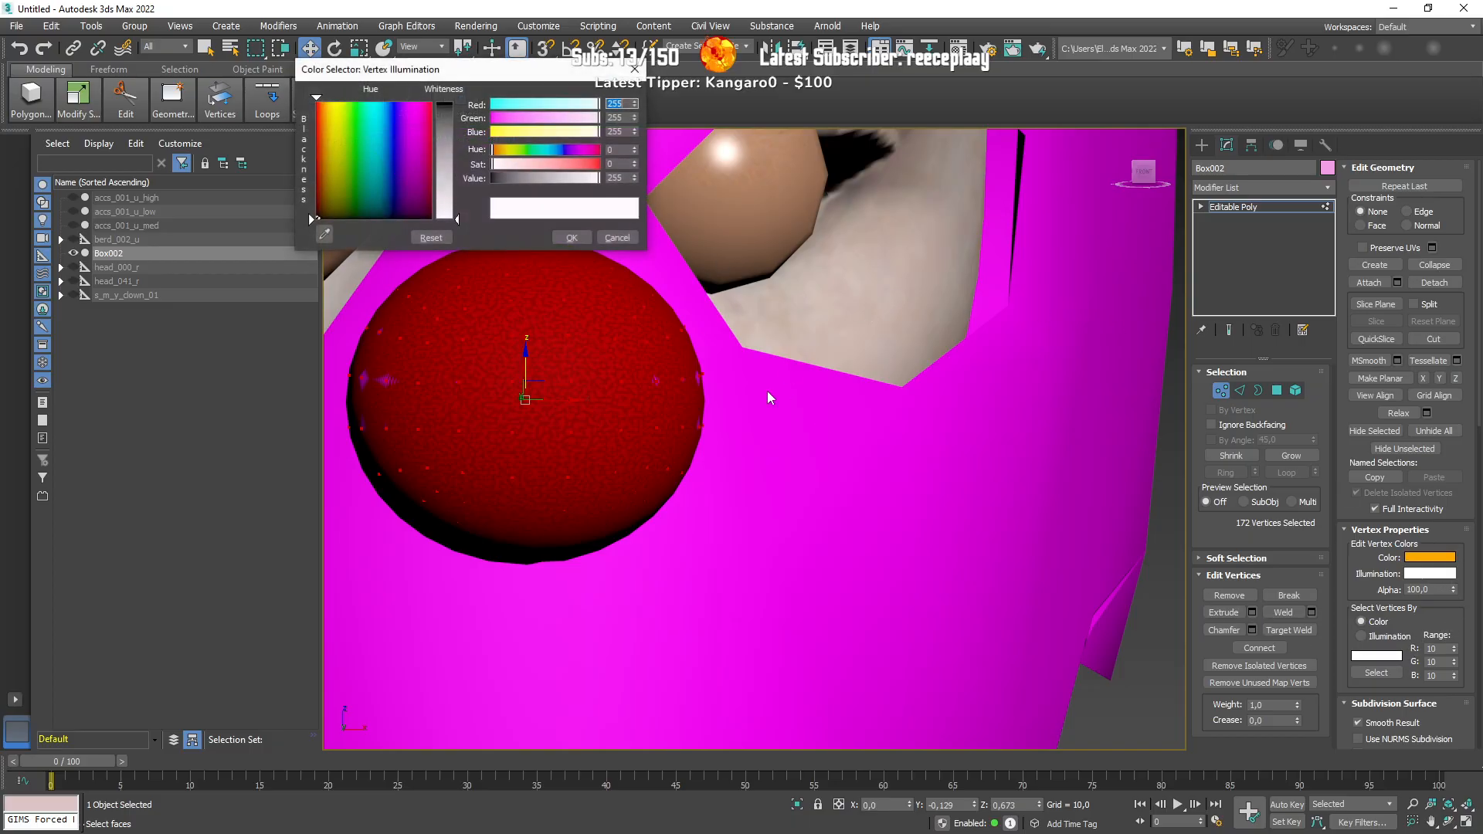
pyautogui.moveTo(442, 195); pyautogui.dragTo(453, 105)
pyautogui.click(570, 237)
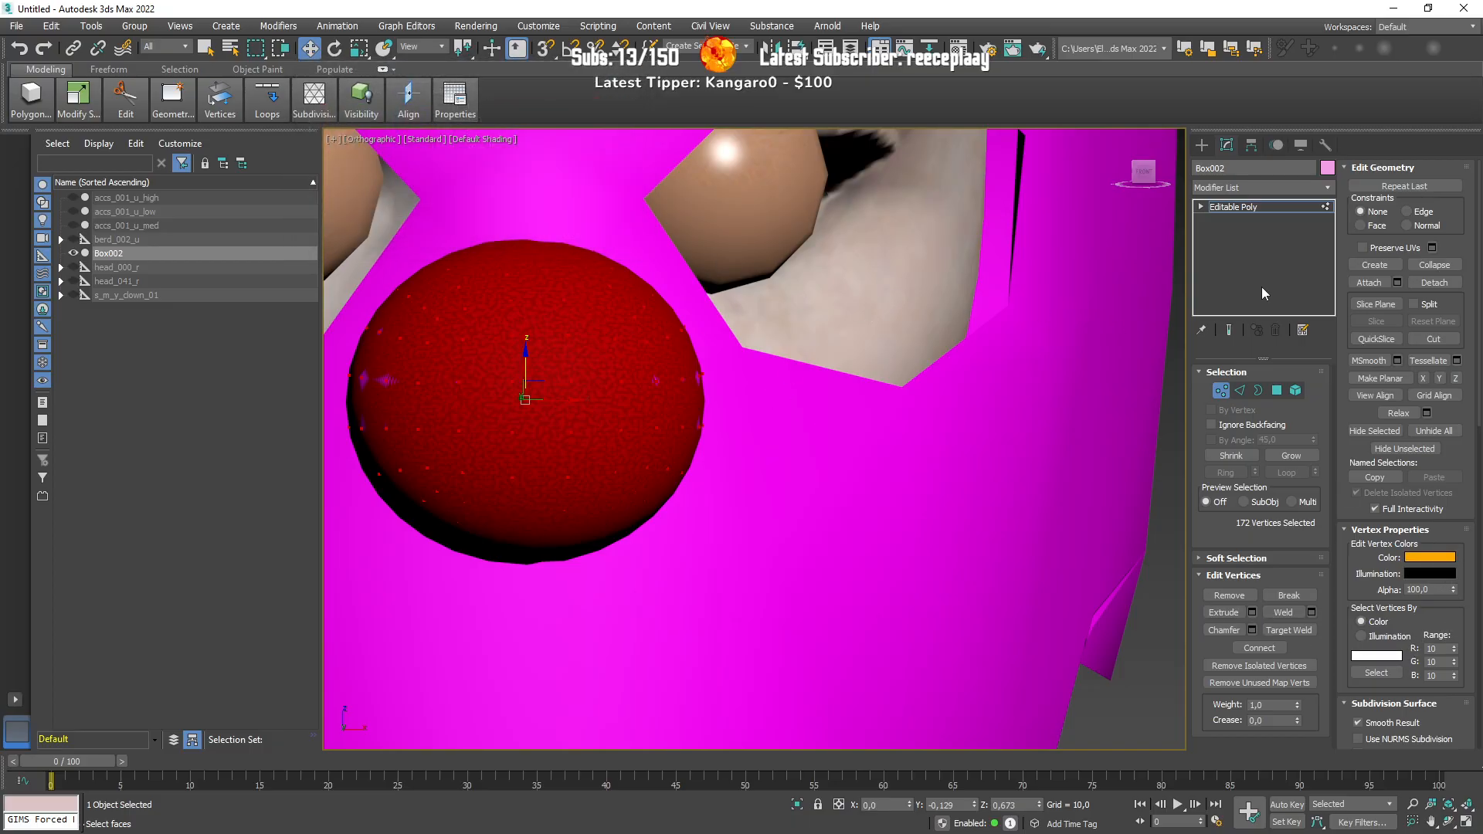
pyautogui.click(1216, 395)
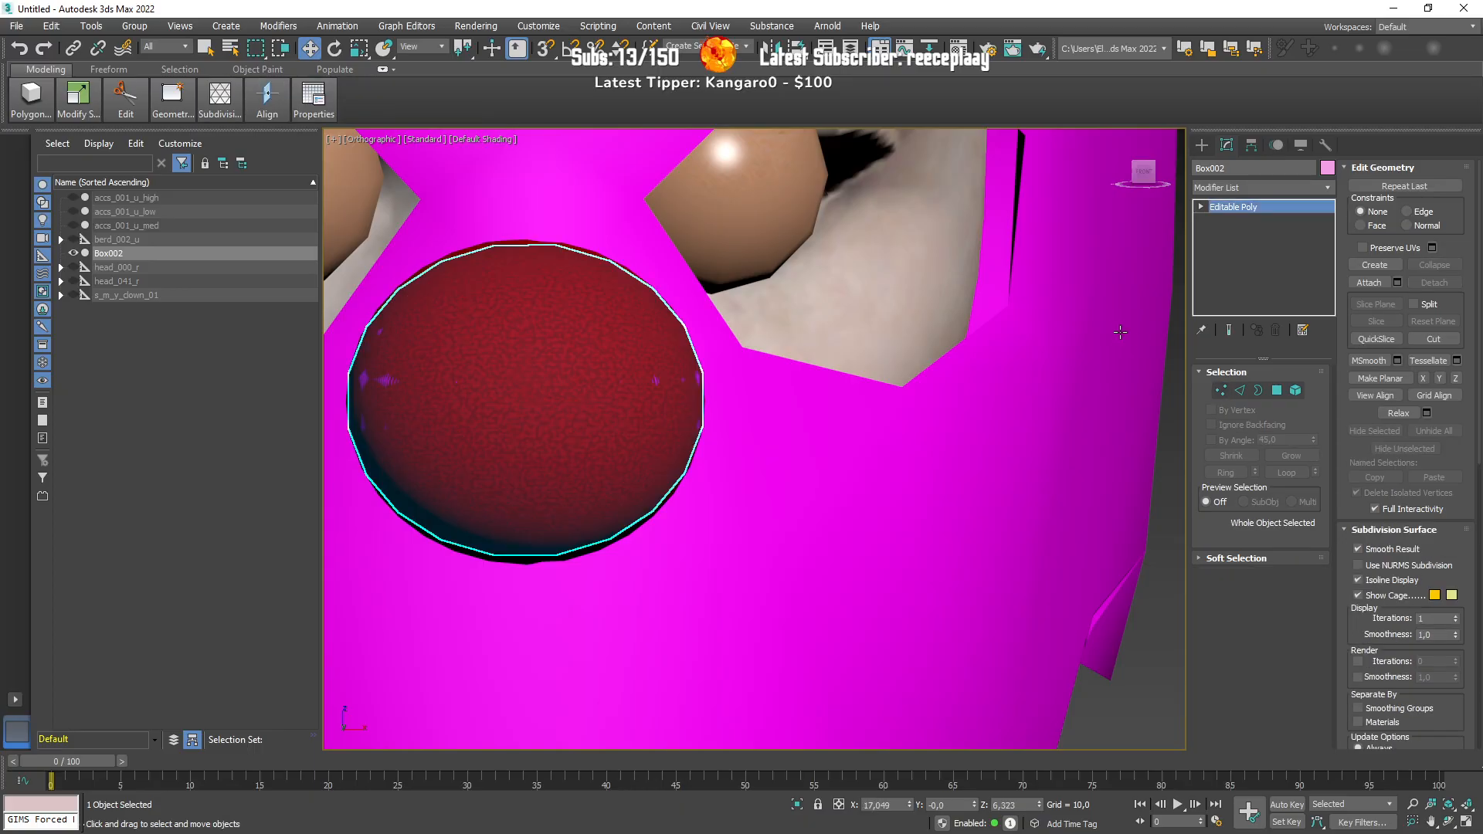
# Step: Attach Box002 to berd_002_u_med's Editable Mesh, matching material IDs to material and condensing materials and IDs
pyautogui.click(613, 219)
pyautogui.click(1269, 233)
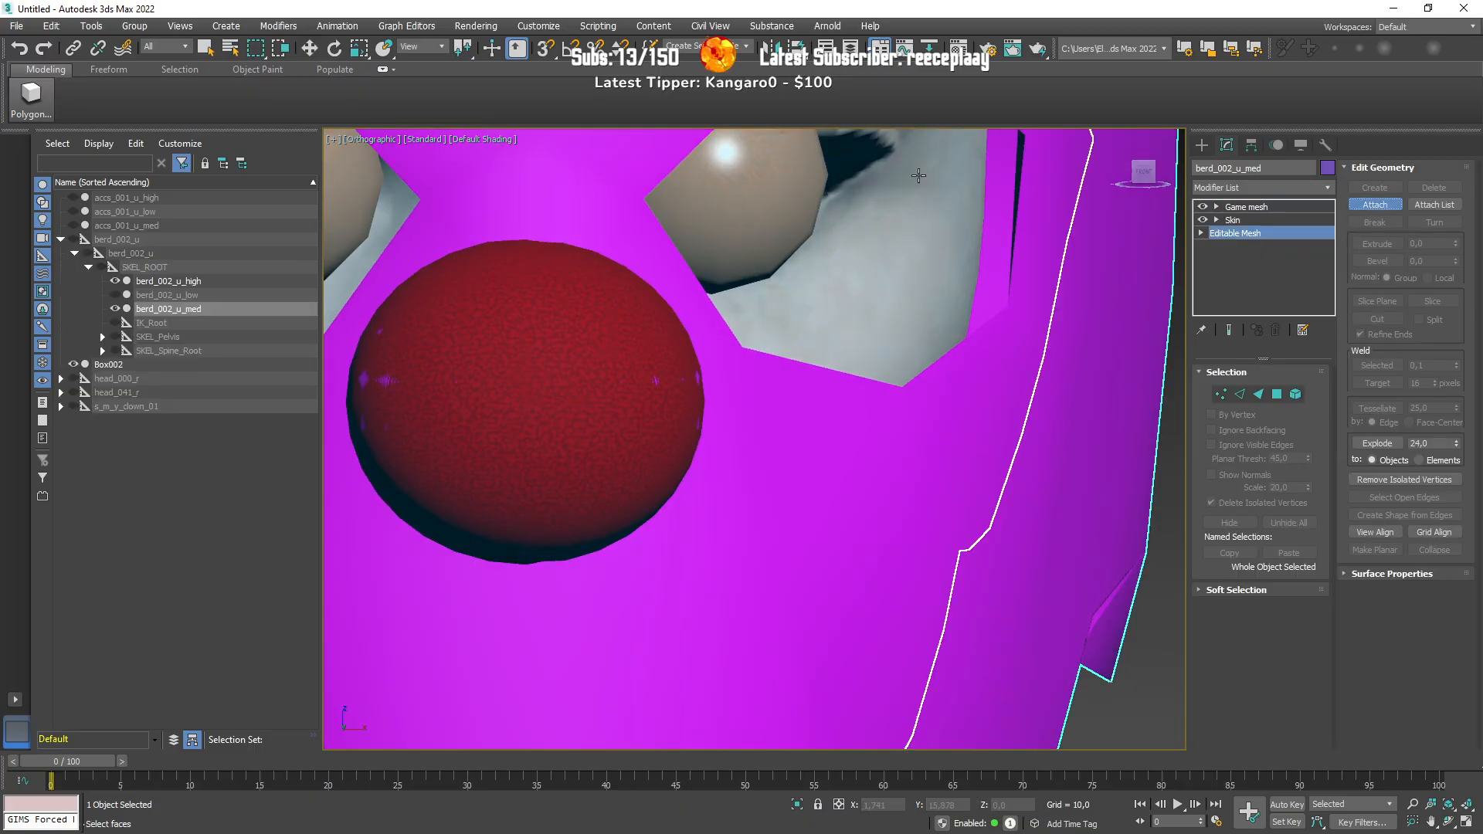
pyautogui.click(112, 365)
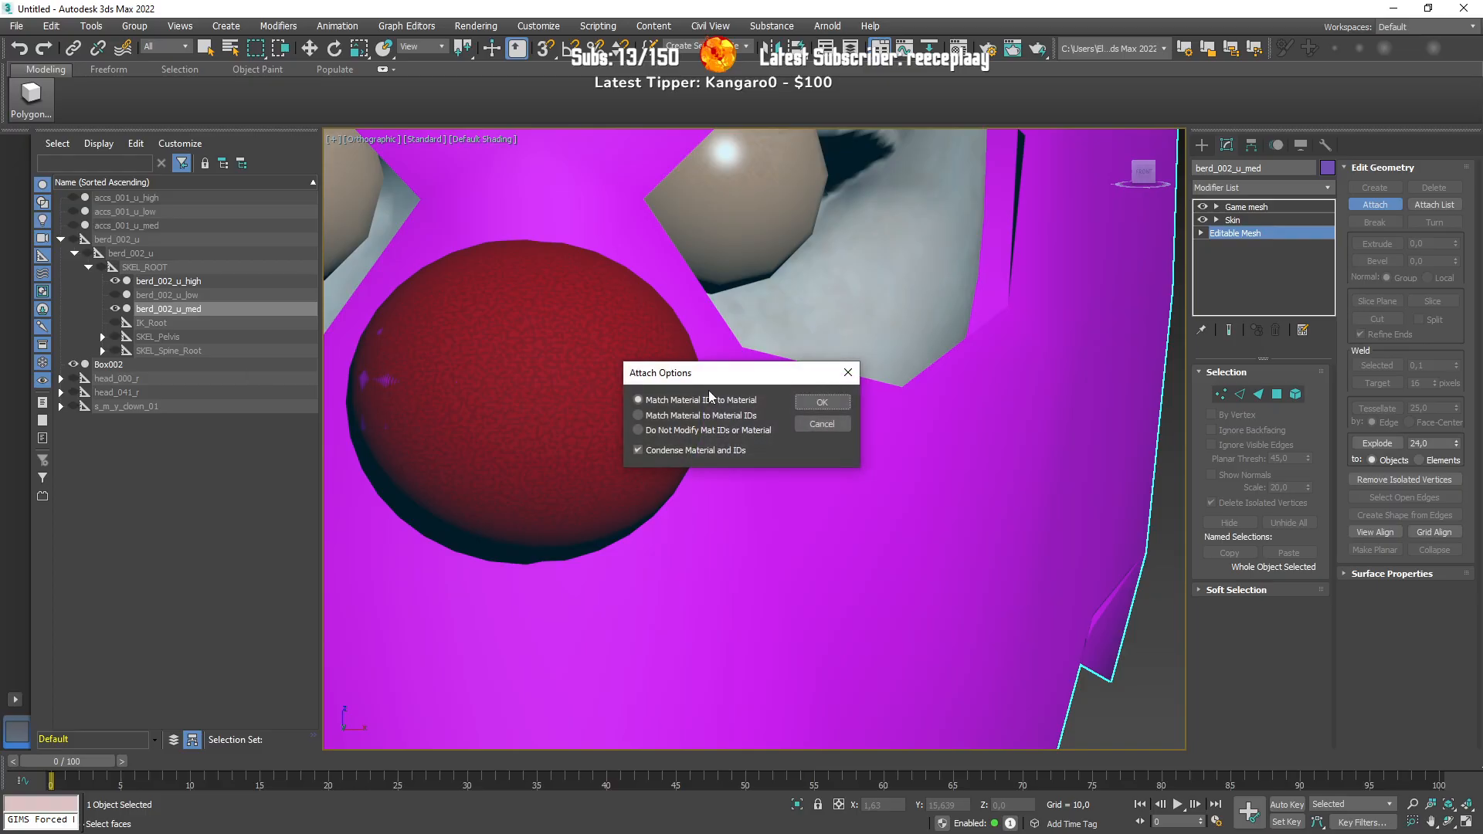
pyautogui.click(818, 403)
# Step: Delete the original purple mask faces from berd_002_u_med, selecting them all by their shared material ID
pyautogui.click(1258, 395)
pyautogui.click(813, 473)
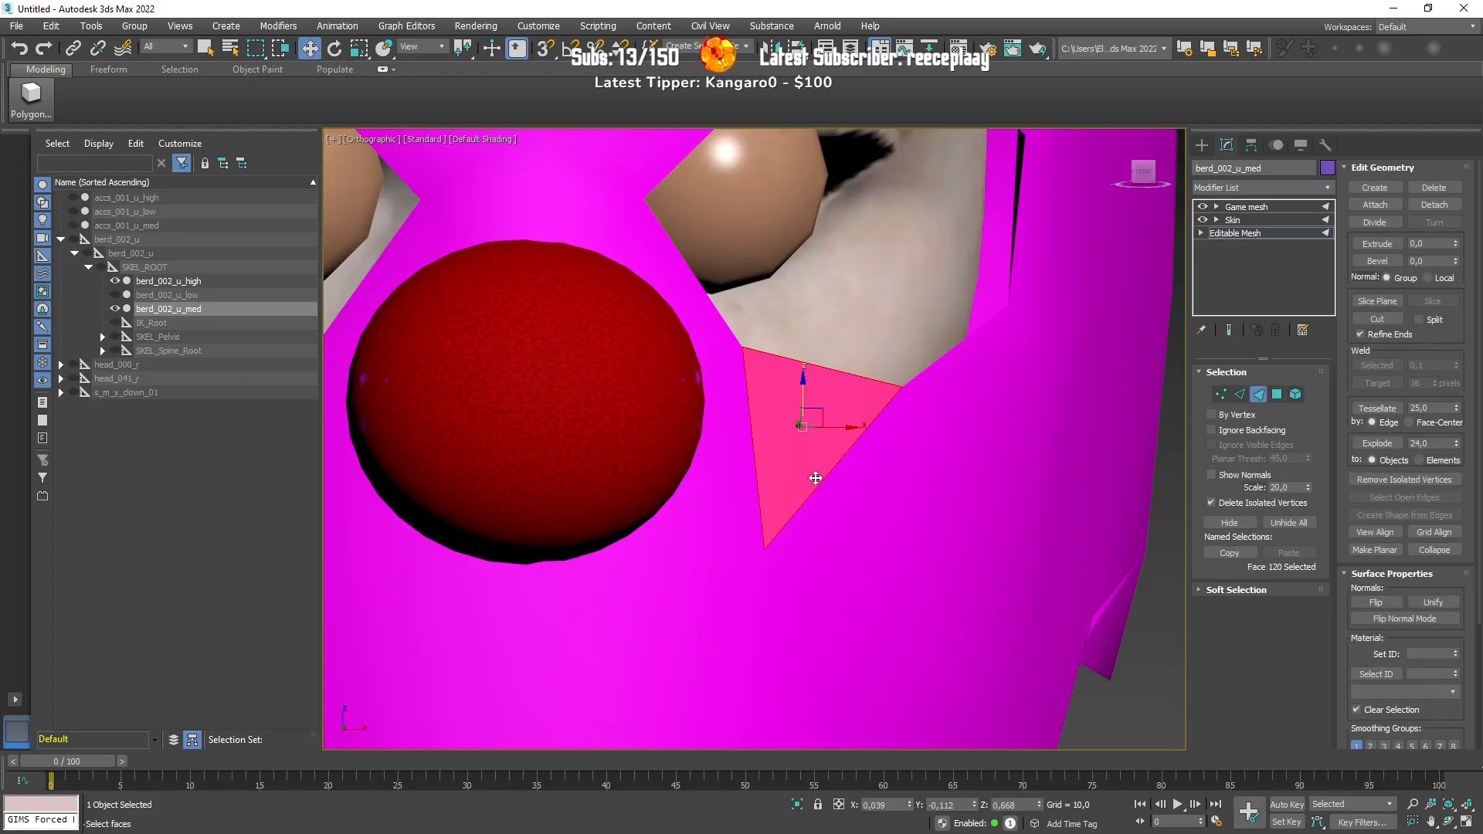
pyautogui.click(1390, 670)
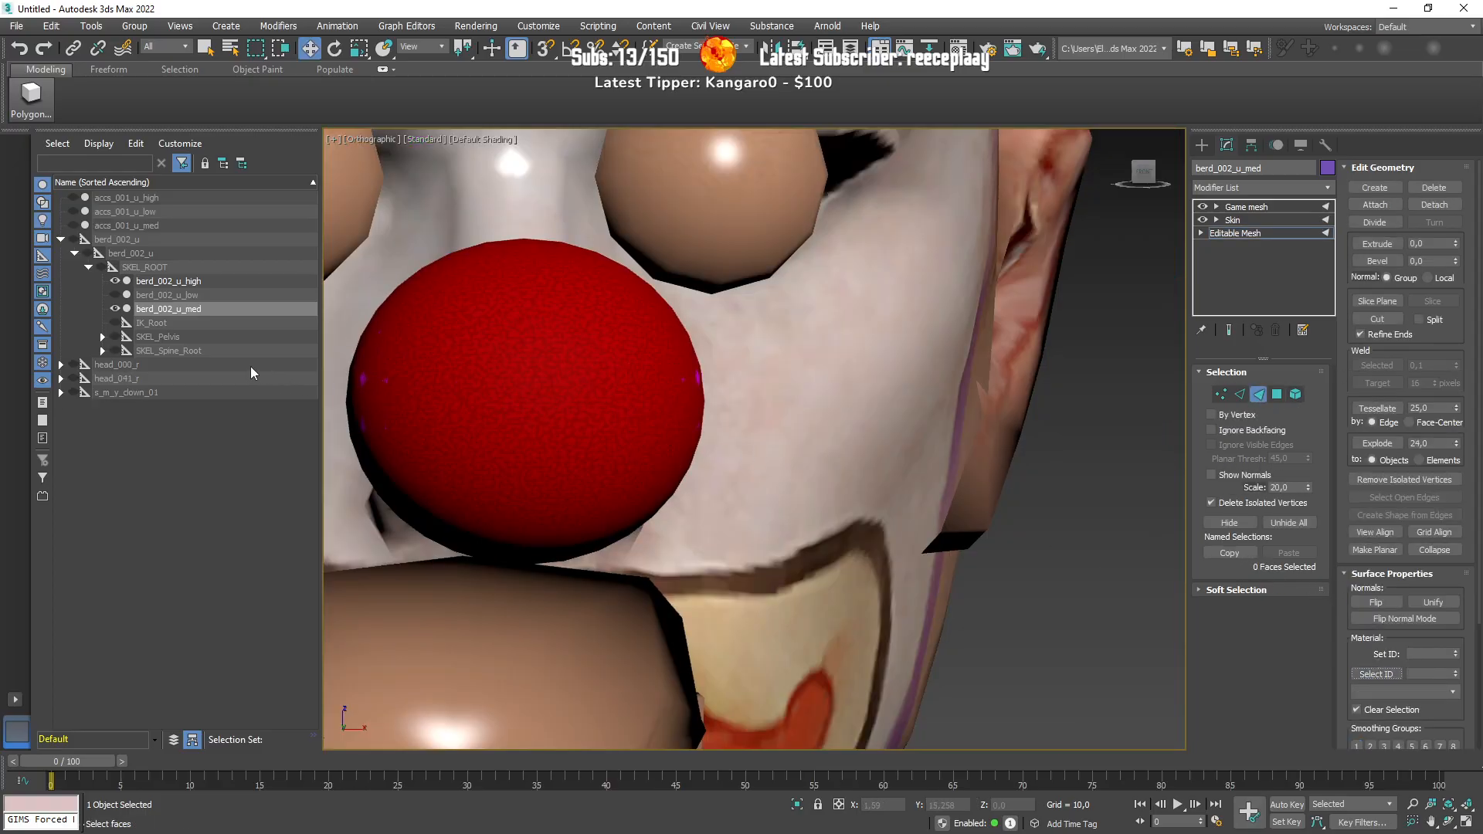
# Step: Select all nose faces by material ID 2, set their material ID to 1, and leave face editing
pyautogui.click(660, 371)
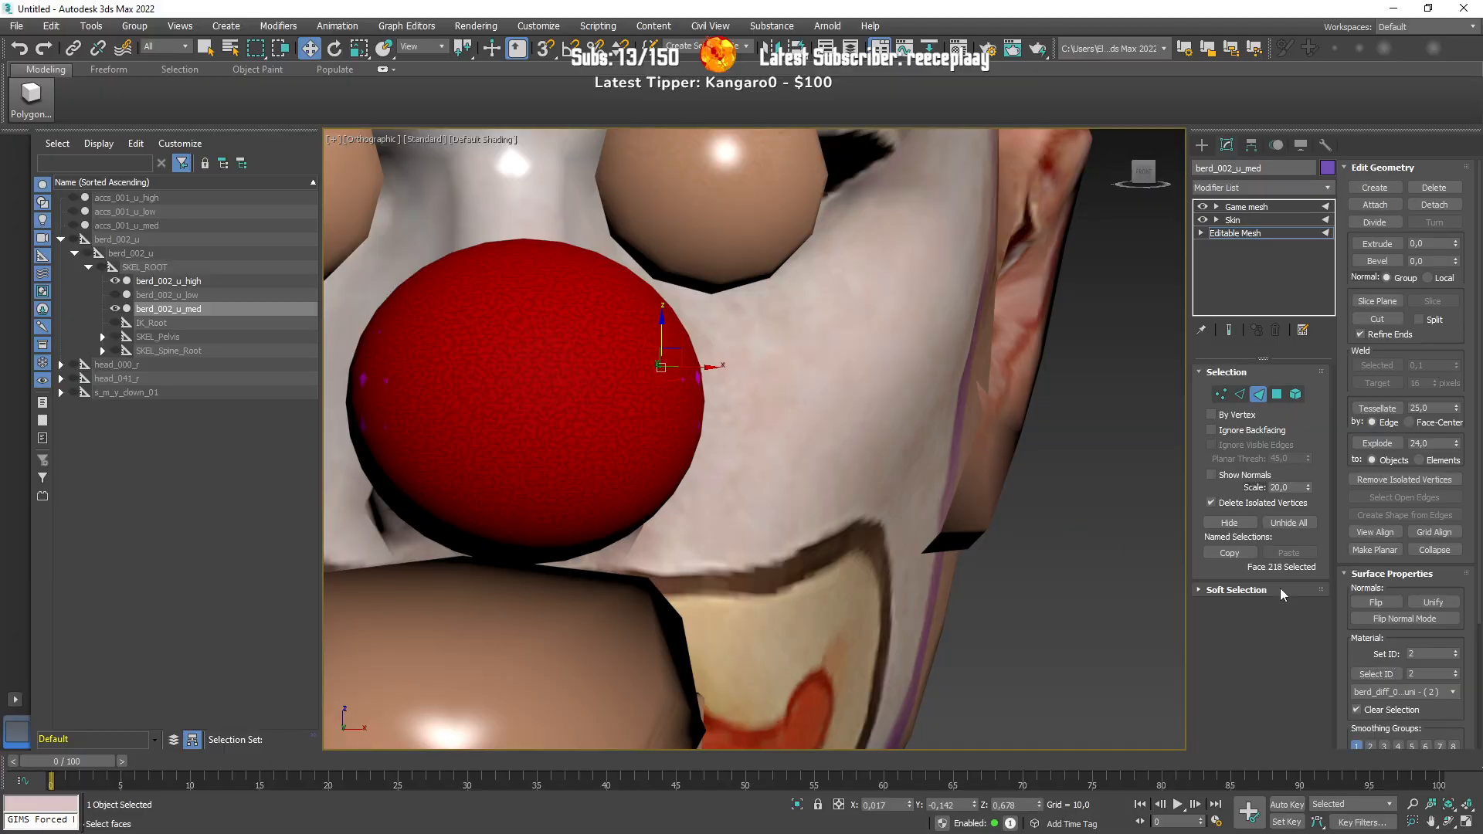
pyautogui.click(1384, 676)
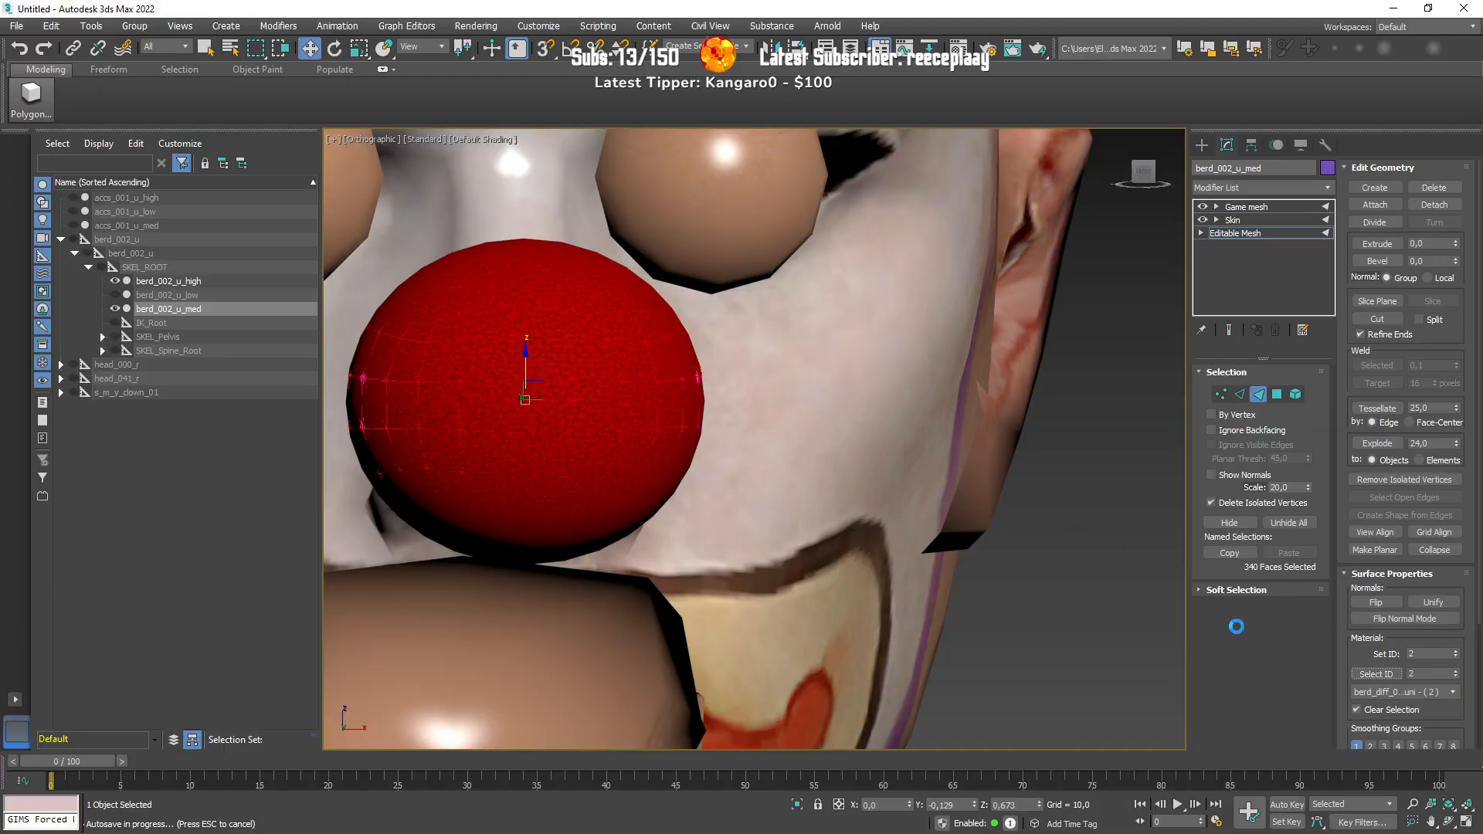
pyautogui.doubleClick(1418, 654)
pyautogui.write('1')
pyautogui.press('Return')
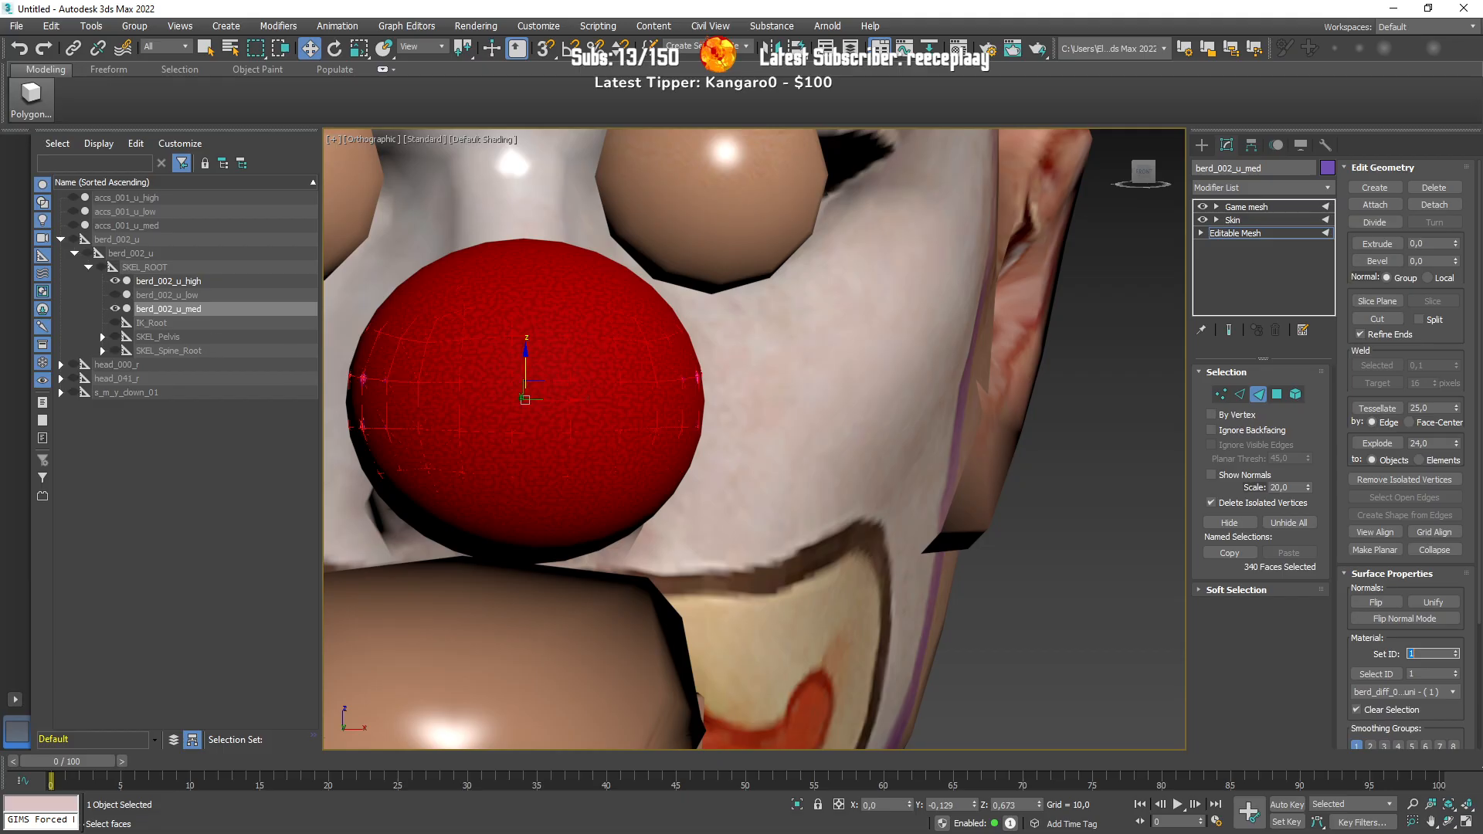
pyautogui.moveTo(0, 263); pyautogui.dragTo(930, 246)
pyautogui.click(1258, 395)
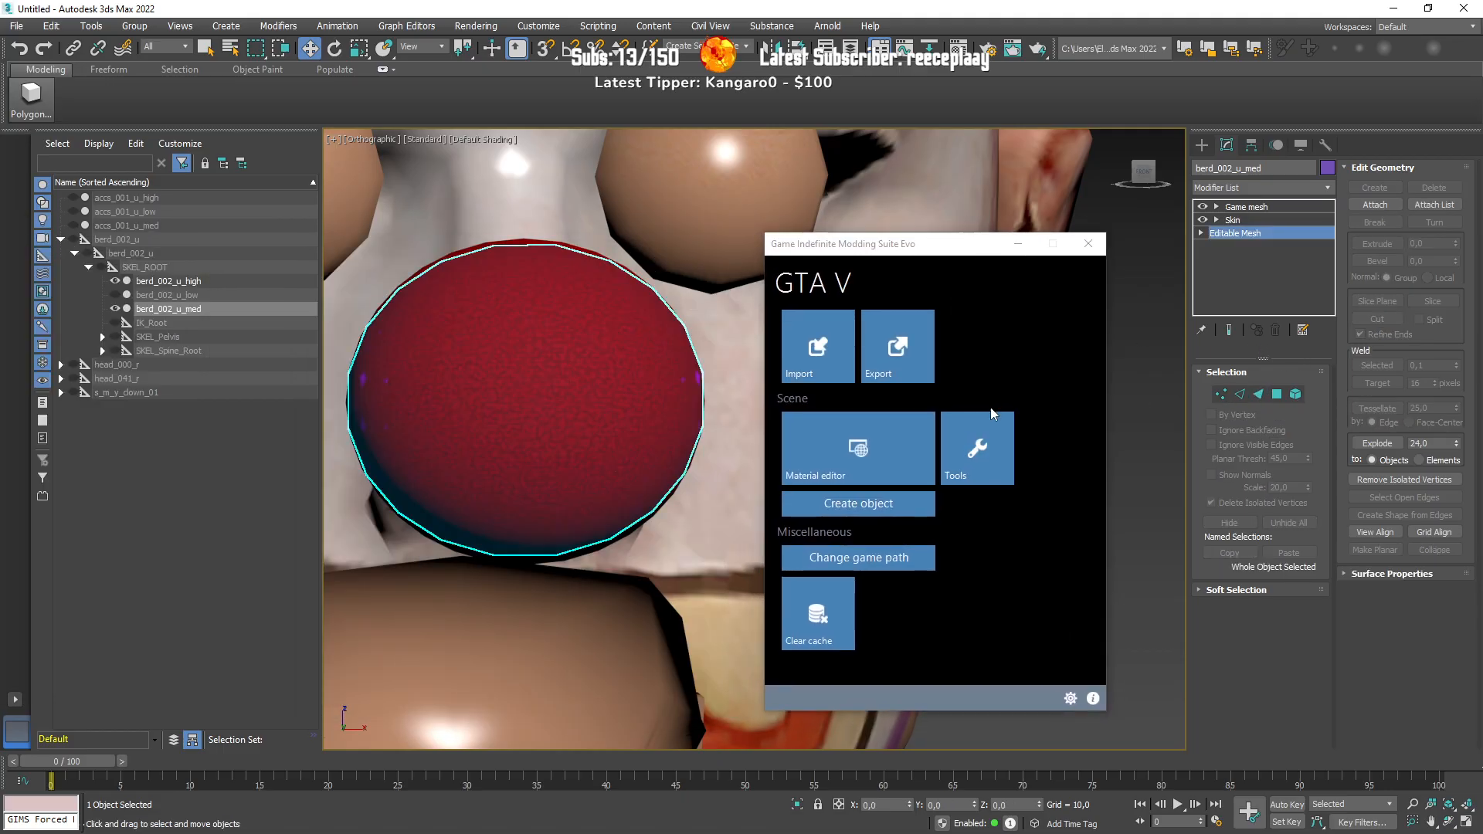
# Step: Delete the ID 2 material from berd_002_u_med in the GIMS V material editor and close the modding suite
pyautogui.click(927, 418)
pyautogui.moveTo(744, 203); pyautogui.dragTo(943, 230)
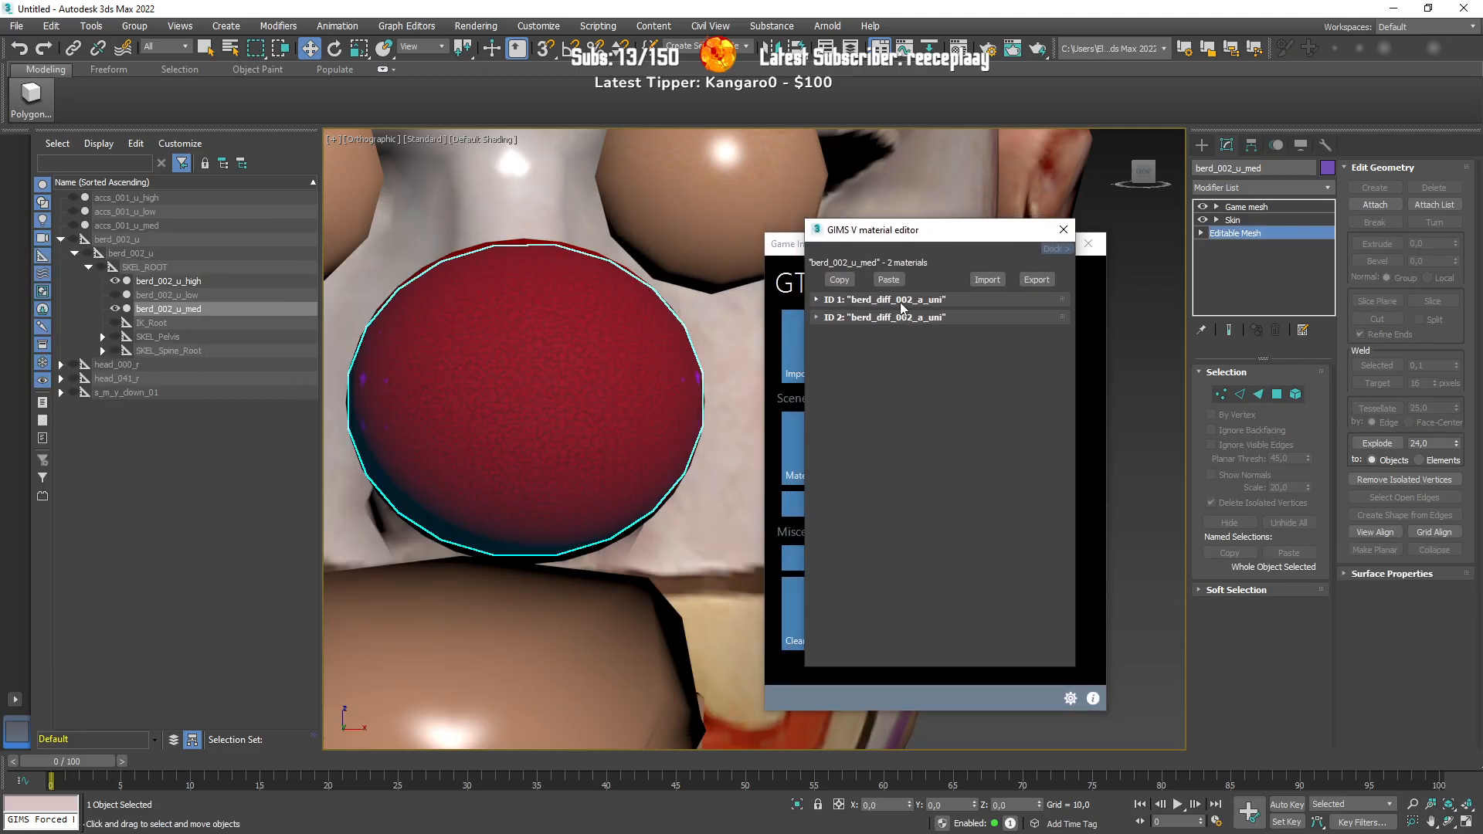
pyautogui.click(902, 301)
pyautogui.click(895, 350)
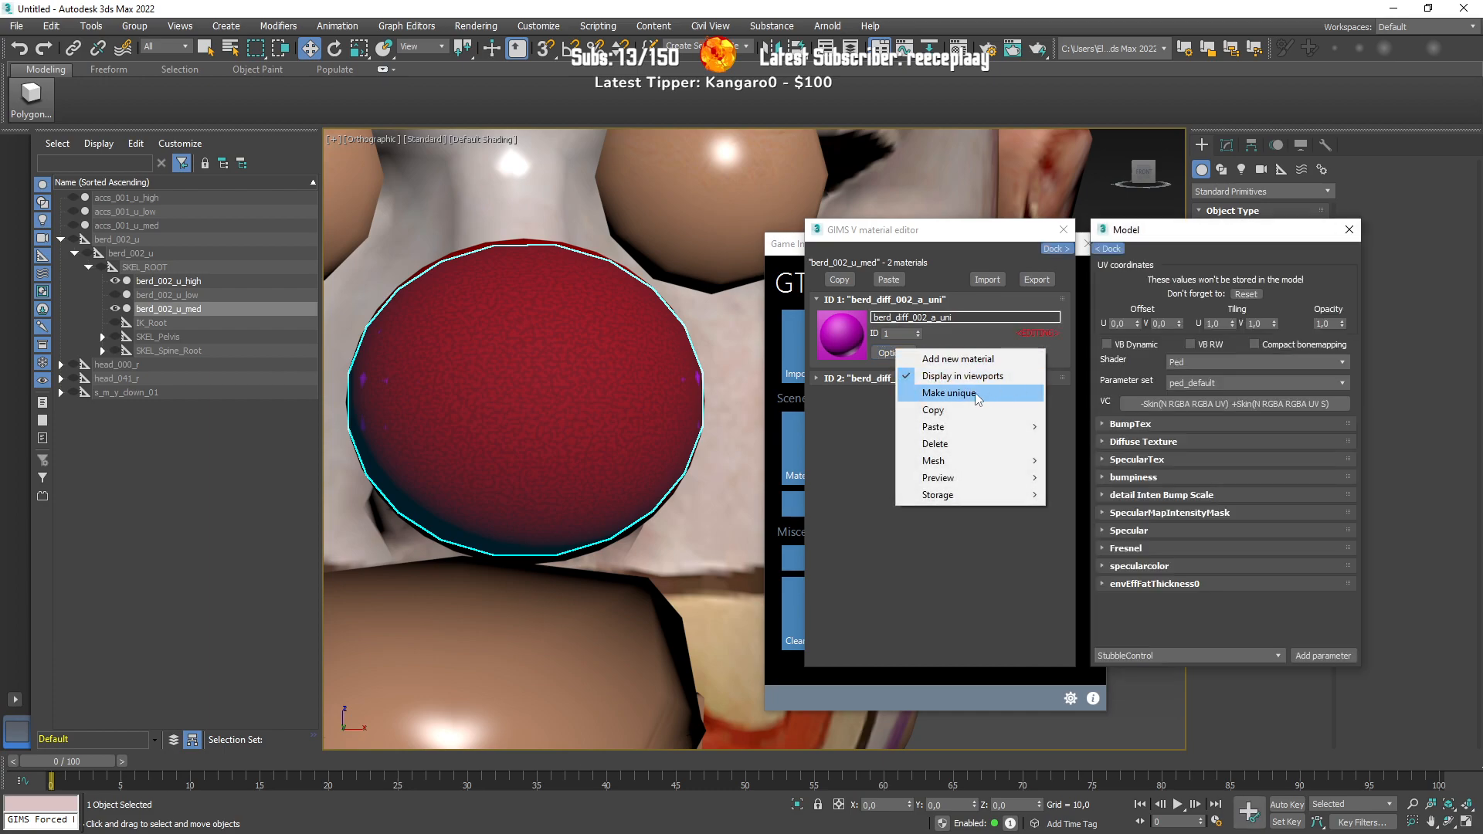
pyautogui.click(848, 381)
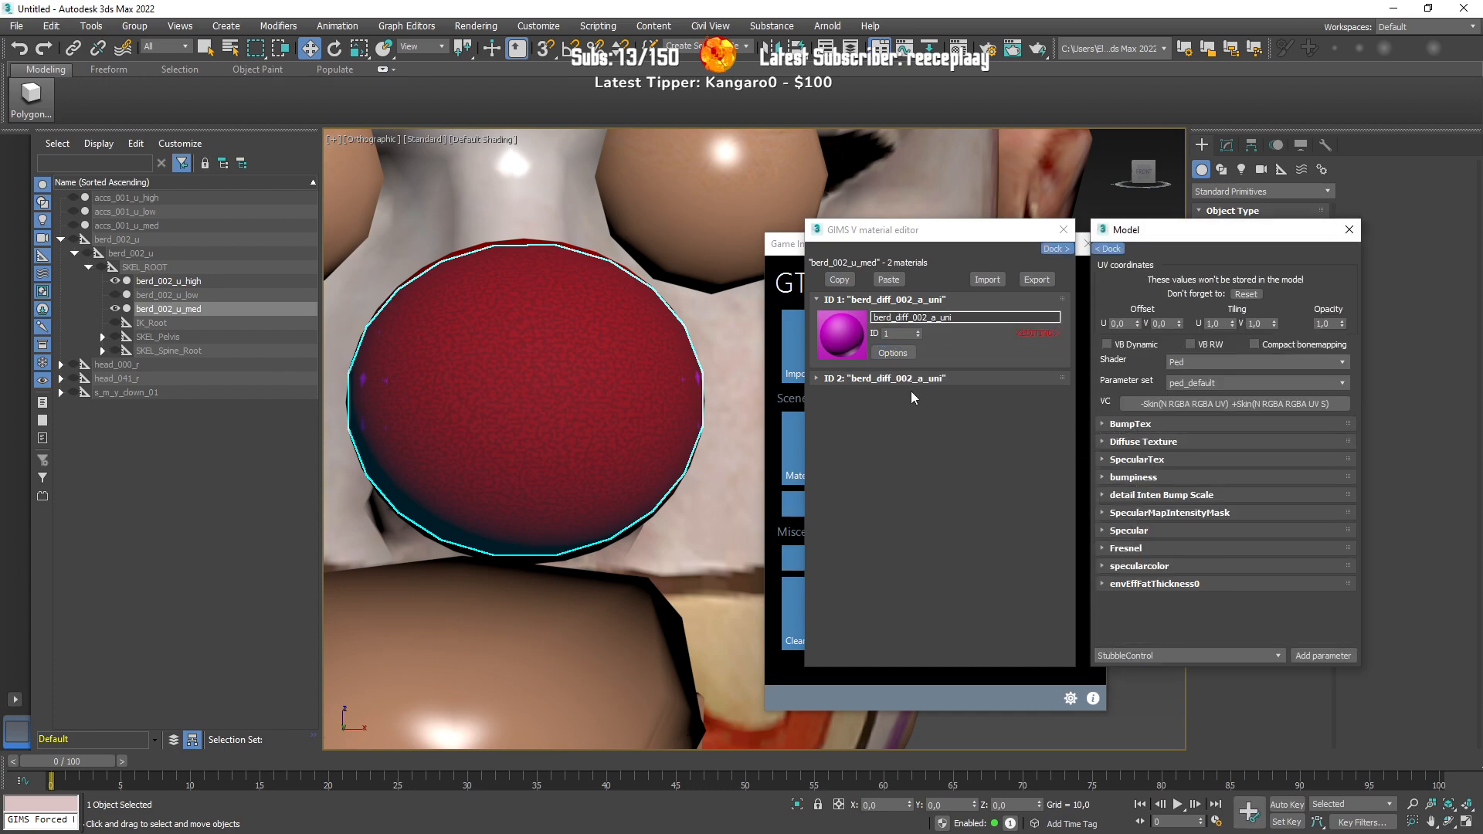
pyautogui.click(853, 378)
pyautogui.click(889, 433)
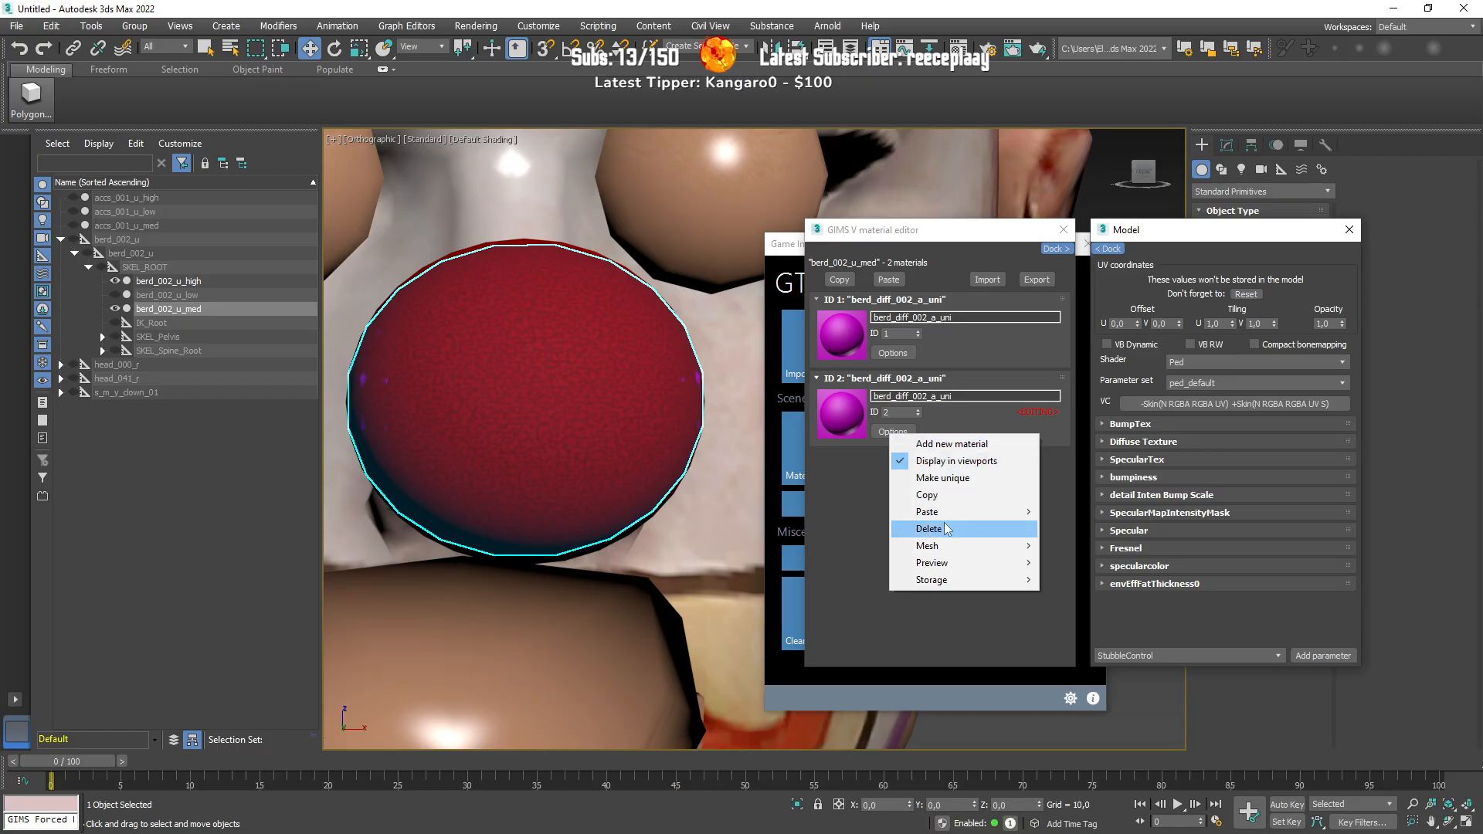
pyautogui.click(947, 528)
pyautogui.click(1350, 229)
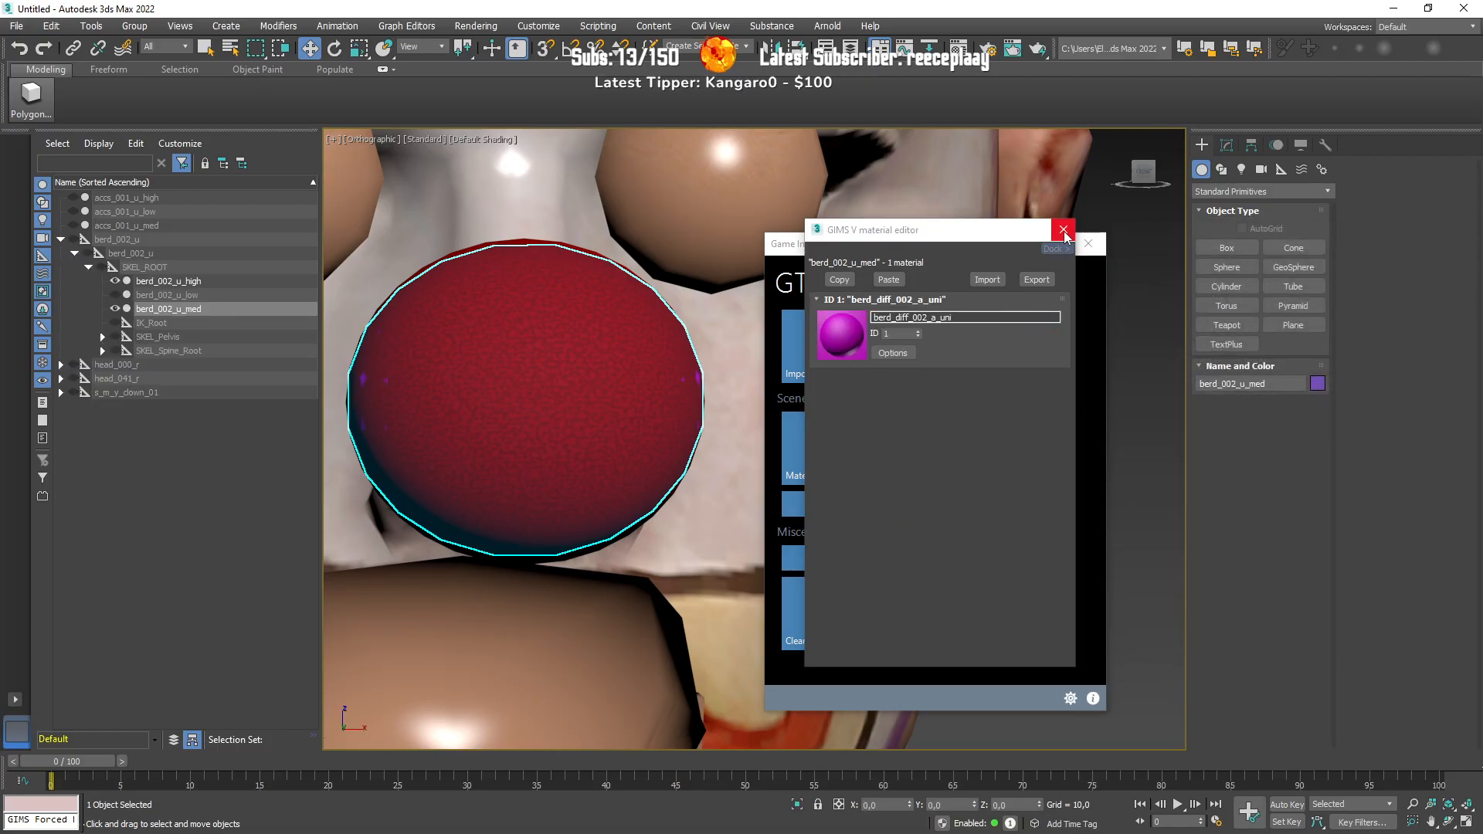
pyautogui.click(1063, 230)
pyautogui.click(1088, 243)
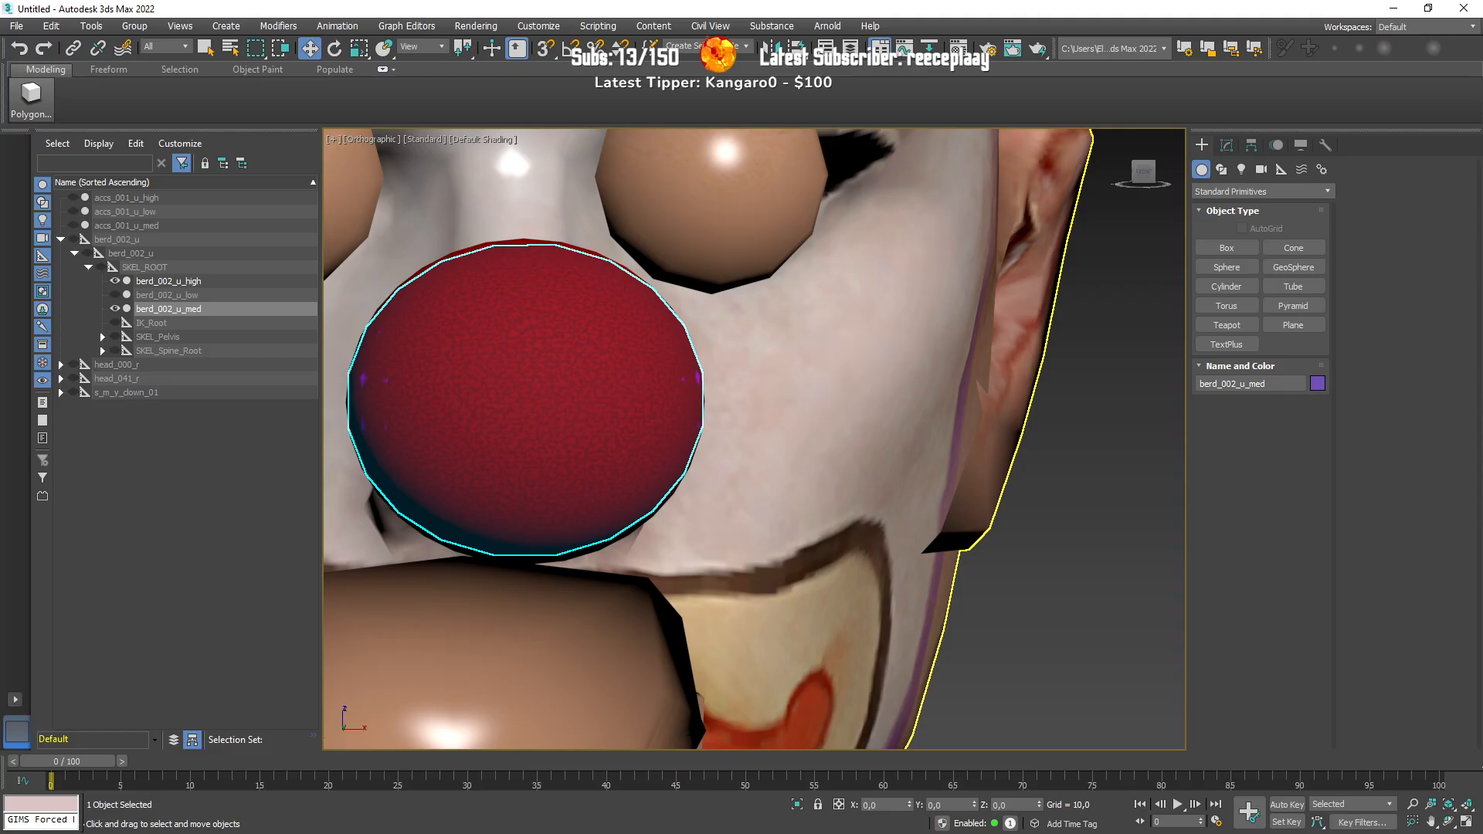
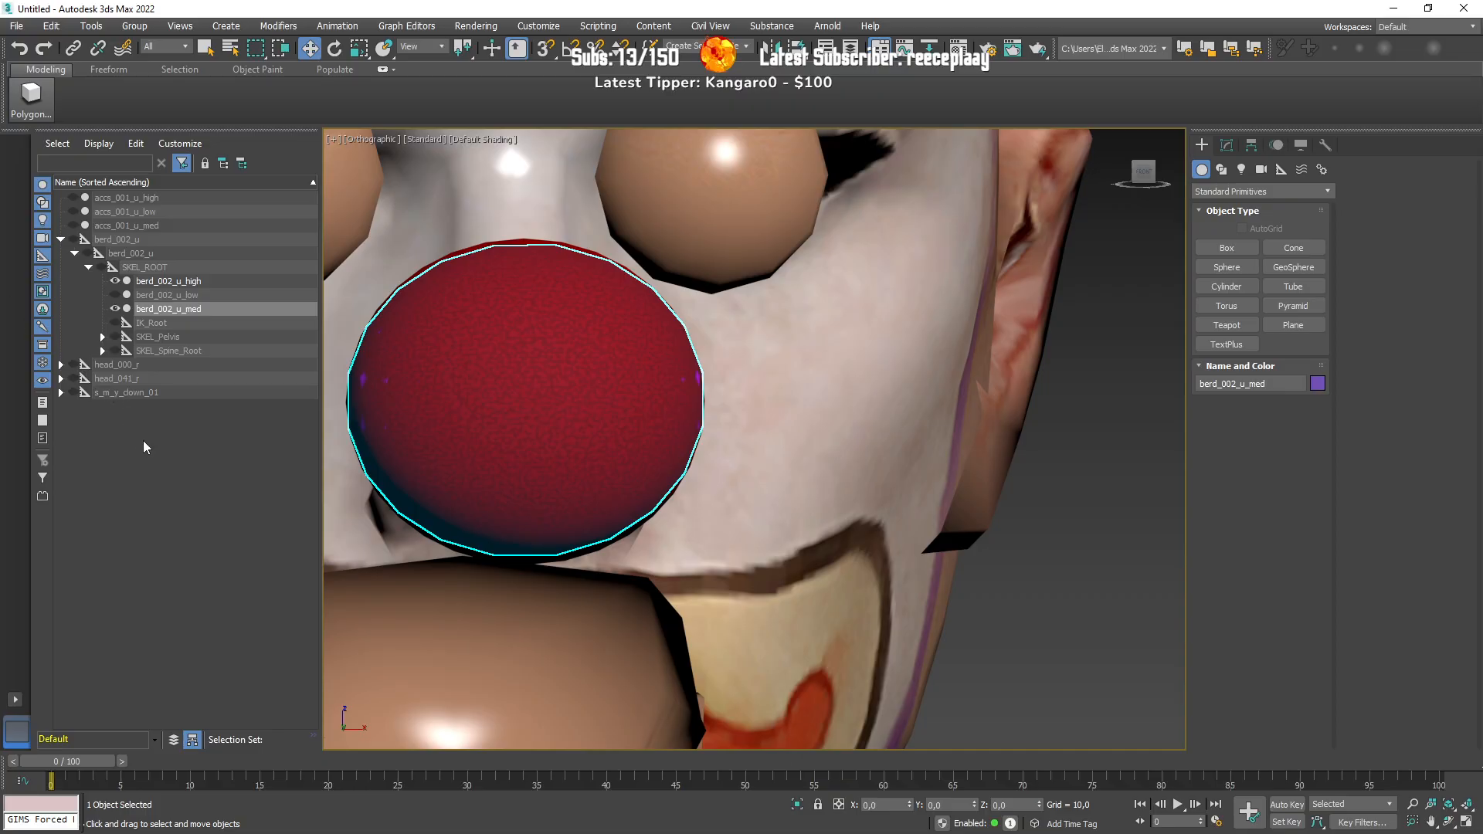
# Step: Hide berd_002_u_med and berd_002_u_high, then unhide and select berd_002_u_low
pyautogui.click(114, 308)
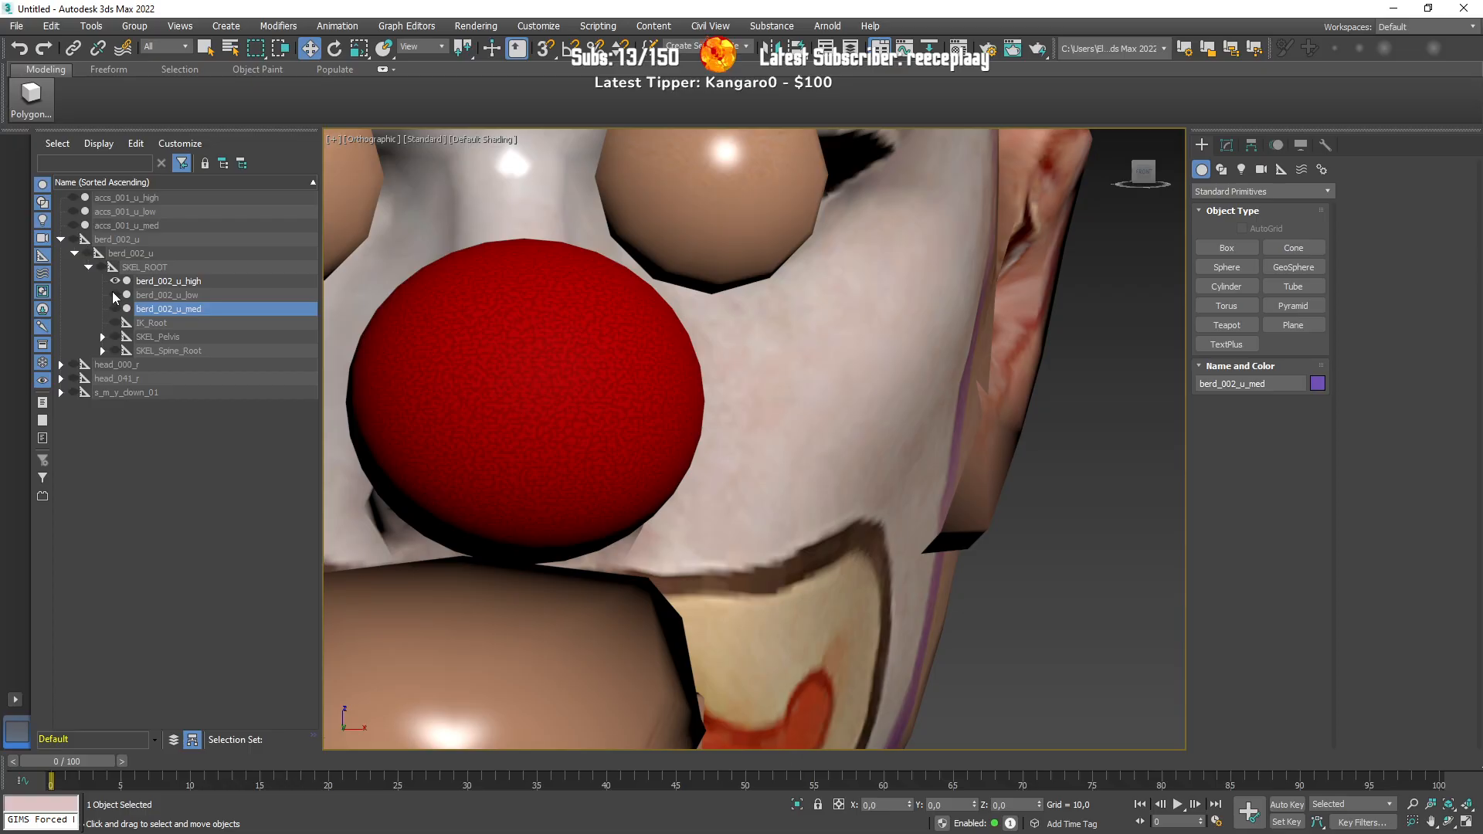
pyautogui.click(115, 280)
pyautogui.click(114, 294)
pyautogui.click(159, 295)
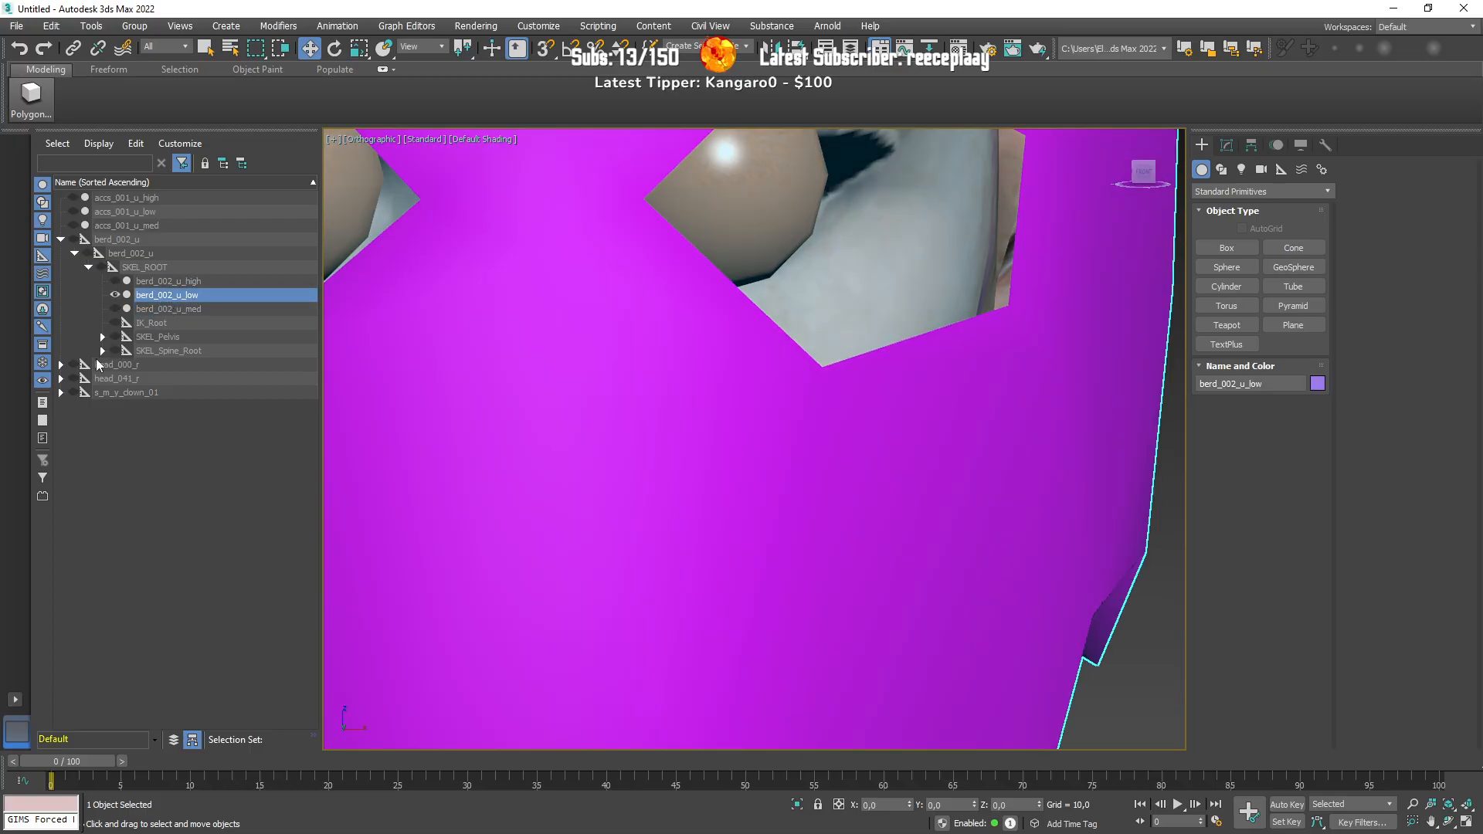
pyautogui.click(61, 393)
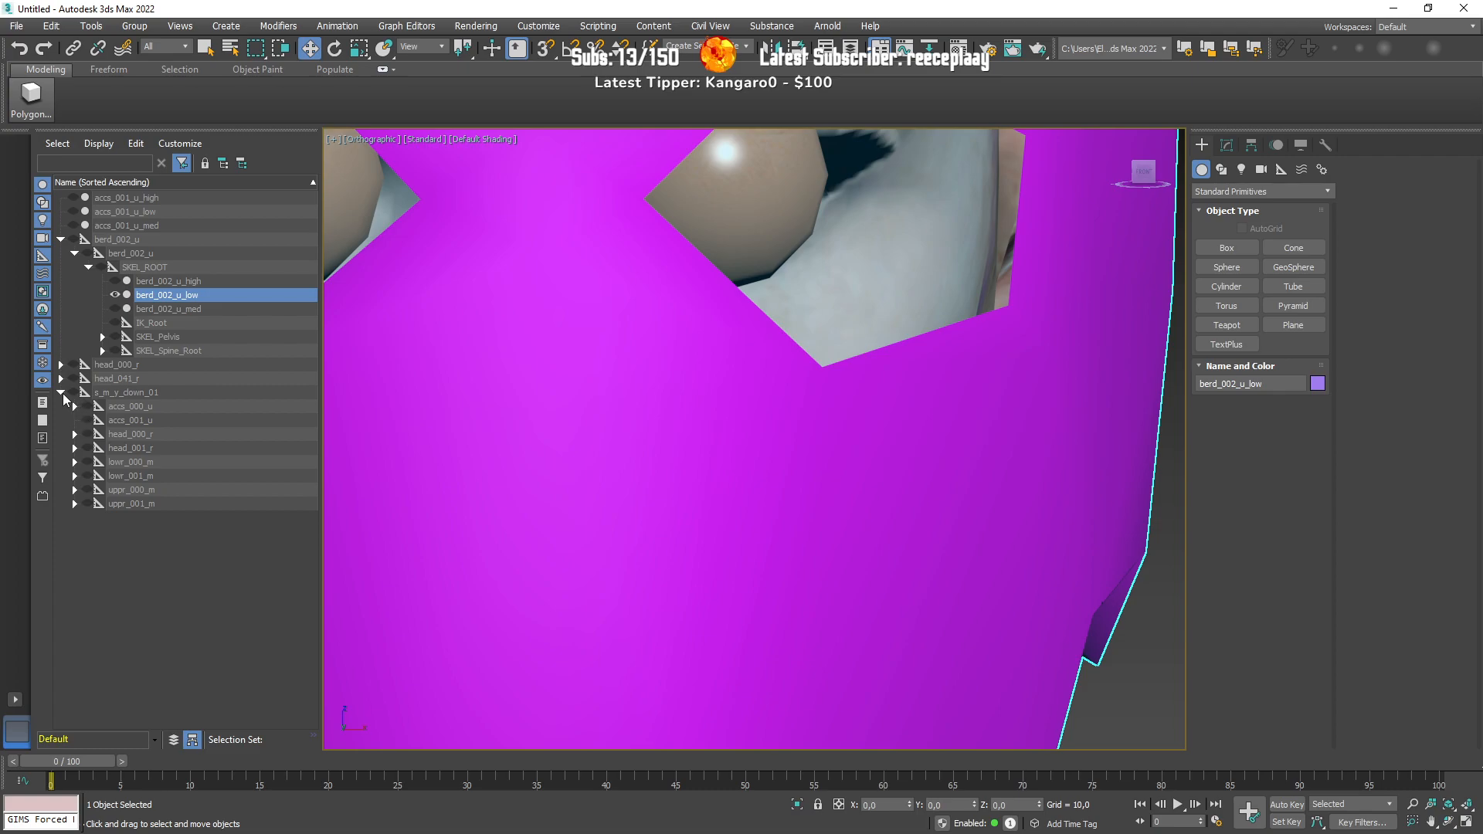
pyautogui.click(75, 407)
pyautogui.click(75, 407)
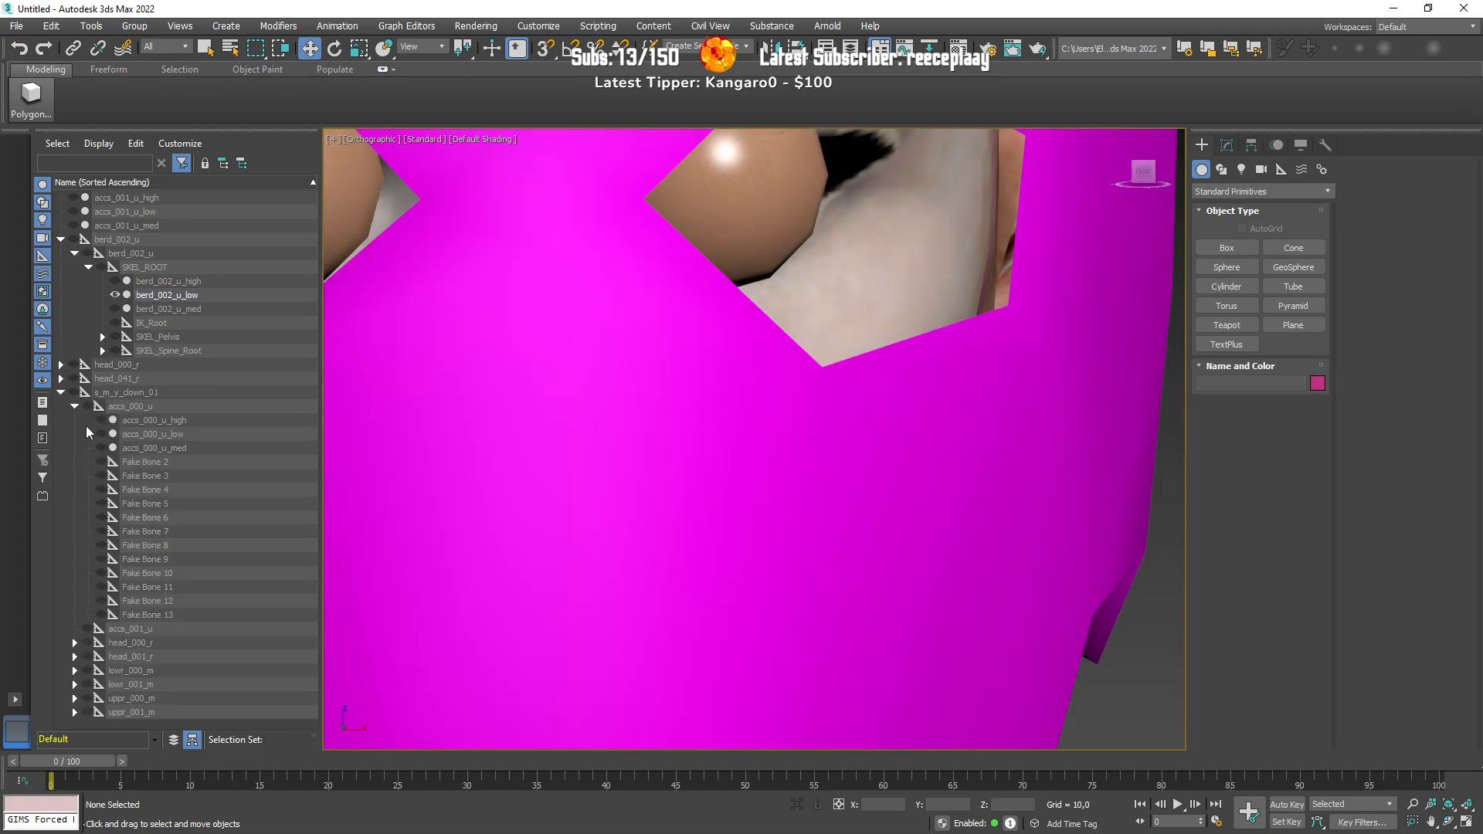
pyautogui.click(60, 393)
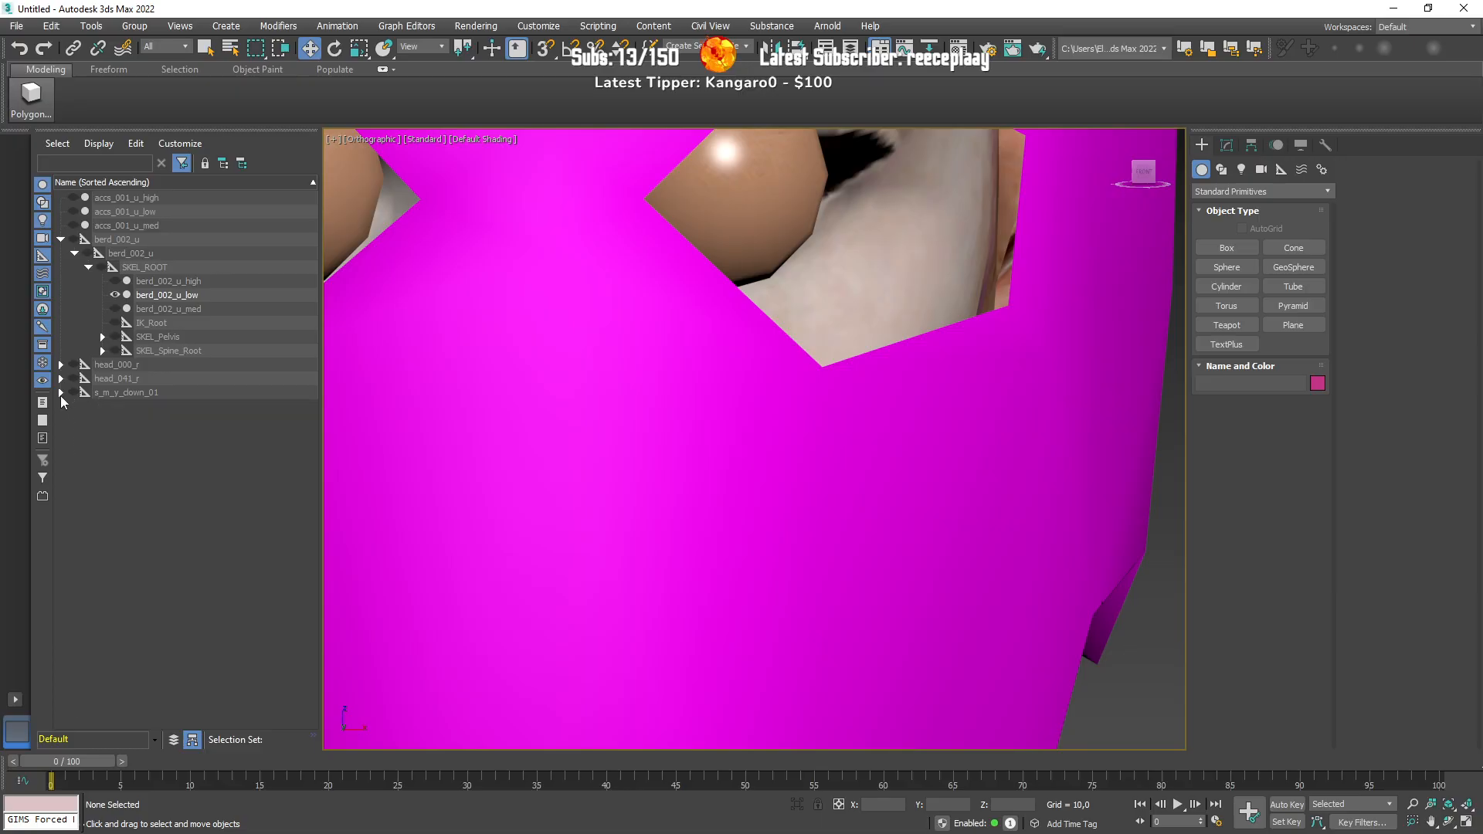
# Step: Unhide accs_001_u_low, hide berd_002_u_low, and select the accs_001_u_low mesh
pyautogui.click(73, 211)
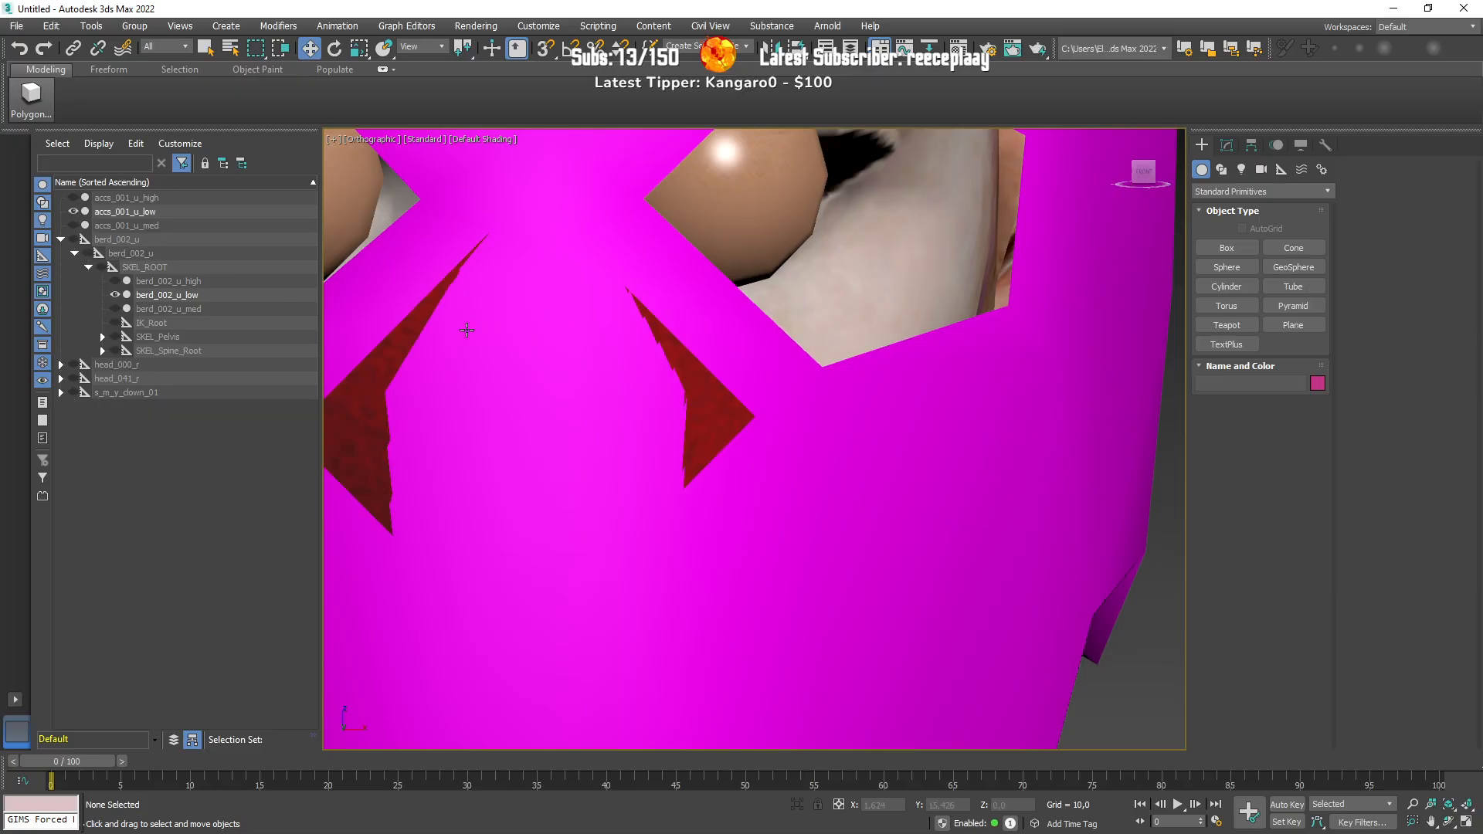
pyautogui.scroll(-5, 630, 390)
pyautogui.click(630, 390)
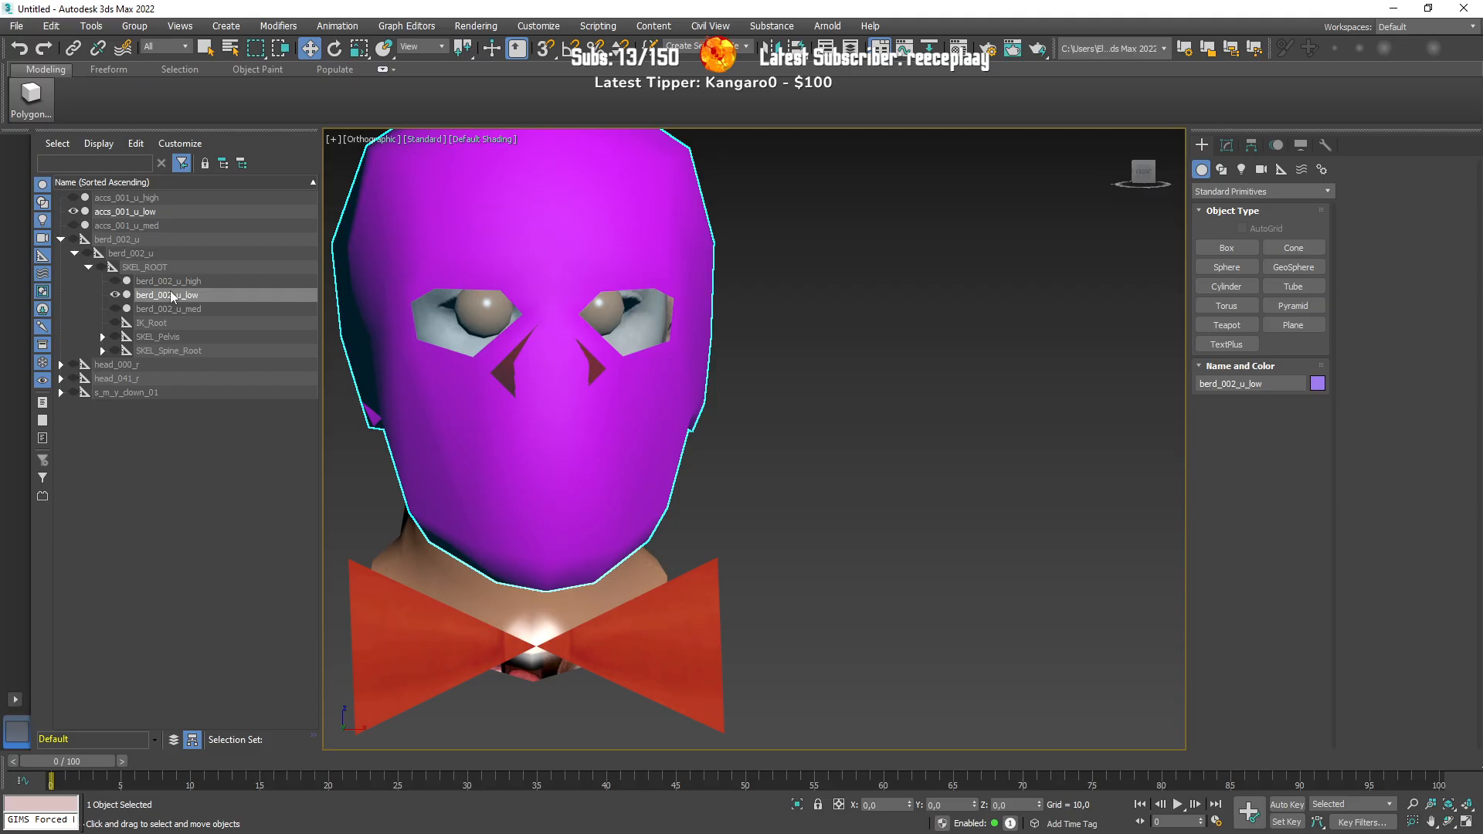
pyautogui.click(114, 294)
pyautogui.click(528, 366)
pyautogui.keyDown('alt'); pyautogui.moveTo(527, 366); pyautogui.dragTo(743, 417, button='middle'); pyautogui.keyUp('alt')
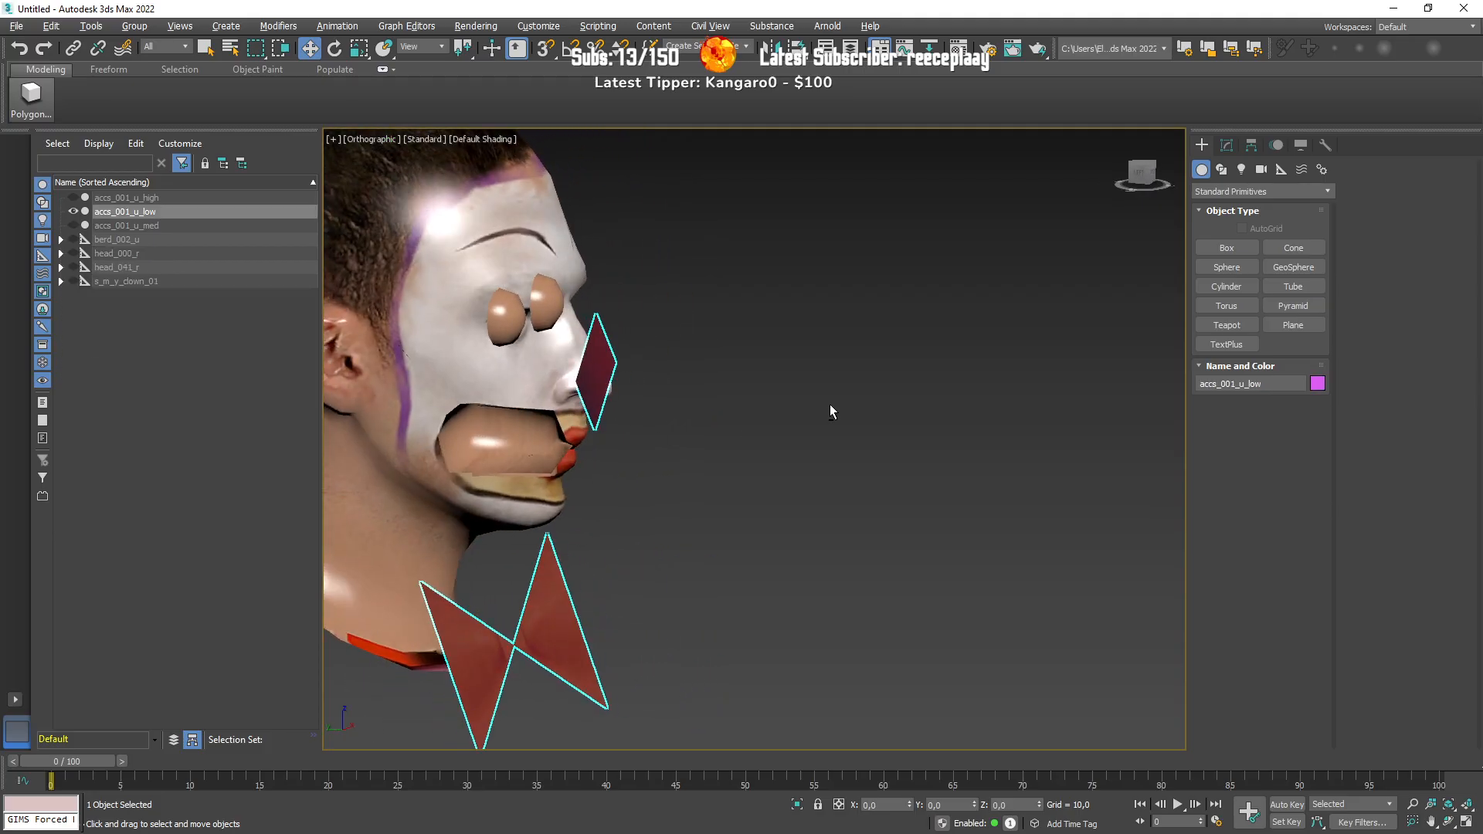
# Step: Delete every polygon of accs_001_u_low's Editable Mesh except the diamond-shaped nose, then leave polygon editing
pyautogui.click(1227, 145)
pyautogui.click(1226, 236)
pyautogui.click(1231, 245)
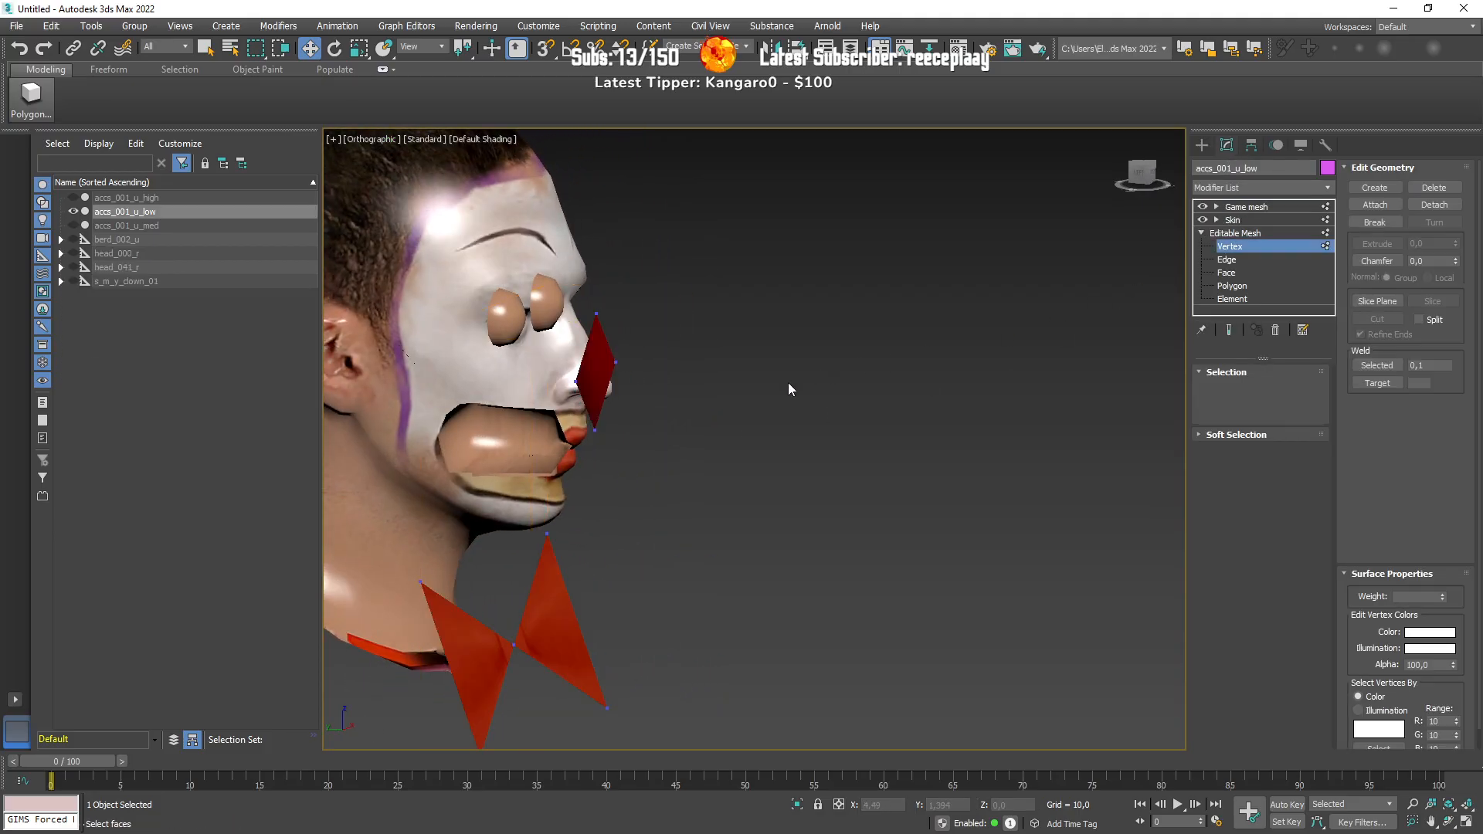
pyautogui.scroll(-3, 727, 409)
pyautogui.press('F3')
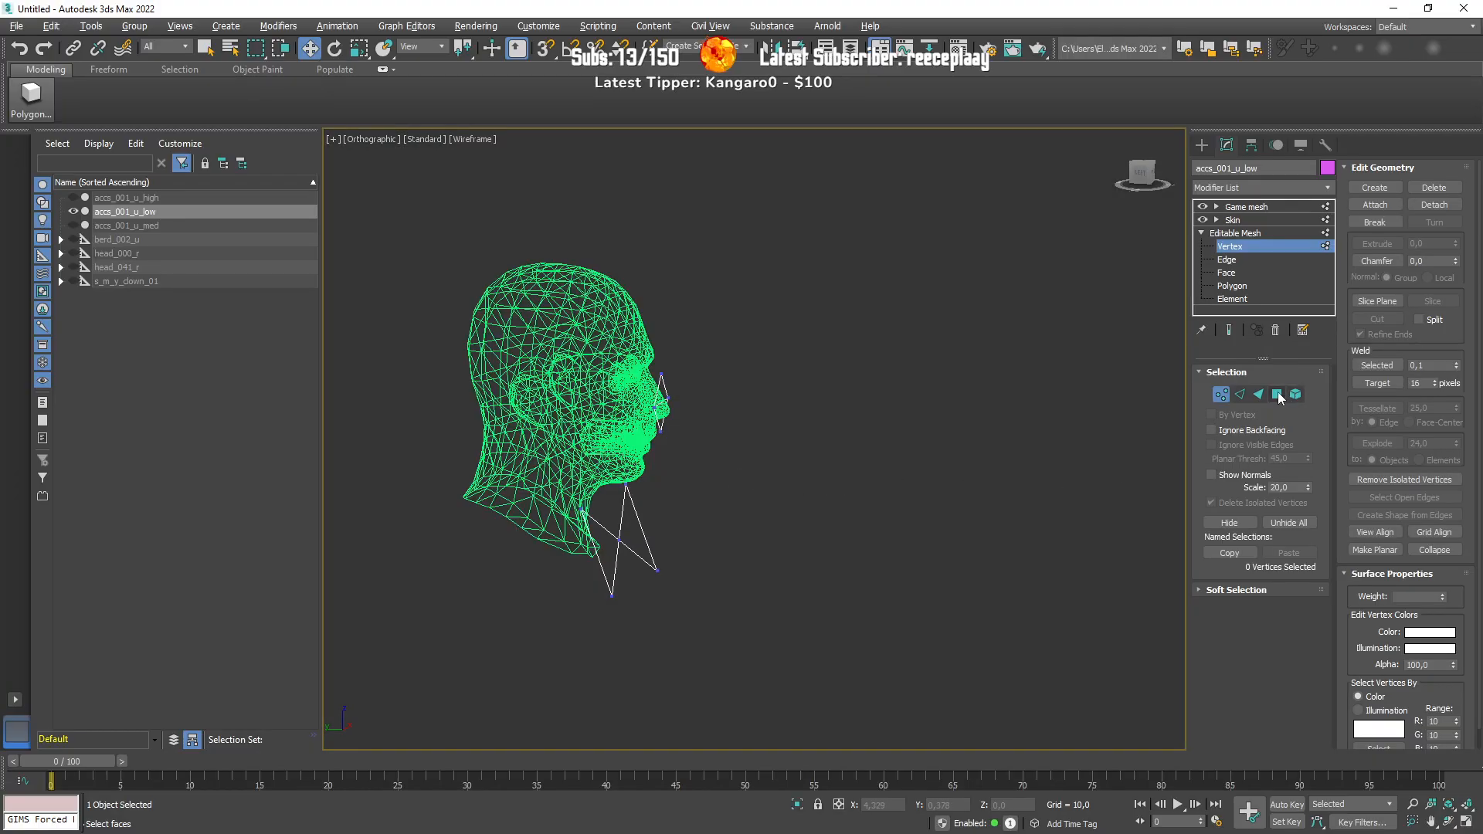
pyautogui.press('4')
pyautogui.scroll(5, 712, 456)
pyautogui.moveTo(686, 441); pyautogui.dragTo(546, 268)
pyautogui.hotkey('ctrl', 'i')
pyautogui.press('Delete')
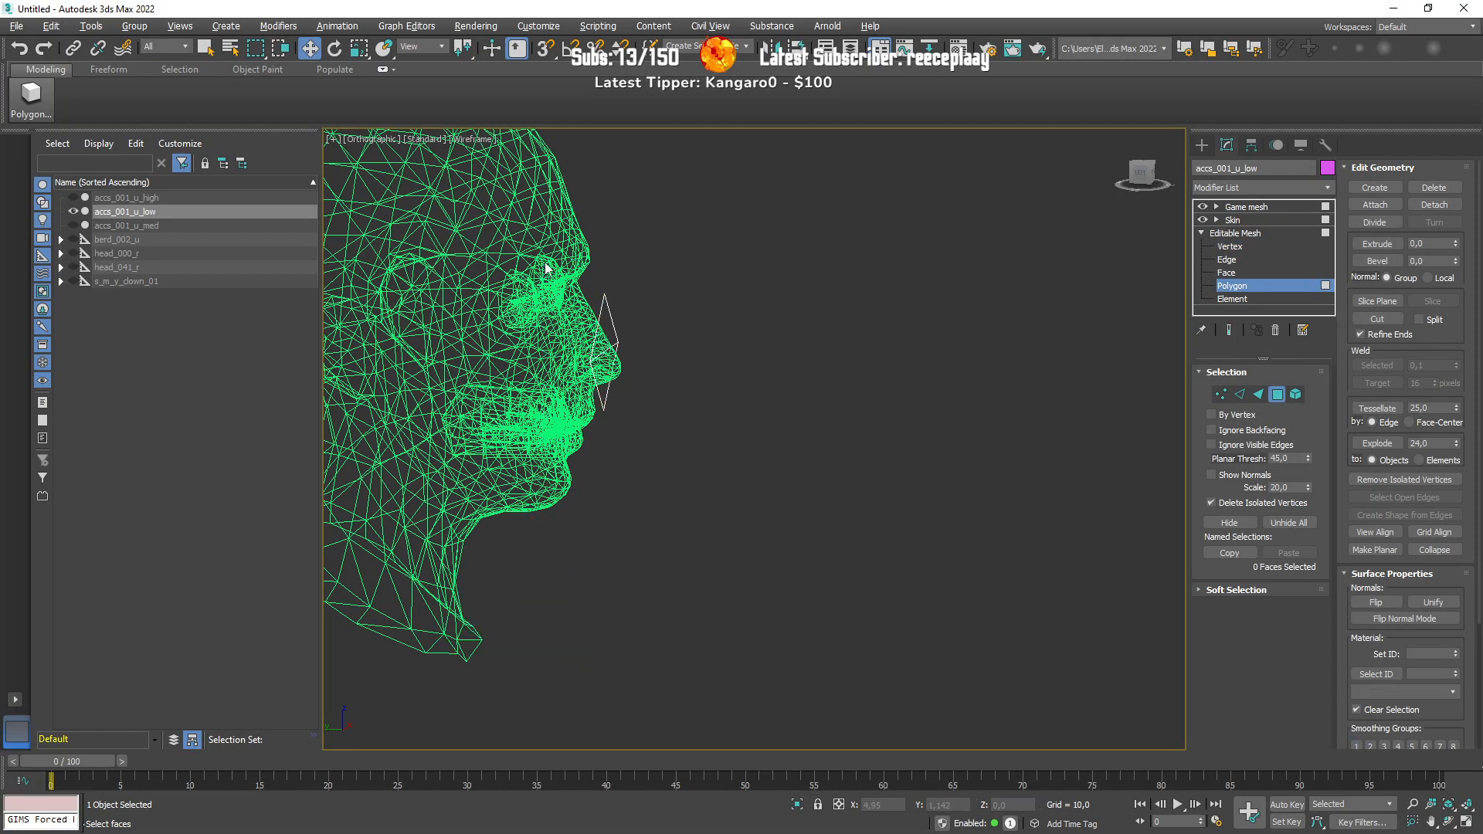
pyautogui.click(1273, 397)
pyautogui.keyDown('alt'); pyautogui.moveTo(1032, 401); pyautogui.dragTo(801, 397, button='middle'); pyautogui.keyUp('alt')
pyautogui.press('F3')
pyautogui.keyDown('alt'); pyautogui.moveTo(685, 400); pyautogui.dragTo(517, 373, button='middle'); pyautogui.keyUp('alt')
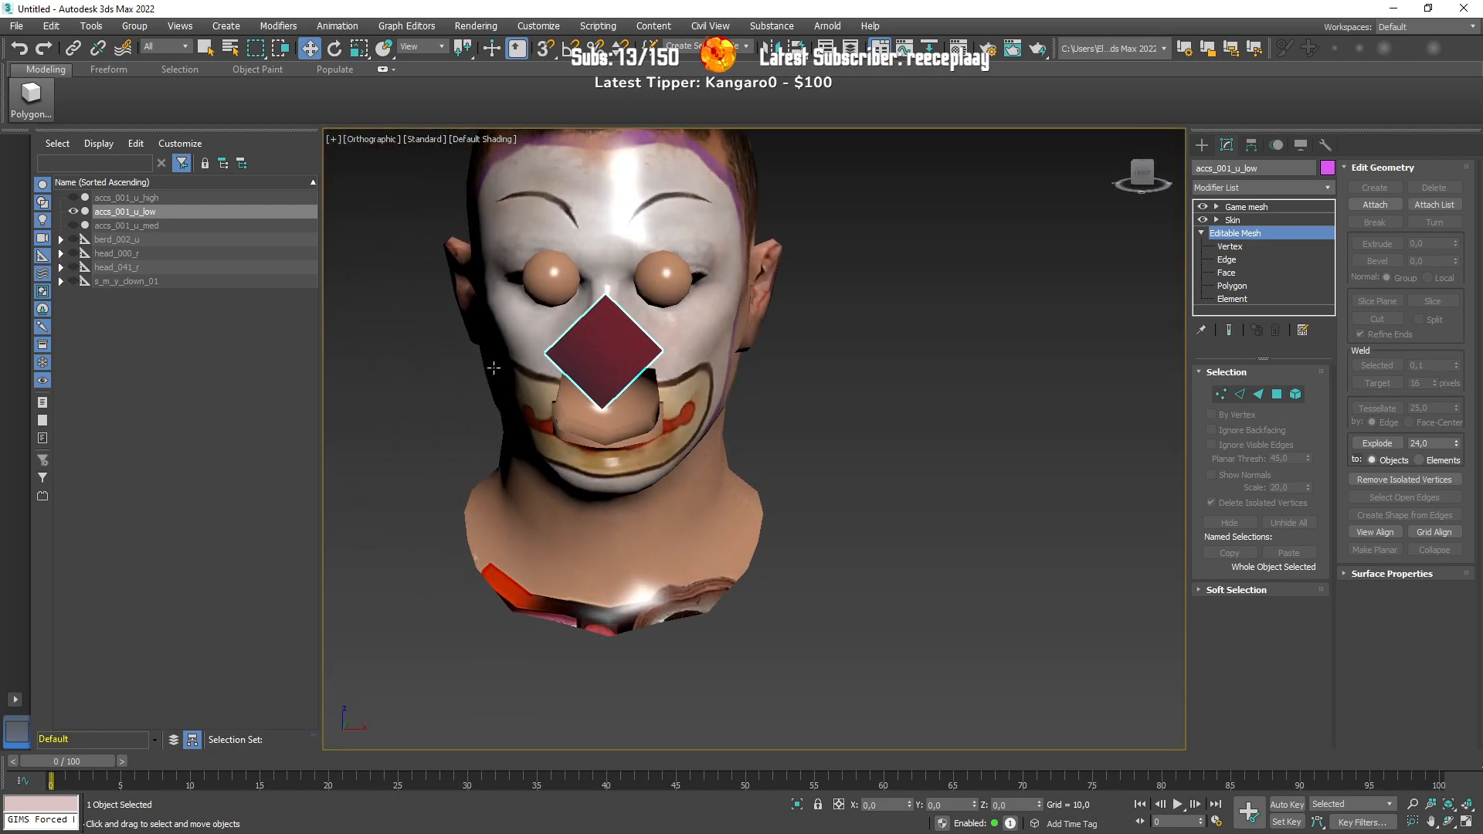
# Step: Change the viewport's Materials display option for viewing the clown head and the diamond-shaped nose
pyautogui.scroll(3, 518, 372)
pyautogui.click(406, 140)
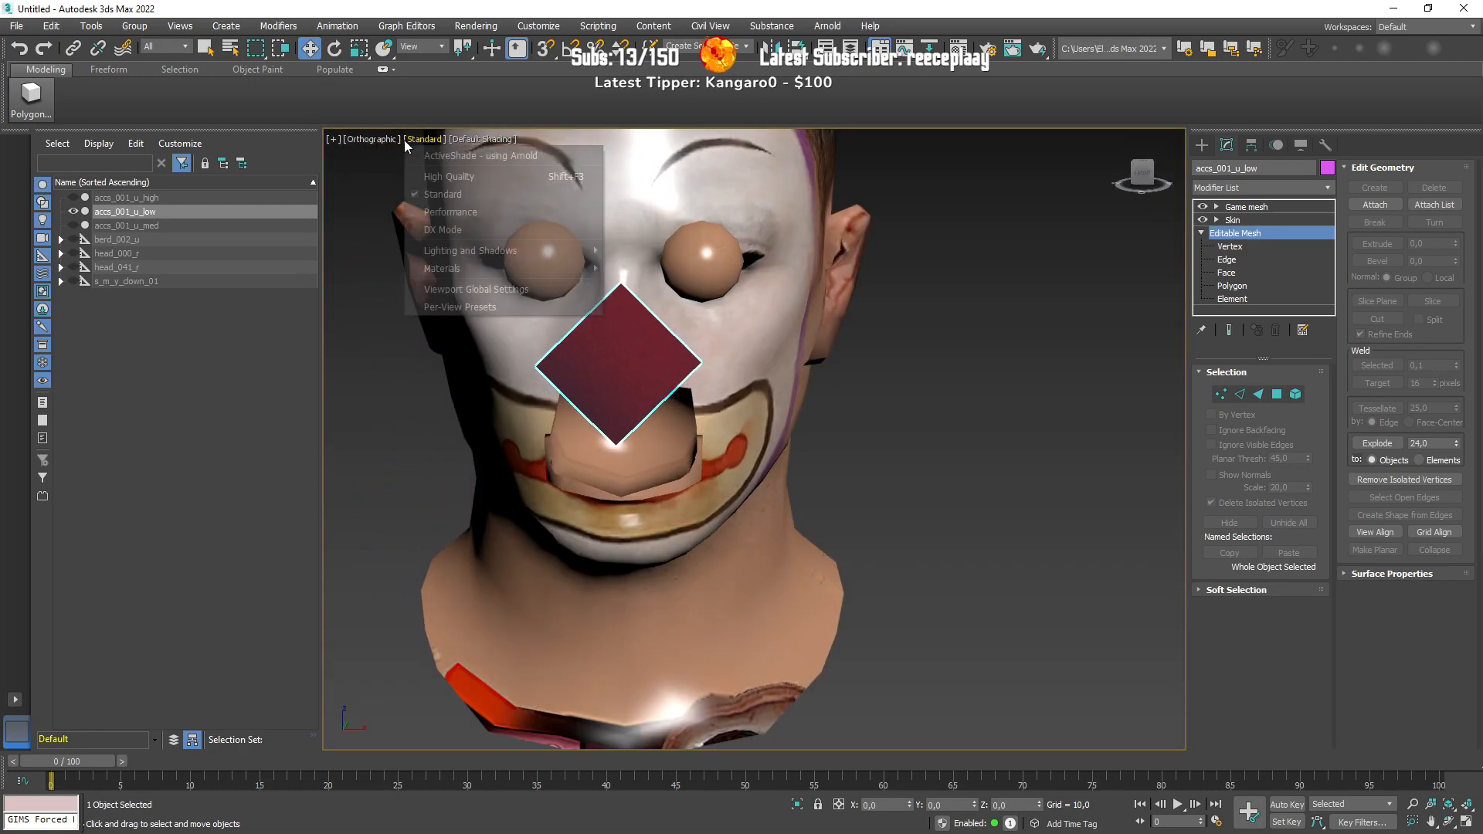
pyautogui.moveTo(471, 268)
pyautogui.click(665, 272)
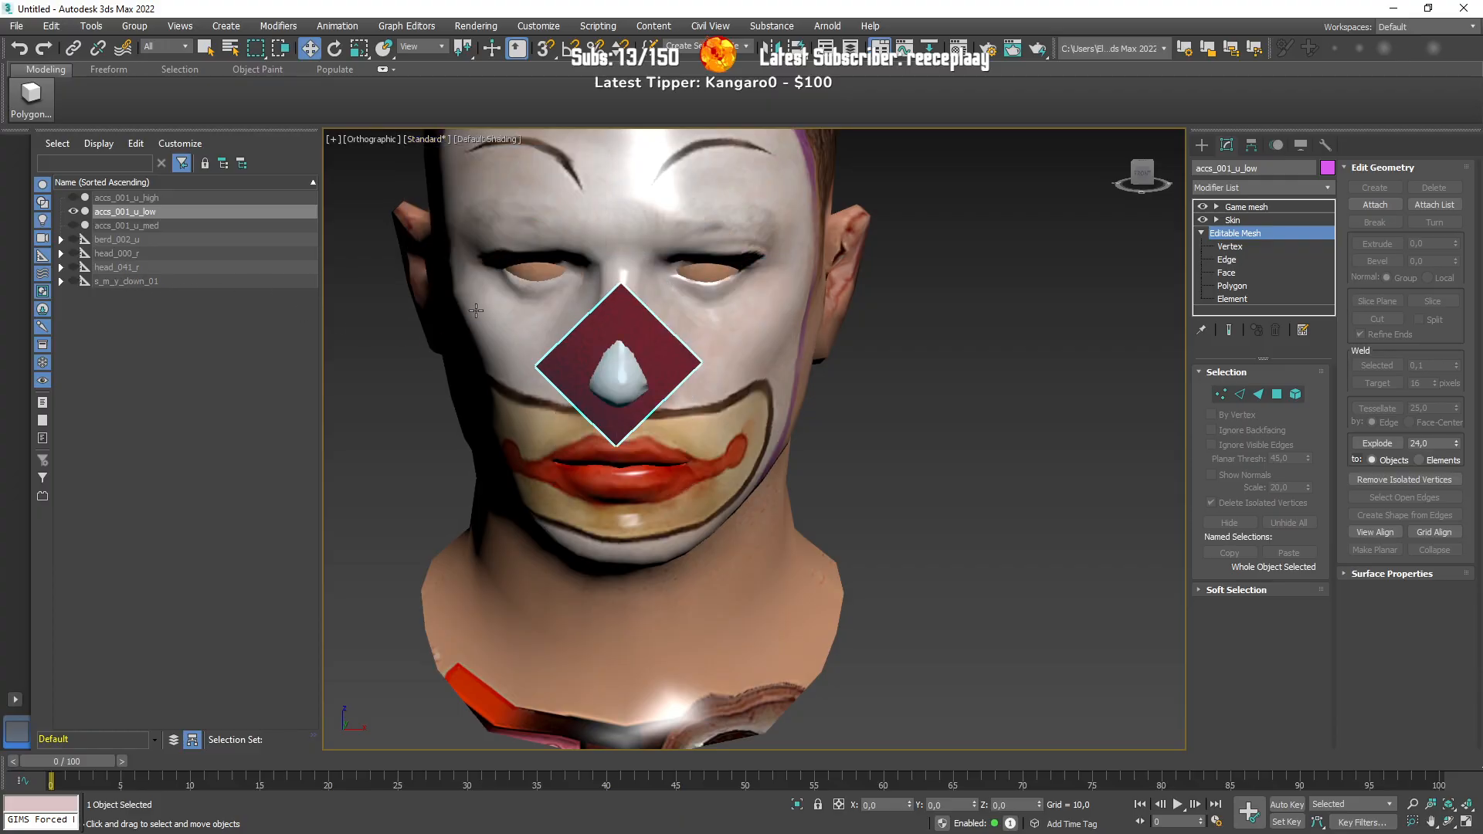
# Step: Unhide berd_002_u_high inside the berd_002_u skeleton hierarchy and reselect the diamond-shaped accs_001_u_low mesh
pyautogui.click(68, 241)
pyautogui.click(60, 240)
pyautogui.click(74, 254)
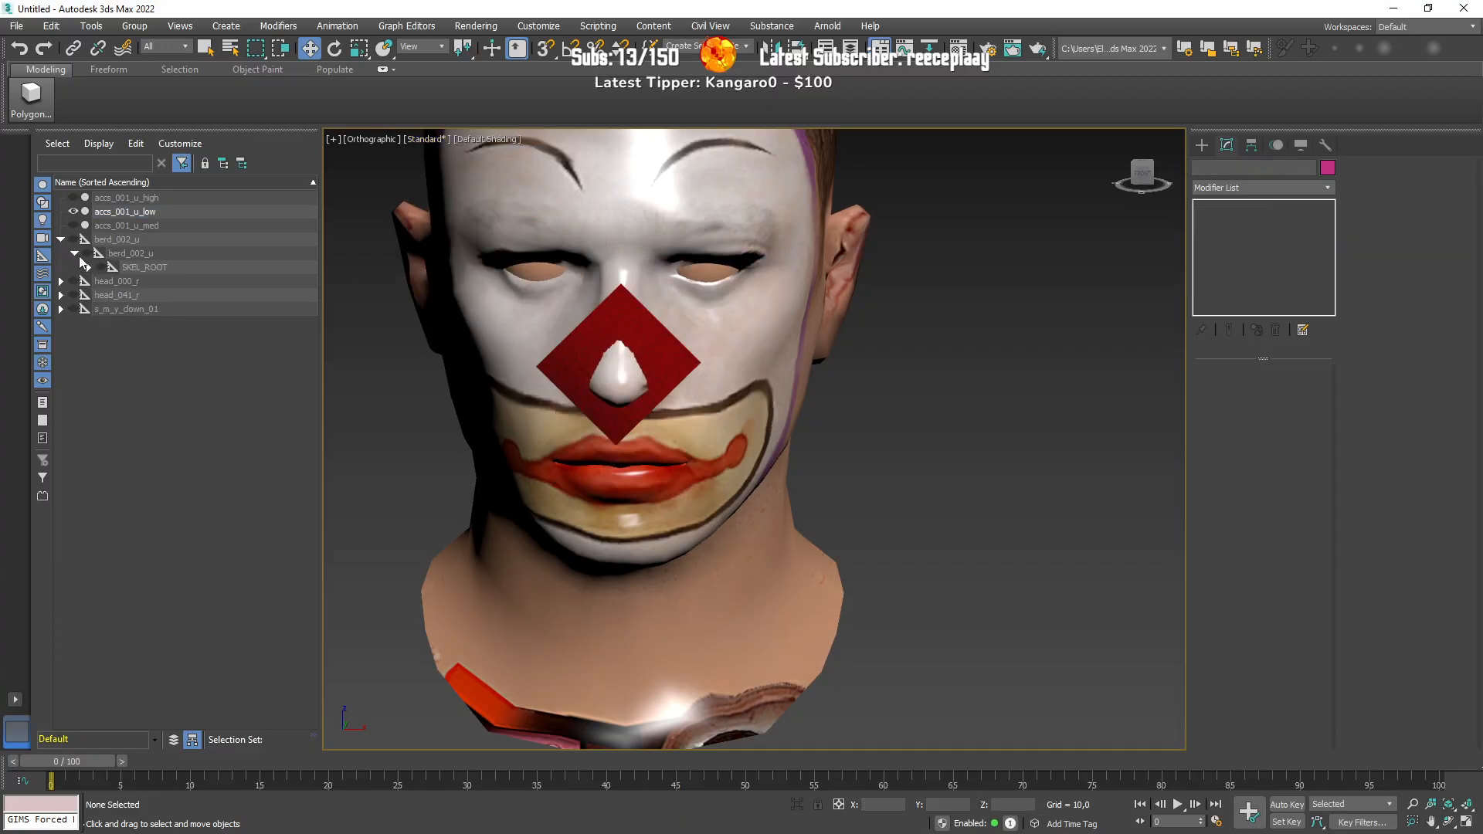
pyautogui.click(88, 267)
pyautogui.click(115, 282)
pyautogui.click(602, 415)
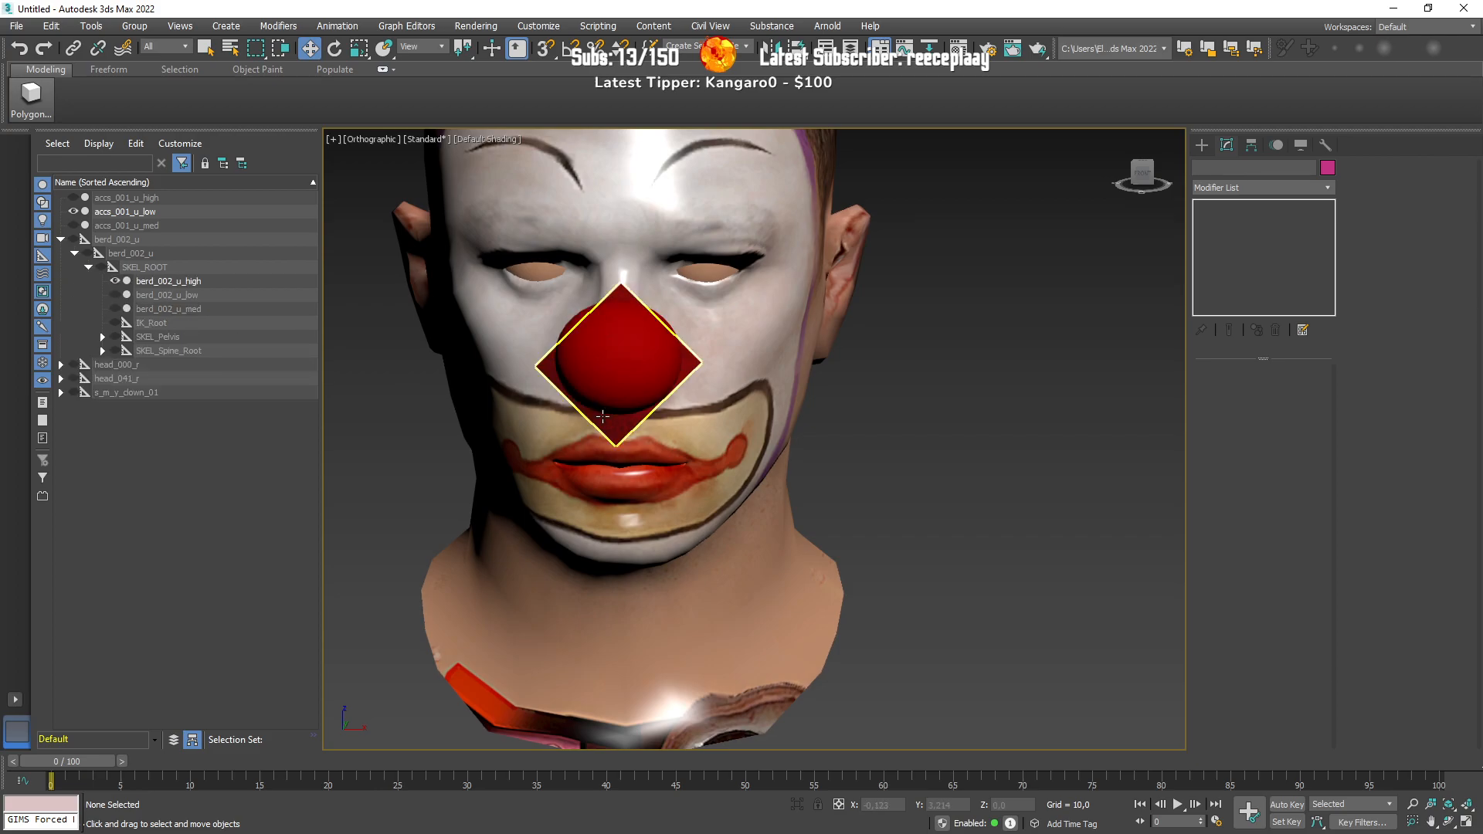
# Step: Adjust the position of accs_001_u_low's four vertices around the high-detail nose ball, then leave vertex editing
pyautogui.click(1228, 247)
pyautogui.moveTo(669, 350)
pyautogui.keyDown('alt'); pyautogui.mouseDown(button='middle')
pyautogui.moveTo(623, 342)
pyautogui.moveTo(654, 313)
pyautogui.mouseUp(button='middle'); pyautogui.keyUp('alt')
pyautogui.press('F3')
pyautogui.press('F3')
pyautogui.moveTo(618, 317); pyautogui.dragTo(620, 306)
pyautogui.keyDown('alt'); pyautogui.moveTo(620, 306); pyautogui.dragTo(663, 328, button='middle'); pyautogui.keyUp('alt')
pyautogui.moveTo(659, 351); pyautogui.dragTo(652, 350)
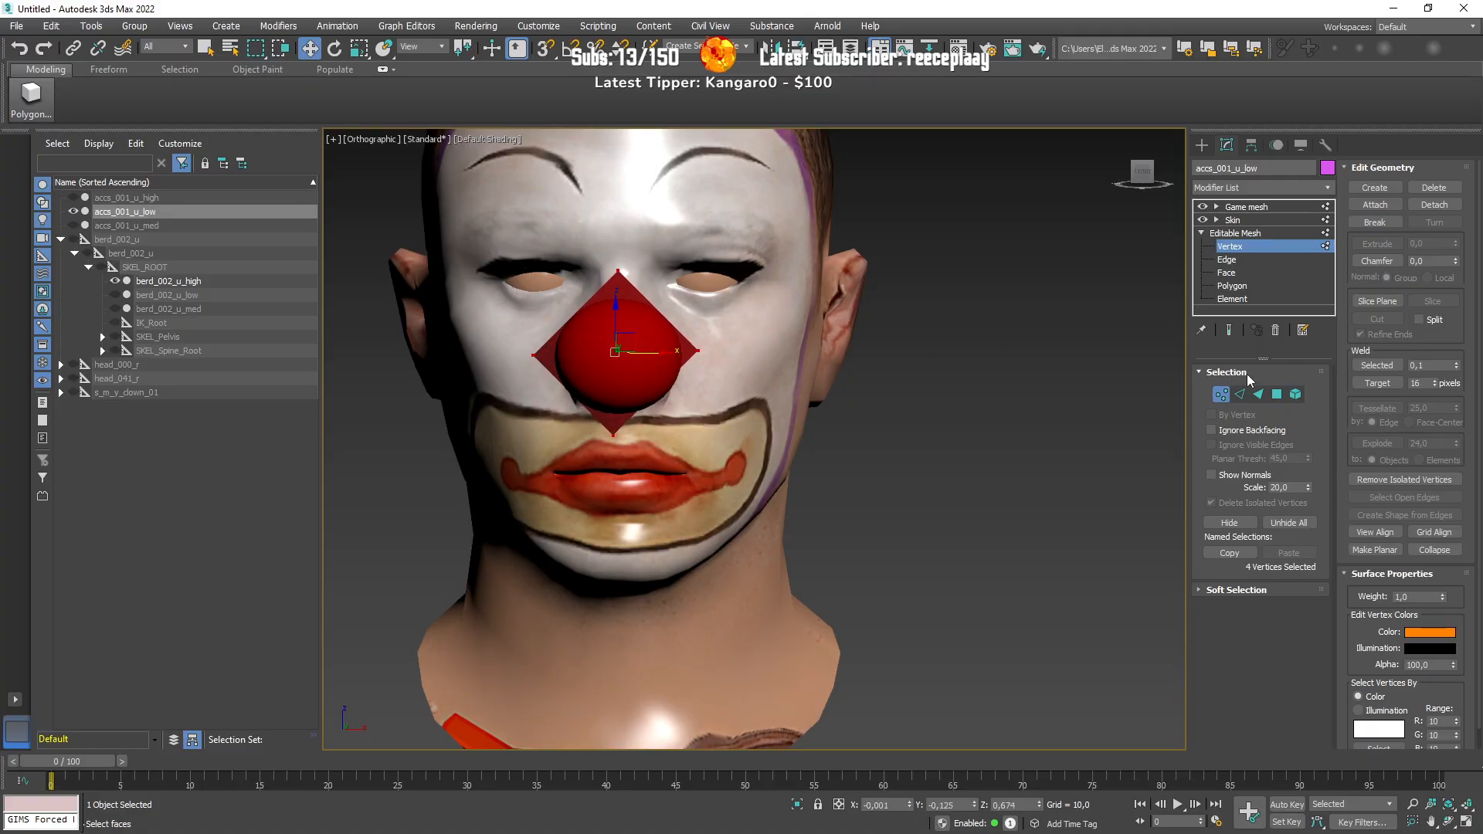
pyautogui.click(1221, 395)
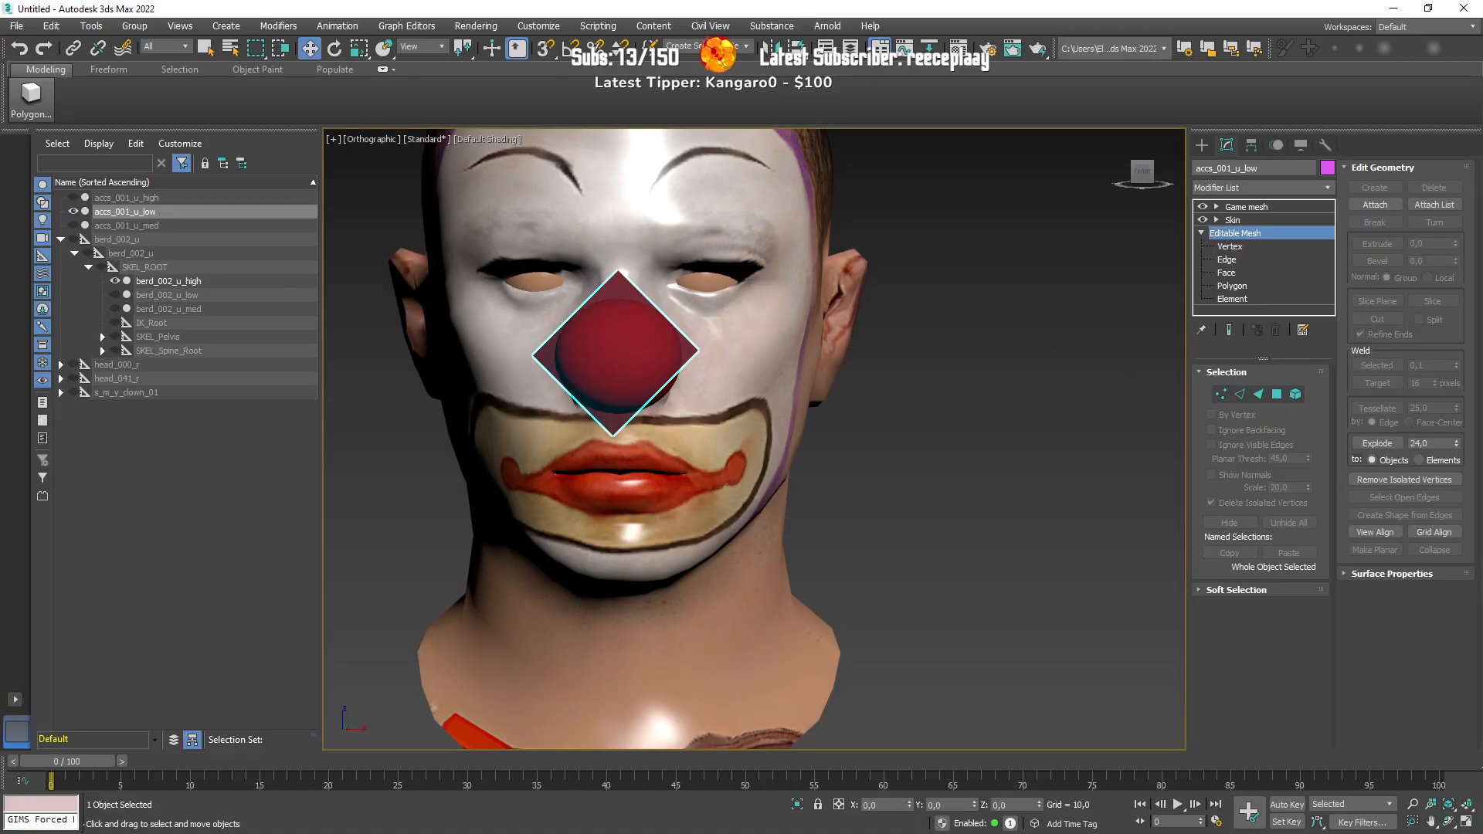
# Step: Check accs_001_u_low's material list, then set the material ID of both its faces to 1
pyautogui.press('m')
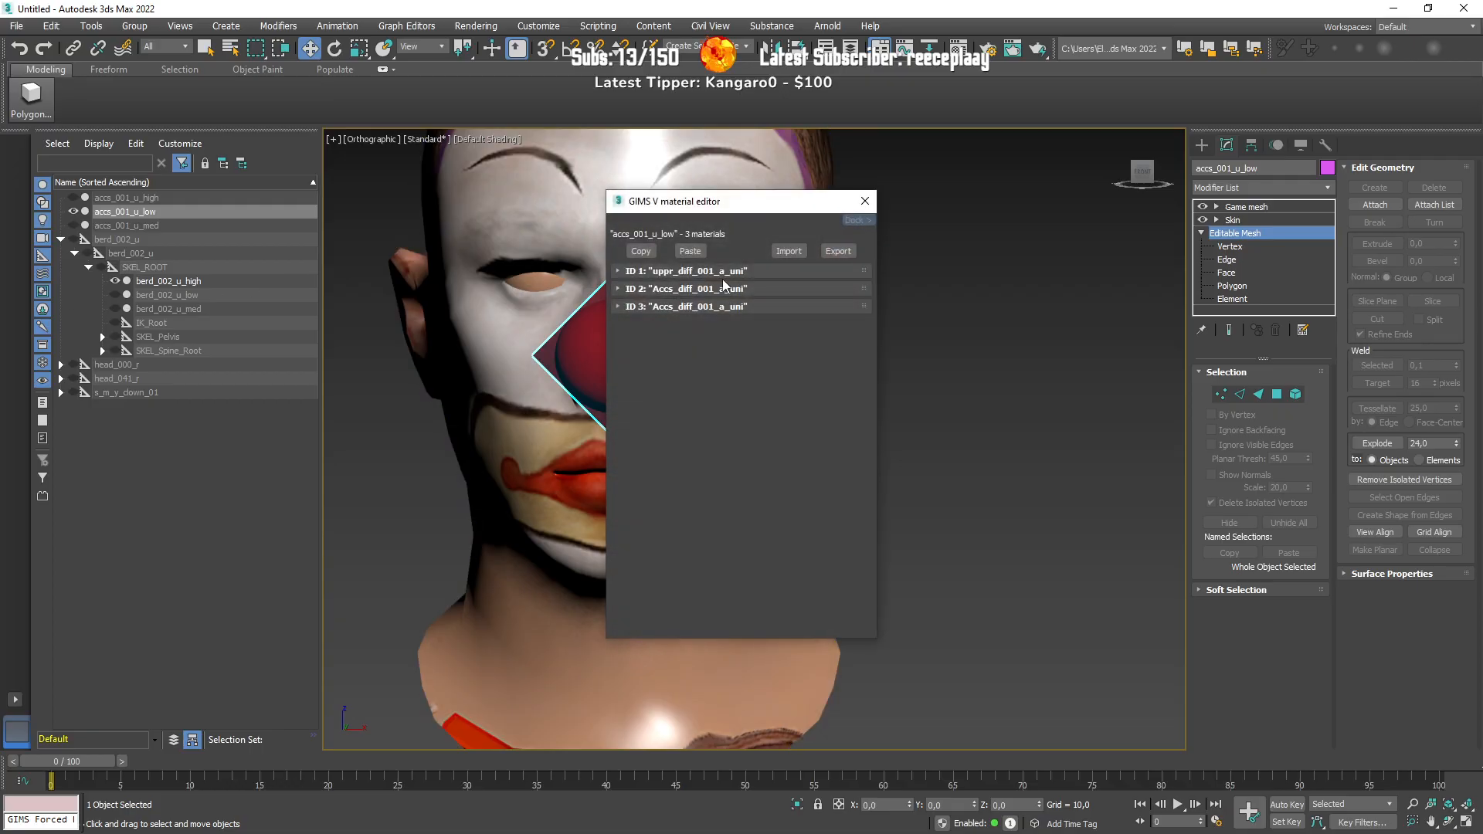
pyautogui.moveTo(773, 208); pyautogui.dragTo(873, 216)
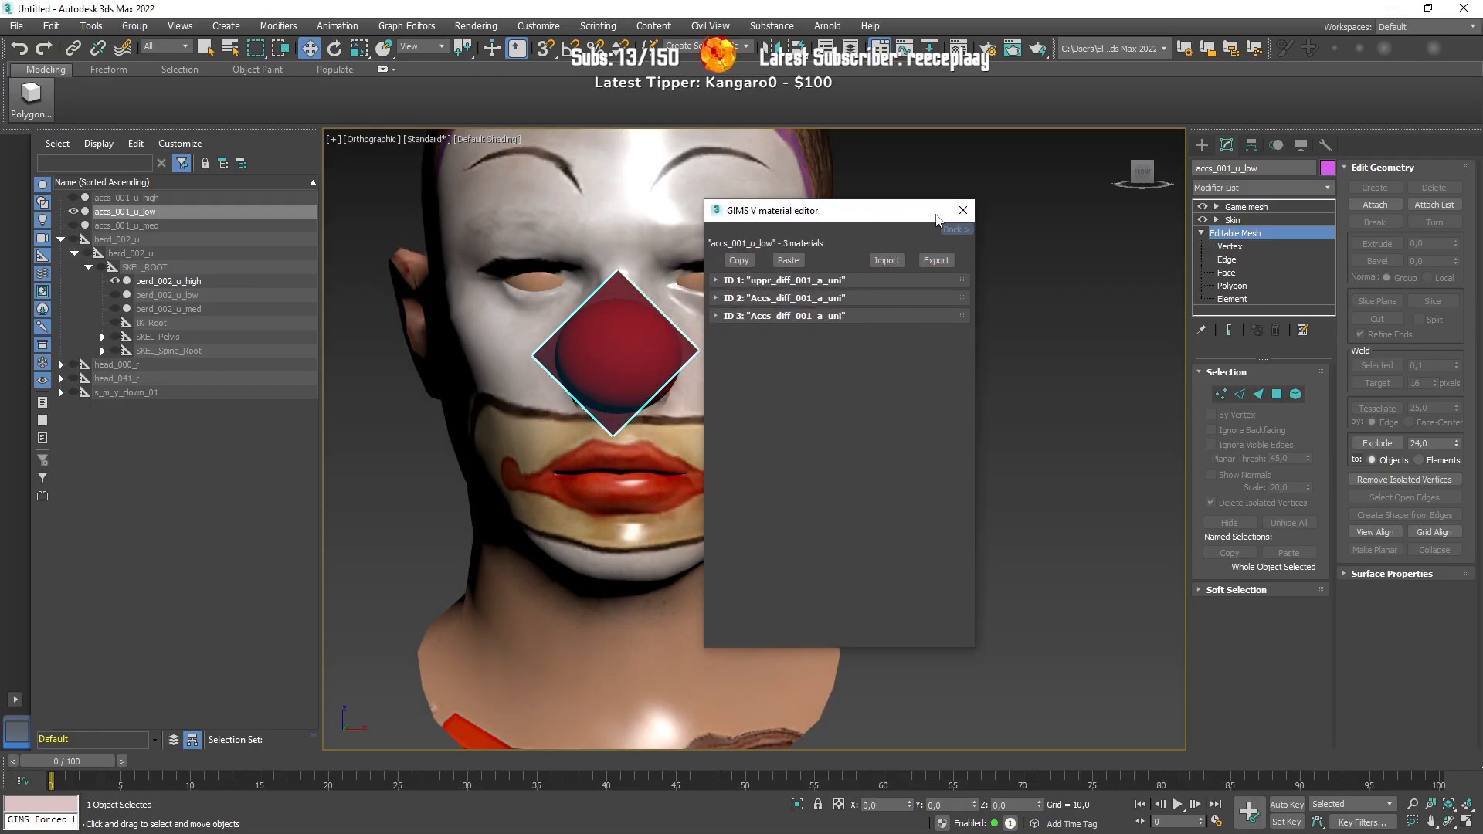
pyautogui.click(963, 209)
pyautogui.click(1258, 394)
pyautogui.click(621, 291)
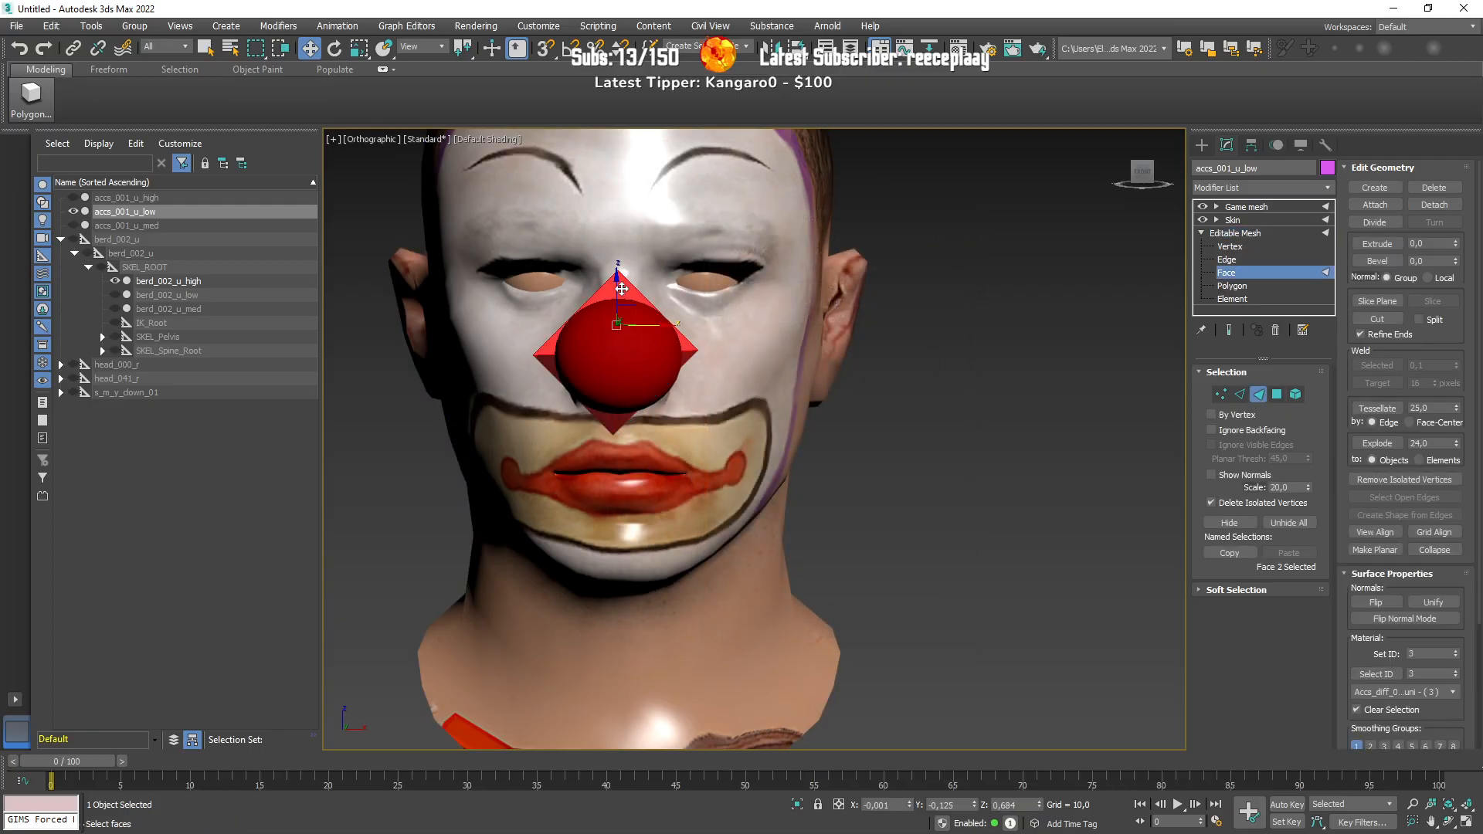
pyautogui.doubleClick(1428, 654)
pyautogui.write('1')
pyautogui.press('Return')
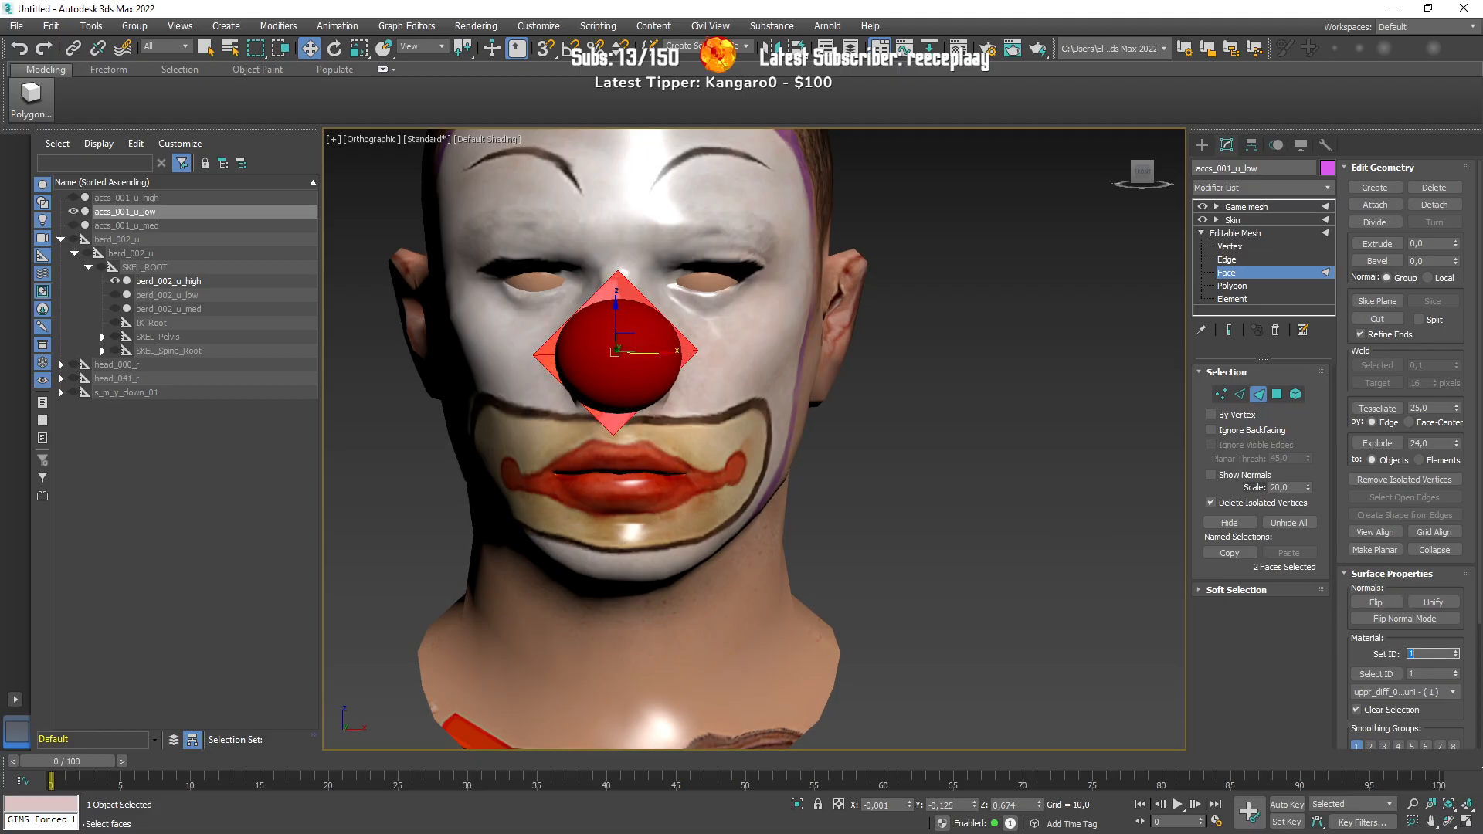
# Step: Set the parameter set of accs_001_u_low's ID 1 material to ped_default in the GIMS V material editor
pyautogui.click(811, 411)
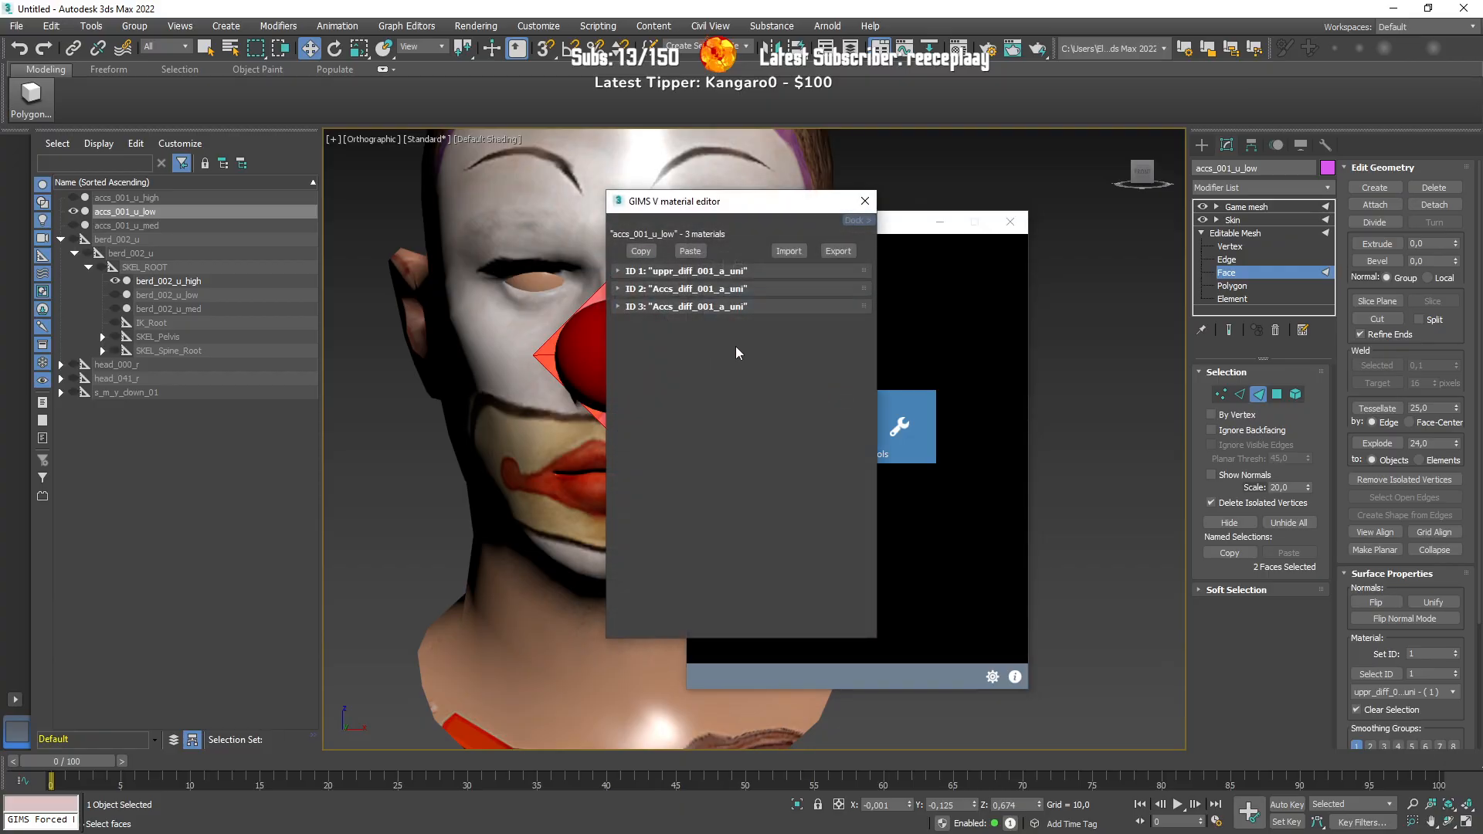
pyautogui.click(683, 272)
pyautogui.click(694, 327)
pyautogui.click(996, 357)
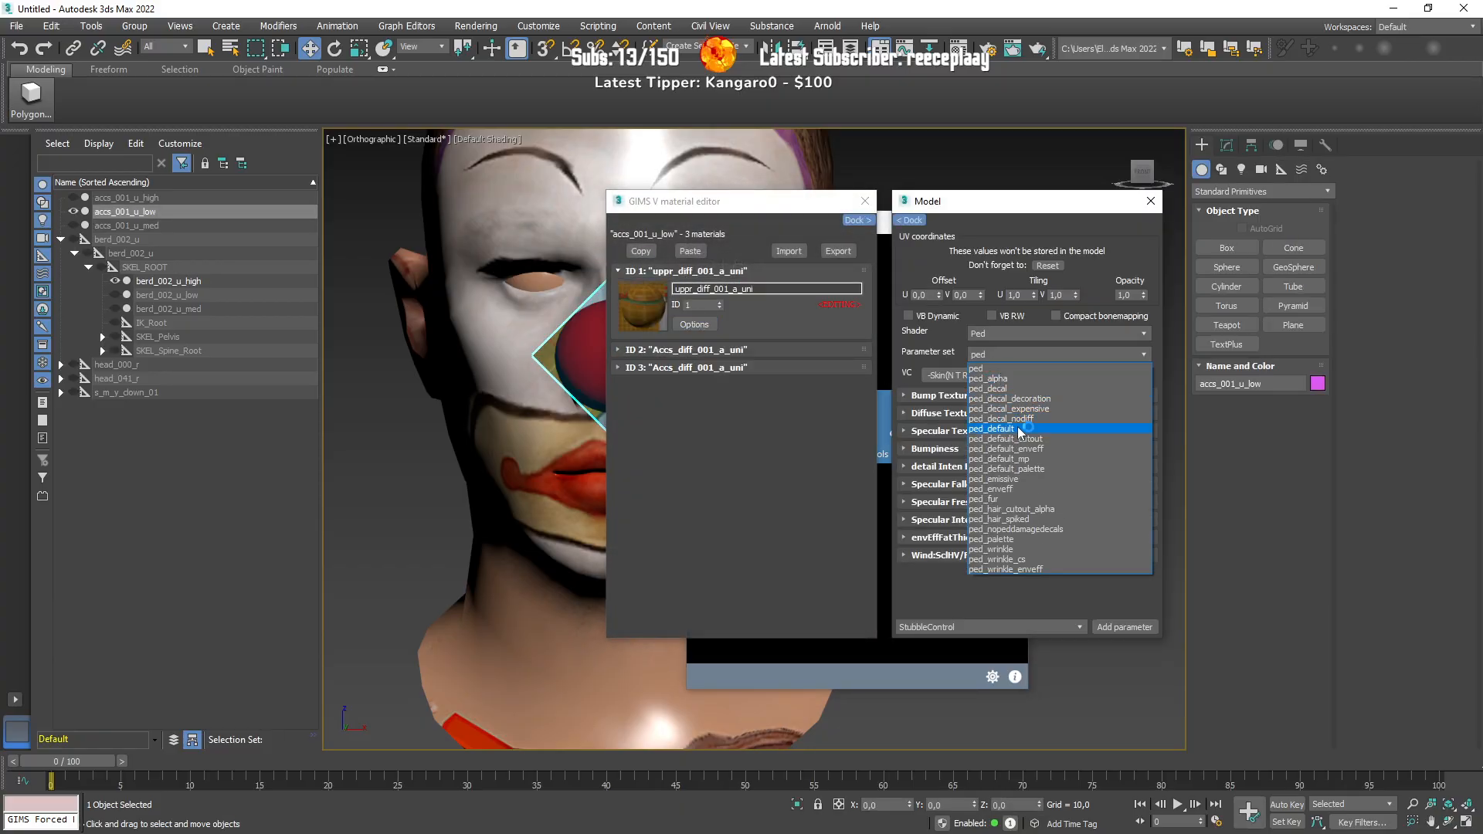
pyautogui.click(987, 415)
# Step: Delete the ID 2 and ID 3 materials from accs_001_u_low, keeping only uppr_diff_001_a_uni
pyautogui.click(683, 349)
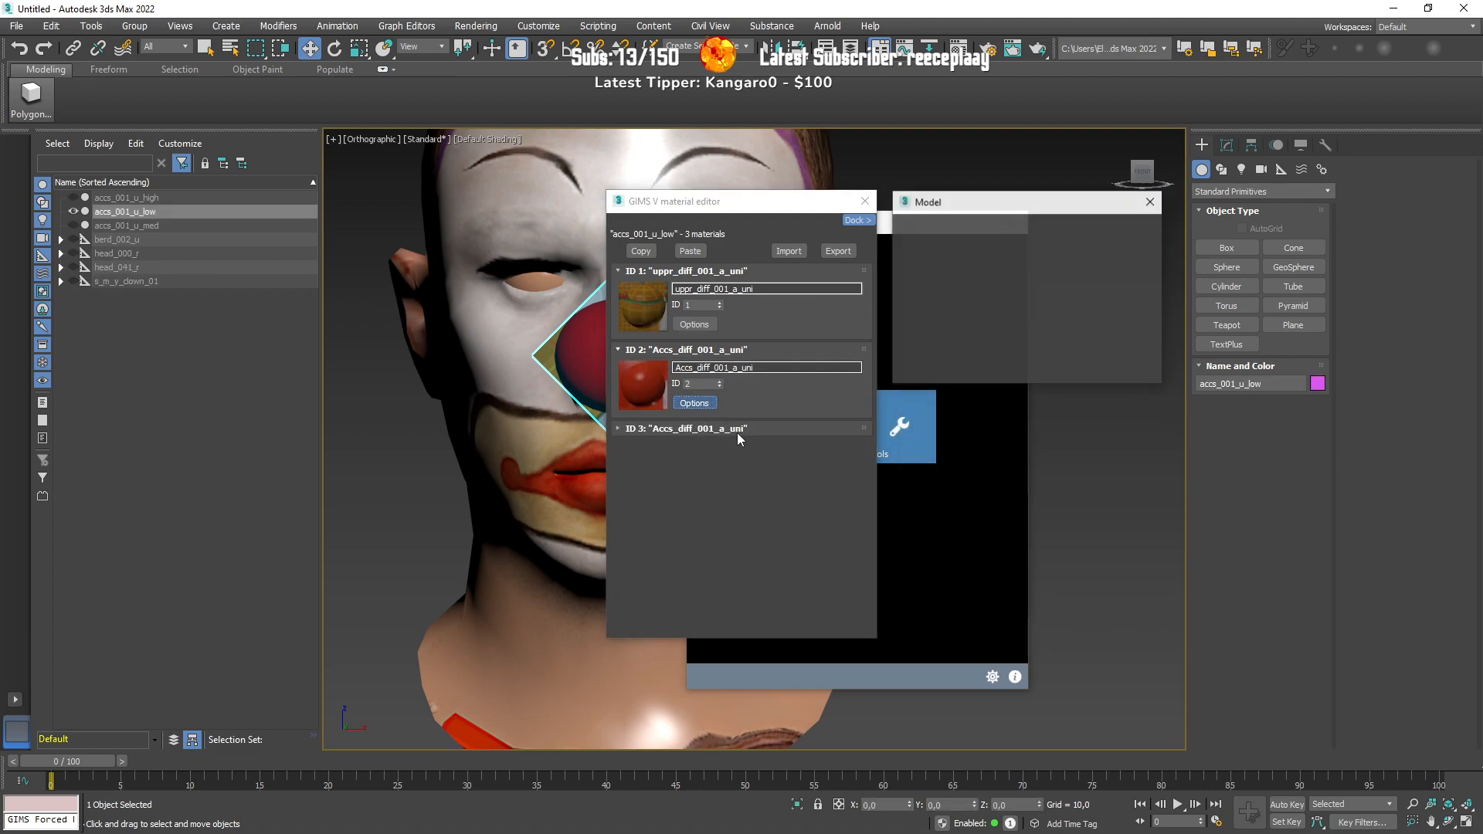
pyautogui.rightClick(767, 441)
pyautogui.click(804, 534)
pyautogui.click(694, 342)
pyautogui.rightClick(698, 345)
pyautogui.click(765, 438)
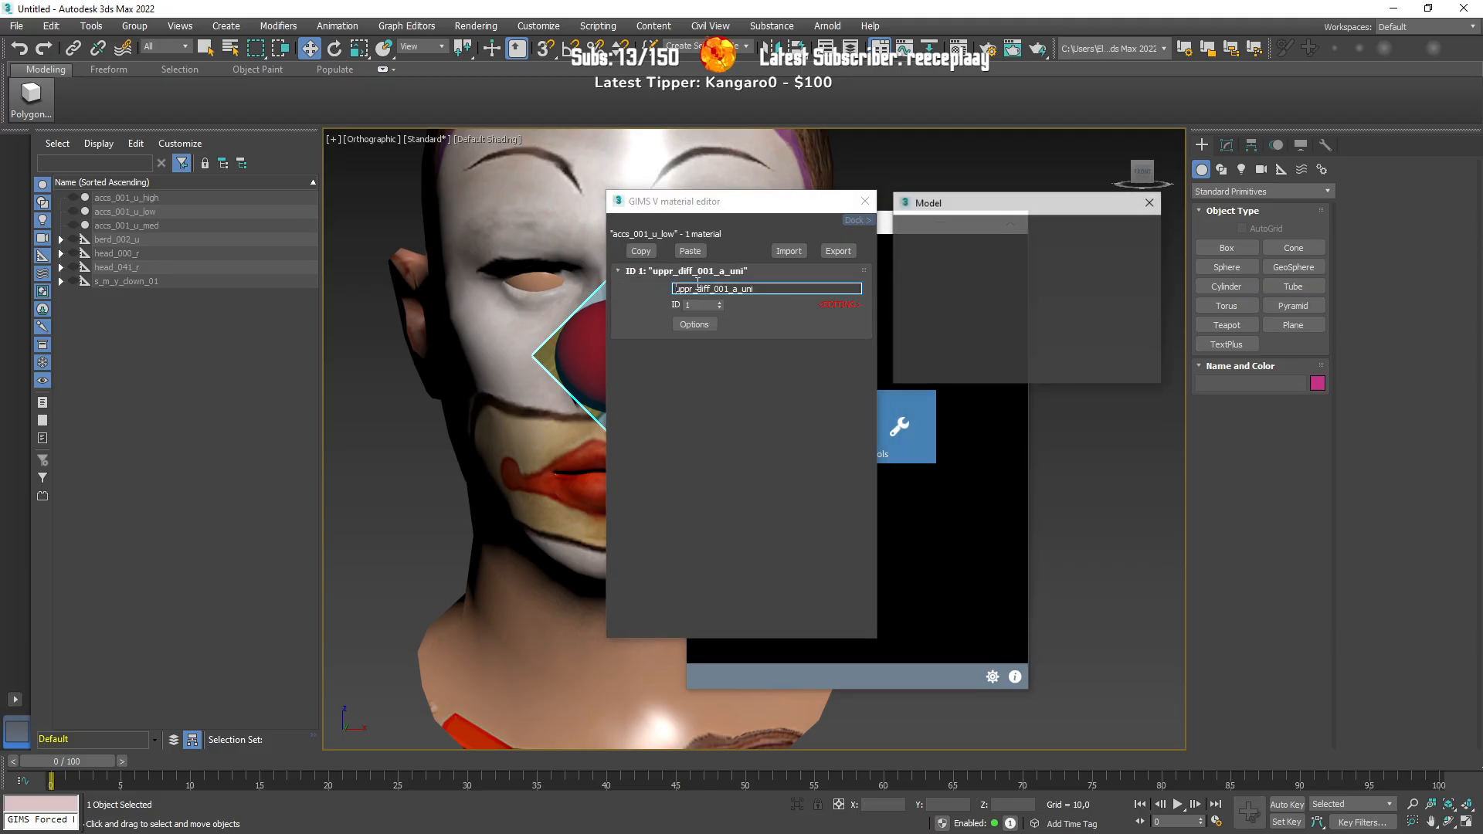
# Step: Examine the BumpTex and SpecularTex parameters of uppr_diff_001_a_uni, then close the material editor and the modding suite
pyautogui.click(957, 396)
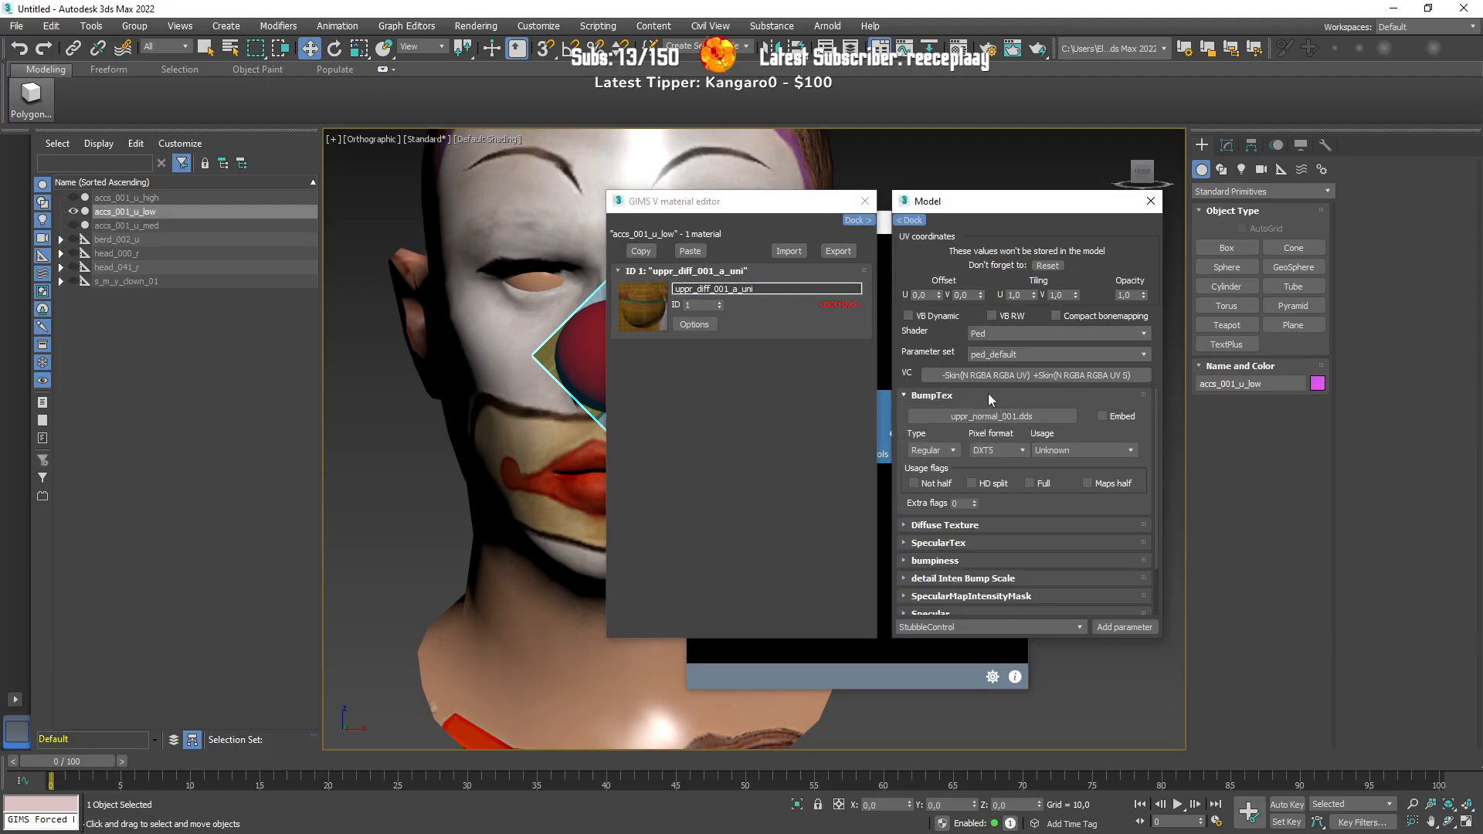
pyautogui.click(990, 397)
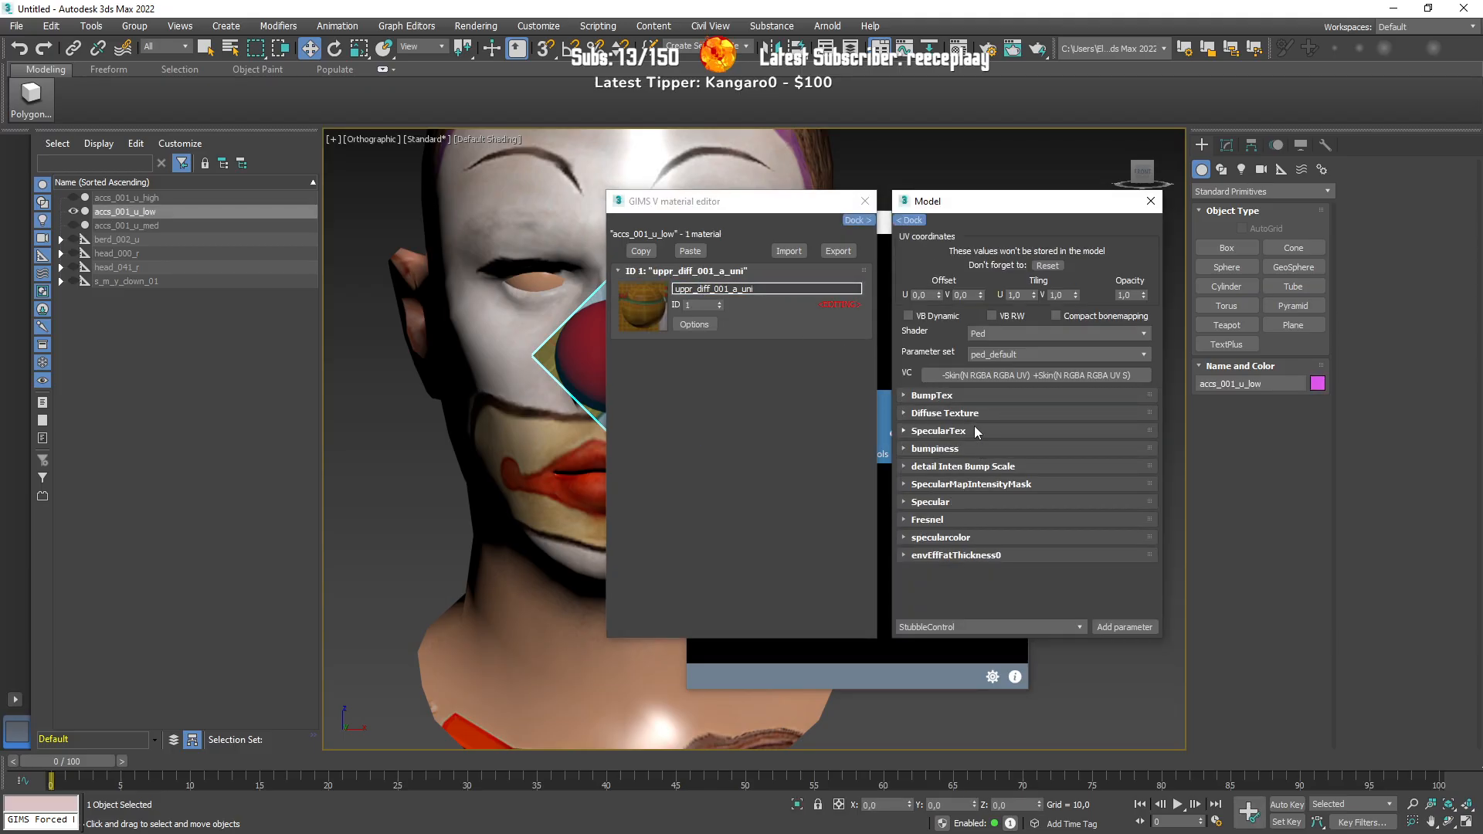
pyautogui.click(972, 431)
pyautogui.click(971, 431)
pyautogui.click(965, 393)
pyautogui.click(966, 393)
pyautogui.click(1150, 201)
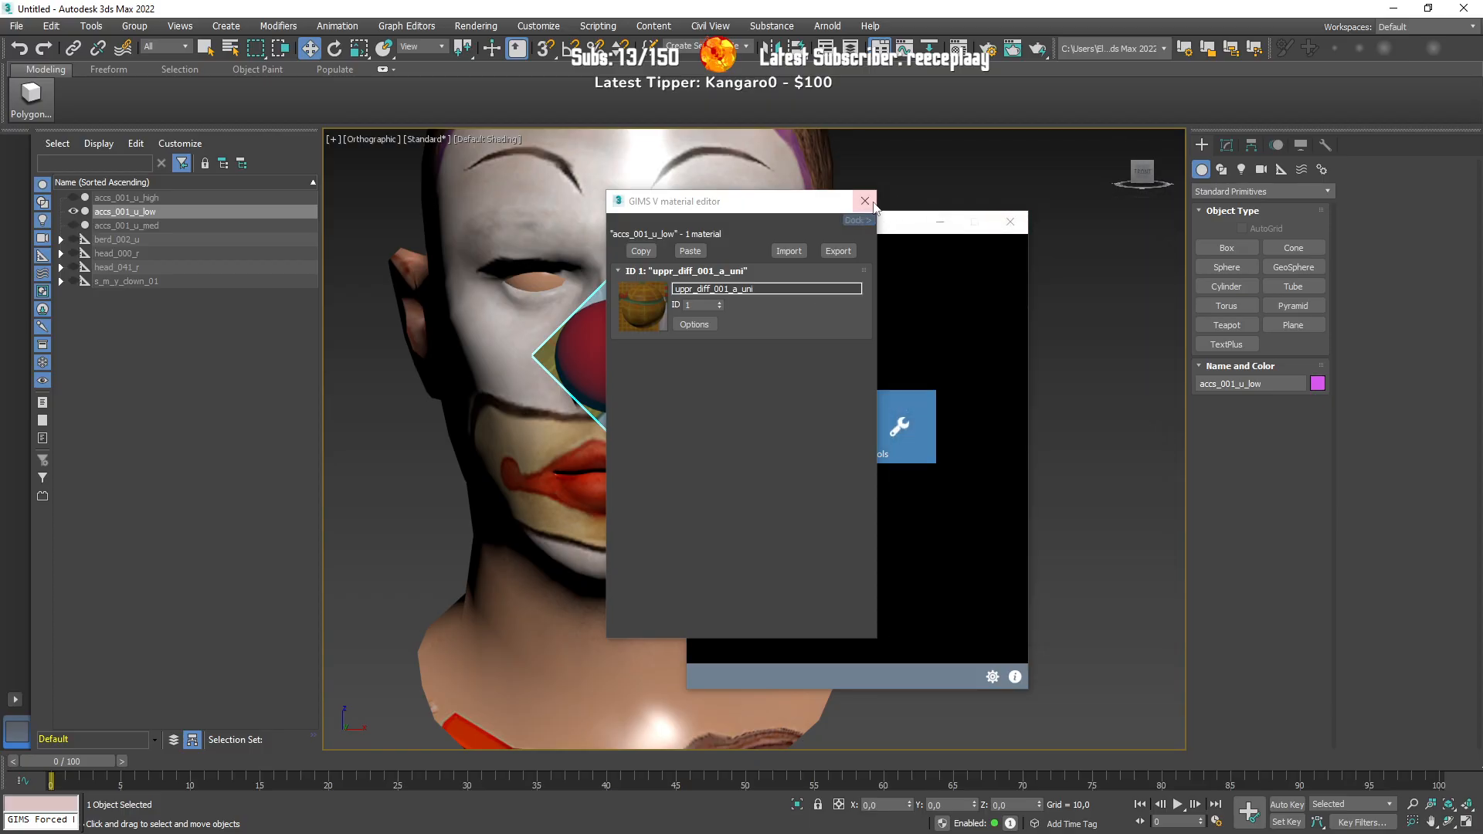
pyautogui.click(865, 201)
pyautogui.click(1010, 222)
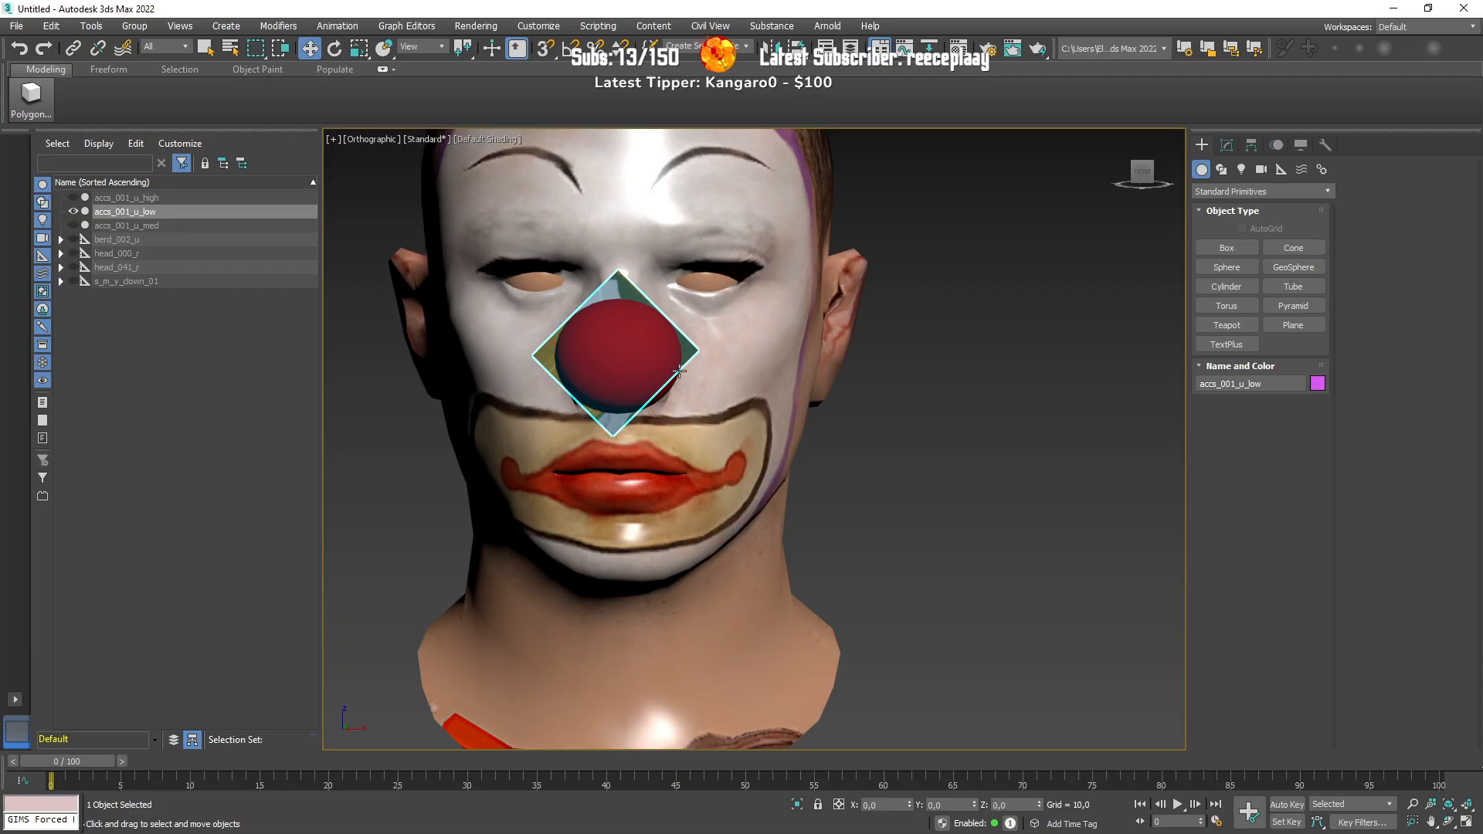
# Step: Hide berd_002_u_high, briefly check berd_002_u_med, then unhide and select berd_002_u_low
pyautogui.click(609, 353)
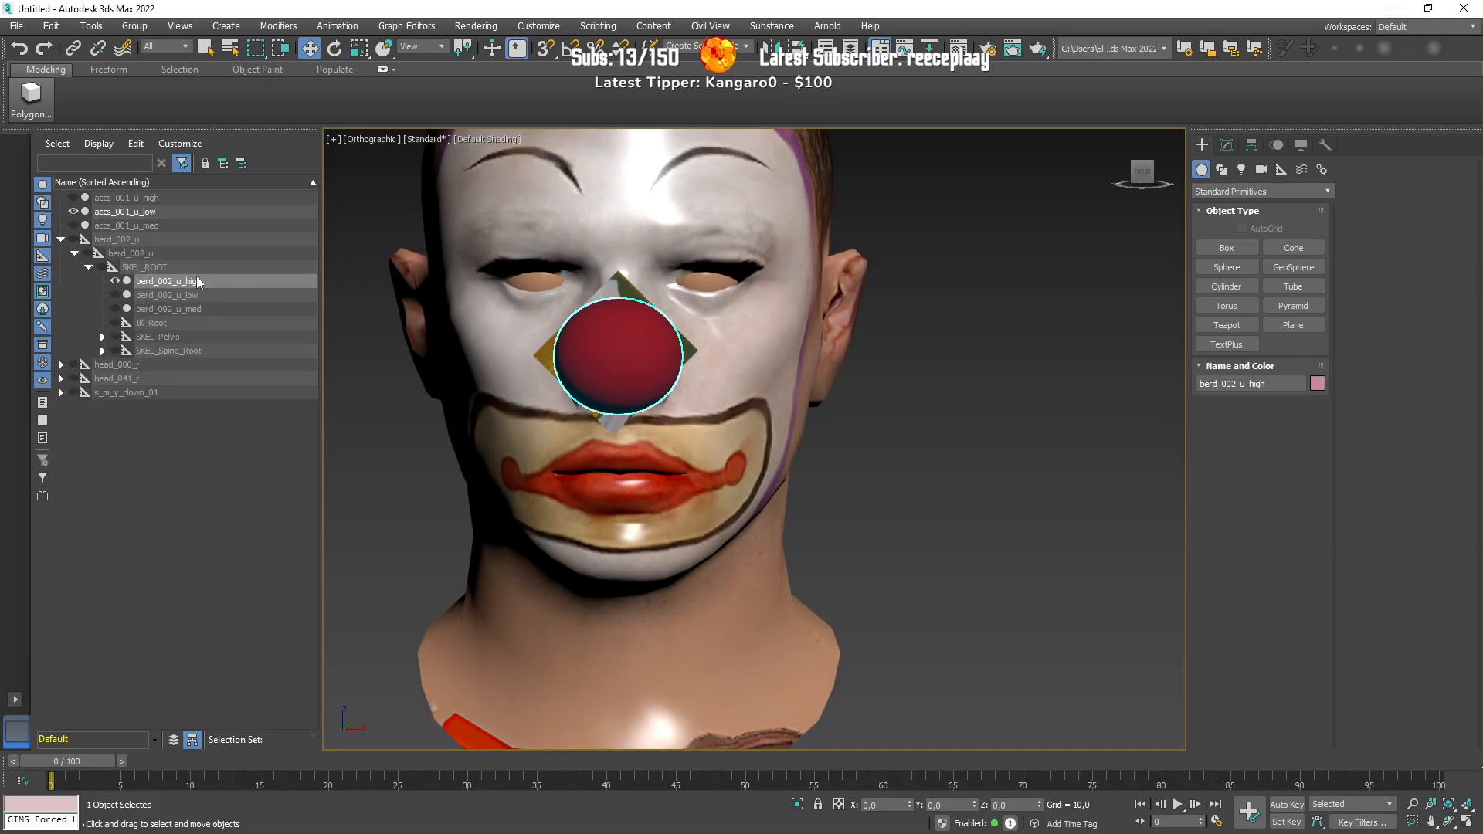
pyautogui.click(118, 282)
pyautogui.click(119, 309)
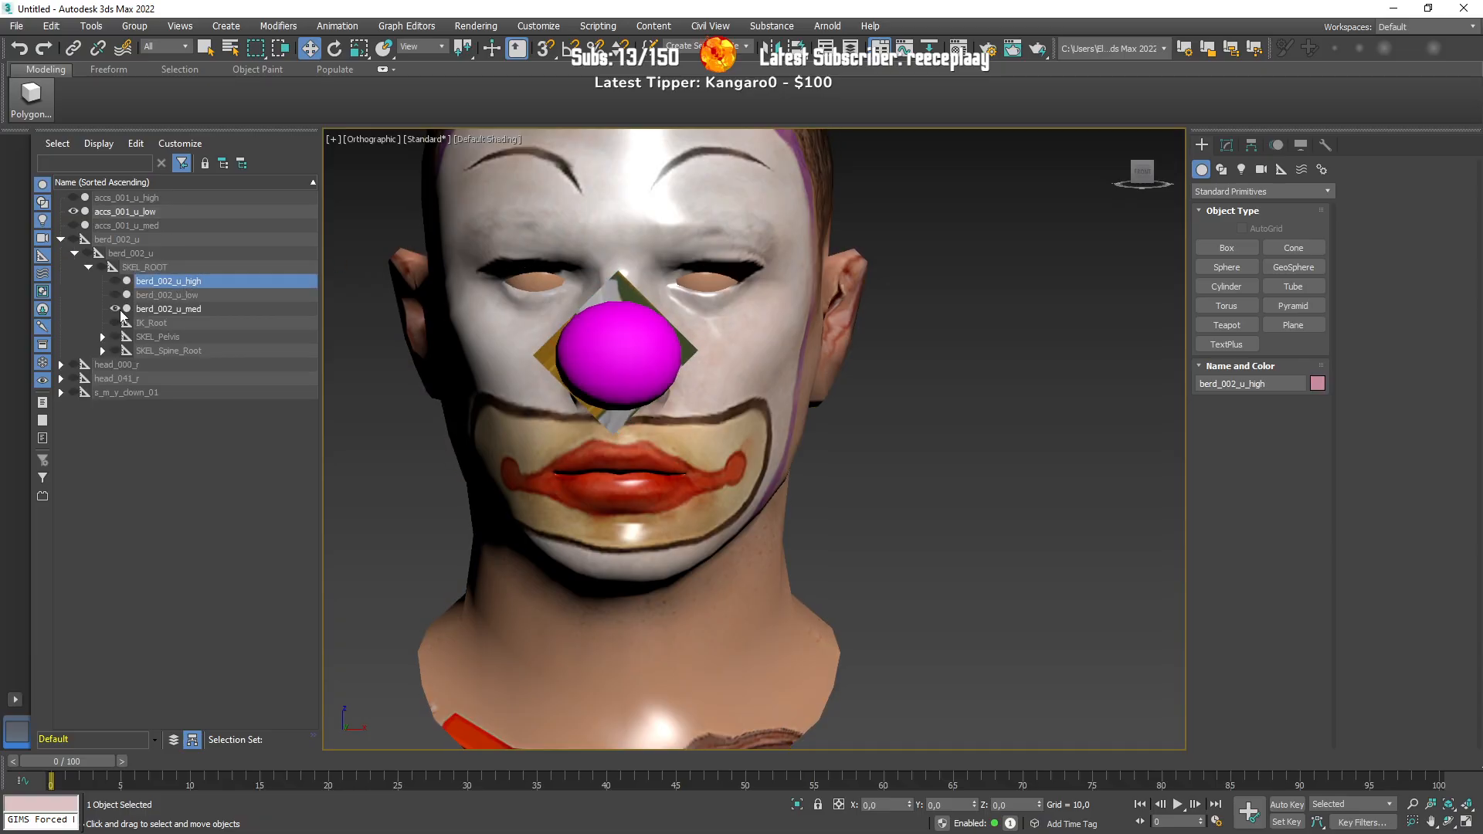
pyautogui.click(119, 309)
pyautogui.click(113, 294)
pyautogui.click(161, 296)
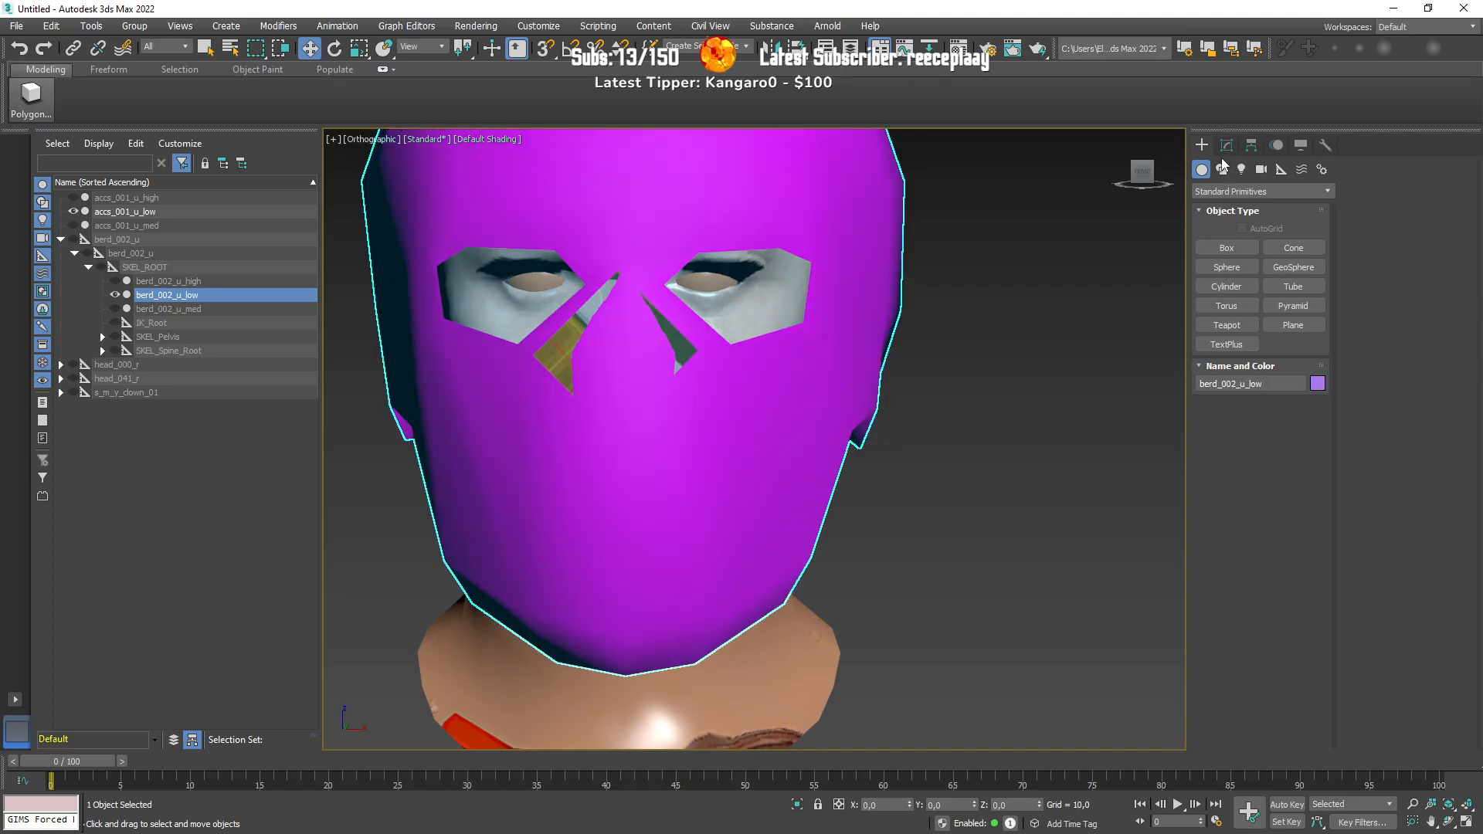
# Step: Attach accs_001_u_low to berd_002_u_low's Editable Mesh with Match Material IDs to Material and Condense Material and IDs
pyautogui.click(1227, 145)
pyautogui.click(1236, 232)
pyautogui.press('5')
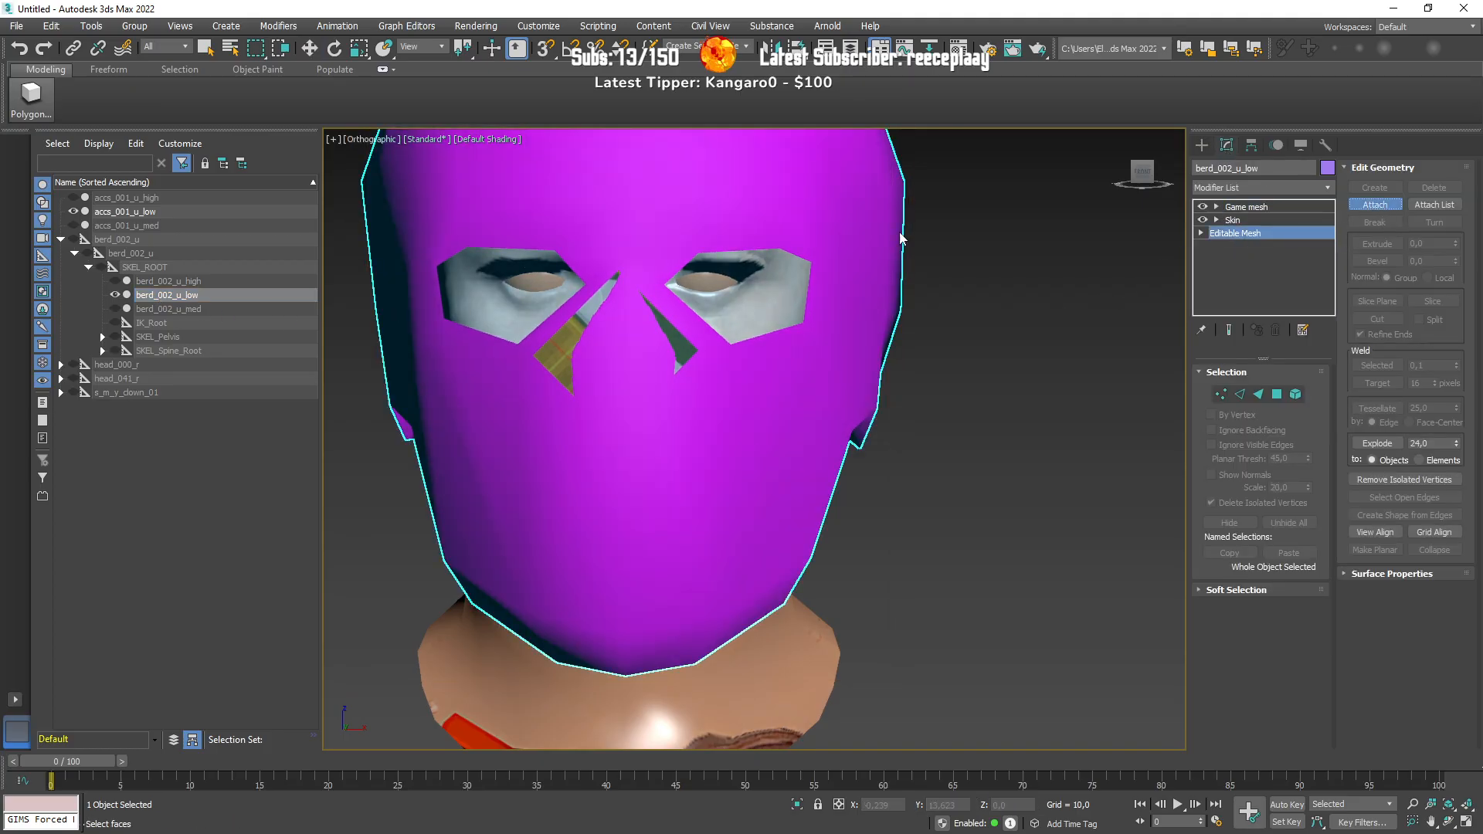
pyautogui.click(565, 326)
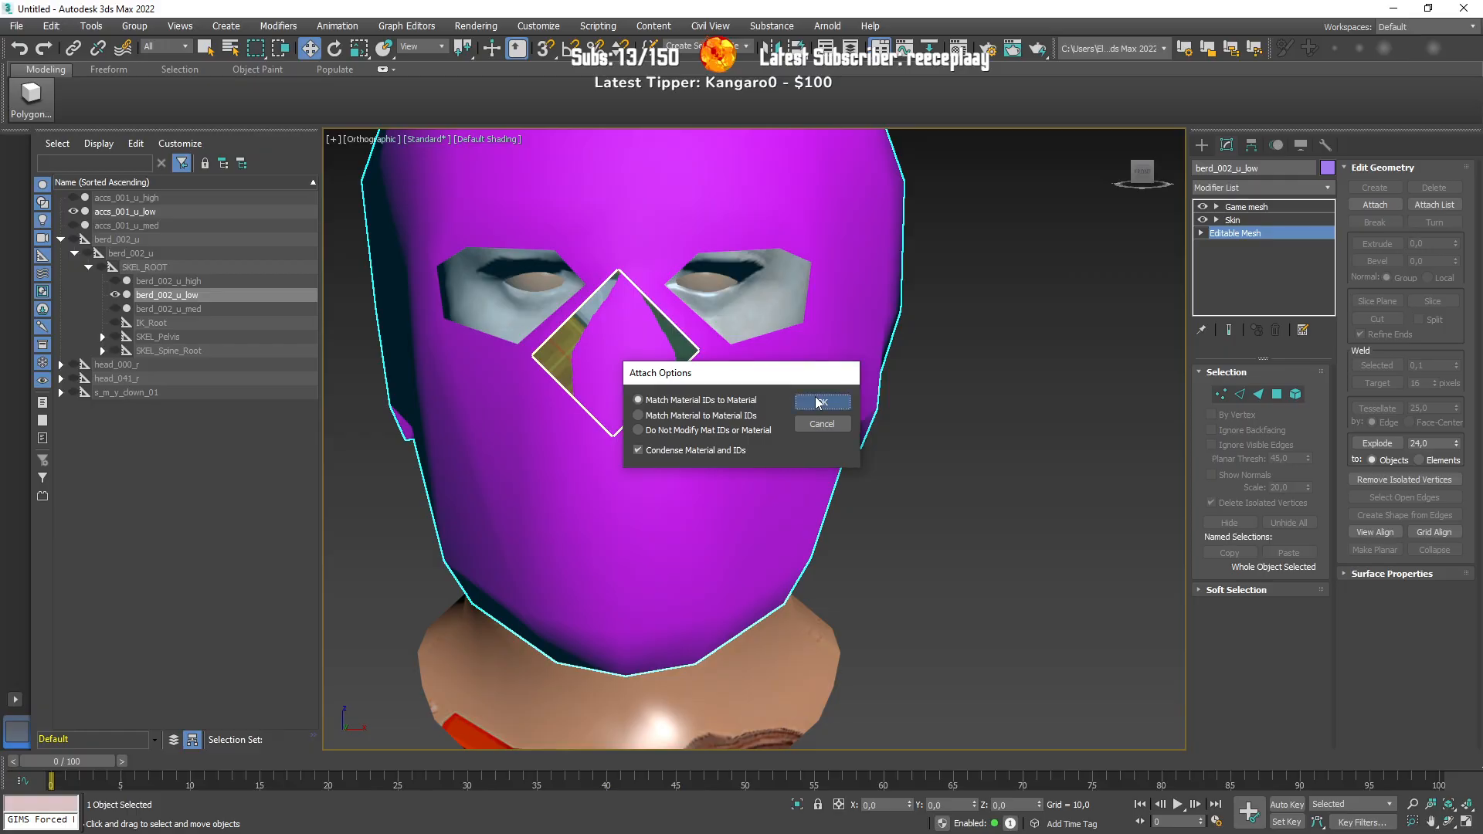
pyautogui.click(824, 399)
# Step: Select all faces of berd_002_u_low with material ID 1 and delete the original mask geometry
pyautogui.click(1260, 394)
pyautogui.click(733, 201)
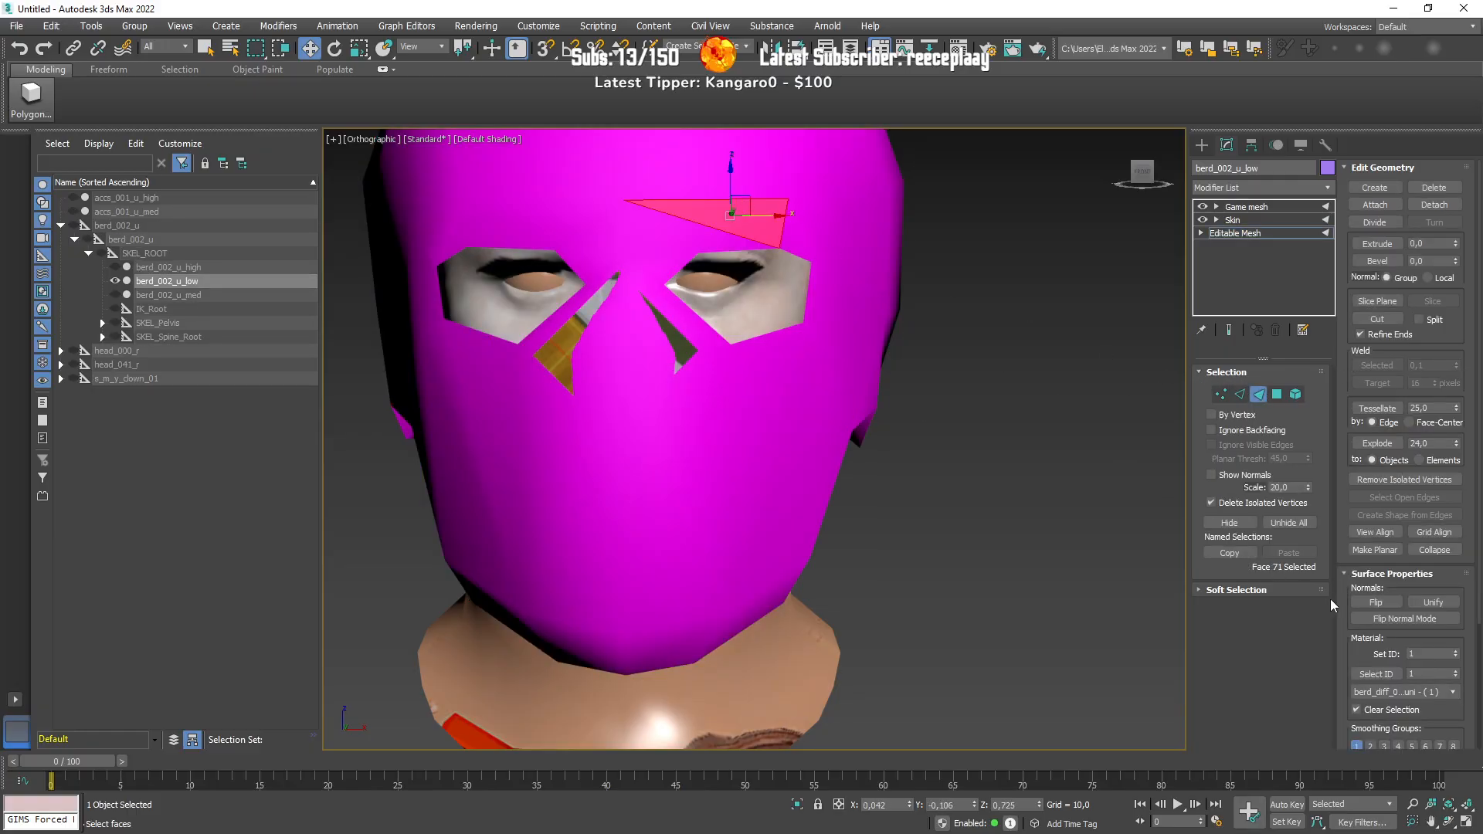
pyautogui.click(1361, 672)
pyautogui.press('Delete')
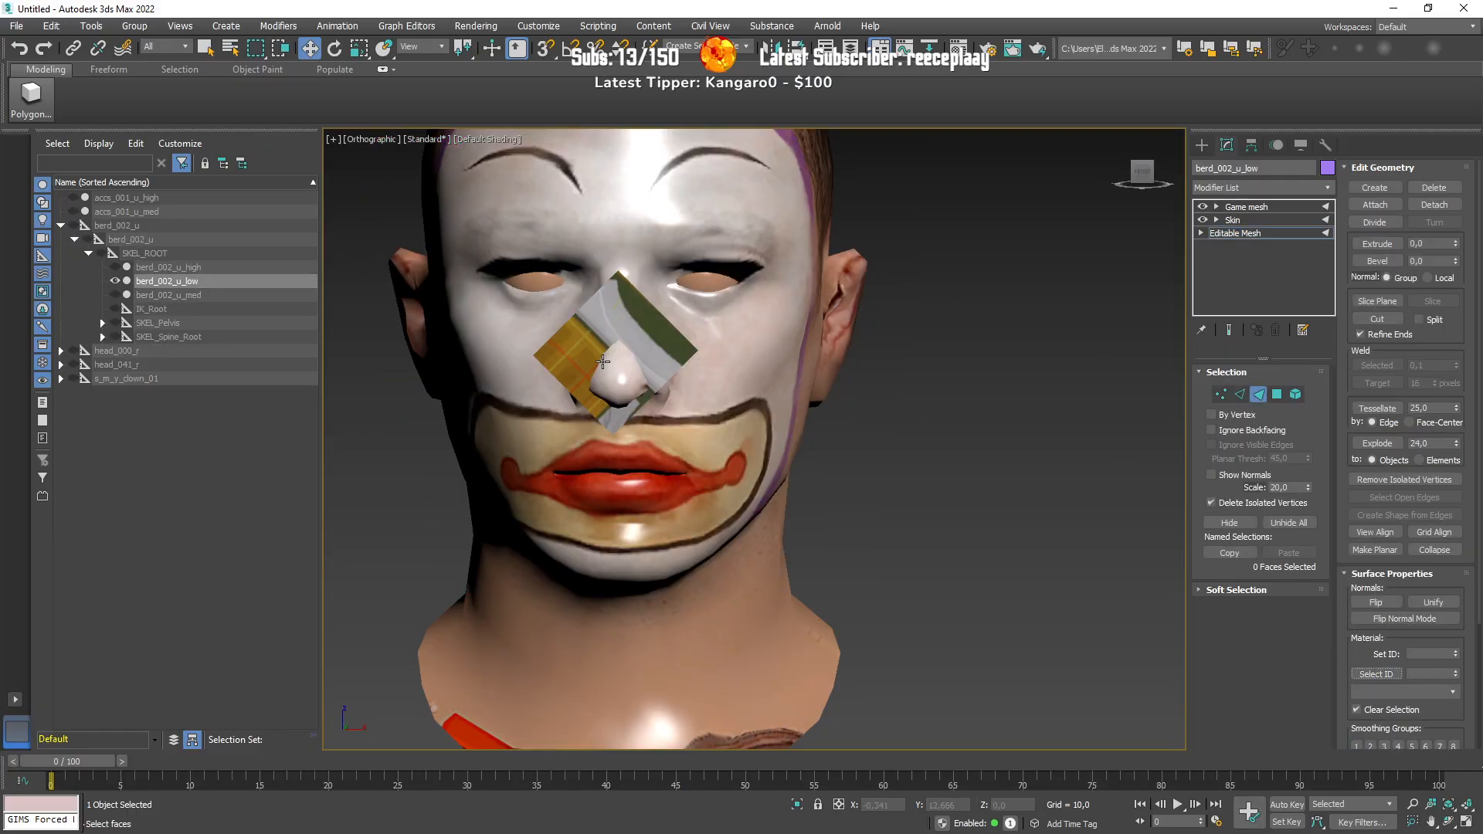
# Step: Set the material ID of berd_002_u_low's remaining diamond nose faces to 1 and leave face editing
pyautogui.click(585, 331)
pyautogui.click(1376, 674)
pyautogui.click(1412, 653)
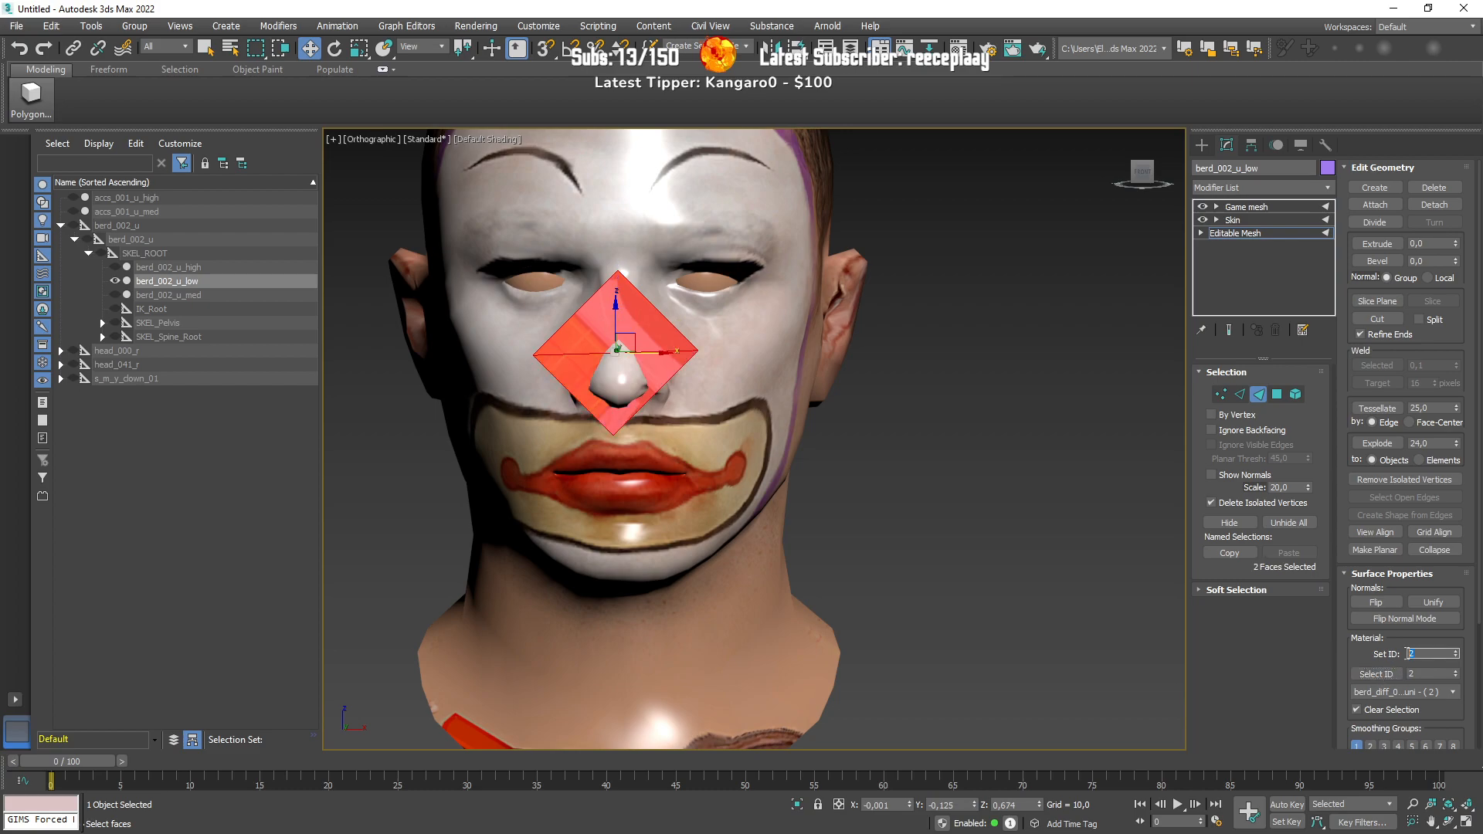
pyautogui.write('1')
pyautogui.press('Return')
pyautogui.click(1259, 394)
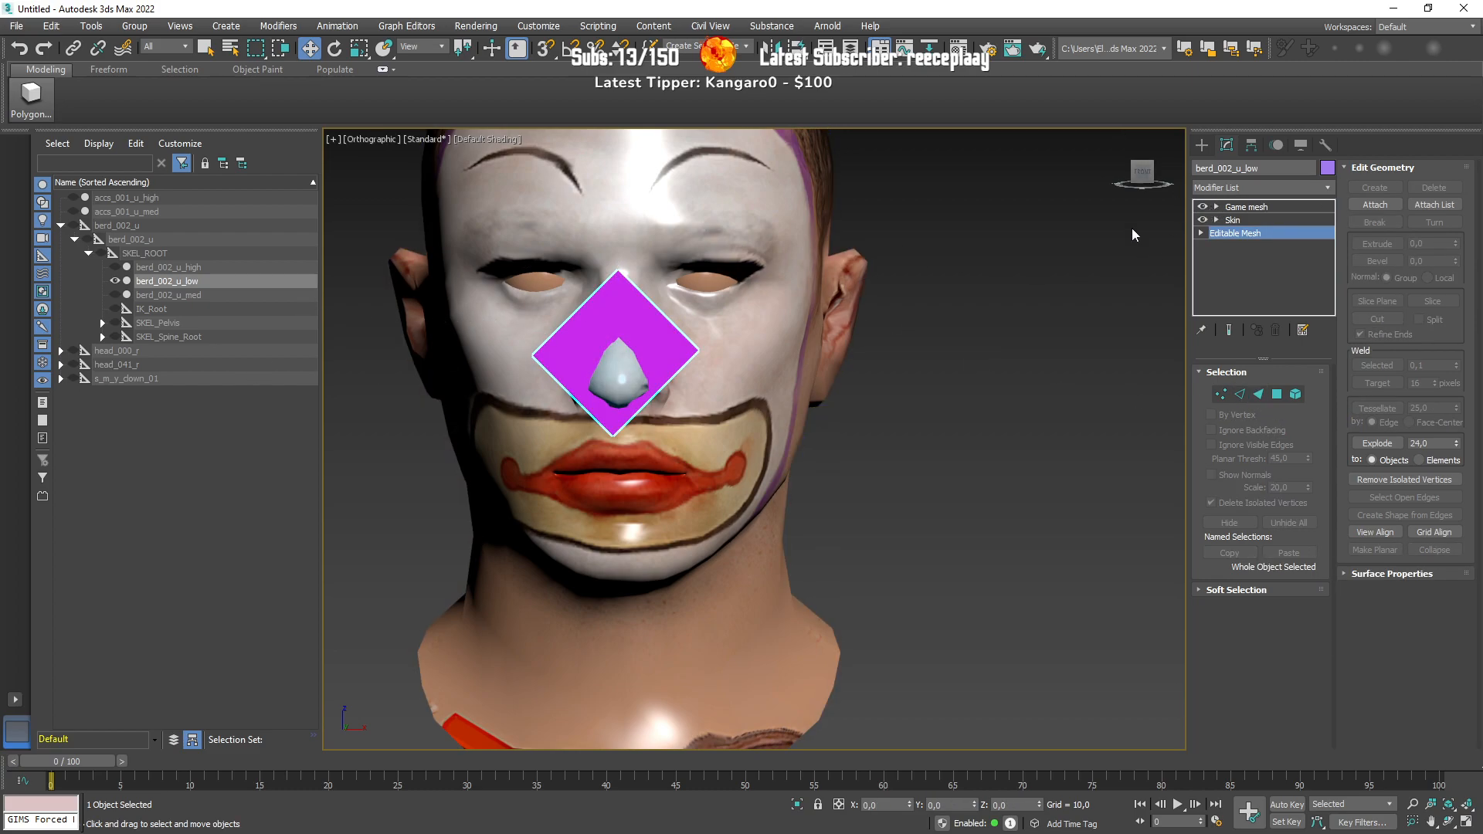
# Step: Show and select berd_002_u_high in place of berd_002_u_low, and open the Weight Tool for its Skin envelope
pyautogui.click(115, 281)
pyautogui.click(115, 267)
pyautogui.click(188, 268)
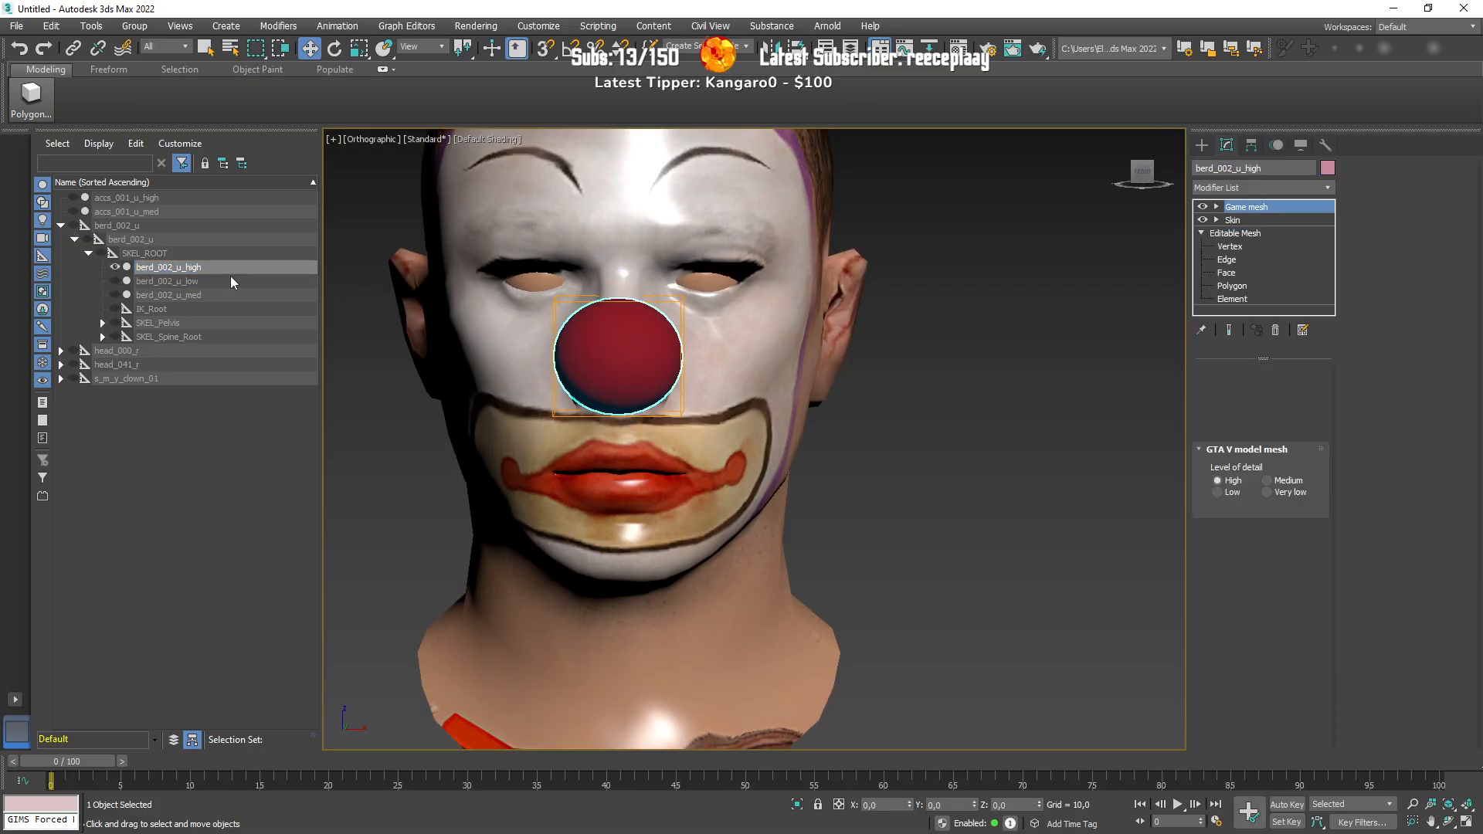
pyautogui.click(1216, 220)
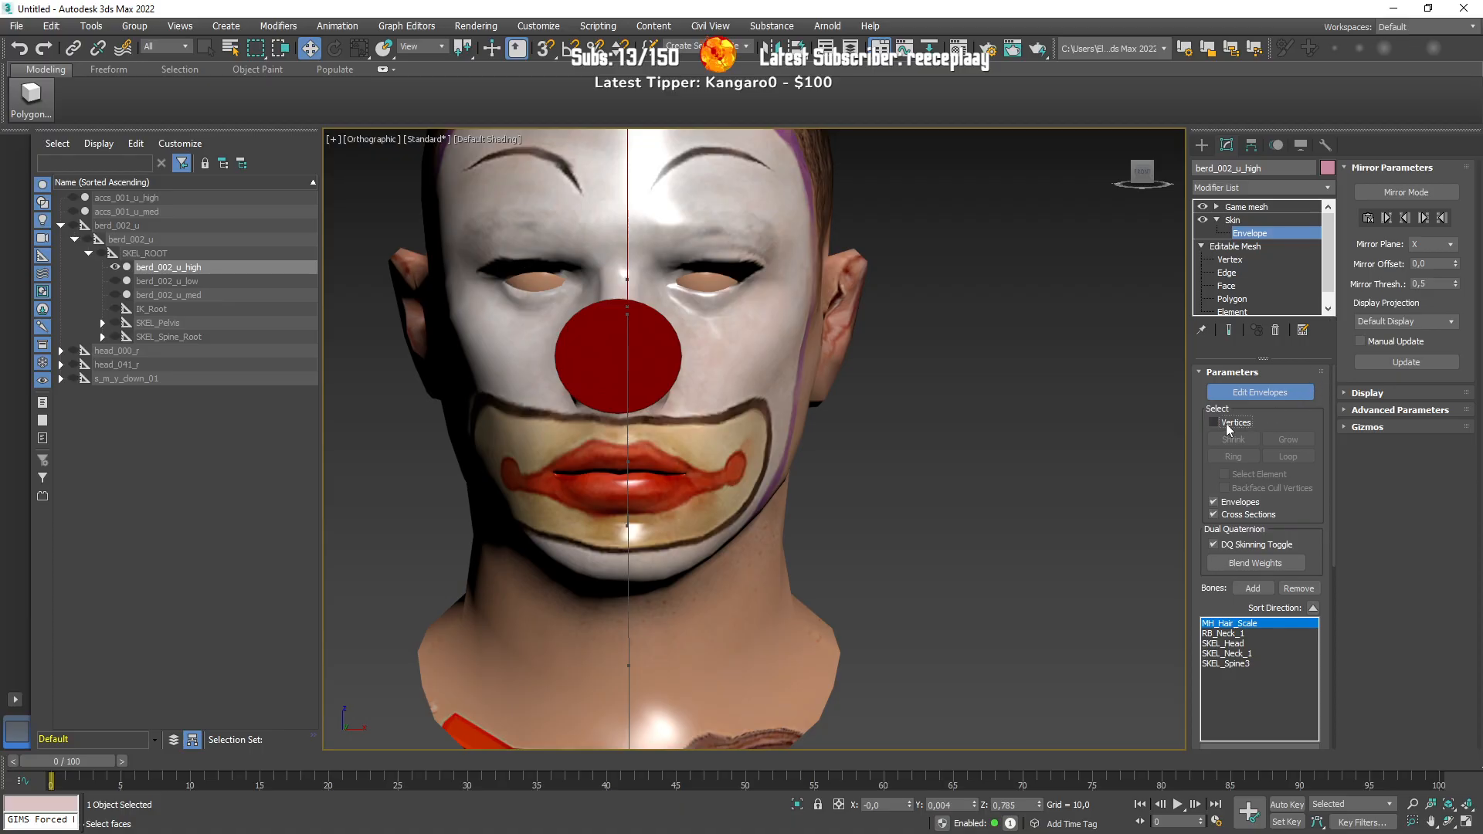
pyautogui.moveTo(1334, 510); pyautogui.dragTo(1330, 687)
pyautogui.click(1214, 674)
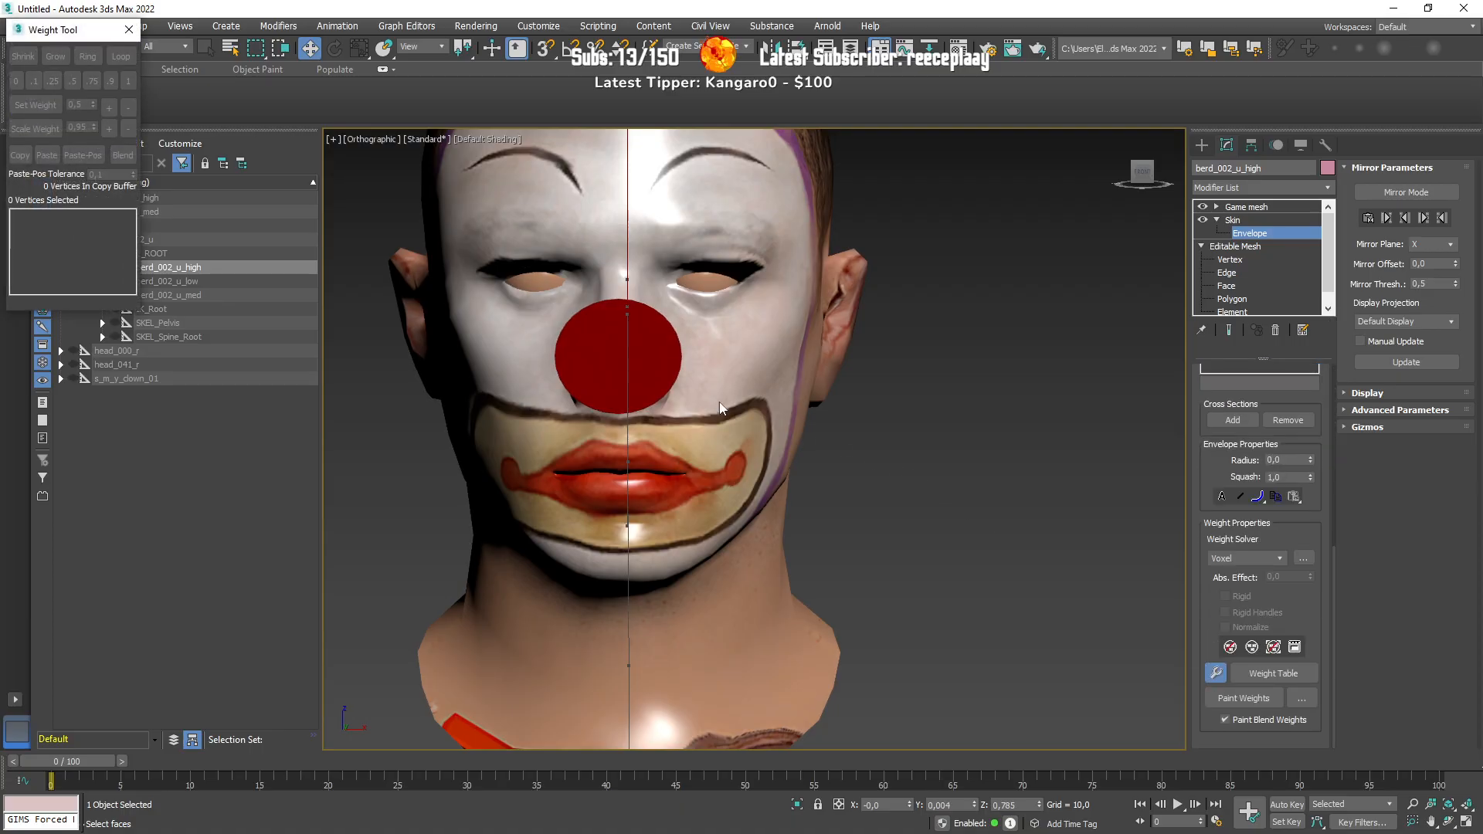
# Step: Select all vertices of berd_002_u_high, weight them to the SKEL_Head bone, and close the Weight Tool
pyautogui.hotkey('ctrl', 'a')
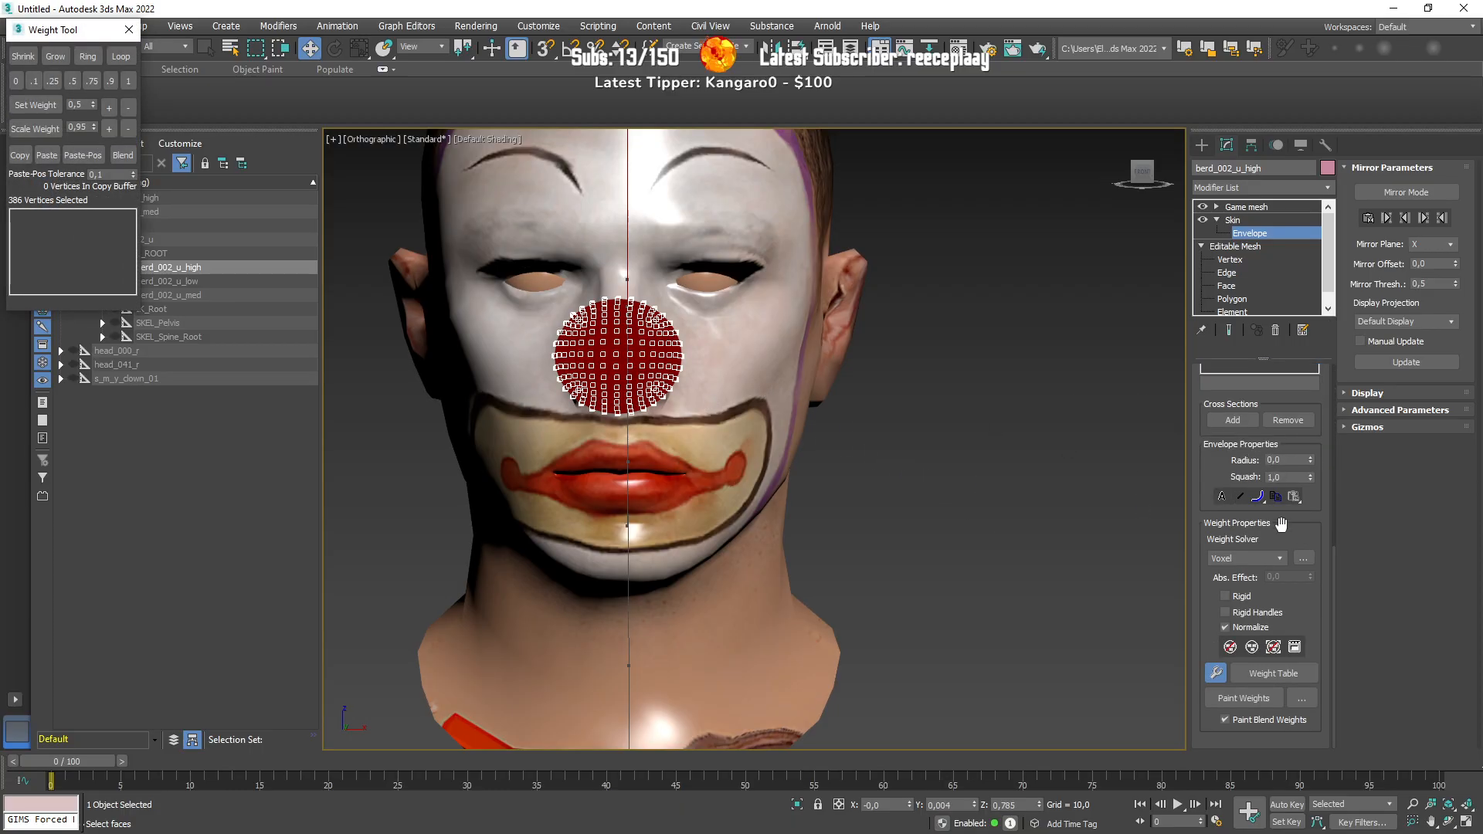
pyautogui.moveTo(1334, 587); pyautogui.dragTo(1339, 446)
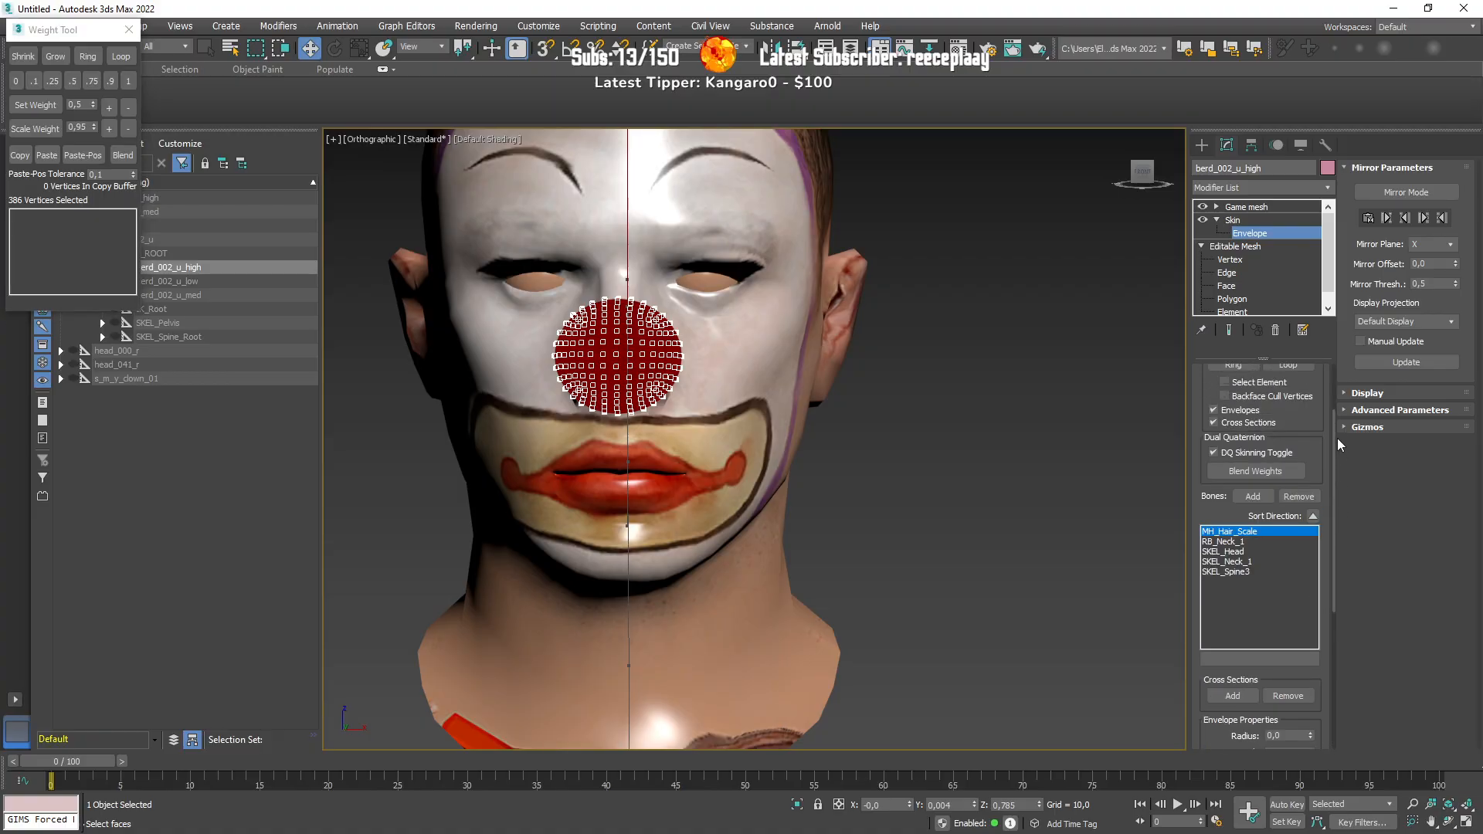
pyautogui.click(1228, 551)
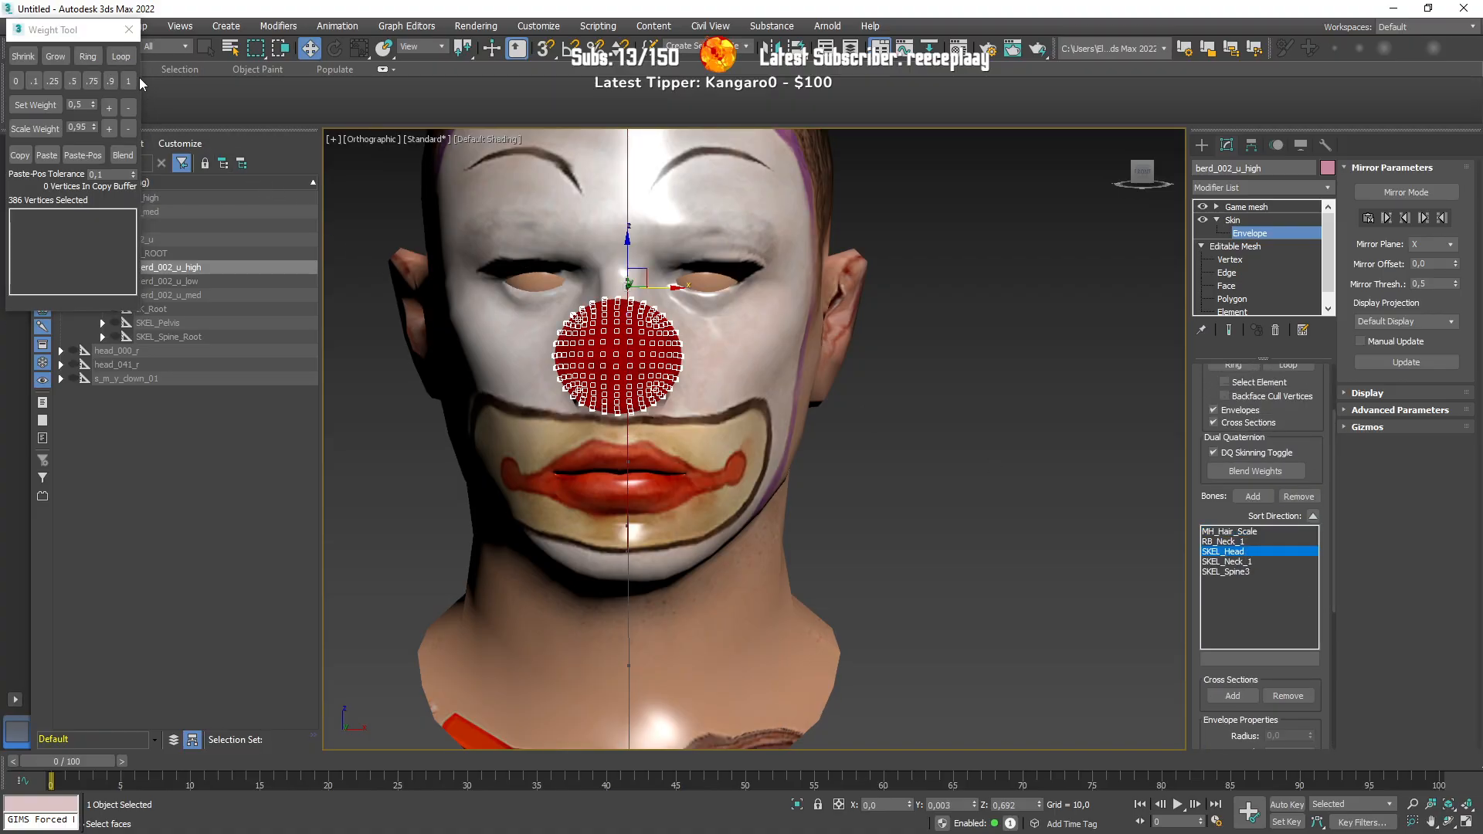
pyautogui.click(128, 29)
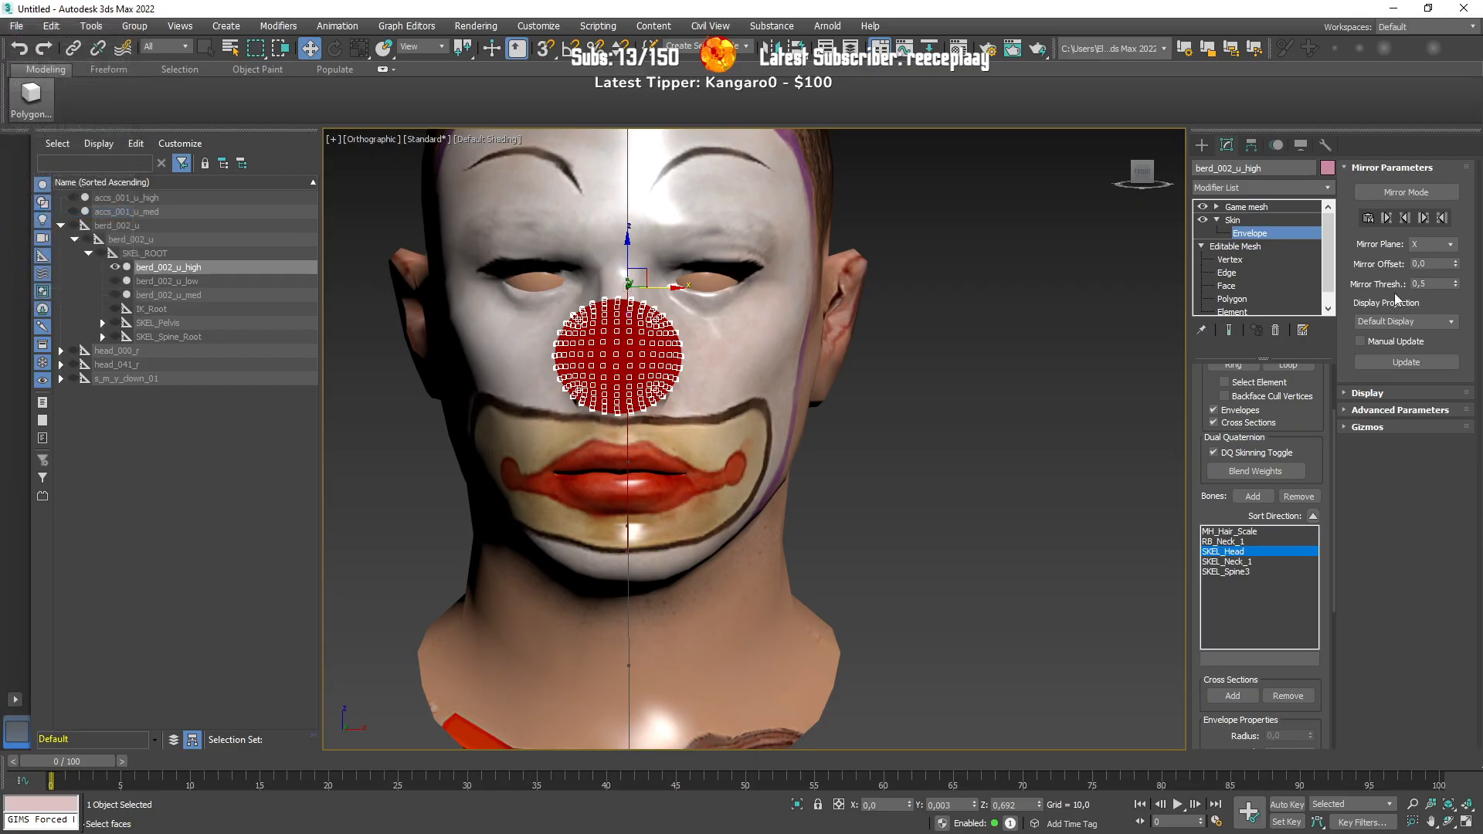
# Step: Leave envelope editing, hide berd_002_u_high, then unhide and select berd_002_u_med and expand its Skin modifier
pyautogui.click(1270, 221)
pyautogui.click(1222, 222)
pyautogui.click(1218, 221)
pyautogui.click(115, 267)
pyautogui.click(115, 294)
pyautogui.click(1215, 220)
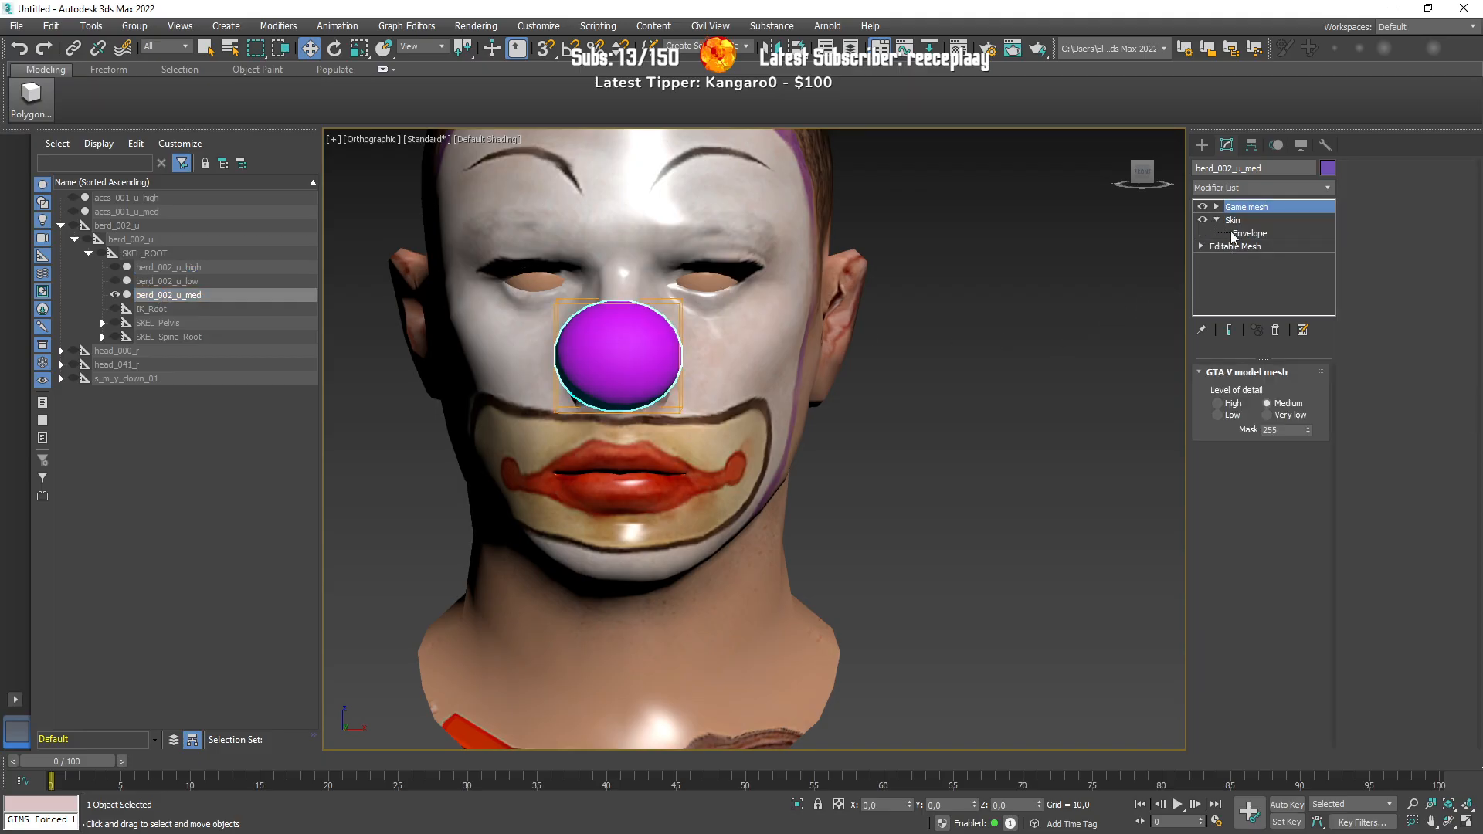
# Step: Enter envelope editing on berd_002_u_med, weight all its vertices fully to the SKEL_Head bone with the Weight Tool, and leave envelope editing
pyautogui.click(1235, 233)
pyautogui.click(1223, 424)
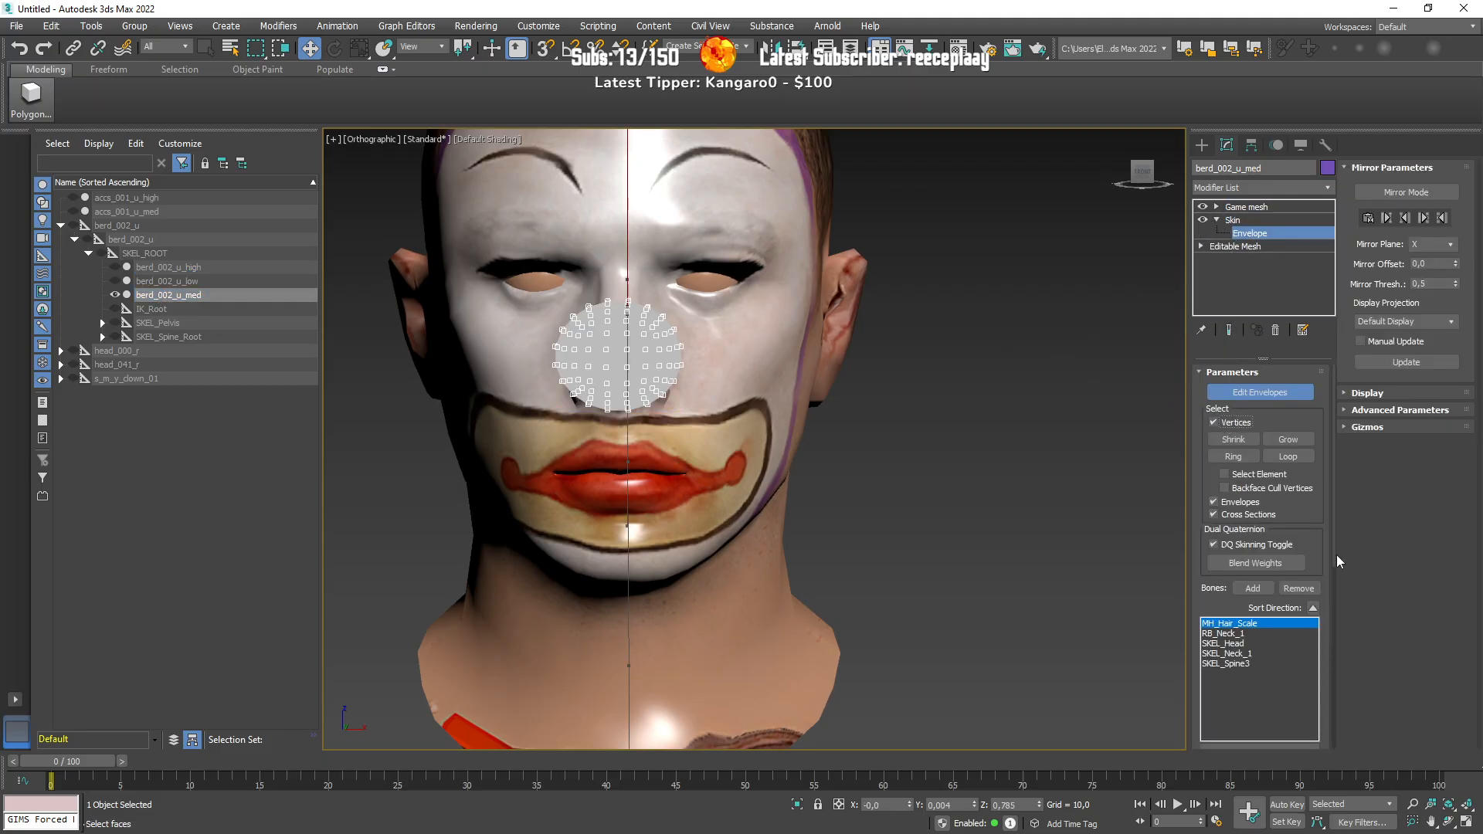
pyautogui.scroll(-5, 1331, 553)
pyautogui.click(1215, 701)
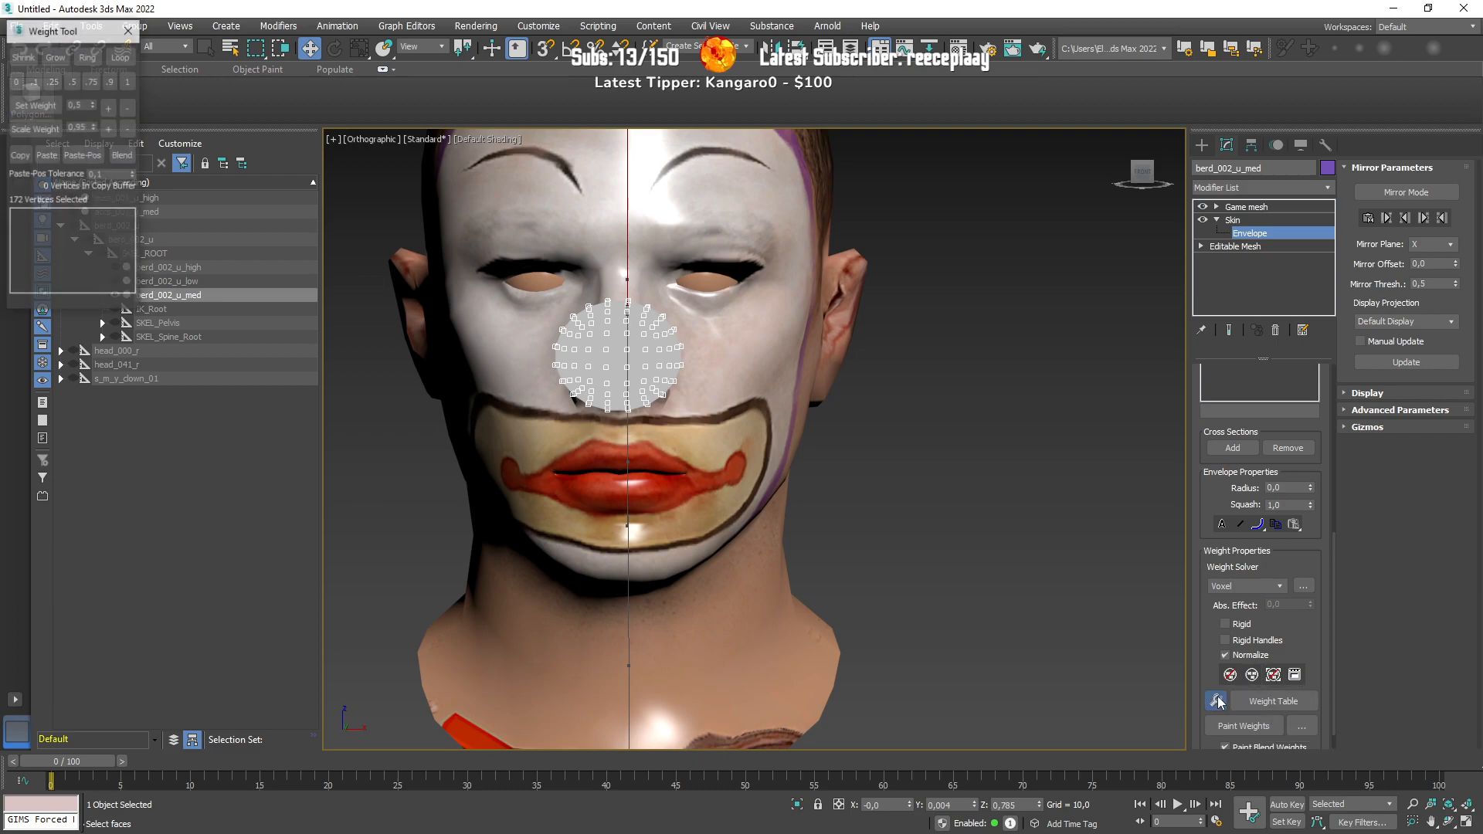
pyautogui.scroll(5, 1332, 610)
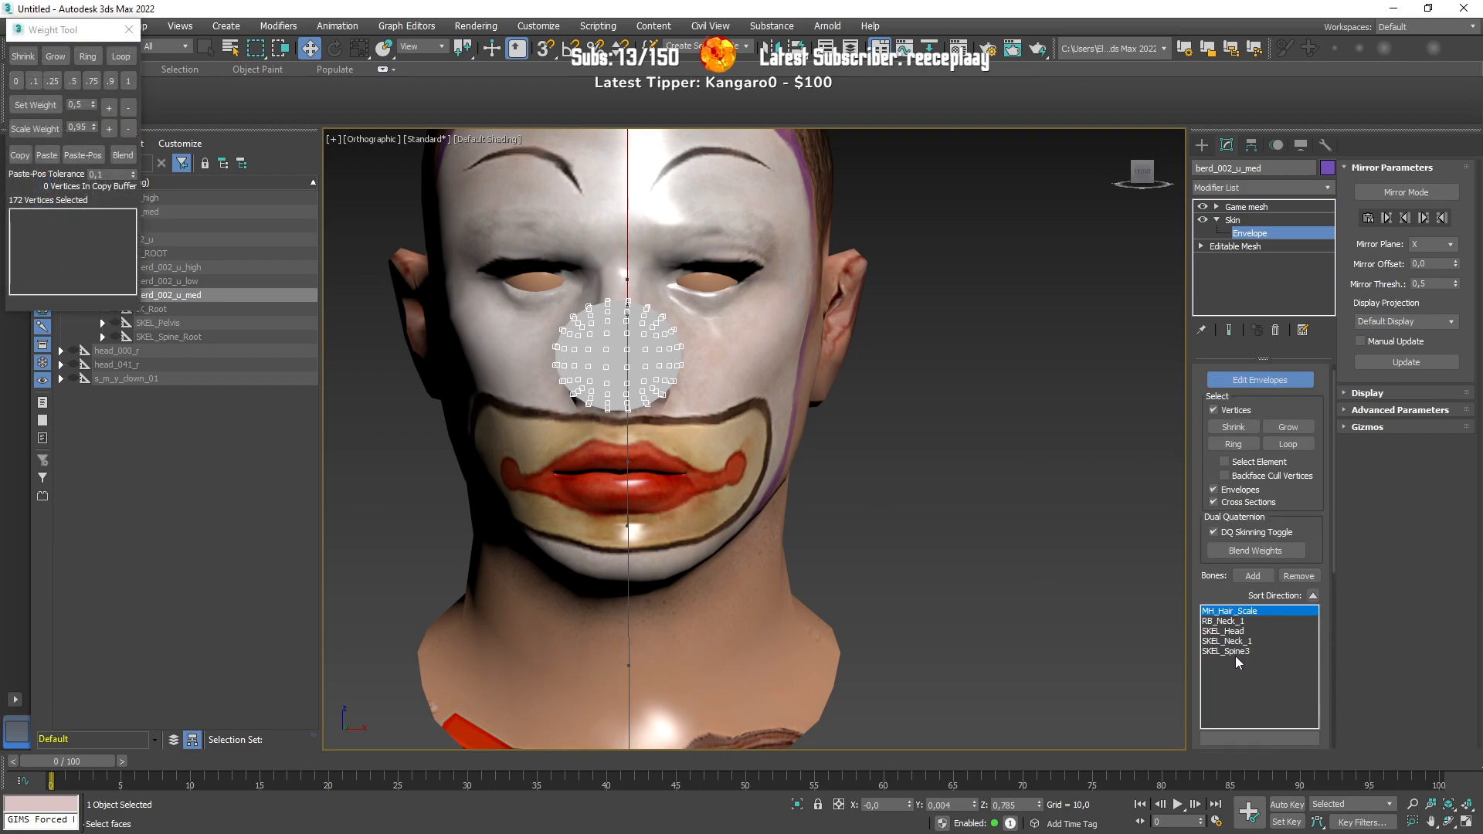
pyautogui.click(1243, 631)
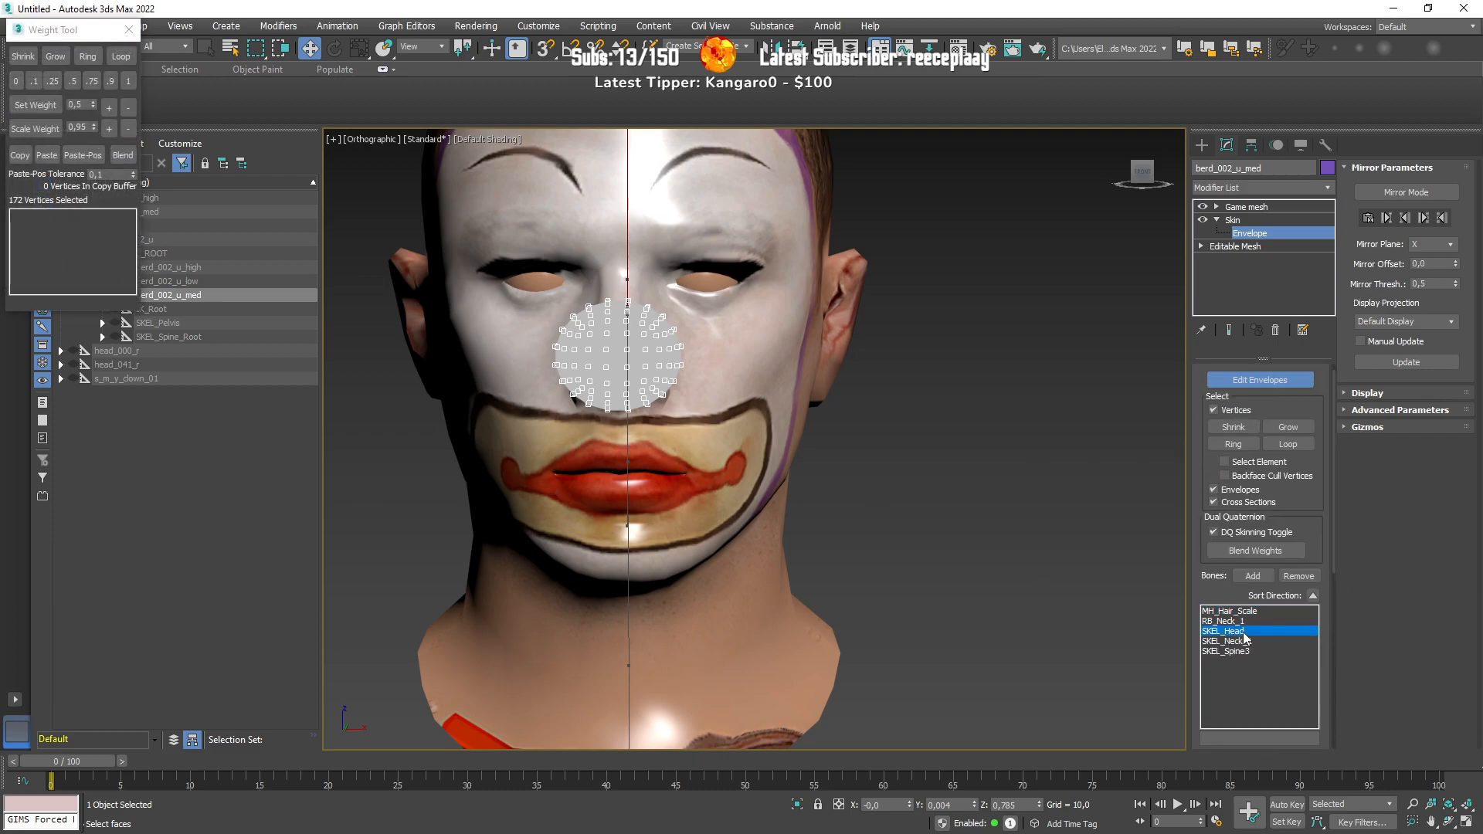
pyautogui.click(129, 82)
pyautogui.click(129, 29)
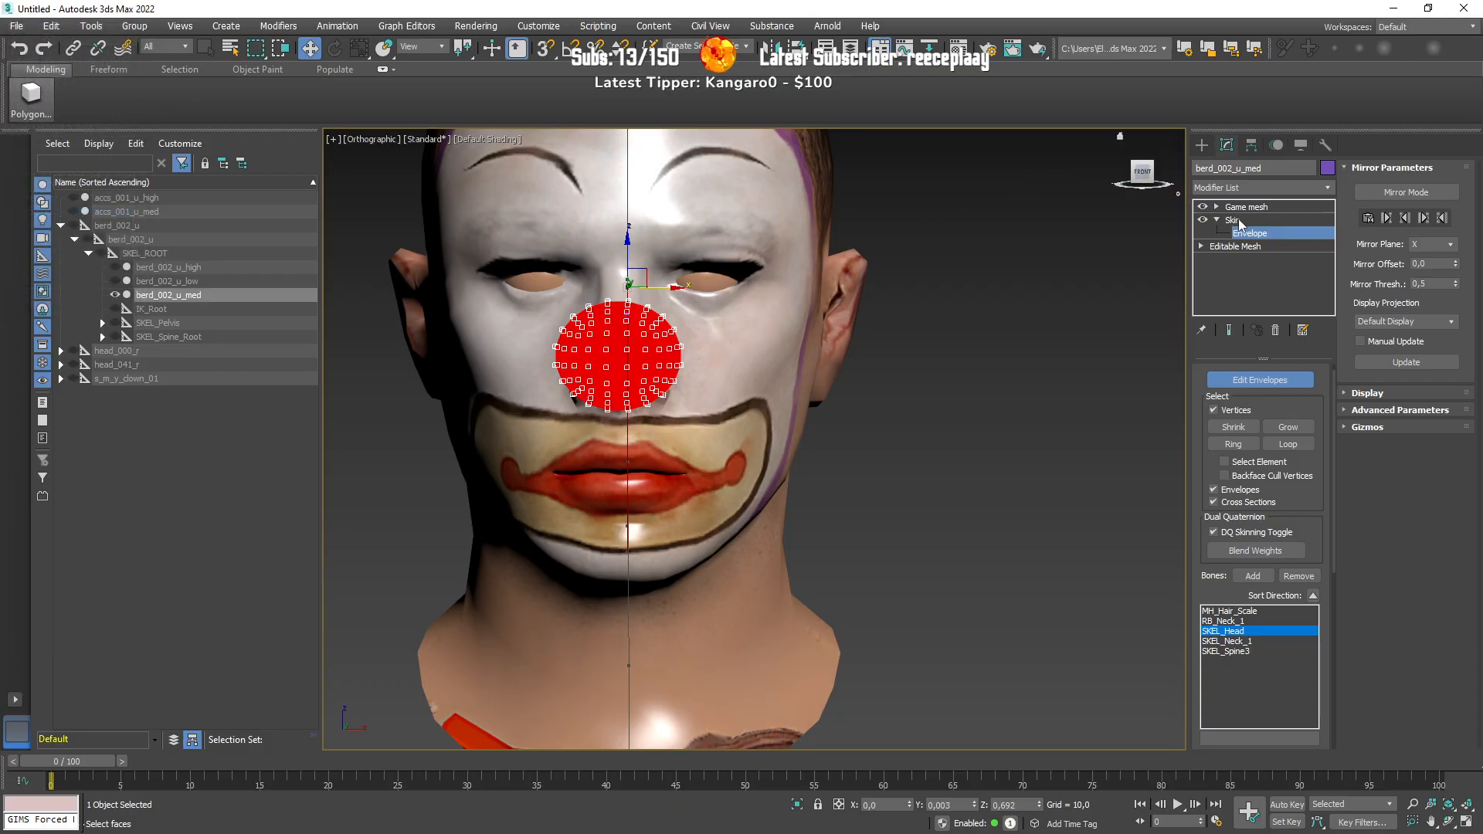
pyautogui.click(1217, 220)
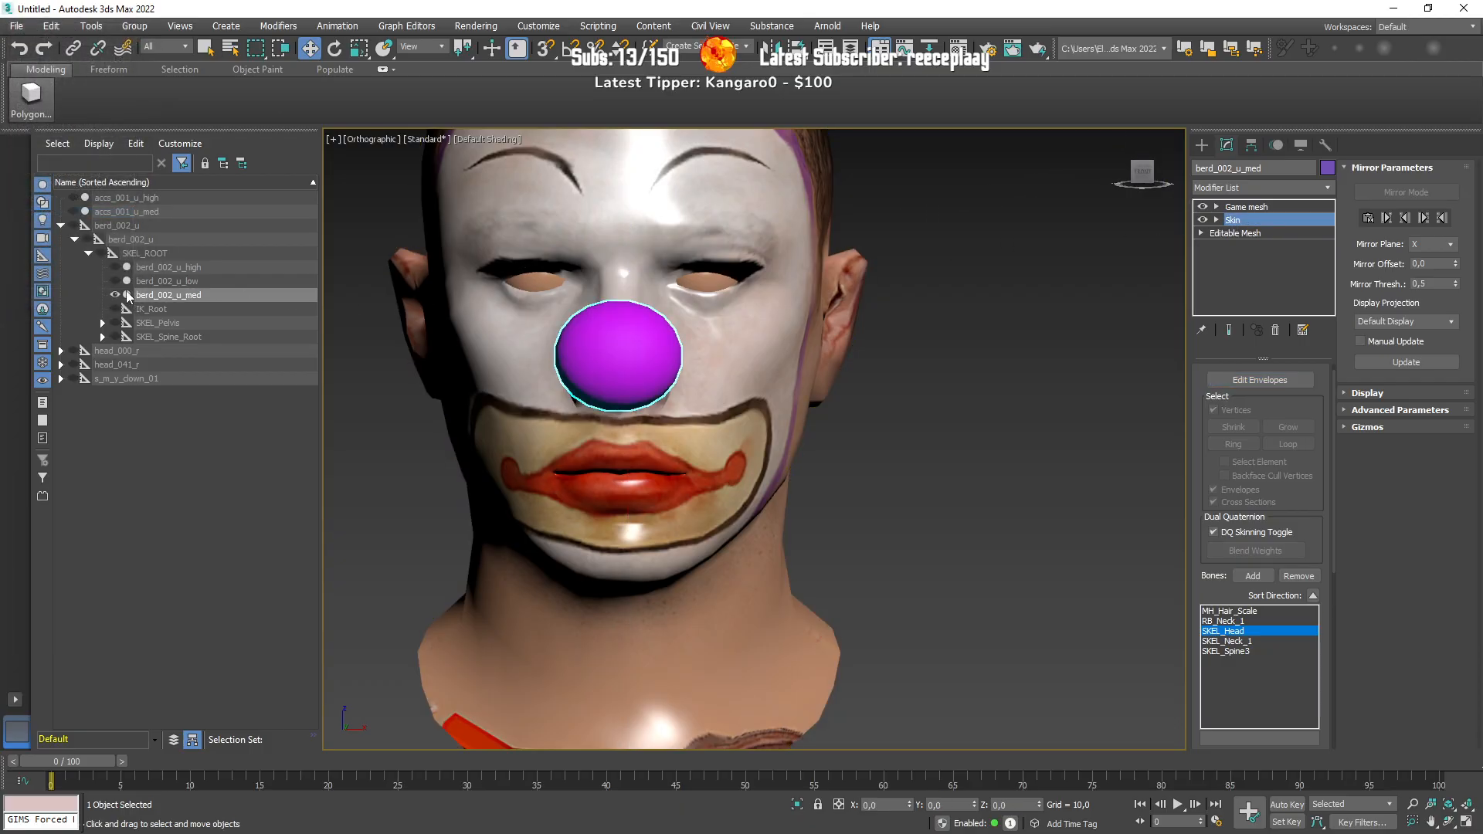
# Step: Show and select berd_002_u_low in place of berd_002_u_med, and open the Weight Tool for its Skin envelope
pyautogui.click(115, 295)
pyautogui.click(115, 282)
pyautogui.click(166, 281)
pyautogui.click(1217, 220)
pyautogui.click(1245, 233)
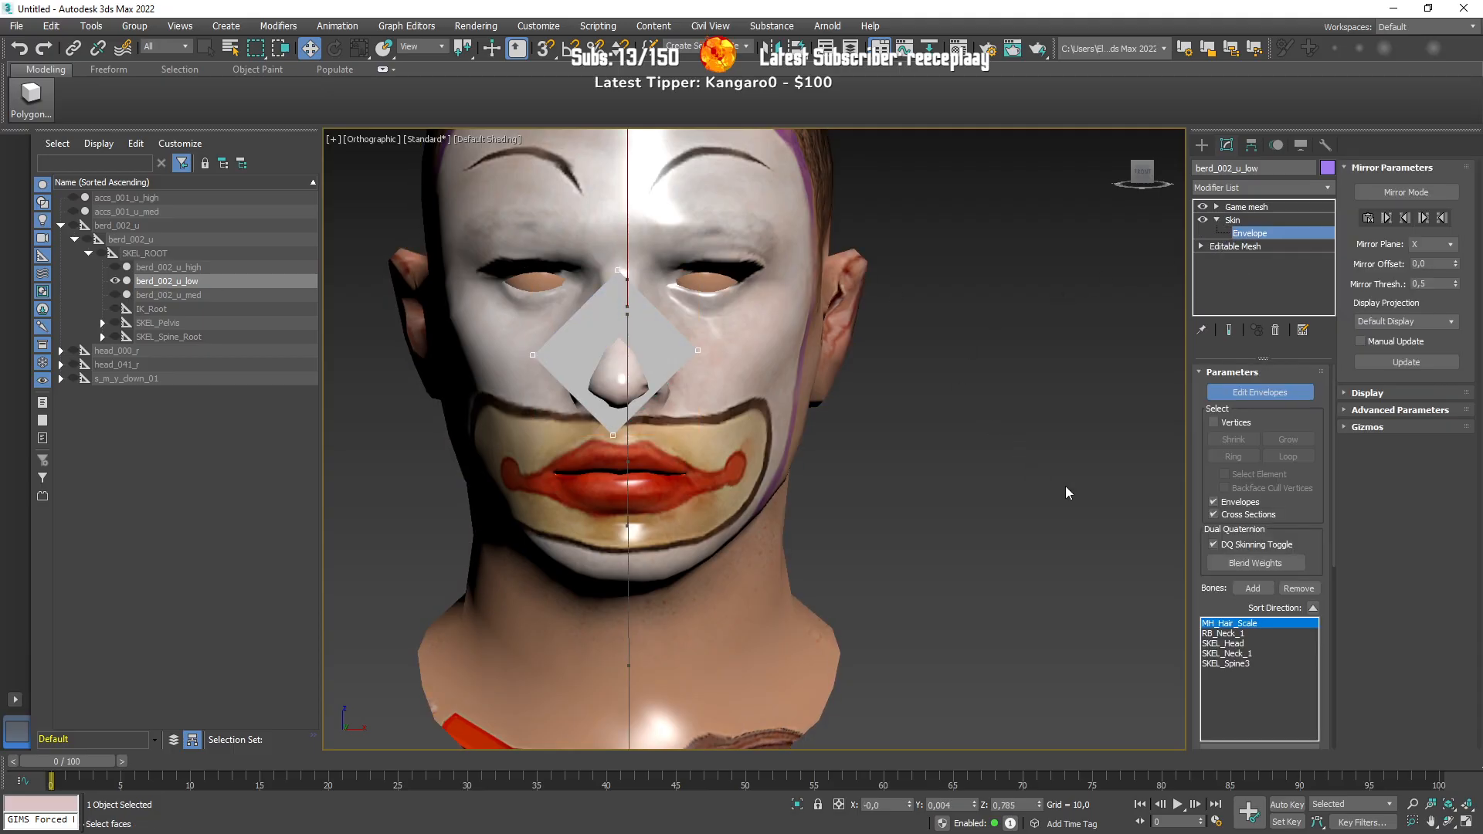
pyautogui.moveTo(1335, 564)
pyautogui.mouseDown()
pyautogui.moveTo(1319, 696)
pyautogui.moveTo(1331, 720)
pyautogui.moveTo(1332, 504)
pyautogui.mouseUp()
pyautogui.click(1215, 685)
# Step: Weight the four vertices of berd_002_u_low fully to the SKEL_Head bone, close the Weight Tool and leave envelope editing
pyautogui.scroll(5, 1255, 584)
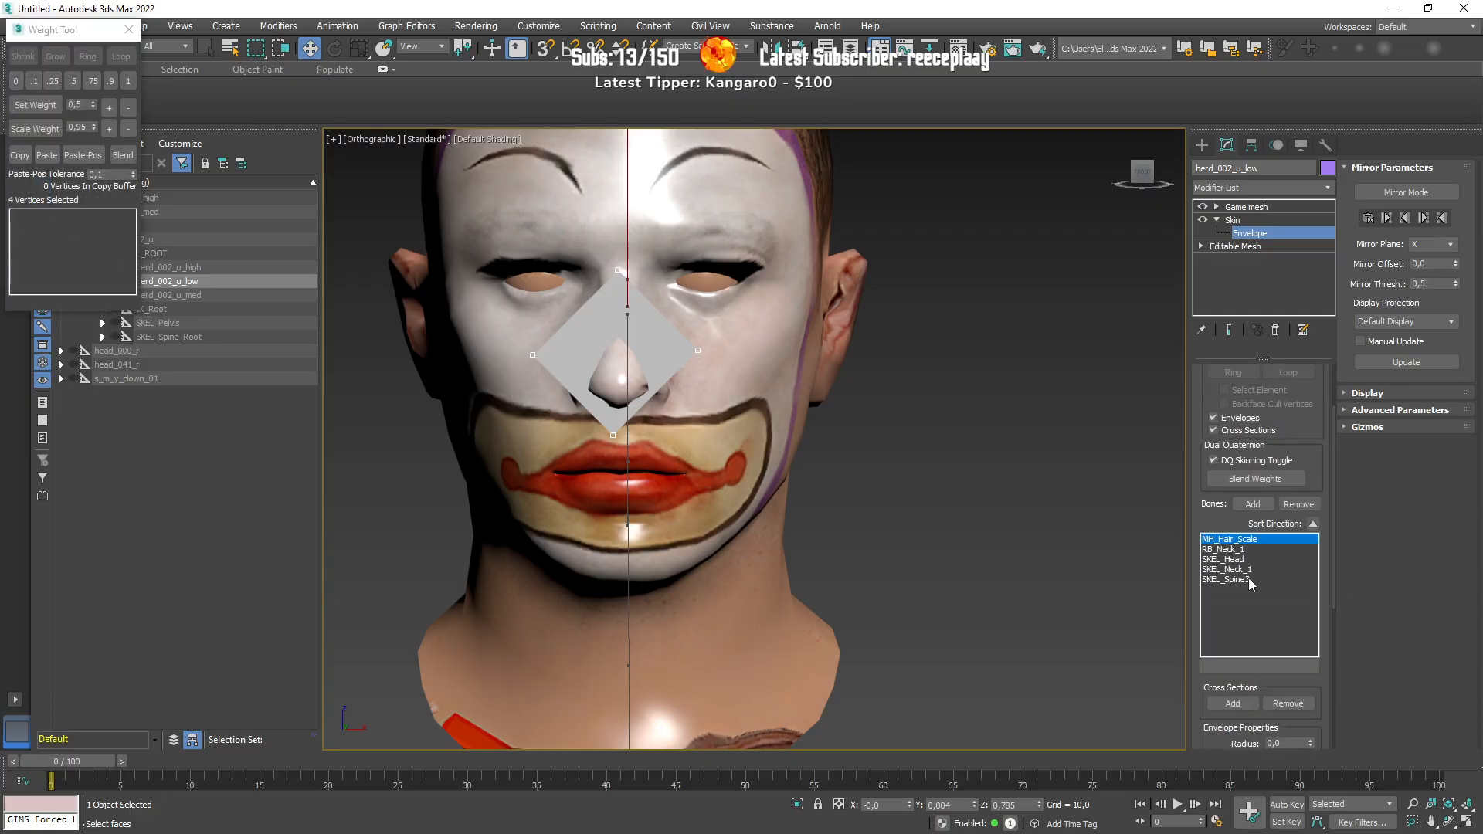
pyautogui.click(1245, 560)
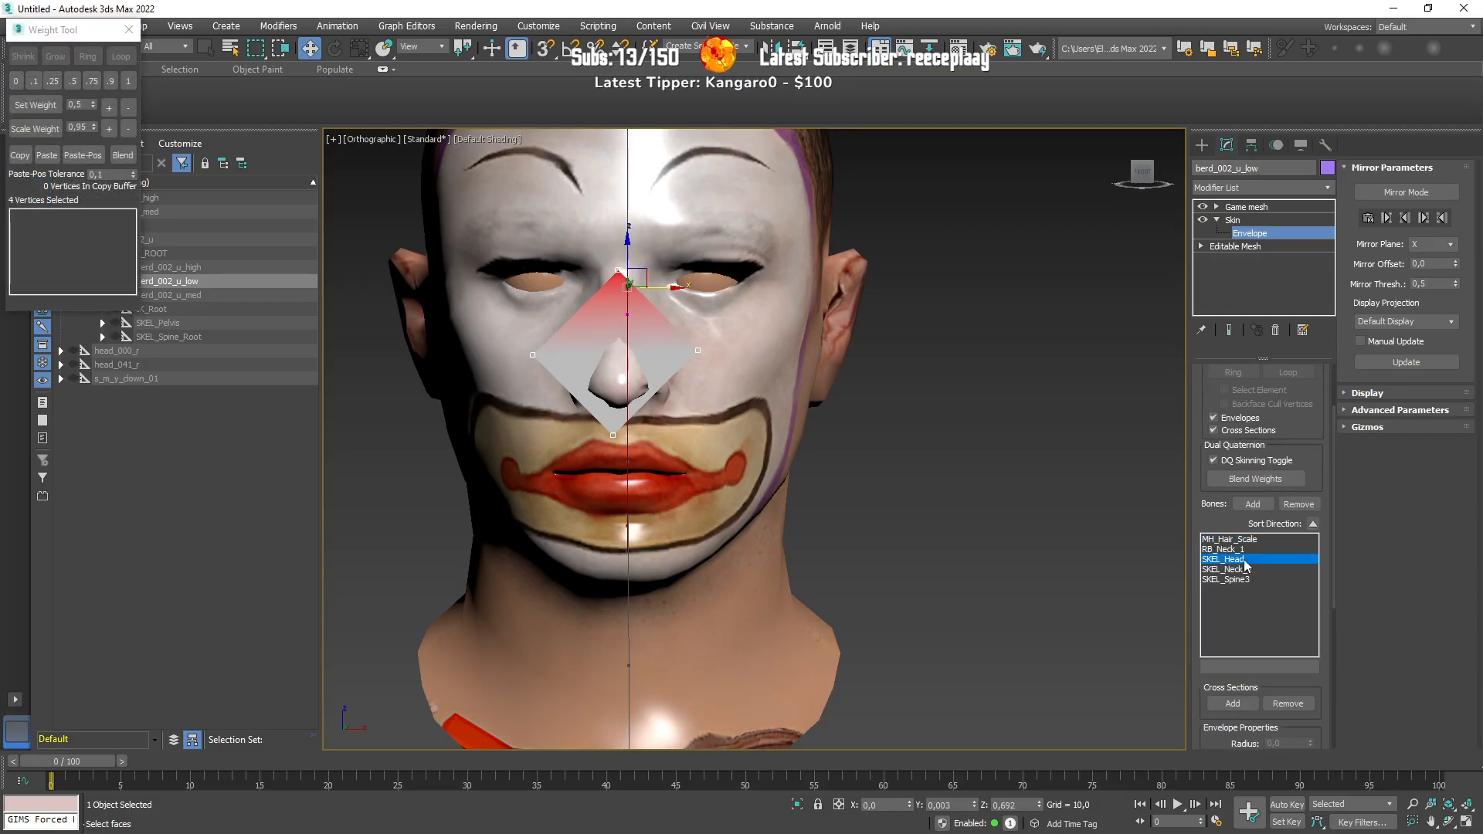
pyautogui.click(128, 81)
pyautogui.click(128, 30)
pyautogui.click(1217, 220)
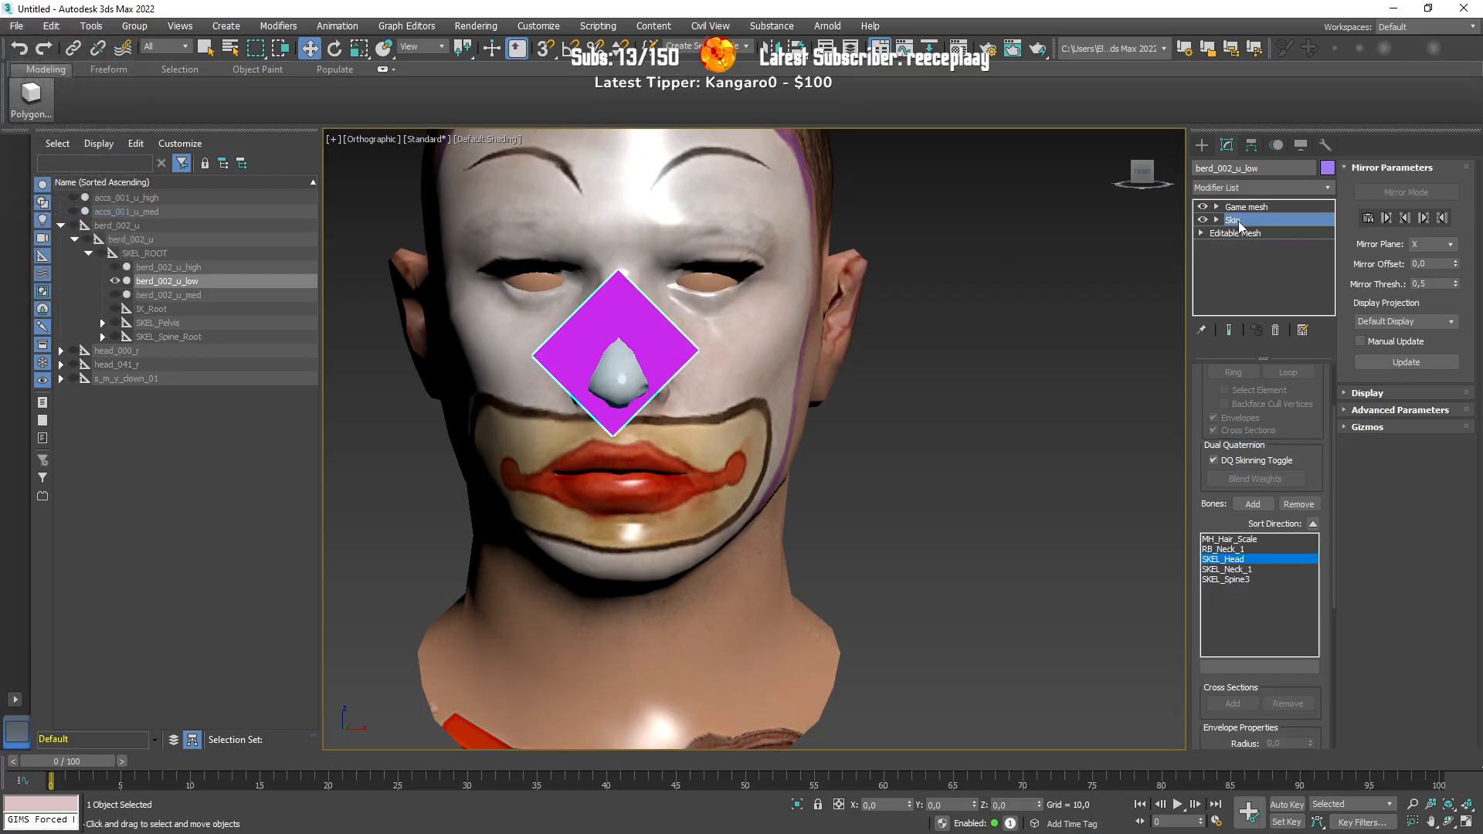
# Step: Show and select berd_002_u_high in place of berd_002_u_low, and inspect its material parameters in the GIMS V material editor
pyautogui.click(114, 281)
pyautogui.click(115, 267)
pyautogui.click(163, 269)
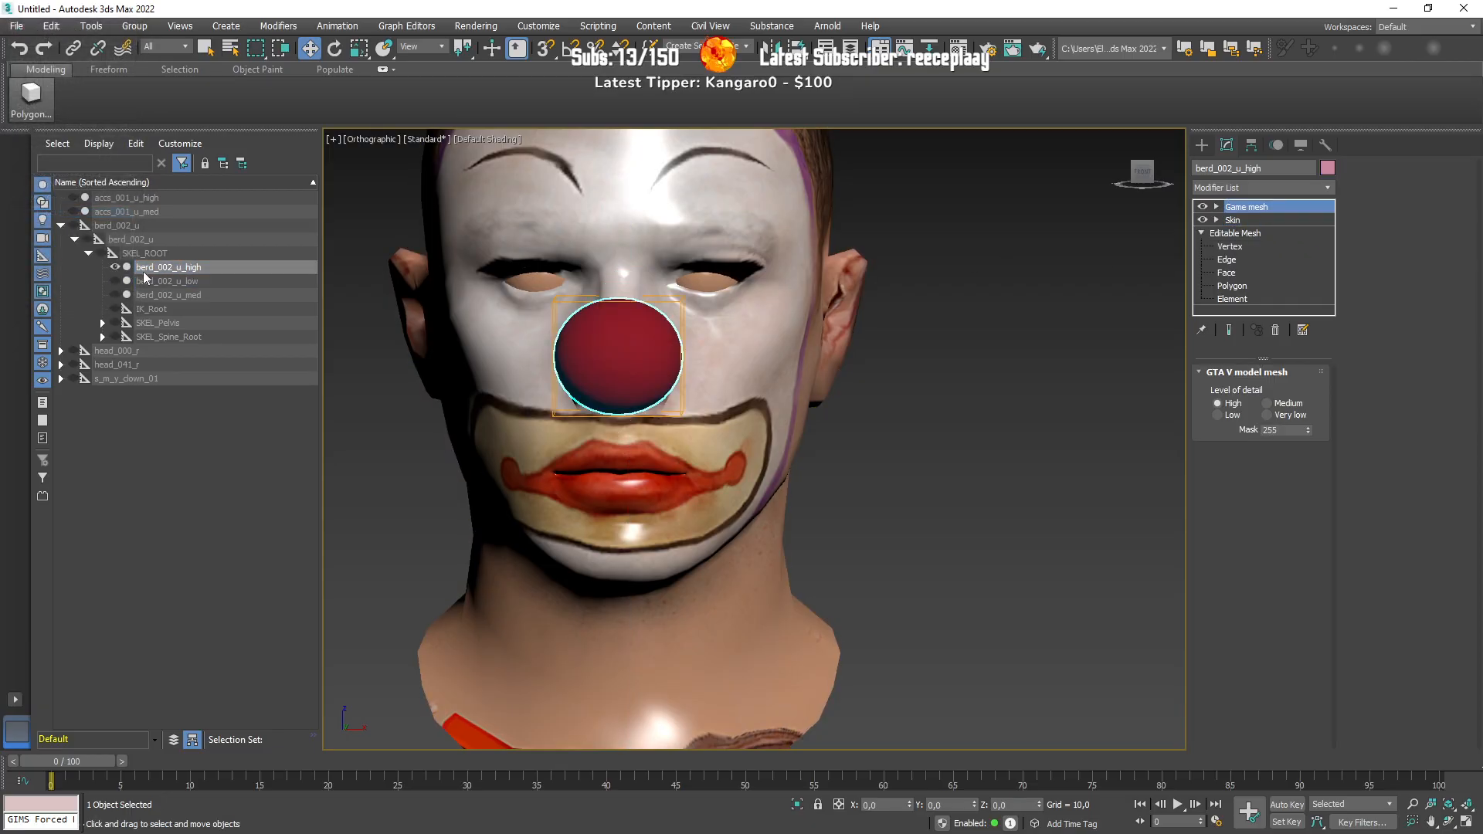
pyautogui.moveTo(366, 332); pyautogui.dragTo(266, 225)
pyautogui.click(197, 415)
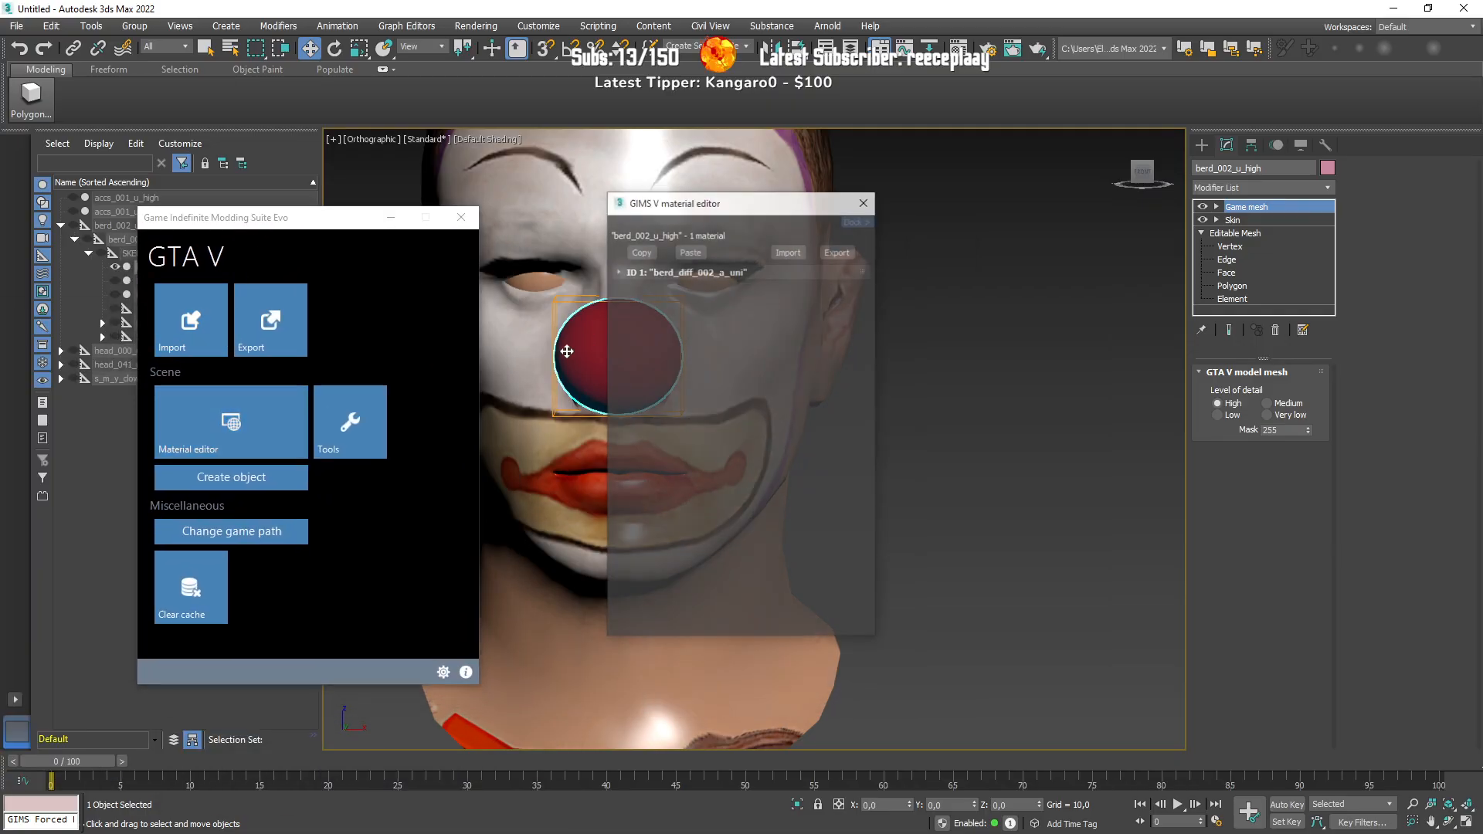
pyautogui.click(692, 325)
pyautogui.click(1009, 395)
pyautogui.click(1009, 396)
pyautogui.click(1010, 396)
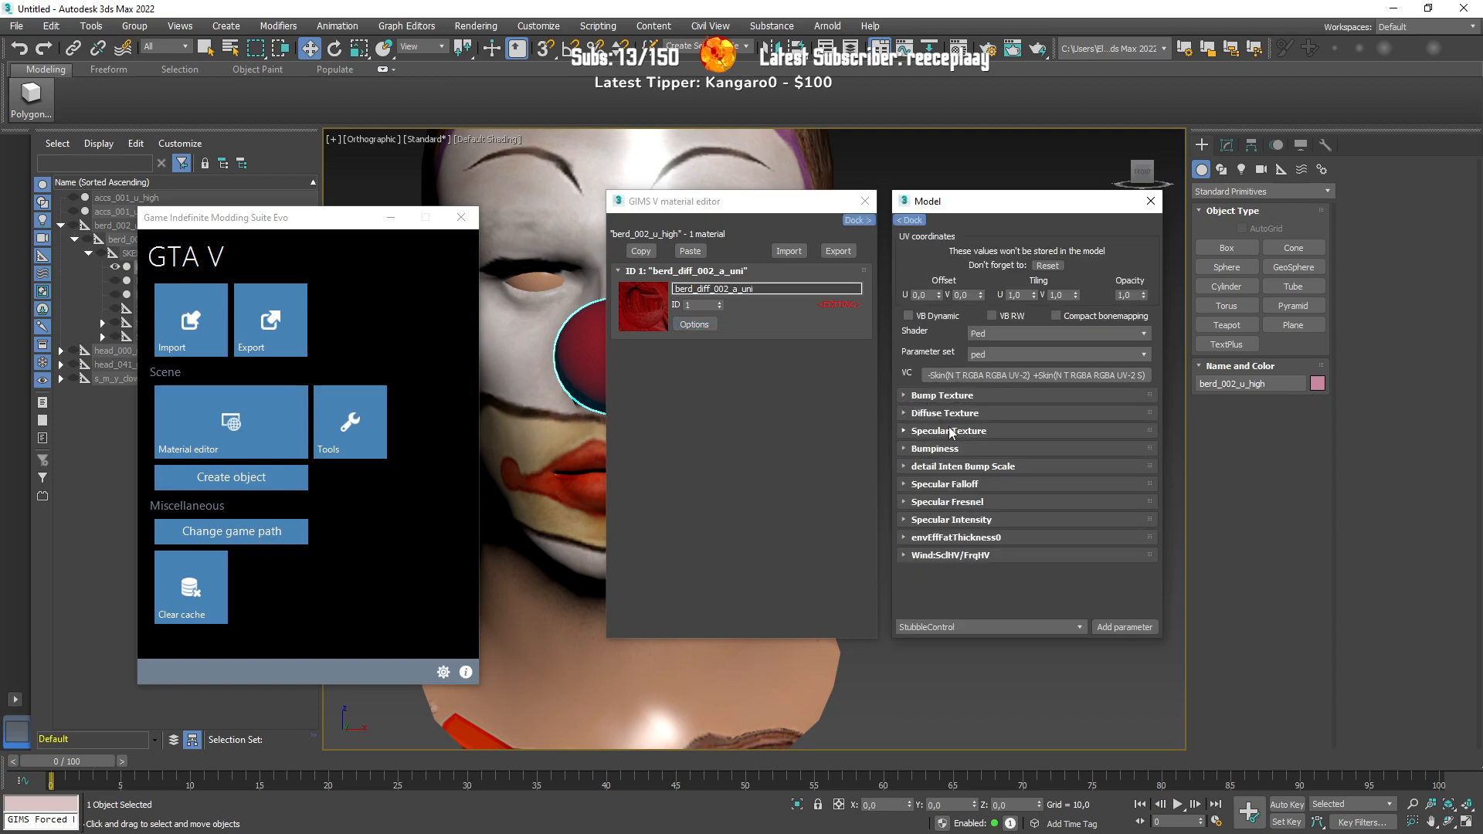
pyautogui.click(1150, 201)
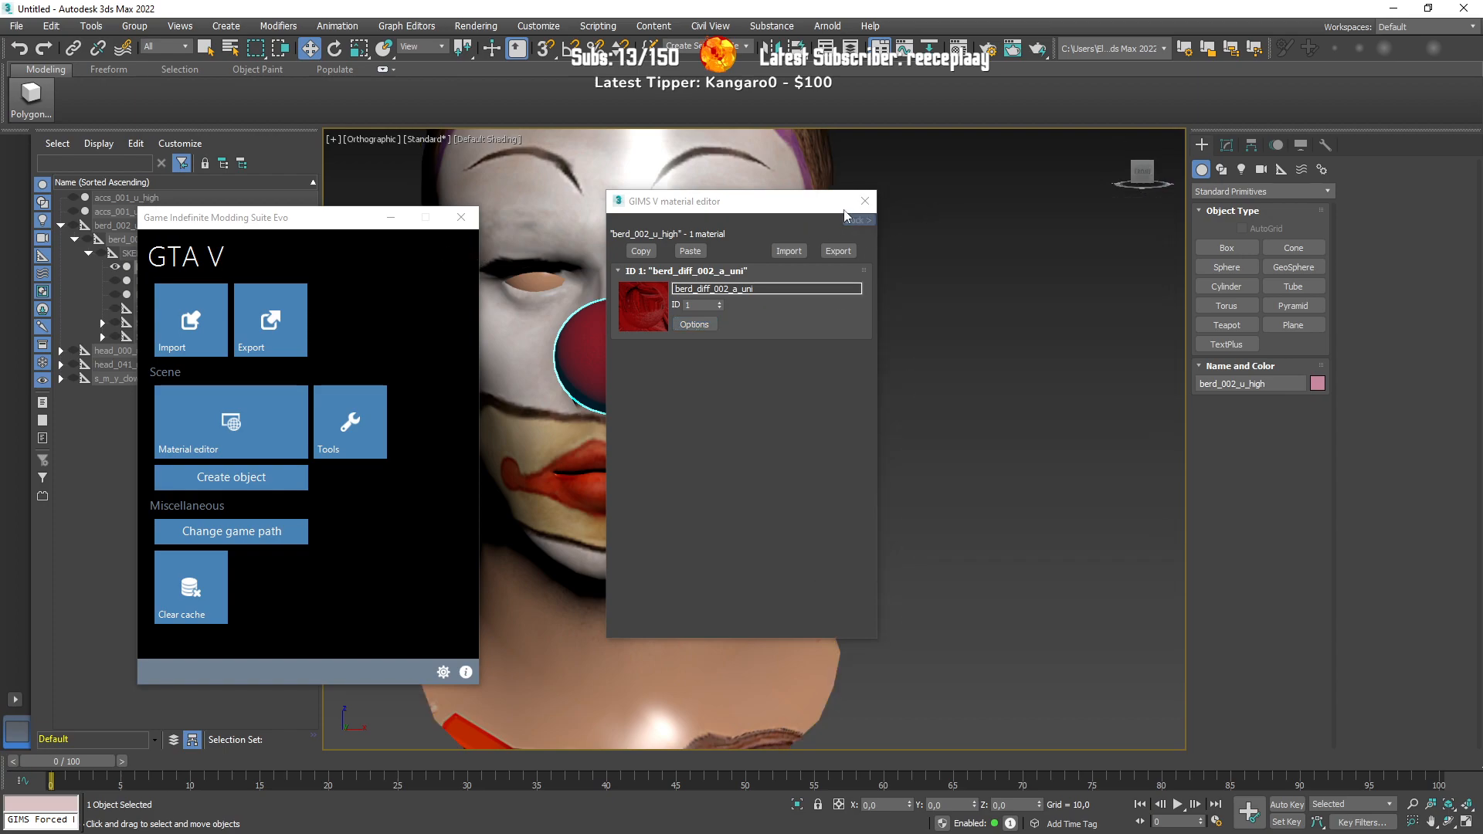
pyautogui.click(865, 201)
pyautogui.click(461, 217)
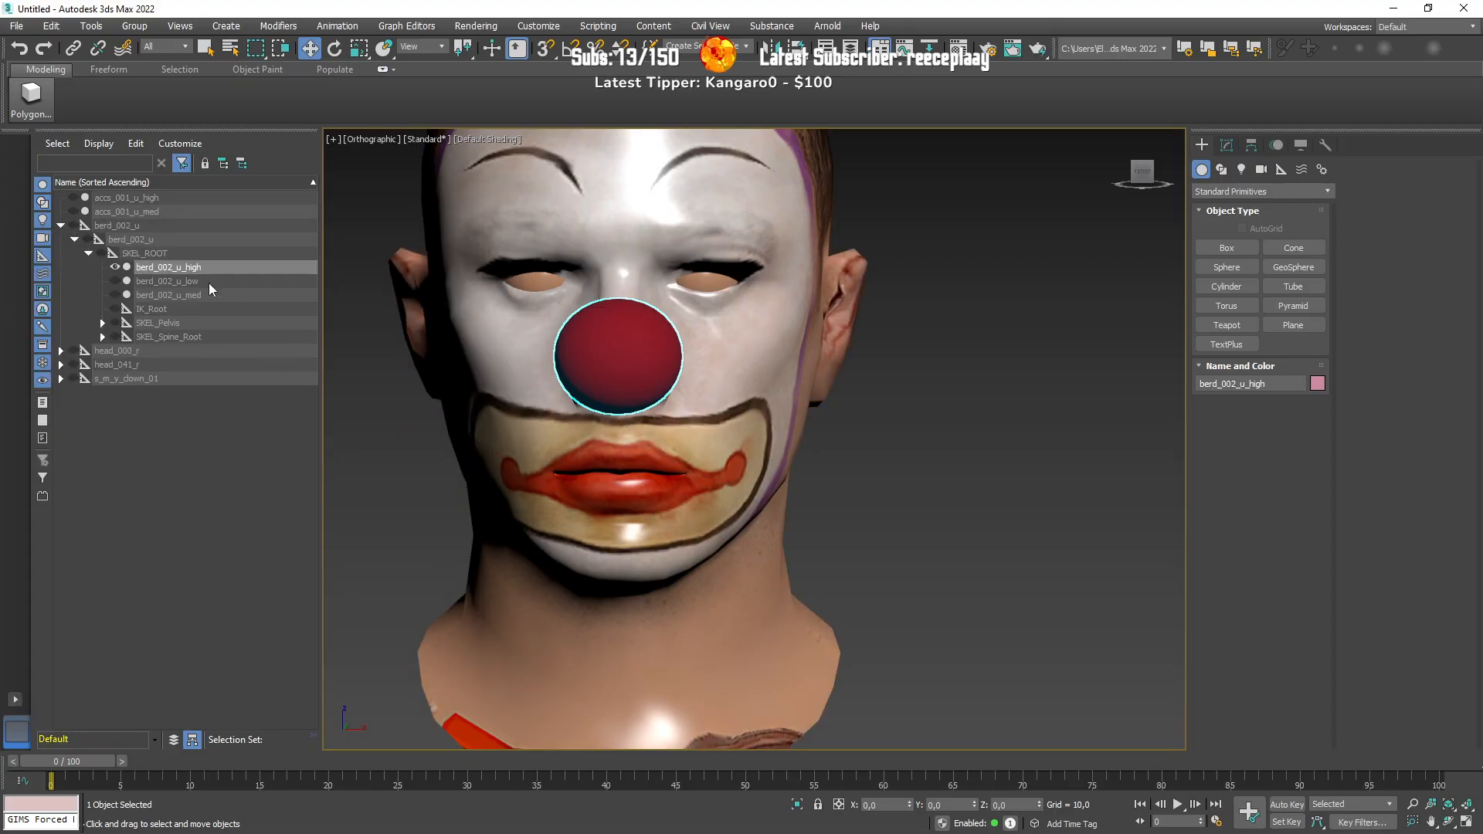
# Step: Show and select berd_002_u_low in place of berd_002_u_high, and expand both of its materials in the GIMS V material editor
pyautogui.click(115, 267)
pyautogui.click(115, 281)
pyautogui.click(153, 282)
pyautogui.press('m')
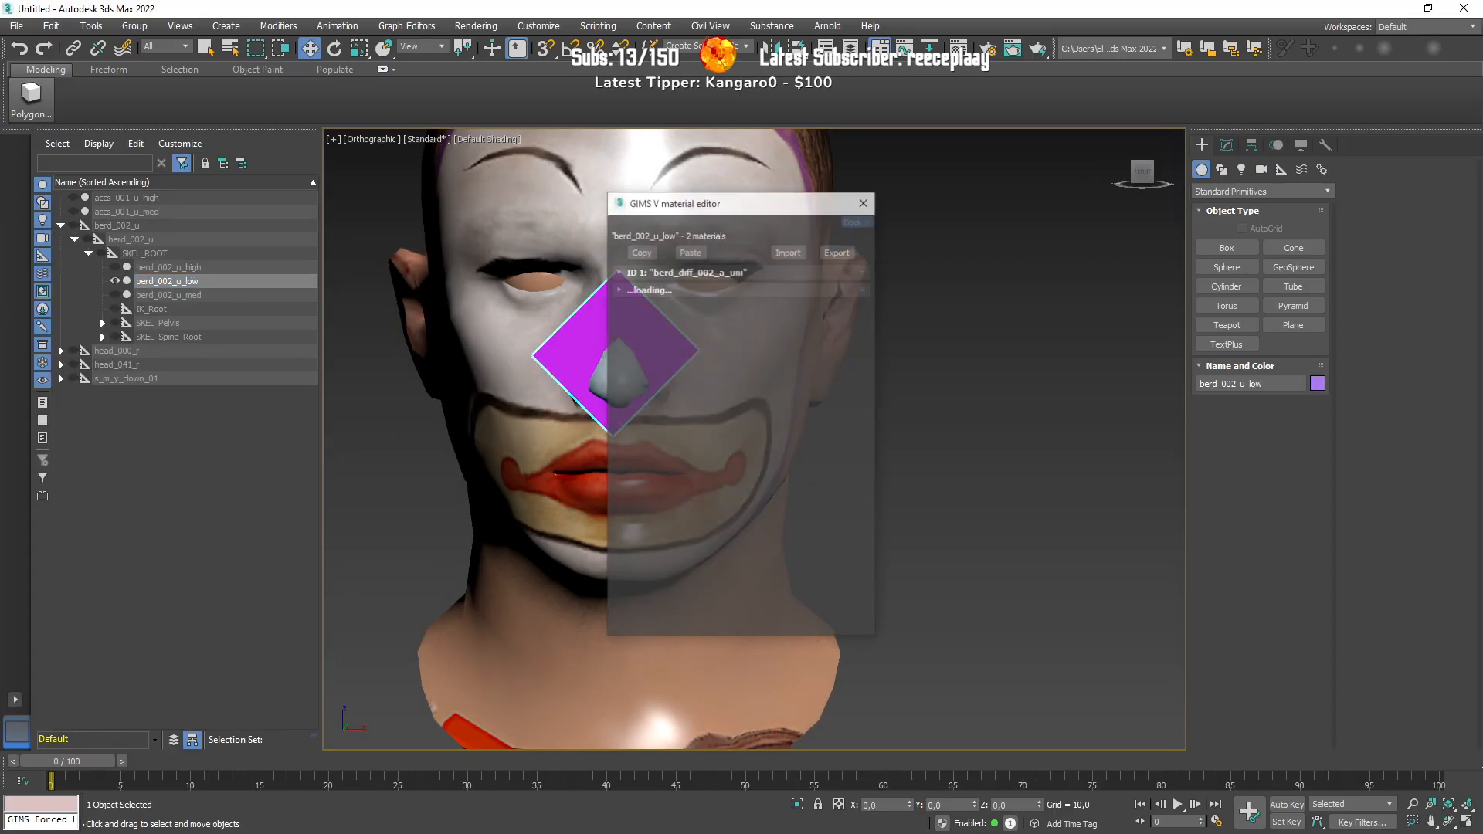
pyautogui.click(698, 276)
pyautogui.click(697, 326)
pyautogui.click(661, 349)
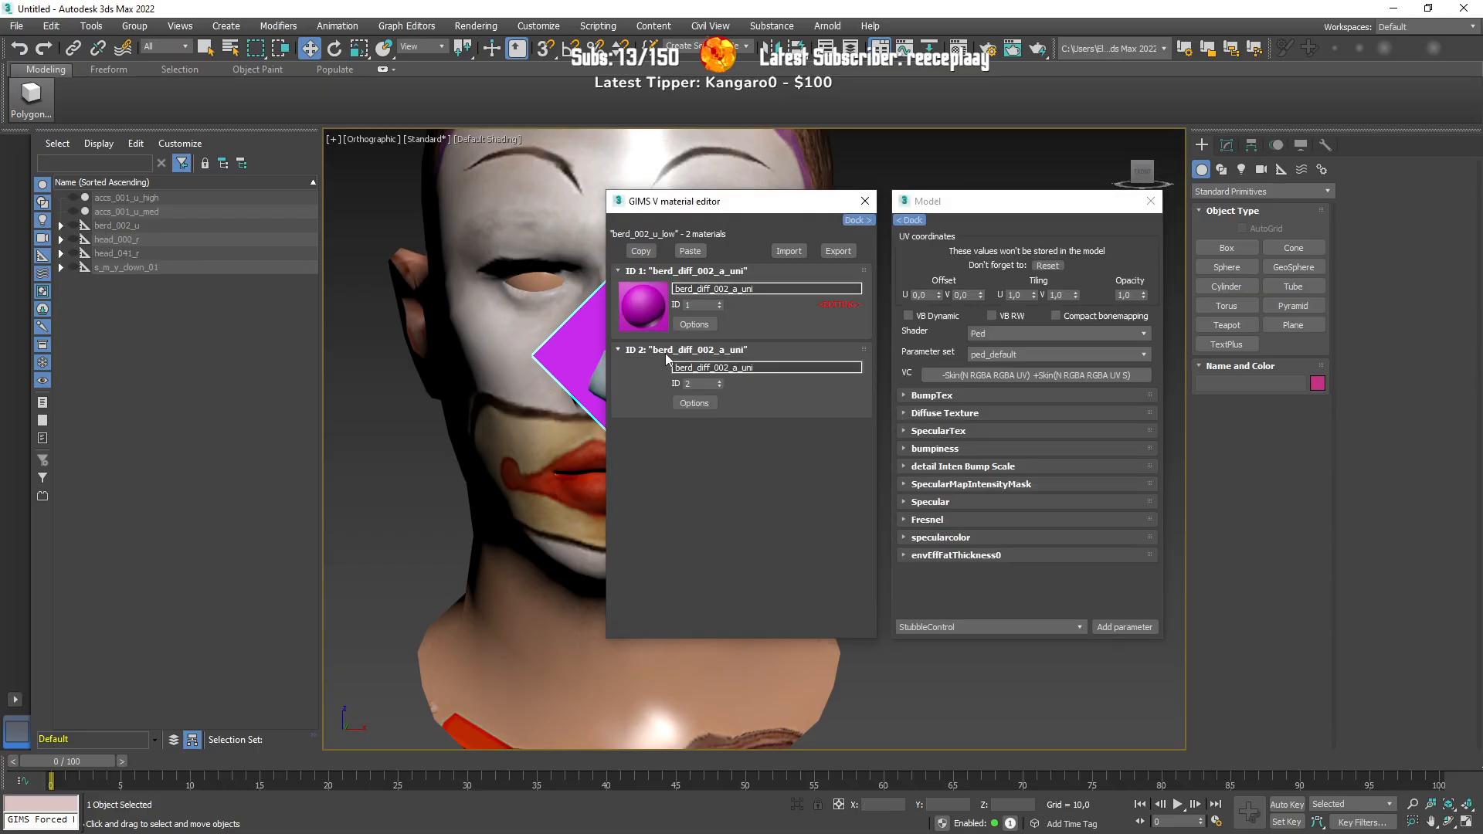
# Step: Check the parameters of berd_002_u_low's ID 2 material and delete that material
pyautogui.click(702, 404)
pyautogui.click(699, 403)
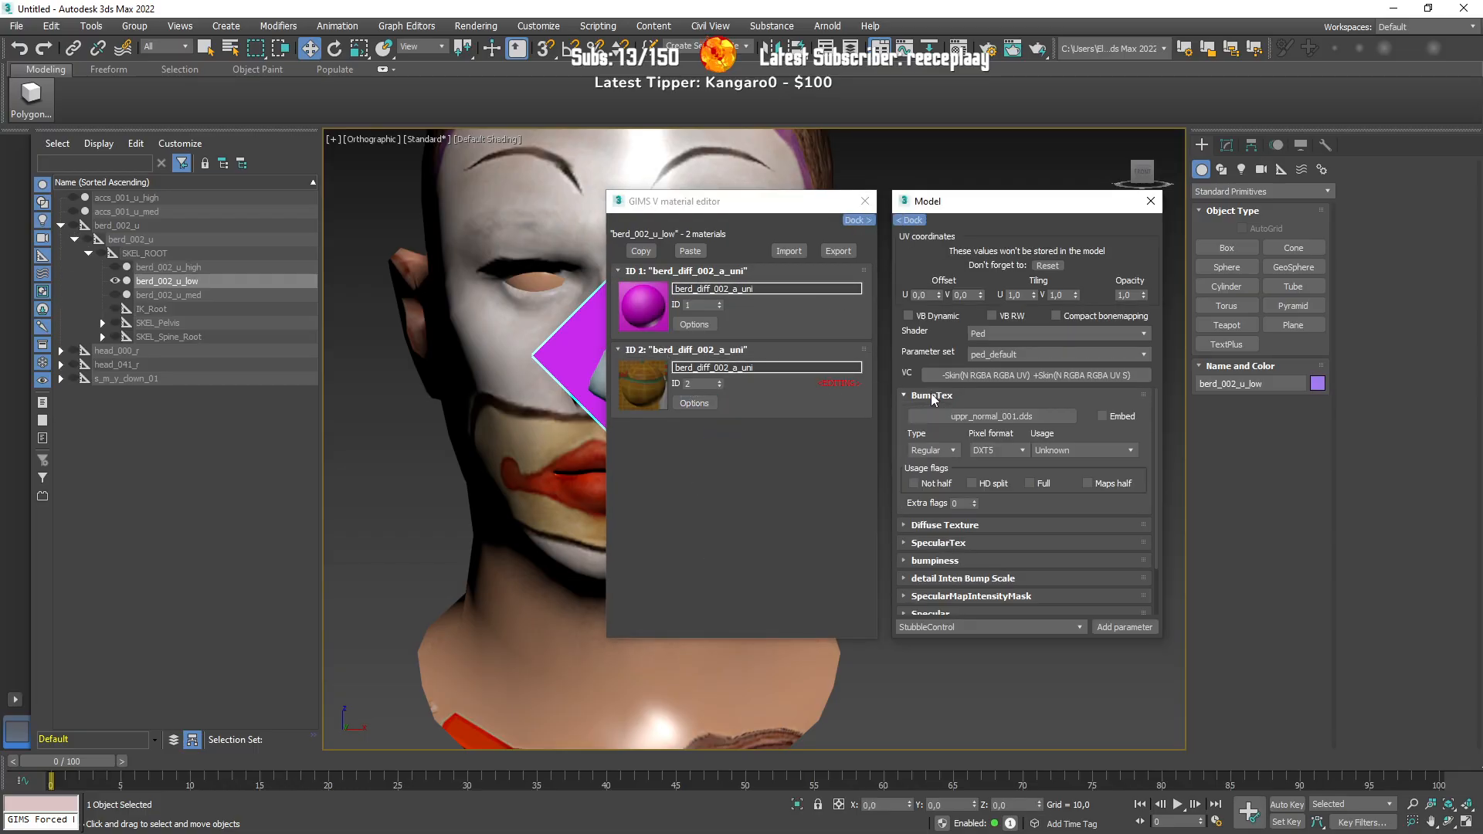
pyautogui.click(693, 403)
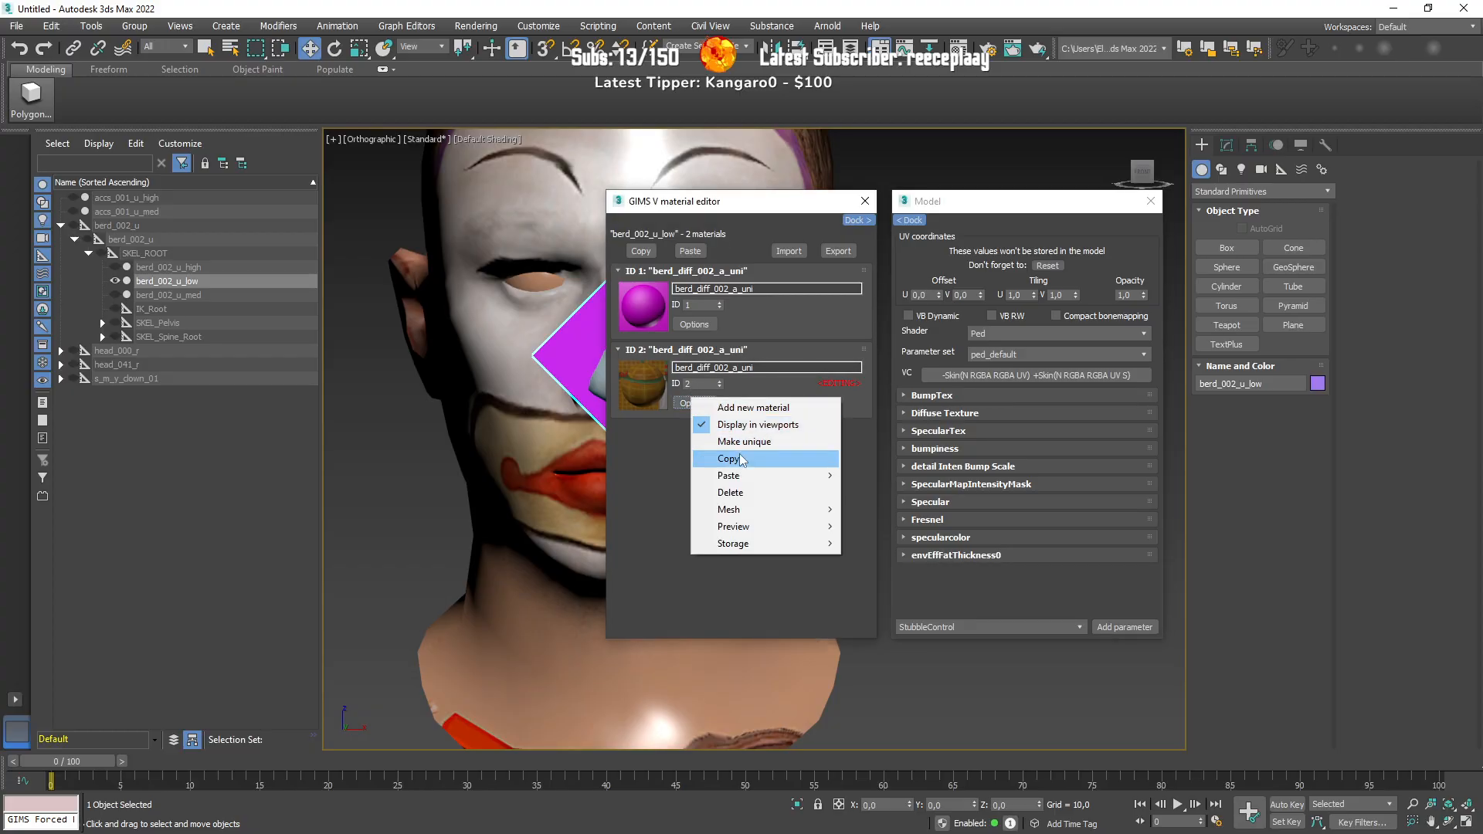
pyautogui.click(734, 489)
# Step: Show and select berd_002_u_med in place of berd_002_u_low, inspect its material parameters, and close the material editor
pyautogui.click(116, 284)
pyautogui.click(114, 295)
pyautogui.click(182, 297)
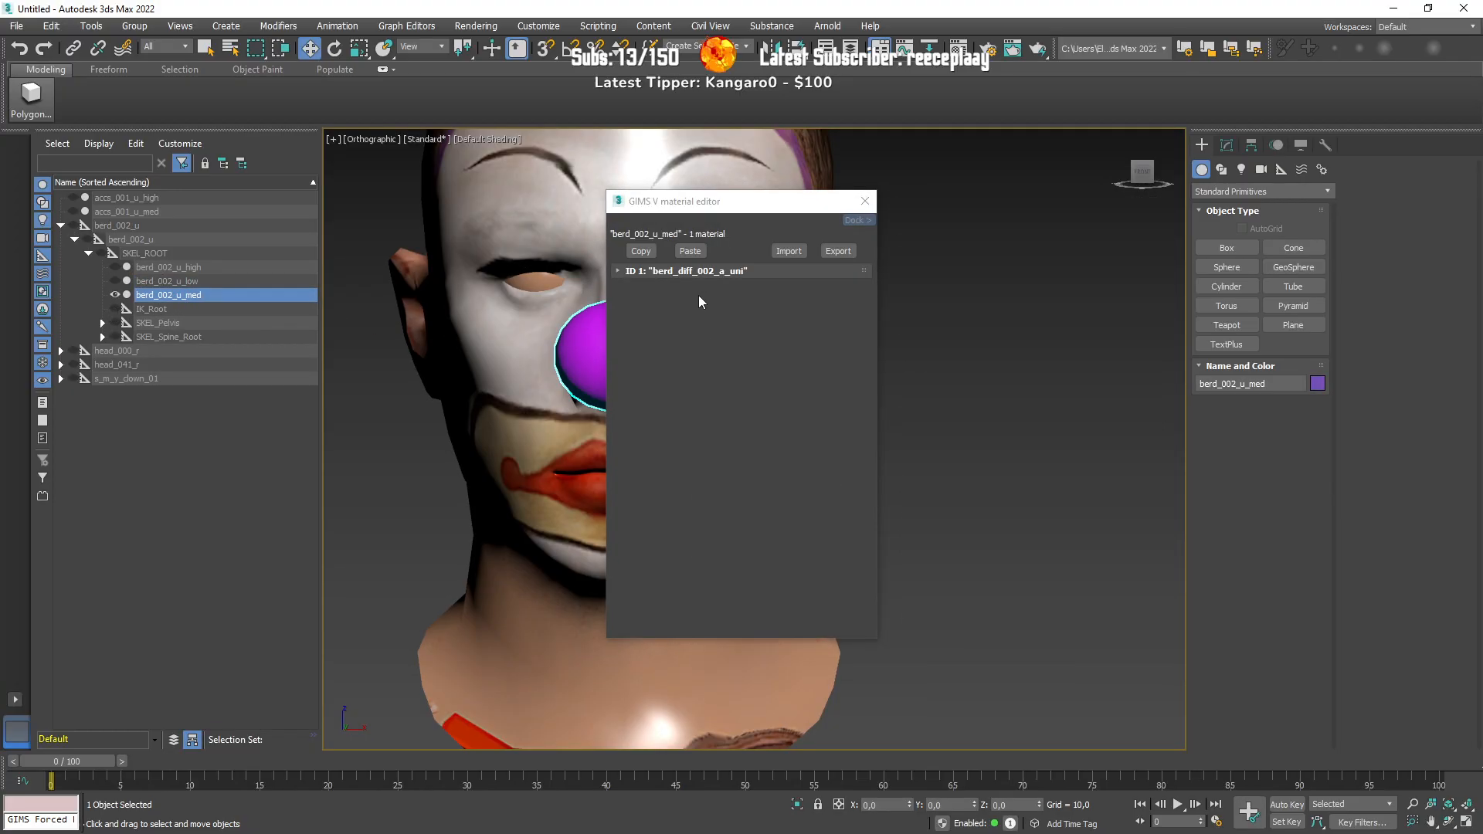
pyautogui.click(684, 274)
pyautogui.click(701, 327)
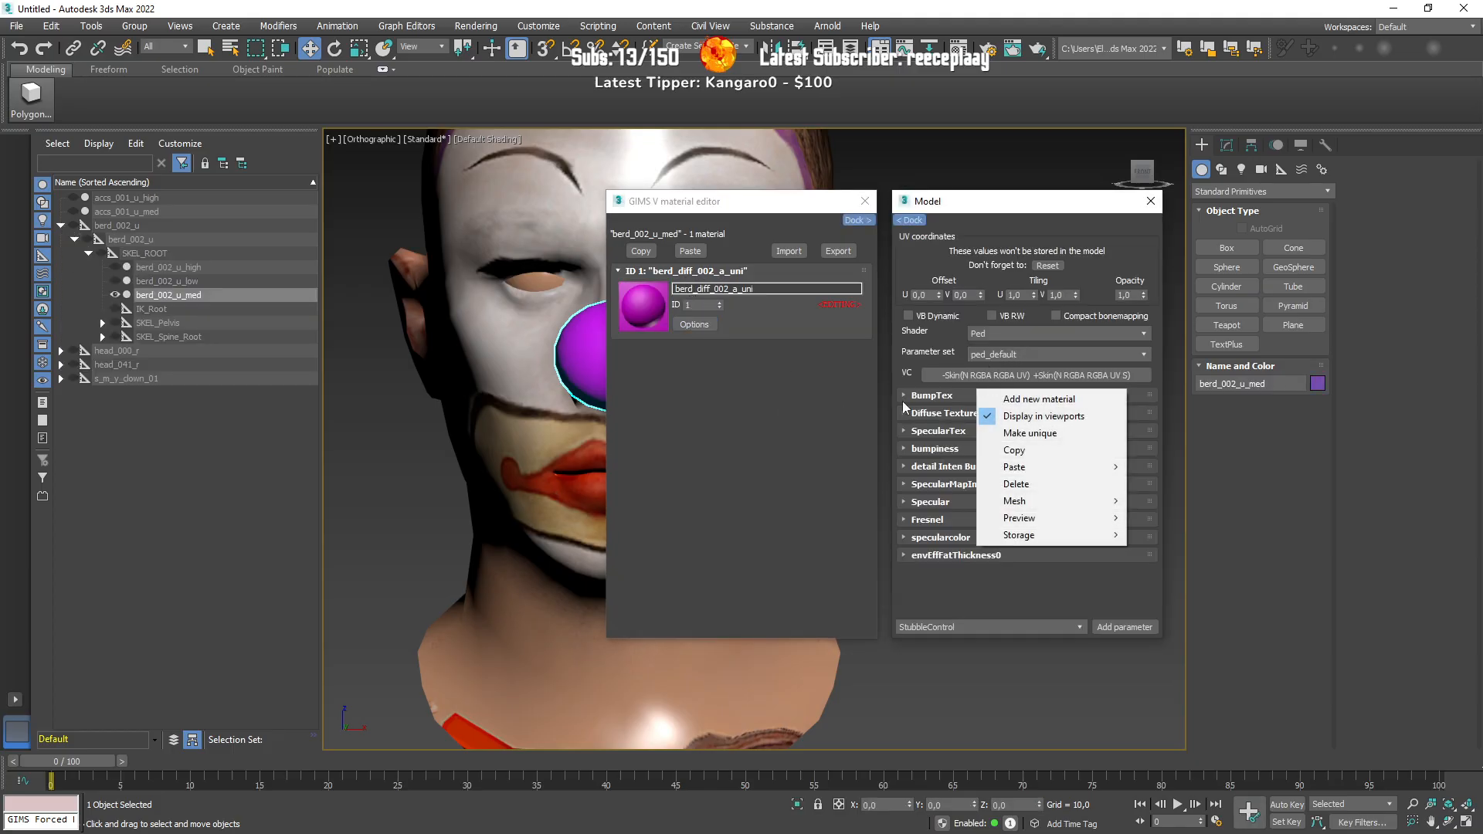
pyautogui.click(958, 395)
pyautogui.click(956, 396)
pyautogui.click(1147, 207)
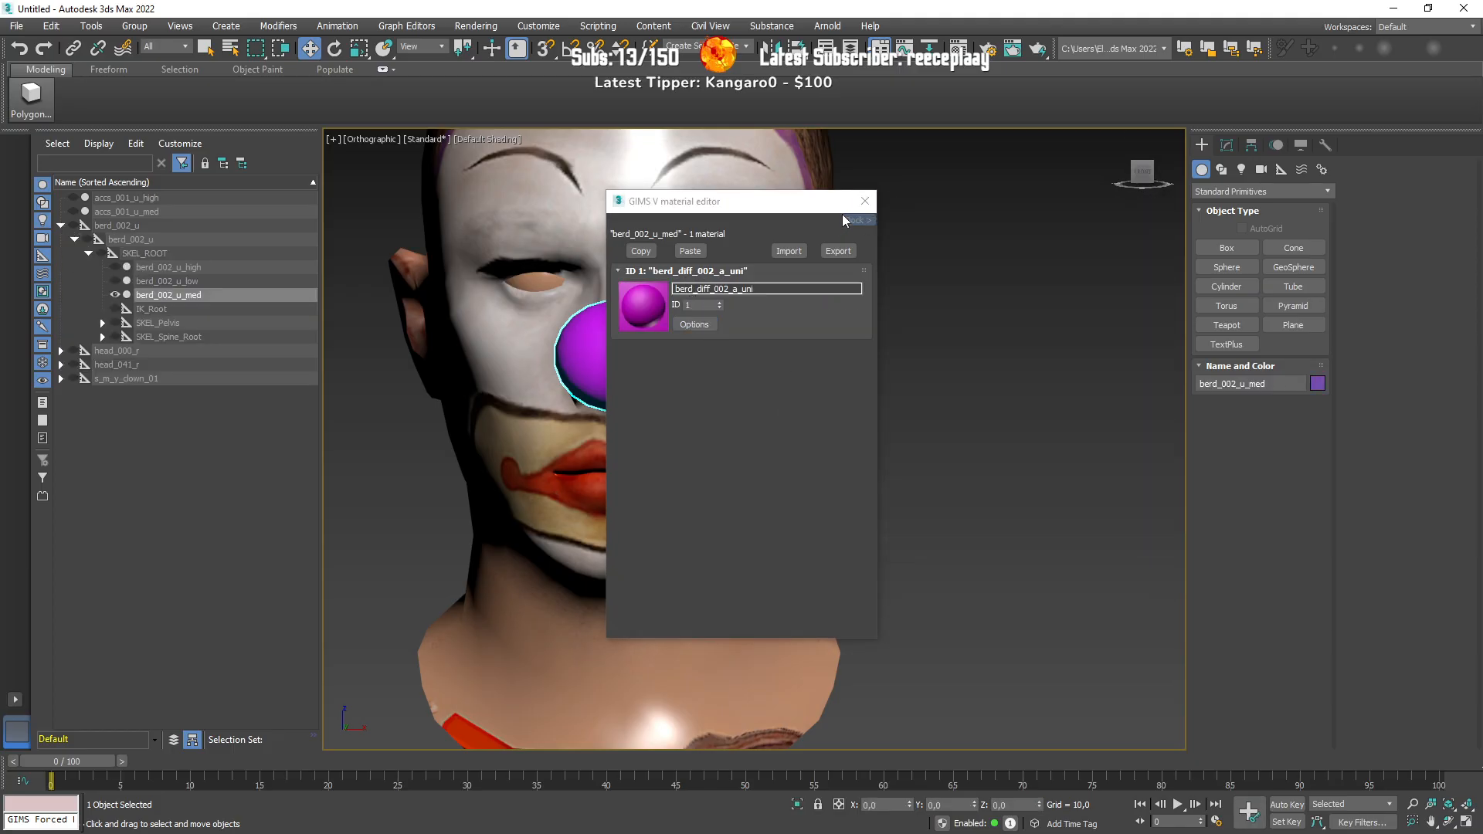
pyautogui.click(865, 201)
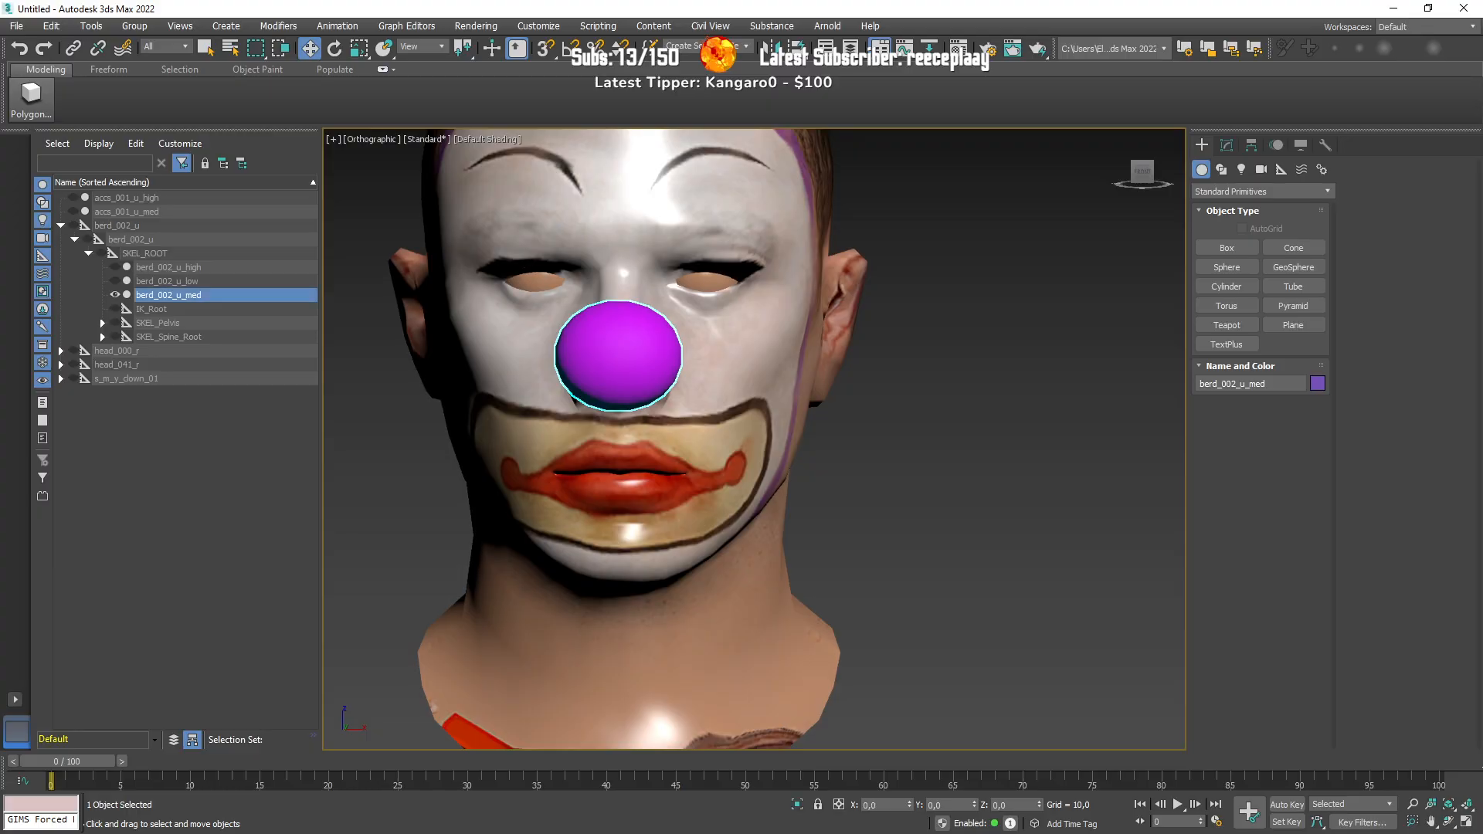
# Step: Look up the berd_021_u drawable's name in OpenIV, rename the top berd_002_u node as mp_m_freemode_01_mp_m_np_approved^berd_021_u, and collapse it
pyautogui.hotkey('alt', 'Tab')
pyautogui.click(811, 570)
pyautogui.click(956, 229)
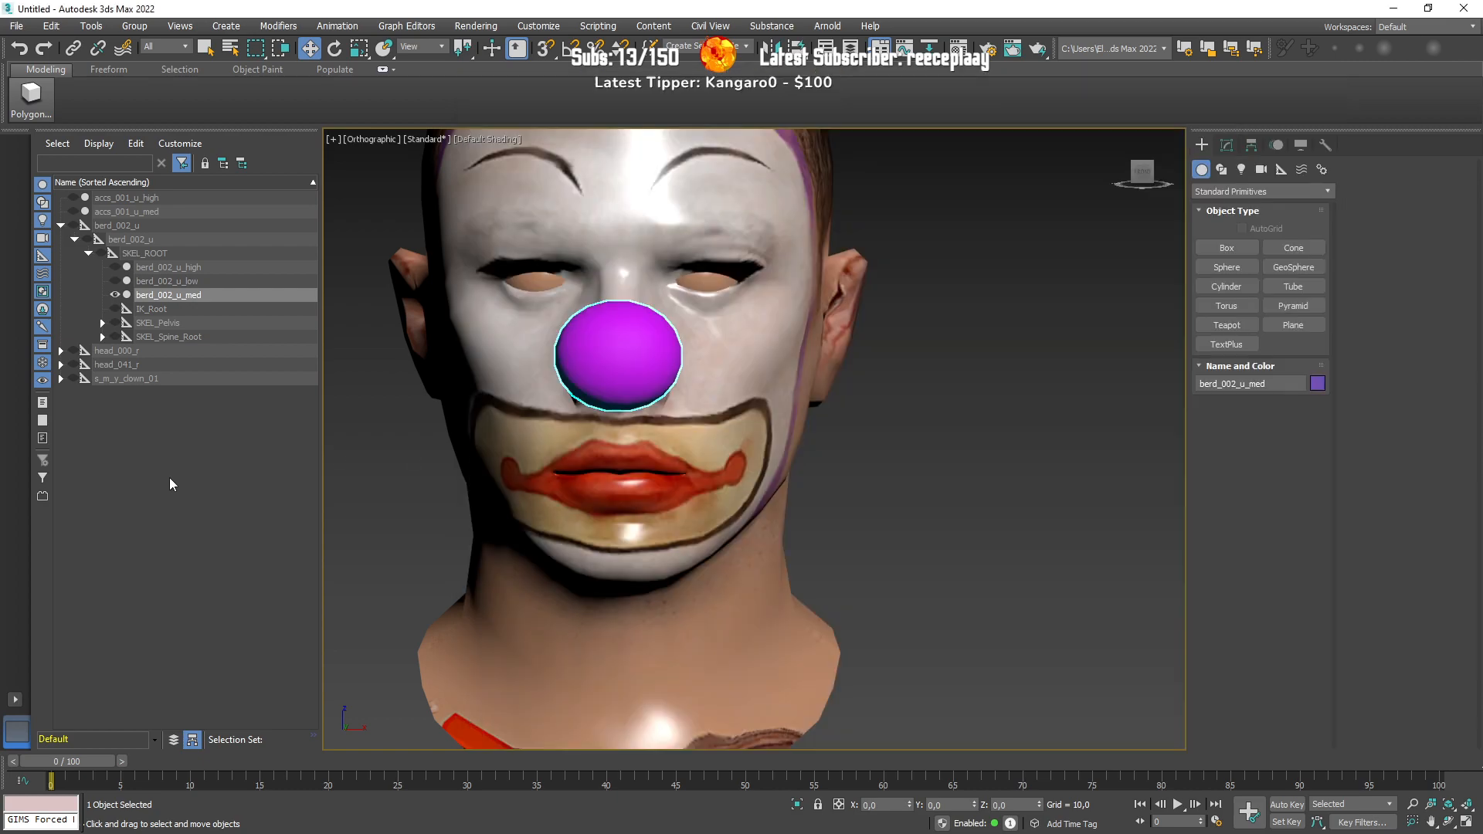
pyautogui.hotkey('alt', 'Tab')
pyautogui.click(117, 213)
pyautogui.click(156, 225)
pyautogui.rightClick(156, 224)
pyautogui.click(222, 287)
pyautogui.write('mp_m_freemode_01_mp_m_np_approved^berd_021_u')
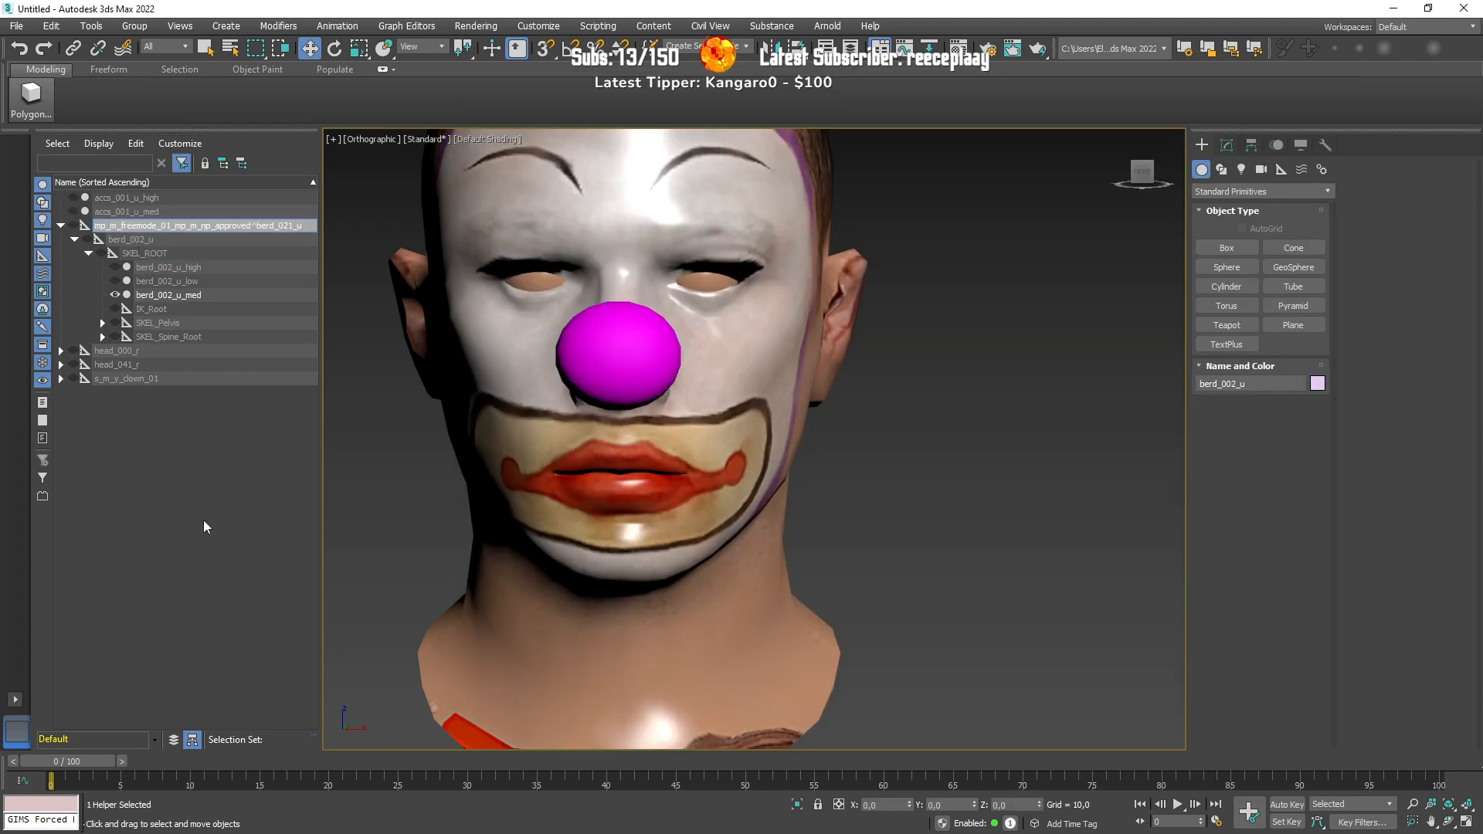
pyautogui.click(205, 521)
pyautogui.click(61, 227)
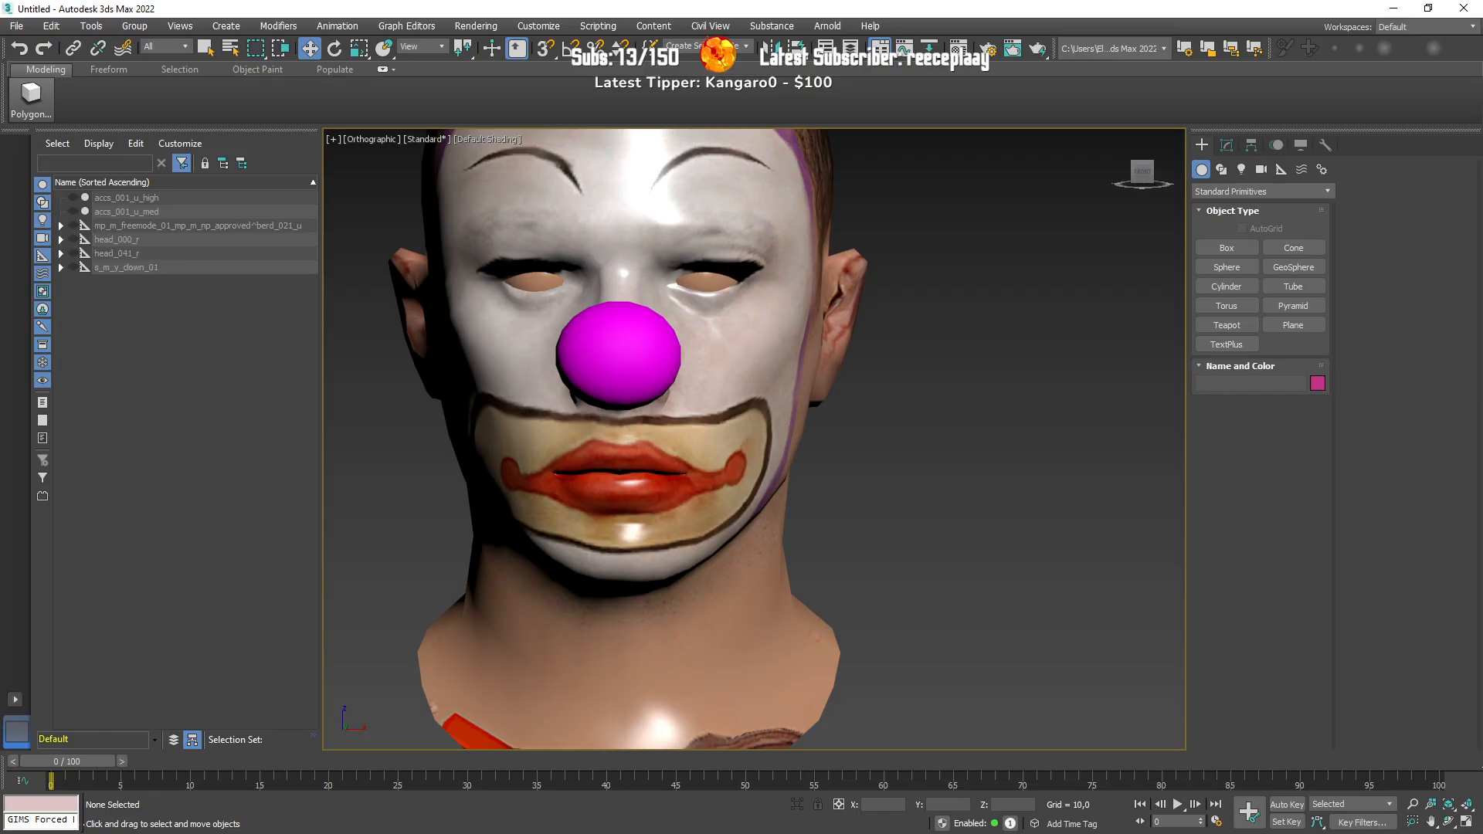
# Step: Start a GTA V export and choose a new folder named export inside the clown nose folder as its location
pyautogui.click(486, 353)
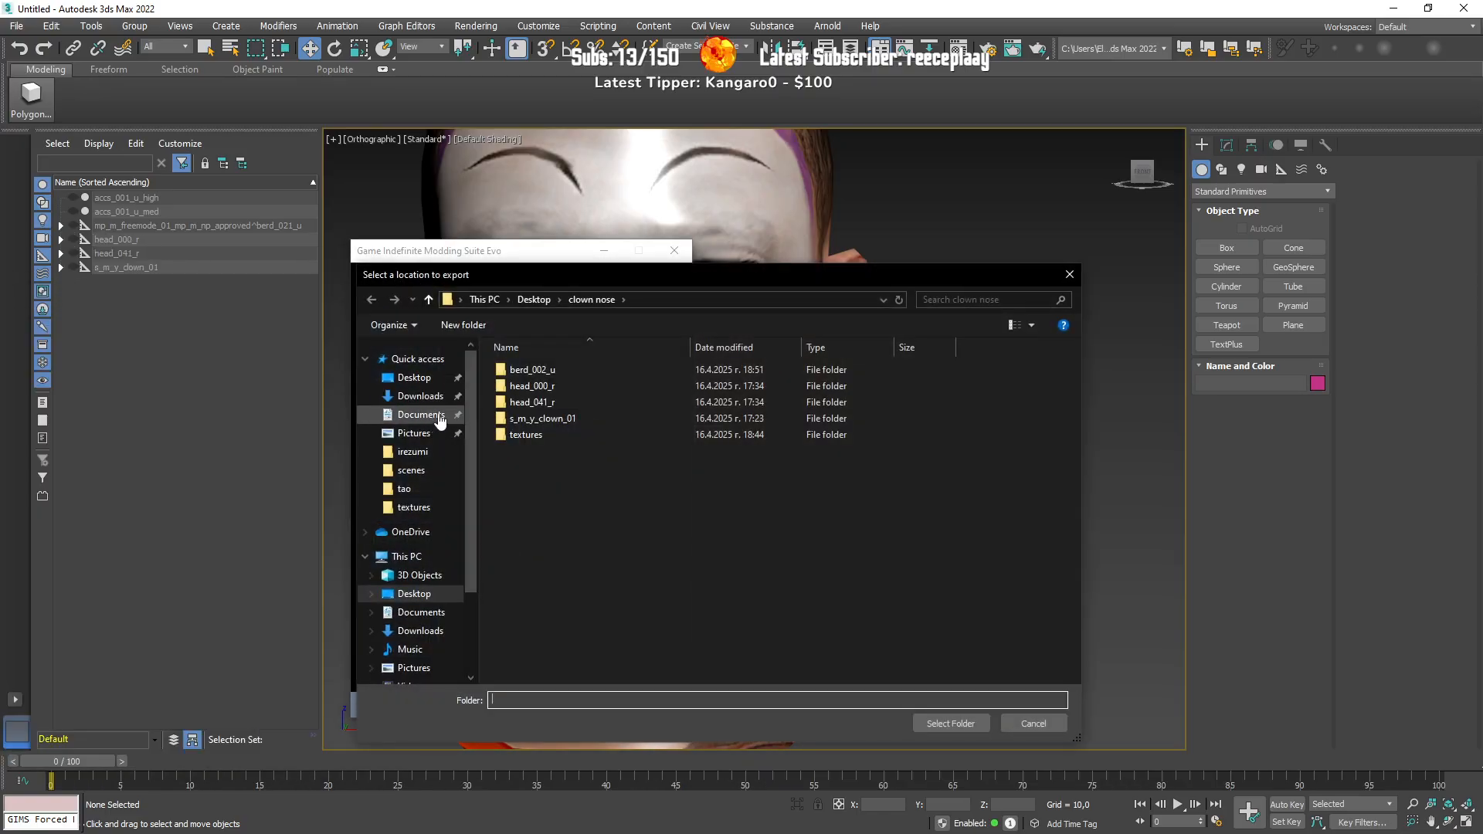
pyautogui.click(495, 329)
pyautogui.write('exp')
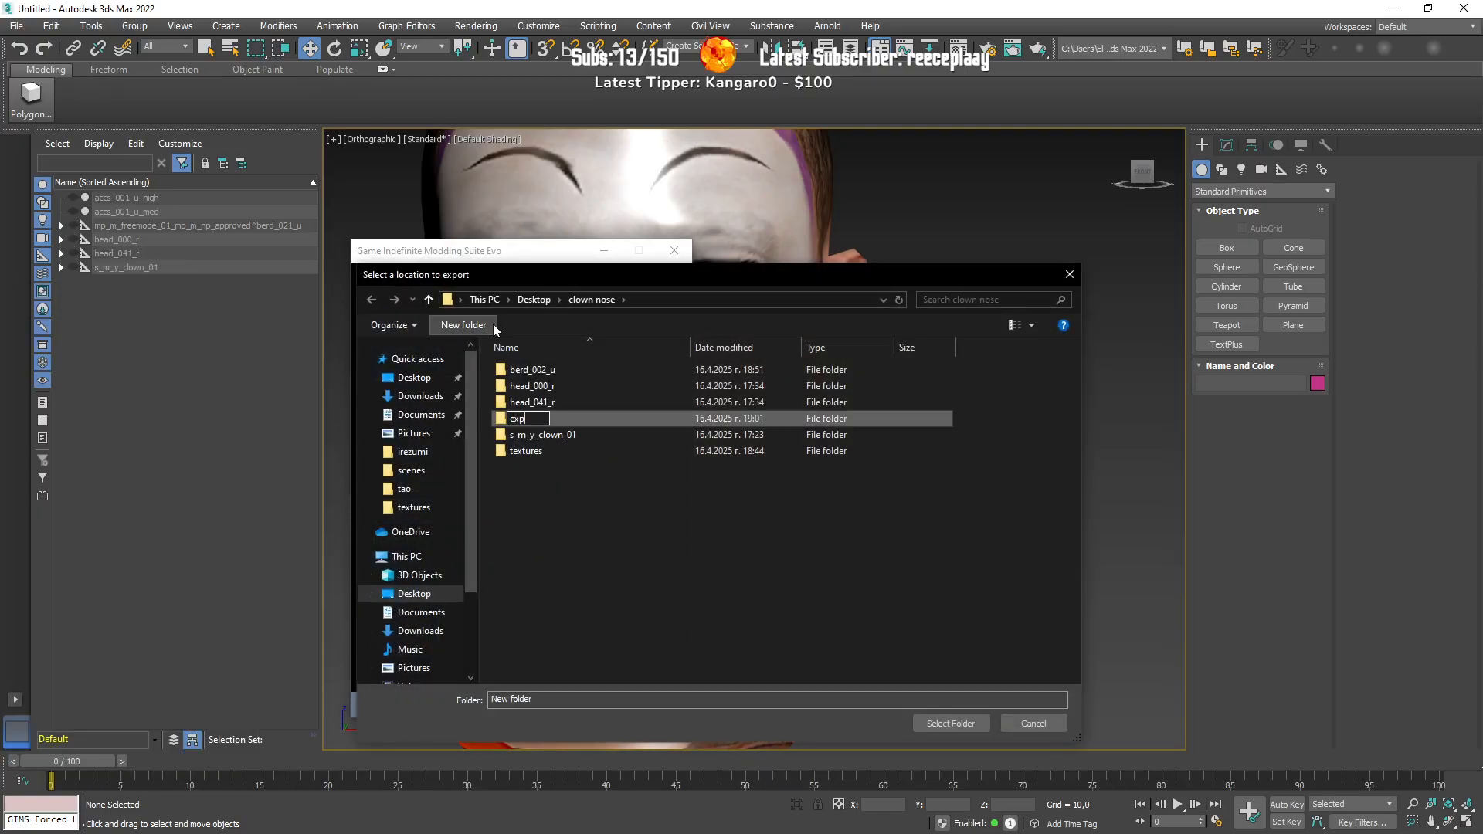
pyautogui.press('Return')
pyautogui.press('Return')
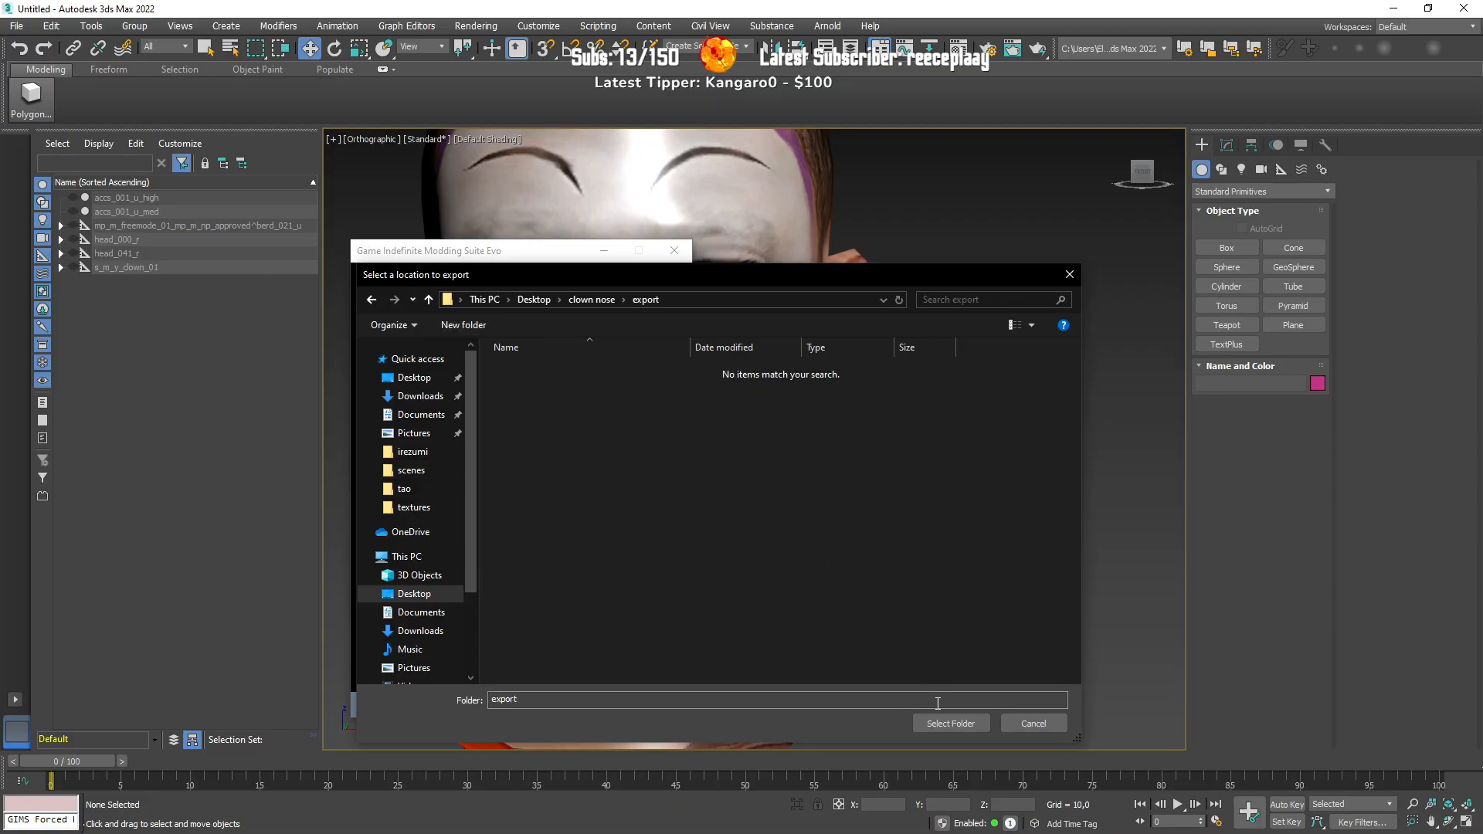
pyautogui.click(951, 723)
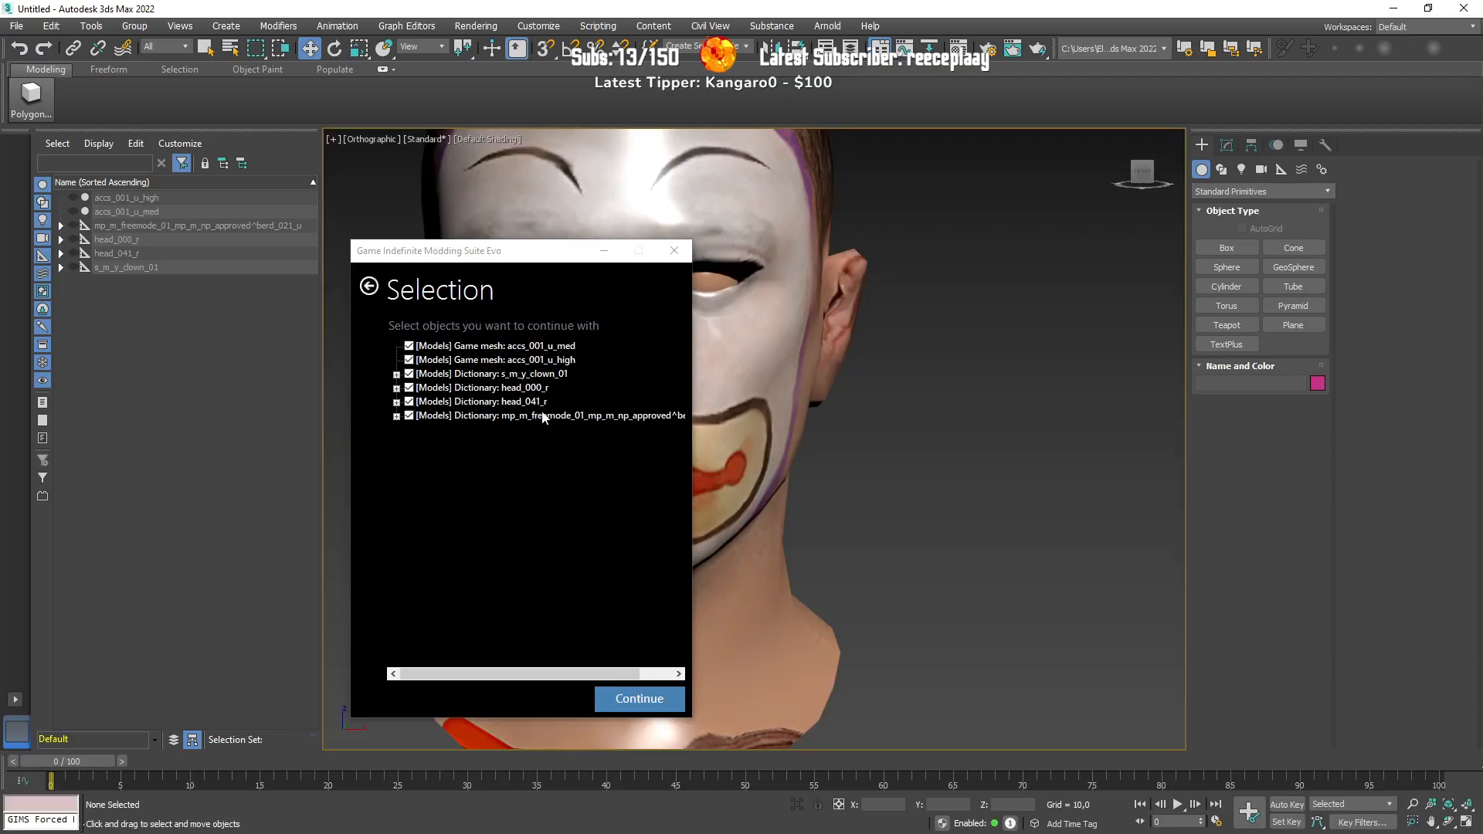
# Step: Leave head_041_r out of the export selection and run the export with the mp_m_freemode_01_mp_m_np_approved^berd_021_u dictionary
pyautogui.click(408, 402)
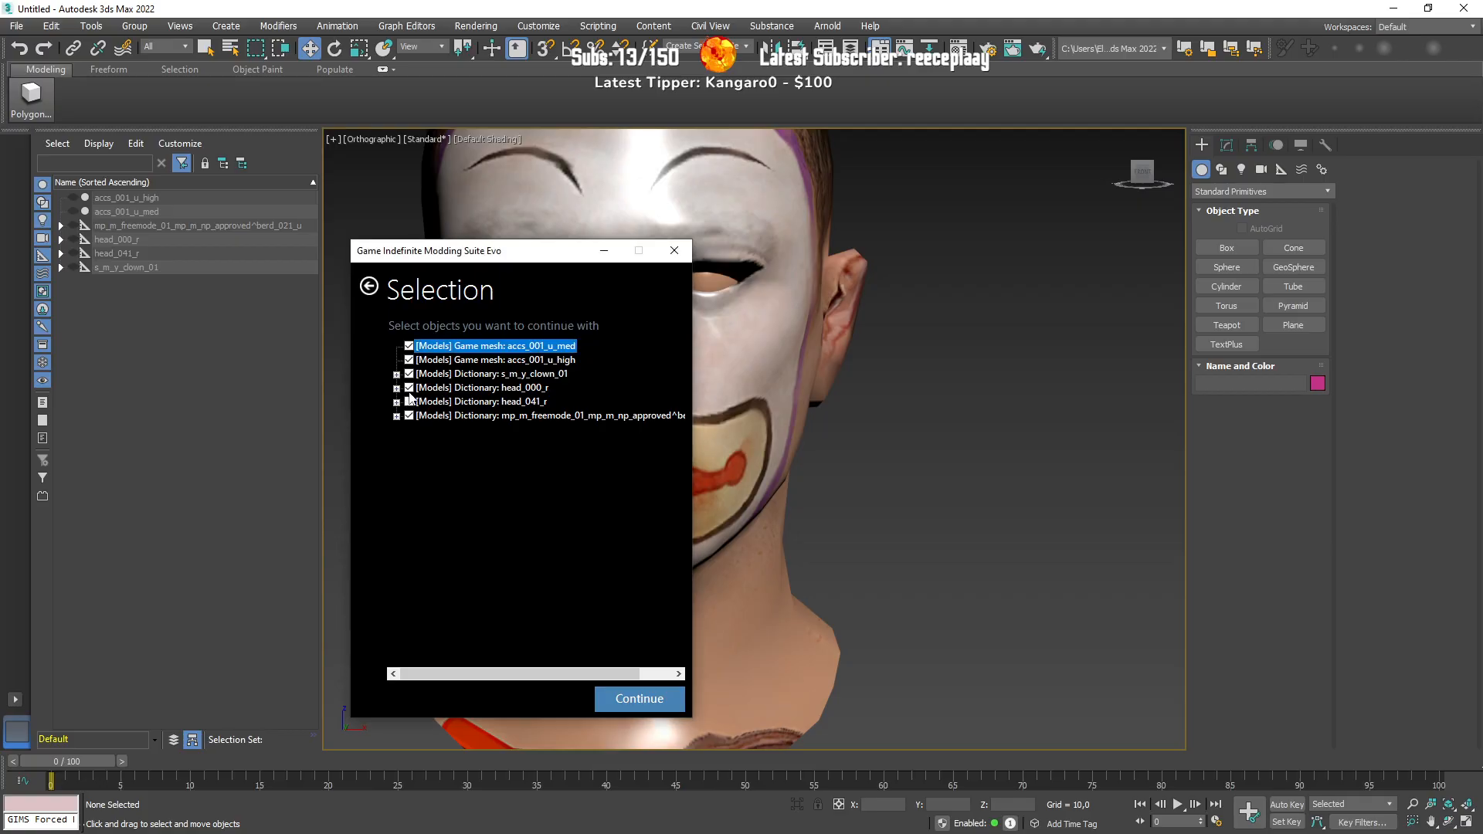
pyautogui.moveTo(534, 675); pyautogui.dragTo(446, 675)
pyautogui.click(626, 699)
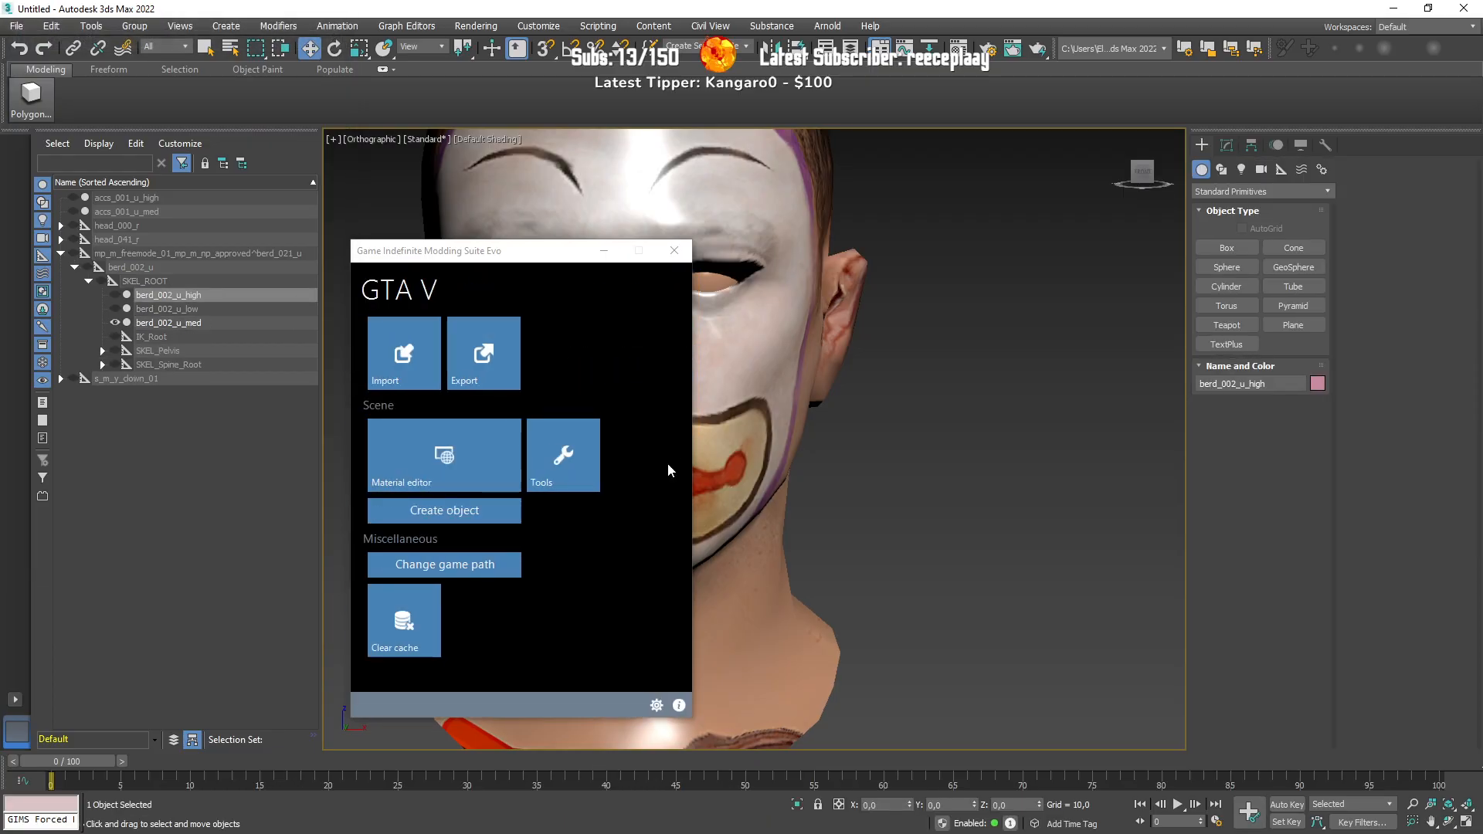
# Step: Minimise the modding suite and 3ds Max, and bring up OpenIV's suspenders folder alongside the clown nose folder in File Explorer
pyautogui.moveTo(565, 259); pyautogui.dragTo(444, 251)
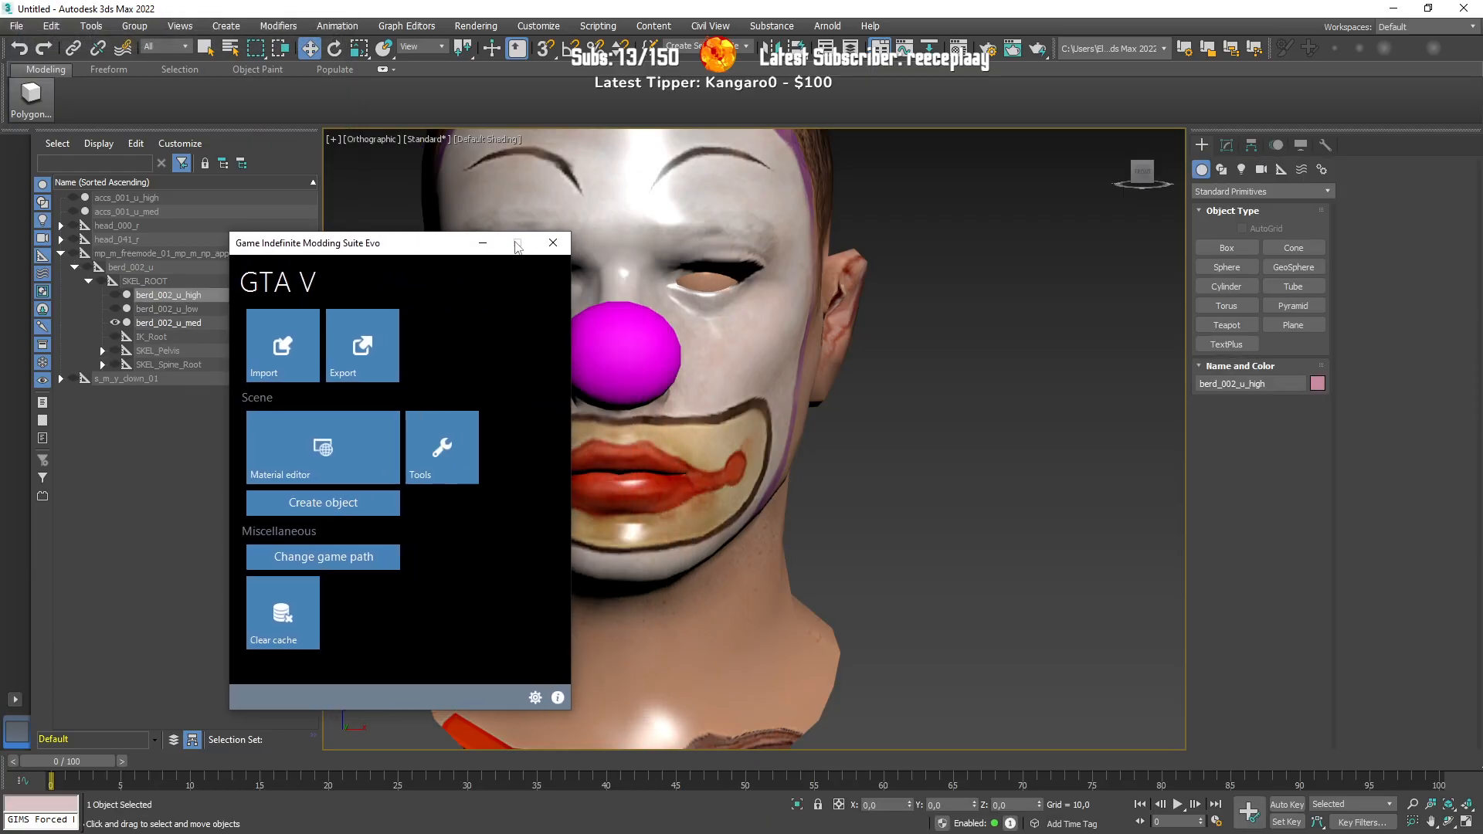
pyautogui.click(482, 243)
pyautogui.click(1394, 8)
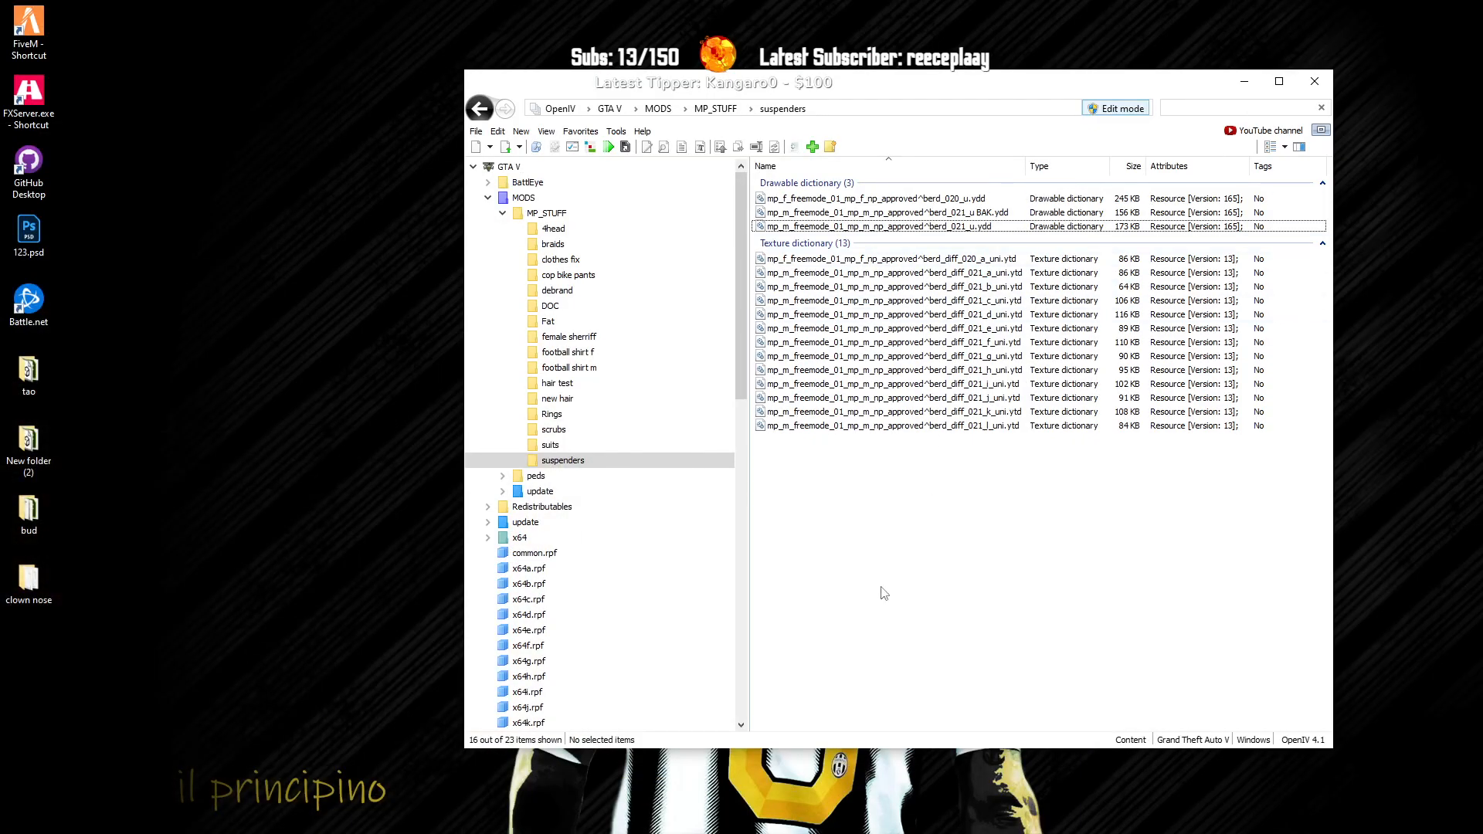
pyautogui.hotkey('alt', 'Tab')
pyautogui.click(965, 579)
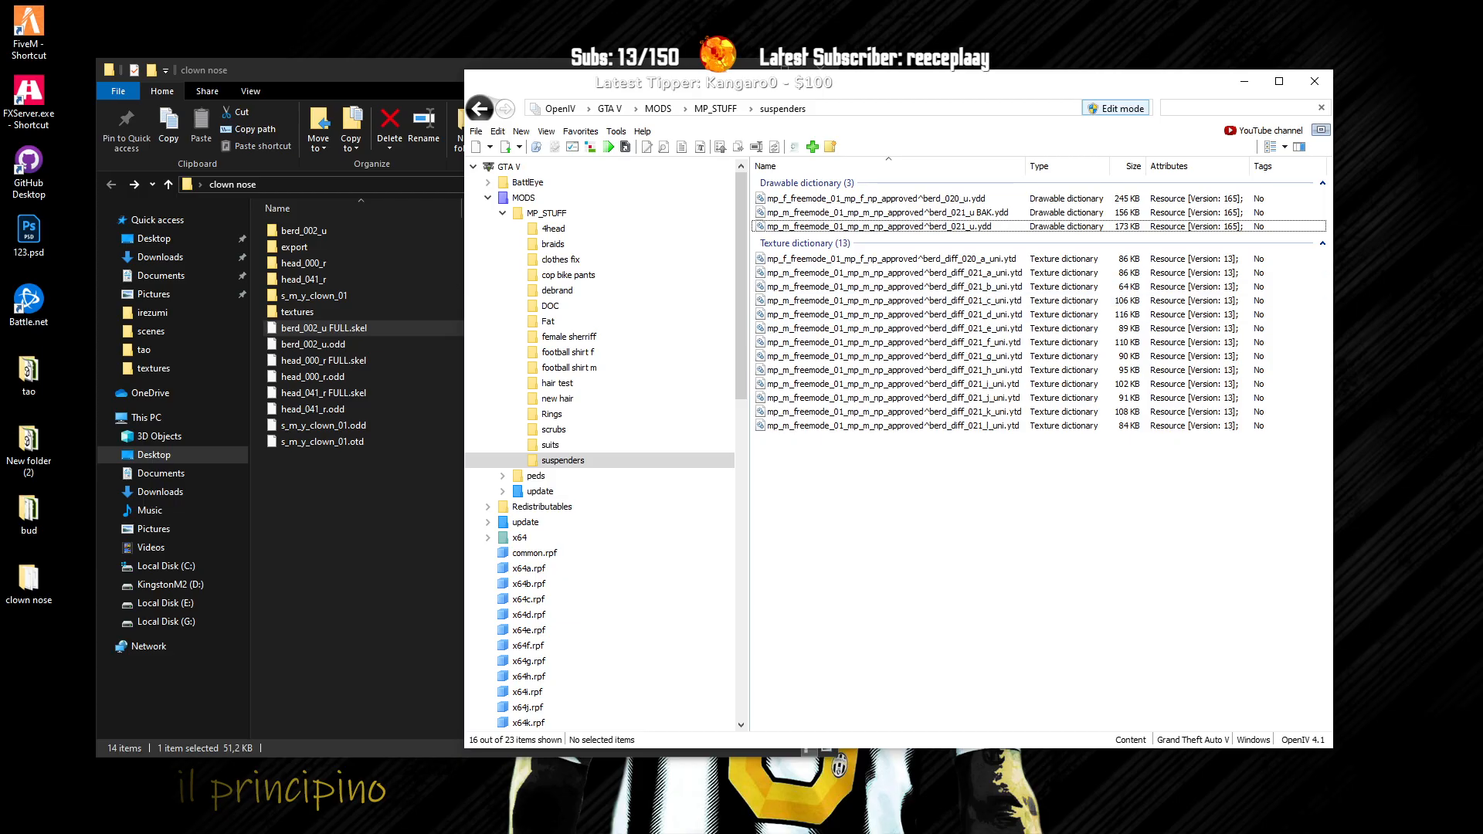
# Step: Open a new File Explorer window at the server's resources folder under KingstonM2 (D:), Localhost, txData, CFXDefaultFiveM_1908AF.base
pyautogui.press('super+e')
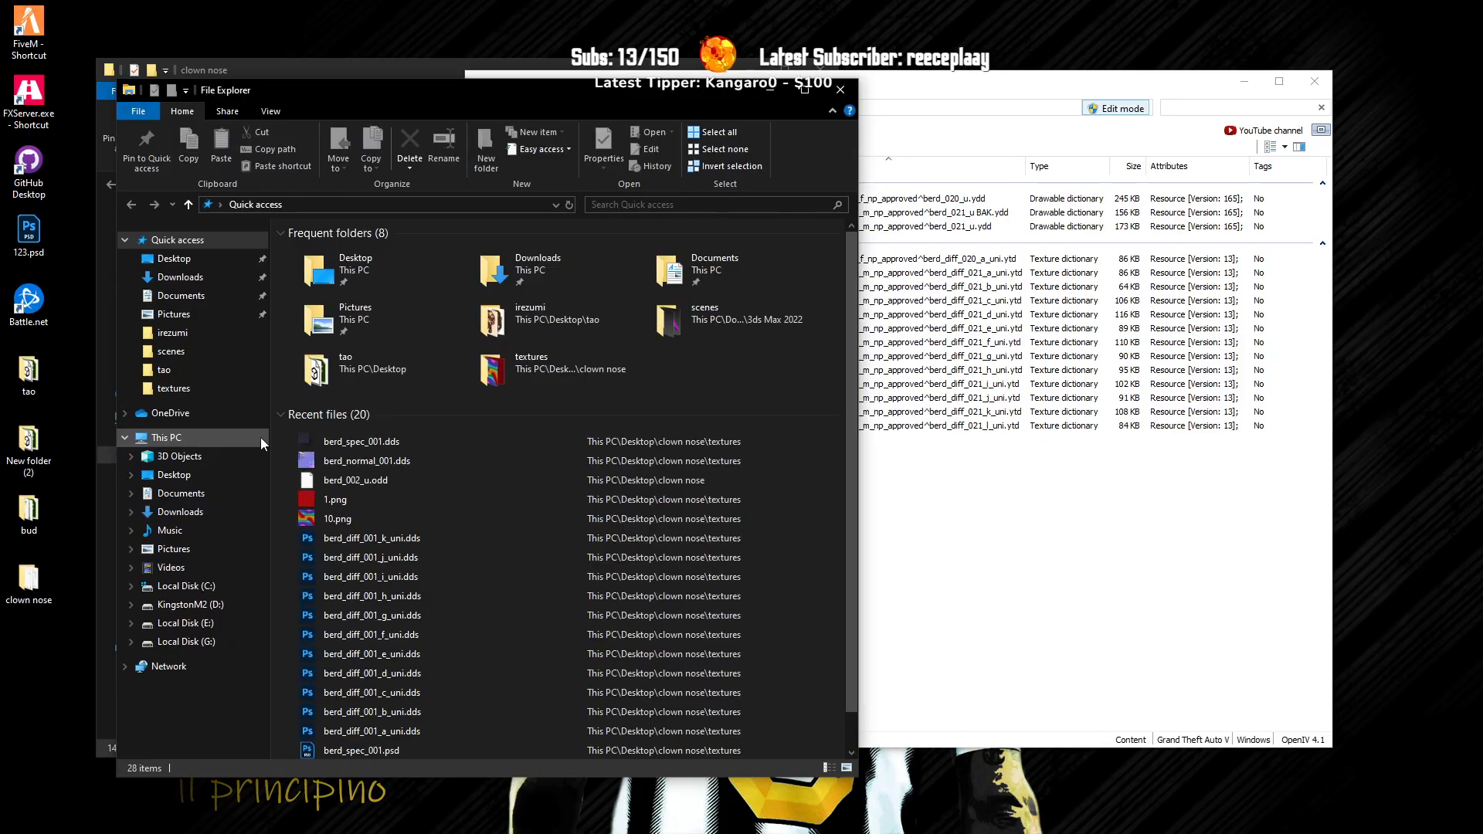
pyautogui.click(232, 602)
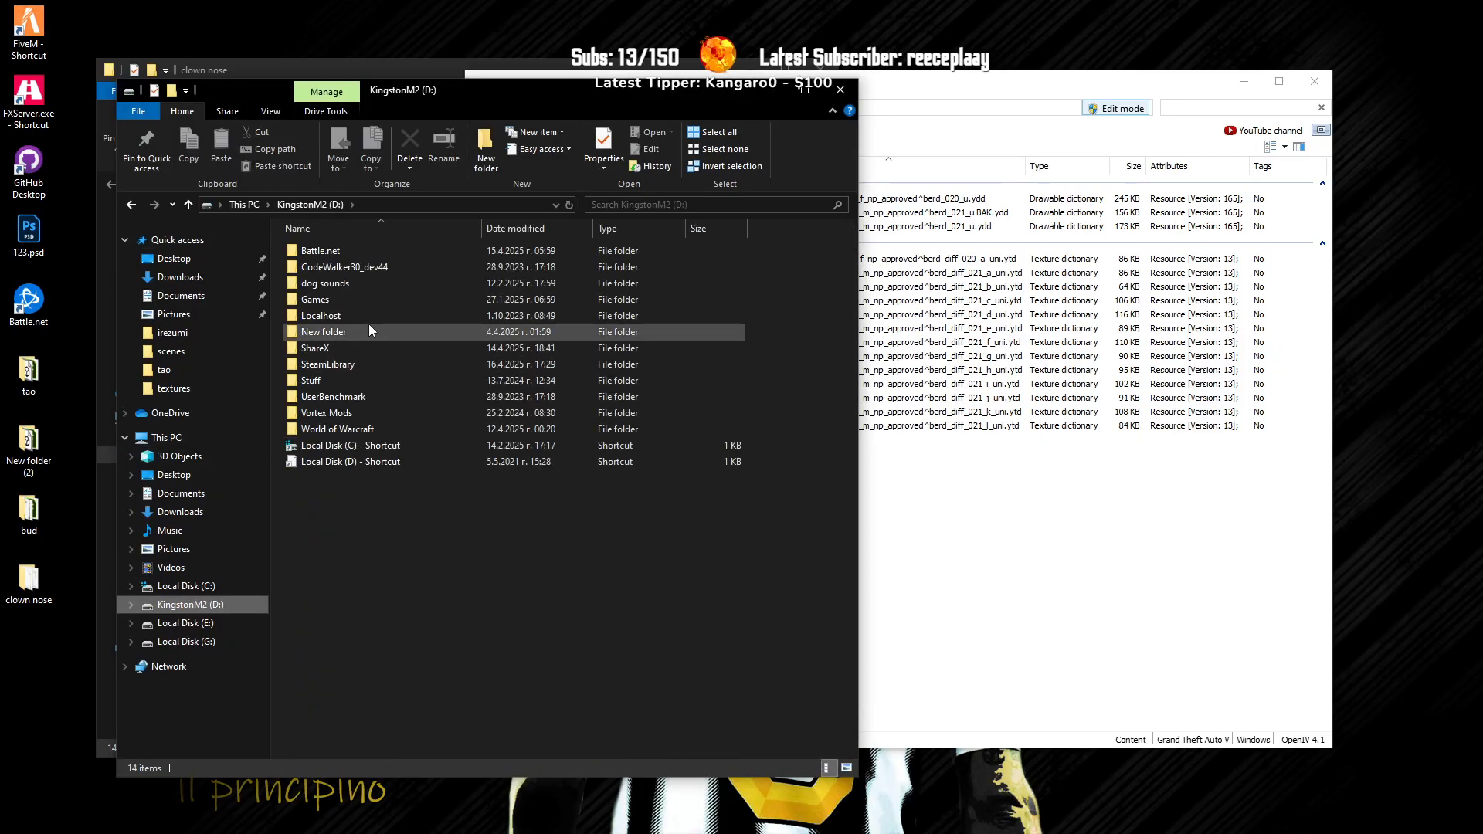
pyautogui.doubleClick(369, 318)
pyautogui.doubleClick(363, 266)
pyautogui.click(355, 250)
pyautogui.doubleClick(355, 251)
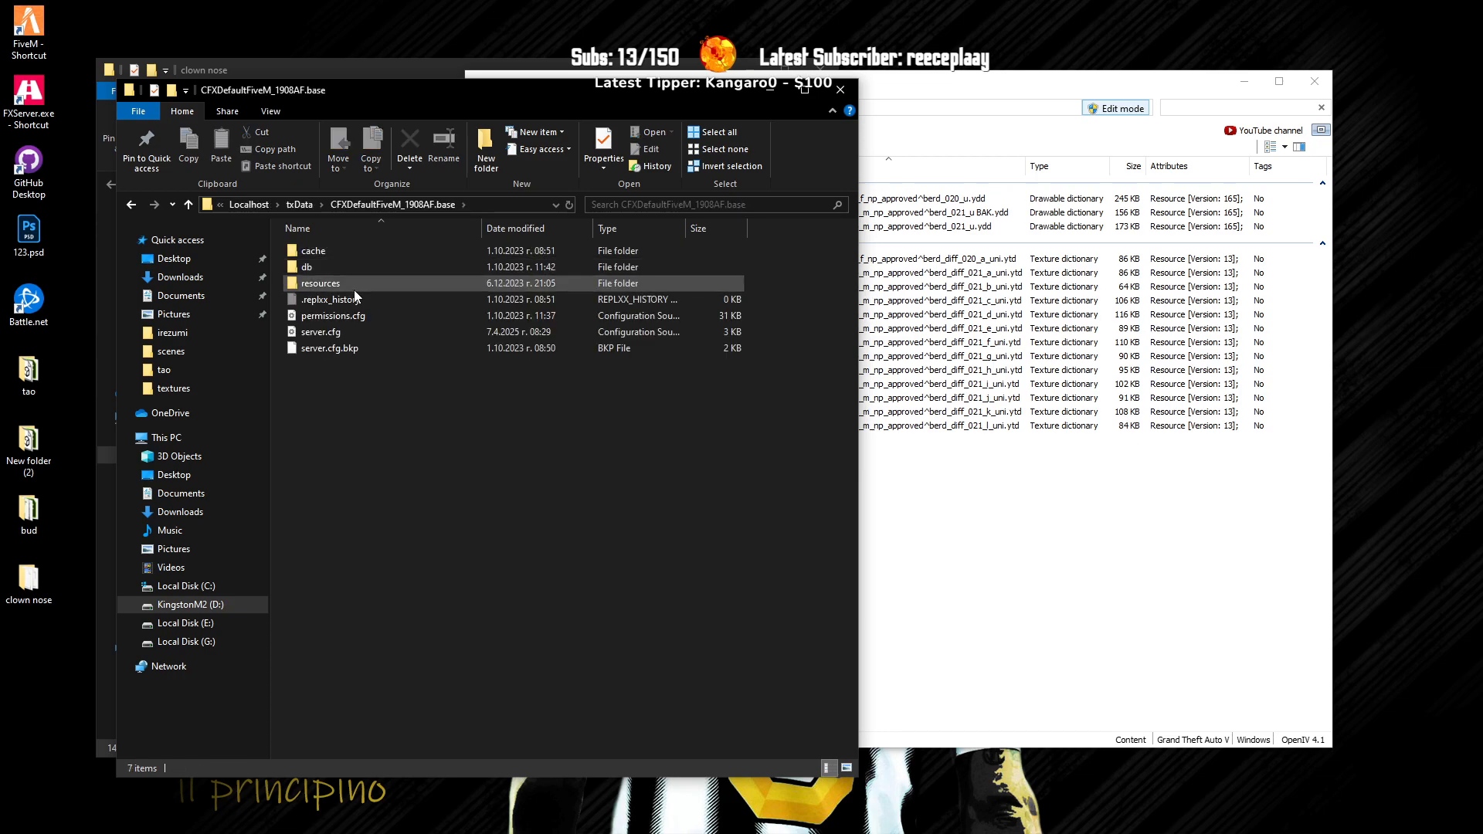
pyautogui.doubleClick(354, 289)
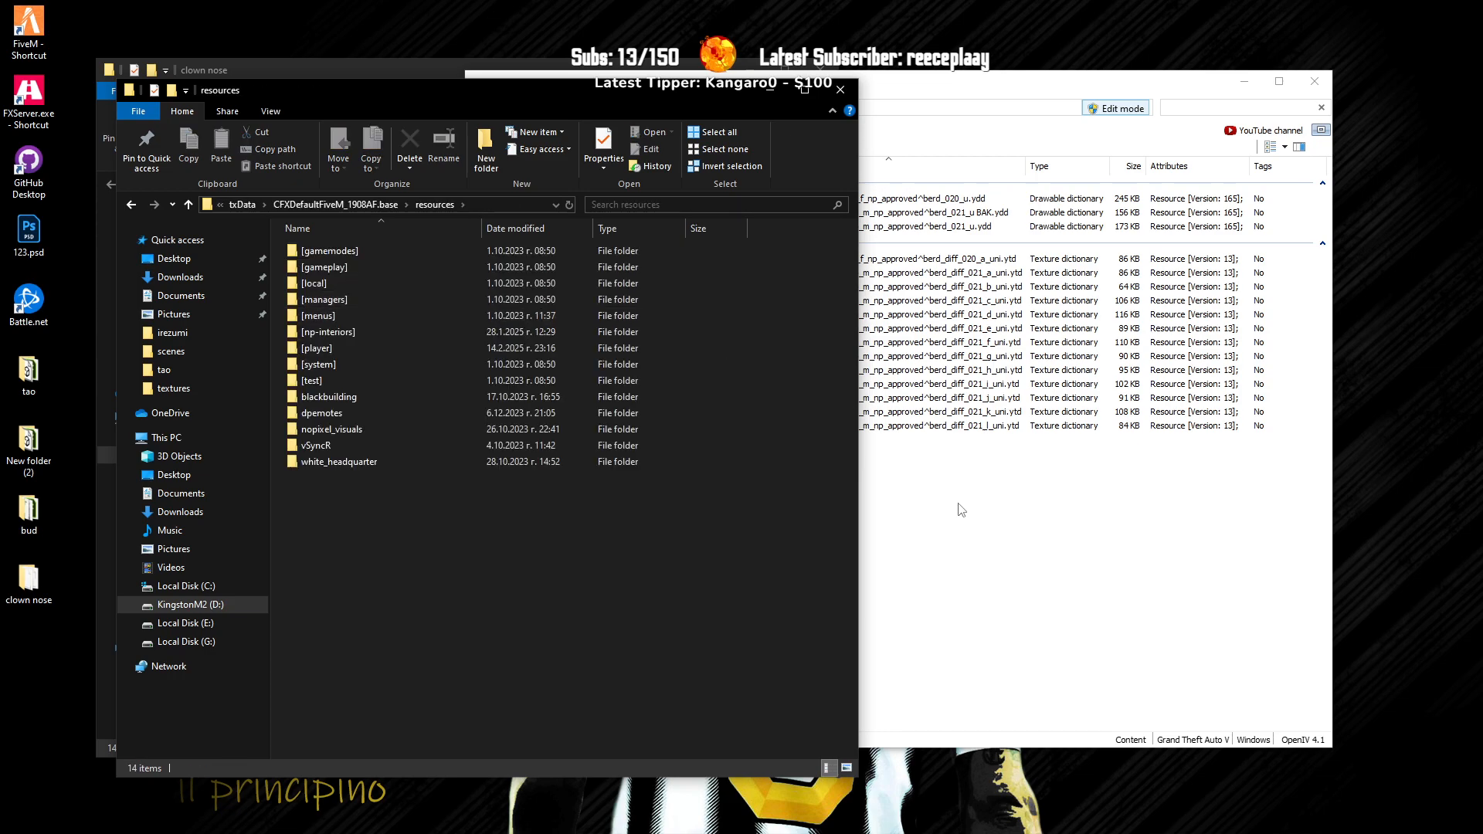
# Step: Go through [player], [male_clothing], np_4.0_m_approved, stream and mp_m_freemode_01_mp_m_np_approved to the berd folder
pyautogui.doubleClick(351, 346)
pyautogui.doubleClick(351, 284)
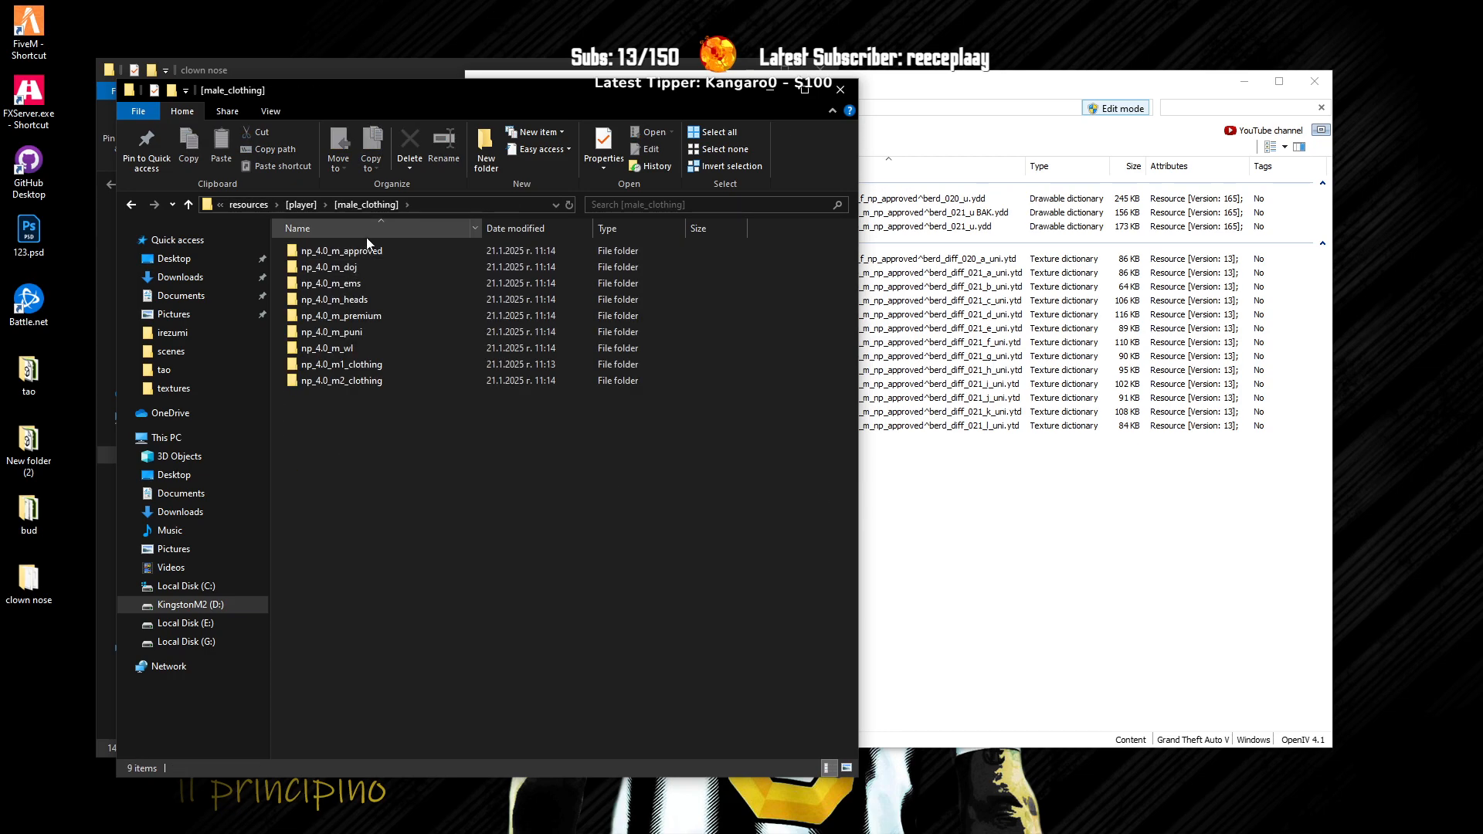
pyautogui.doubleClick(363, 247)
pyautogui.doubleClick(365, 251)
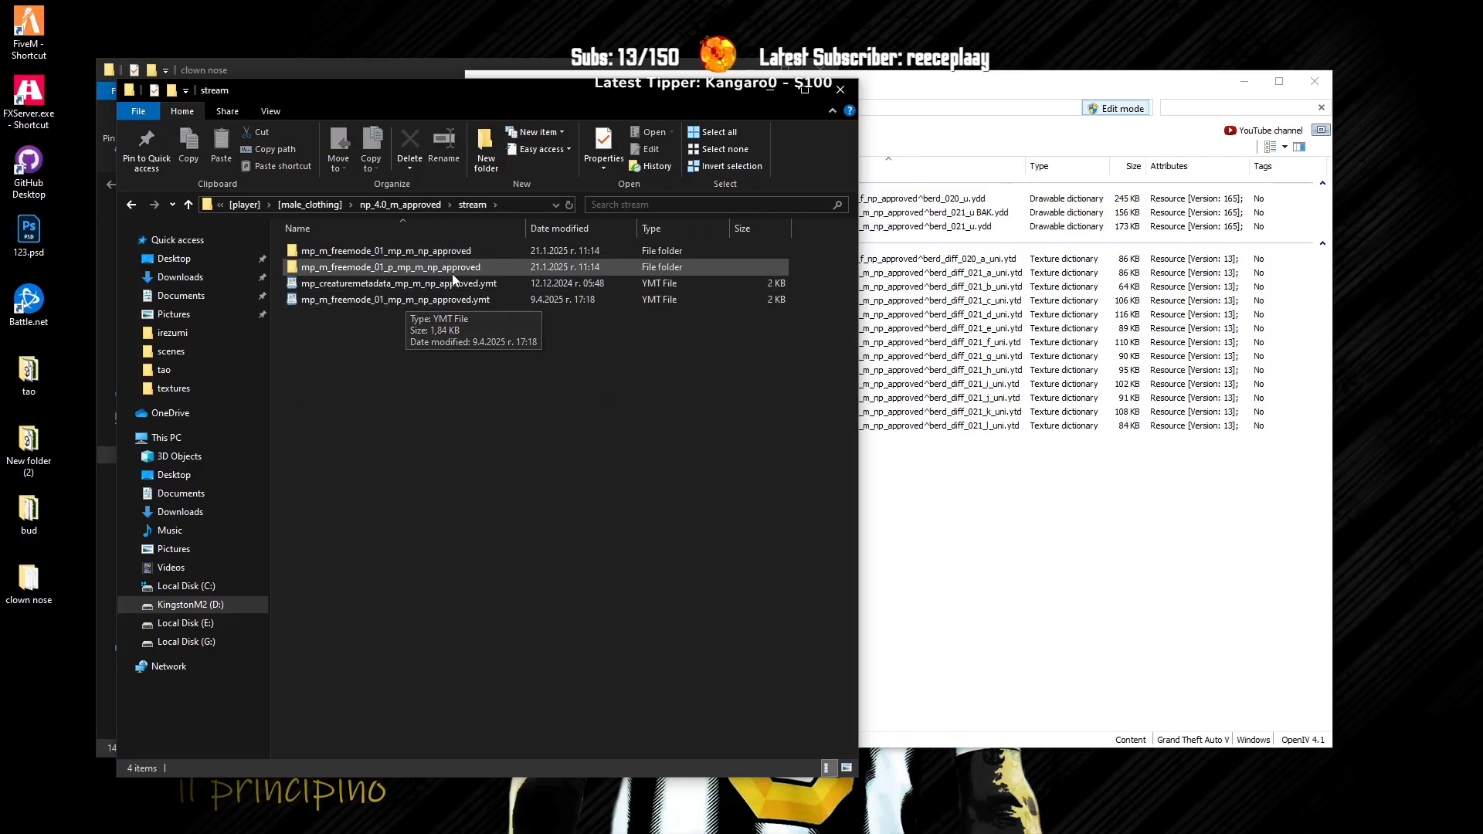
pyautogui.doubleClick(463, 257)
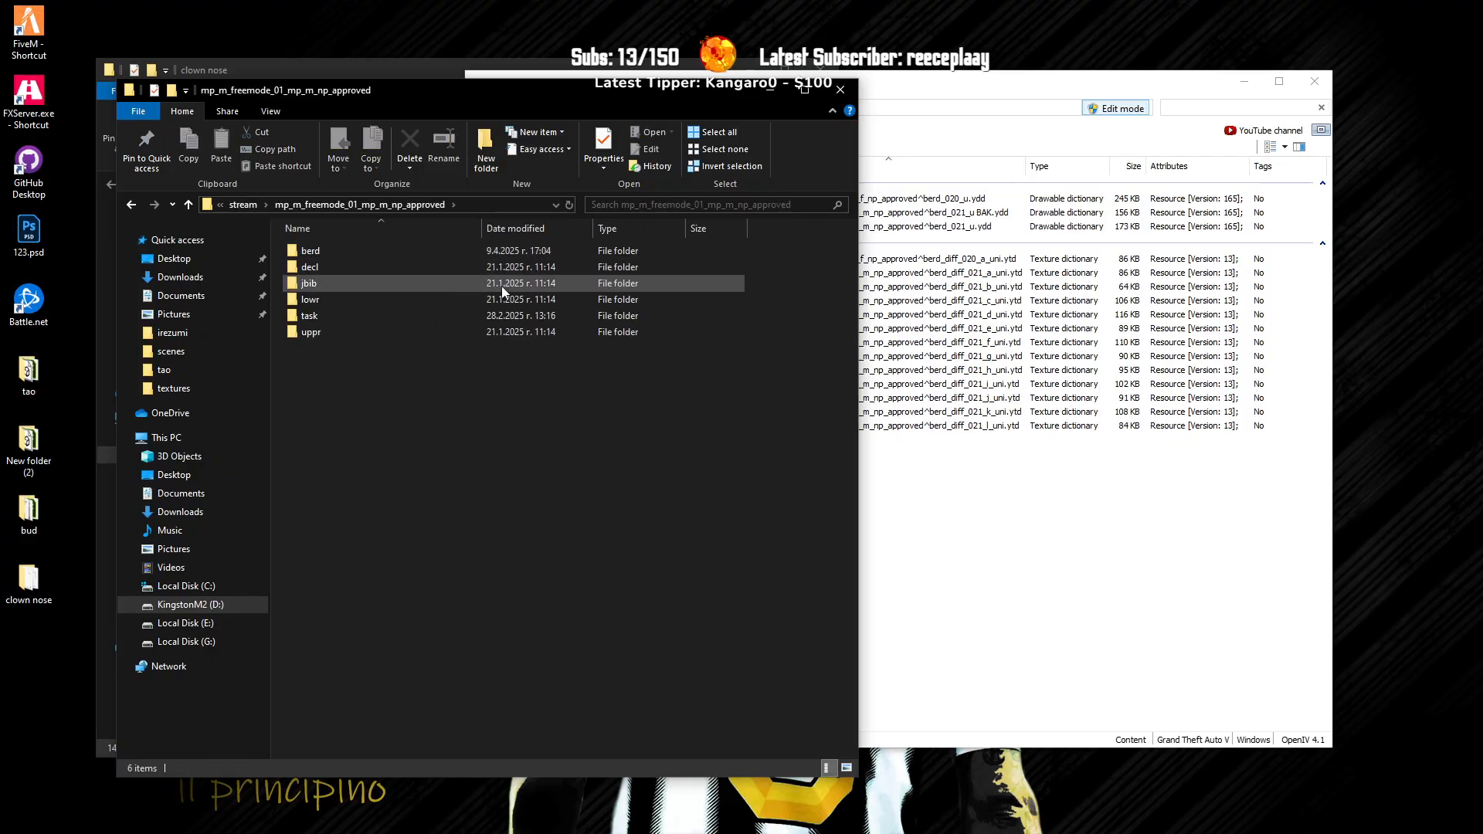
pyautogui.doubleClick(332, 256)
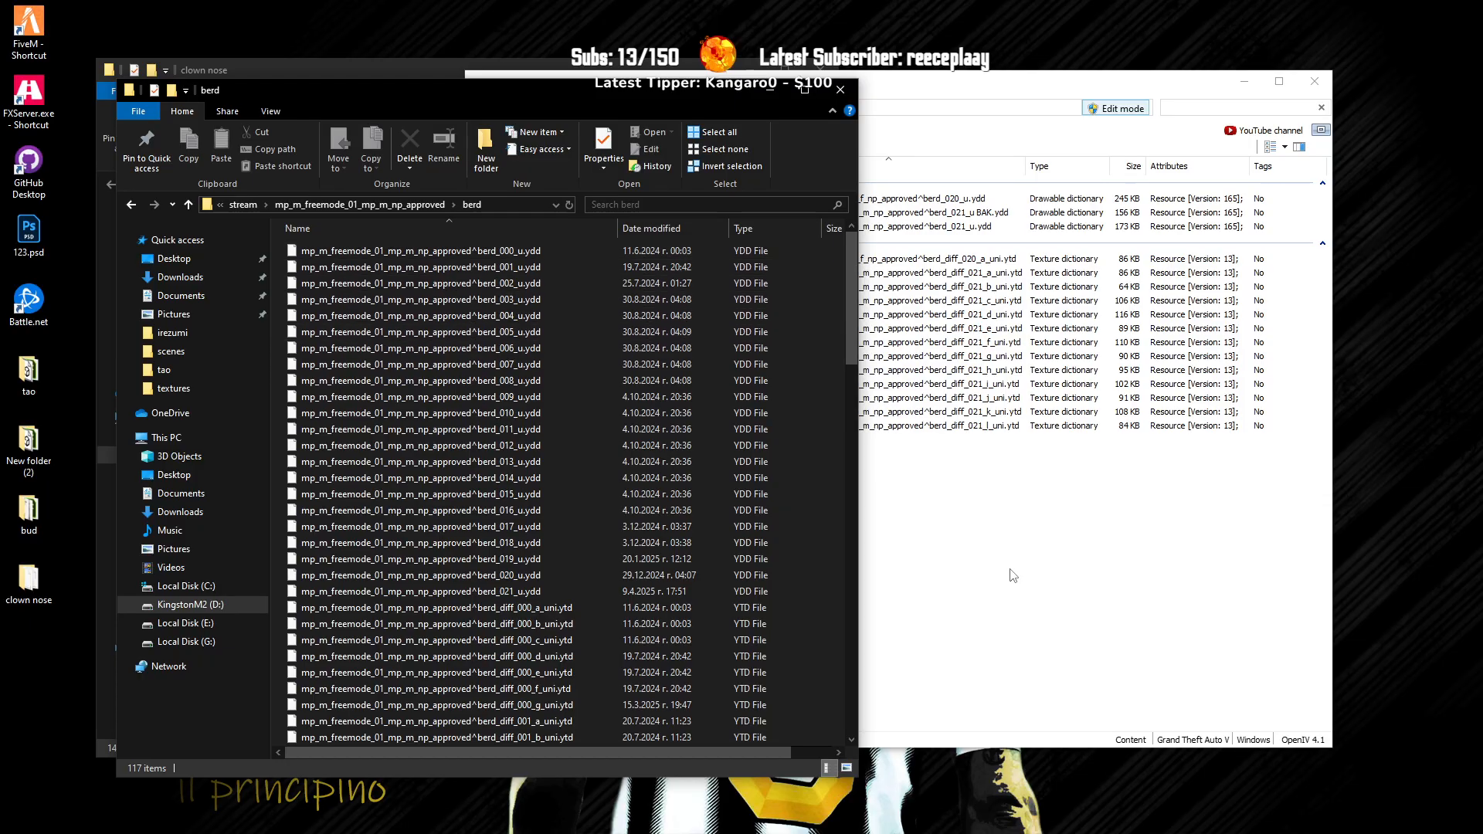
# Step: Place OpenIV beside the server's berd folder and select berd_021_u.ydd in both of them
pyautogui.moveTo(955, 90); pyautogui.dragTo(1078, 118)
pyautogui.moveTo(424, 92); pyautogui.dragTo(378, 87)
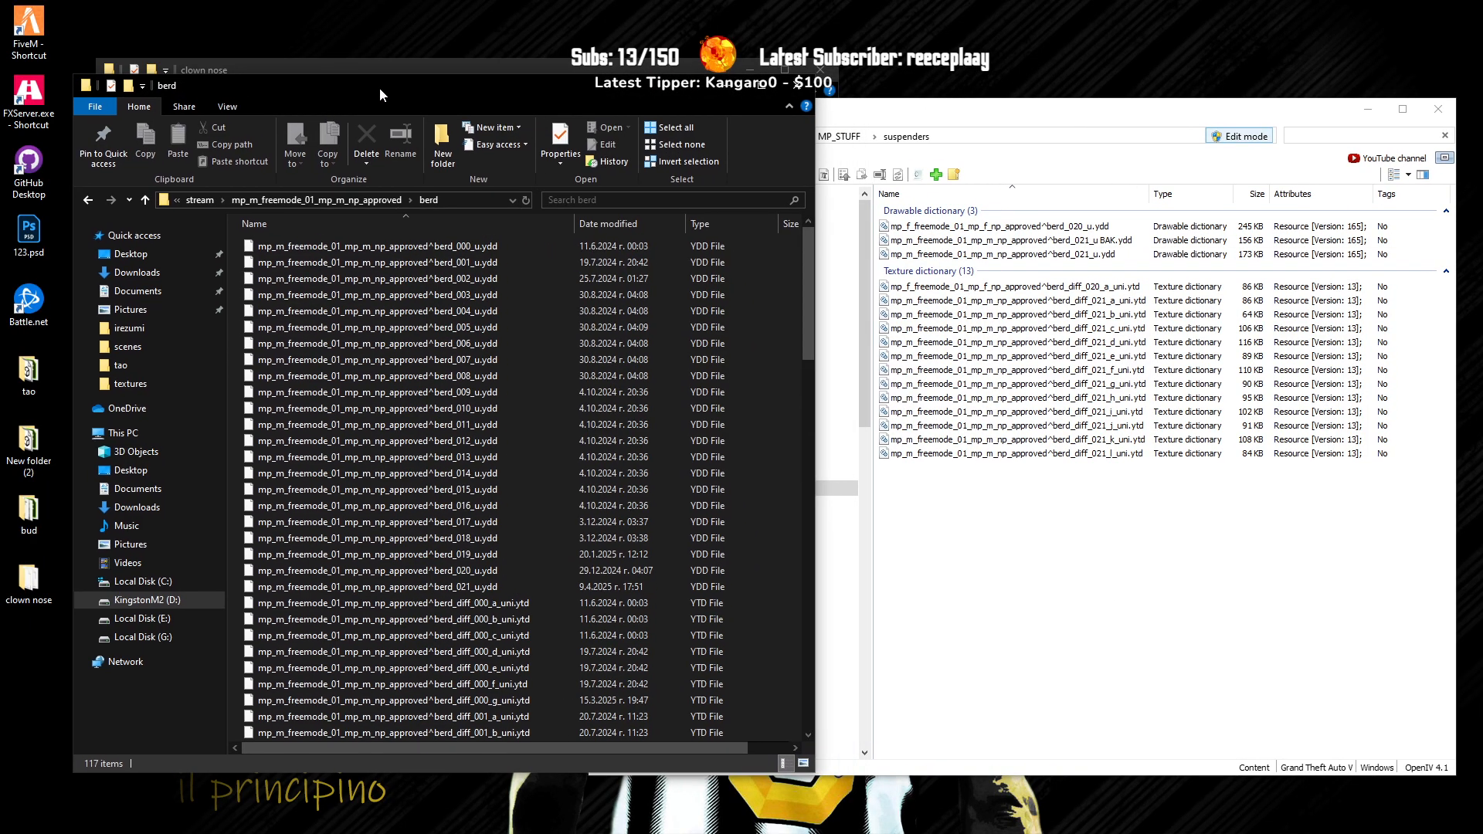
pyautogui.click(449, 588)
pyautogui.press('F2')
pyautogui.click(1035, 595)
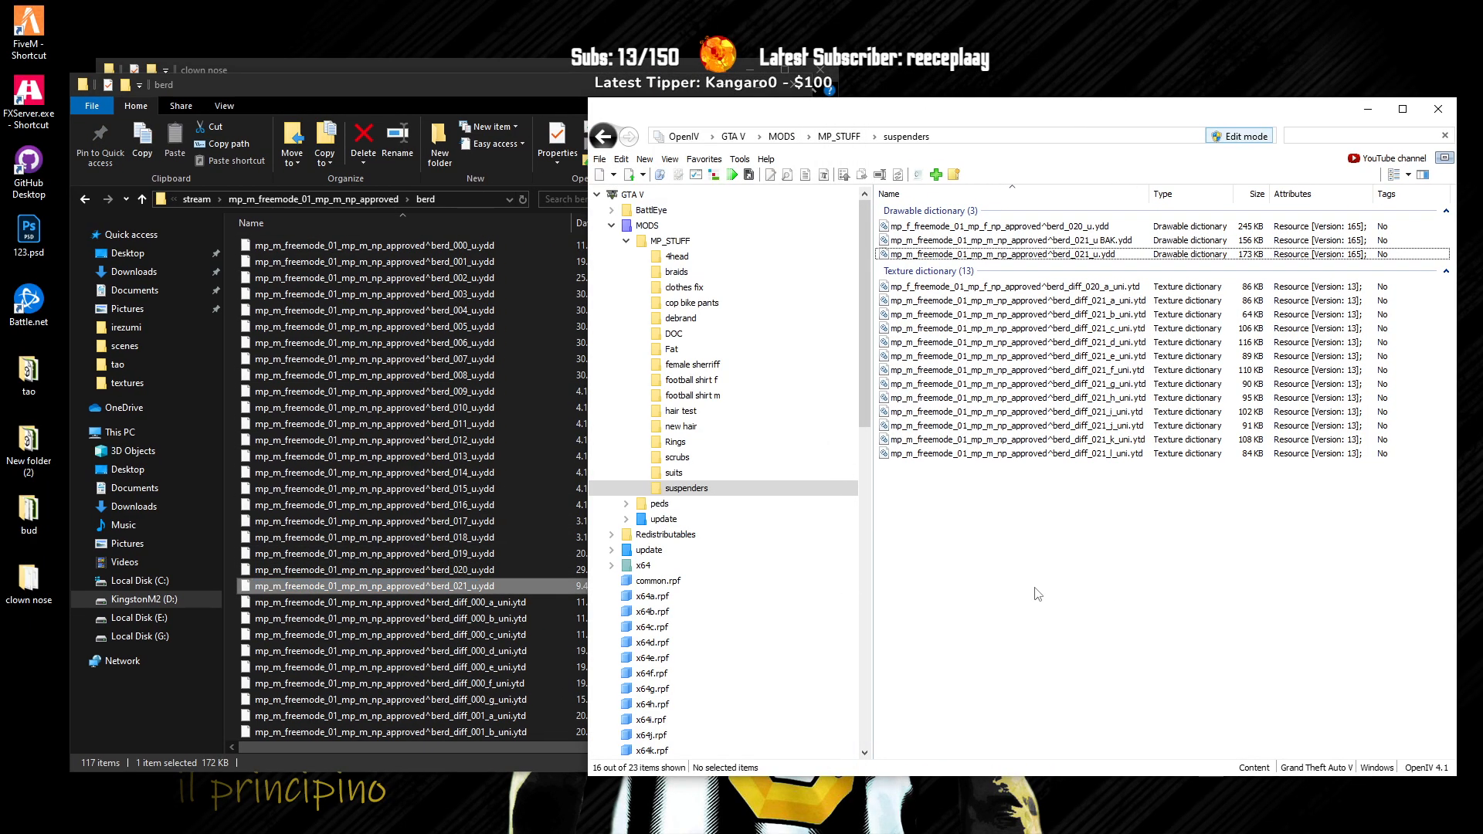
pyautogui.click(1060, 255)
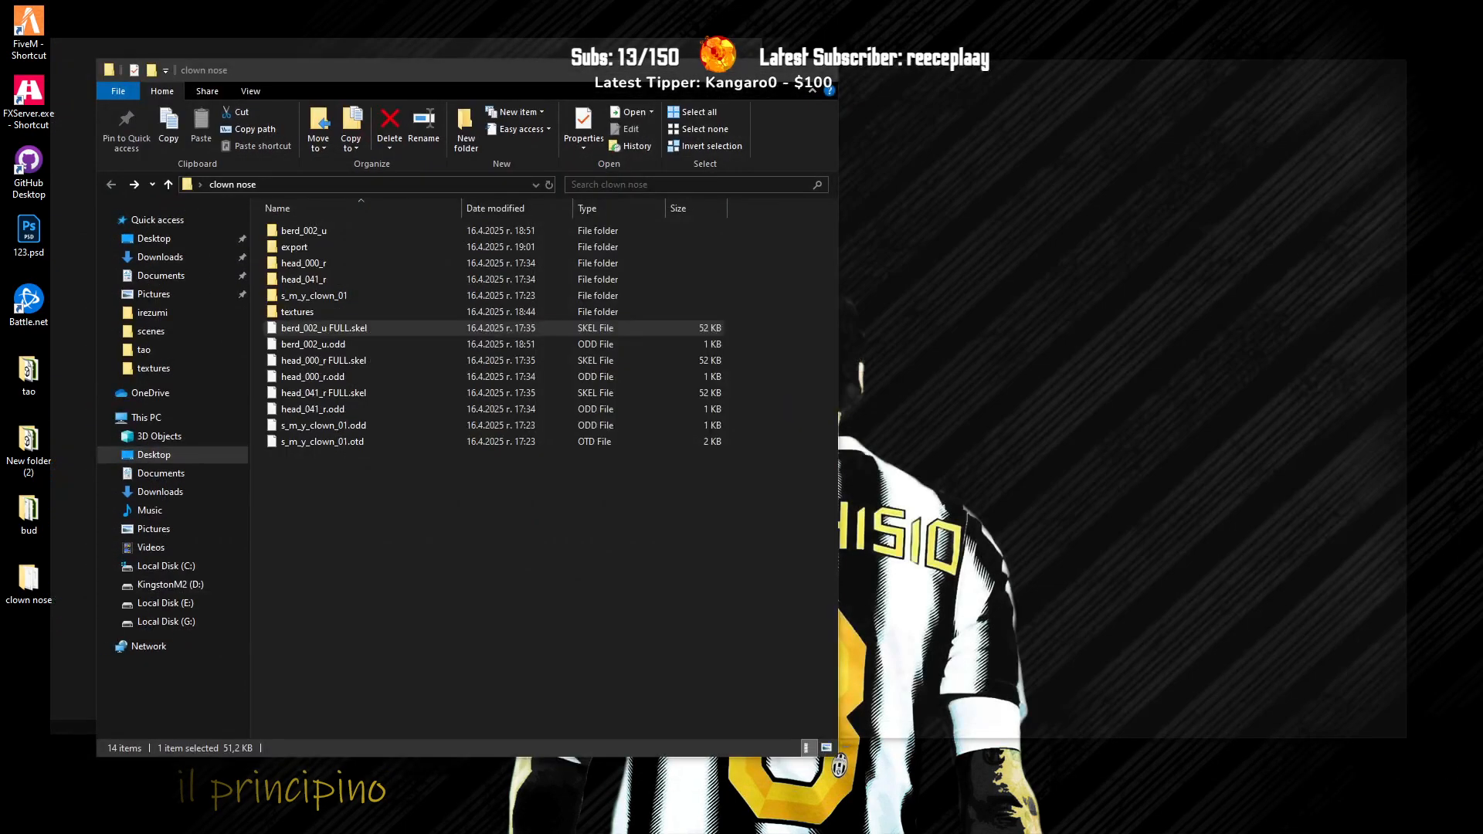
# Step: Delete berd_021_u.ydd from OpenIV's suspenders folder and import the exported berd_021_u model from the clown nose export folder
pyautogui.click(837, 763)
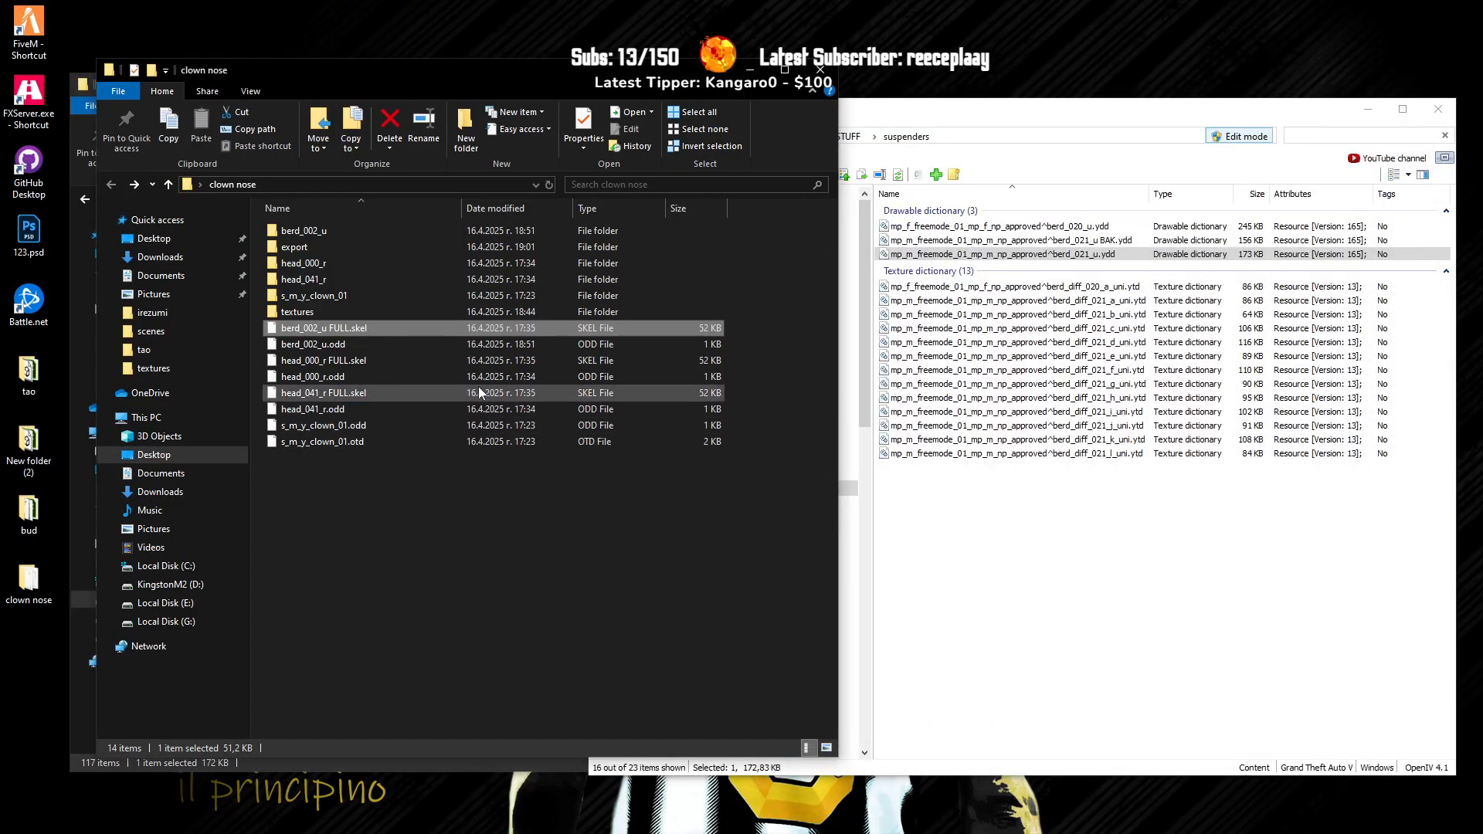
pyautogui.doubleClick(293, 246)
pyautogui.click(1045, 255)
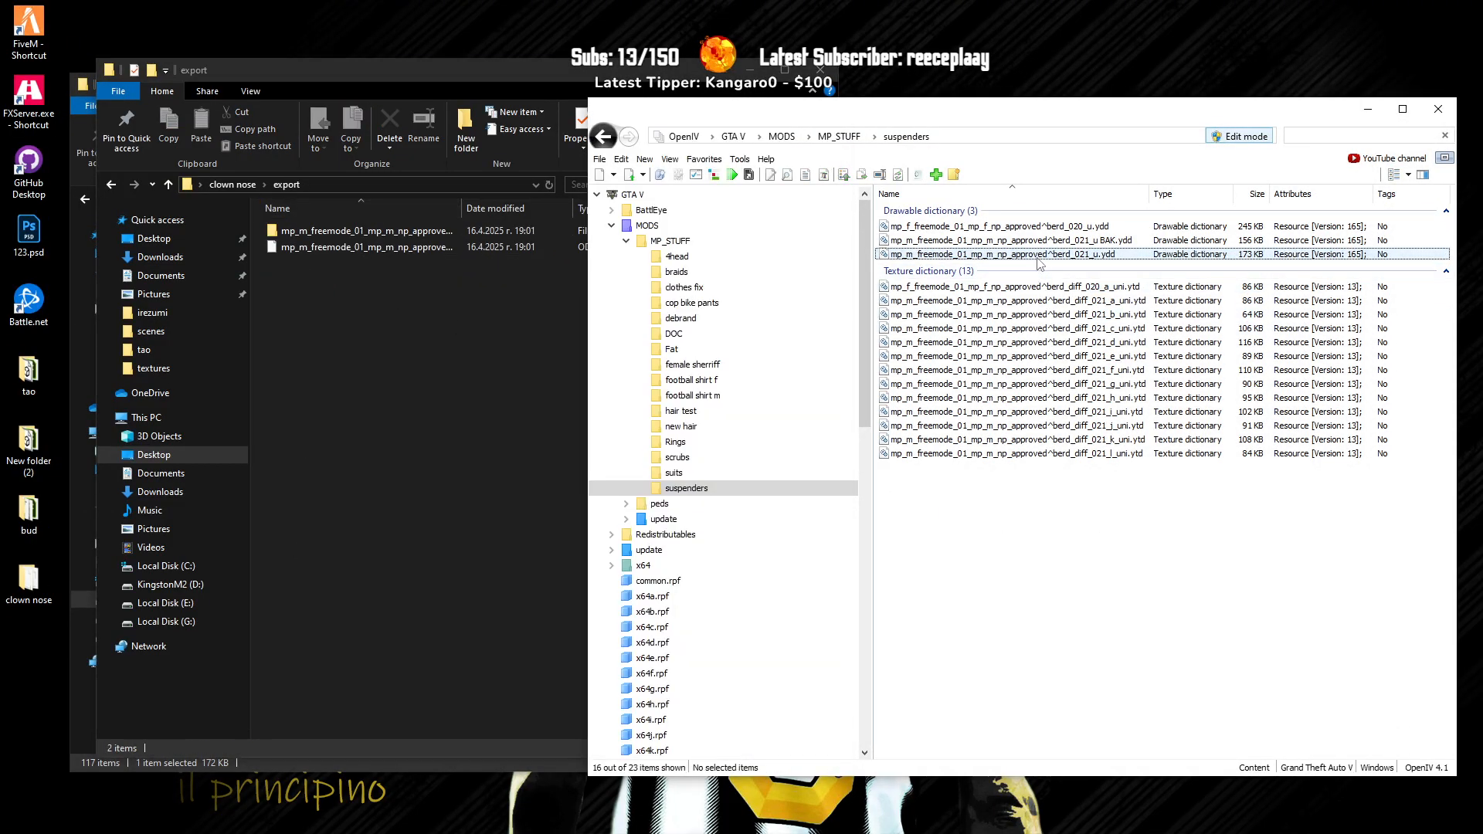
pyautogui.press('Delete')
pyautogui.click(795, 487)
pyautogui.moveTo(367, 246); pyautogui.dragTo(1100, 529)
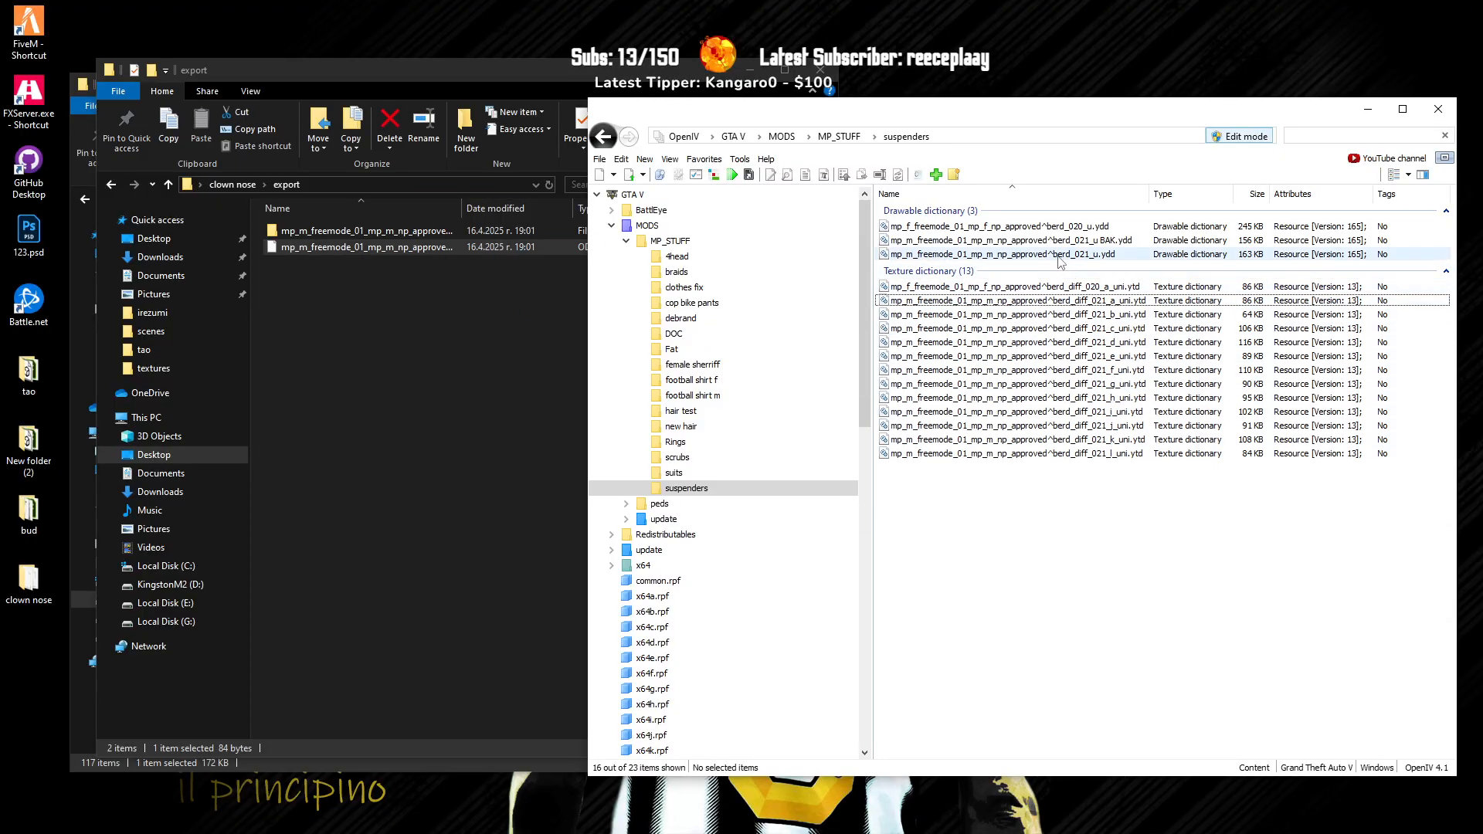
# Step: Copy the new berd_021_u.ydd from OpenIV into the server's berd folder, replacing the existing file
pyautogui.moveTo(440, 85); pyautogui.dragTo(0, 108)
pyautogui.moveTo(1036, 255); pyautogui.dragTo(487, 364)
pyautogui.click(722, 386)
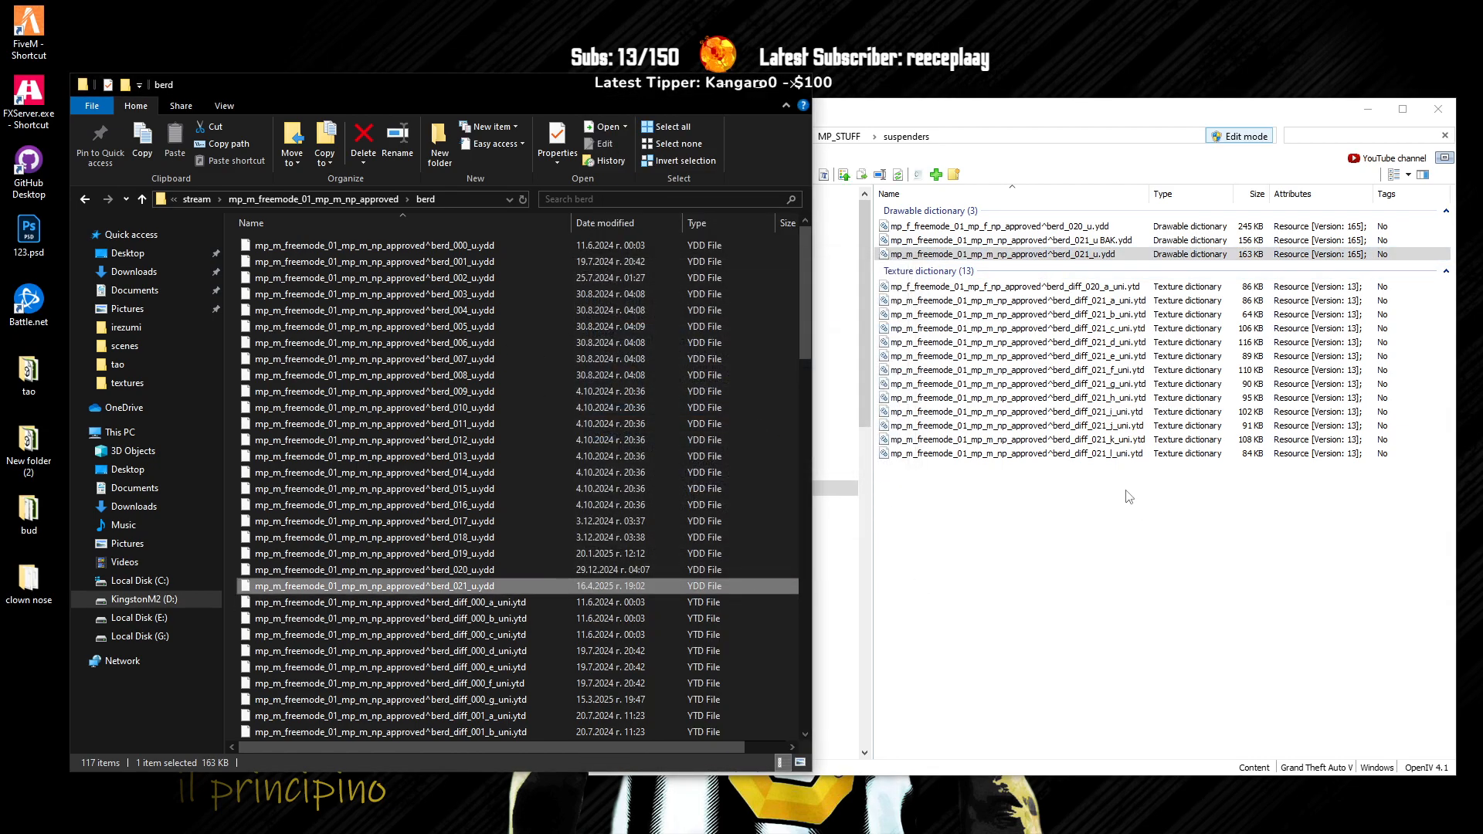
# Step: Open the clown nose textures folder over OpenIV and check the letter of the last berd_diff_001 texture
pyautogui.click(1128, 300)
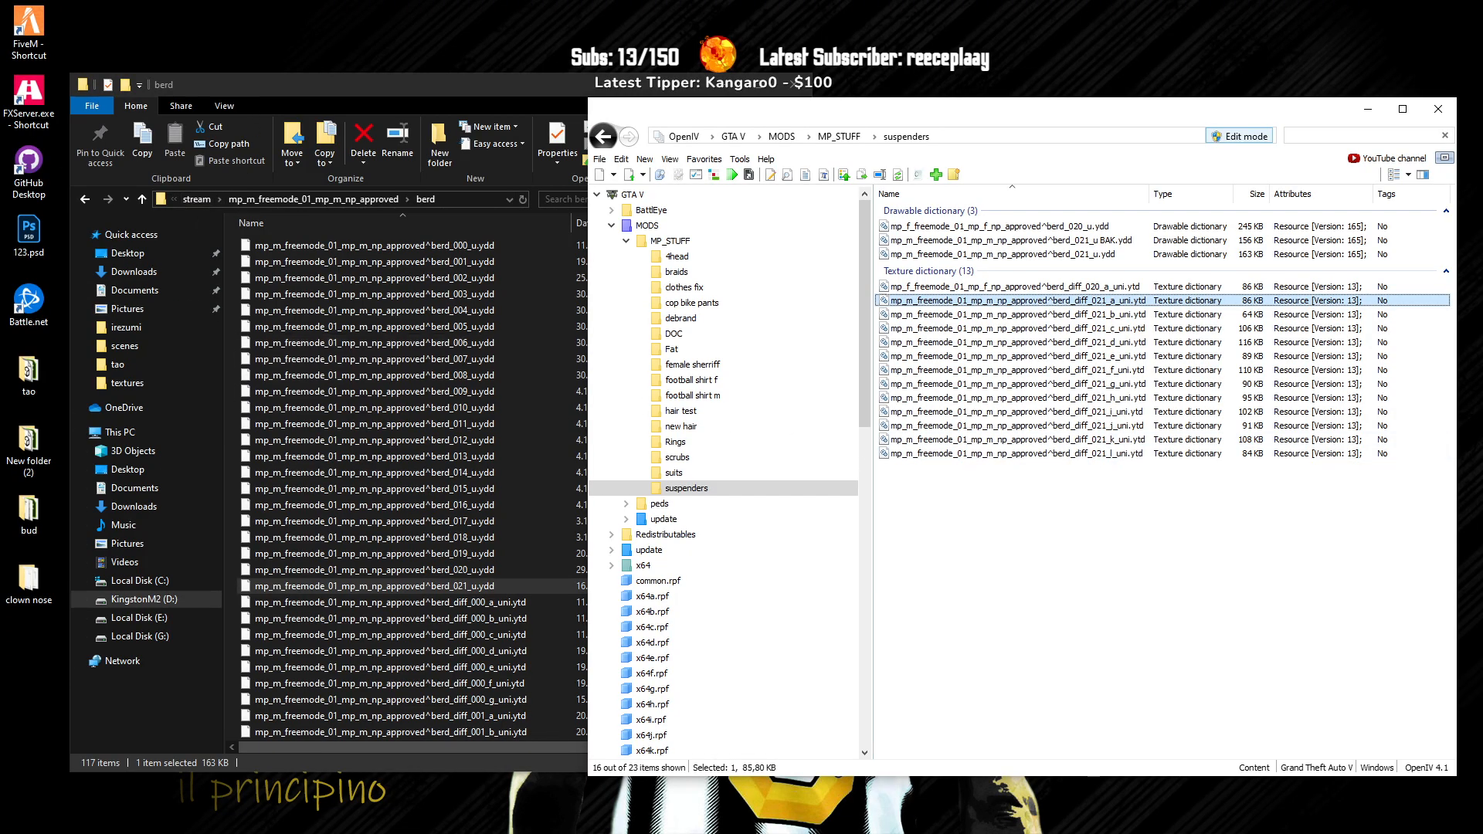
pyautogui.moveTo(0, 185); pyautogui.dragTo(679, 216)
pyautogui.hotkey('alt', 'Left')
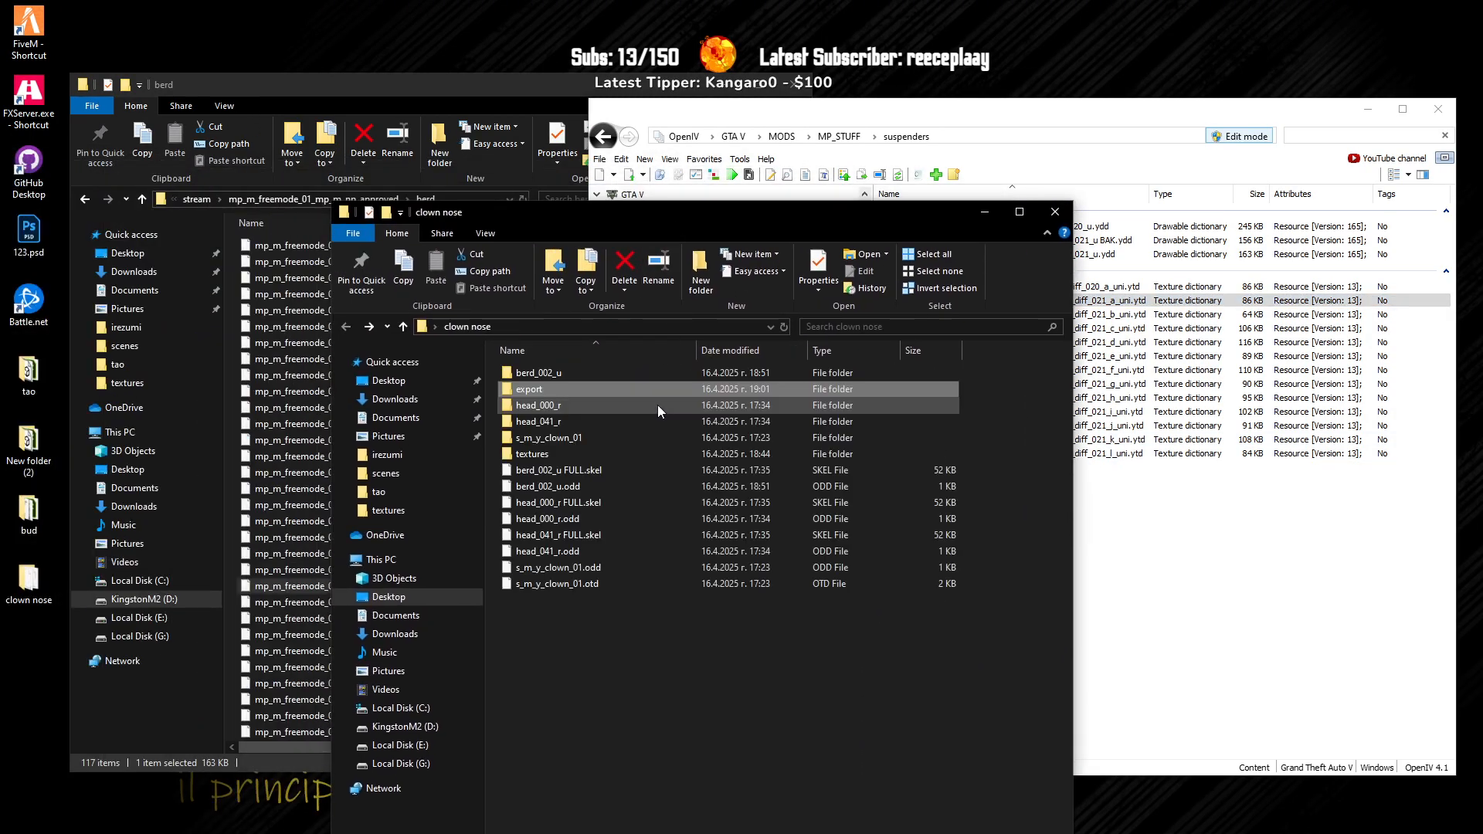
pyautogui.click(588, 455)
pyautogui.doubleClick(588, 453)
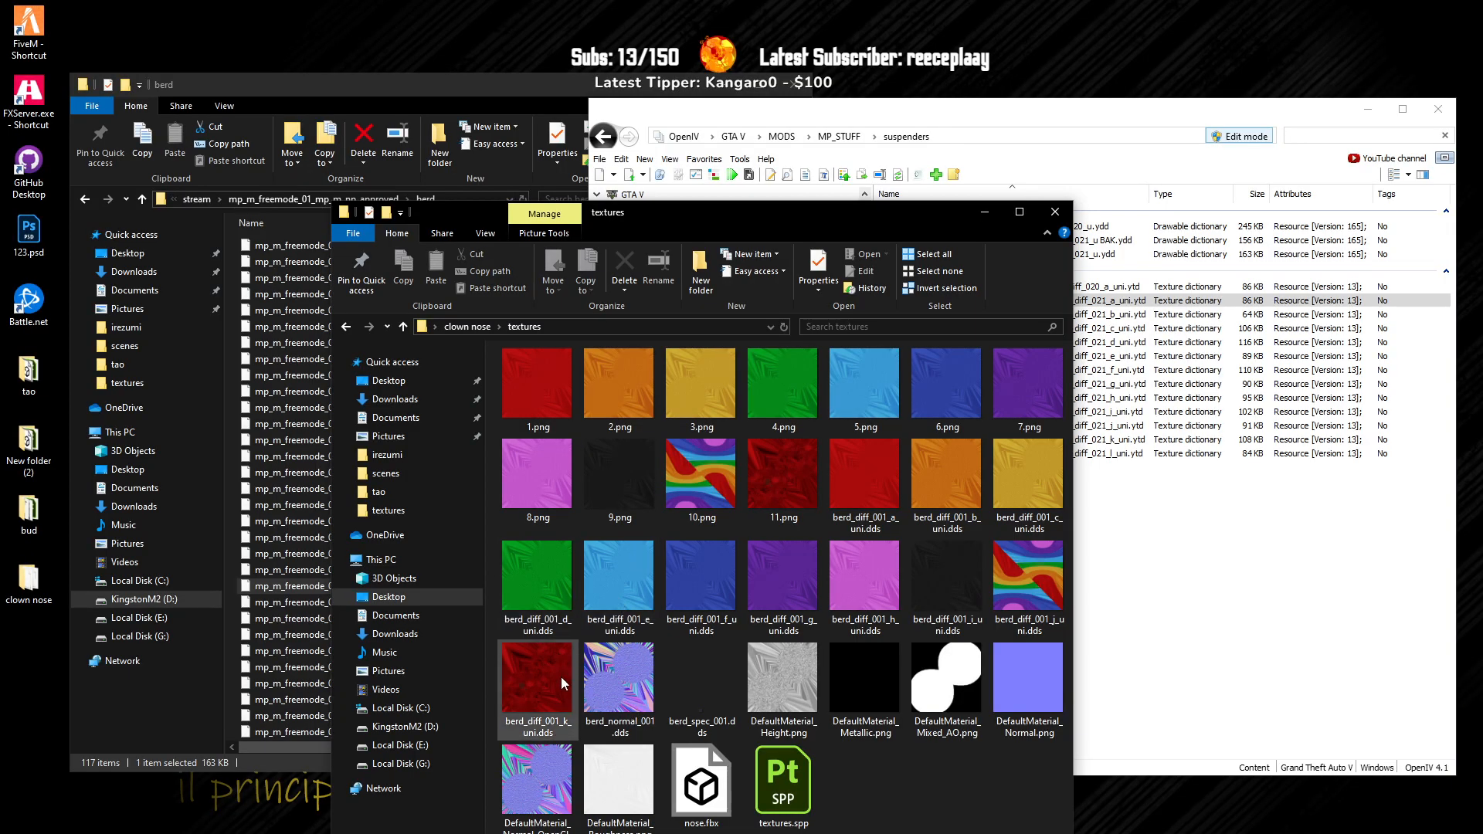
pyautogui.click(540, 686)
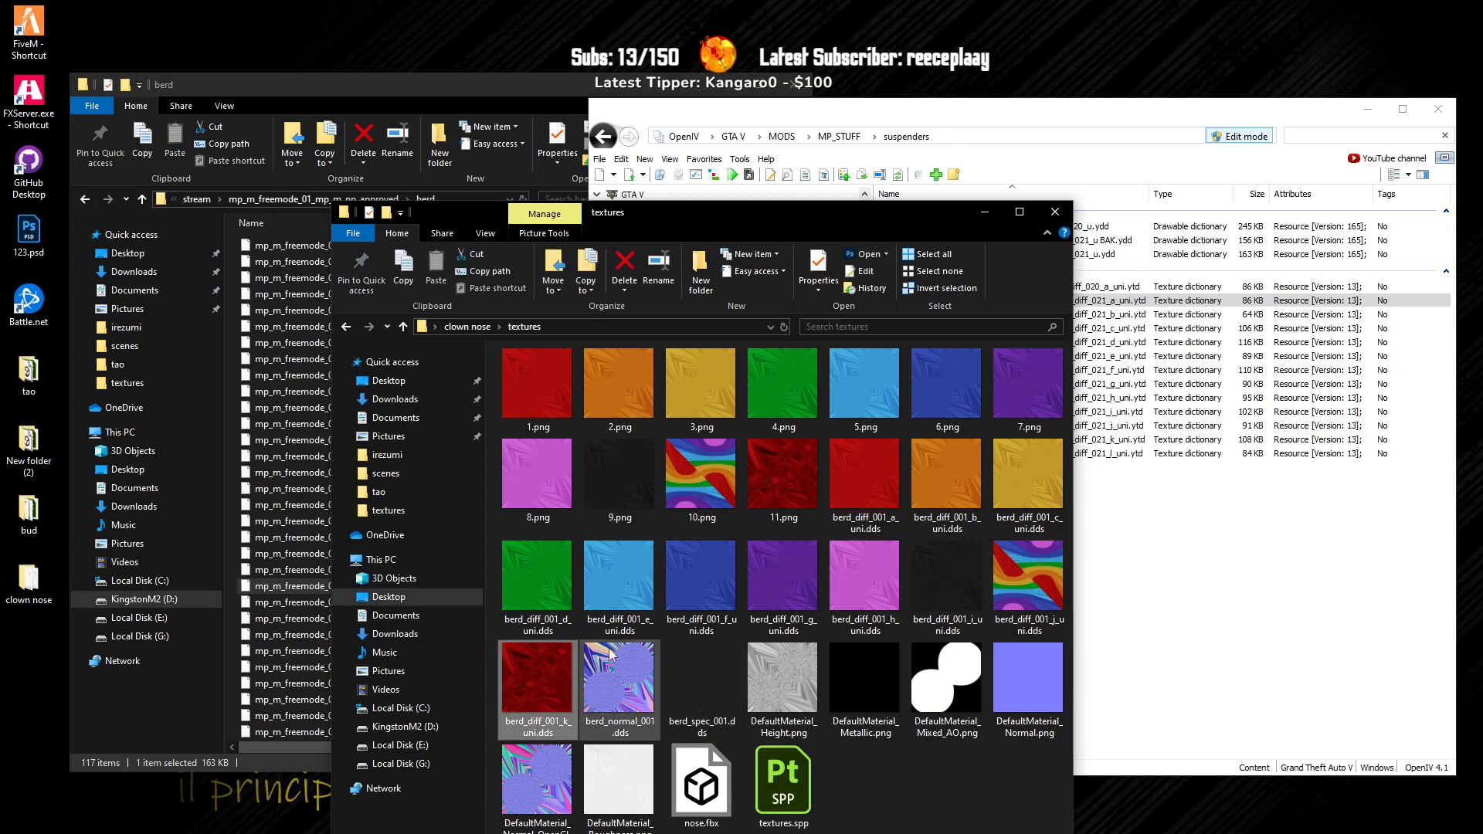
# Step: Move the textures folder window aside and delete the surplus berd_diff_021_l_uni.ytd dictionary from the suspenders folder
pyautogui.moveTo(754, 224); pyautogui.dragTo(0, 175)
pyautogui.click(1081, 454)
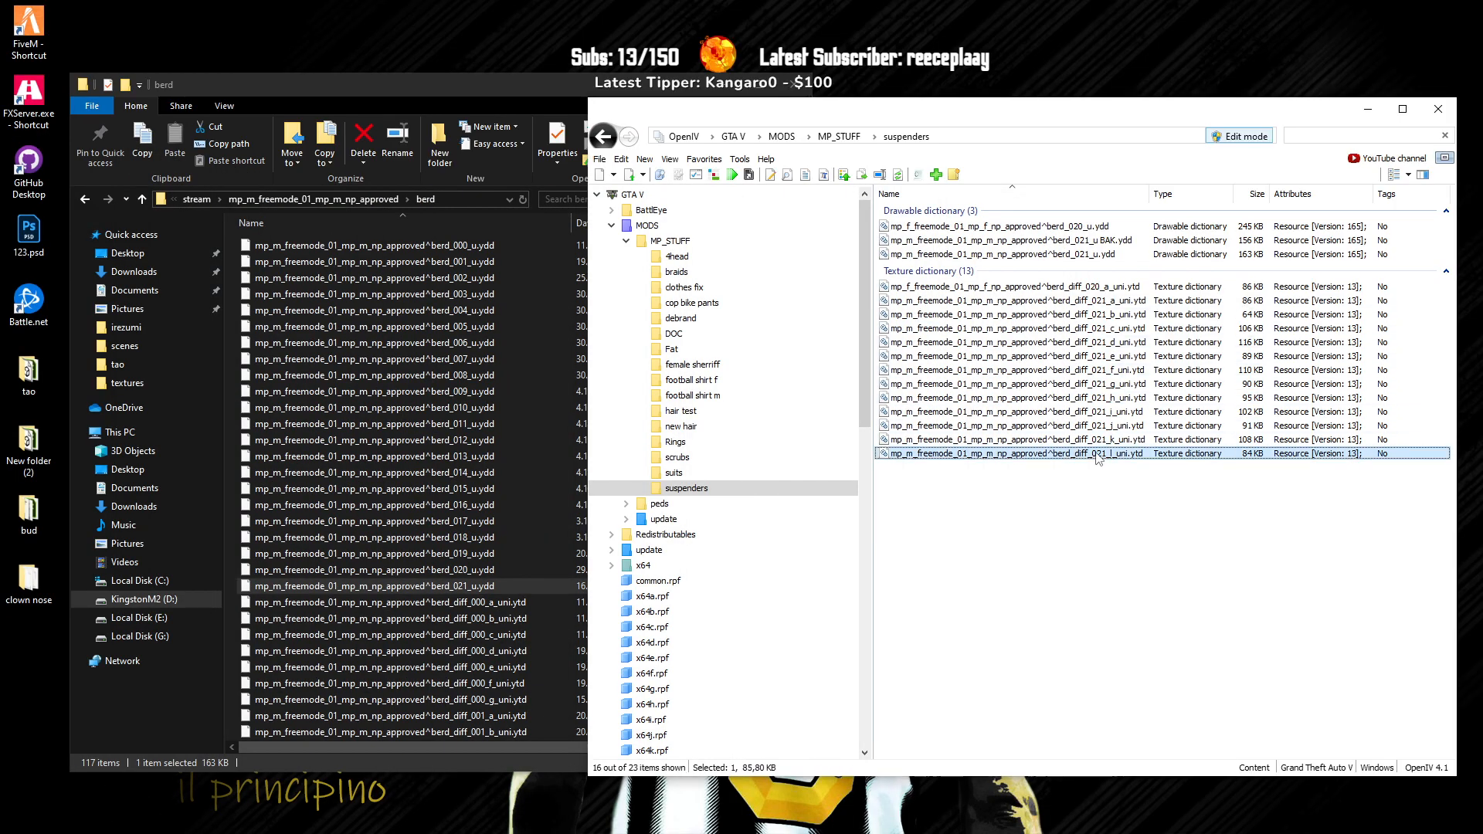
pyautogui.press('Delete')
pyautogui.click(801, 487)
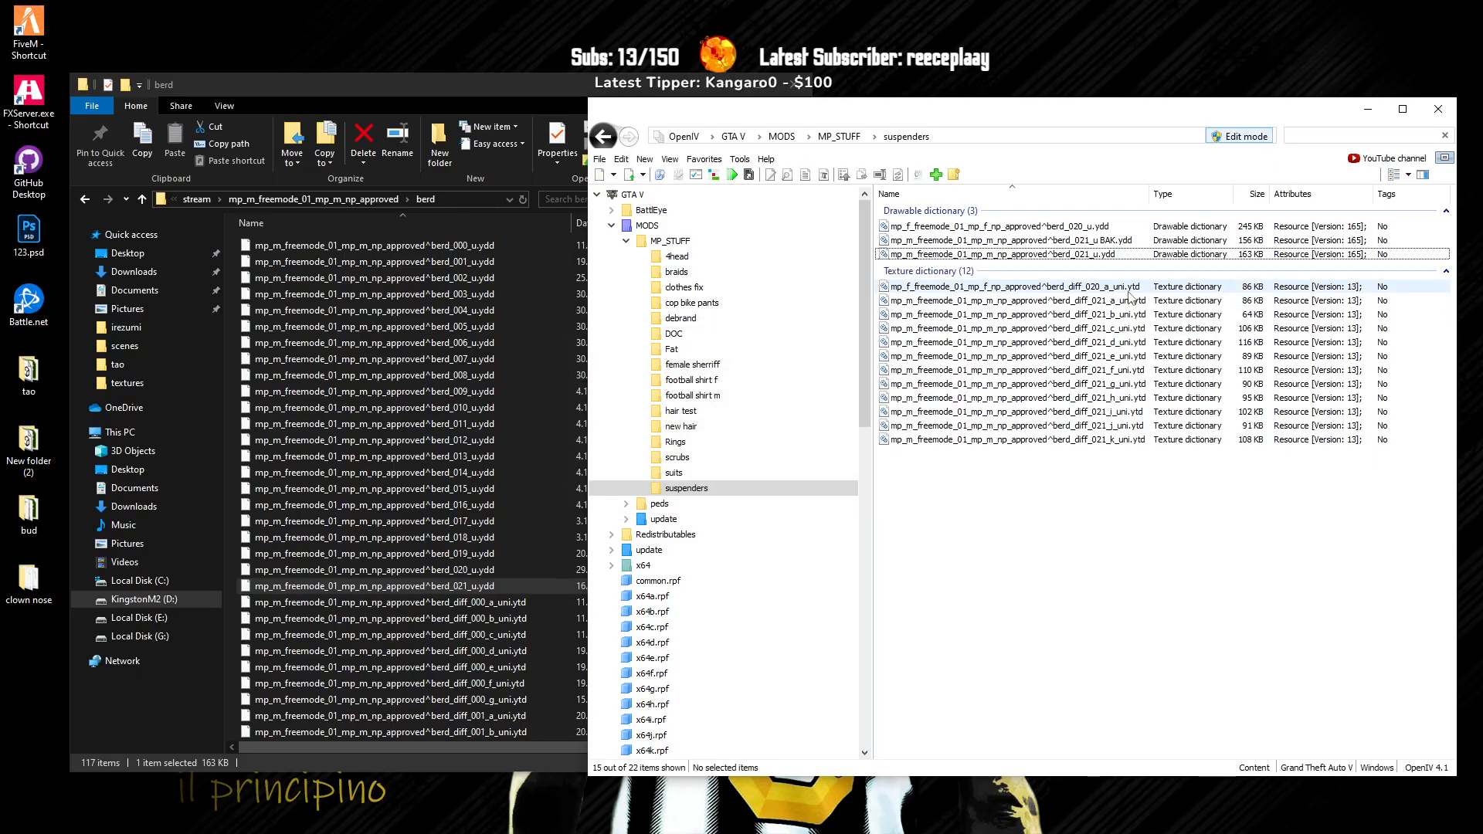
# Step: Swap the texture in berd_diff_021_a_uni.ytd for berd_diff_001_a_uni.dds, removing the old entry before importing, and save the dictionary
pyautogui.doubleClick(1037, 301)
pyautogui.click(902, 195)
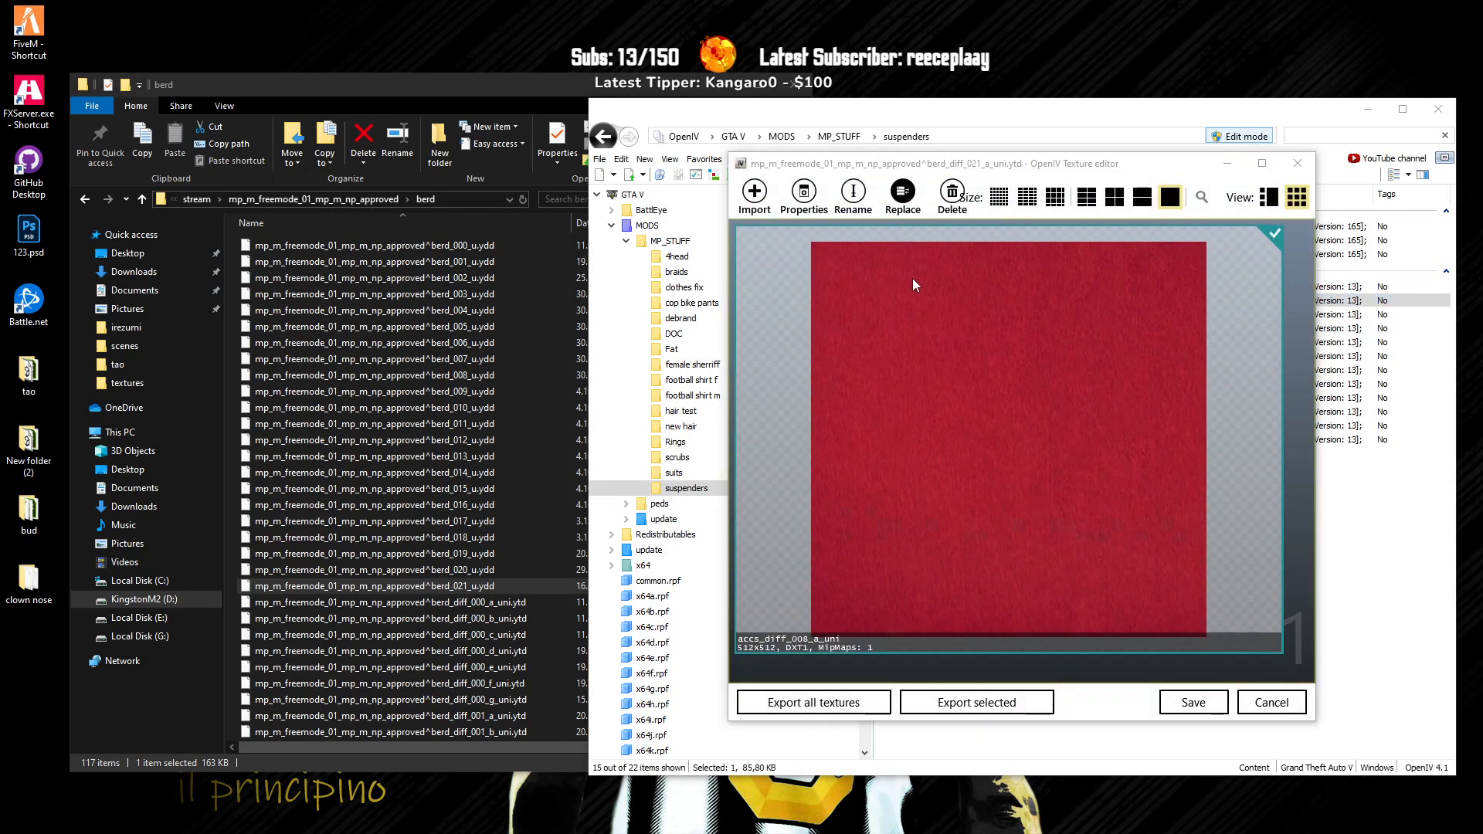
pyautogui.doubleClick(906, 363)
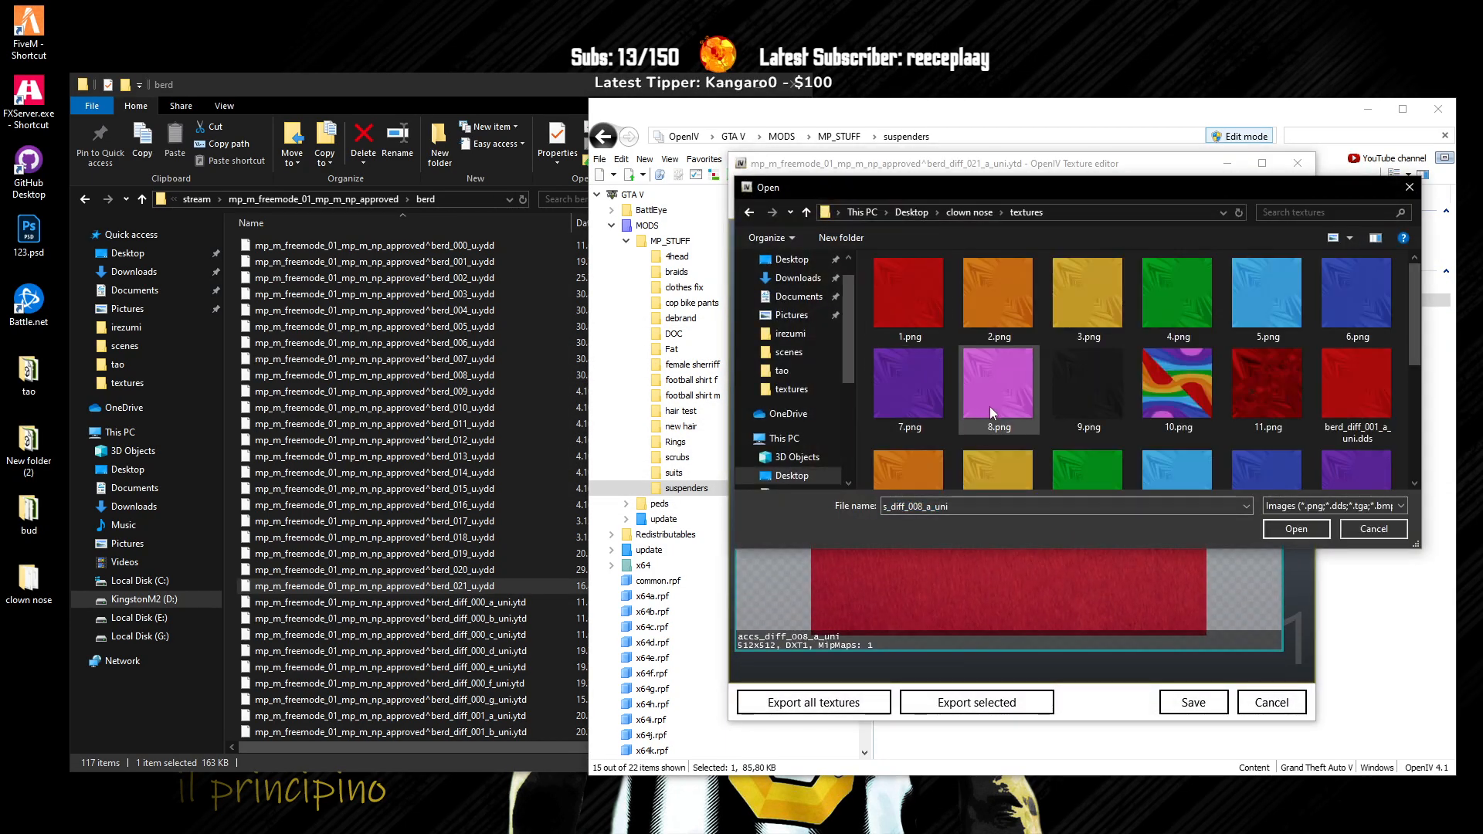
pyautogui.click(1361, 397)
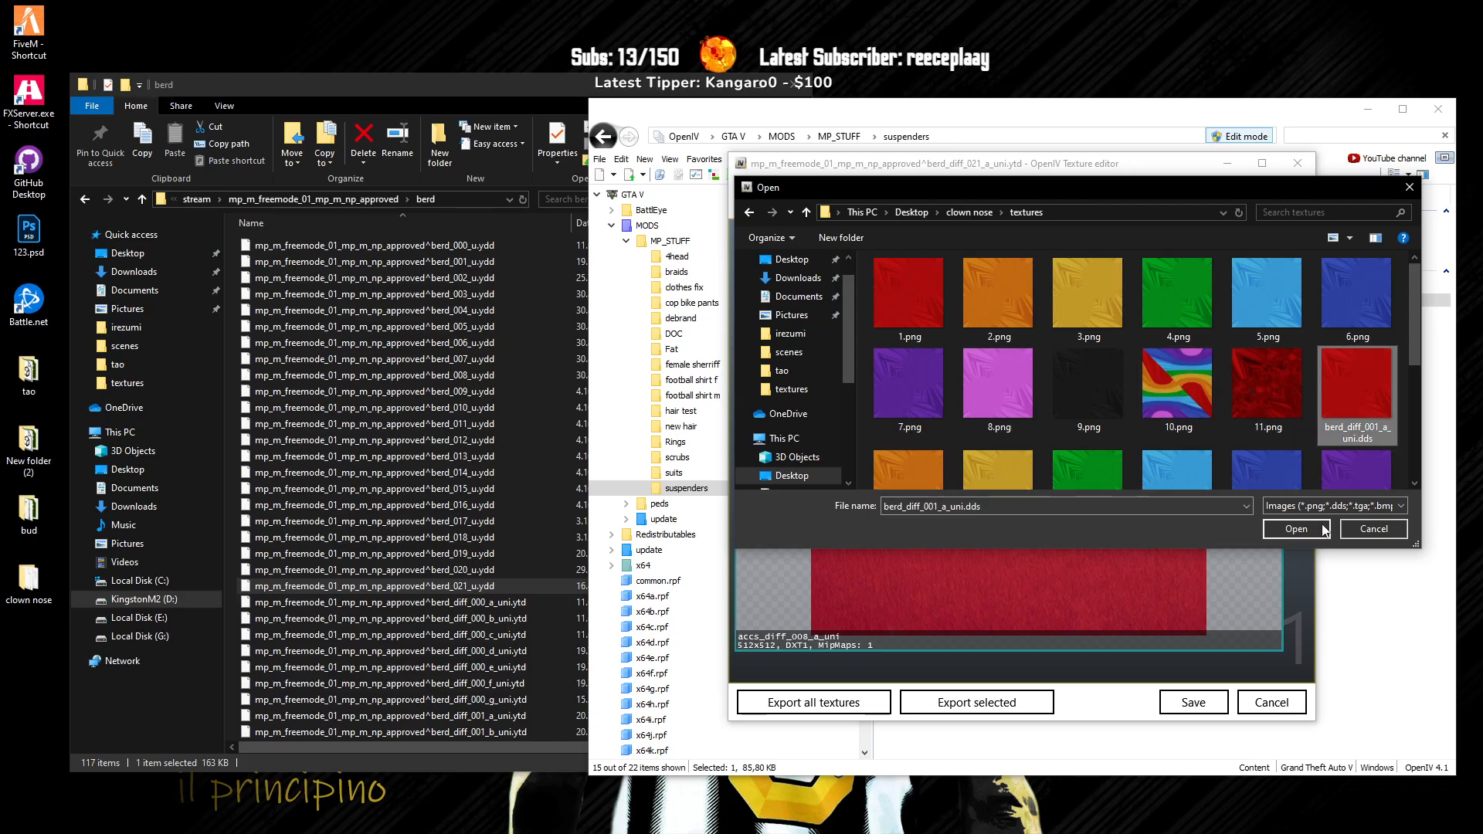
pyautogui.click(1306, 528)
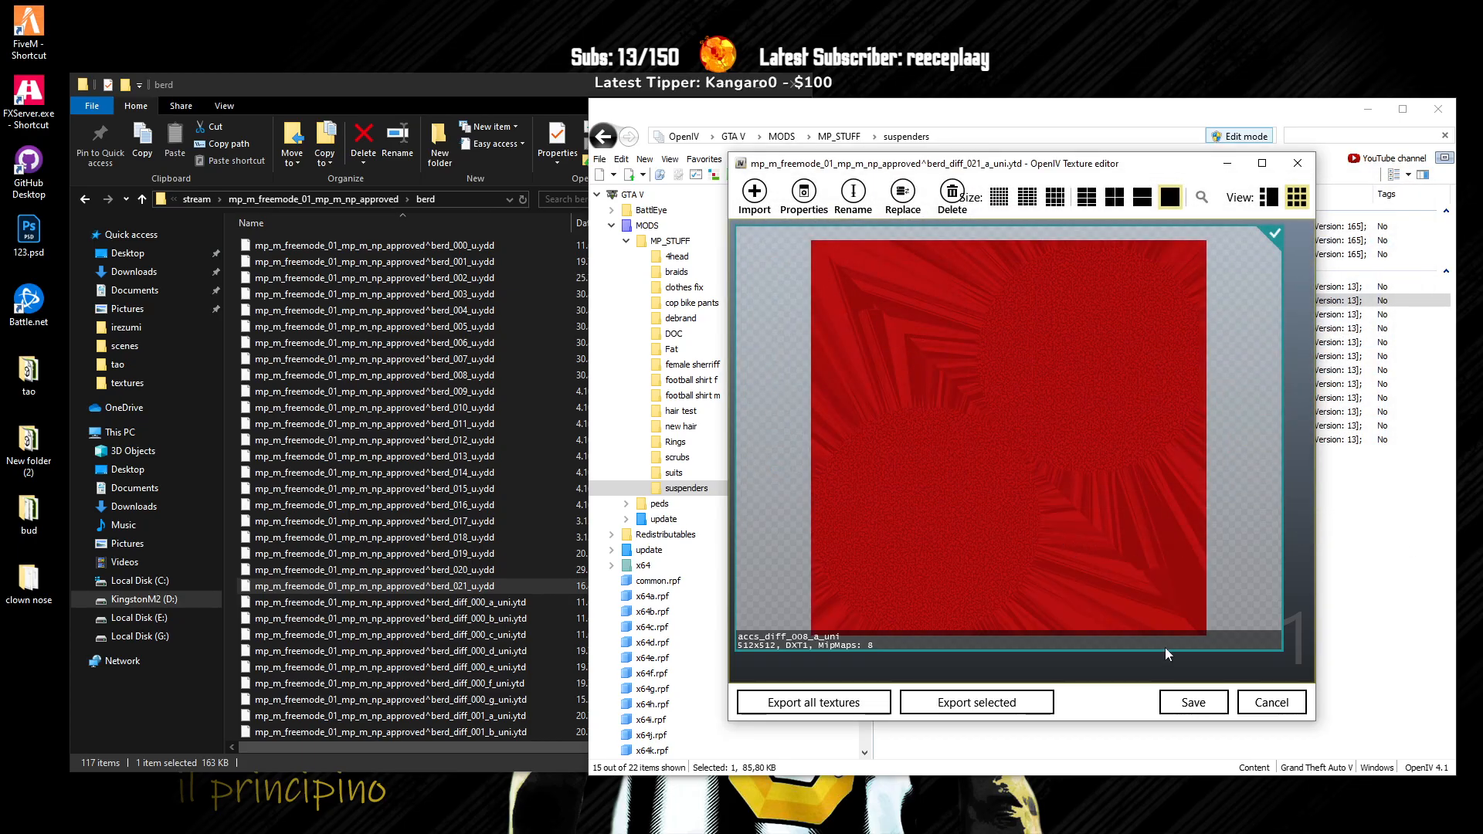
pyautogui.click(952, 189)
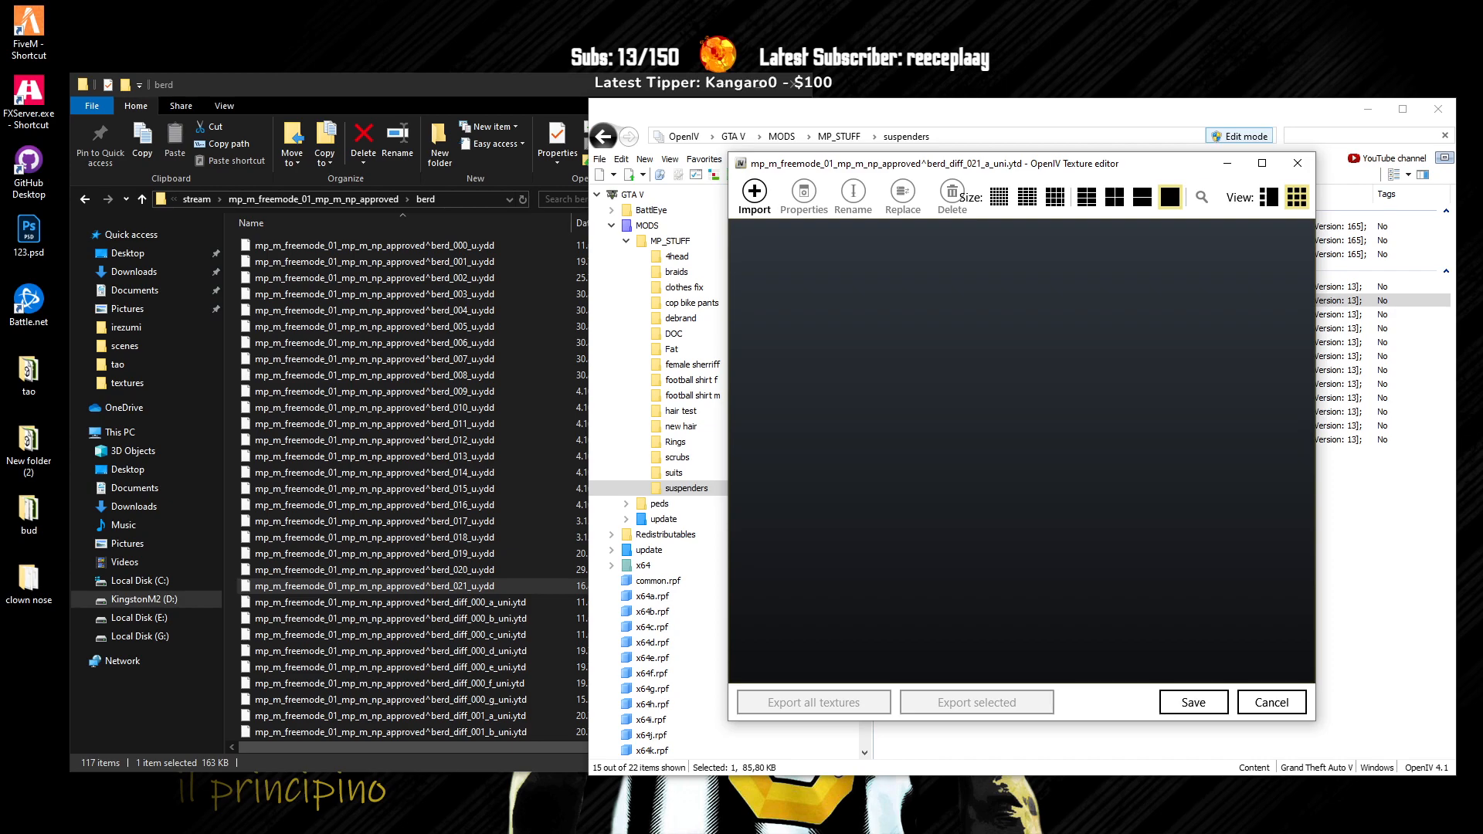
pyautogui.moveTo(1, 528); pyautogui.dragTo(911, 454)
pyautogui.click(1202, 704)
# Step: Replace the textures in berd_diff_021_b_uni.ytd and berd_diff_021_c_uni.ytd with the matching berd_diff_001 b and c files, saving each dictionary
pyautogui.doubleClick(943, 315)
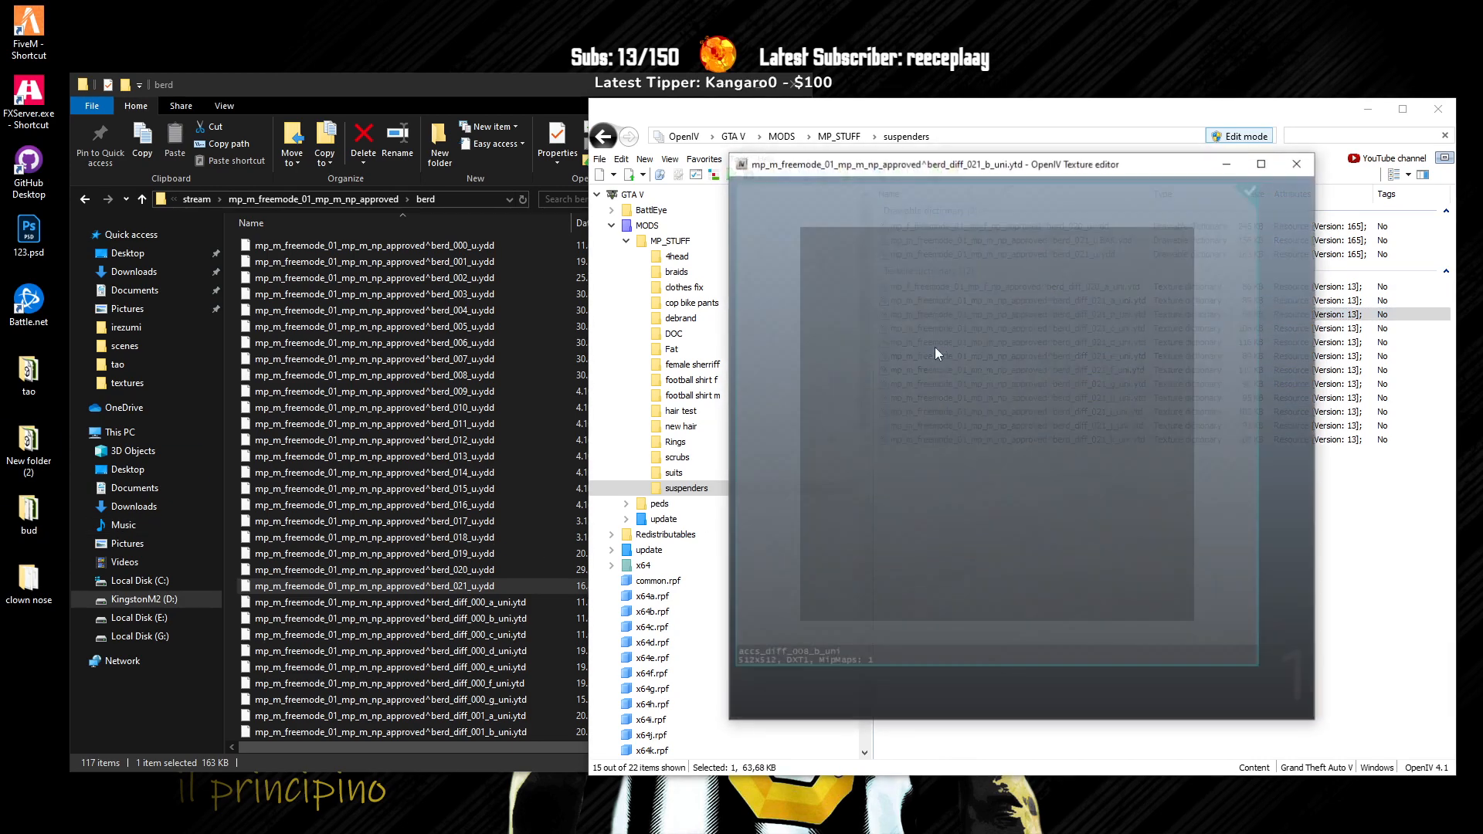
pyautogui.moveTo(1, 526); pyautogui.dragTo(1045, 595)
pyautogui.click(1194, 702)
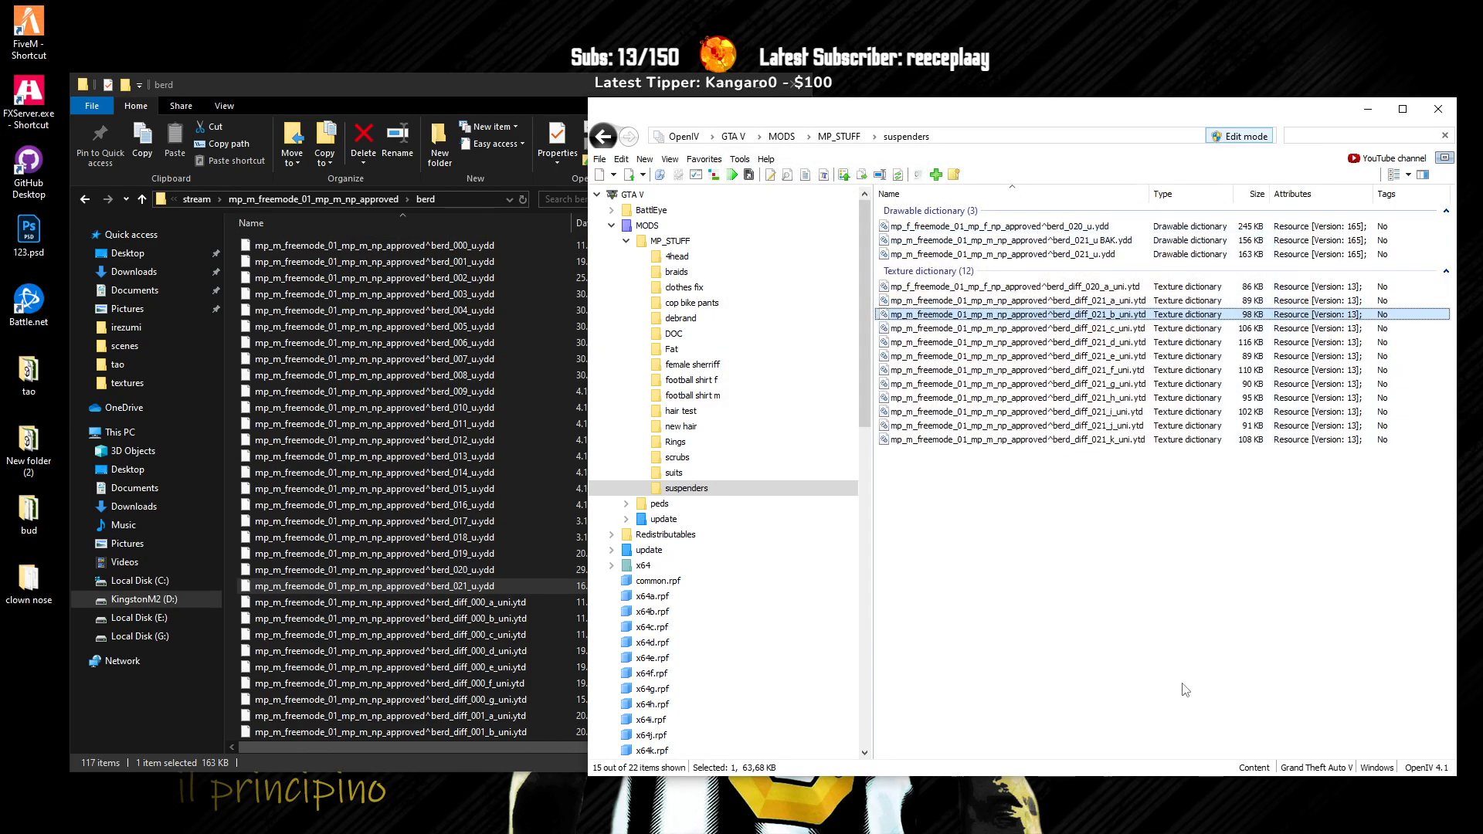
pyautogui.doubleClick(944, 328)
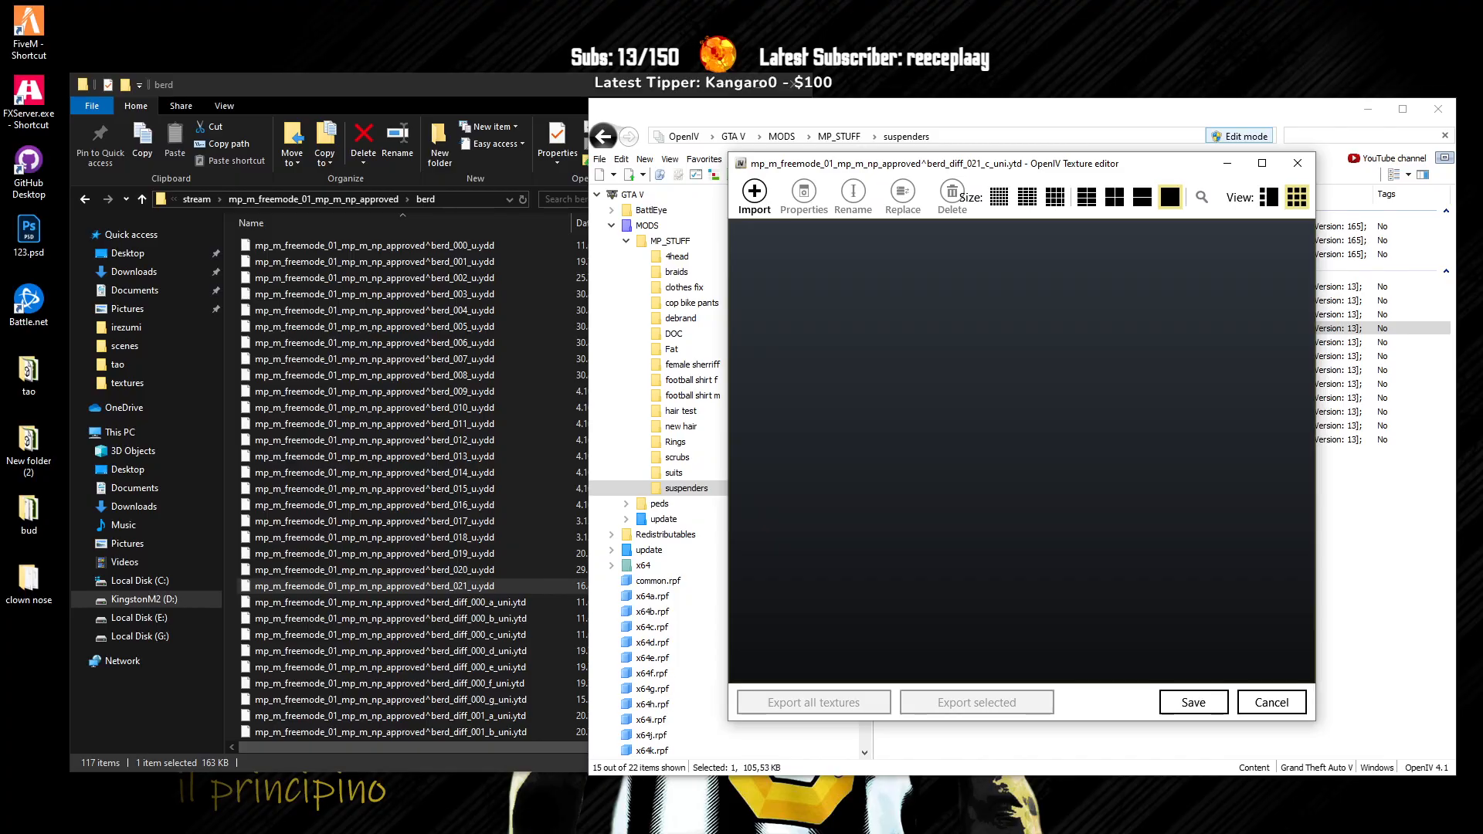
pyautogui.moveTo(1, 533); pyautogui.dragTo(1138, 576)
pyautogui.click(1193, 702)
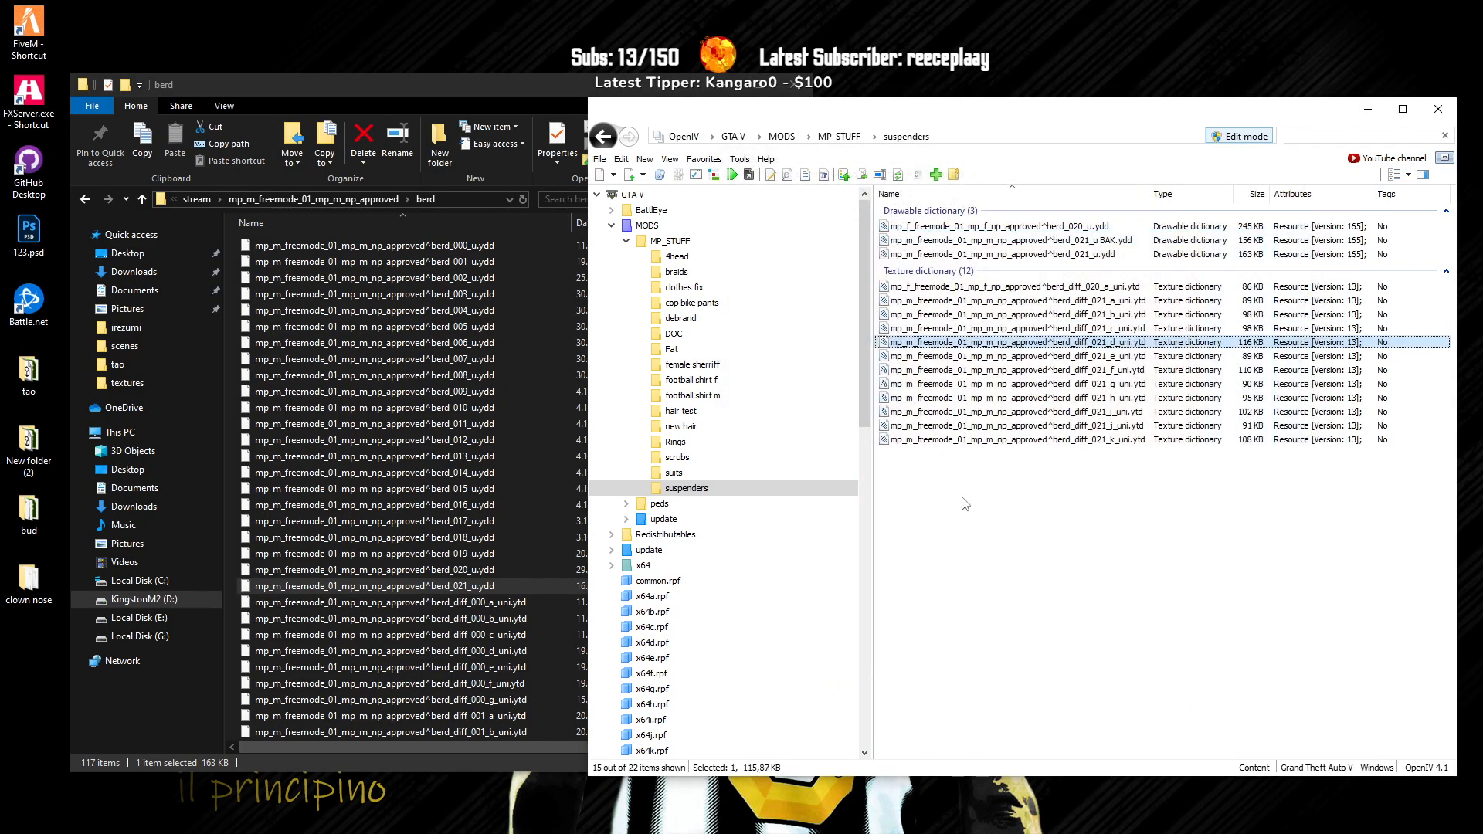
# Step: Replace the texture in berd_diff_021_d_uni.ytd with berd_diff_001_d_uni.dds and save the dictionary
pyautogui.doubleClick(965, 342)
pyautogui.click(967, 287)
pyautogui.press('Delete')
pyautogui.moveTo(1, 541); pyautogui.dragTo(997, 587)
pyautogui.click(1194, 702)
# Step: Replace the texture in berd_diff_021_e_uni.ytd with berd_diff_001_e_uni.dds and save the dictionary
pyautogui.doubleClick(1004, 356)
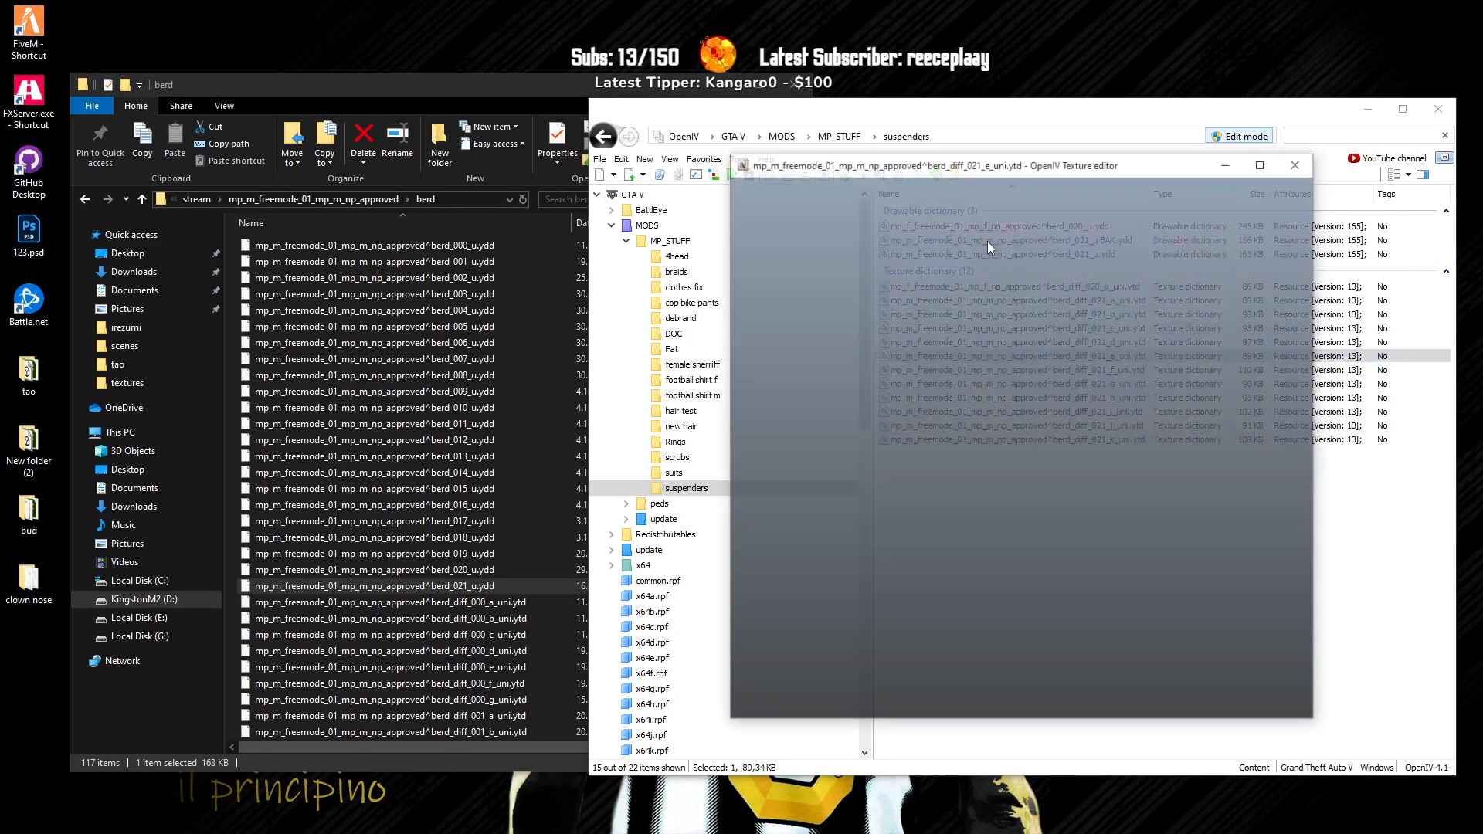
pyautogui.click(975, 285)
pyautogui.click(954, 193)
pyautogui.moveTo(2, 510); pyautogui.dragTo(926, 510)
pyautogui.click(1189, 699)
# Step: Replace the texture in berd_diff_021_f_uni.ytd with berd_diff_001_f_uni.dds and save the dictionary
pyautogui.press('Down')
pyautogui.press('Return')
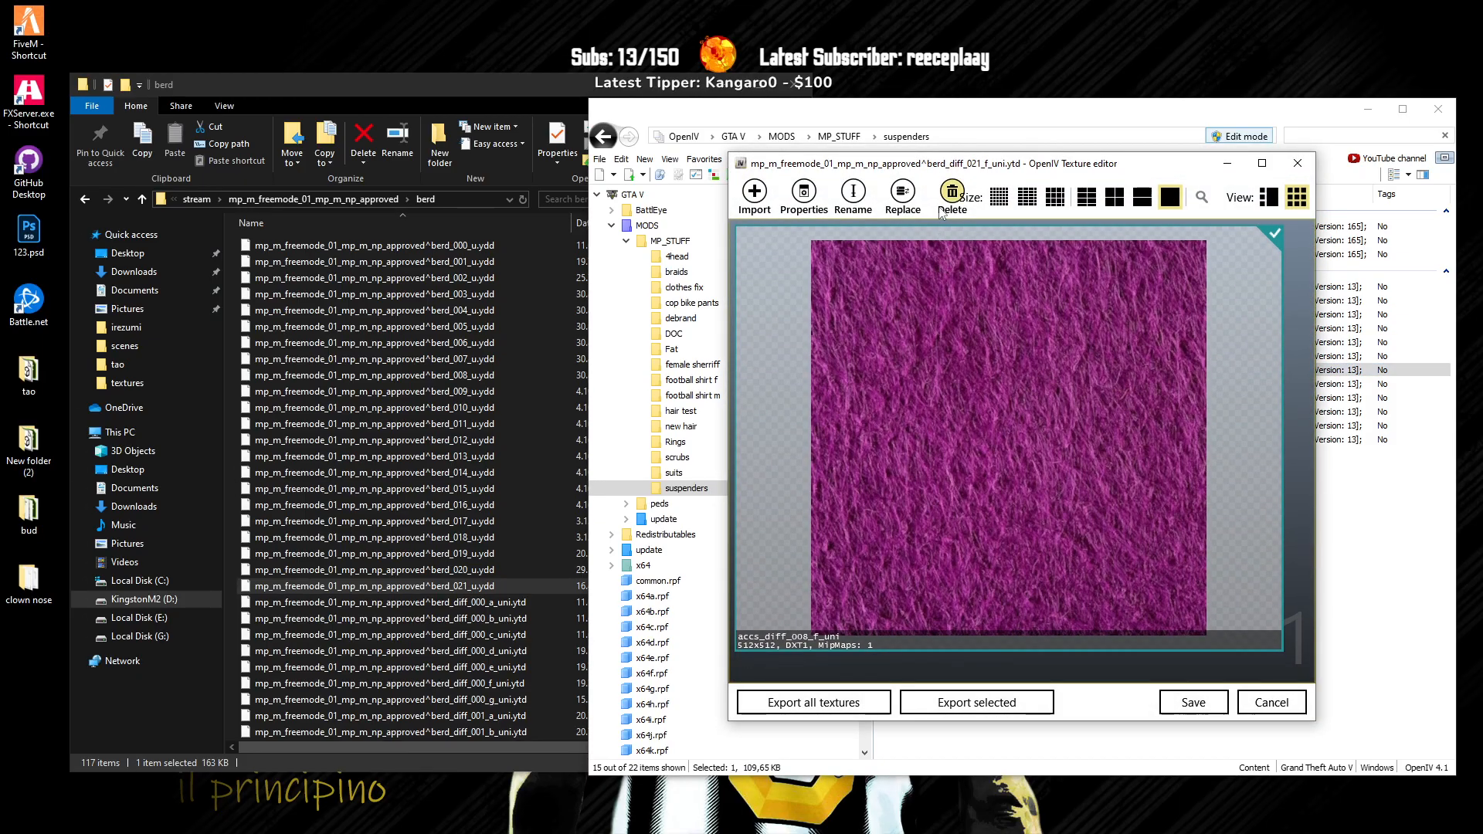
pyautogui.click(942, 210)
pyautogui.moveTo(2, 494); pyautogui.dragTo(854, 447)
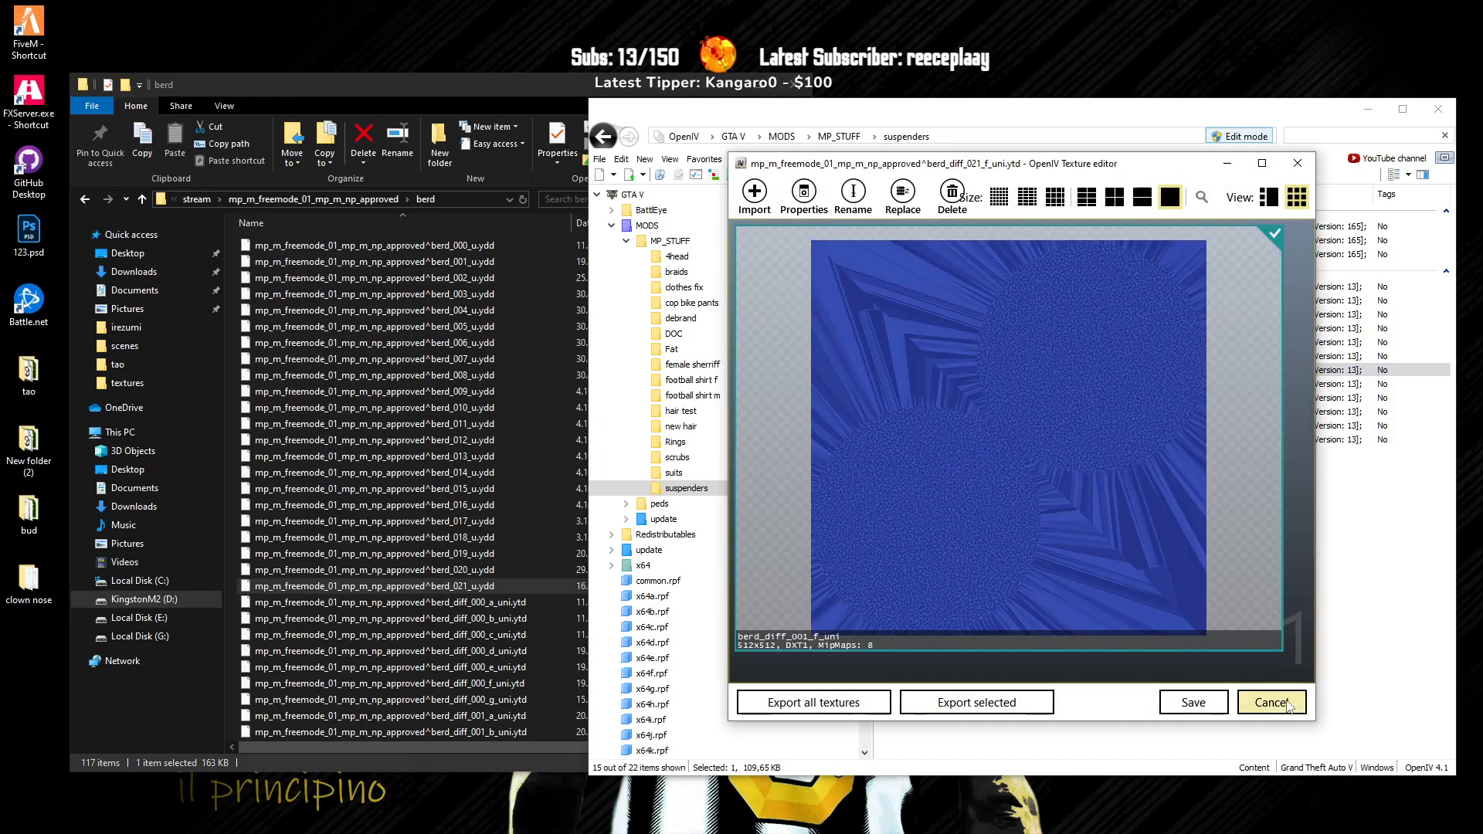
pyautogui.click(1214, 700)
# Step: Replace the texture in berd_diff_021_g_uni.ytd with the matching berd_diff_001 g texture and save the dictionary
pyautogui.press('Down')
pyautogui.press('Return')
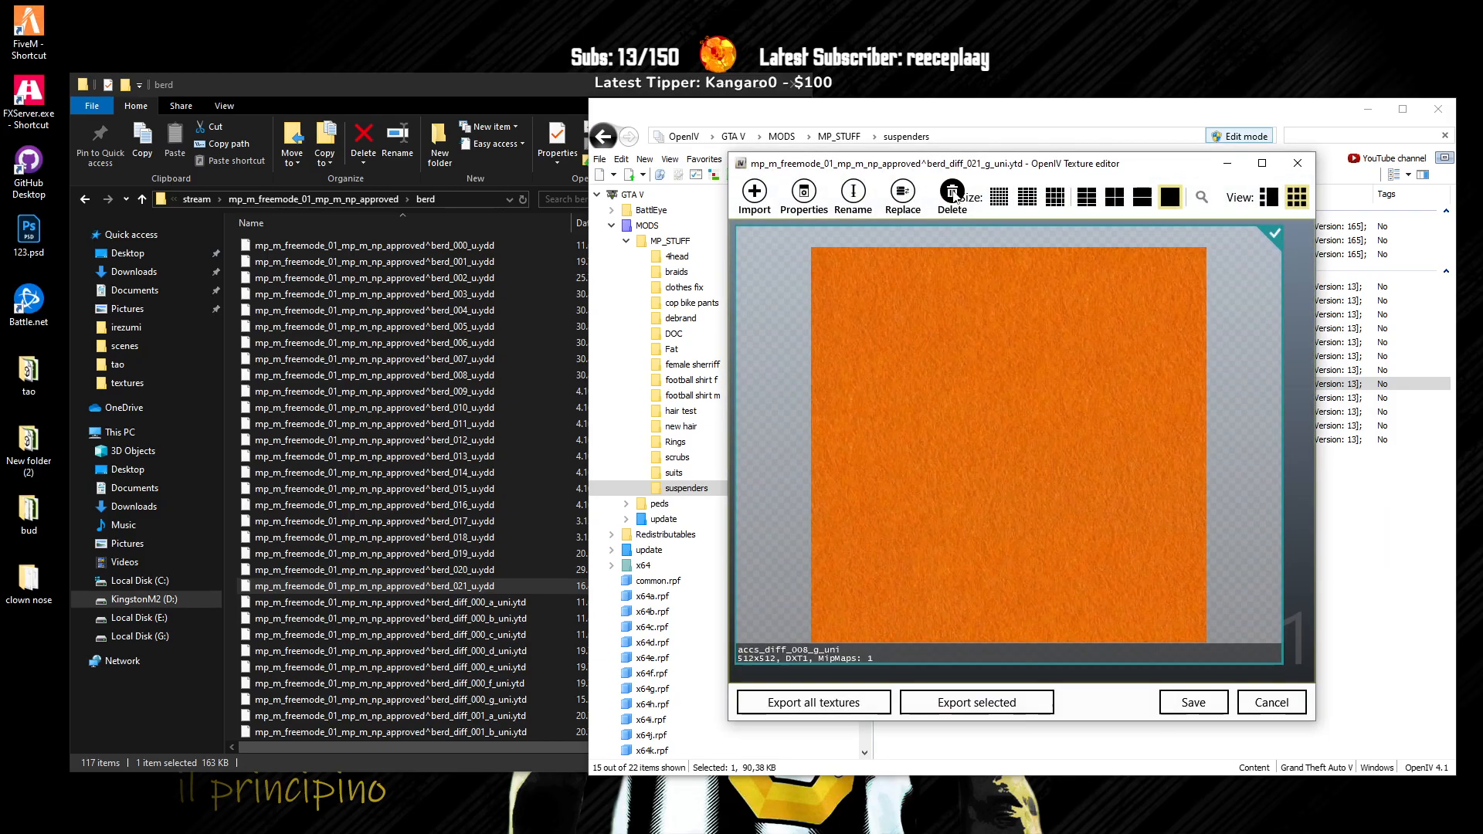
pyautogui.click(958, 199)
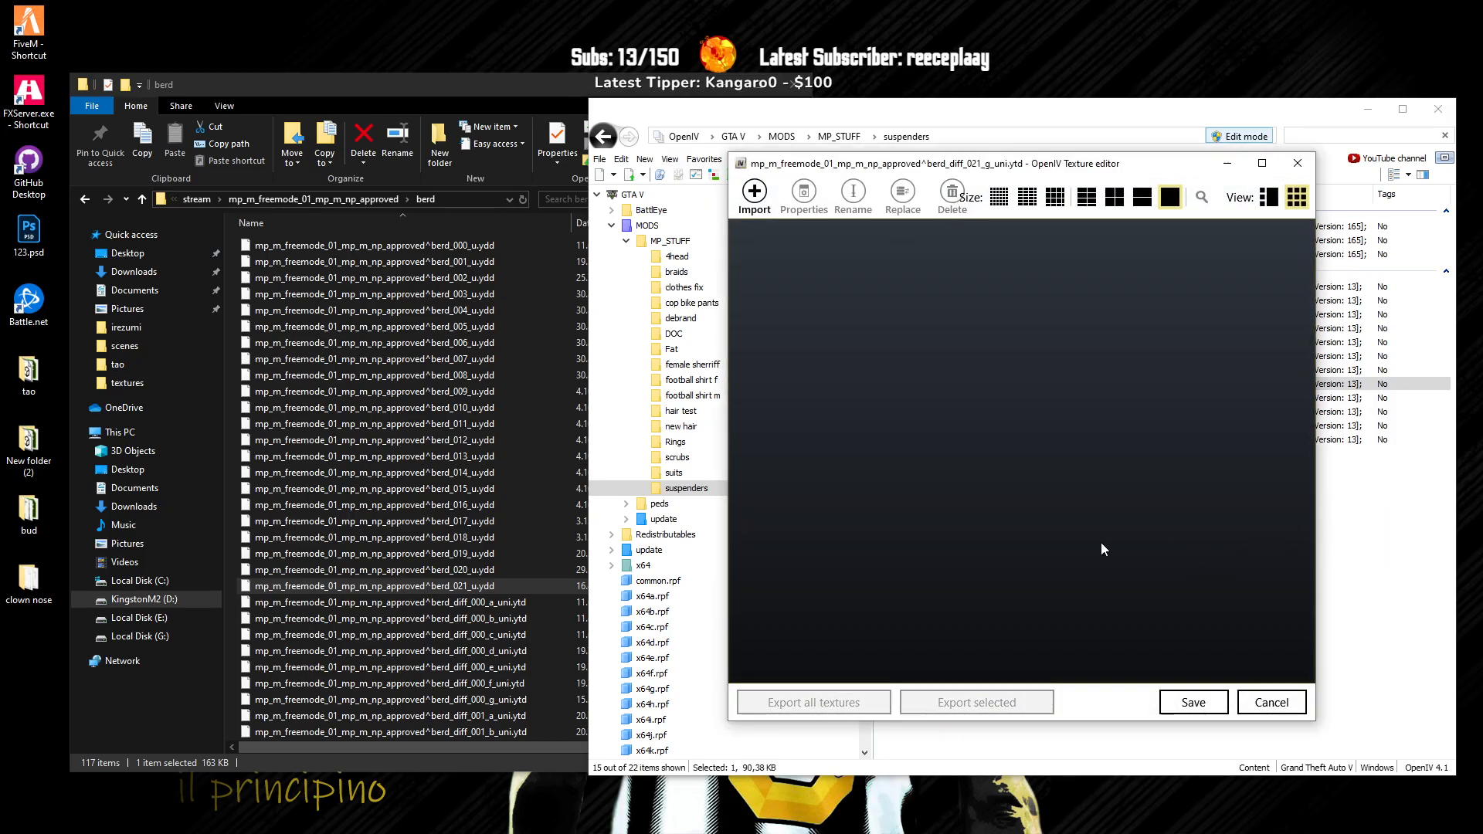
pyautogui.moveTo(2, 494); pyautogui.dragTo(996, 510)
pyautogui.click(1193, 702)
# Step: Replace the texture in berd_diff_021_h_uni.ytd with the matching berd_diff_001 h texture and save the dictionary
pyautogui.press('Down')
pyautogui.press('Return')
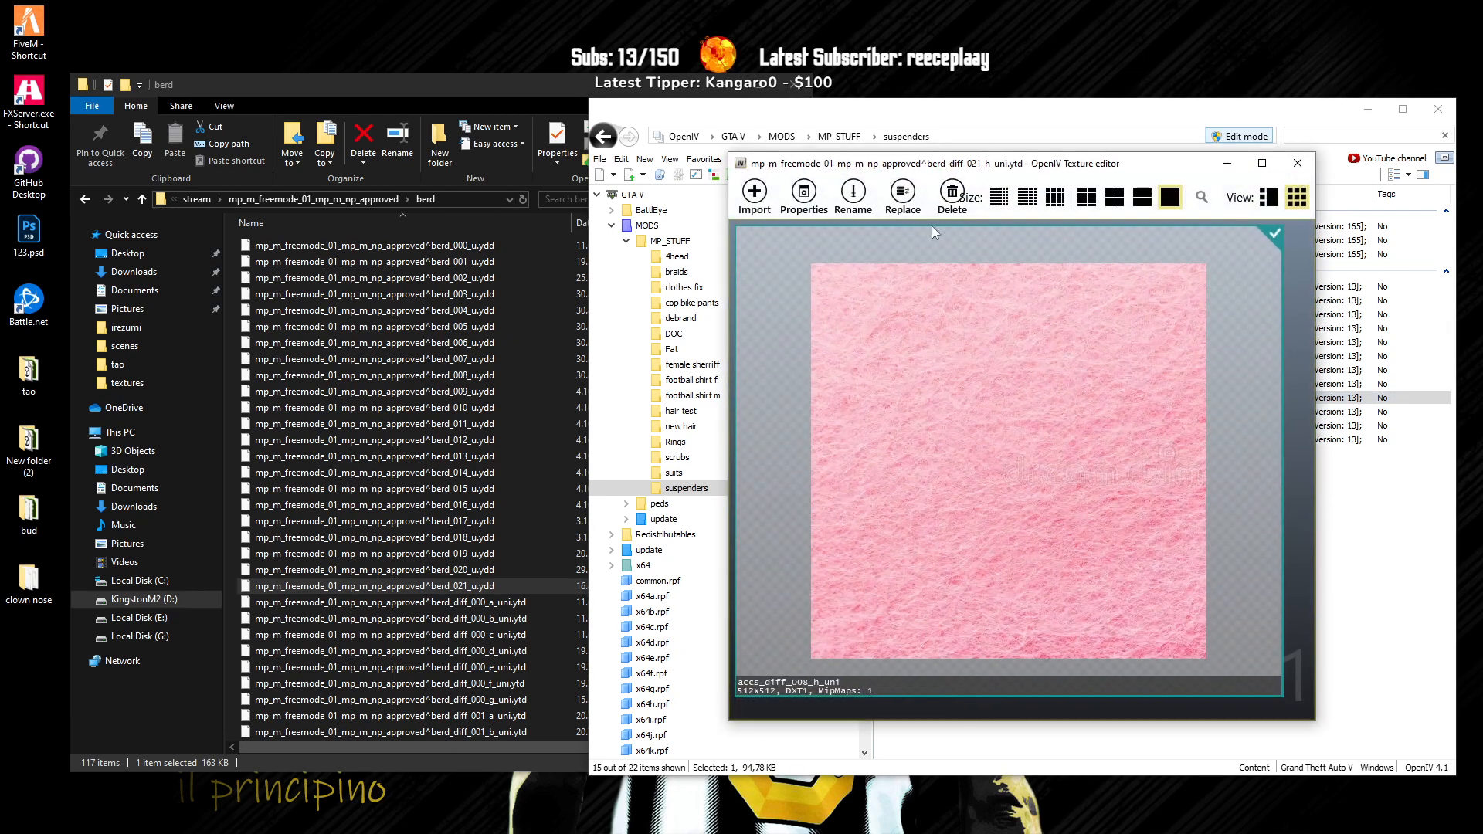
pyautogui.click(938, 201)
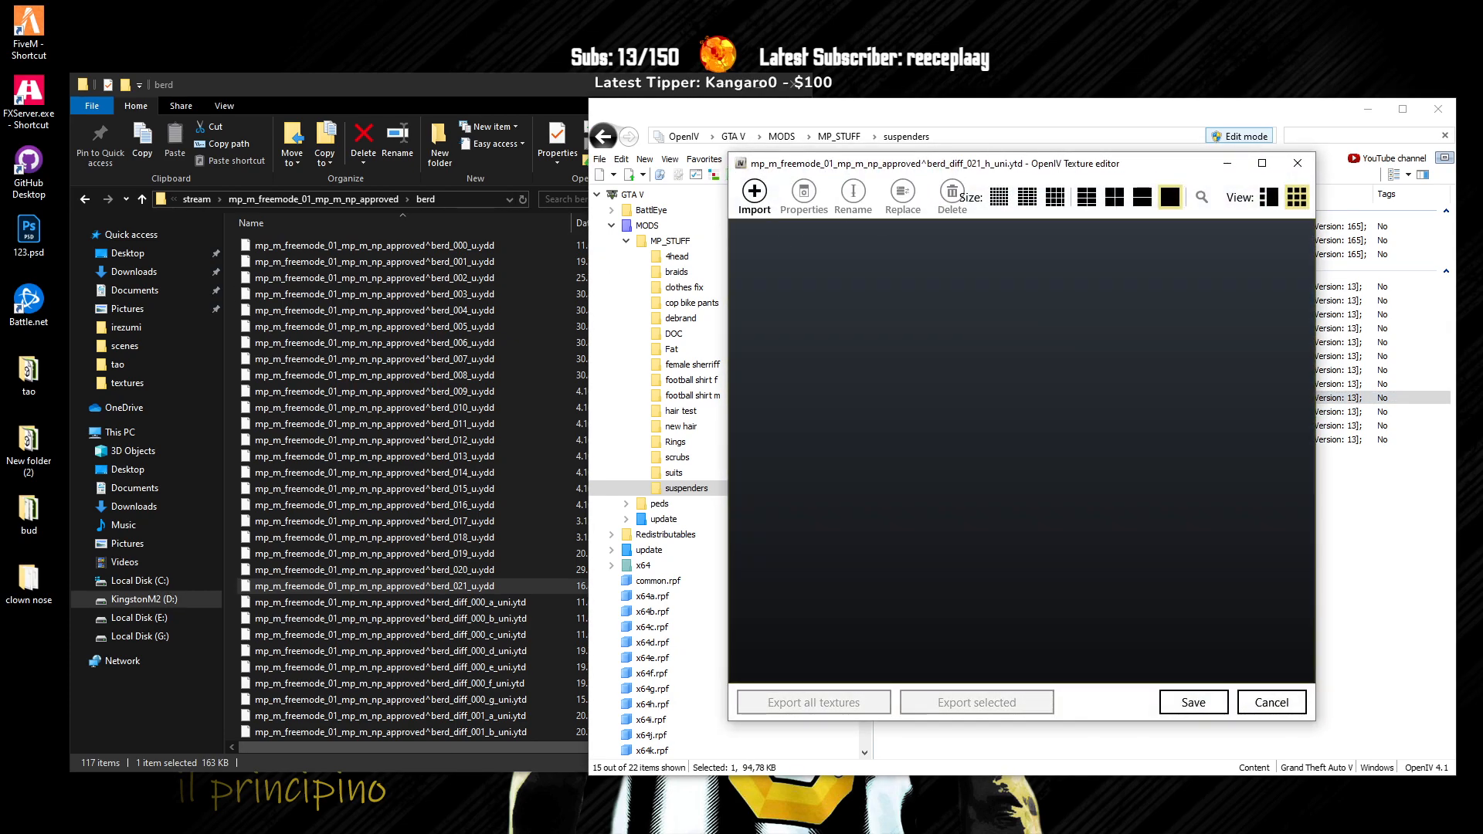
pyautogui.moveTo(1, 591); pyautogui.dragTo(919, 560)
pyautogui.click(1192, 701)
# Step: Replace the texture in berd_diff_021_i_uni.ytd with berd_diff_001_i_uni and save the dictionary
pyautogui.press('Down')
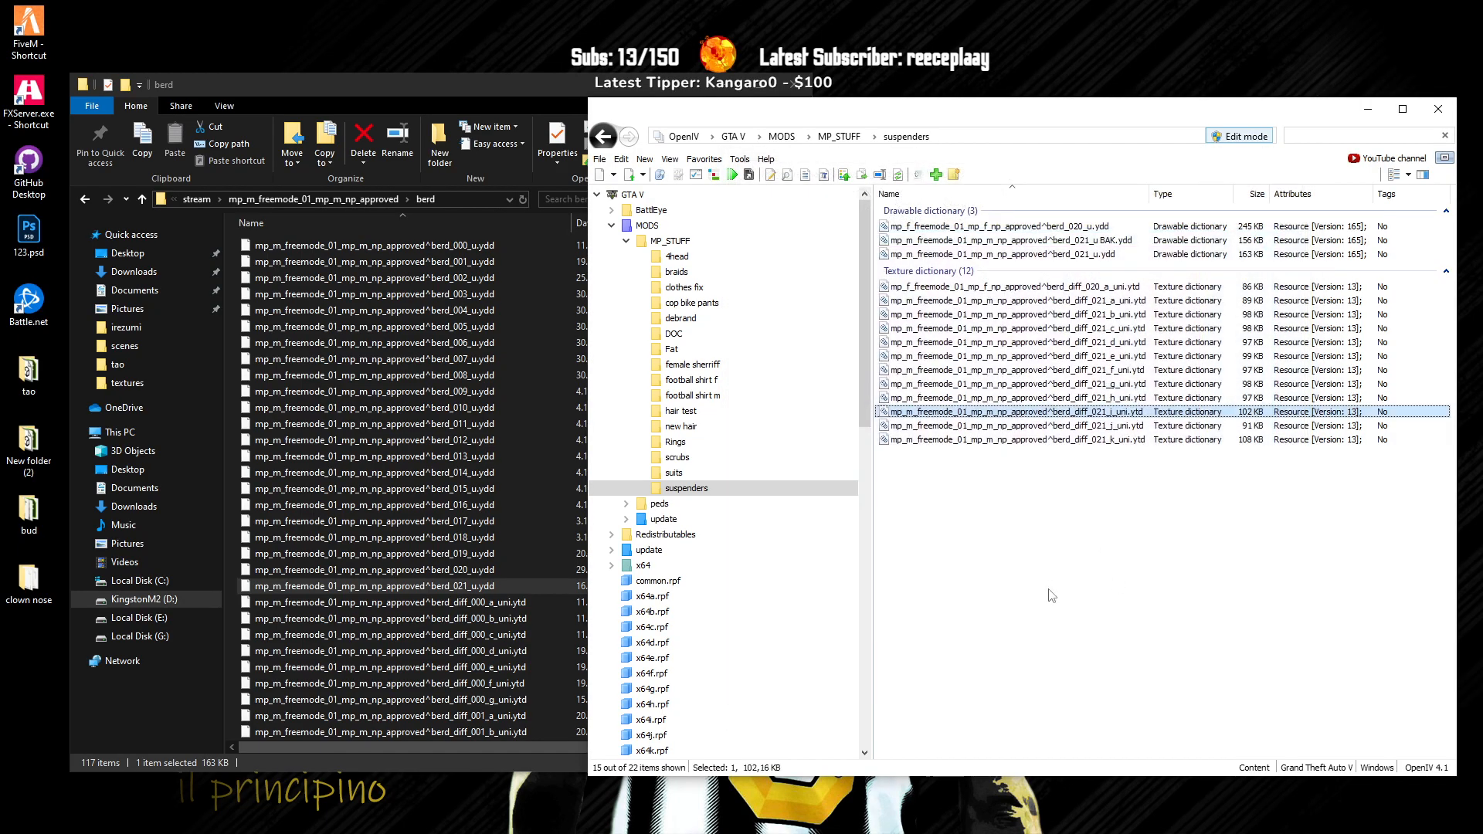
pyautogui.press('Return')
pyautogui.click(951, 195)
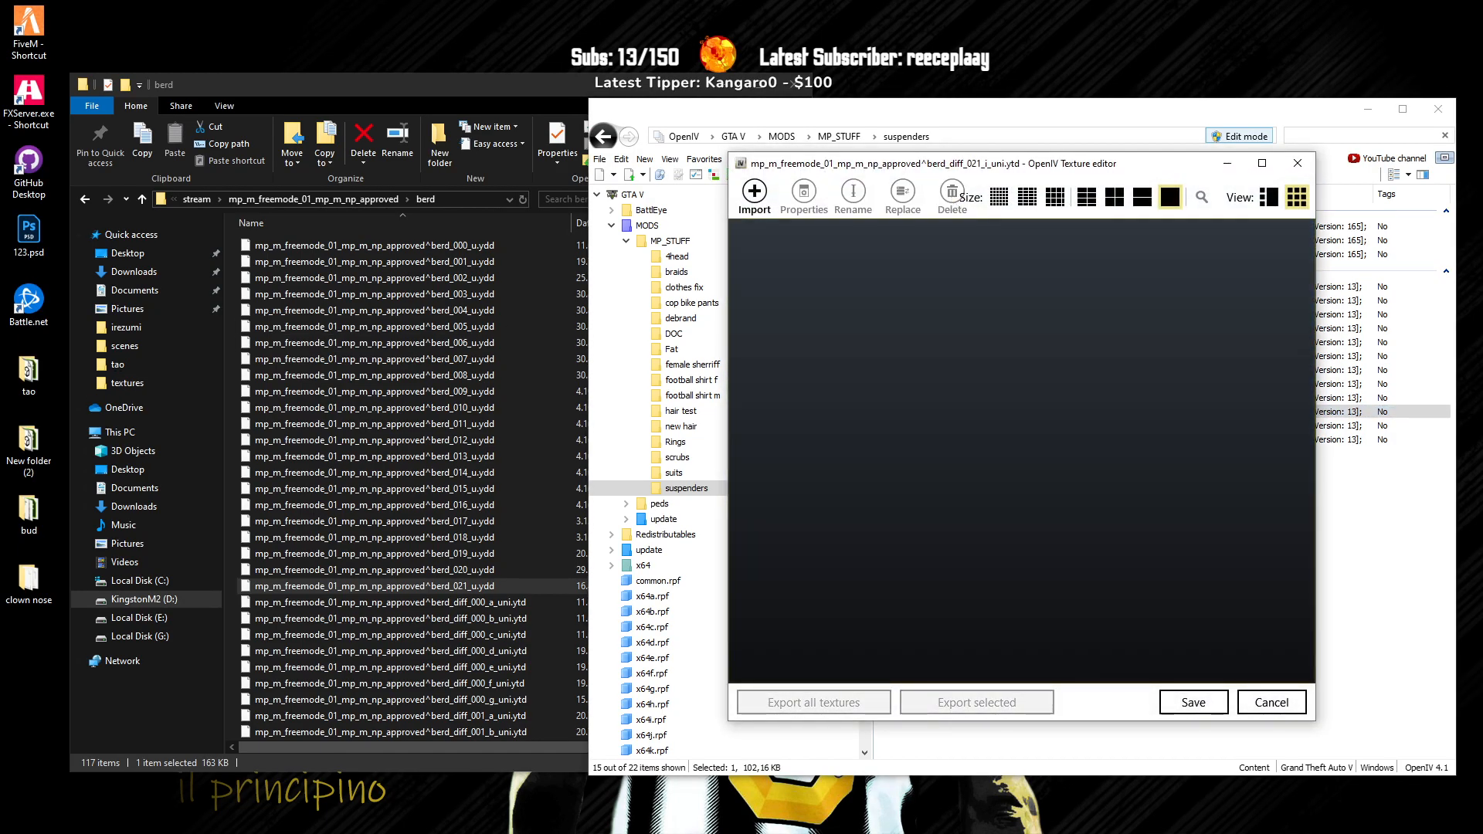
pyautogui.moveTo(2, 589); pyautogui.dragTo(1031, 593)
pyautogui.click(1189, 701)
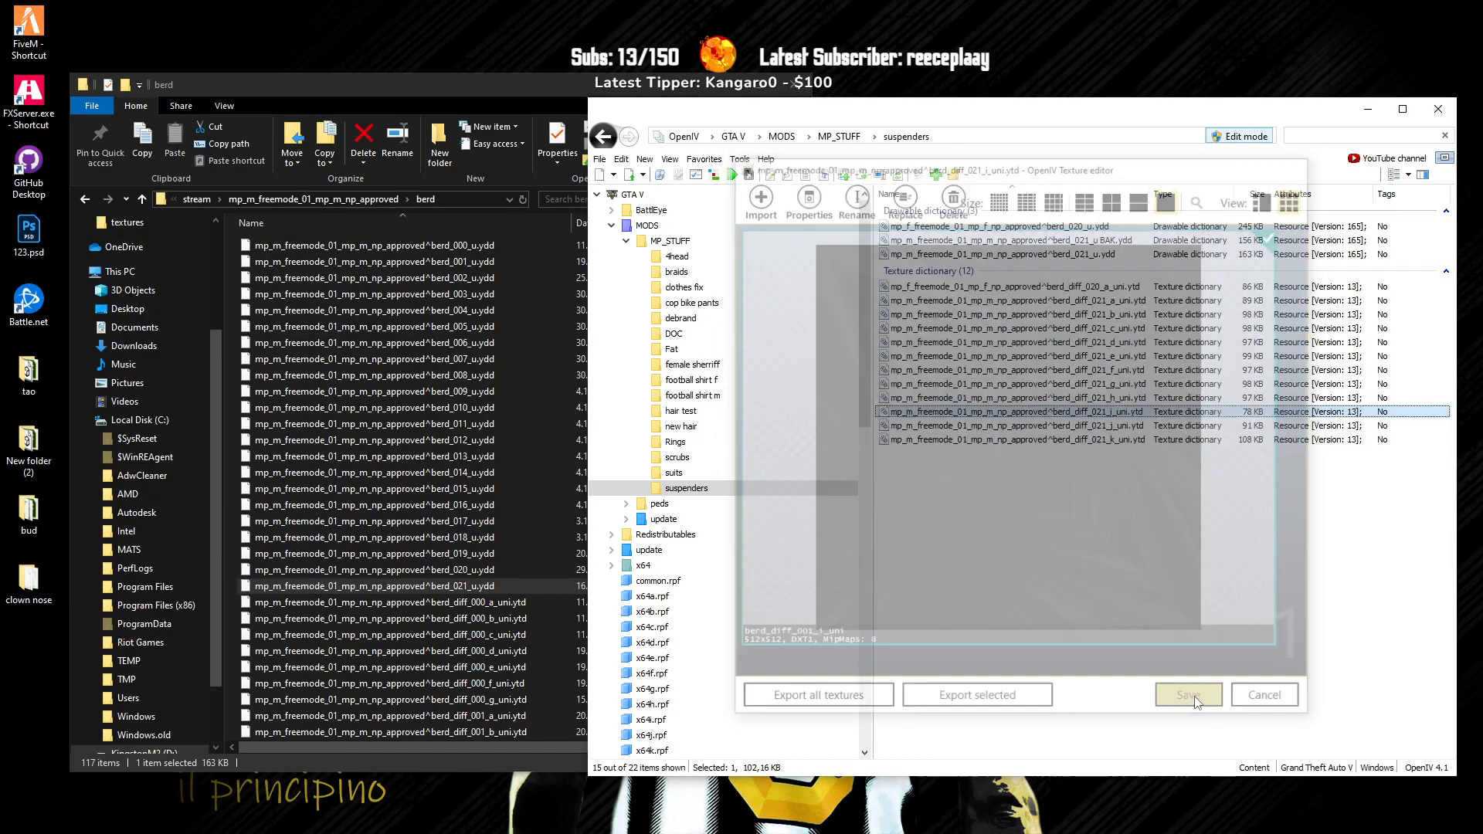
# Step: Replace the texture in berd_diff_021_j_uni.ytd with berd_diff_001_j_uni and save the dictionary
pyautogui.press('Down')
pyautogui.press('Return')
pyautogui.click(951, 195)
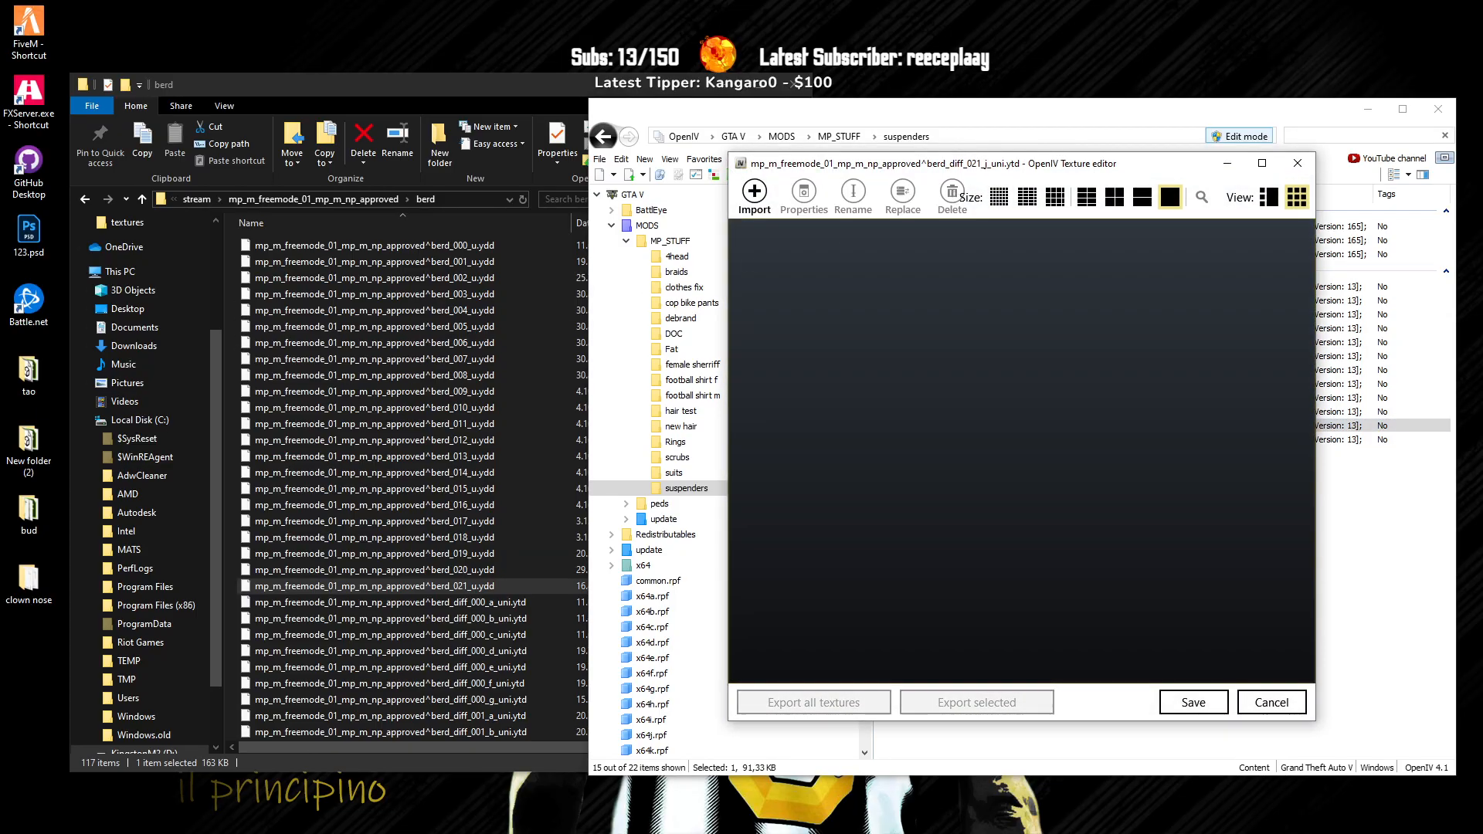
pyautogui.moveTo(1, 564); pyautogui.dragTo(1138, 639)
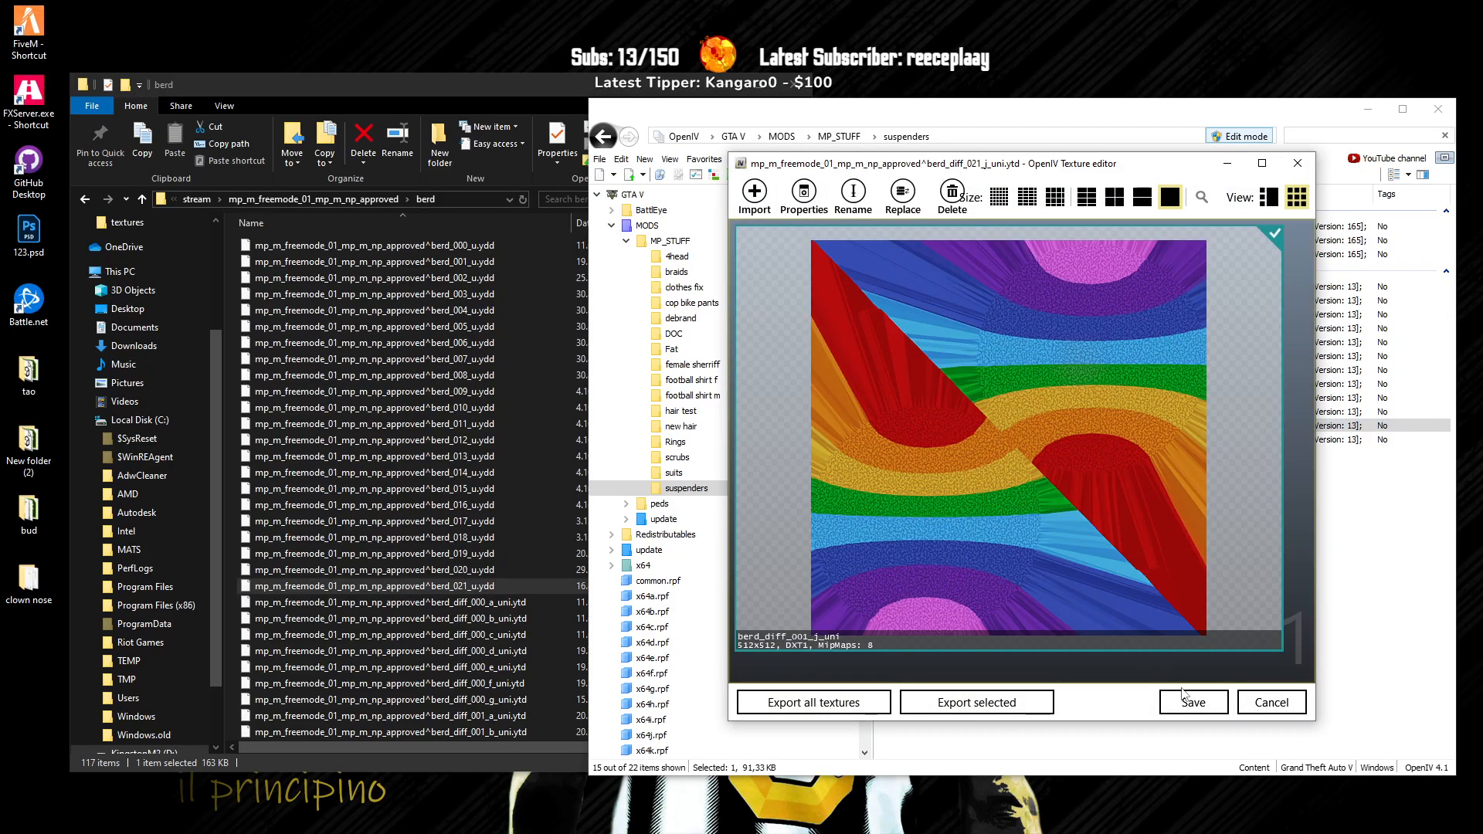
pyautogui.click(1193, 701)
# Step: Replace the texture in berd_diff_021_k_uni.ytd with berd_diff_001_k_uni and save the dictionary
pyautogui.press('Down')
pyautogui.press('Return')
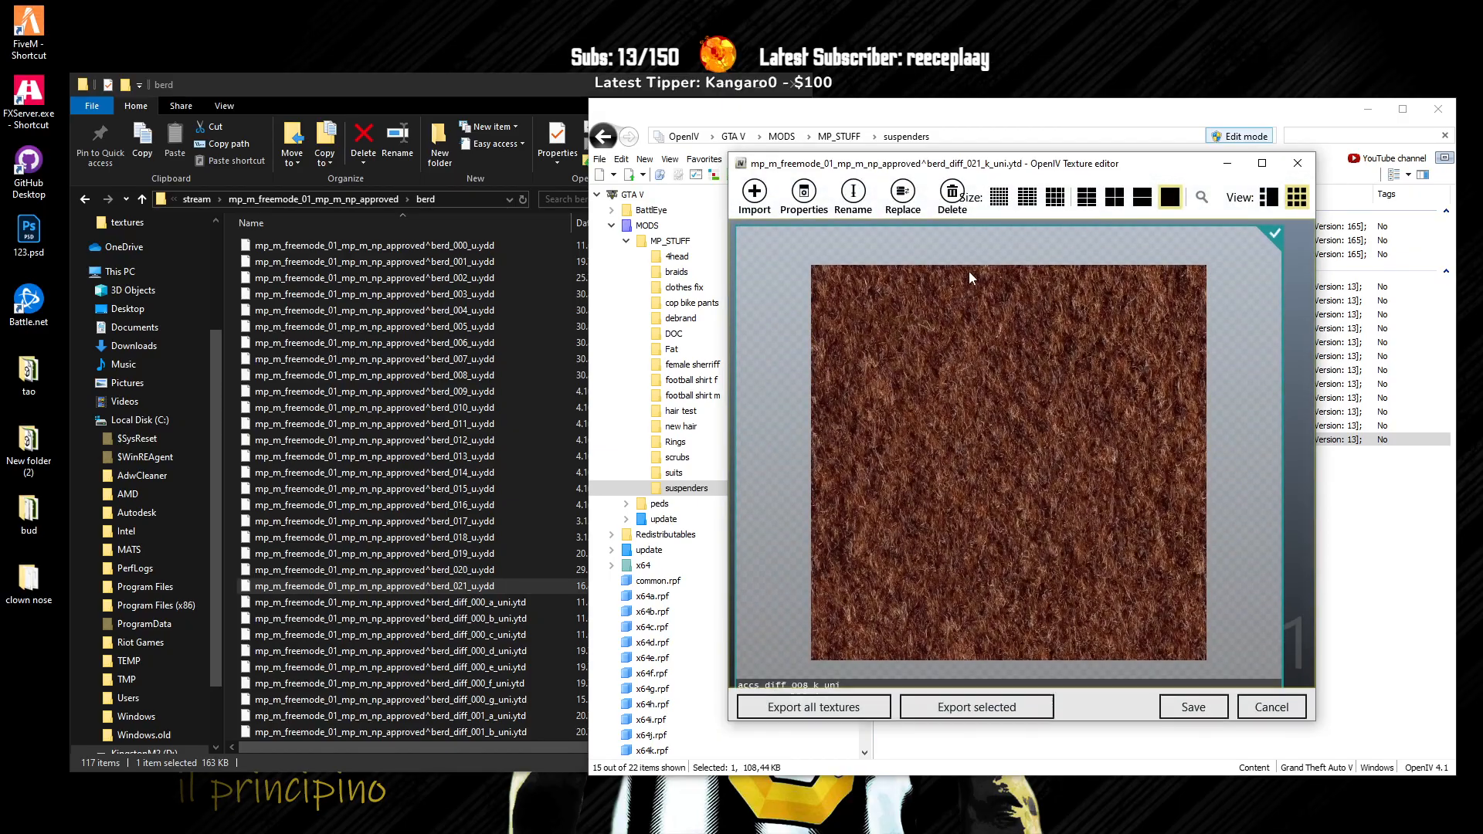
pyautogui.click(949, 196)
pyautogui.moveTo(2, 540); pyautogui.dragTo(981, 466)
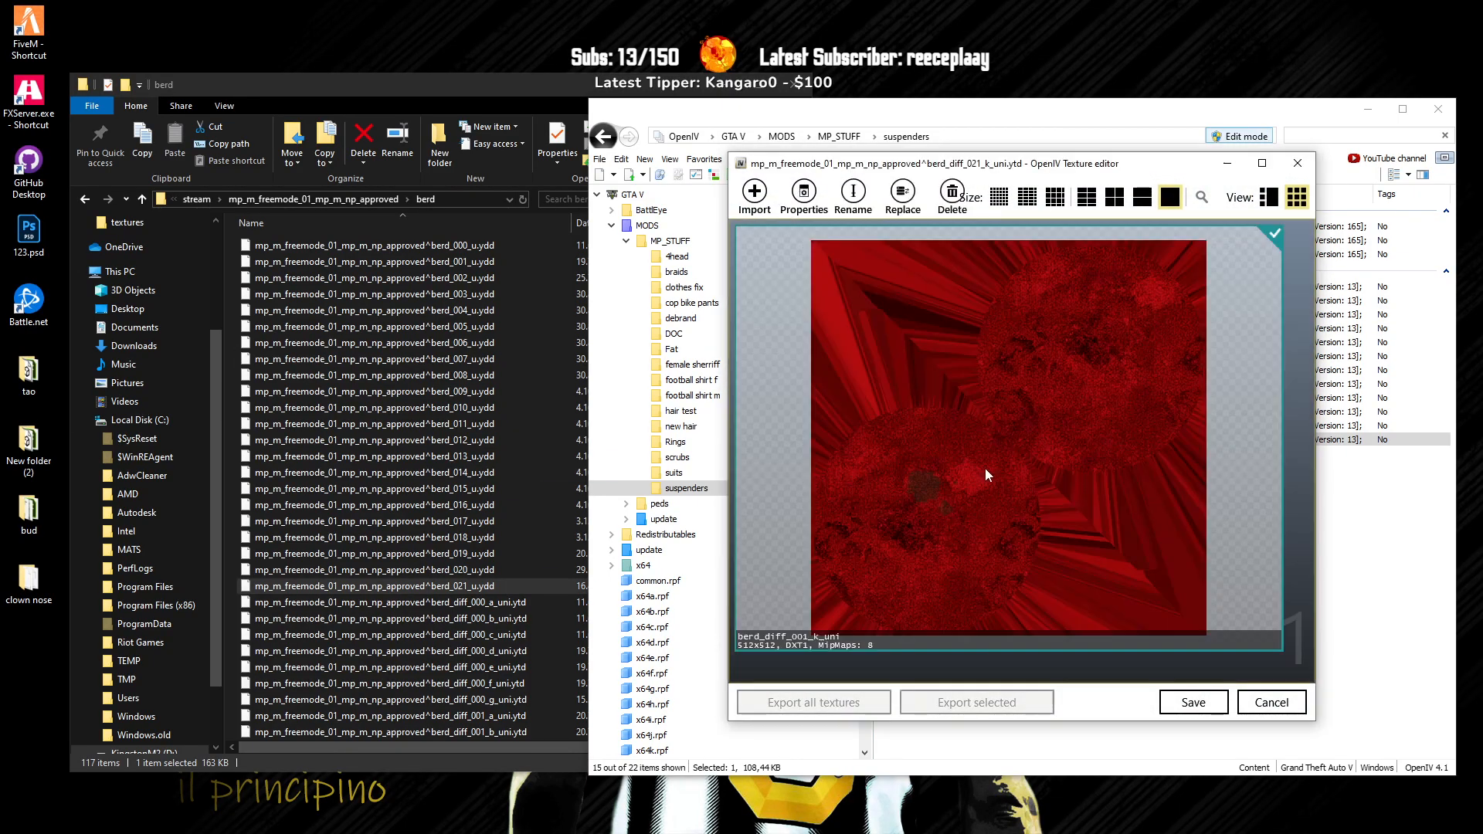
pyautogui.click(1193, 701)
# Step: Copy the male berd_diff_021 a to k texture dictionaries into the server's berd folder, replacing the existing files
pyautogui.moveTo(1059, 512); pyautogui.dragTo(1024, 312)
pyautogui.moveTo(1074, 397); pyautogui.dragTo(393, 465)
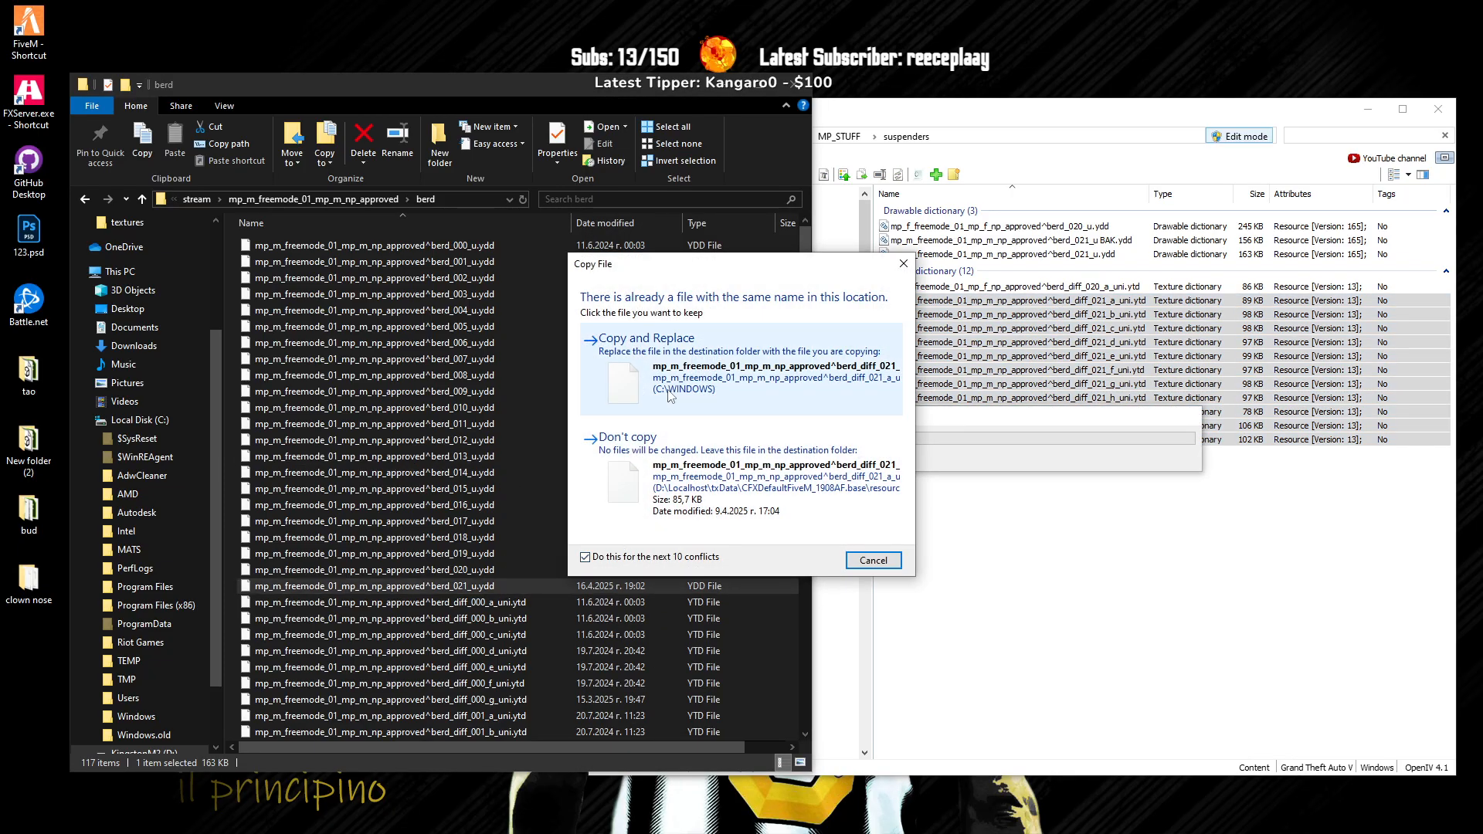
pyautogui.click(636, 407)
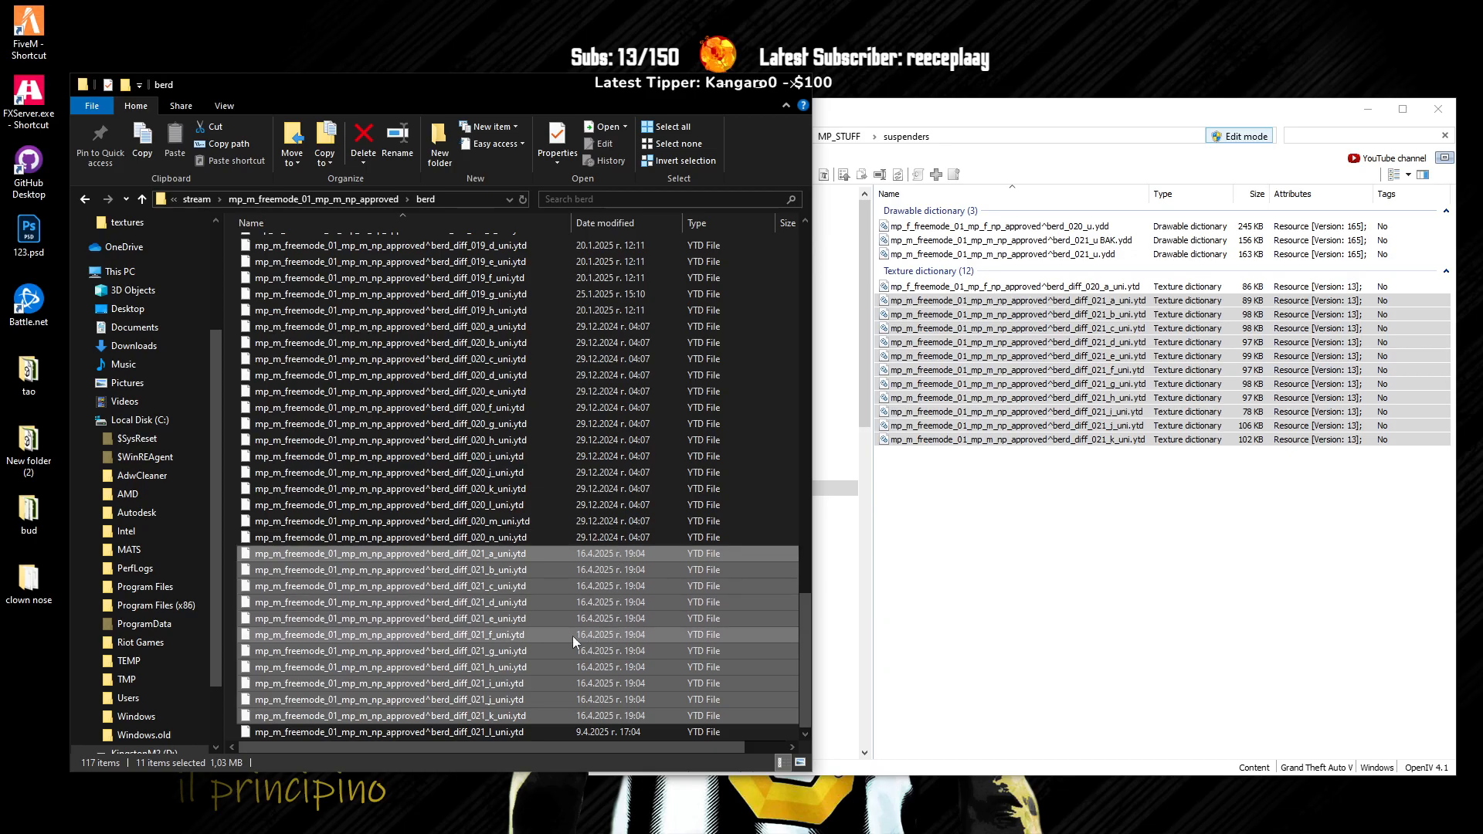
# Step: Permanently delete the leftover berd_diff_021_l_uni.ytd from the server's berd folder
pyautogui.click(502, 729)
pyautogui.hotkey('shift', 'Delete')
pyautogui.click(817, 486)
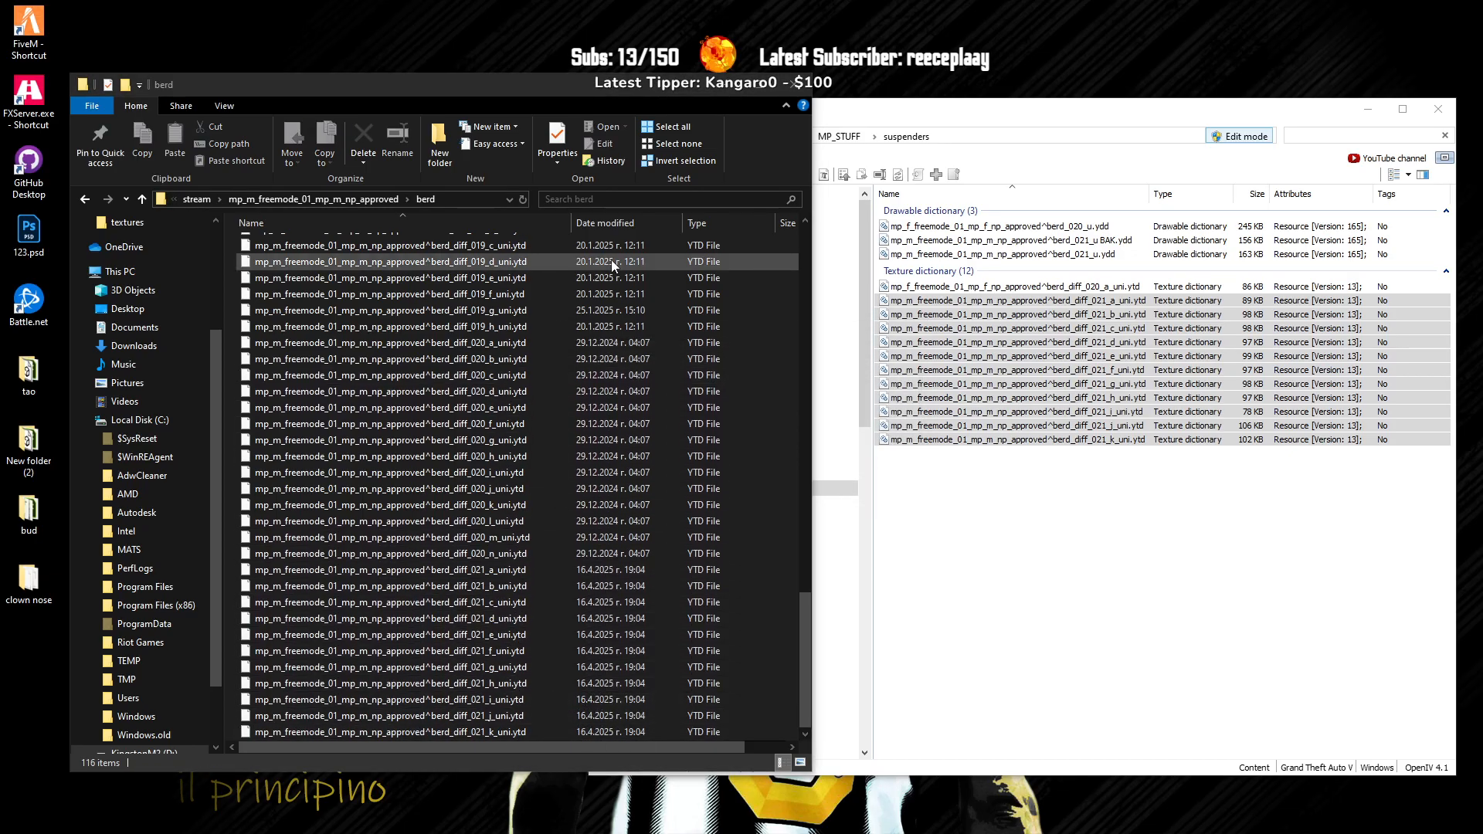
# Step: Switch to YMTEditor, place it beside File Explorer, copy the berd folder path and minimize OpenIV
pyautogui.hotkey('alt', 'Tab')
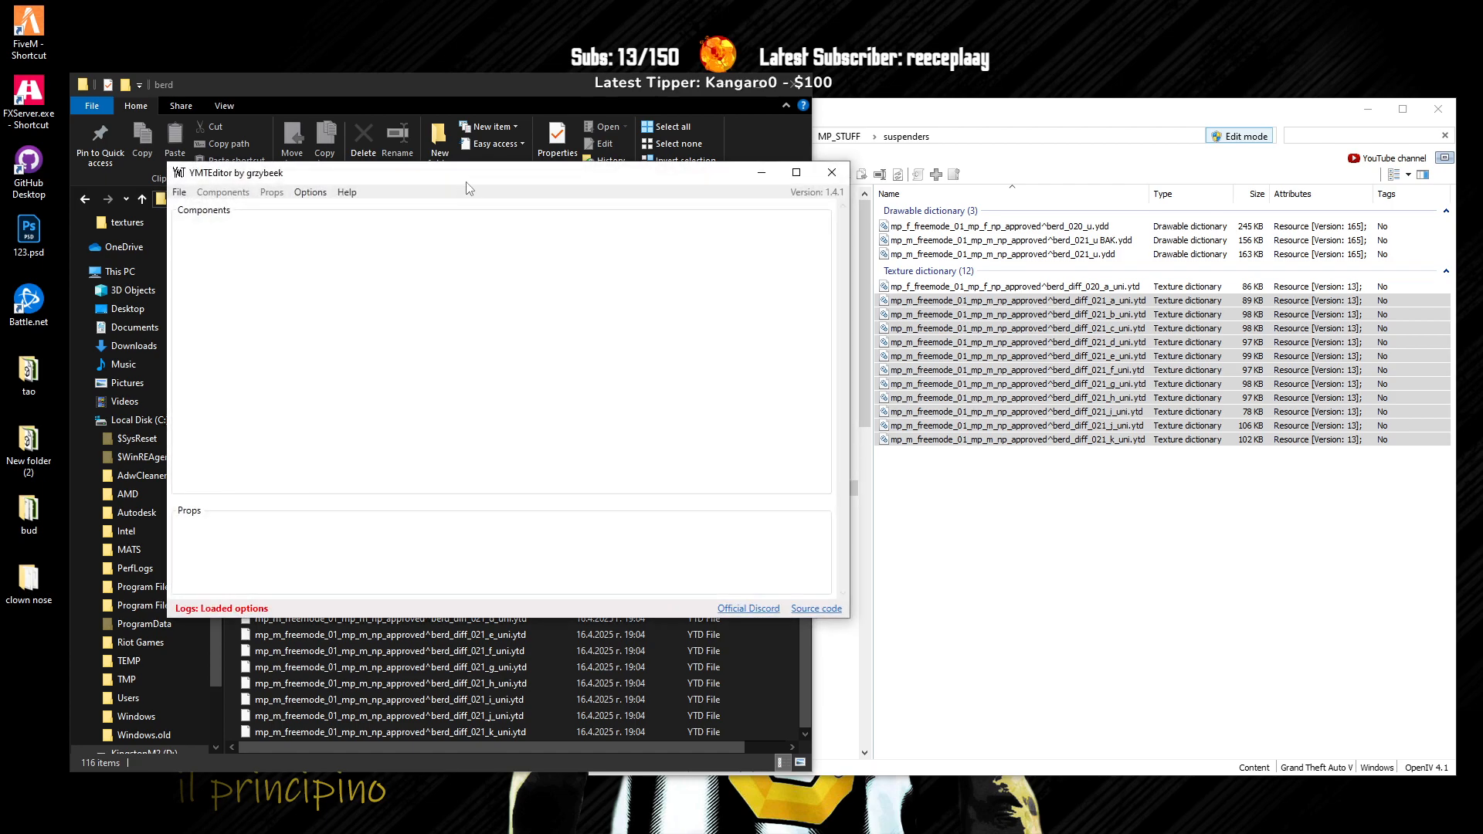
pyautogui.moveTo(467, 183); pyautogui.dragTo(1079, 176)
pyautogui.click(485, 199)
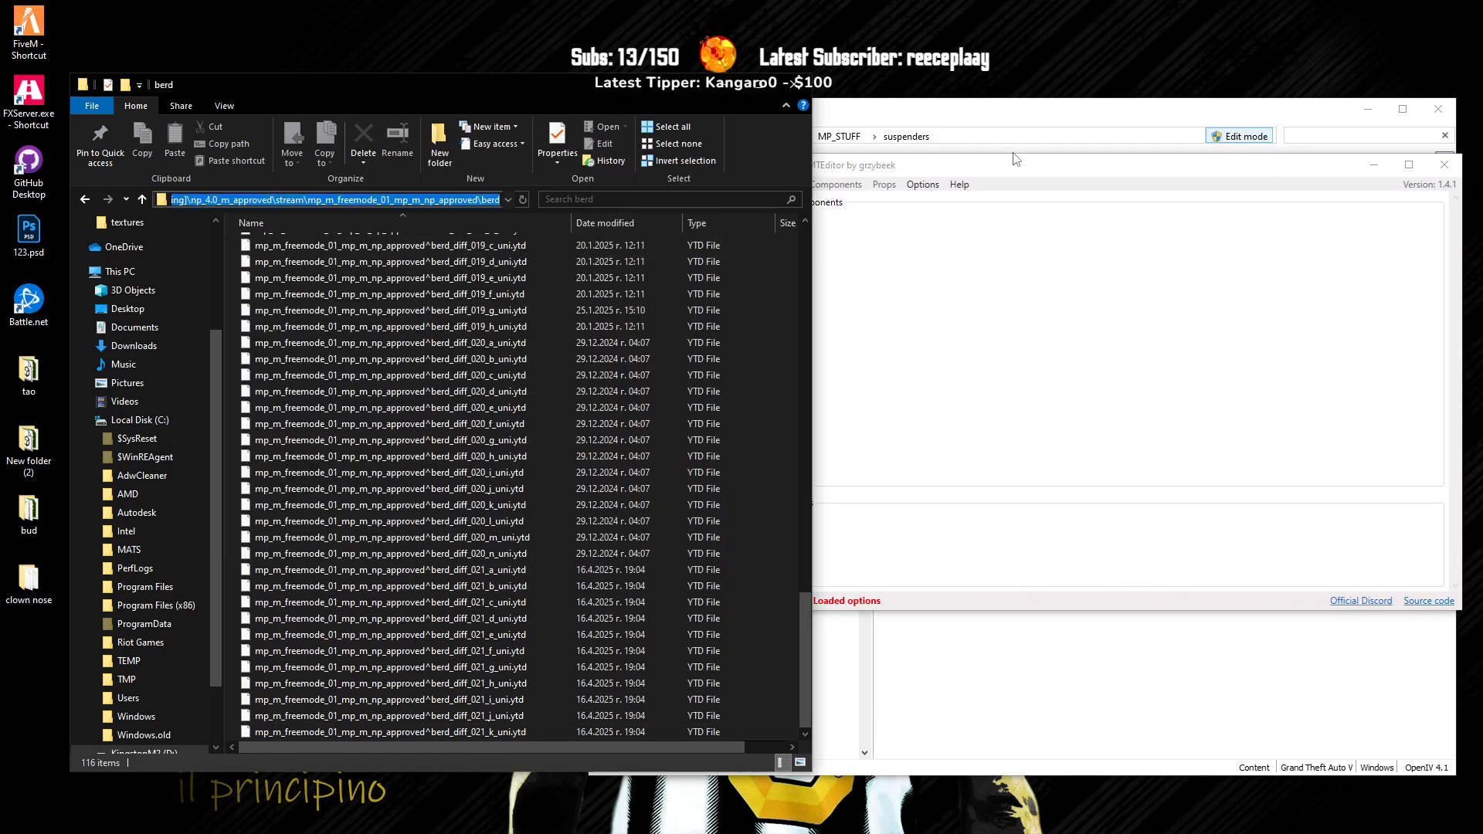
pyautogui.click(1013, 146)
pyautogui.click(563, 182)
pyautogui.click(1367, 109)
# Step: Open mp_m_freemode_01_mp_m_np_approved.ymt from the np_4.0_m_approved stream folder in YMTEditor
pyautogui.click(792, 183)
pyautogui.click(832, 237)
pyautogui.click(1187, 207)
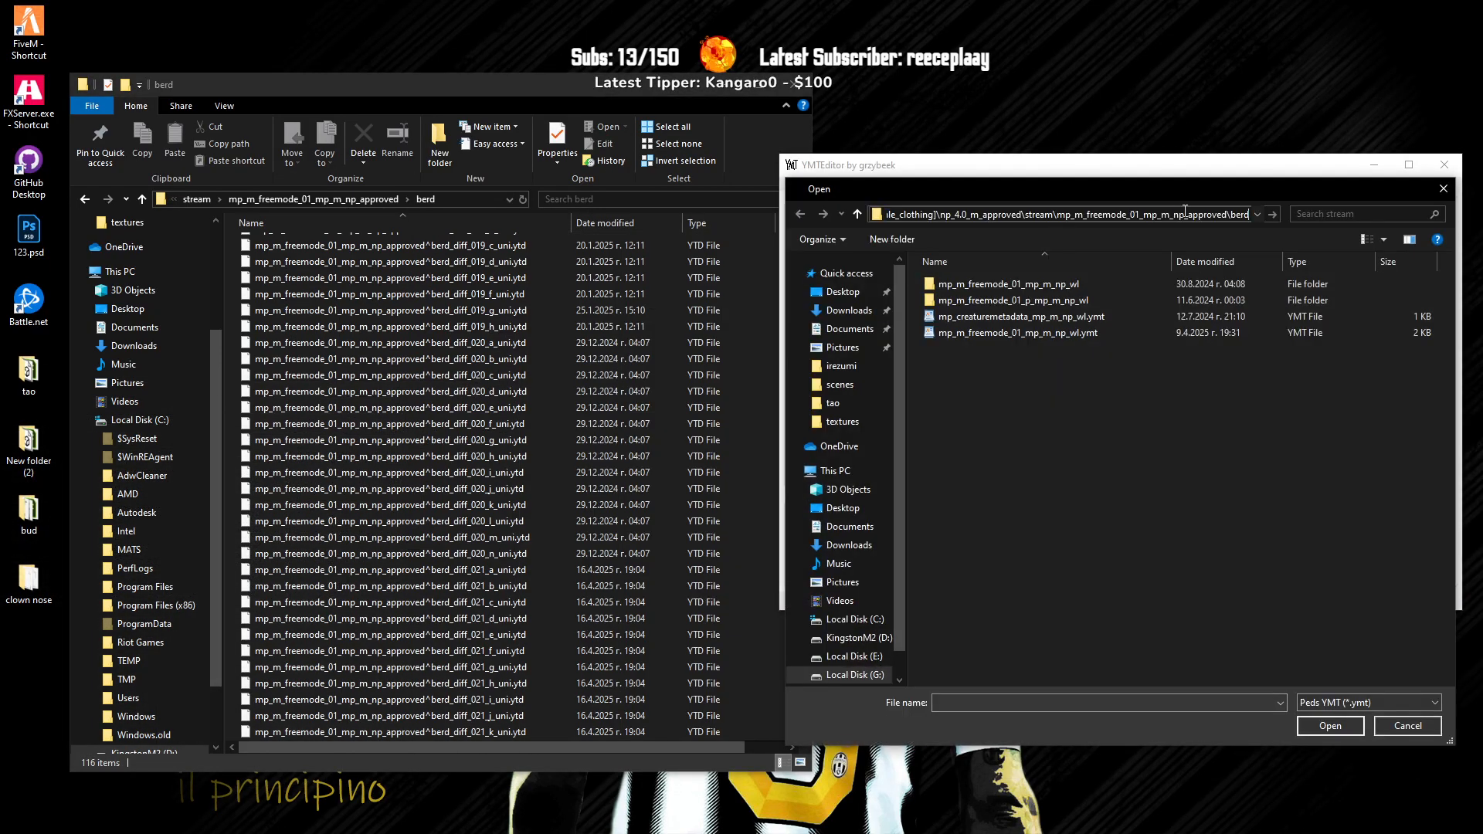
pyautogui.press('Return')
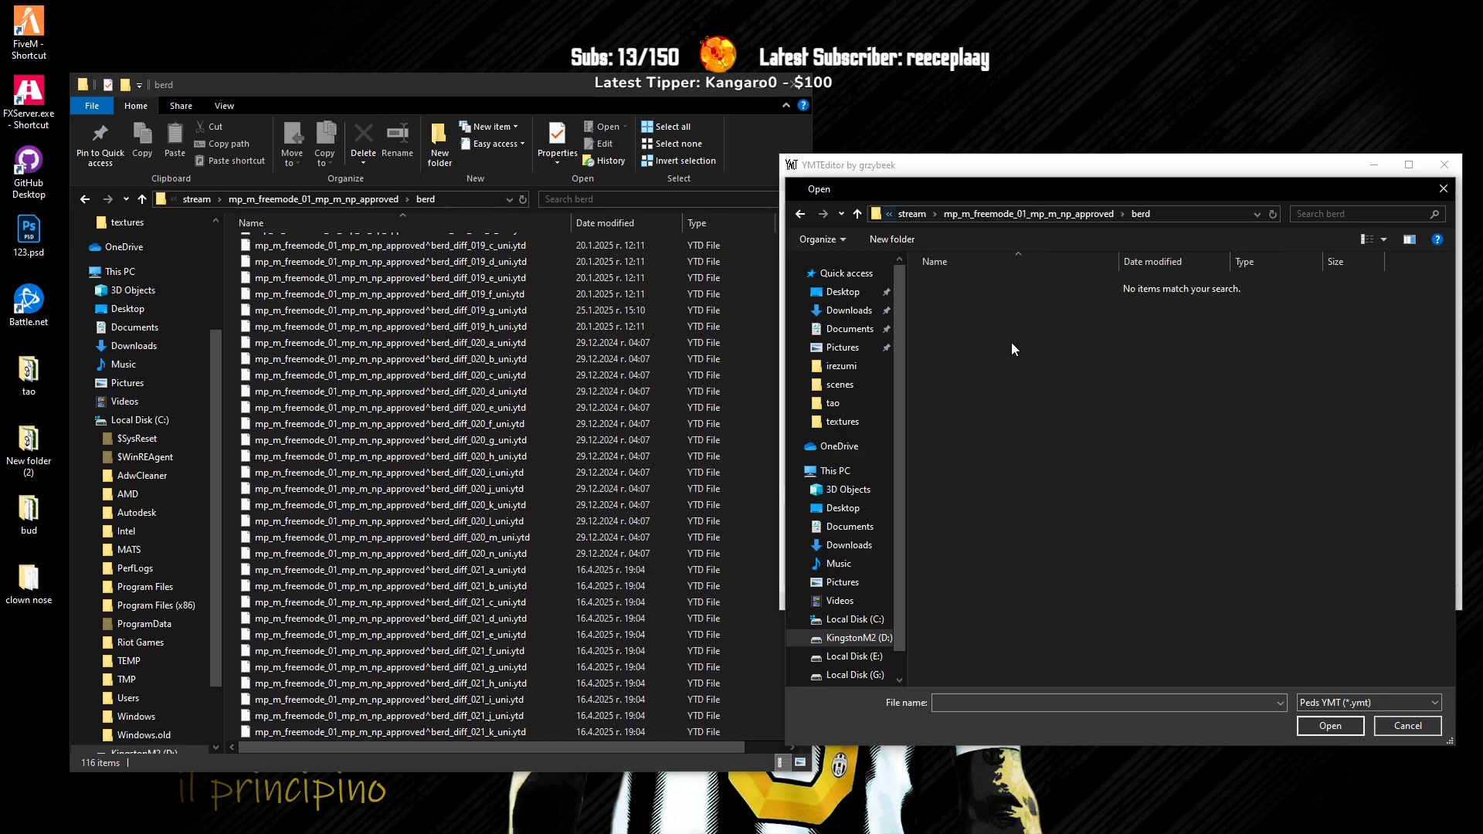
pyautogui.click(856, 214)
pyautogui.click(857, 214)
pyautogui.click(965, 333)
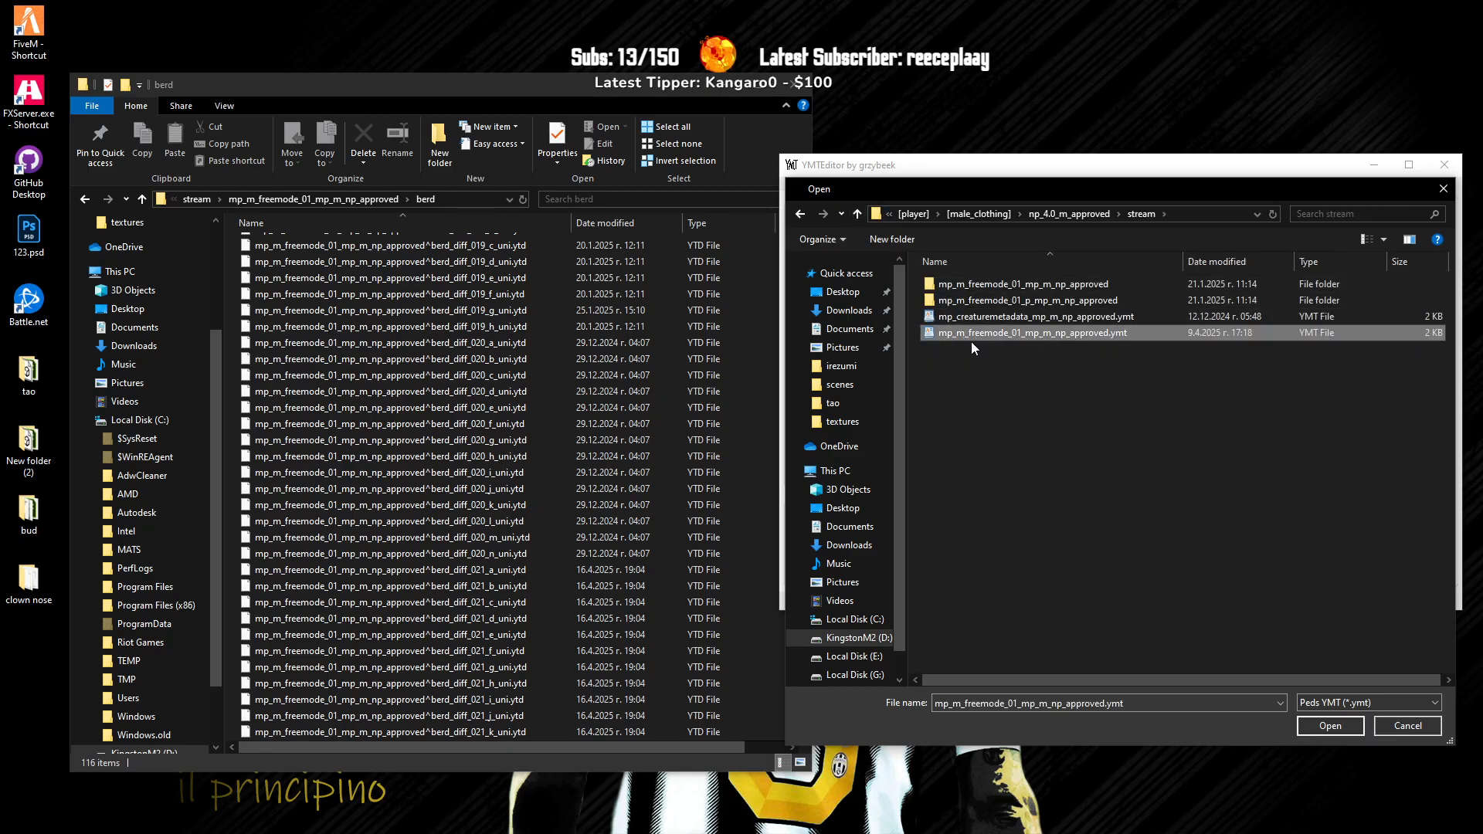
pyautogui.click(1329, 726)
# Step: Remove one texture from drawable 021 in the BERD component
pyautogui.click(837, 221)
pyautogui.scroll(-20, 875, 396)
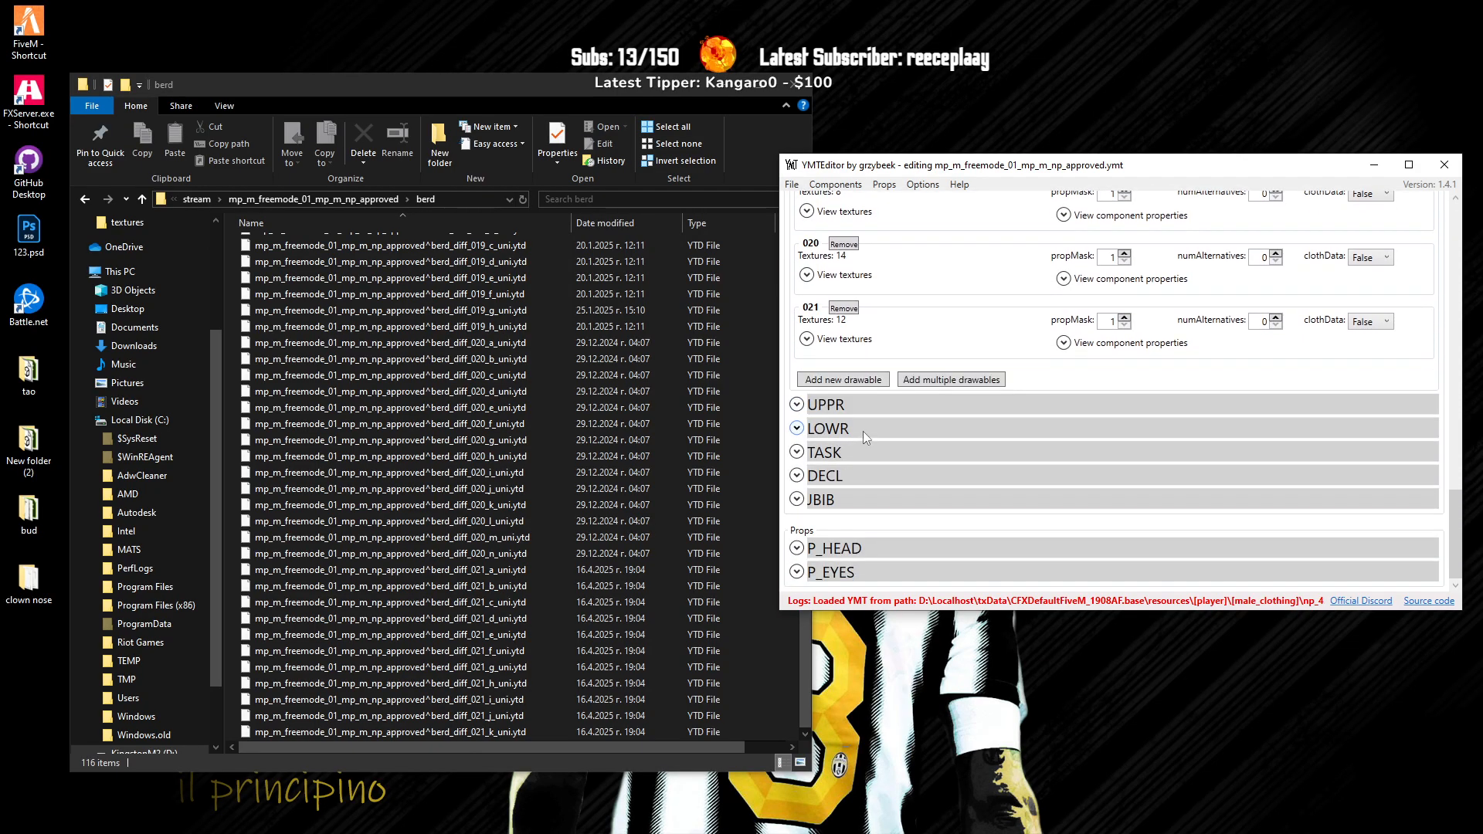
pyautogui.click(805, 338)
pyautogui.click(1043, 361)
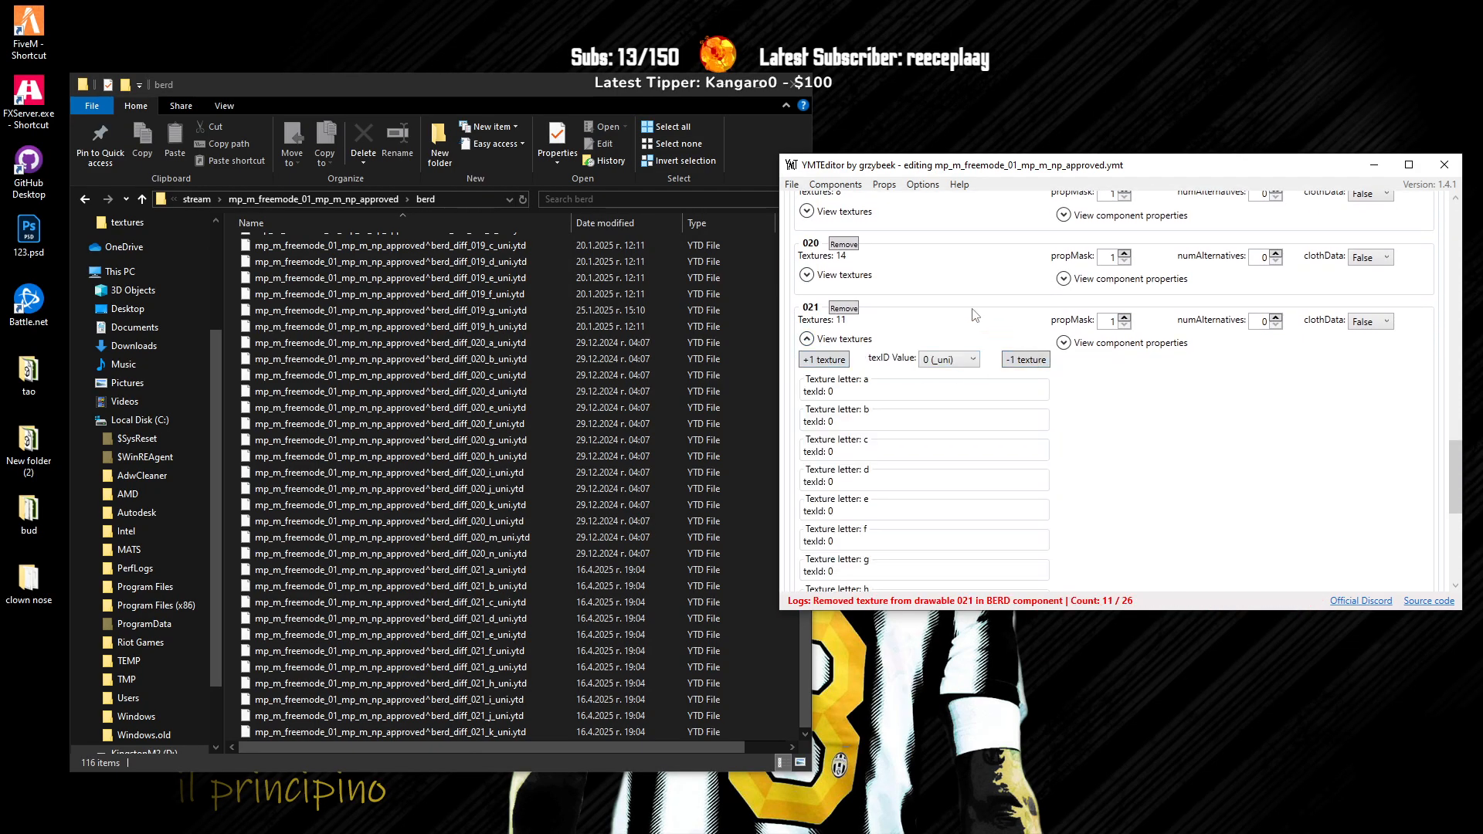
# Step: Save the edited mp_m_freemode_01_mp_m_np_approved.ymt
pyautogui.click(791, 185)
pyautogui.click(818, 247)
pyautogui.click(1329, 725)
pyautogui.click(823, 494)
pyautogui.click(865, 487)
# Step: Clear the open windows off the desktop, start FXServer and move its console out of view
pyautogui.click(1371, 165)
pyautogui.click(723, 84)
pyautogui.doubleClick(55, 98)
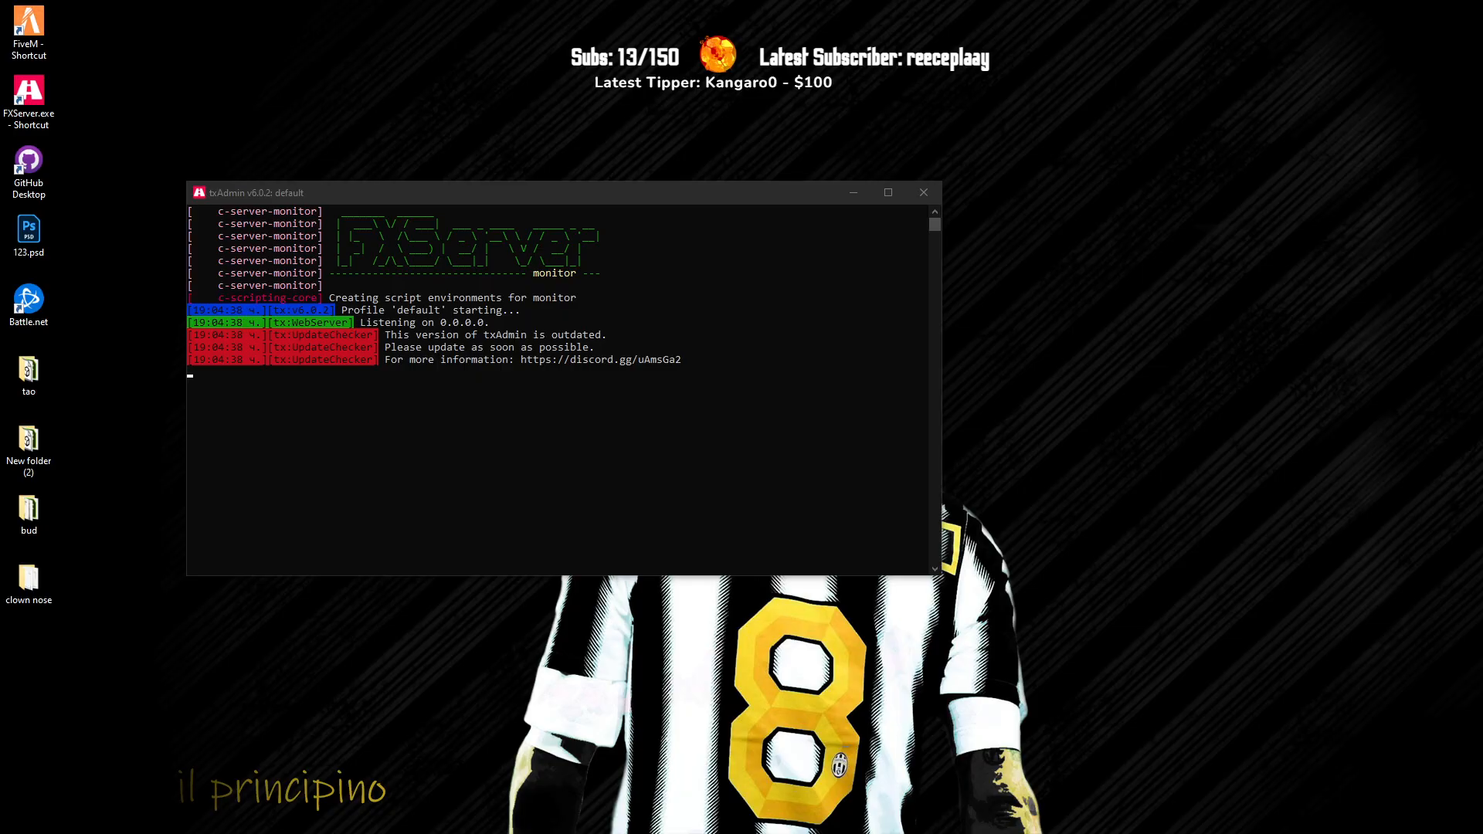
pyautogui.moveTo(434, 198); pyautogui.dragTo(0, 188)
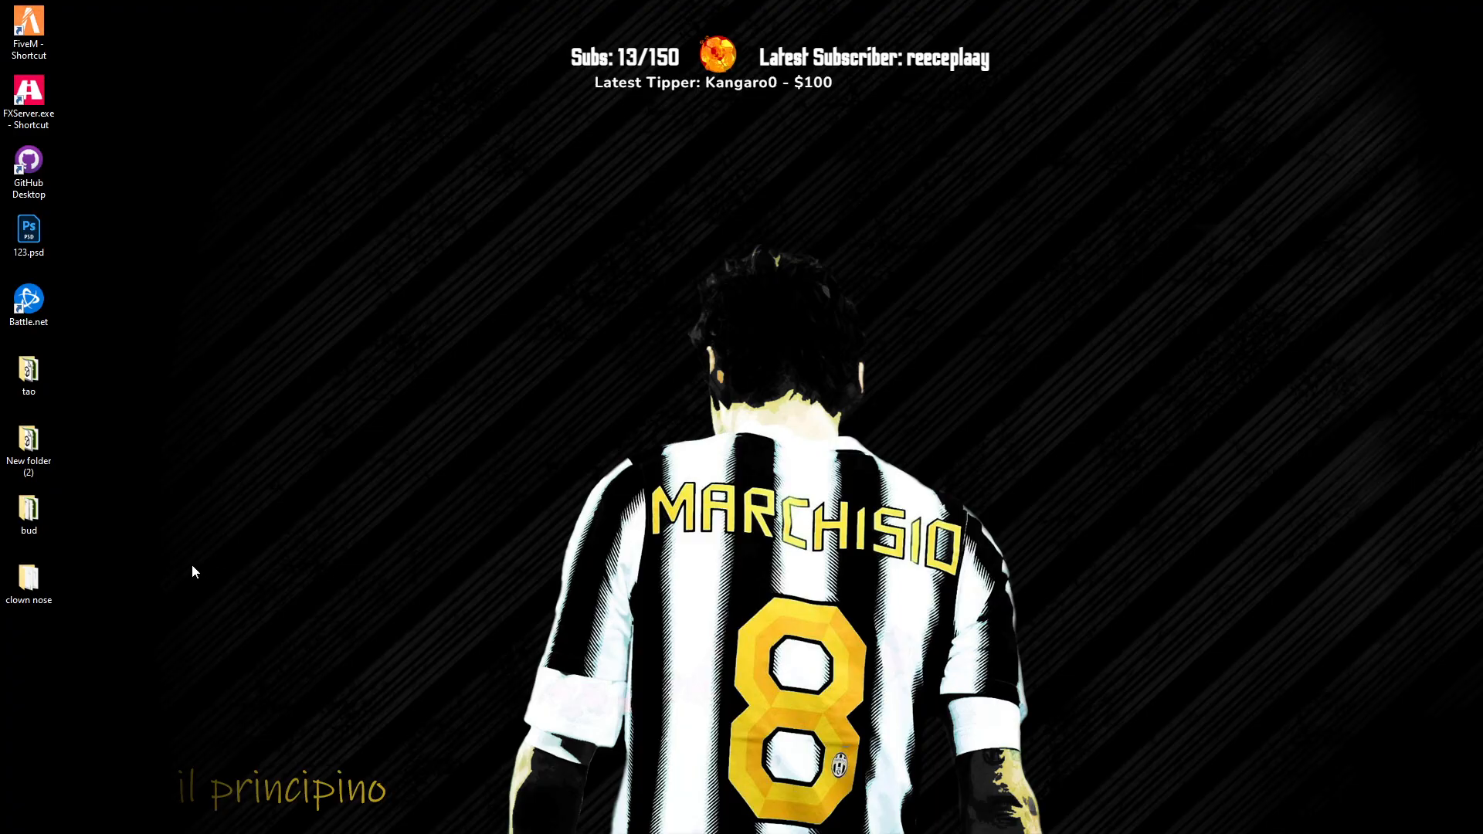
# Step: Launch FiveM, dismiss the account-linking prompt, check the server console and connect to the local server on LAN
pyautogui.click(36, 42)
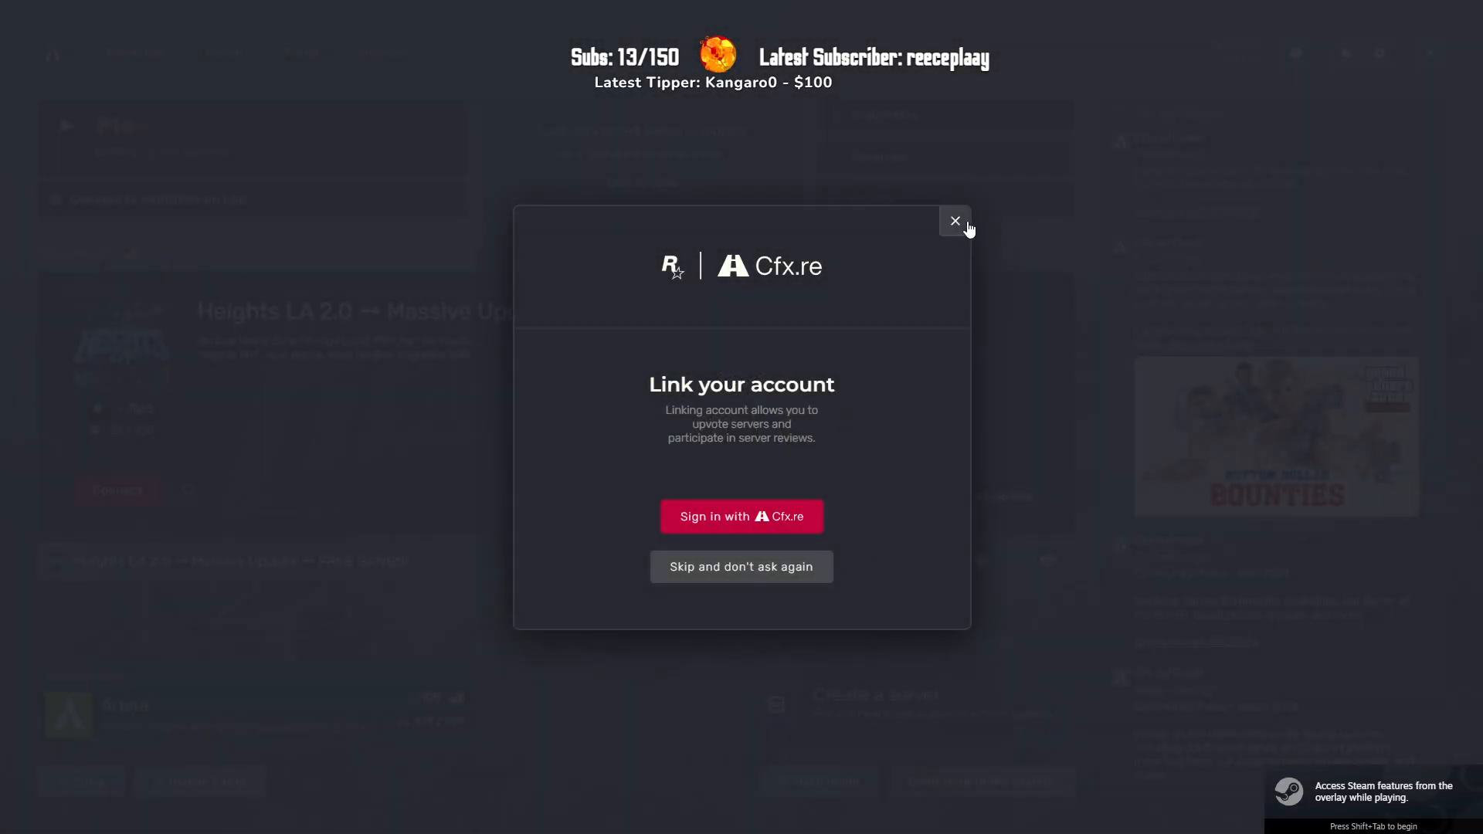
pyautogui.click(954, 222)
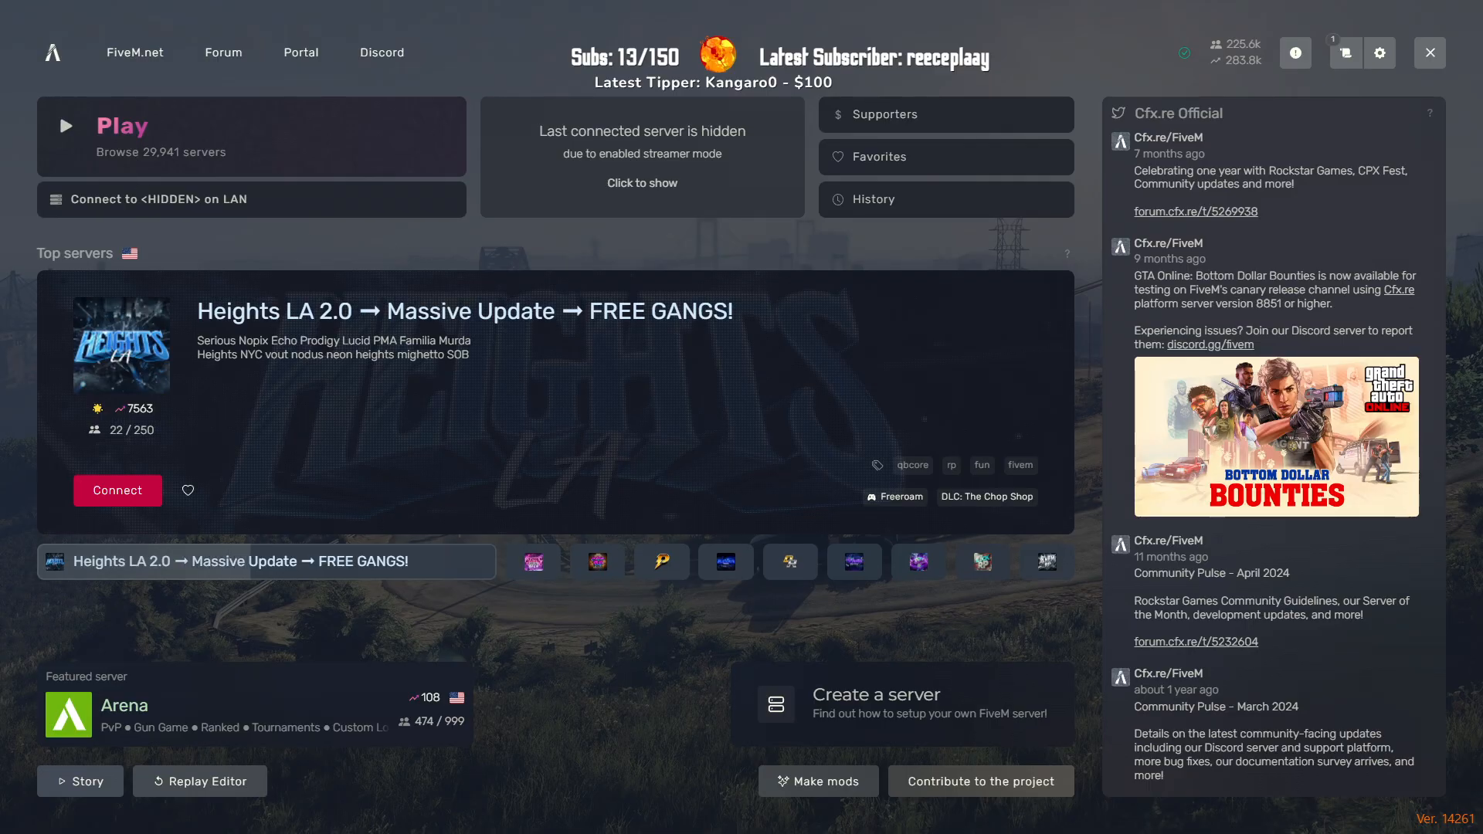
pyautogui.moveTo(780, 152); pyautogui.dragTo(726, 235)
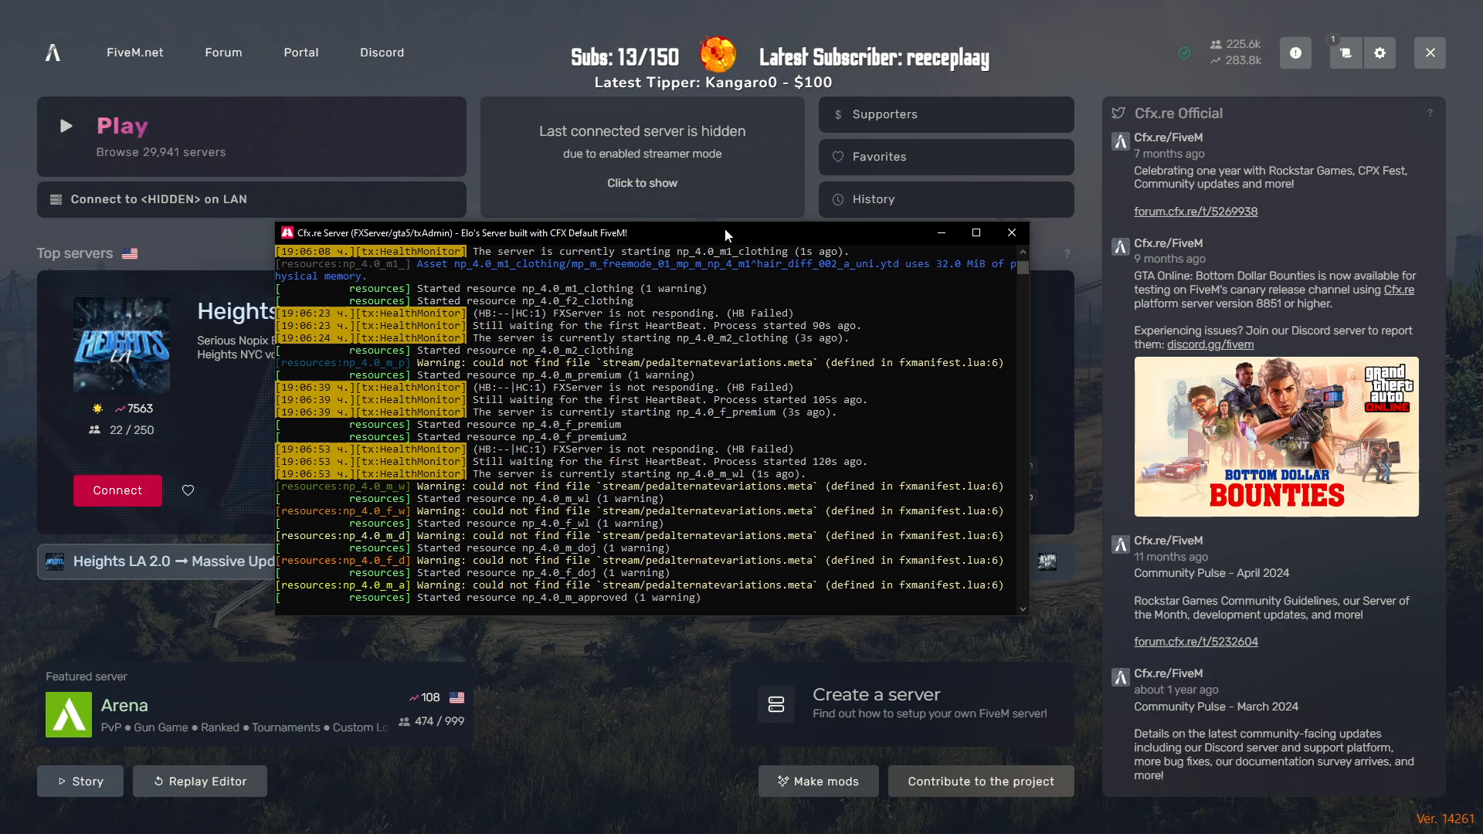
pyautogui.moveTo(726, 236); pyautogui.dragTo(0, 236)
pyautogui.click(417, 199)
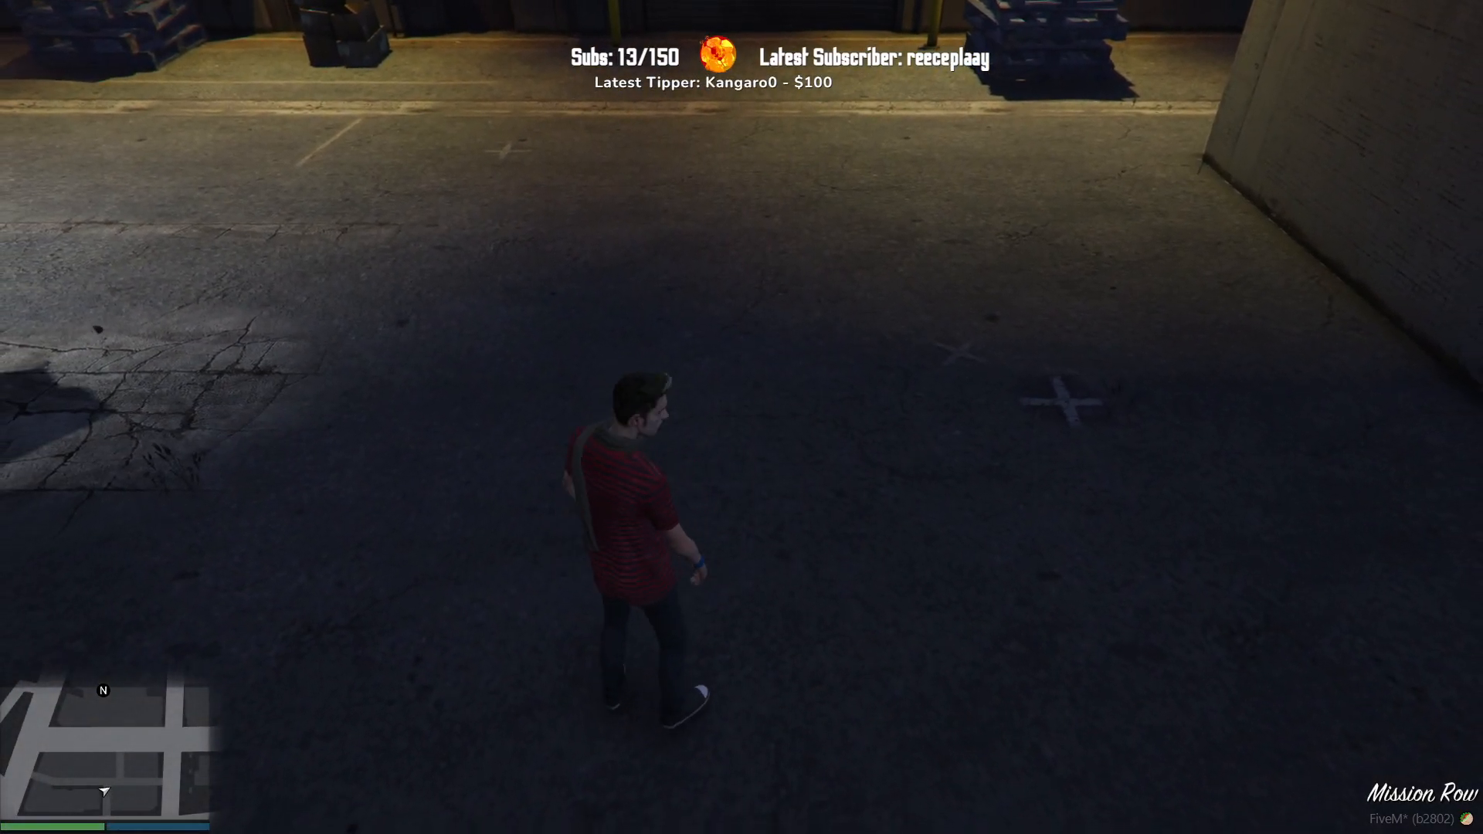
# Step: Set the in-game time to 12 00, open Player Related Options in vMenu and turn the character around
pyautogui.write('t/time 12 00')
pyautogui.press('Return')
pyautogui.press('m')
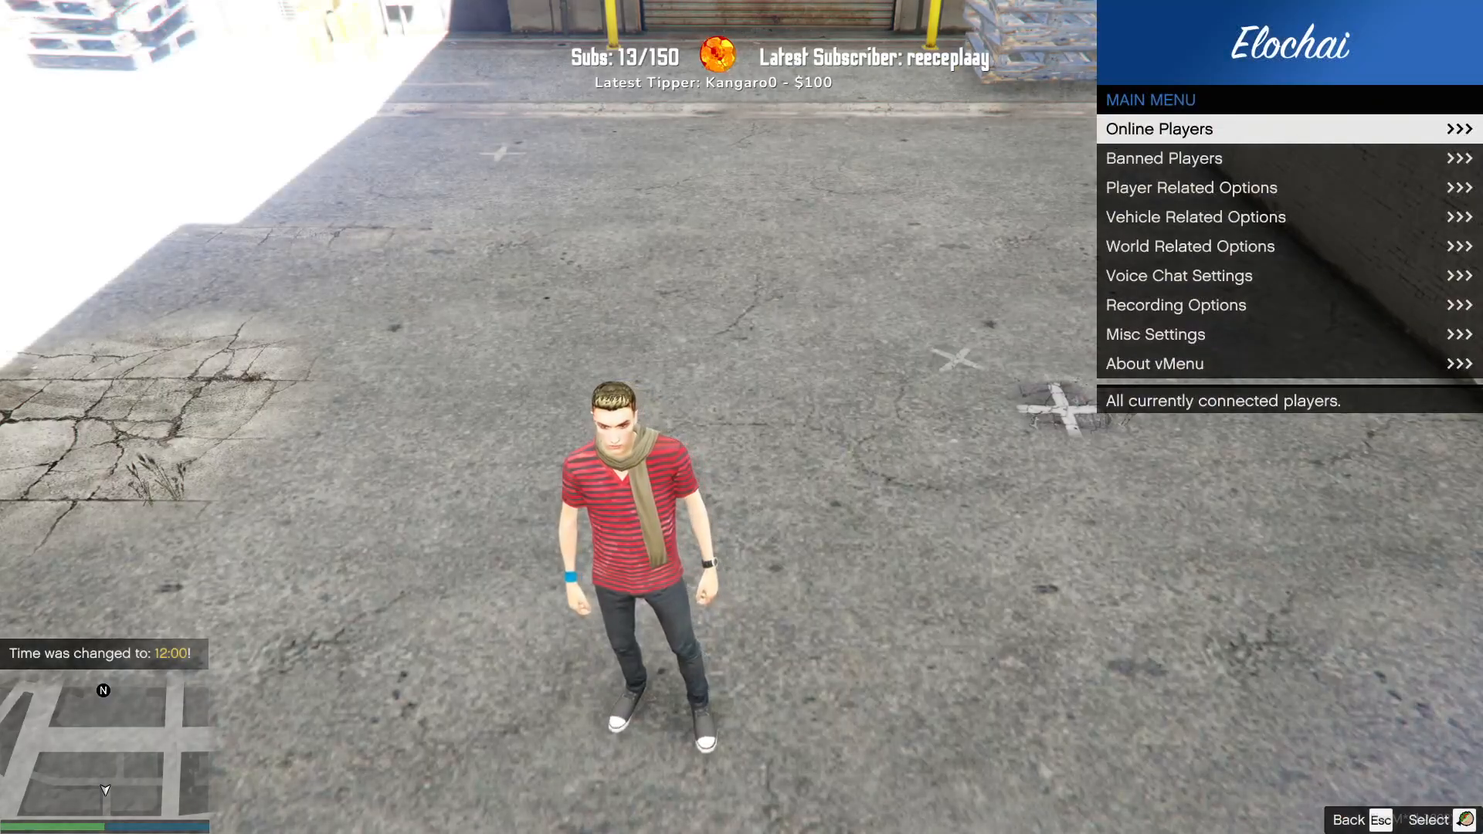
pyautogui.press('Down')
pyautogui.press('Down')
pyautogui.press('Return')
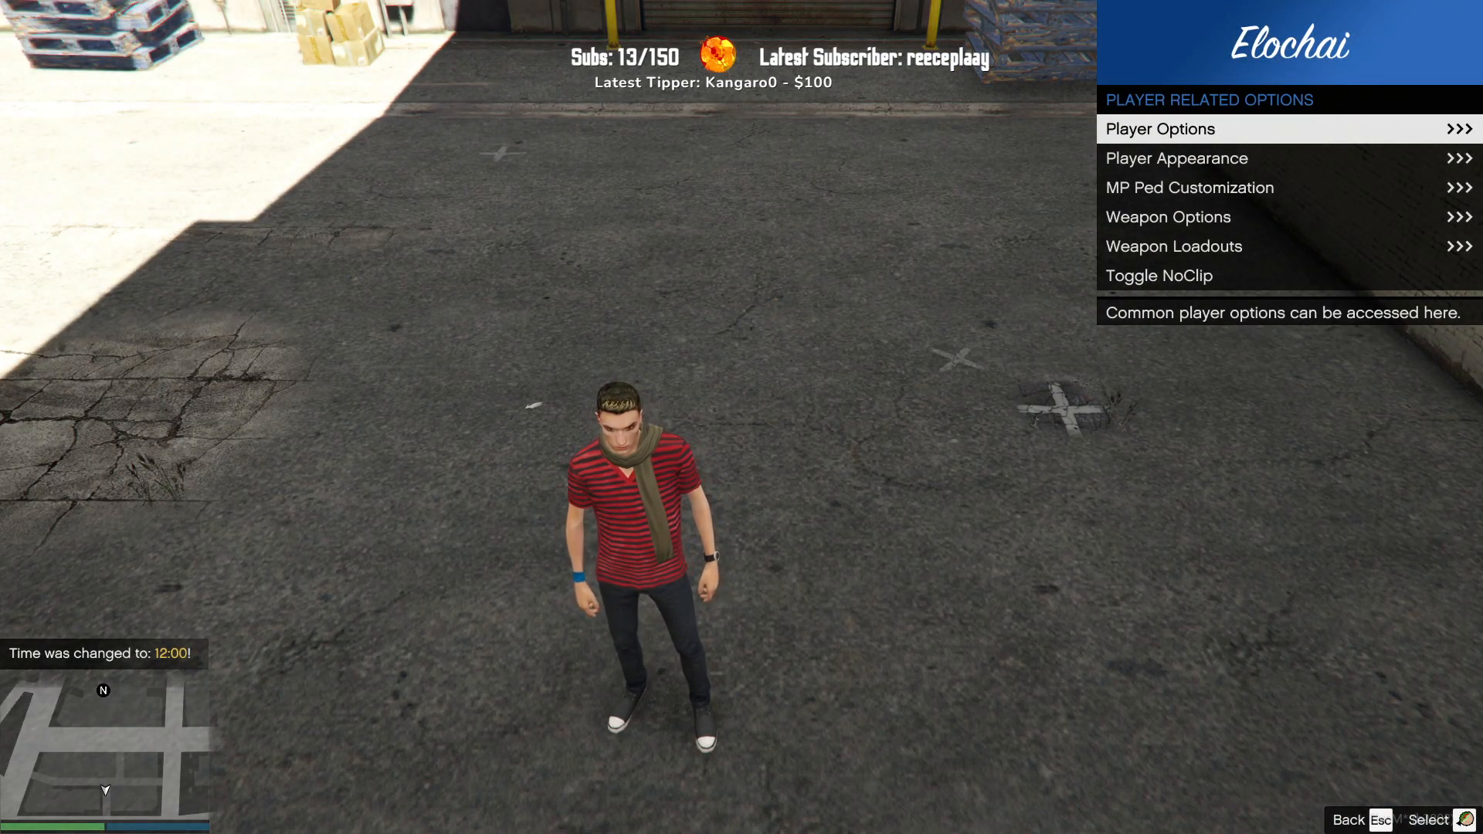
pyautogui.press('d')
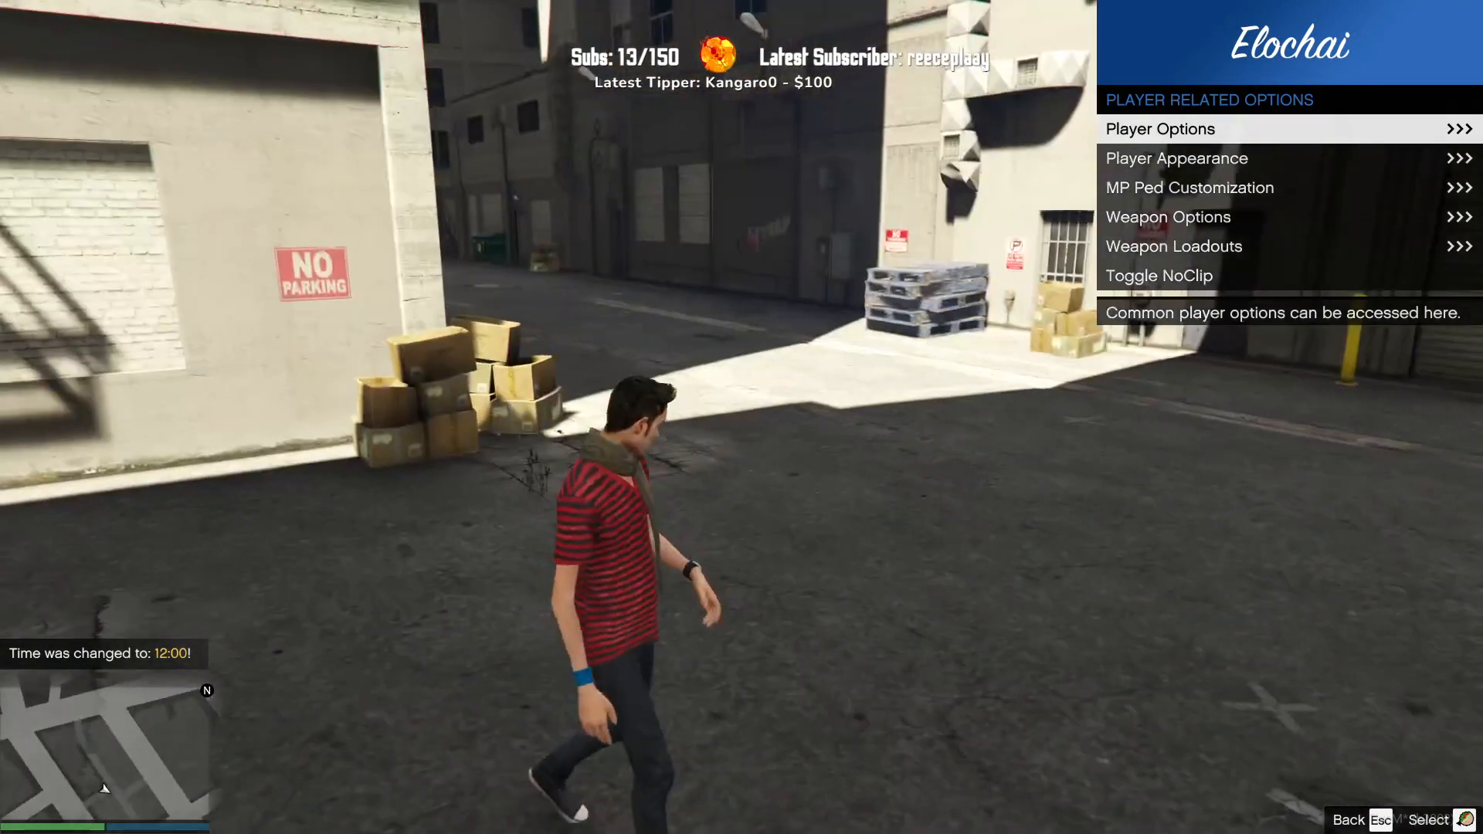
pyautogui.press('w')
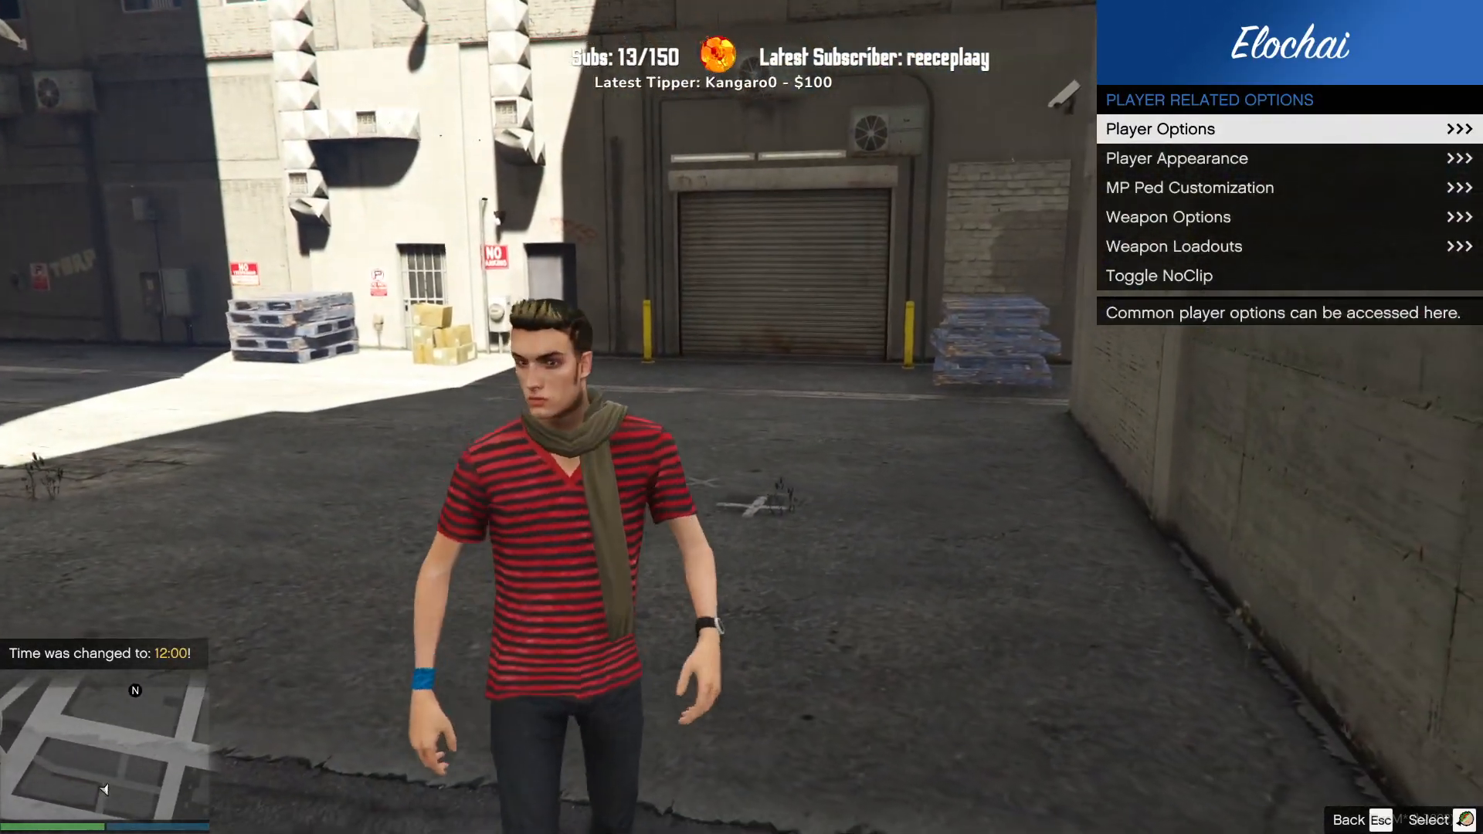
# Step: Open the list of saved characters under MP Ped Customization
pyautogui.press('Down')
pyautogui.press('Down')
pyautogui.press('Return')
pyautogui.press('Down')
pyautogui.press('Down')
pyautogui.press('Return')
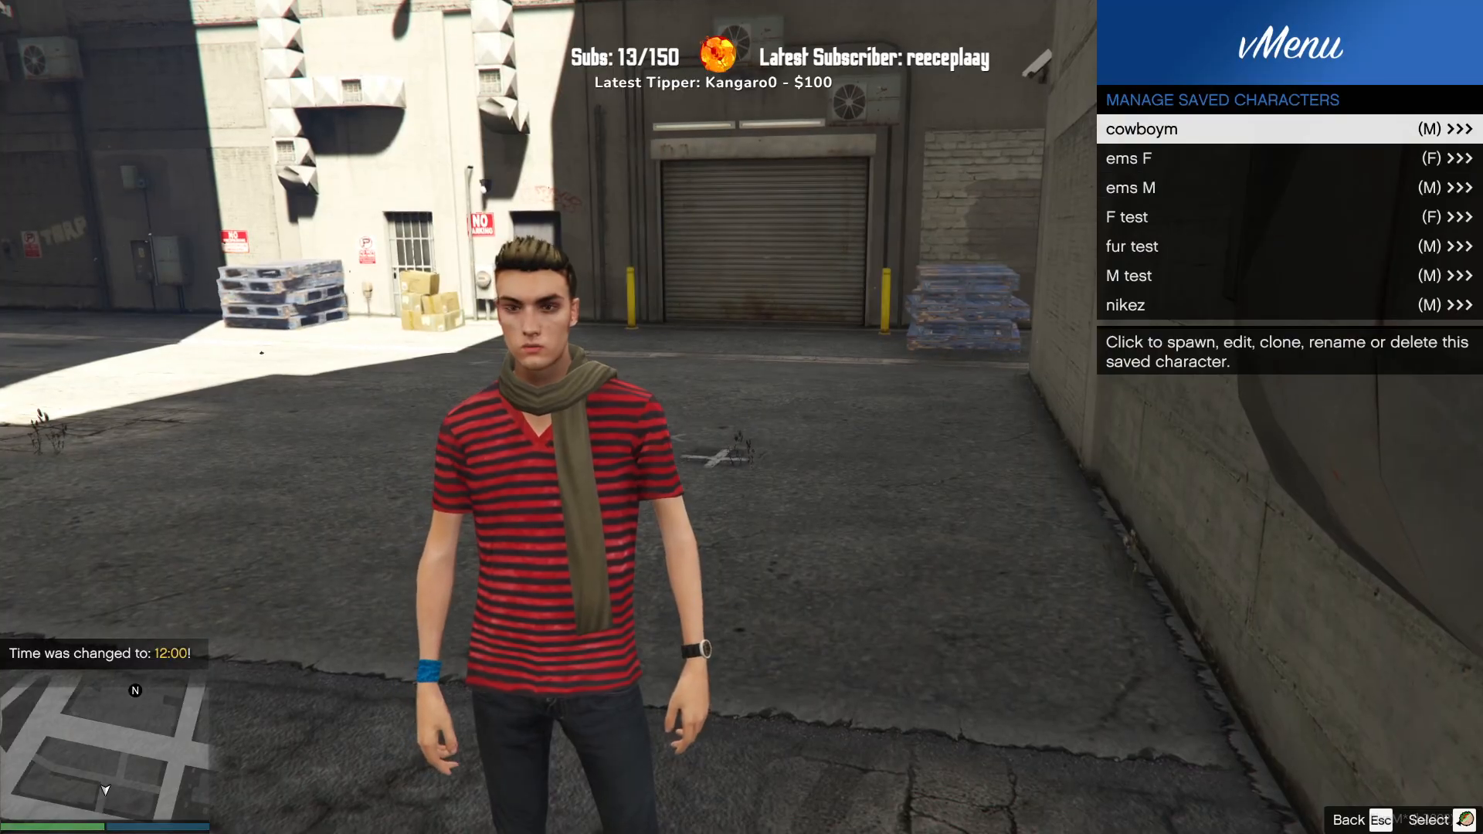
# Step: Spawn the saved female character F test
pyautogui.press('Up')
pyautogui.press('Up')
pyautogui.press('Up')
pyautogui.press('Up')
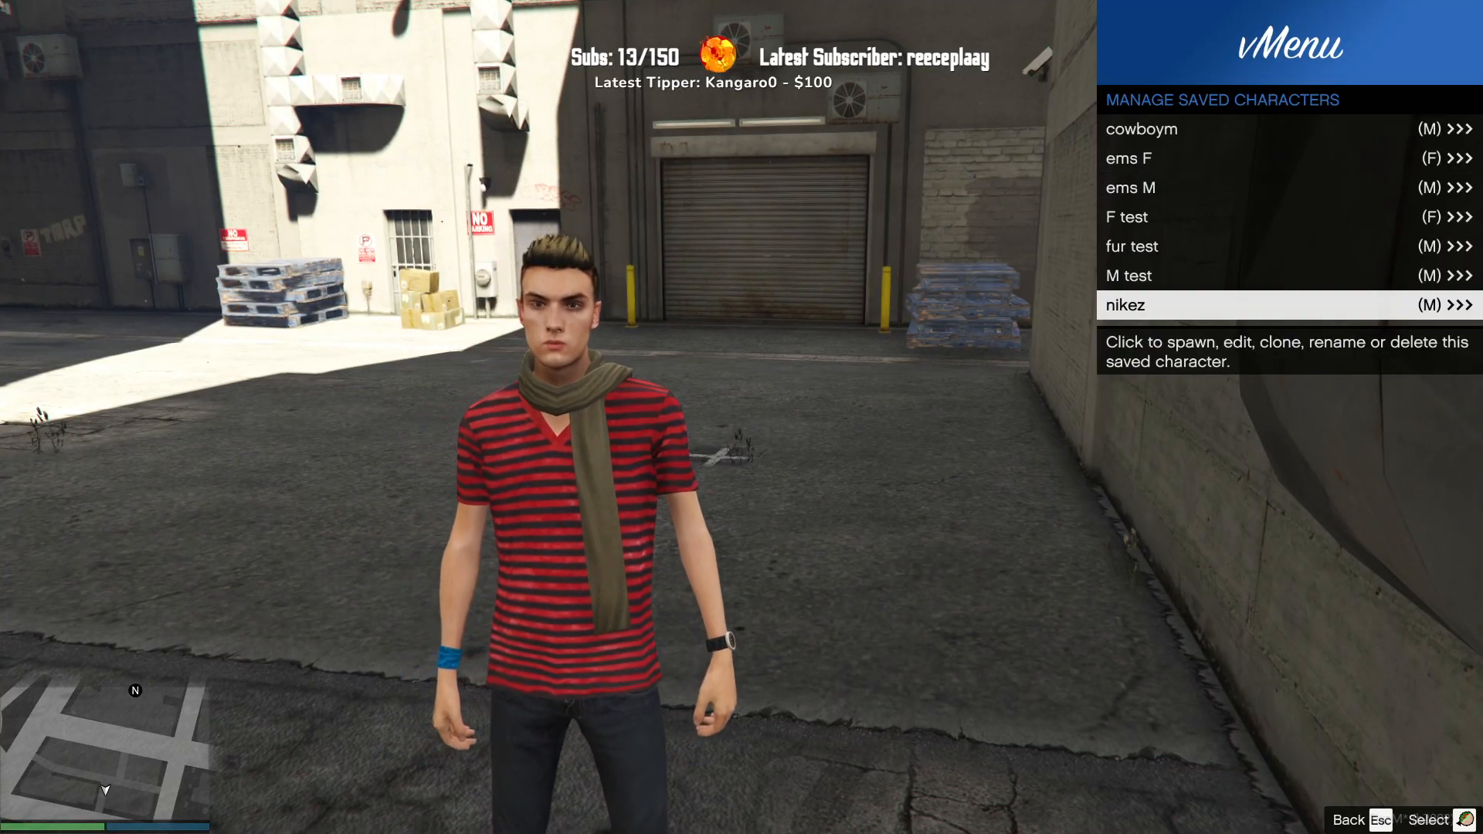
pyautogui.press('Return')
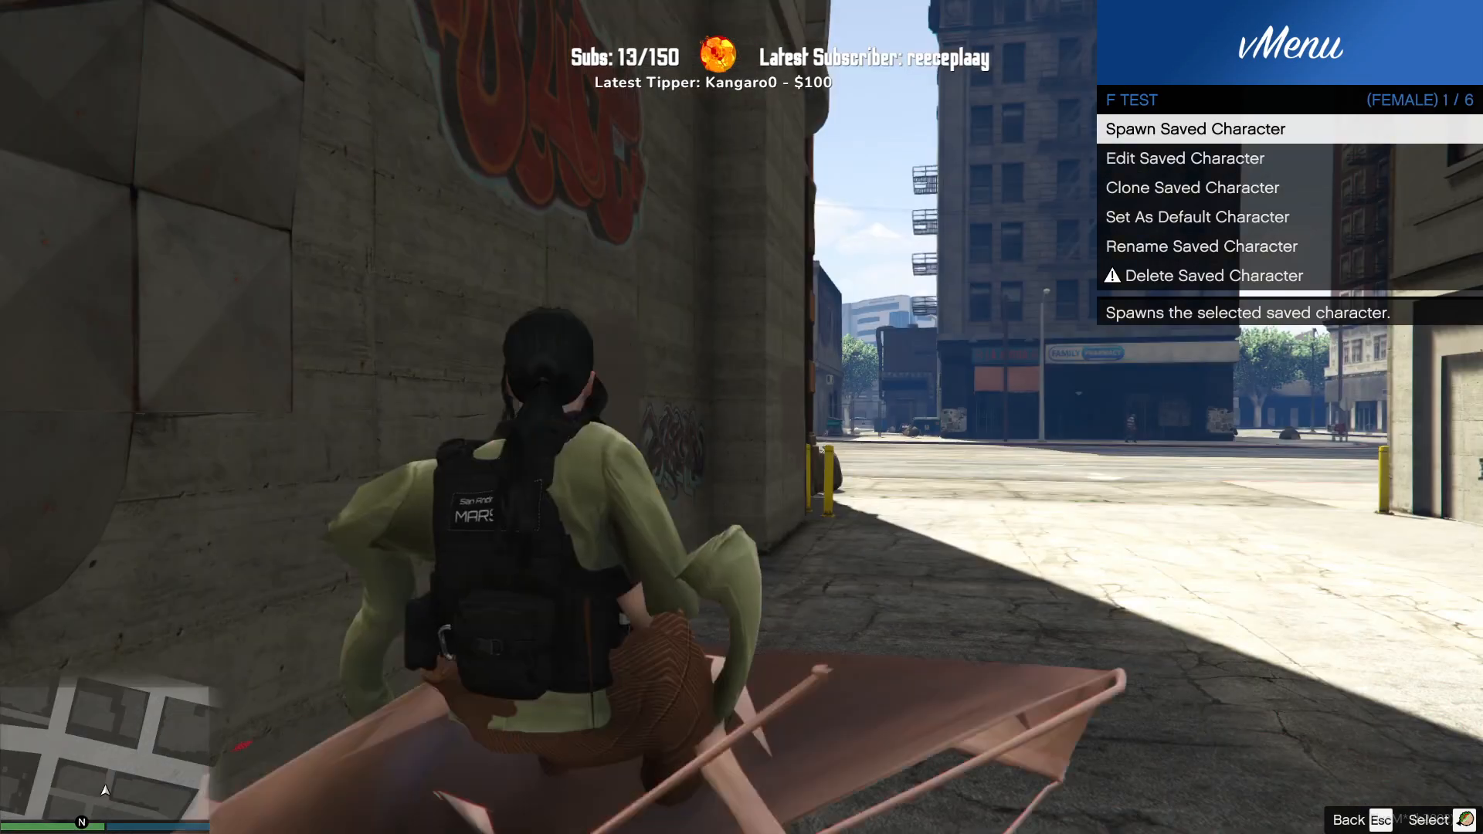
pyautogui.press('Return')
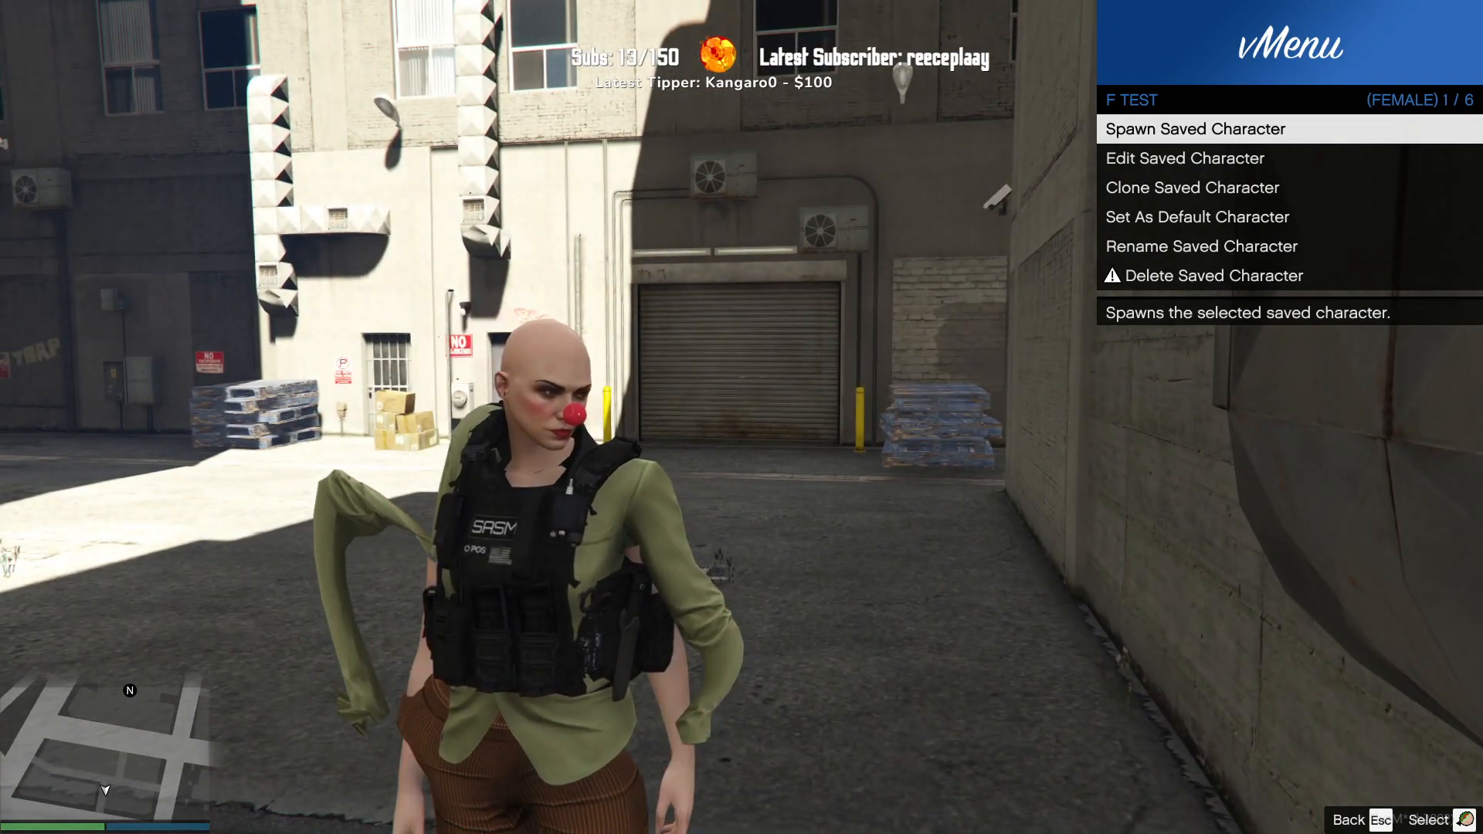
# Step: Start editing the saved character F test and open its clothing options
pyautogui.press('Down')
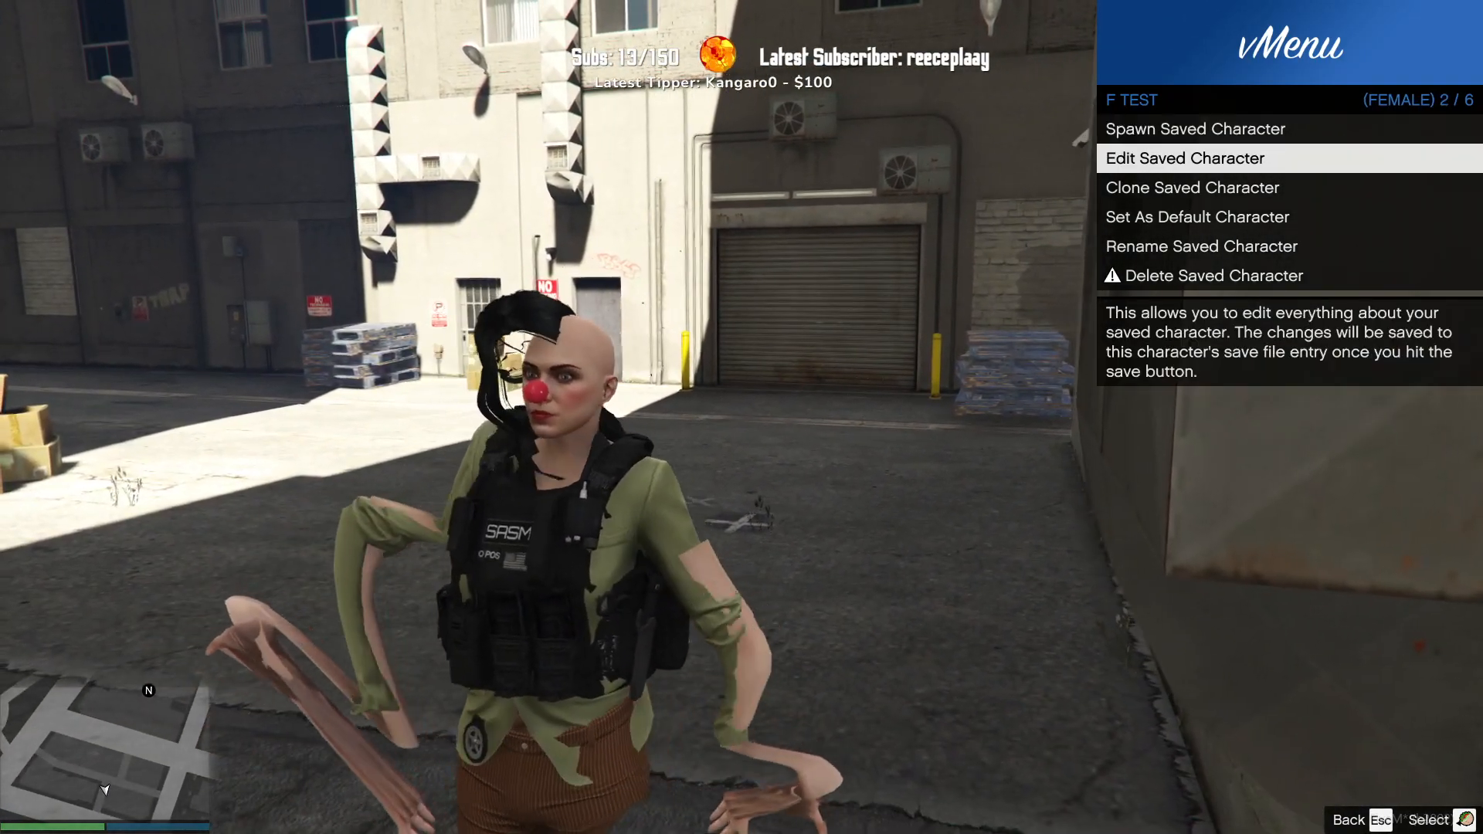
pyautogui.press('Return')
pyautogui.press('Up')
pyautogui.press('Up')
pyautogui.press('Up')
pyautogui.press('Up')
pyautogui.press('Up')
pyautogui.press('Return')
# Step: Compare mask drawables #251 and #252 repeatedly on the female character, finishing on #252
pyautogui.press('Left')
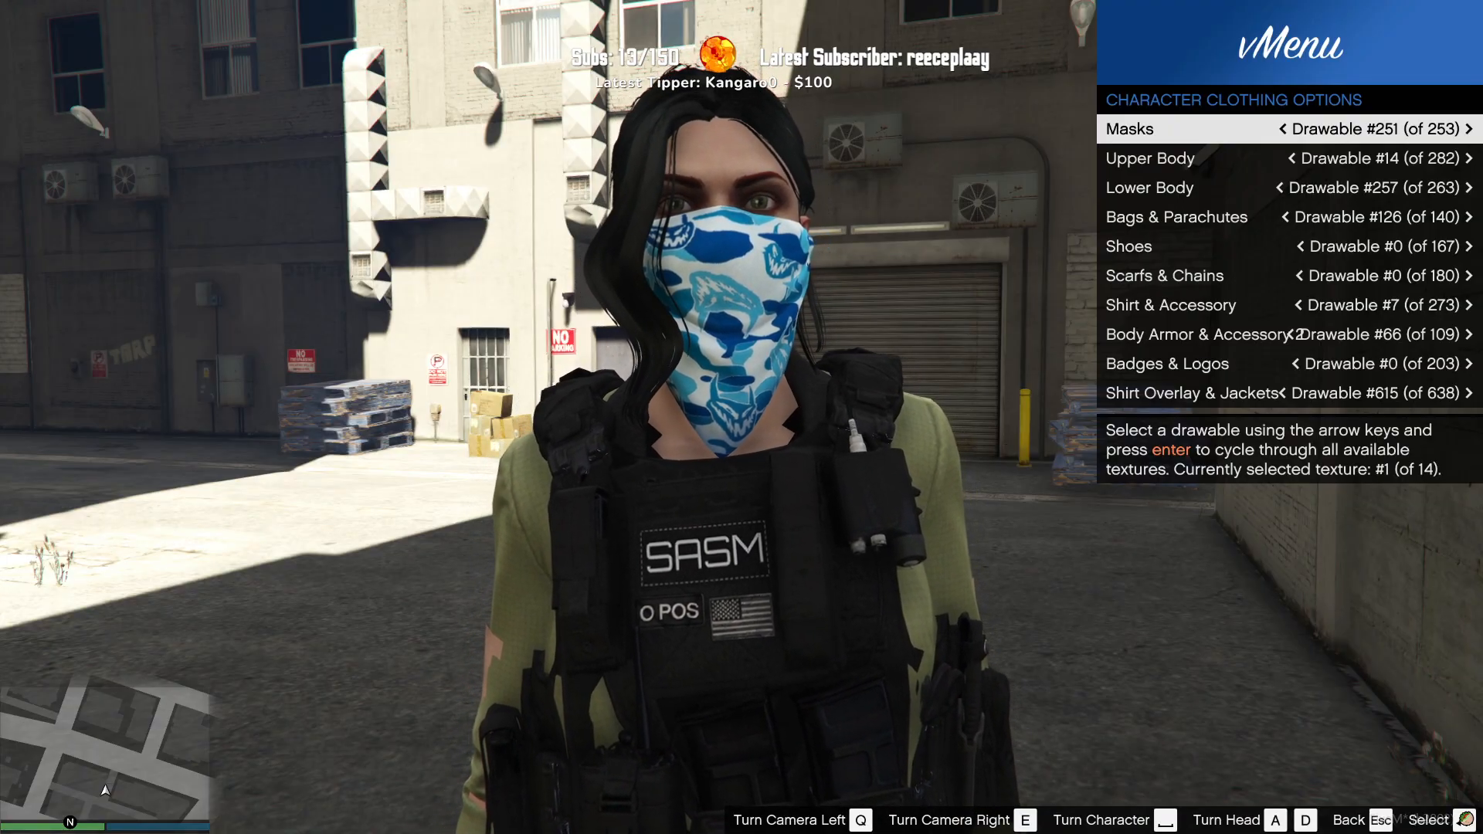
pyautogui.press('Right')
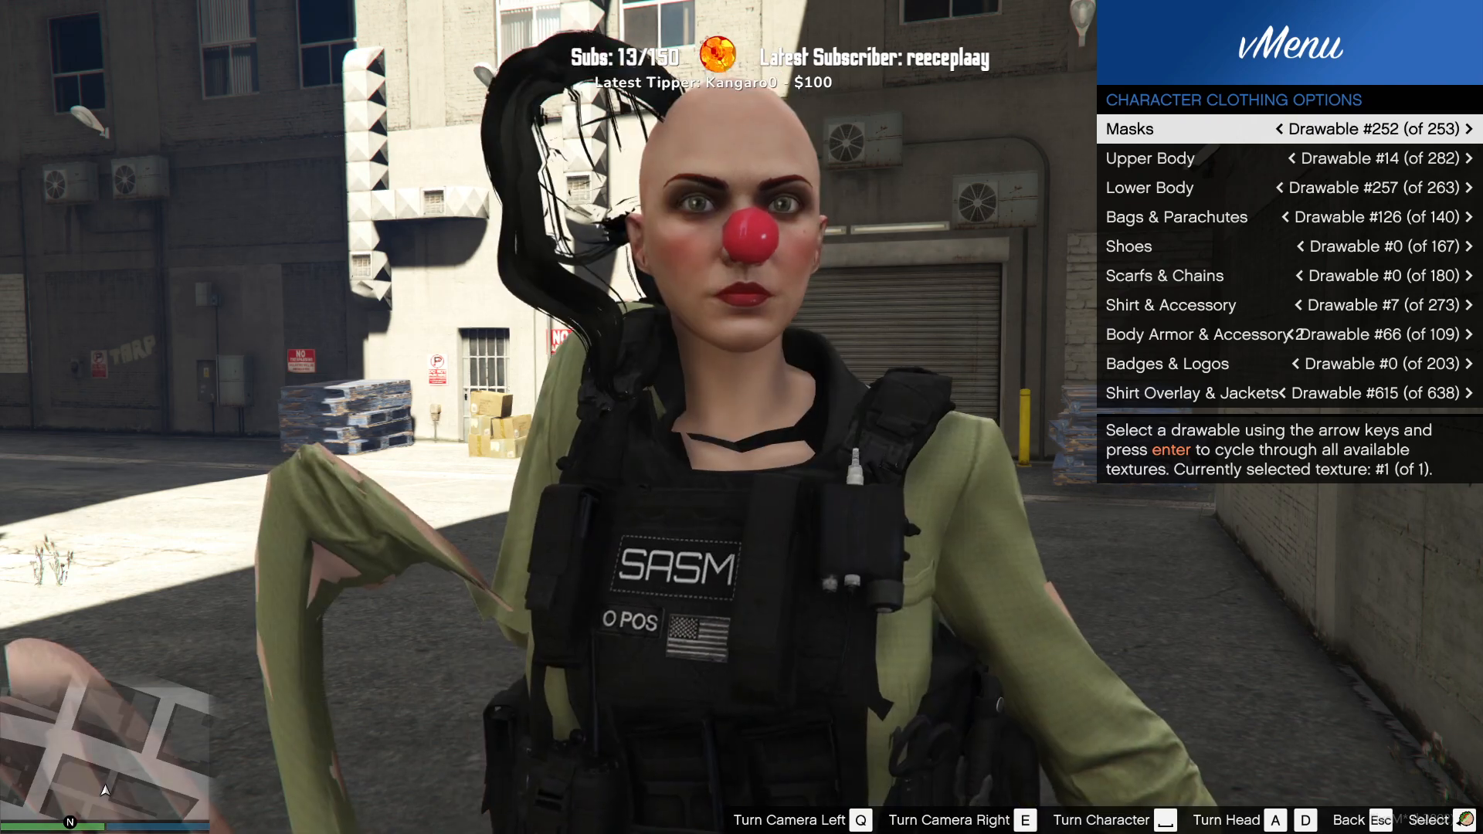
pyautogui.press('Left')
pyautogui.press('Right')
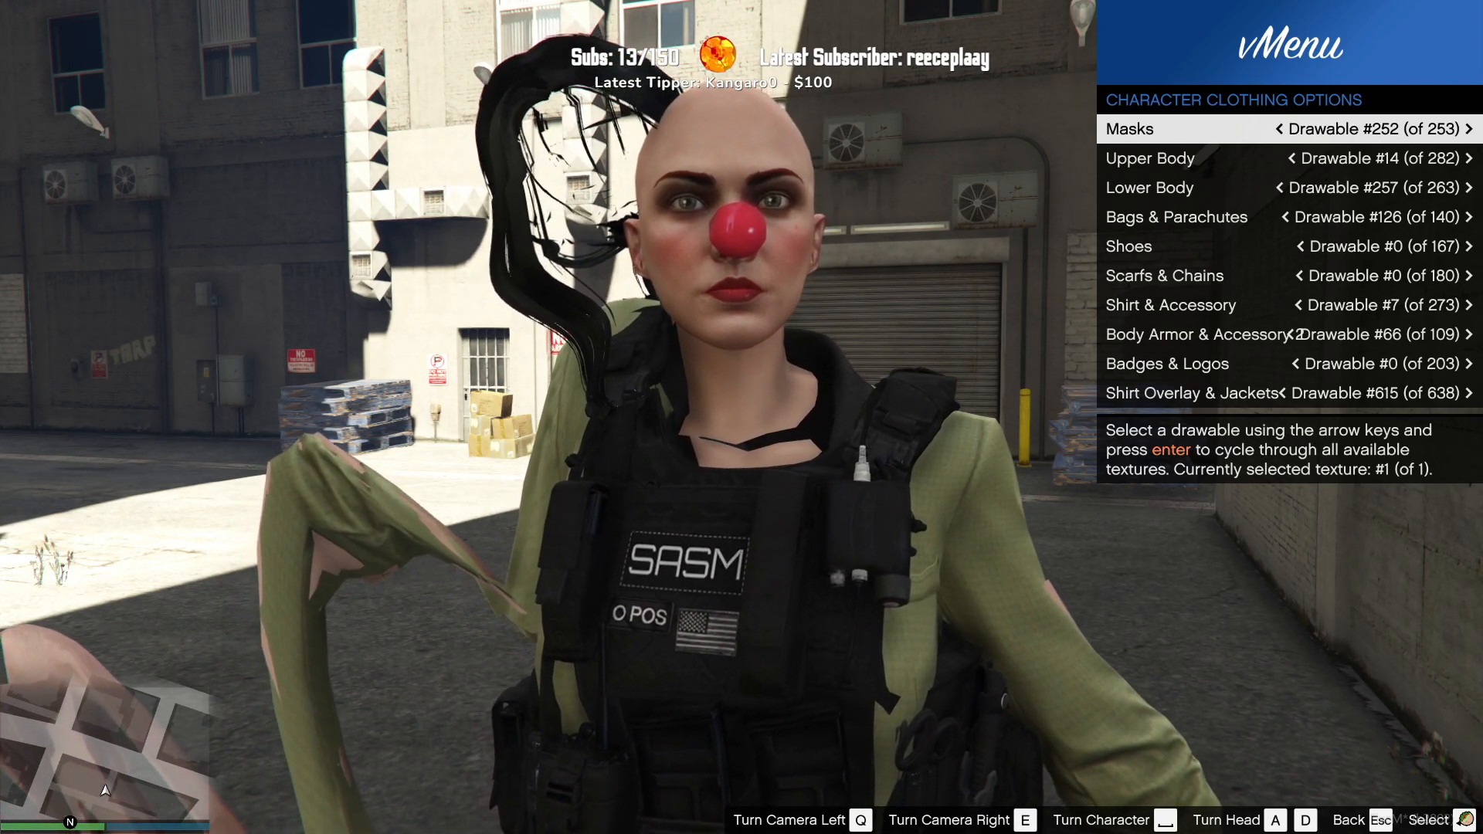
pyautogui.press('Left')
pyautogui.press('Right')
pyautogui.press('Left')
pyautogui.press('Right')
pyautogui.press('Left')
pyautogui.press('Right')
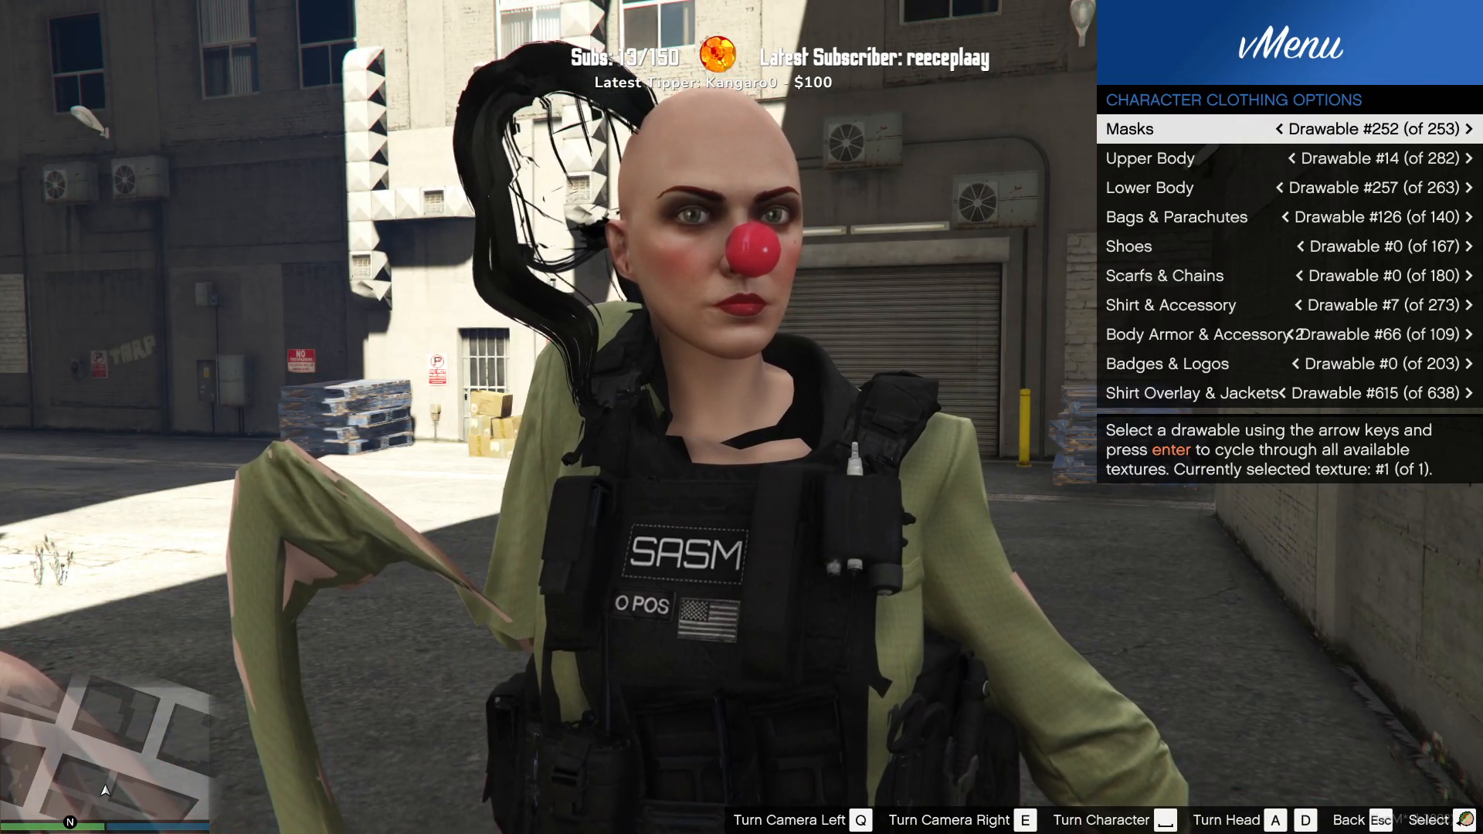
# Step: Inspect mask #252 from the side, switching it off and on once, and return to the front view
pyautogui.press('q')
pyautogui.press('e')
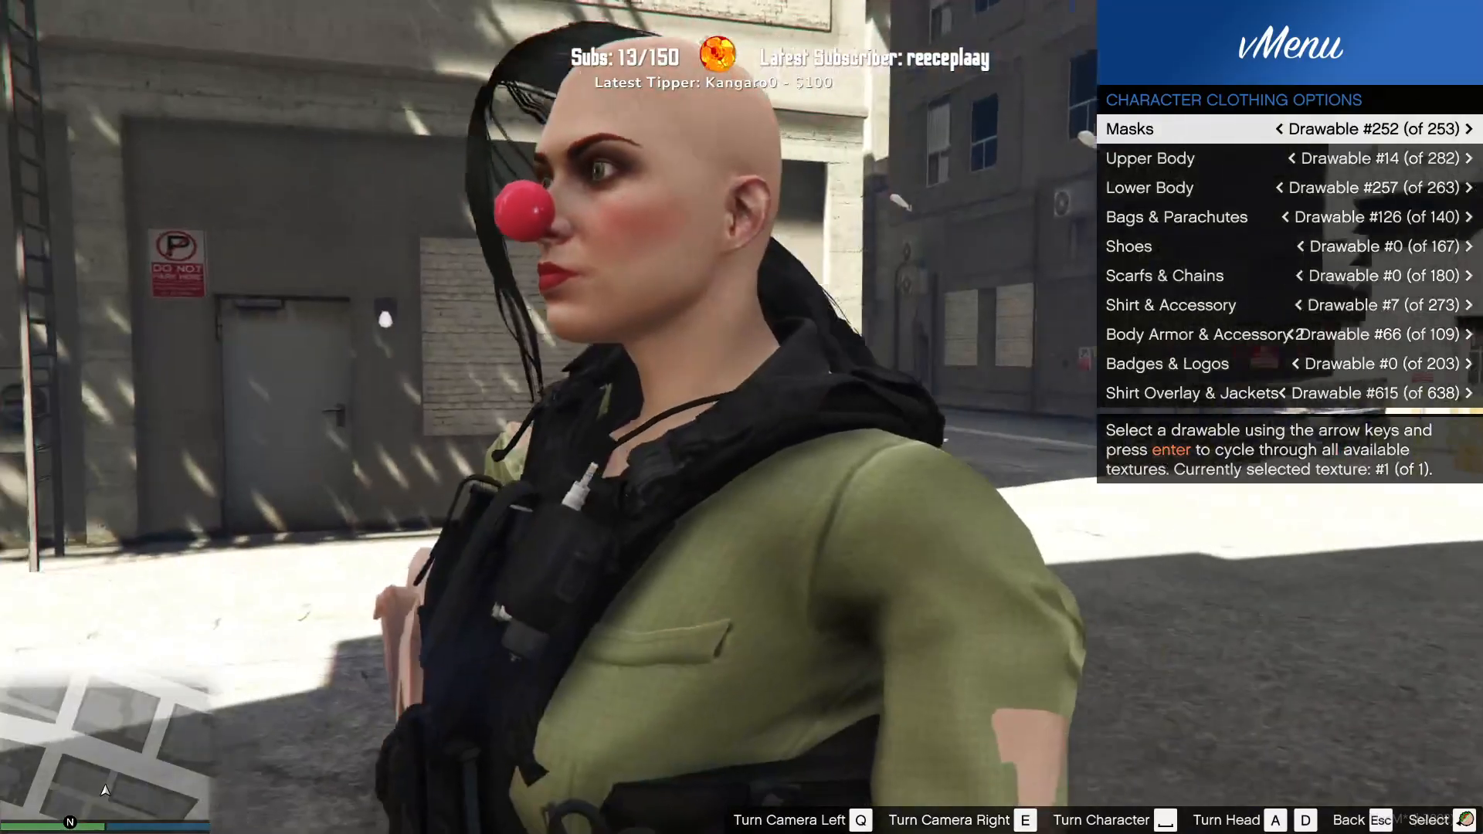
pyautogui.press('Left')
pyautogui.press('Right')
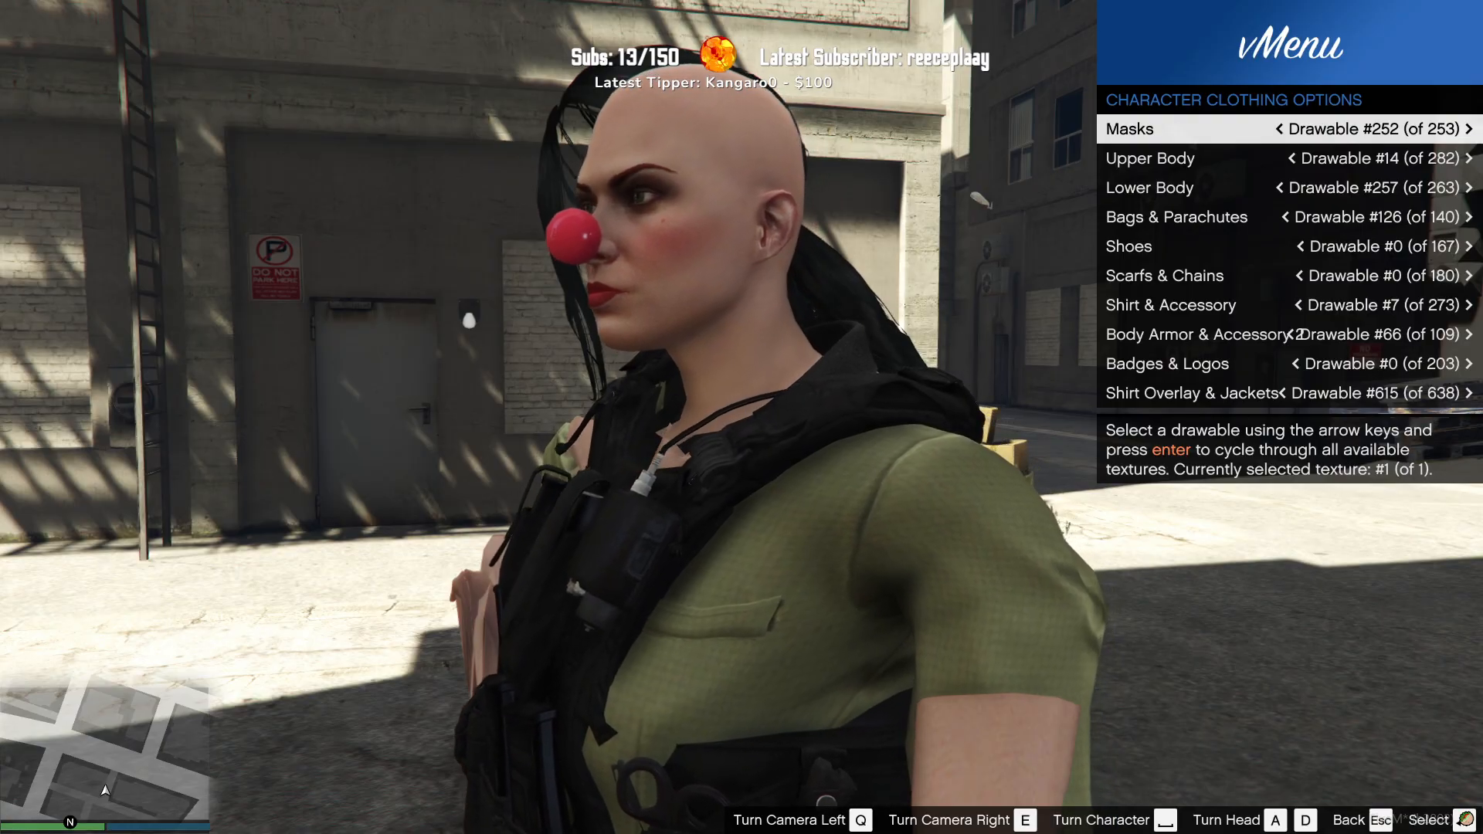
pyautogui.press('q')
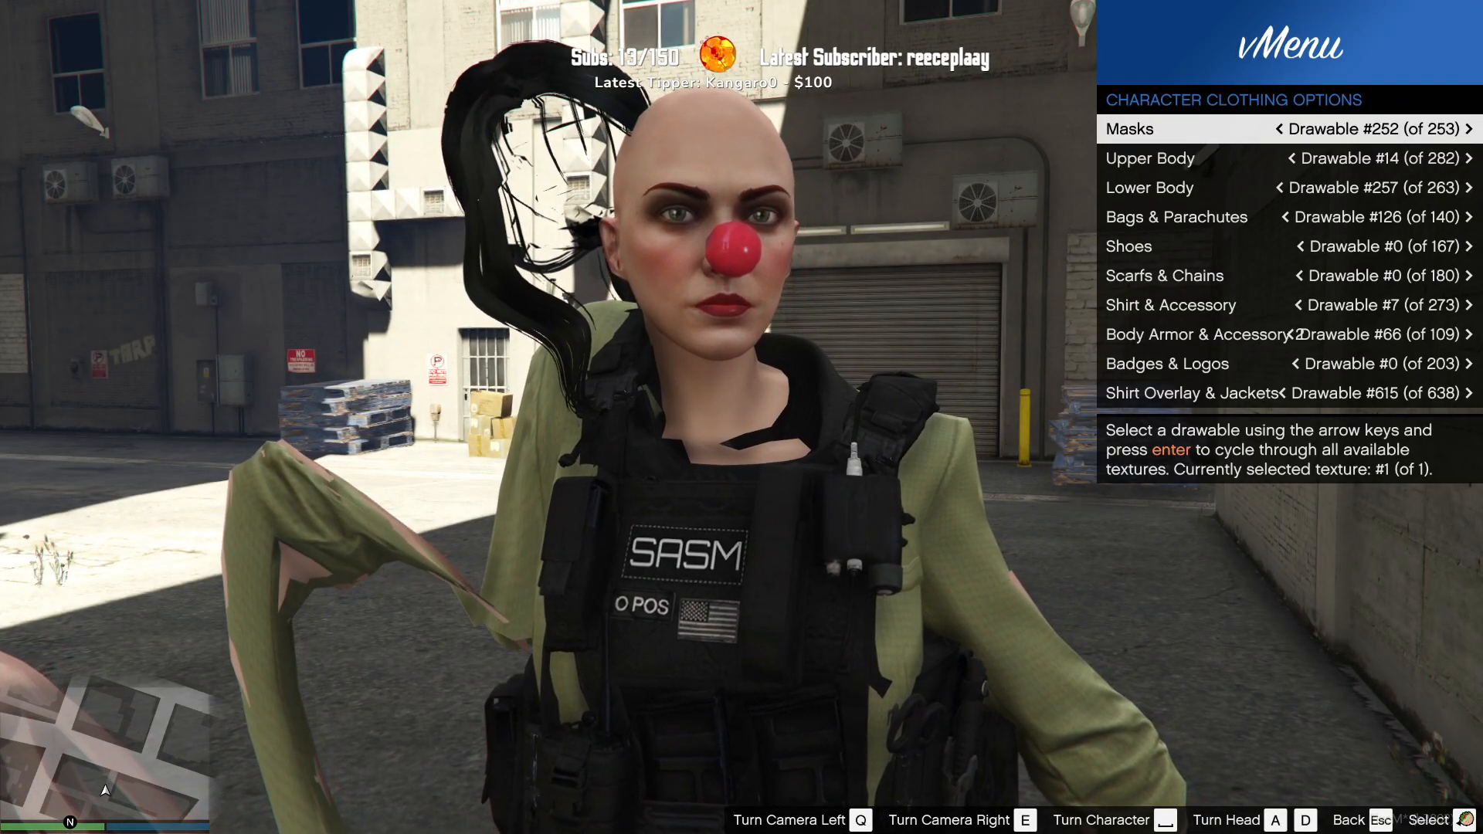
# Step: Leave the clothing options and save the character
pyautogui.press('Escape')
pyautogui.press('Down')
pyautogui.press('Down')
pyautogui.press('Down')
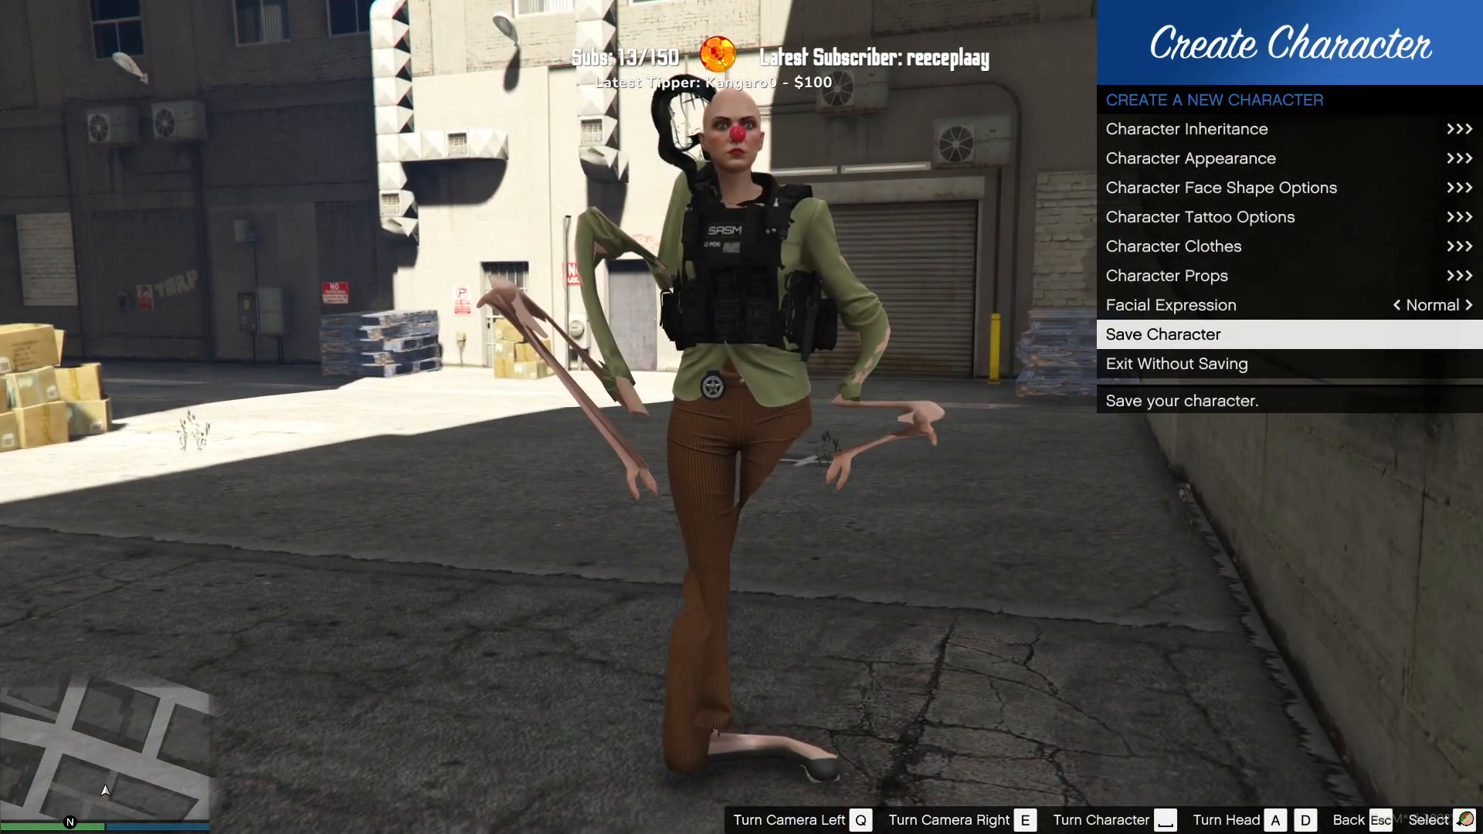
pyautogui.press('Return')
# Step: Return to the saved characters list and spawn the male character nikez
pyautogui.press('Escape')
pyautogui.press('Return')
pyautogui.press('Return')
pyautogui.press('Up')
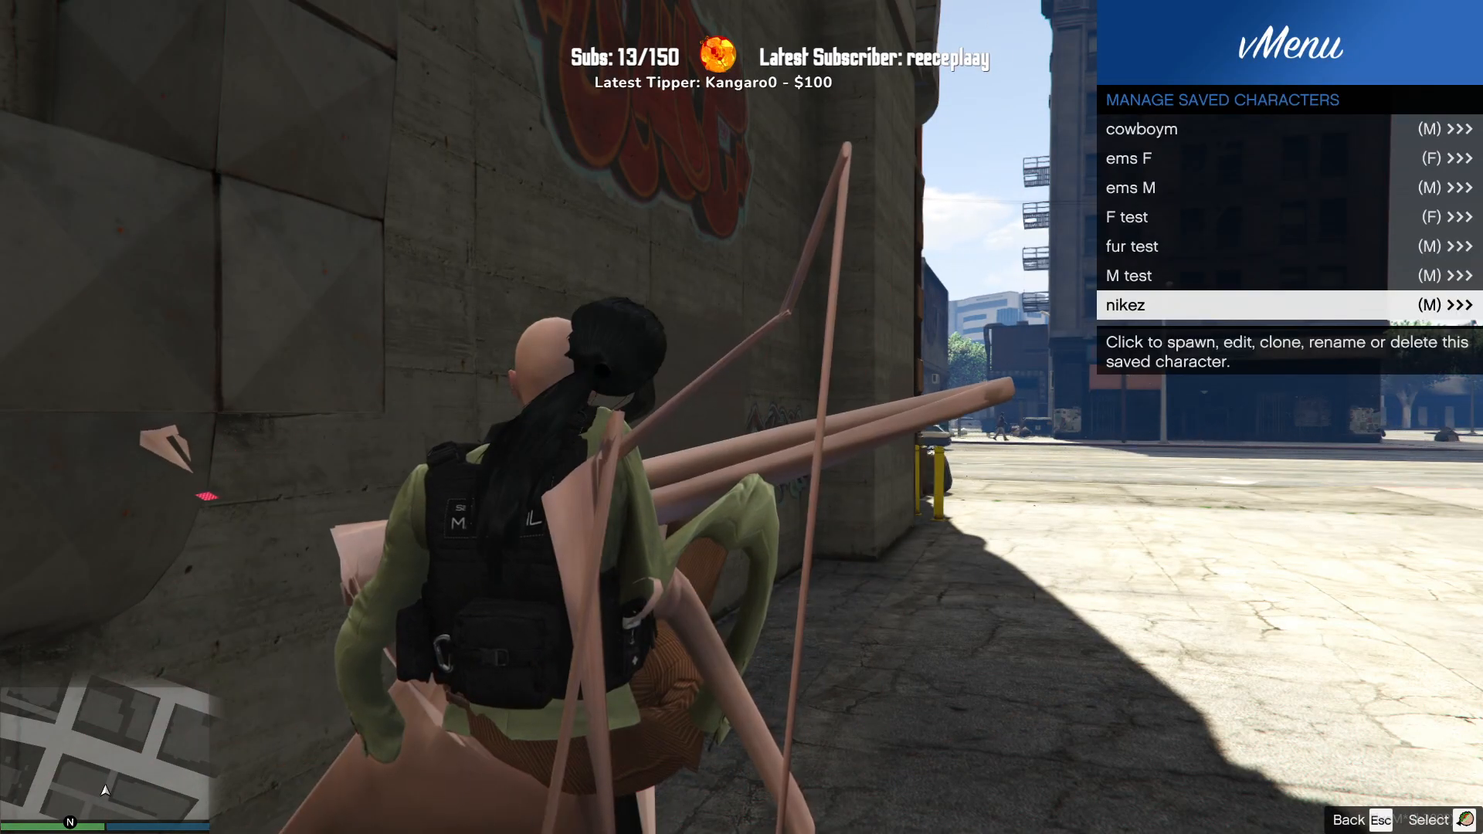
pyautogui.press('Return')
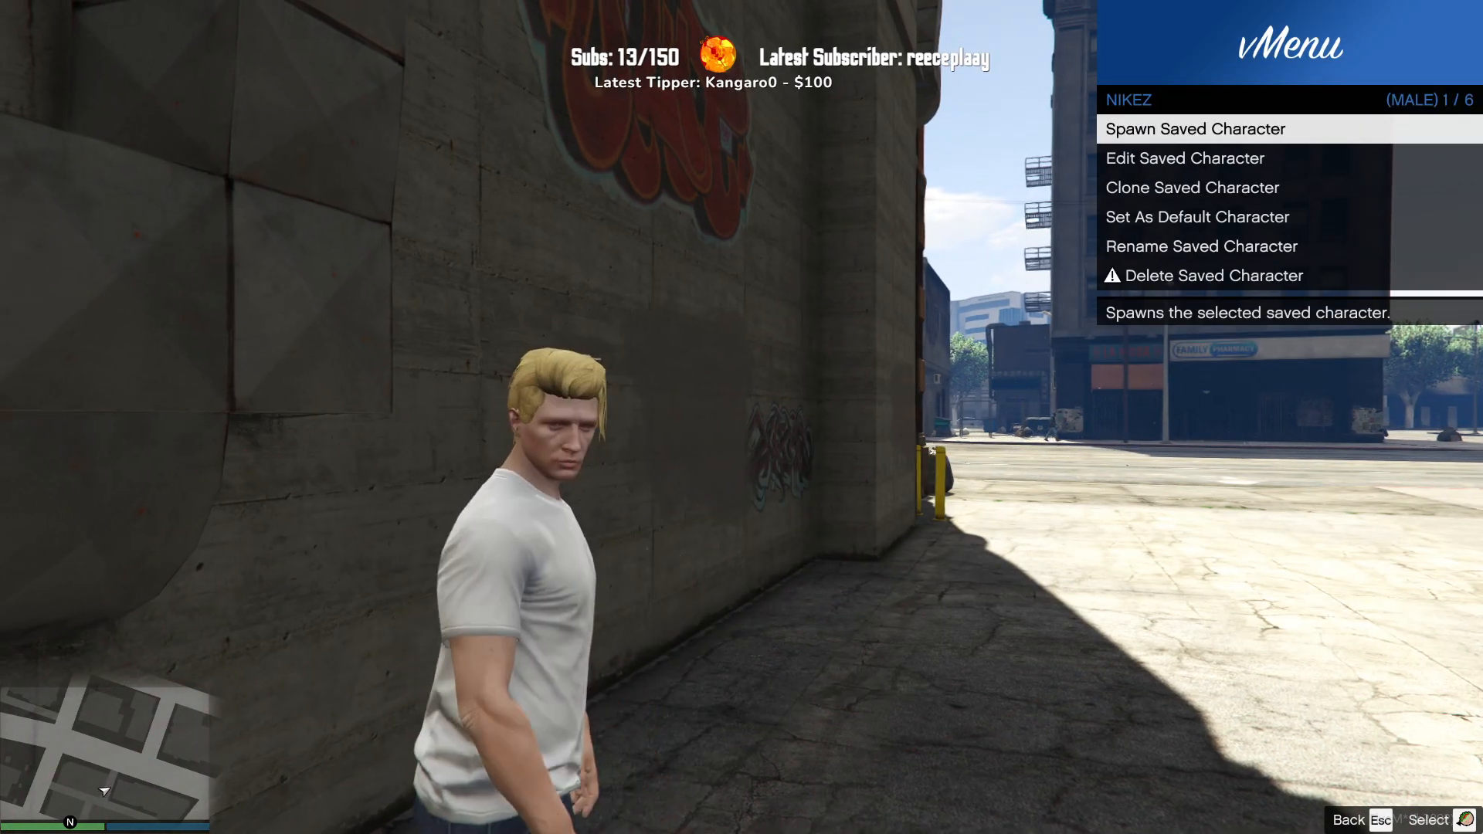
# Step: Spawn the saved male character M test
pyautogui.press('Escape')
pyautogui.press('Up')
pyautogui.press('Return')
pyautogui.press('Return')
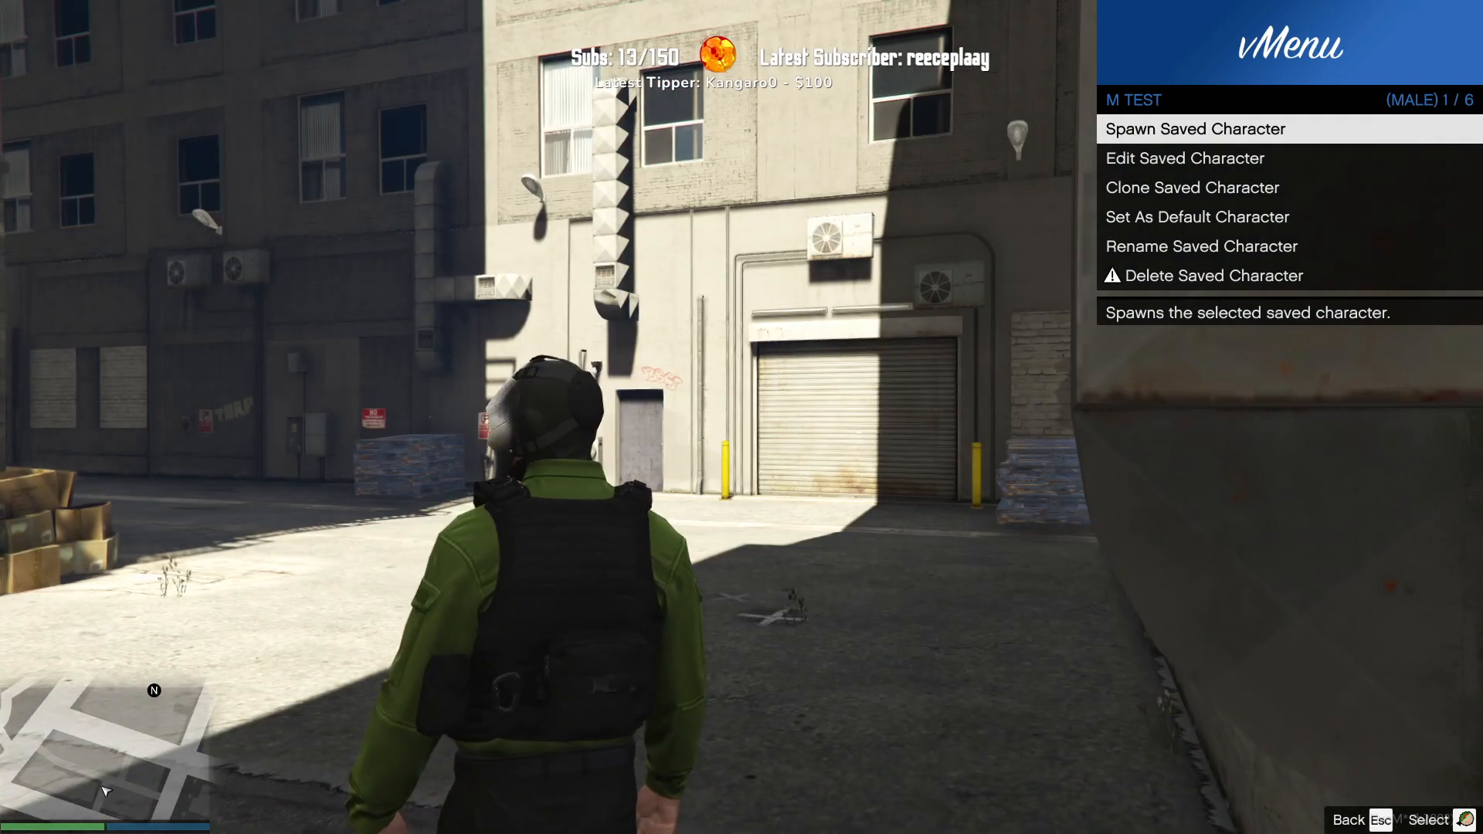
pyautogui.press('Return')
# Step: Try the saved male character fur test, and spawn cowboym in its place
pyautogui.press('Escape')
pyautogui.press('Up')
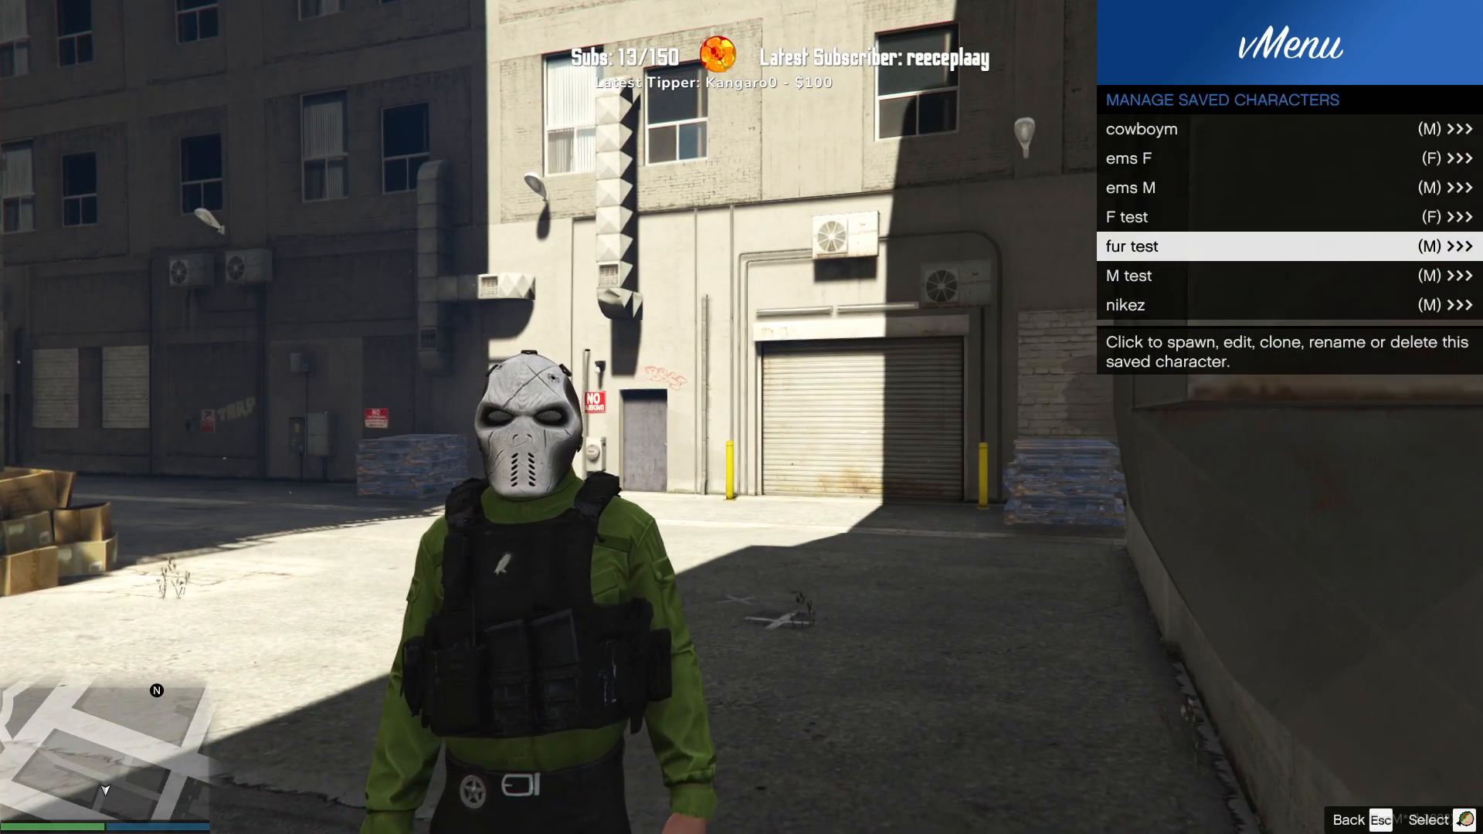
pyautogui.press('Return')
pyautogui.press('Return')
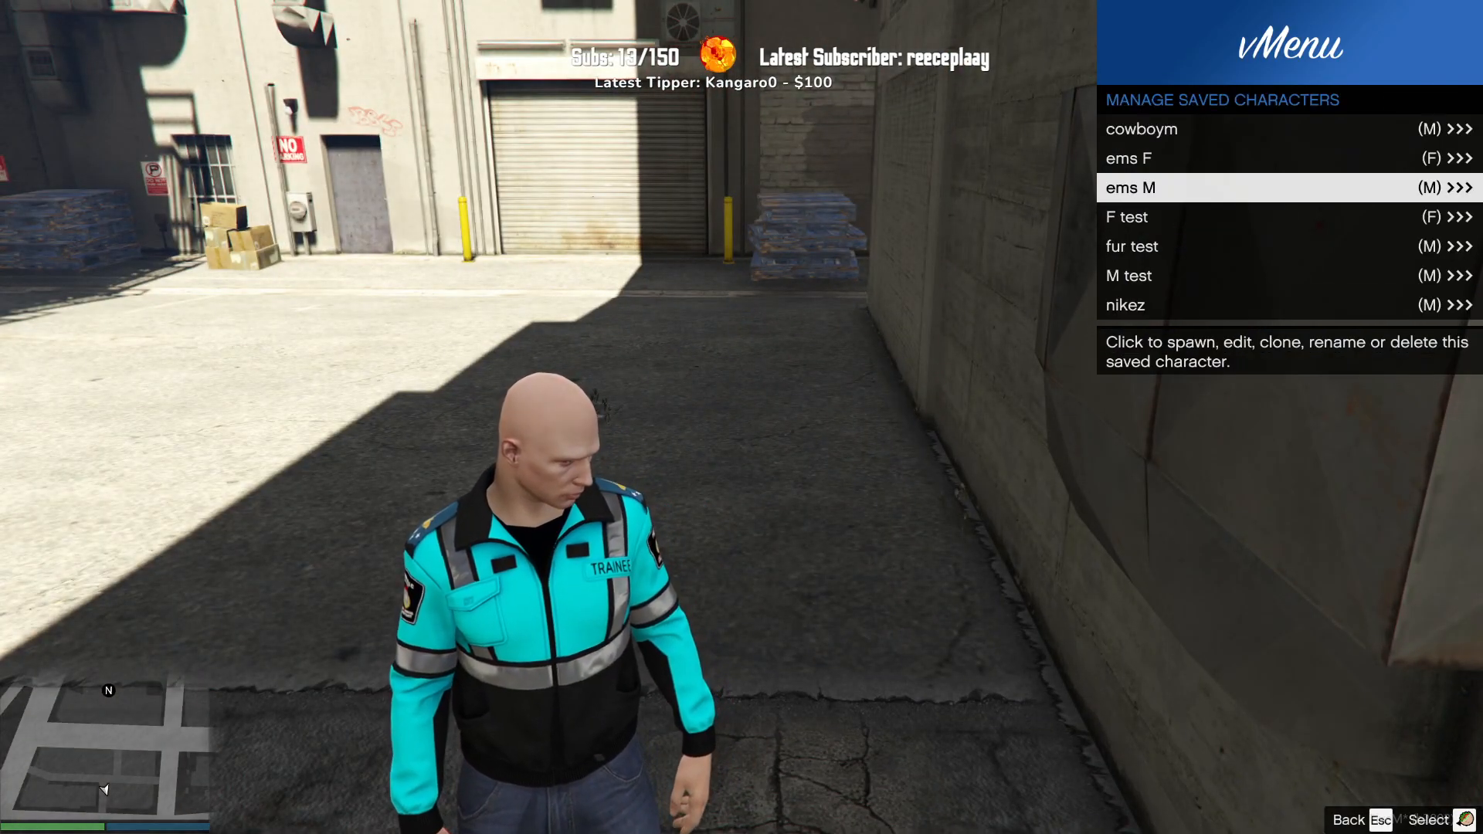
pyautogui.press('Return')
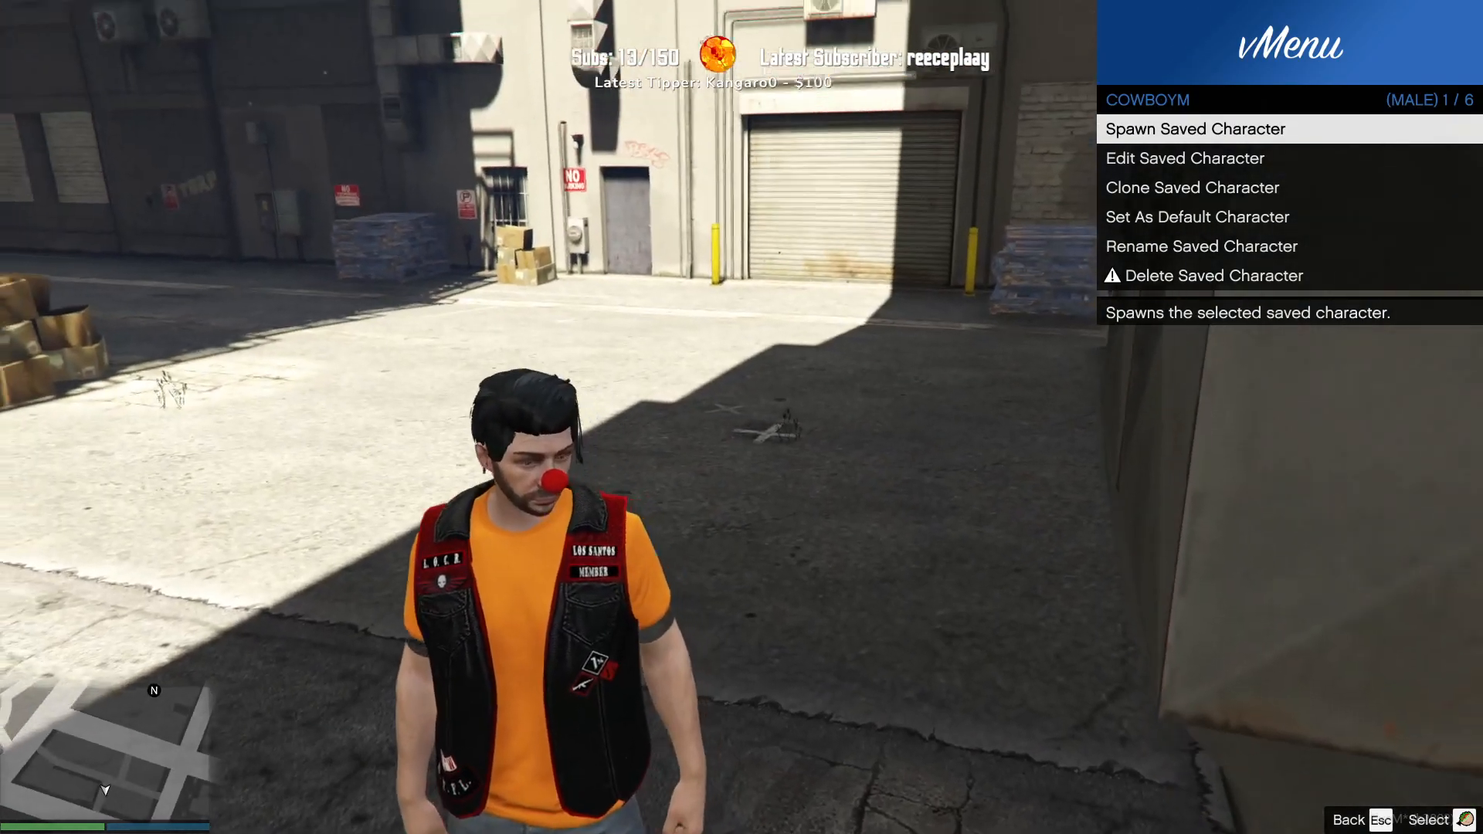
# Step: Walk the character out into the sunlit part of the alley
pyautogui.press('w')
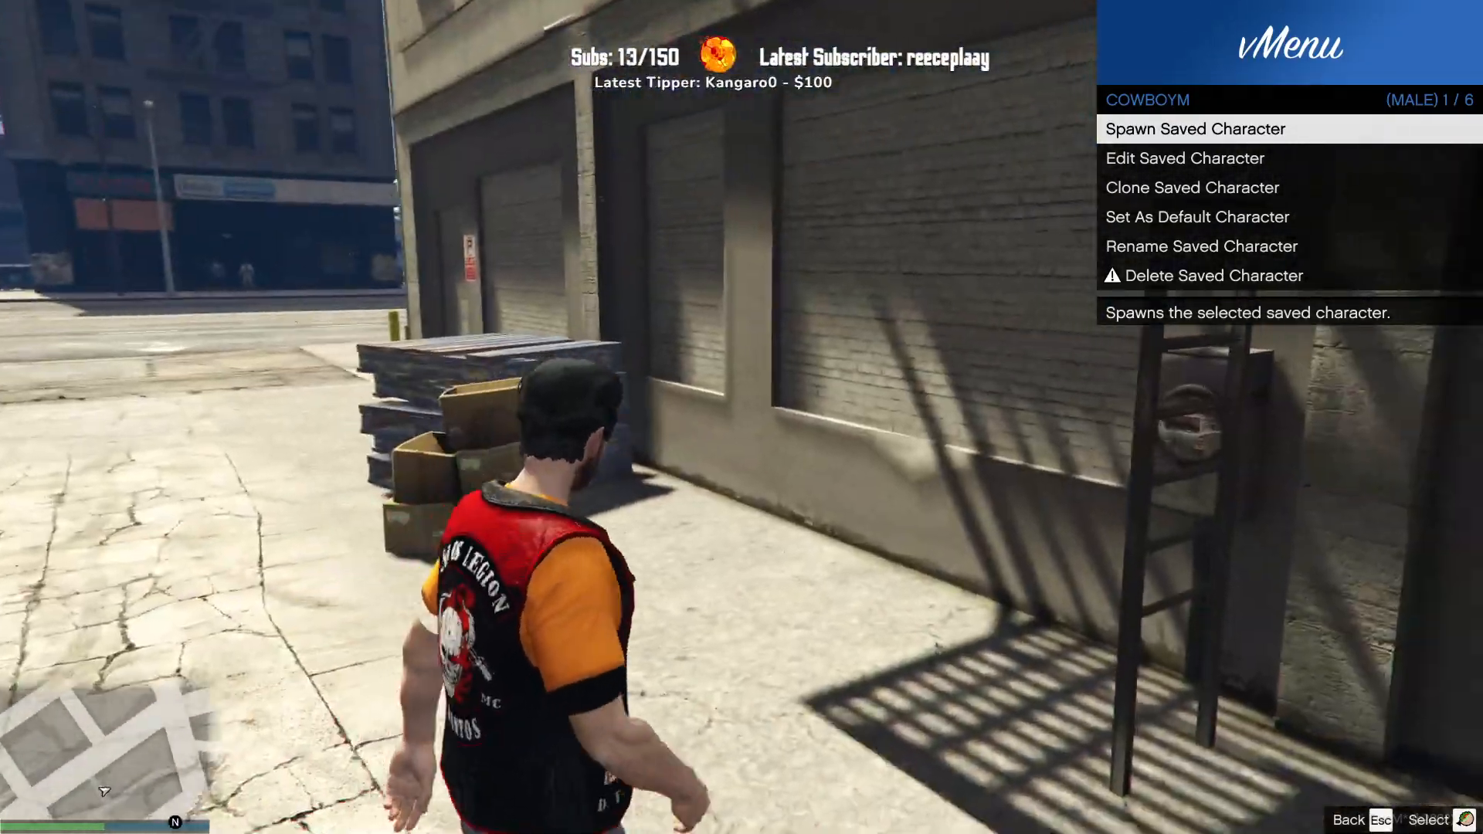
pyautogui.press('w')
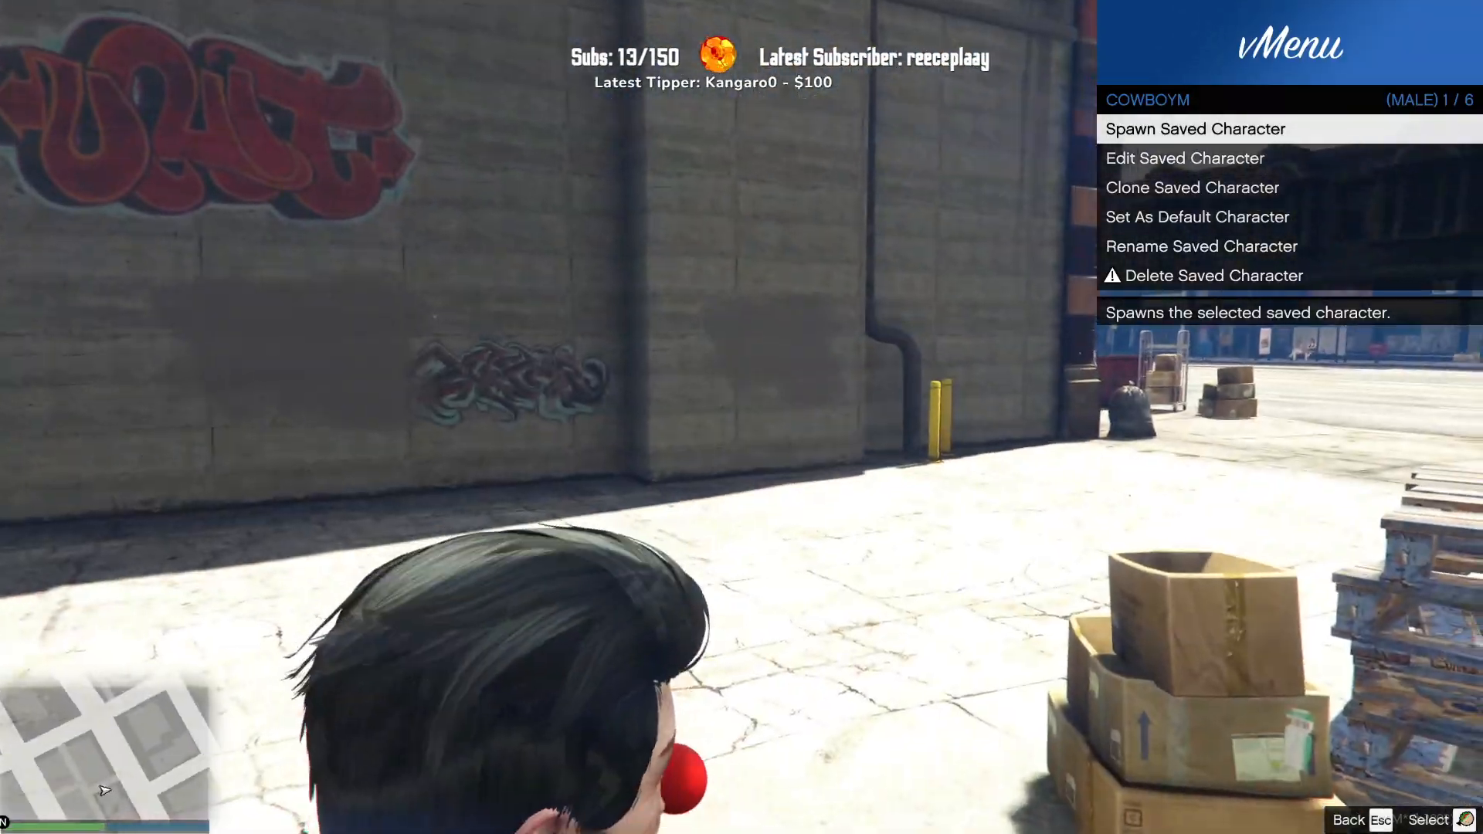
pyautogui.press('w')
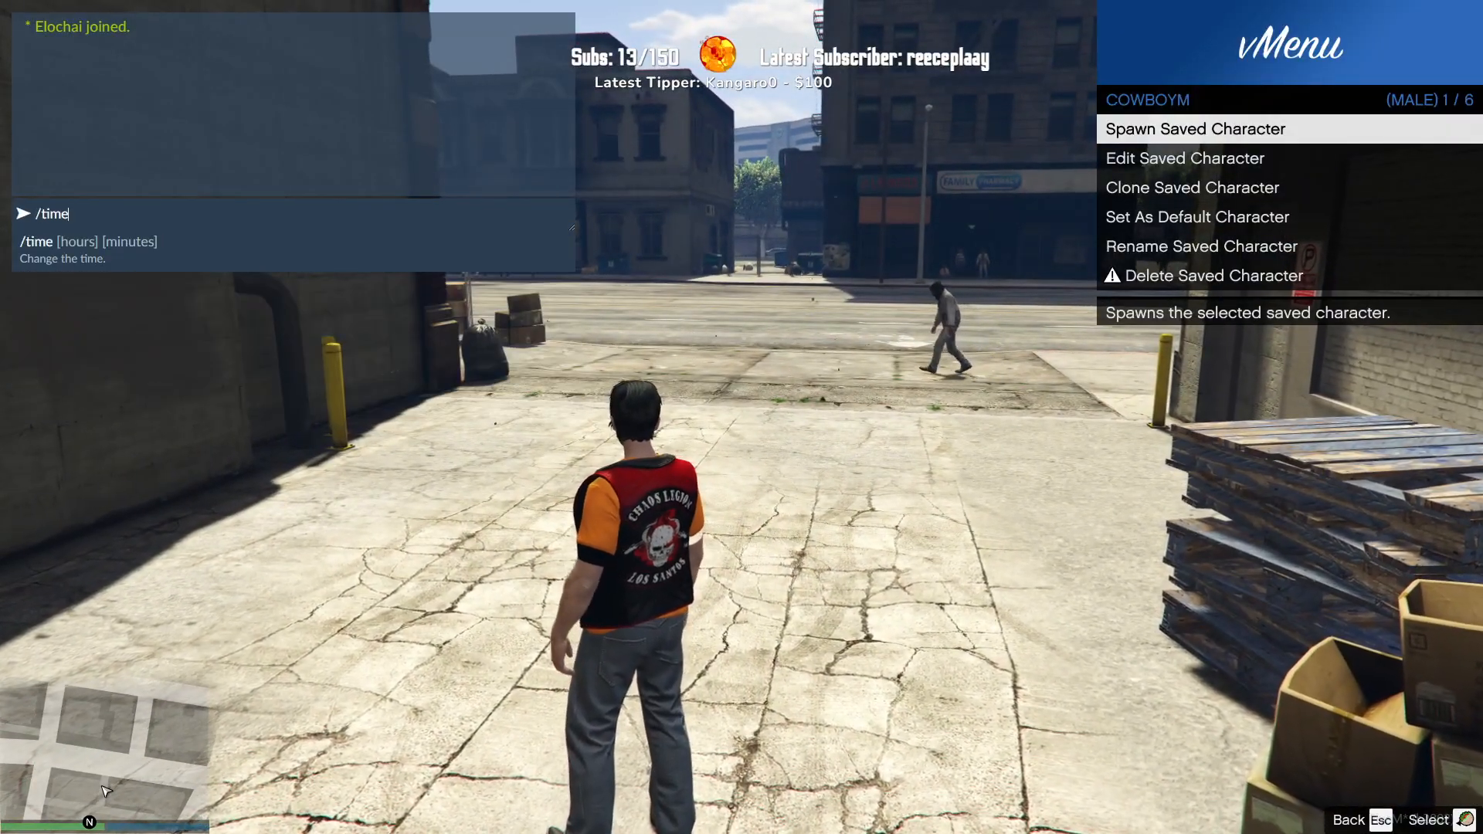
# Step: Set the in-game time to 12:00, disable dynamic weather with /freezeweather, and close vMenu
pyautogui.press('Return')
pyautogui.write('t/freezew')
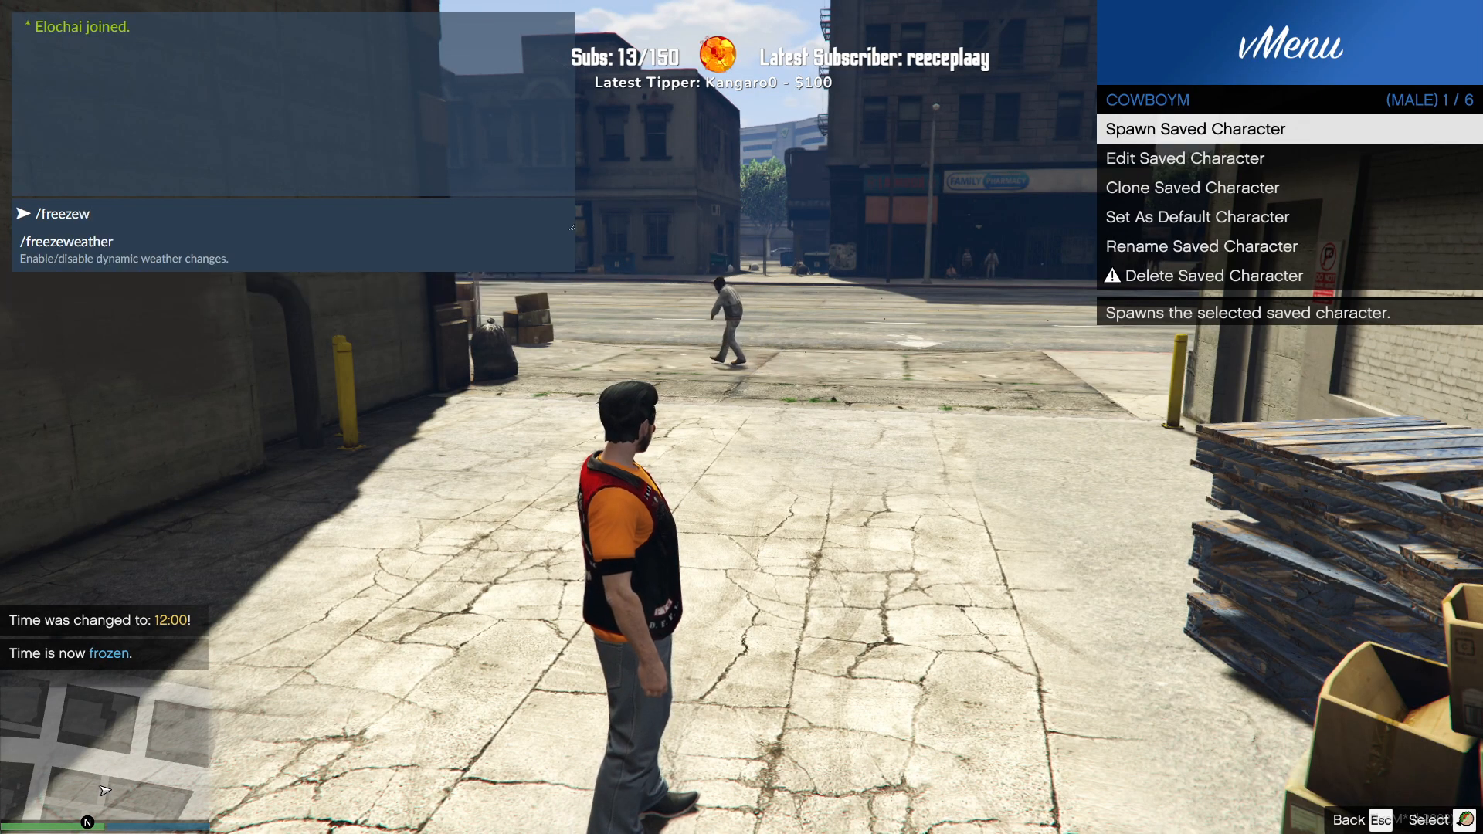
pyautogui.press('BackSpace')
pyautogui.press('BackSpace')
# Step: Turn on Spooner Mode in Menyoo's Object Spooner and close its menu to get a free camera
pyautogui.press('m')
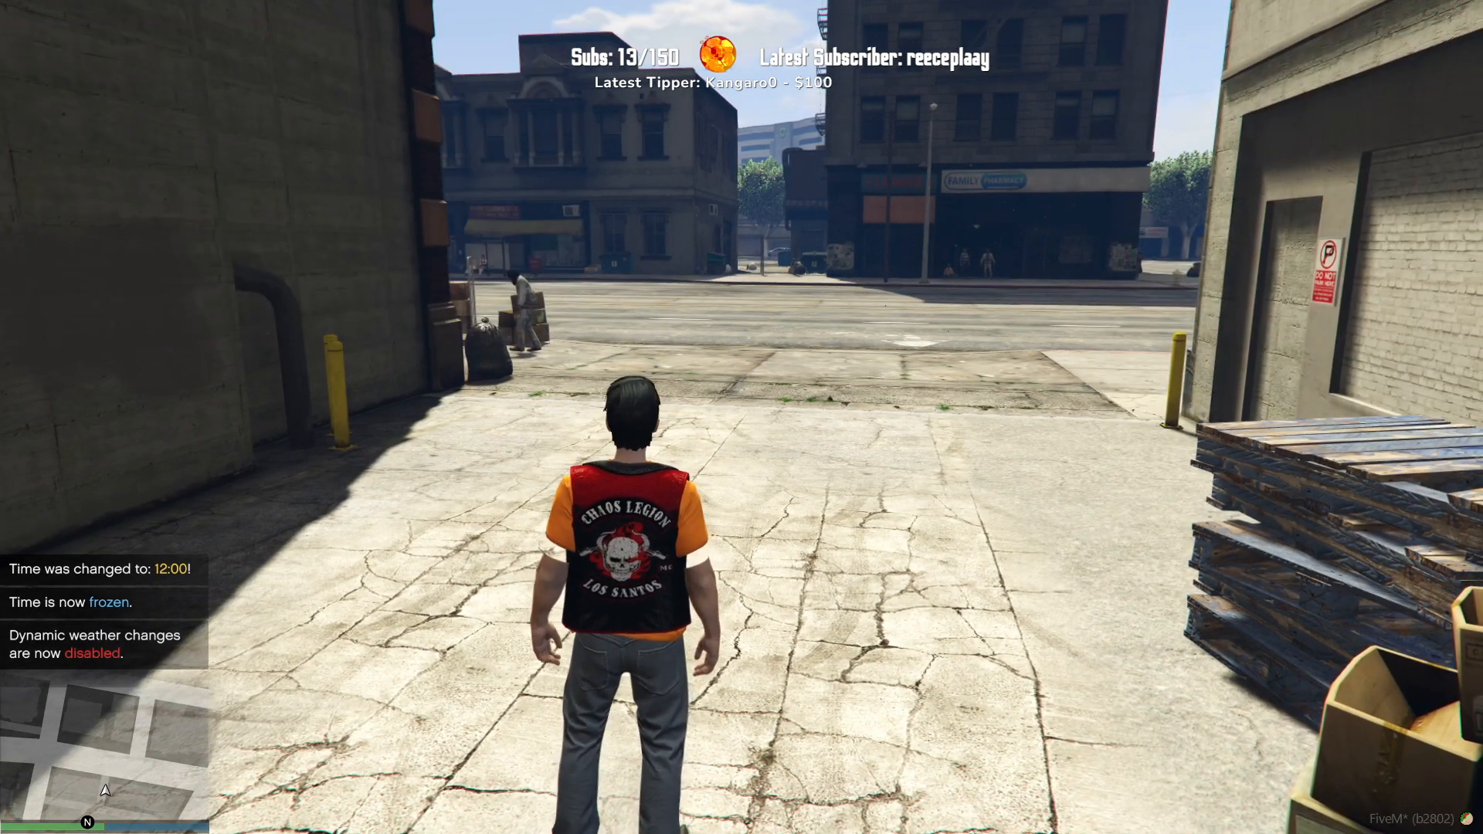
pyautogui.press('Up')
pyautogui.press('Return')
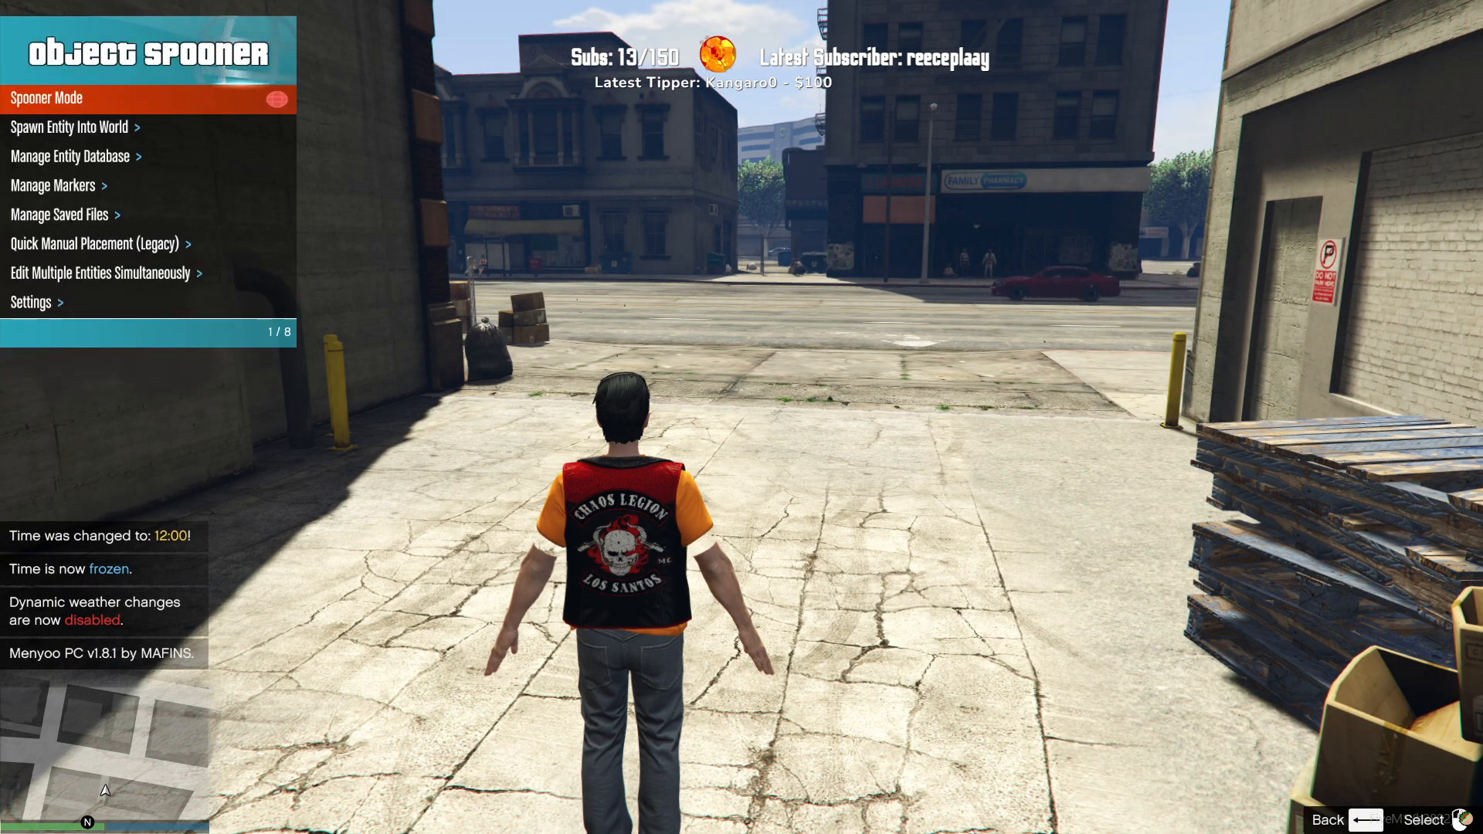
pyautogui.press('Return')
pyautogui.press('BackSpace')
pyautogui.press('BackSpace')
# Step: Fly the free camera up to the character's face to examine the clown nose from the front and side
pyautogui.press('w')
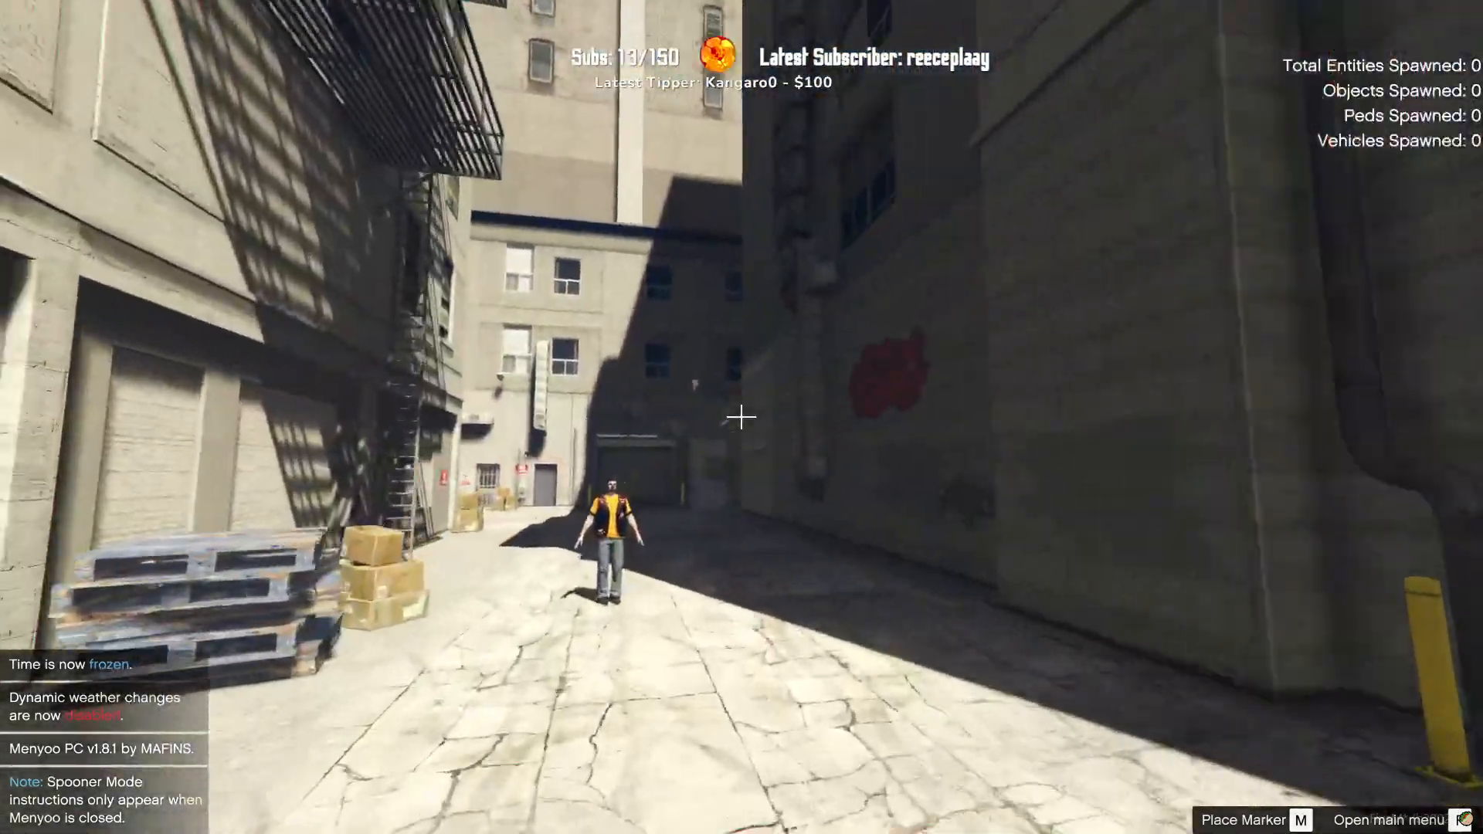
pyautogui.press('w')
pyautogui.press('w')
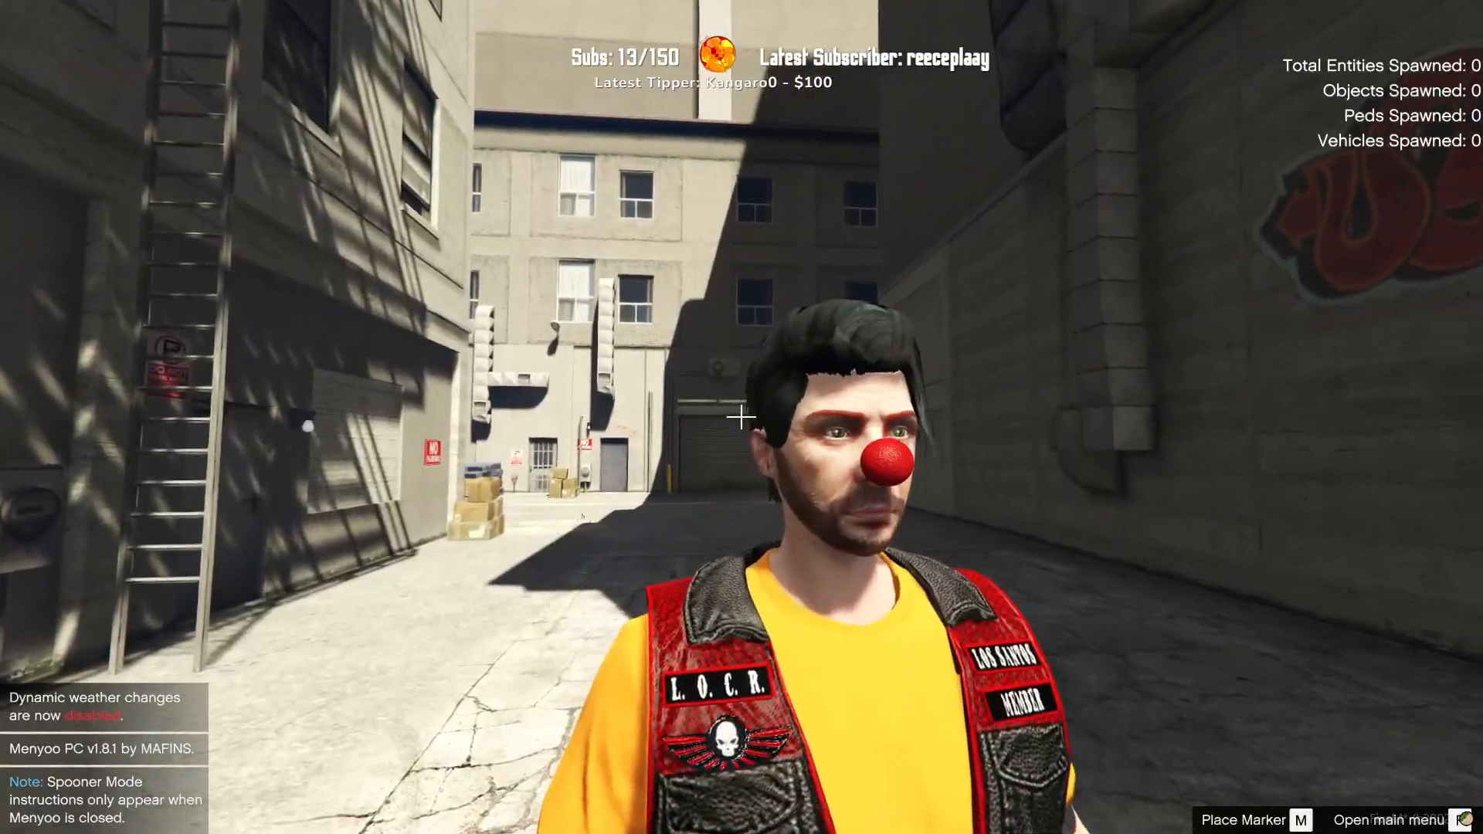
pyautogui.press('s')
pyautogui.press('w')
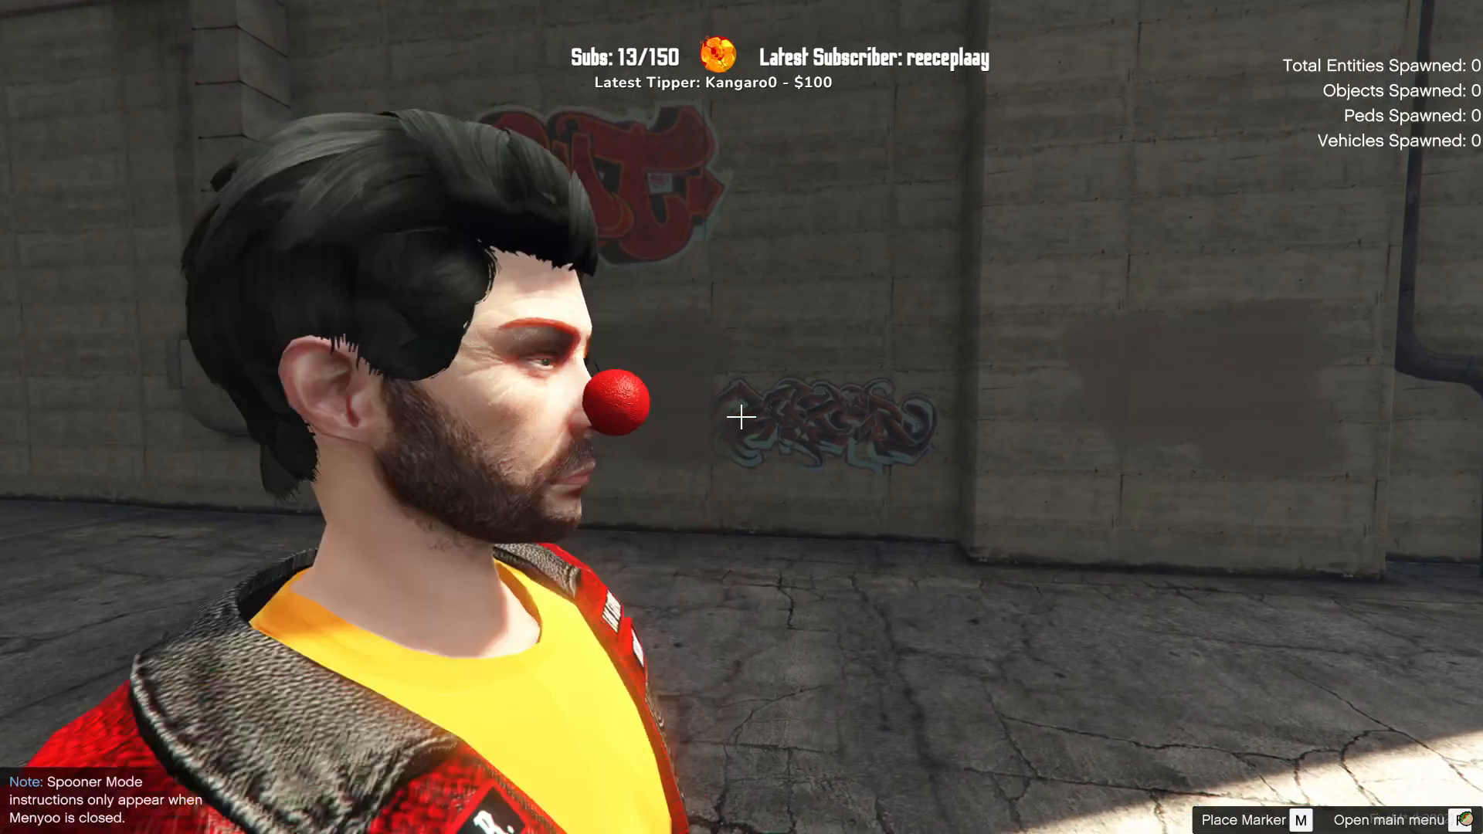
# Step: Open the ped customization options under Player Related Options in vMenu and select the Mask / Facial Hair entry
pyautogui.press('m')
pyautogui.press('Escape')
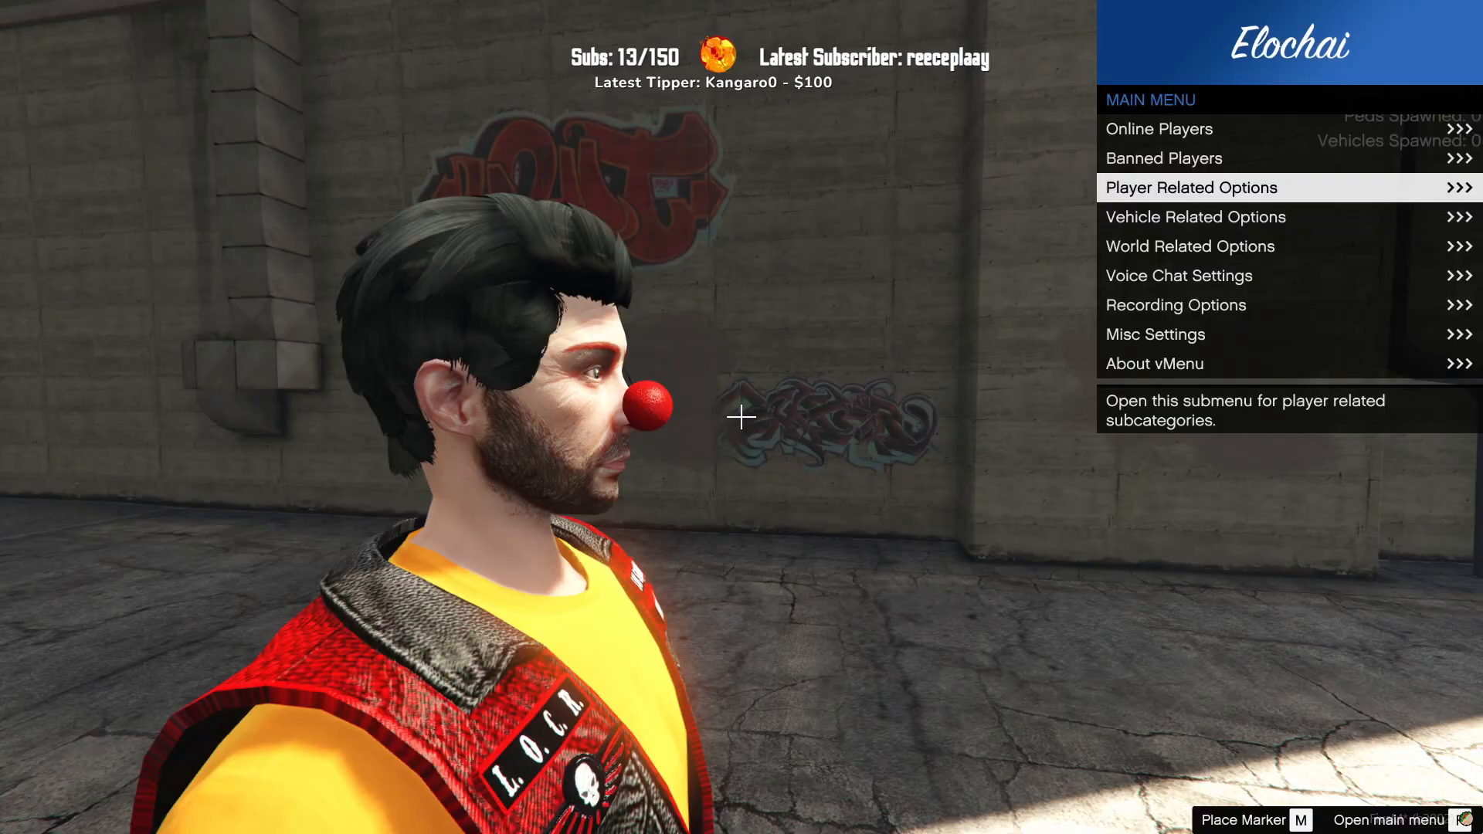
pyautogui.press('Return')
pyautogui.press('Up')
pyautogui.press('Return')
pyautogui.press('Up')
pyautogui.press('Up')
pyautogui.press('Up')
pyautogui.press('Up')
pyautogui.press('Up')
pyautogui.press('Up')
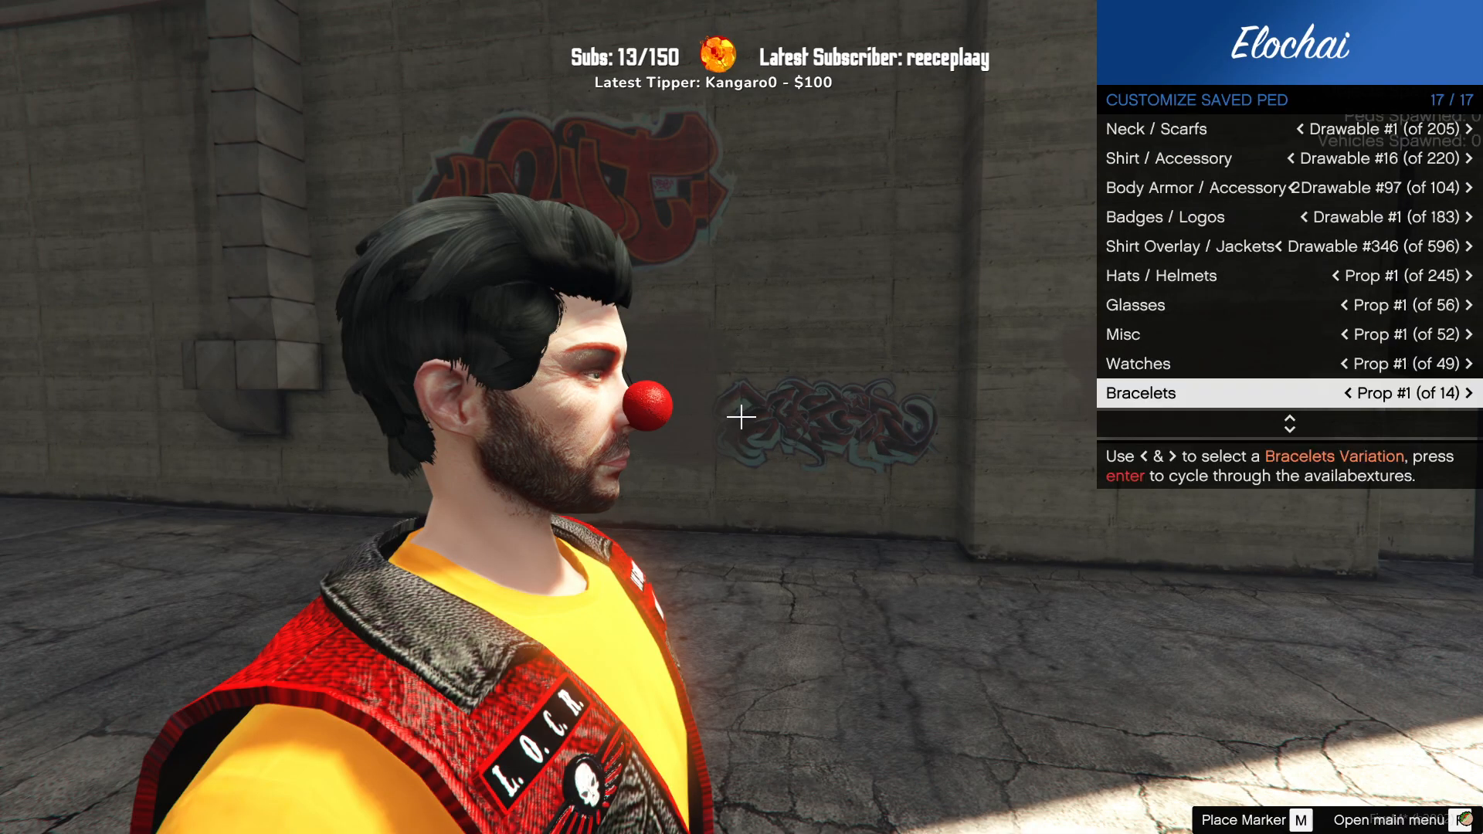
pyautogui.press('Down')
pyautogui.press('Down')
pyautogui.press('Down')
pyautogui.press('Down')
pyautogui.press('Down')
pyautogui.press('Down')
pyautogui.press('Down')
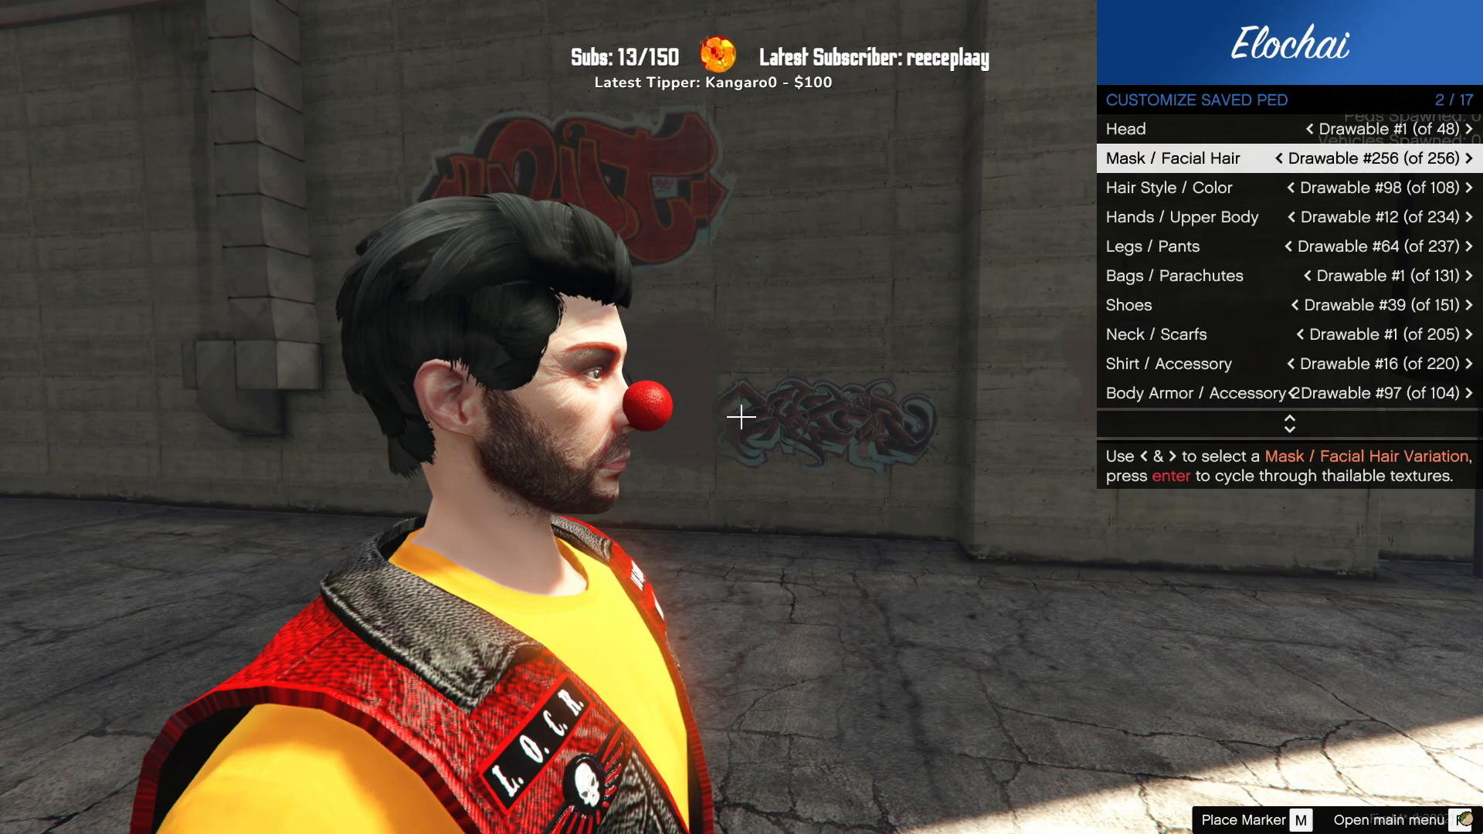
# Step: Cycle the clown nose mask, drawable #256, through its colour textures up to the rainbow one
pyautogui.press('Return')
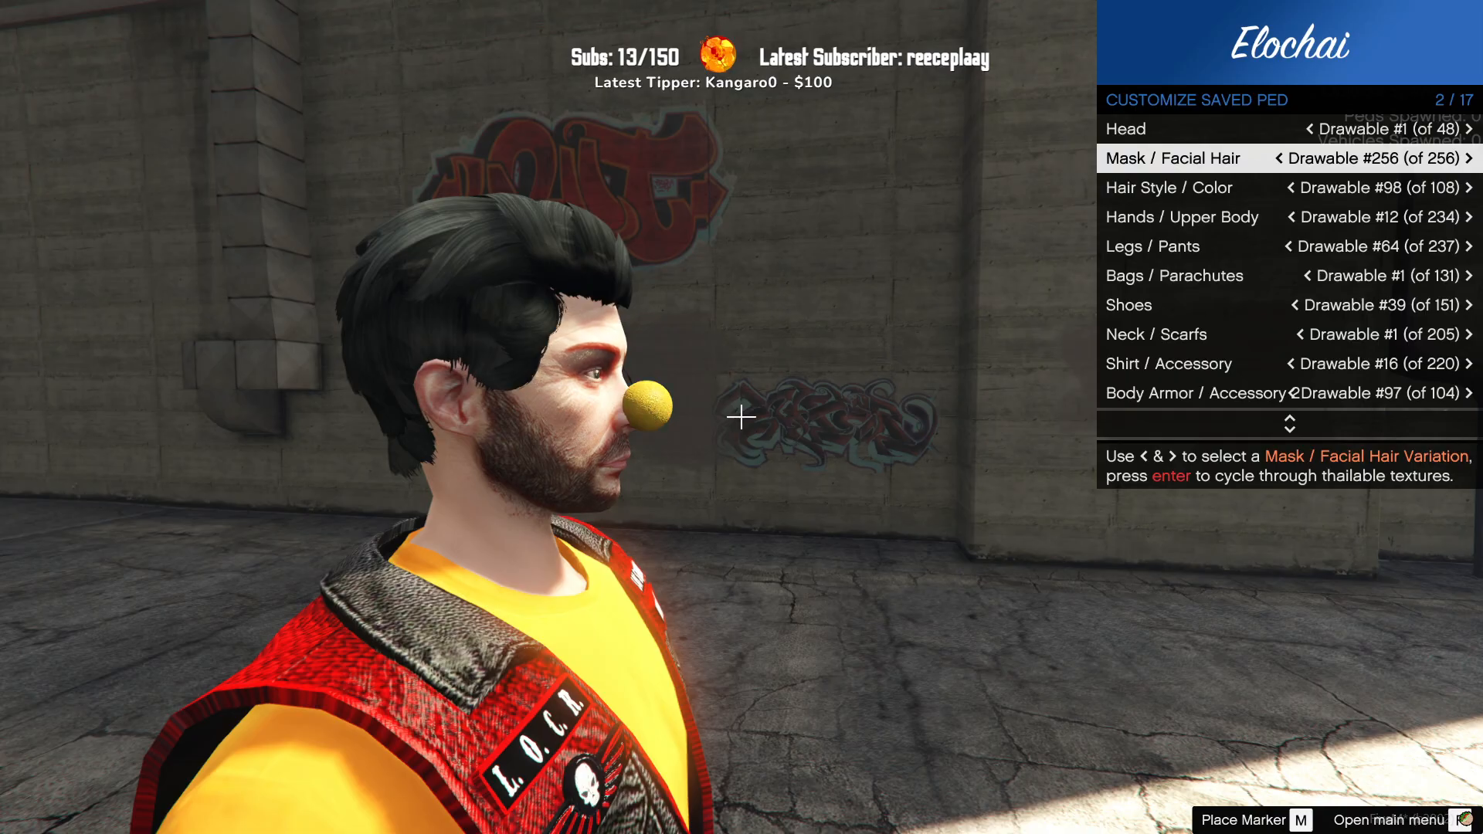
pyautogui.press('Return')
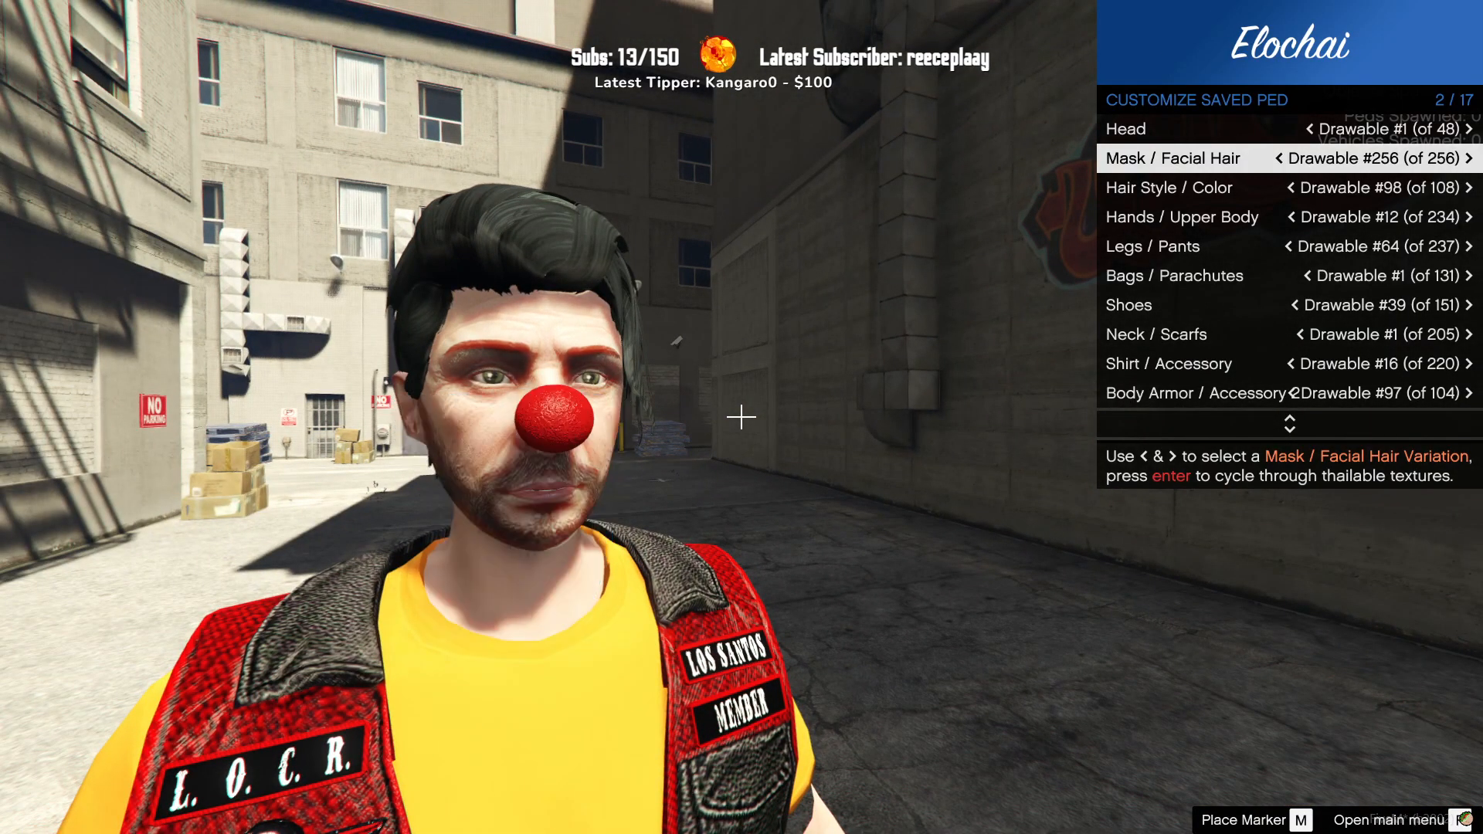
pyautogui.press('Return')
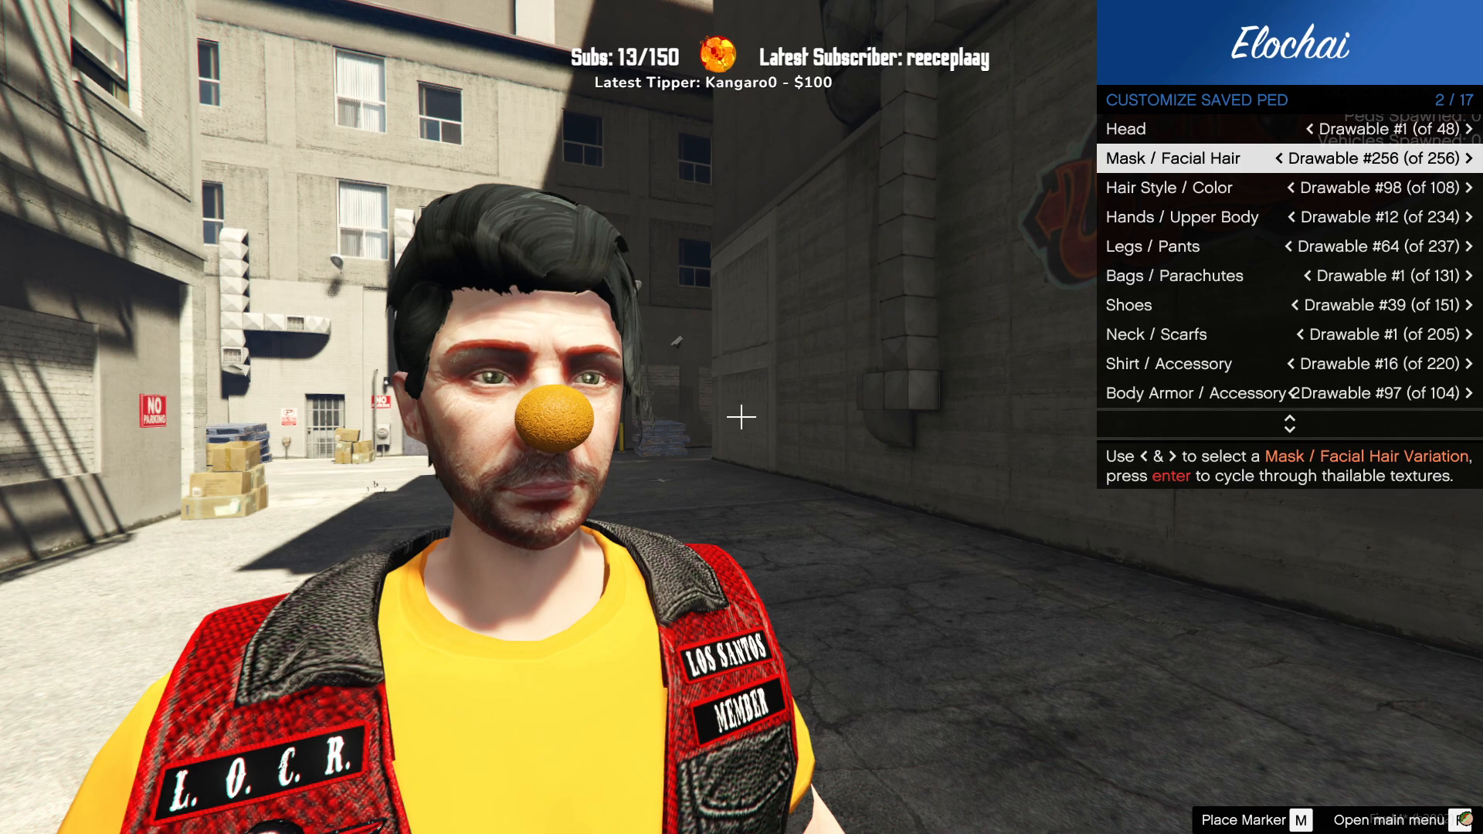
pyautogui.press('Return')
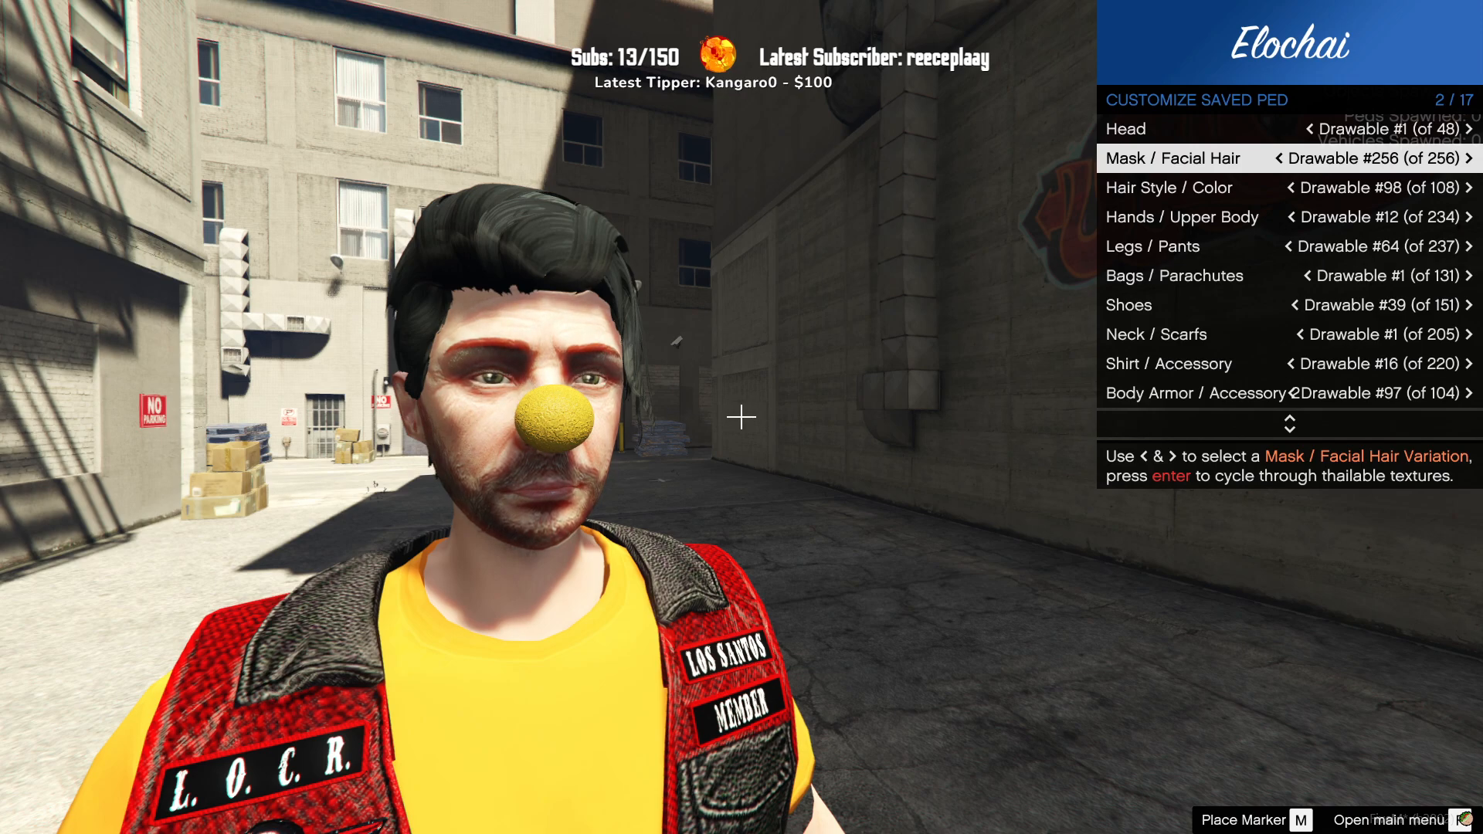
pyautogui.press('Return')
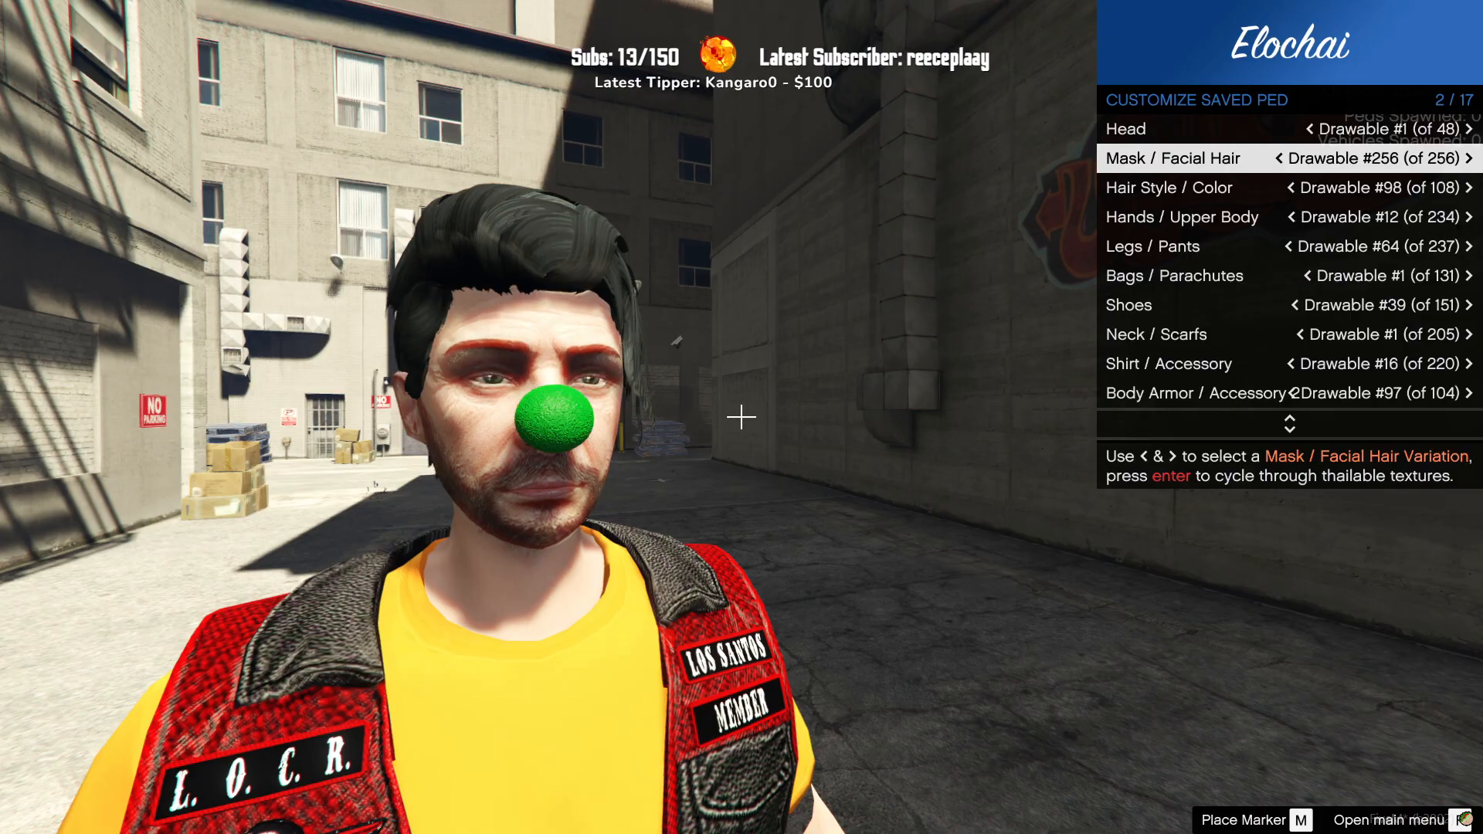
pyautogui.press('Return')
pyautogui.press('Return')
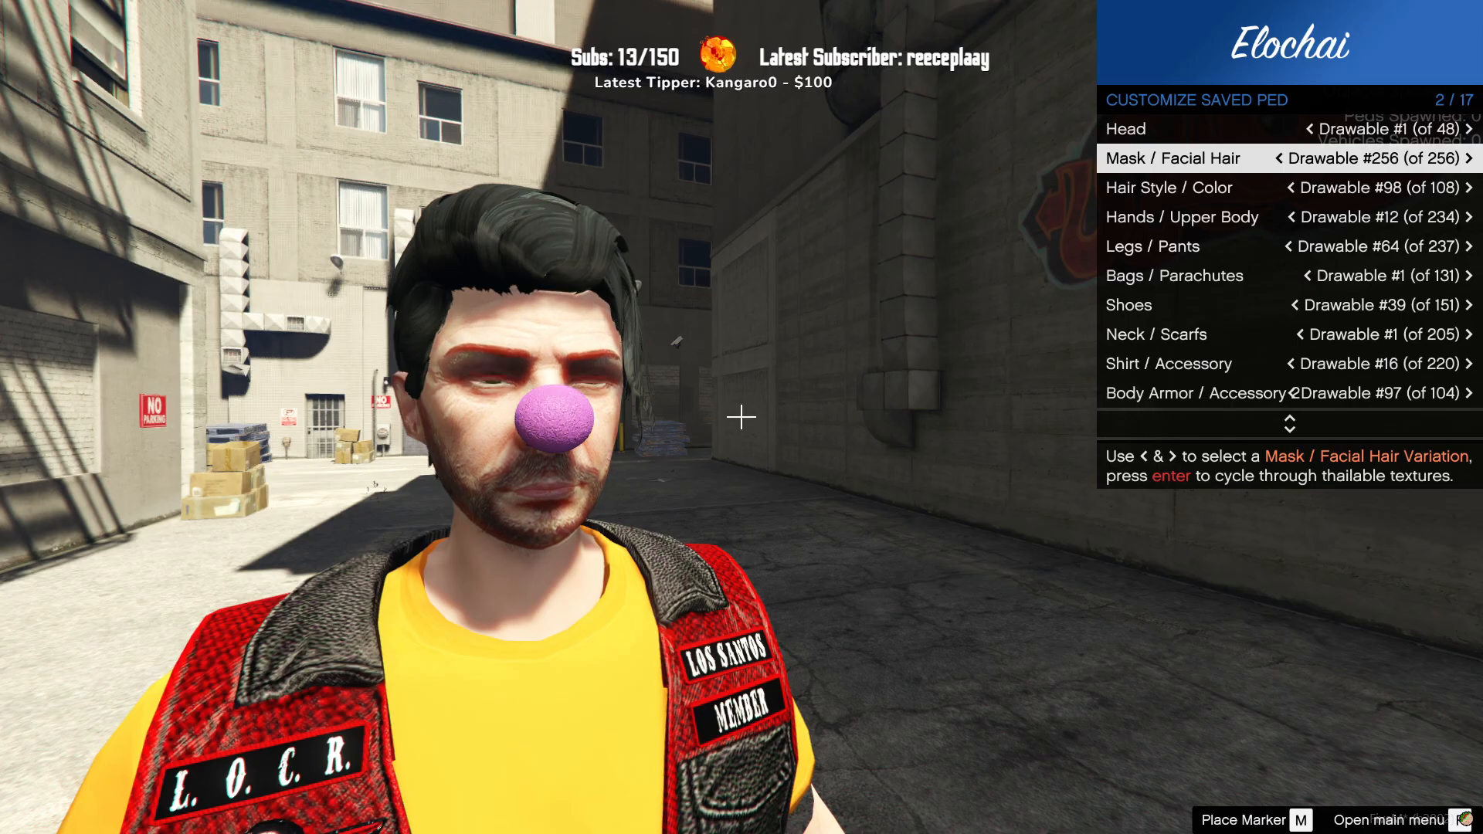
pyautogui.press('Return')
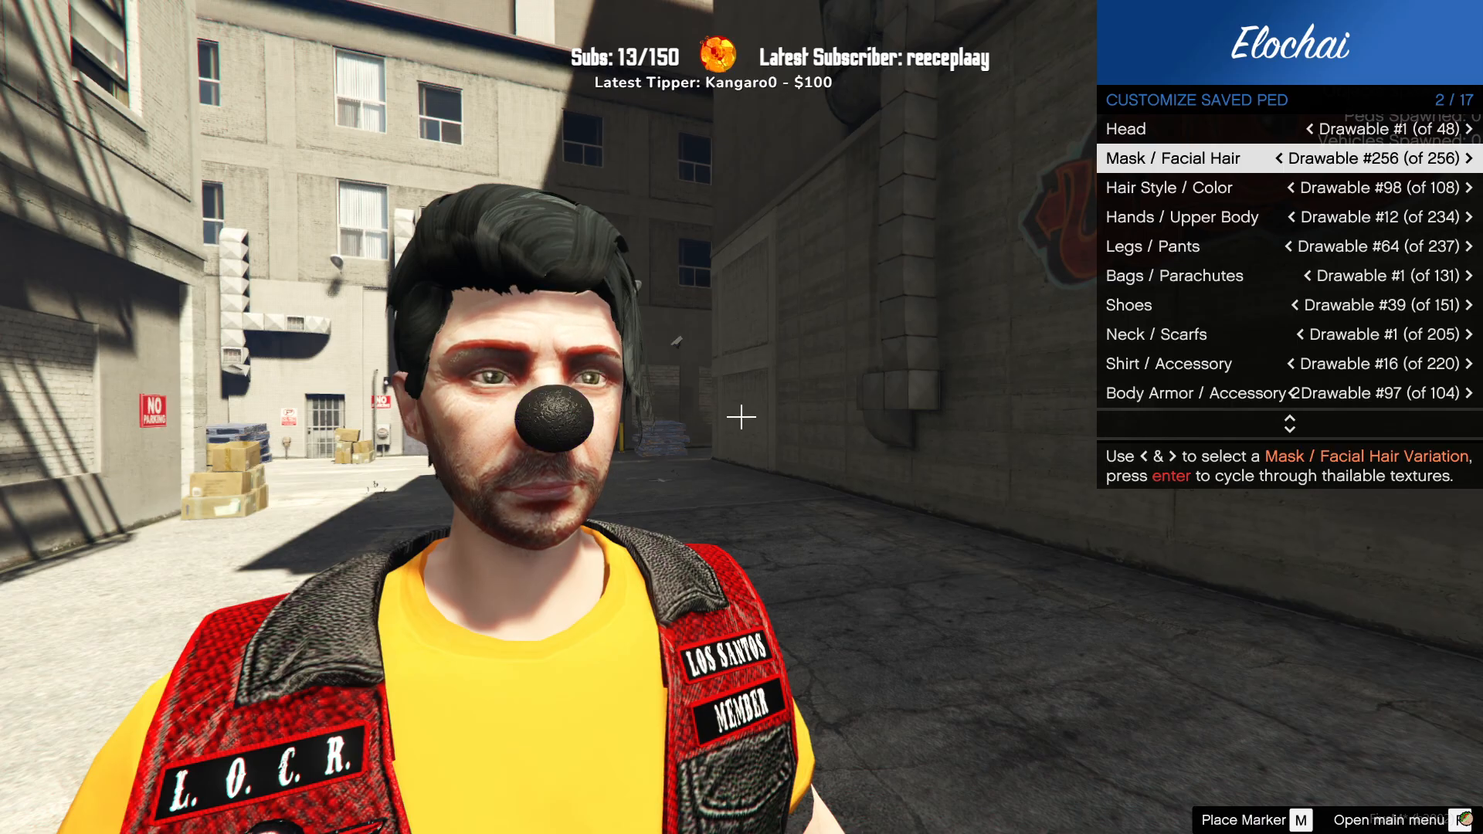
pyautogui.press('Return')
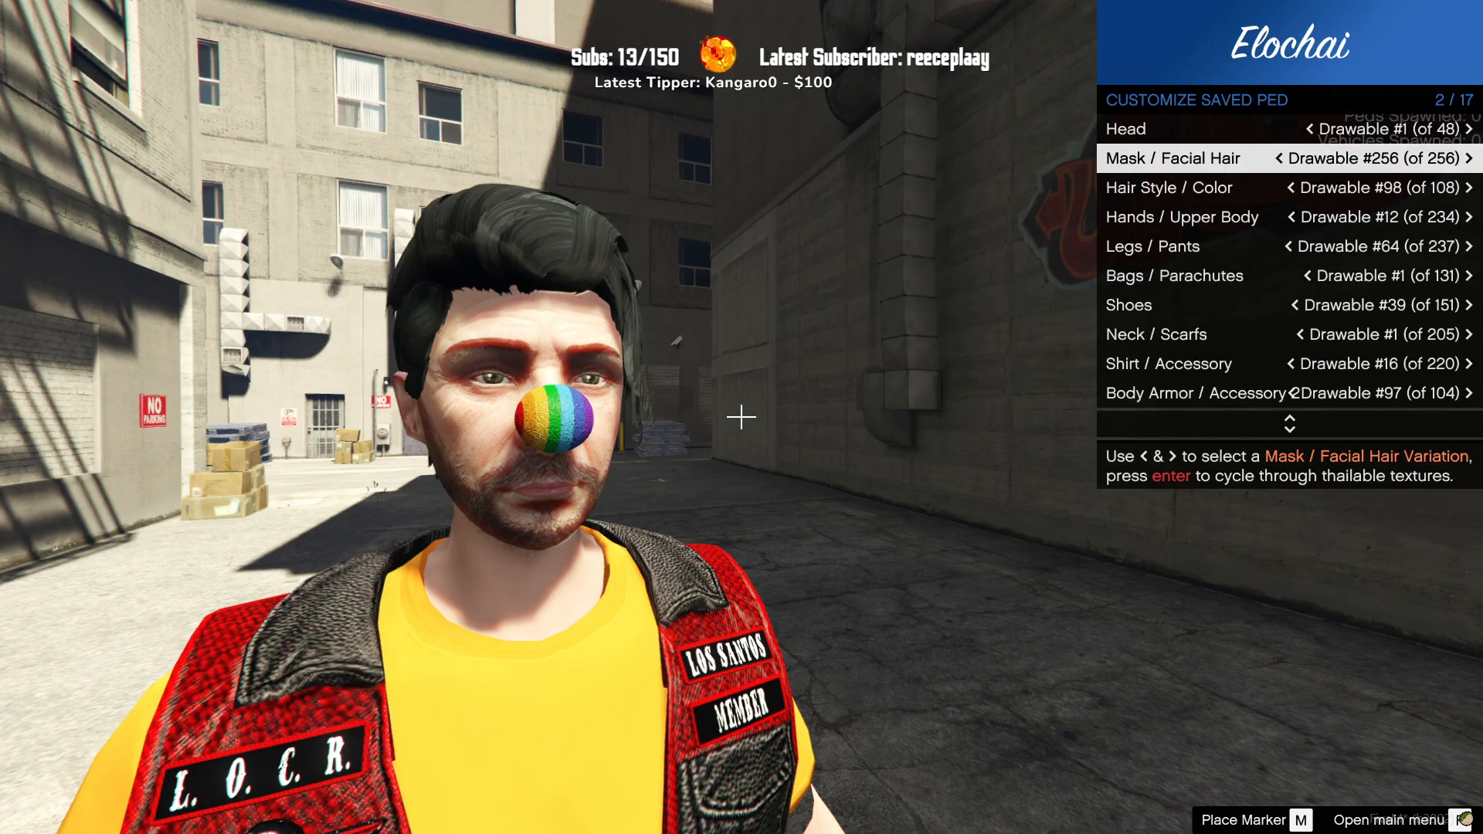
# Step: Cycle the clown nose mask, drawable #256, back to its red texture and close vMenu
pyautogui.press('Return')
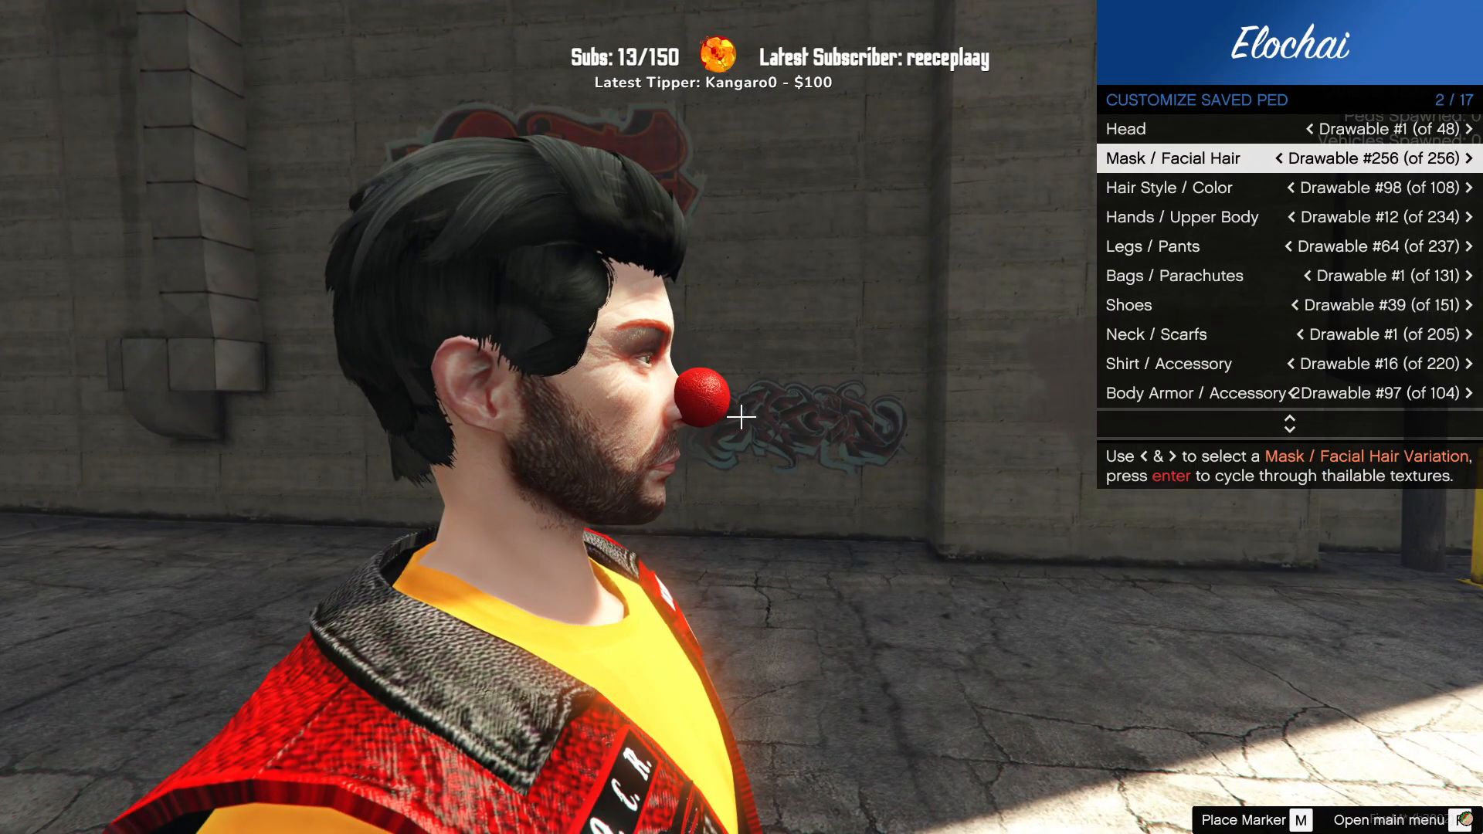
pyautogui.press('Up')
pyautogui.press('Right')
pyautogui.press('Left')
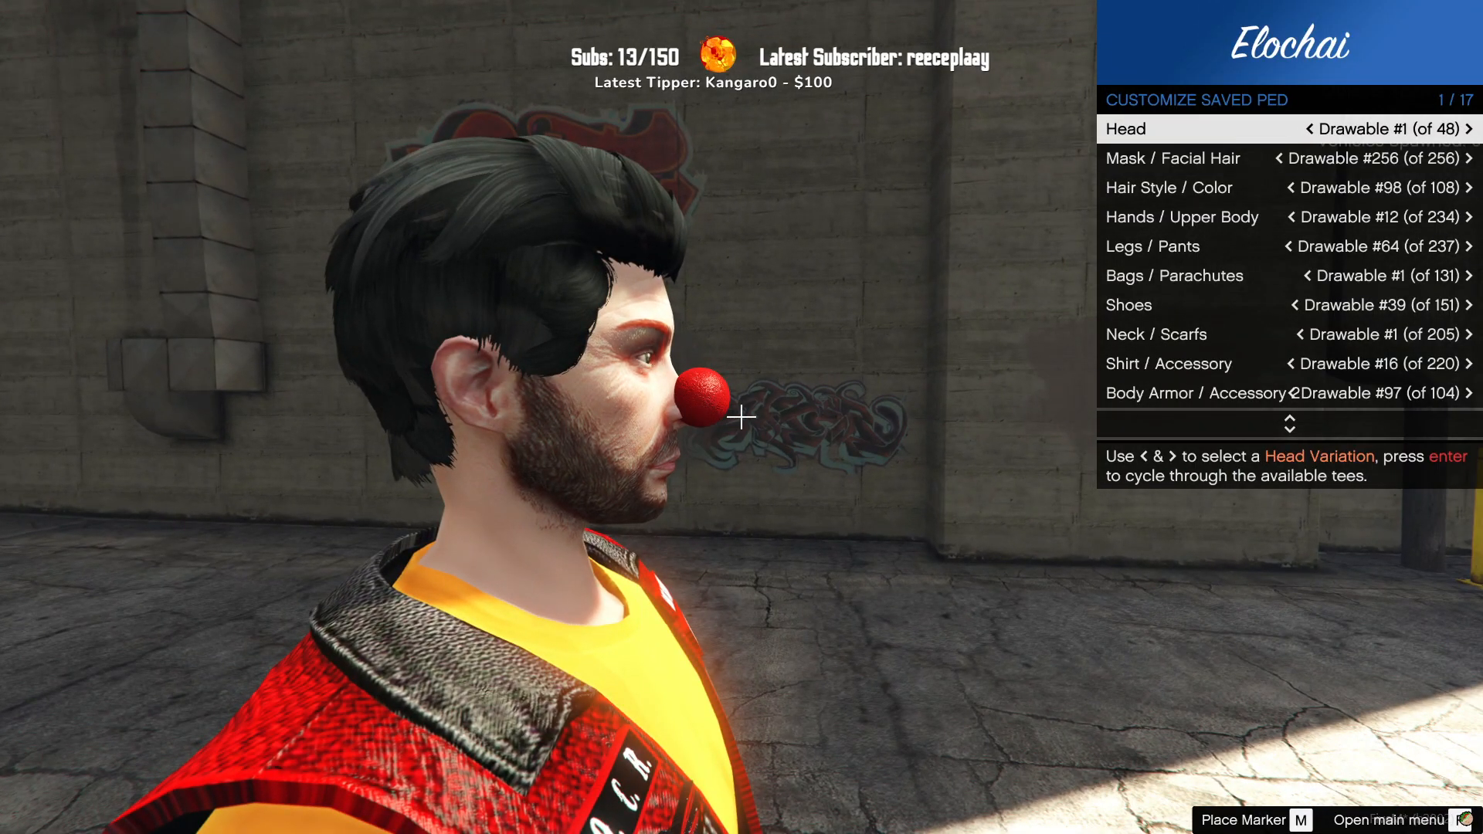
pyautogui.press('BackSpace')
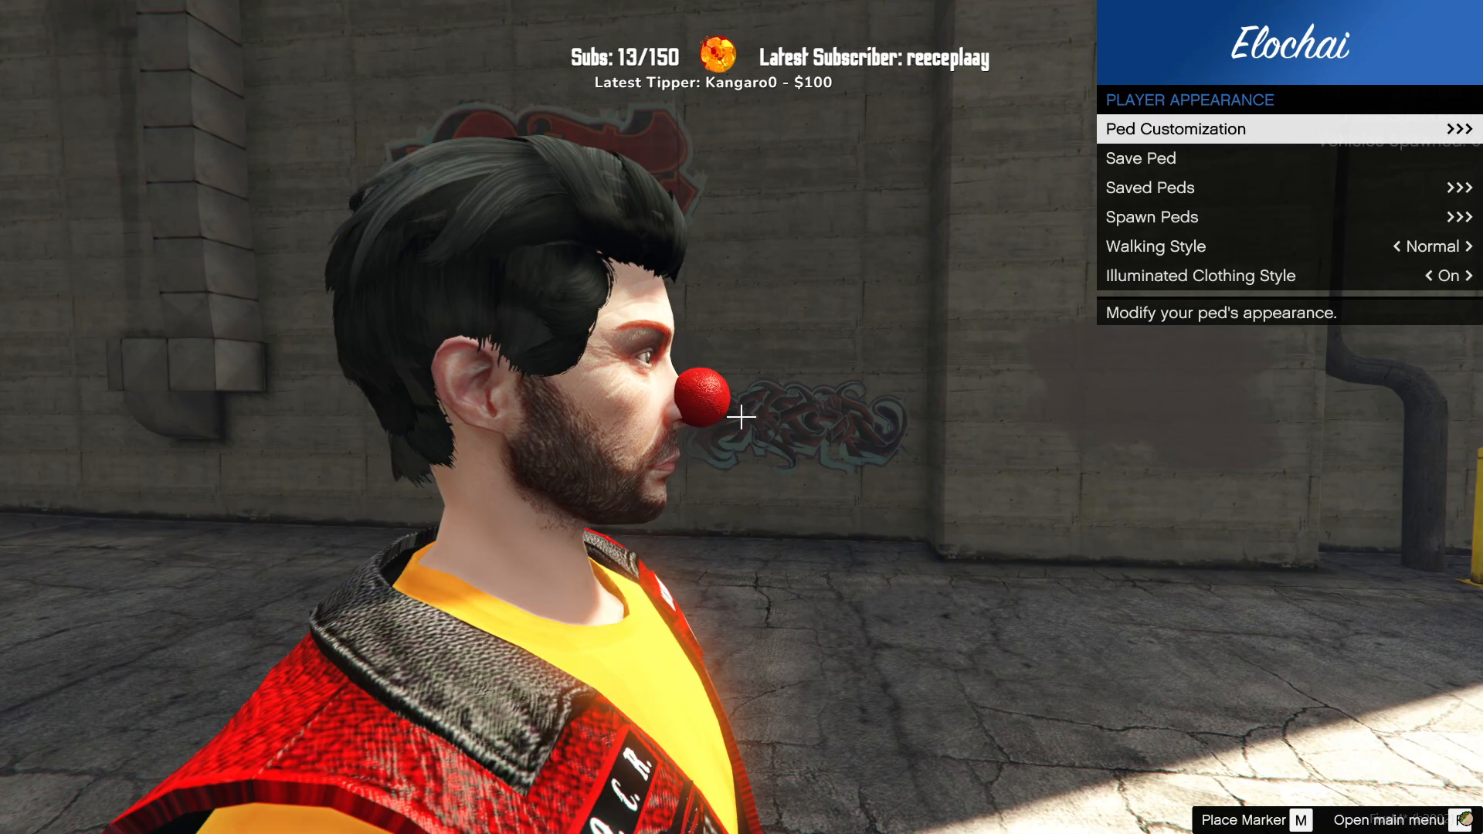
pyautogui.press('BackSpace')
pyautogui.press('BackSpace')
pyautogui.press('BackSpace')
# Step: Turn off Spooner Mode in Menyoo's Object Spooner and close Menyoo to return to the normal player camera
pyautogui.press('F8')
pyautogui.press('Up')
pyautogui.press('Up')
pyautogui.press('Up')
pyautogui.press('Return')
pyautogui.press('Up')
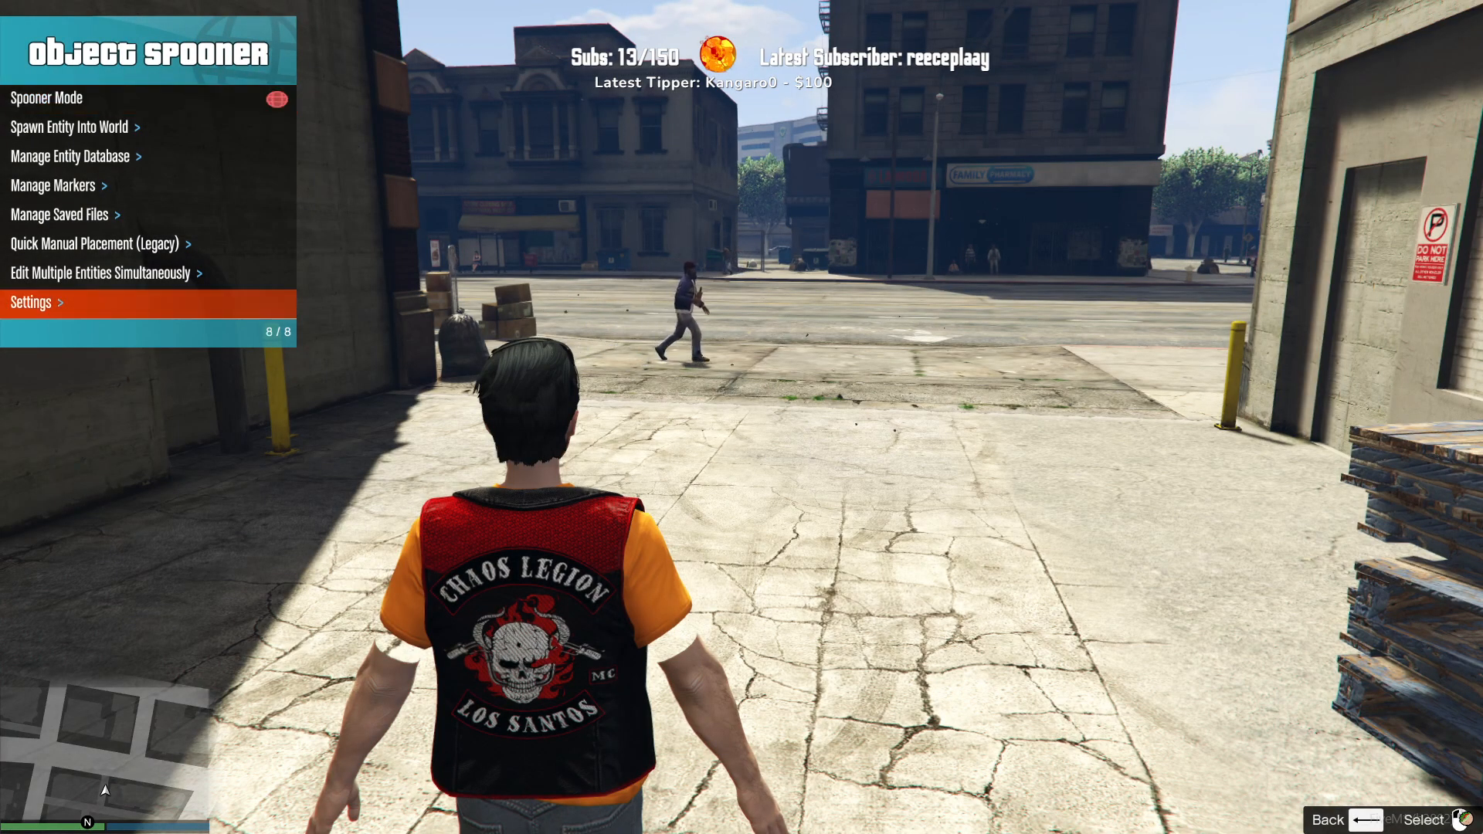
pyautogui.press('BackSpace')
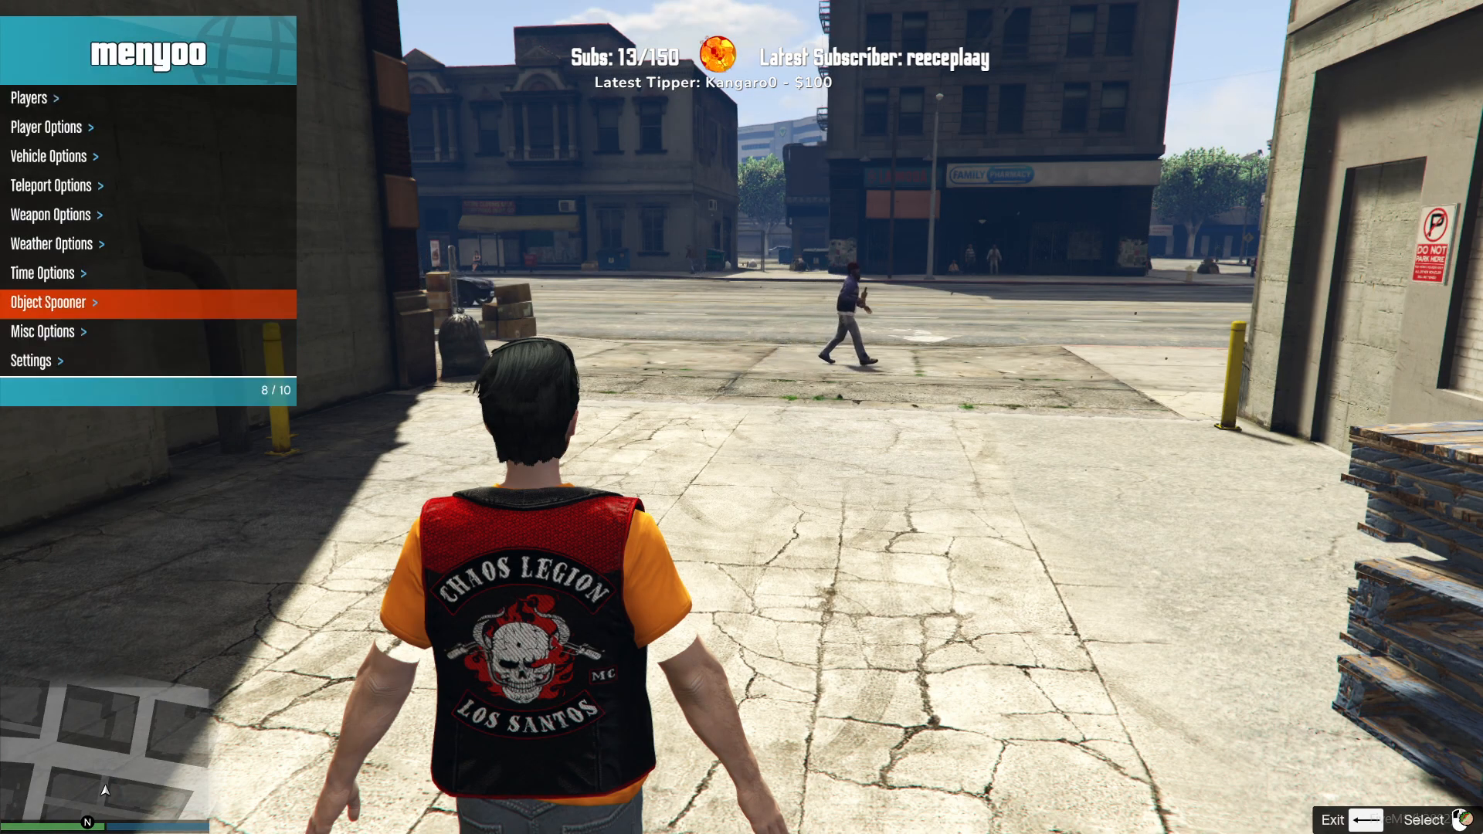
pyautogui.press('F8')
# Step: Start creating a new male character through MP Ped Customization in vMenu's Player Related Options
pyautogui.press('m')
pyautogui.press('Return')
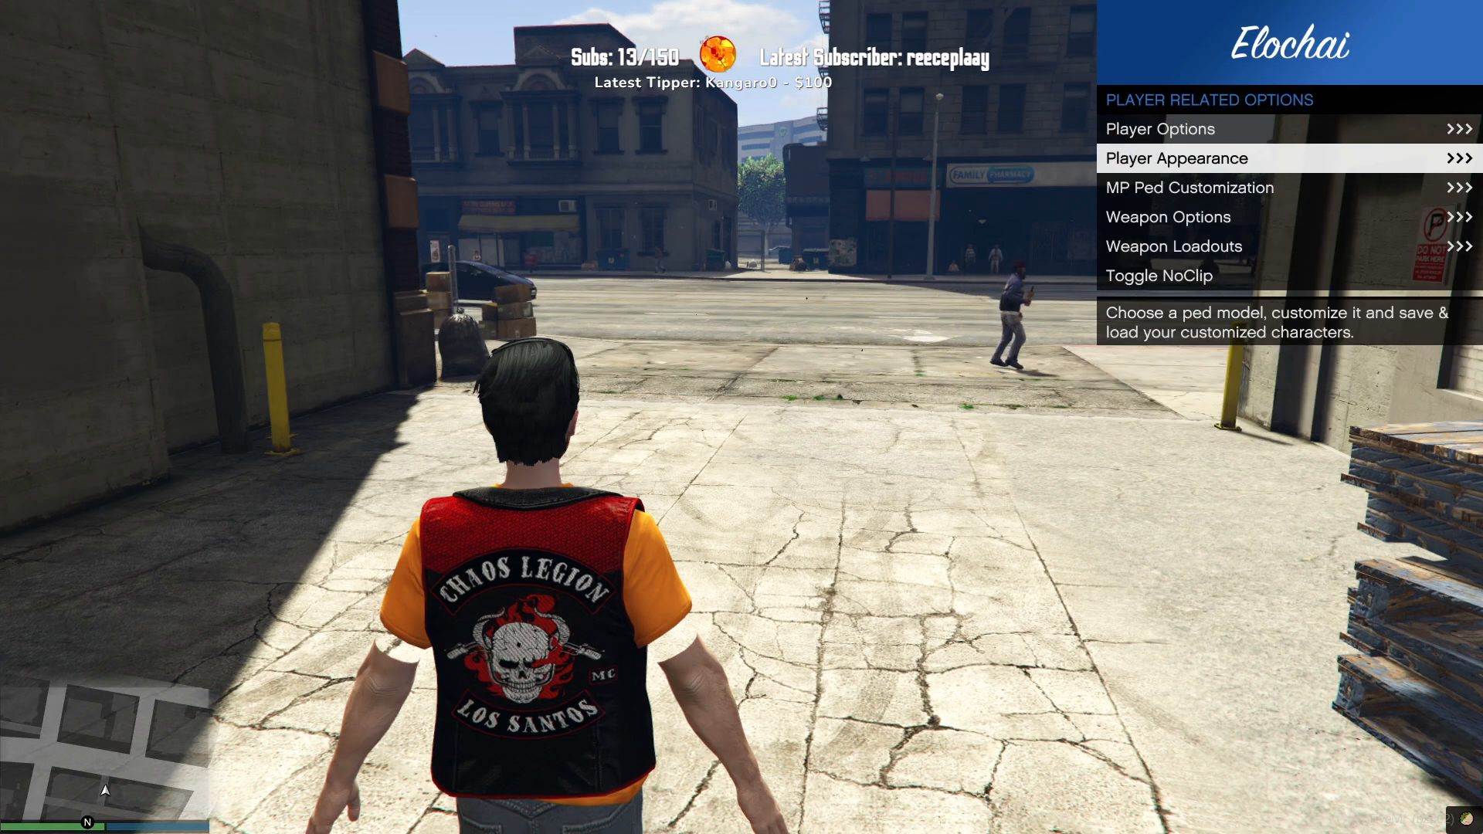
pyautogui.press('Return')
pyautogui.press('BackSpace')
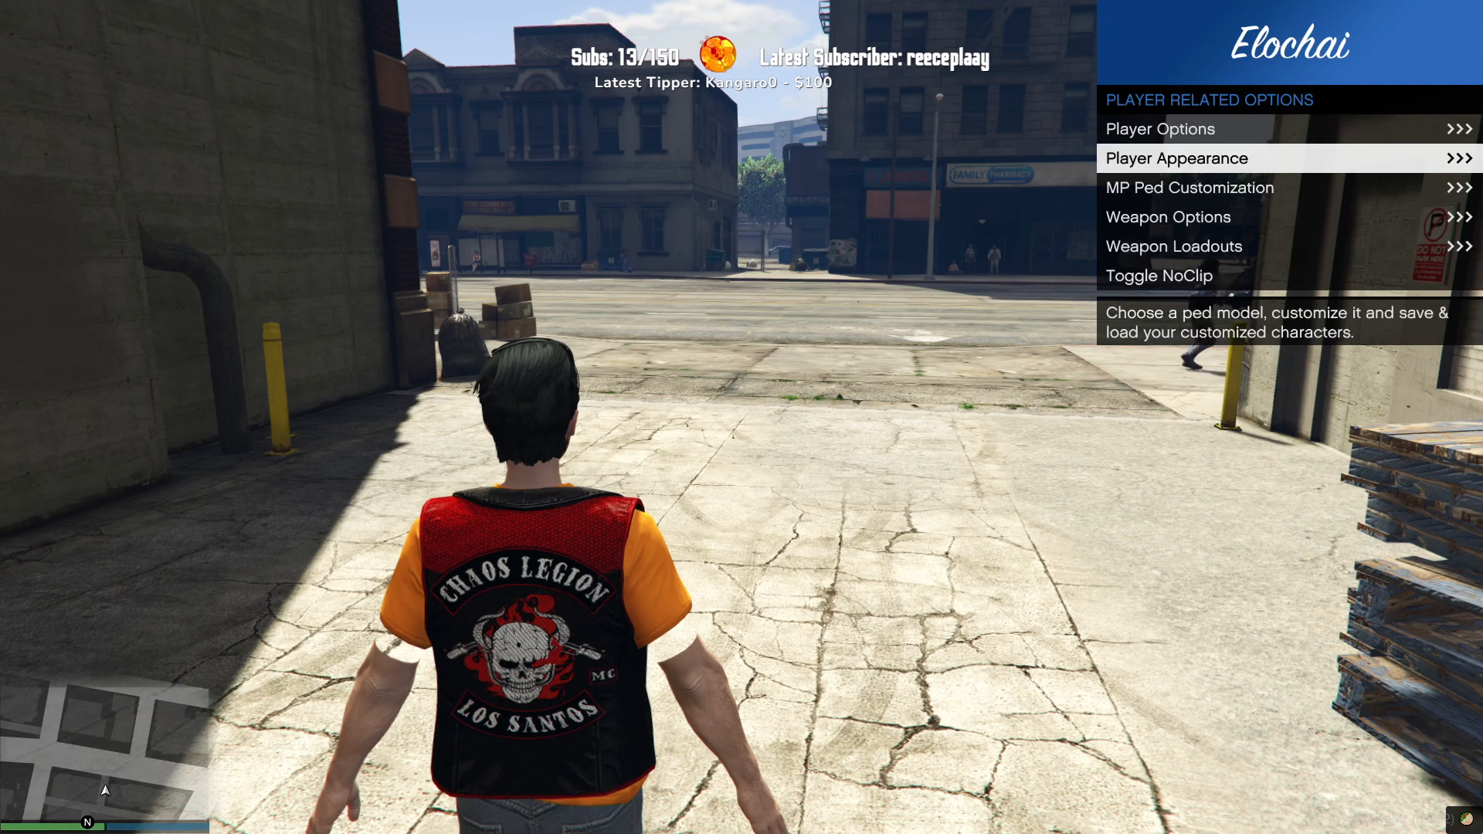
pyautogui.press('Down')
pyautogui.press('Return')
pyautogui.press('Down')
pyautogui.press('Return')
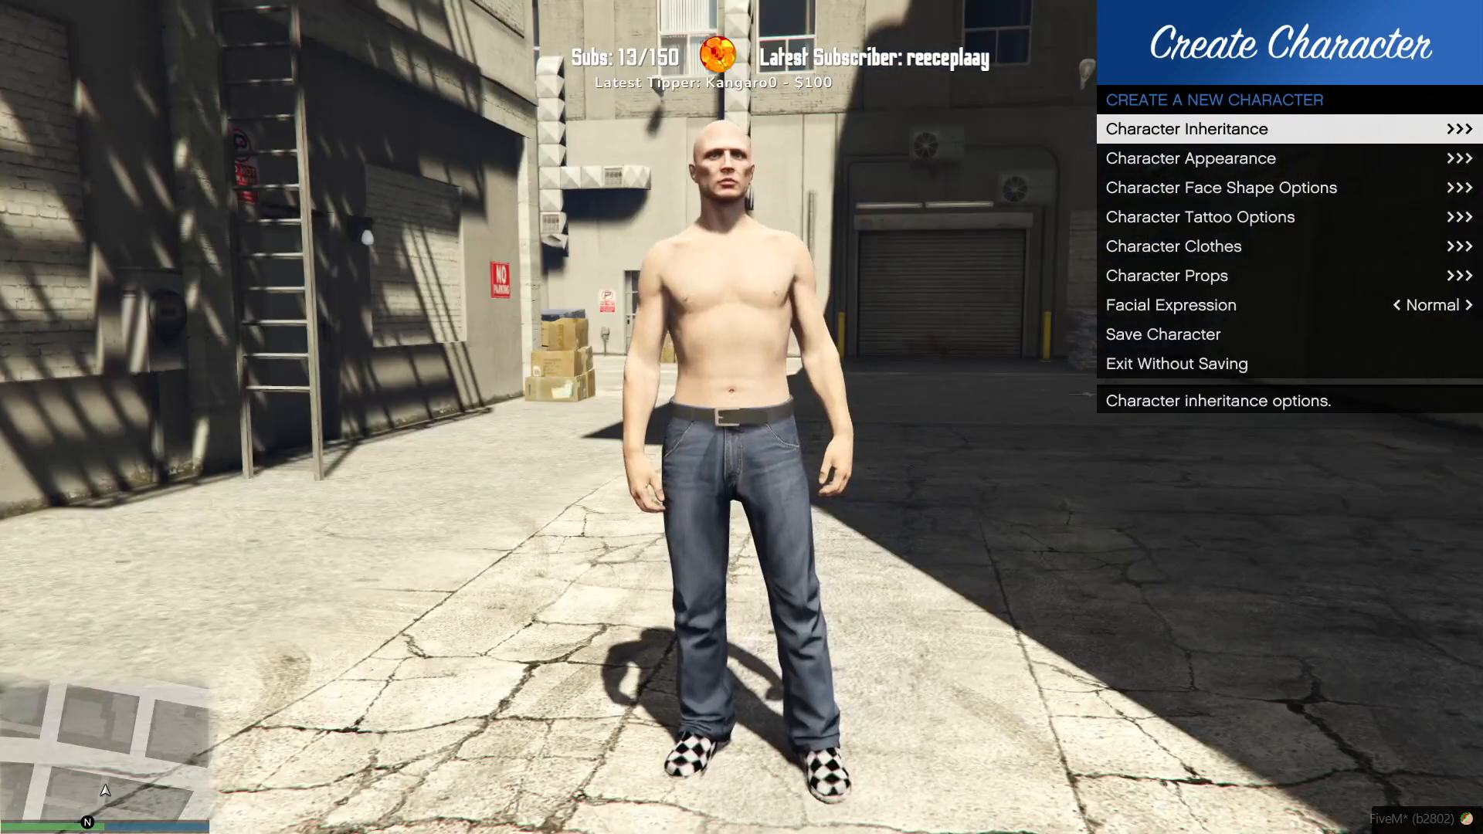
# Step: Put the red clown nose, mask drawable #255, on the new character through the Character Clothes options
pyautogui.press('Down')
pyautogui.press('Return')
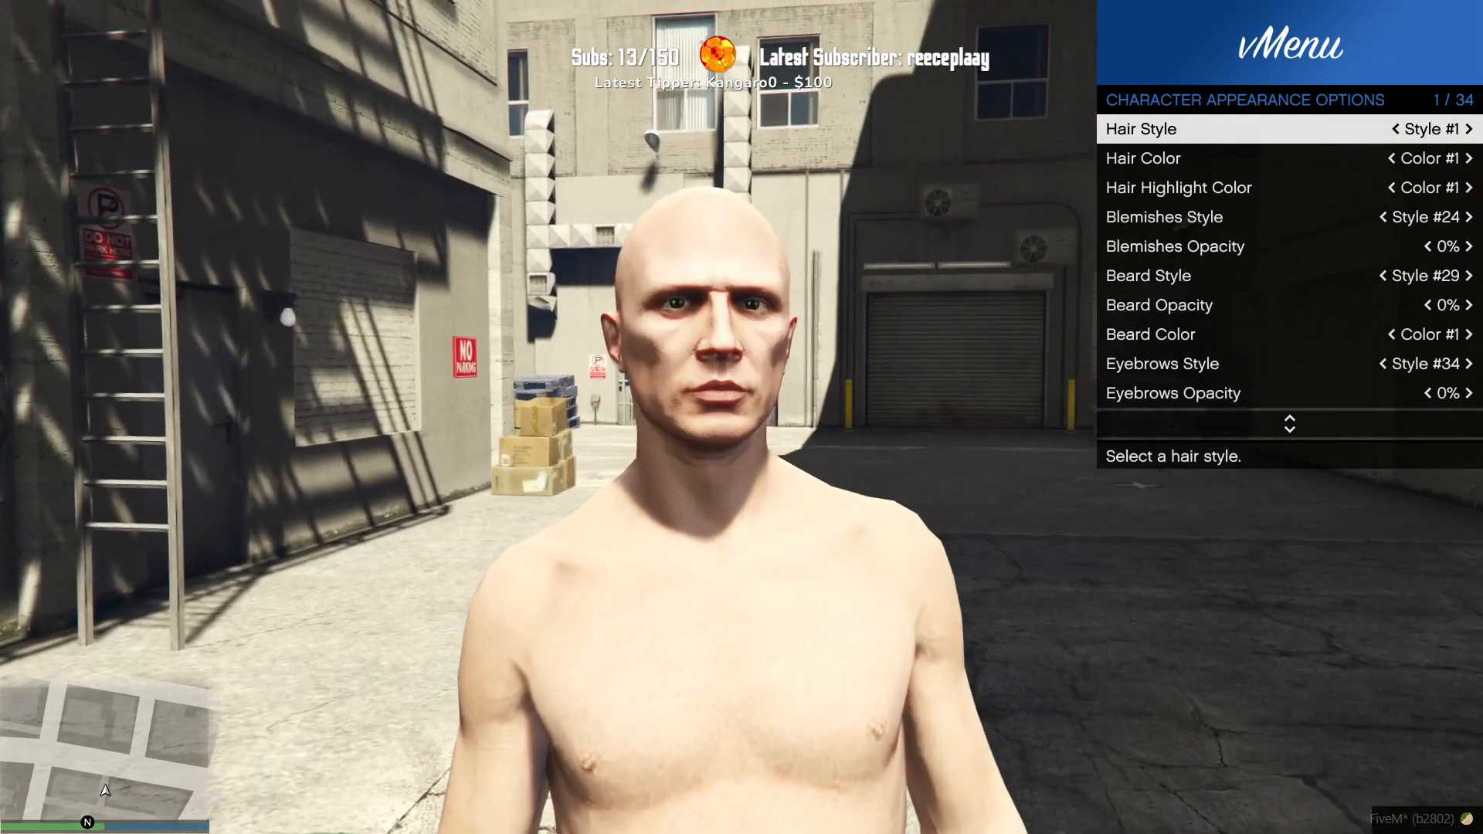
pyautogui.press('BackSpace')
pyautogui.press('Down')
pyautogui.press('Down')
pyautogui.press('Down')
pyautogui.press('Return')
pyautogui.press('Down')
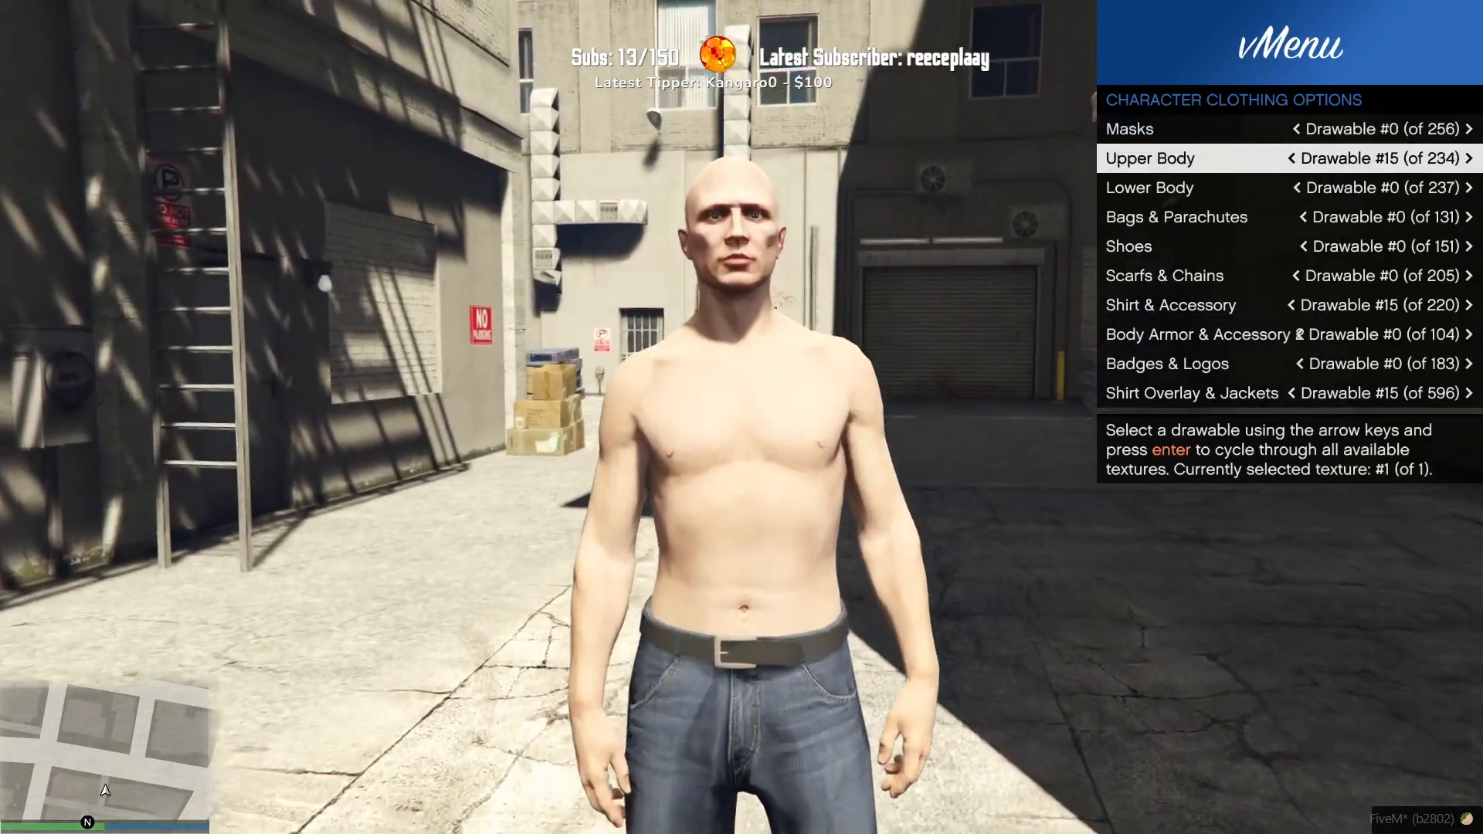
pyautogui.press('Up')
pyautogui.press('Left')
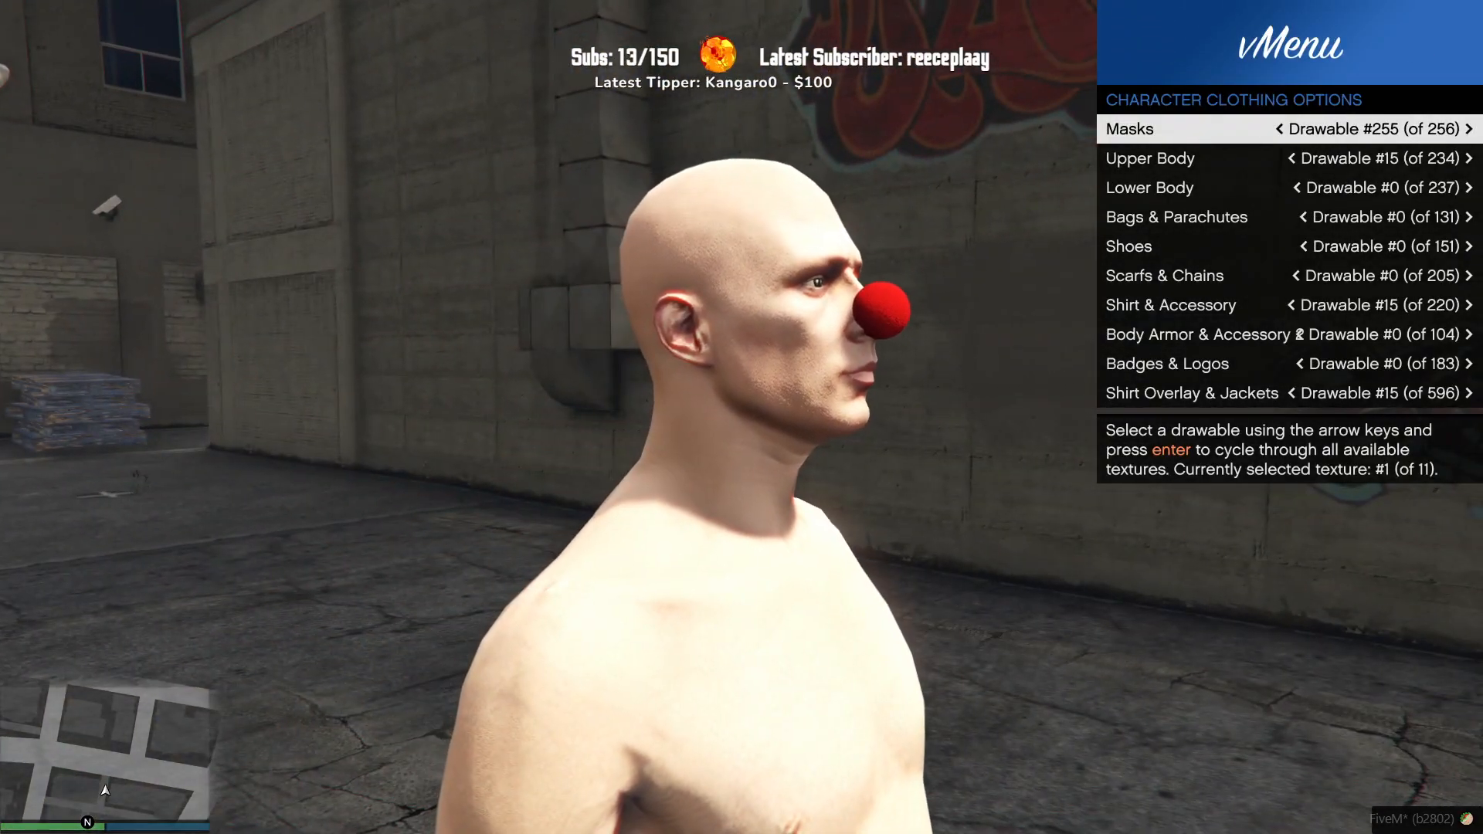
pyautogui.press('Up')
pyautogui.press('Down')
pyautogui.press('BackSpace')
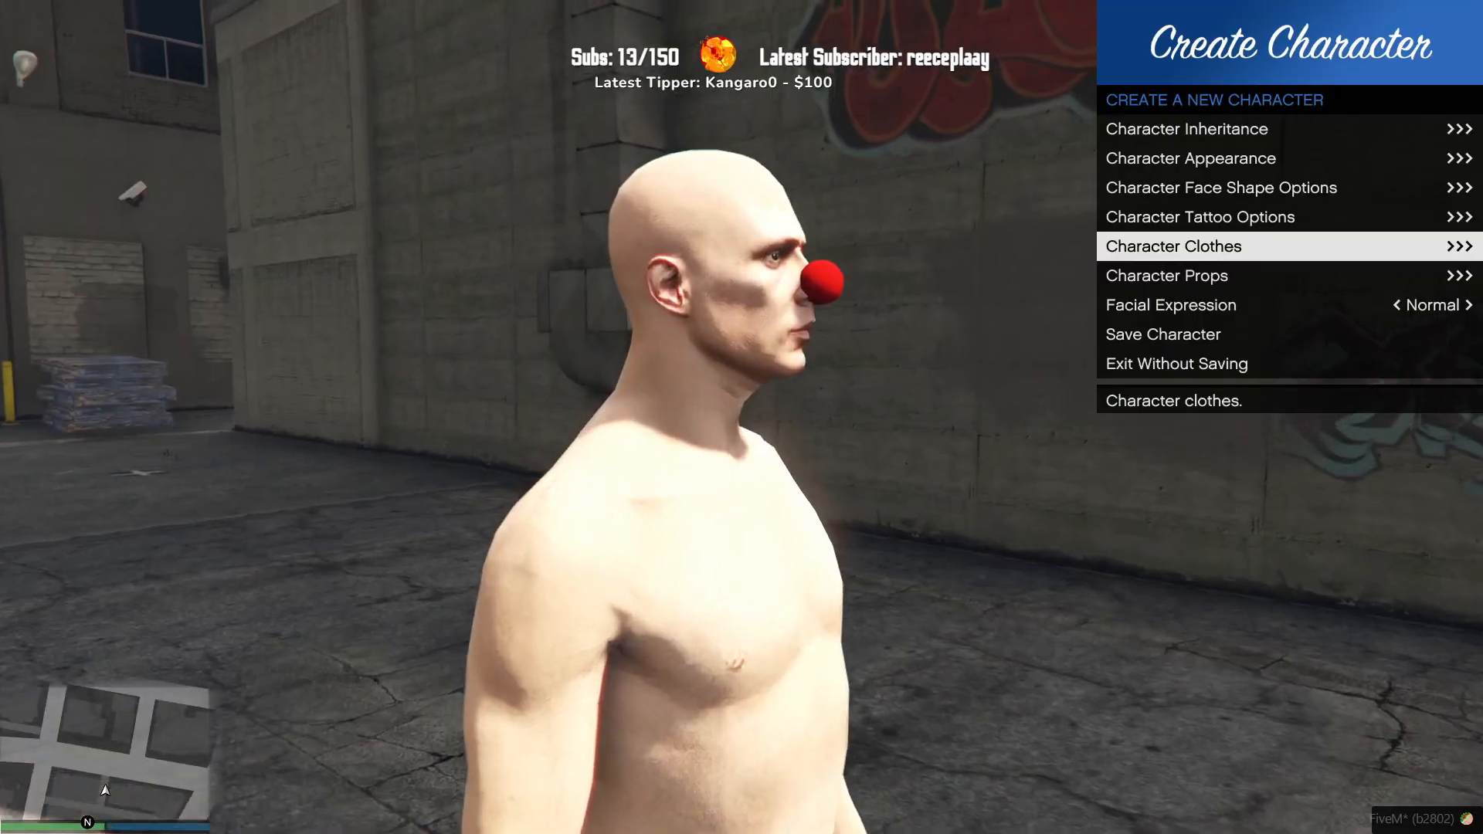
# Step: In Character Inheritance, cycle the father through the male presets up to Vincent to check how the clown nose fits
pyautogui.press('Up')
pyautogui.press('Up')
pyautogui.press('Up')
pyautogui.press('Up')
pyautogui.press('Return')
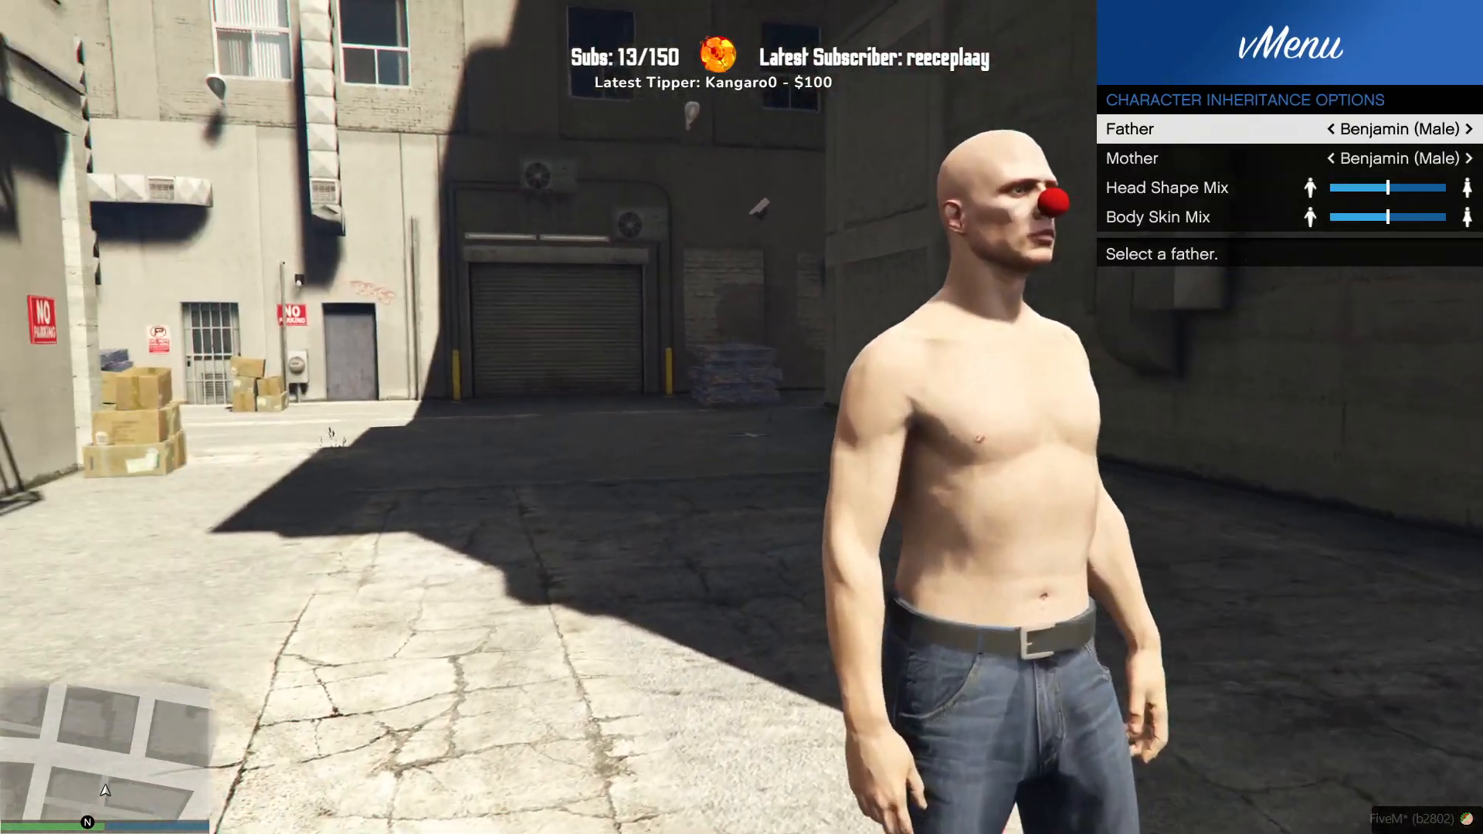
pyautogui.press('Right')
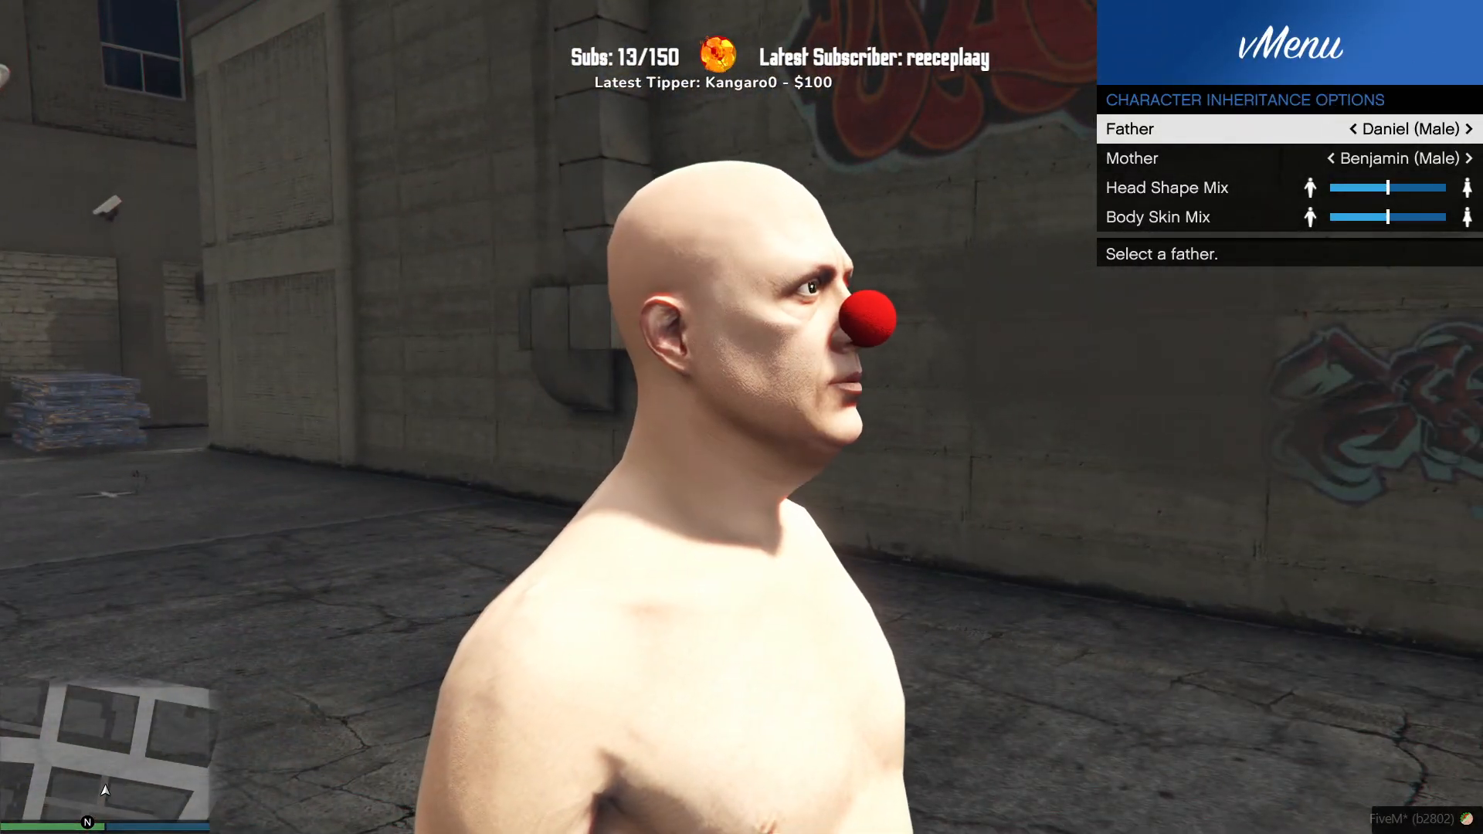
pyautogui.press('Right')
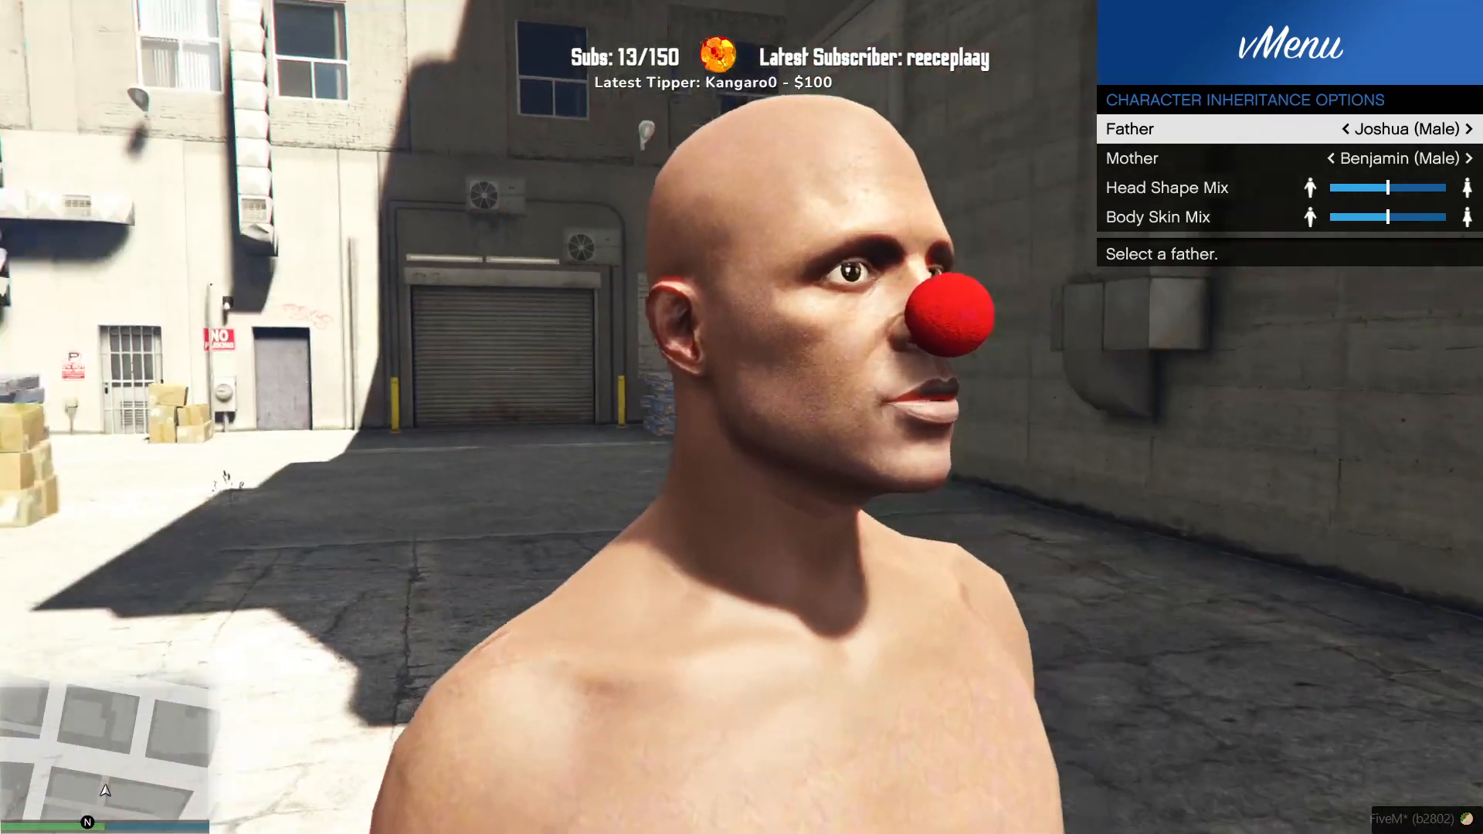
pyautogui.press('Right')
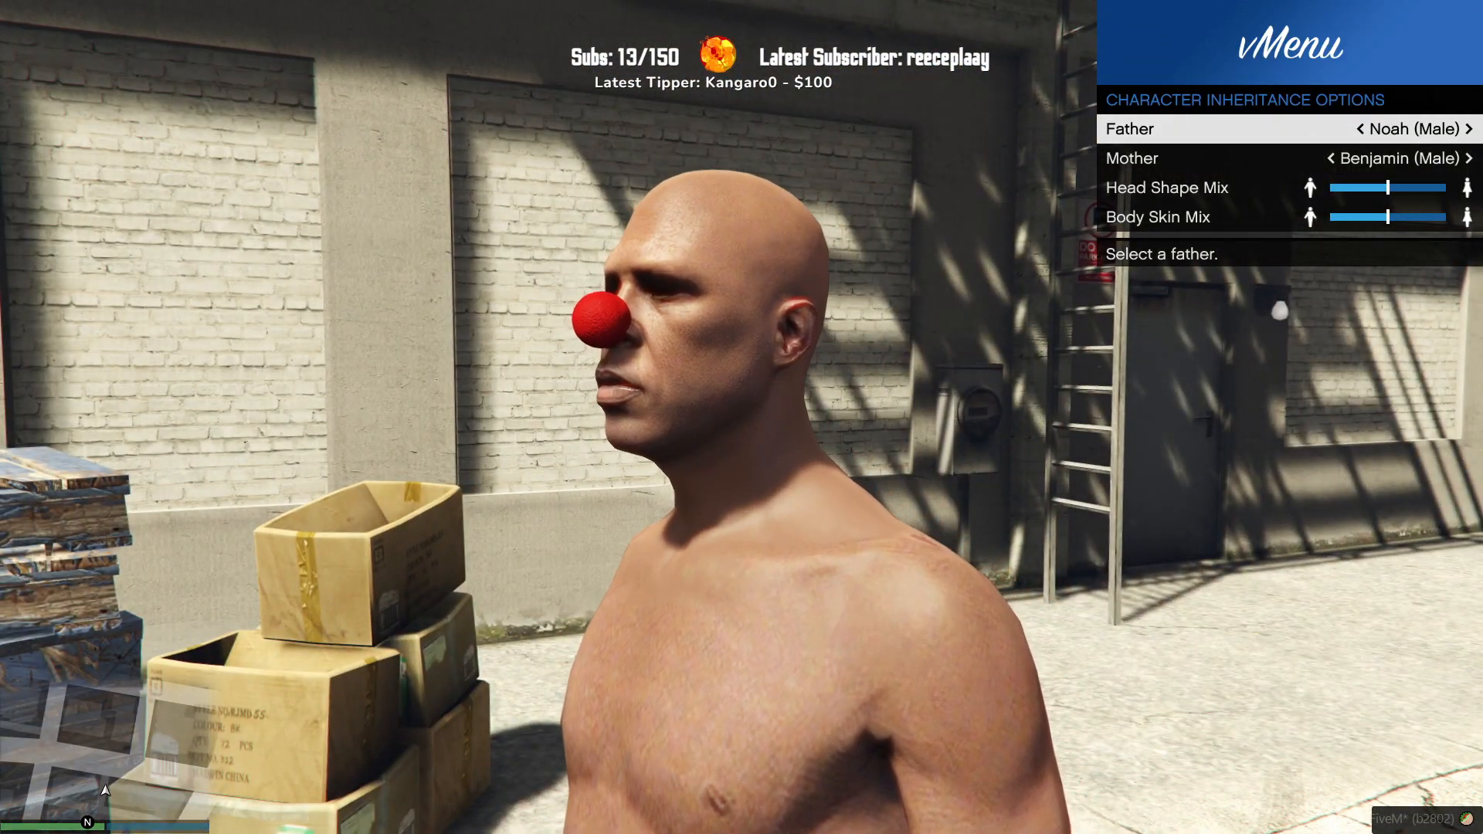
pyautogui.press('Right')
pyautogui.press('Right')
pyautogui.press('Right')
pyautogui.press('Right')
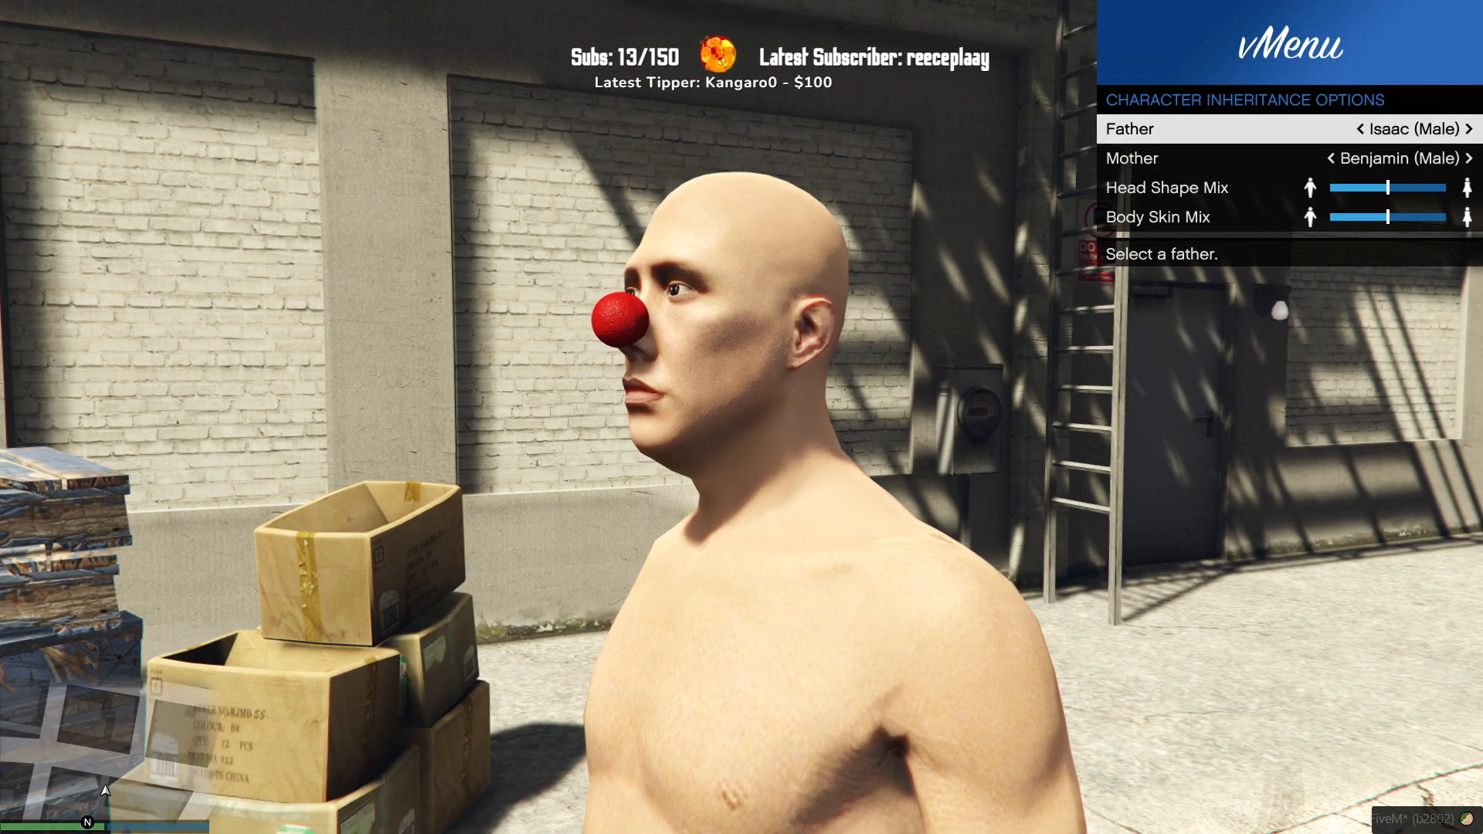
pyautogui.press('Right')
pyautogui.press('Right')
pyautogui.press('Right')
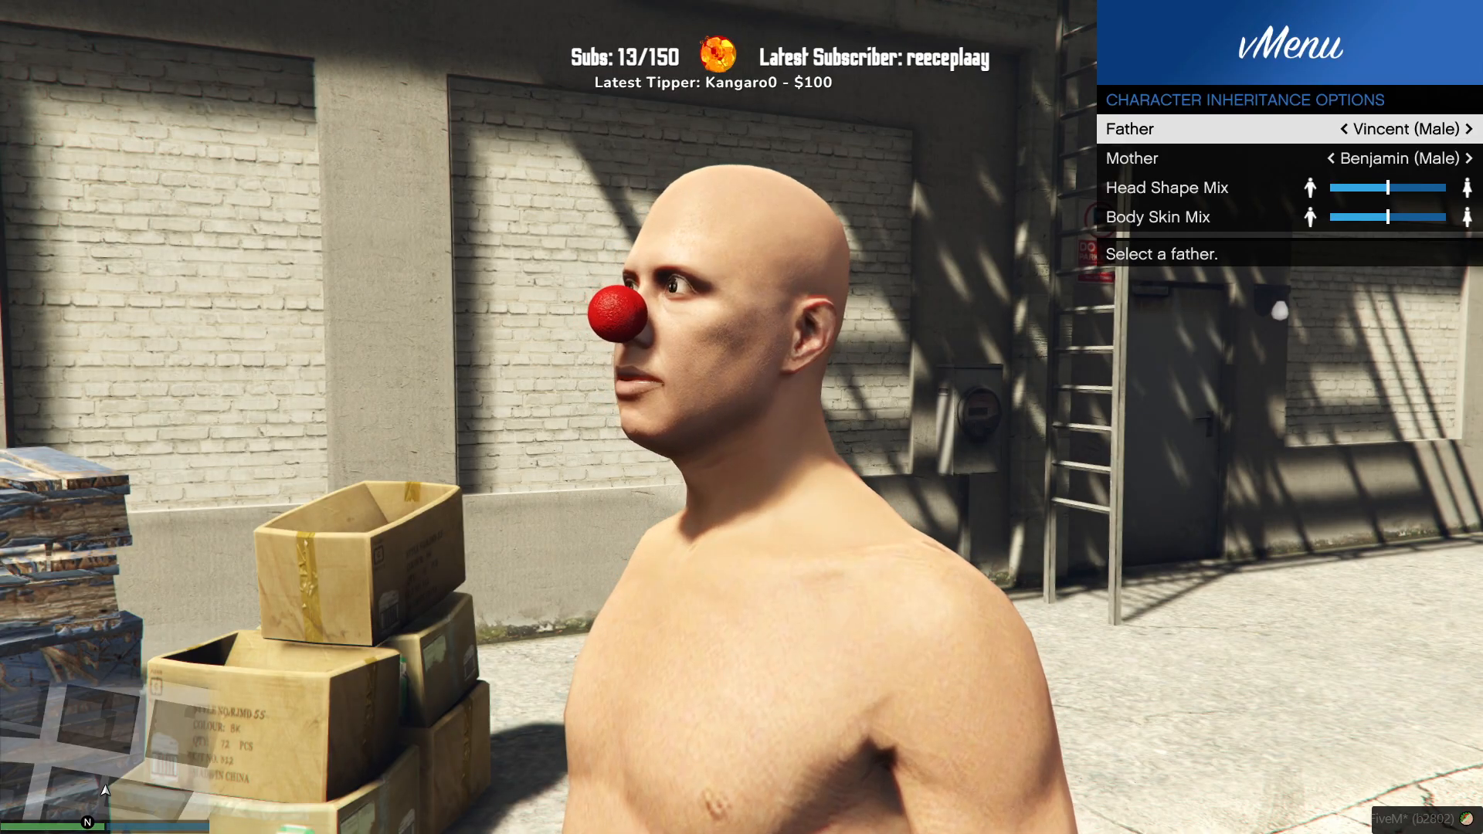
# Step: Cycle the father from Ethan through Adrian to Michael, examining the clown nose on each face shape
pyautogui.press('Left')
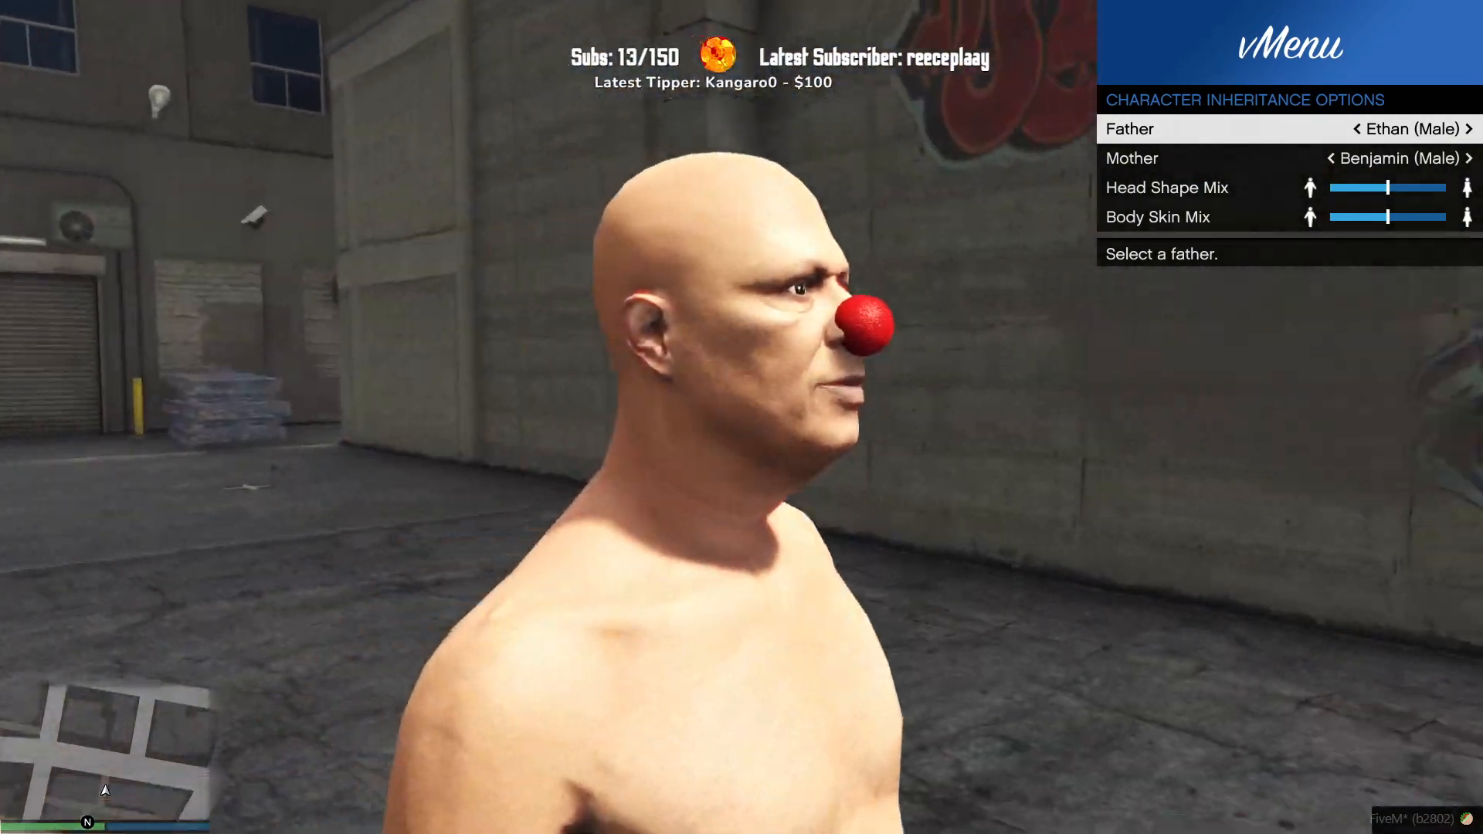
pyautogui.press('Right')
pyautogui.press('Right')
pyautogui.press('Right')
pyautogui.press('Right')
pyautogui.press('Right')
pyautogui.press('Left')
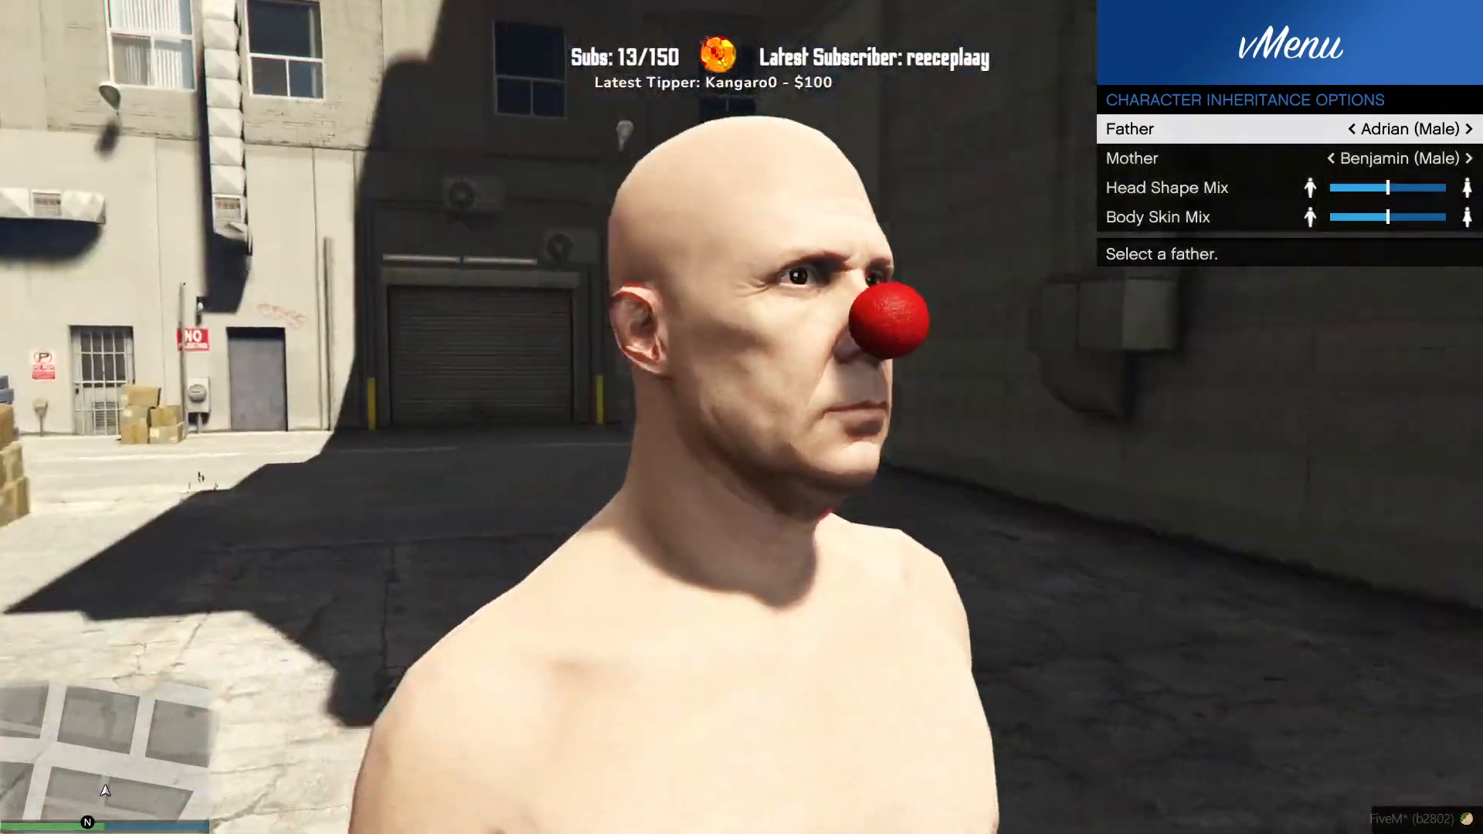
pyautogui.press('Right')
pyautogui.press('Right')
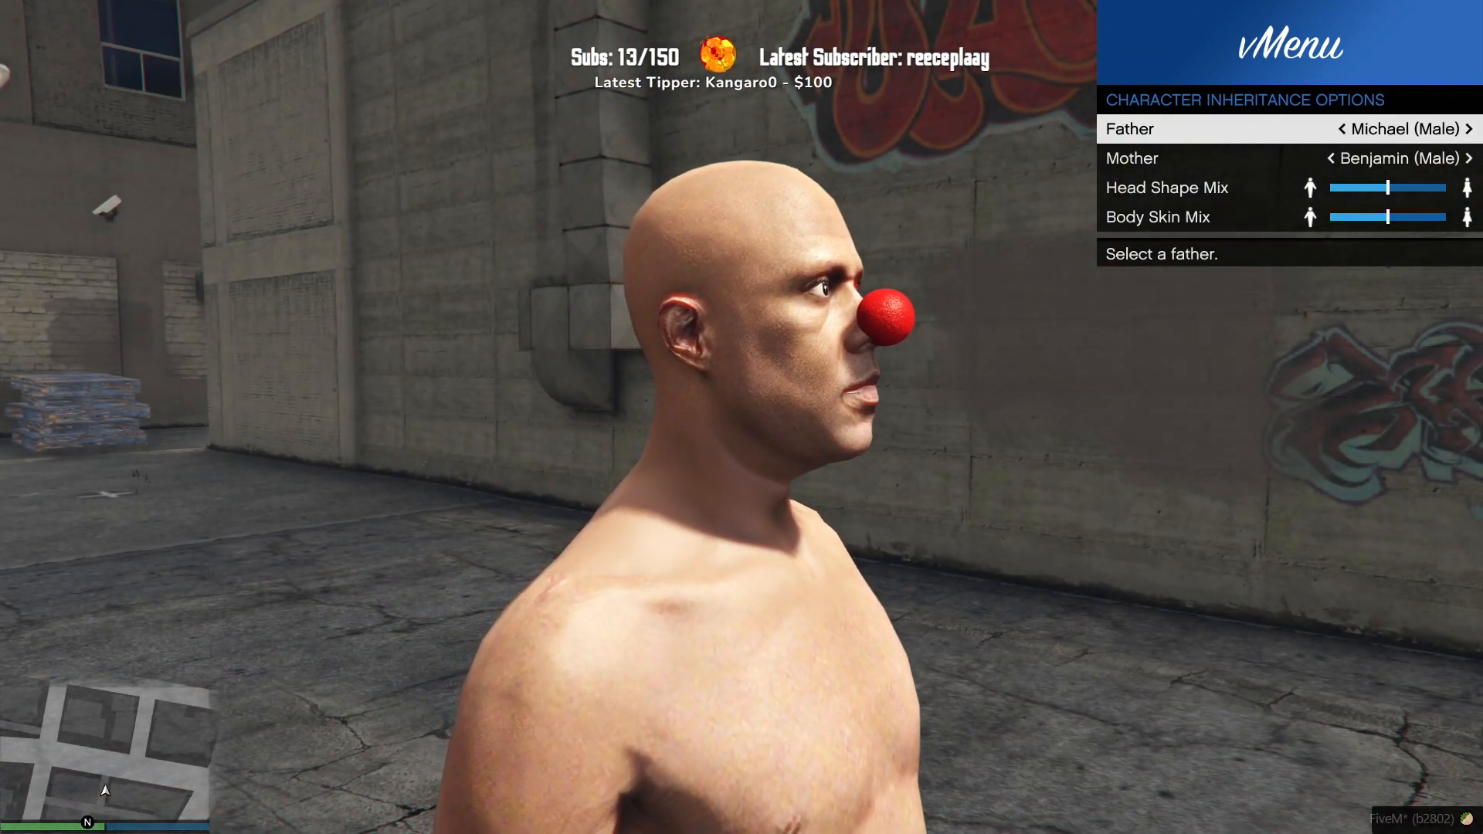
# Step: Compare the clown nose fit on fathers Gabriel, Louis and Samuel in side view, ending on Niko
pyautogui.press('Left')
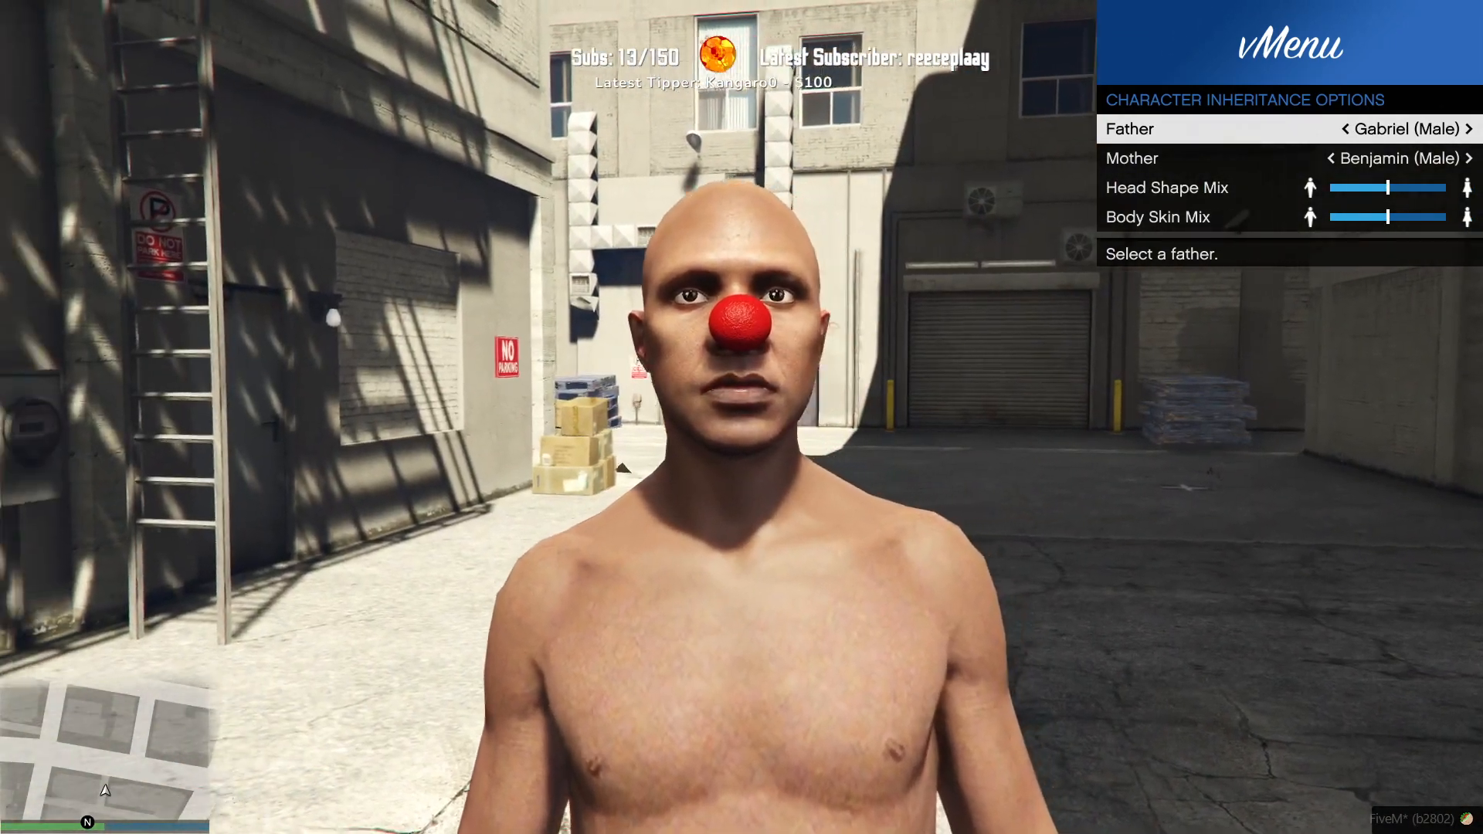
pyautogui.press('Right')
pyautogui.press('Right')
pyautogui.press('Left')
pyautogui.press('Right')
pyautogui.press('Right')
pyautogui.press('Right')
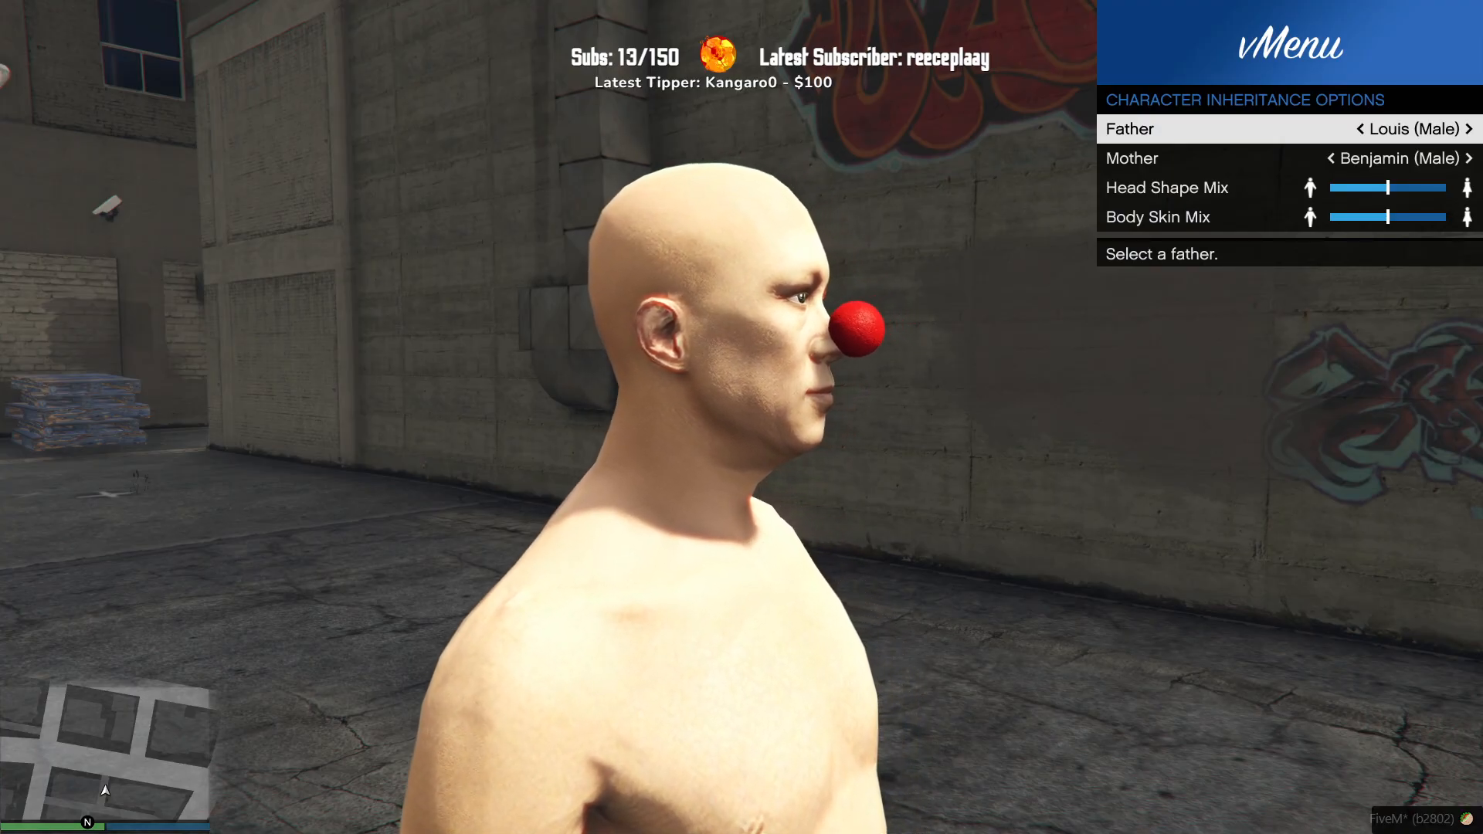
pyautogui.press('Right')
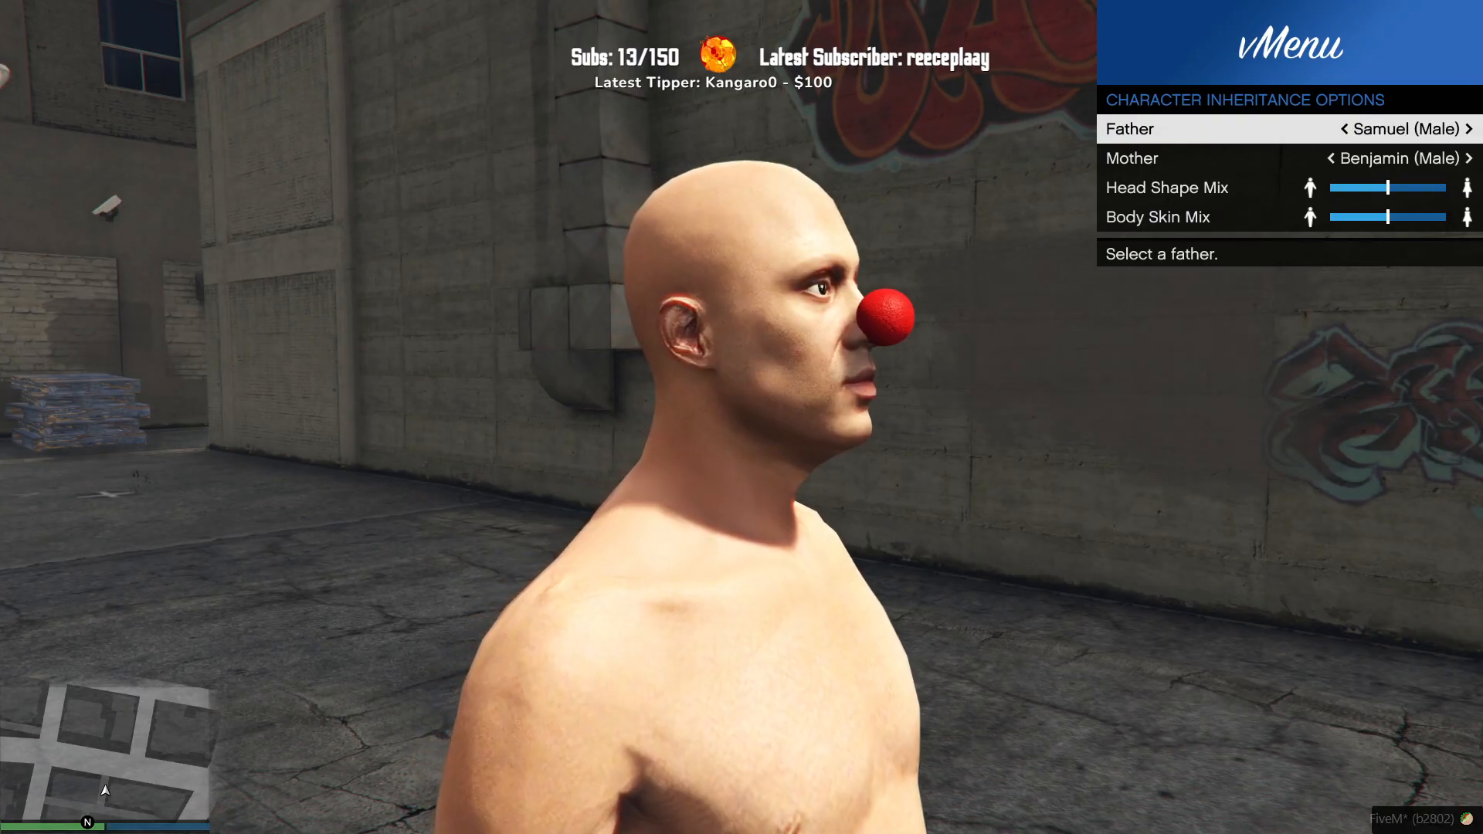
pyautogui.press('Left')
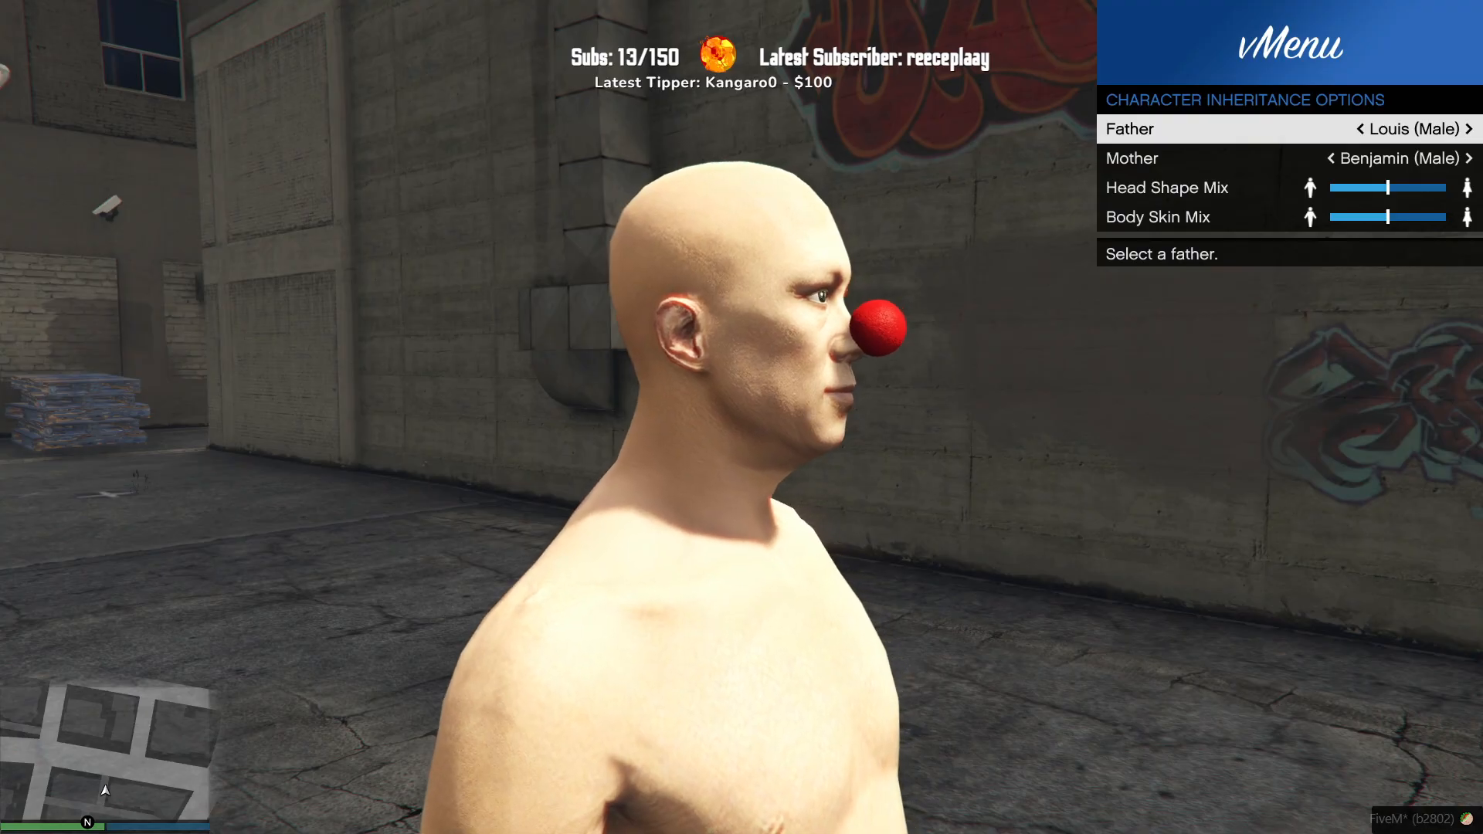
pyautogui.press('Right')
pyautogui.press('Right')
pyautogui.press('Right')
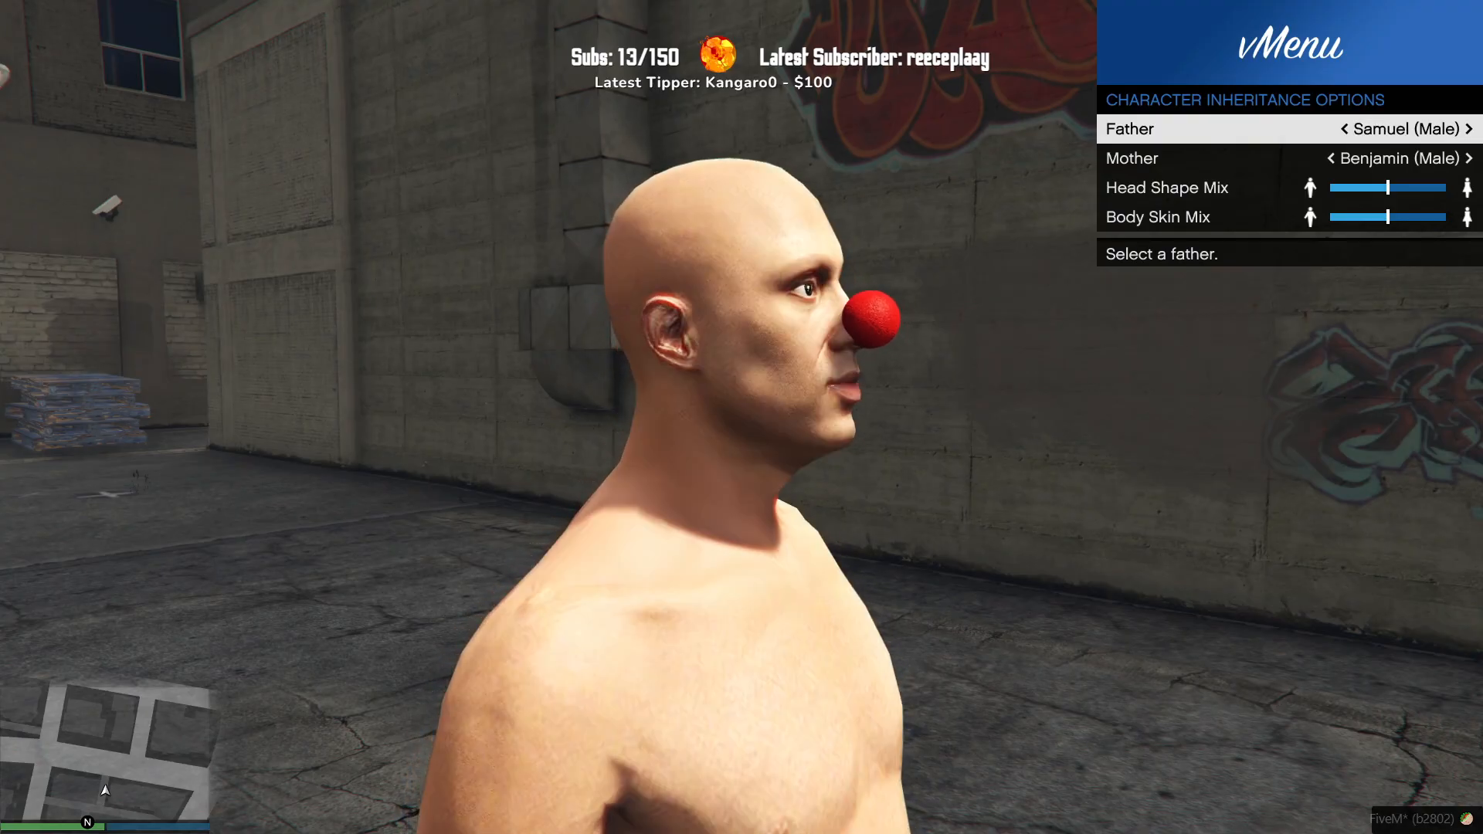
pyautogui.press('Right')
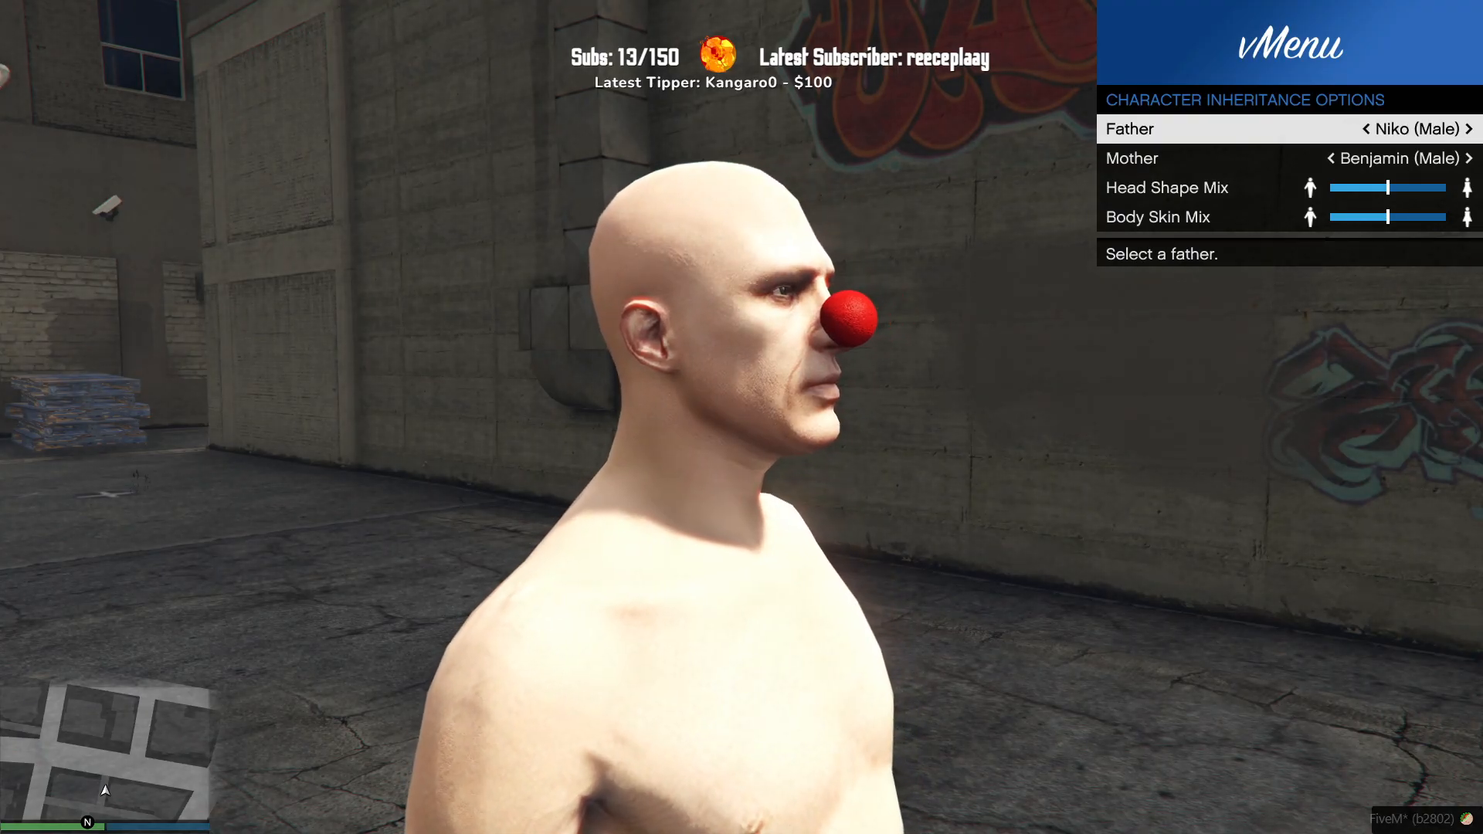
# Step: Check the clown nose on female presets in the father setting, from Jasmine through Amelia to Ava
pyautogui.press('Right')
pyautogui.press('Right')
pyautogui.press('Right')
pyautogui.press('Right')
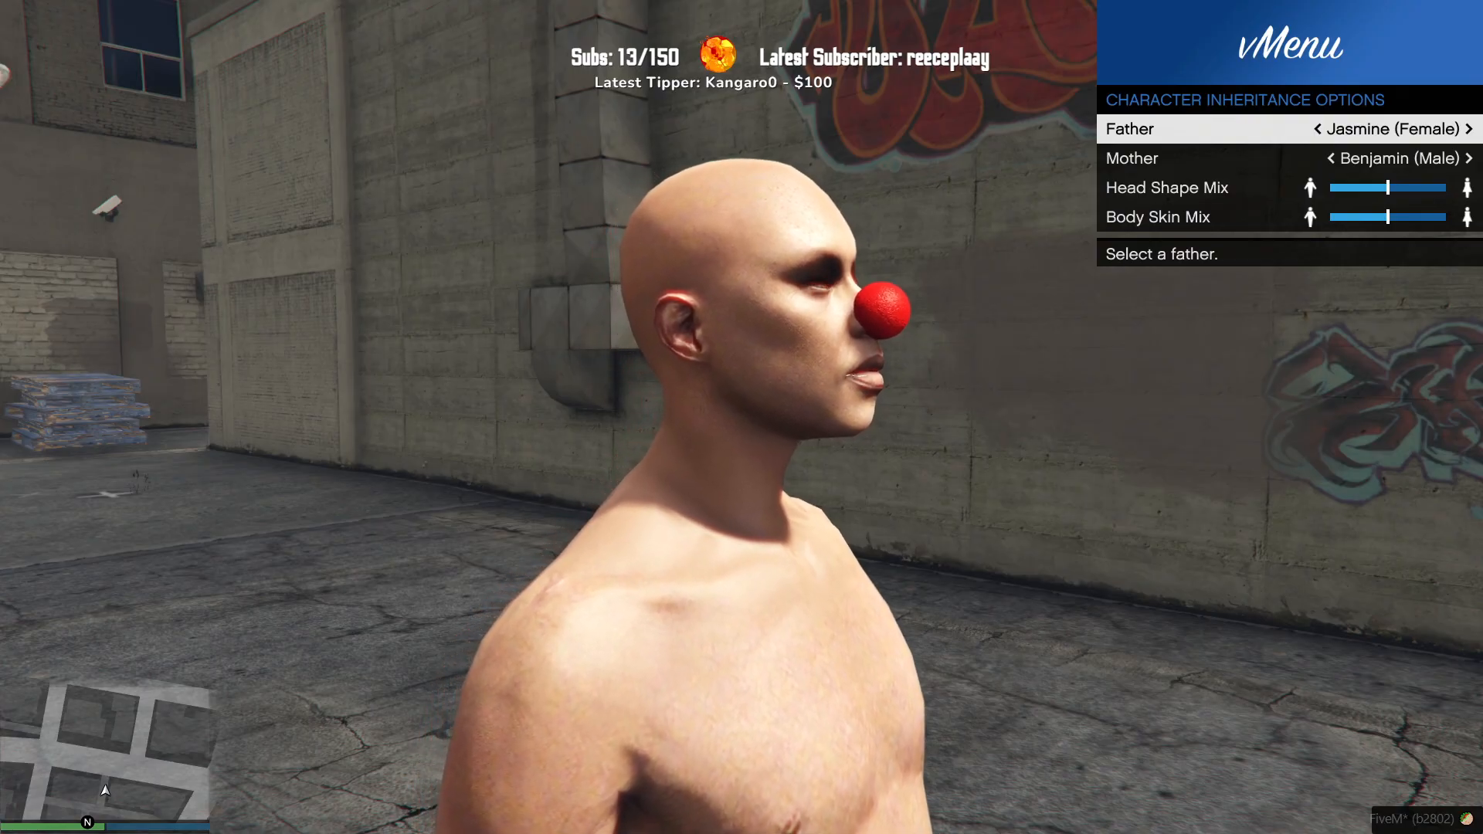
pyautogui.press('Right')
pyautogui.press('Right')
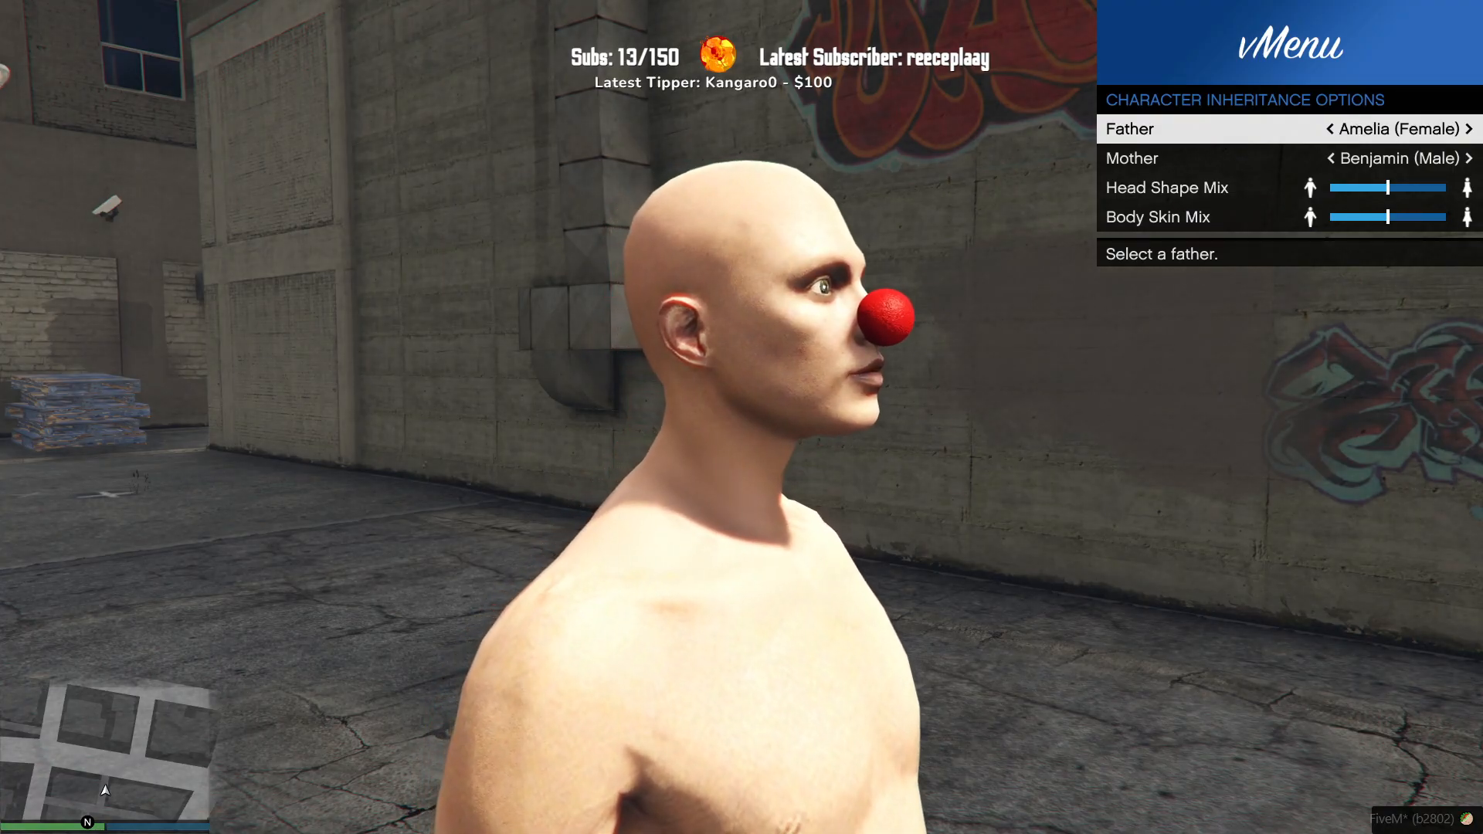
pyautogui.press('Right')
pyautogui.press('Right')
pyautogui.press('Right')
pyautogui.press('Right')
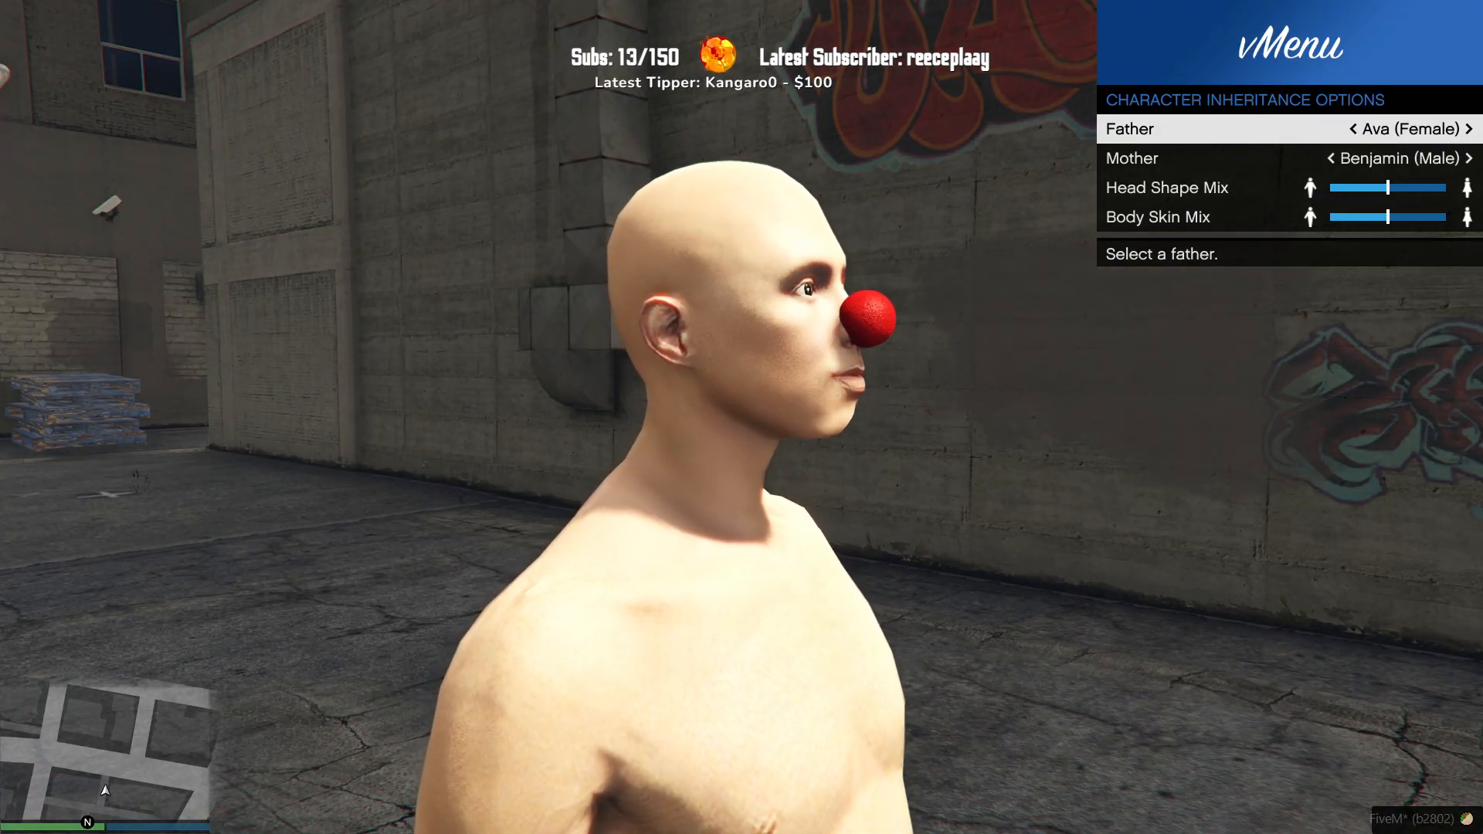
# Step: Continue checking the clown nose on the female father presets Camila, Nicole and Grace, stopping at Olivia
pyautogui.press('Left')
pyautogui.press('Right')
pyautogui.press('Right')
pyautogui.press('Right')
pyautogui.press('Right')
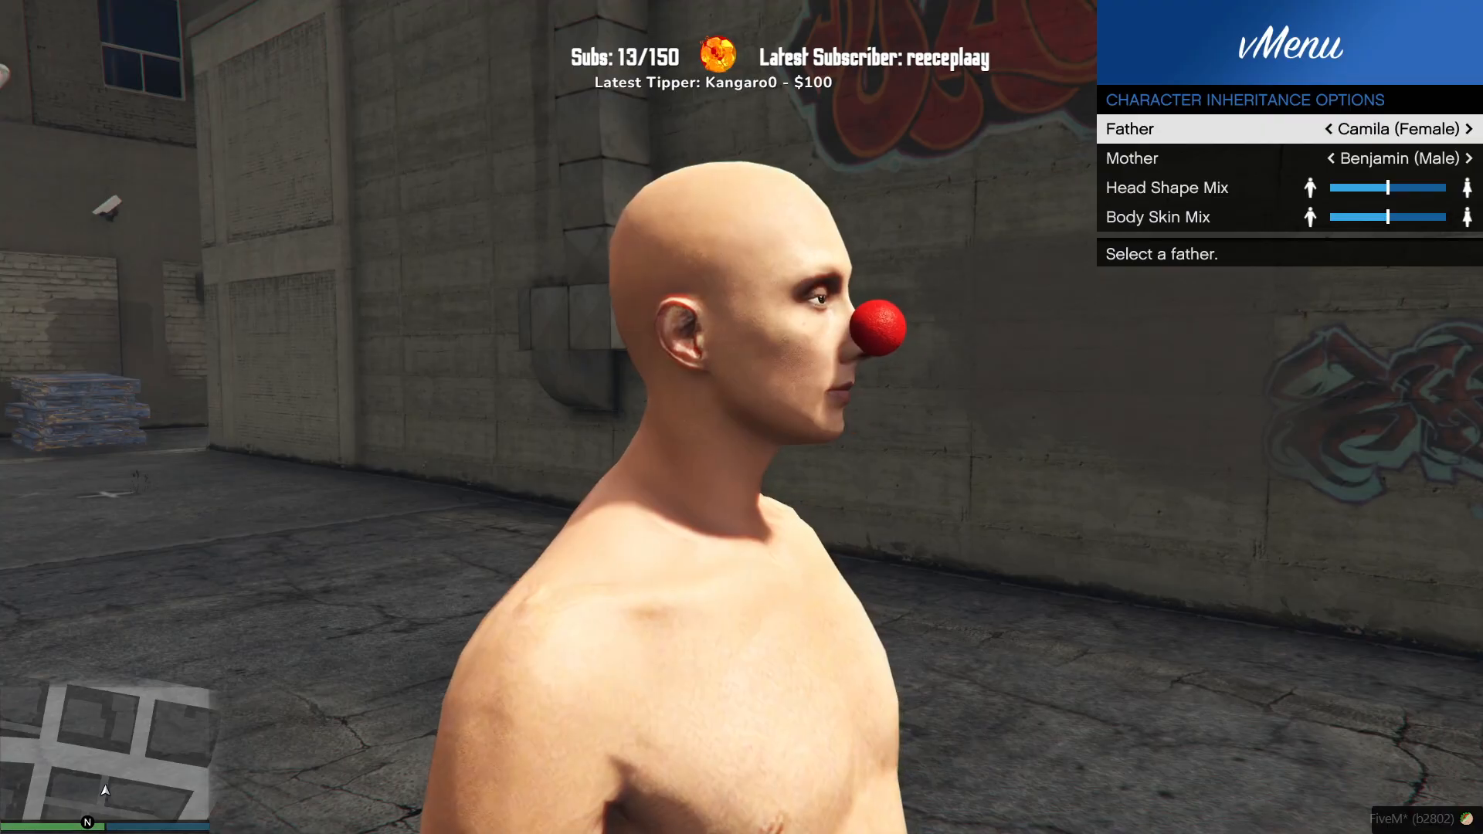
pyautogui.press('Right')
pyautogui.press('Right')
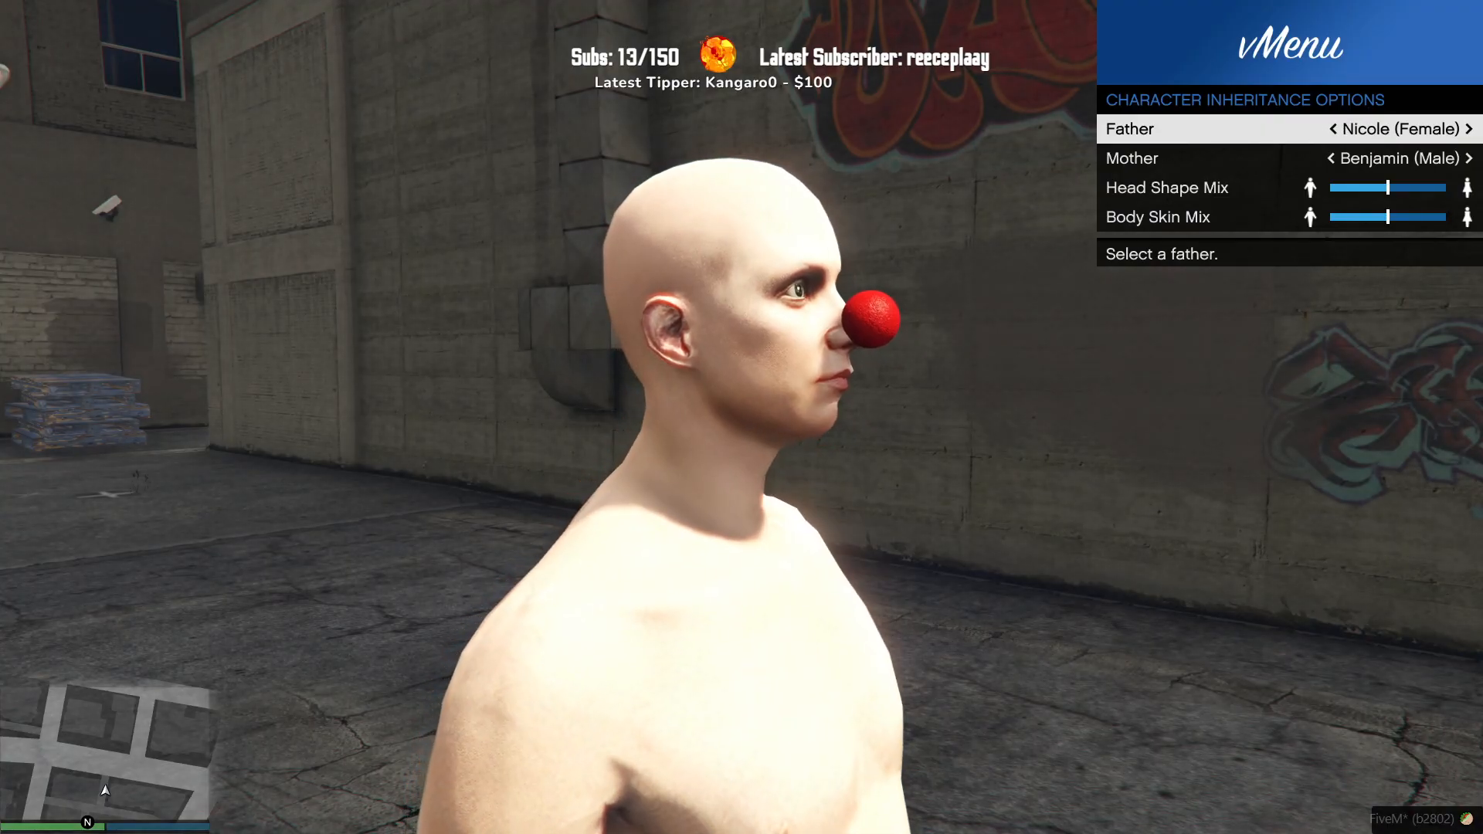
pyautogui.press('Left')
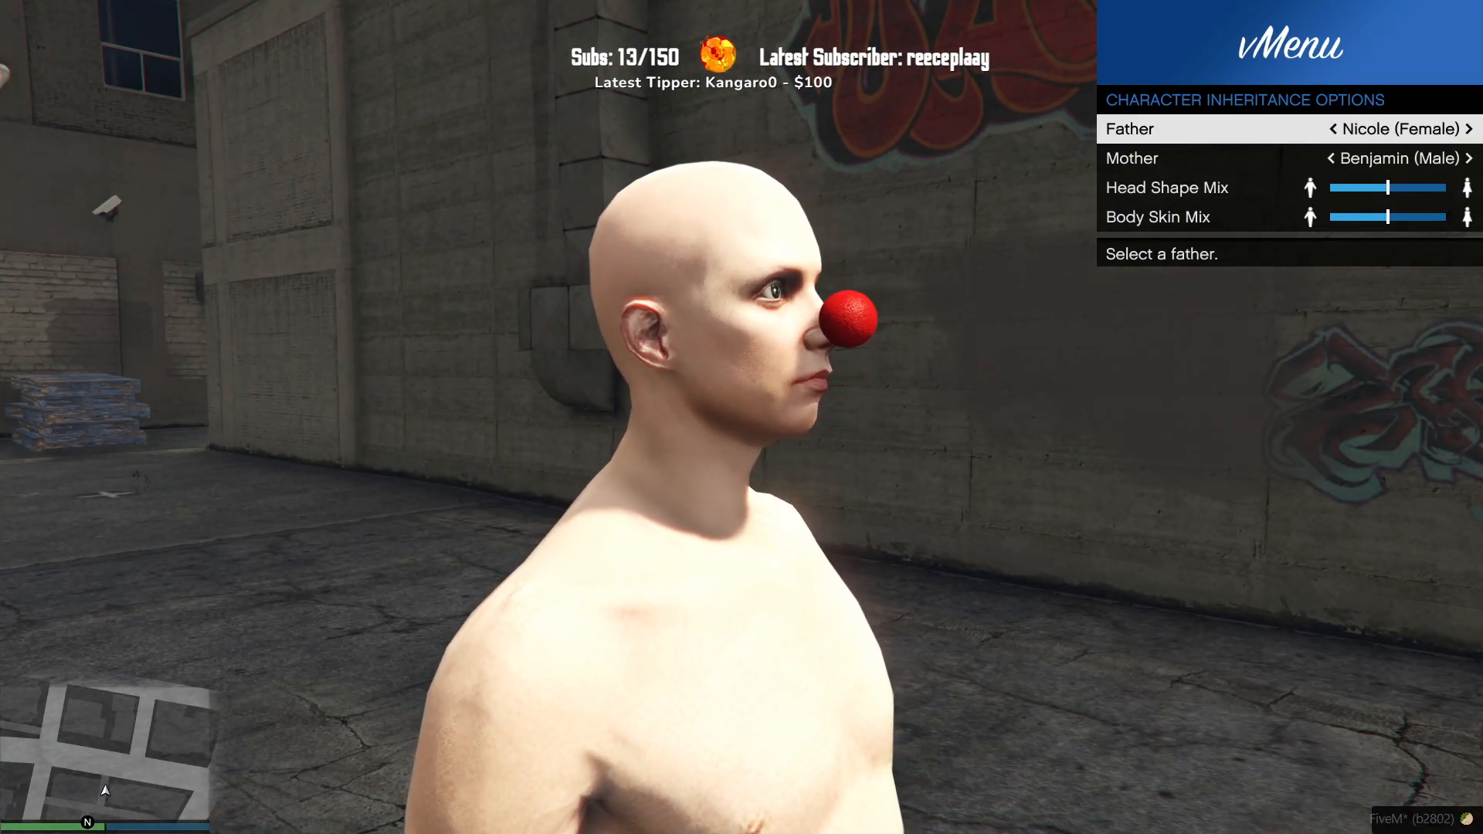
pyautogui.press('Right')
pyautogui.press('Right')
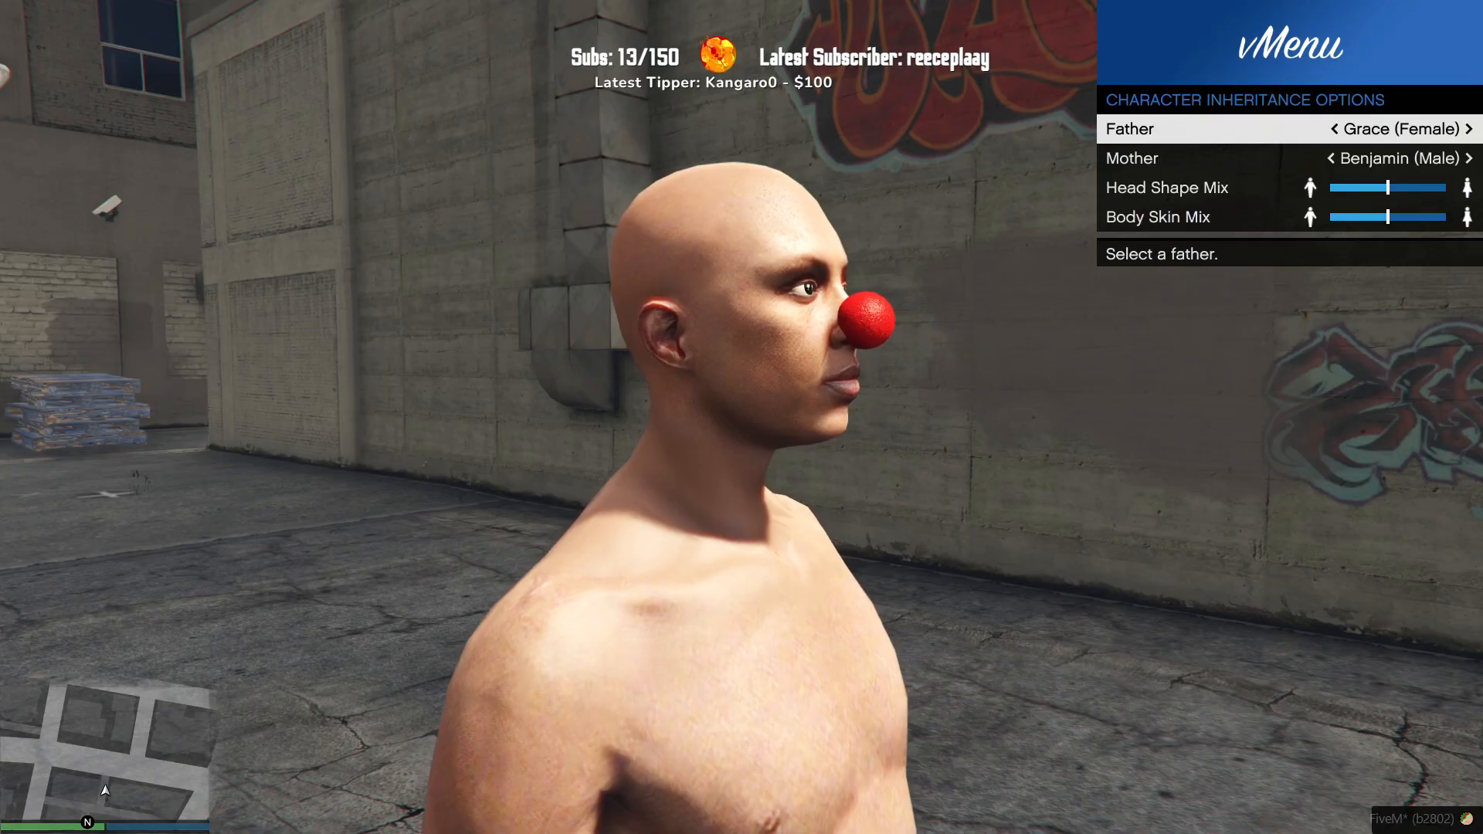
pyautogui.press('Right')
pyautogui.press('Right')
pyautogui.press('Right')
pyautogui.press('Right')
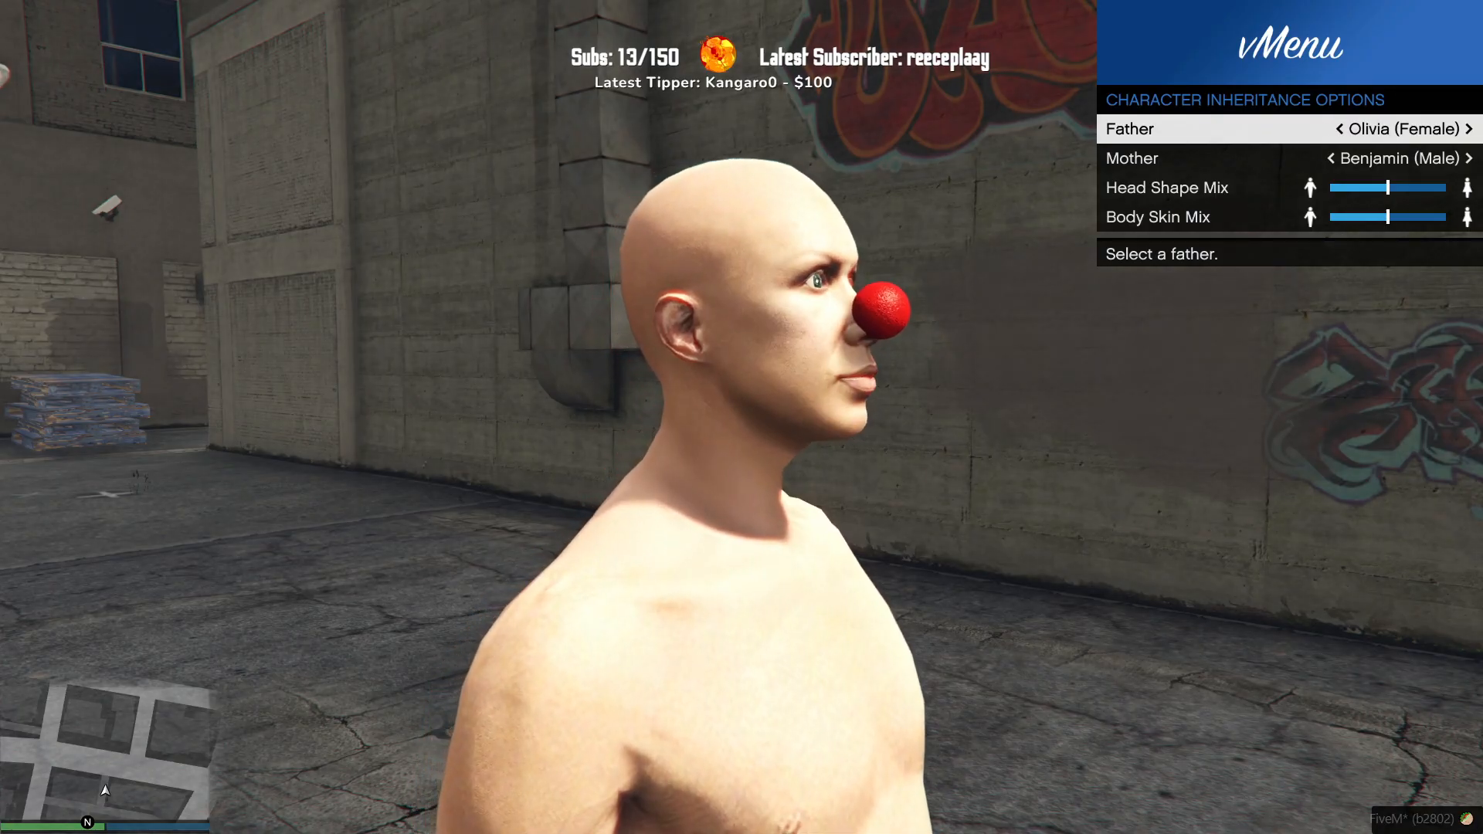
# Step: Cycle the father from Olivia past Emma to Joshua, checking the clown nose fit in side view
pyautogui.press('Right')
pyautogui.press('Left')
pyautogui.press('Right')
pyautogui.press('Right')
pyautogui.press('Right')
pyautogui.press('Left')
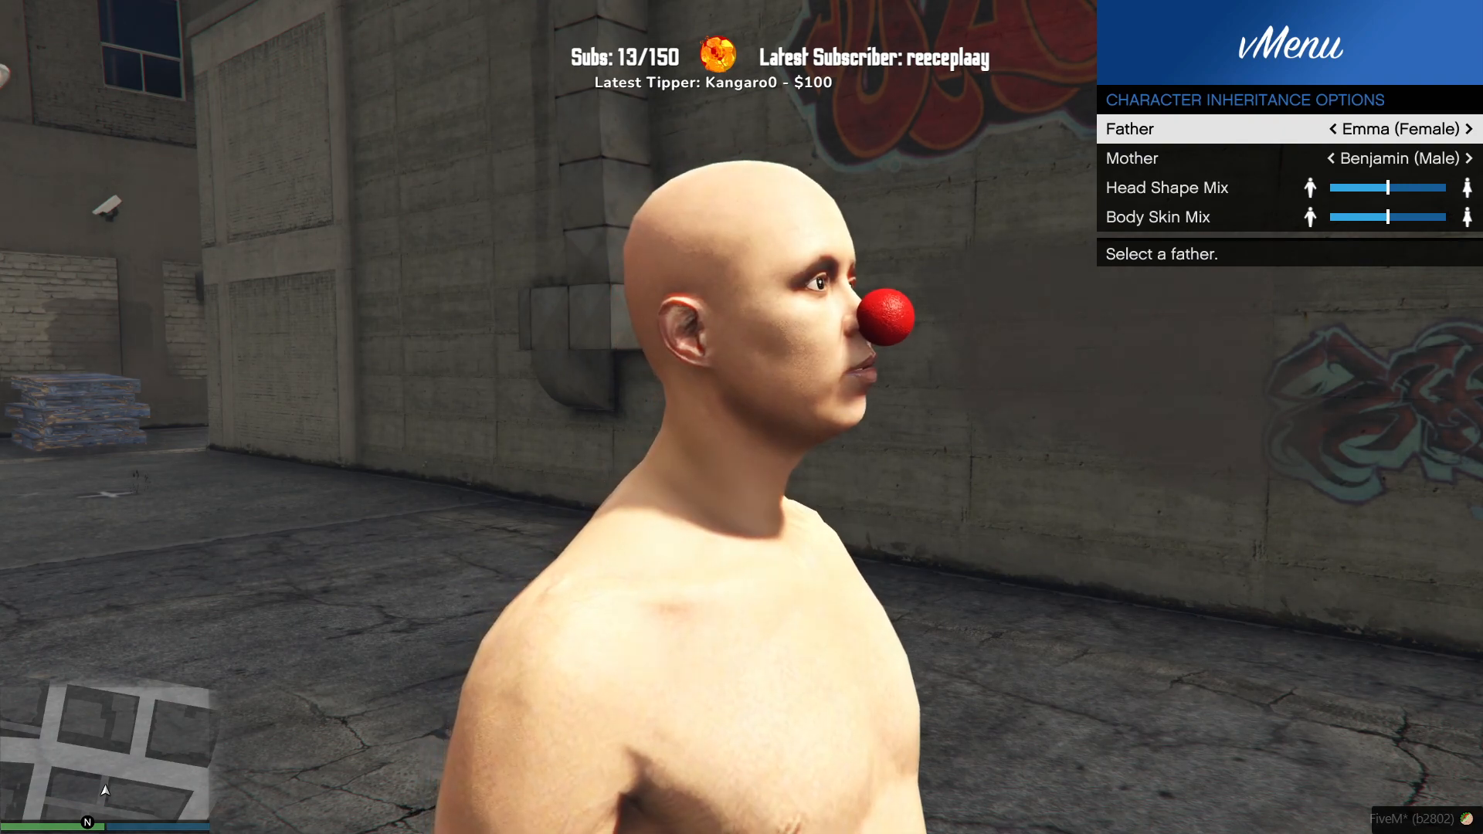
pyautogui.press('Right')
pyautogui.press('Right')
pyautogui.press('Right')
pyautogui.press('Right')
pyautogui.press('Right')
pyautogui.press('Right')
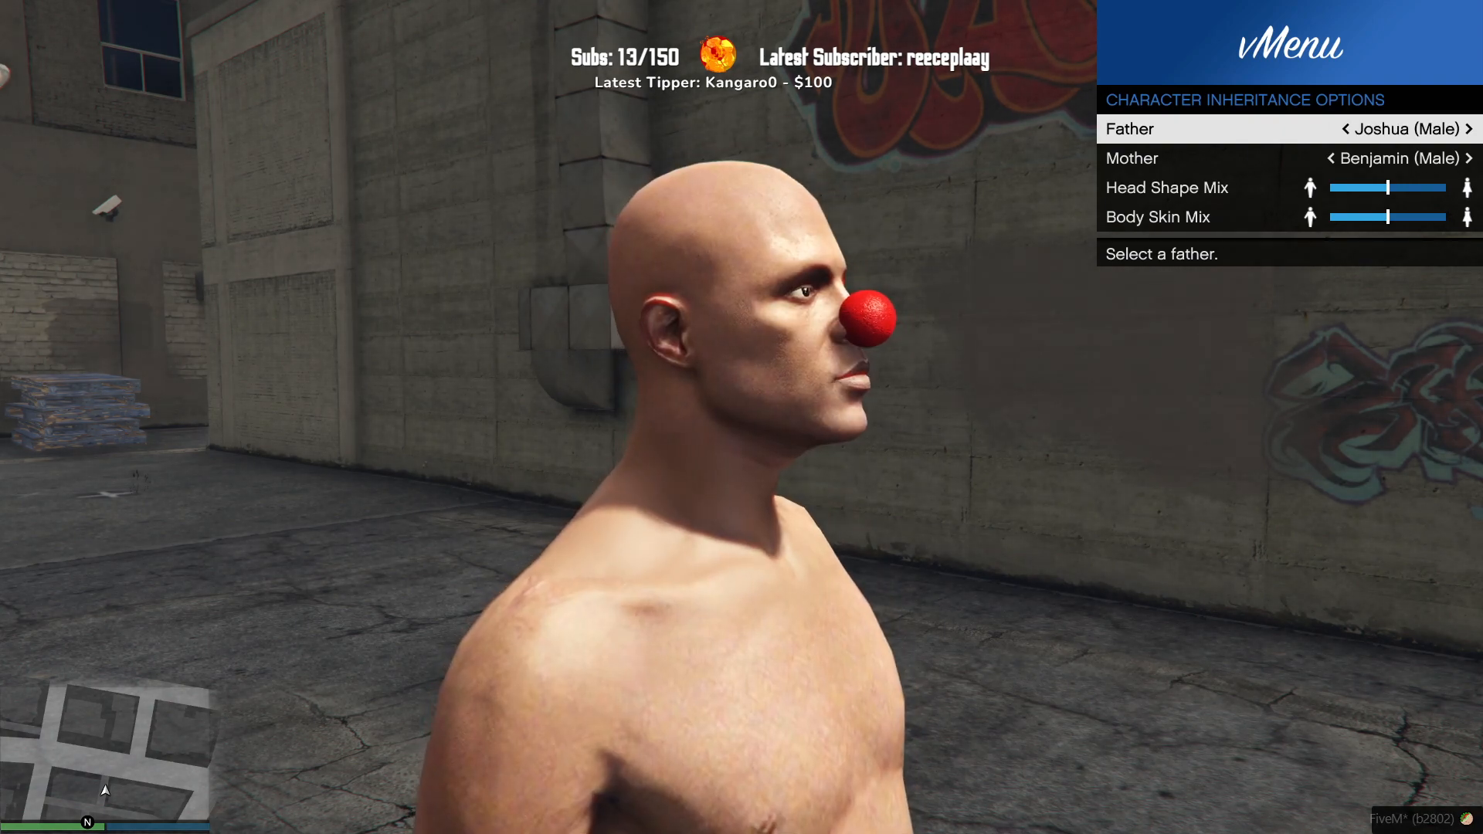
# Step: Compare the clown nose fit on the male father presets Alex and Isaac, ending on Vincent
pyautogui.press('Right')
pyautogui.press('Right')
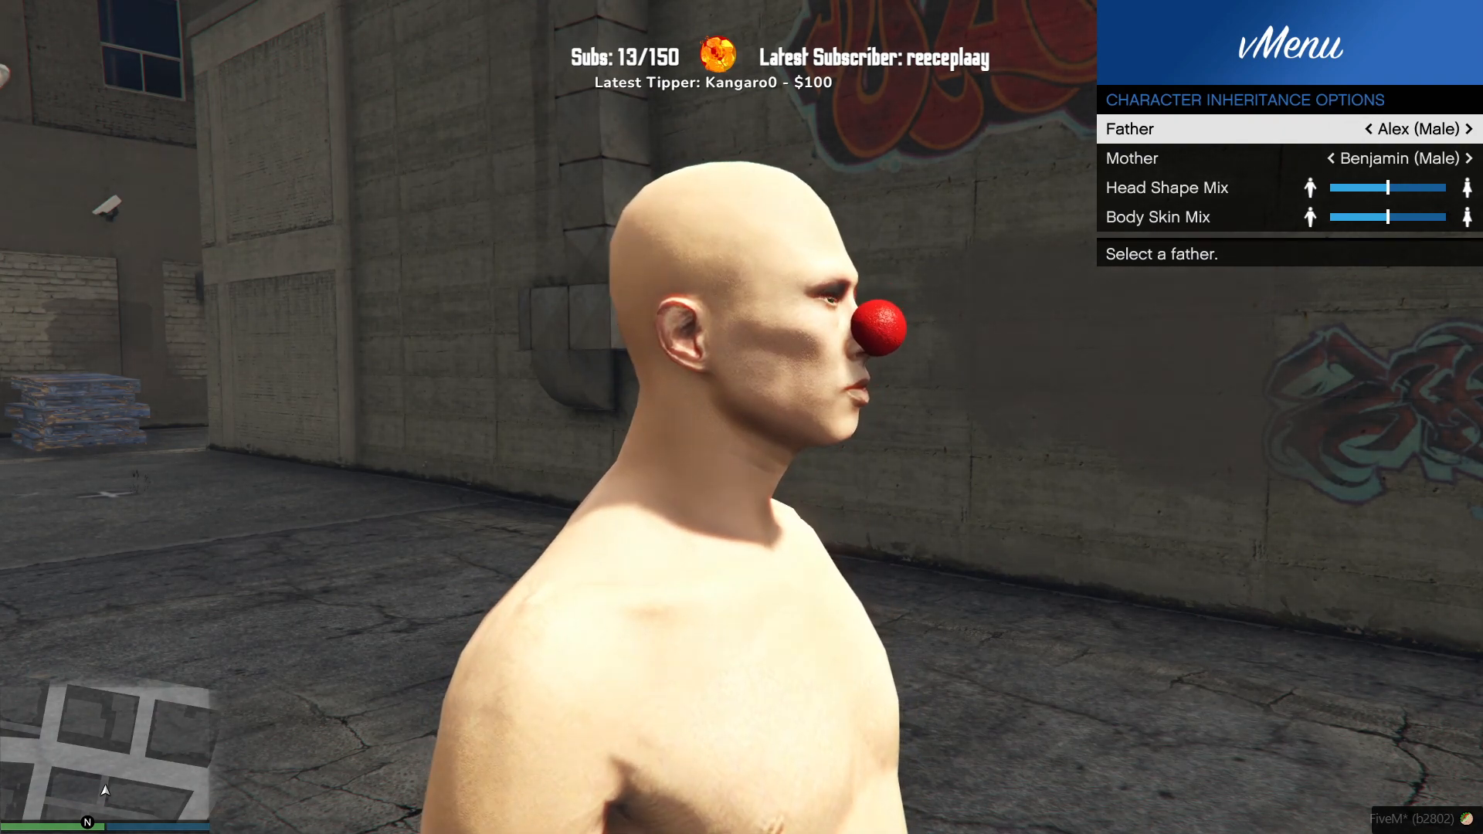
pyautogui.press('Left')
pyautogui.press('Right')
pyautogui.press('Right')
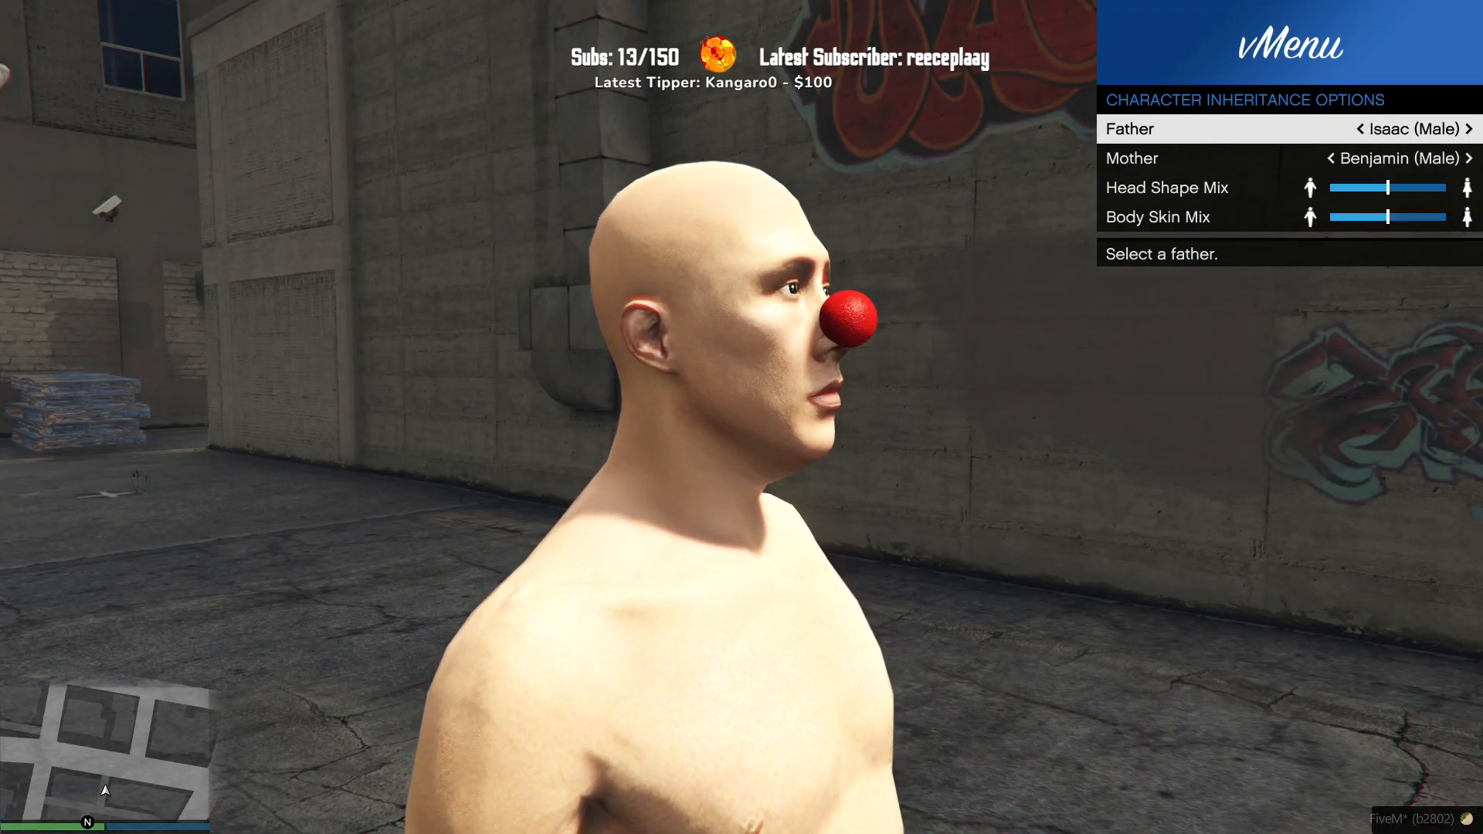
pyautogui.press('Right')
pyautogui.press('Right')
pyautogui.press('Right')
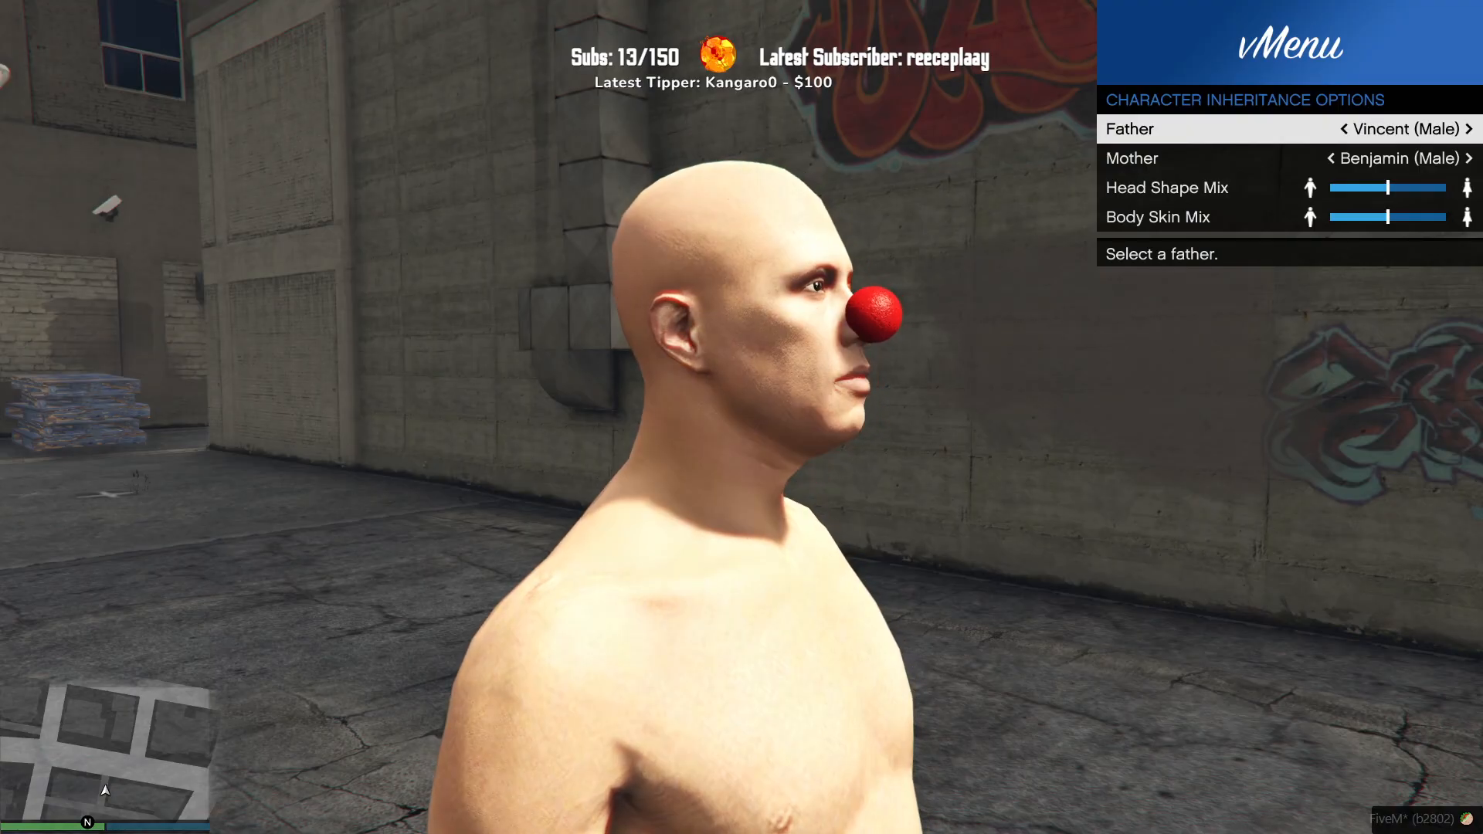
# Step: Examine the clown nose on the father presets from Vincent through Gabriel to Samuel
pyautogui.press('Right')
pyautogui.press('Right')
pyautogui.press('Right')
pyautogui.press('Right')
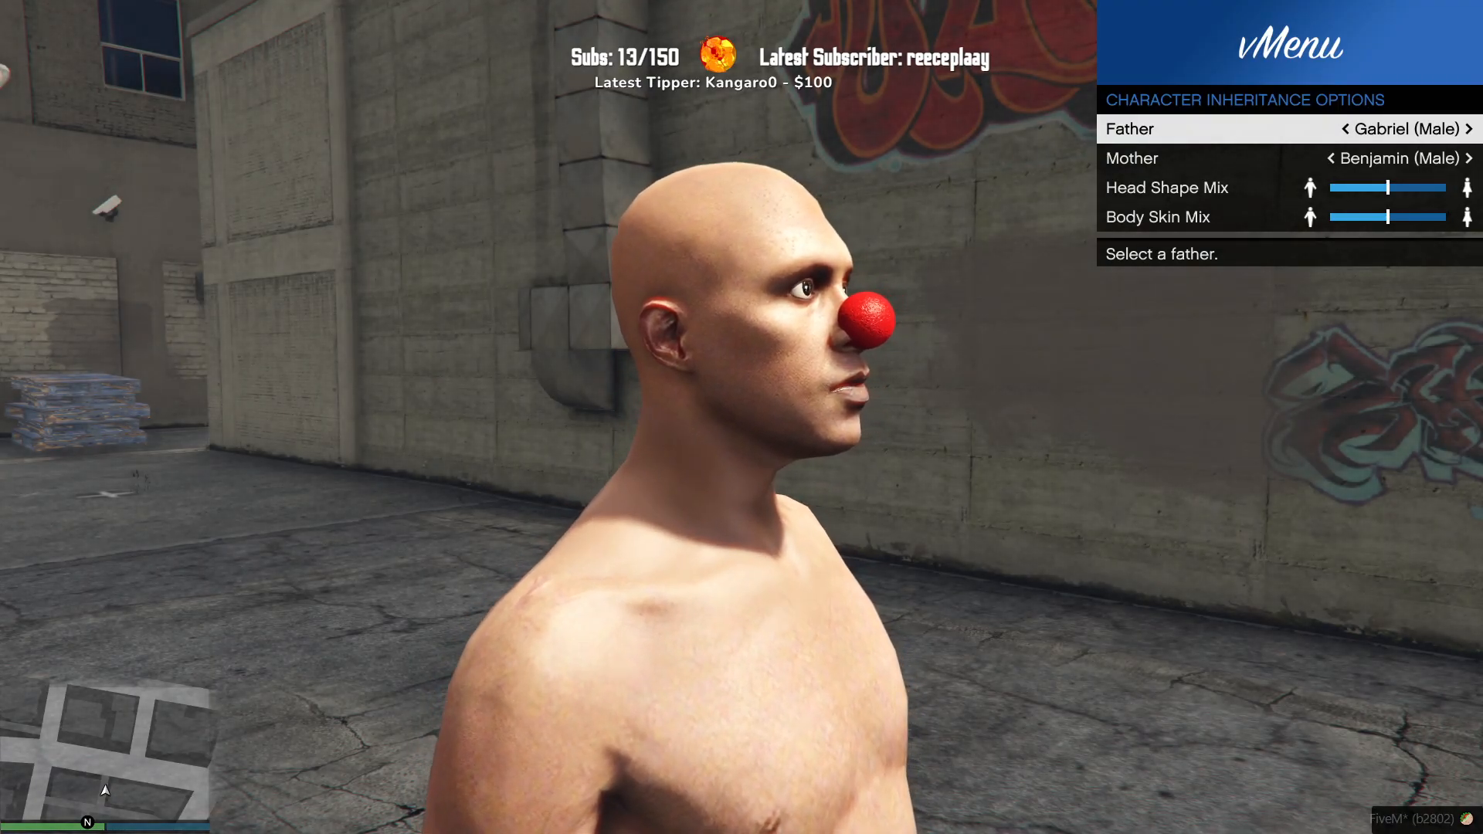
pyautogui.press('Right')
pyautogui.press('Right')
pyautogui.press('Right')
pyautogui.press('Right')
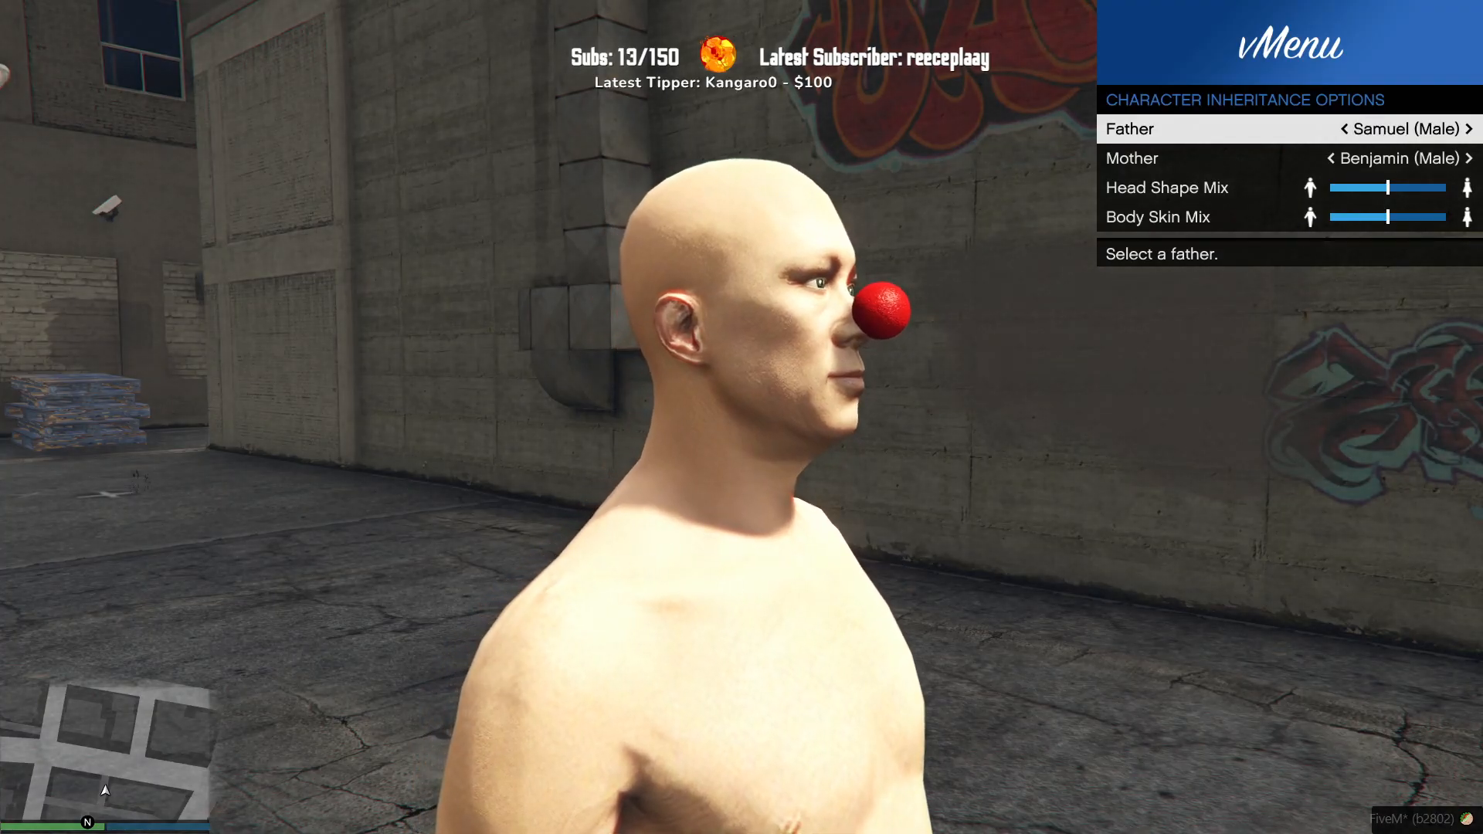
# Step: Inspect the clown nose from the side and front on fathers Claude, John and Audrey, stopping at Hannah
pyautogui.press('Right')
pyautogui.press('Right')
pyautogui.press('Right')
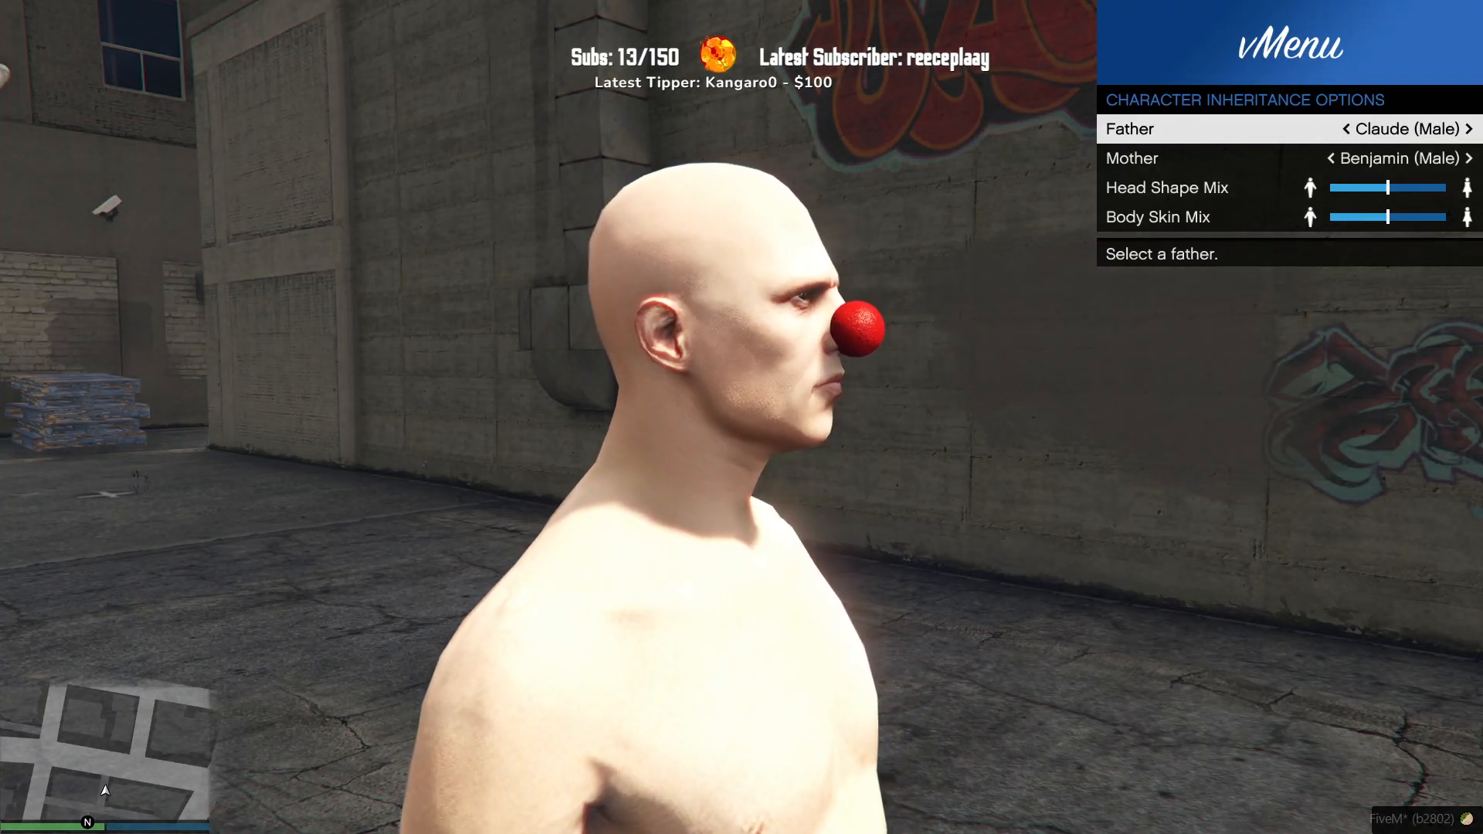
pyautogui.press('Right')
pyautogui.press('Right')
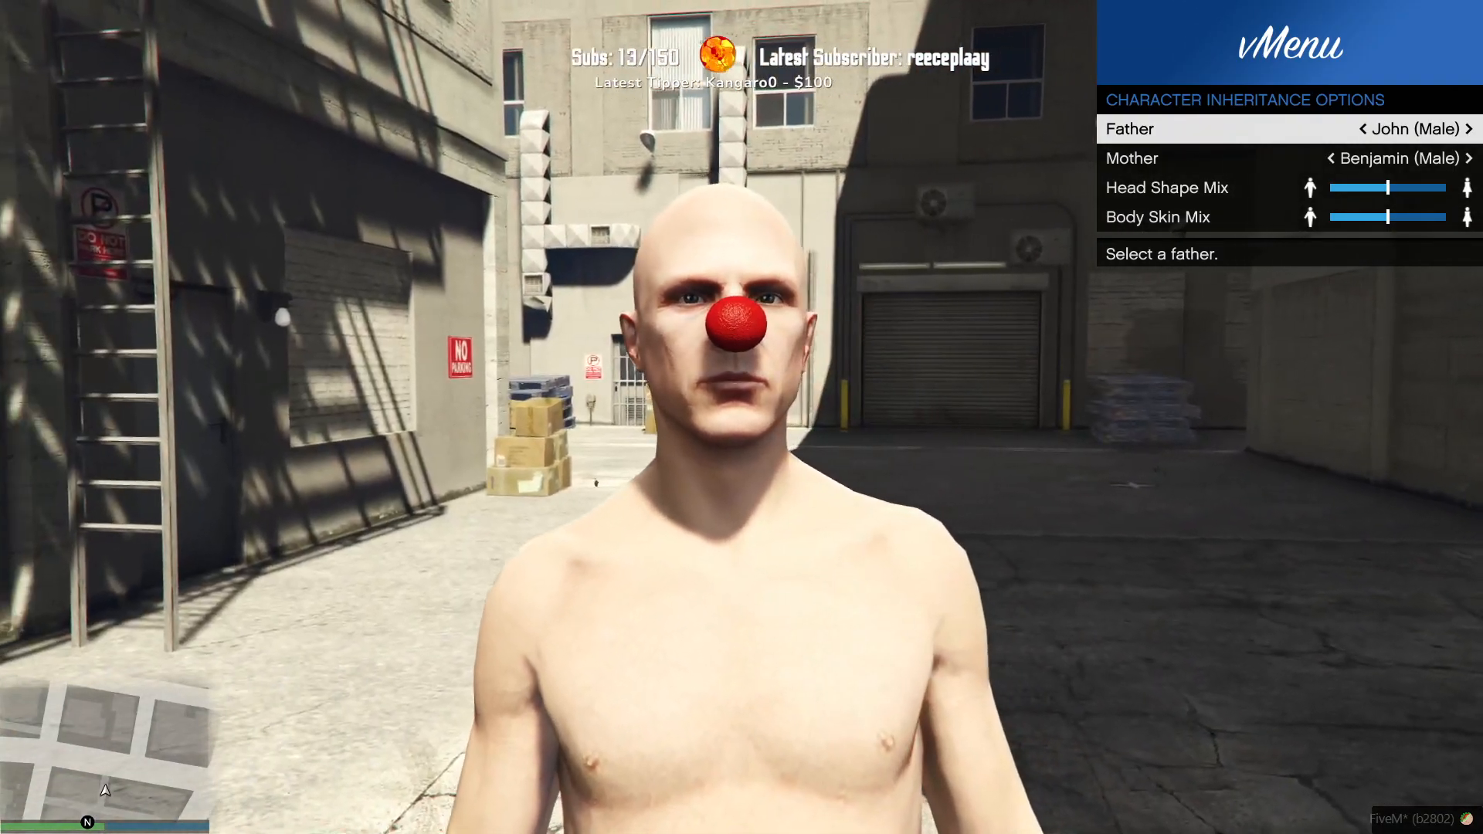
pyautogui.press('Right')
pyautogui.press('Right')
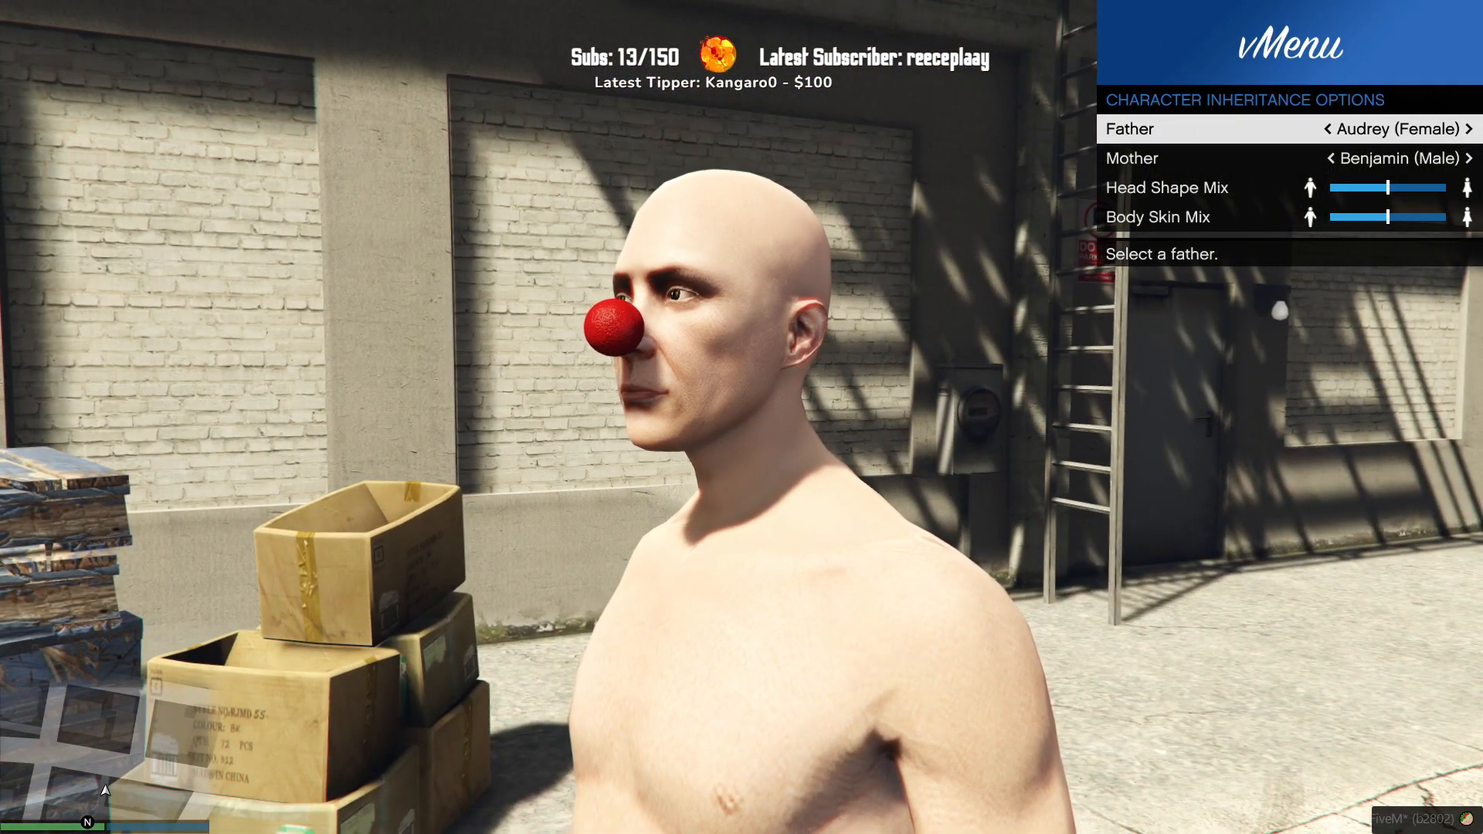
pyautogui.press('Left')
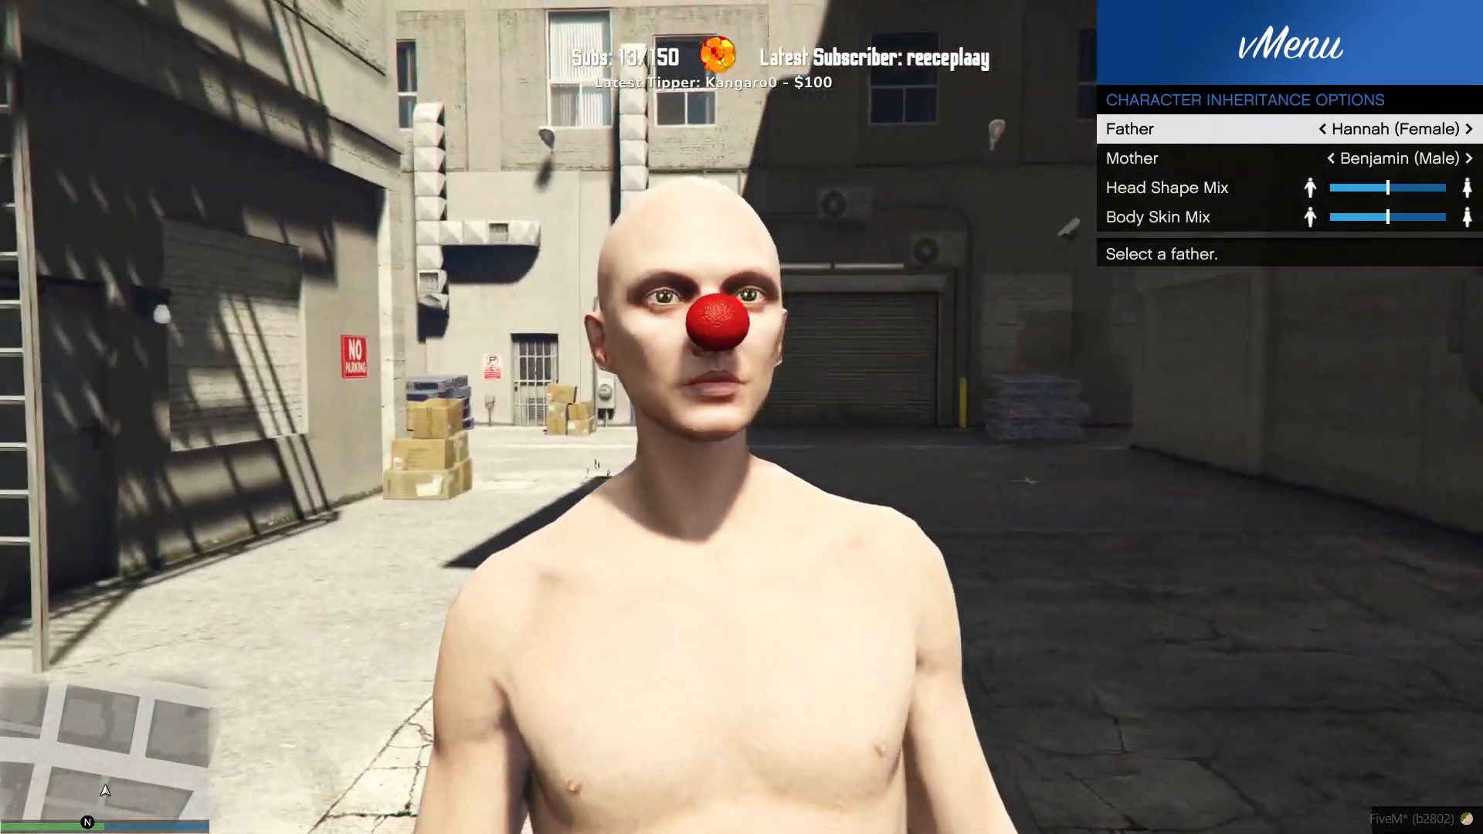
# Step: Close the game with the console command quit
pyautogui.press('F8')
pyautogui.write('q')
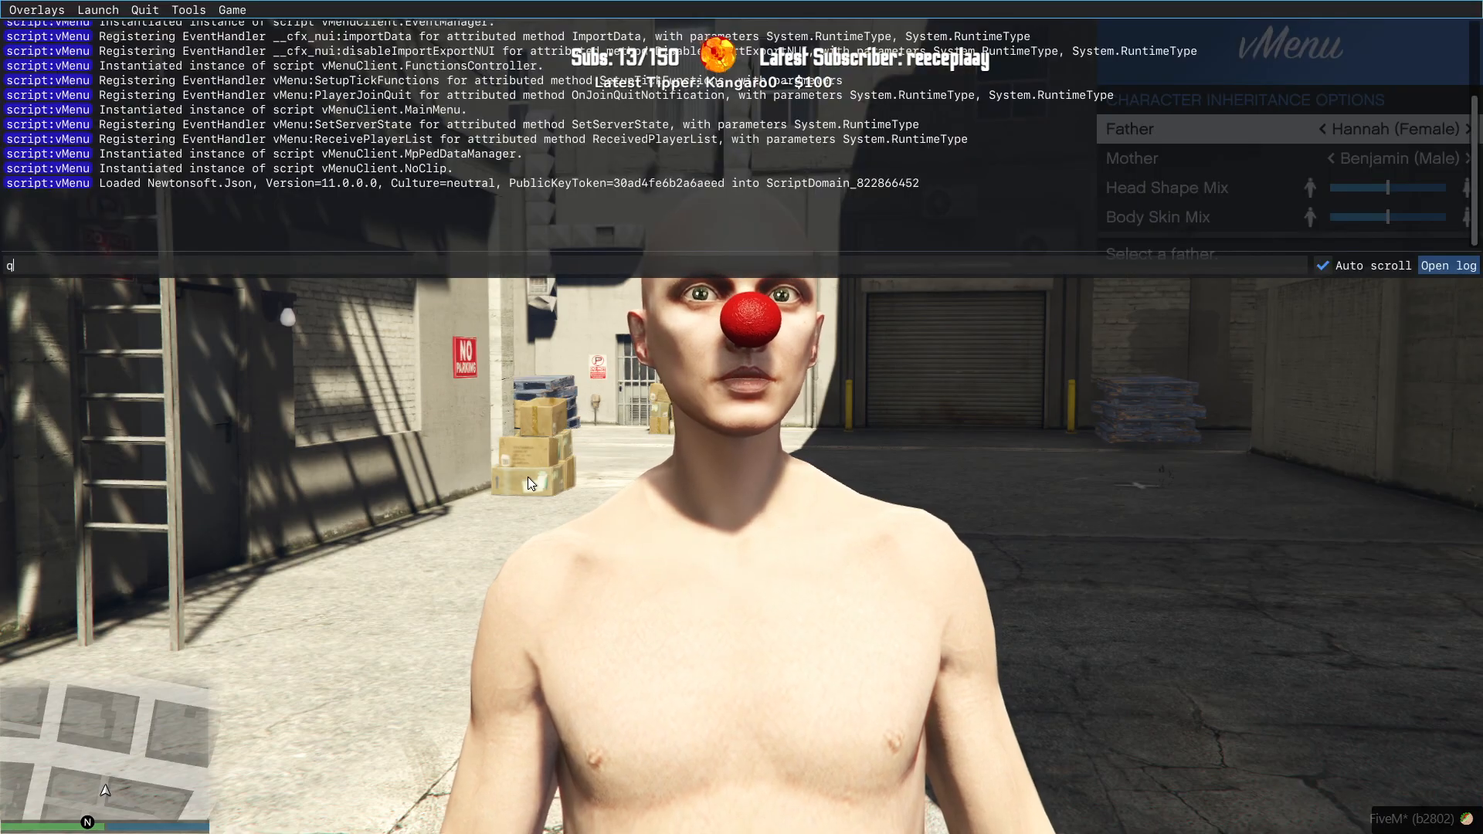
pyautogui.write('uit')
pyautogui.press('Return')
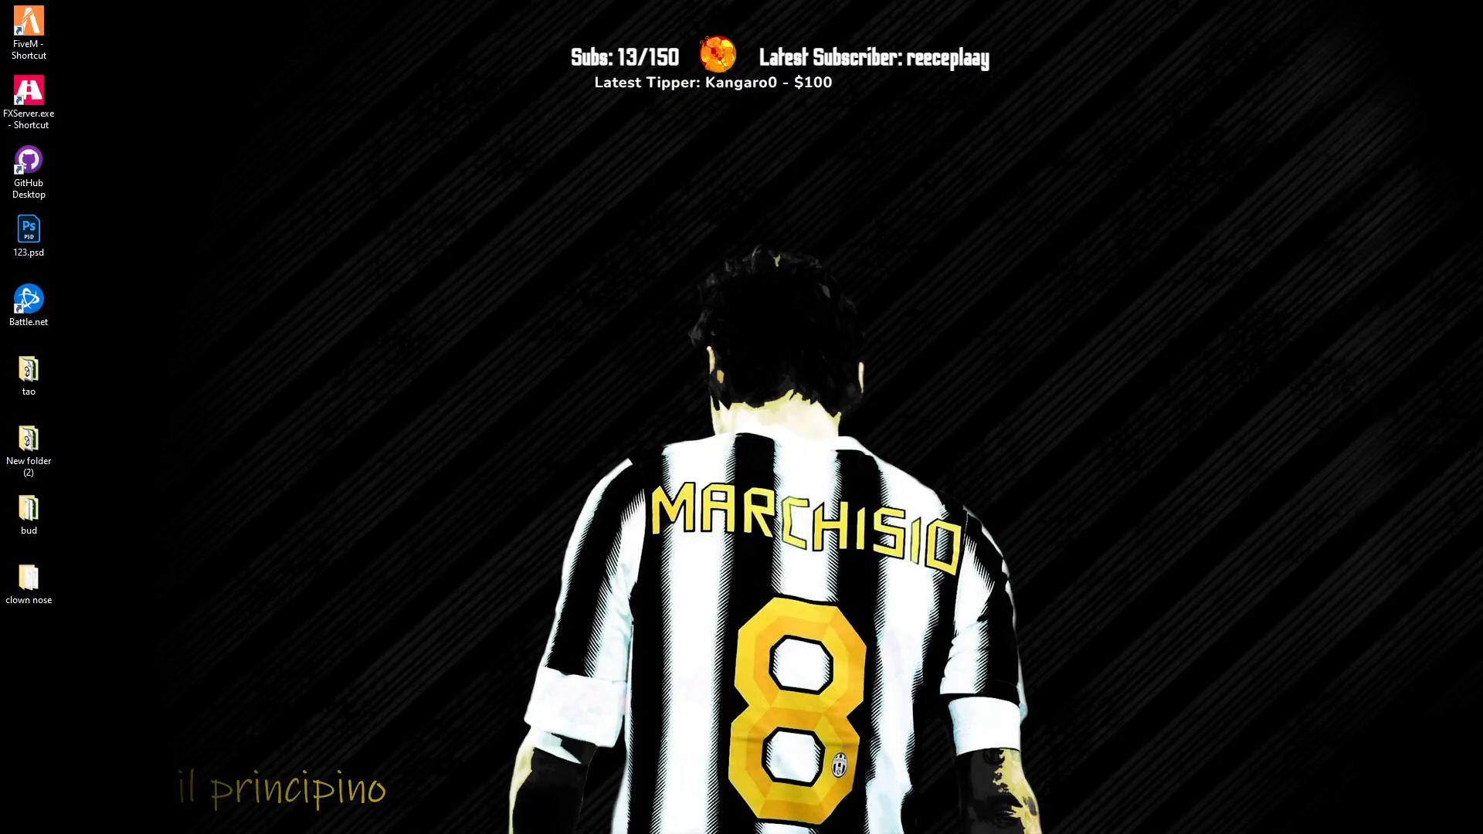
# Step: Switch to 3ds Max, select the berd_002_u_med nose and open its shader parameters in the GIMS V material editor
pyautogui.hotkey('alt', 'Tab')
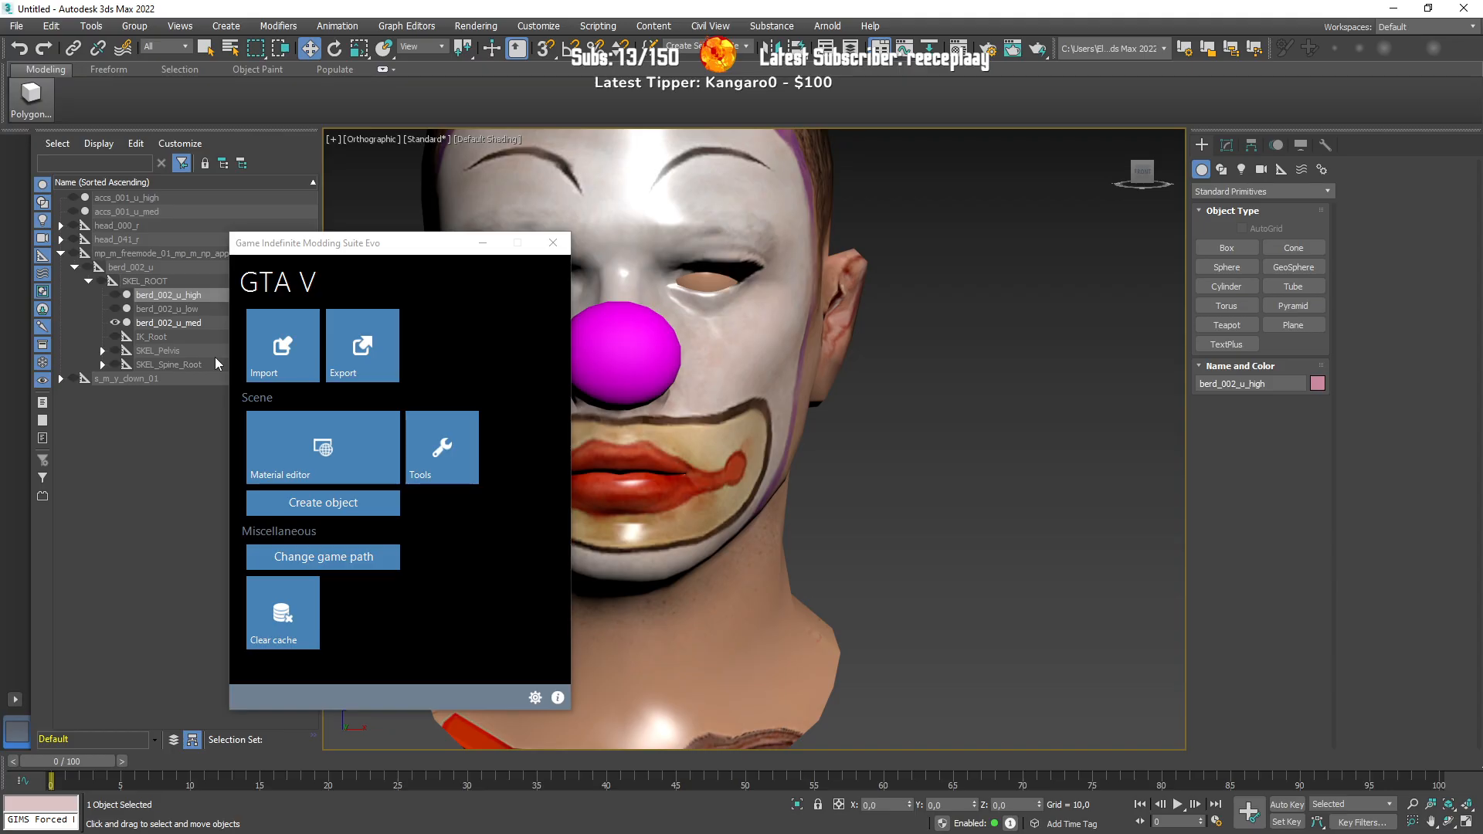
pyautogui.moveTo(325, 244); pyautogui.dragTo(1482, 243)
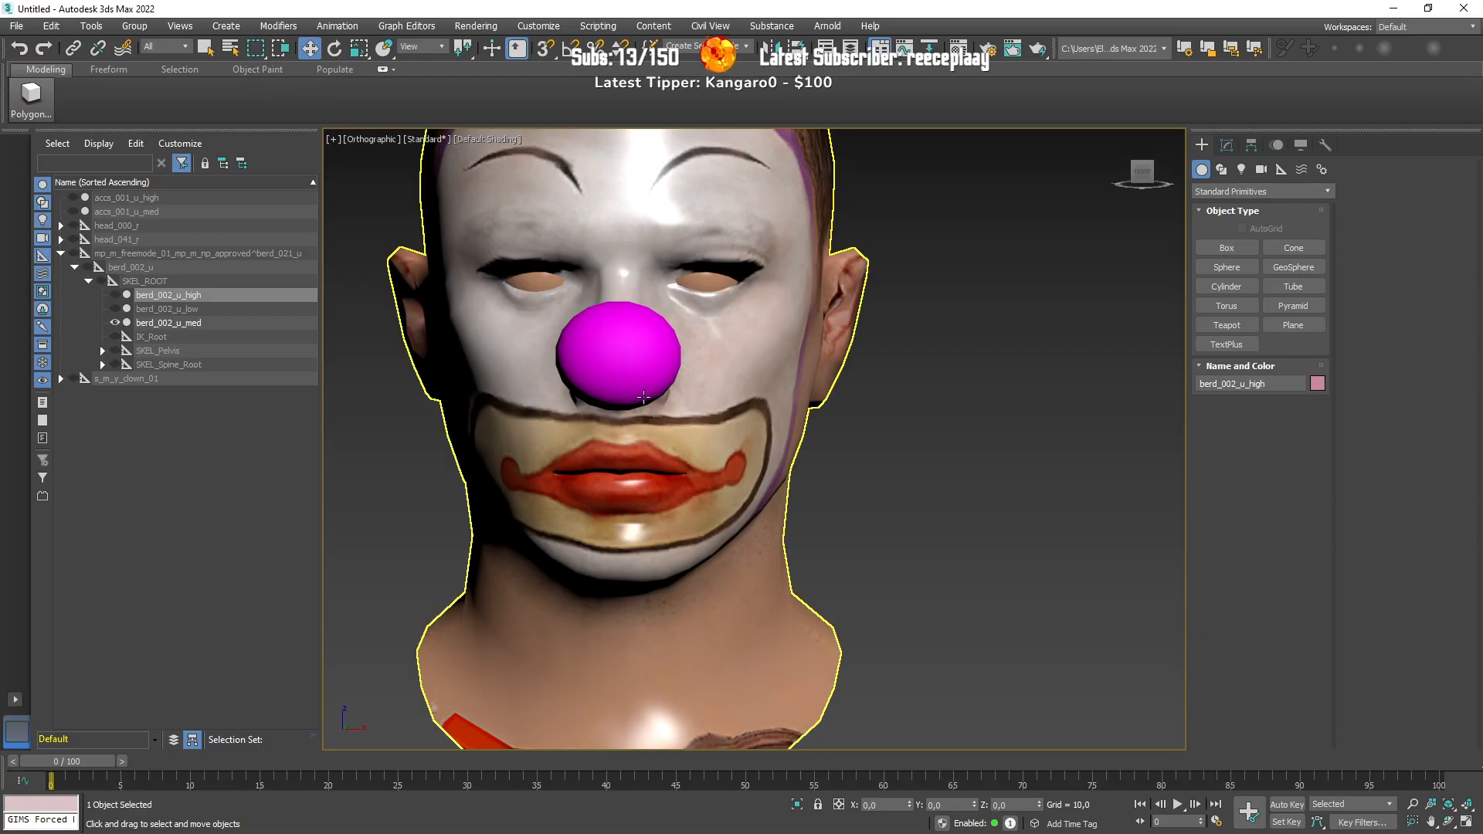
pyautogui.click(618, 355)
pyautogui.moveTo(1060, 833); pyautogui.dragTo(1022, 314)
pyautogui.click(1033, 535)
pyautogui.moveTo(720, 203); pyautogui.dragTo(930, 210)
pyautogui.click(950, 281)
pyautogui.click(911, 332)
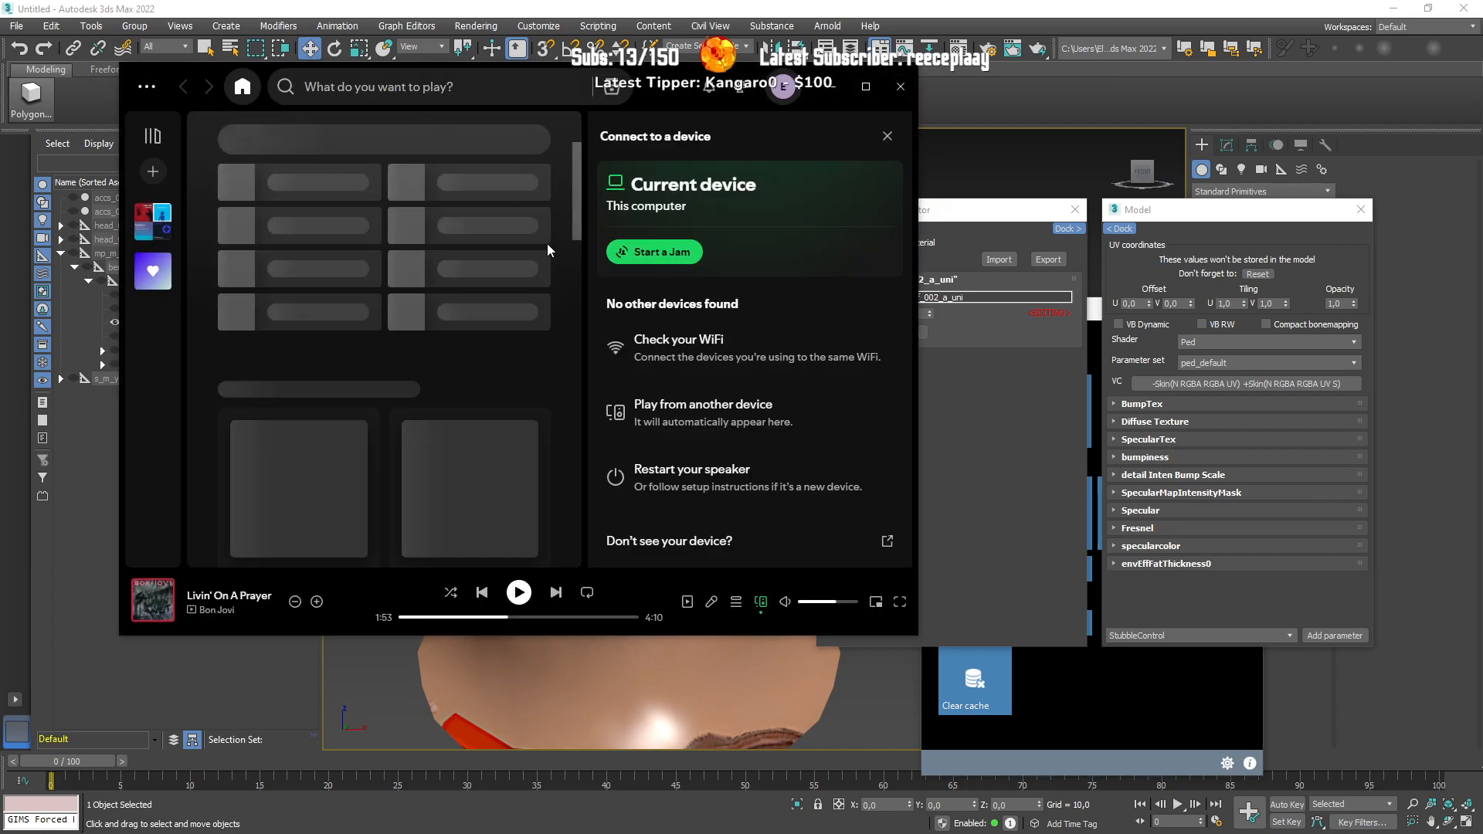
# Step: Skip to the next song in Spotify and return to 3ds Max
pyautogui.click(362, 187)
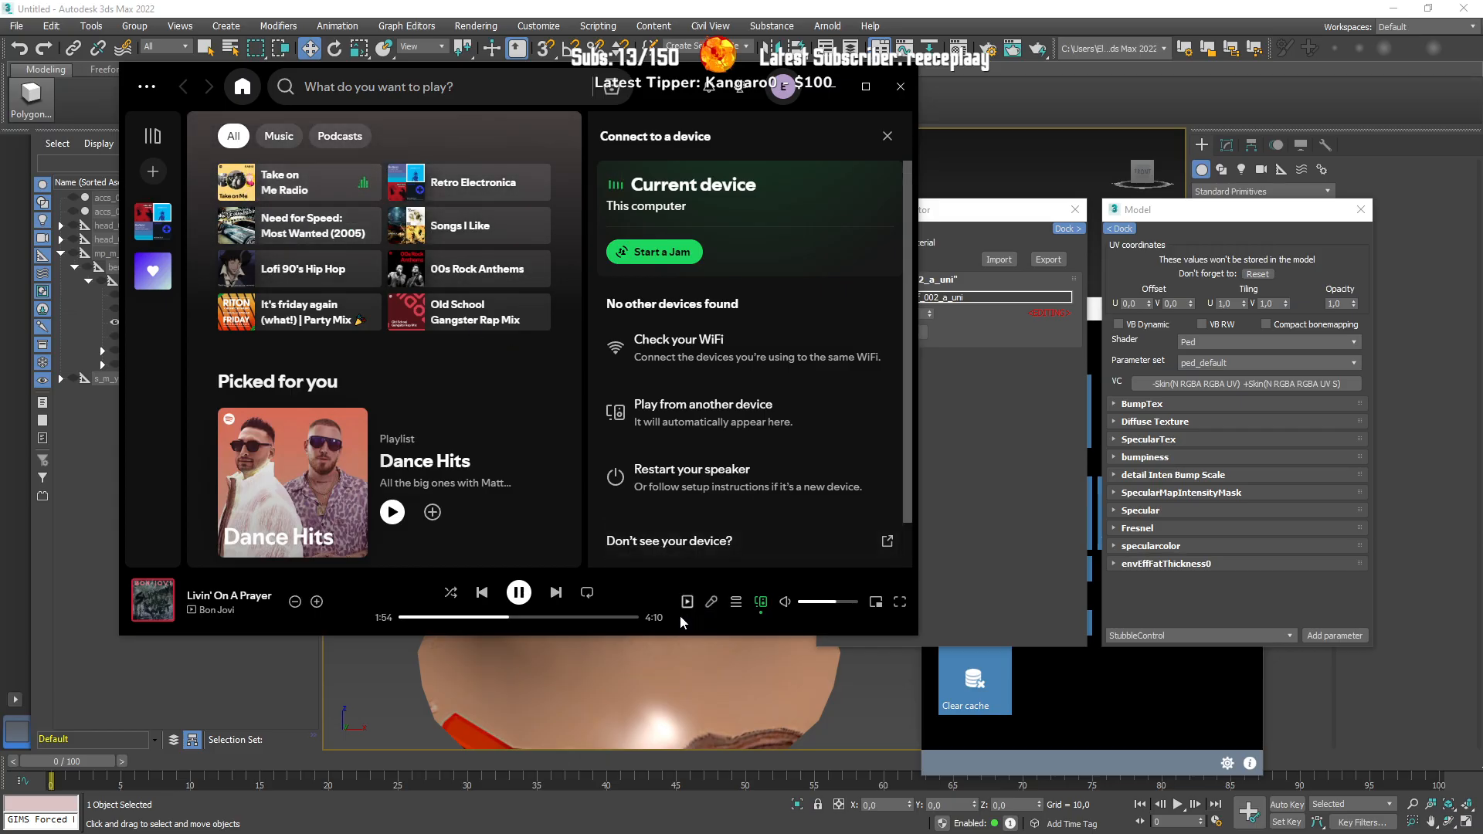
pyautogui.click(555, 593)
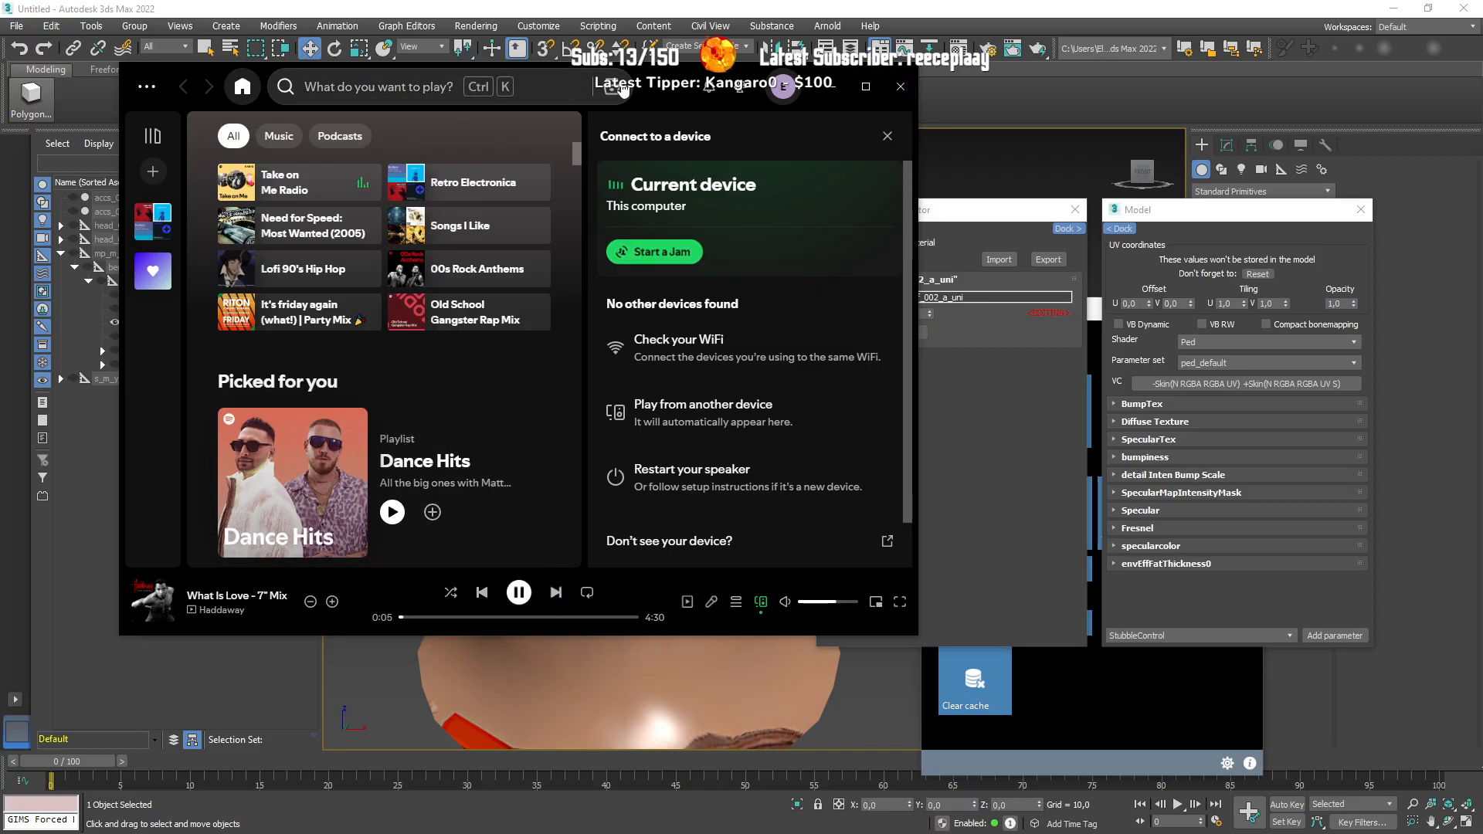
pyautogui.click(831, 87)
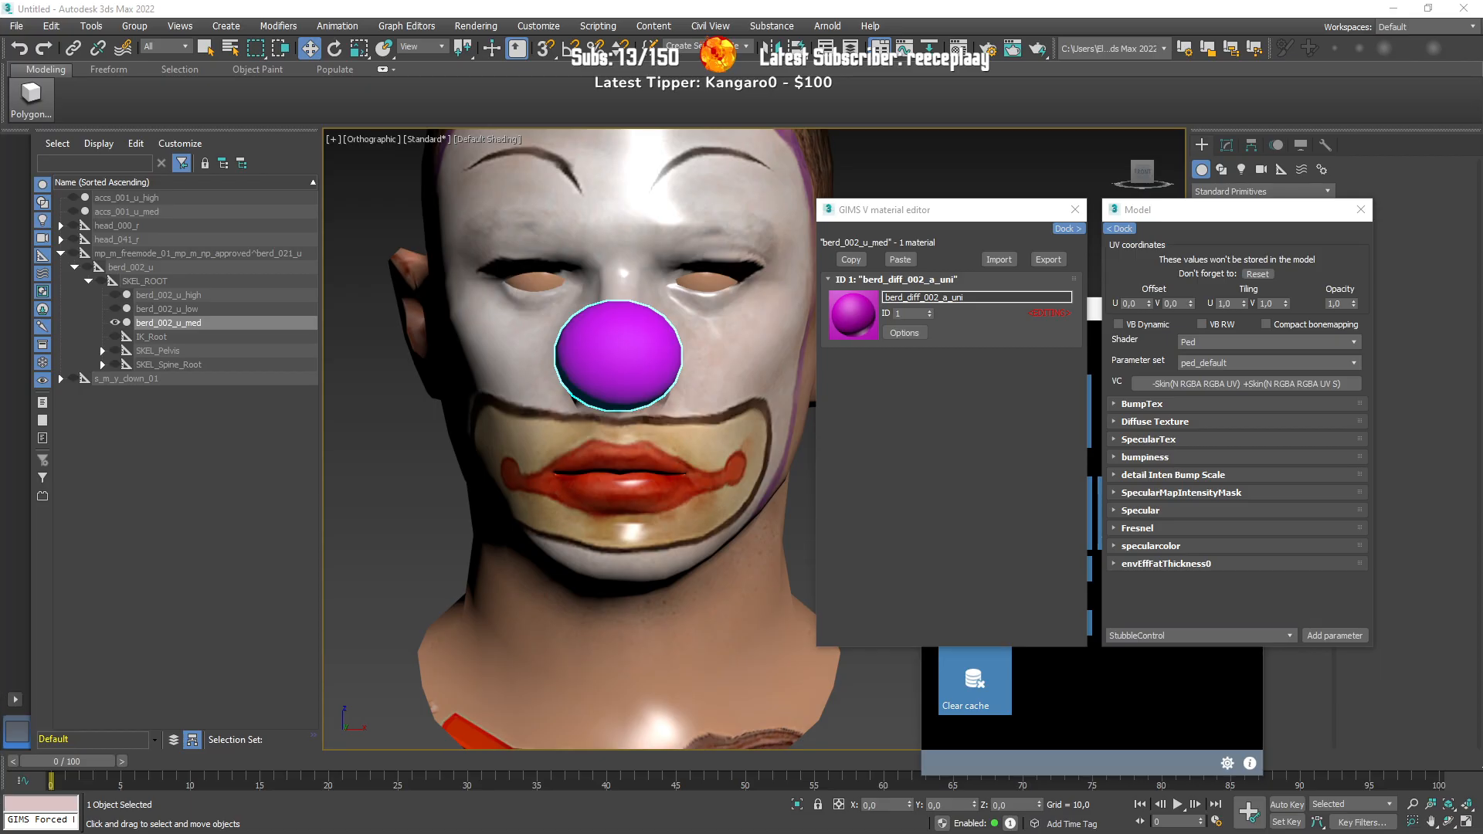
# Step: Hide berd_002_u_med, then show and select the berd_002_u_high nose
pyautogui.moveTo(731, 390)
pyautogui.keyDown('alt'); pyautogui.mouseDown(button='middle')
pyautogui.moveTo(695, 388)
pyautogui.moveTo(755, 393)
pyautogui.mouseUp(button='middle'); pyautogui.keyUp('alt')
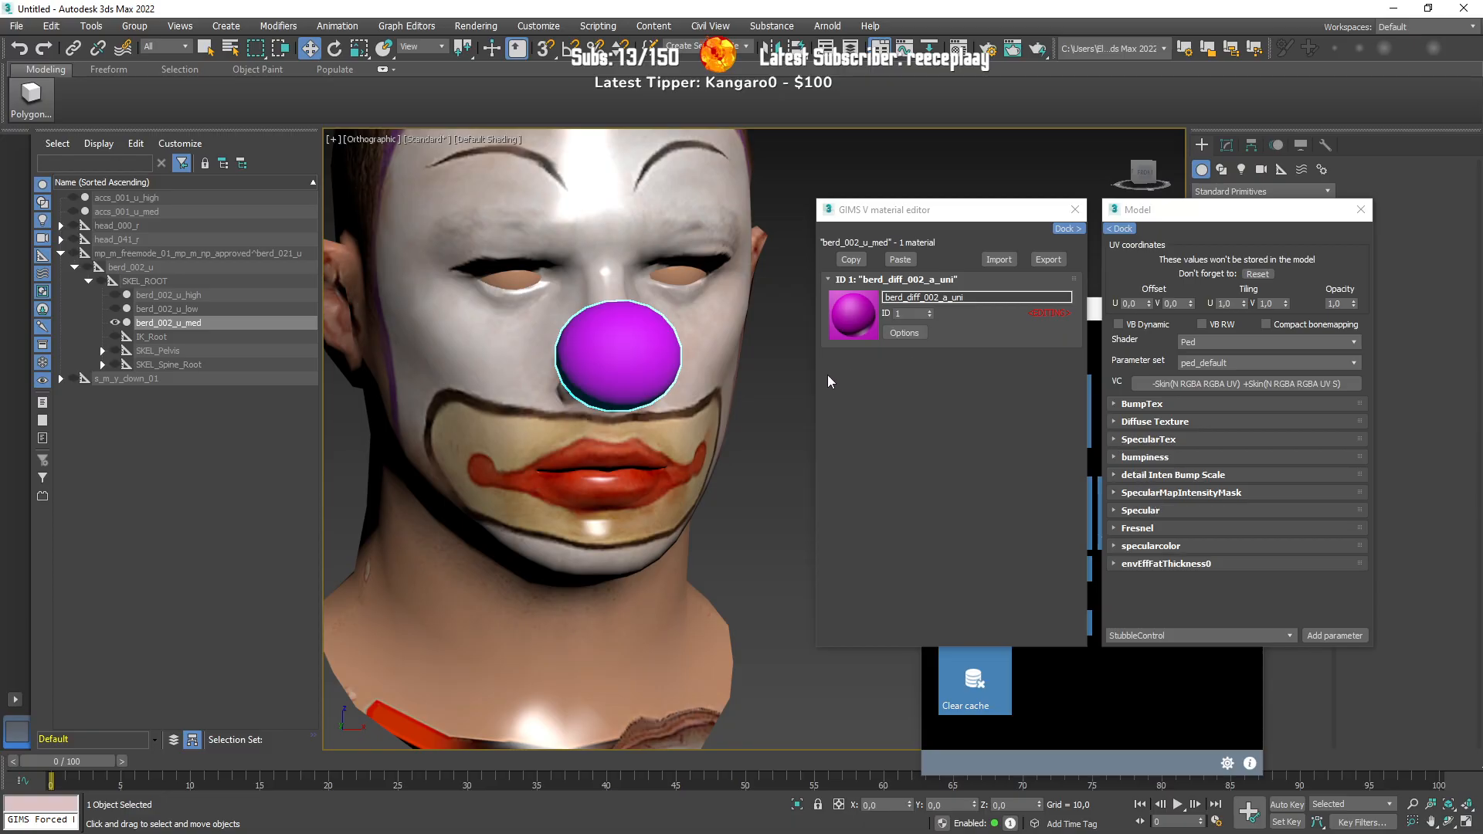
pyautogui.click(115, 323)
pyautogui.click(115, 295)
pyautogui.click(168, 295)
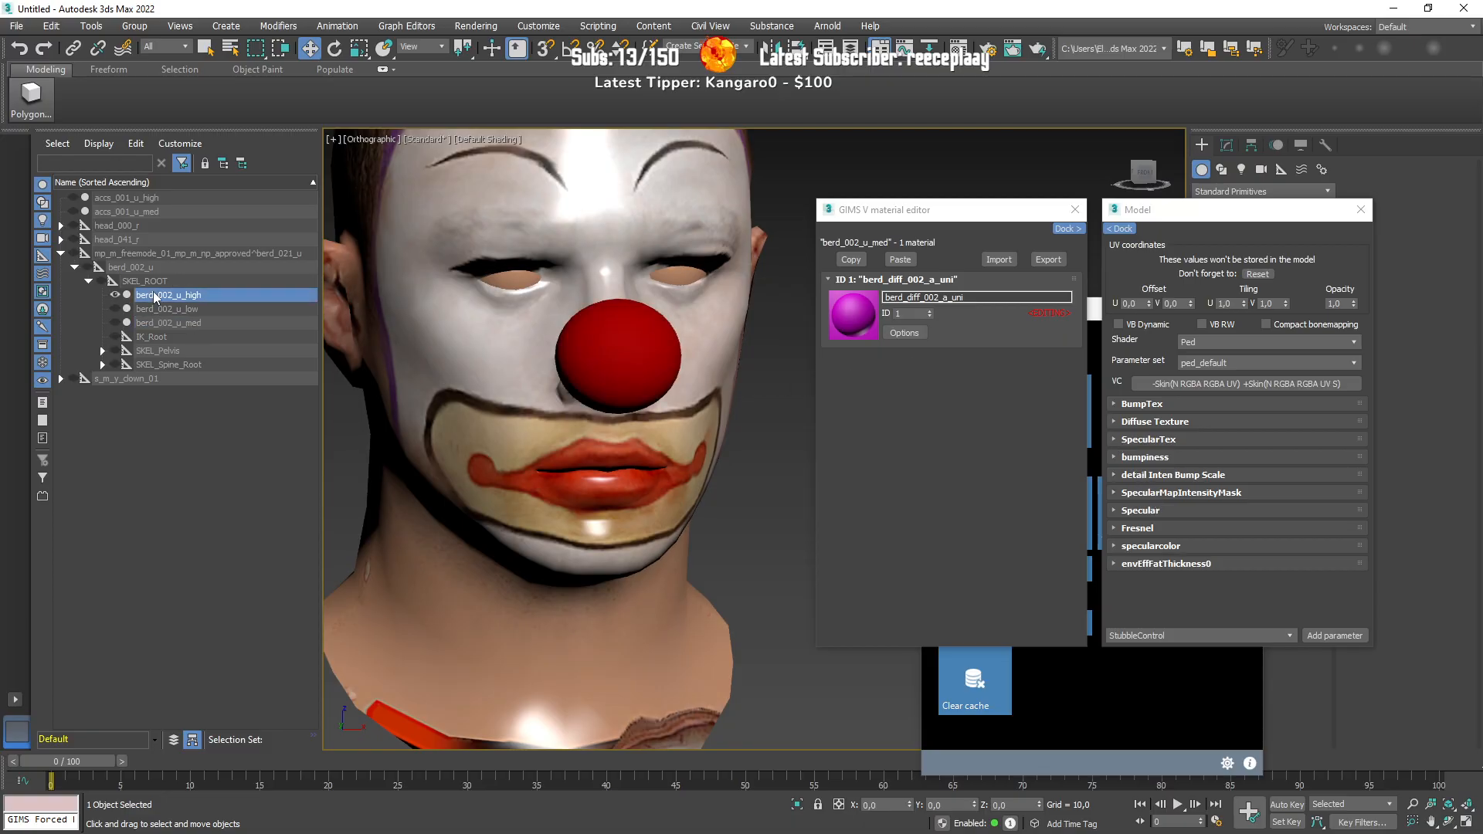
# Step: Lower the Specular Intensity of the berd_002_u_high material to 0.017 and close the material editor windows
pyautogui.click(888, 279)
pyautogui.click(905, 333)
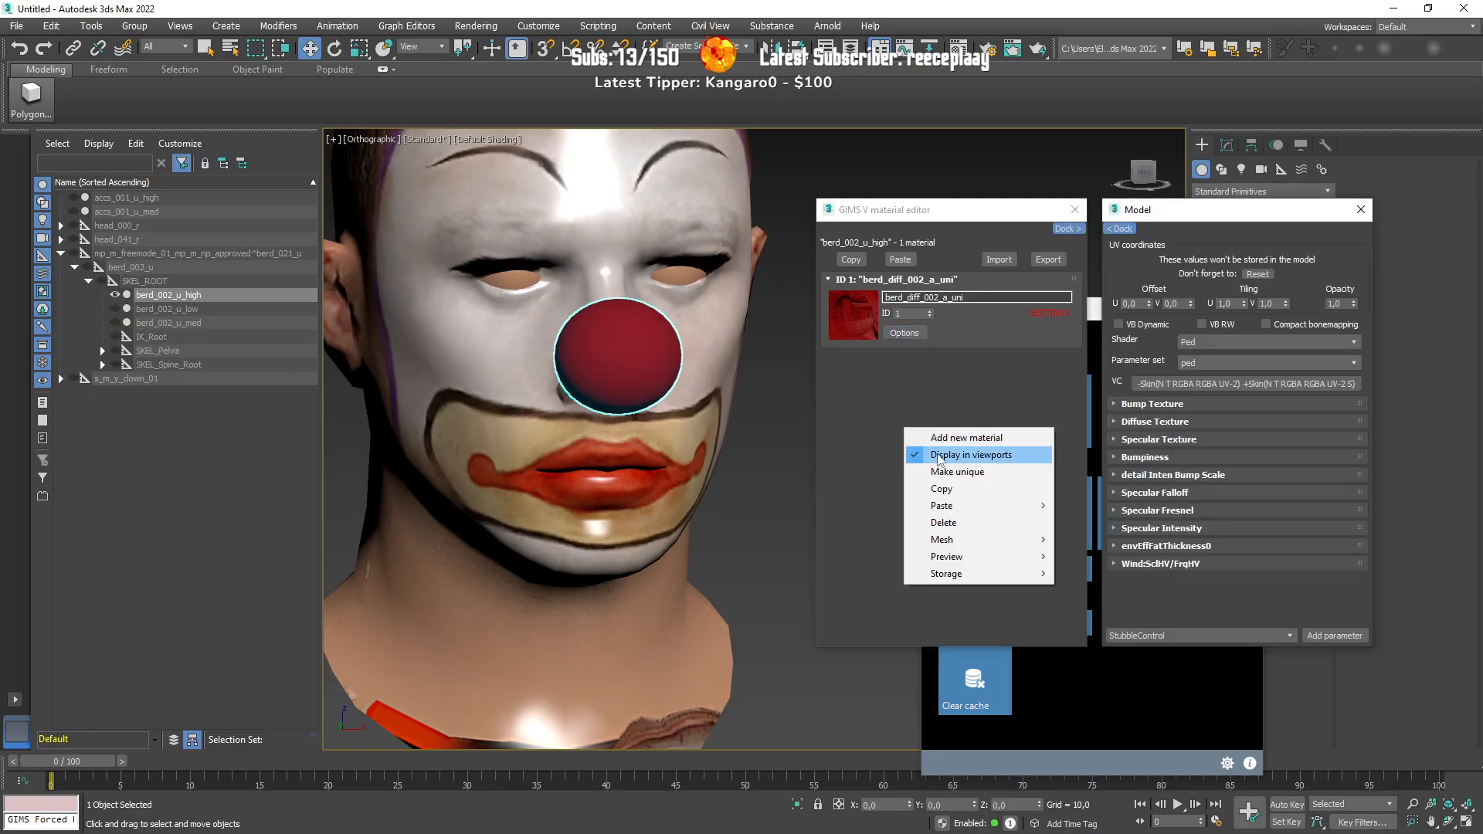
pyautogui.click(1170, 528)
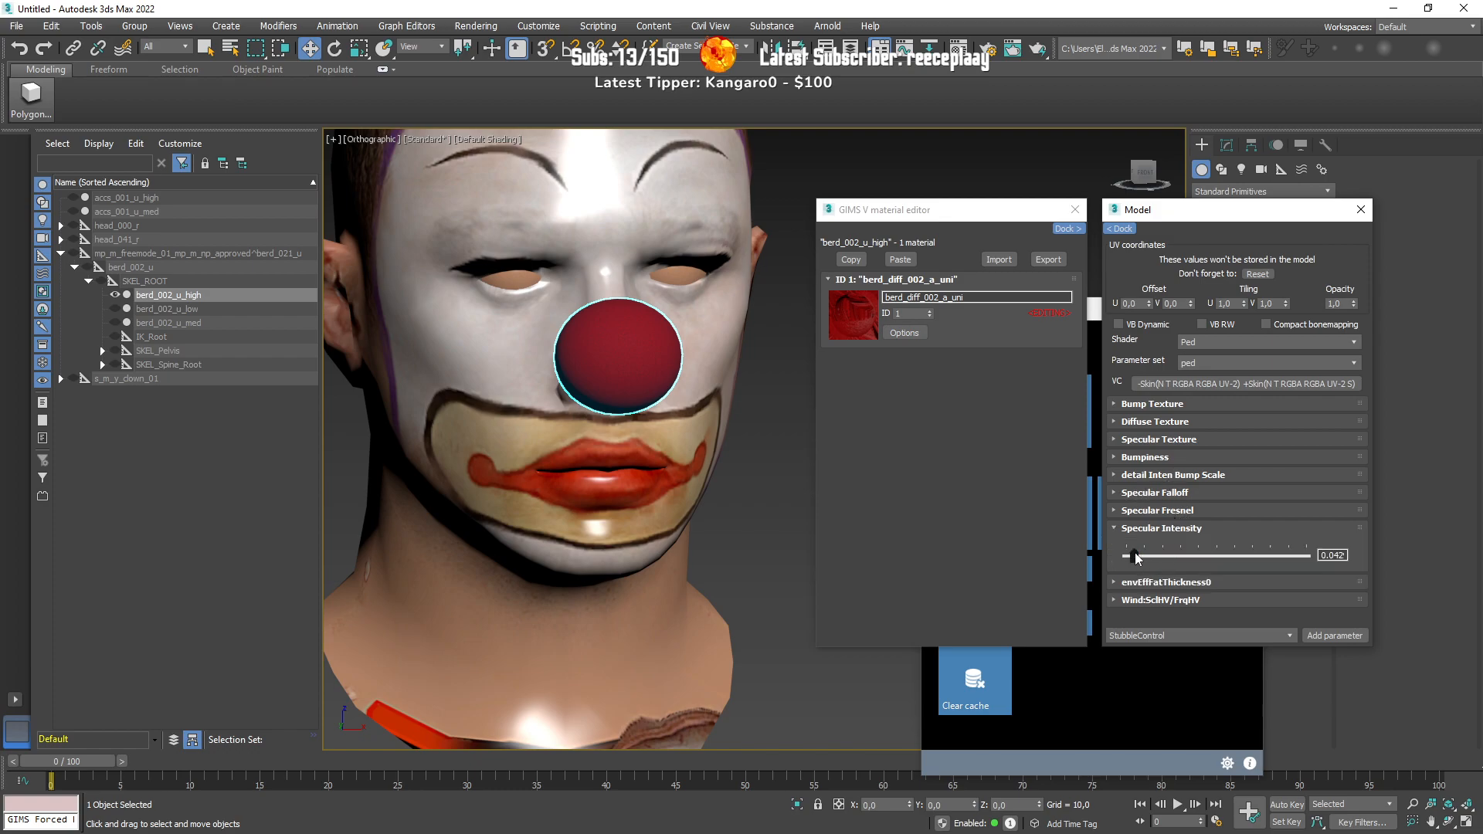
pyautogui.moveTo(1135, 558); pyautogui.dragTo(1128, 555)
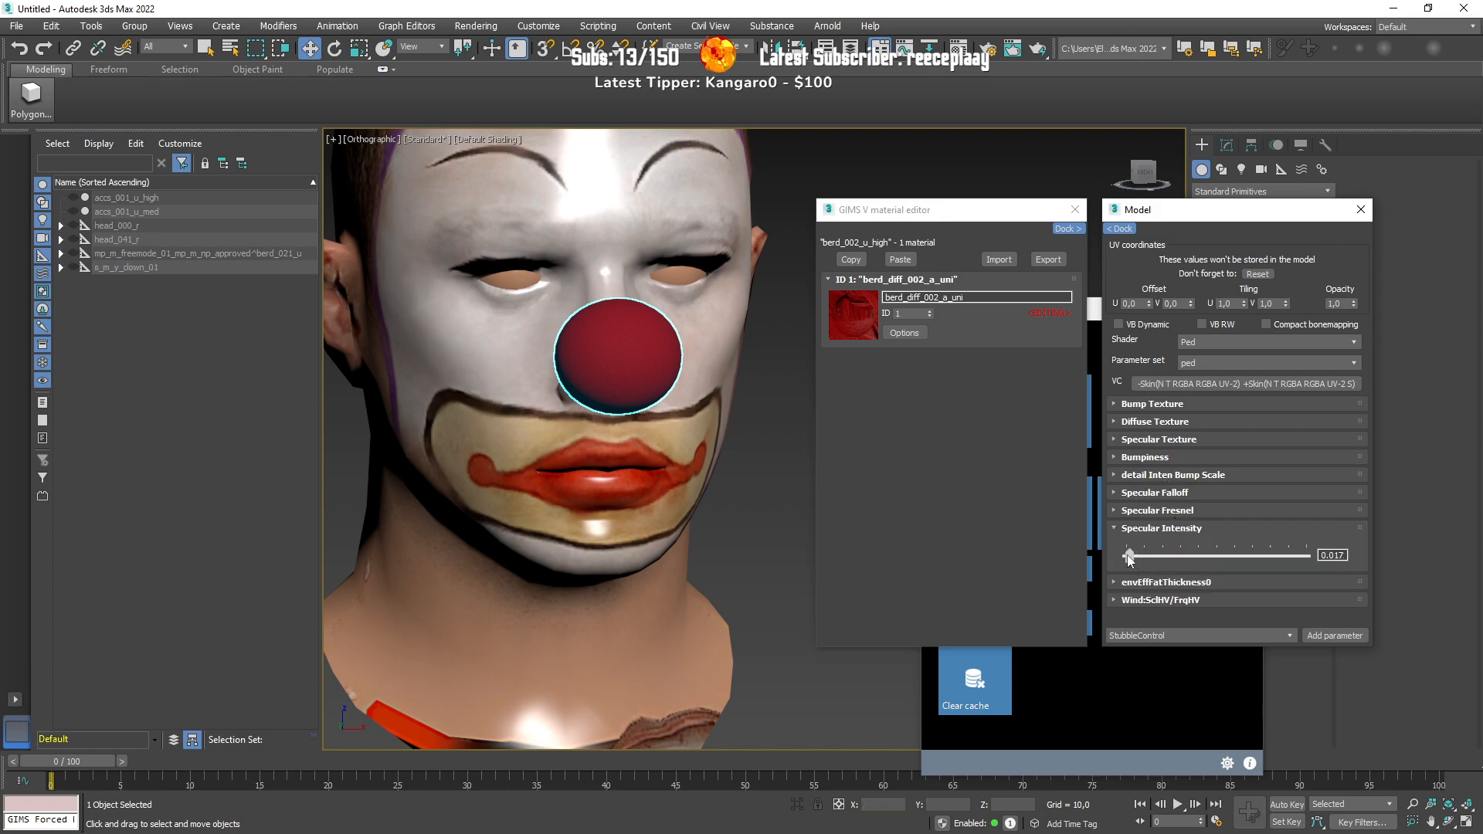
pyautogui.click(1360, 209)
pyautogui.click(1074, 210)
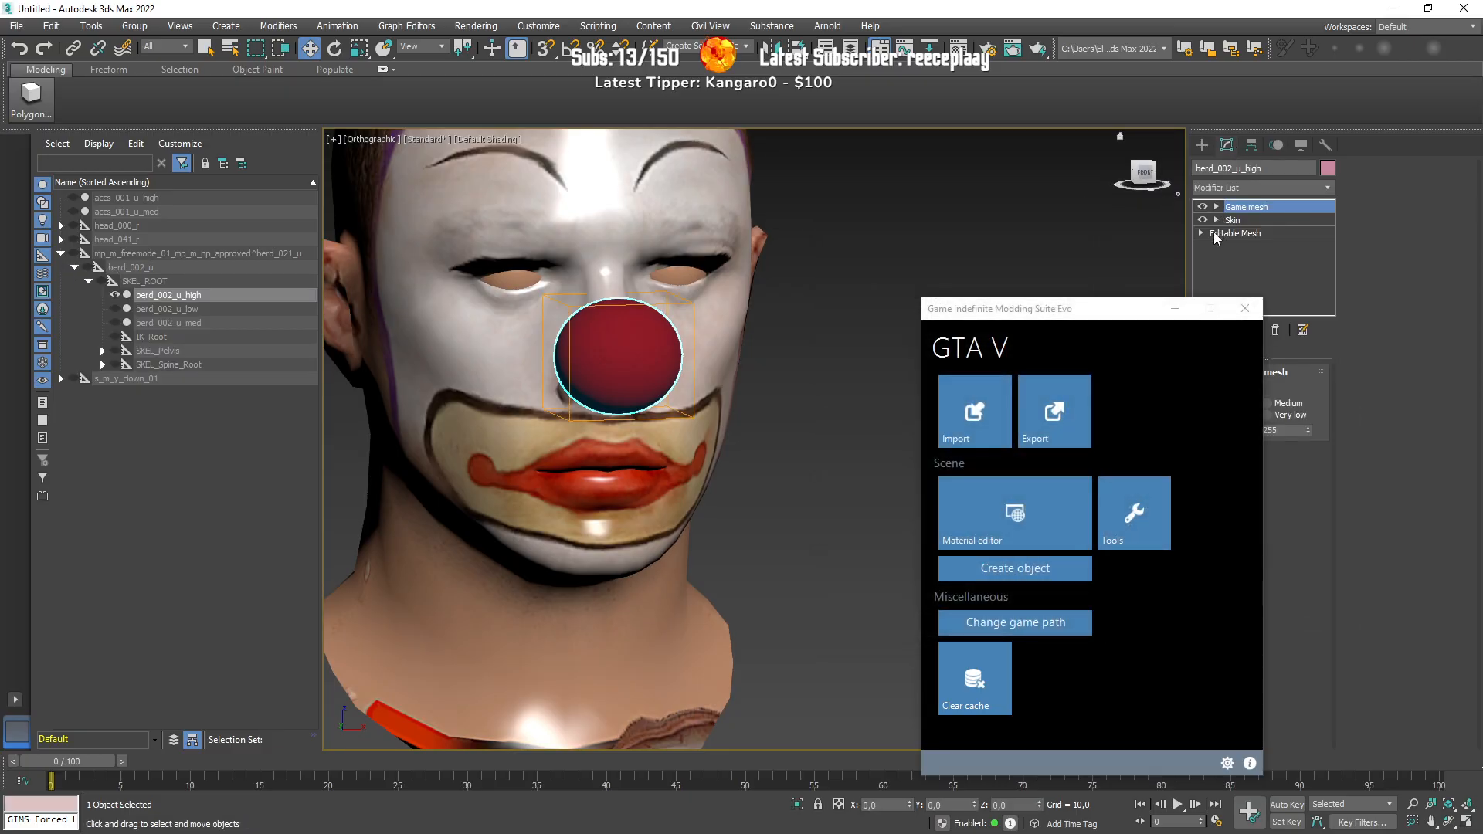
# Step: Add a VertexPaint modifier above the Editable Mesh of berd_002_u_high and select all vertices with the Vertex Alpha channel active
pyautogui.click(1174, 309)
pyautogui.click(1235, 233)
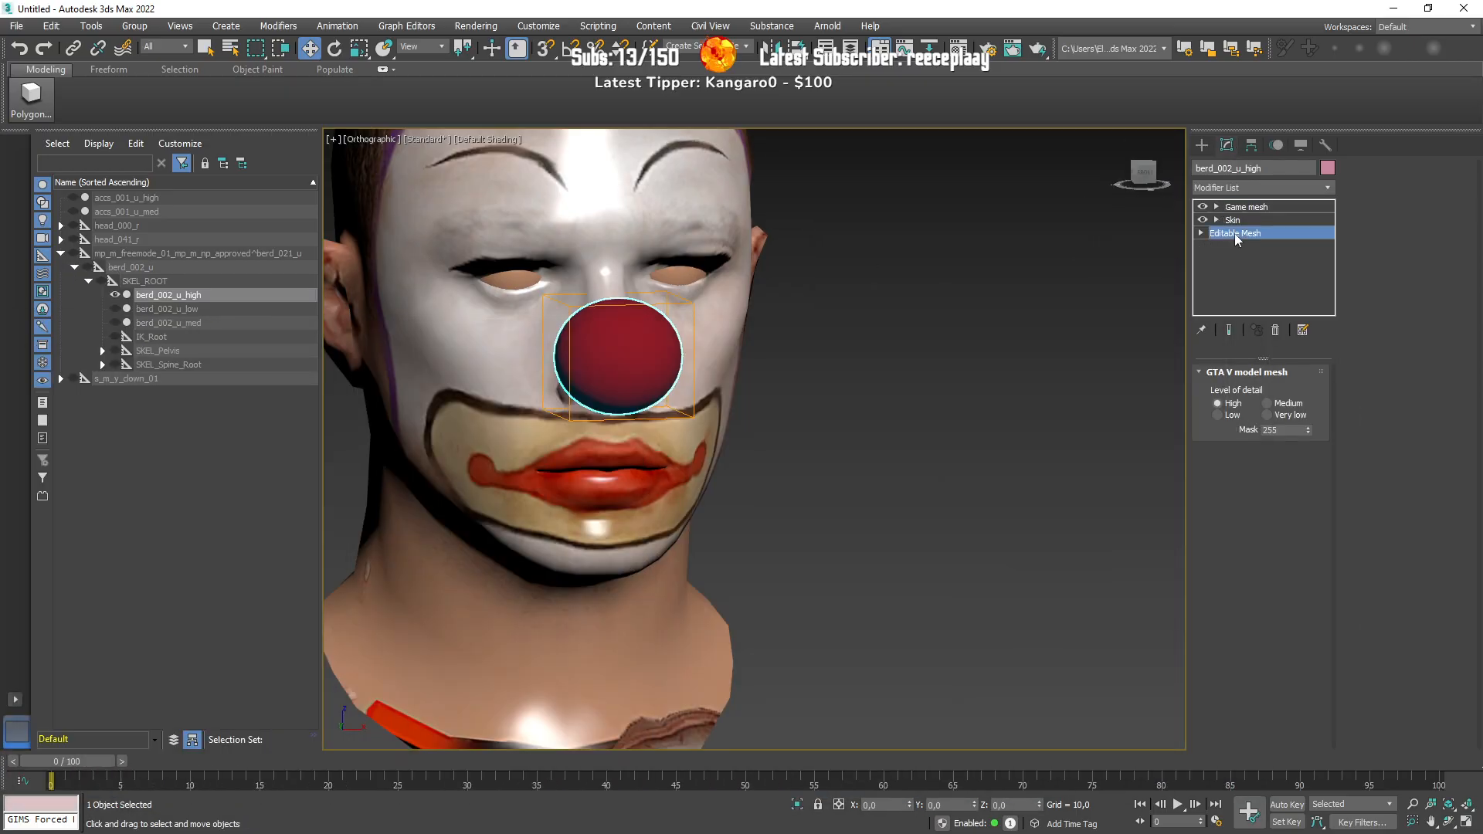
pyautogui.click(1262, 188)
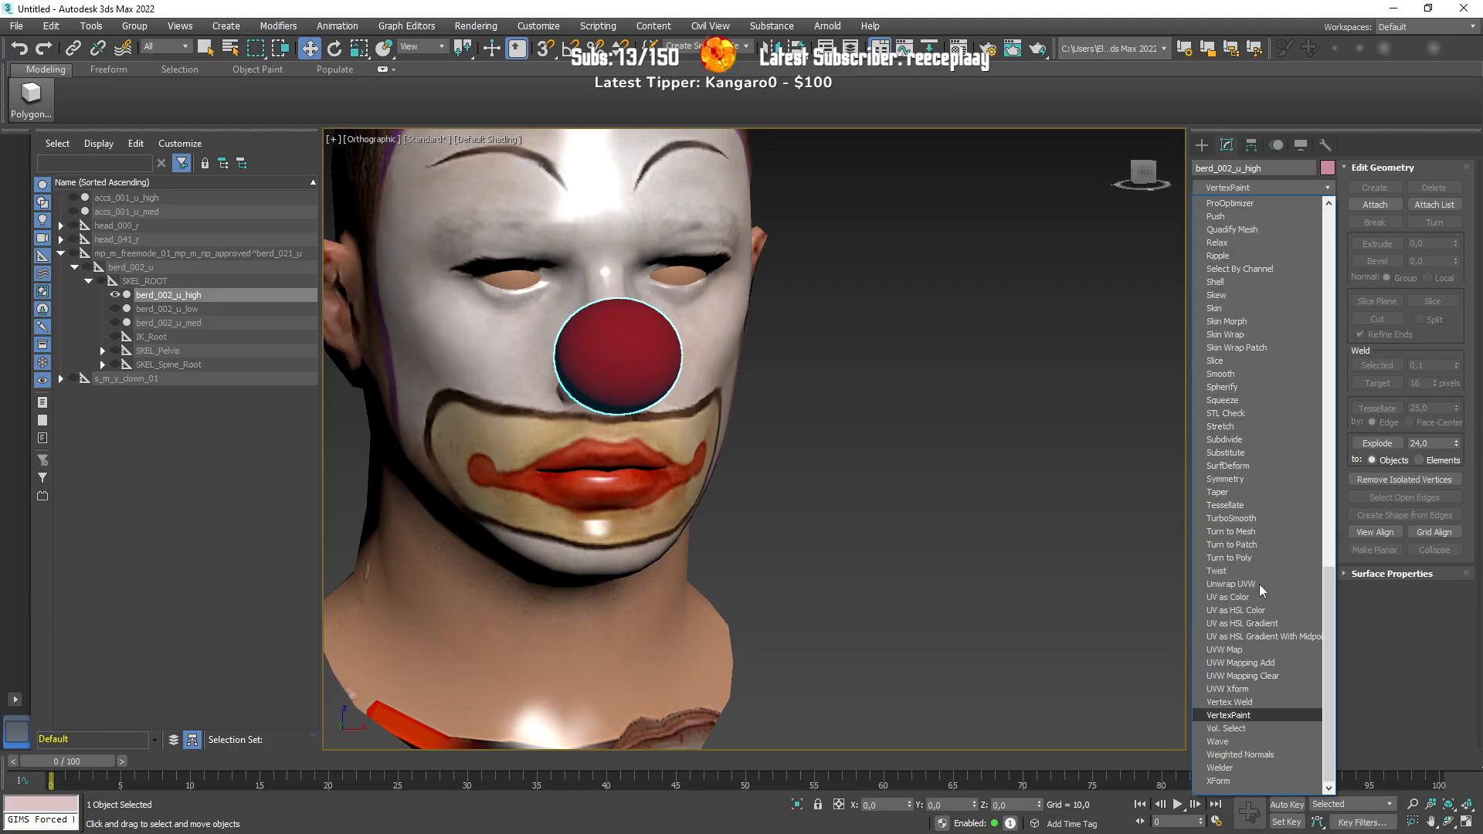
pyautogui.click(1229, 715)
pyautogui.click(1240, 410)
pyautogui.click(1222, 525)
pyautogui.hotkey('ctrl', 'a')
# Step: Set the vertex paint colour to pure red (255, 0, 0) and collapse the VertexPaint modifier into the Editable Mesh
pyautogui.click(19, 255)
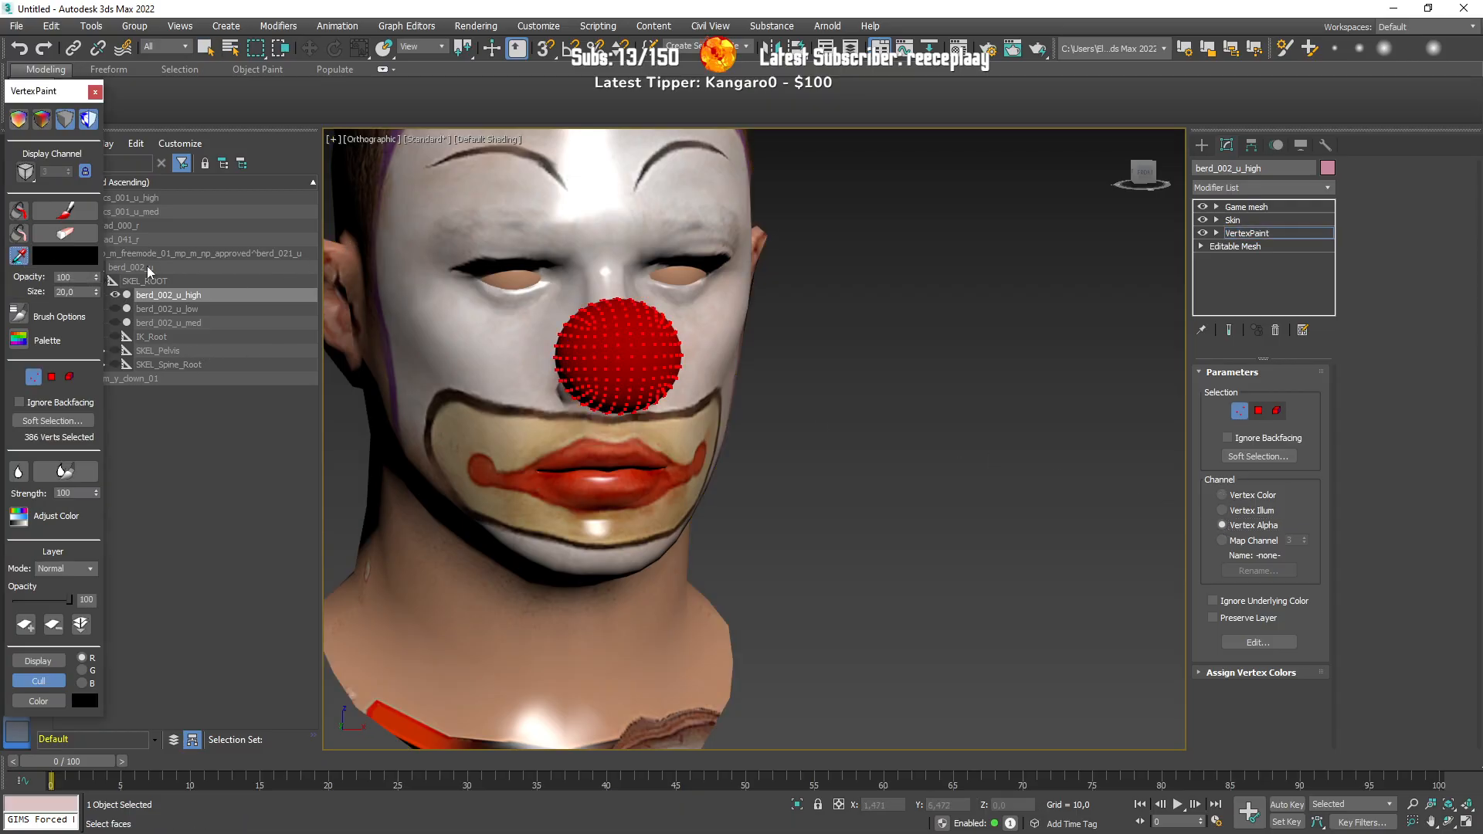
pyautogui.click(68, 261)
pyautogui.moveTo(528, 103); pyautogui.dragTo(695, 107)
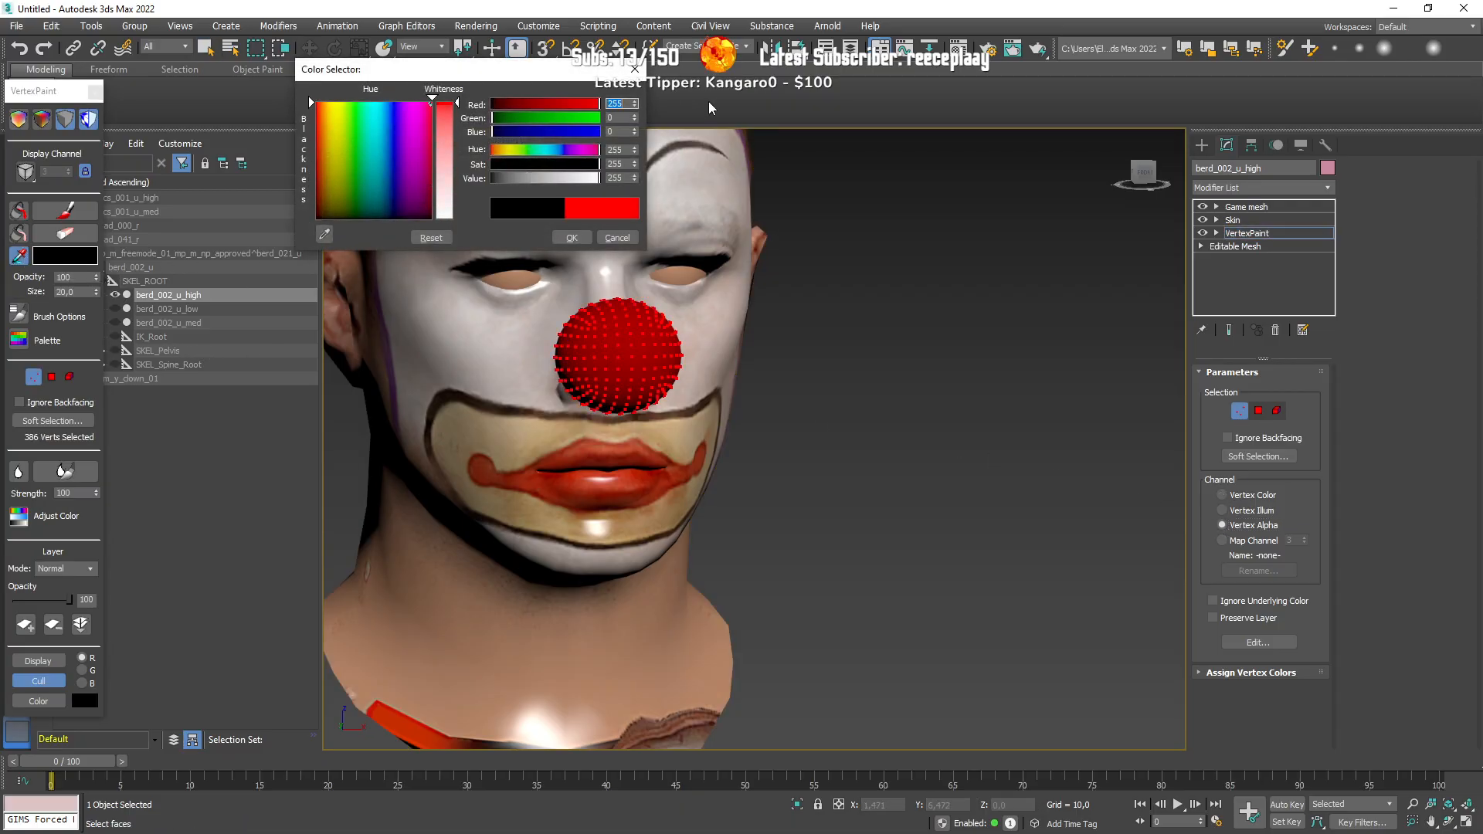
pyautogui.click(572, 237)
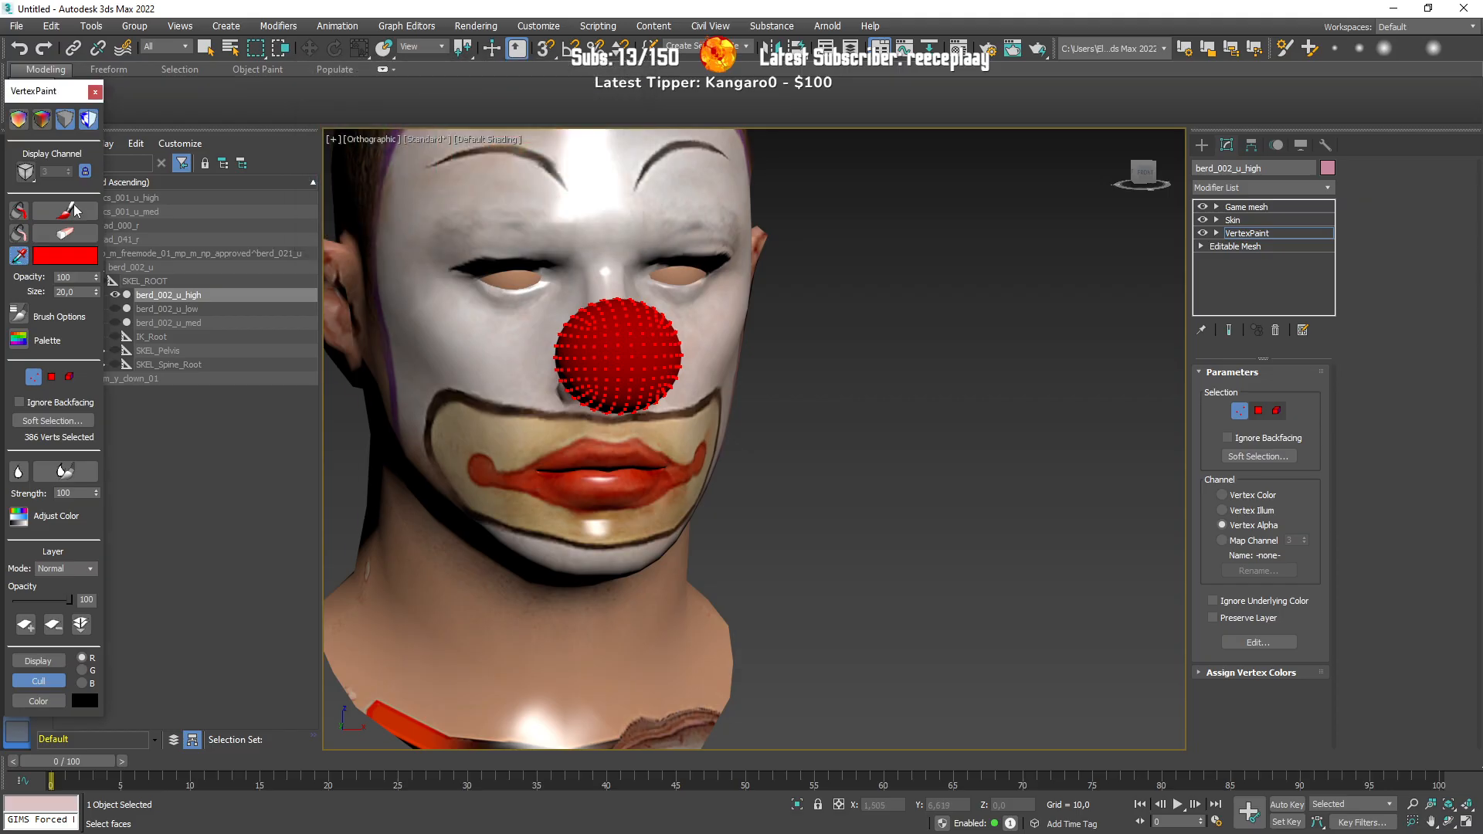
pyautogui.click(95, 91)
pyautogui.rightClick(1245, 233)
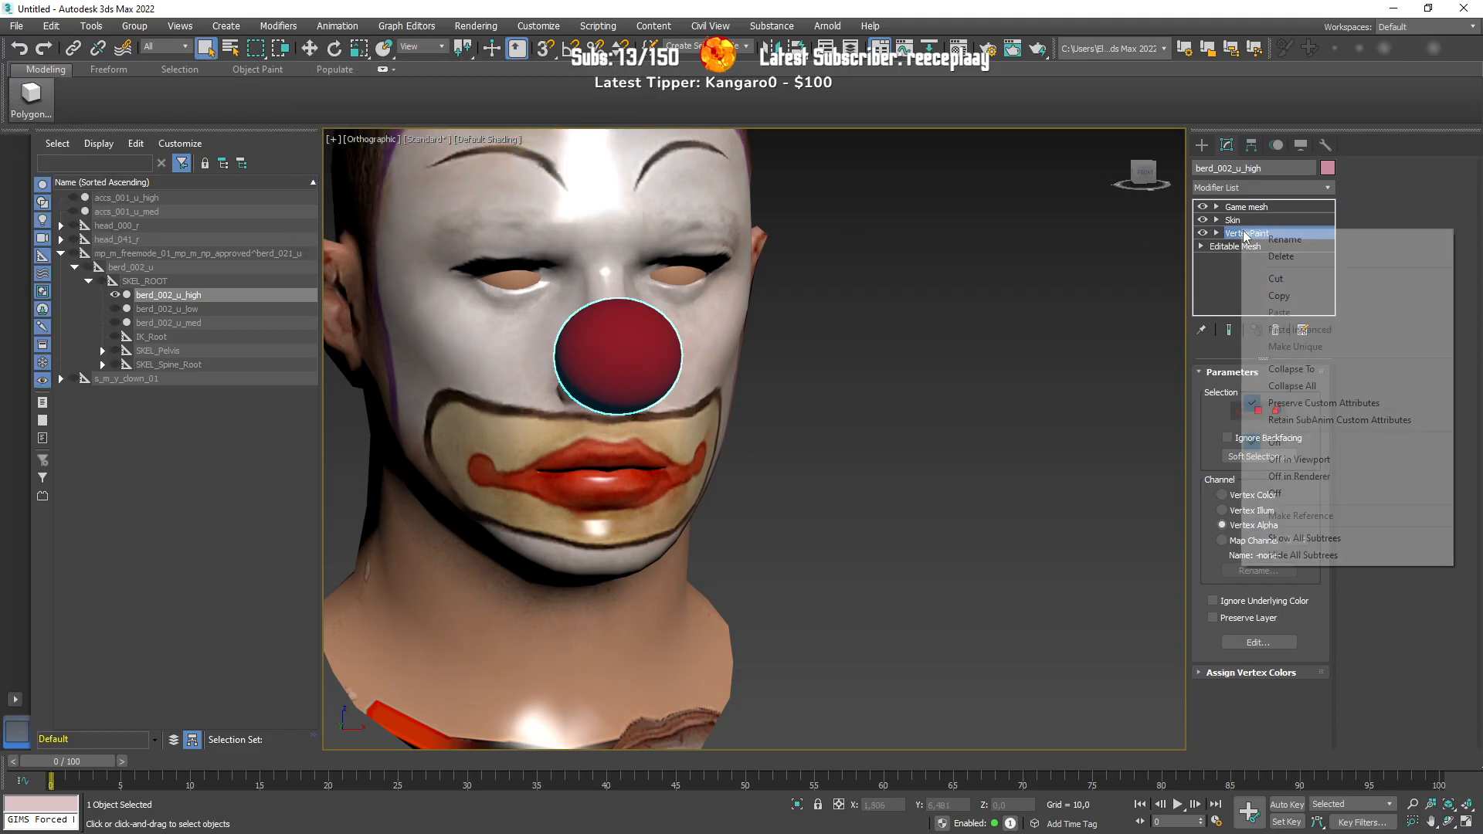
pyautogui.click(1304, 370)
# Step: Start the GTA V export and permanently delete the old mp_m_freemode_01 folder and ODD file from the clown nose export folder
pyautogui.moveTo(830, 232); pyautogui.dragTo(935, 226)
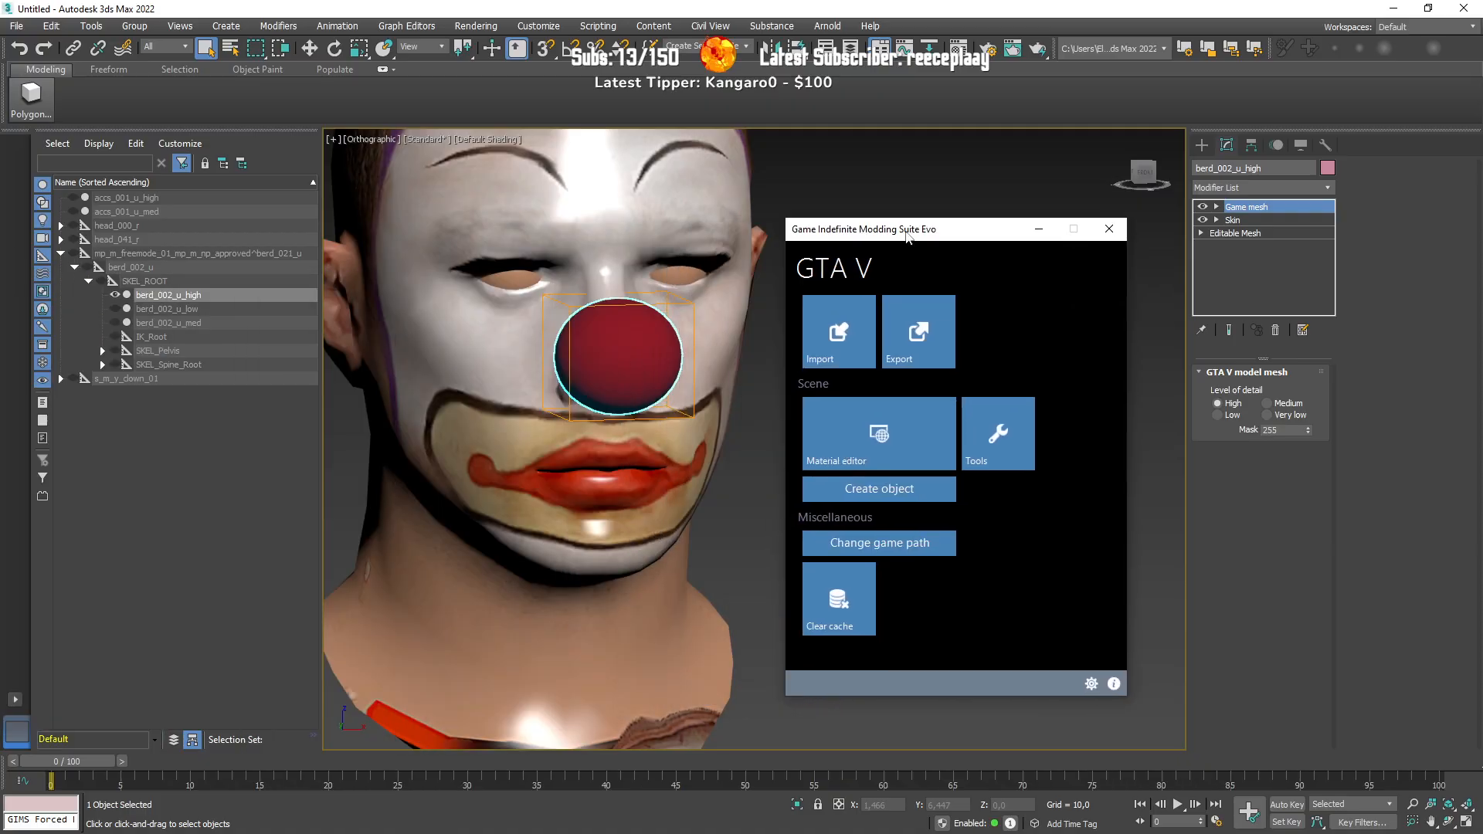
pyautogui.click(933, 326)
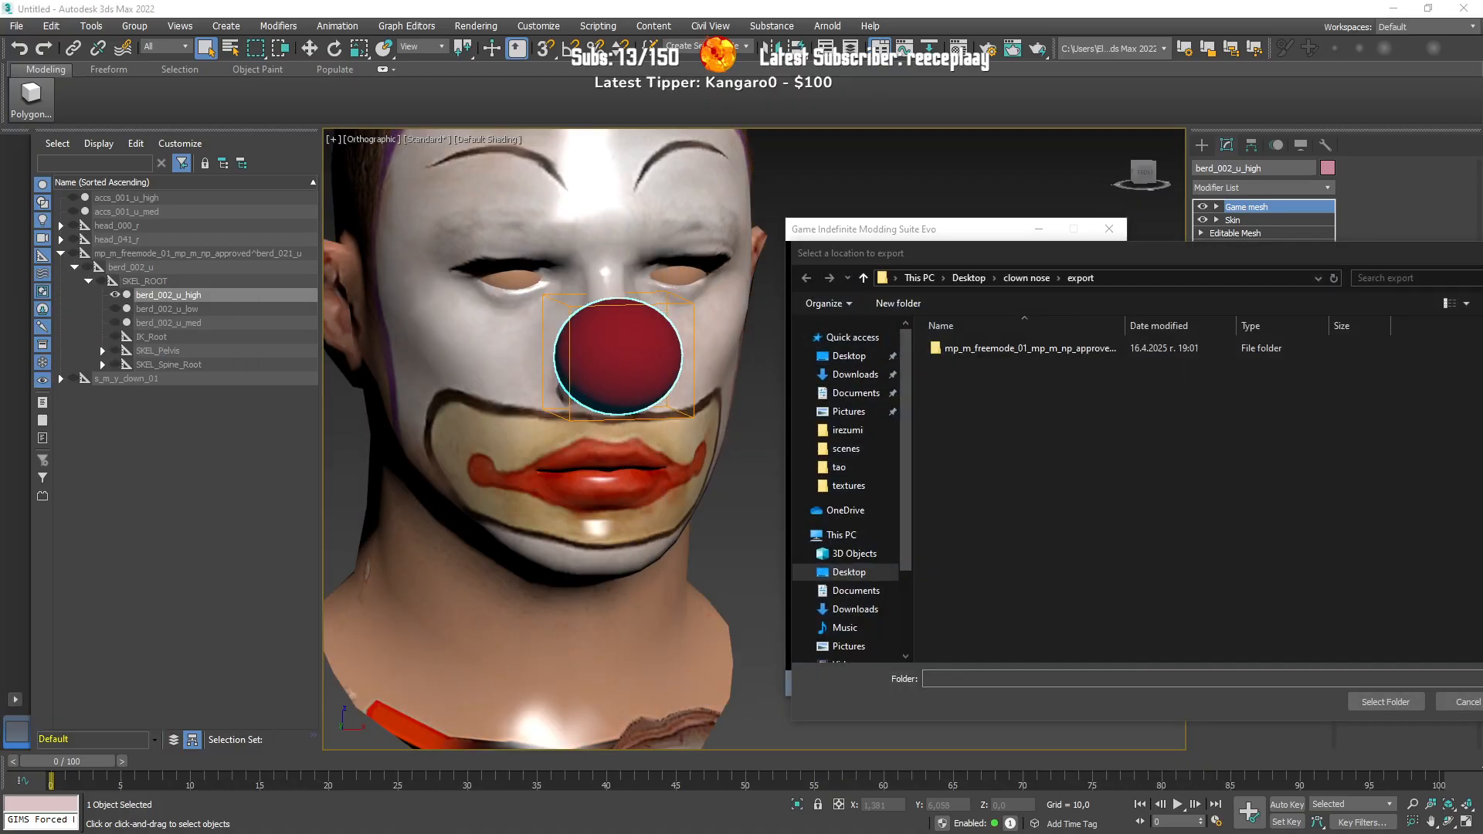
pyautogui.moveTo(0, 235); pyautogui.dragTo(853, 207)
pyautogui.hotkey('alt', 'Left')
pyautogui.click(634, 396)
pyautogui.doubleClick(633, 396)
pyautogui.hotkey('alt', 'Left')
pyautogui.doubleClick(618, 379)
pyautogui.moveTo(671, 463); pyautogui.dragTo(666, 361)
pyautogui.press('Delete')
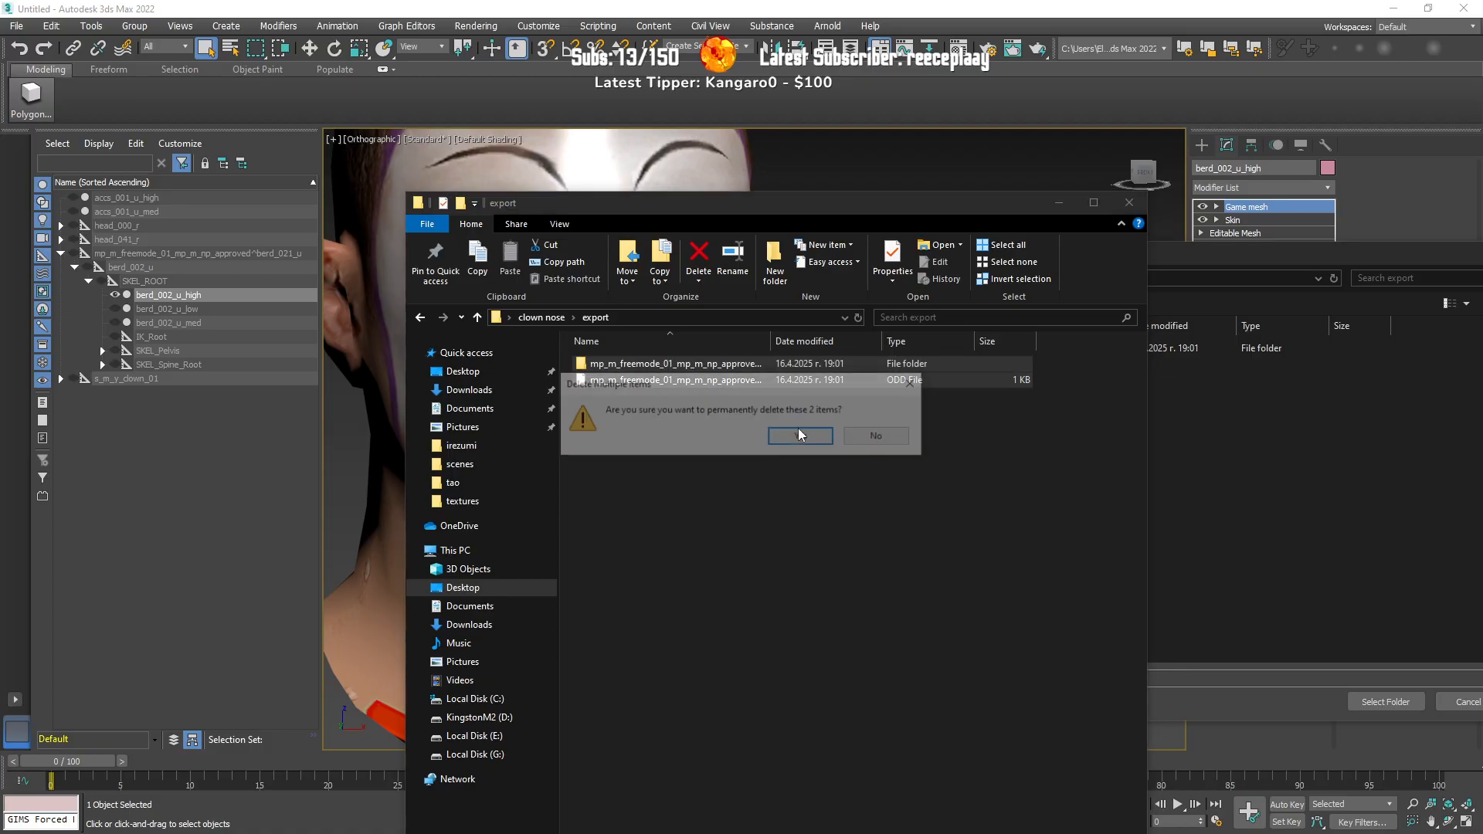
pyautogui.click(1064, 206)
# Step: Confirm the clown nose export folder as the destination for the GTA V export
pyautogui.moveTo(1103, 254); pyautogui.dragTo(912, 227)
pyautogui.click(1172, 668)
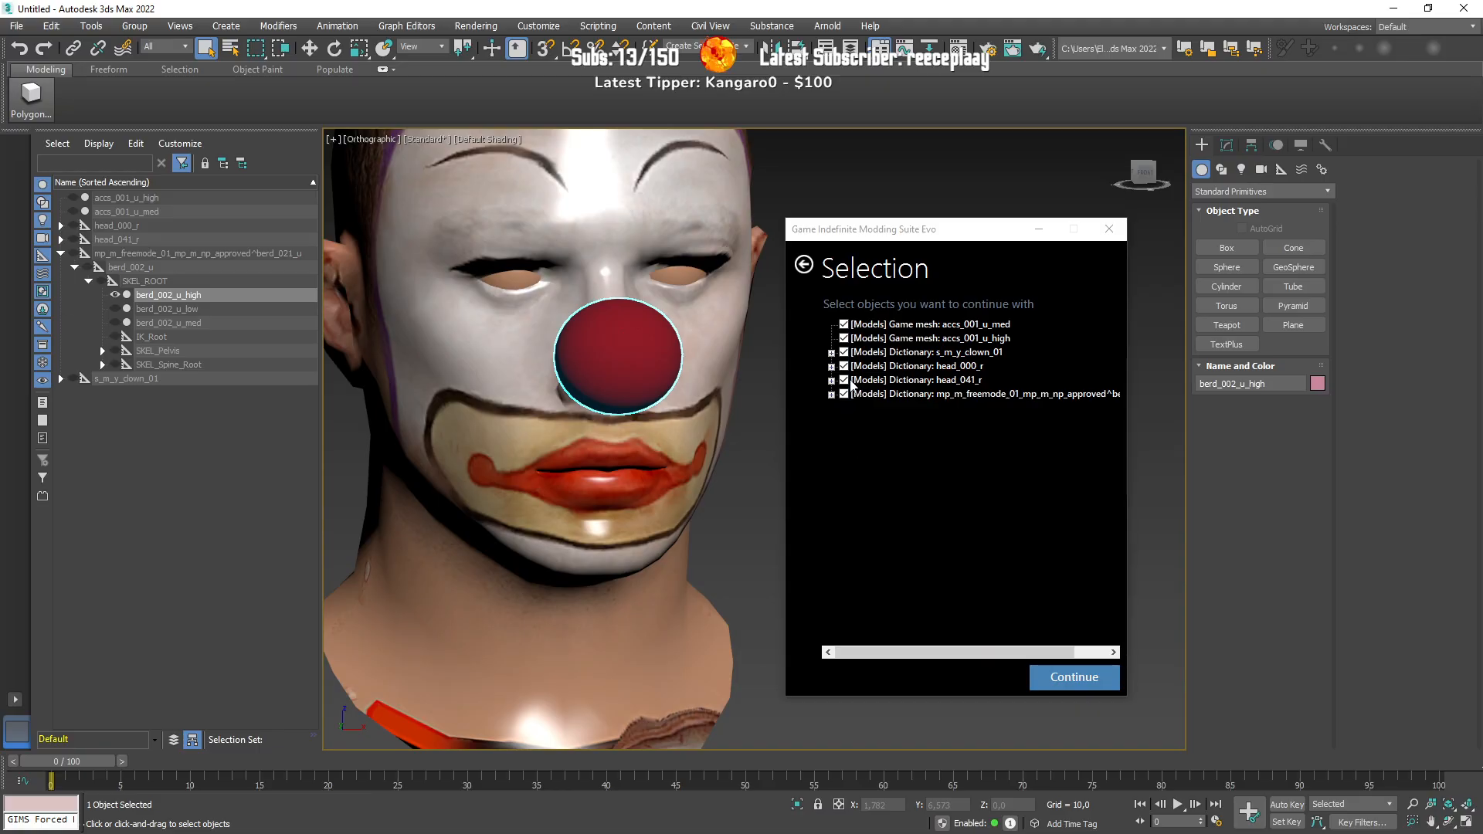
# Step: Export only the mp_m_freemode_01 berd_021_u model dictionary, excluding the accs, s_m_y_clown_01 and head objects
pyautogui.click(849, 381)
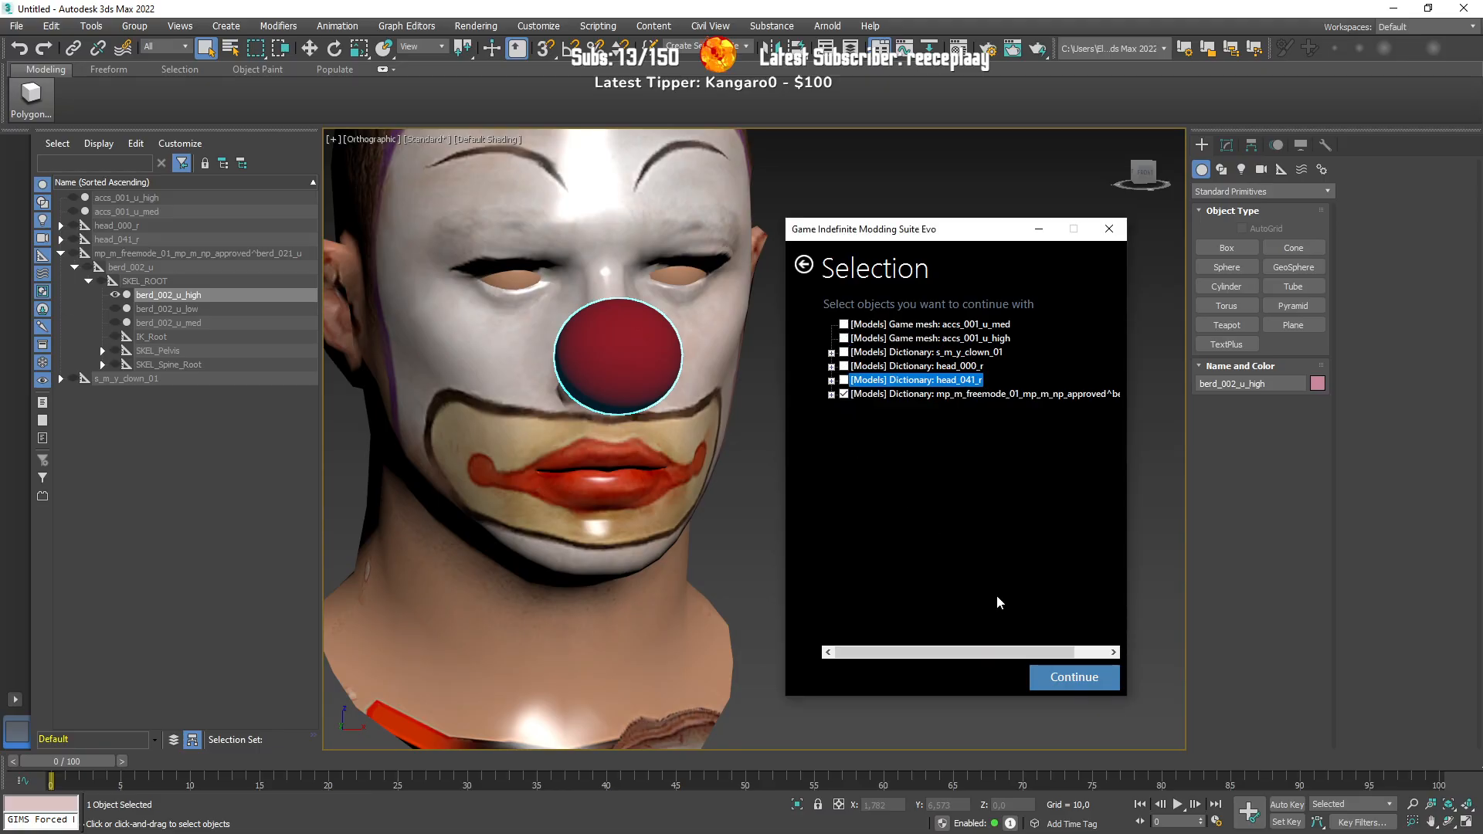
pyautogui.click(1049, 668)
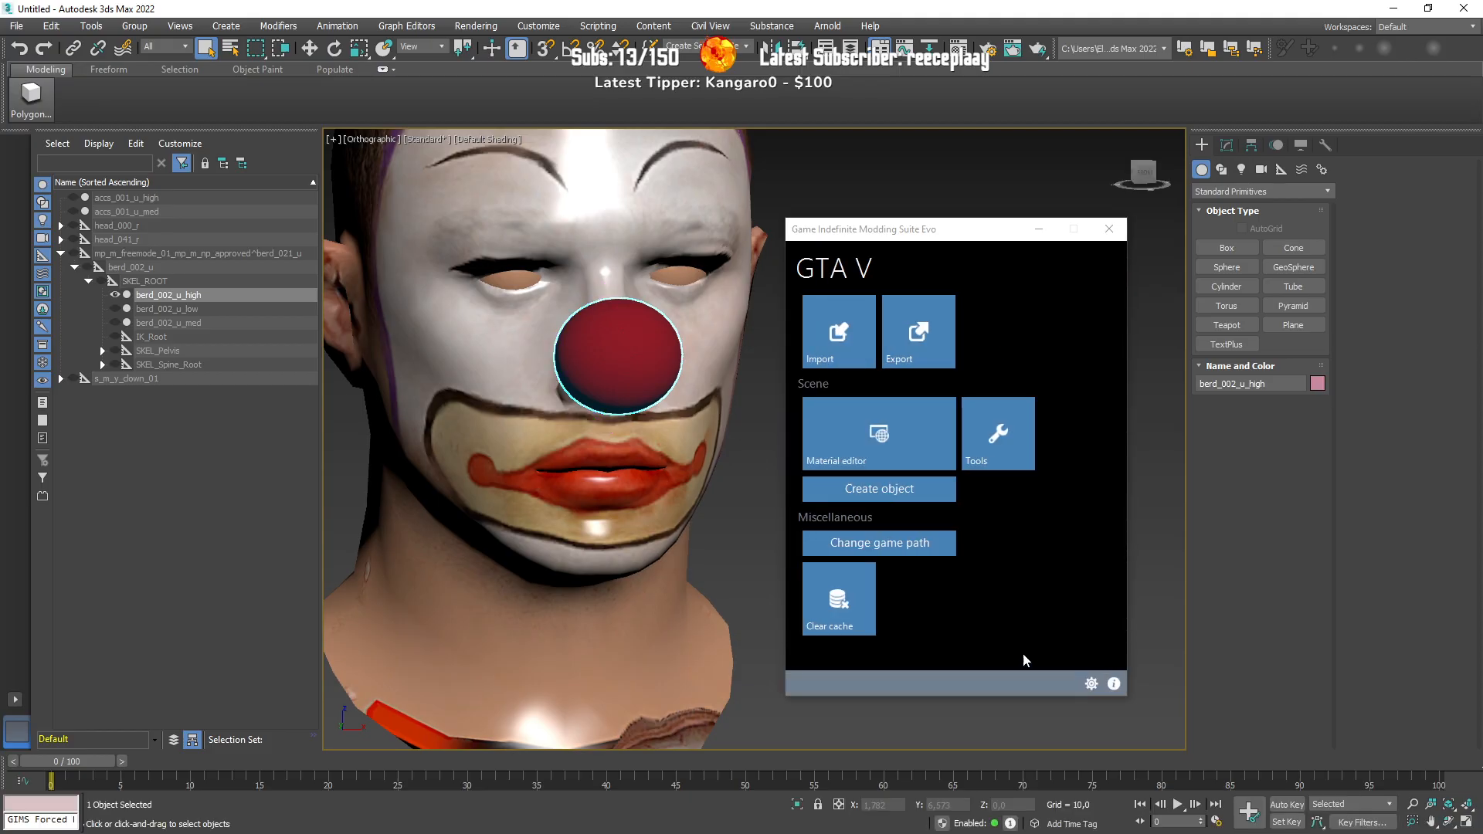
# Step: In OpenIV's suspenders folder, replace mp_m_freemode_01_mp_m_np_approved^berd_021_u.ydd with the newly exported ODD model
pyautogui.hotkey('alt', 'Tab')
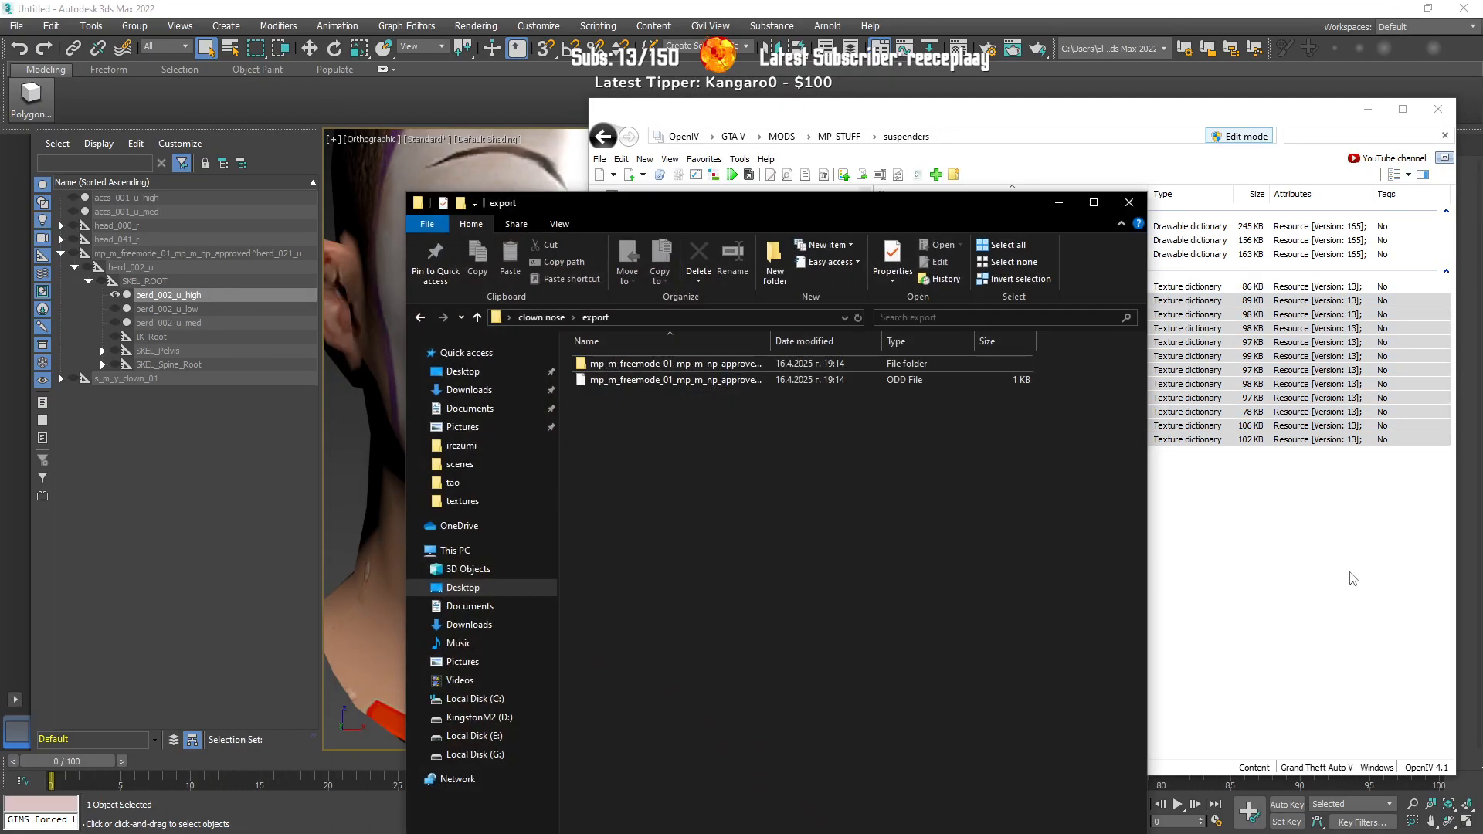
pyautogui.click(1351, 573)
pyautogui.click(1085, 258)
pyautogui.press('Delete')
pyautogui.click(841, 472)
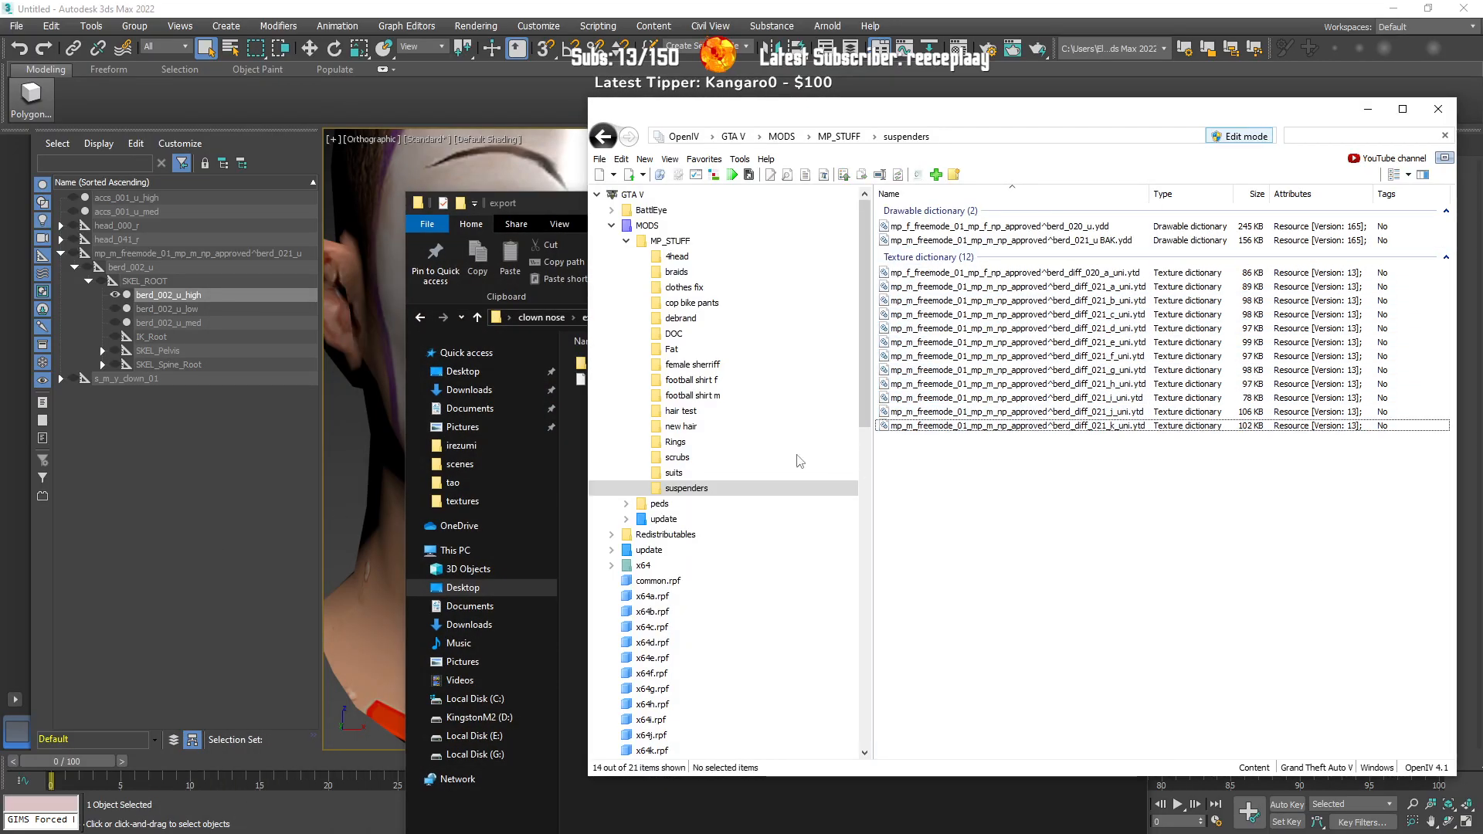
pyautogui.moveTo(554, 205); pyautogui.dragTo(418, 198)
pyautogui.moveTo(523, 371); pyautogui.dragTo(1158, 464)
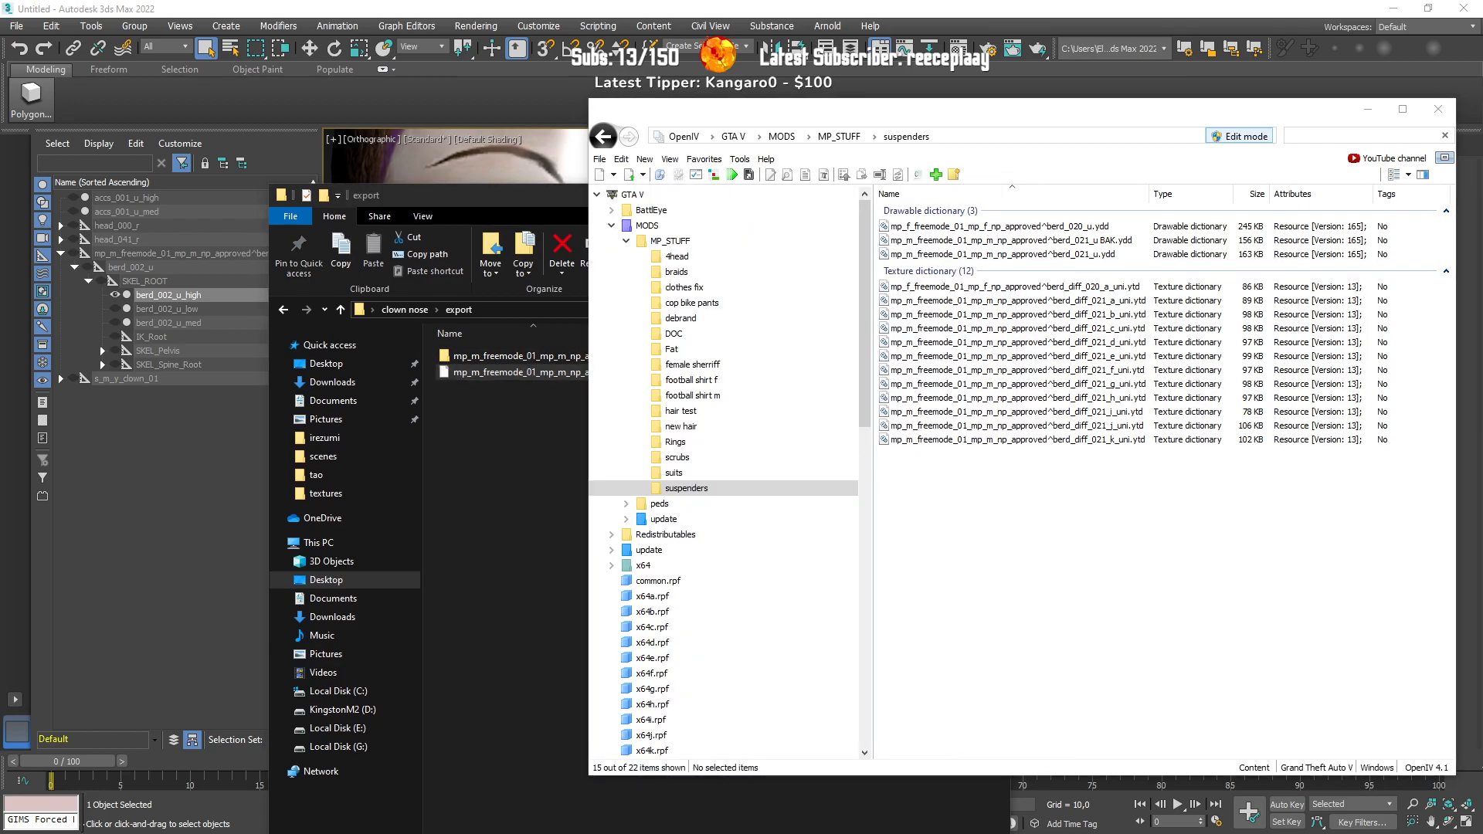
# Step: Copy the updated berd_021_u.ydd from OpenIV into the server's mp_m_freemode_01_mp_m_np_approved berd folder and minimize the open windows
pyautogui.hotkey('alt', 'Tab')
pyautogui.moveTo(1004, 255); pyautogui.dragTo(540, 359)
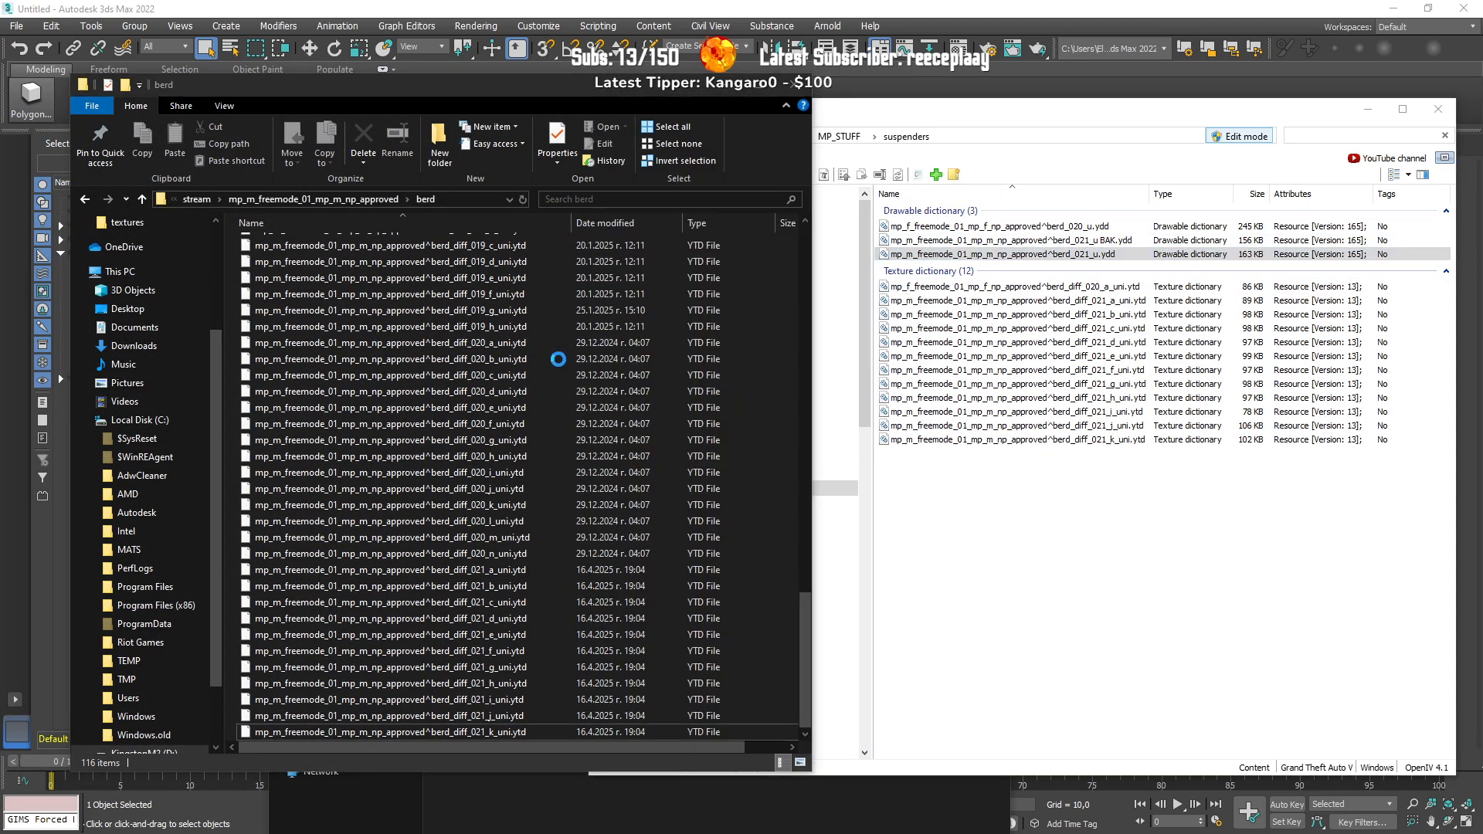
pyautogui.click(664, 363)
pyautogui.click(1366, 110)
pyautogui.click(724, 85)
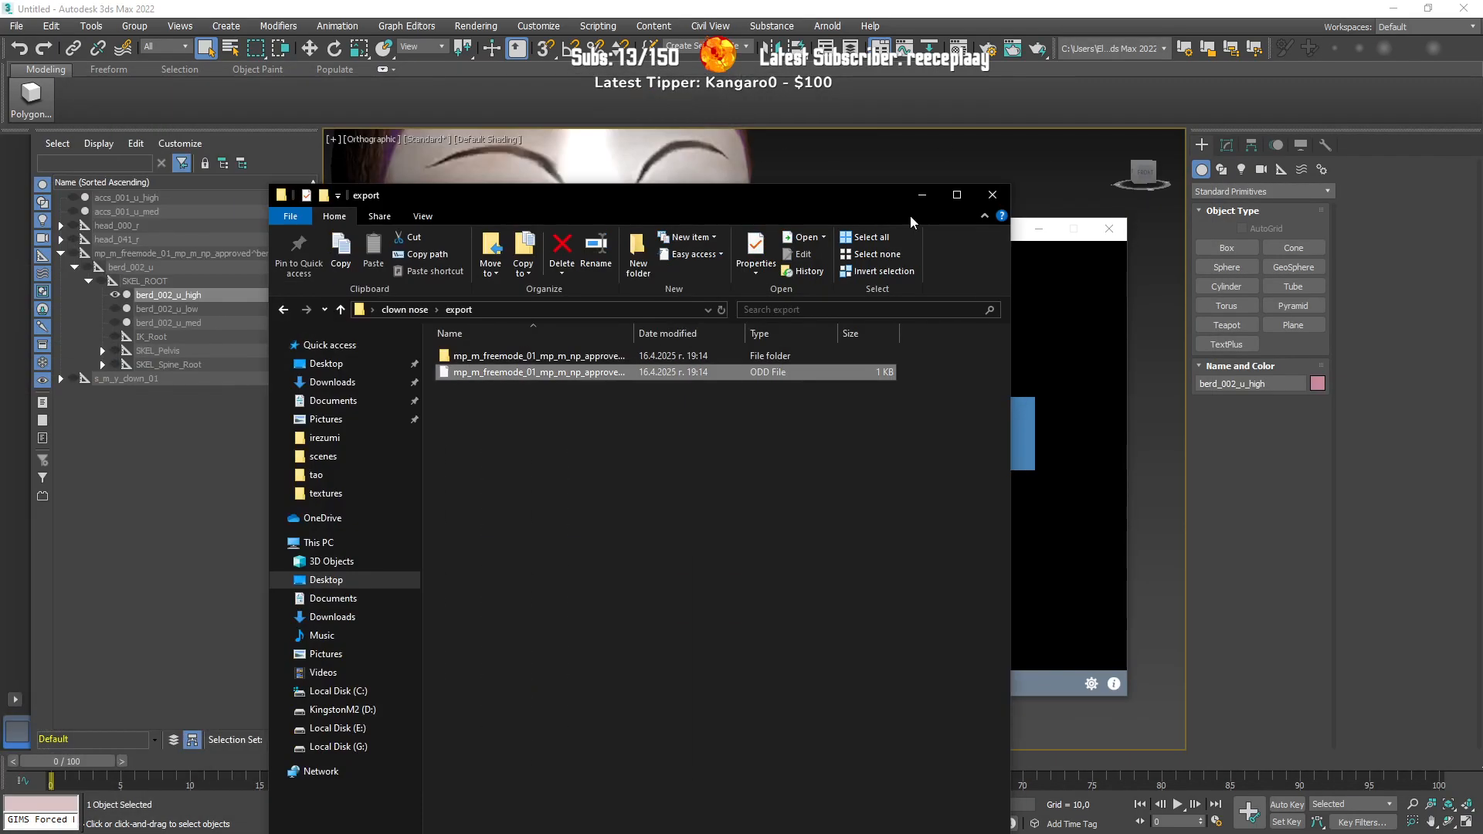
pyautogui.click(921, 195)
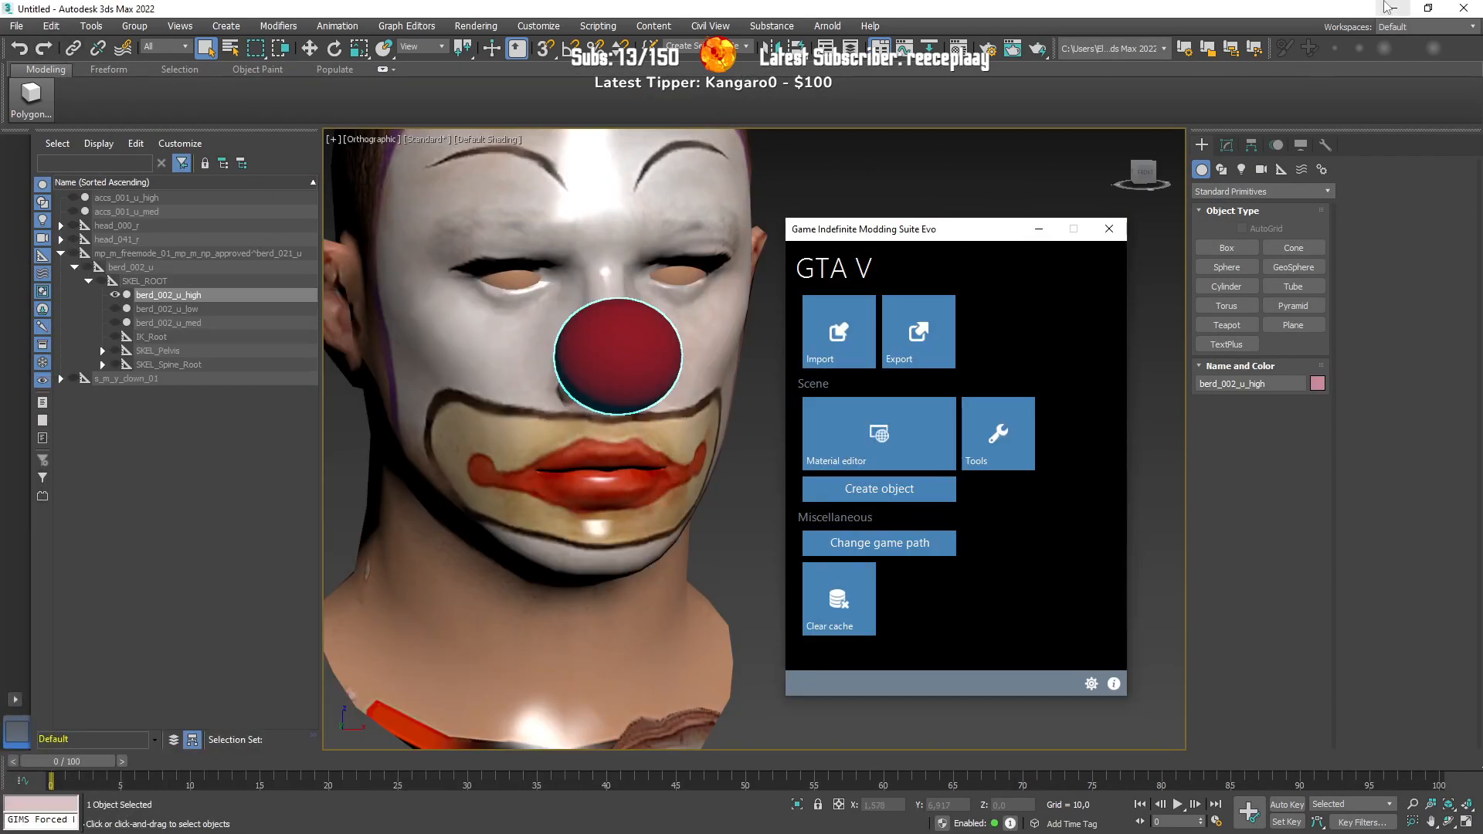
pyautogui.click(1387, 6)
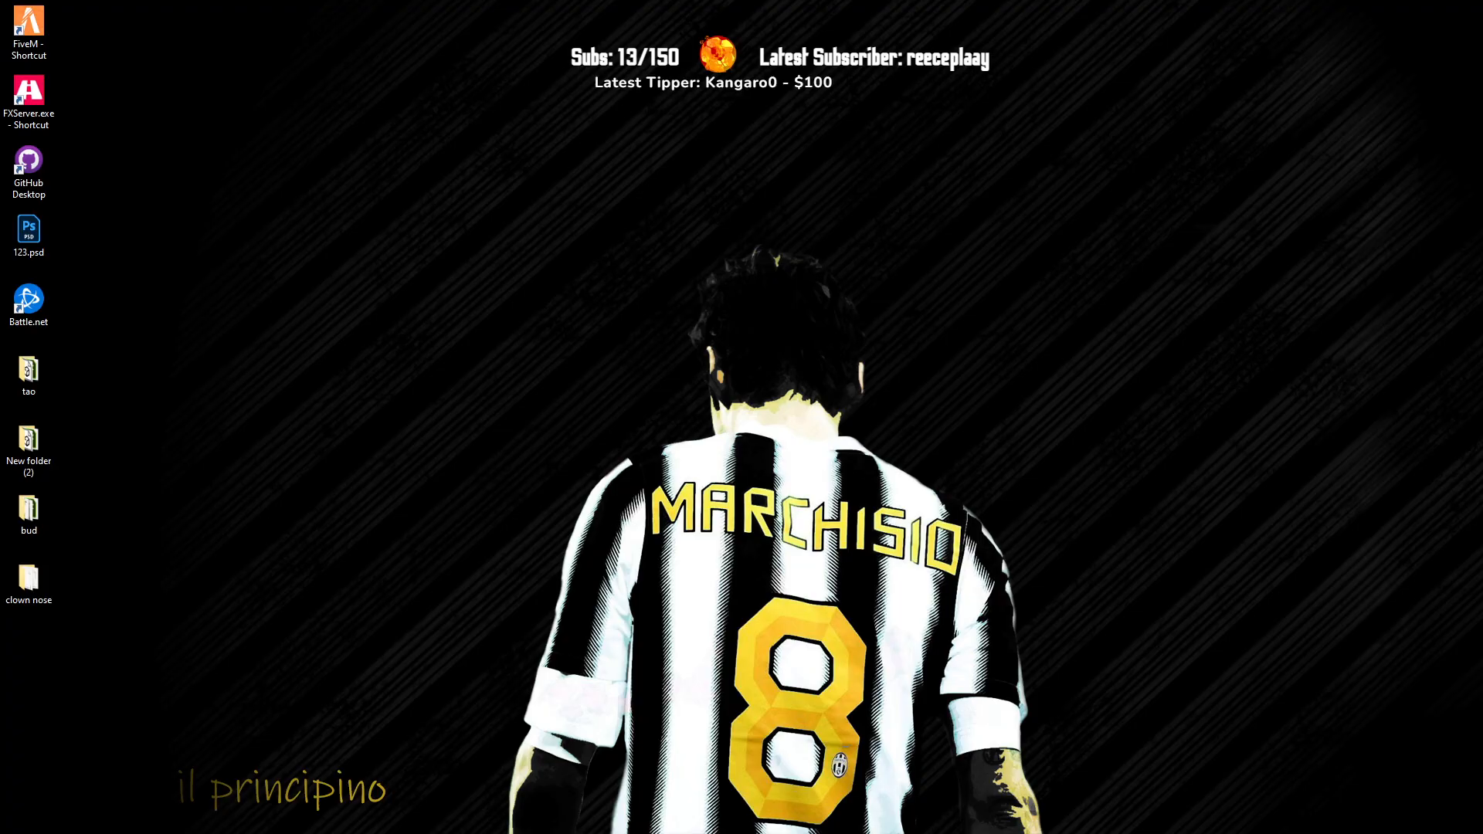
pyautogui.doubleClick(23, 38)
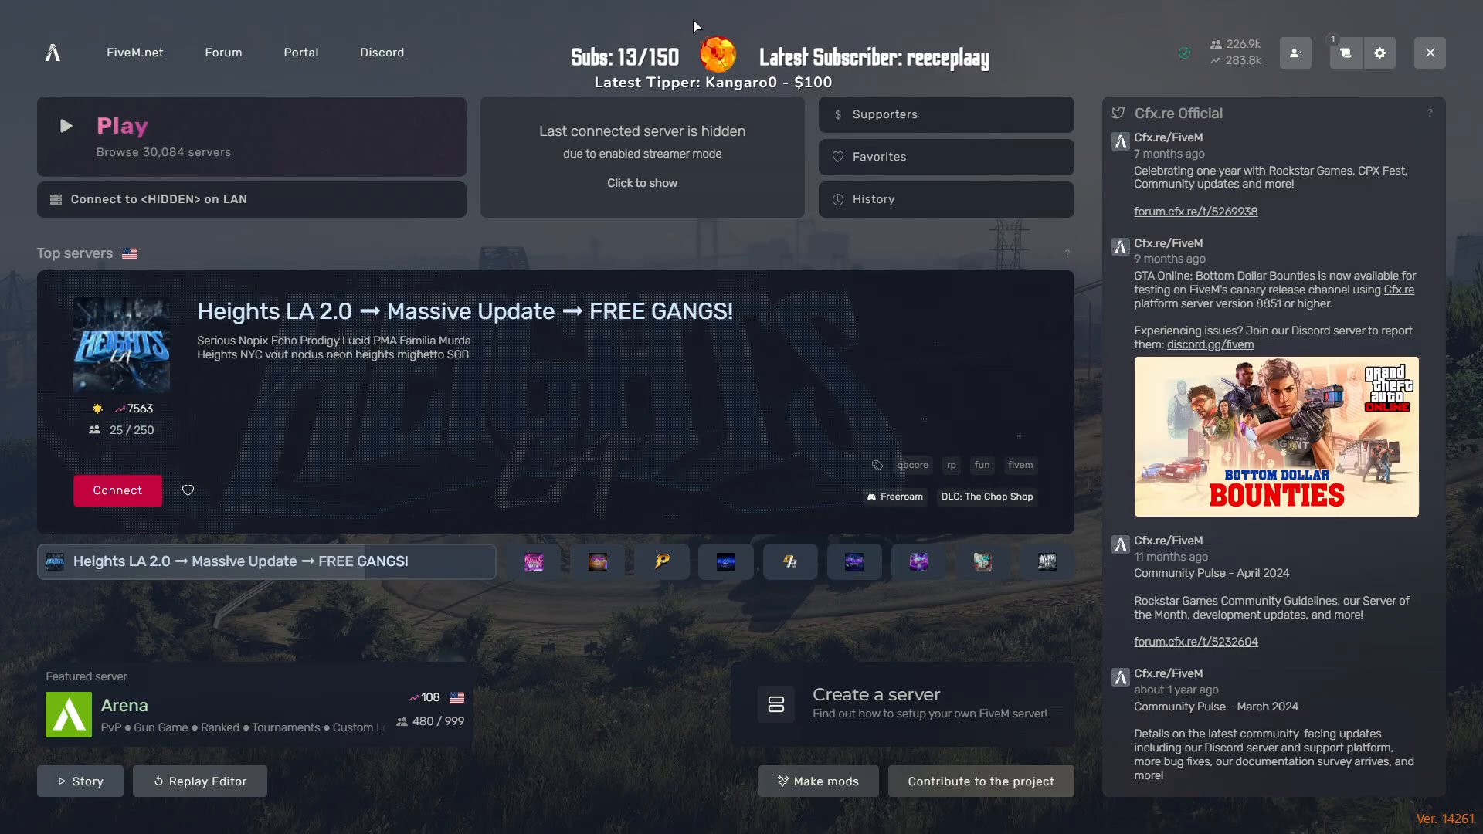
pyautogui.press('F8')
pyautogui.write('quit')
pyautogui.press('Return')
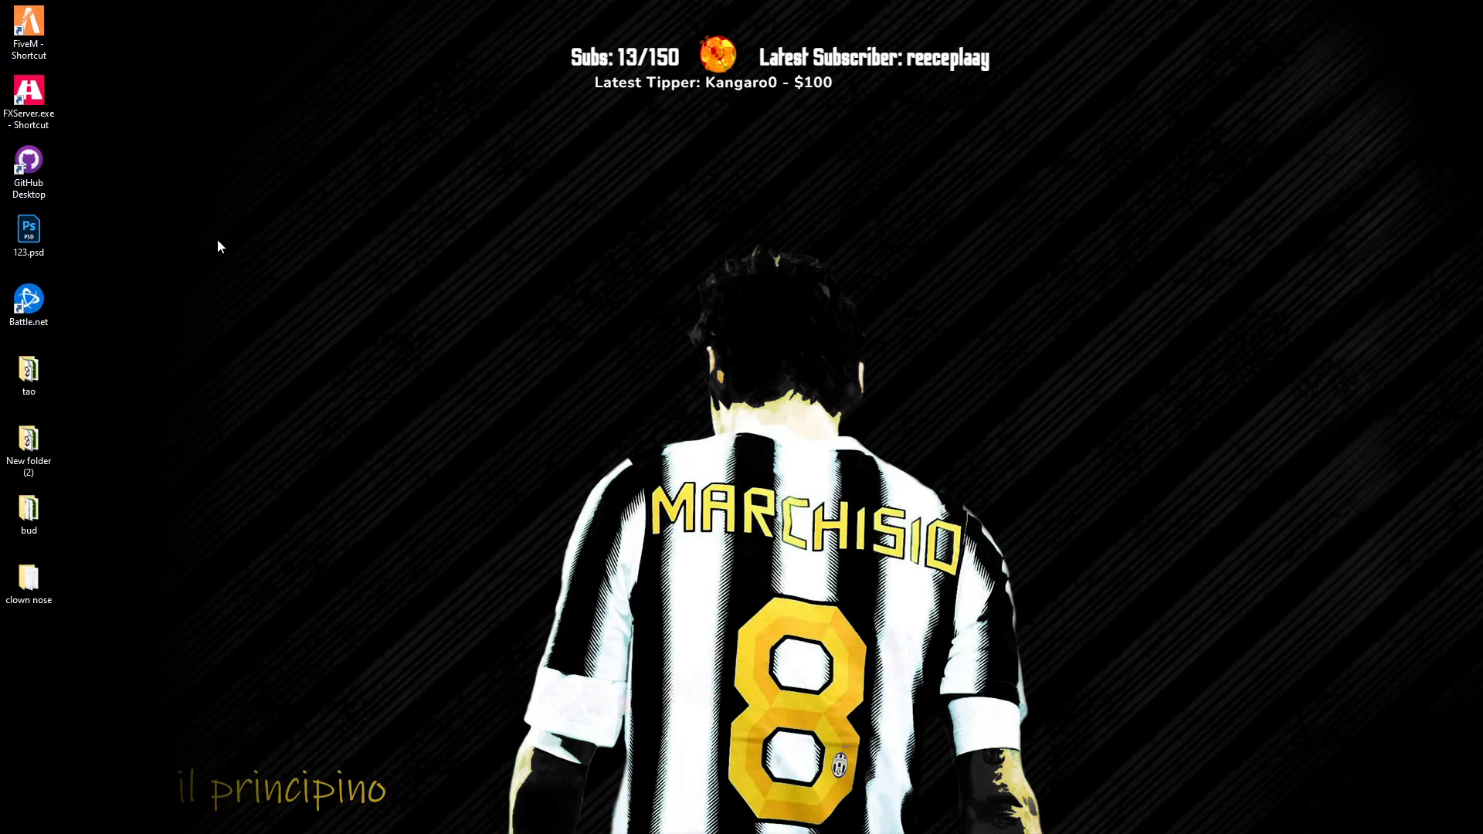
# Step: Start the FXServer and move its console window off the main screen
pyautogui.doubleClick(29, 93)
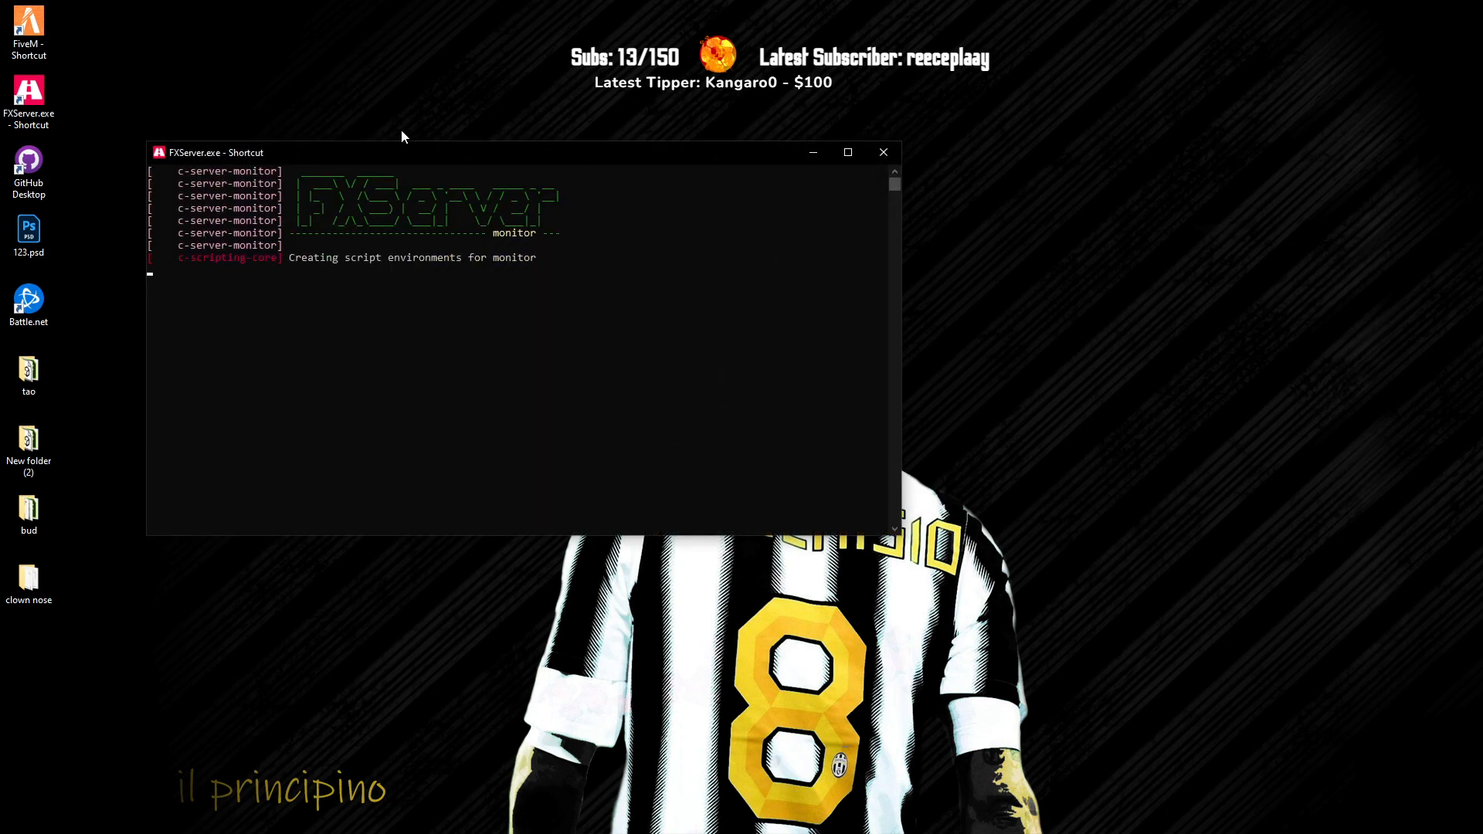
pyautogui.moveTo(405, 154); pyautogui.dragTo(0, 158)
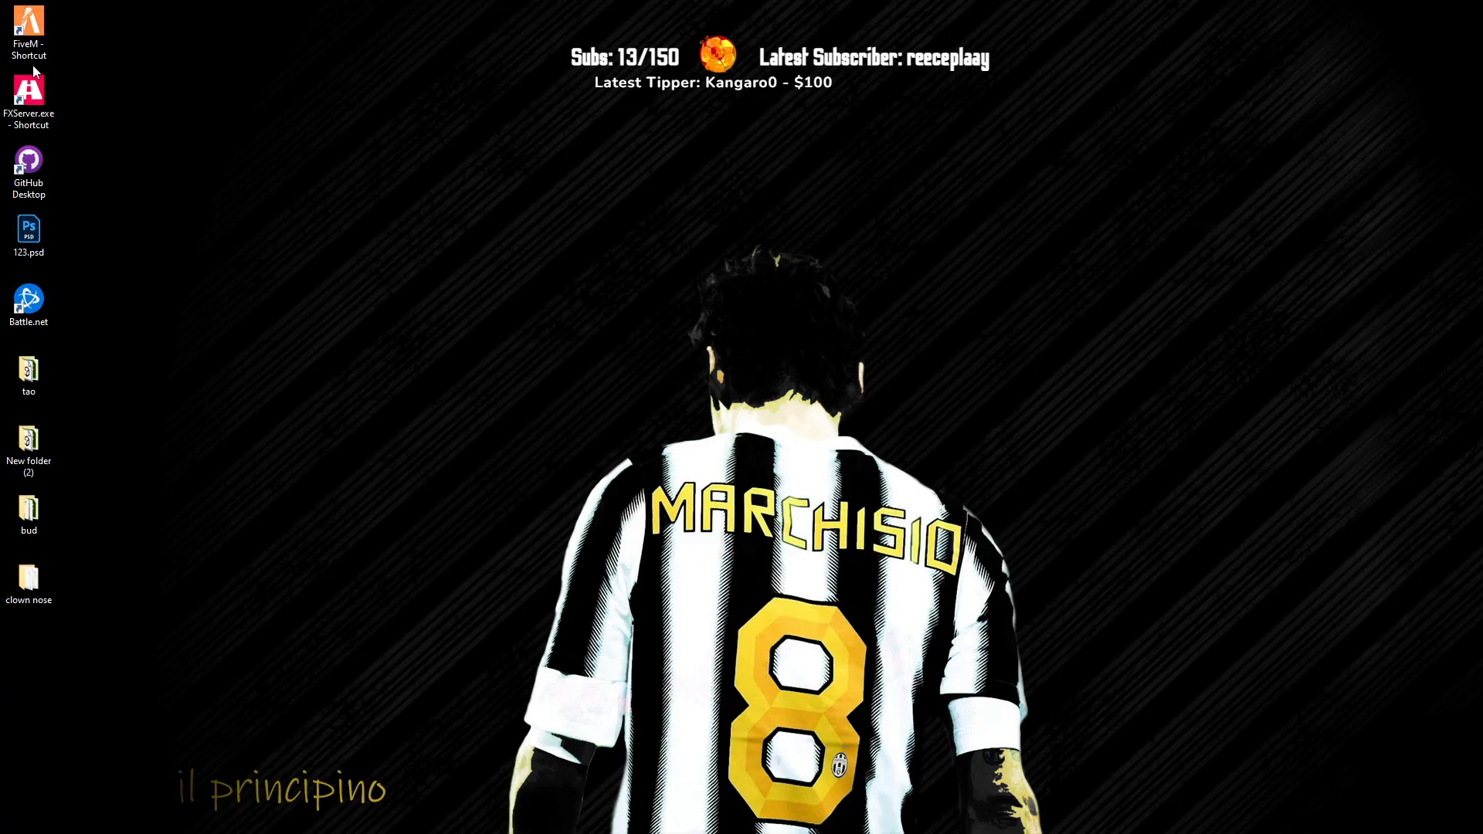
pyautogui.doubleClick(31, 42)
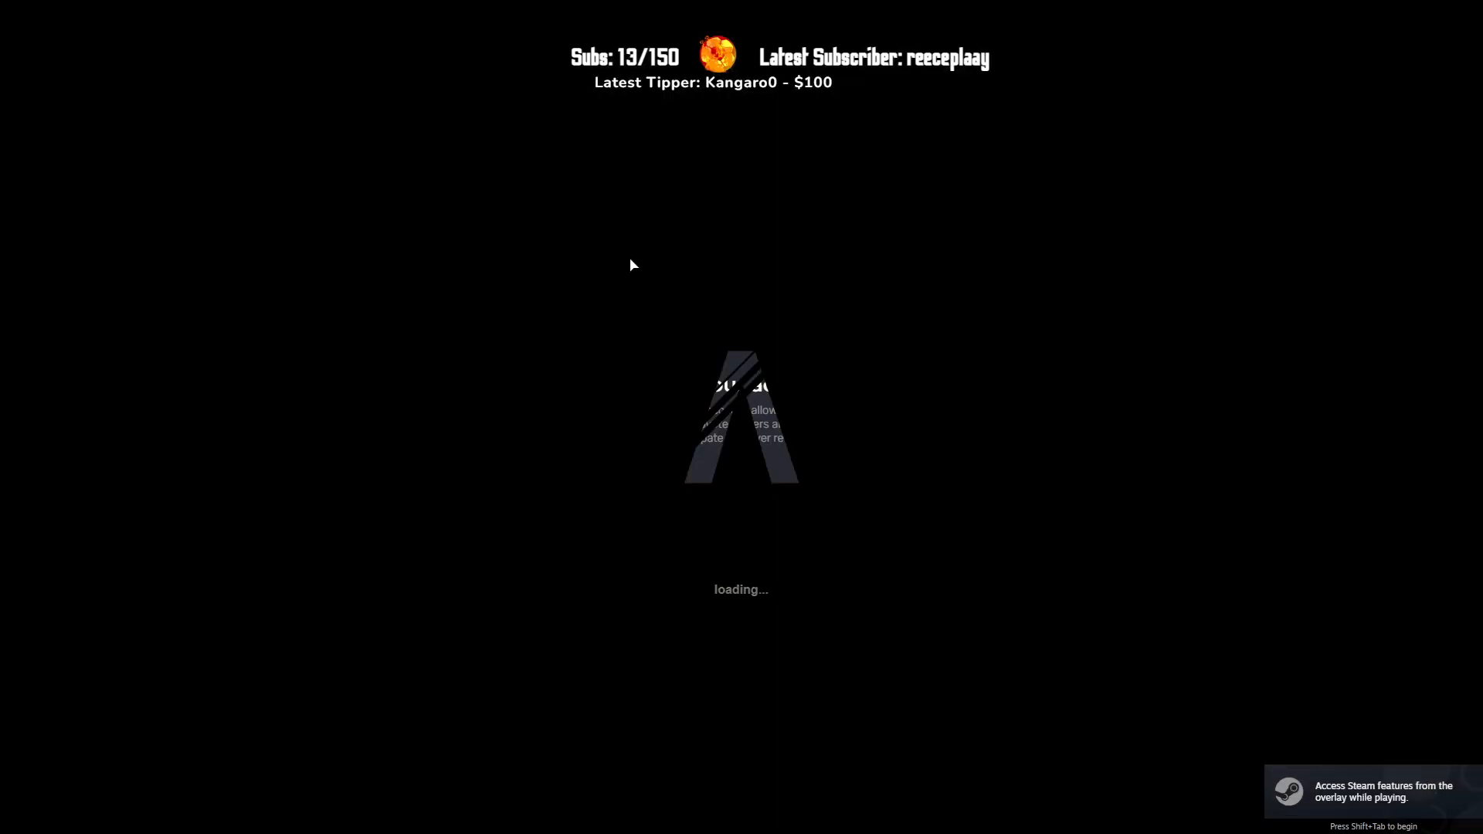
pyautogui.press('F8')
pyautogui.write('quit')
pyautogui.press('Return')
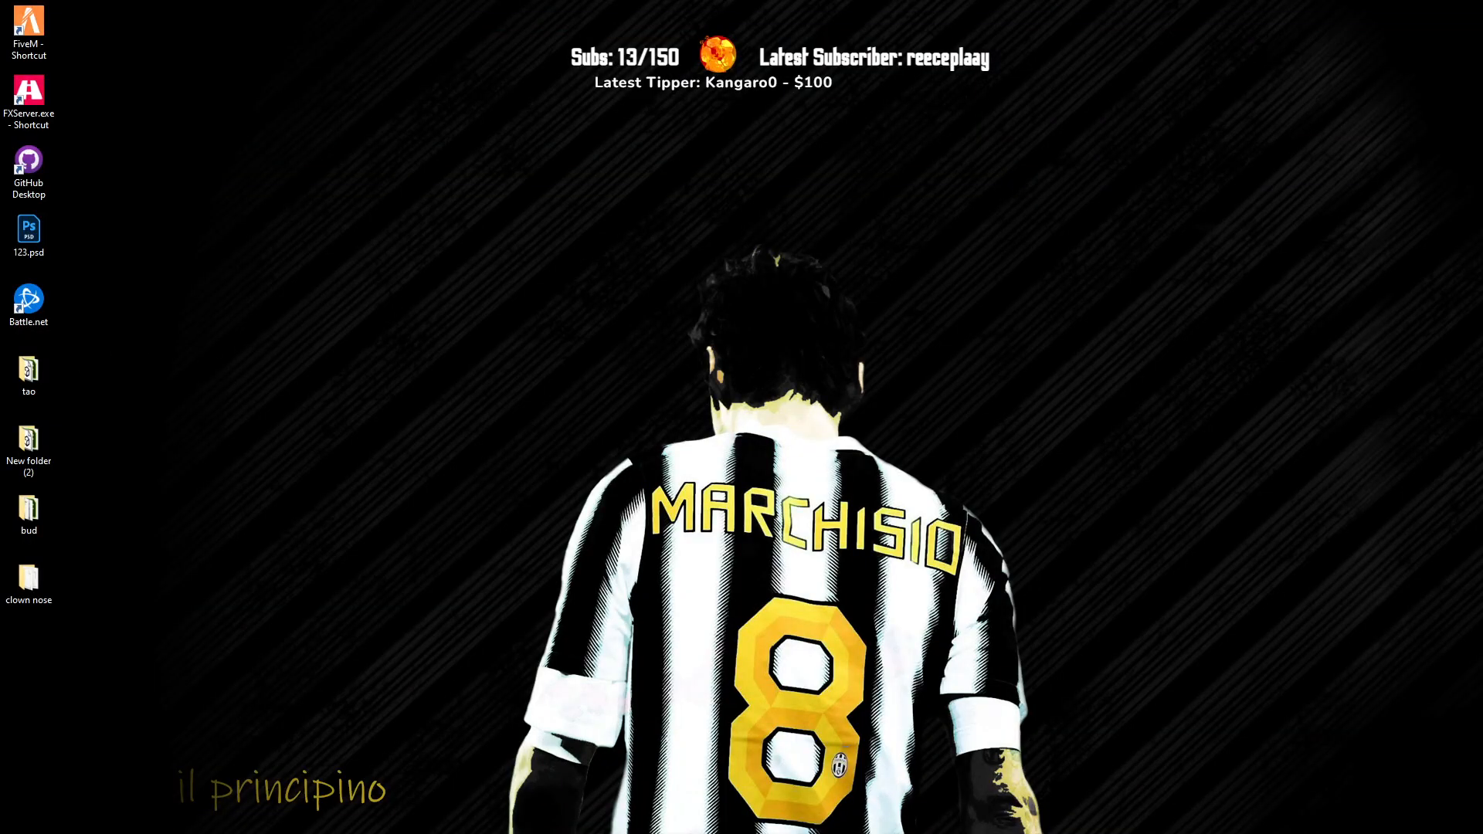
# Step: Go up from the berd stream folder to CFXDefaultFiveM_1908AF.base and open server.cfg in Visual Studio Code
pyautogui.hotkey('alt', 'Tab')
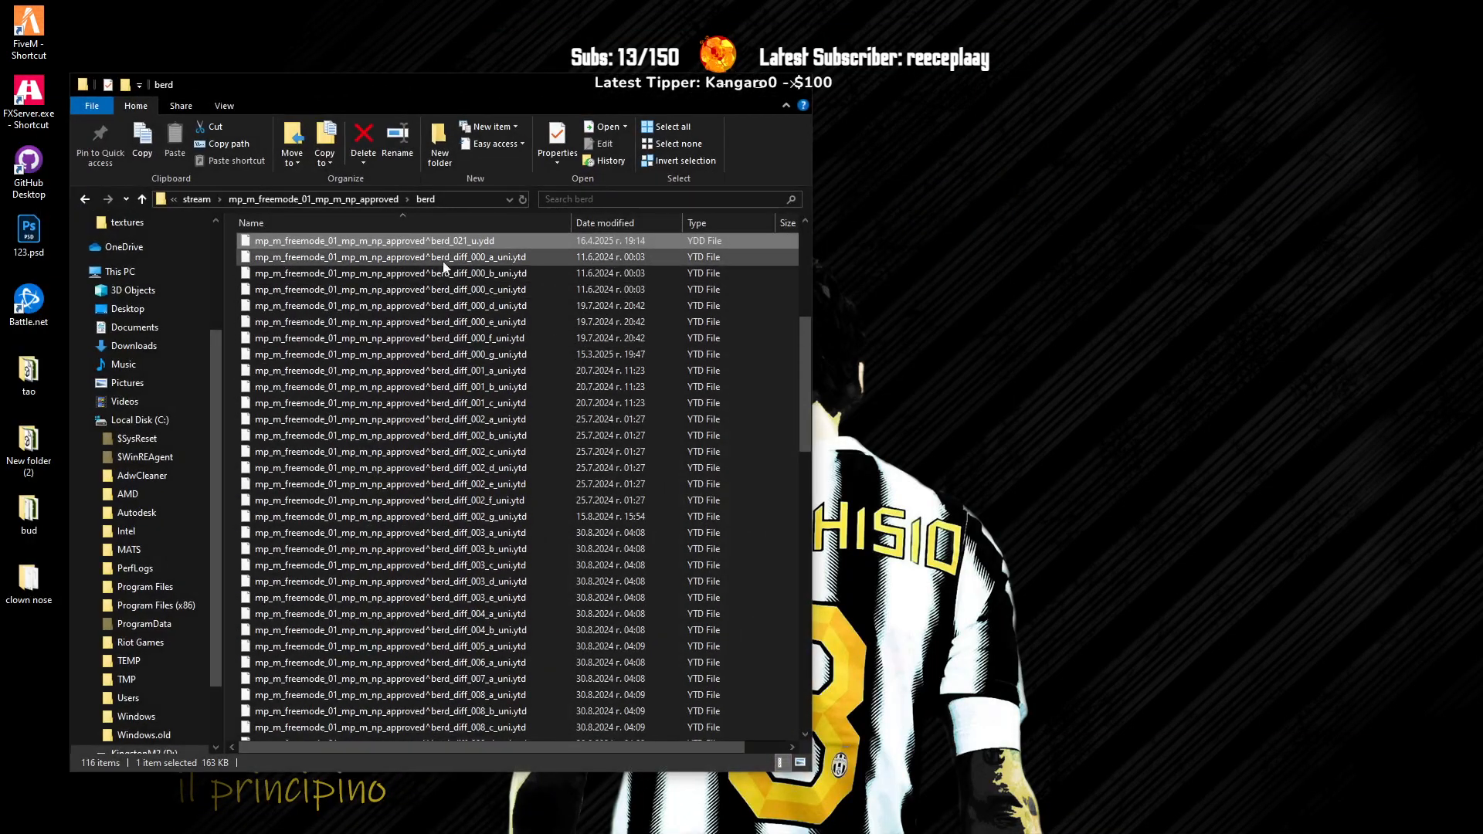
pyautogui.click(142, 199)
pyautogui.click(143, 199)
pyautogui.click(142, 199)
pyautogui.click(142, 199)
pyautogui.click(142, 199)
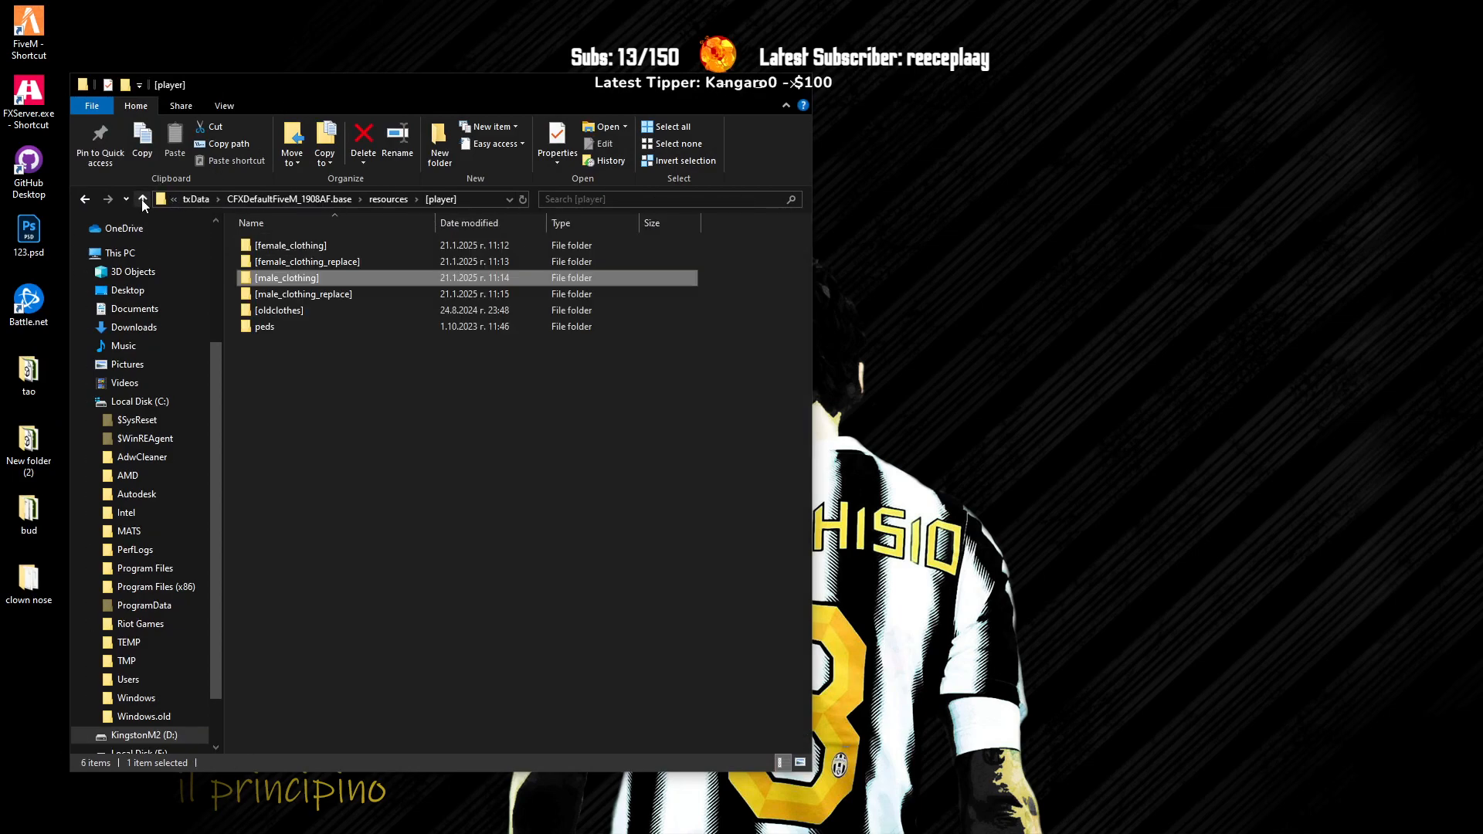
pyautogui.click(142, 199)
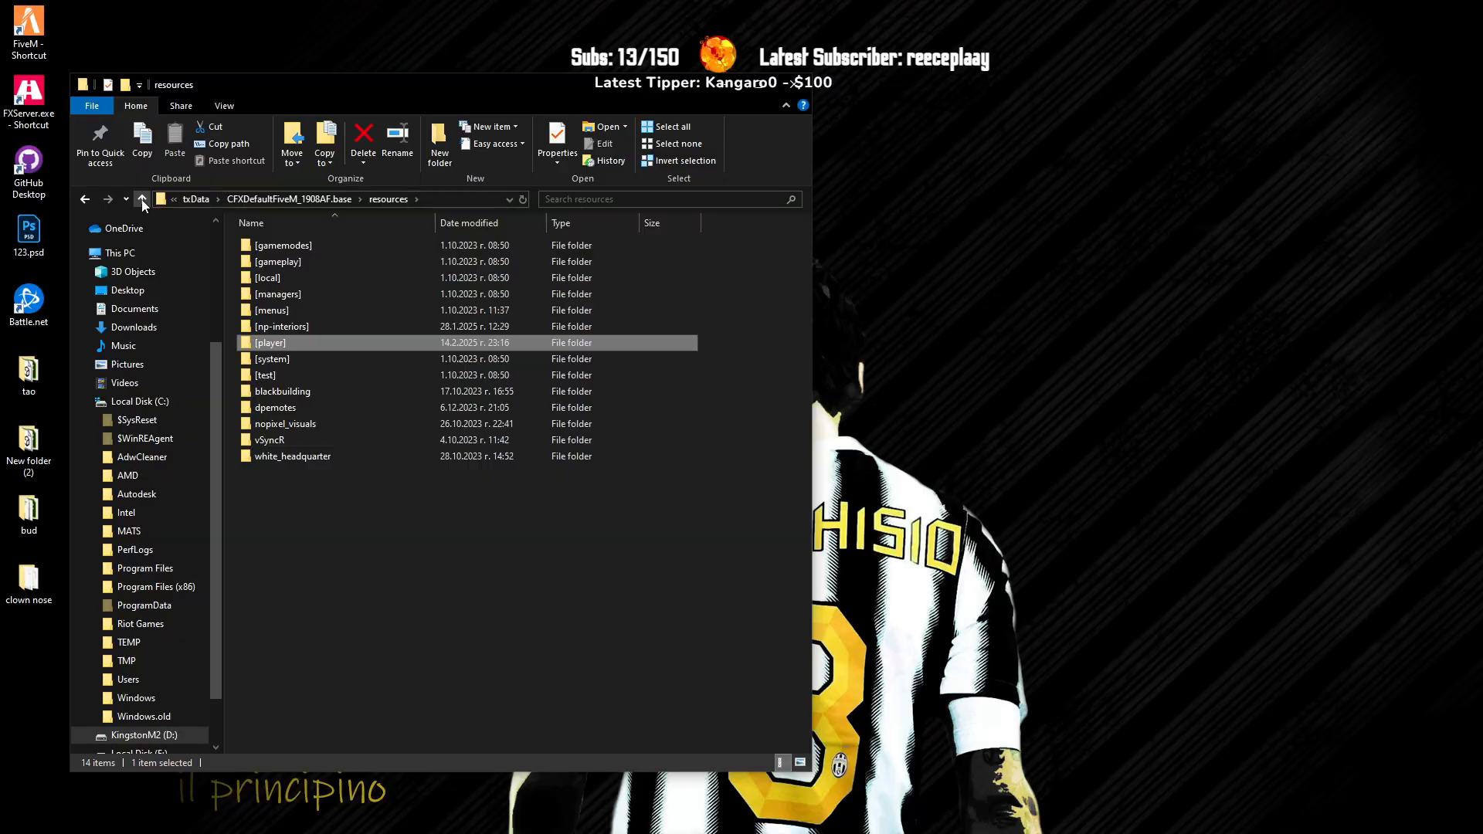
pyautogui.click(142, 201)
pyautogui.doubleClick(287, 327)
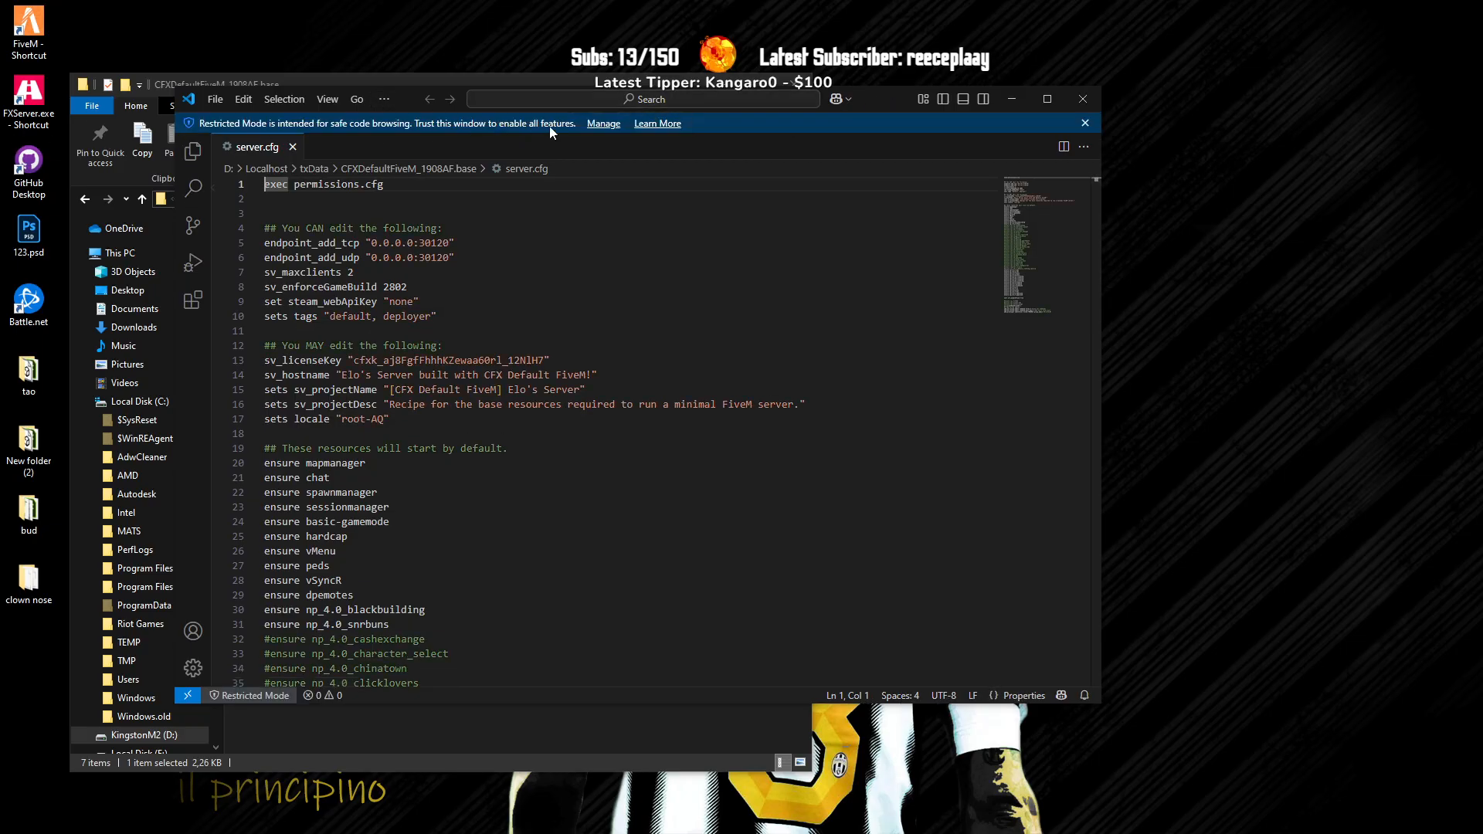
# Step: Uncomment the ensure nopixel_visuals line in server.cfg
pyautogui.moveTo(864, 95); pyautogui.dragTo(792, 82)
pyautogui.scroll(-10, 403, 412)
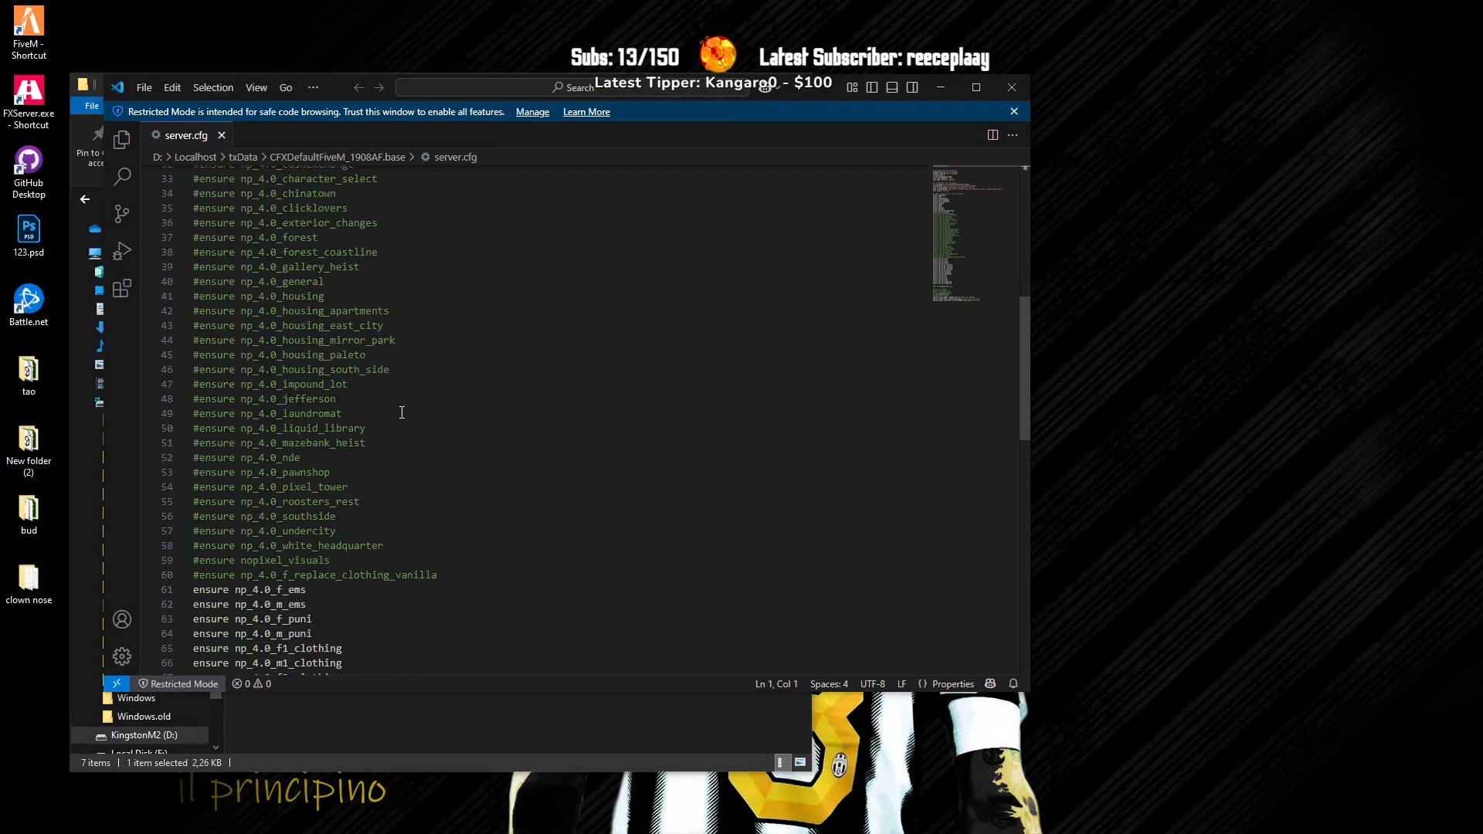
pyautogui.scroll(-8, 402, 413)
pyautogui.scroll(1, 237, 463)
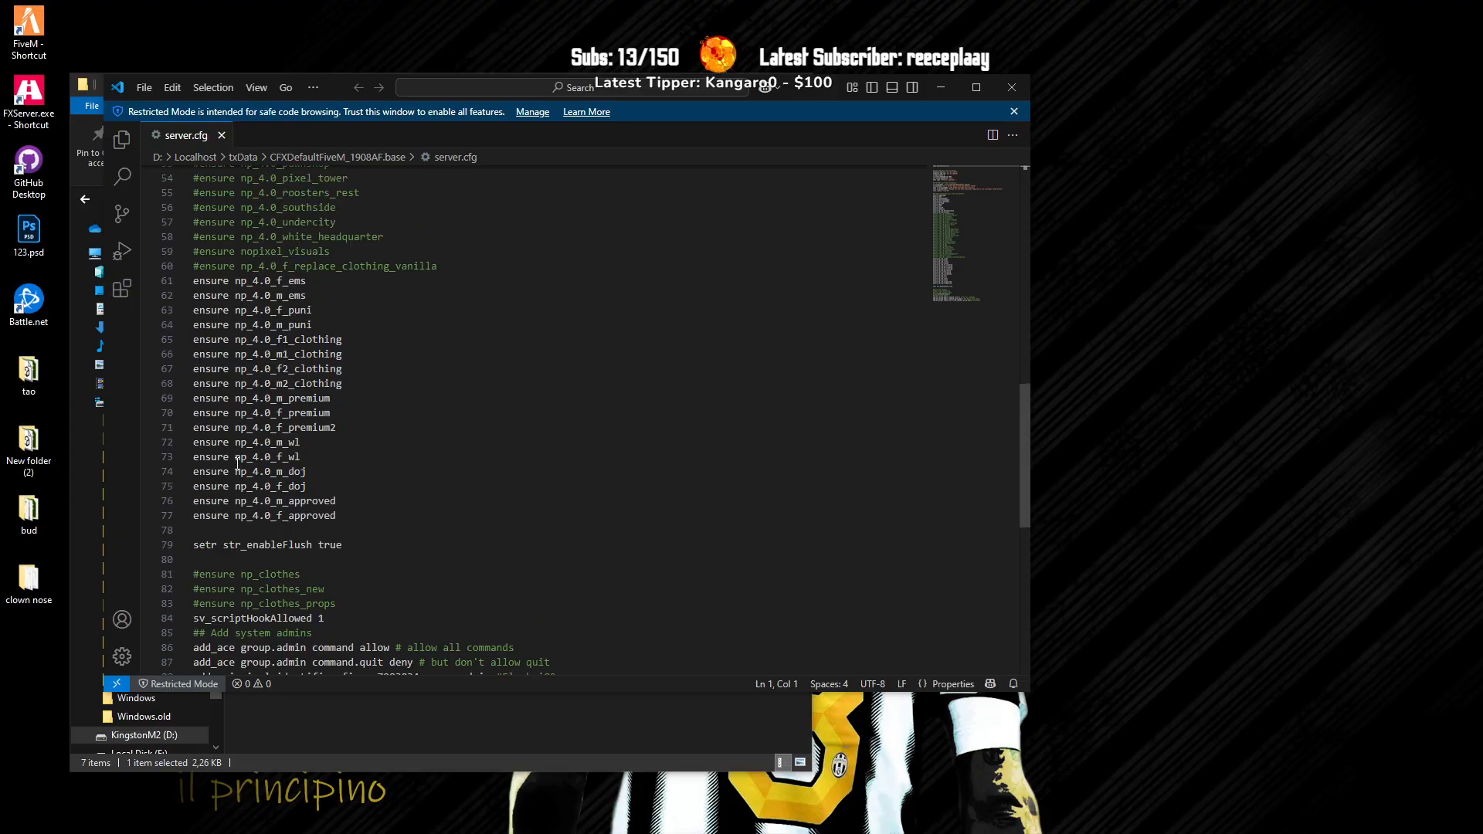
pyautogui.scroll(13, 228, 527)
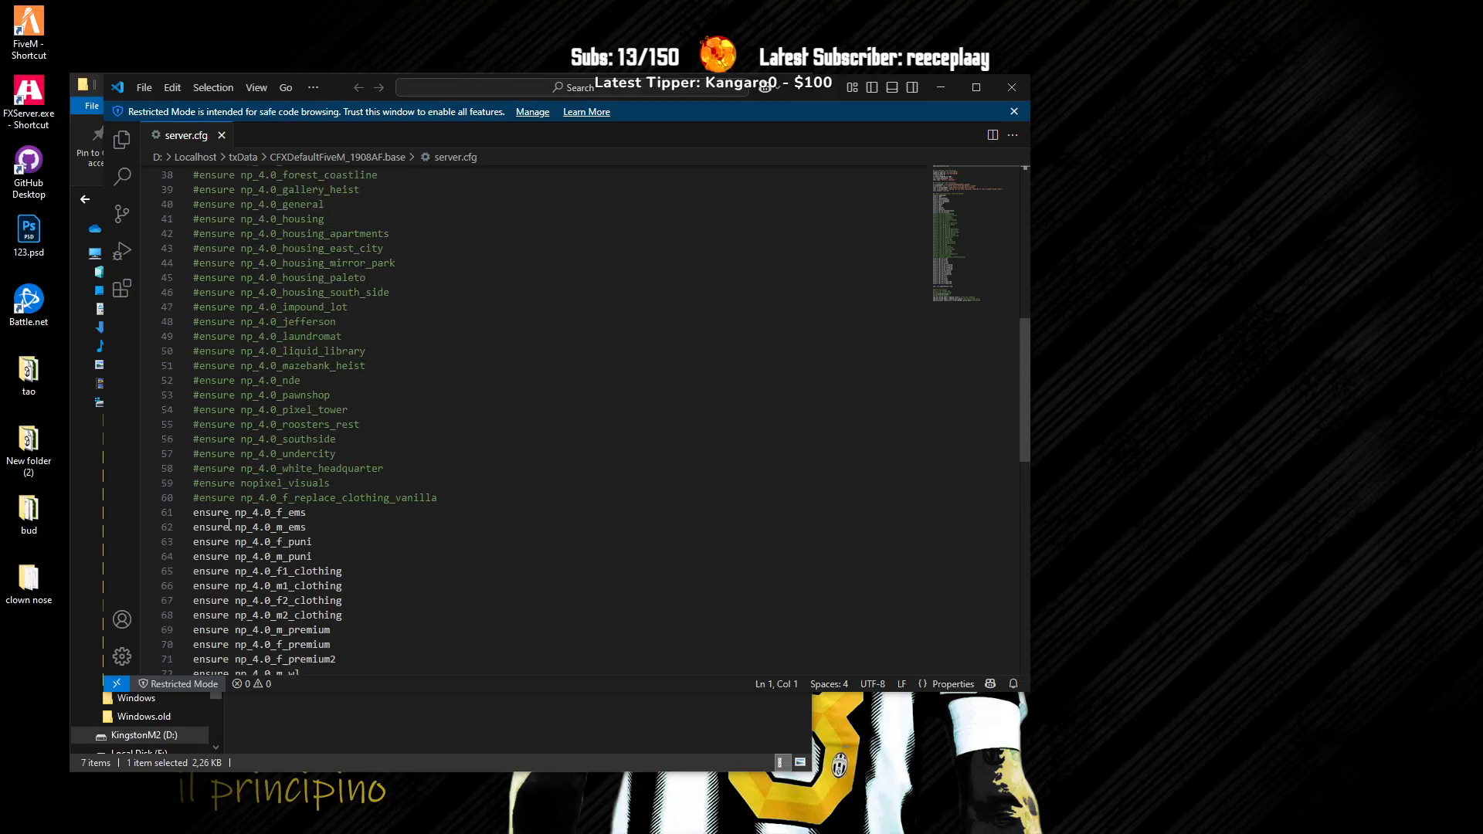
pyautogui.scroll(-12, 214, 324)
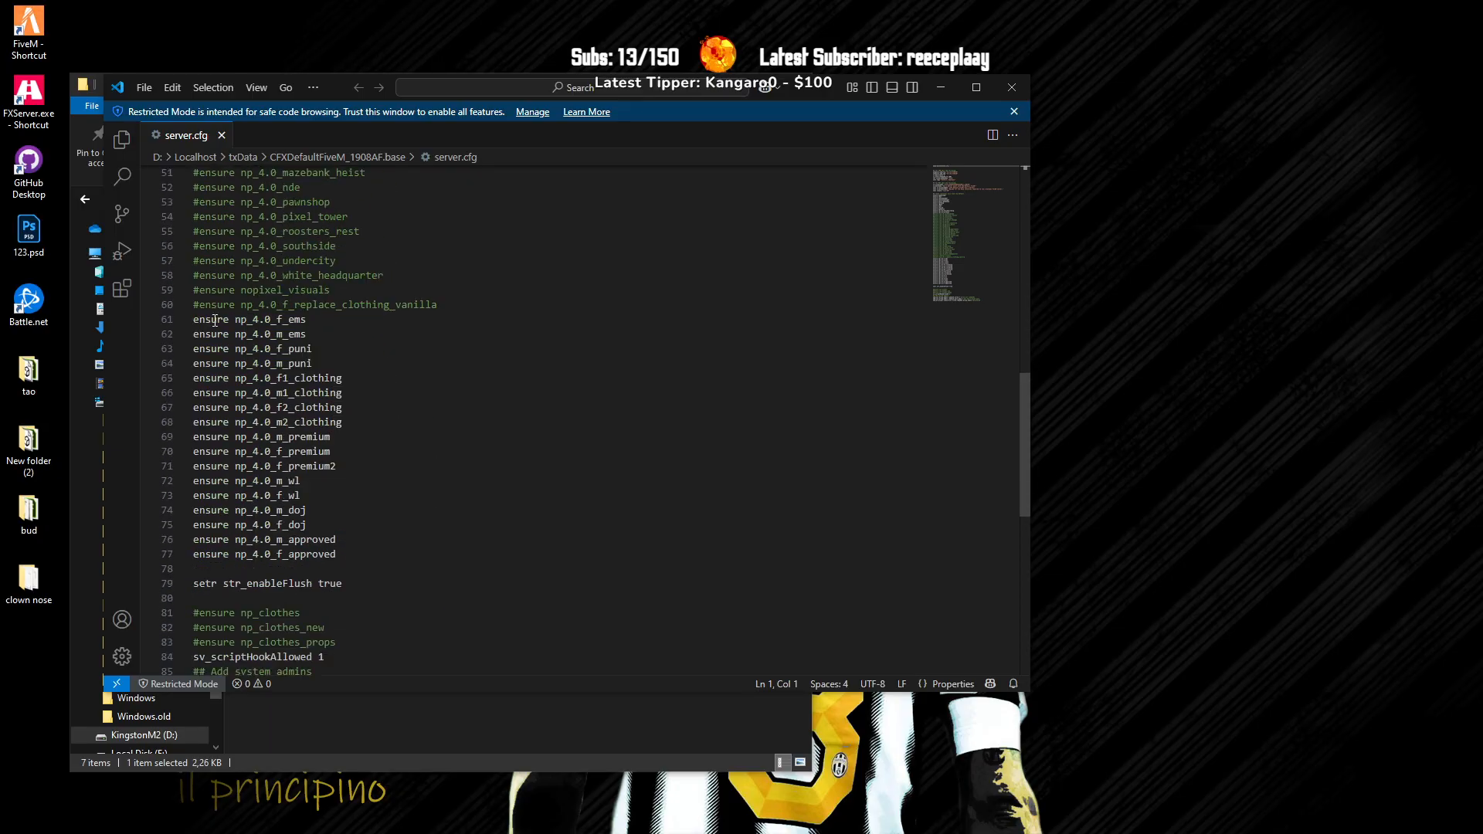
pyautogui.scroll(-2, 239, 587)
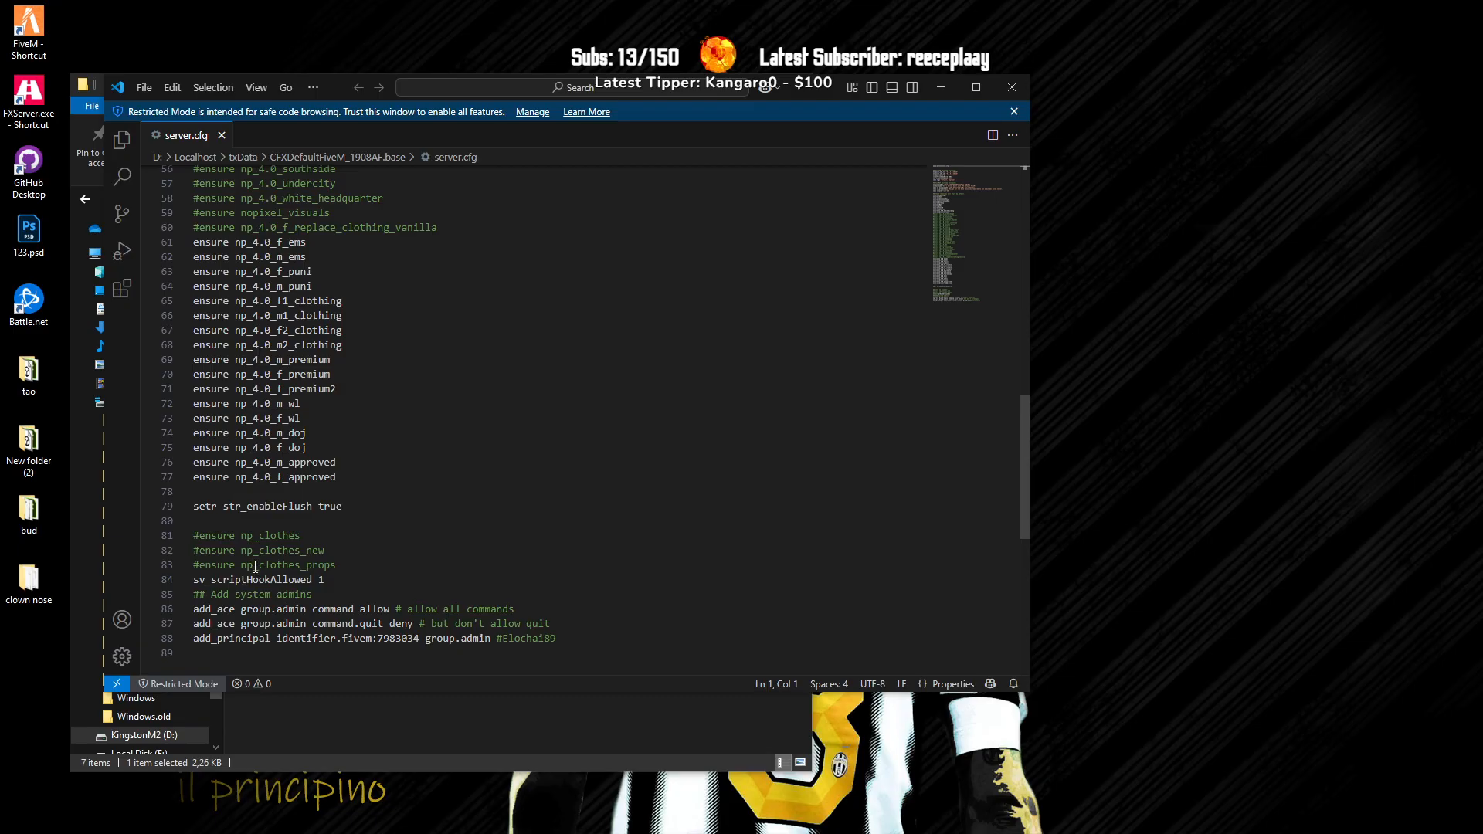
pyautogui.scroll(6, 247, 564)
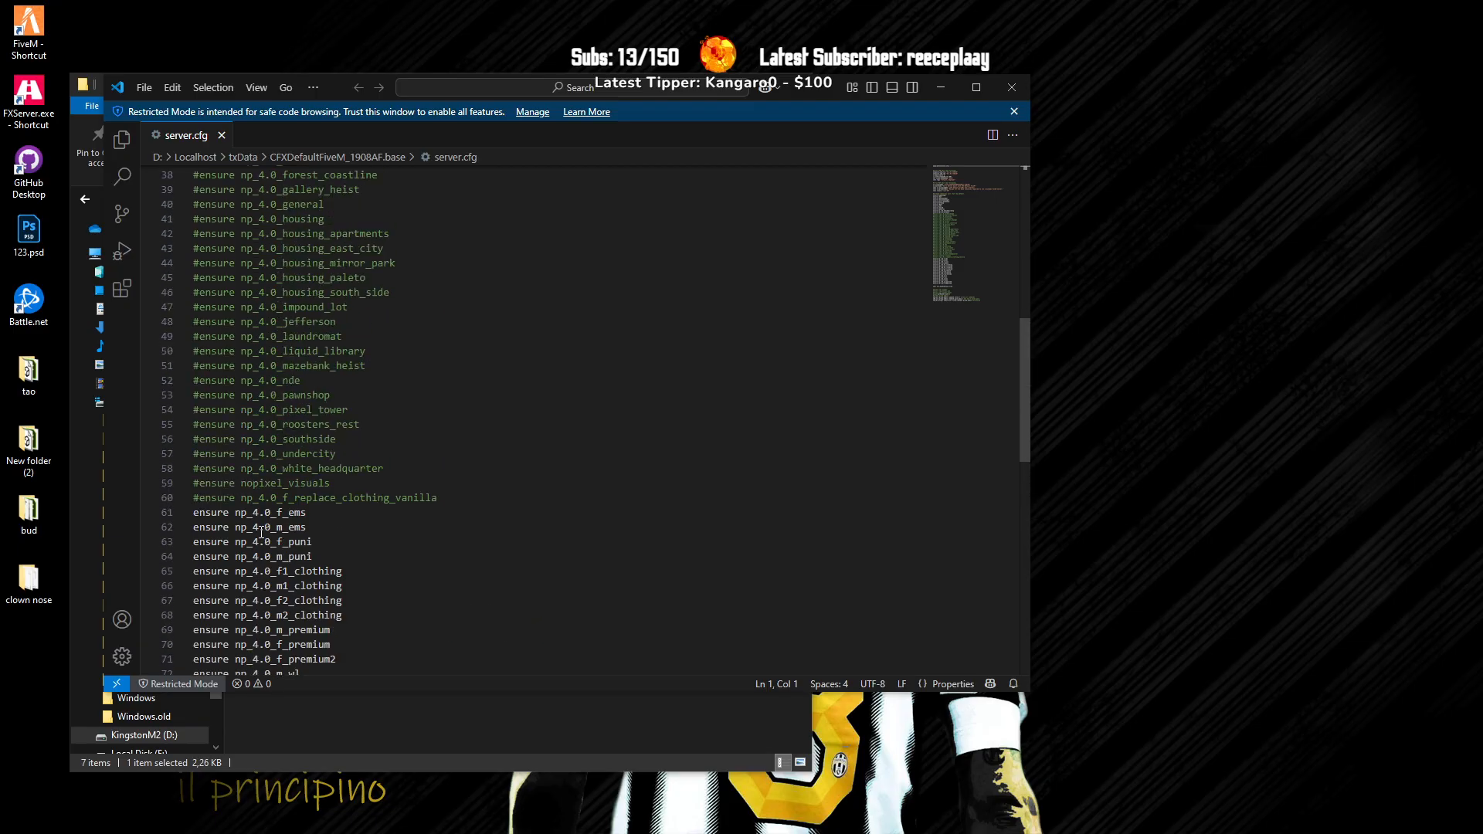
pyautogui.click(201, 487)
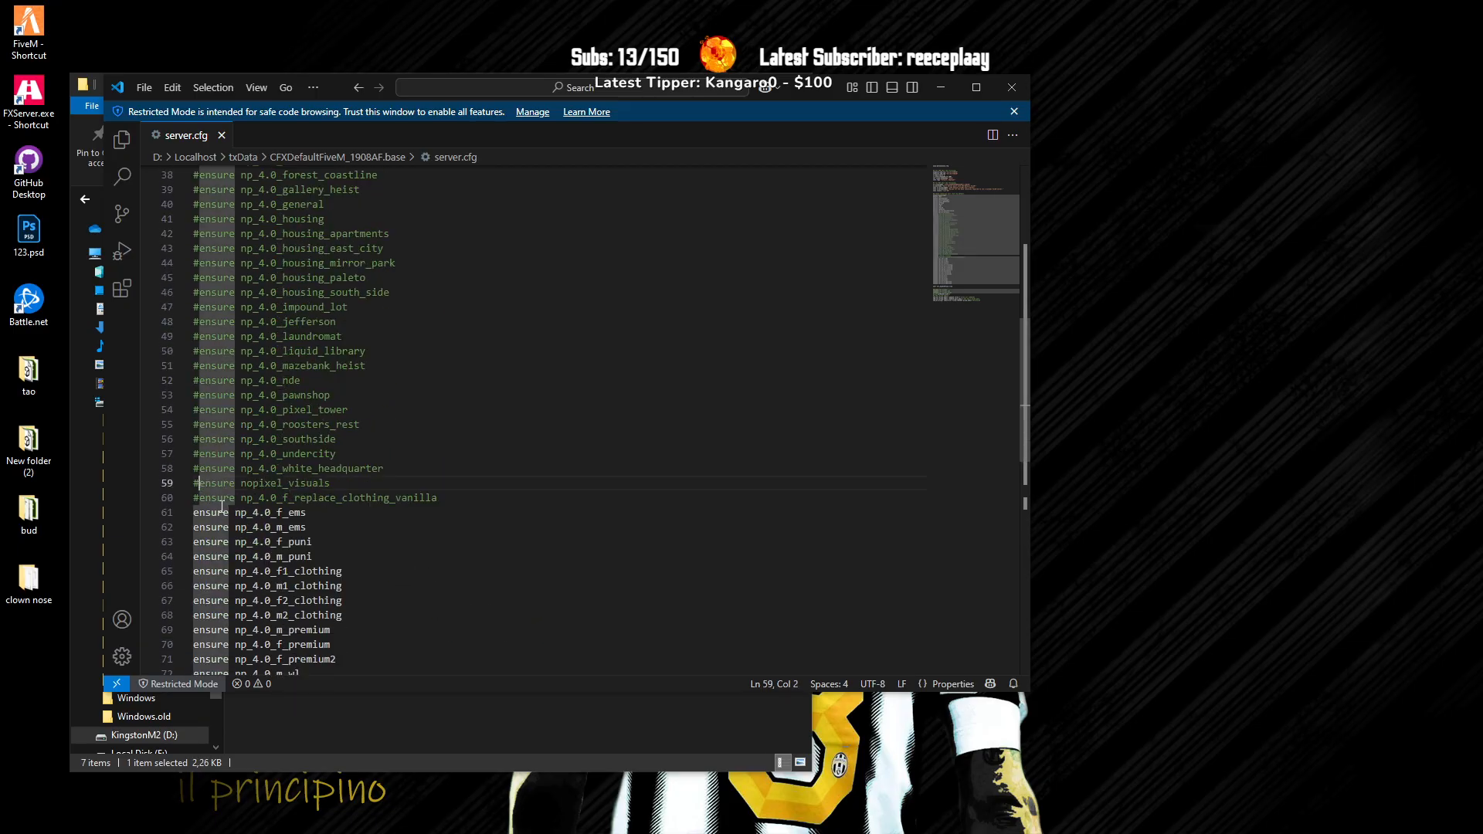
pyautogui.press('BackSpace')
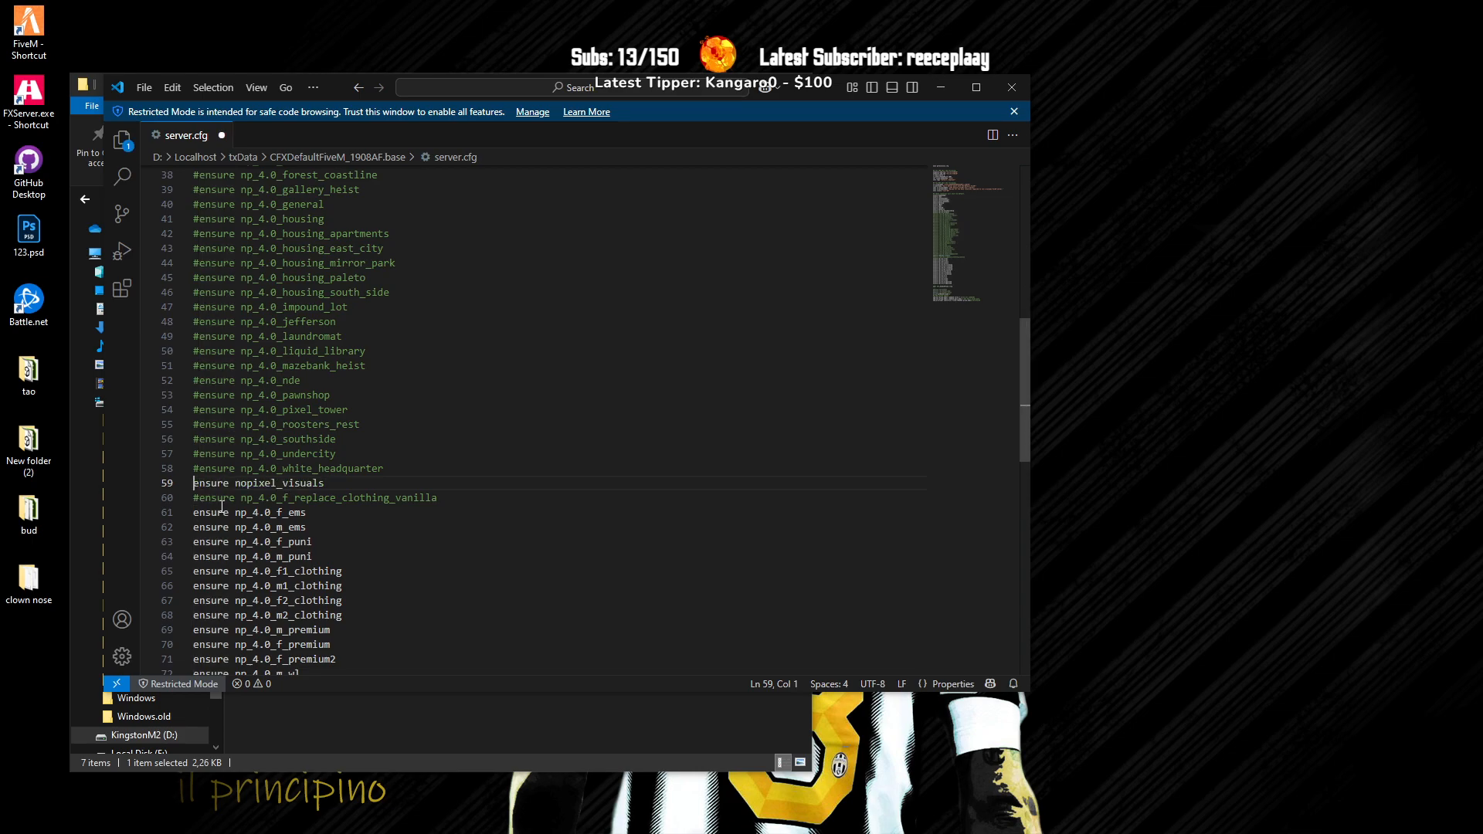
# Step: Comment out the ensure np_4.0_blackbuilding line with # and save server.cfg
pyautogui.click(301, 469)
pyautogui.scroll(3, 295, 509)
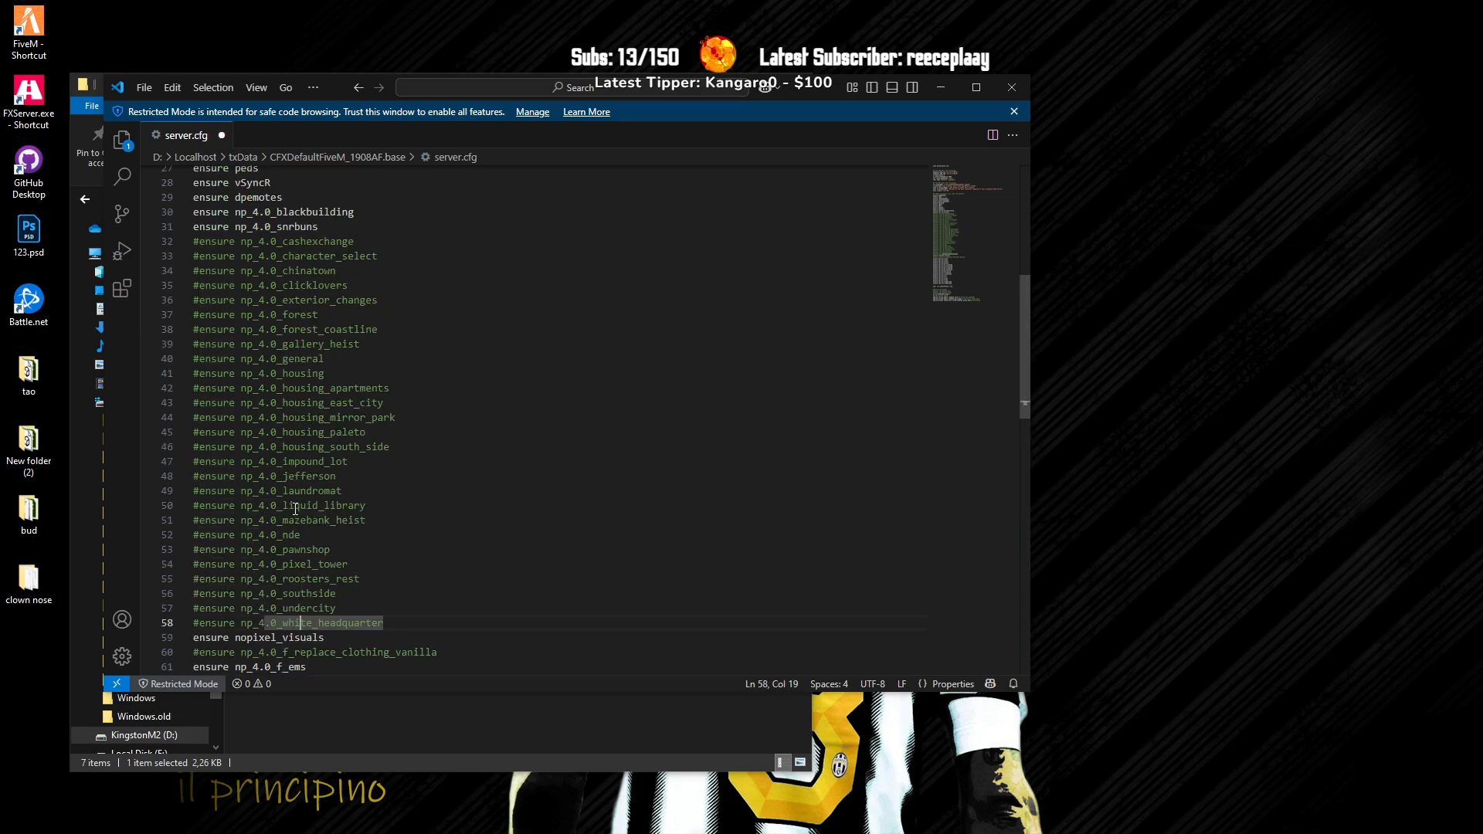
pyautogui.scroll(3, 295, 477)
pyautogui.click(201, 331)
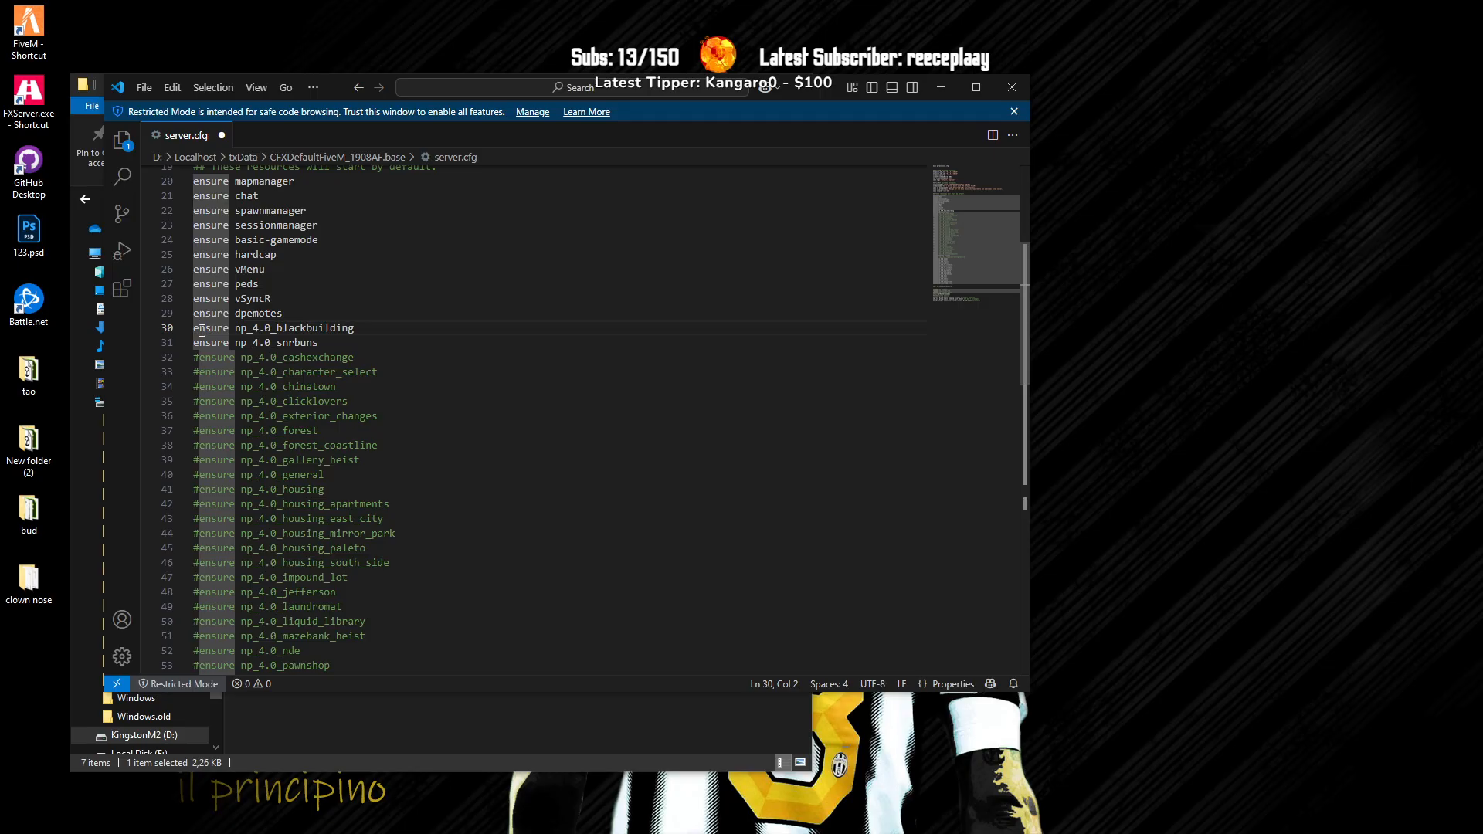
pyautogui.click(143, 89)
pyautogui.click(164, 356)
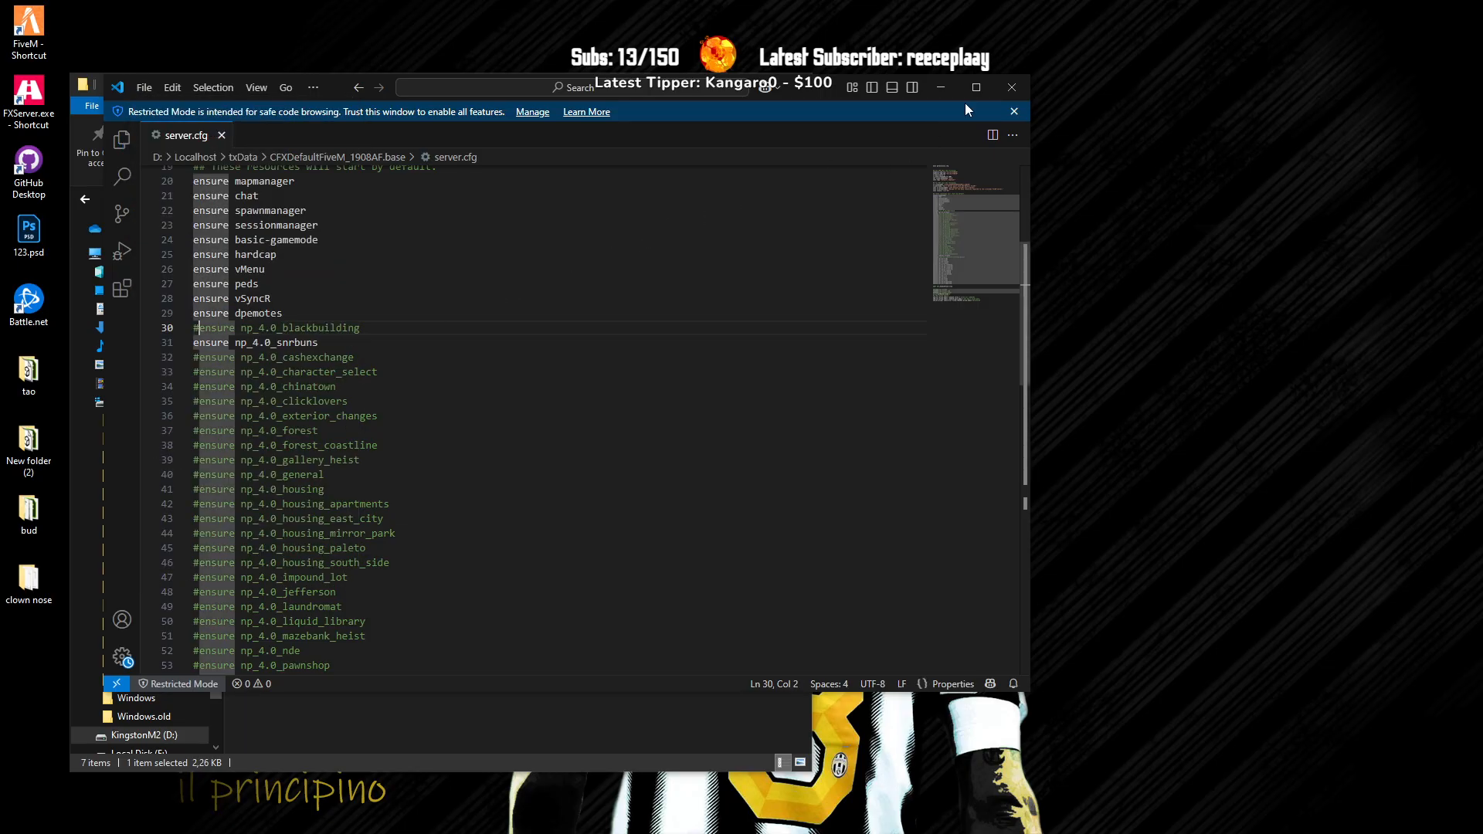
# Step: Close the server.cfg file and the server's folder window
pyautogui.click(1011, 89)
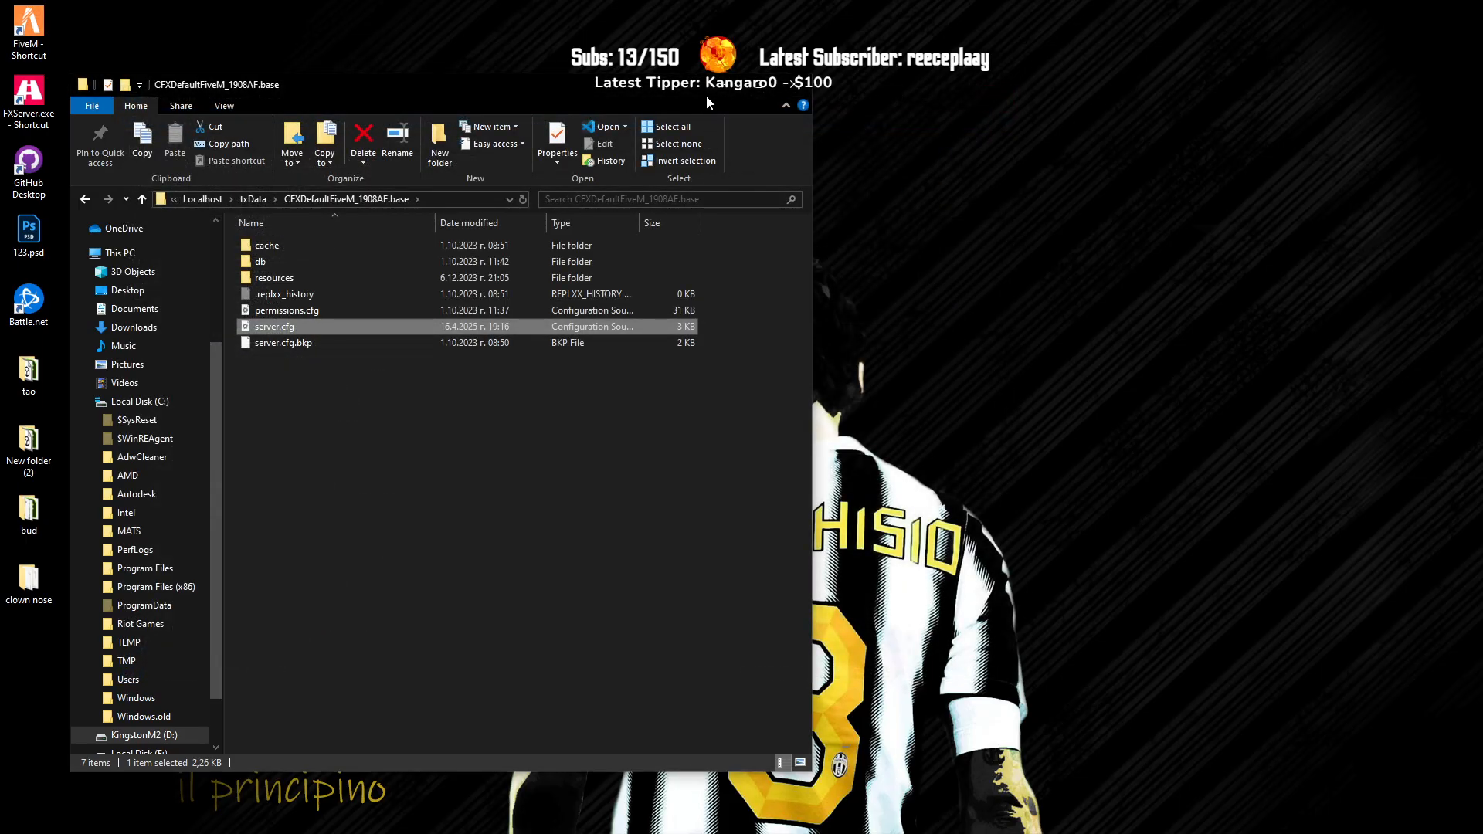
pyautogui.click(79, 200)
pyautogui.click(79, 200)
pyautogui.click(79, 200)
pyautogui.click(79, 200)
pyautogui.click(794, 84)
# Step: Start the local FXServer and join it over LAN from FiveM
pyautogui.doubleClick(29, 94)
pyautogui.moveTo(481, 52); pyautogui.dragTo(0, 263)
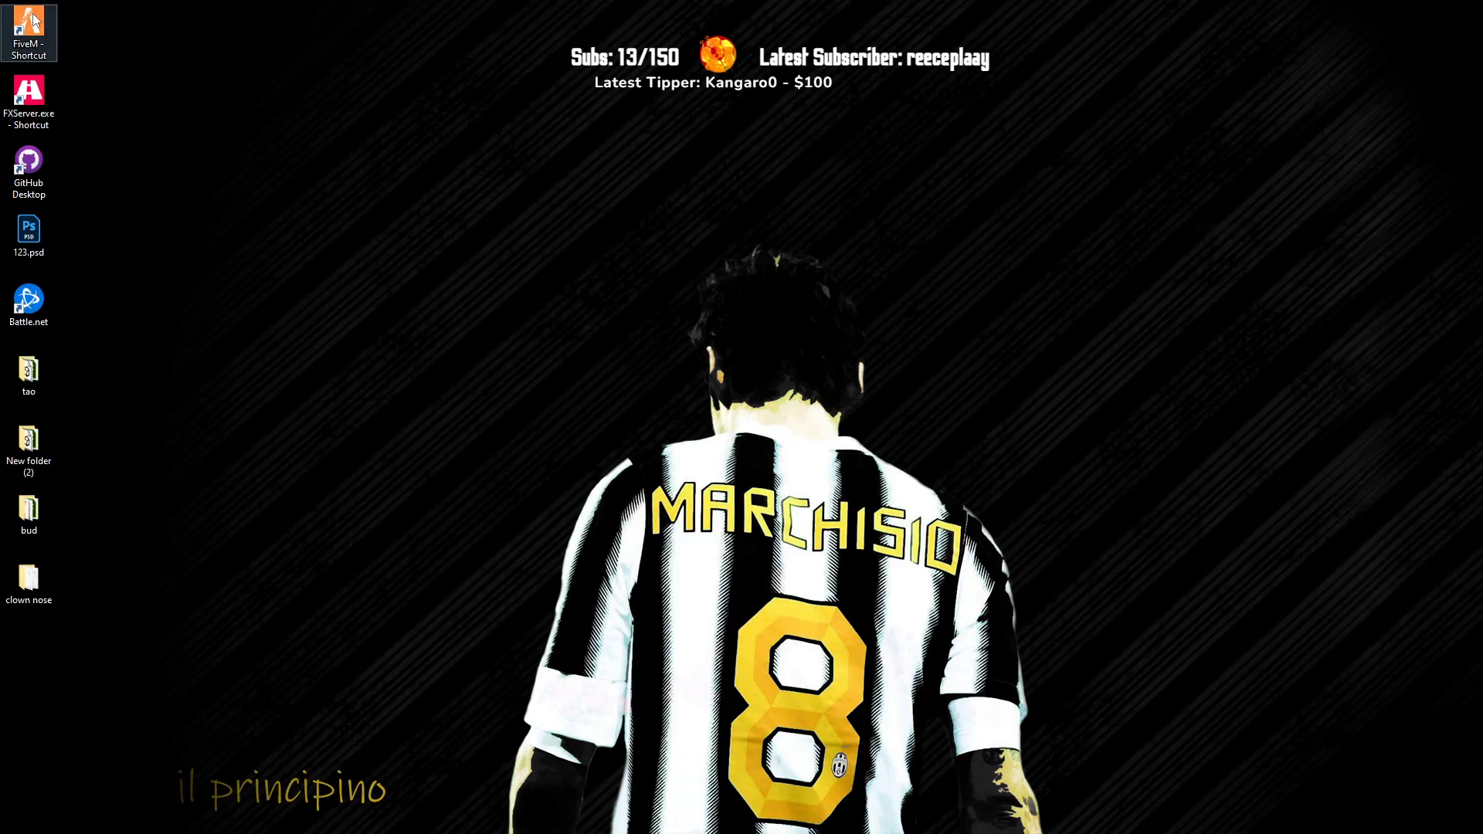
pyautogui.doubleClick(34, 20)
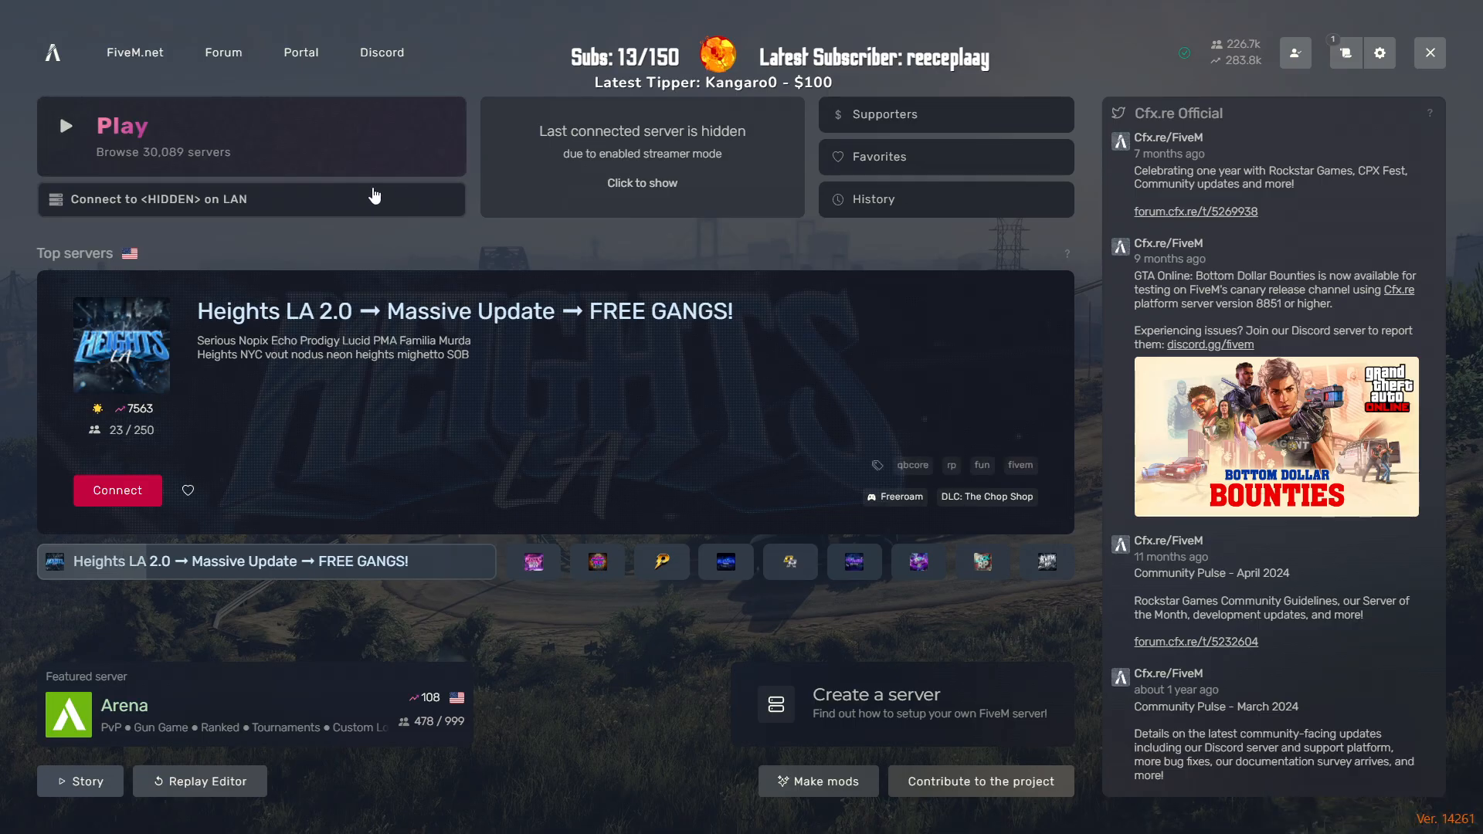
pyautogui.click(371, 197)
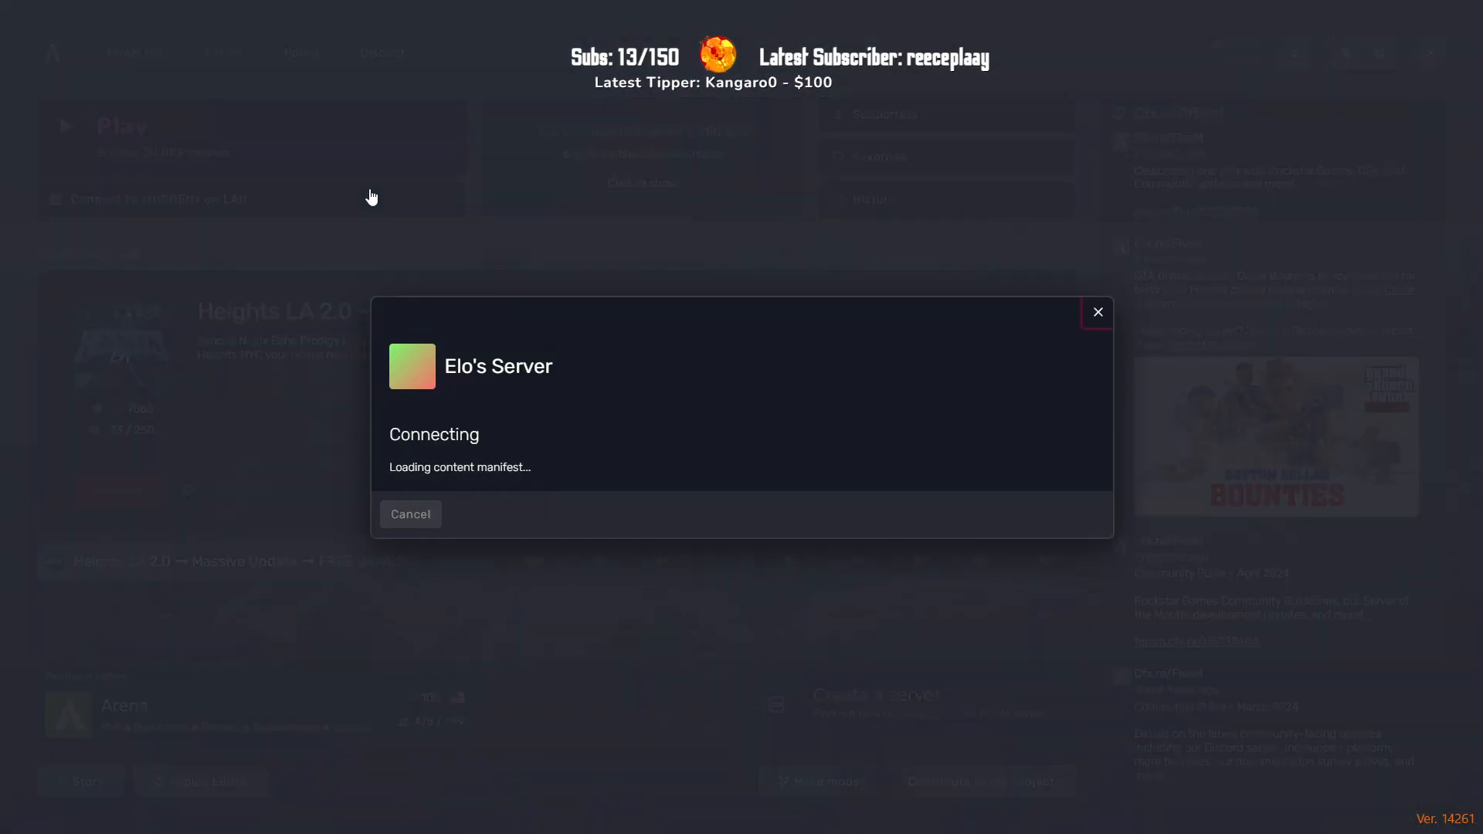
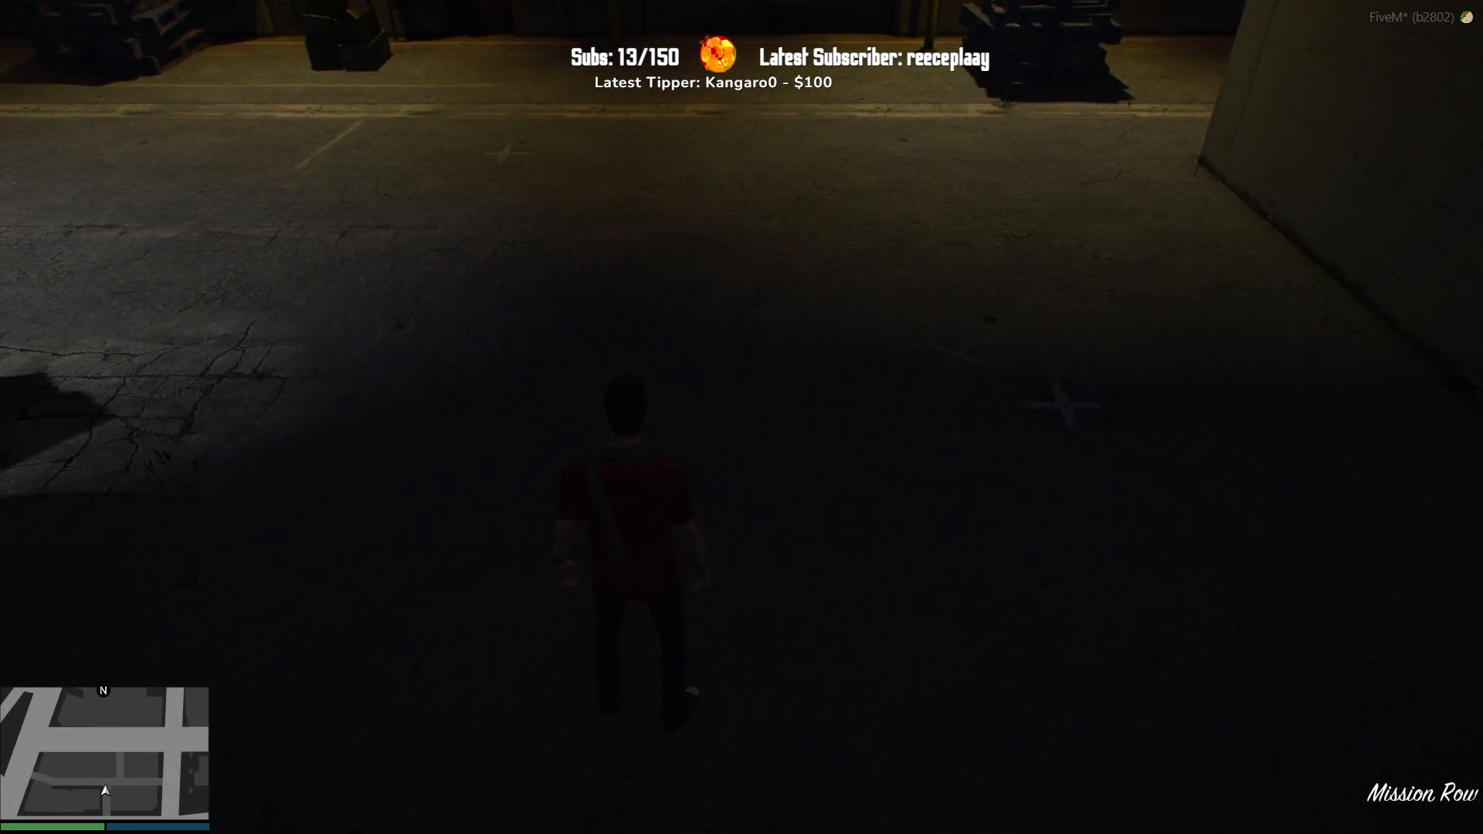
# Step: Set the in-game time to 12:00 with the chat command /time 12 00
pyautogui.write('t/time 12 00')
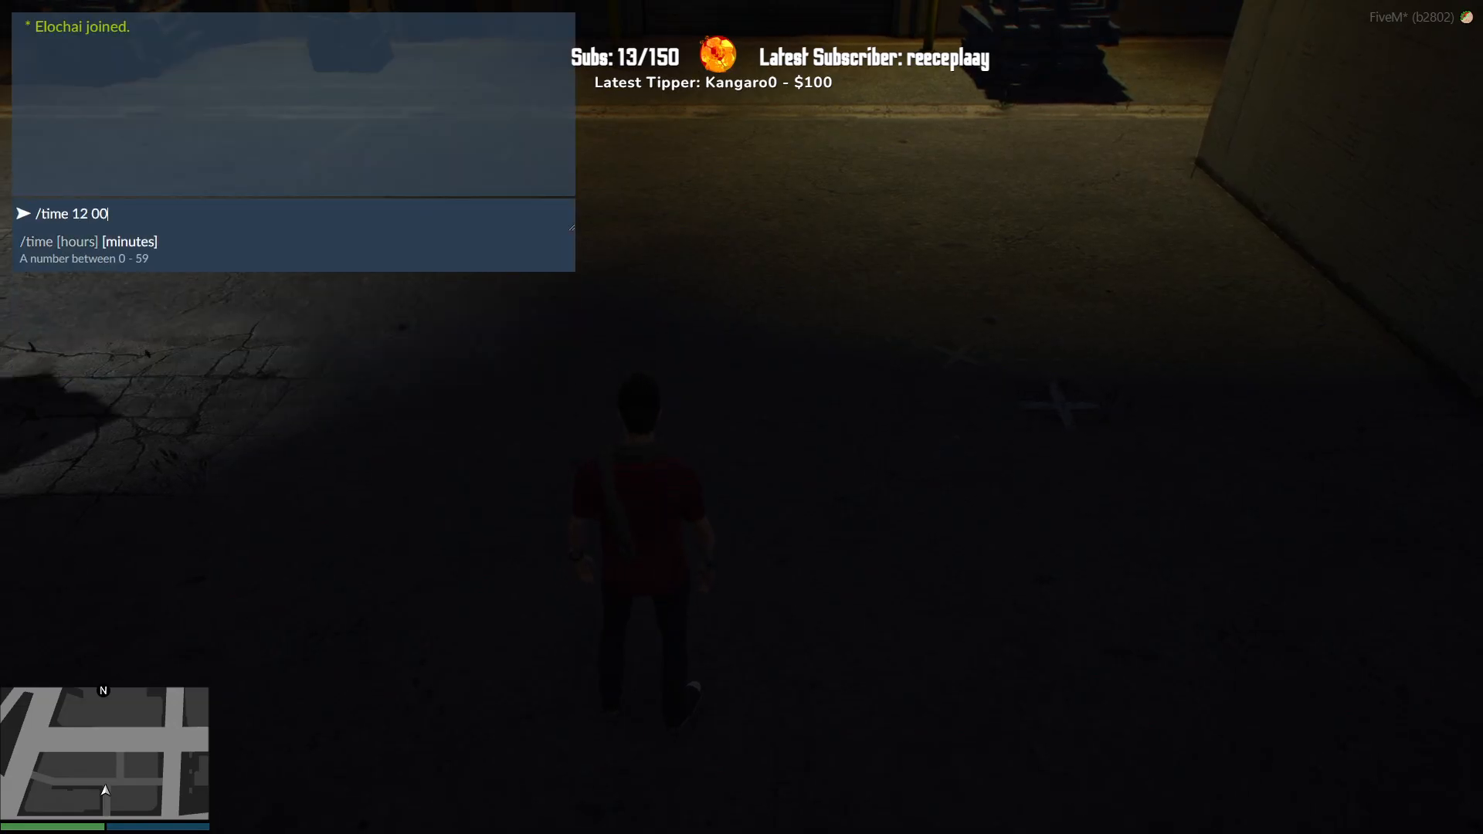
pyautogui.press('Return')
pyautogui.press('w')
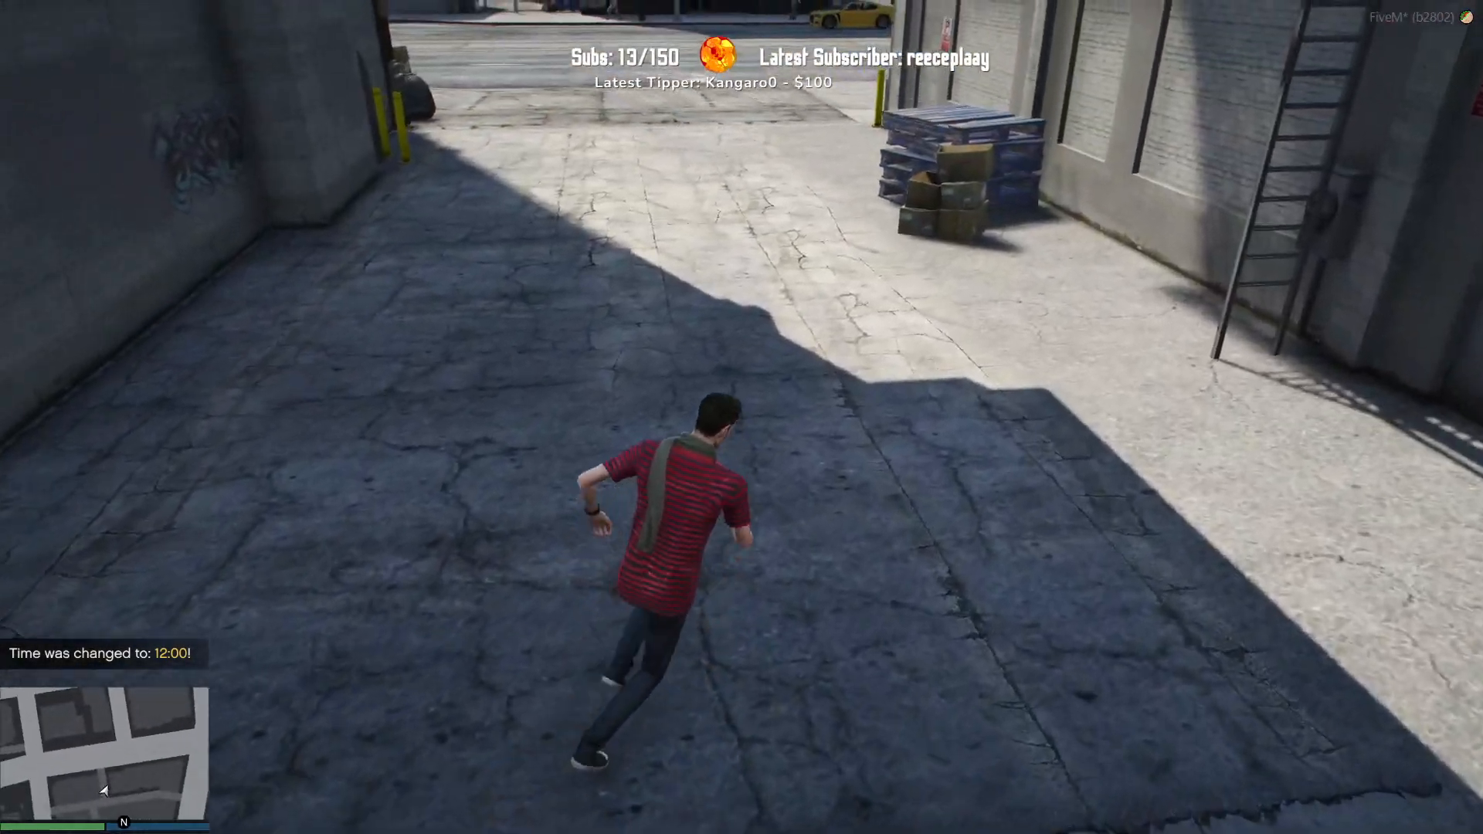
pyautogui.press('t')
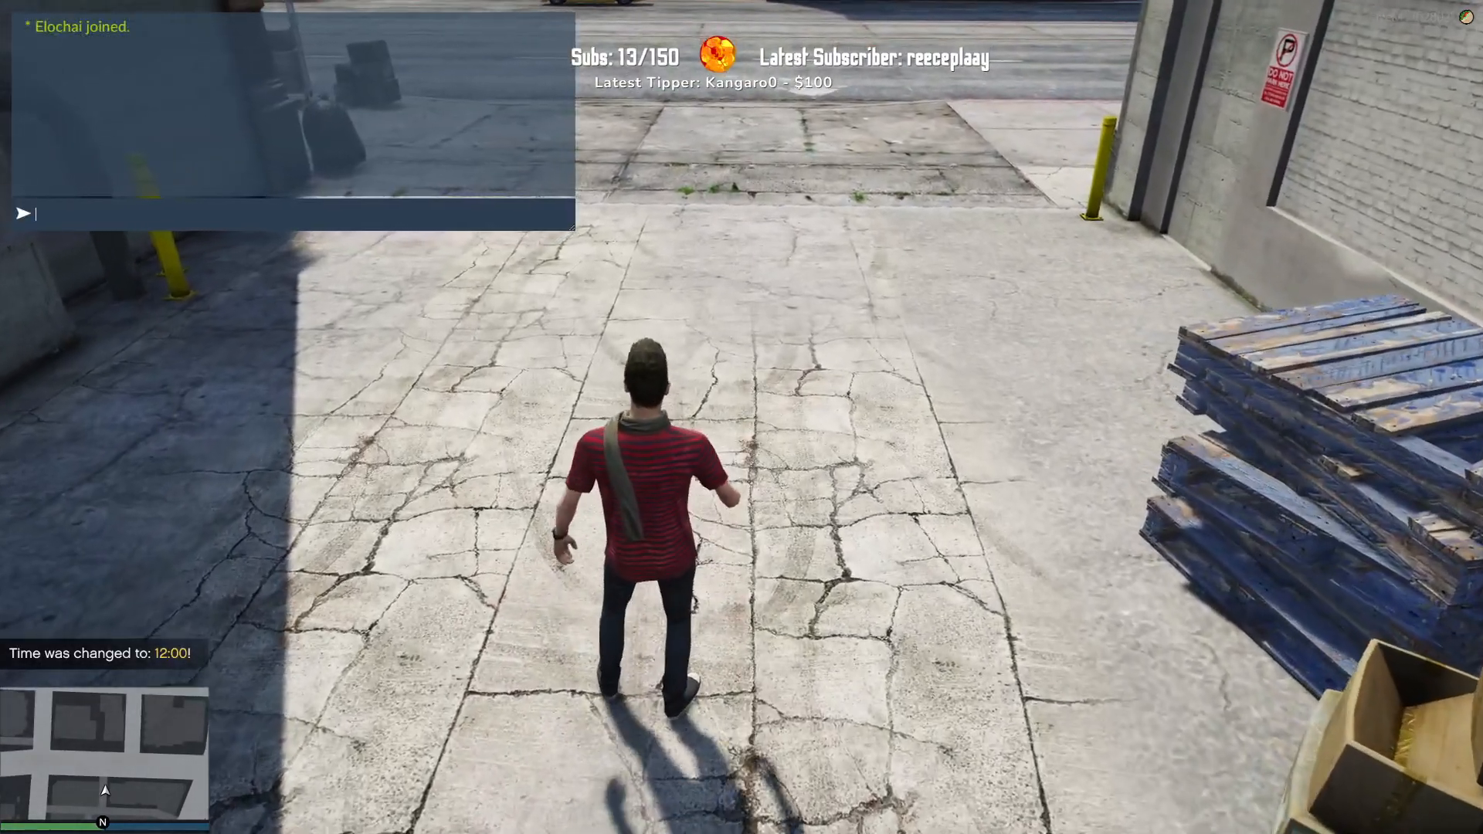
pyautogui.press('Escape')
# Step: Freeze the in-game time and weather with the chat commands /freezetime and /freezeweather
pyautogui.write('t/freezetime')
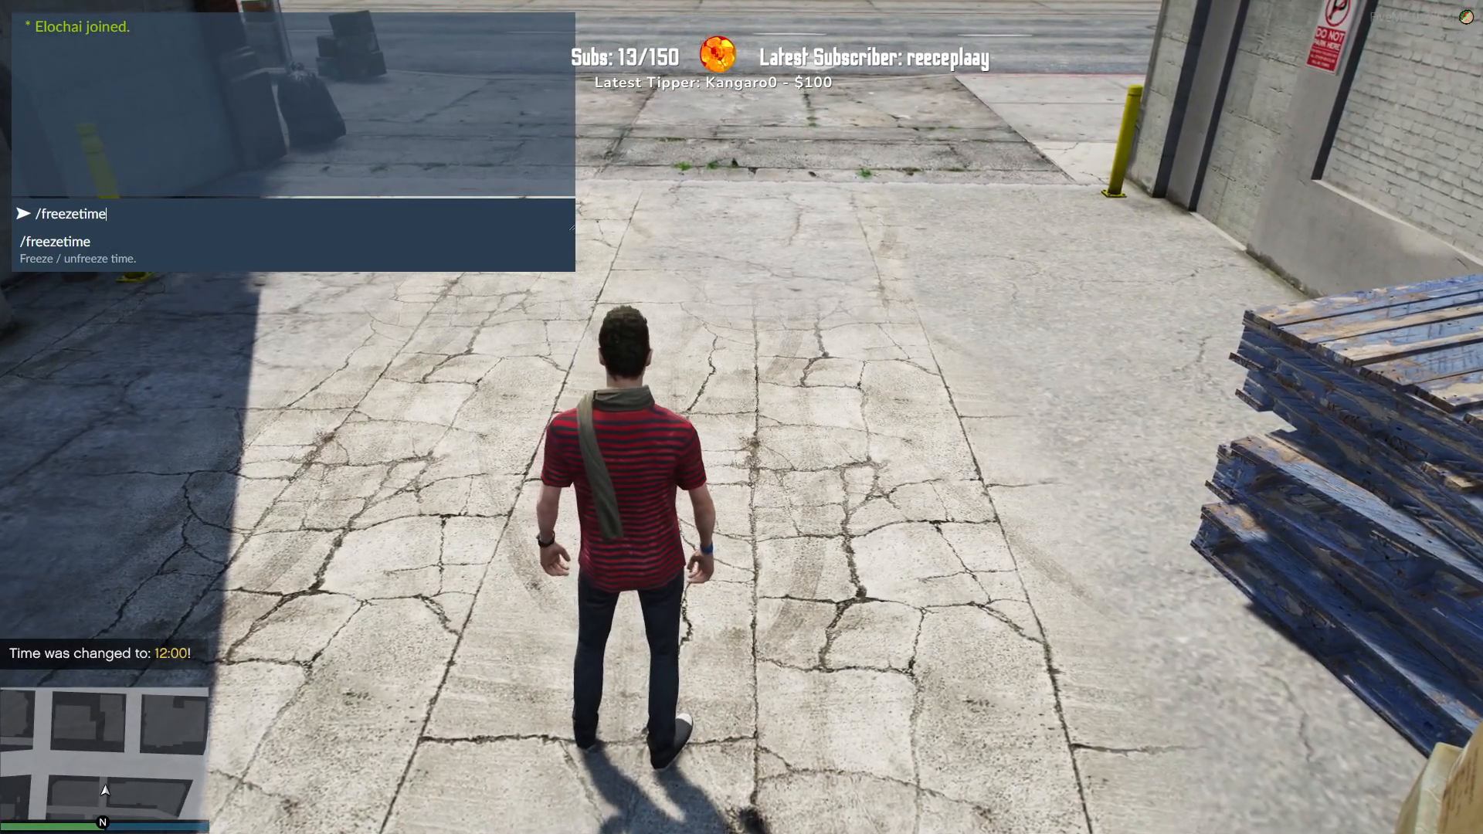
pyautogui.press('Return')
pyautogui.write('t/freezeweather')
pyautogui.press('Return')
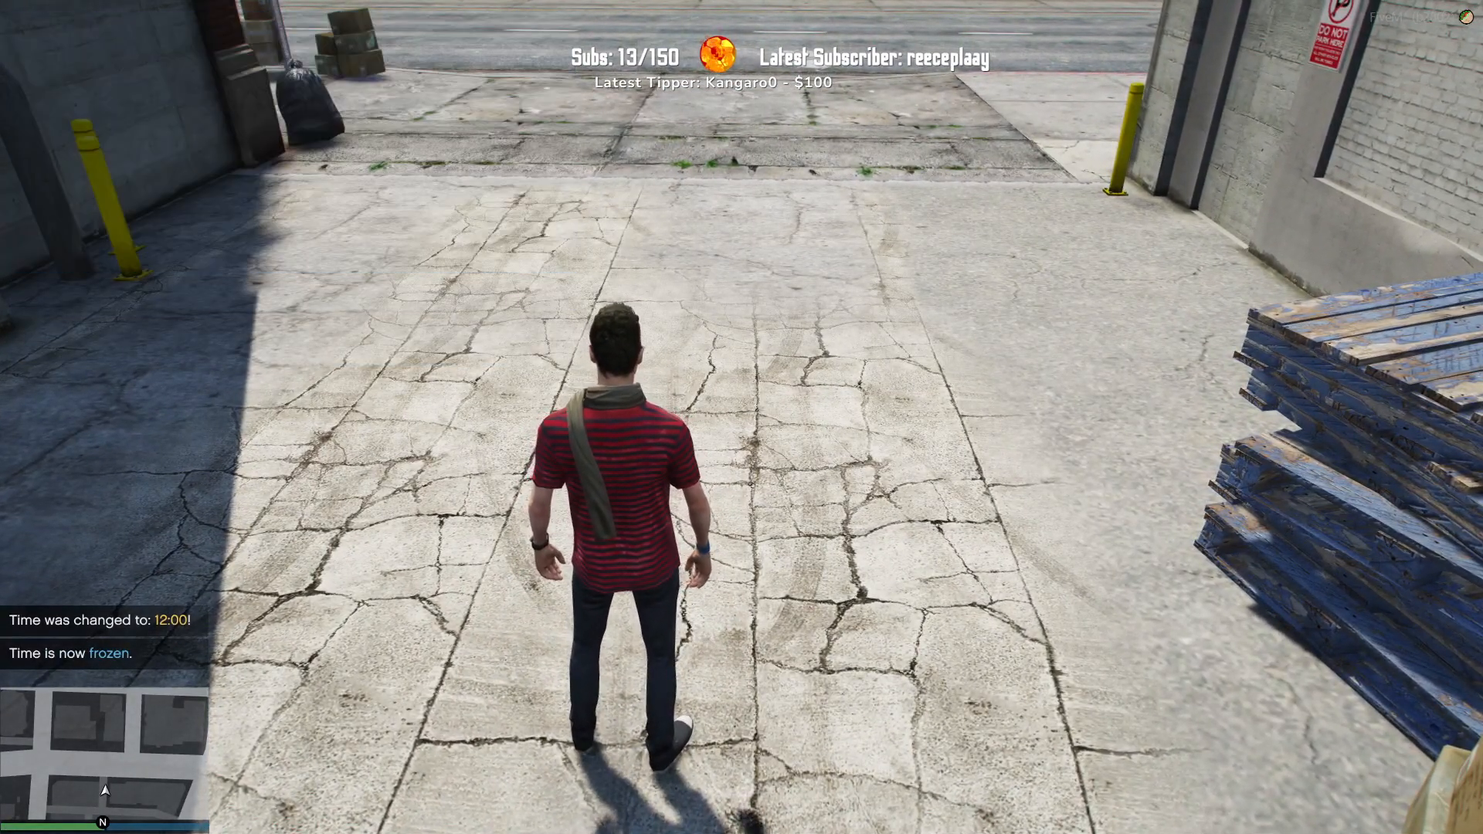
# Step: Start creating a new male character in vMenu's MP Ped Customization
pyautogui.press('m')
pyautogui.press('Down')
pyautogui.press('Down')
pyautogui.press('Return')
pyautogui.press('Down')
pyautogui.press('Return')
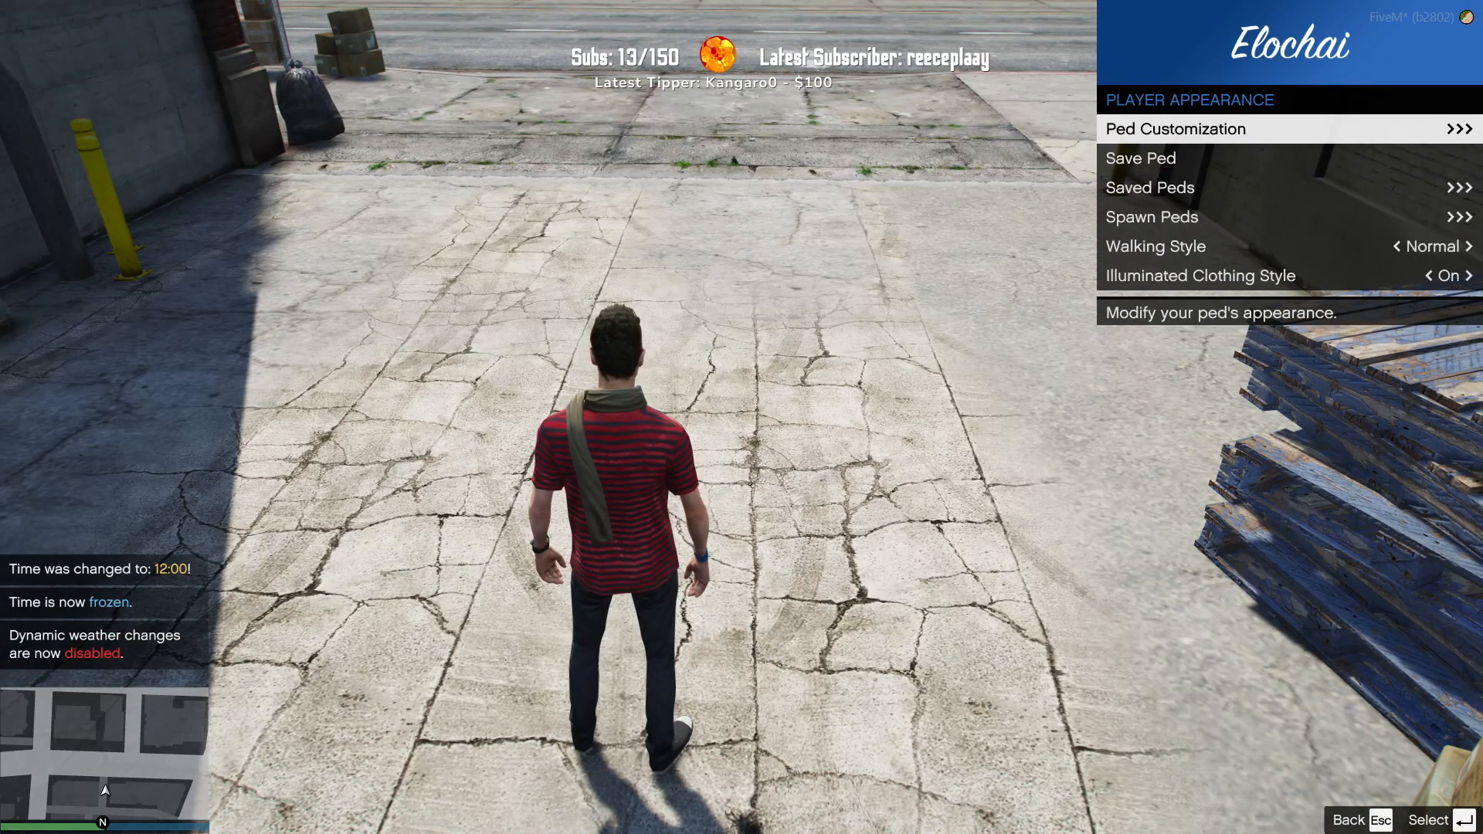
pyautogui.press('Down')
pyautogui.press('Down')
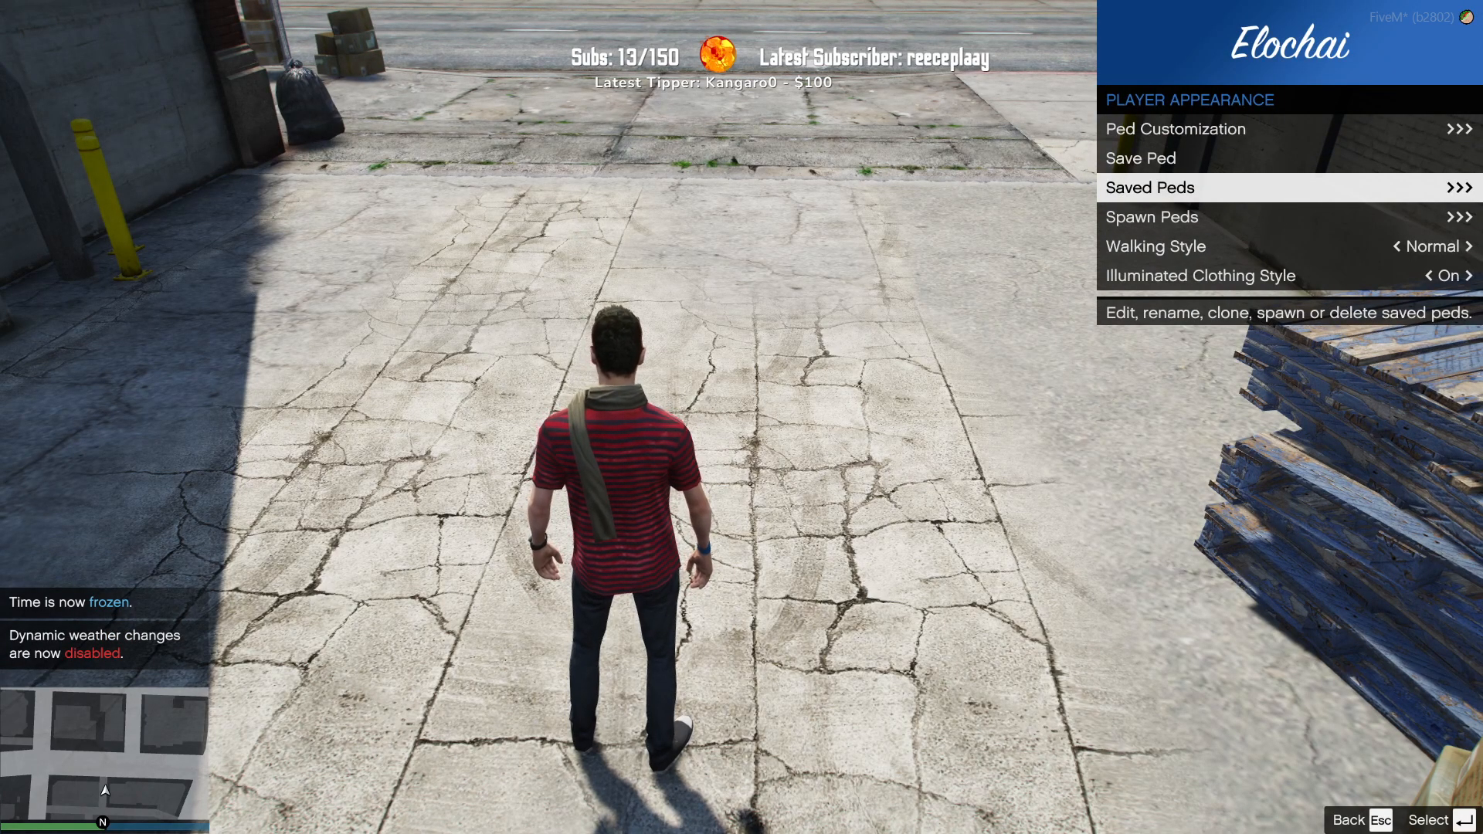
pyautogui.press('BackSpace')
pyautogui.press('Down')
pyautogui.press('Return')
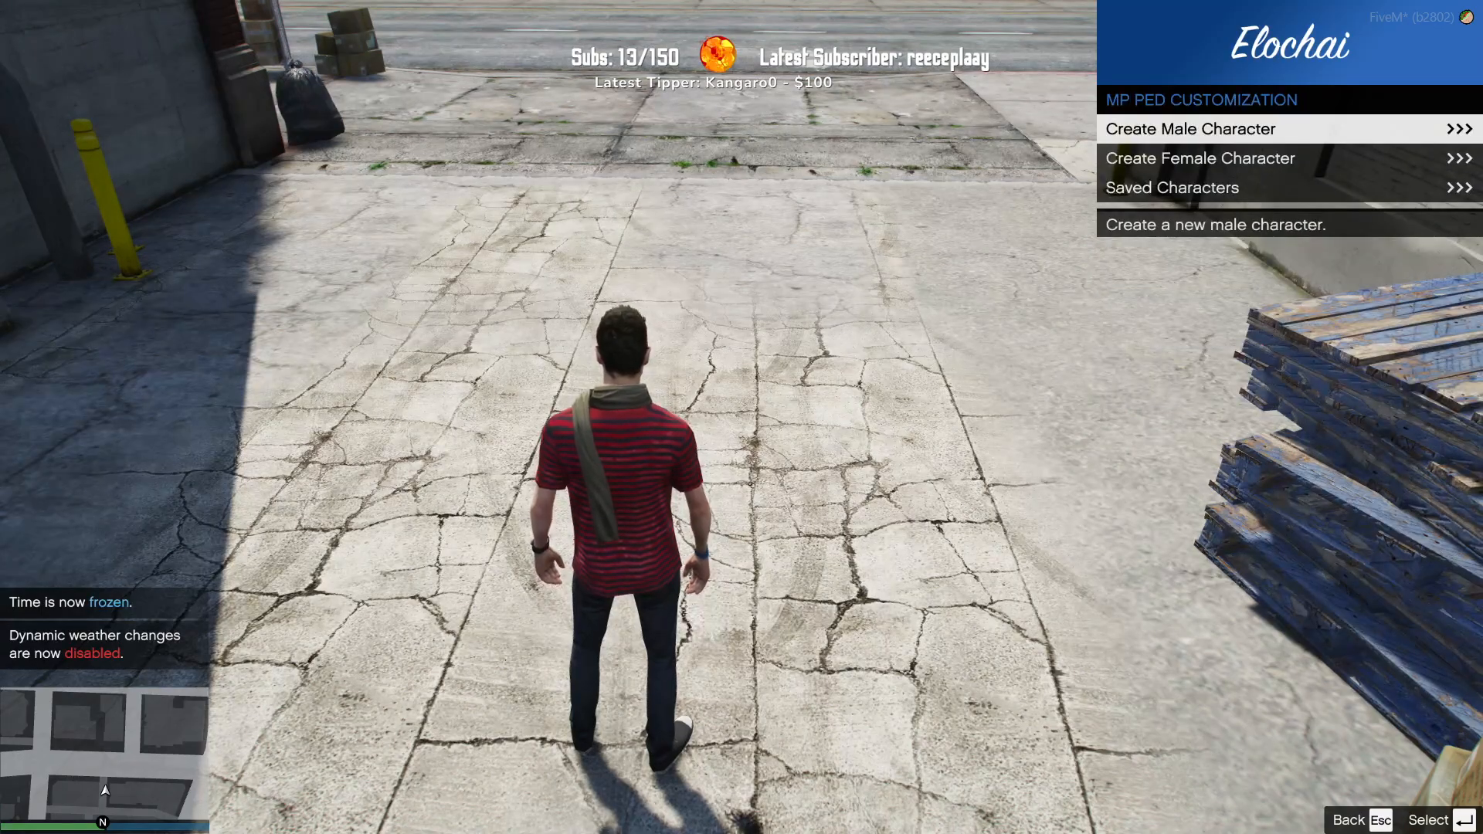
pyautogui.press('Return')
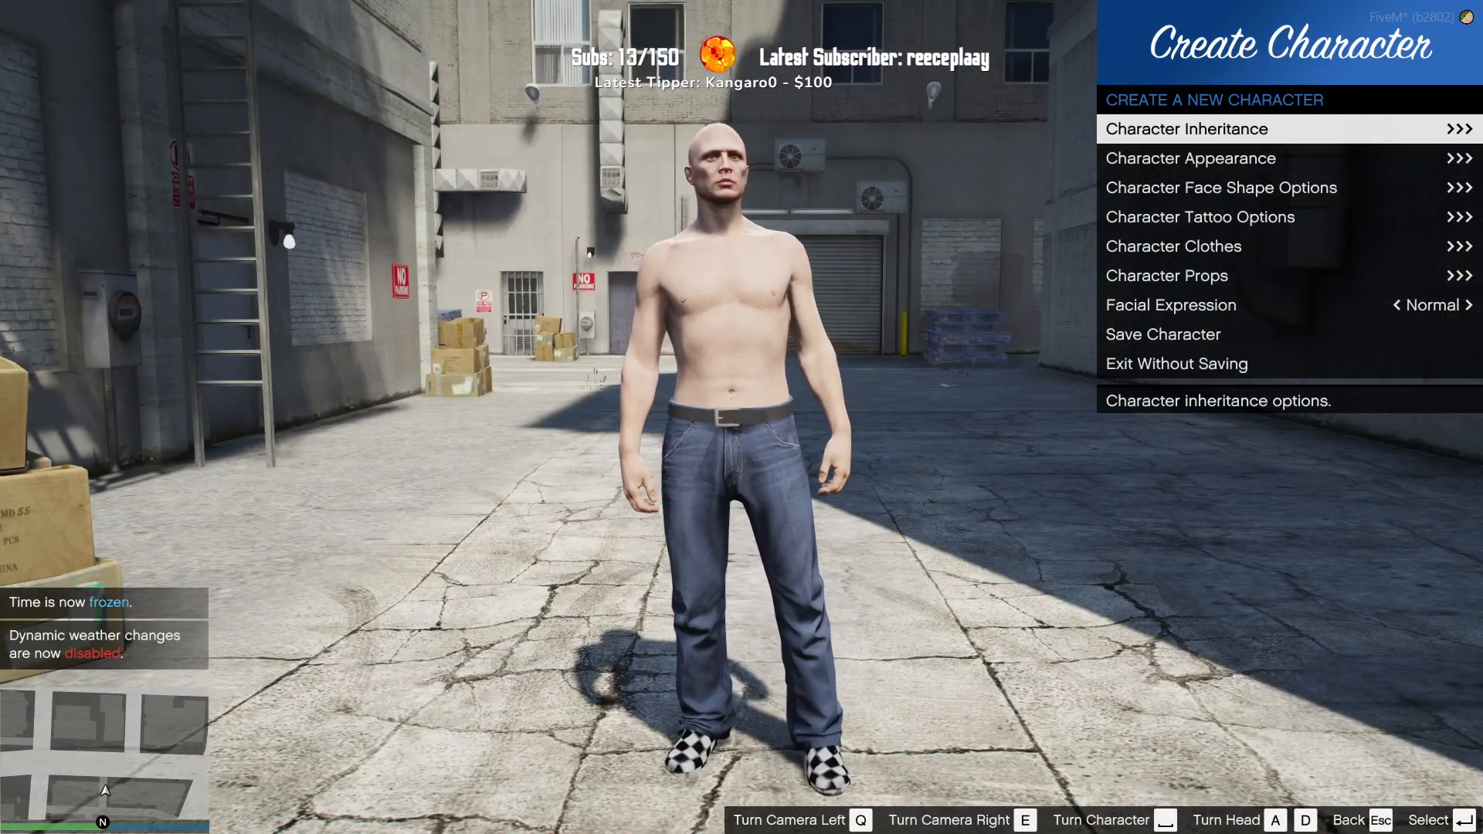
# Step: Save the new male character under the name "clown M"
pyautogui.press('Up')
pyautogui.press('Up')
pyautogui.press('Up')
pyautogui.press('Up')
pyautogui.press('Up')
pyautogui.press('Up')
pyautogui.press('Up')
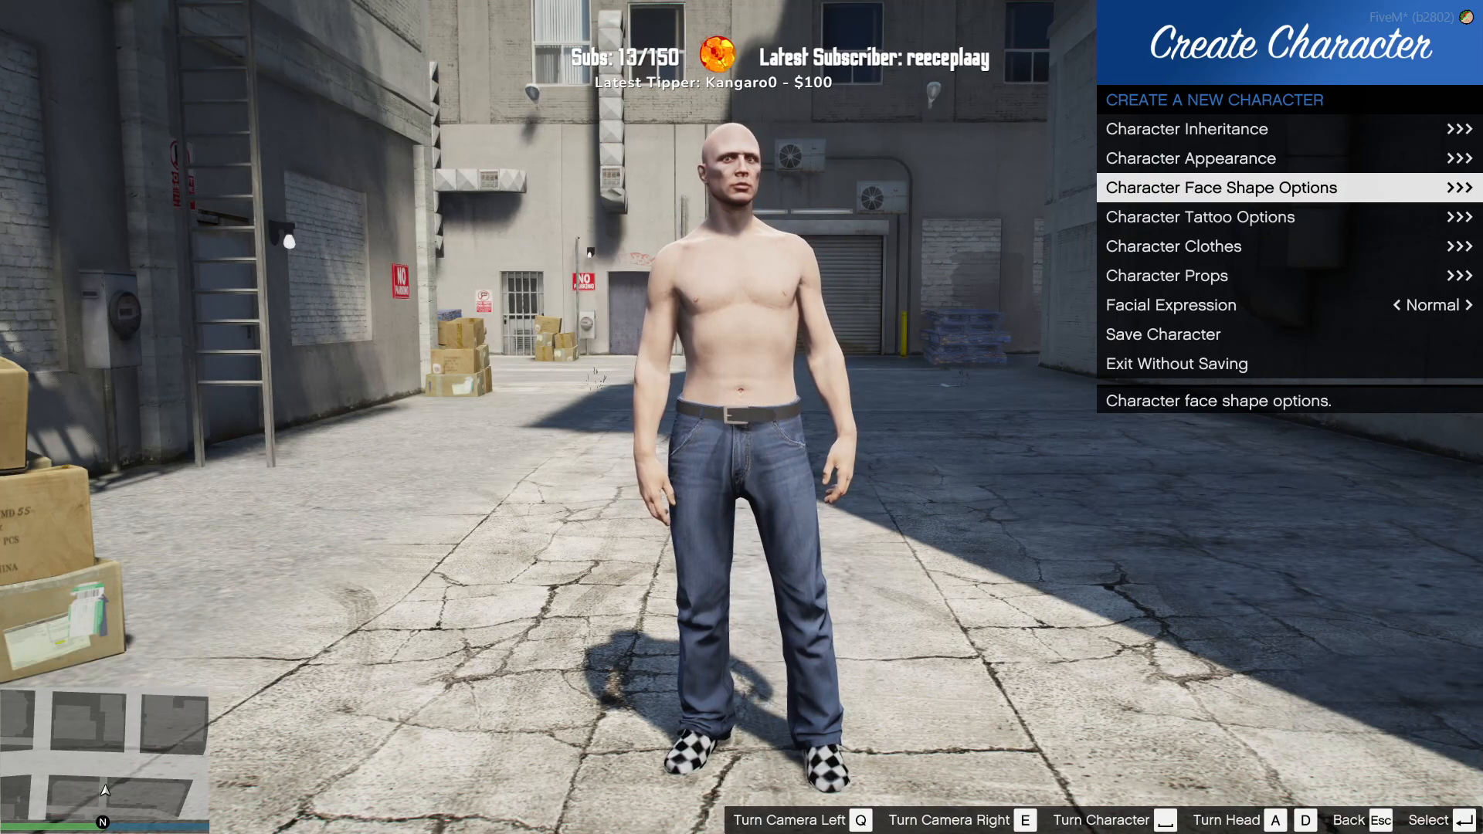
pyautogui.press('Down')
pyautogui.press('Down')
pyautogui.press('Down')
pyautogui.press('Down')
pyautogui.press('Down')
pyautogui.press('Return')
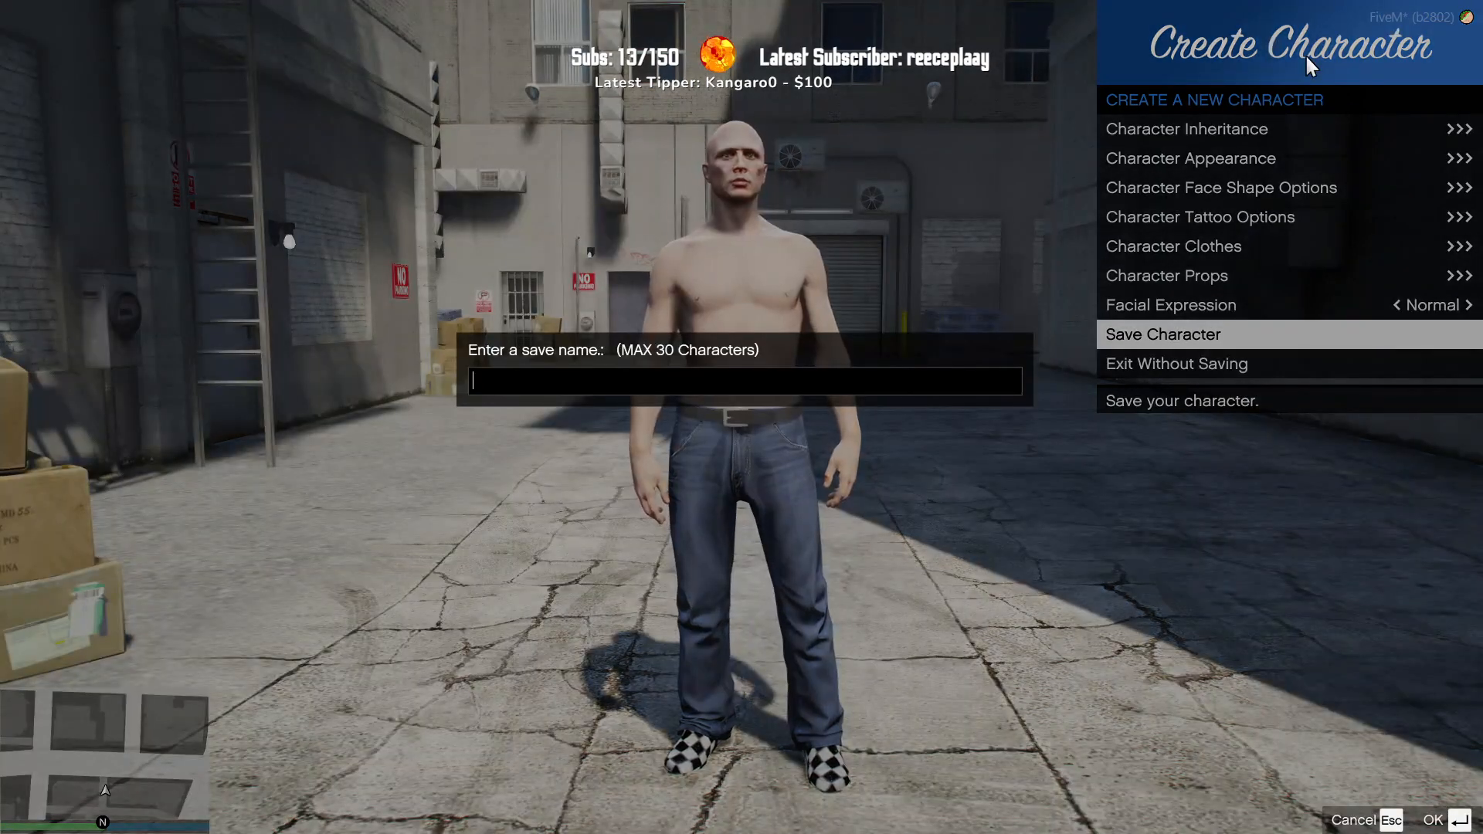
pyautogui.write('clown M')
pyautogui.press('Return')
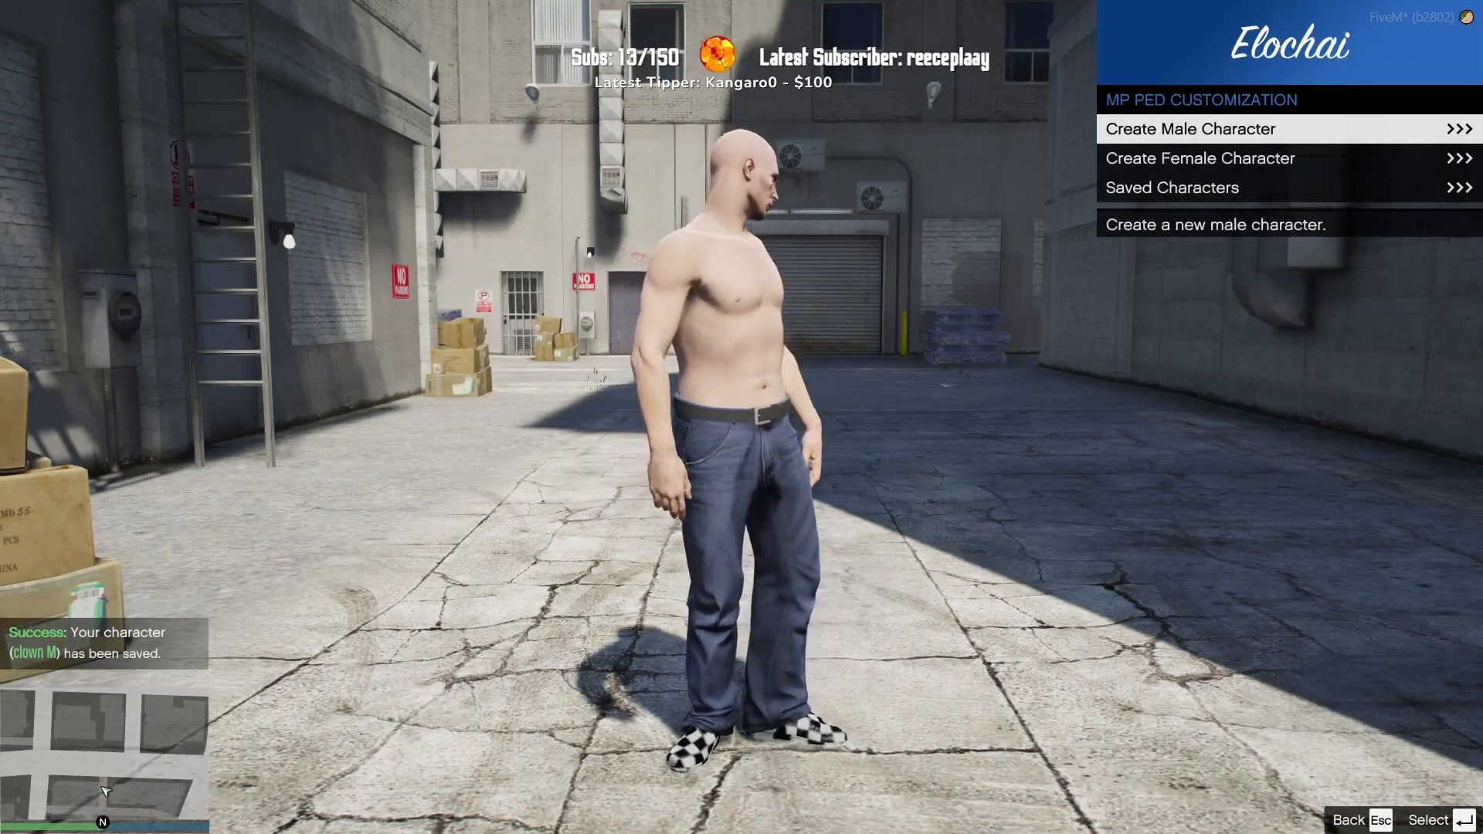
# Step: Open the saved character "clown M" for editing
pyautogui.press('Escape')
pyautogui.press('Return')
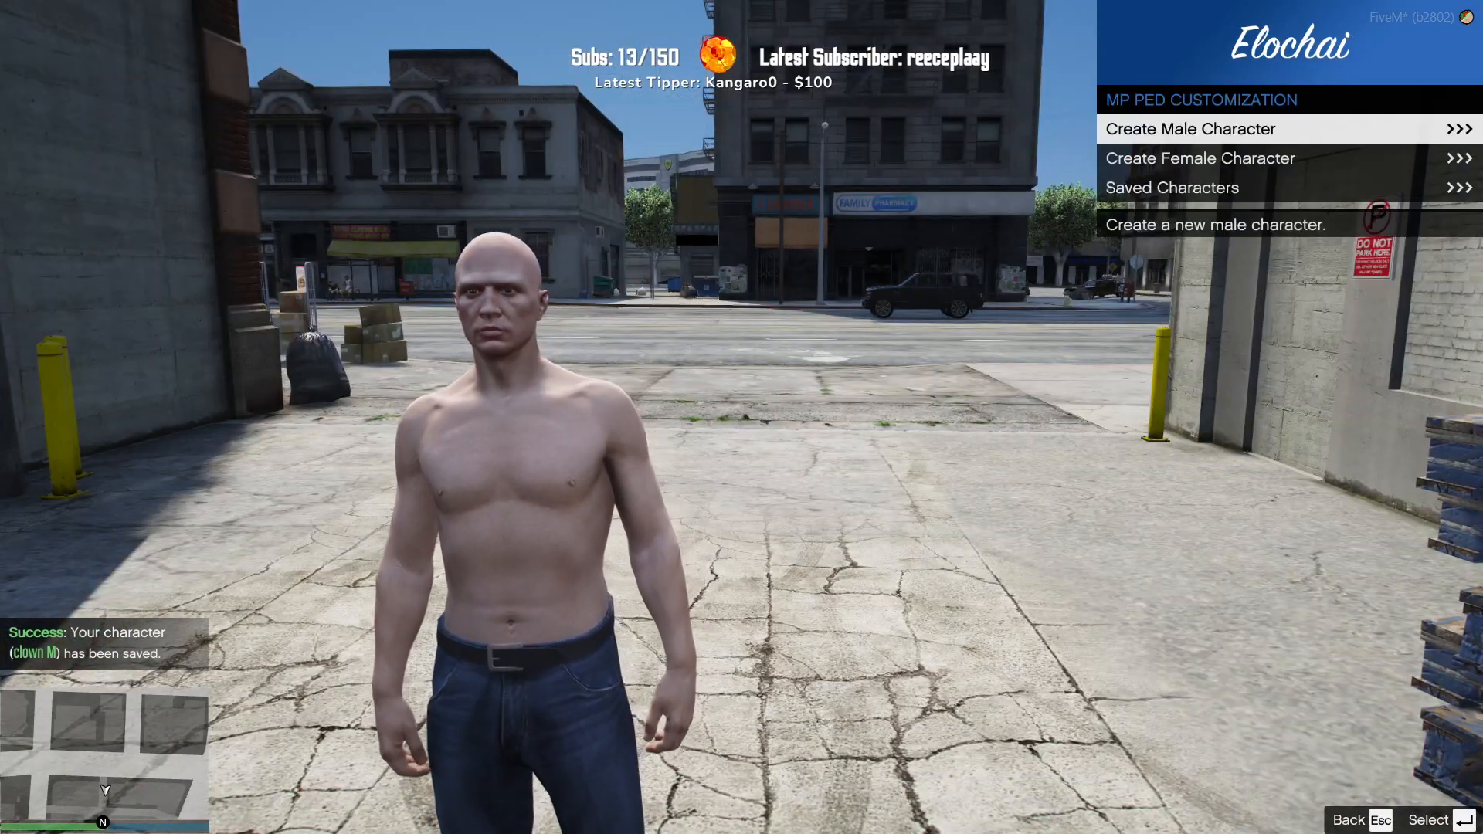
pyautogui.press('Down')
pyautogui.press('Down')
pyautogui.press('Return')
pyautogui.press('Return')
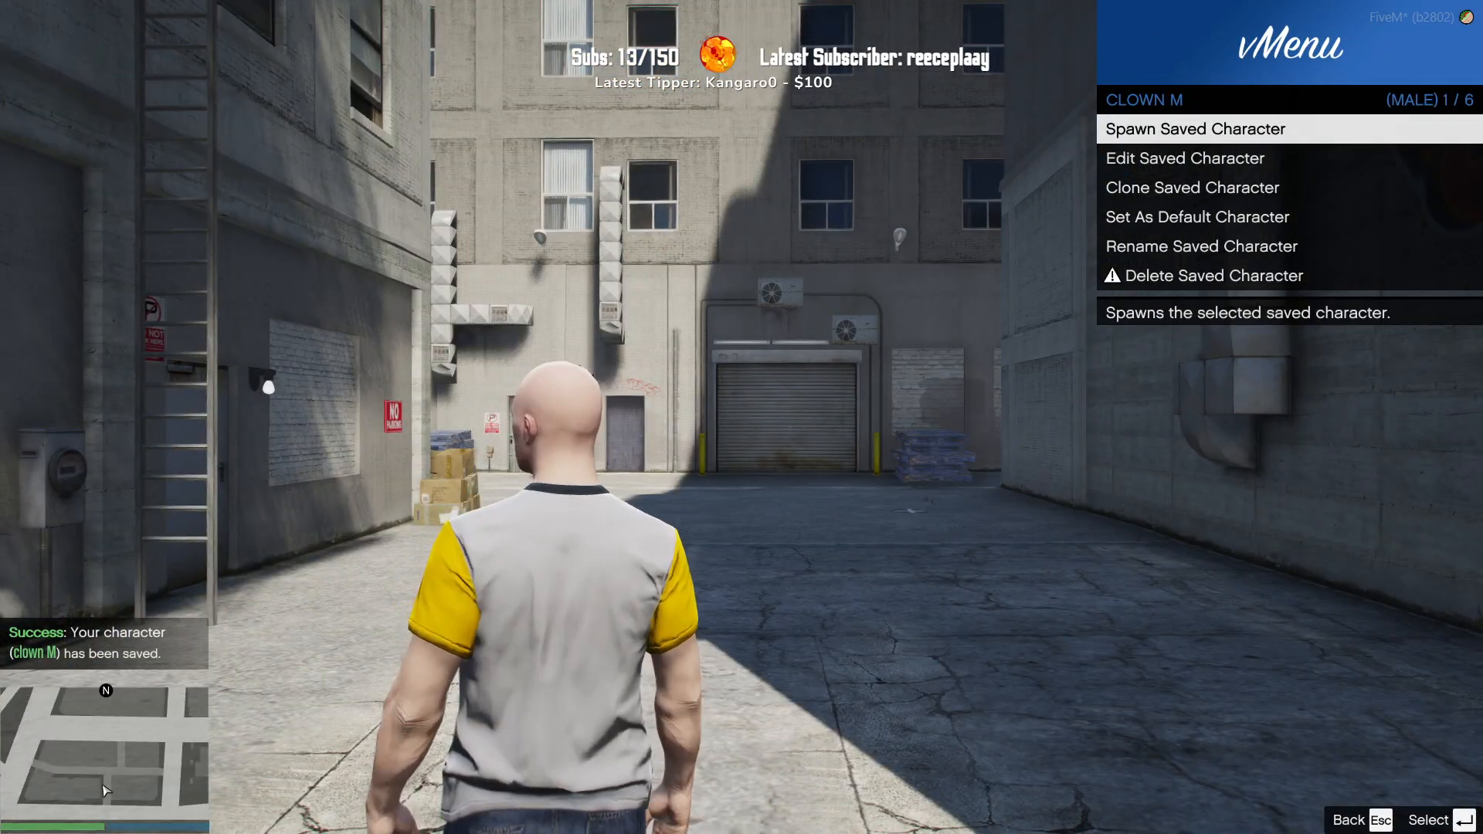
pyautogui.press('Down')
pyautogui.press('Return')
# Step: Set the character's Shirt & Accessory clothing option to drawable #15
pyautogui.press('Up')
pyautogui.press('Up')
pyautogui.press('Up')
pyautogui.press('Up')
pyautogui.press('Up')
pyautogui.press('Return')
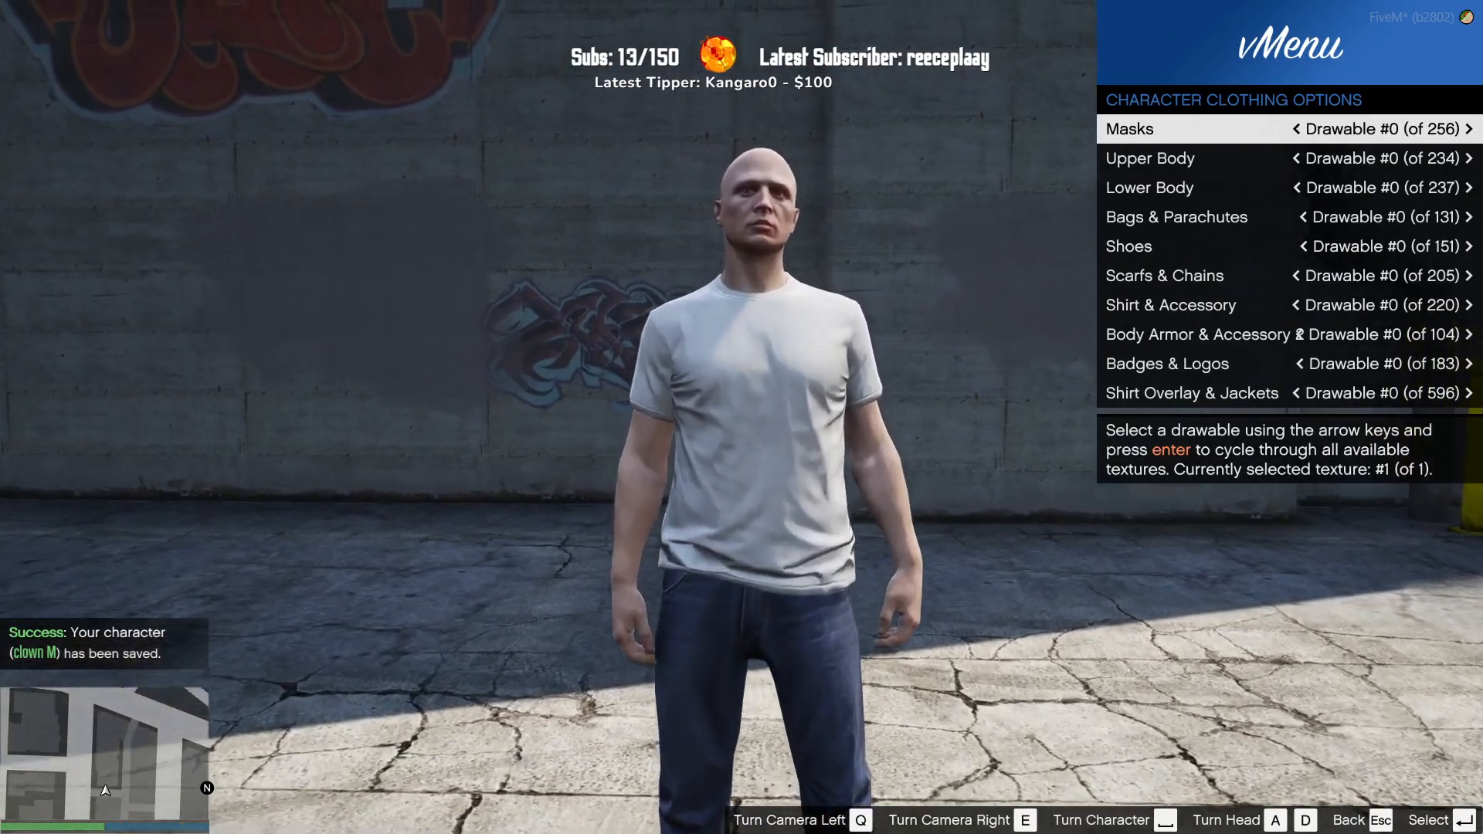
pyautogui.press('Down')
pyautogui.press('Down')
pyautogui.press('Down')
pyautogui.press('Down')
pyautogui.press('Down')
pyautogui.press('Down')
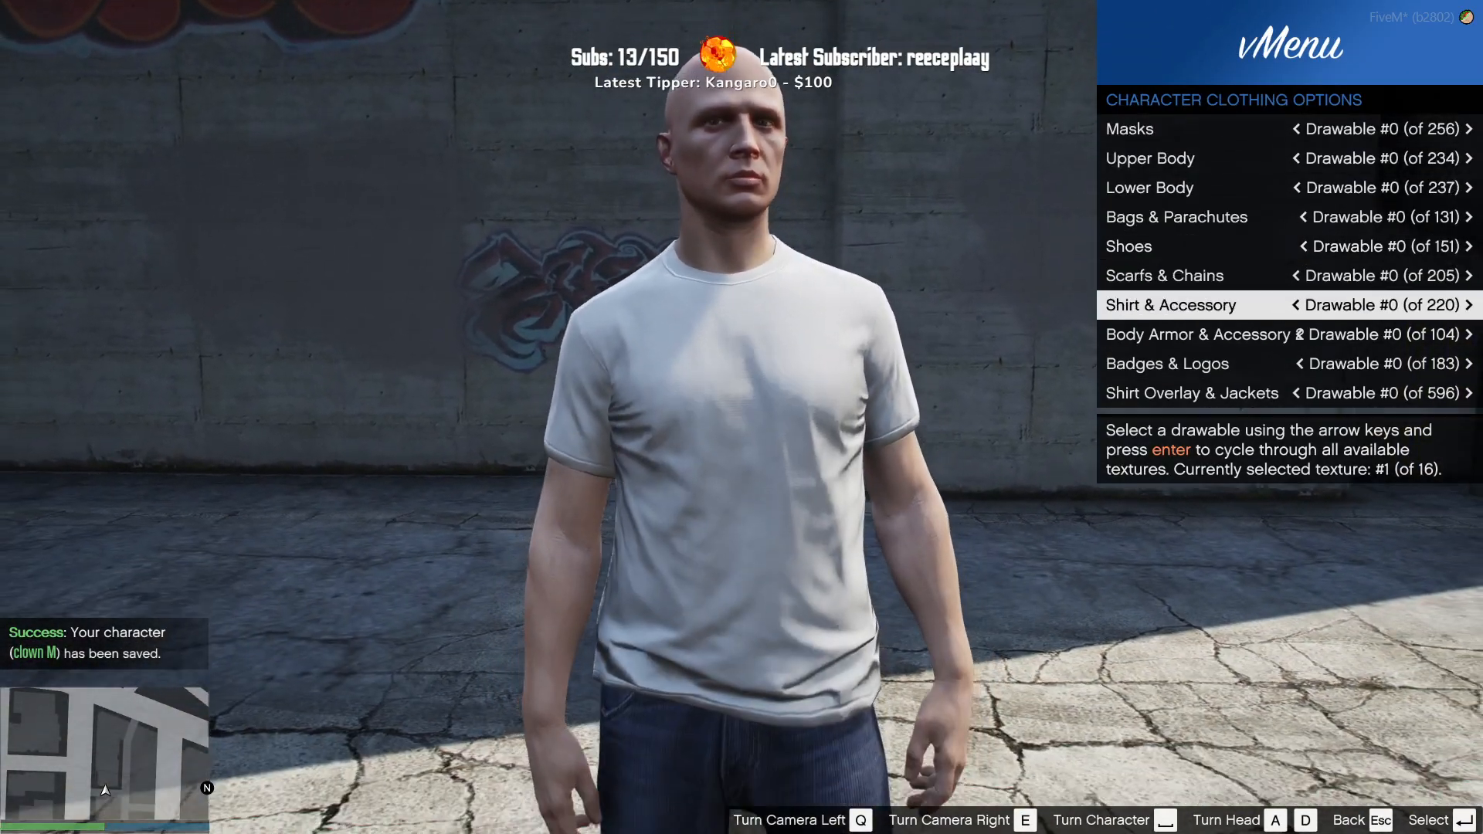
pyautogui.press('Right')
pyautogui.press('Right')
pyautogui.press('Right')
pyautogui.press('Right')
pyautogui.press('Right')
pyautogui.press('Right')
pyautogui.press('Right')
pyautogui.press('Right')
pyautogui.press('Right')
pyautogui.press('Right')
pyautogui.press('Right')
pyautogui.press('Right')
pyautogui.press('Right')
pyautogui.press('Right')
pyautogui.press('Right')
pyautogui.press('Right')
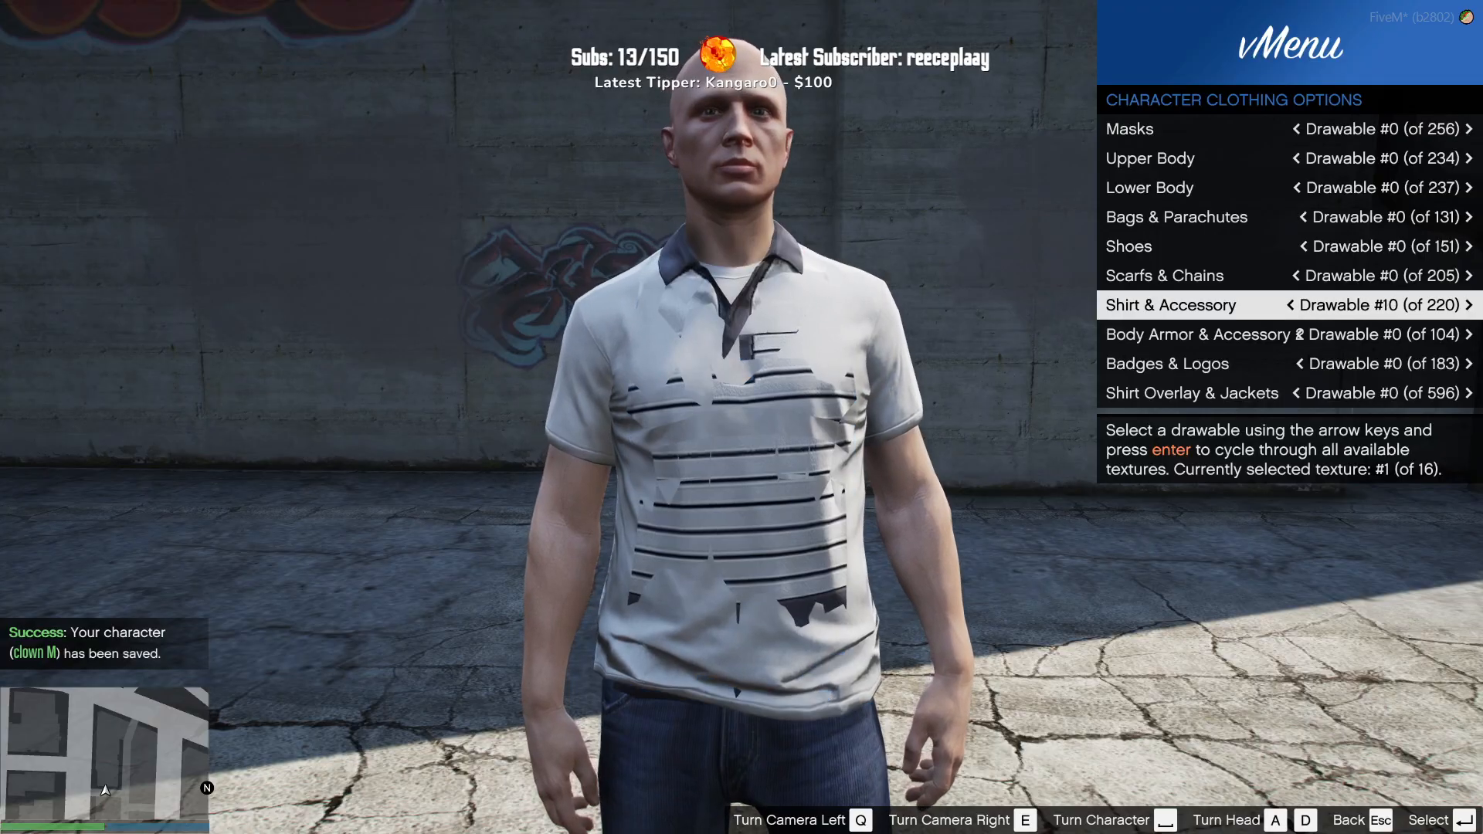
pyautogui.press('Left')
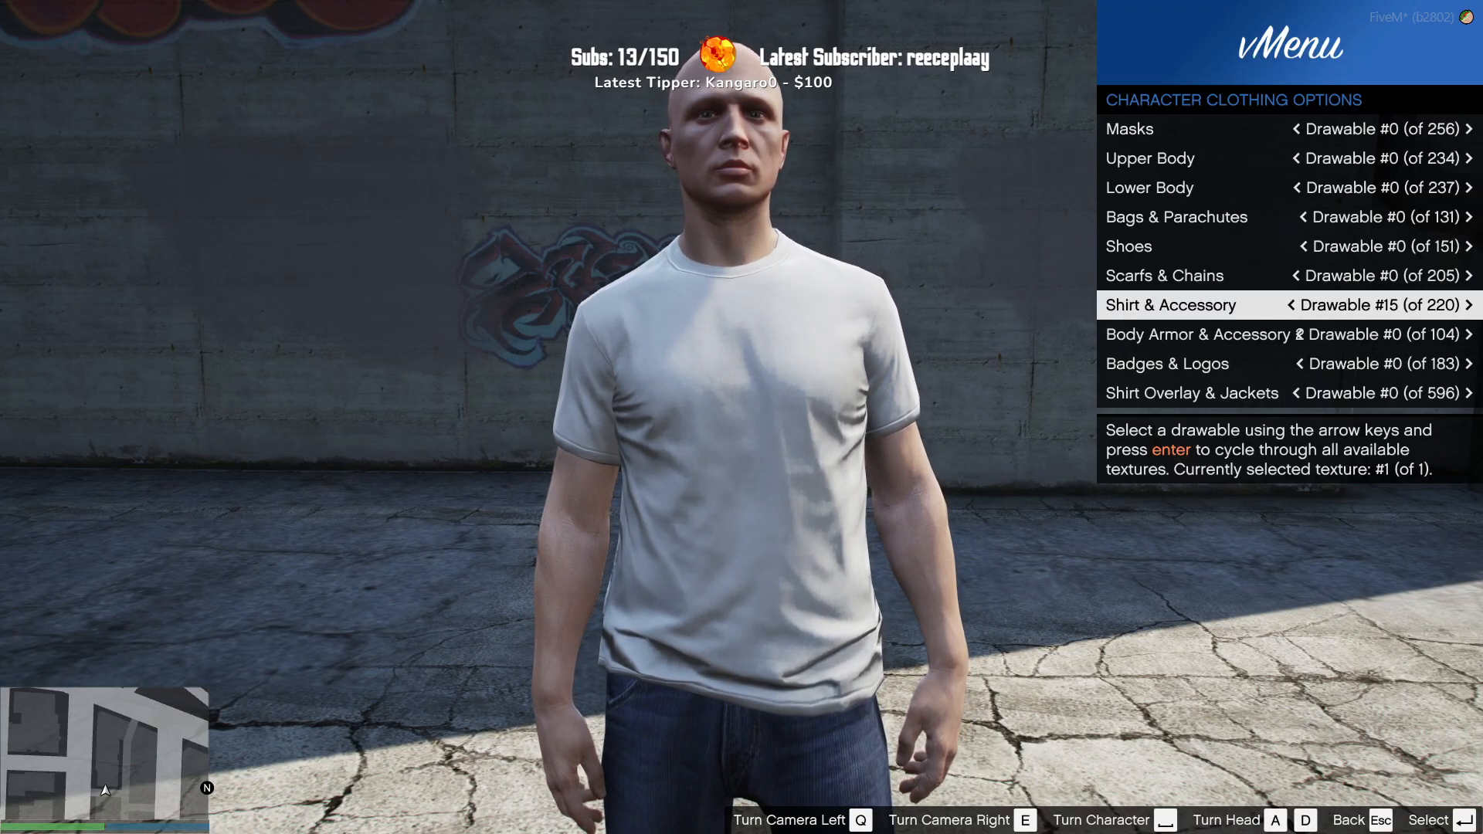
# Step: Set the Shirt Overlay & Jackets option to drawable #542, the black "what the yuck" T-shirt
pyautogui.press('Down')
pyautogui.press('Down')
pyautogui.press('Down')
pyautogui.press('Left')
pyautogui.press('Left')
pyautogui.press('Left')
pyautogui.press('Left')
pyautogui.press('Left')
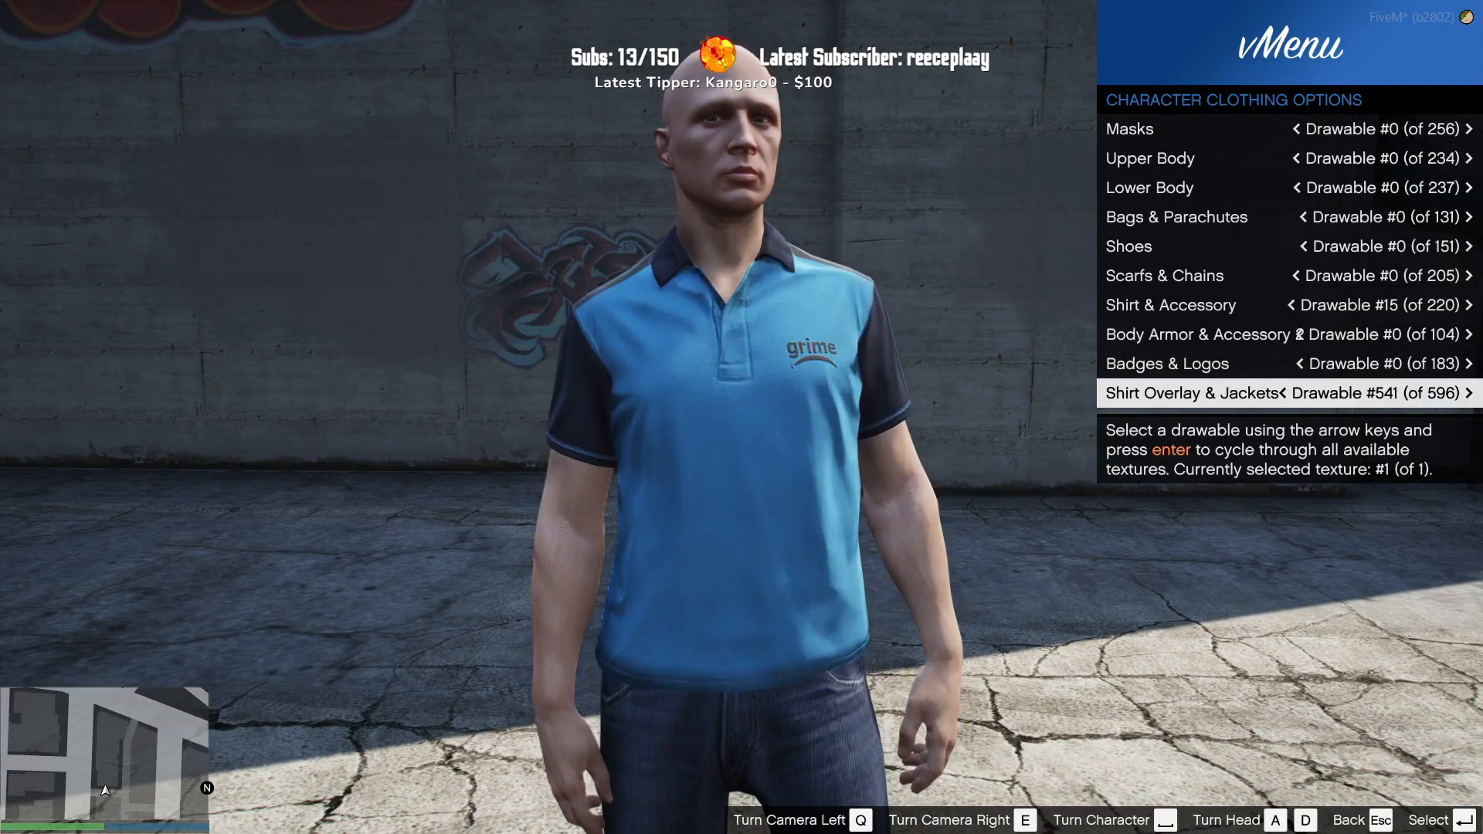
pyautogui.press('Return')
# Step: Set the Masks option to drawable #255, the red clown nose
pyautogui.press('Up')
pyautogui.press('Up')
pyautogui.press('Up')
pyautogui.press('Up')
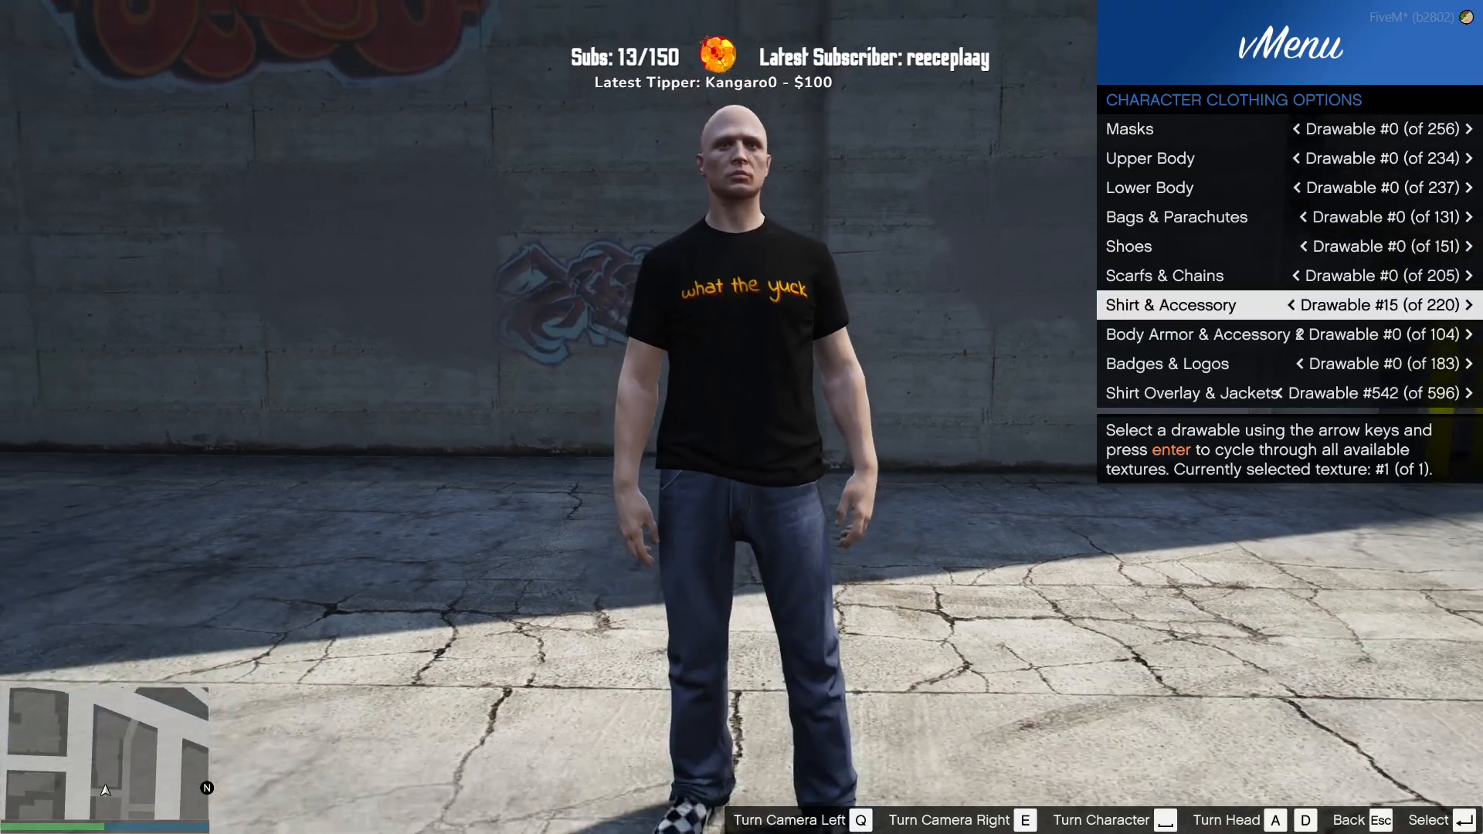
pyautogui.press('Up')
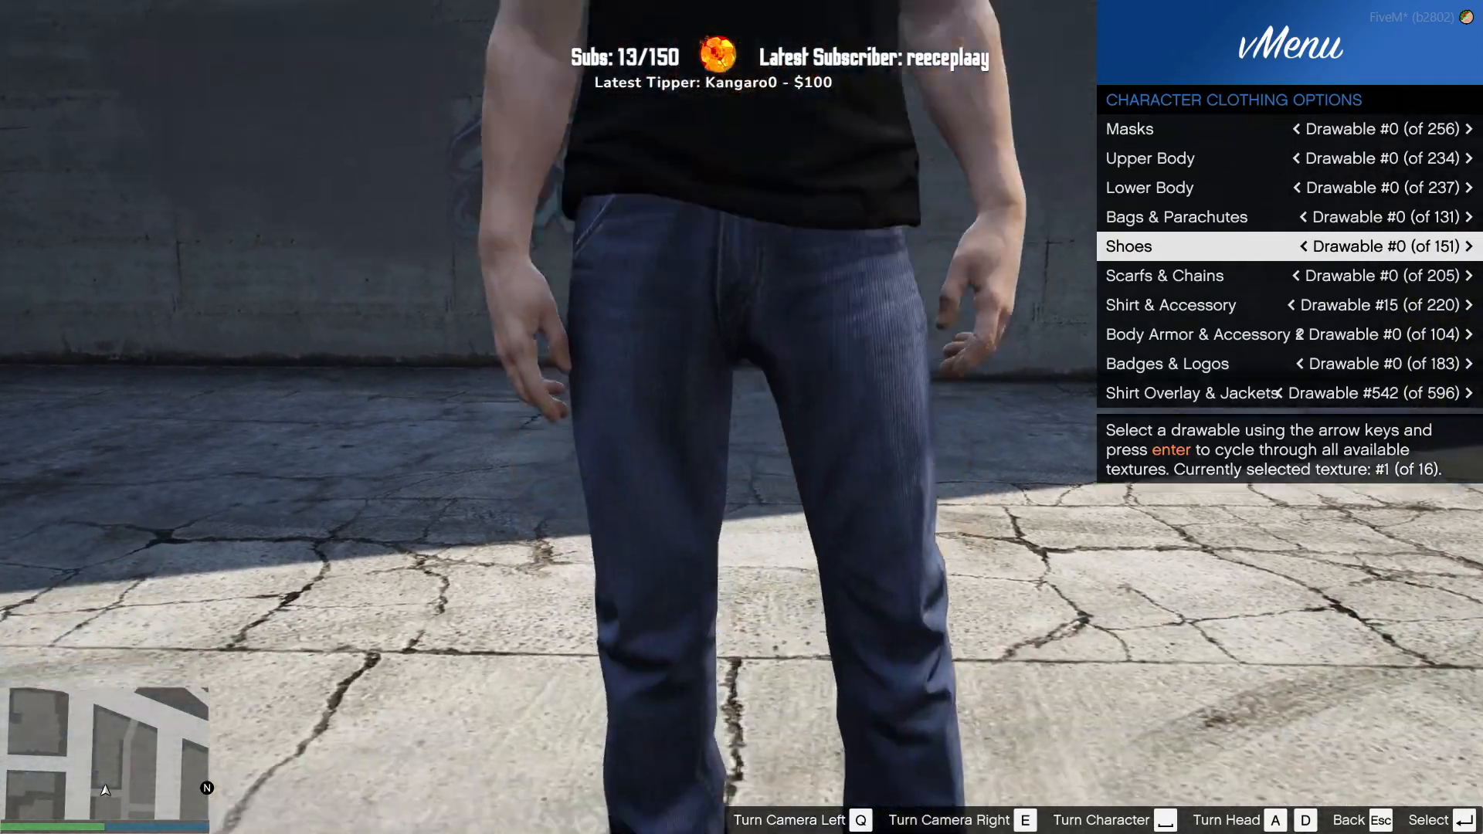
pyautogui.press('Up')
pyautogui.press('Up')
pyautogui.press('Up')
pyautogui.press('Up')
pyautogui.press('Left')
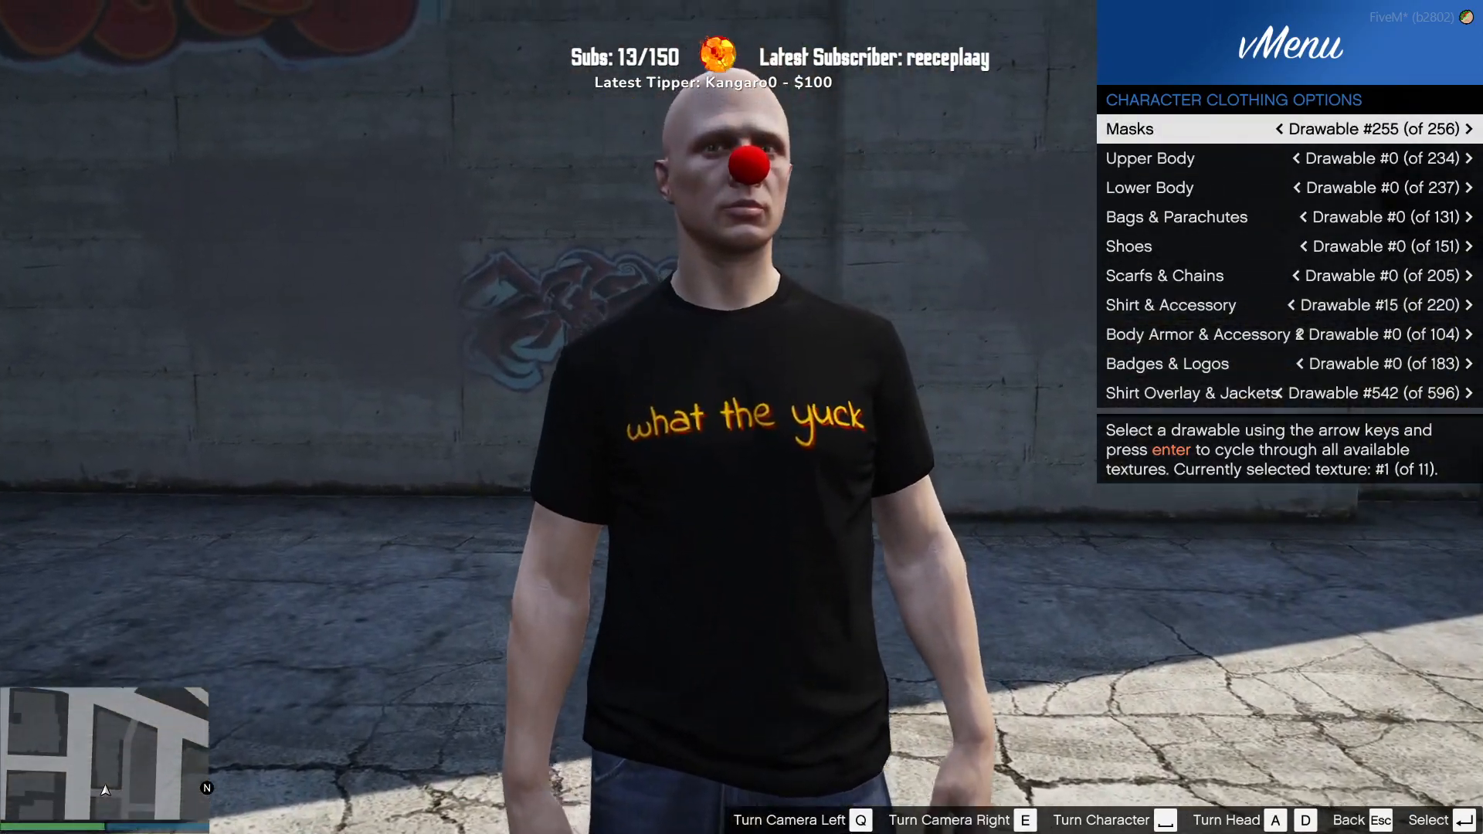
# Step: Save the edited character "clown M" and close vMenu
pyautogui.press('Escape')
pyautogui.press('Down')
pyautogui.press('Down')
pyautogui.press('Down')
pyautogui.press('Return')
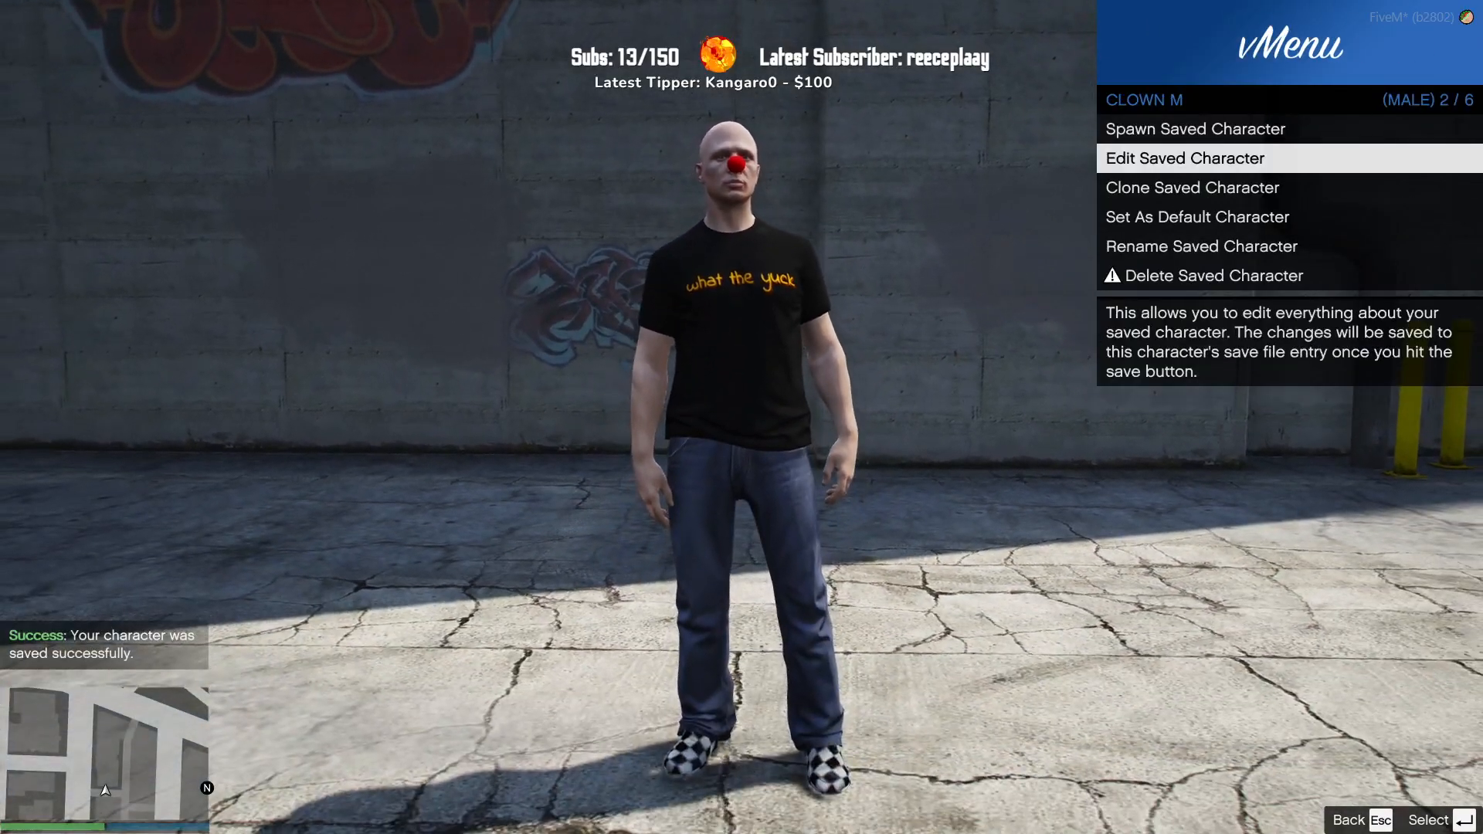
pyautogui.press('Escape')
pyautogui.press('Escape')
pyautogui.press('Escape')
pyautogui.press('Escape')
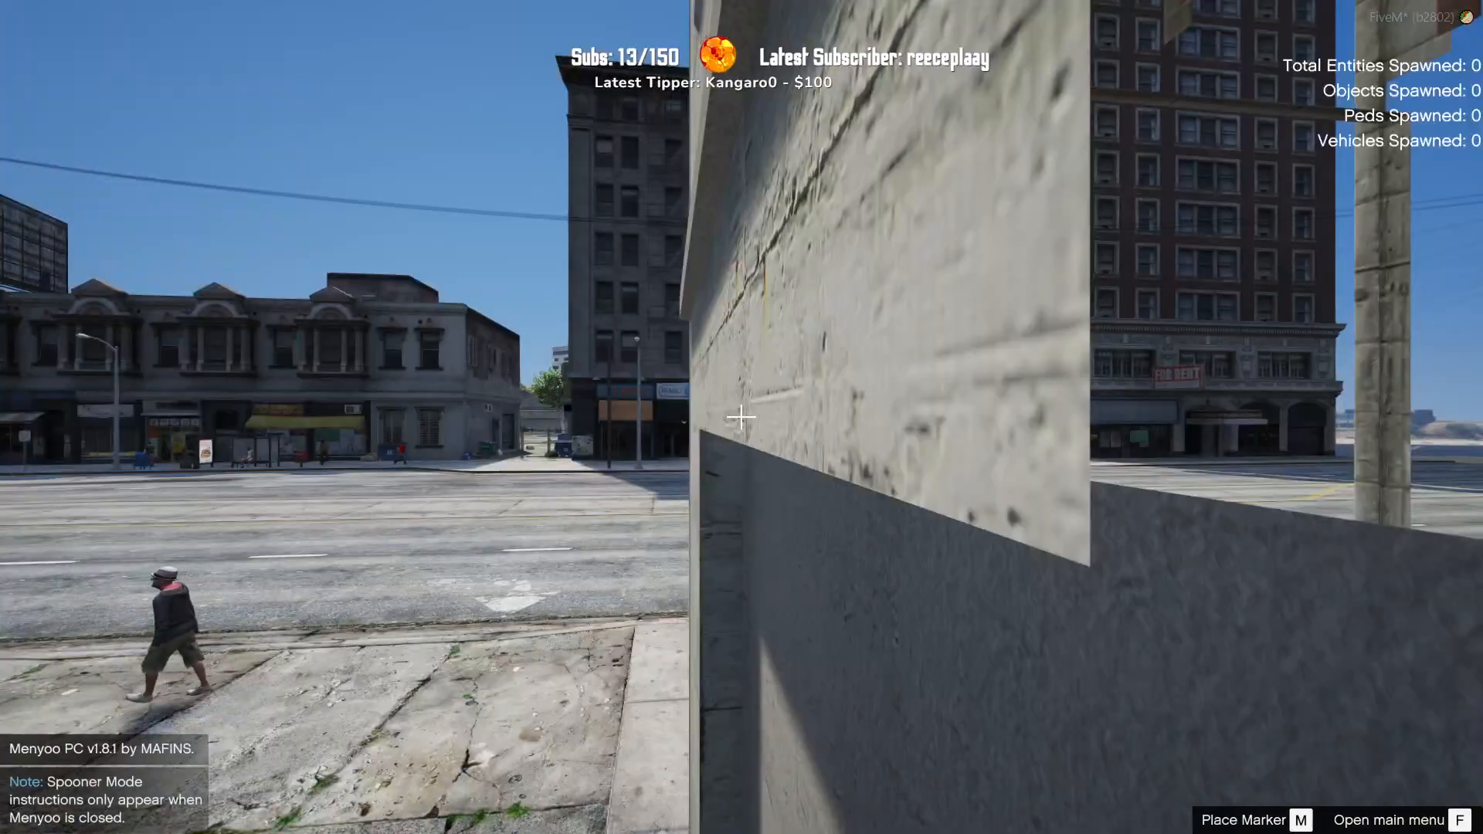
# Step: Examine the clown nose and T-shirt on the character up close with the Spooner Mode free camera
pyautogui.press('w')
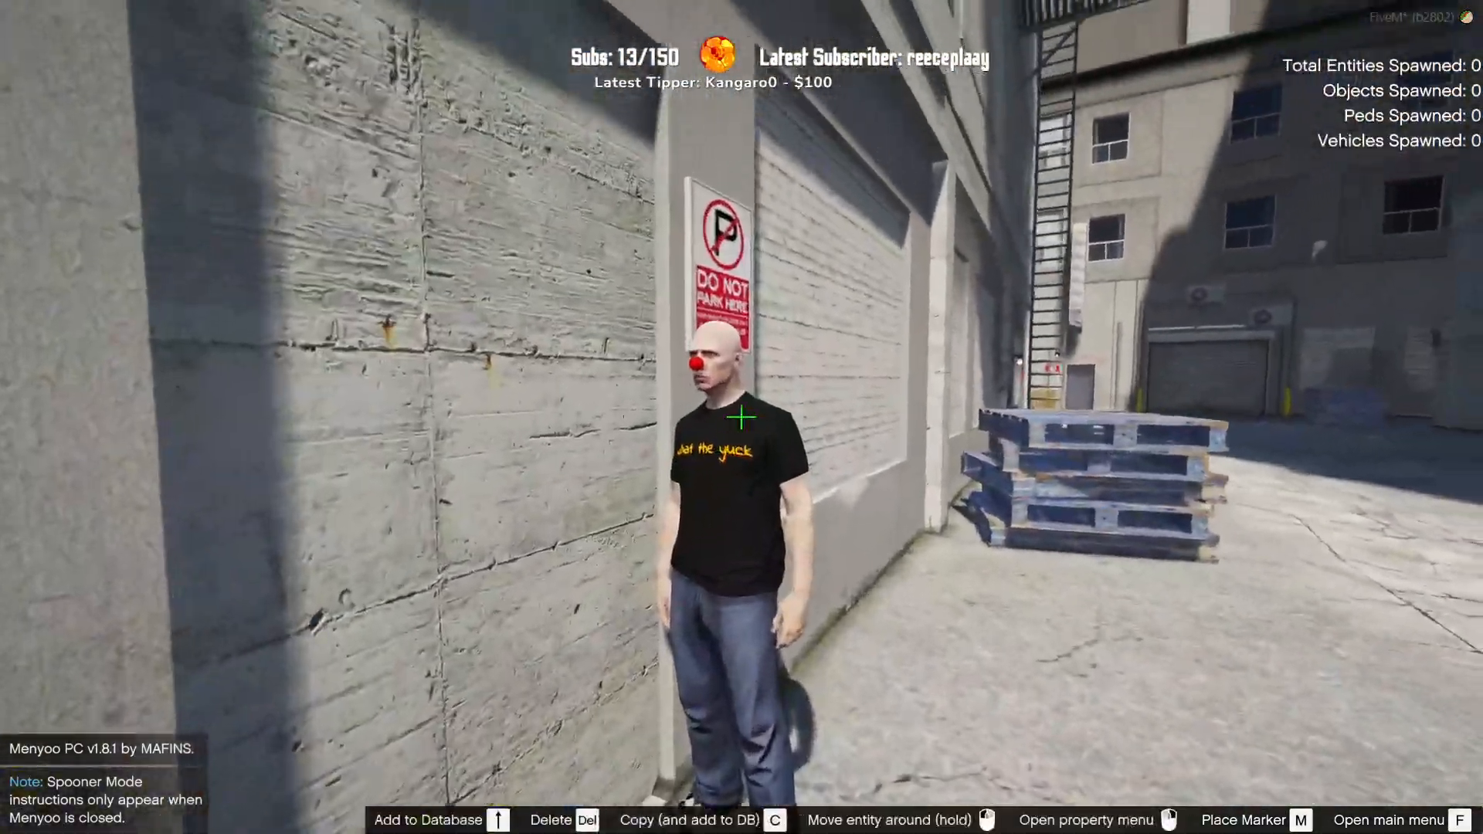
pyautogui.press('s')
pyautogui.press('w')
pyautogui.press('s')
pyautogui.press('w')
pyautogui.press('s')
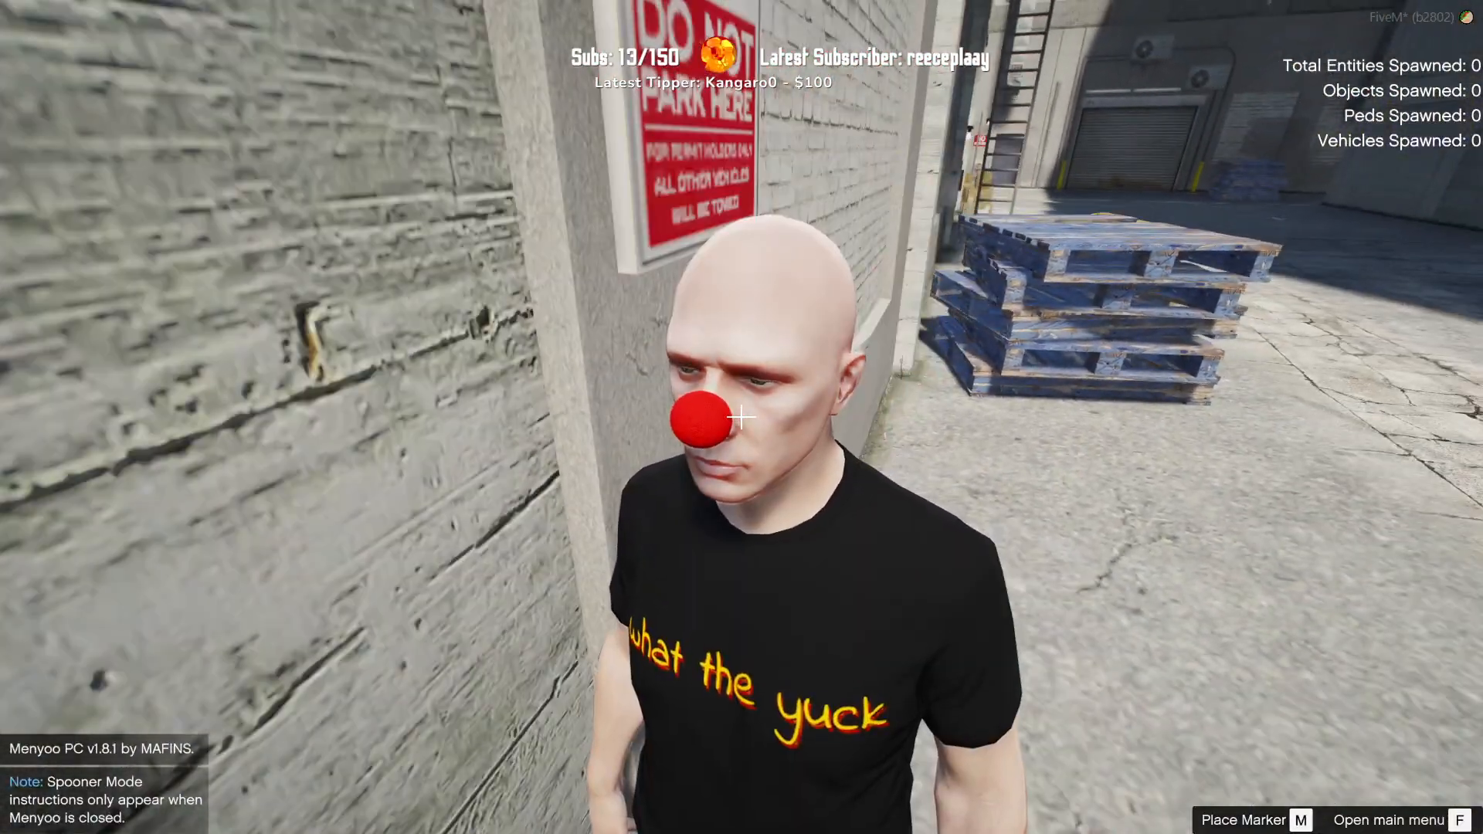
pyautogui.press('w')
pyautogui.press('s')
pyautogui.press('w')
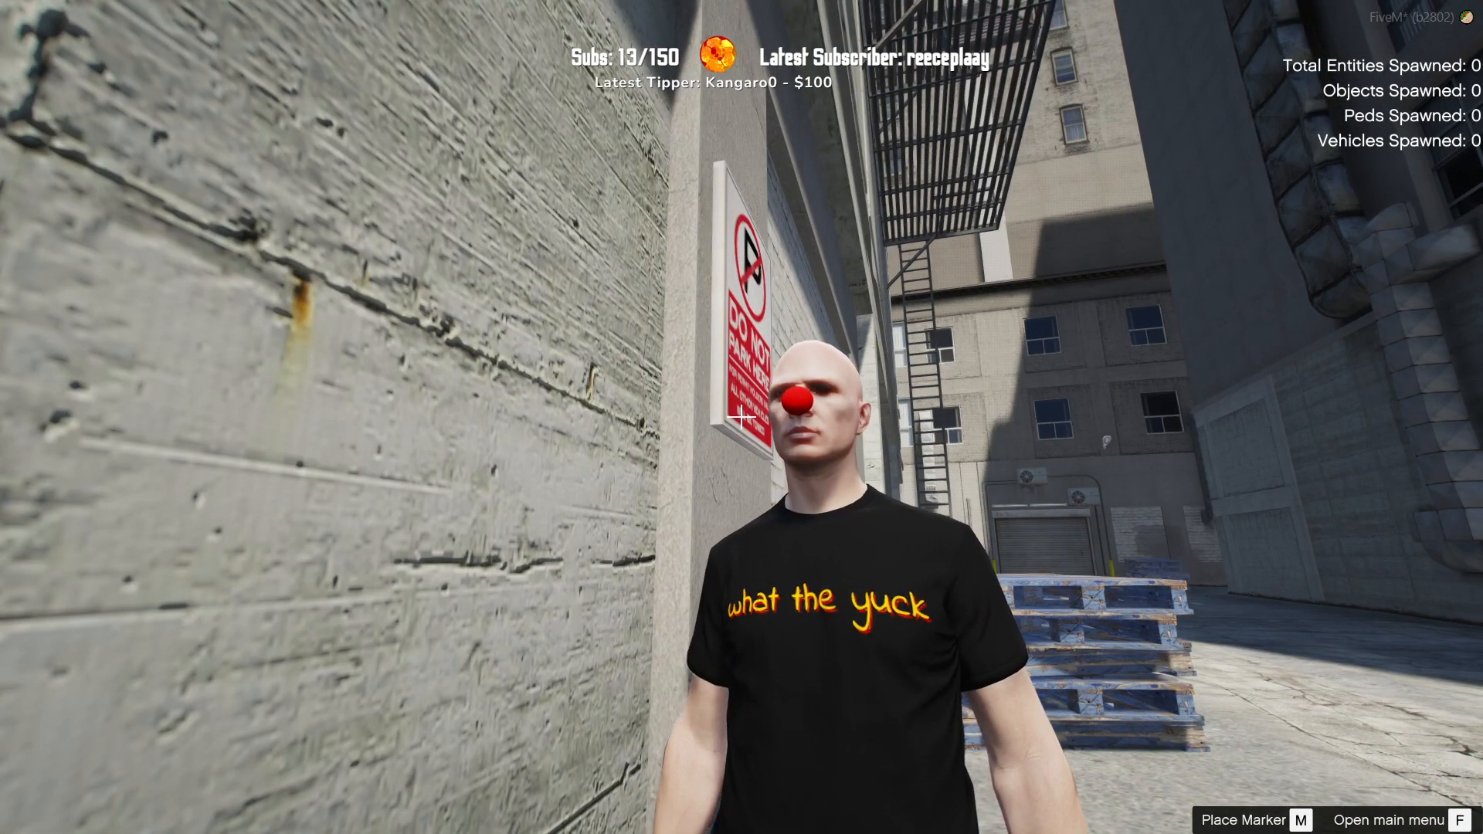
pyautogui.press('w')
pyautogui.press('s')
pyautogui.press('w')
pyautogui.press('w')
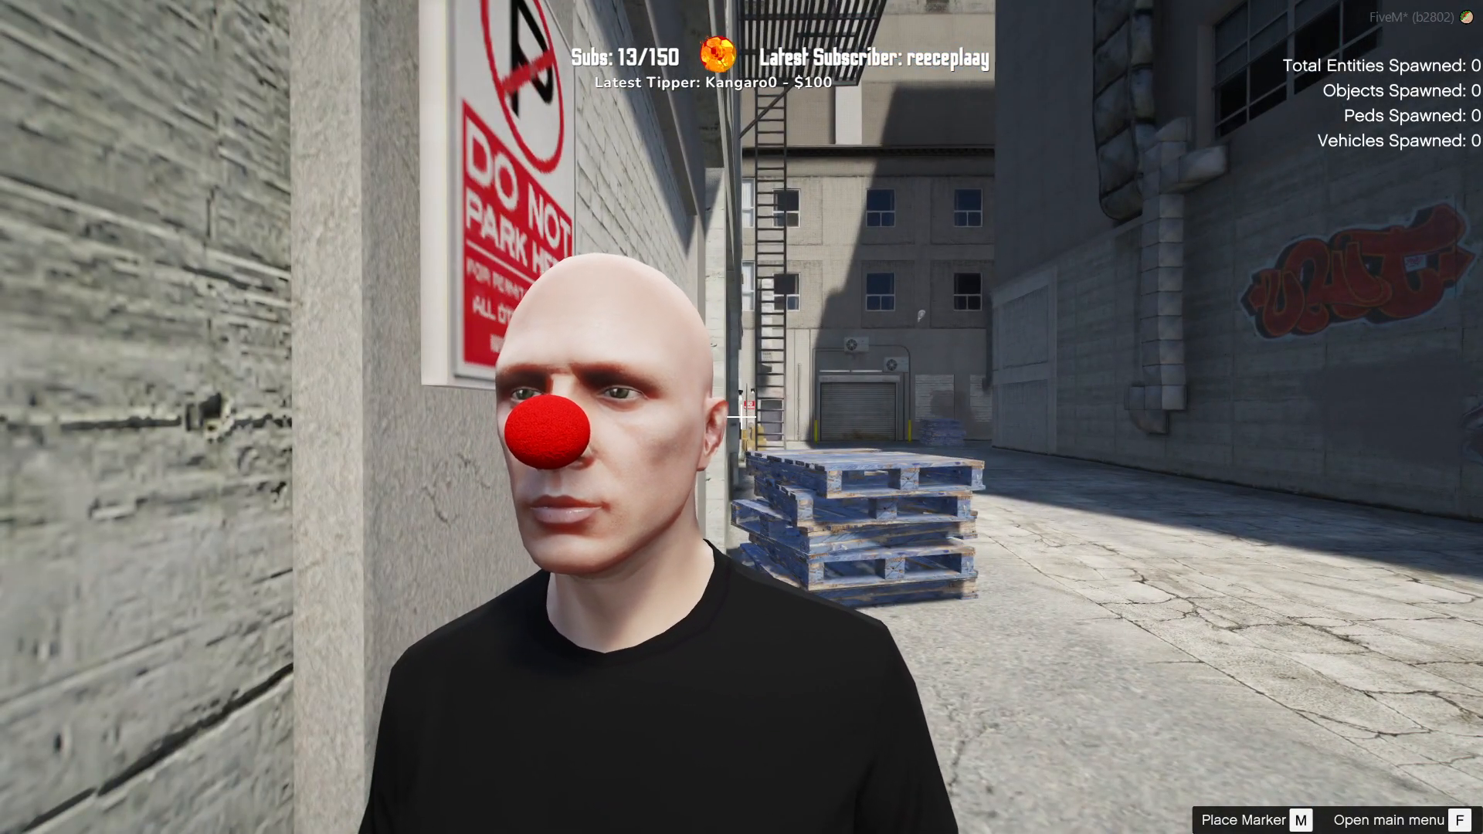
pyautogui.press('f')
pyautogui.press('Up')
pyautogui.press('Up')
pyautogui.press('Up')
pyautogui.press('Return')
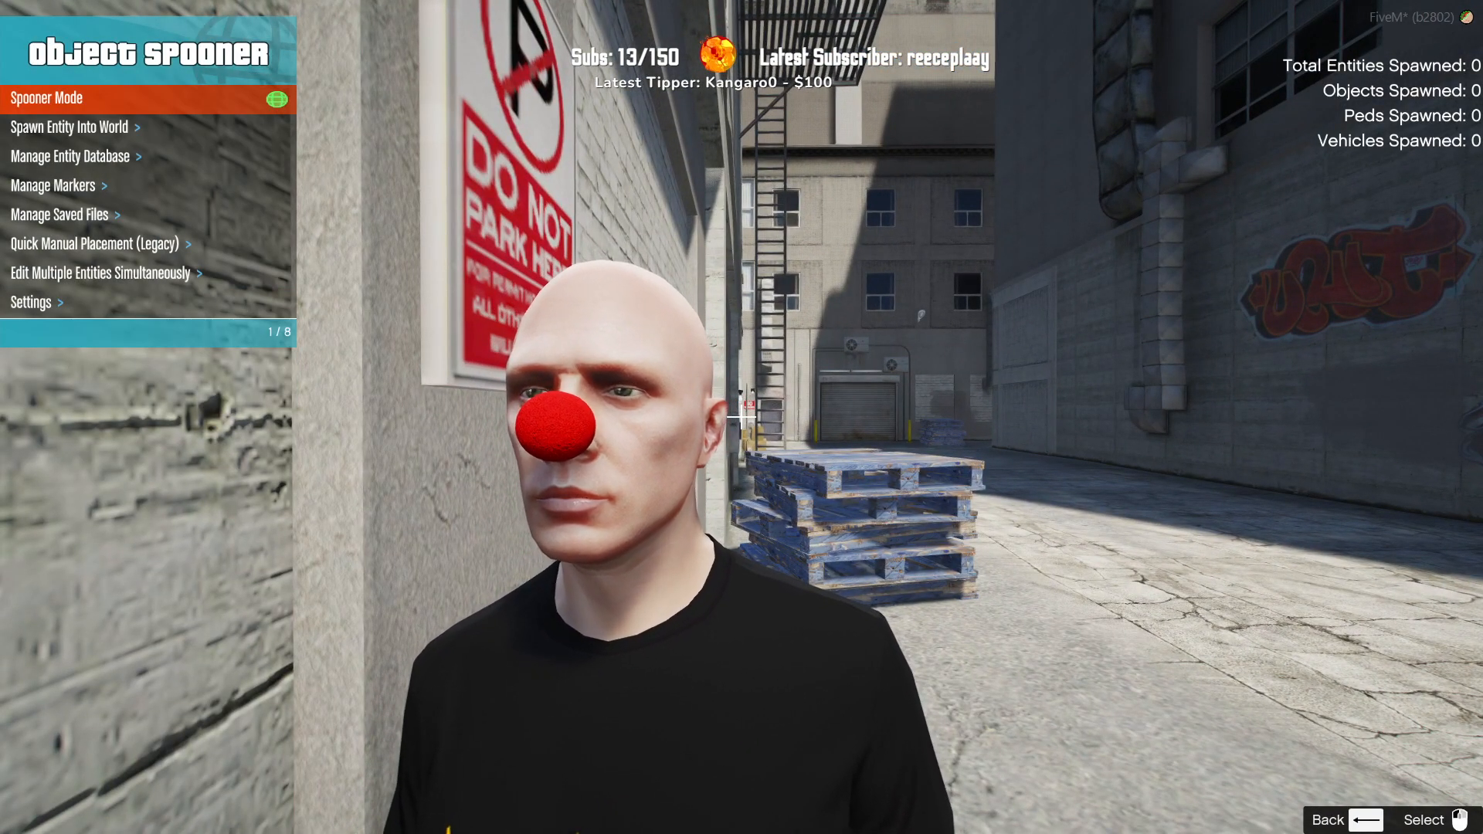
pyautogui.press('f')
# Step: Cycle the Mask / Facial Hair item, the clown nose, through its available textures in Ped Customization
pyautogui.press('m')
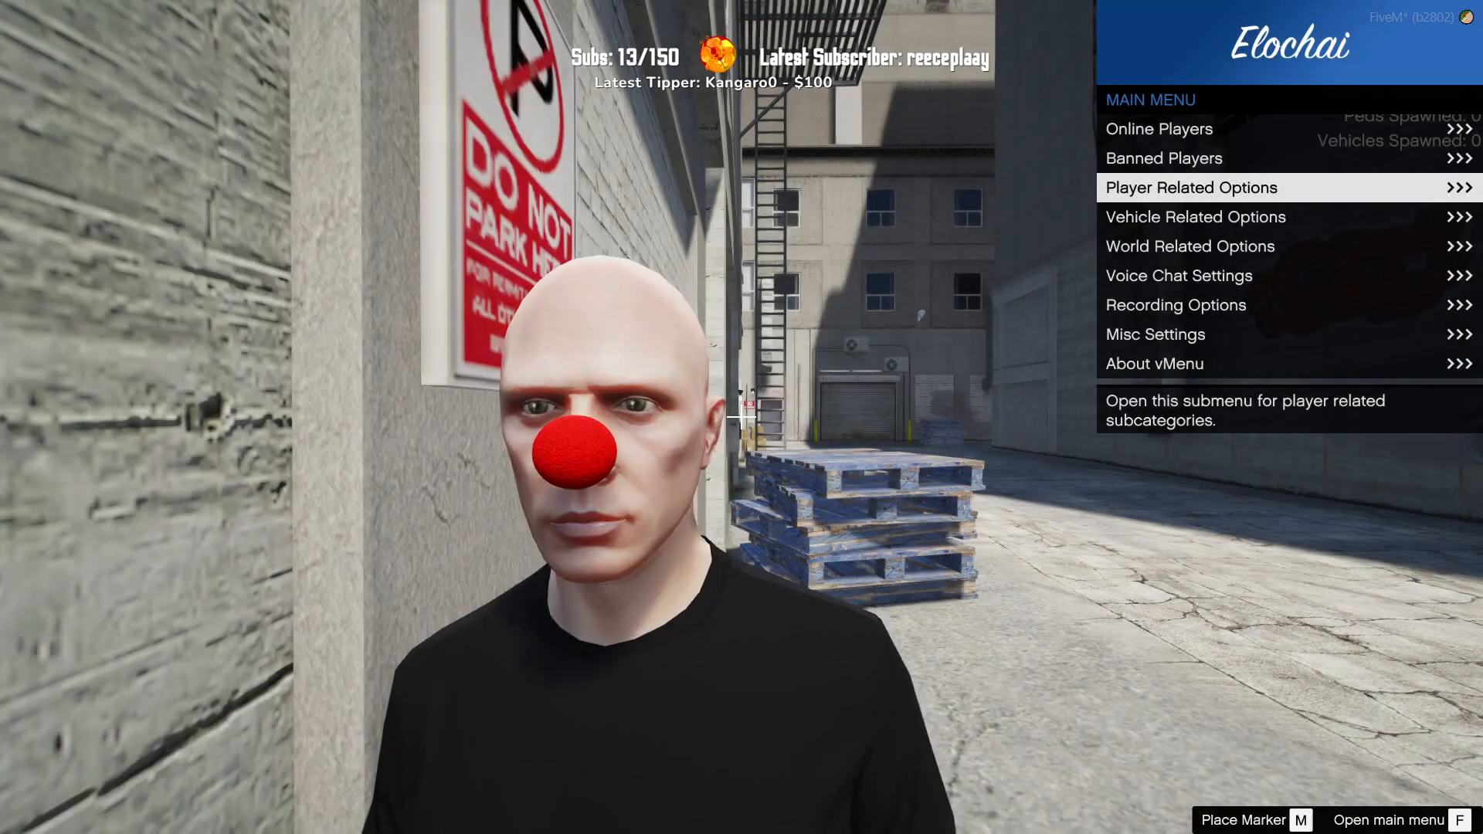
pyautogui.press('Return')
pyautogui.press('Up')
pyautogui.press('Return')
pyautogui.press('Up')
pyautogui.press('Up')
pyautogui.press('Return')
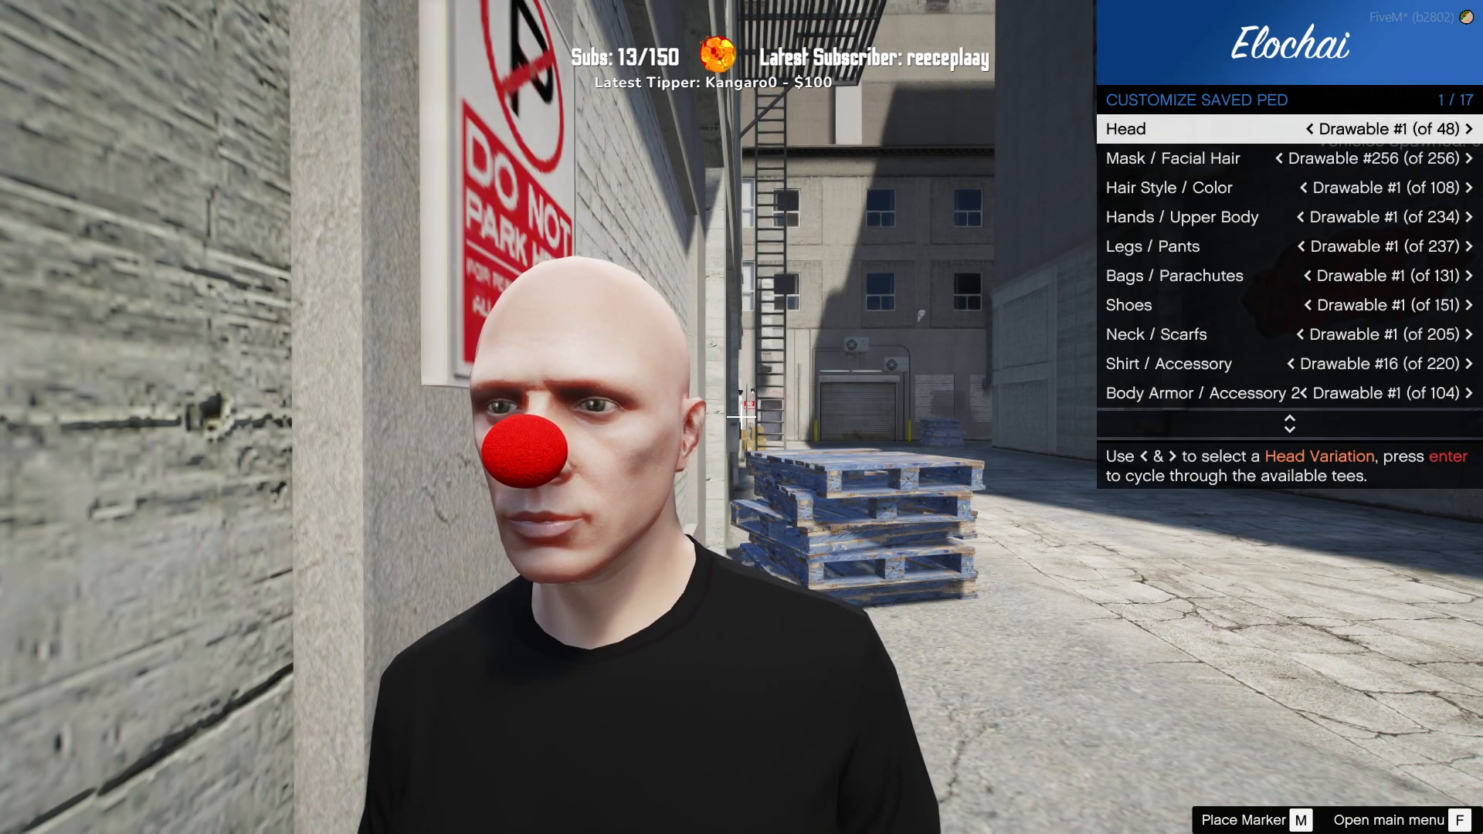
pyautogui.press('Down')
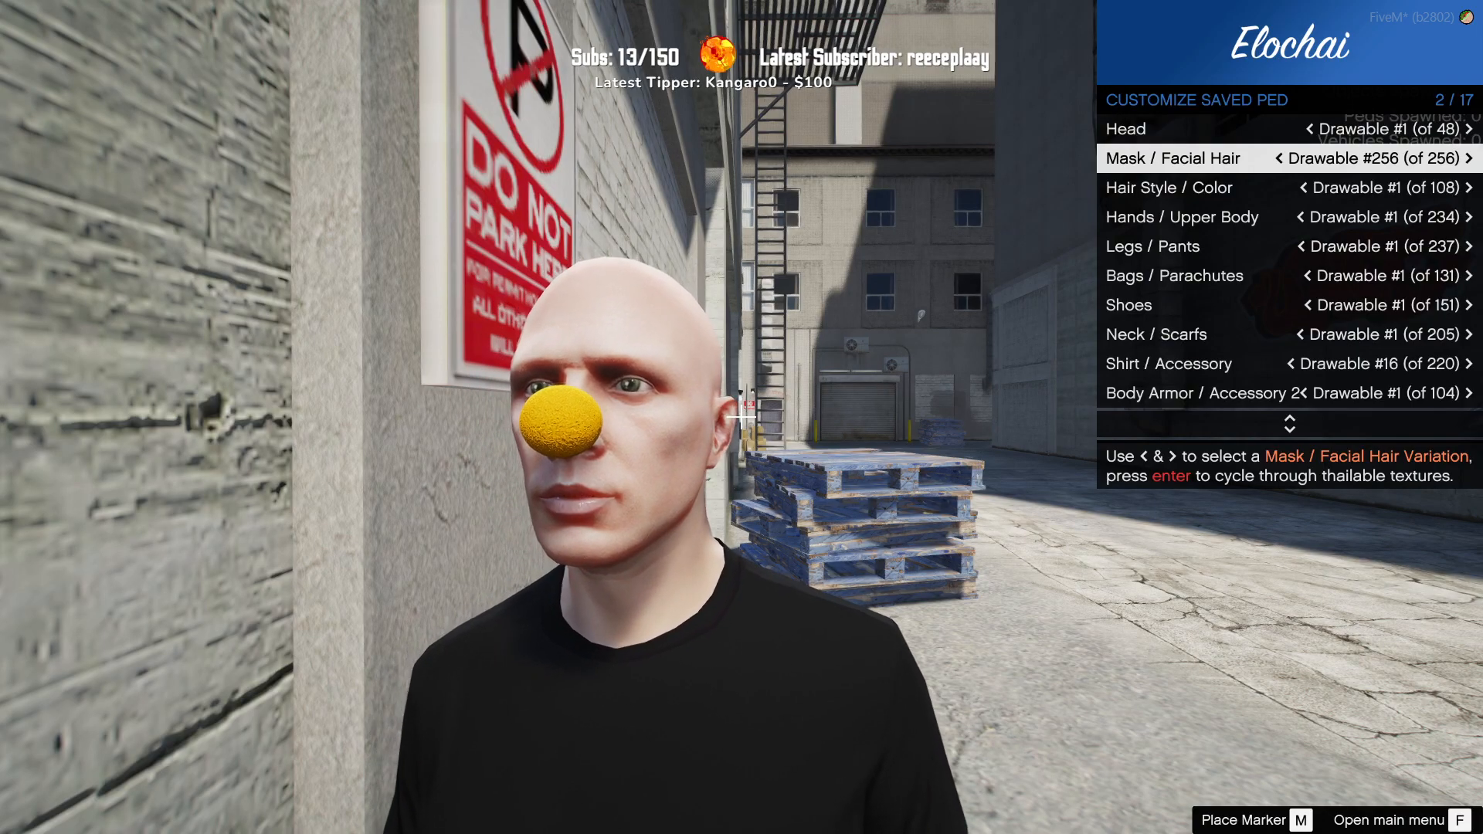
pyautogui.press('Return')
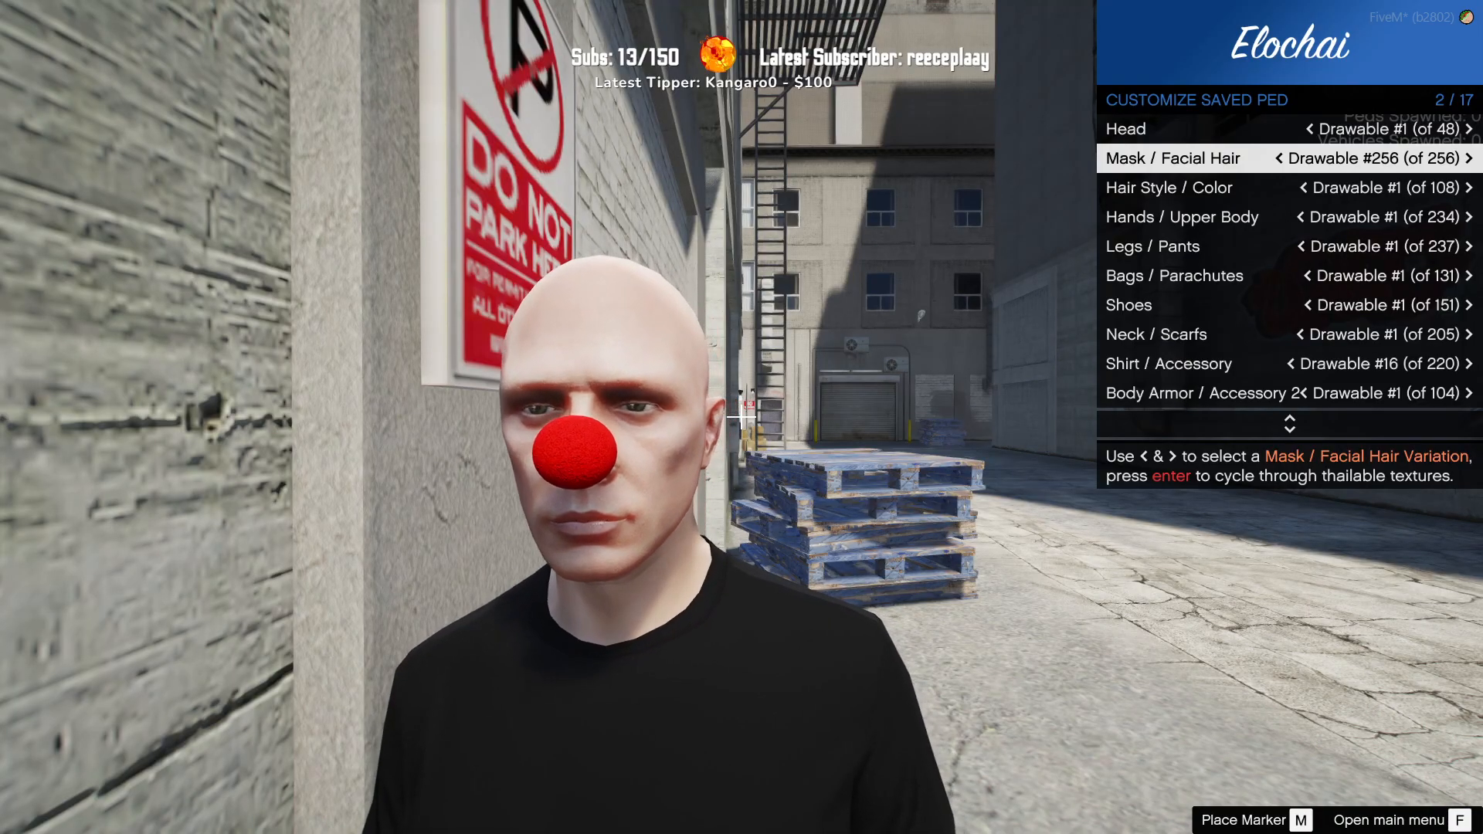
pyautogui.press('BackSpace')
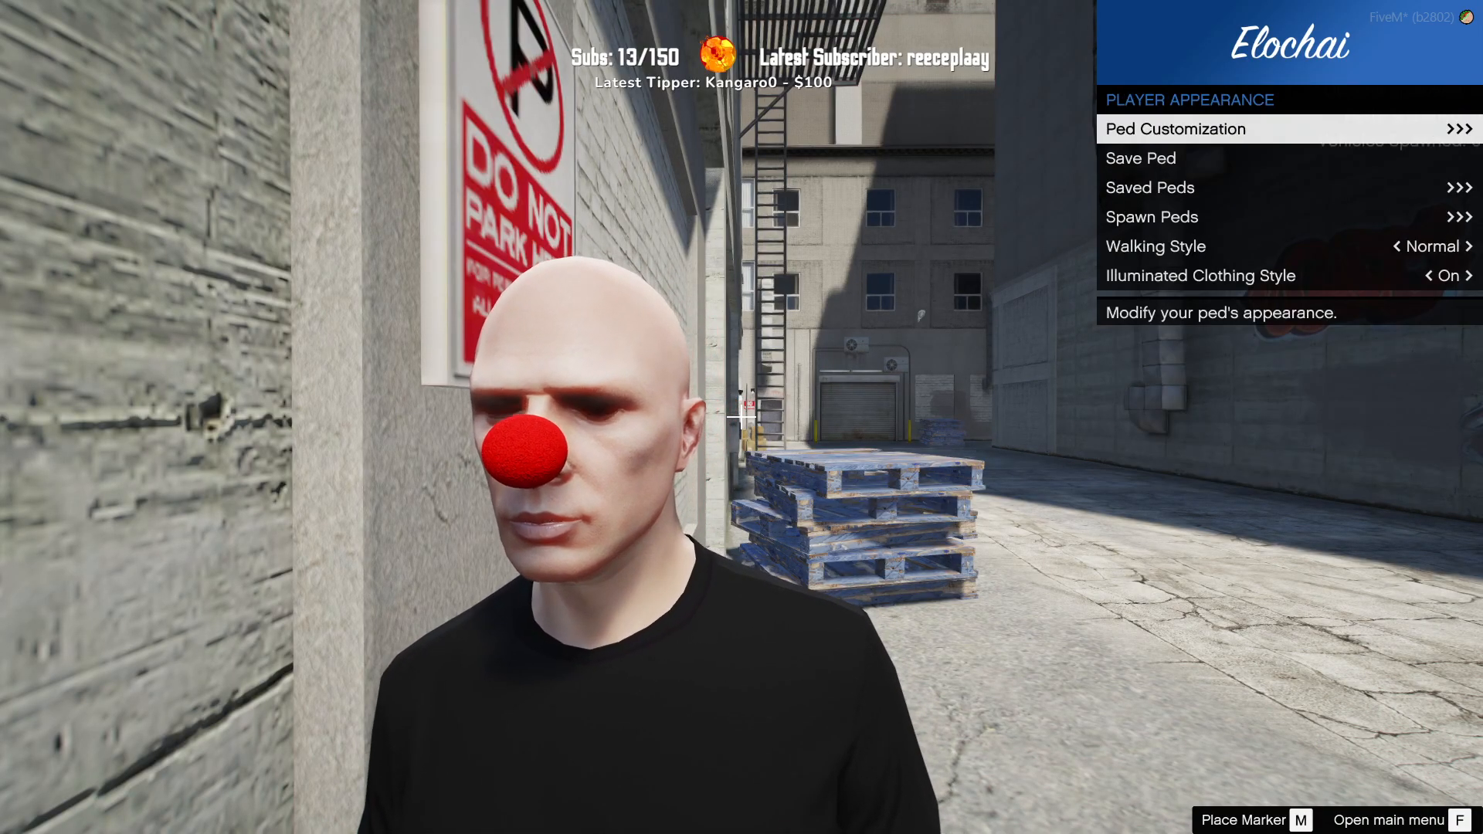
pyautogui.press('BackSpace')
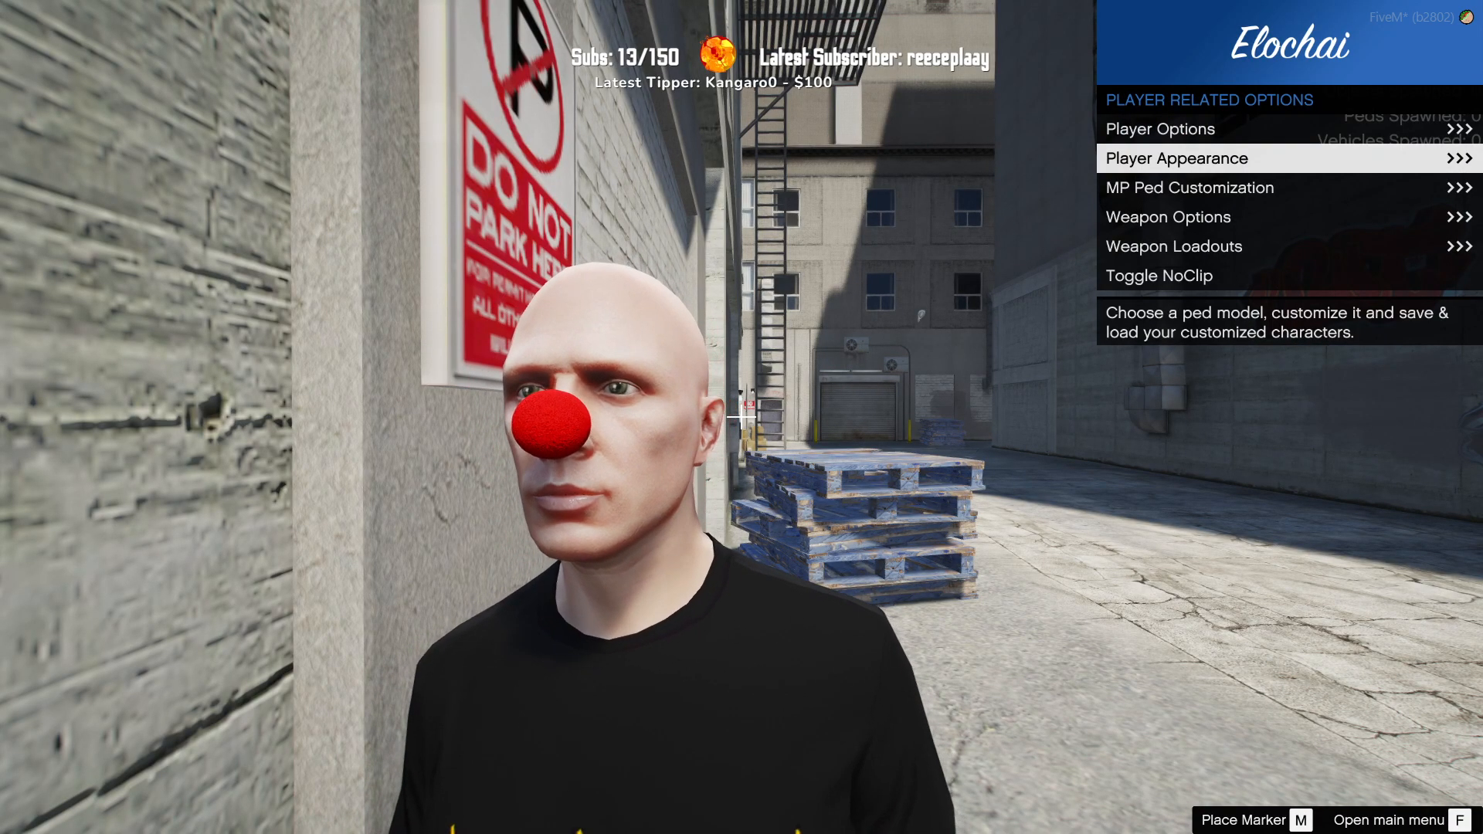
# Step: Open the saved multiplayer character "clown M" for editing
pyautogui.press('Down')
pyautogui.press('Return')
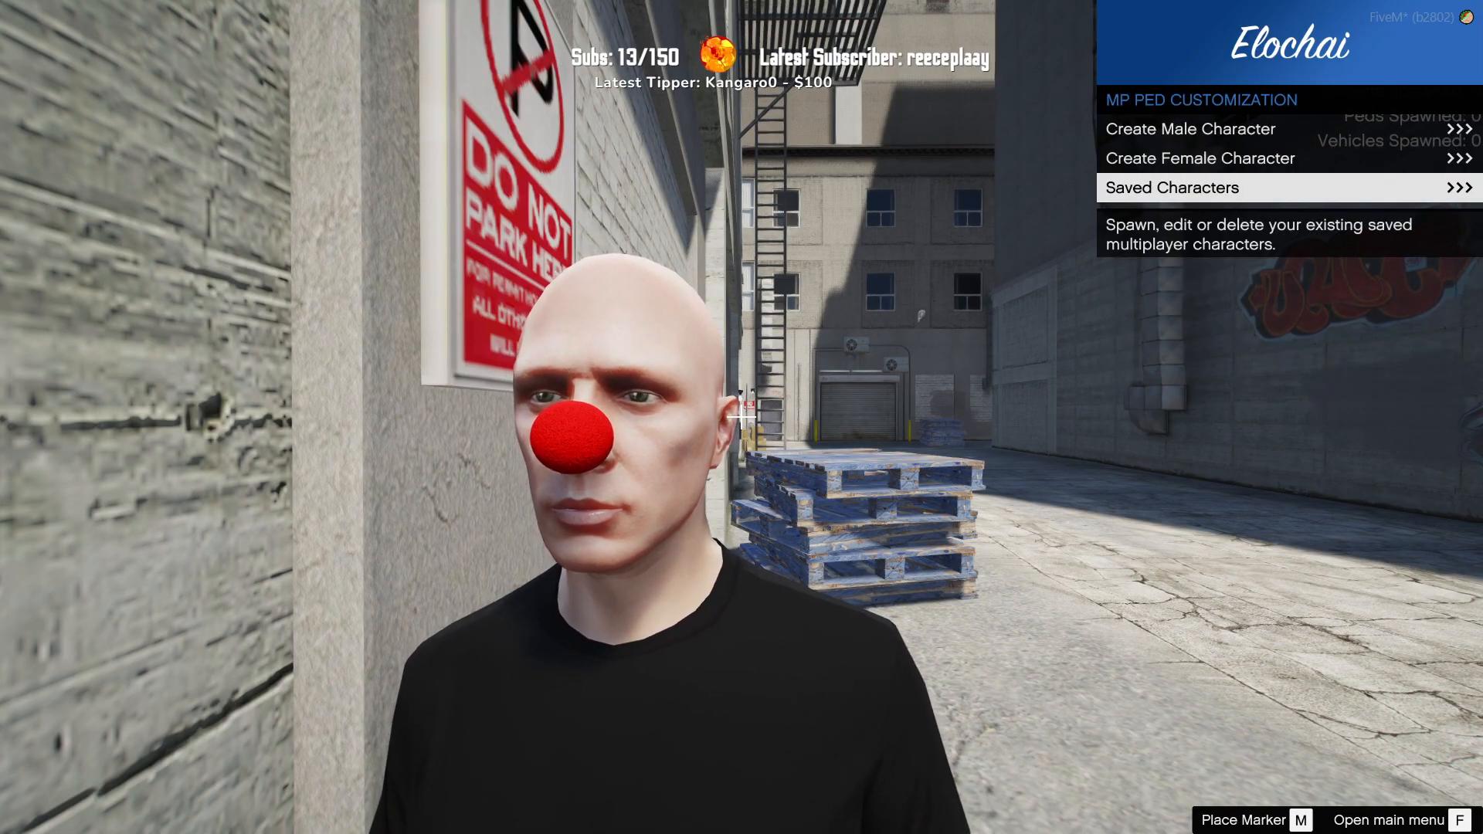
pyautogui.press('Return')
pyautogui.press('Down')
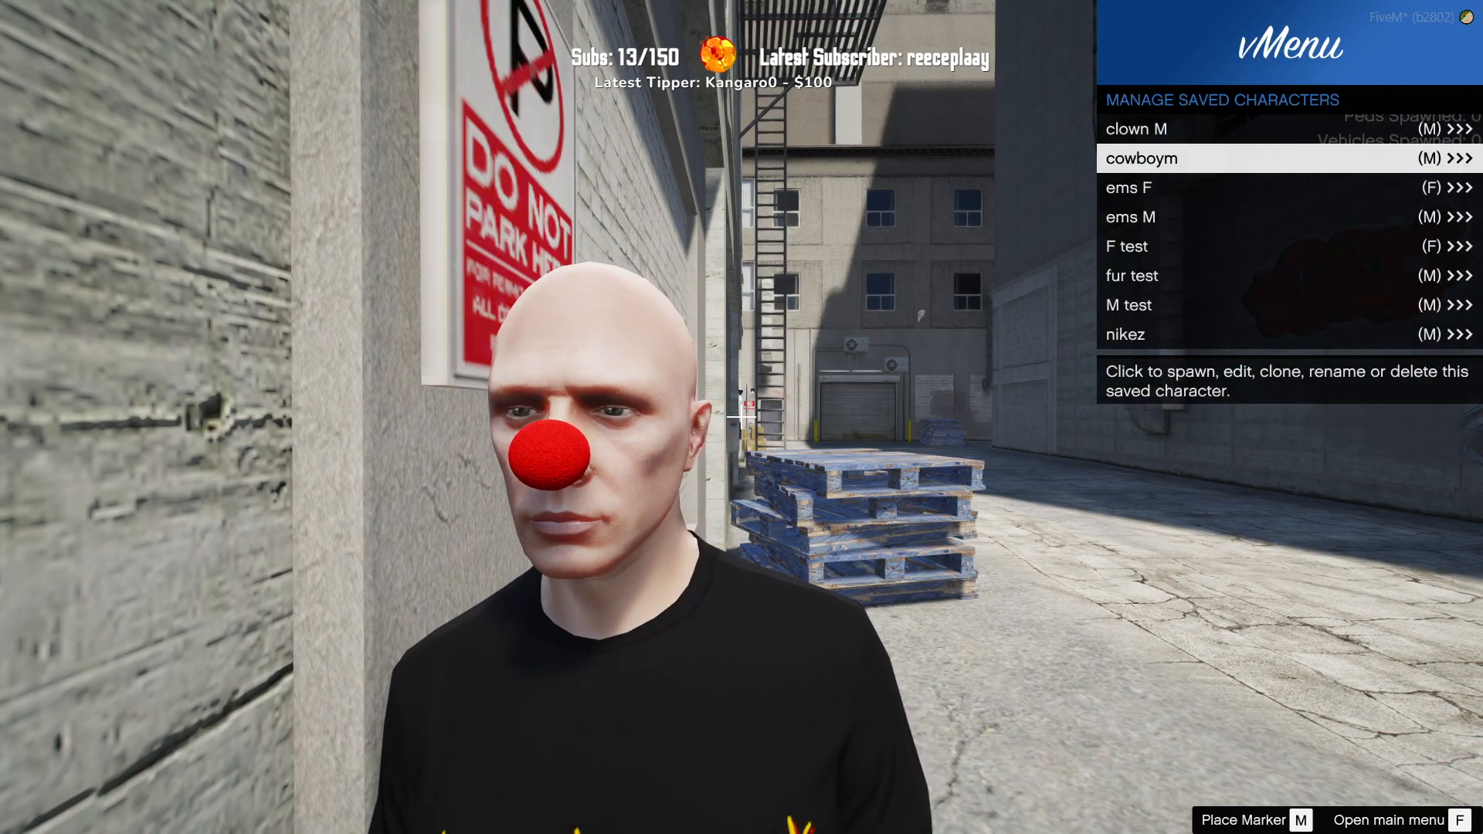
pyautogui.press('Up')
pyautogui.press('Return')
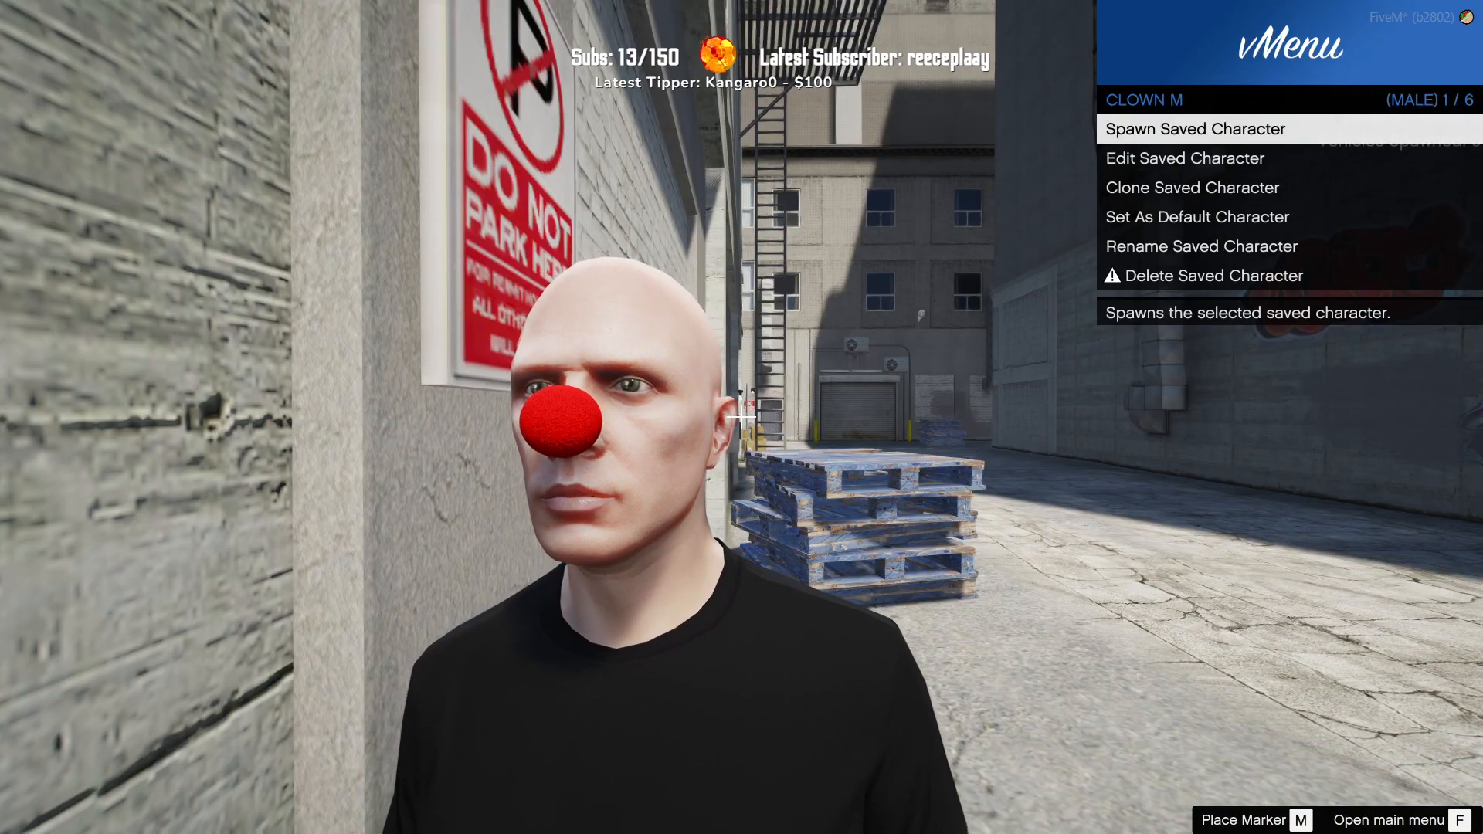
pyautogui.press('Down')
pyautogui.press('Return')
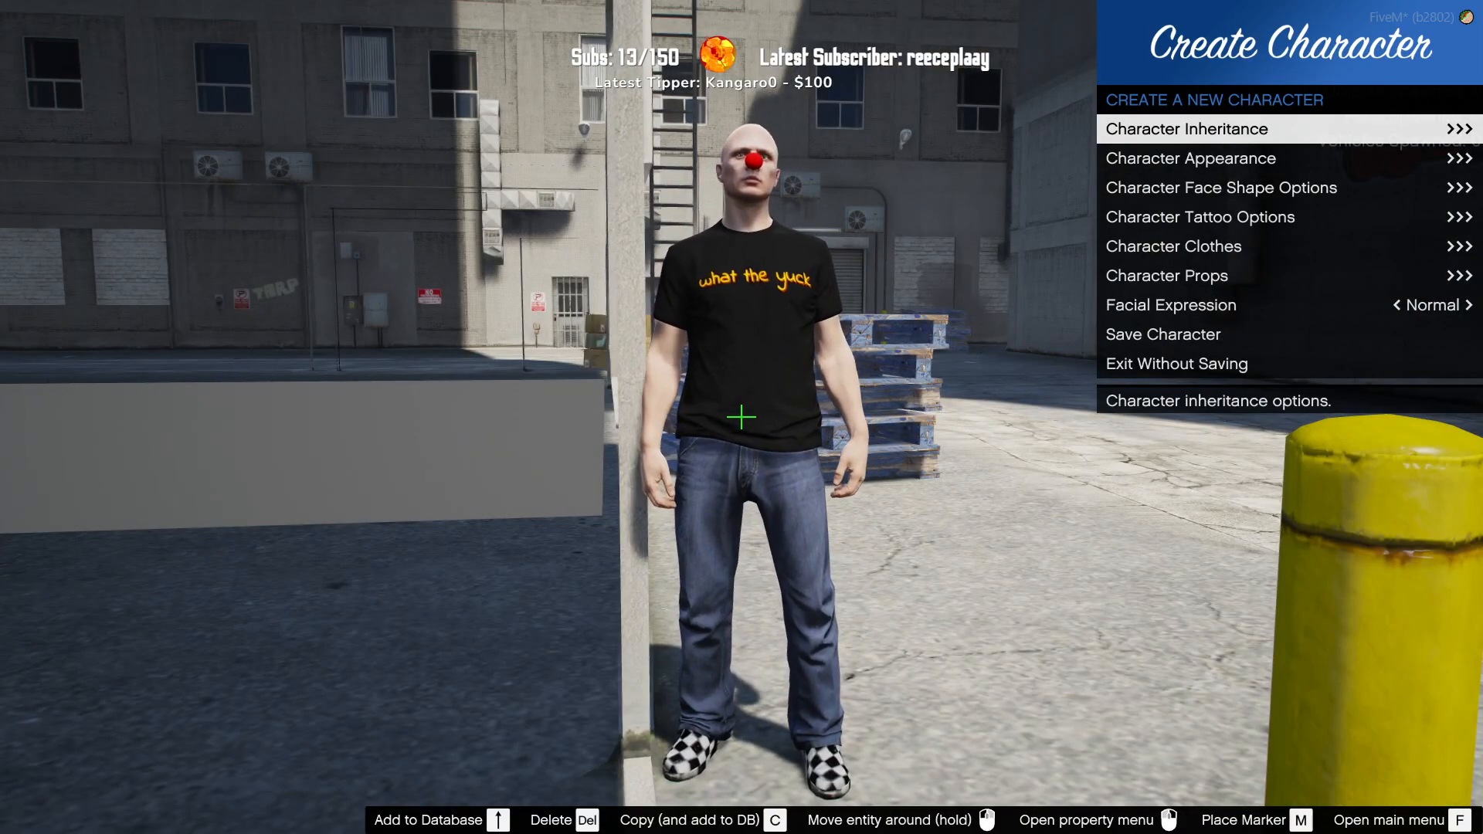
# Step: Set the character's Hair Style to Style #76, the rounded afro
pyautogui.press('Down')
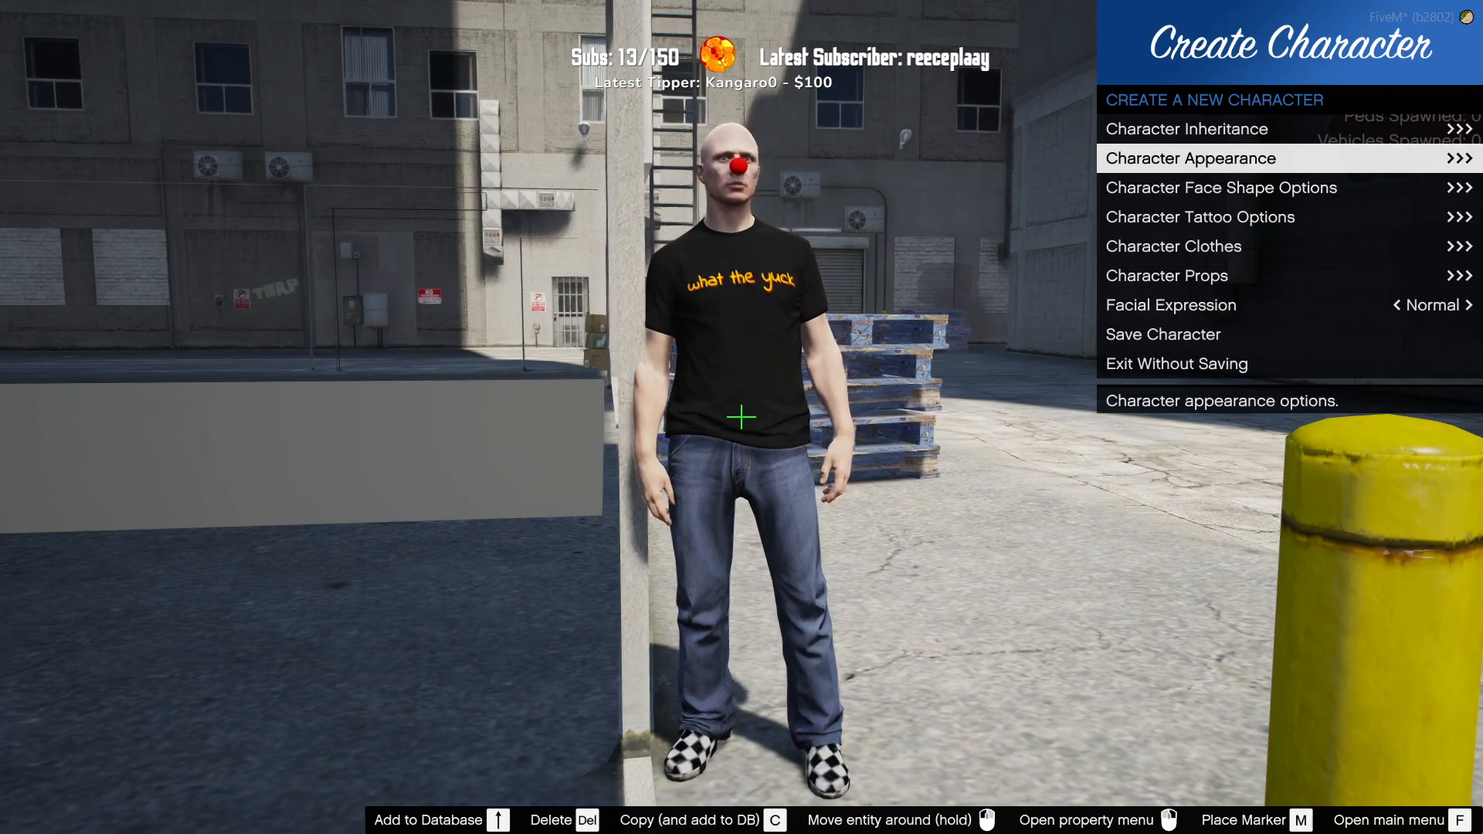
pyautogui.press('Return')
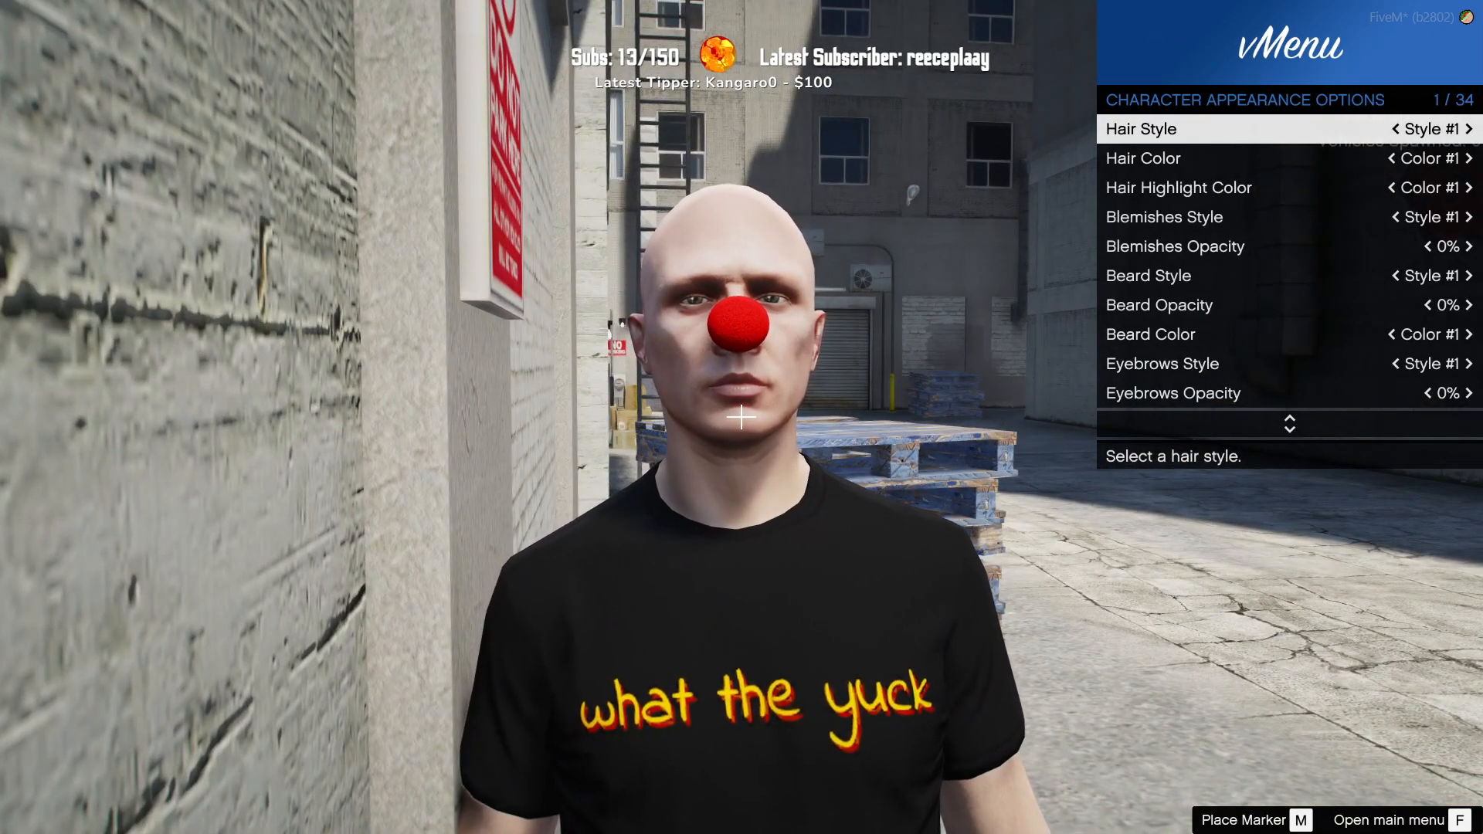
pyautogui.press('Right')
pyautogui.press('Left')
pyautogui.press('Left')
pyautogui.press('Left')
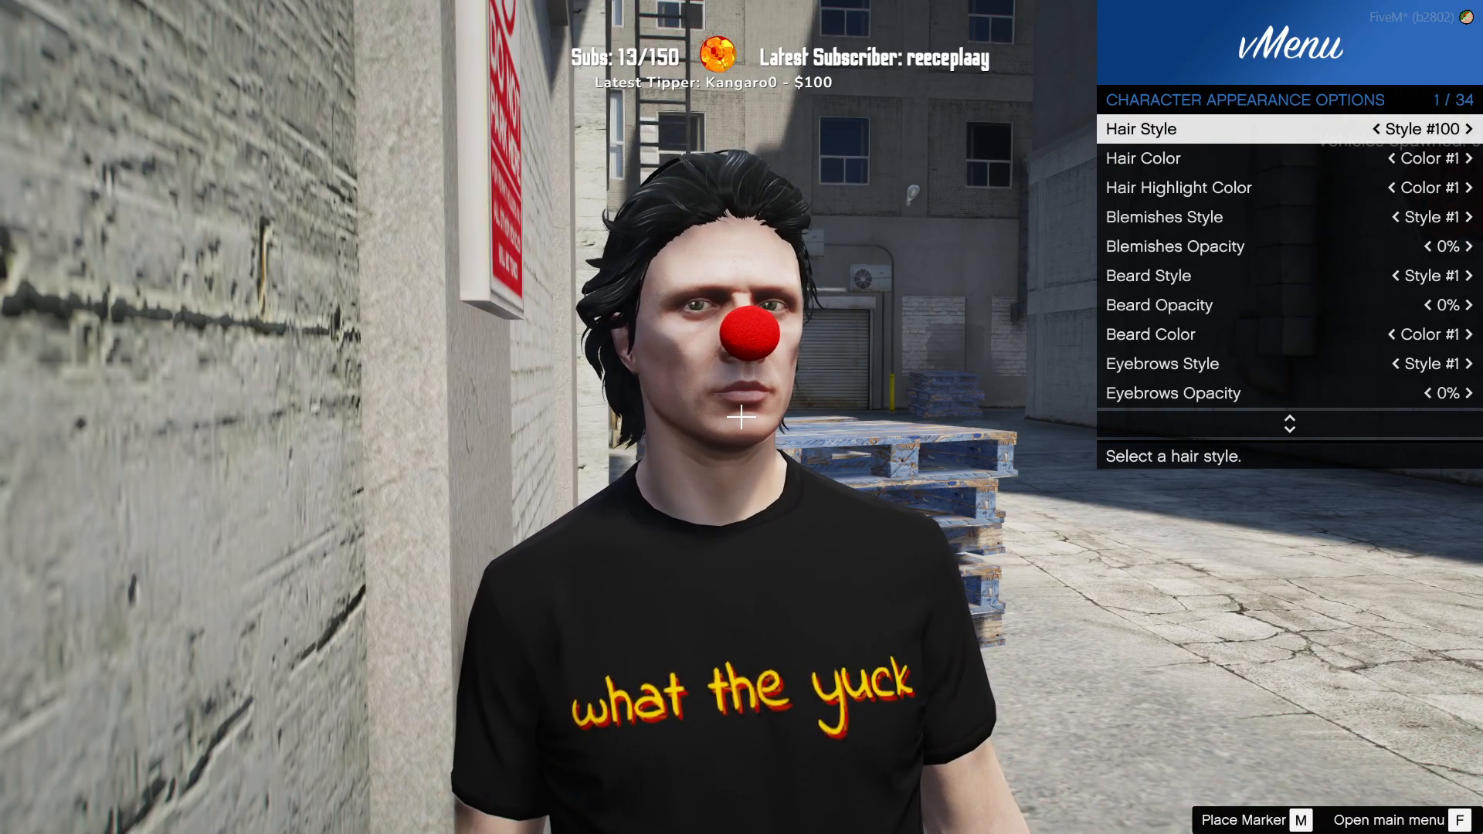
pyautogui.press('Left')
pyautogui.press('Left')
pyautogui.press('Left')
pyautogui.press('Left')
pyautogui.press('Left')
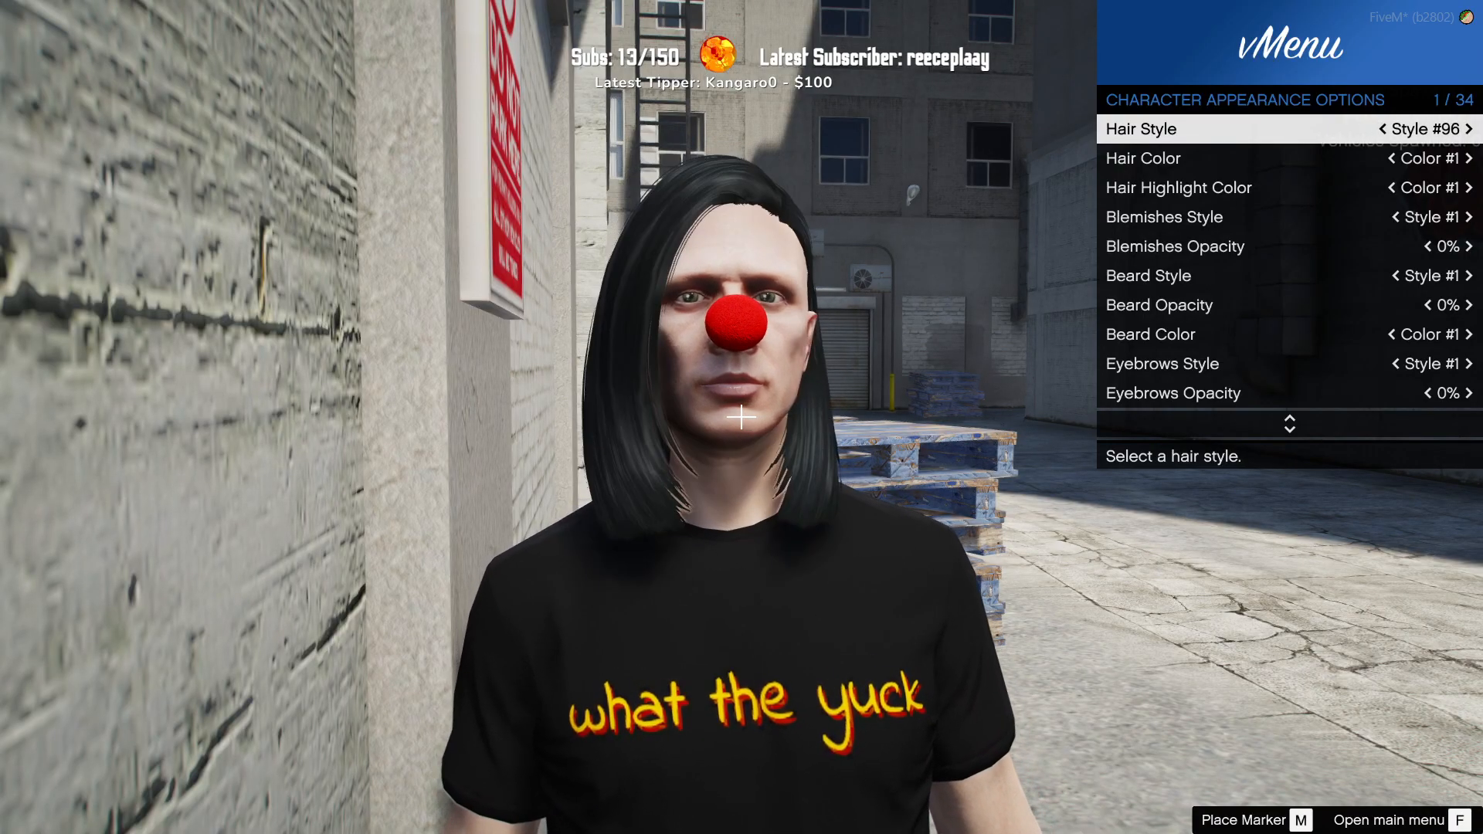
pyautogui.press('Left')
pyautogui.press('Left')
pyautogui.press('Left')
pyautogui.press('Left')
pyautogui.press('Left')
pyautogui.press('Left')
pyautogui.press('Left')
pyautogui.press('Left')
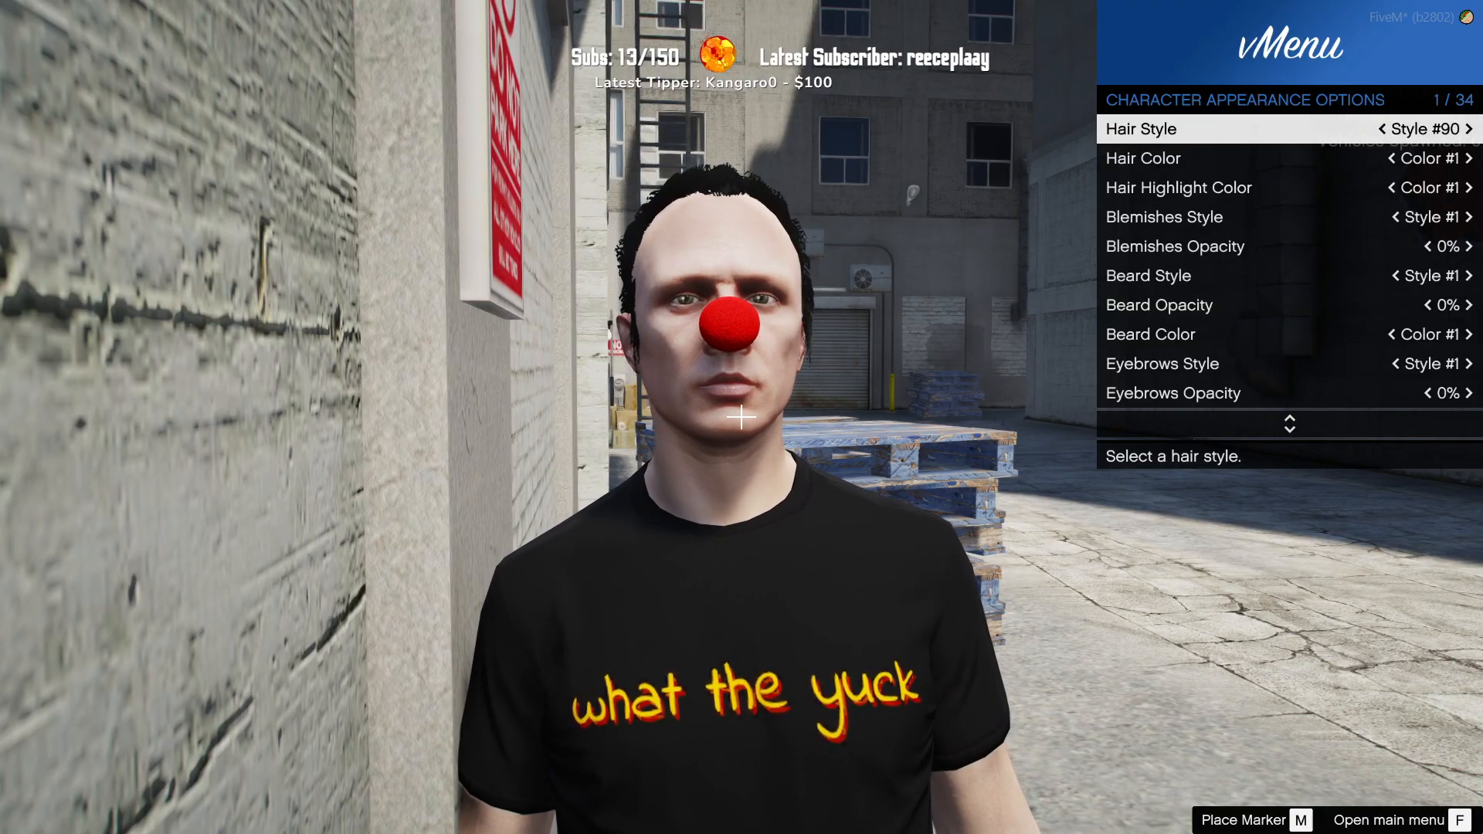
pyautogui.press('Left')
pyautogui.press('Left')
pyautogui.press('Left')
pyautogui.press('Left')
pyautogui.press('Left')
pyautogui.press('Left')
pyautogui.press('Left')
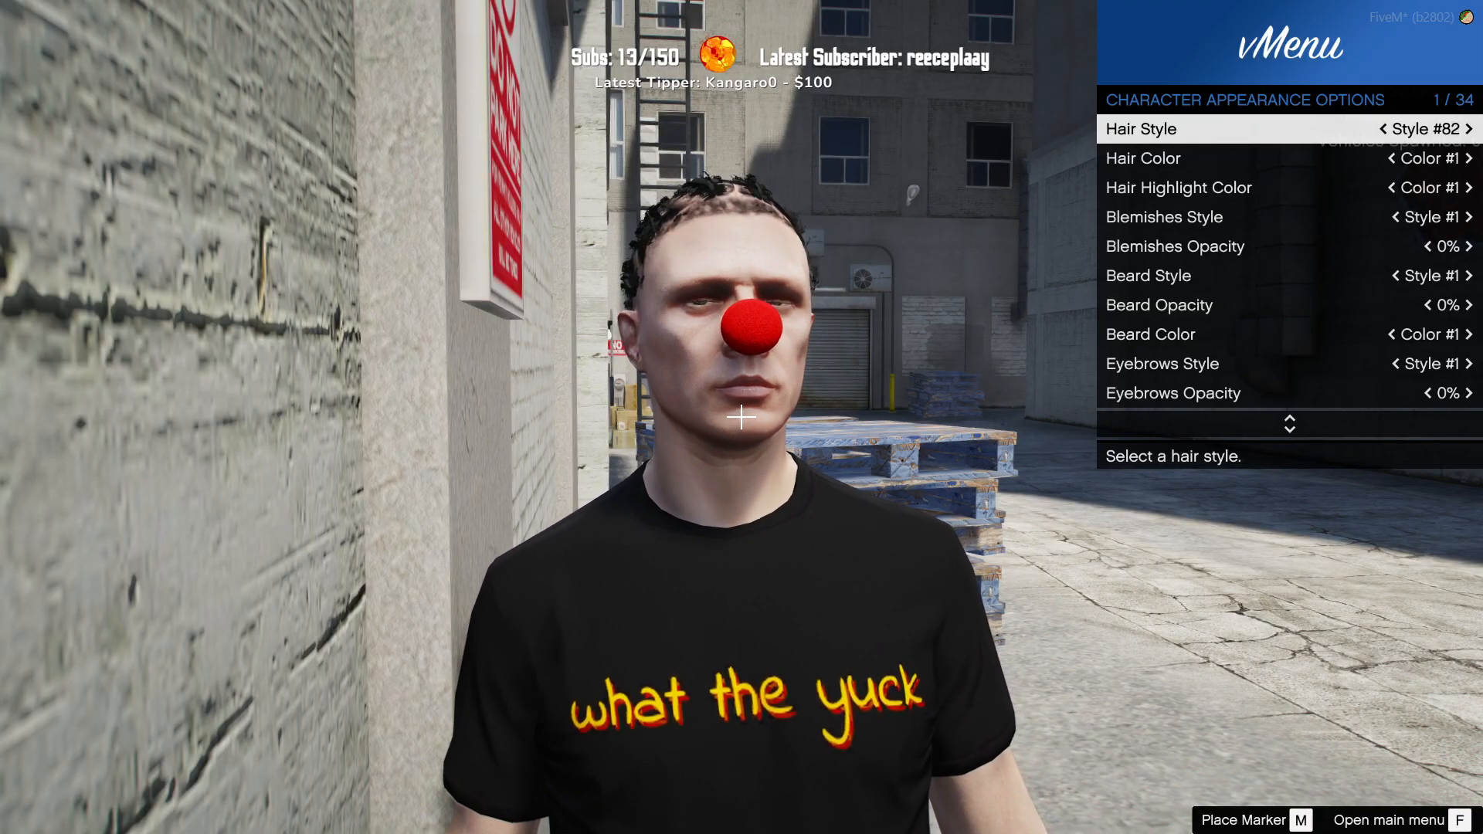
pyautogui.press('Left')
pyautogui.press('Left')
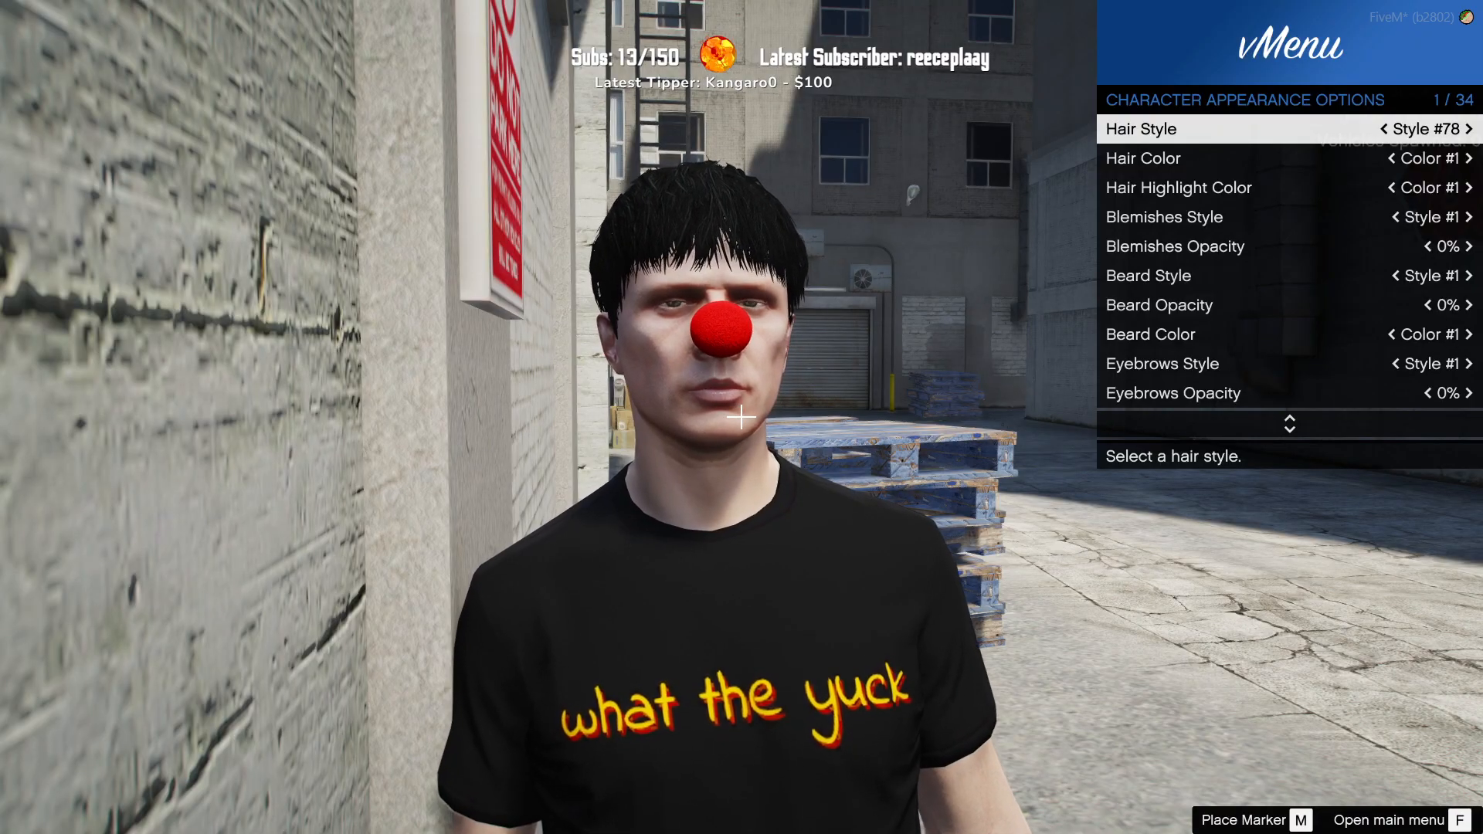
pyautogui.press('Left')
pyautogui.press('Left')
pyautogui.press('Left')
pyautogui.press('Right')
# Step: Set the Hair Color to green, Color #40
pyautogui.press('Down')
pyautogui.press('Right')
pyautogui.press('Right')
pyautogui.press('Right')
pyautogui.press('Right')
pyautogui.press('Right')
pyautogui.press('Right')
pyautogui.press('Right')
pyautogui.press('Right')
pyautogui.press('Right')
pyautogui.press('Right')
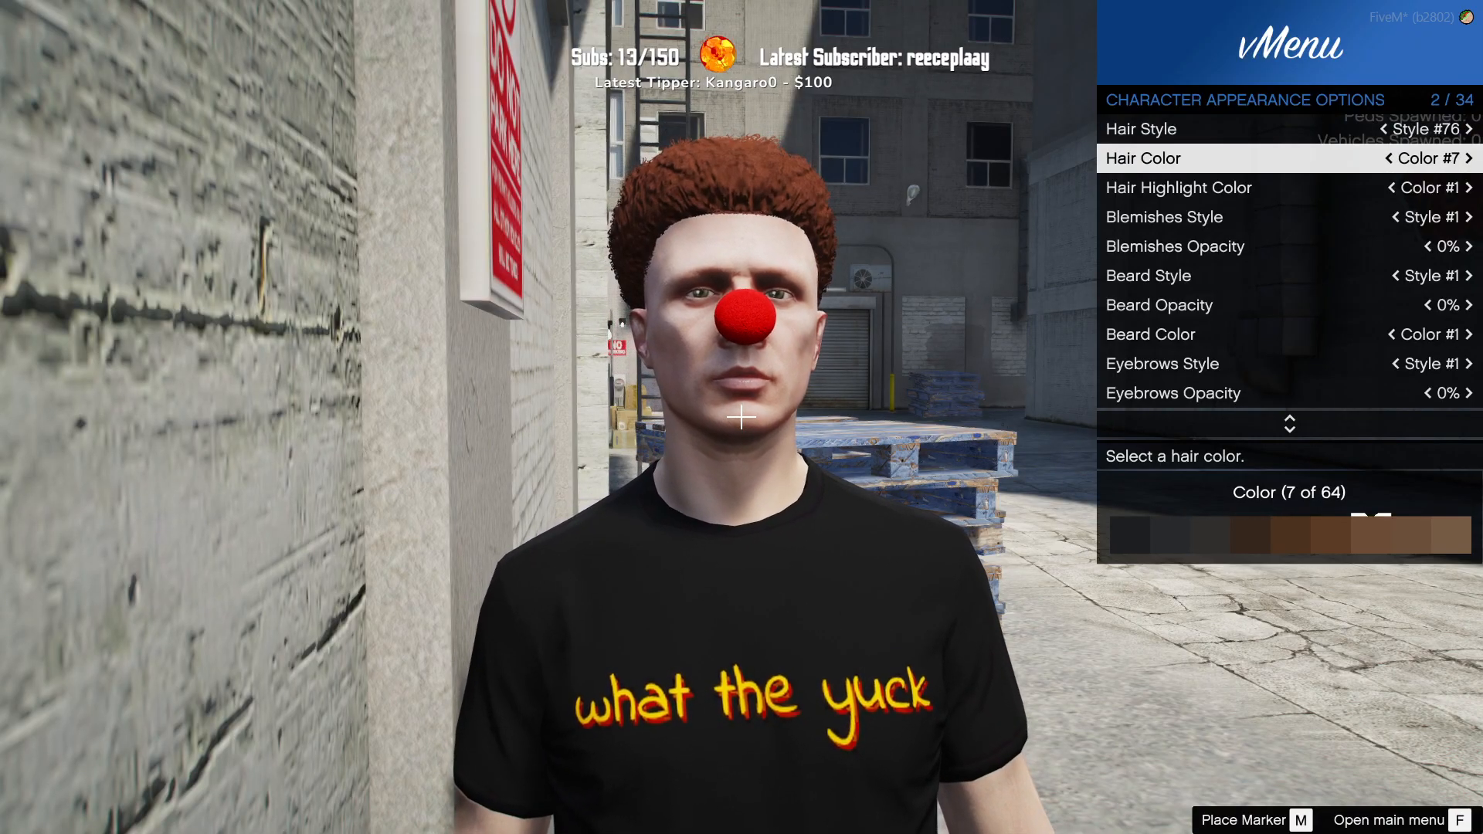
pyautogui.press('Right')
pyautogui.press('Right')
pyautogui.press('Right')
pyautogui.press('Right')
pyautogui.press('Right')
pyautogui.press('Right')
pyautogui.press('Right')
pyautogui.press('Right')
pyautogui.press('Right')
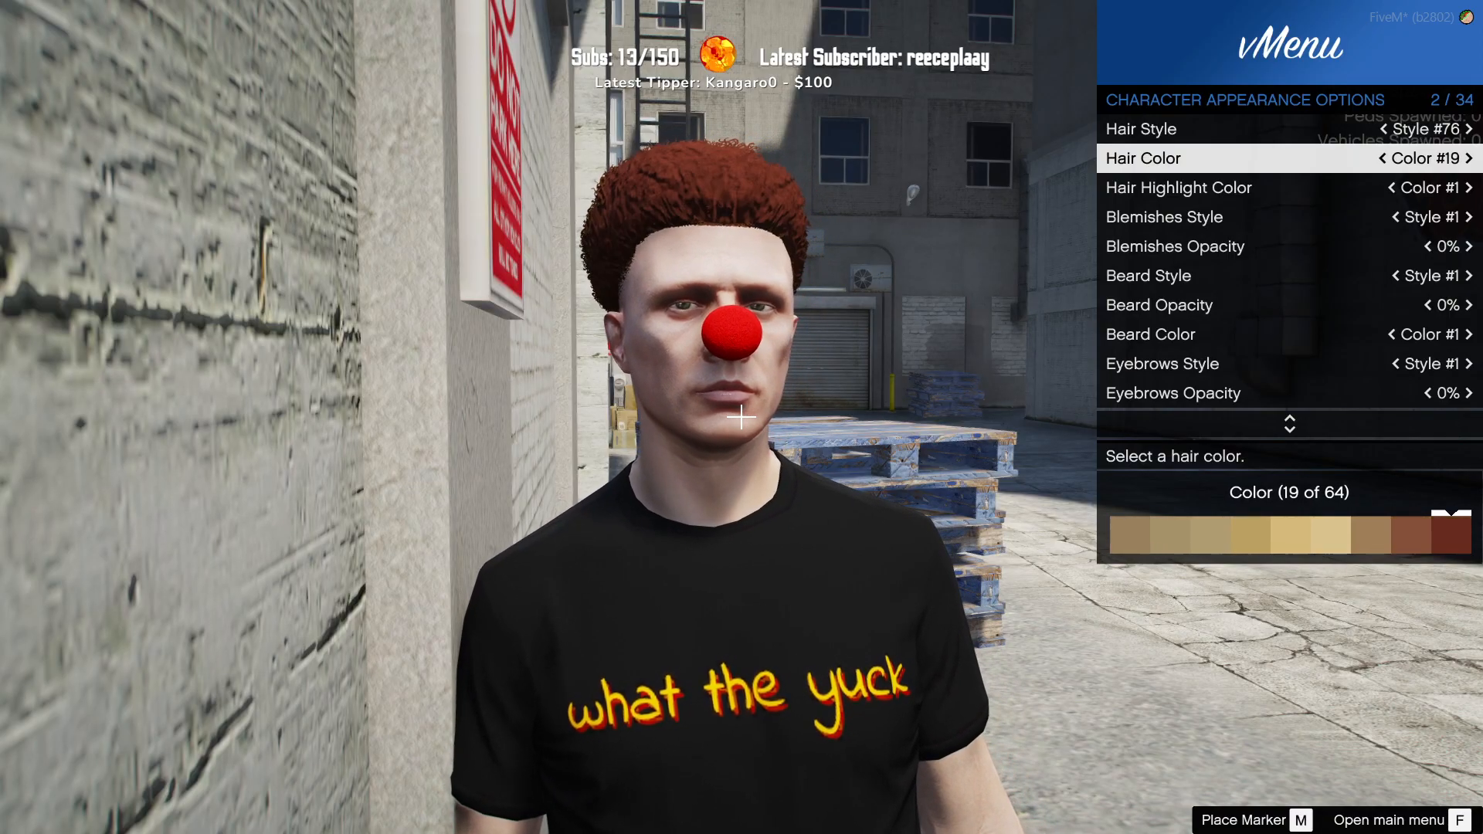
pyautogui.press('Right')
pyautogui.press('Right')
pyautogui.press('Right')
pyautogui.press('Right')
pyautogui.press('Right')
pyautogui.press('Right')
pyautogui.press('Right')
pyautogui.press('Right')
pyautogui.press('Right')
pyautogui.press('Right')
pyautogui.press('Right')
pyautogui.press('Right')
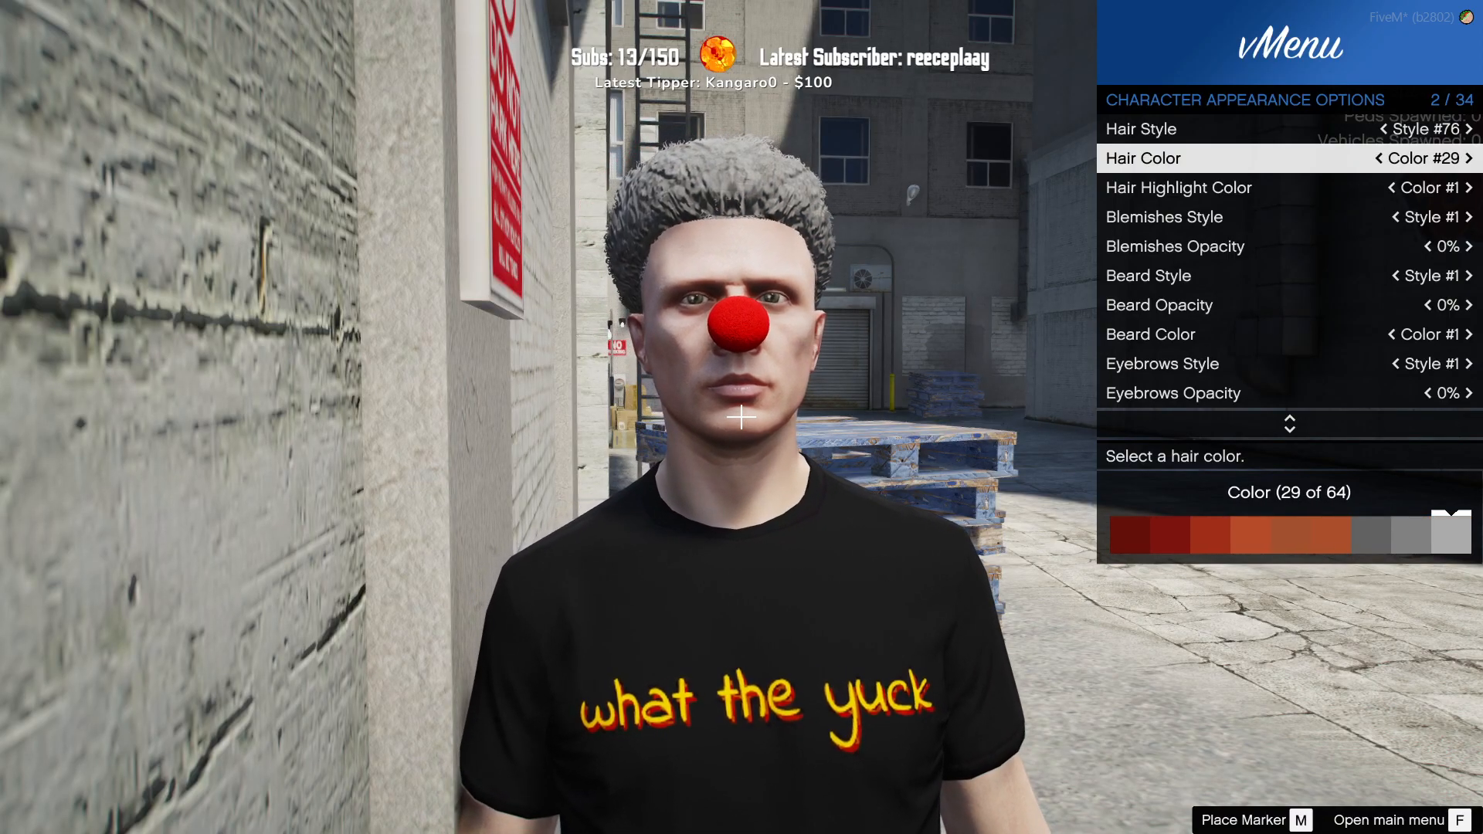
pyautogui.press('Right')
pyautogui.press('Right')
pyautogui.press('Right')
pyautogui.press('Right')
pyautogui.press('Right')
pyautogui.press('Right')
pyautogui.press('Right')
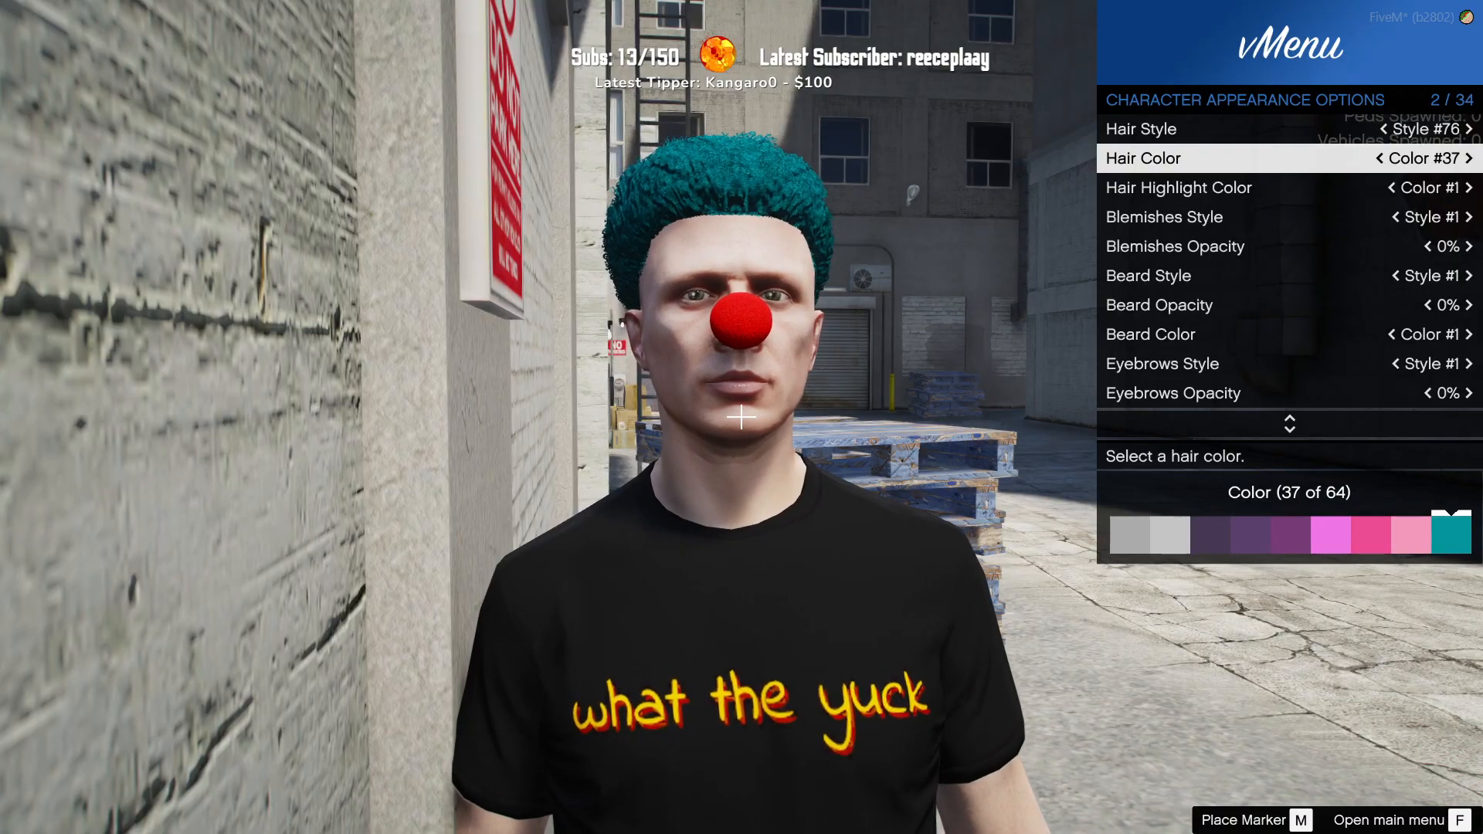
pyautogui.press('Right')
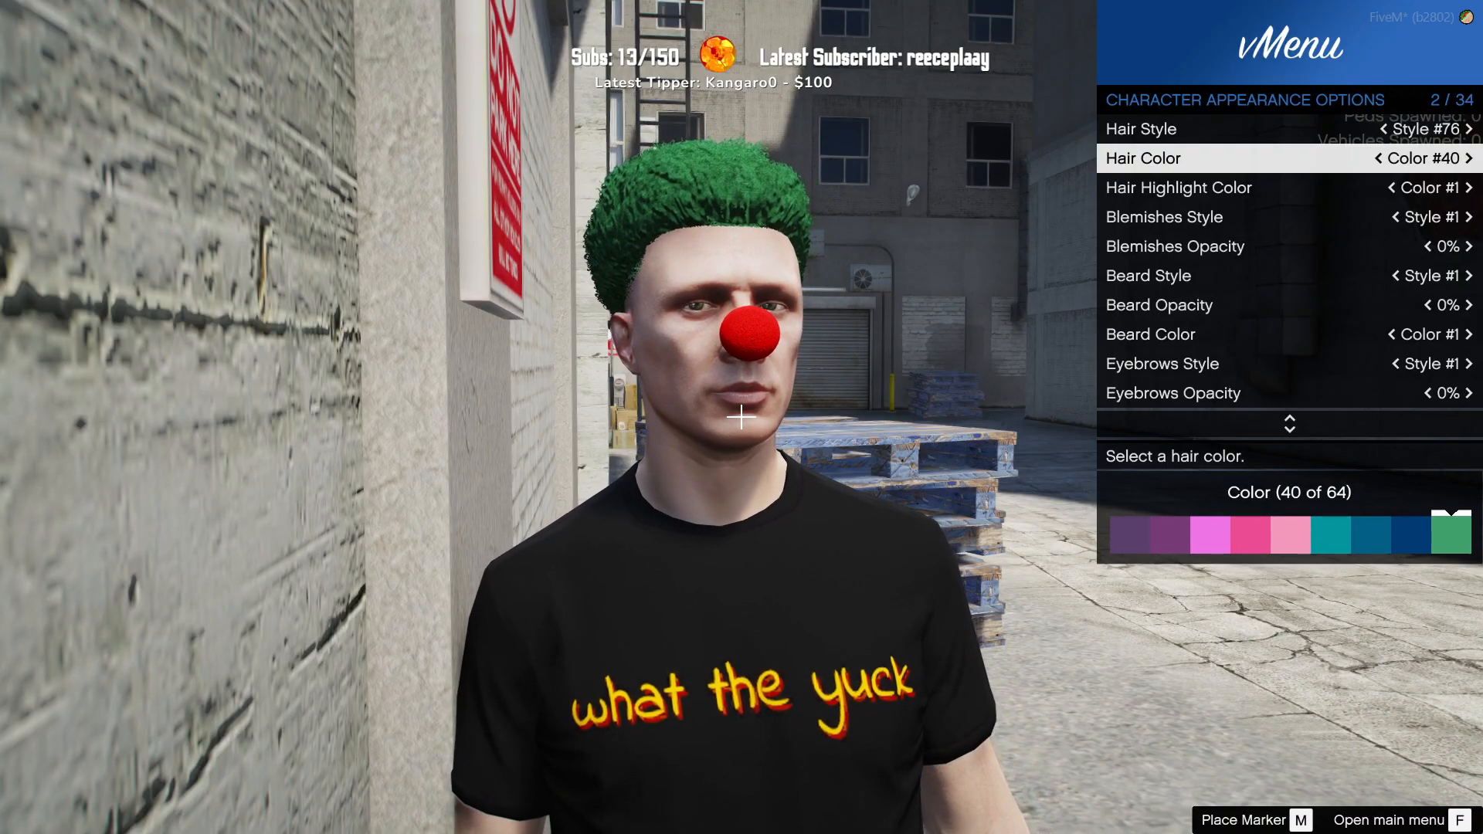
# Step: Set the Eyebrows Style to Style #2 and the Eyebrows Opacity to 100%
pyautogui.press('Down')
pyautogui.press('Down')
pyautogui.press('Down')
pyautogui.press('Down')
pyautogui.press('Down')
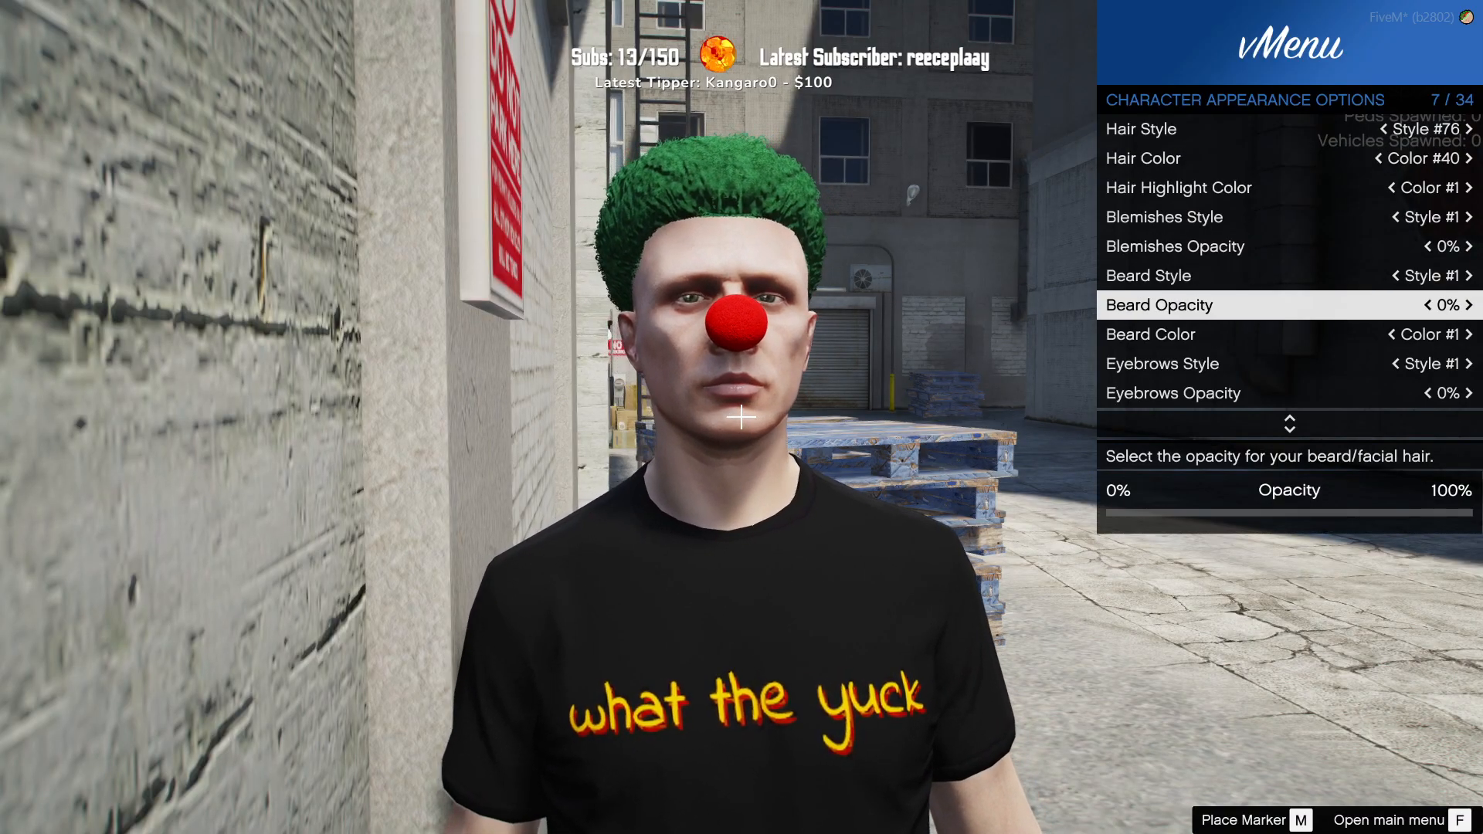
pyautogui.press('Up')
pyautogui.press('Up')
pyautogui.press('Down')
pyautogui.press('Down')
pyautogui.press('Down')
pyautogui.press('Down')
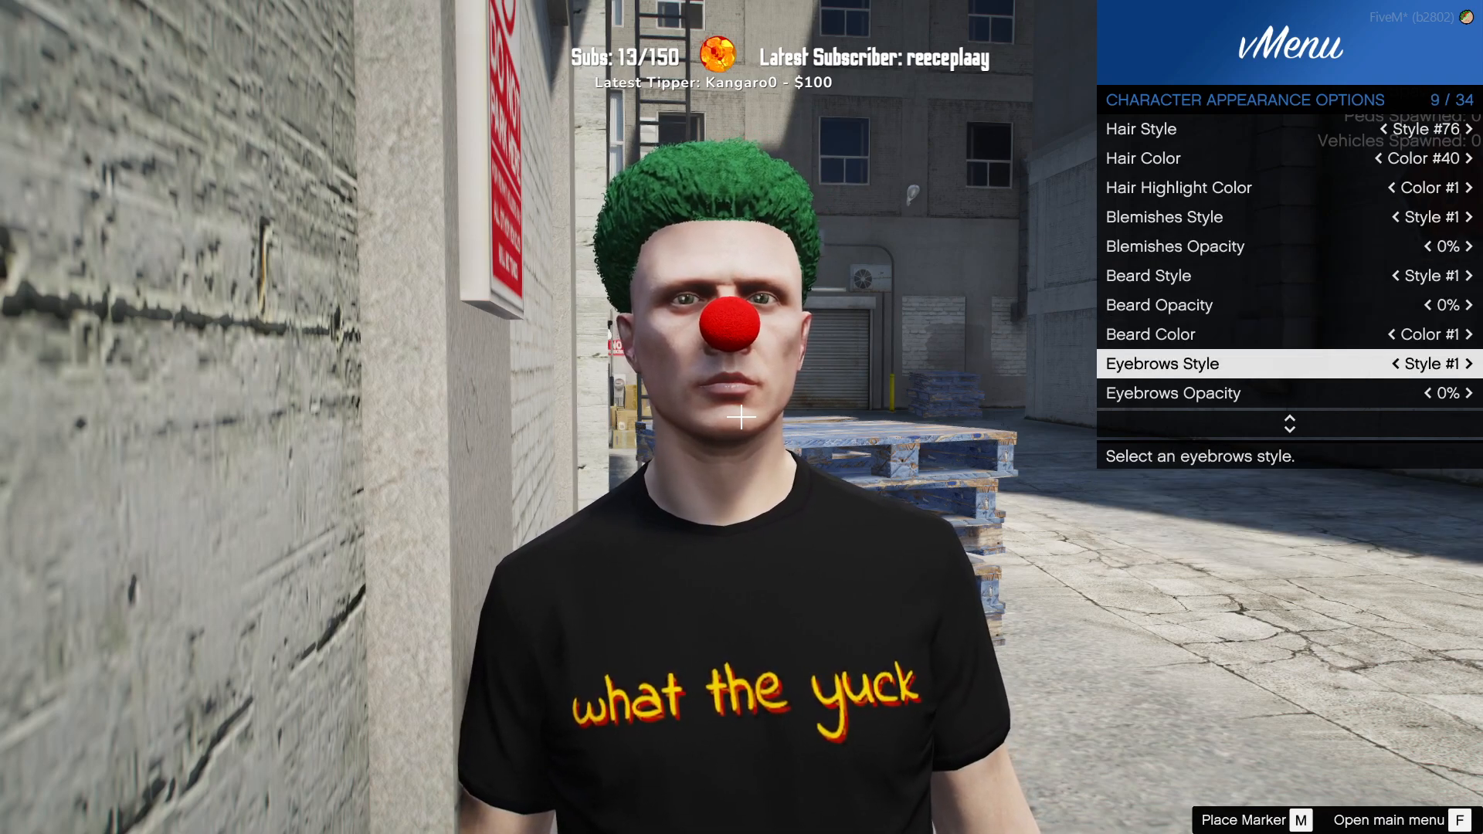
pyautogui.press('Left')
pyautogui.press('Down')
pyautogui.press('Left')
pyautogui.press('Up')
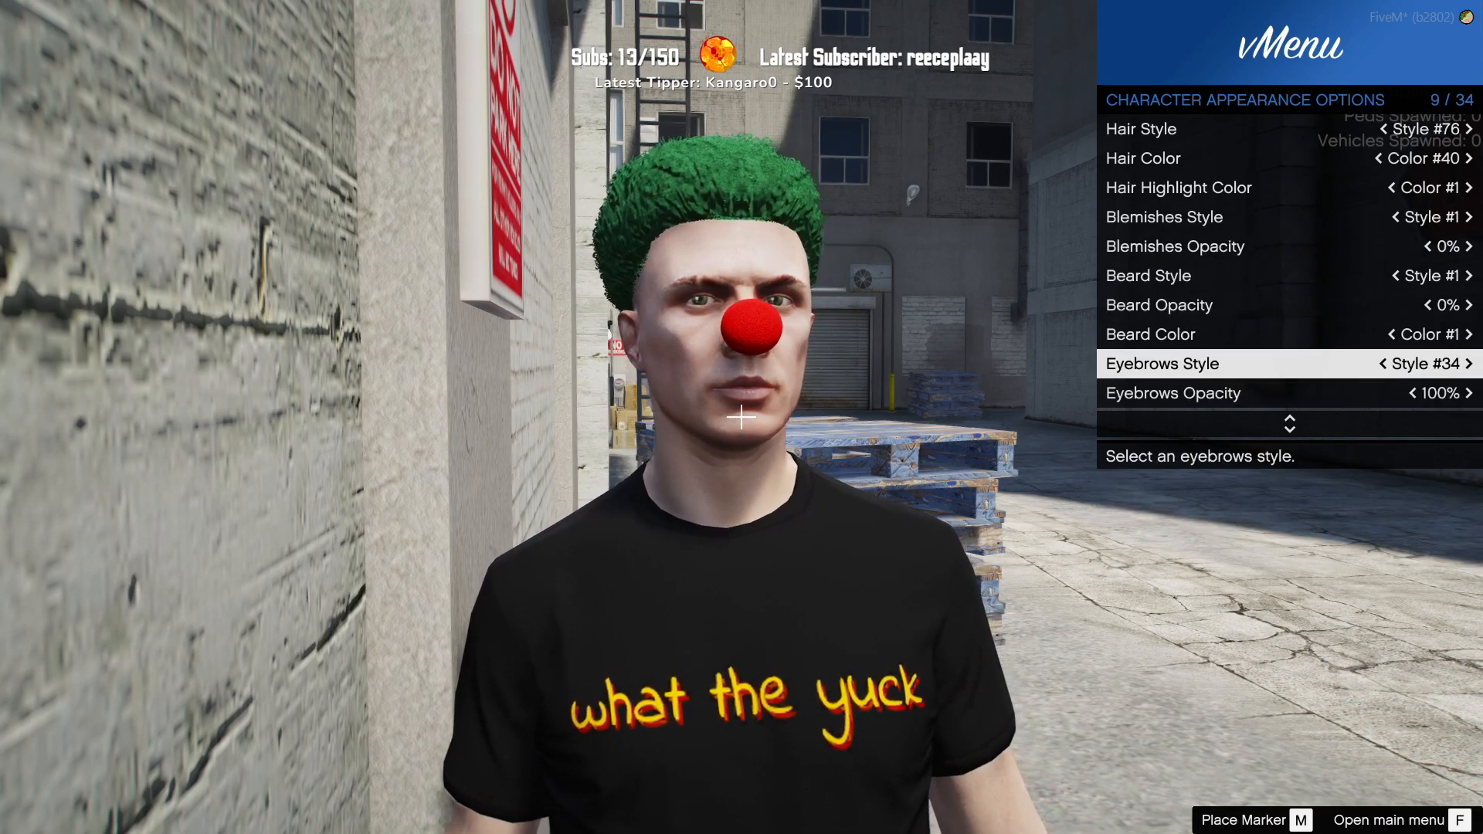
pyautogui.press('Right')
pyautogui.press('Right')
# Step: Set the Eyebrows Color to red, Color #53
pyautogui.press('Down')
pyautogui.press('Down')
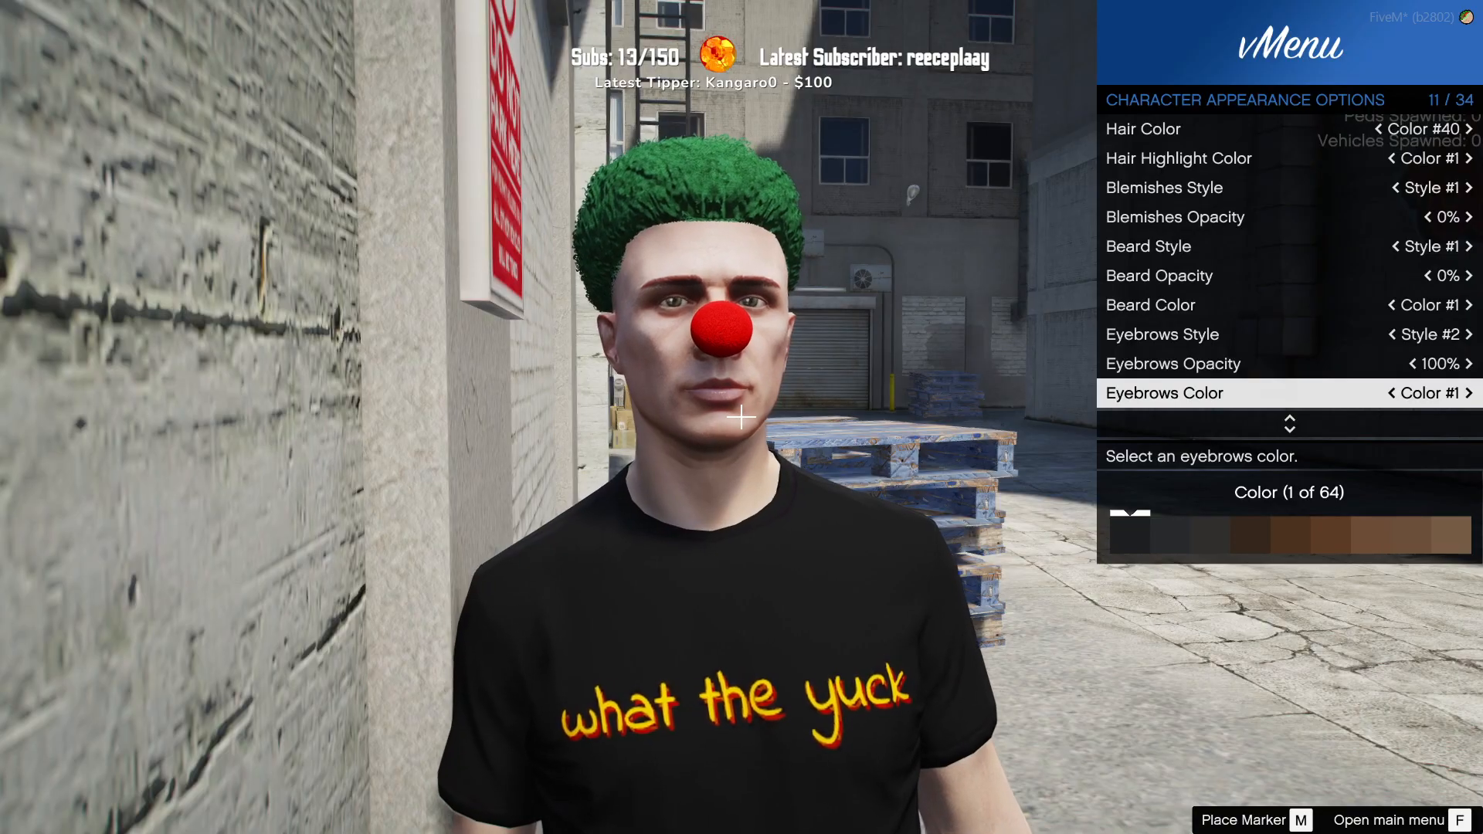
pyautogui.press('Left')
pyautogui.press('Left')
pyautogui.press('Left')
pyautogui.press('Left')
pyautogui.press('Left')
pyautogui.press('Left')
pyautogui.press('Left')
pyautogui.press('Left')
pyautogui.press('Left')
pyautogui.press('Left')
pyautogui.press('Left')
pyautogui.press('Left')
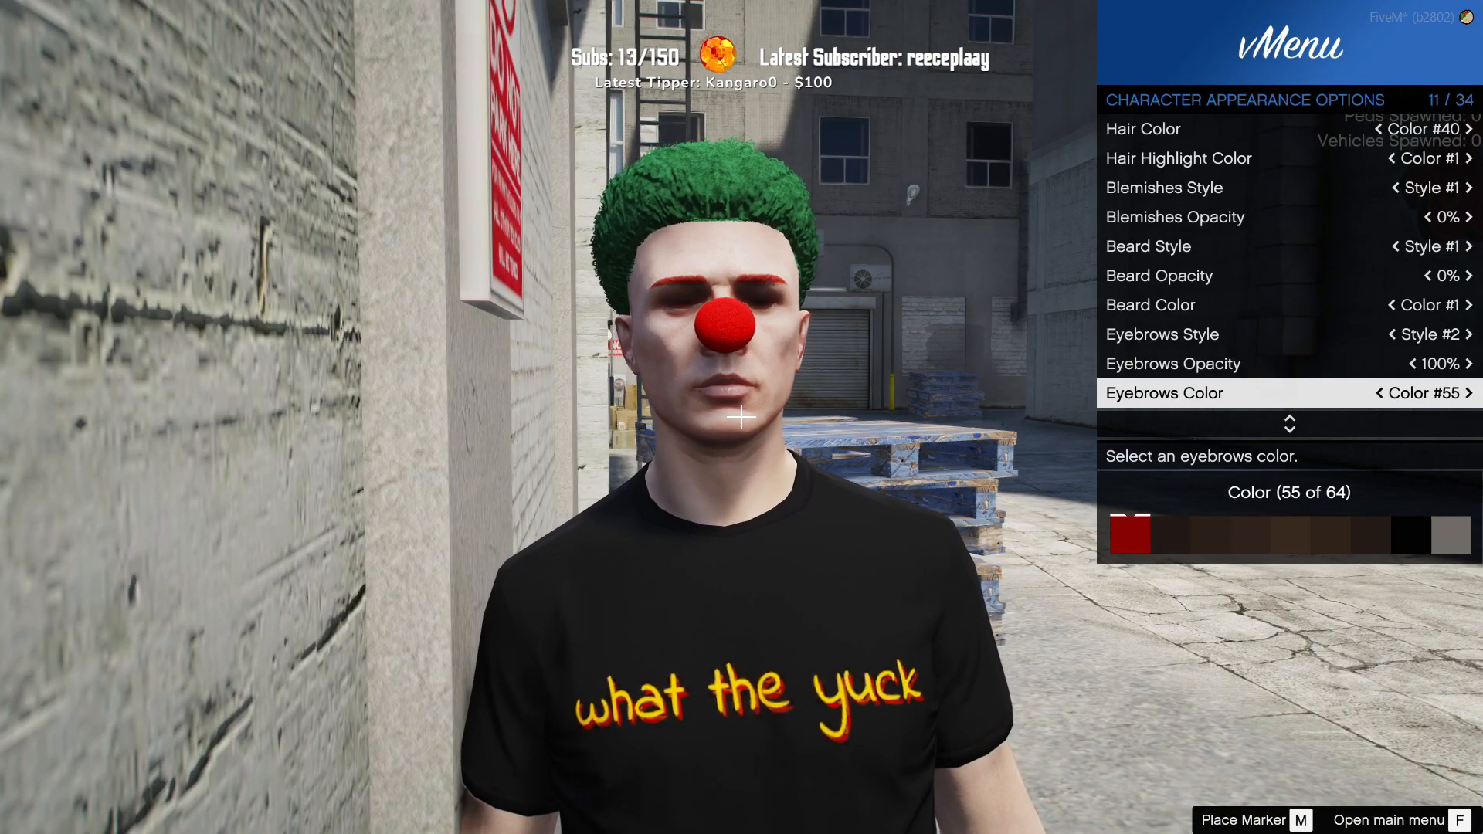
pyautogui.press('BackSpace')
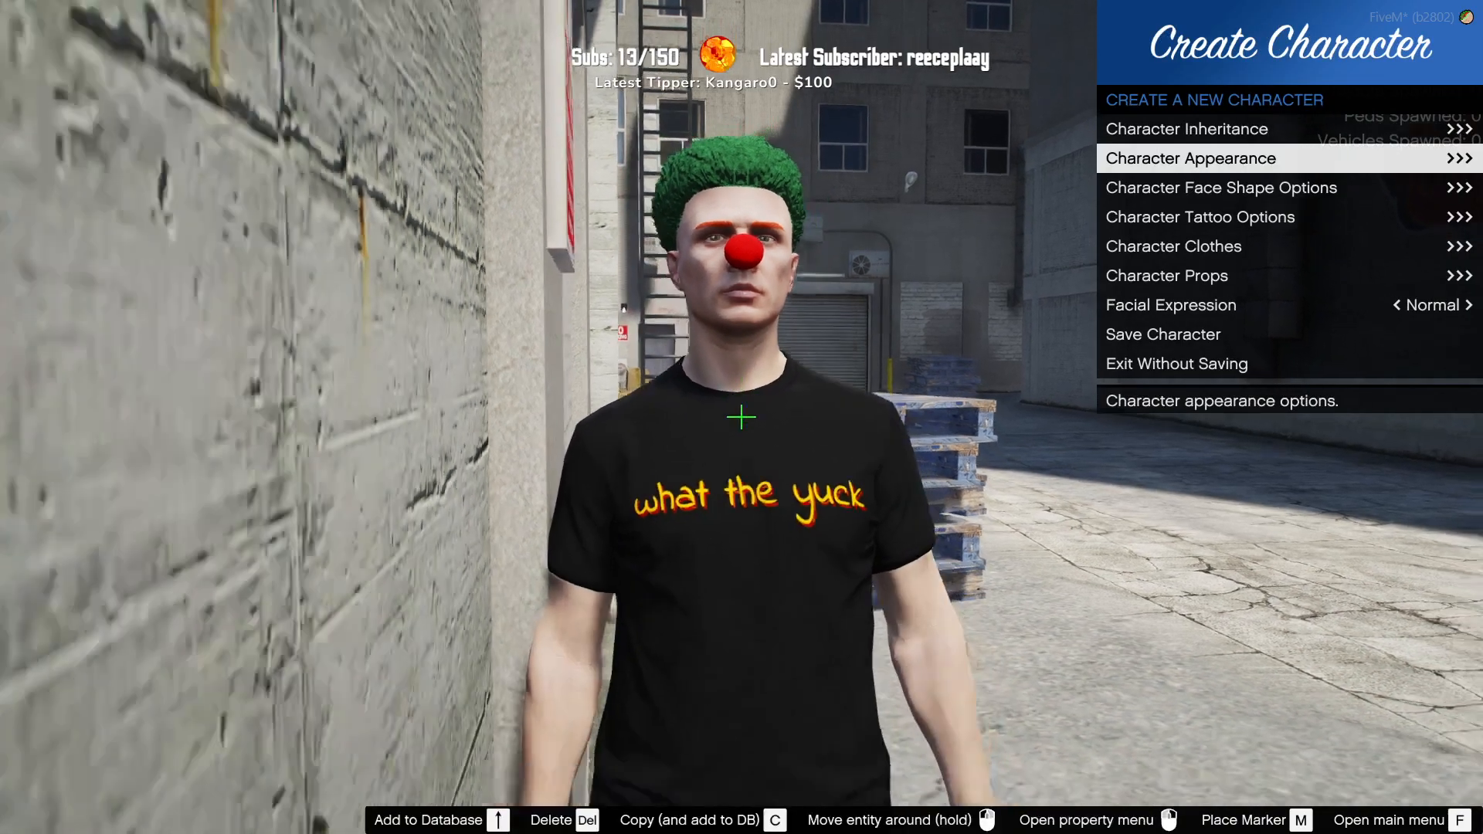
pyautogui.press('Down')
pyautogui.press('Down')
pyautogui.press('Up')
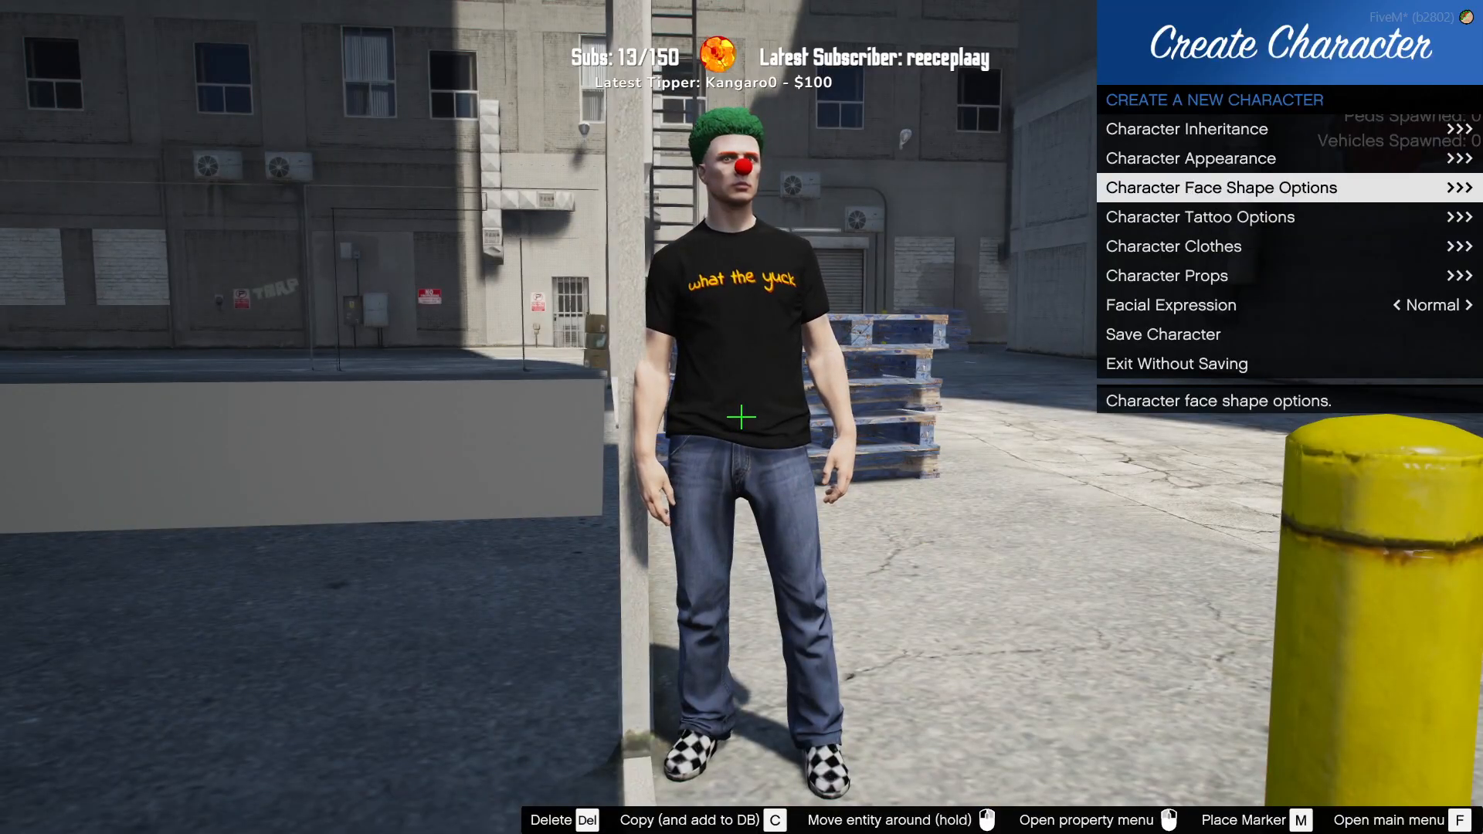
pyautogui.press('Up')
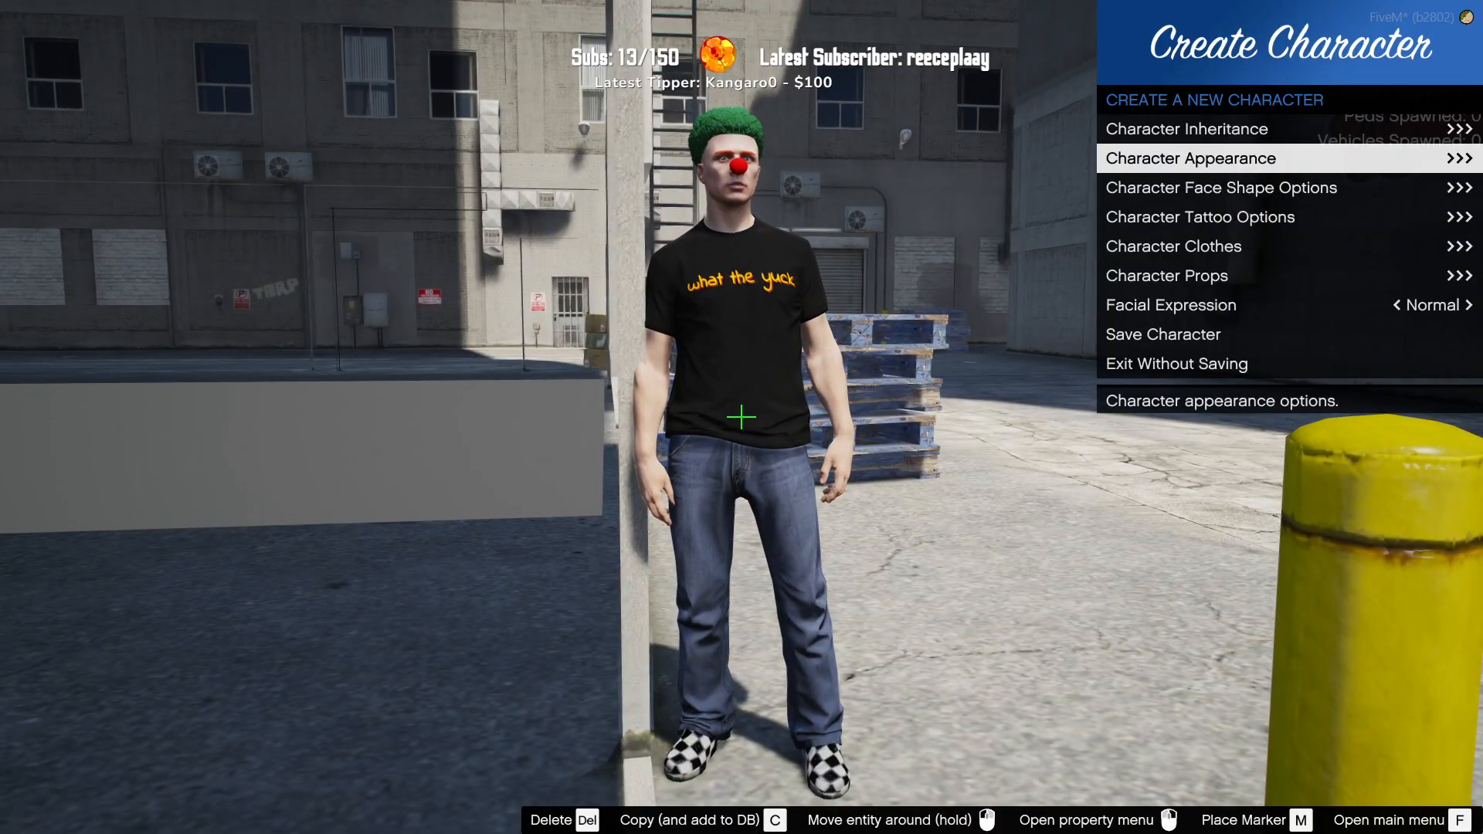
pyautogui.press('Down')
pyautogui.press('Return')
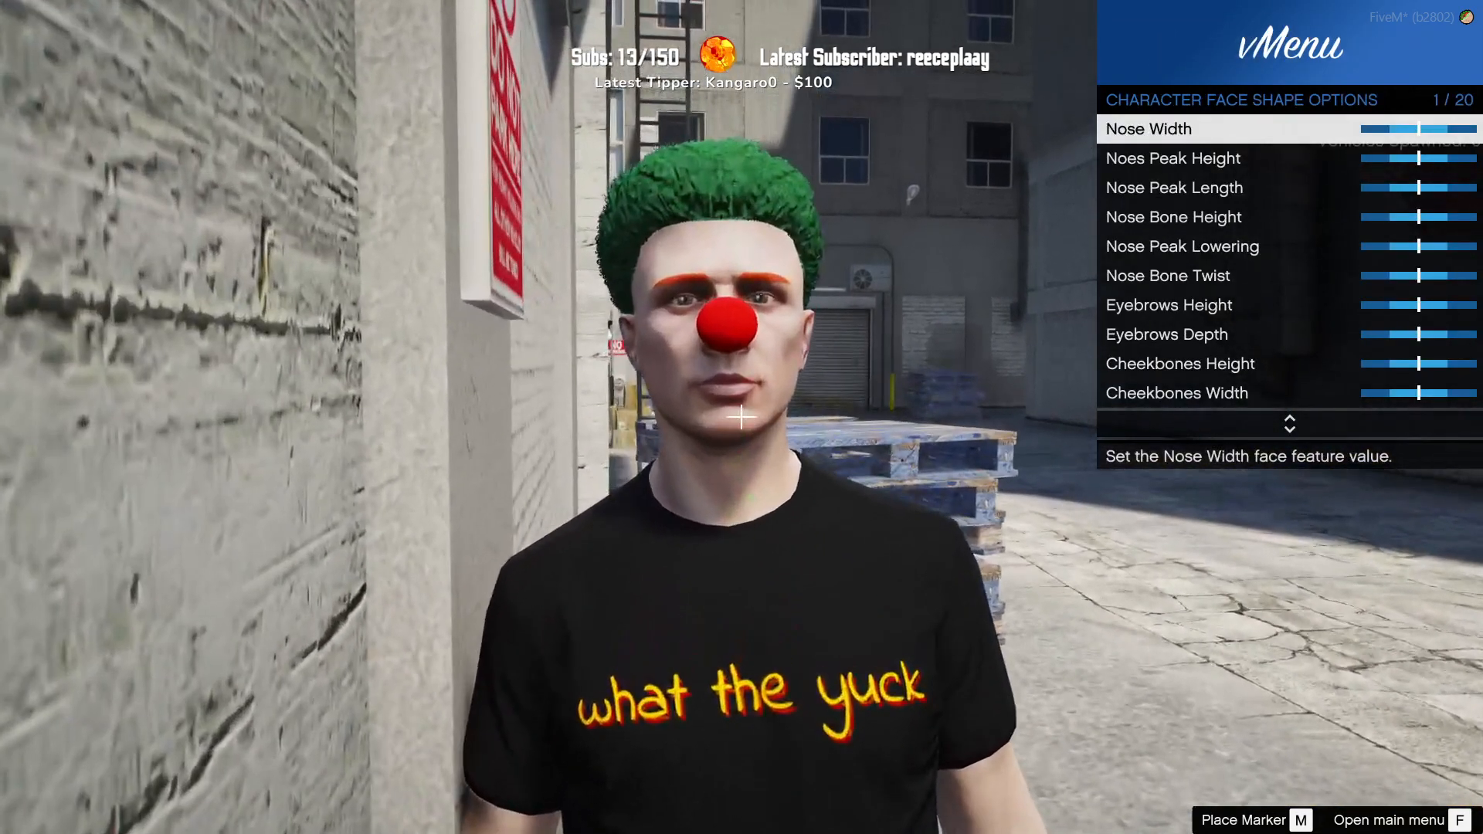
pyautogui.press('BackSpace')
pyautogui.press('Up')
pyautogui.press('Return')
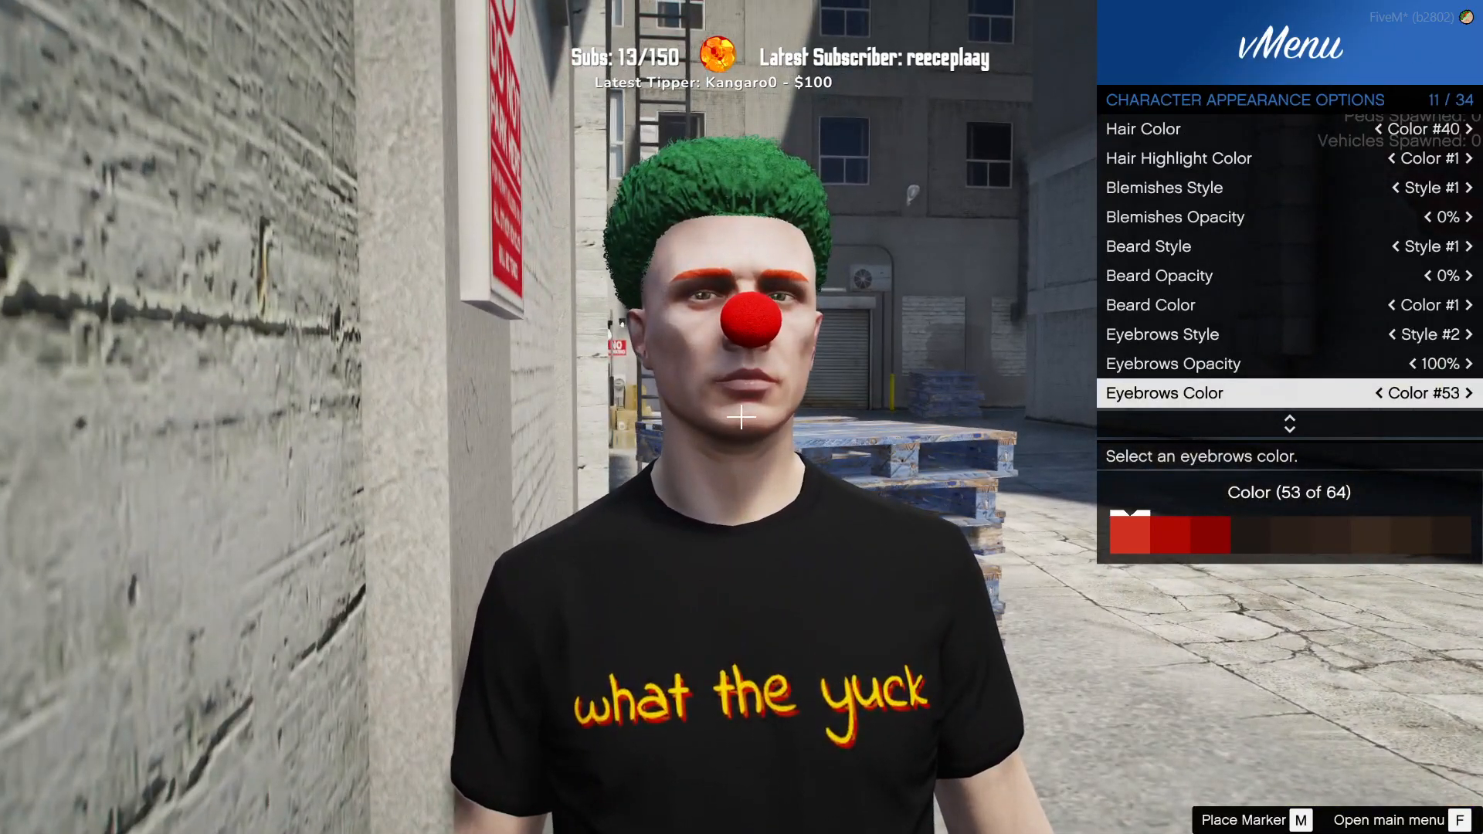
# Step: Set the Makeup Opacity to 100% in the character appearance options
pyautogui.press('Down')
pyautogui.press('Down')
pyautogui.press('Down')
pyautogui.press('Down')
pyautogui.press('Down')
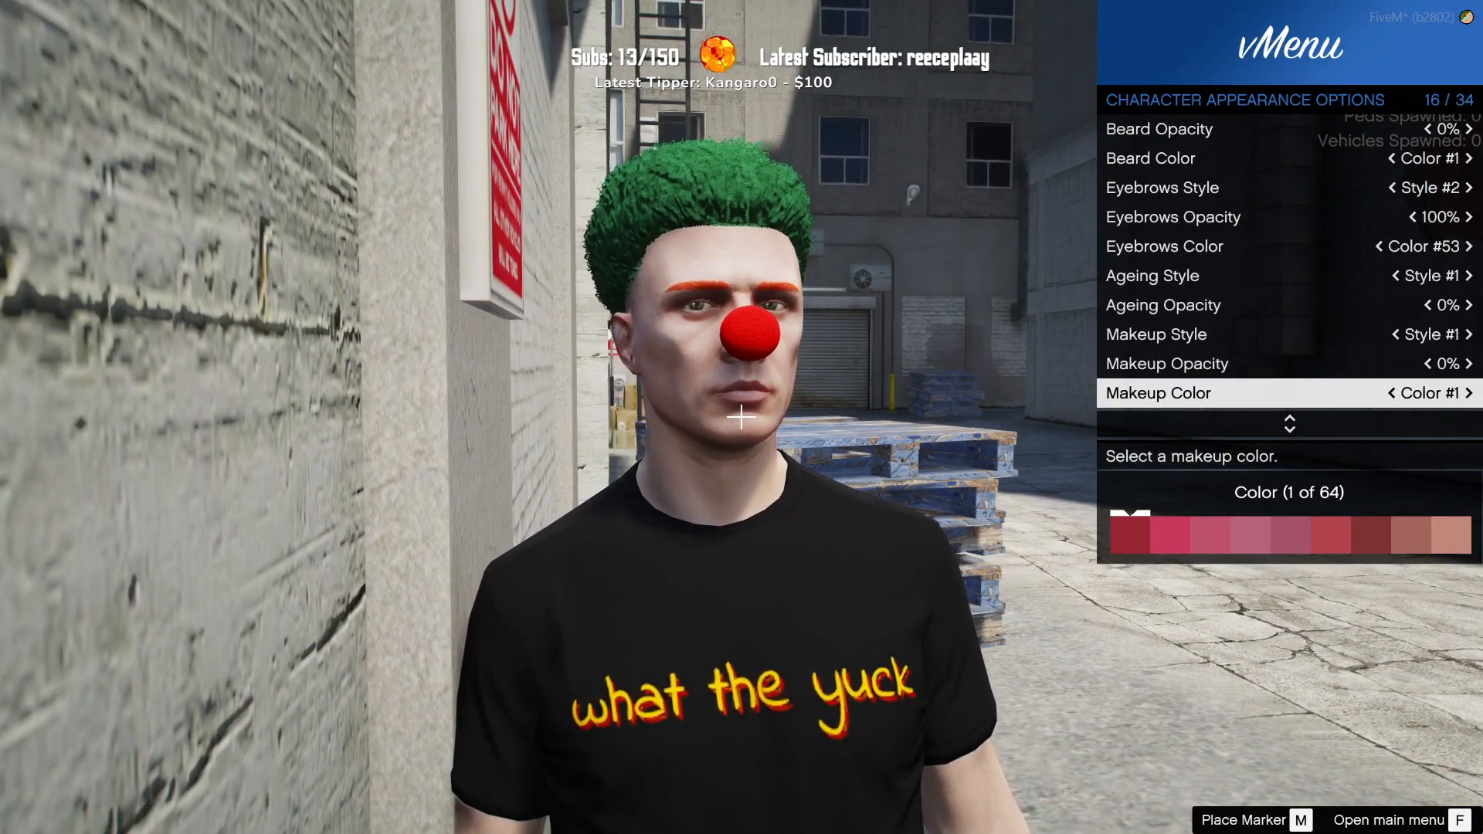
pyautogui.press('Up')
pyautogui.press('Up')
pyautogui.press('Down')
pyautogui.press('Left')
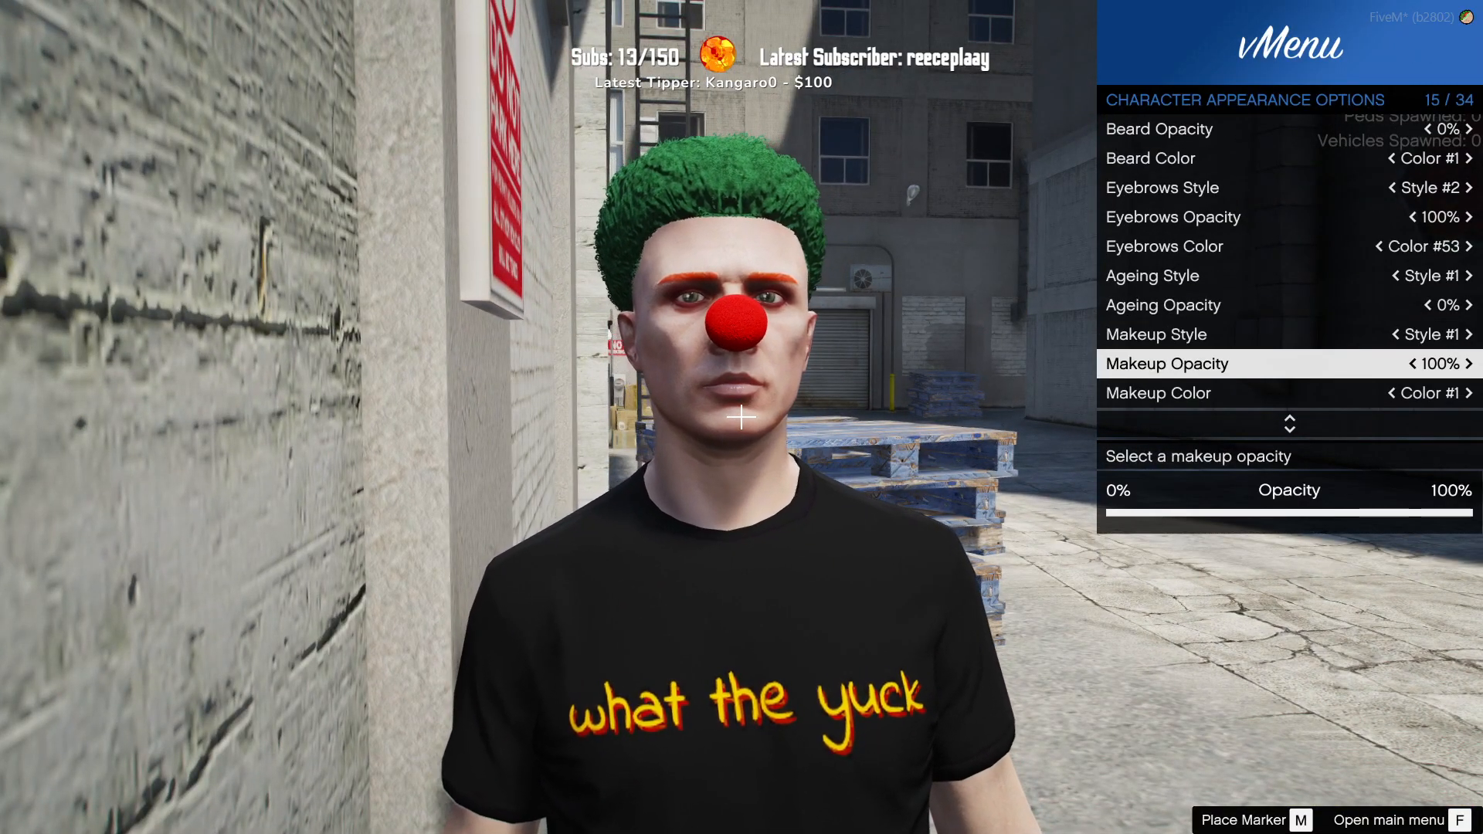
# Step: Set the Makeup Style to Style #48 in the character appearance options
pyautogui.press('Up')
pyautogui.press('Left')
pyautogui.press('Left')
pyautogui.press('Left')
pyautogui.press('Left')
pyautogui.press('Left')
pyautogui.press('Left')
pyautogui.press('Left')
pyautogui.press('Left')
pyautogui.press('Left')
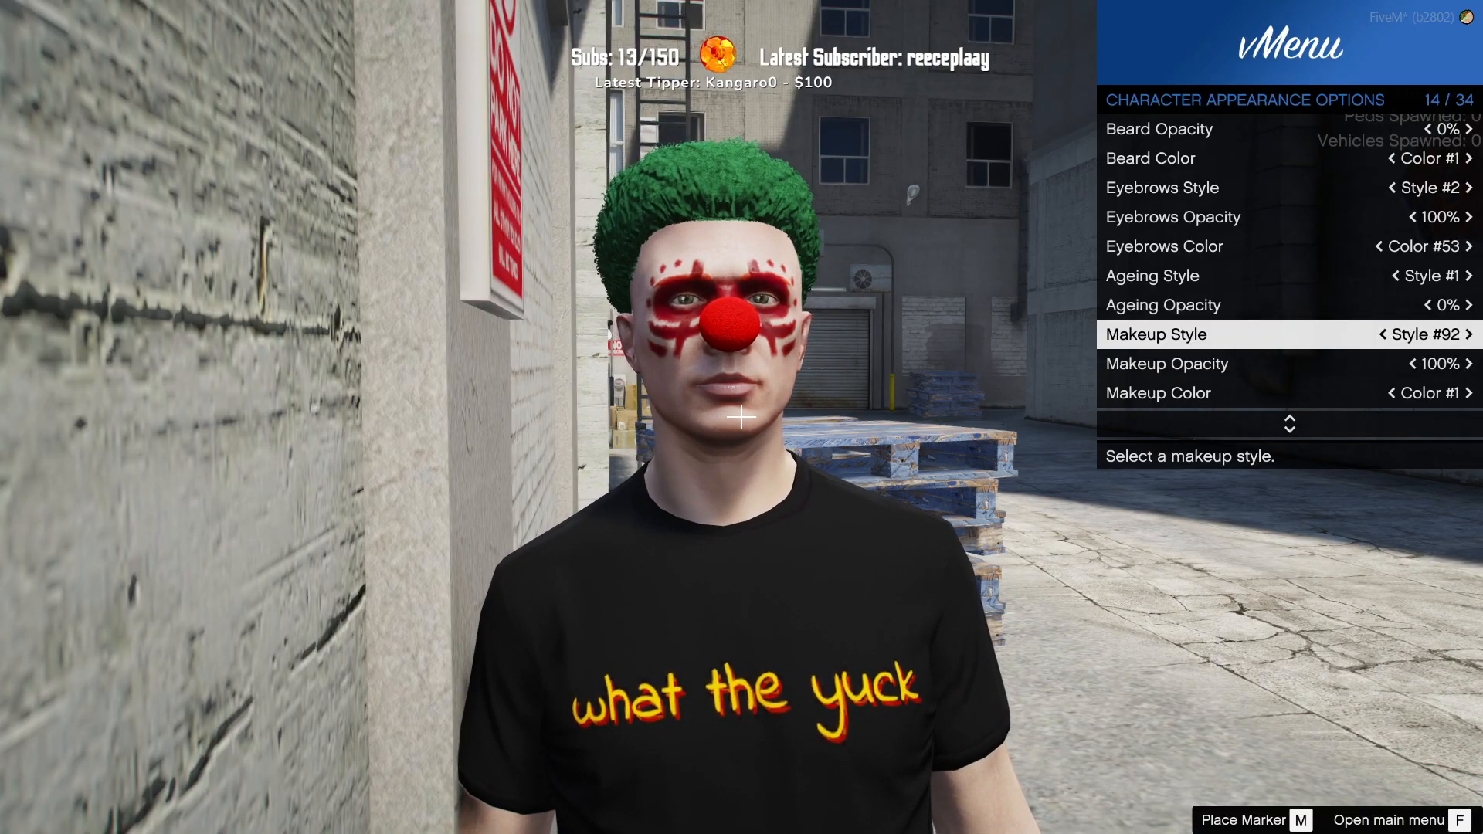
pyautogui.press('Left')
pyautogui.press('Left')
pyautogui.press('Left')
pyautogui.press('Left')
pyautogui.press('Left')
pyautogui.press('Left')
pyautogui.press('Left')
pyautogui.press('Left')
pyautogui.press('Left')
pyautogui.press('Left')
pyautogui.press('Left')
pyautogui.press('Left')
pyautogui.press('Left')
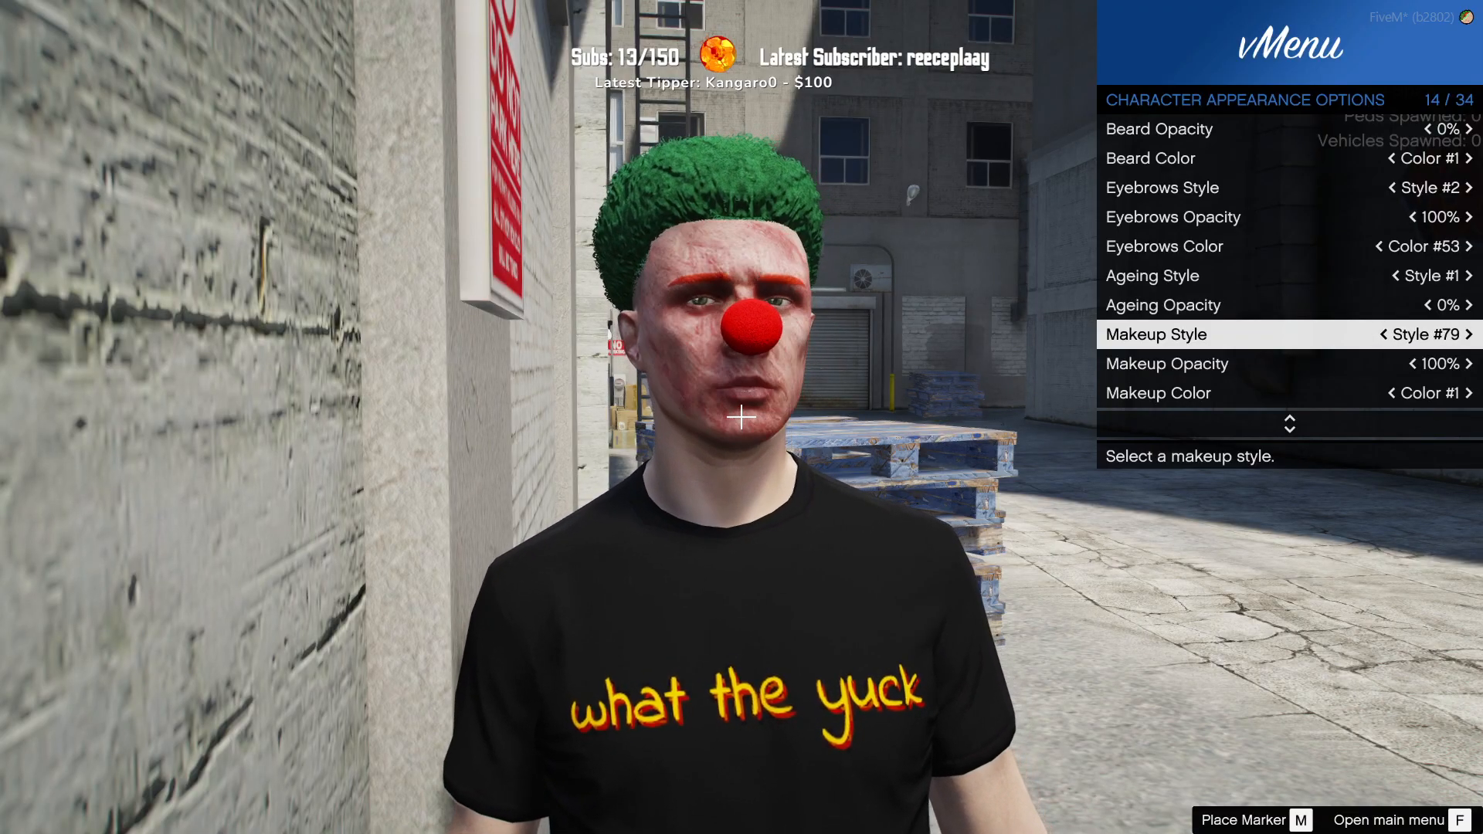
pyautogui.press('Left')
pyautogui.press('Left')
pyautogui.press('Left')
pyautogui.press('Left')
pyautogui.press('Left')
pyautogui.press('Left')
pyautogui.press('Left')
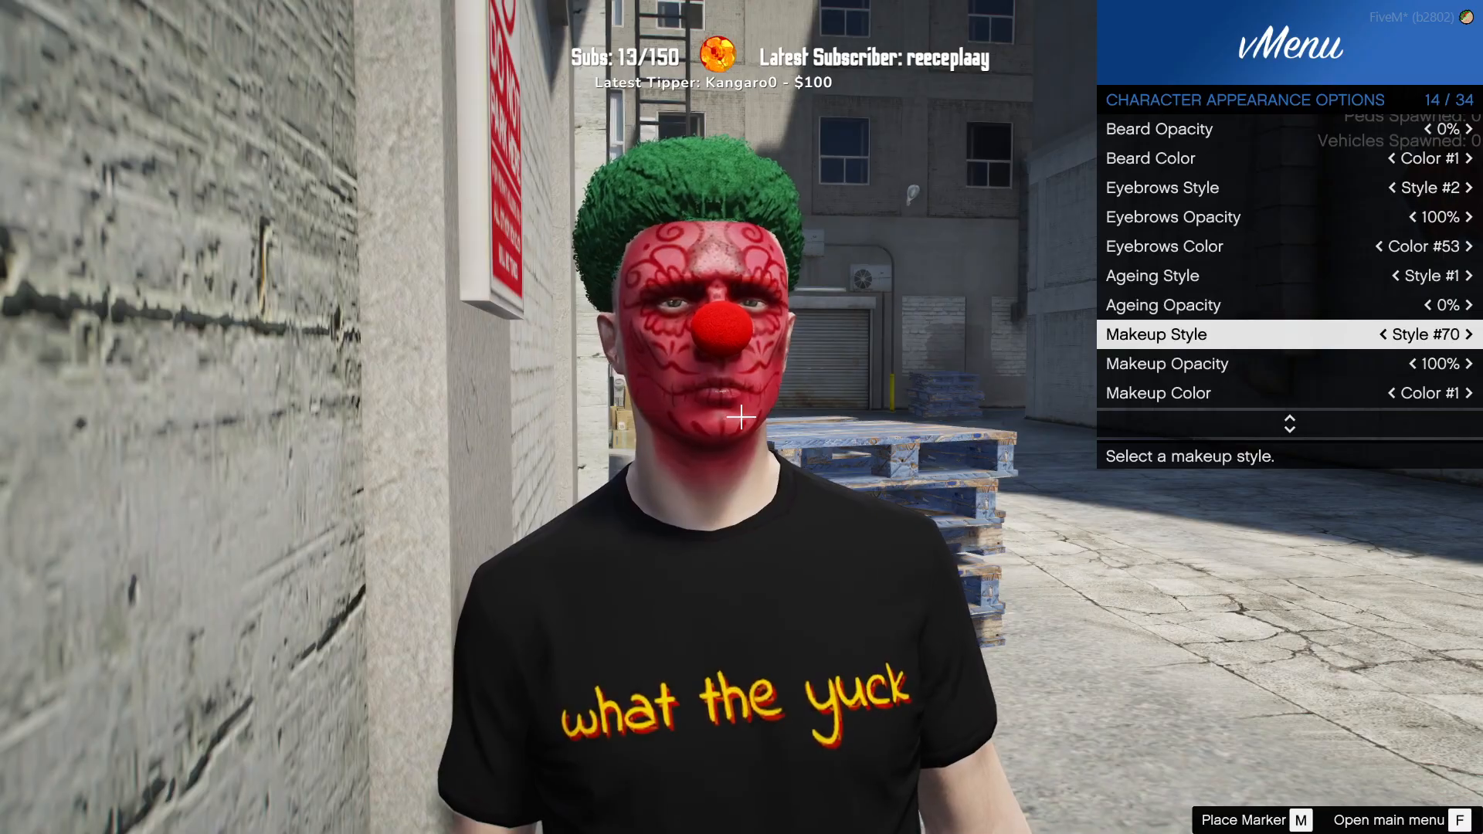
pyautogui.press('Left')
pyautogui.press('Left')
pyautogui.press('Left')
pyautogui.press('Left')
pyautogui.press('Left')
pyautogui.press('Left')
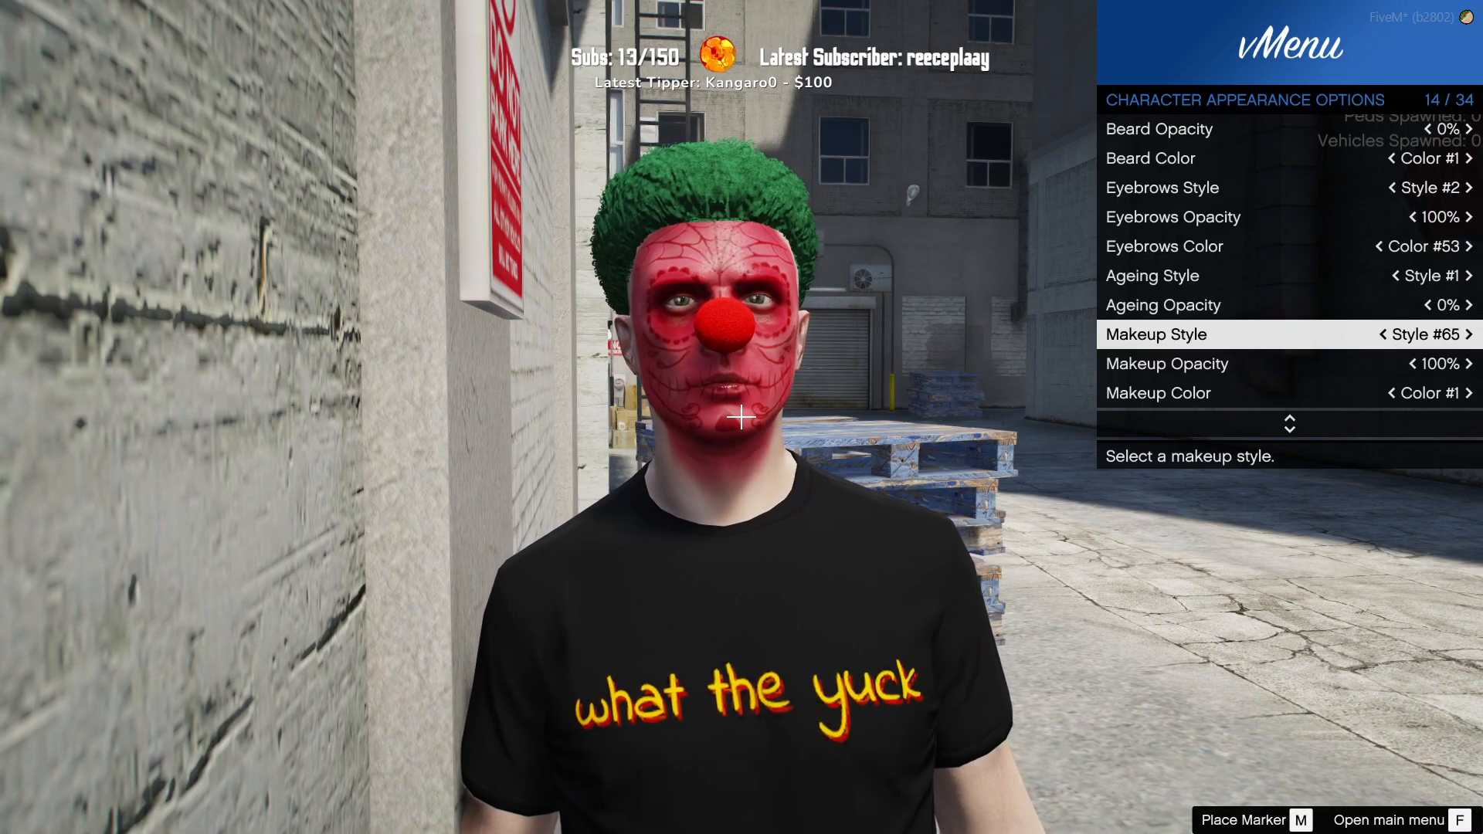
pyautogui.press('Left')
pyautogui.press('Left')
pyautogui.press('Left')
pyautogui.press('Left')
pyautogui.press('Left')
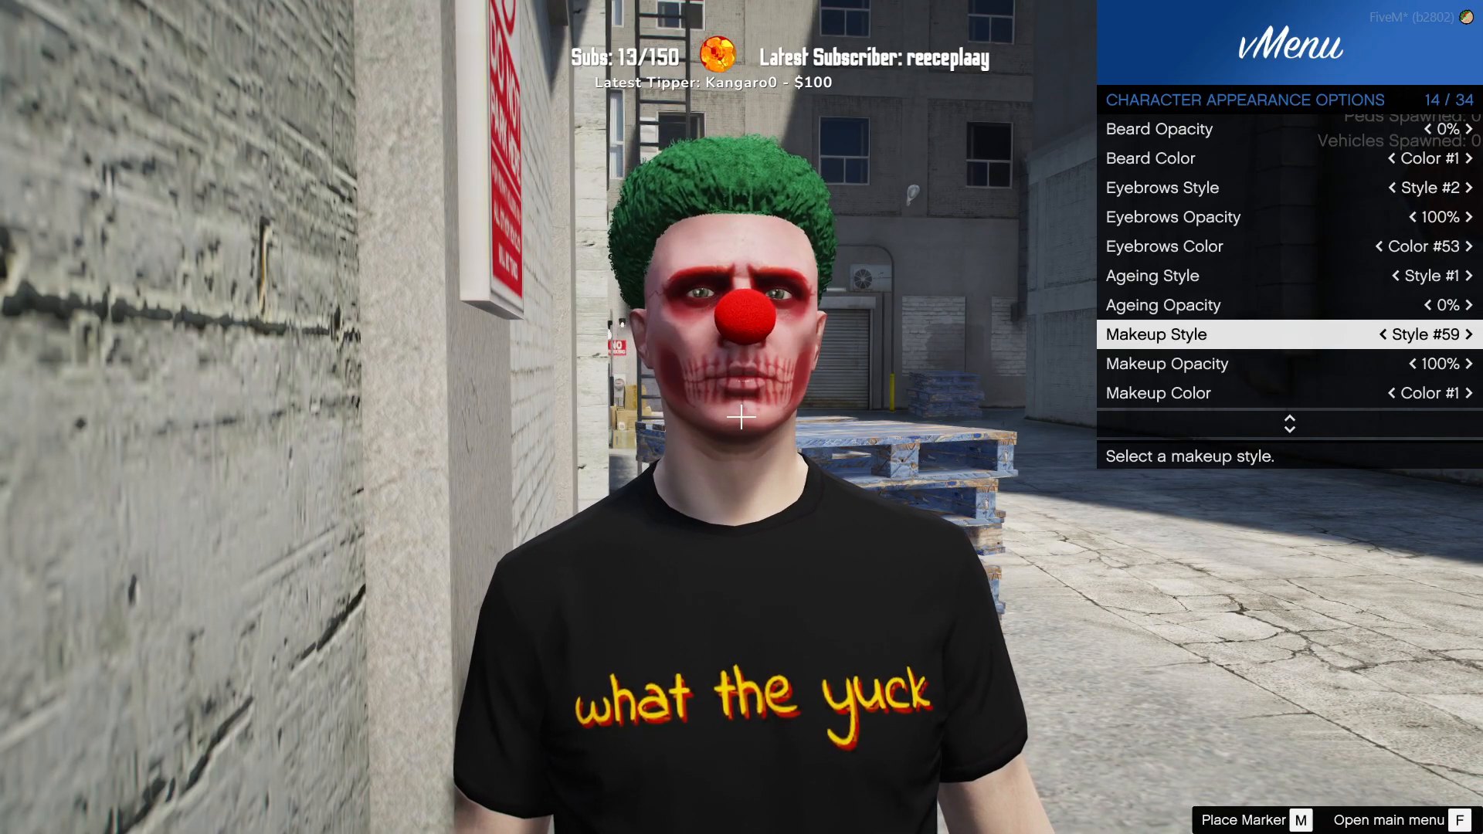
pyautogui.press('Left')
pyautogui.press('Left')
pyautogui.press('Left')
pyautogui.press('Left')
pyautogui.press('Left')
pyautogui.press('Left')
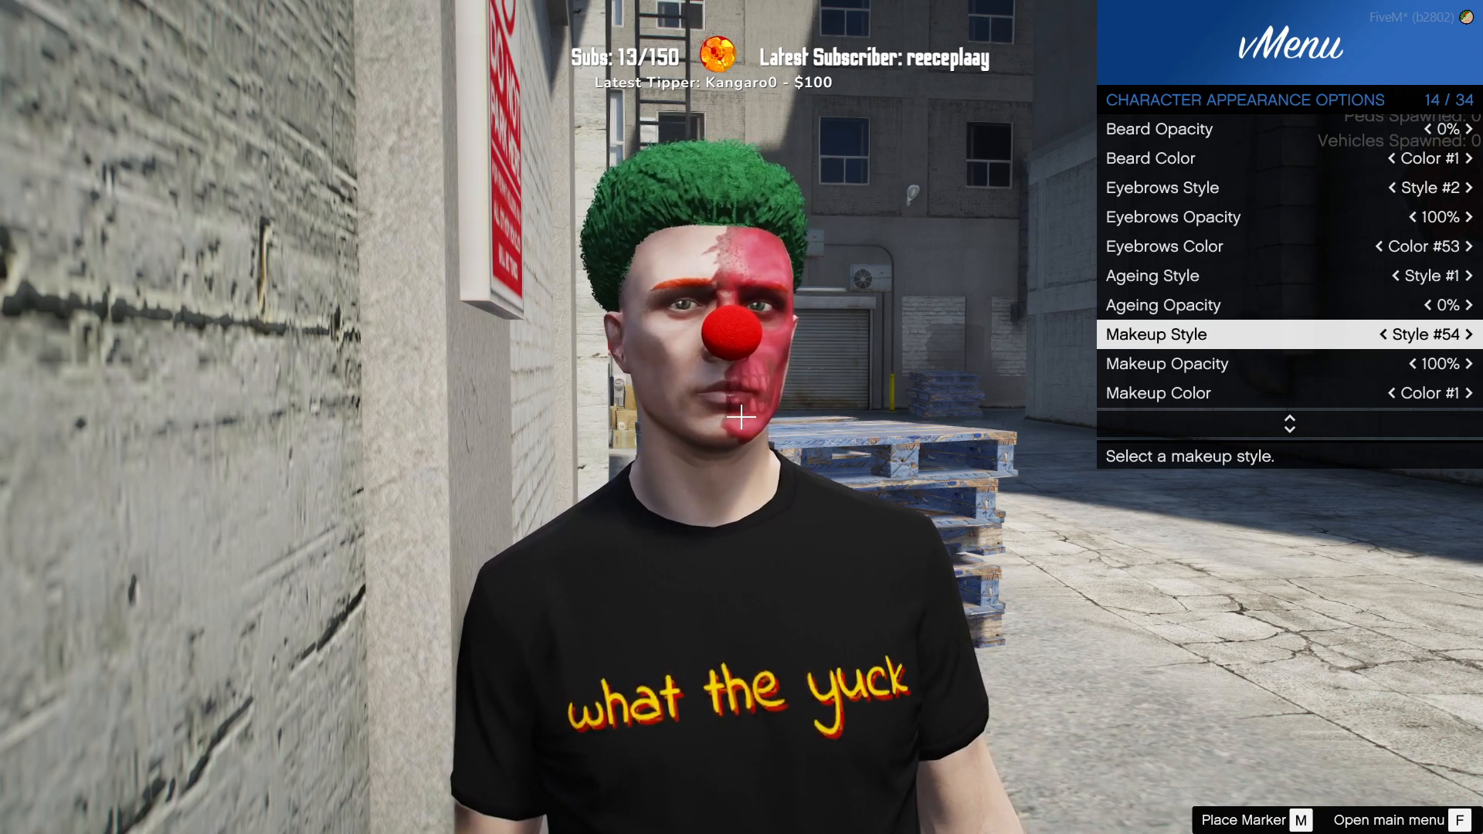
pyautogui.press('Left')
pyautogui.press('Left')
pyautogui.press('Right')
pyautogui.press('Left')
pyautogui.press('Left')
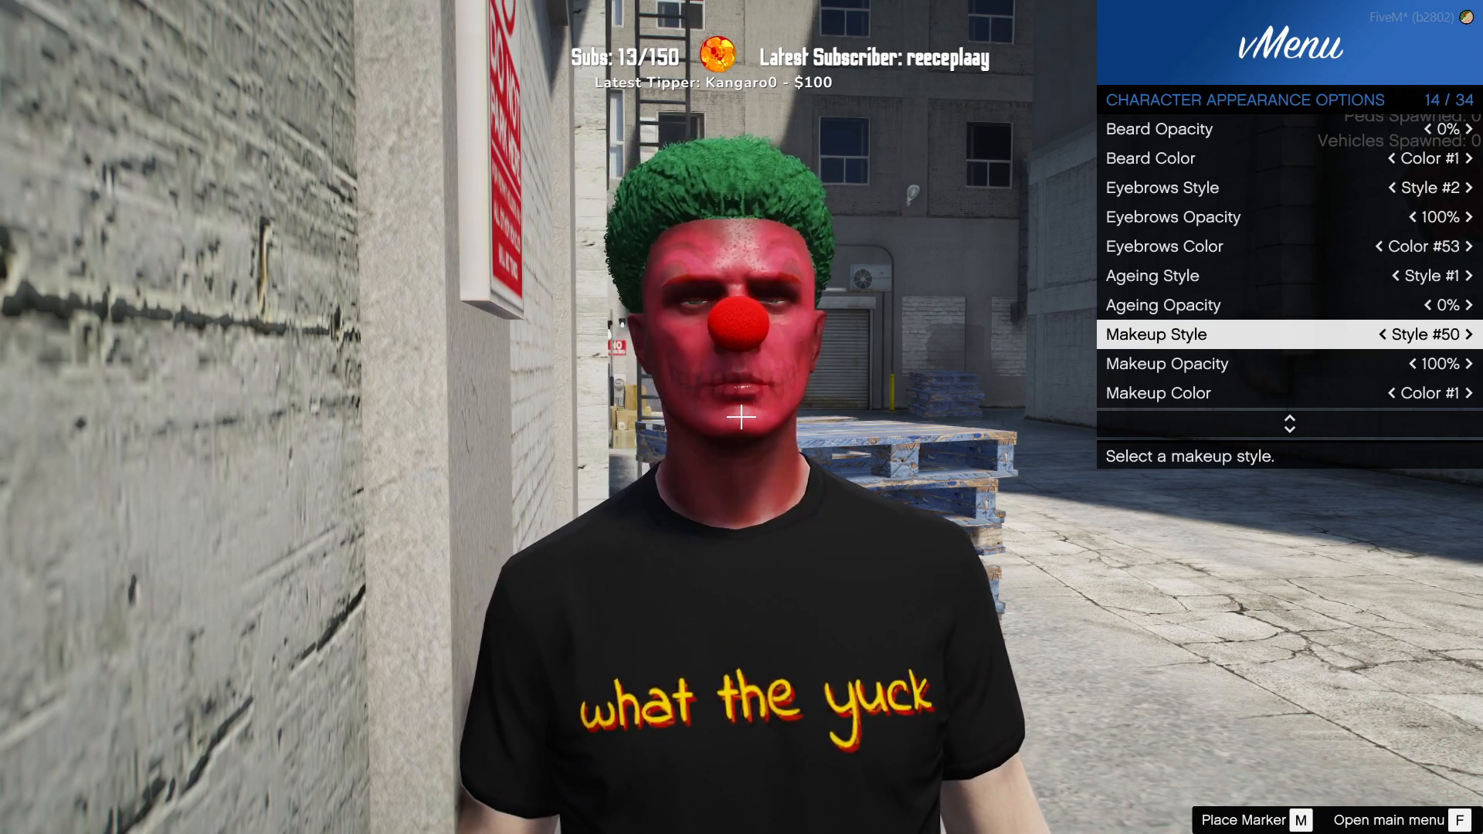
pyautogui.press('Left')
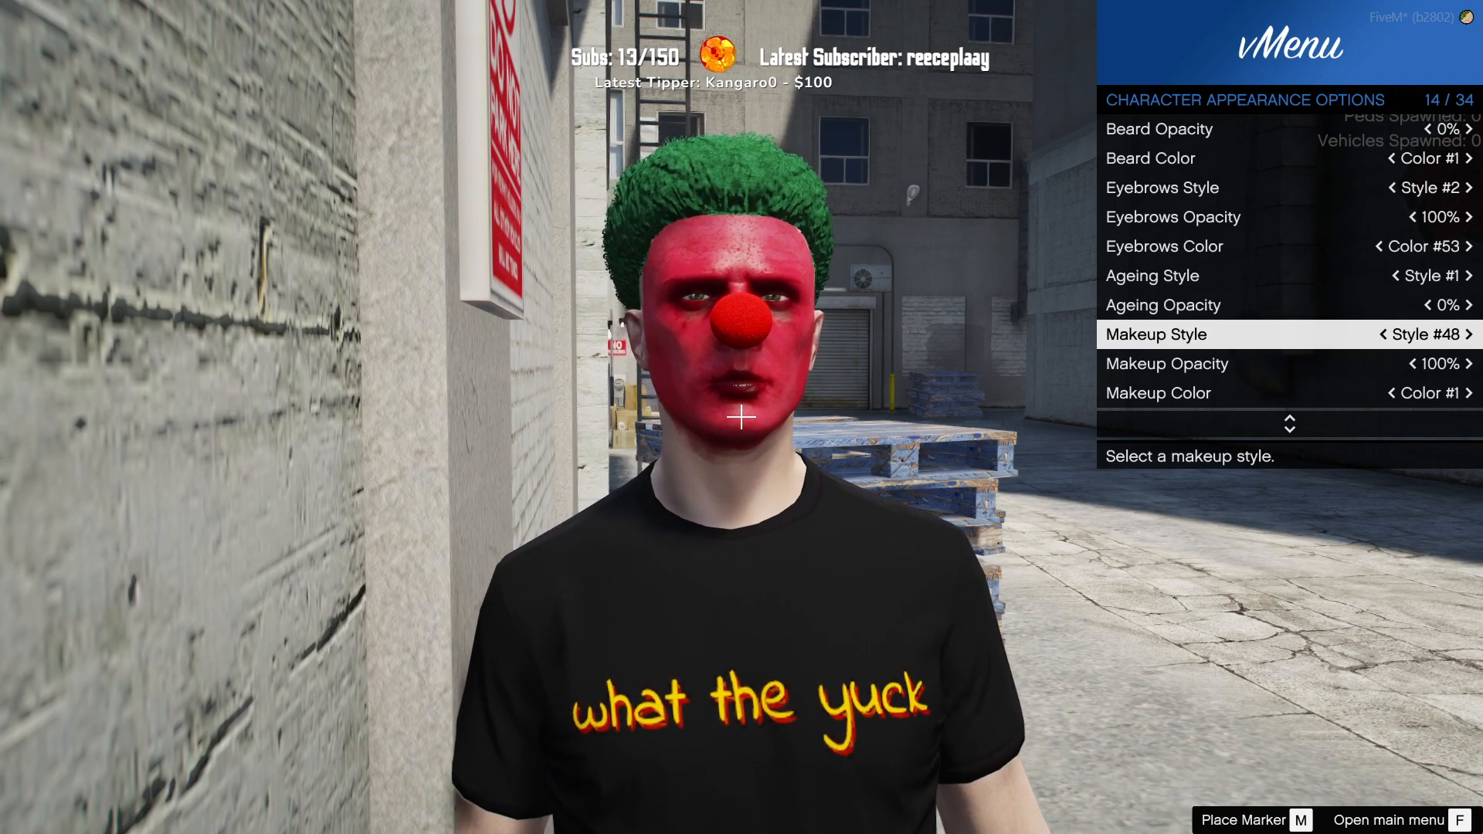
# Step: Set the Makeup Color to white, Color #53
pyautogui.press('Down')
pyautogui.press('Down')
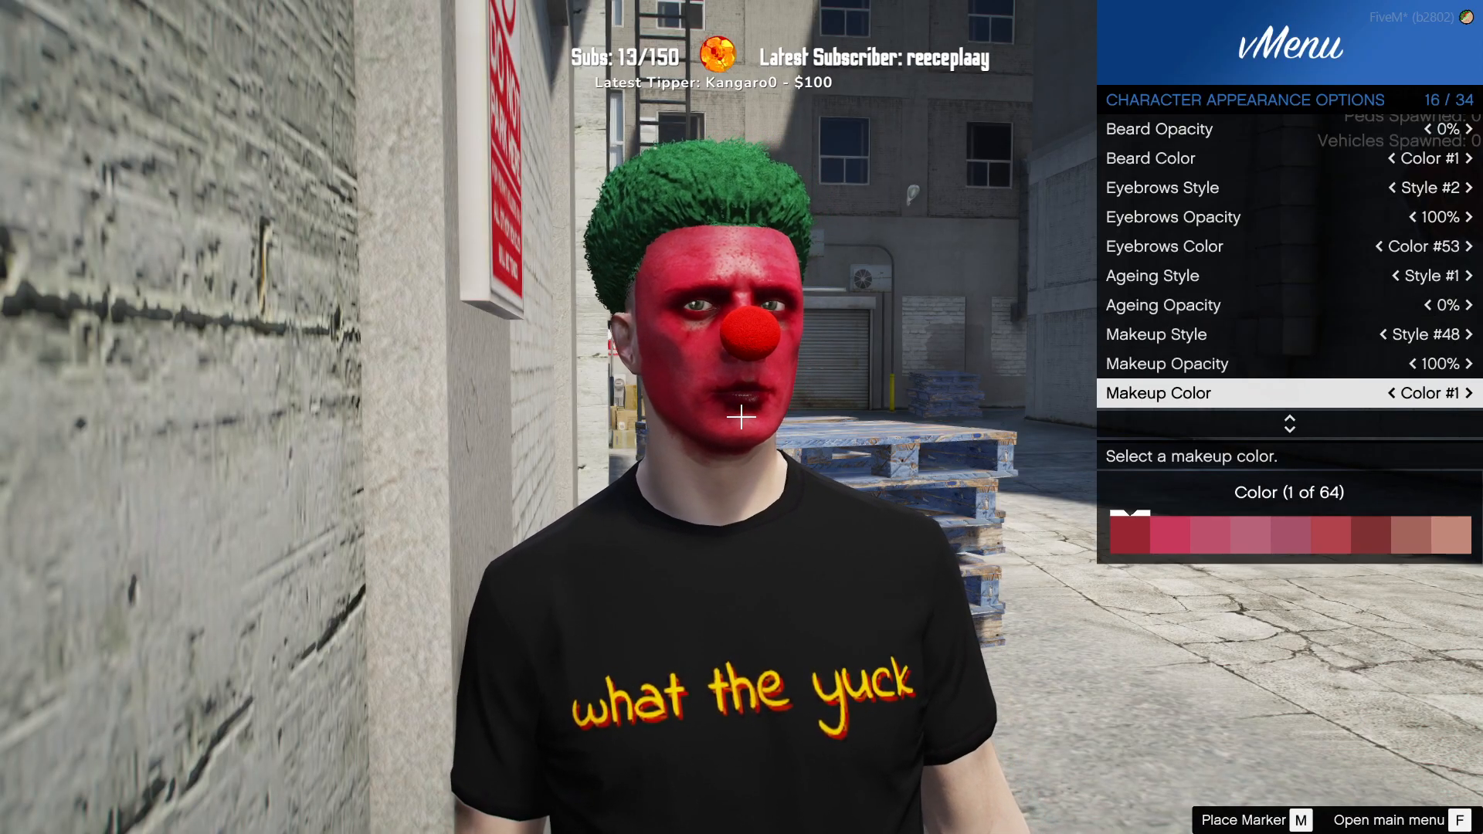
pyautogui.press('Right')
pyautogui.press('Right')
pyautogui.press('Right')
pyautogui.press('Right')
pyautogui.press('Right')
pyautogui.press('Right')
pyautogui.press('Right')
pyautogui.press('Right')
pyautogui.press('Right')
pyautogui.press('Right')
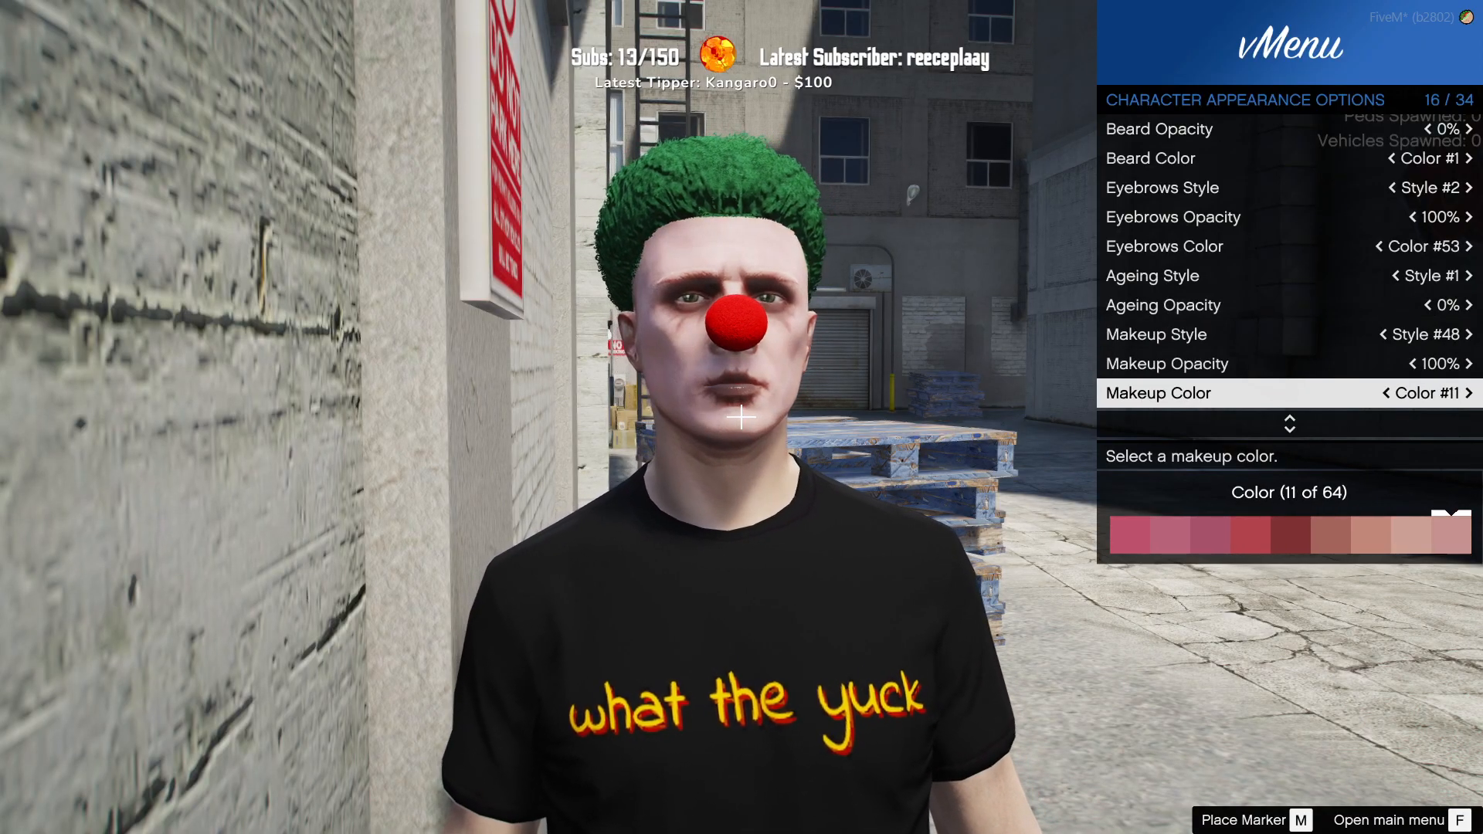
pyautogui.press('Right')
pyautogui.press('Left')
pyautogui.press('Right')
pyautogui.press('Right')
pyautogui.press('Right')
pyautogui.press('Right')
pyautogui.press('Right')
pyautogui.press('Right')
pyautogui.press('Right')
pyautogui.press('Right')
pyautogui.press('Right')
pyautogui.press('Right')
pyautogui.press('Right')
pyautogui.press('Right')
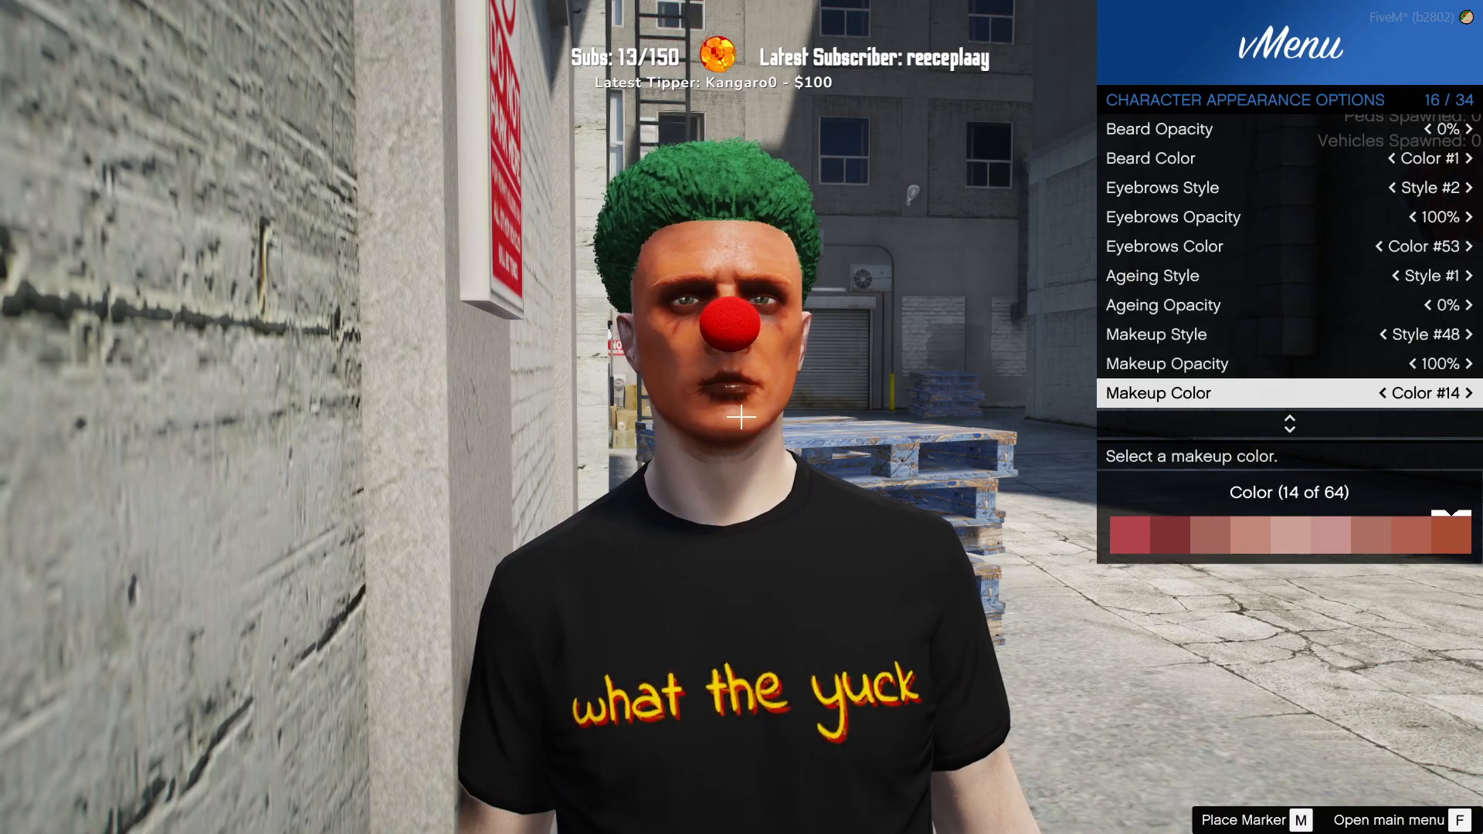
pyautogui.press('Right')
pyautogui.press('Right')
pyautogui.press('Right')
pyautogui.press('Right')
pyautogui.press('Right')
pyautogui.press('Right')
pyautogui.press('Right')
pyautogui.press('Right')
pyautogui.press('Right')
pyautogui.press('Right')
pyautogui.press('Right')
pyautogui.press('Right')
pyautogui.press('Right')
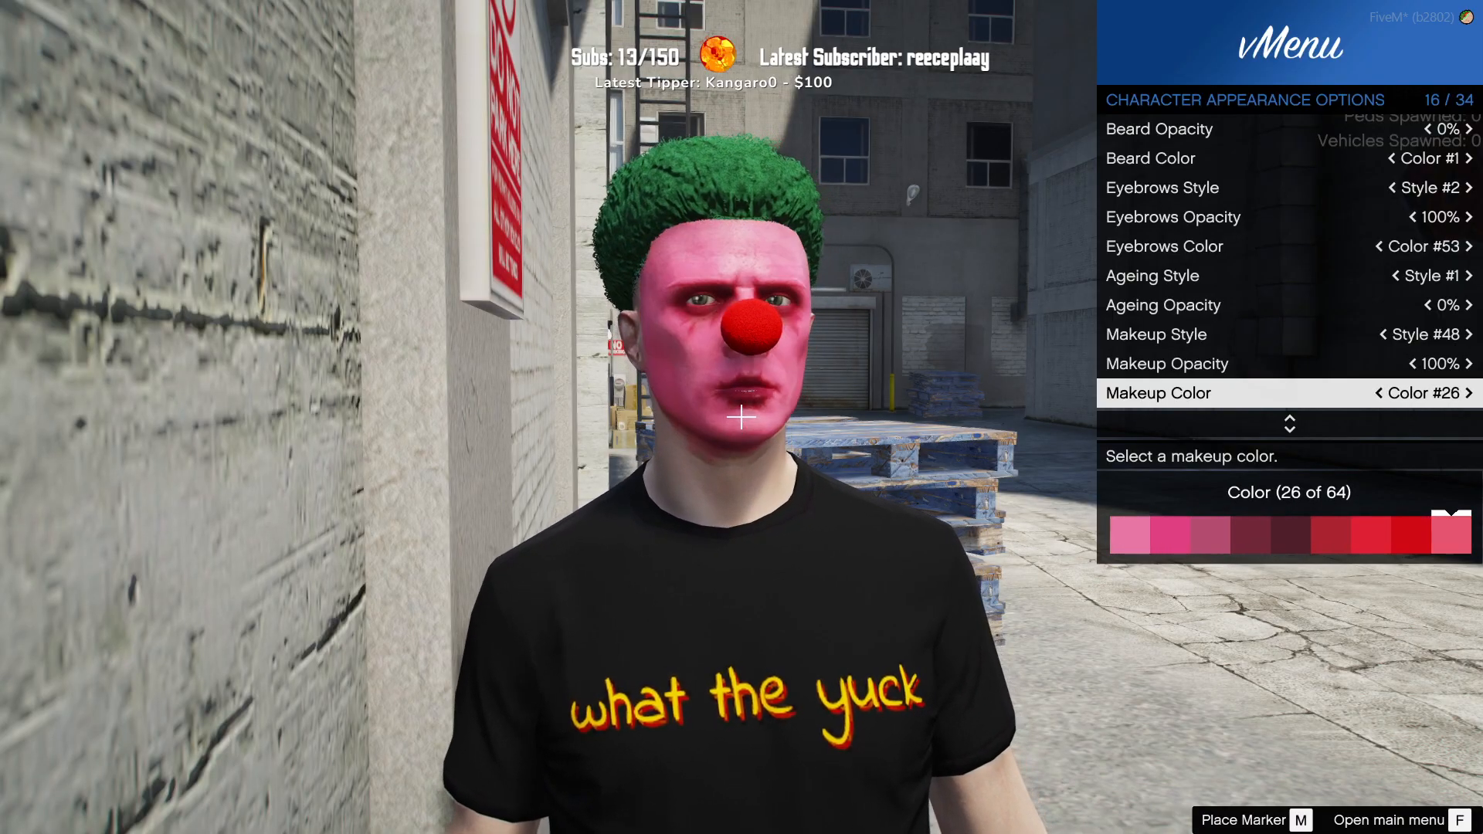
pyautogui.press('Right')
pyautogui.press('Right')
pyautogui.press('Right')
pyautogui.press('Right')
pyautogui.press('Right')
pyautogui.press('Right')
pyautogui.press('Right')
pyautogui.press('Right')
pyautogui.press('Right')
pyautogui.press('Right')
pyautogui.press('Right')
pyautogui.press('Right')
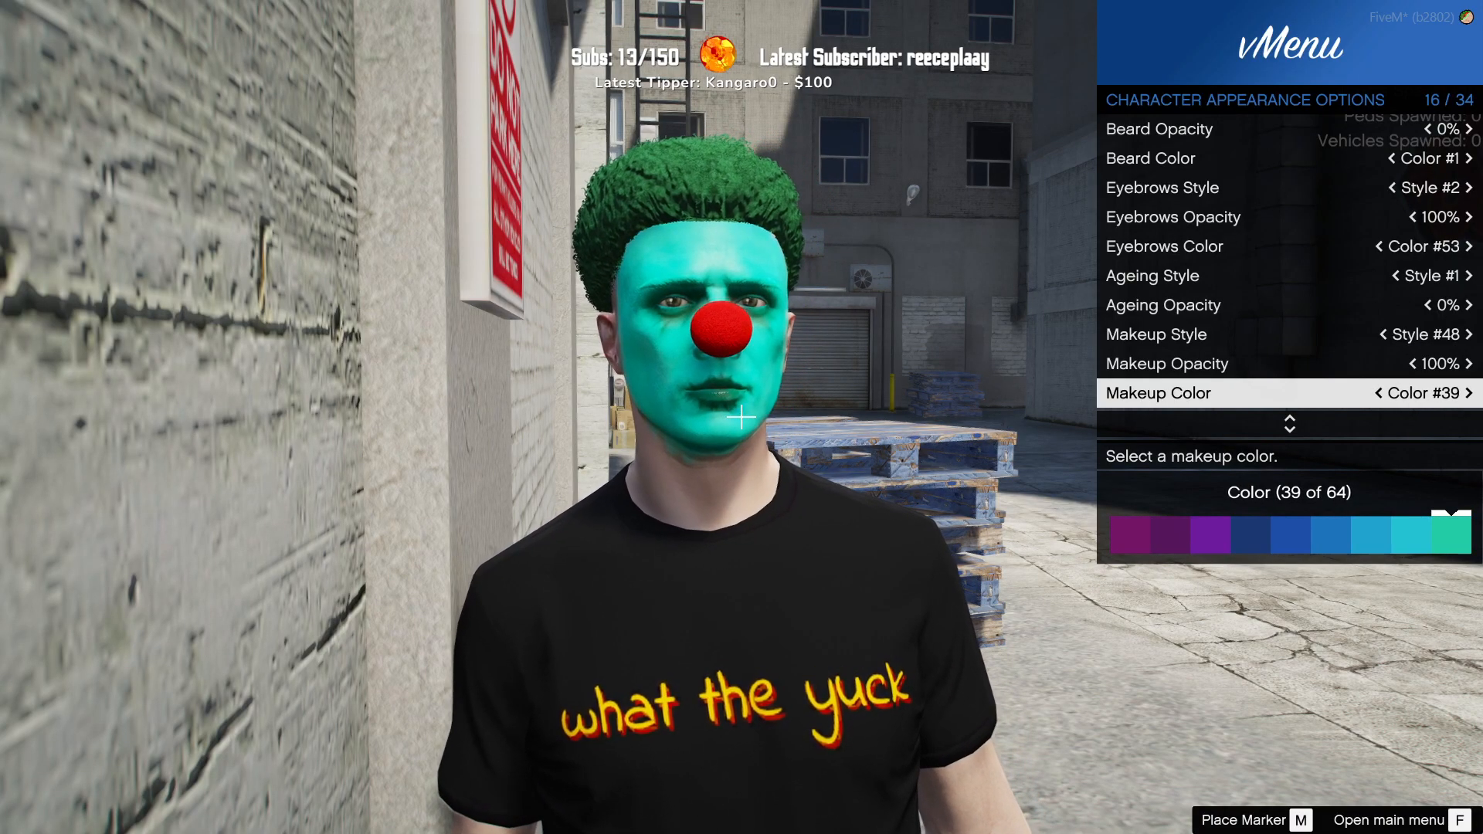
pyautogui.press('Right')
pyautogui.press('Right')
pyautogui.press('Right')
pyautogui.press('Right')
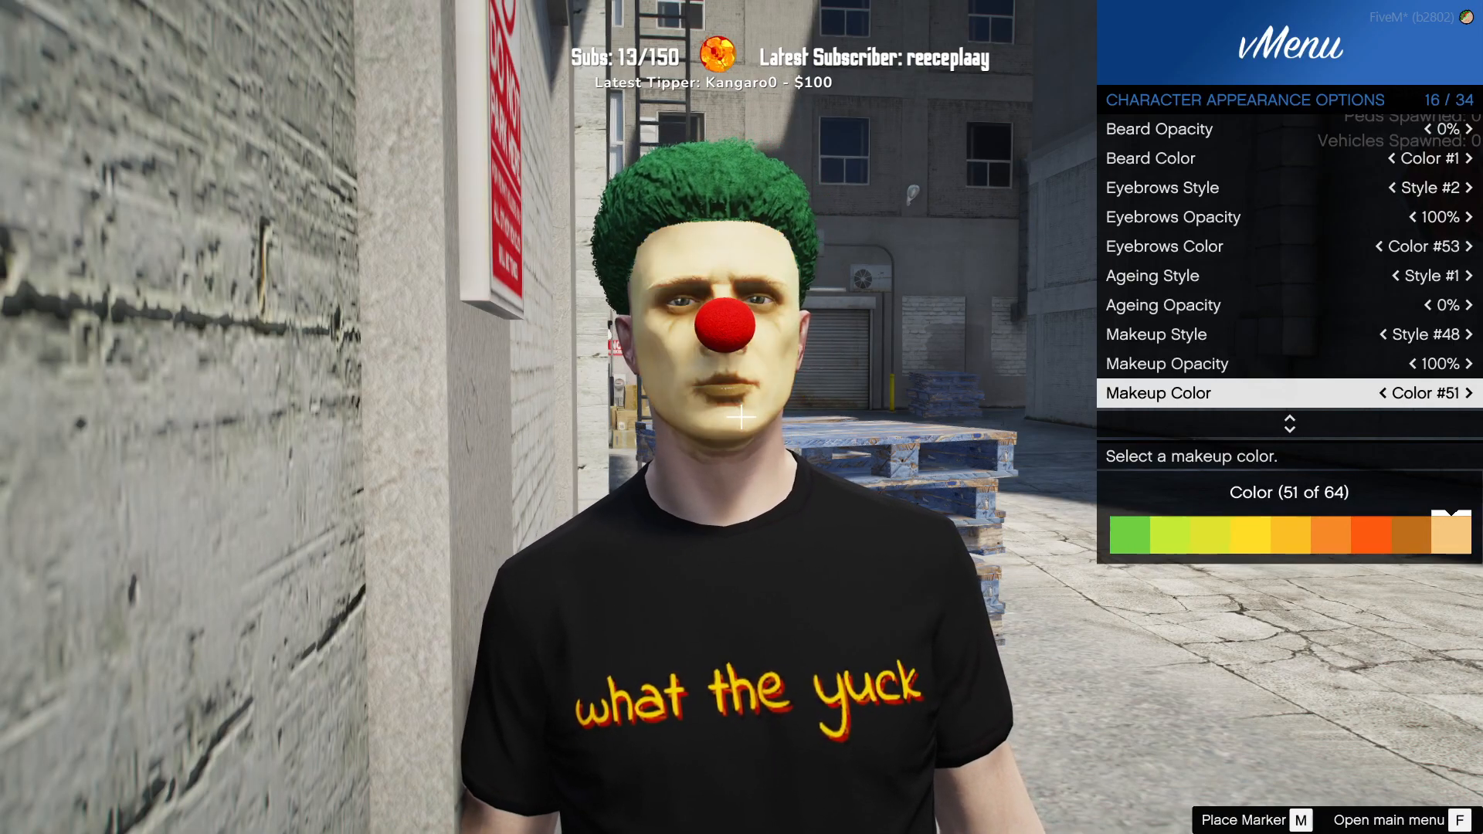
pyautogui.press('Right')
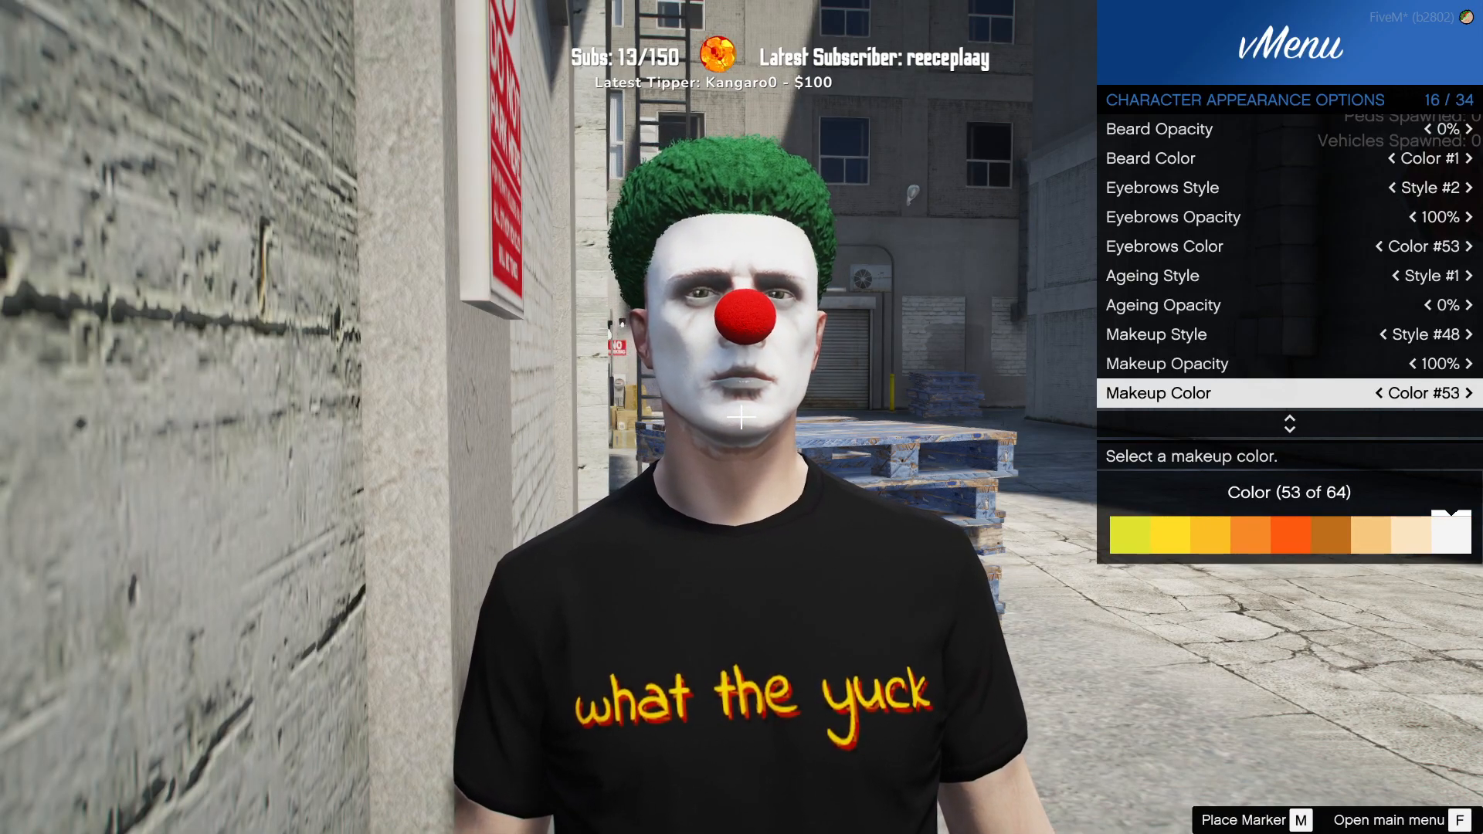
# Step: Try other makeup designs and set the Makeup Style to Style #31, the white face with painted brows
pyautogui.press('Up')
pyautogui.press('Up')
pyautogui.press('Left')
pyautogui.press('Left')
pyautogui.press('Left')
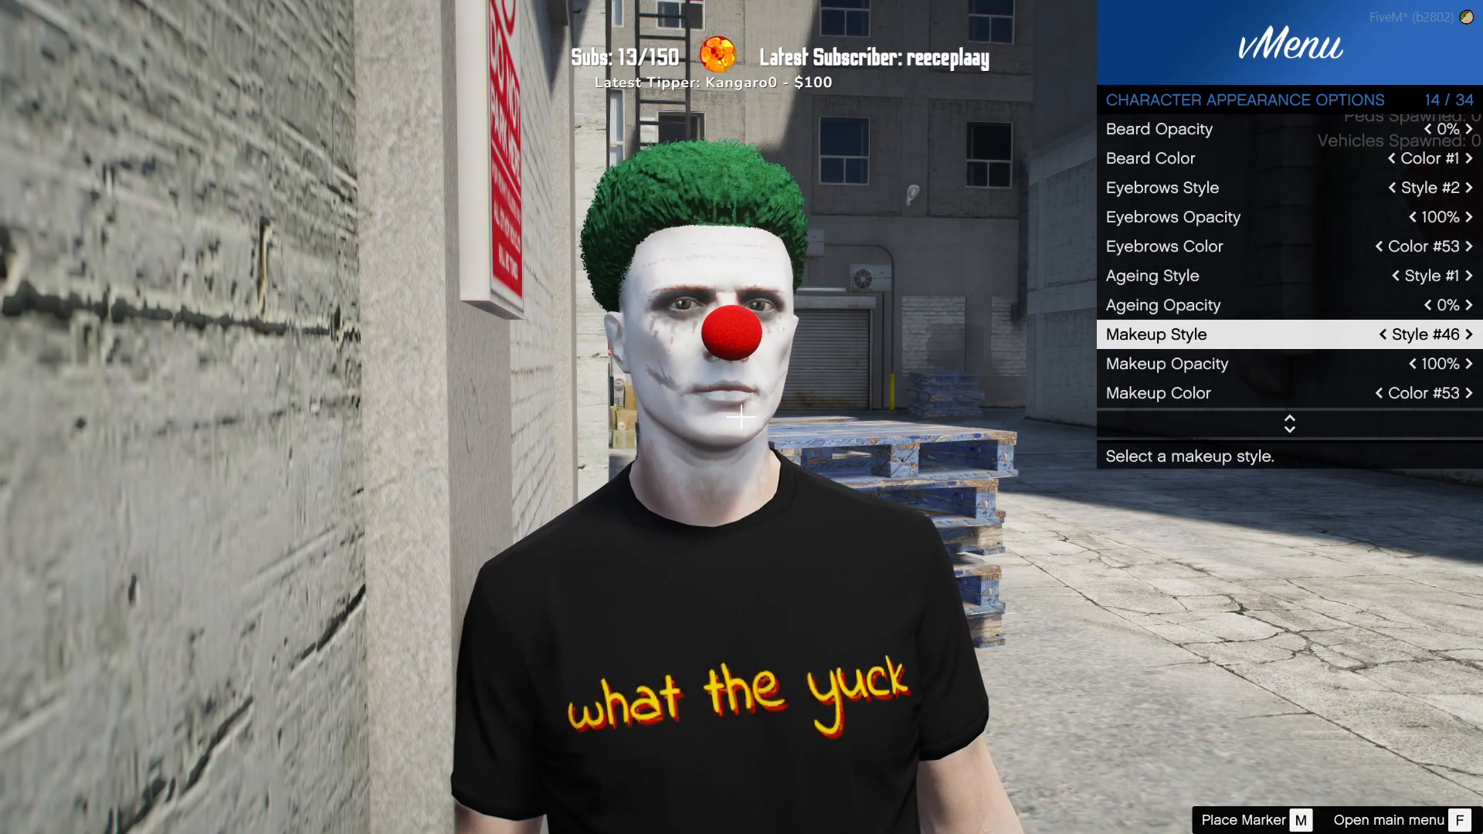
pyautogui.press('Left')
pyautogui.press('Left')
pyautogui.press('Left')
pyautogui.press('Left')
pyautogui.press('Left')
pyautogui.press('Left')
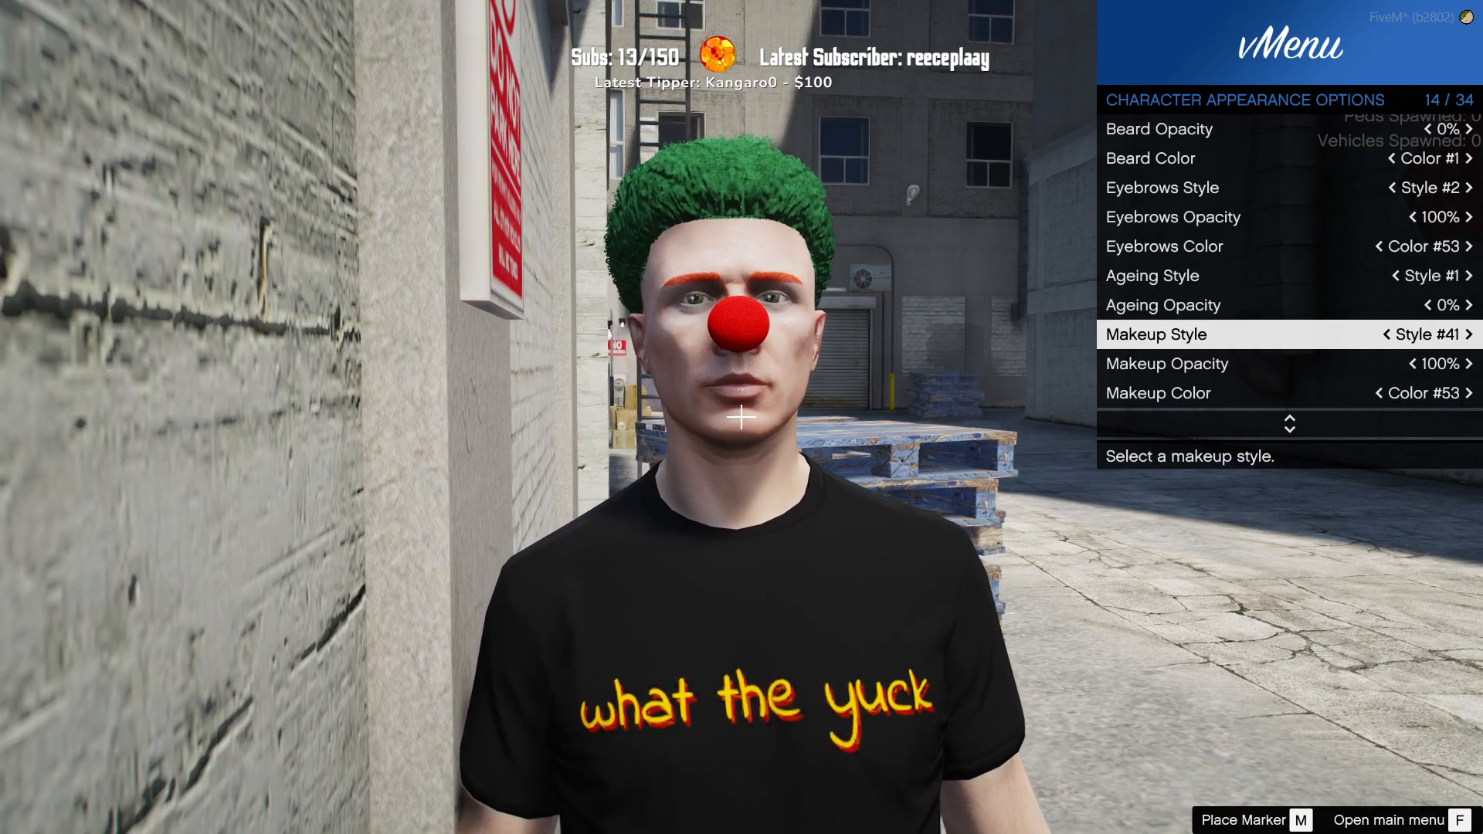
pyautogui.press('Left')
pyautogui.press('Left')
pyautogui.press('Right')
pyautogui.press('Right')
pyautogui.press('Right')
pyautogui.press('Right')
pyautogui.press('Right')
pyautogui.press('Right')
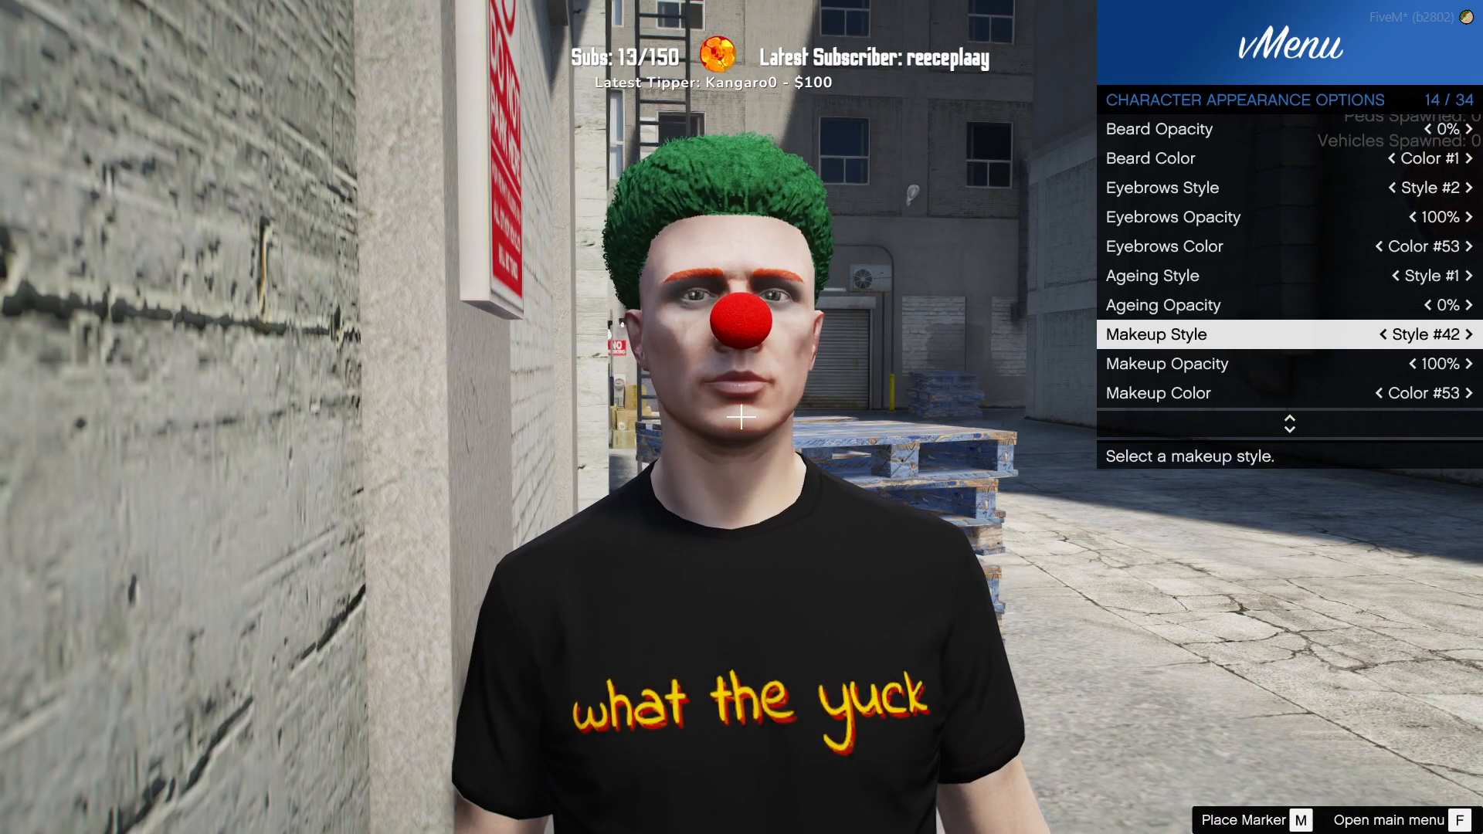
pyautogui.press('Left')
pyautogui.press('Left')
pyautogui.press('Left')
pyautogui.press('Left')
pyautogui.press('Left')
pyautogui.press('Left')
pyautogui.press('Left')
pyautogui.press('Left')
pyautogui.press('Left')
pyautogui.press('Left')
pyautogui.press('Left')
pyautogui.press('Left')
pyautogui.press('Left')
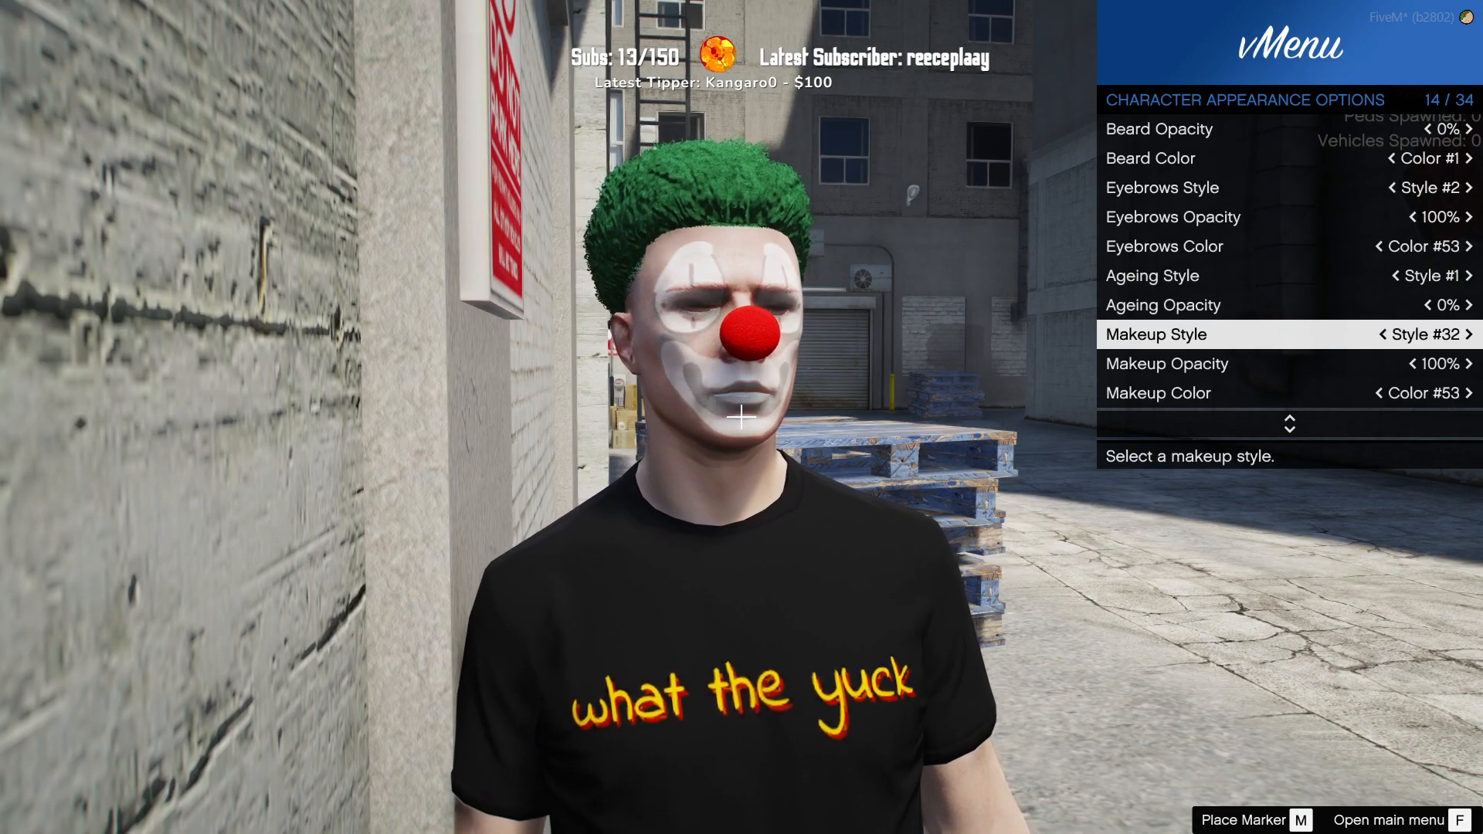
pyautogui.press('Right')
pyautogui.press('Right')
pyautogui.press('Left')
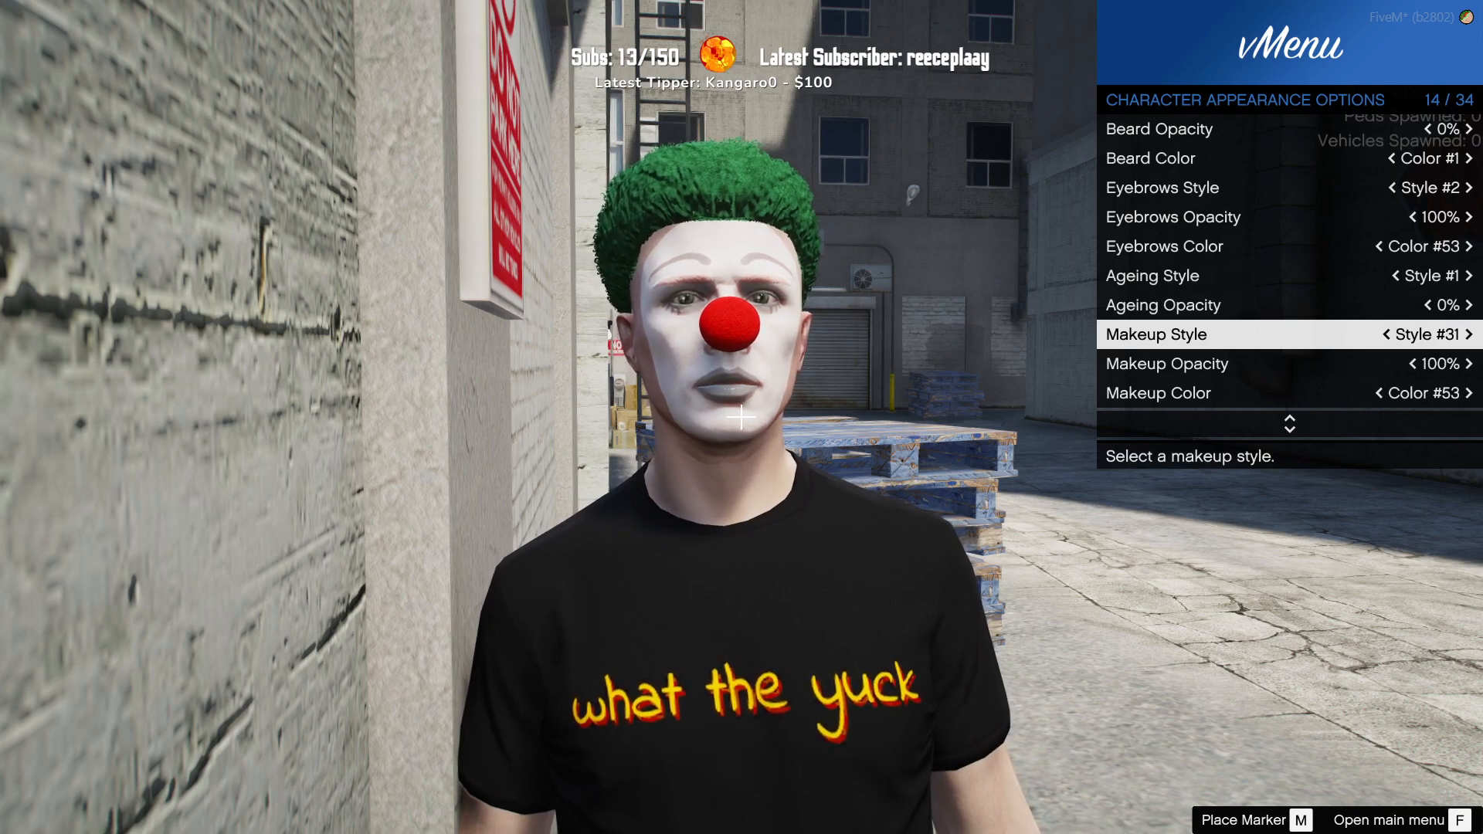
# Step: Set the Makeup Color to the darker shade, Color #55
pyautogui.press('Down')
pyautogui.press('Down')
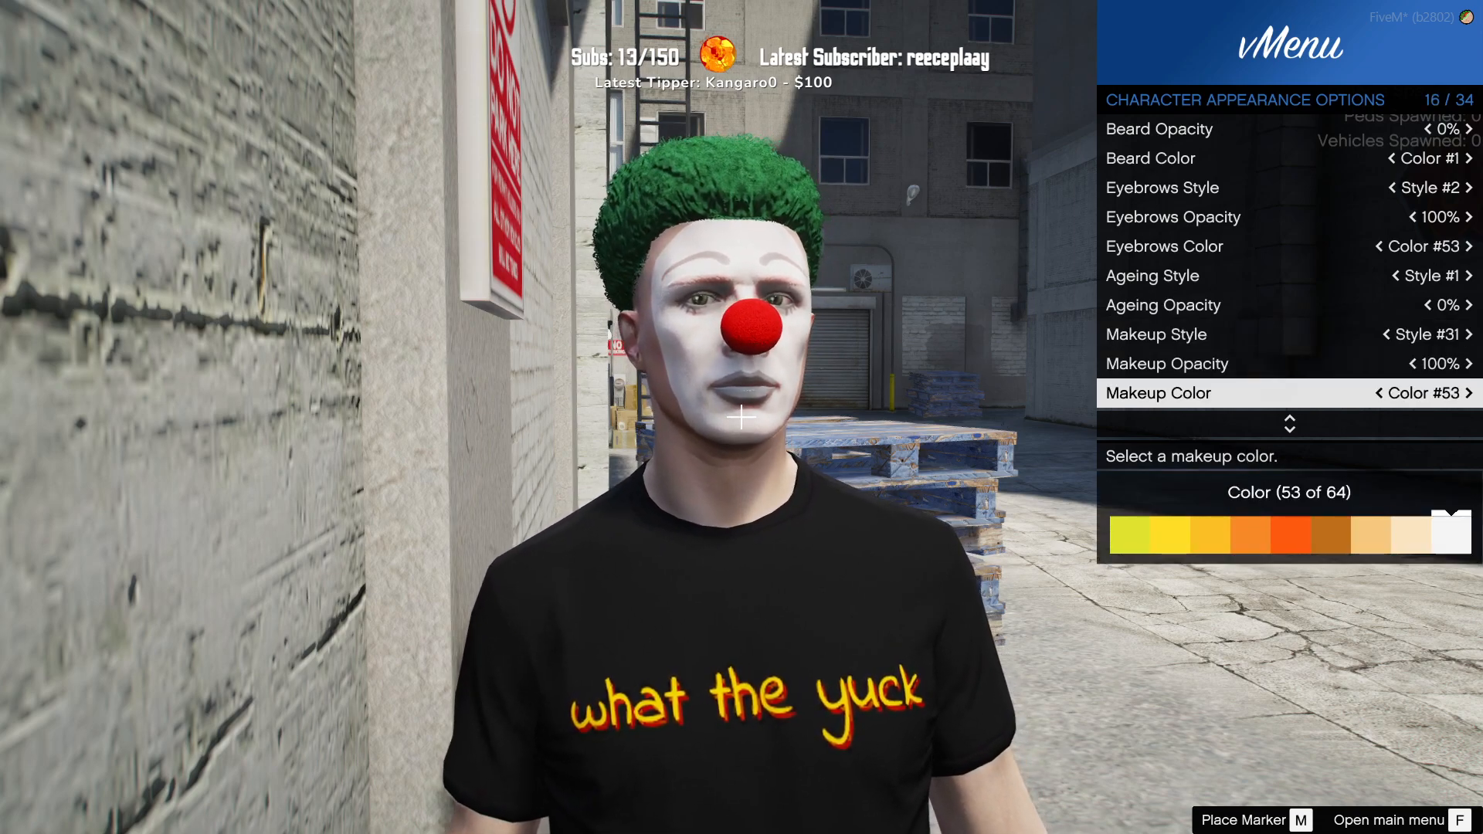
pyautogui.press('Right')
pyautogui.press('Left')
pyautogui.press('Right')
pyautogui.press('Right')
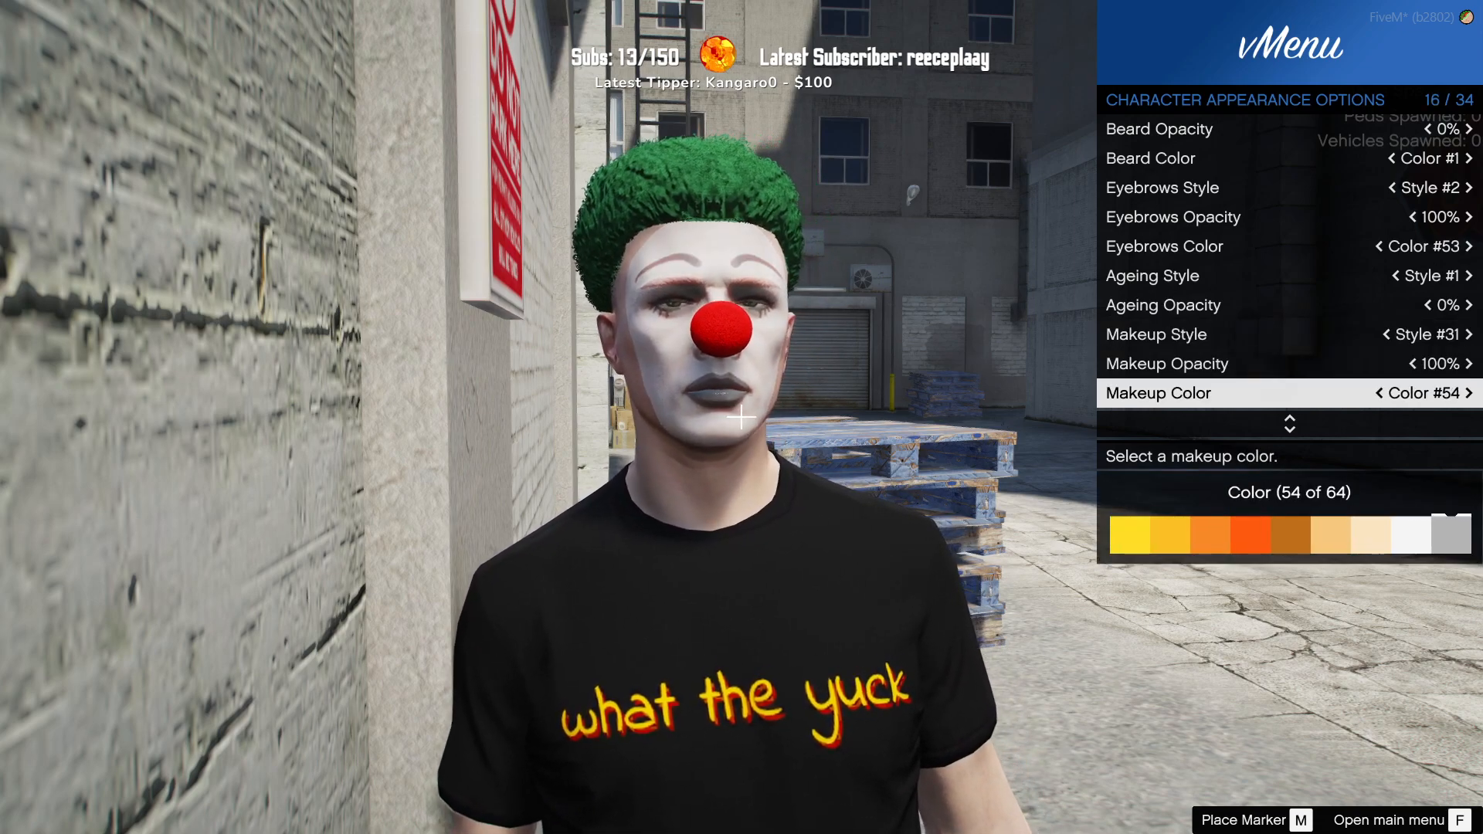
# Step: Set the Blush Opacity to 100% in the character appearance options
pyautogui.press('Down')
pyautogui.press('Down')
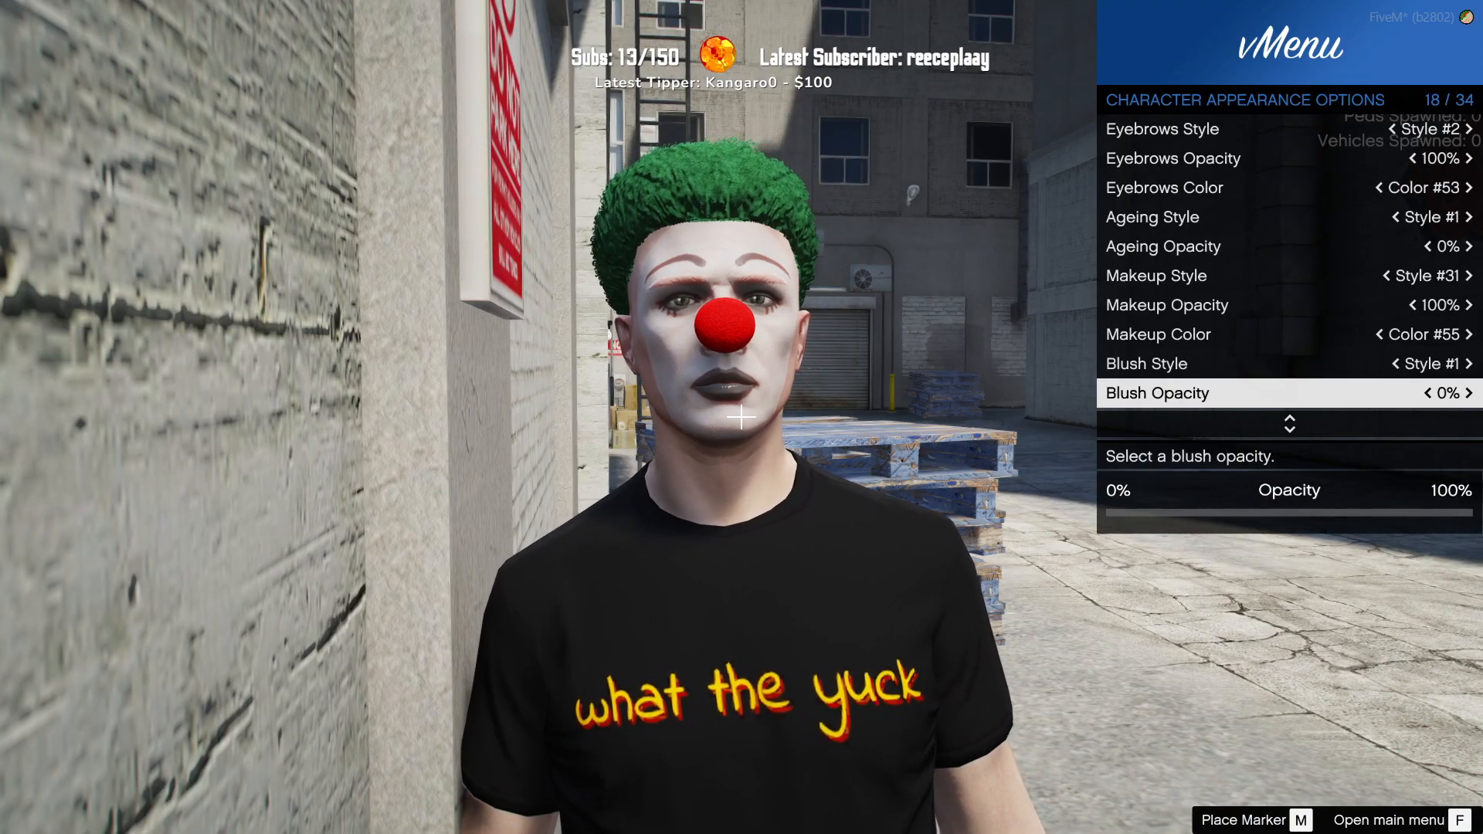
pyautogui.press('Down')
pyautogui.press('Up')
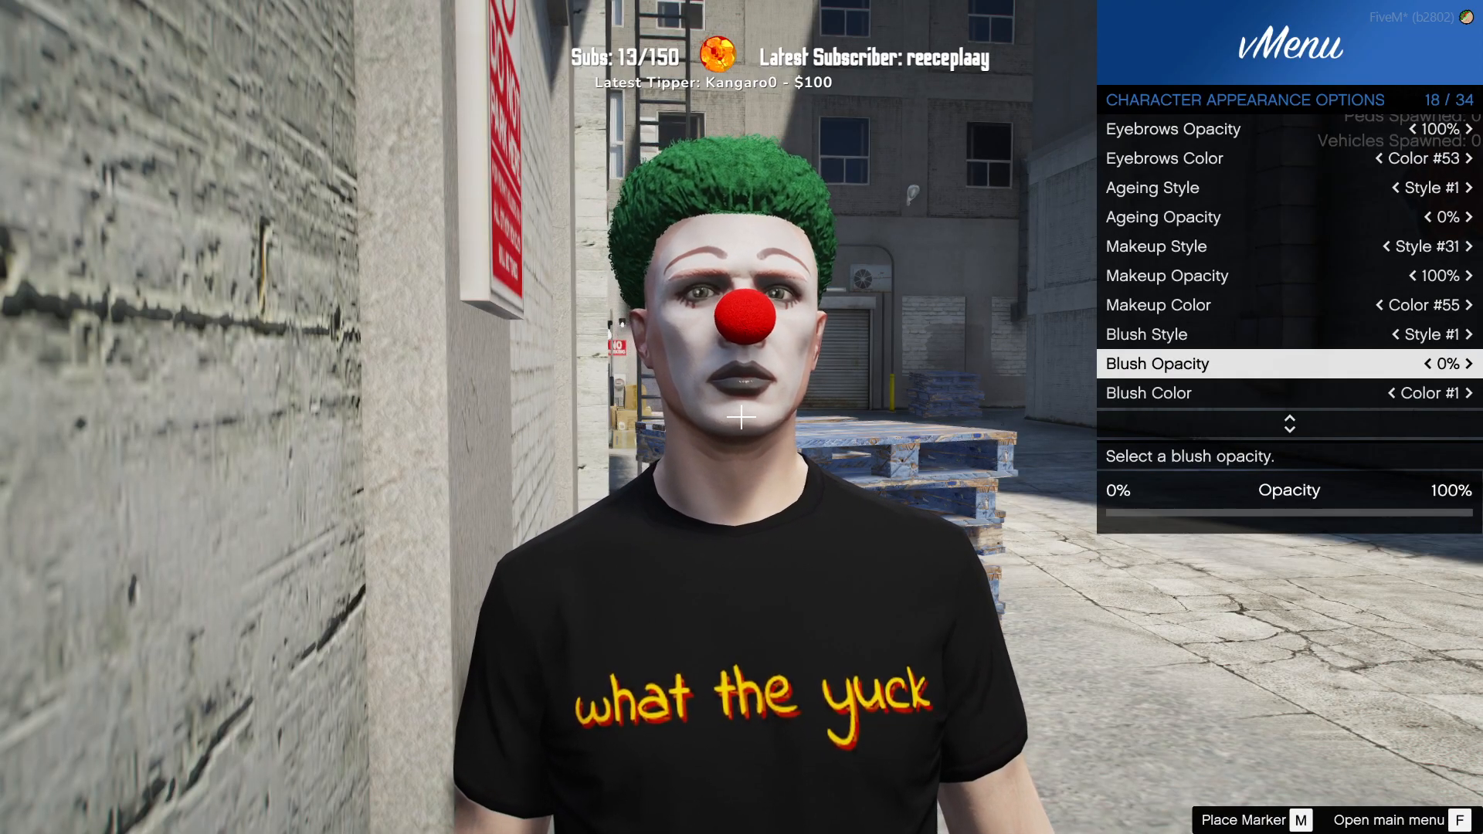
pyautogui.press('Left')
pyautogui.press('Down')
pyautogui.press('Right')
pyautogui.press('Right')
pyautogui.press('Left')
pyautogui.press('Left')
pyautogui.press('Up')
pyautogui.press('Up')
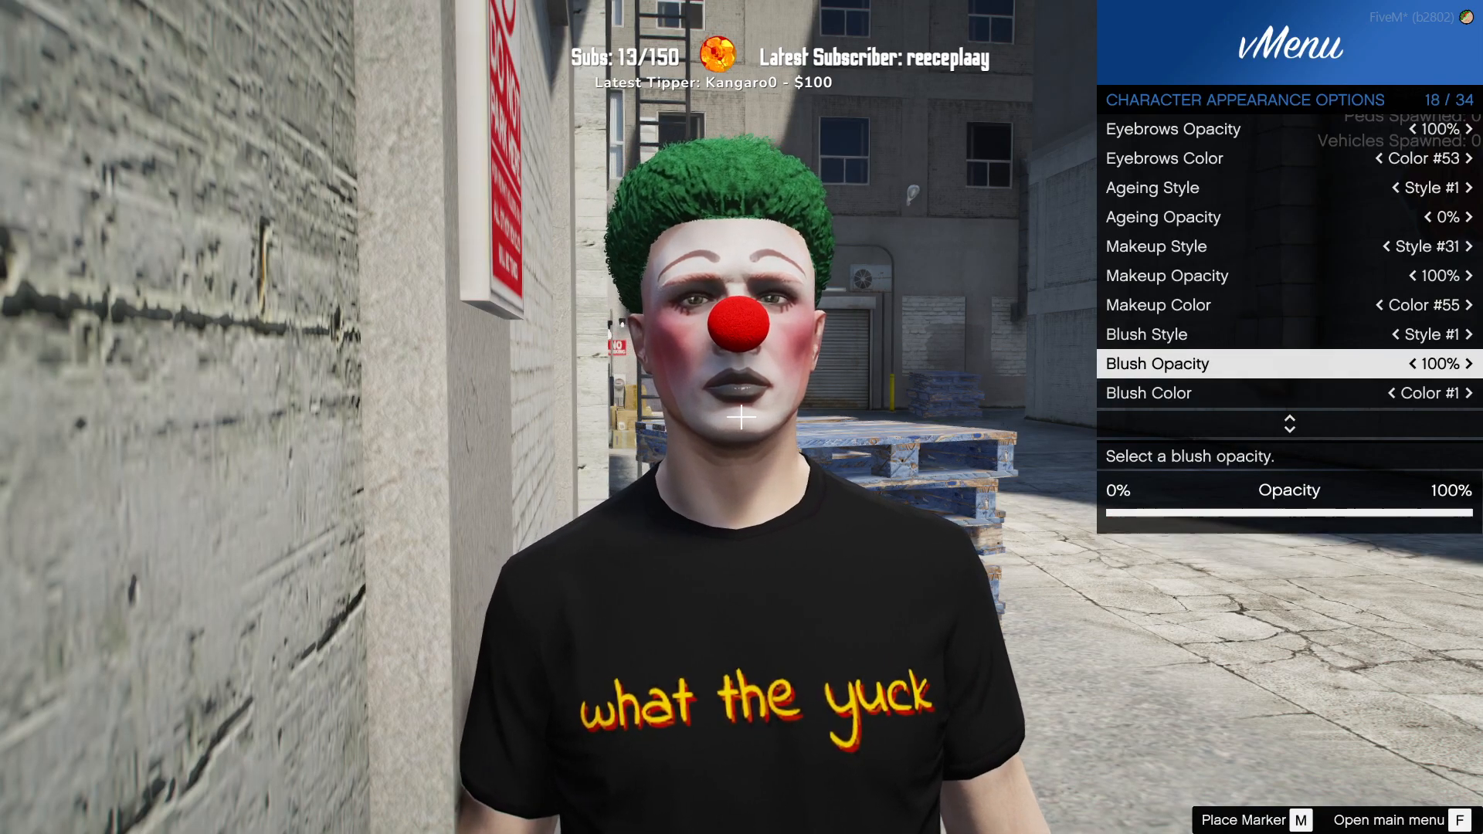
# Step: Set the Blush Style to Style #4 for round rosy cheeks
pyautogui.press('Right')
pyautogui.press('Right')
pyautogui.press('Right')
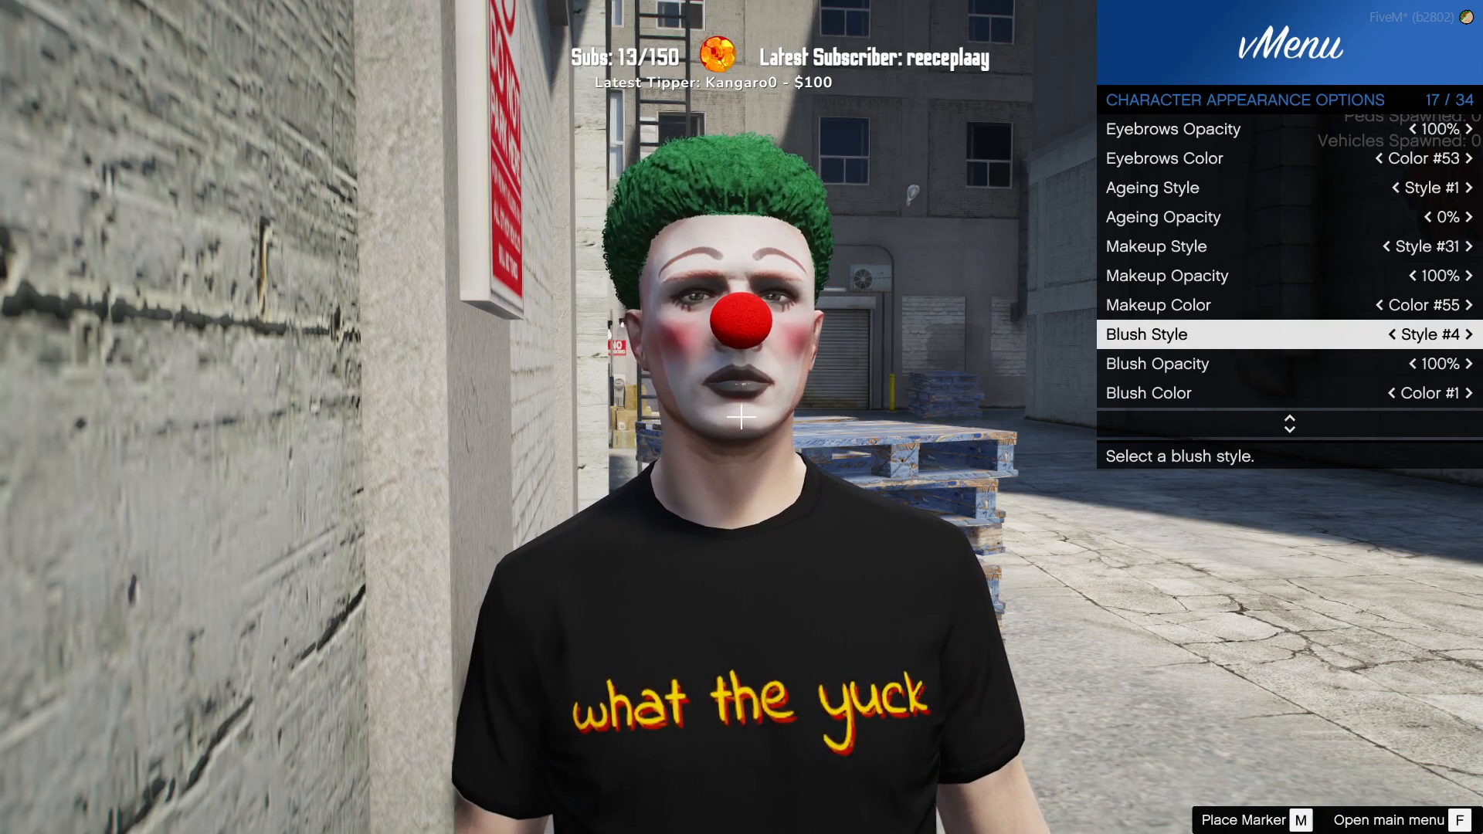
# Step: Try several blush shades and set the Blush Color to the pink shade, Color #2
pyautogui.press('Down')
pyautogui.press('Down')
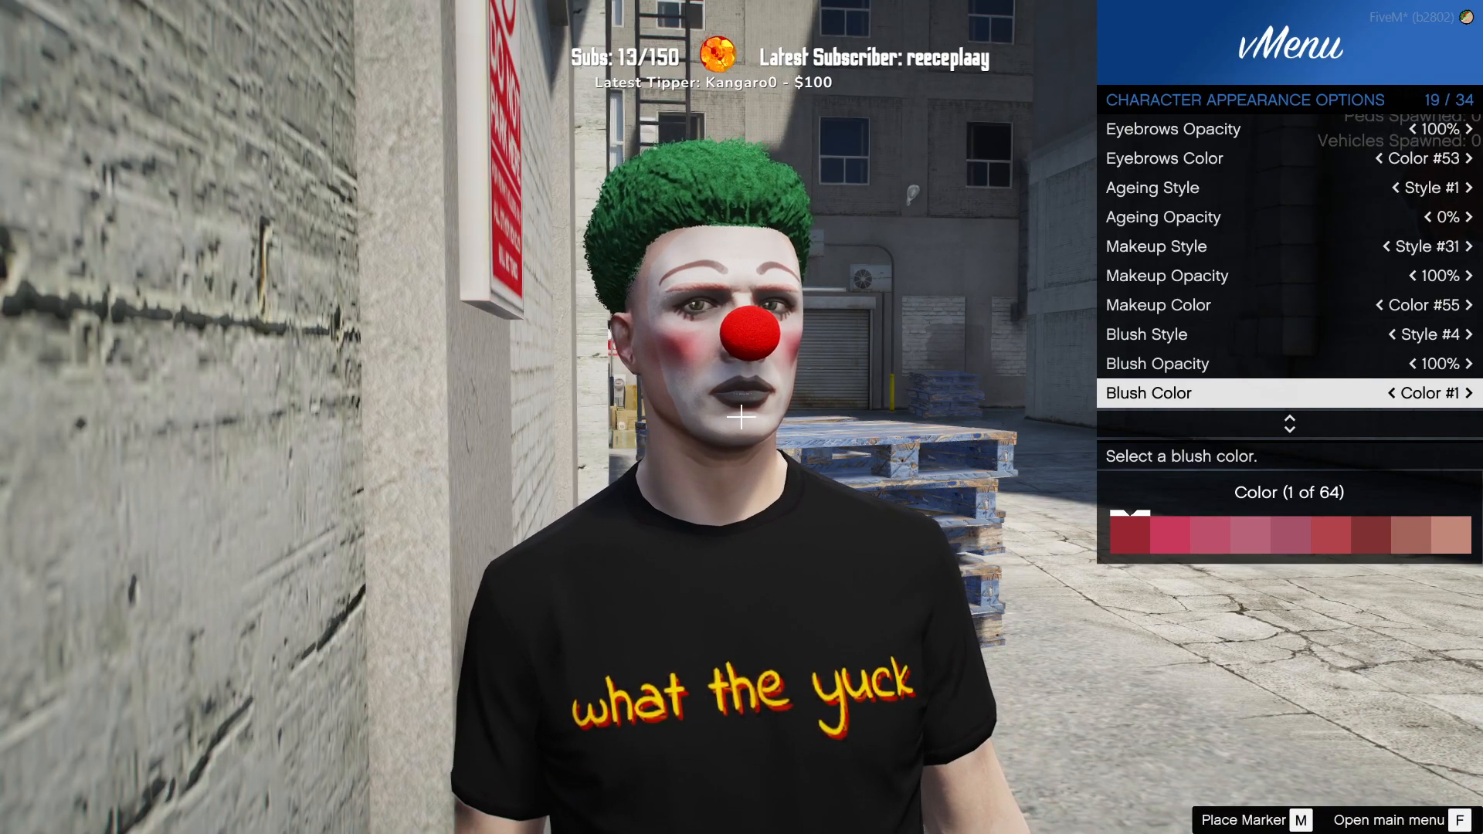
pyautogui.press('Left')
pyautogui.press('Right')
pyautogui.press('Right')
pyautogui.press('Right')
pyautogui.press('Right')
pyautogui.press('Right')
pyautogui.press('Right')
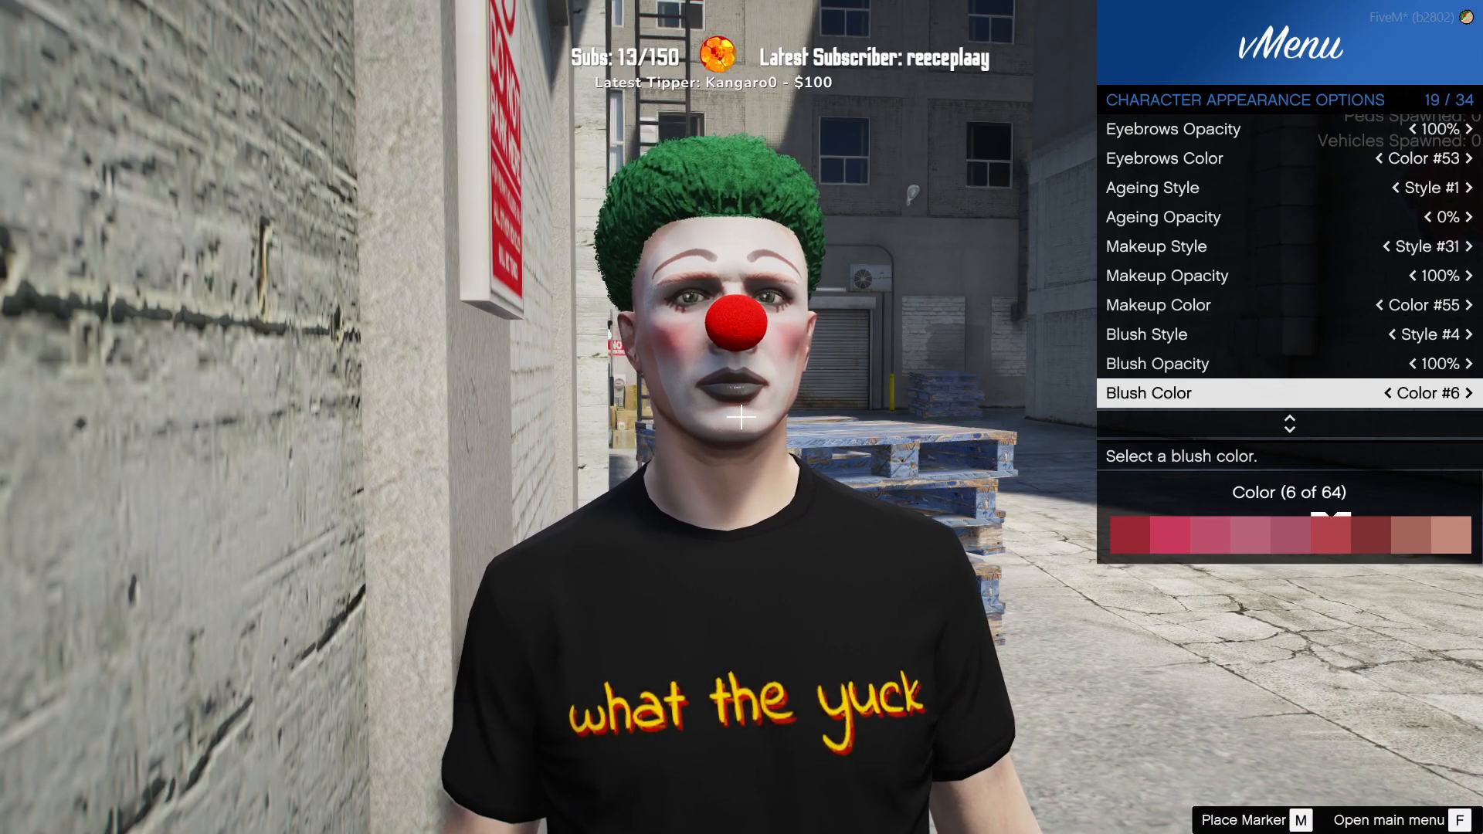
pyautogui.press('Left')
pyautogui.press('Left')
pyautogui.press('Left')
pyautogui.press('Left')
pyautogui.press('Down')
pyautogui.press('Down')
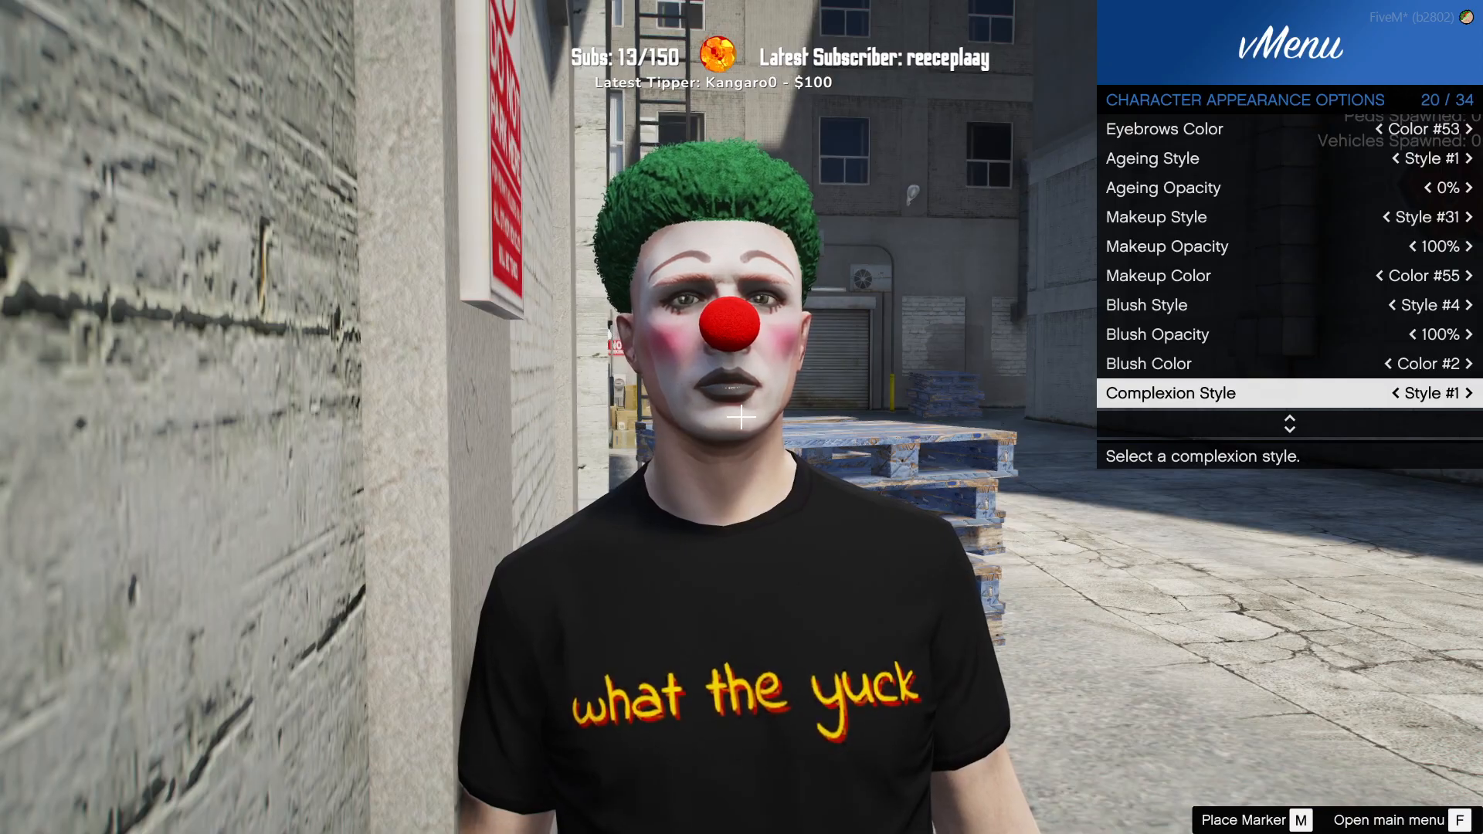
# Step: Review the makeup, eyebrow and beard settings in the character appearance options
pyautogui.press('Up')
pyautogui.press('Up')
pyautogui.press('Up')
pyautogui.press('Up')
pyautogui.press('Up')
pyautogui.press('Up')
pyautogui.press('Up')
pyautogui.press('Up')
pyautogui.press('Up')
pyautogui.press('Up')
pyautogui.press('Up')
pyautogui.press('Up')
pyautogui.press('Up')
pyautogui.press('Up')
pyautogui.press('Up')
pyautogui.press('Up')
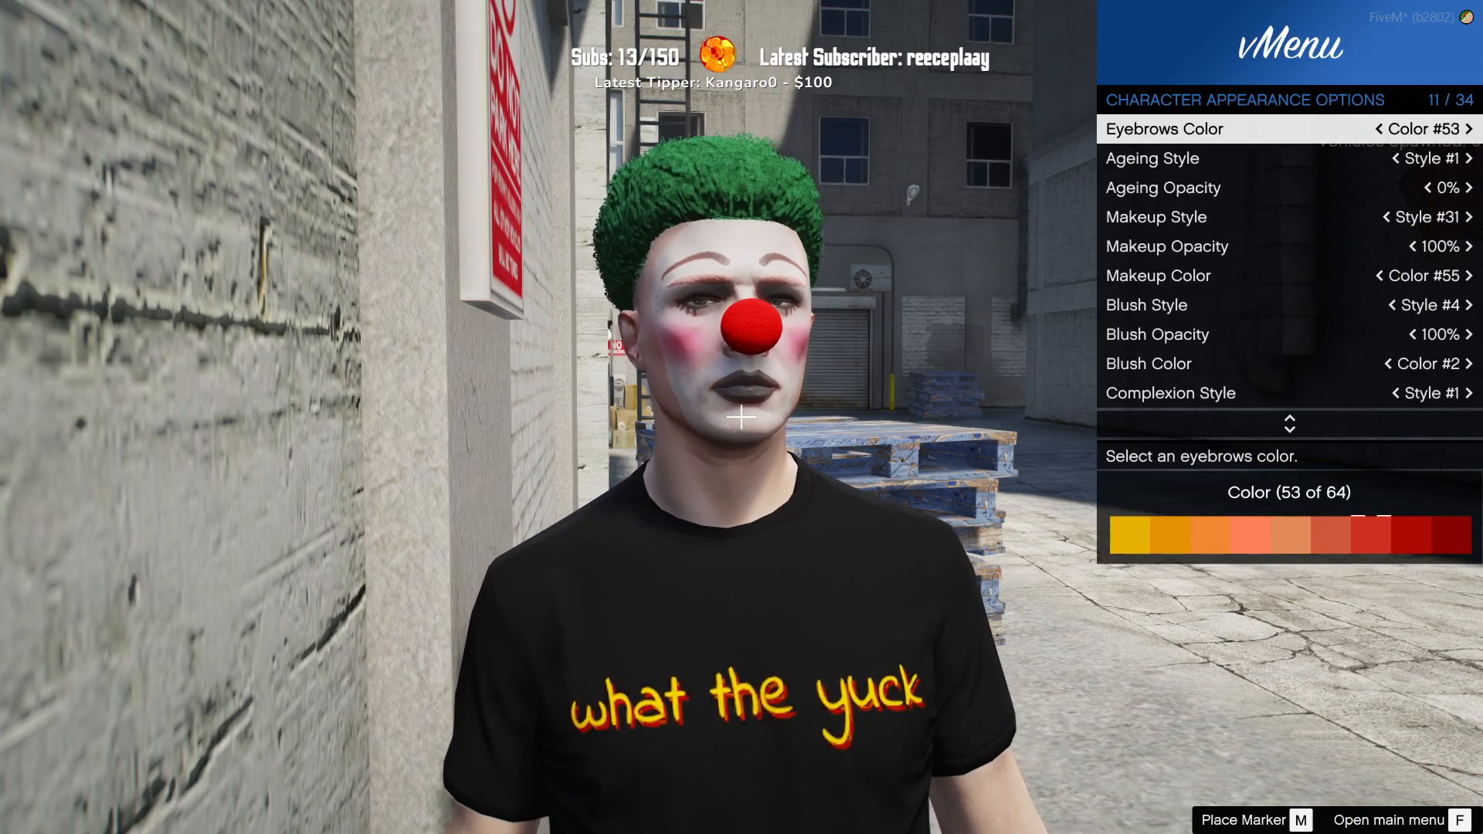
pyautogui.press('Down')
pyautogui.press('Down')
pyautogui.press('Down')
pyautogui.press('Down')
pyautogui.press('Down')
pyautogui.press('Down')
pyautogui.press('Down')
pyautogui.press('Down')
pyautogui.press('Down')
pyautogui.press('Down')
pyautogui.press('Down')
pyautogui.press('Down')
pyautogui.press('Down')
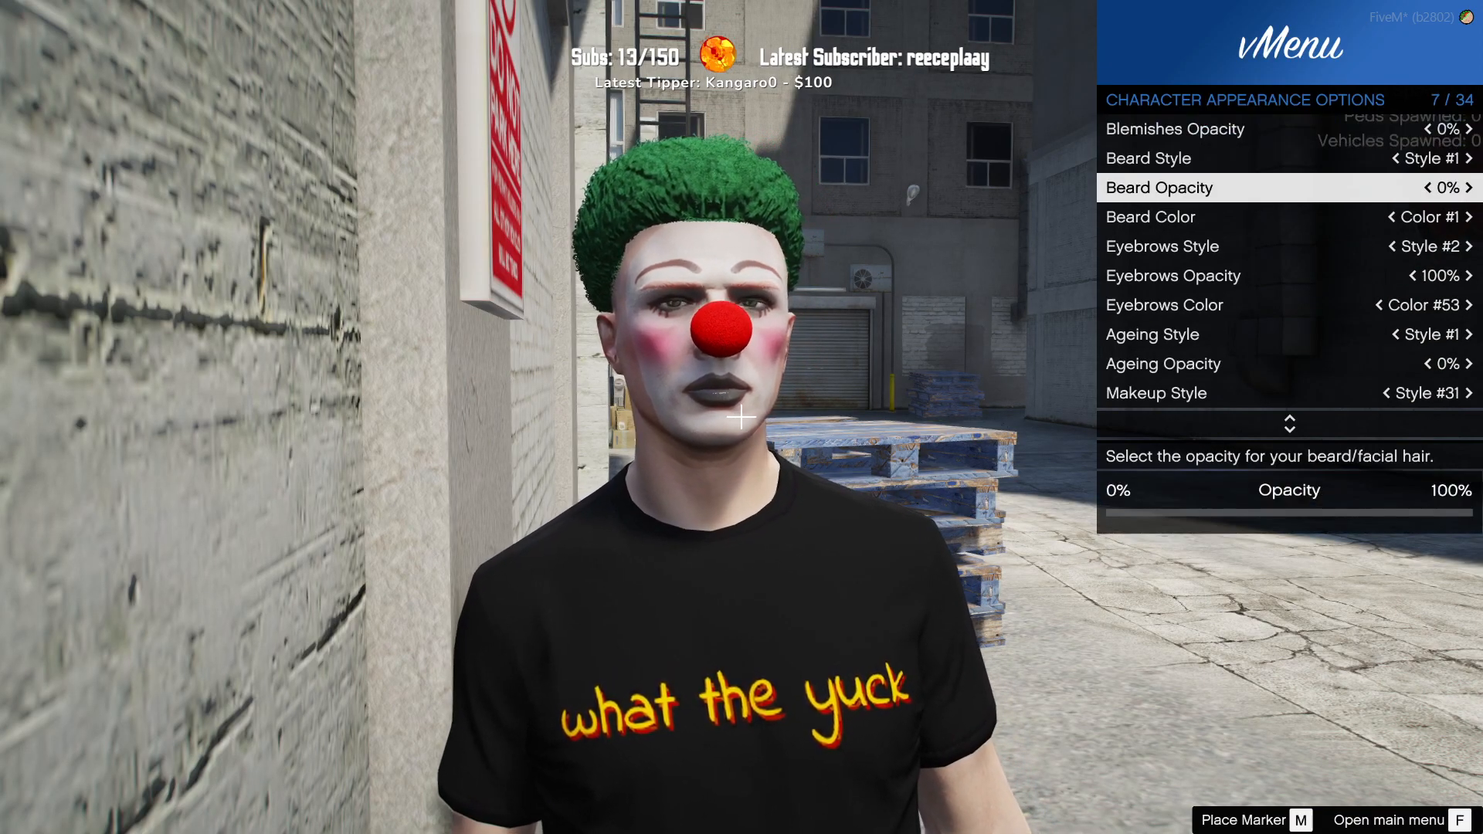
# Step: Set the Lipstick Opacity to 100% in the character appearance options
pyautogui.press('Down')
pyautogui.press('Down')
pyautogui.press('Down')
pyautogui.press('Down')
pyautogui.press('Down')
pyautogui.press('Down')
pyautogui.press('Down')
pyautogui.press('Down')
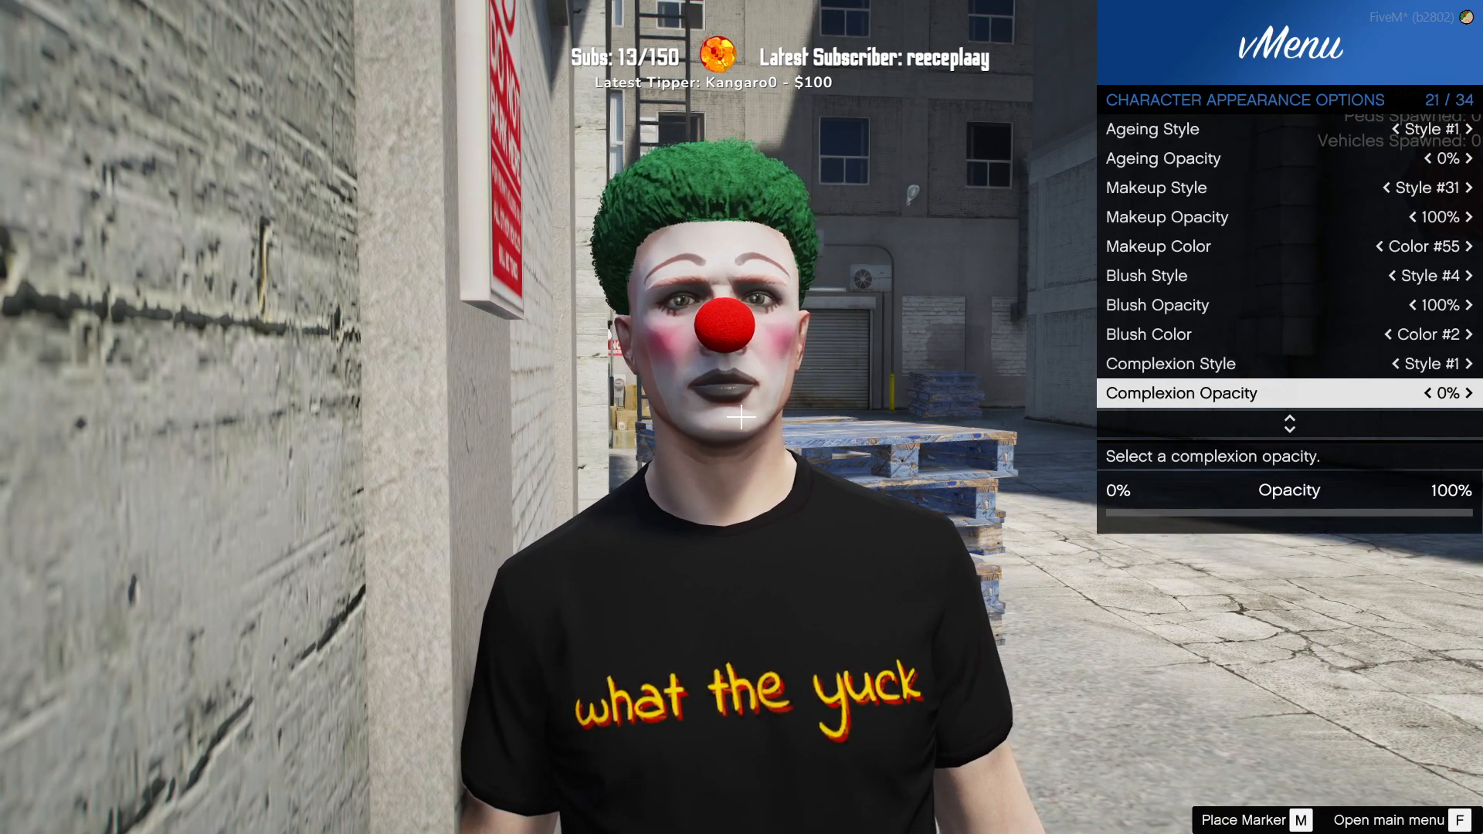
pyautogui.press('Up')
pyautogui.press('Left')
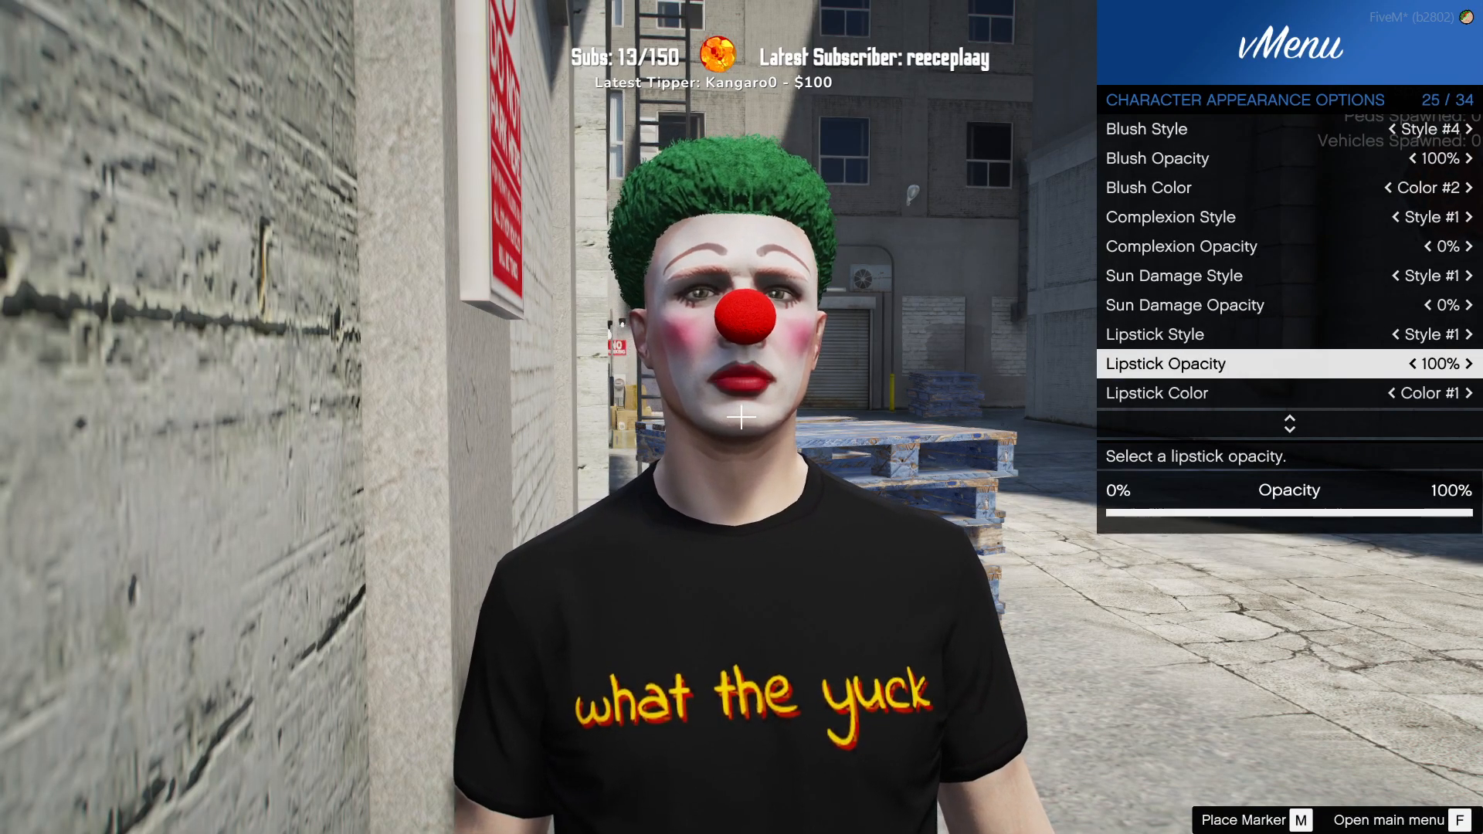
# Step: Compare the lipstick designs and set the Lipstick Style to Style #6
pyautogui.press('Up')
pyautogui.press('Right')
pyautogui.press('Right')
pyautogui.press('Right')
pyautogui.press('Right')
pyautogui.press('Right')
pyautogui.press('Right')
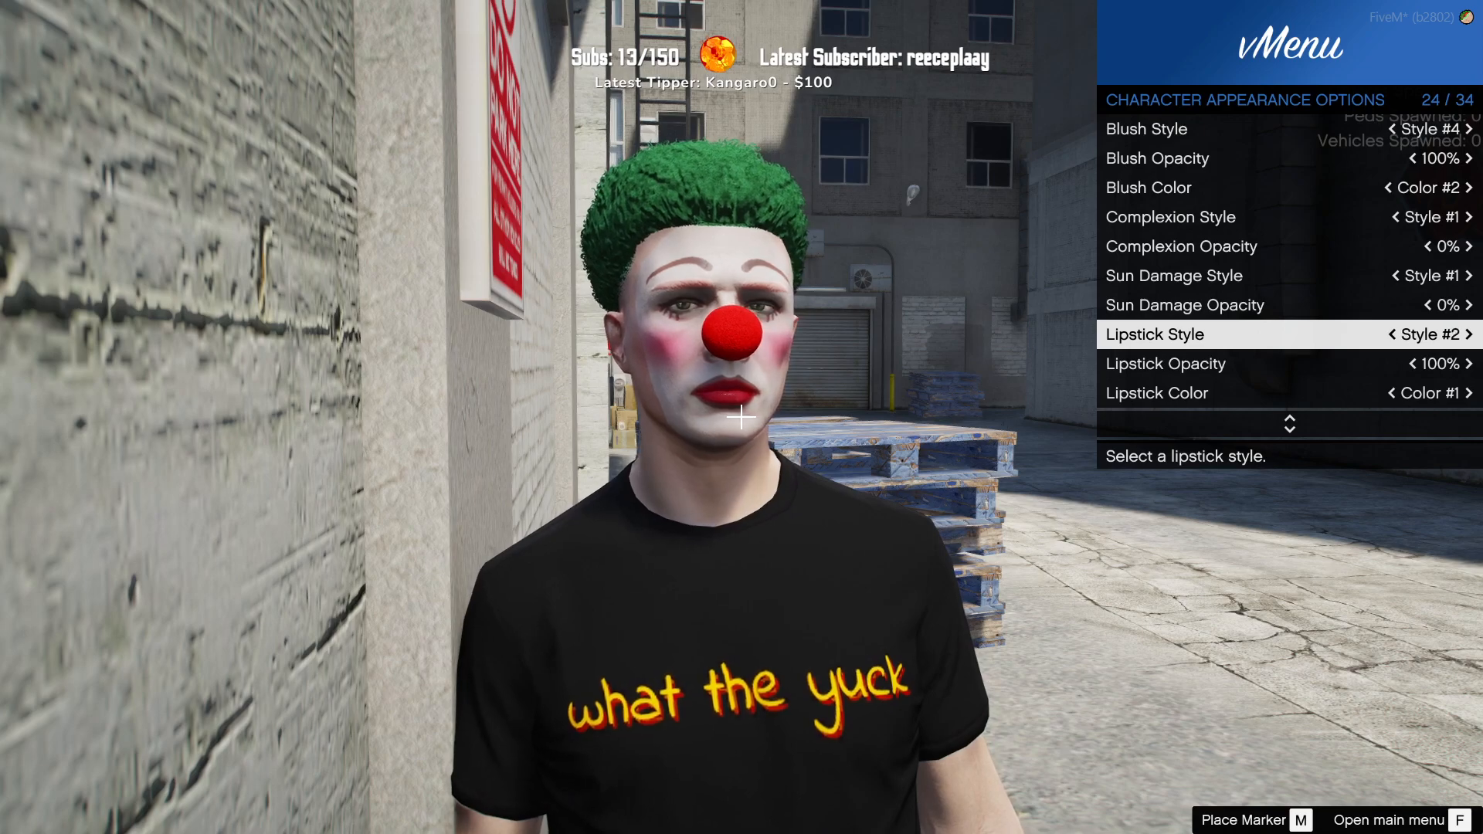
pyautogui.press('Left')
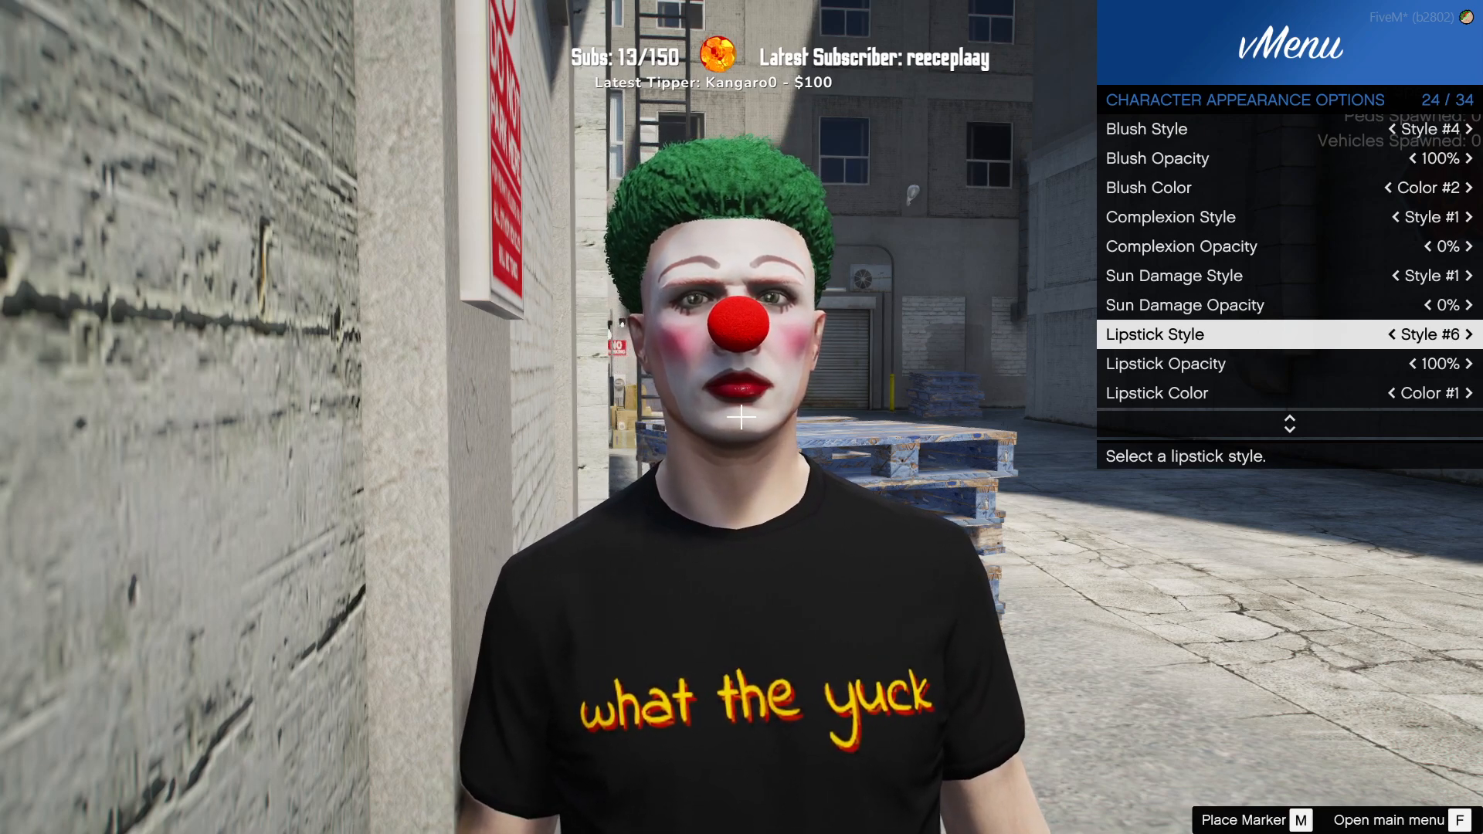
# Step: Go through the lipstick shades and set the Lipstick Color to green, Color #42
pyautogui.press('Down')
pyautogui.press('Down')
pyautogui.press('Right')
pyautogui.press('Right')
pyautogui.press('Right')
pyautogui.press('Right')
pyautogui.press('Right')
pyautogui.press('Right')
pyautogui.press('Right')
pyautogui.press('Right')
pyautogui.press('Right')
pyautogui.press('Right')
pyautogui.press('Right')
pyautogui.press('Right')
pyautogui.press('Right')
pyautogui.press('Right')
pyautogui.press('Right')
pyautogui.press('Right')
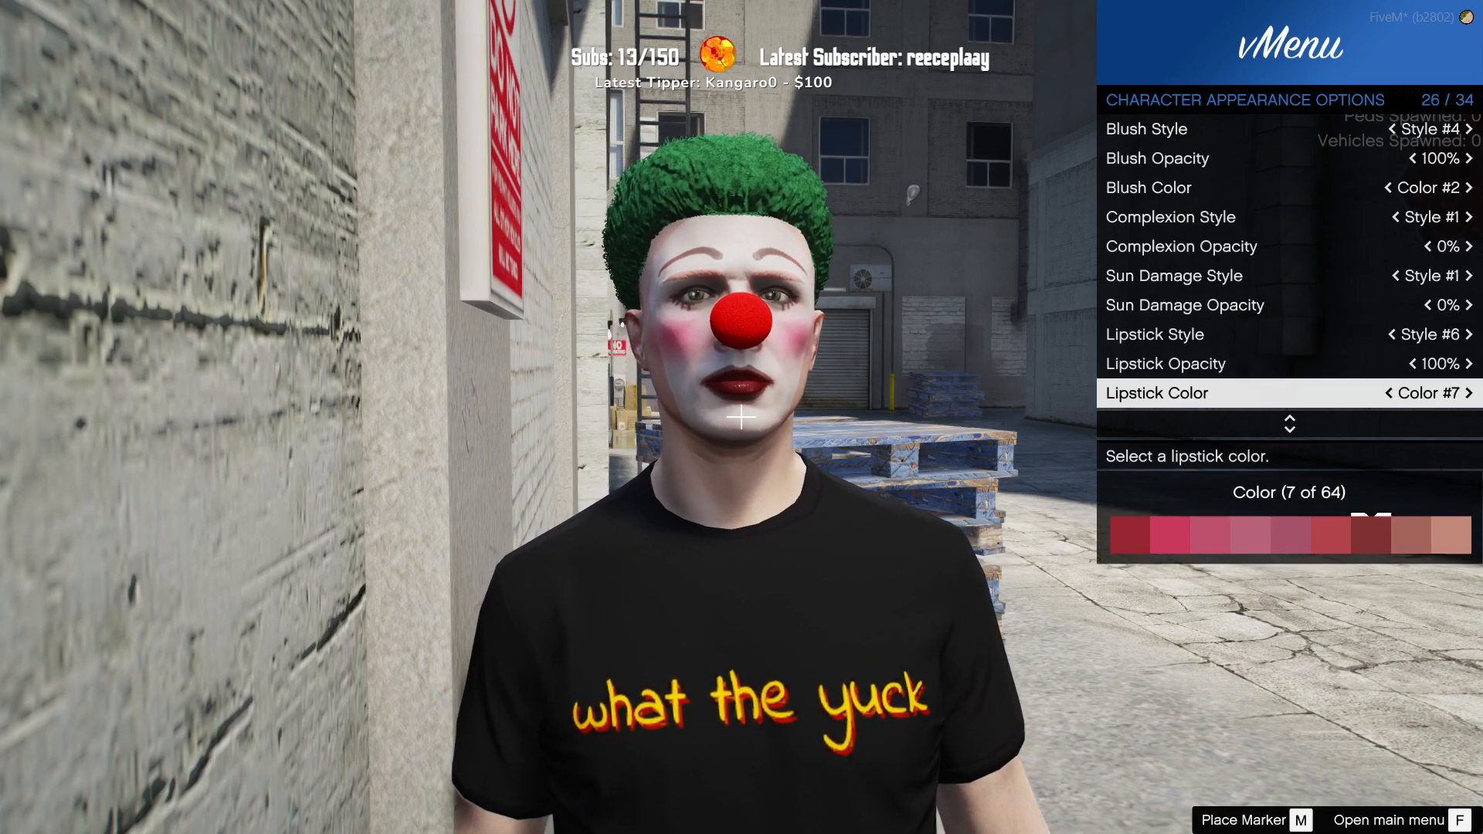
pyautogui.press('Right')
pyautogui.press('Right')
pyautogui.press('Right')
pyautogui.press('Right')
pyautogui.press('Right')
pyautogui.press('Right')
pyautogui.press('Right')
pyautogui.press('Right')
pyautogui.press('Right')
pyautogui.press('Right')
pyautogui.press('Right')
pyautogui.press('Right')
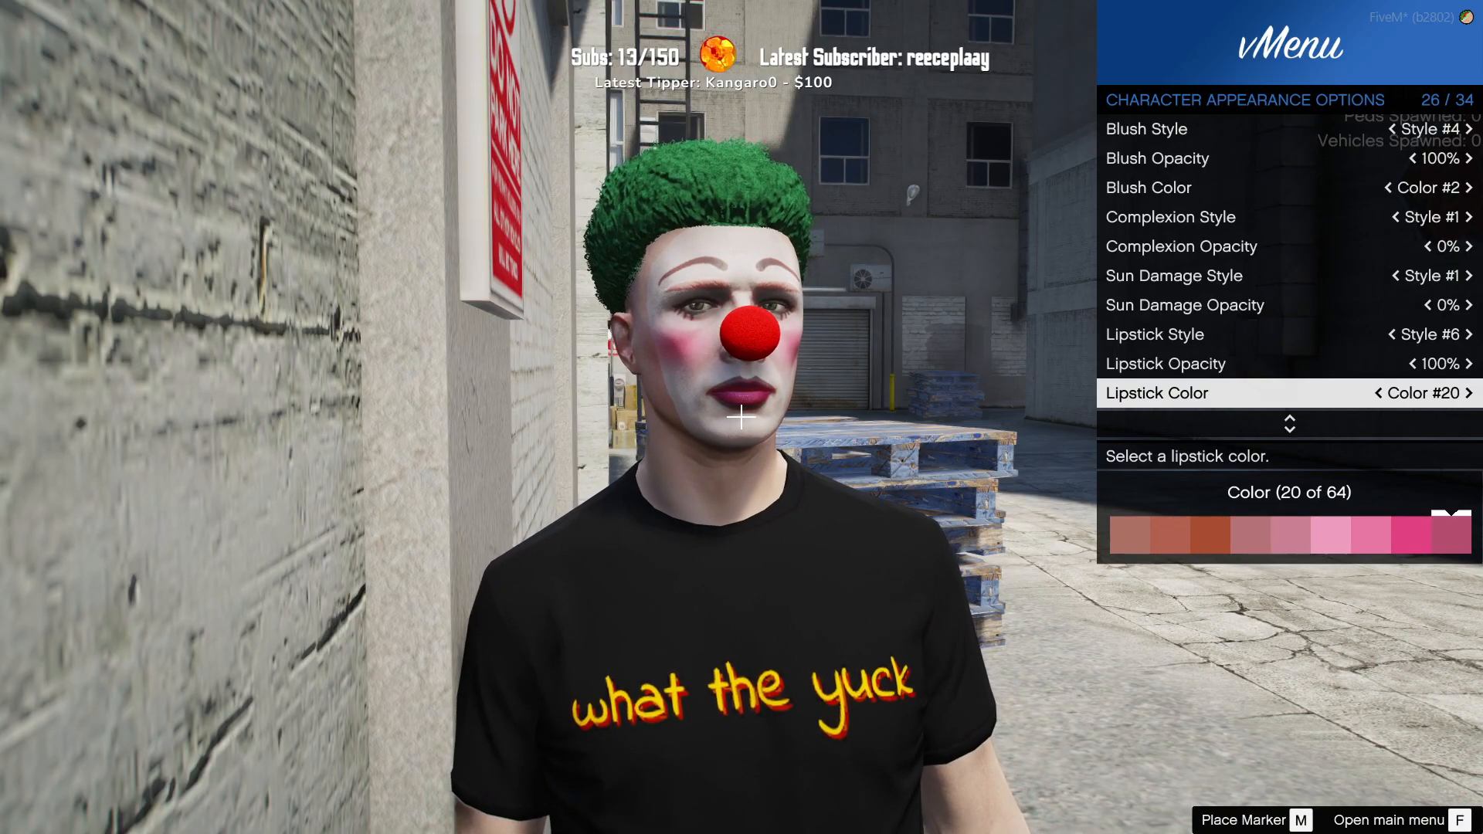
pyautogui.press('Right')
pyautogui.press('Right')
pyautogui.press('Right')
pyautogui.press('Right')
pyautogui.press('Right')
pyautogui.press('Right')
pyautogui.press('Right')
pyautogui.press('Right')
pyautogui.press('Right')
pyautogui.press('Right')
pyautogui.press('Right')
pyautogui.press('Right')
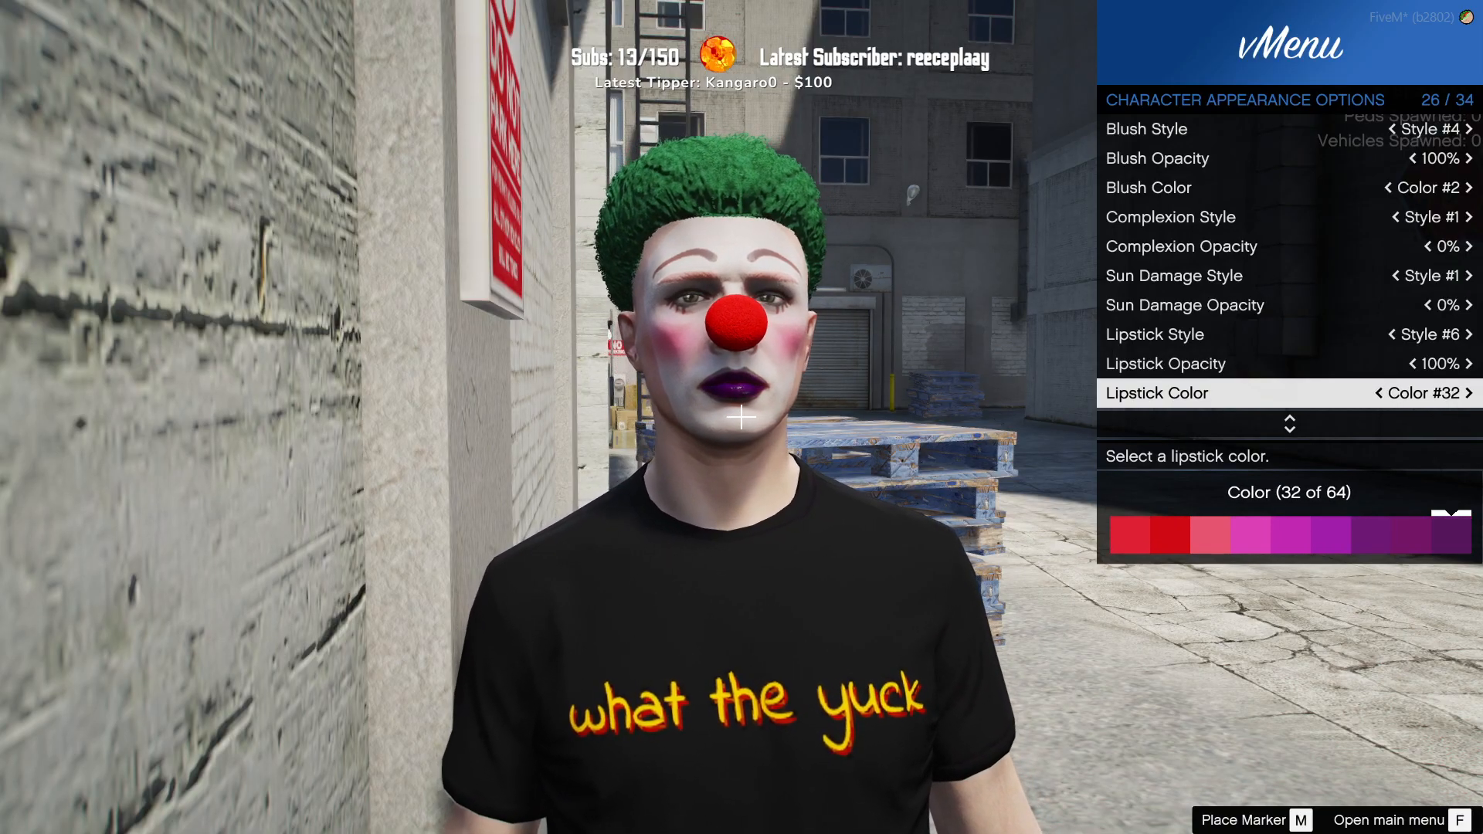
pyautogui.press('Right')
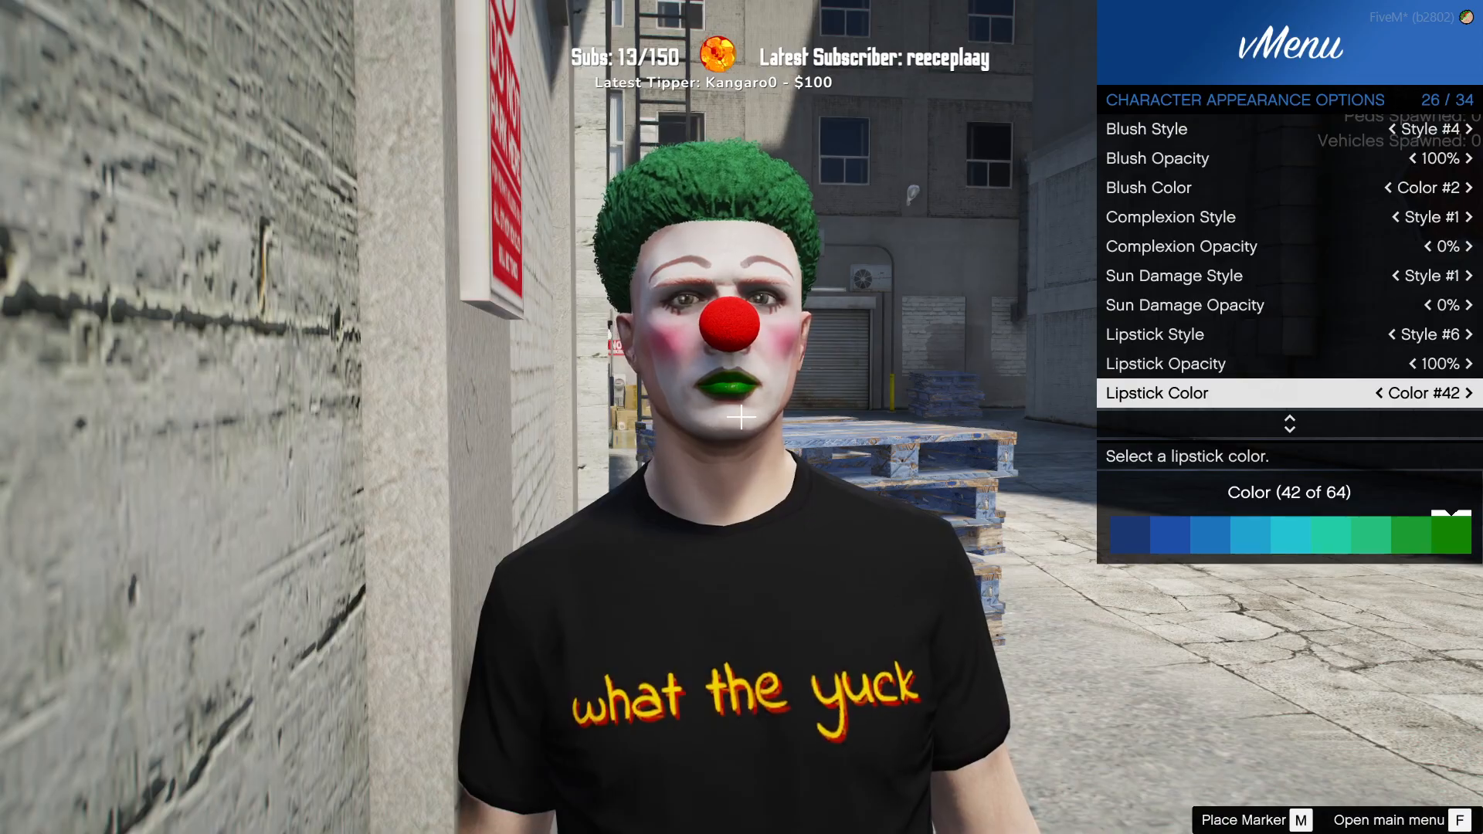
# Step: Look back over the character appearance options from the lipstick settings to the Hair Style setting
pyautogui.press('Up')
pyautogui.press('Up')
pyautogui.press('Up')
pyautogui.press('Up')
pyautogui.press('Up')
pyautogui.press('Up')
pyautogui.press('Up')
pyautogui.press('Up')
pyautogui.press('Up')
pyautogui.press('Up')
pyautogui.press('Up')
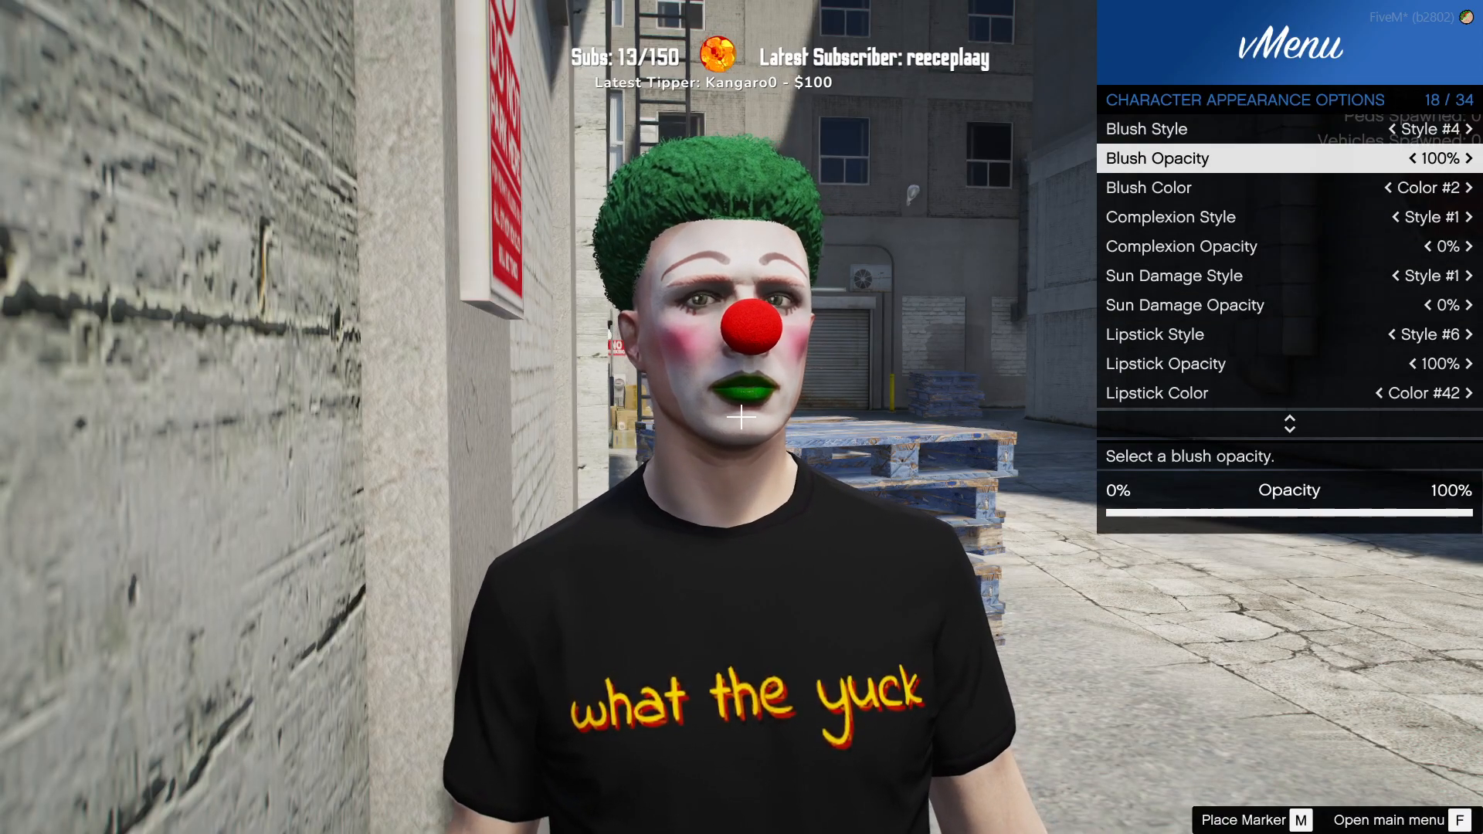
pyautogui.press('Up')
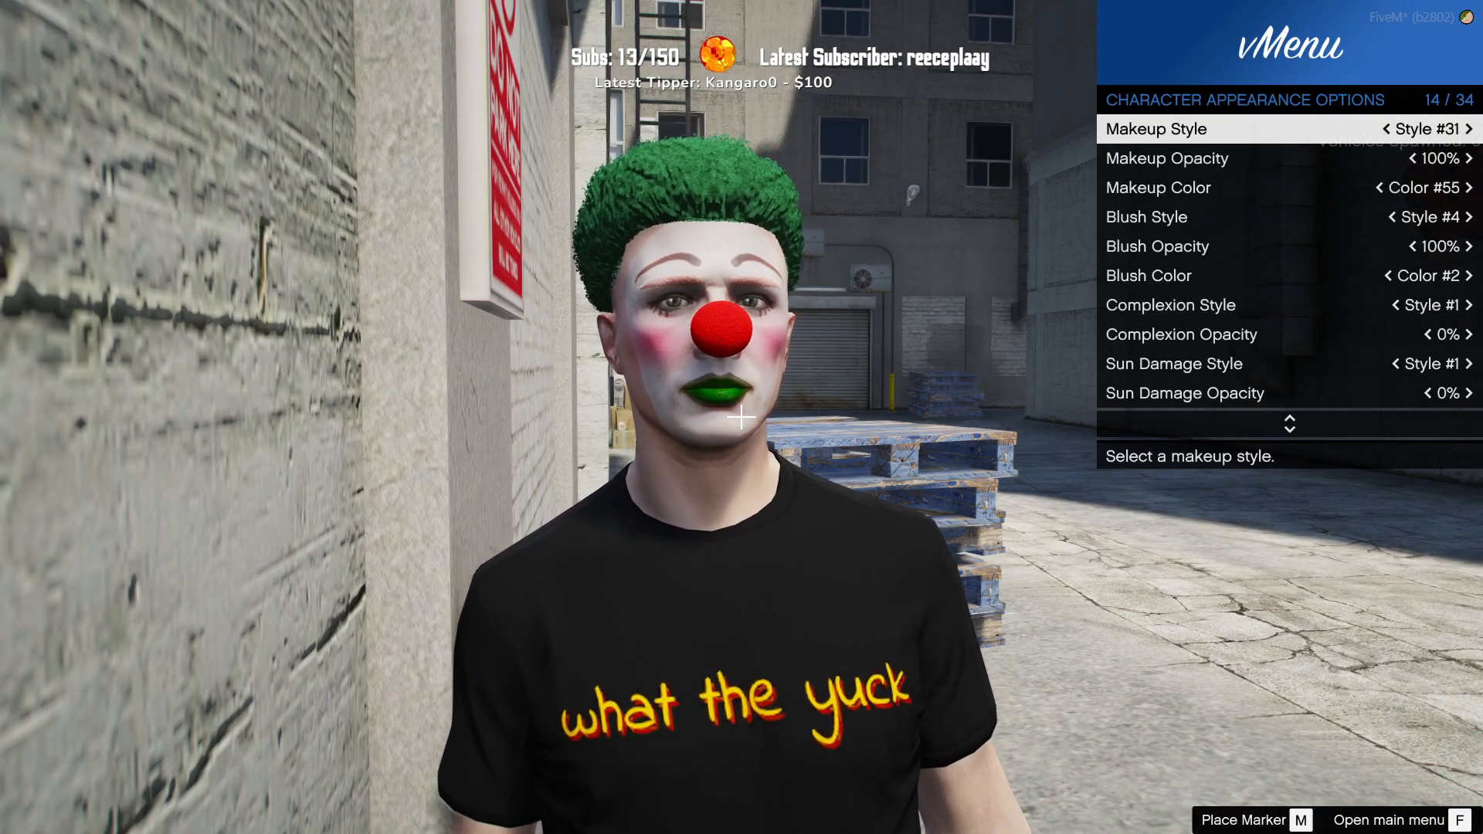
pyautogui.press('Up')
pyautogui.press('Up')
pyautogui.press('Up')
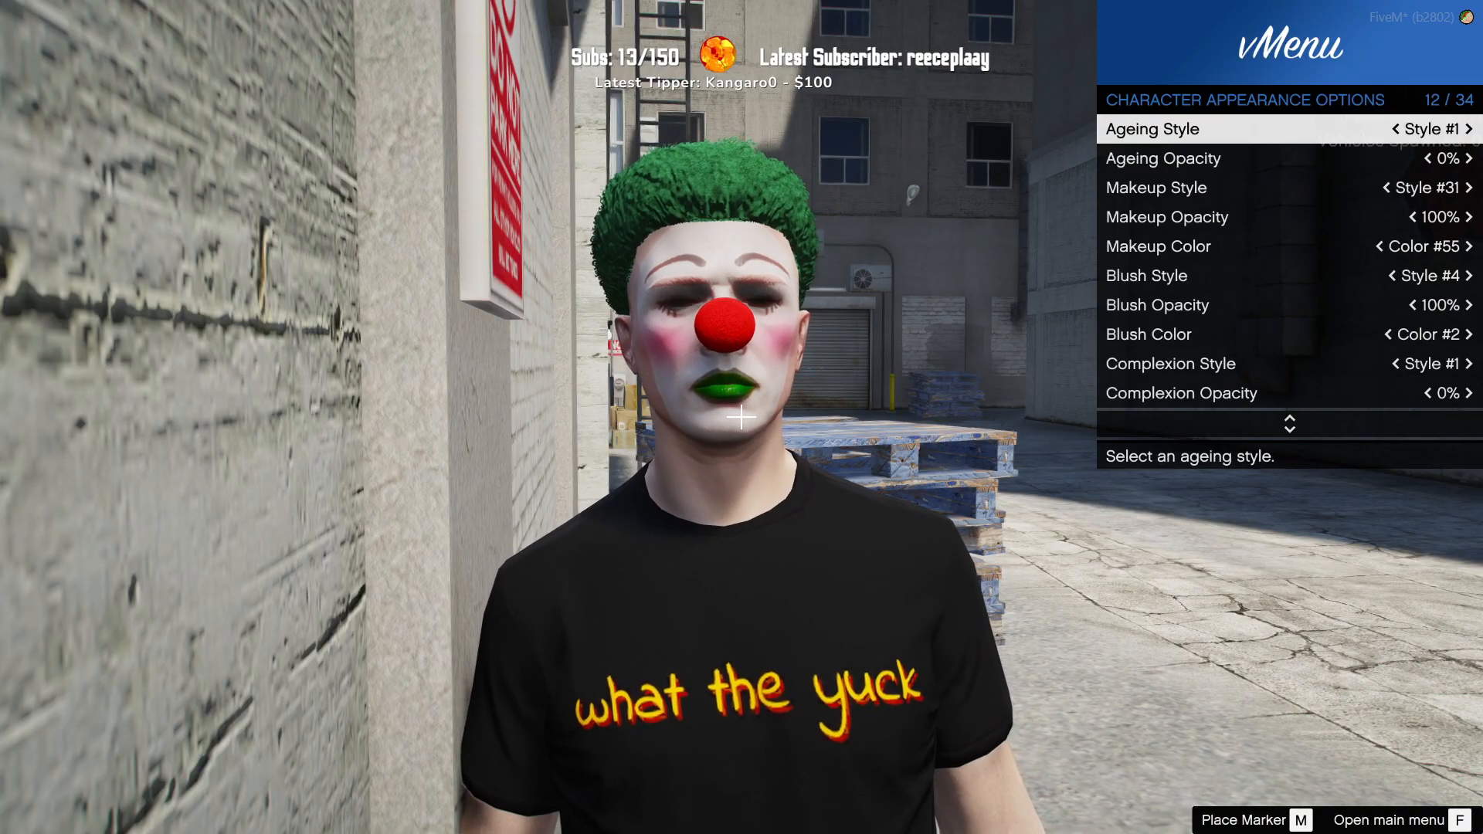
pyautogui.press('Up')
pyautogui.press('Up')
pyautogui.press('Up')
pyautogui.press('Up')
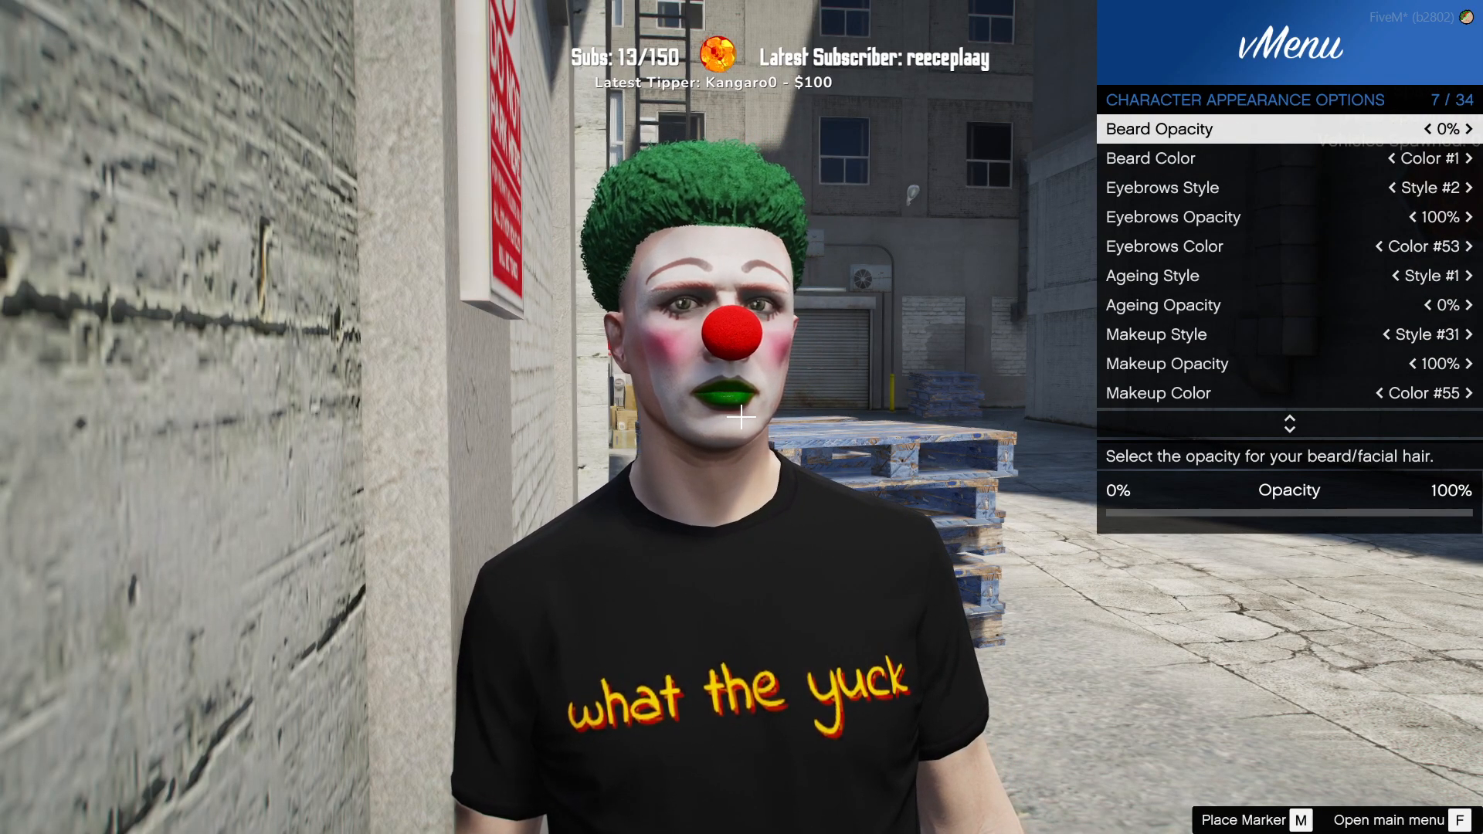
pyautogui.press('Up')
pyautogui.press('Up')
pyautogui.press('Up')
pyautogui.press('Up')
pyautogui.press('Up')
pyautogui.press('Up')
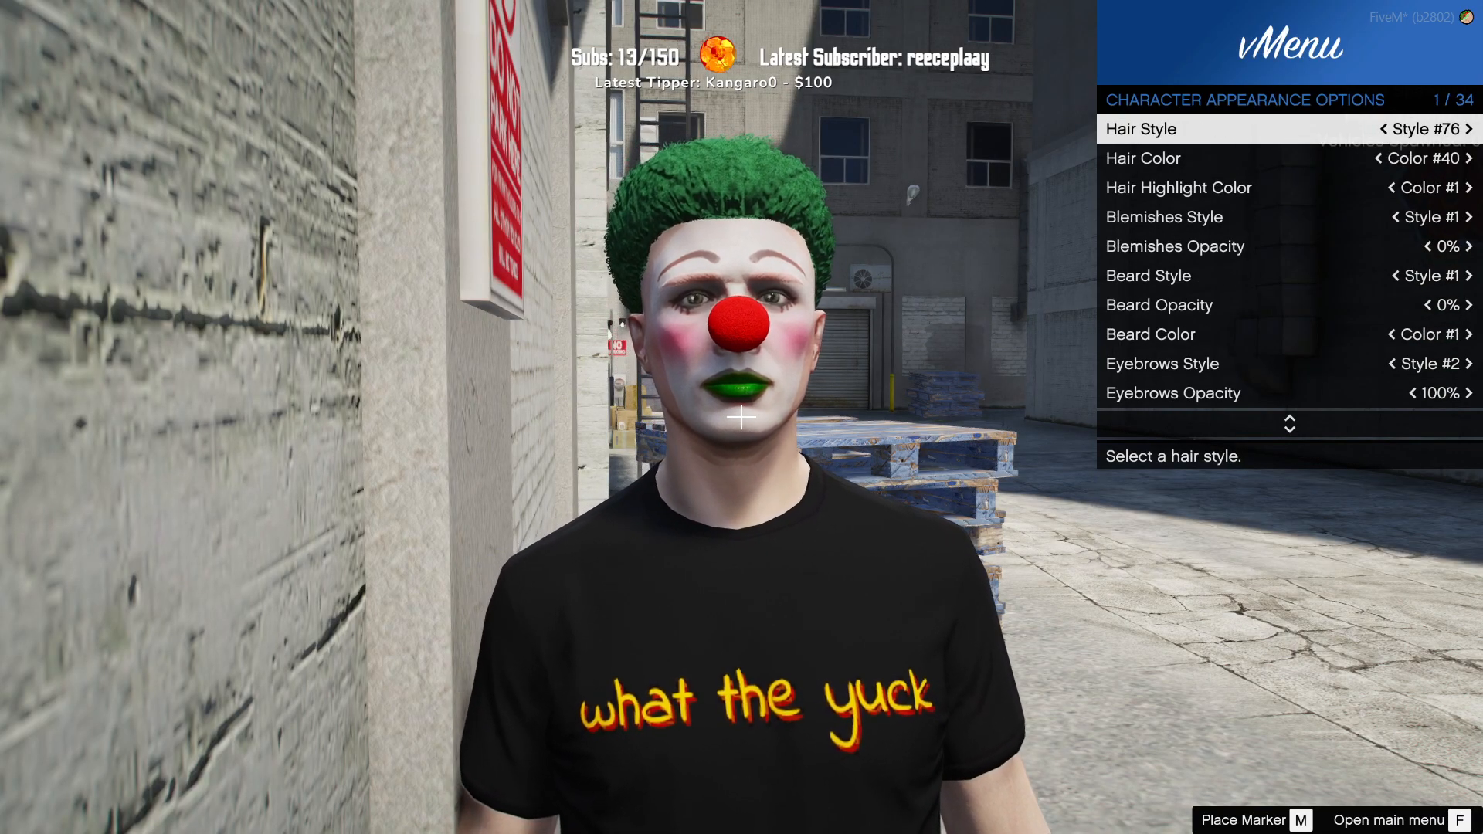
# Step: Look through the character appearance options from Hair Style down to the lipstick settings to review the clown look
pyautogui.press('Up')
pyautogui.press('Up')
pyautogui.press('Down')
pyautogui.press('Down')
pyautogui.press('Down')
pyautogui.press('Down')
pyautogui.press('Down')
pyautogui.press('Down')
pyautogui.press('Down')
pyautogui.press('Down')
pyautogui.press('Down')
pyautogui.press('Down')
pyautogui.press('Down')
pyautogui.press('Down')
pyautogui.press('Down')
pyautogui.press('Down')
pyautogui.press('Down')
pyautogui.press('Down')
pyautogui.press('Down')
pyautogui.press('Down')
pyautogui.press('Down')
pyautogui.press('Down')
pyautogui.press('Down')
pyautogui.press('Down')
pyautogui.press('Down')
pyautogui.press('Down')
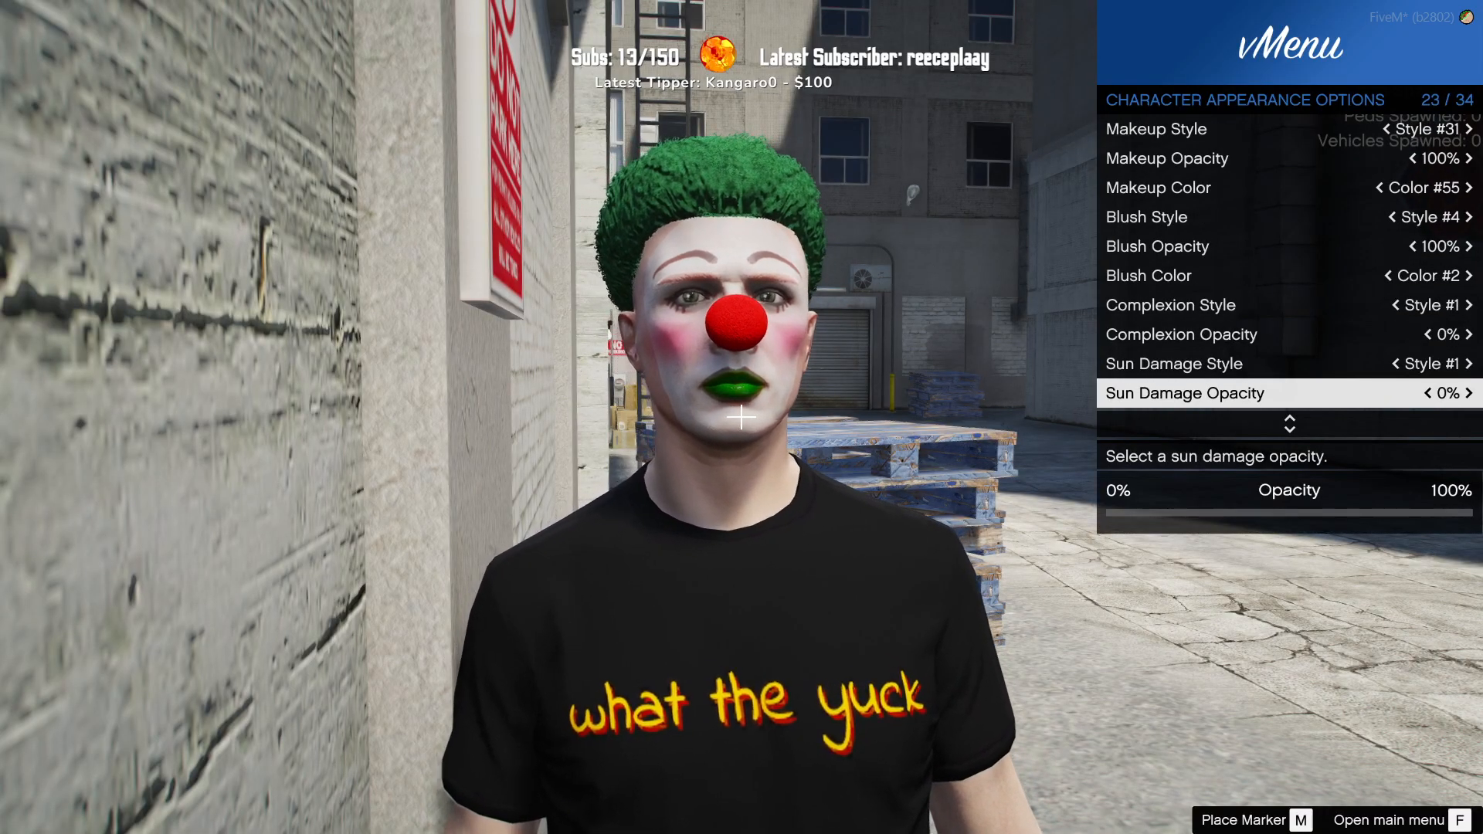
pyautogui.press('Down')
pyautogui.press('Down')
pyautogui.press('Down')
# Step: Compare the face paint designs among the makeup options and set the Makeup Style to Style #46
pyautogui.press('Up')
pyautogui.press('Up')
pyautogui.press('Up')
pyautogui.press('Up')
pyautogui.press('Up')
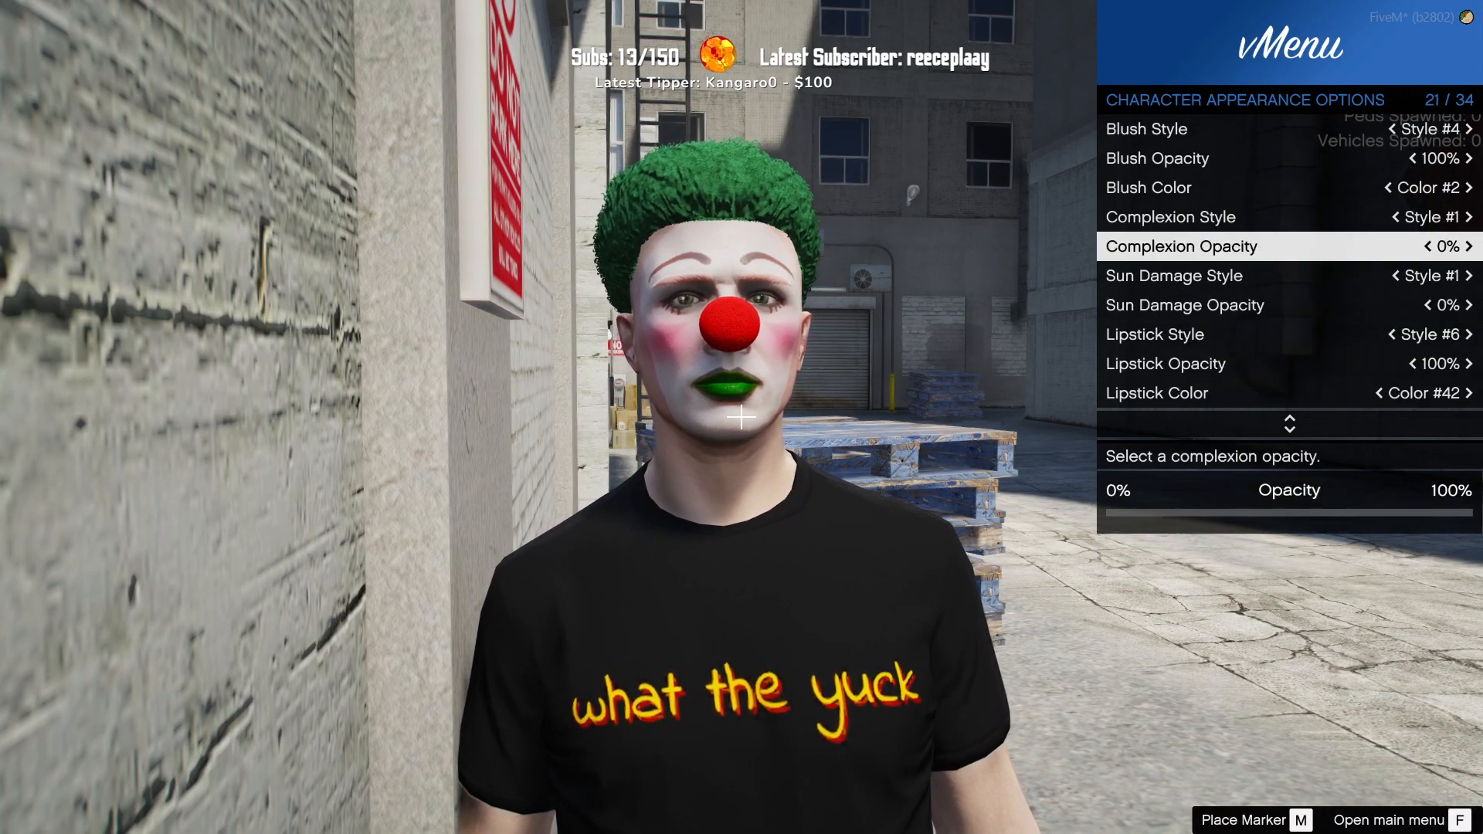
pyautogui.press('Up')
pyautogui.press('Up')
pyautogui.press('Up')
pyautogui.press('Up')
pyautogui.press('Up')
pyautogui.press('Up')
pyautogui.press('Up')
pyautogui.press('Down')
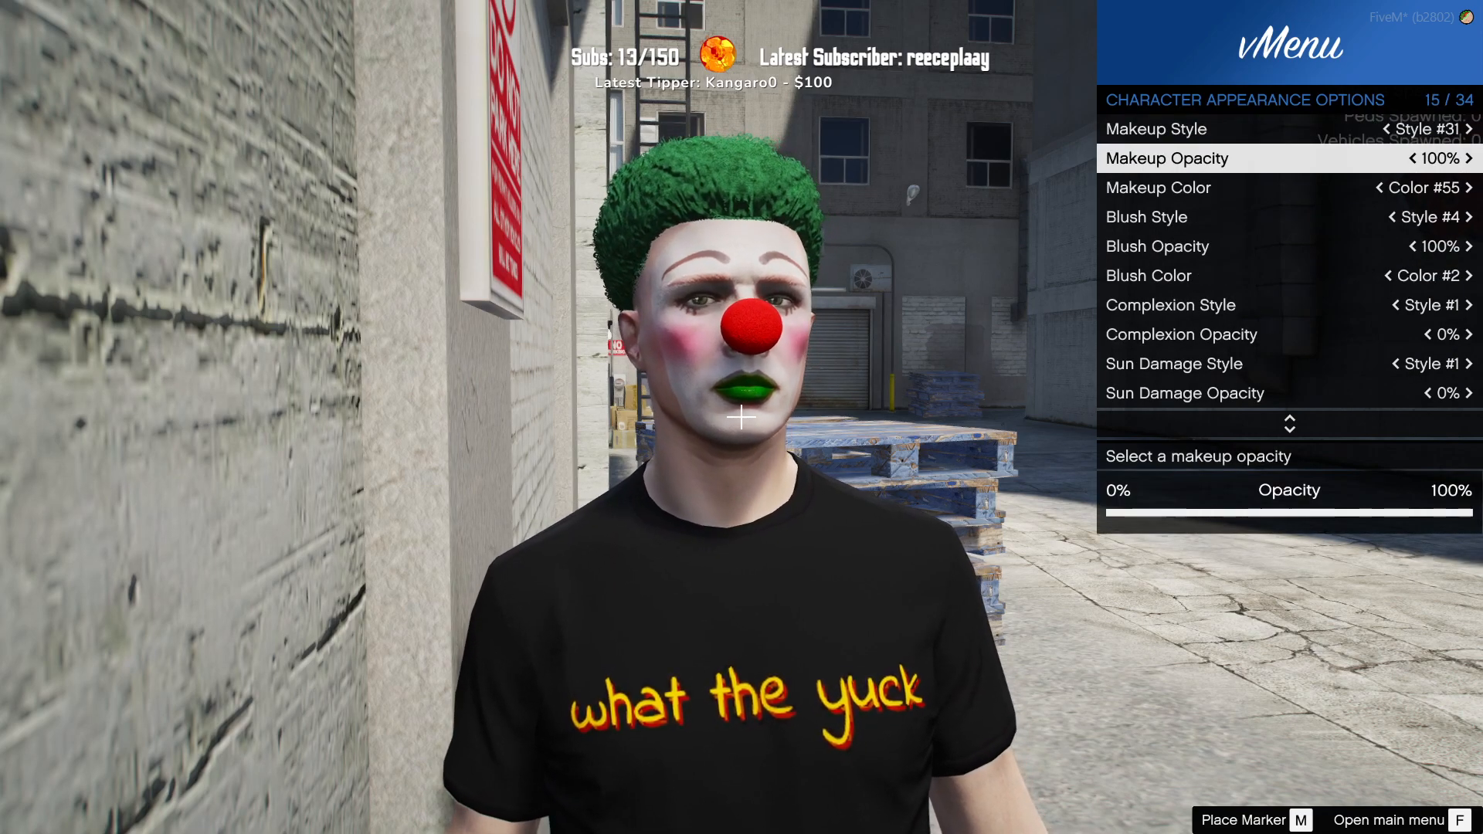
pyautogui.press('Up')
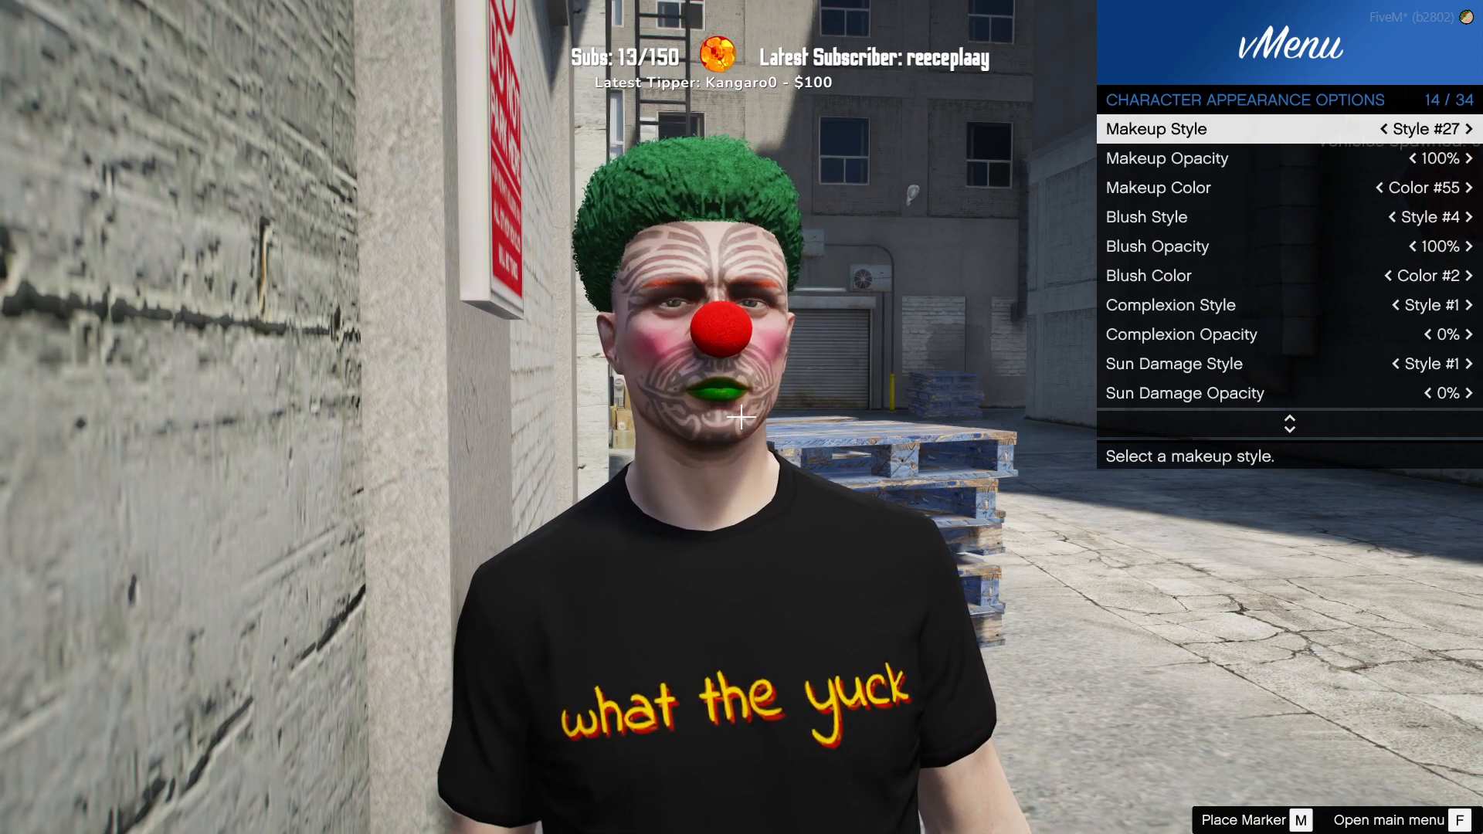
pyautogui.press('Left')
pyautogui.press('Left')
pyautogui.press('Left')
pyautogui.press('Left')
pyautogui.press('Left')
pyautogui.press('Left')
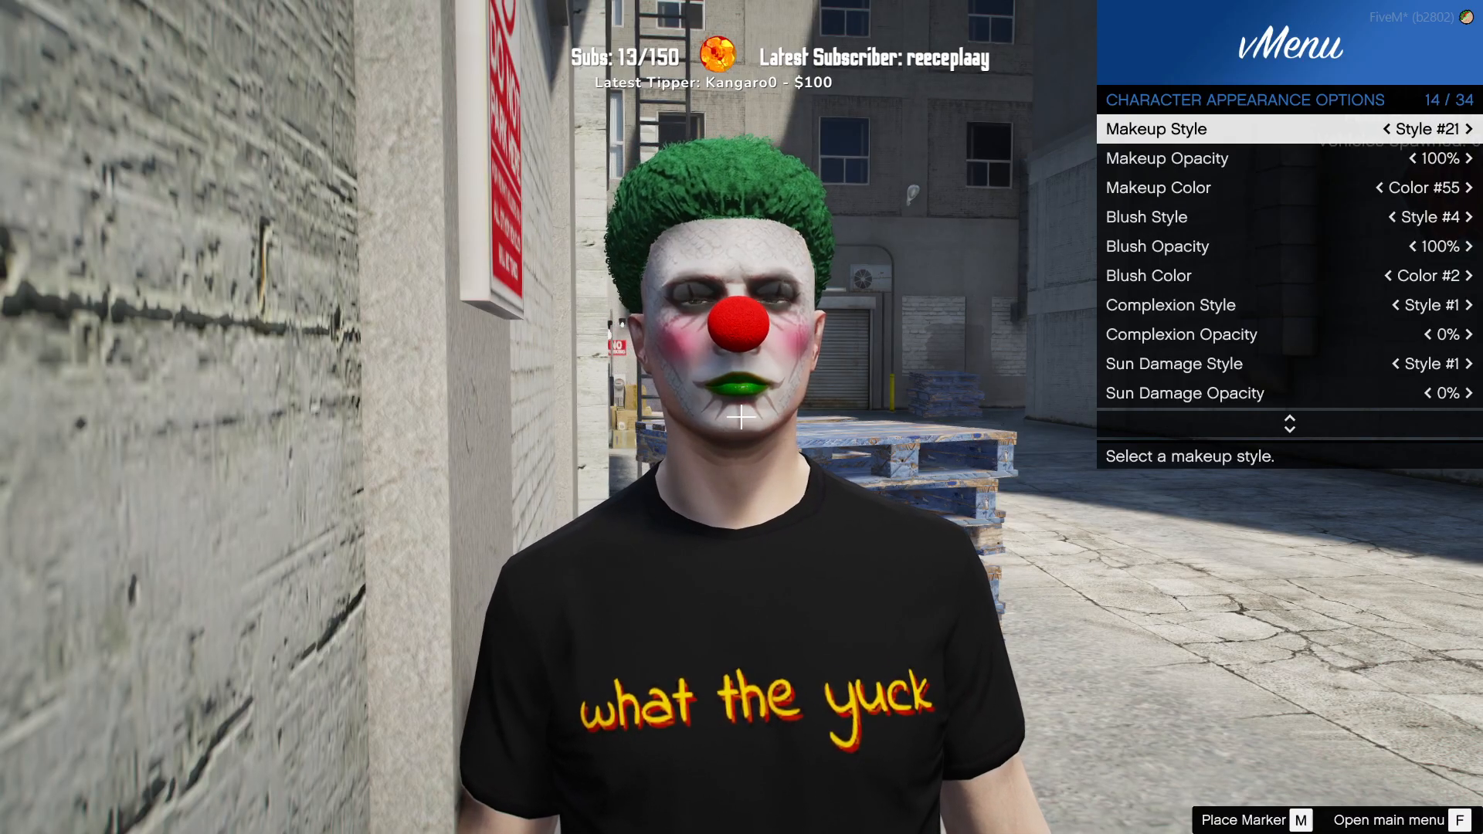
pyautogui.press('Right')
pyautogui.press('Right')
pyautogui.press('Right')
pyautogui.press('Right')
pyautogui.press('Right')
pyautogui.press('Right')
pyautogui.press('Right')
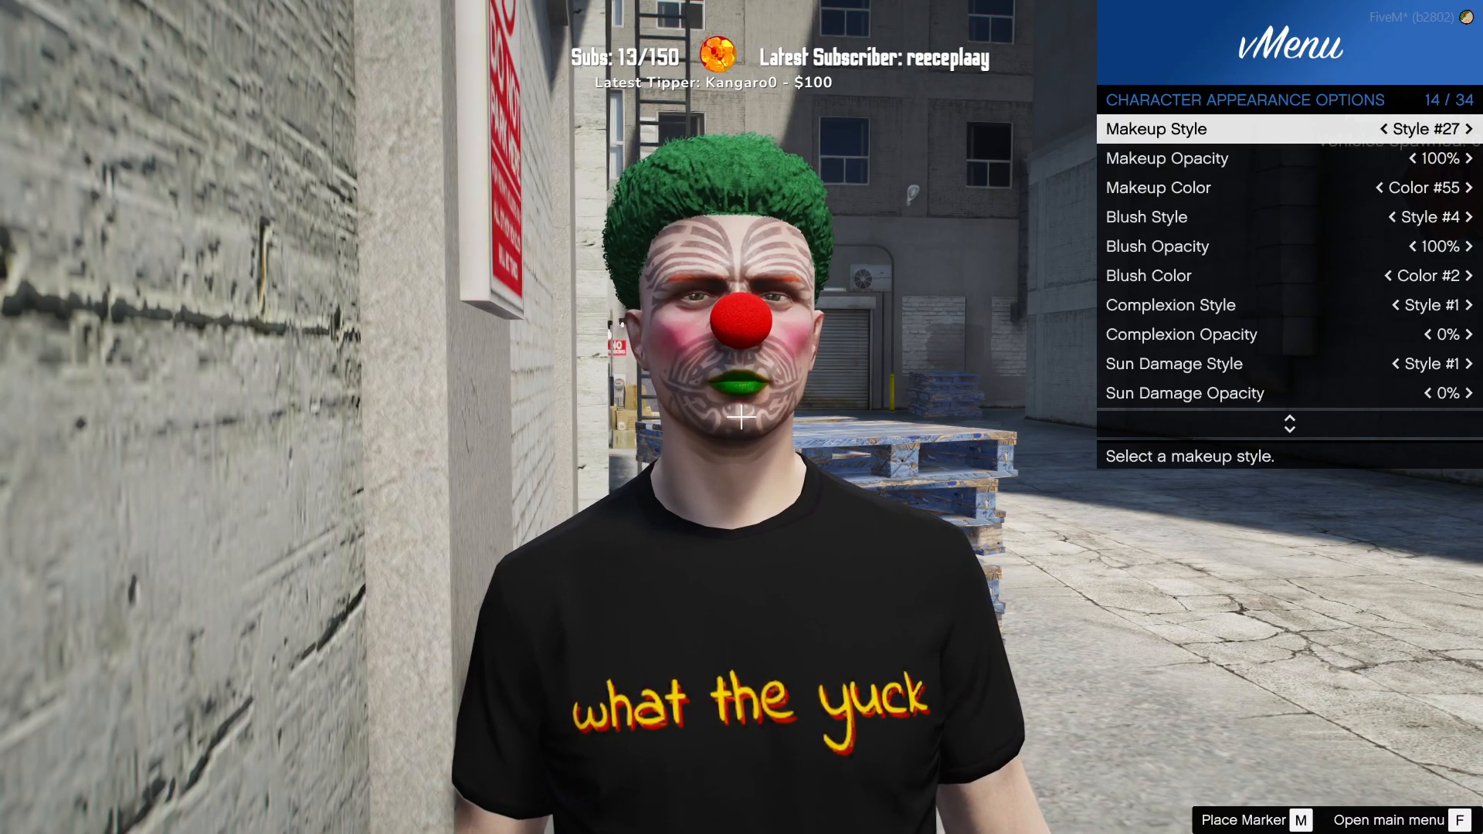
pyautogui.press('Right')
pyautogui.press('Right')
pyautogui.press('Right')
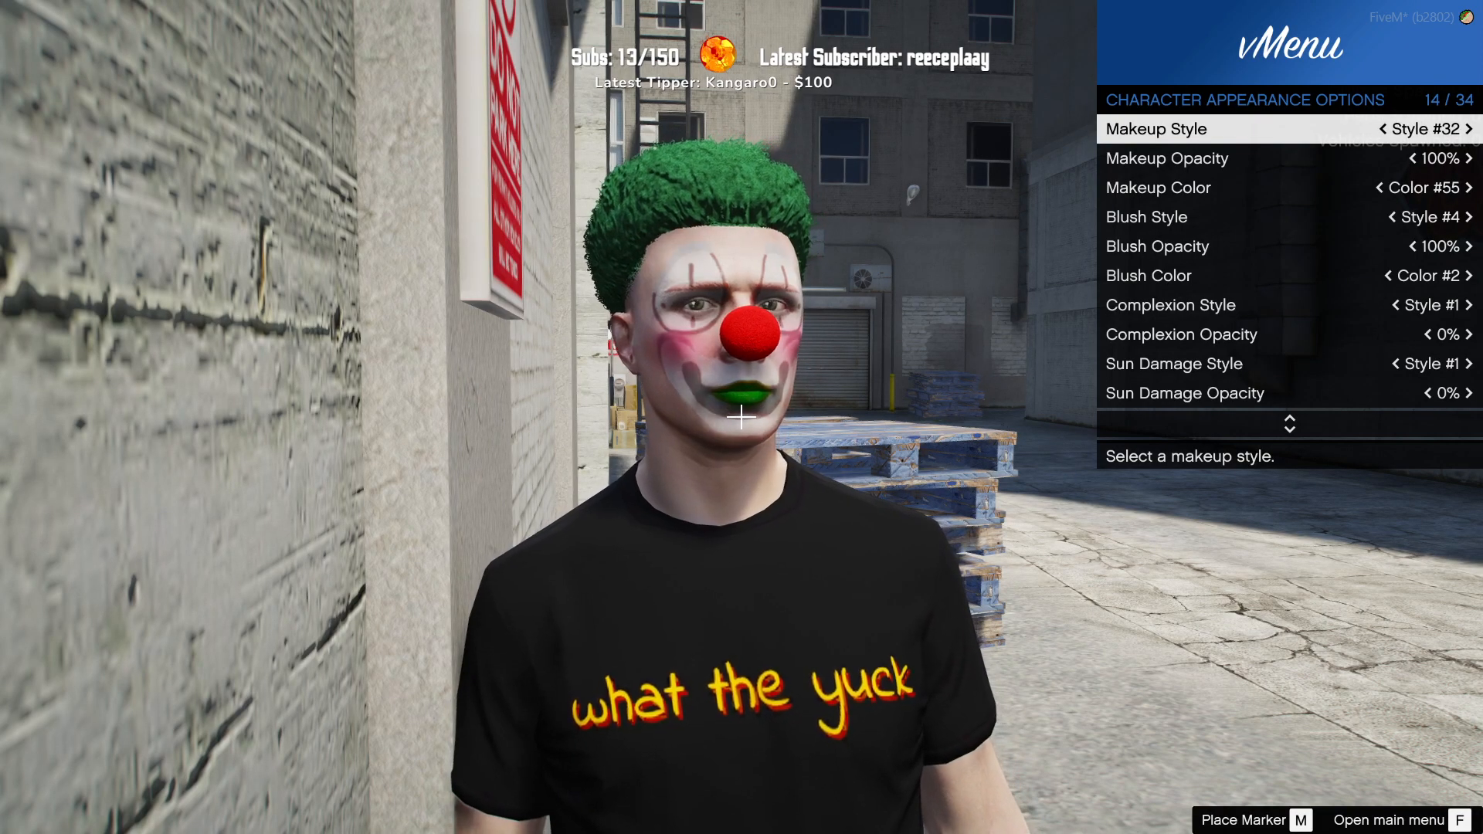
pyautogui.press('Right')
pyautogui.press('Left')
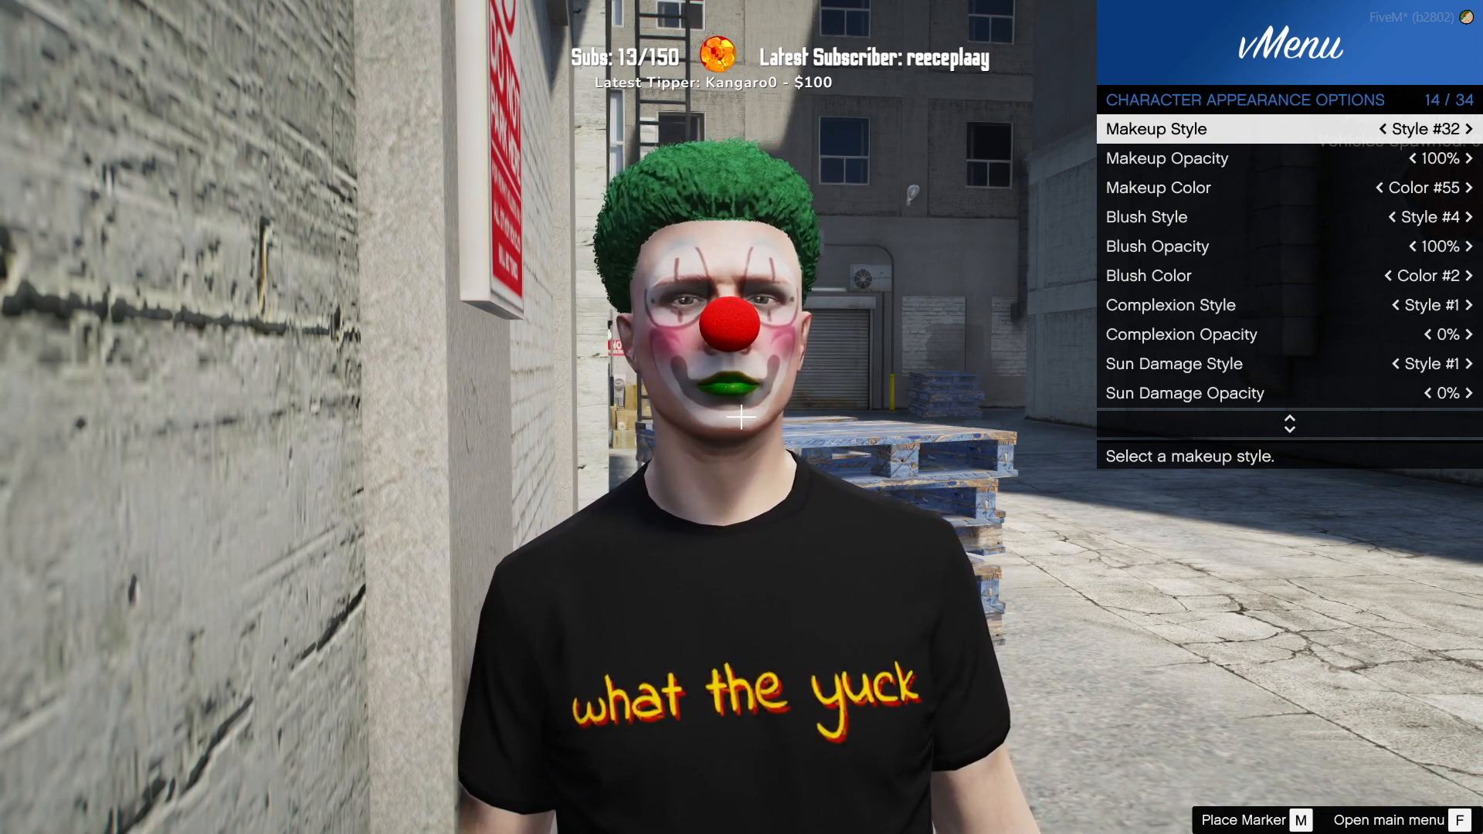
pyautogui.press('Right')
pyautogui.press('Right')
pyautogui.press('Right')
pyautogui.press('Right')
pyautogui.press('Right')
pyautogui.press('Right')
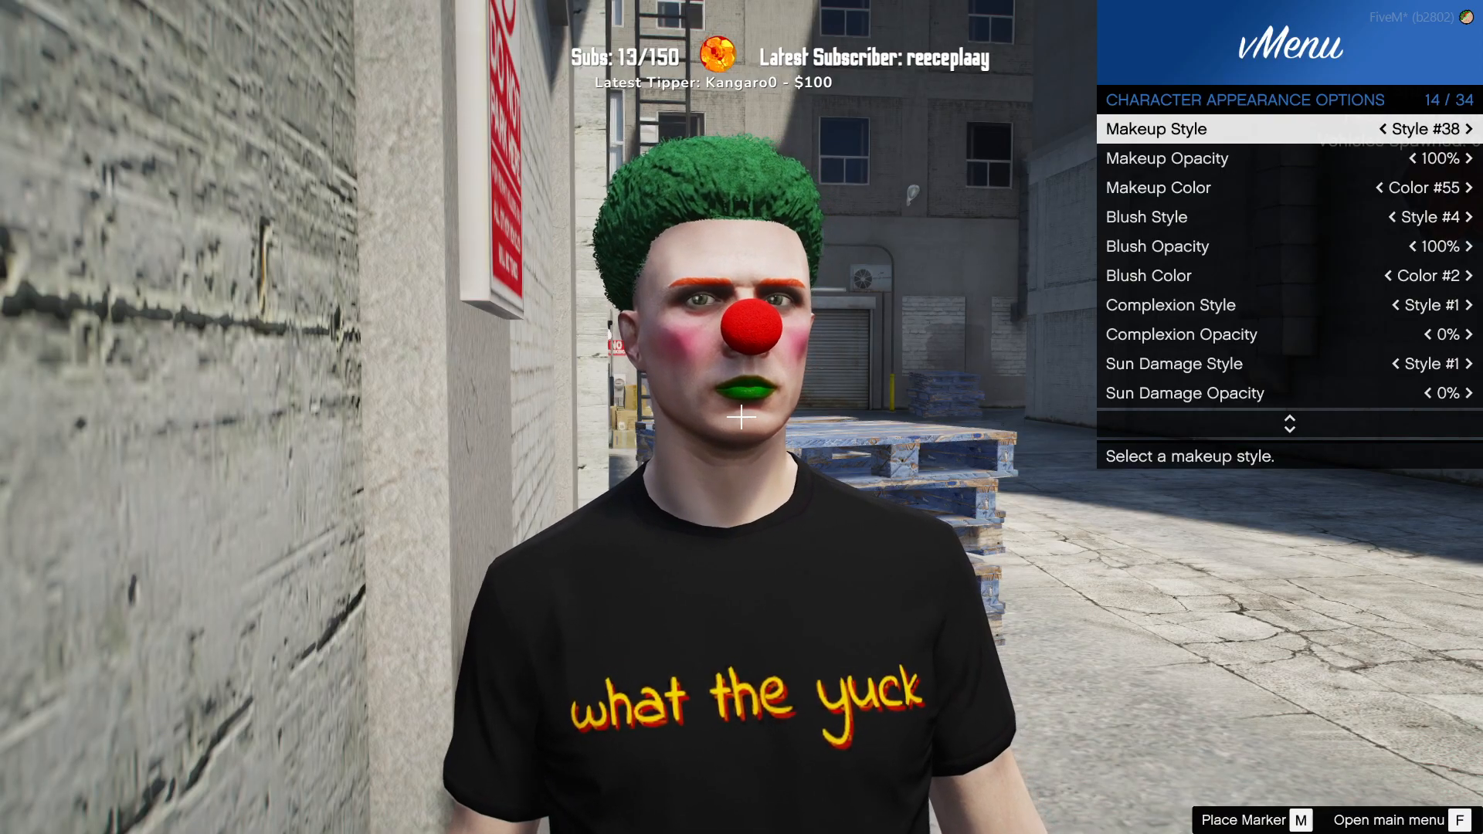
pyautogui.press('Right')
pyautogui.press('Right')
pyautogui.press('Right')
pyautogui.press('Right')
pyautogui.press('Right')
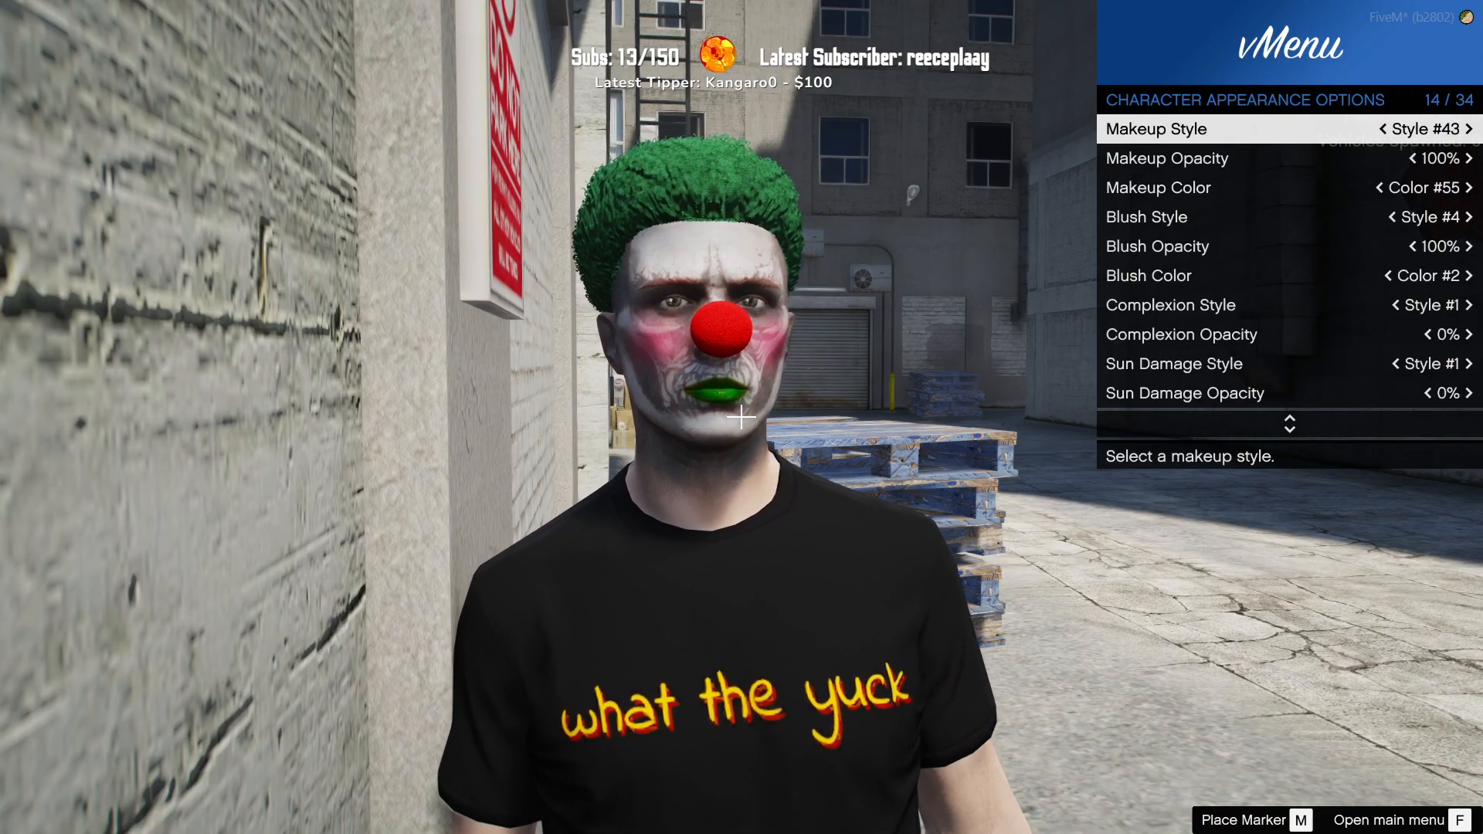
pyautogui.press('Right')
pyautogui.press('Left')
pyautogui.press('Left')
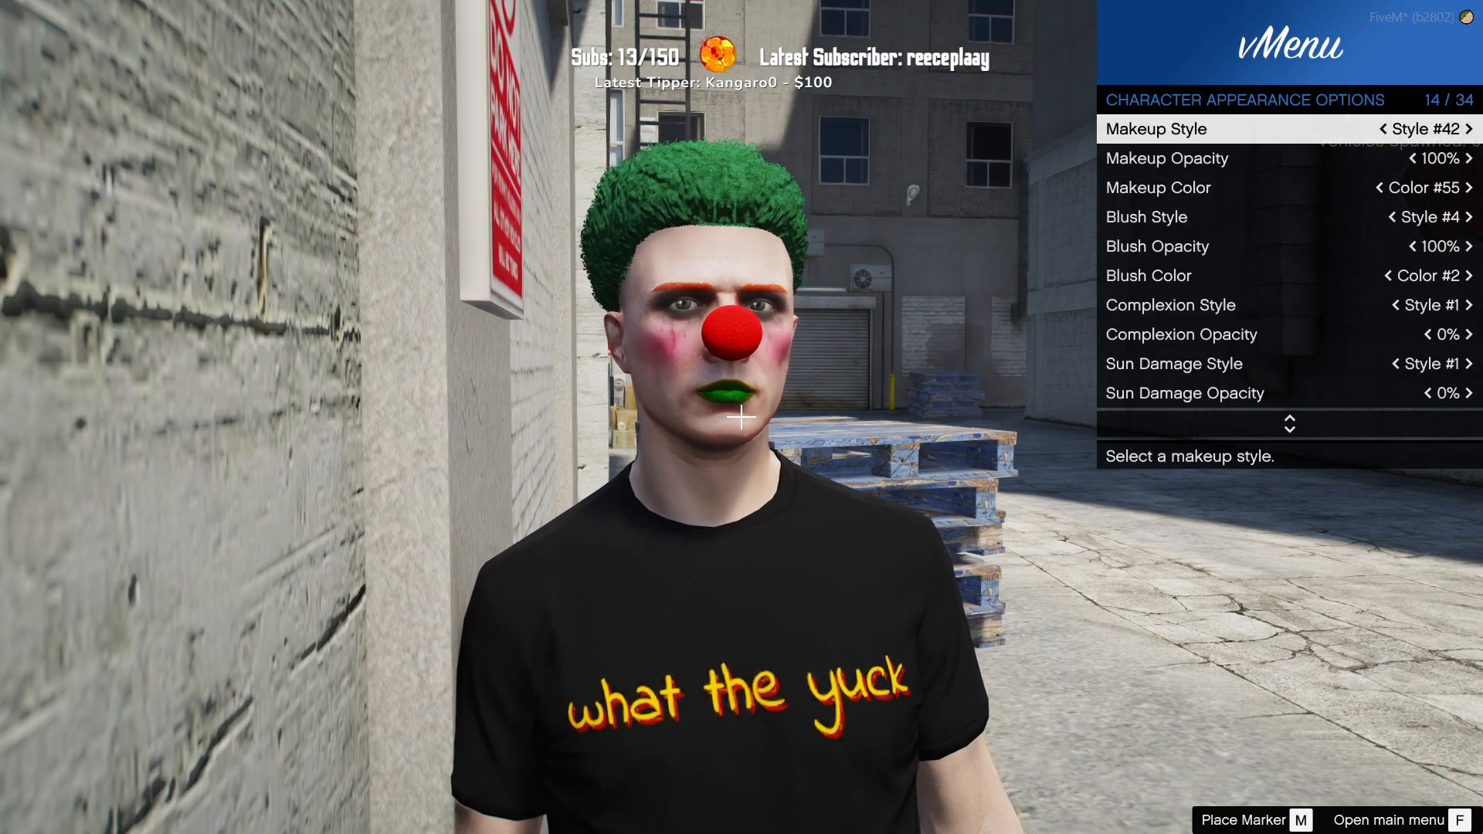
pyautogui.press('Right')
pyautogui.press('Right')
pyautogui.press('Right')
pyautogui.press('Right')
pyautogui.press('Right')
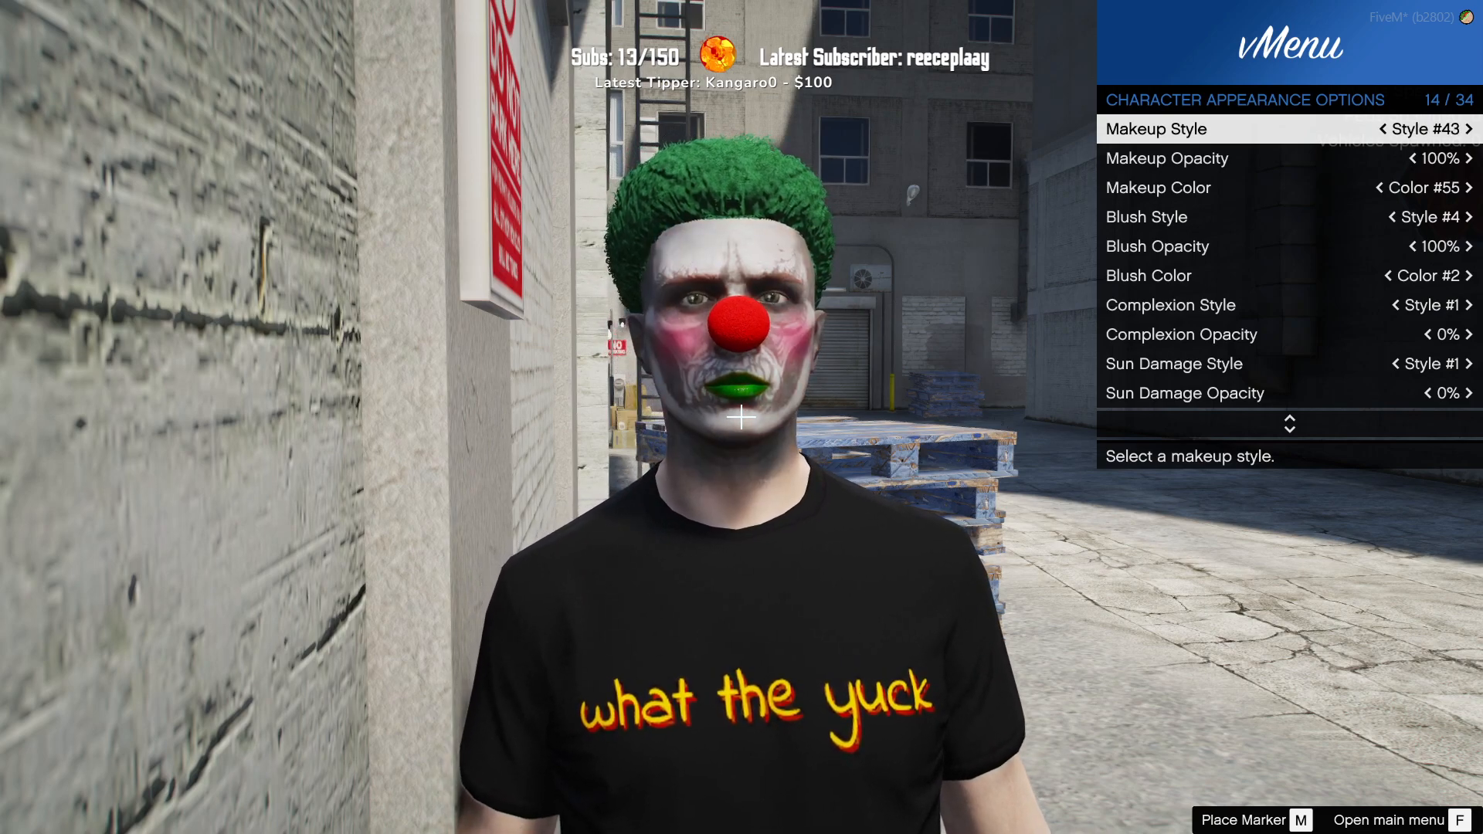
pyautogui.press('Left')
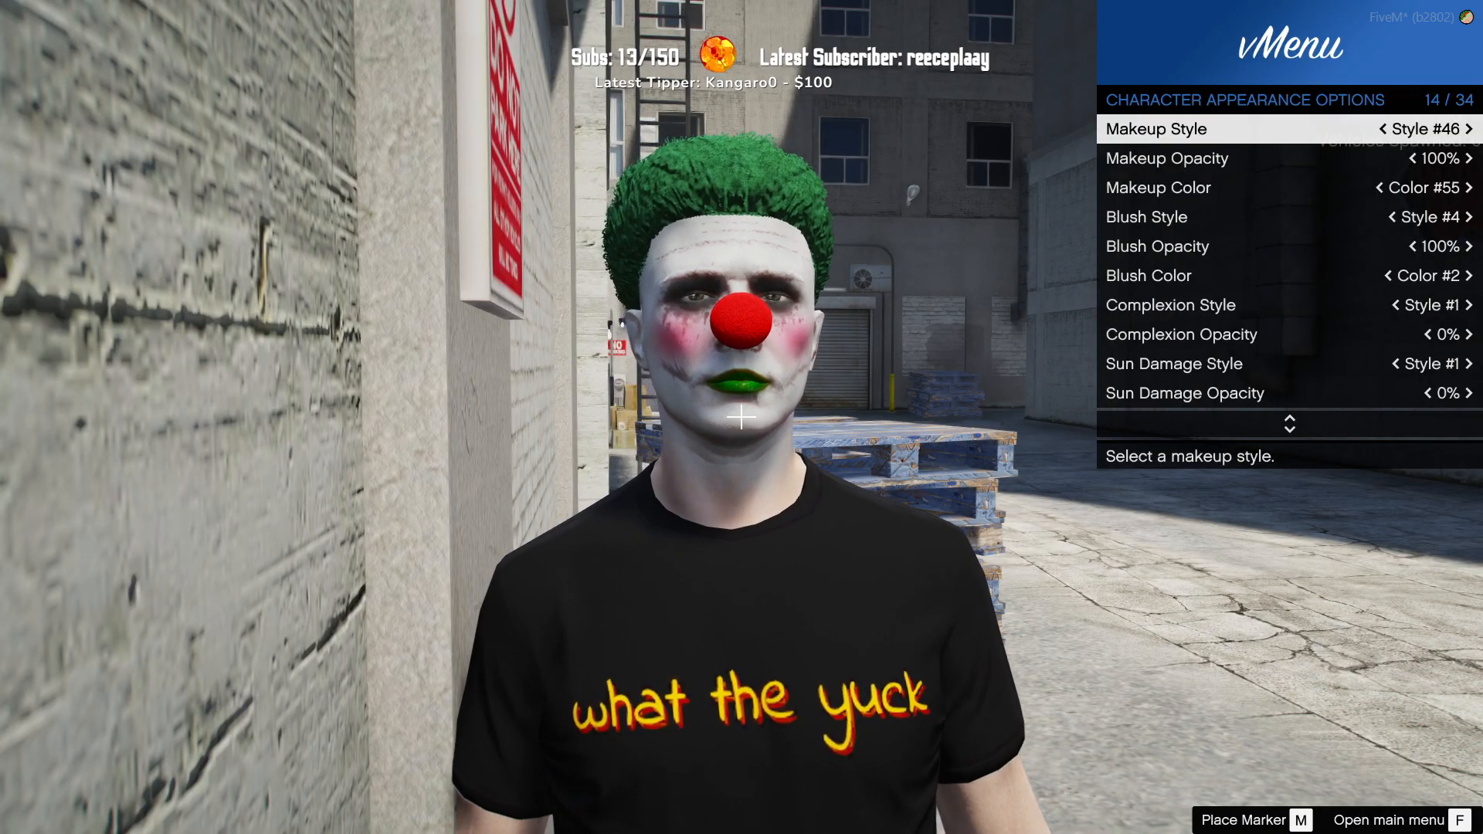
# Step: In the character's clothing options, cycle through the colour textures of mask Drawable #255 and choose the black nose, texture #9
pyautogui.press('BackSpace')
pyautogui.press('Down')
pyautogui.press('Down')
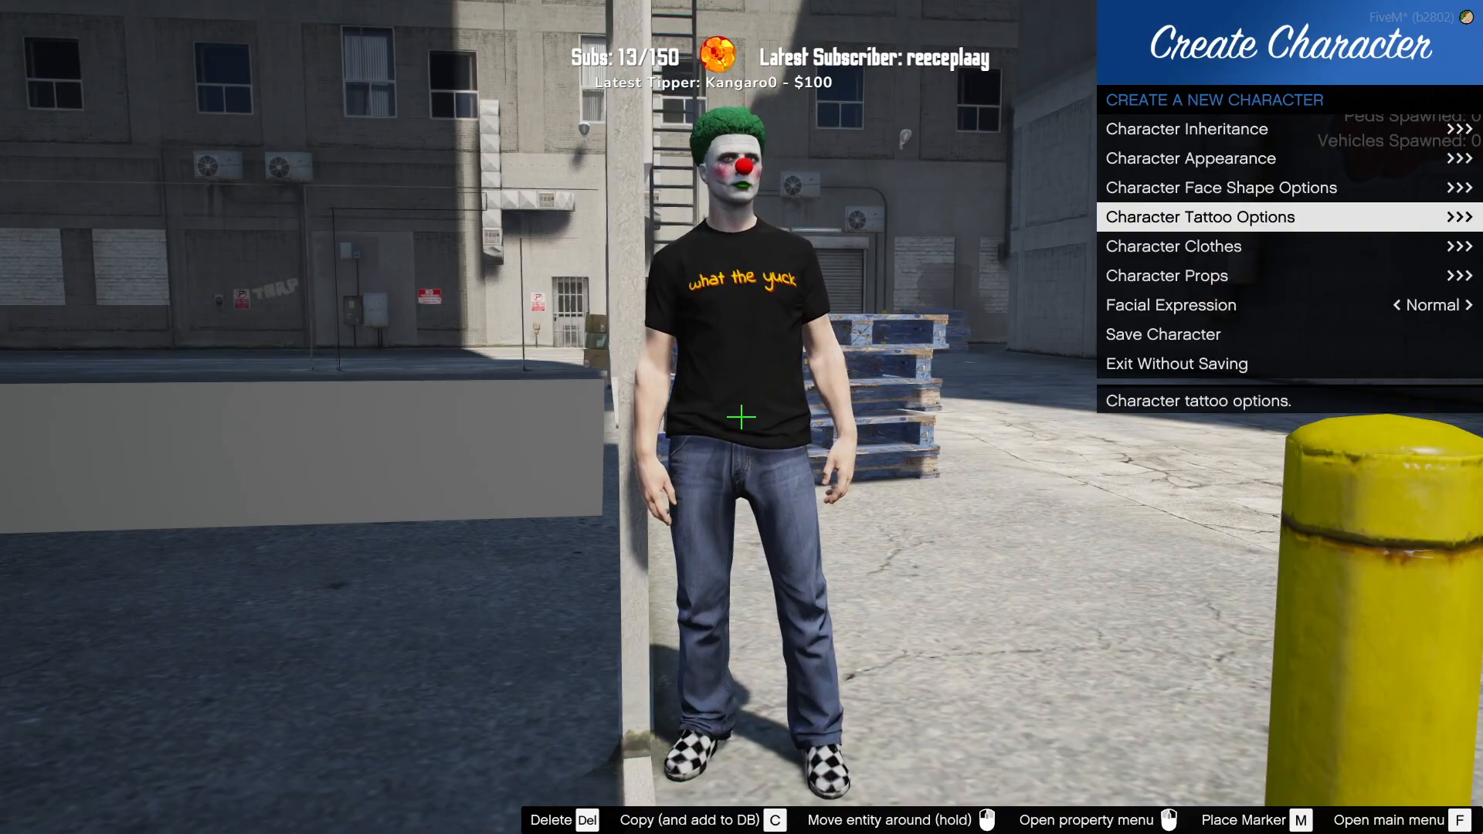
pyautogui.press('Down')
pyautogui.press('Return')
pyautogui.press('Return')
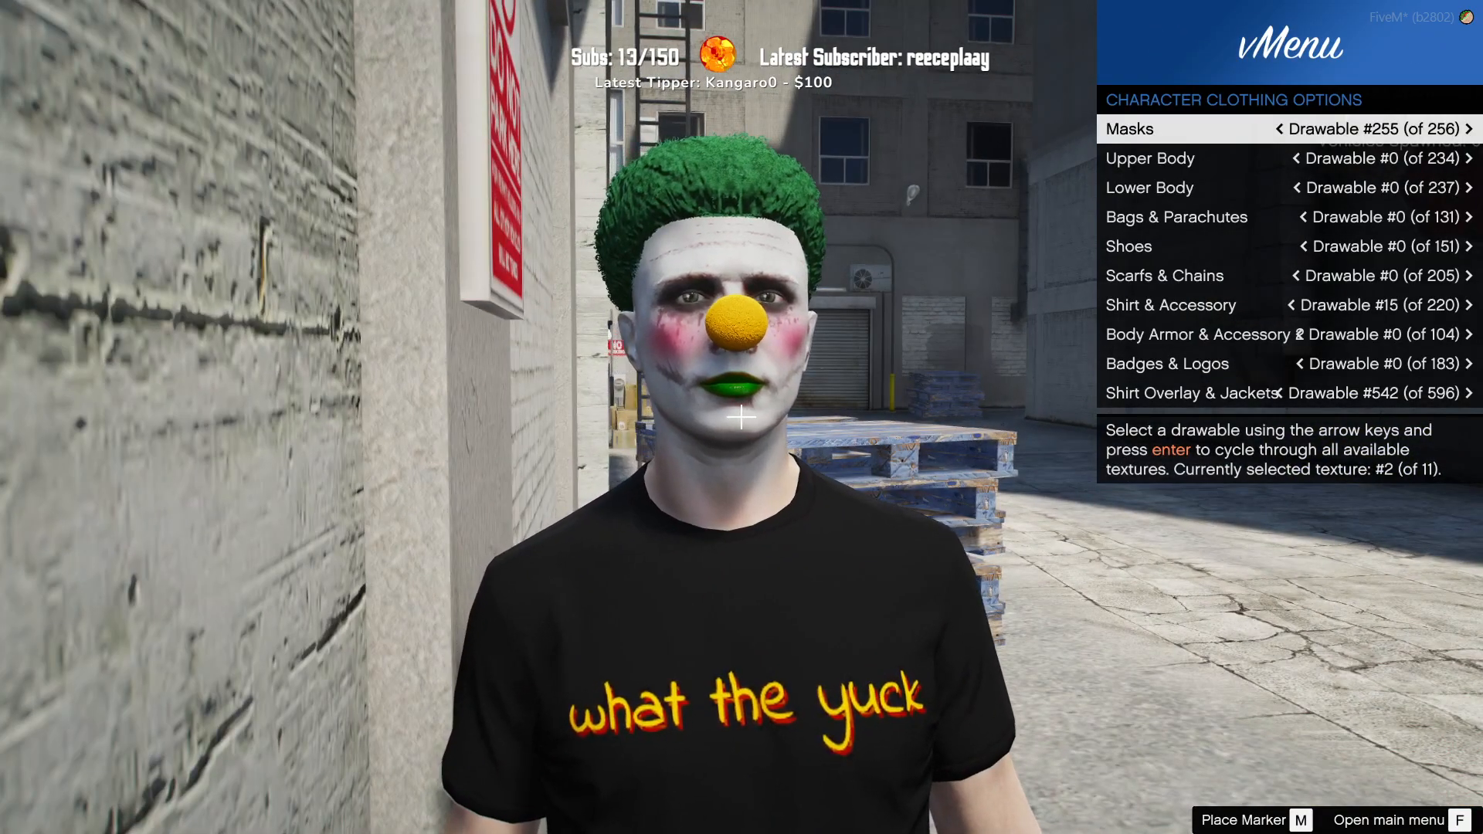
pyautogui.press('Return')
pyautogui.press('Return')
pyautogui.press('Return')
pyautogui.press('Return')
pyautogui.press('Return')
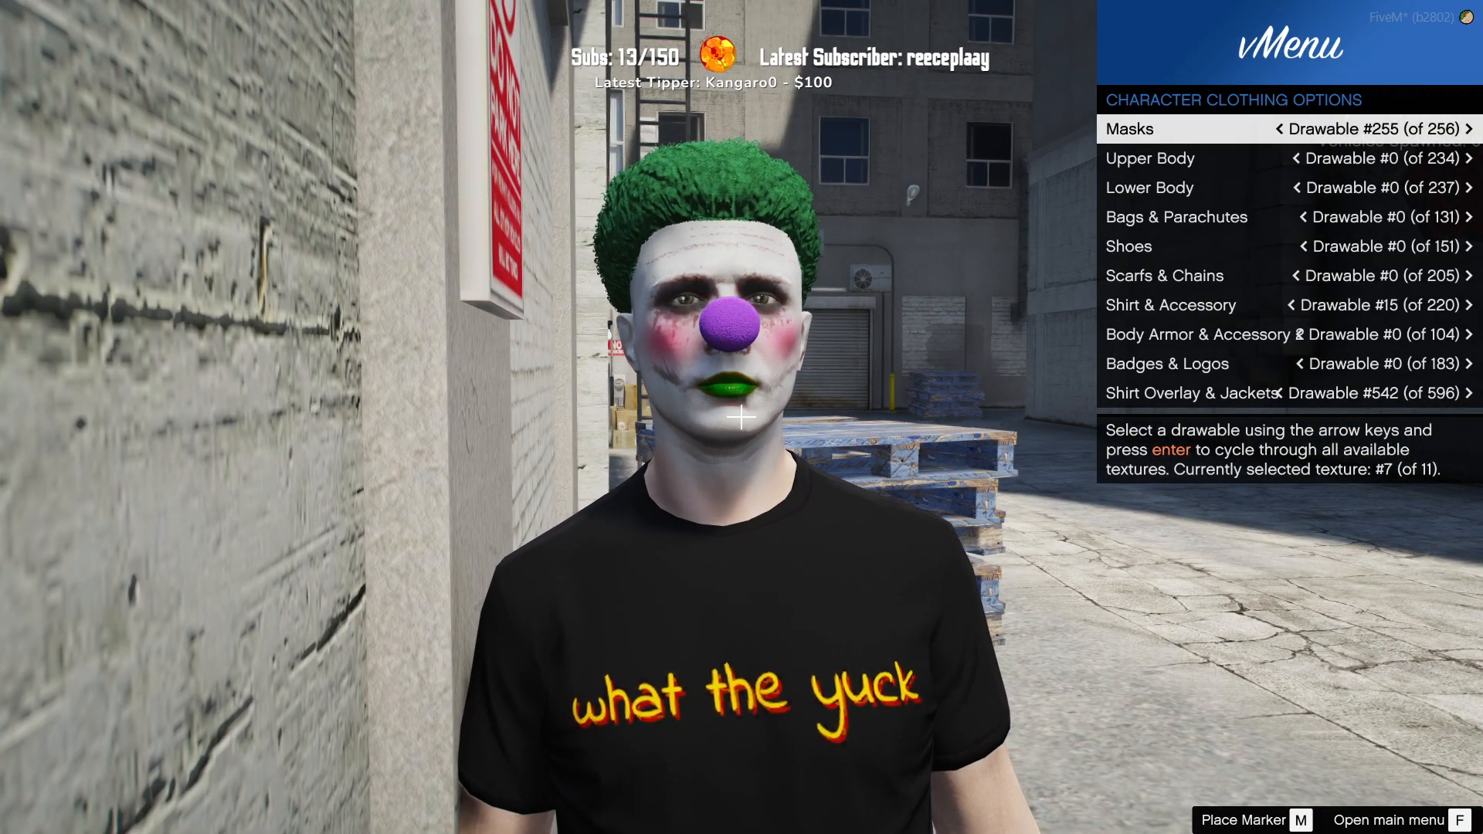
pyautogui.press('Return')
pyautogui.press('Return')
pyautogui.press('Return')
pyautogui.press('Return')
pyautogui.press('Return')
pyautogui.press('Return')
pyautogui.press('Return')
pyautogui.press('Return')
pyautogui.press('Return')
pyautogui.press('Return')
pyautogui.press('Return')
pyautogui.press('Return')
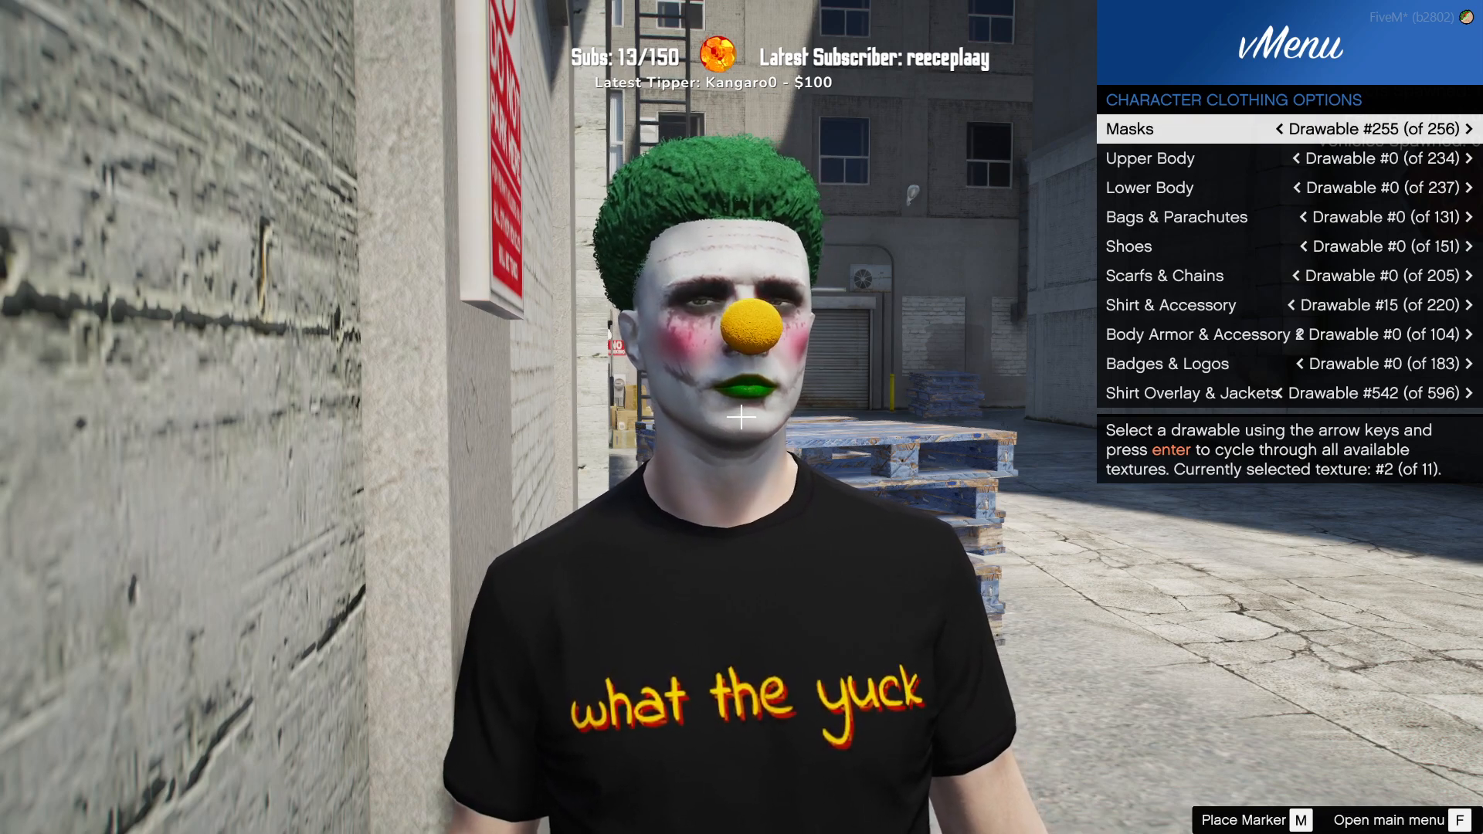
pyautogui.press('Return')
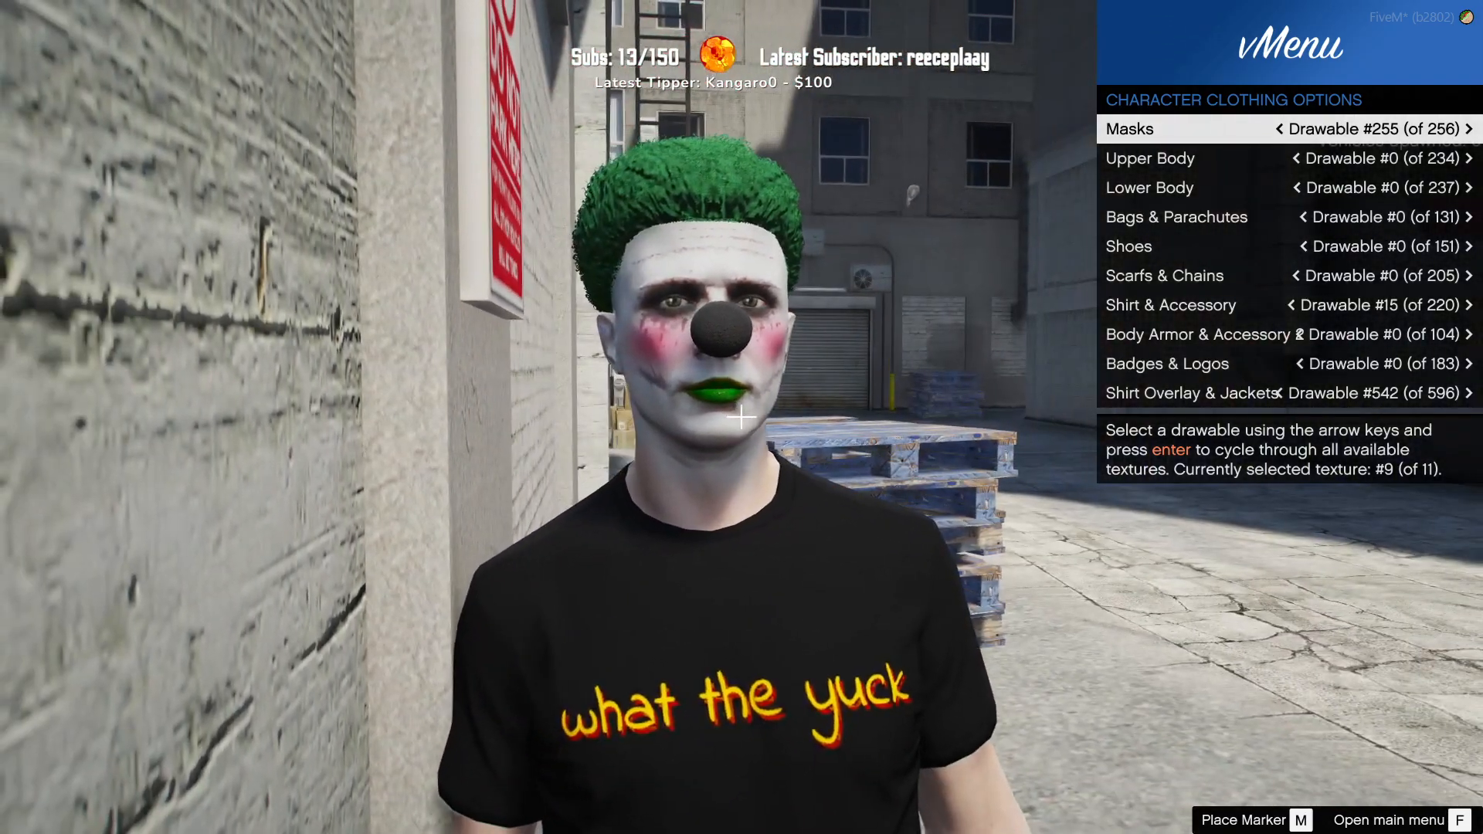
# Step: Save the edited clown character and close the character customization menus
pyautogui.press('BackSpace')
pyautogui.press('Down')
pyautogui.press('Down')
pyautogui.press('Down')
pyautogui.press('Return')
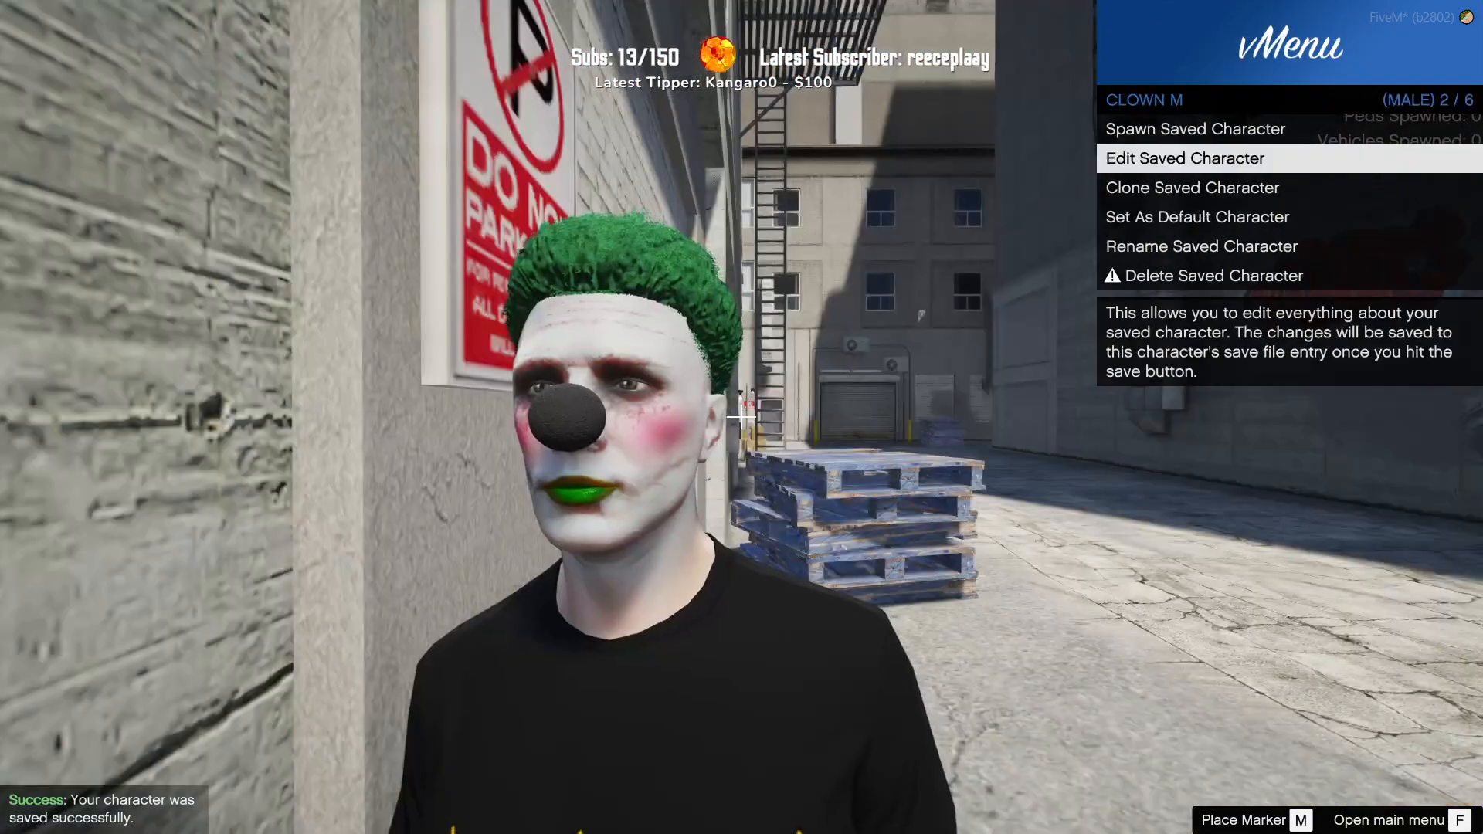
pyautogui.press('BackSpace')
pyautogui.press('BackSpace')
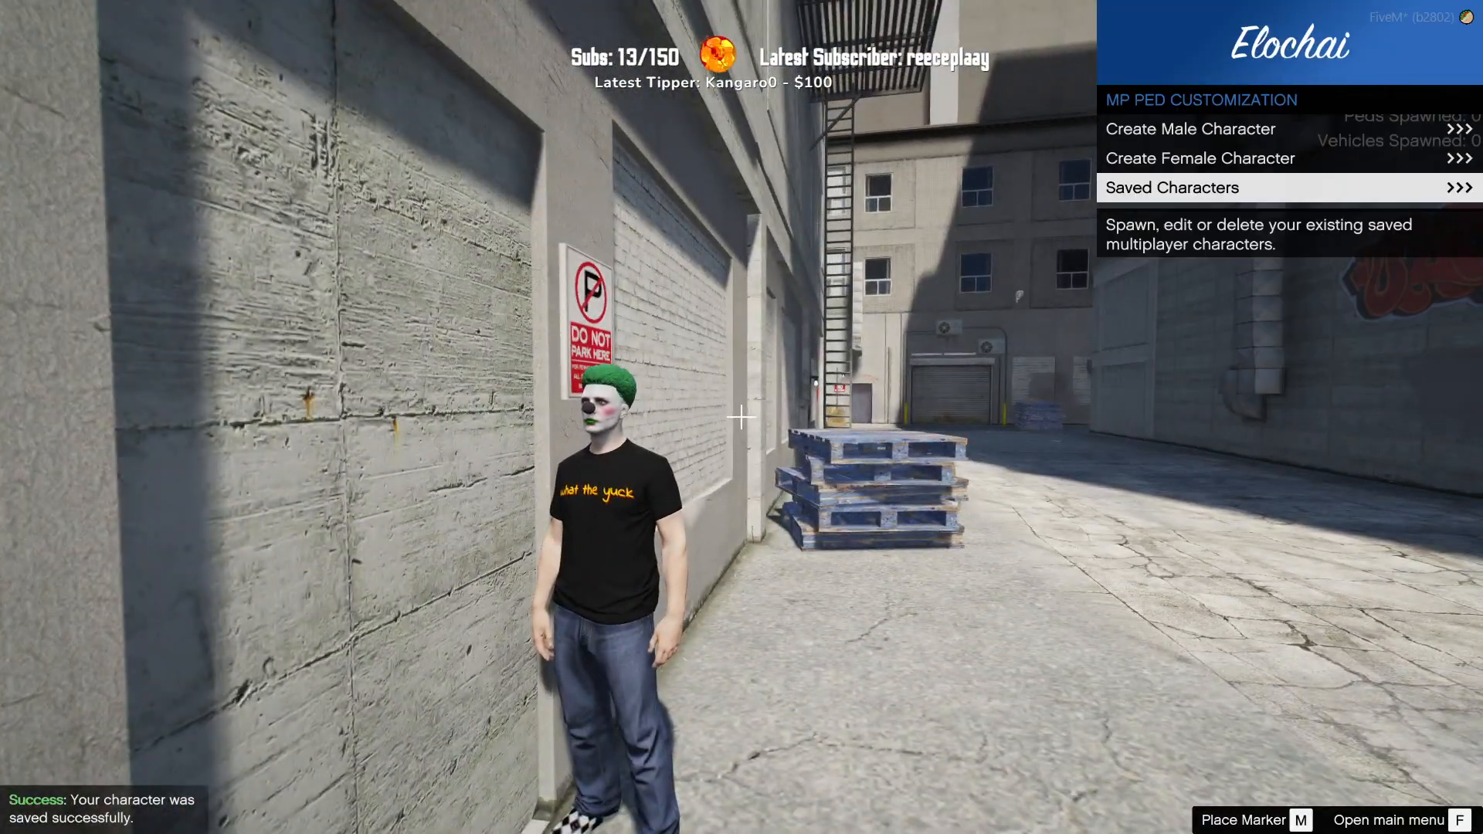
pyautogui.press('BackSpace')
pyautogui.press('BackSpace')
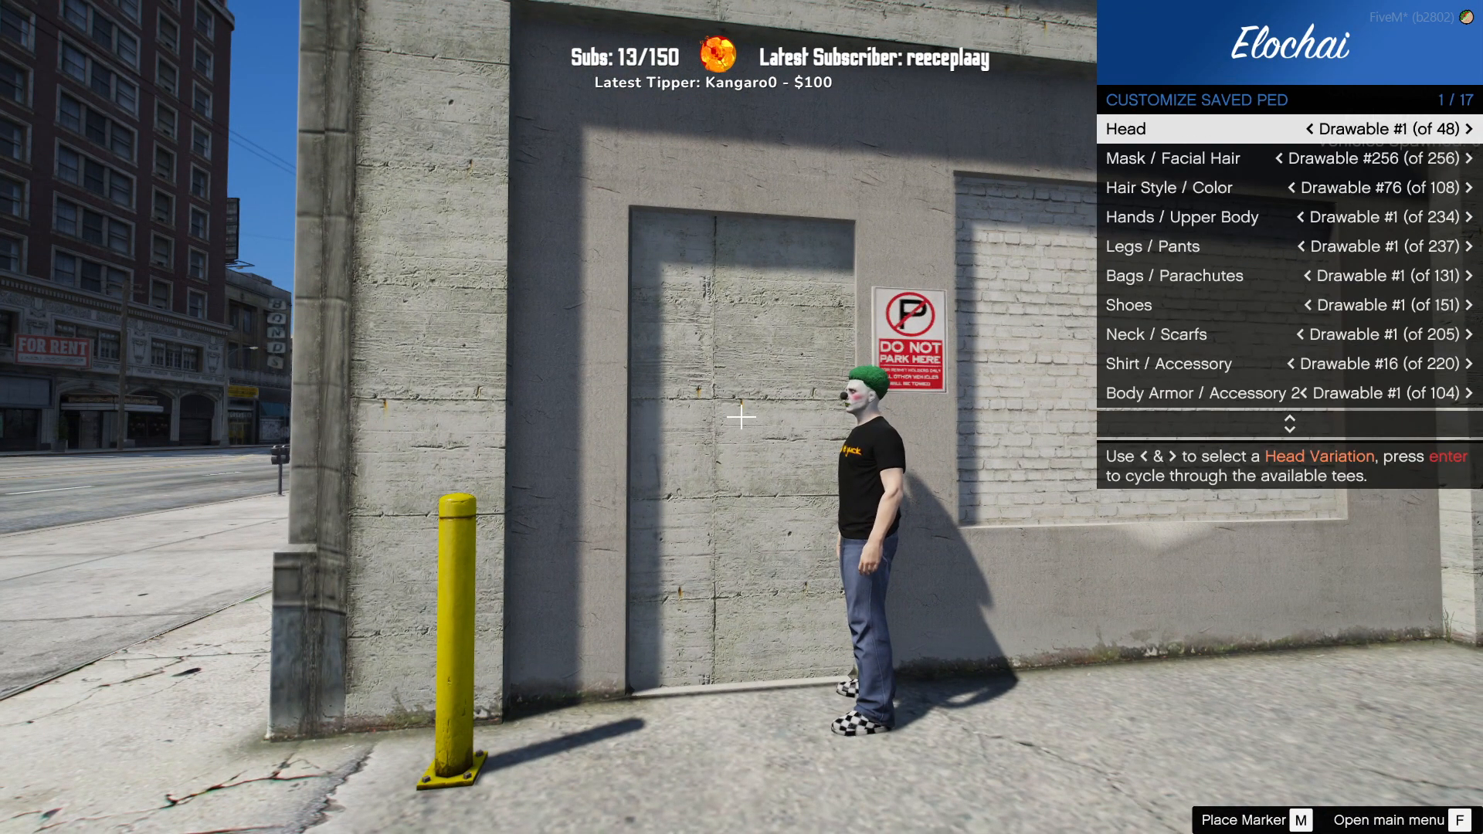
pyautogui.press('BackSpace')
pyautogui.press('BackSpace')
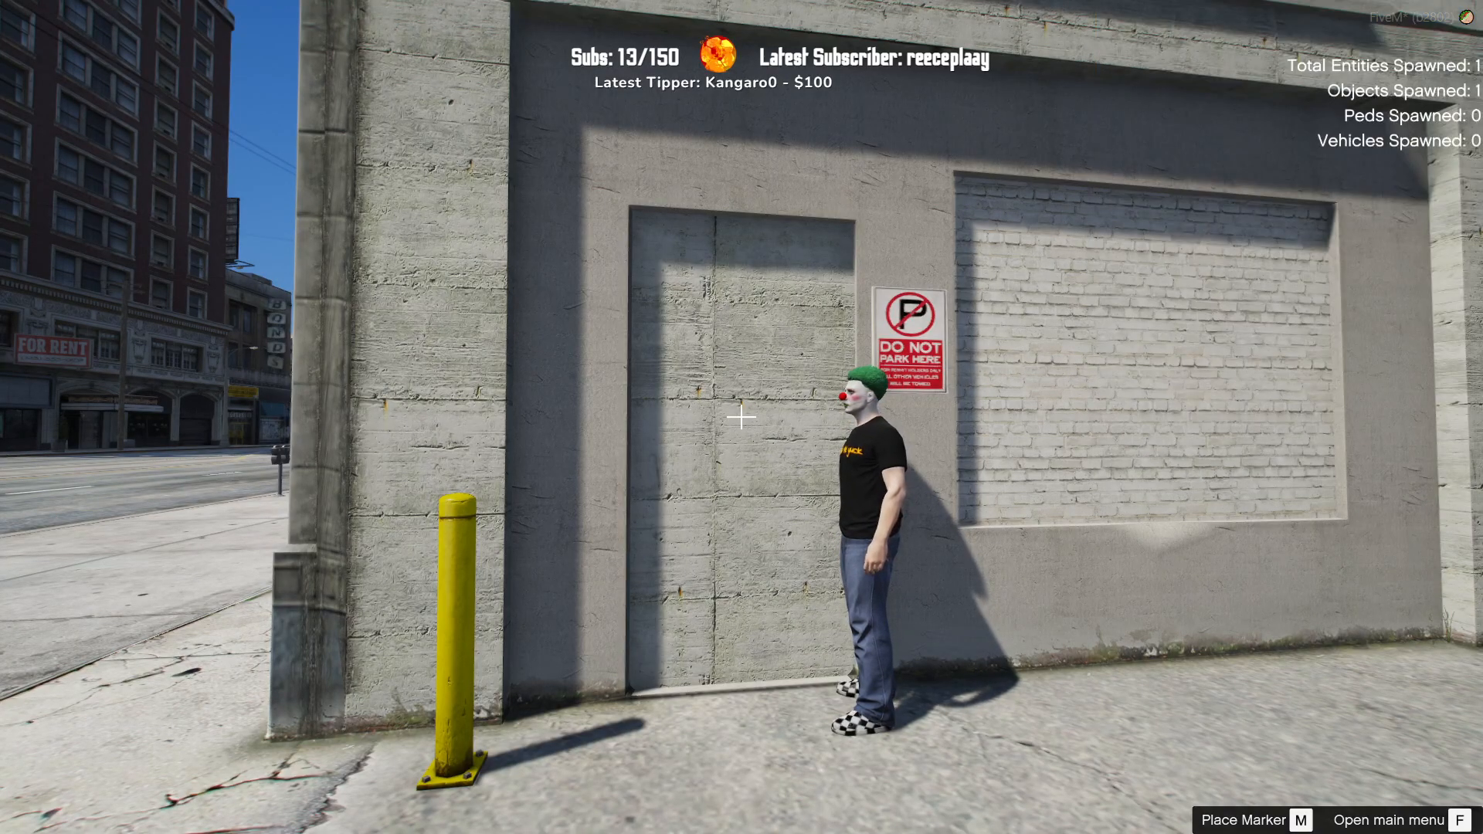
# Step: Leave the Object Spooner's free camera and return to direct control of the clown character
pyautogui.press('s')
pyautogui.press('s')
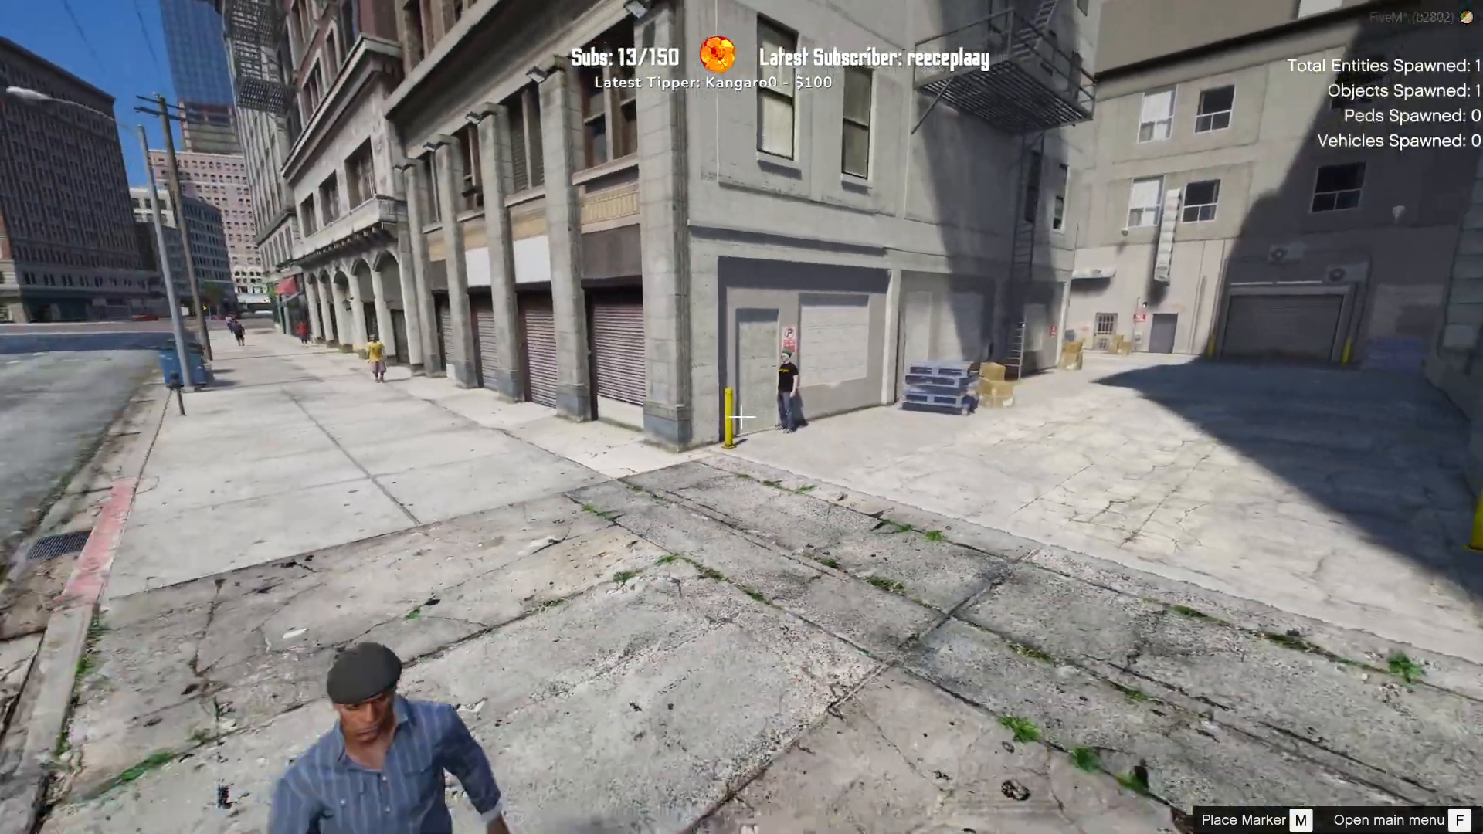
pyautogui.press('w')
pyautogui.press('s')
pyautogui.press('s')
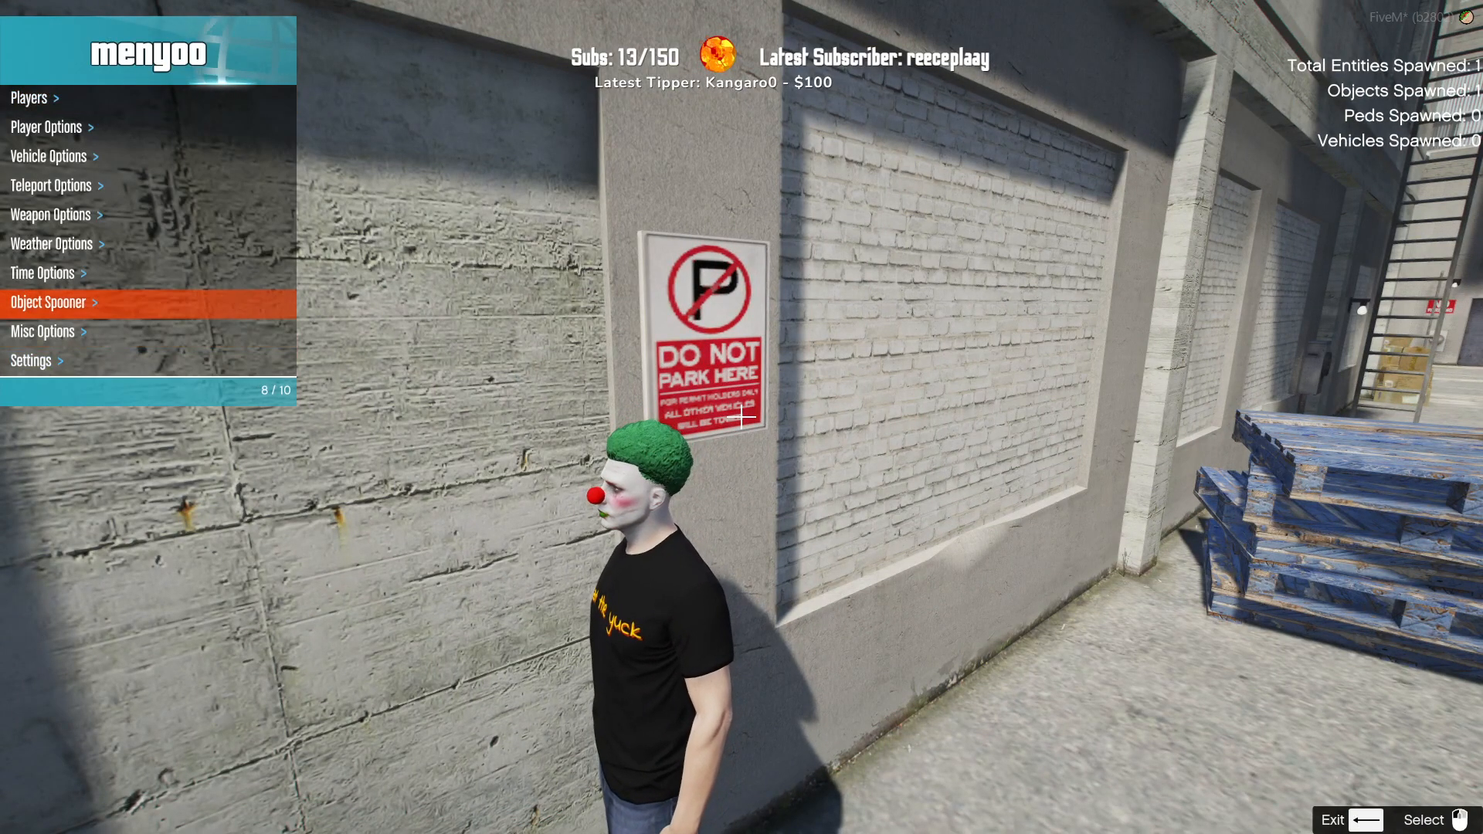
pyautogui.press('d')
pyautogui.press('s')
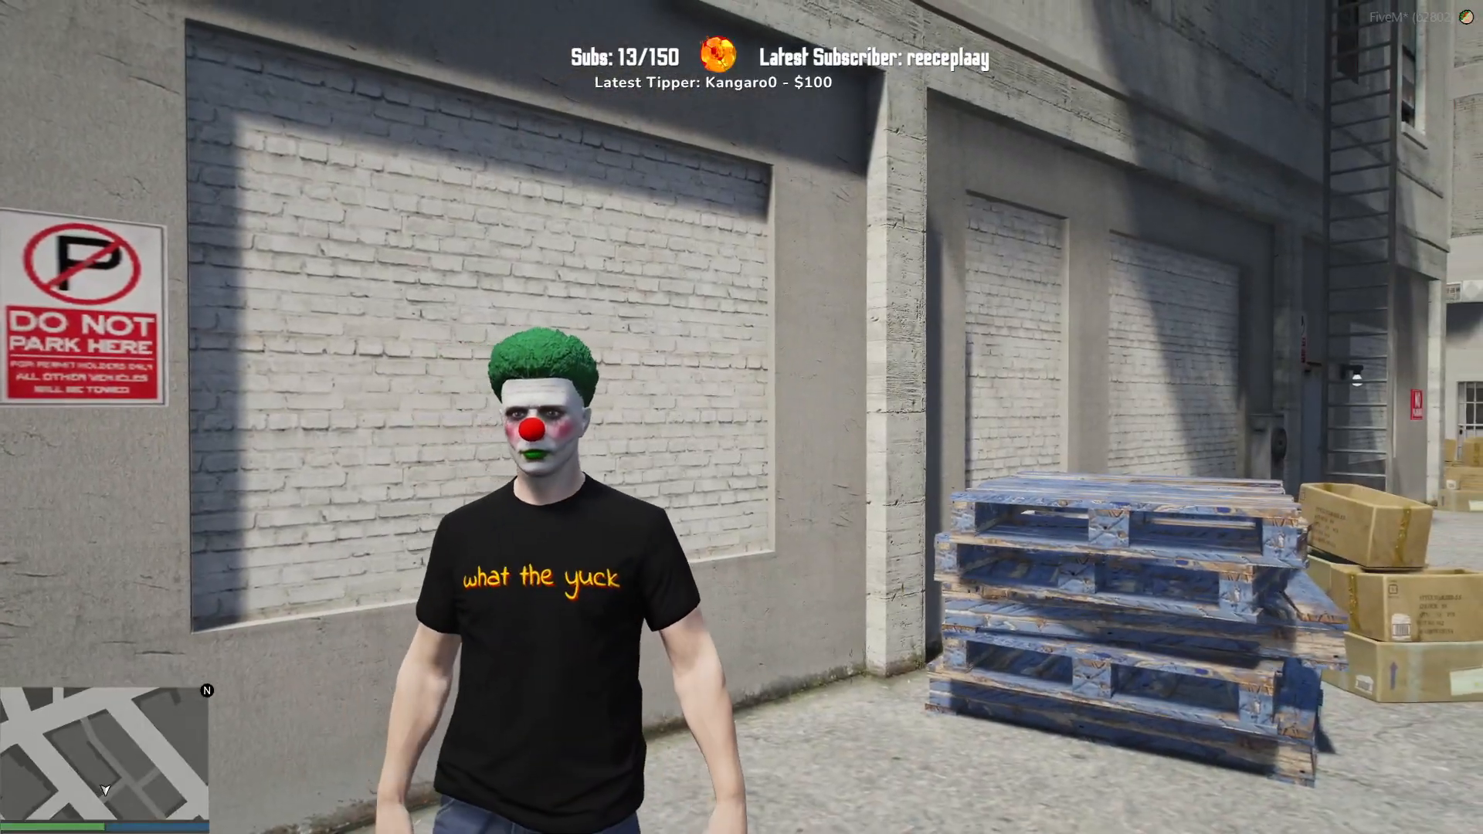
# Step: Walk the character around the alley and examine the clown nose and makeup from the front, side and back
pyautogui.press('a')
pyautogui.press('w')
pyautogui.press('w')
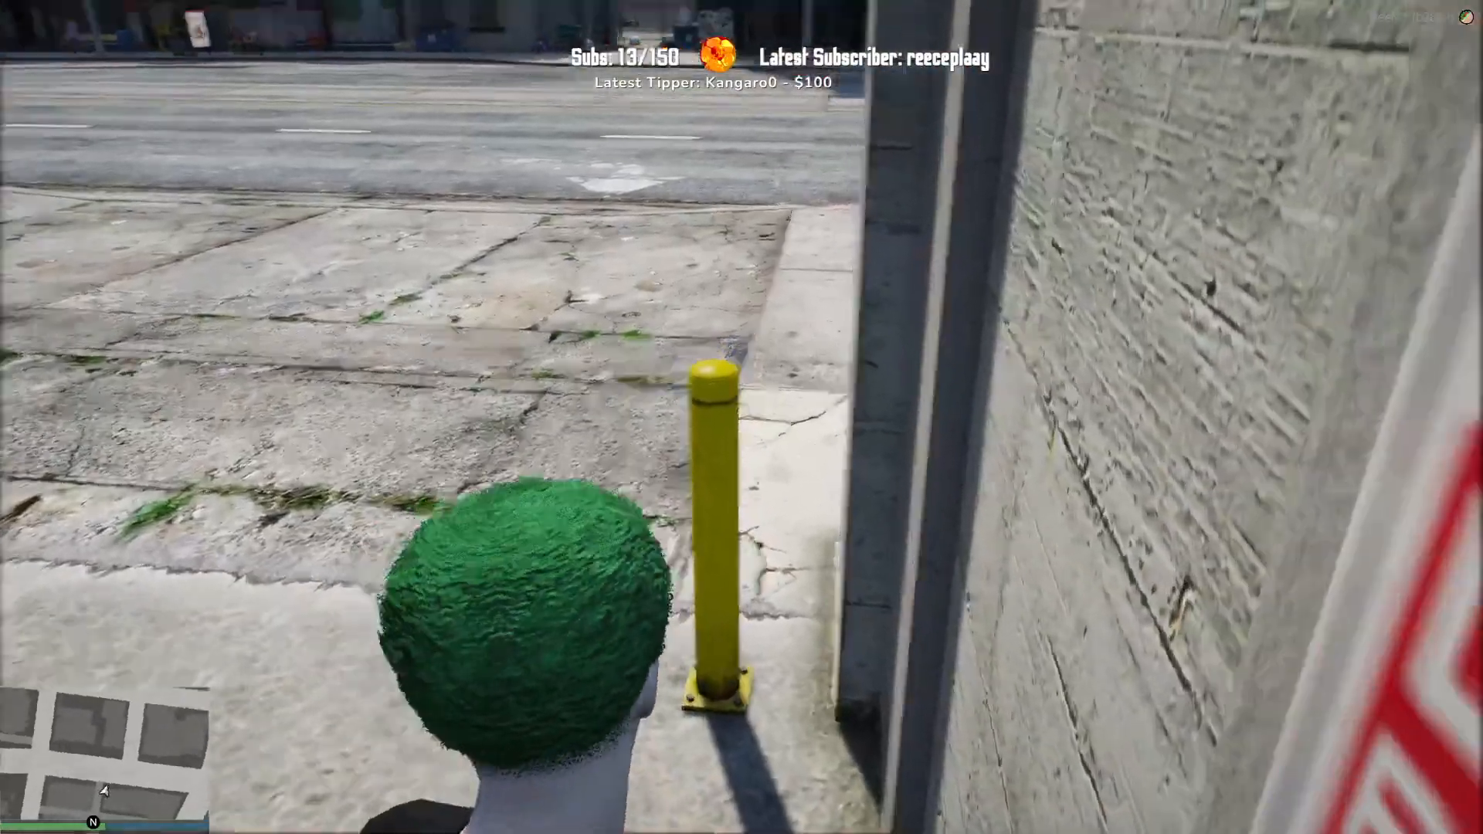
pyautogui.press('s')
pyautogui.press('s')
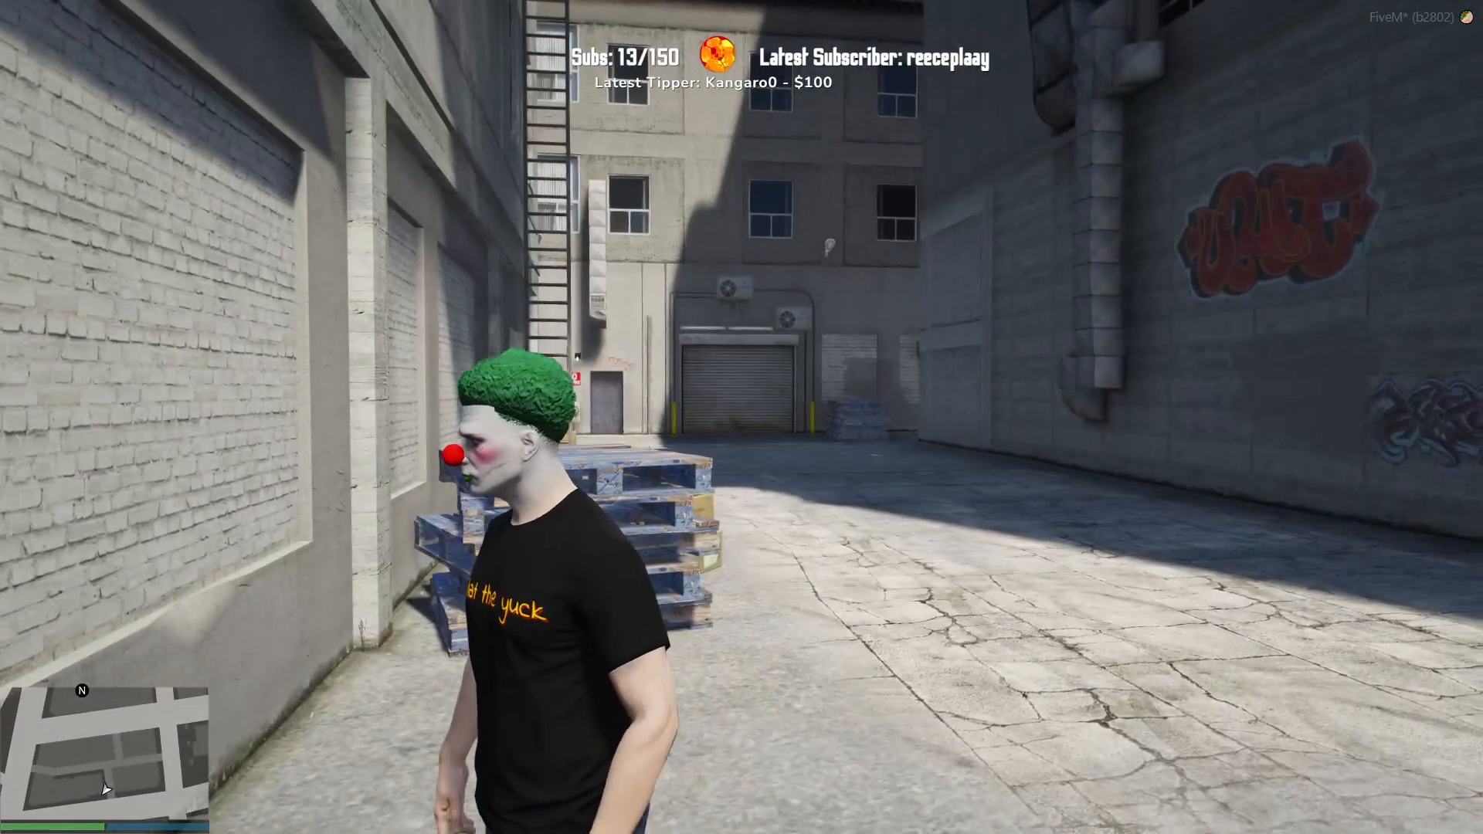
pyautogui.press('s')
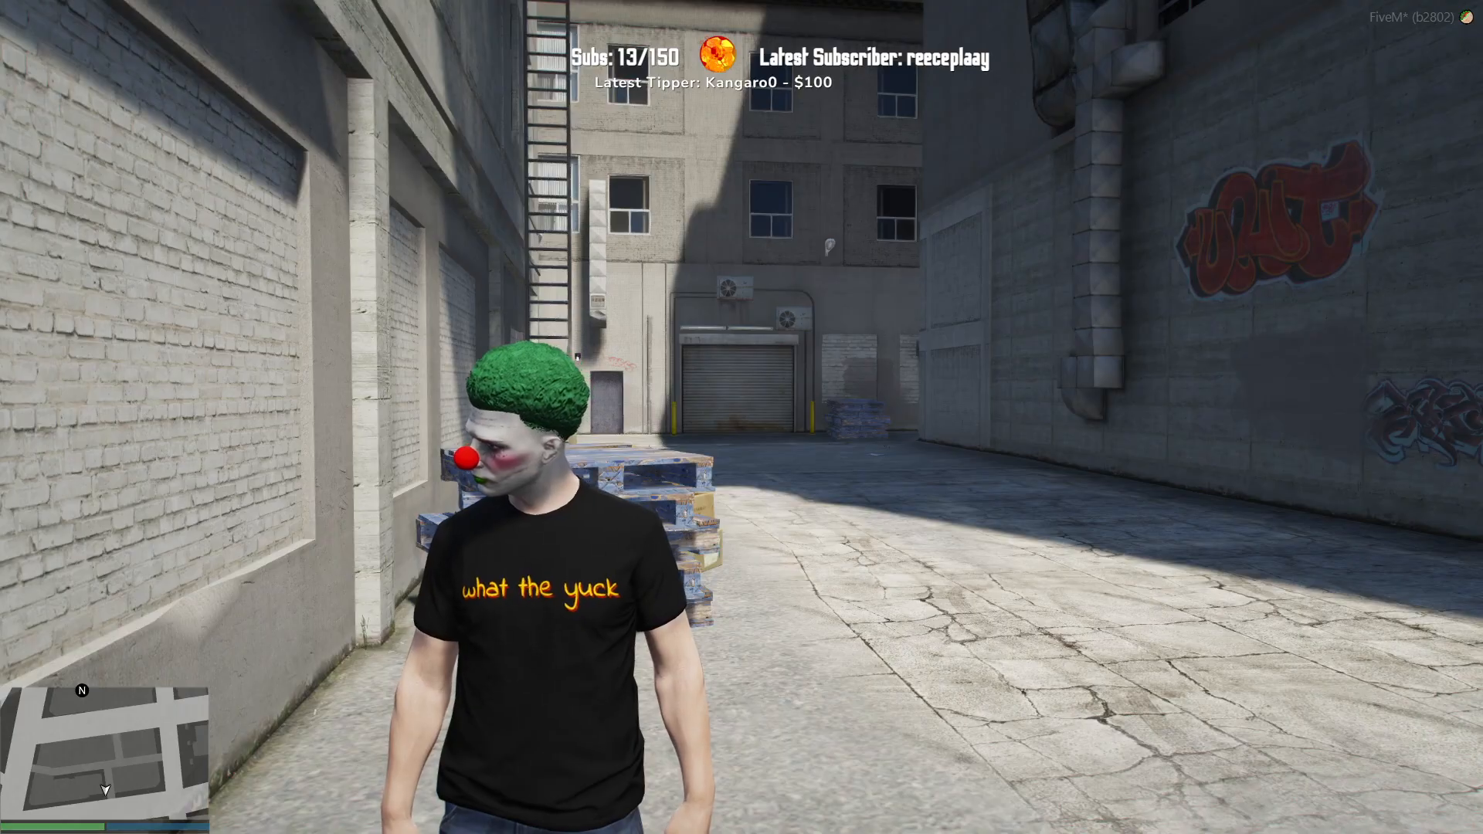
pyautogui.press('s')
pyautogui.press('w')
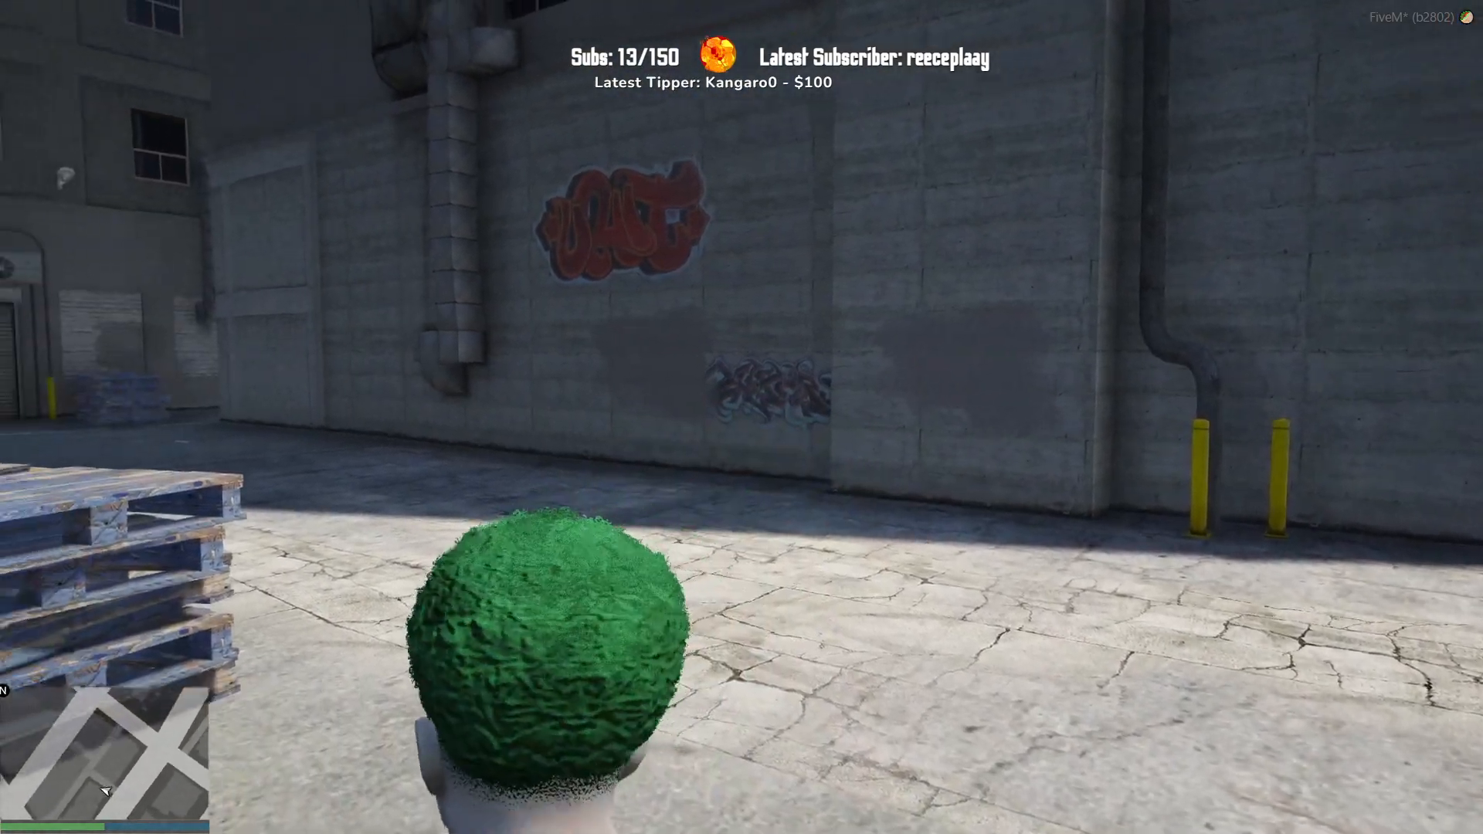
pyautogui.press('d')
pyautogui.press('s')
pyautogui.press('w')
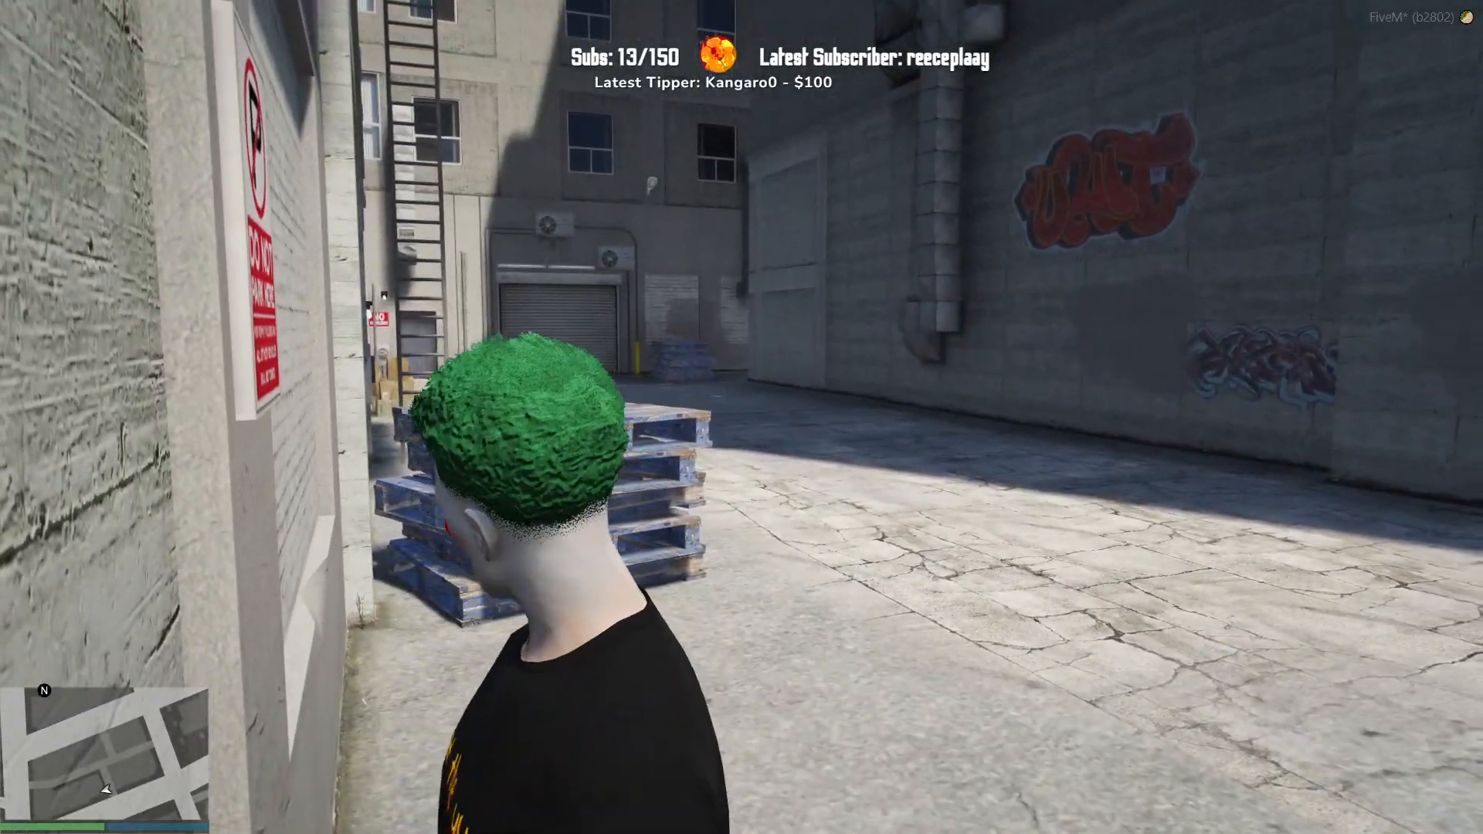
pyautogui.press('d')
pyautogui.press('s')
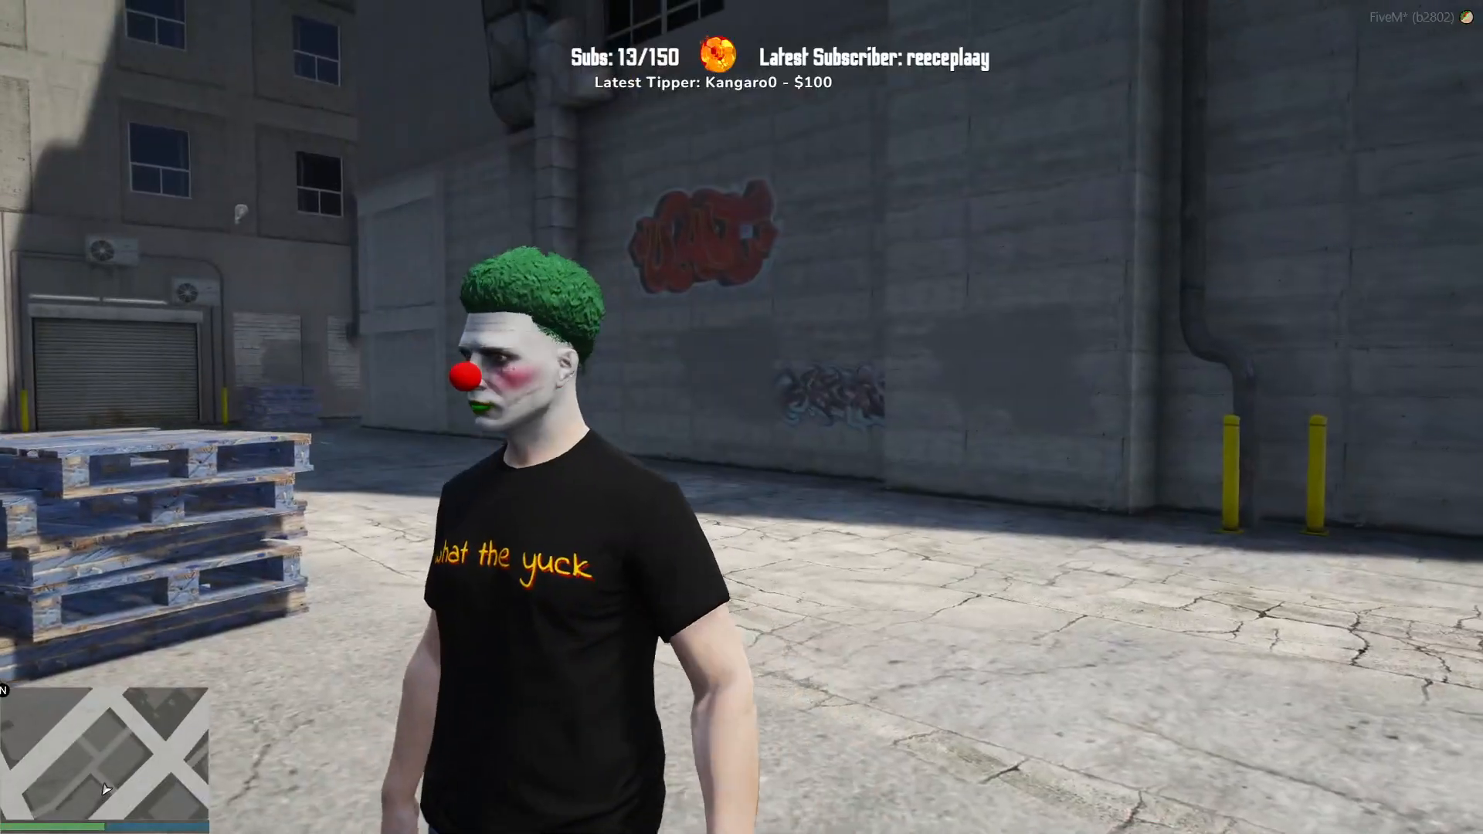
pyautogui.press('s')
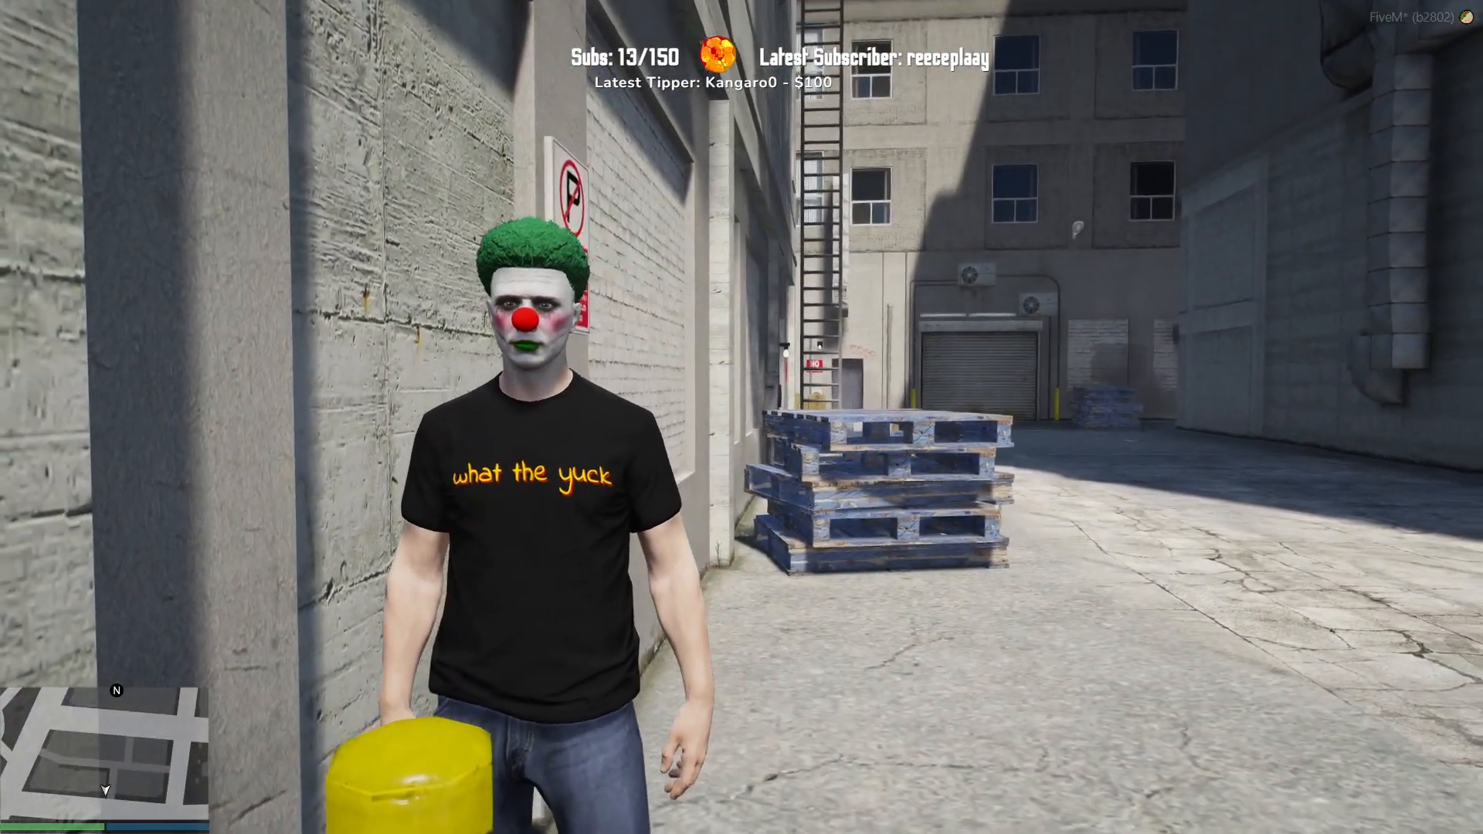
# Step: Examine the clown nose's fit on the face in a close-up side profile and from the front
pyautogui.press('w')
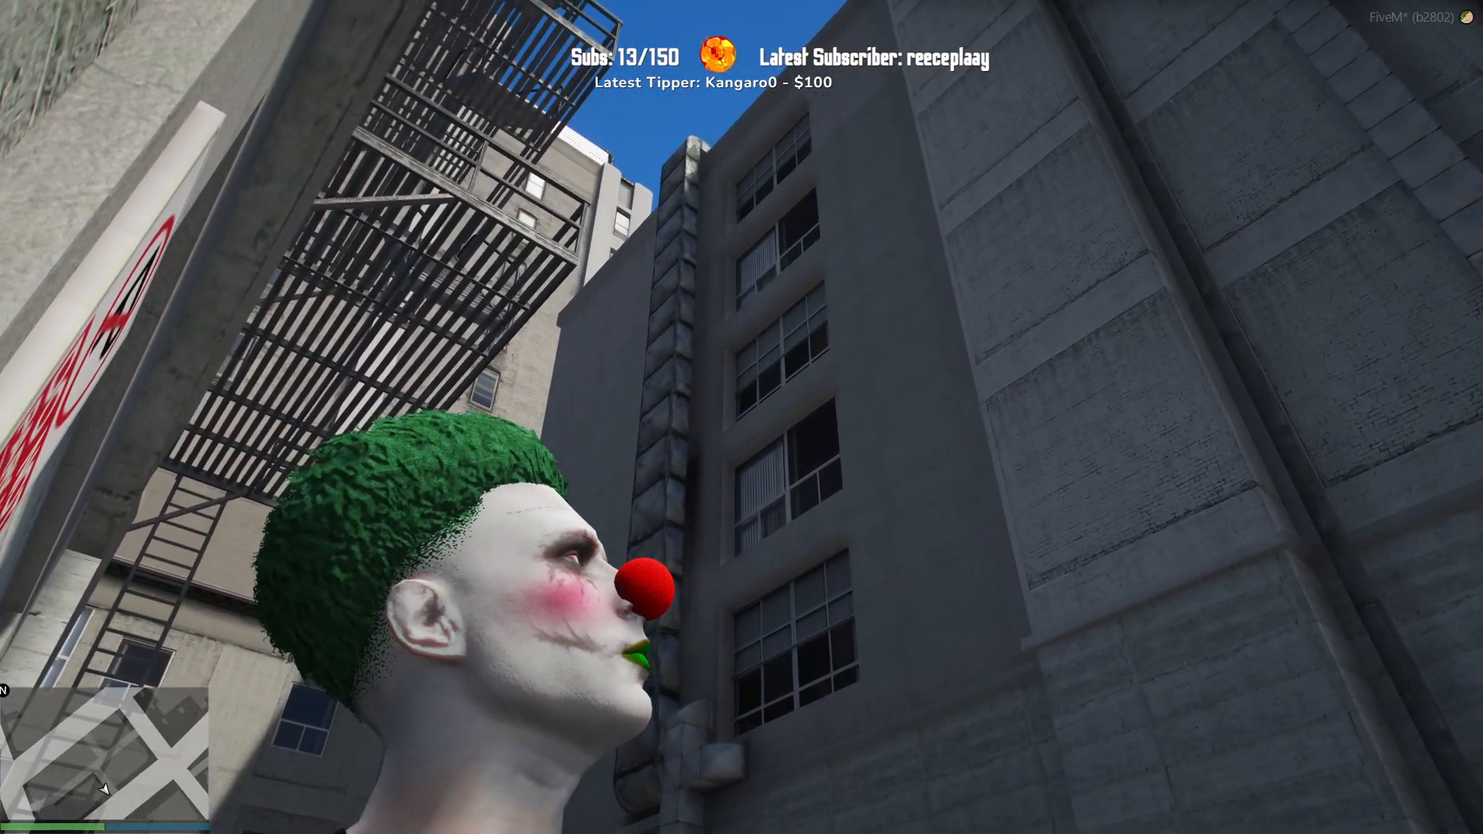
pyautogui.press('w')
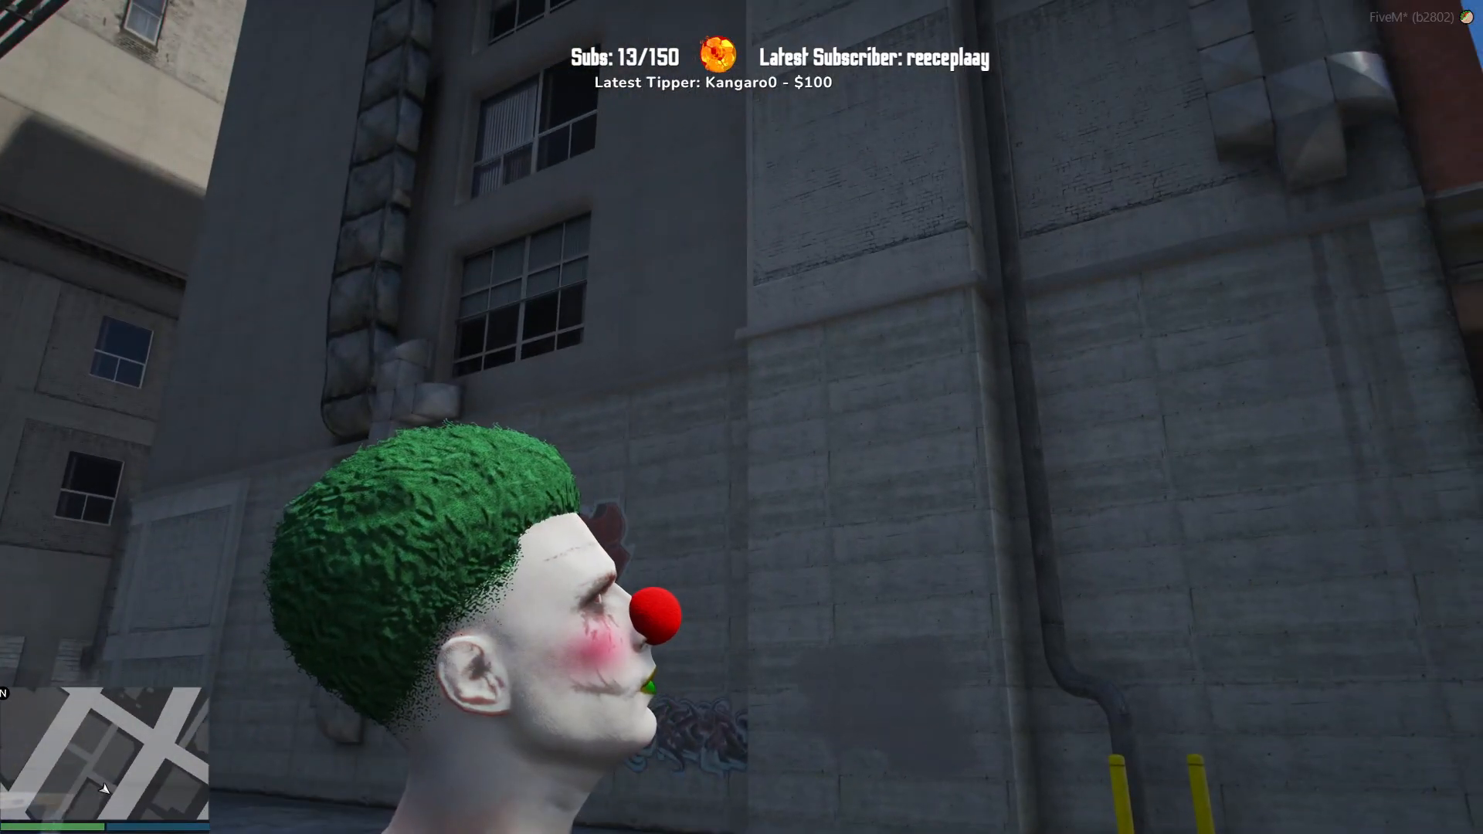
pyautogui.press('w')
pyautogui.press('s')
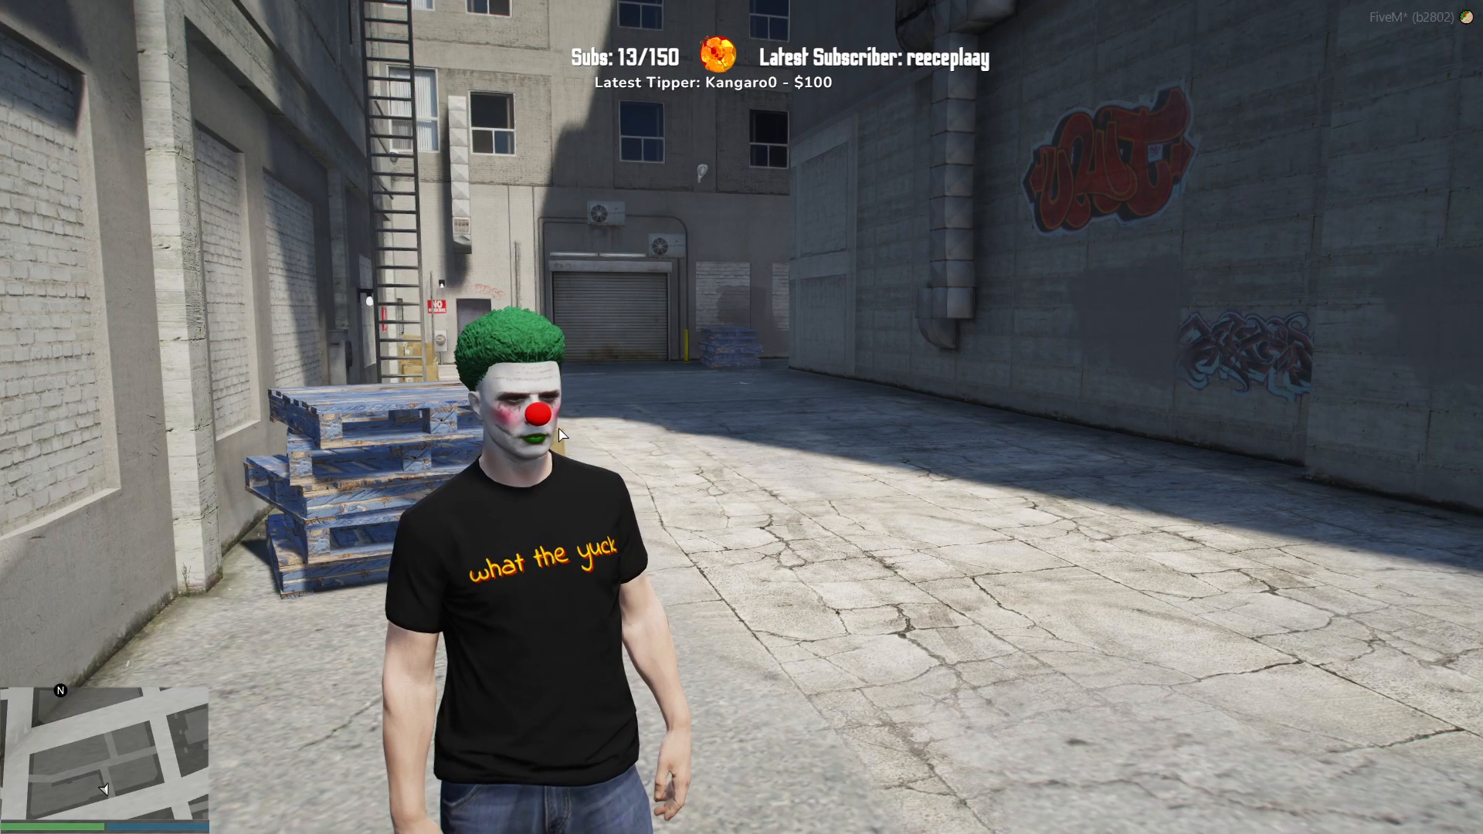
# Step: Turn the clown character in the alley to view the red nose in side profile
pyautogui.press('a')
pyautogui.press('w')
pyautogui.press('s')
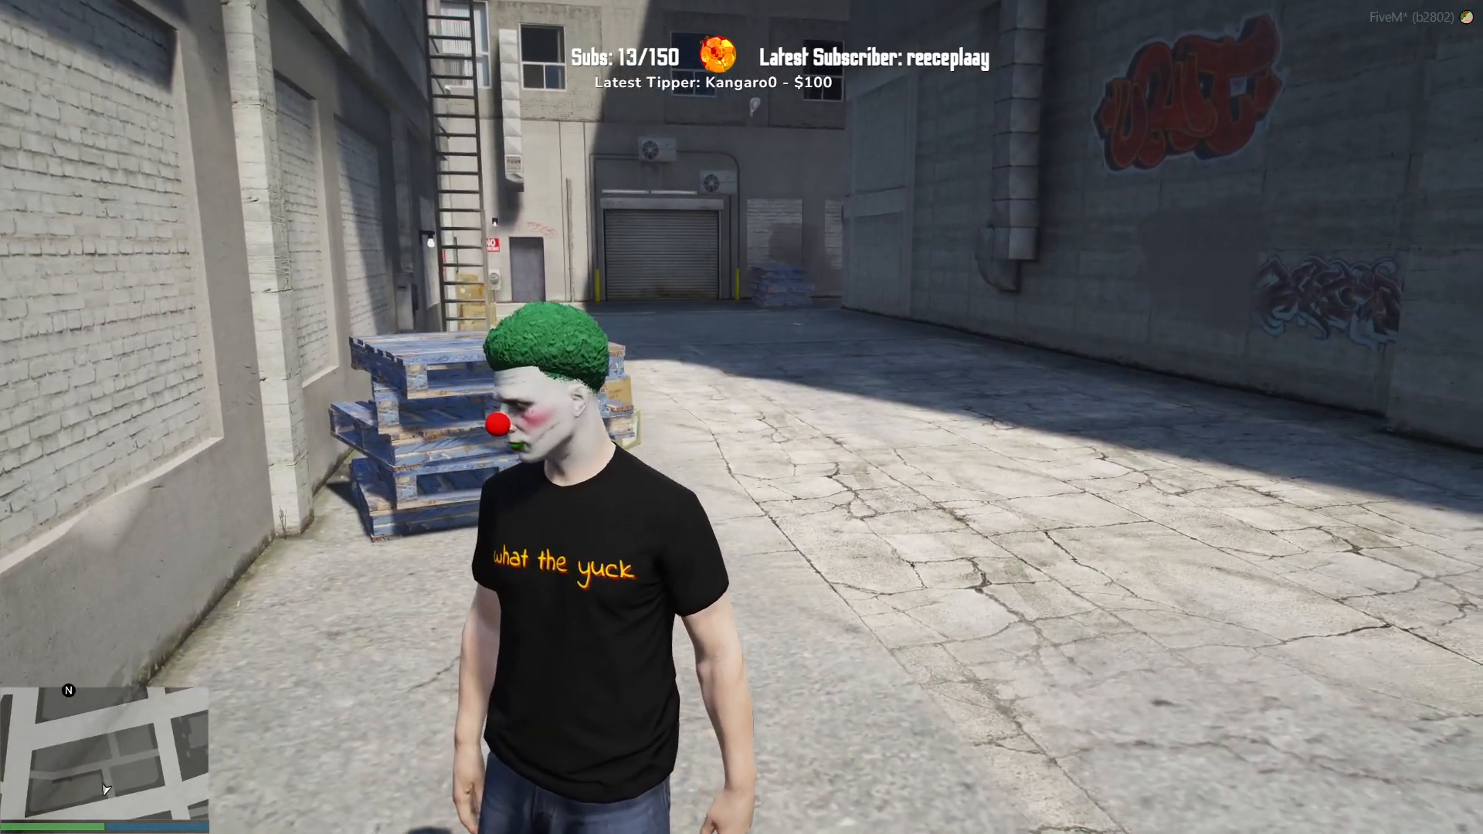
# Step: Open the server menu's player related options
pyautogui.press('m')
pyautogui.press('Return')
pyautogui.press('Down')
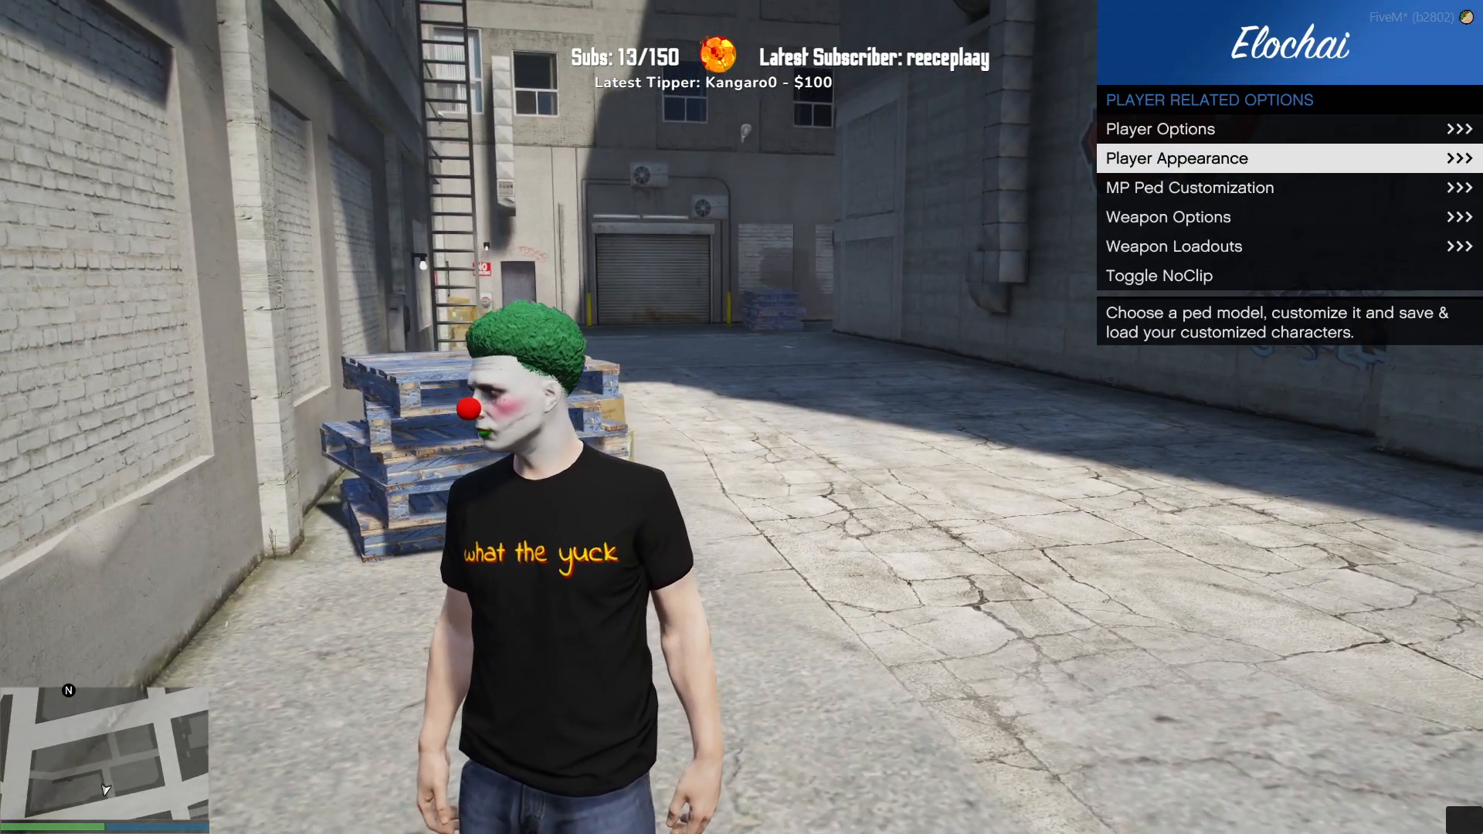
pyautogui.press('Return')
pyautogui.press('BackSpace')
pyautogui.press('BackSpace')
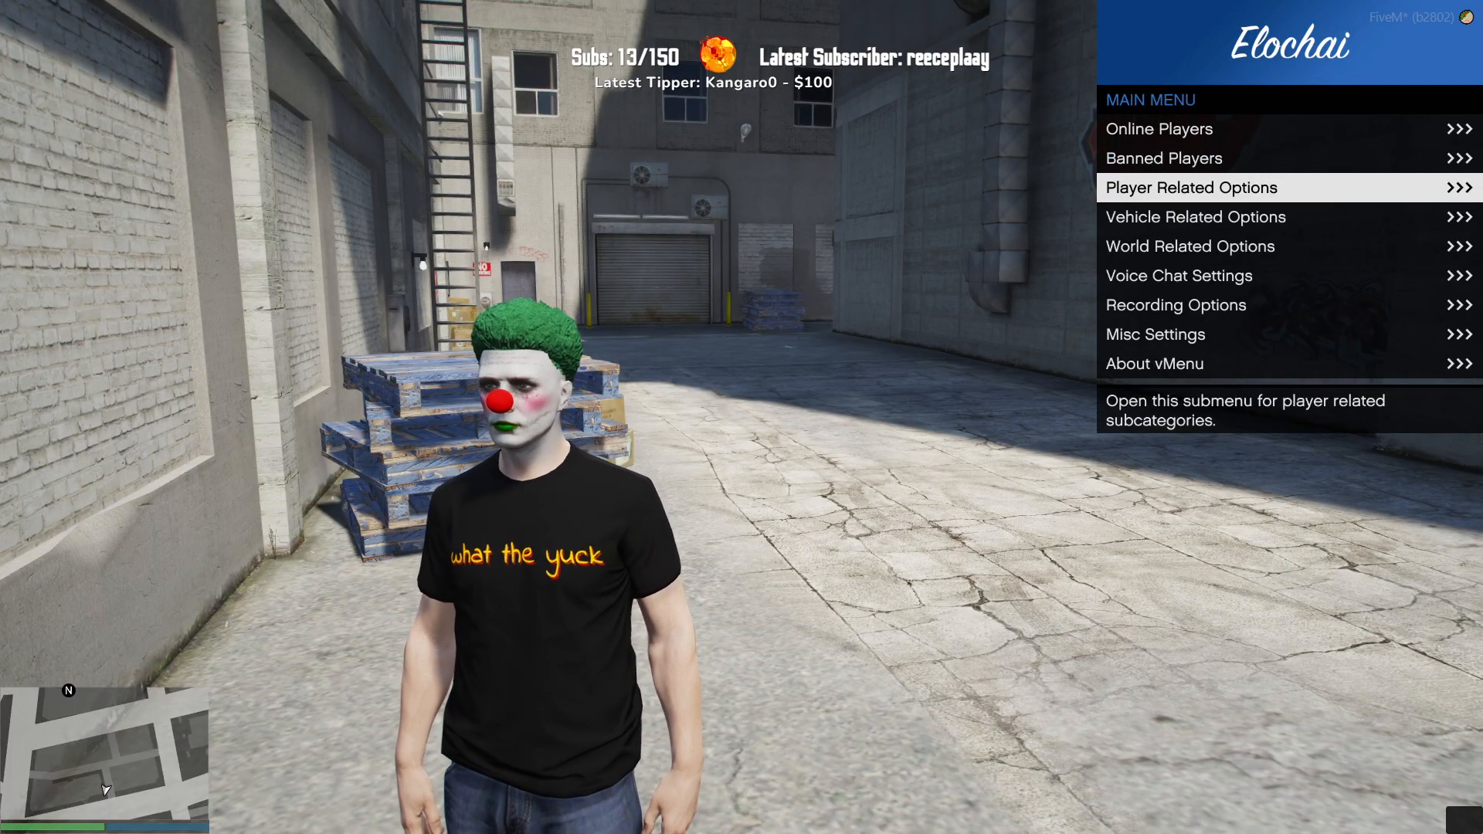
pyautogui.press('Return')
# Step: Open the saved MP ped character clown M for editing
pyautogui.press('Down')
pyautogui.press('Return')
pyautogui.press('Down')
pyautogui.press('Down')
pyautogui.press('Return')
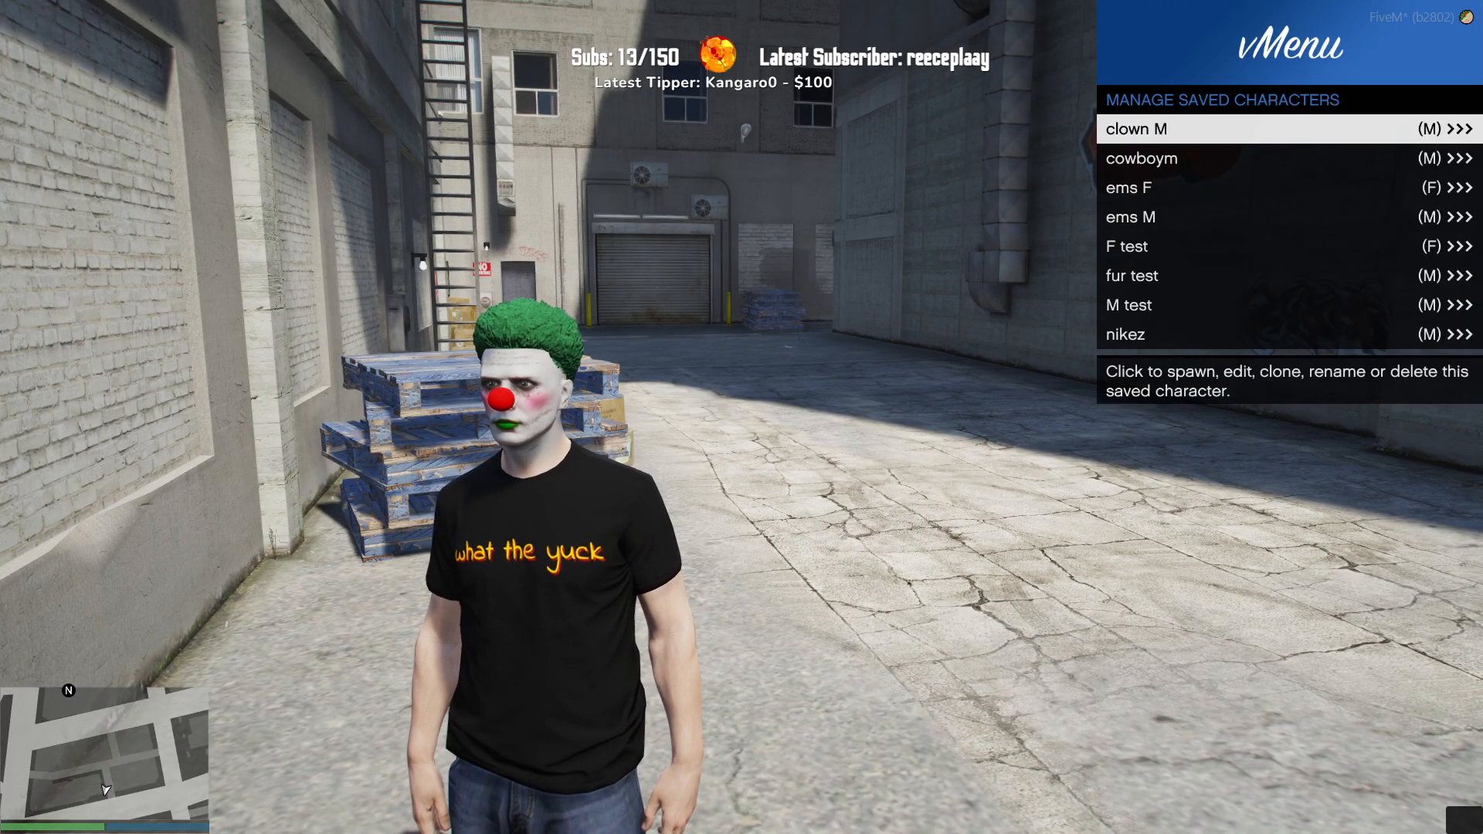
pyautogui.press('Return')
pyautogui.press('Down')
pyautogui.press('Return')
# Step: Go to the inheritance options of the clown character being edited
pyautogui.press('Up')
pyautogui.press('Up')
pyautogui.press('Up')
pyautogui.press('Up')
pyautogui.press('Up')
pyautogui.press('Up')
pyautogui.press('Up')
pyautogui.press('Up')
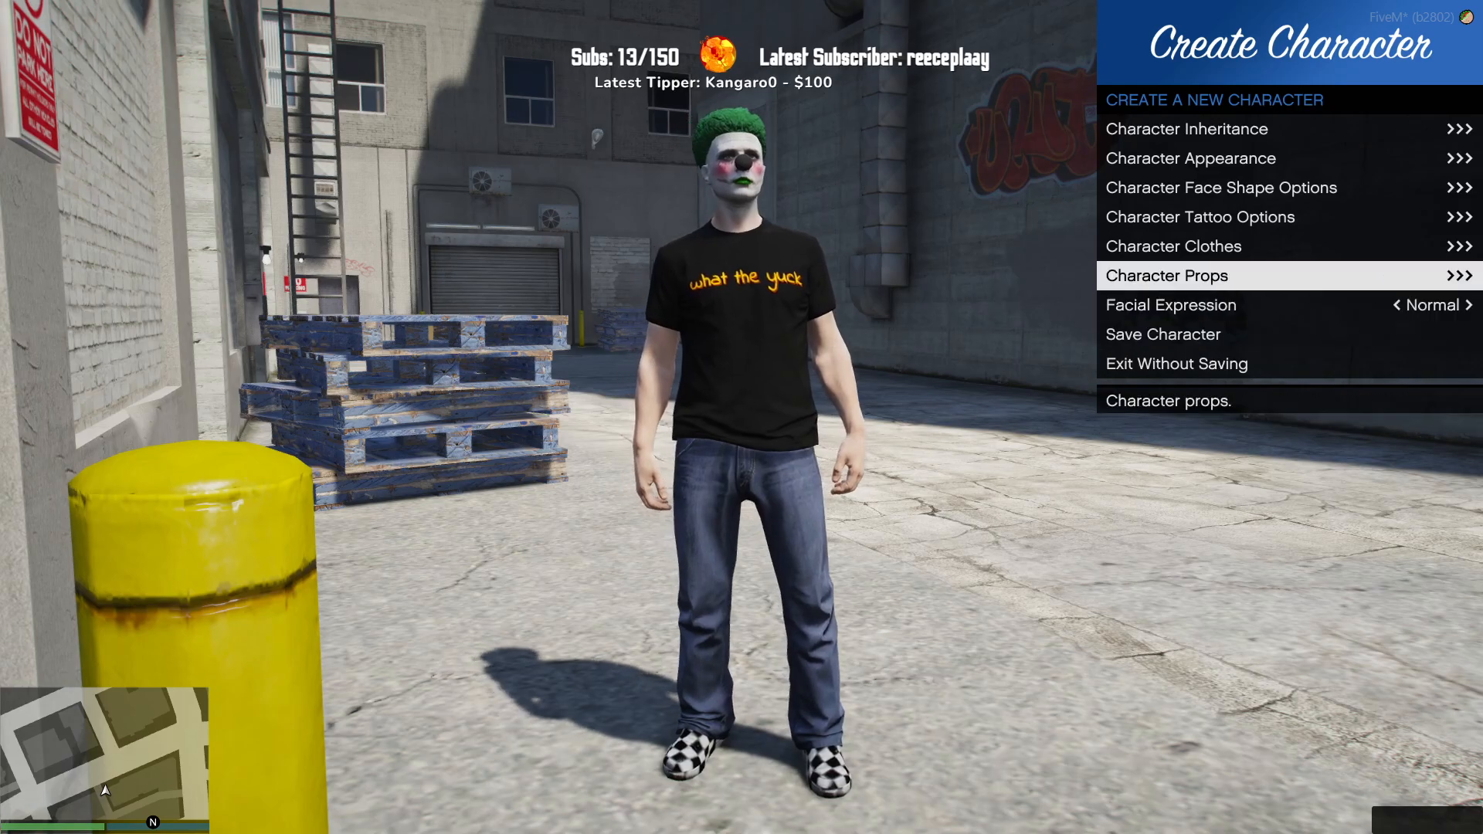
pyautogui.press('Return')
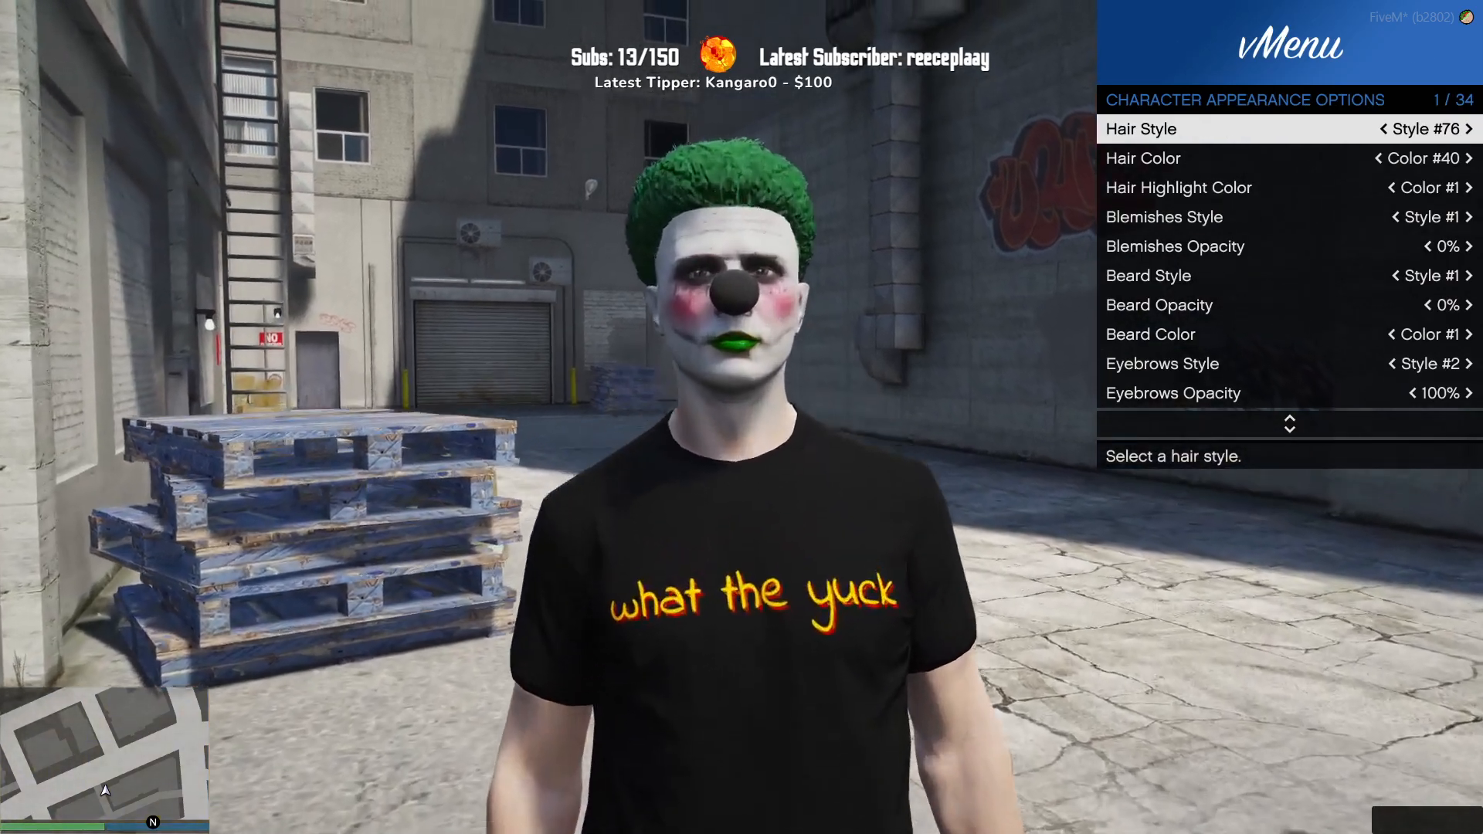
pyautogui.press('BackSpace')
pyautogui.press('Up')
pyautogui.press('Return')
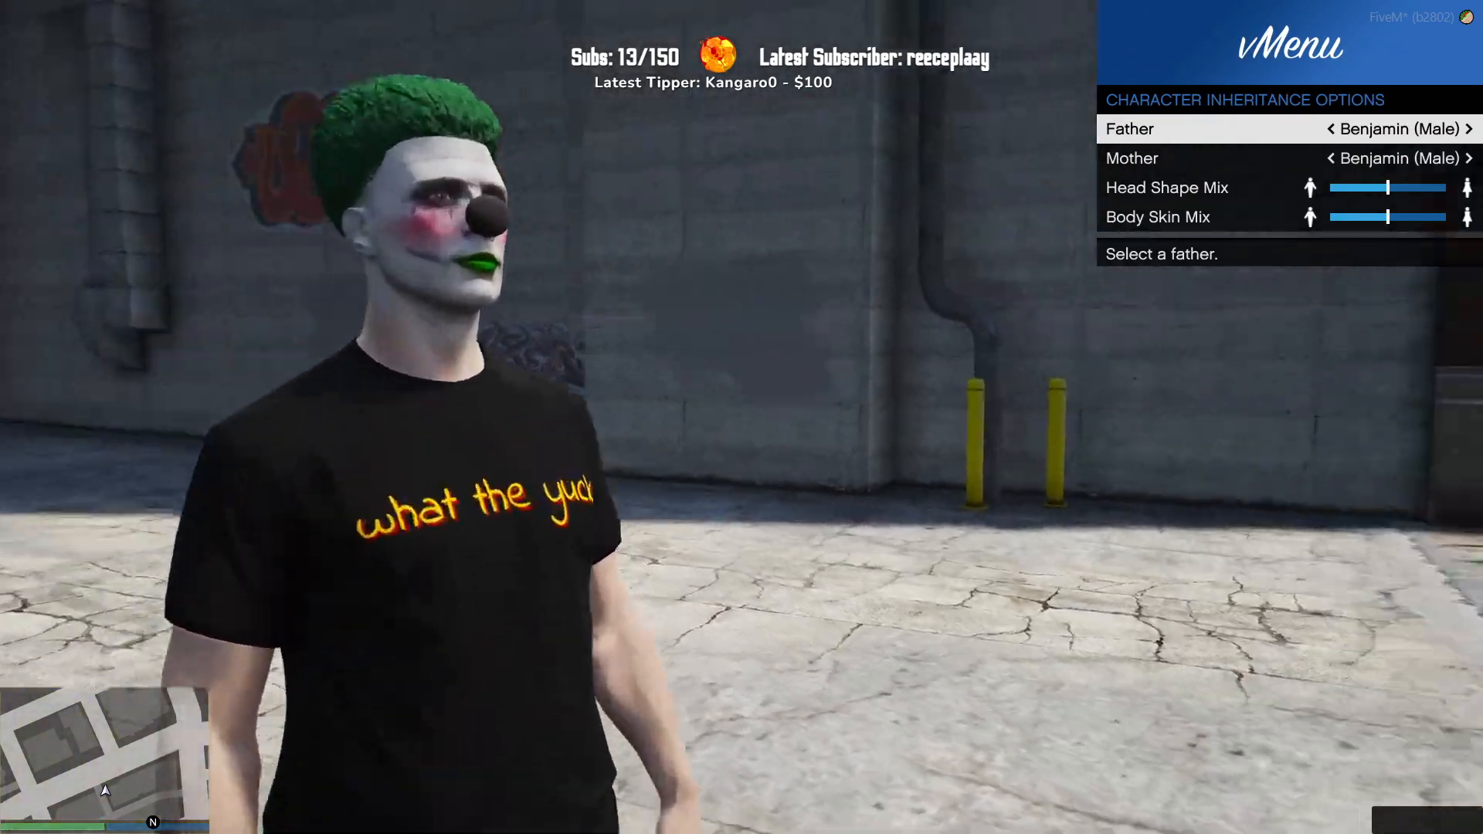
# Step: Try the father heads from Benjamin through Juan and return to Benjamin, checking how the nose fits each face
pyautogui.press('Right')
pyautogui.press('Right')
pyautogui.press('Right')
pyautogui.press('Right')
pyautogui.press('Right')
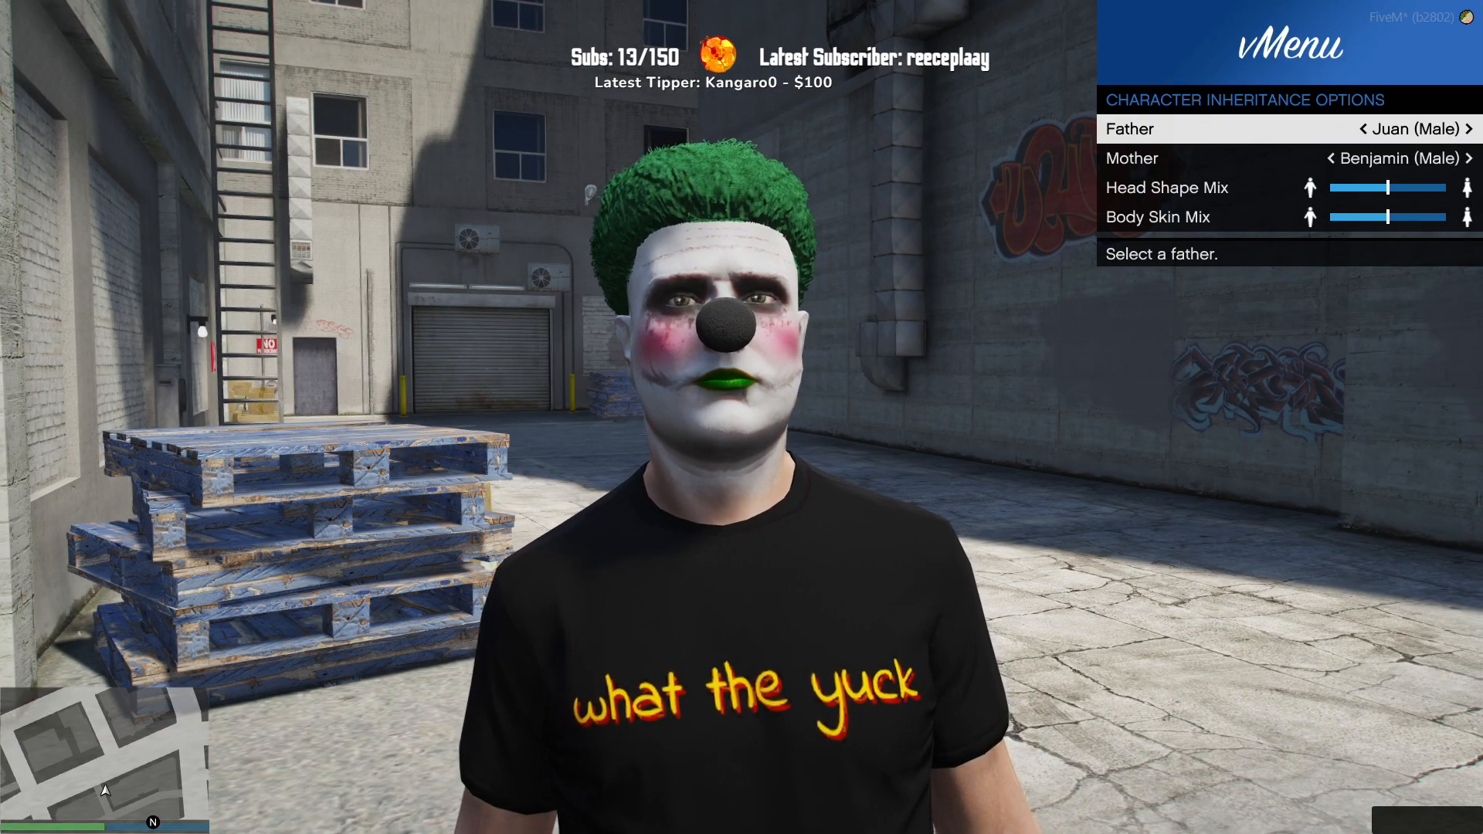
pyautogui.press('Left')
pyautogui.press('Left')
pyautogui.press('Left')
pyautogui.press('Left')
pyautogui.press('Left')
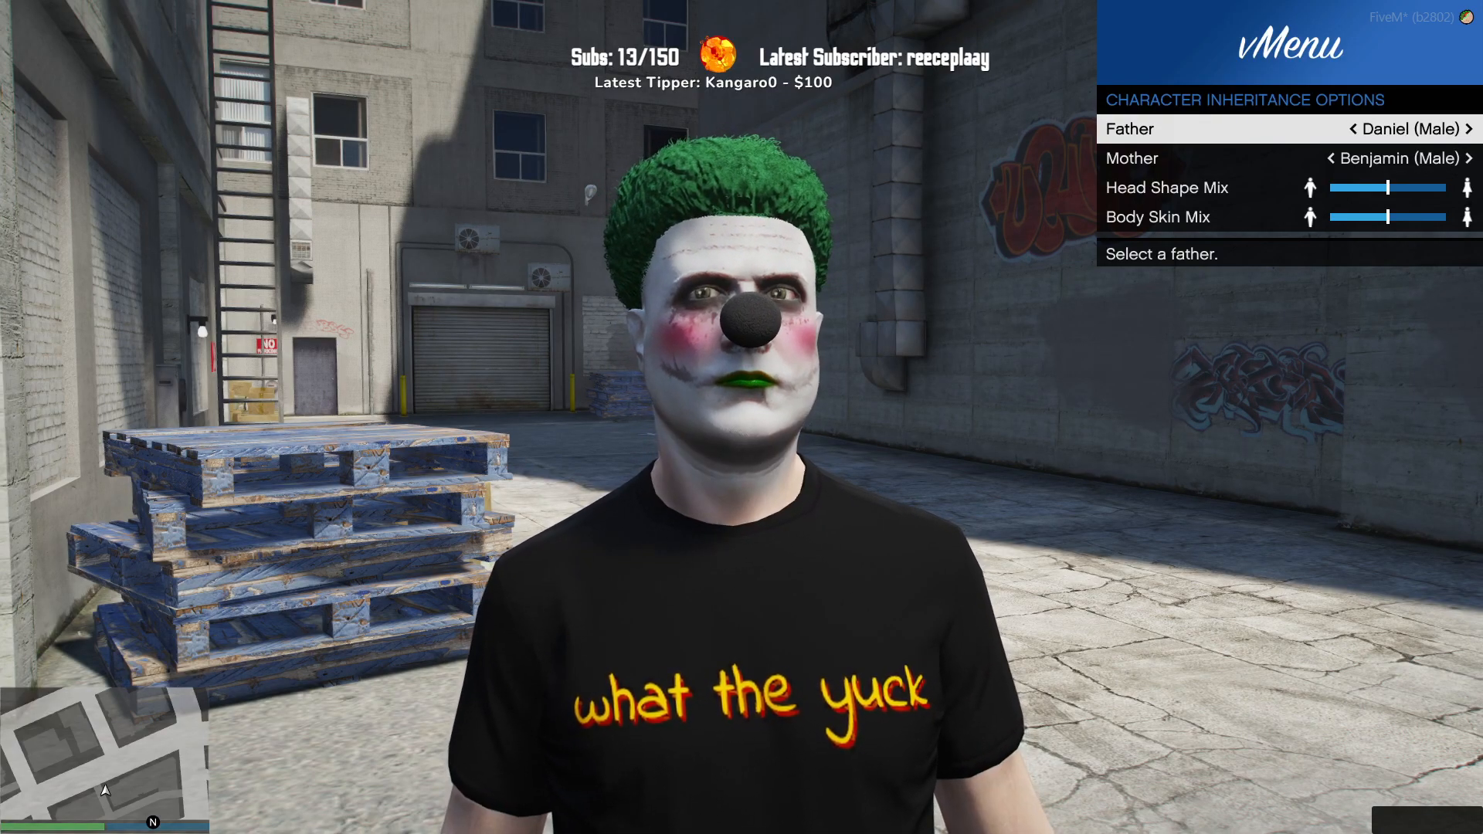
pyautogui.press('q')
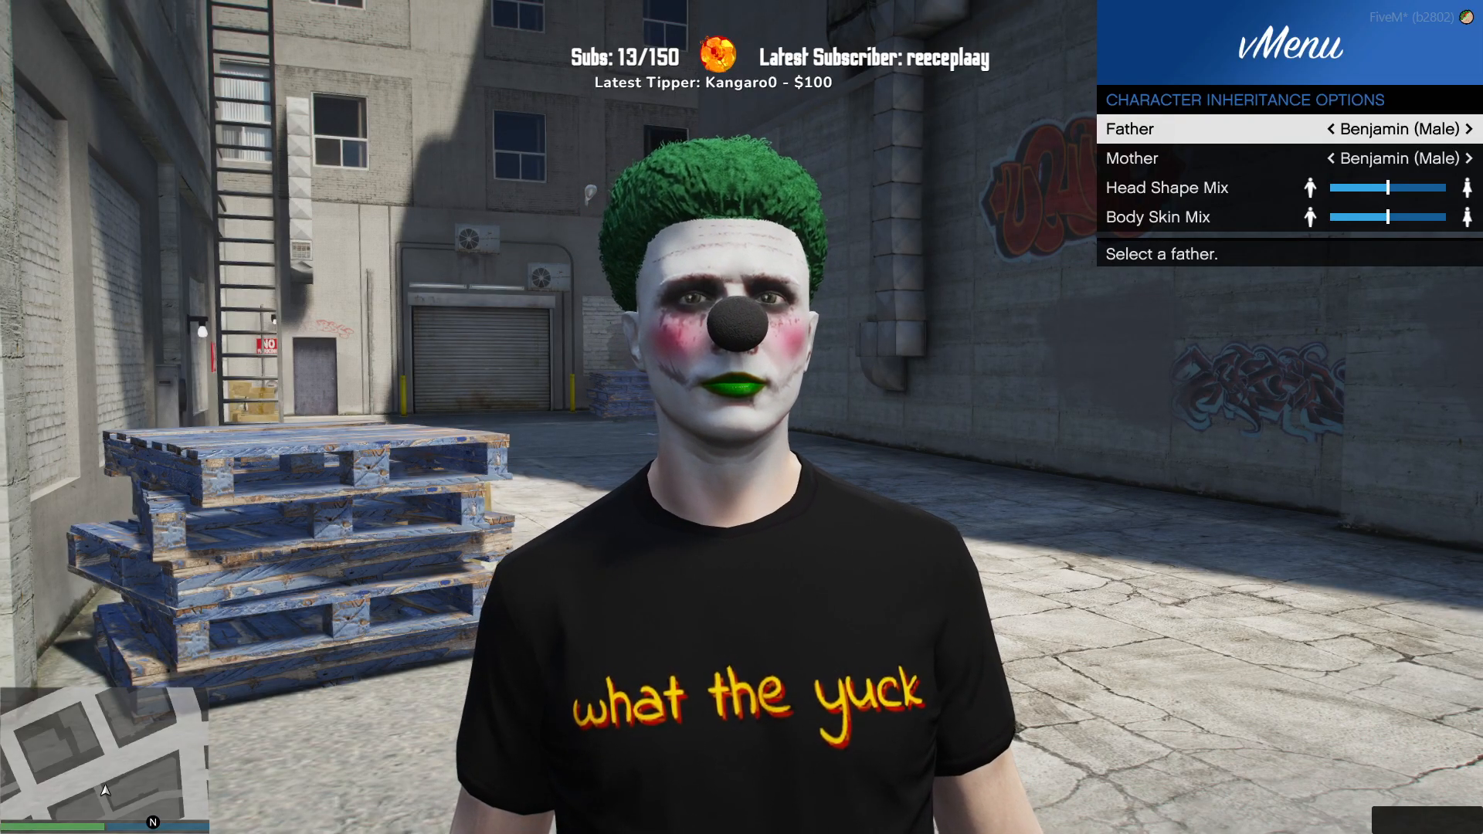
pyautogui.press('q')
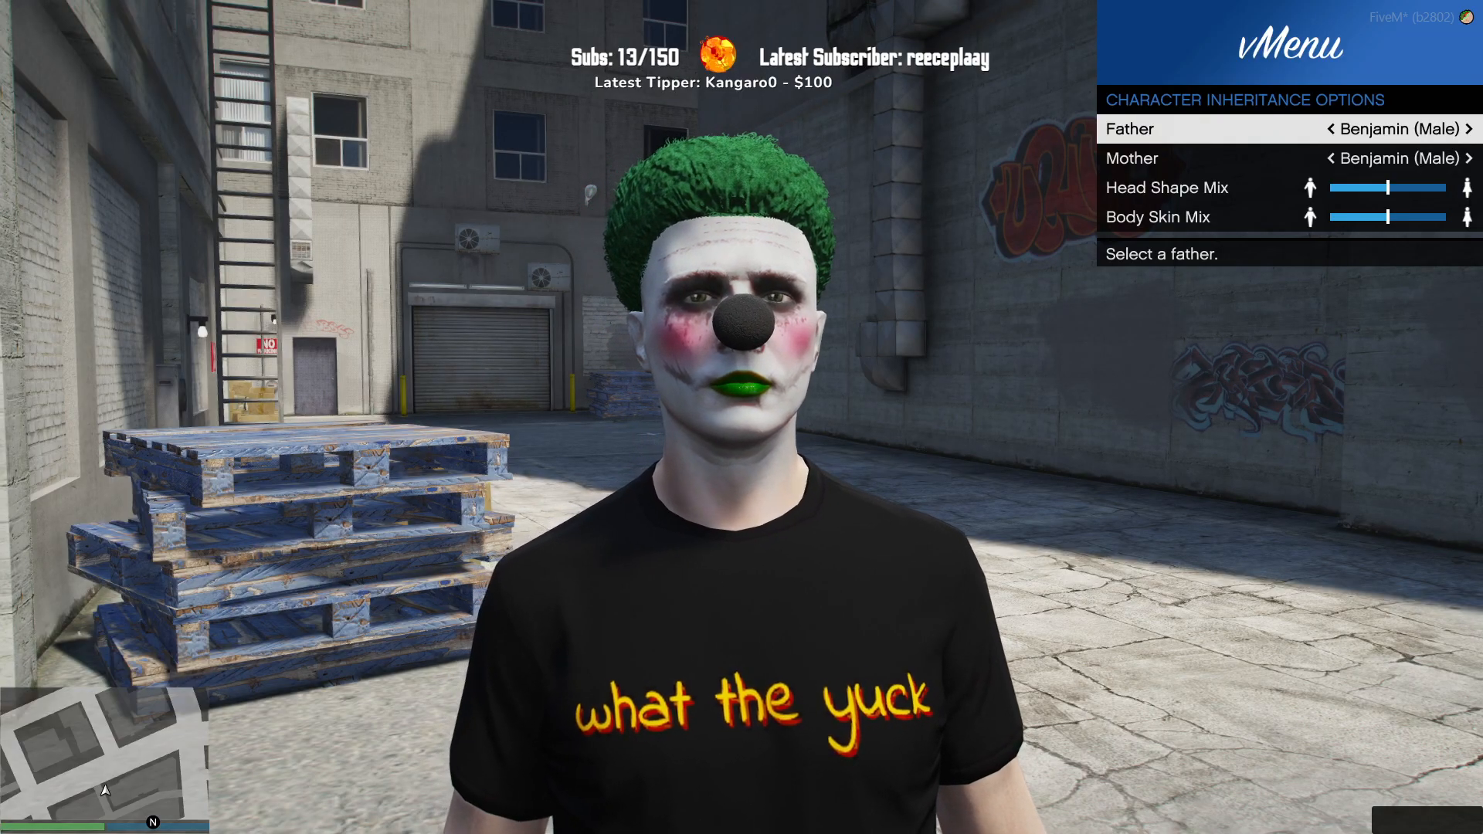
# Step: Cycle the father from Benjamin through Isaac to Vincent while comparing the nose's fit from the front
pyautogui.press('Right')
pyautogui.press('Right')
pyautogui.press('Right')
pyautogui.press('Right')
pyautogui.press('Right')
pyautogui.press('Right')
pyautogui.press('Right')
pyautogui.press('Right')
pyautogui.press('Right')
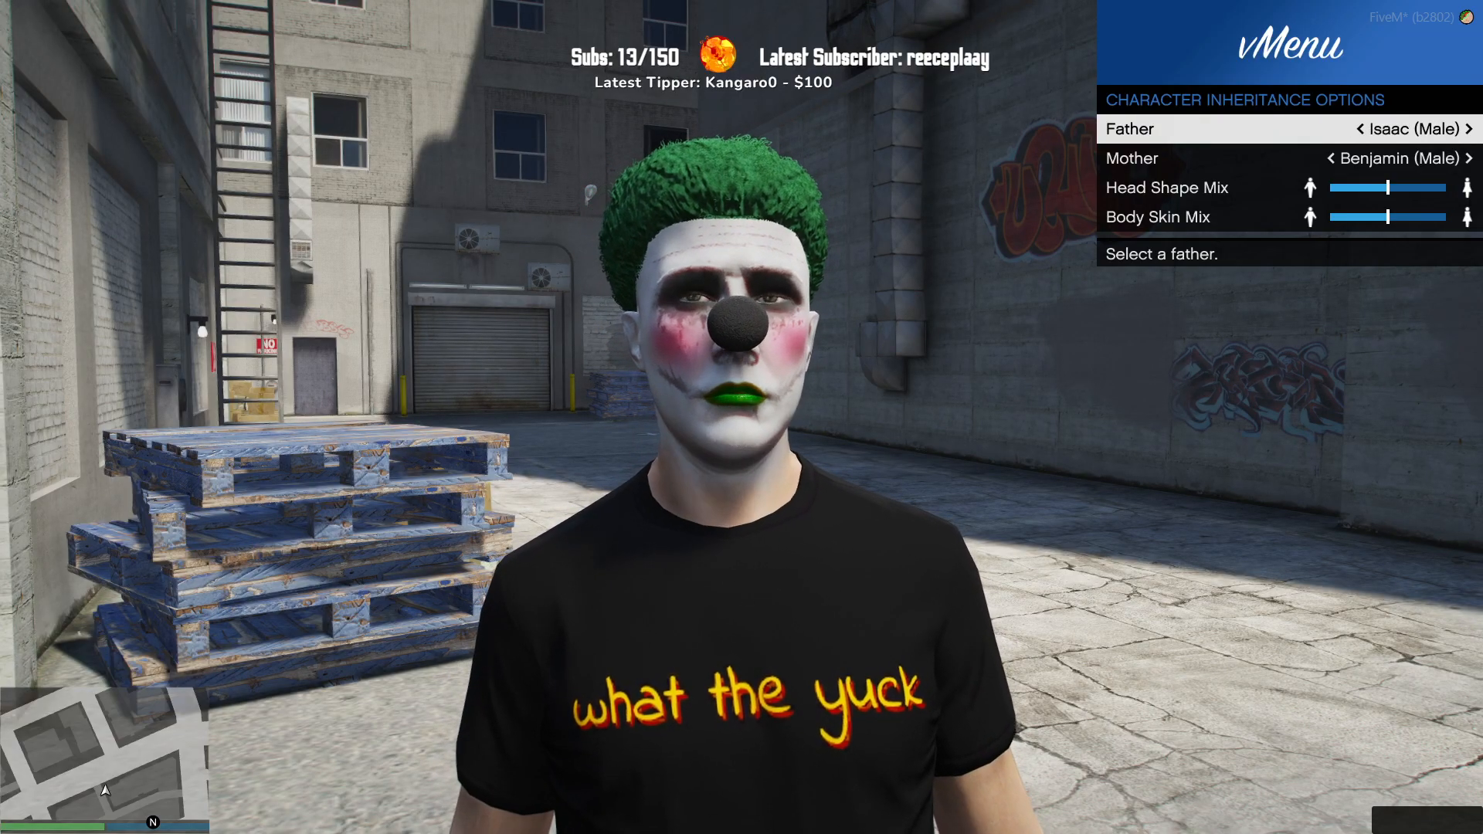
pyautogui.press('Right')
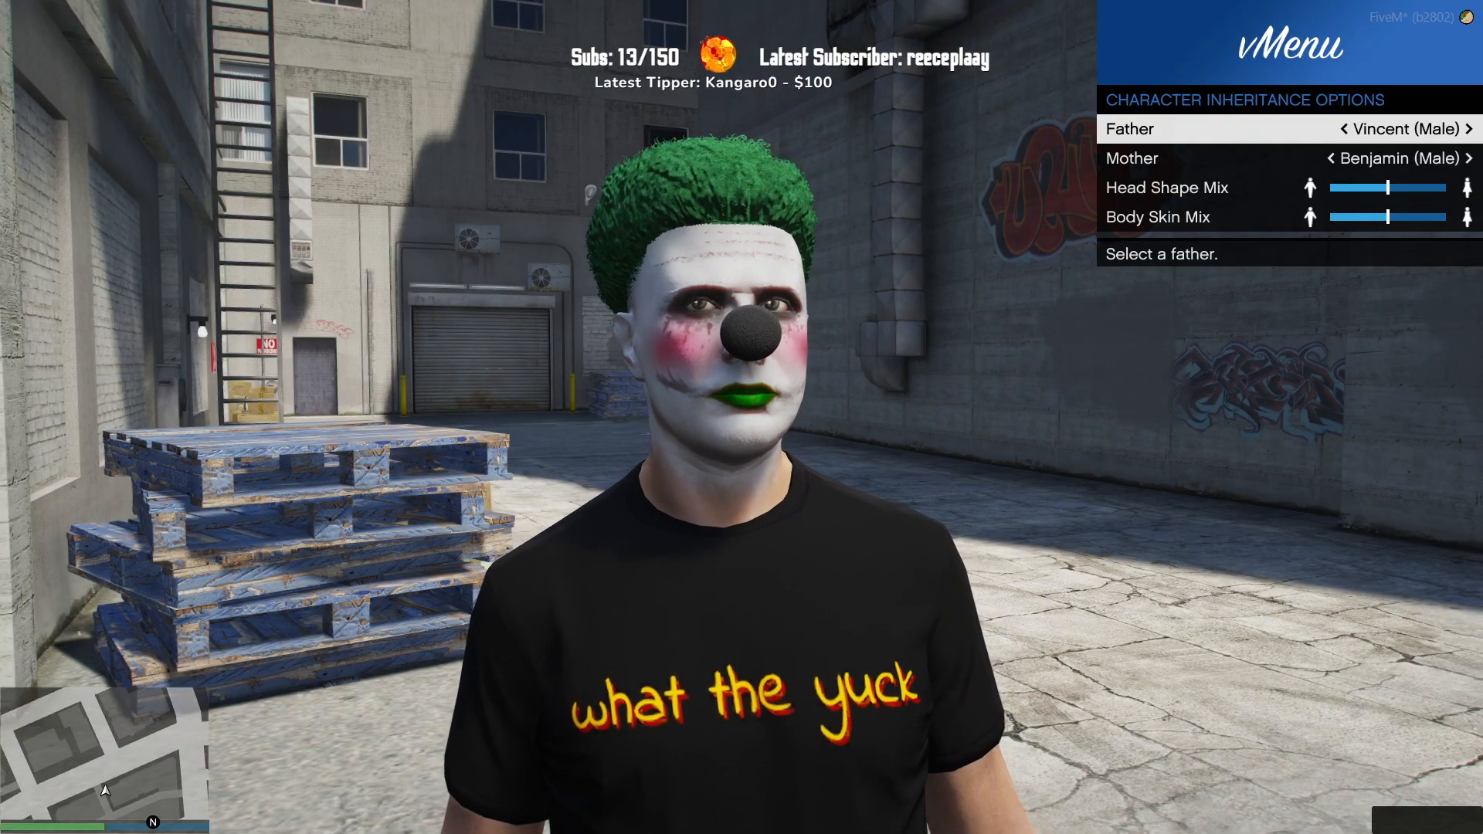
# Step: View the head in side profile and cycle the father from Isaac through Angel and Gabriel to Louis, checking the nose's fit
pyautogui.press('Left')
pyautogui.press('Left')
pyautogui.press('Left')
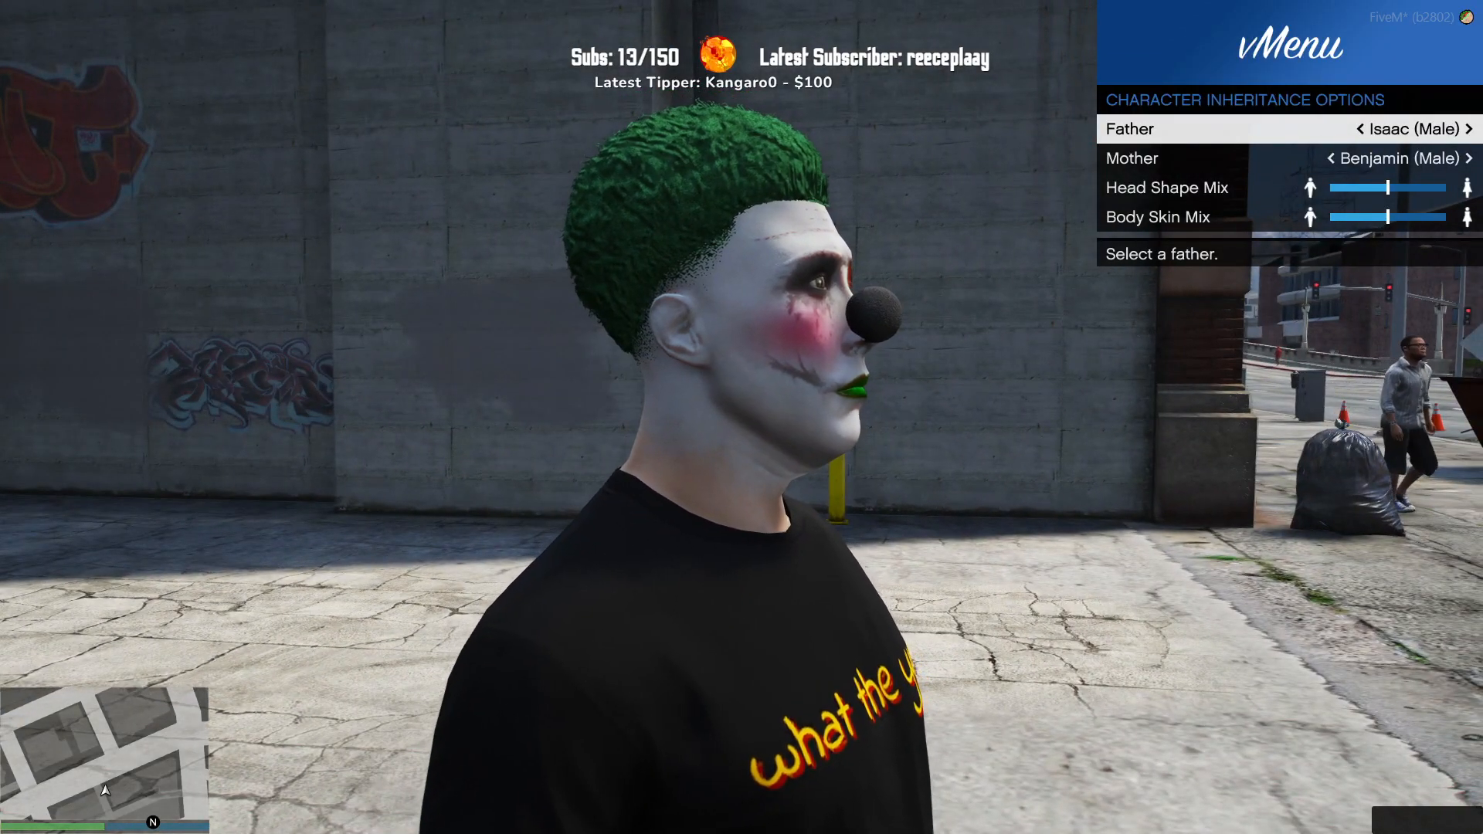
pyautogui.press('Right')
pyautogui.press('Right')
pyautogui.press('Right')
pyautogui.press('Right')
pyautogui.press('Right')
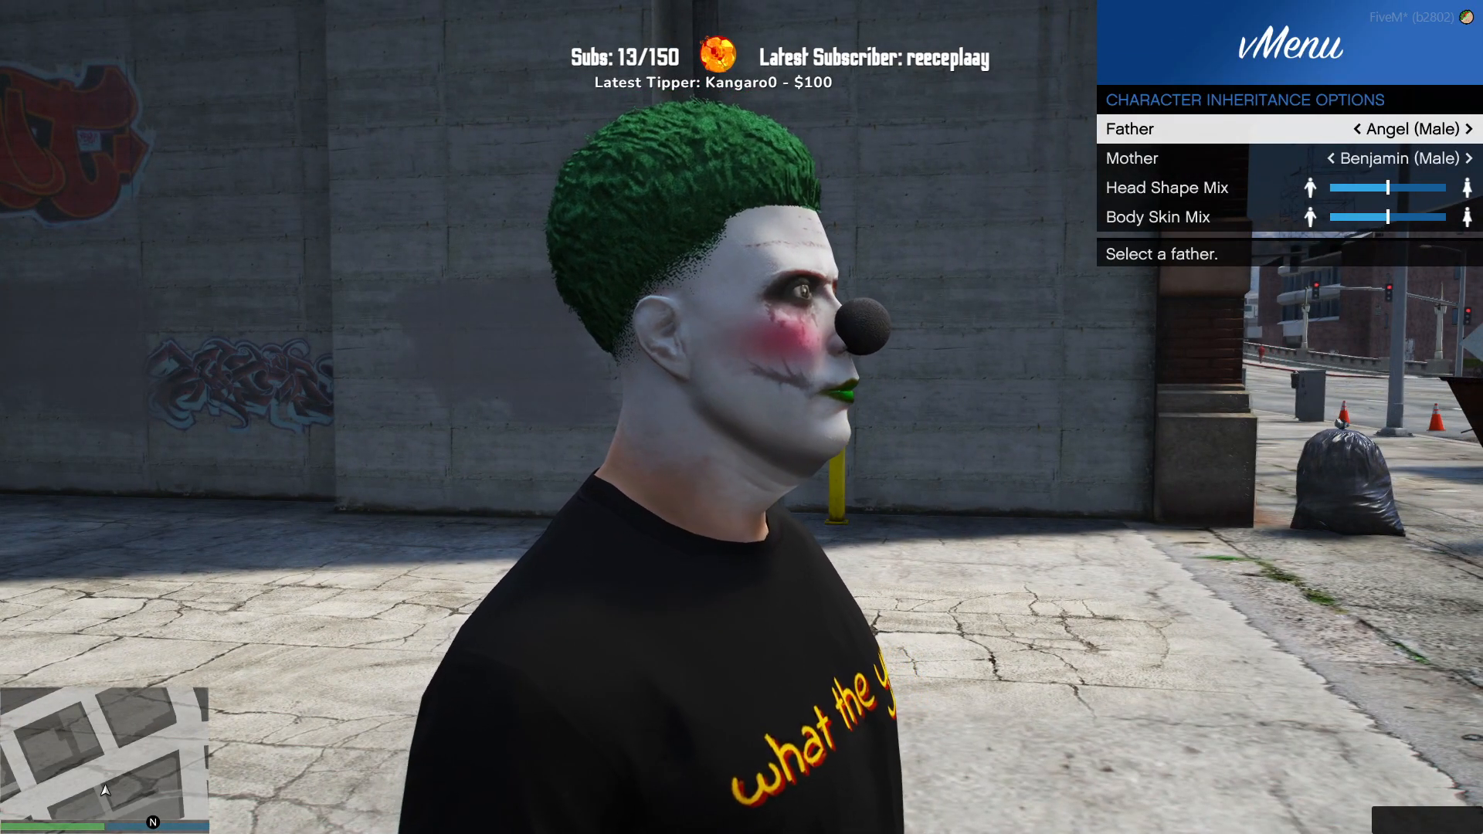
pyautogui.press('Right')
pyautogui.press('Right')
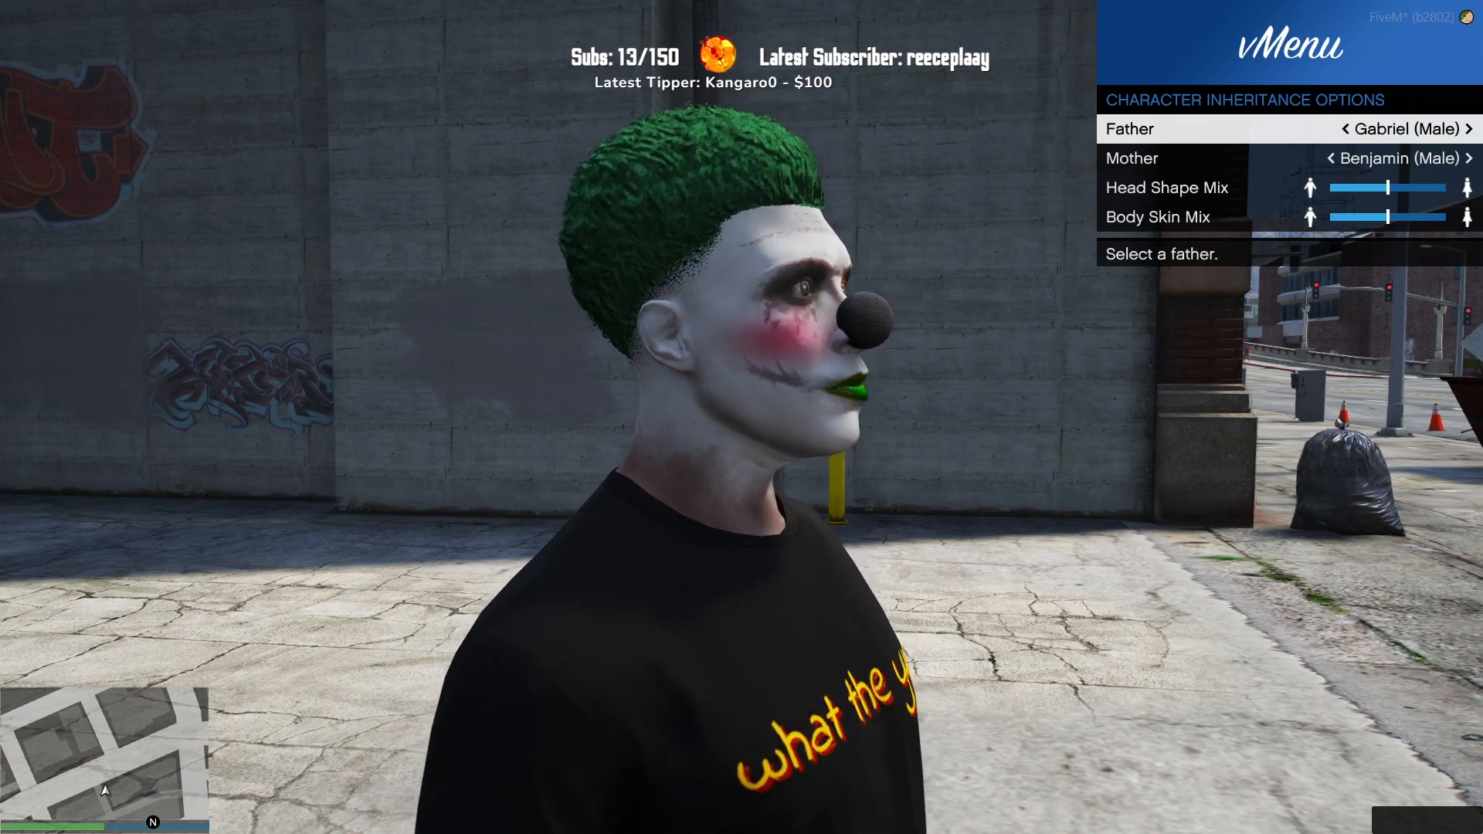
pyautogui.press('Right')
pyautogui.press('Right')
pyautogui.press('Right')
pyautogui.press('Right')
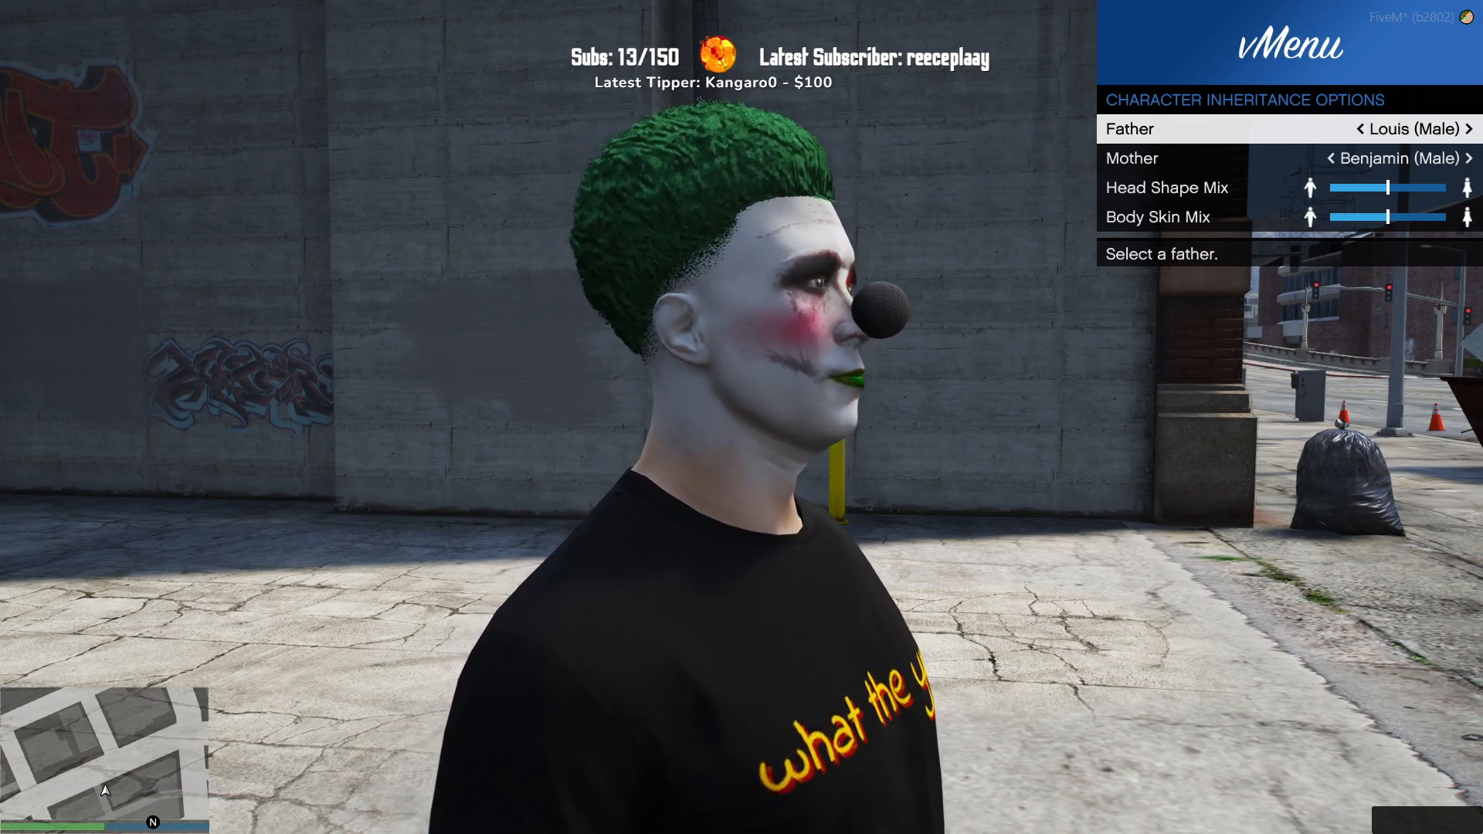
# Step: Continue through the father heads past Samuel, Claude, John and Jasmine, and set the father to Amelia
pyautogui.press('Left')
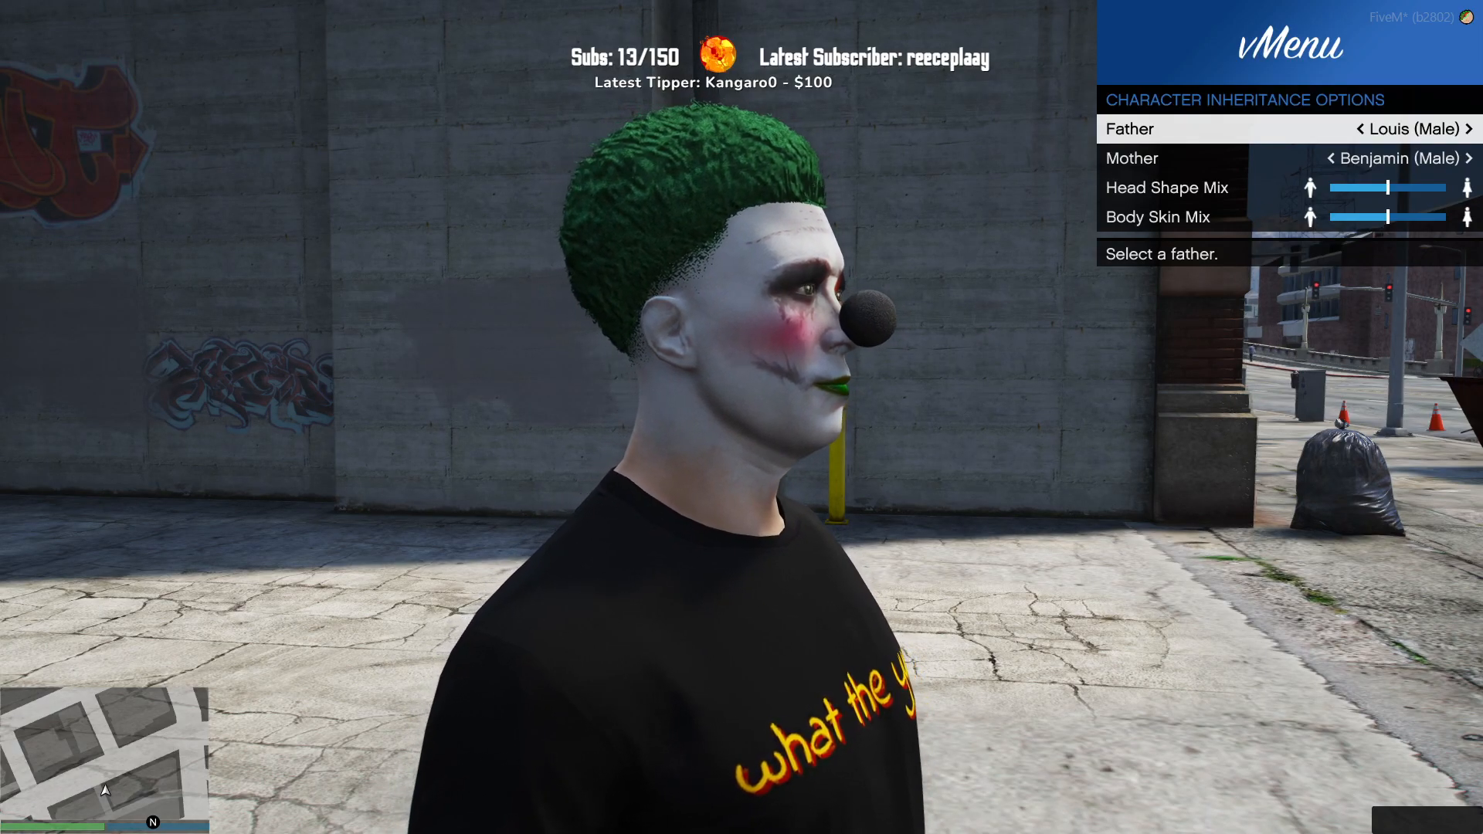
pyautogui.press('Left')
pyautogui.press('Right')
pyautogui.press('Right')
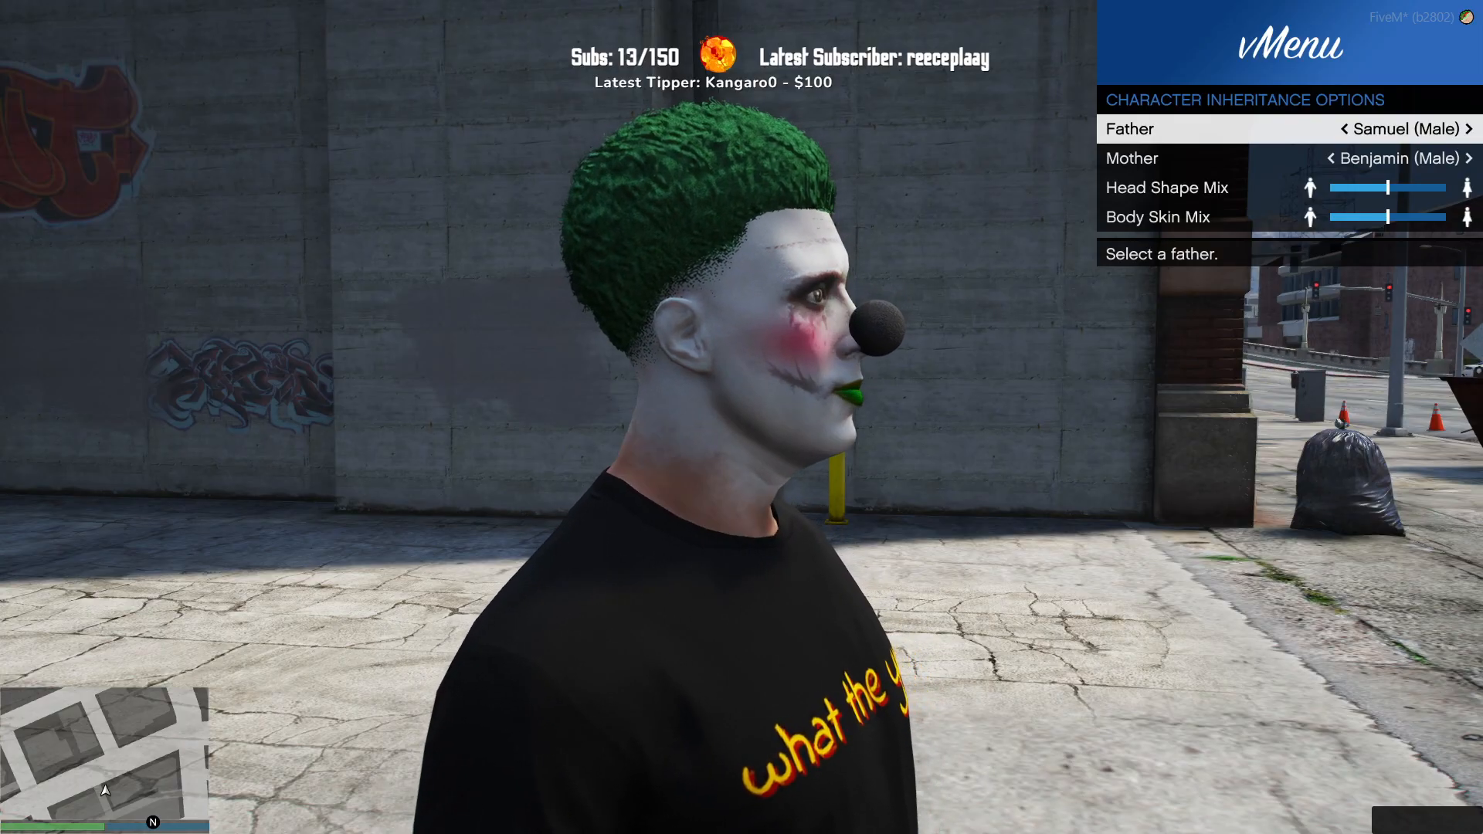
pyautogui.press('Right')
pyautogui.press('Right')
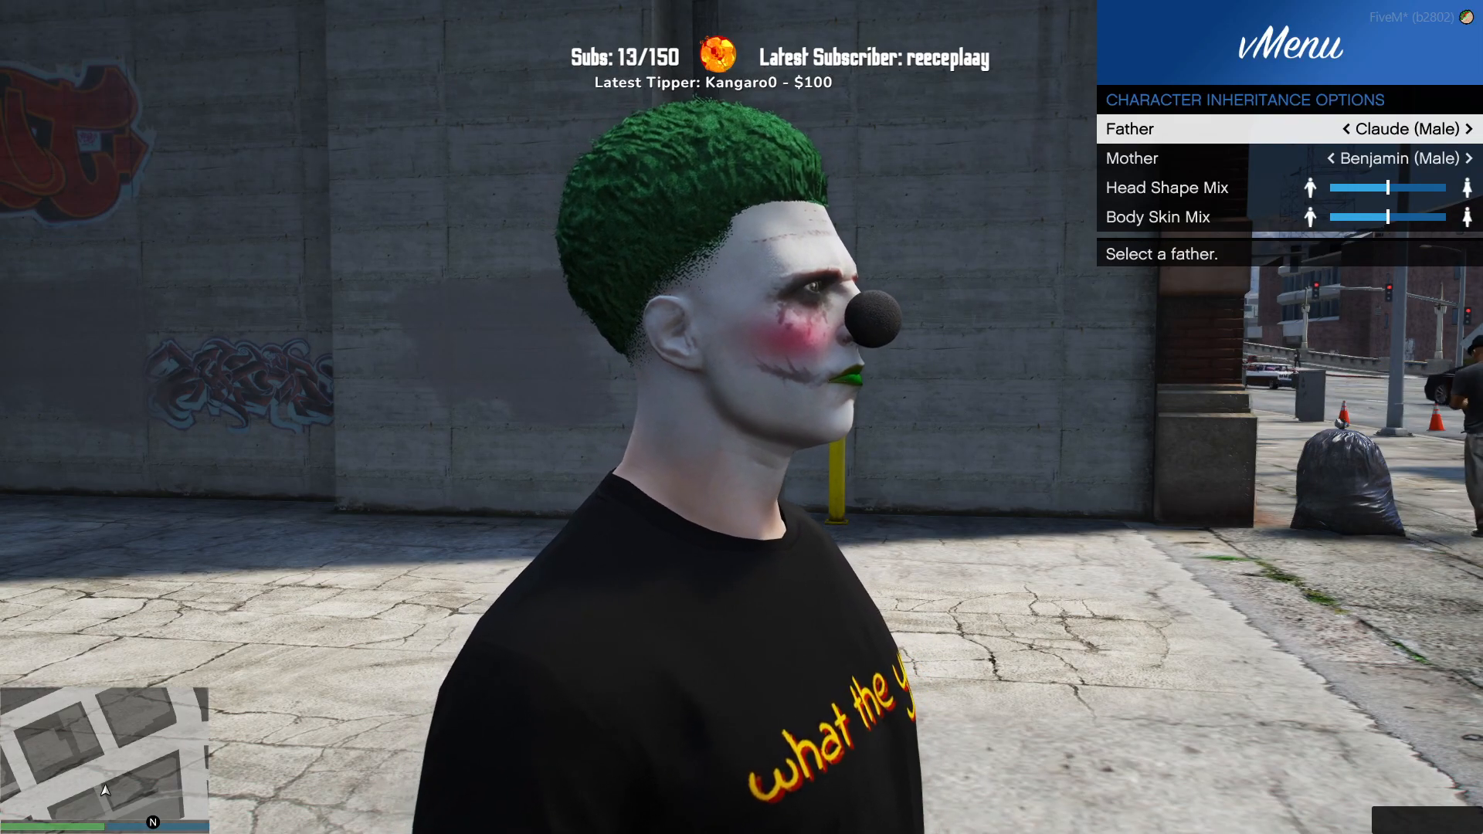
pyautogui.press('Right')
pyautogui.press('Right')
pyautogui.press('Left')
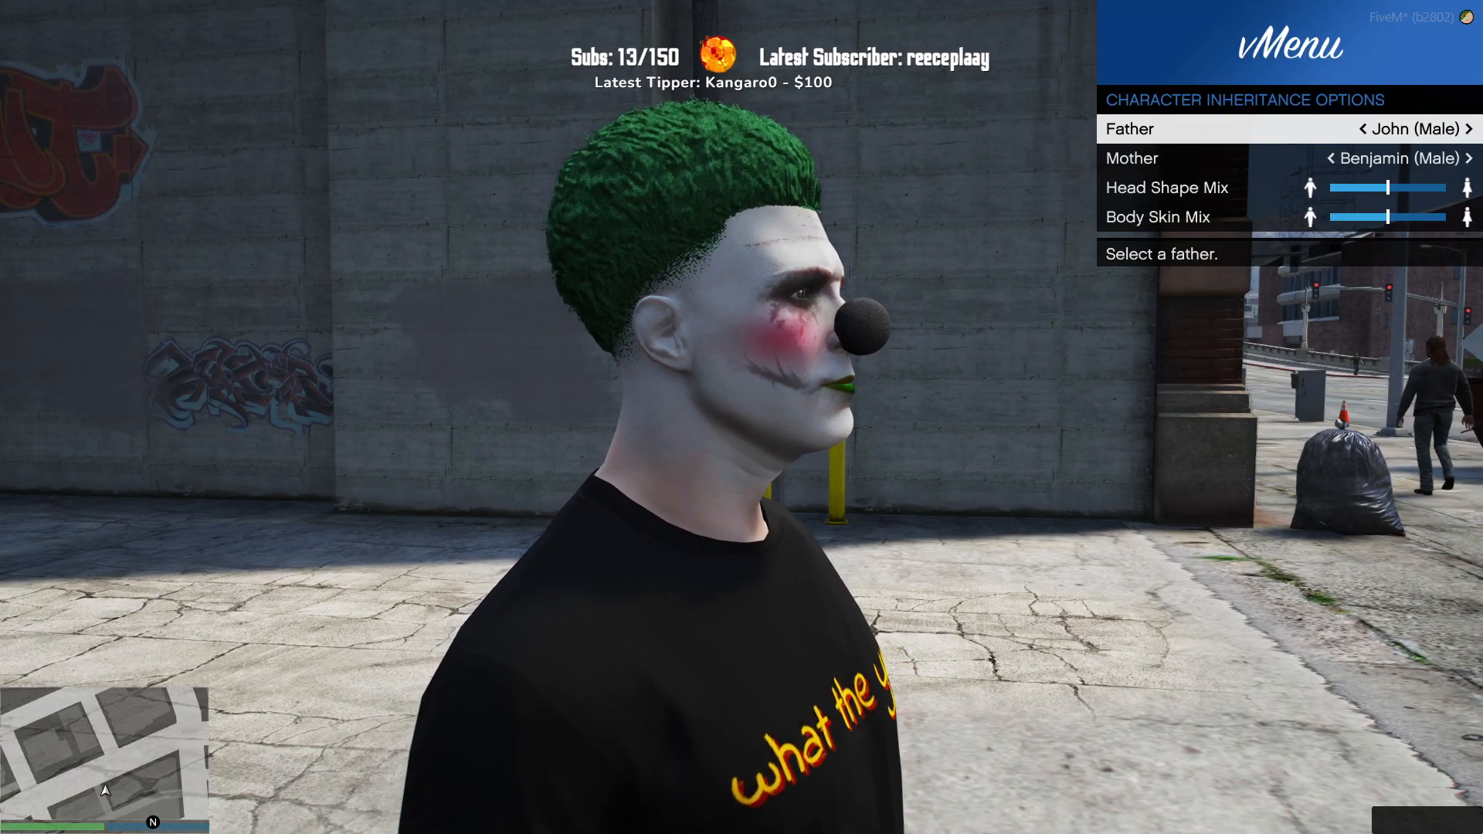
pyautogui.press('Right')
pyautogui.press('Right')
pyautogui.press('Right')
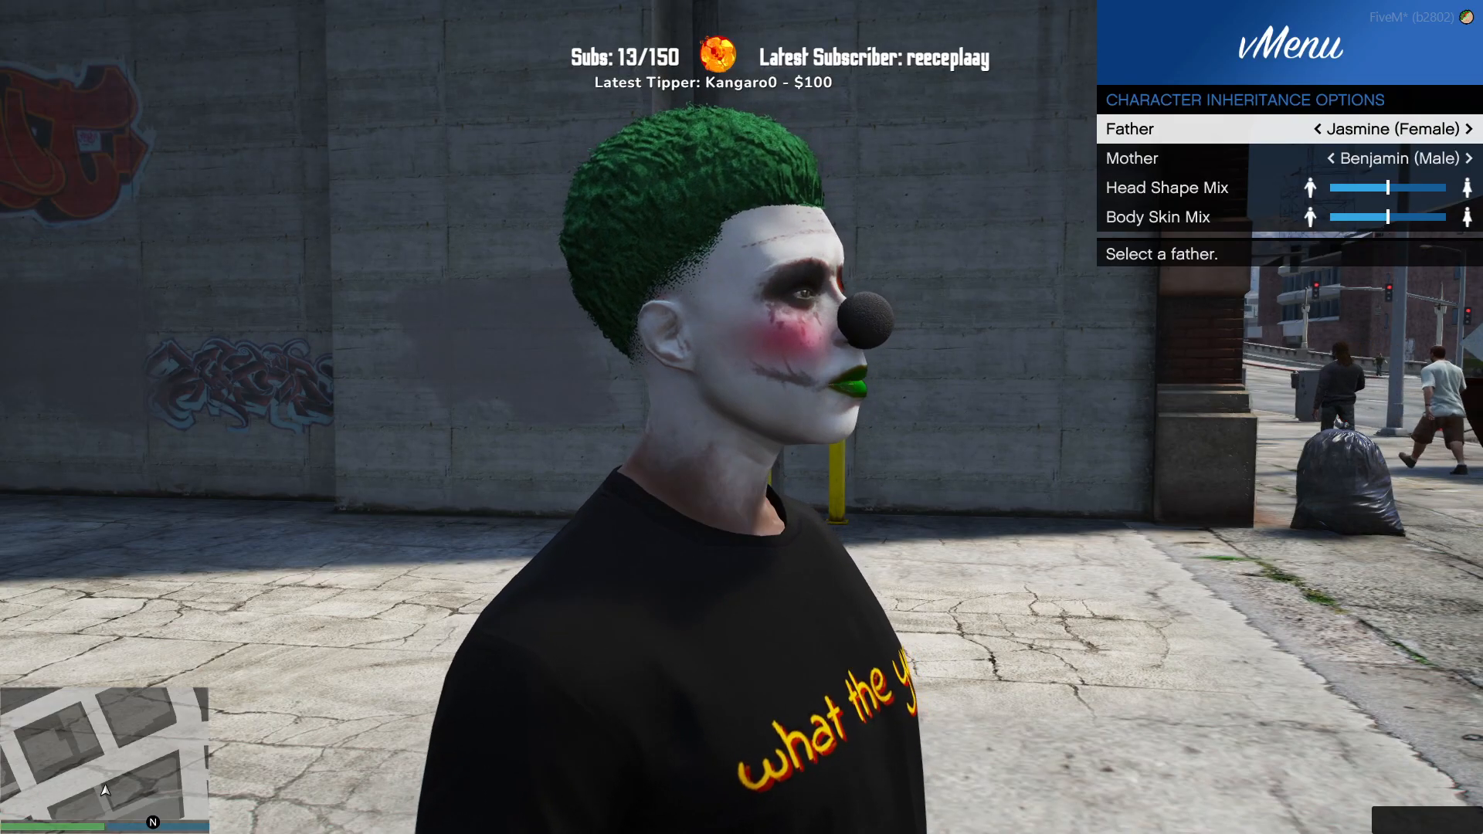
pyautogui.press('Right')
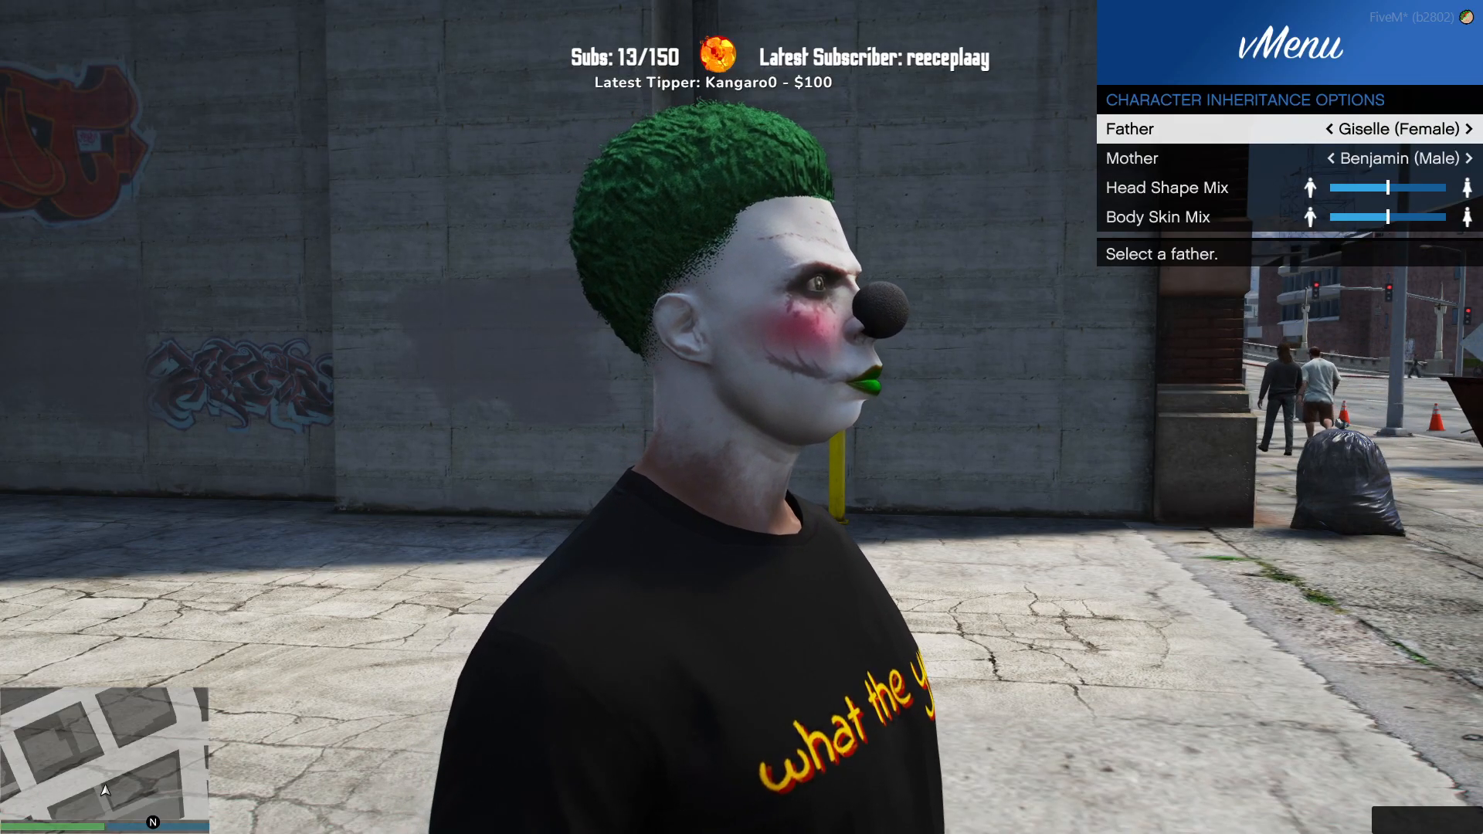
pyautogui.press('Right')
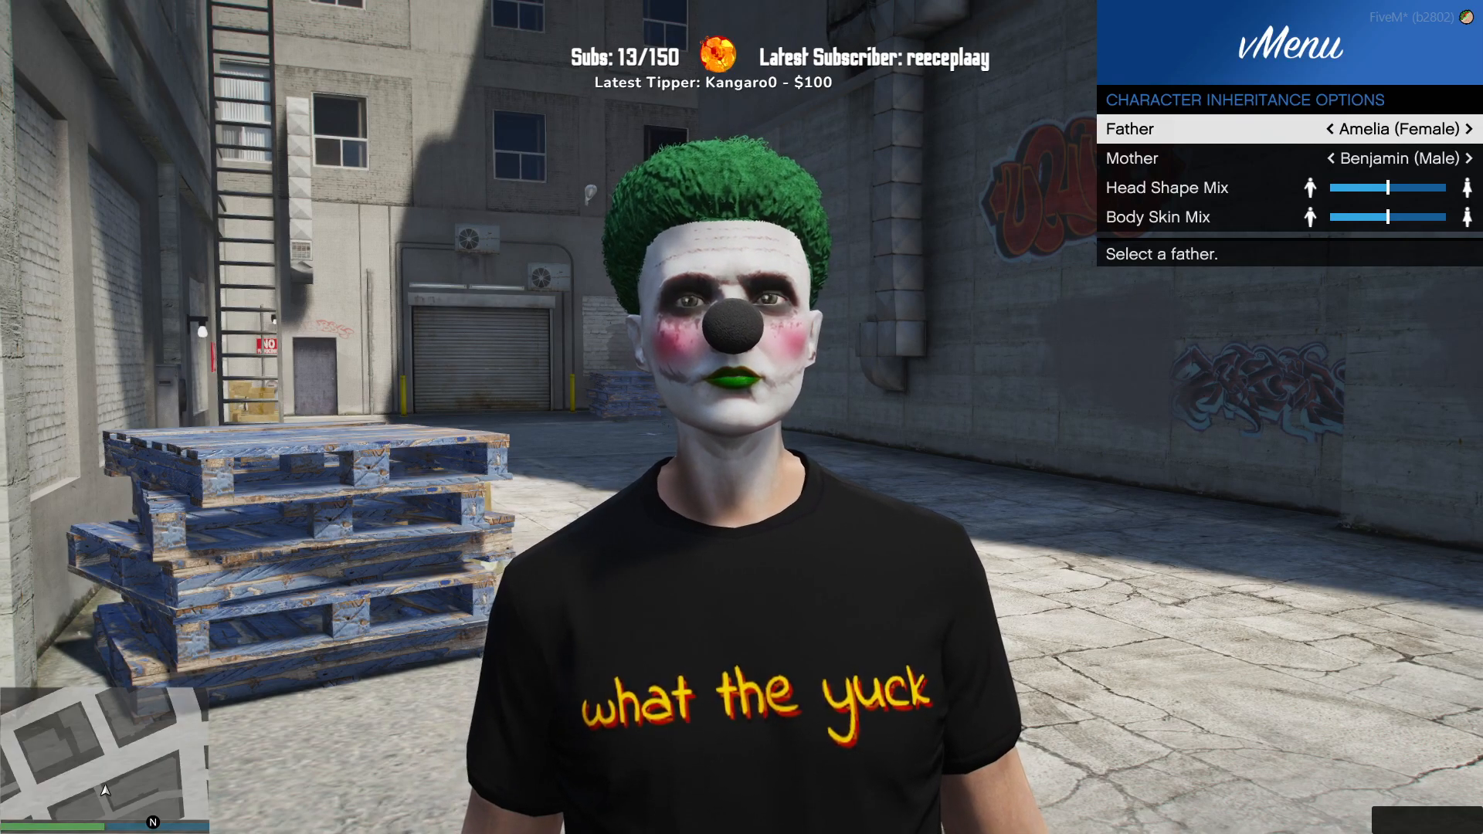
# Step: Examine the black clown nose's fit on the Amelia head from both sides and the front
pyautogui.press('q')
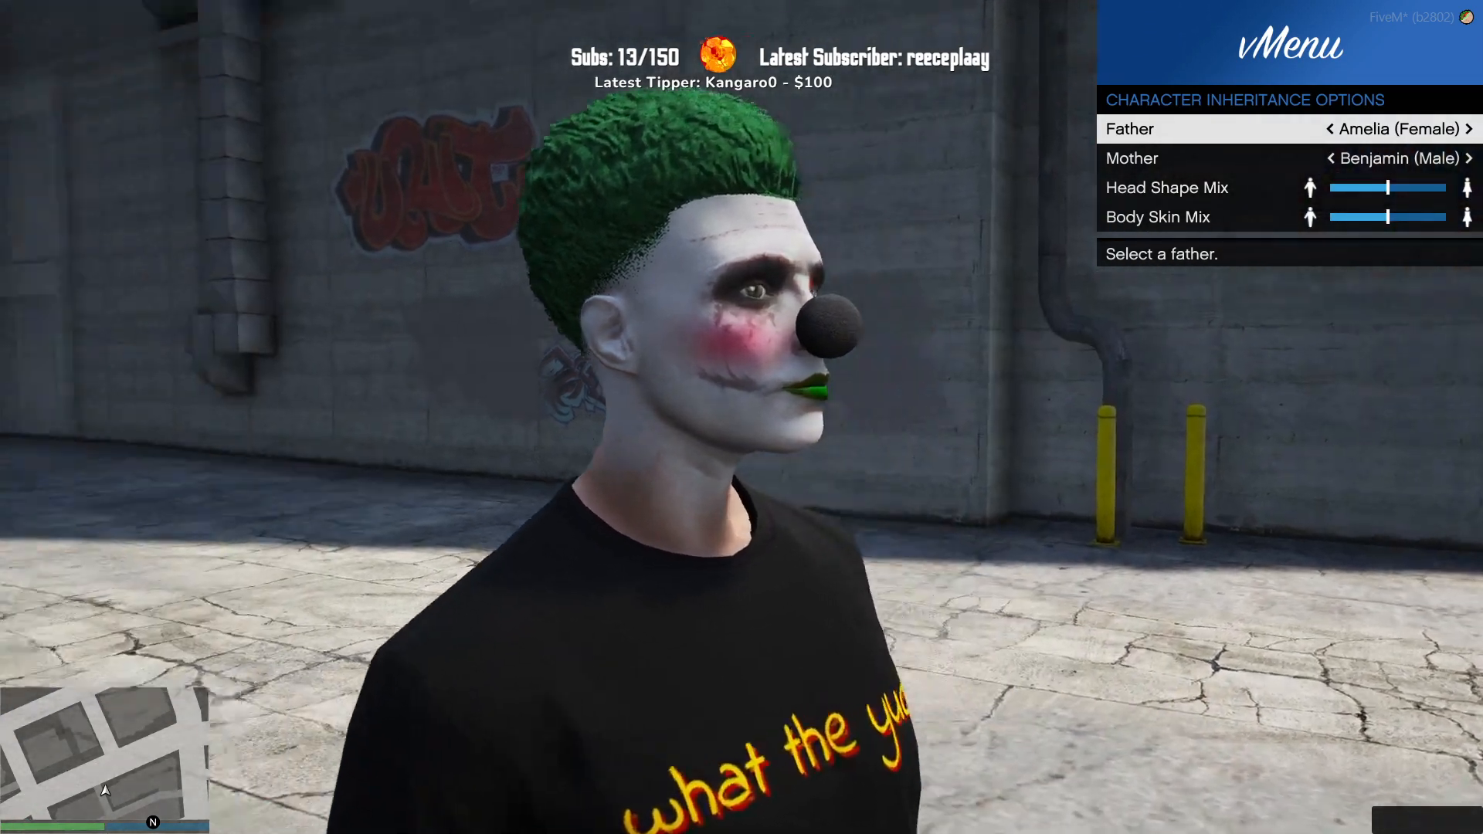
pyautogui.press('e')
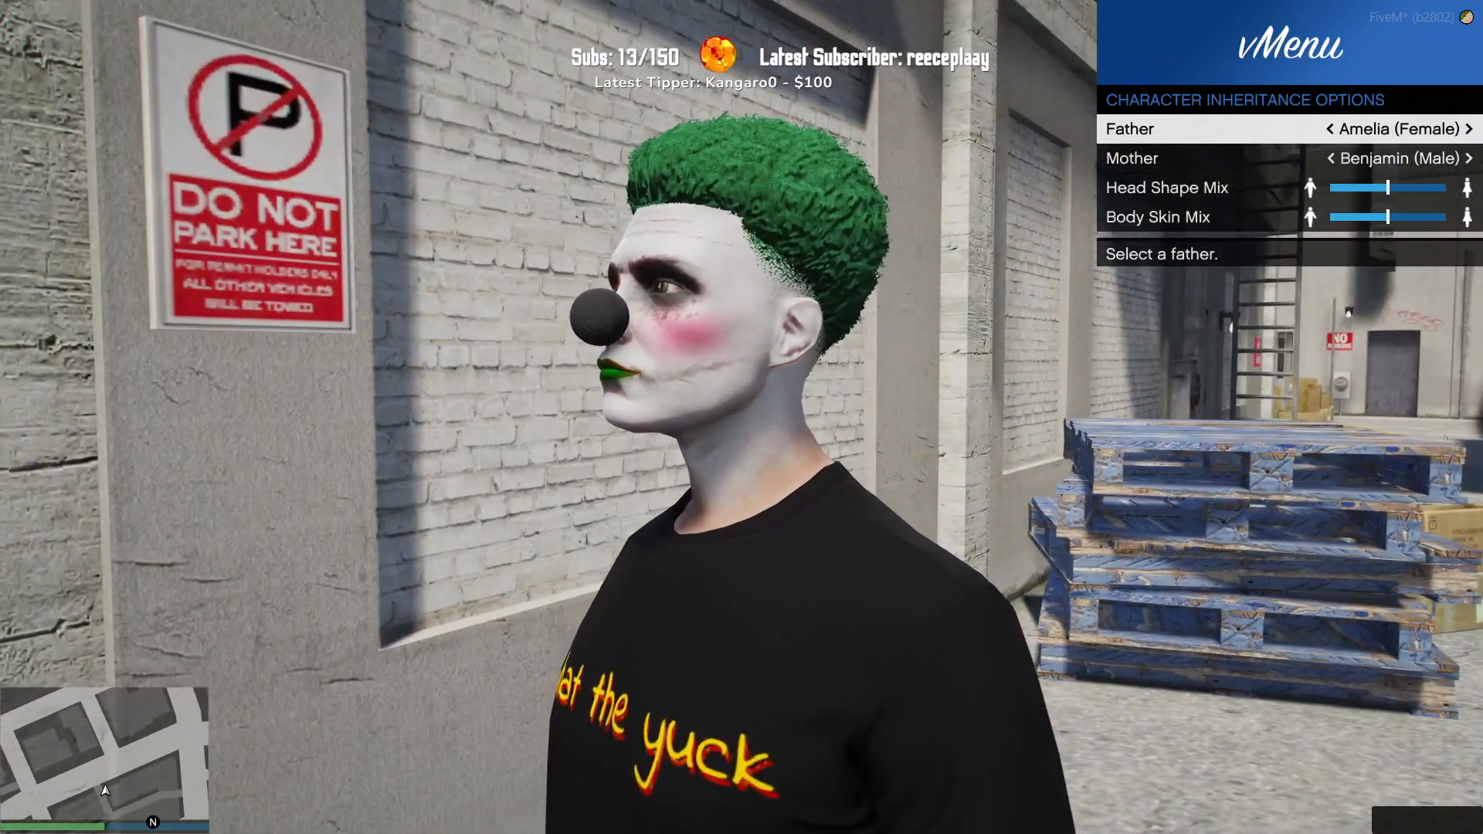
pyautogui.press('q')
pyautogui.press('q')
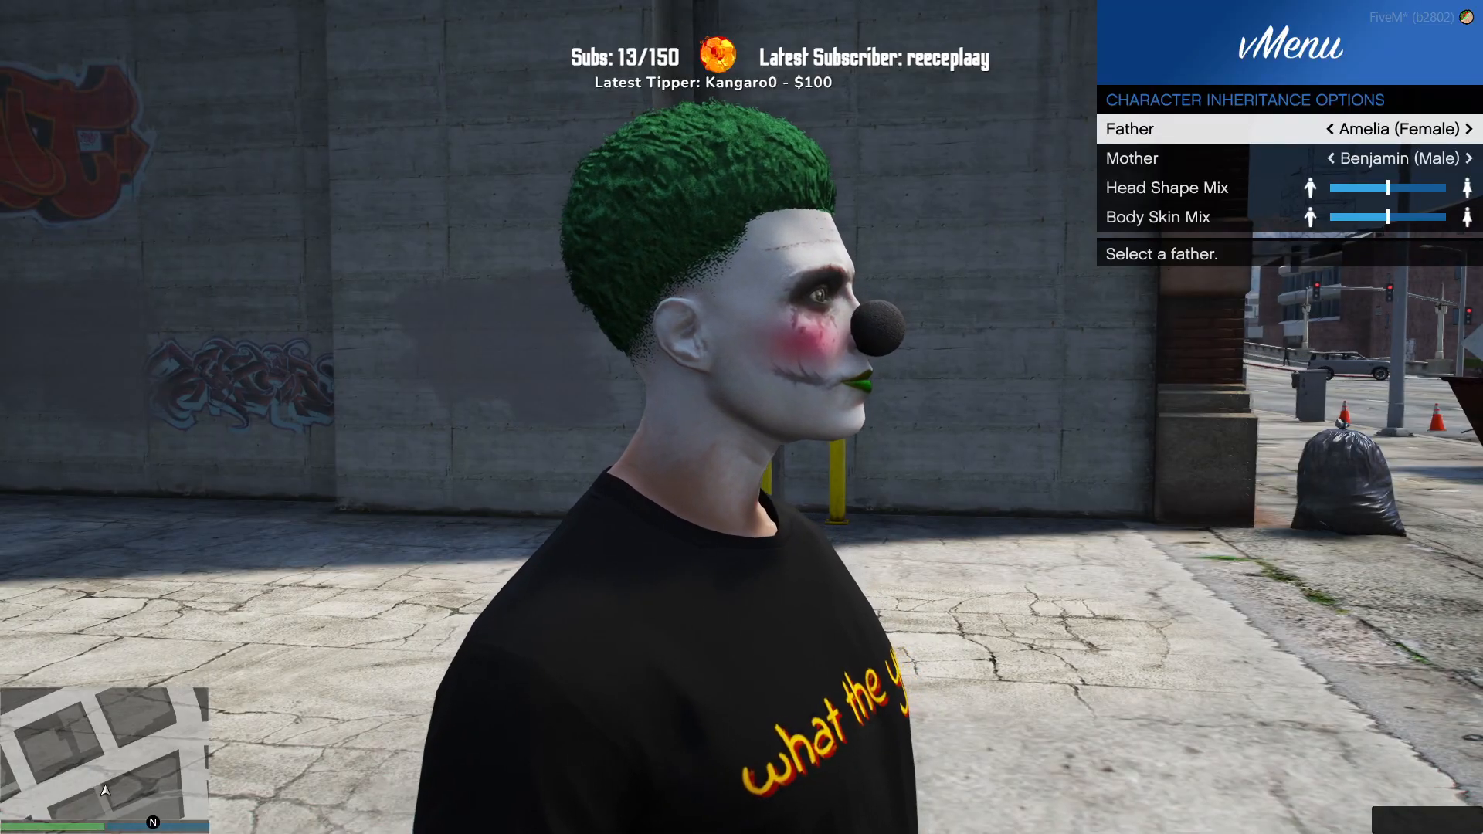
pyautogui.press('e')
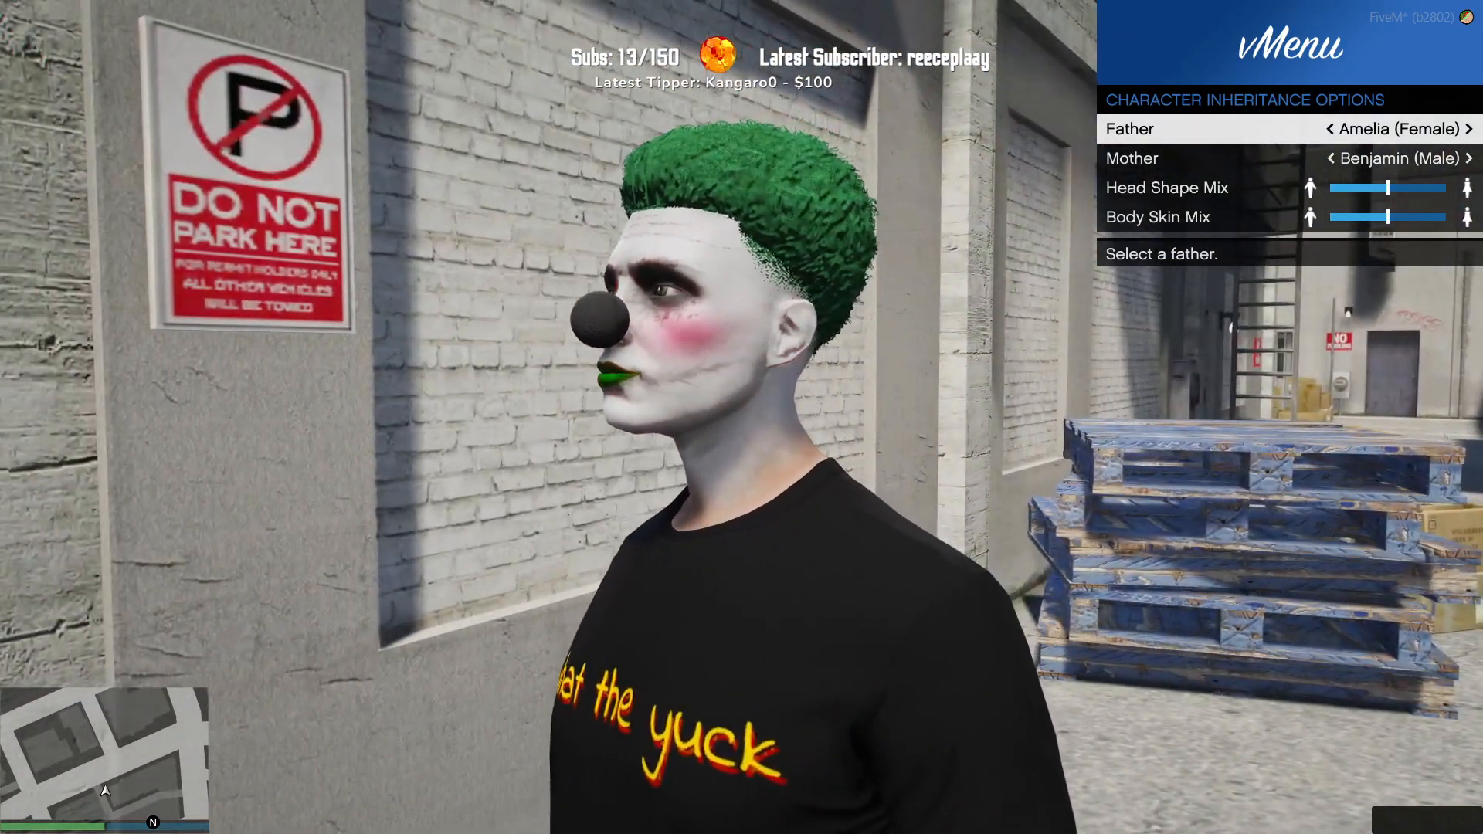
pyautogui.press('q')
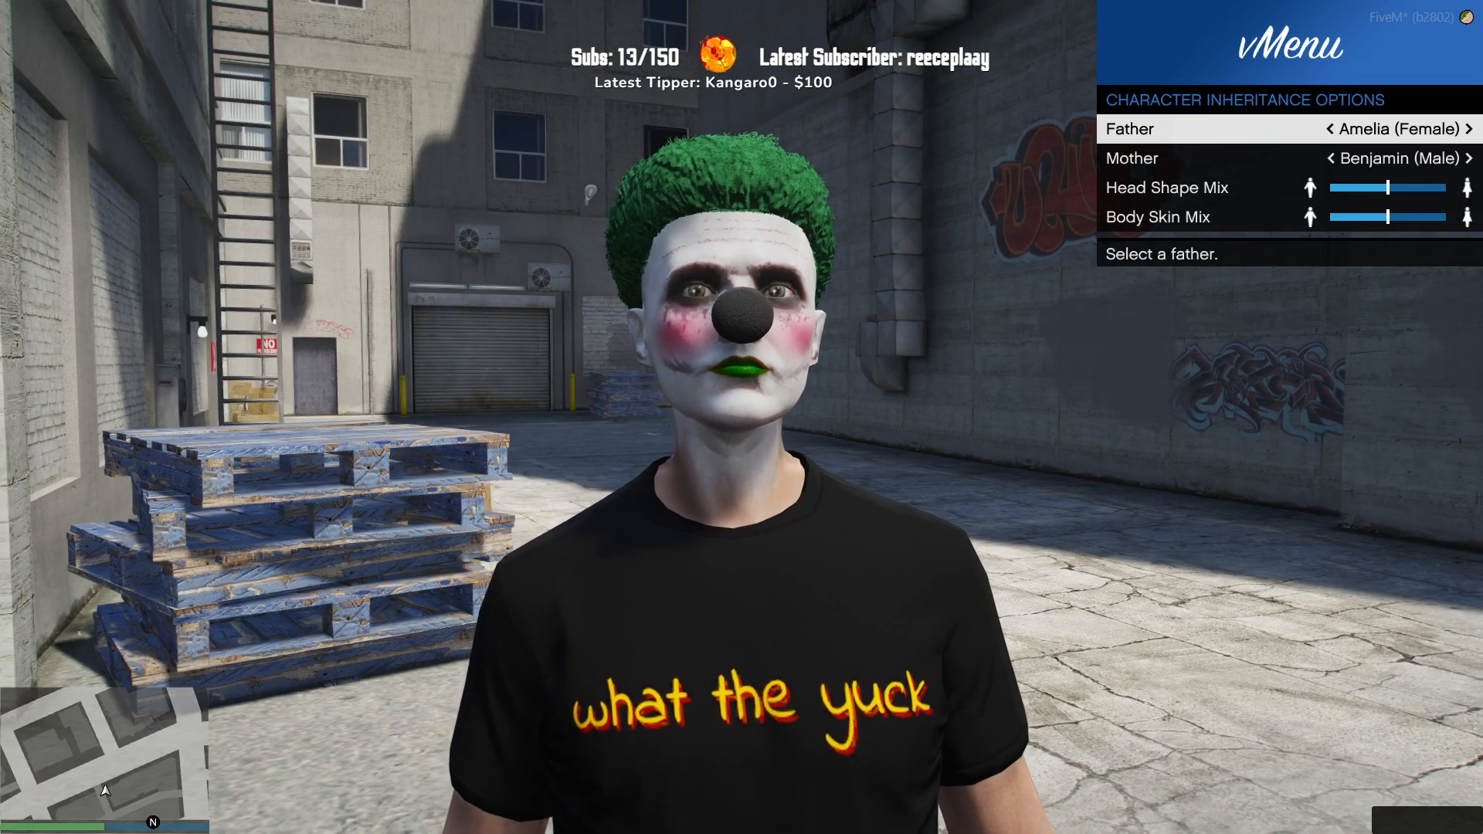
pyautogui.press('q')
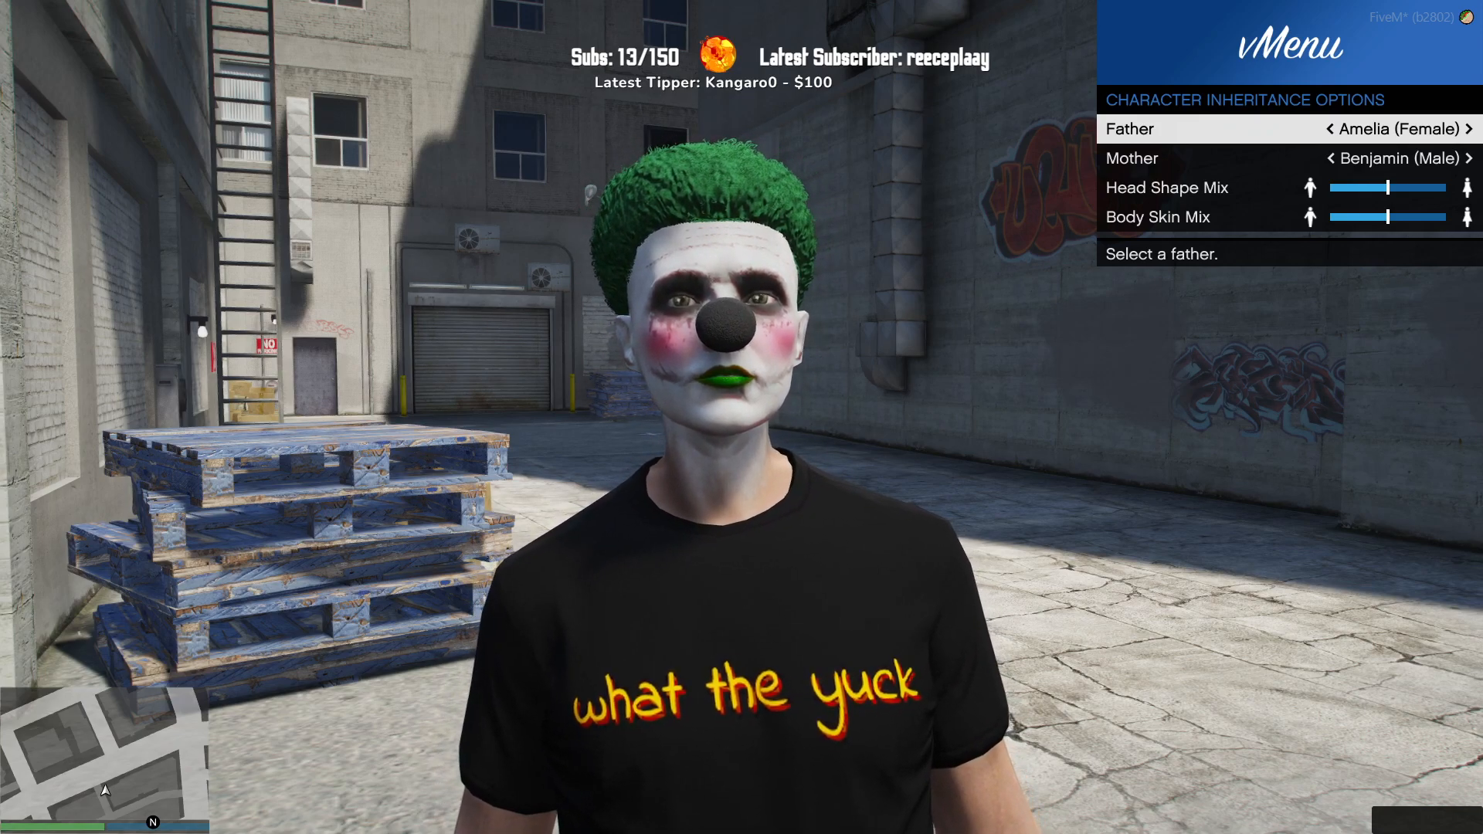
pyautogui.press('F8')
pyautogui.write('qu')
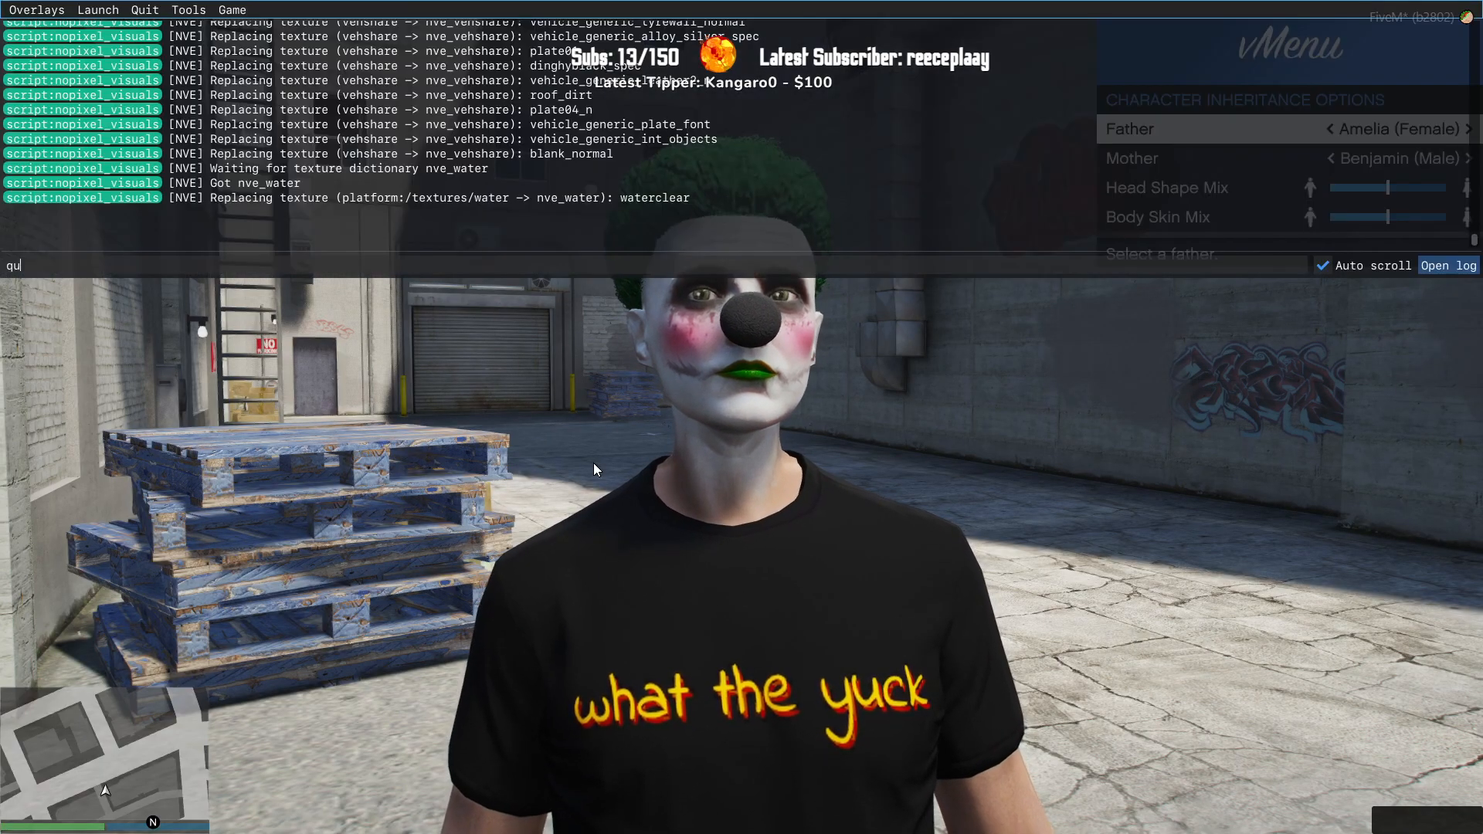
pyautogui.press('F8')
# Step: Save the clown character with its new inheritance and return to the list of saved characters
pyautogui.press('BackSpace')
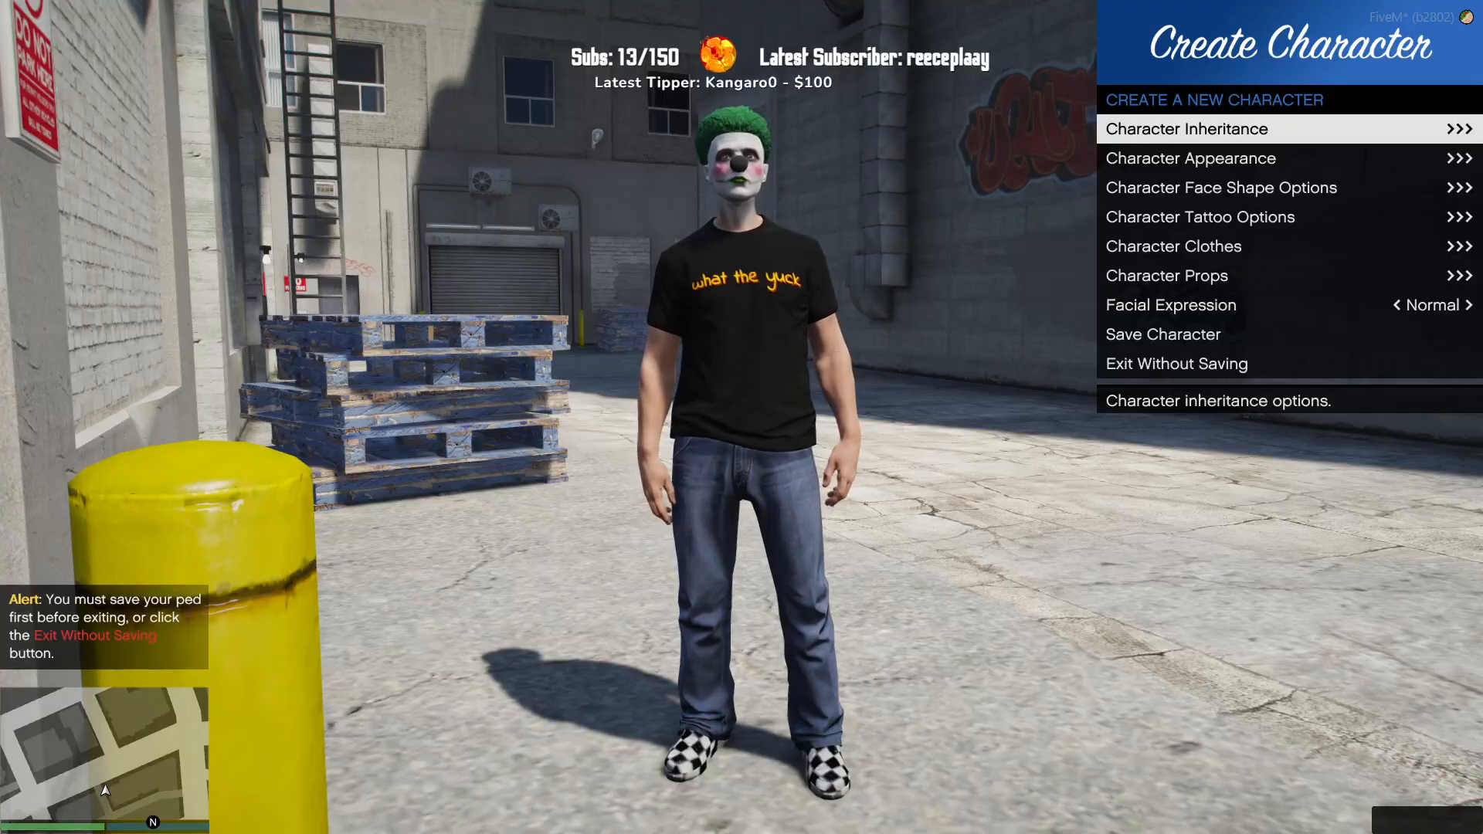
pyautogui.press('Up')
pyautogui.press('Up')
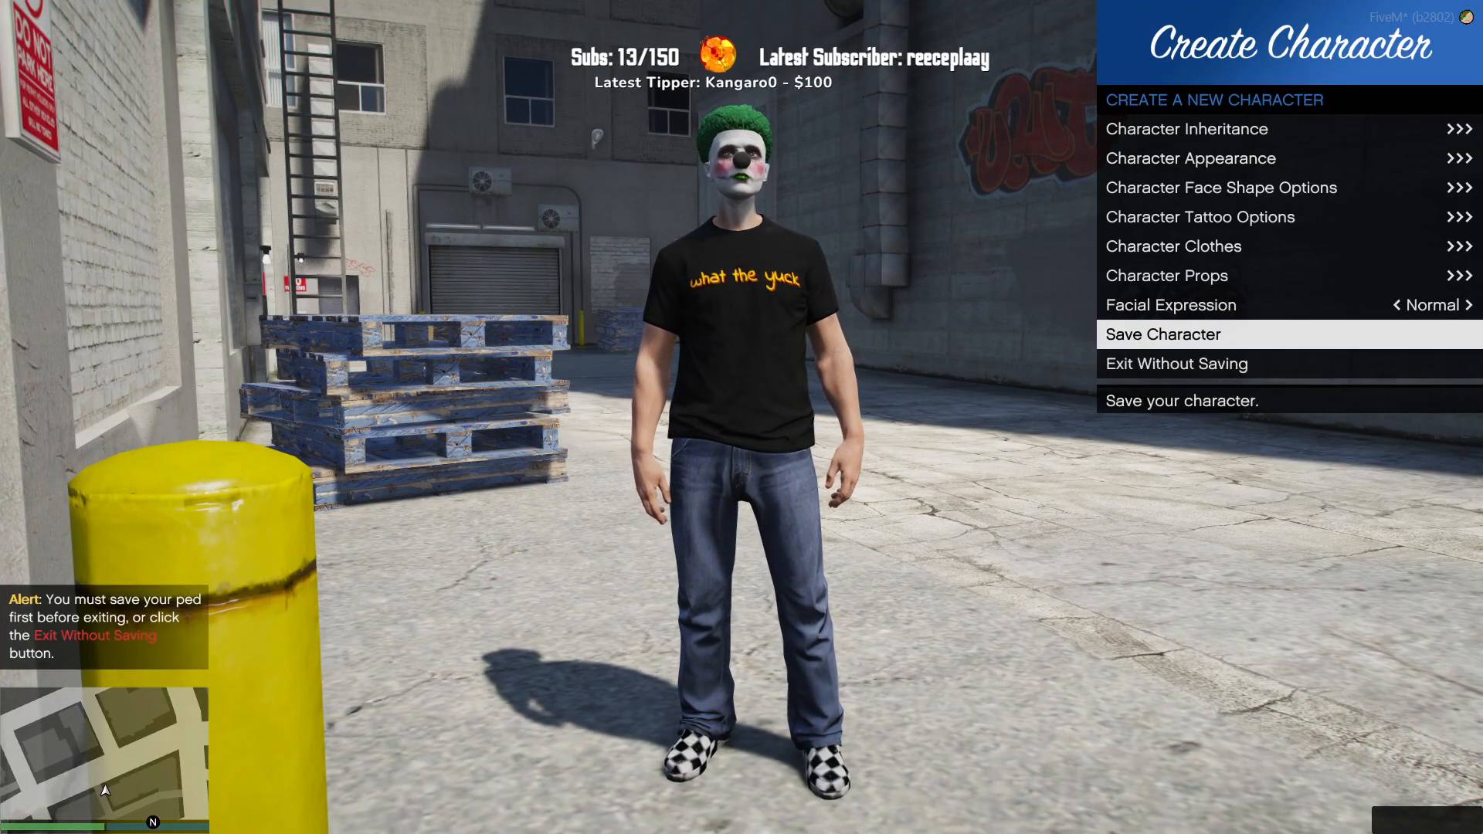
pyautogui.press('Return')
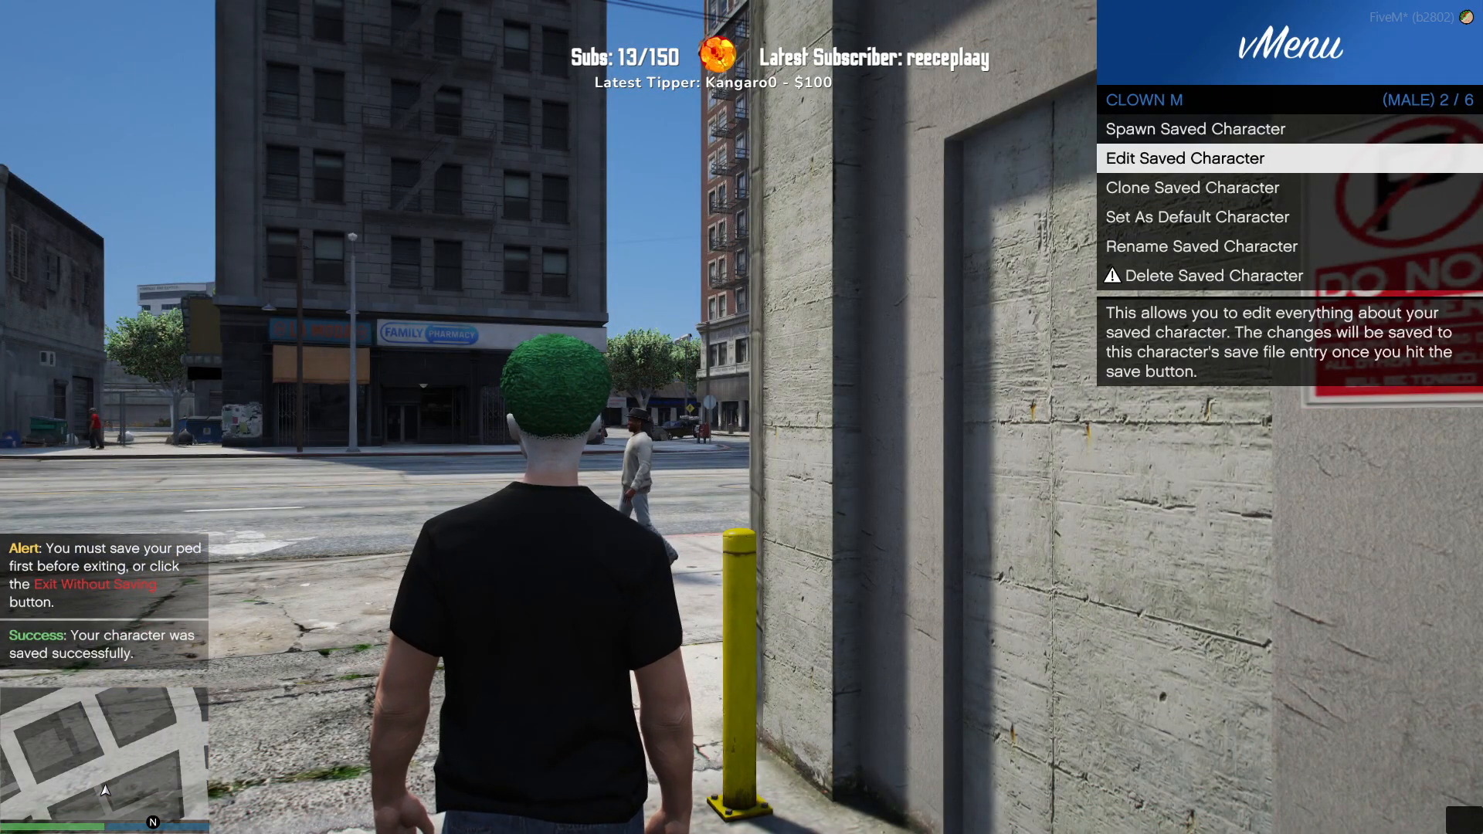
pyautogui.press('BackSpace')
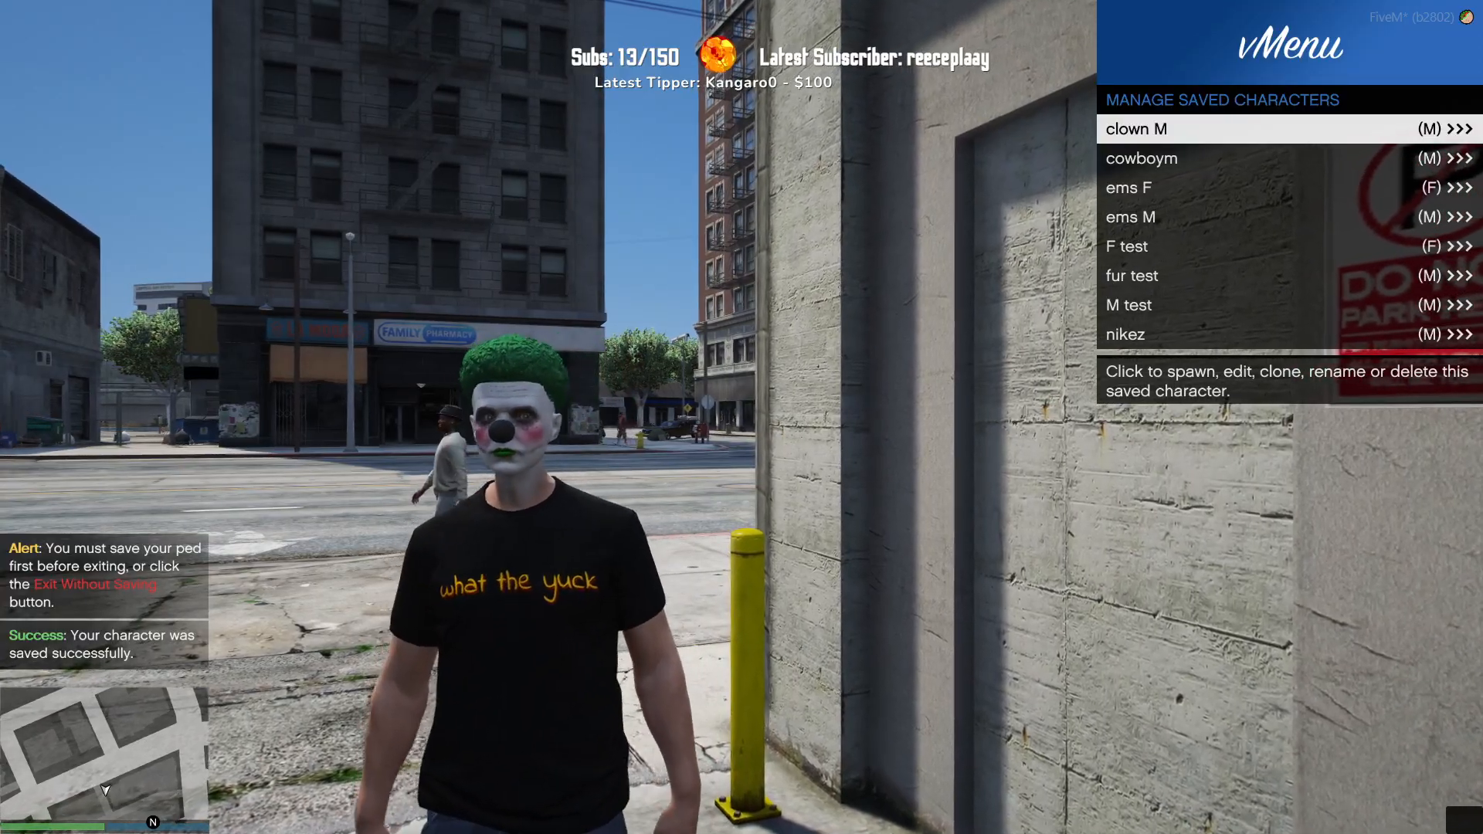
# Step: Spawn the saved female character ems F from the saved characters list
pyautogui.press('s')
pyautogui.press('Down')
pyautogui.press('Down')
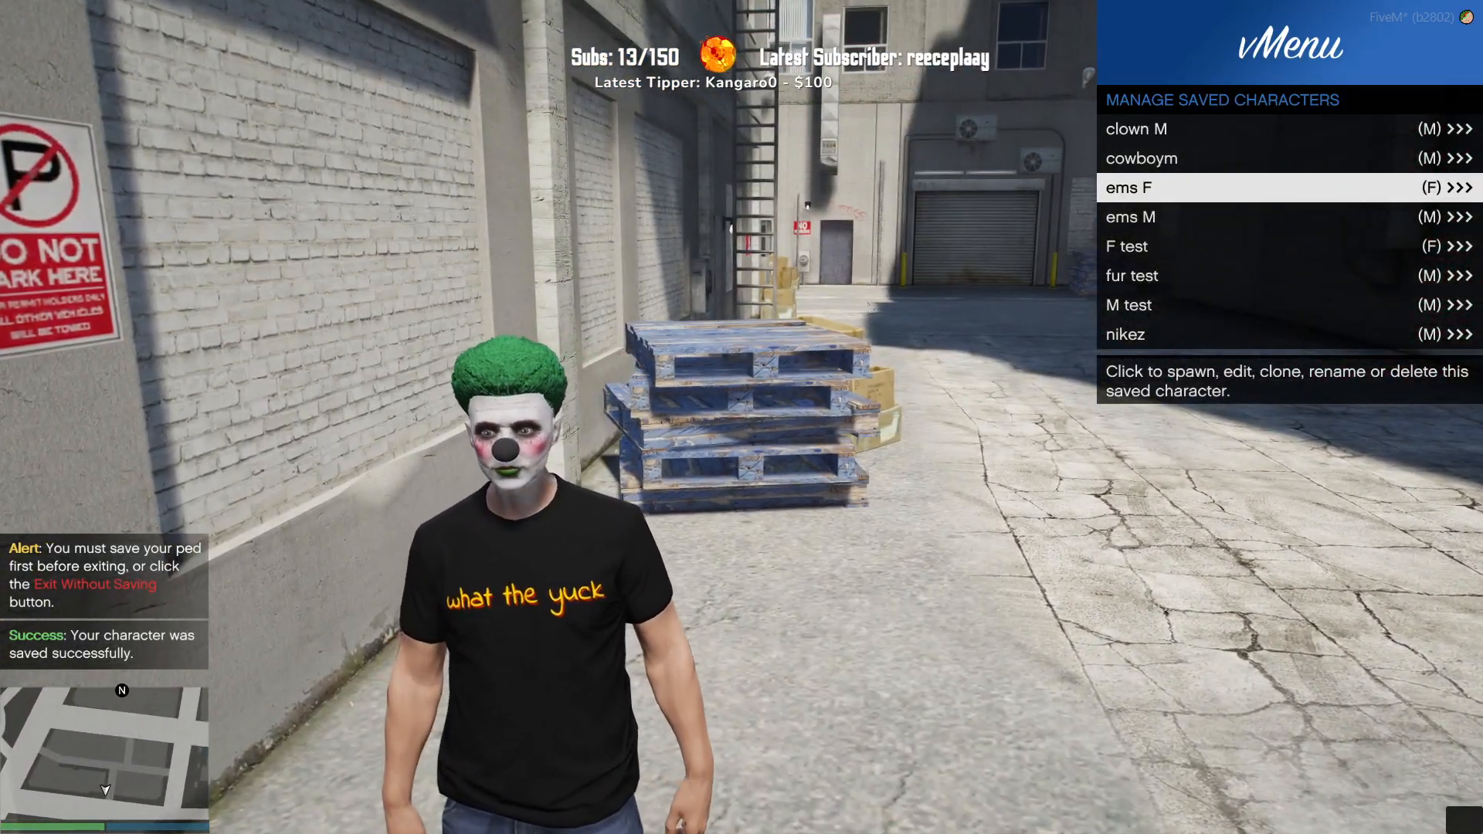
pyautogui.press('Return')
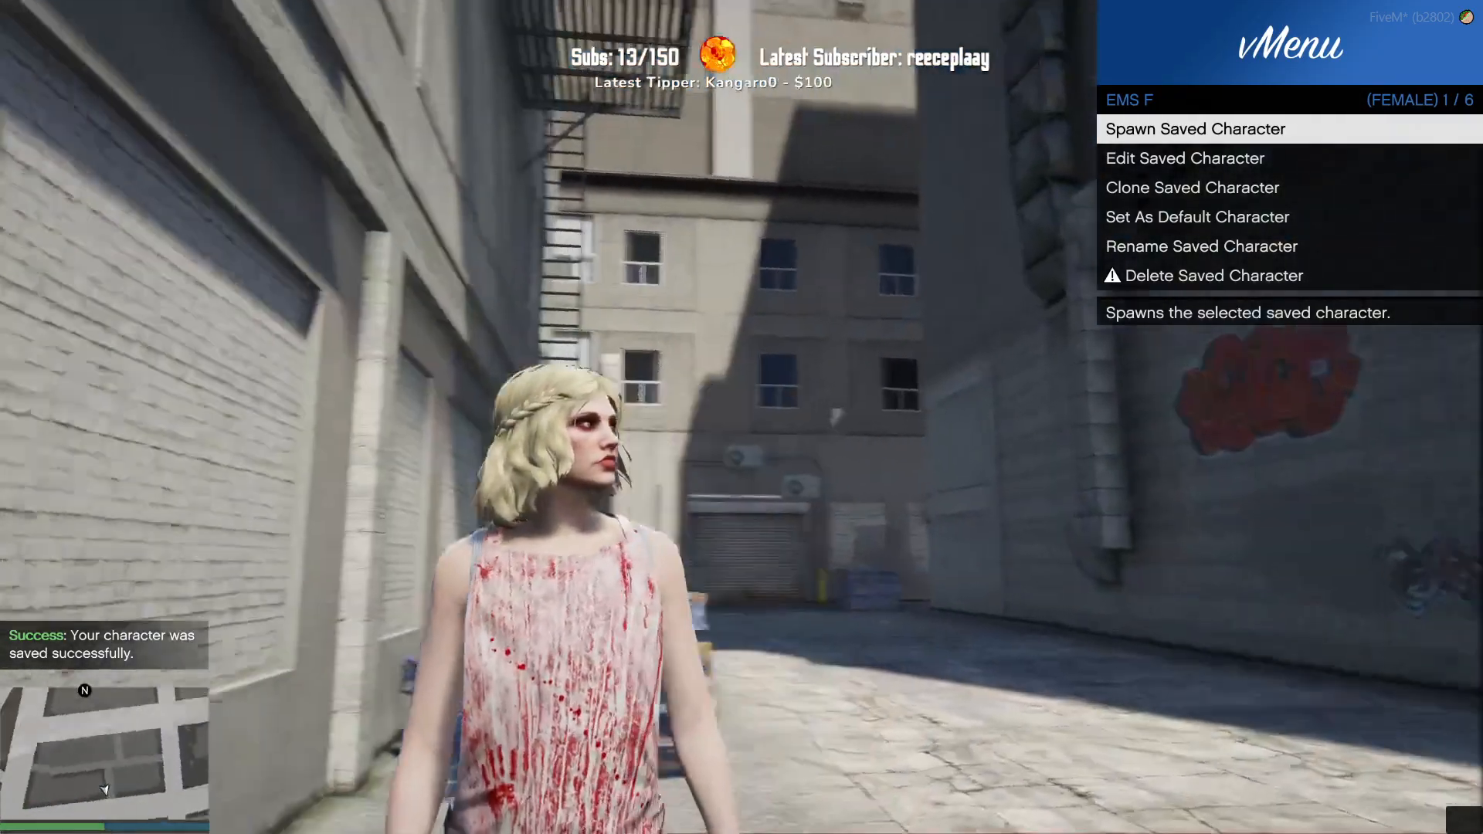
# Step: Return to the saved characters list and spawn the female character F test
pyautogui.press('BackSpace')
pyautogui.press('Down')
pyautogui.press('Down')
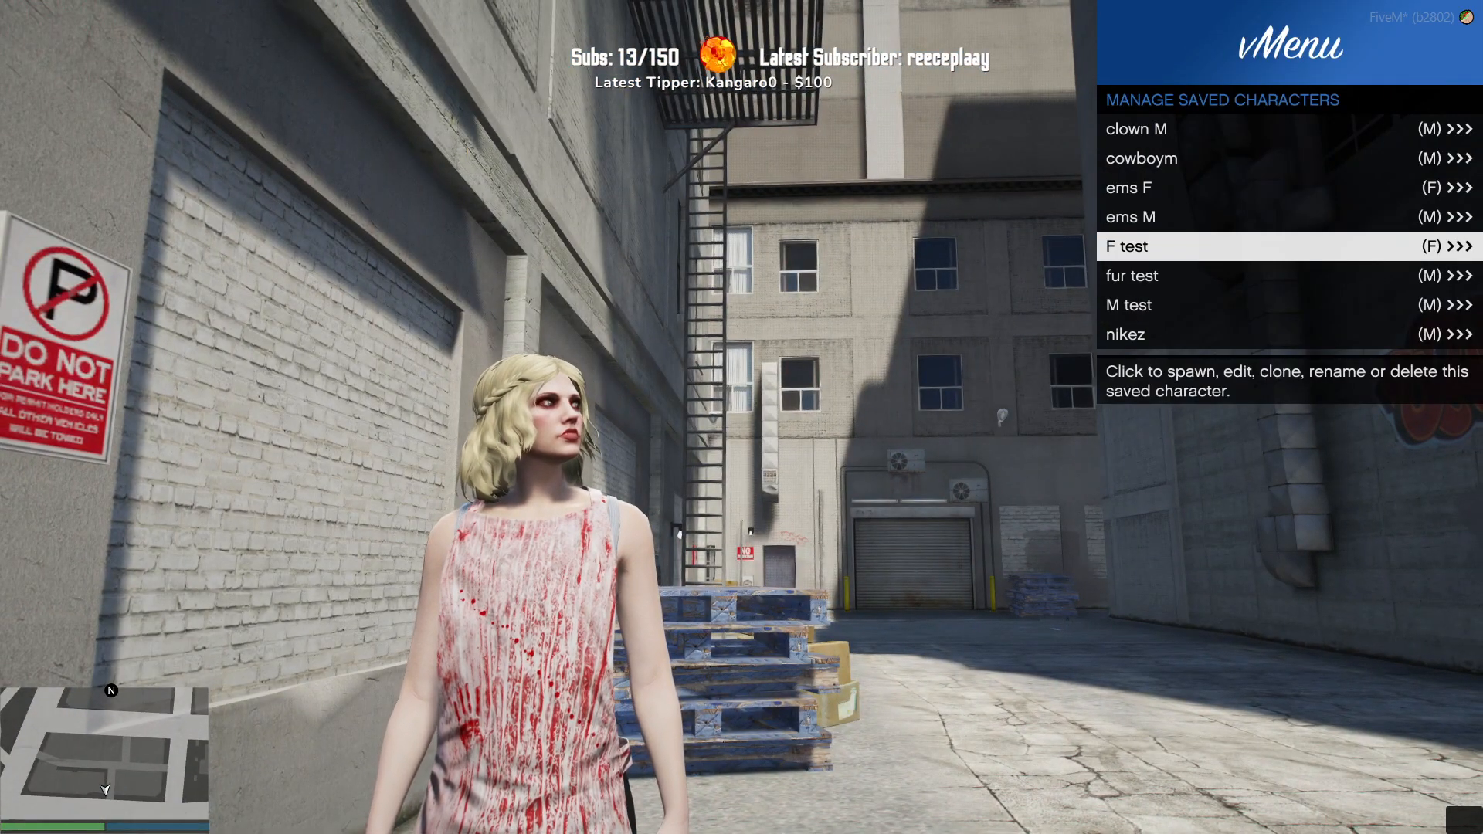
pyautogui.press('Return')
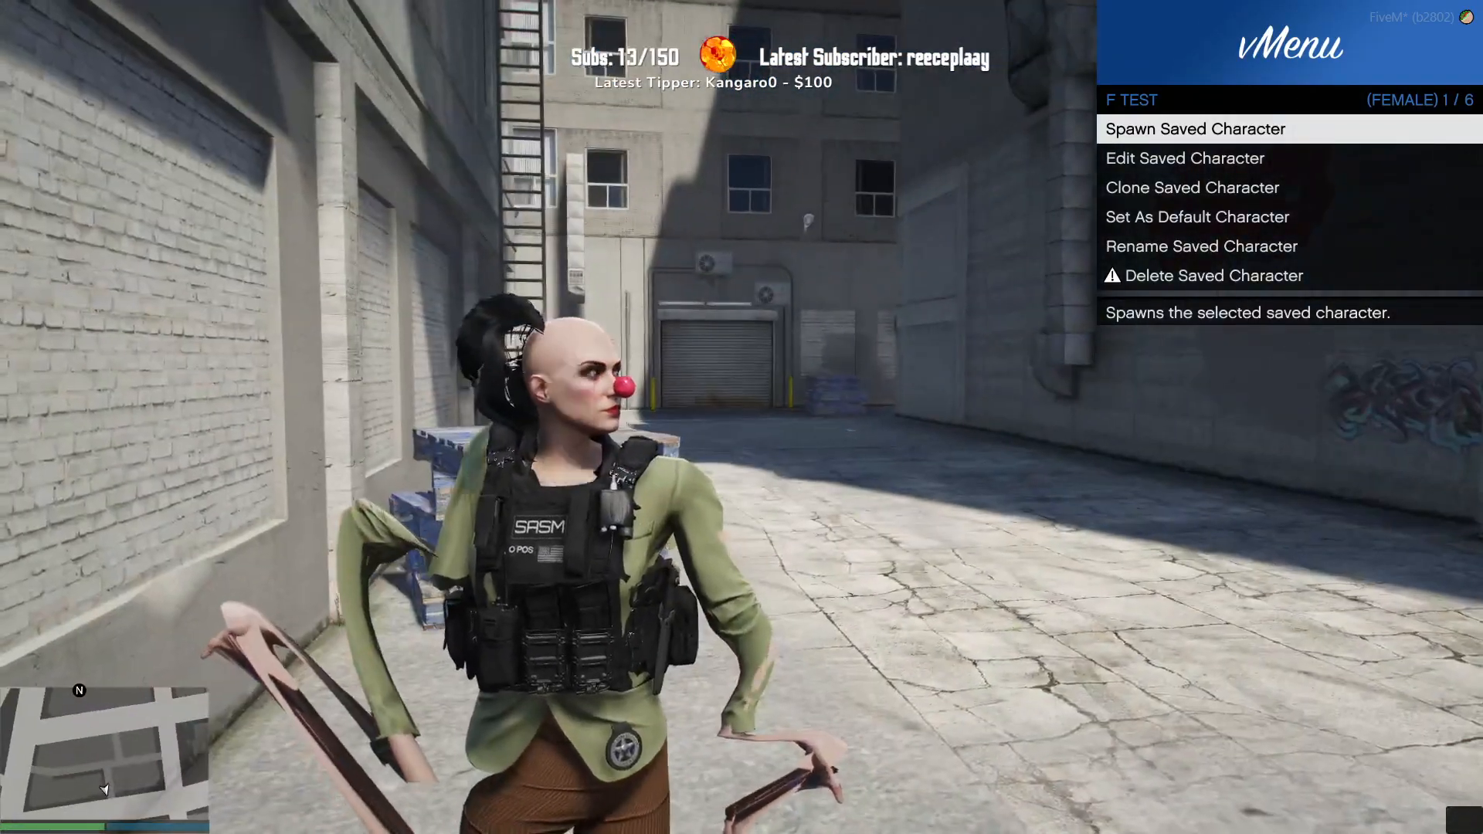
pyautogui.press('Return')
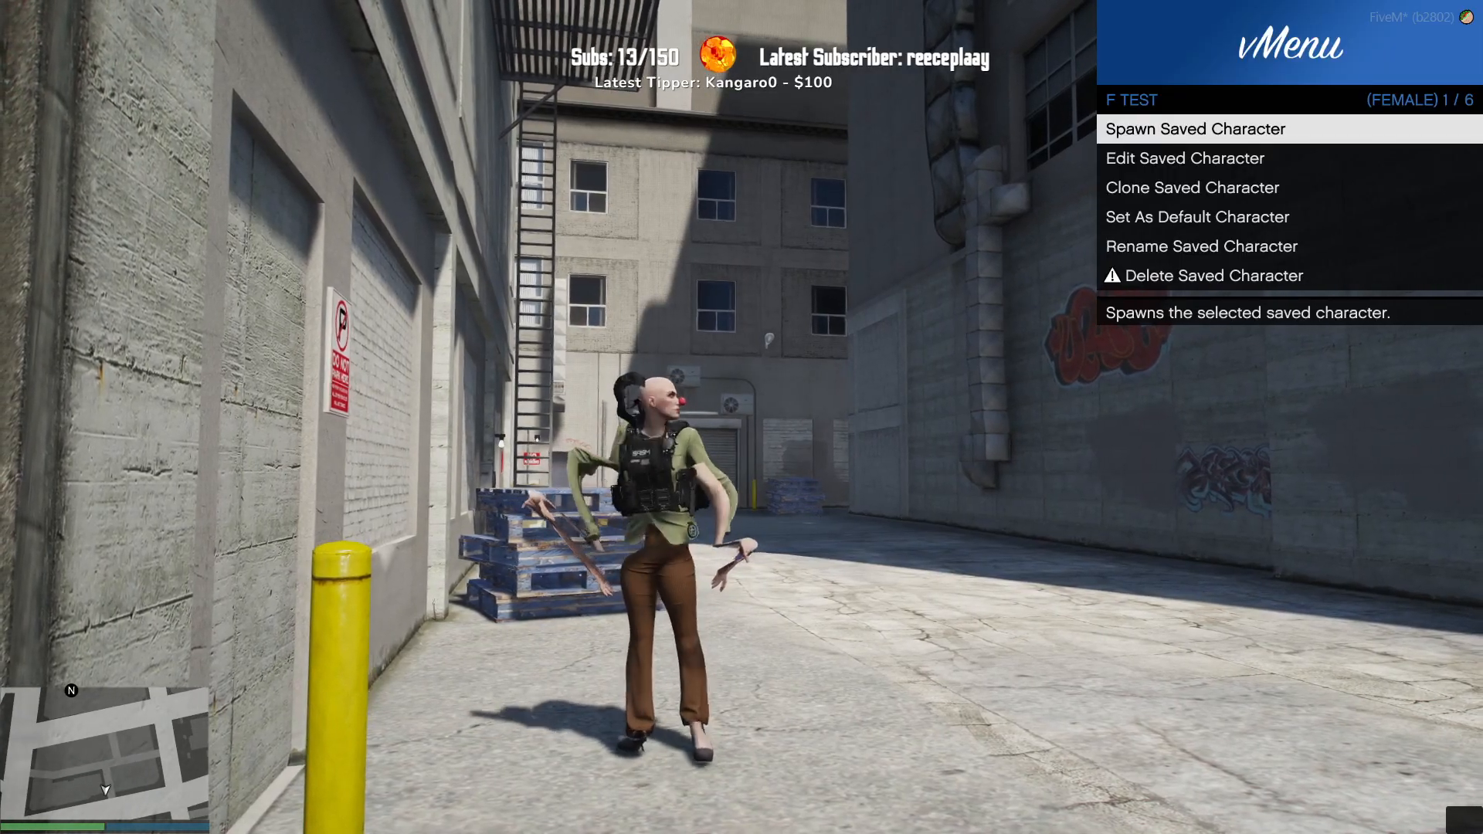
# Step: Open the F test character for editing
pyautogui.press('Down')
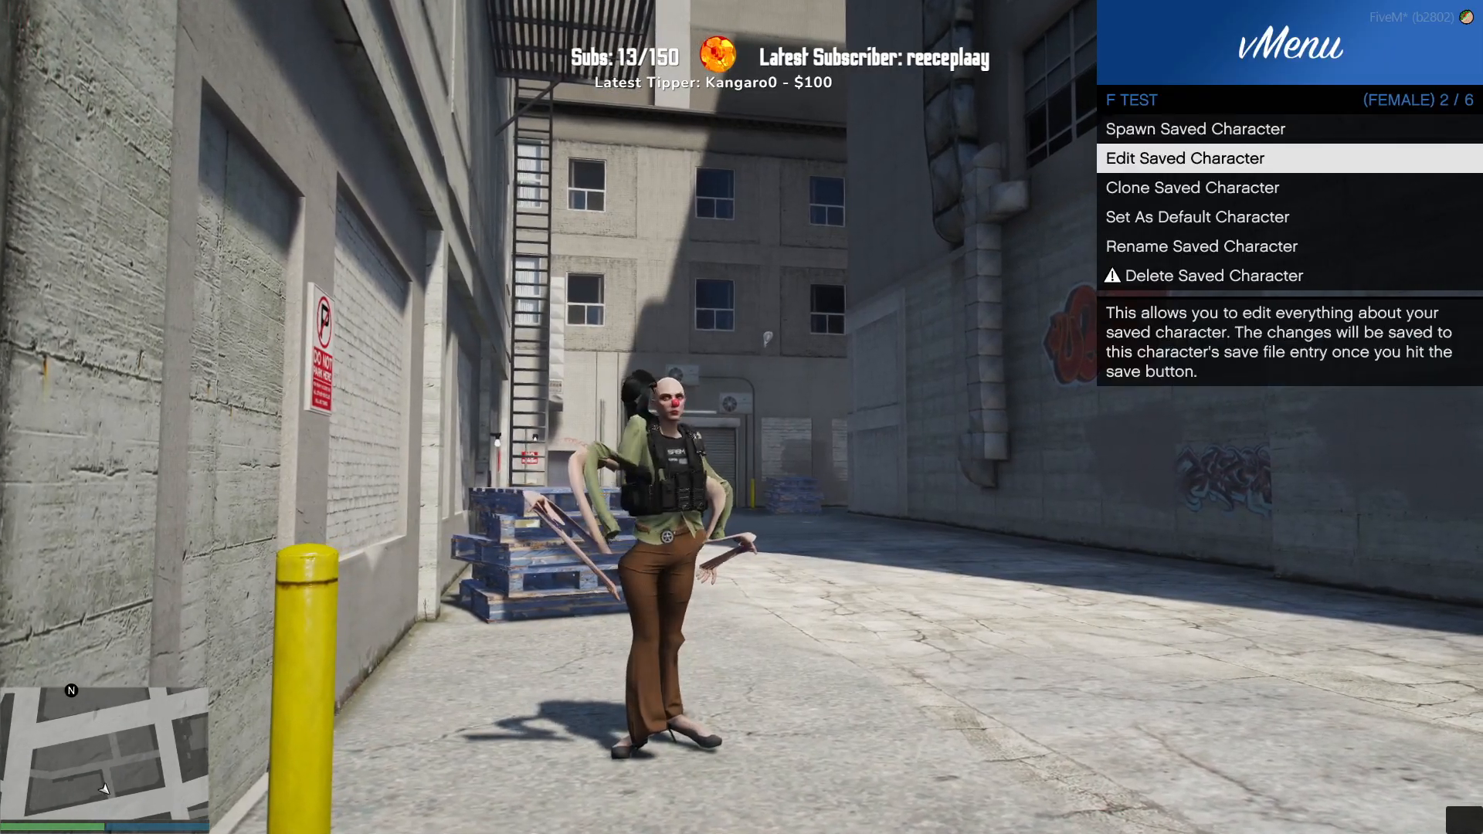
pyautogui.press('Return')
pyautogui.press('Up')
pyautogui.press('Up')
pyautogui.press('Up')
pyautogui.press('Up')
pyautogui.press('Up')
pyautogui.press('Up')
pyautogui.press('Up')
pyautogui.press('Up')
pyautogui.press('Up')
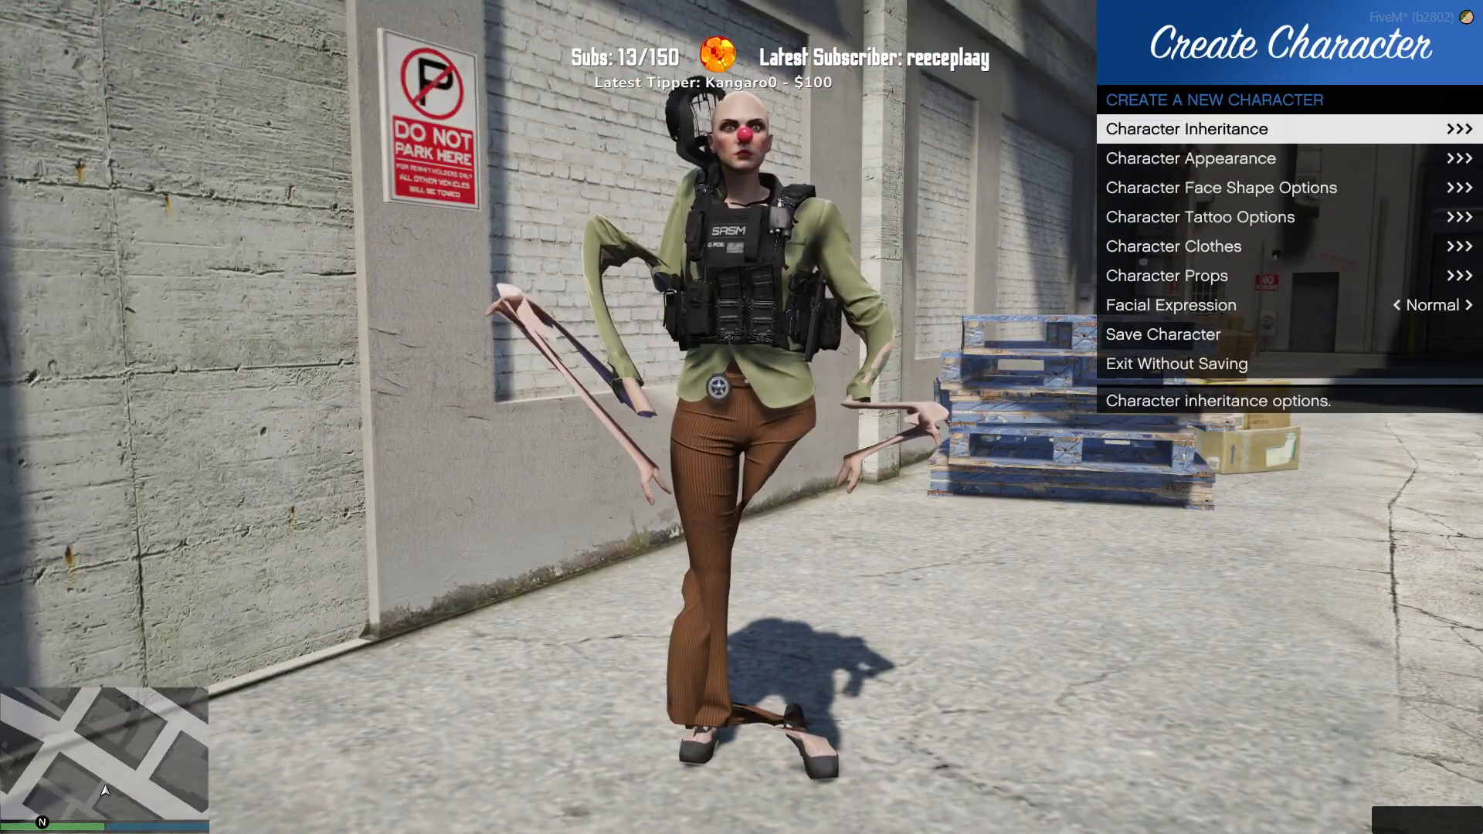
# Step: Open the F test character's clothing options
pyautogui.press('Down')
pyautogui.press('Down')
pyautogui.press('Down')
pyautogui.press('Down')
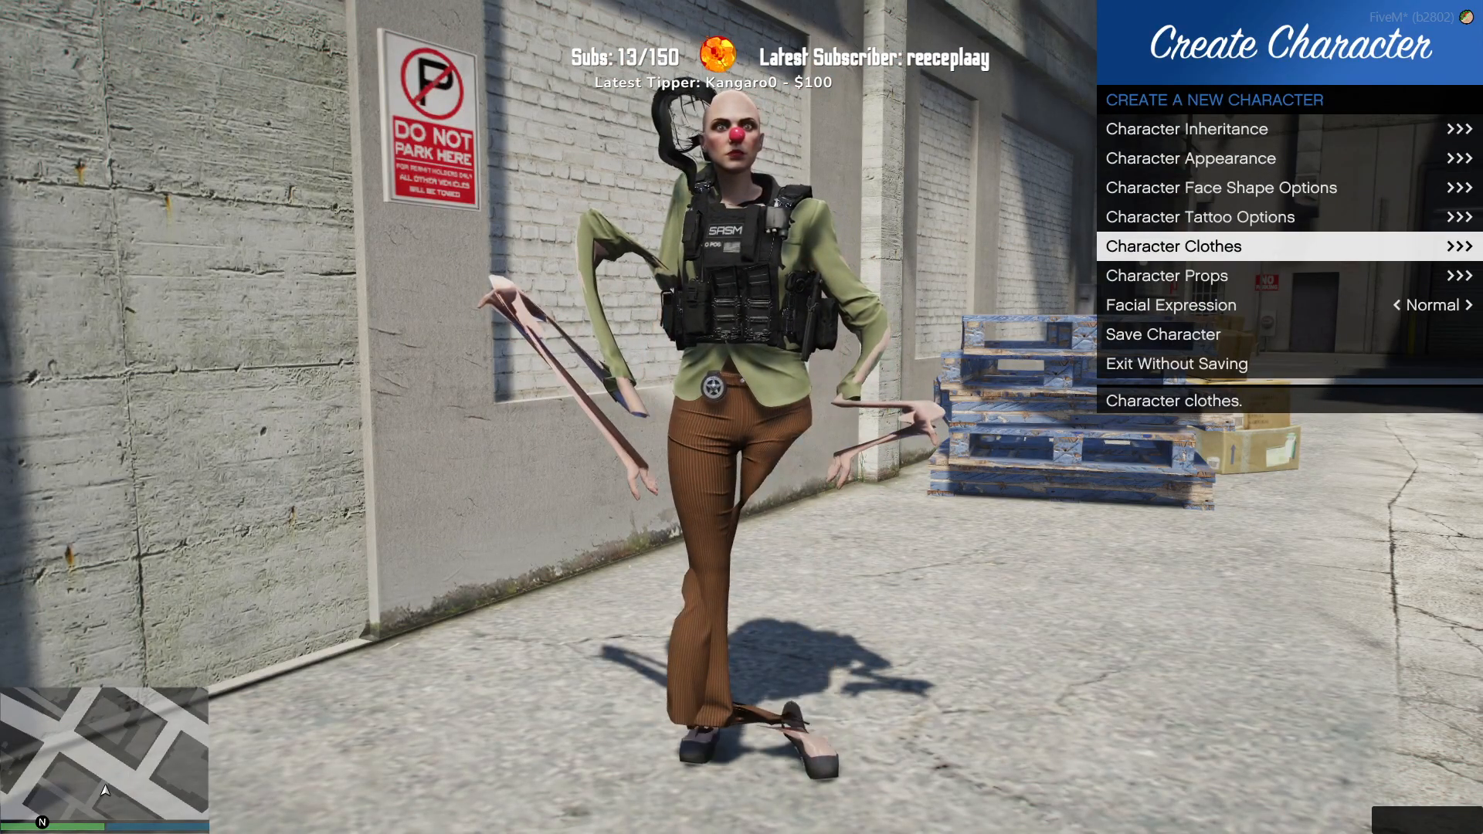
pyautogui.press('Return')
# Step: Switch the mask between drawables #251 and #252 and compare how the clown nose deforms the female body
pyautogui.press('Left')
pyautogui.press('Up')
pyautogui.press('Up')
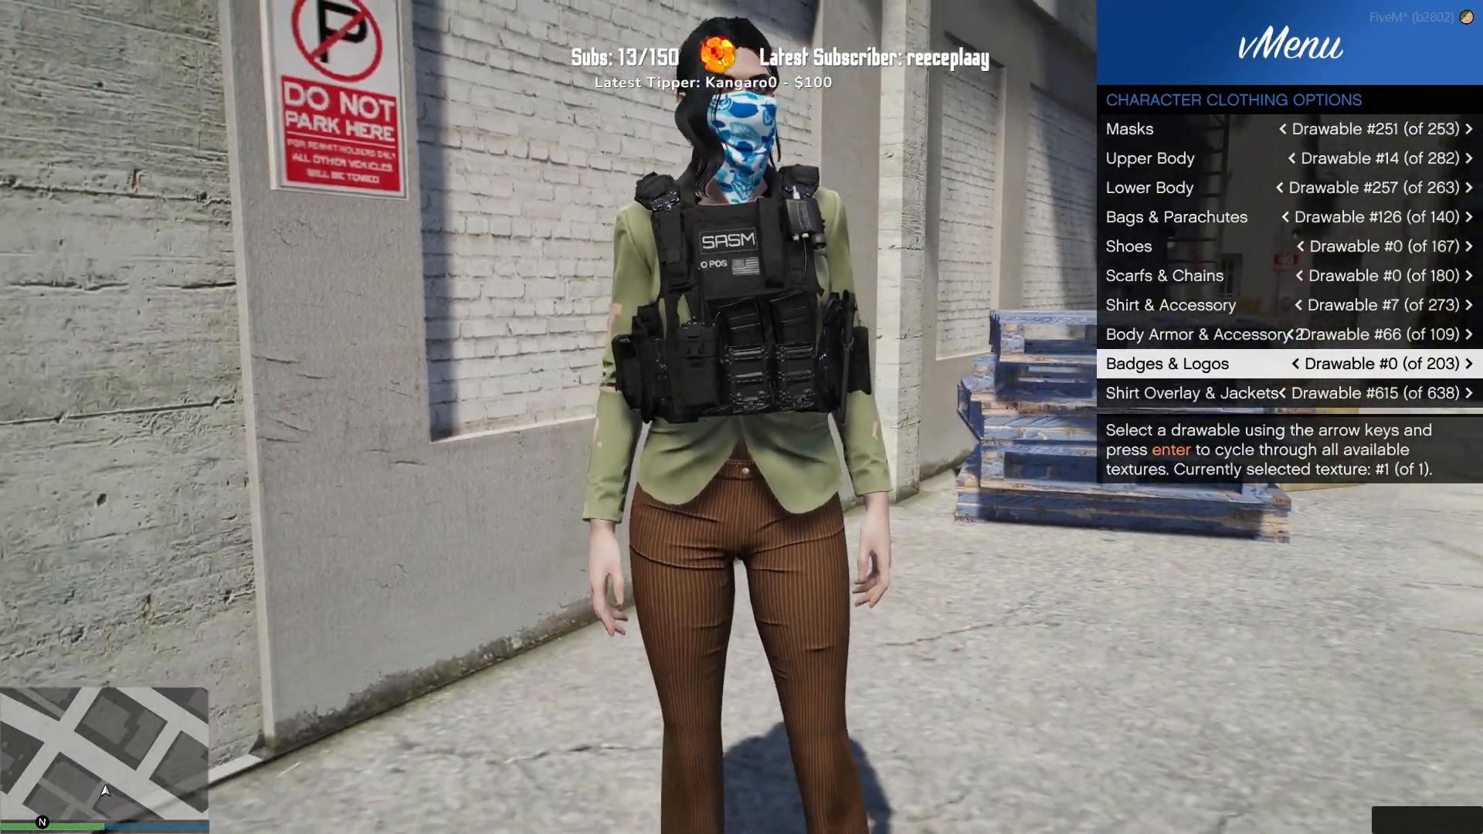
pyautogui.press('Down')
pyautogui.press('Down')
pyautogui.press('Right')
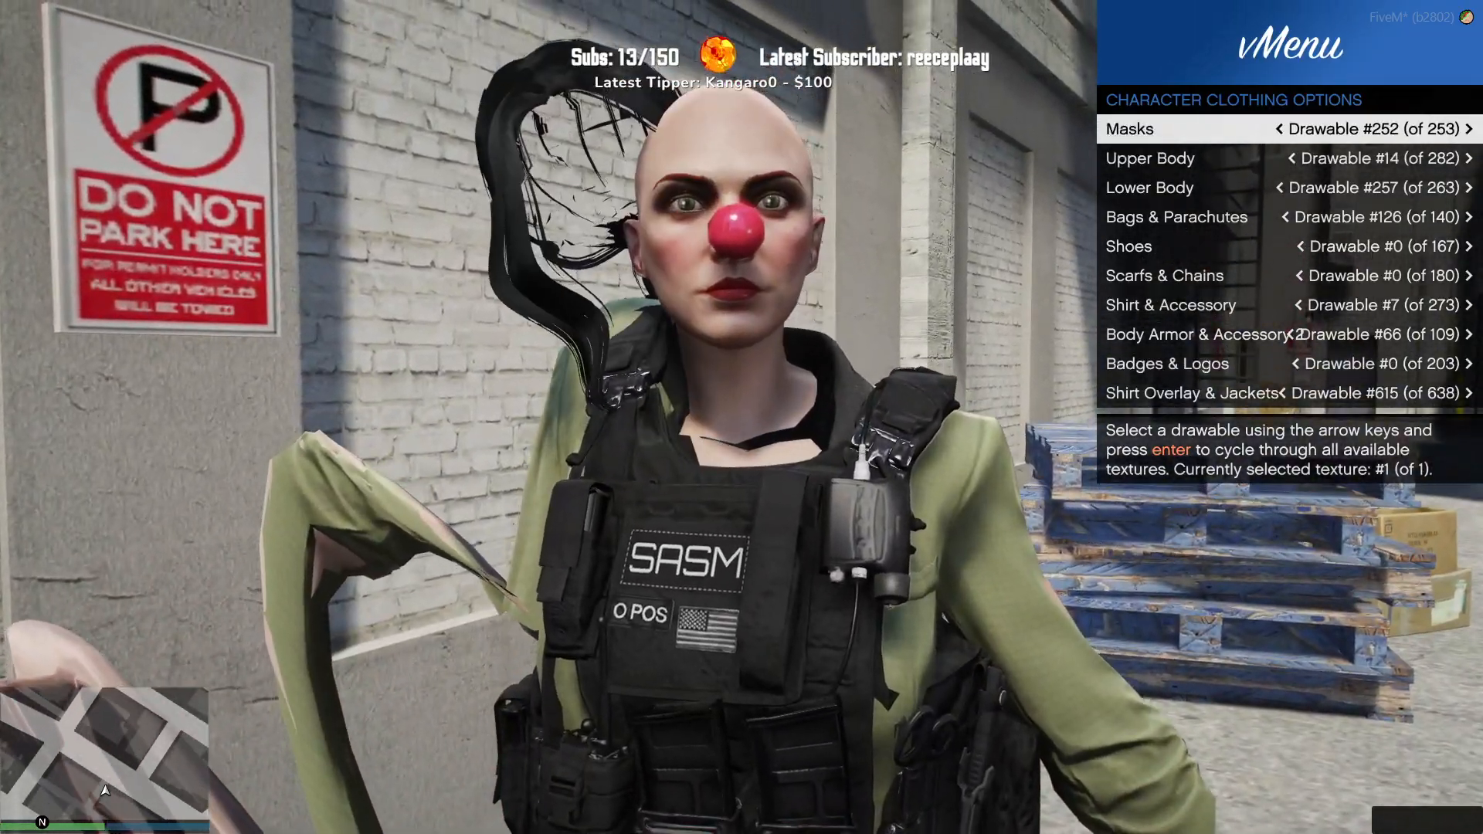
pyautogui.press('Left')
pyautogui.press('Right')
pyautogui.press('Up')
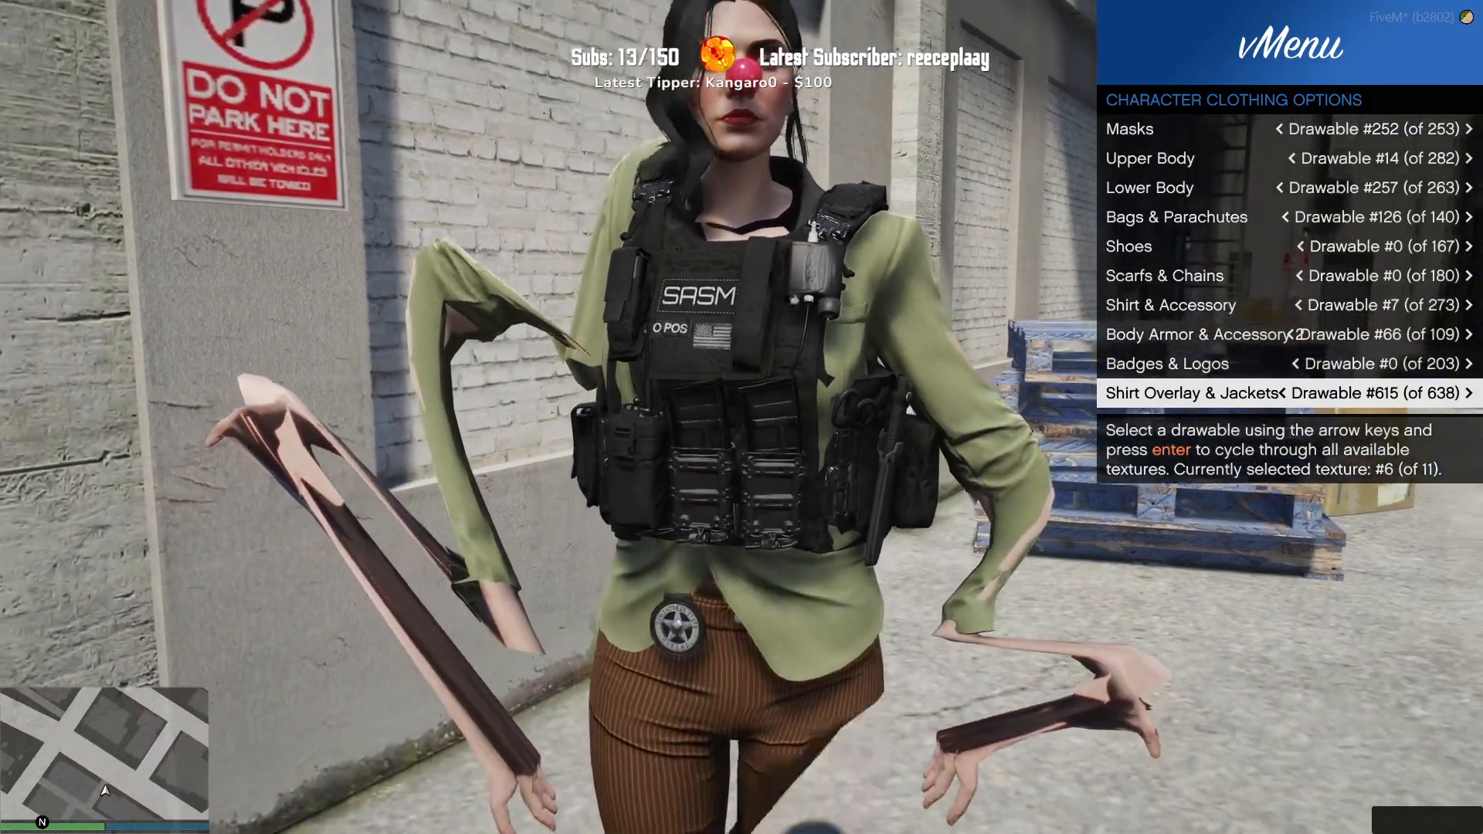
# Step: Alternate the mask between the clown nose drawable #252 and drawable #0 to compare the body mesh
pyautogui.press('Down')
pyautogui.press('Right')
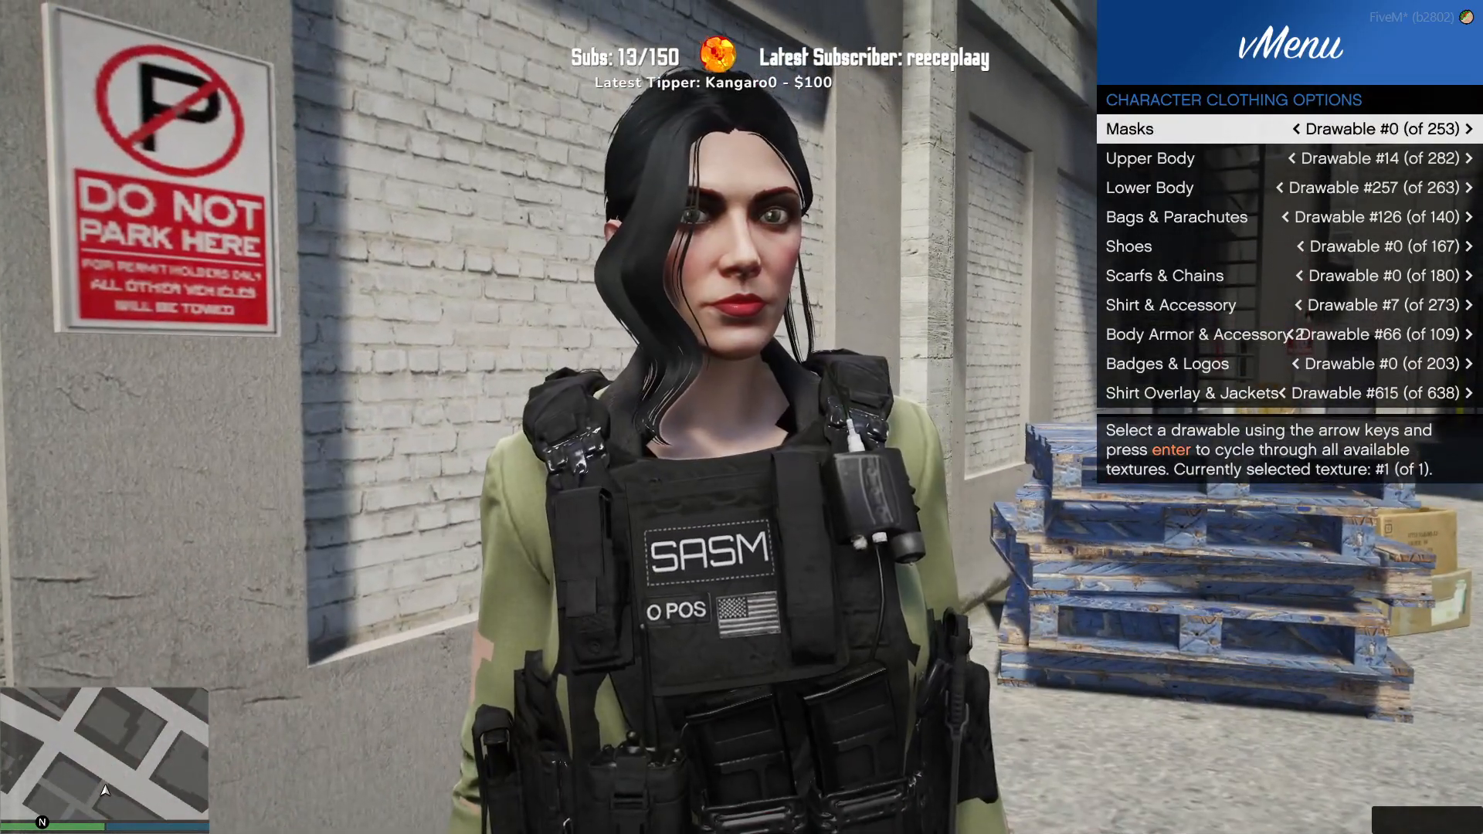
pyautogui.press('Left')
pyautogui.press('Right')
pyautogui.press('Left')
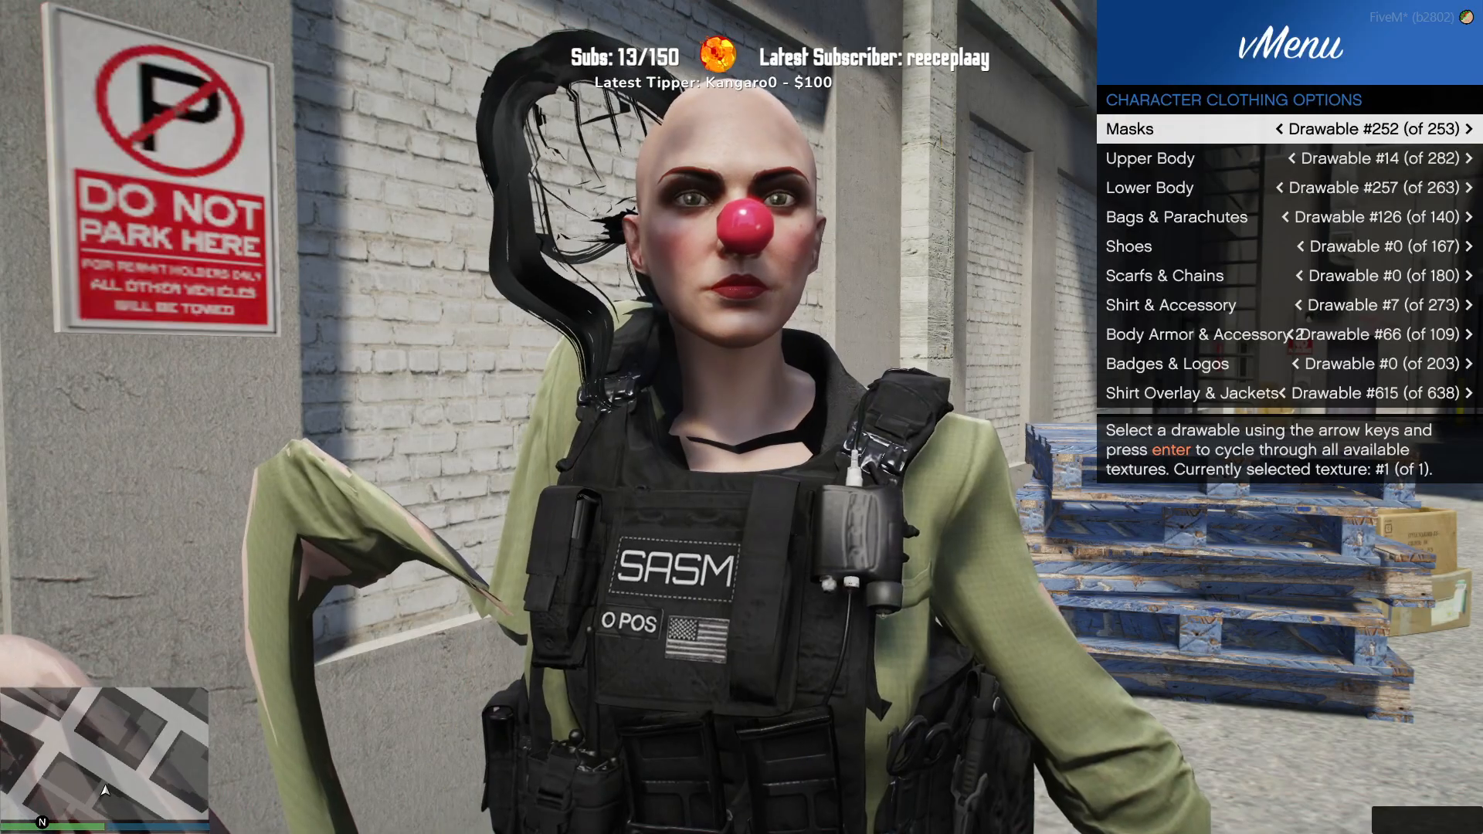
pyautogui.press('Right')
pyautogui.press('Left')
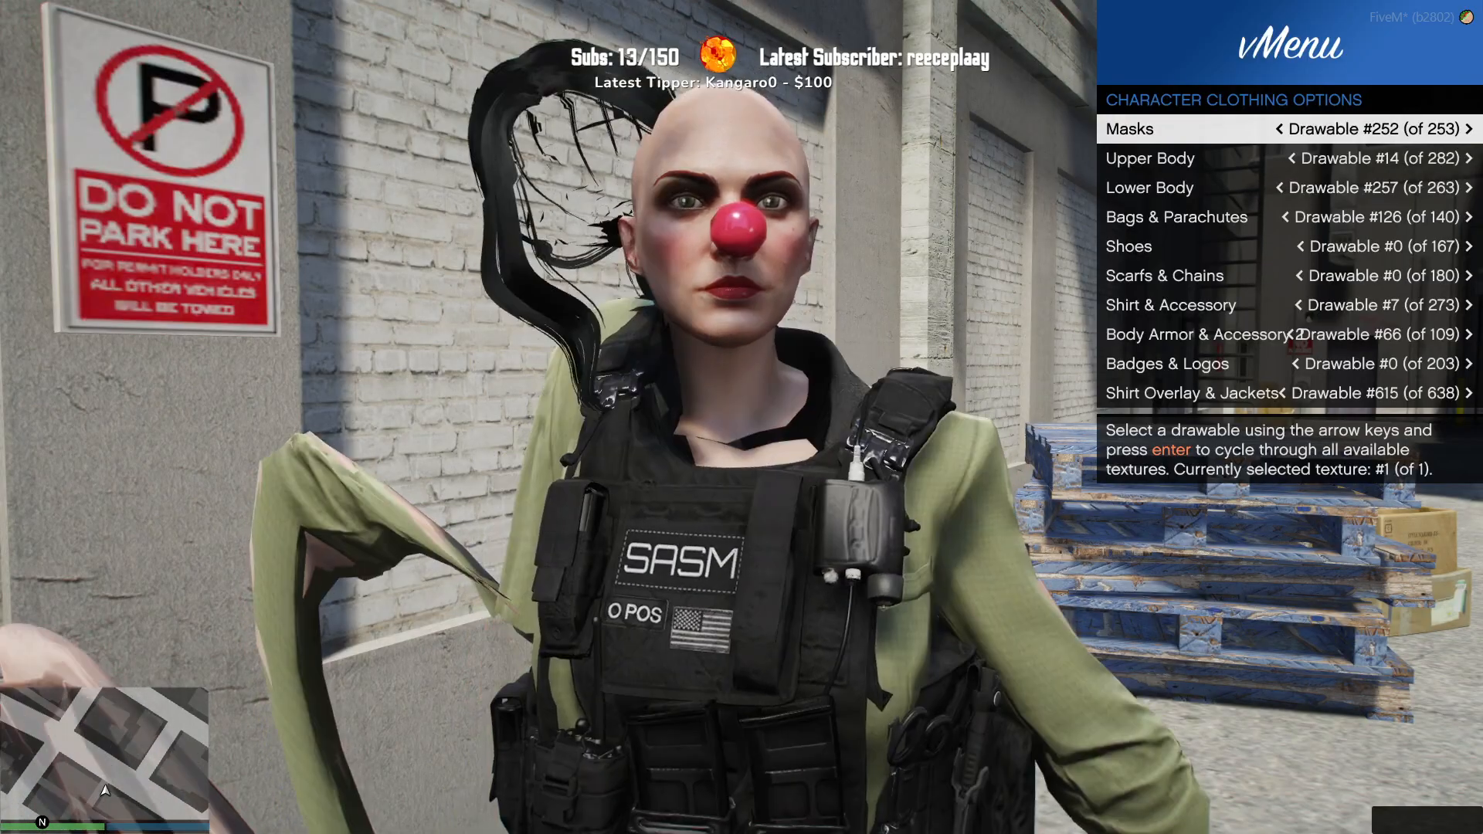
pyautogui.press('Right')
pyautogui.press('Left')
pyautogui.press('Right')
# Step: Close the game from its console with the quit command
pyautogui.press('F8')
pyautogui.write('quq')
pyautogui.press('BackSpace')
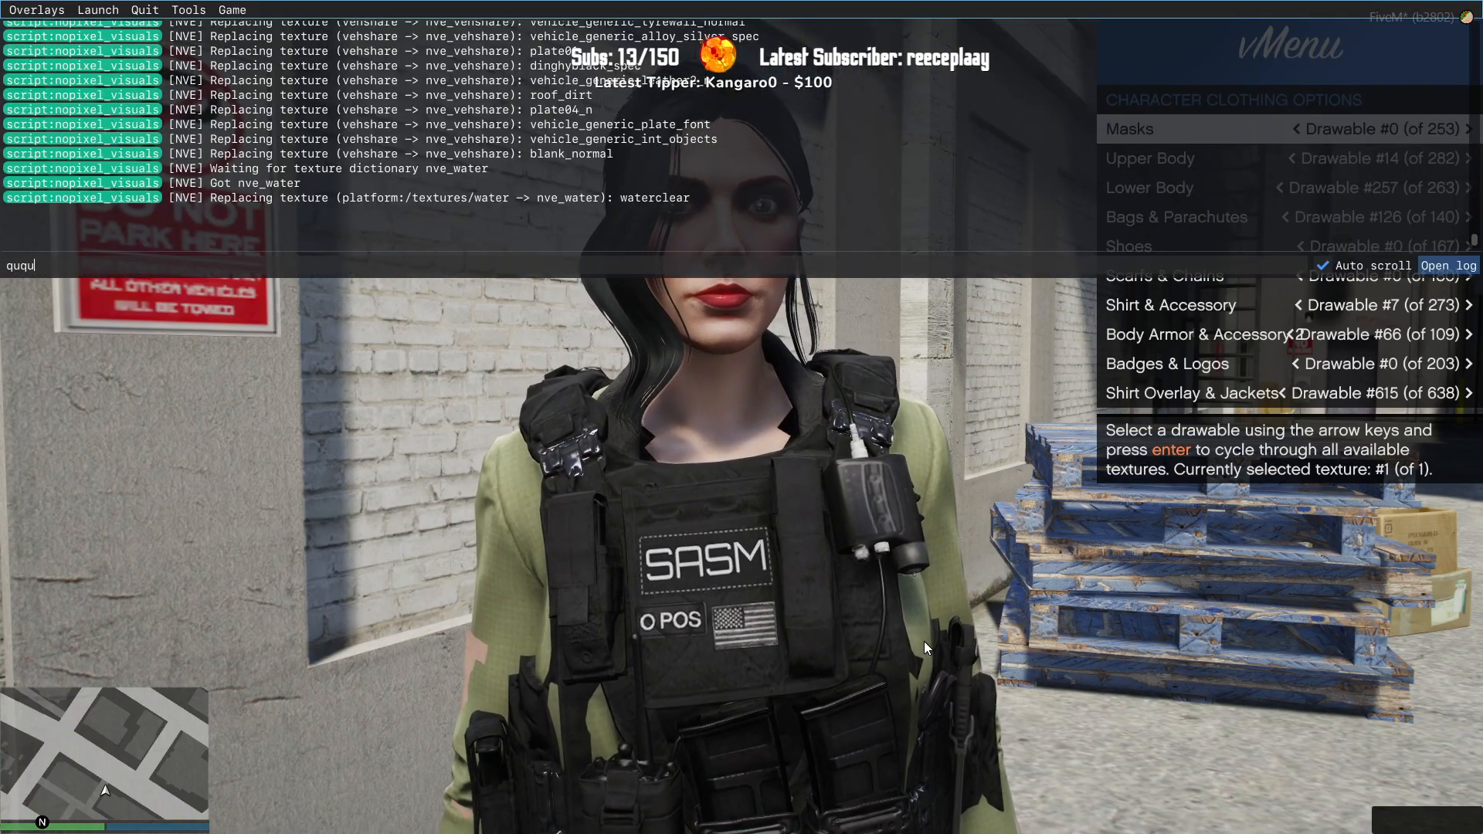
pyautogui.write('ui')
pyautogui.press('BackSpace')
pyautogui.press('BackSpace')
pyautogui.write('it')
pyautogui.press('Return')
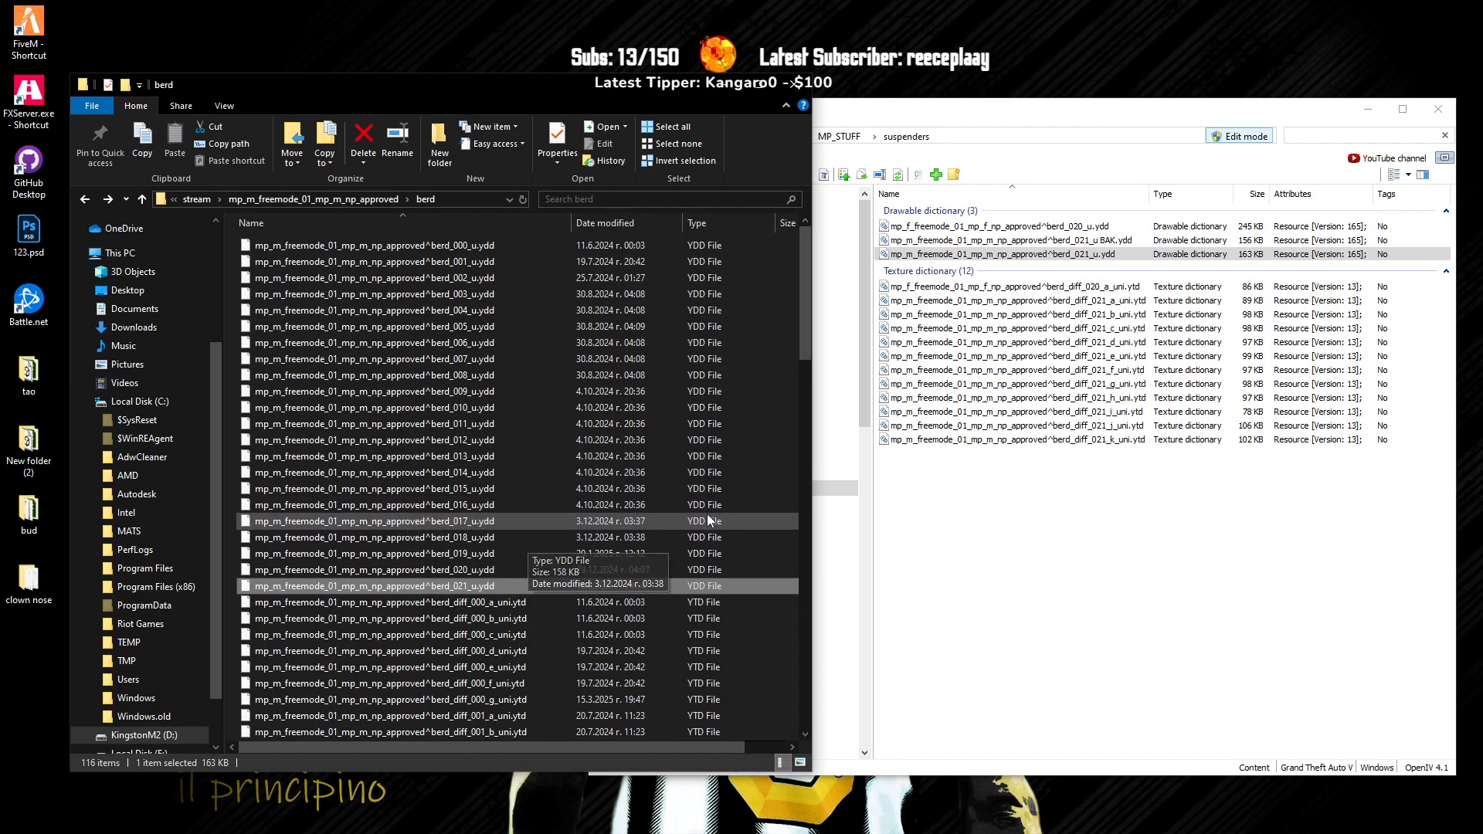
# Step: Browse from the male berd folder to the mp_f_freemode_01_mp_f_np_approved berd folder inside [female_clothing] > np_4.0_f_approved
pyautogui.click(1055, 500)
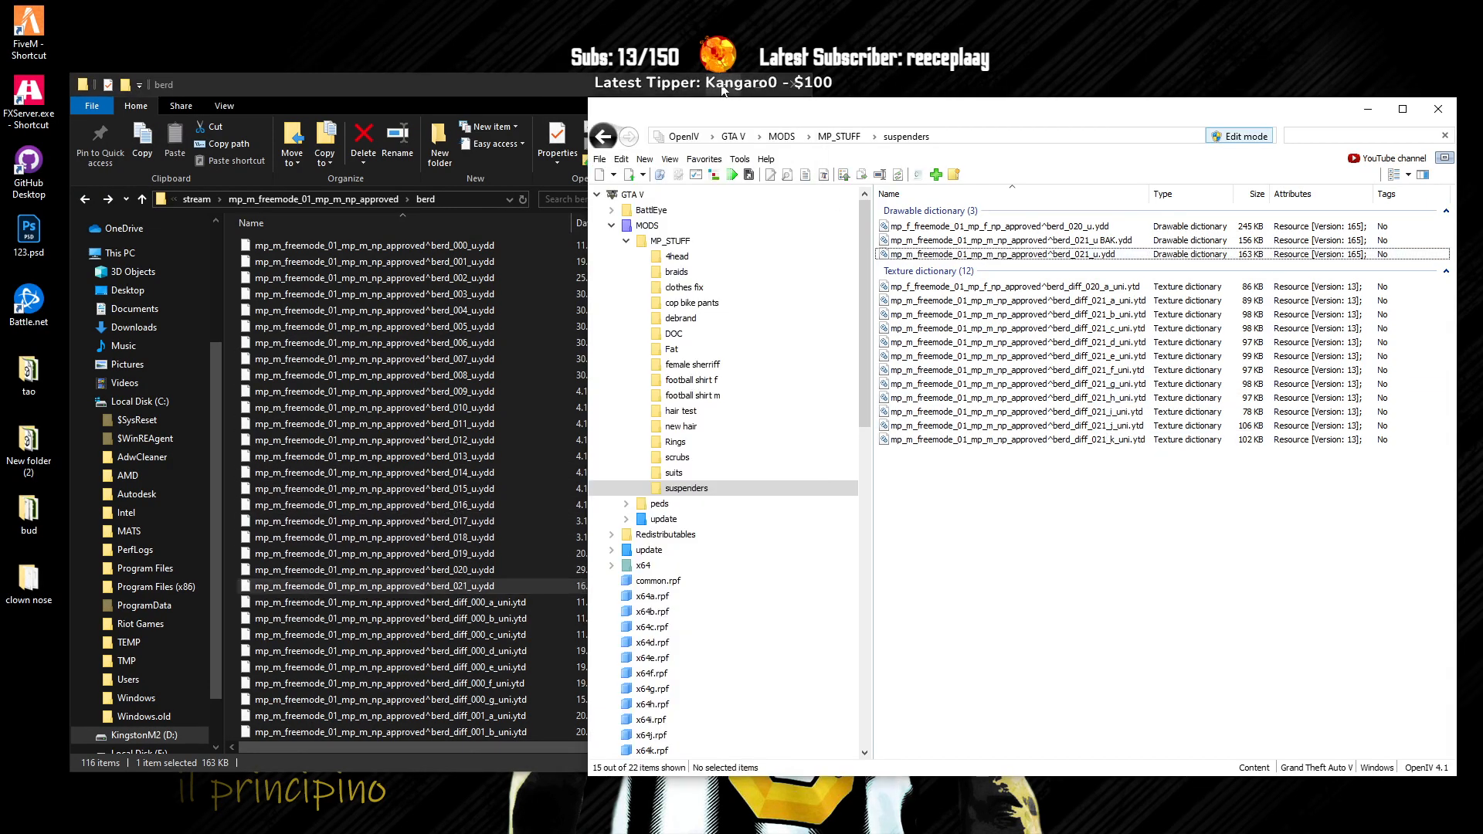
pyautogui.click(141, 199)
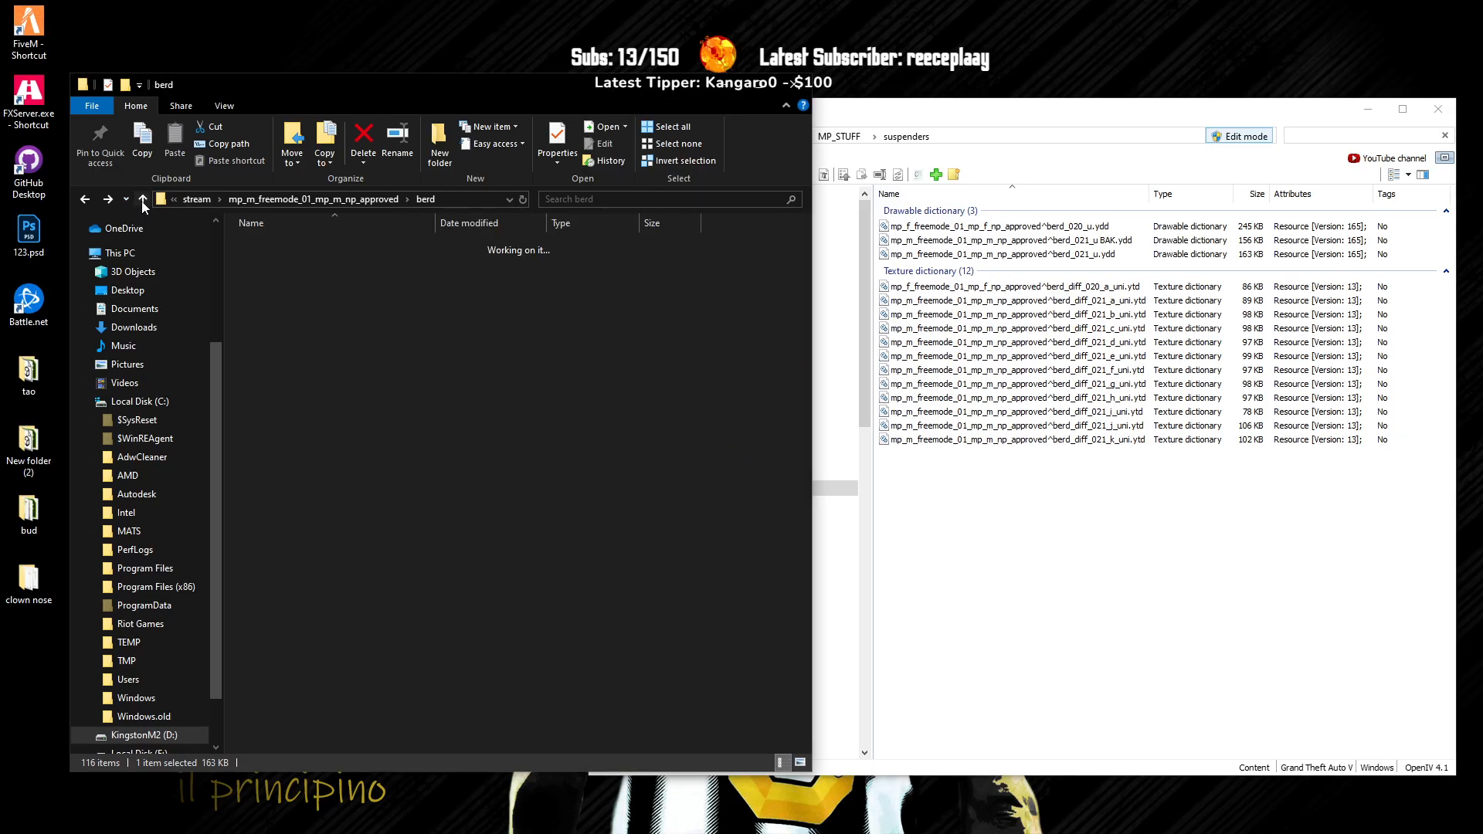
pyautogui.click(141, 200)
pyautogui.click(141, 199)
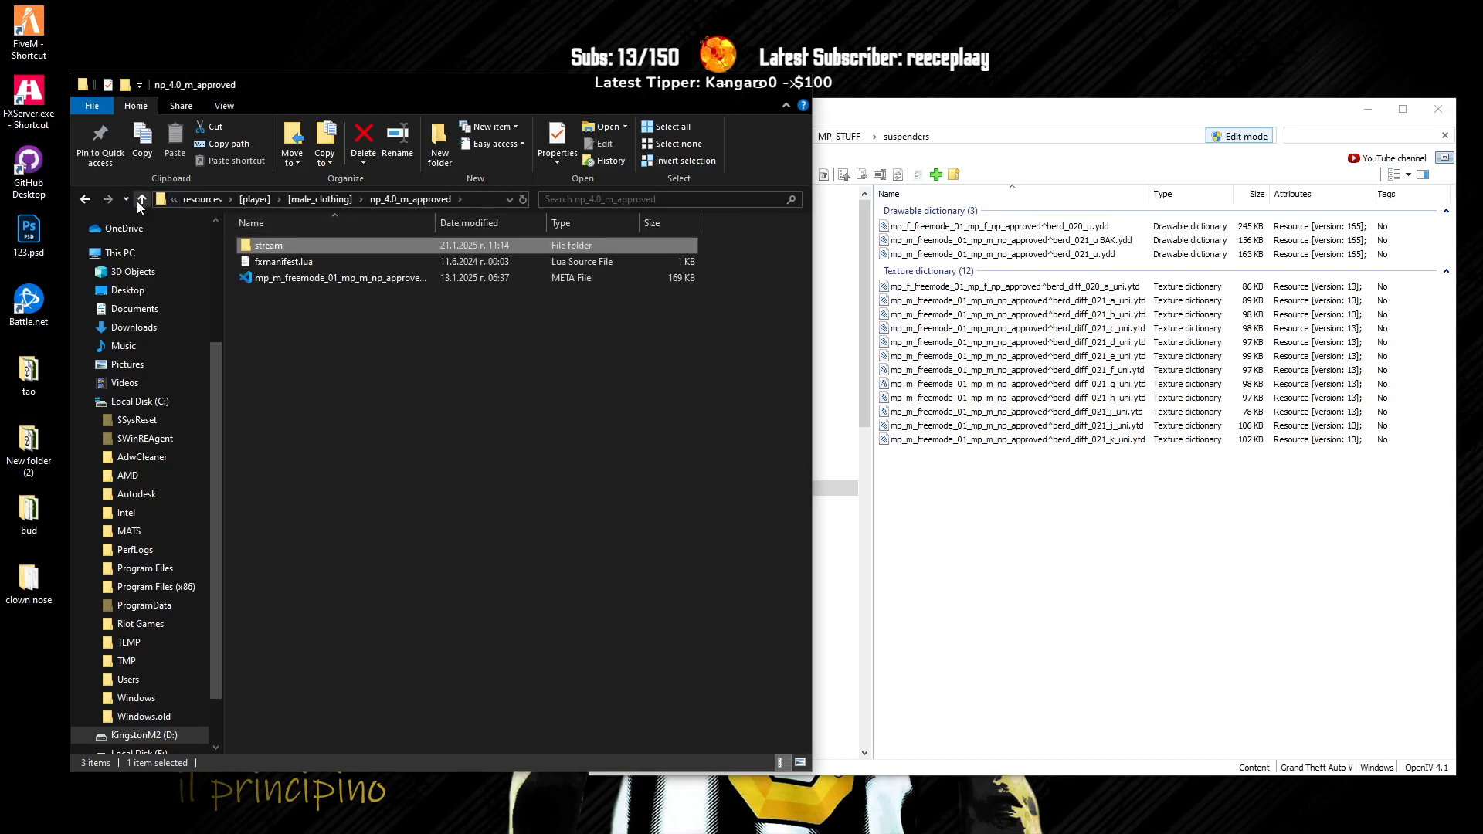
pyautogui.click(141, 199)
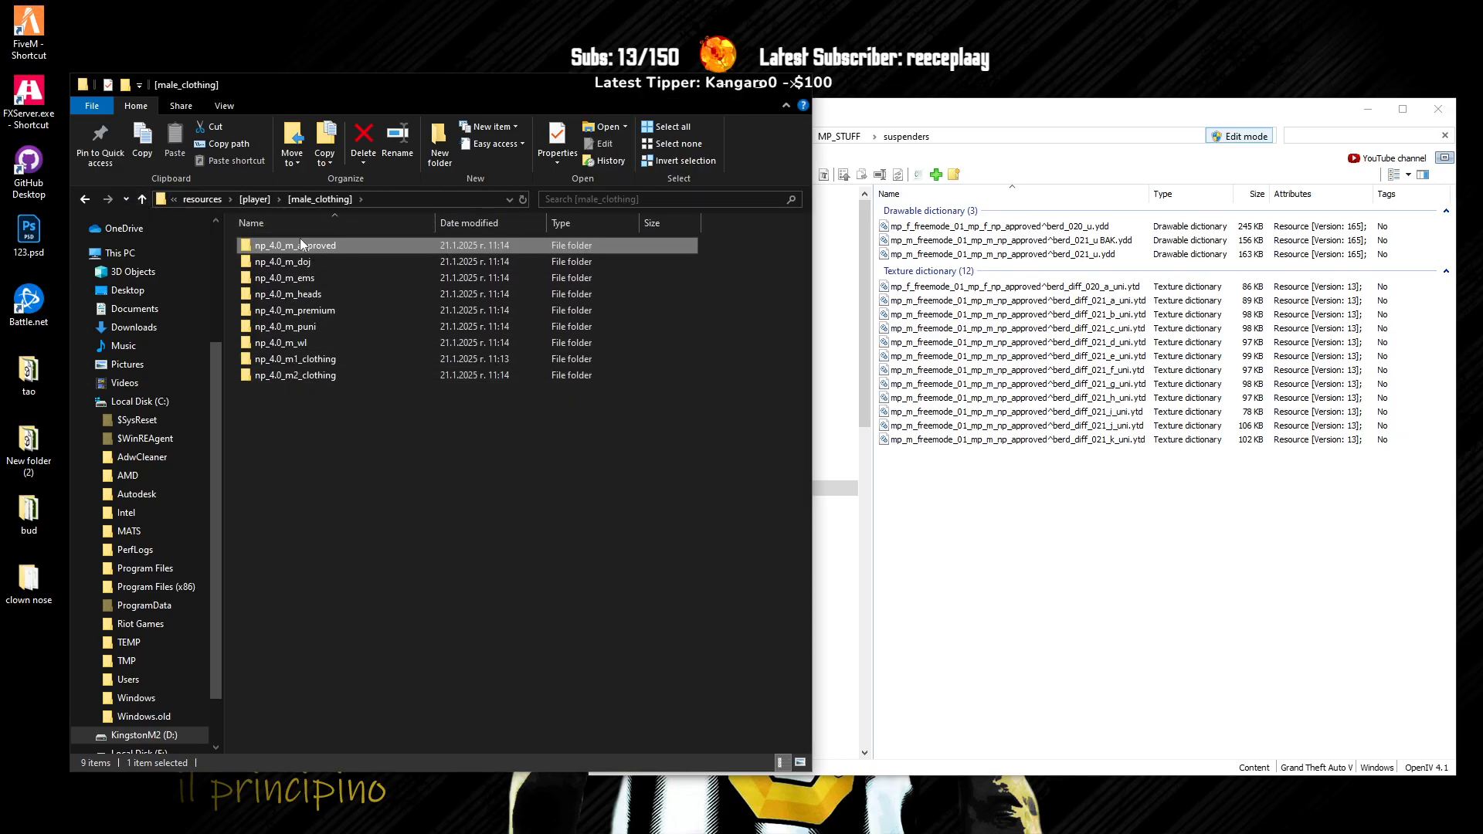
pyautogui.click(143, 199)
pyautogui.doubleClick(305, 247)
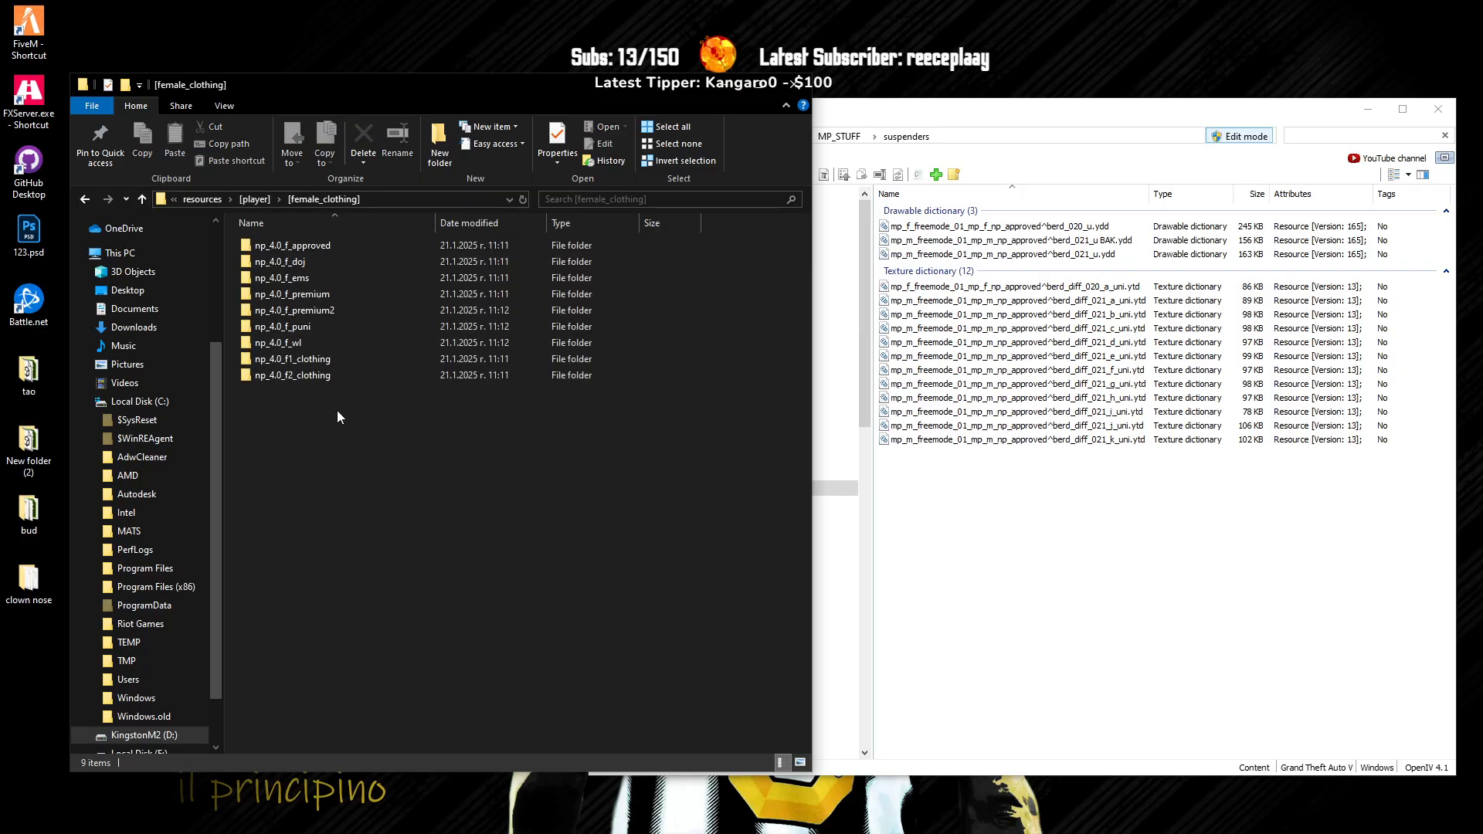
pyautogui.doubleClick(317, 245)
pyautogui.doubleClick(291, 243)
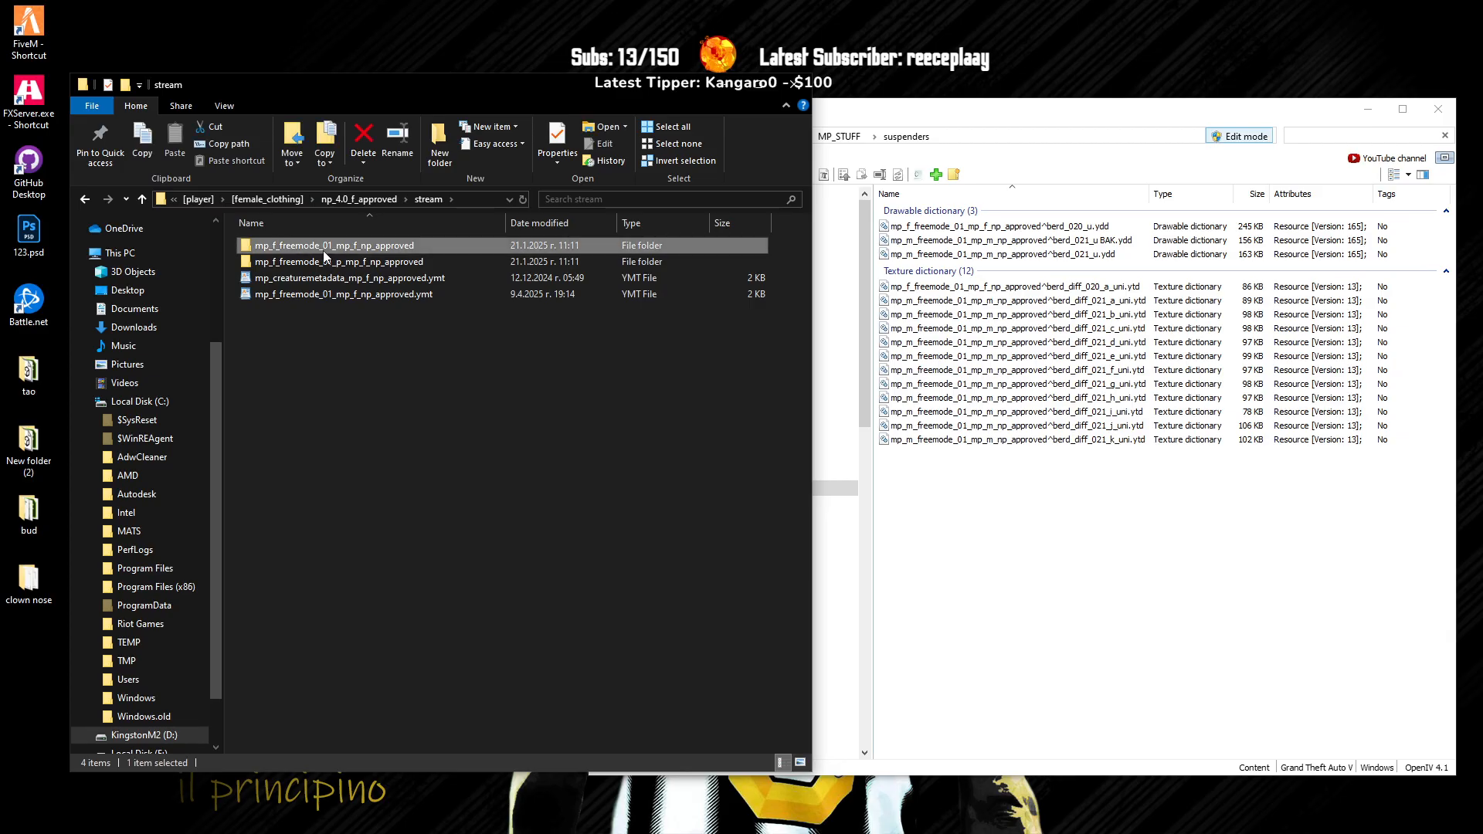
pyautogui.doubleClick(291, 245)
pyautogui.doubleClick(264, 246)
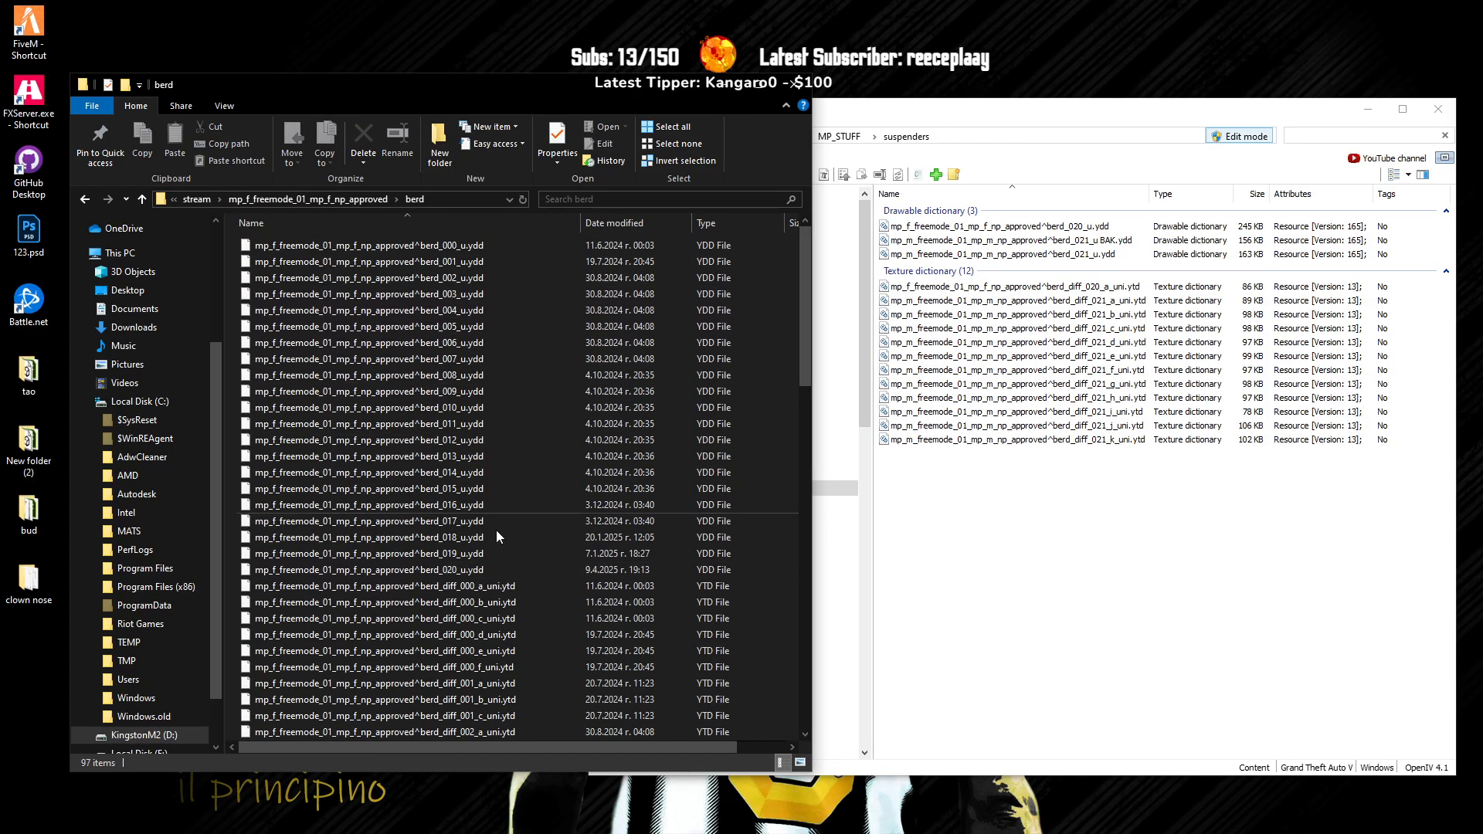
# Step: Delete the female drawable mp_f_freemode_01_mp_f_np_approved^berd_020_u.ydd from the suspenders folder in OpenIV
pyautogui.moveTo(477, 571); pyautogui.dragTo(1128, 236)
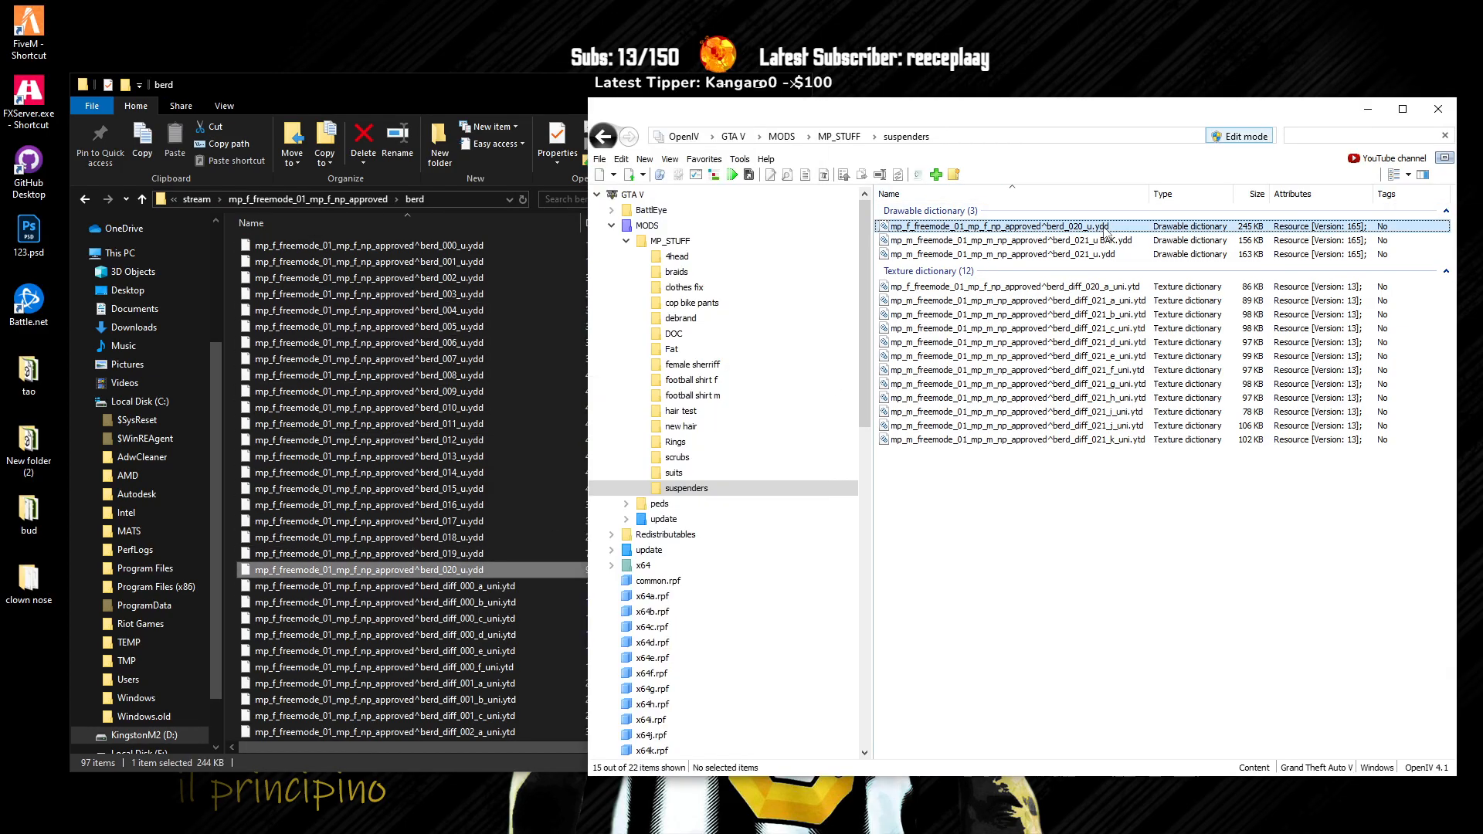
pyautogui.hotkey('ctrl', 'a')
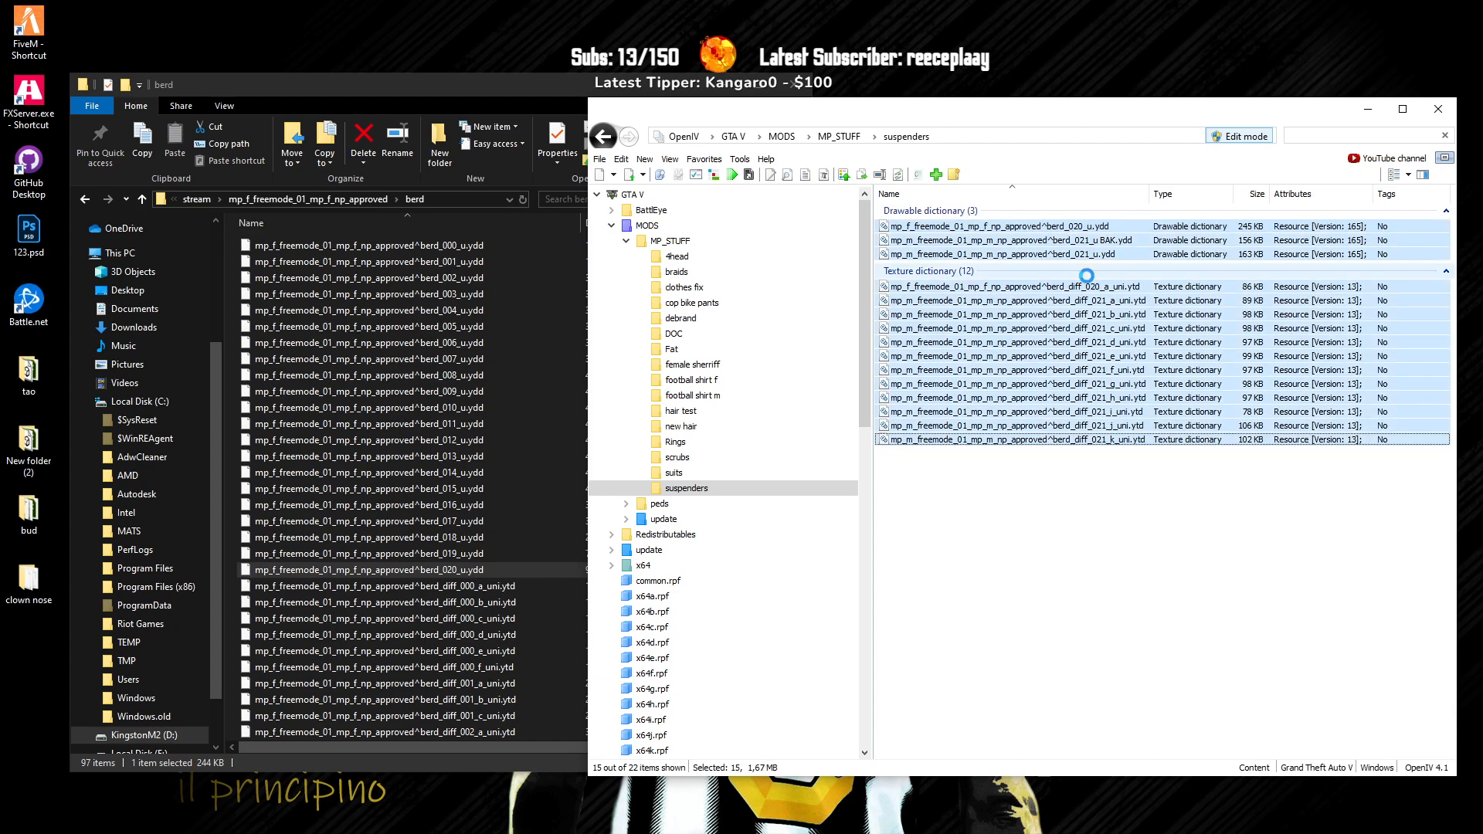
pyautogui.press('Delete')
pyautogui.click(831, 442)
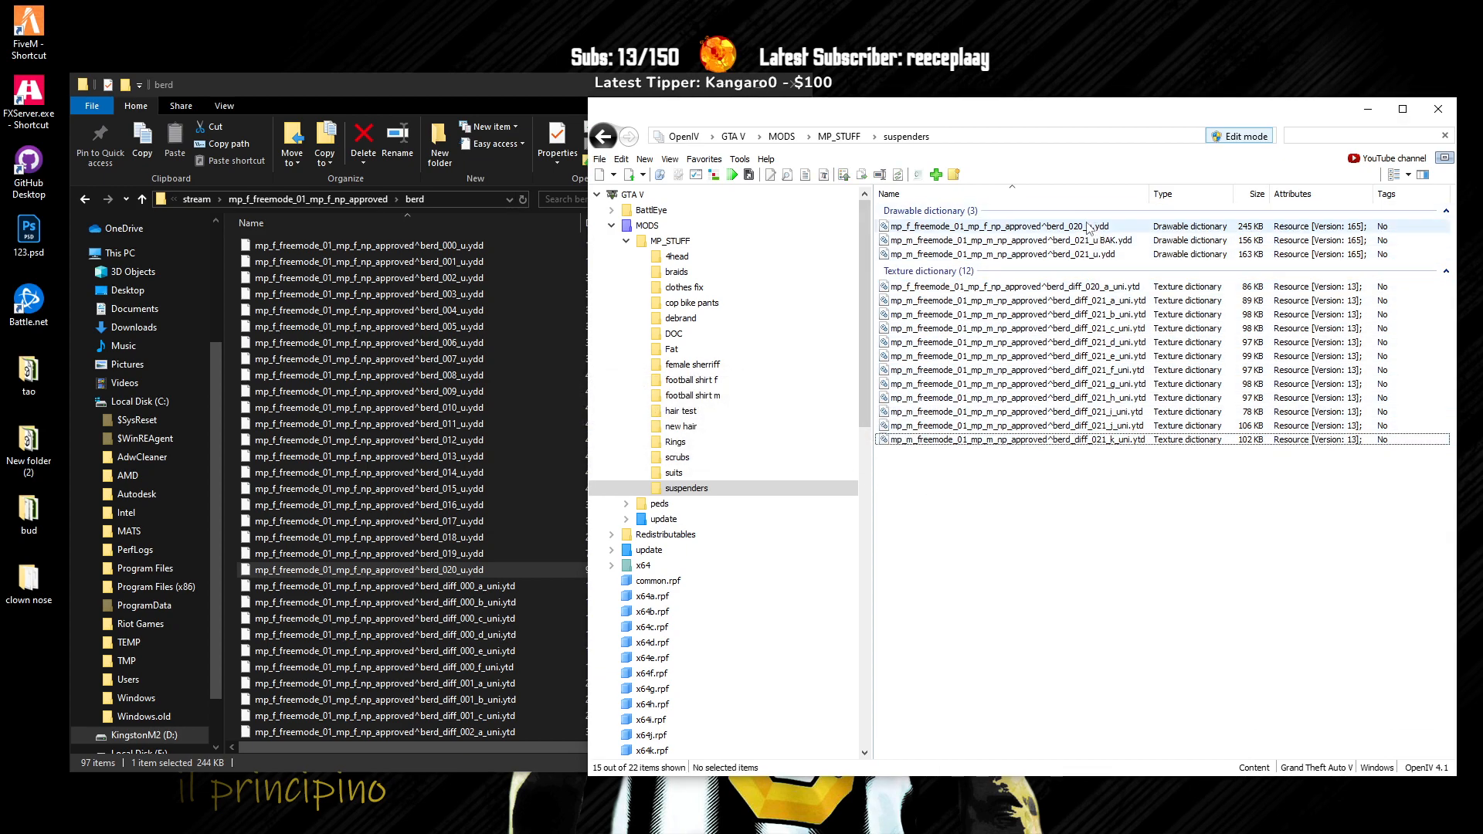
pyautogui.press('Delete')
pyautogui.click(818, 480)
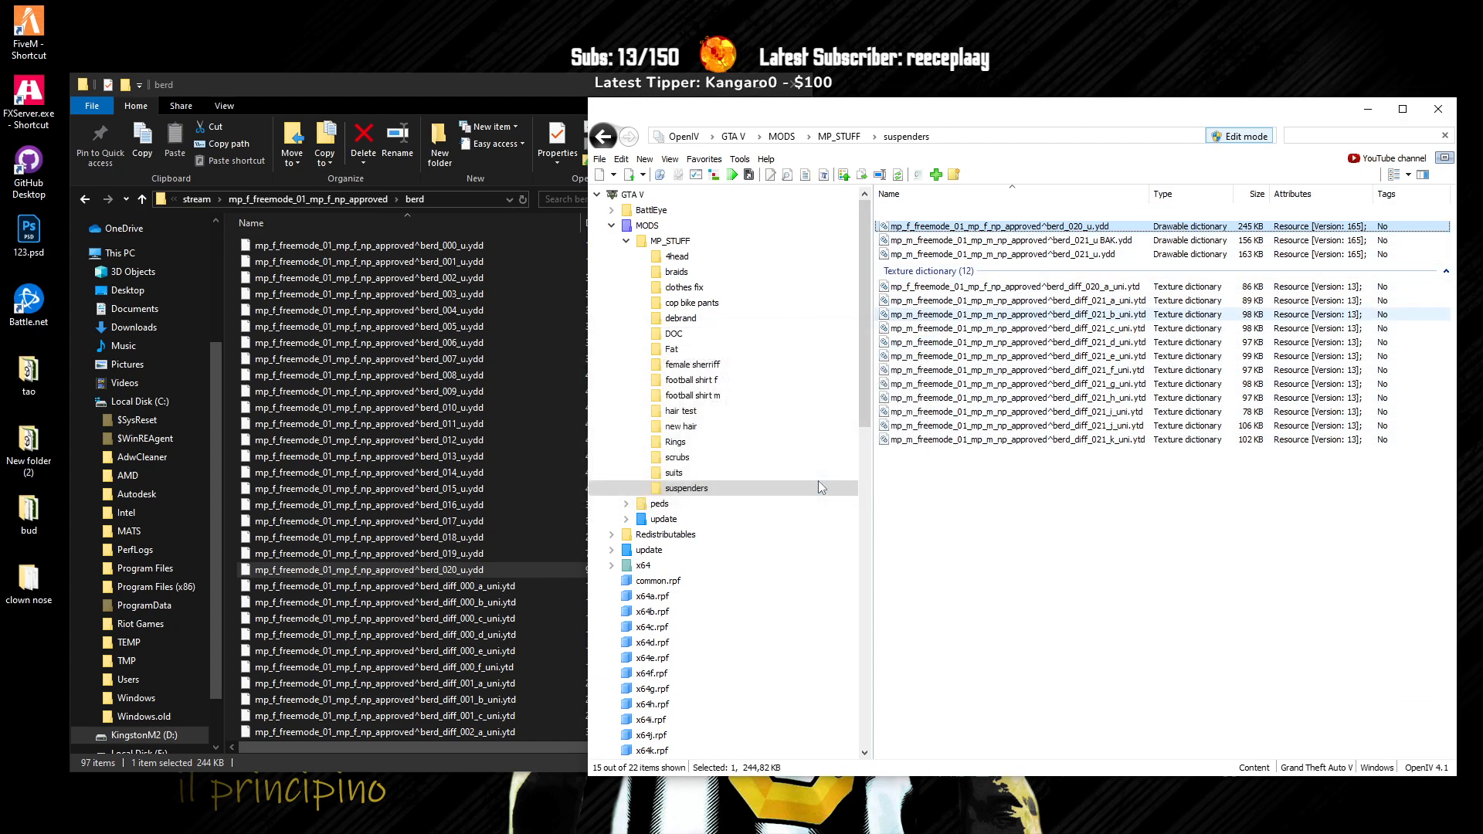
# Step: Permanently delete mp_f_freemode_01_mp_f_np_approved^berd_020_u.ydd from the server's female berd folder
pyautogui.scroll(-10, 479, 587)
pyautogui.scroll(9, 479, 596)
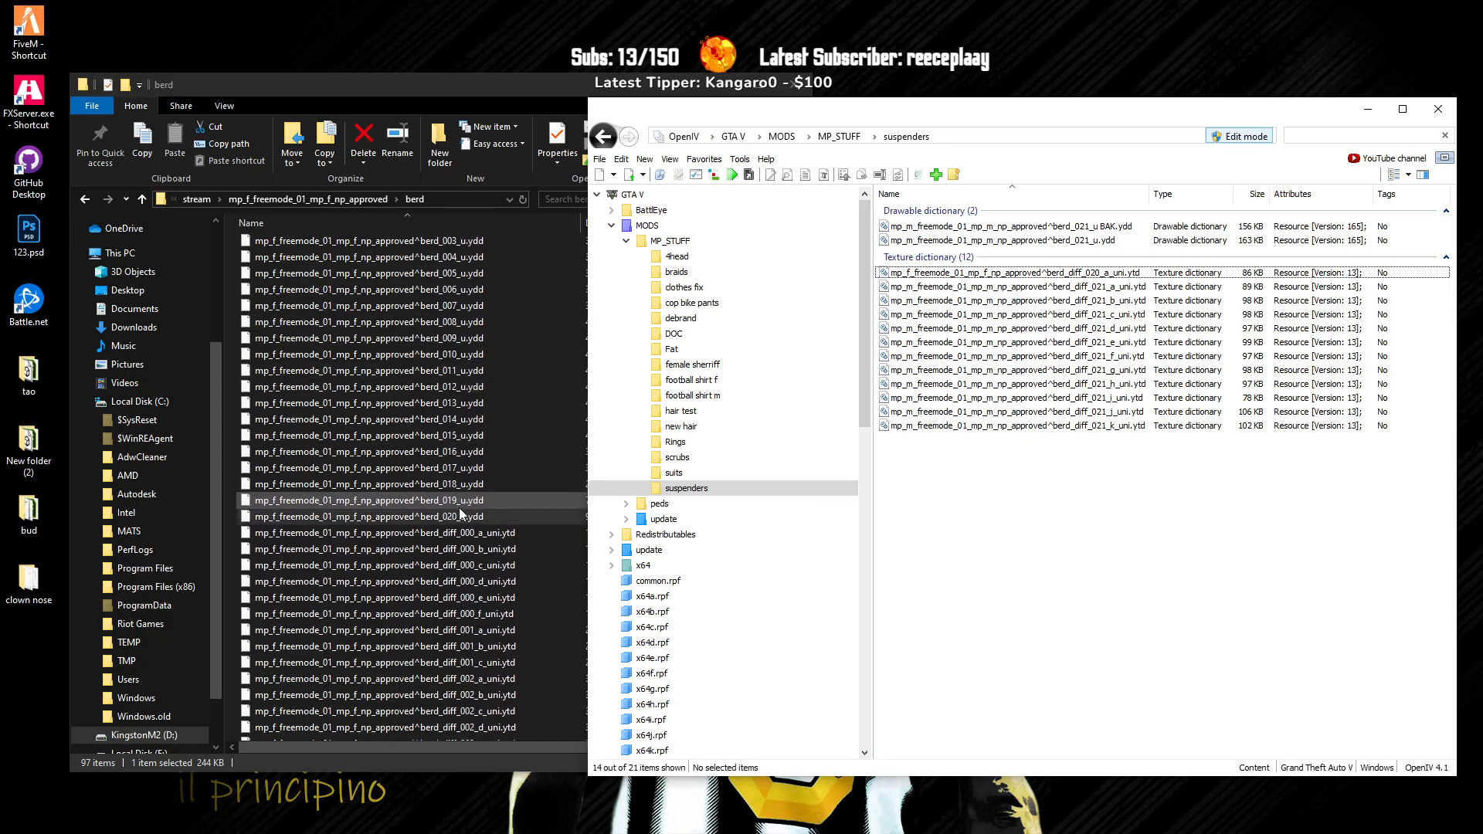
pyautogui.click(540, 516)
pyautogui.hotkey('shift', 'Delete')
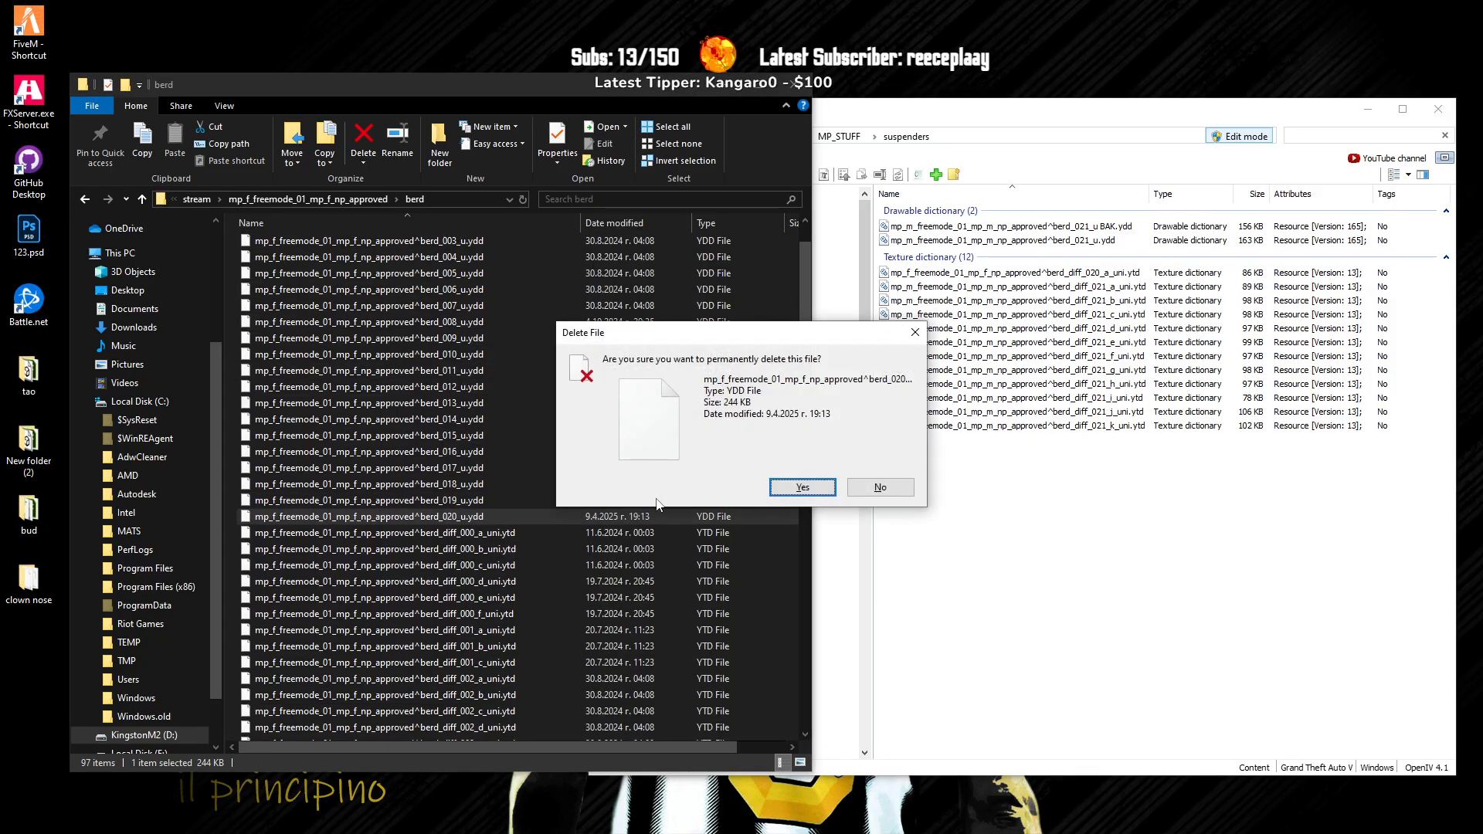
pyautogui.click(783, 487)
pyautogui.click(991, 466)
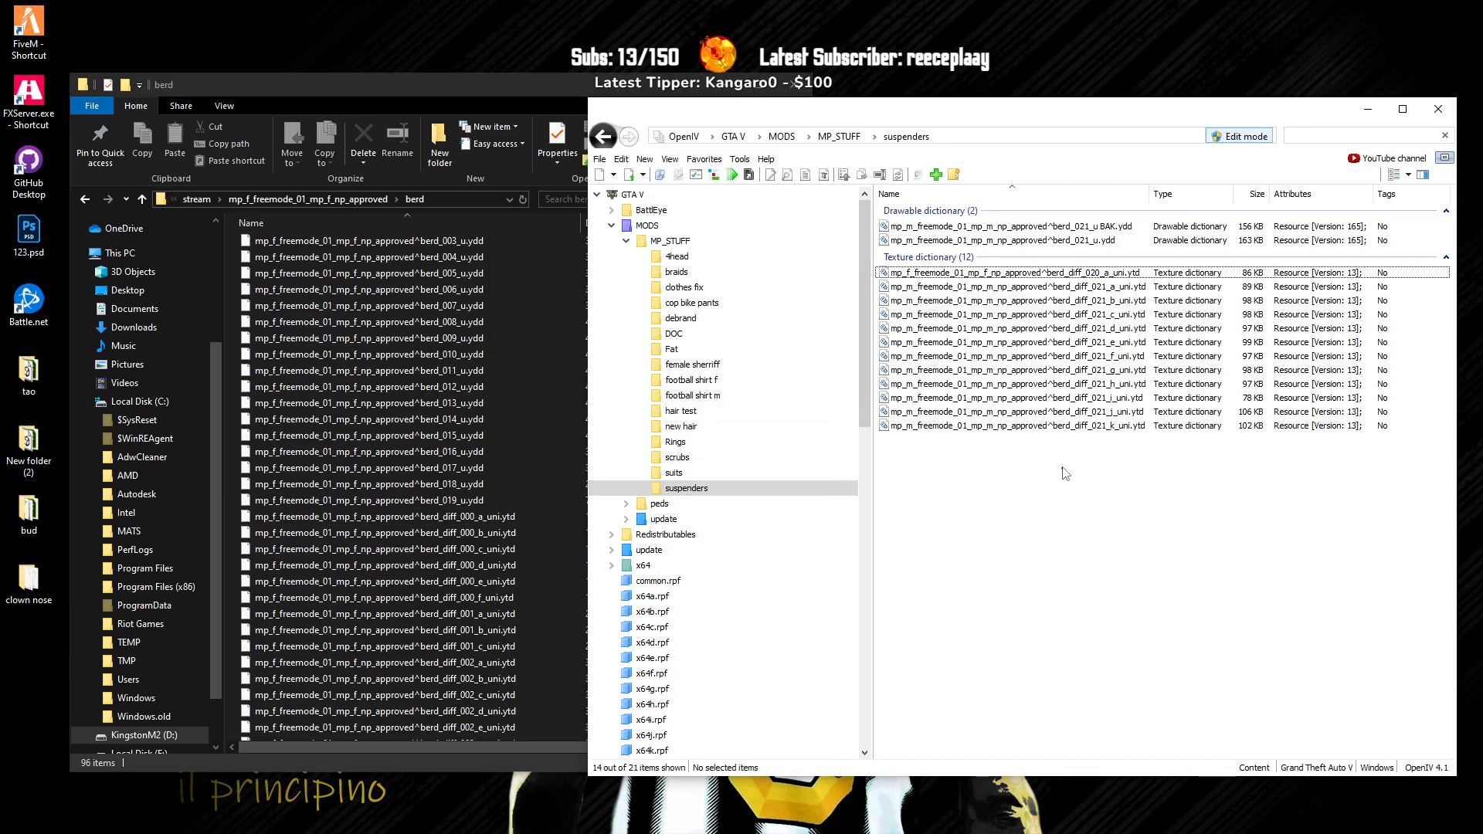
# Step: Open the clown nose folder on the desktop, create a new folder inside it and open that folder
pyautogui.rightClick(740, 2)
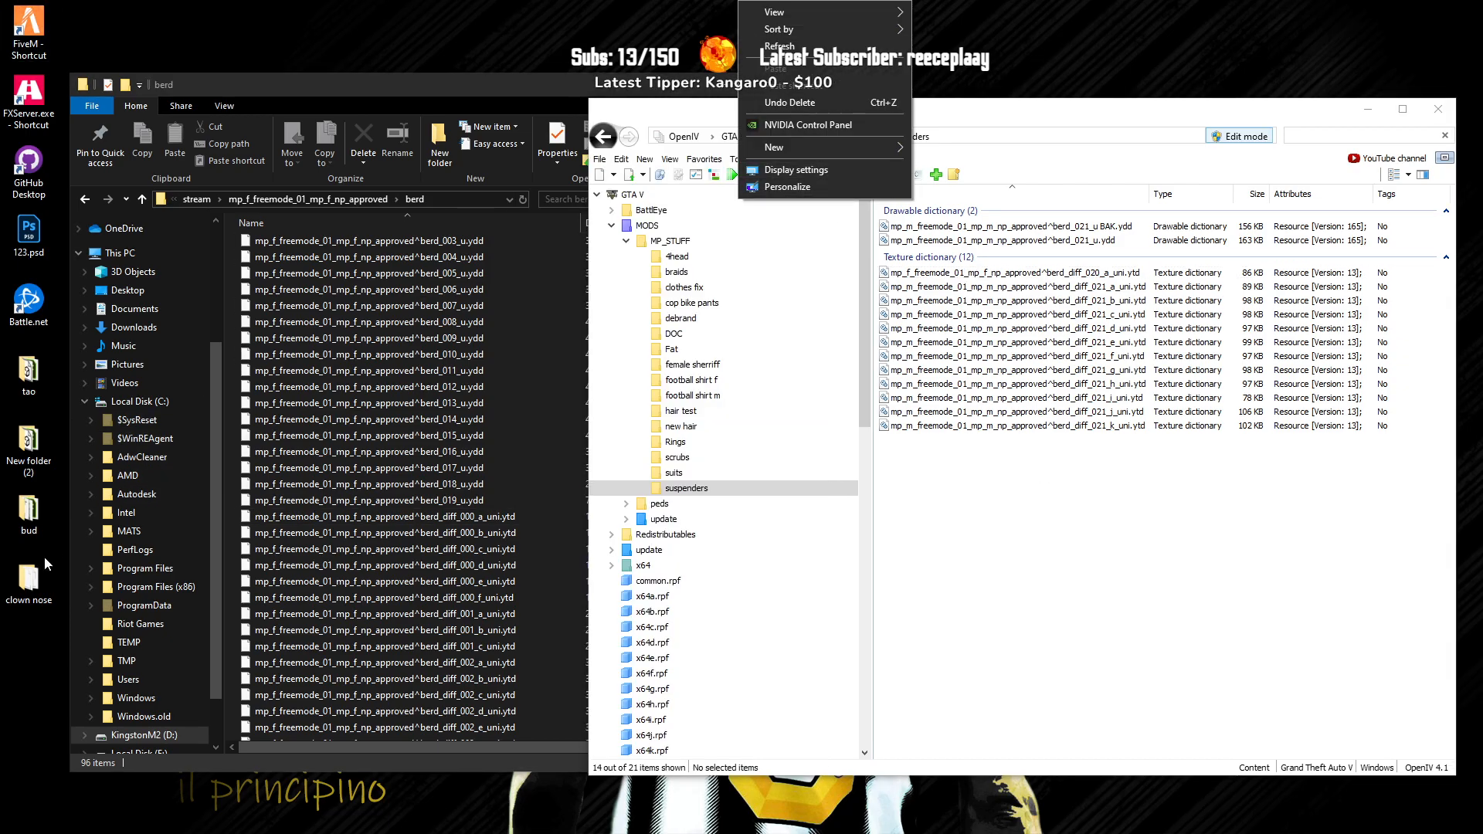
pyautogui.click(28, 576)
pyautogui.doubleClick(29, 577)
pyautogui.rightClick(622, 495)
pyautogui.moveTo(760, 672)
pyautogui.click(919, 684)
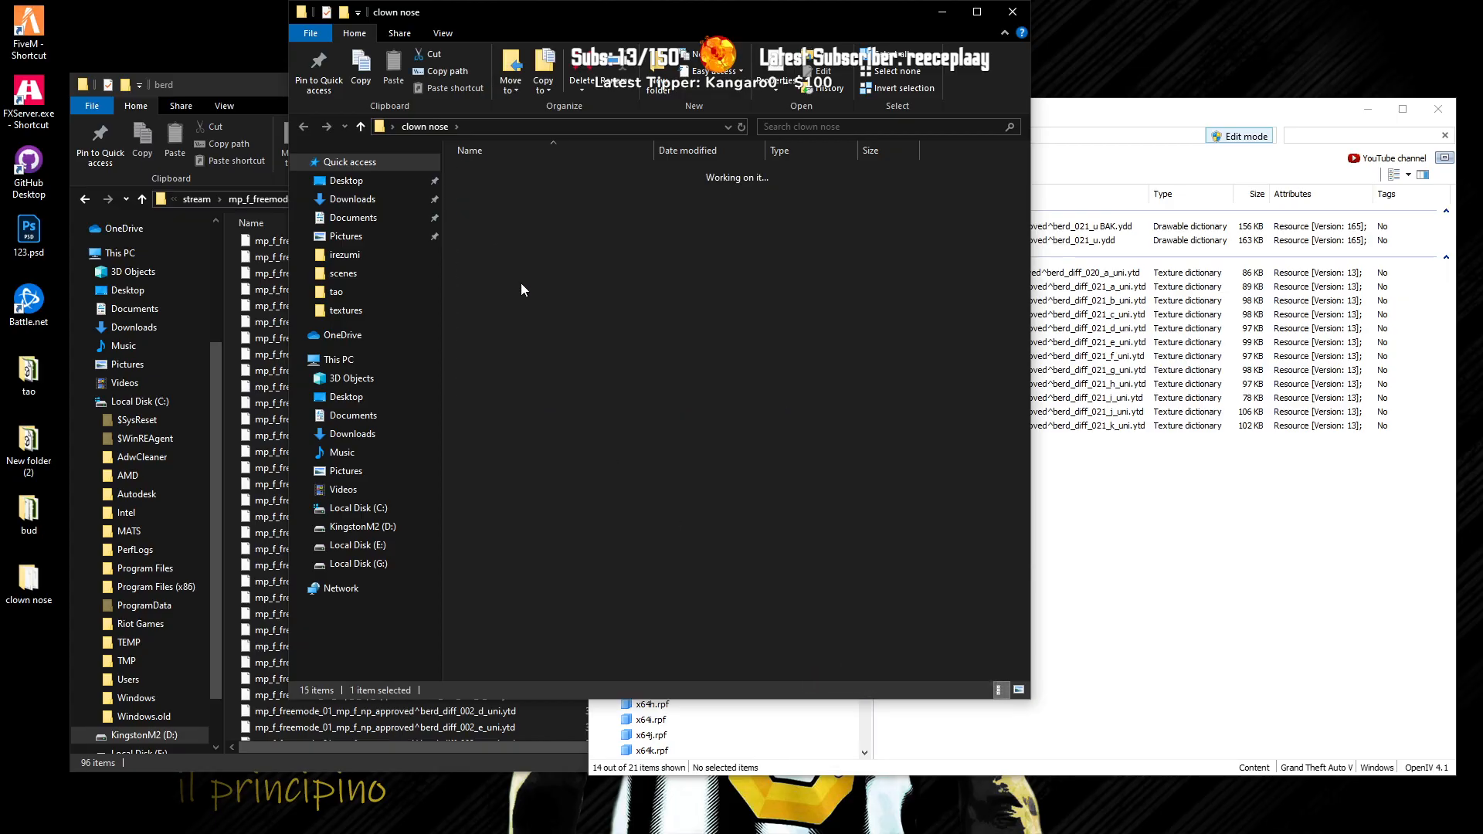
# Step: Copy the male berd_021_u.ydd drawable and its berd_diff_021 textures a to k from OpenIV into the new folder
pyautogui.click(1158, 498)
pyautogui.click(1024, 240)
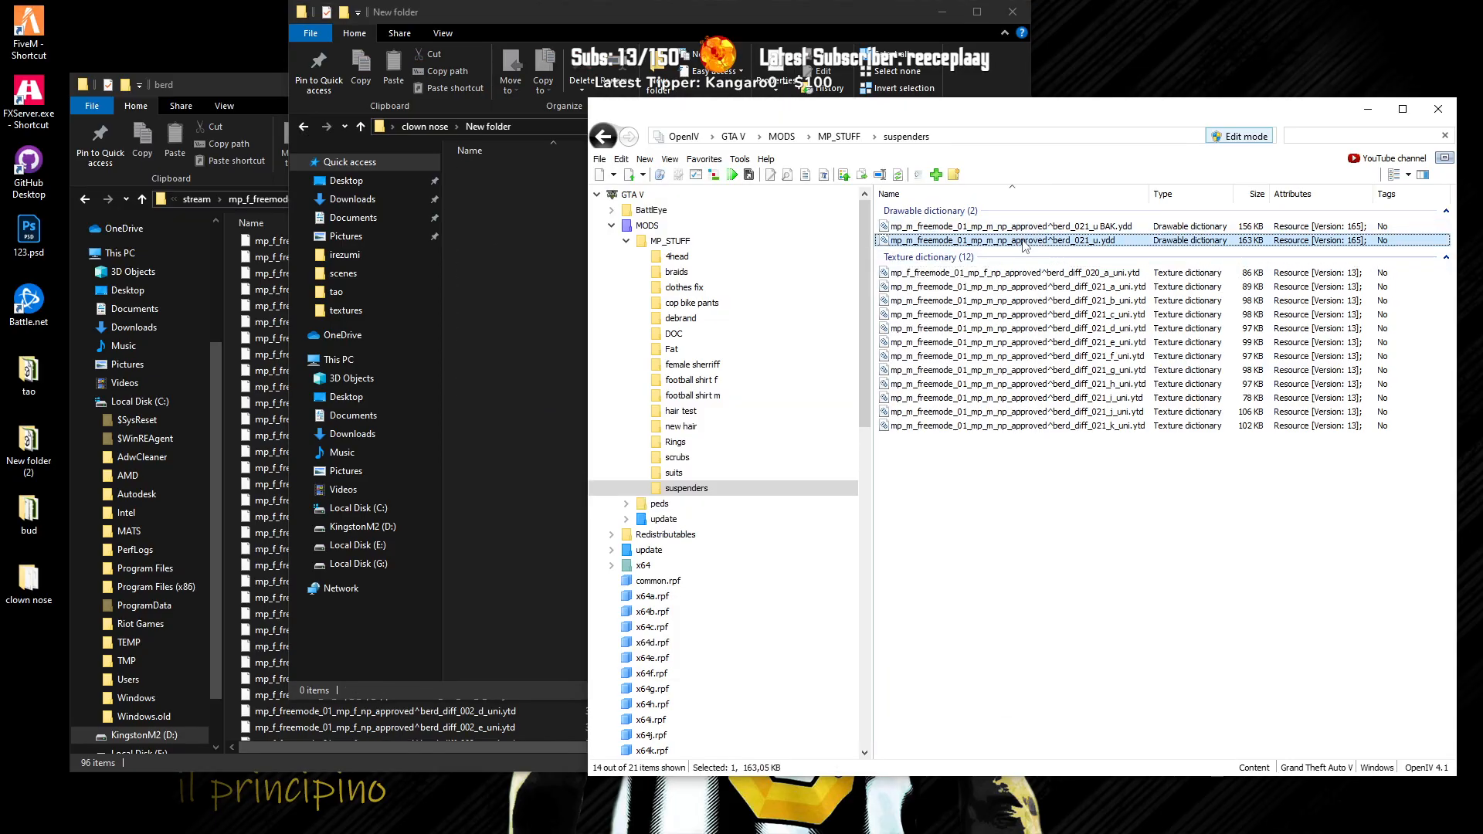
pyautogui.click(1035, 286)
pyautogui.keyDown('shift'); pyautogui.click(1047, 426); pyautogui.keyUp('shift')
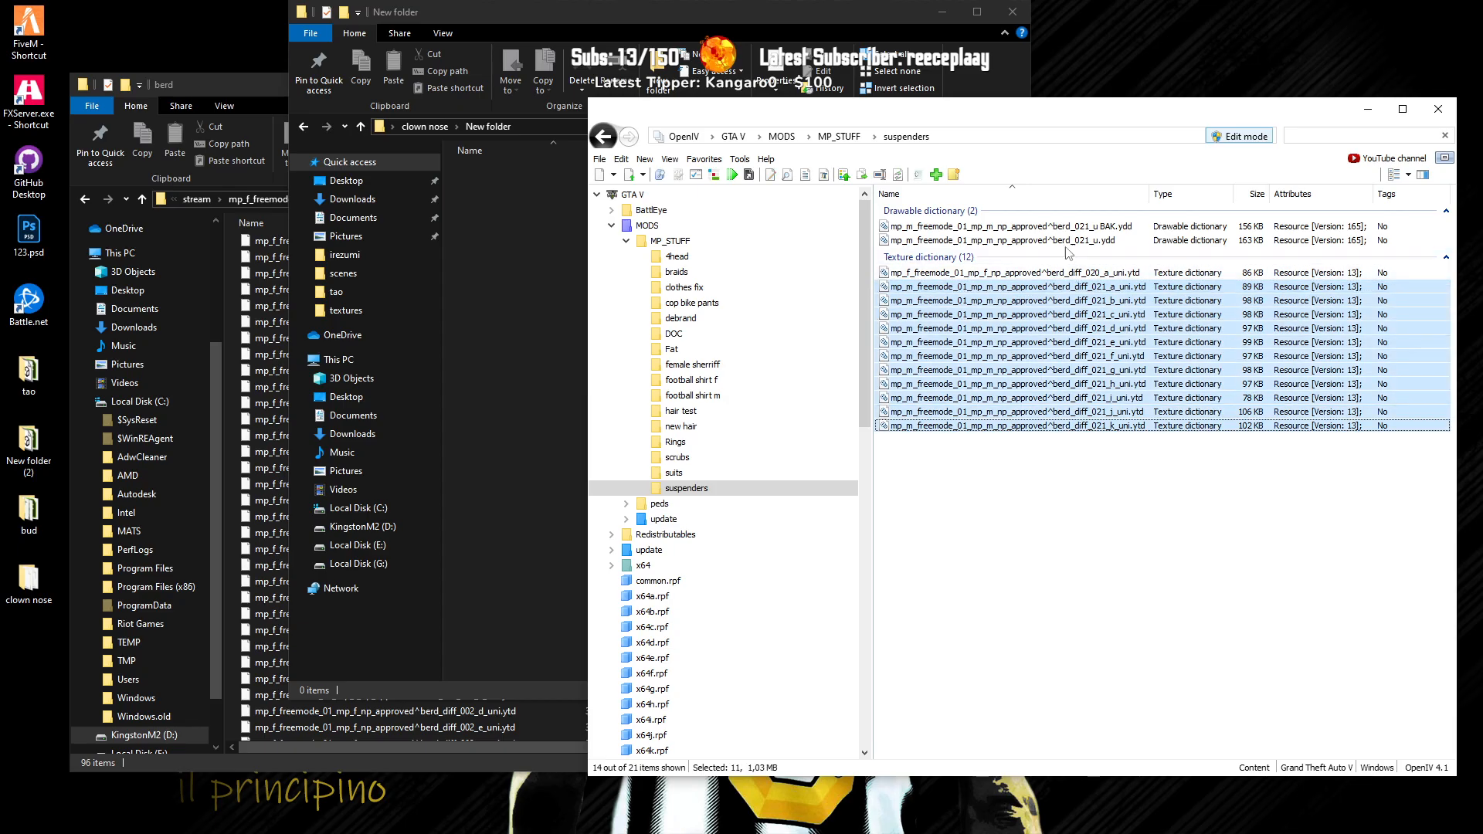
pyautogui.keyDown('ctrl'); pyautogui.click(1035, 241); pyautogui.keyUp('ctrl')
pyautogui.moveTo(1031, 241); pyautogui.dragTo(513, 318)
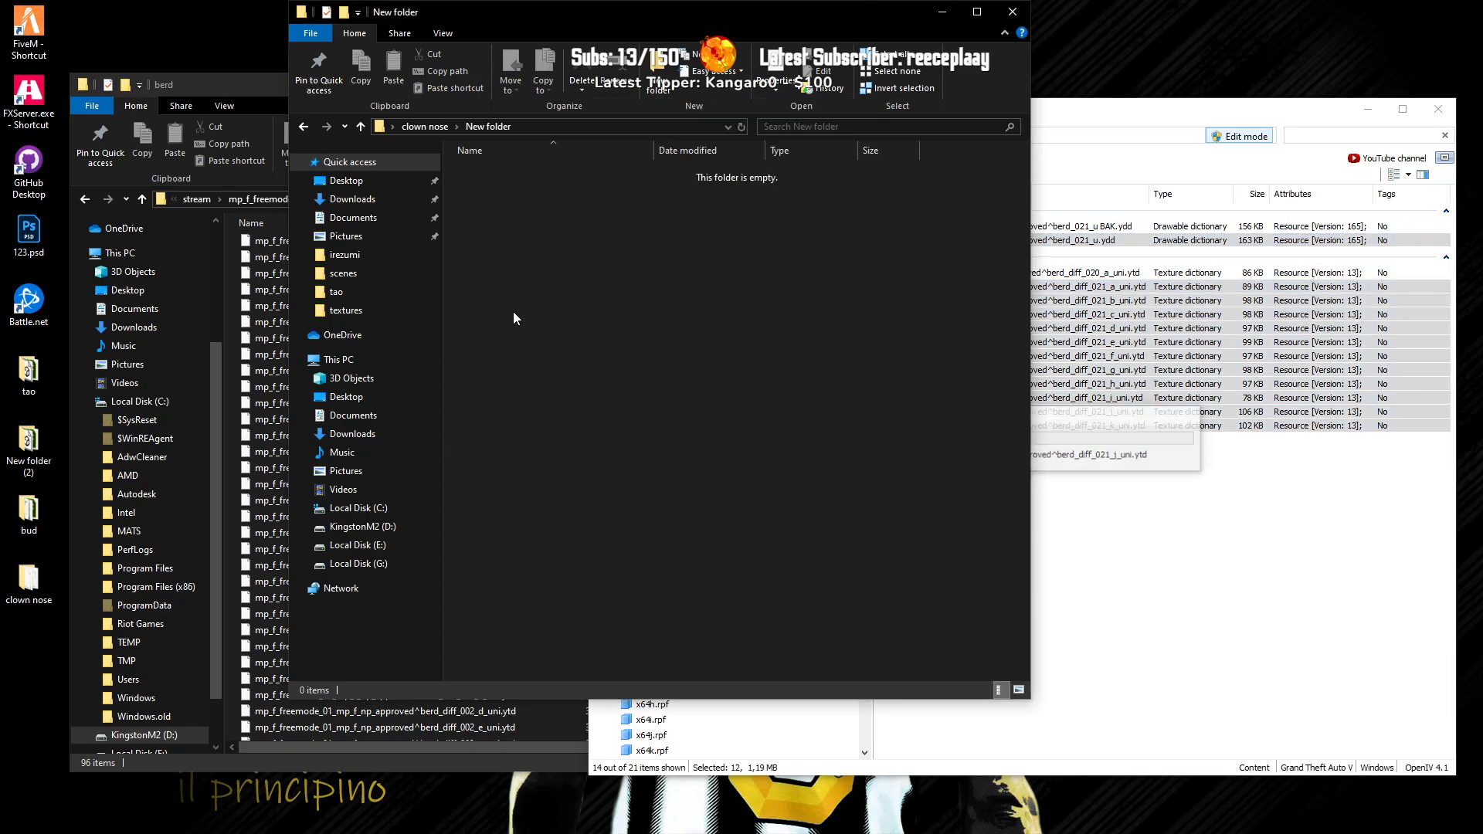
# Step: Switch to Bulk Rename Utility and load the 12 male clown nose files from the new folder into its list
pyautogui.moveTo(800, 528); pyautogui.dragTo(563, 177)
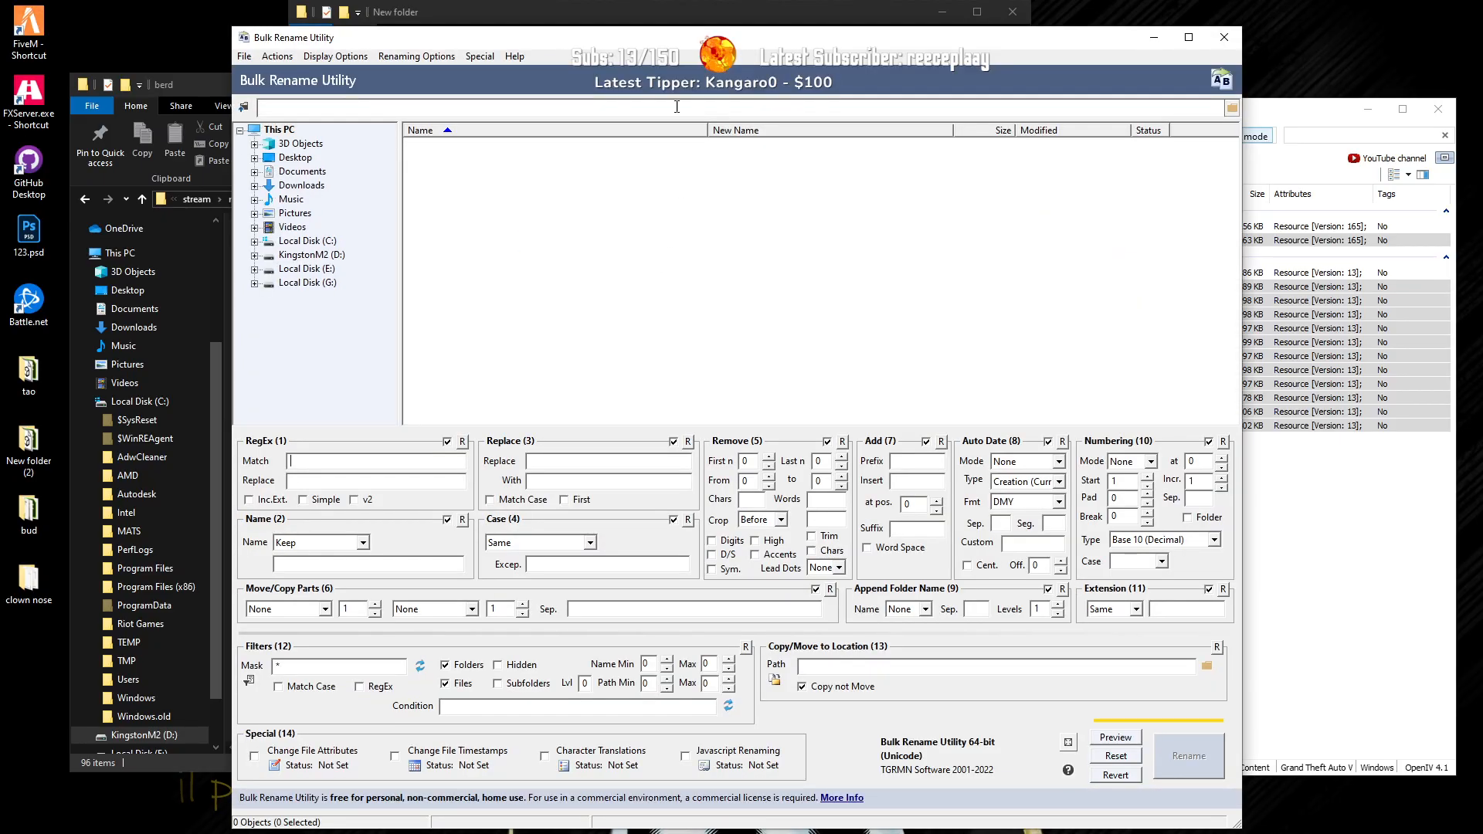
pyautogui.moveTo(671, 35); pyautogui.dragTo(704, 232)
pyautogui.click(622, 122)
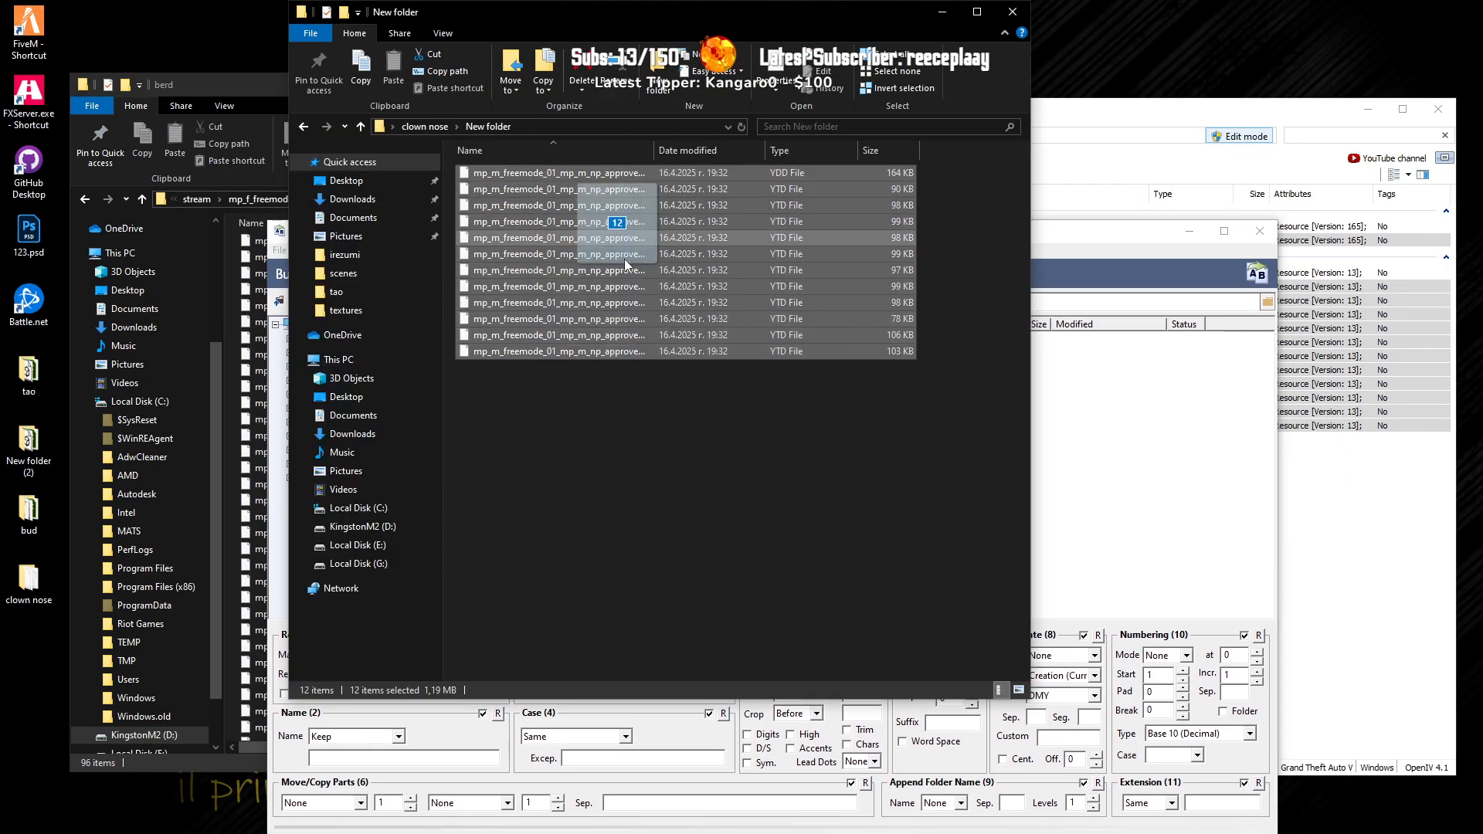
pyautogui.moveTo(585, 238); pyautogui.dragTo(1132, 472)
pyautogui.click(939, 13)
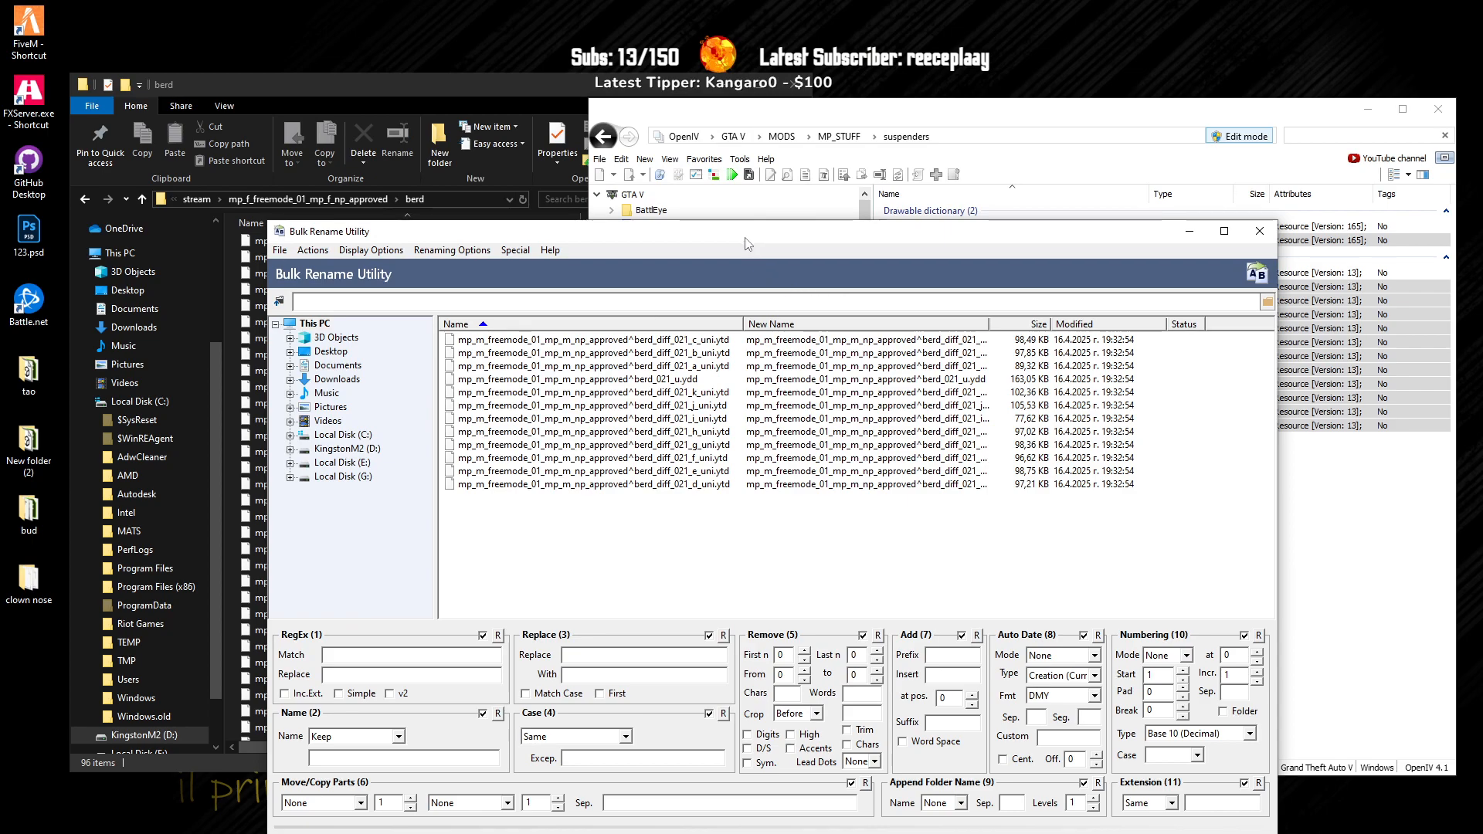
pyautogui.moveTo(746, 241); pyautogui.dragTo(674, 85)
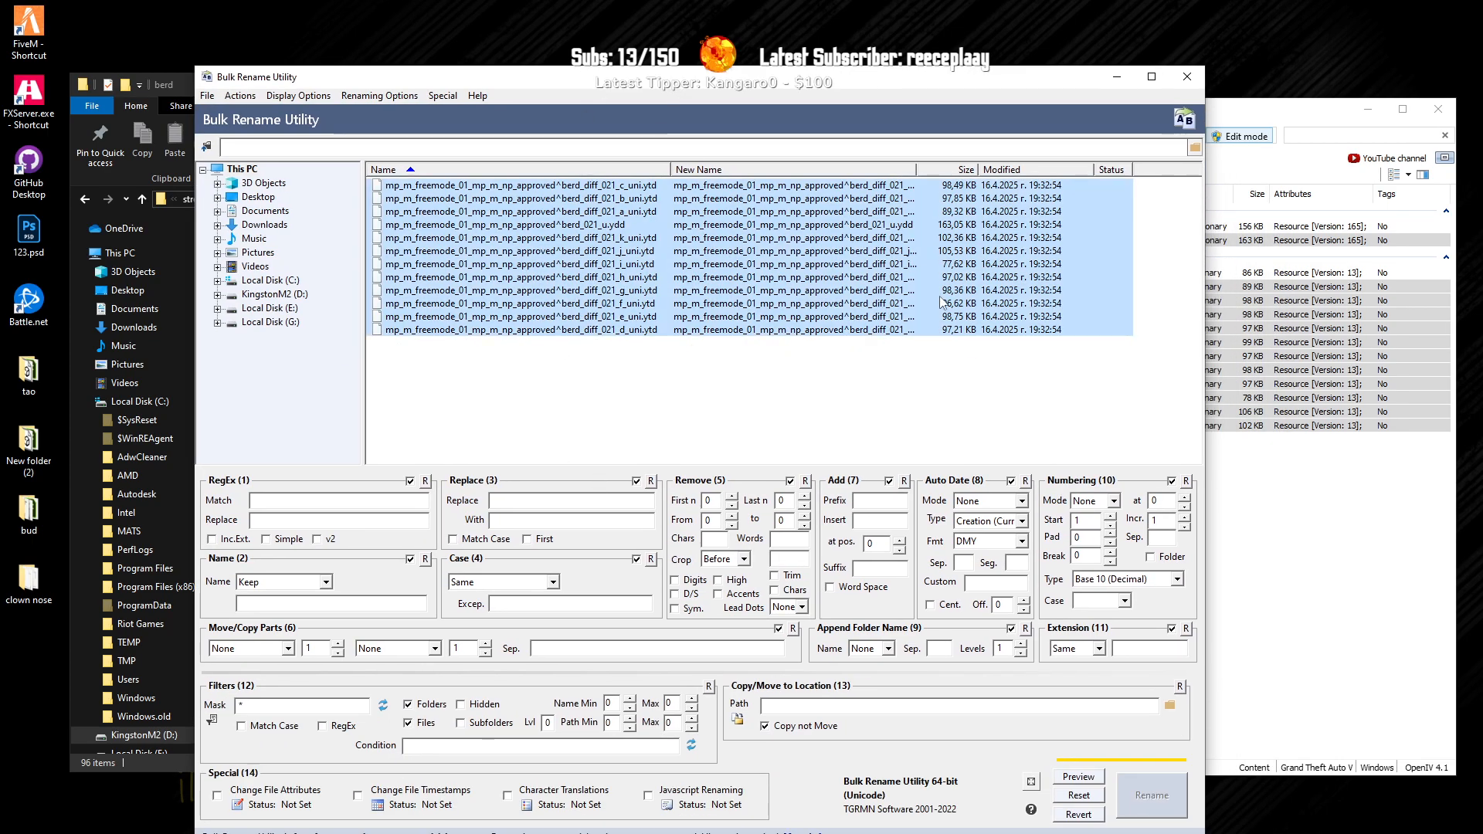
pyautogui.moveTo(772, 69); pyautogui.dragTo(919, 43)
# Step: Bulk rename the loaded files, replacing mp_m_freemode_01_mp_m_np_approved with mp_f_freemode_01_mp_f_np_approved
pyautogui.click(854, 423)
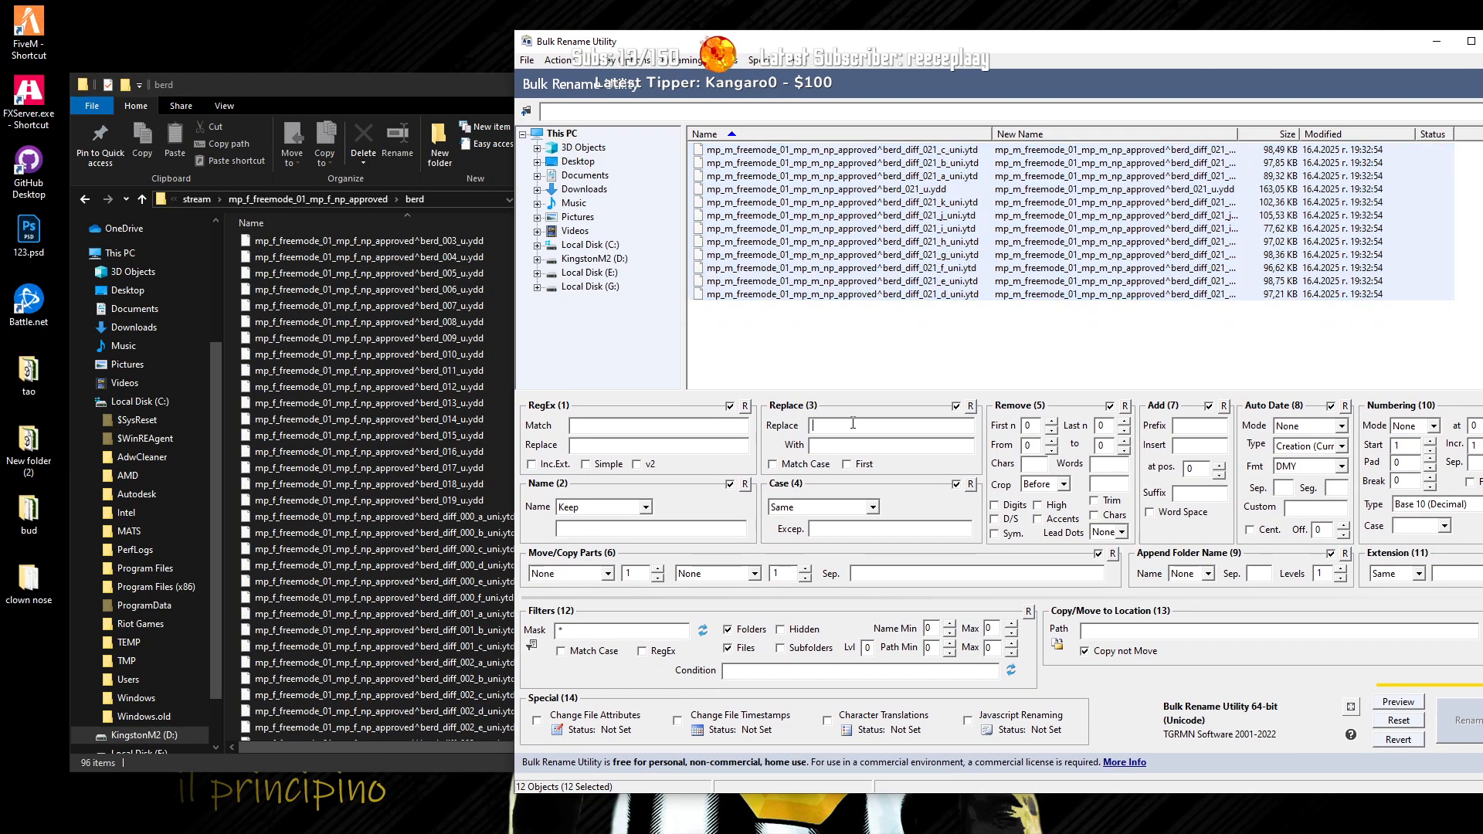
pyautogui.write('mp_m_')
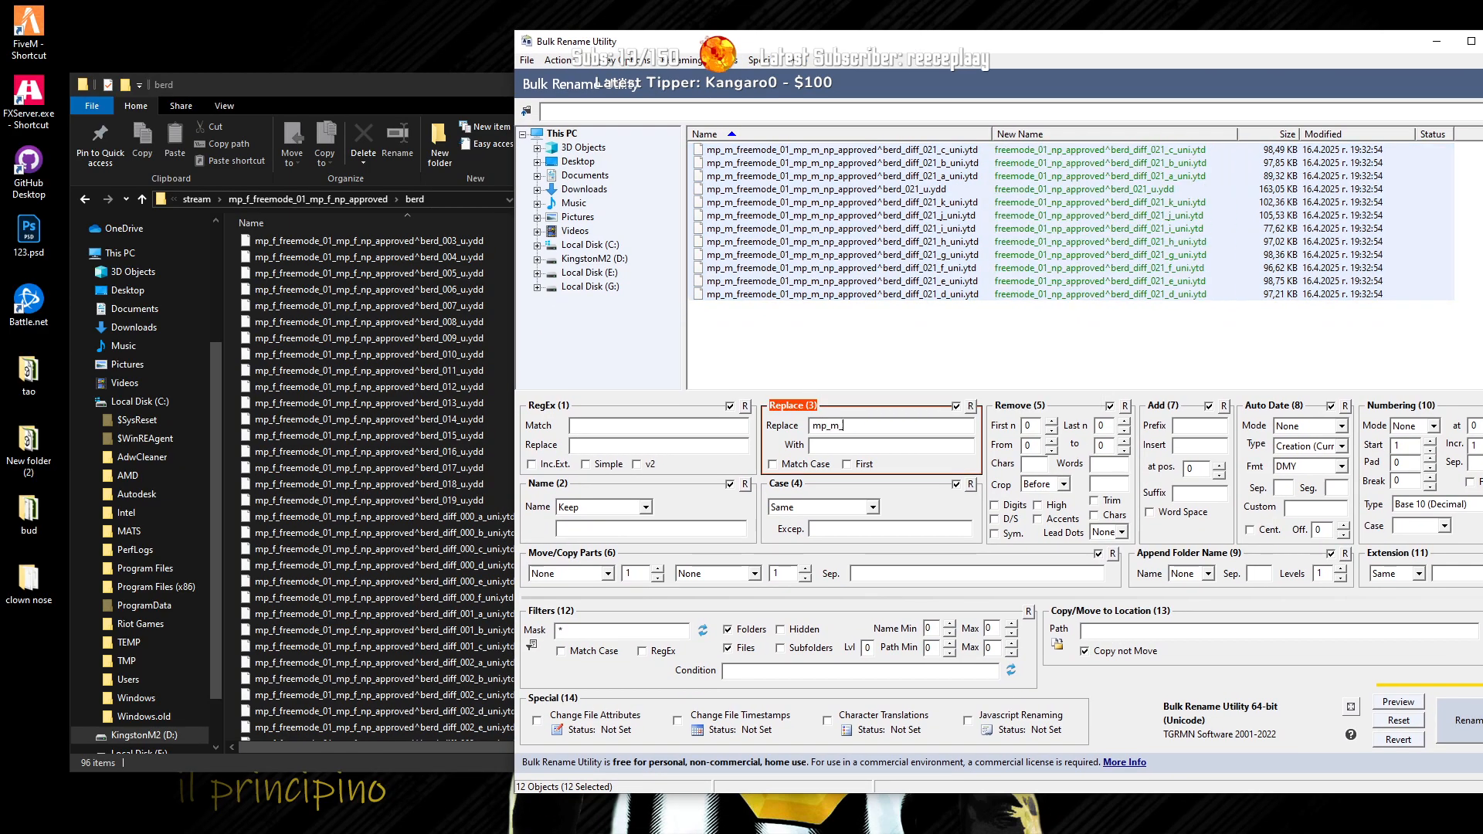
pyautogui.write('freemode_0')
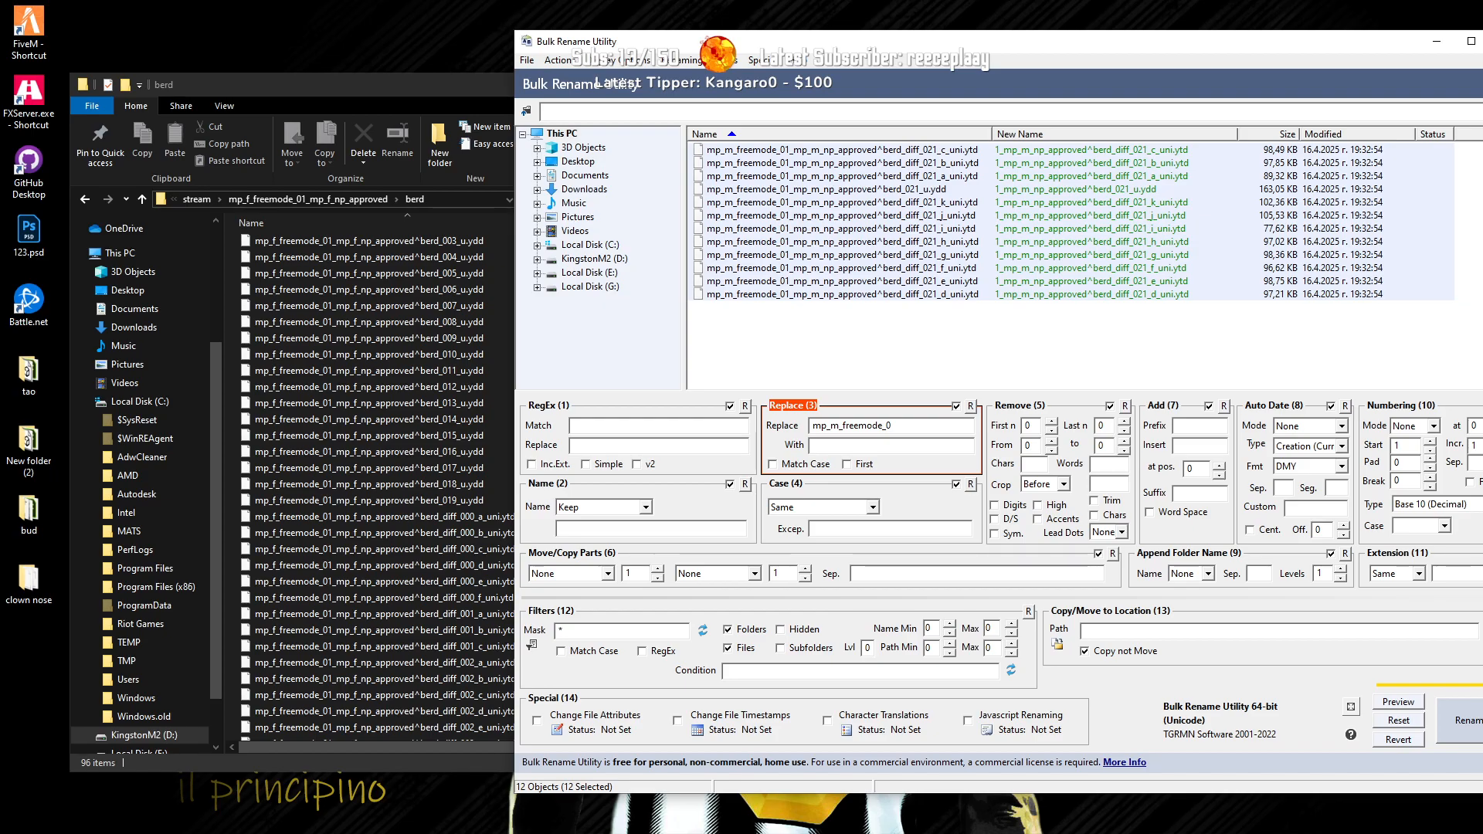
pyautogui.write('1_mp_m_')
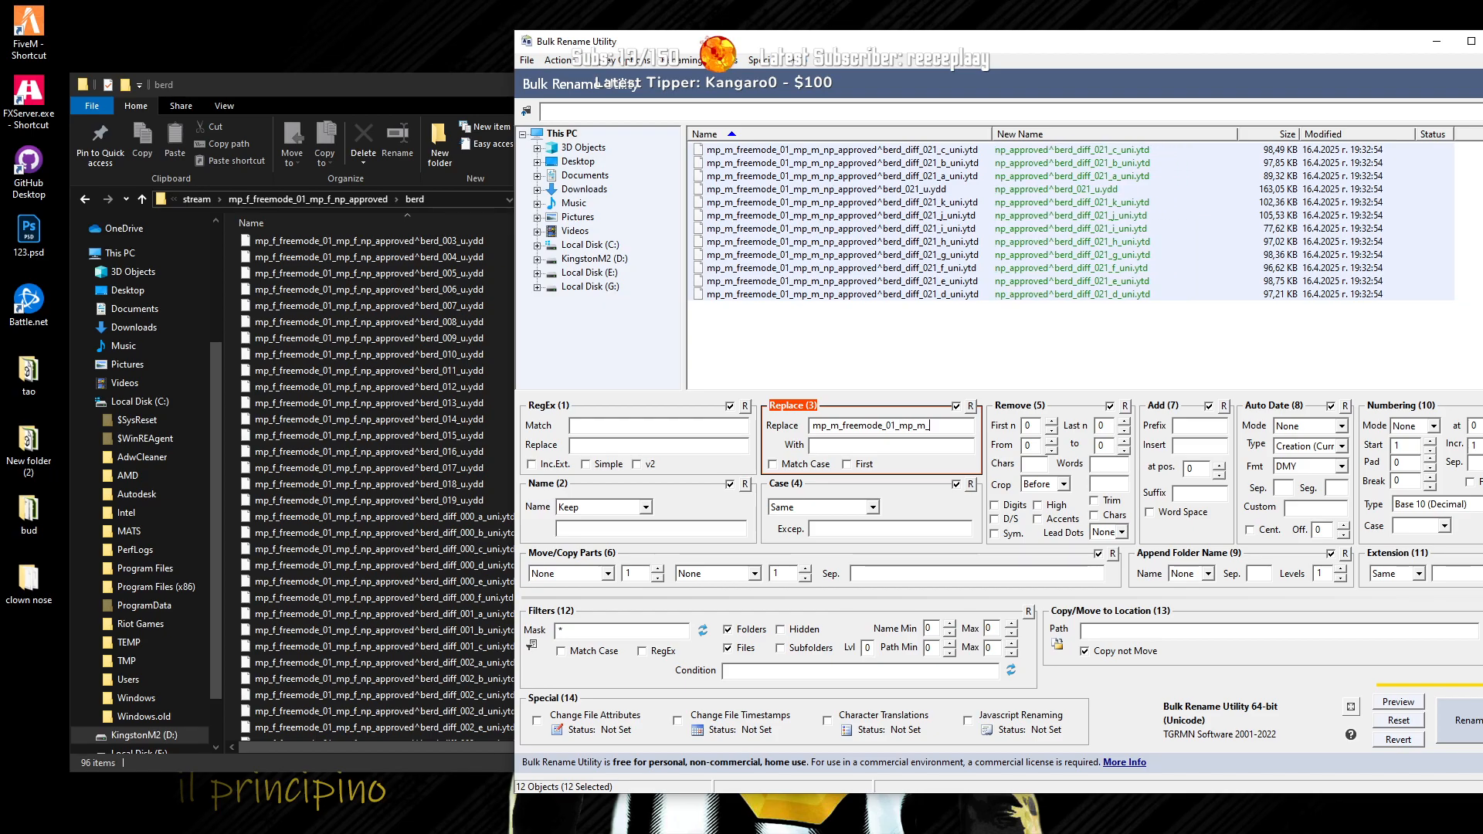
pyautogui.write('np_approved')
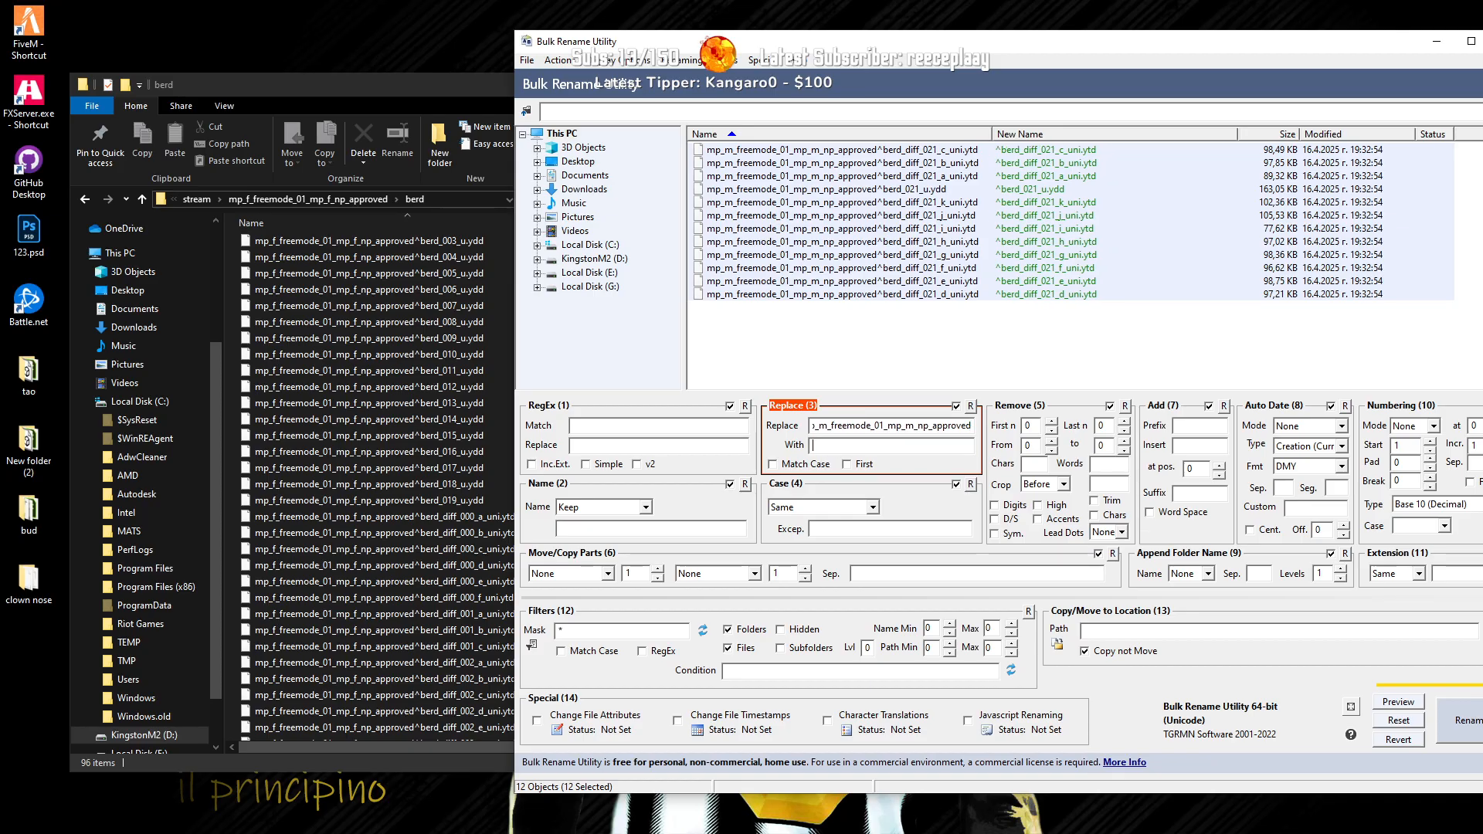
pyautogui.write('mp_f')
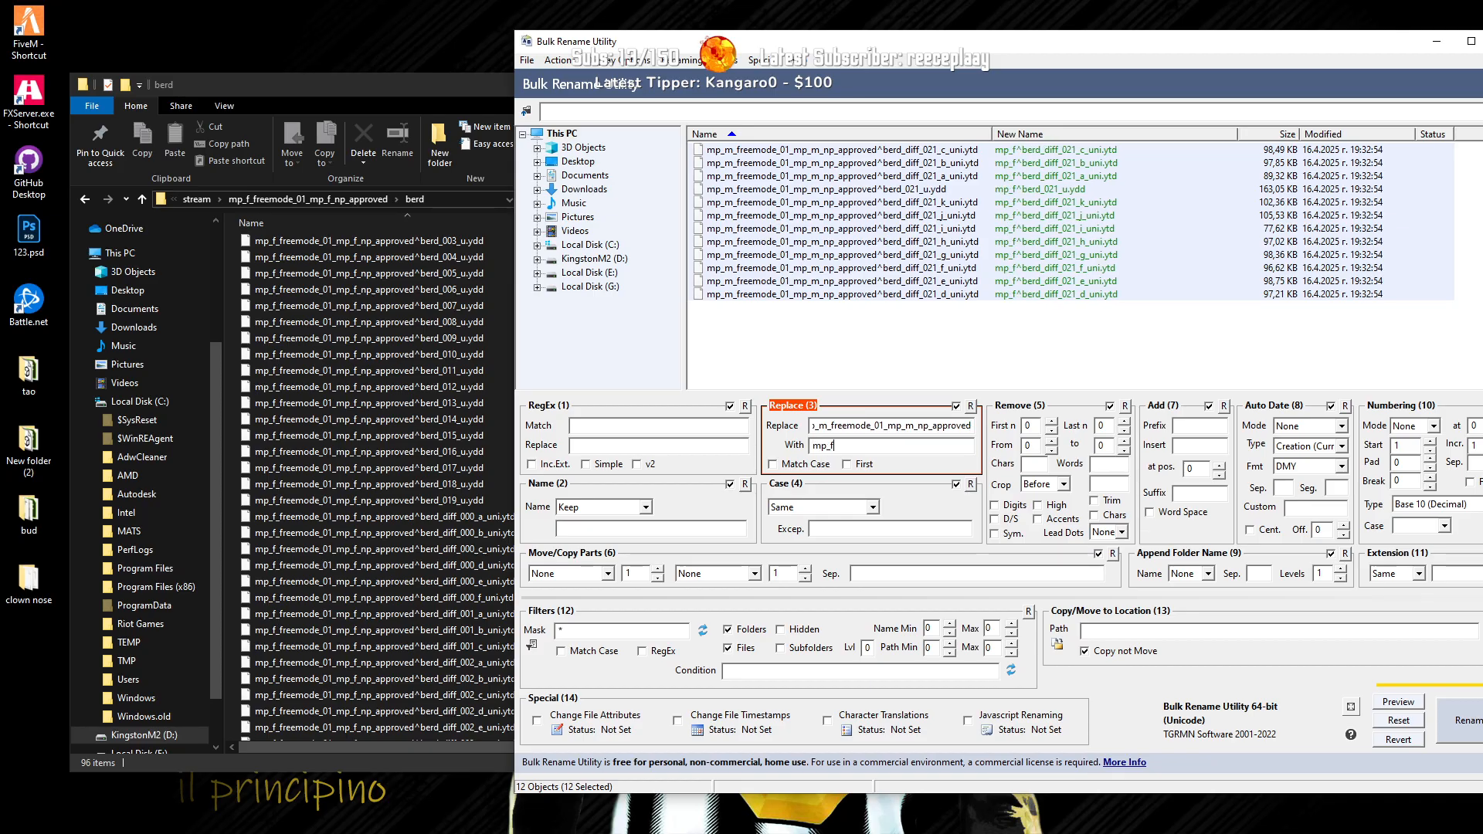
pyautogui.write('_freemode_01')
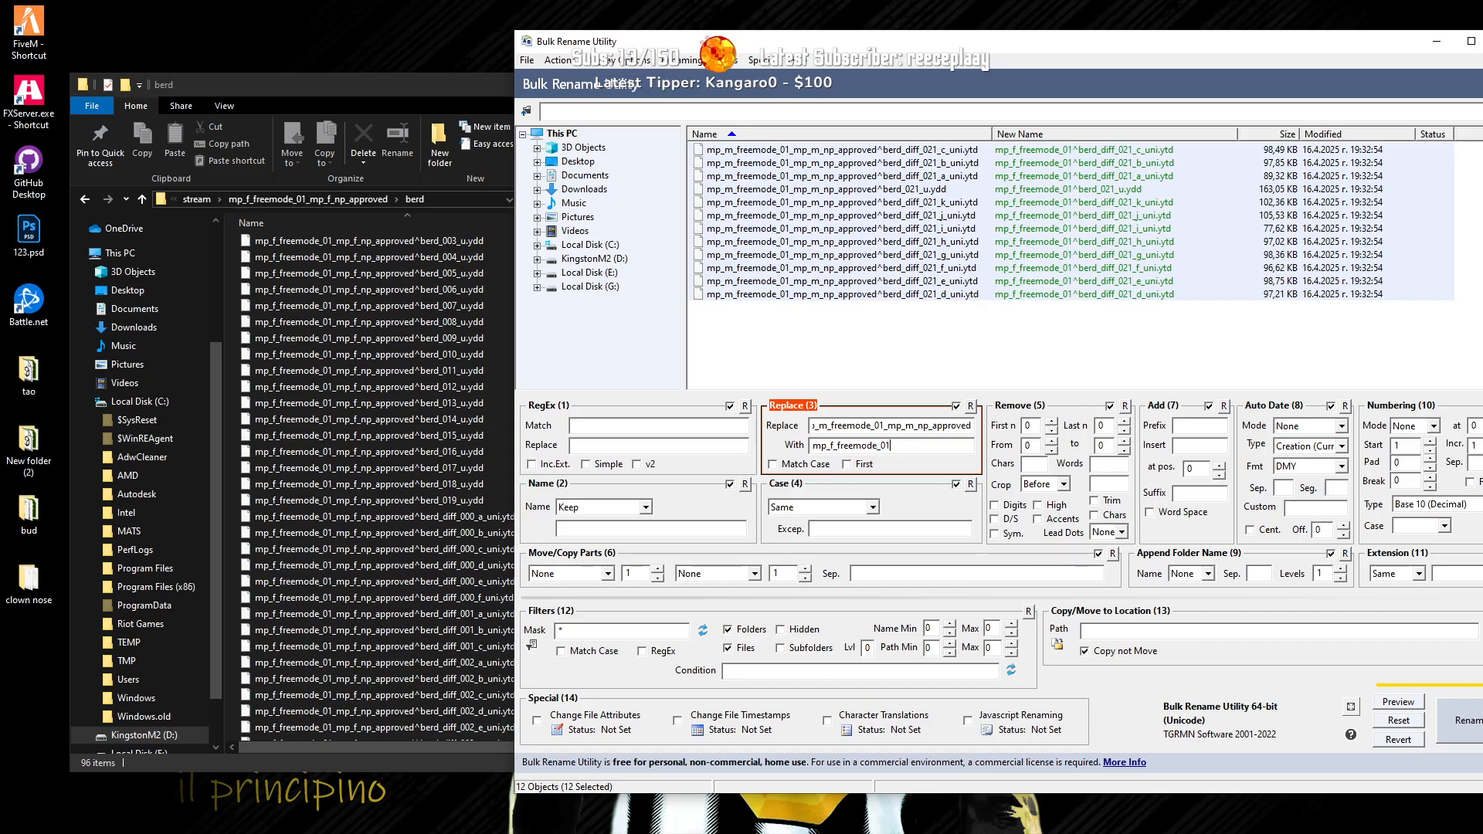
pyautogui.write('_')
pyautogui.write('mp')
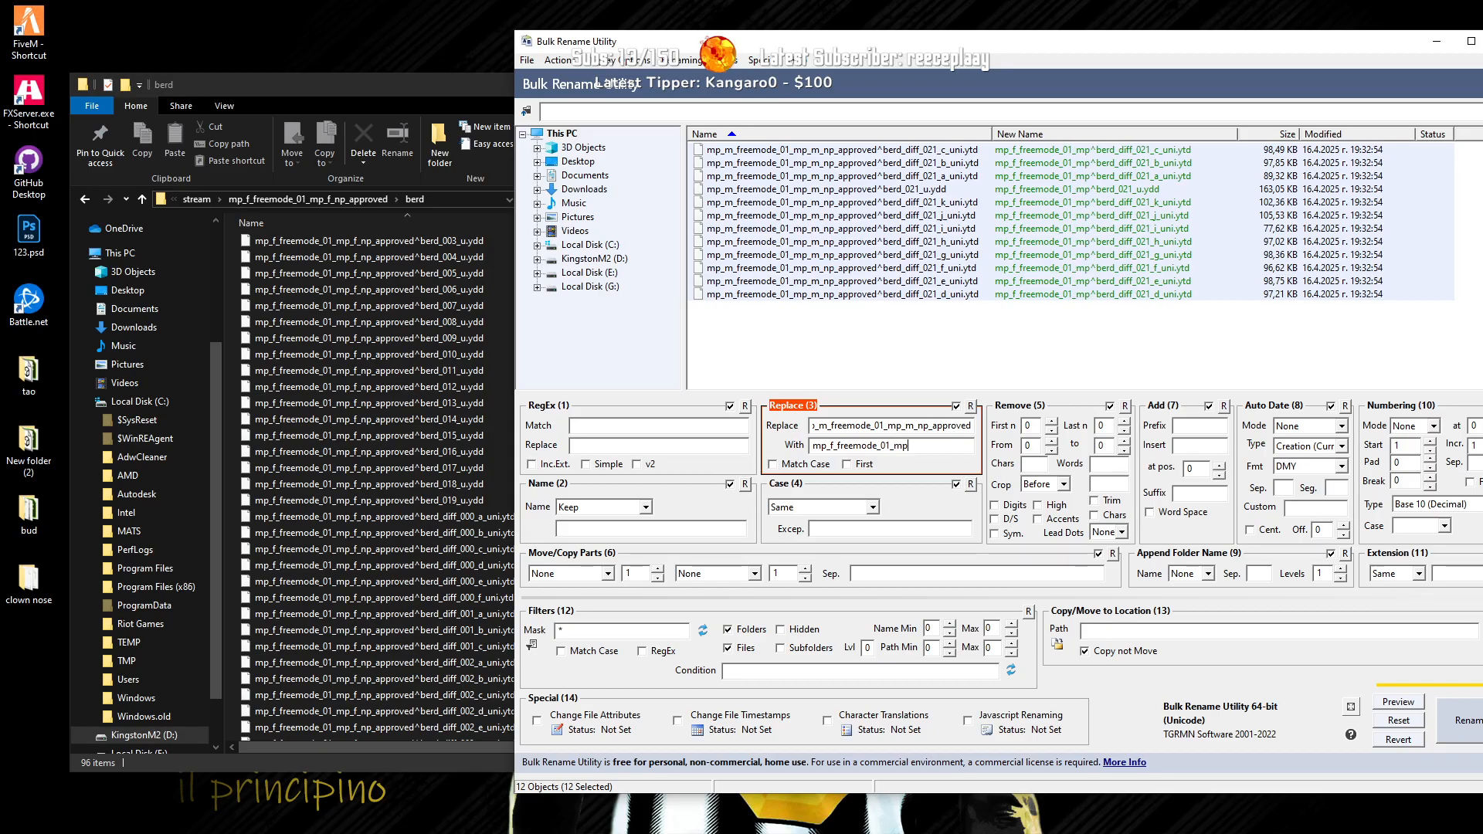
pyautogui.write('_f_np_approved')
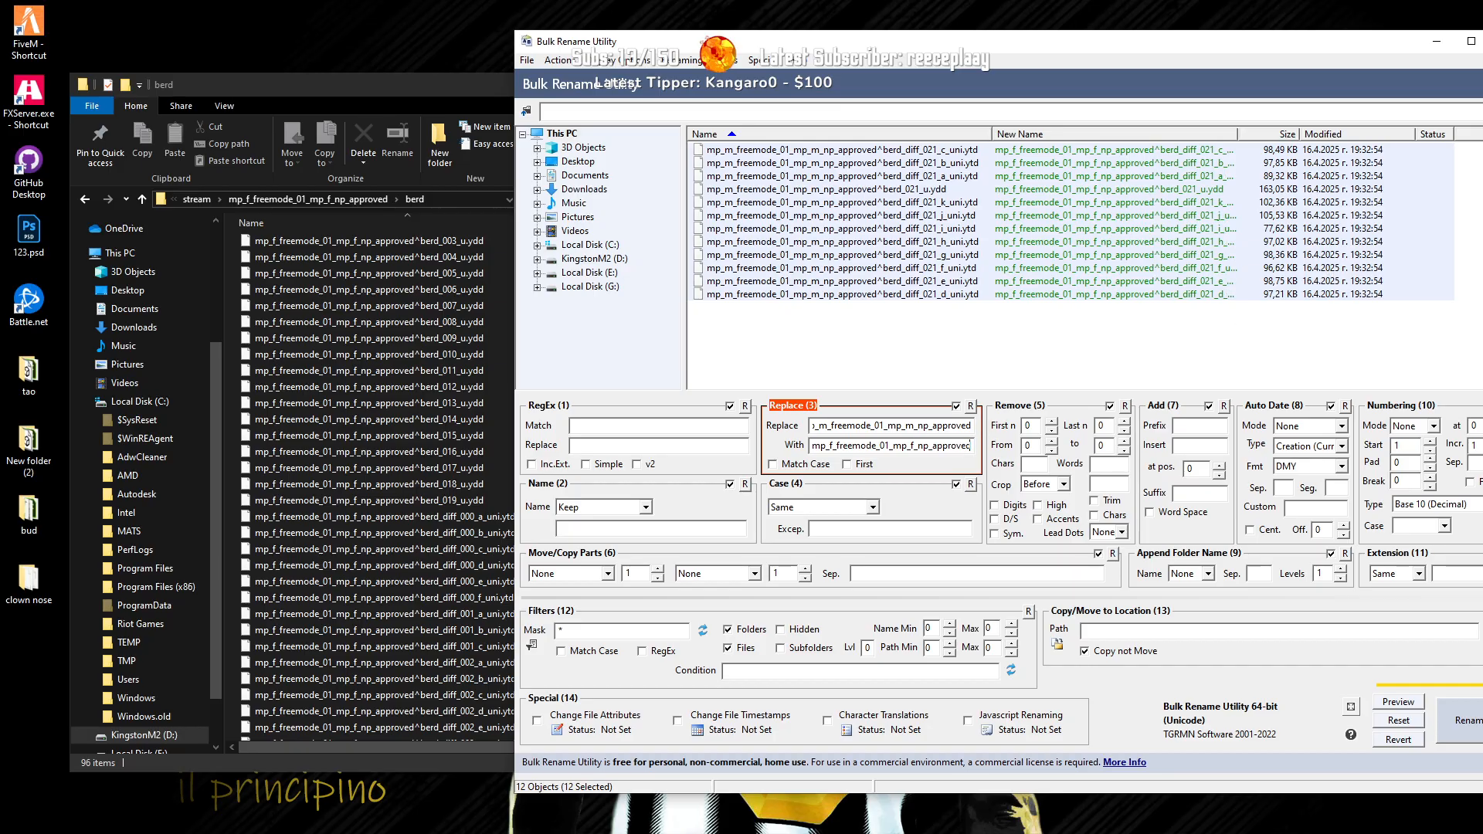
pyautogui.moveTo(1121, 43); pyautogui.dragTo(949, 65)
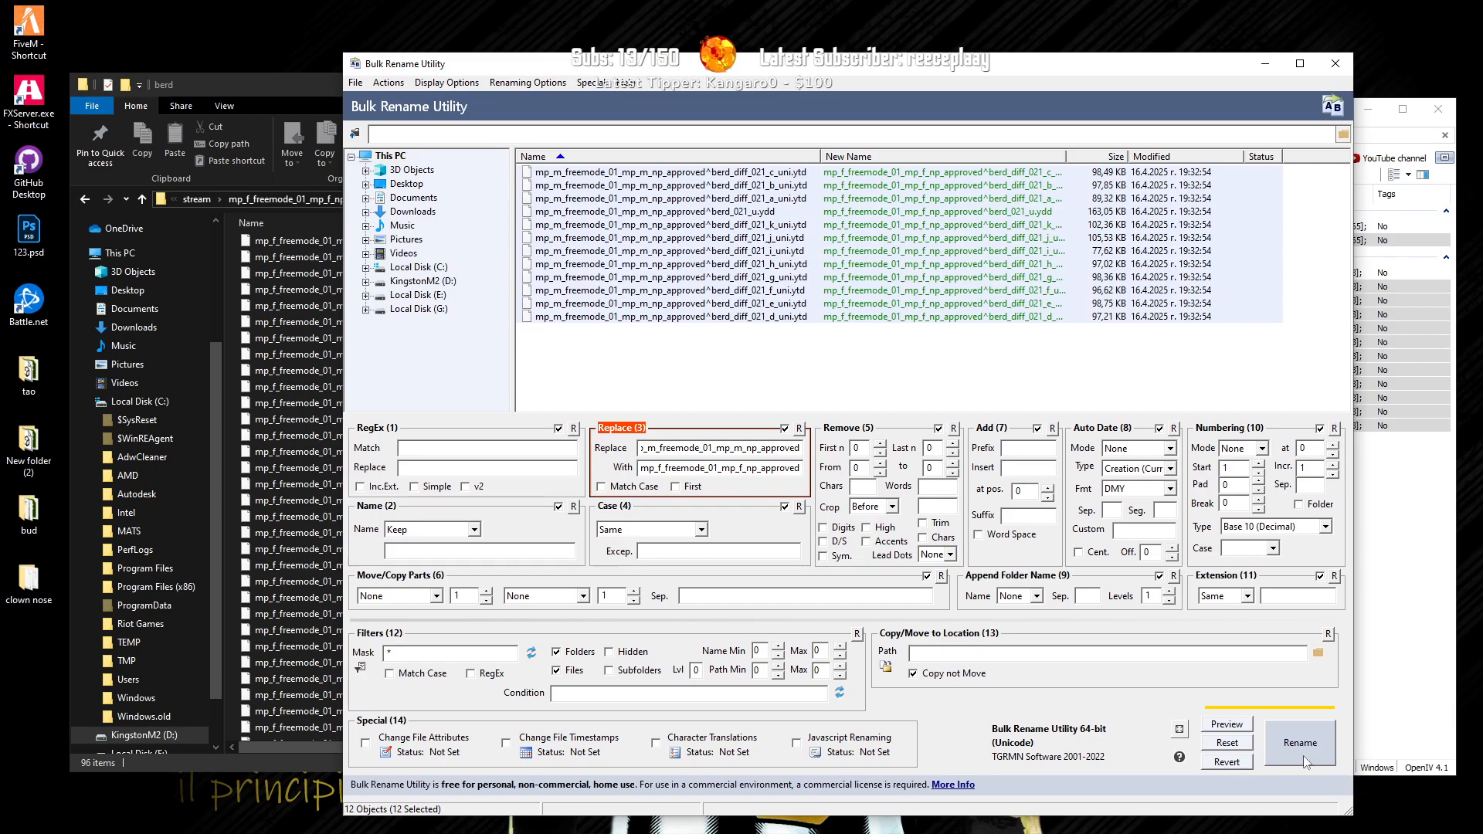
pyautogui.click(1304, 753)
pyautogui.click(866, 524)
pyautogui.click(943, 533)
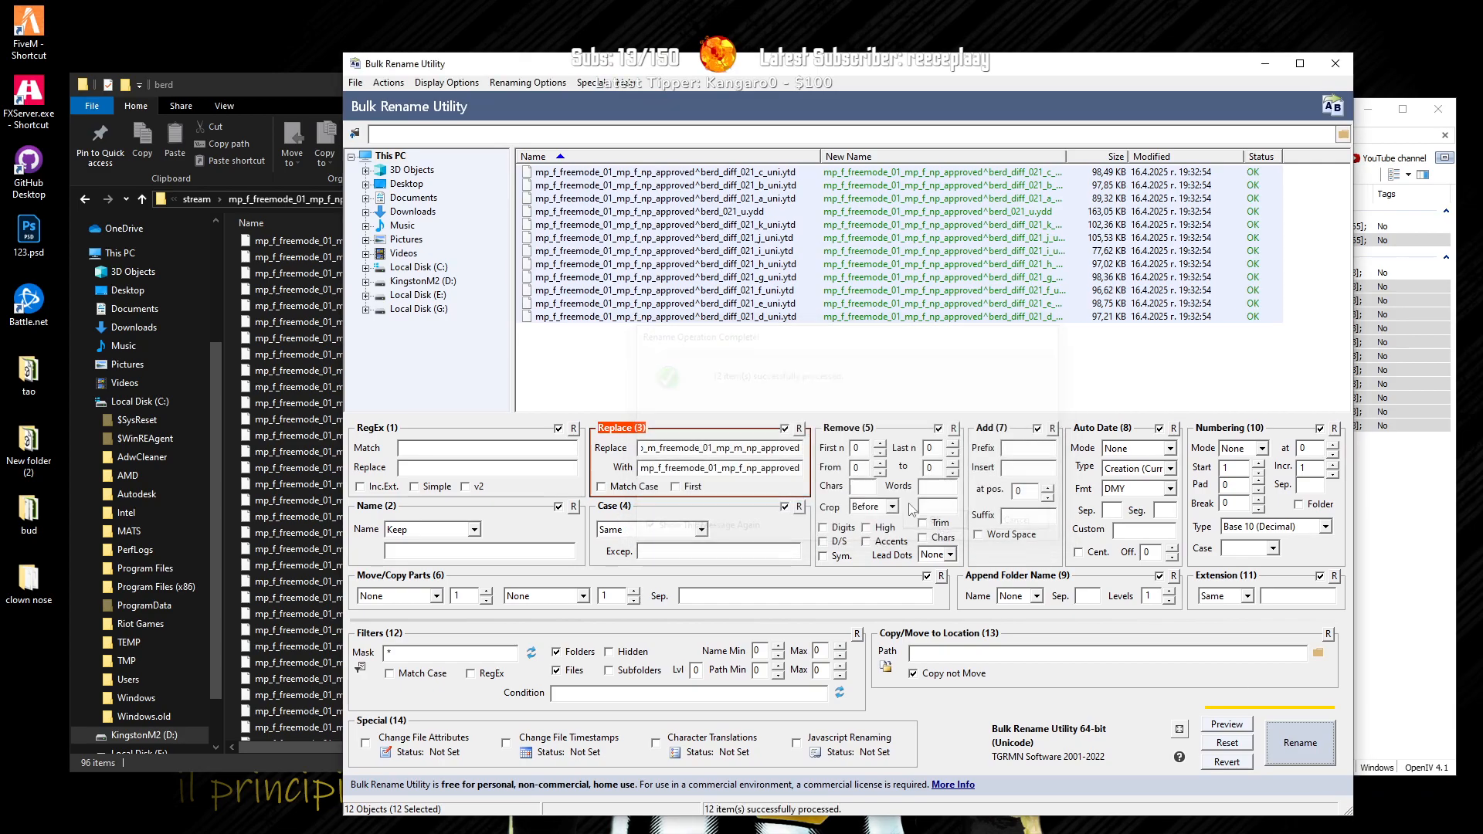
# Step: Bulk rename the same files replacing 21 with 20, and close Bulk Rename Utility
pyautogui.doubleClick(712, 448)
pyautogui.write('21')
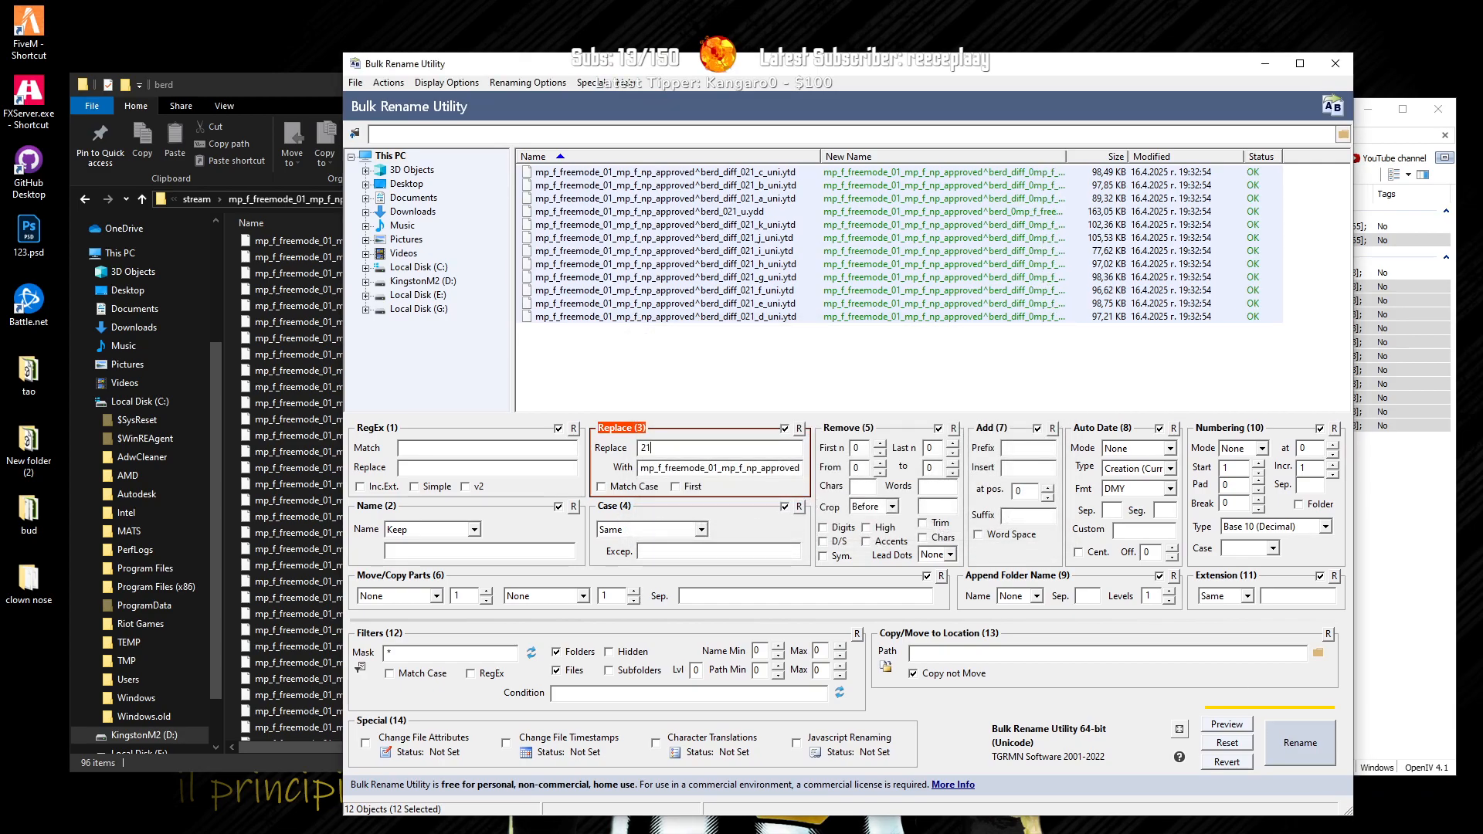
pyautogui.press('Tab')
pyautogui.write('20')
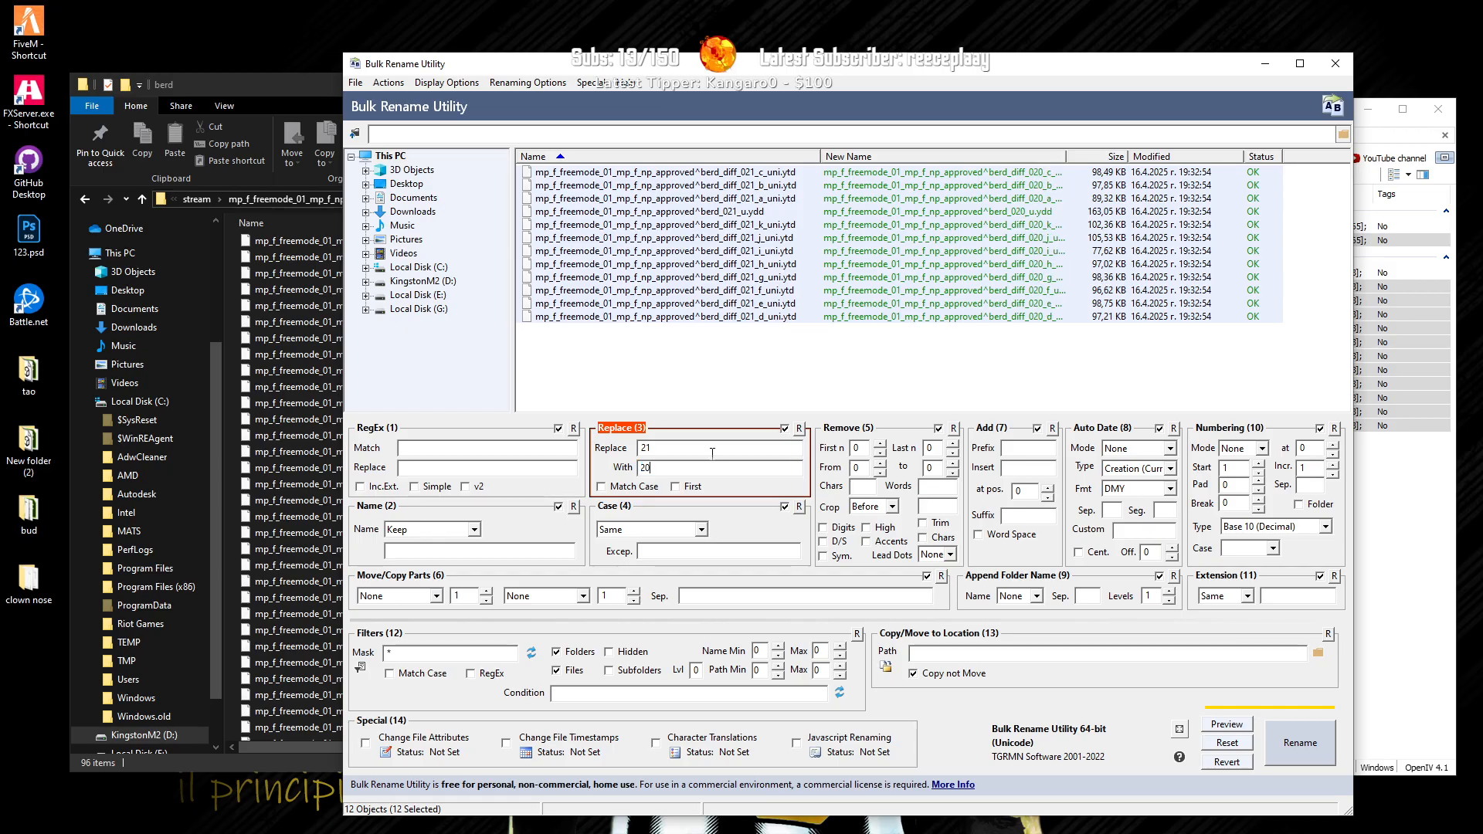
pyautogui.click(1284, 744)
pyautogui.click(936, 524)
pyautogui.click(958, 529)
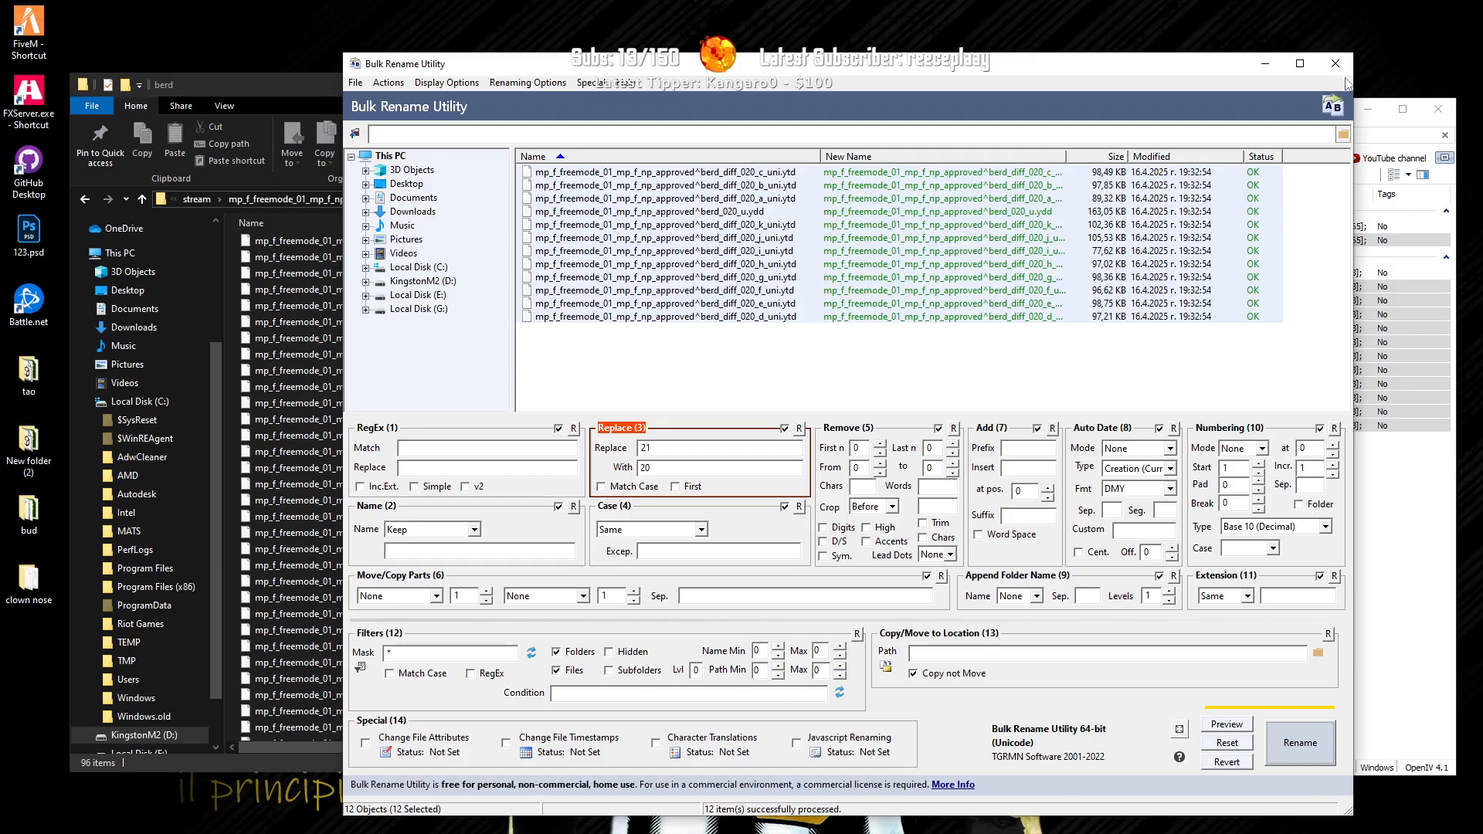
pyautogui.click(1335, 63)
# Step: Copy all 12 renamed berd_020 files from the new folder into the server's female berd folder
pyautogui.moveTo(506, 91); pyautogui.dragTo(721, 48)
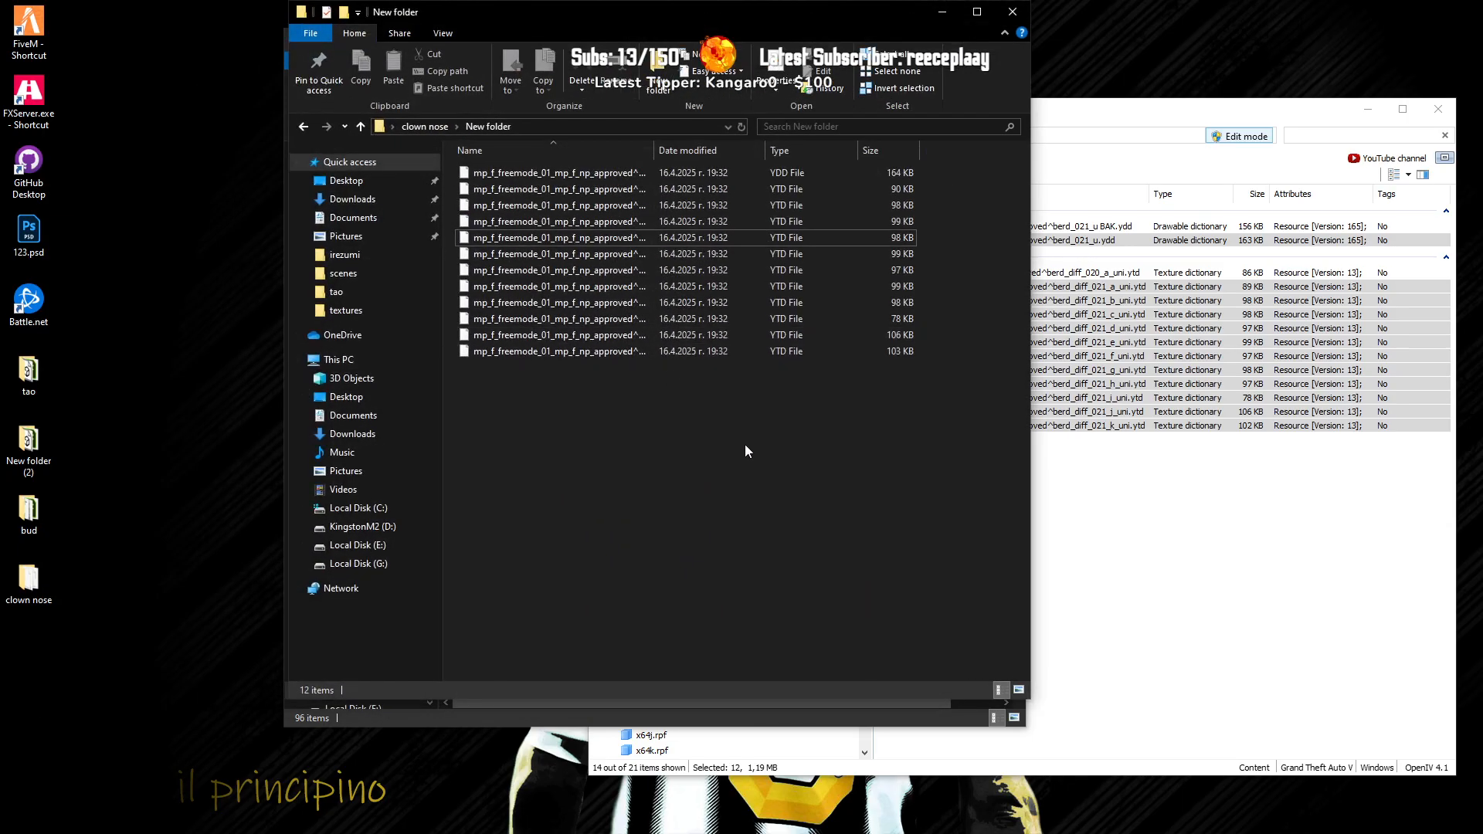
pyautogui.moveTo(724, 156); pyautogui.dragTo(861, 154)
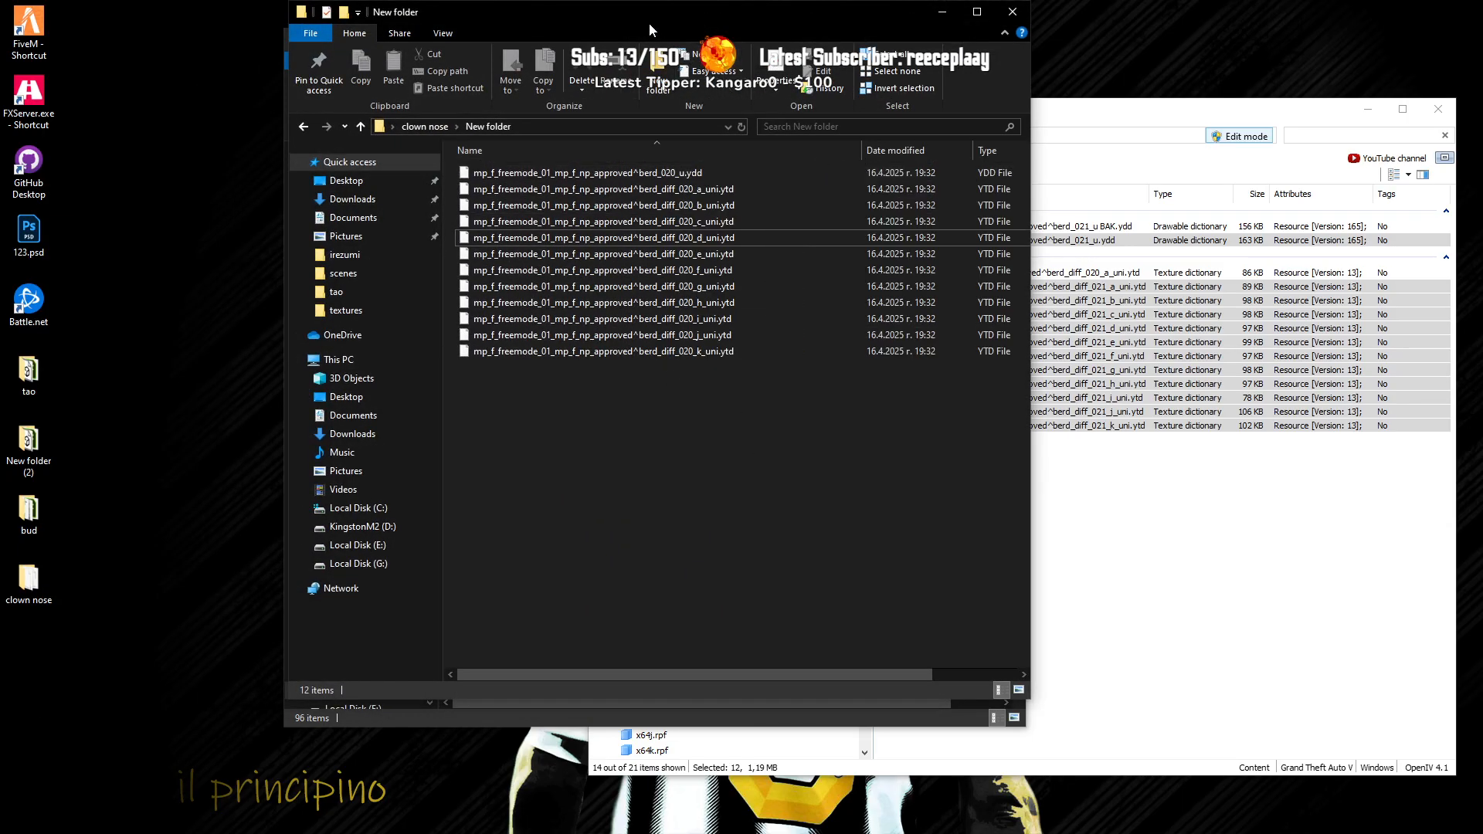
pyautogui.moveTo(649, 29); pyautogui.dragTo(1070, 85)
pyautogui.moveTo(1133, 510); pyautogui.dragTo(1003, 202)
pyautogui.moveTo(1036, 304); pyautogui.dragTo(513, 360)
pyautogui.click(658, 328)
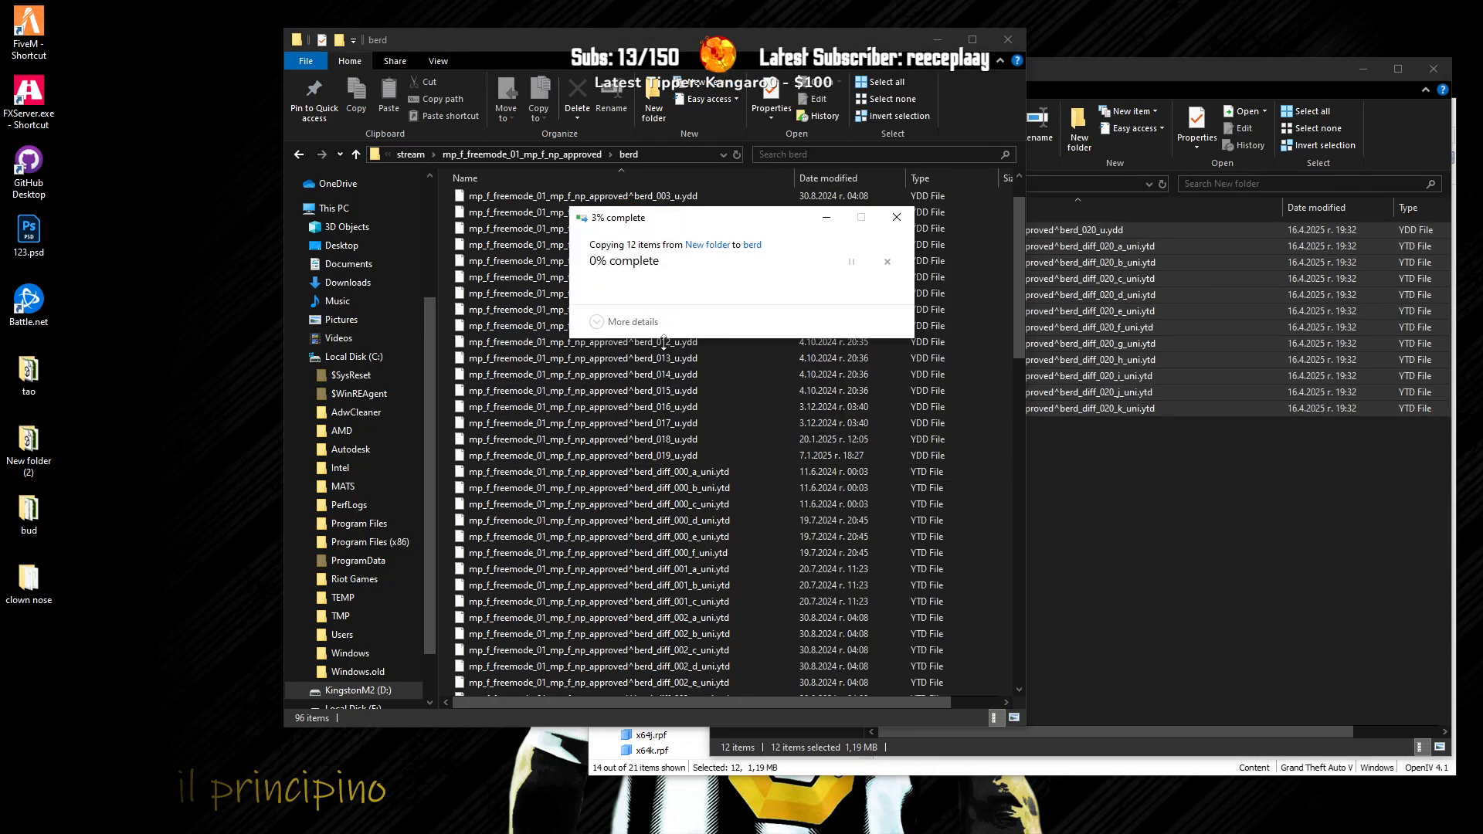
# Step: Switch to YMTEditor and open mp_f_freemode_01_mp_f_np_approved.ymt from the female clothing stream folder
pyautogui.click(674, 153)
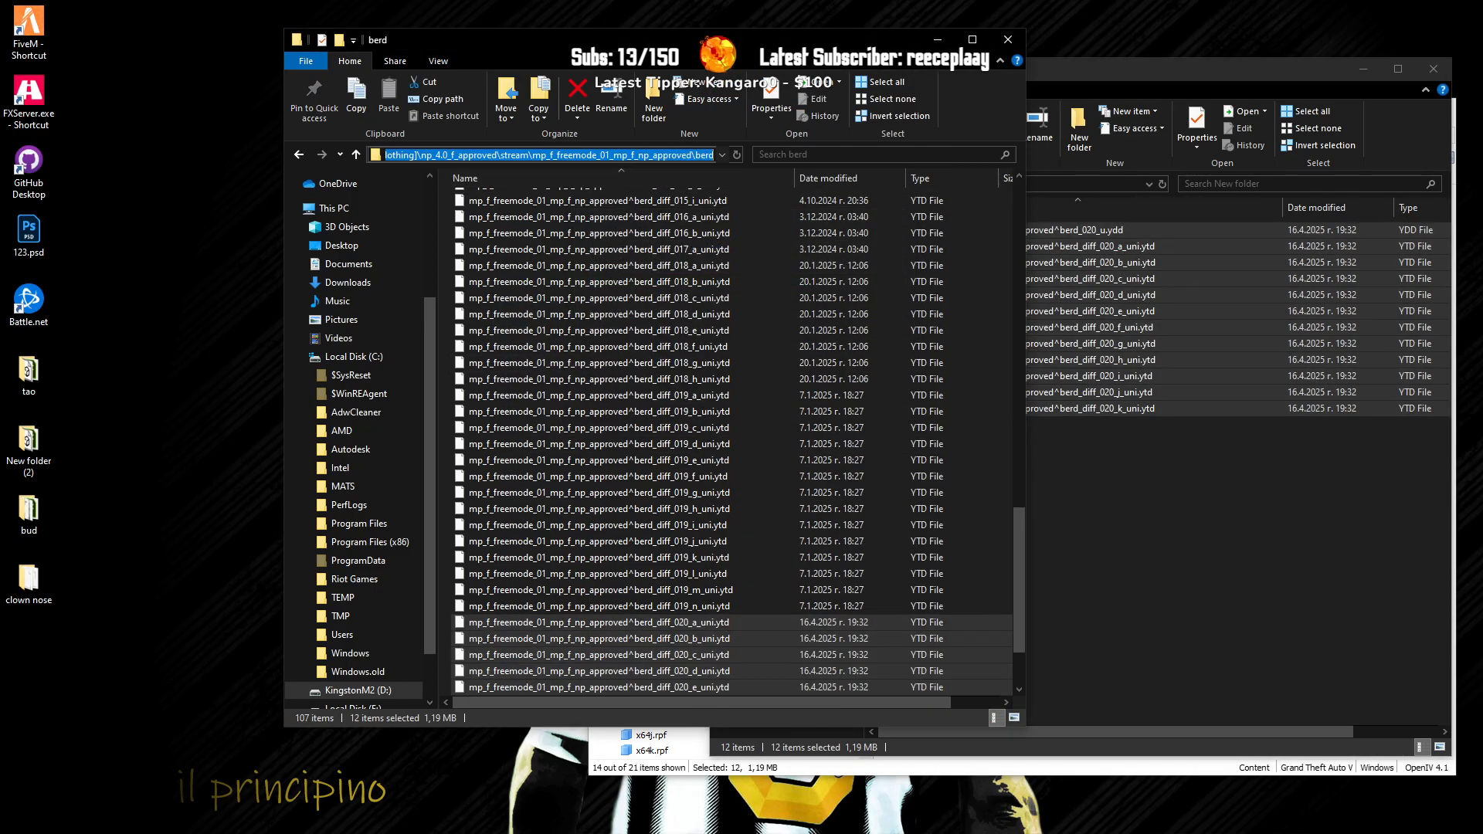
pyautogui.hotkey('alt', 'Tab')
pyautogui.click(791, 185)
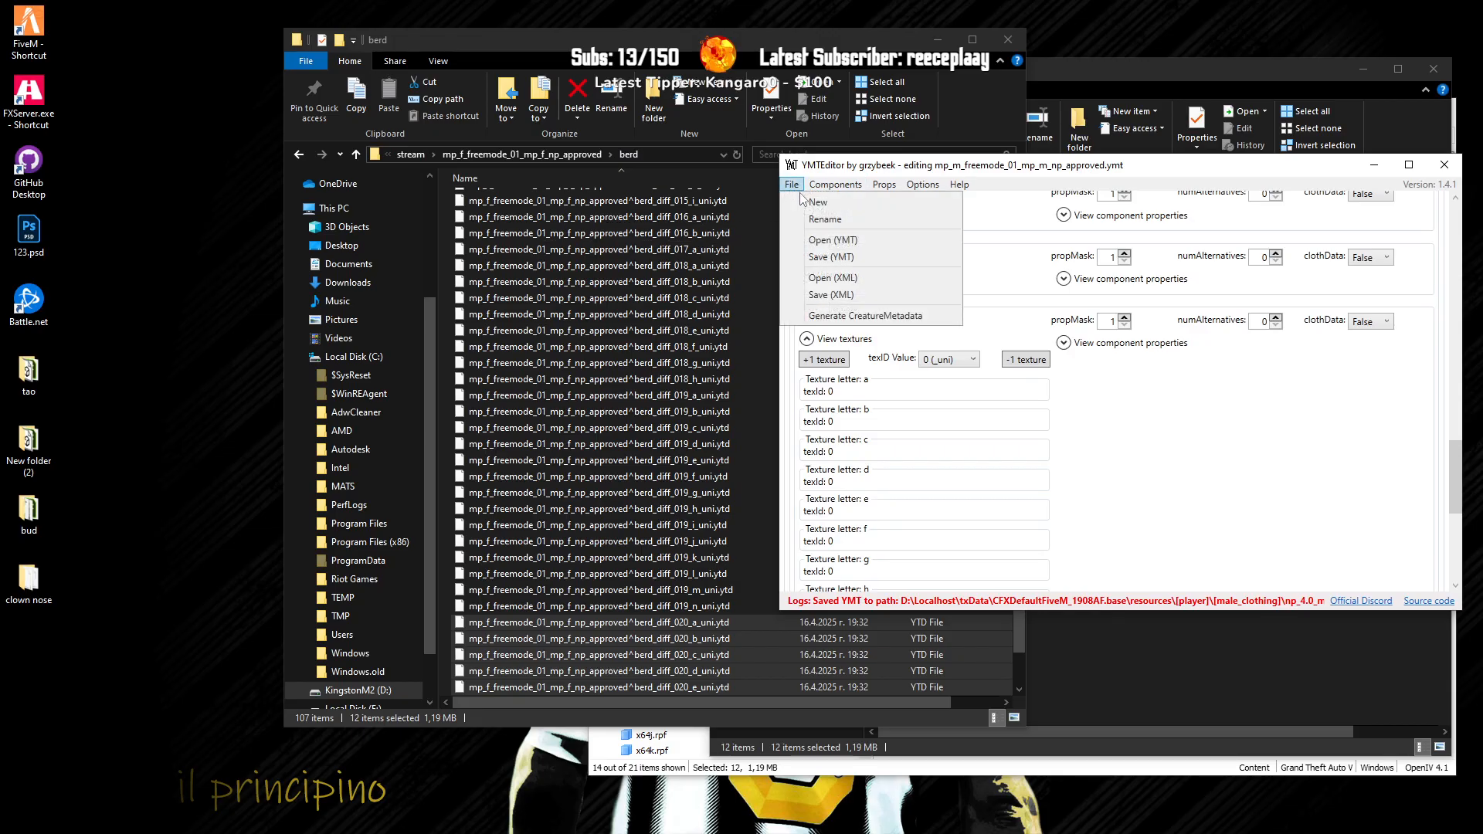
pyautogui.click(832, 240)
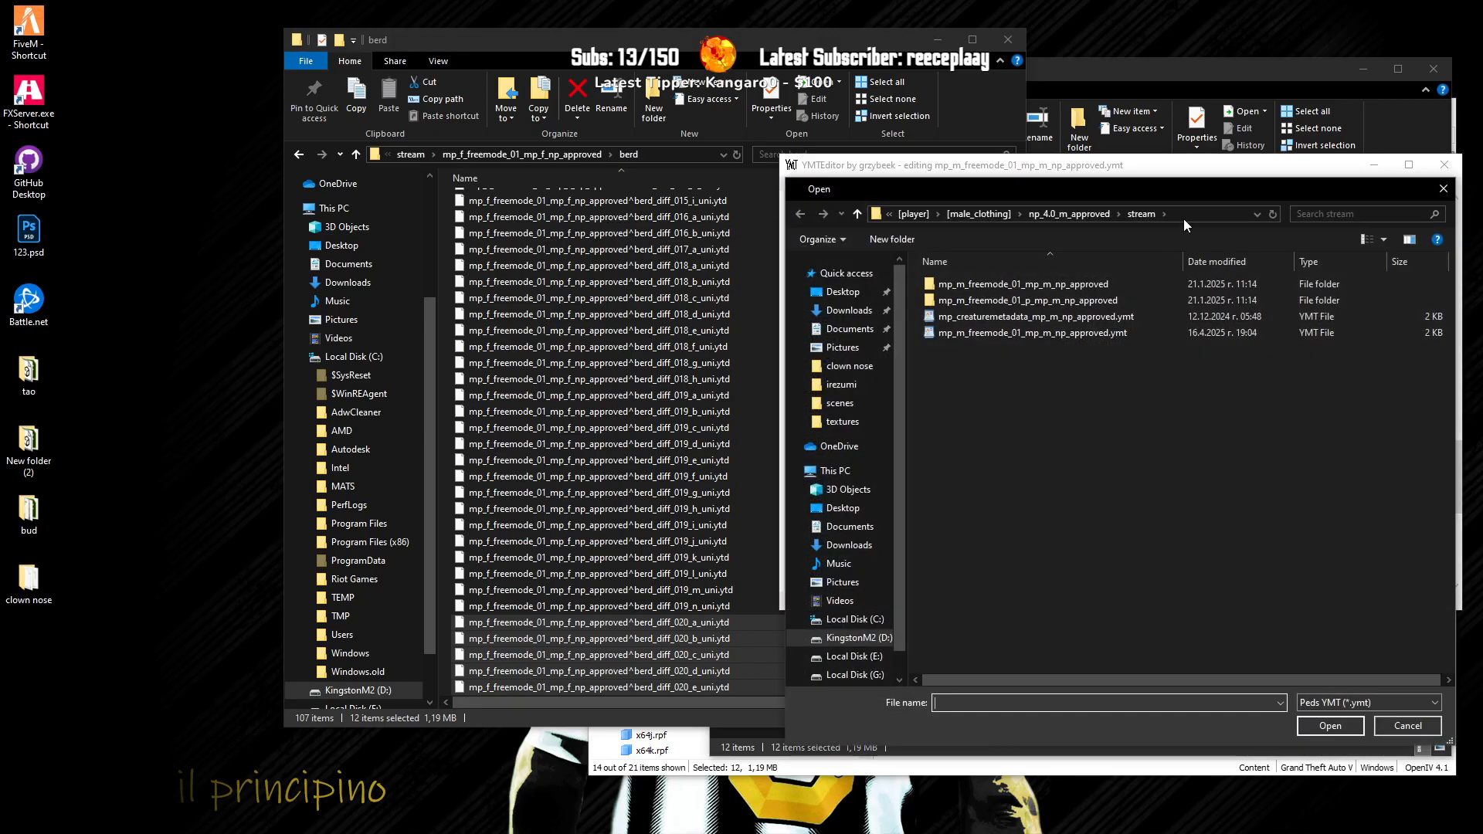
pyautogui.press('Return')
pyautogui.click(857, 214)
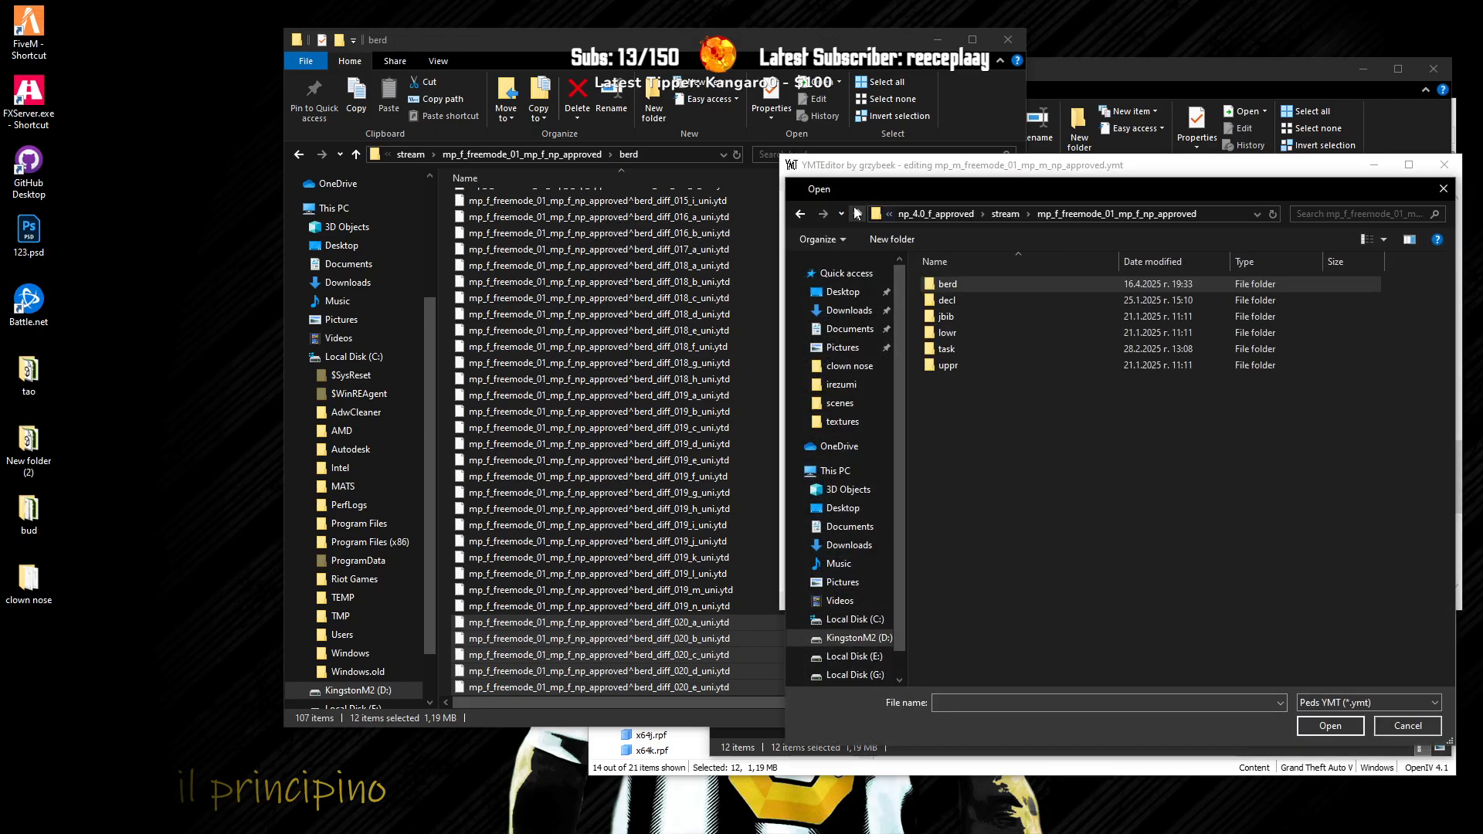
pyautogui.click(999, 333)
pyautogui.click(1322, 726)
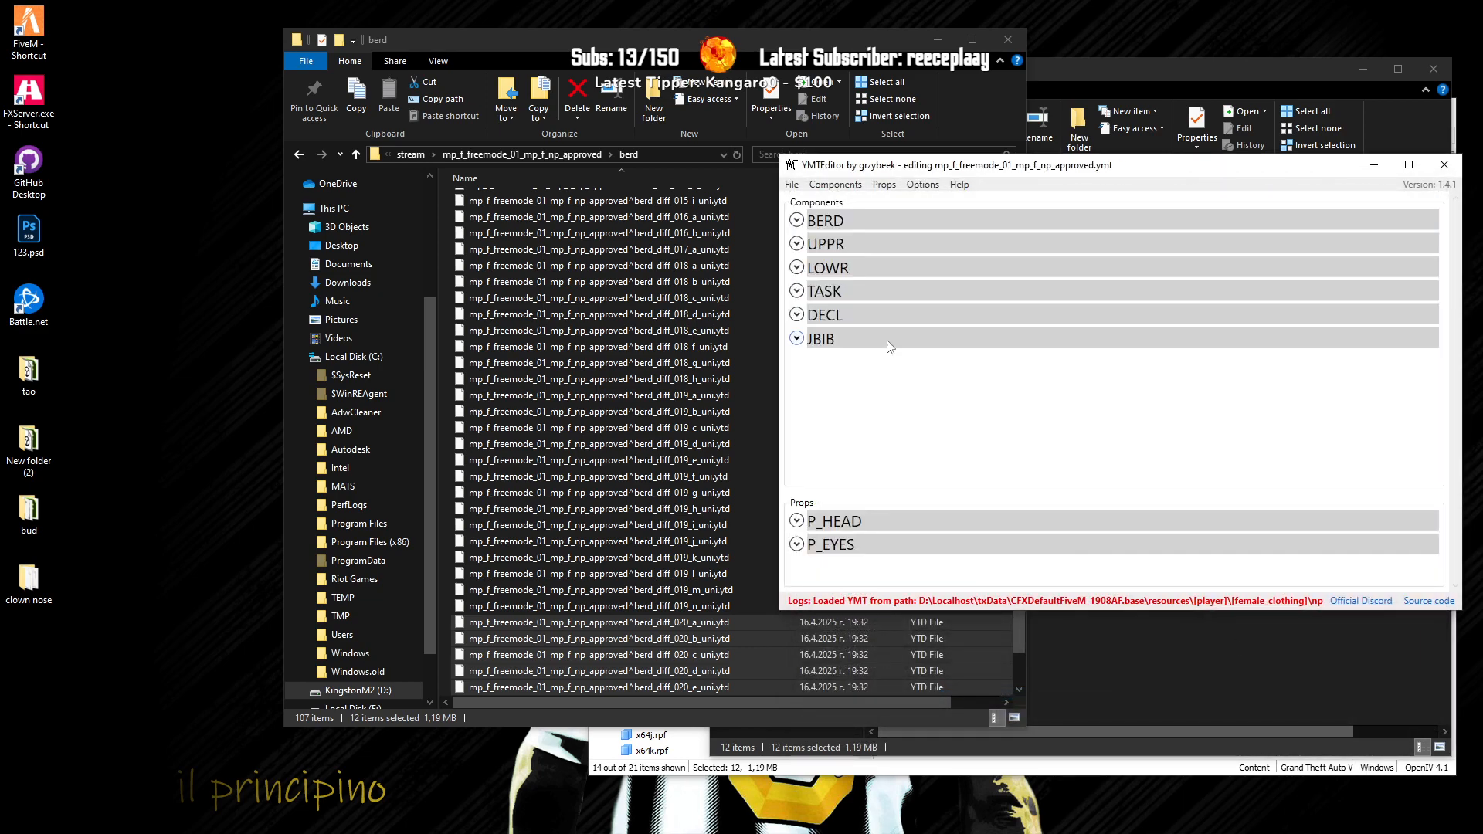
# Step: Add ten textures, letters b to k, to drawable 020 in the BERD component
pyautogui.click(826, 221)
pyautogui.scroll(-15, 850, 325)
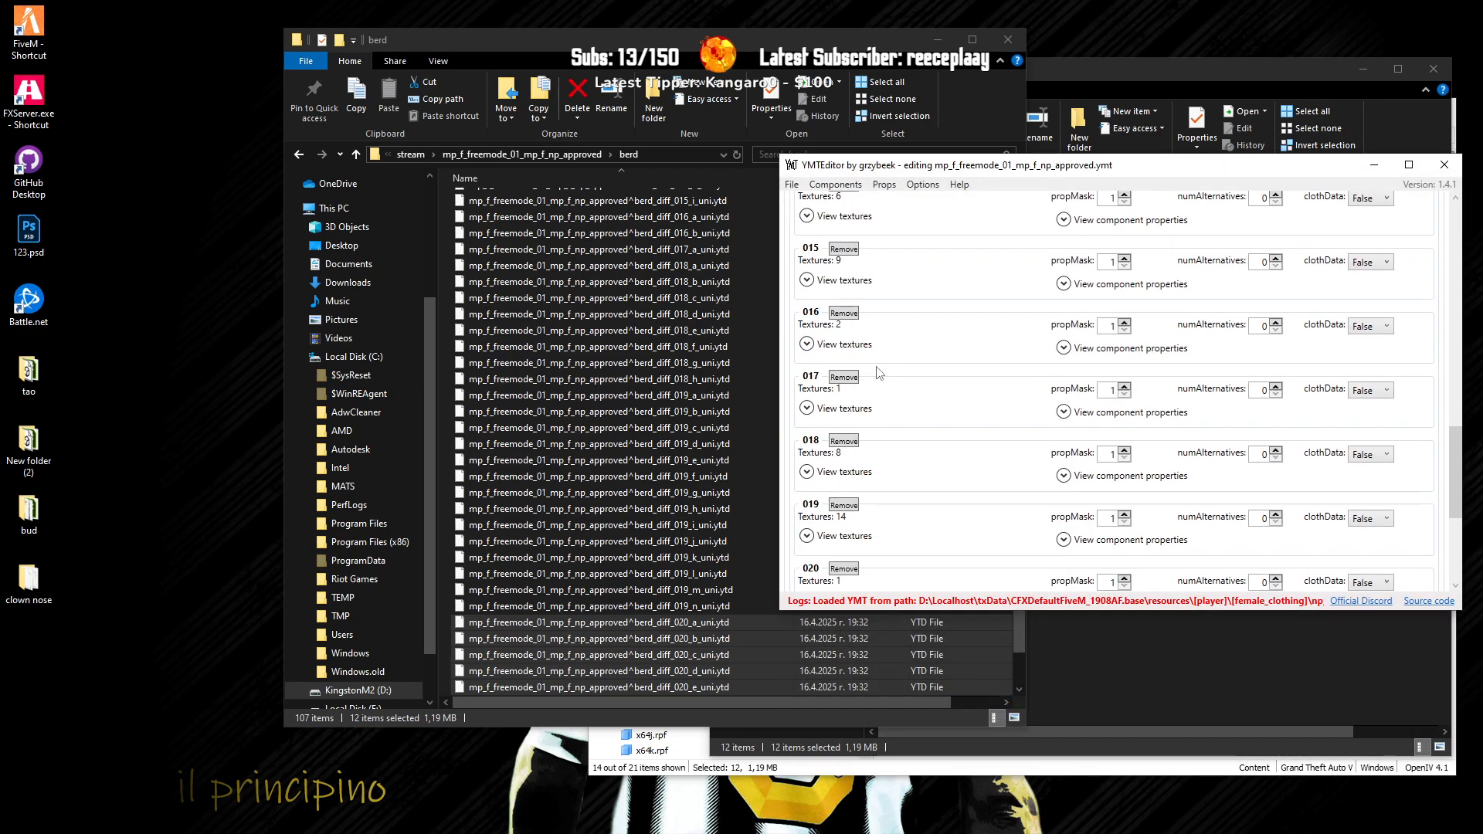
pyautogui.click(844, 339)
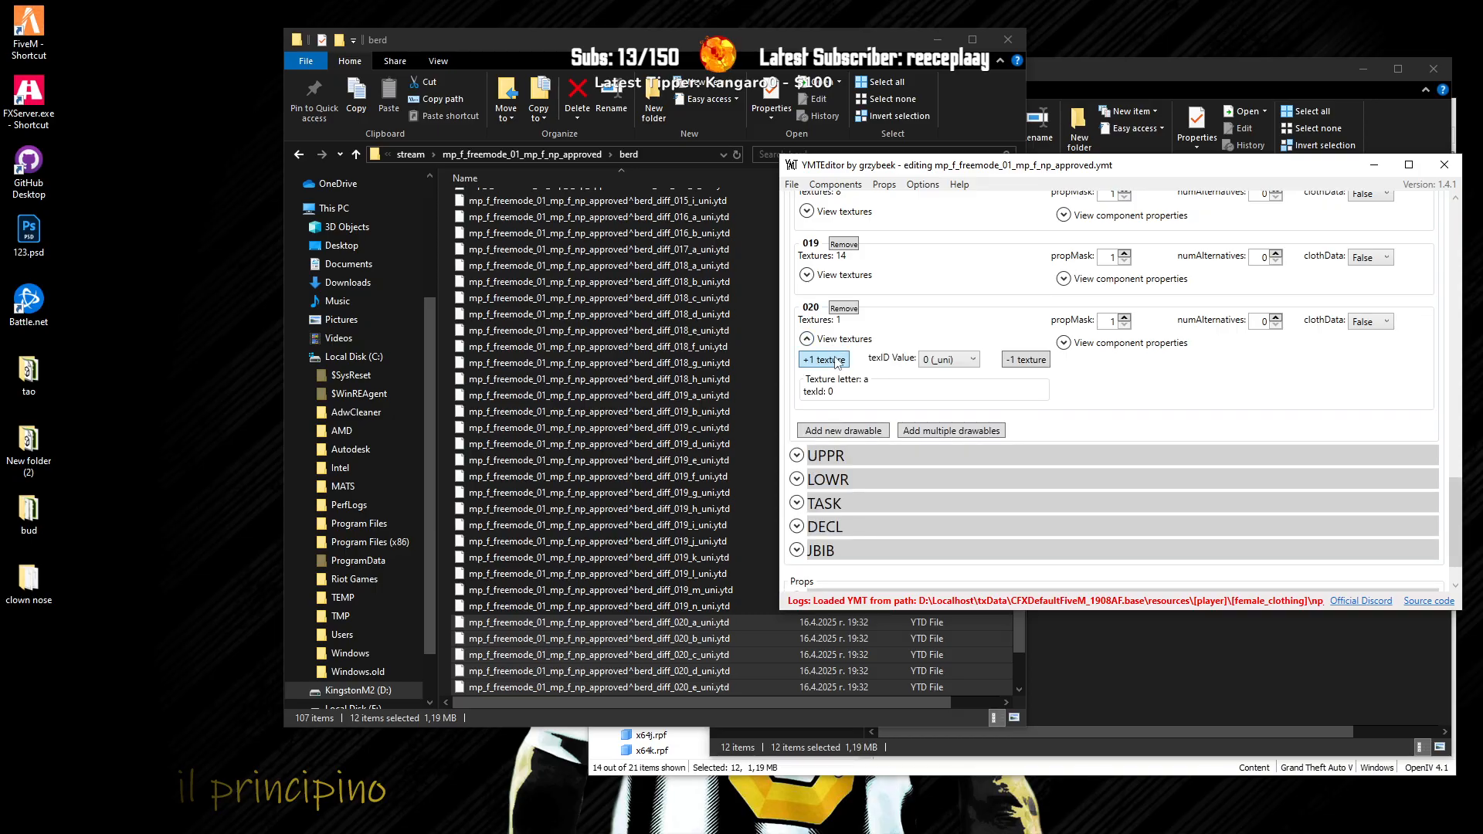
pyautogui.click(826, 359)
pyautogui.click(826, 359)
pyautogui.click(826, 360)
pyautogui.click(825, 360)
pyautogui.click(825, 360)
pyautogui.click(825, 359)
pyautogui.click(825, 360)
pyautogui.click(825, 360)
pyautogui.click(824, 360)
pyautogui.click(825, 360)
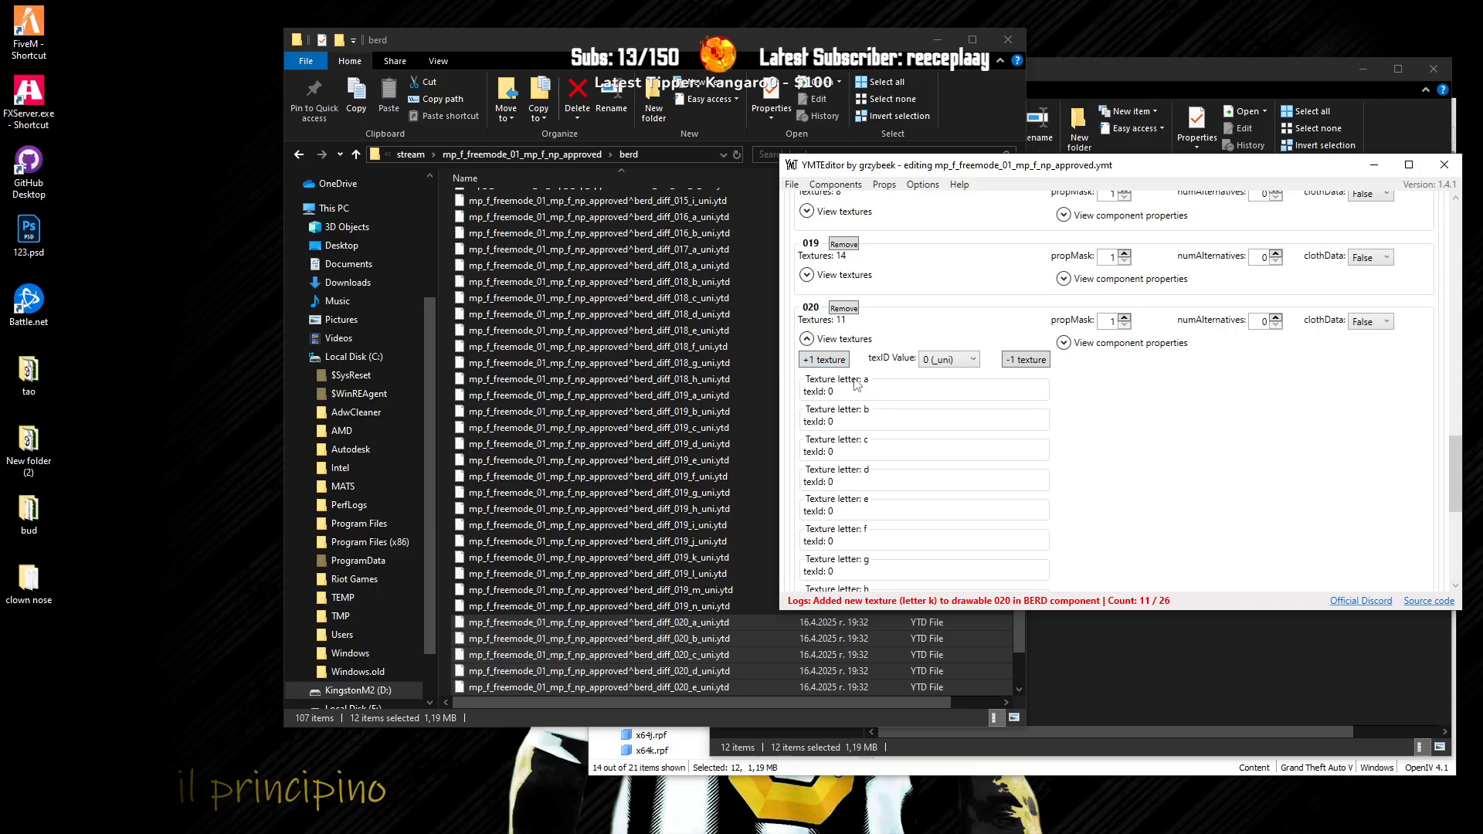
# Step: Check the texture letters against the berd_diff_020 files, save the female YMT over the existing file and close YMTEditor
pyautogui.scroll(-4, 875, 417)
pyautogui.moveTo(987, 170); pyautogui.dragTo(947, 99)
pyautogui.click(684, 35)
pyautogui.scroll(-3, 714, 541)
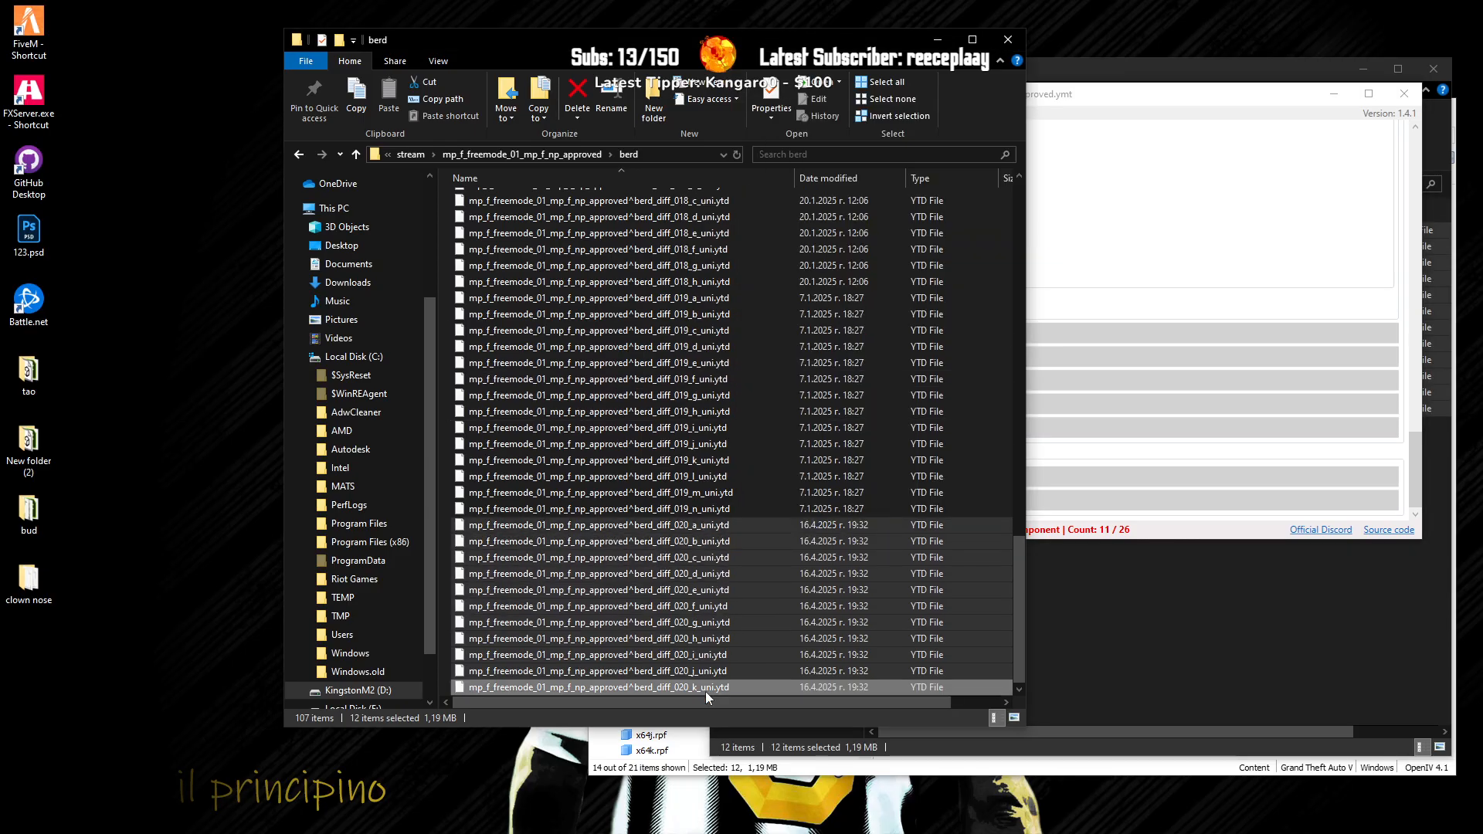
pyautogui.click(1127, 94)
pyautogui.click(751, 113)
pyautogui.click(786, 186)
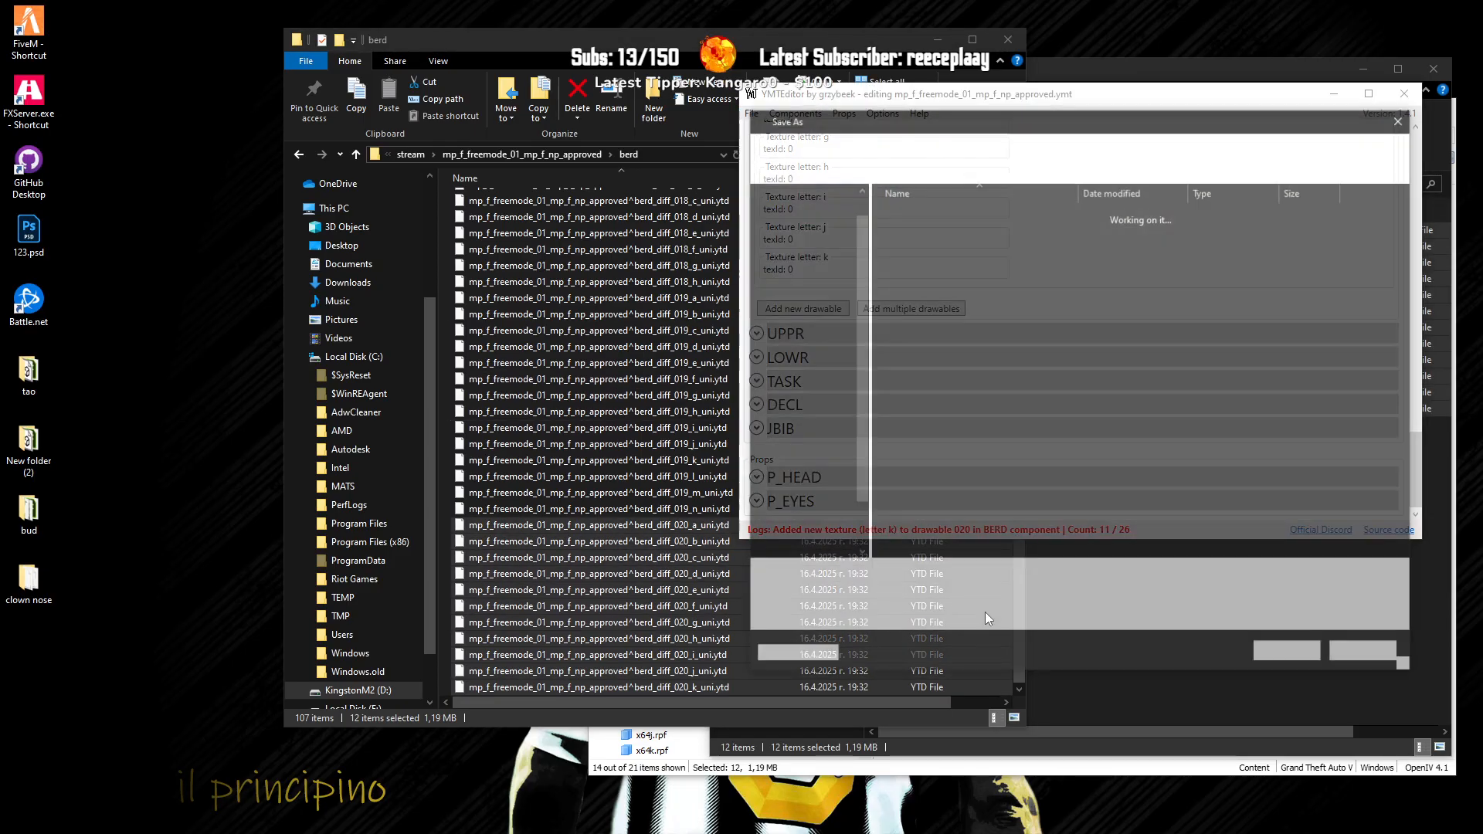
pyautogui.click(1283, 653)
pyautogui.click(800, 486)
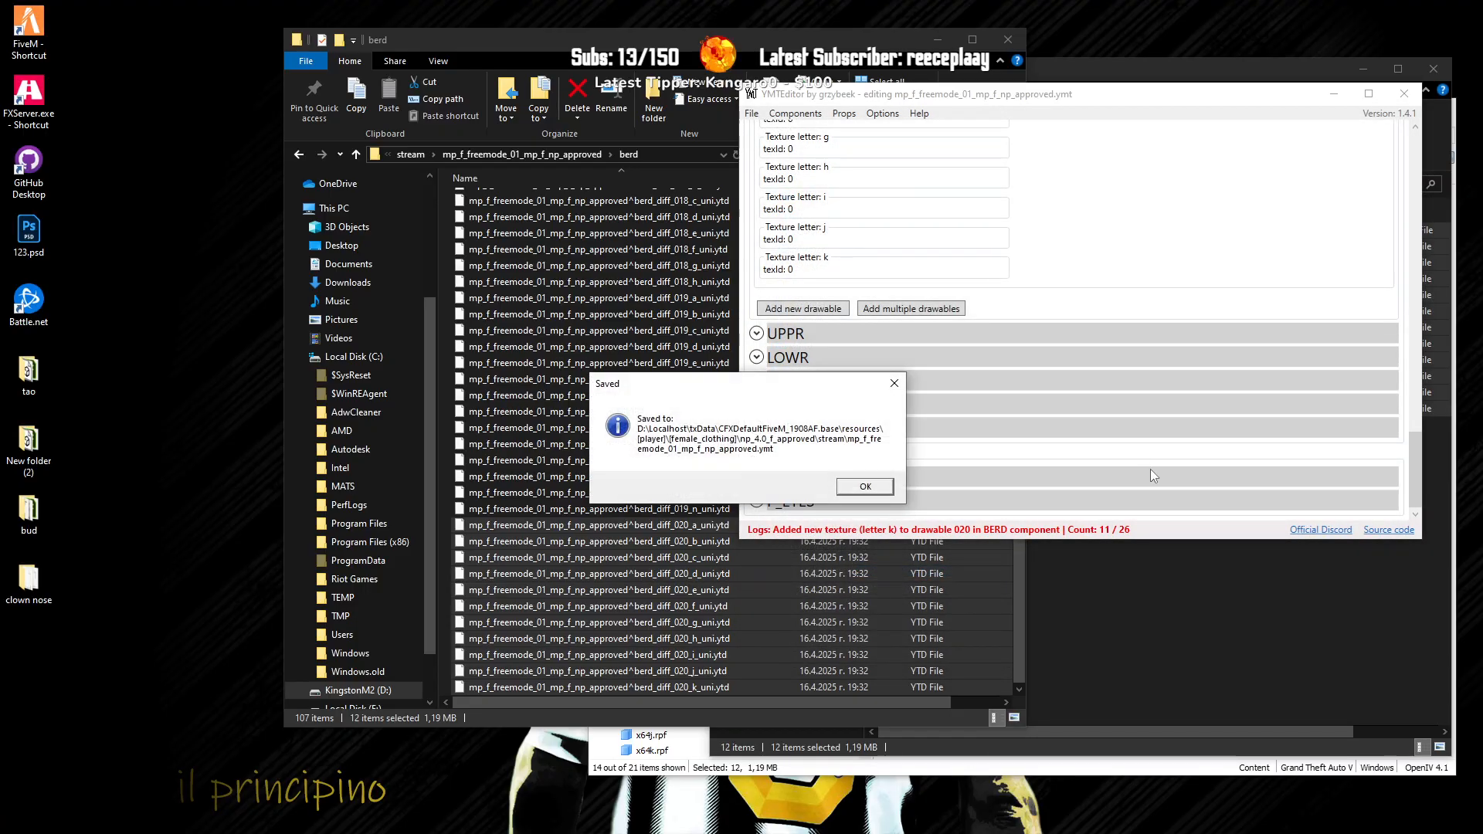
pyautogui.click(865, 486)
pyautogui.click(1404, 93)
# Step: Return to the clown nose folder and permanently delete the temporary New folder
pyautogui.click(1327, 68)
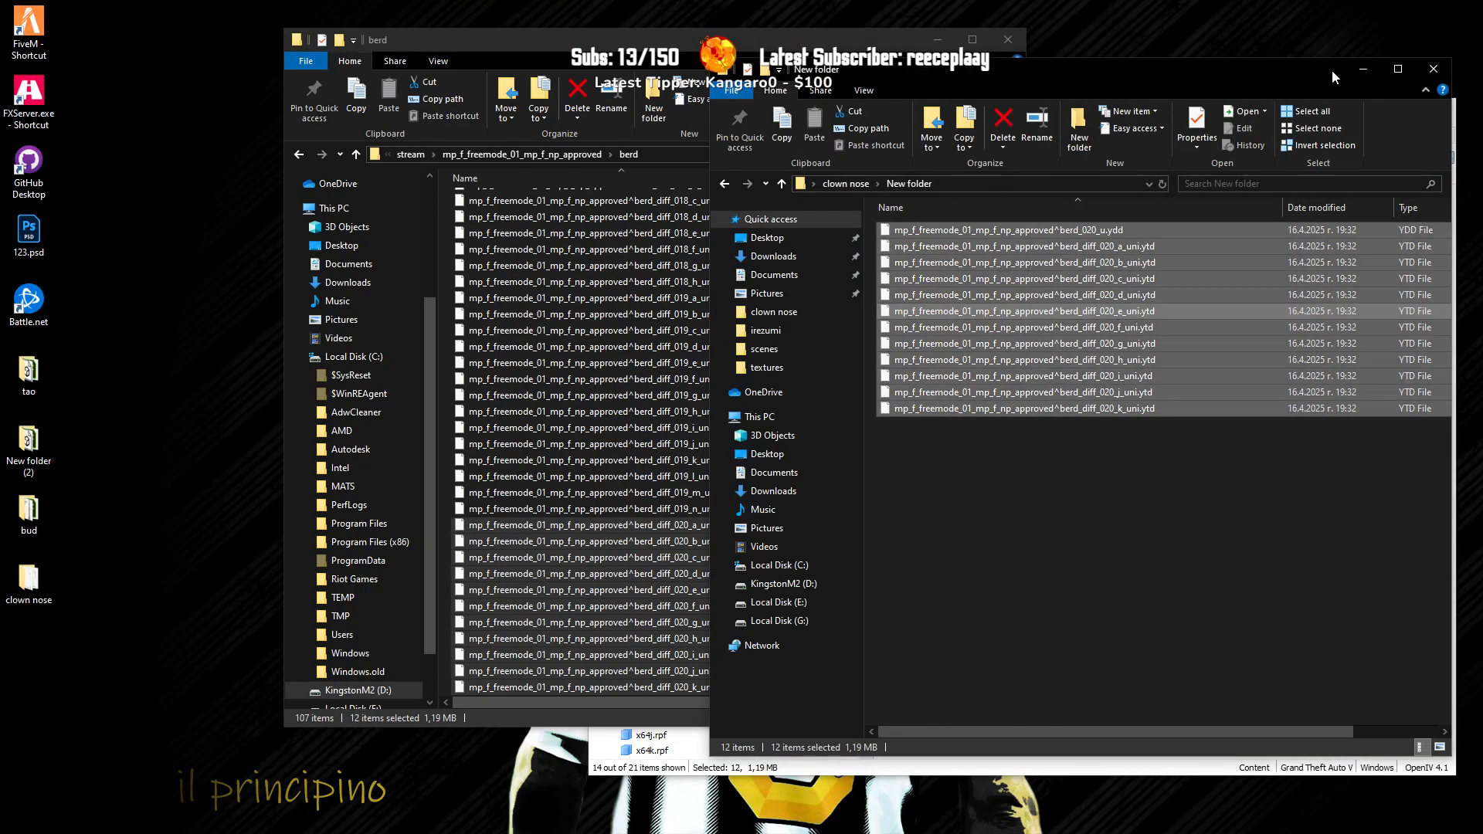
pyautogui.hotkey('alt', 'Left')
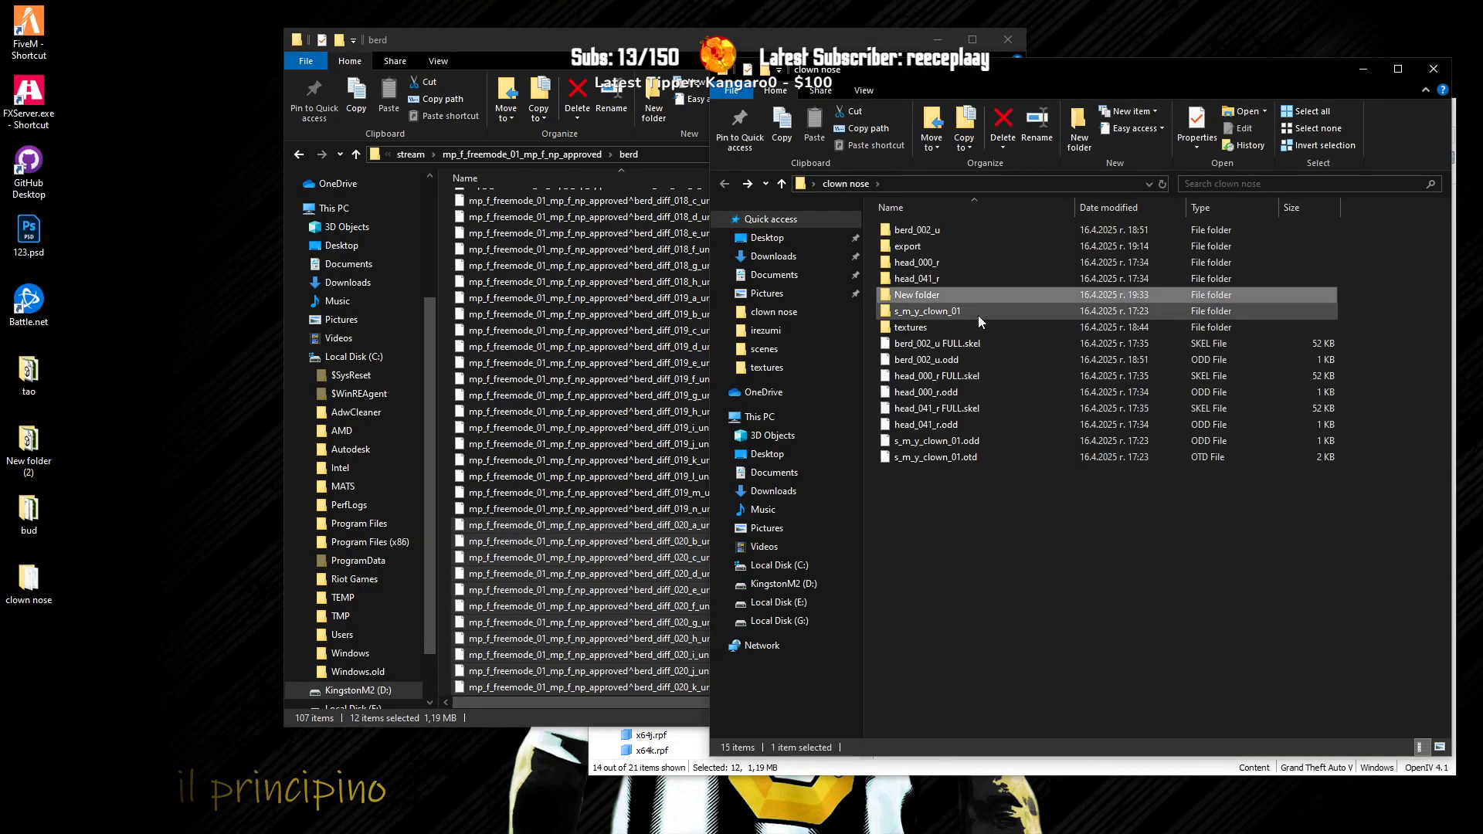
pyautogui.hotkey('shift', 'Delete')
pyautogui.click(802, 486)
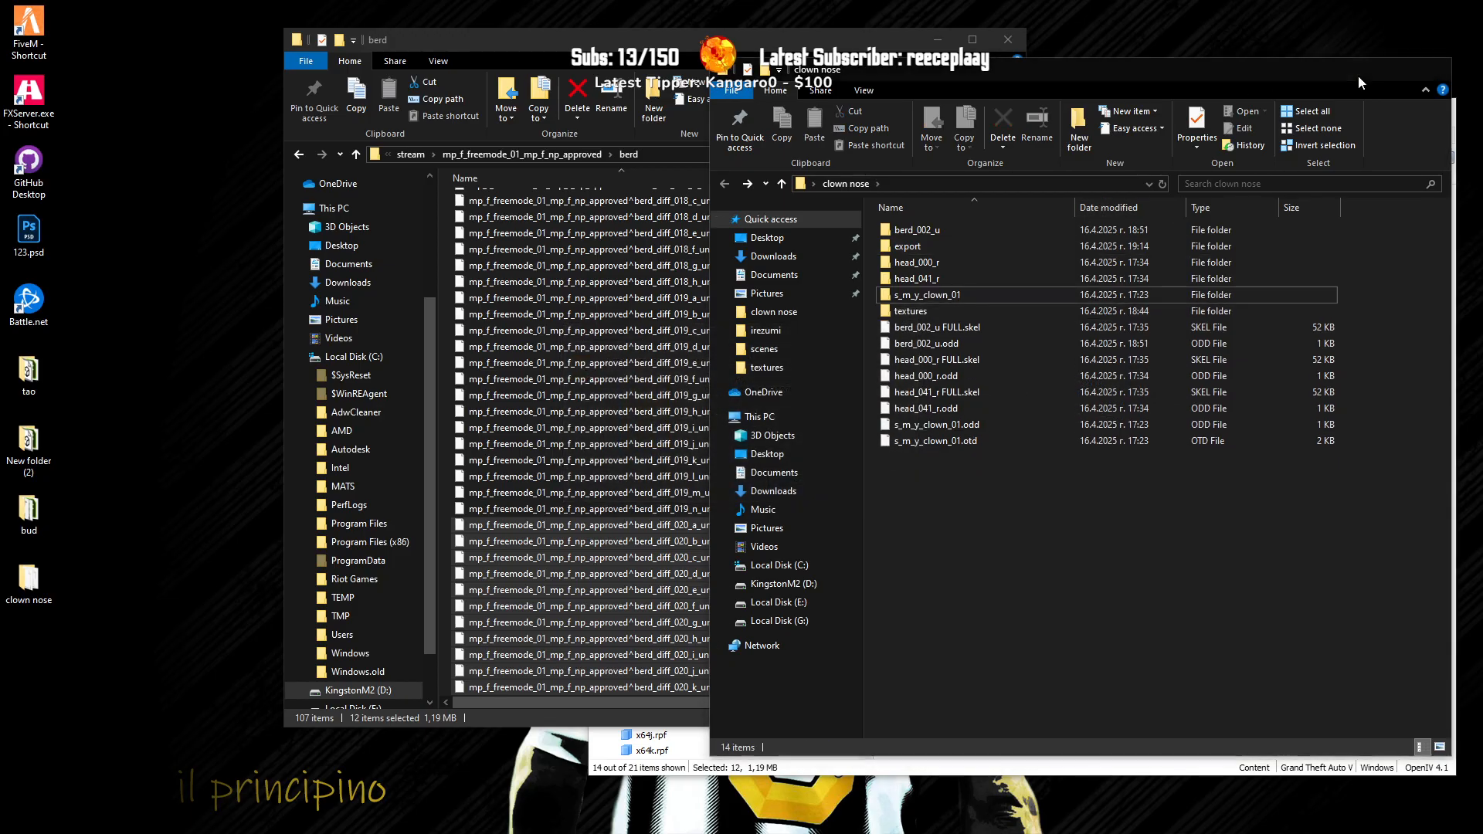
# Step: Clear the open folder and OpenIV windows off the desktop and start the FXServer
pyautogui.click(1362, 70)
pyautogui.click(938, 40)
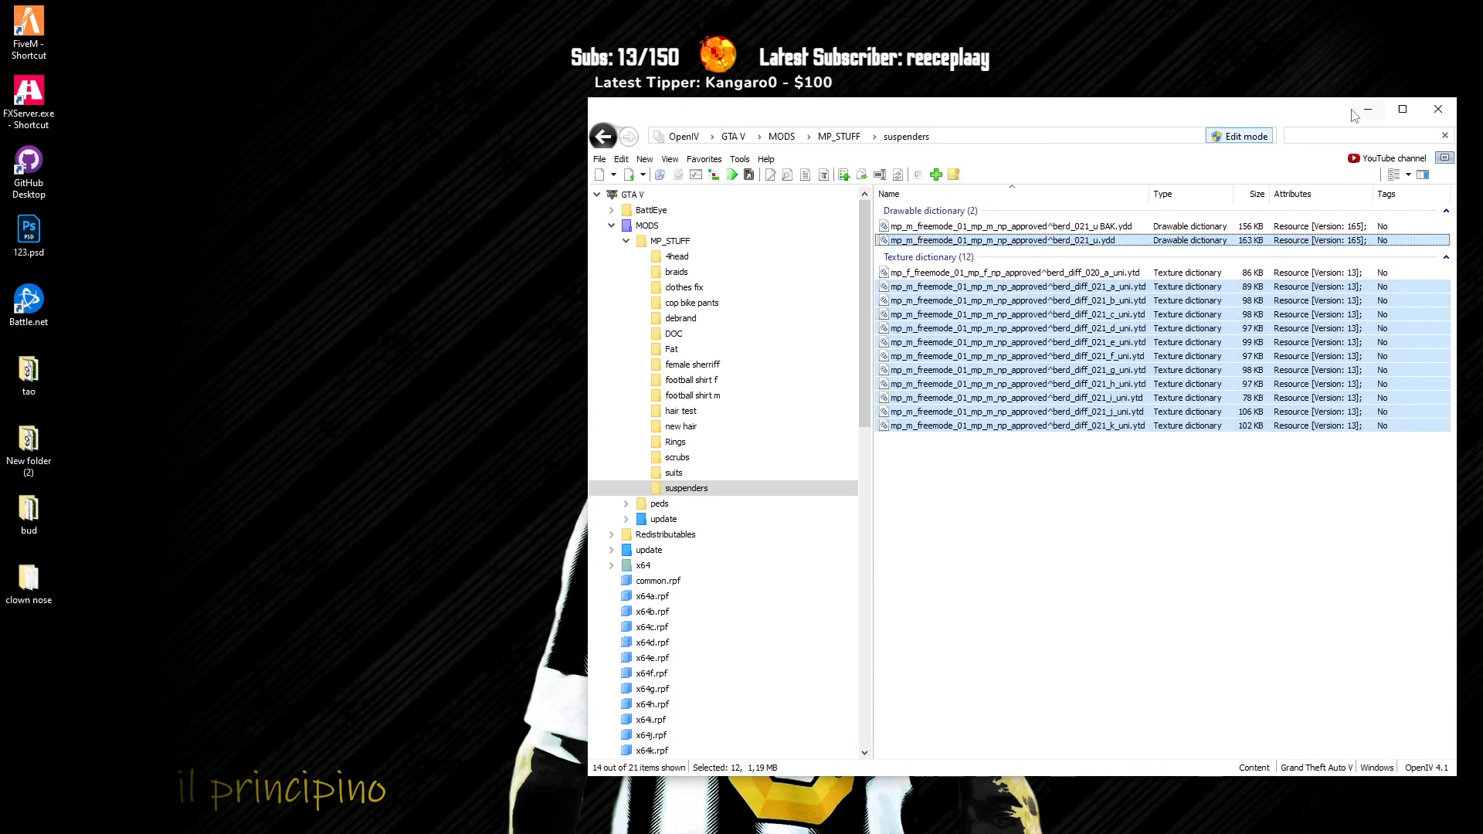
pyautogui.click(1366, 109)
pyautogui.doubleClick(28, 91)
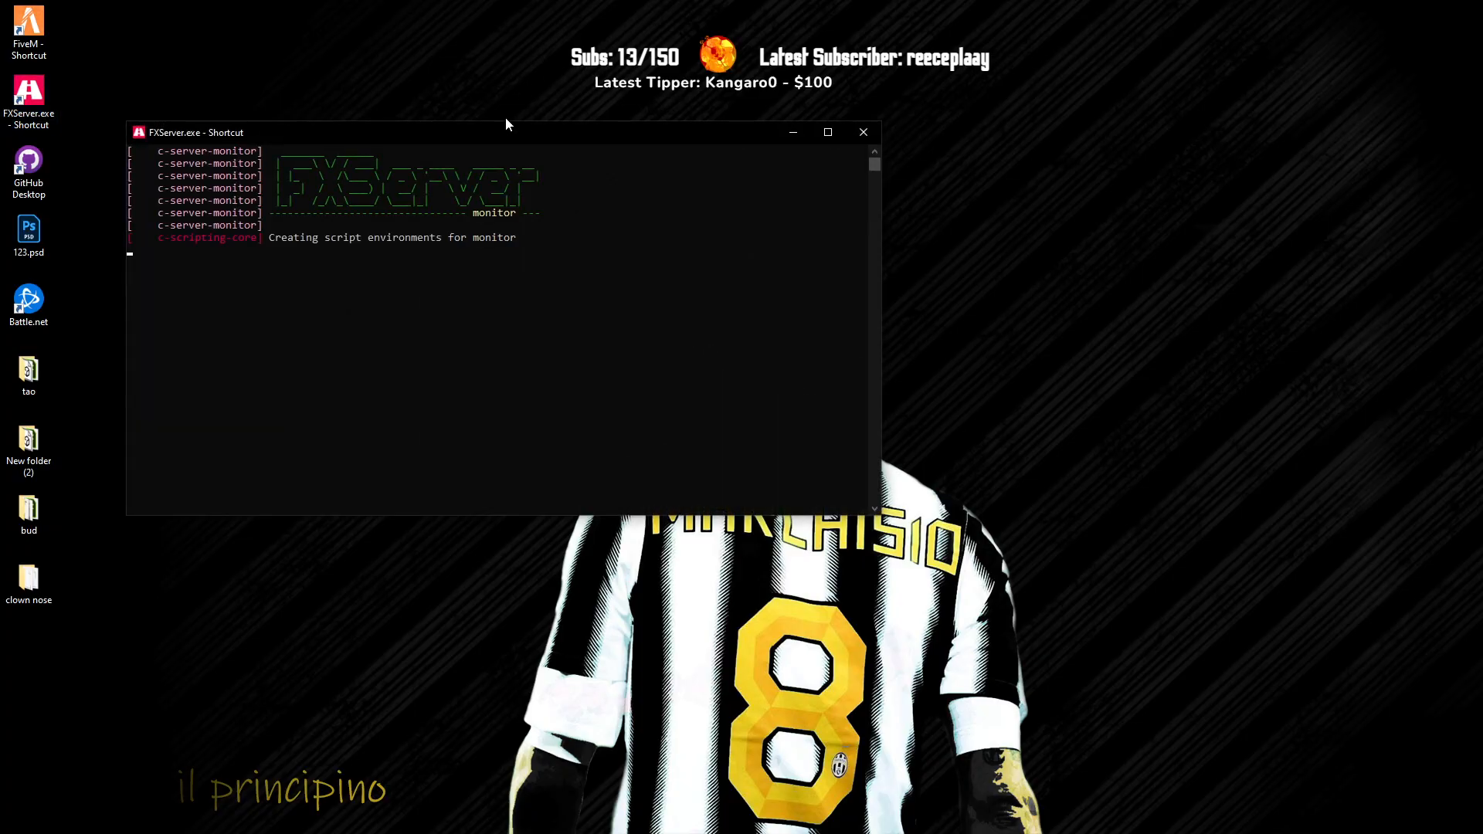
pyautogui.moveTo(468, 136); pyautogui.dragTo(0, 181)
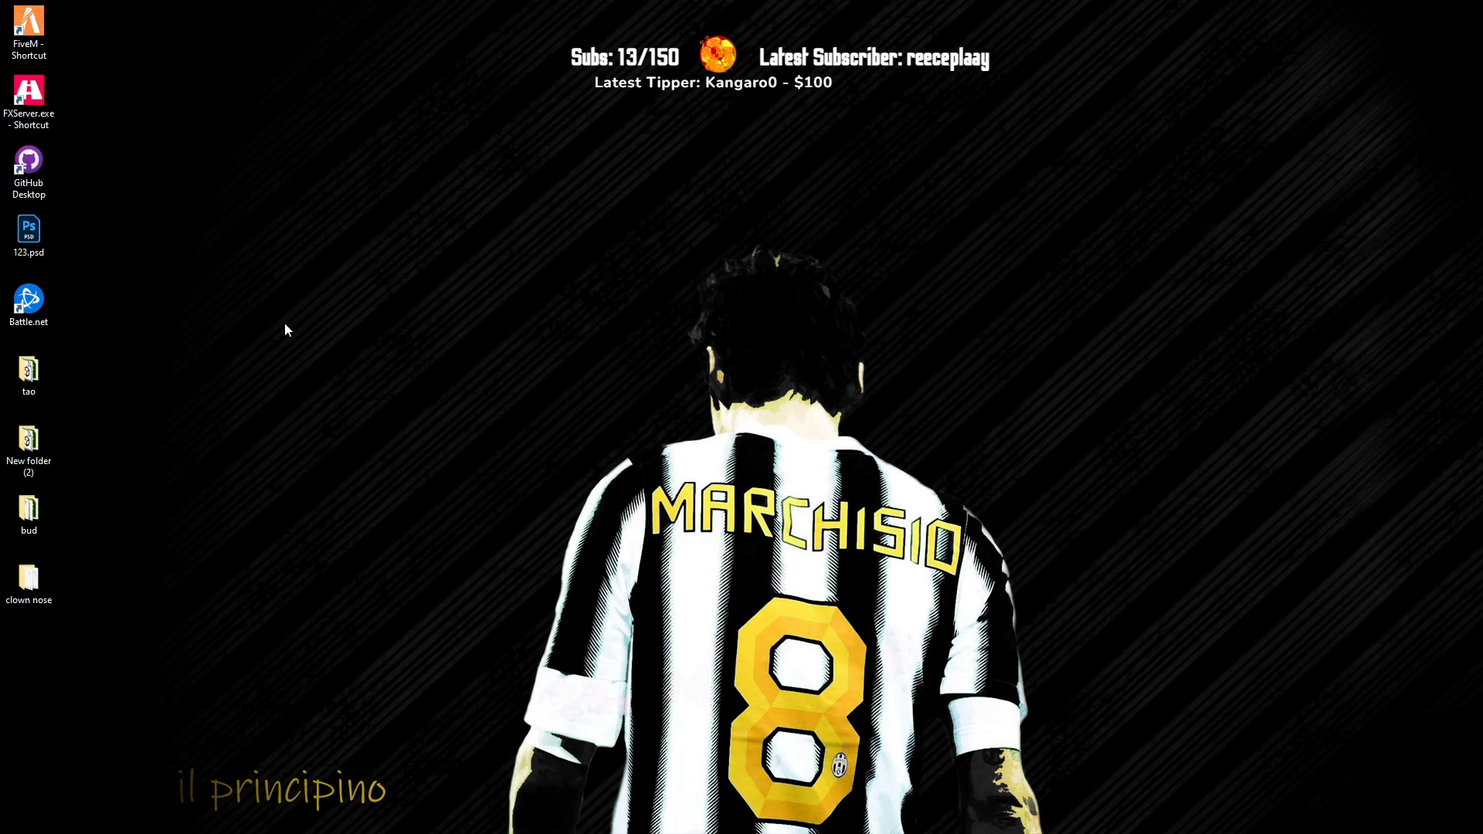
# Step: Launch FiveM, connect to the local server on LAN and bring the loaded game into clear view
pyautogui.doubleClick(28, 27)
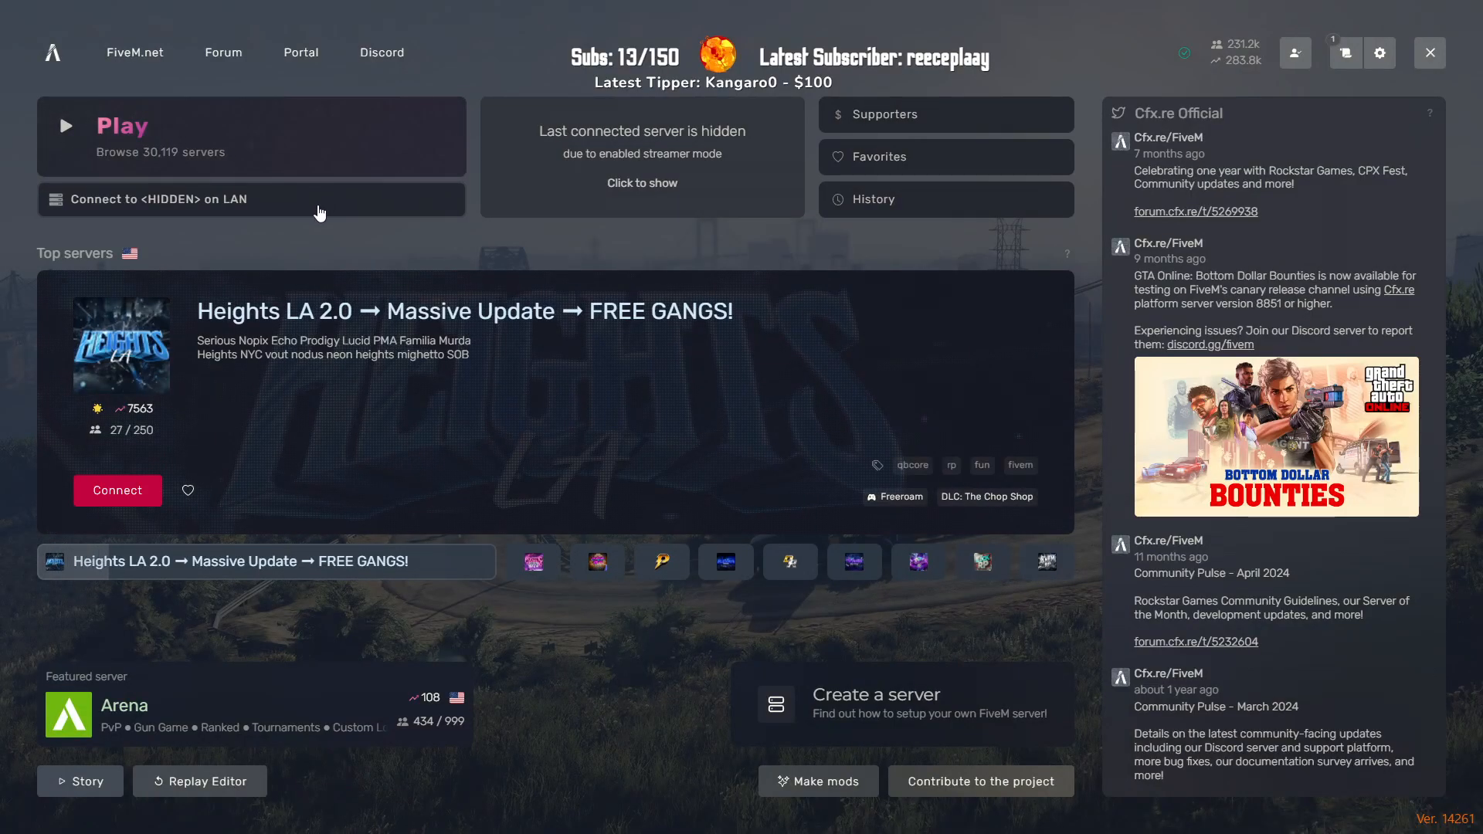
pyautogui.click(320, 213)
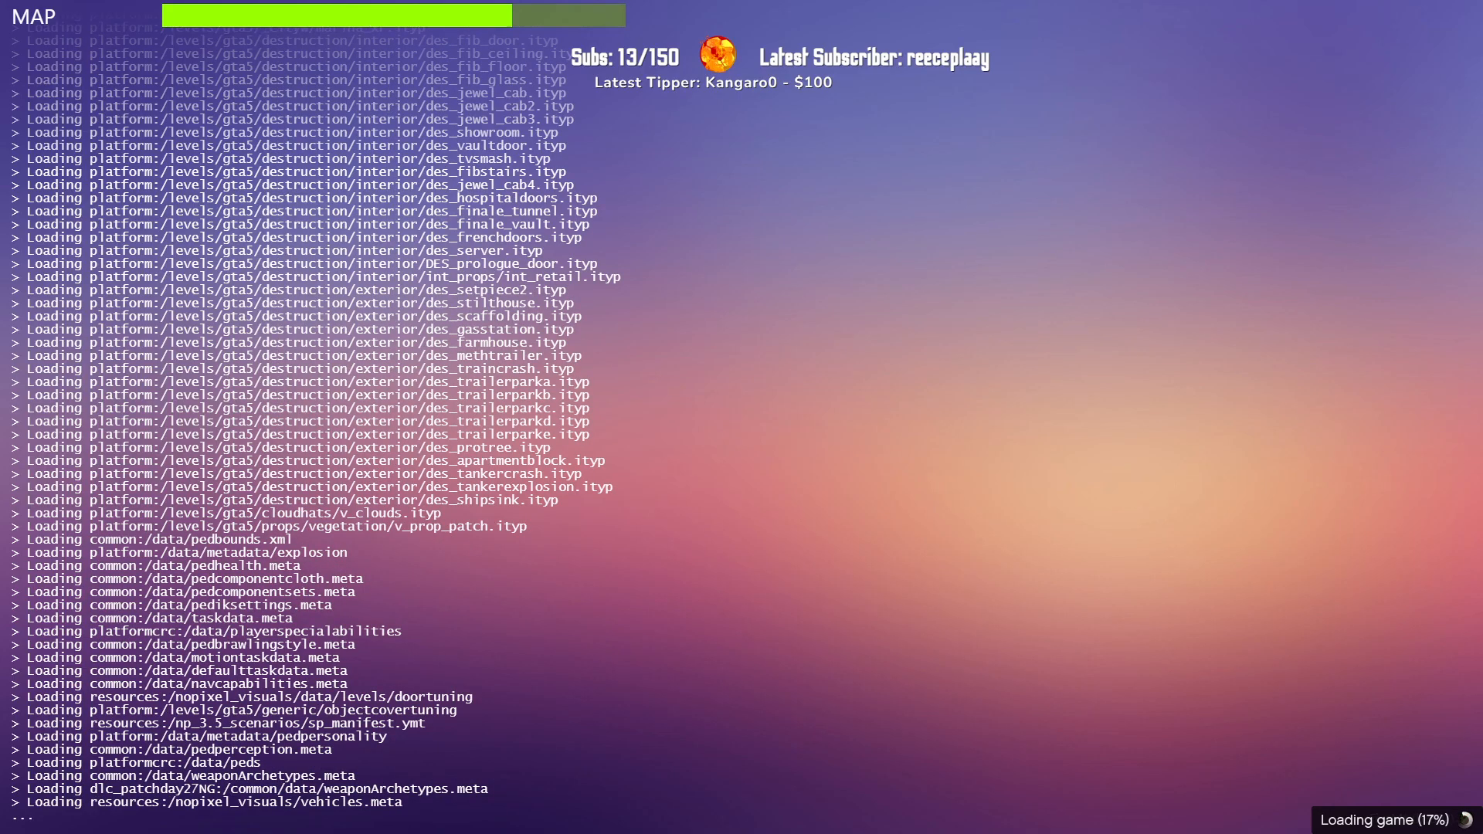
pyautogui.hotkey('alt', 'Tab')
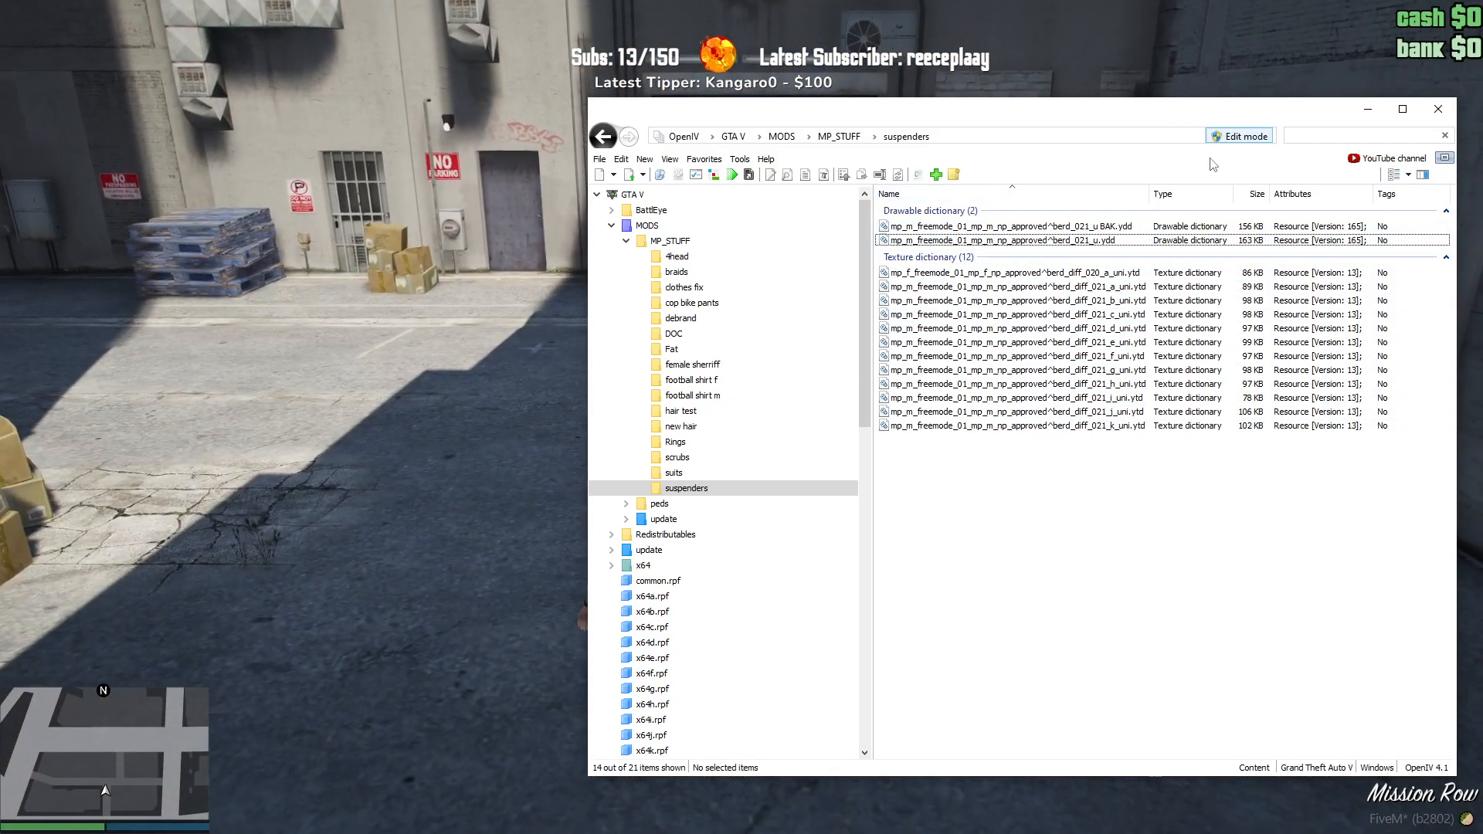
pyautogui.click(1368, 109)
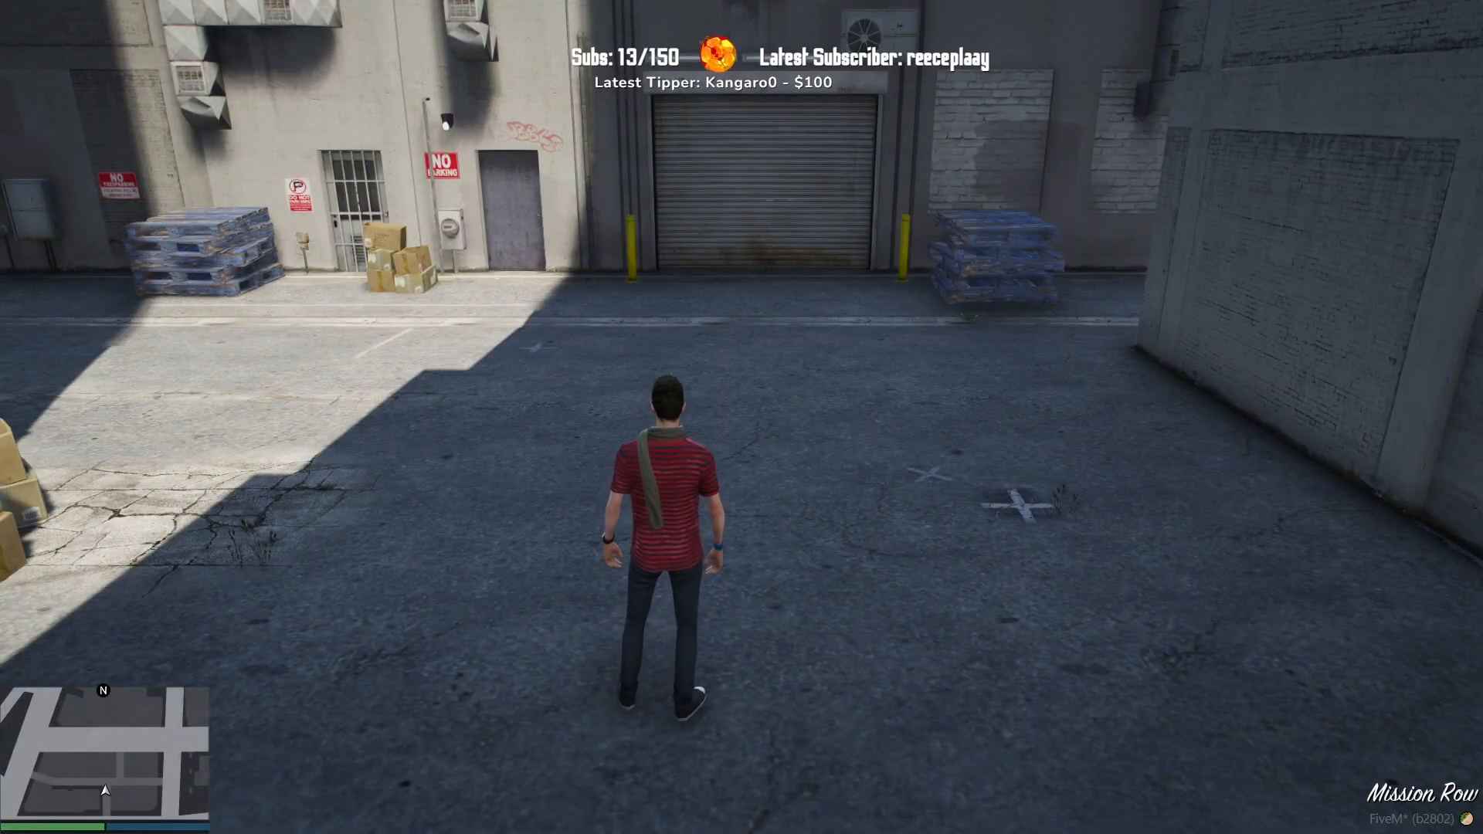
# Step: Set the in-game time with /time 12 and run the character through the alley toward the street
pyautogui.write('t/time 12')
pyautogui.press('Return')
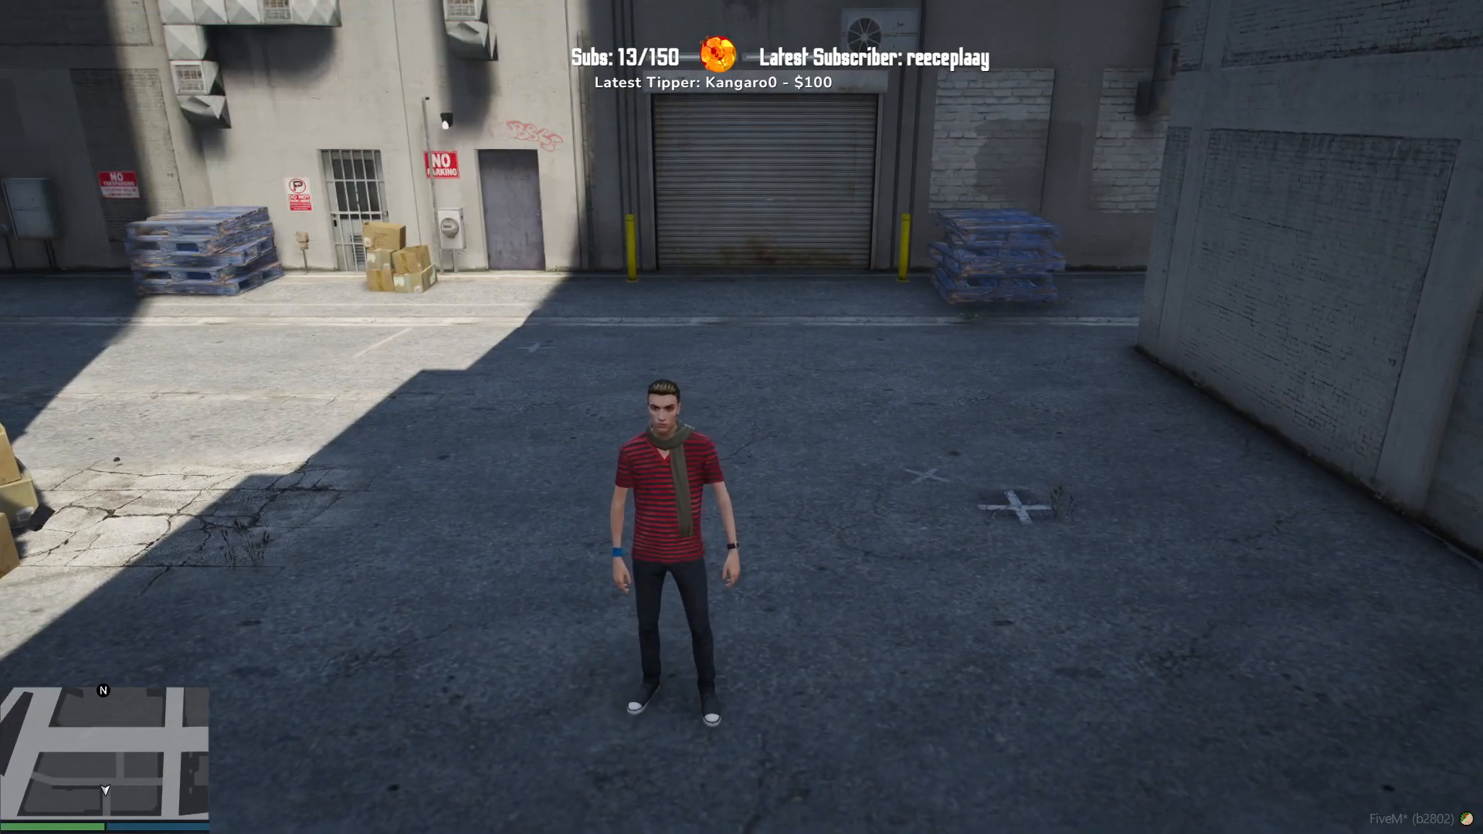
pyautogui.press('w')
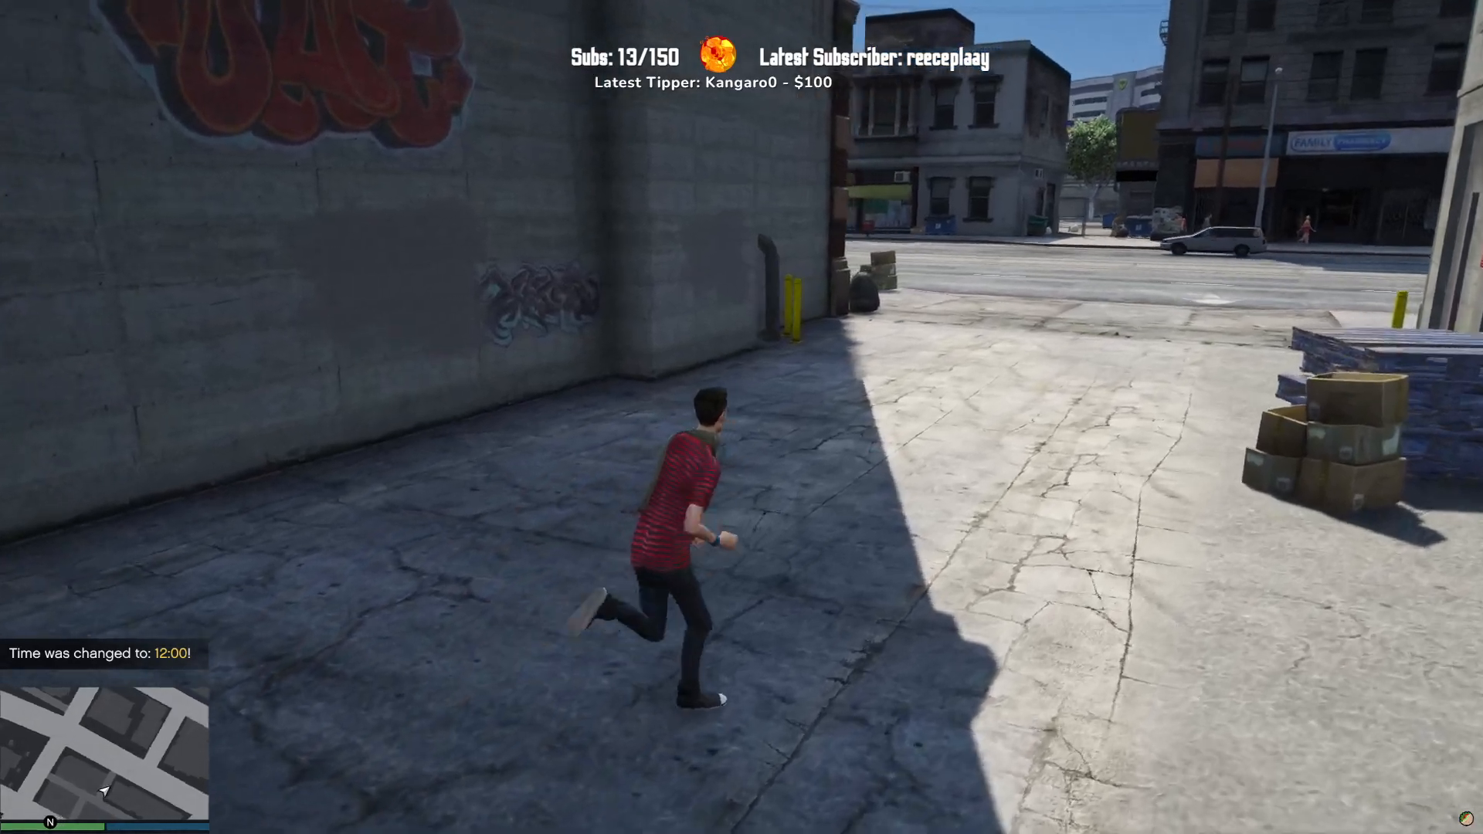
# Step: Open the MP Ped Customization options of the in-game player menu
pyautogui.press('m')
pyautogui.press('Down')
pyautogui.press('Down')
pyautogui.press('Return')
pyautogui.press('Down')
pyautogui.press('Down')
pyautogui.press('Return')
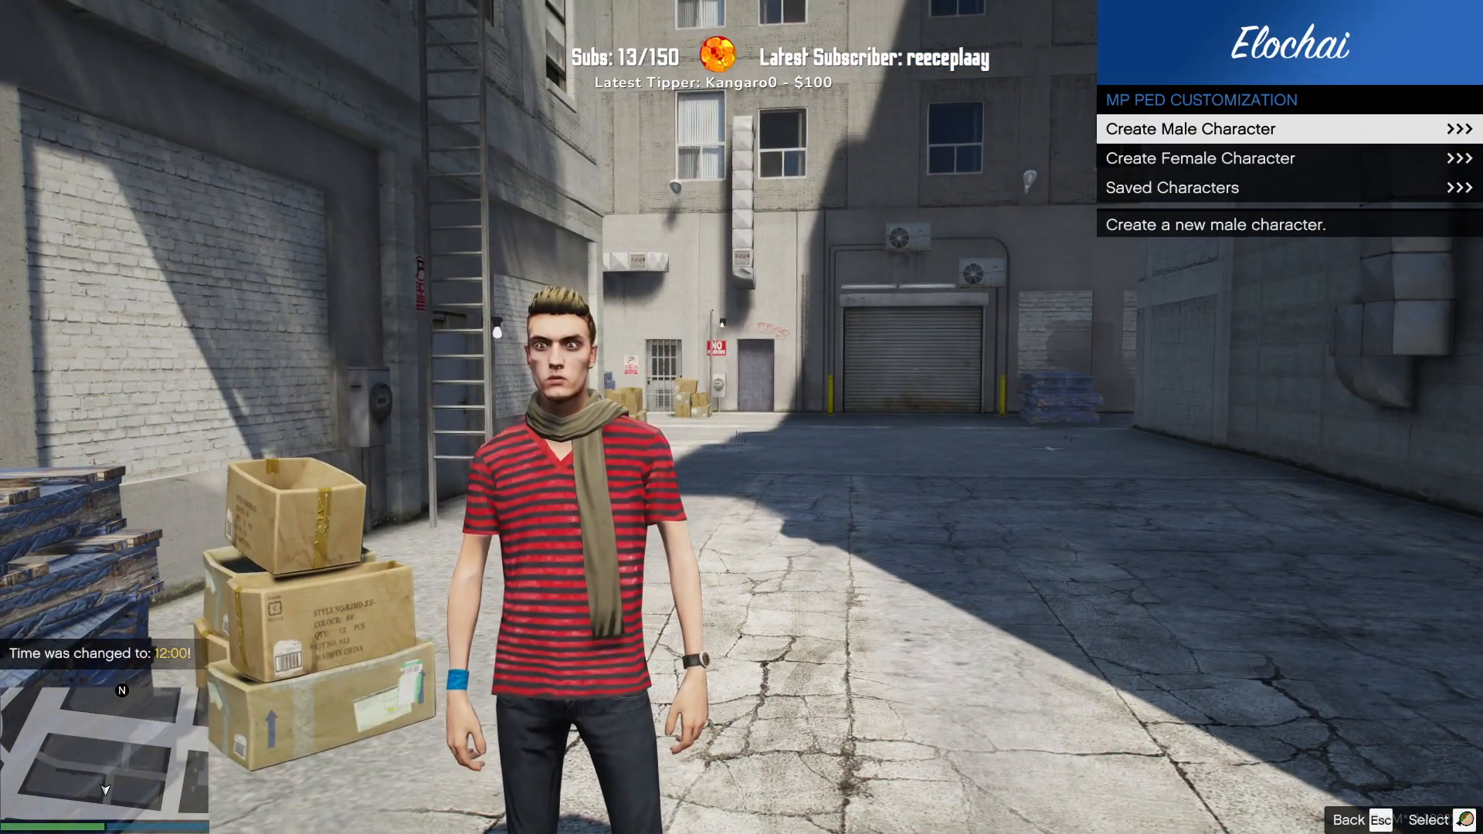
pyautogui.press('Return')
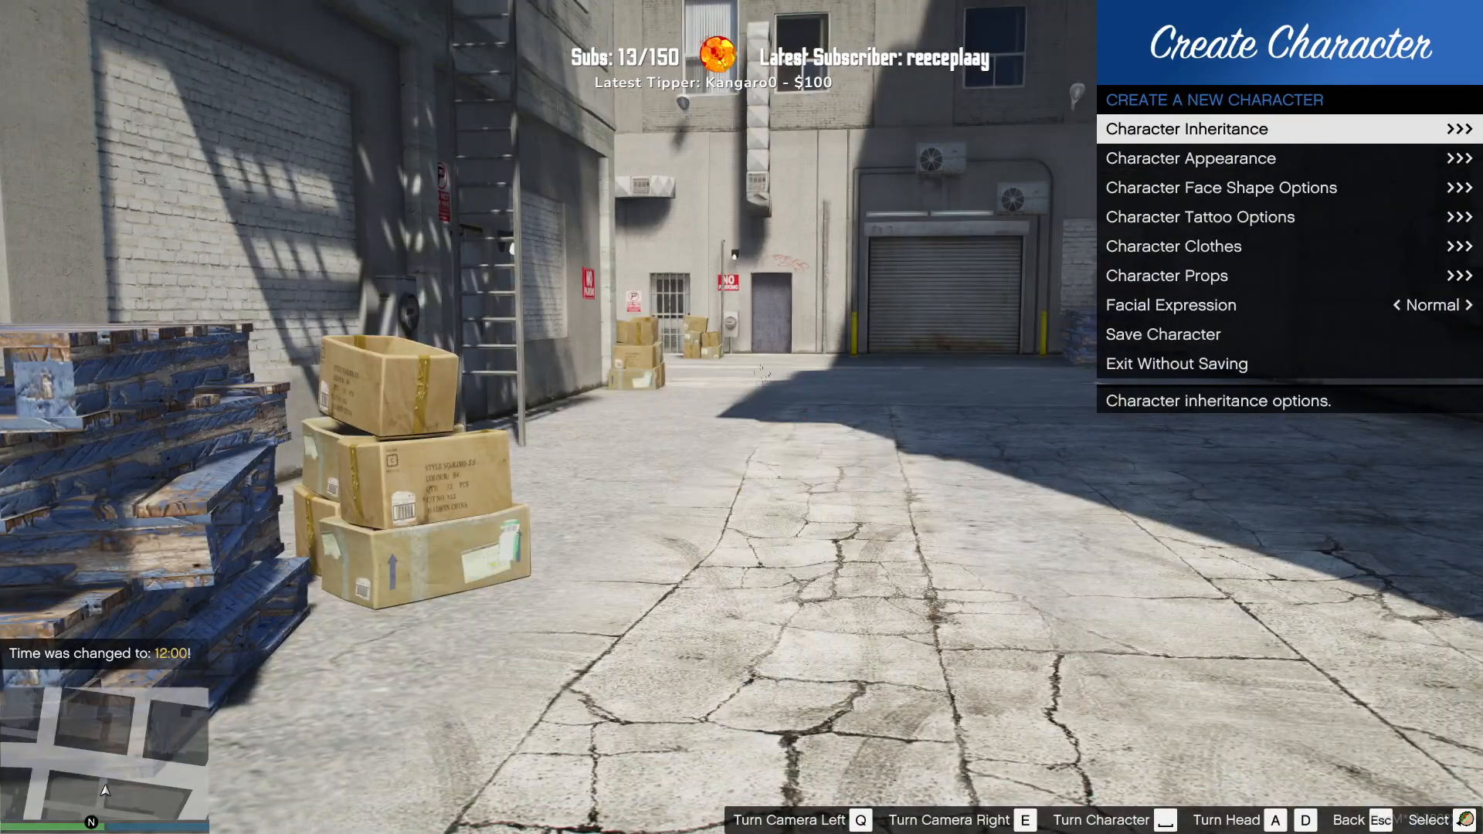
pyautogui.press('Up')
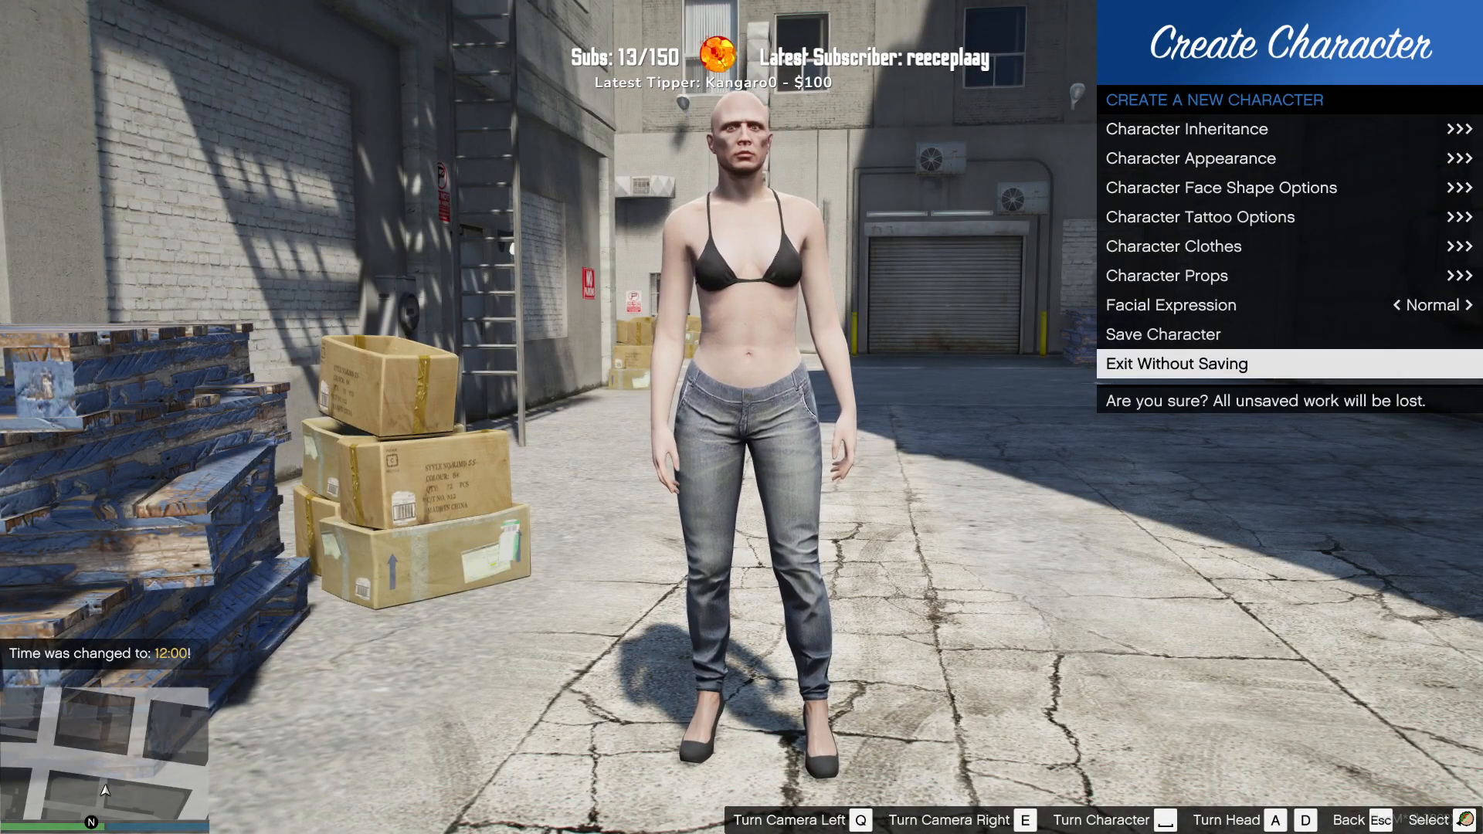
pyautogui.press('Return')
pyautogui.press('Return')
pyautogui.press('Down')
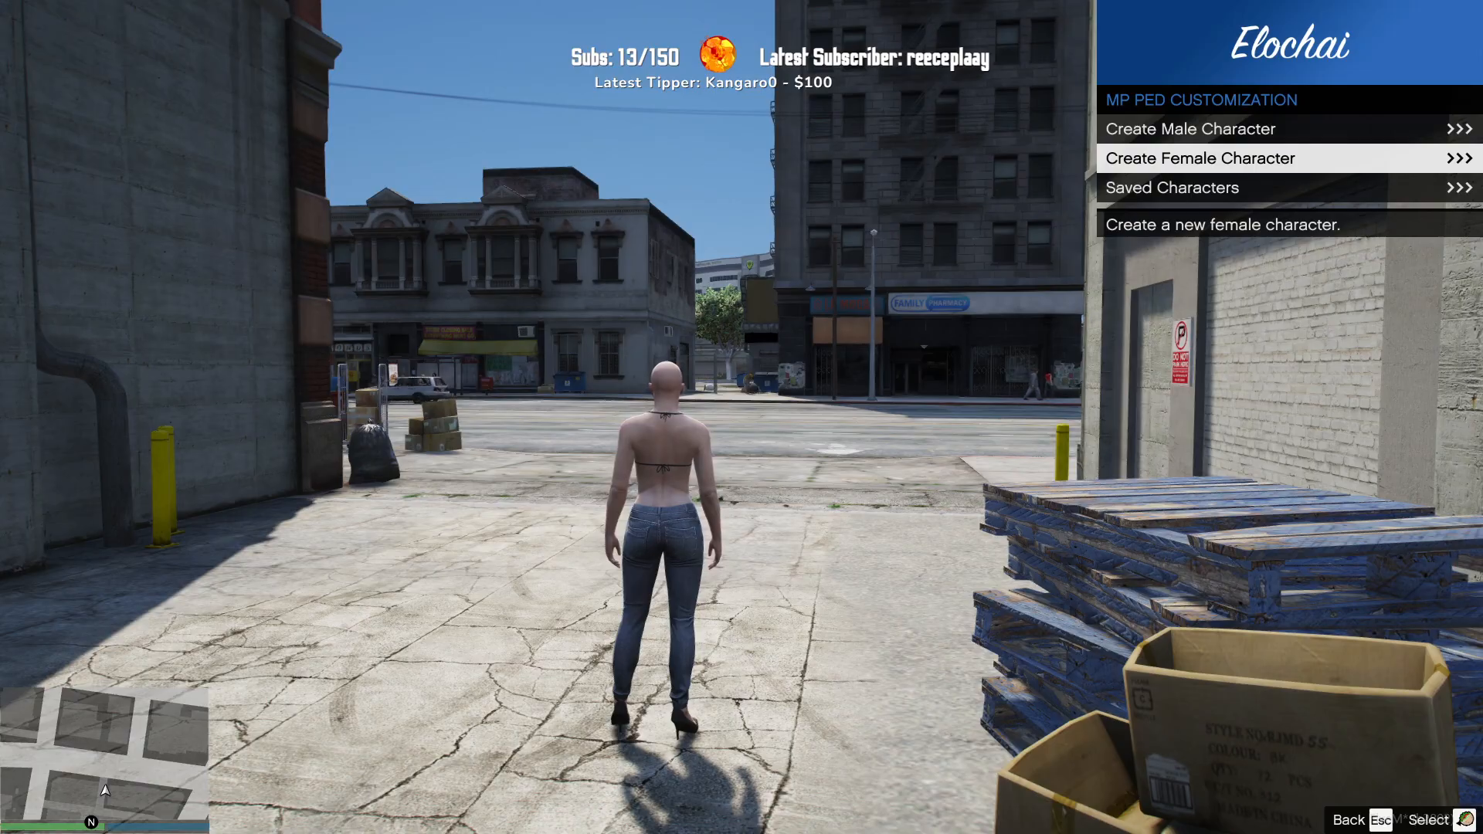
# Step: Create a new female character and save it under the name "clown F"
pyautogui.press('Return')
pyautogui.press('Up')
pyautogui.press('Up')
pyautogui.press('Return')
pyautogui.write('c;l')
pyautogui.press('BackSpace')
pyautogui.press('BackSpace')
pyautogui.write('lown F')
pyautogui.press('Return')
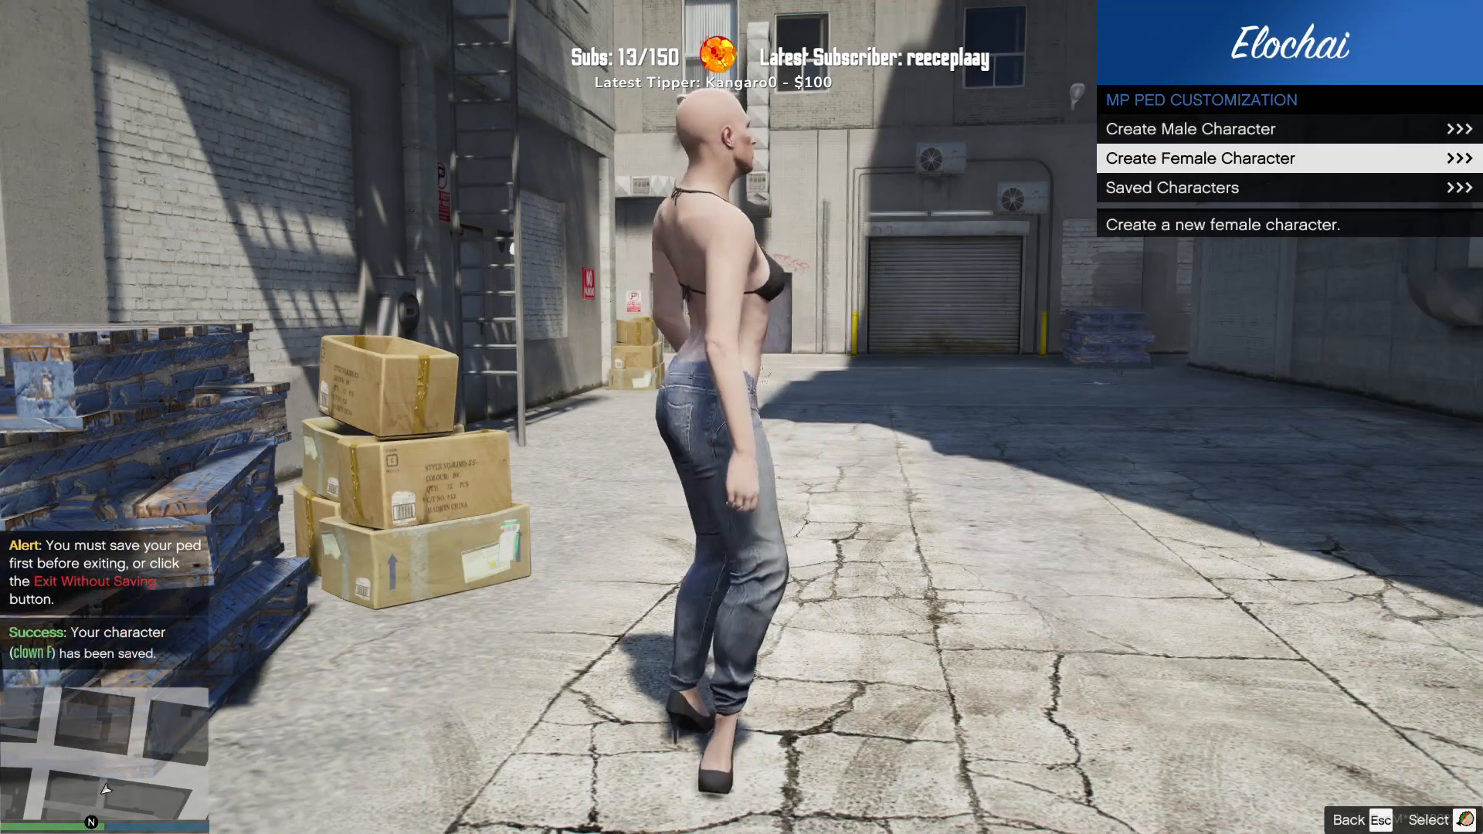
# Step: Open the saved "clown F" character for editing
pyautogui.press('Escape')
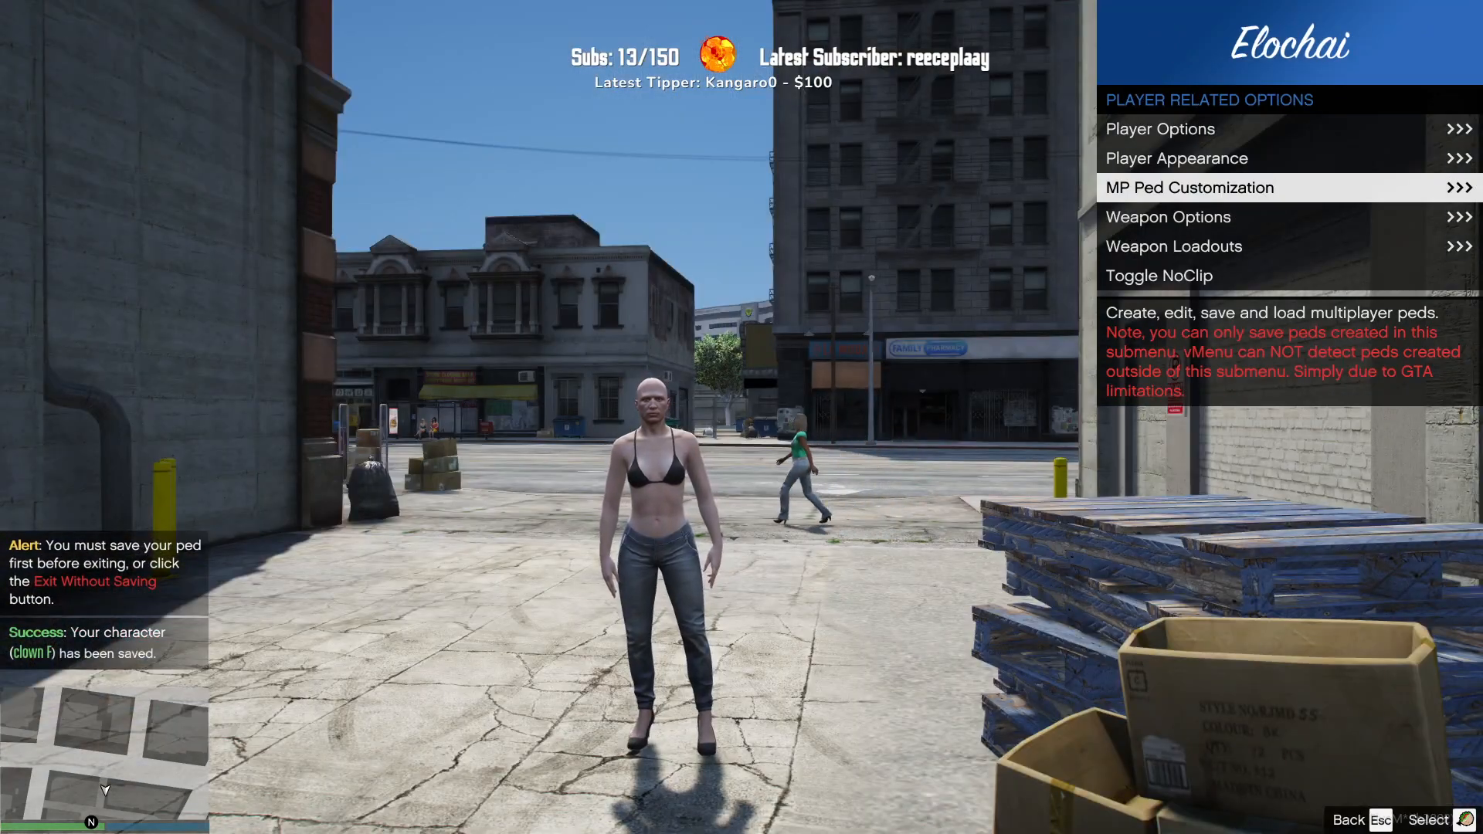
pyautogui.press('w')
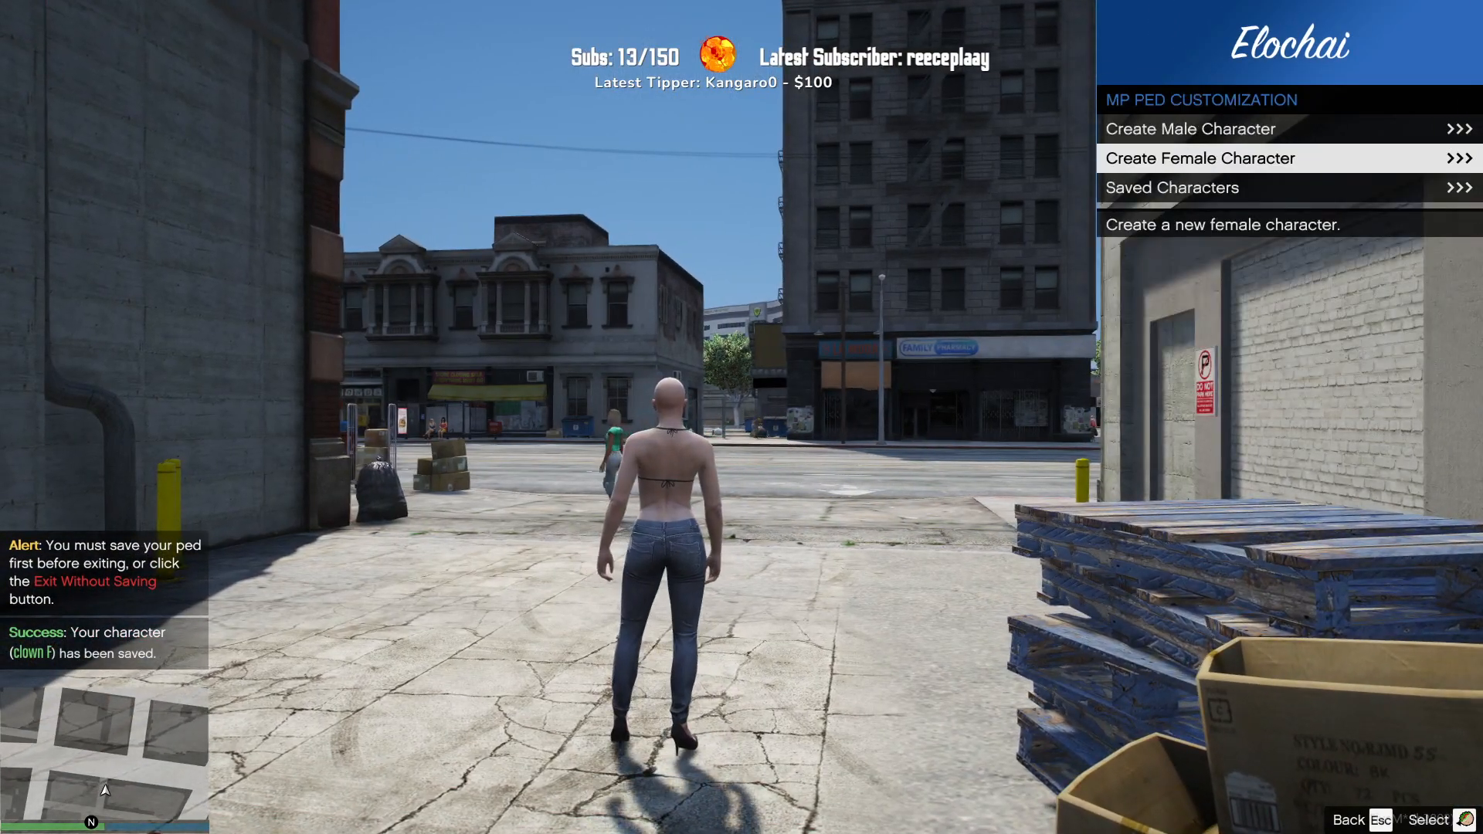
pyautogui.press('Down')
pyautogui.press('Return')
pyautogui.press('Return')
pyautogui.press('Down')
pyautogui.press('Return')
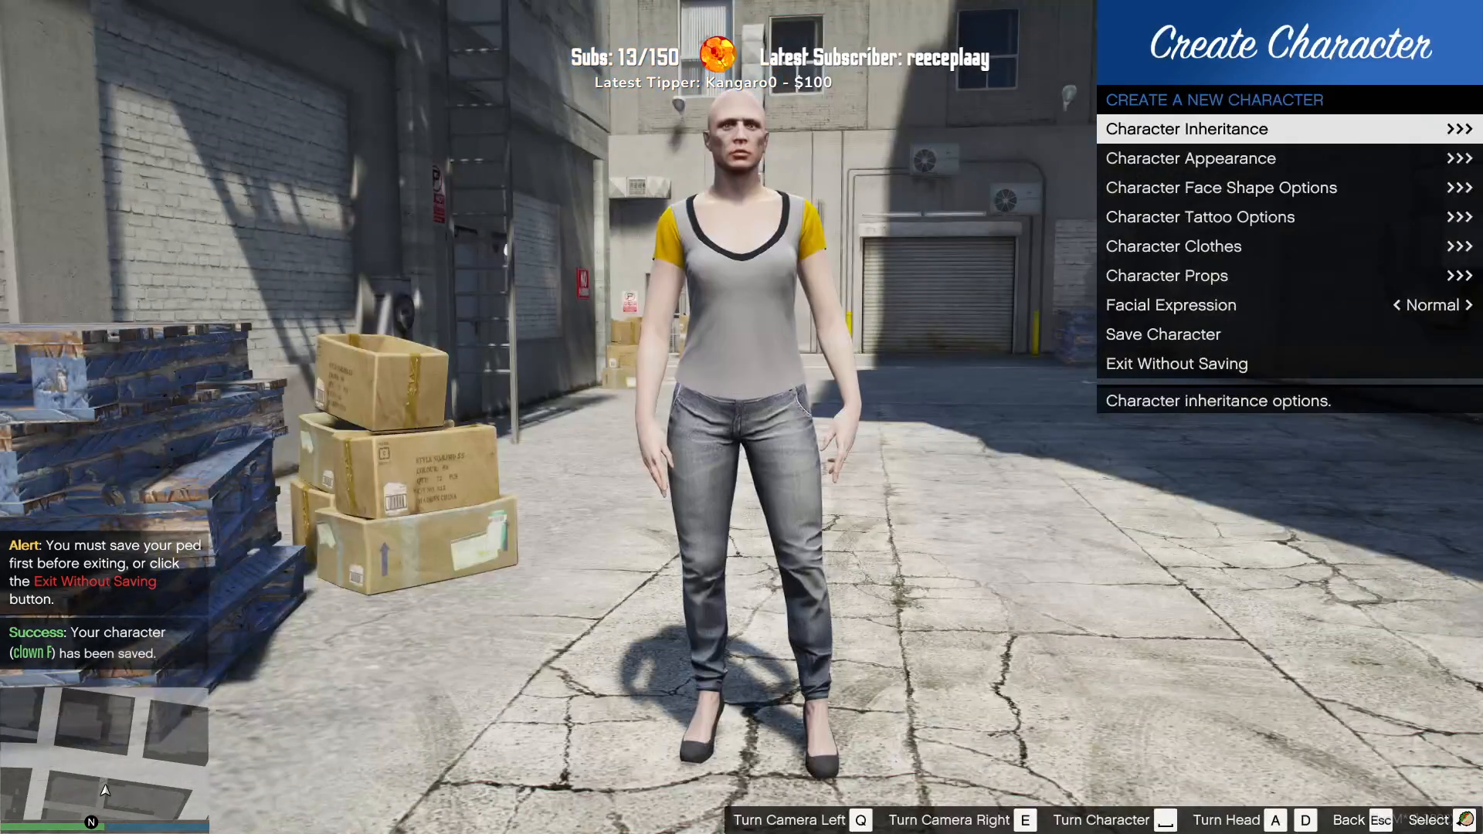
# Step: Open the character's clothing options and go to the last clothing categories
pyautogui.press('Up')
pyautogui.press('Up')
pyautogui.press('Up')
pyautogui.press('Up')
pyautogui.press('Up')
pyautogui.press('Return')
pyautogui.press('Up')
pyautogui.press('Up')
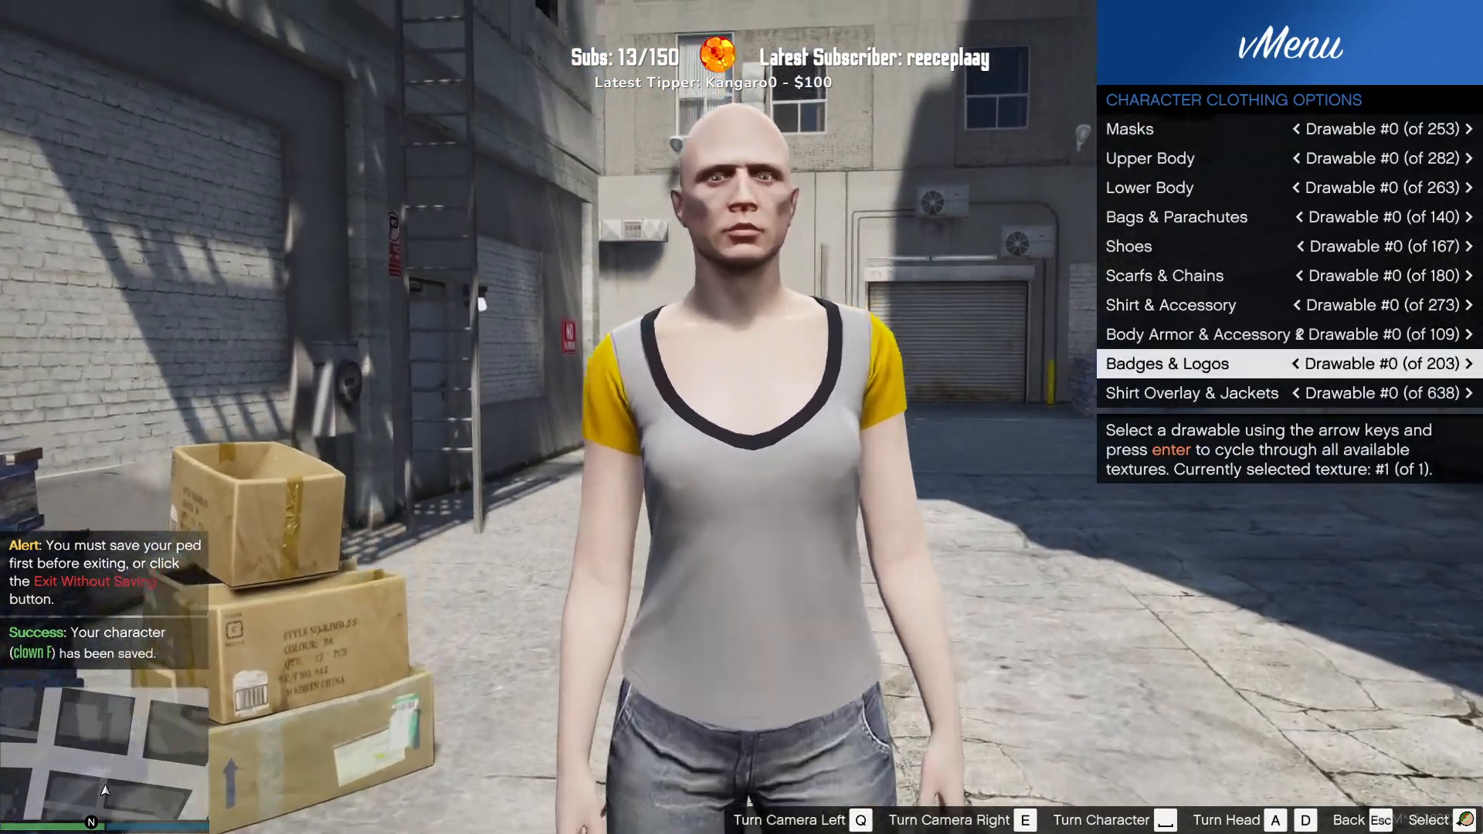
# Step: Try out the first few Shirt Overlay & Jackets drawables on the character
pyautogui.press('Down')
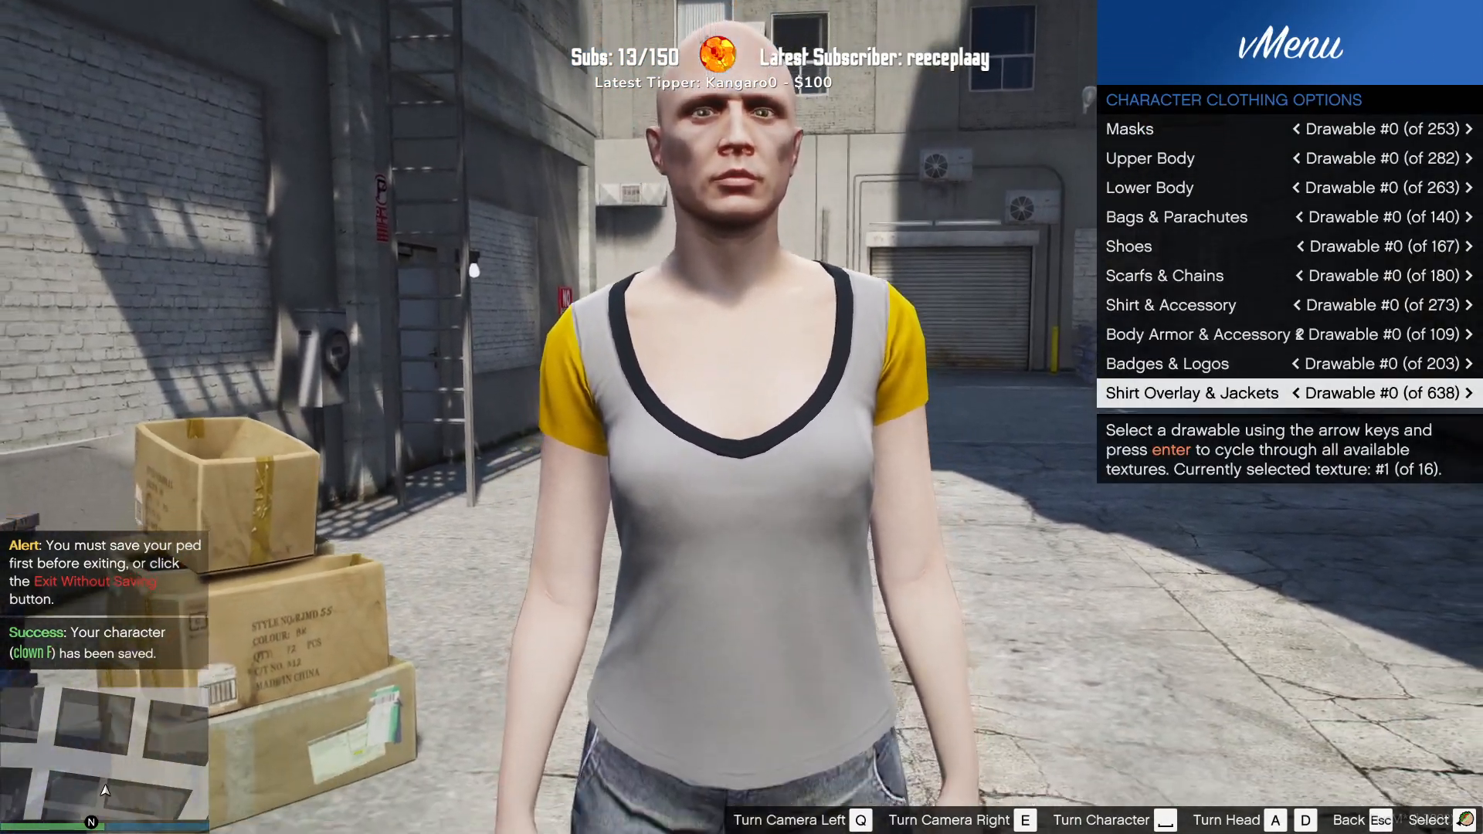
pyautogui.press('Right')
pyautogui.press('Right')
pyautogui.press('Right')
pyautogui.press('Right')
pyautogui.press('Left')
pyautogui.press('Left')
pyautogui.press('Left')
pyautogui.press('Right')
pyautogui.press('Up')
pyautogui.press('Up')
pyautogui.press('Up')
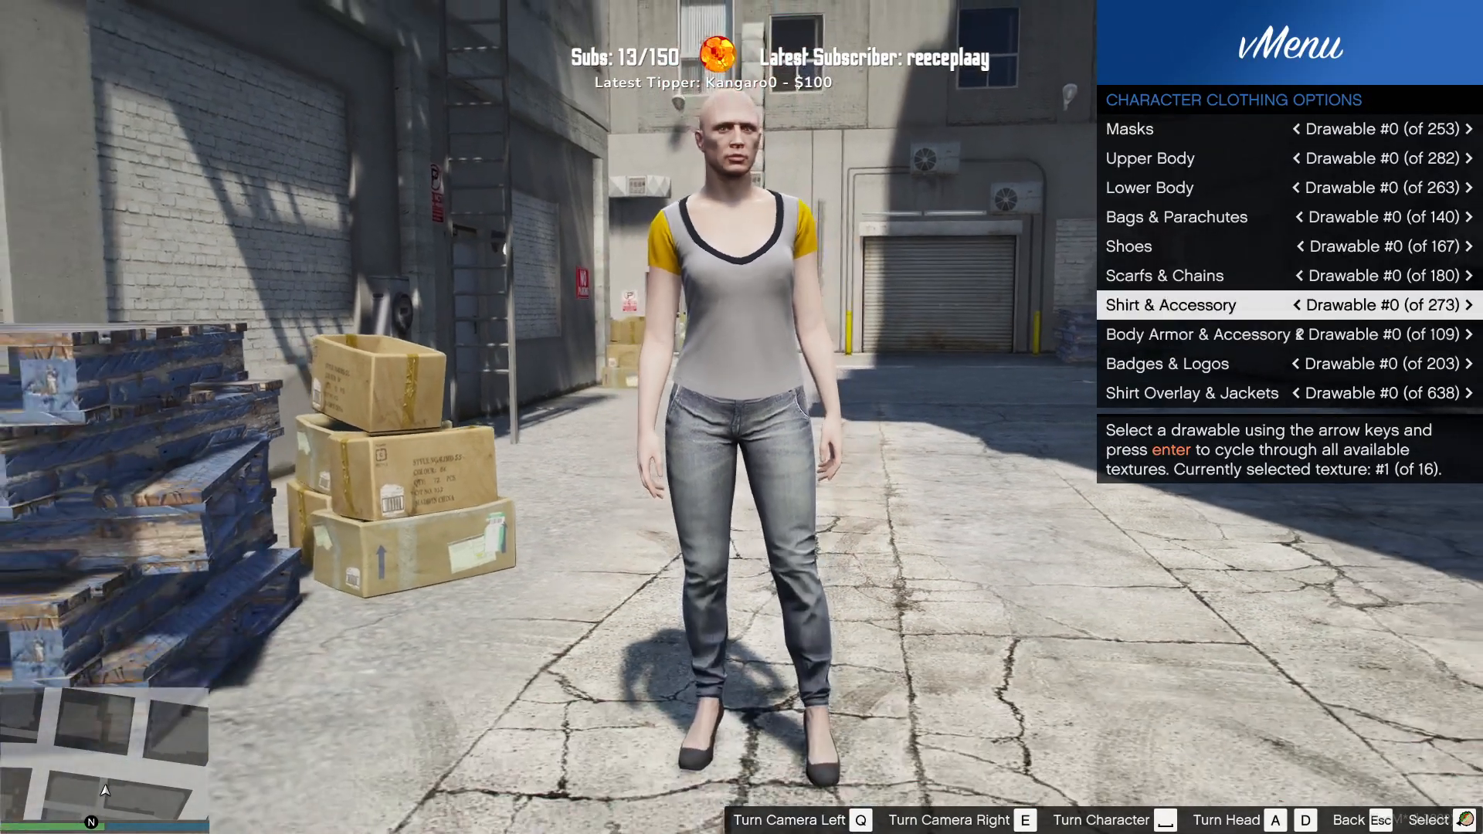
# Step: Set Shirt & Accessory to drawable #2 and Shirt Overlay & Jackets to drawable #15
pyautogui.press('Right')
pyautogui.press('Right')
pyautogui.press('Down')
pyautogui.press('Down')
pyautogui.press('Down')
pyautogui.press('Right')
pyautogui.press('Right')
pyautogui.press('Right')
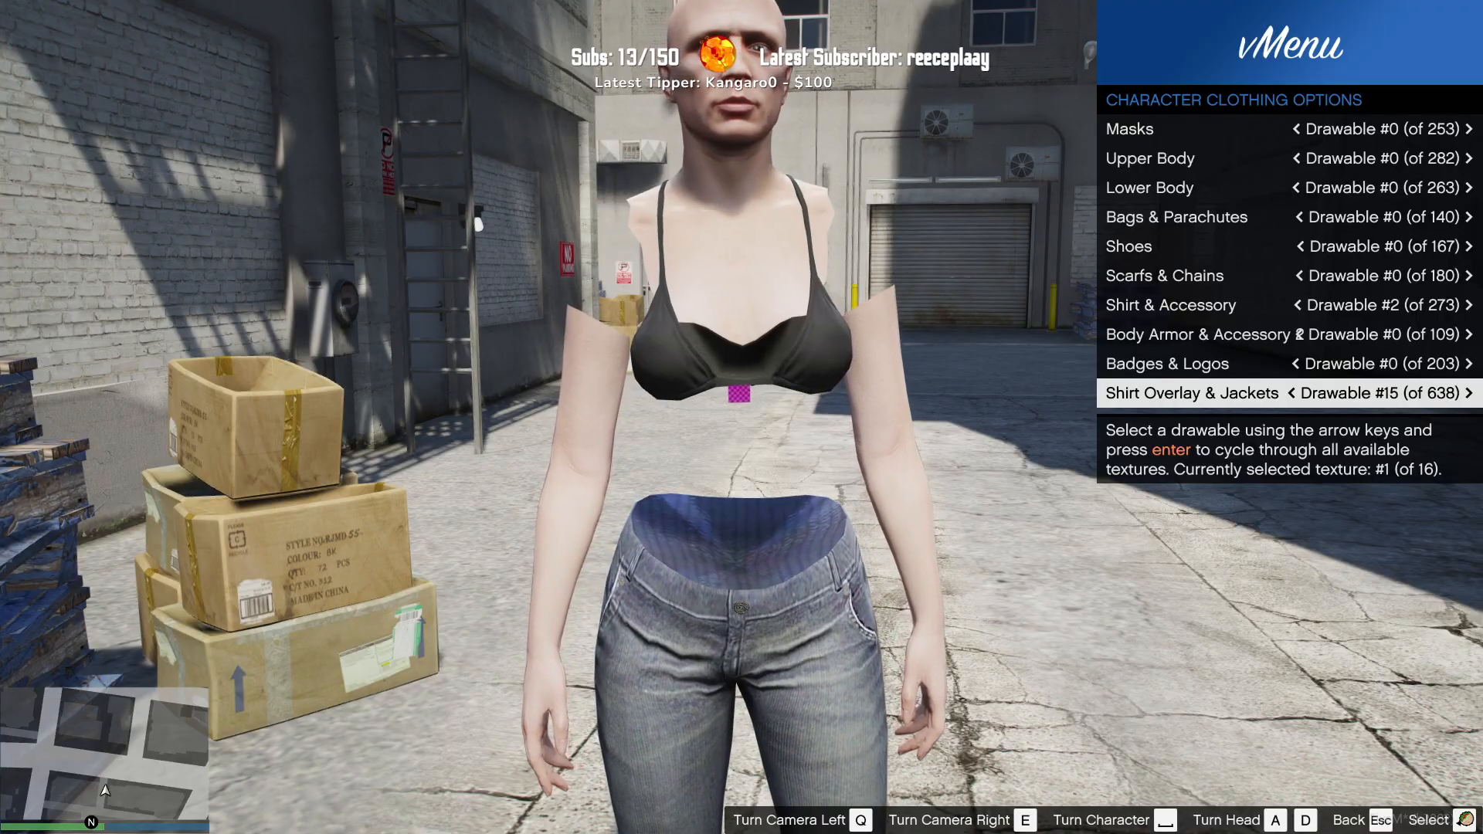
# Step: Set Shirt & Accessory to drawable #9 and try out a few Body Armor & Accessory drawables
pyautogui.press('Up')
pyautogui.press('Up')
pyautogui.press('Up')
pyautogui.press('Right')
pyautogui.press('Right')
pyautogui.press('Right')
pyautogui.press('Right')
pyautogui.press('Right')
pyautogui.press('Right')
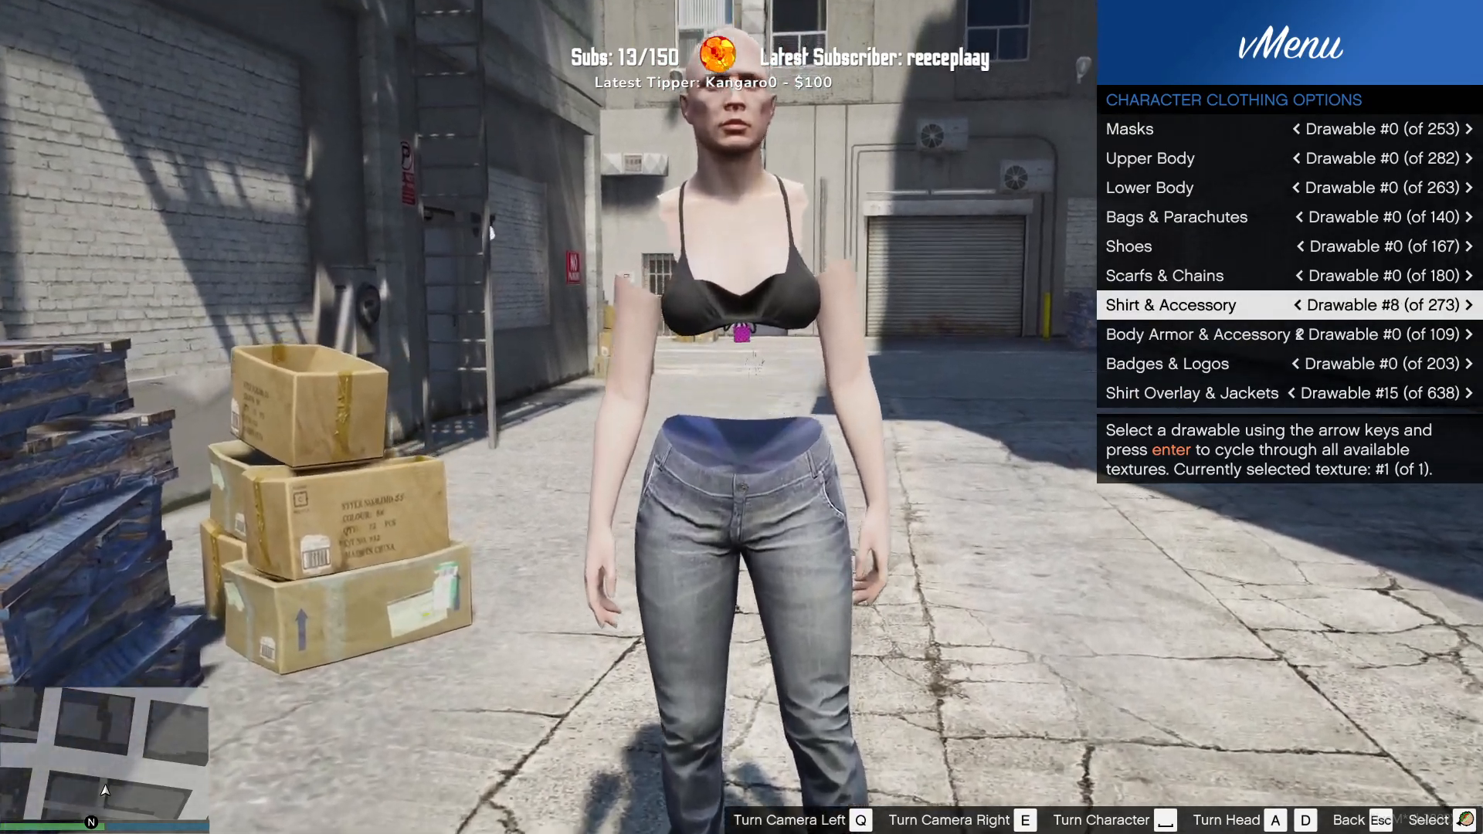
pyautogui.press('Right')
pyautogui.press('Down')
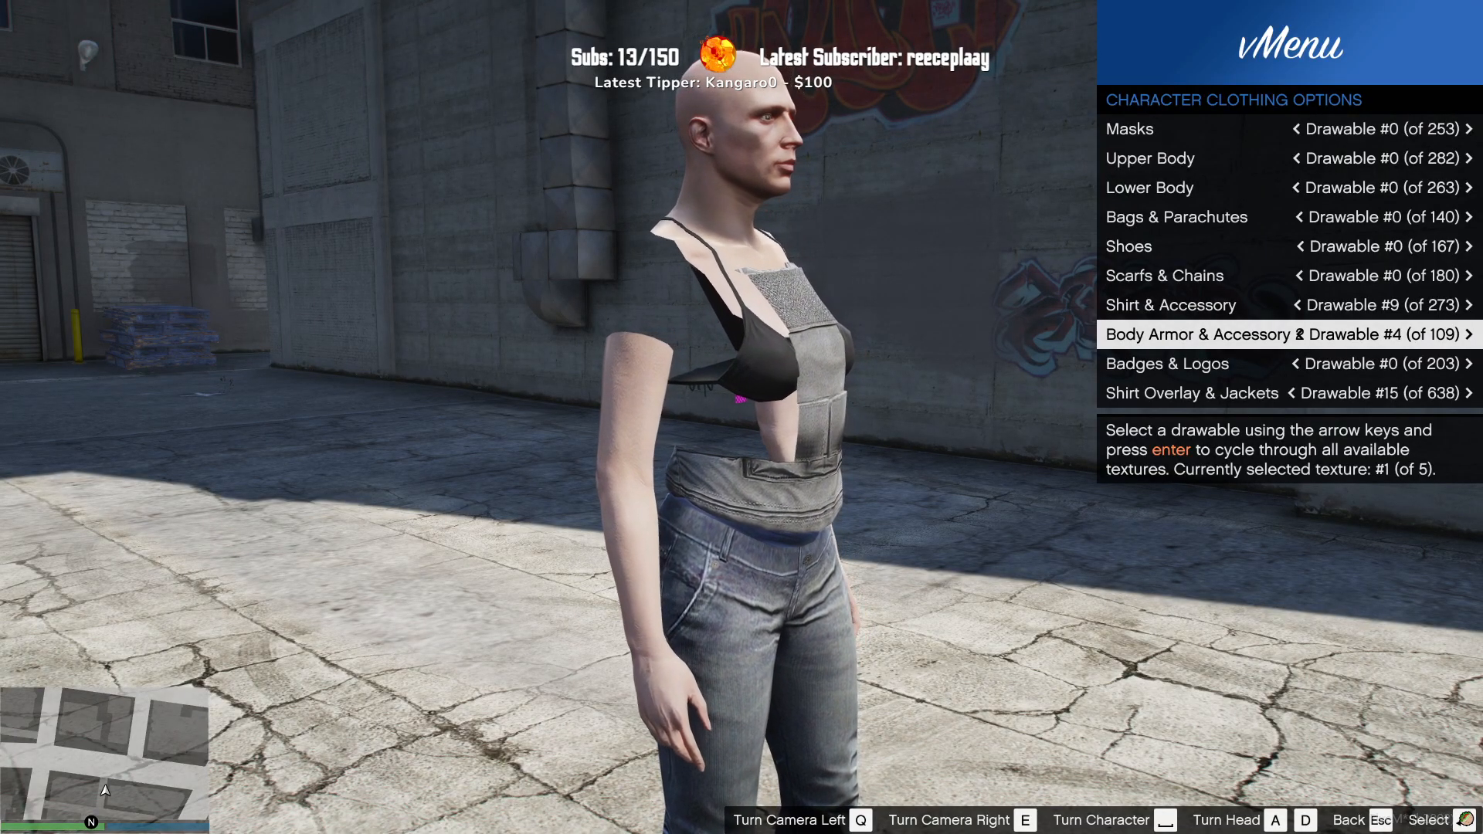
pyautogui.press('Down')
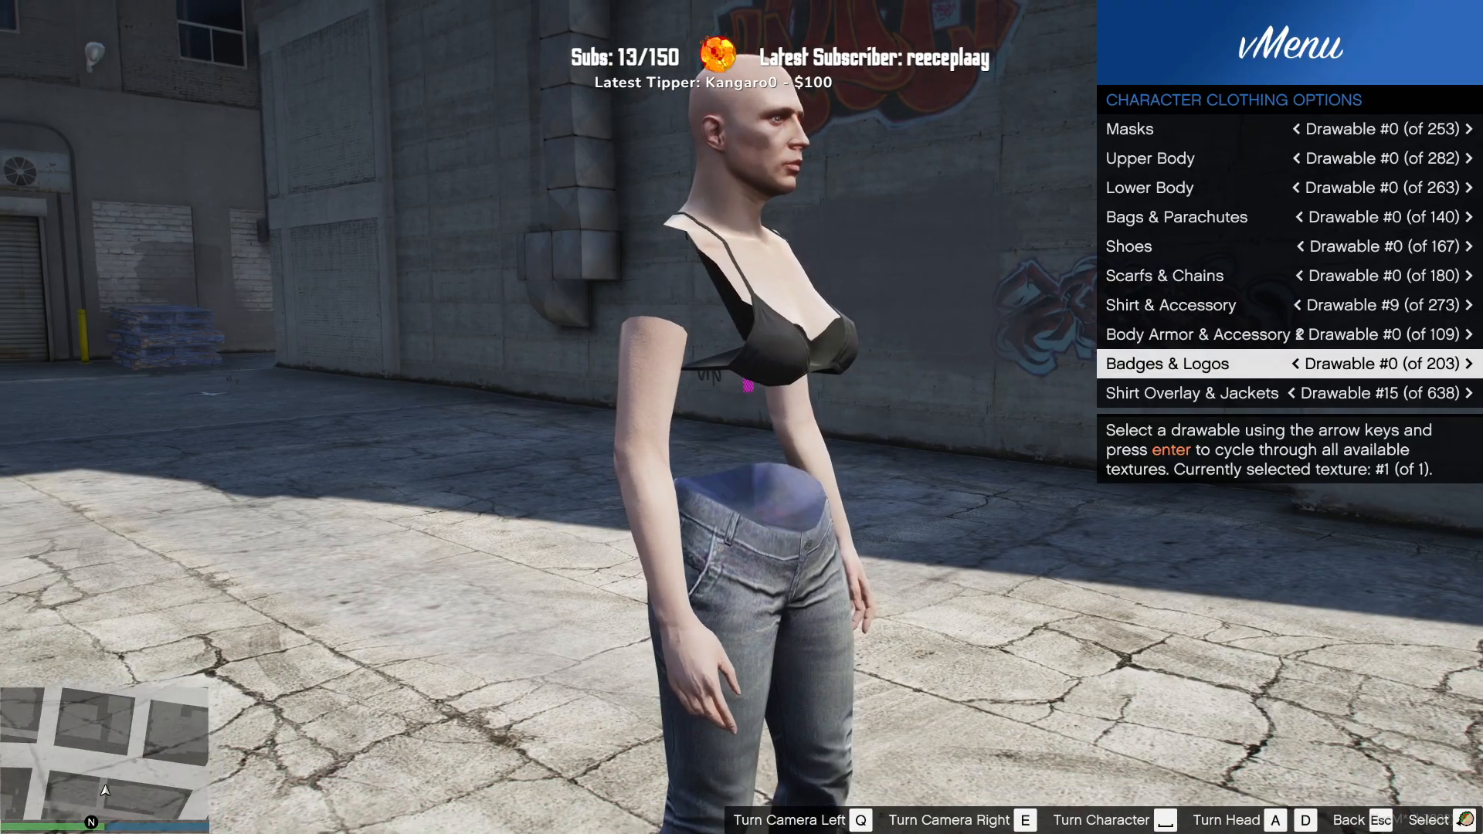
# Step: Set Shirt Overlay & Jackets to drawable #590, the long-sleeved striped polo shirt
pyautogui.press('Down')
pyautogui.press('Right')
pyautogui.press('Right')
pyautogui.press('Right')
pyautogui.press('Right')
pyautogui.press('Left')
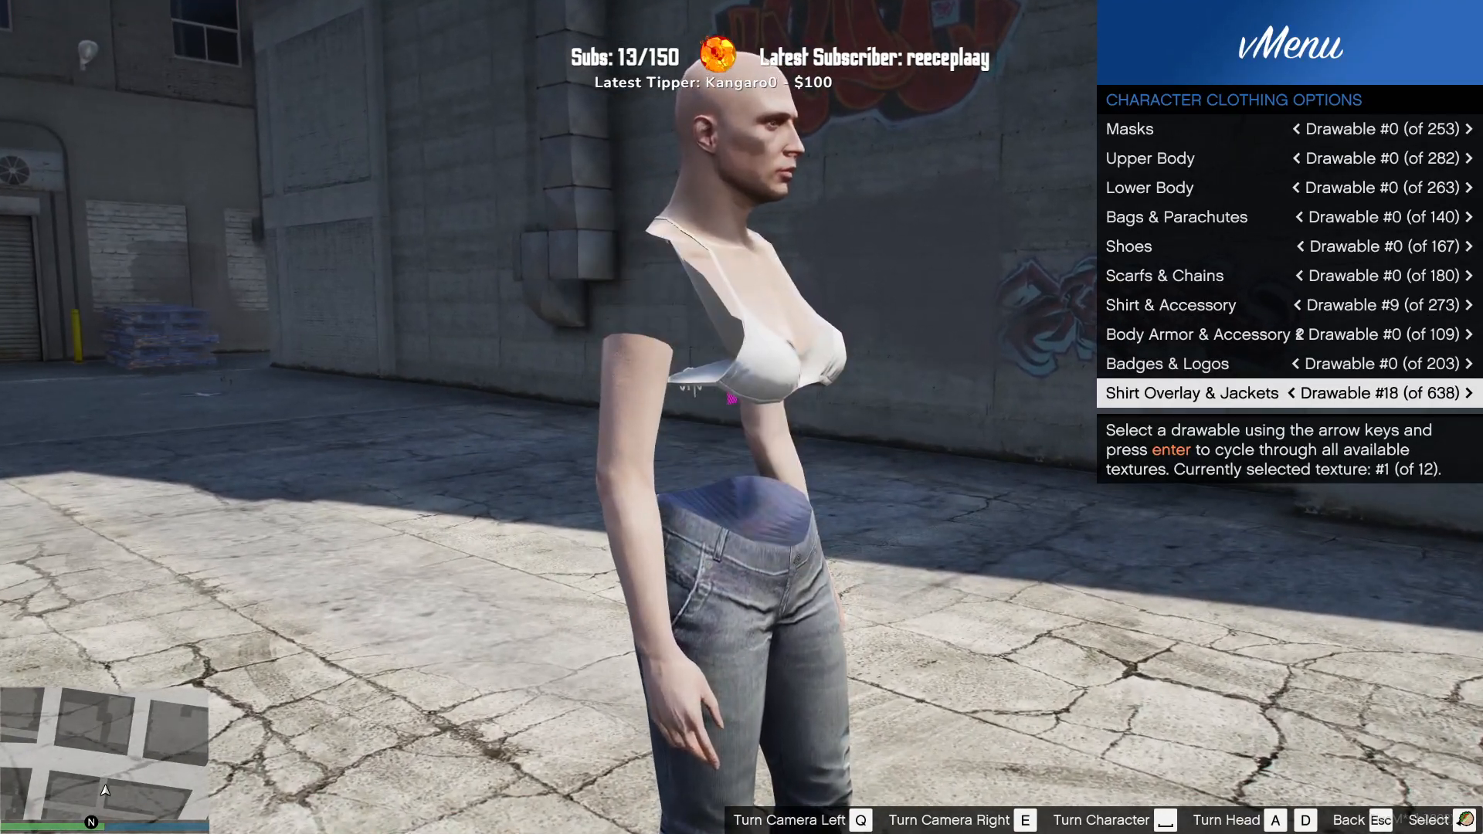
pyautogui.press('Left')
pyautogui.press('Left')
pyautogui.press('Left')
pyautogui.press('Left')
pyautogui.press('Left')
pyautogui.press('Left')
pyautogui.press('Left')
pyautogui.press('Left')
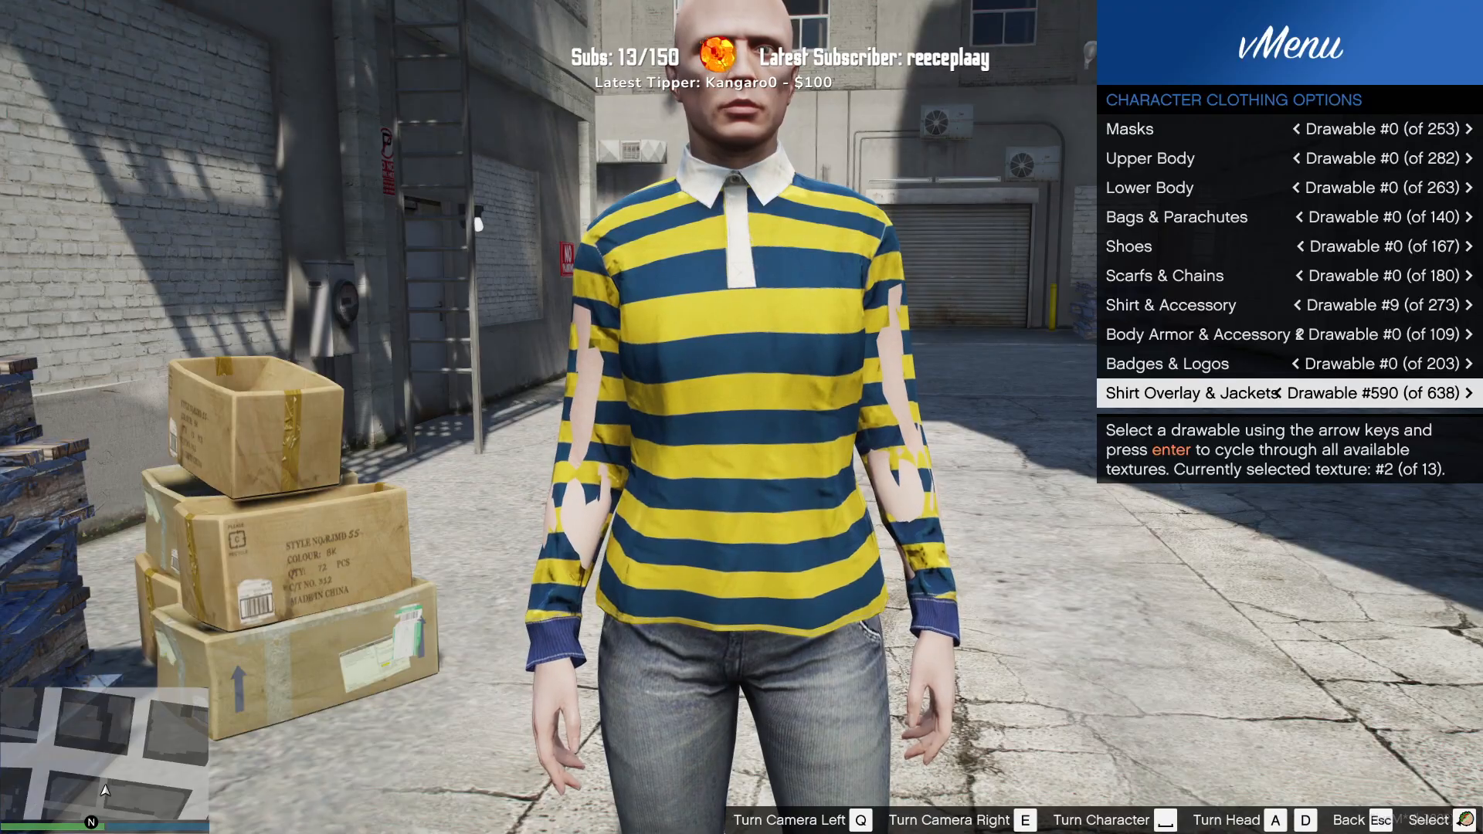
# Step: Give the striped shirt its red and orange texture and set Upper Body to drawable #3
pyautogui.press('Up')
pyautogui.press('Up')
pyautogui.press('Up')
pyautogui.press('Up')
pyautogui.press('Up')
pyautogui.press('Up')
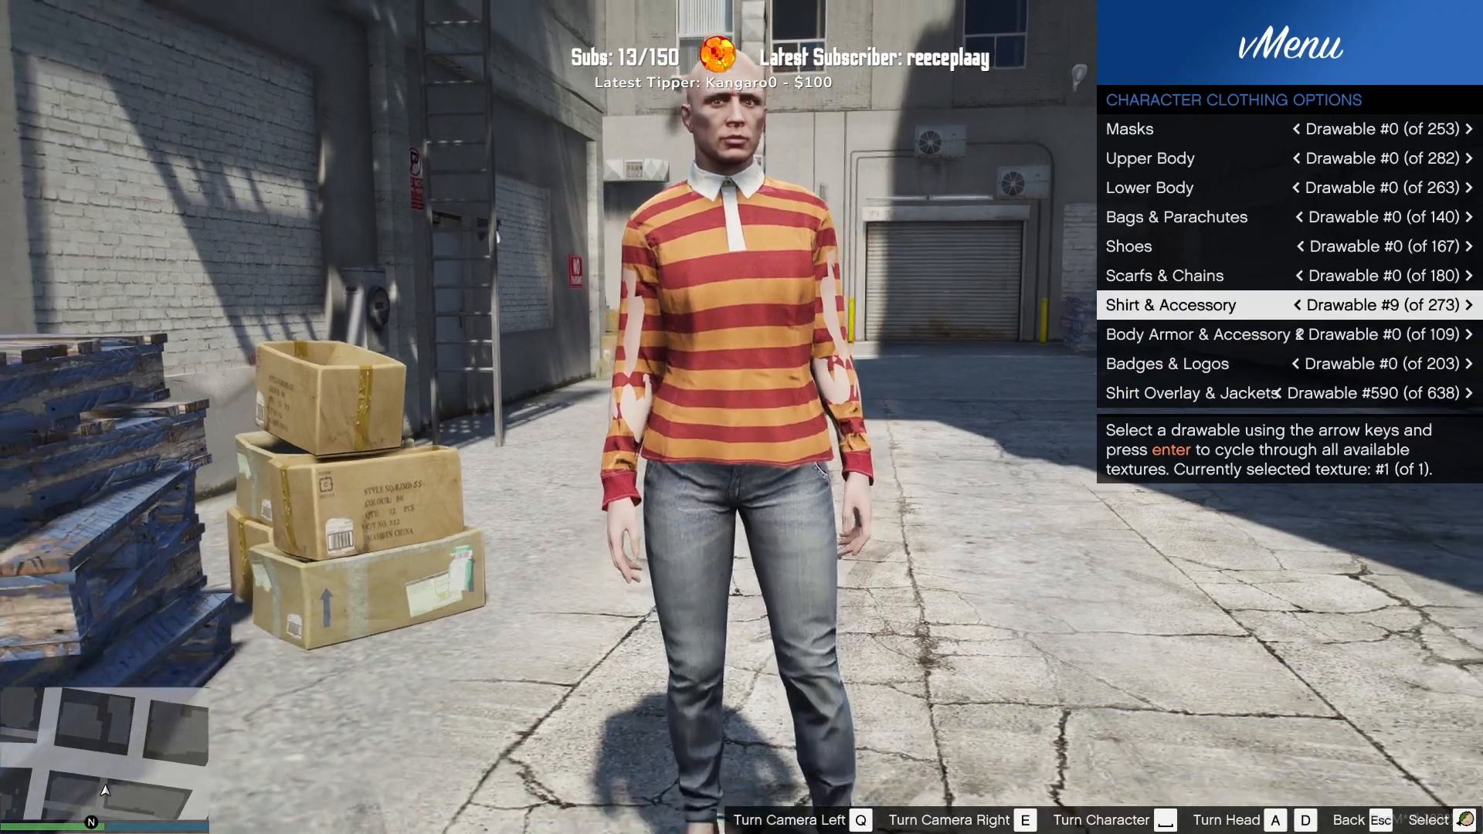
pyautogui.press('Down')
pyautogui.press('Down')
pyautogui.press('Down')
pyautogui.press('Down')
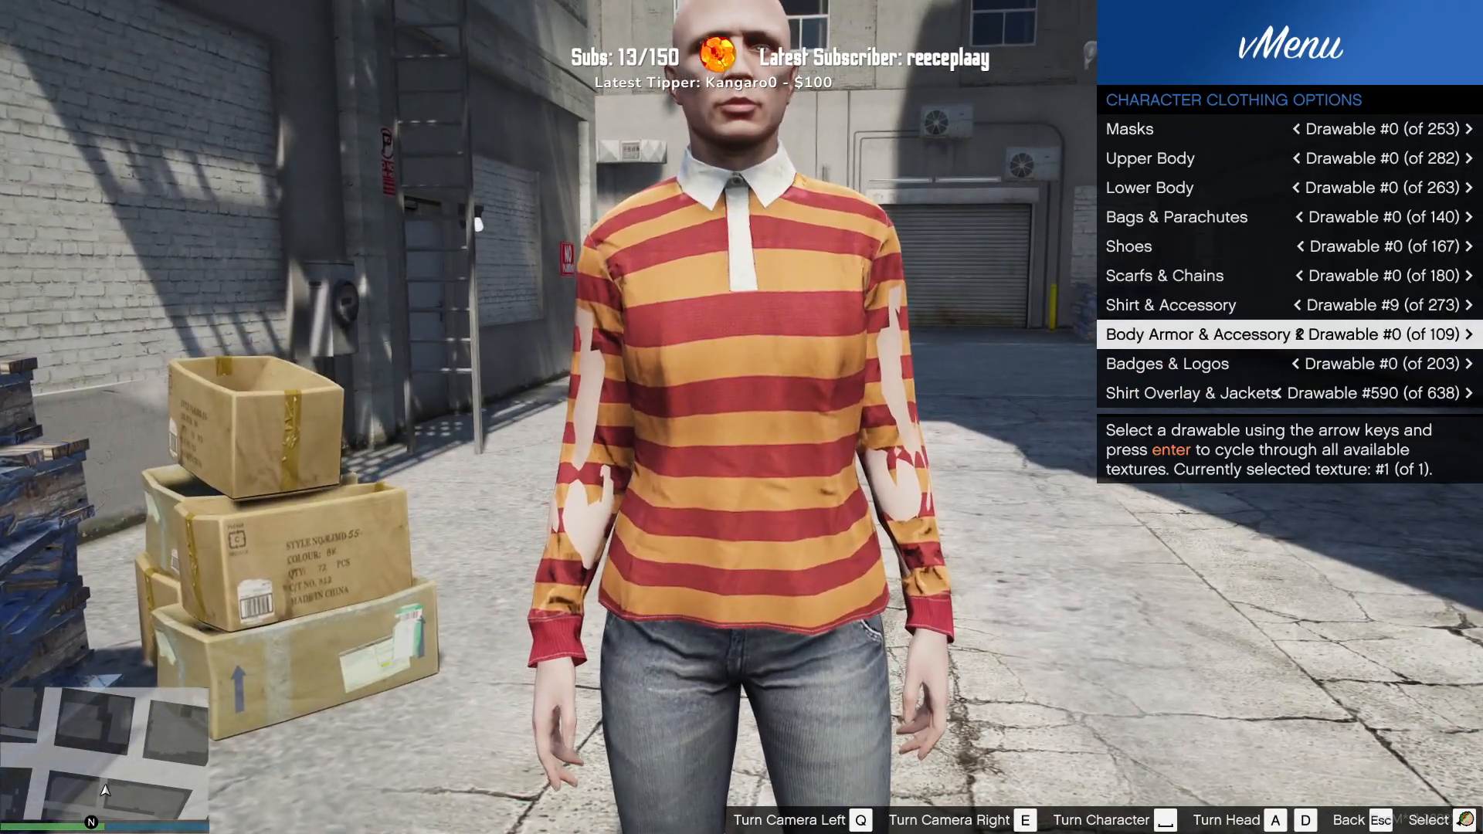
pyautogui.press('Up')
pyautogui.press('Up')
pyautogui.press('Up')
pyautogui.press('Up')
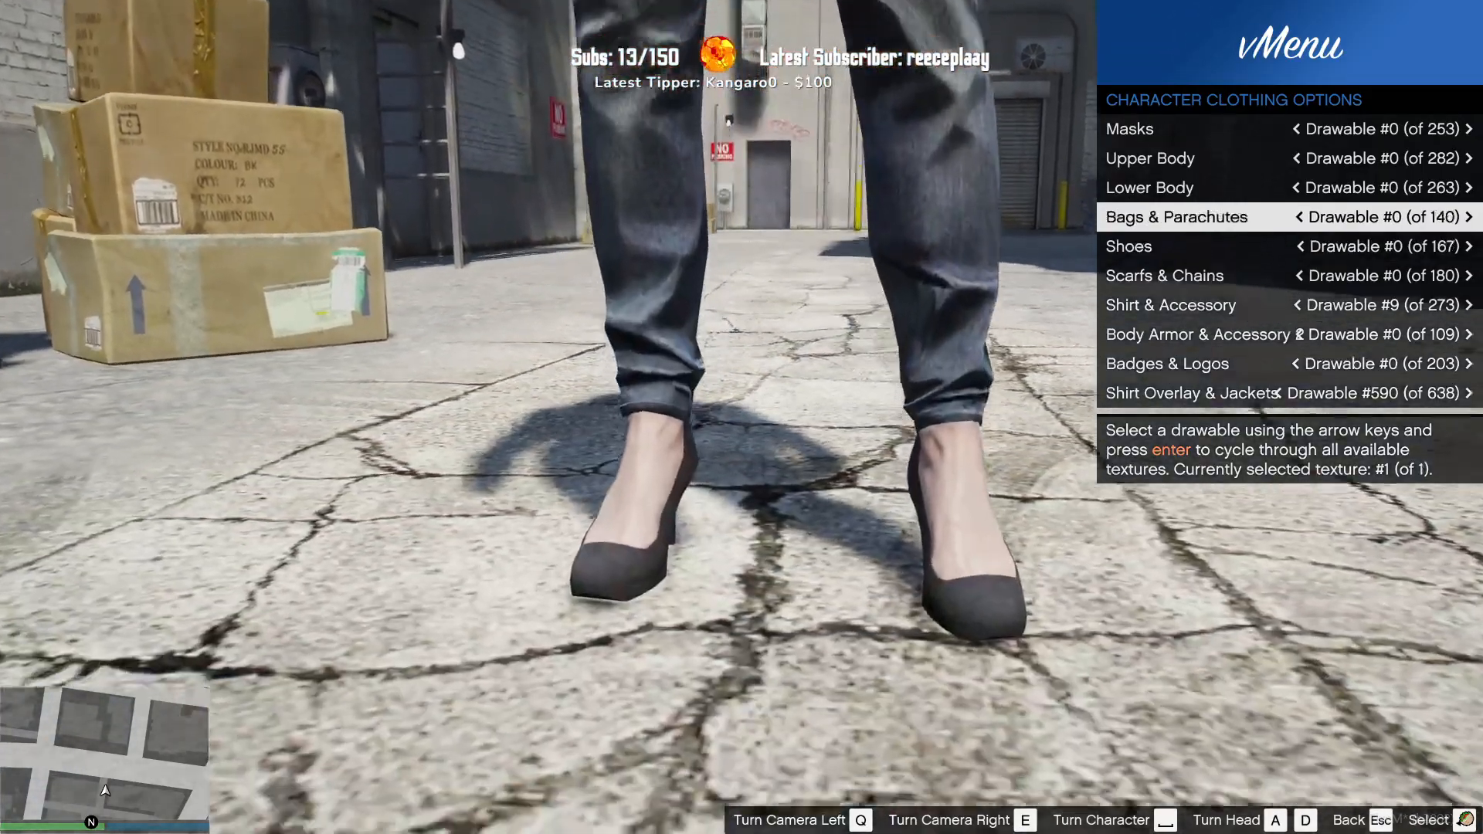
pyautogui.press('Up')
pyautogui.press('Up')
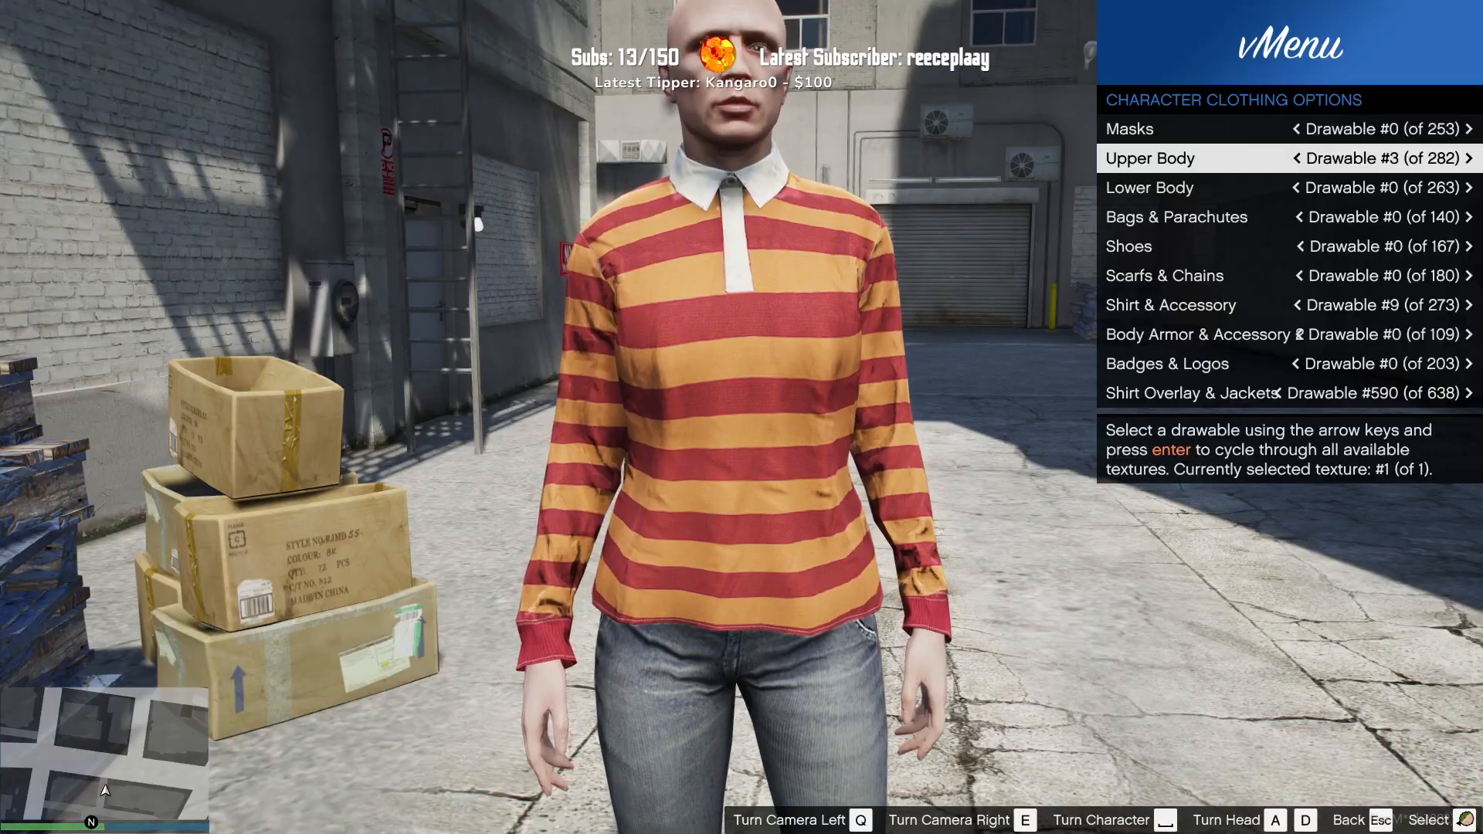
# Step: Browse the Shoes drawables backwards and set Shoes to drawable #125, the patterned grey clogs
pyautogui.press('Up')
pyautogui.press('Up')
pyautogui.press('Up')
pyautogui.press('Up')
pyautogui.press('Up')
pyautogui.press('Up')
pyautogui.press('Up')
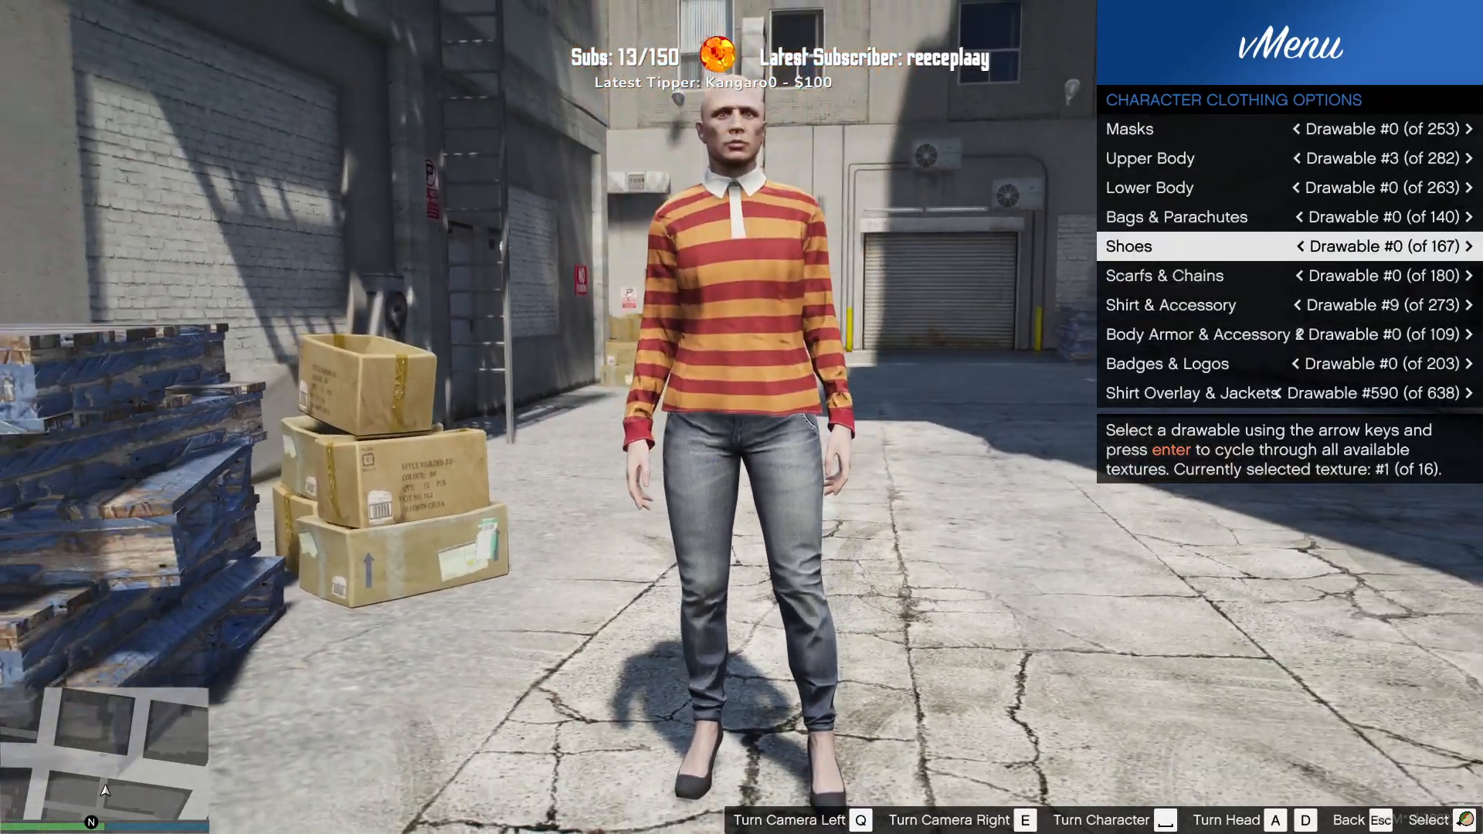
pyautogui.press('Left')
pyautogui.press('Left')
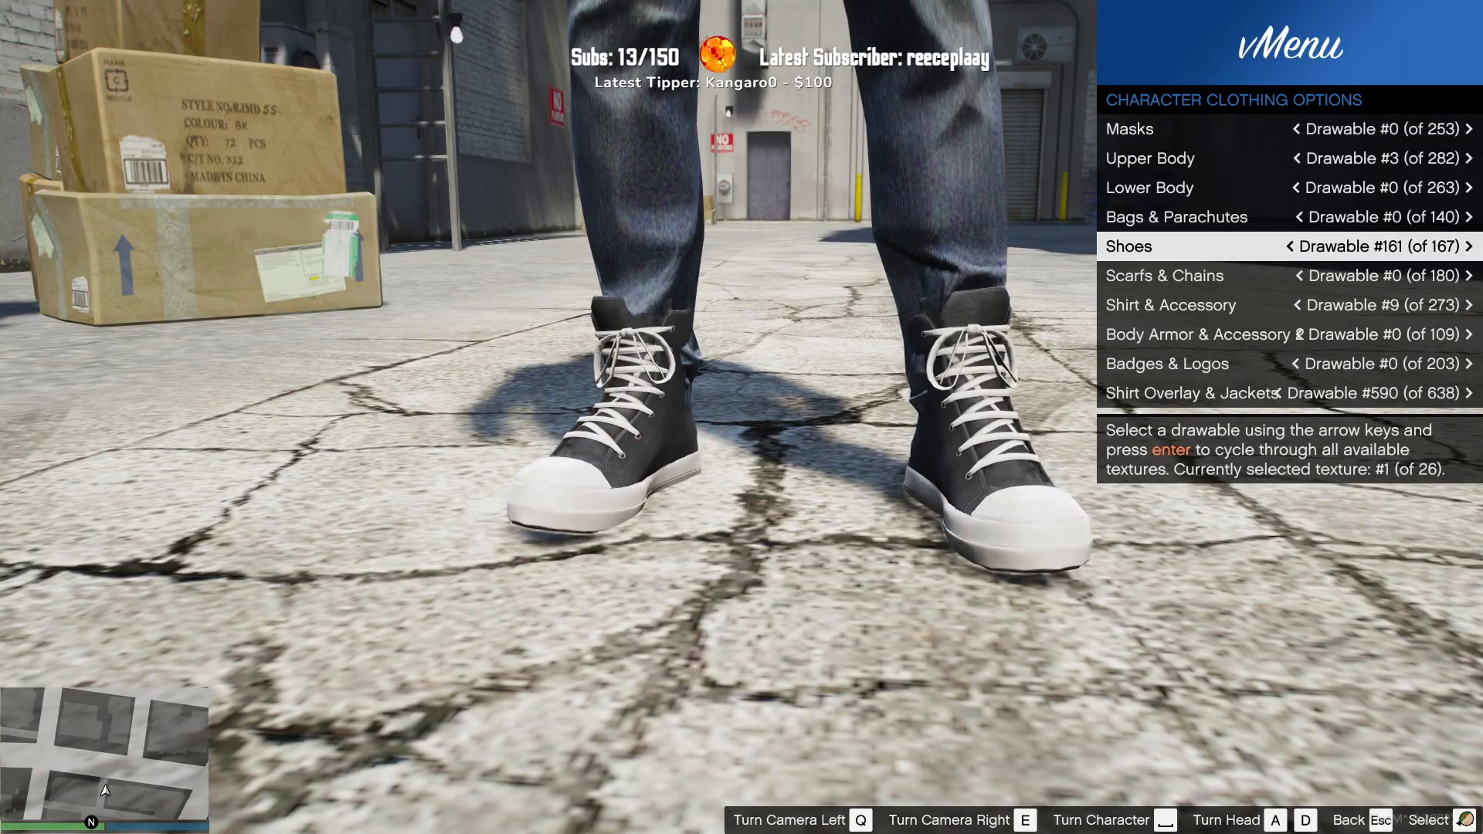
pyautogui.press('Left')
pyautogui.press('Left')
pyautogui.press('Left')
pyautogui.press('Left')
pyautogui.press('Left')
pyautogui.press('Left')
pyautogui.press('Left')
pyautogui.press('Left')
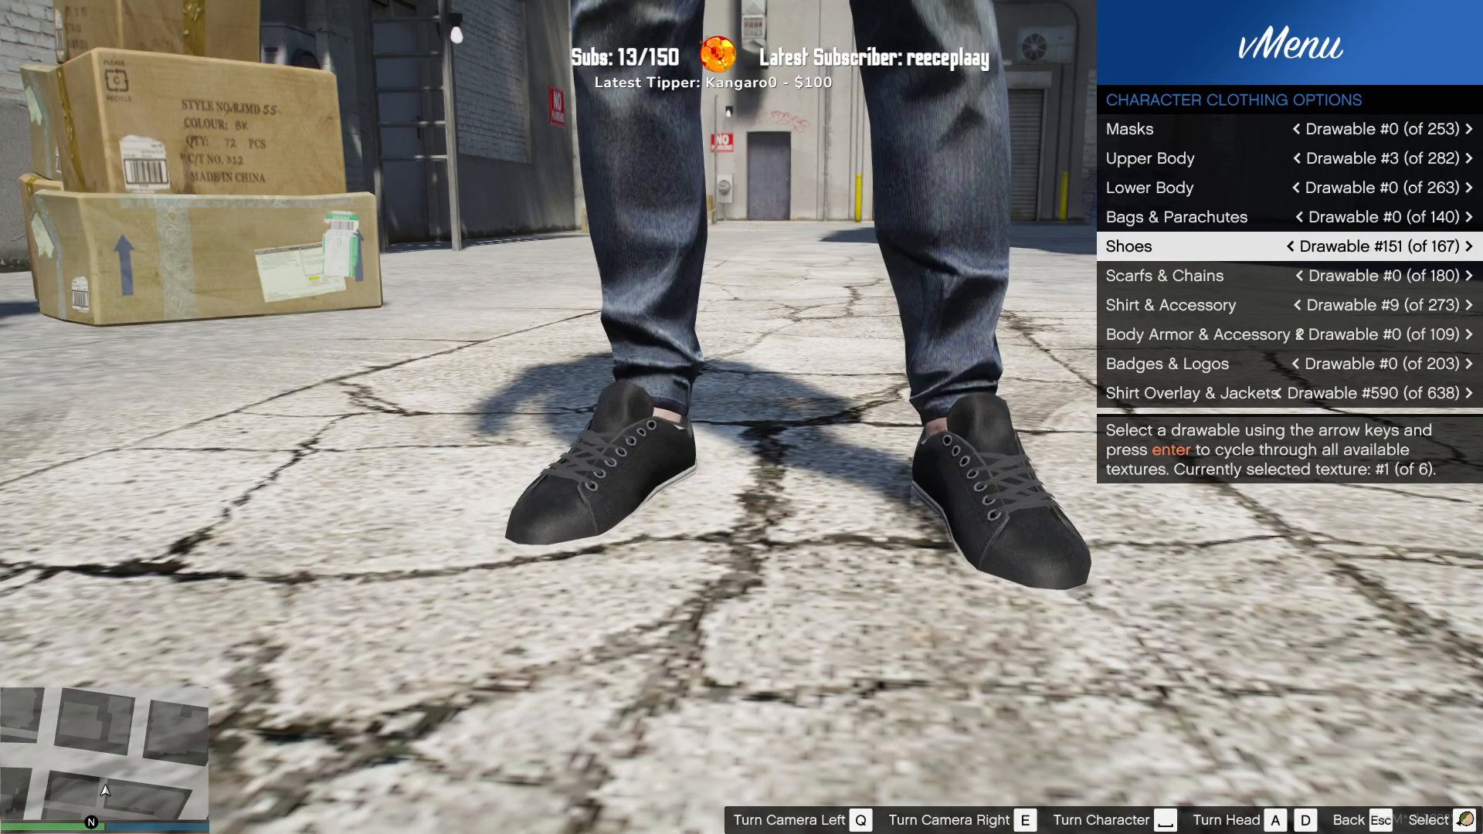
pyautogui.press('Left')
pyautogui.press('Left')
pyautogui.press('Left')
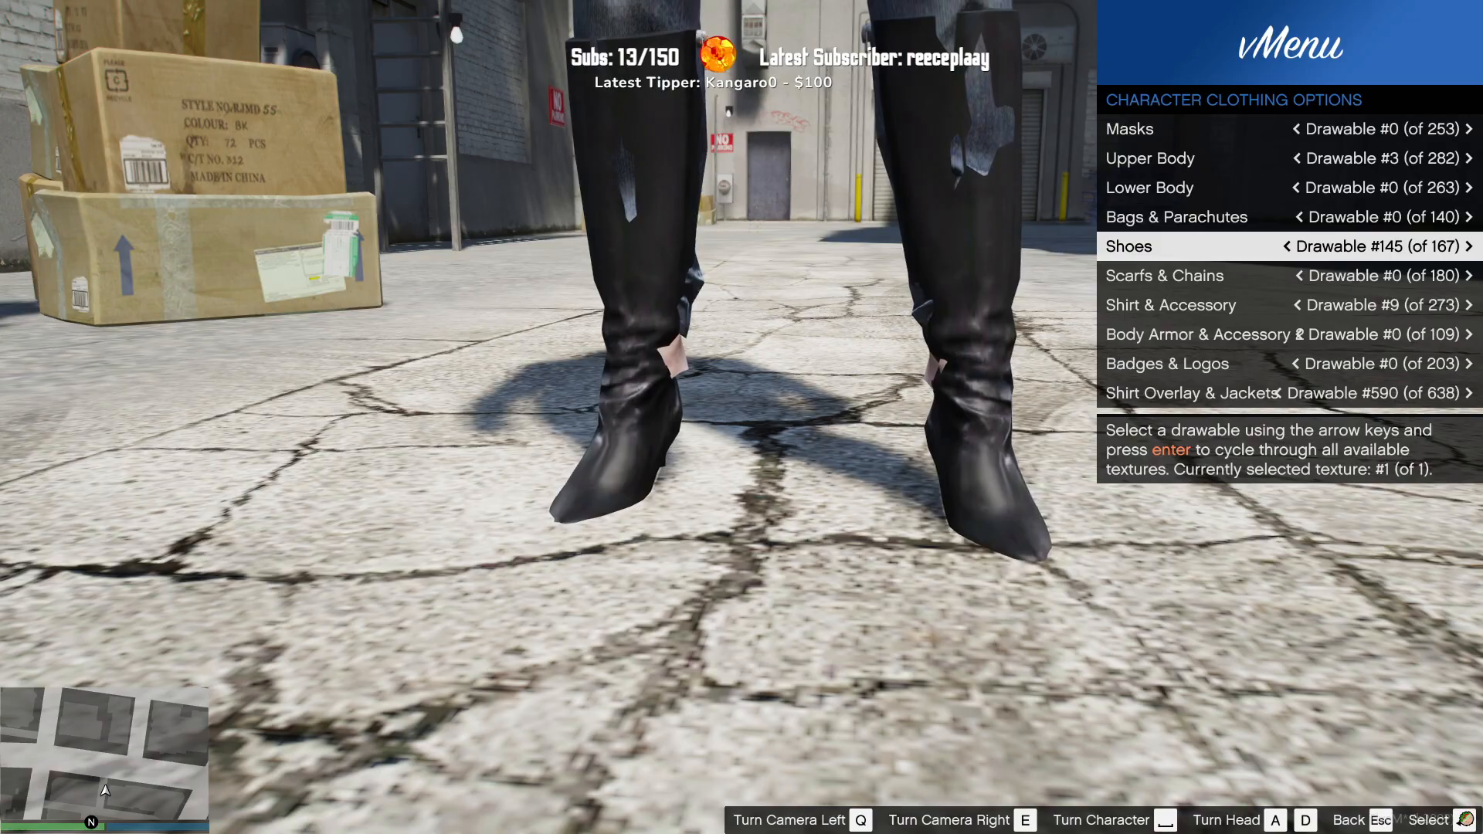
pyautogui.press('Left')
pyautogui.press('Left')
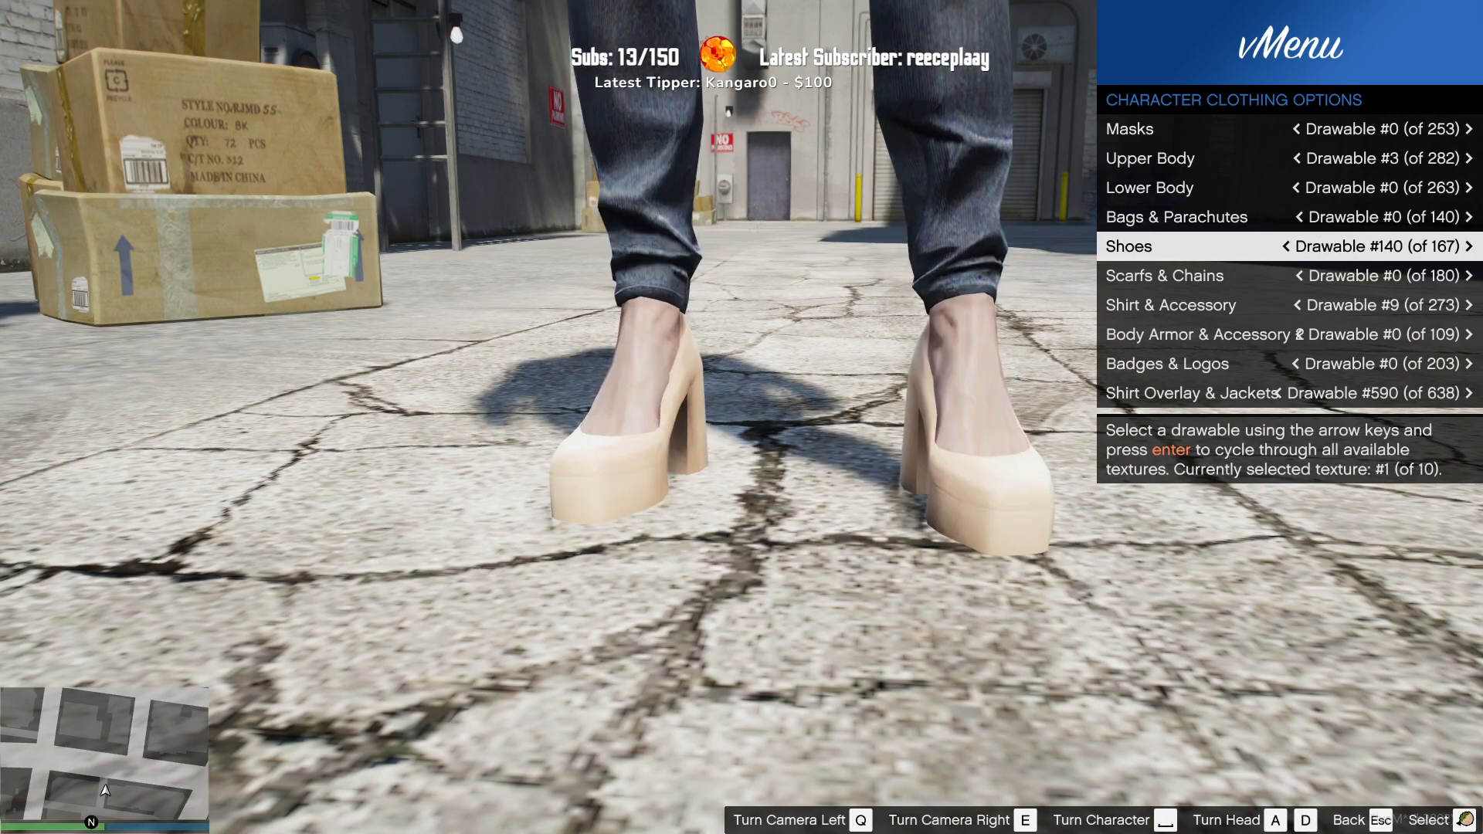
pyautogui.press('Left')
pyautogui.press('Left')
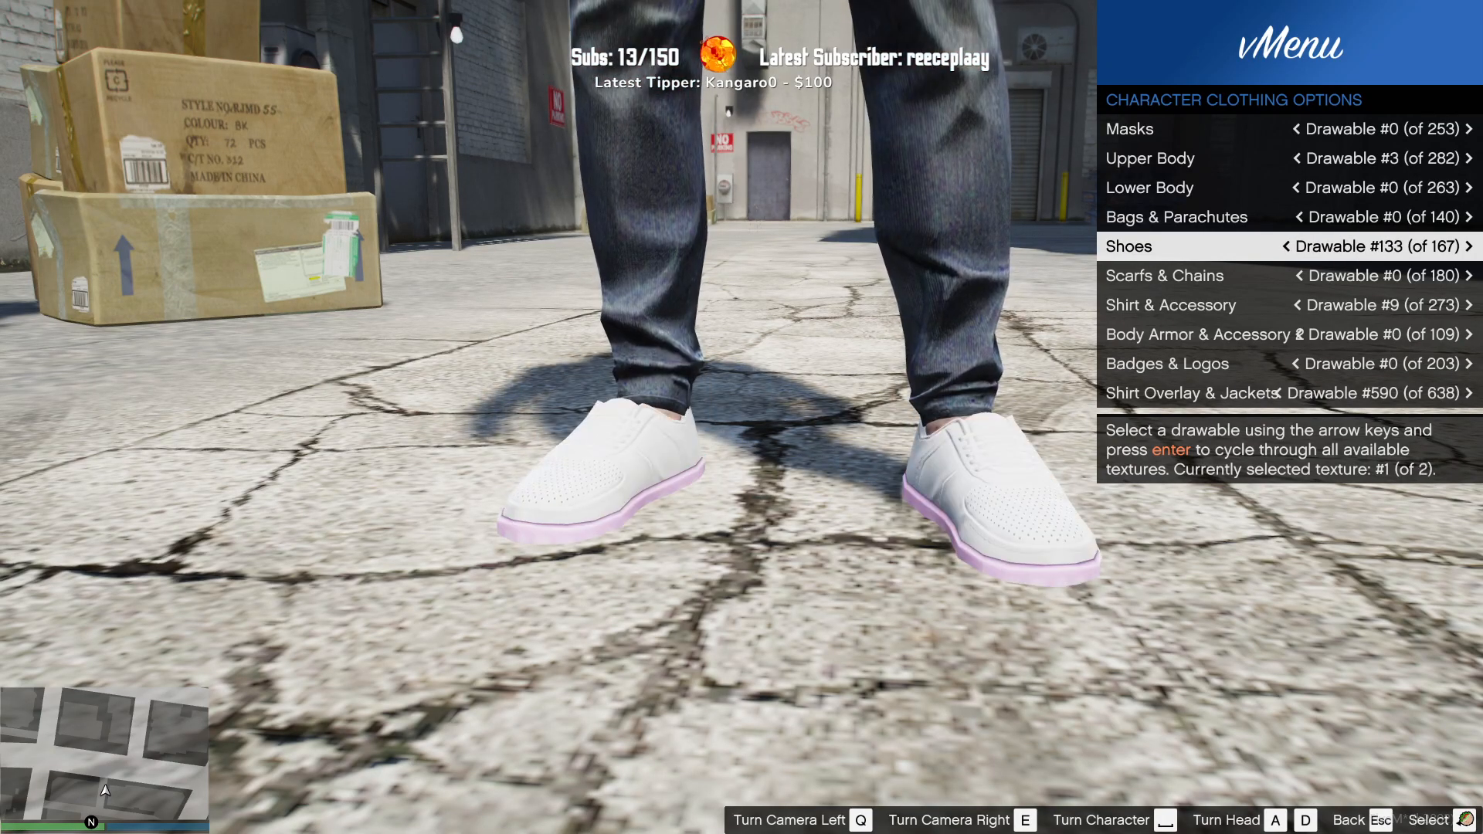
pyautogui.press('Left')
pyautogui.press('Left')
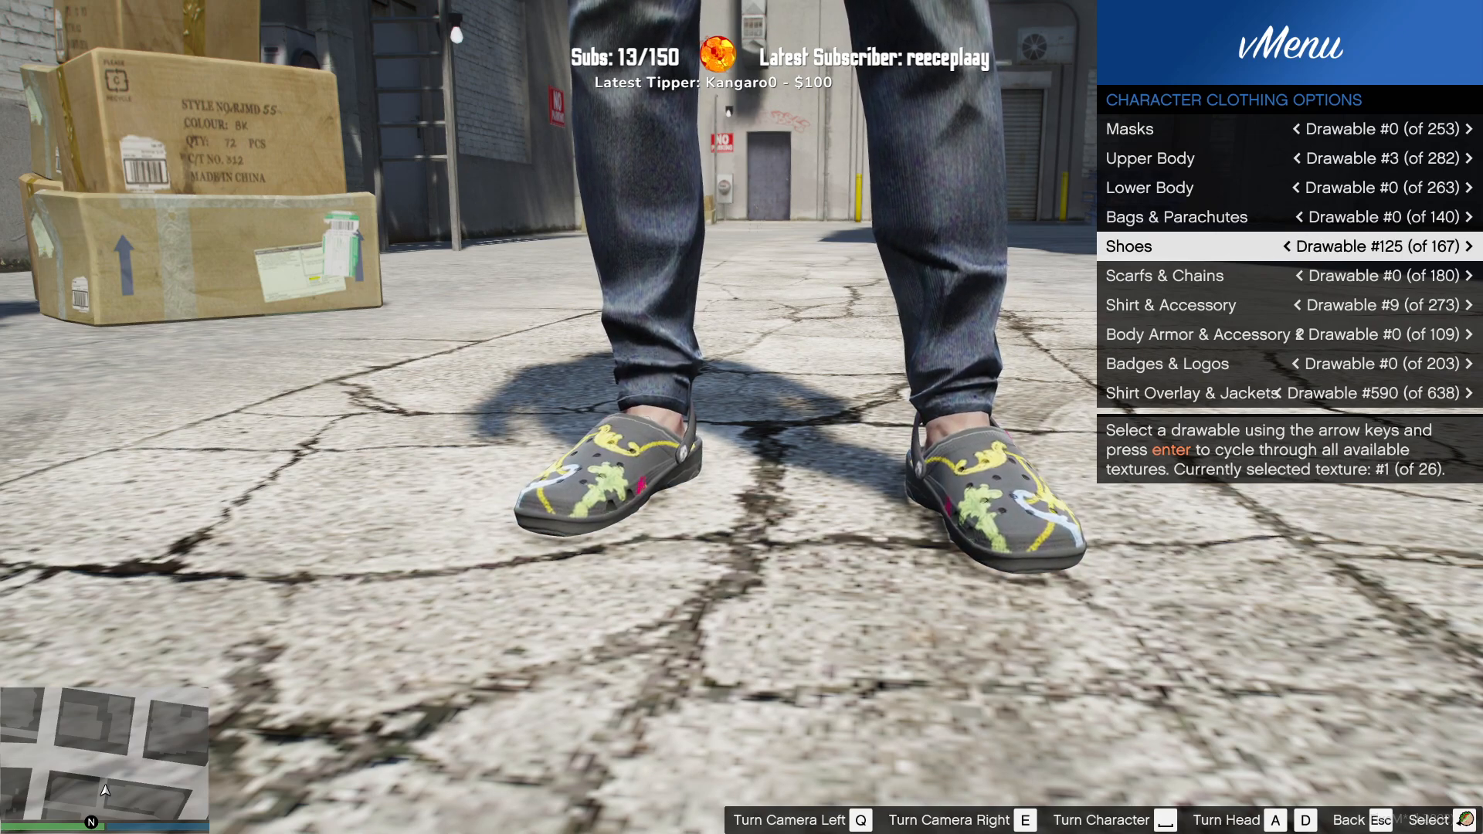
# Step: Set Lower Body to drawable #254, the short black pleated skirt
pyautogui.press('Up')
pyautogui.press('Up')
pyautogui.press('Up')
pyautogui.press('Down')
pyautogui.press('Left')
pyautogui.press('Left')
pyautogui.press('Left')
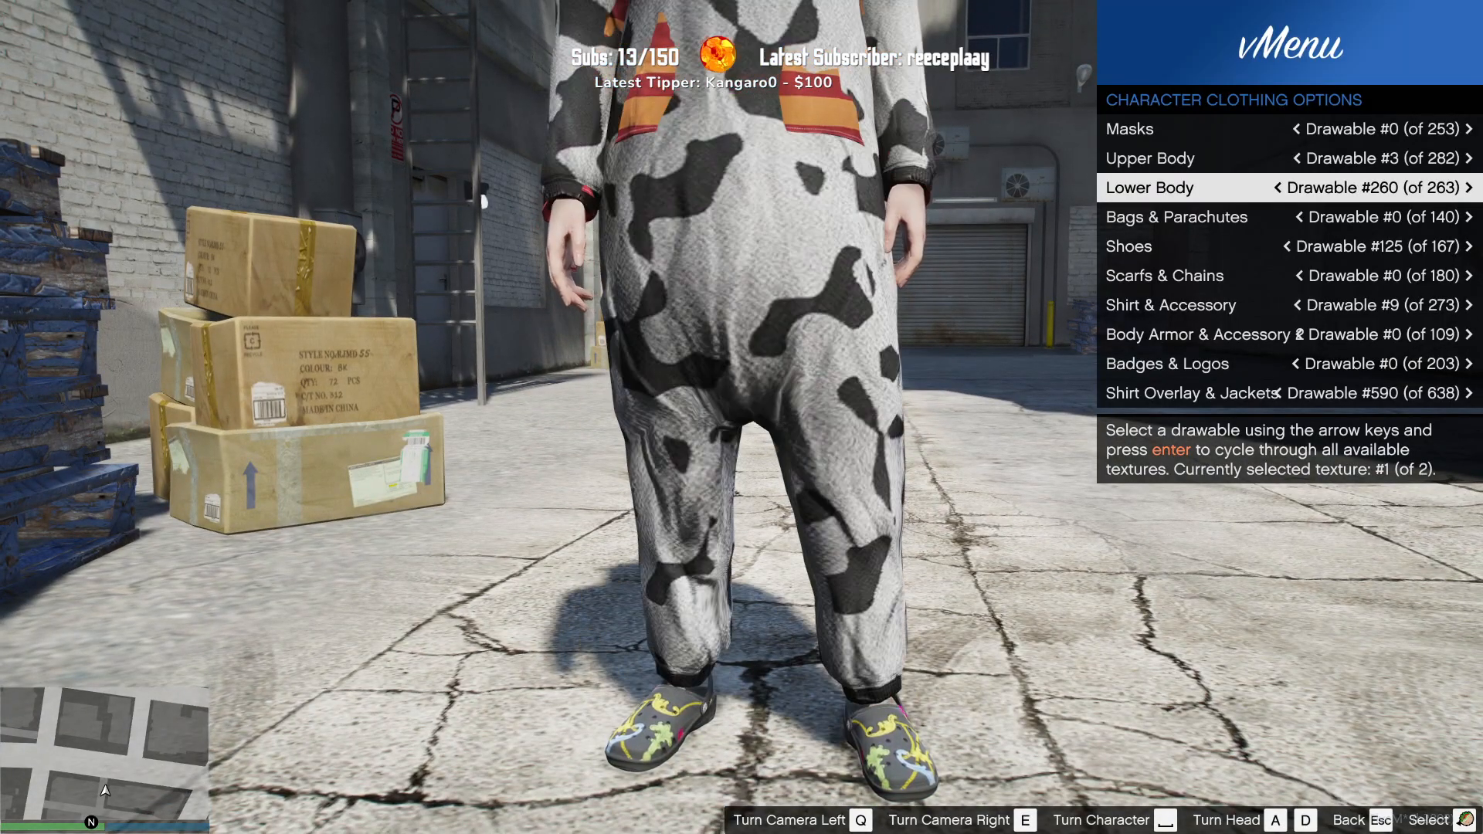
pyautogui.press('Left')
pyautogui.press('Left')
pyautogui.press('Left')
pyautogui.press('Left')
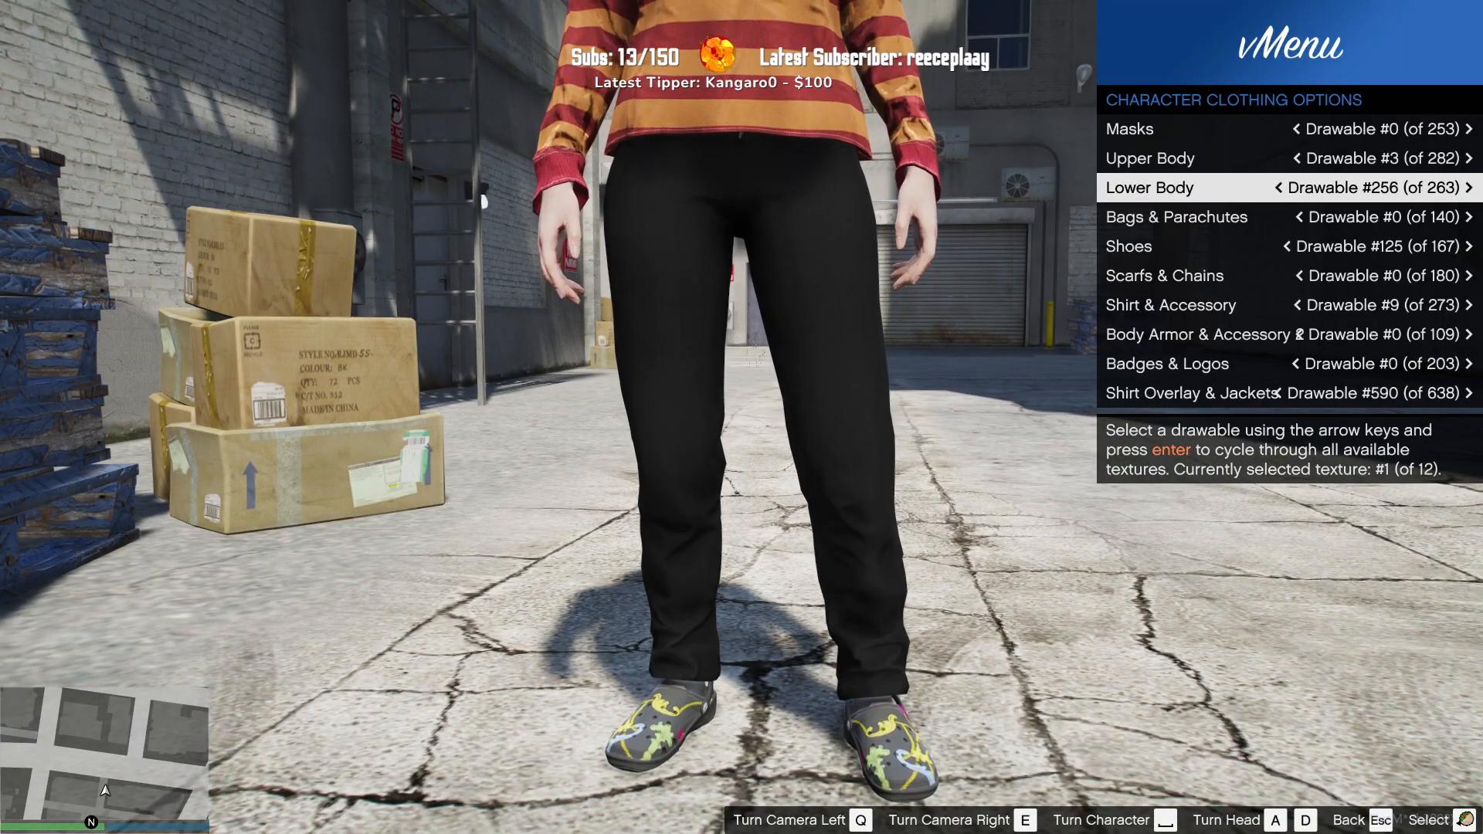
pyautogui.press('Left')
pyautogui.press('Left')
pyautogui.press('Left')
pyautogui.press('Right')
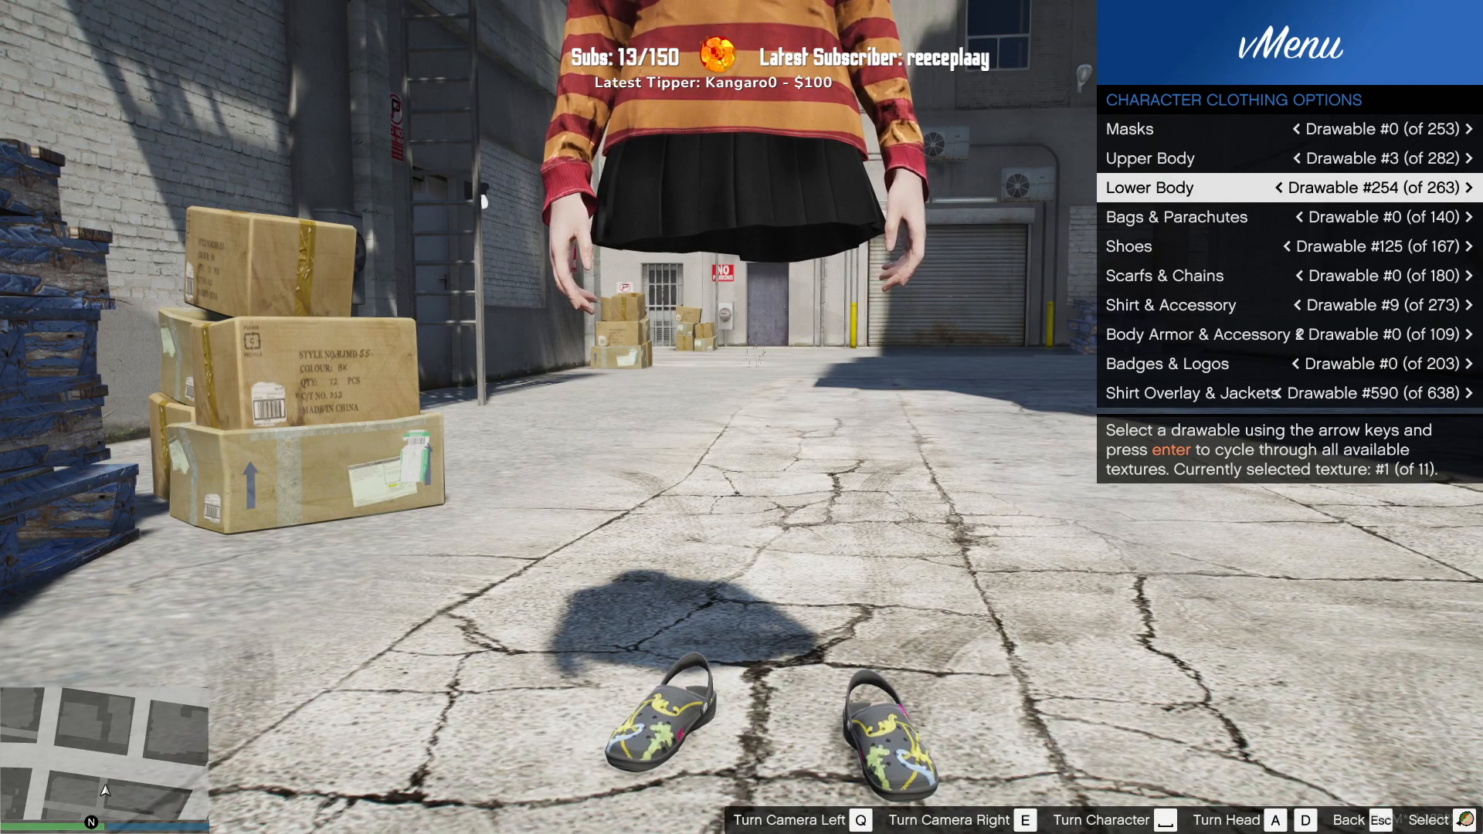
# Step: Set Bags & Parachutes to drawable #135, the legs with black cat-face thigh-high stockings
pyautogui.press('Up')
pyautogui.press('Up')
pyautogui.press('Up')
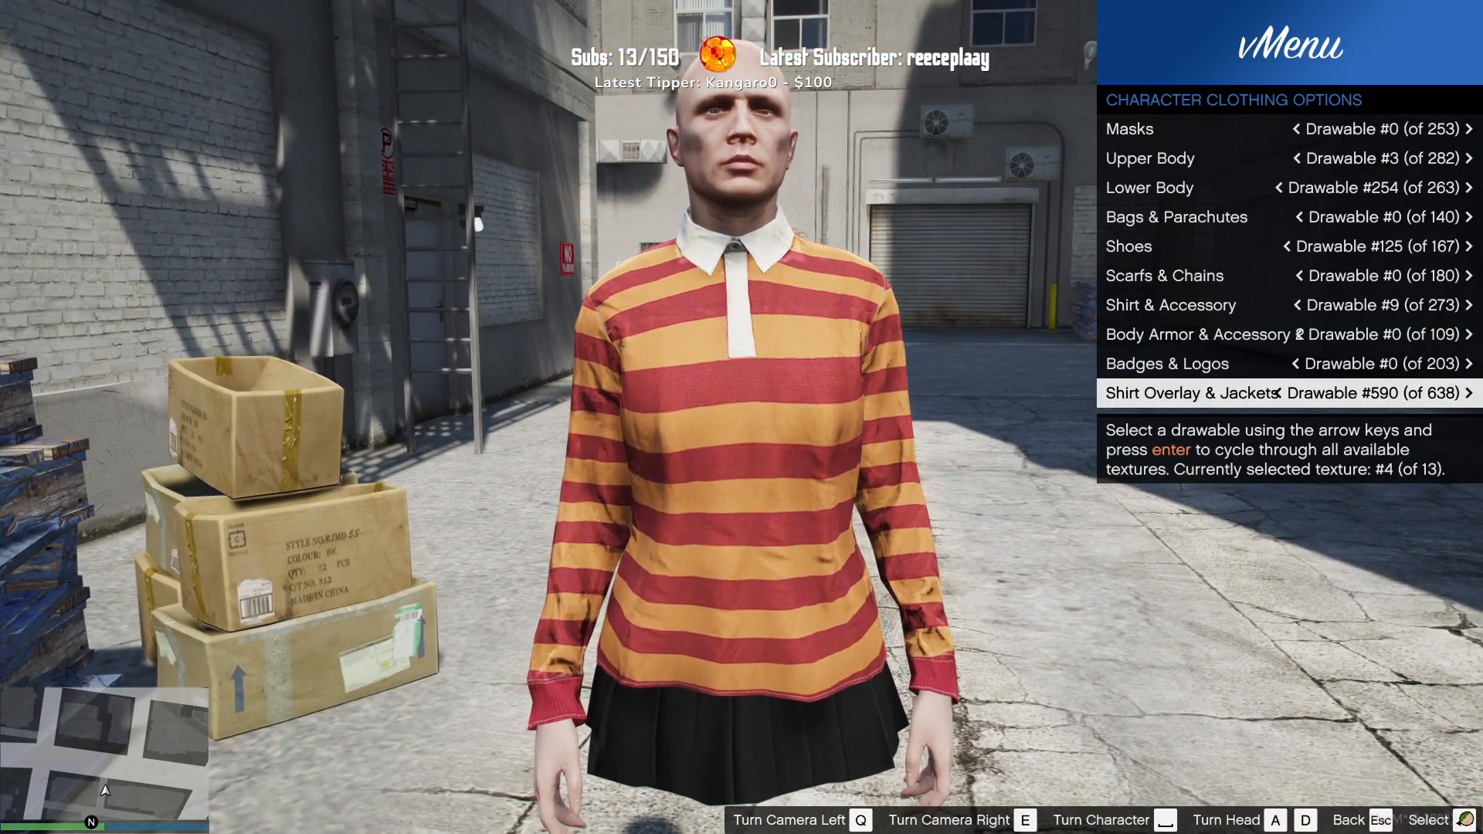
pyautogui.press('Up')
pyautogui.press('Up')
pyautogui.press('Up')
pyautogui.press('Up')
pyautogui.press('Up')
pyautogui.press('Up')
pyautogui.press('Up')
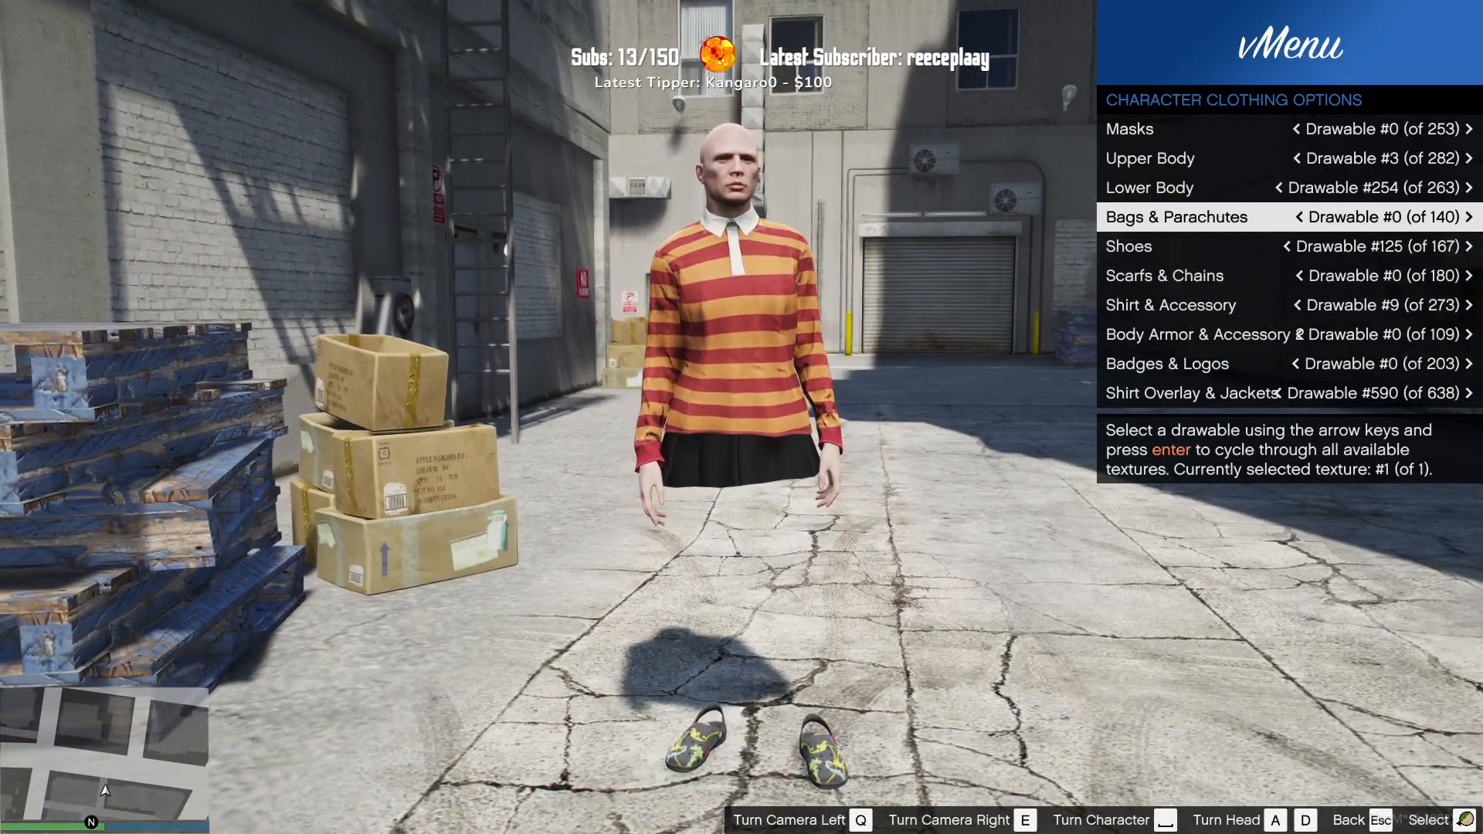
pyautogui.press('Down')
pyautogui.press('Left')
pyautogui.press('Left')
pyautogui.press('Left')
pyautogui.press('Left')
pyautogui.press('Left')
pyautogui.press('Left')
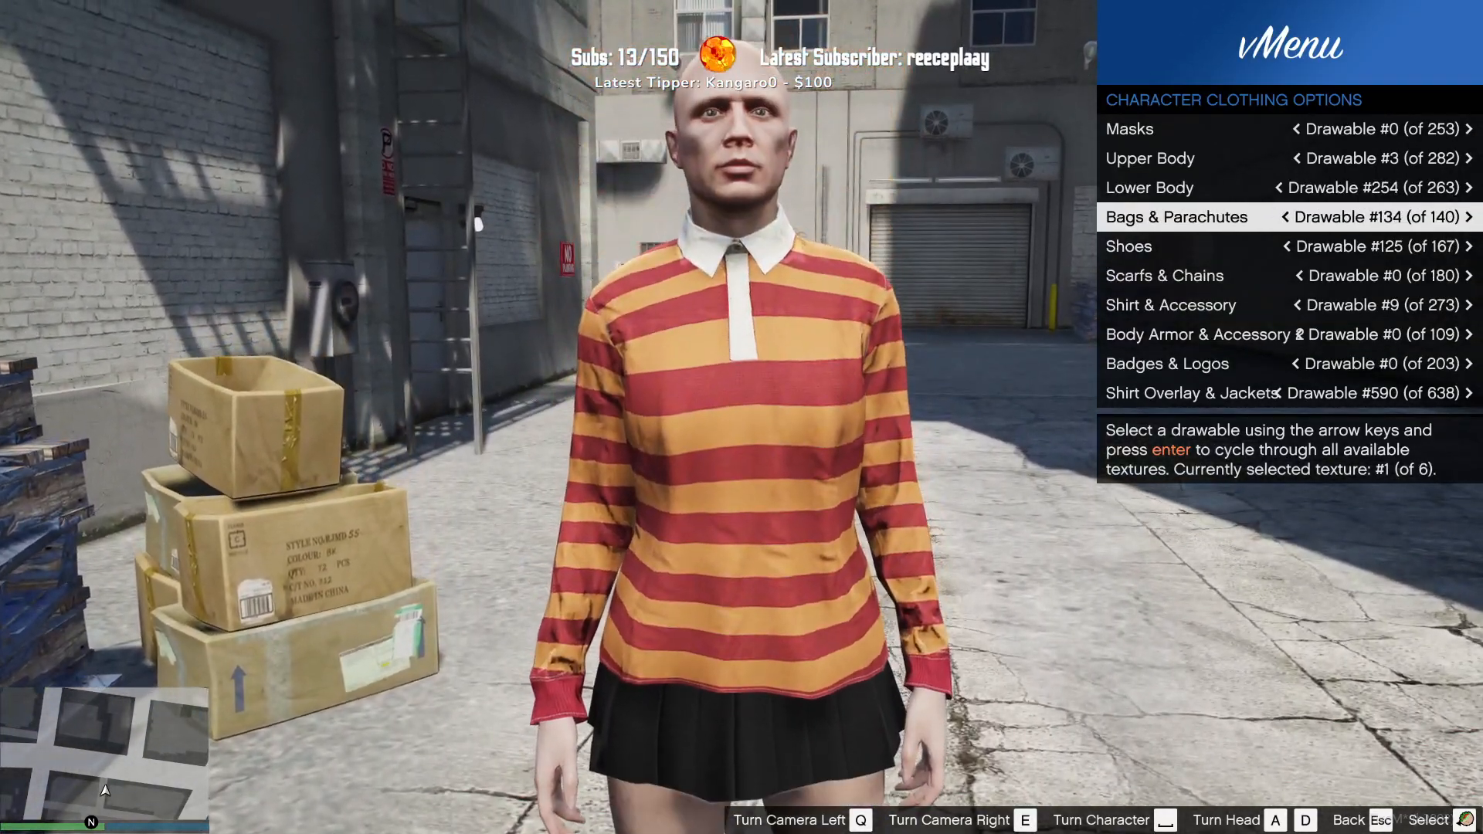
pyautogui.press('Down')
pyautogui.press('Down')
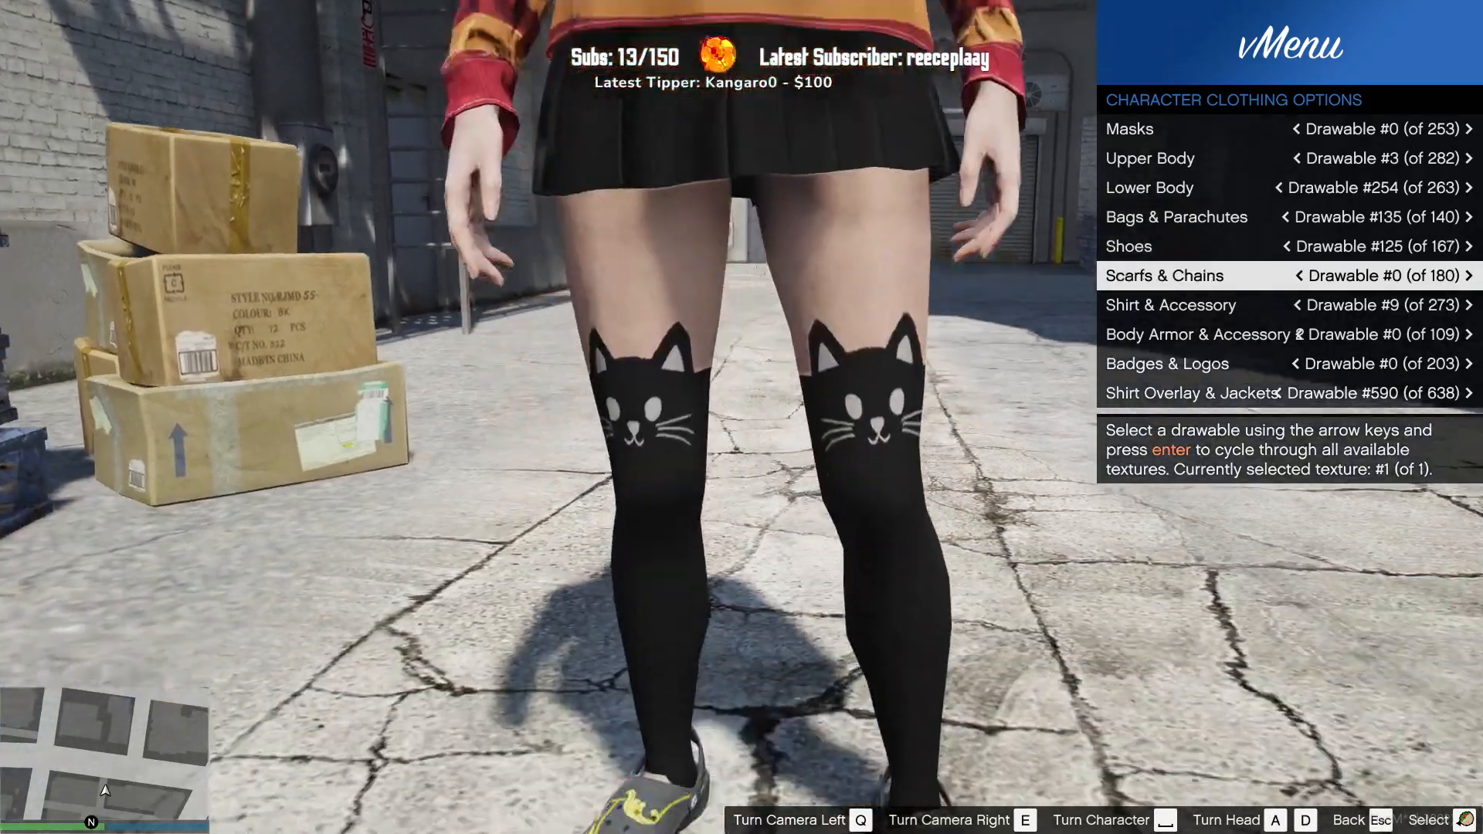
pyautogui.press('Up')
pyautogui.press('Up')
pyautogui.press('Up')
pyautogui.press('Up')
pyautogui.press('Up')
pyautogui.press('Up')
pyautogui.press('Down')
pyautogui.press('Down')
pyautogui.press('Up')
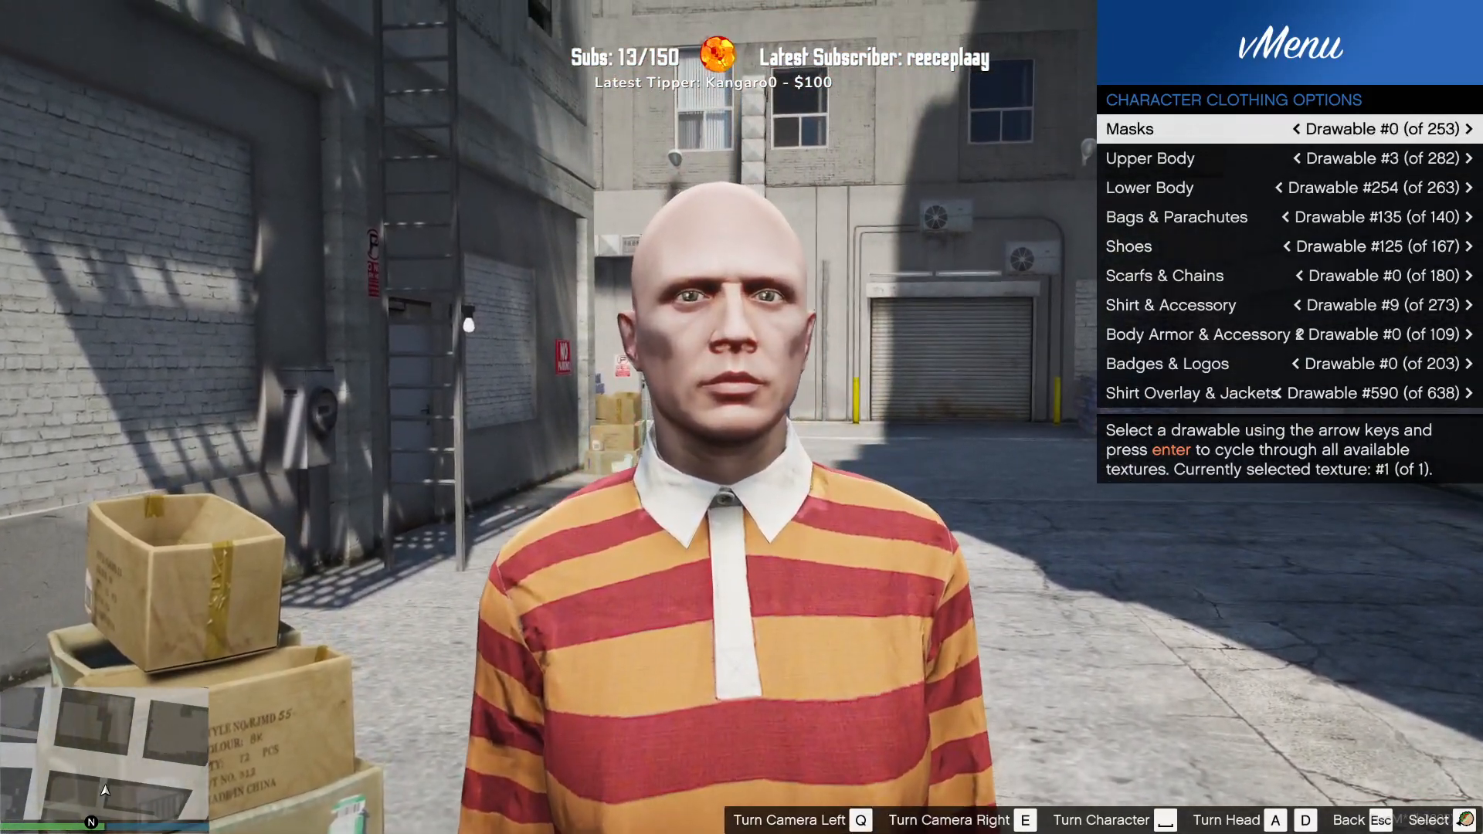
# Step: Open the character appearance options and set Hair Style to Style #148, checking hairstyles from the side and front
pyautogui.press('Escape')
pyautogui.press('Up')
pyautogui.press('Up')
pyautogui.press('Up')
pyautogui.press('Return')
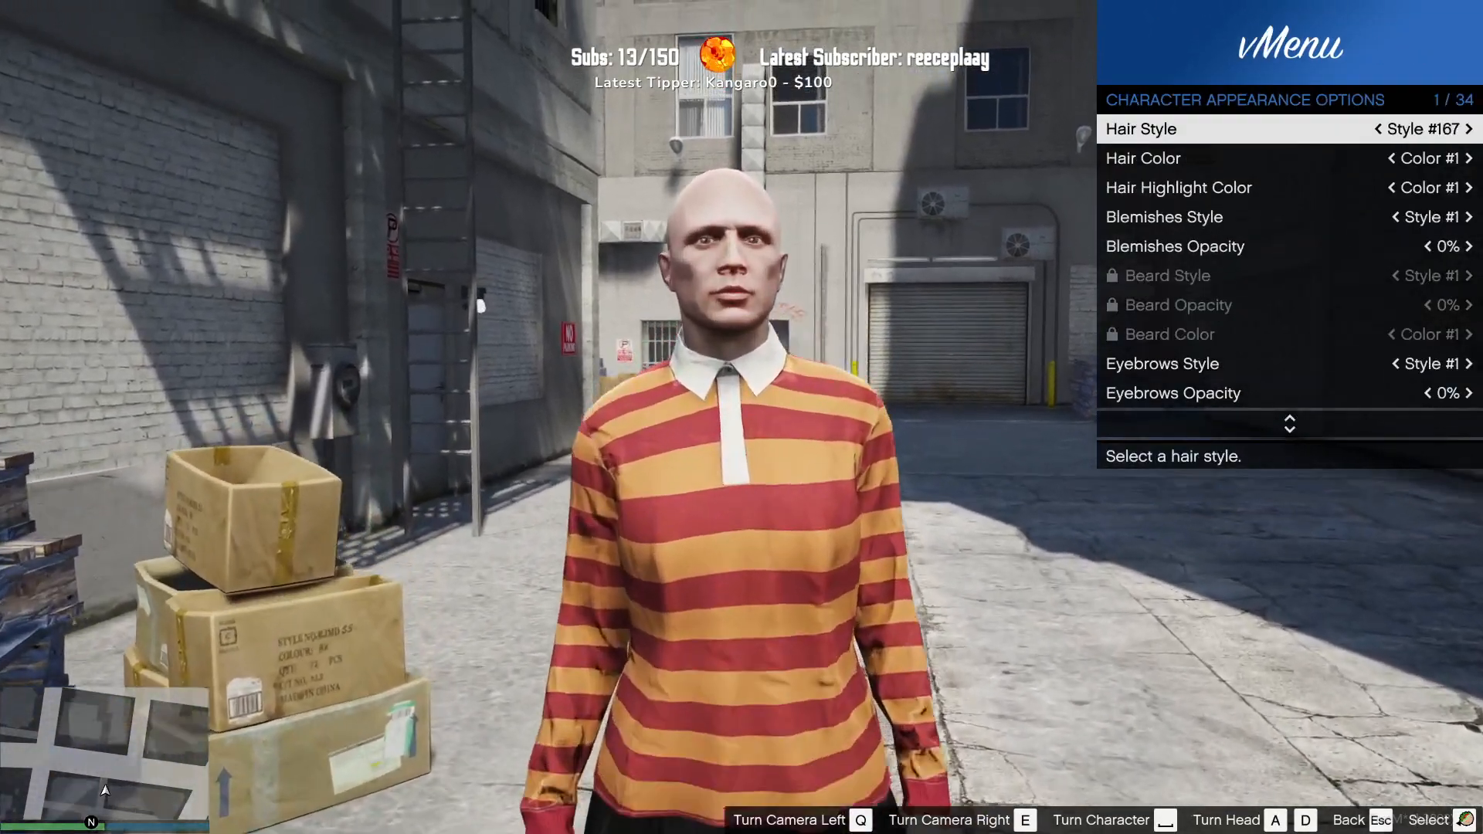
pyautogui.press('Left')
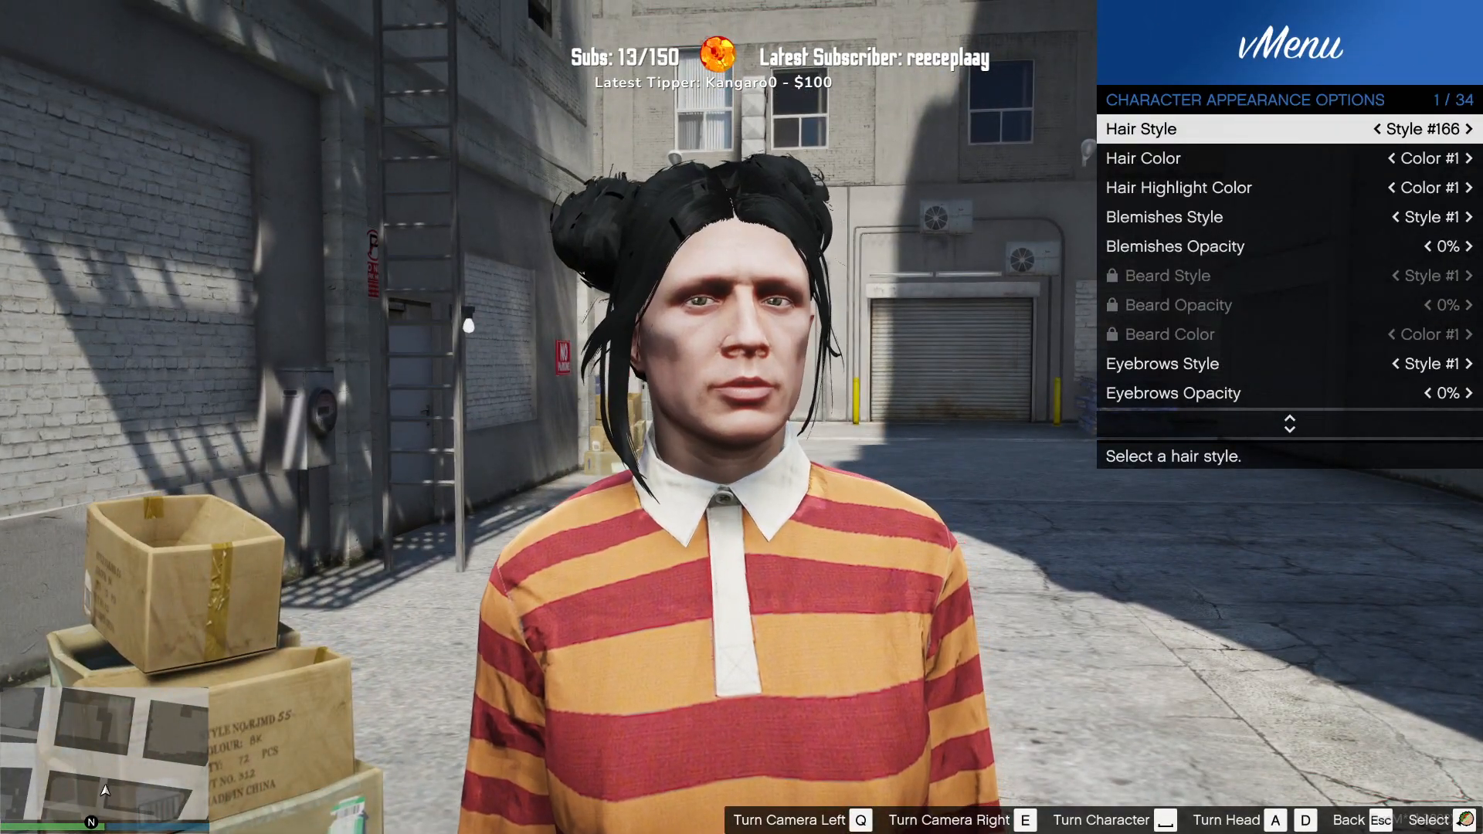
pyautogui.press('Left')
pyautogui.press('Left')
pyautogui.press('Left')
pyautogui.press('Left')
pyautogui.press('Left')
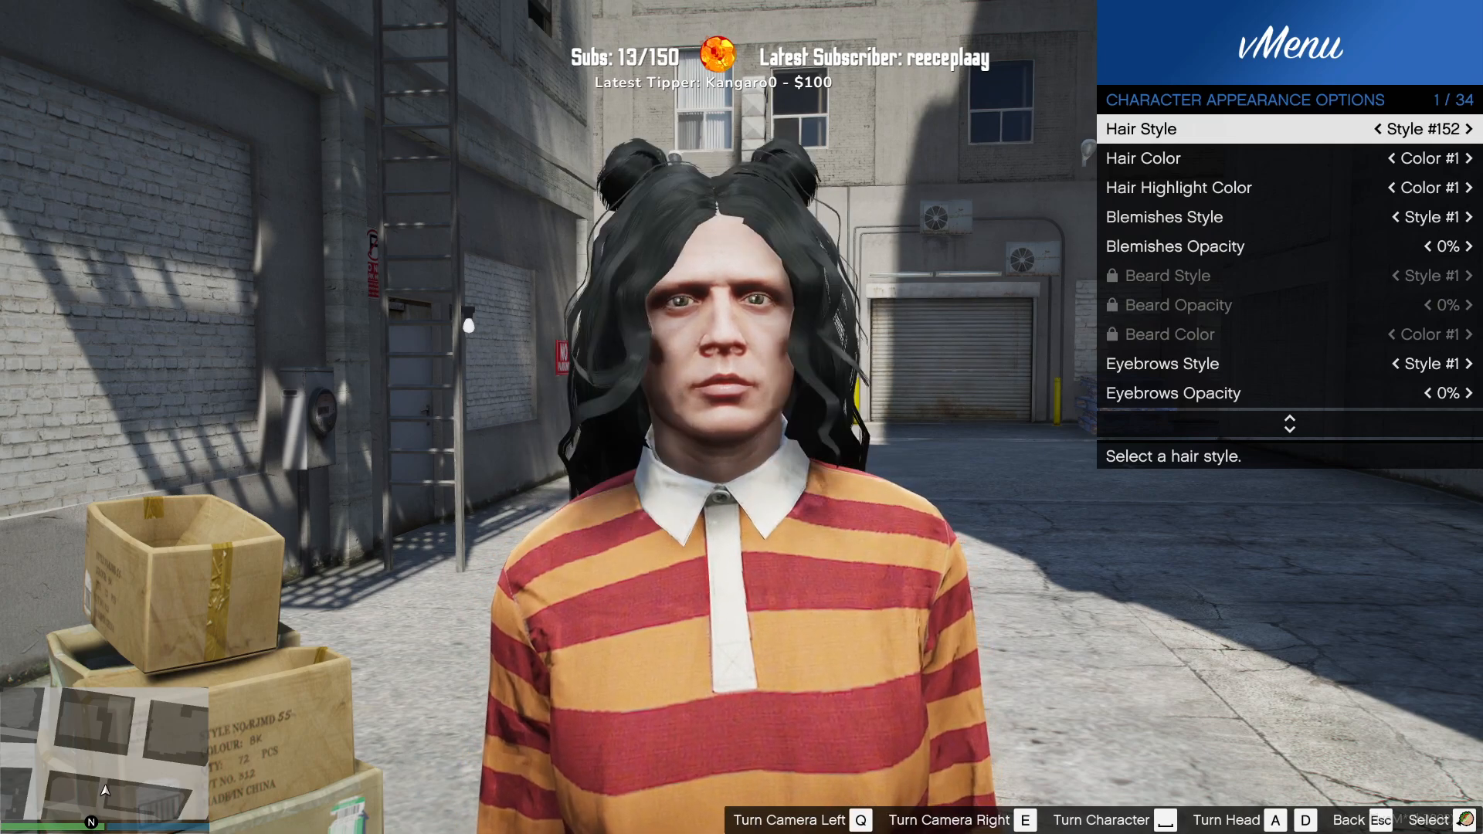
pyautogui.press('q')
pyautogui.press('Left')
pyautogui.press('Left')
pyautogui.press('Left')
pyautogui.press('Left')
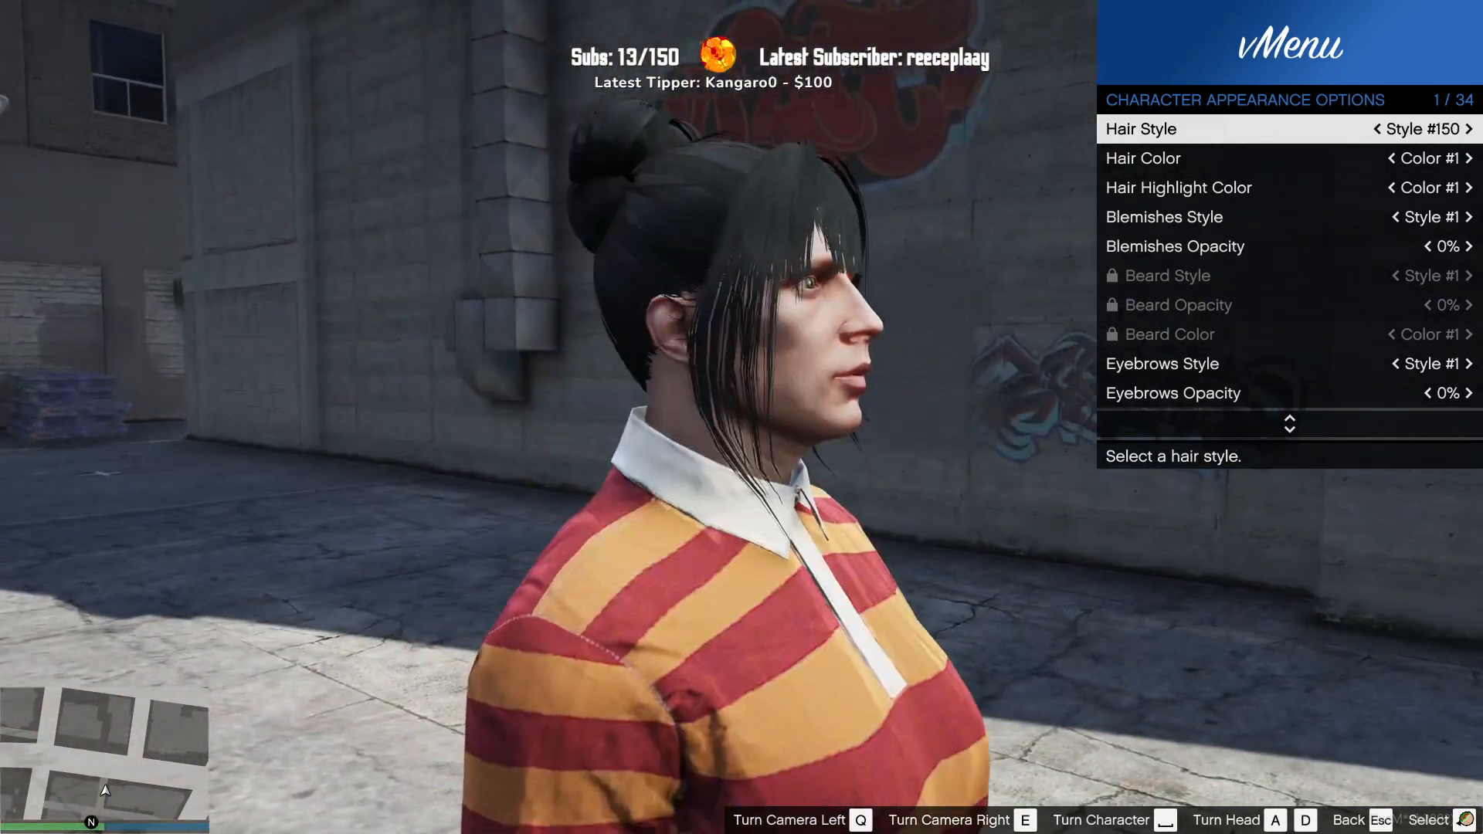
pyautogui.press('Left')
pyautogui.press('e')
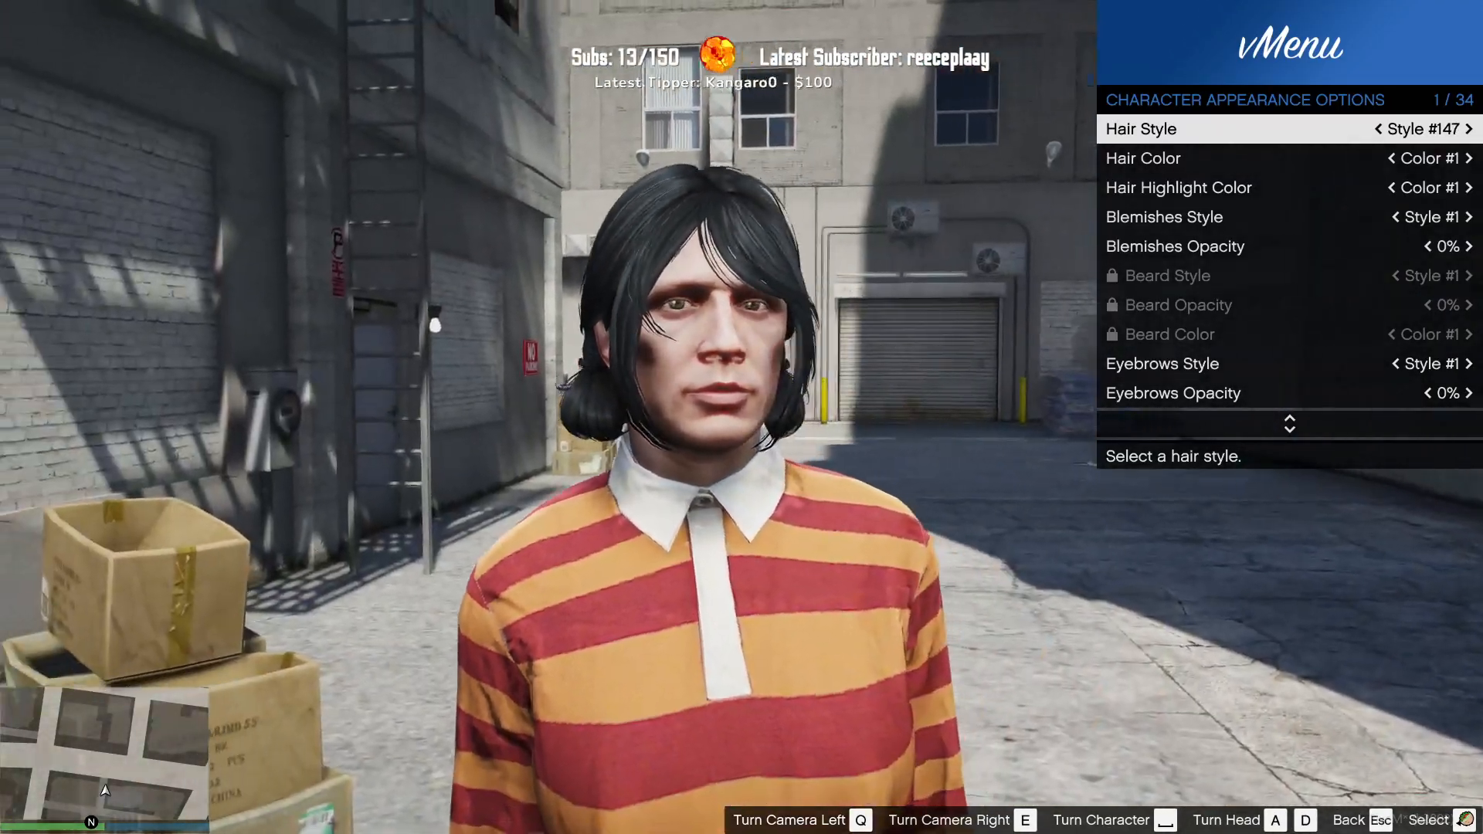
pyautogui.press('Down')
pyautogui.press('Up')
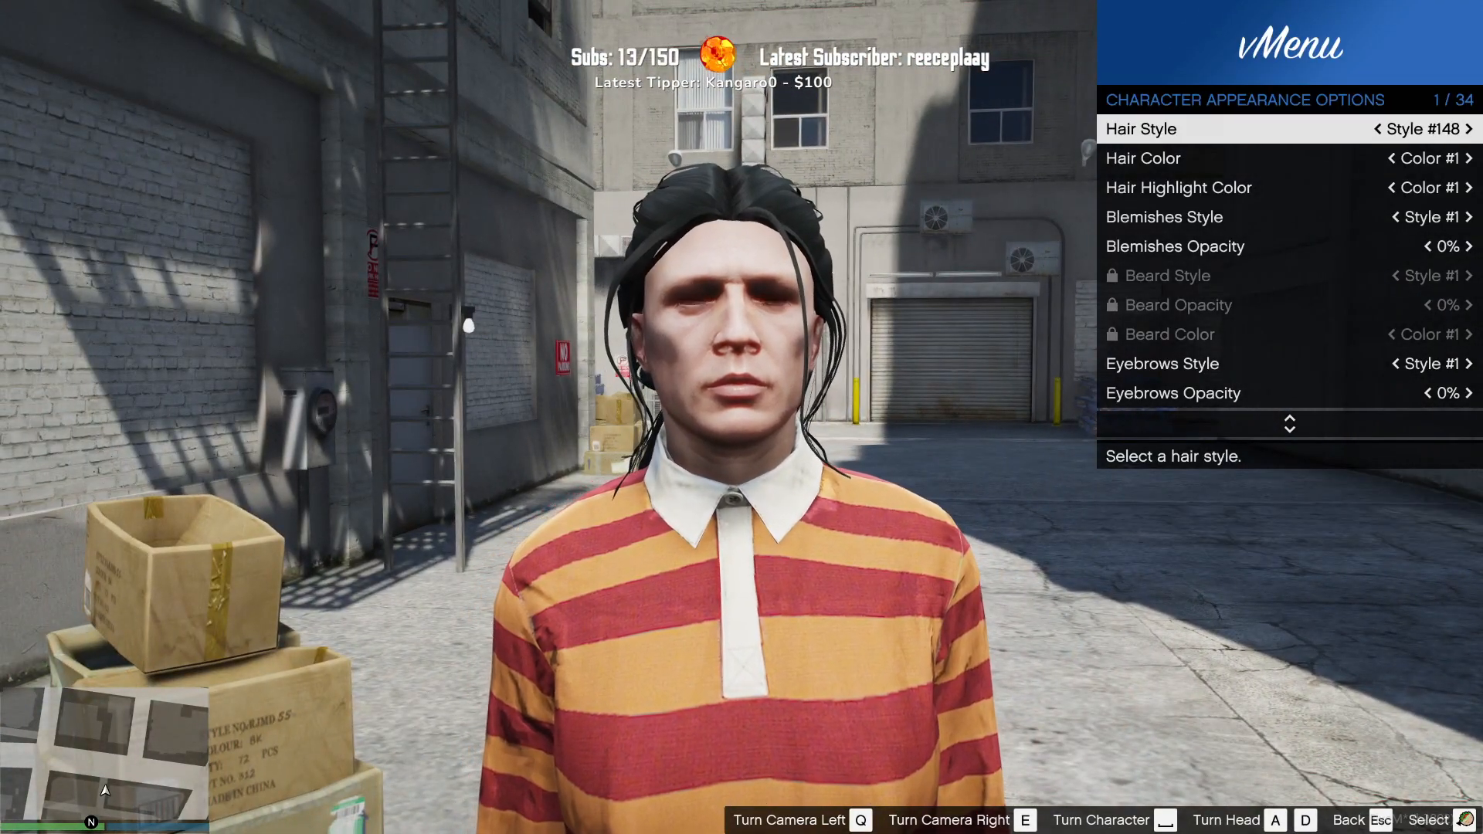
# Step: Set Hair Color to Color #14, a dark blonde
pyautogui.press('Down')
pyautogui.press('Right')
pyautogui.press('Right')
pyautogui.press('Right')
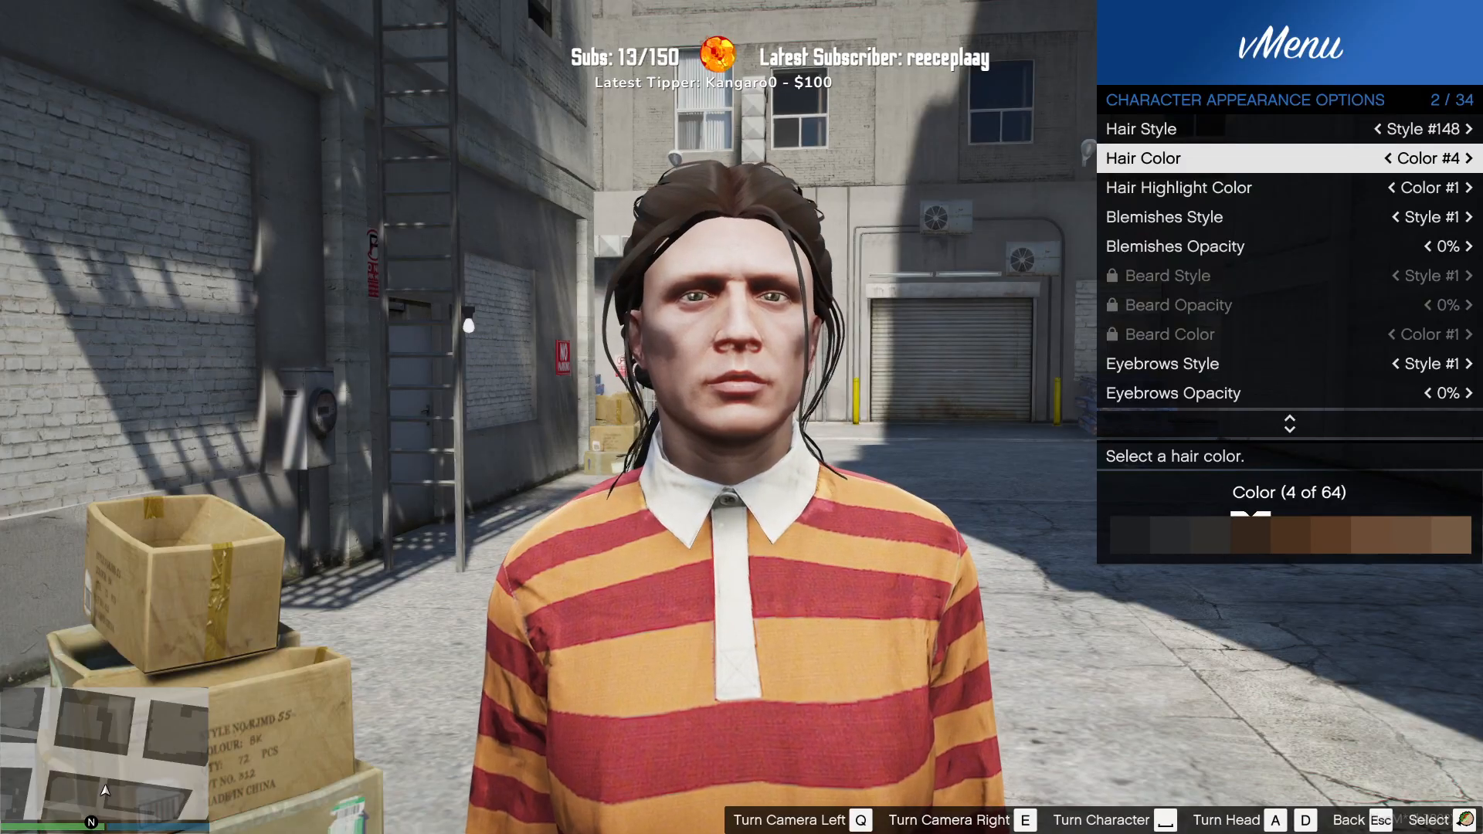
pyautogui.press('Right')
pyautogui.press('Right')
pyautogui.press('Right')
pyautogui.press('Right')
pyautogui.press('Right')
pyautogui.press('Right')
pyautogui.press('Right')
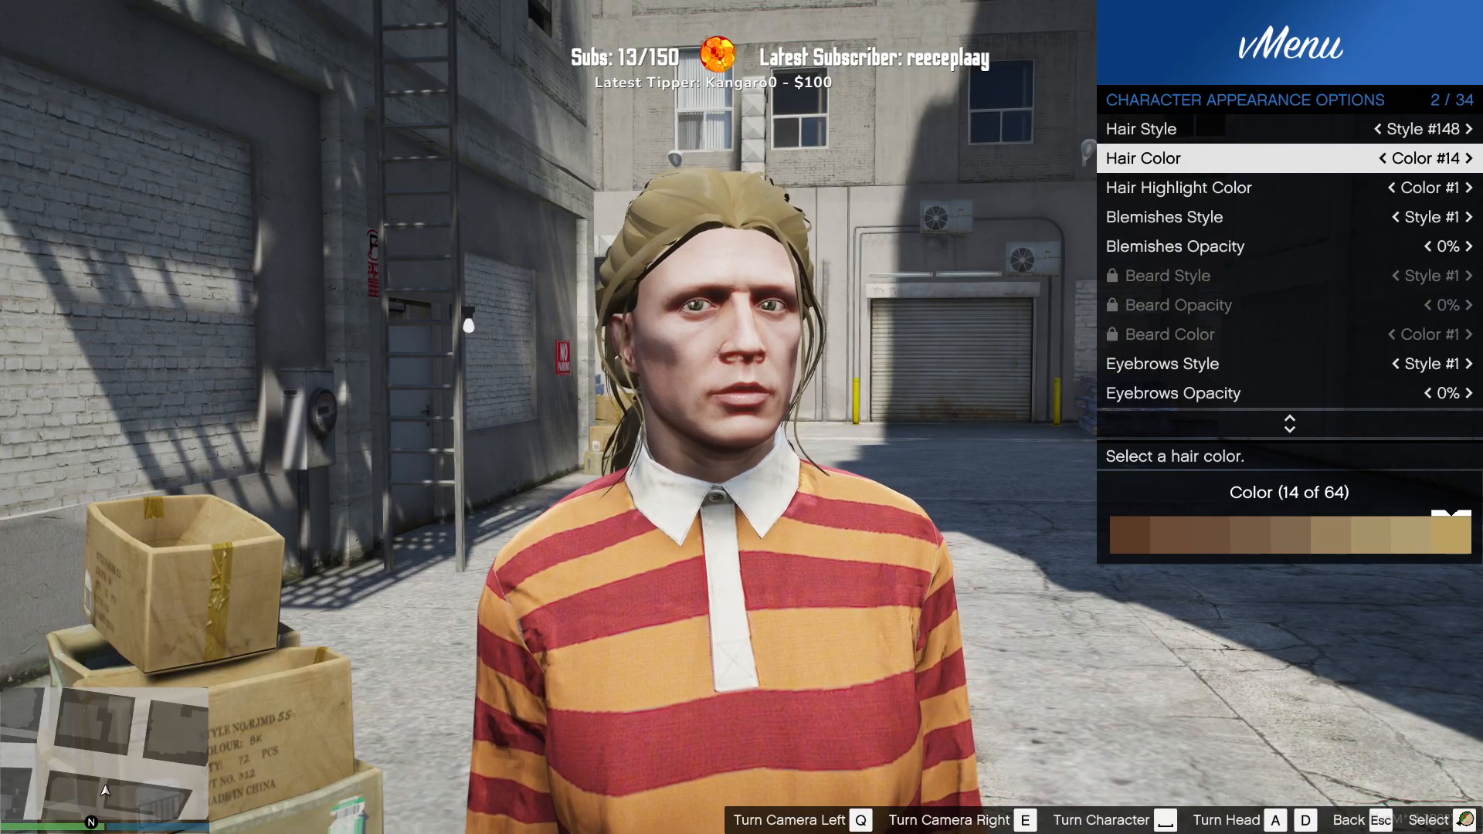
# Step: Set Eyebrows Opacity to 100% in the character appearance options
pyautogui.press('Down')
pyautogui.press('Escape')
pyautogui.press('Up')
pyautogui.press('Up')
pyautogui.press('Down')
pyautogui.press('Down')
pyautogui.press('Return')
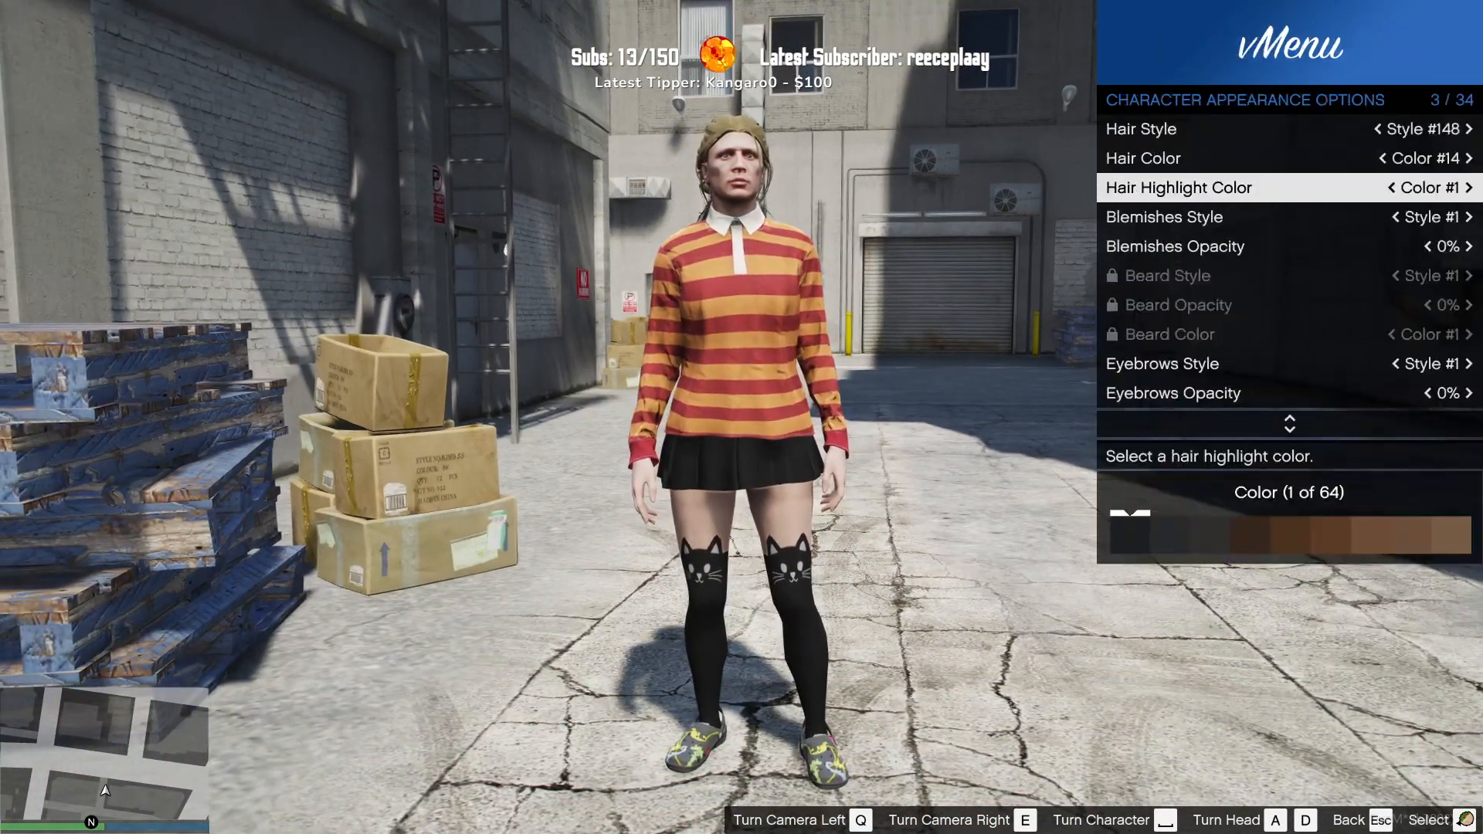
pyautogui.press('Down')
pyautogui.press('Down')
pyautogui.press('Down')
pyautogui.press('Down')
pyautogui.press('Down')
pyautogui.press('Down')
pyautogui.press('Down')
pyautogui.press('Left')
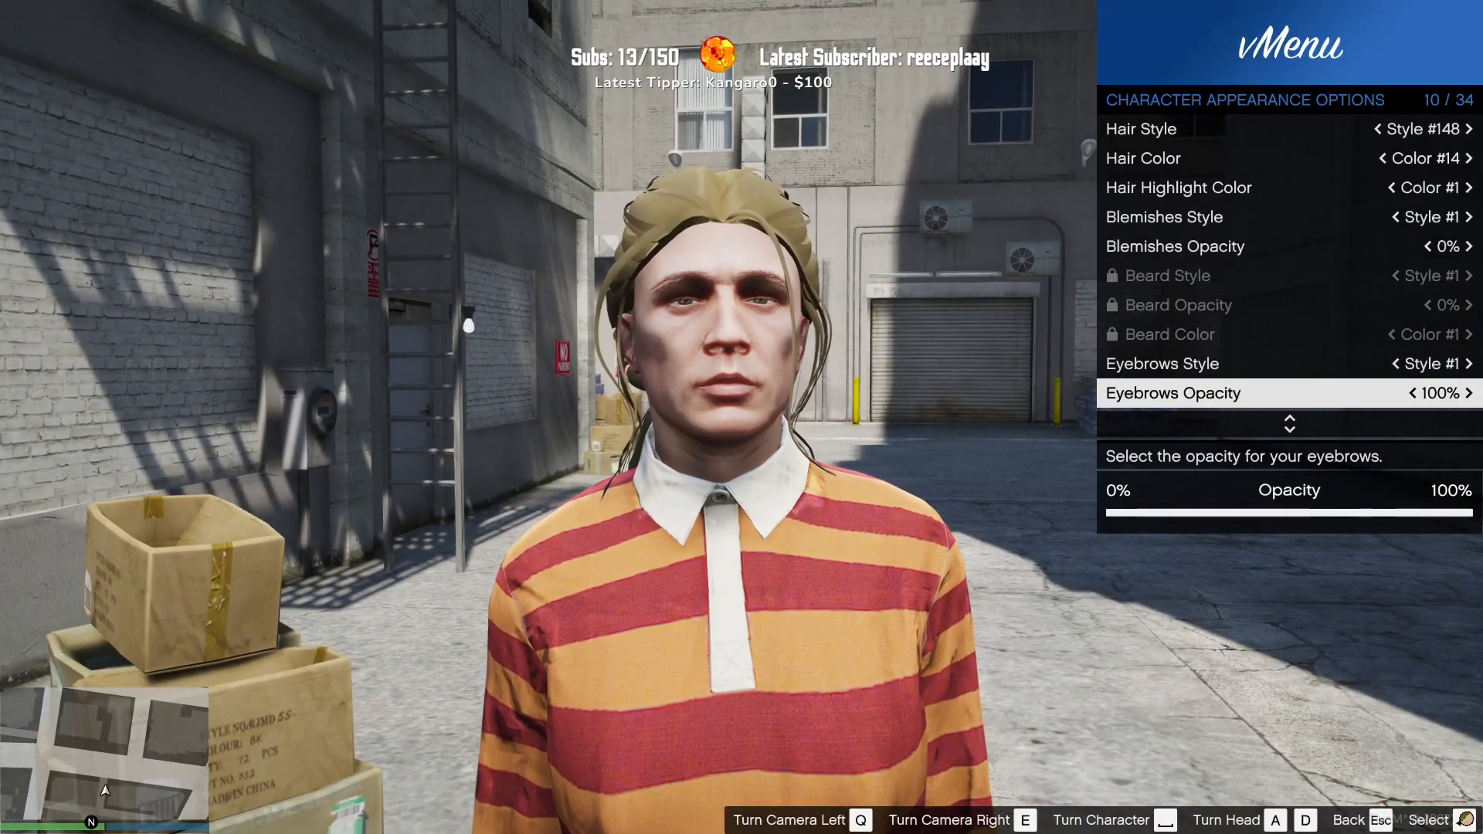
# Step: Try out several eyebrow shapes and set Eyebrows Style to Style #6
pyautogui.press('Up')
pyautogui.press('Right')
pyautogui.press('Down')
pyautogui.press('Down')
pyautogui.press('Down')
pyautogui.press('Up')
pyautogui.press('Up')
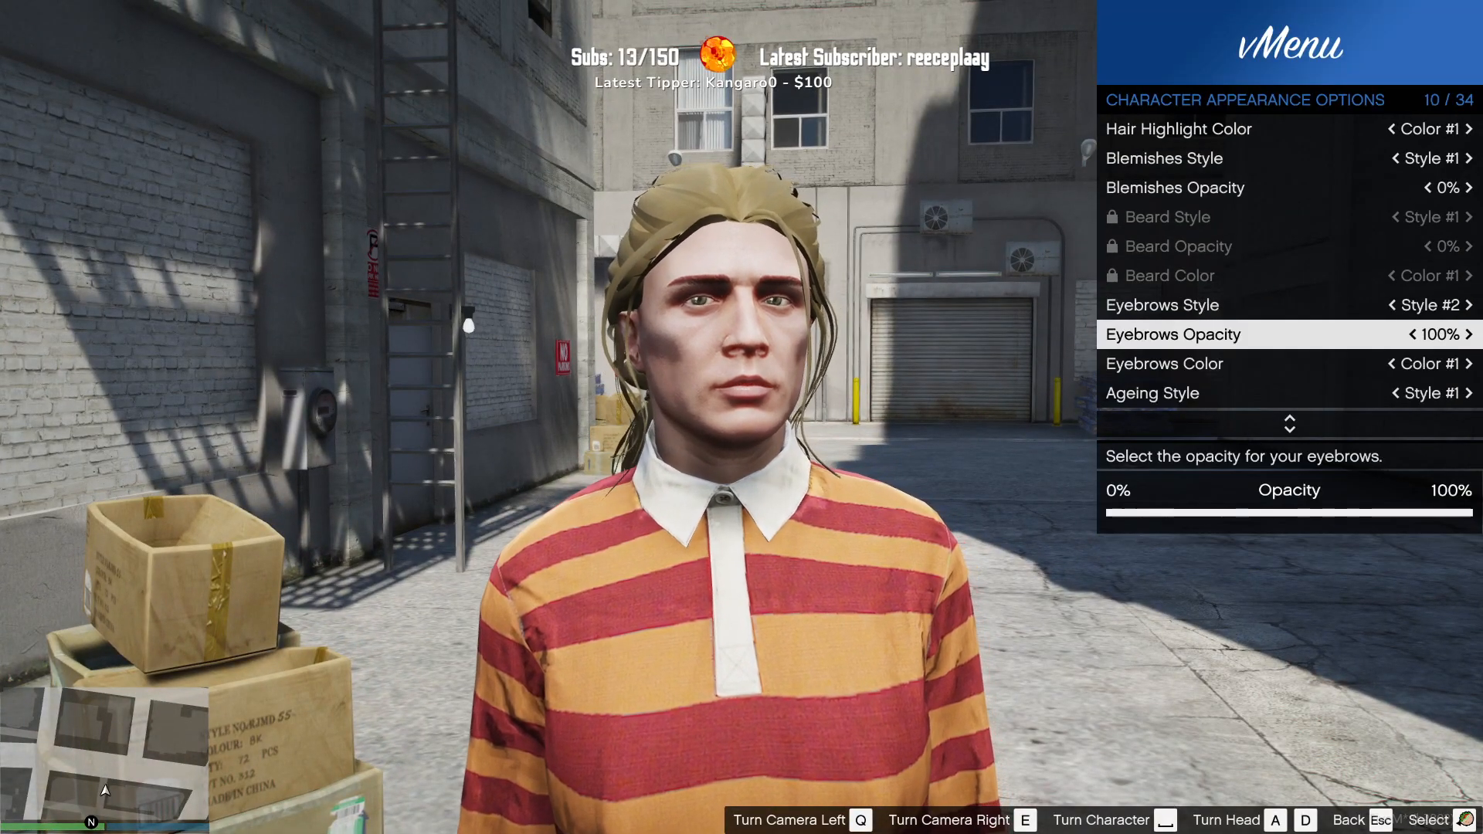
pyautogui.press('Up')
pyautogui.press('Left')
pyautogui.press('Left')
pyautogui.press('Left')
pyautogui.press('Left')
pyautogui.press('Right')
pyautogui.press('Right')
pyautogui.press('Right')
pyautogui.press('Right')
pyautogui.press('Right')
pyautogui.press('Right')
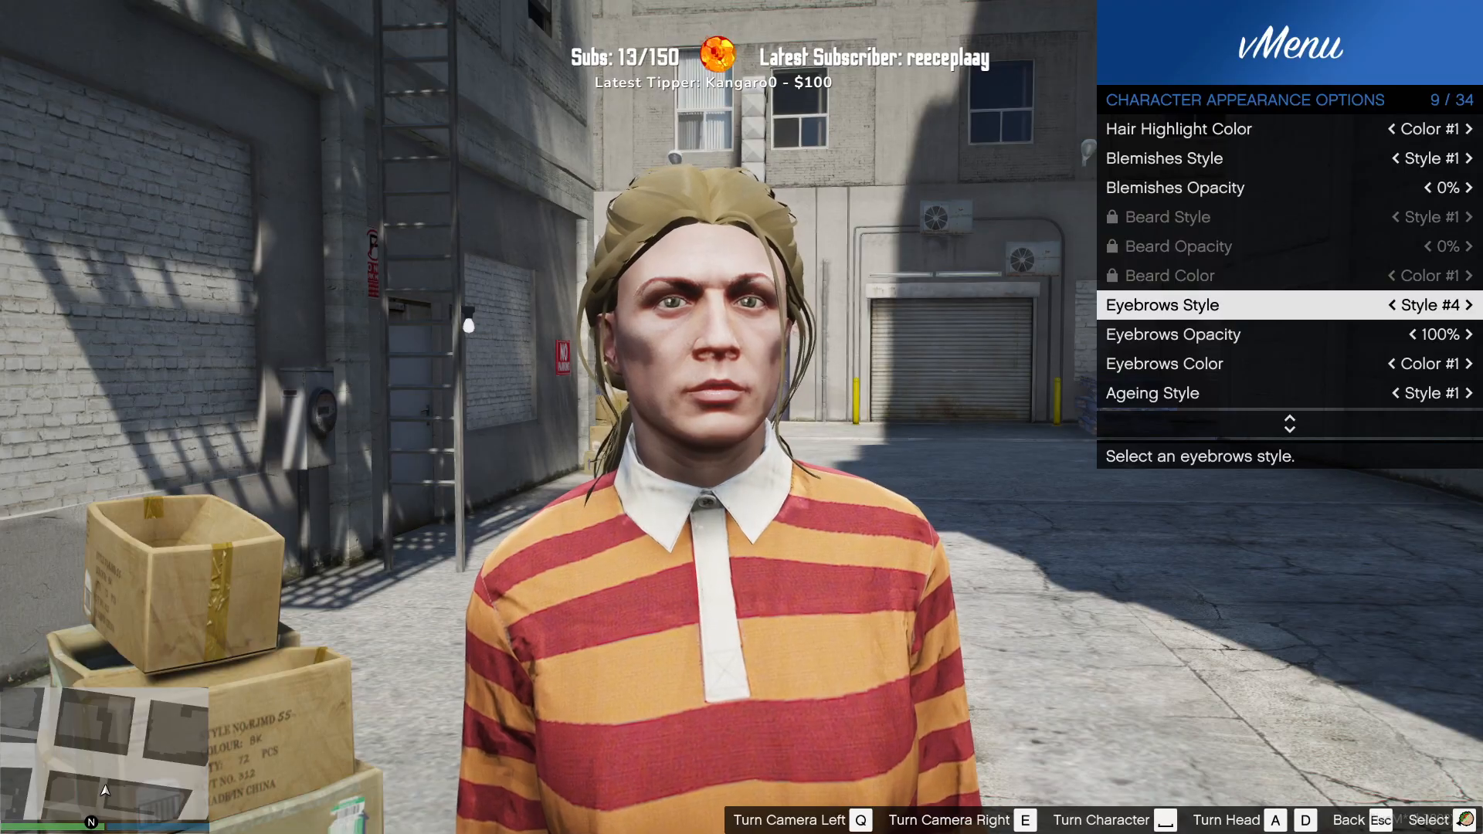
pyautogui.press('Right')
pyautogui.press('Right')
pyautogui.press('Right')
pyautogui.press('Left')
# Step: Try out different eyebrow colors and set Eyebrows Color to Color #17
pyautogui.press('Down')
pyautogui.press('Down')
pyautogui.press('Down')
pyautogui.press('Up')
pyautogui.press('Right')
pyautogui.press('Right')
pyautogui.press('Right')
pyautogui.press('Right')
pyautogui.press('Right')
pyautogui.press('Right')
pyautogui.press('Right')
pyautogui.press('Right')
pyautogui.press('Right')
pyautogui.press('Right')
pyautogui.press('Right')
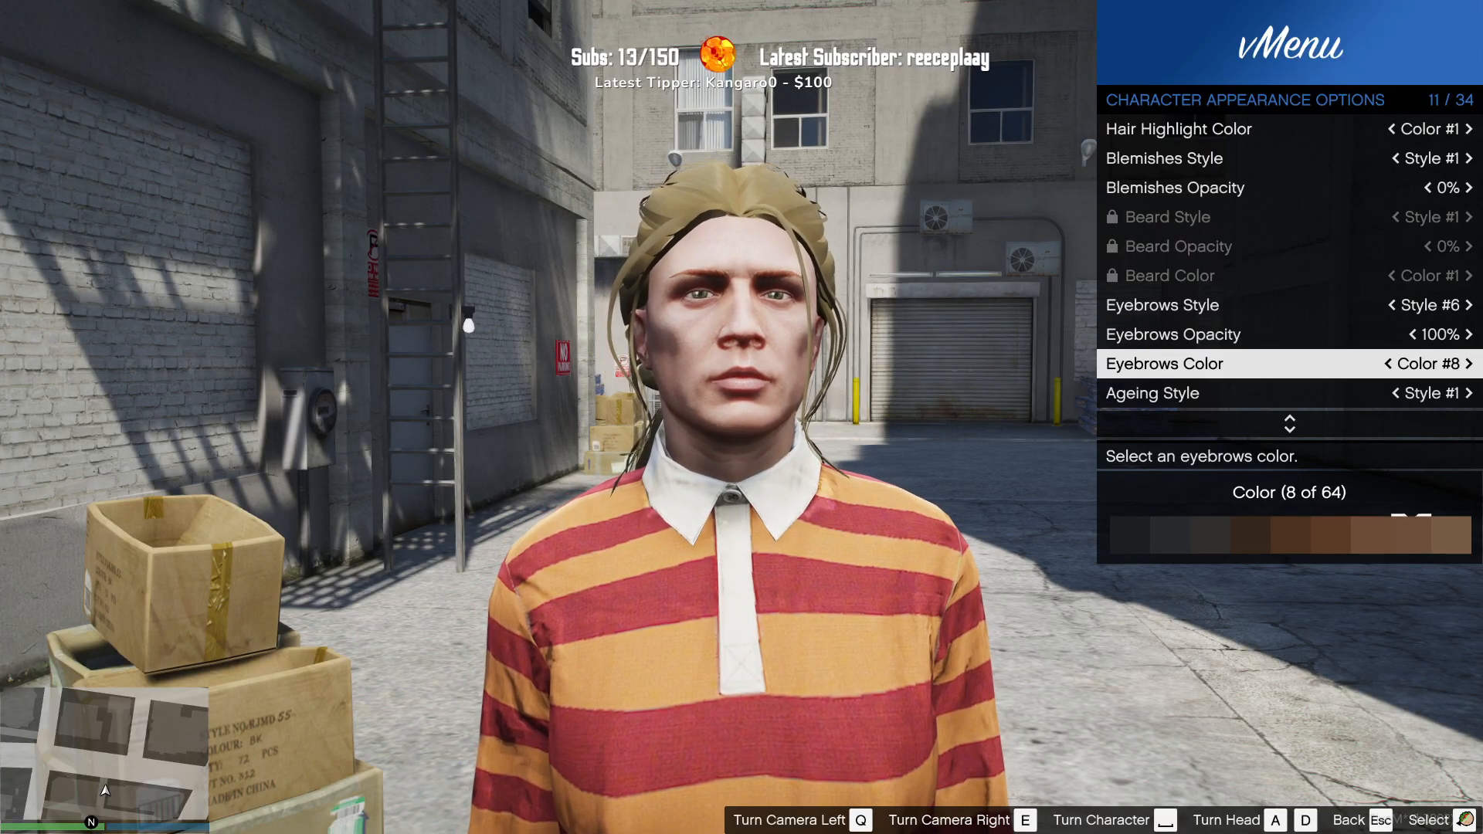
pyautogui.press('Left')
pyautogui.press('Left')
pyautogui.press('Left')
pyautogui.press('Left')
pyautogui.press('Left')
pyautogui.press('Left')
pyautogui.press('Left')
pyautogui.press('Right')
pyautogui.press('Right')
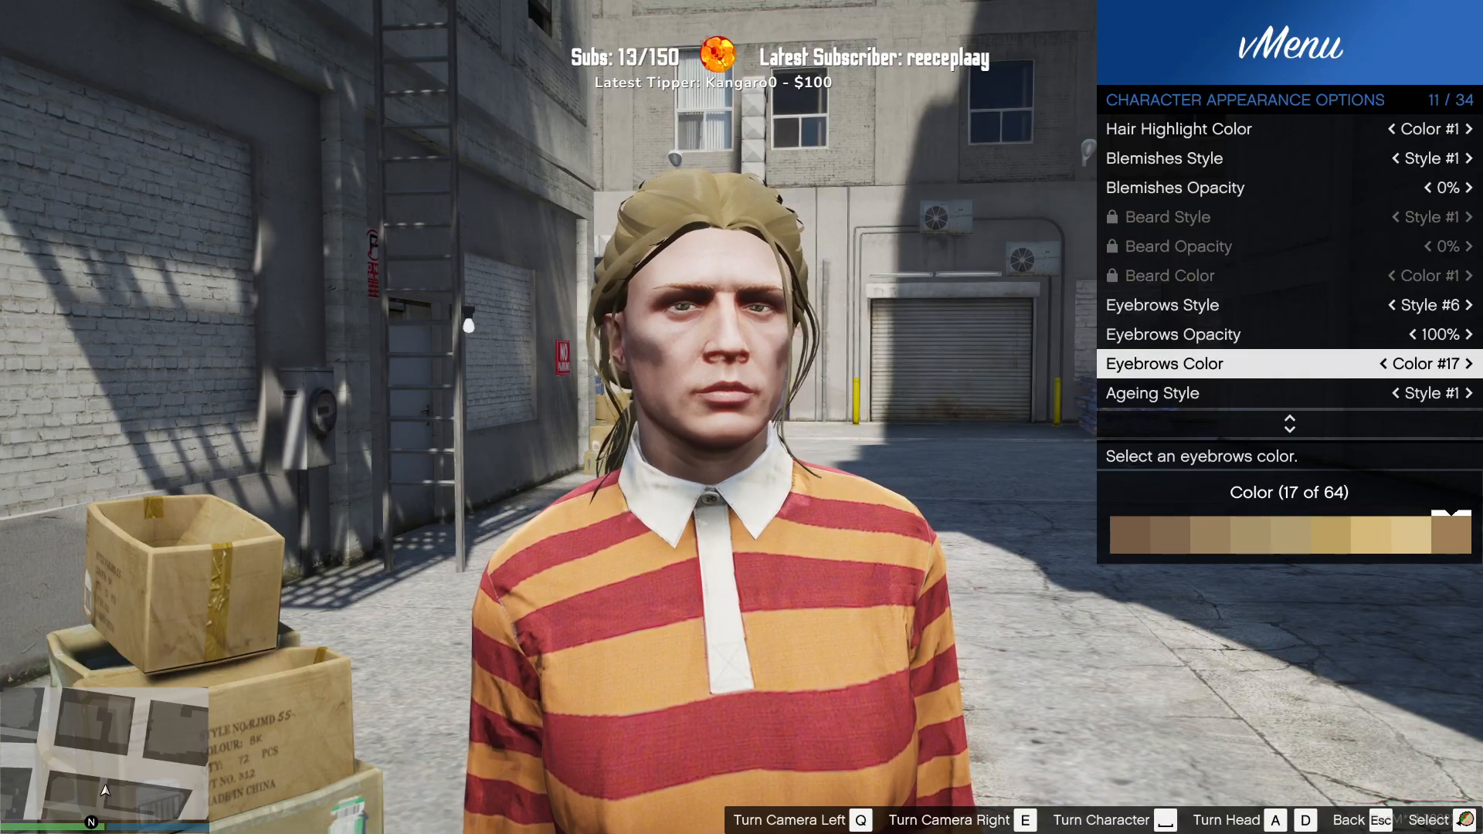
# Step: Open the character inheritance options and shift the Head Shape Mix fully towards the mother
pyautogui.press('Escape')
pyautogui.press('Up')
pyautogui.press('Return')
pyautogui.press('Down')
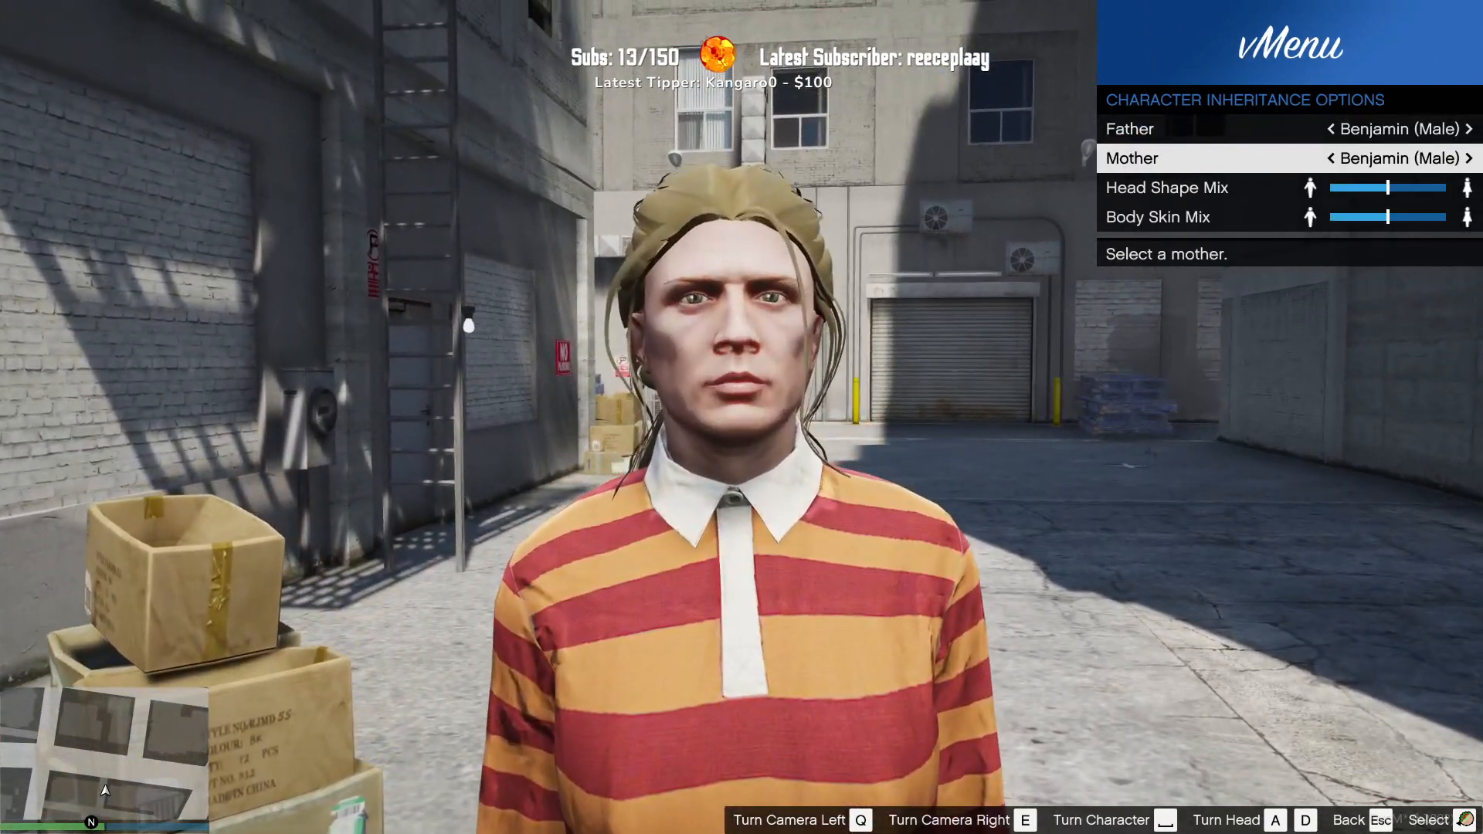
pyautogui.press('Down')
pyautogui.press('Down')
pyautogui.press('Up')
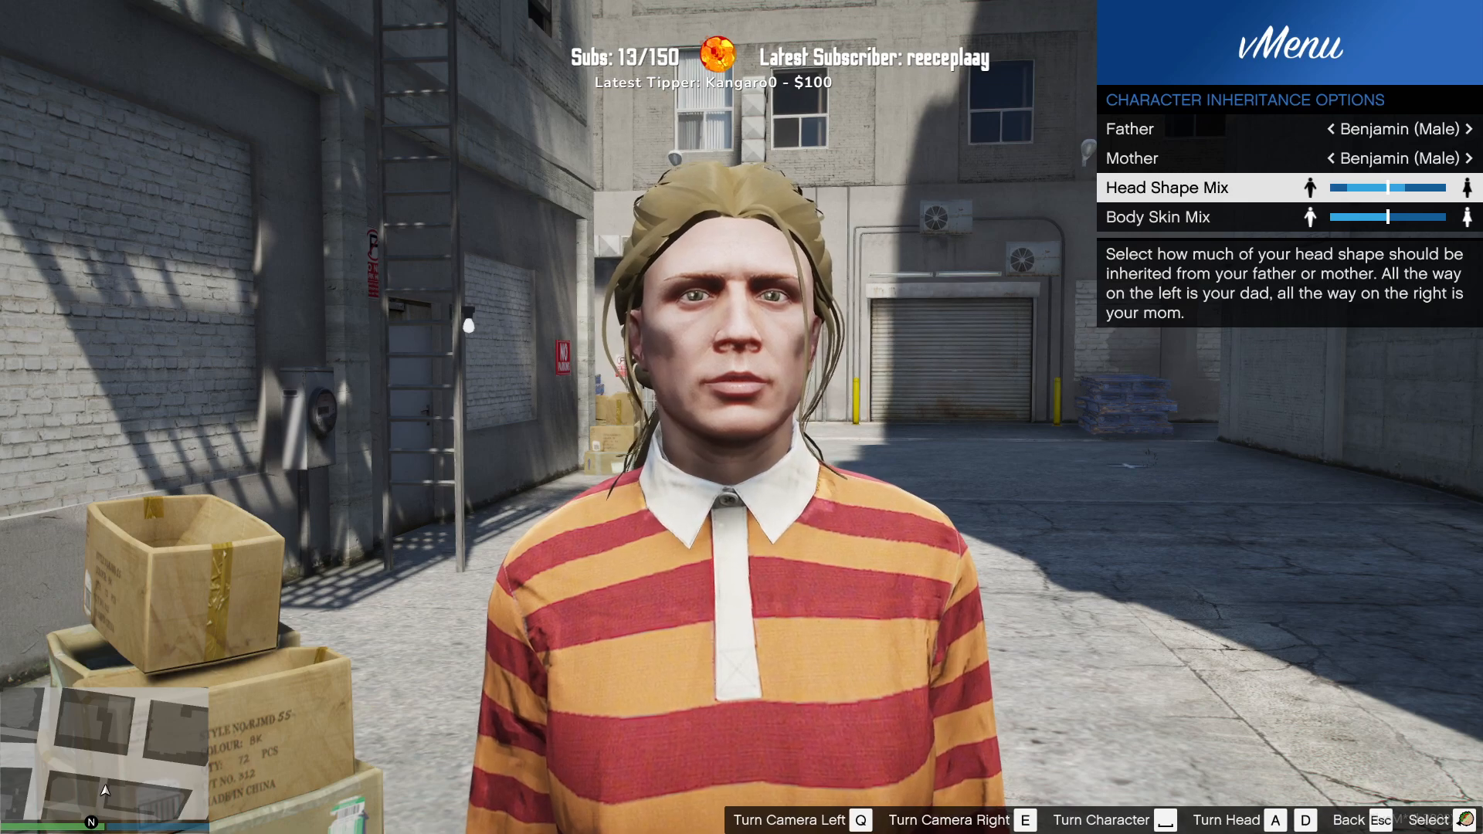
pyautogui.press('Up')
# Step: Cycle the Mother option through the male parents and on to Natalie (Female), comparing the resulting faces
pyautogui.press('Right')
pyautogui.press('Right')
pyautogui.press('Right')
pyautogui.press('Right')
pyautogui.press('Right')
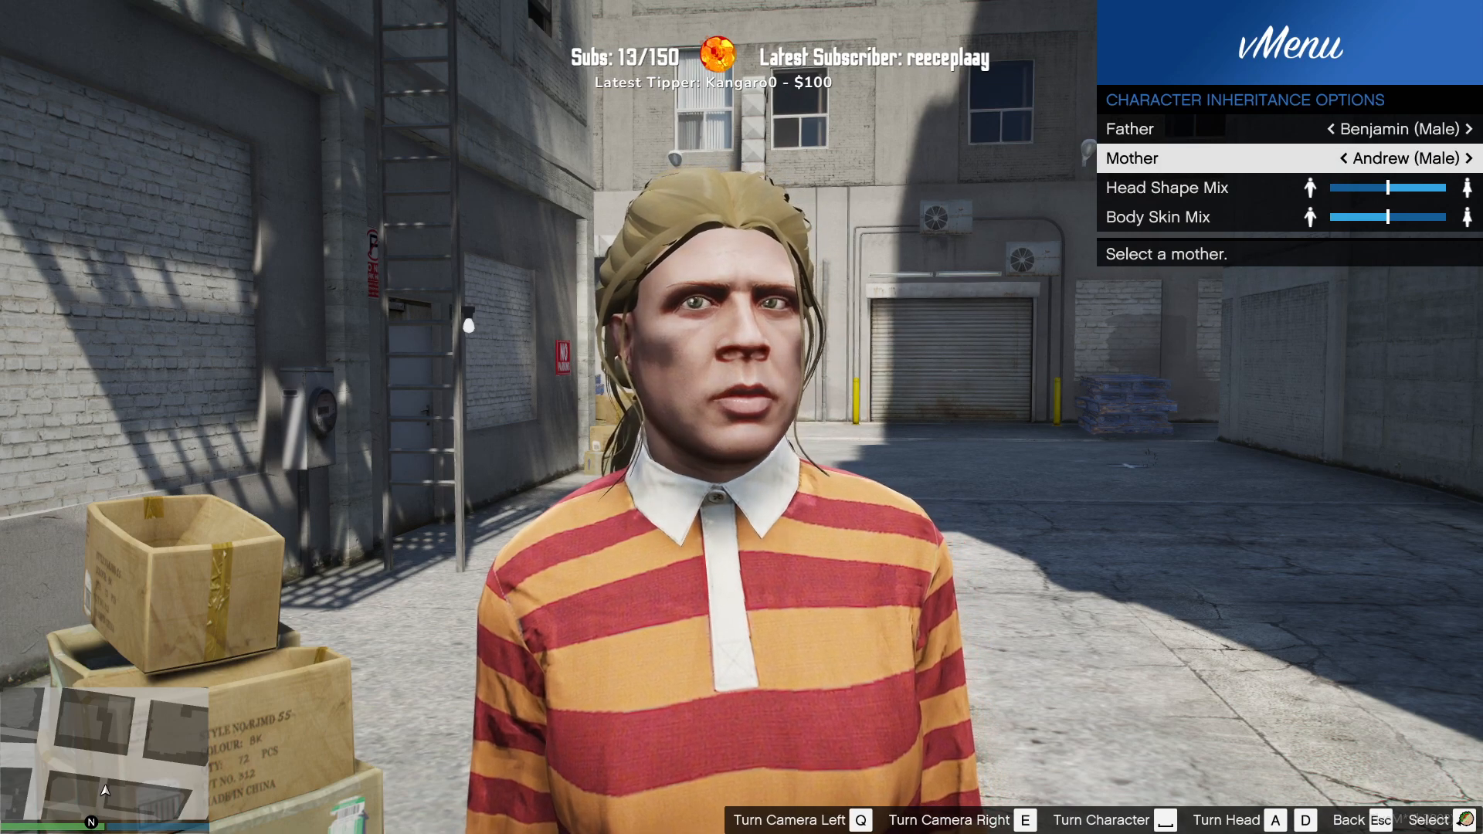
pyautogui.press('Left')
pyautogui.press('Right')
pyautogui.press('Right')
pyautogui.press('Right')
pyautogui.press('Right')
pyautogui.press('Right')
pyautogui.press('Right')
pyautogui.press('Right')
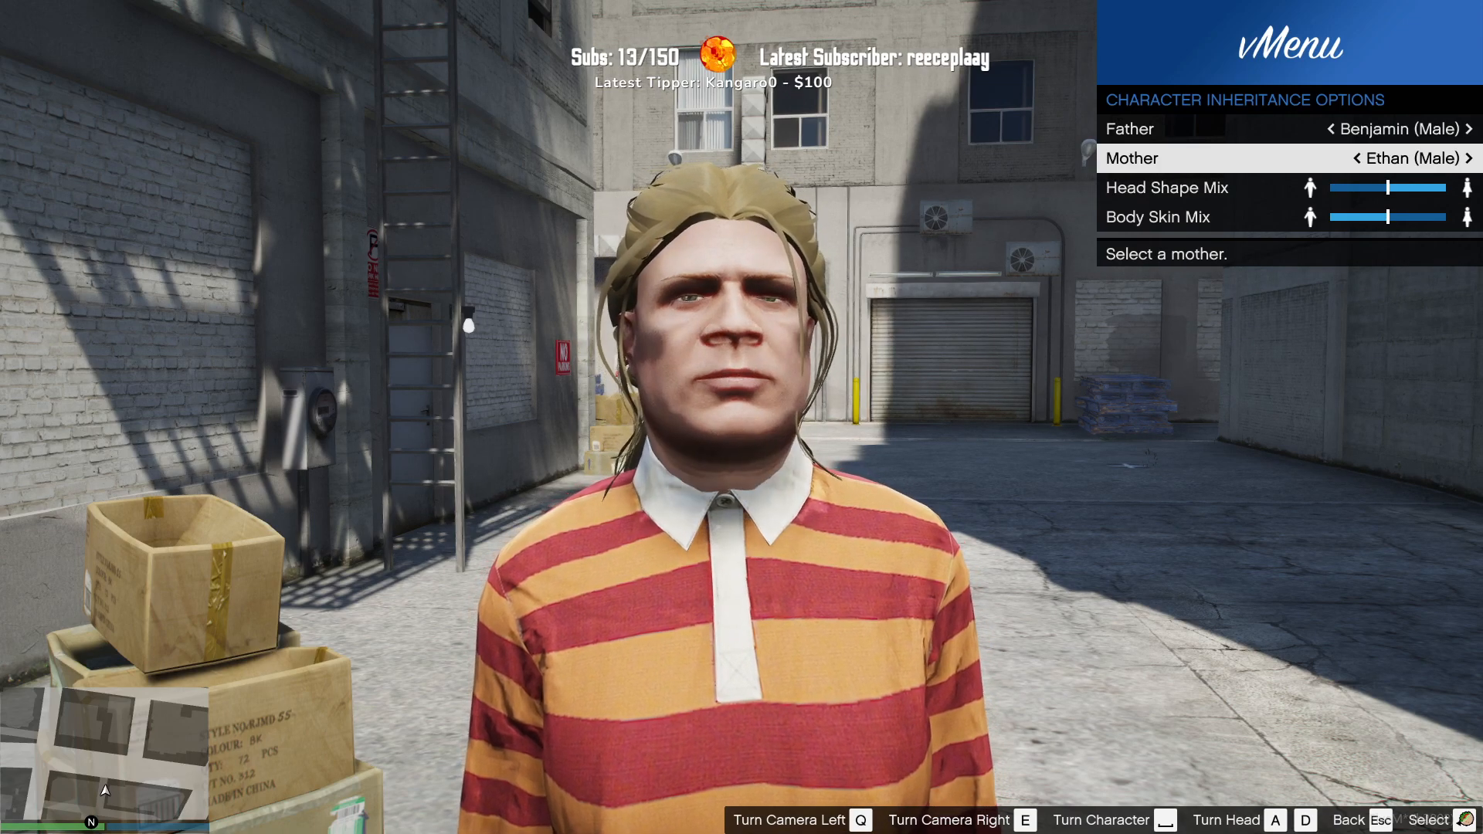
pyautogui.press('Right')
pyautogui.press('Right')
pyautogui.press('Right')
pyautogui.press('Right')
pyautogui.press('Right')
pyautogui.press('Right')
pyautogui.press('Right')
pyautogui.press('Right')
pyautogui.press('Right')
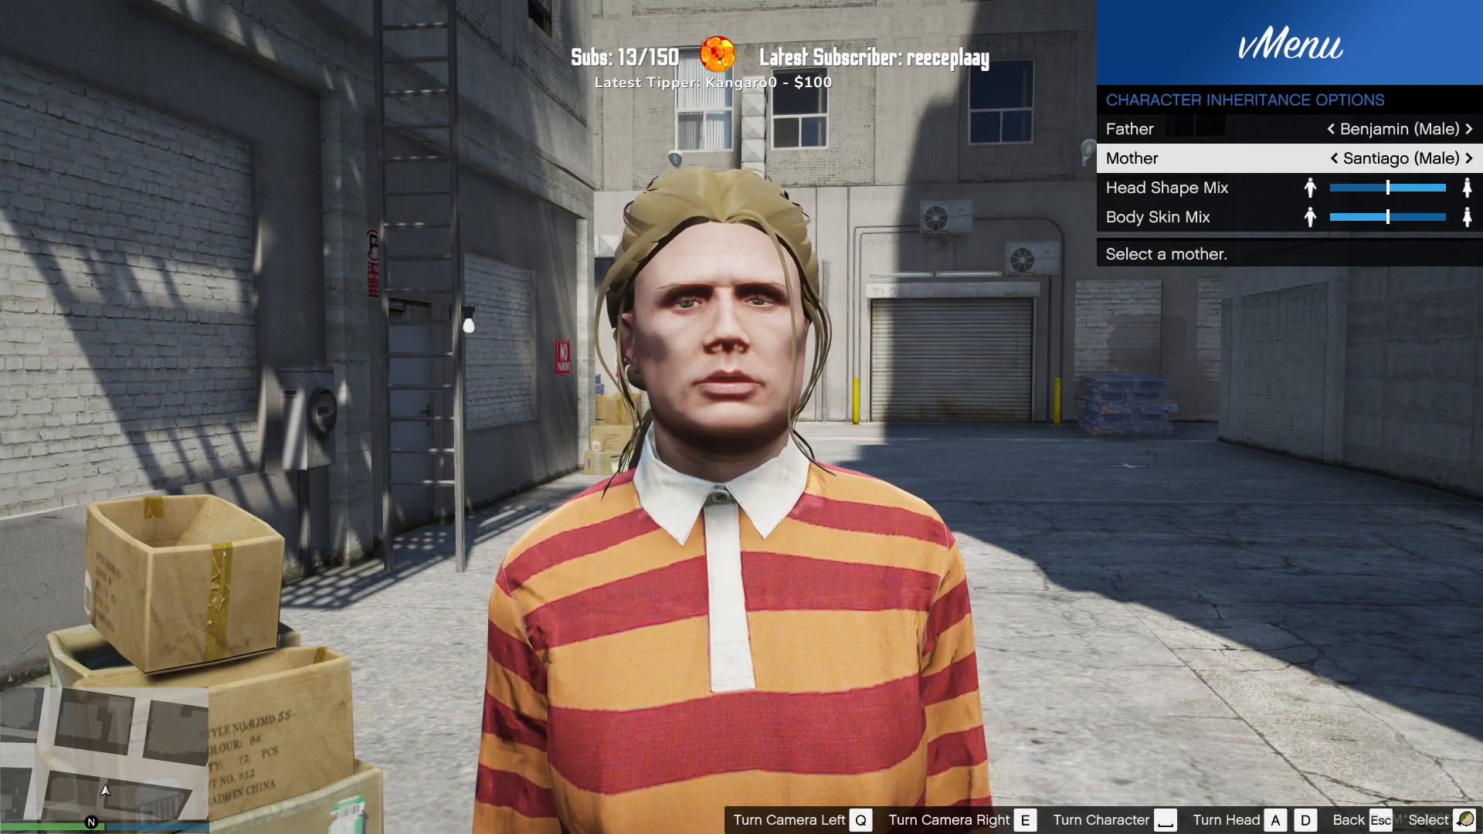
pyautogui.press('Right')
pyautogui.press('Right')
pyautogui.press('Right')
pyautogui.press('Right')
pyautogui.press('Right')
pyautogui.press('Right')
pyautogui.press('Right')
pyautogui.press('Right')
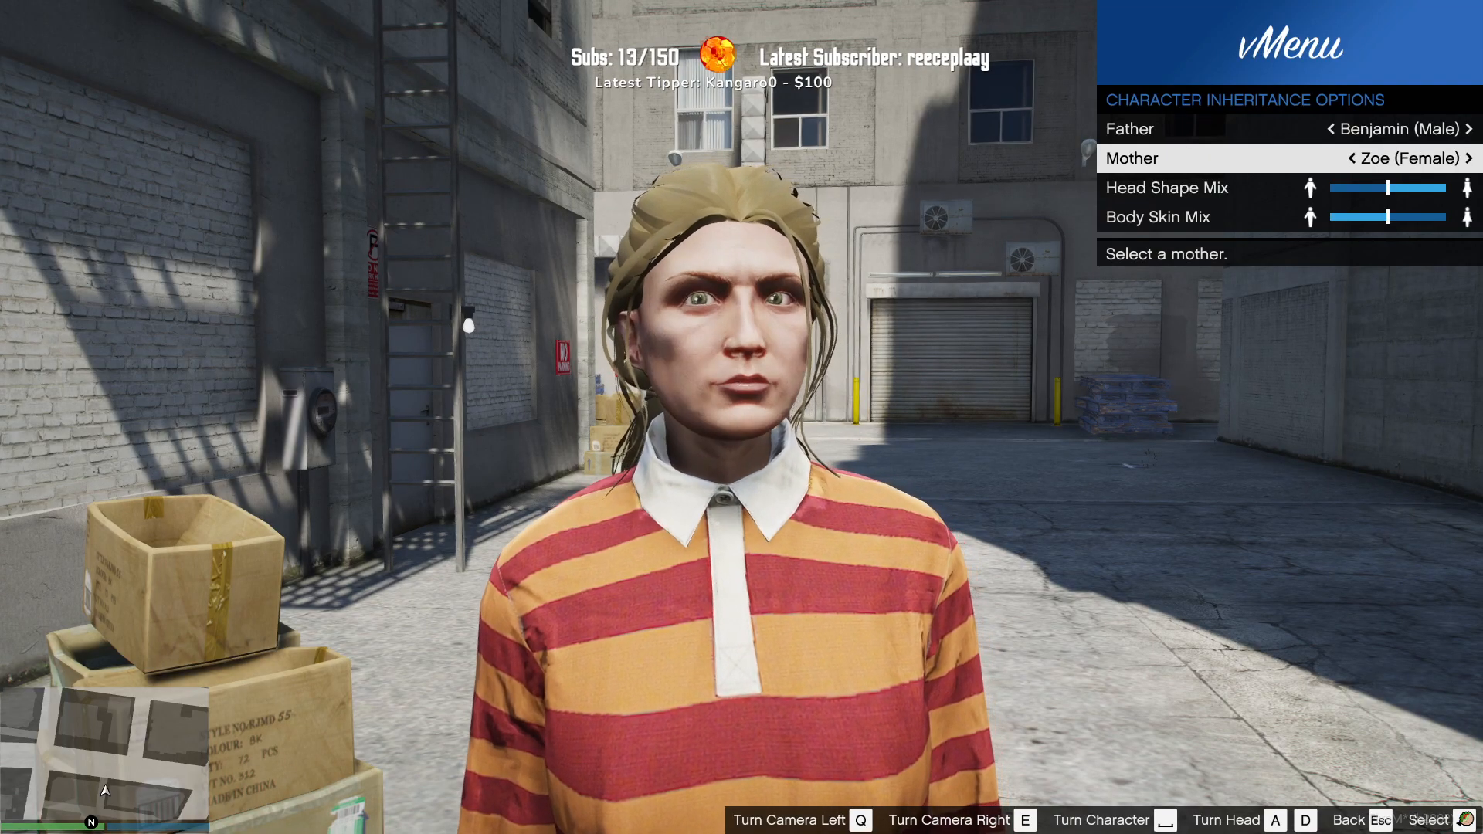
pyautogui.press('Right')
pyautogui.press('Right')
pyautogui.press('Right')
pyautogui.press('Right')
pyautogui.press('Right')
pyautogui.press('Right')
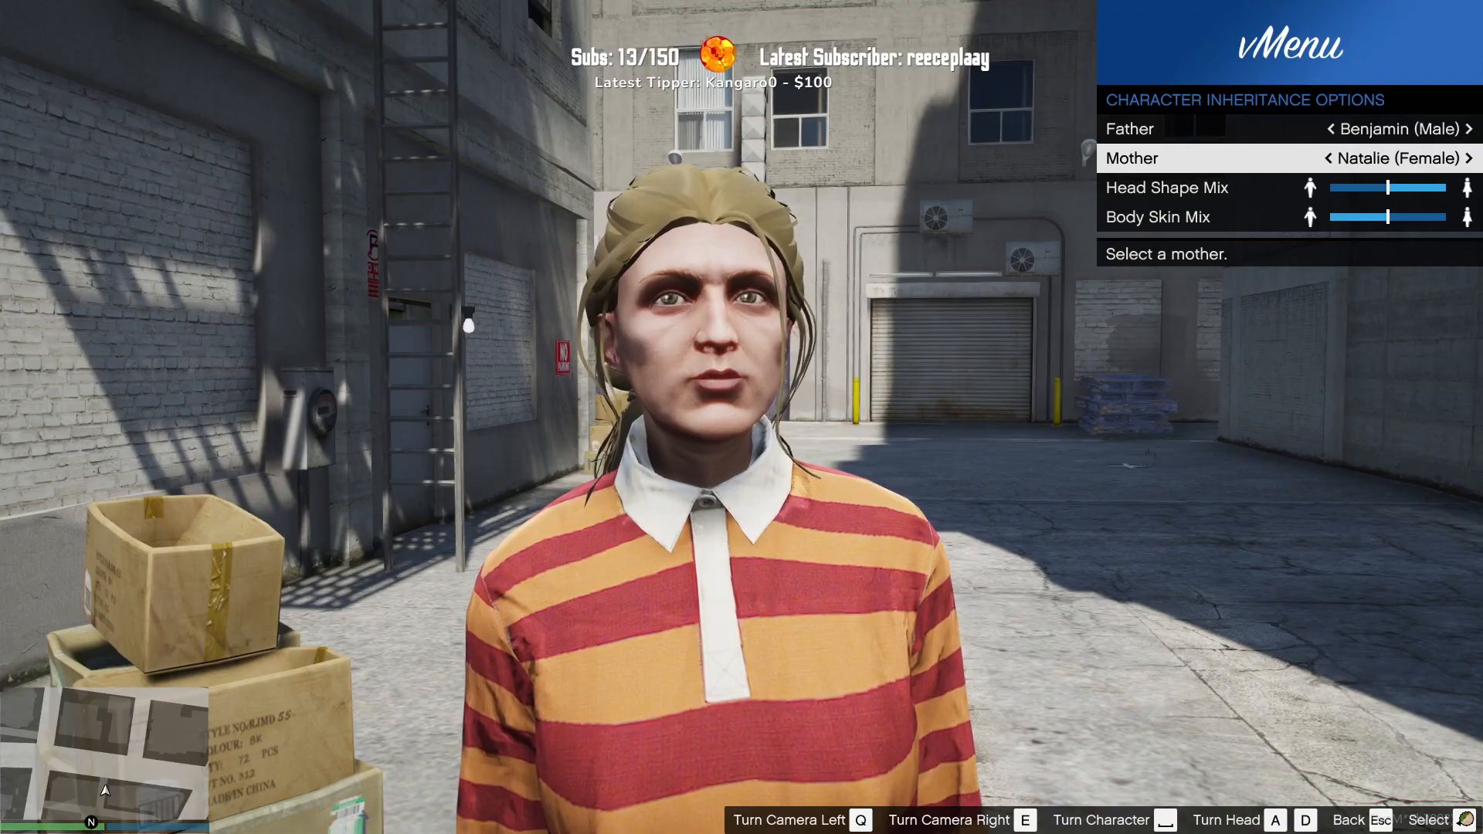
# Step: Compare further female parents from the side and front, and set Mother to Misty (Female)
pyautogui.press('e')
pyautogui.press('Right')
pyautogui.press('Right')
pyautogui.press('Right')
pyautogui.press('Right')
pyautogui.press('Right')
pyautogui.press('Right')
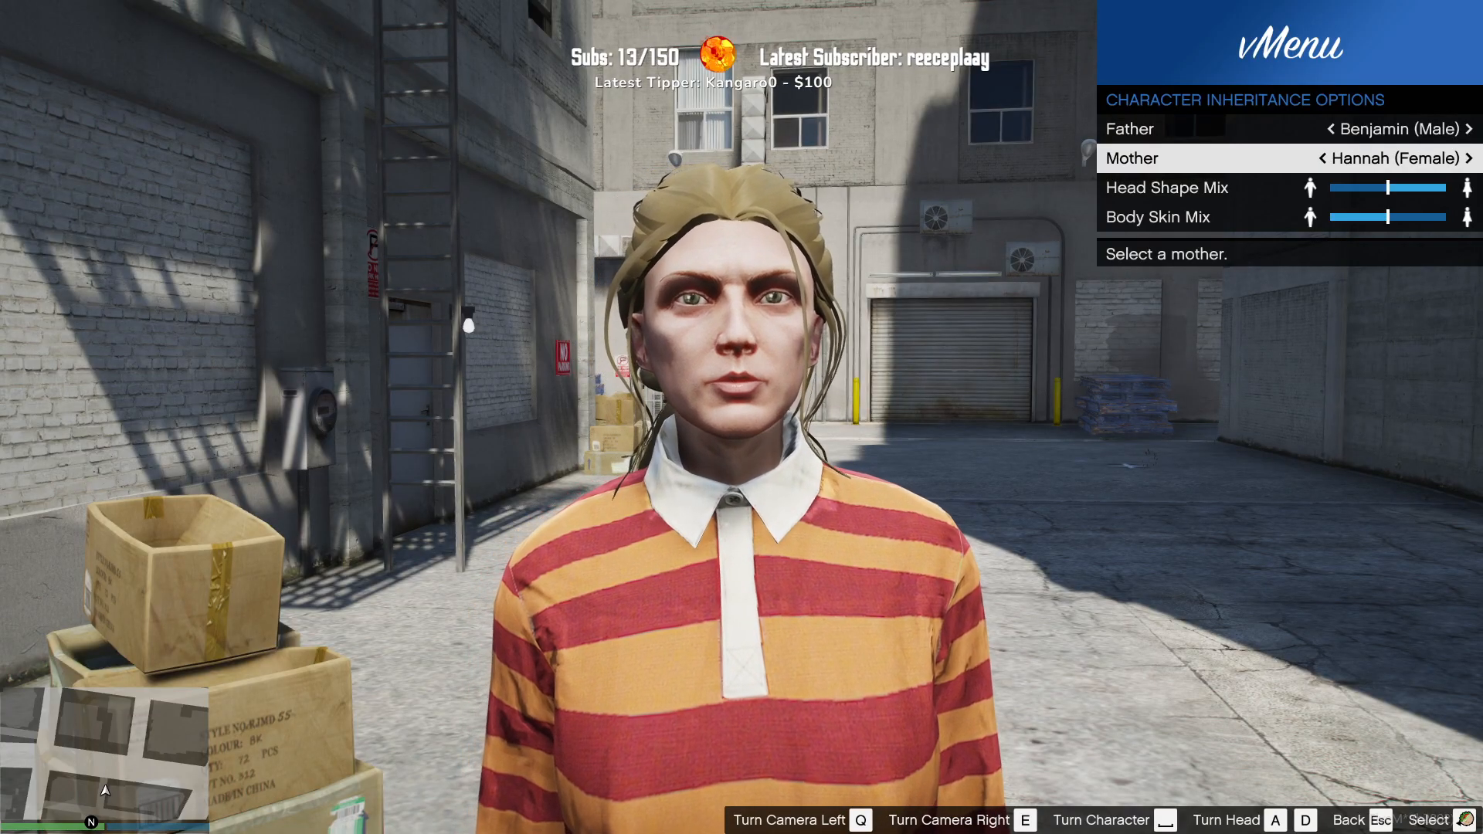
pyautogui.press('e')
pyautogui.press('Up')
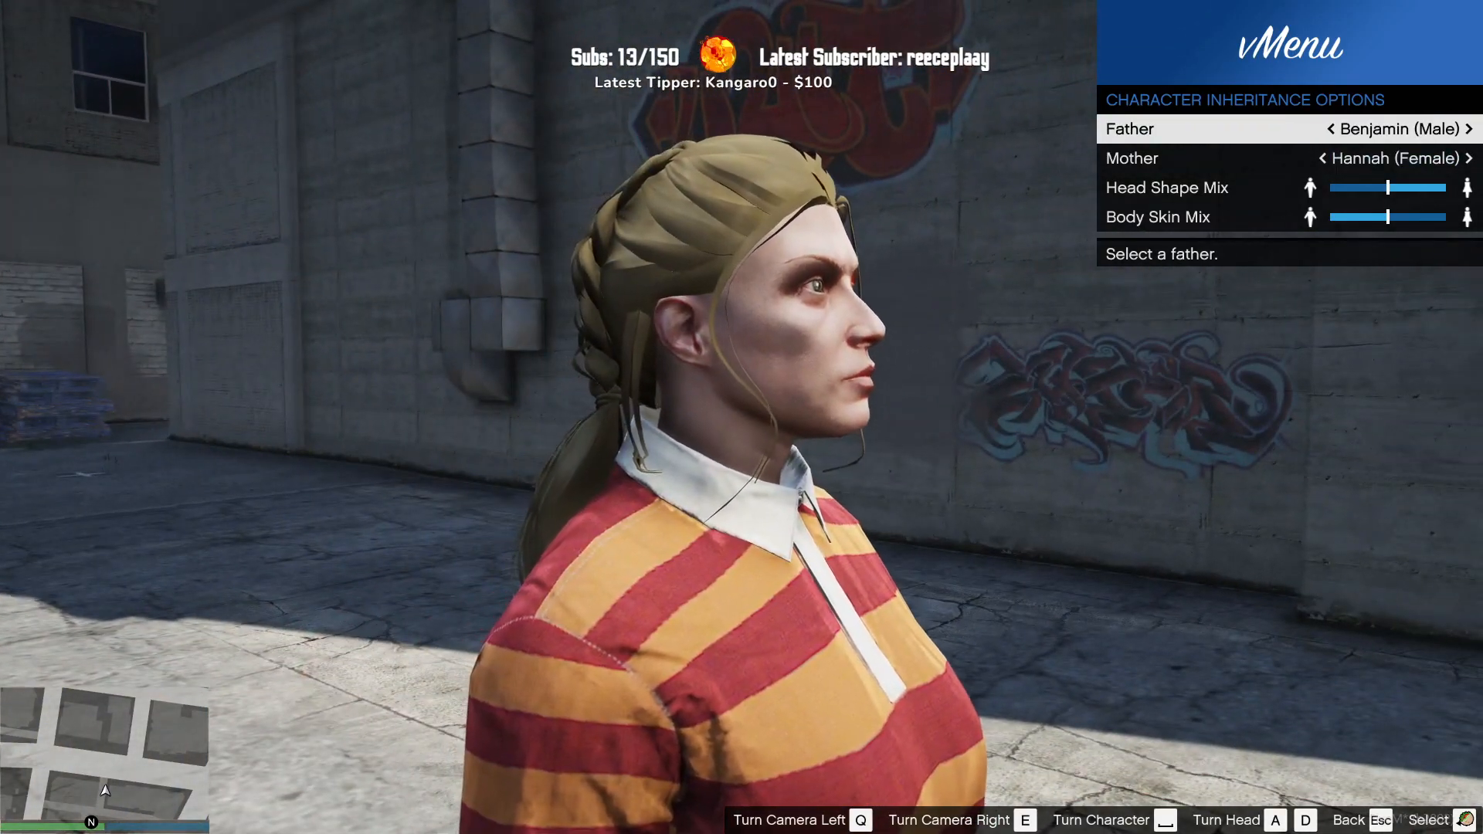
pyautogui.press('Down')
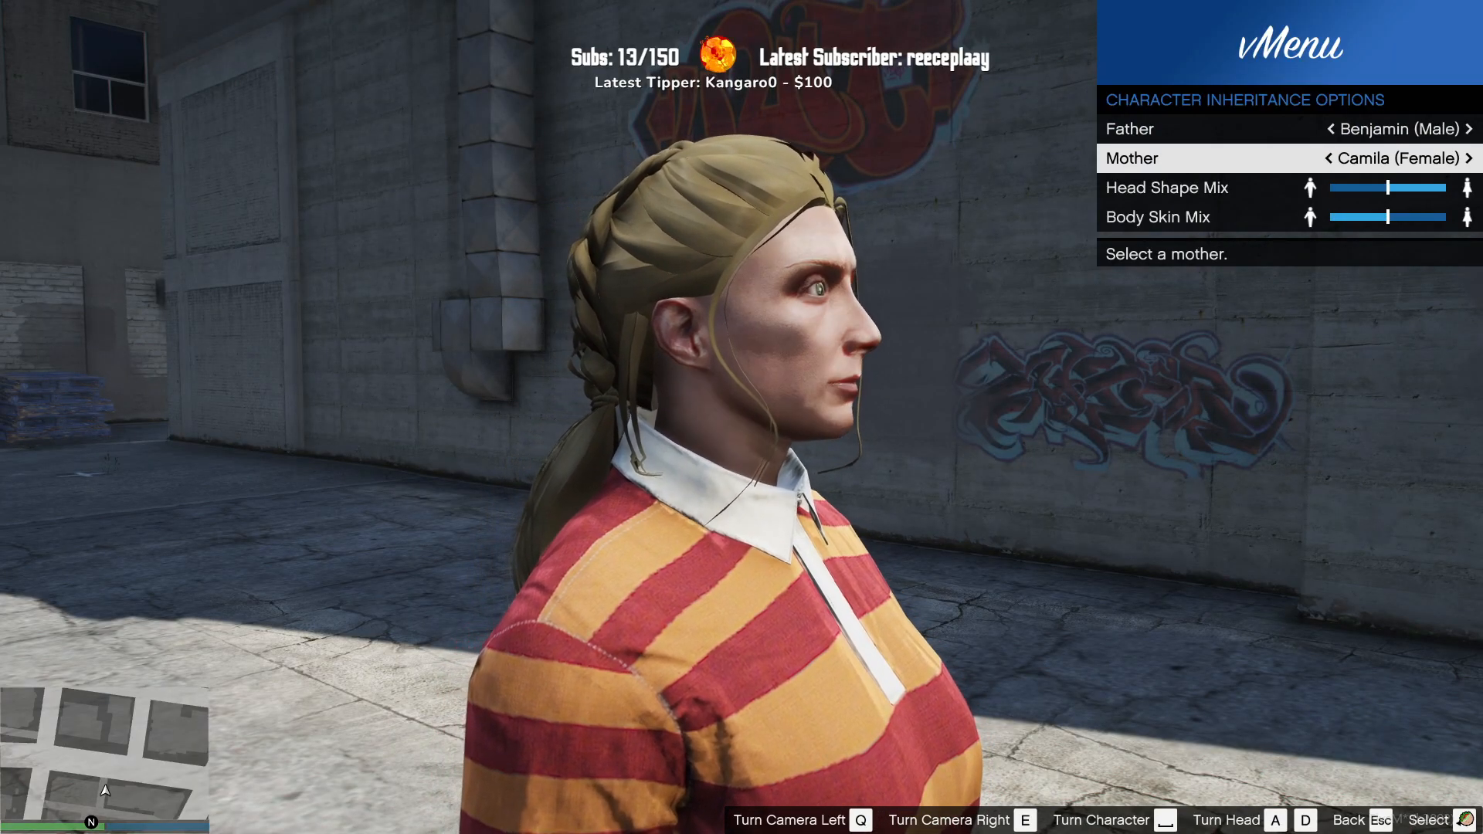
pyautogui.press('Right')
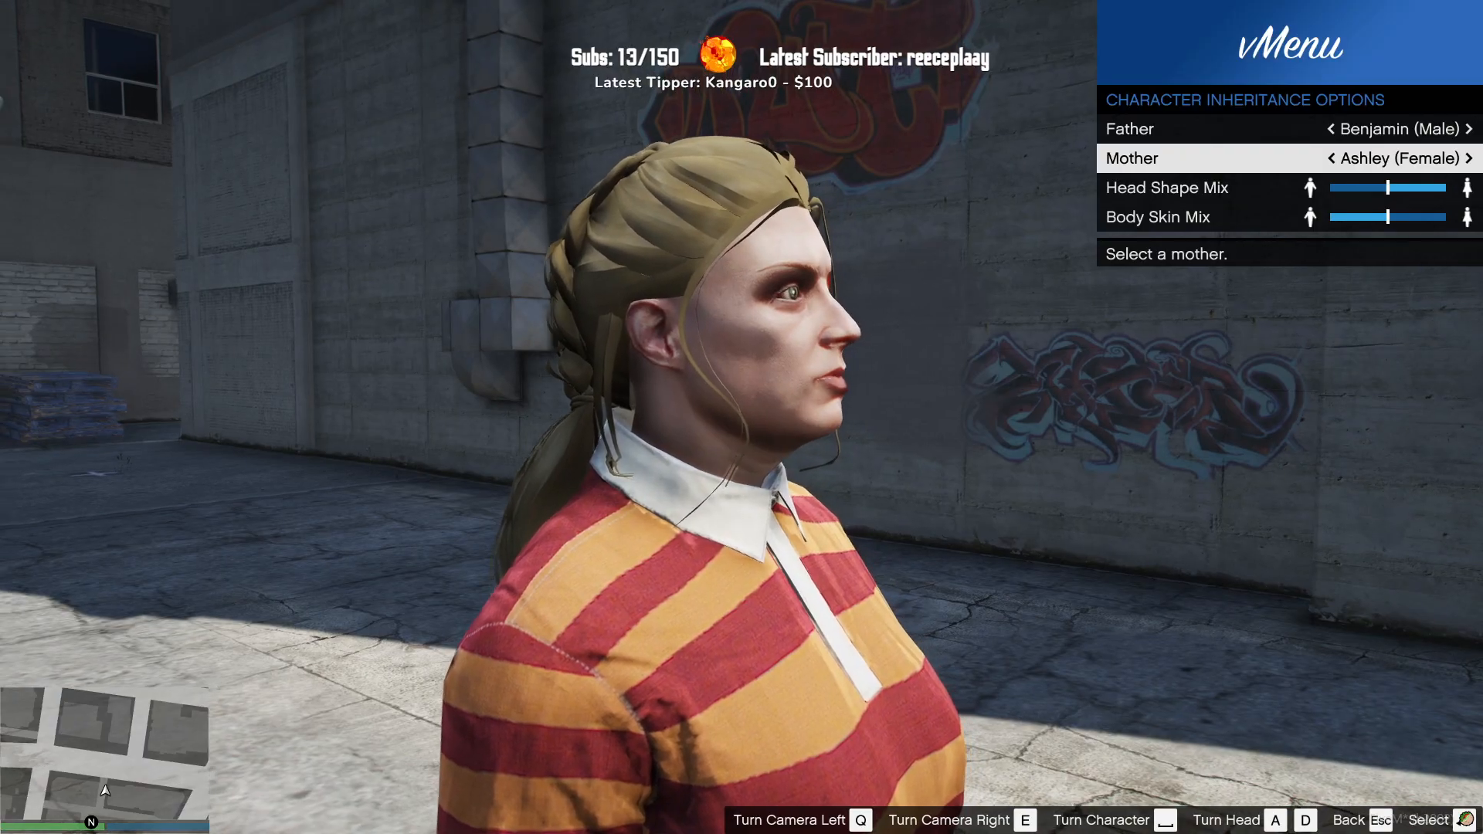
pyautogui.press('q')
pyautogui.press('Right')
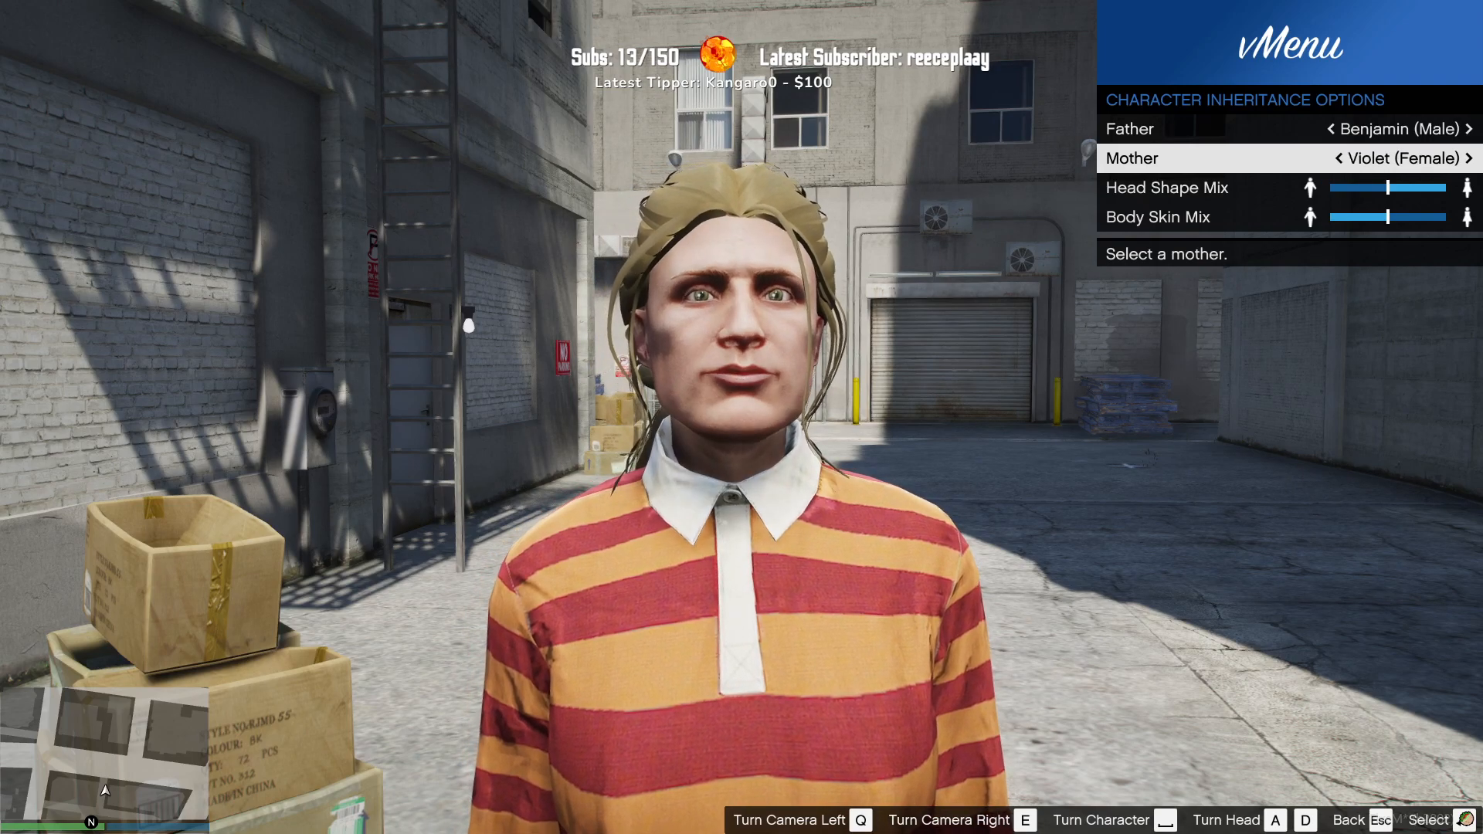
pyautogui.press('Right')
pyautogui.press('e')
pyautogui.press('Right')
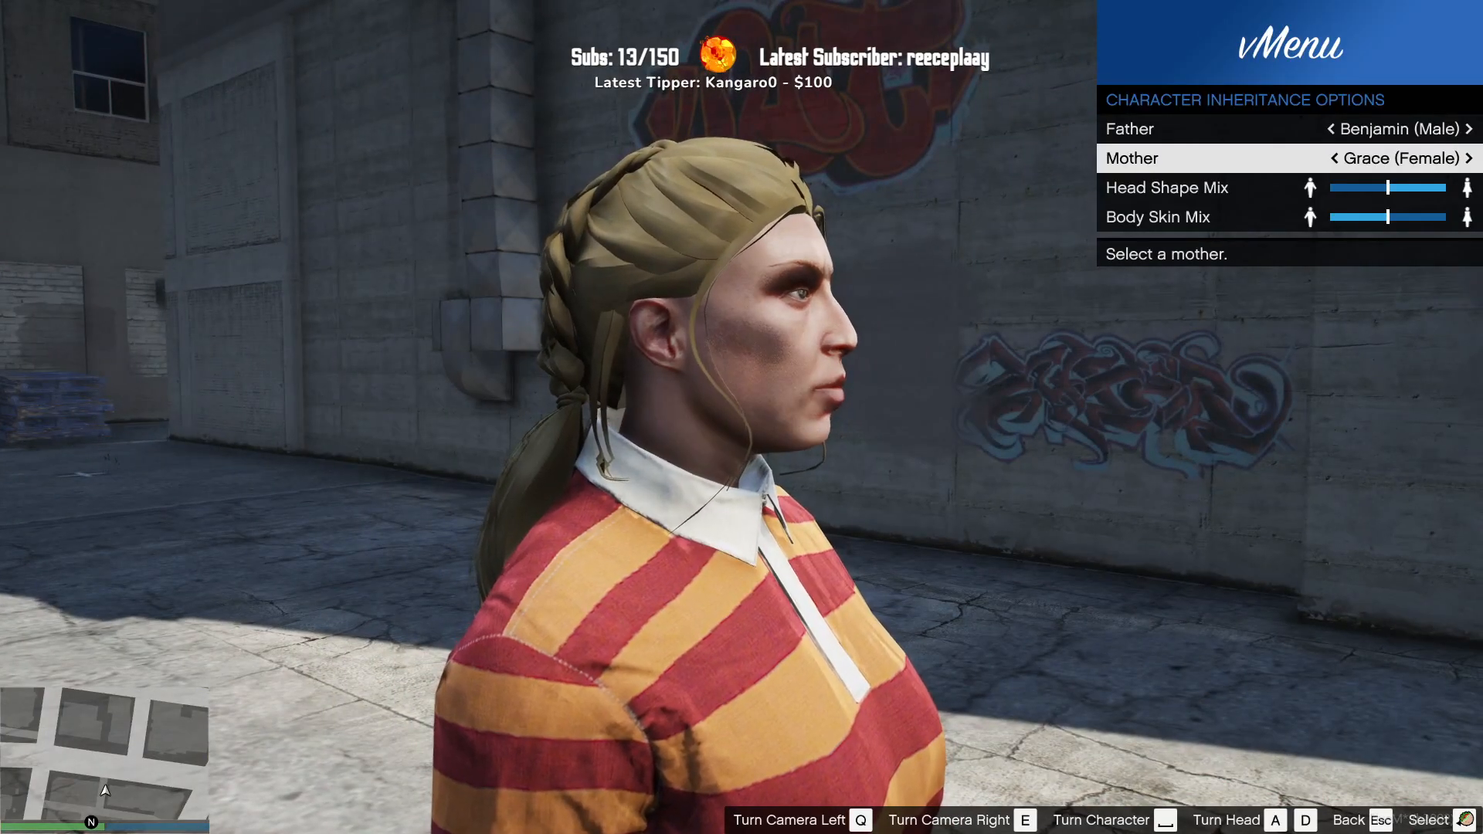
pyautogui.press('Right')
pyautogui.press('q')
pyautogui.press('Right')
pyautogui.press('Right')
pyautogui.press('Right')
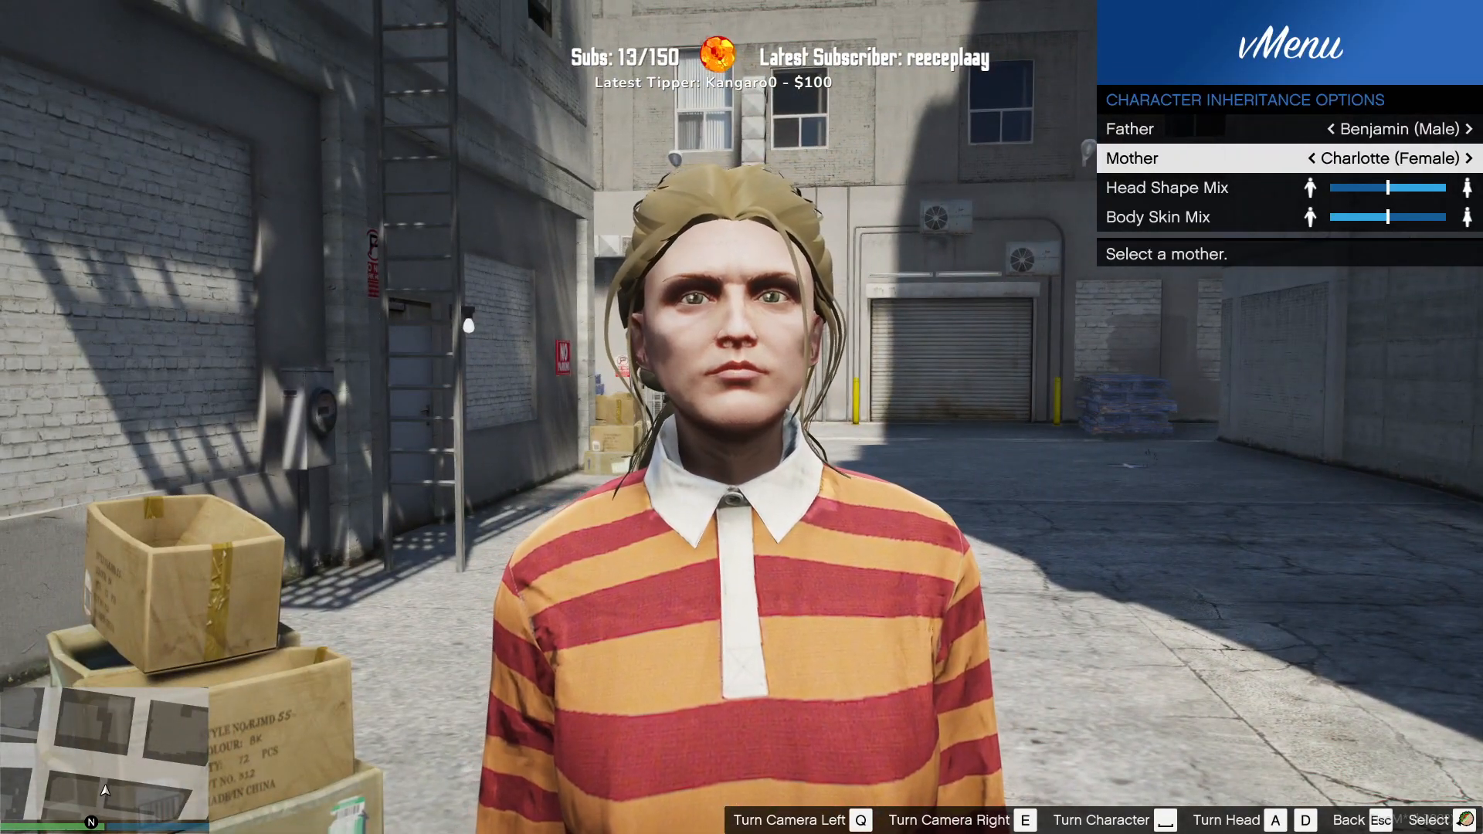
# Step: Try Misty (Female) as Father and set the Head Shape Mix to the midpoint between both parents
pyautogui.press('Up')
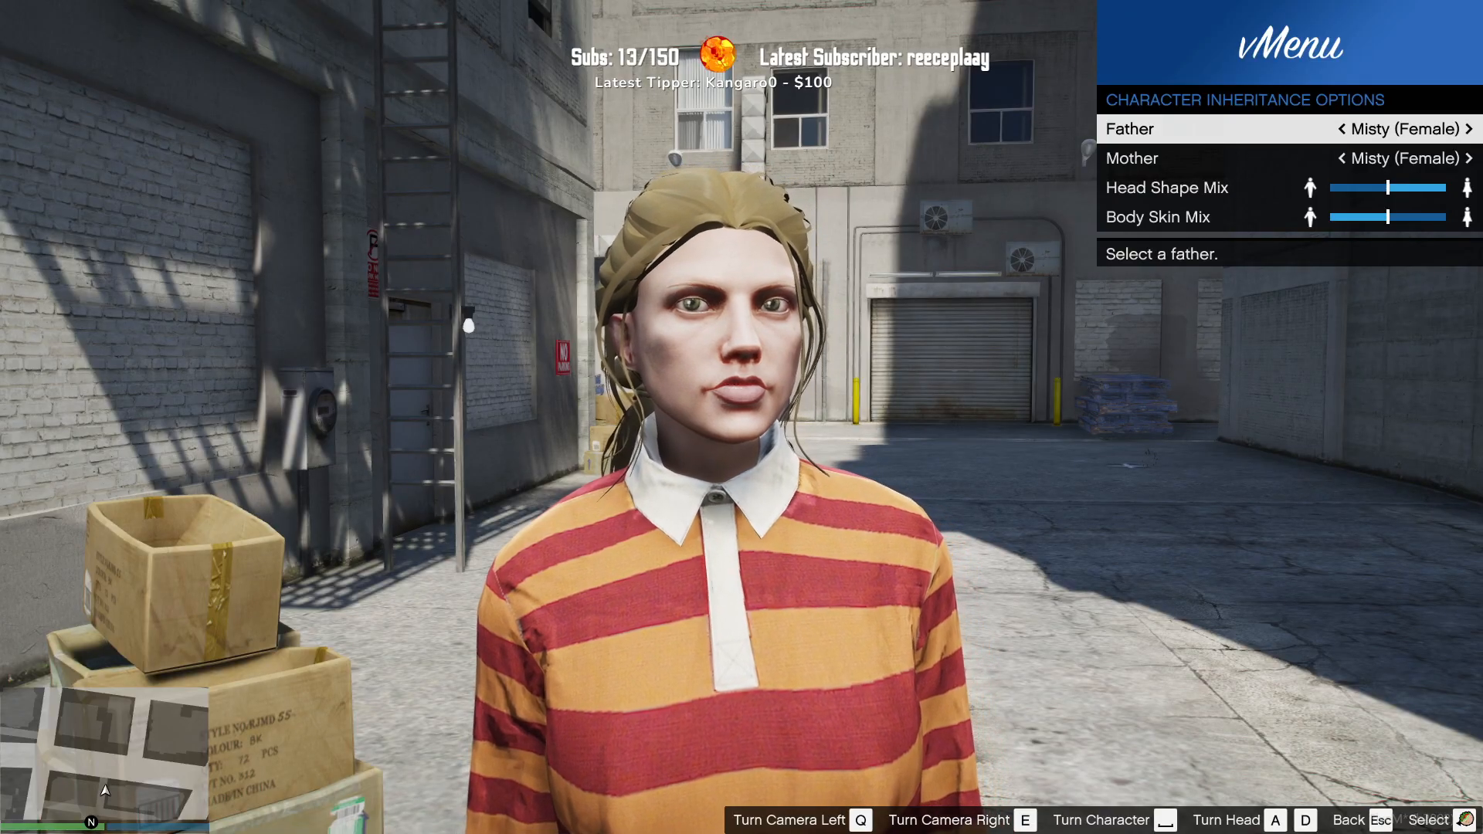
pyautogui.press('Down')
pyautogui.press('Down')
pyautogui.press('Up')
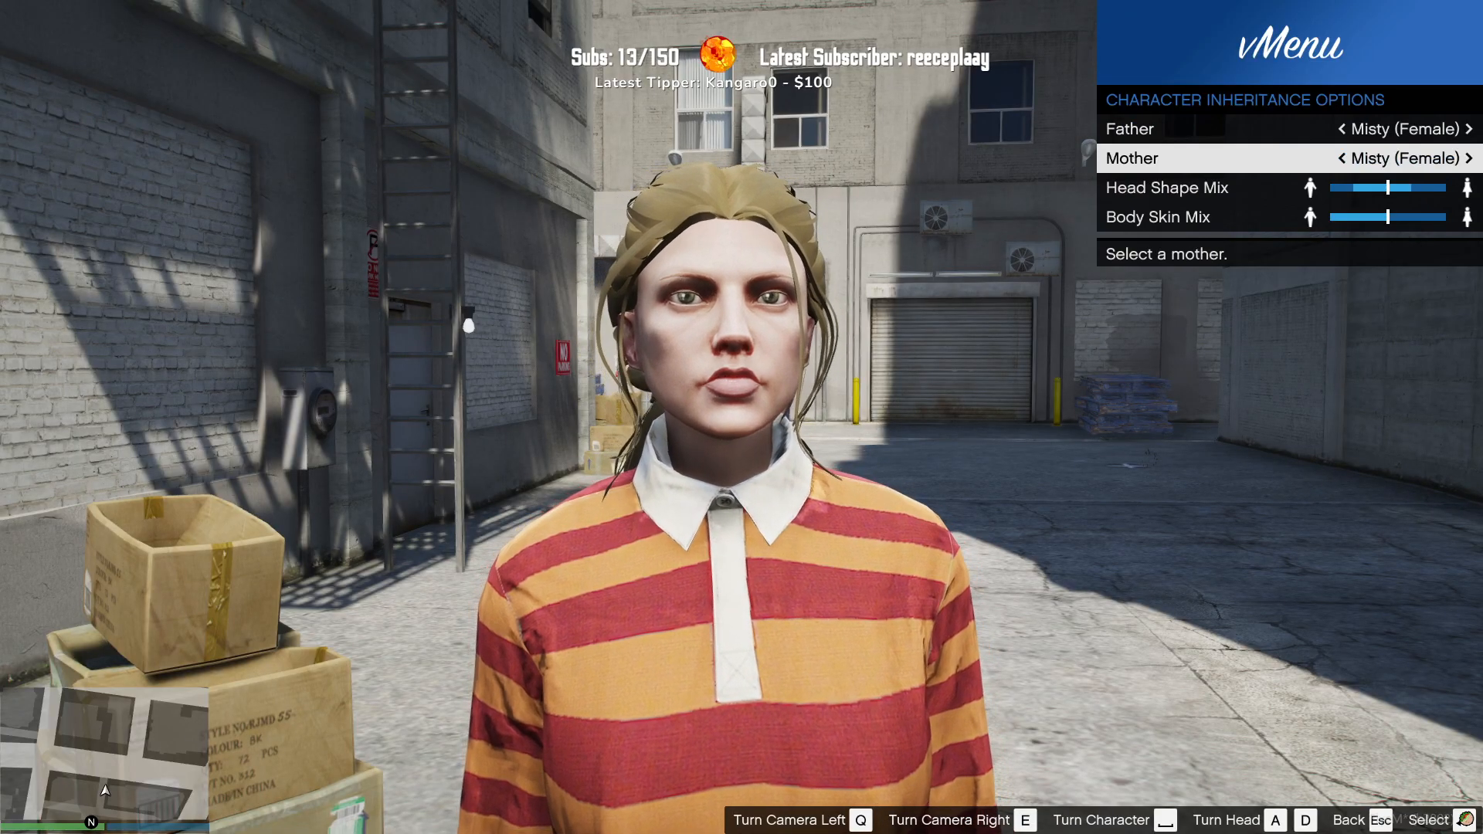
# Step: Set Father to Alex (Male) and check the character's face in profile
pyautogui.press('Up')
pyautogui.press('Right')
pyautogui.press('Right')
pyautogui.press('Right')
pyautogui.press('Right')
pyautogui.press('Right')
pyautogui.press('Right')
pyautogui.press('Right')
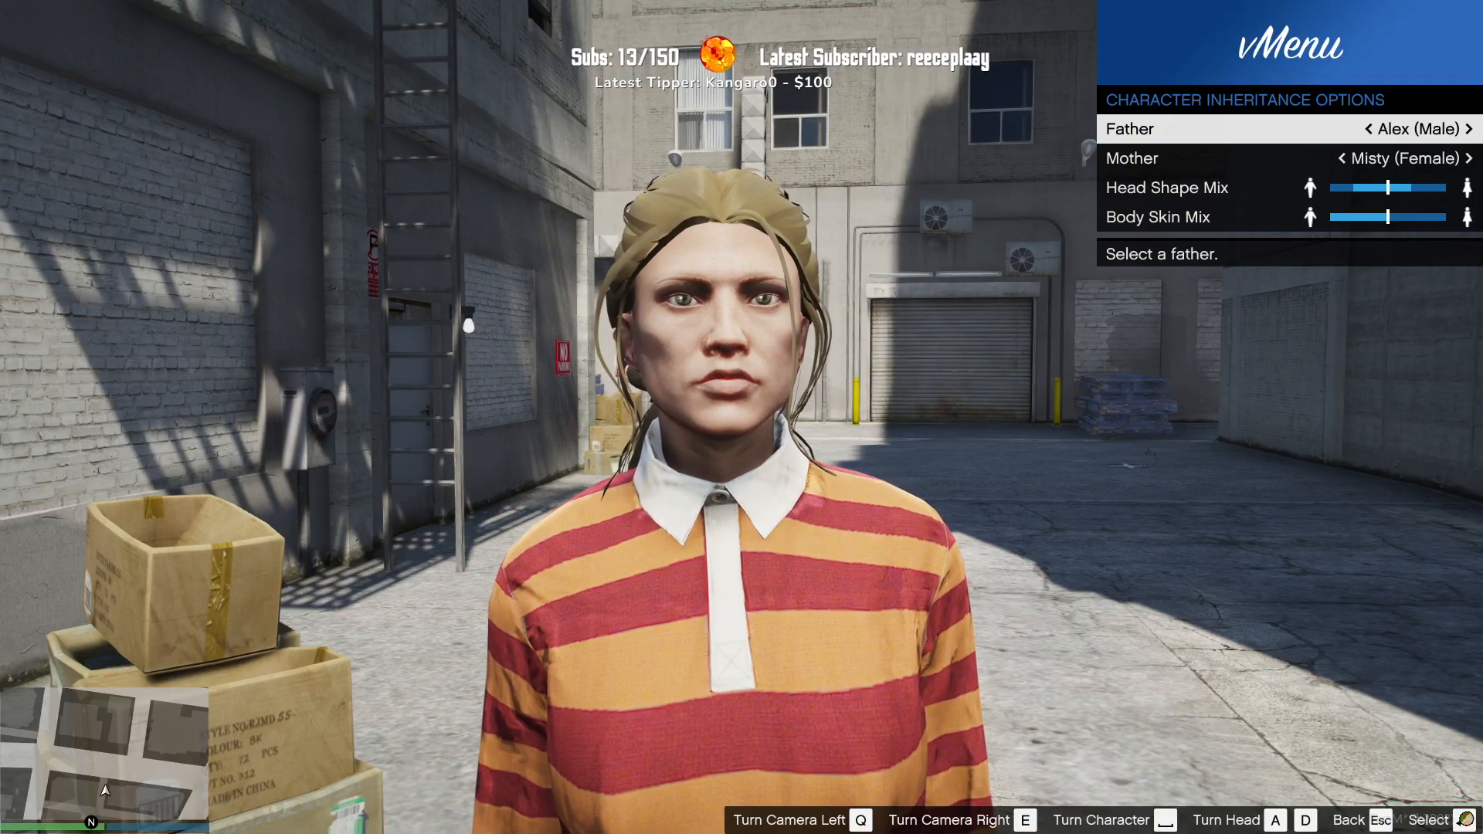
pyautogui.press('q')
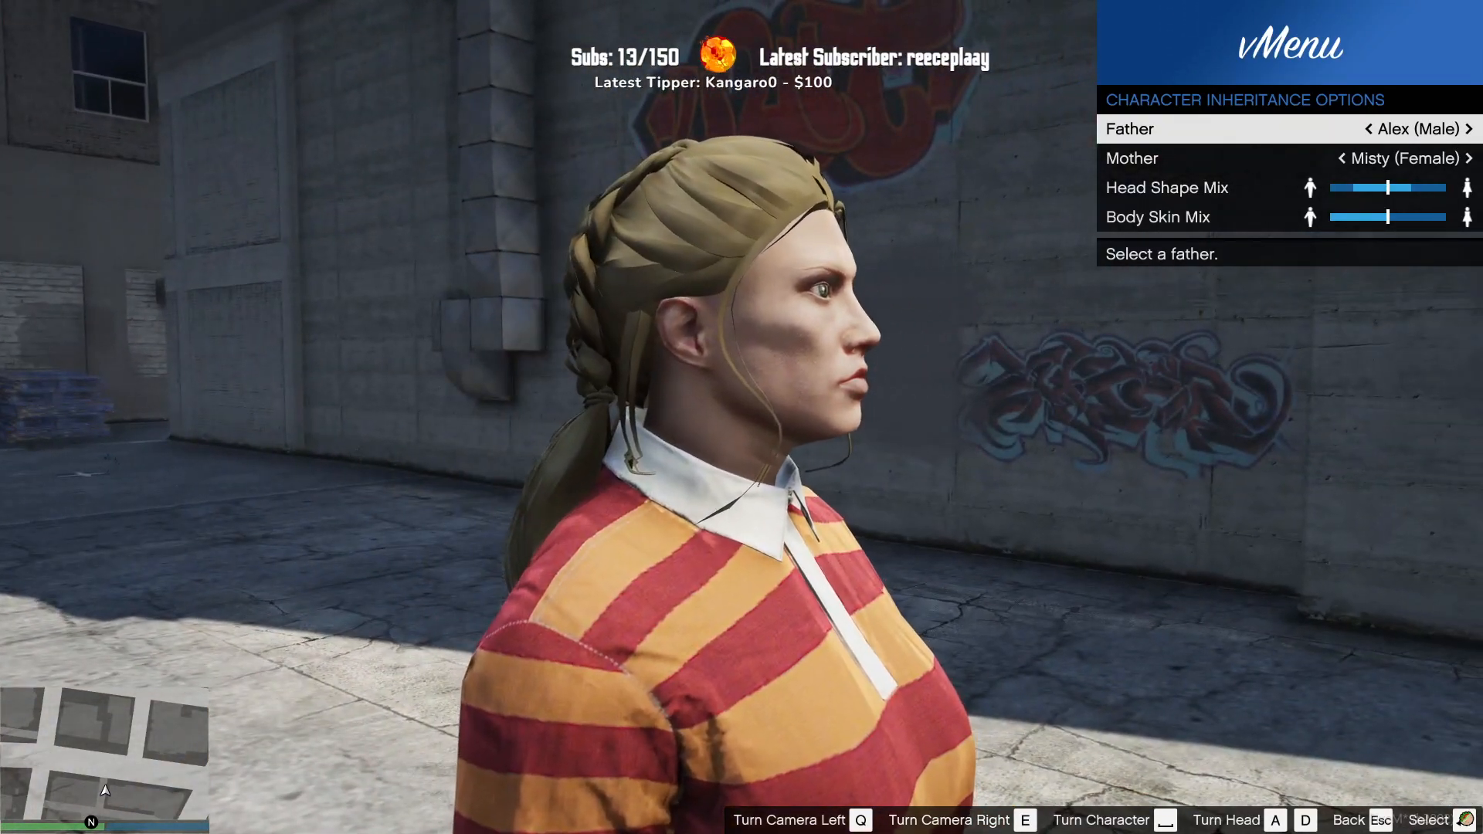
# Step: Shift the Body Skin Mix fully towards the mother and leave the inheritance options
pyautogui.press('Down')
pyautogui.press('Down')
pyautogui.press('Down')
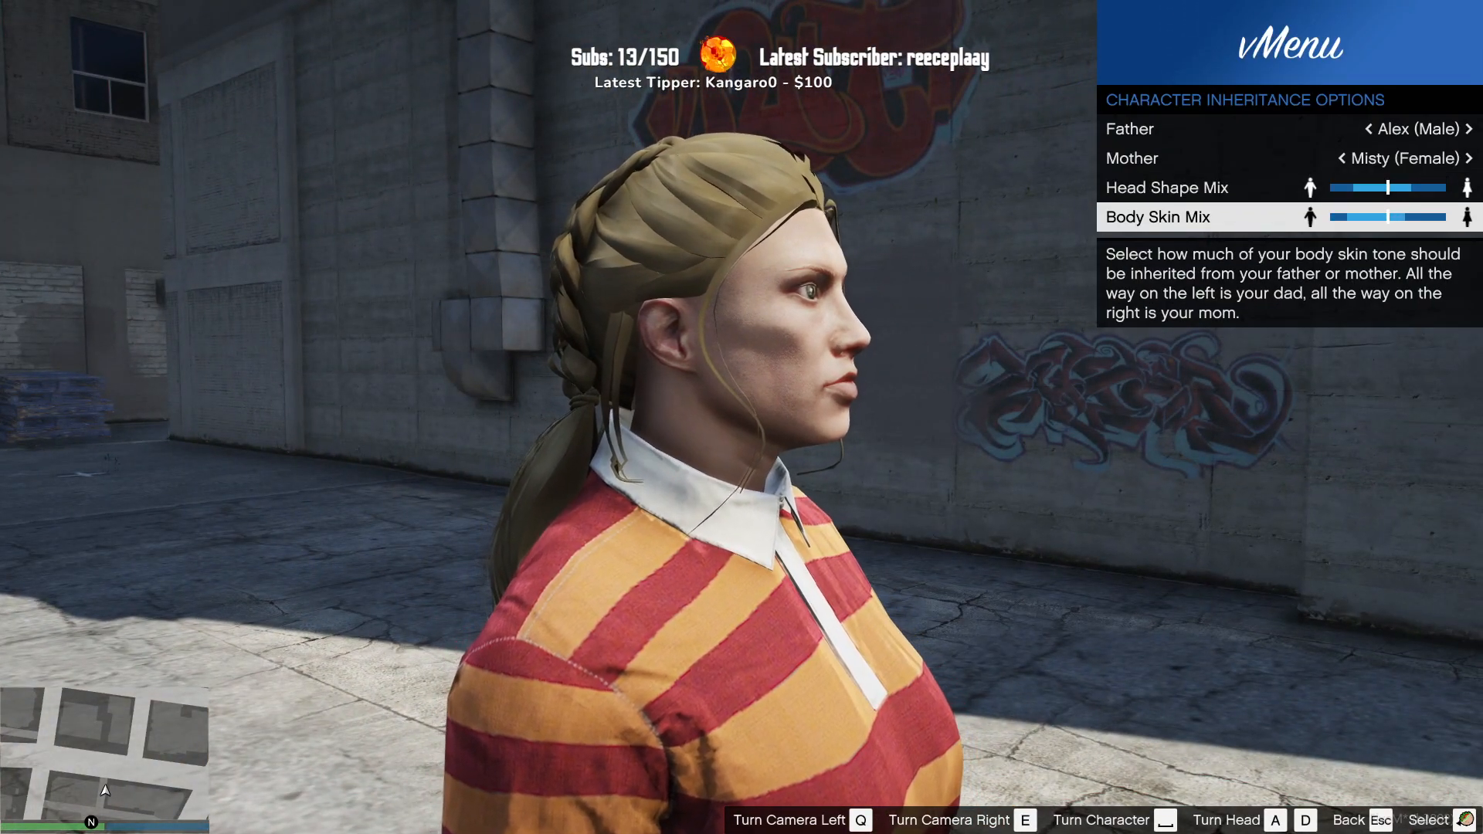
pyautogui.press('e')
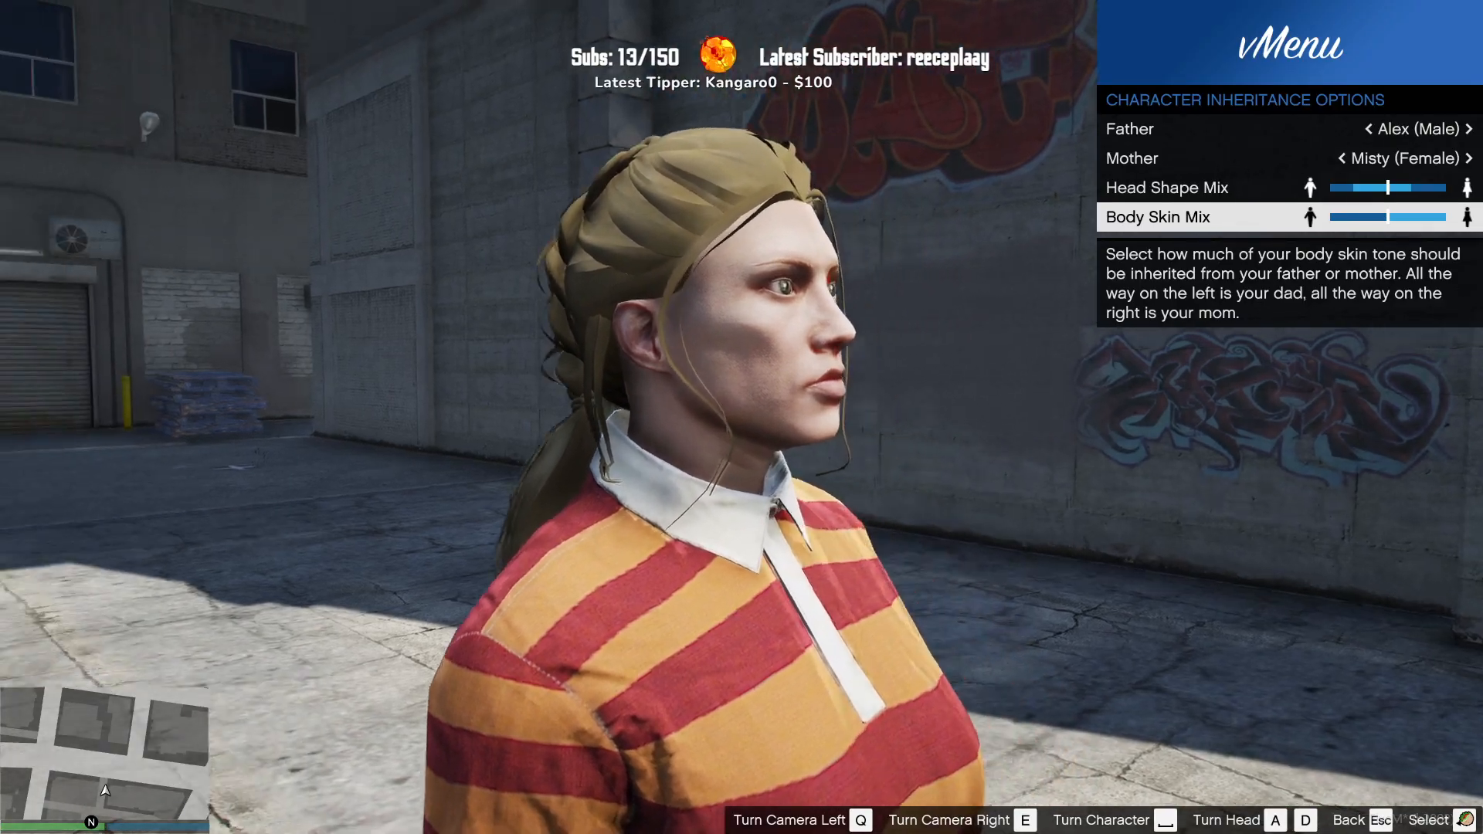
pyautogui.press('Escape')
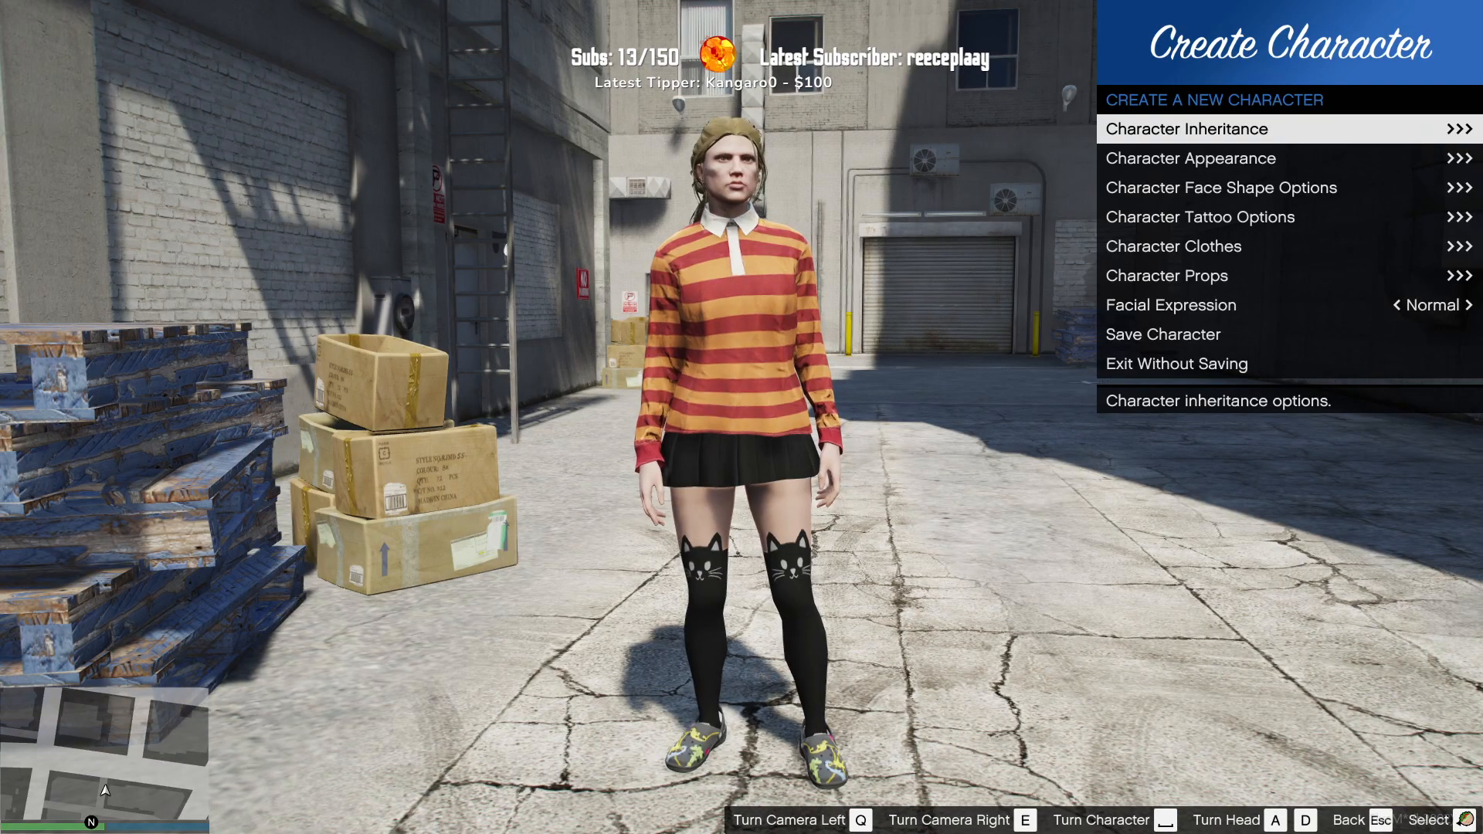
# Step: Open the character appearance options and set Makeup Opacity to 100%
pyautogui.press('Down')
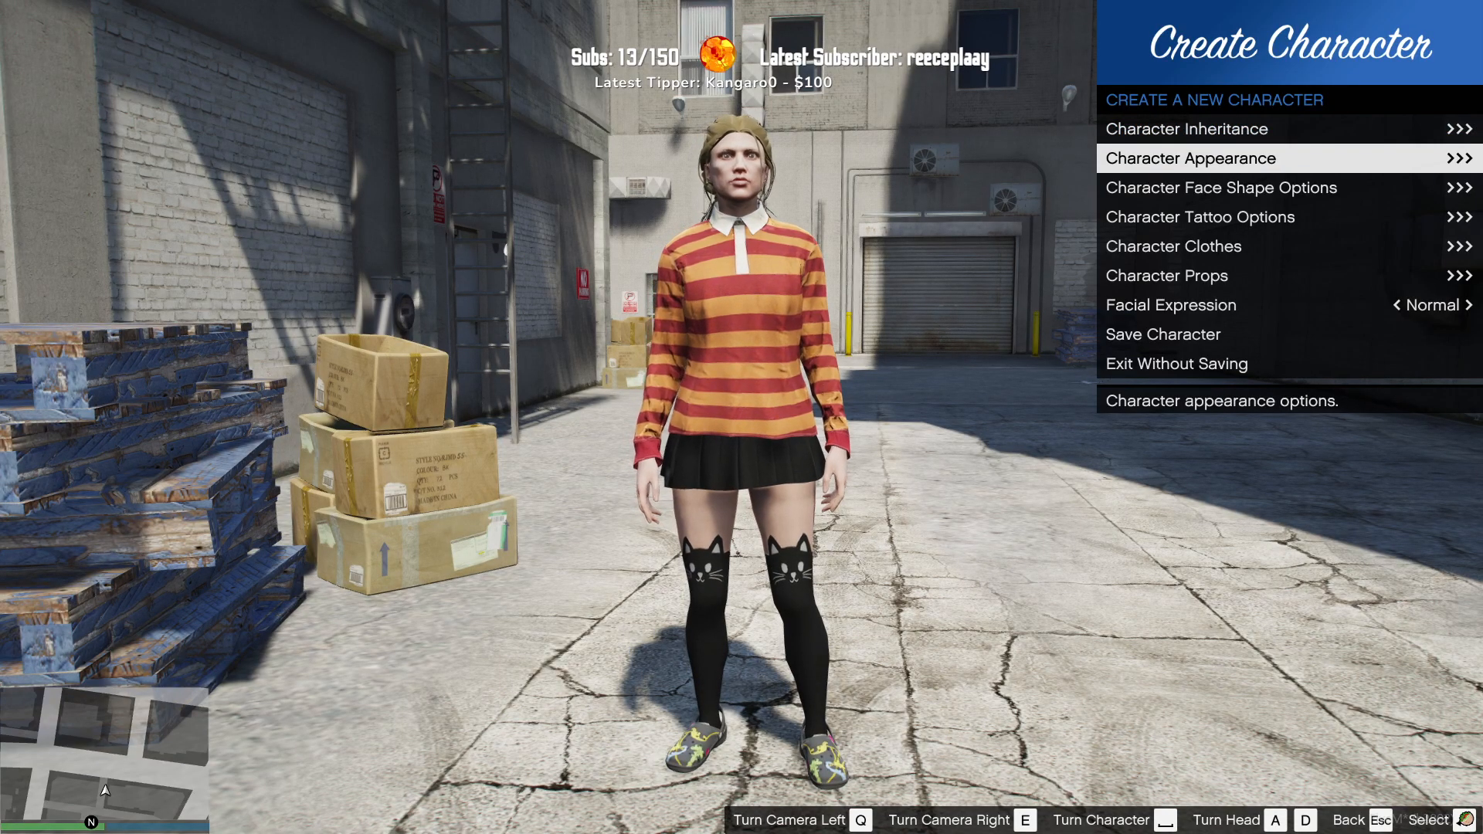
pyautogui.press('Return')
pyautogui.press('Down')
pyautogui.press('Down')
pyautogui.press('Down')
pyautogui.press('Down')
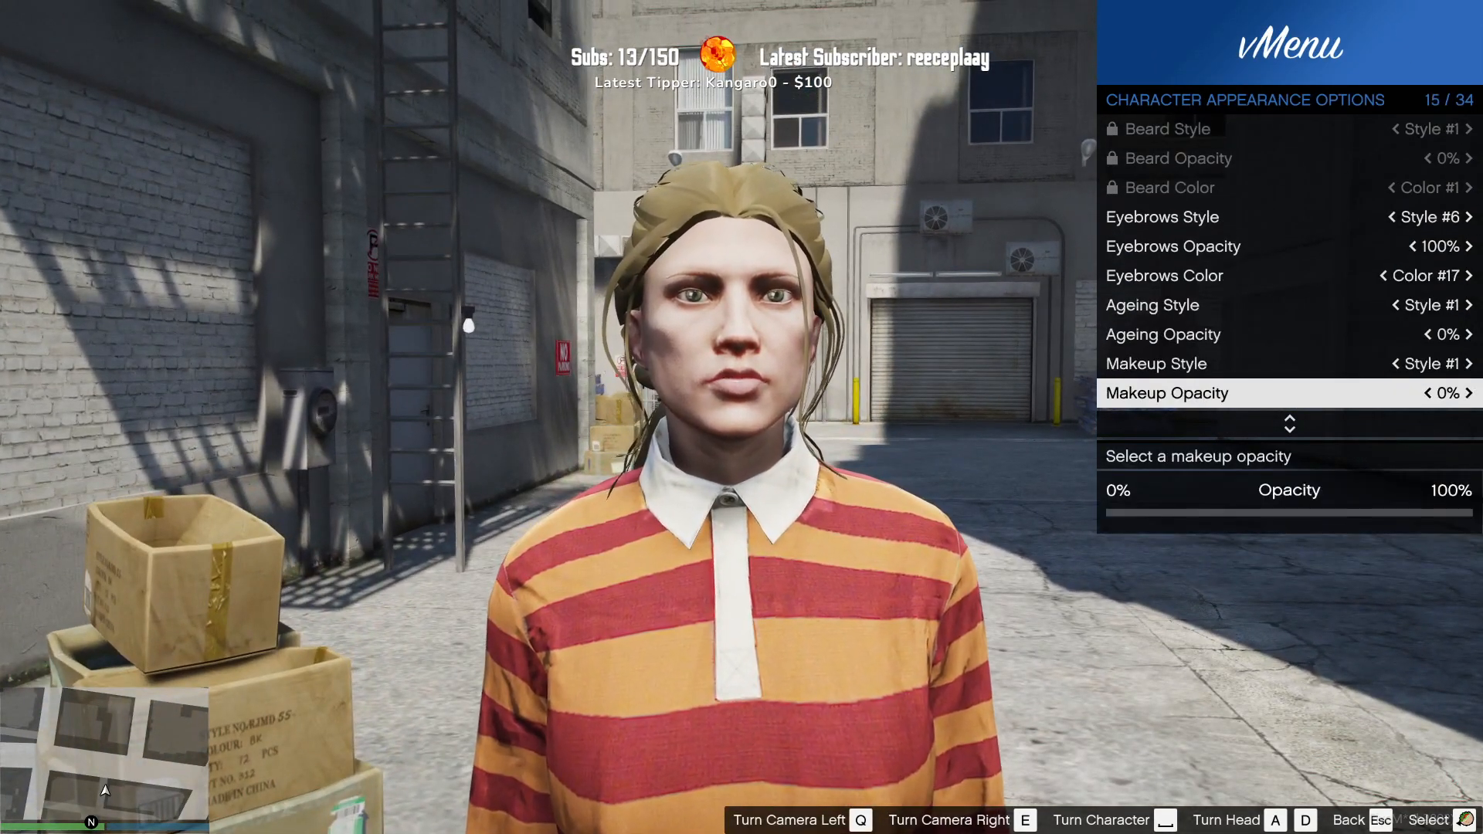
pyautogui.press('Left')
# Step: Browse the makeup styles and set Makeup Style to the clown face paint, Style #32
pyautogui.press('Up')
pyautogui.press('Right')
pyautogui.press('Right')
pyautogui.press('Right')
pyautogui.press('Right')
pyautogui.press('Right')
pyautogui.press('Right')
pyautogui.press('Right')
pyautogui.press('Right')
pyautogui.press('Right')
pyautogui.press('Right')
pyautogui.press('Right')
pyautogui.press('Right')
pyautogui.press('Right')
pyautogui.press('Right')
pyautogui.press('Right')
pyautogui.press('Right')
pyautogui.press('Right')
pyautogui.press('Right')
pyautogui.press('Right')
pyautogui.press('Right')
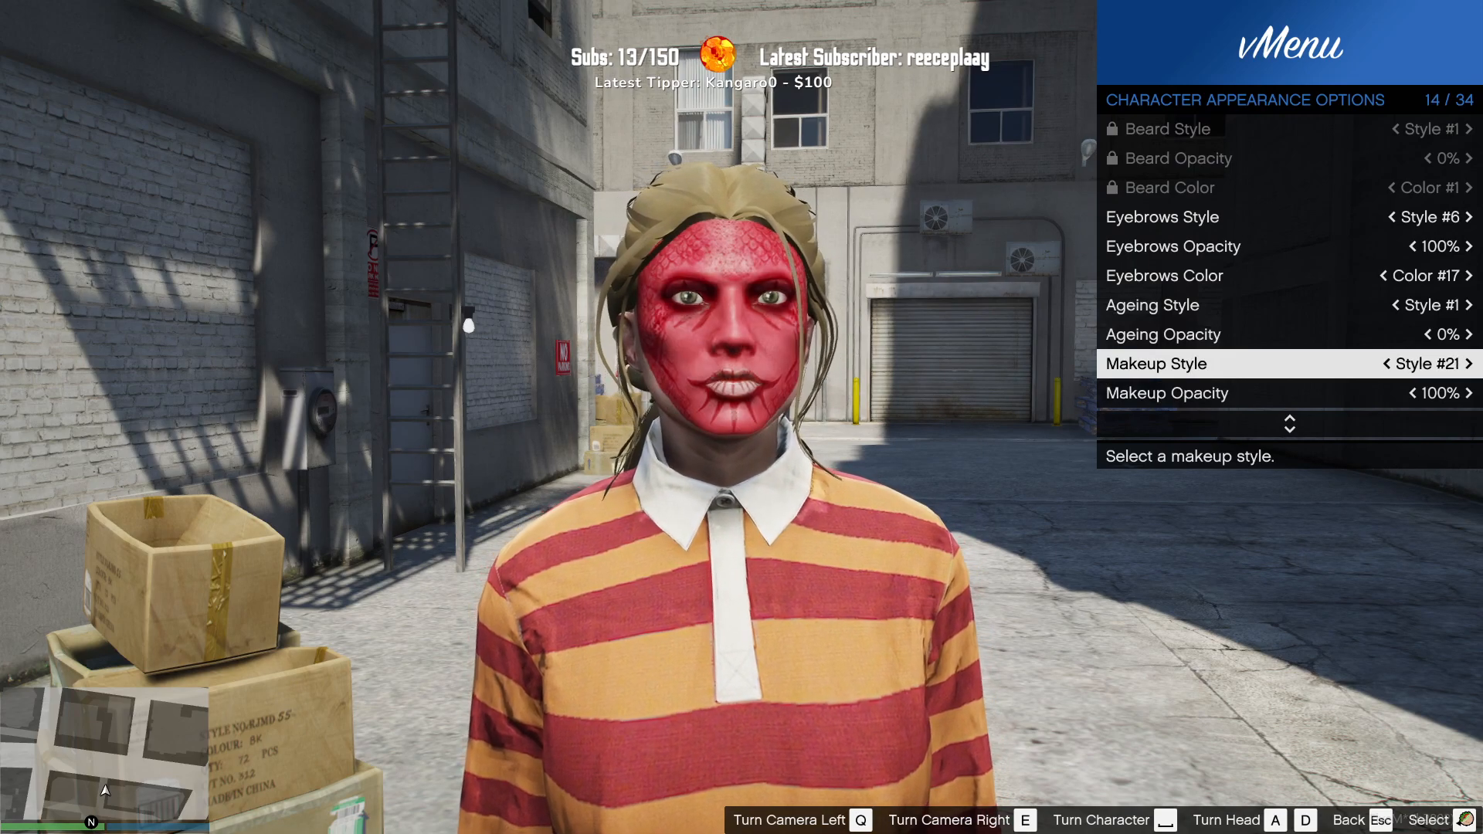
pyautogui.press('Right')
pyautogui.press('Right')
pyautogui.press('Right')
pyautogui.press('Right')
pyautogui.press('Right')
pyautogui.press('Right')
pyautogui.press('Right')
pyautogui.press('Right')
pyautogui.press('Right')
pyautogui.press('Right')
pyautogui.press('Right')
pyautogui.press('Right')
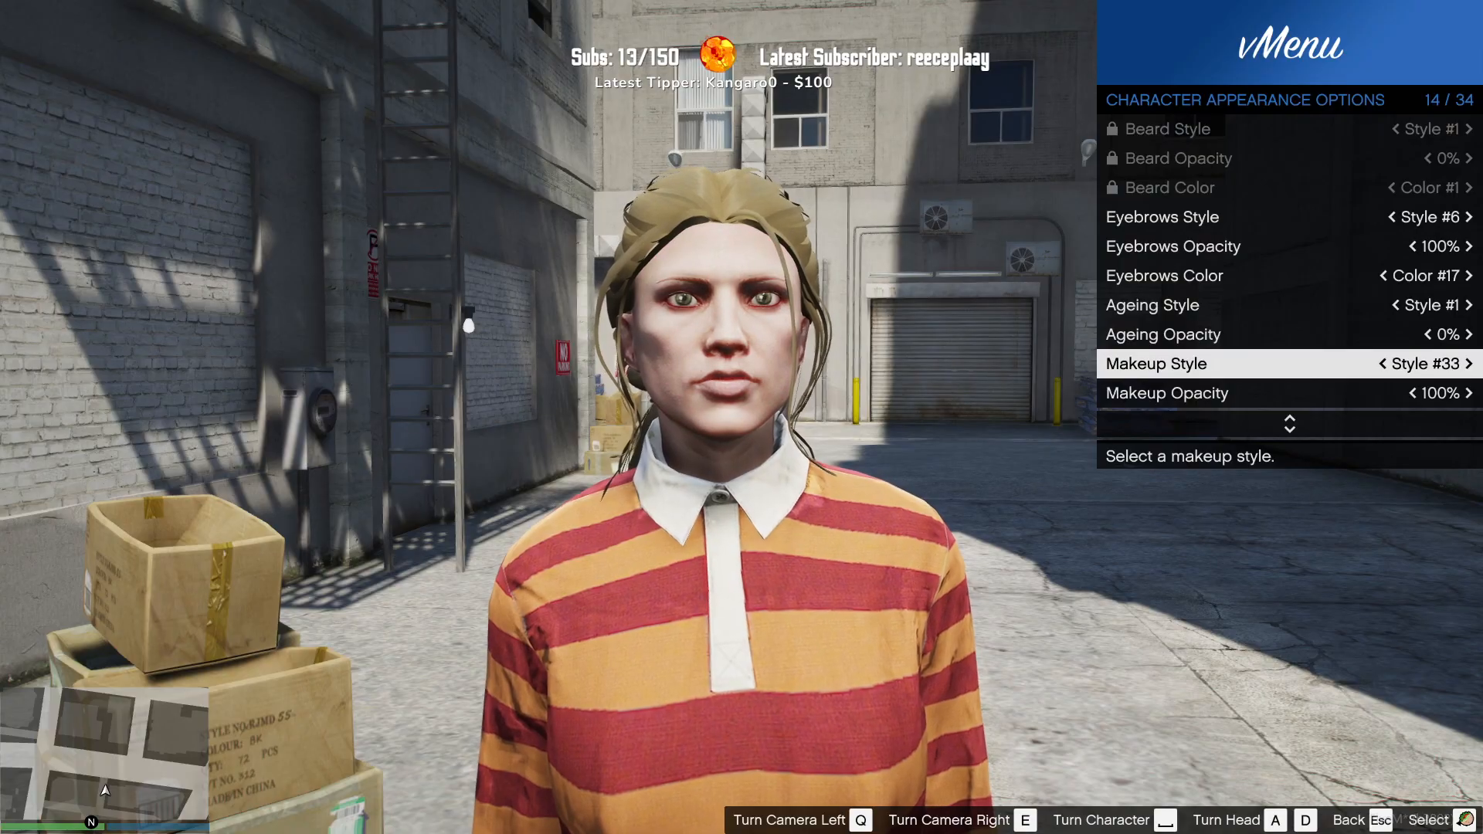
pyautogui.press('Left')
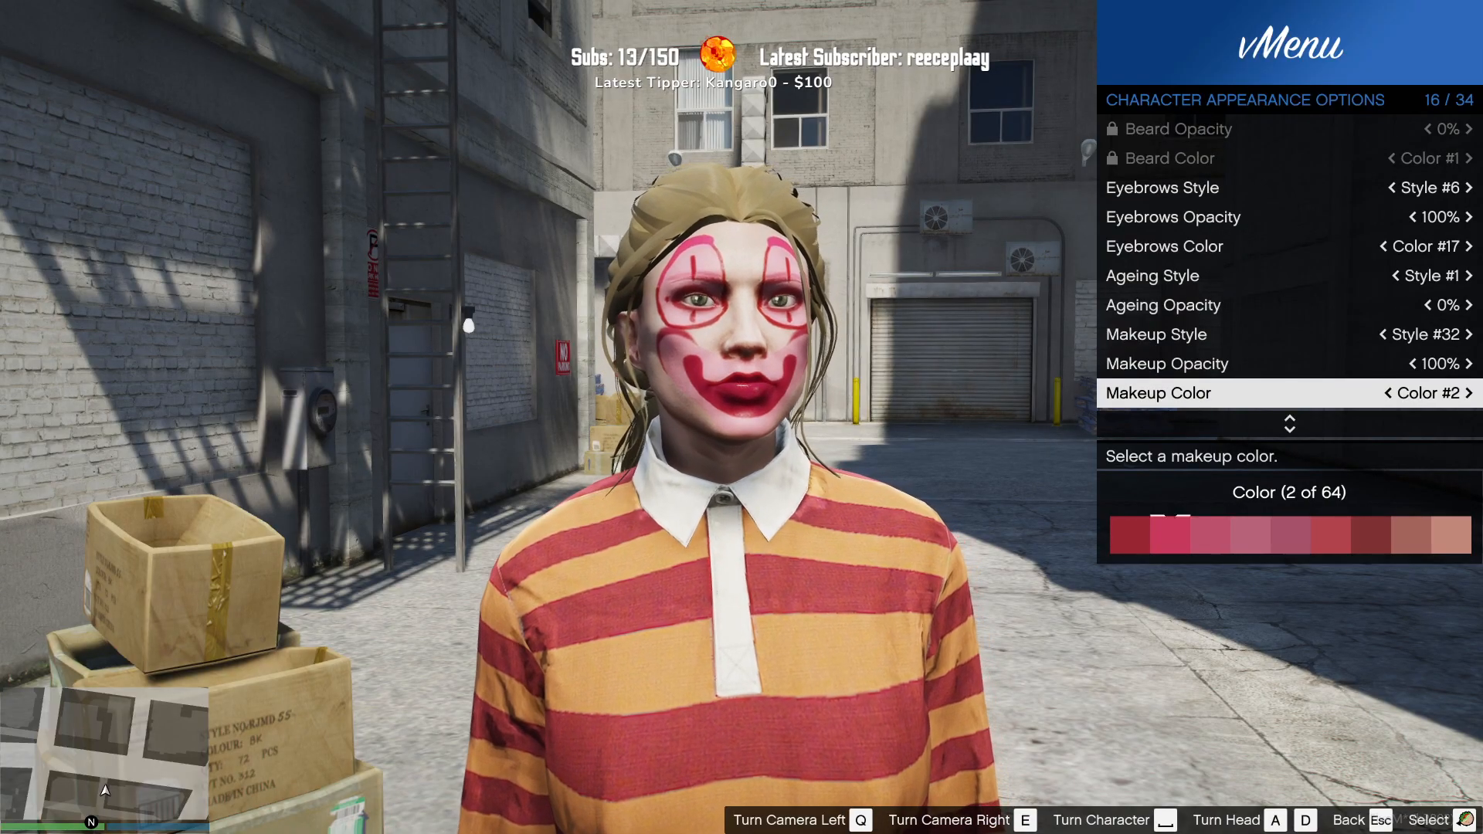
# Step: Browse the makeup colours on the clown face paint and set Makeup Color to white, Color #53
pyautogui.press('Right')
pyautogui.press('Right')
pyautogui.press('Right')
pyautogui.press('Right')
pyautogui.press('Right')
pyautogui.press('Right')
pyautogui.press('Right')
pyautogui.press('Right')
pyautogui.press('Right')
pyautogui.press('Right')
pyautogui.press('Right')
pyautogui.press('Right')
pyautogui.press('Right')
pyautogui.press('Right')
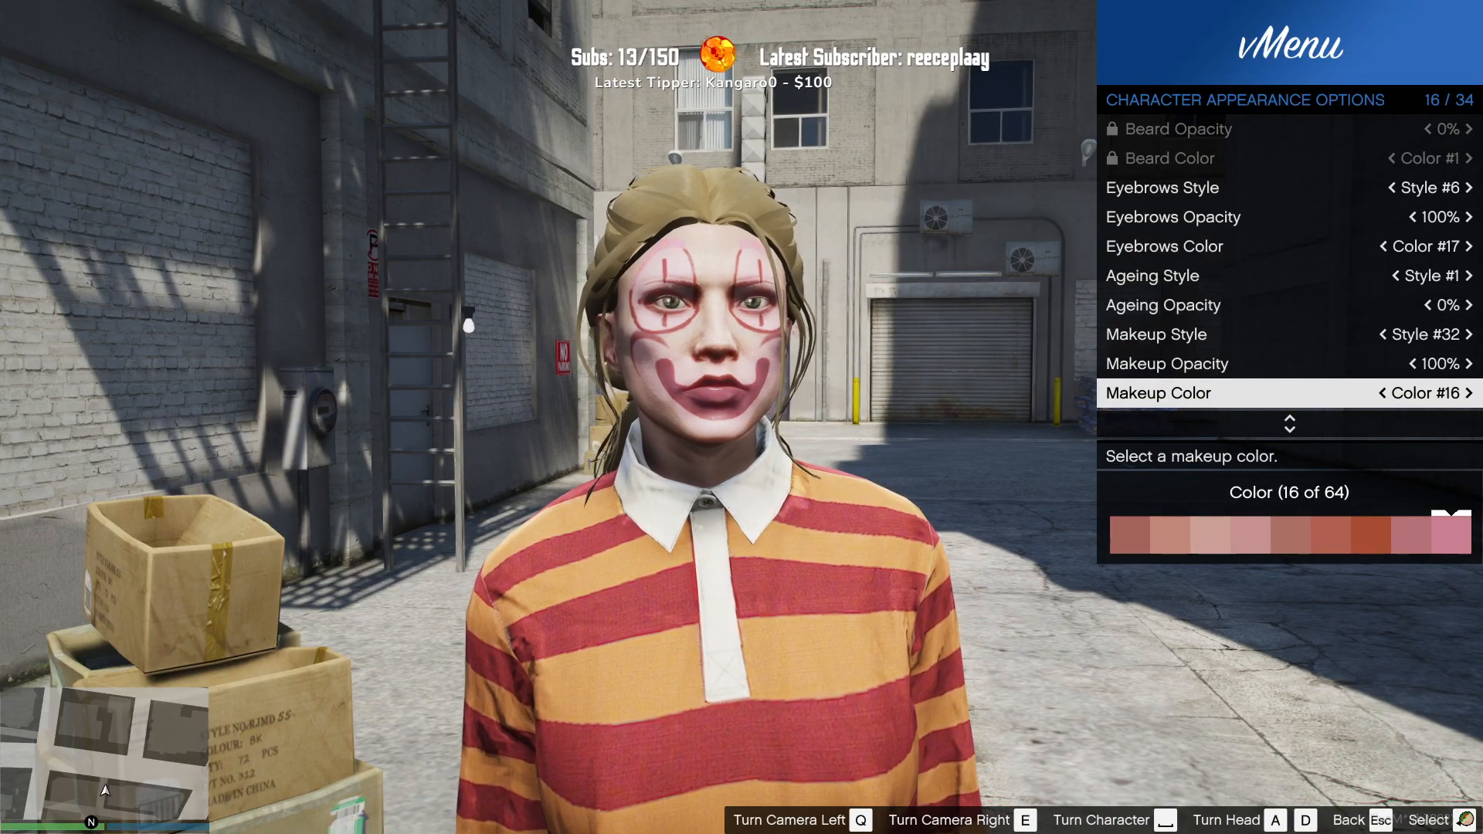
pyautogui.press('Right')
pyautogui.press('Right')
pyautogui.press('Right')
pyautogui.press('Right')
pyautogui.press('Right')
pyautogui.press('Right')
pyautogui.press('Right')
pyautogui.press('Right')
pyautogui.press('Right')
pyautogui.press('Right')
pyautogui.press('Right')
pyautogui.press('Right')
pyautogui.press('Right')
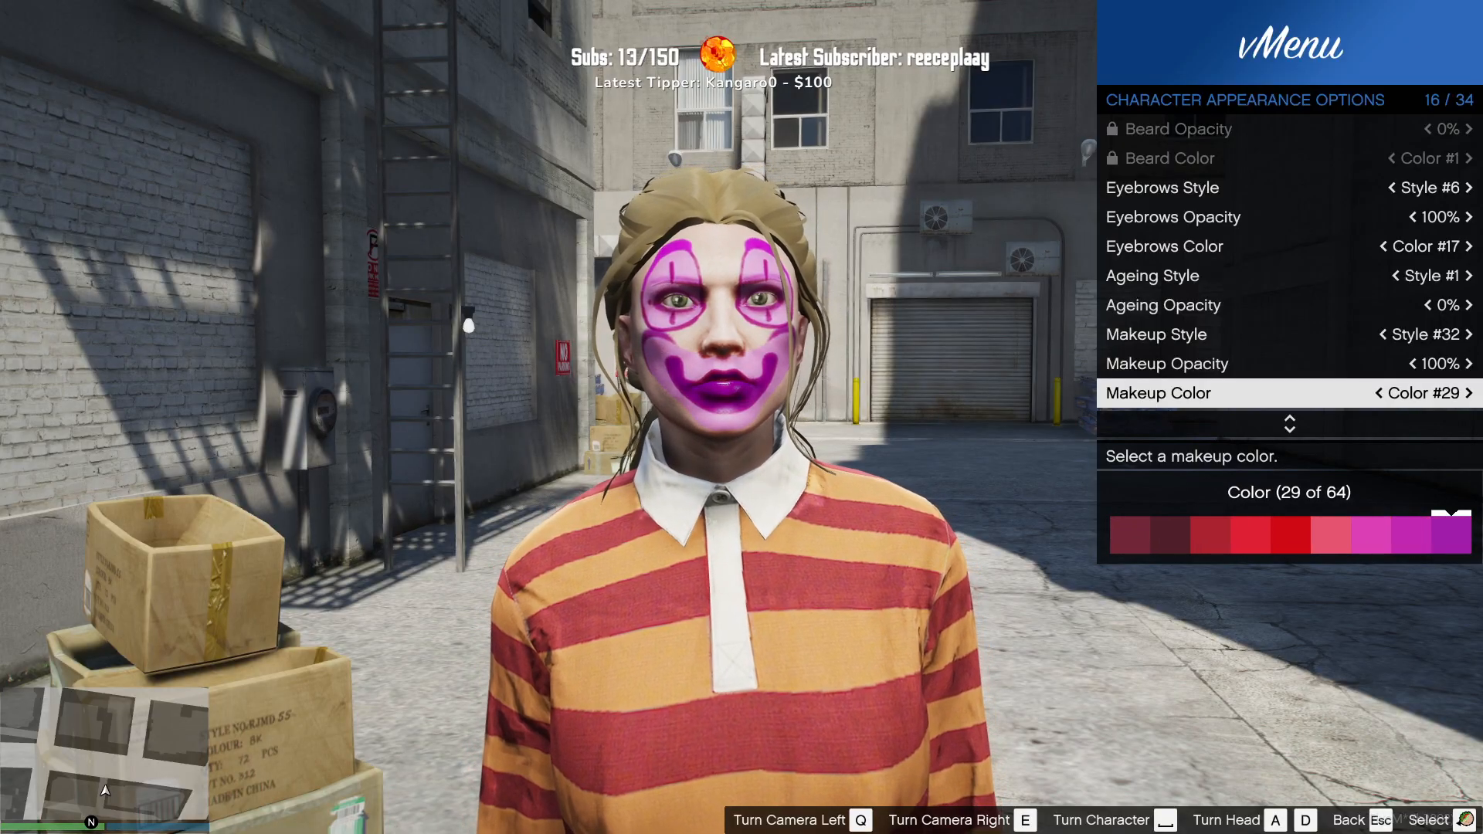
pyautogui.press('Right')
pyautogui.press('Right')
pyautogui.press('Right')
pyautogui.press('Right')
pyautogui.press('Right')
pyautogui.press('Right')
pyautogui.press('Right')
pyautogui.press('Right')
pyautogui.press('Right')
pyautogui.press('Right')
pyautogui.press('Right')
pyautogui.press('Right')
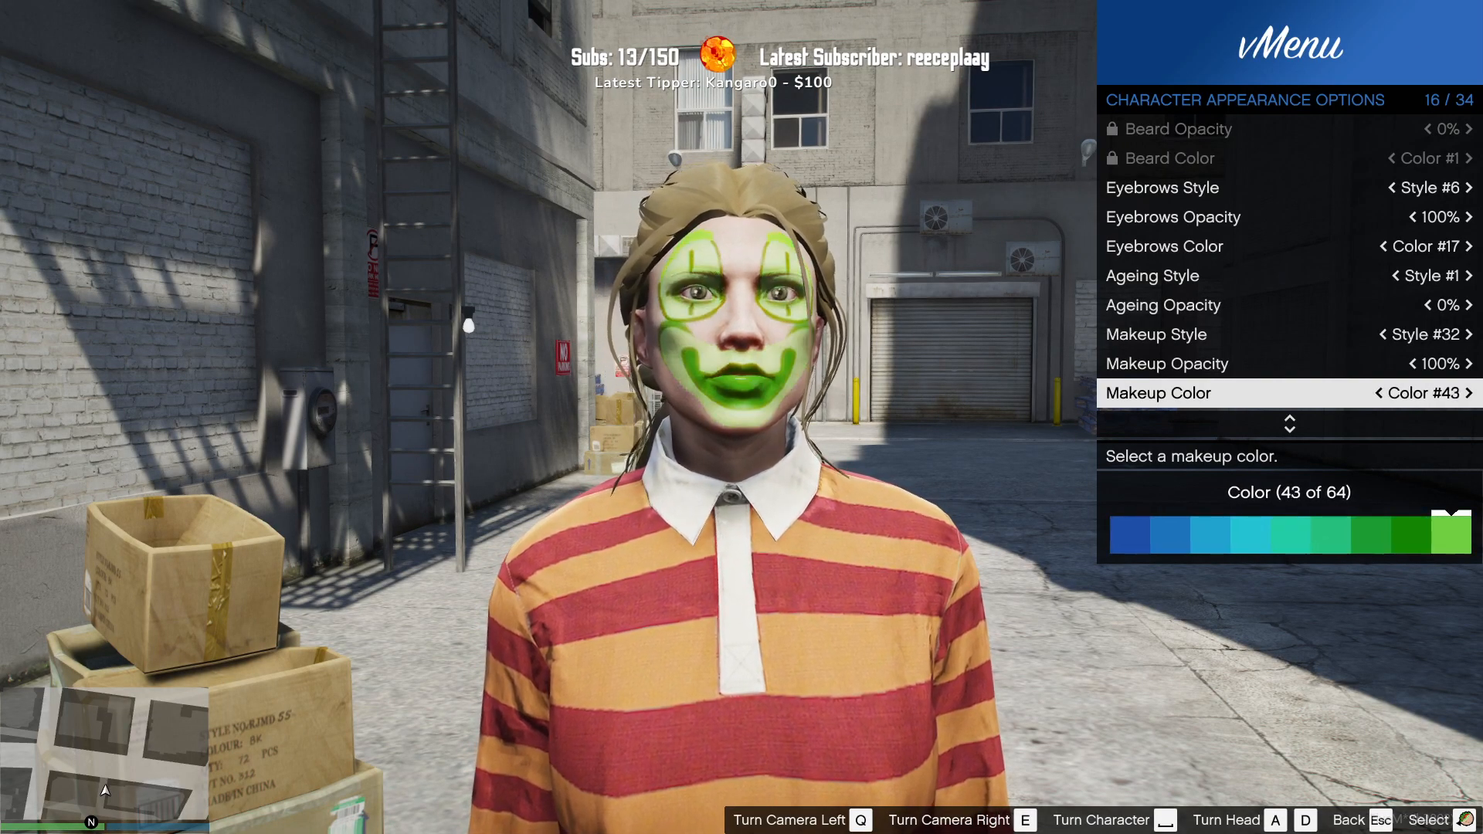
pyautogui.press('Right')
pyautogui.press('Right')
pyautogui.press('Right')
pyautogui.press('Right')
pyautogui.press('Right')
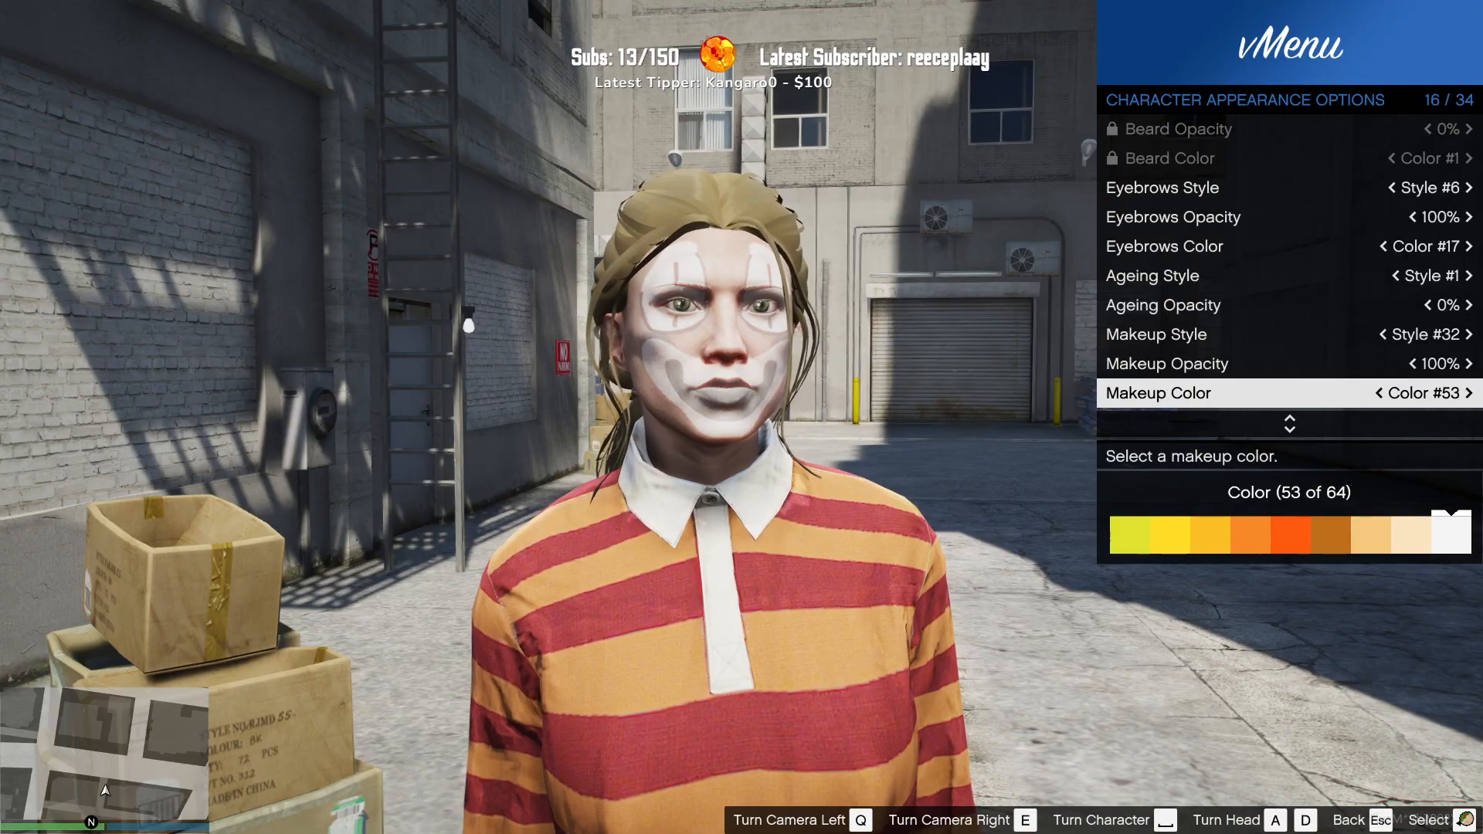
# Step: Set the character's Blush Opacity to 100%
pyautogui.press('Down')
pyautogui.press('Down')
pyautogui.press('Up')
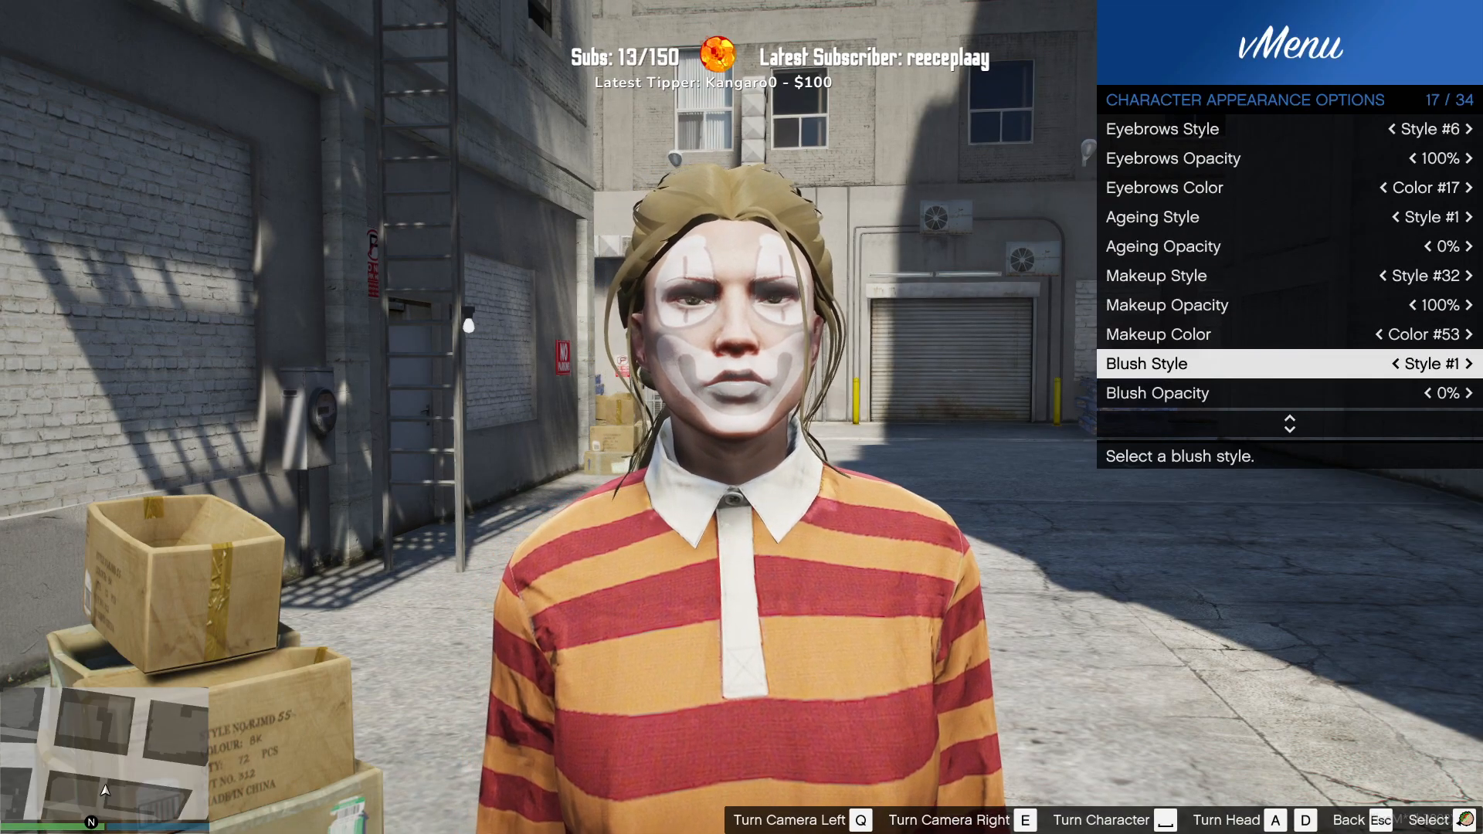
pyautogui.press('Left')
pyautogui.press('Down')
pyautogui.press('Left')
# Step: Browse the blush styles and set Blush Style to the heart-shaped cheeks, Style #6, keeping Blush Color #1
pyautogui.press('Up')
pyautogui.press('Right')
pyautogui.press('Right')
pyautogui.press('Right')
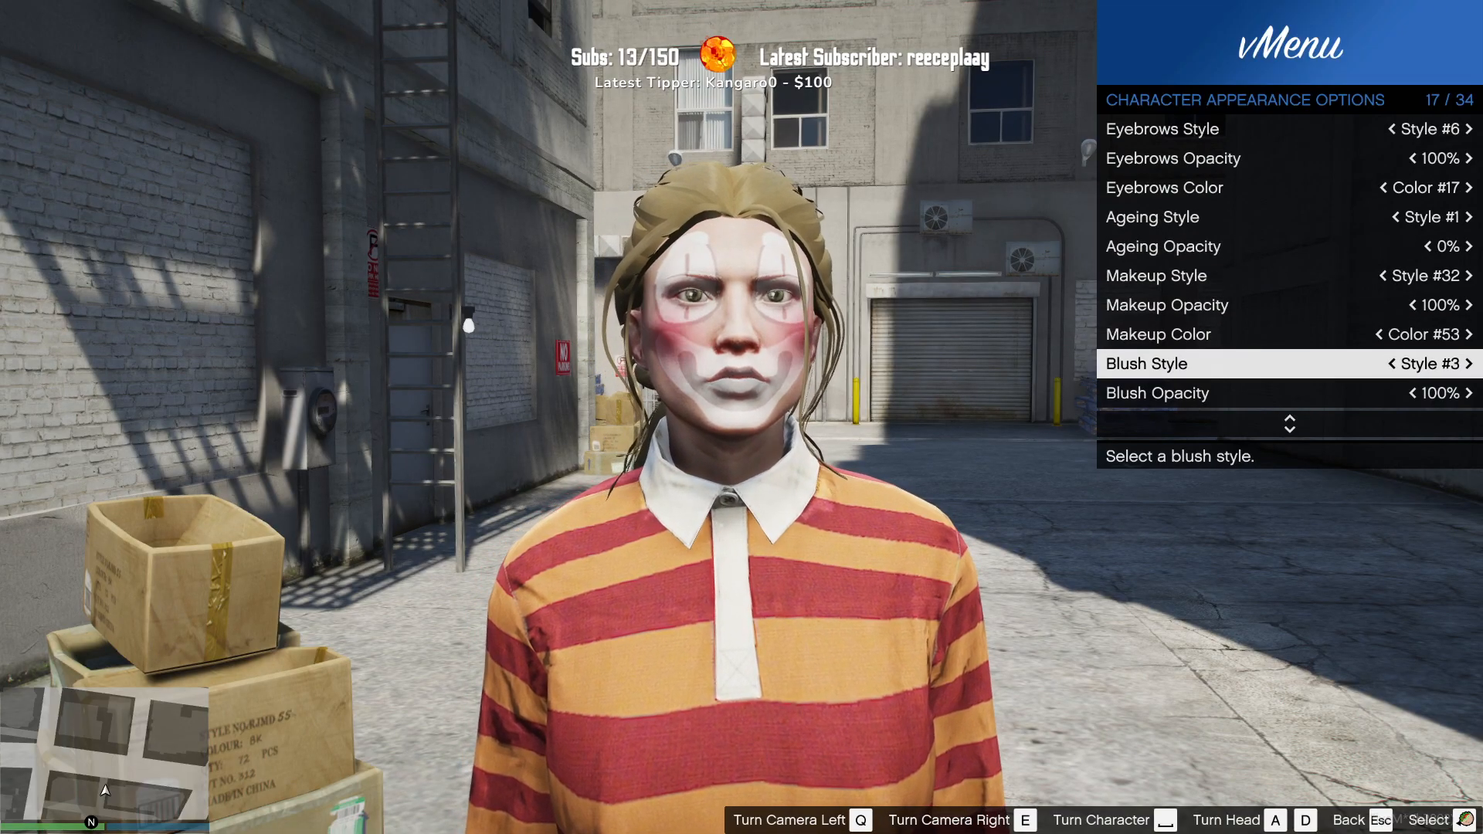
pyautogui.press('Left')
pyautogui.press('Left')
pyautogui.press('Left')
pyautogui.press('Left')
pyautogui.press('Left')
pyautogui.press('Left')
pyautogui.press('Left')
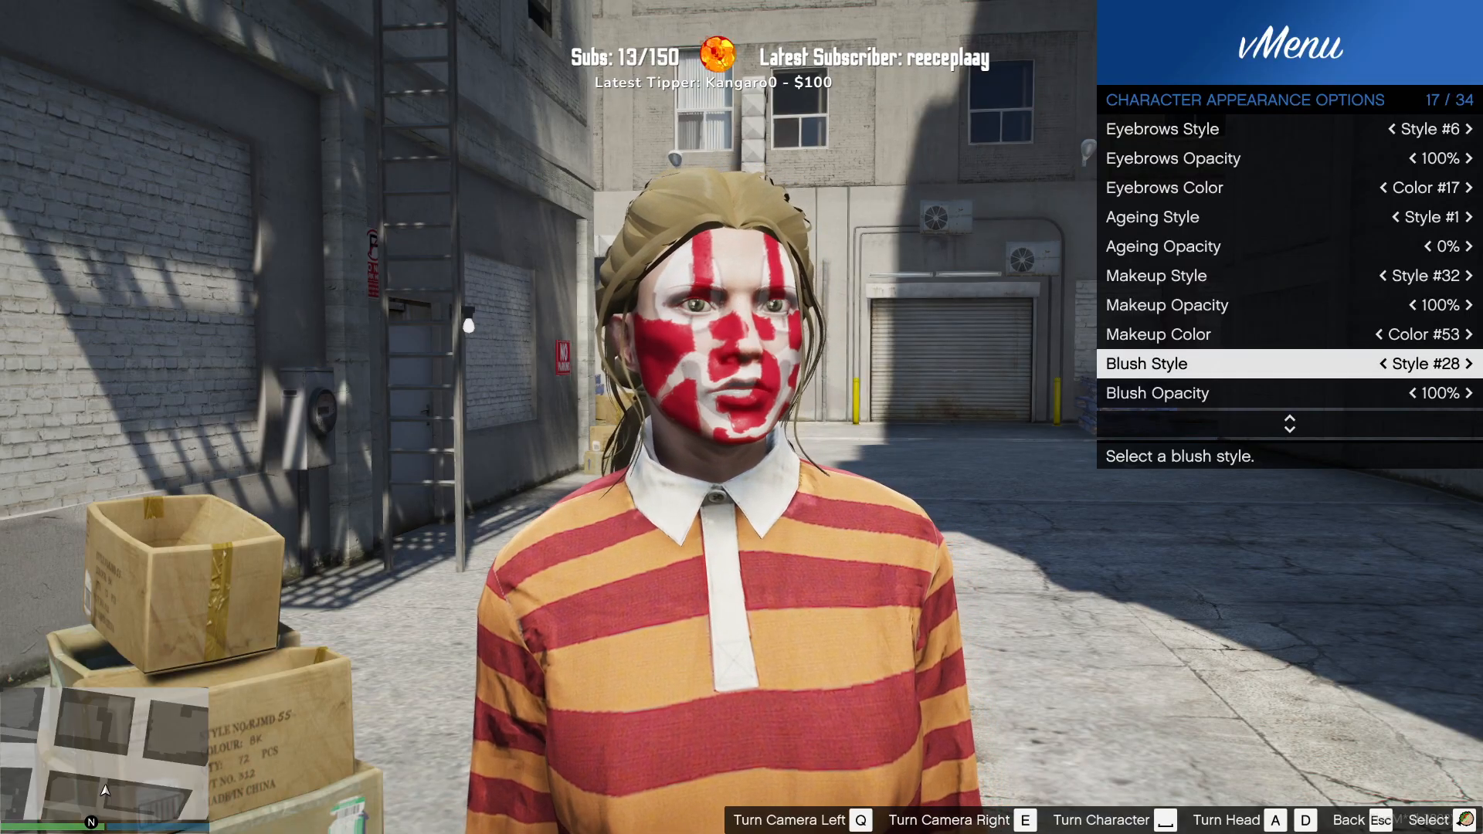
pyautogui.press('Left')
pyautogui.press('Left')
pyautogui.press('Left')
pyautogui.press('Left')
pyautogui.press('Left')
pyautogui.press('Left')
pyautogui.press('Left')
pyautogui.press('Left')
pyautogui.press('Left')
pyautogui.press('Left')
pyautogui.press('Left')
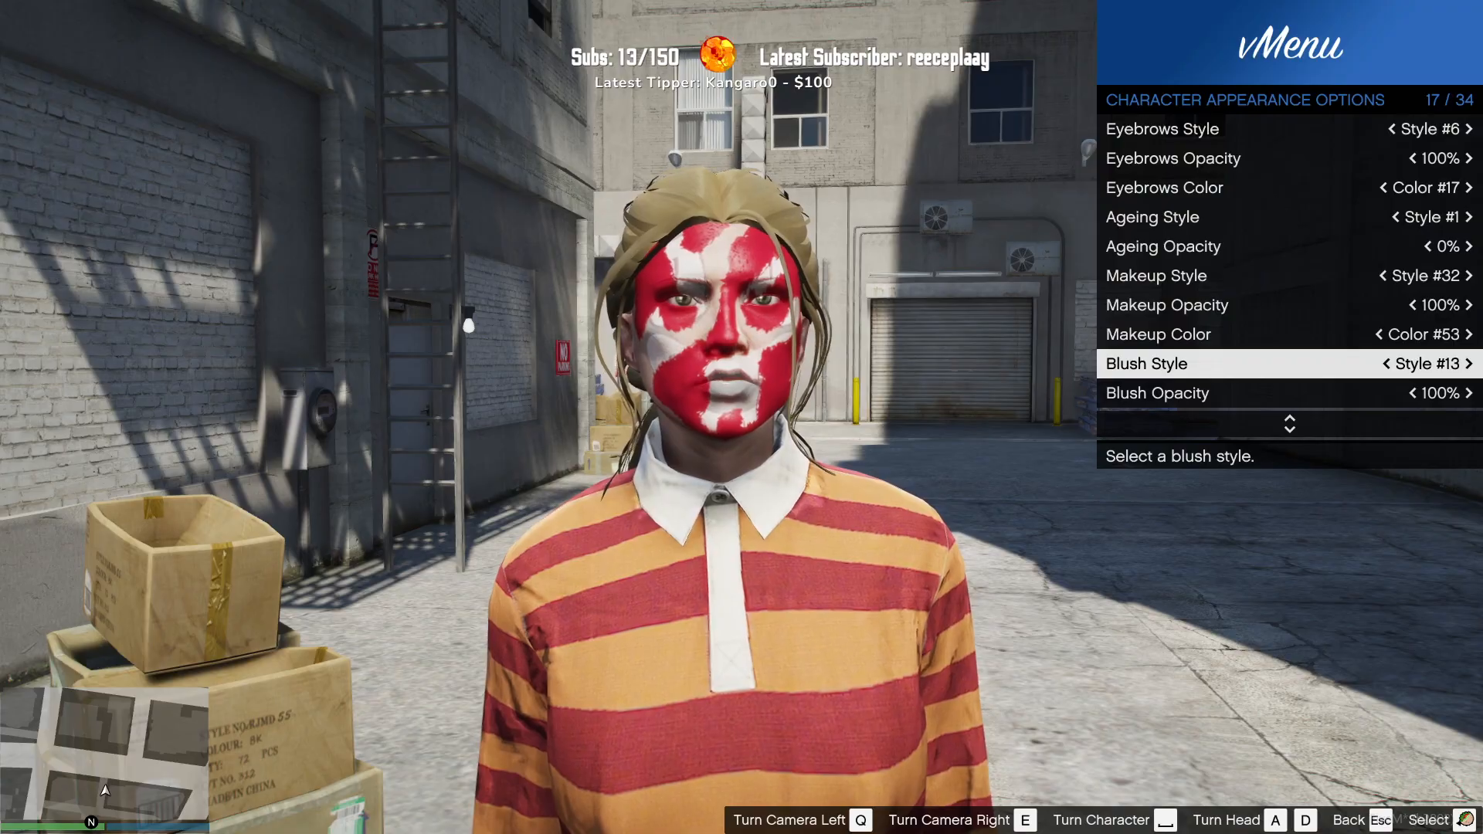
pyautogui.press('Left')
pyautogui.press('Left')
pyautogui.press('Left')
pyautogui.press('Left')
pyautogui.press('Left')
pyautogui.press('Left')
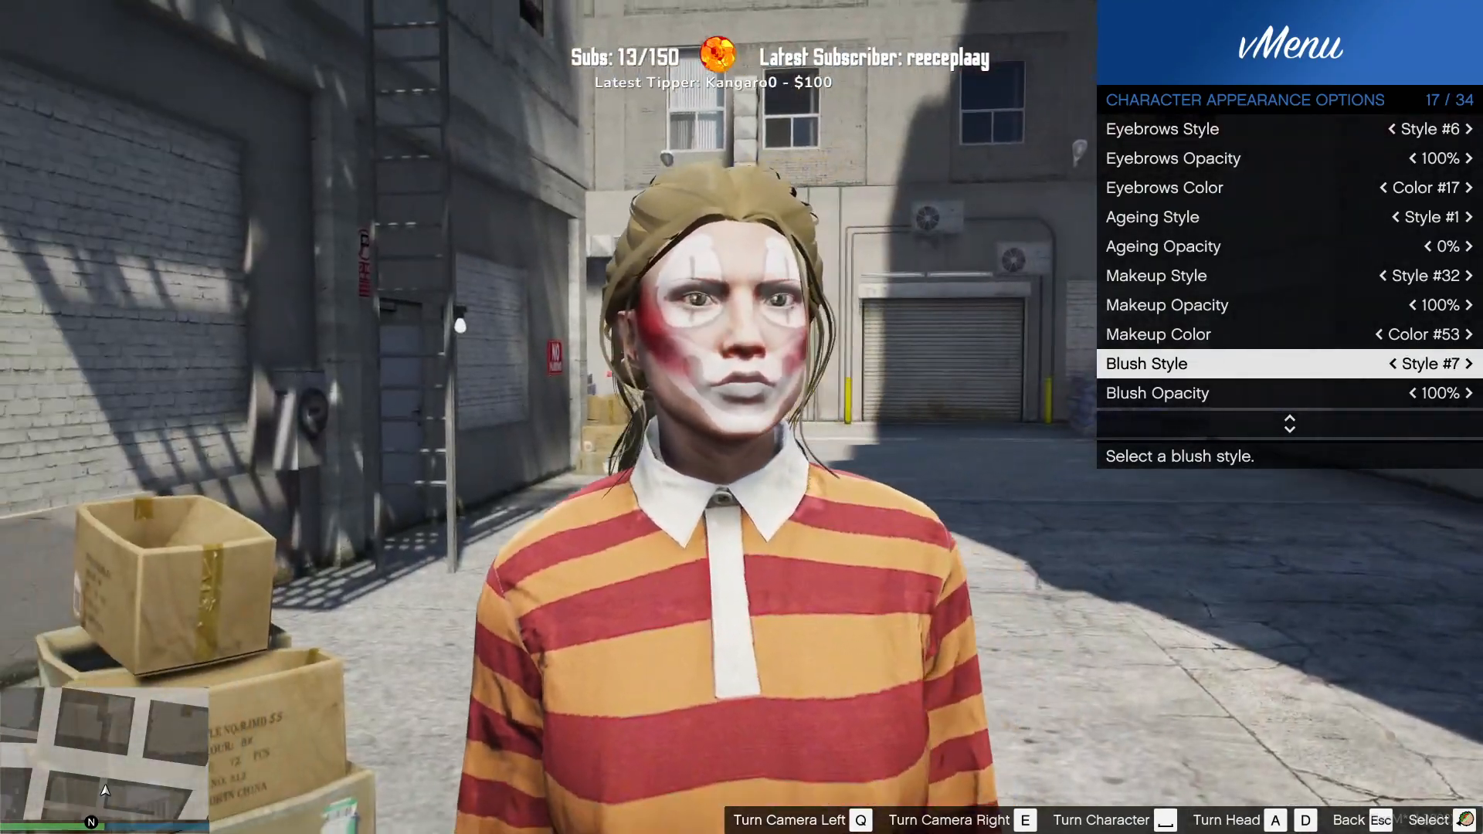
pyautogui.press('Left')
pyautogui.press('Down')
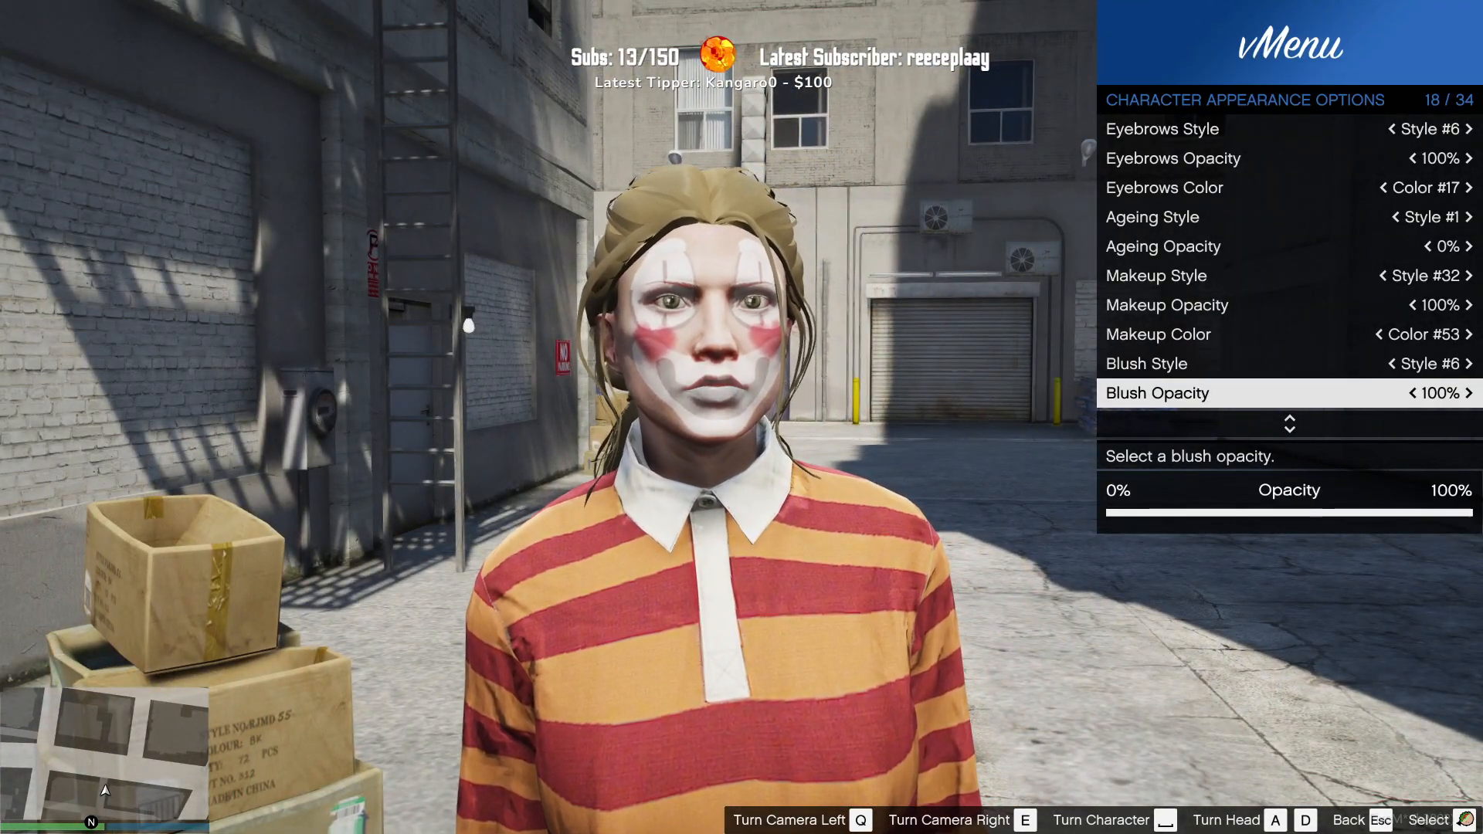
pyautogui.press('Down')
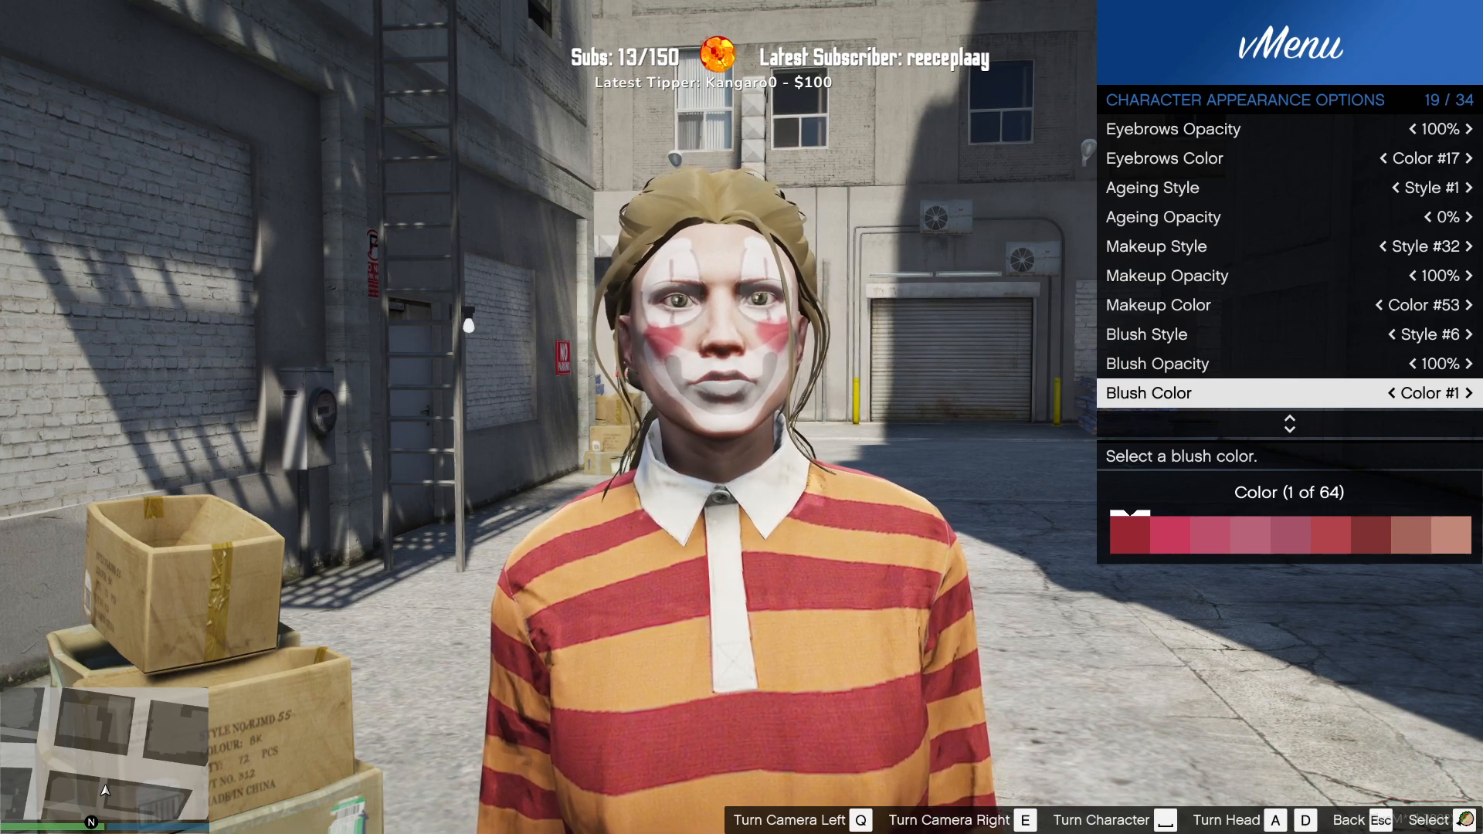
# Step: Browse further makeup styles, checking the face in profile, and set Makeup Style to the full white face, Style #48
pyautogui.press('Up')
pyautogui.press('Up')
pyautogui.press('Right')
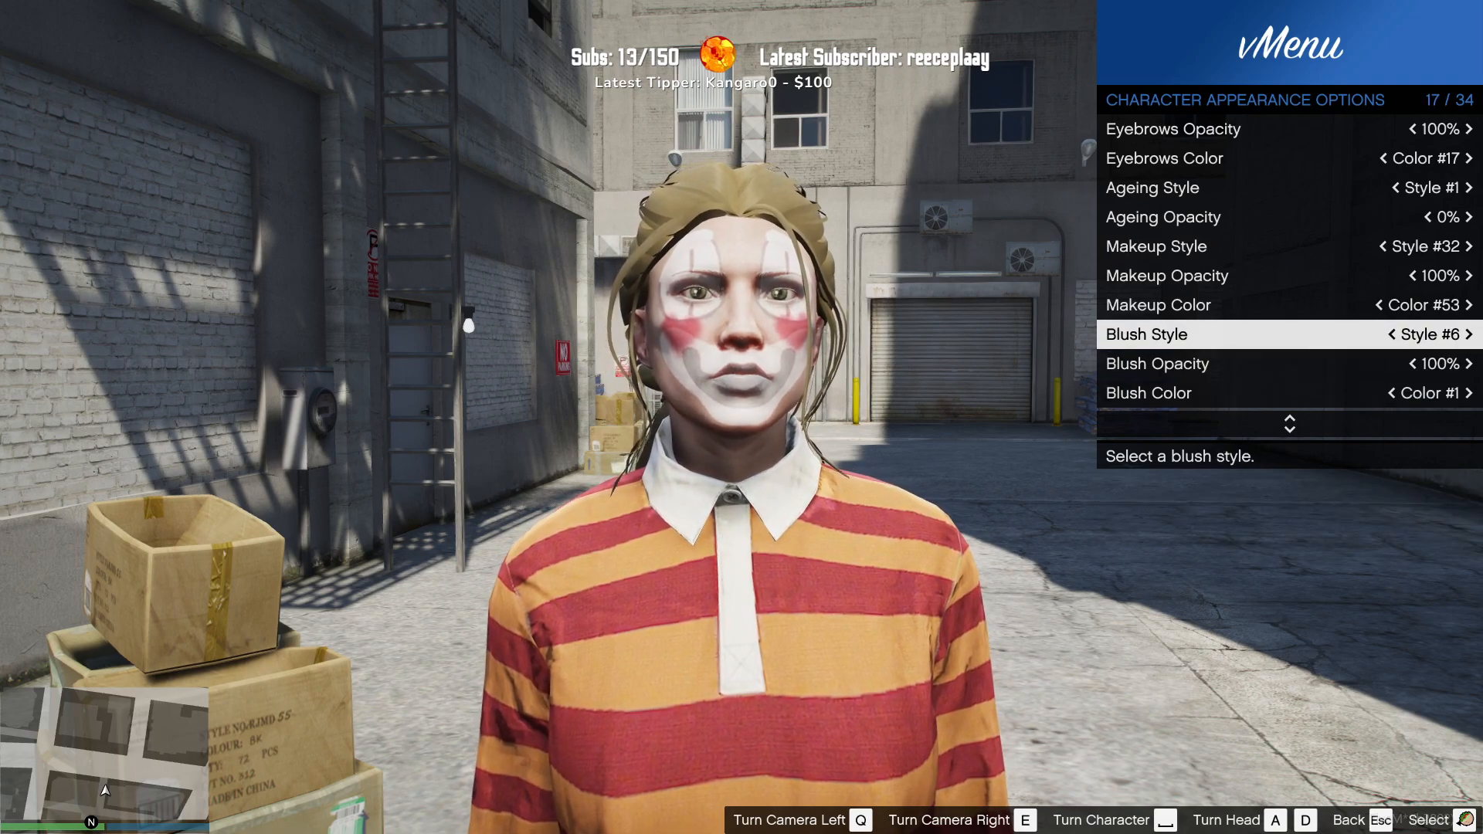
pyautogui.press('Up')
pyautogui.press('Up')
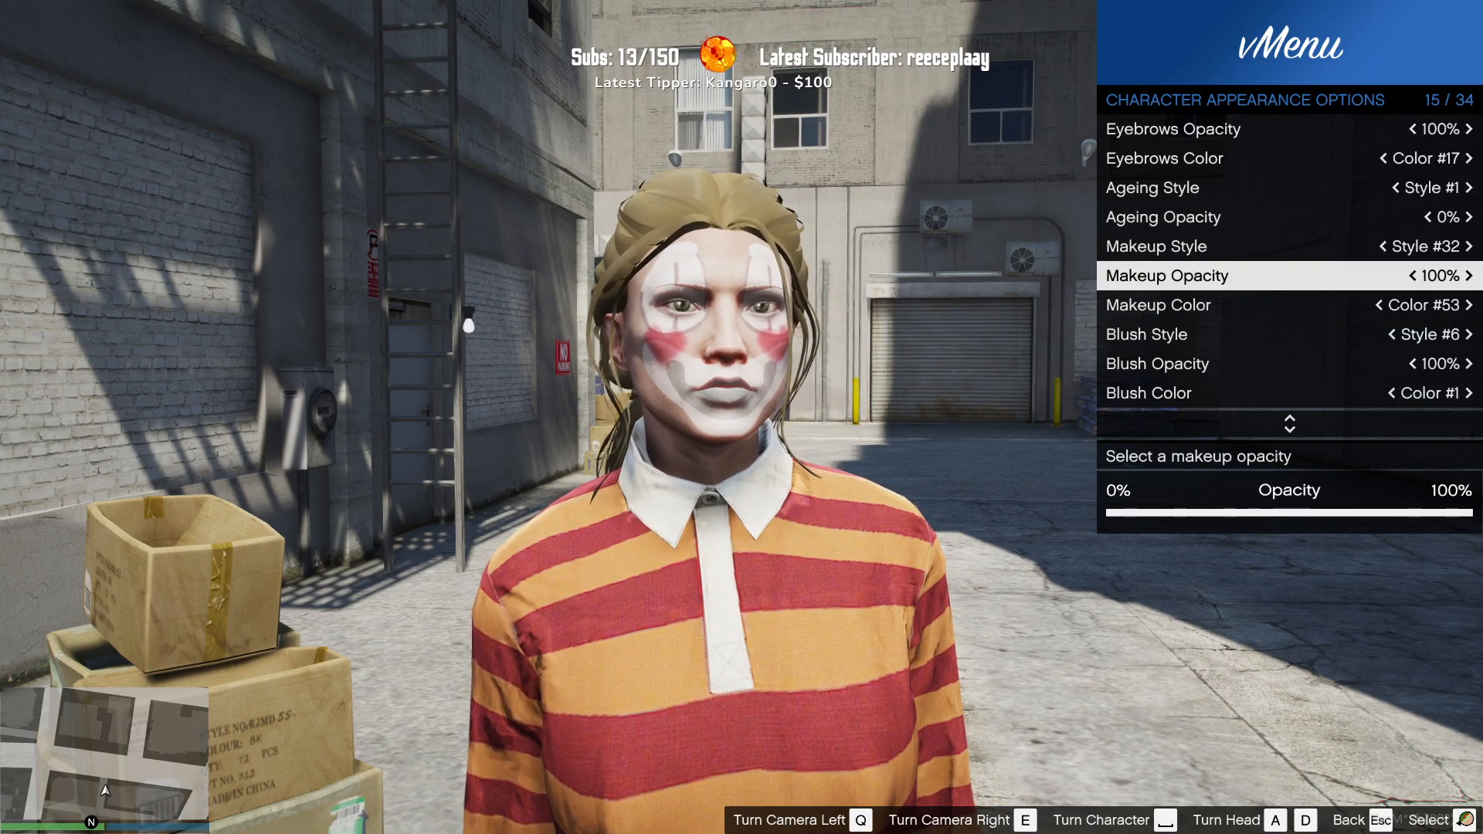
pyautogui.press('Up')
pyautogui.press('Right')
pyautogui.press('Right')
pyautogui.press('Right')
pyautogui.press('Right')
pyautogui.press('Right')
pyautogui.press('Right')
pyautogui.press('Right')
pyautogui.press('Right')
pyautogui.press('Right')
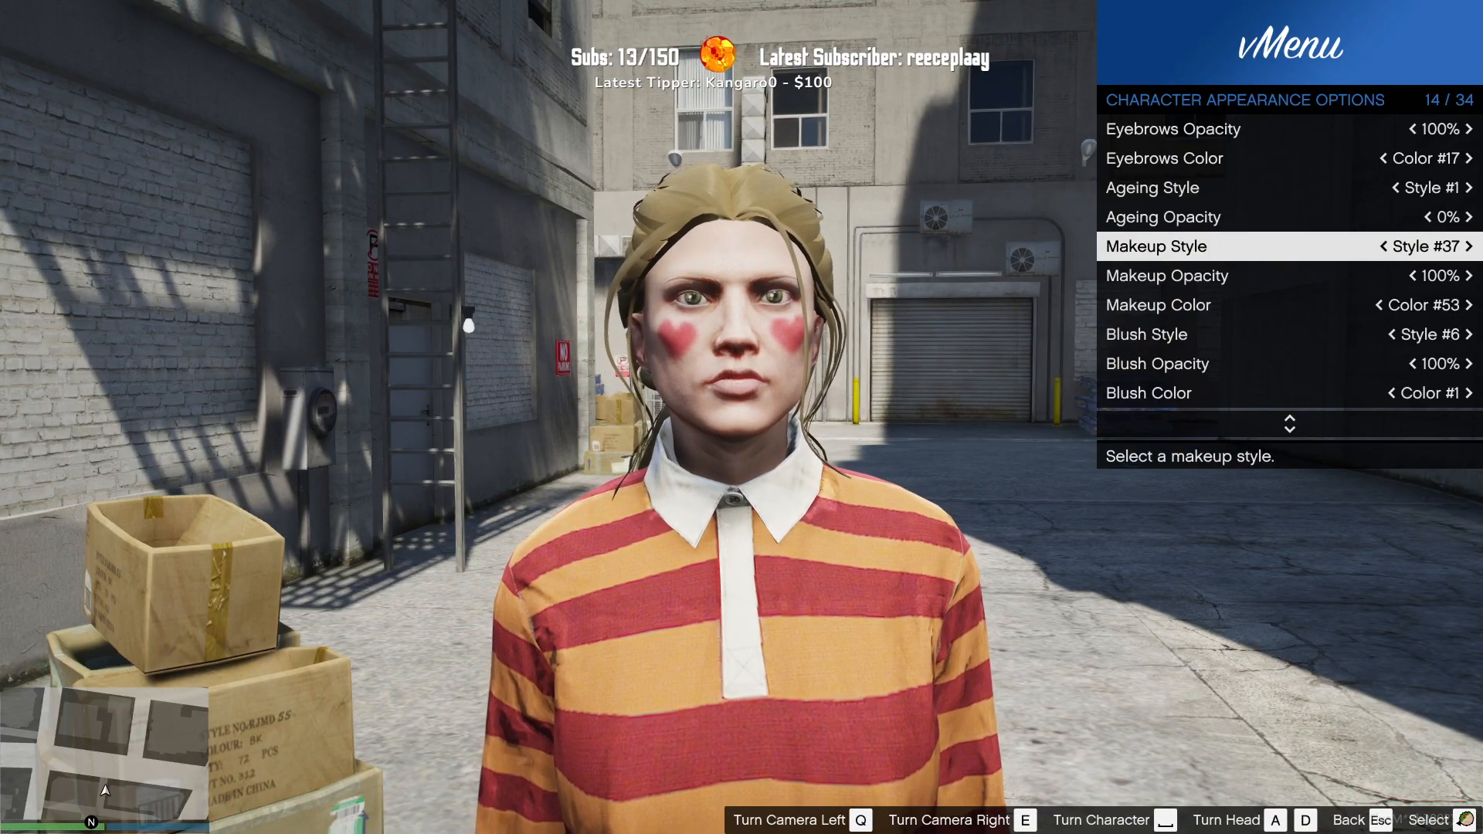
pyautogui.press('Right')
pyautogui.press('Right')
pyautogui.press('Left')
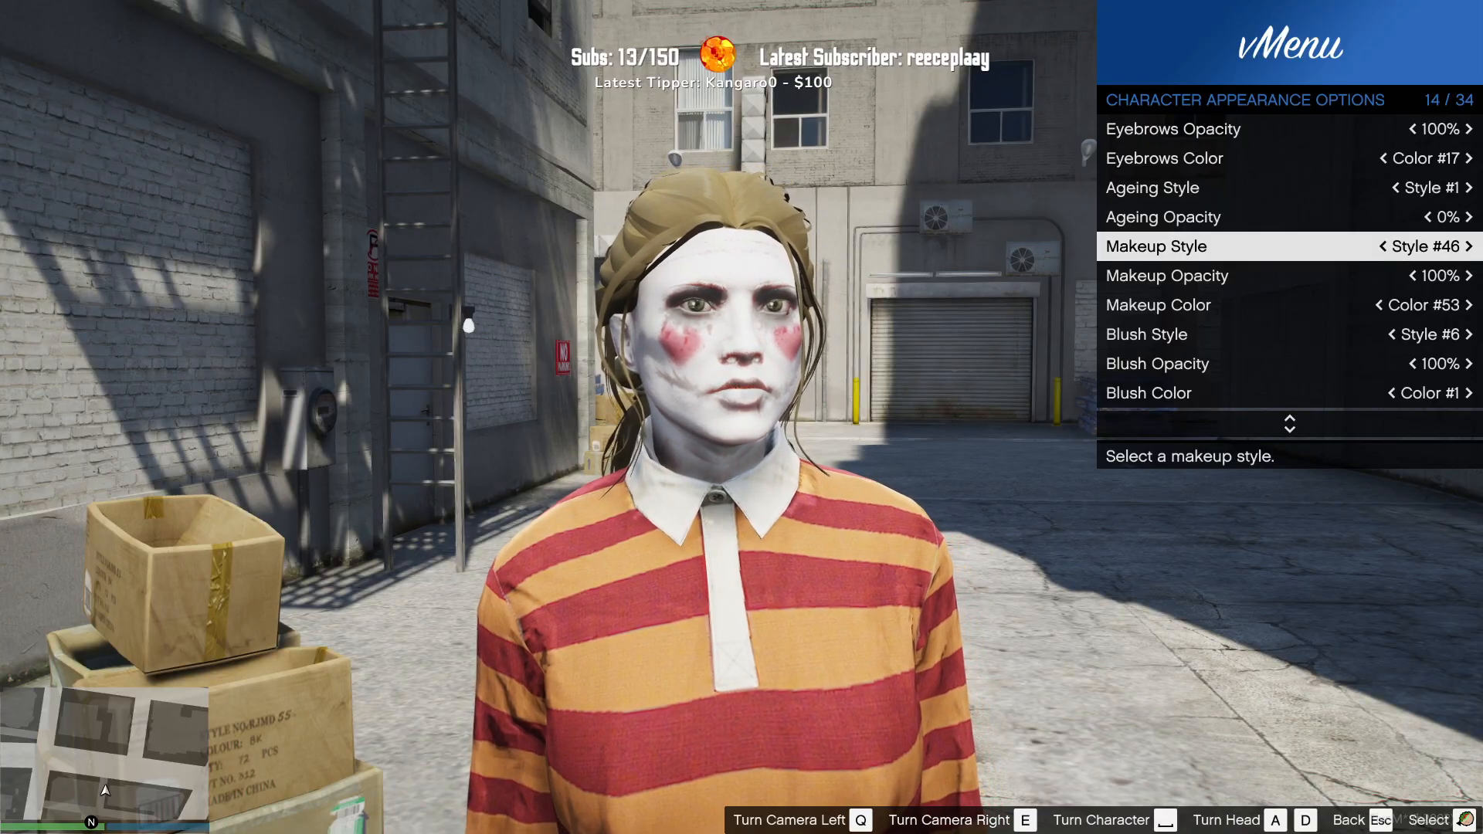
pyautogui.press('q')
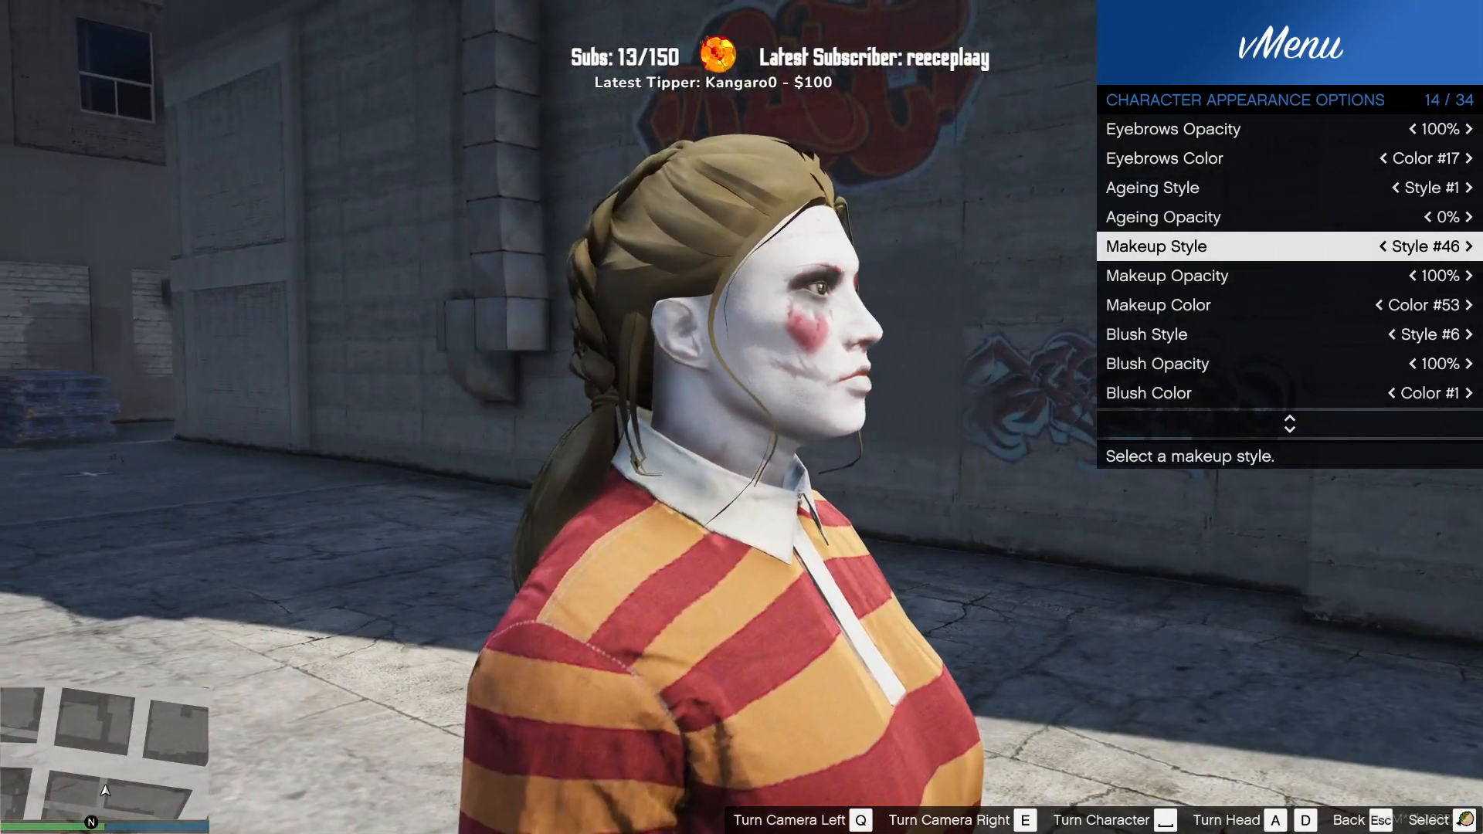
pyautogui.press('Right')
pyautogui.press('Right')
pyautogui.press('Right')
pyautogui.press('Left')
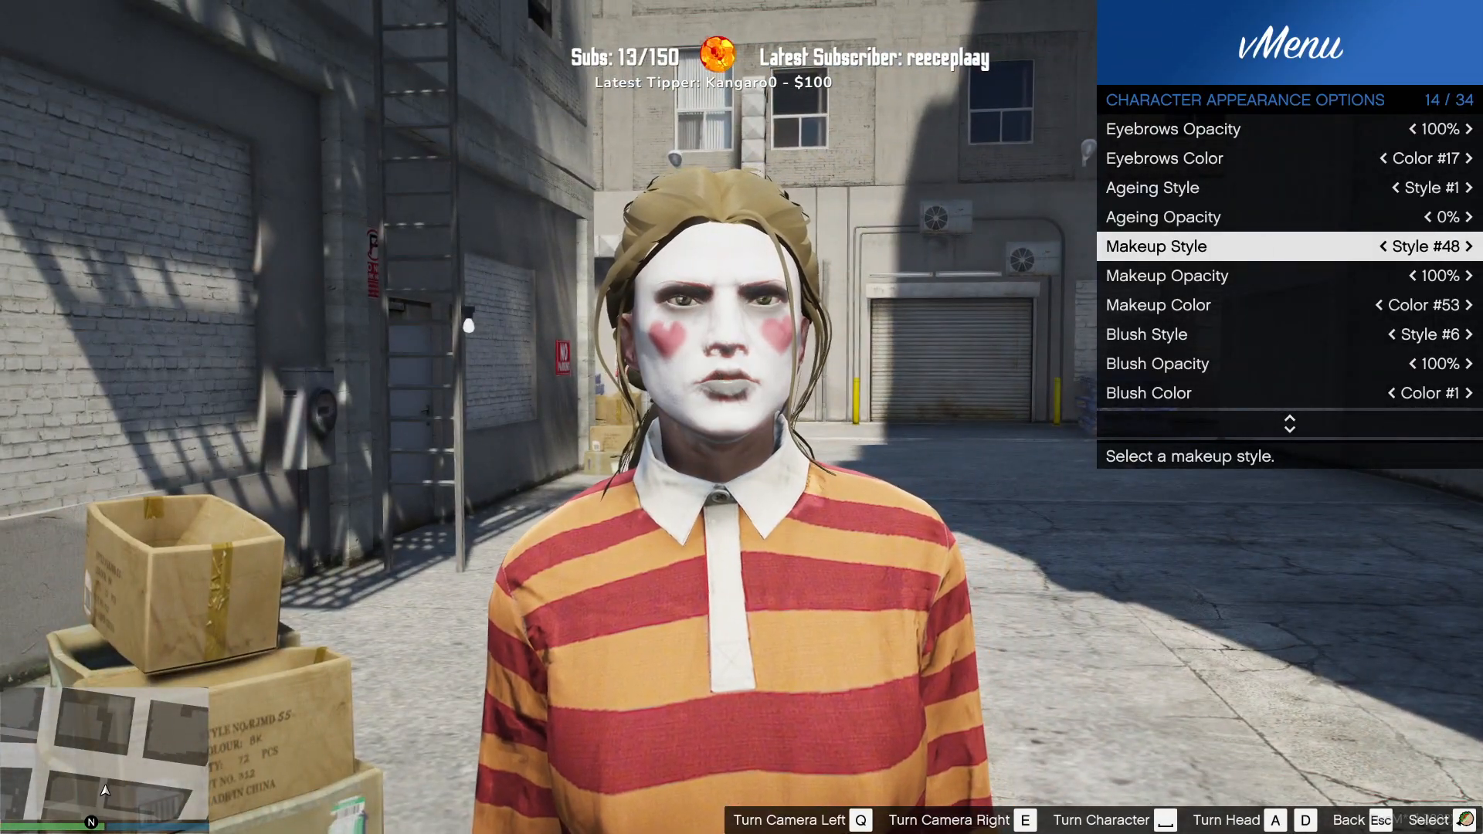
# Step: Set the character's Lipstick Opacity to 100%
pyautogui.press('q')
pyautogui.press('Down')
pyautogui.press('Down')
pyautogui.press('Down')
pyautogui.press('Down')
pyautogui.press('Down')
pyautogui.press('Down')
pyautogui.press('Down')
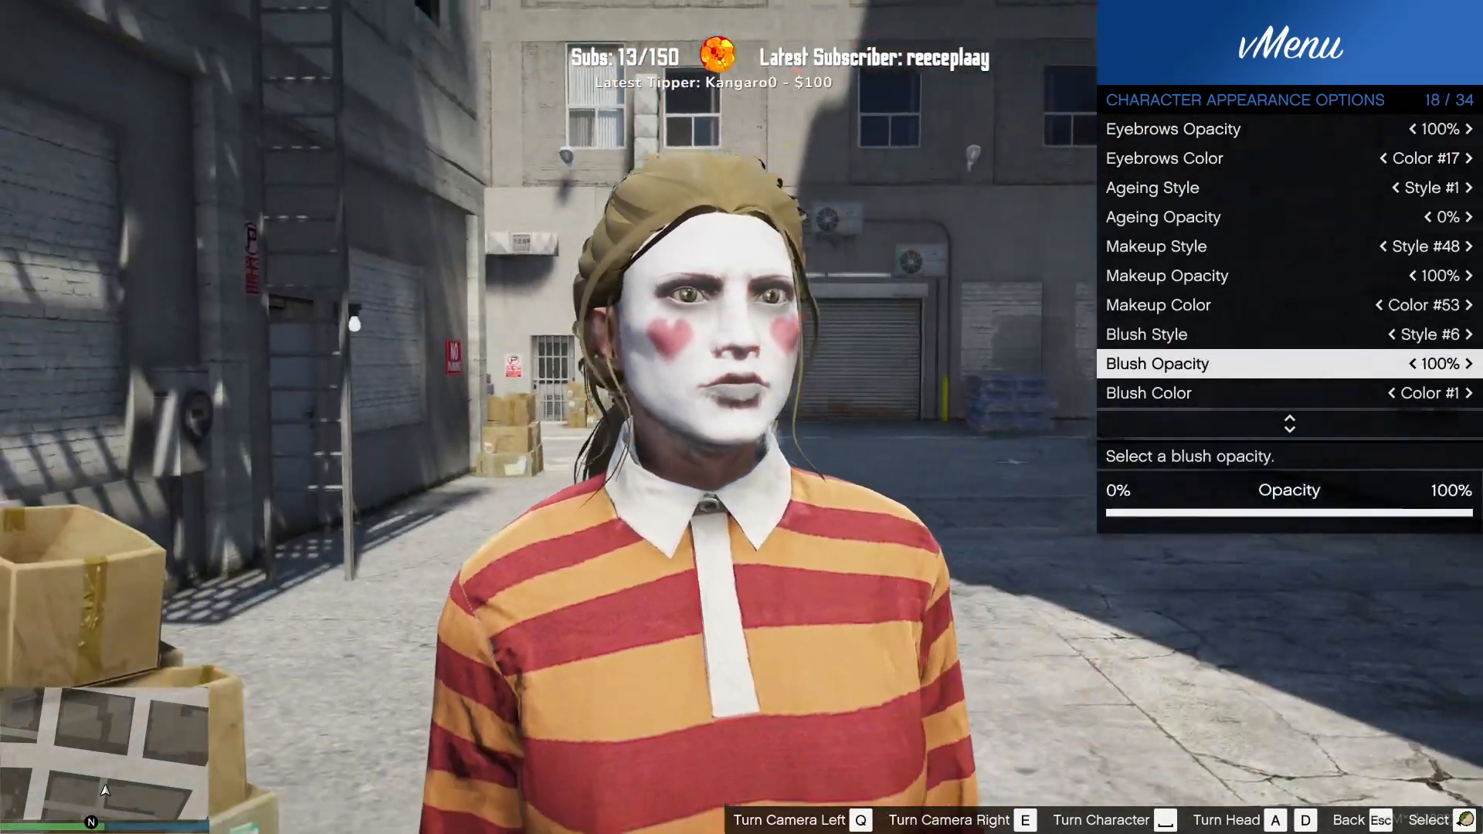
pyautogui.press('Down')
pyautogui.press('Down')
pyautogui.press('Down')
pyautogui.press('Down')
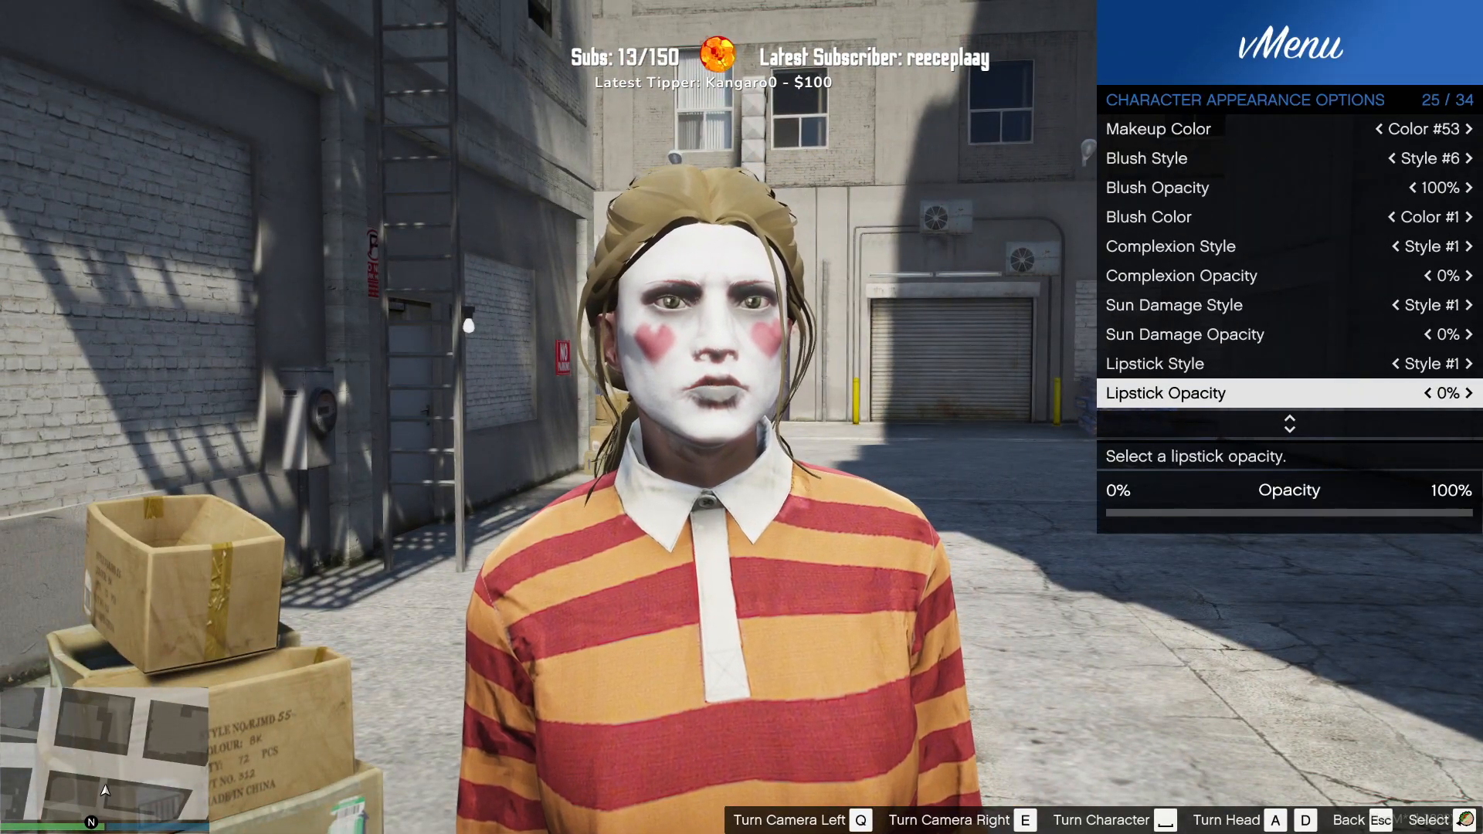
pyautogui.press('Left')
# Step: Compare the lipstick styles and set Lipstick Style to the smeared red lips, Style #9
pyautogui.press('Up')
pyautogui.press('Right')
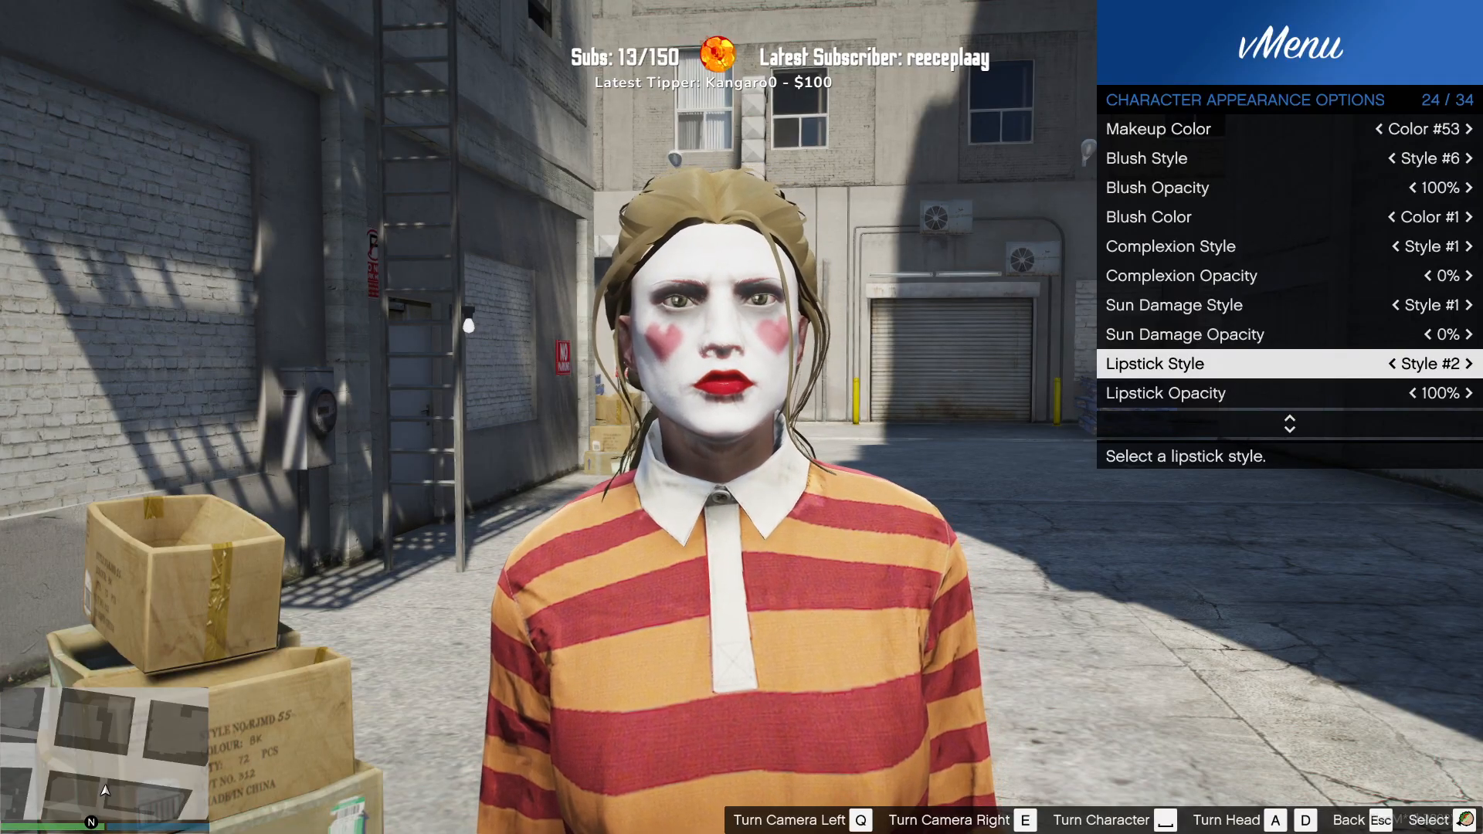
pyautogui.press('Right')
pyautogui.press('Right')
pyautogui.press('Right')
pyautogui.press('Right')
pyautogui.press('Right')
pyautogui.press('Right')
pyautogui.press('Right')
pyautogui.press('Right')
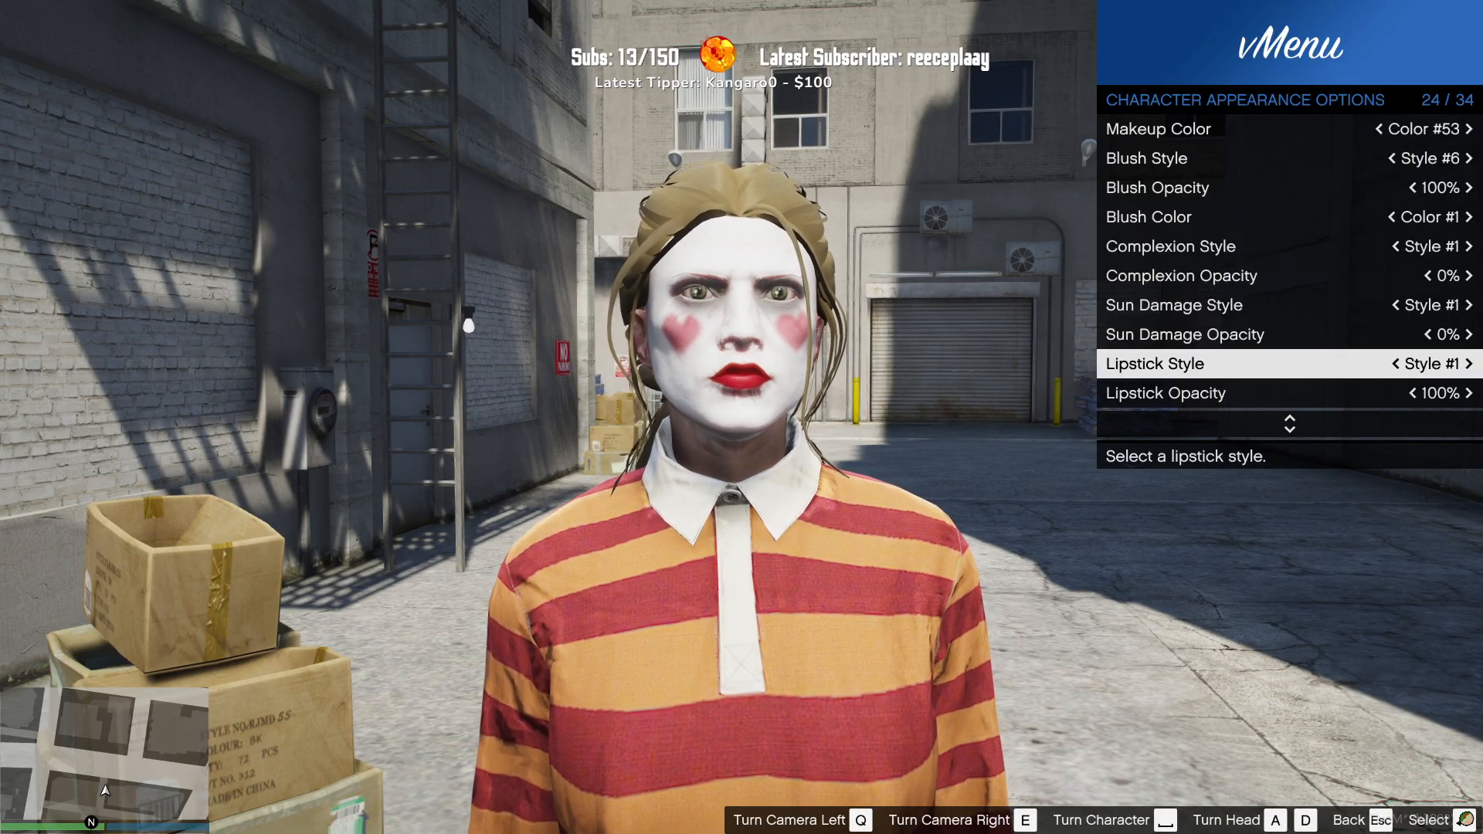
pyautogui.press('Left')
pyautogui.press('Left')
pyautogui.press('Left')
pyautogui.press('Left')
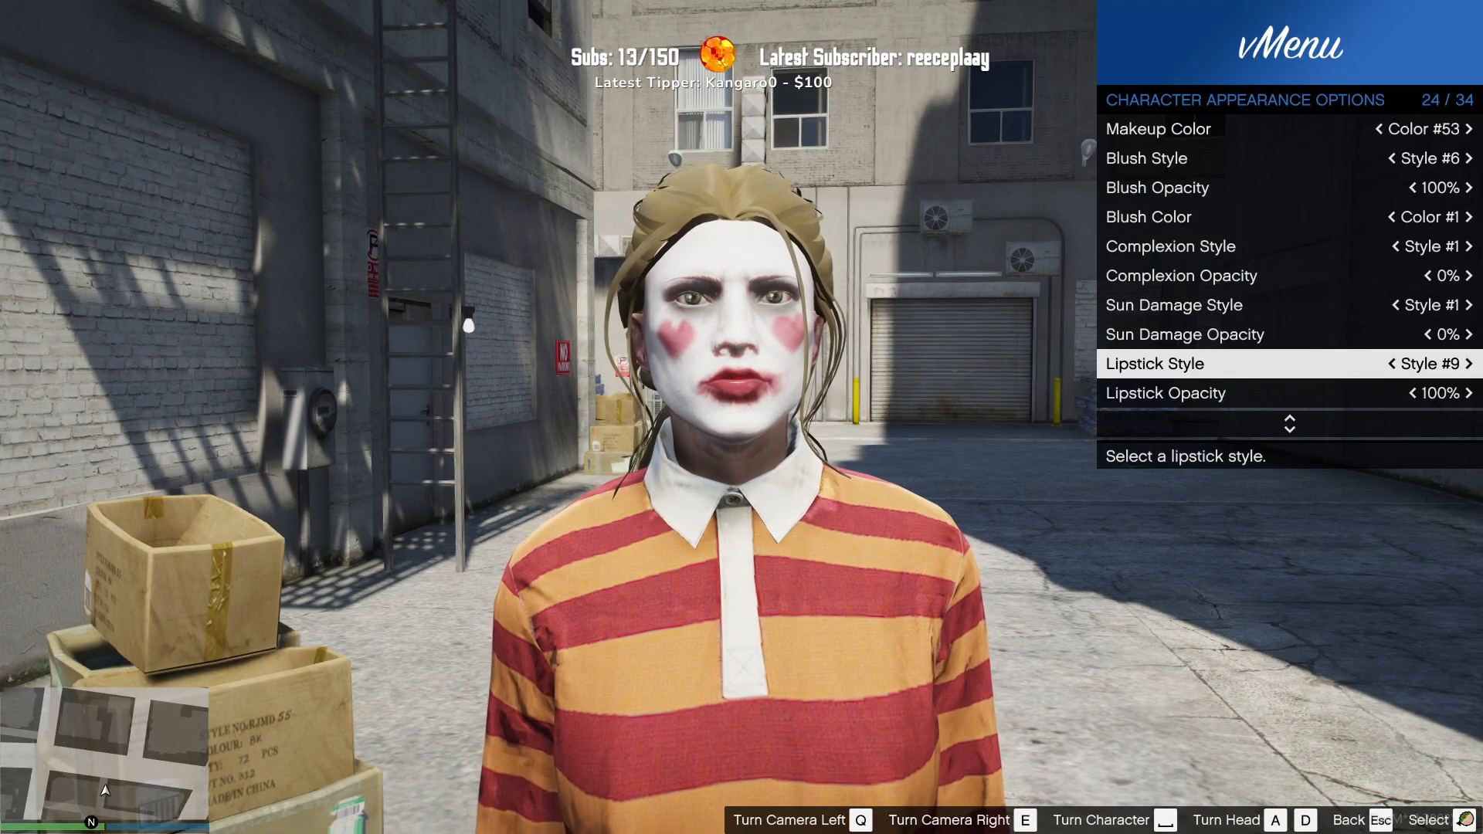
# Step: Leave the character appearance options and open the character clothing options
pyautogui.press('Down')
pyautogui.press('Down')
pyautogui.press('Down')
pyautogui.press('Down')
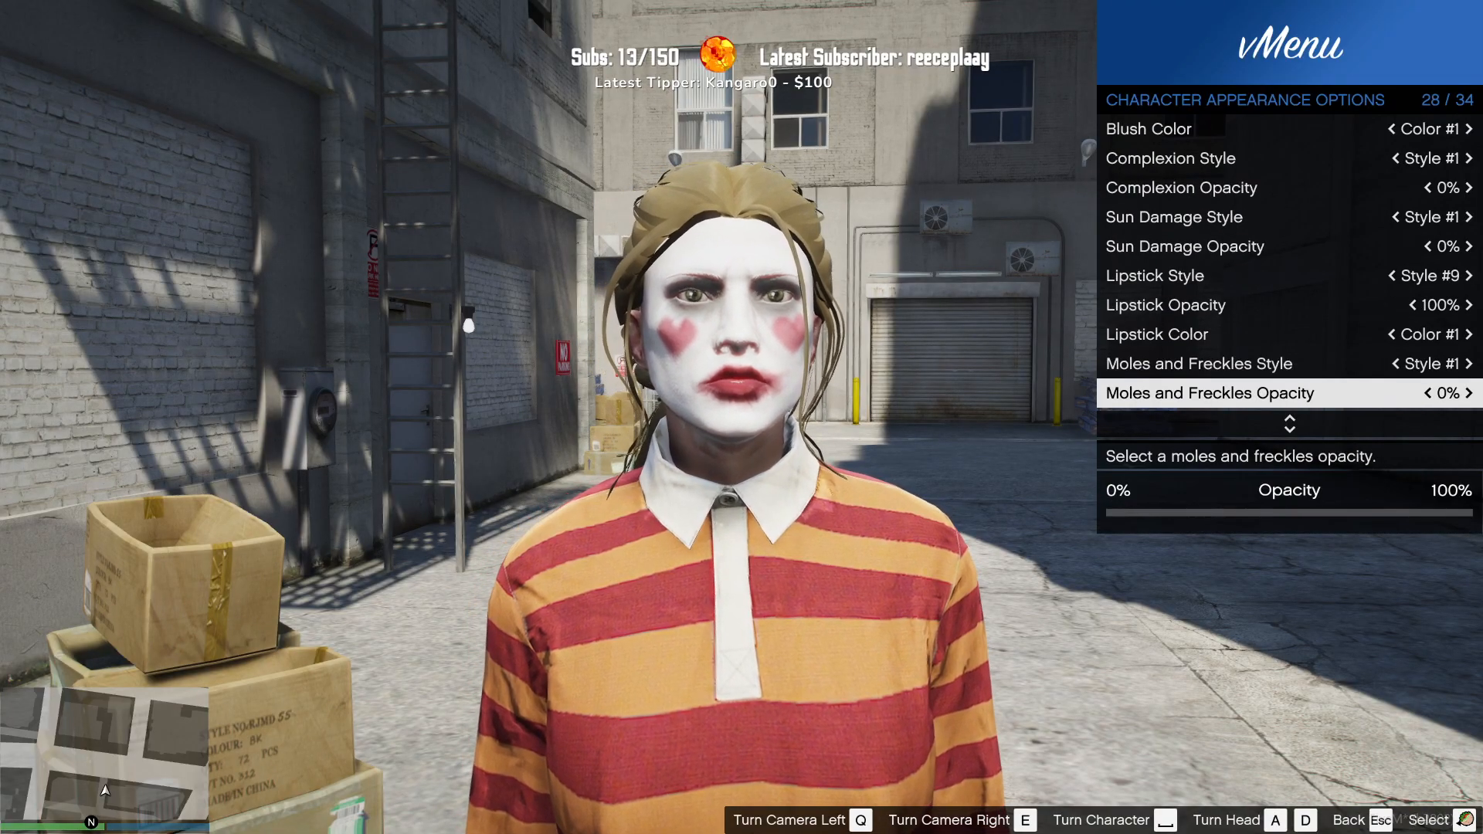
pyautogui.press('Down')
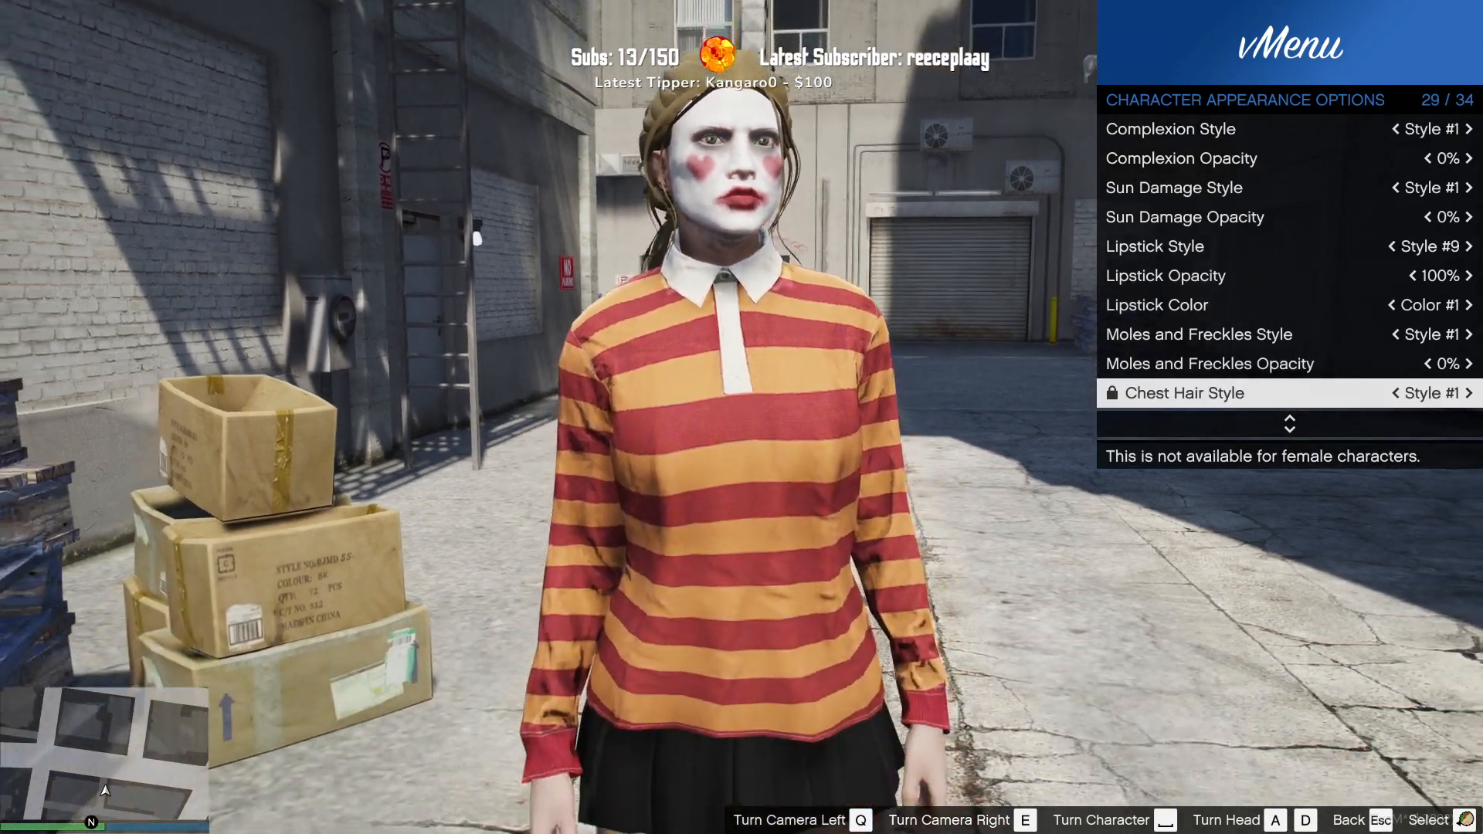
pyautogui.press('Escape')
pyautogui.press('Down')
pyautogui.press('Down')
pyautogui.press('Down')
pyautogui.press('Return')
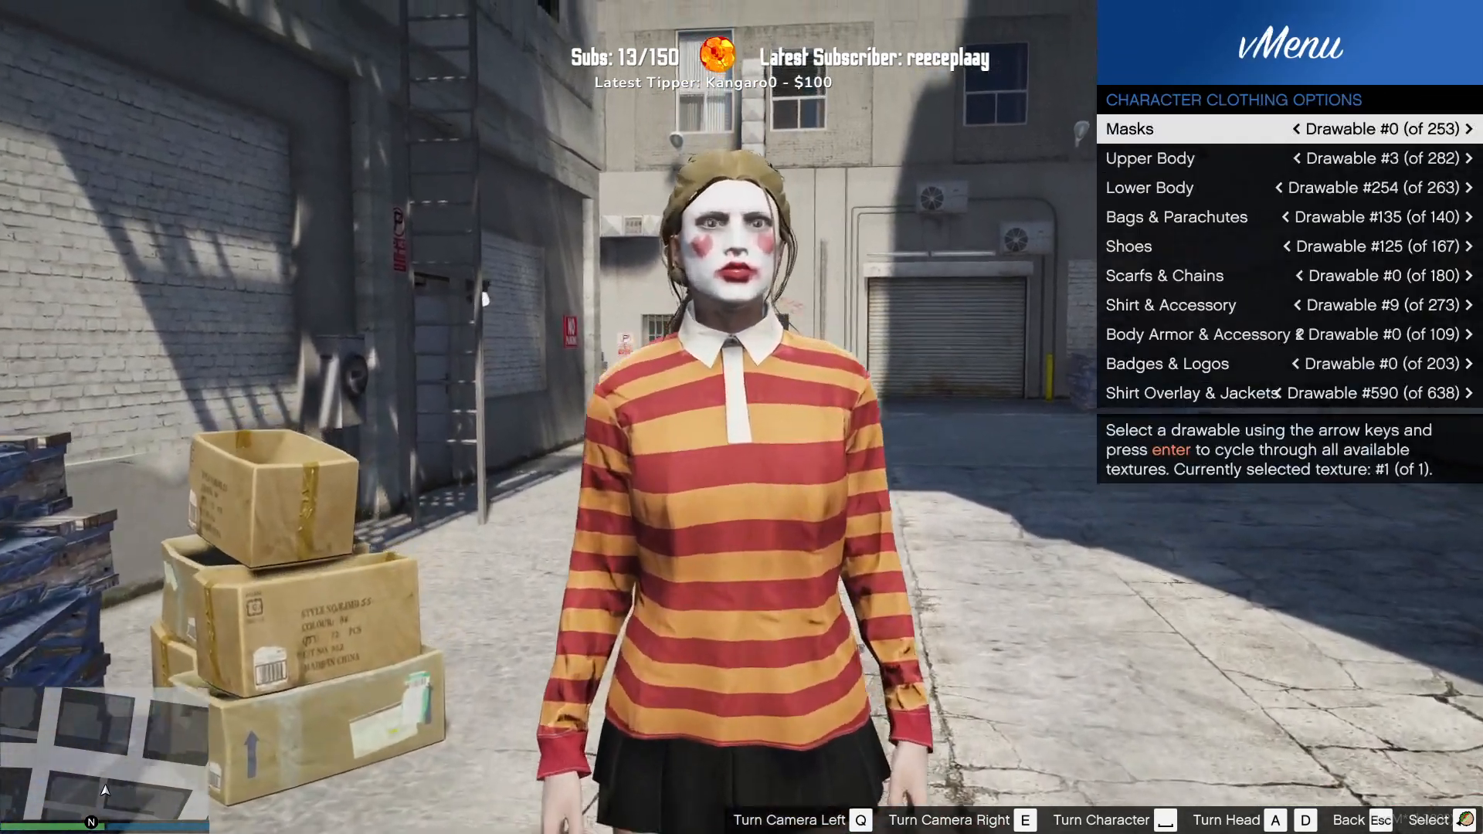
# Step: Put on the clown nose, Masks Drawable #252, and cycle its textures to the red one, texture #1
pyautogui.press('Left')
pyautogui.press('Return')
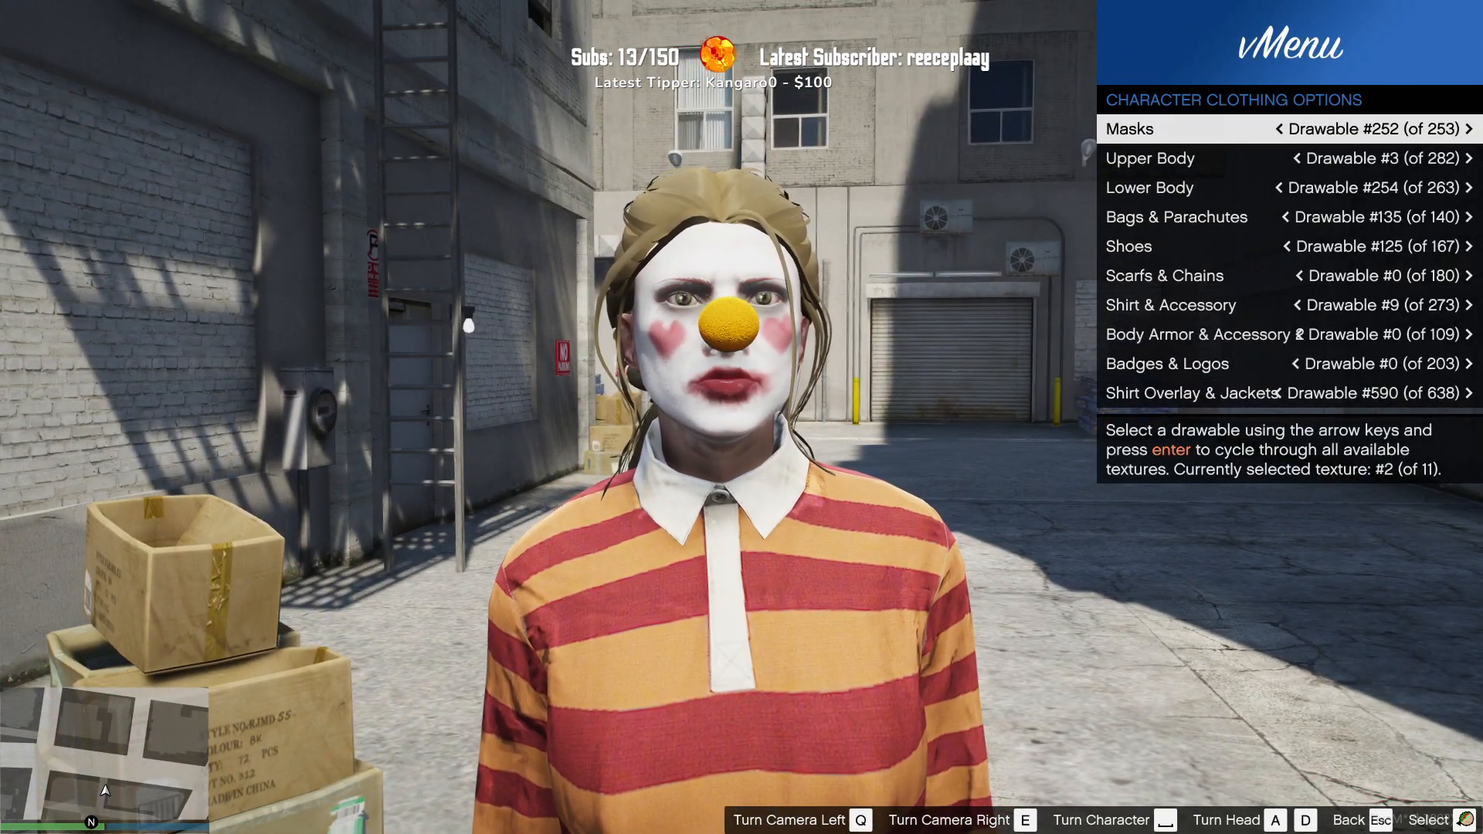
pyautogui.press('q')
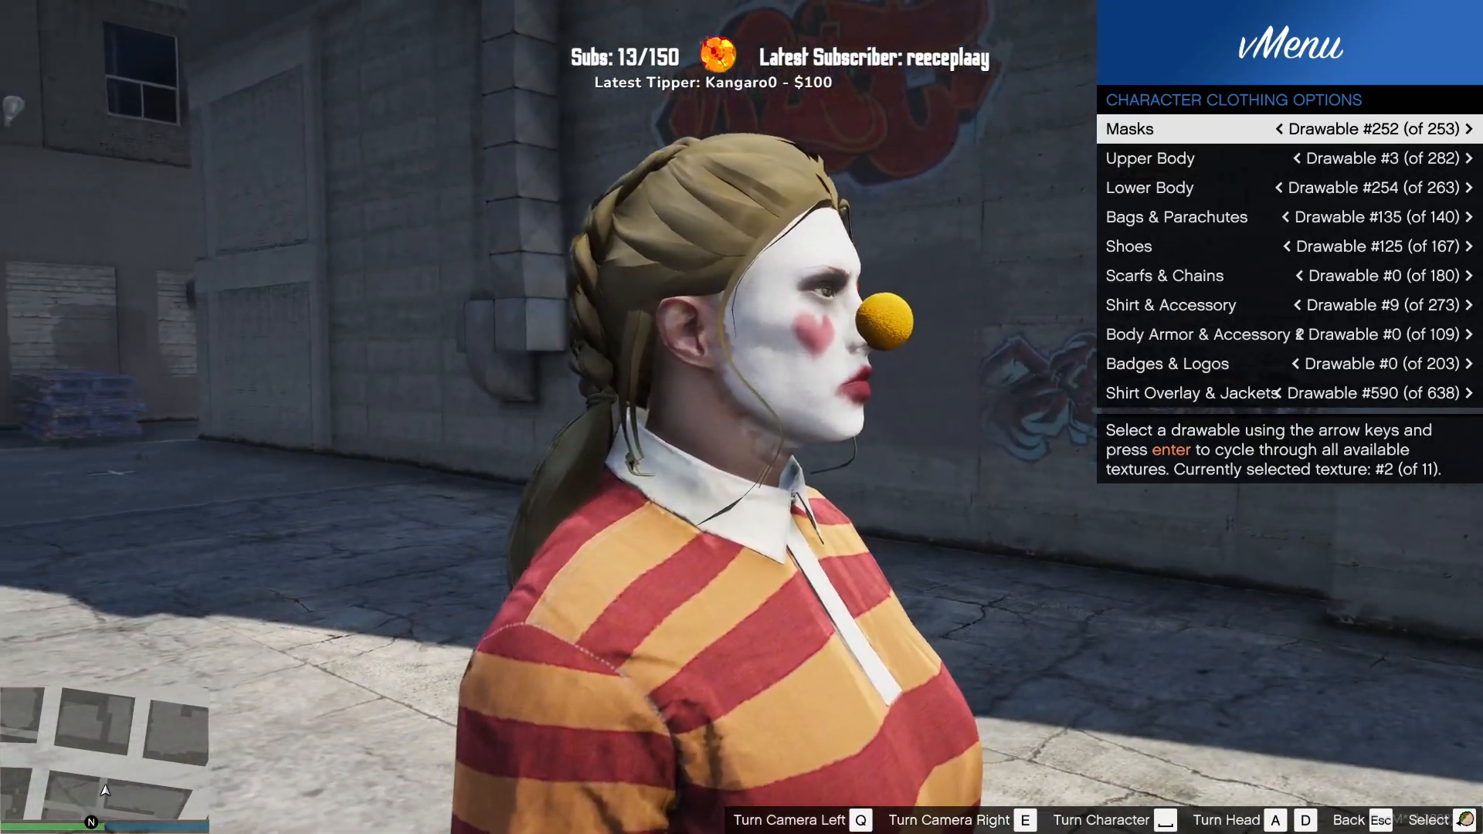
pyautogui.press('e')
pyautogui.press('Return')
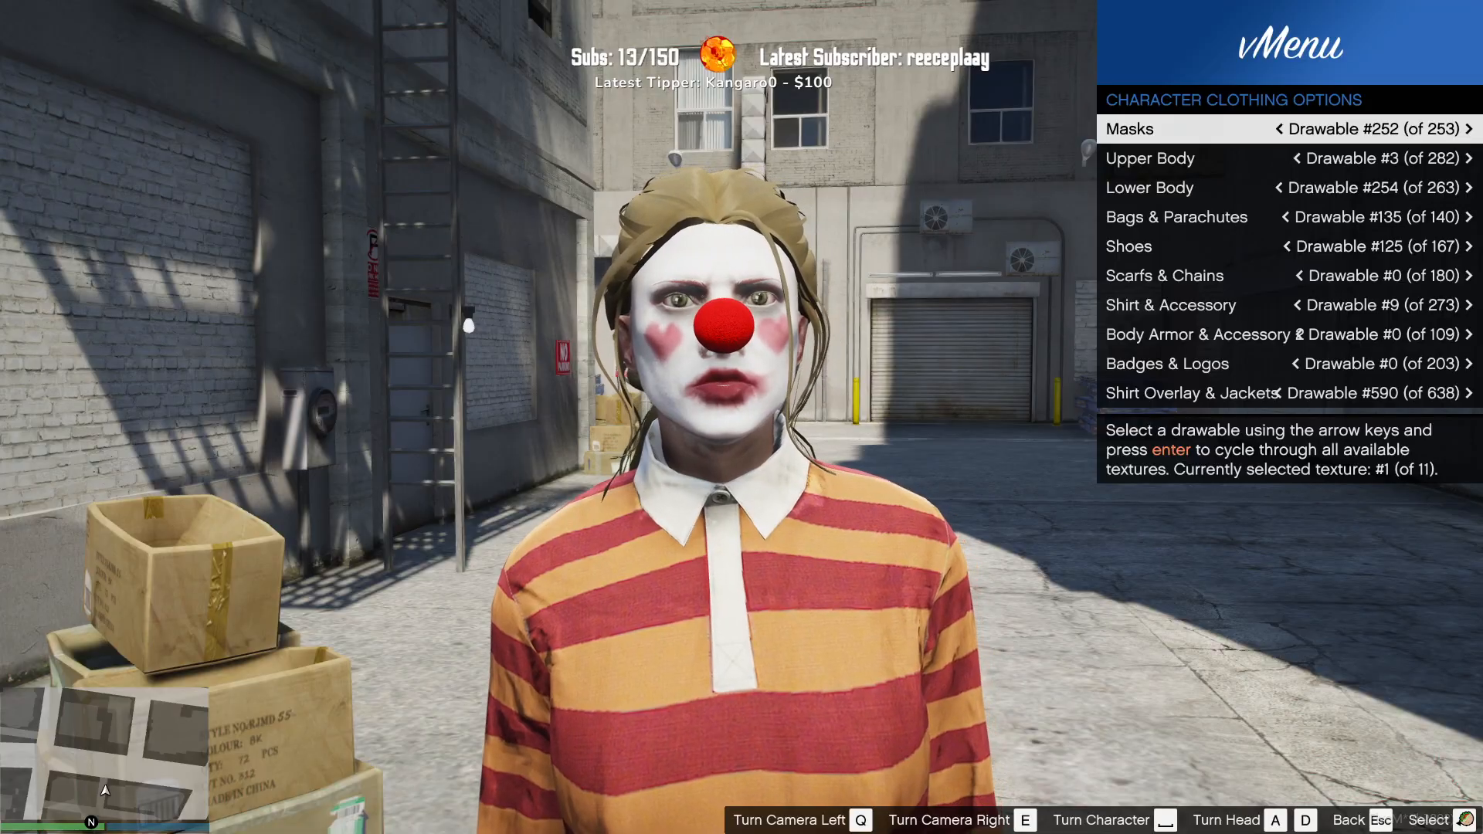
# Step: Examine the red clown nose's fit on the face from the front, up close and from both sides
pyautogui.press('q')
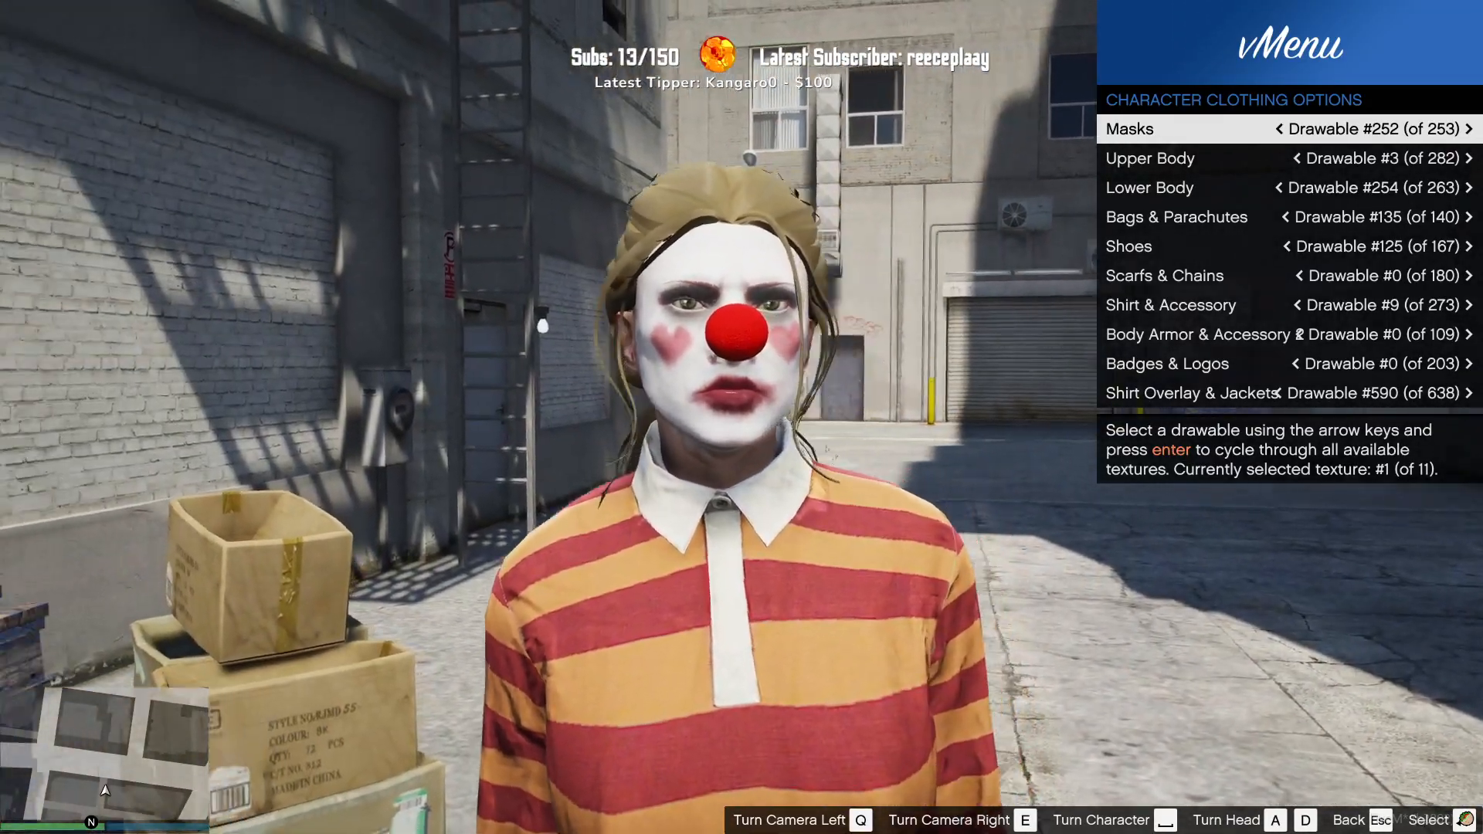
pyautogui.press('e')
pyautogui.press('q')
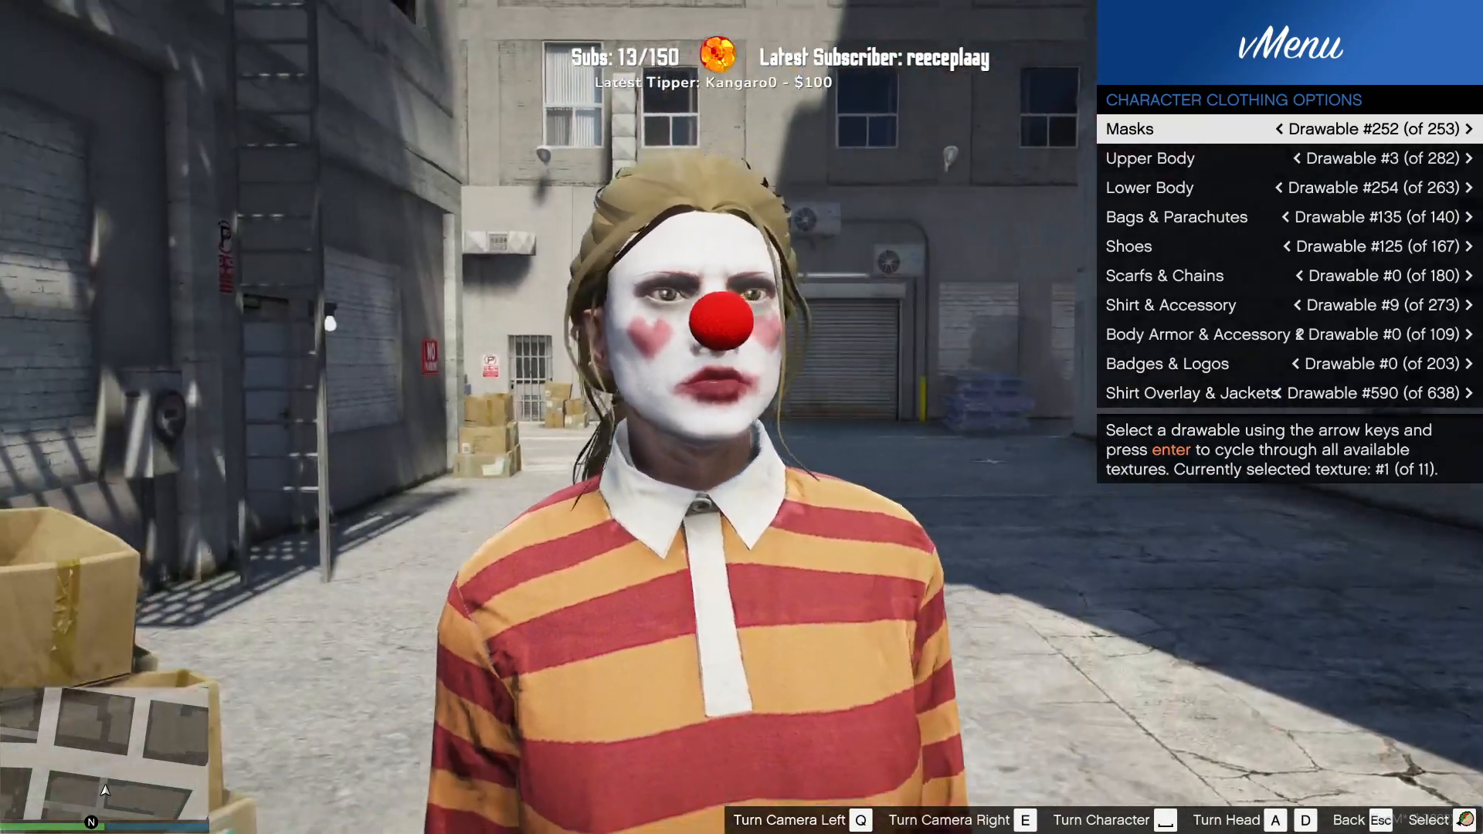
pyautogui.press('e')
pyautogui.press('q')
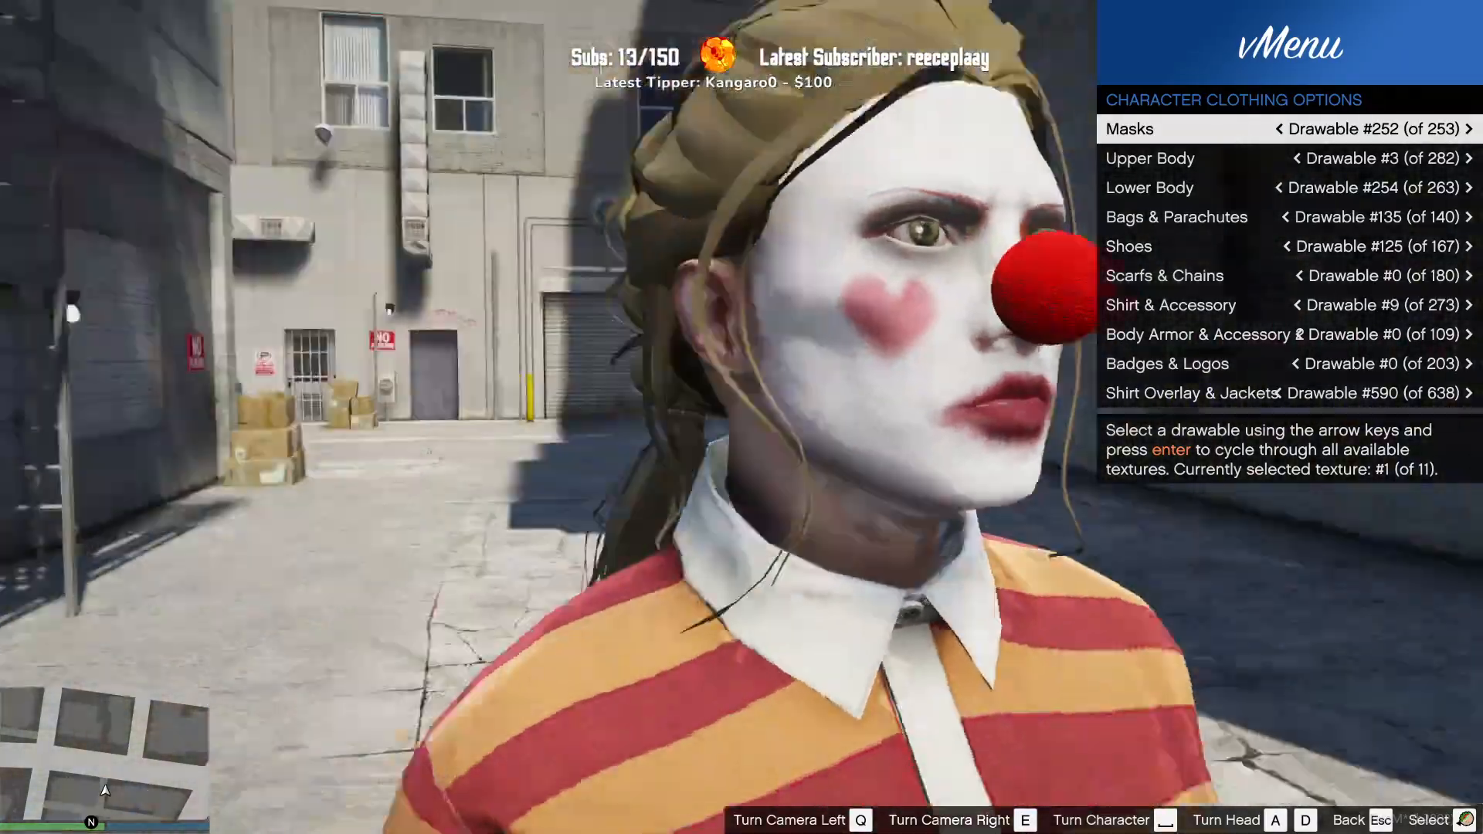
pyautogui.press('e')
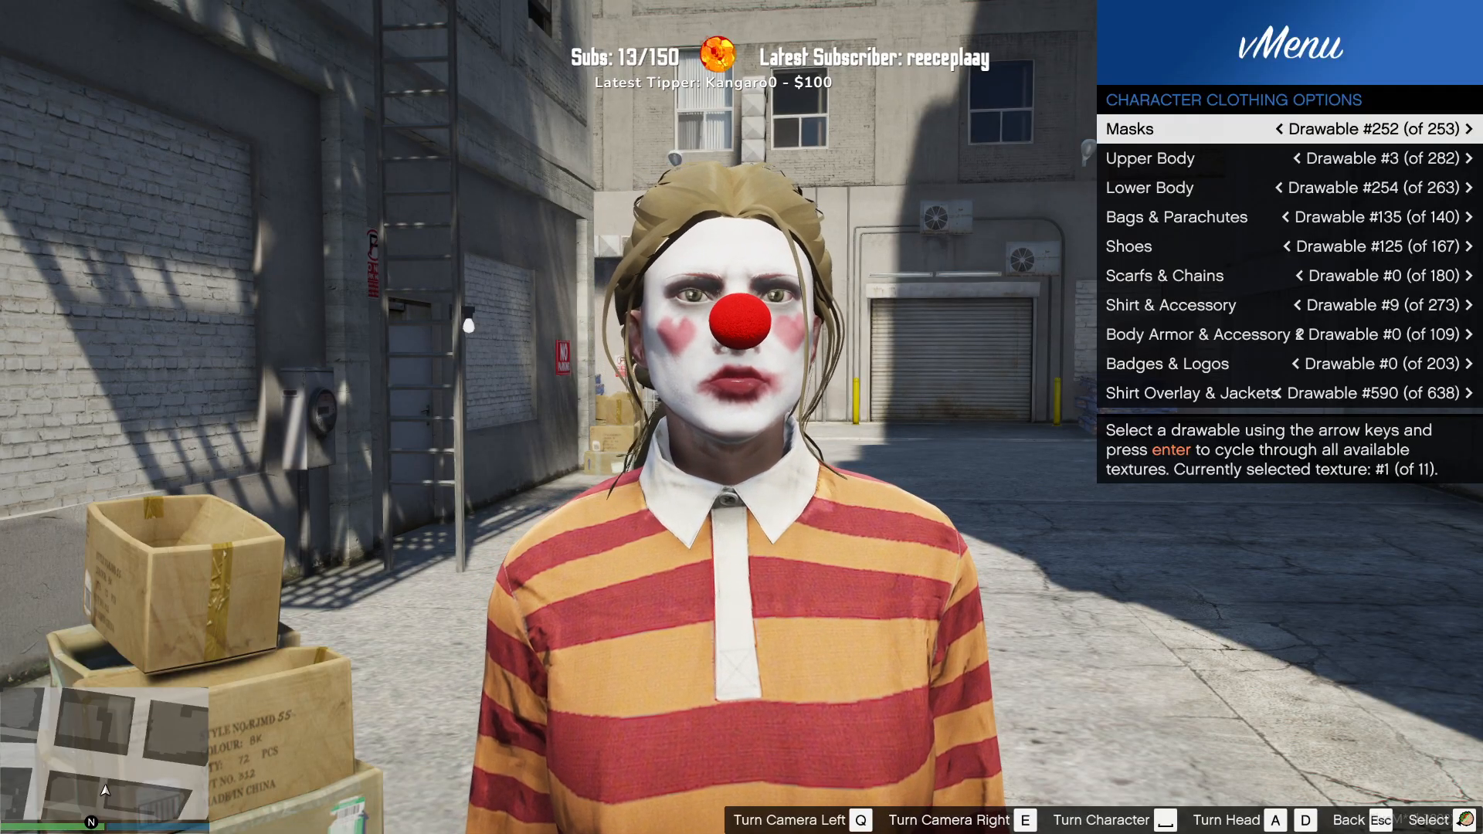
pyautogui.press('q')
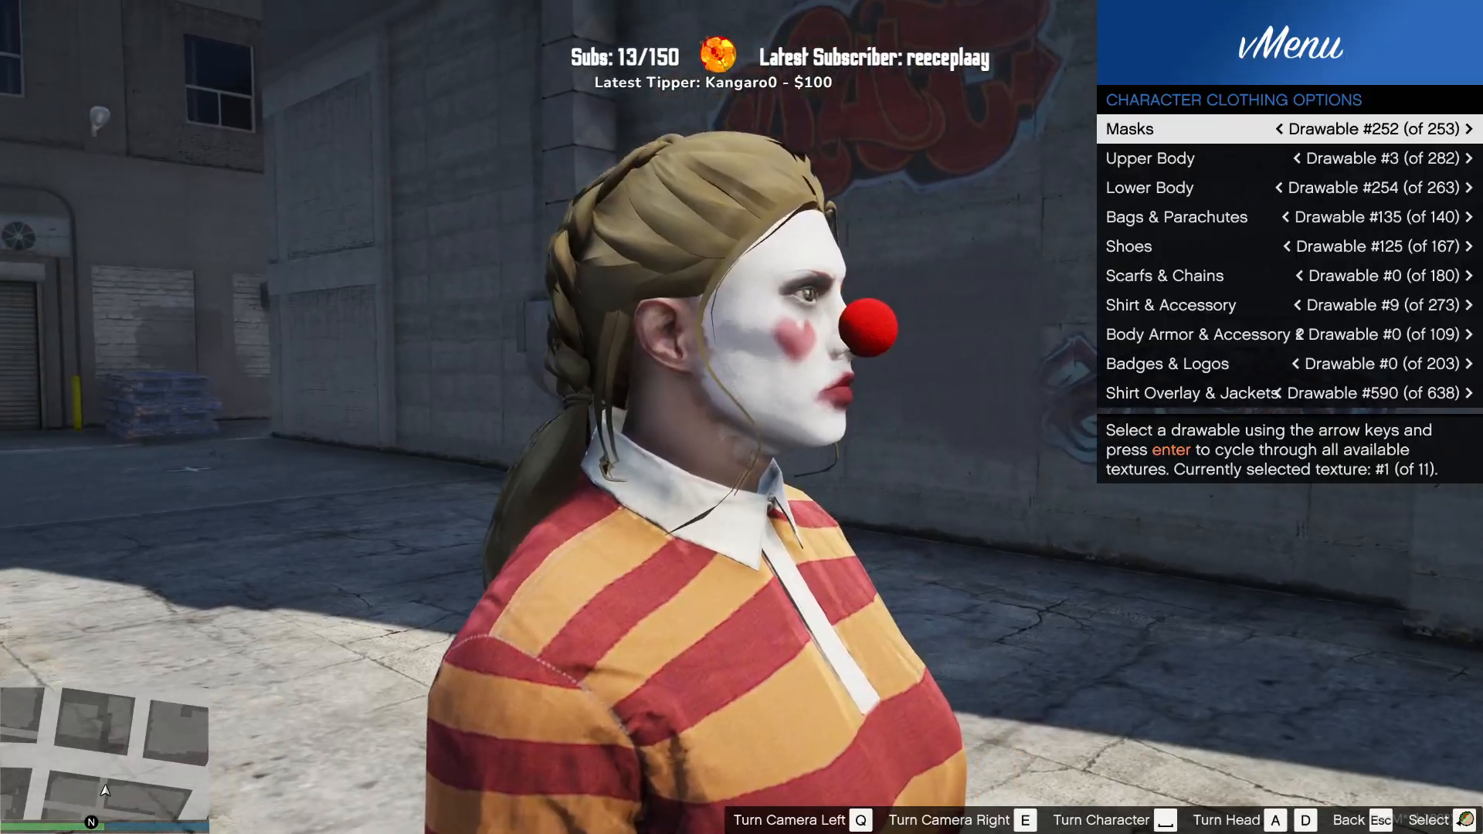
pyautogui.press('e')
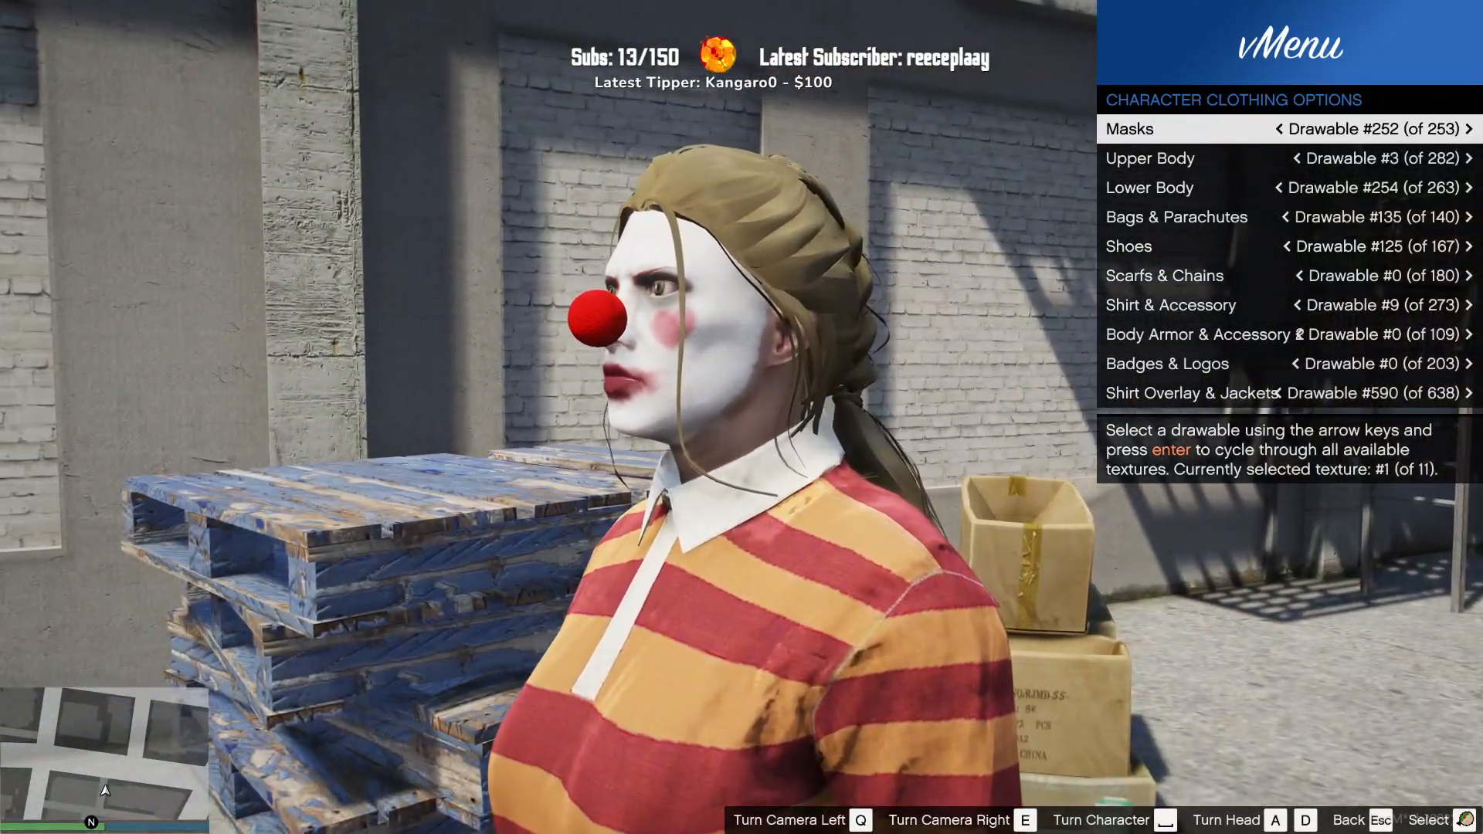
pyautogui.press('q')
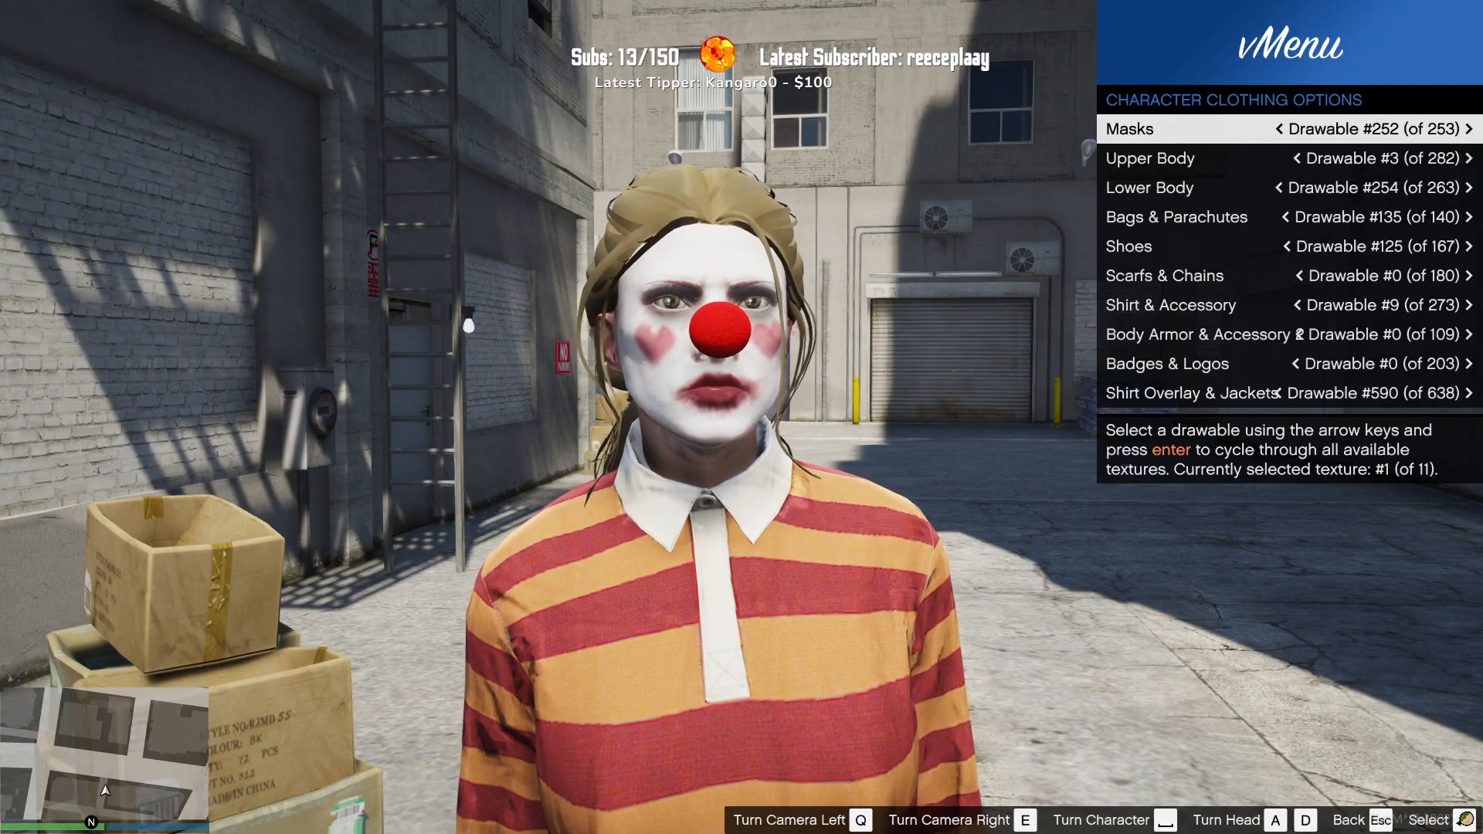
# Step: Leave the character clothing options and return to the main character creation options
pyautogui.press('Escape')
pyautogui.press('Up')
pyautogui.press('Up')
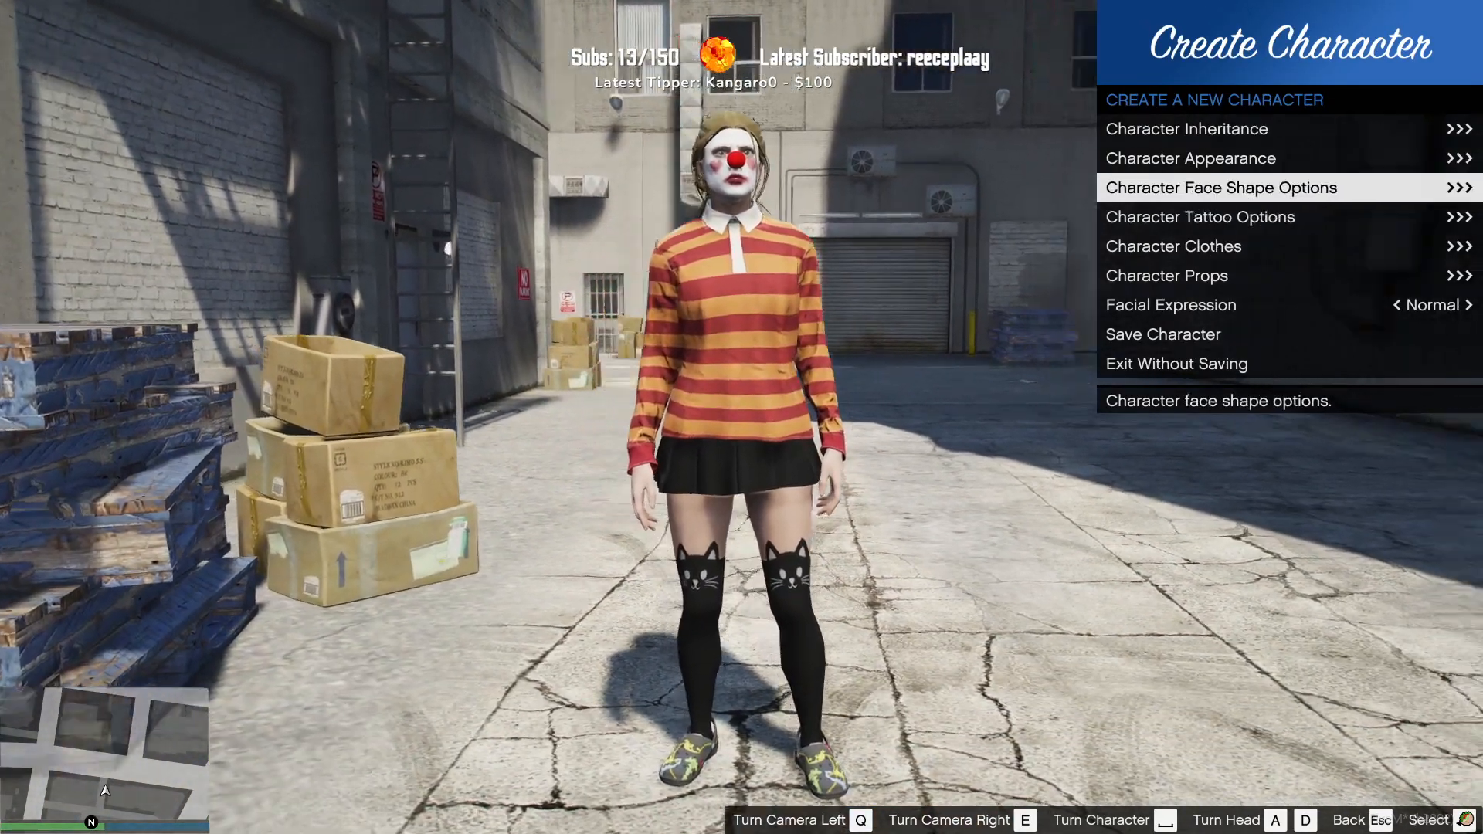
pyautogui.press('Up')
pyautogui.press('Up')
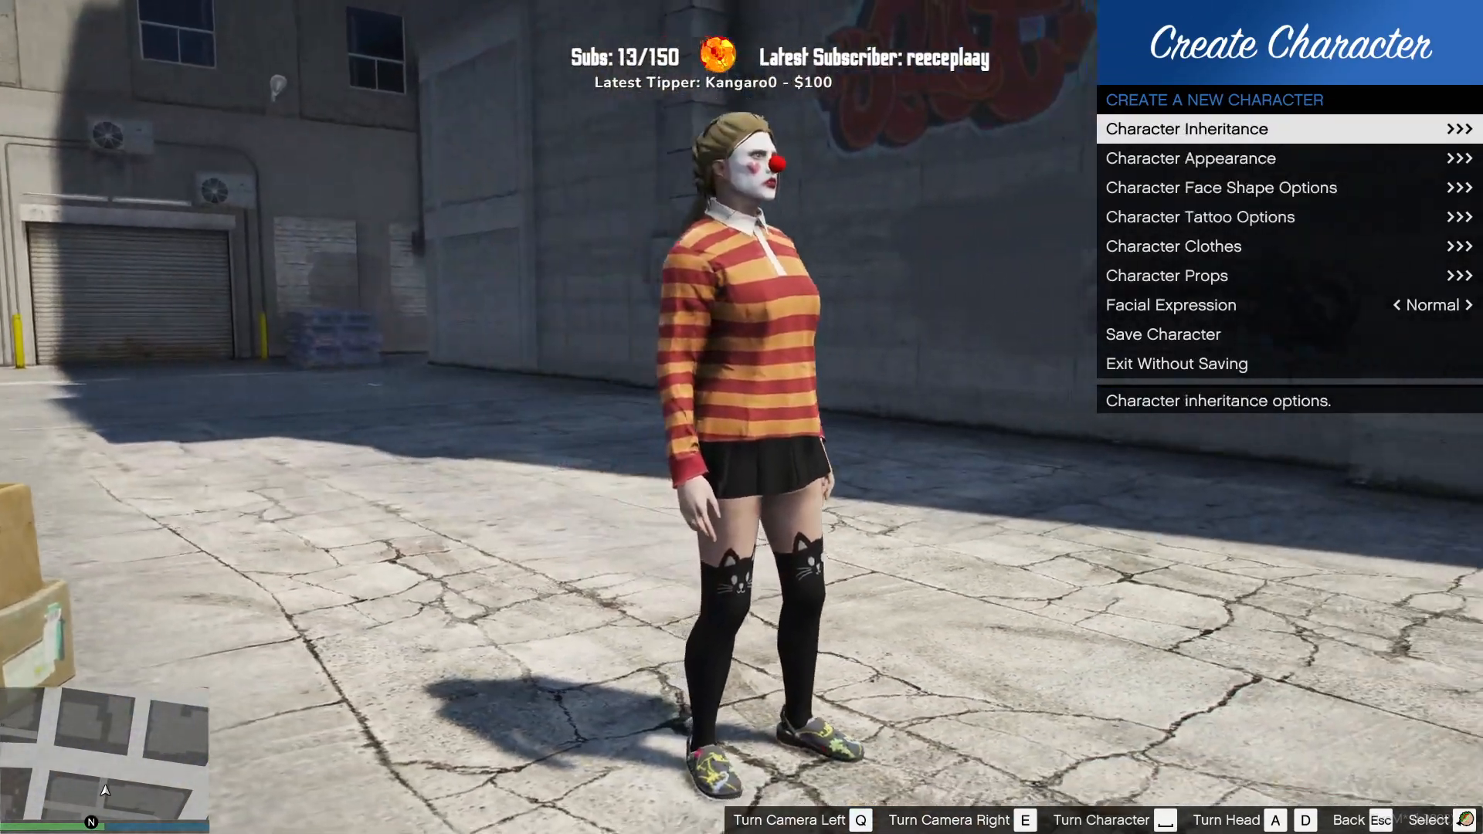
pyautogui.press('Down')
pyautogui.press('Return')
pyautogui.press('Down')
pyautogui.press('Down')
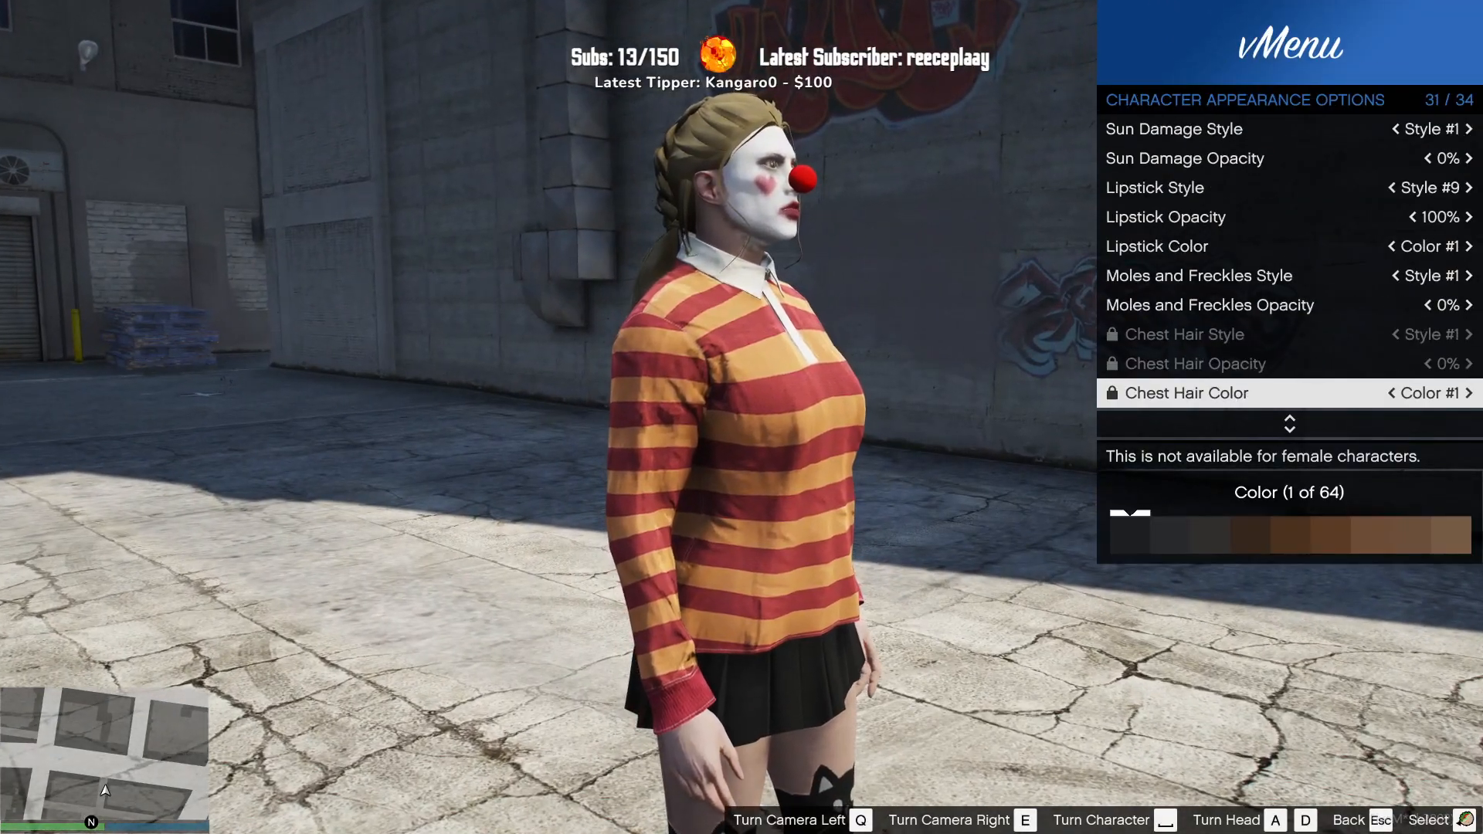
pyautogui.press('Up')
pyautogui.press('Up')
pyautogui.press('Up')
pyautogui.press('Escape')
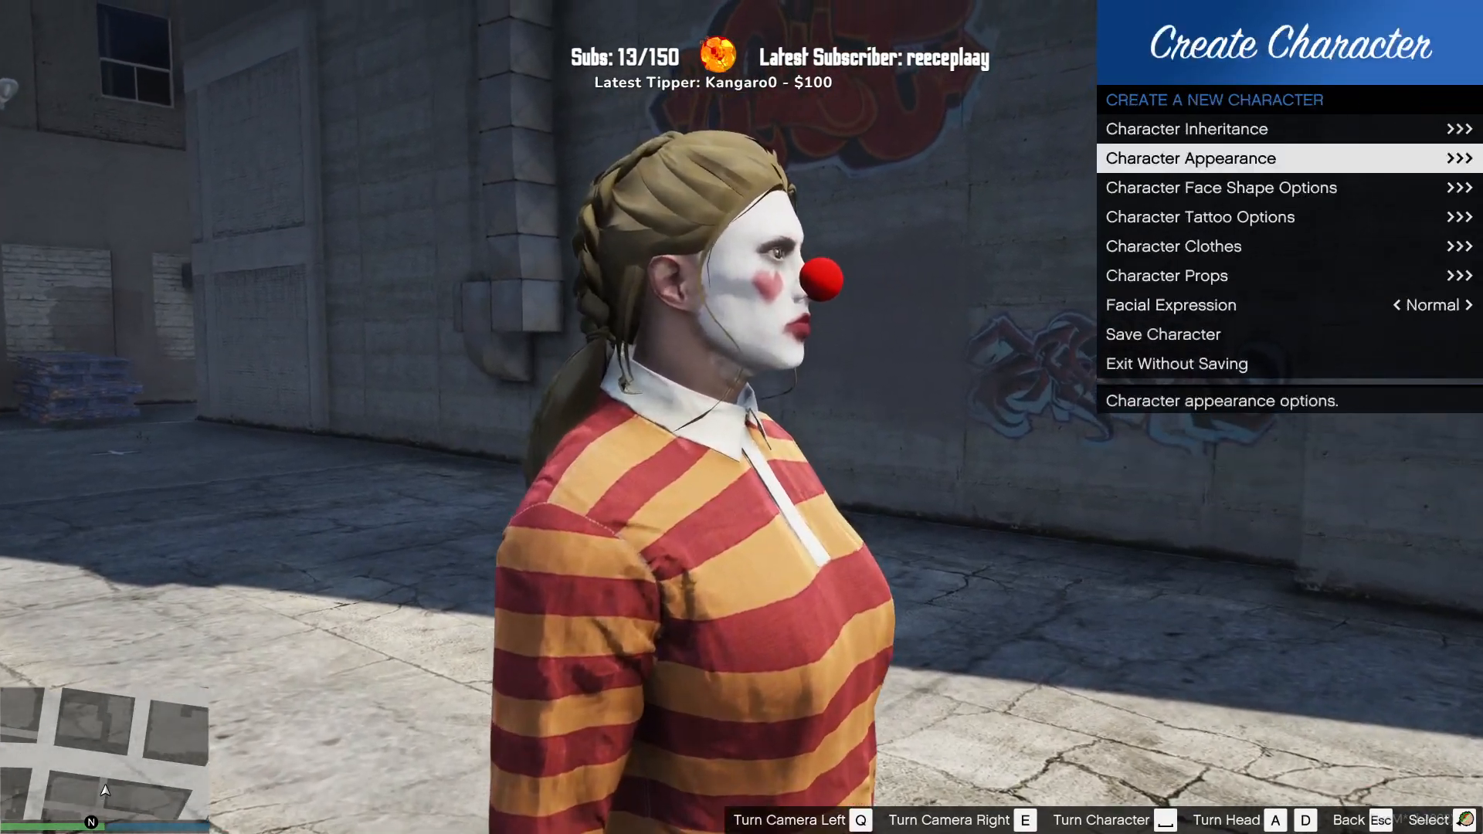
# Step: Open the character inheritance options and go to the Mother selection
pyautogui.press('Up')
pyautogui.press('Return')
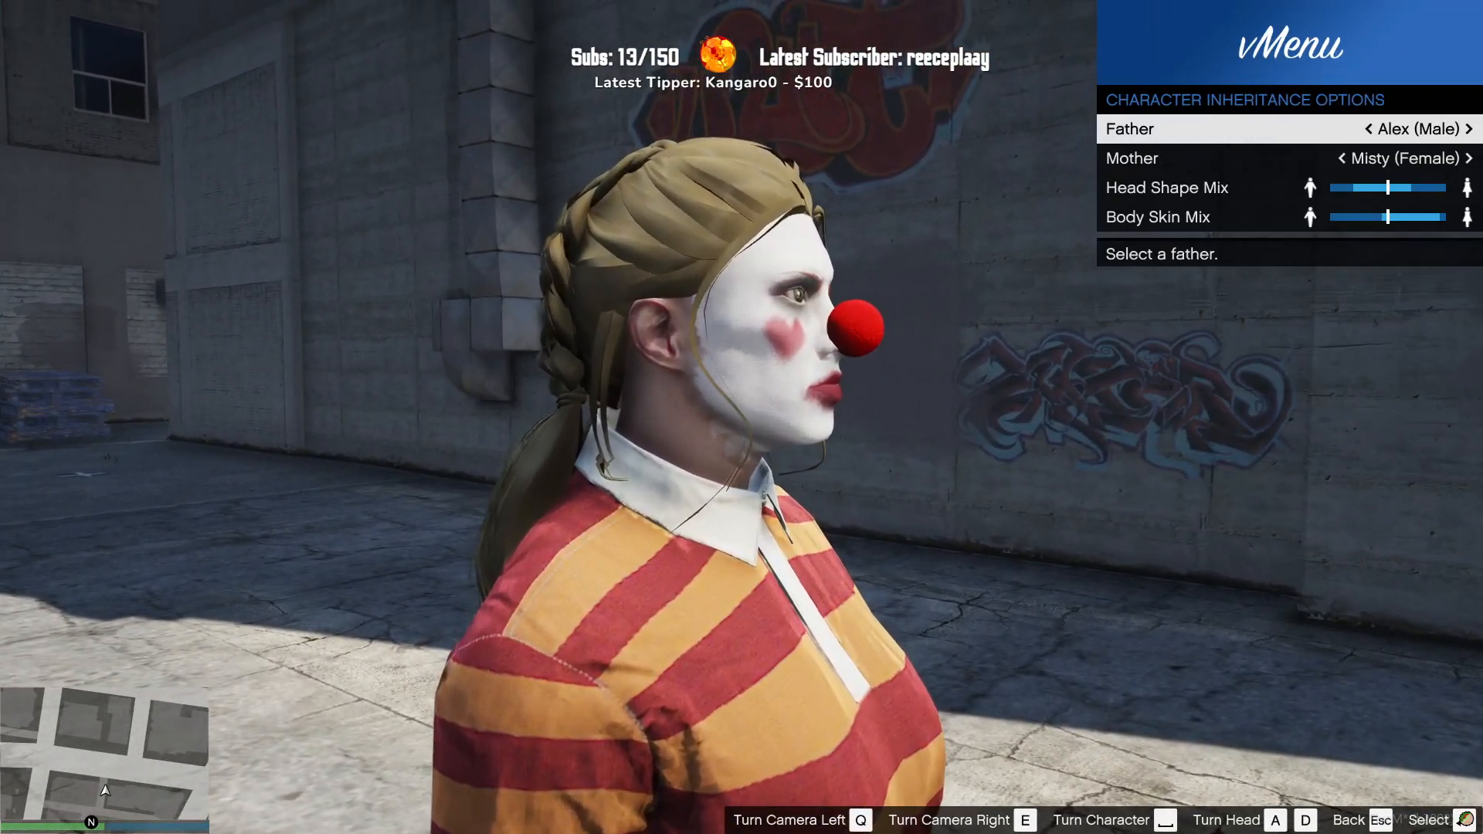
pyautogui.press('Down')
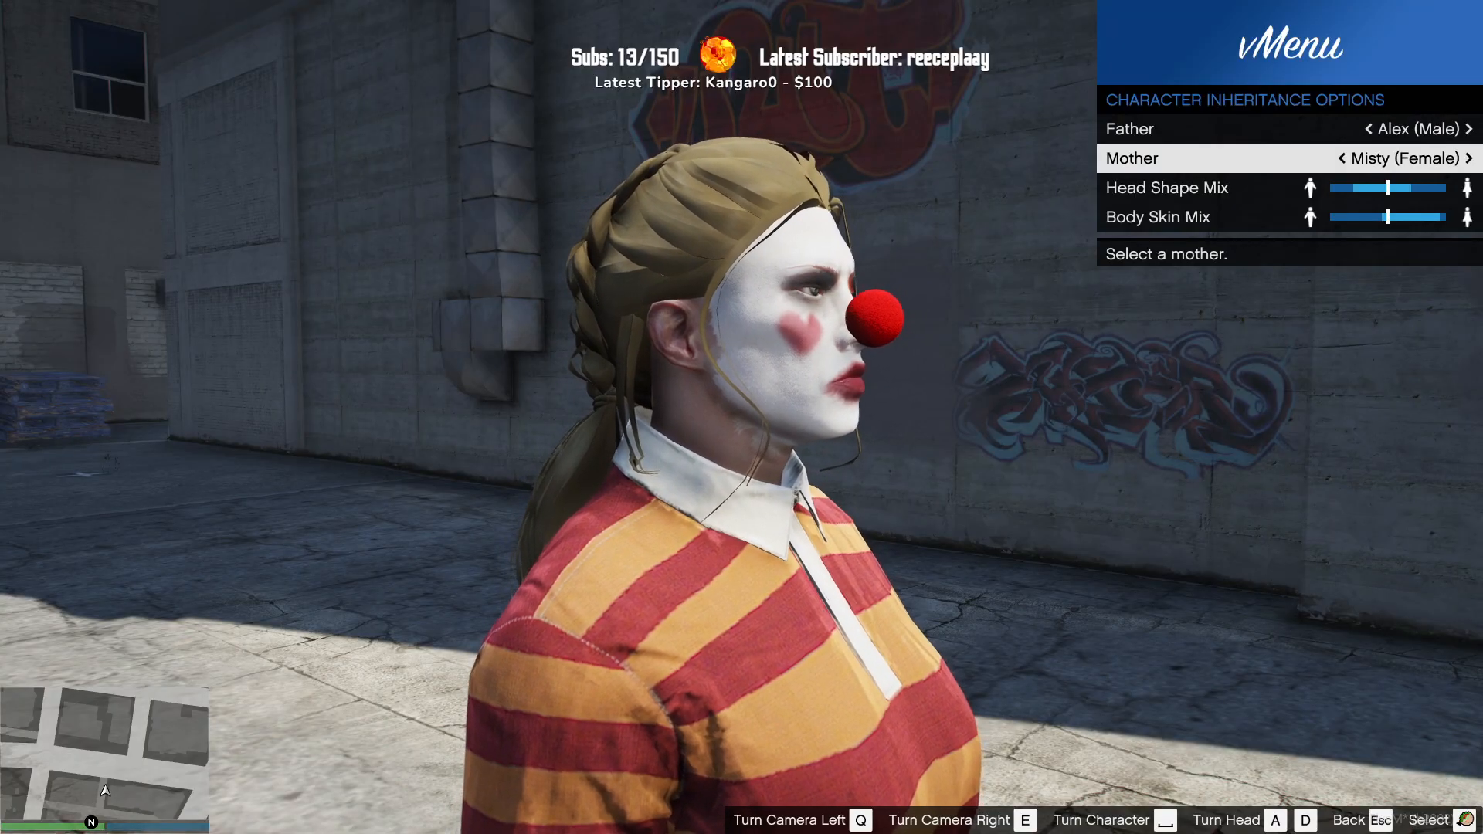
# Step: Cycle the character's mother through the inheritance presets to Joshua (Male), checking the clown nose on each face
pyautogui.press('Down')
pyautogui.press('Right')
pyautogui.press('Up')
pyautogui.press('Up')
pyautogui.press('Down')
pyautogui.press('Right')
pyautogui.press('Right')
pyautogui.press('Right')
pyautogui.press('Right')
pyautogui.press('Right')
pyautogui.press('Right')
pyautogui.press('Right')
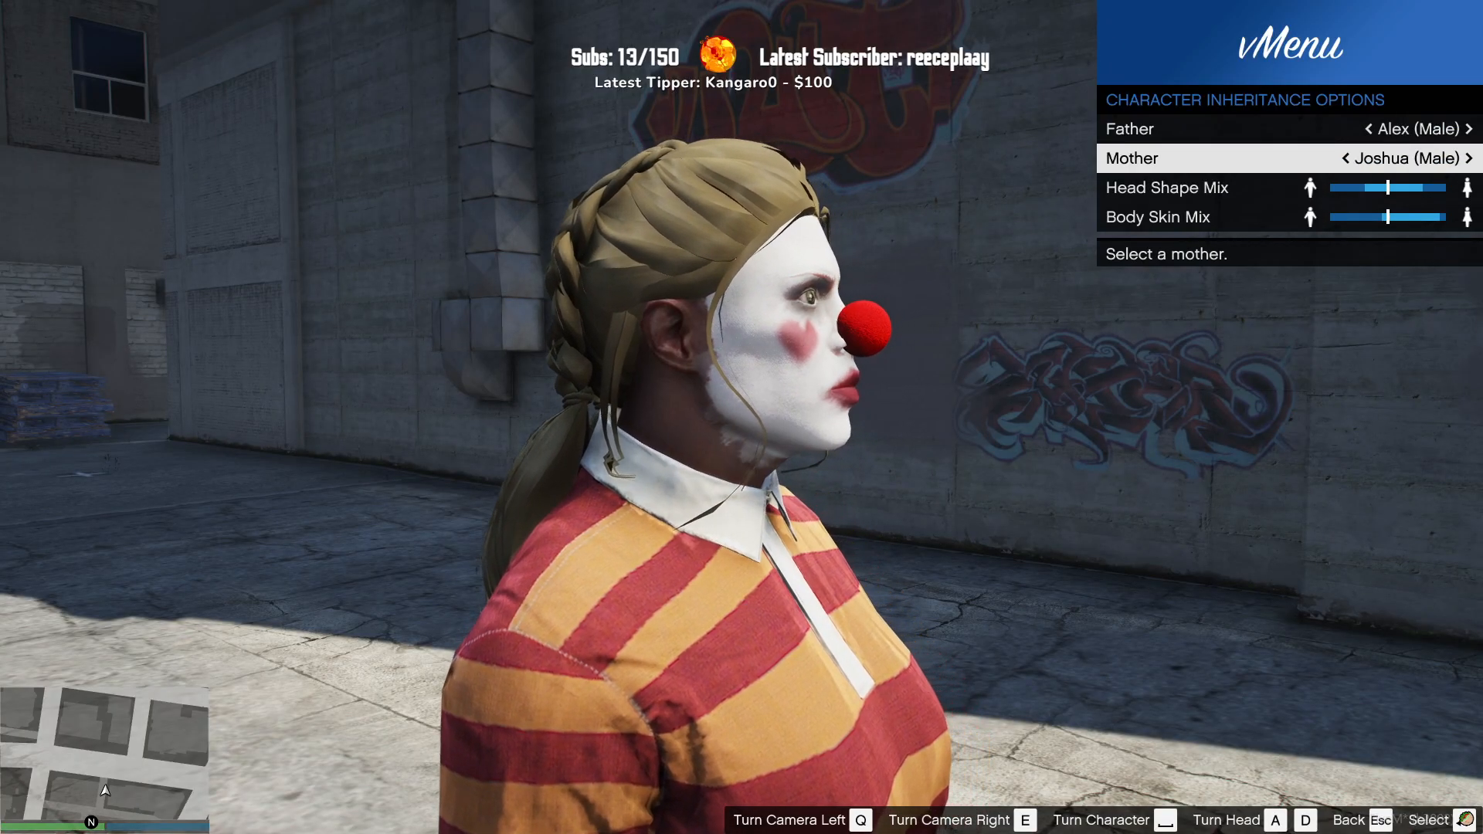
# Step: Preview the mother presets Ethan, Vincent and Angel (Male), viewing the clown nose from both sides
pyautogui.press('Right')
pyautogui.press('Right')
pyautogui.press('Right')
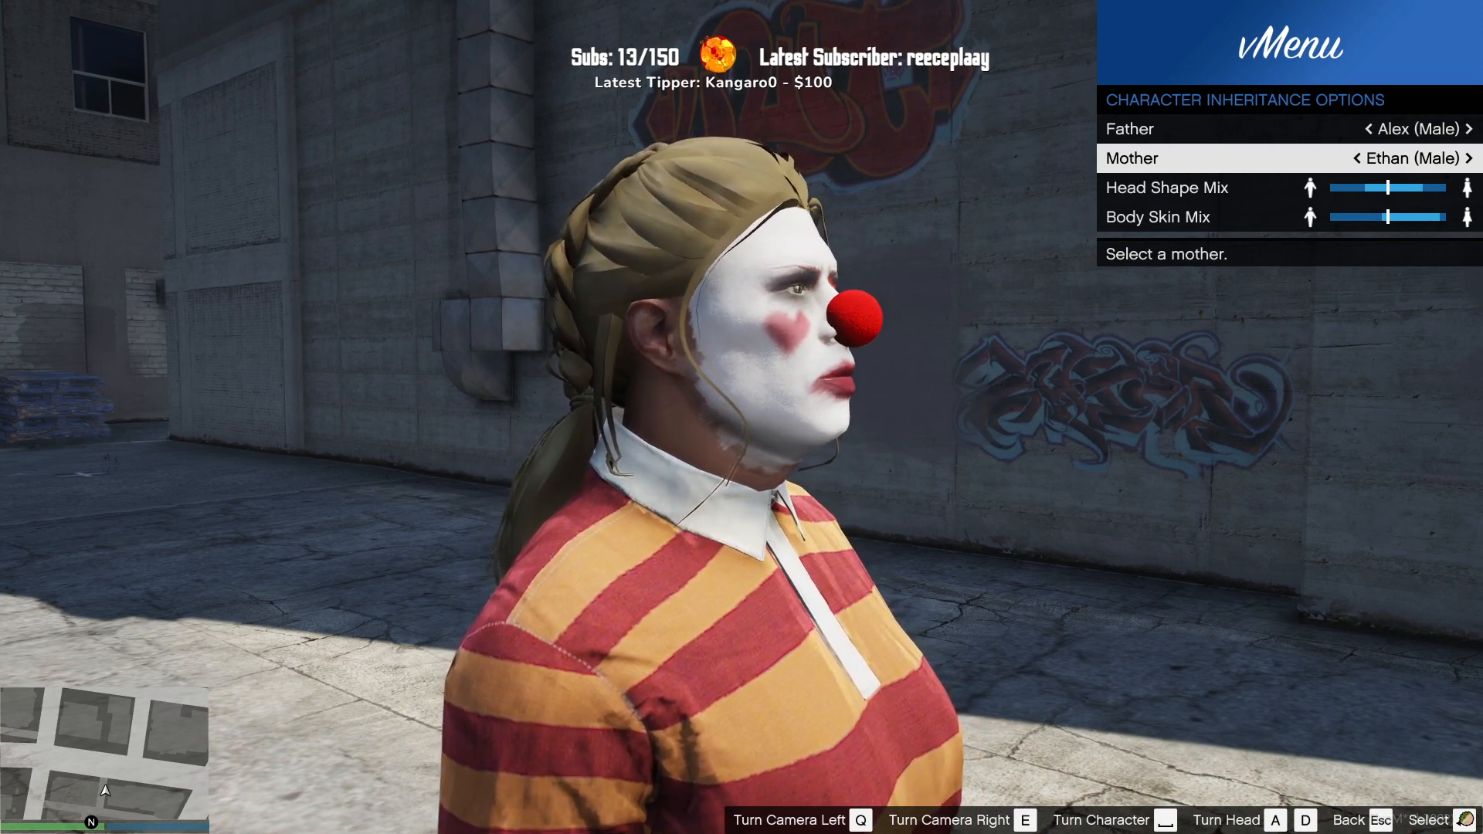
pyautogui.press('Right')
pyautogui.press('q')
pyautogui.press('e')
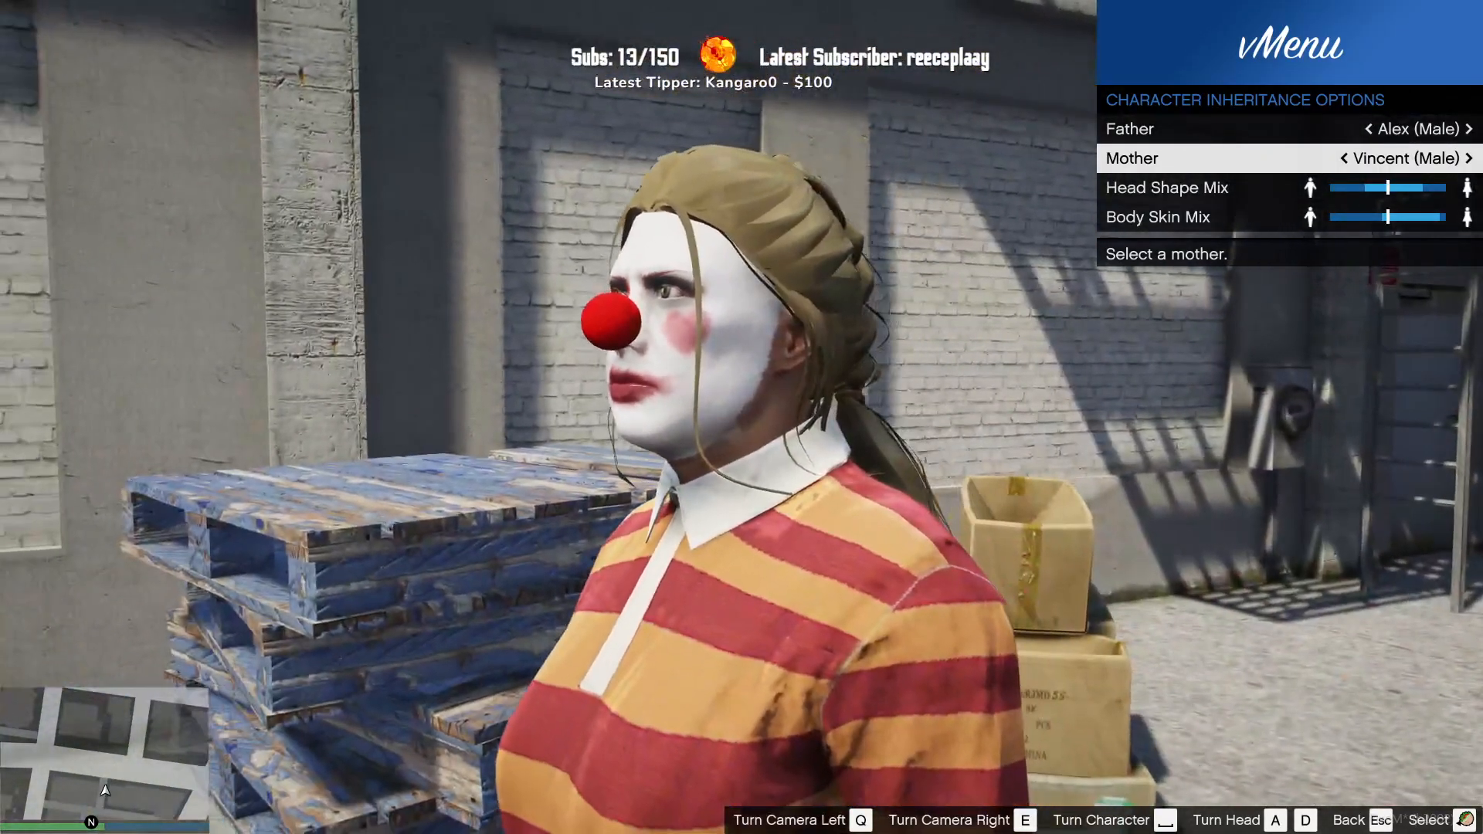
pyautogui.press('q')
pyautogui.press('e')
pyautogui.press('Right')
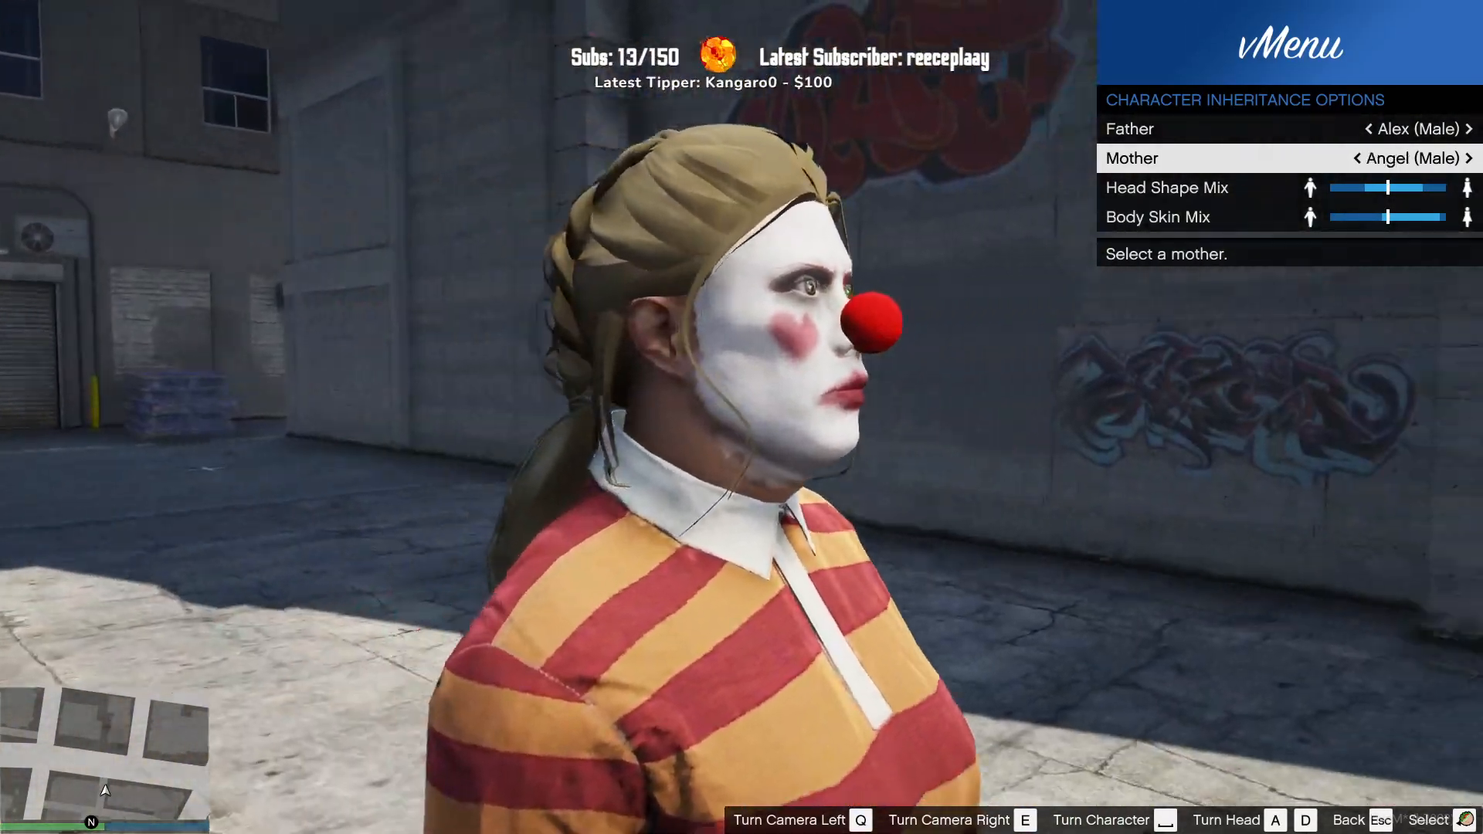
# Step: Advance the mother preset to Anthony (Male) and inspect the nose placement from the front and both sides
pyautogui.press('Right')
pyautogui.press('Right')
pyautogui.press('Left')
pyautogui.press('Right')
pyautogui.press('Right')
pyautogui.press('Right')
pyautogui.press('Right')
pyautogui.press('Right')
pyautogui.press('Right')
pyautogui.press('Right')
pyautogui.press('Right')
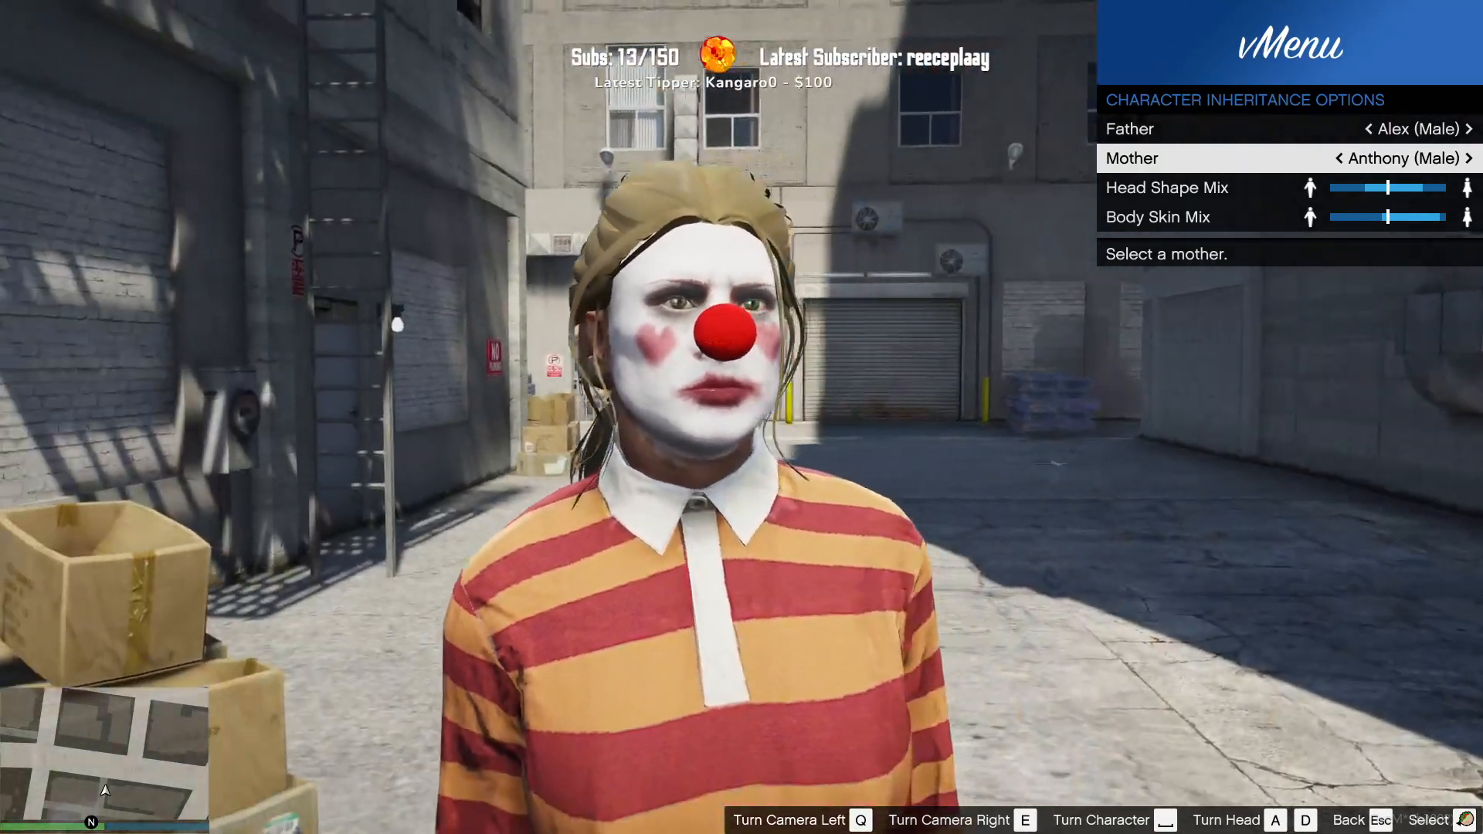
pyautogui.press('e')
pyautogui.press('q')
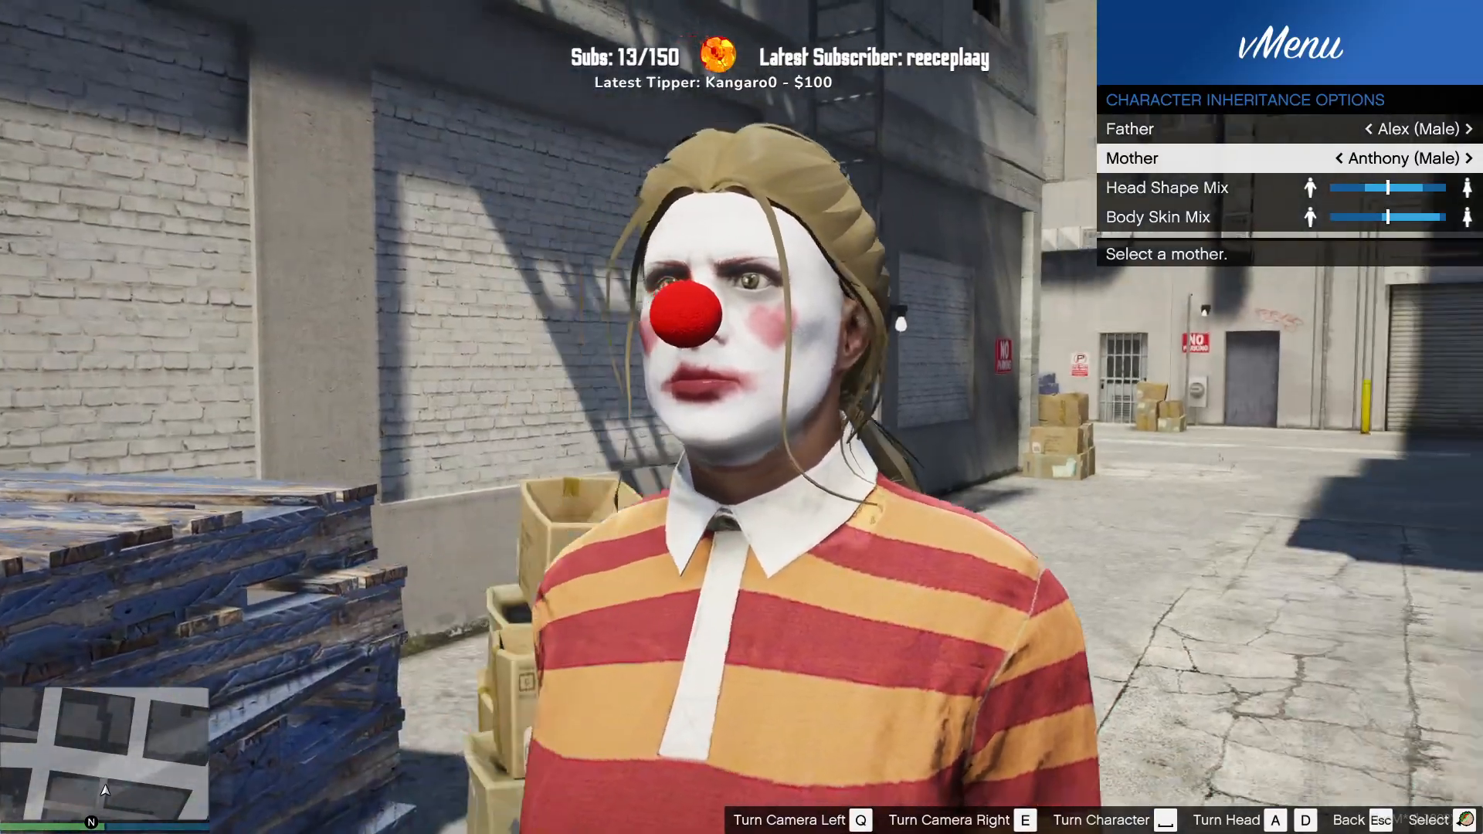
# Step: Preview the mother presets from Niko through Hannah and Amelia to Ava (Female), inspecting the nose fit from different sides
pyautogui.press('Right')
pyautogui.press('Right')
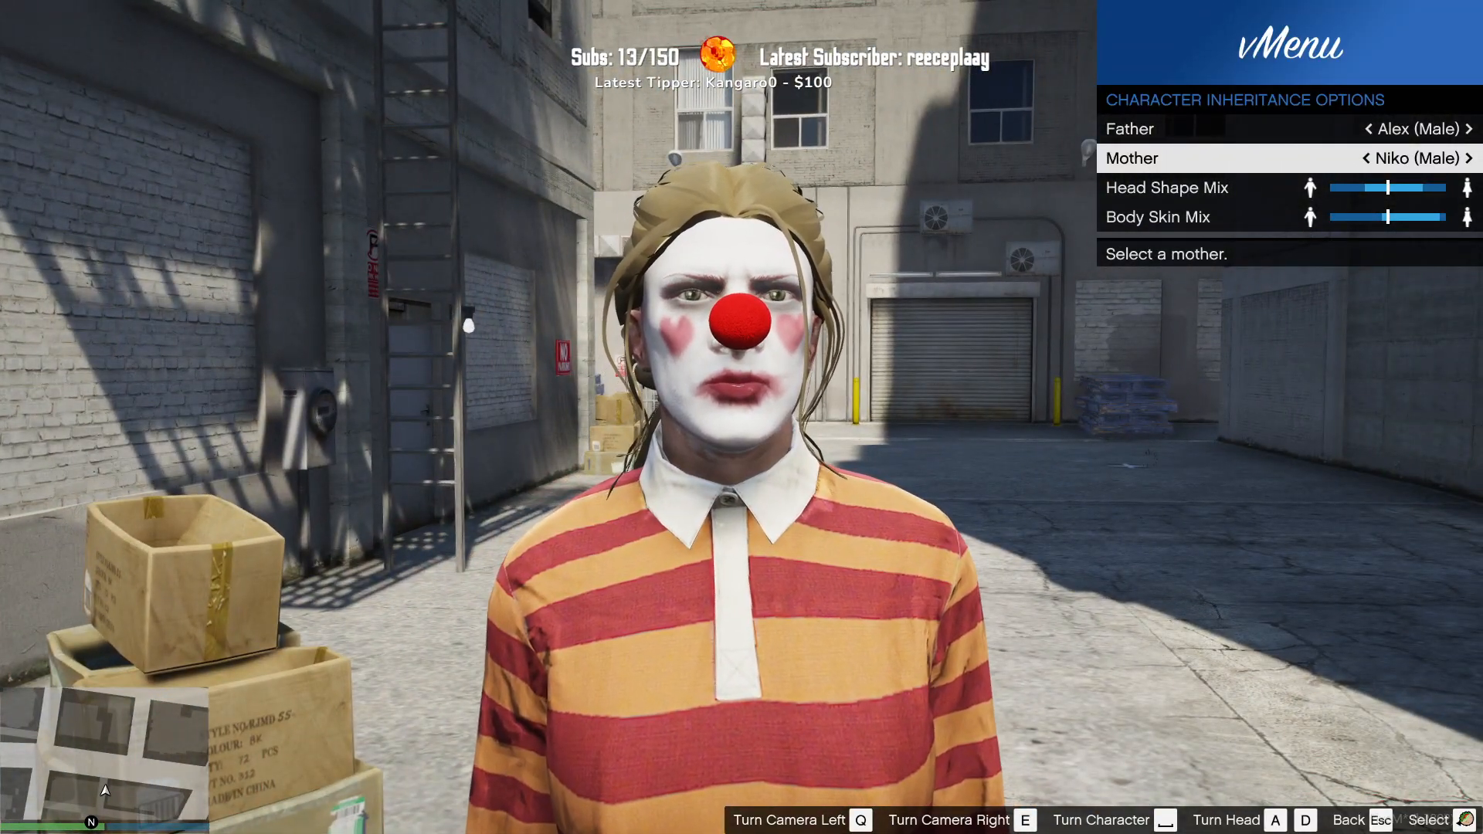
pyautogui.press('Right')
pyautogui.press('q')
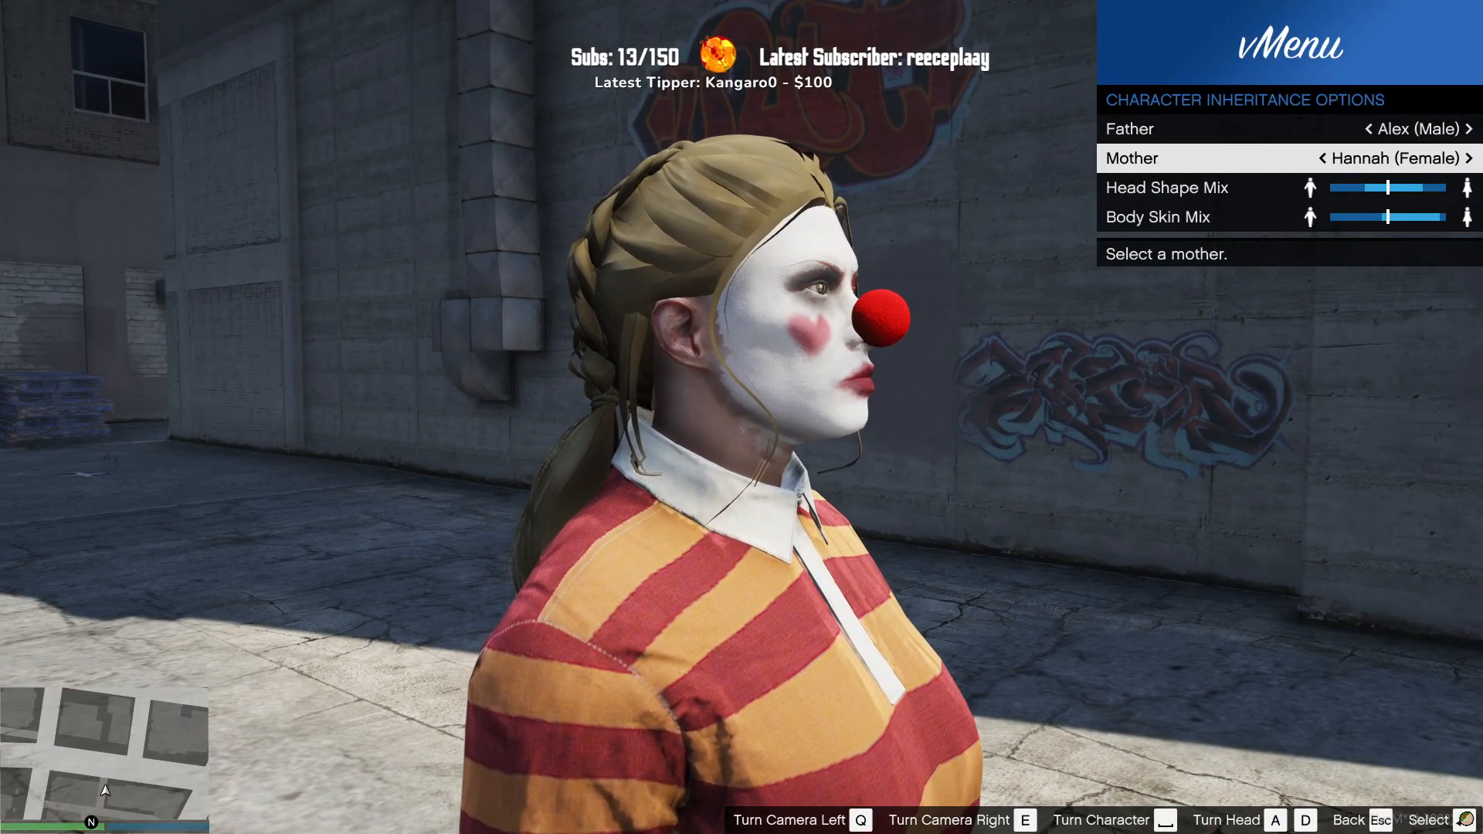
pyautogui.press('Right')
pyautogui.press('Right')
pyautogui.press('Right')
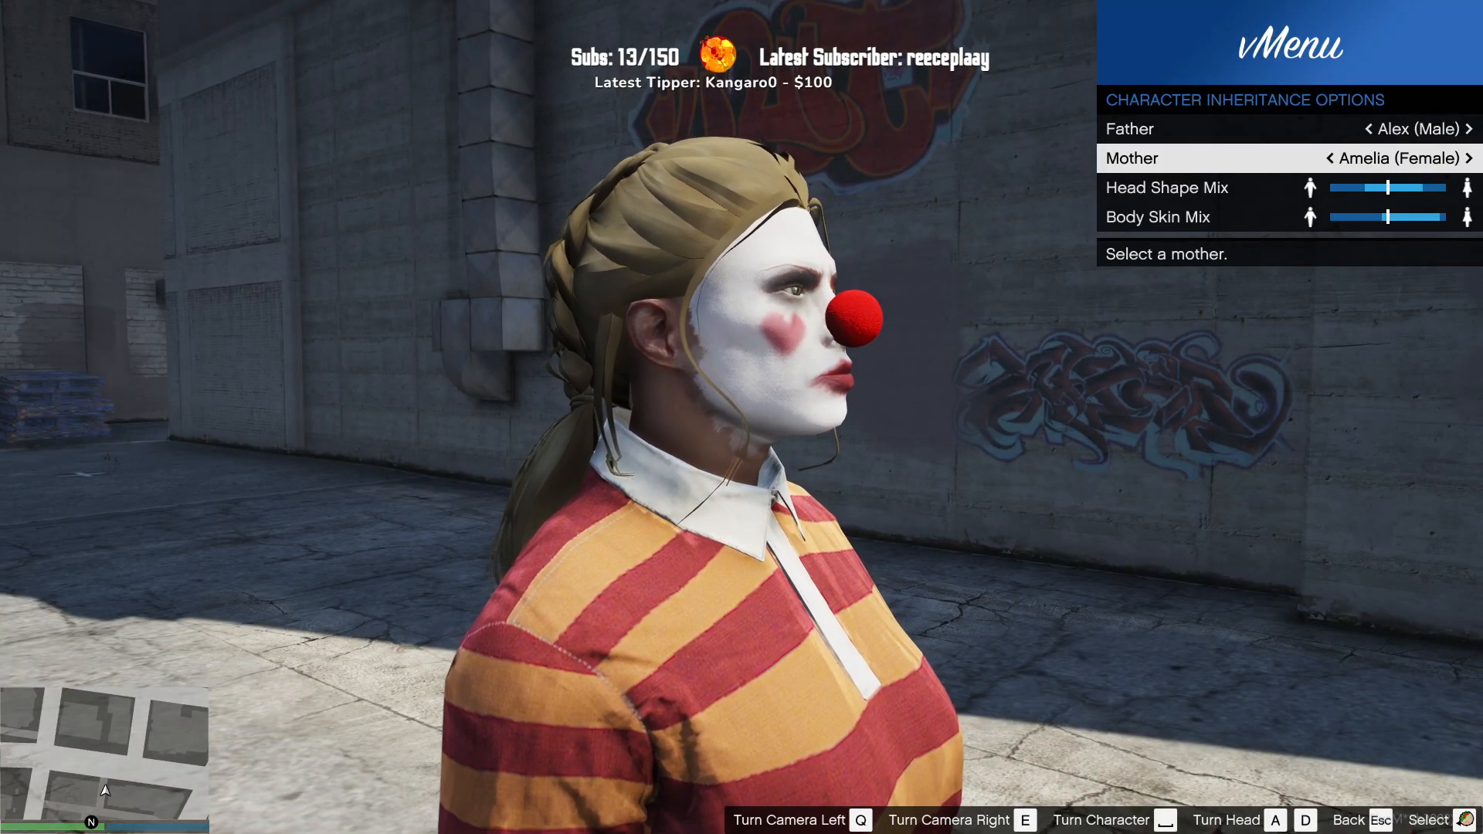
pyautogui.press('Right')
pyautogui.press('Right')
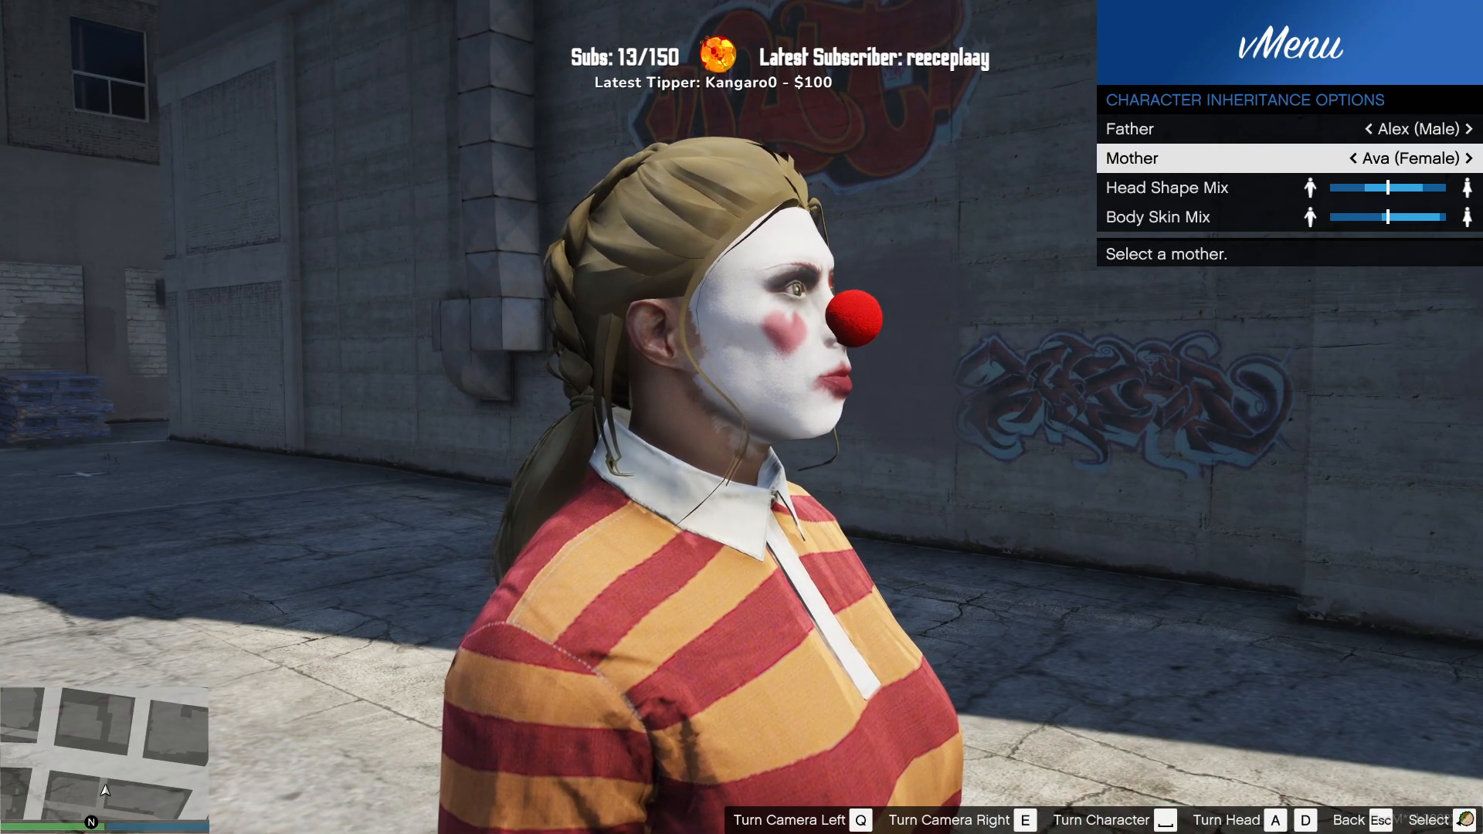
pyautogui.press('e')
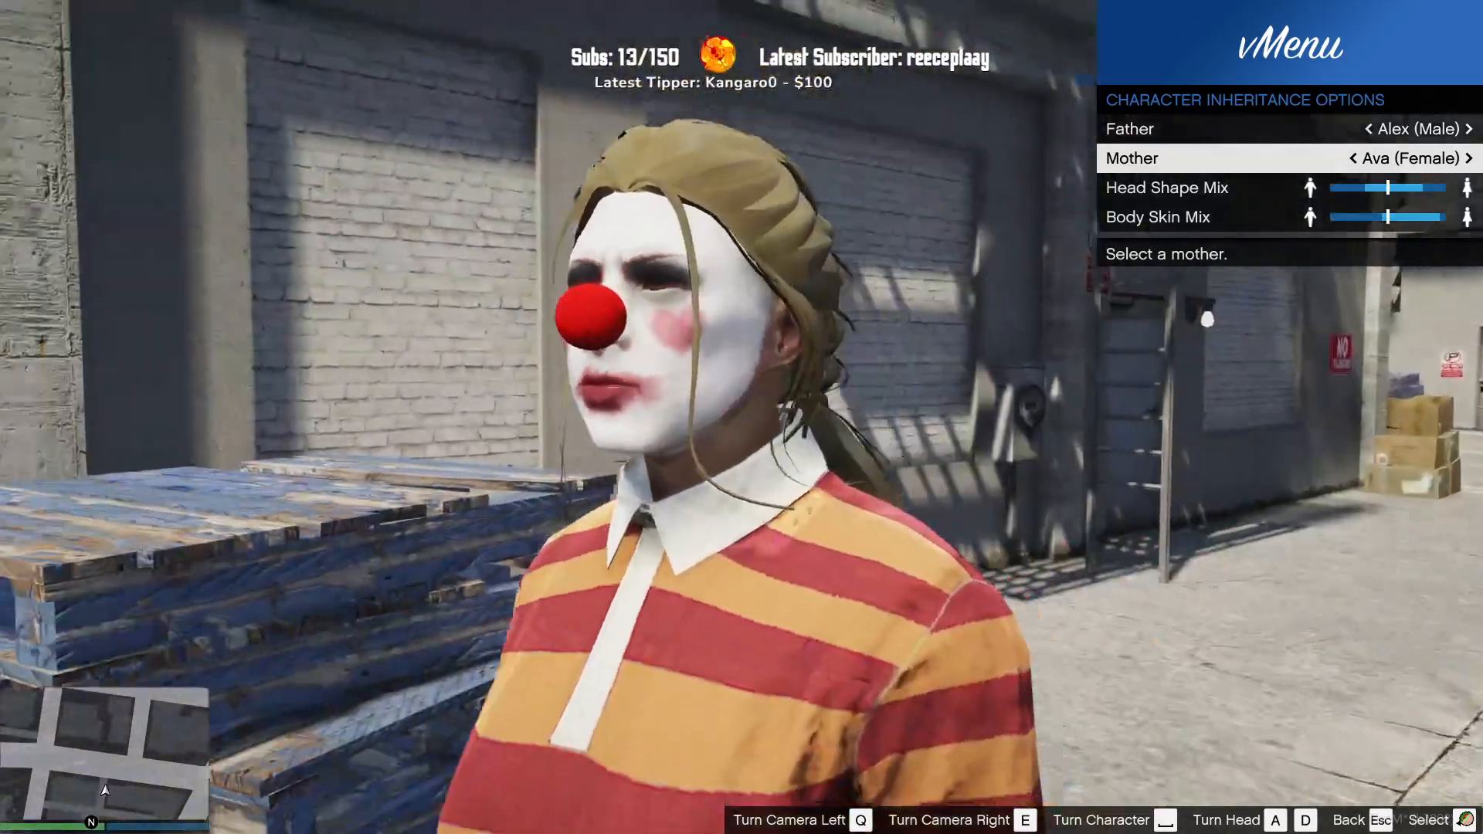
pyautogui.press('q')
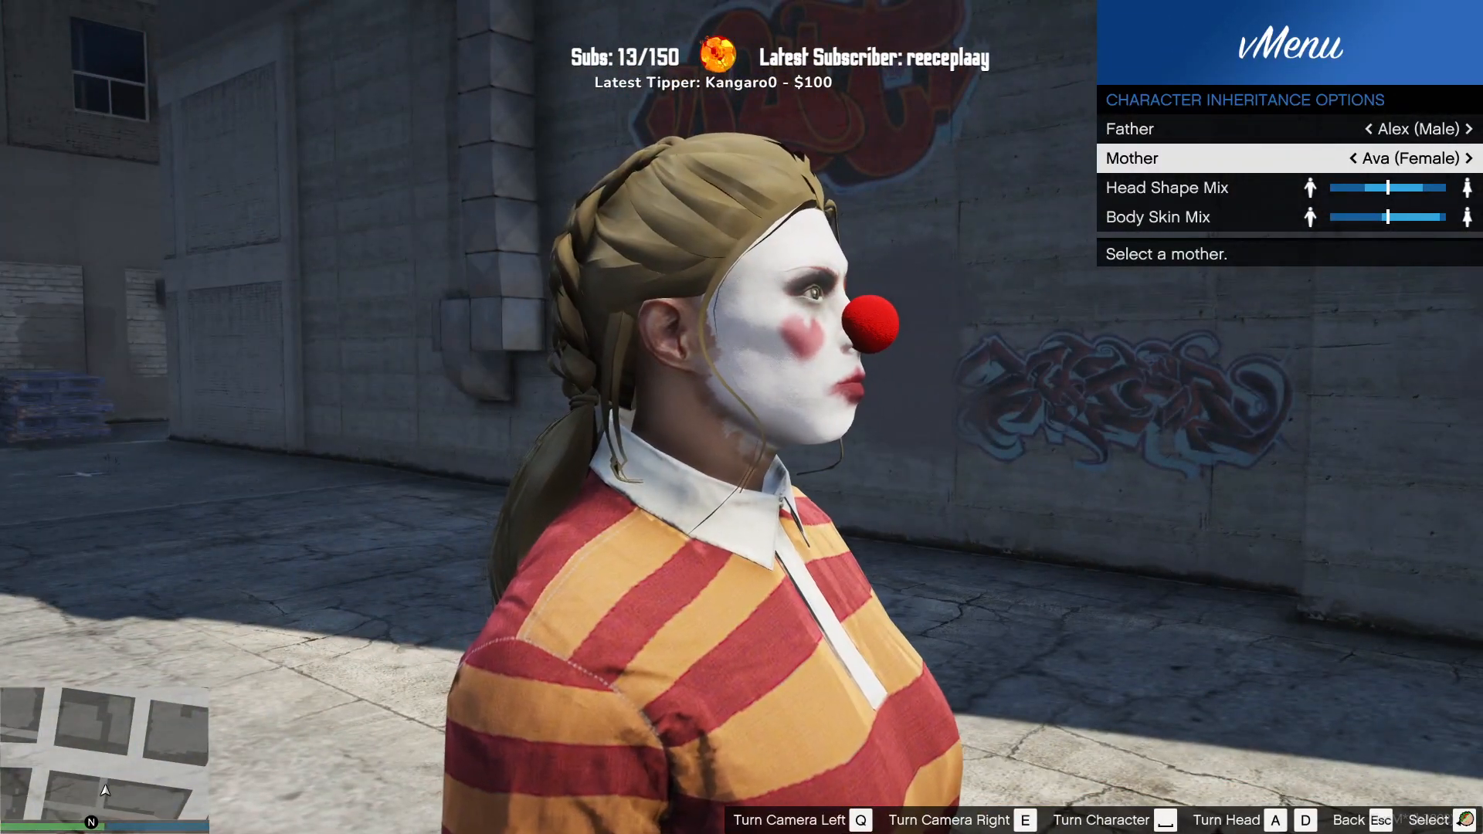
# Step: Compare the mother presets Ava and Camila (Female), examining Camila's nose fit from the front and in profile
pyautogui.press('Right')
pyautogui.press('Left')
pyautogui.press('Right')
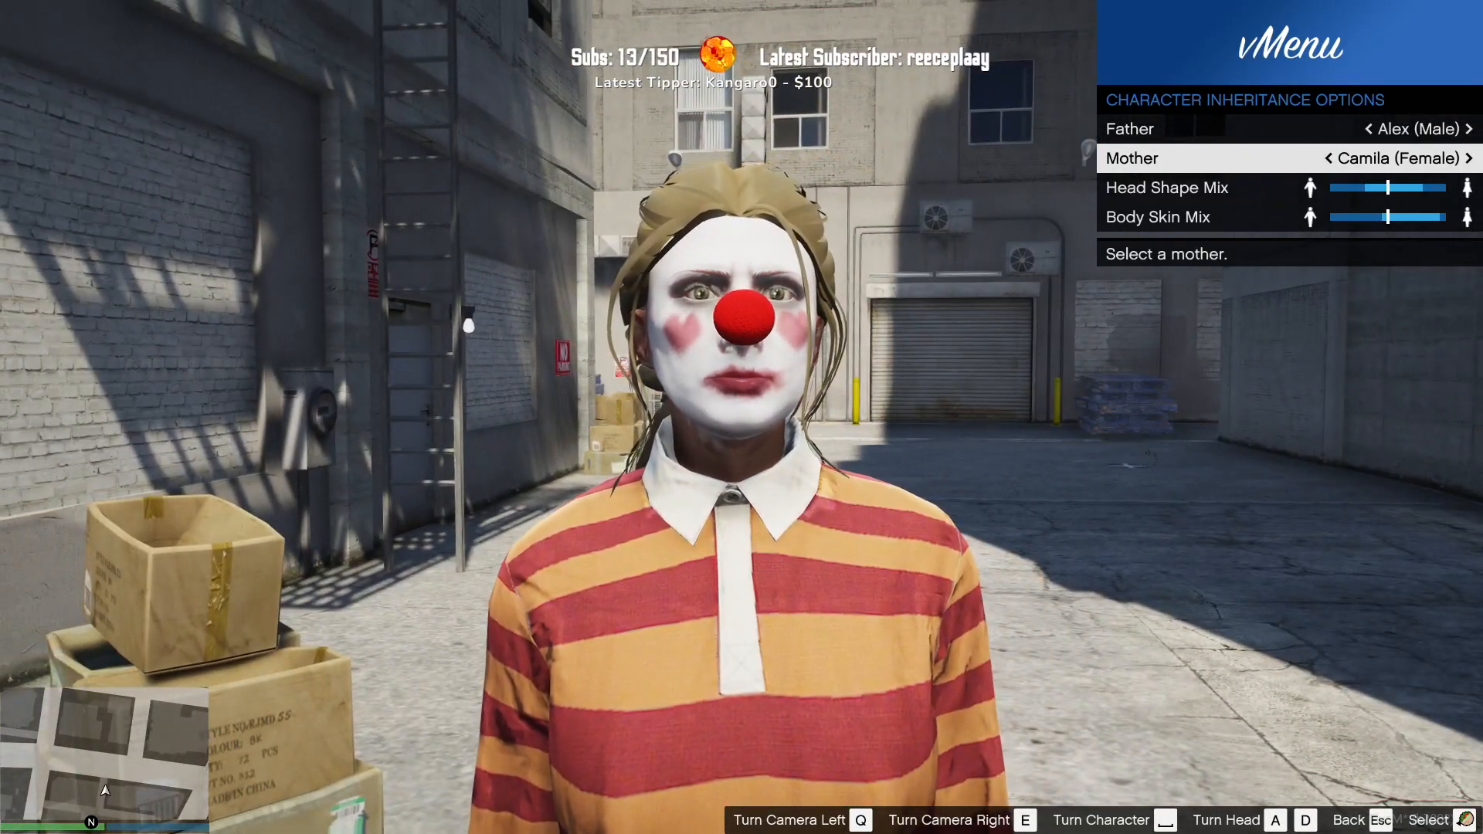
pyautogui.press('q')
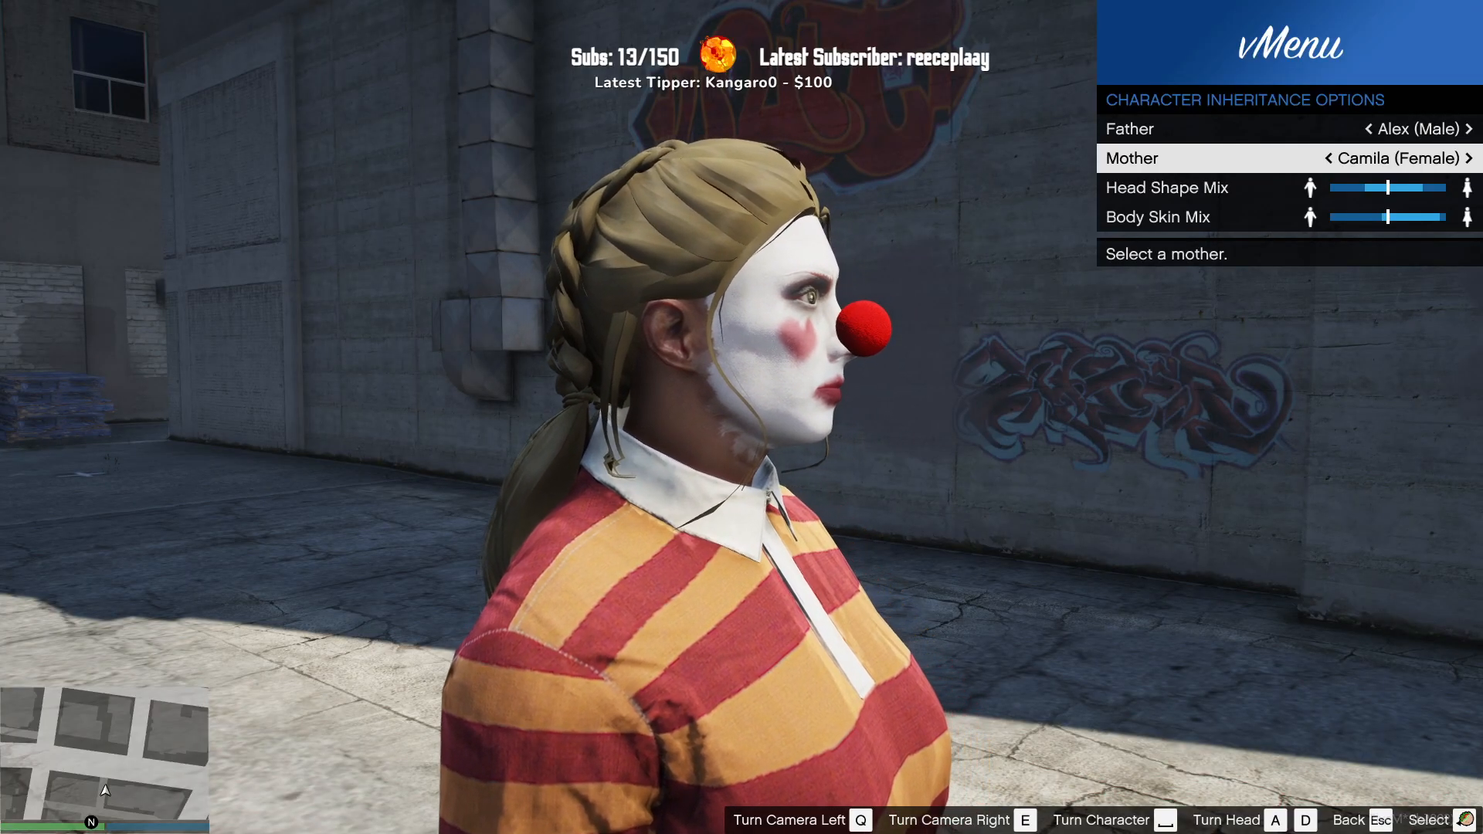
# Step: Cycle the mother through Sophia and Brianna to Charlotte (Female), checking how the nose sits in profile
pyautogui.press('Right')
pyautogui.press('Right')
pyautogui.press('Right')
pyautogui.press('Right')
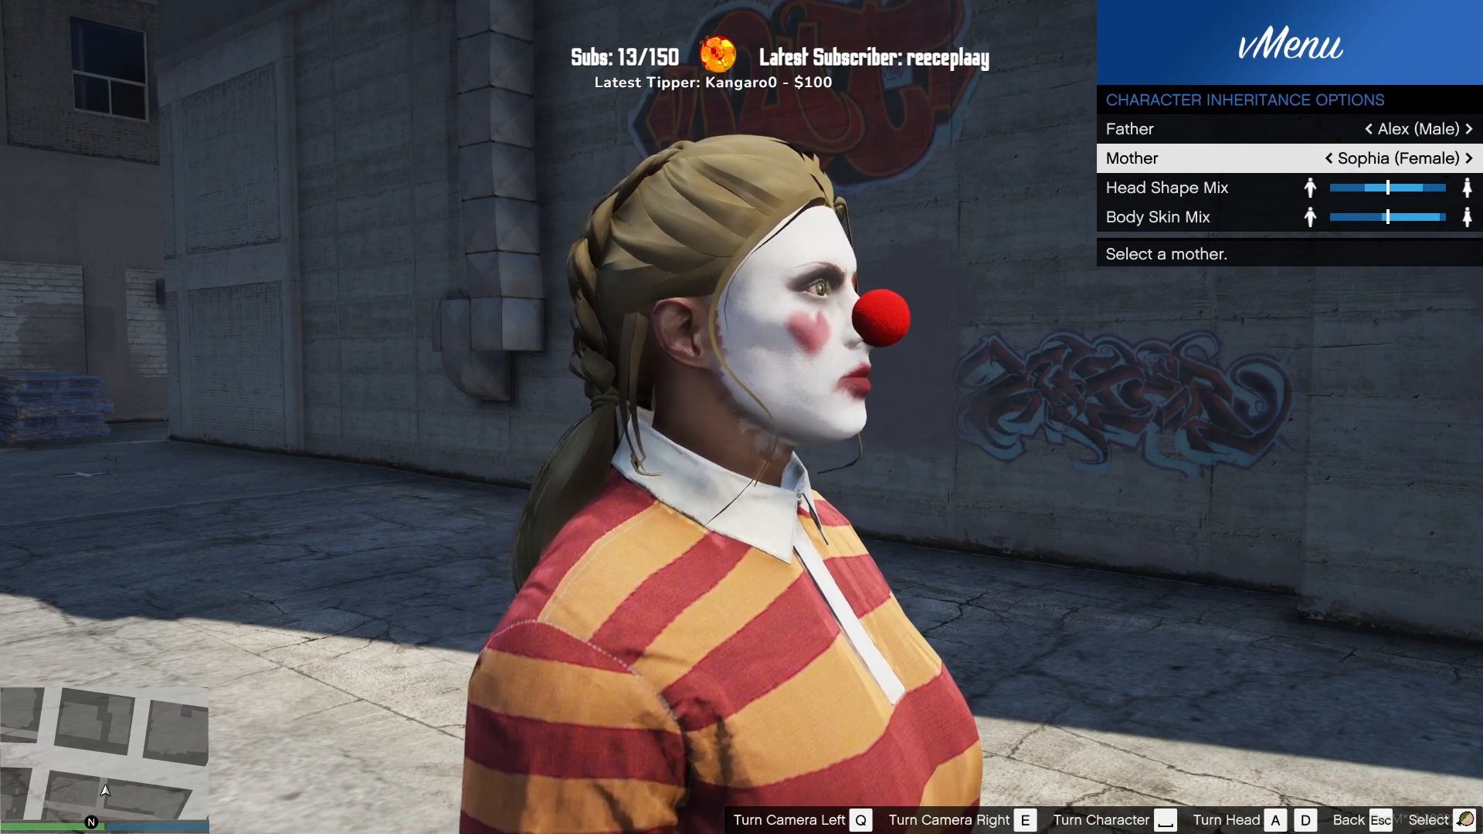
pyautogui.press('Right')
pyautogui.press('Right')
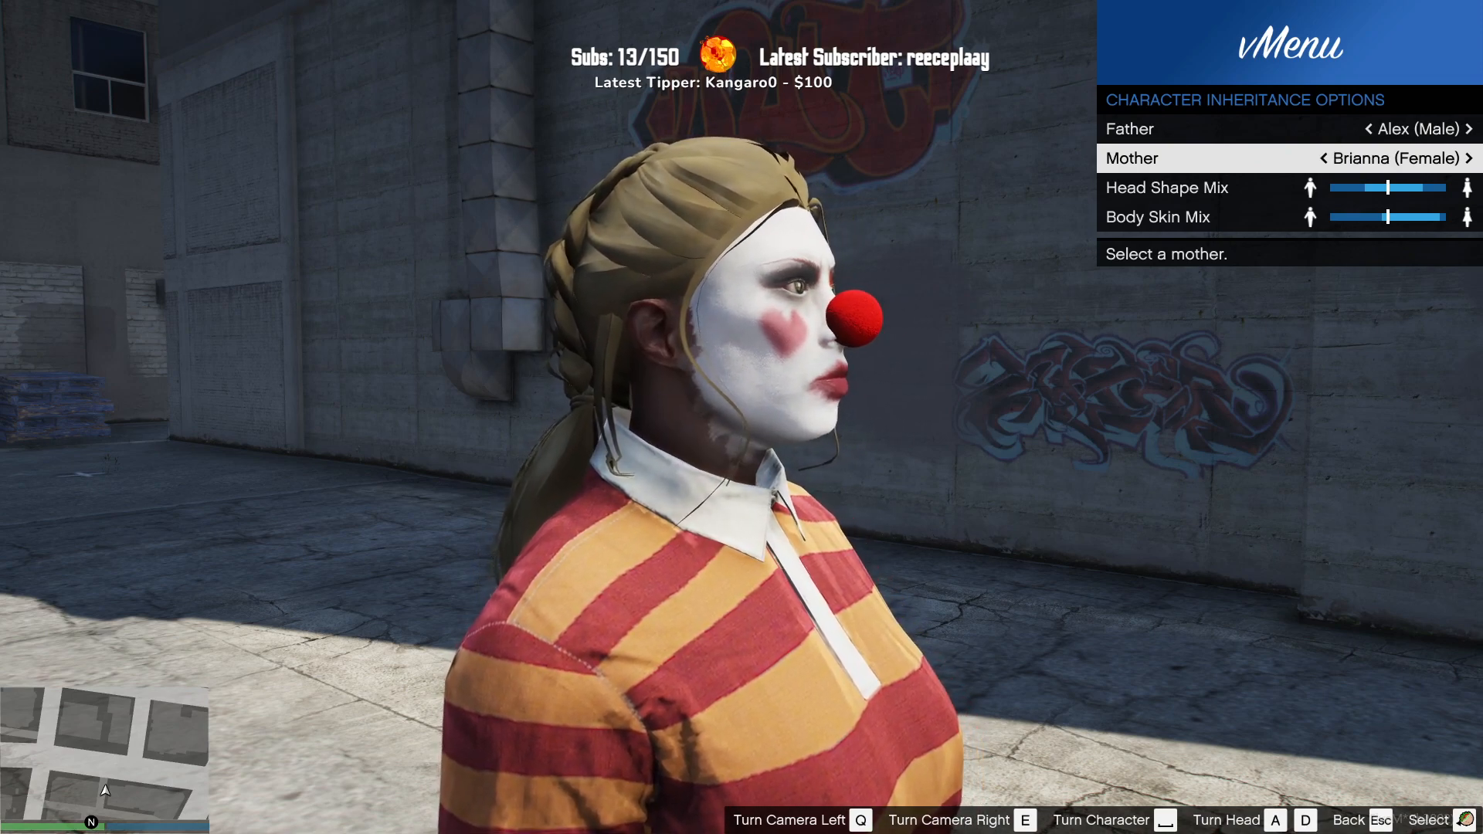
pyautogui.press('Right')
pyautogui.press('Right')
pyautogui.press('Right')
pyautogui.press('Right')
pyautogui.press('Right')
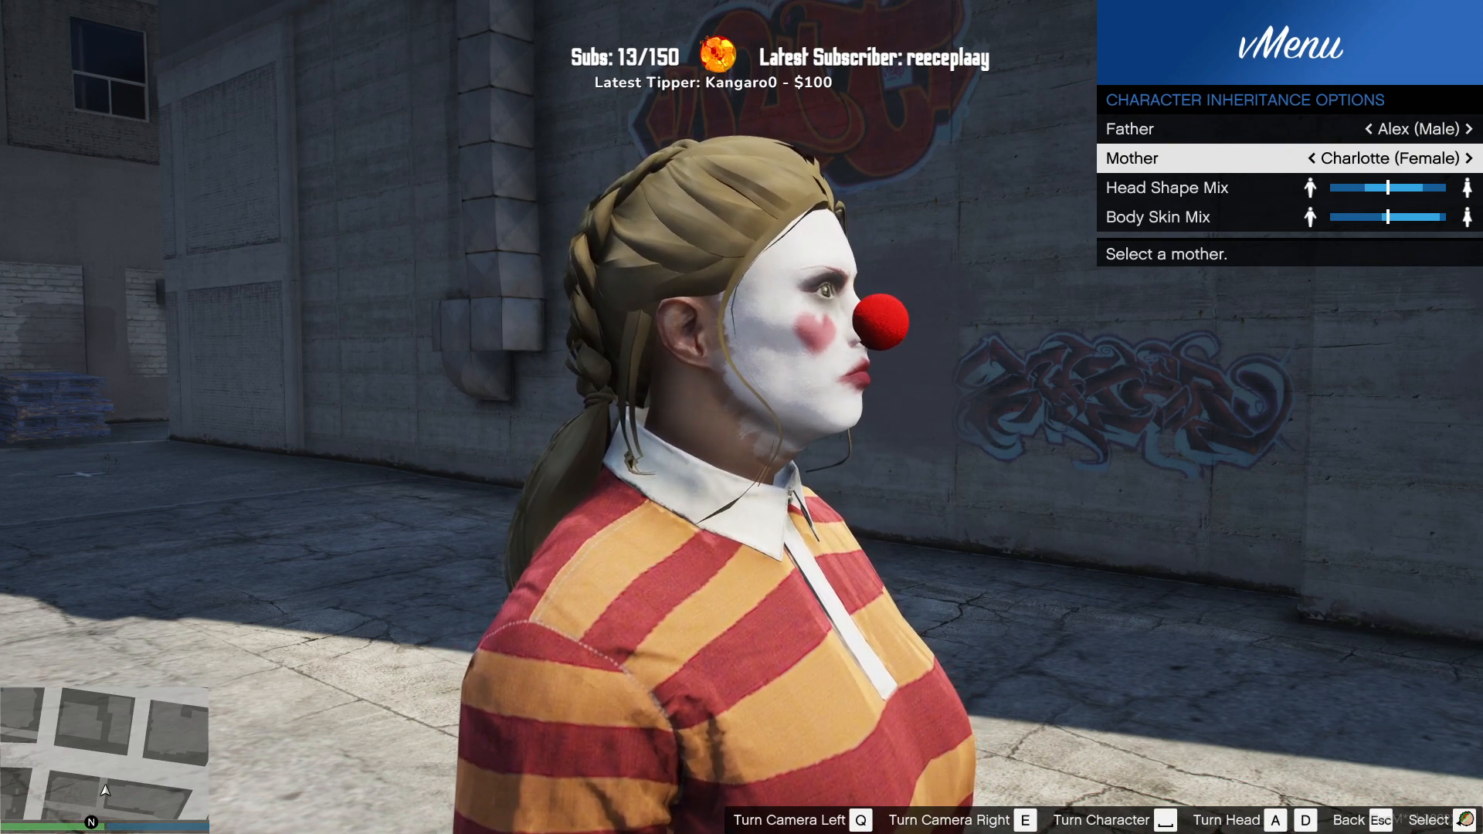
# Step: Compare the mother presets around Charlotte, ending on Misty (Female), to check the nose in profile
pyautogui.press('Left')
pyautogui.press('Left')
pyautogui.press('Right')
pyautogui.press('Right')
pyautogui.press('Right')
pyautogui.press('Right')
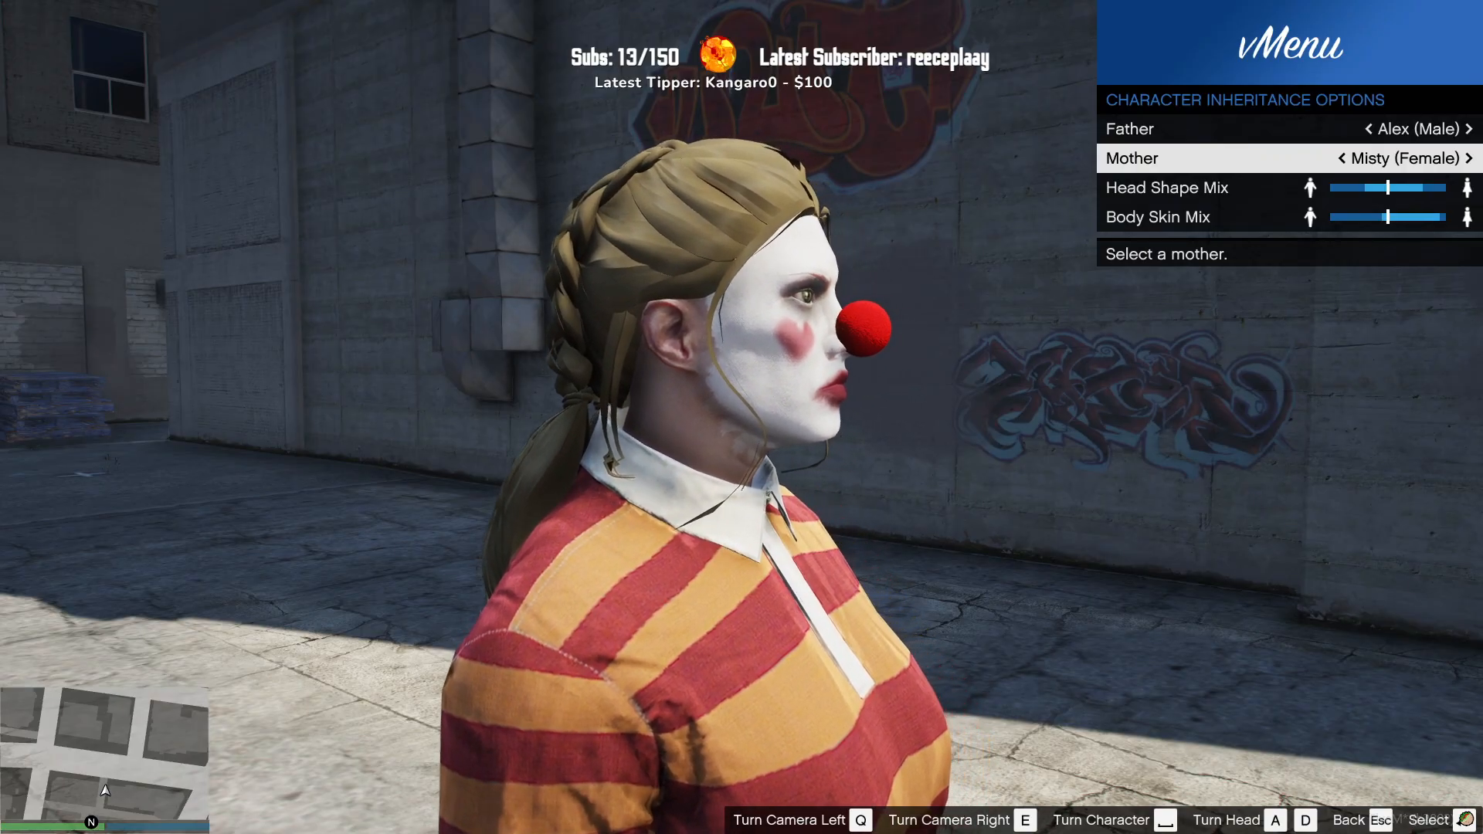
# Step: Preview the mother presets from Benjamin to Joshua (Male), viewing the clown nose from both sides
pyautogui.press('Right')
pyautogui.press('Right')
pyautogui.press('Left')
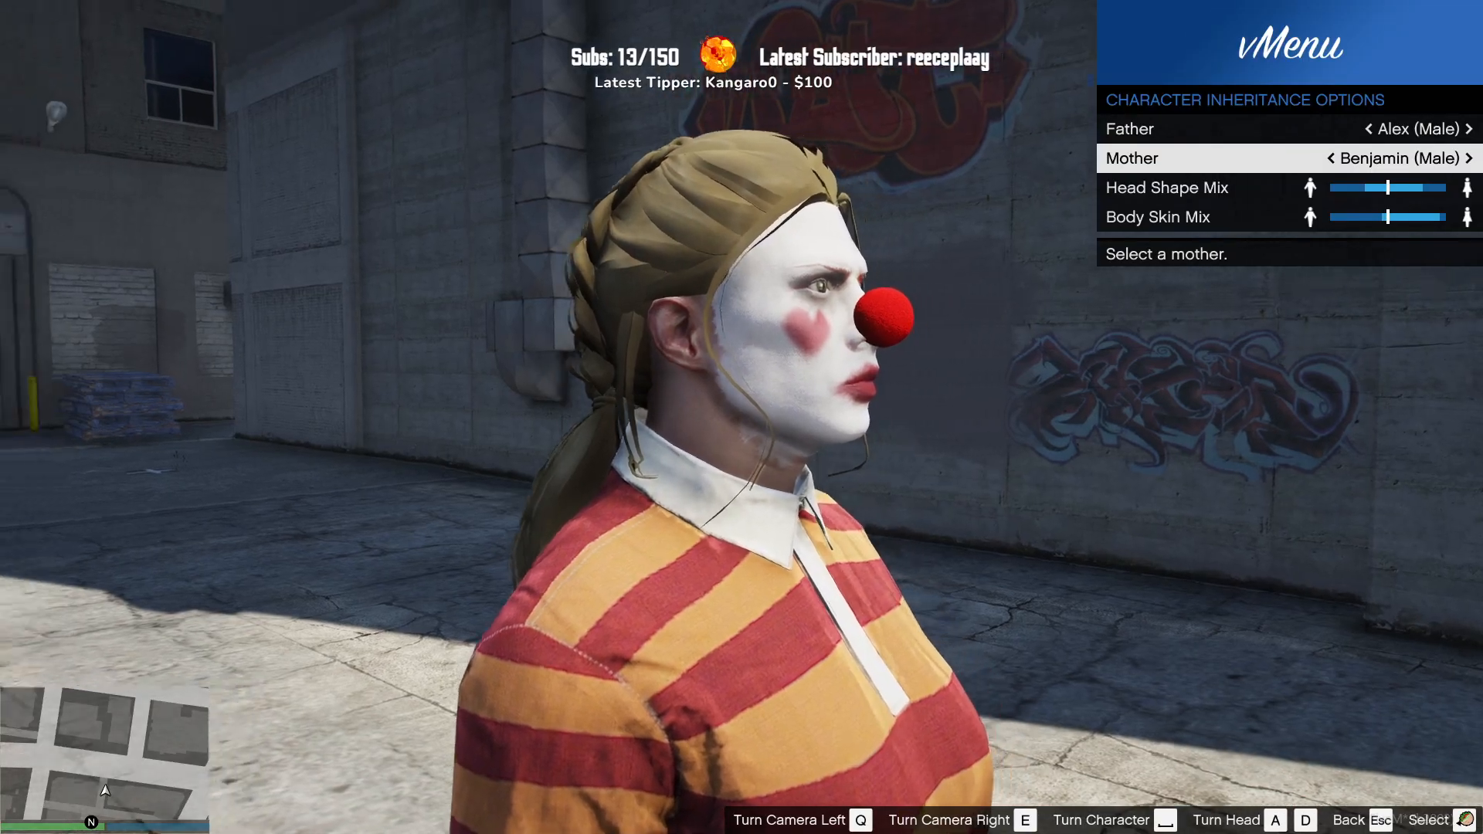
pyautogui.press('e')
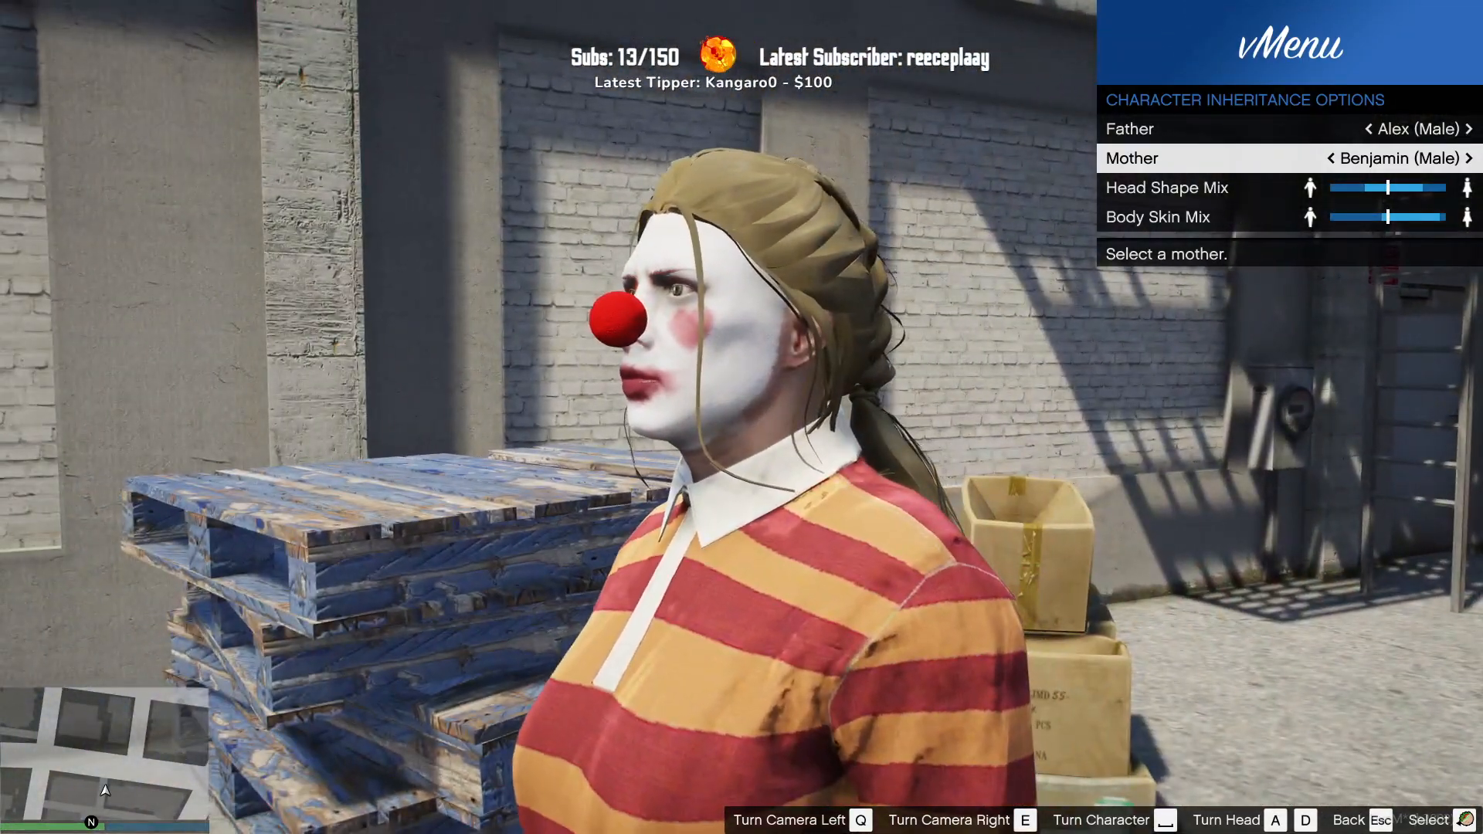
pyautogui.press('Right')
pyautogui.press('Right')
pyautogui.press('Right')
pyautogui.press('e')
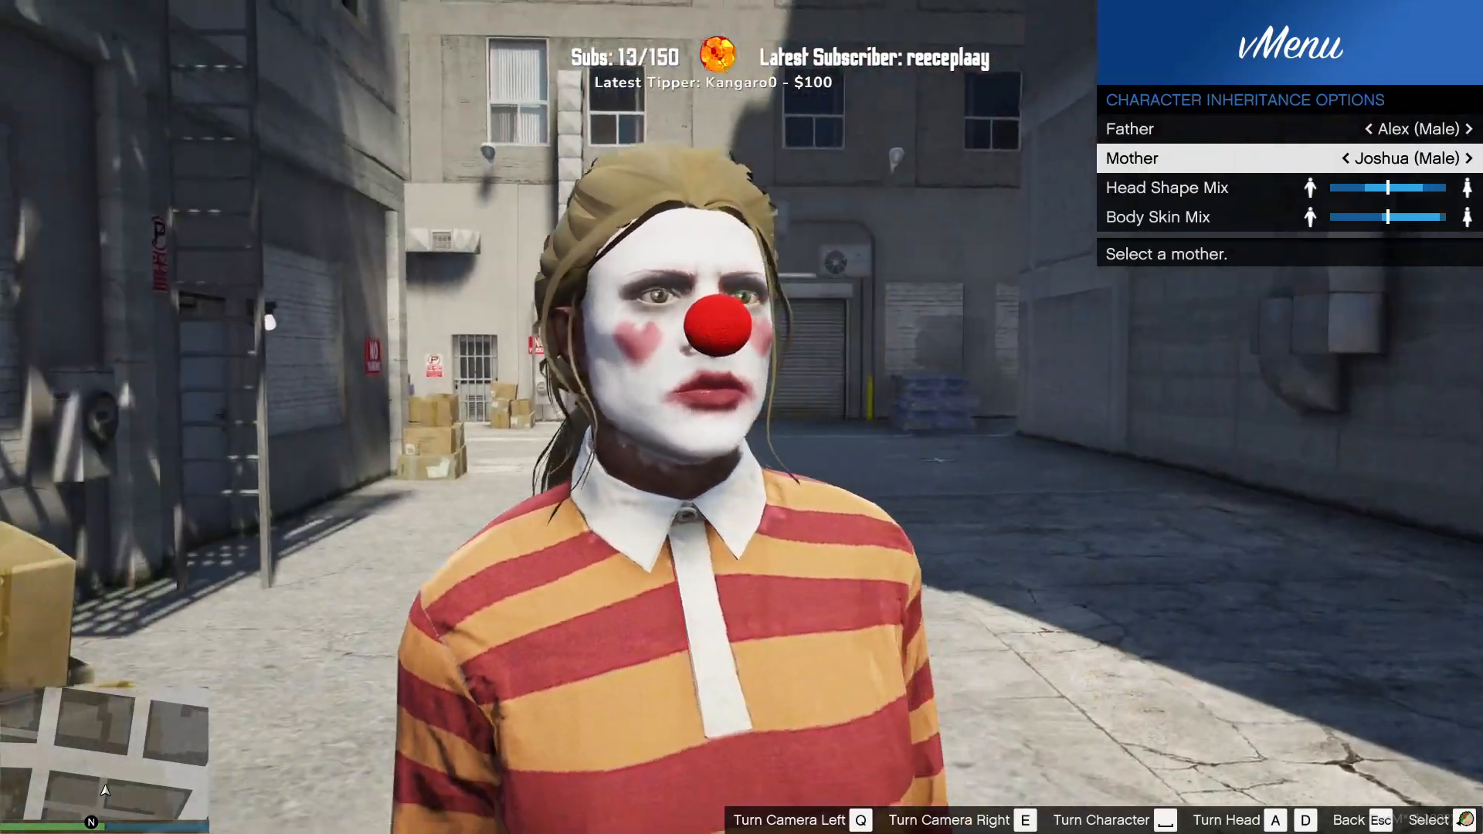
# Step: Switch the mother preset to Alex (Male) and inspect the nose placement from both sides of the face
pyautogui.press('Right')
pyautogui.press('Right')
pyautogui.press('Right')
pyautogui.press('Right')
pyautogui.press('e')
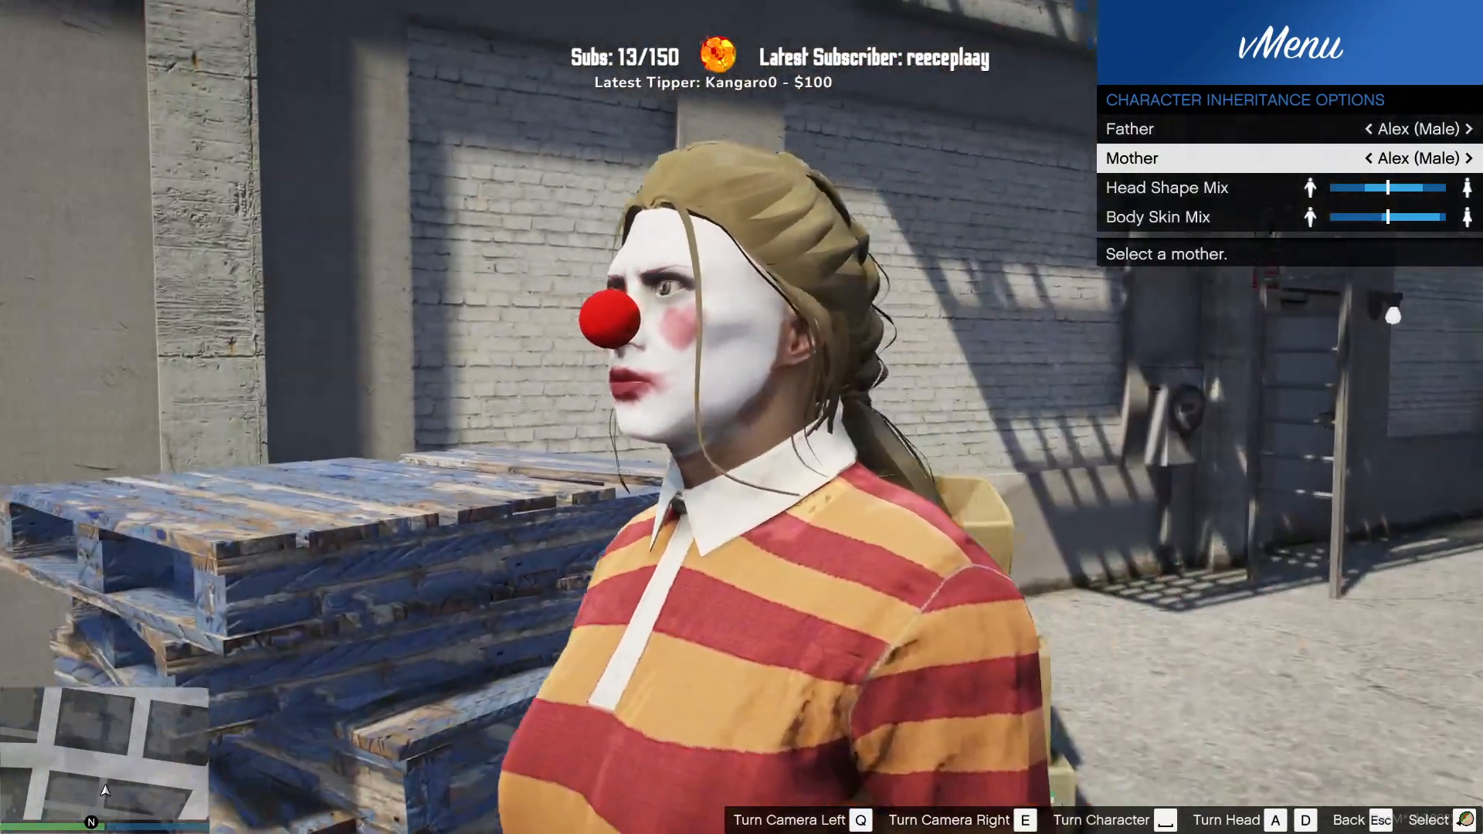
pyautogui.press('q')
pyautogui.press('e')
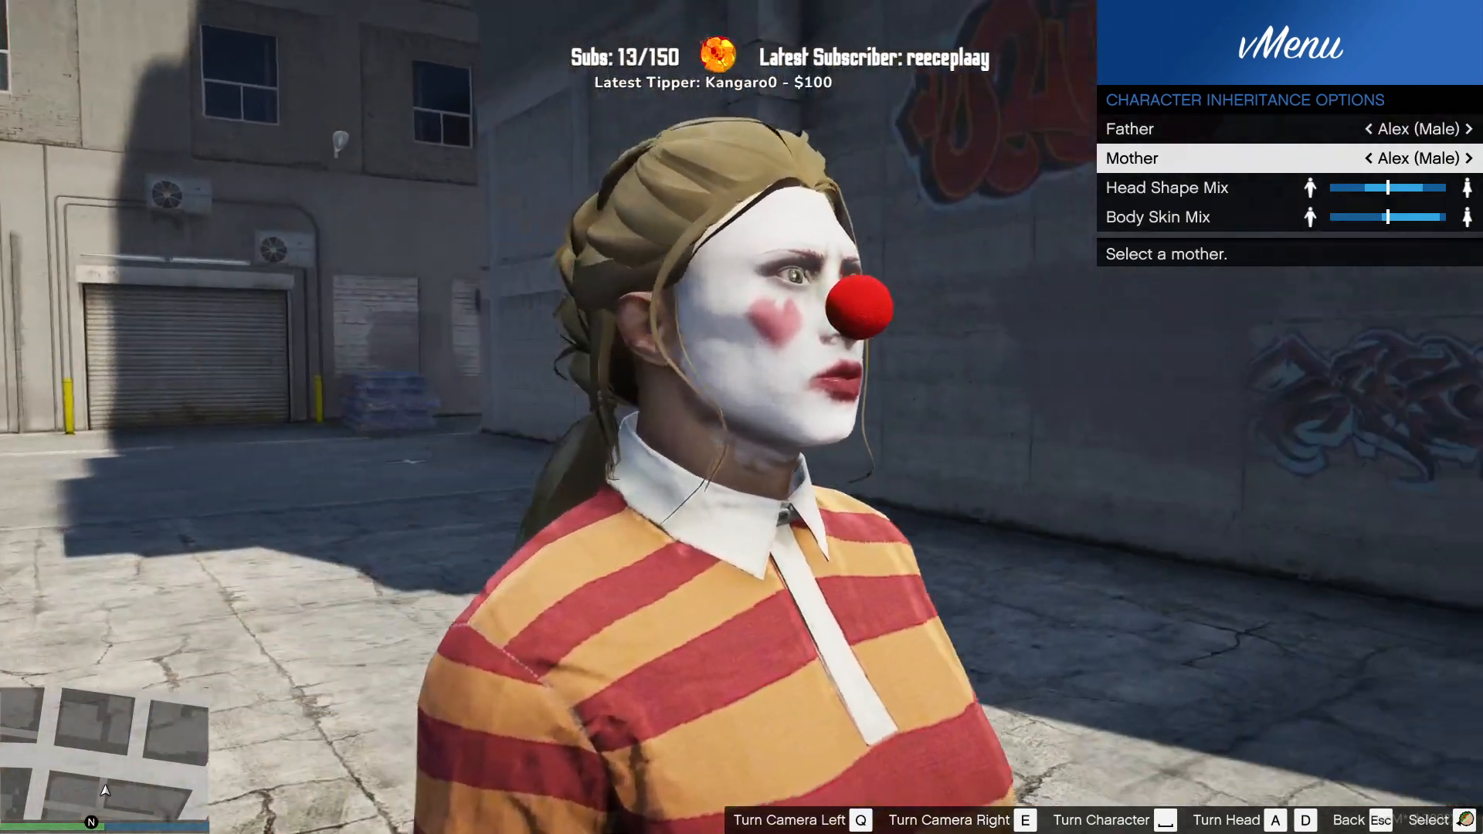
# Step: Advance the mother preset through Vincent to Diego (Male) and check the nose position in profile
pyautogui.press('Right')
pyautogui.press('Right')
pyautogui.press('Right')
pyautogui.press('Right')
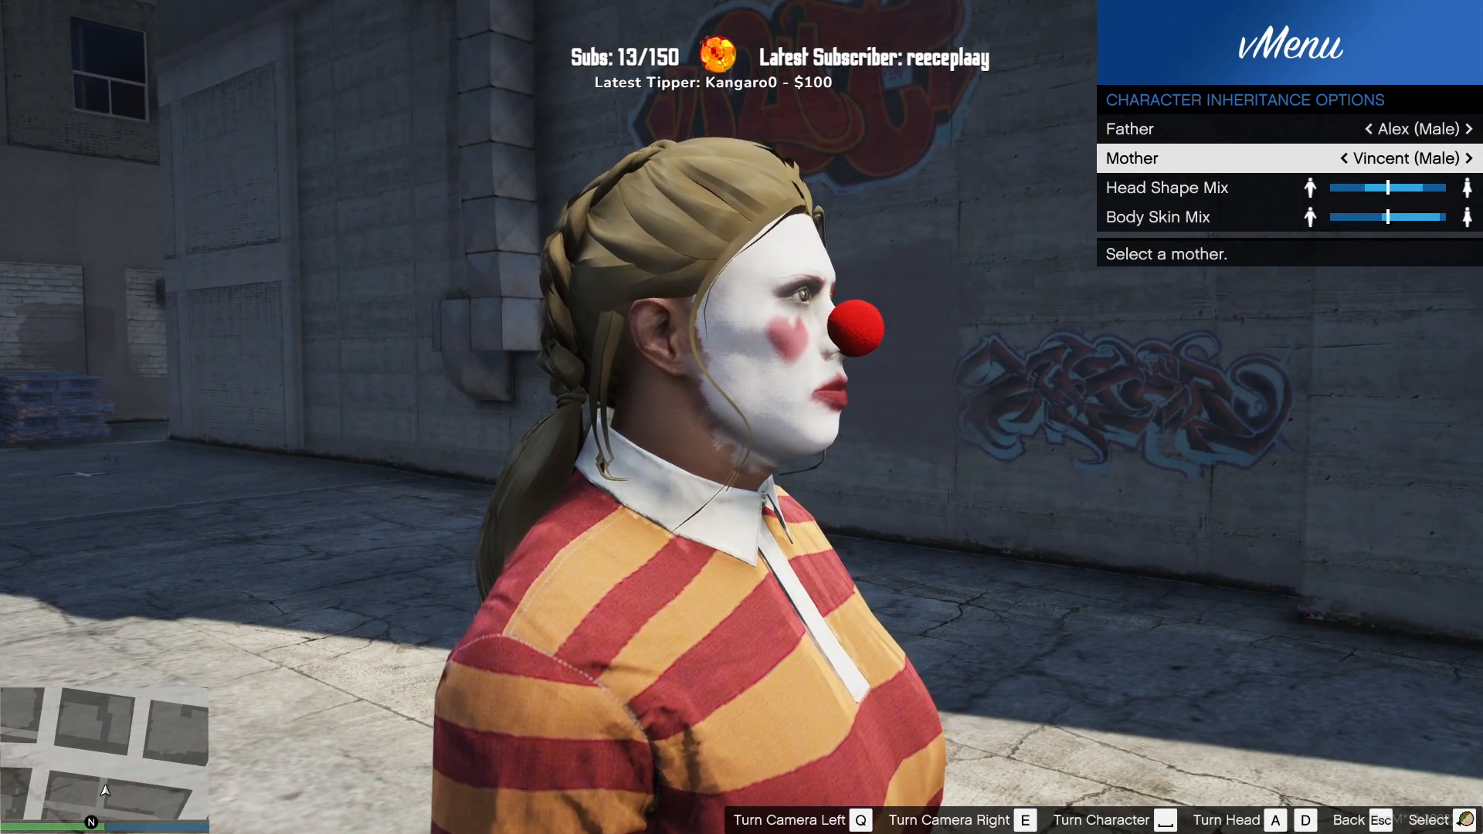
pyautogui.press('Right')
pyautogui.press('Right')
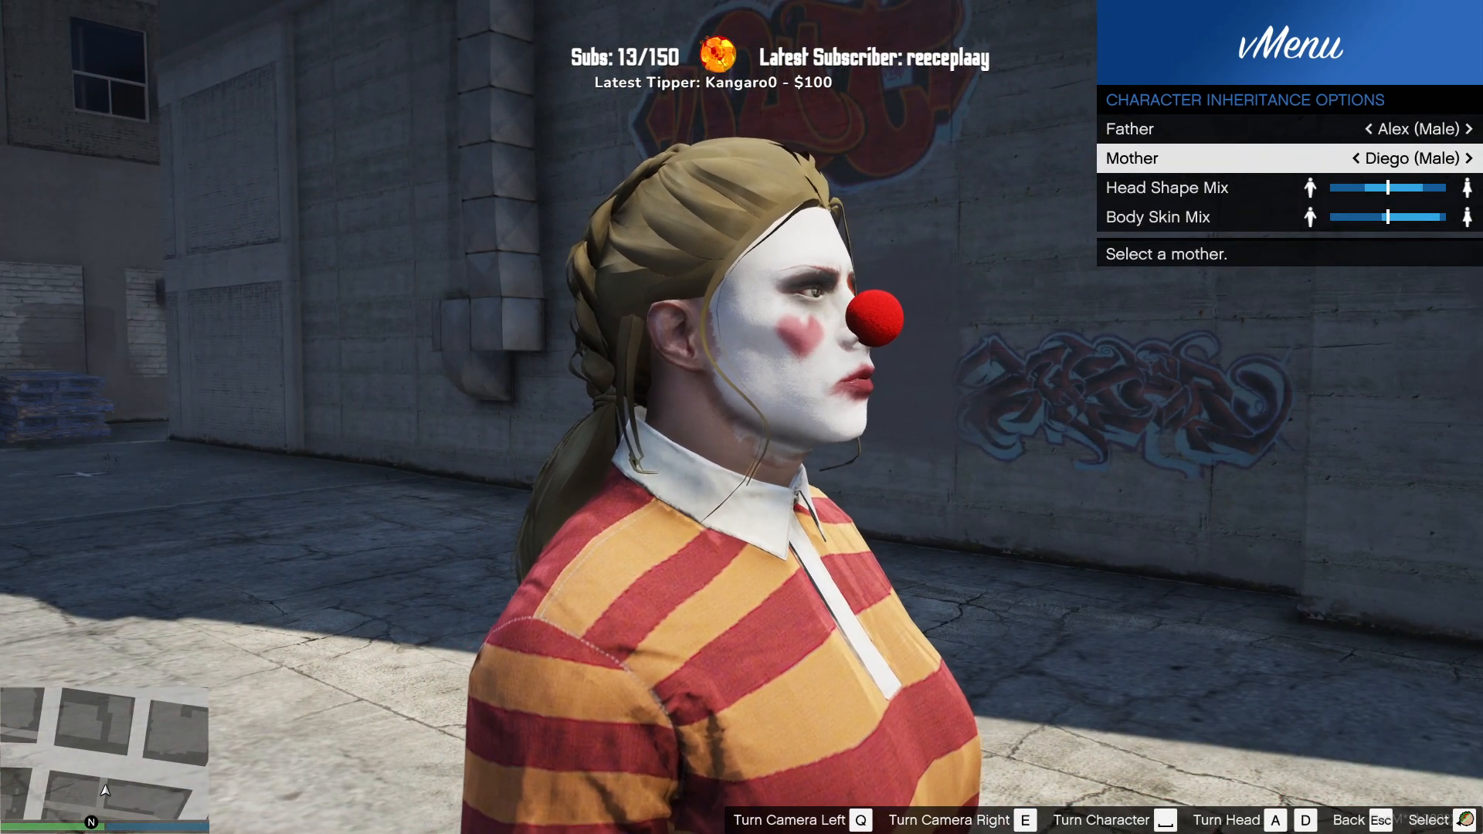
# Step: Set the character's mother to Louis (Male), previewing Michael and Kevin on the way
pyautogui.press('Right')
pyautogui.press('Right')
pyautogui.press('Right')
pyautogui.press('Right')
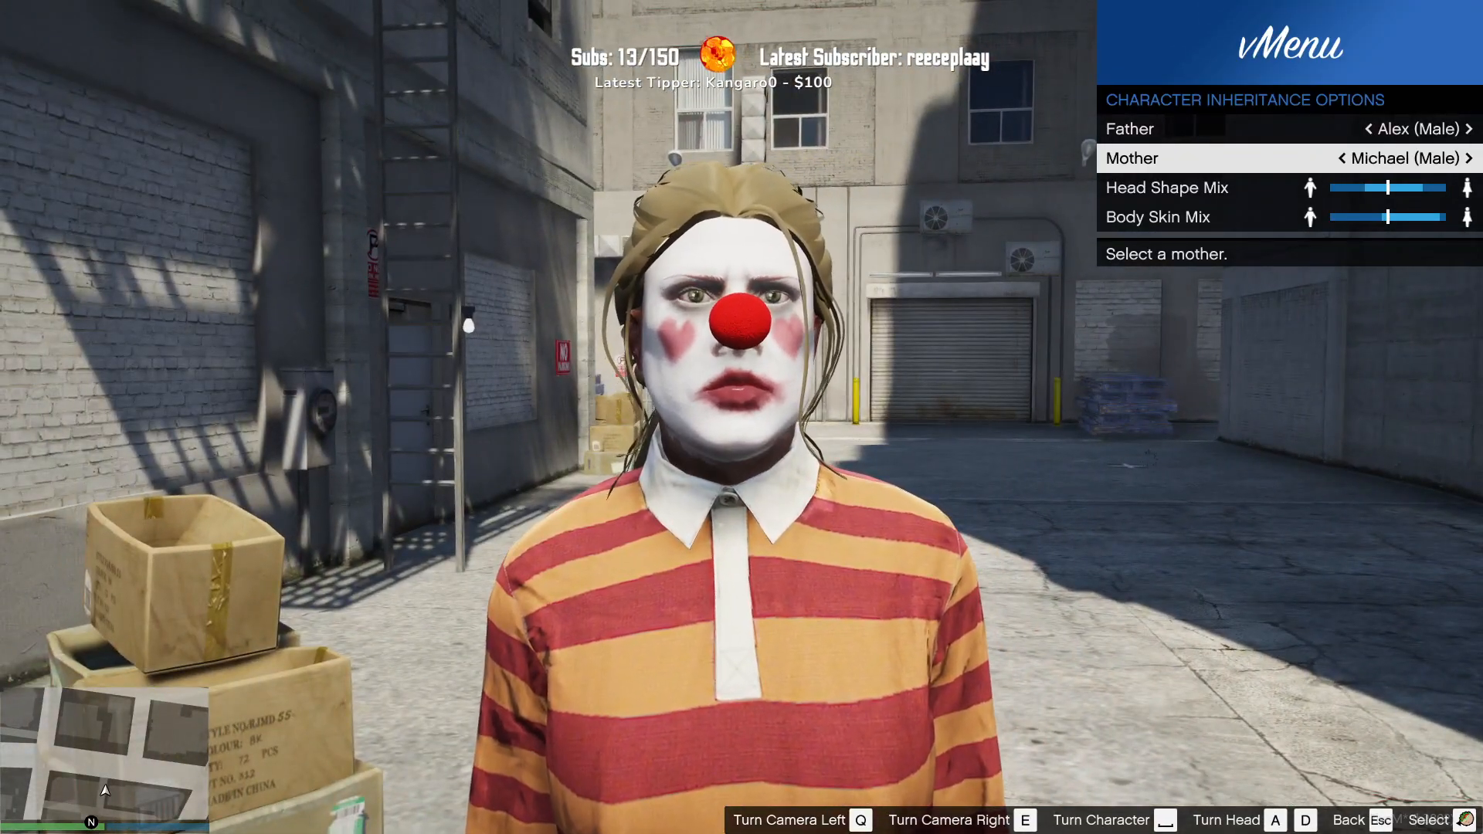
pyautogui.press('Right')
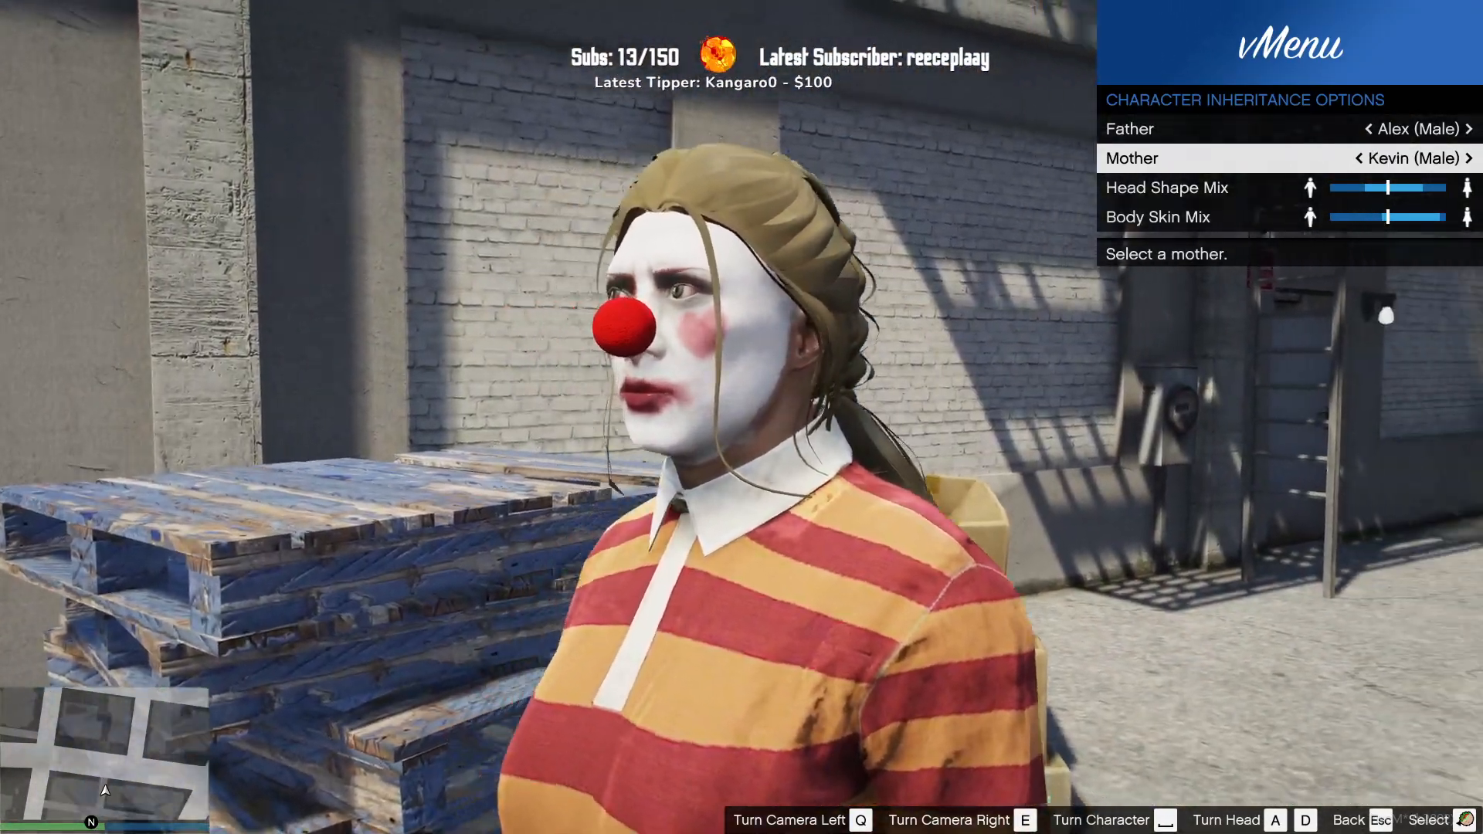
pyautogui.press('Right')
pyautogui.press('Right')
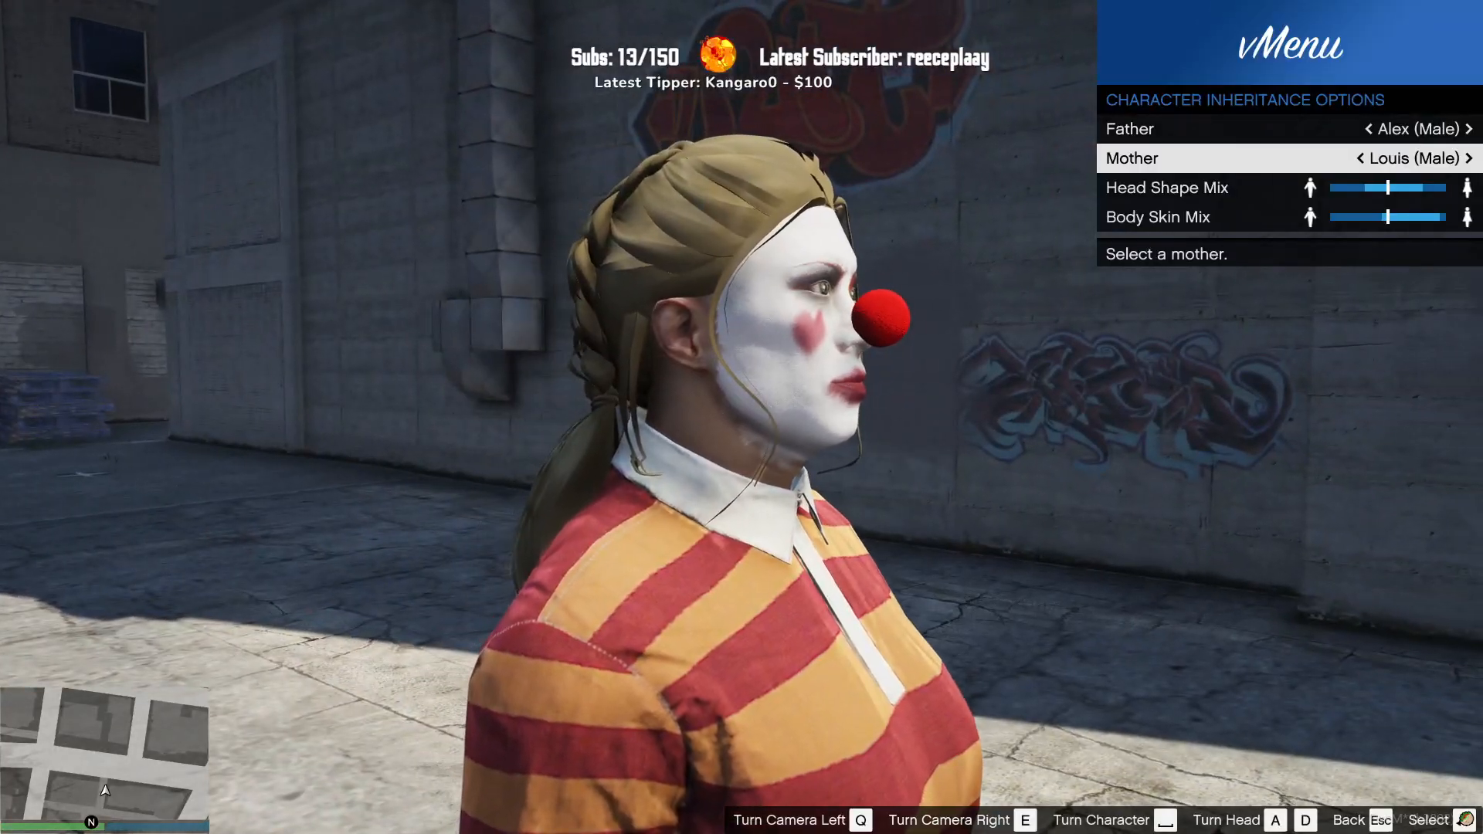
# Step: Leave the inheritance options and save the edited clown character
pyautogui.press('Escape')
pyautogui.press('Down')
pyautogui.press('Down')
pyautogui.press('Down')
pyautogui.press('Down')
pyautogui.press('Down')
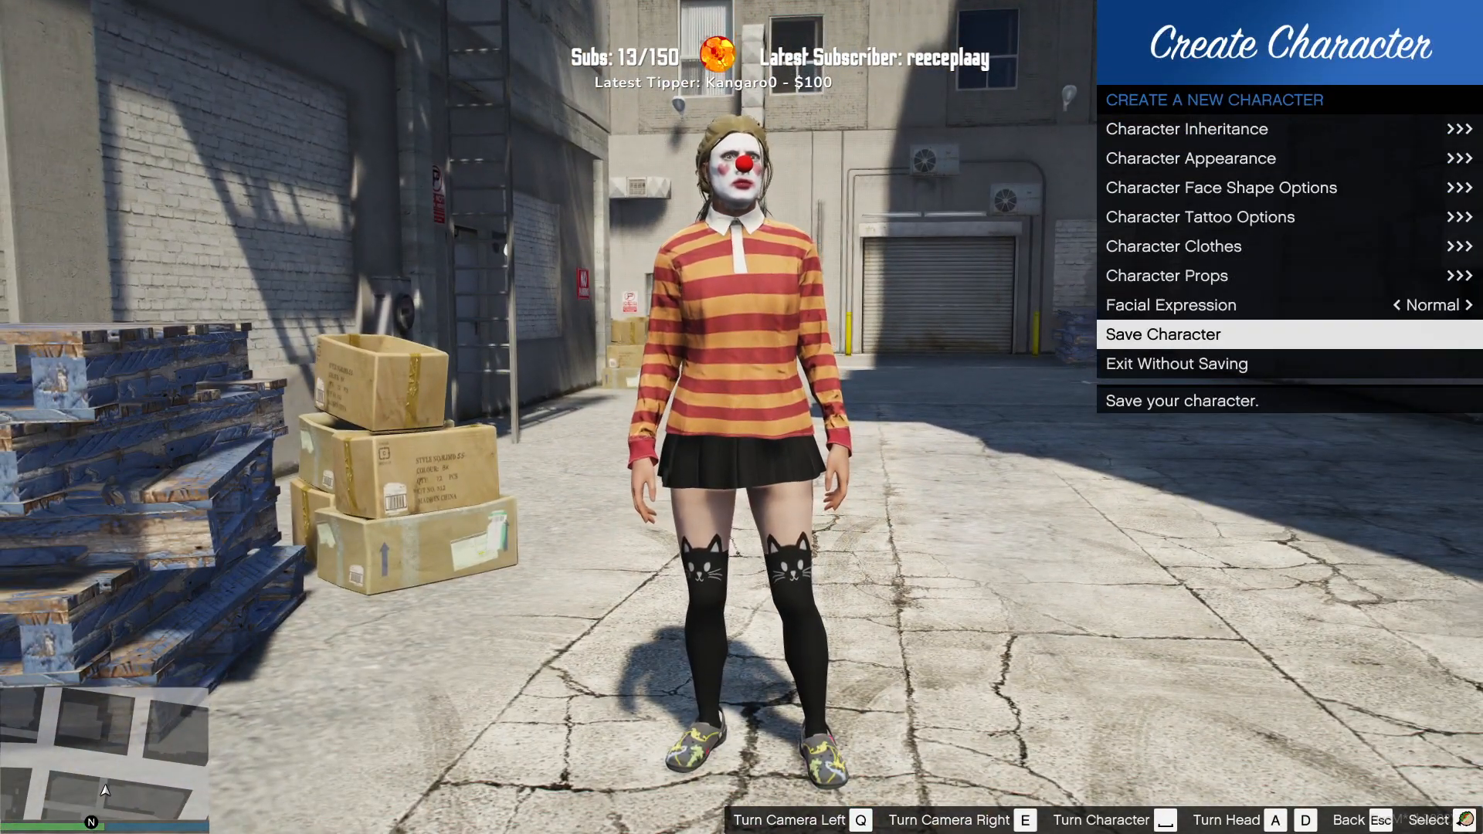
pyautogui.press('Return')
# Step: Run the saved character out of the alley onto the street to examine the clown nose in motion
pyautogui.press('d')
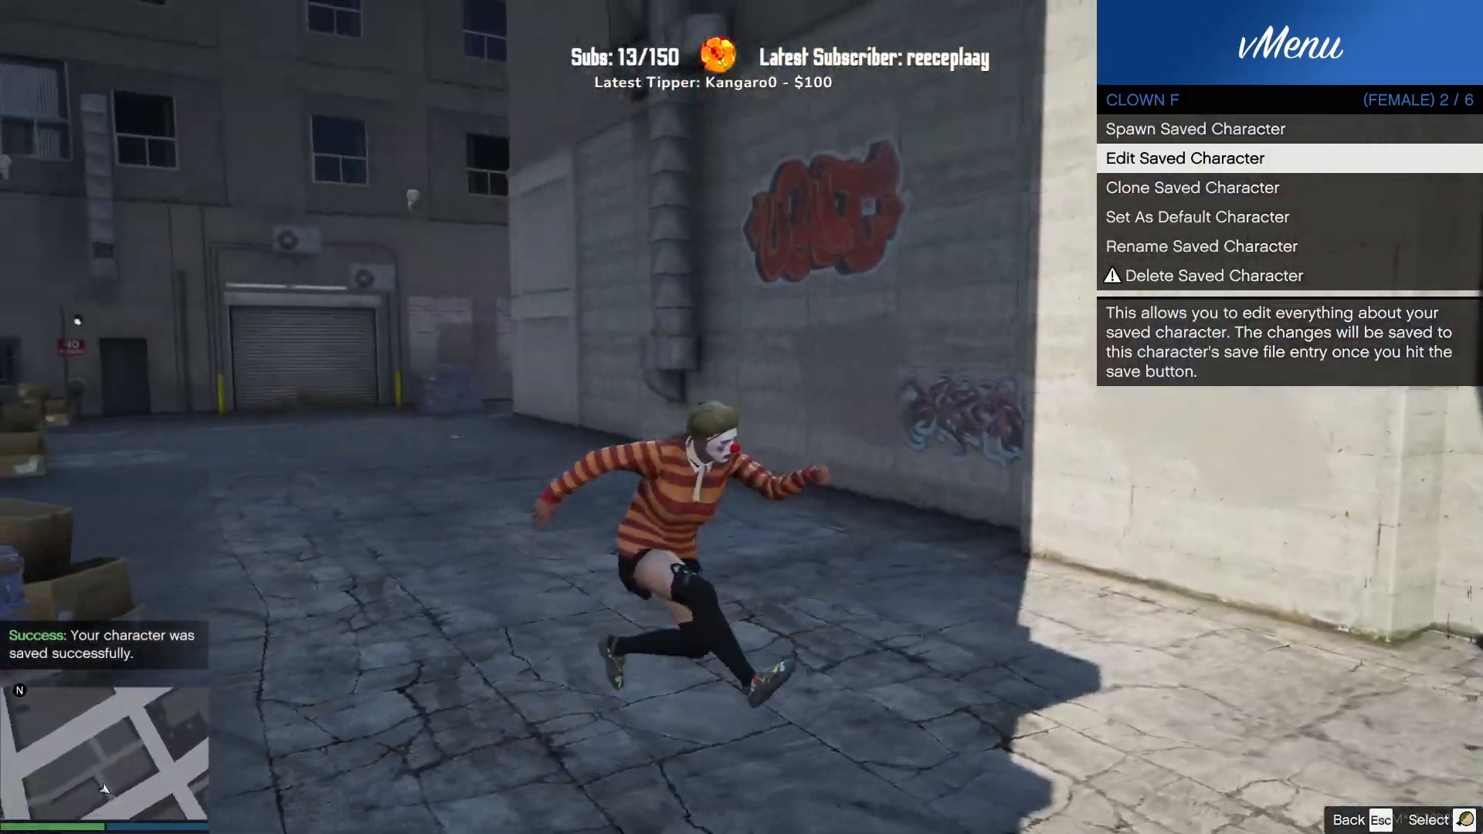
pyautogui.press('s')
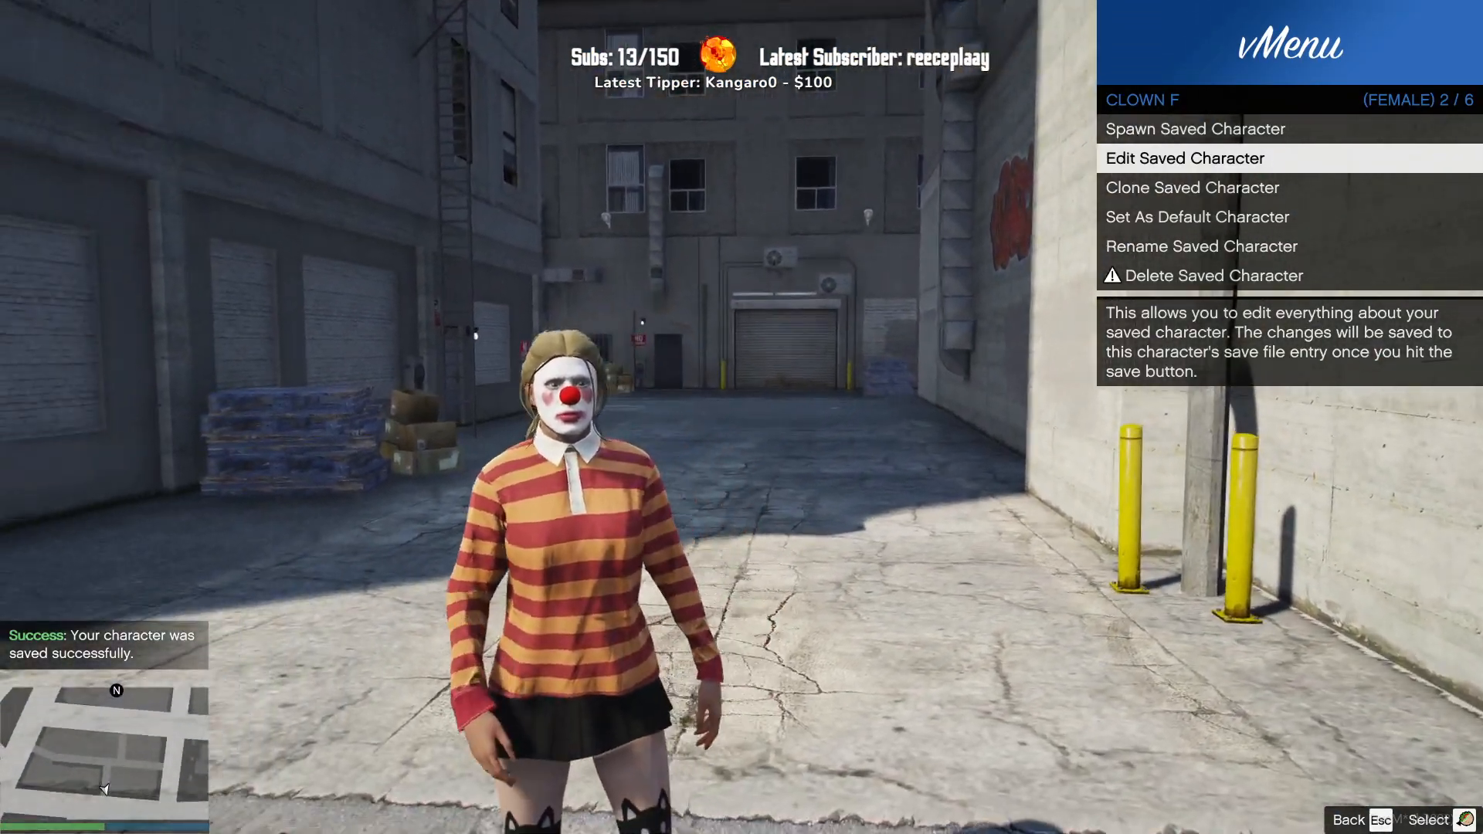
pyautogui.press('a')
pyautogui.press('s')
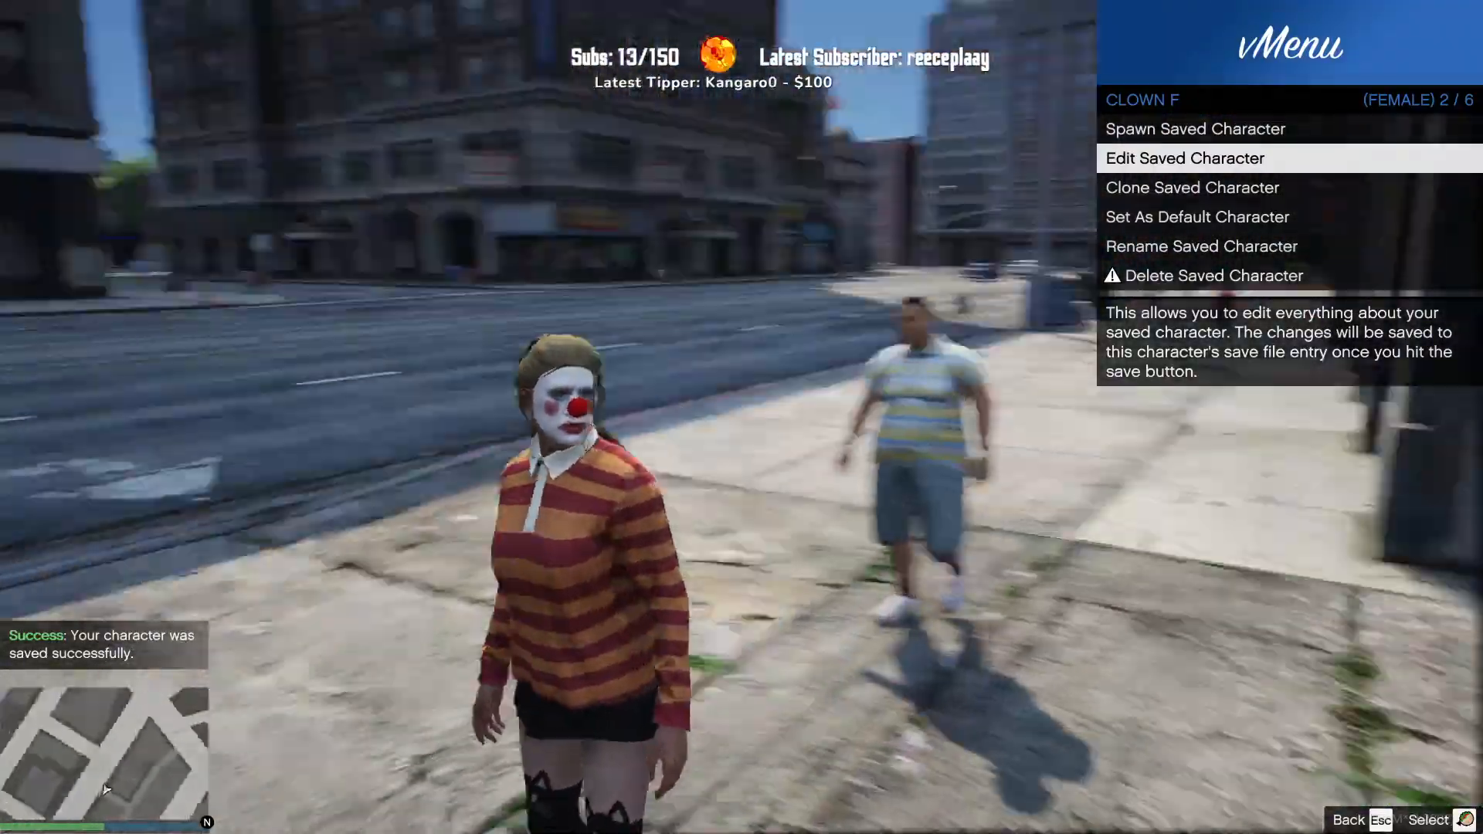
pyautogui.press('w')
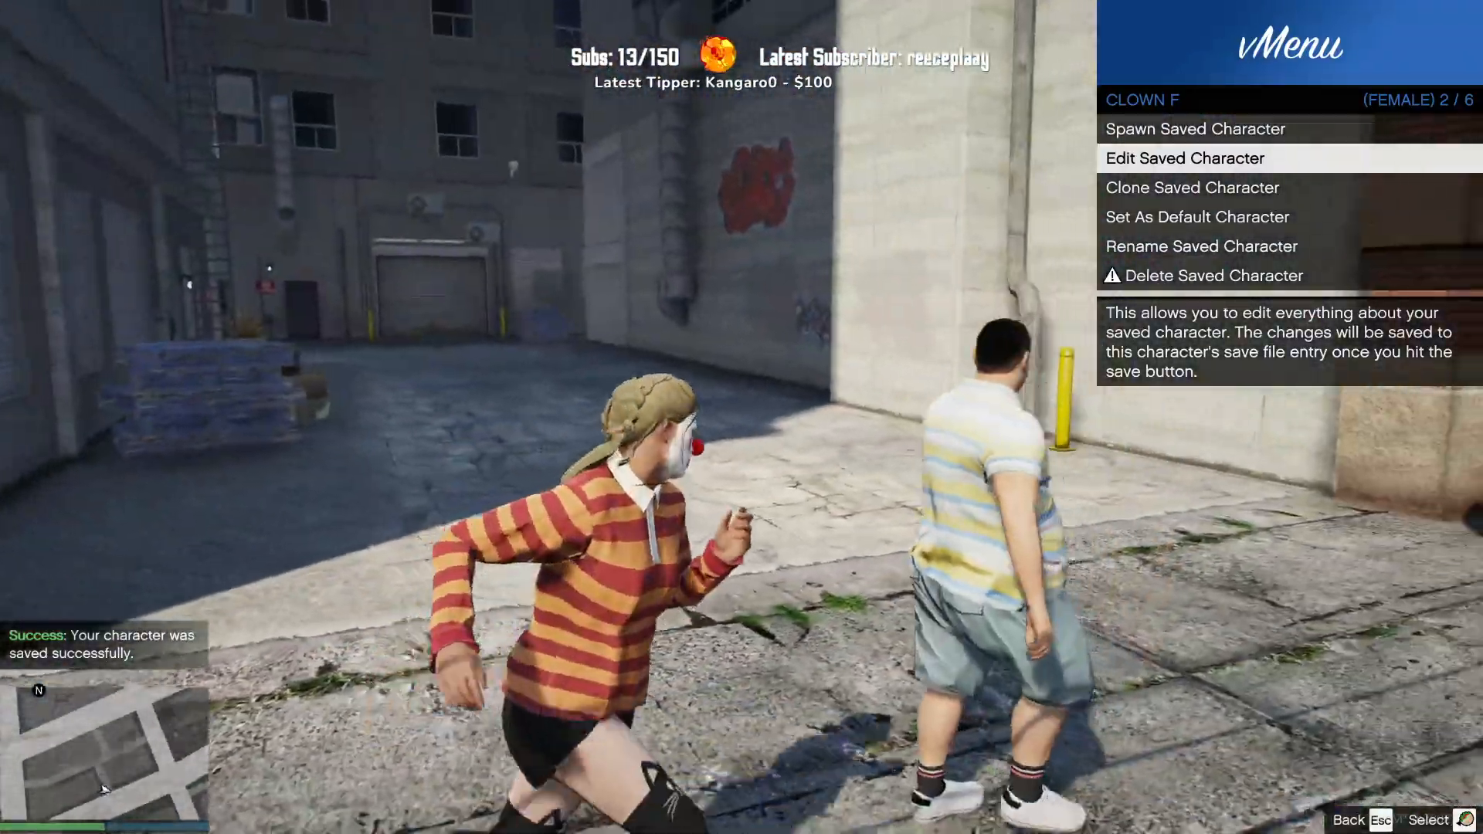
# Step: Quit the game with the console command "quit" and open the "clown nose" folder on the desktop
pyautogui.press('F8')
pyautogui.write('quit')
pyautogui.press('Return')
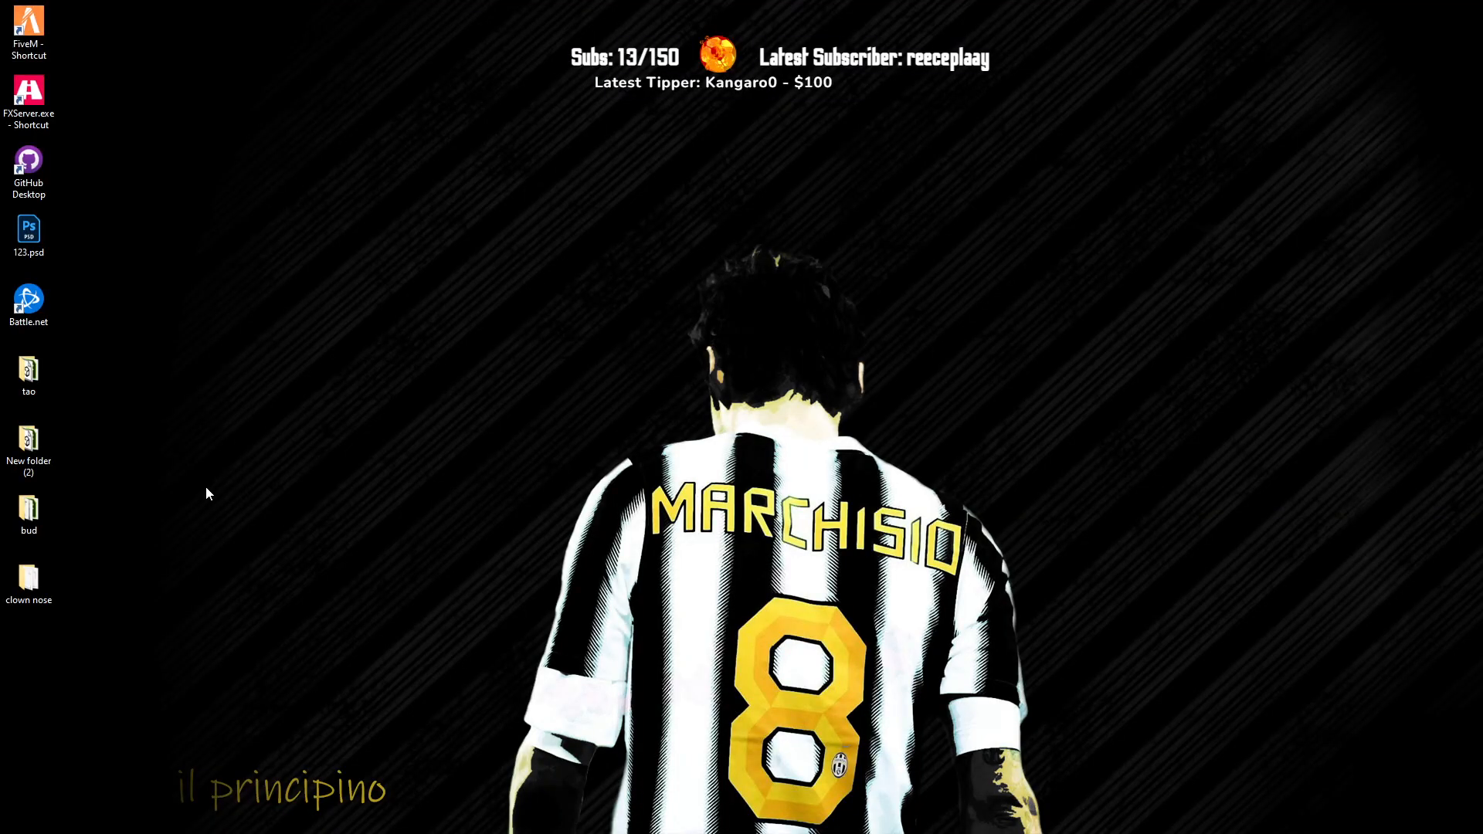
pyautogui.doubleClick(28, 580)
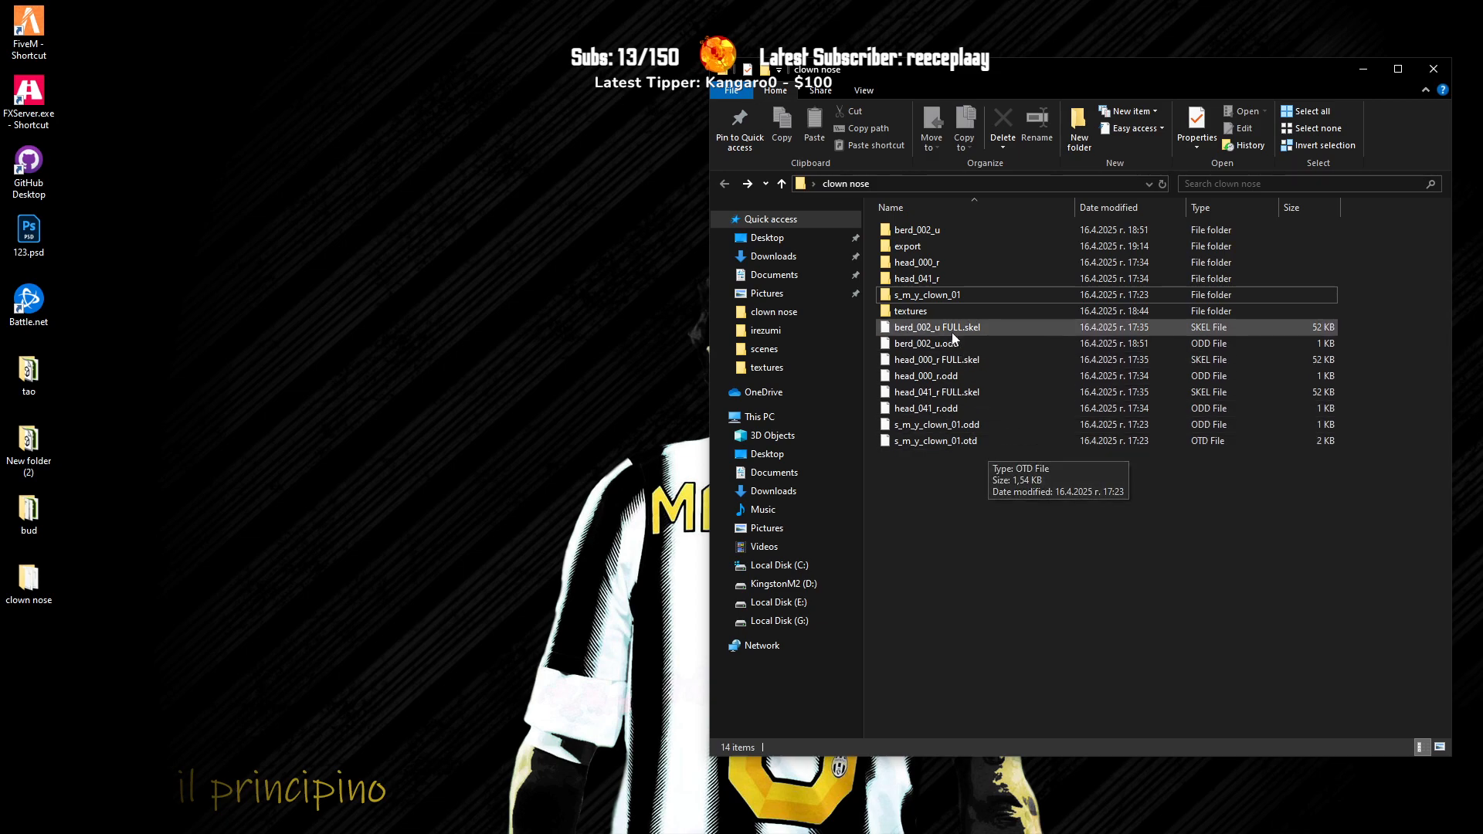
# Step: Open berd_diff_001_b_uni.dds from the textures folder in Photoshop with the default DDS read options and show its layers
pyautogui.doubleClick(931, 311)
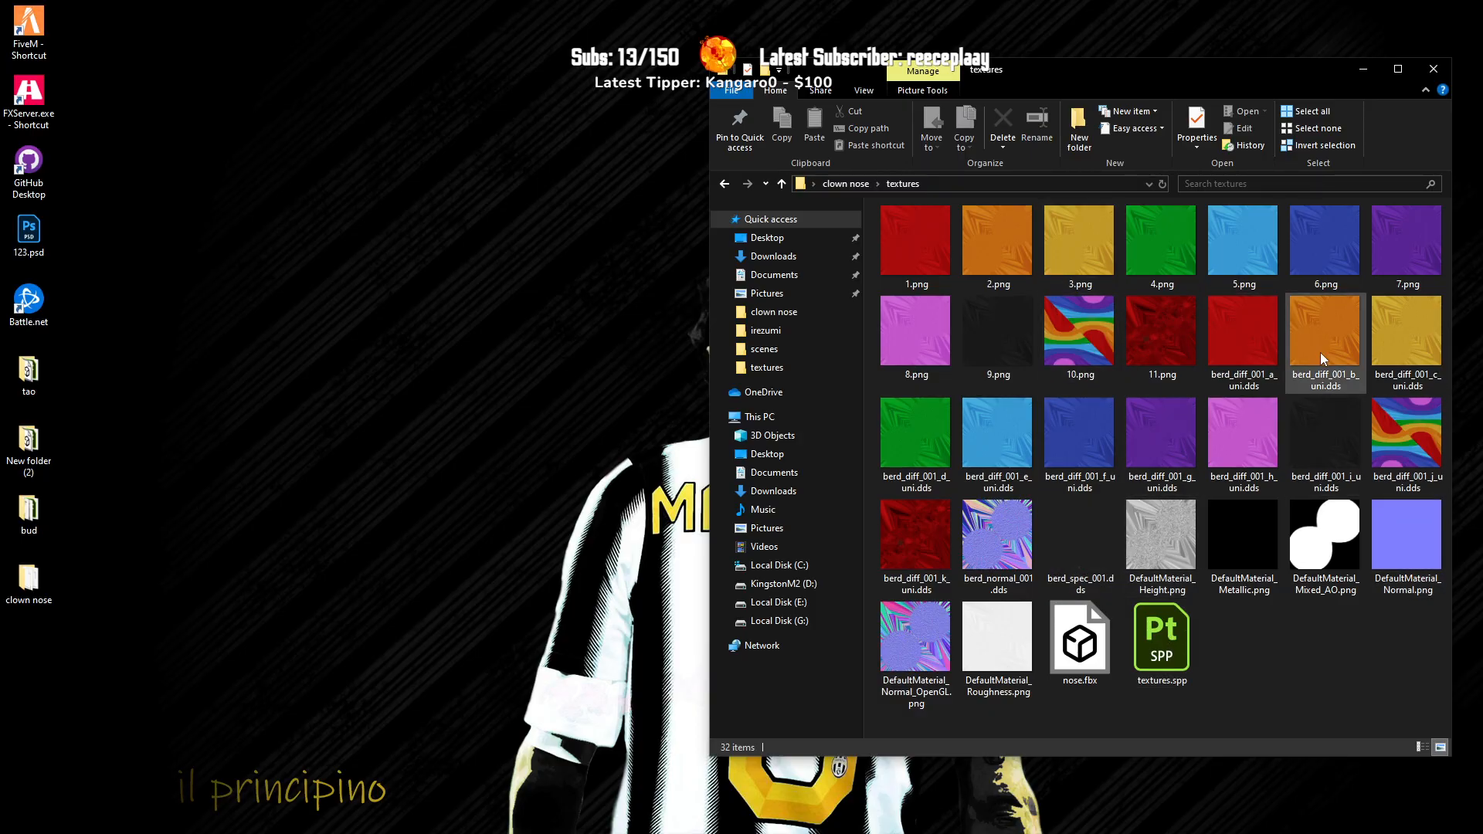
pyautogui.click(1309, 335)
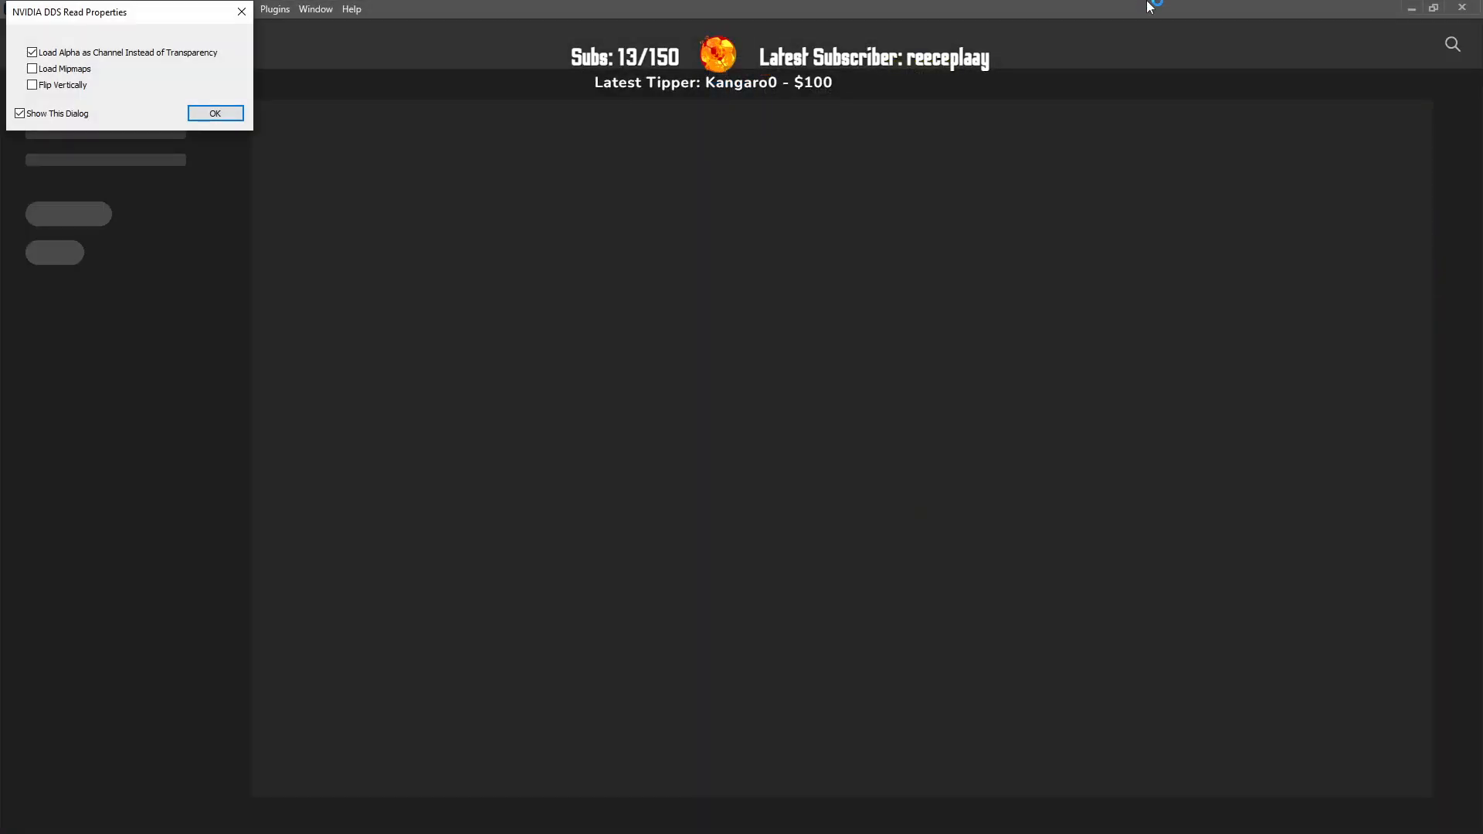
pyautogui.press('Return')
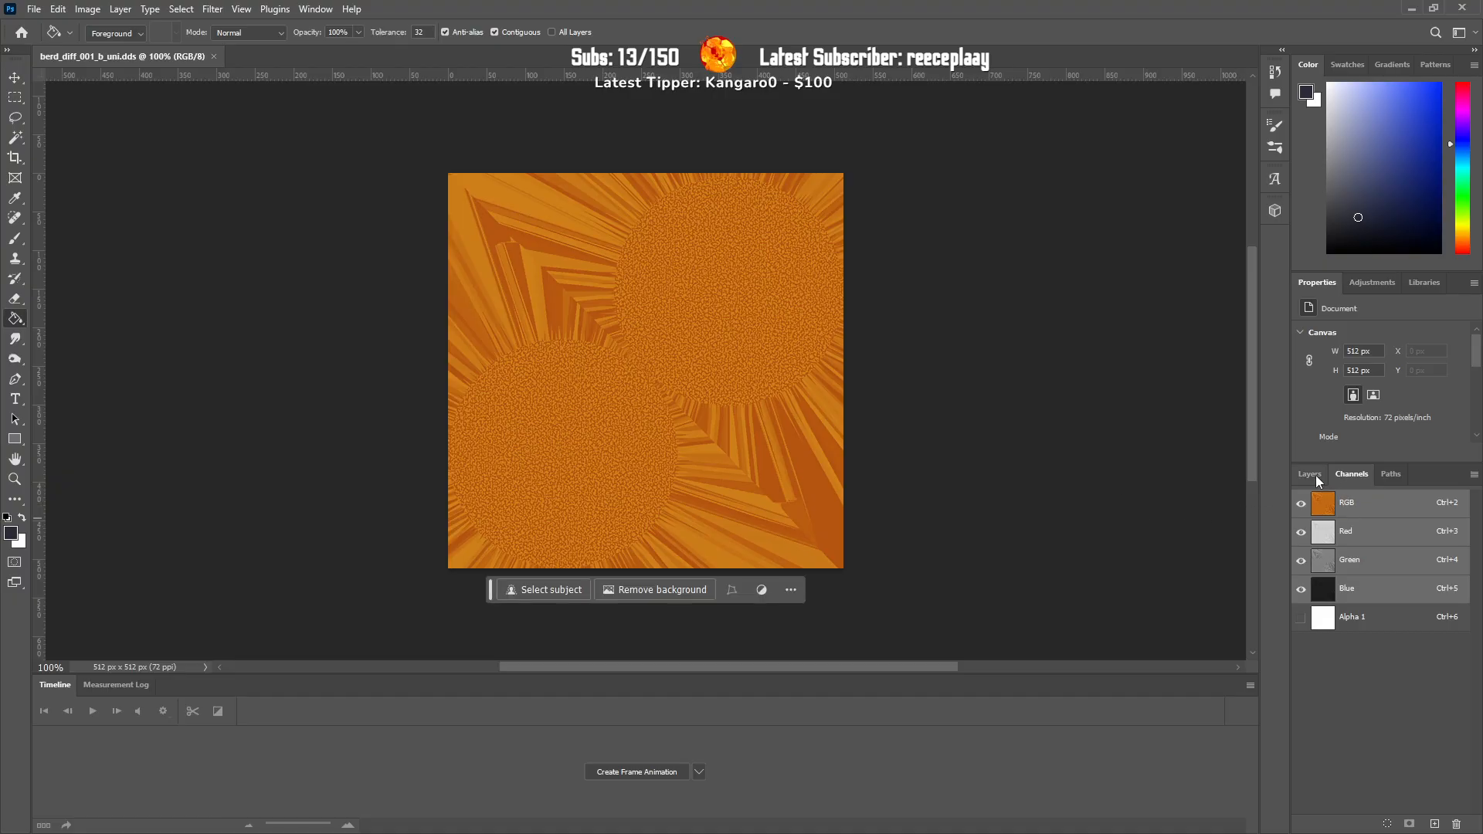
pyautogui.click(1310, 474)
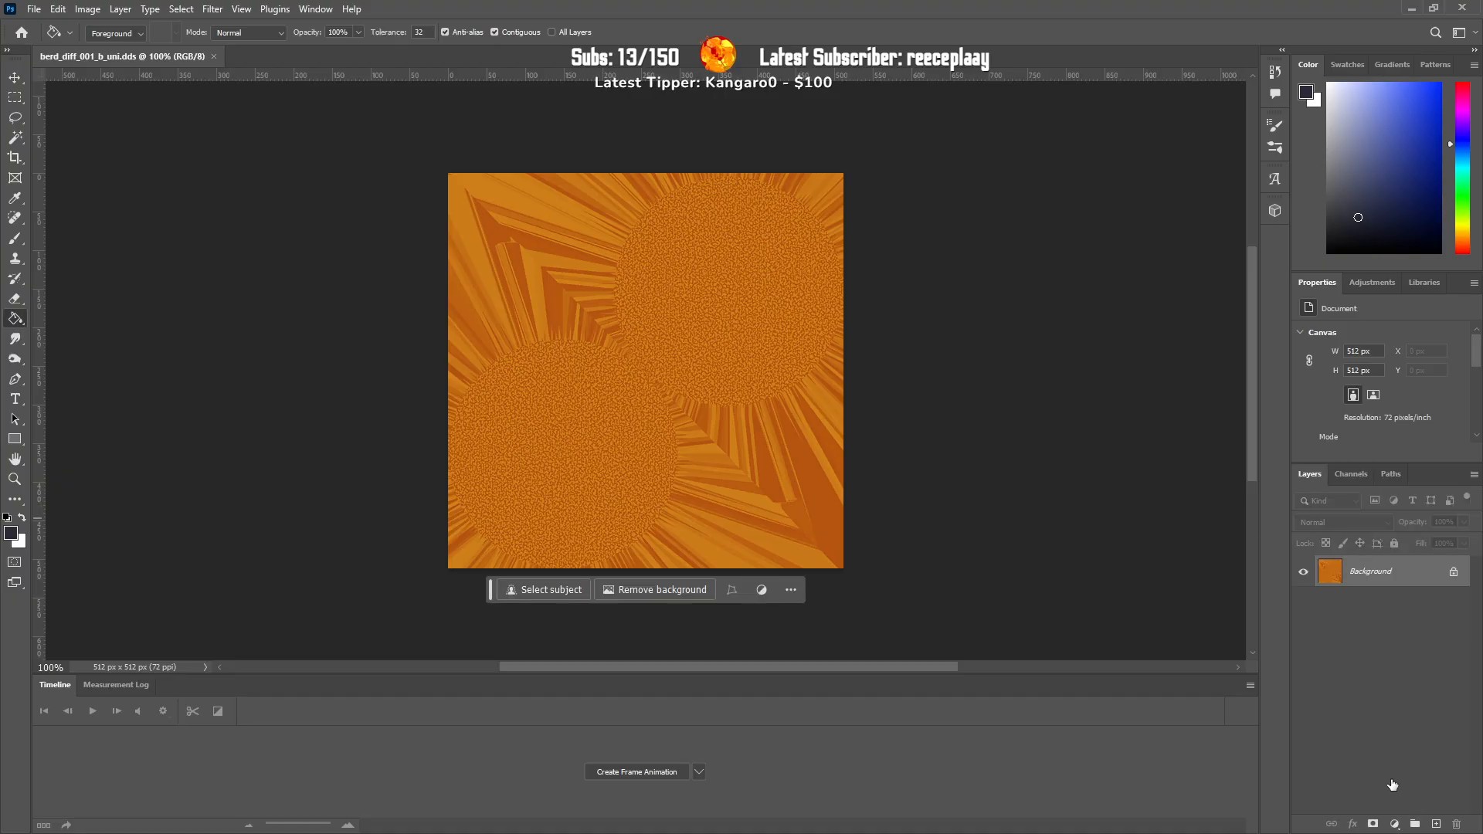
# Step: Duplicate the orange texture's Background layer
pyautogui.hotkey('ctrl', 'u')
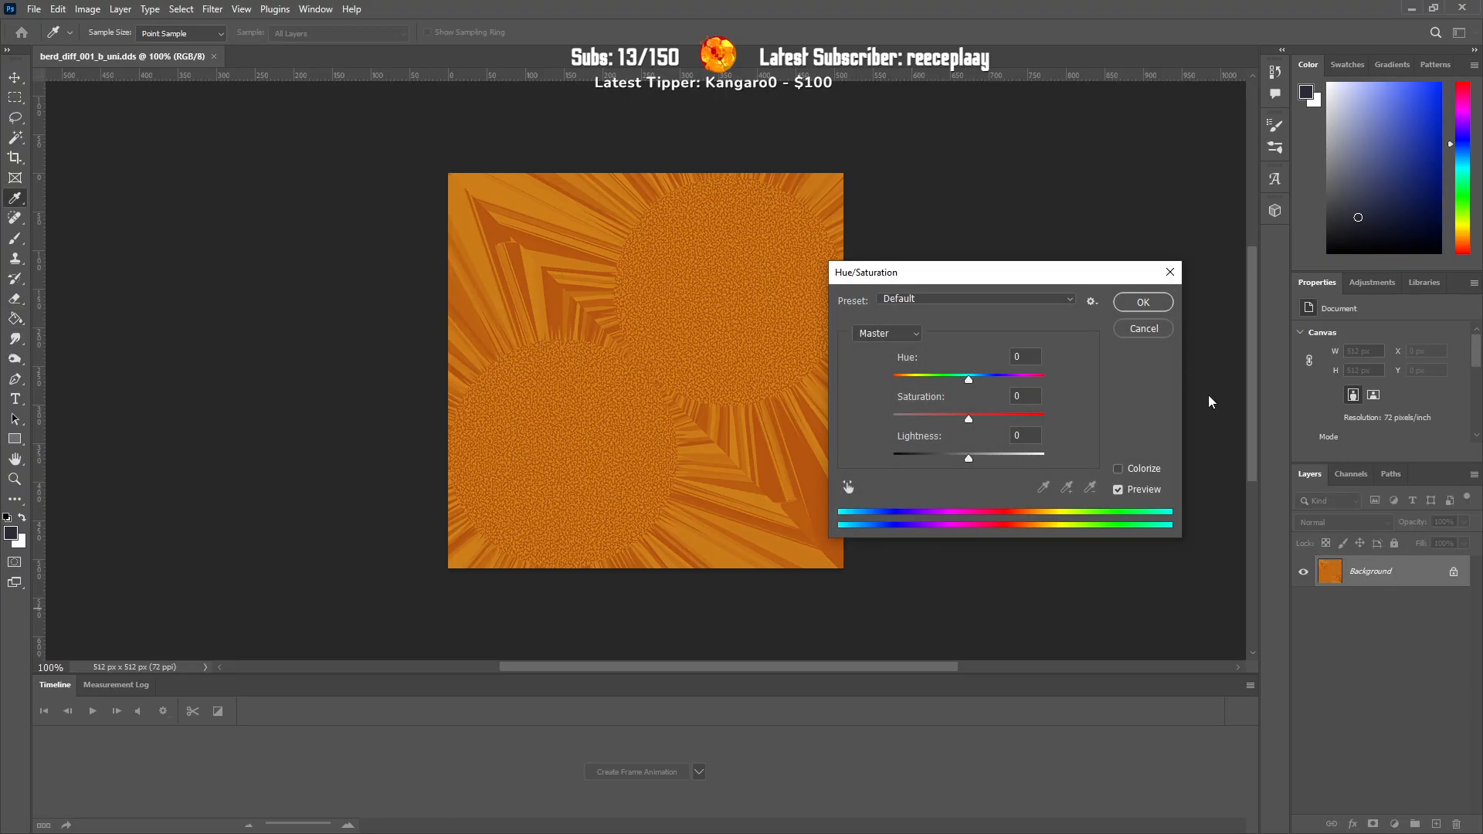
pyautogui.click(1146, 329)
pyautogui.hotkey('ctrl', 'j')
pyautogui.hotkey('ctrl', 'u')
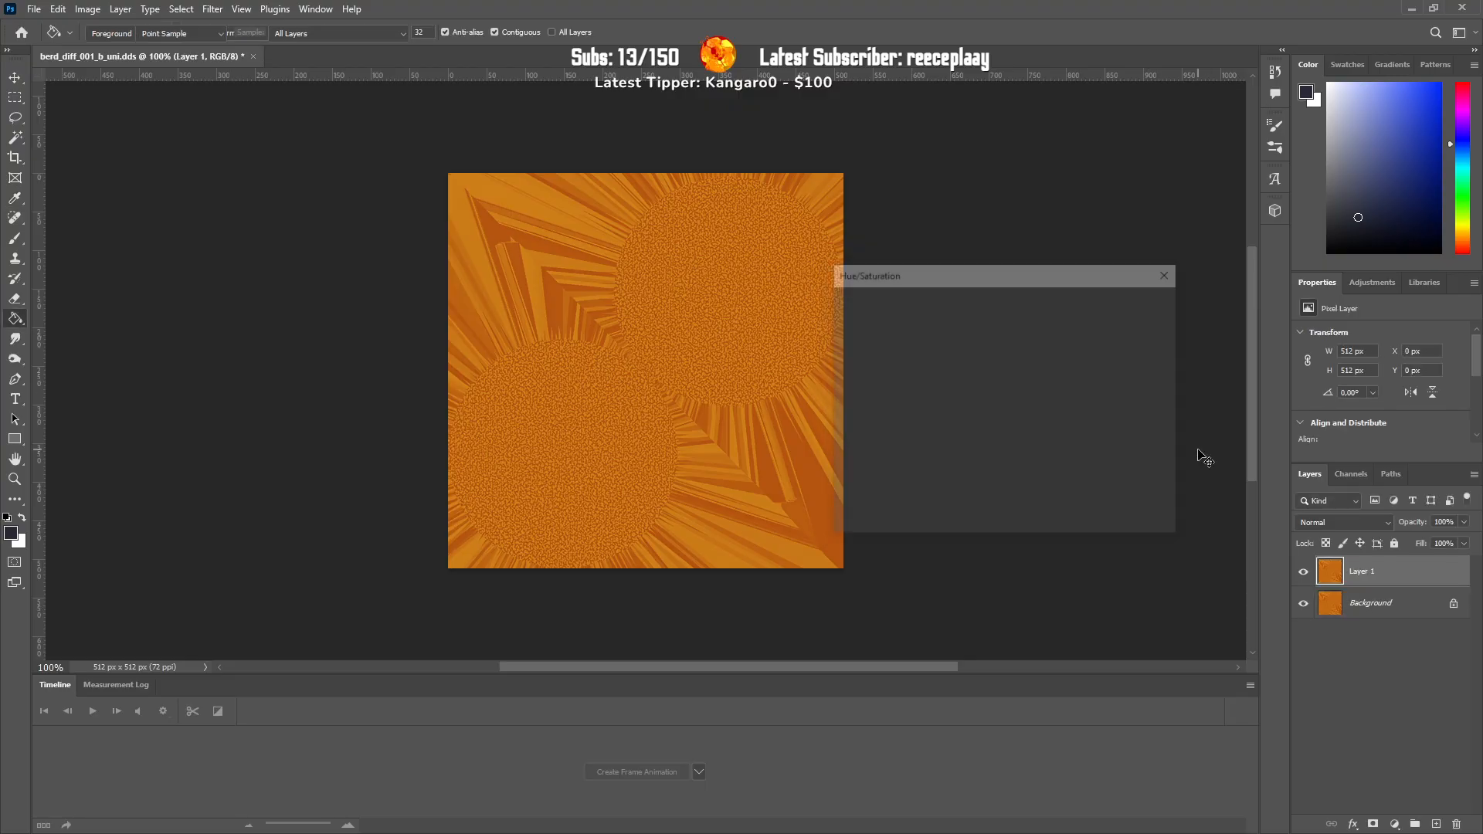
pyautogui.click(1115, 469)
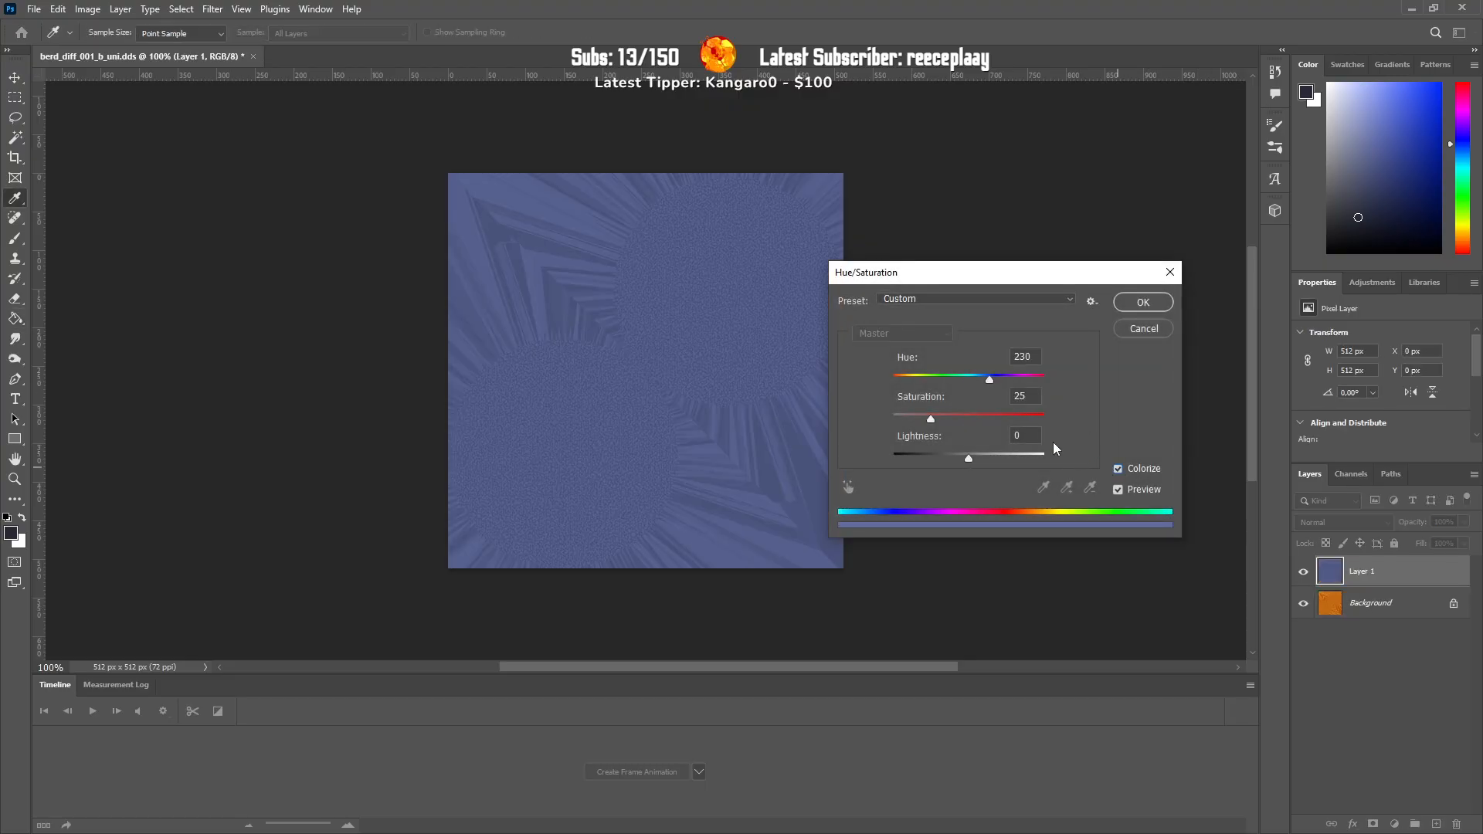
pyautogui.click(1144, 329)
# Step: Set the foreground color to a light orange sampled from the texture
pyautogui.press('g')
pyautogui.click(11, 533)
pyautogui.click(589, 404)
pyautogui.click(492, 319)
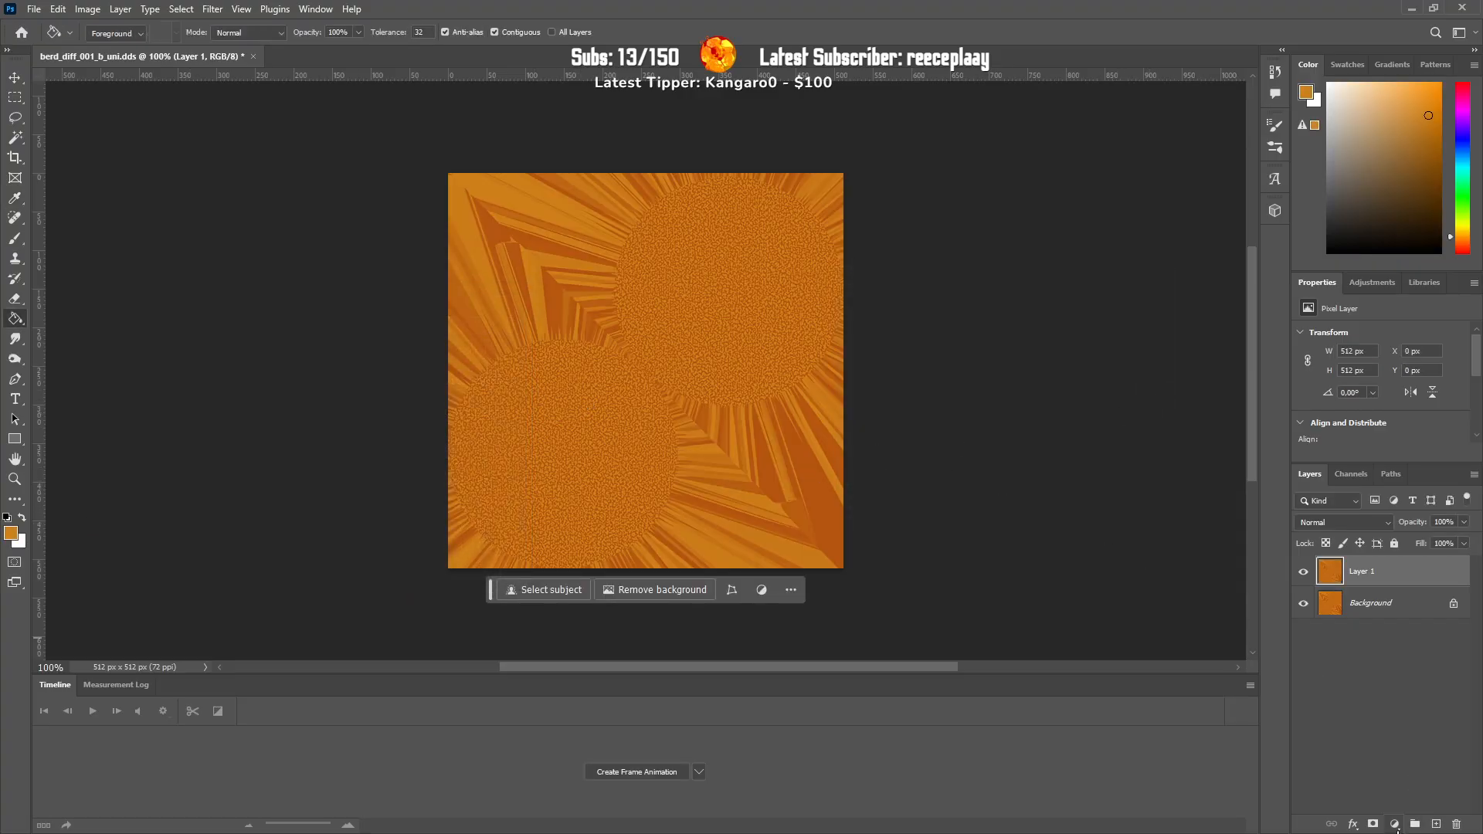
# Step: Colorize the duplicated layer through Hue/Saturation with hue 29, saturation +99 and lightness -8
pyautogui.hotkey('ctrl', 'u')
pyautogui.click(1117, 469)
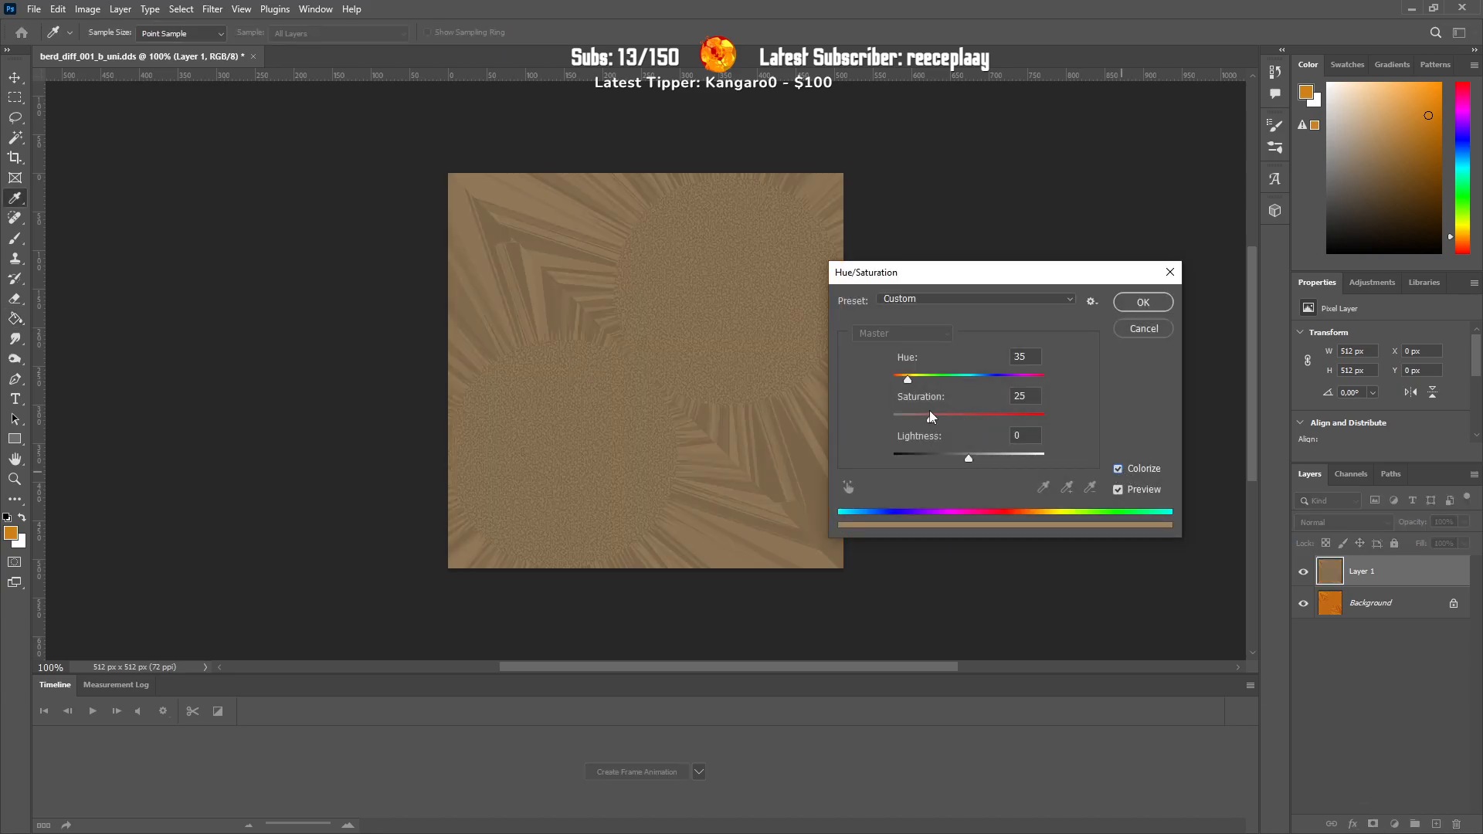
pyautogui.moveTo(932, 420); pyautogui.dragTo(1043, 421)
pyautogui.moveTo(969, 458); pyautogui.dragTo(966, 458)
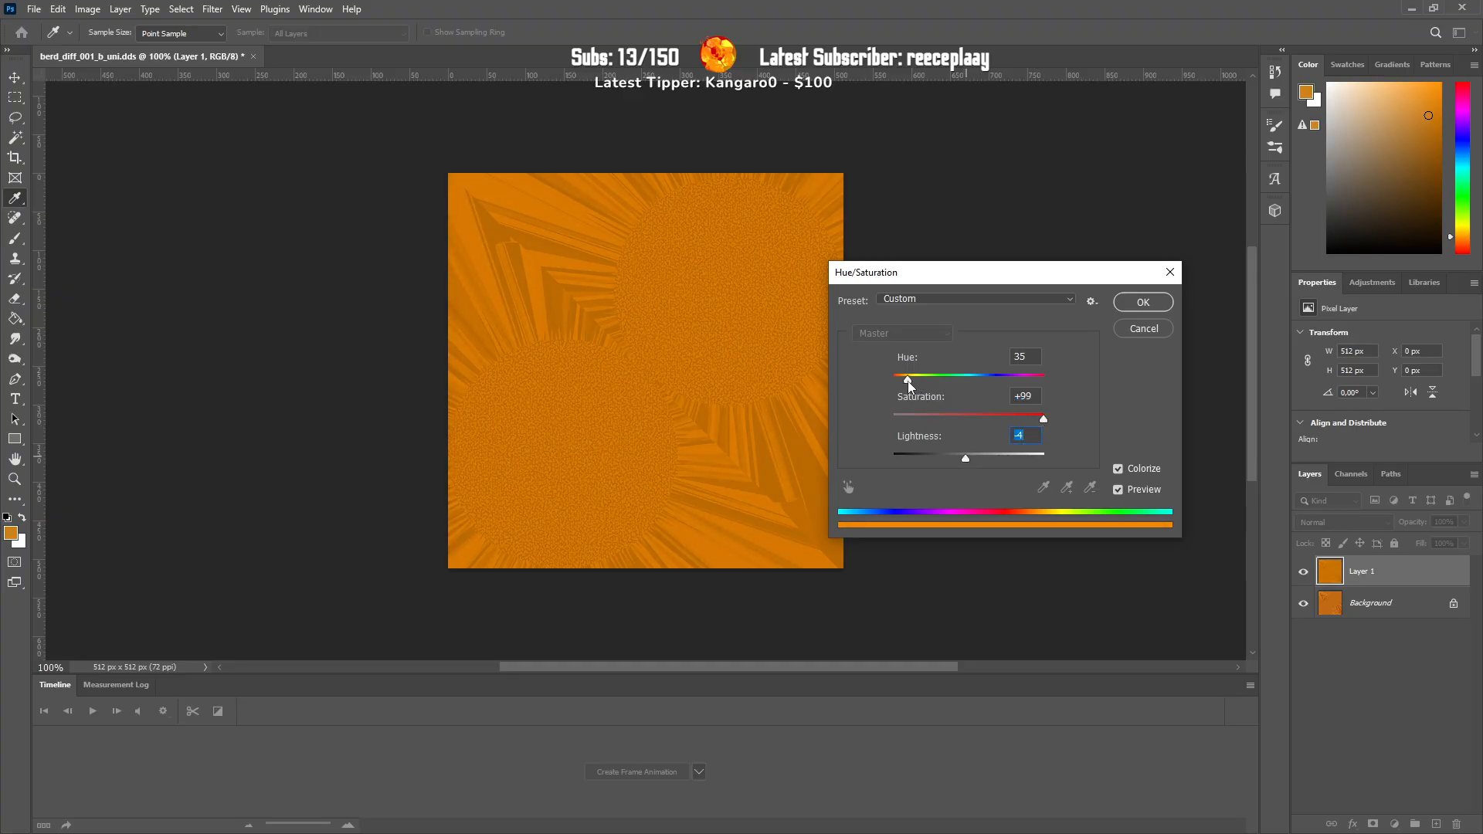
pyautogui.click(907, 382)
pyautogui.moveTo(965, 461); pyautogui.dragTo(963, 461)
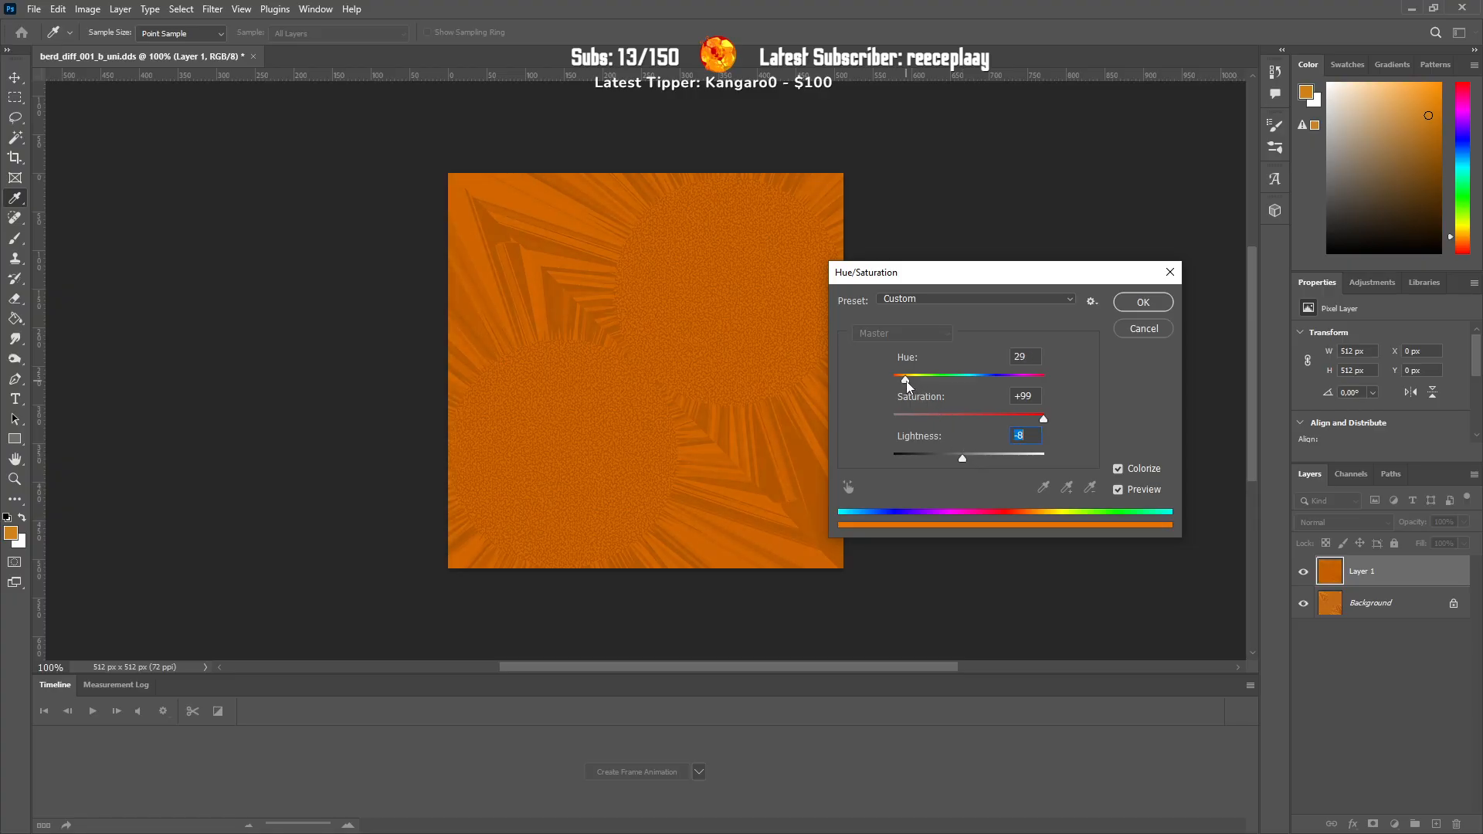
pyautogui.click(1143, 302)
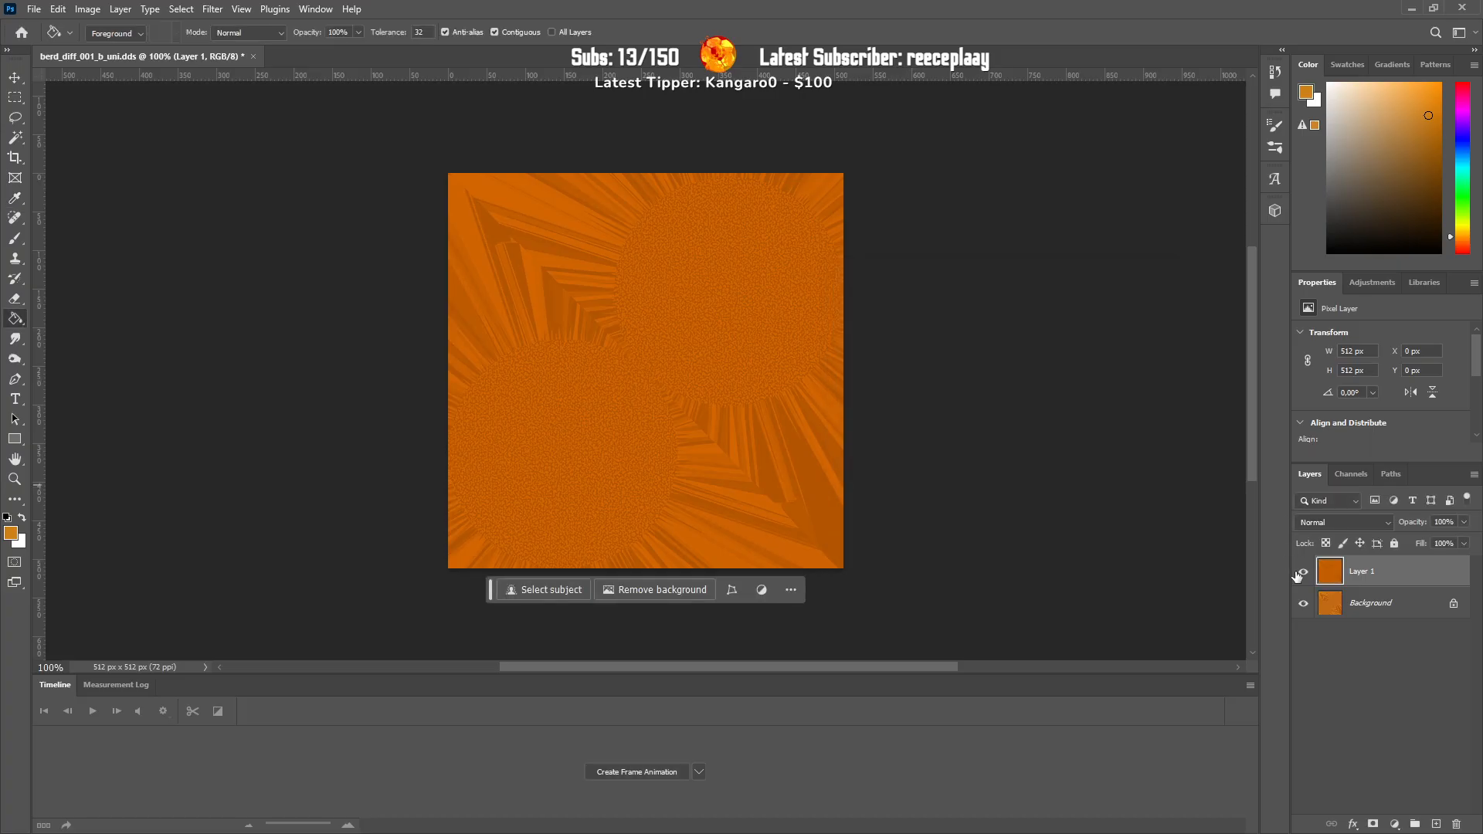
# Step: Shift the duplicated layer's hue by -5 and toggle its visibility to compare it with the original texture
pyautogui.click(1303, 576)
pyautogui.click(1304, 576)
pyautogui.hotkey('ctrl', 'u')
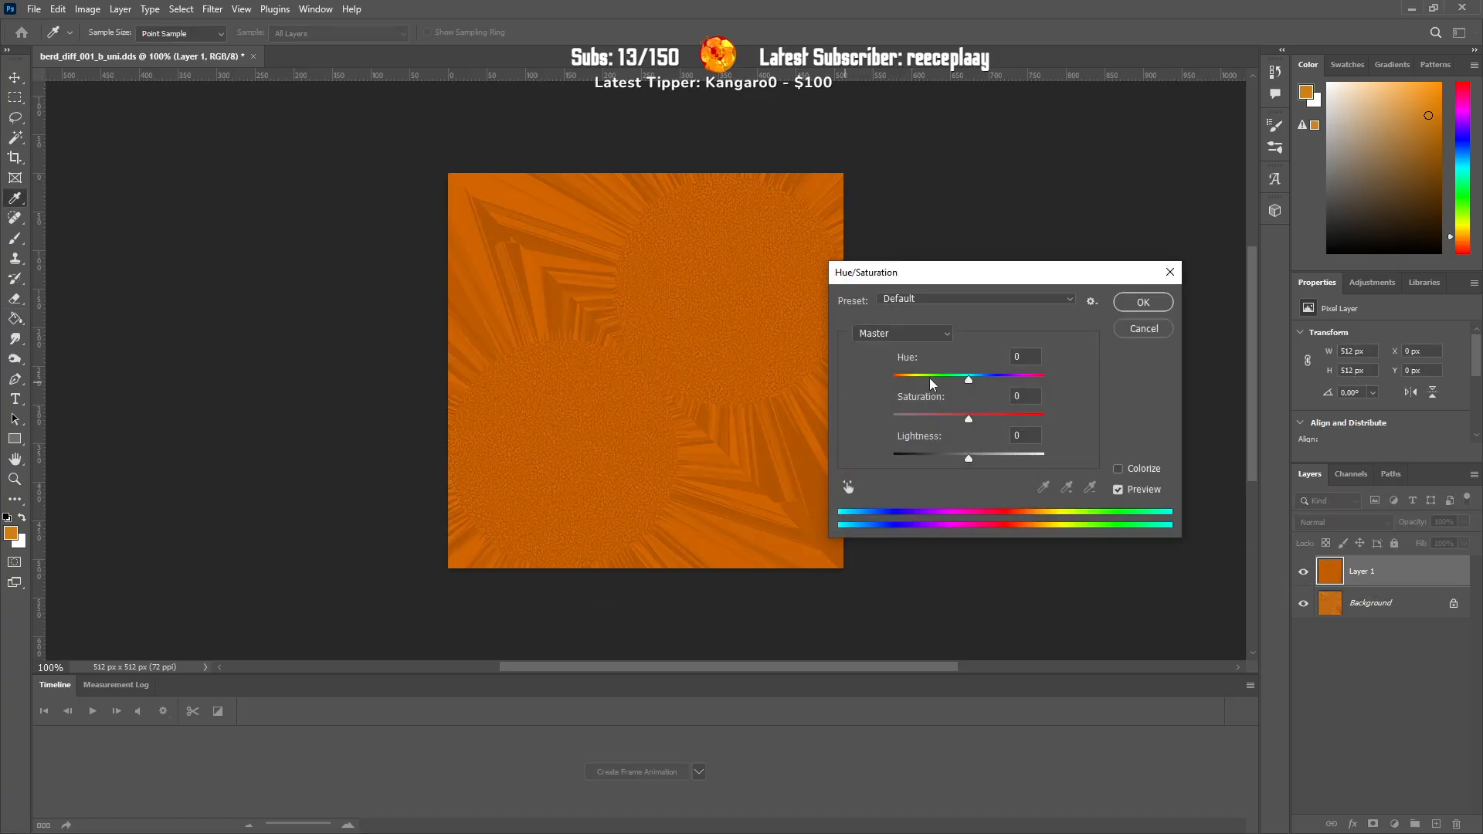
pyautogui.moveTo(969, 384); pyautogui.dragTo(967, 384)
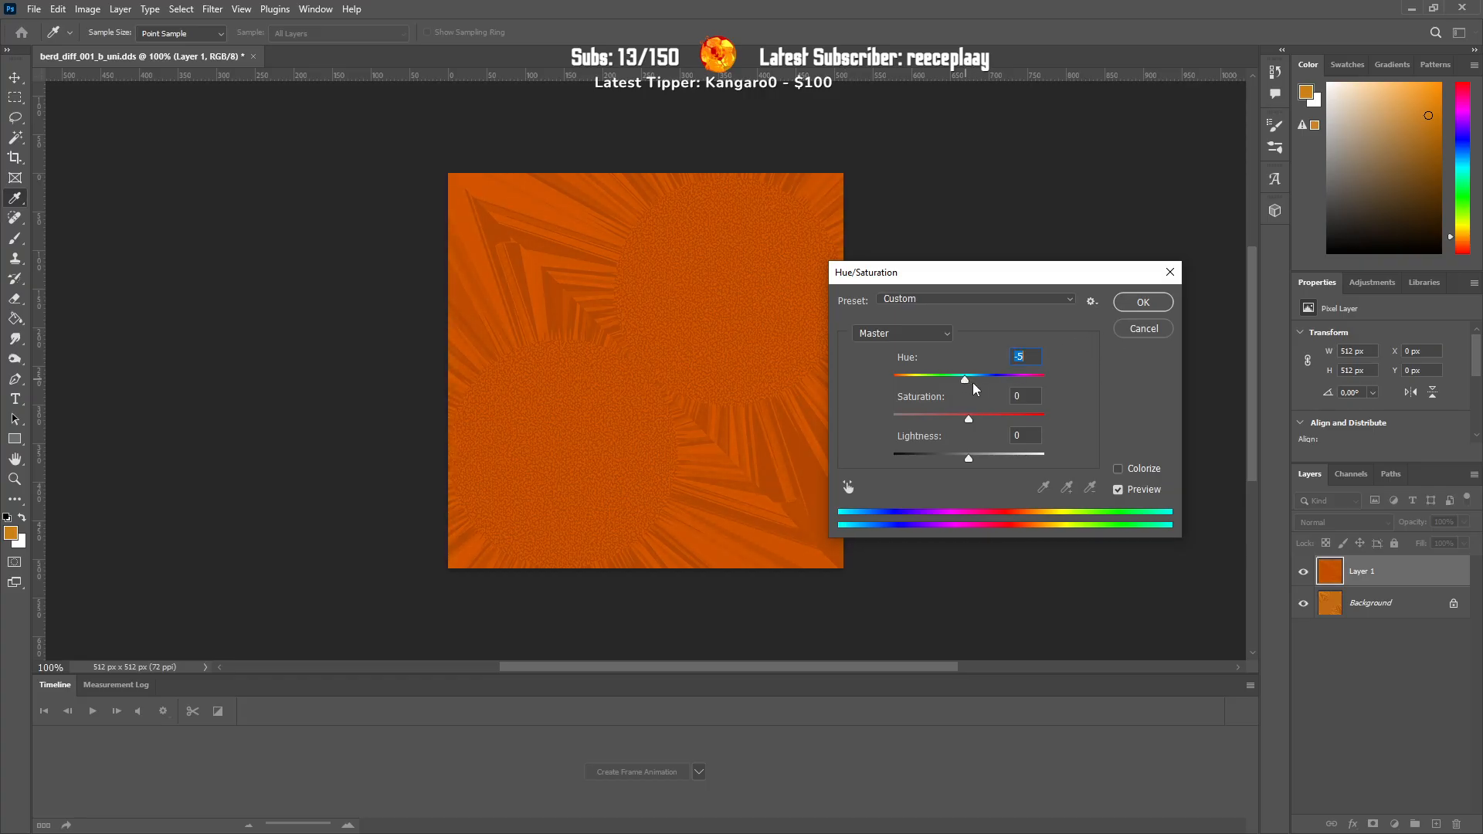
pyautogui.click(1134, 304)
pyautogui.click(1301, 573)
pyautogui.click(1301, 573)
pyautogui.click(1301, 573)
pyautogui.click(1301, 573)
pyautogui.click(1302, 572)
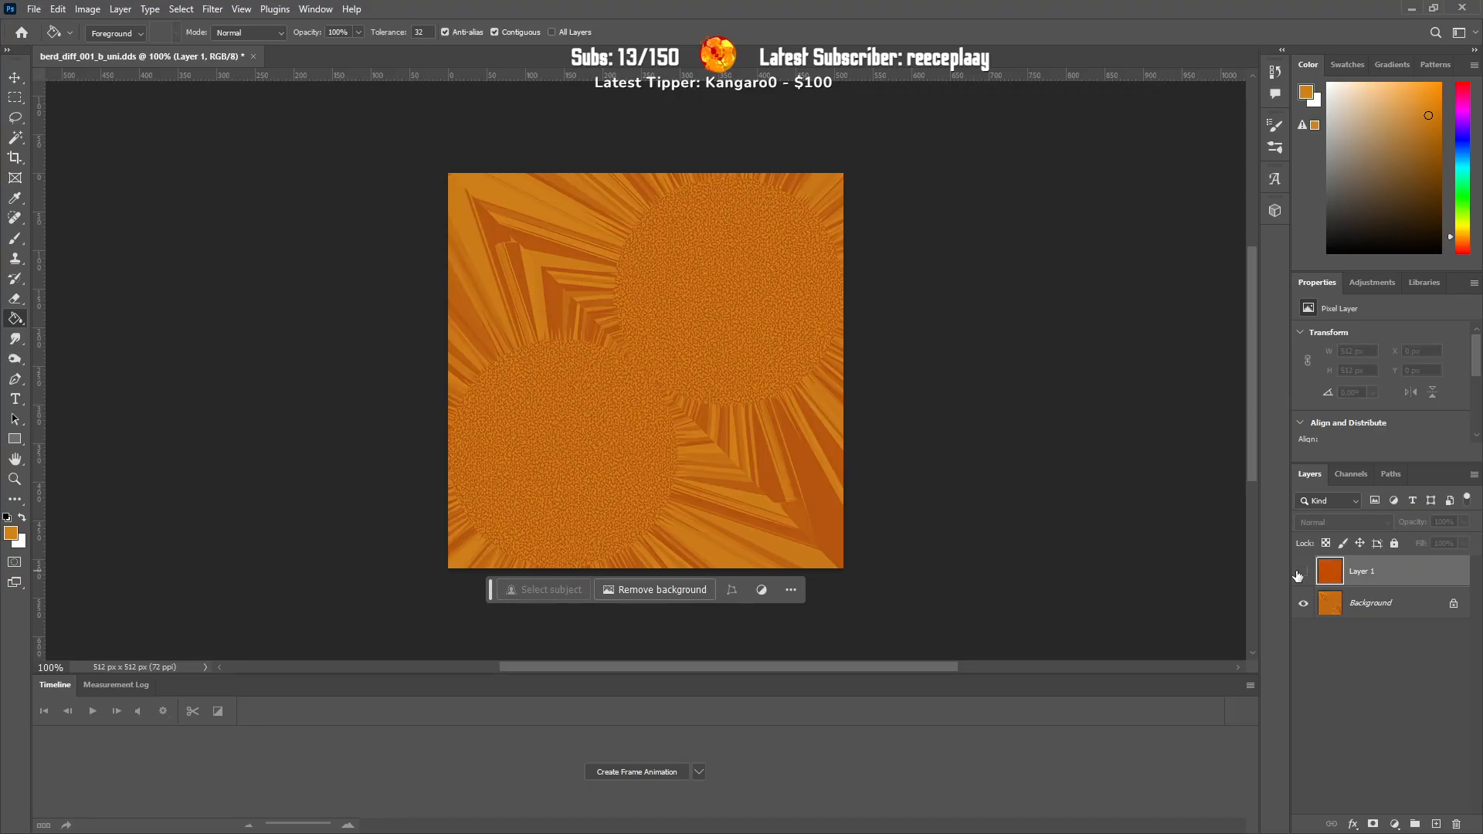
pyautogui.click(1302, 572)
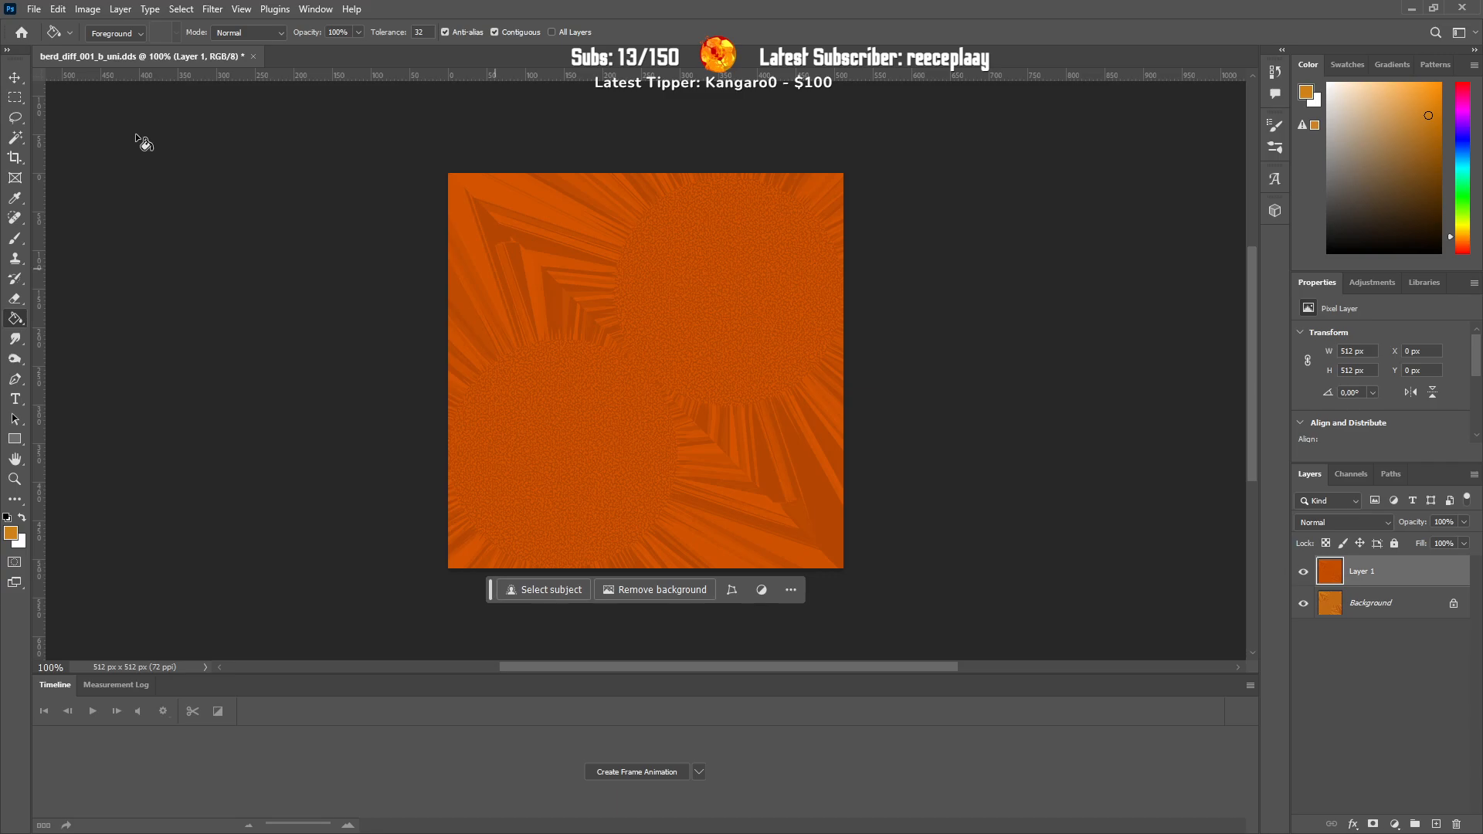
# Step: Save a copy in the NVIDIA Texture Tools DDS format over the existing berd_diff_001_b_uni.dds
pyautogui.click(43, 7)
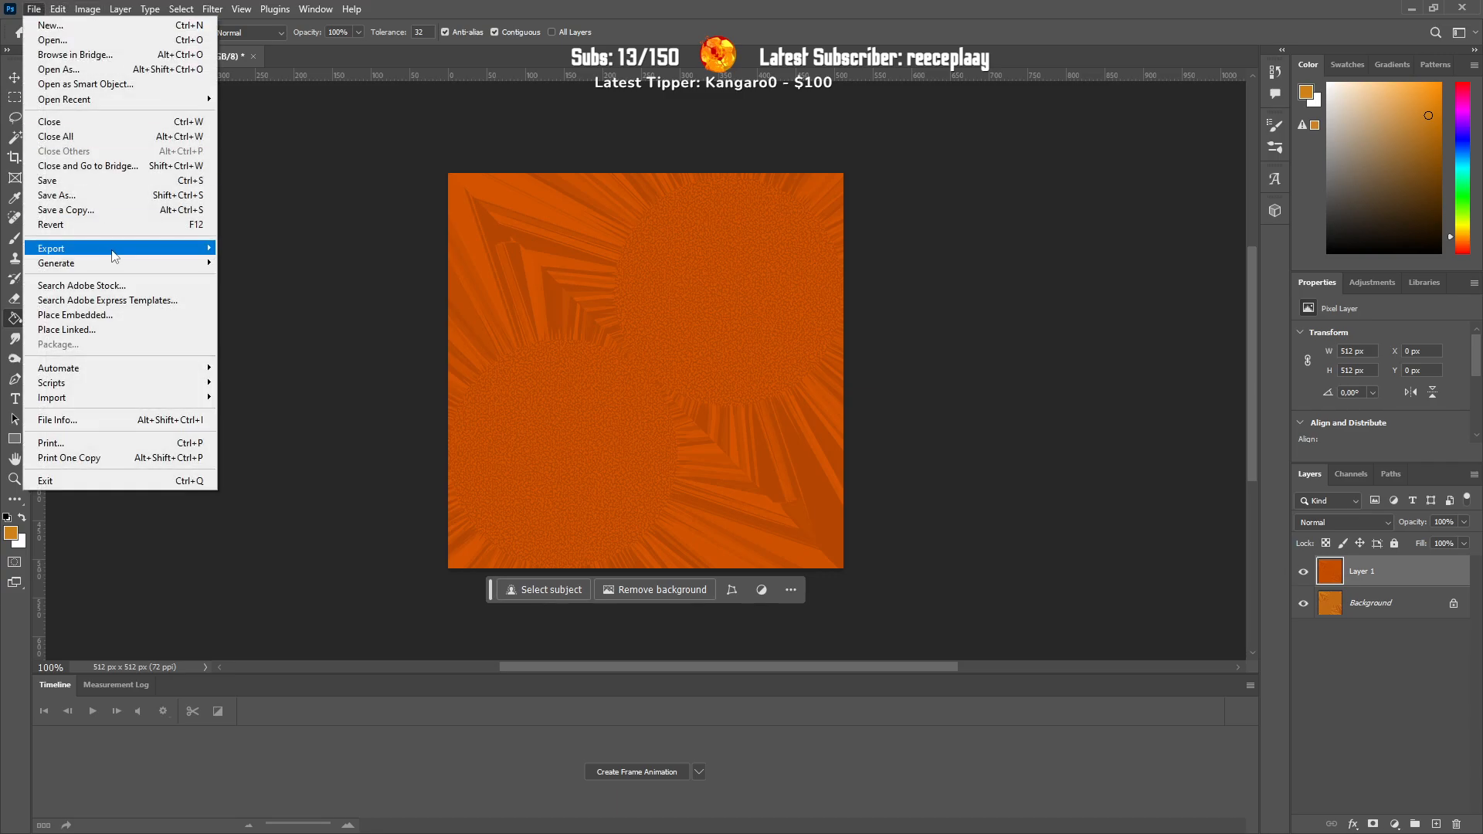
pyautogui.click(114, 210)
pyautogui.click(553, 444)
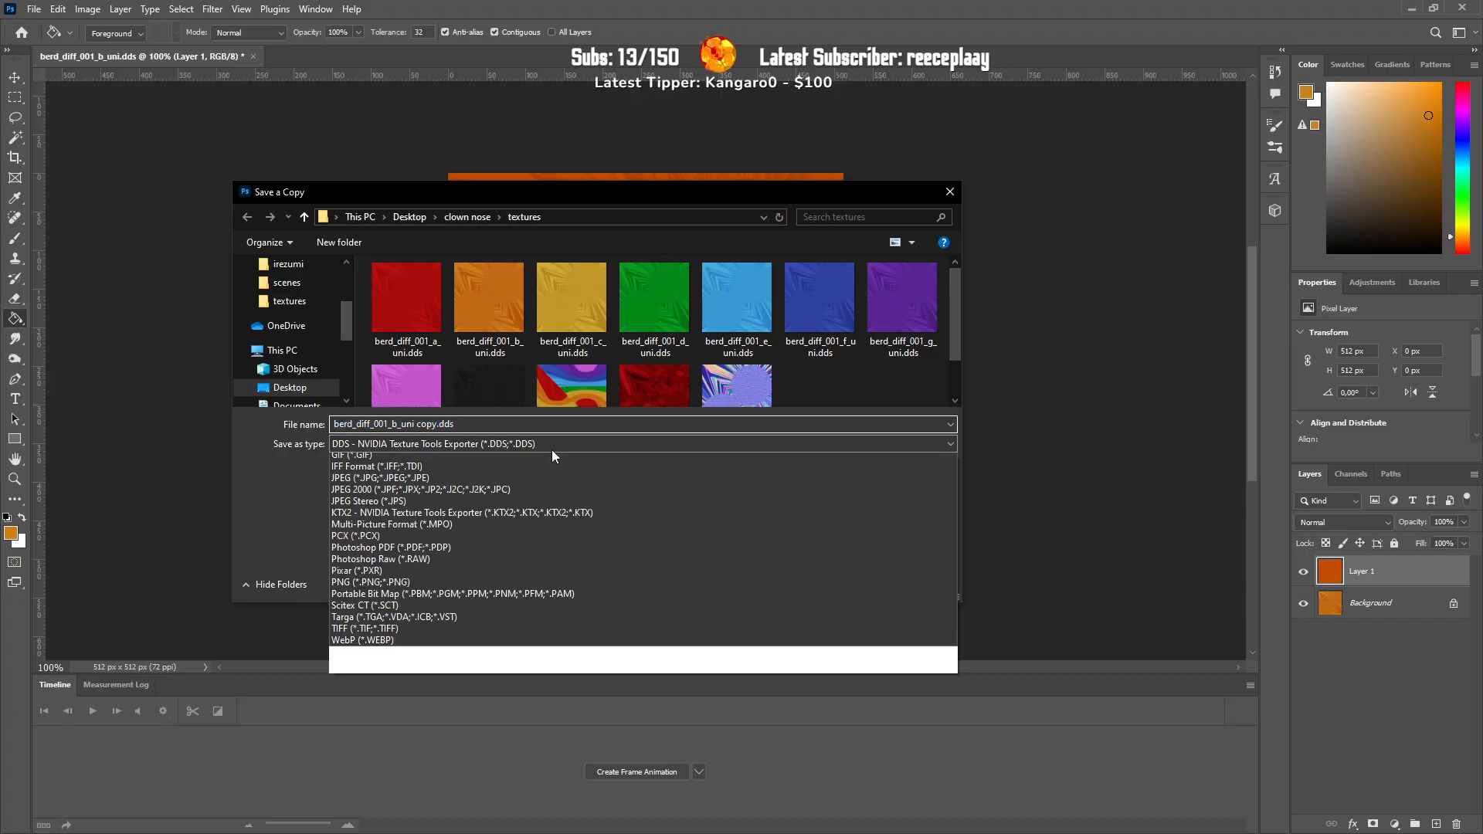
pyautogui.click(578, 494)
pyautogui.click(498, 310)
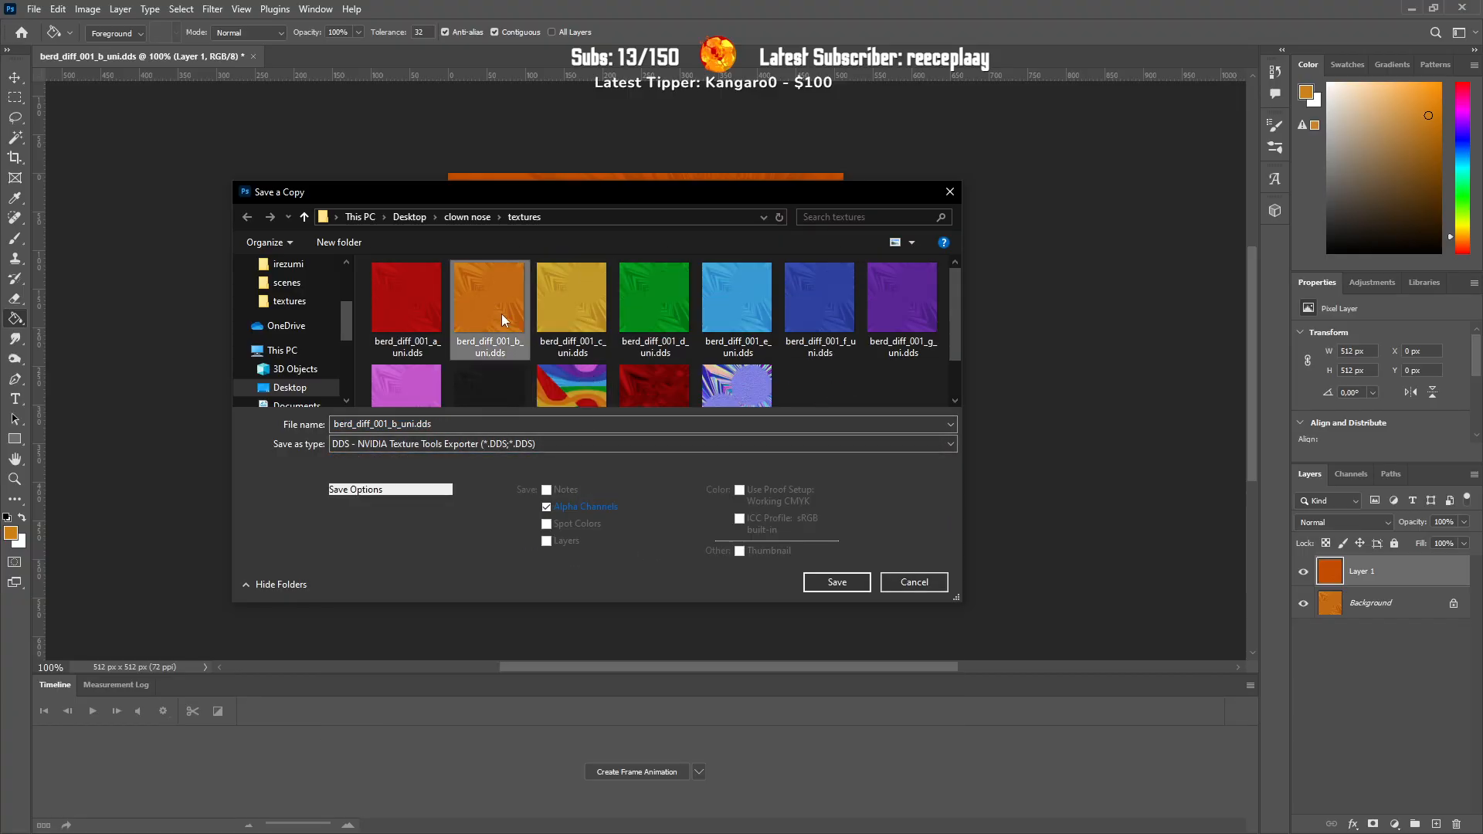
pyautogui.click(817, 572)
pyautogui.click(780, 424)
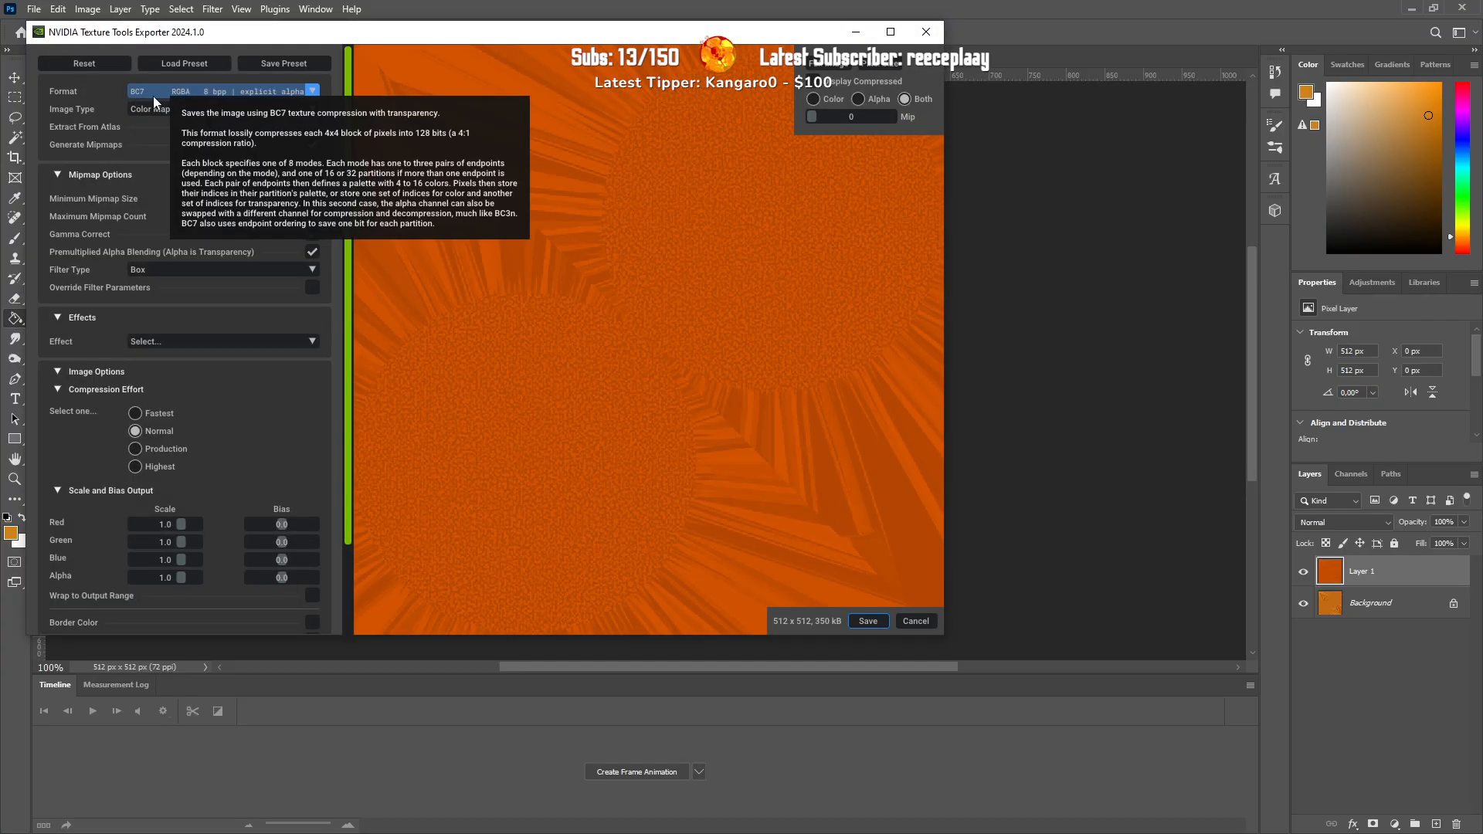
# Step: Export the DDS with BC1 (DXT1, no alpha) compression, Highest compression effort and a maximum mipmap count of 8
pyautogui.click(154, 92)
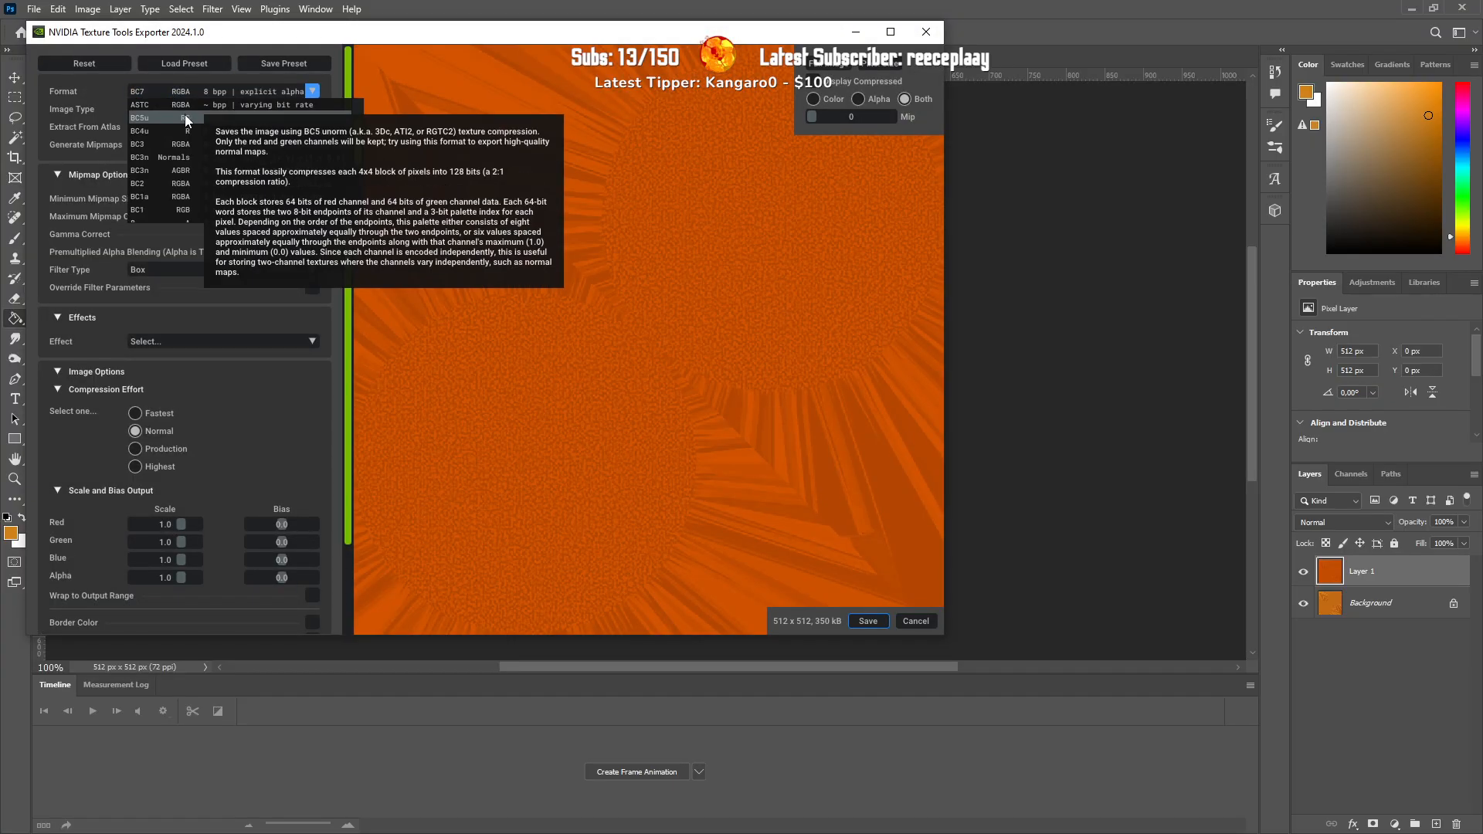
pyautogui.scroll(1, 187, 141)
pyautogui.click(146, 155)
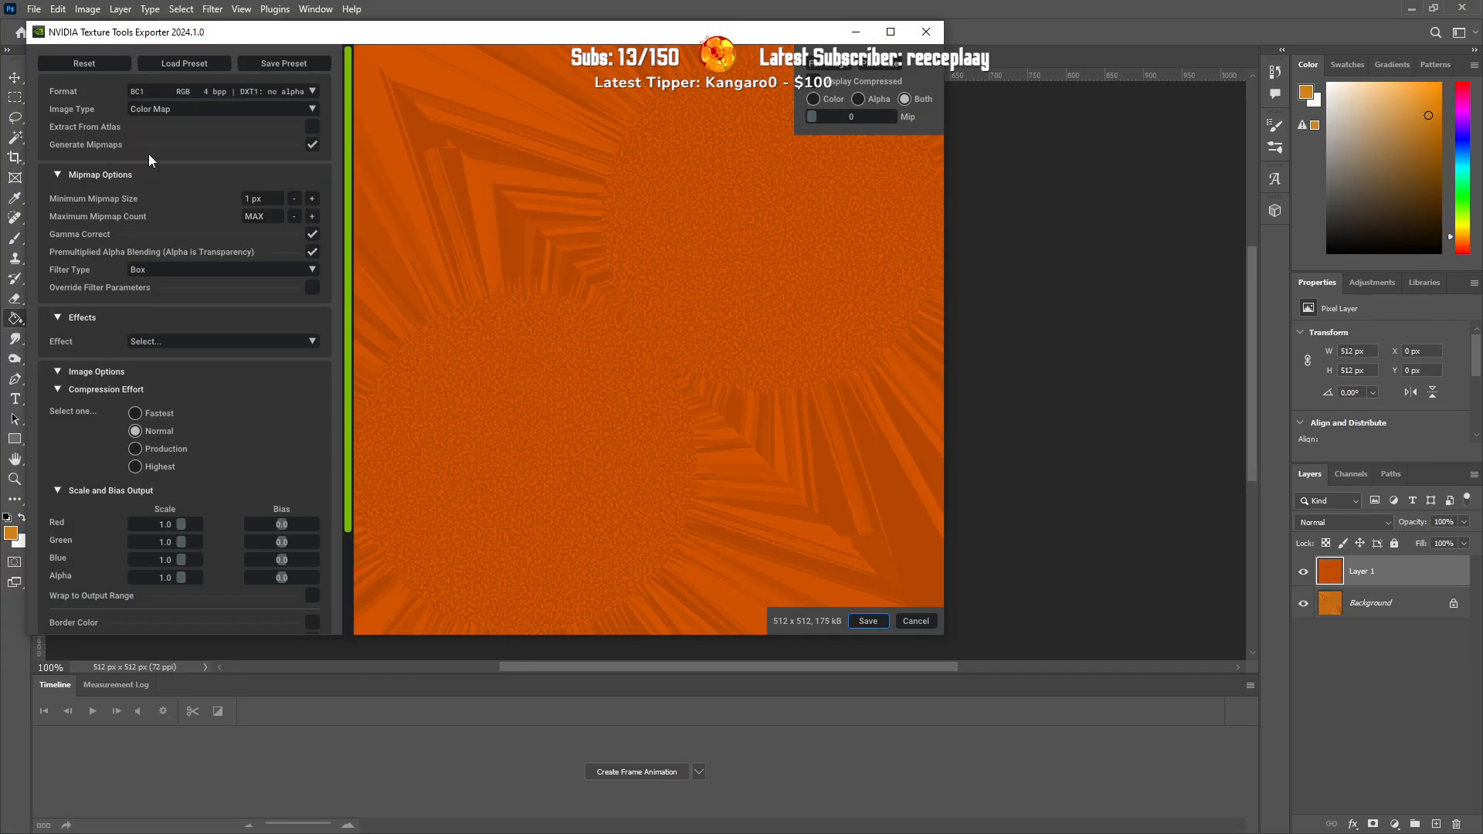
pyautogui.click(135, 466)
pyautogui.click(312, 216)
pyautogui.click(869, 620)
# Step: Close Photoshop without saving the changes to the open document
pyautogui.click(1286, 7)
pyautogui.click(1462, 9)
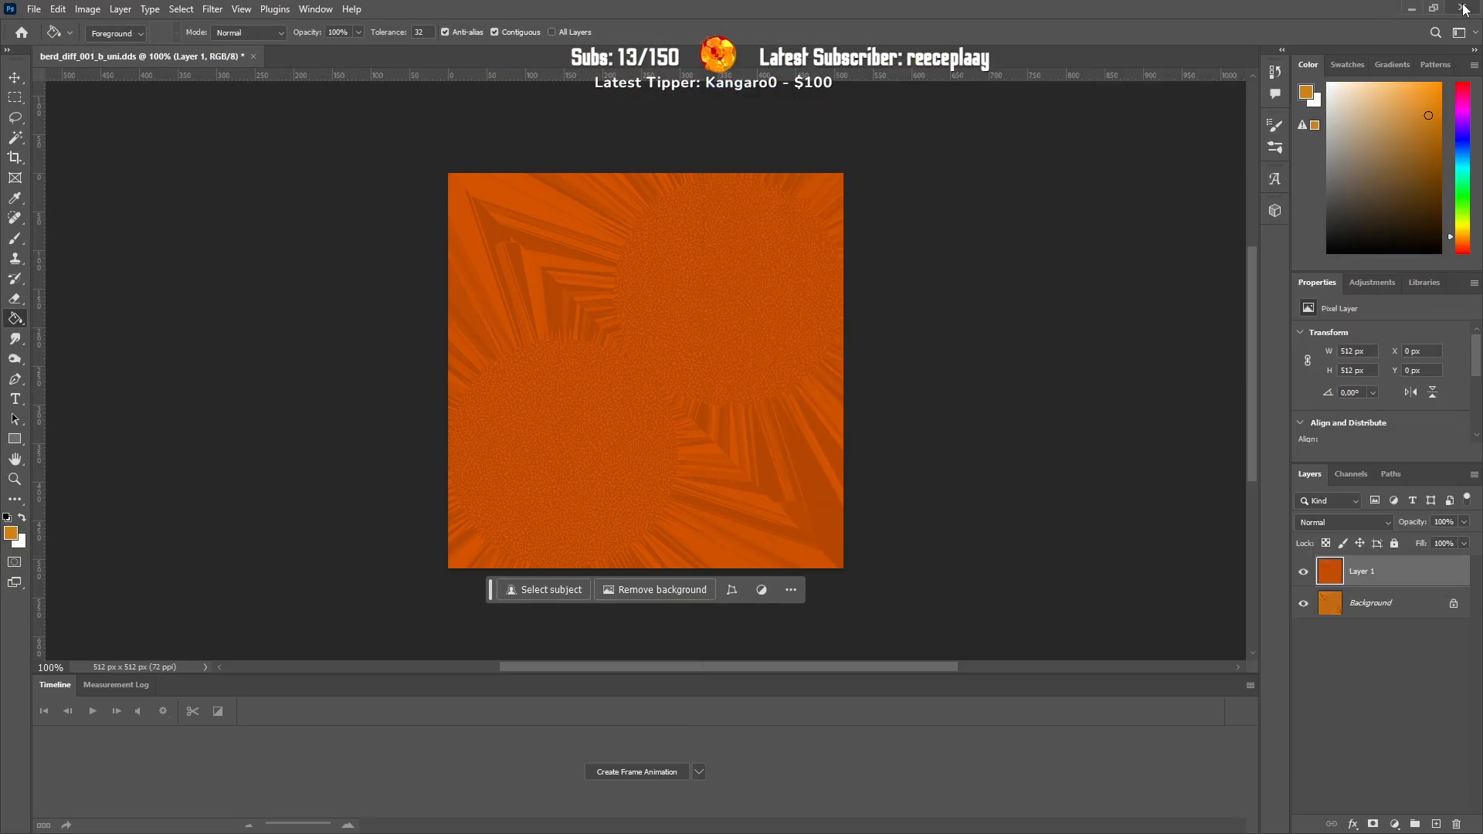
pyautogui.click(735, 314)
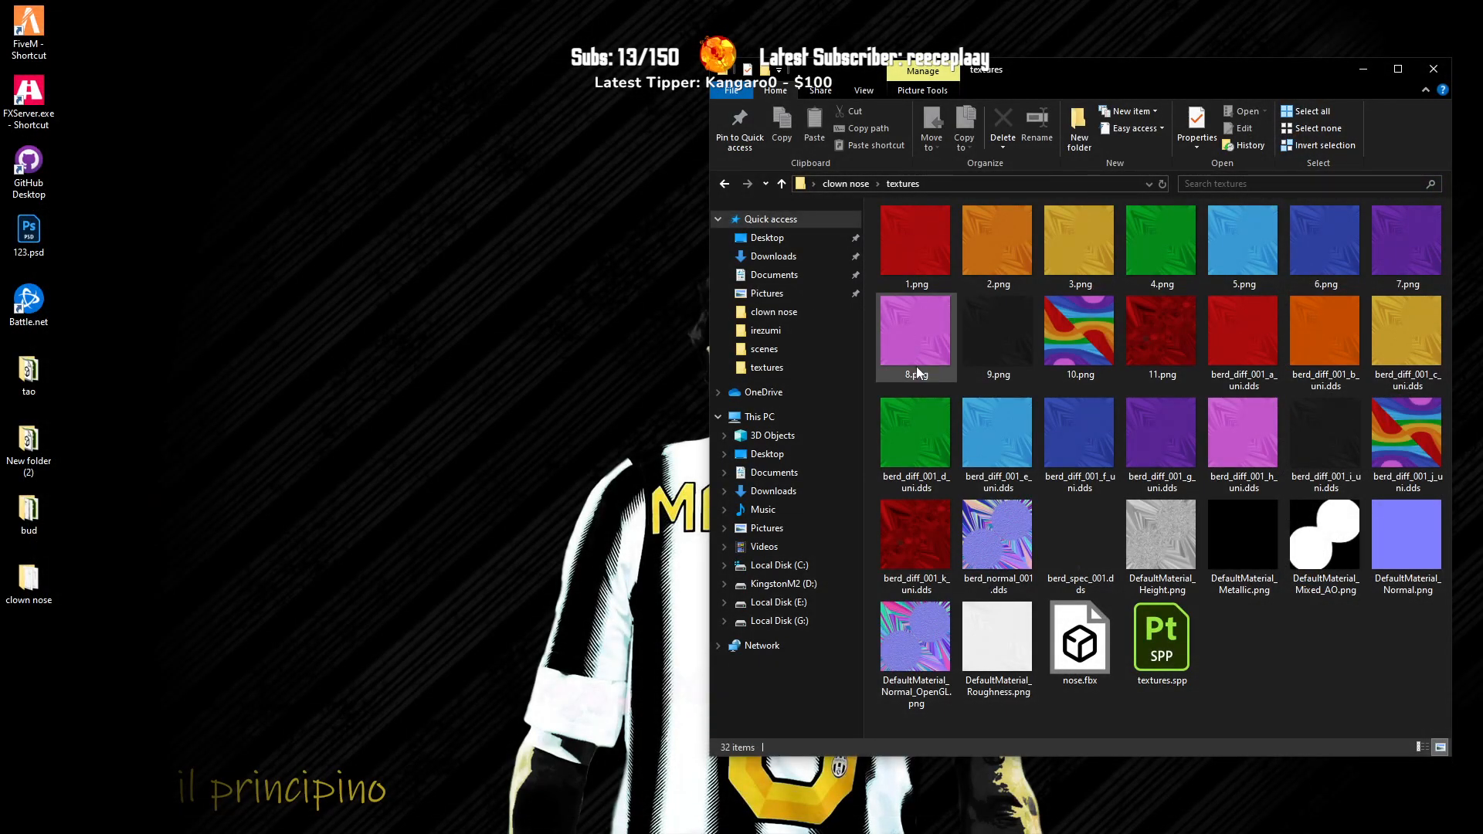
# Step: Switch to OpenIV, replace the texture in mp_m_freemode_01_mp_m_np_approved^berd_diff_021_b_uni.ytd with berd_diff_001_b_uni.dds and save it
pyautogui.hotkey('alt', 'Tab')
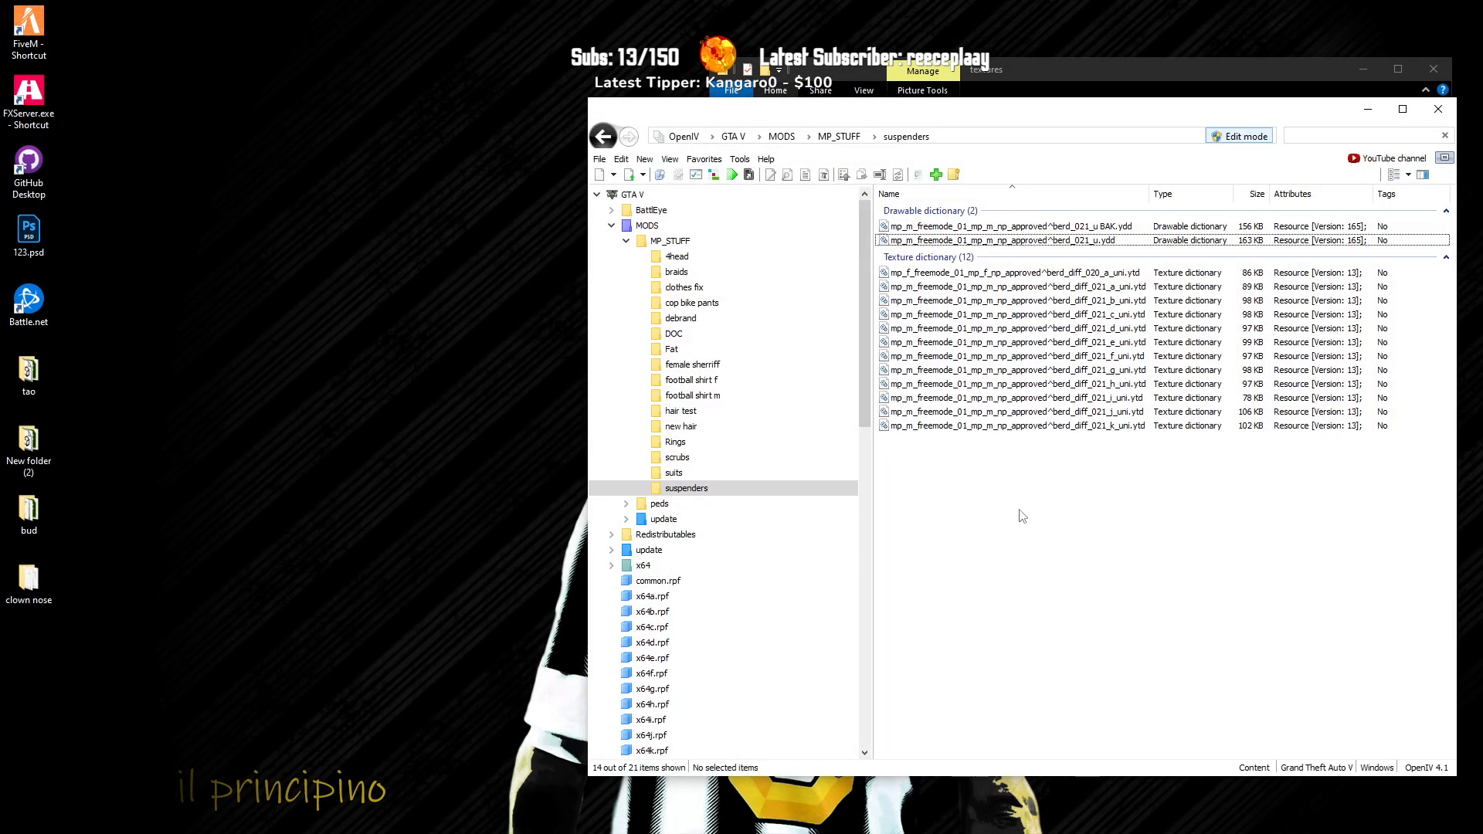
pyautogui.doubleClick(1097, 301)
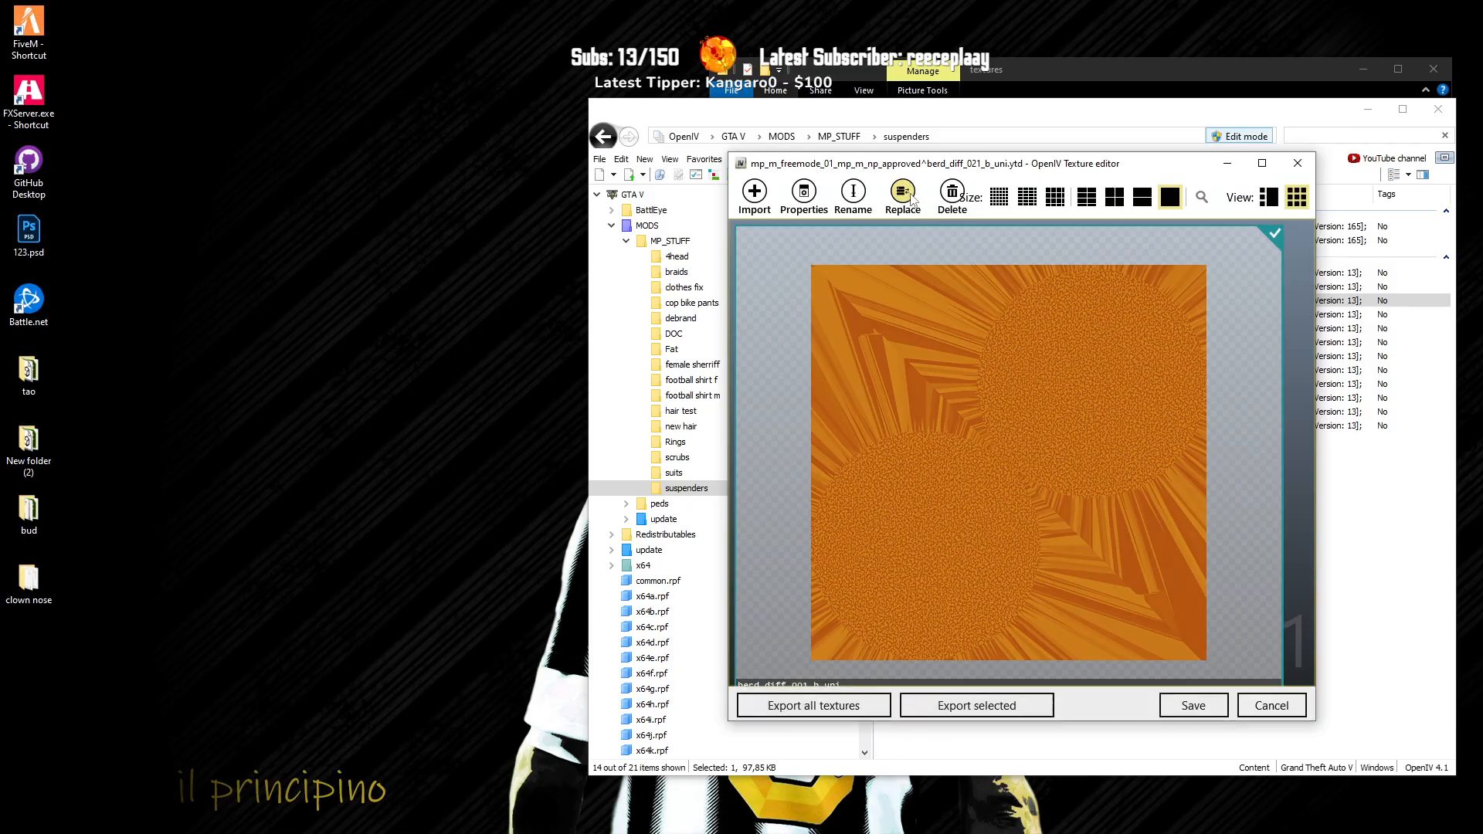
pyautogui.click(904, 197)
pyautogui.scroll(-2, 1000, 303)
pyautogui.click(915, 324)
pyautogui.click(1295, 529)
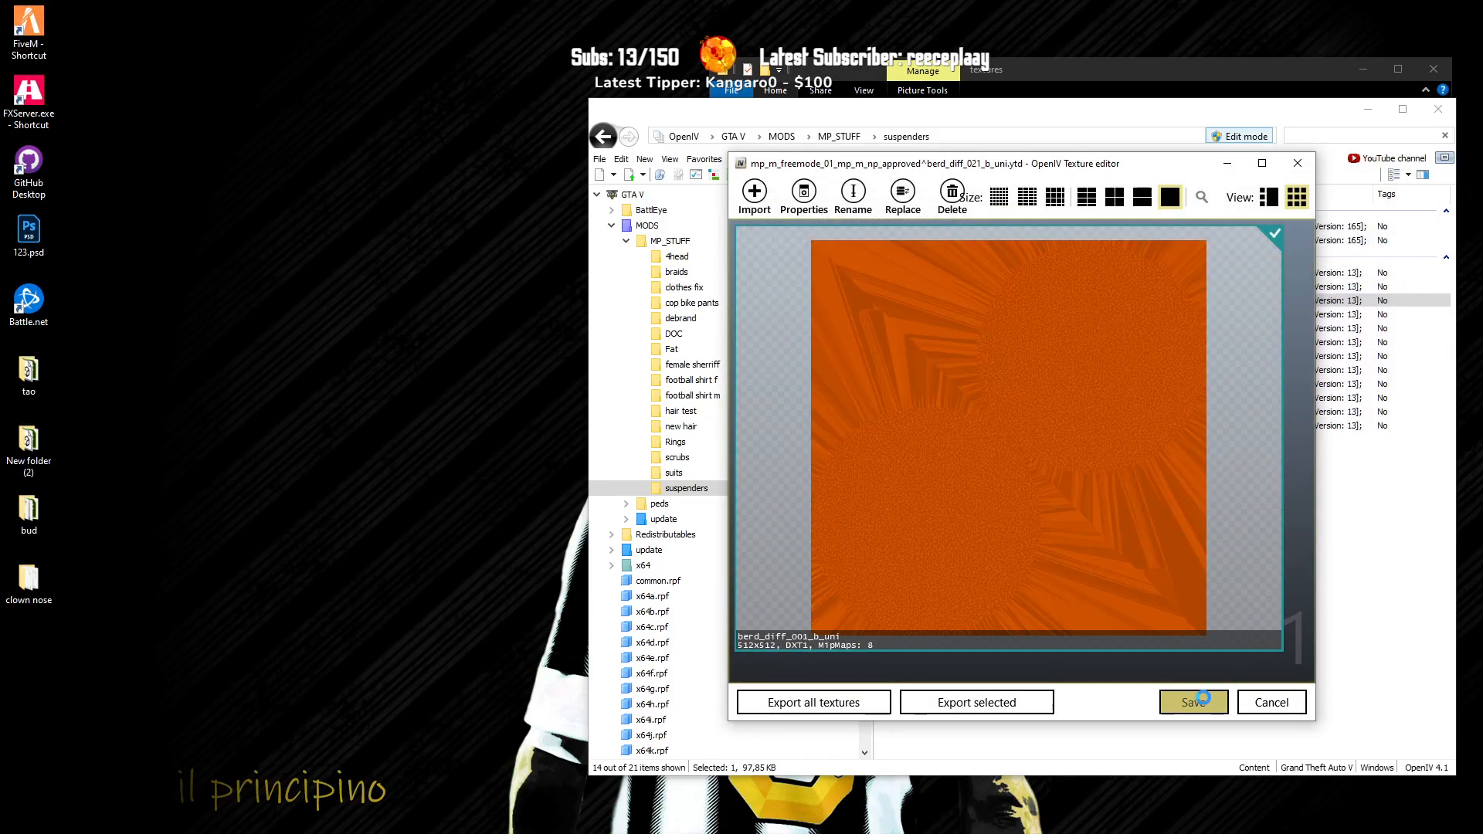
pyautogui.click(1193, 703)
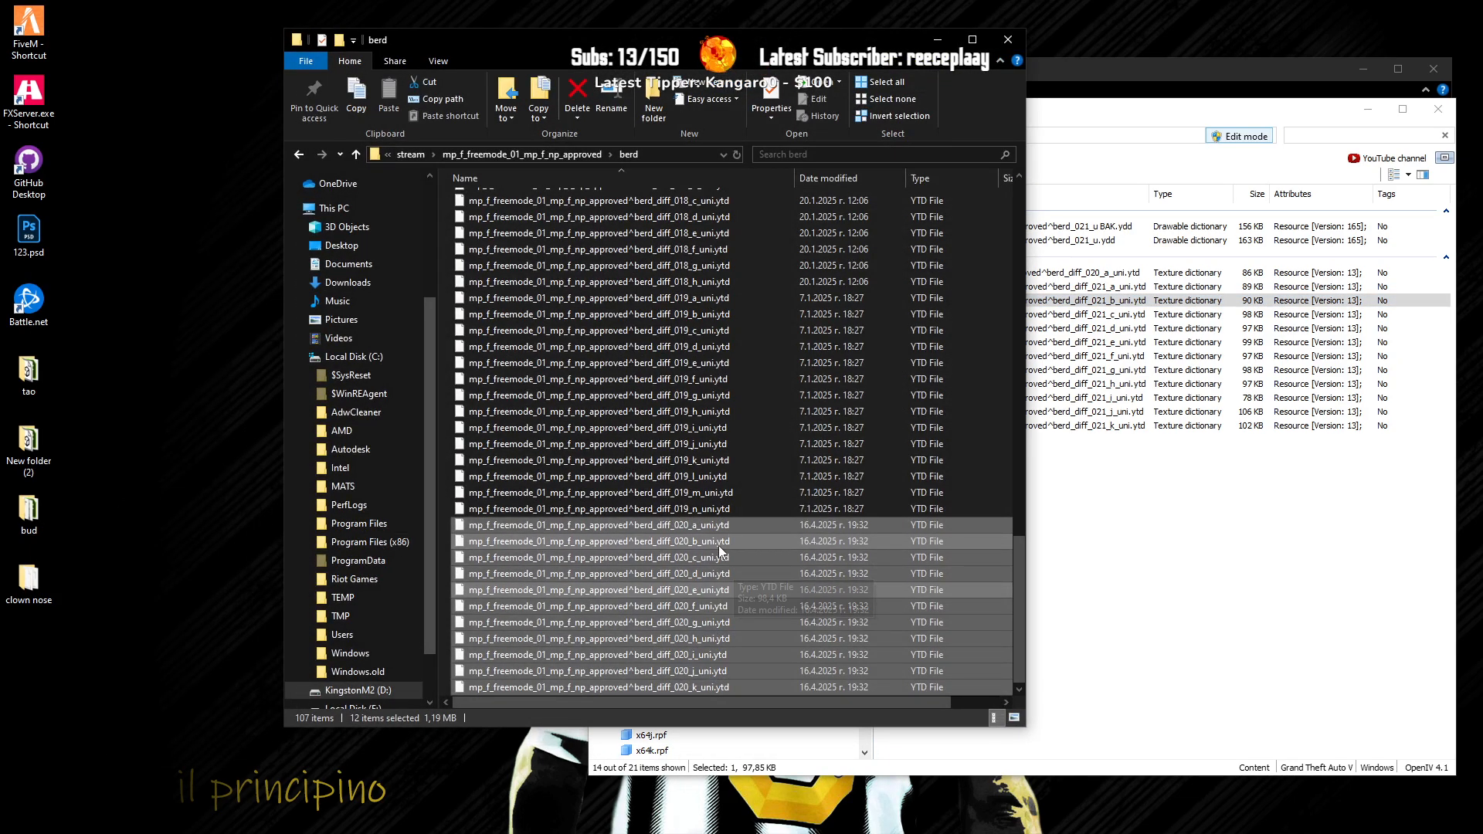
# Step: Add mp_f_freemode_01_mp_f_np_approved^berd_diff_020_b_uni.ytd from the berd stream folder to OpenIV's suspenders folder
pyautogui.click(683, 546)
pyautogui.moveTo(683, 543); pyautogui.dragTo(1193, 550)
pyautogui.click(1193, 550)
# Step: Replace the female berd_diff_020_b_uni.ytd texture with berd_diff_001_b_uni.dds, save it, and overwrite the original file in the berd folder
pyautogui.doubleClick(1116, 443)
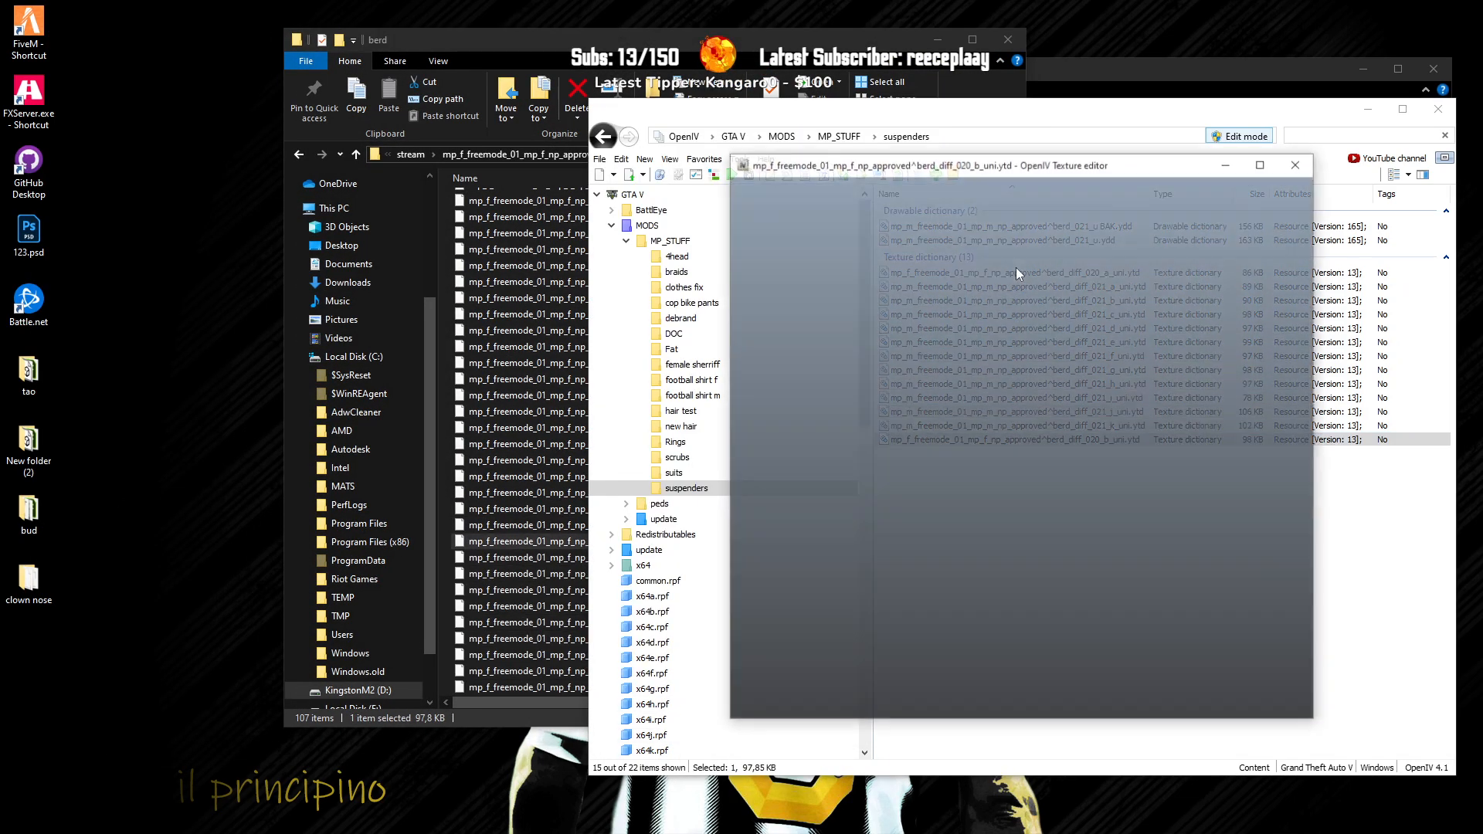
pyautogui.click(905, 196)
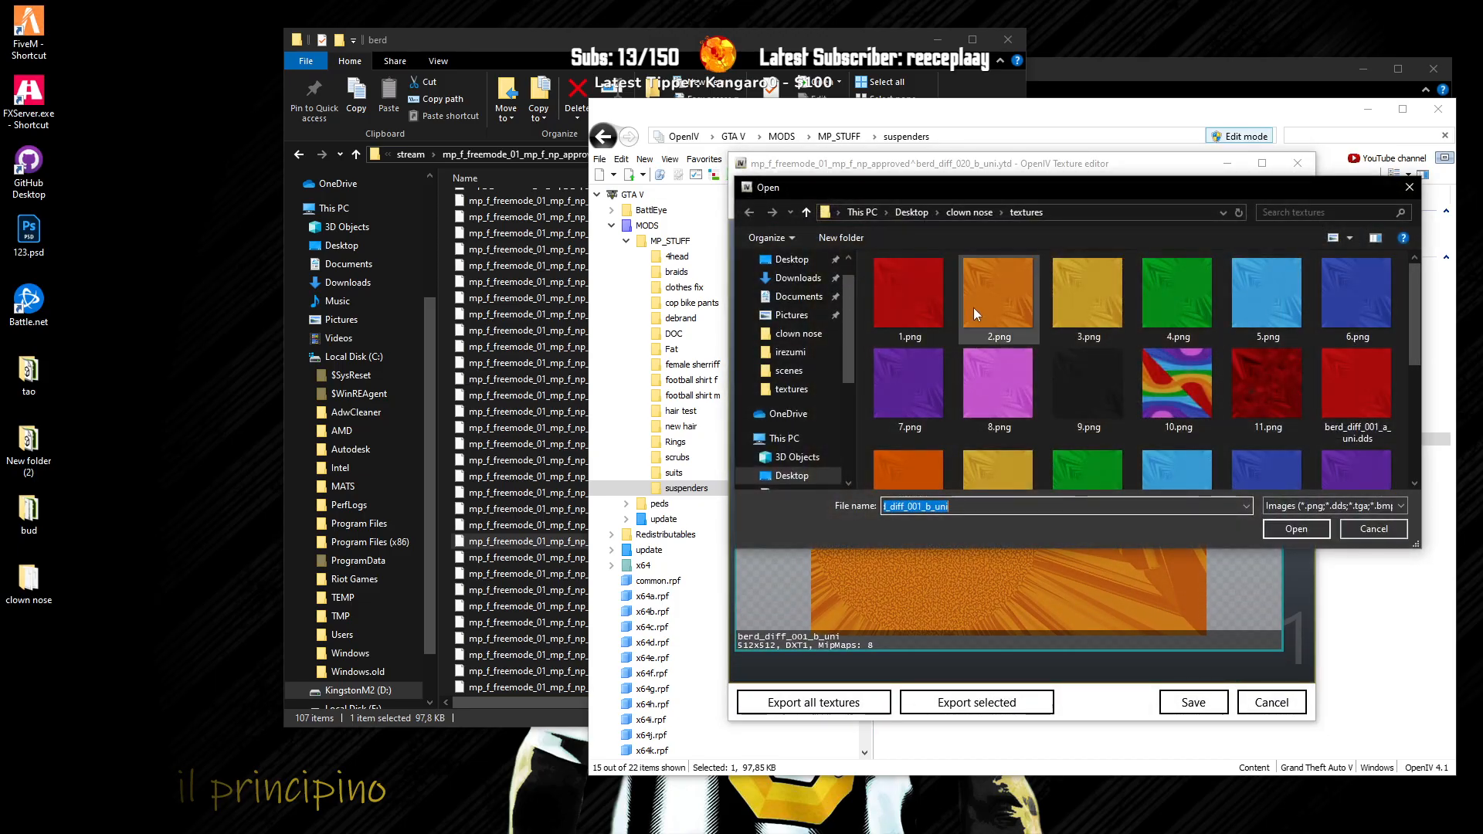
pyautogui.scroll(-3, 1004, 382)
pyautogui.click(908, 336)
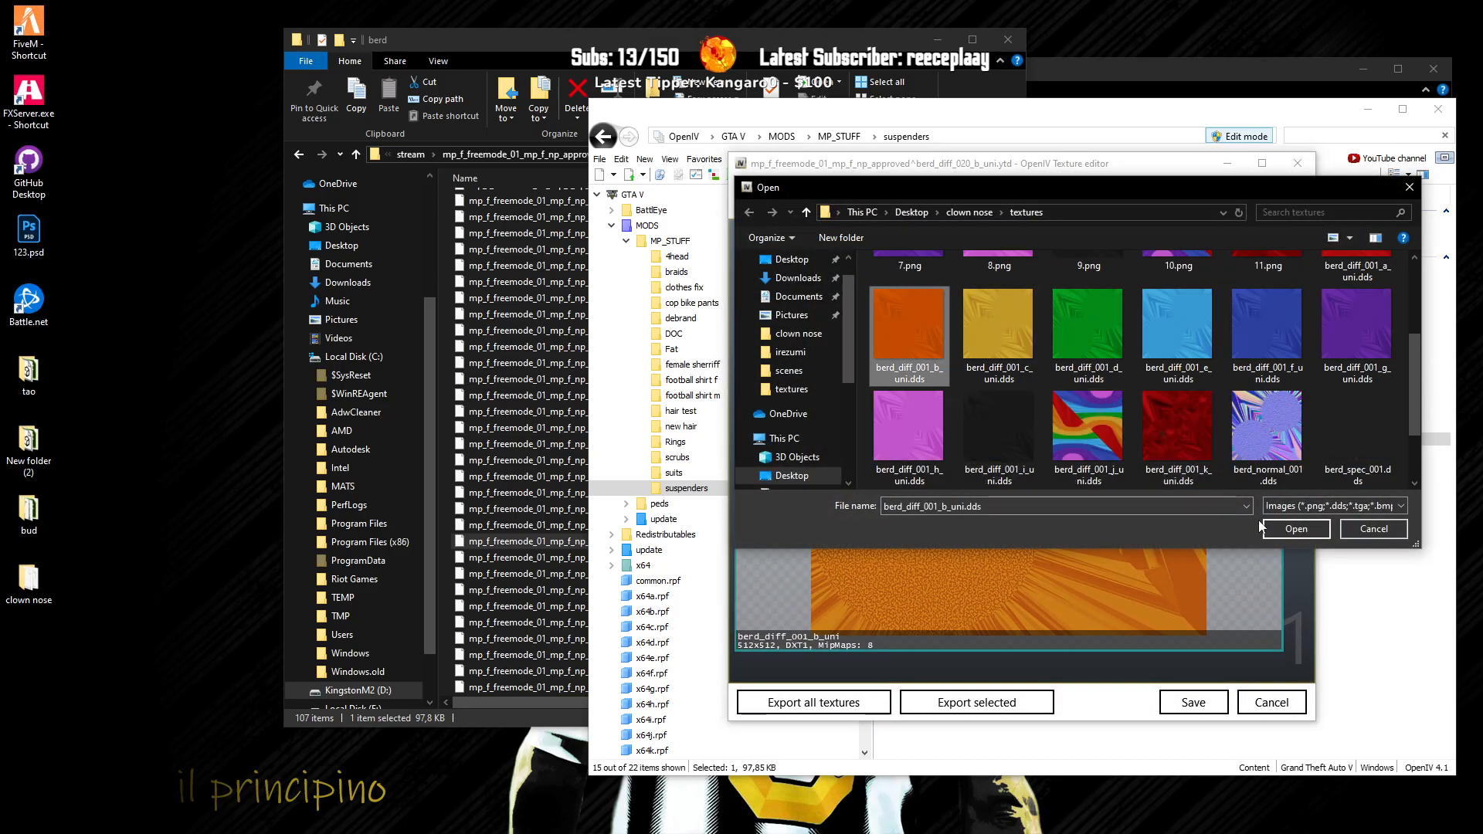
pyautogui.click(1282, 528)
pyautogui.click(1193, 702)
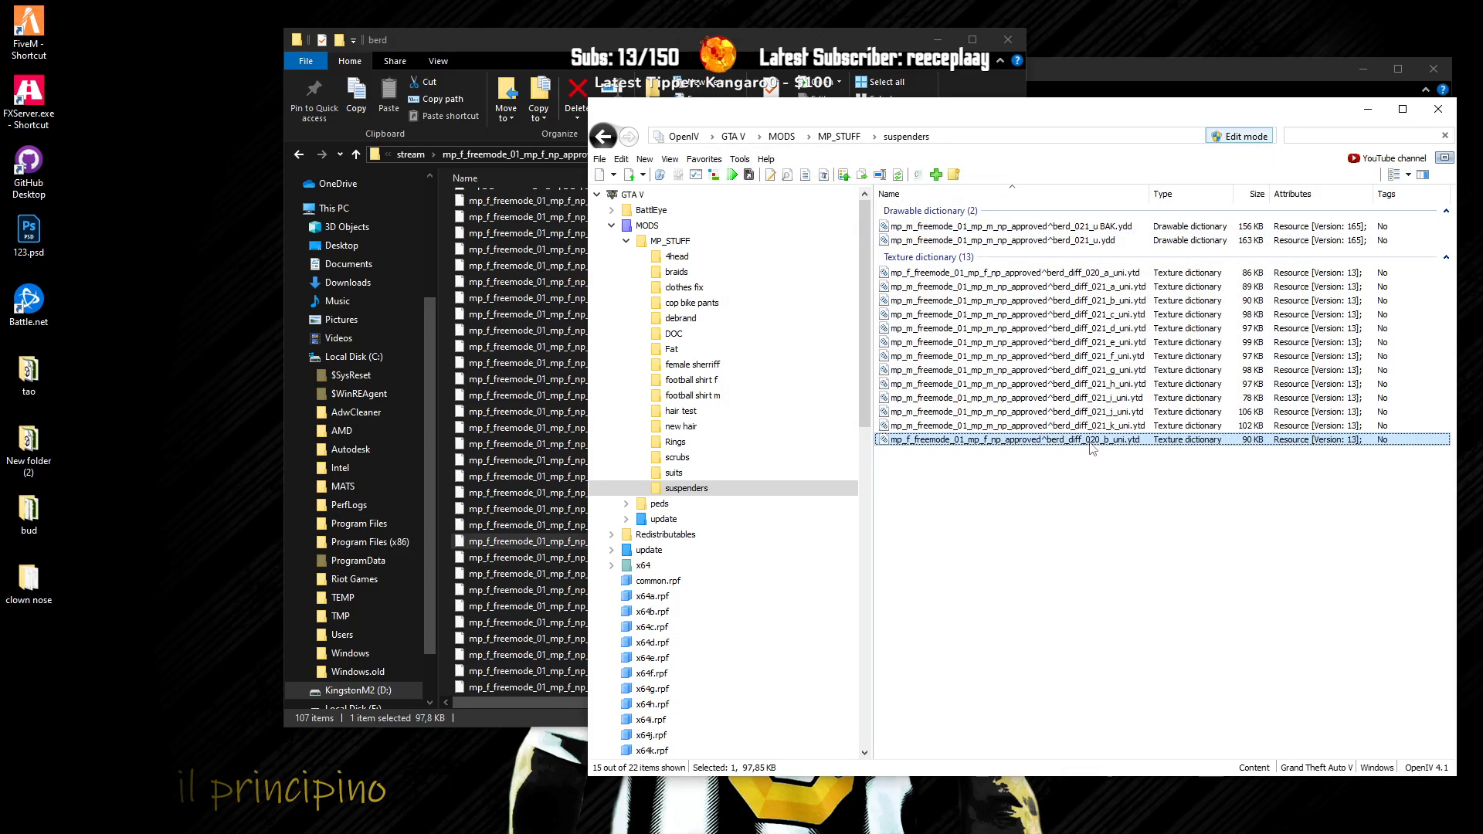
pyautogui.moveTo(578, 410); pyautogui.dragTo(579, 411)
pyautogui.click(776, 396)
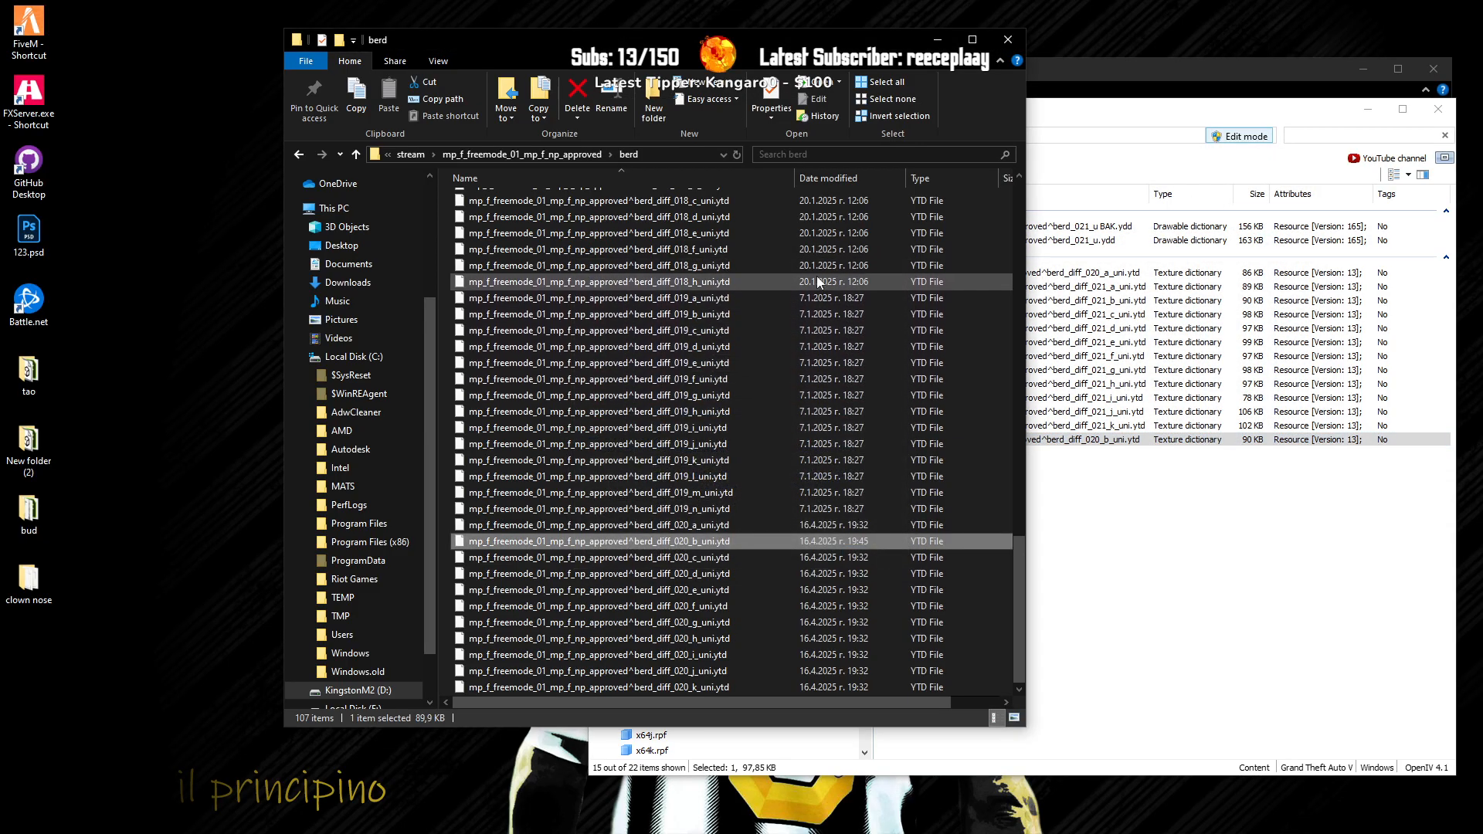
# Step: Go from the female berd folder to the berd folder inside np_4.0_m_approved's mp_m_freemode_01_mp_m_np_approved stream folder
pyautogui.click(357, 153)
pyautogui.click(357, 154)
pyautogui.click(357, 154)
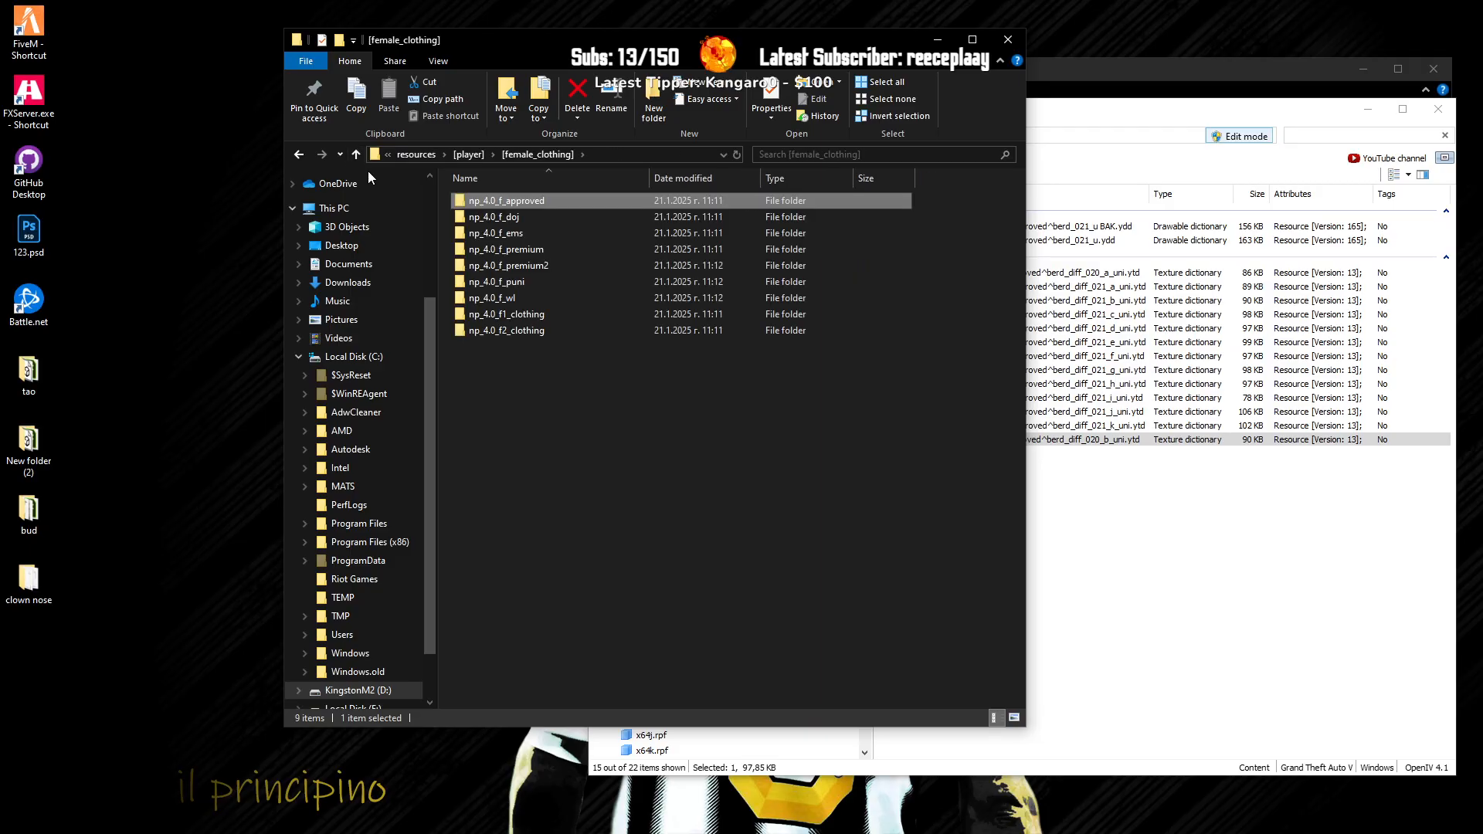
pyautogui.click(358, 155)
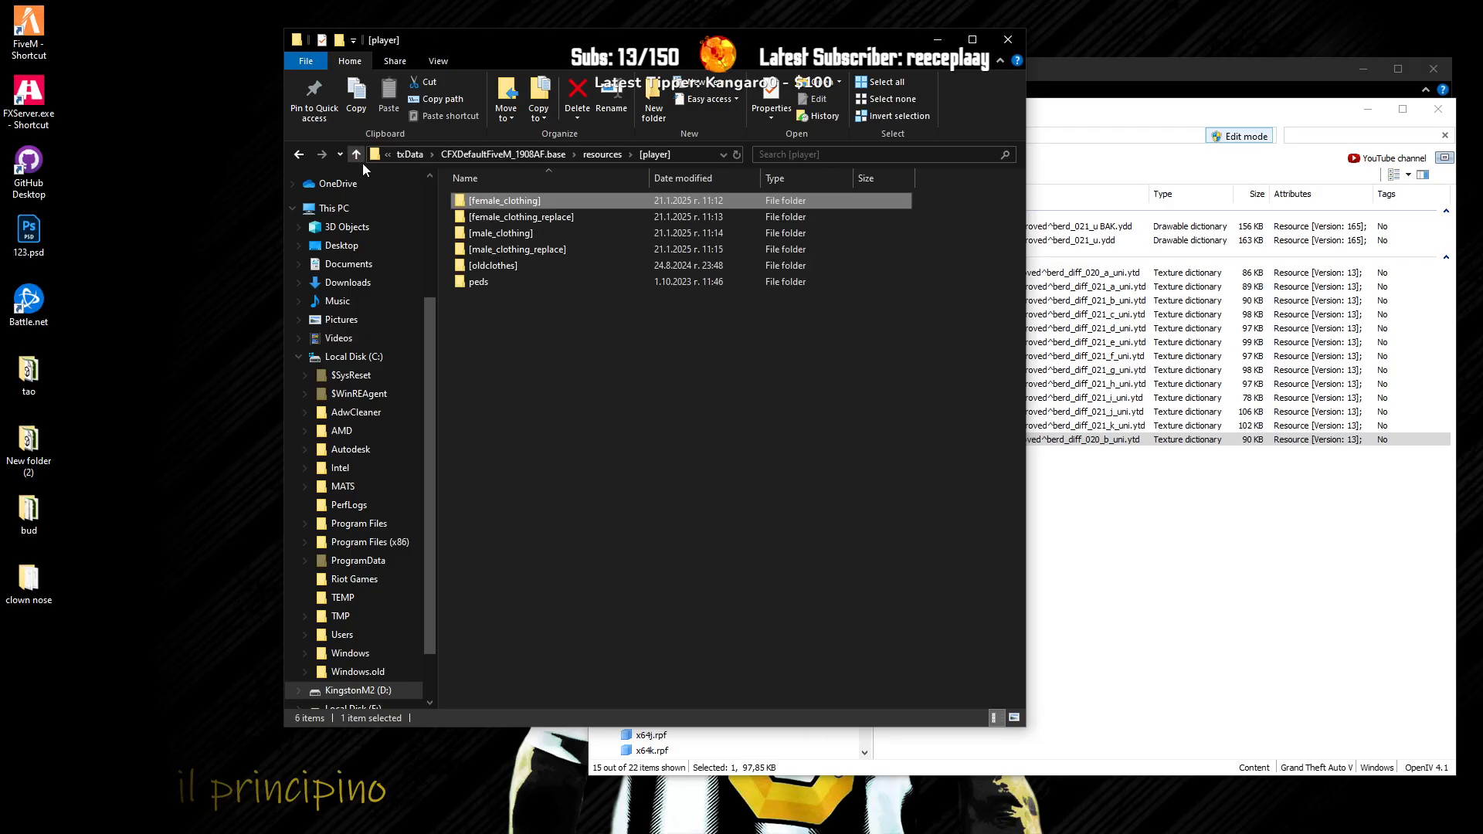
pyautogui.doubleClick(474, 234)
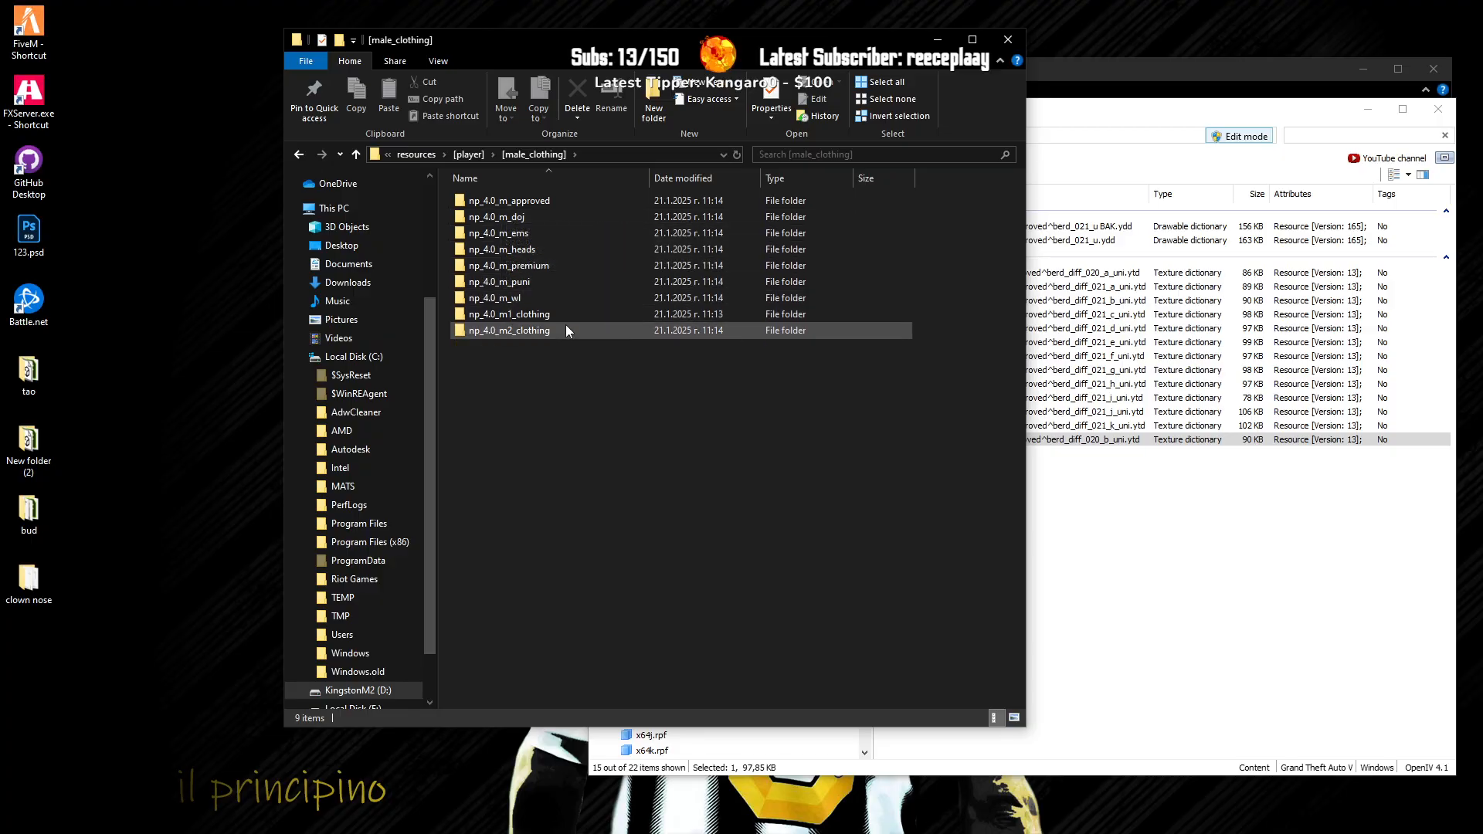
pyautogui.doubleClick(531, 201)
pyautogui.doubleClick(531, 200)
pyautogui.doubleClick(526, 202)
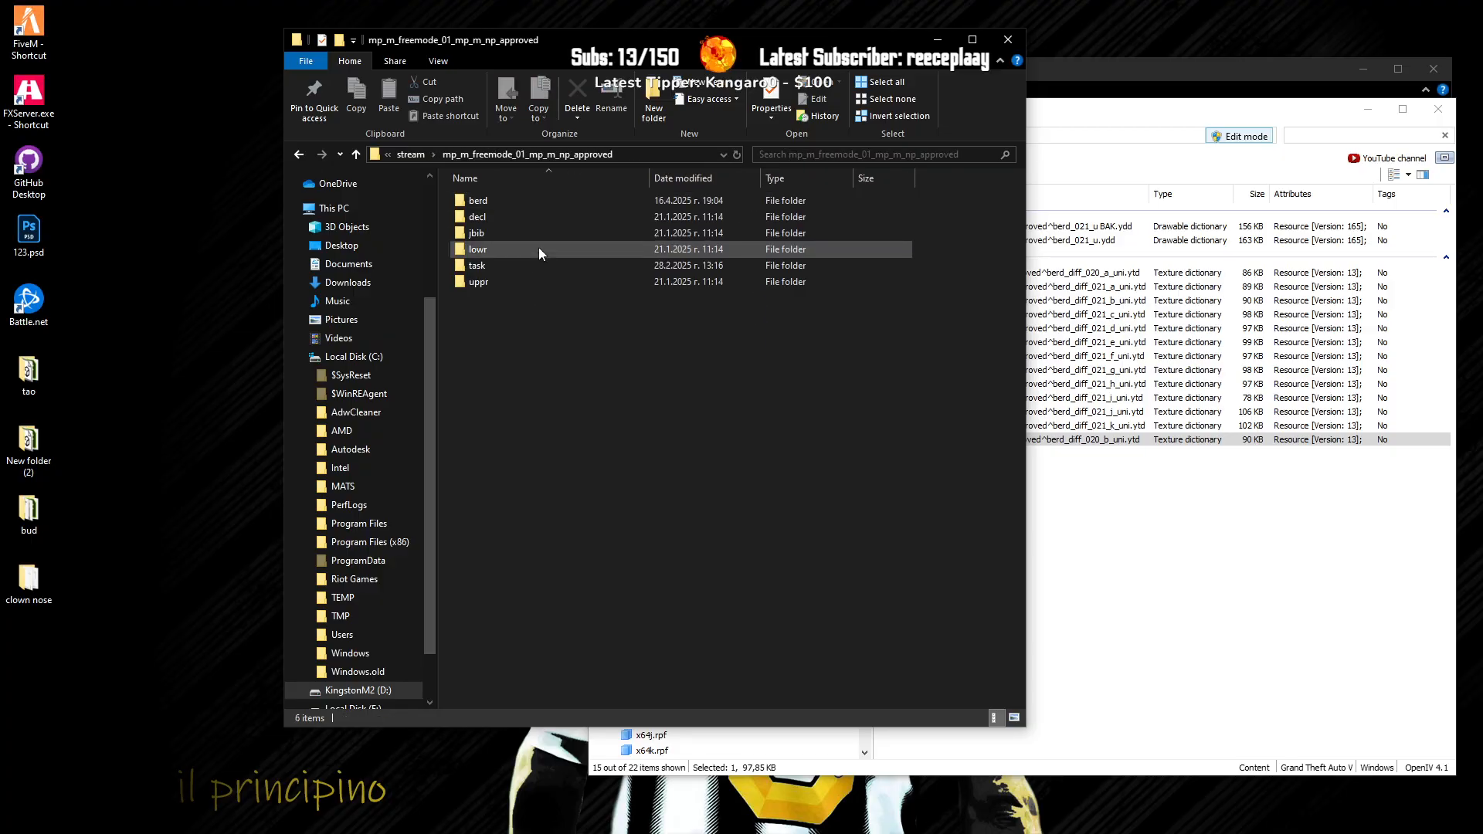
pyautogui.doubleClick(520, 202)
# Step: Overwrite the male berd_diff_021_b_uni.ytd in the berd folder with the edited OpenIV copy, and minimize the open windows
pyautogui.click(1129, 459)
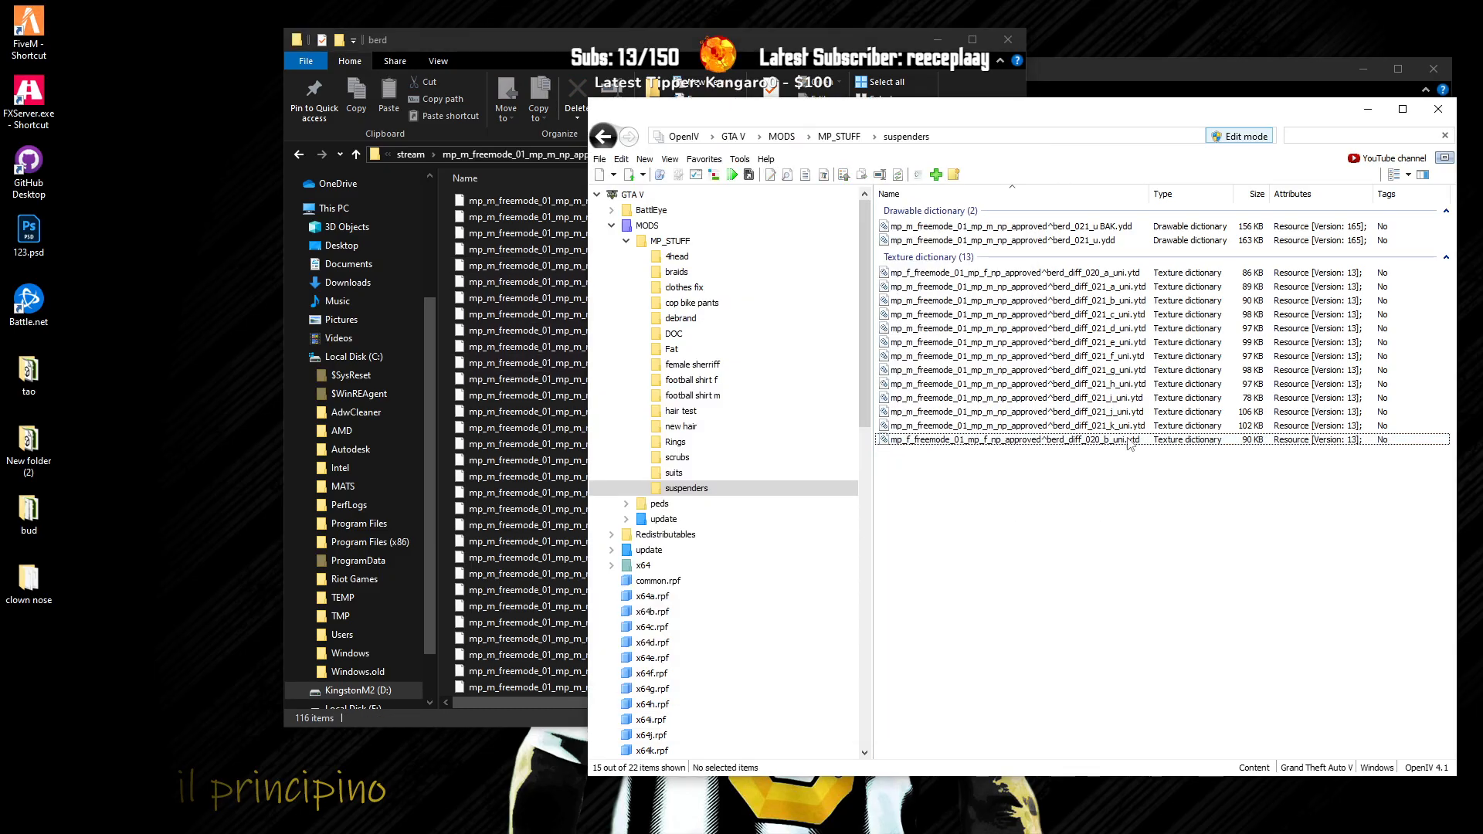
pyautogui.moveTo(1104, 303); pyautogui.dragTo(530, 331)
pyautogui.click(657, 334)
pyautogui.click(937, 39)
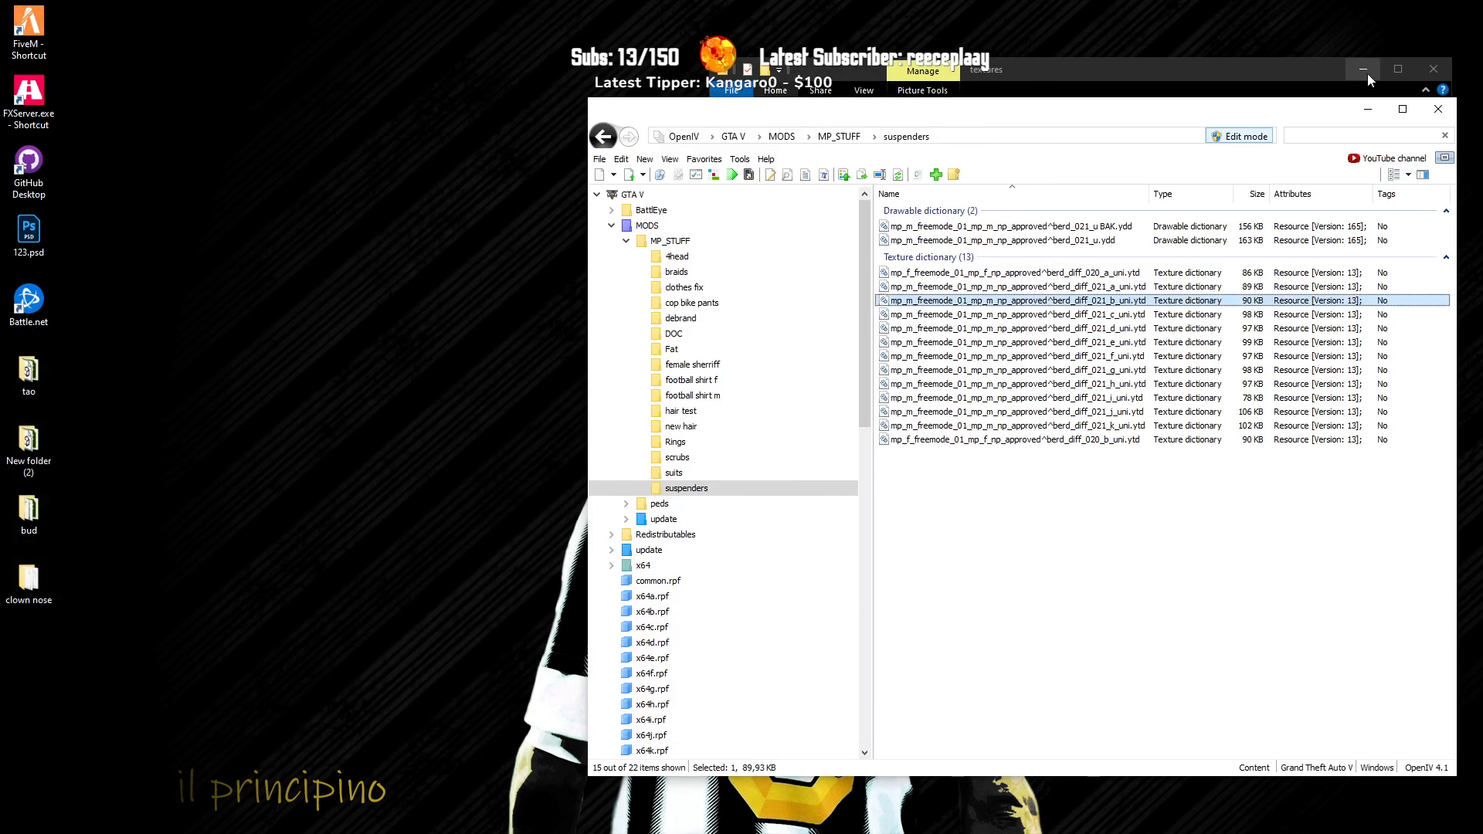
pyautogui.click(1367, 109)
pyautogui.click(1363, 72)
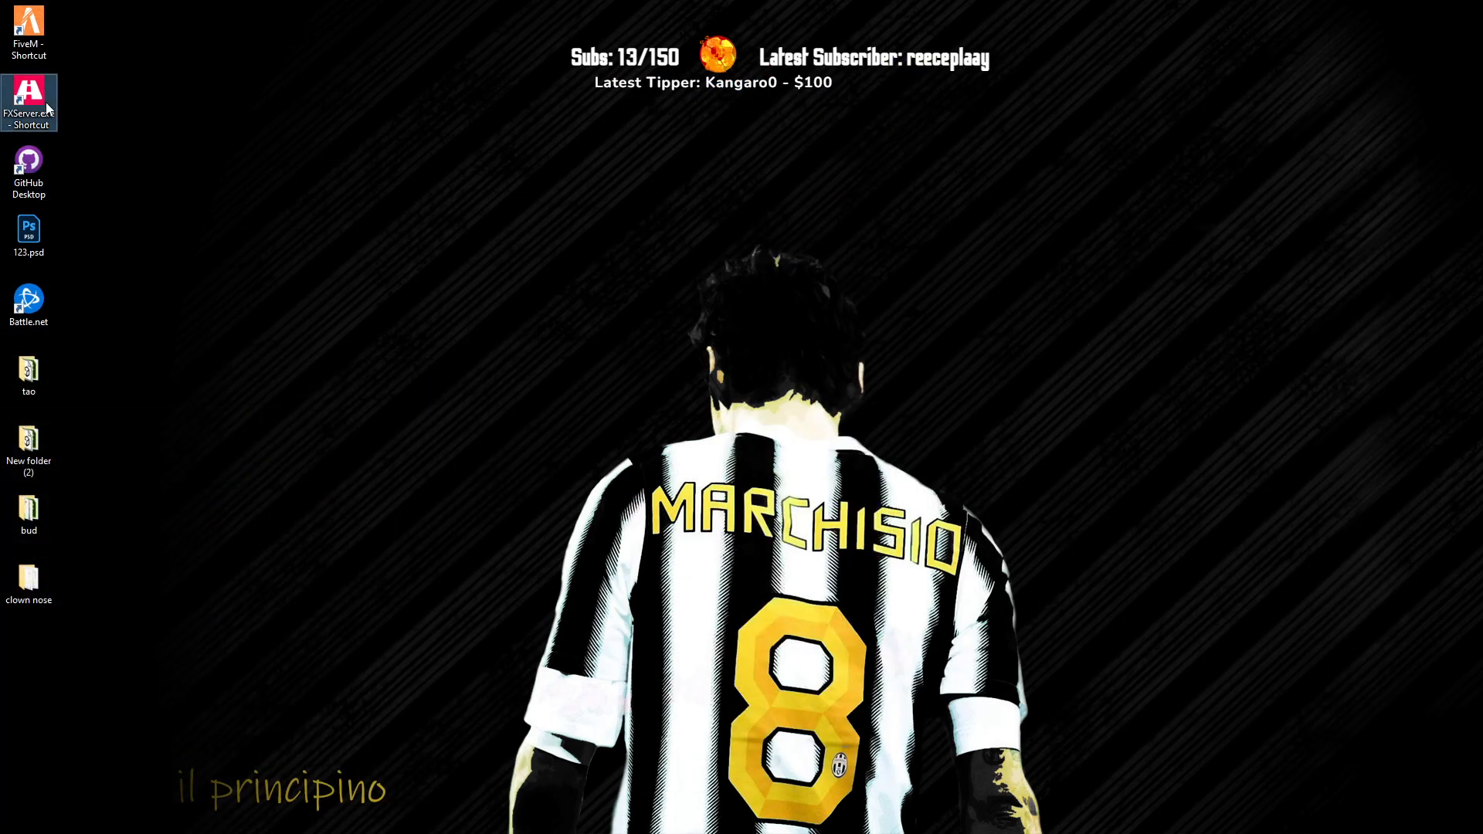
# Step: Start the FXServer, launch FiveM and connect to the LAN server
pyautogui.doubleClick(46, 106)
pyautogui.moveTo(472, 76); pyautogui.dragTo(0, 93)
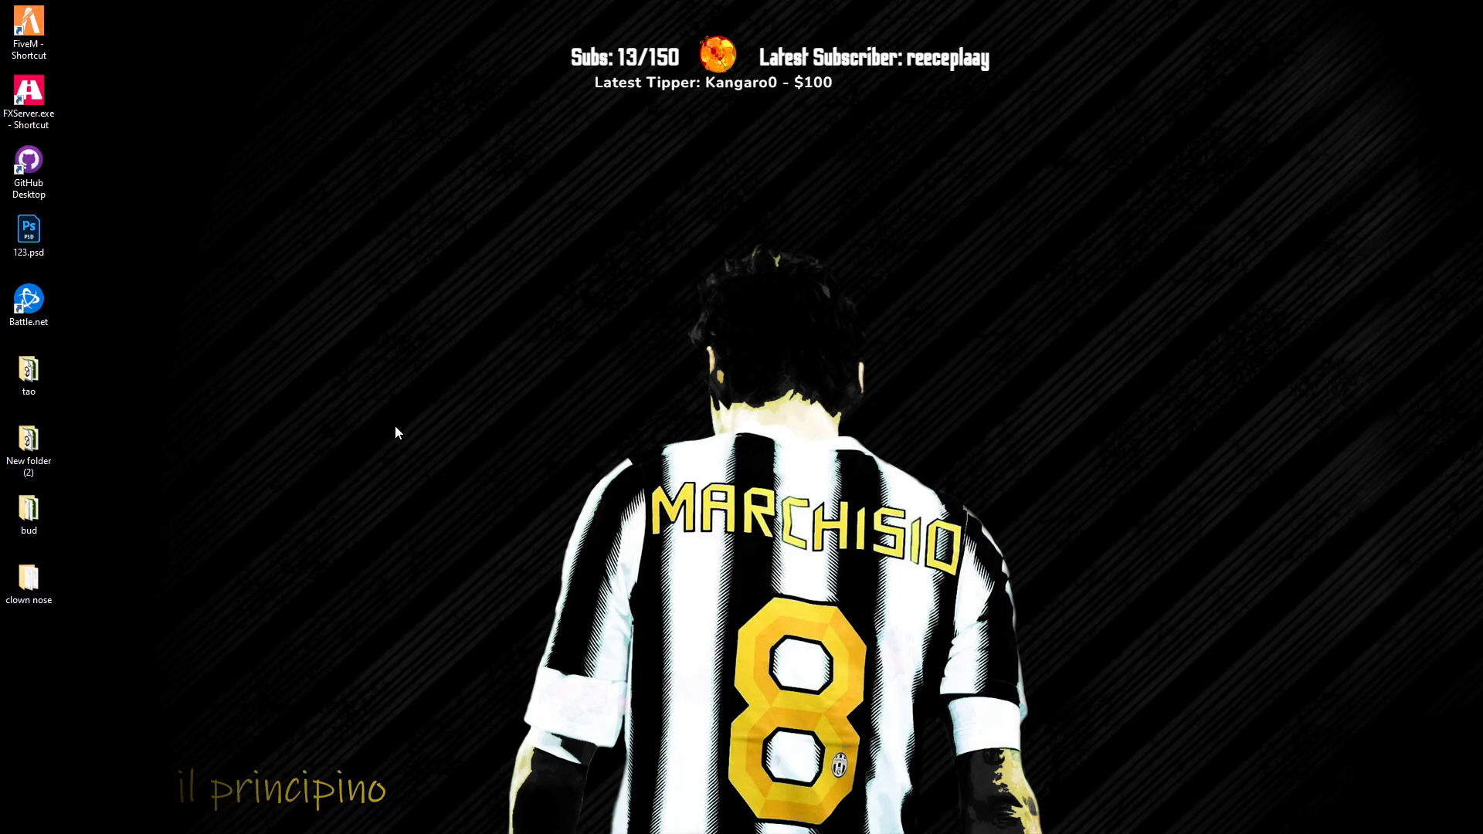
pyautogui.doubleClick(45, 24)
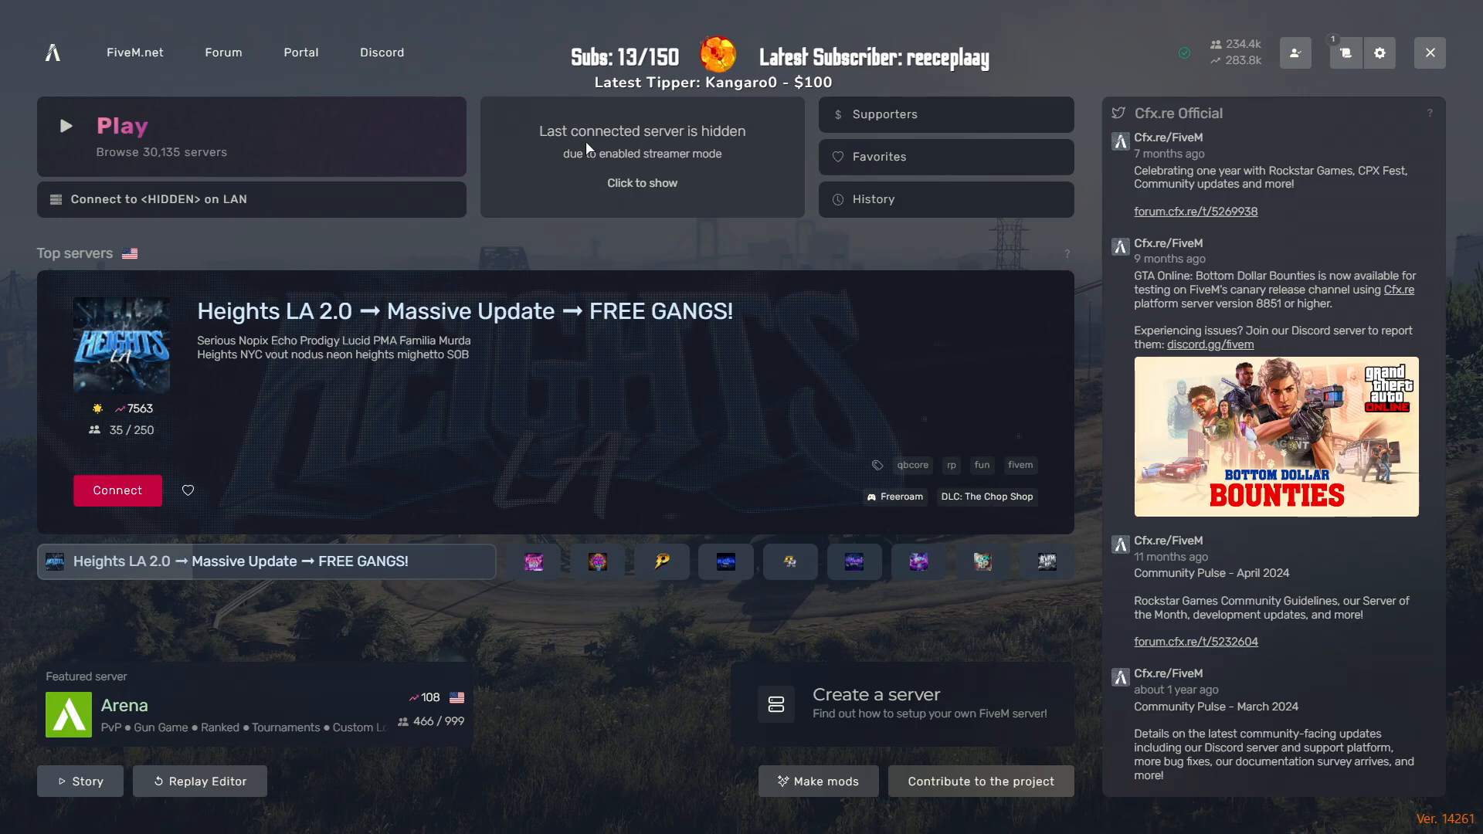
pyautogui.click(334, 210)
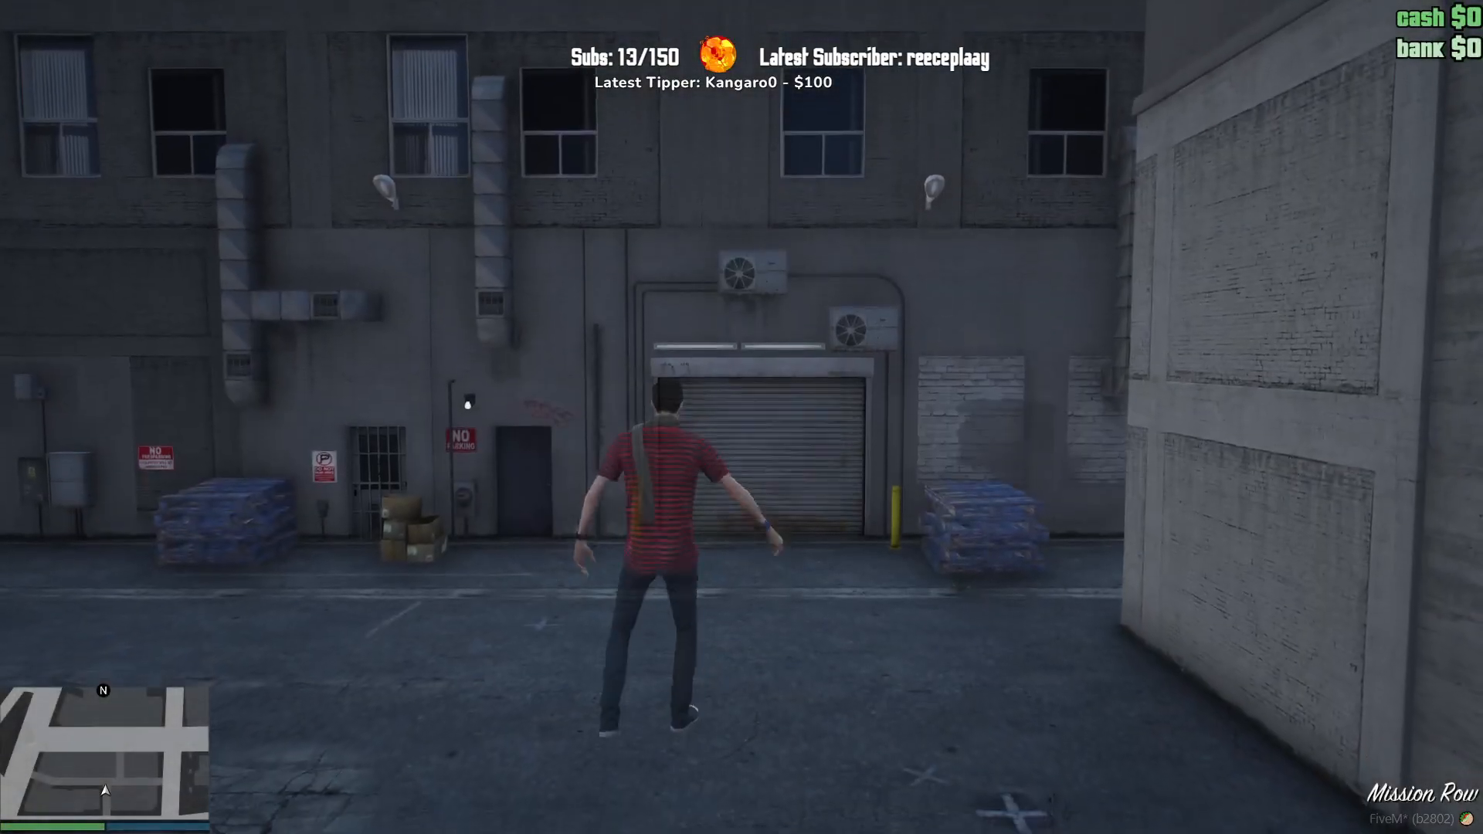
# Step: Spawn the saved female multiplayer character Clown F from the in-game player appearance options
pyautogui.press('s')
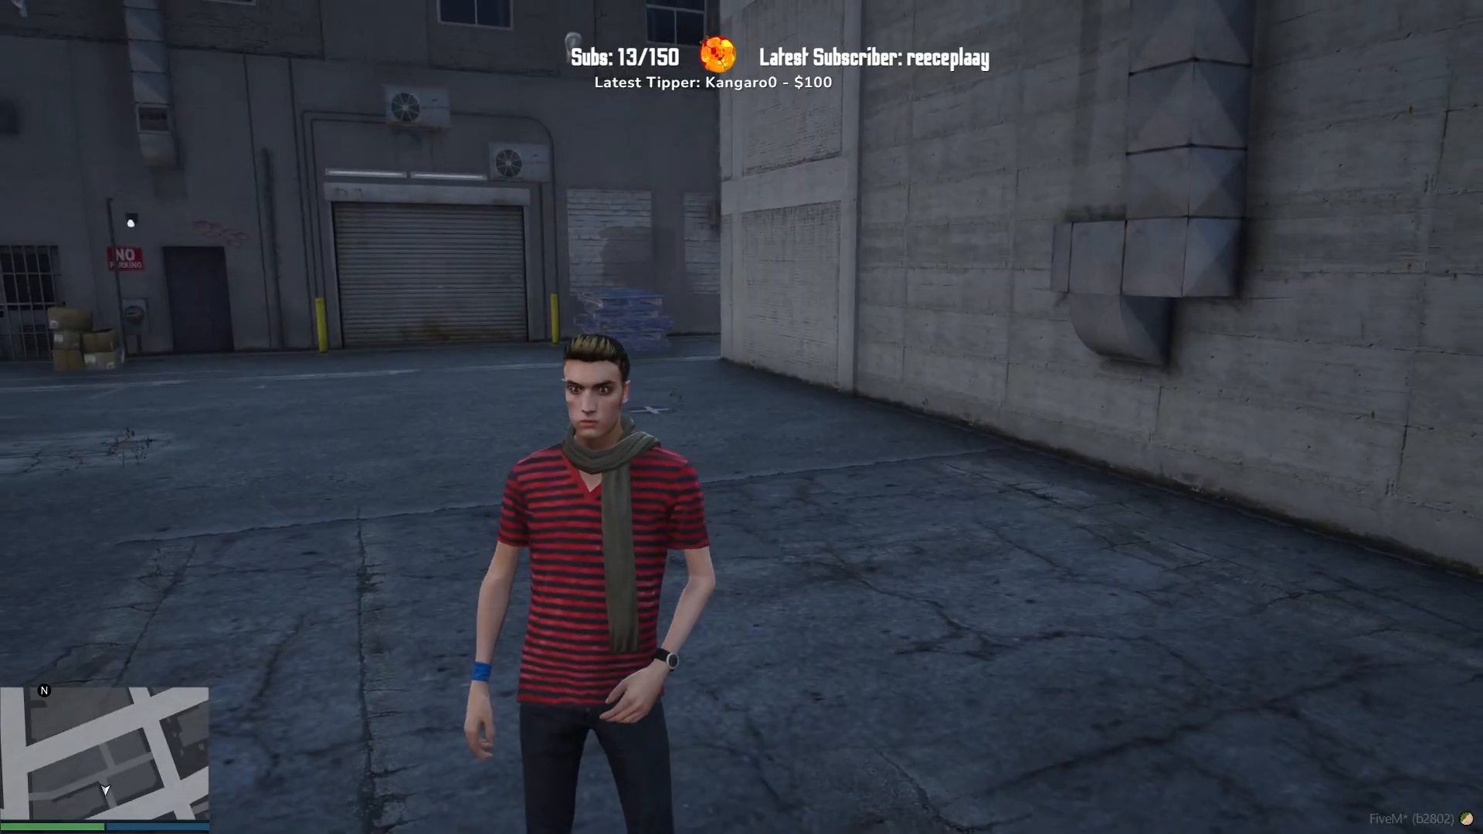
pyautogui.press('m')
pyautogui.press('Down')
pyautogui.press('Down')
pyautogui.press('Return')
pyautogui.press('Down')
pyautogui.press('Return')
pyautogui.press('Down')
pyautogui.press('Down')
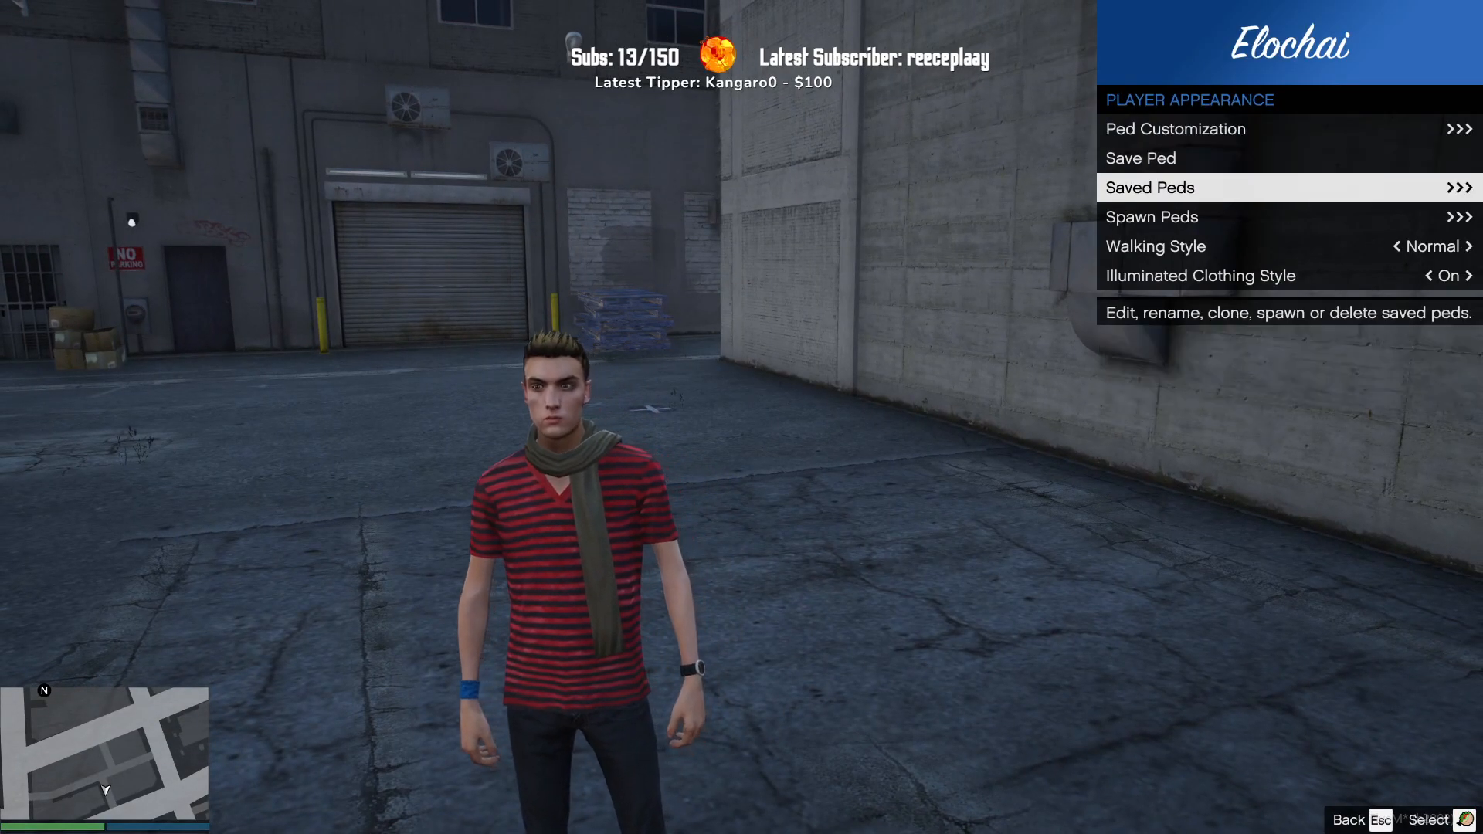
pyautogui.press('Return')
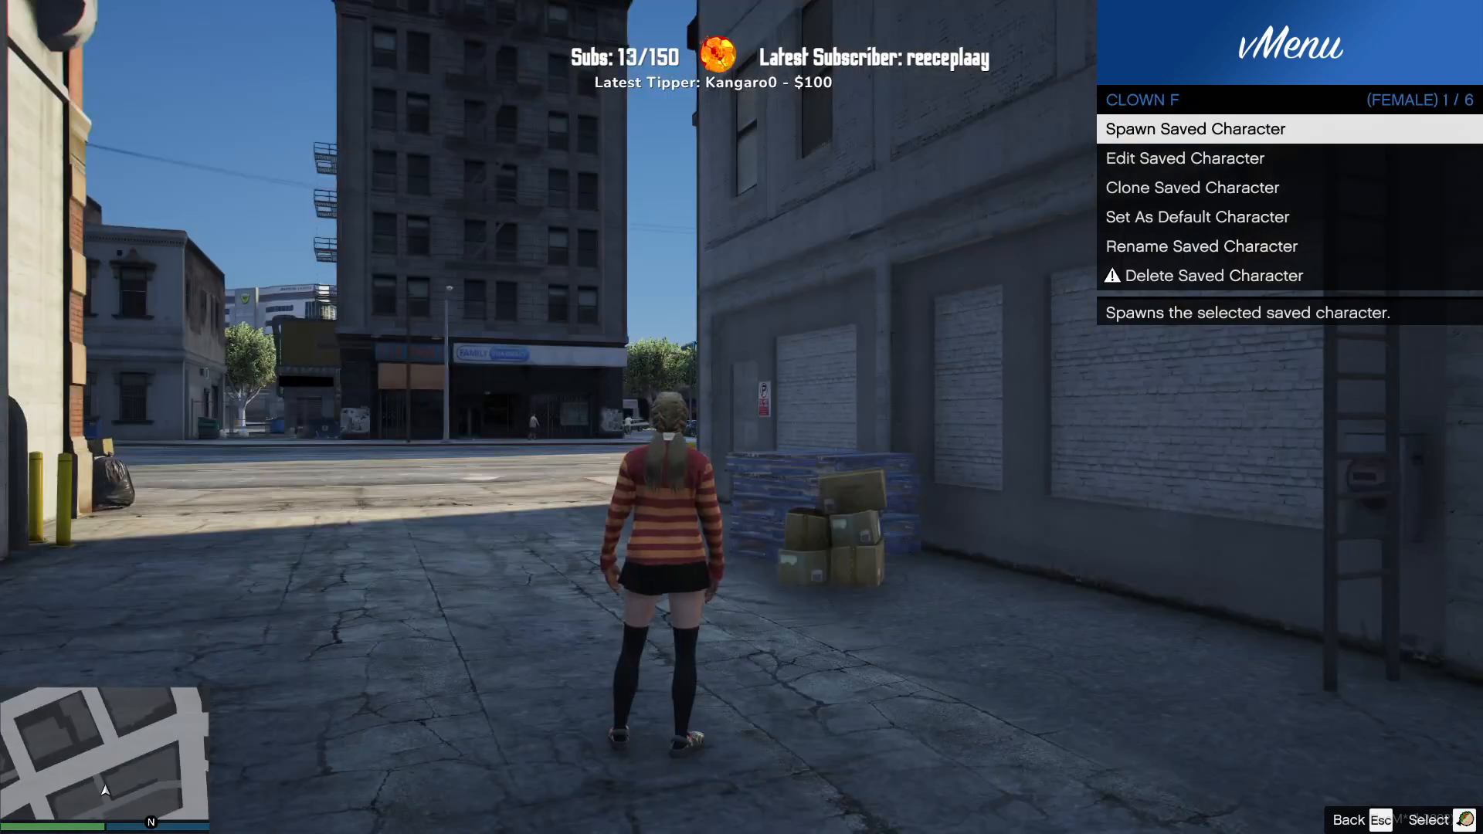
# Step: Set the in-game time to 12:00 and disable dynamic weather changes through chat commands
pyautogui.write('t/time 12 0')
pyautogui.press('Return')
pyautogui.write('t/')
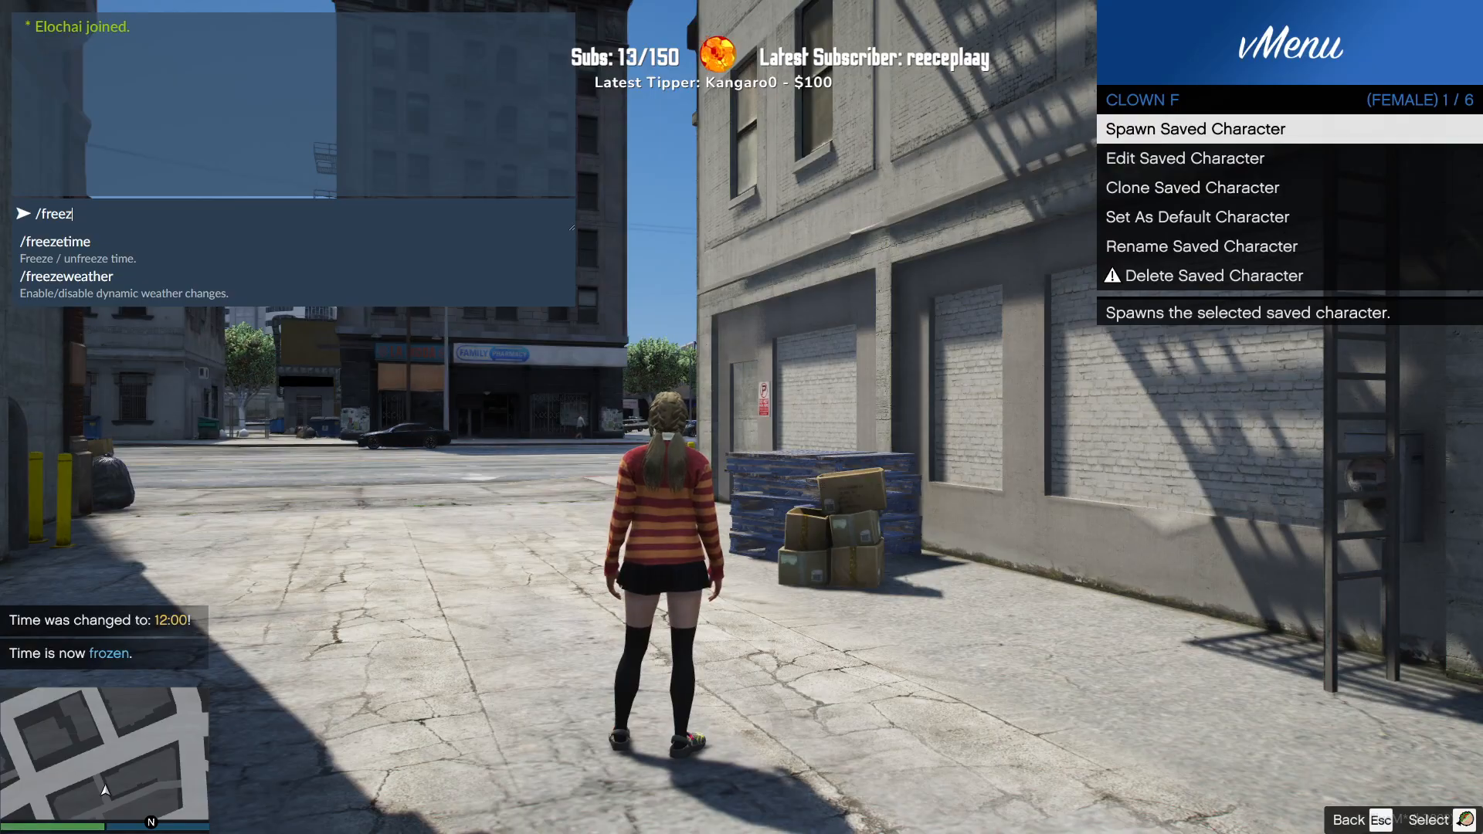
pyautogui.press('Escape')
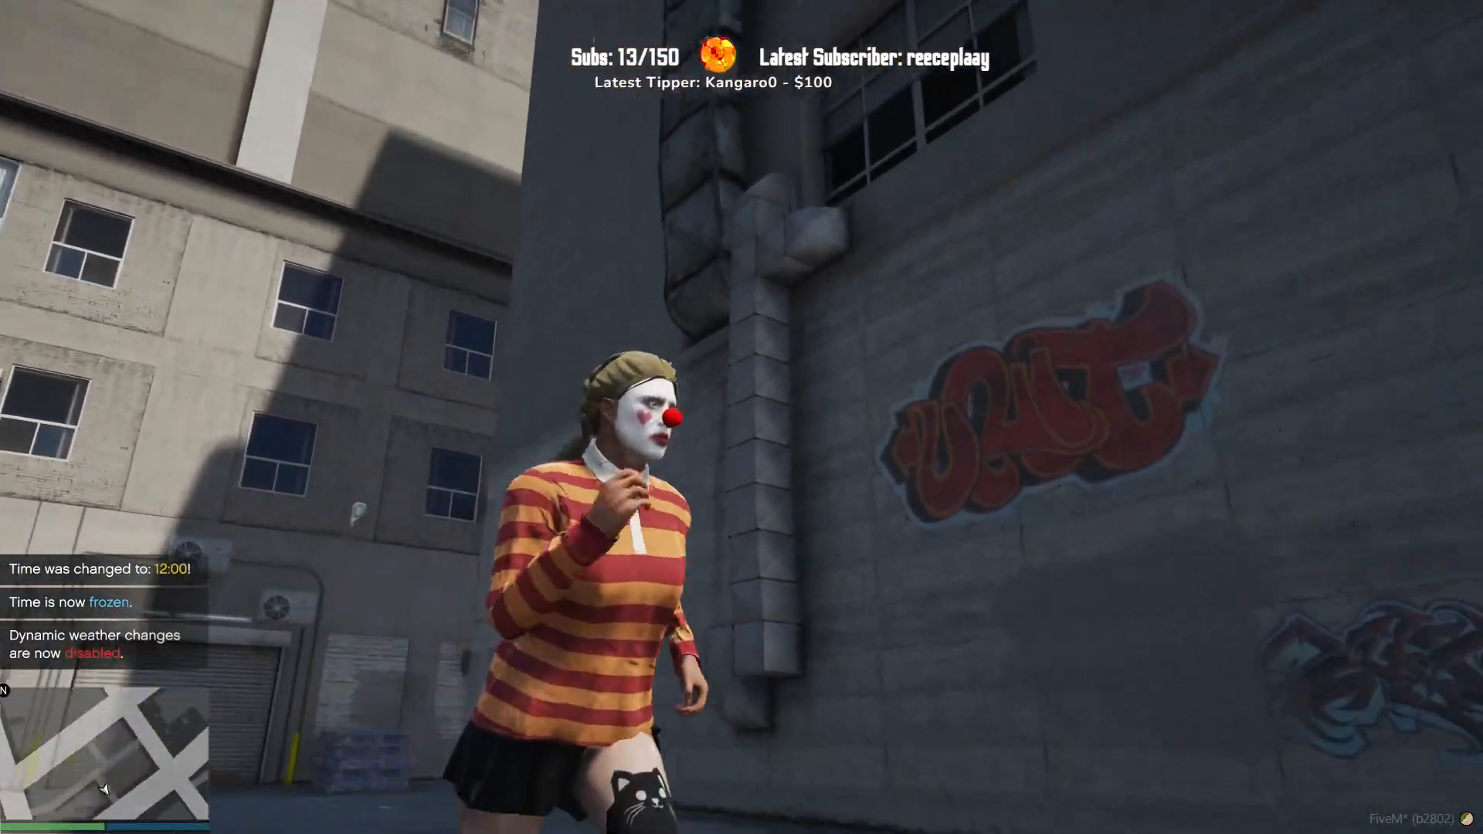
# Step: Walk the character around the alley and street to examine the clown nose in daylight from several angles
pyautogui.press('d')
pyautogui.press('s')
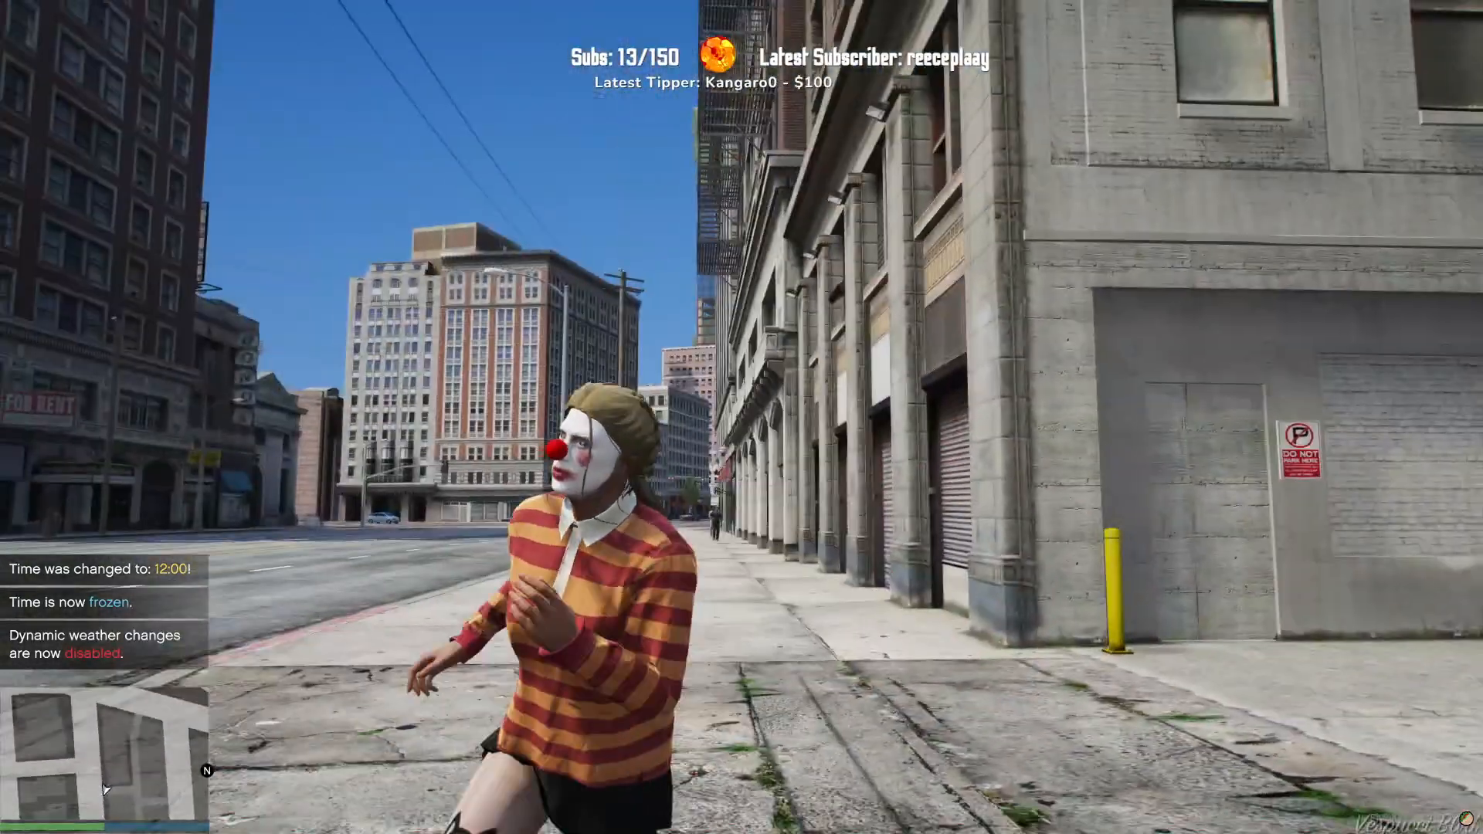
pyautogui.press('w')
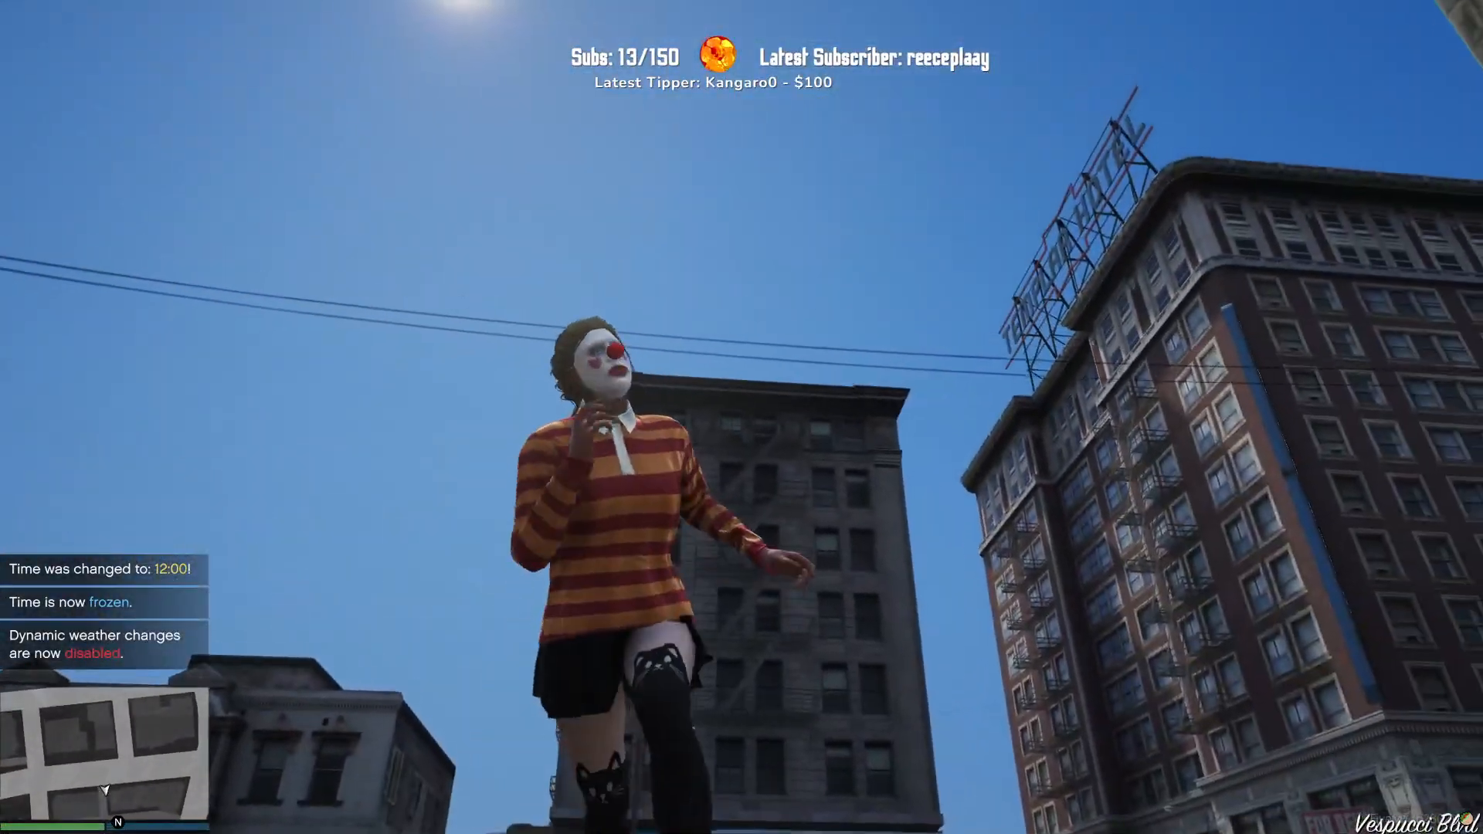
pyautogui.press('s')
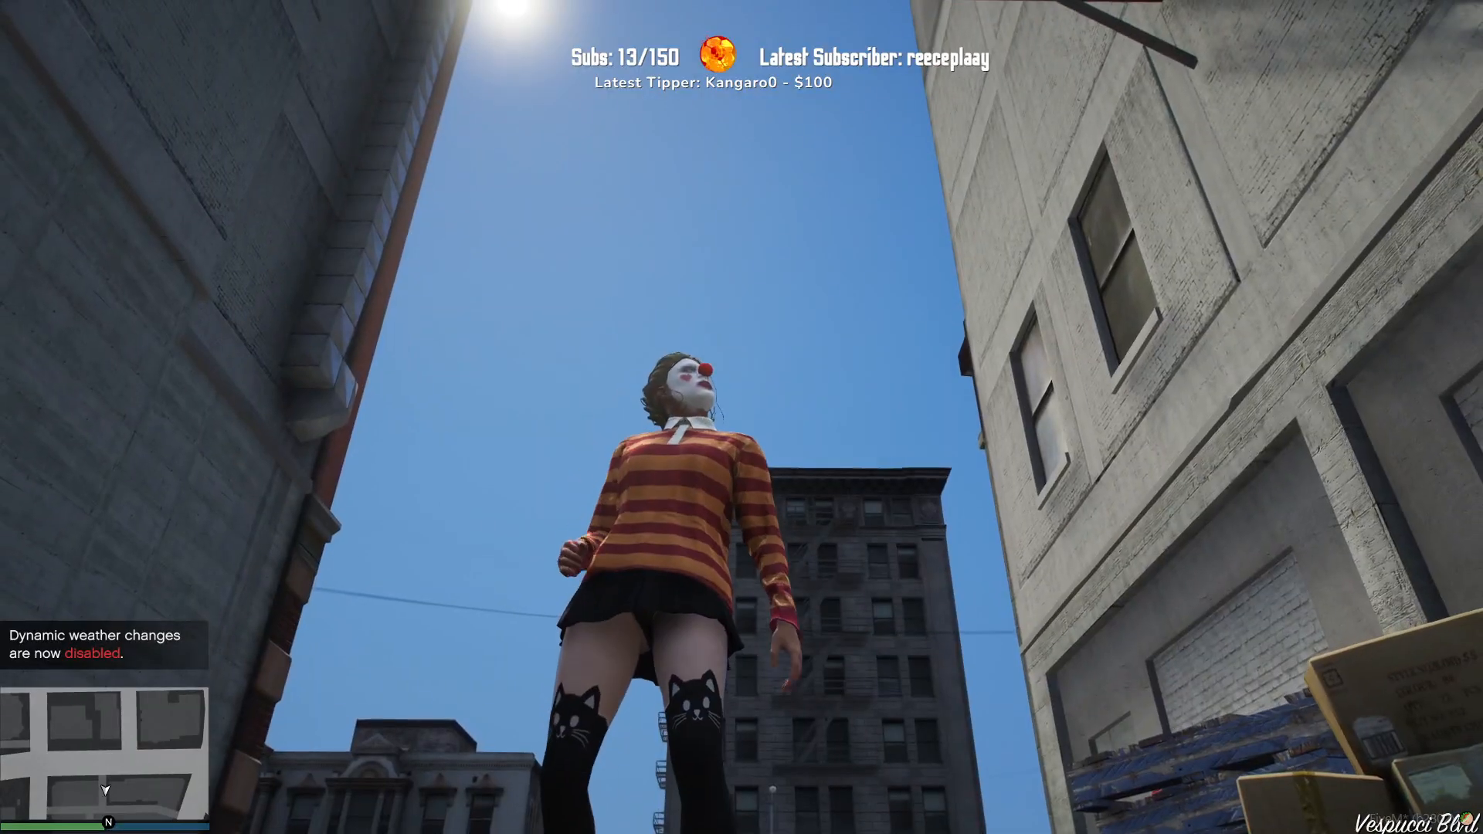
pyautogui.press('d')
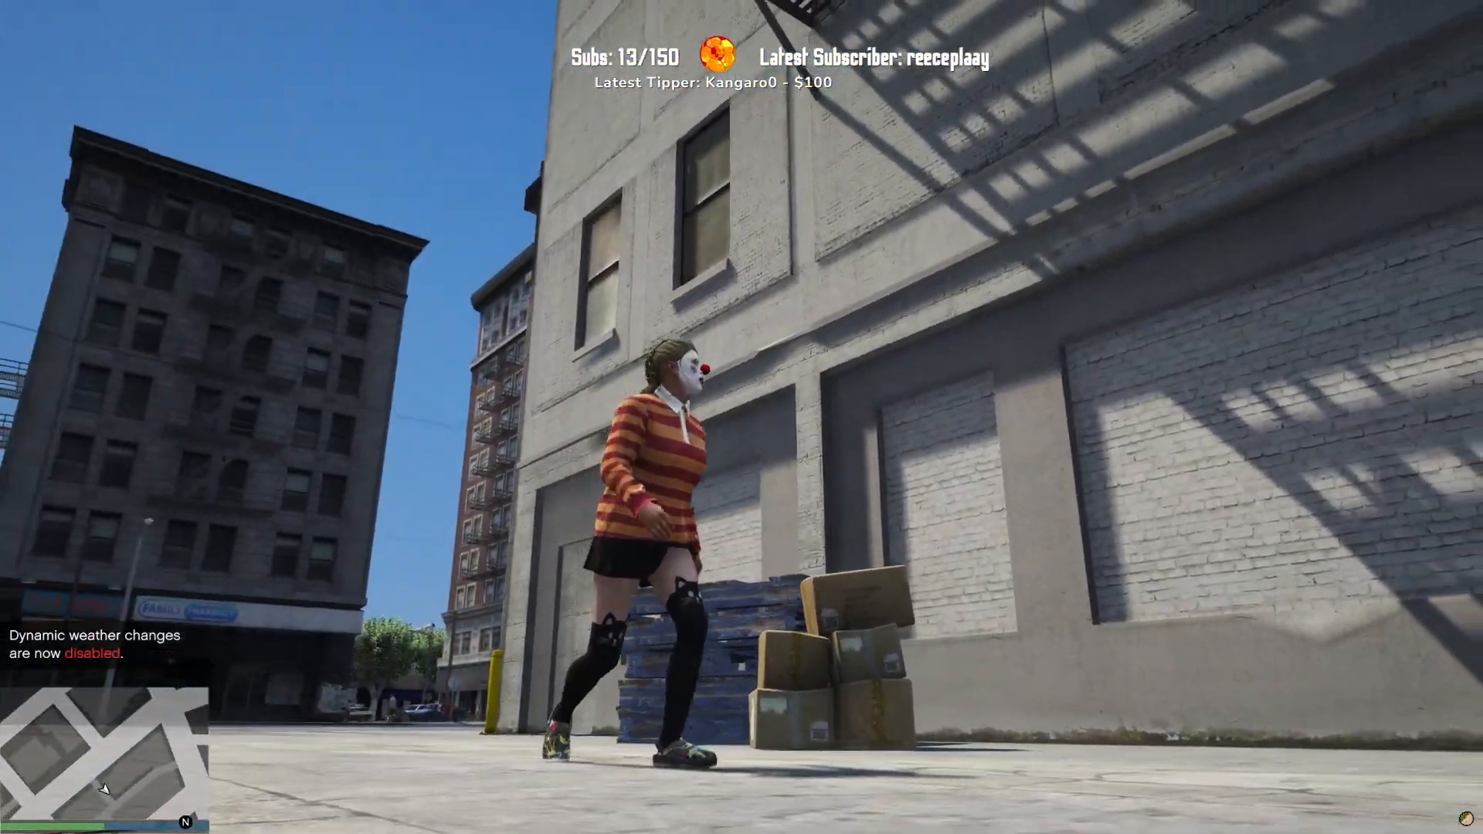
pyautogui.press('a')
pyautogui.press('d')
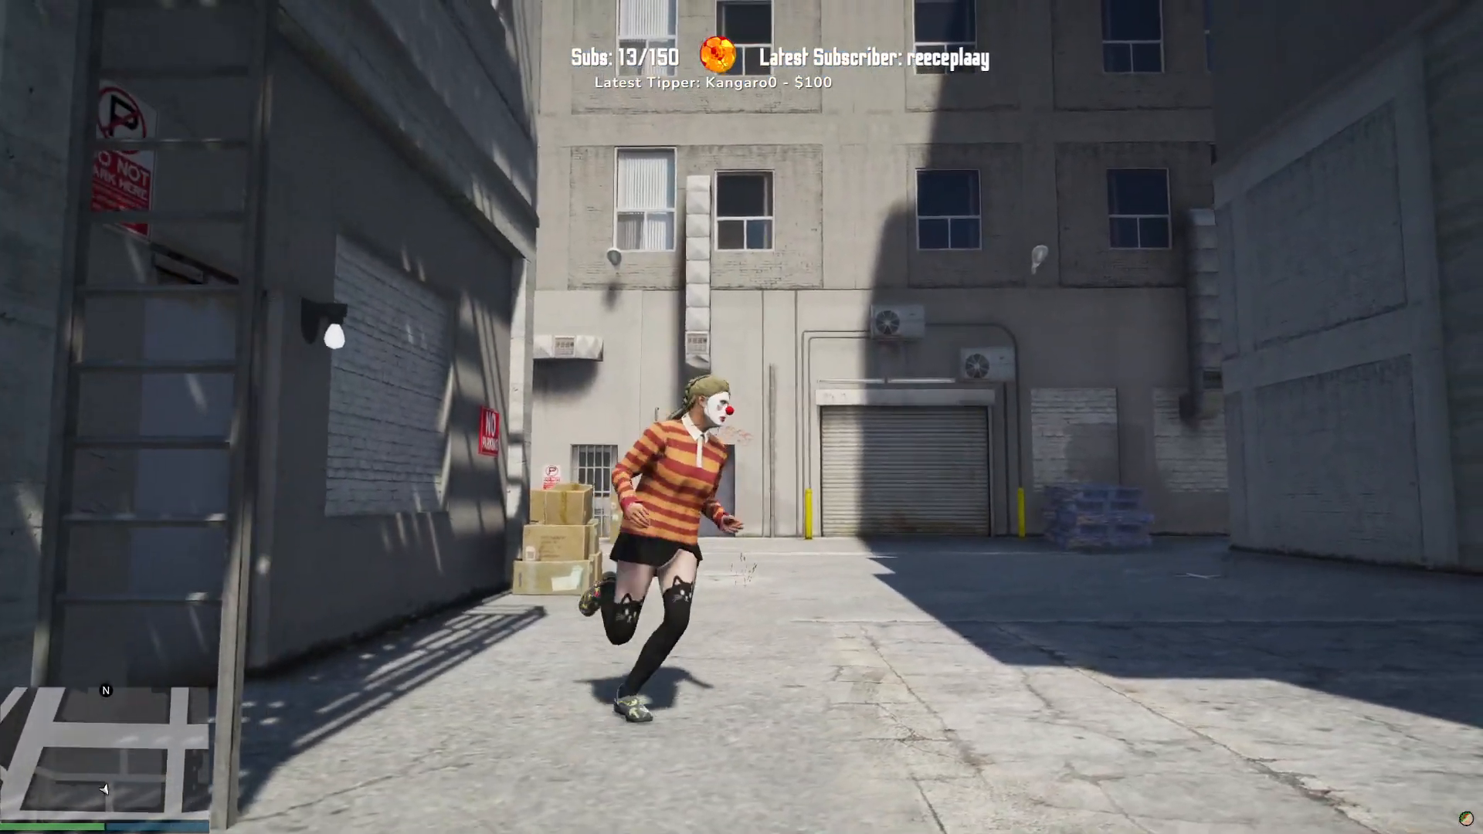
pyautogui.press('s')
# Step: Open the saved Clown F character for editing
pyautogui.press('m')
pyautogui.press('Return')
pyautogui.press('Up')
pyautogui.press('Return')
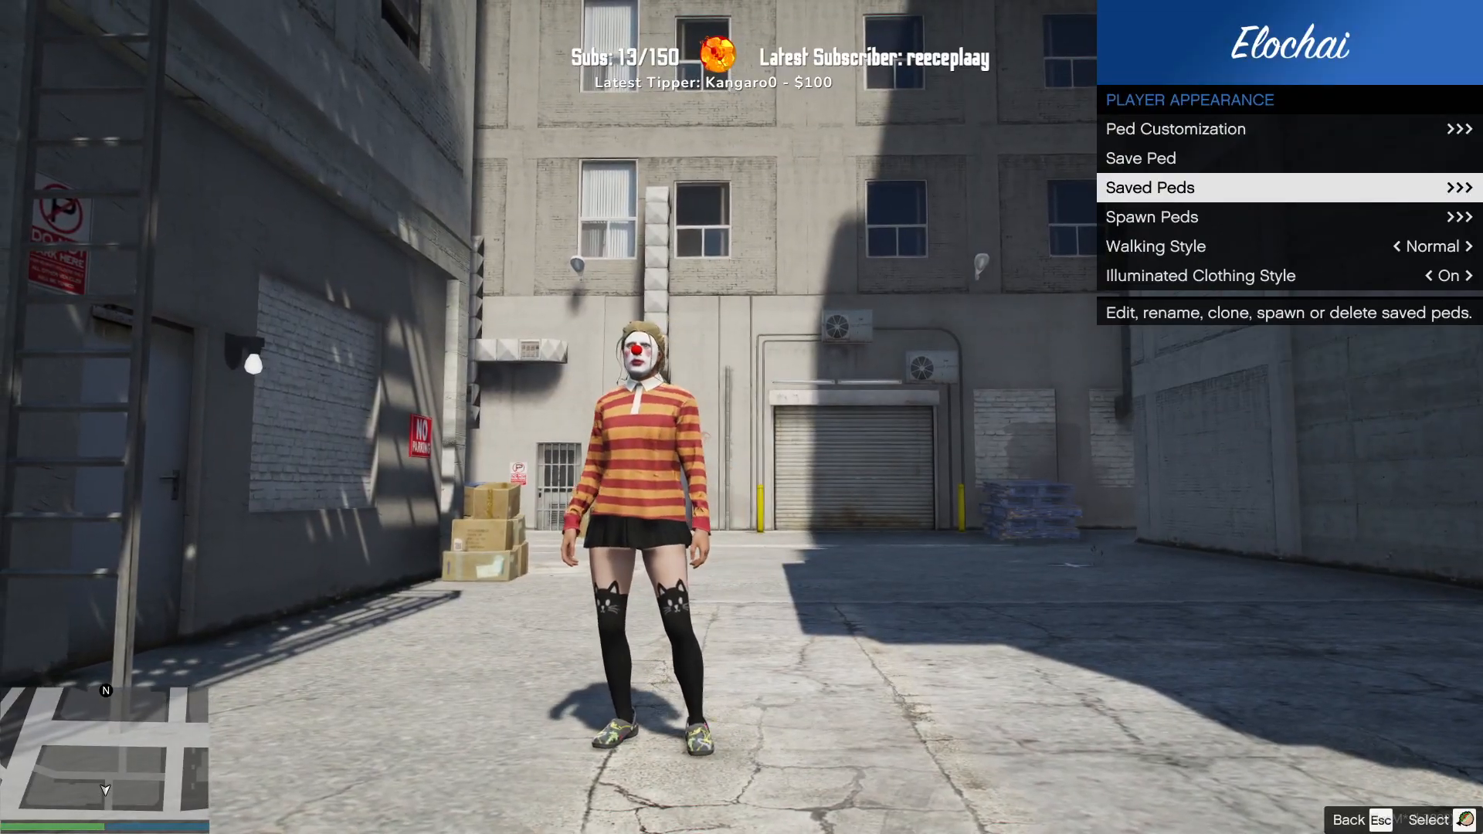
pyautogui.press('Escape')
pyautogui.press('Down')
pyautogui.press('Return')
pyautogui.press('Up')
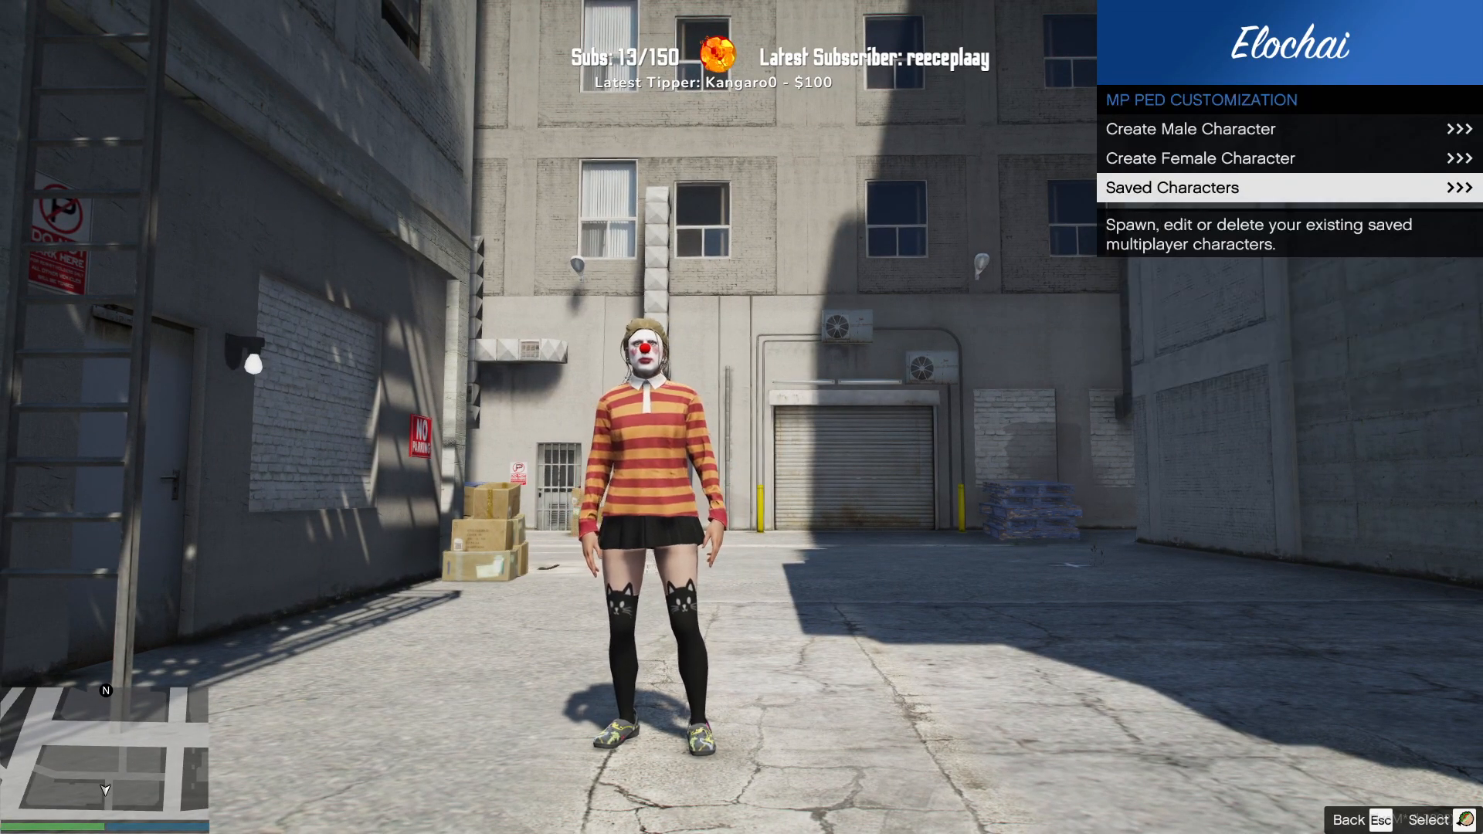
pyautogui.press('Return')
pyautogui.press('Return')
pyautogui.press('Down')
pyautogui.press('Return')
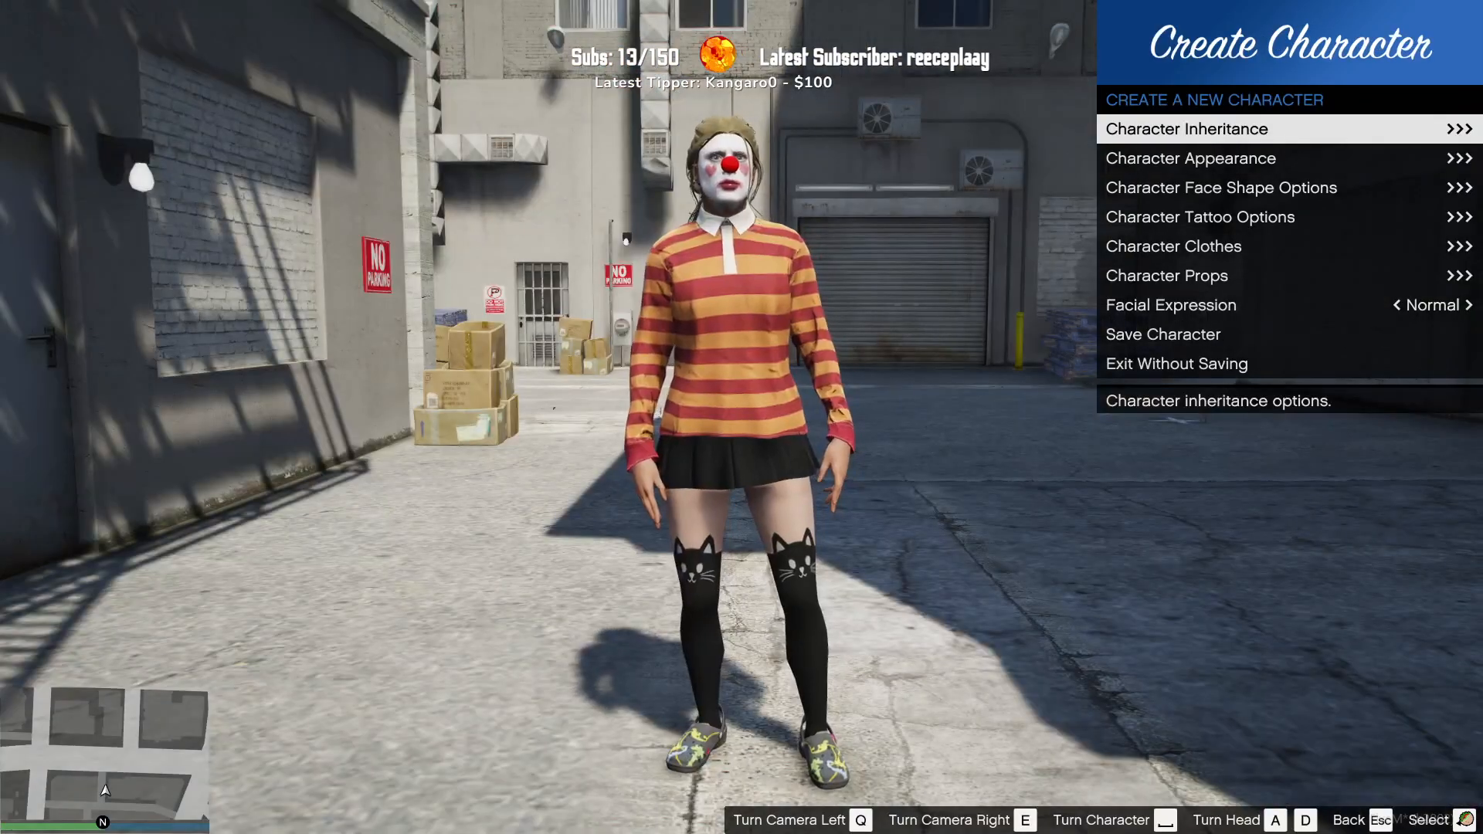
# Step: Switch the character's mask, drawable #252, to texture #2 of 11
pyautogui.press('Up')
pyautogui.press('Up')
pyautogui.press('Up')
pyautogui.press('Up')
pyautogui.press('Up')
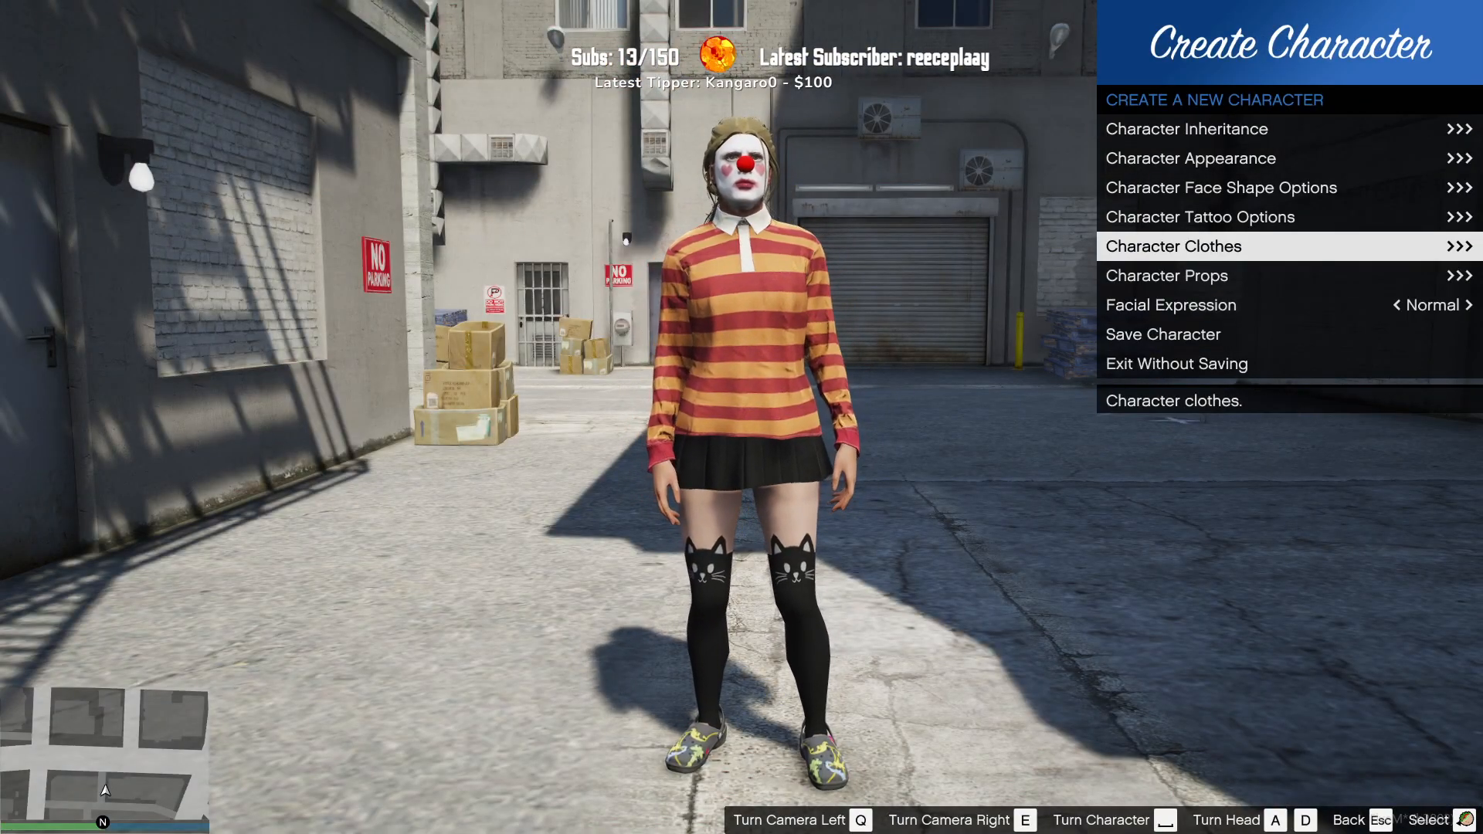
pyautogui.press('Return')
pyautogui.press('Return')
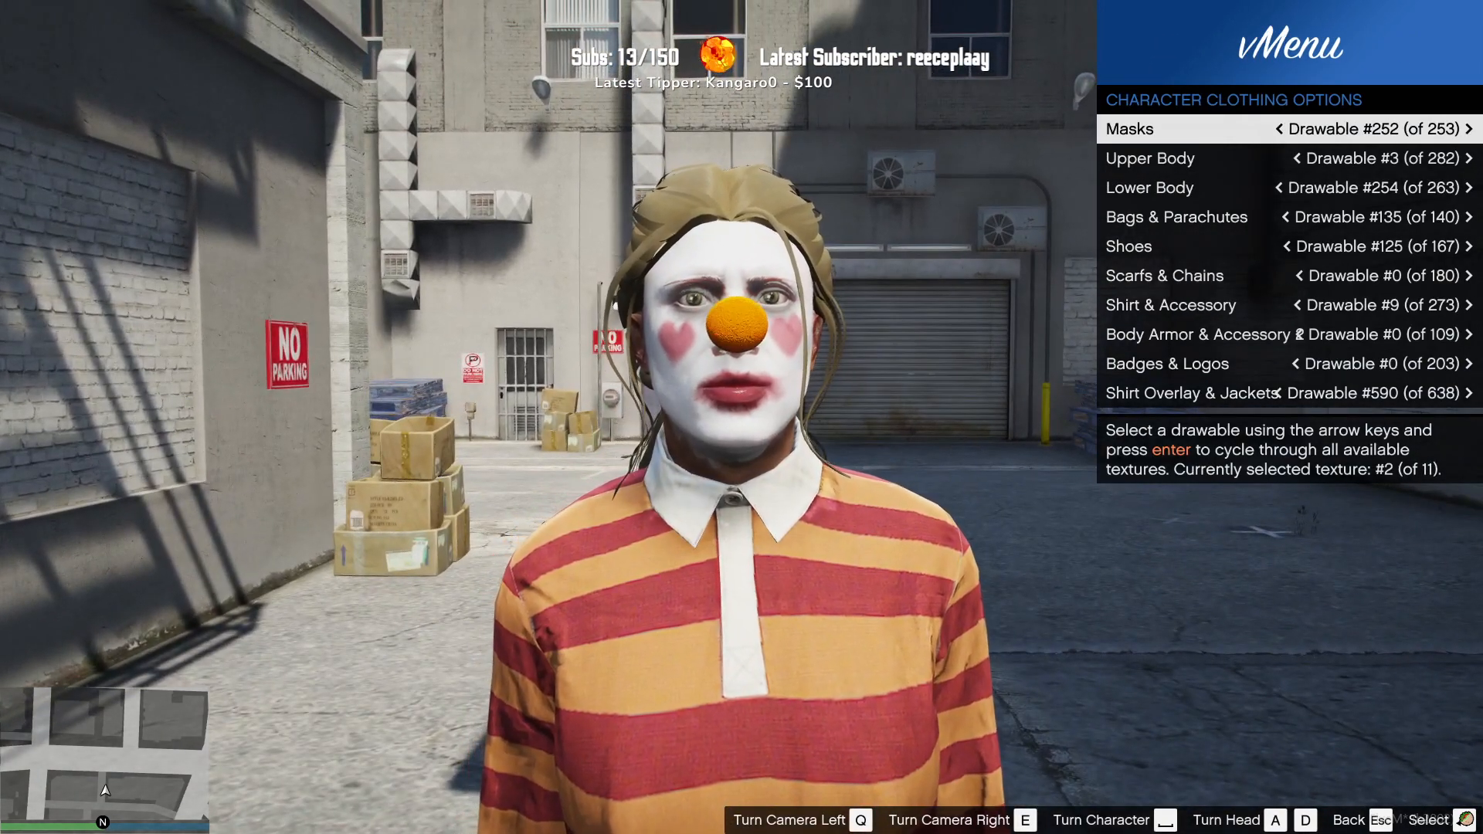
# Step: Examine the orange nose texture on mask drawable #252 from the front and from the side
pyautogui.press('Return')
pyautogui.press('Left')
pyautogui.press('Right')
pyautogui.press('Return')
pyautogui.press('q')
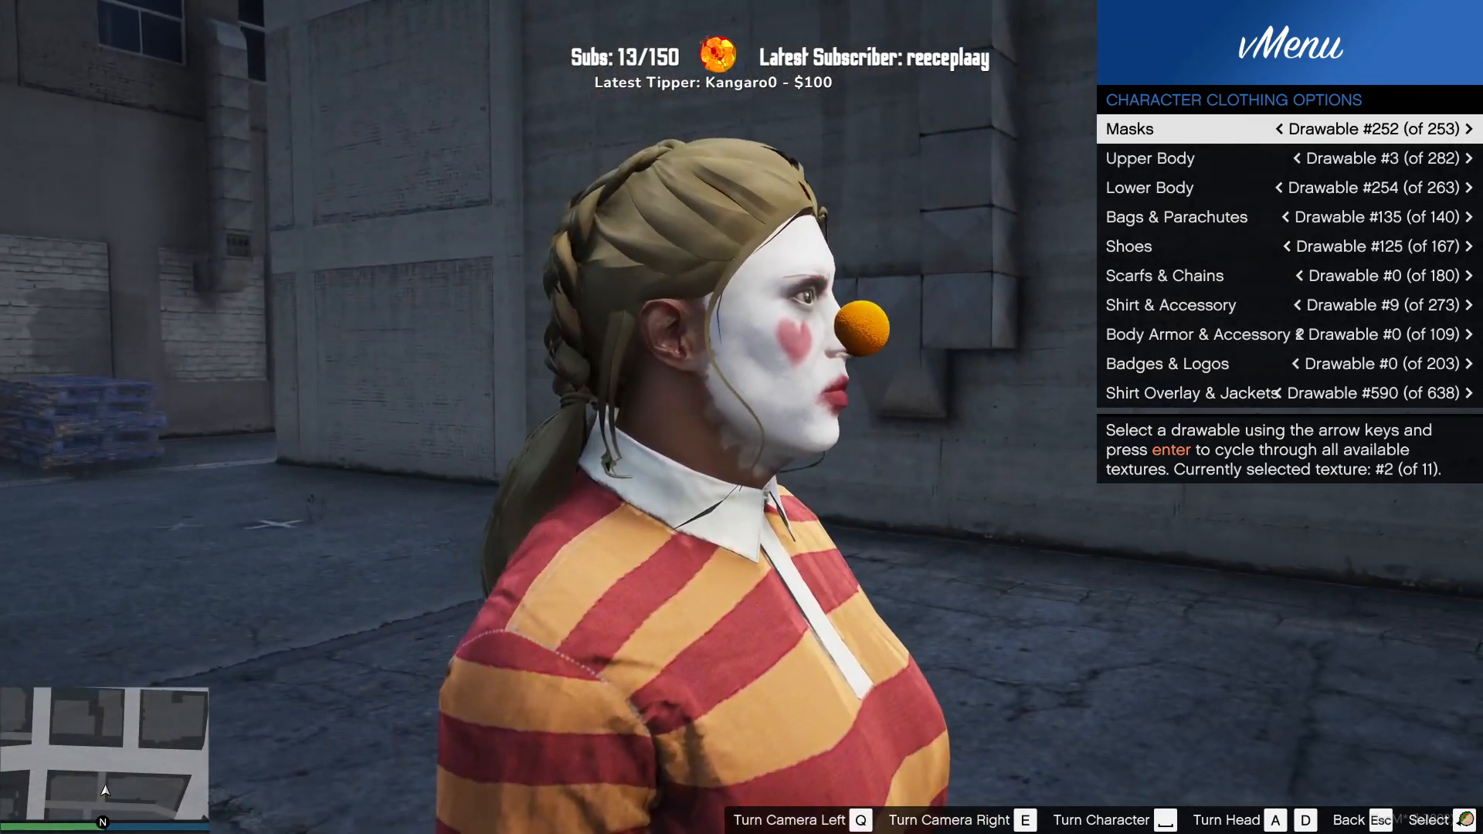
pyautogui.press('Return')
pyautogui.press('Left')
pyautogui.press('Right')
pyautogui.press('Return')
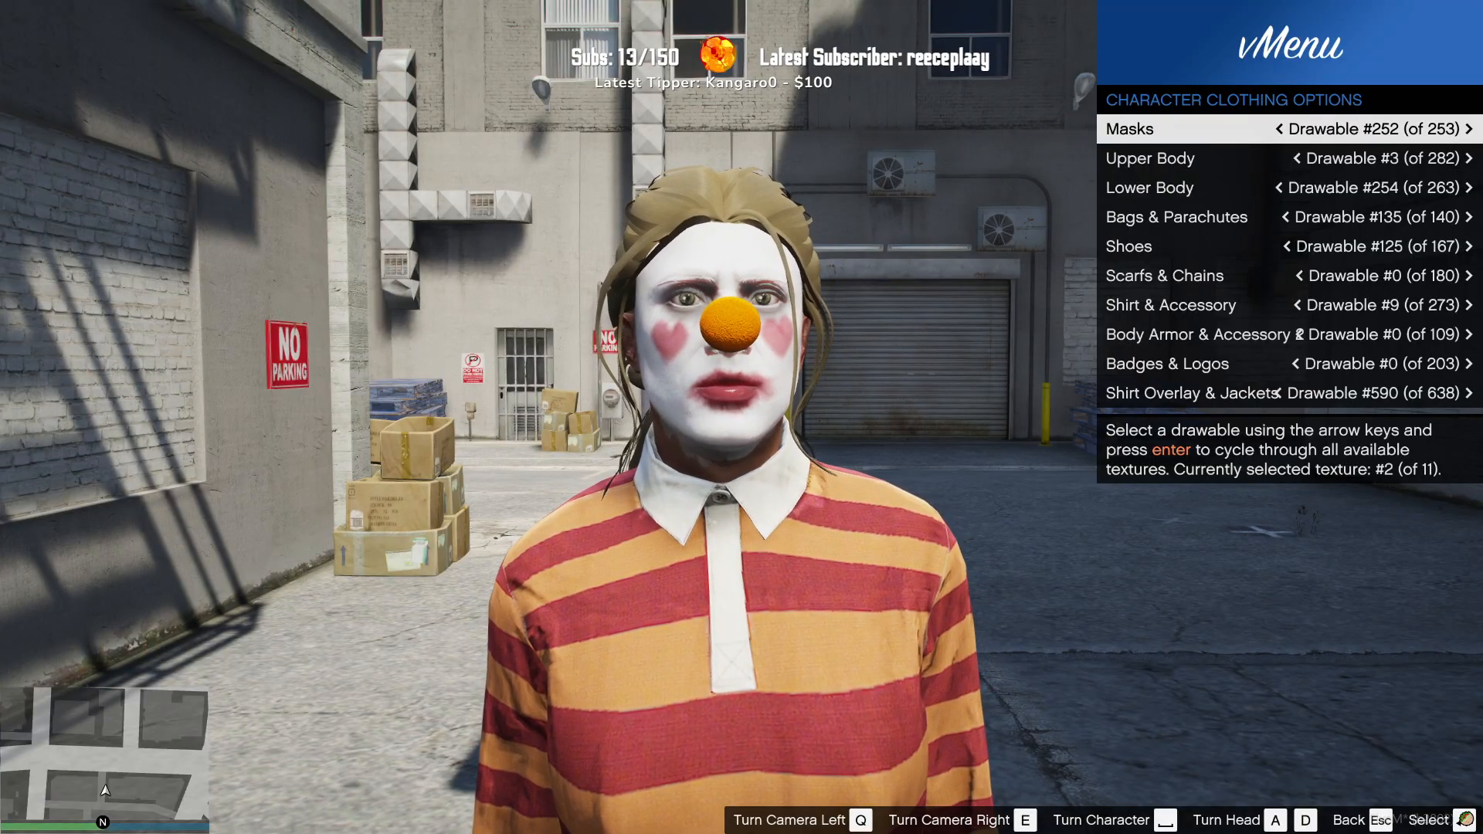
pyautogui.press('Escape')
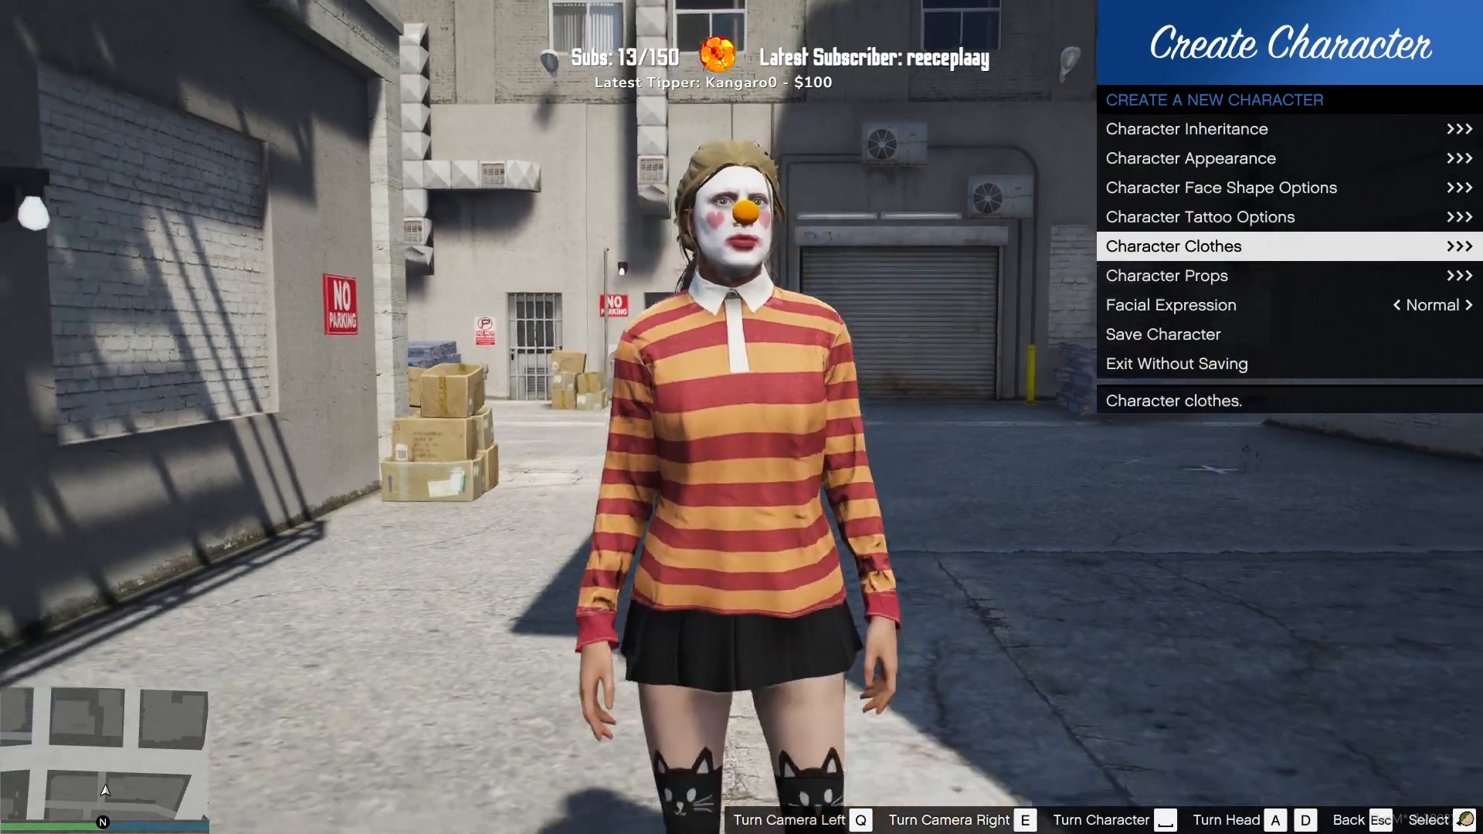
pyautogui.press('Return')
pyautogui.press('Down')
pyautogui.press('Down')
pyautogui.press('Down')
pyautogui.press('Down')
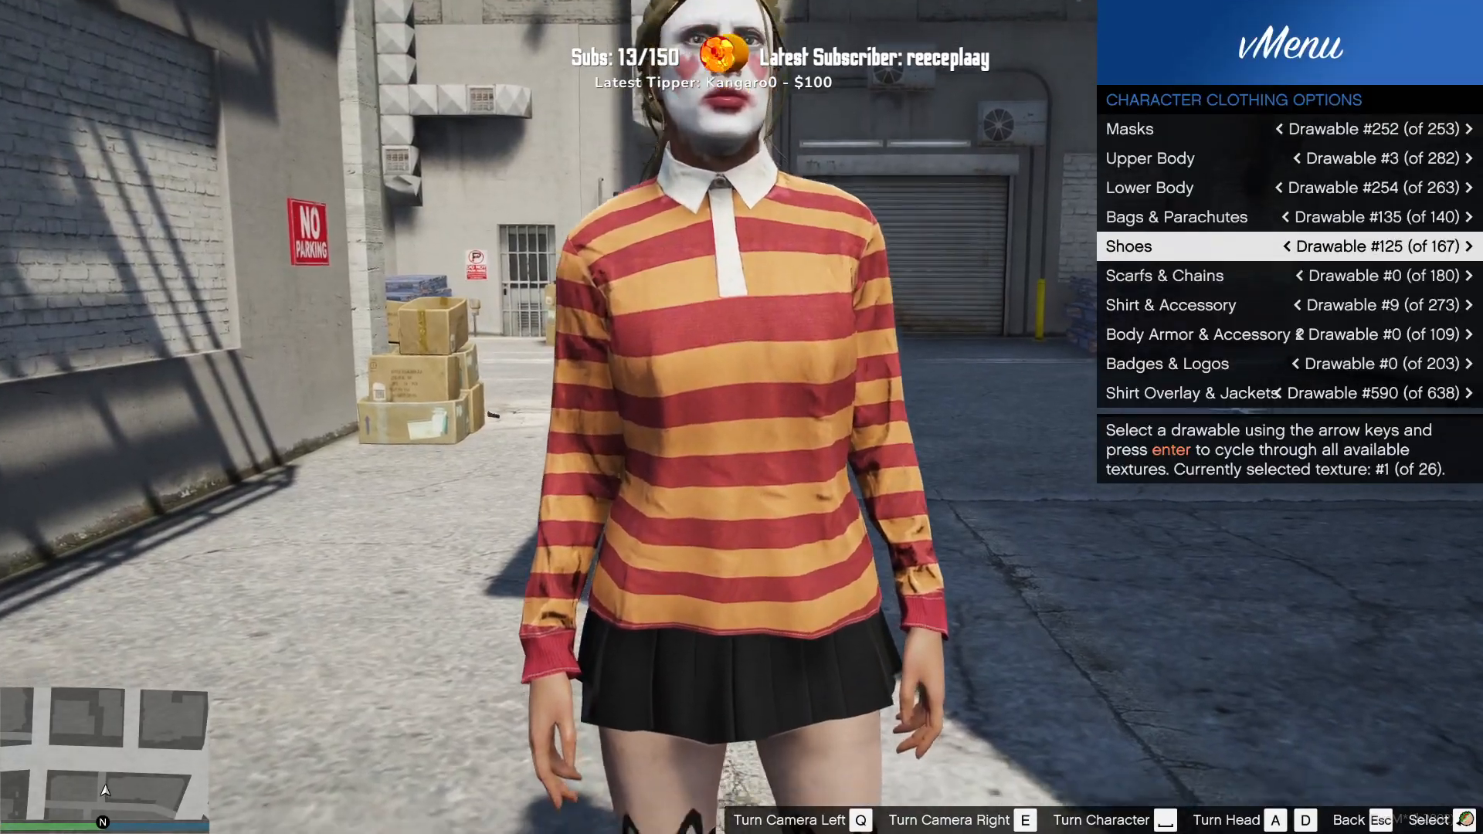
pyautogui.press('Up')
pyautogui.press('Down')
pyautogui.press('Down')
pyautogui.press('Down')
pyautogui.press('Down')
pyautogui.press('Down')
pyautogui.press('Down')
pyautogui.press('Up')
pyautogui.press('Up')
pyautogui.press('Up')
pyautogui.press('Up')
pyautogui.press('Up')
pyautogui.press('Up')
pyautogui.press('Up')
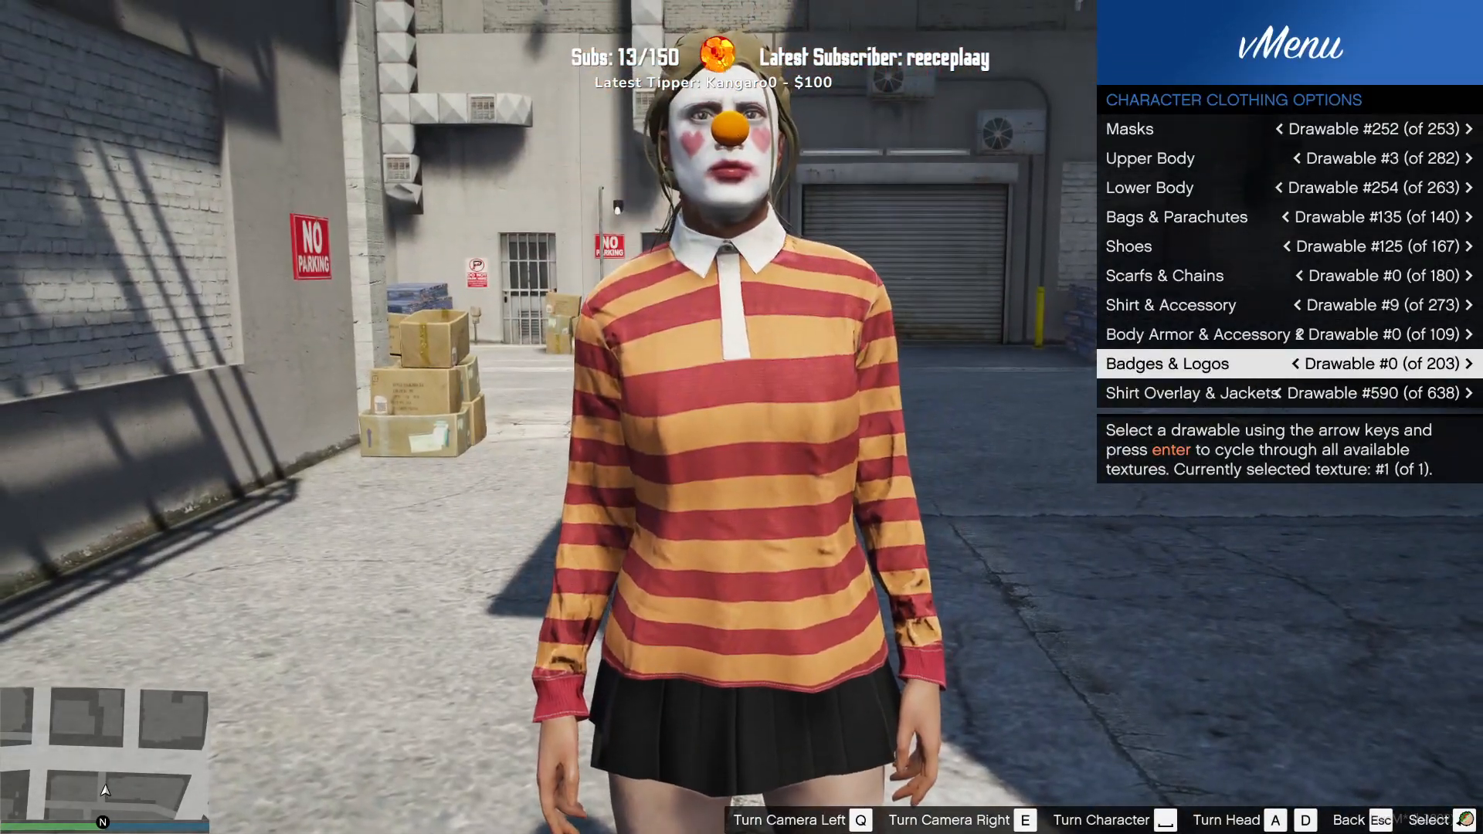
pyautogui.press('Up')
pyautogui.press('Up')
pyautogui.press('Up')
pyautogui.press('Up')
pyautogui.press('Up')
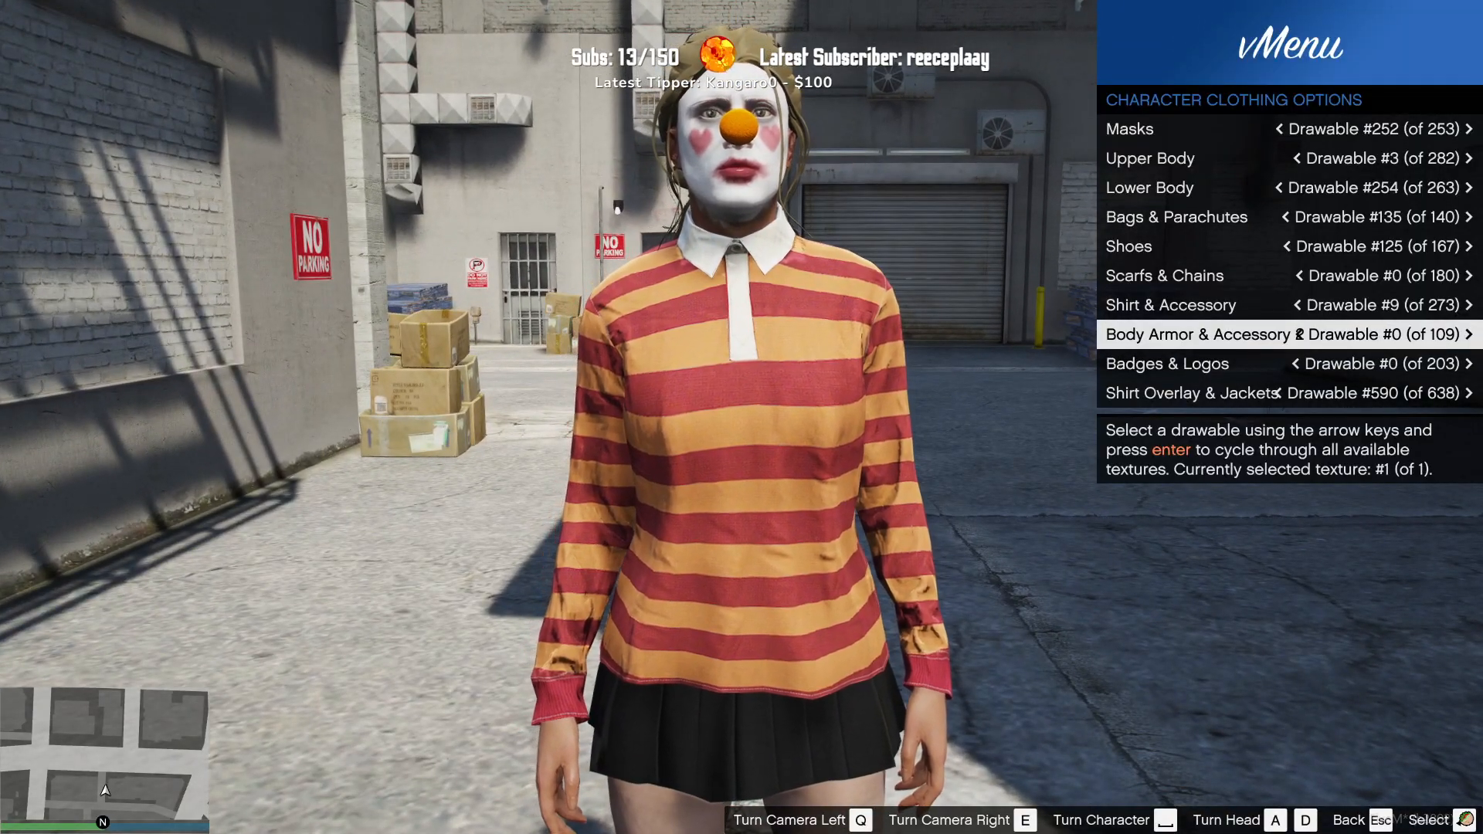
# Step: Set the character's Bags & Parachutes to drawable #0
pyautogui.press('Up')
pyautogui.press('Up')
pyautogui.press('Up')
pyautogui.press('Up')
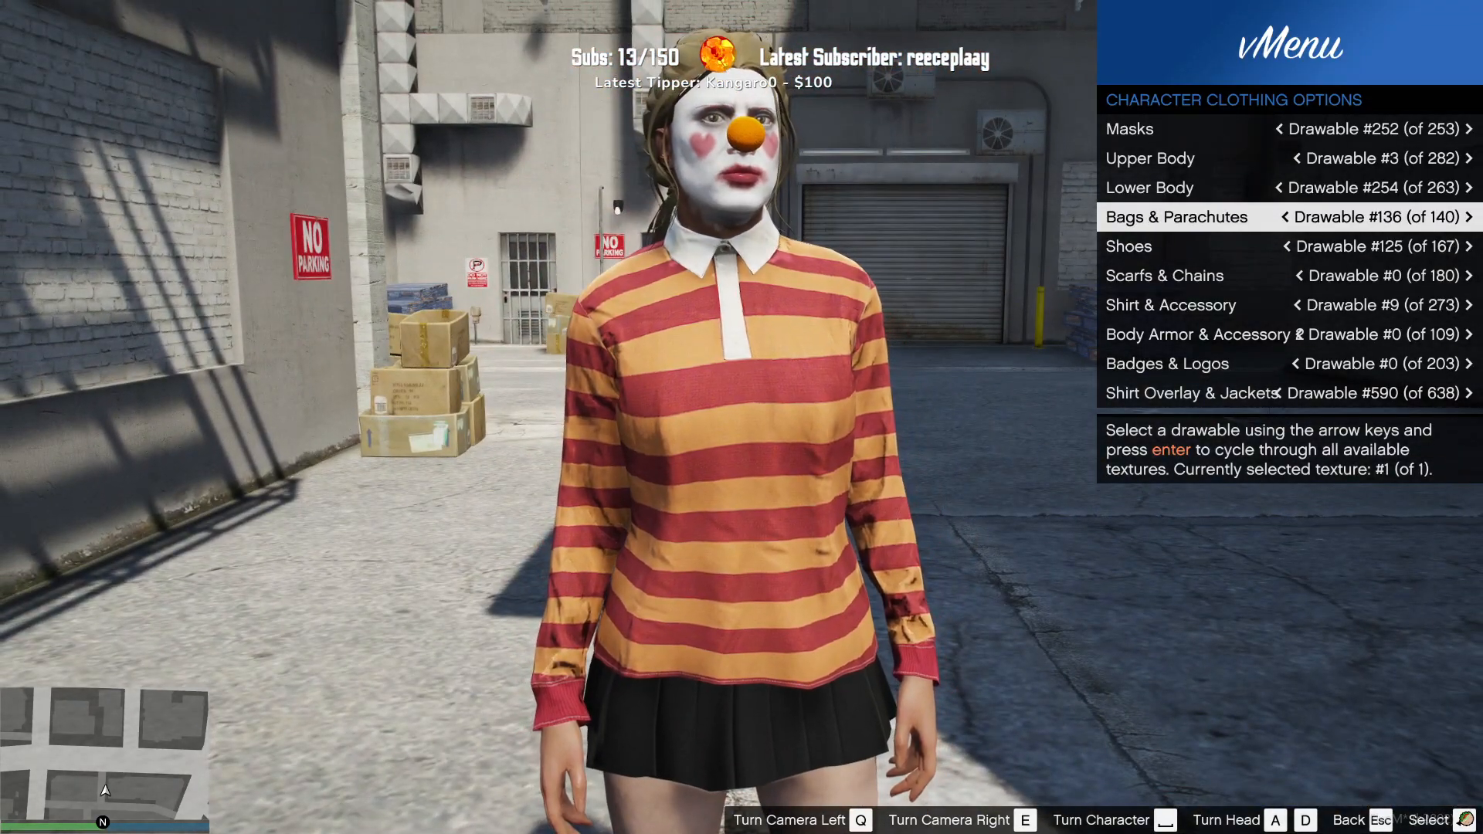
pyautogui.press('Right')
pyautogui.press('Right')
pyautogui.press('Right')
pyautogui.press('Right')
pyautogui.press('Right')
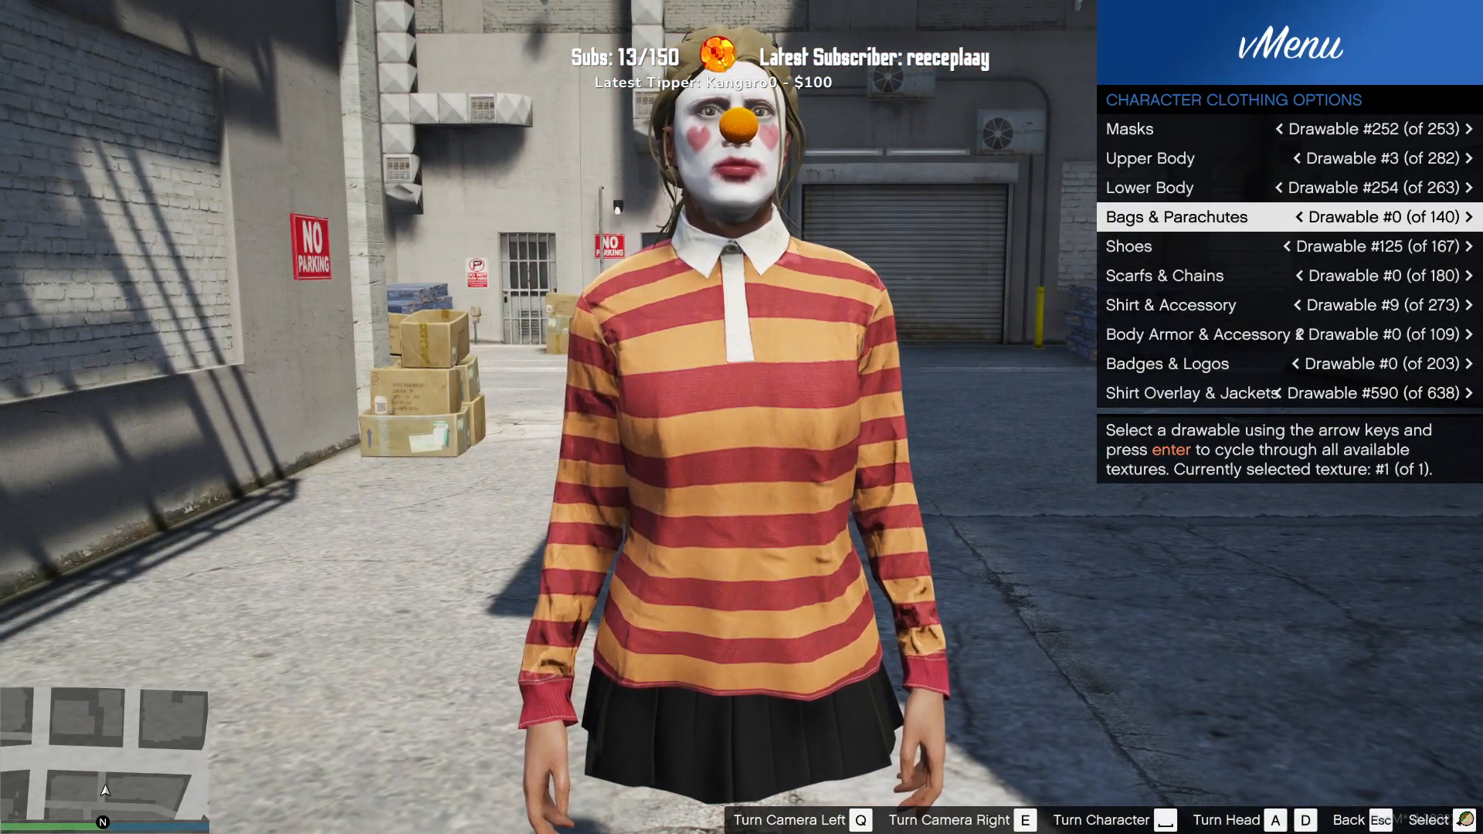
# Step: Go through the Lower Body drawables to #57, the white wrap skirt, and view it from the front
pyautogui.press('Up')
pyautogui.press('Right')
pyautogui.press('Right')
pyautogui.press('Right')
pyautogui.press('Right')
pyautogui.press('Right')
pyautogui.press('Right')
pyautogui.press('Right')
pyautogui.press('Right')
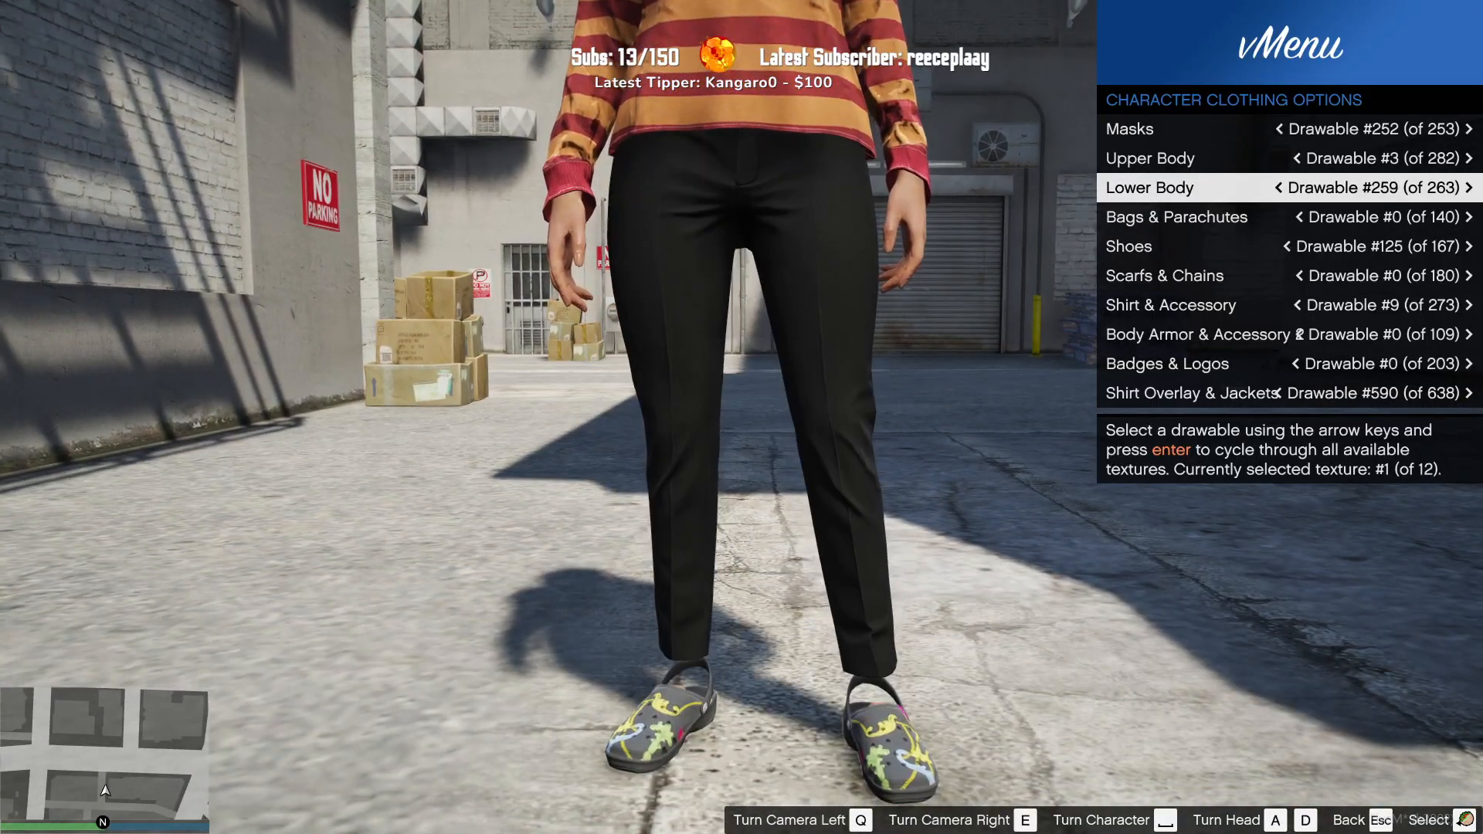
pyautogui.press('Right')
pyautogui.press('Right')
pyautogui.press('Right')
pyautogui.press('Right')
pyautogui.press('Right')
pyautogui.press('Right')
pyautogui.press('Right')
pyautogui.press('Right')
pyautogui.press('Right')
pyautogui.press('Right')
pyautogui.press('Right')
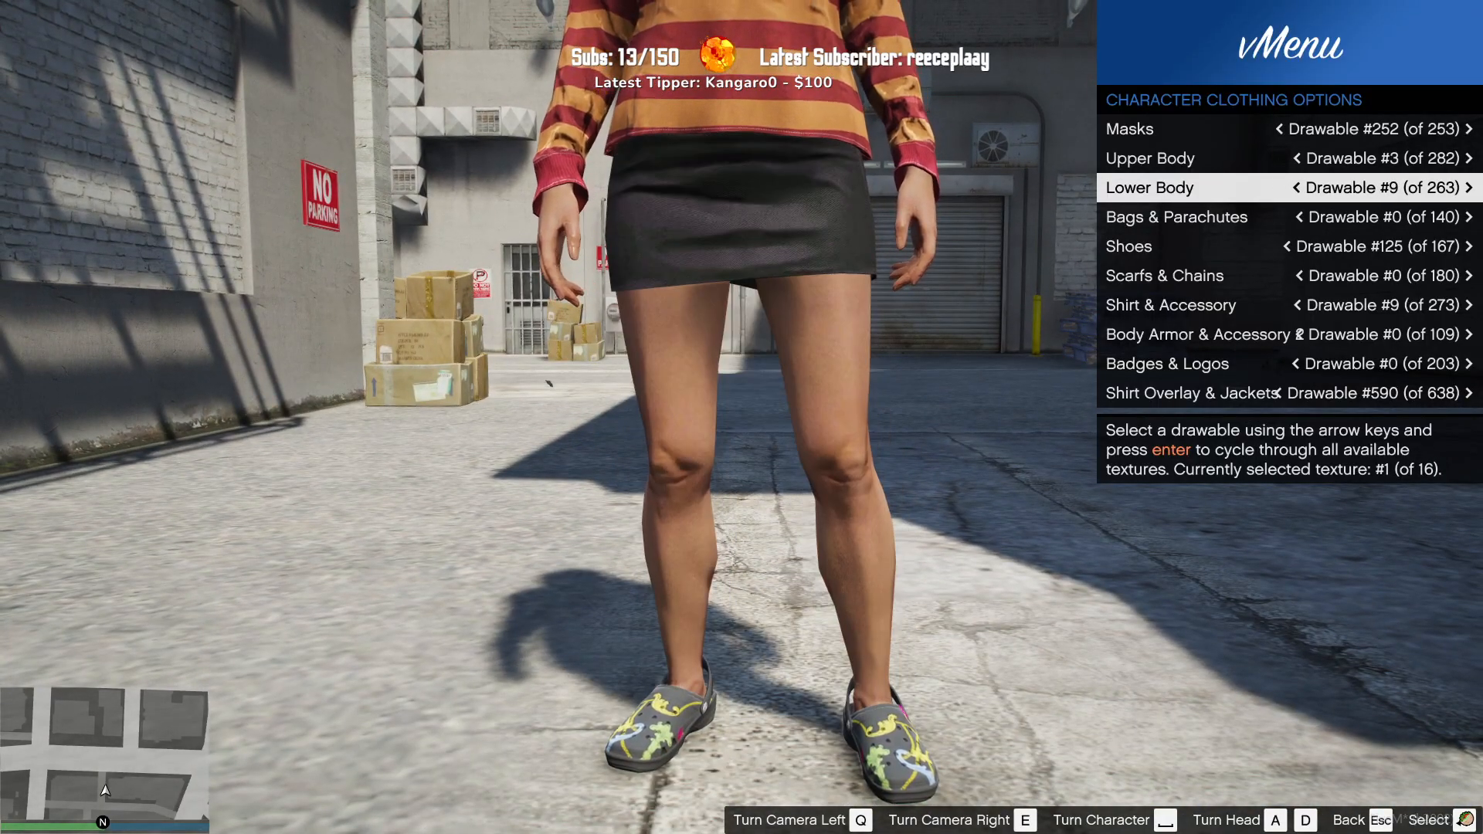
pyautogui.press('Right')
pyautogui.press('Right')
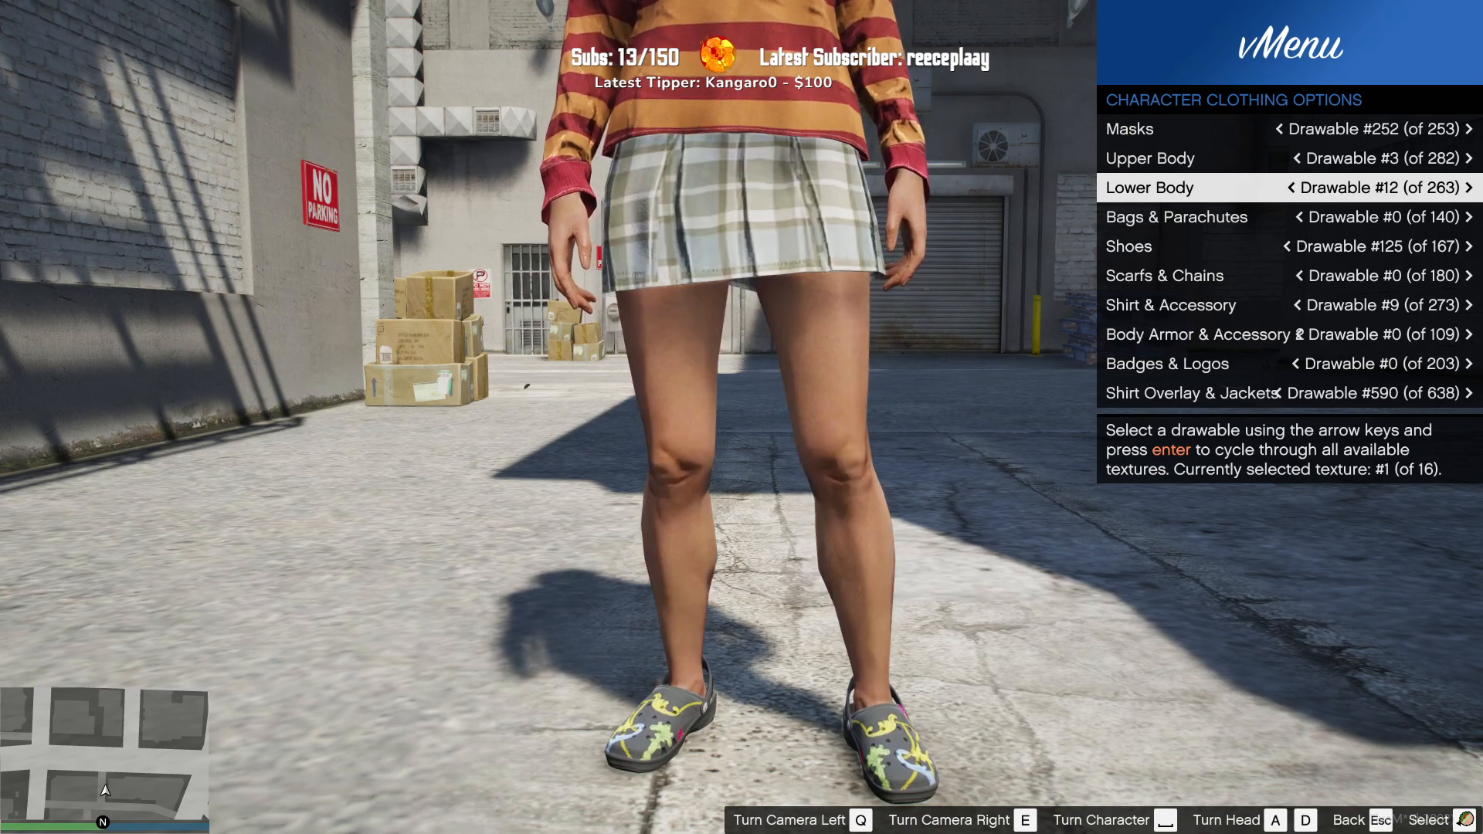
pyautogui.press('Right')
pyautogui.press('Right')
pyautogui.press('Right')
pyautogui.press('Right')
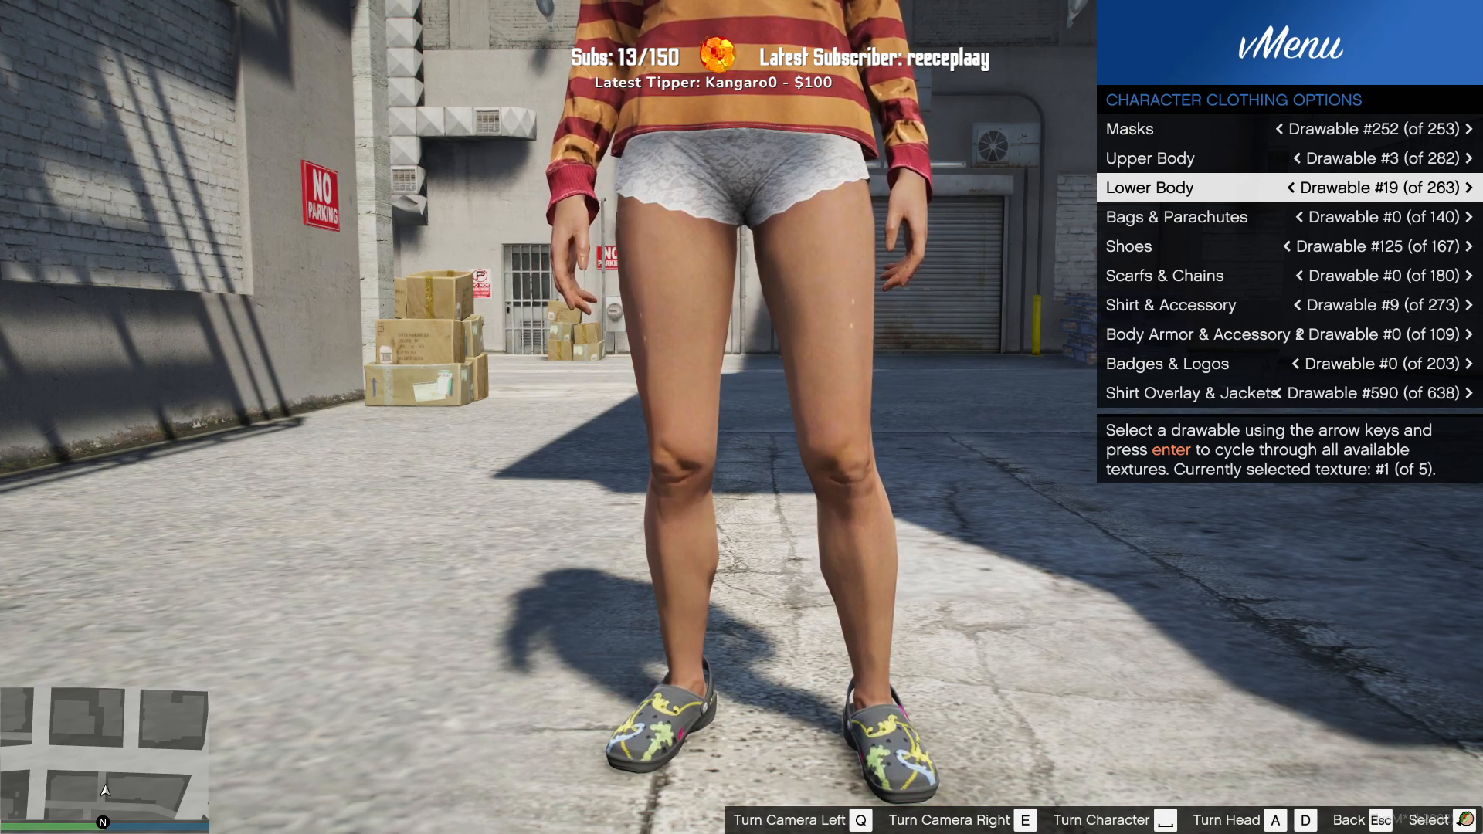
pyautogui.press('Right')
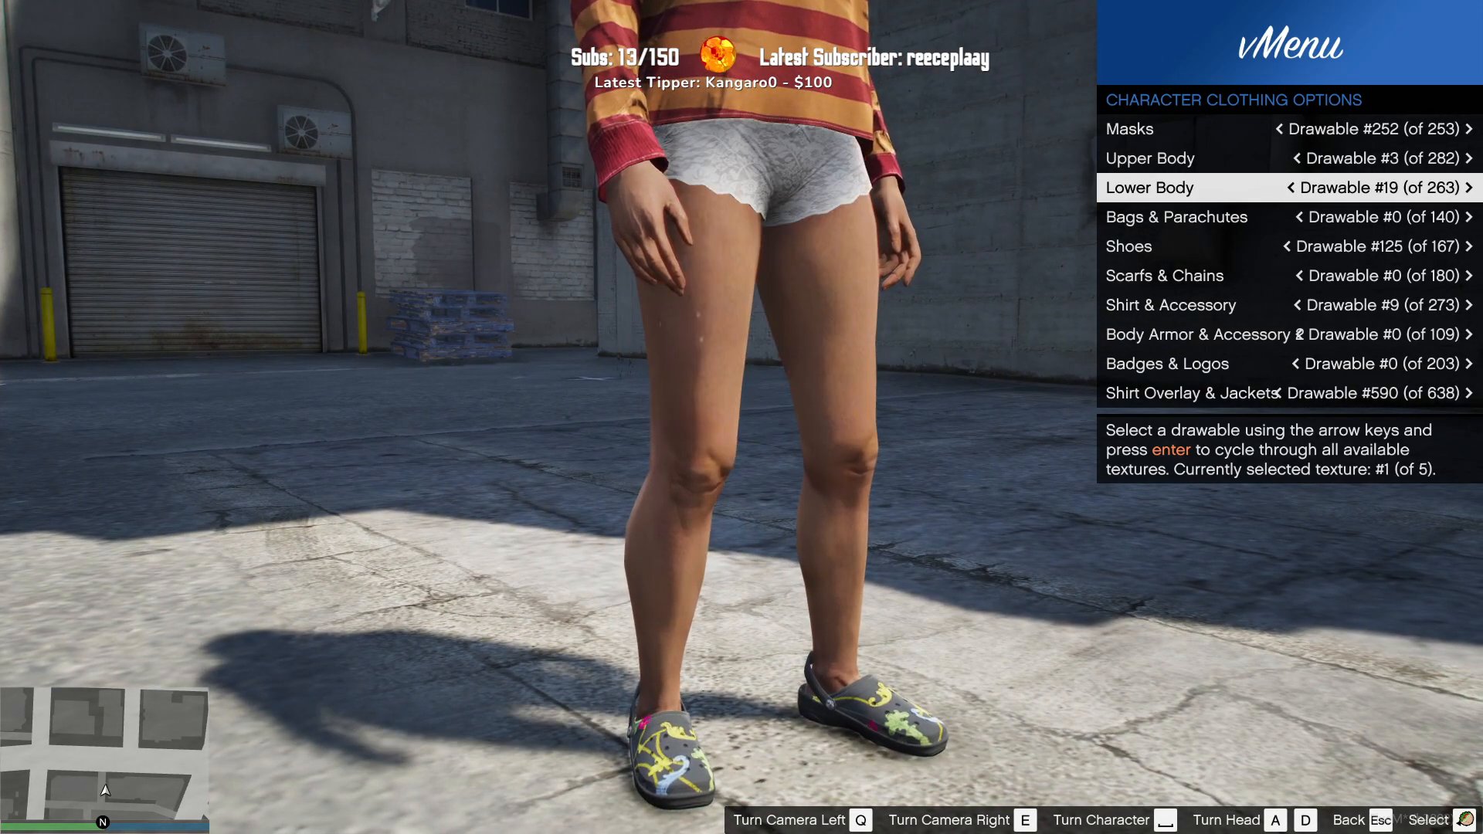
pyautogui.press('Right')
pyautogui.press('Right')
pyautogui.press('Right')
pyautogui.press('Right')
pyautogui.press('Right')
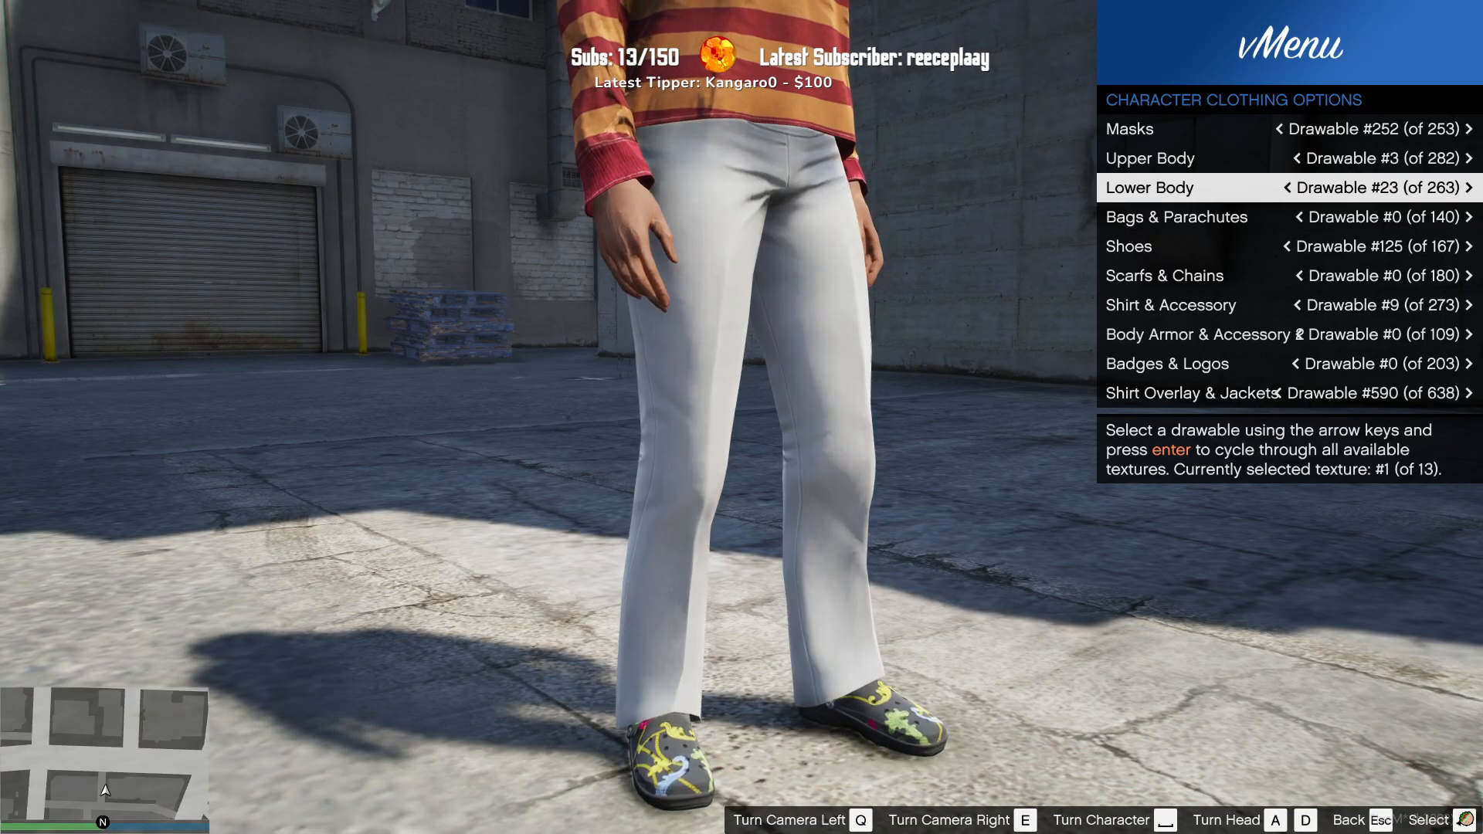
pyautogui.press('Right')
pyautogui.press('Right')
pyautogui.press('Right')
pyautogui.press('Right')
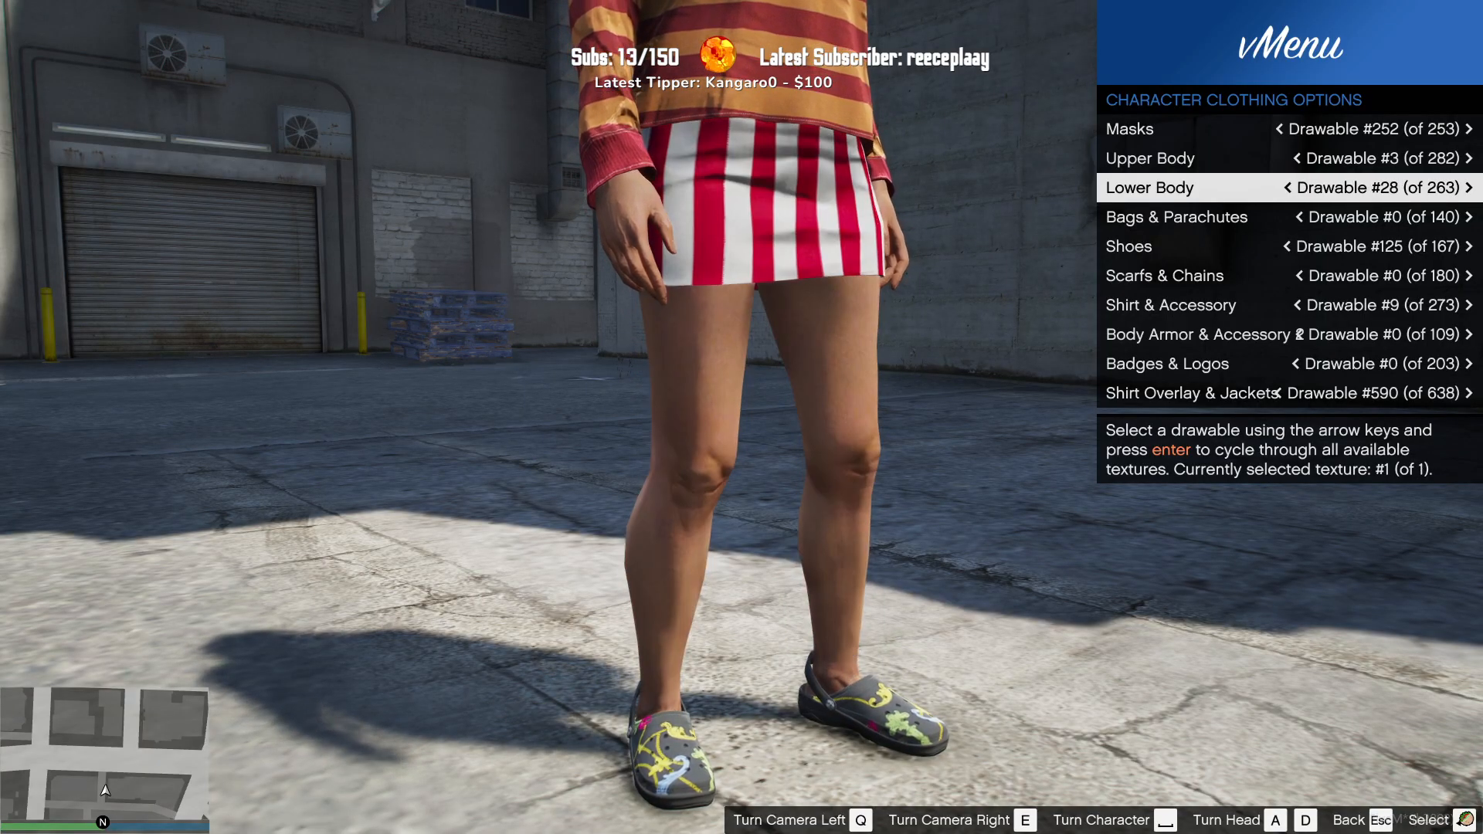
pyautogui.press('Right')
pyautogui.press('Right')
pyautogui.press('Right')
pyautogui.press('Right')
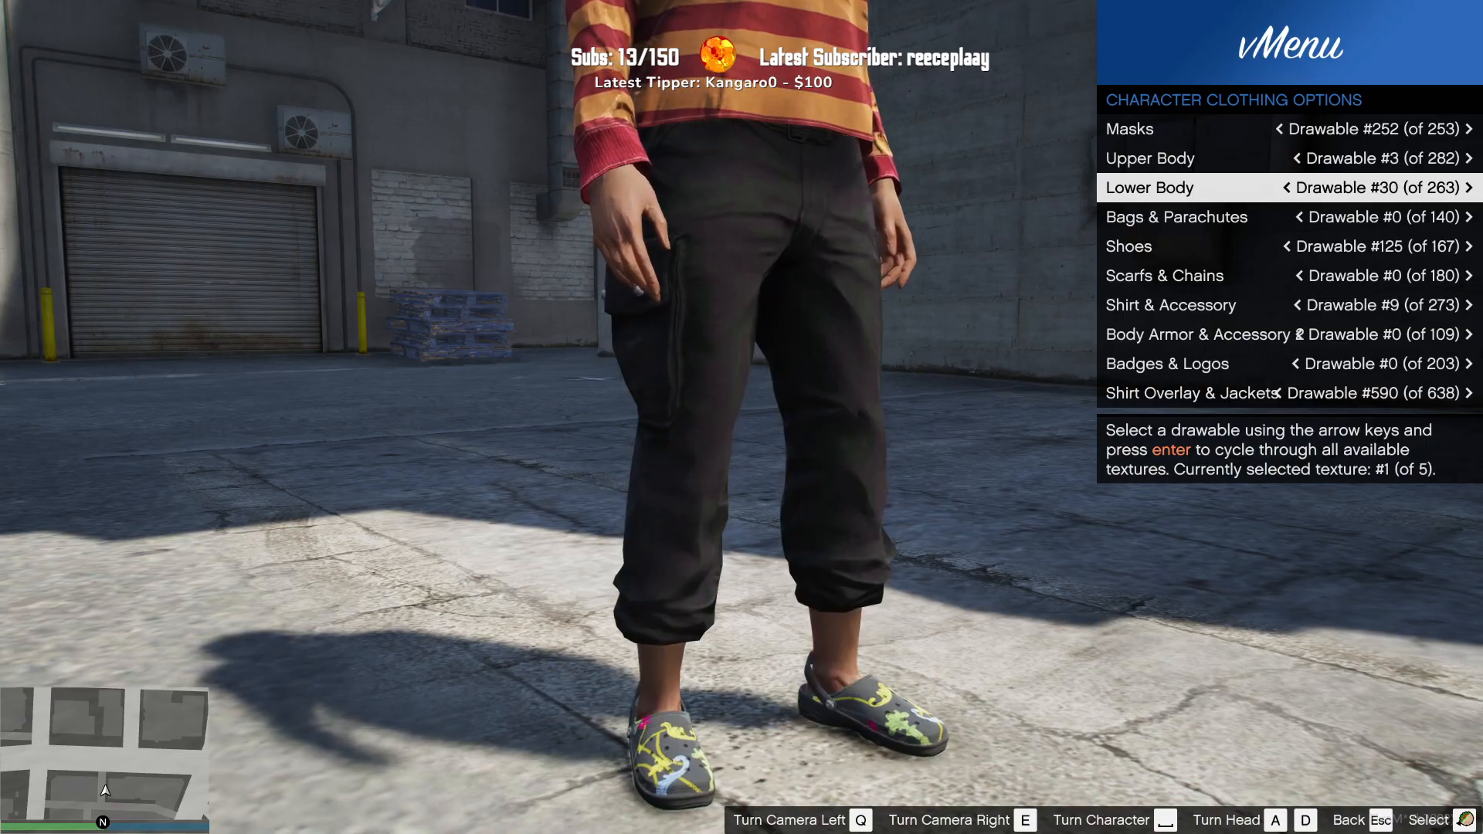
pyautogui.press('Right')
pyautogui.press('Right')
pyautogui.press('Right')
pyautogui.press('Right')
pyautogui.press('Right')
pyautogui.press('Right')
pyautogui.press('Right')
pyautogui.press('Right')
pyautogui.press('Right')
pyautogui.press('Right')
pyautogui.press('Right')
pyautogui.press('Right')
pyautogui.press('Right')
pyautogui.press('Right')
pyautogui.press('Right')
pyautogui.press('Right')
pyautogui.press('Right')
pyautogui.press('Right')
pyautogui.press('Right')
pyautogui.press('Right')
pyautogui.press('Right')
pyautogui.press('Right')
pyautogui.press('Right')
pyautogui.press('Right')
pyautogui.press('Right')
pyautogui.press('Right')
pyautogui.press('Right')
pyautogui.press('Left')
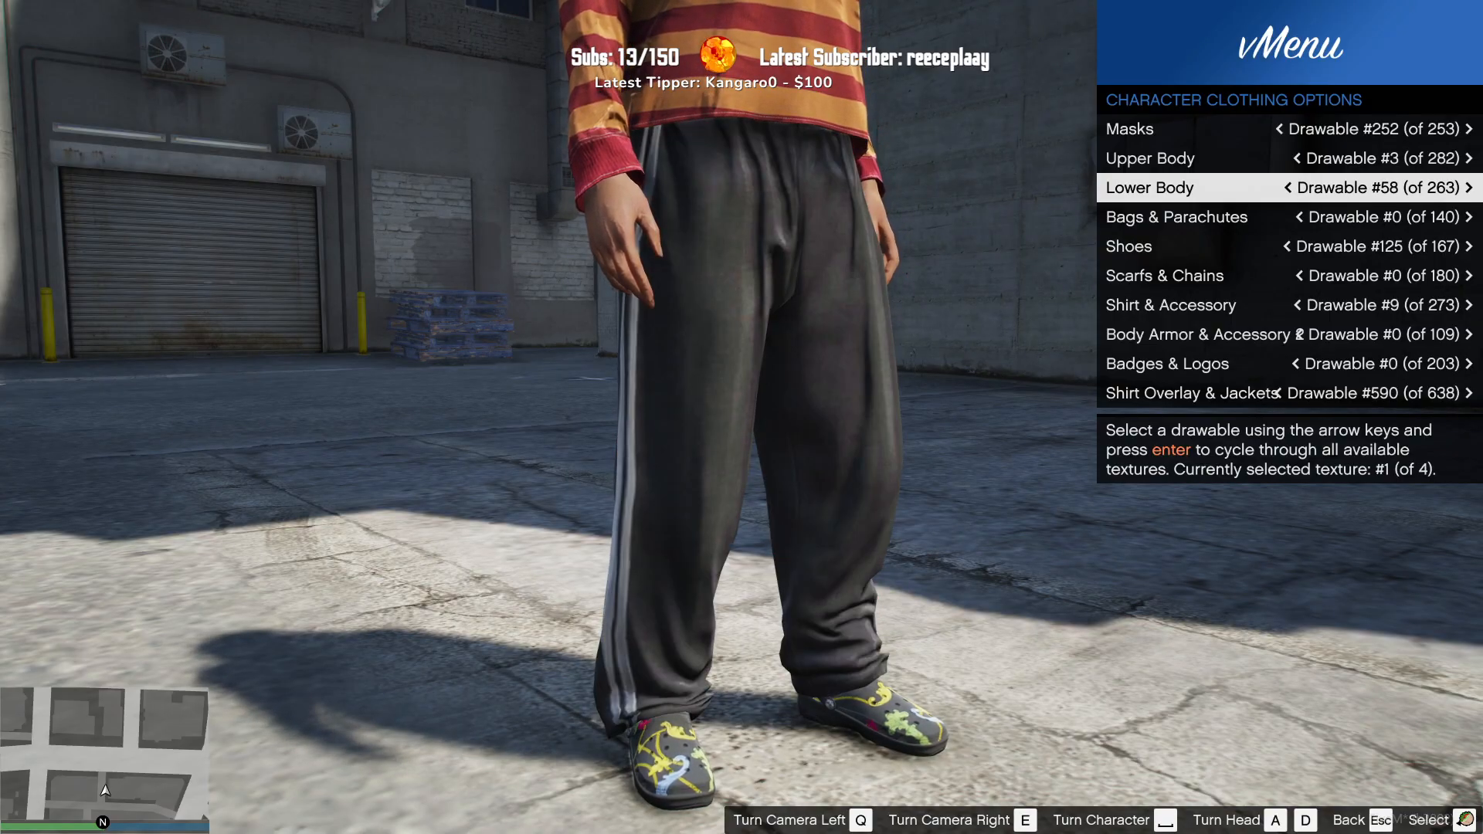
pyautogui.press('Left')
pyautogui.press('e')
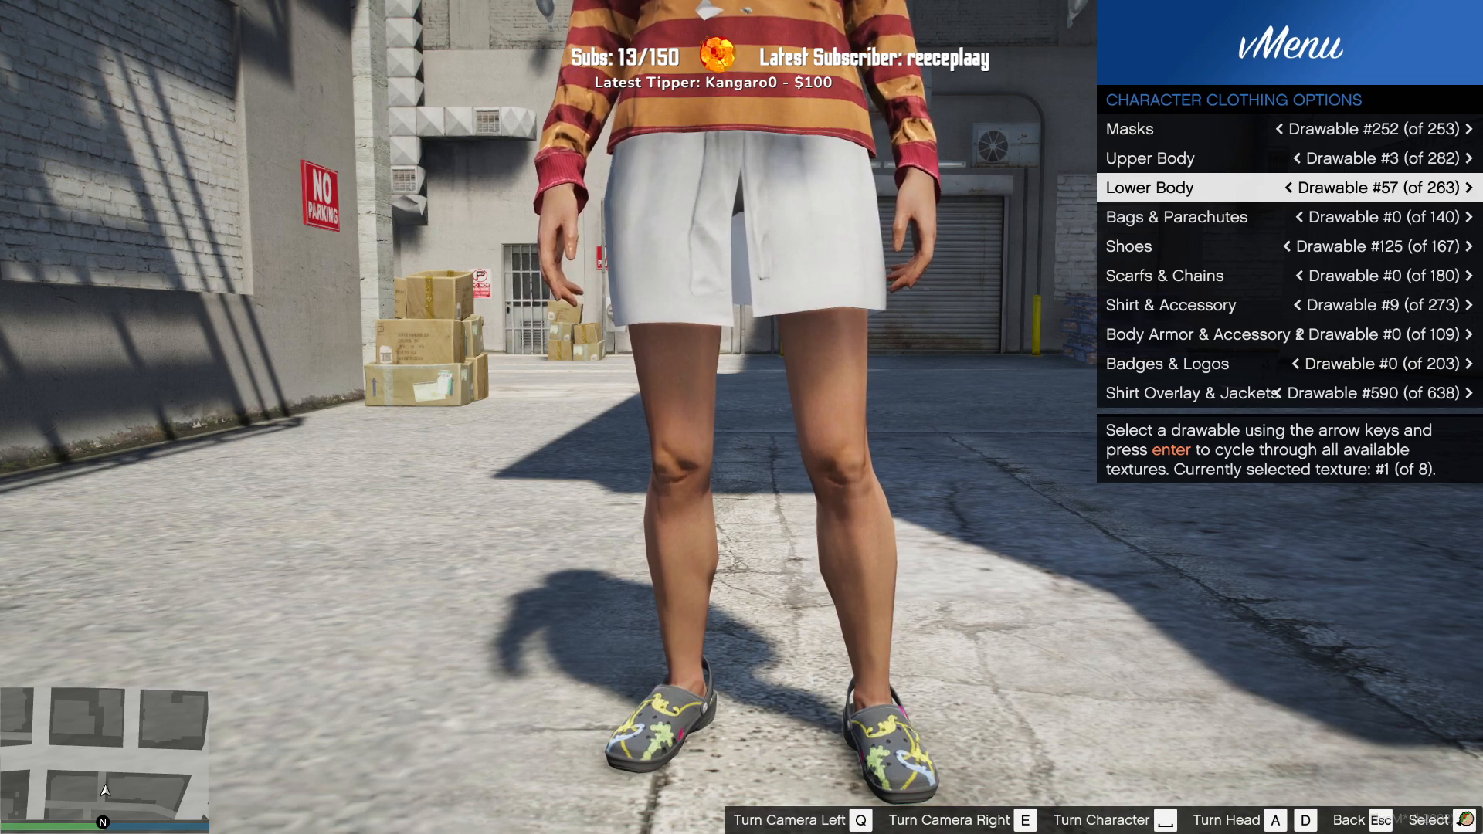
pyautogui.press('q')
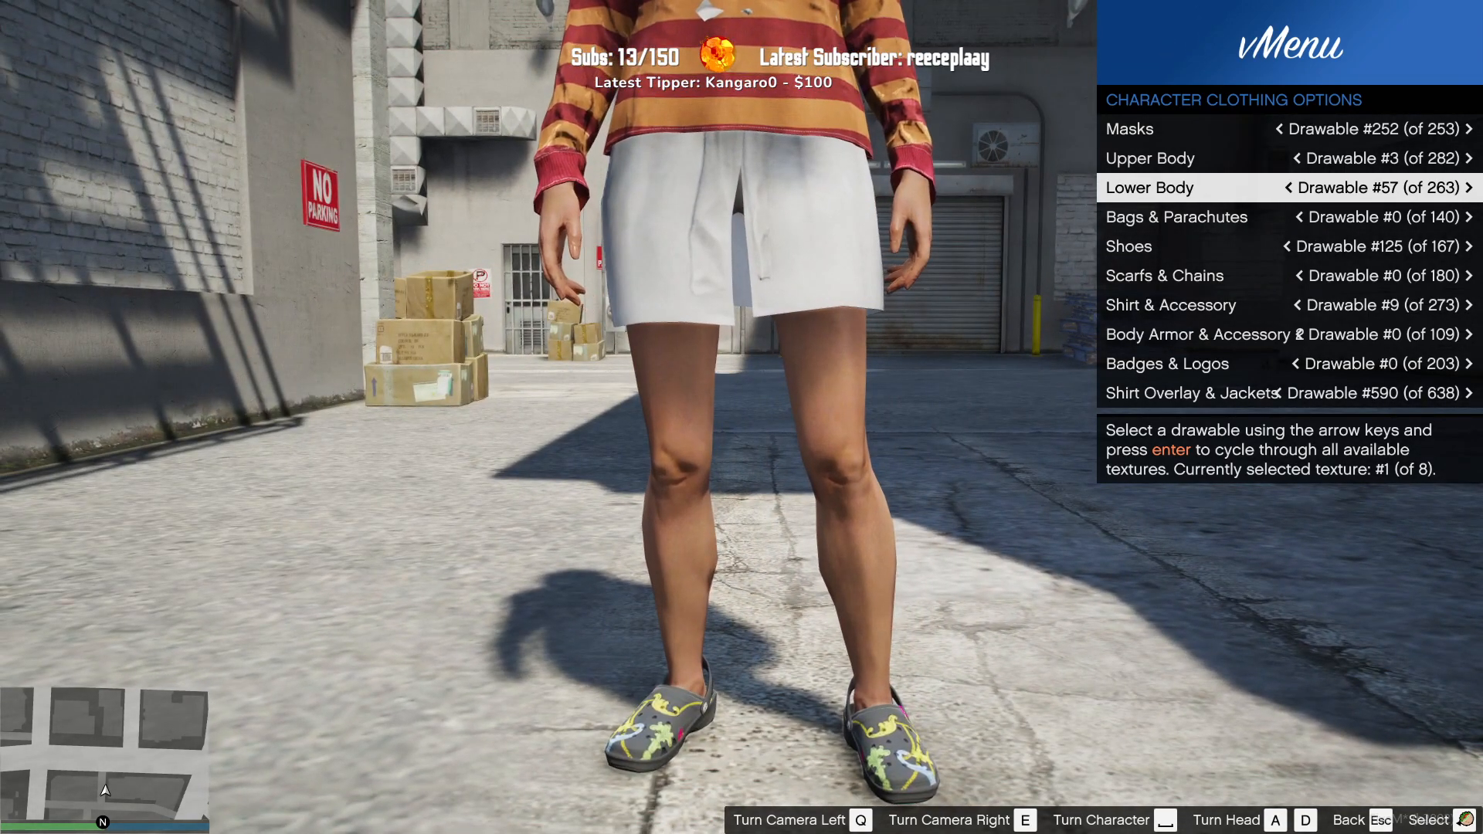
# Step: Set the character's Lower Body to drawable #156 and switch the pleated skirt to a white texture
pyautogui.press('Right')
pyautogui.press('Right')
pyautogui.press('Right')
pyautogui.press('Right')
pyautogui.press('Right')
pyautogui.press('Right')
pyautogui.press('Right')
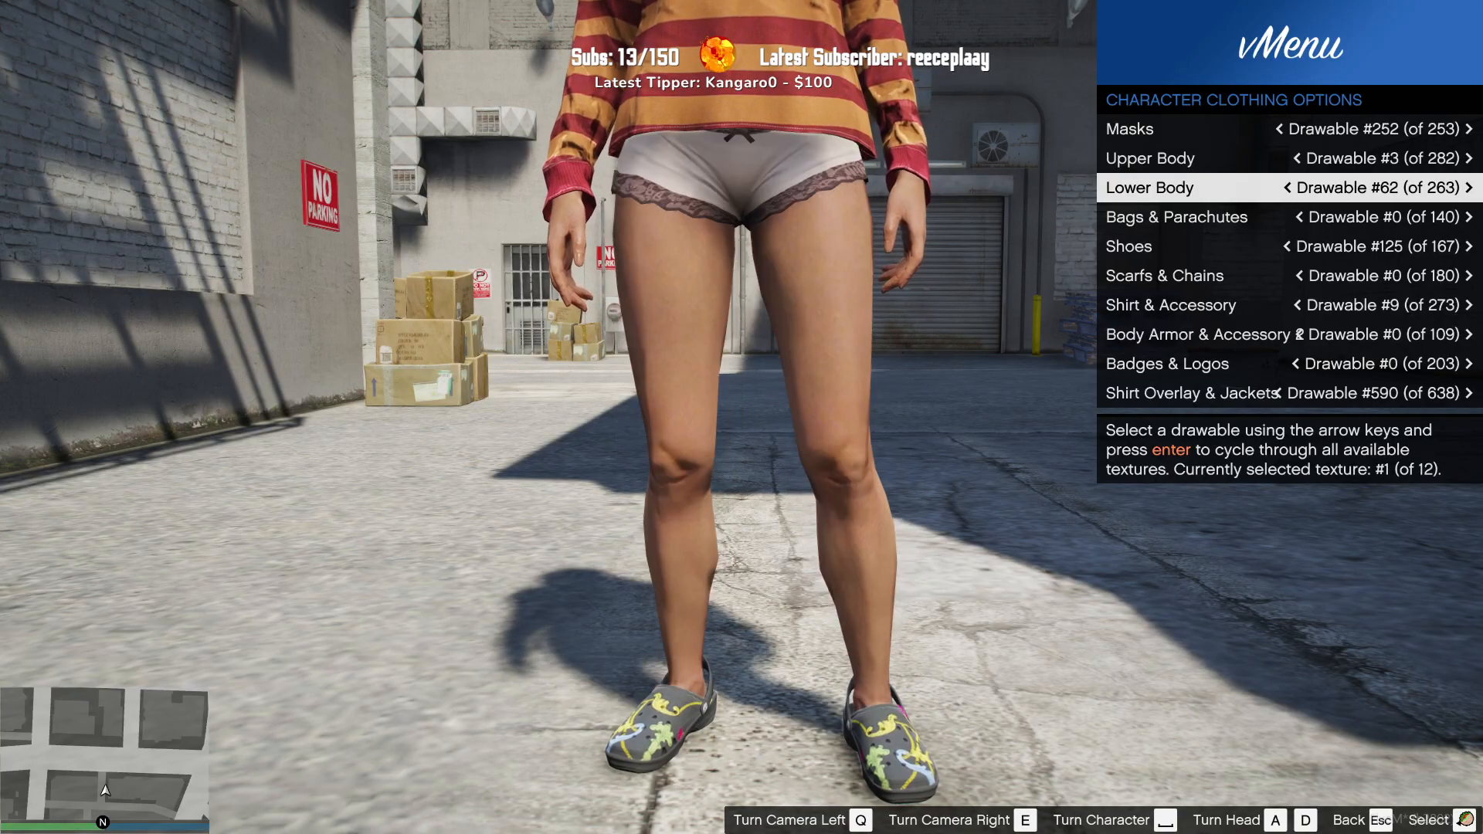
pyautogui.press('Right')
pyautogui.press('Right')
pyautogui.press('Right')
pyautogui.press('Right')
pyautogui.press('Right')
pyautogui.press('Right')
pyautogui.press('Right')
pyautogui.press('Right')
pyautogui.press('Right')
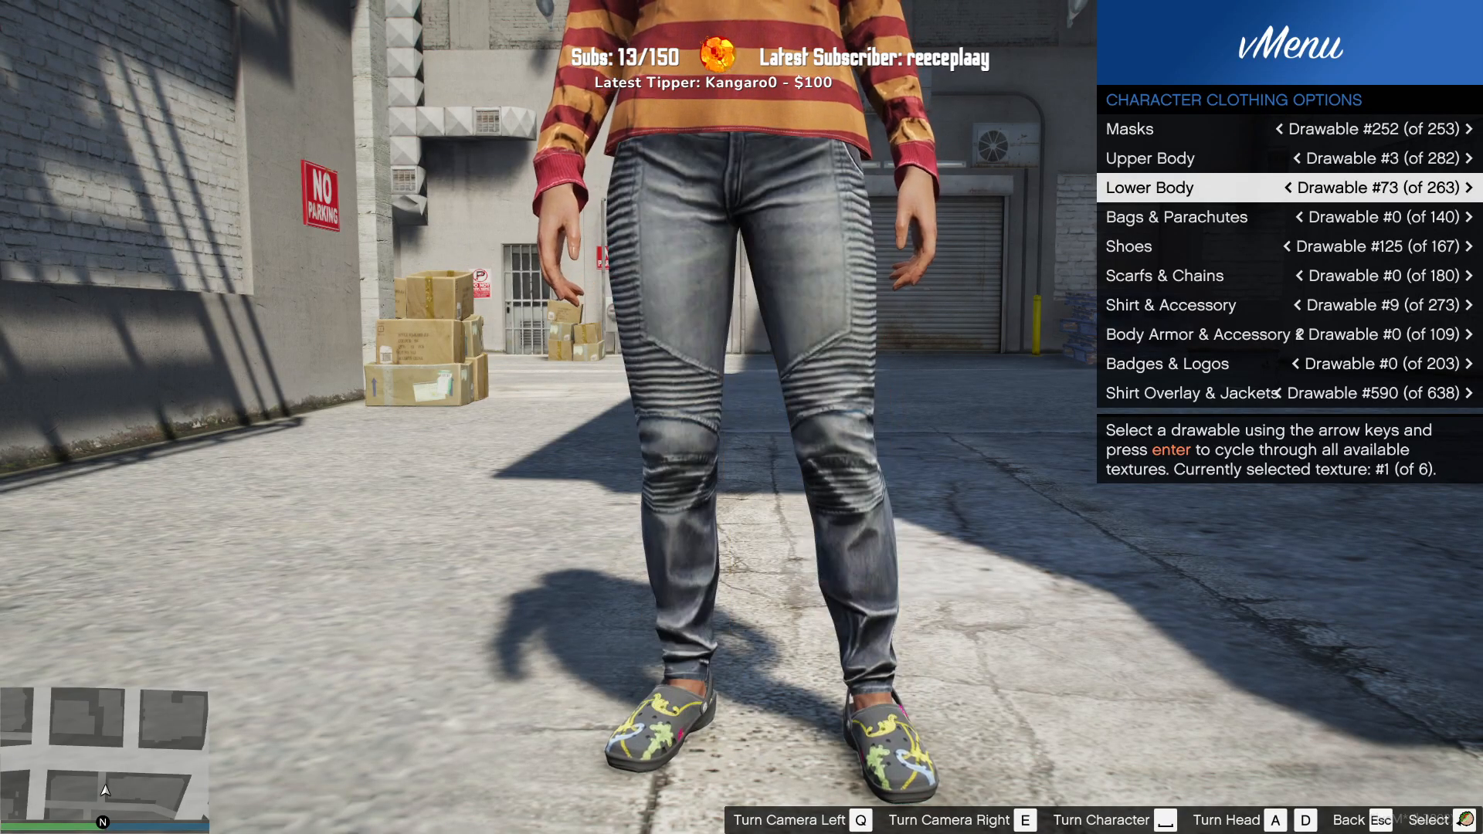
pyautogui.press('Right')
pyautogui.press('Right')
pyautogui.press('Right')
pyautogui.press('Right')
pyautogui.press('Right')
pyautogui.press('Right')
pyautogui.press('Right')
pyautogui.press('Right')
pyautogui.press('Right')
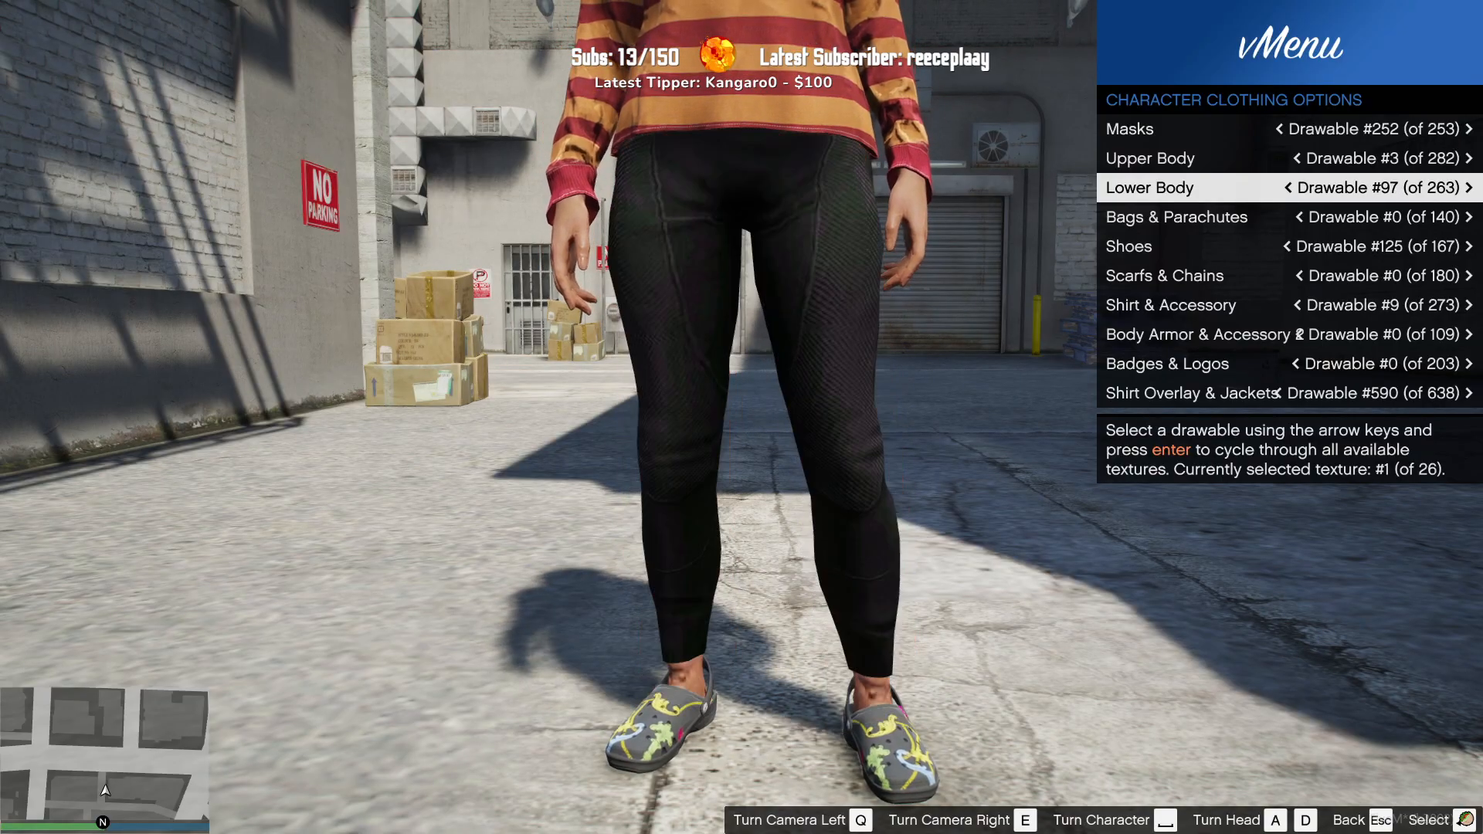
pyautogui.press('Right')
pyautogui.press('Right')
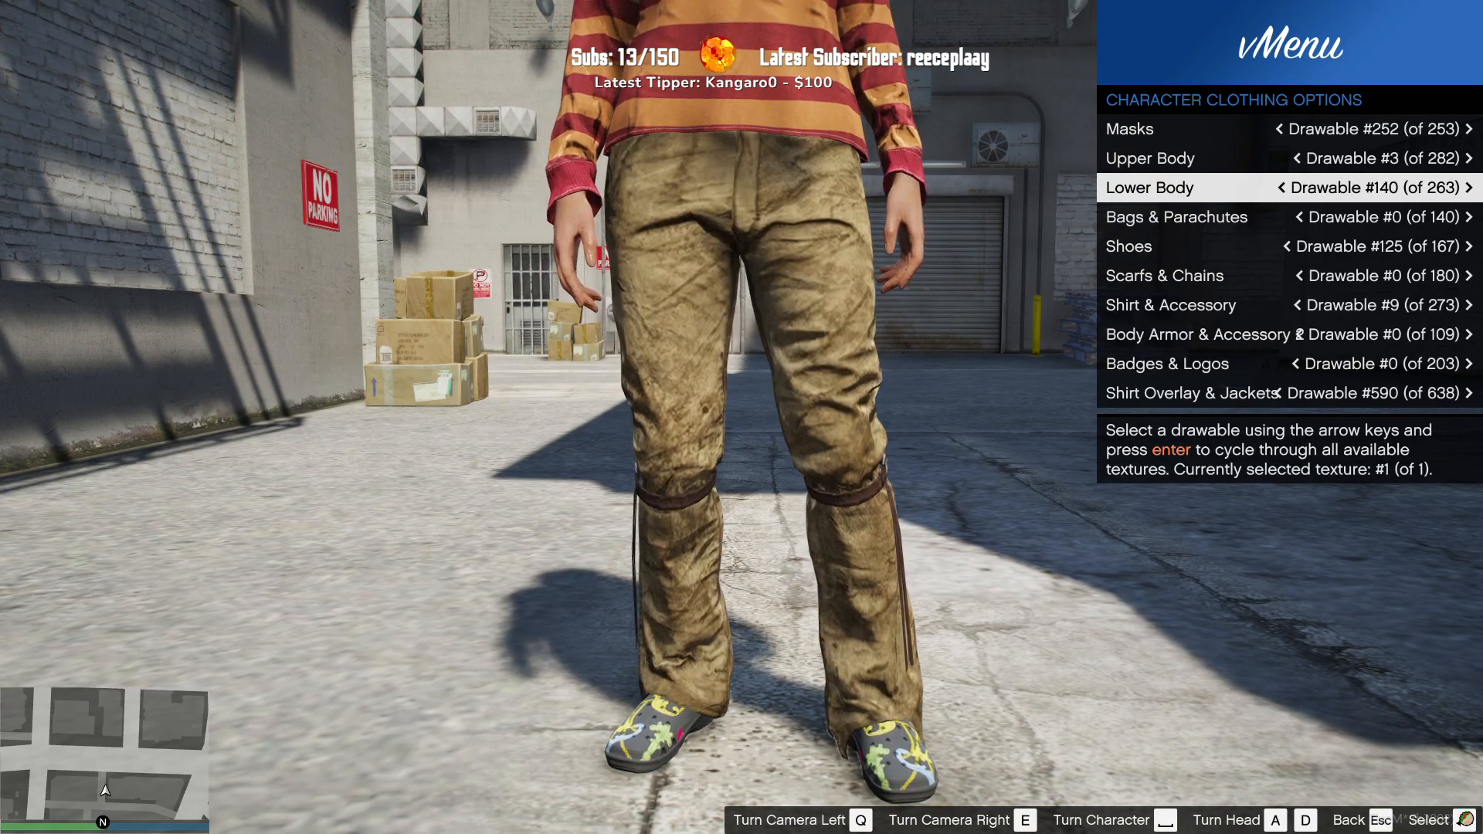
pyautogui.press('Right')
pyautogui.press('Right')
pyautogui.press('Right')
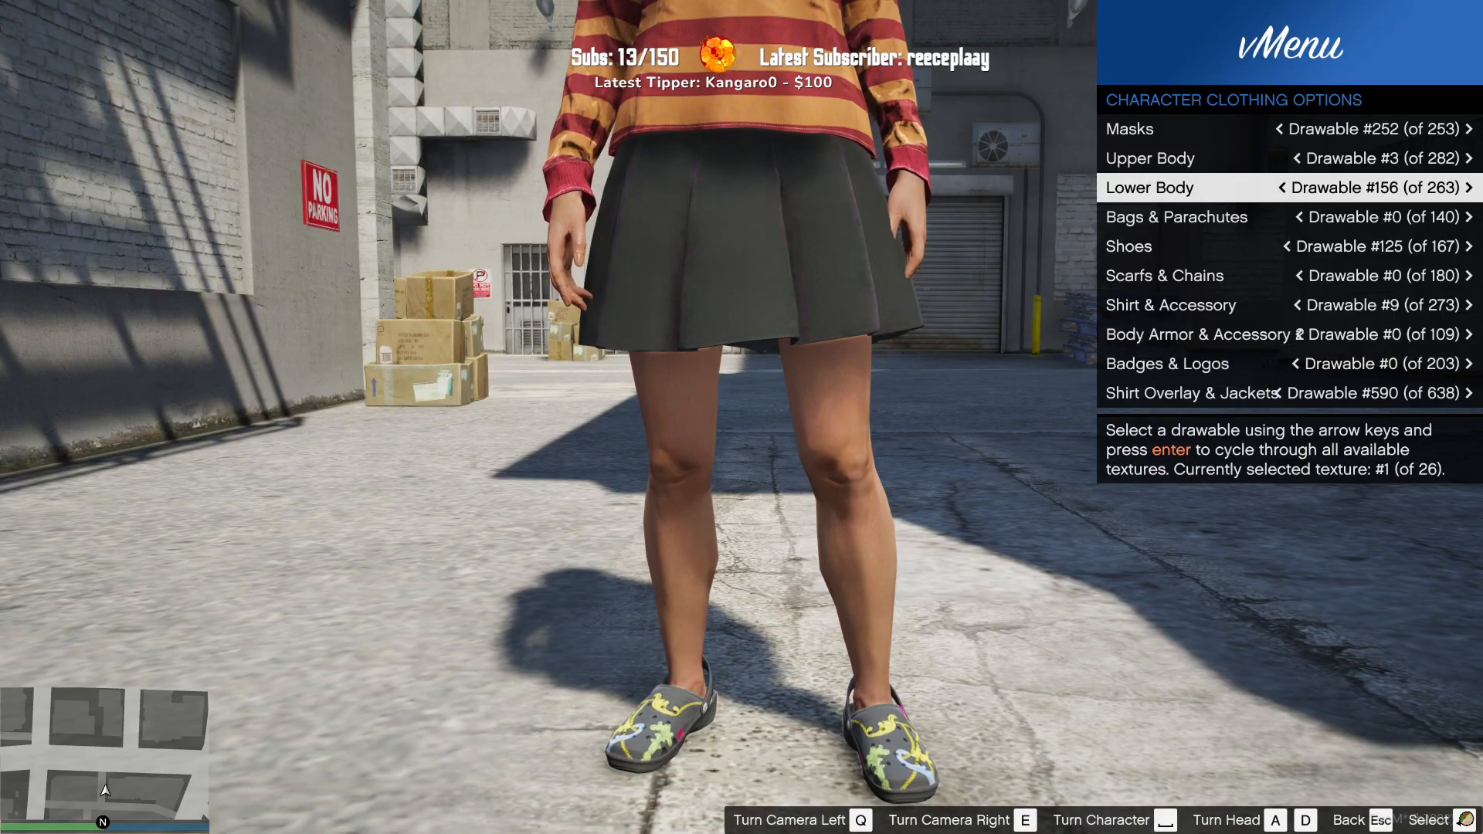
pyautogui.press('q')
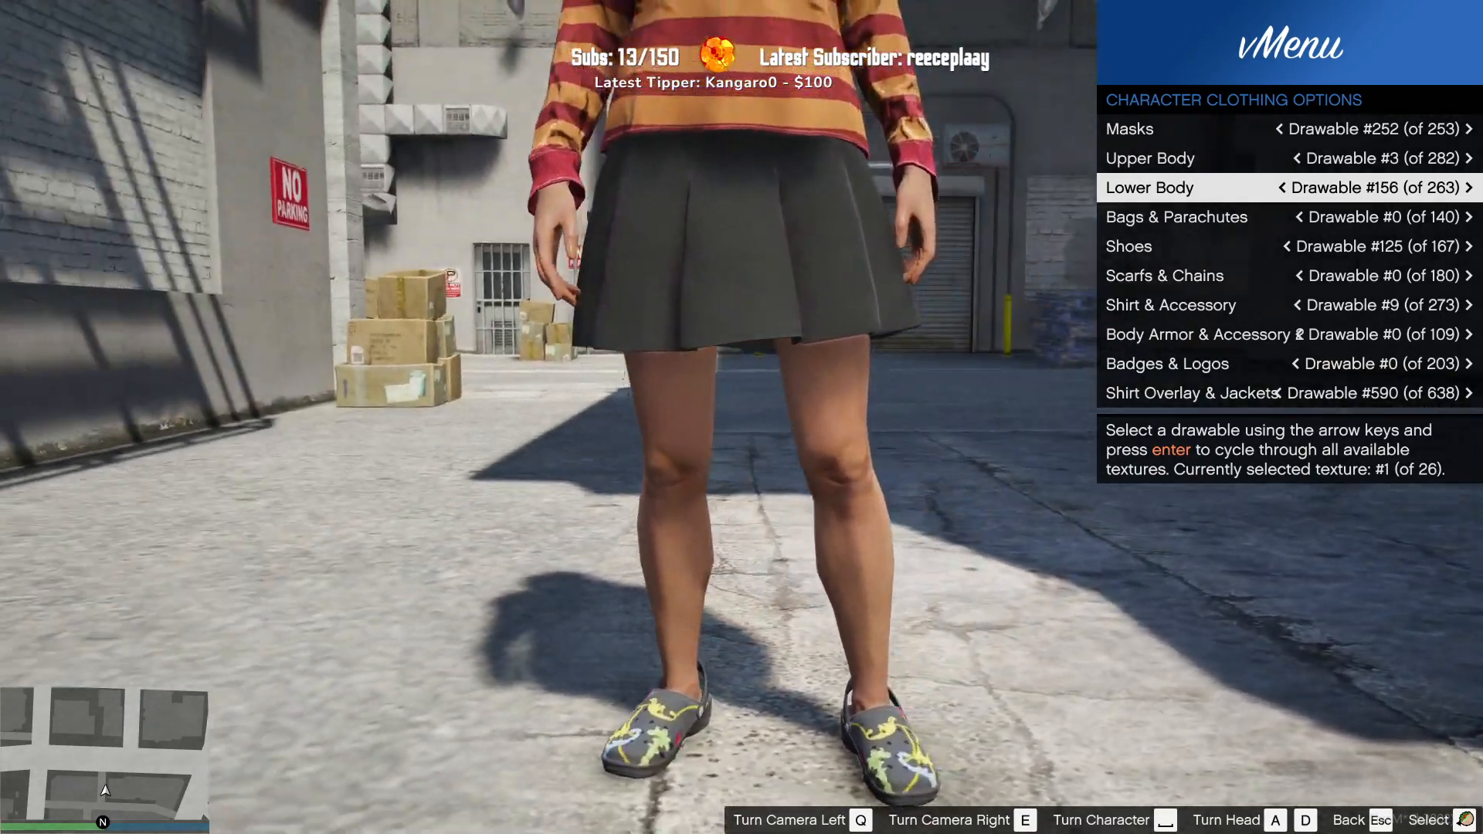
pyautogui.press('Return')
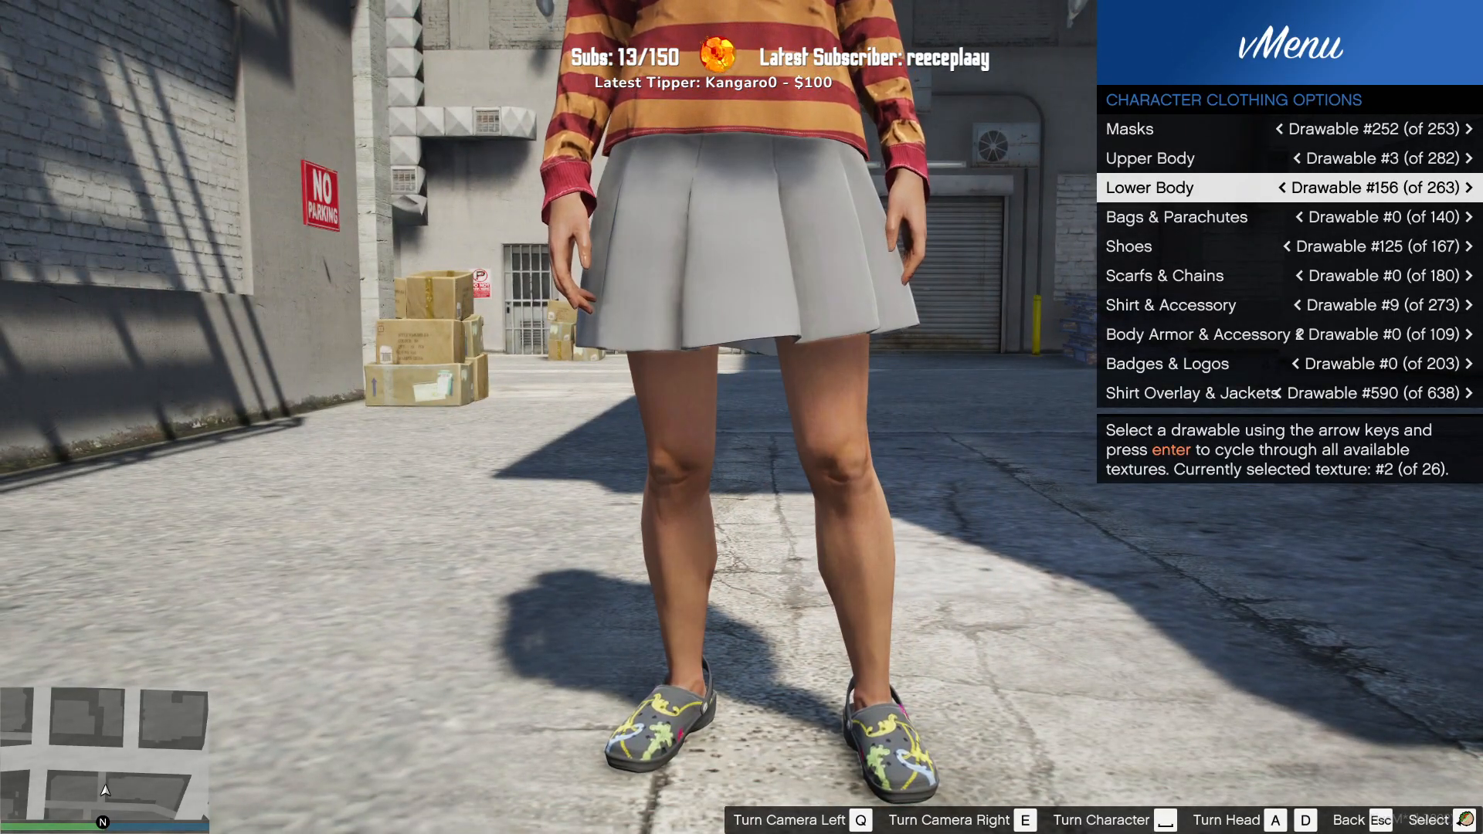
# Step: Save the edited Clown F character and leave the character menus
pyautogui.press('Escape')
pyautogui.press('Down')
pyautogui.press('Down')
pyautogui.press('Down')
pyautogui.press('Return')
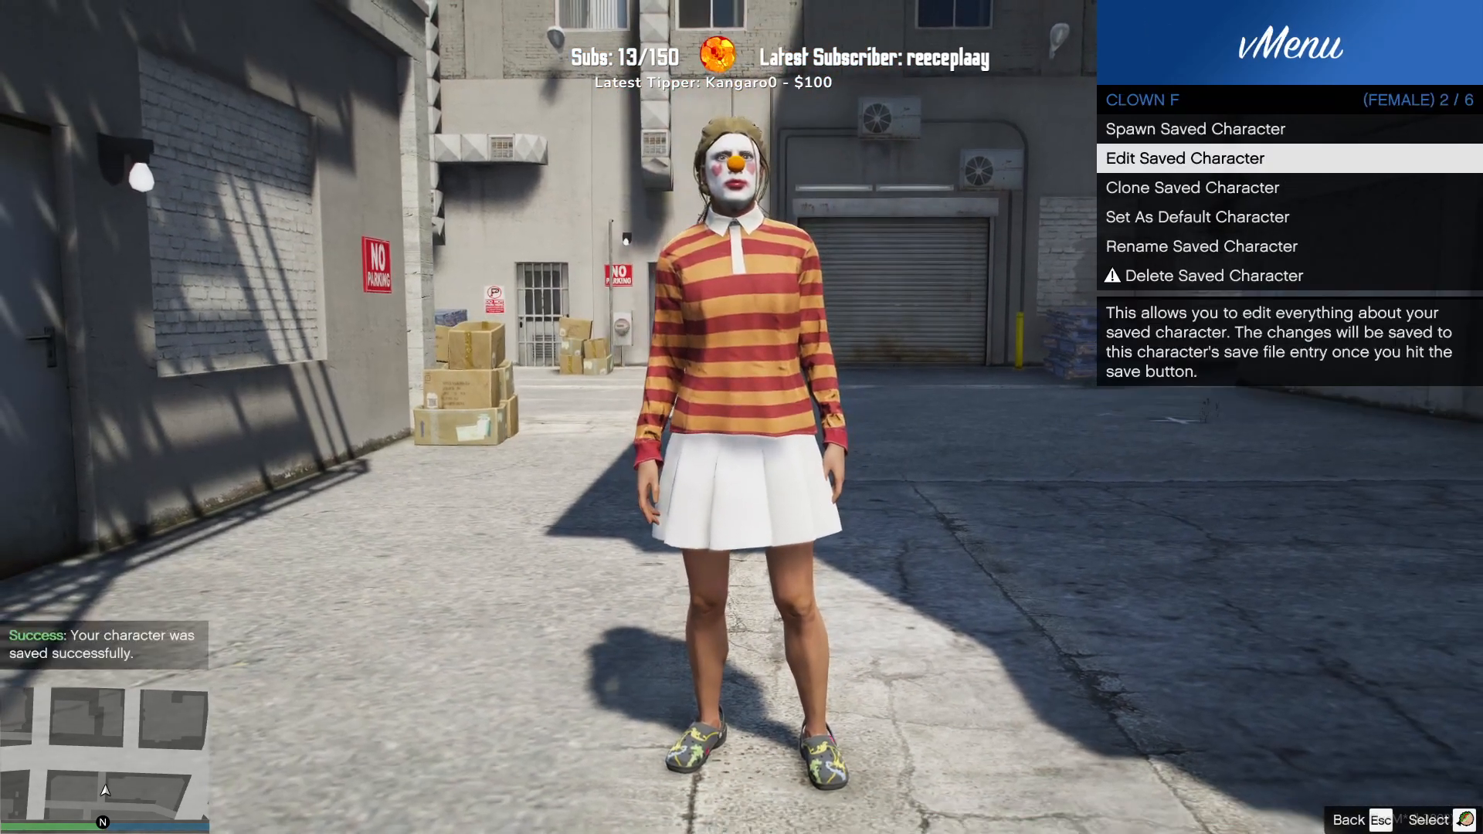
pyautogui.press('Escape')
pyautogui.press('Escape')
pyautogui.press('Escape')
pyautogui.press('Escape')
# Step: Run the clown character out of the alley to the street and examine the outfit in daylight on the sidewalk
pyautogui.press('w')
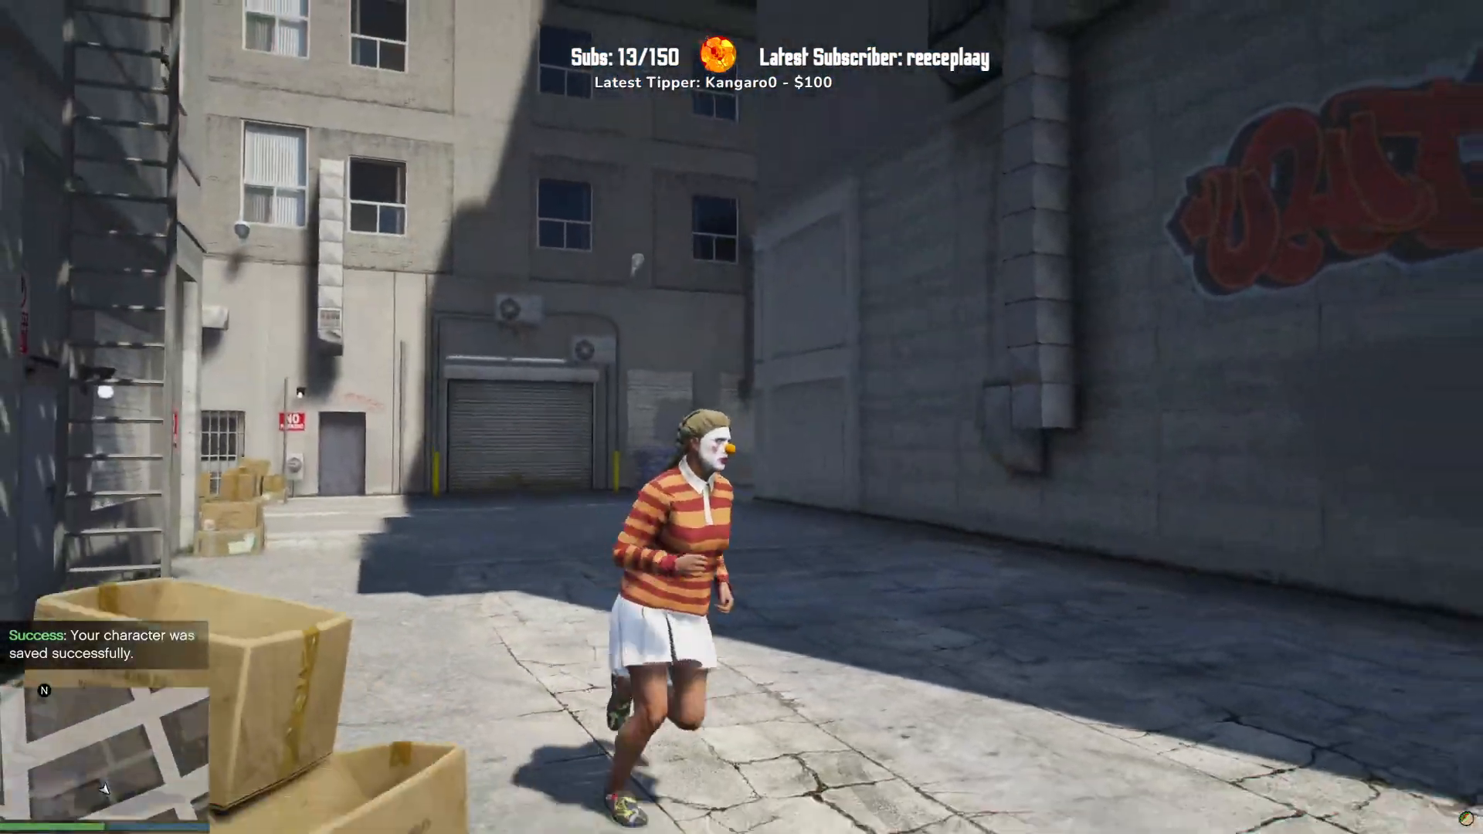
pyautogui.press('s')
pyautogui.press('a')
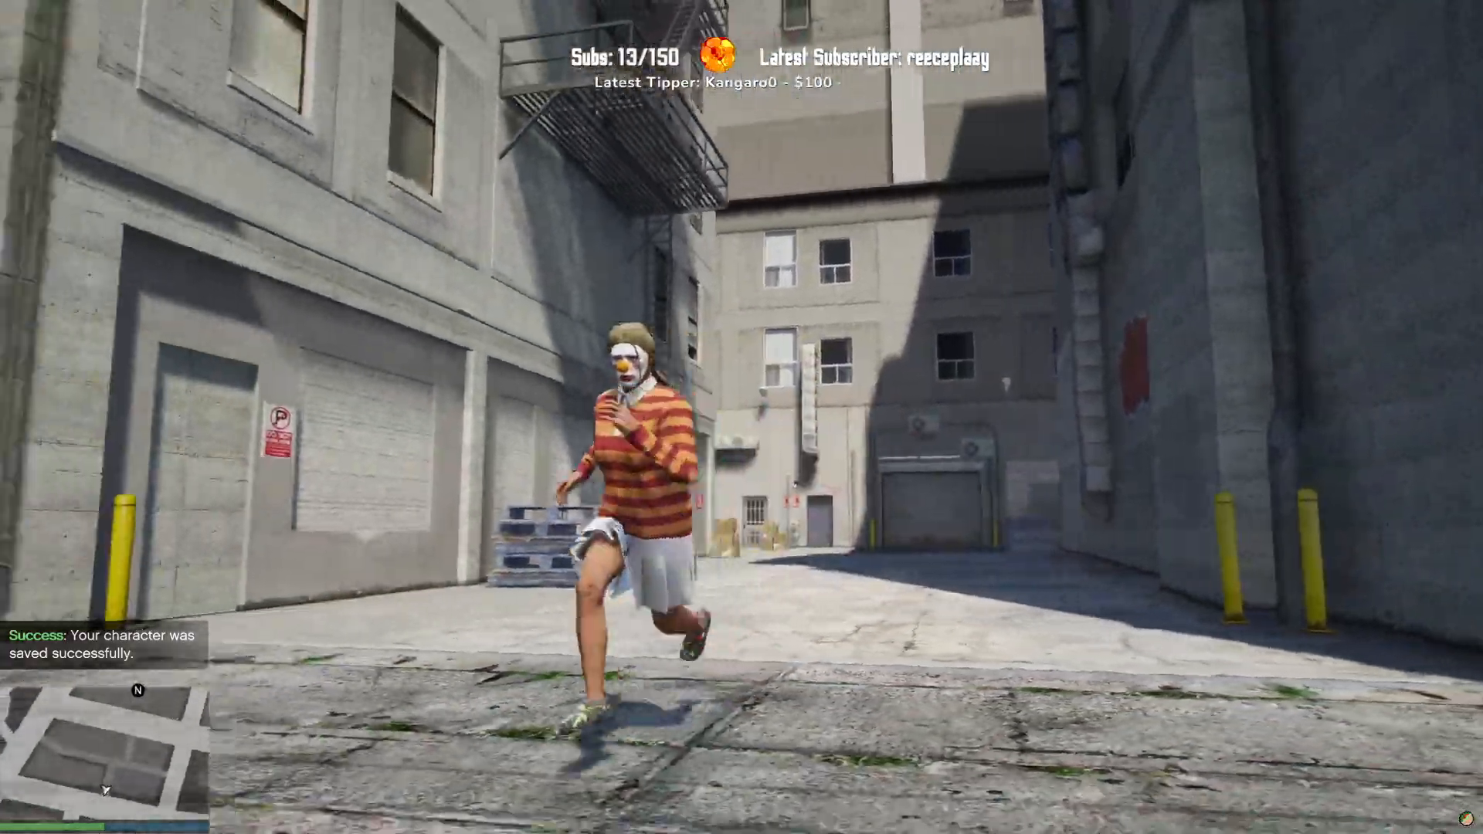
pyautogui.press('a')
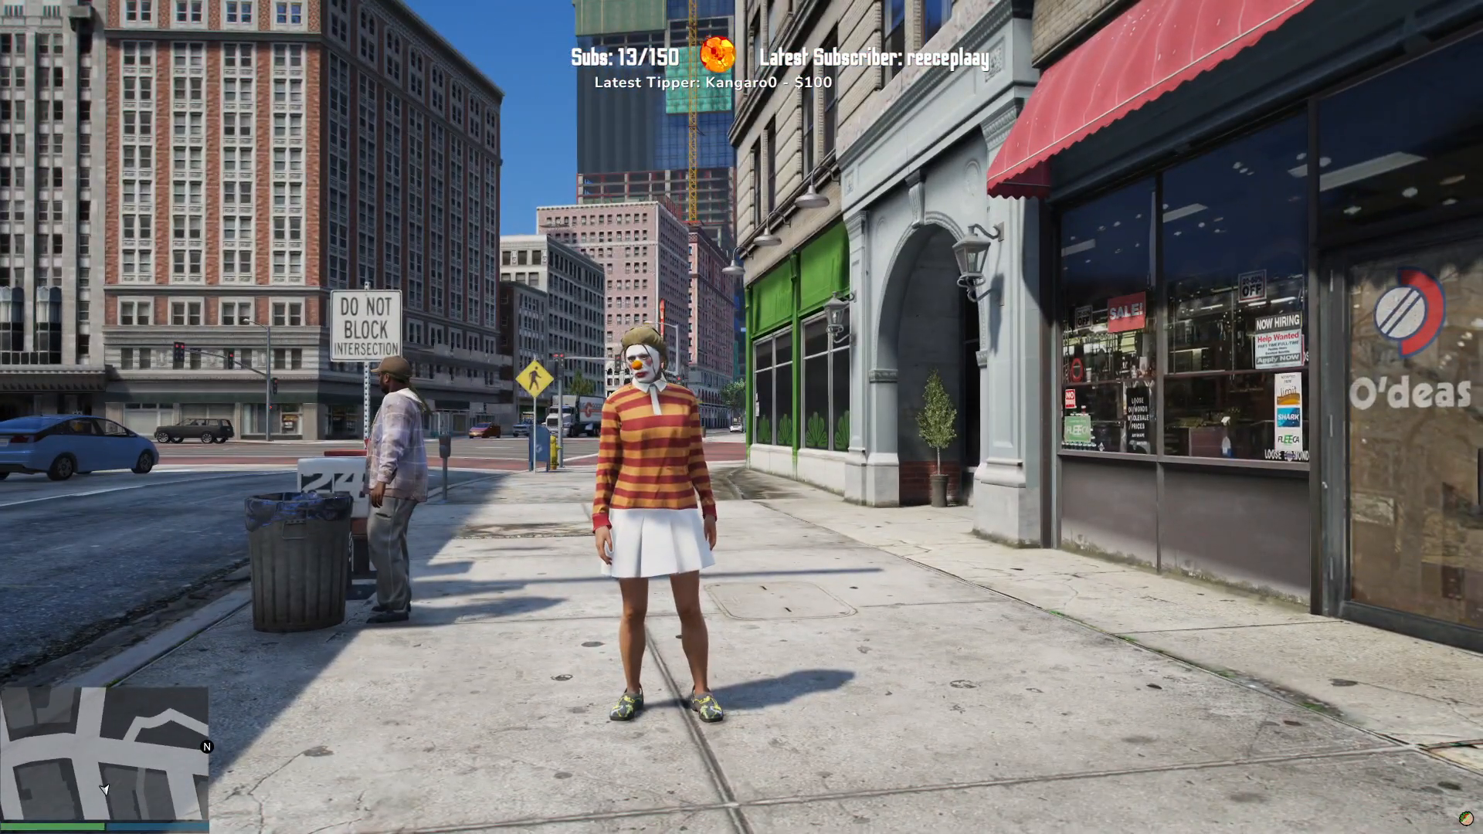
pyautogui.press('d')
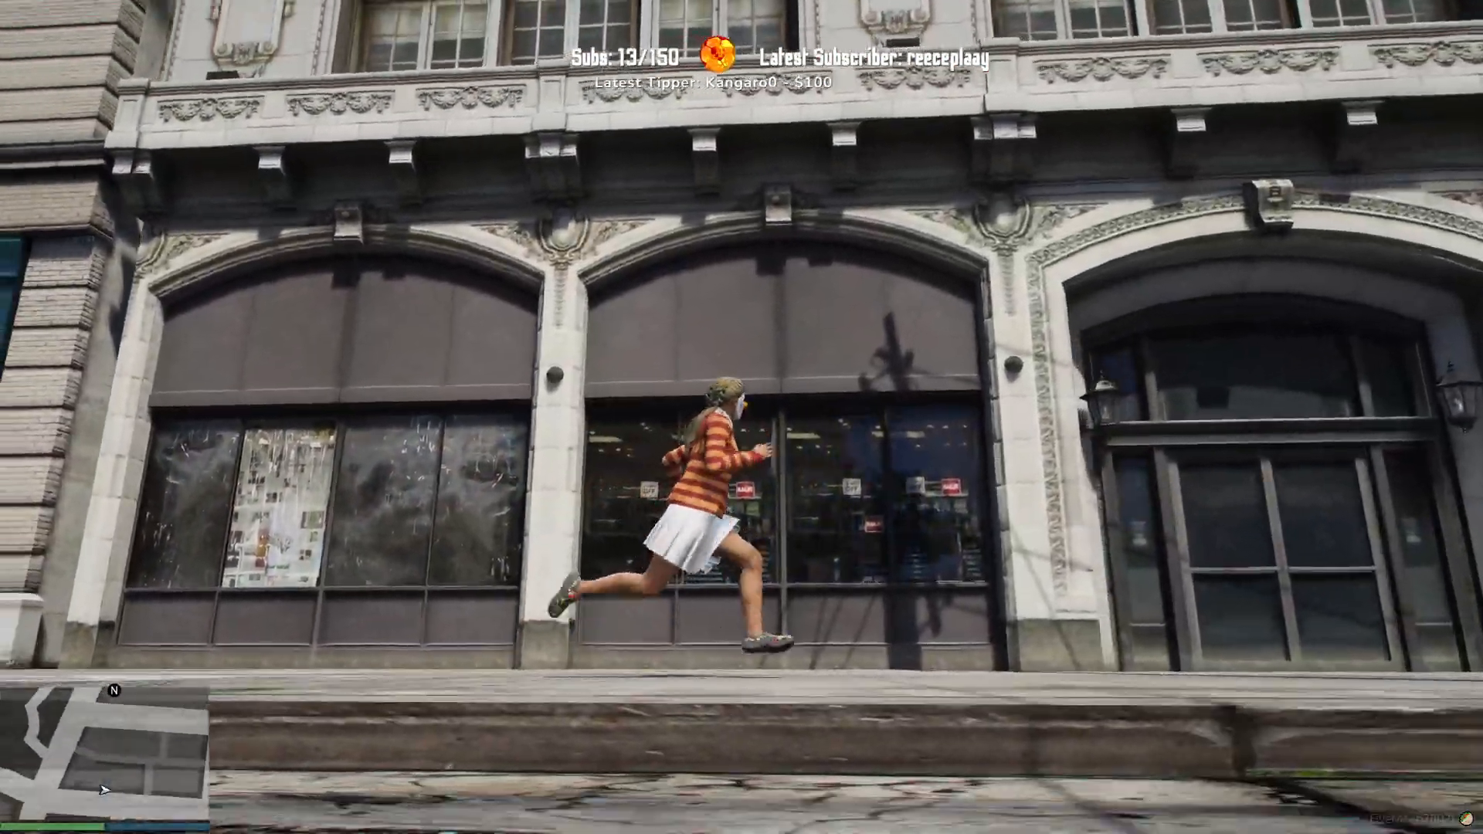
pyautogui.press('s')
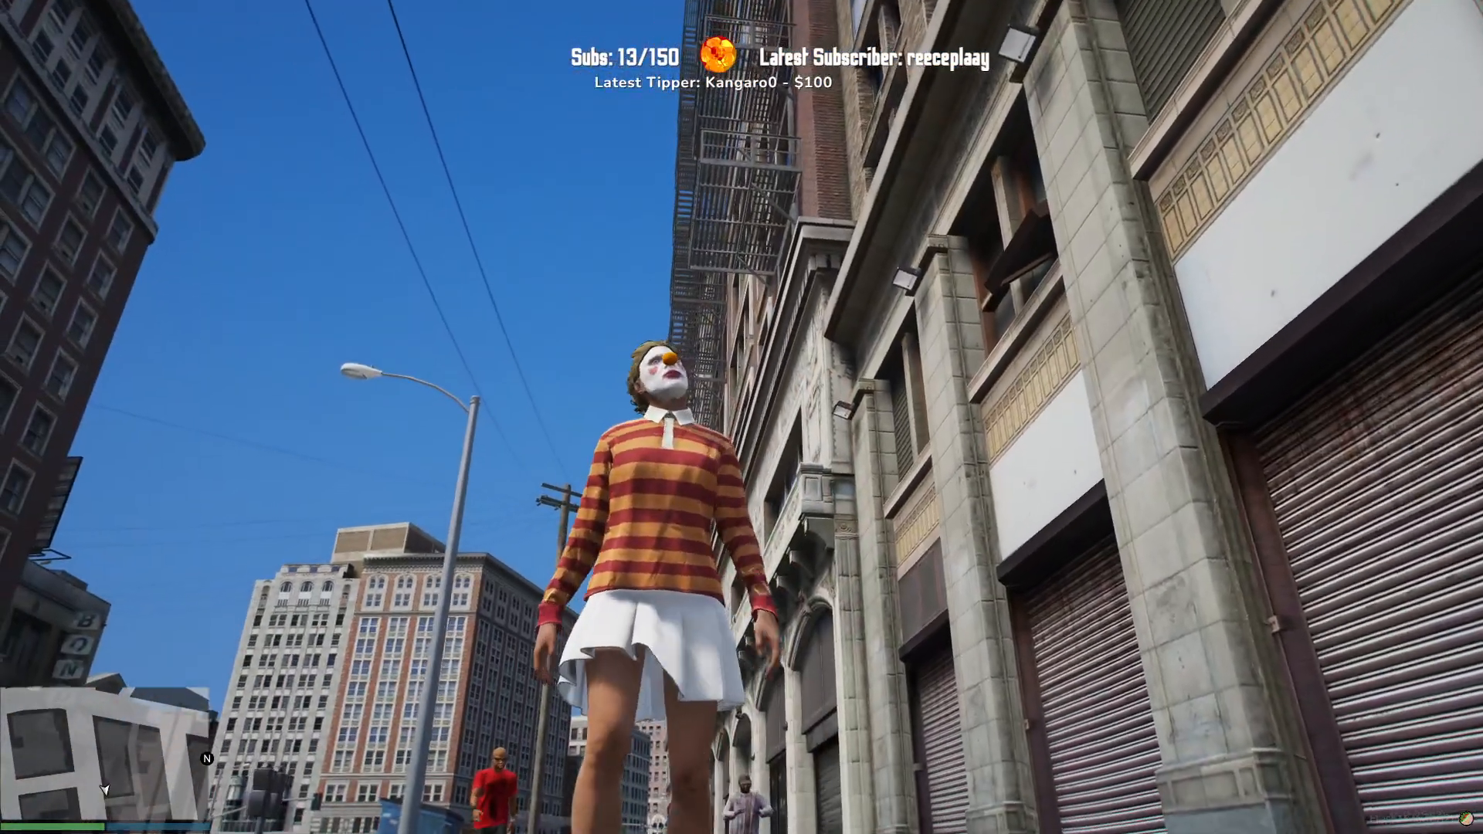
# Step: Play the seated emote with the chat command /e sitchair4, and cancel it with /e c
pyautogui.write('t/e sitchair4')
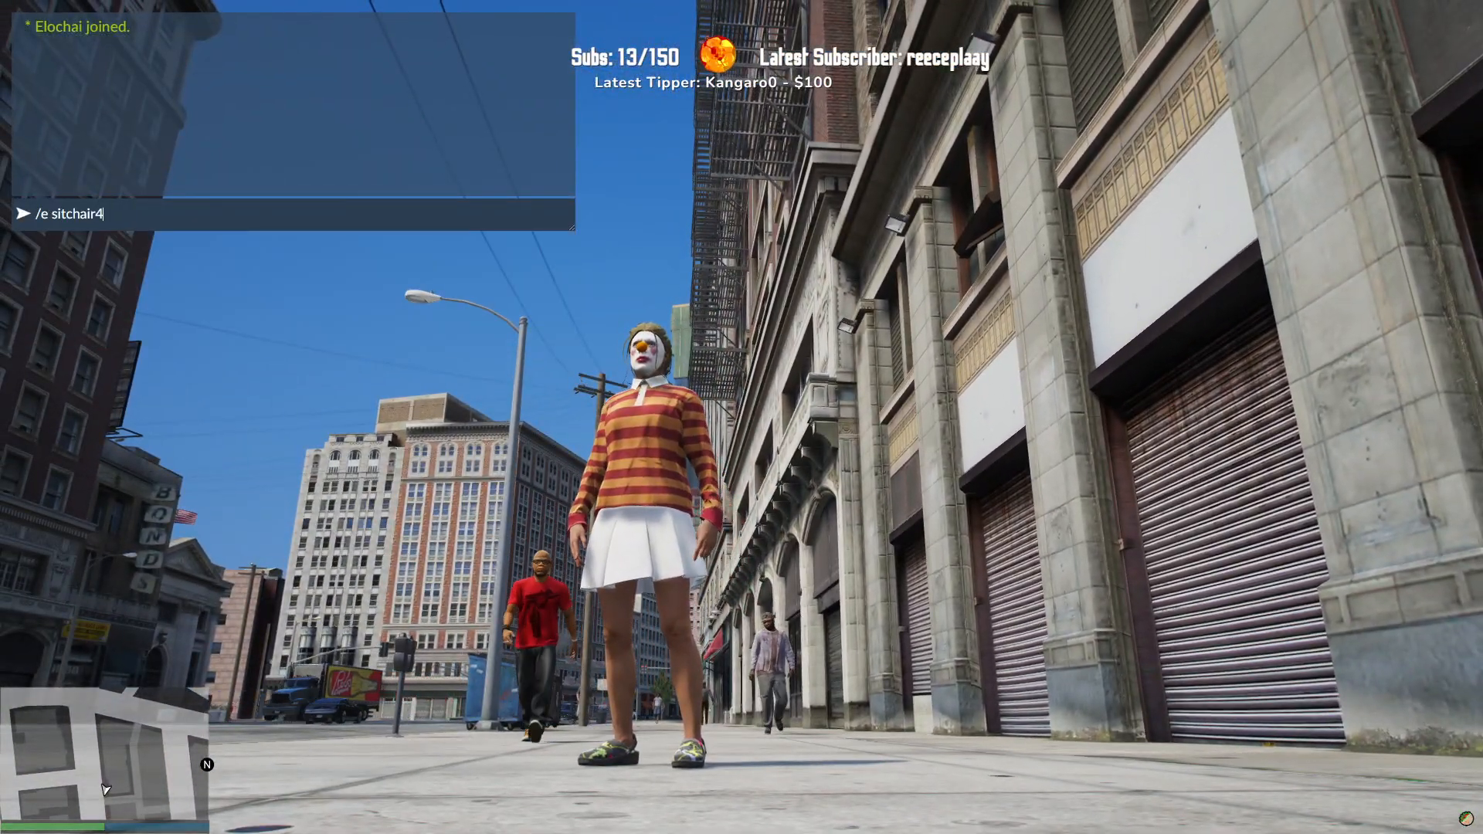
pyautogui.press('Return')
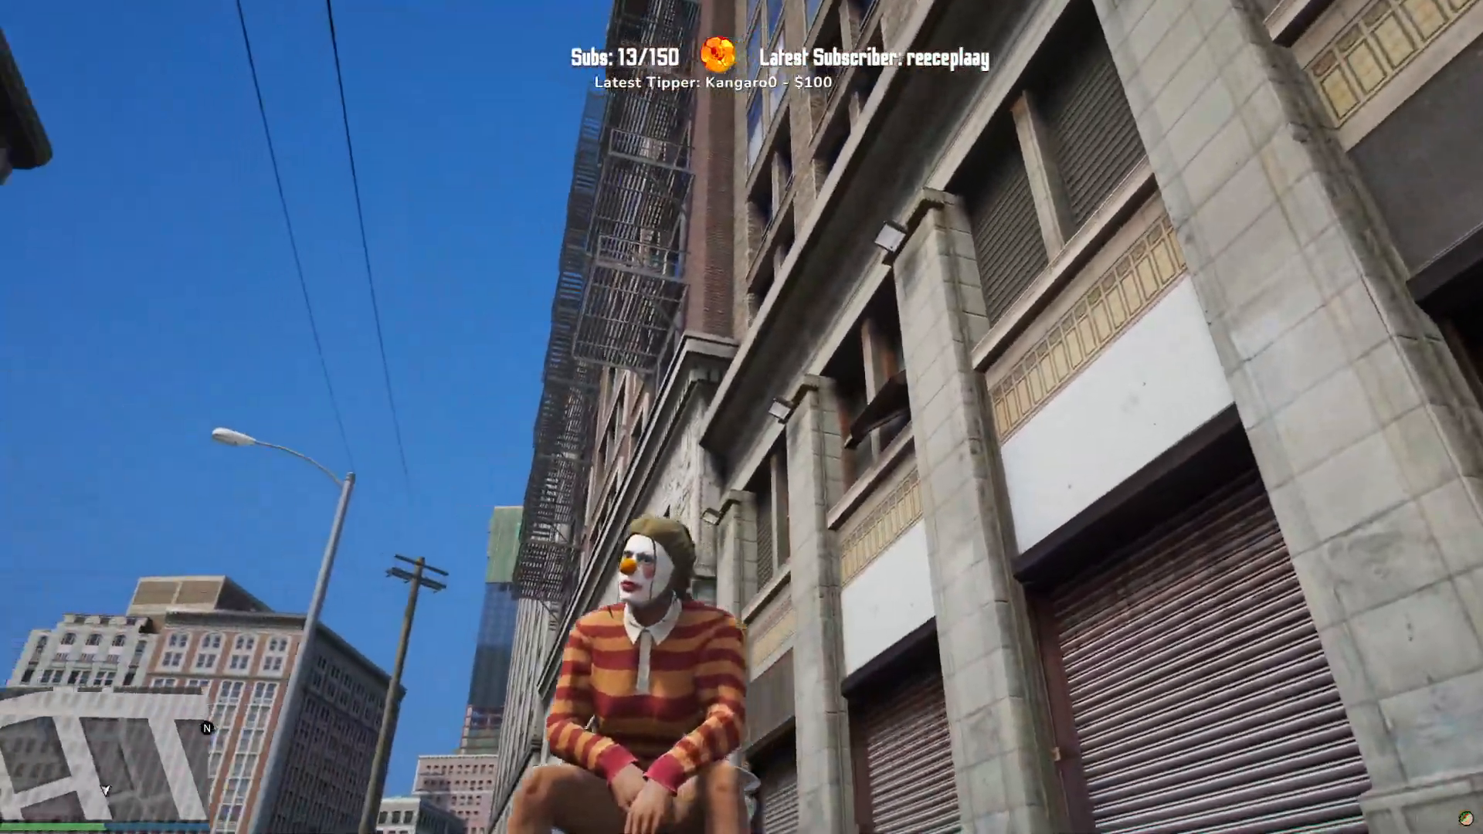
pyautogui.write('t/e c')
pyautogui.press('Return')
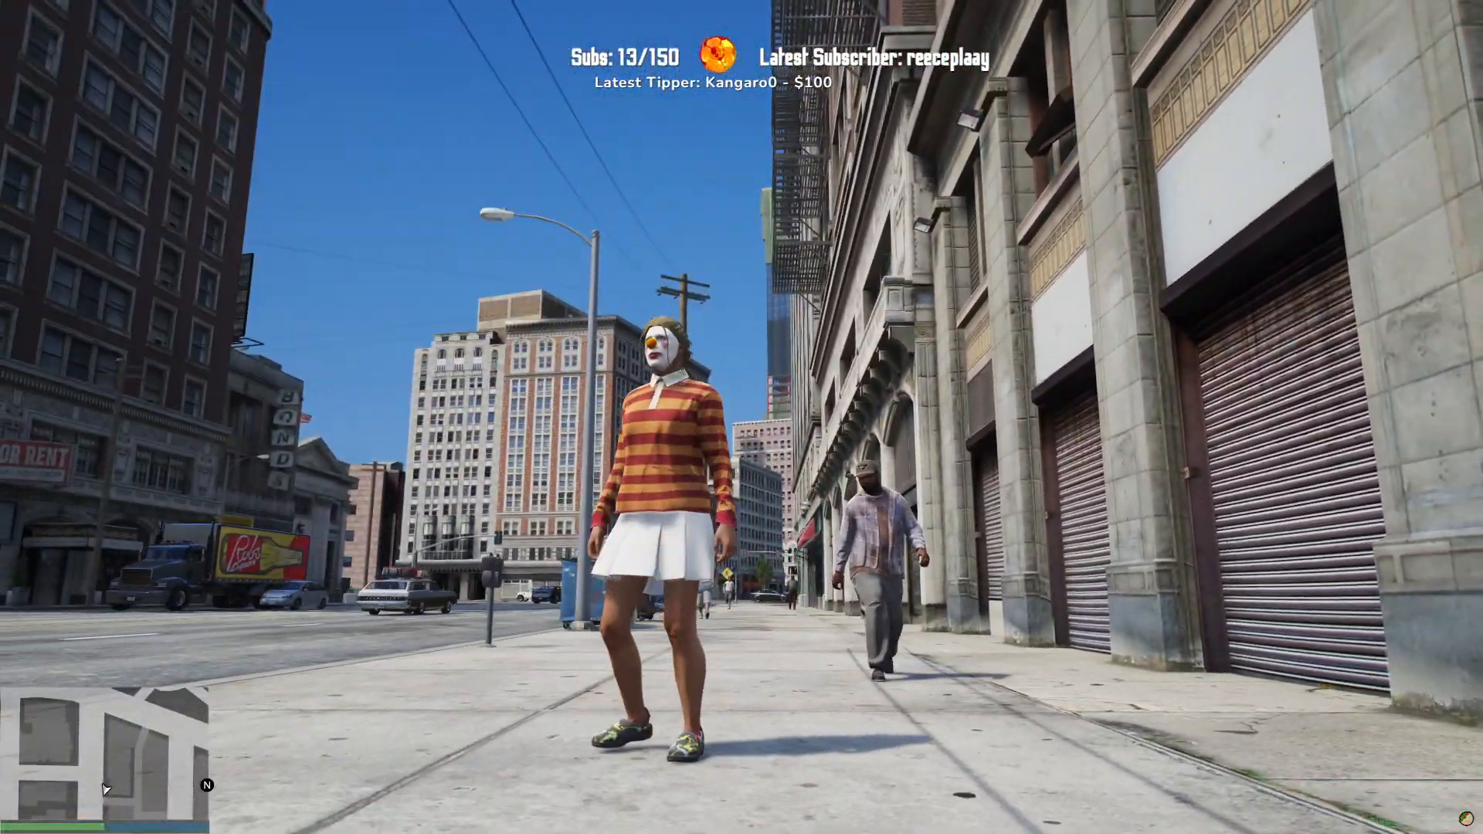
# Step: Examine the clown outfit while walking along the sidewalk, switching to first-person view and back
pyautogui.press('s')
pyautogui.press('t')
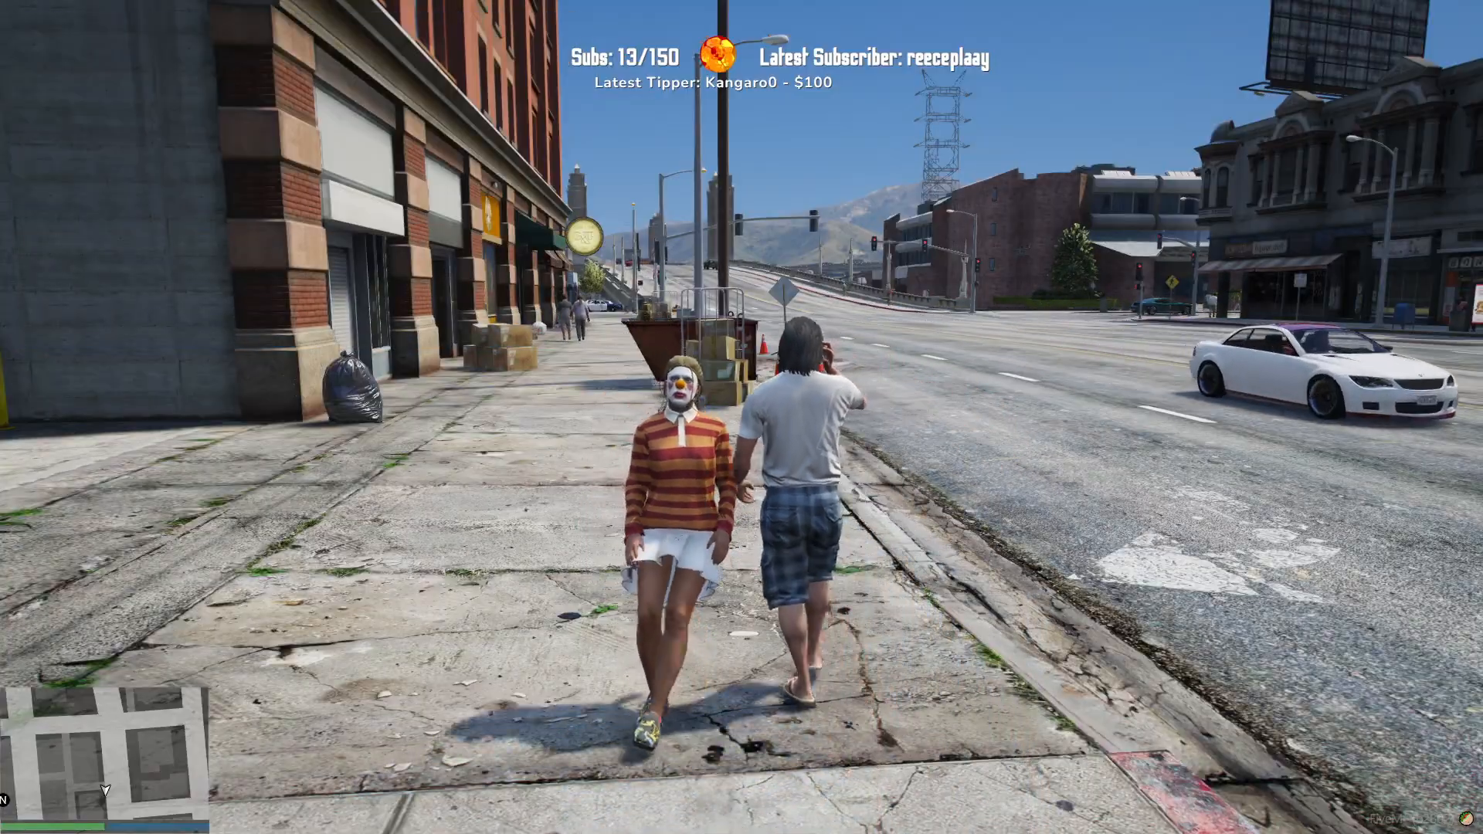
pyautogui.press('v')
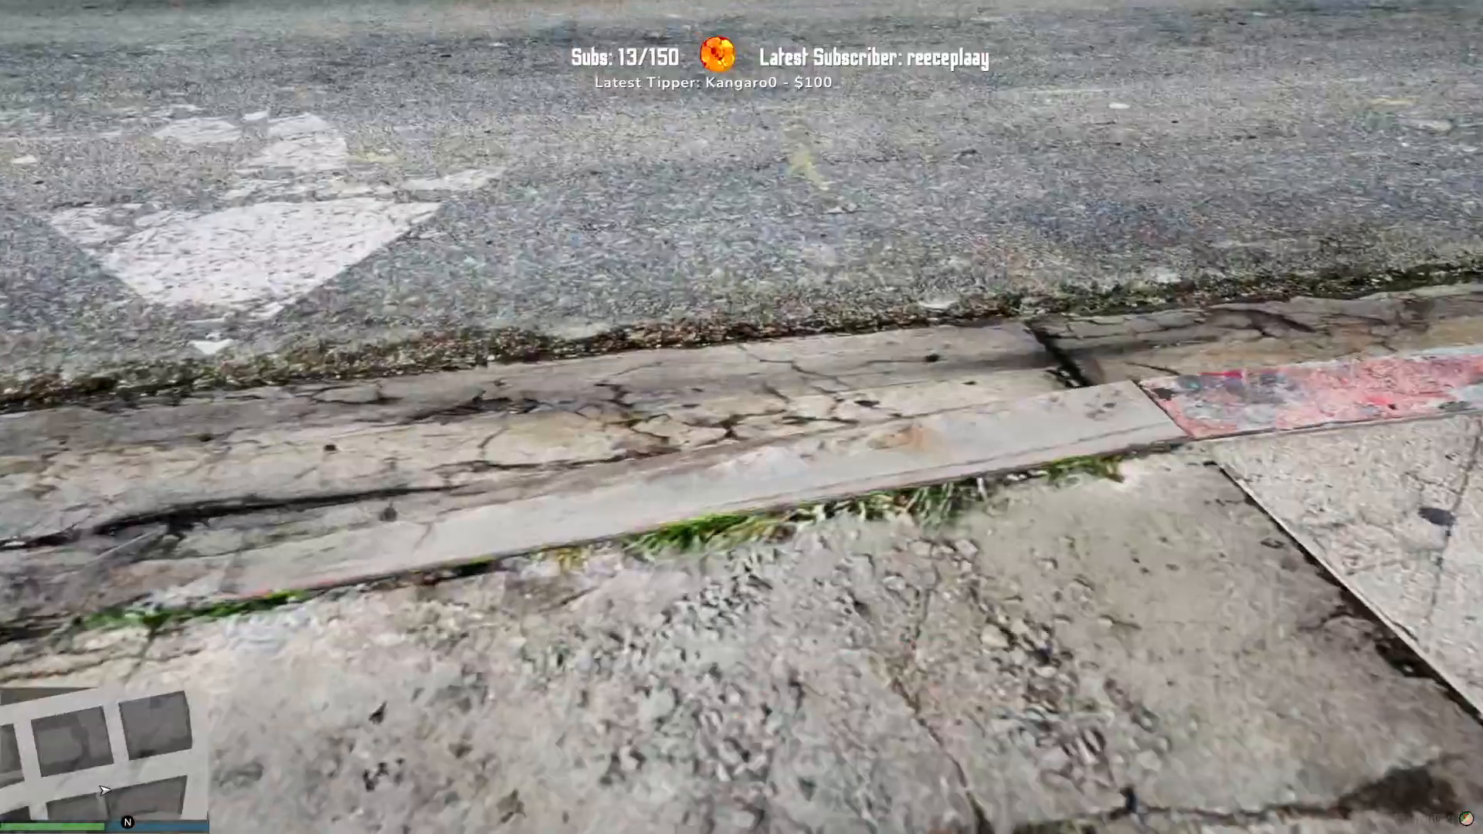
pyautogui.press('v')
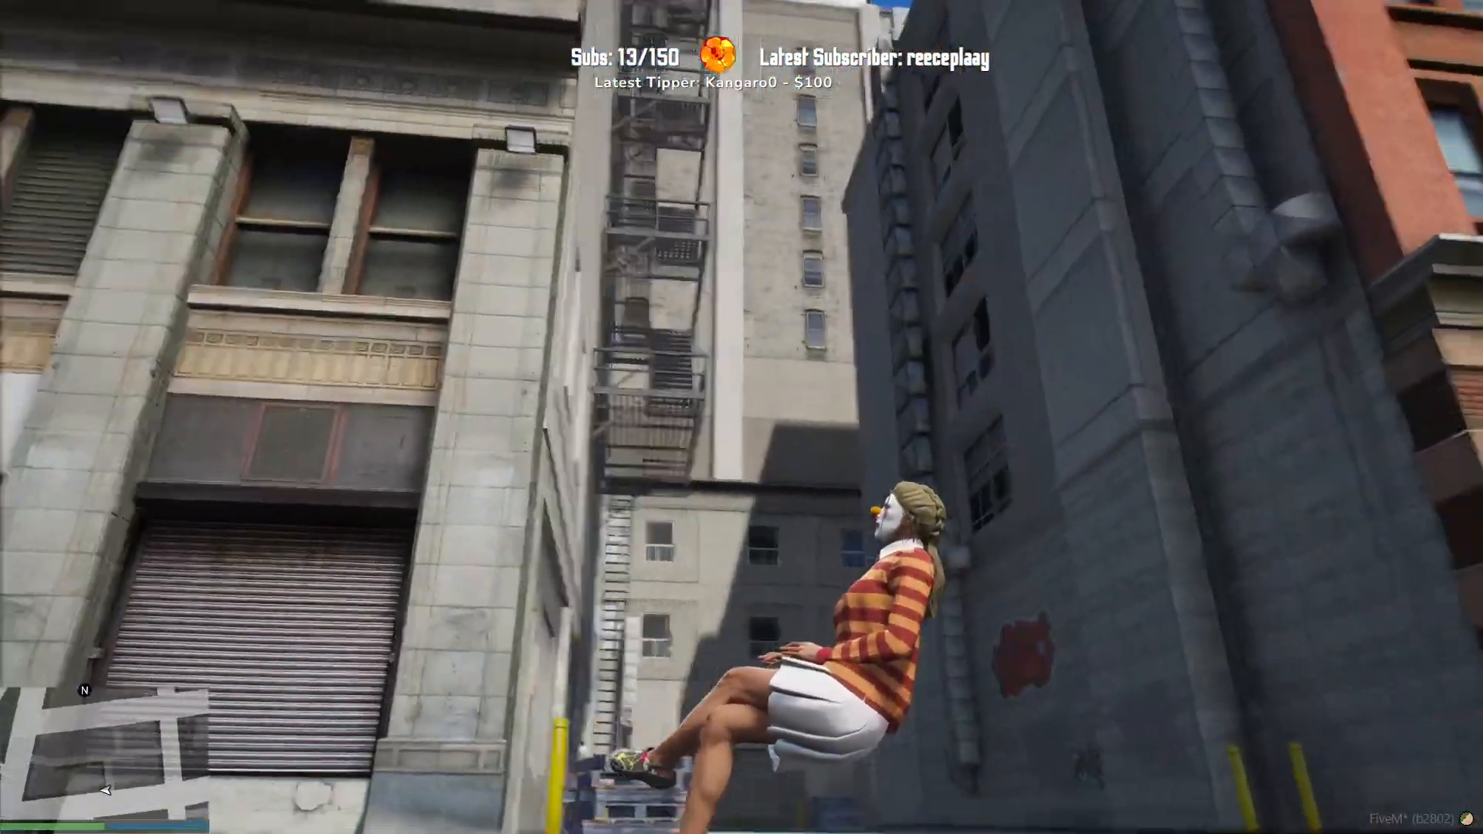
pyautogui.write('t/')
pyautogui.press('Escape')
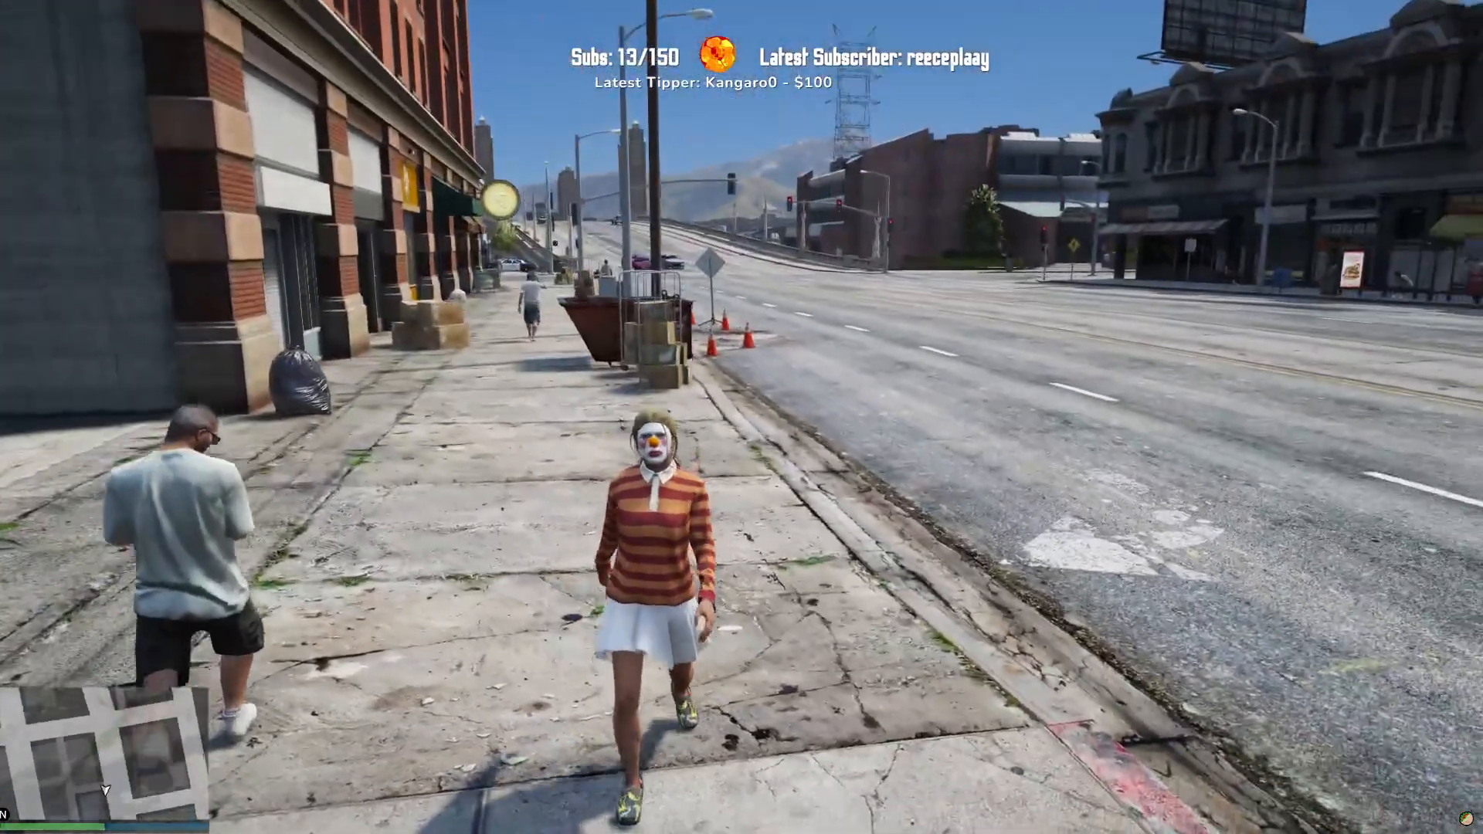
# Step: Switch to the Forge page in the browser, close the clown ped's details and clear the clown search
pyautogui.press('m')
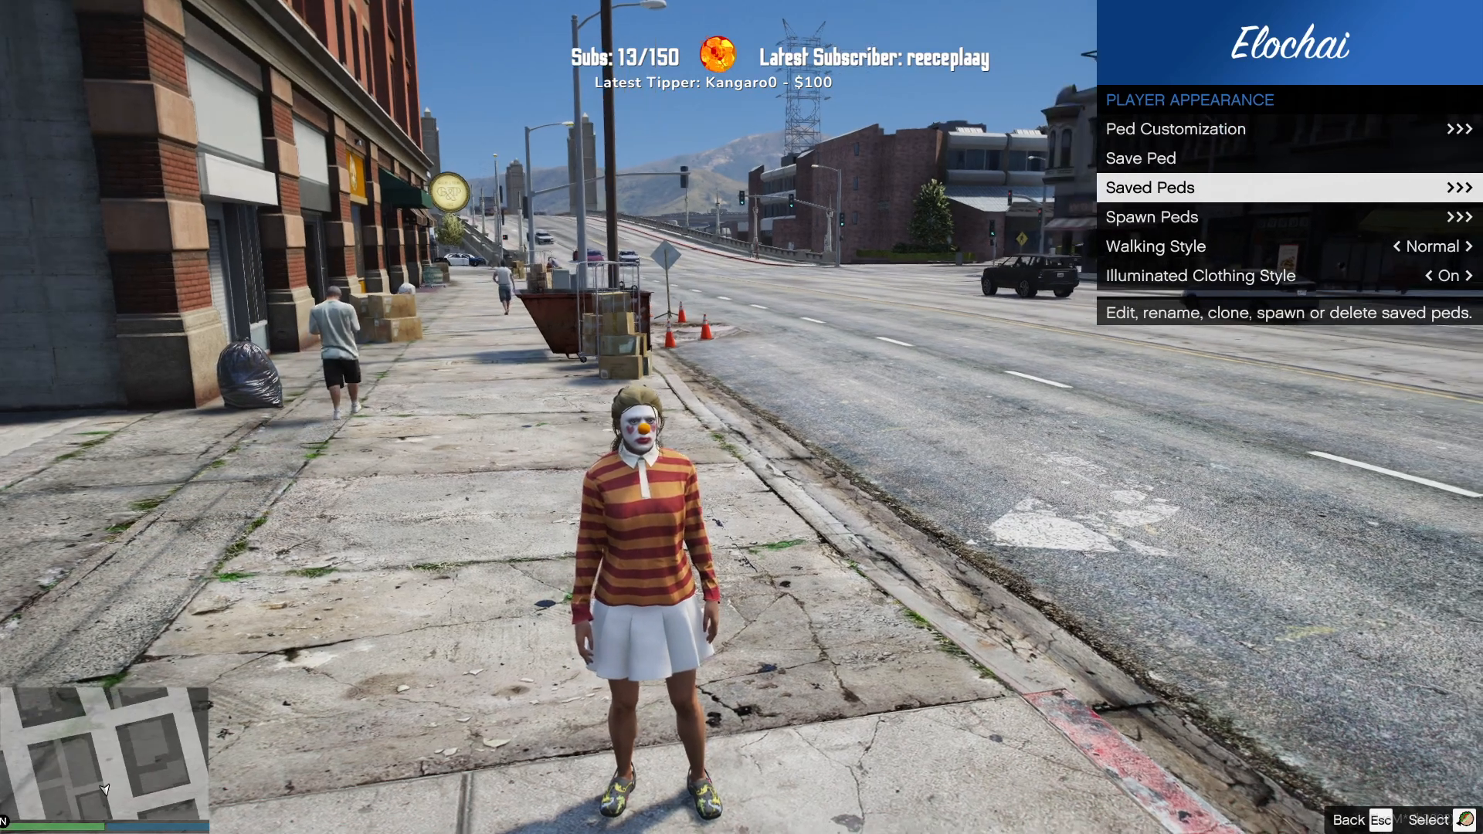
pyautogui.hotkey('alt', 'Tab')
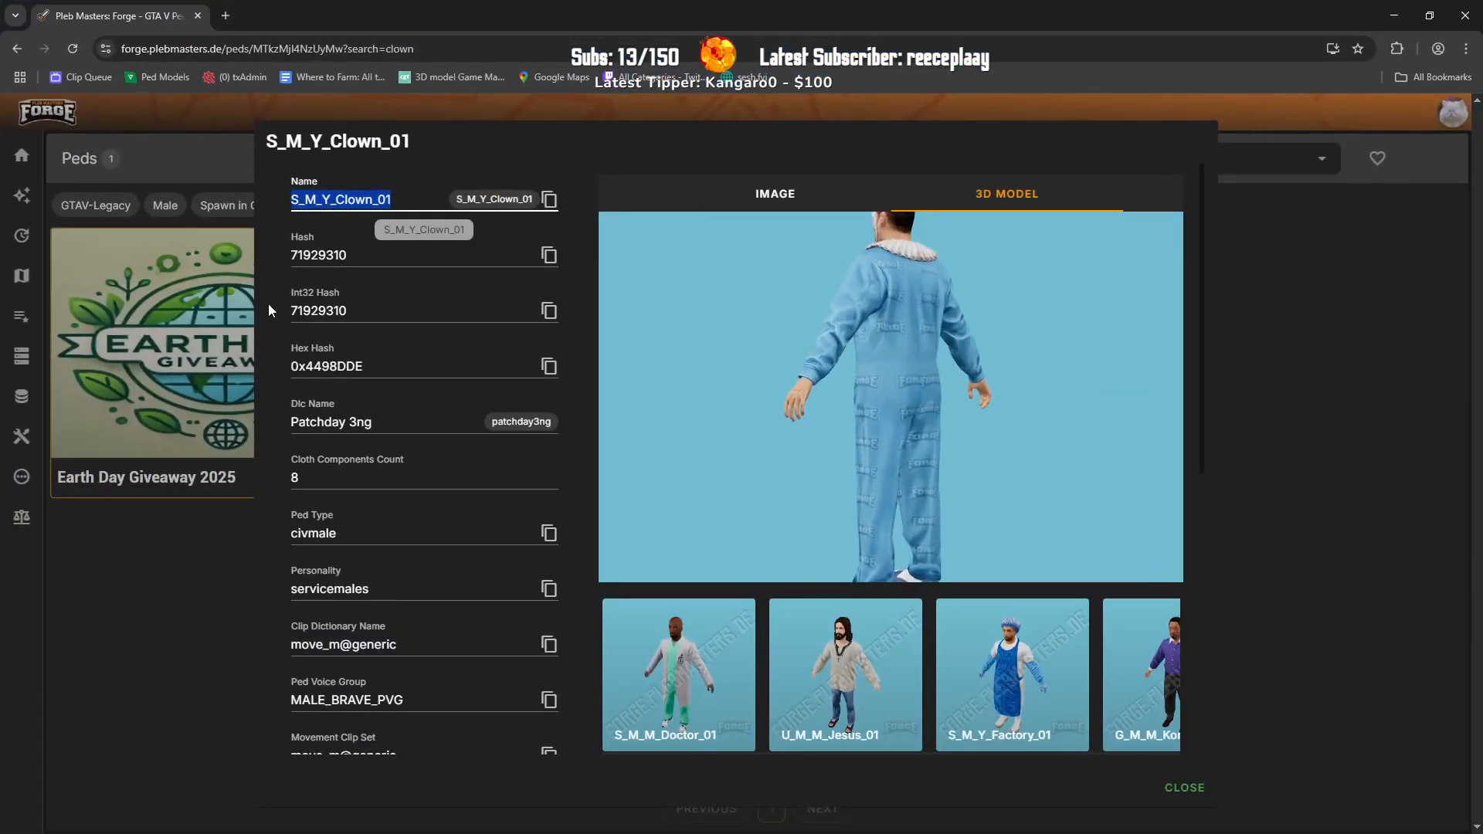
pyautogui.click(135, 259)
pyautogui.moveTo(31, 342)
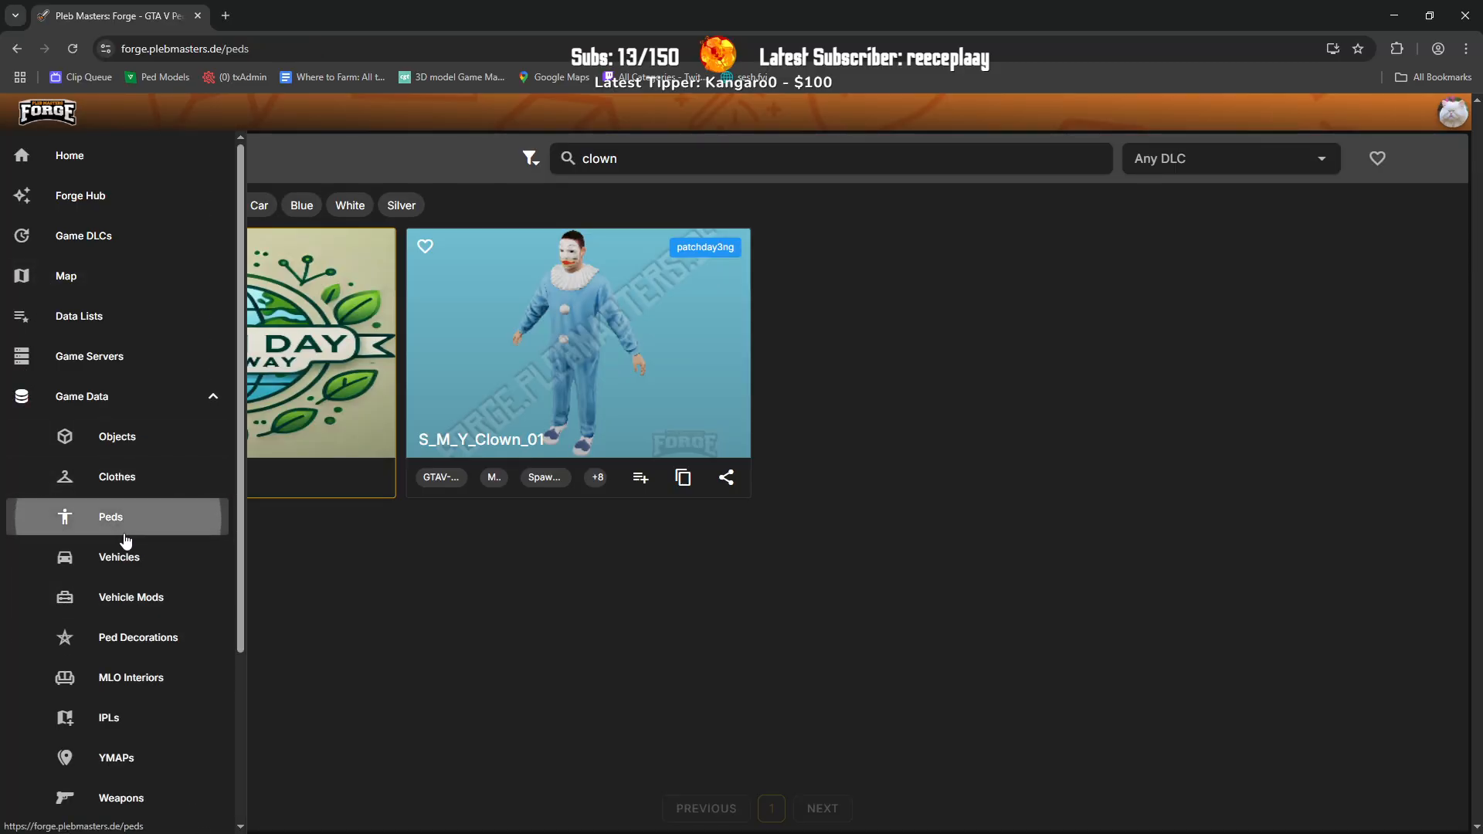
pyautogui.press('BackSpace')
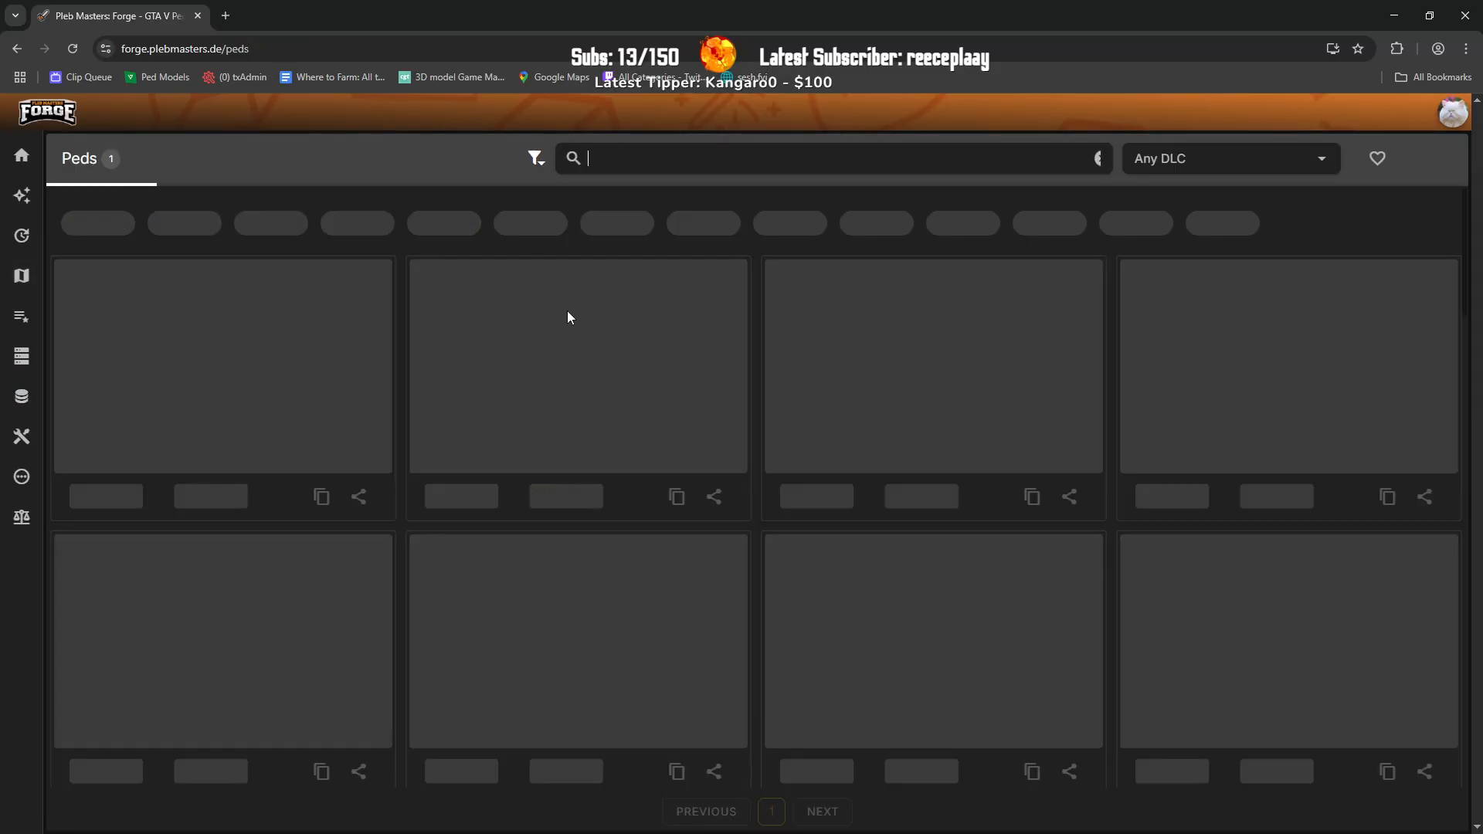
# Step: Browse the unfiltered ped list on Forge and search it for act
pyautogui.scroll(-5, 626, 353)
pyautogui.scroll(-15, 625, 353)
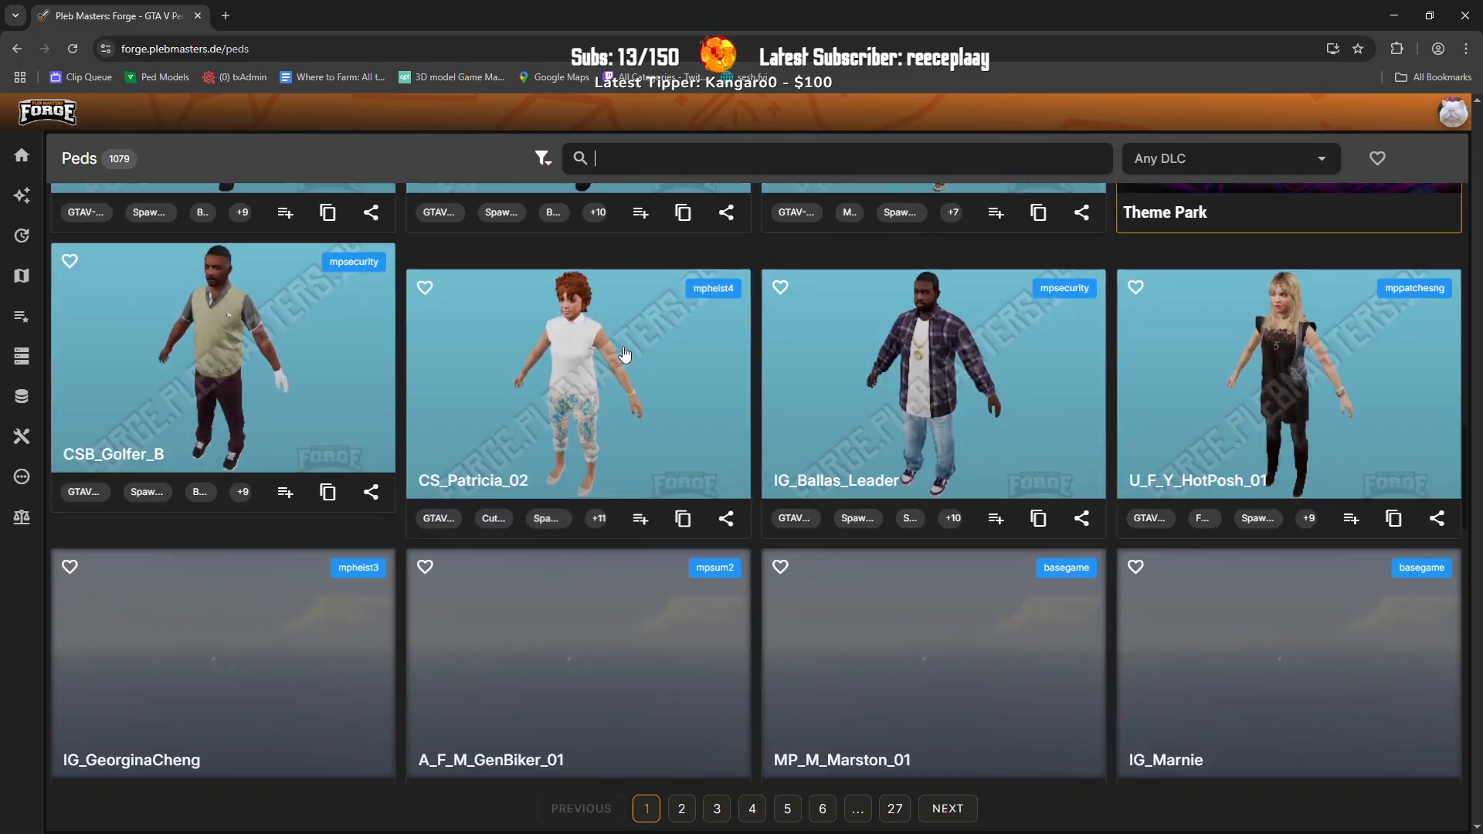
pyautogui.scroll(-10, 626, 353)
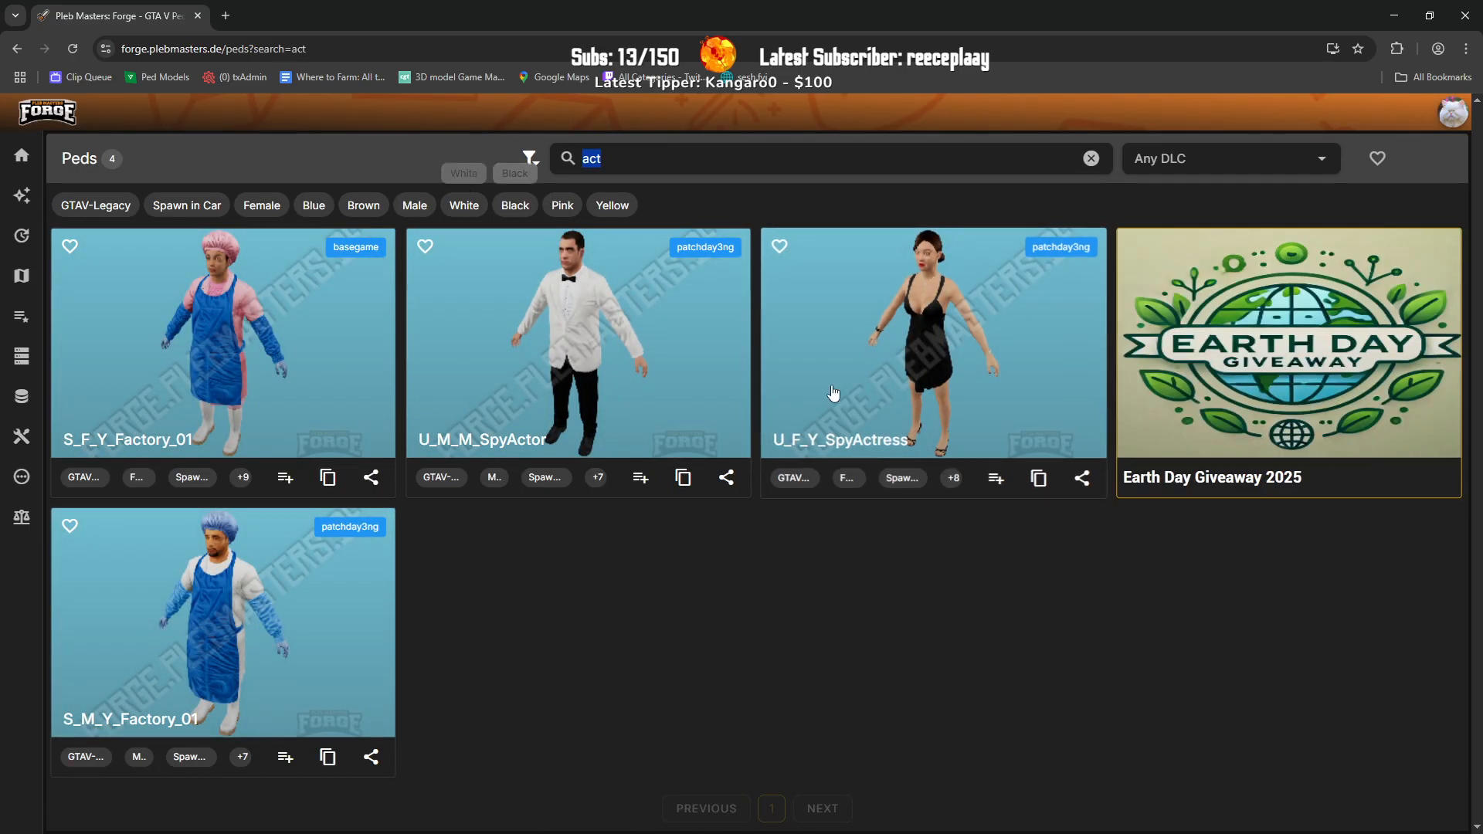
# Step: Clear the act search, browse the full first page of ped models, and return to the game
pyautogui.press('BackSpace')
pyautogui.scroll(-10, 1158, 495)
pyautogui.scroll(-12, 1159, 495)
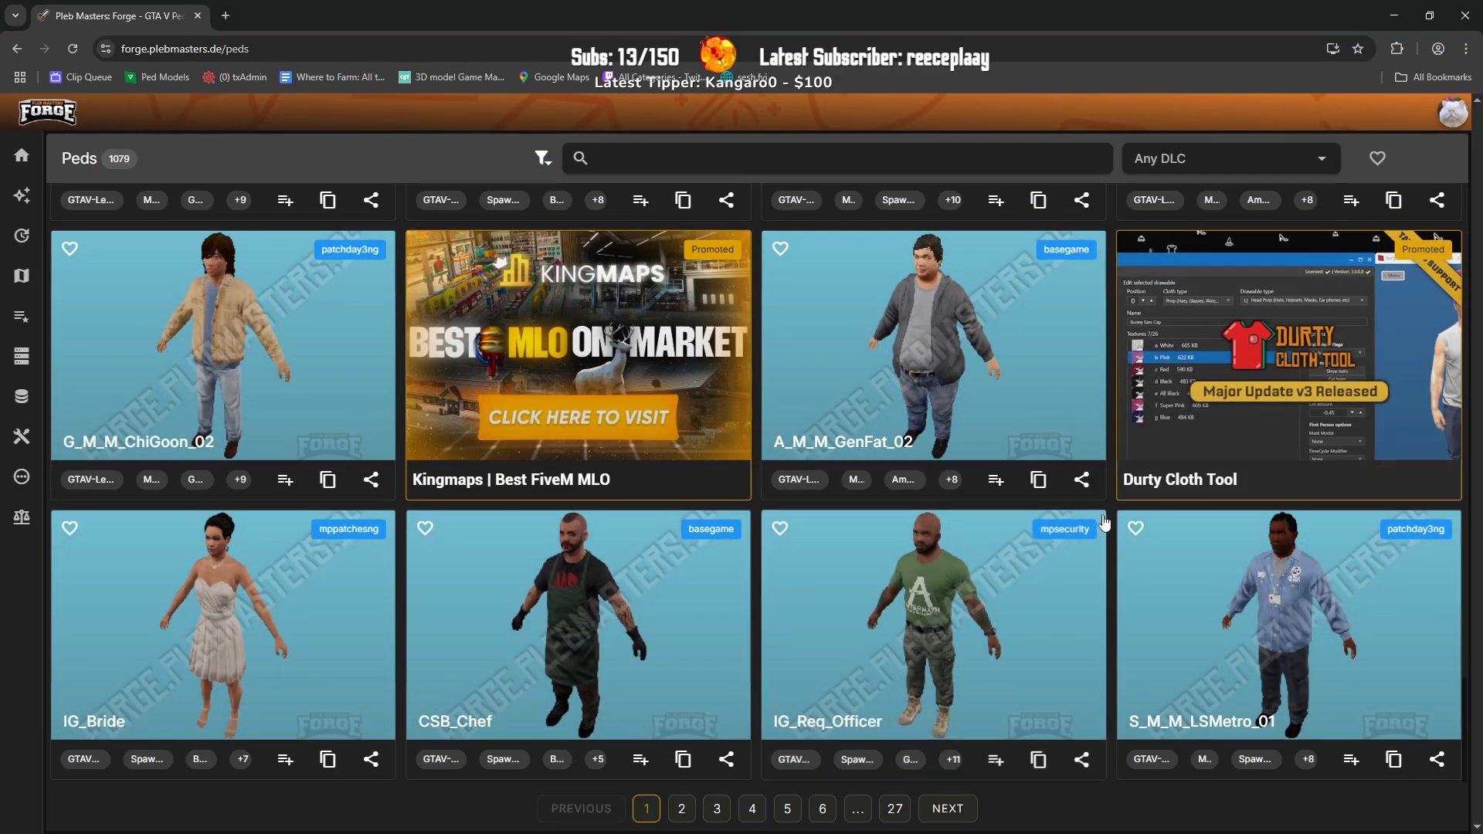
pyautogui.scroll(12, 1079, 525)
pyautogui.scroll(15, 1079, 526)
pyautogui.scroll(7, 1078, 526)
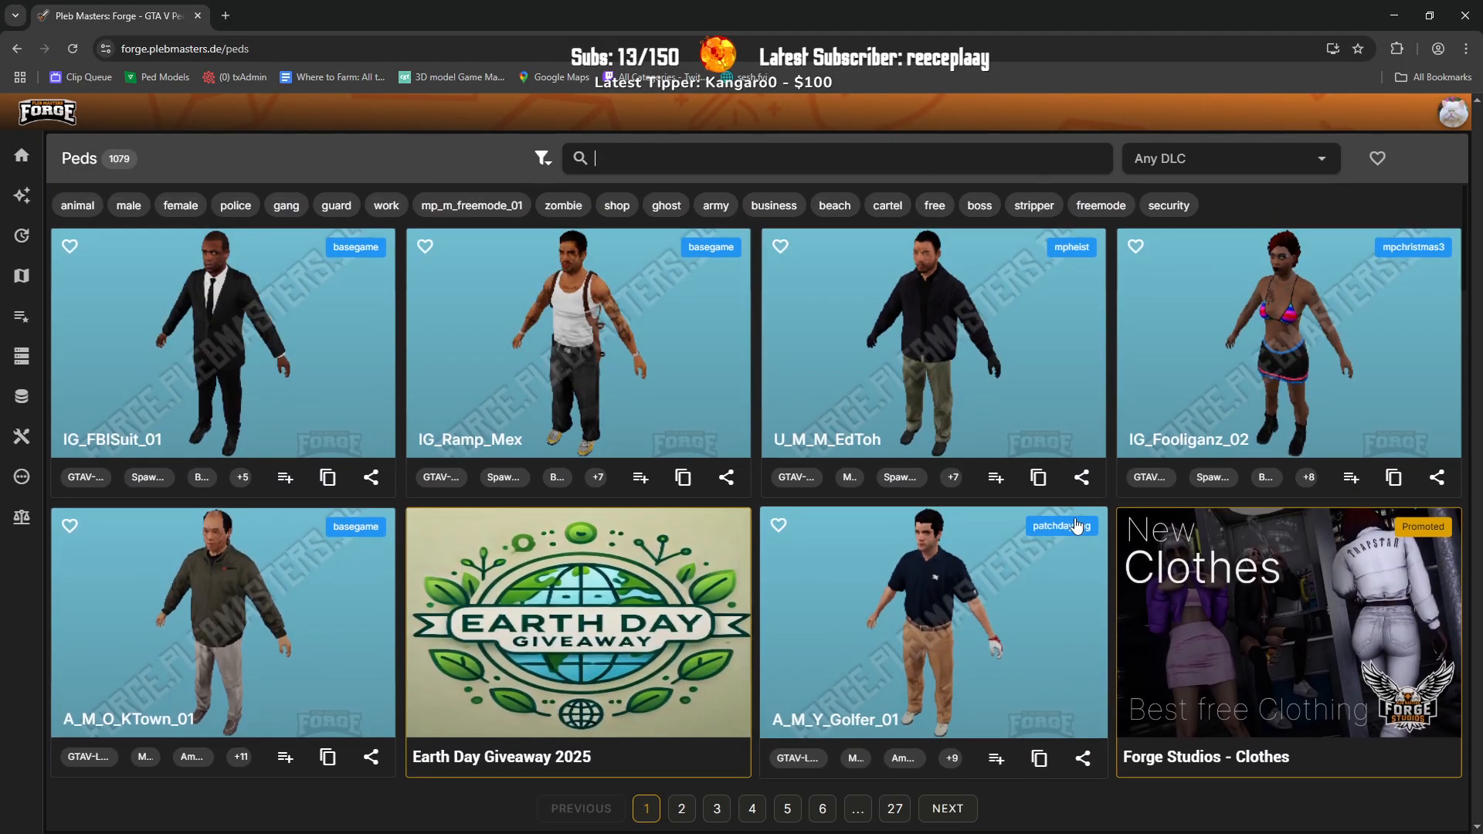
pyautogui.scroll(-15, 896, 487)
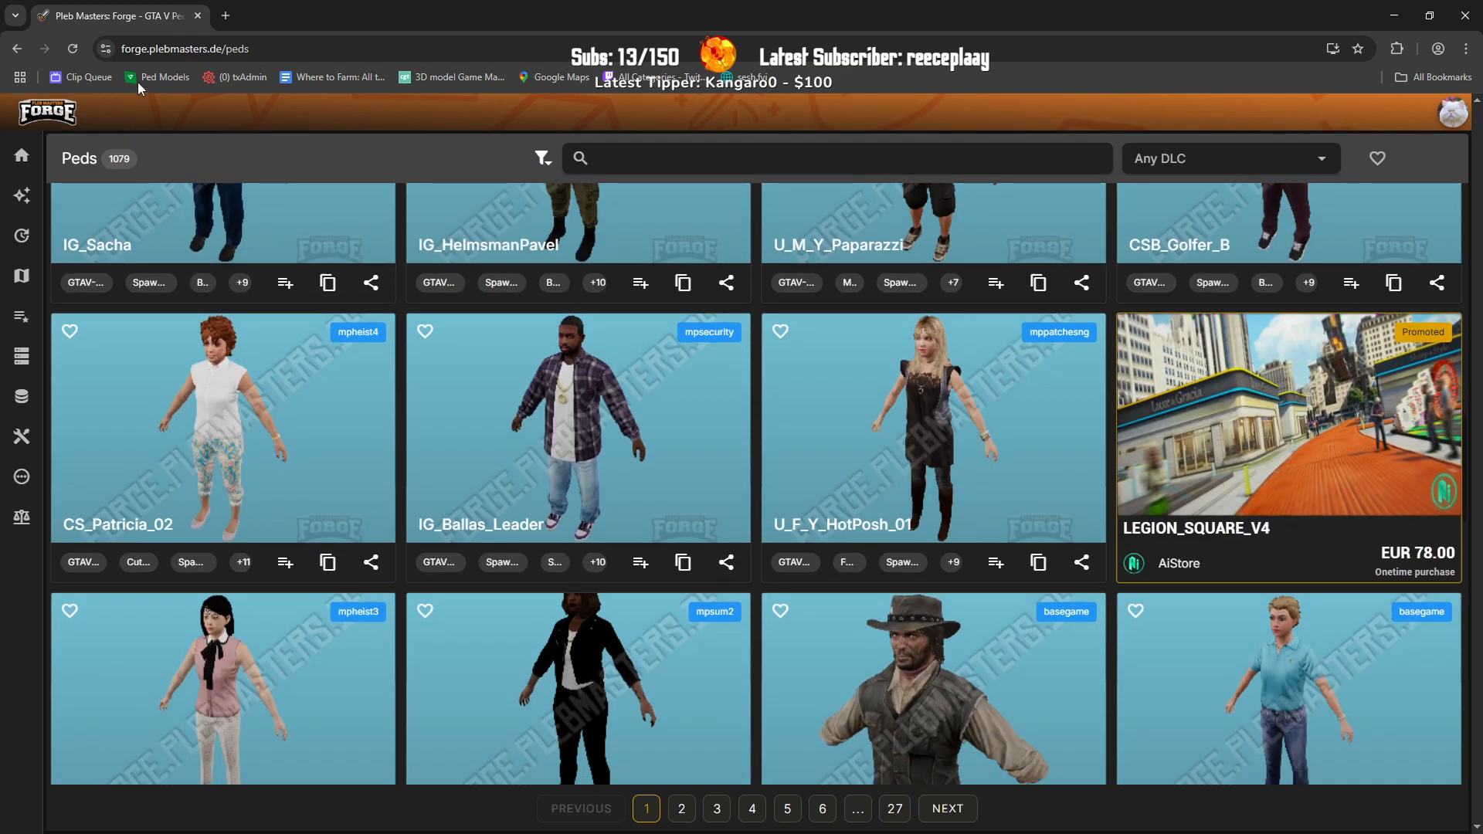
pyautogui.click(199, 16)
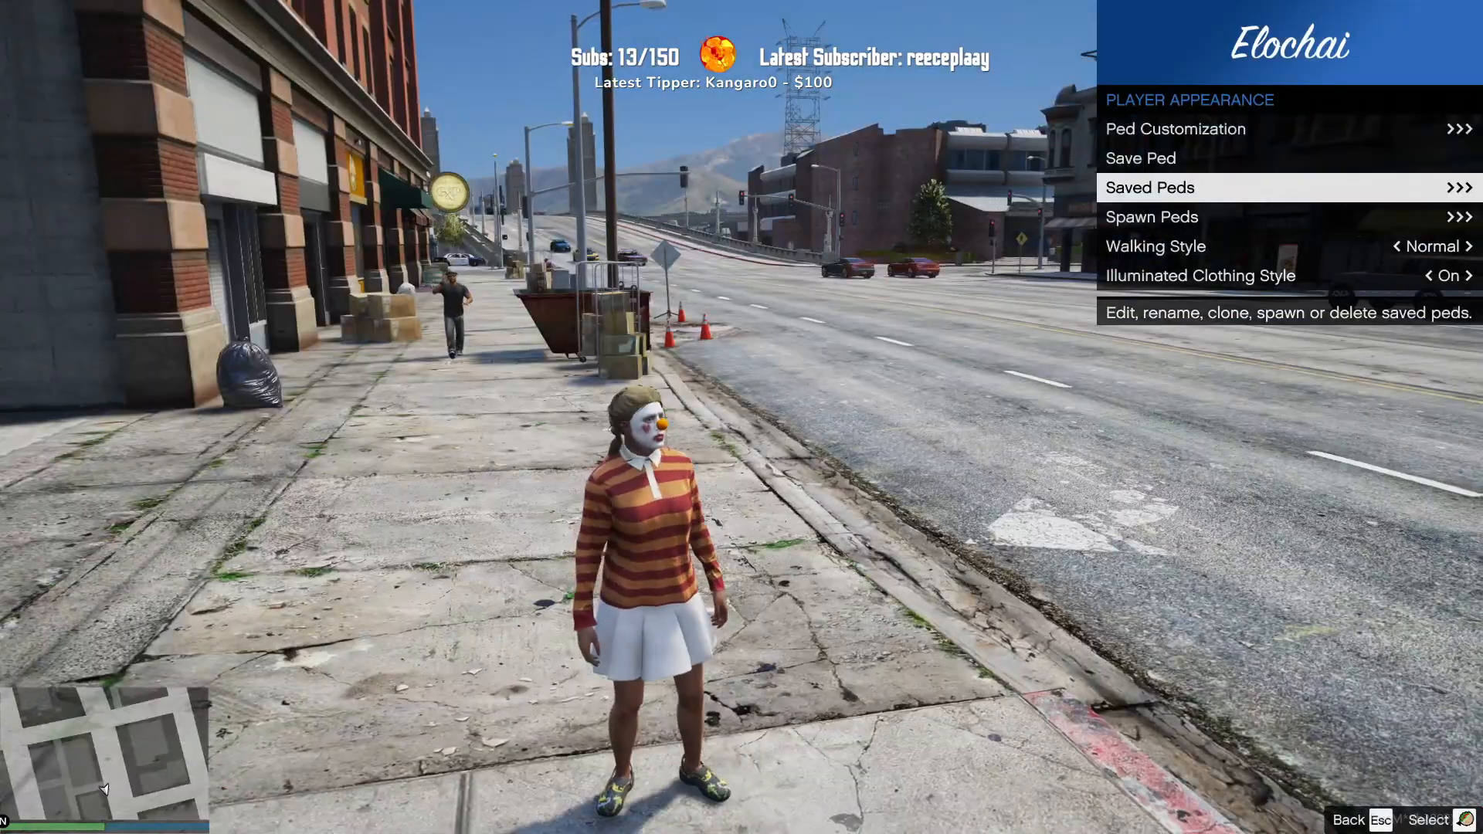
# Step: Open the Other Peds spawn list from the player appearance options and spawn csb_abigail
pyautogui.press('Escape')
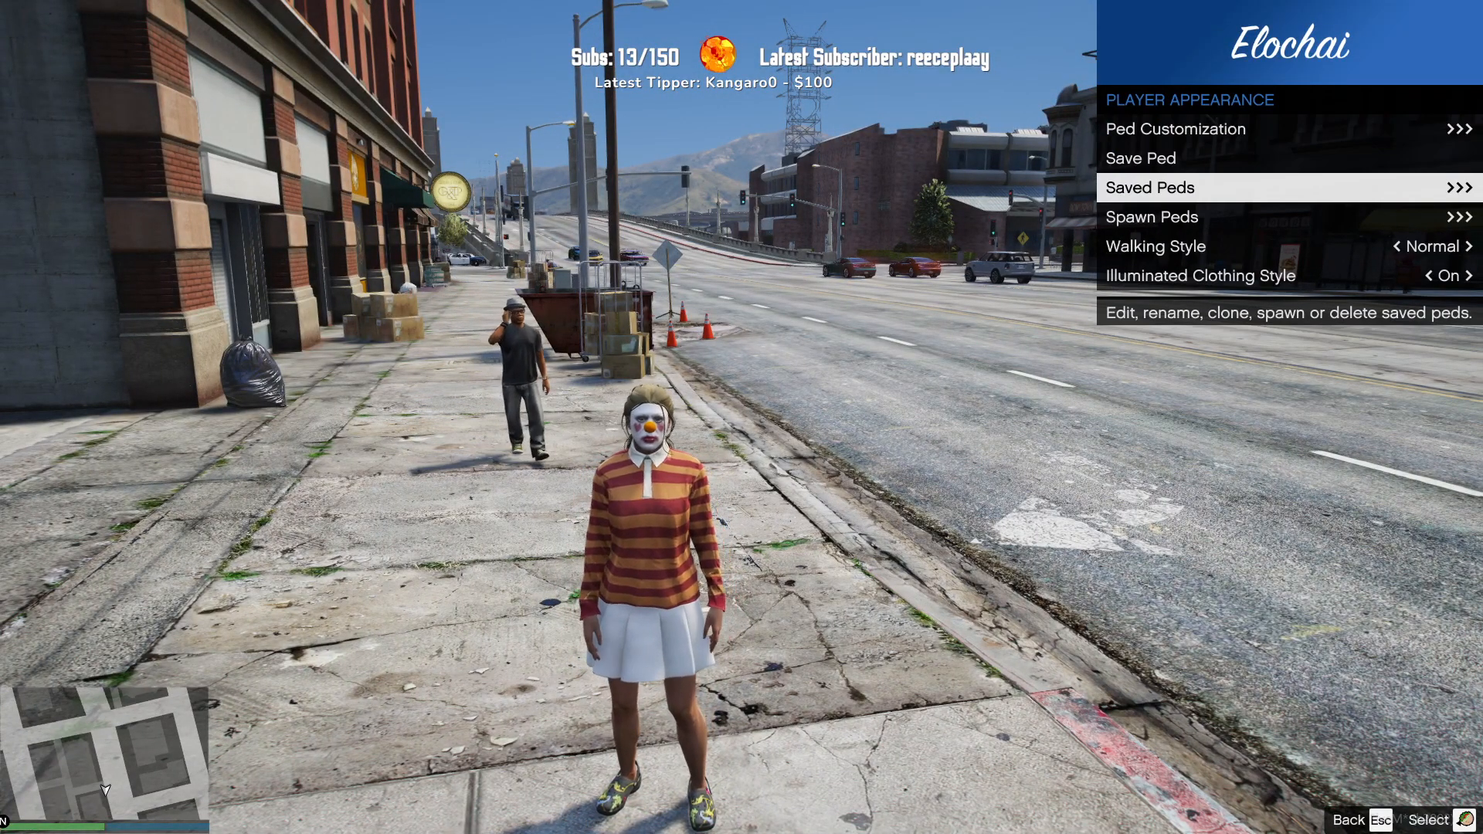
pyautogui.press('Return')
pyautogui.press('Escape')
pyautogui.press('Down')
pyautogui.press('Return')
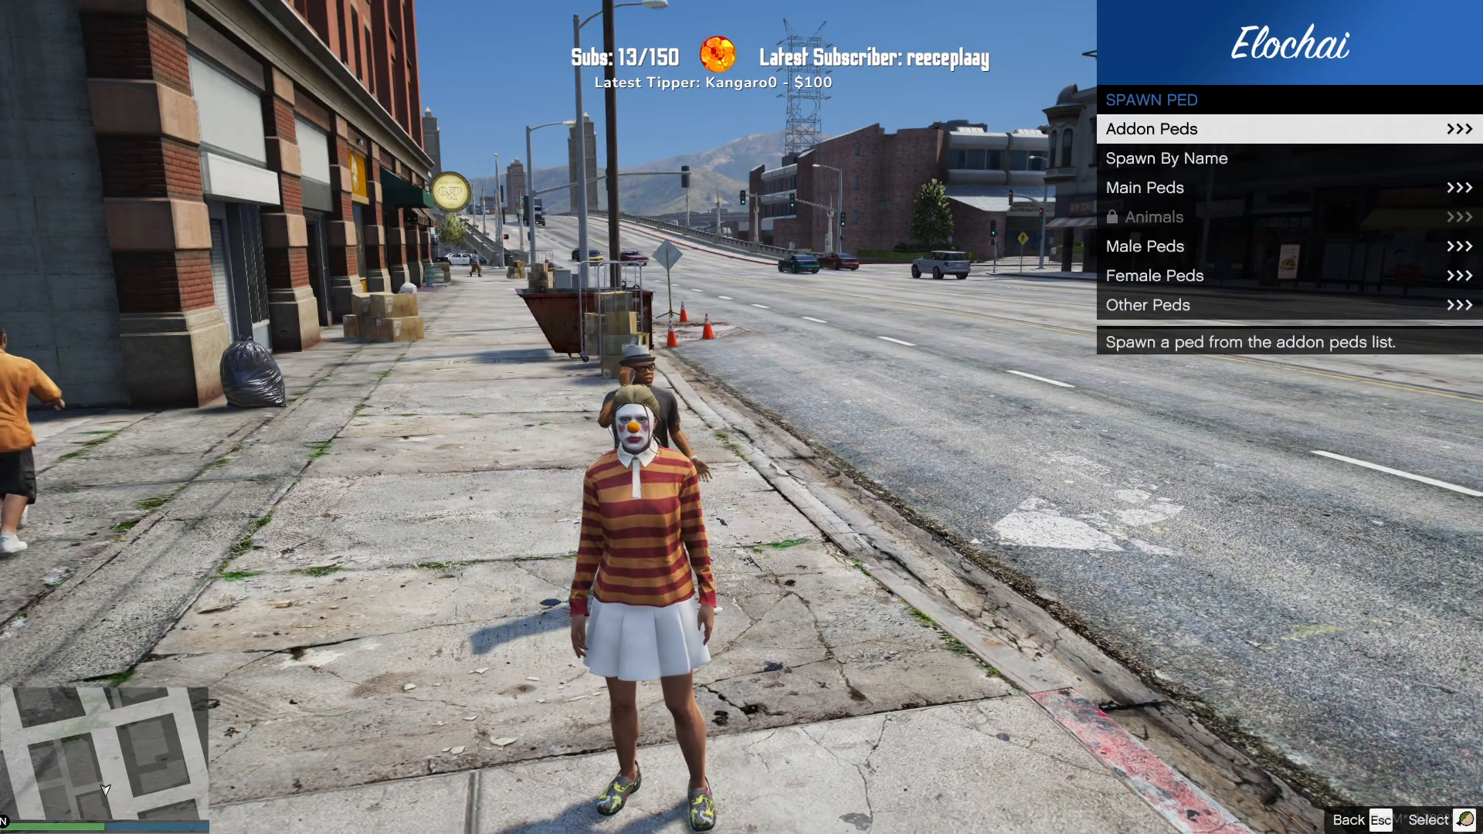
pyautogui.press('Down')
pyautogui.press('Down')
pyautogui.press('Down')
pyautogui.press('Down')
pyautogui.press('Down')
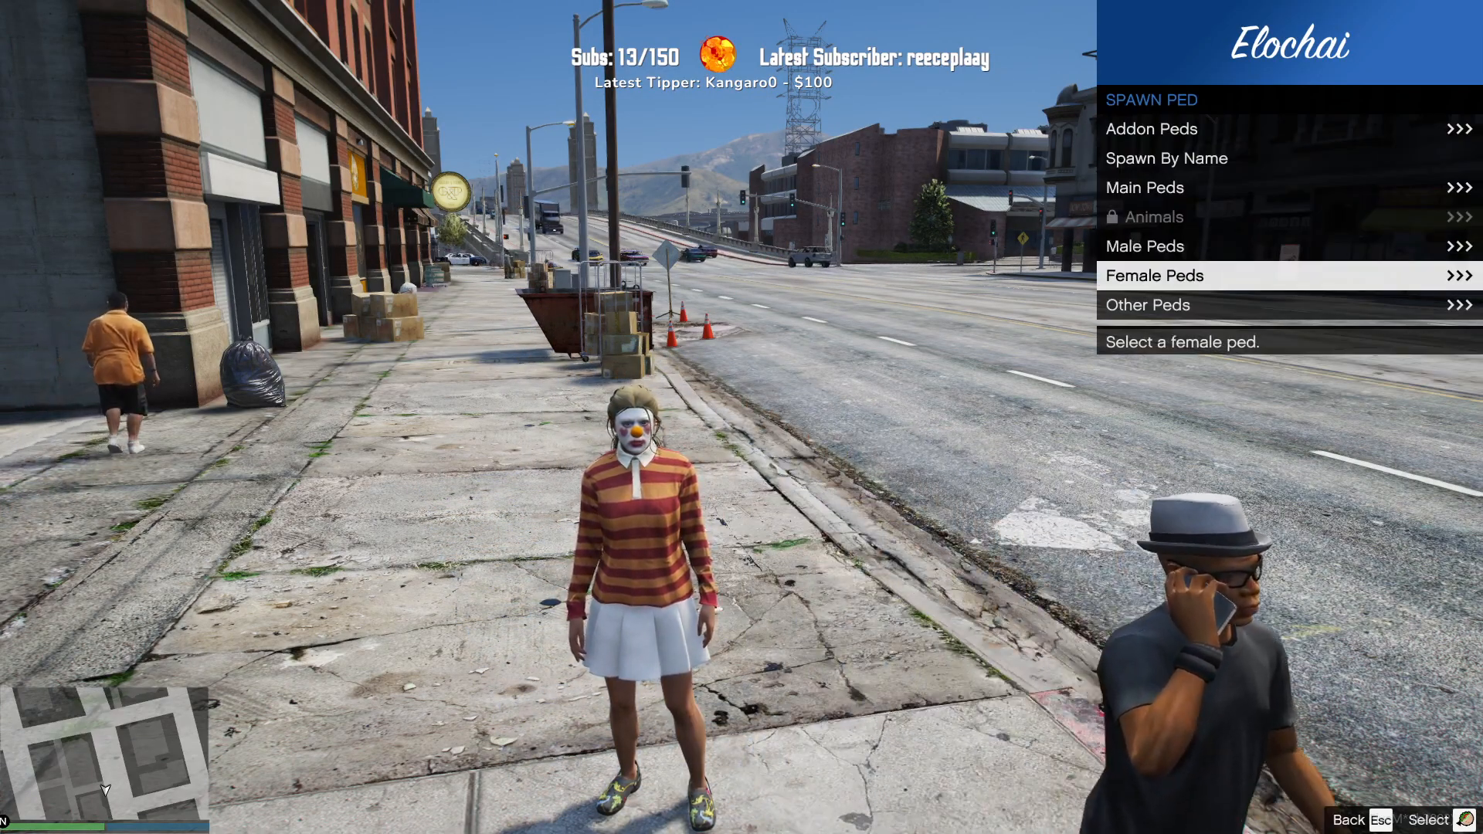
pyautogui.press('Down')
pyautogui.press('Return')
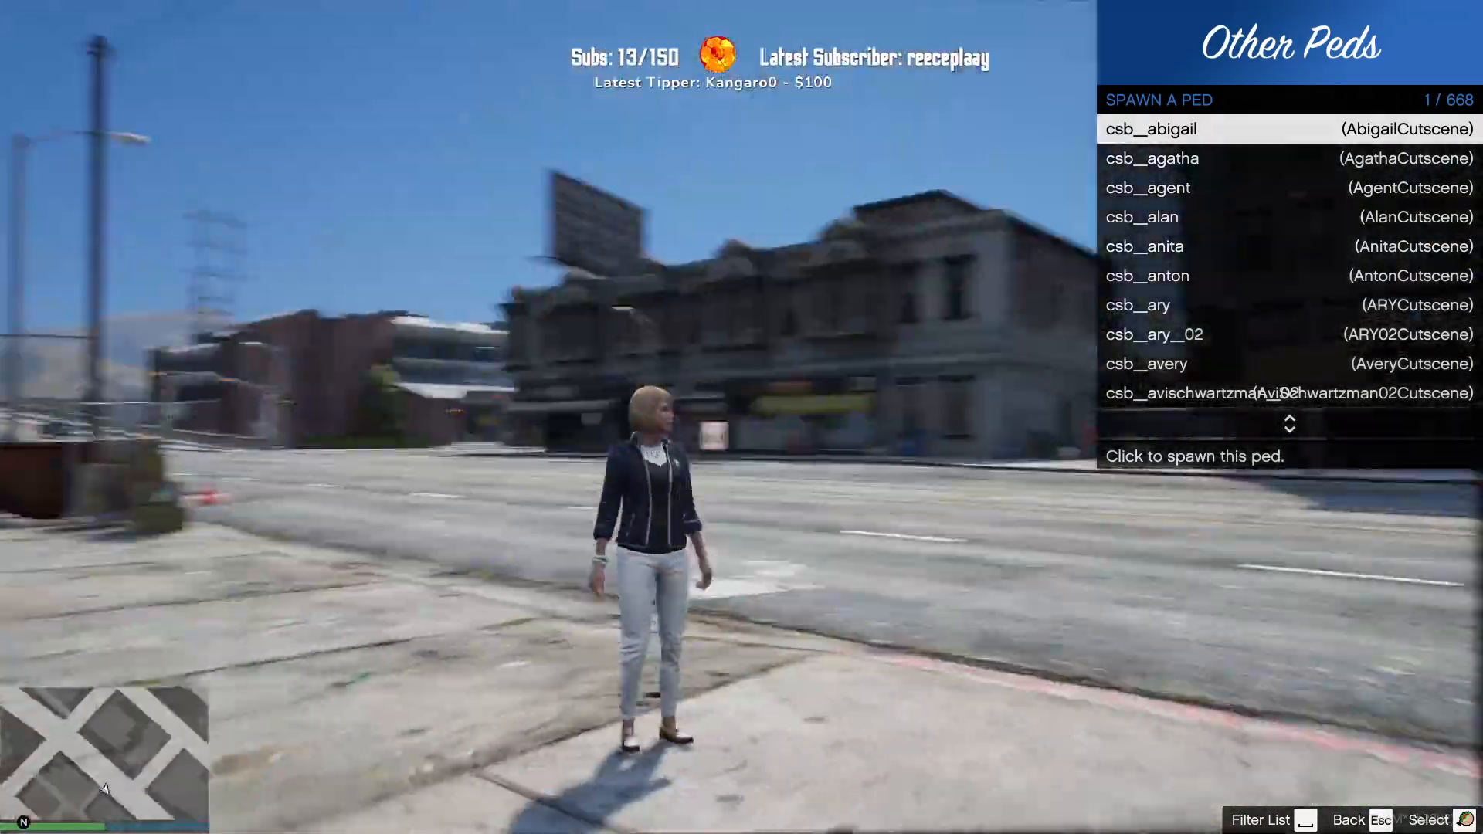
# Step: Spawn each following cutscene ped in the Other Peds list one after another, from csb_agatha to csb_ary_02
pyautogui.press('Down')
pyautogui.press('Return')
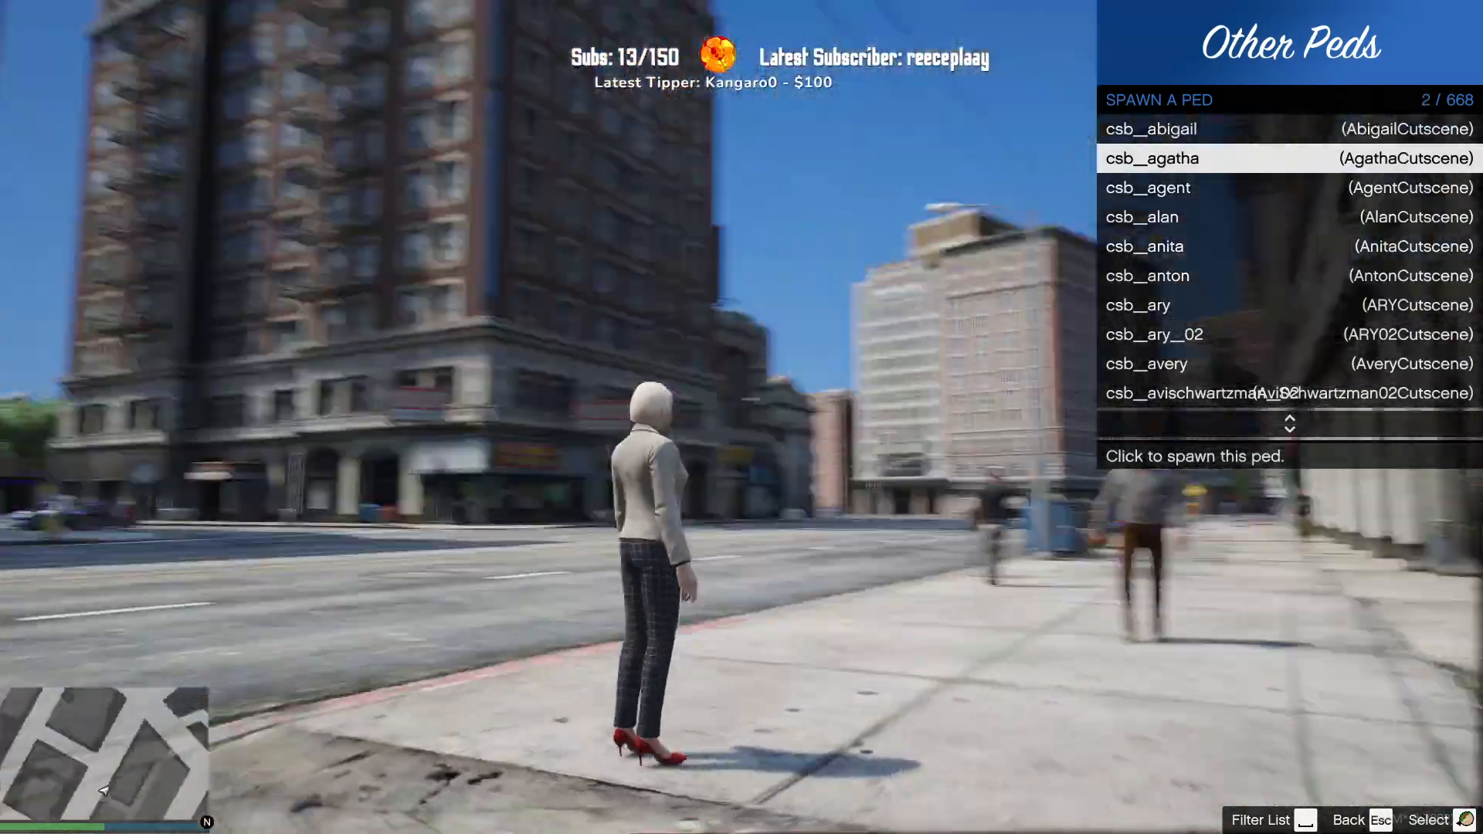
pyautogui.press('Down')
pyautogui.press('Return')
pyautogui.press('Down')
pyautogui.press('Return')
pyautogui.press('Down')
pyautogui.press('Return')
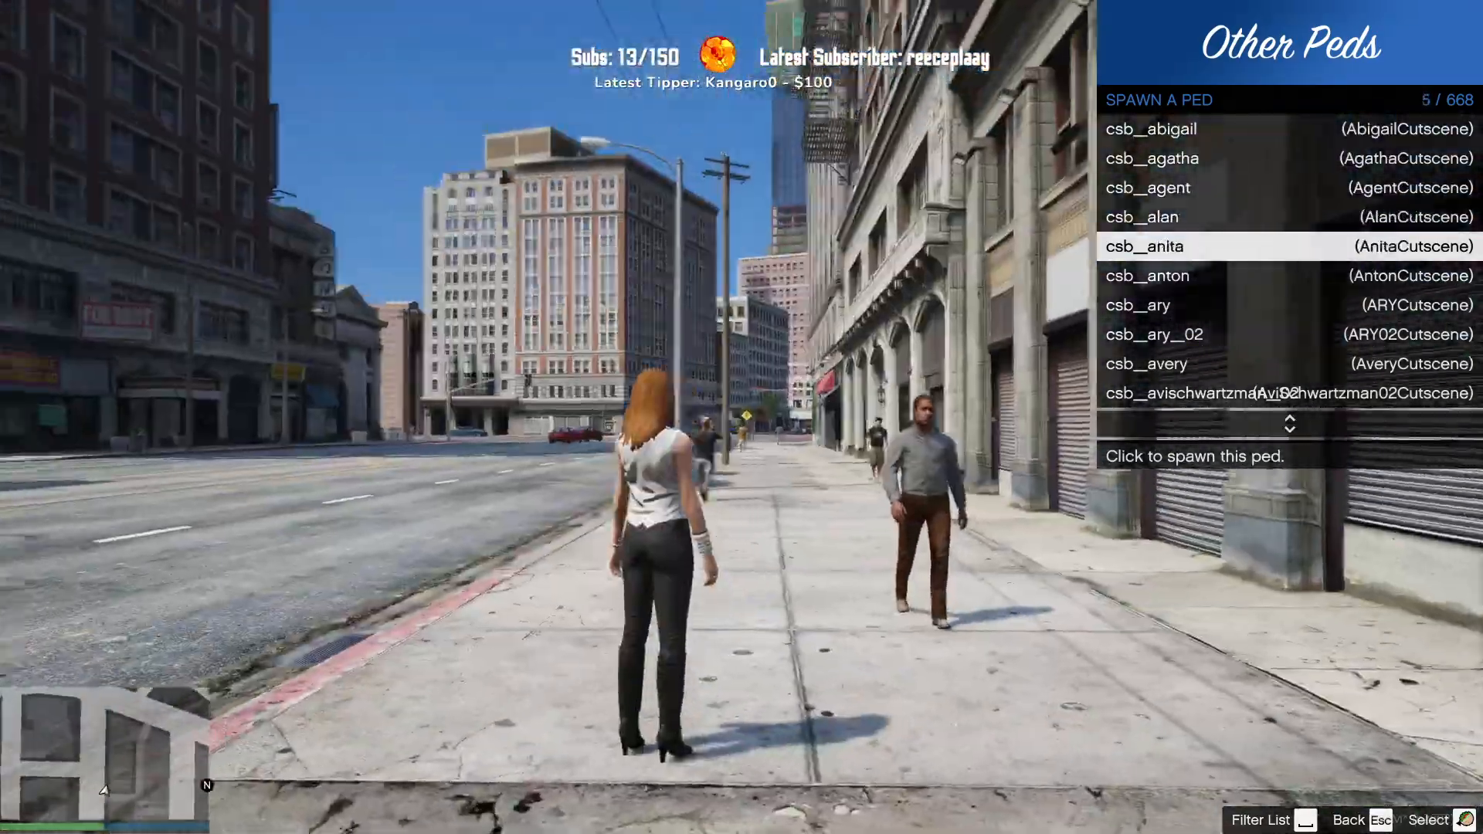
pyautogui.press('Down')
pyautogui.press('Return')
pyautogui.press('Down')
pyautogui.press('Return')
pyautogui.press('Down')
pyautogui.press('Return')
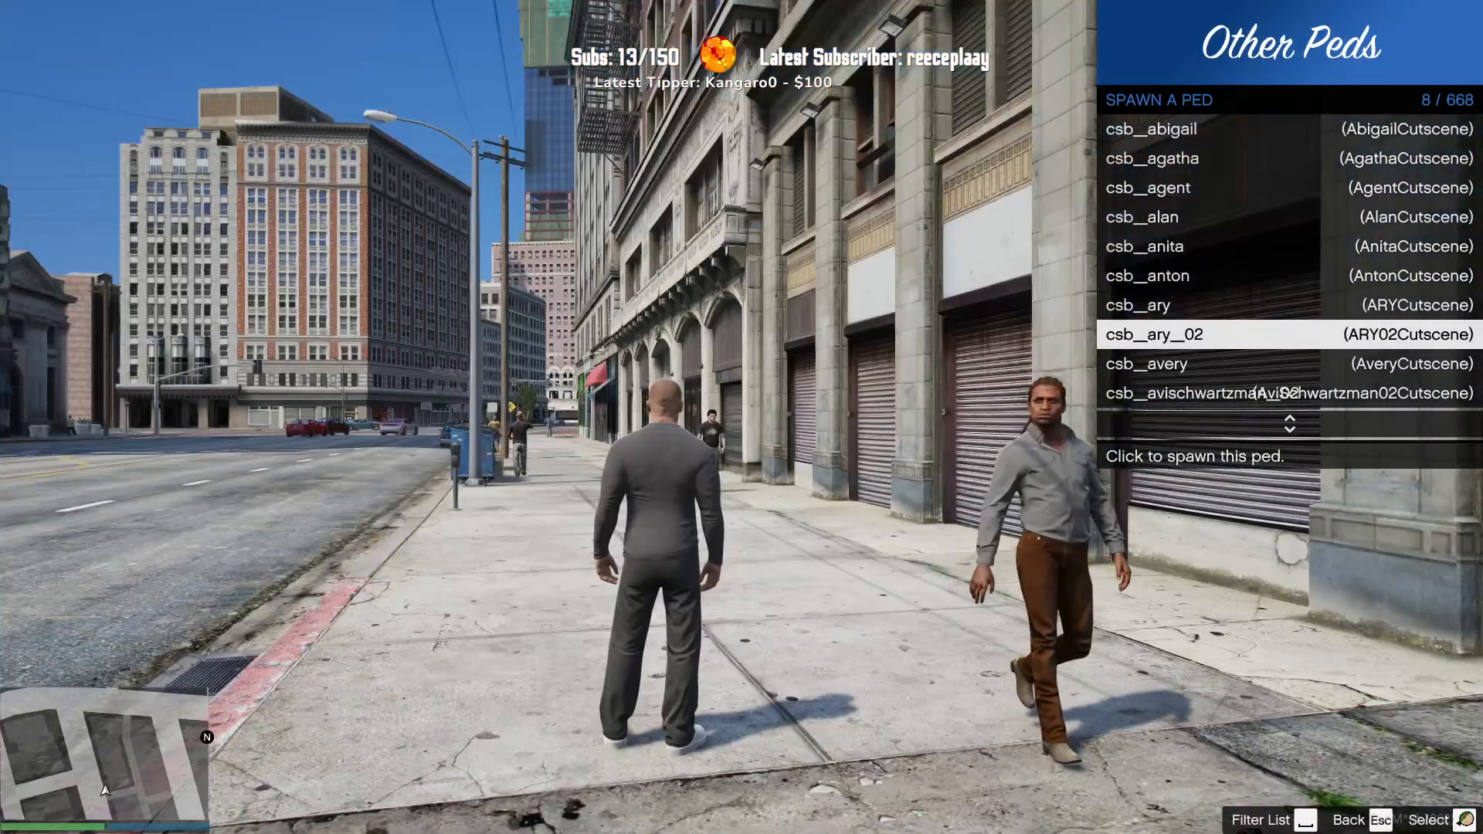
# Step: Switch to Forge in the browser and search the ped list for bride
pyautogui.hotkey('alt', 'Tab')
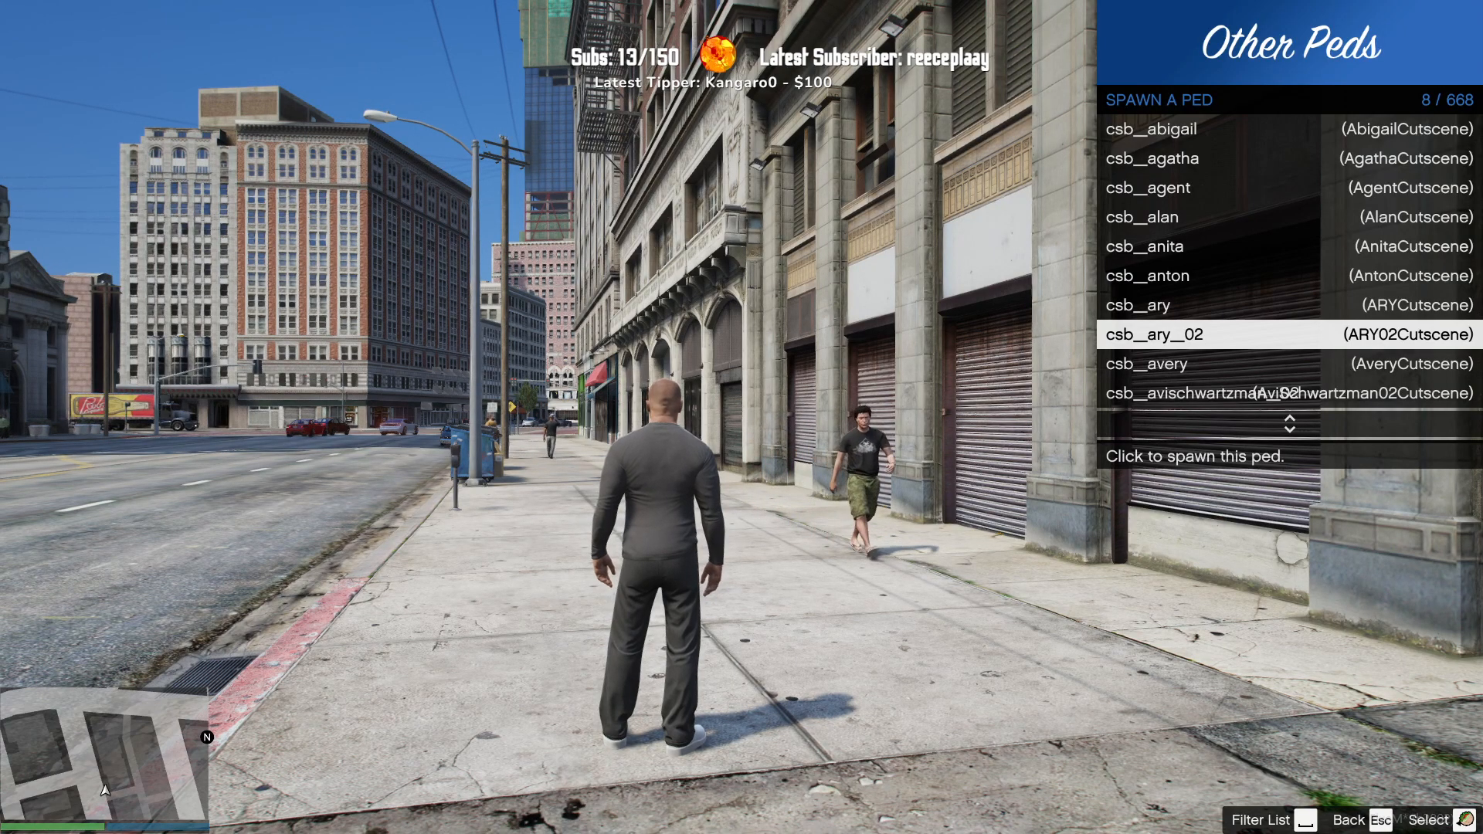
pyautogui.hotkey('alt', 'Tab')
pyautogui.doubleClick(627, 255)
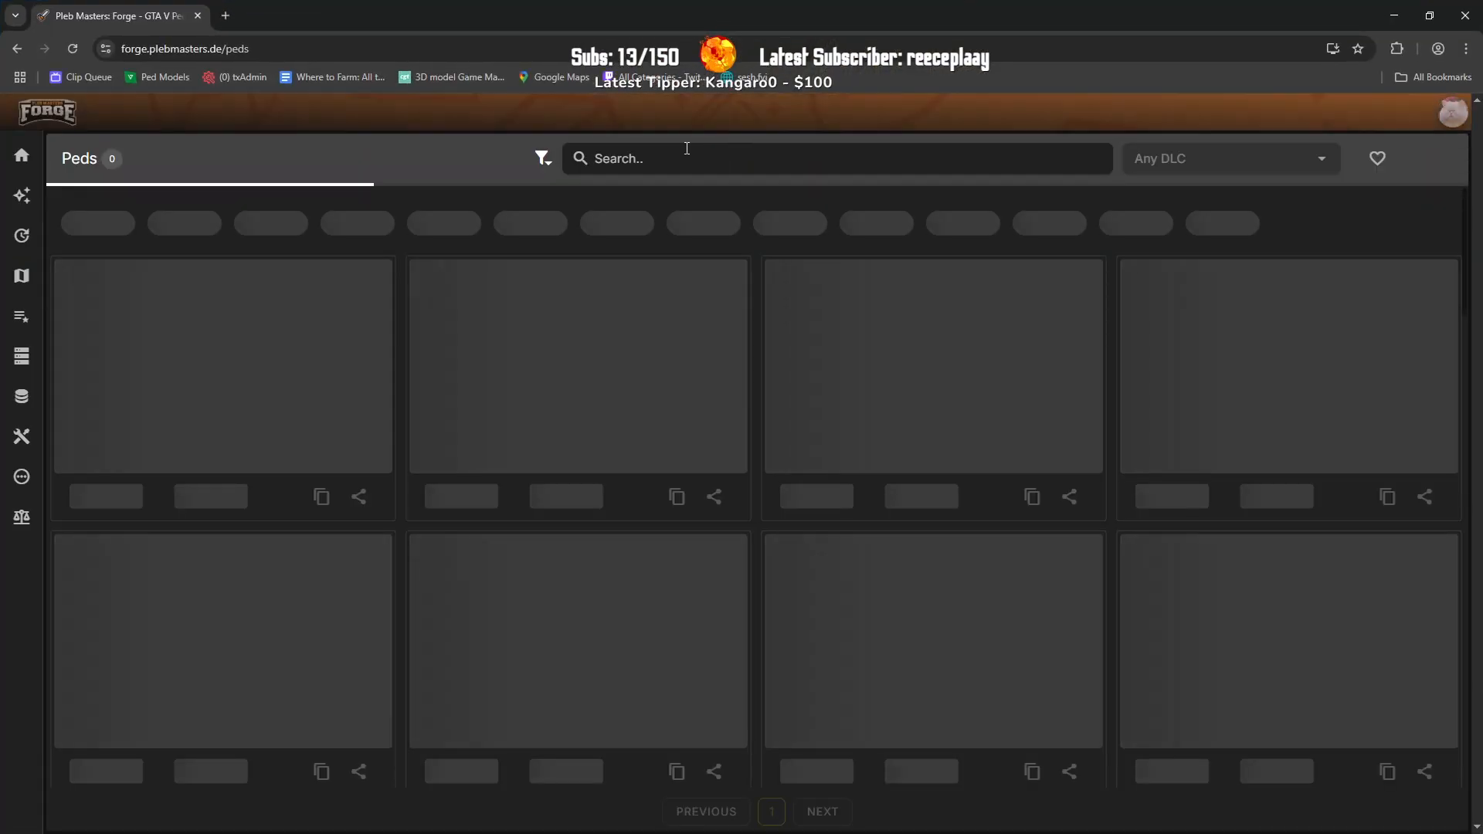
pyautogui.click(679, 161)
pyautogui.write('bride')
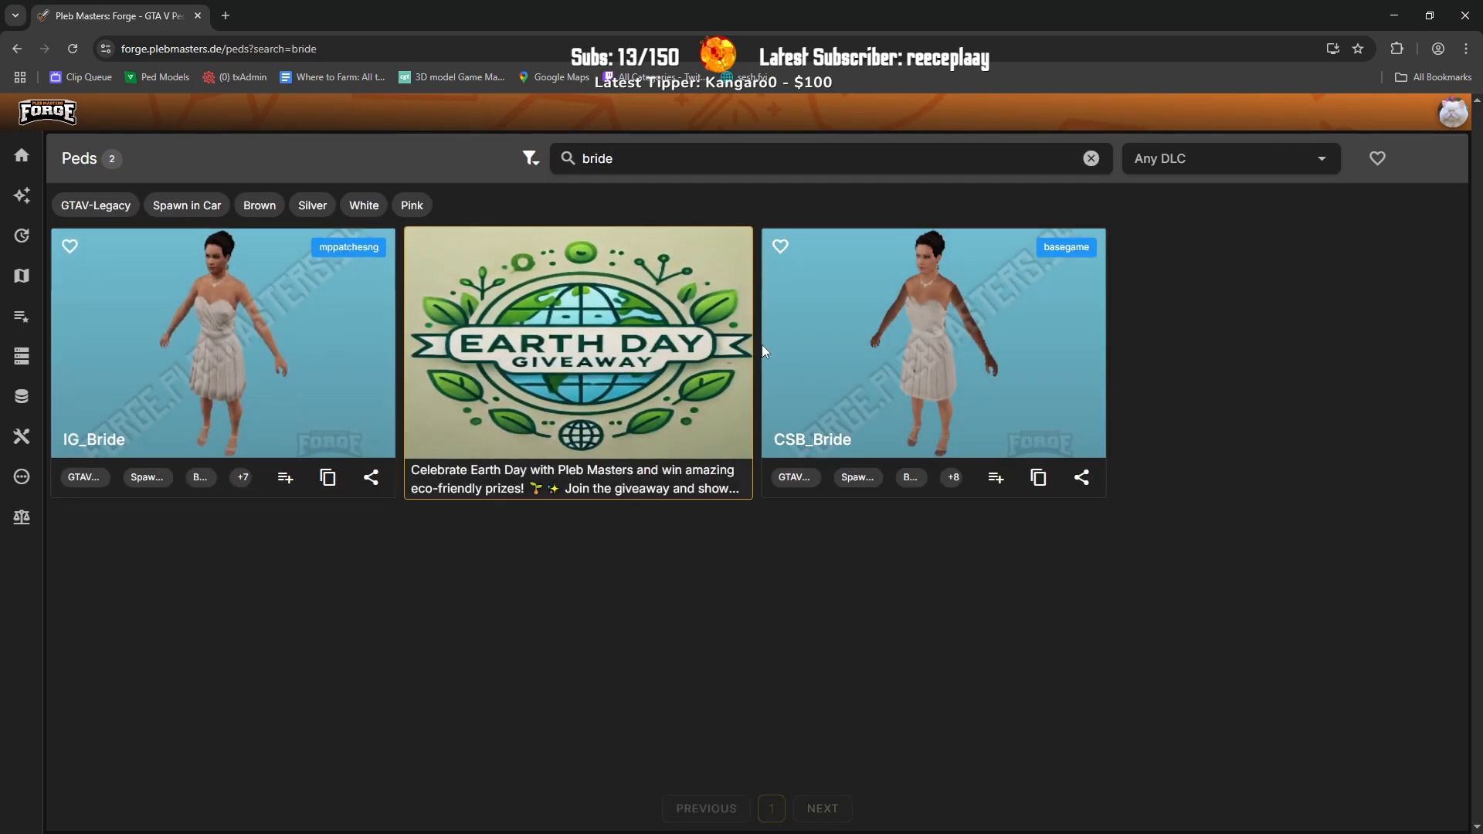
# Step: Return to the game and spawn the ped ig_bride by its model name
pyautogui.hotkey('alt', 'Tab')
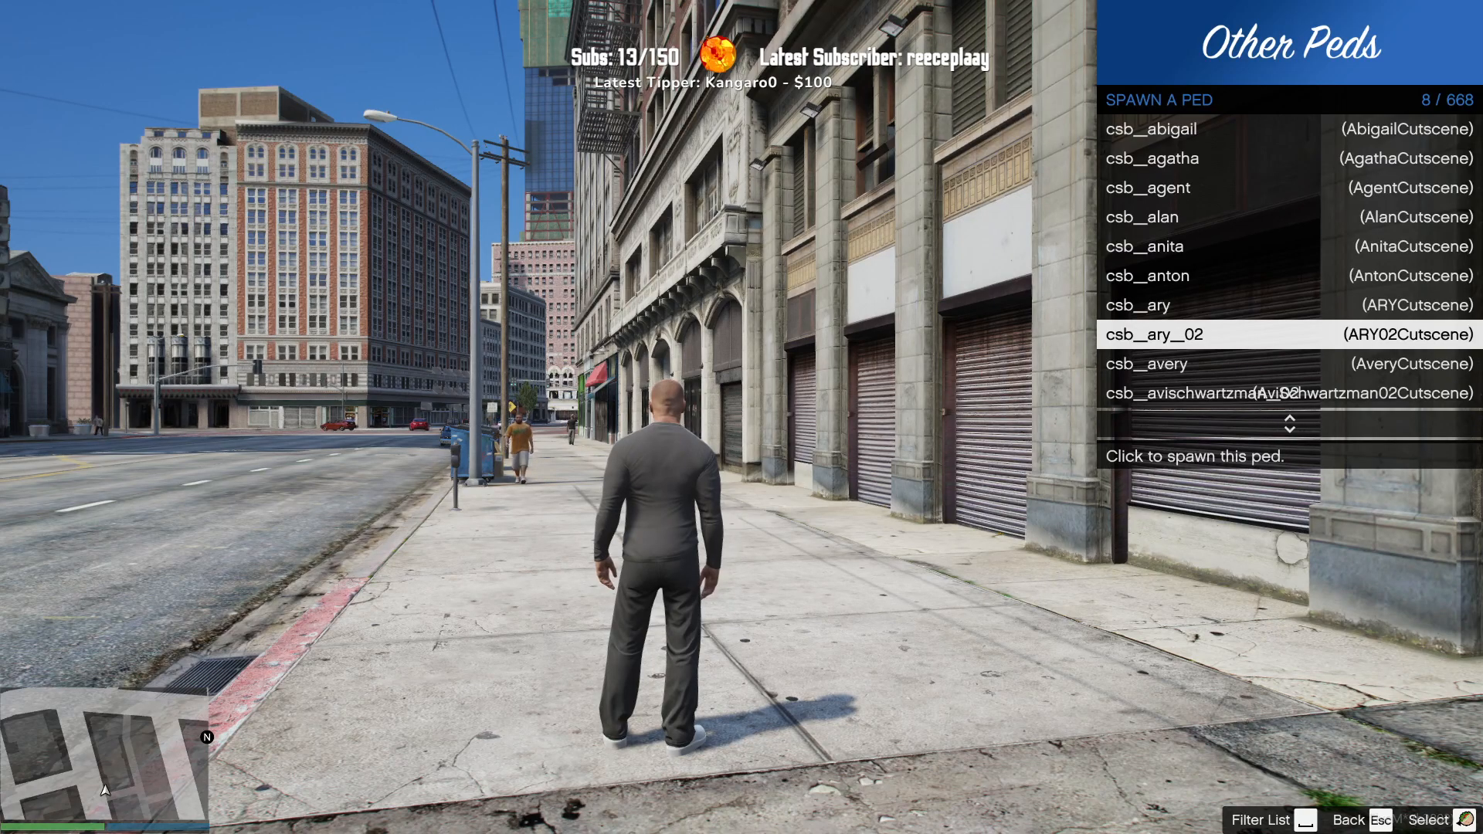
pyautogui.press('Escape')
pyautogui.press('Escape')
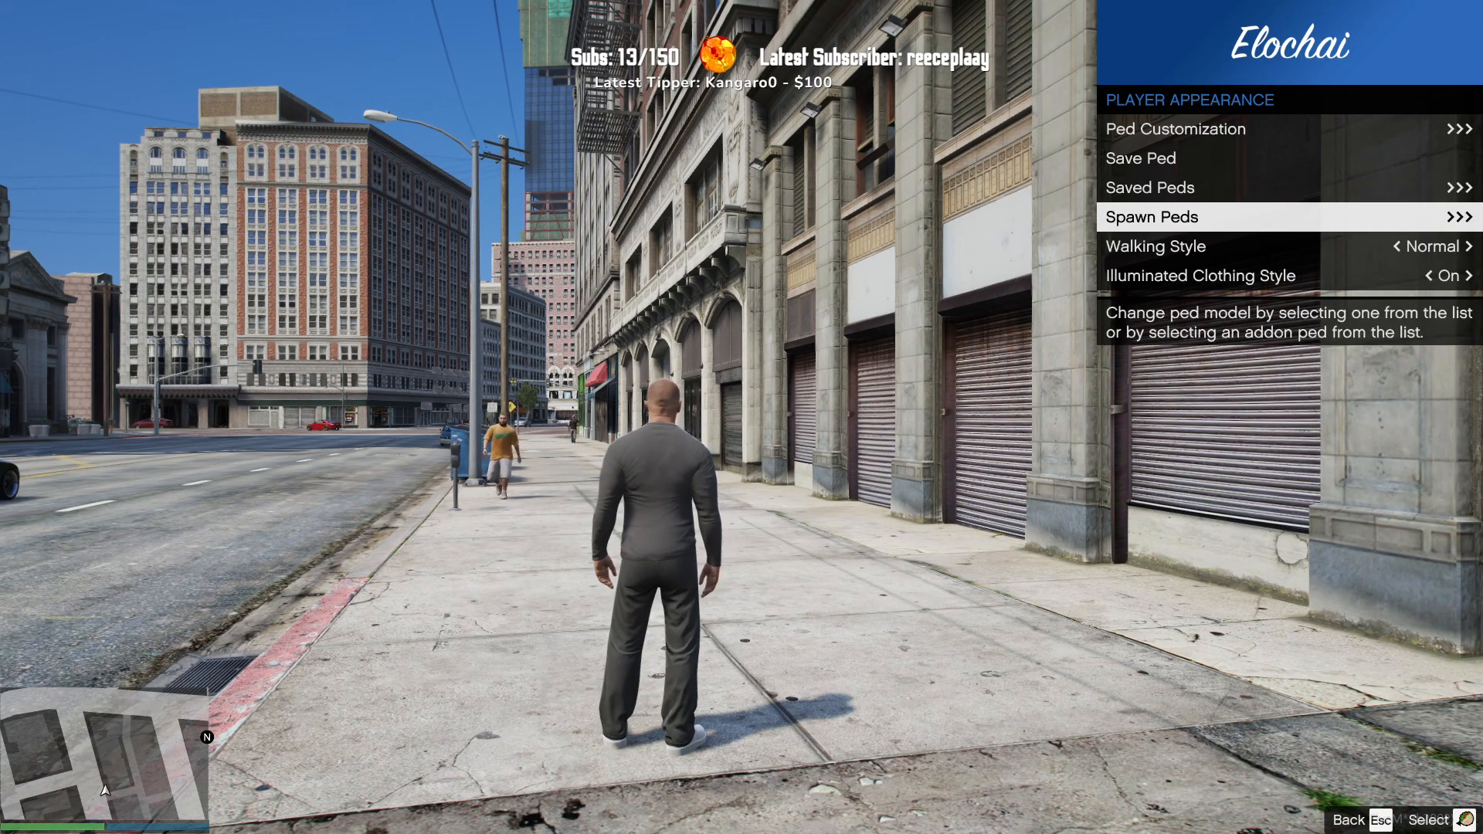
pyautogui.press('Return')
pyautogui.press('Down')
pyautogui.press('Return')
pyautogui.write('ig_bride')
pyautogui.press('Return')
# Step: Run the bride ped around the sidewalk beside the shuttered storefronts and examine how the dress moves
pyautogui.press('w')
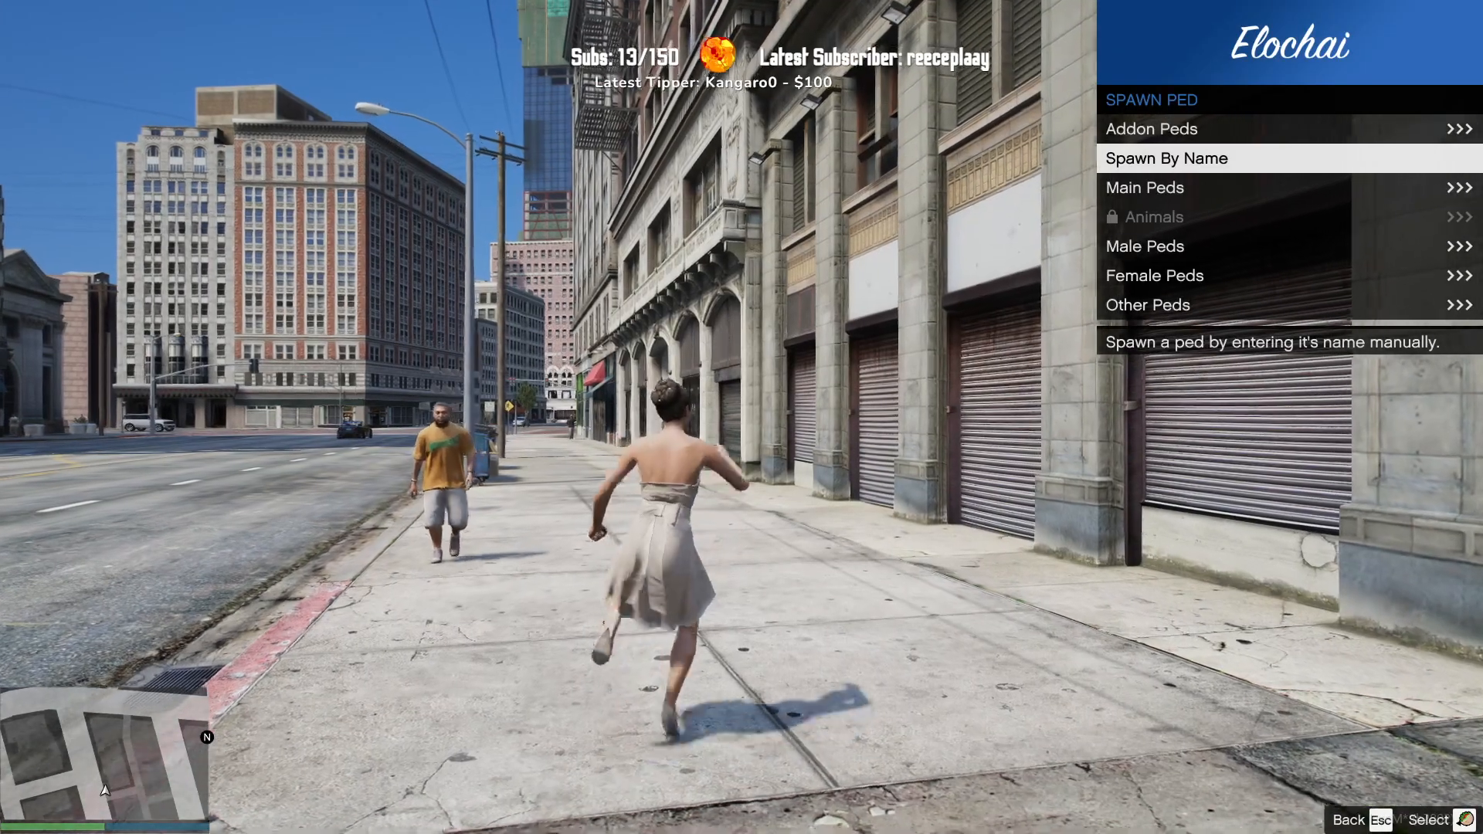
pyautogui.press('a')
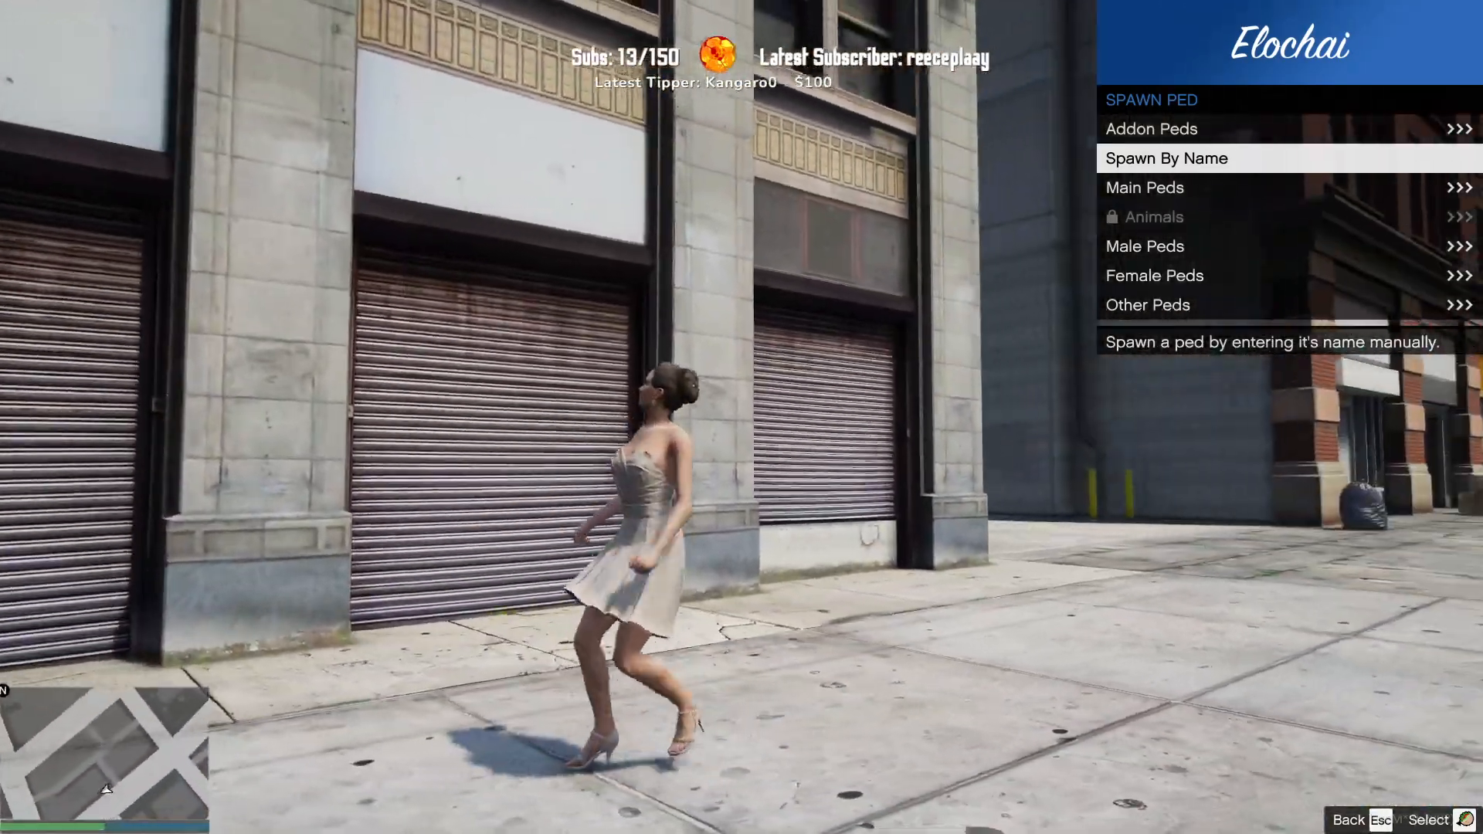
pyautogui.press('d')
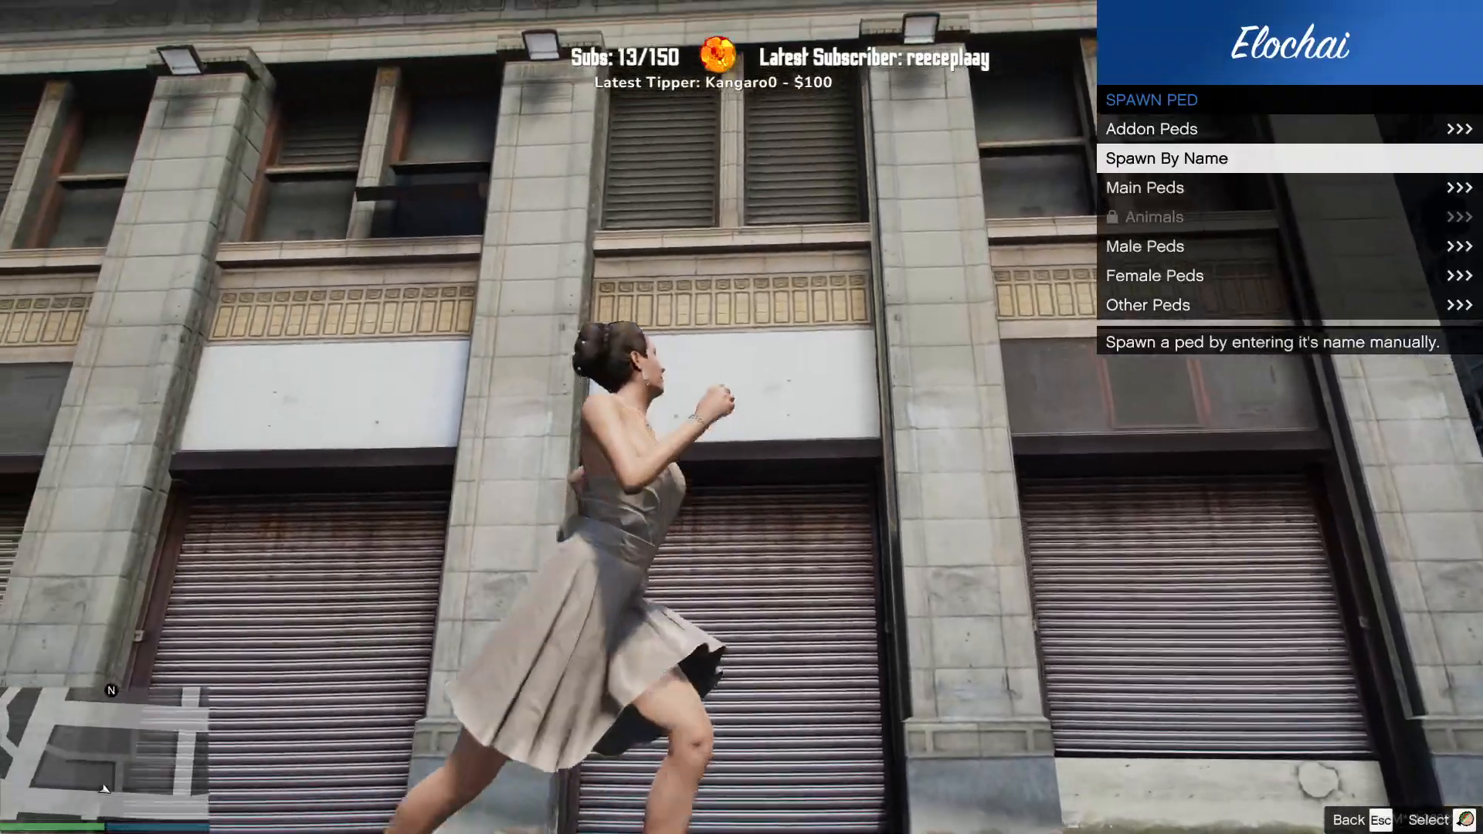
pyautogui.press('w')
pyautogui.press('s')
pyautogui.press('Return')
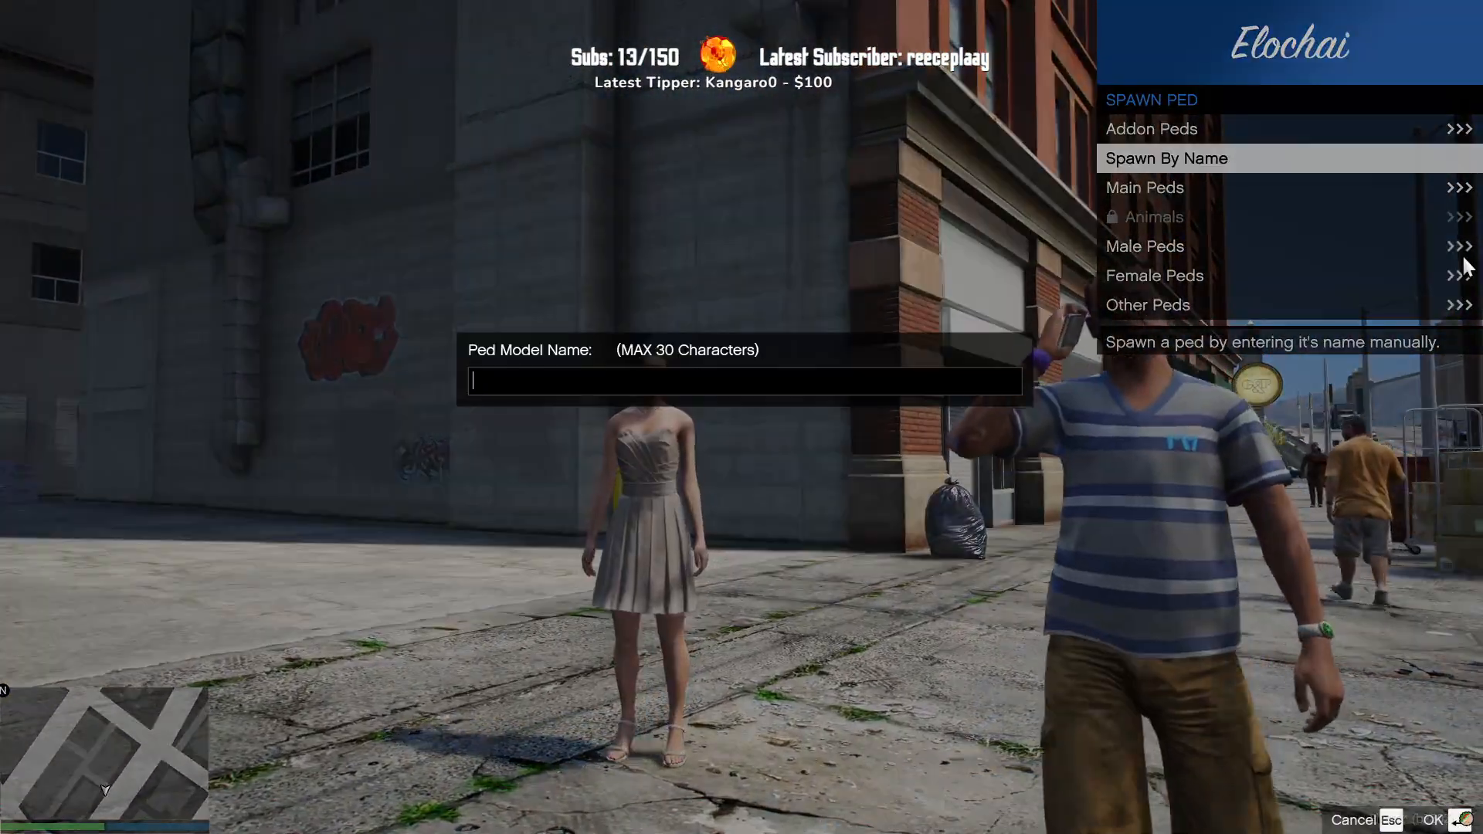
pyautogui.press('Escape')
pyautogui.press('Escape')
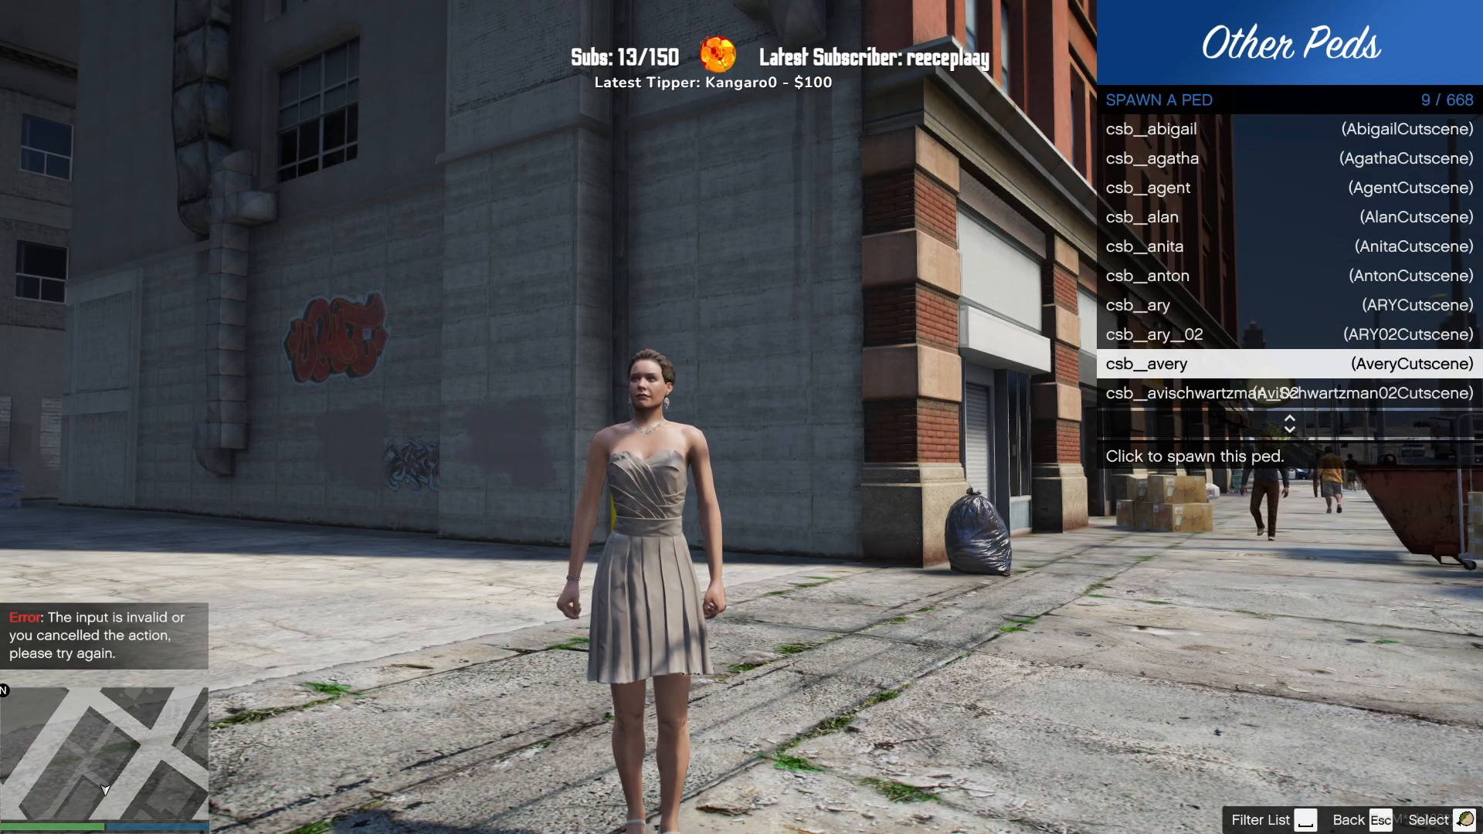
# Step: Work through the Other Peds list from csb_avery to csb_bride, trying to spawn peds along the way, and leave the menus
pyautogui.press('Return')
pyautogui.press('Down')
pyautogui.press('Return')
pyautogui.press('Down')
pyautogui.press('Down')
pyautogui.press('Return')
pyautogui.press('Down')
pyautogui.press('Return')
pyautogui.press('Down')
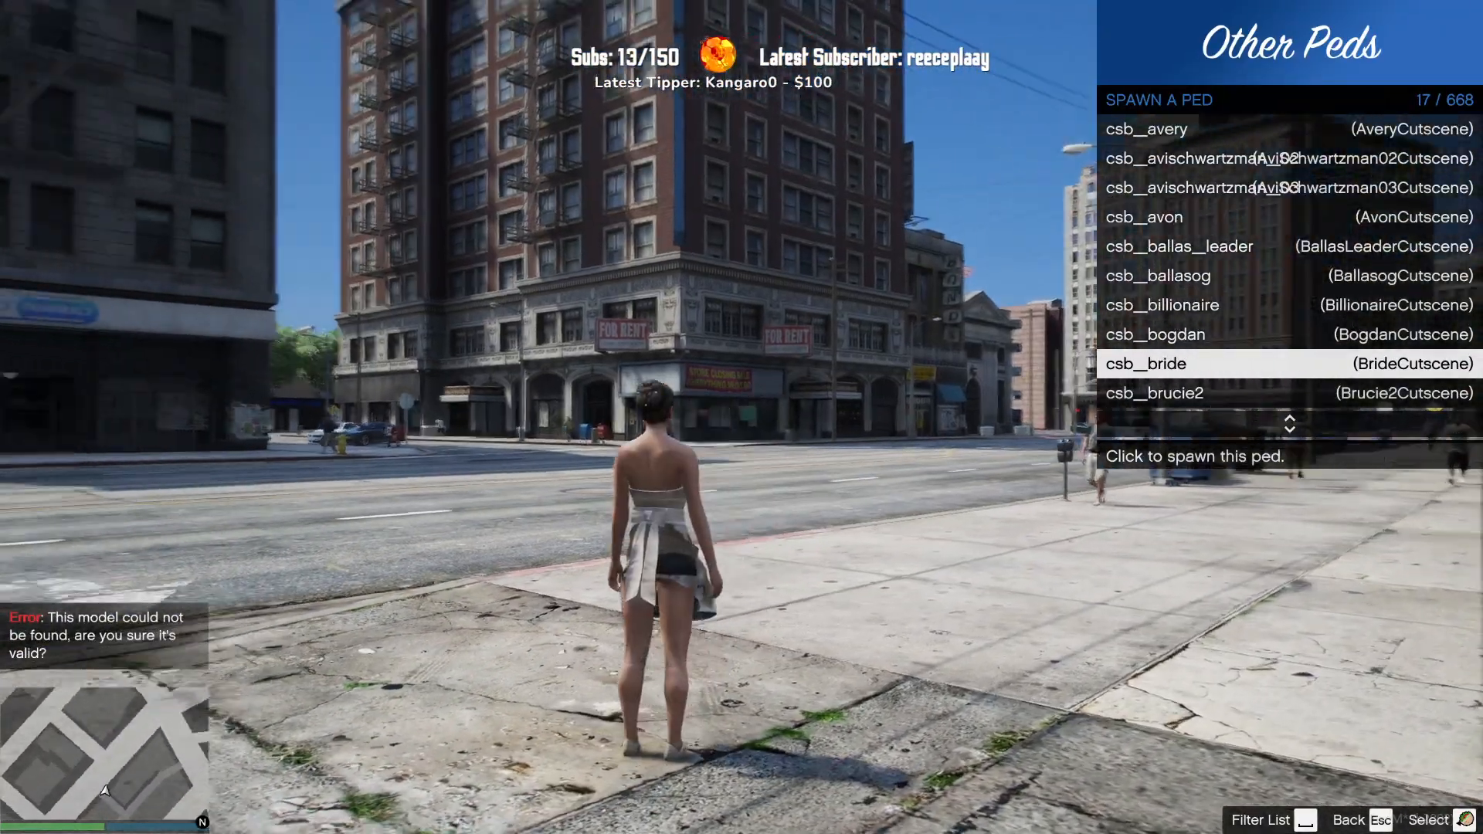
pyautogui.press('Escape')
pyautogui.press('Escape')
pyautogui.press('Escape')
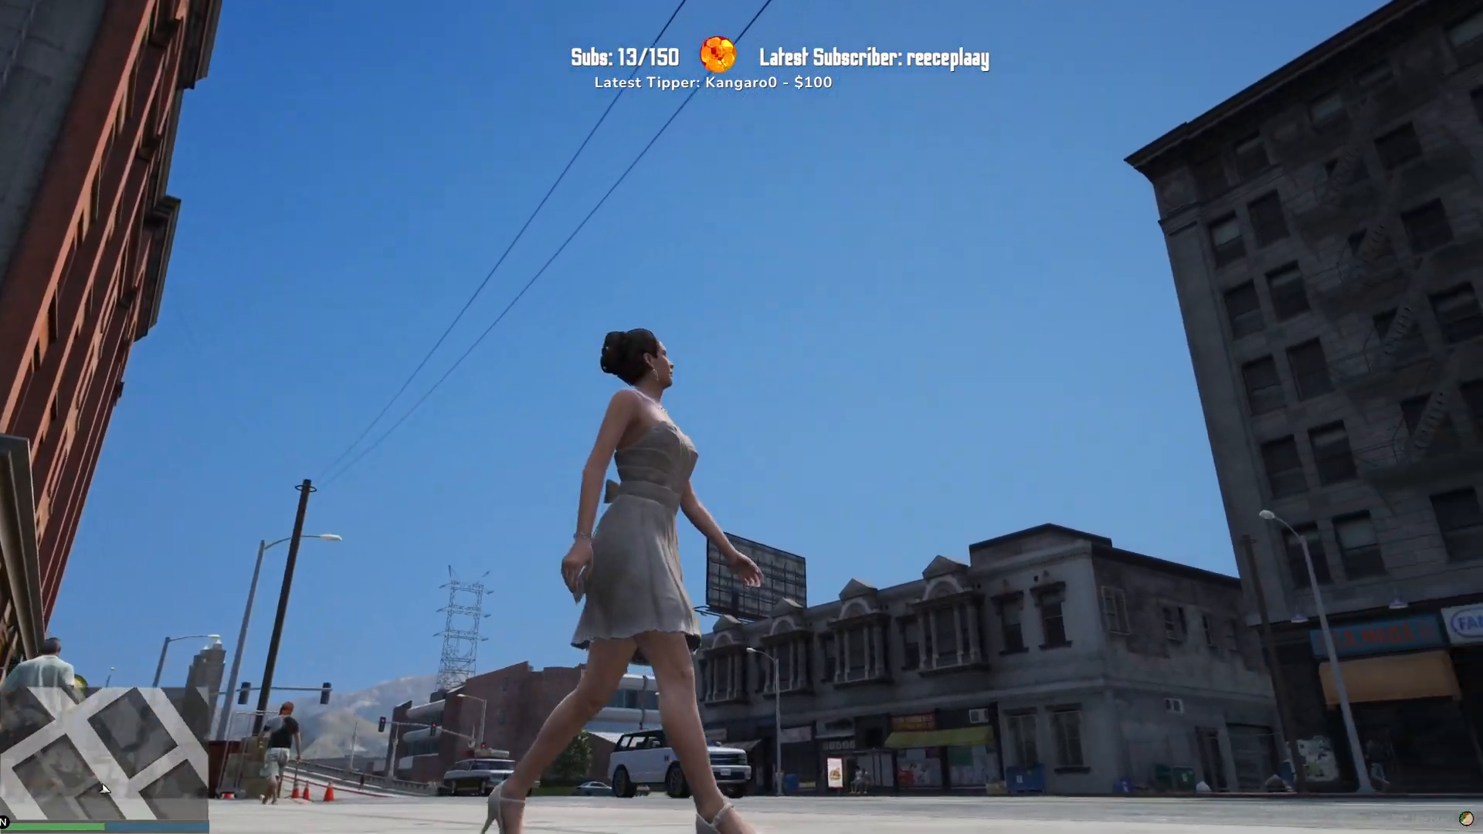
# Step: Walk and run the bride ped along the street and examine the dress from the front, side and back
pyautogui.press('s')
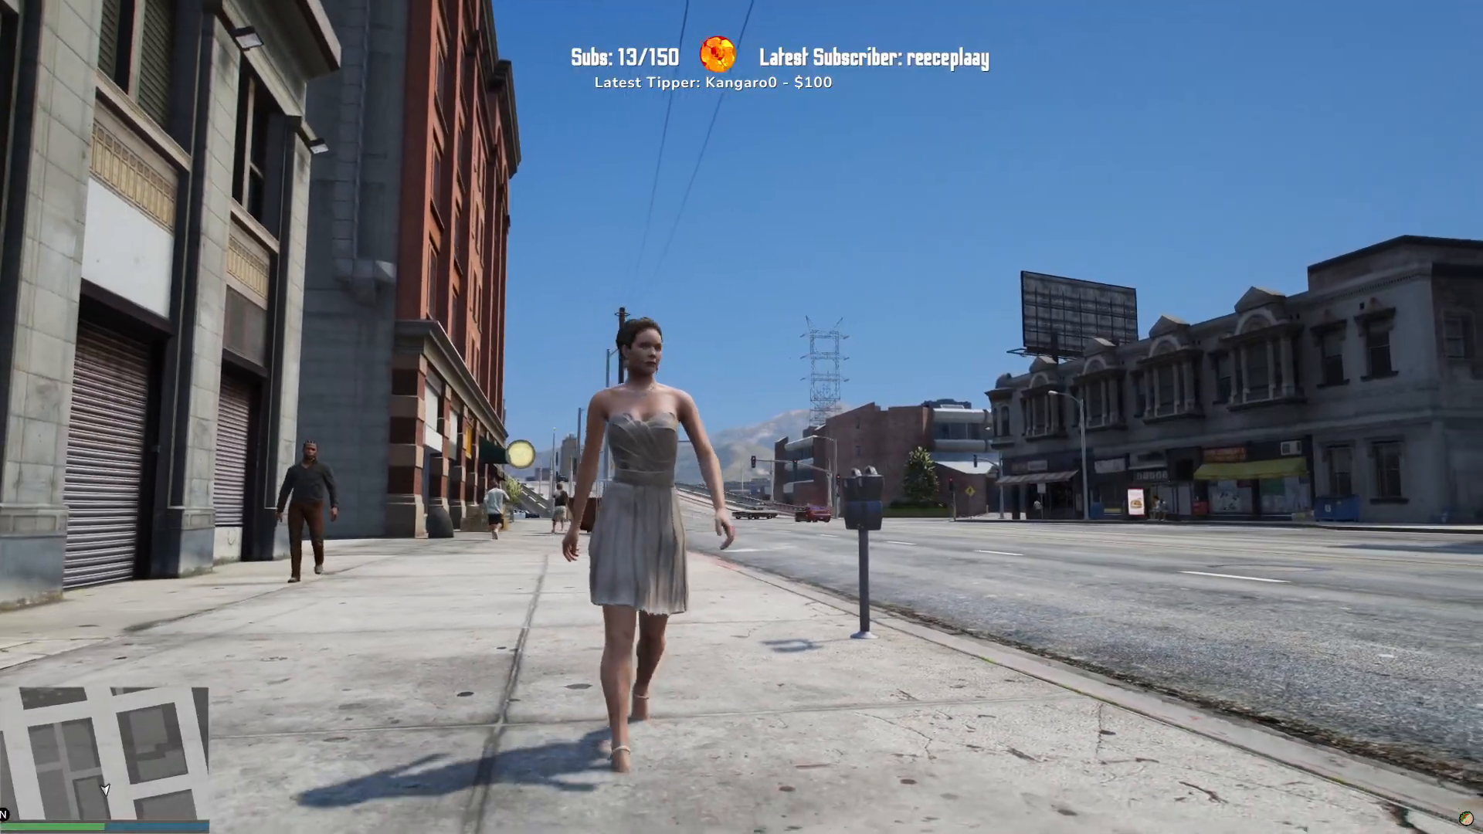
pyautogui.press('d')
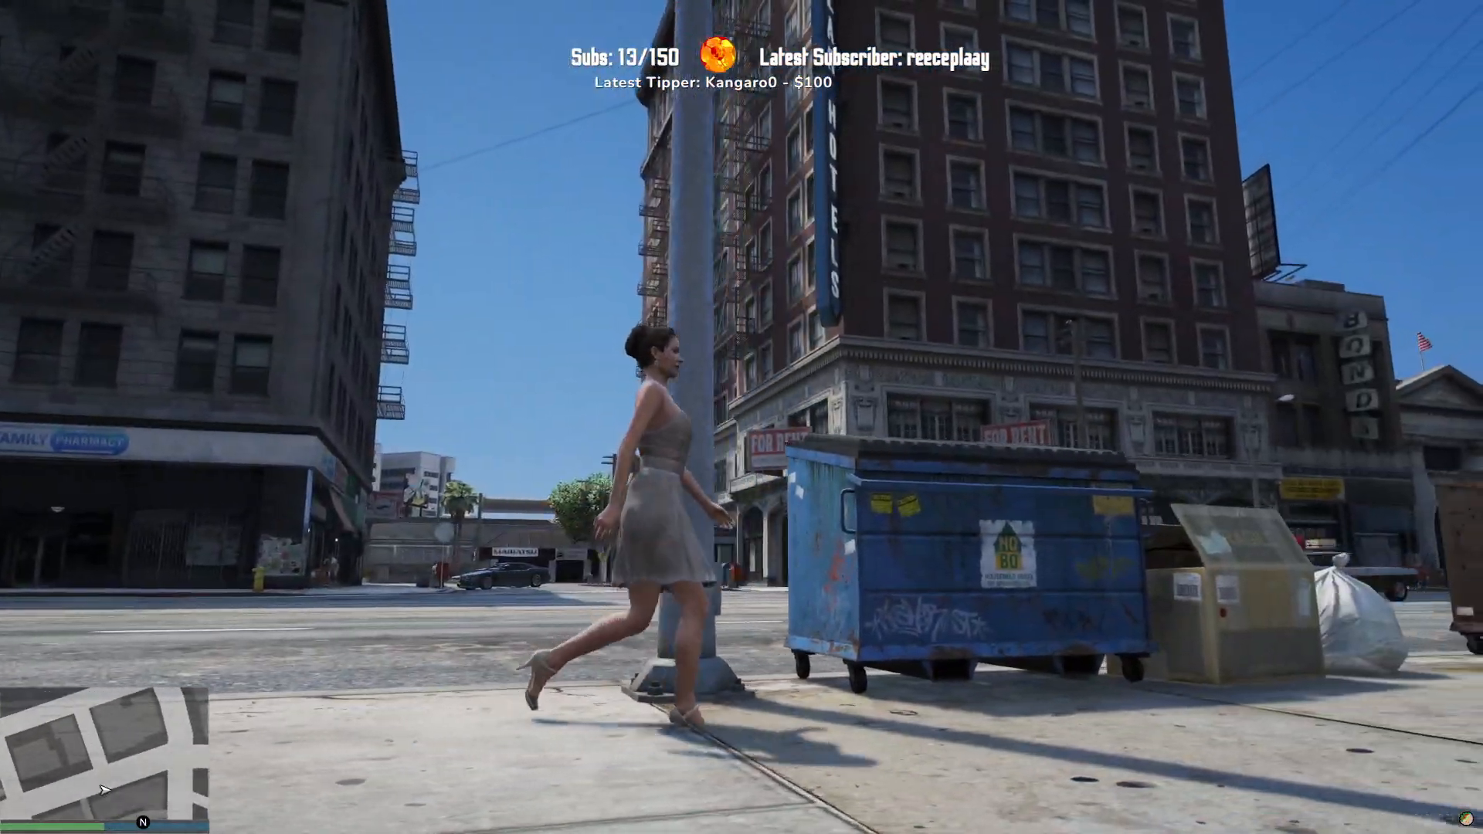
pyautogui.press('s')
pyautogui.press('d')
pyautogui.press('s')
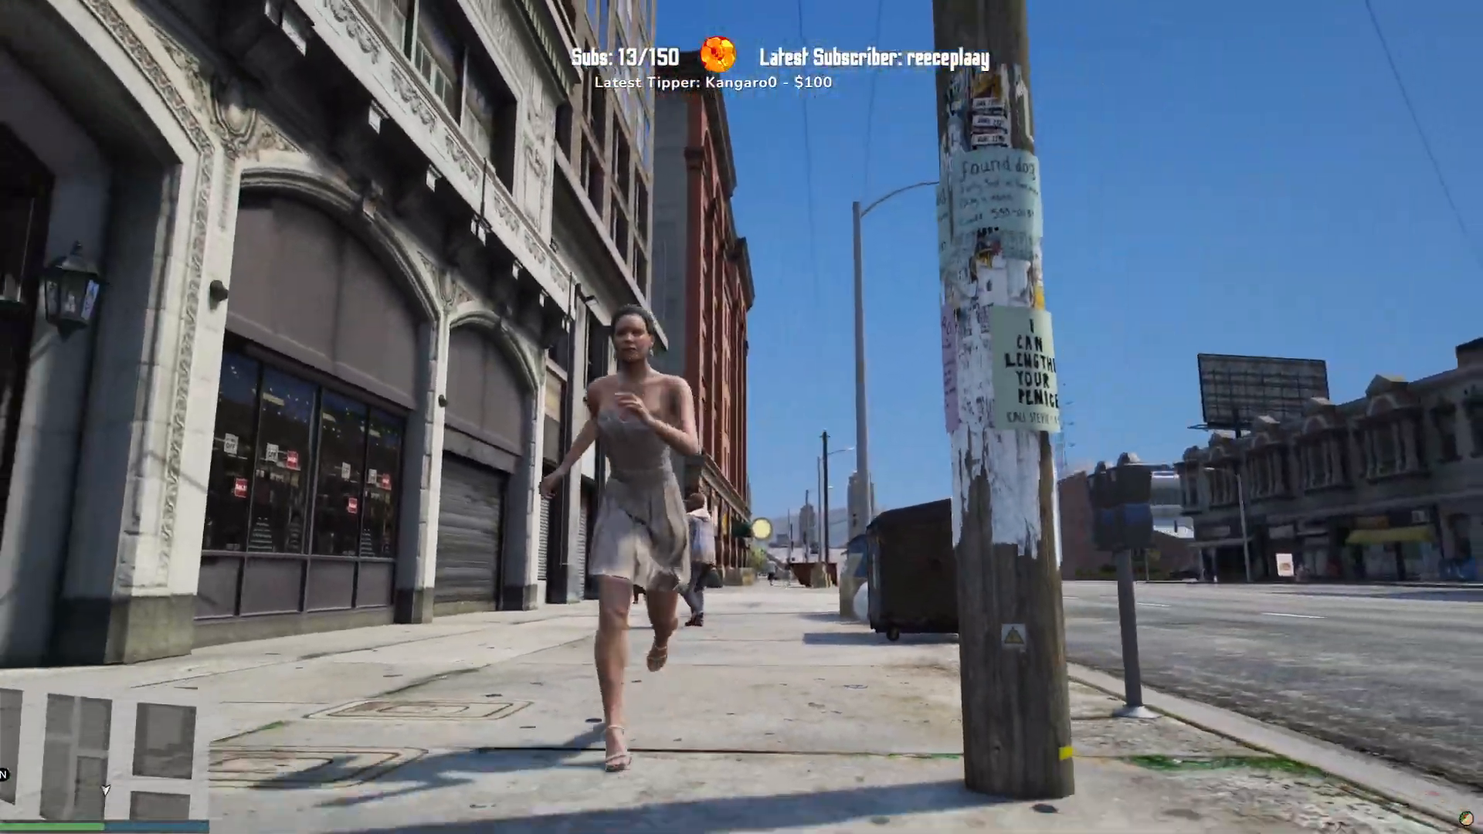
pyautogui.press('w')
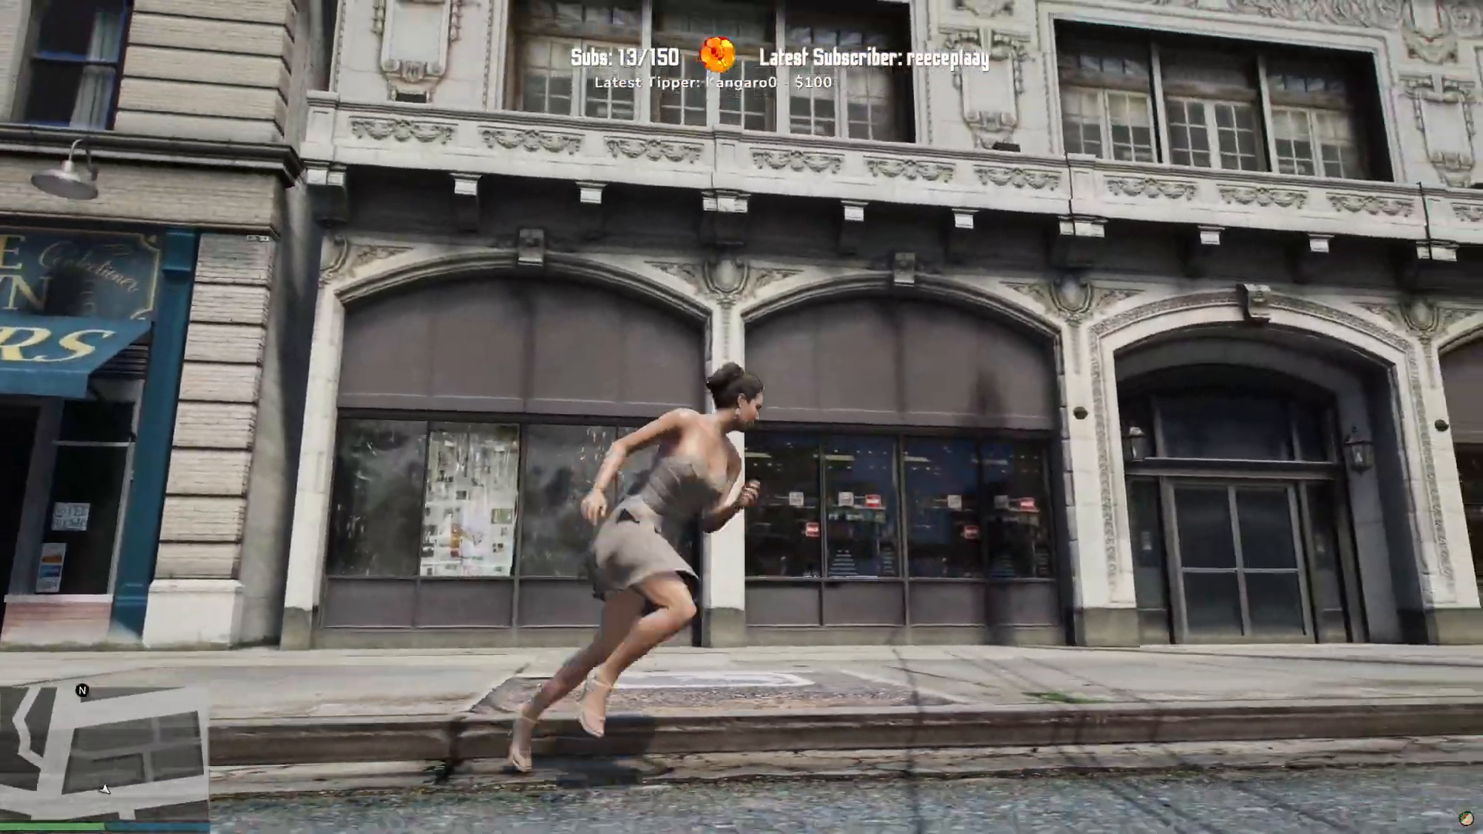
pyautogui.press('w')
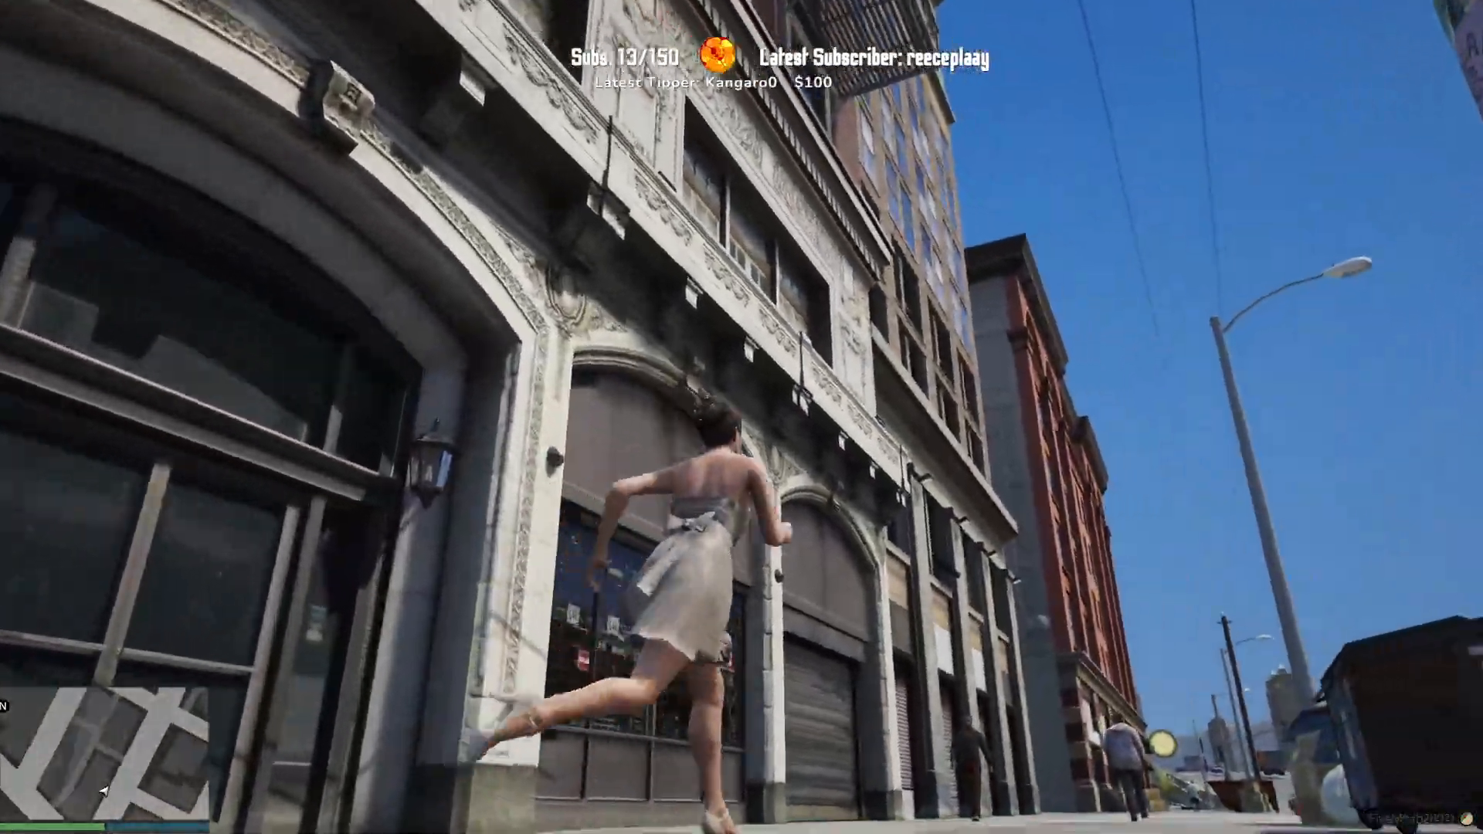
pyautogui.press('d')
pyautogui.press('s')
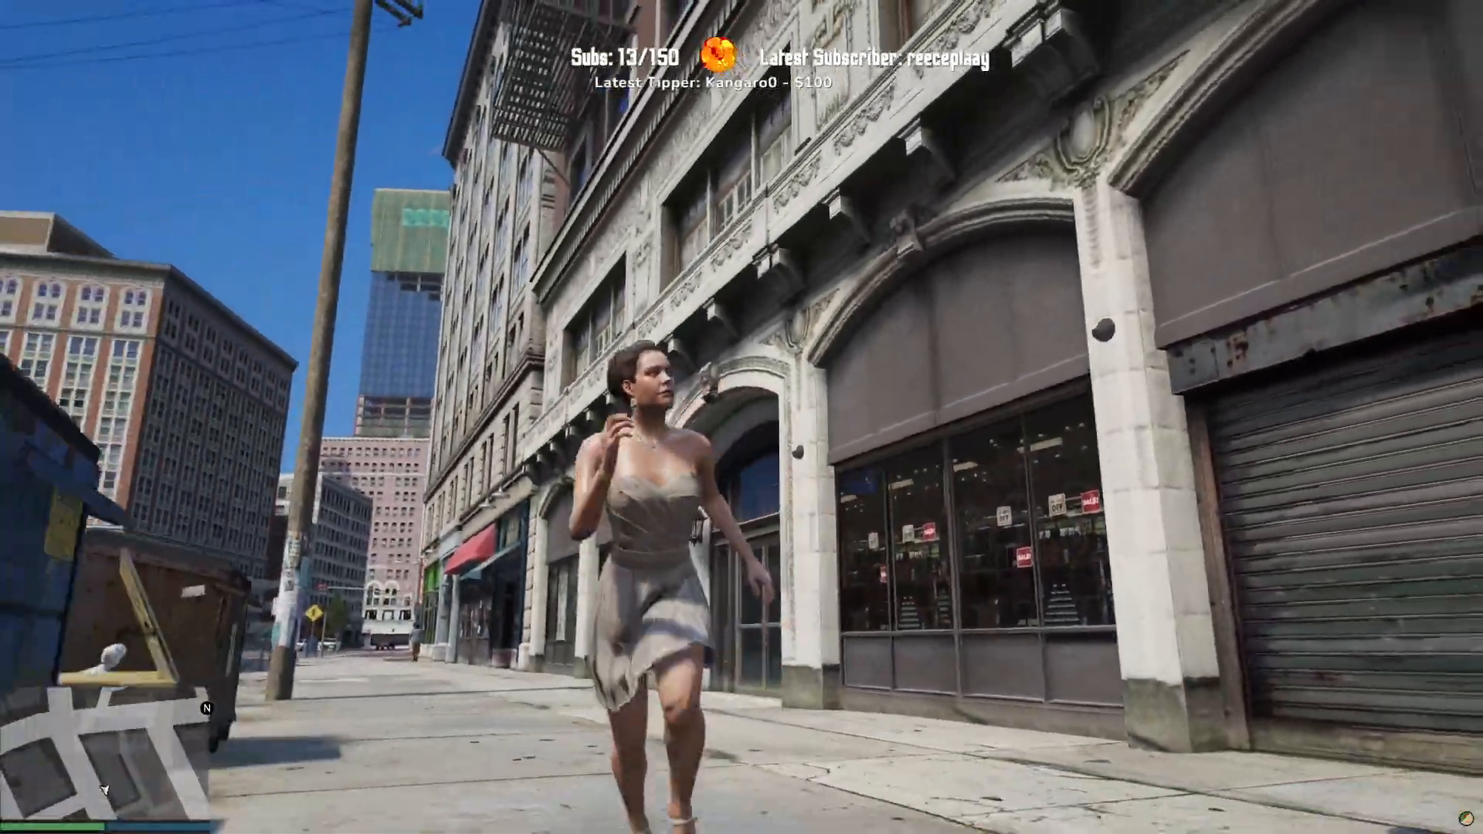
# Step: Run the bride ped along the sidewalk to the alley entrance and examine the dress from low and close angles
pyautogui.press('s')
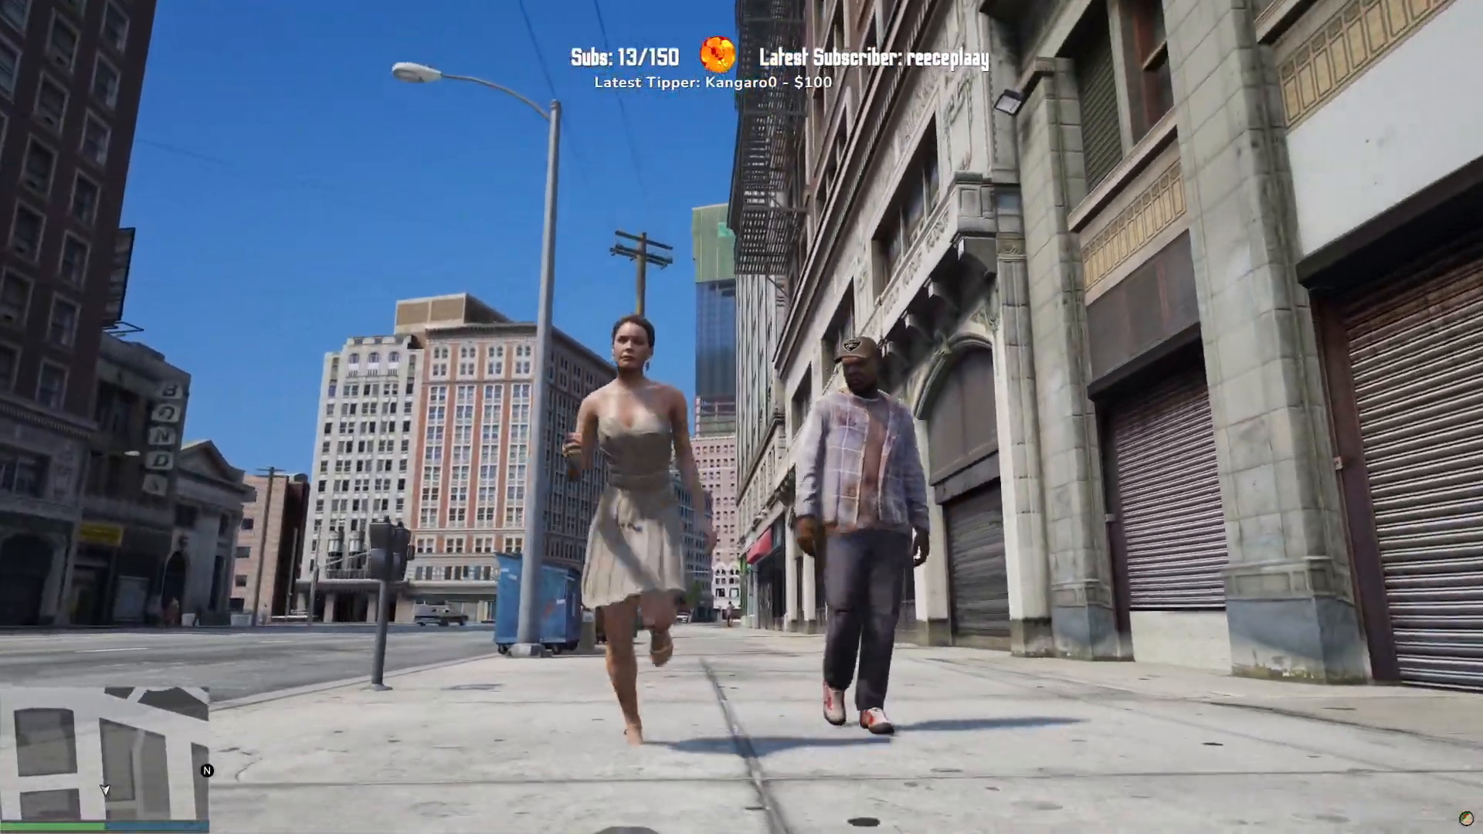
pyautogui.press('d')
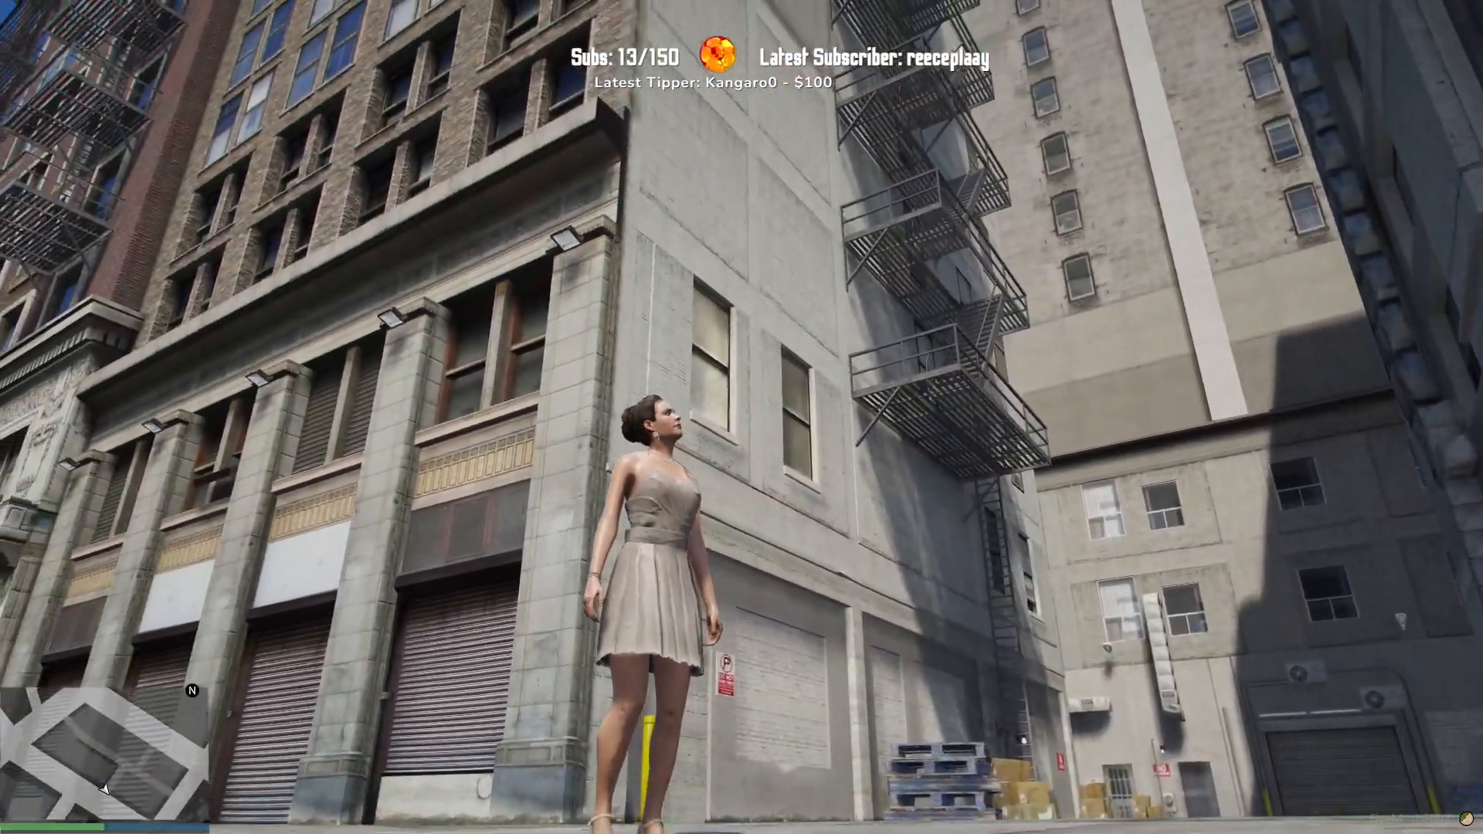
pyautogui.press('d')
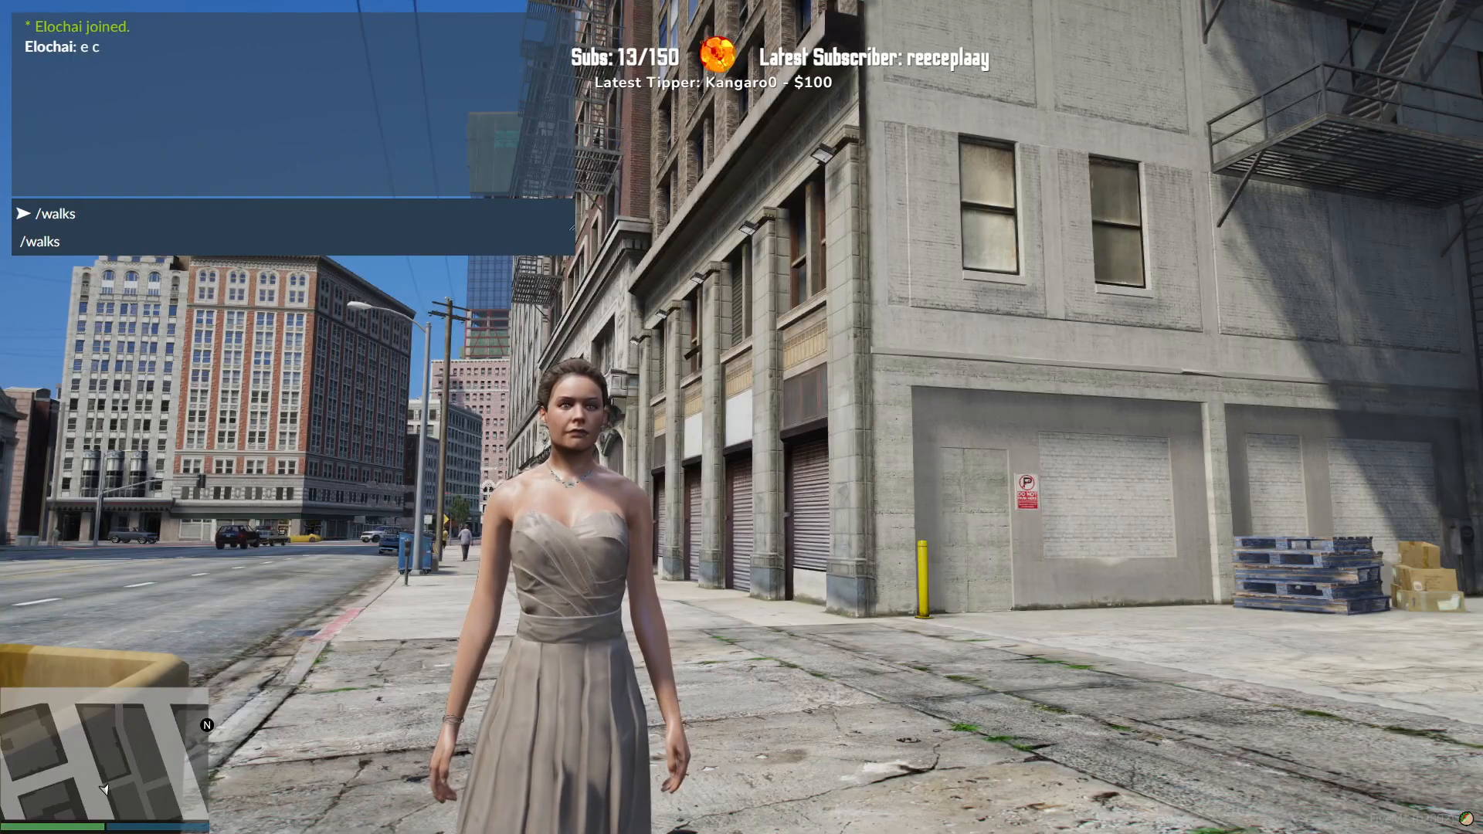
# Step: Try the /walks and /walk chat commands to change the bride ped's walk style, testing its movement along the curb
pyautogui.press('Return')
pyautogui.write('/wal')
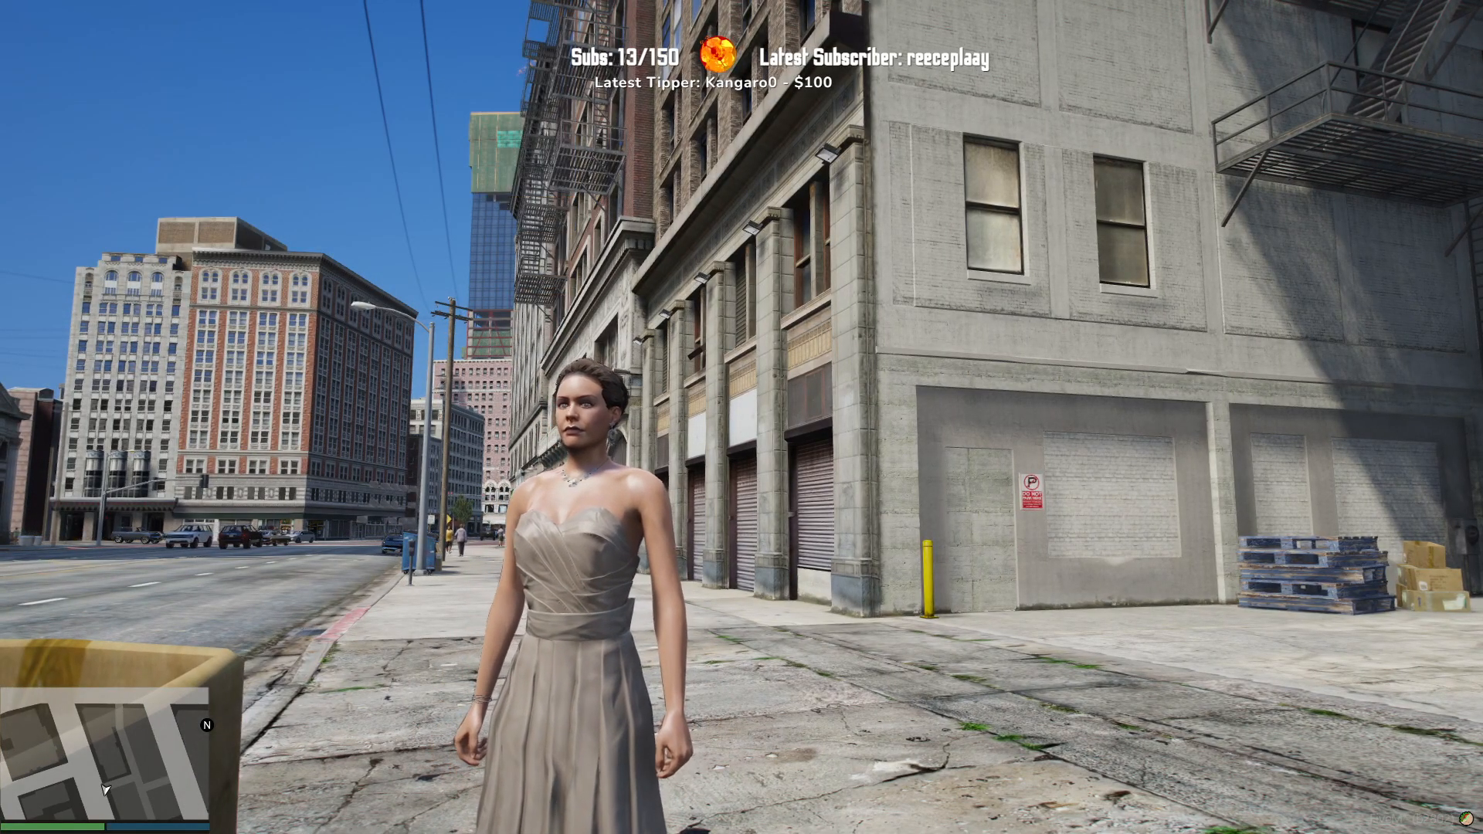
pyautogui.write('w')
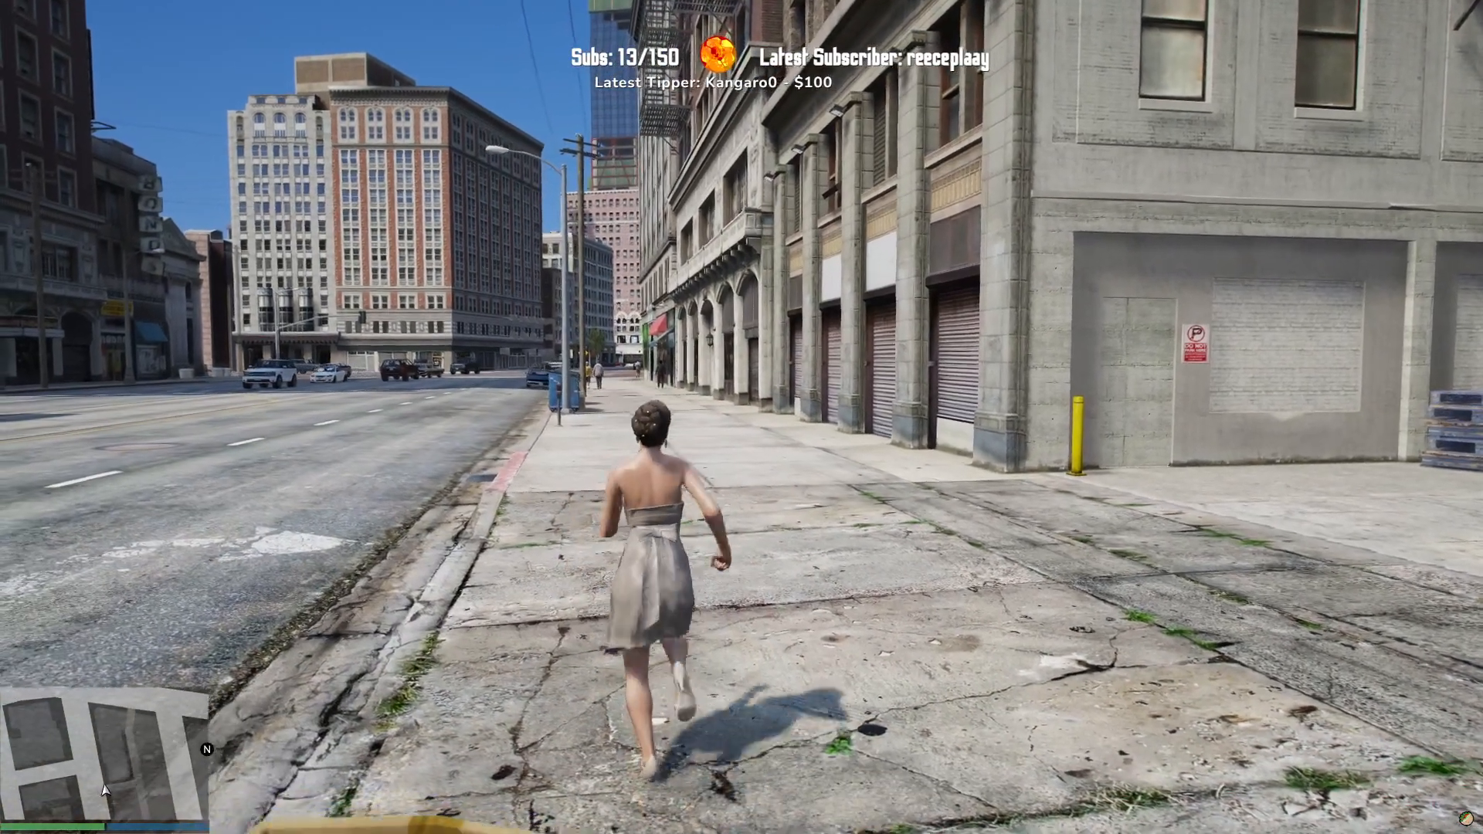
pyautogui.write('t')
pyautogui.write('/walk ga')
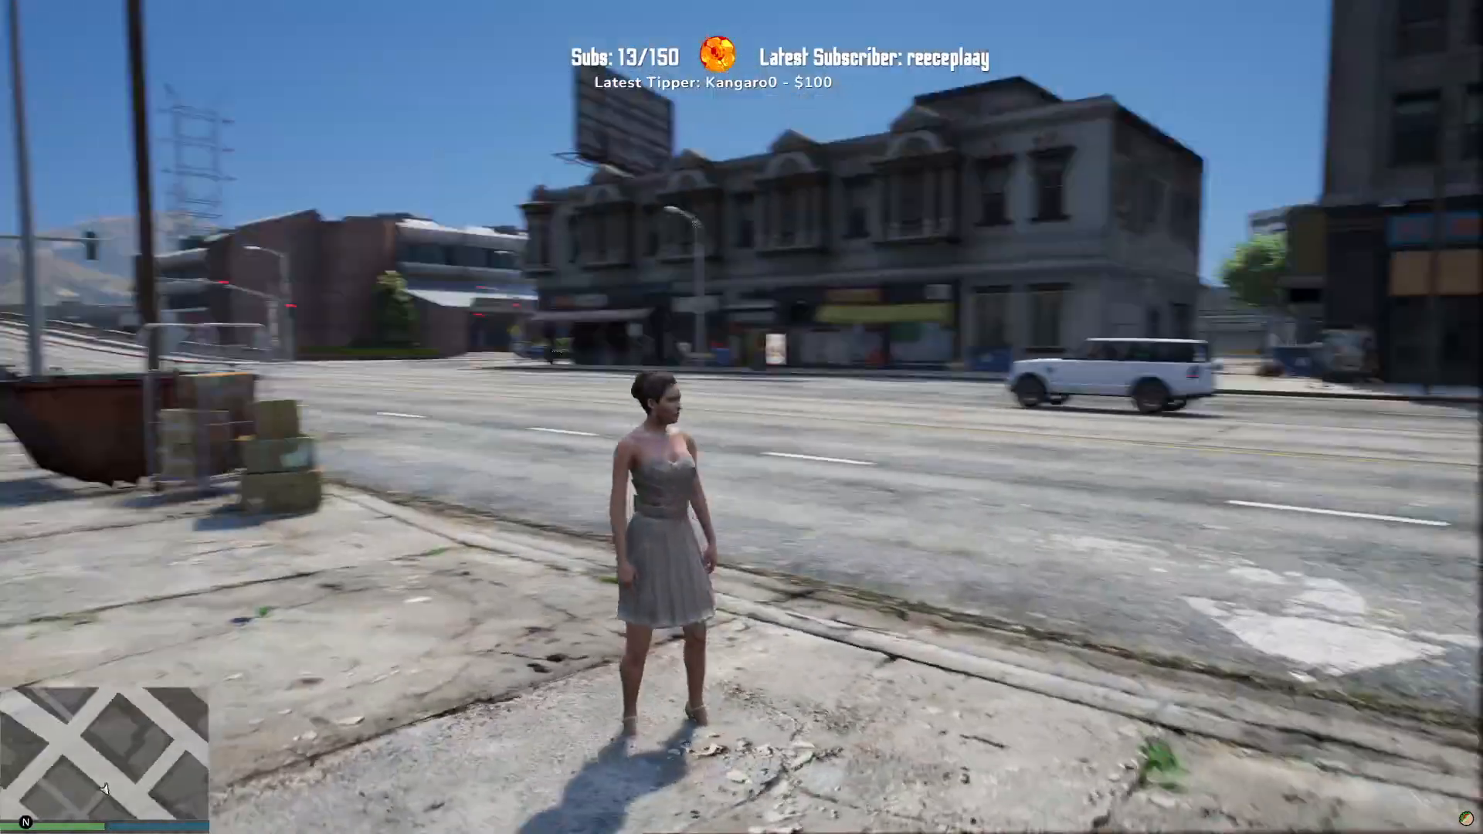
pyautogui.press('s')
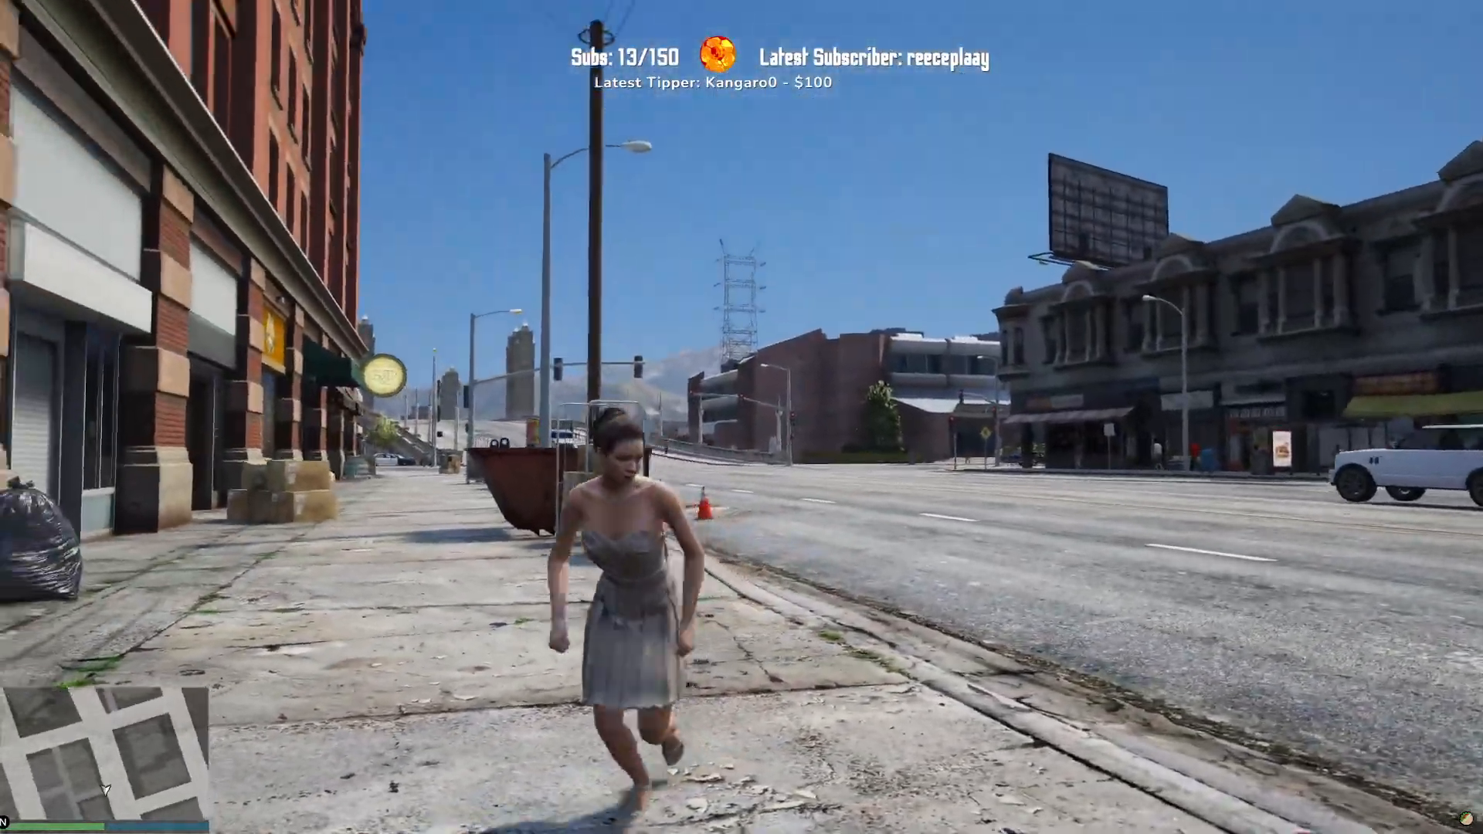
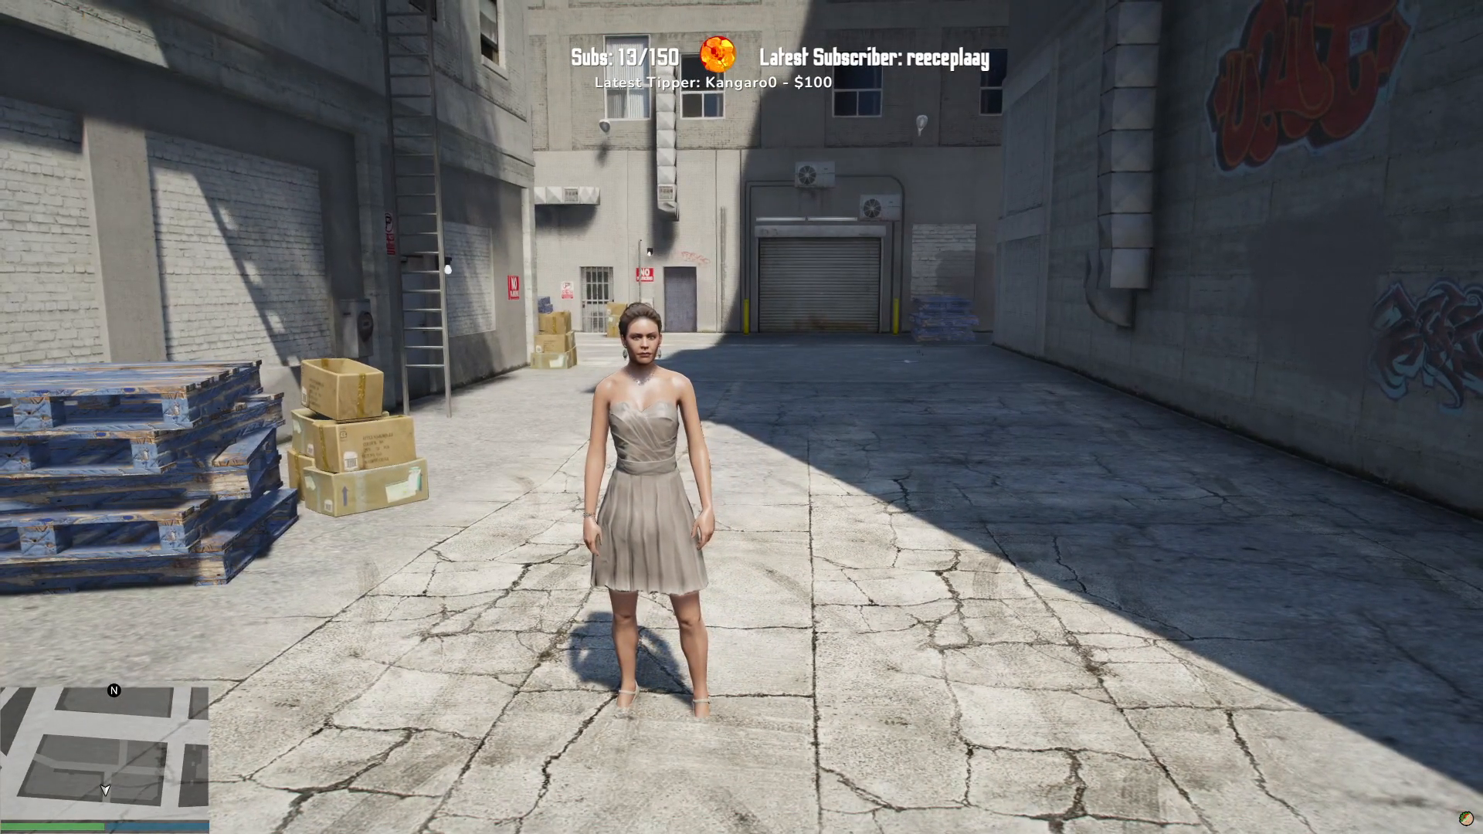
# Step: Move and jump the bride ped around the sunlit alley and switch camera views to examine the dress up close
pyautogui.press('s')
pyautogui.press('space')
pyautogui.press('s')
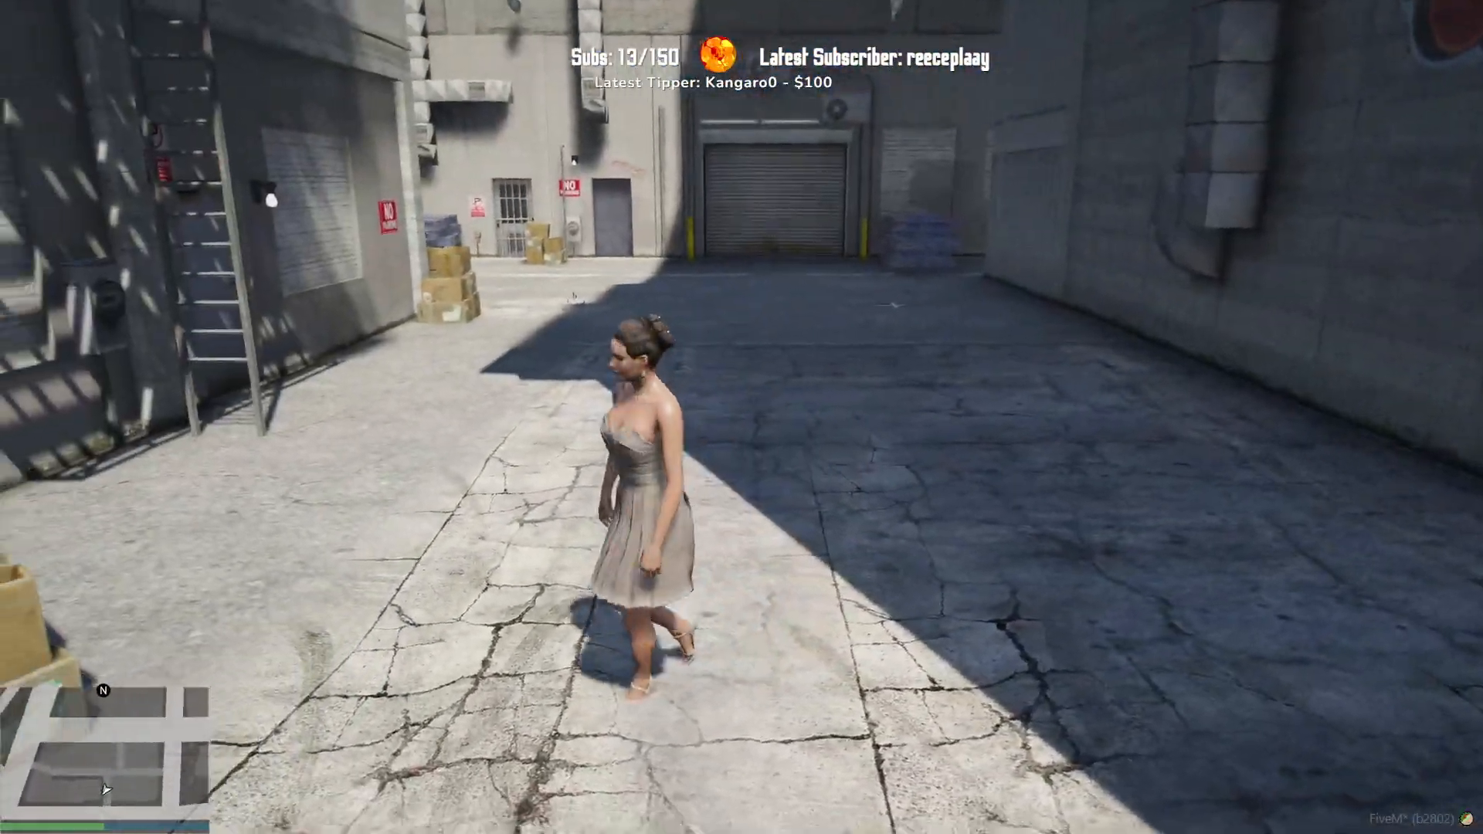
pyautogui.press('v')
pyautogui.press('v')
pyautogui.press('v')
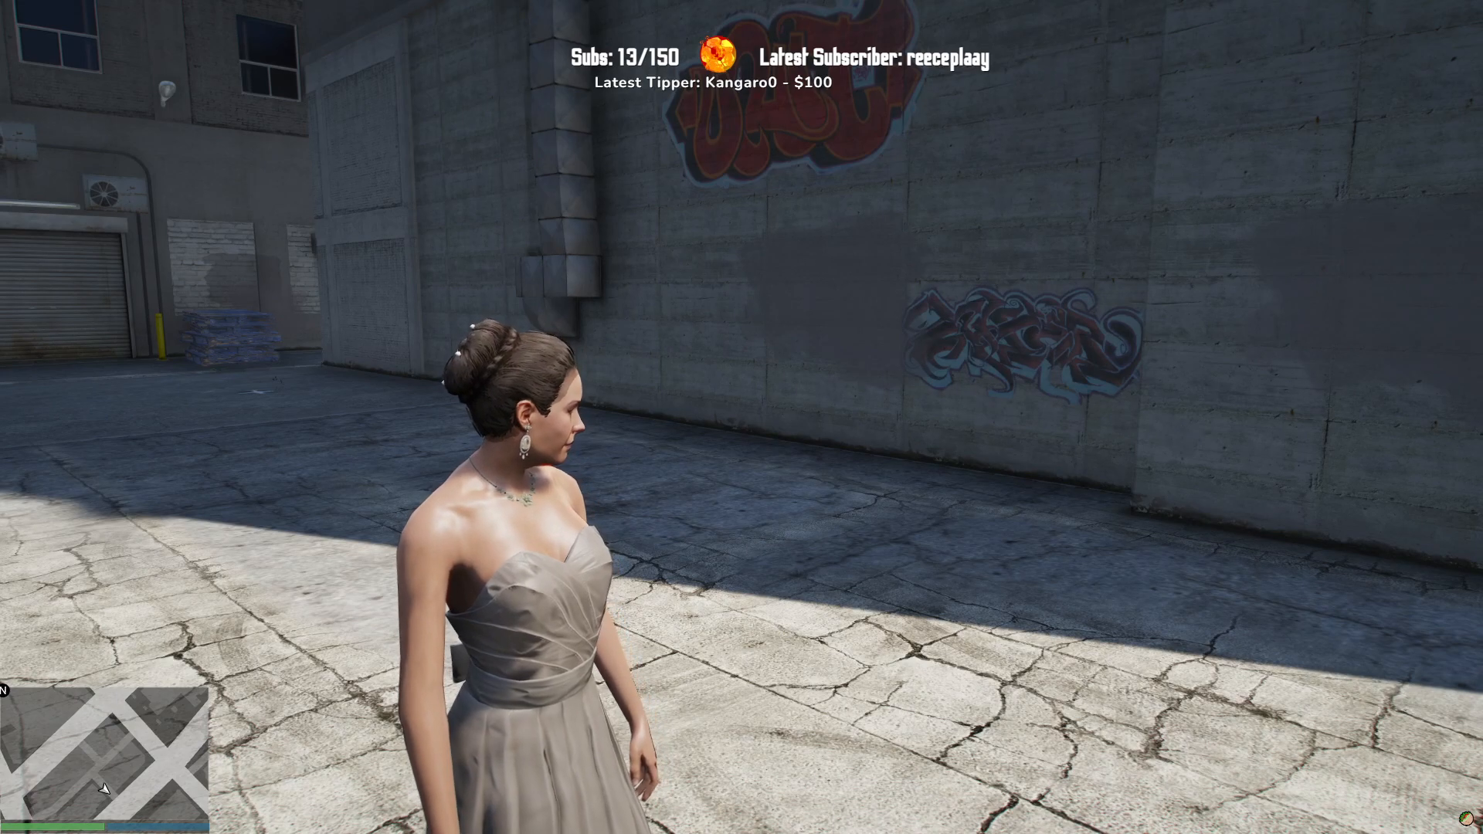
# Step: Walk the bride ped back and forth beside the graffiti wall and examine the skirt and bow from the front and back
pyautogui.press('s')
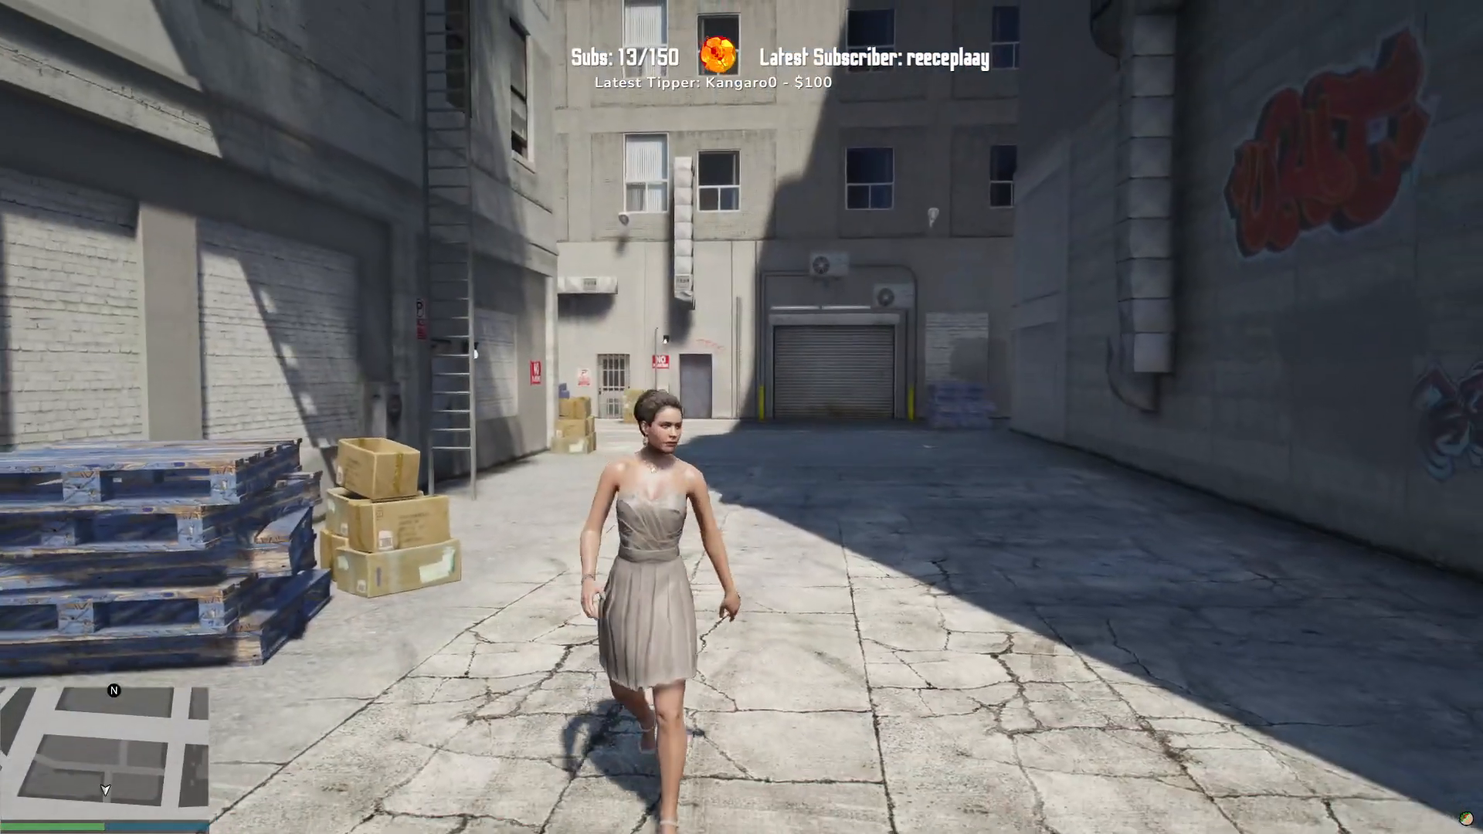
pyautogui.press('w')
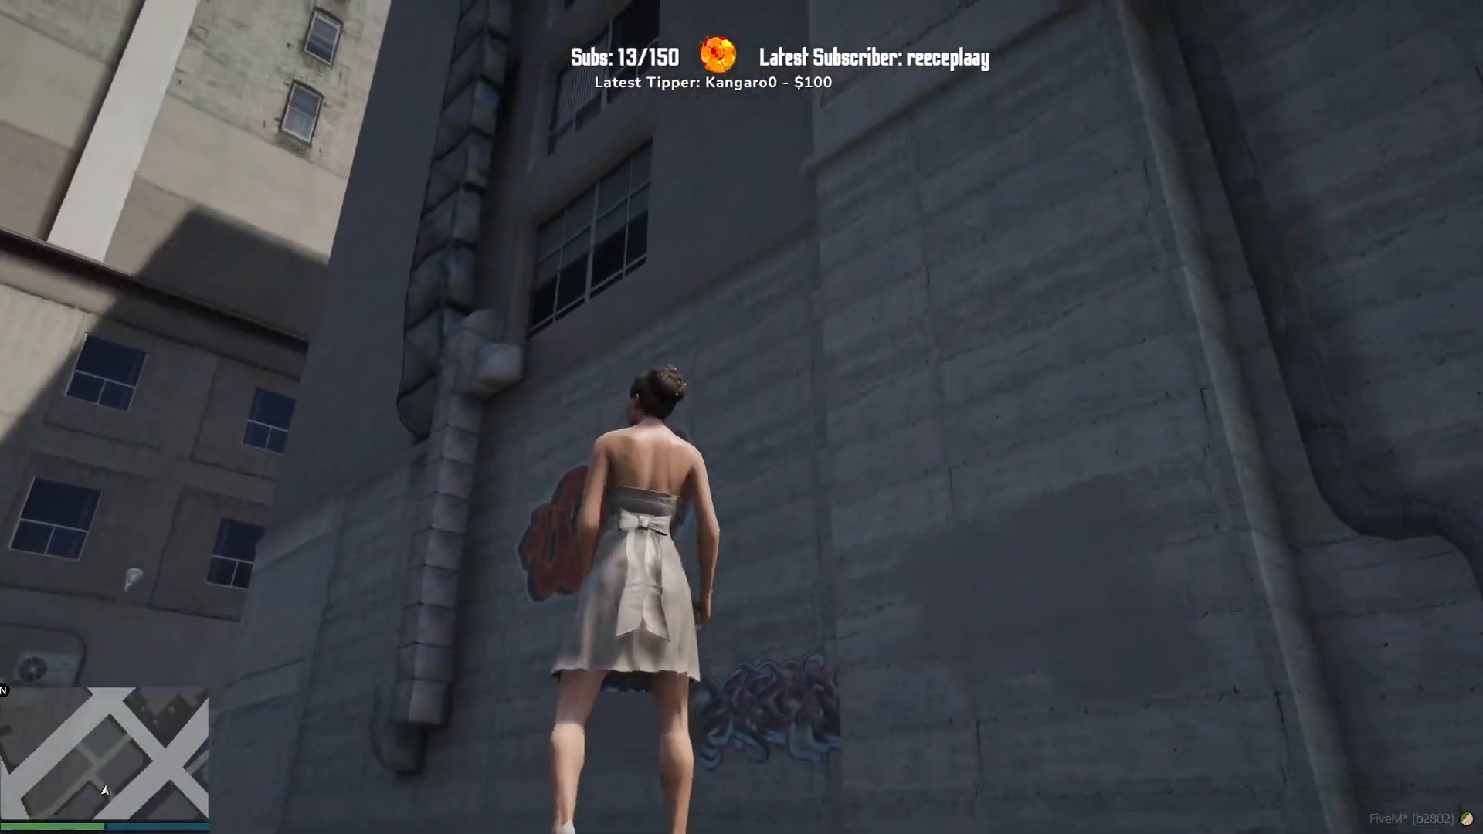
pyautogui.press('s')
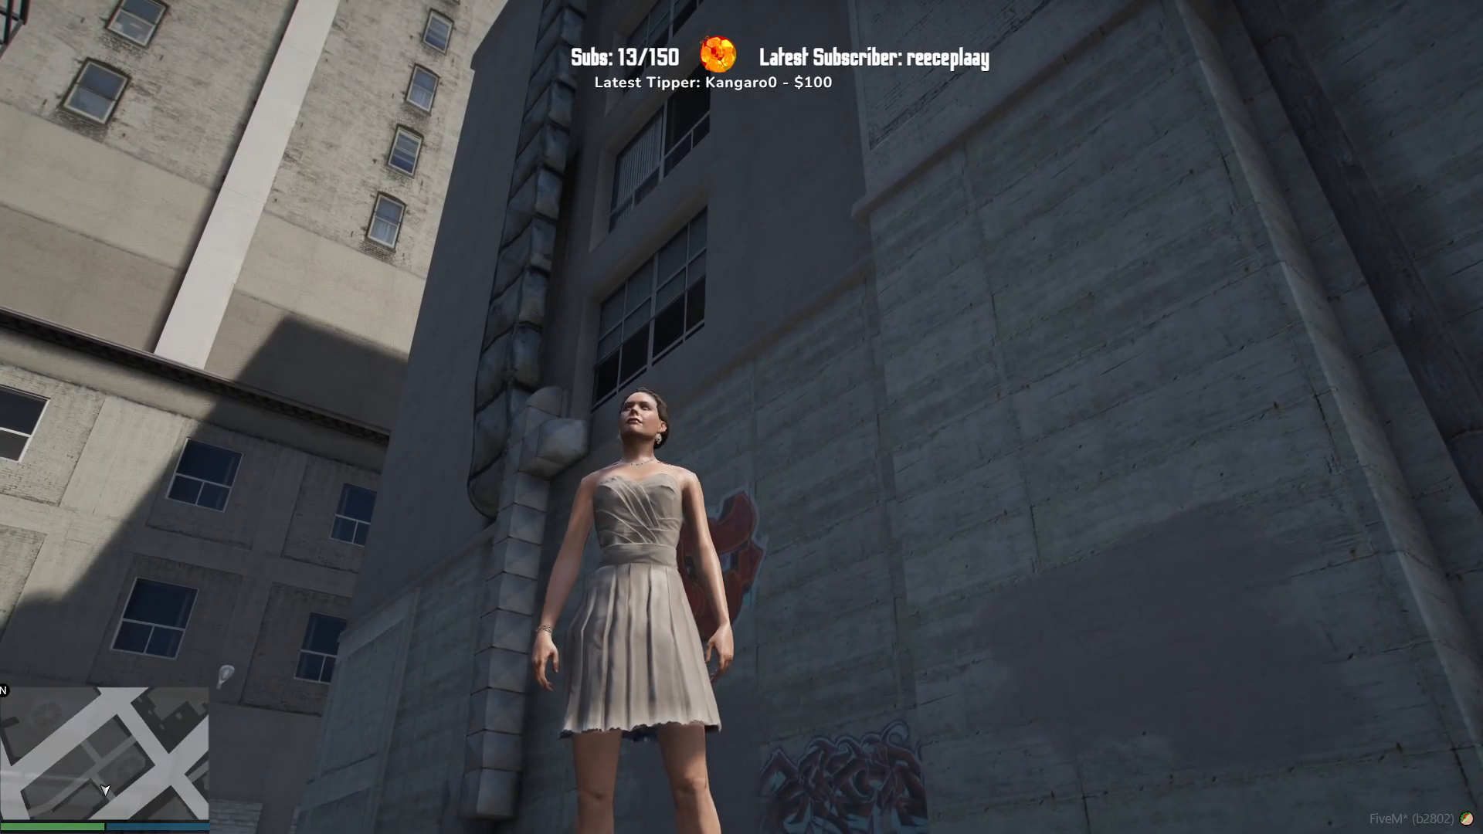
pyautogui.press('s')
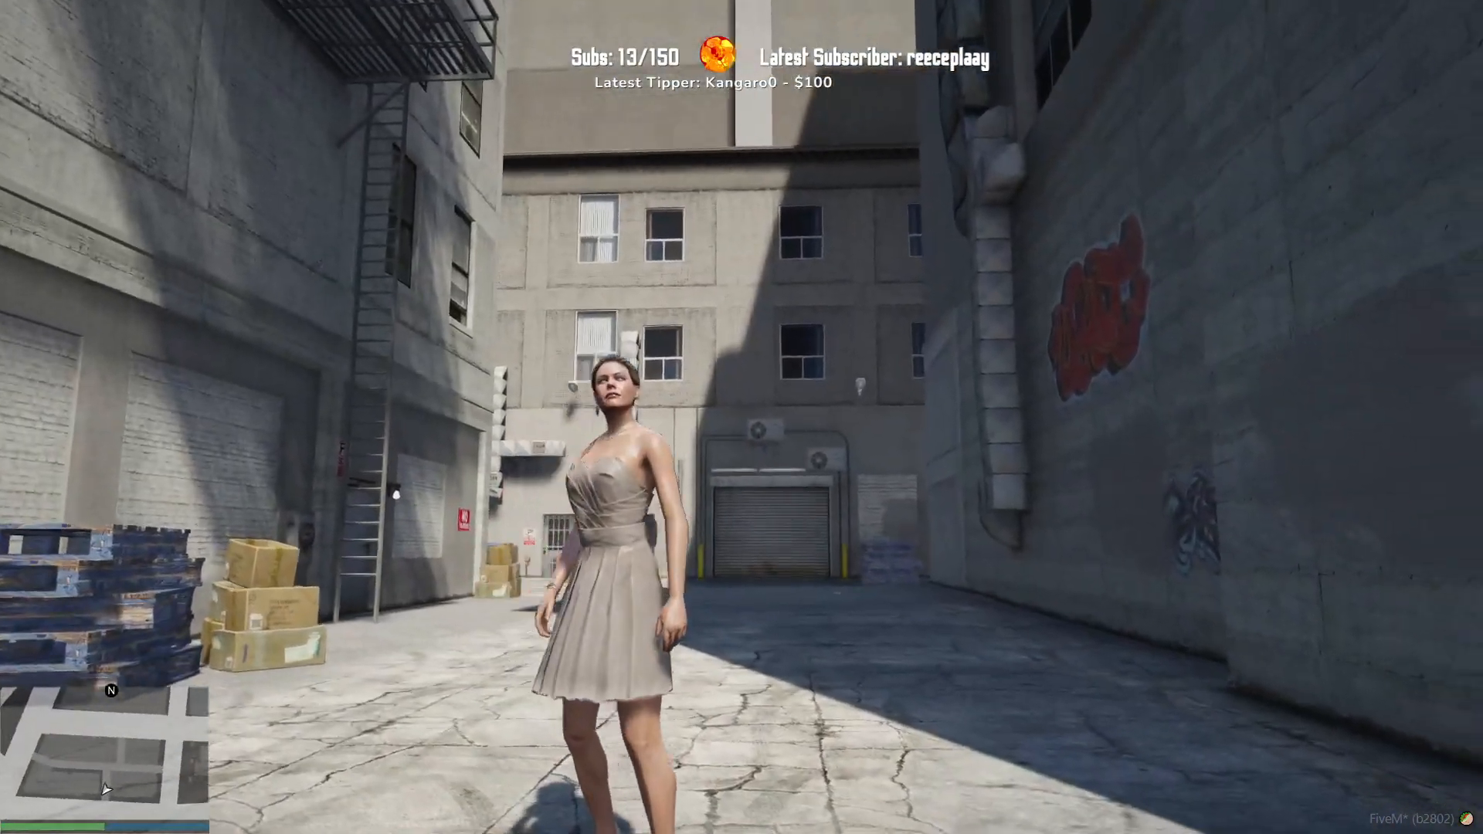
pyautogui.press('s')
# Step: Switch to the browser's Google image results for kilt and compare the Champion Kilts, USA Kilts and Scottish Lion pictures
pyautogui.hotkey('alt', 'Tab')
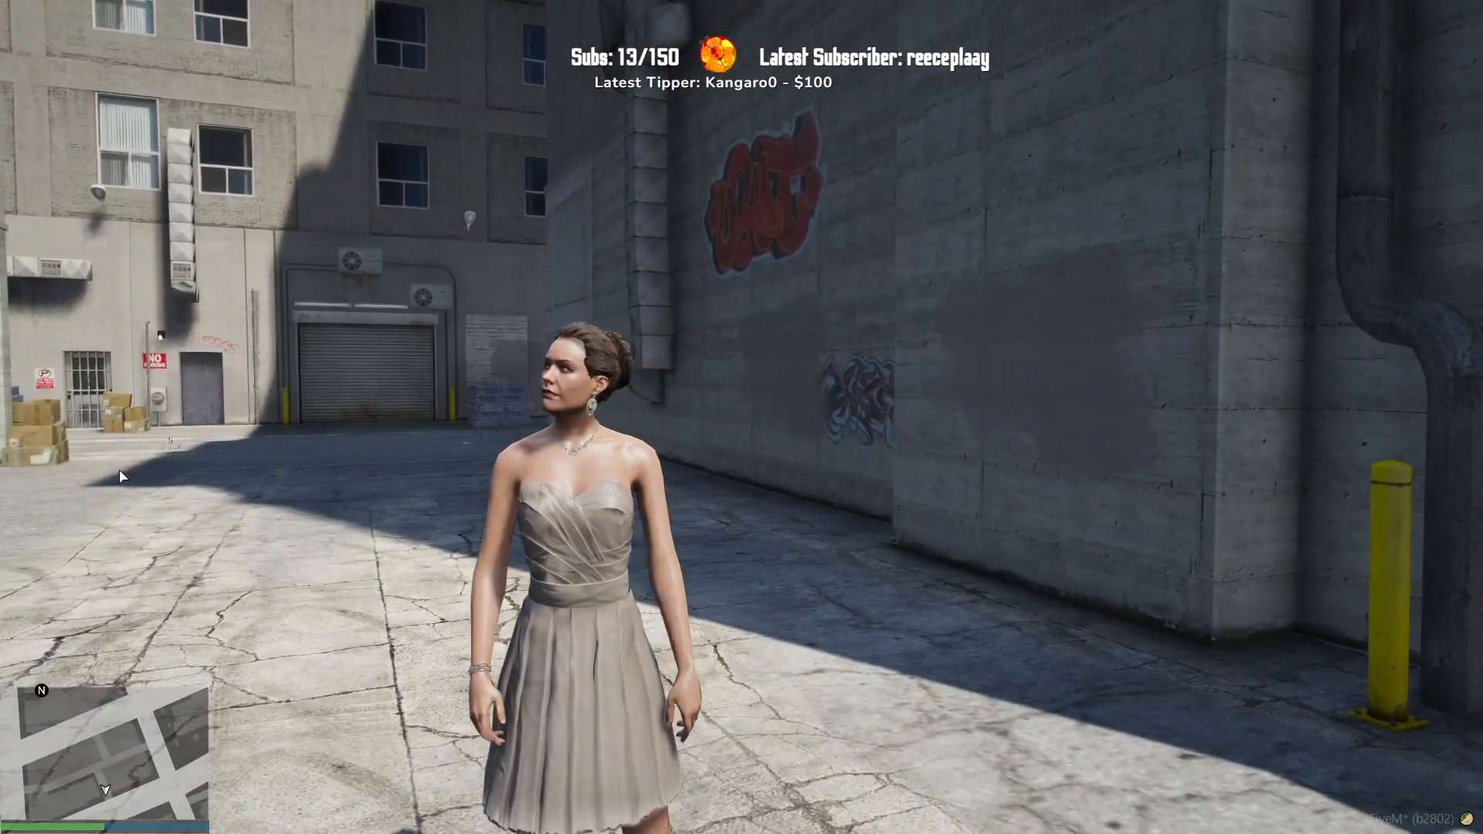
pyautogui.click(566, 627)
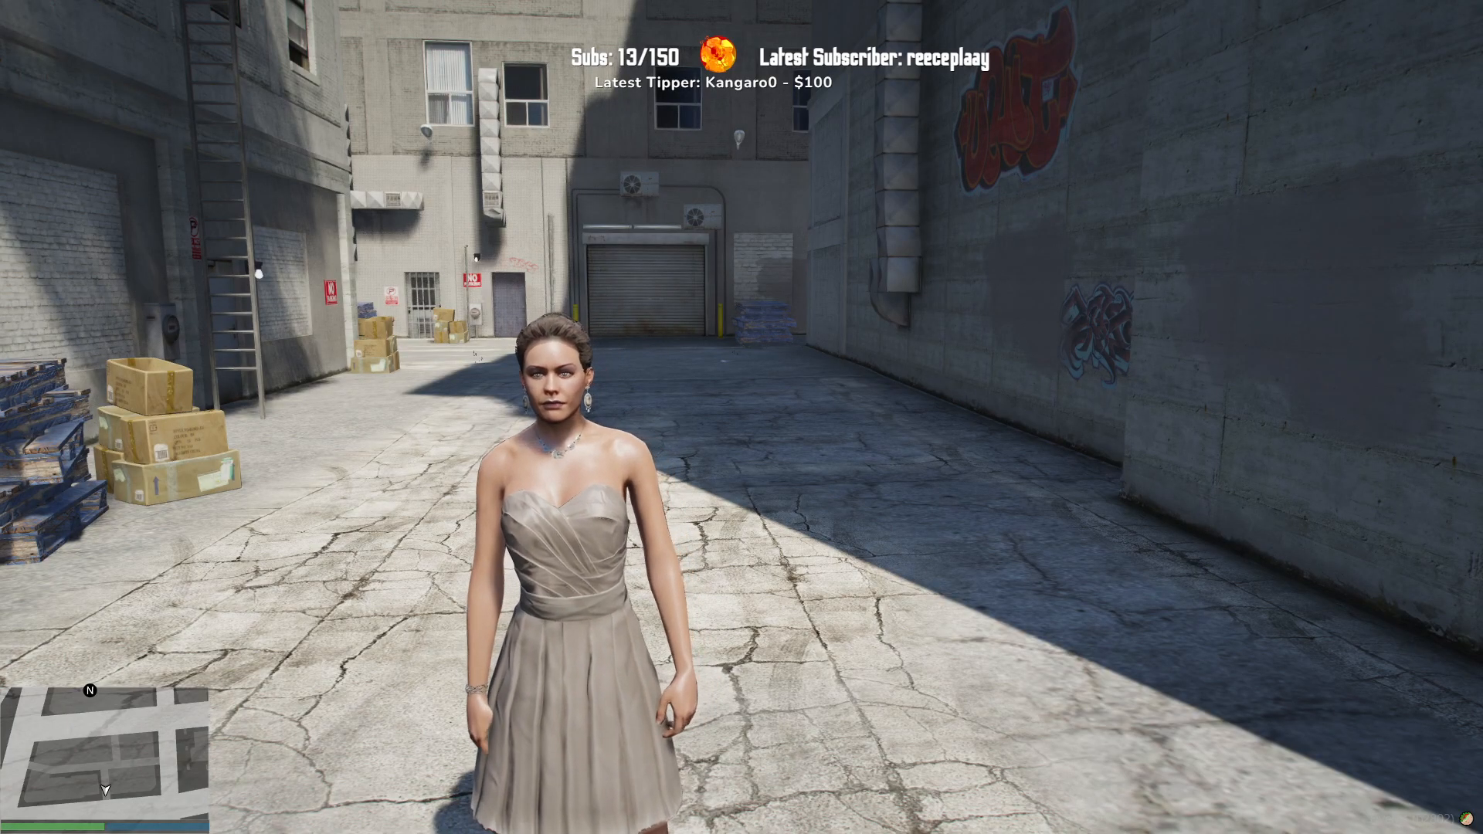
pyautogui.hotkey('alt', 'Tab')
pyautogui.scroll(-2, 554, 333)
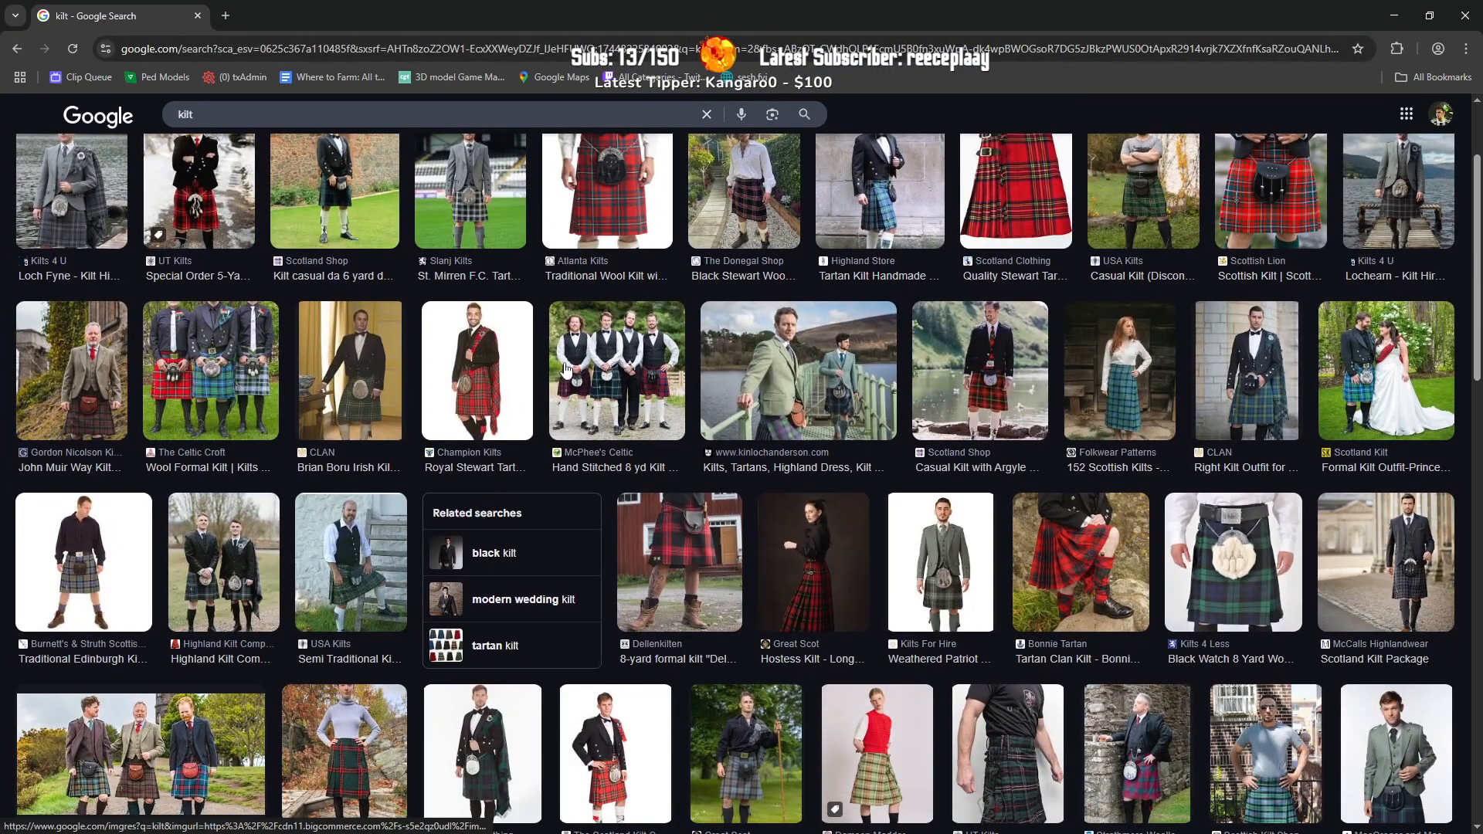
pyautogui.click(477, 367)
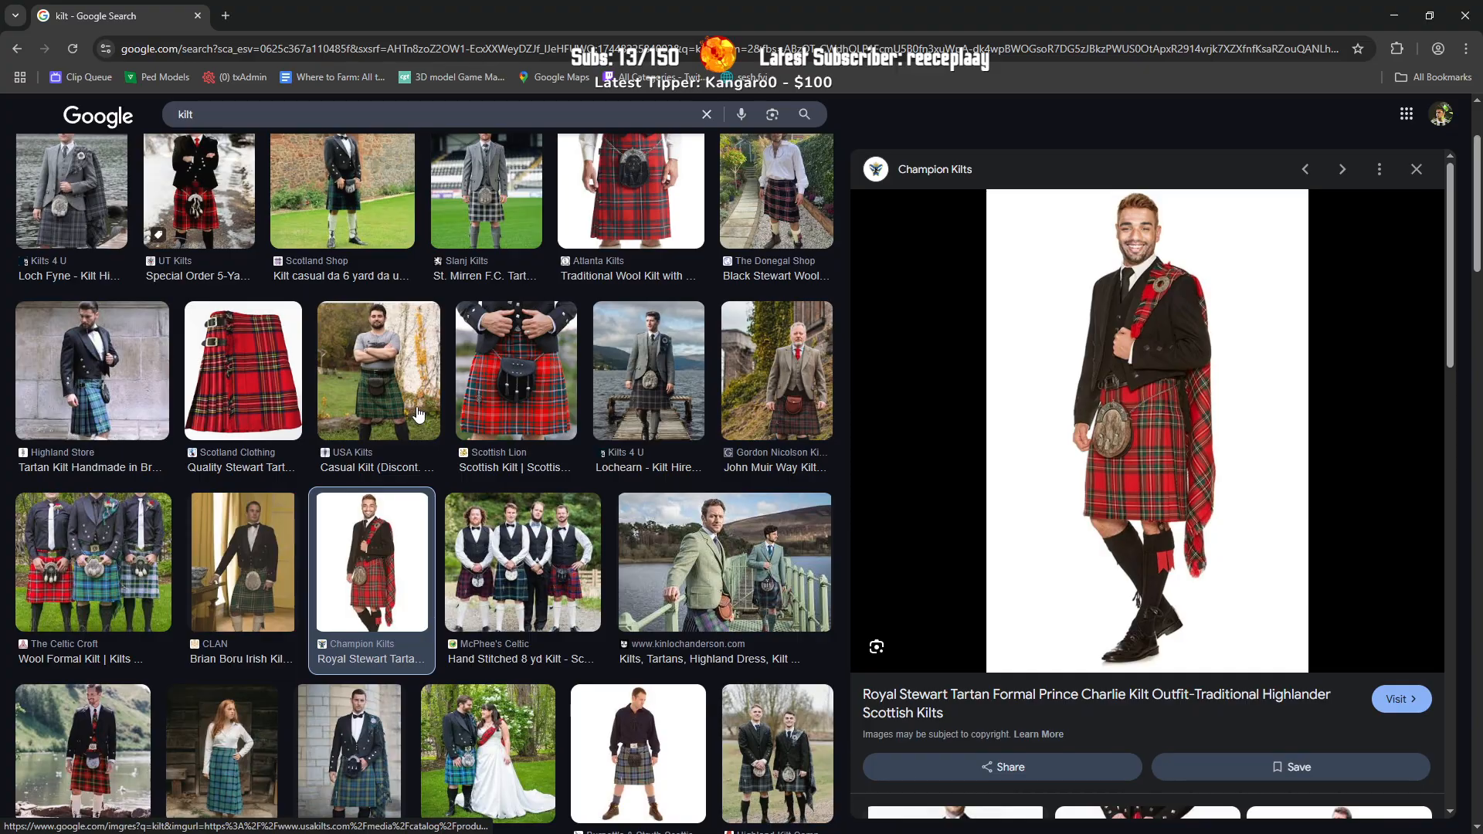
pyautogui.click(379, 371)
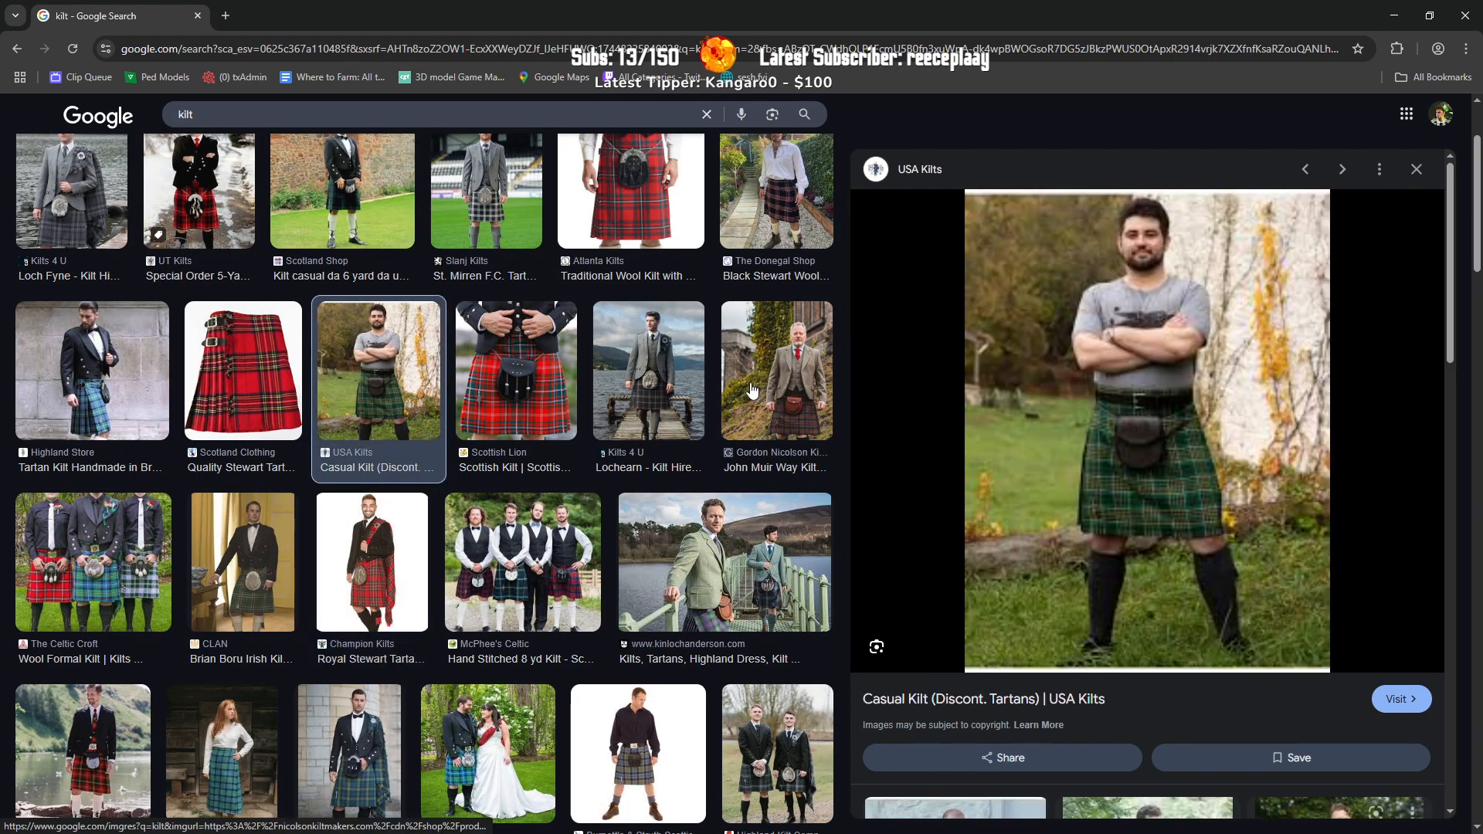
pyautogui.click(512, 378)
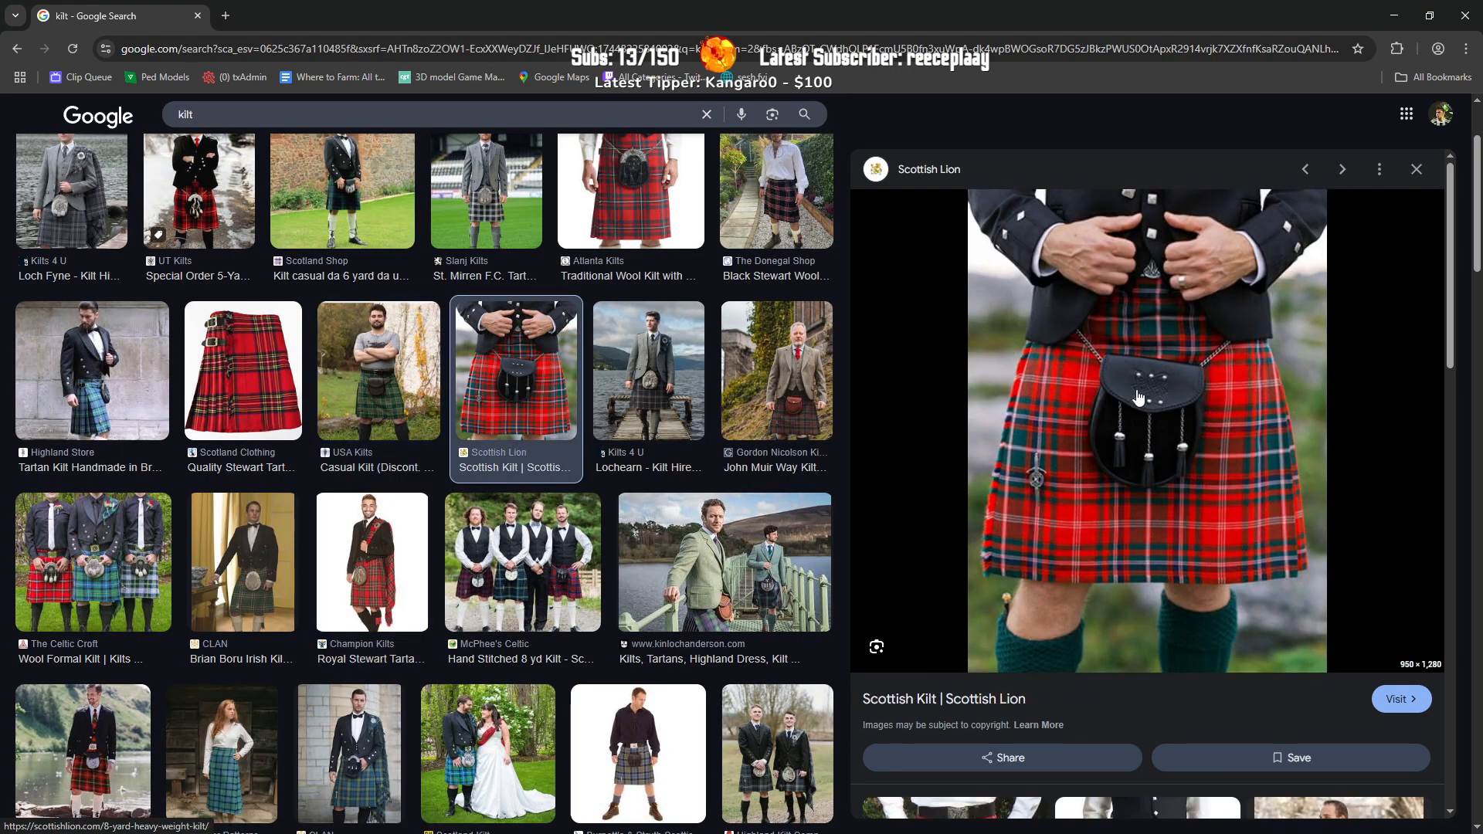
pyautogui.press('Left')
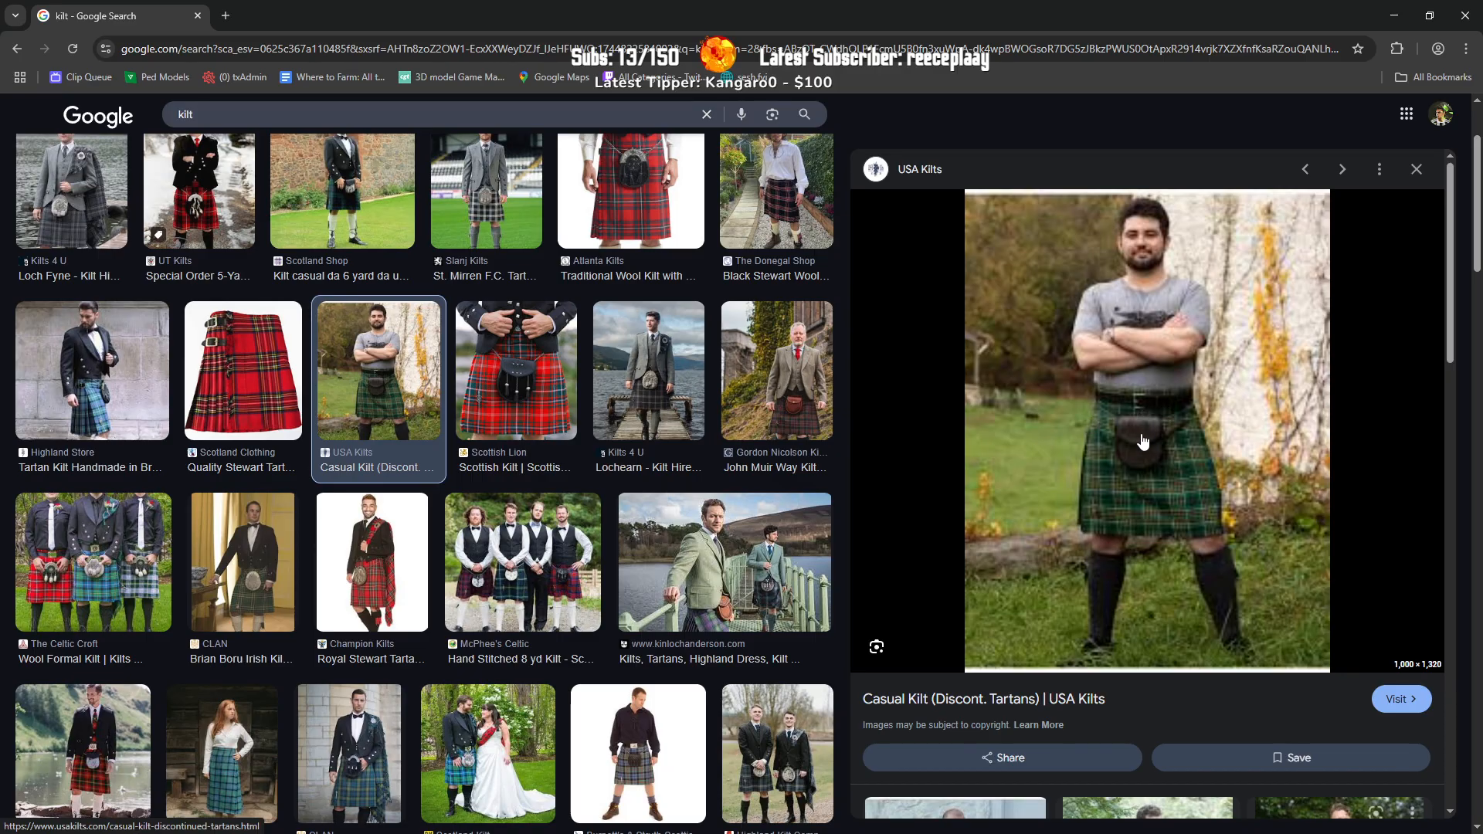
# Step: Preview the Traditional Edinburgh Kilt 16oz image and look through its related pictures
pyautogui.scroll(-2, 1144, 441)
pyautogui.scroll(-1, 541, 580)
pyautogui.click(645, 679)
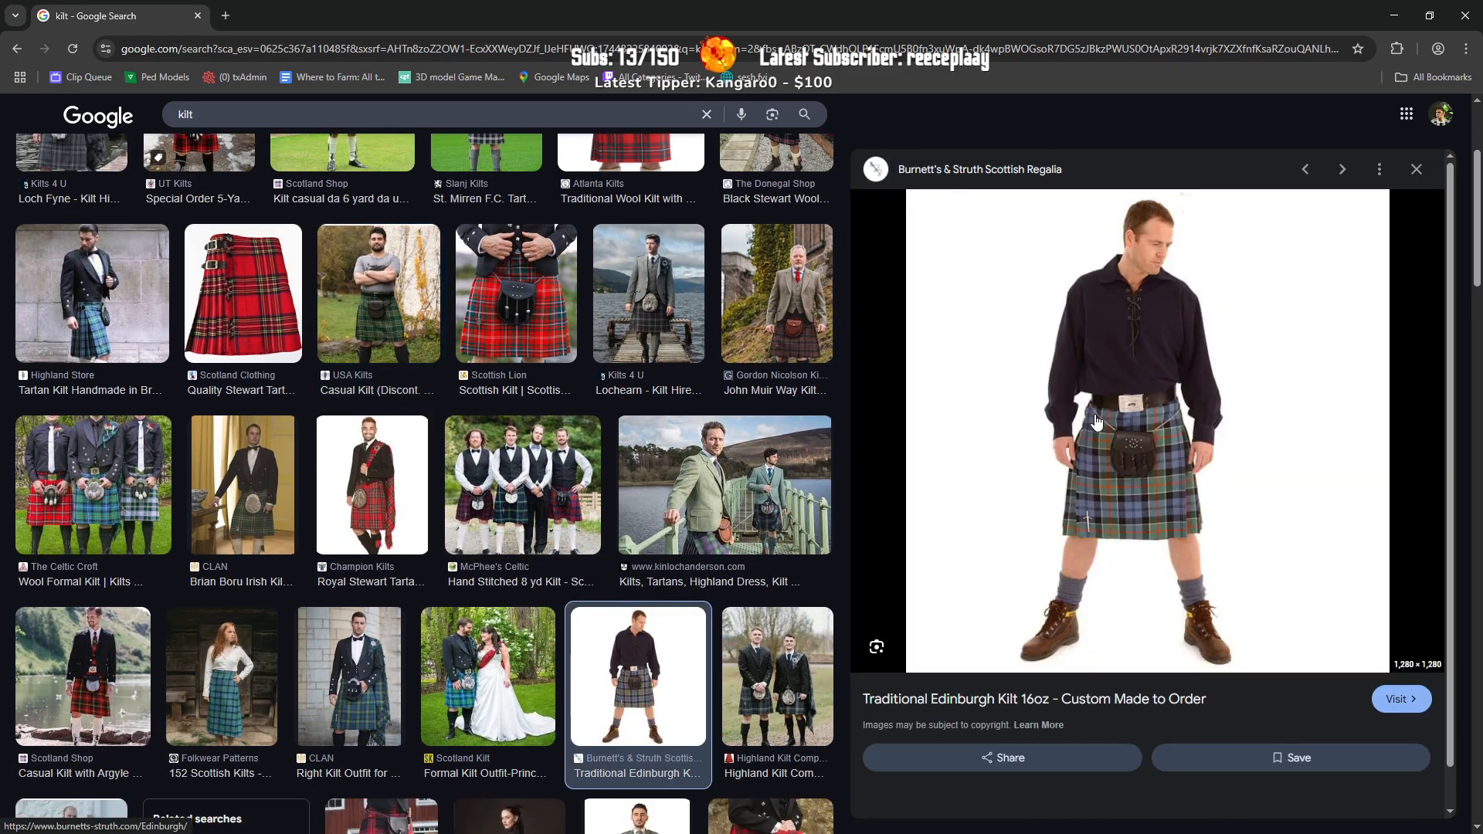
pyautogui.scroll(-5, 1111, 475)
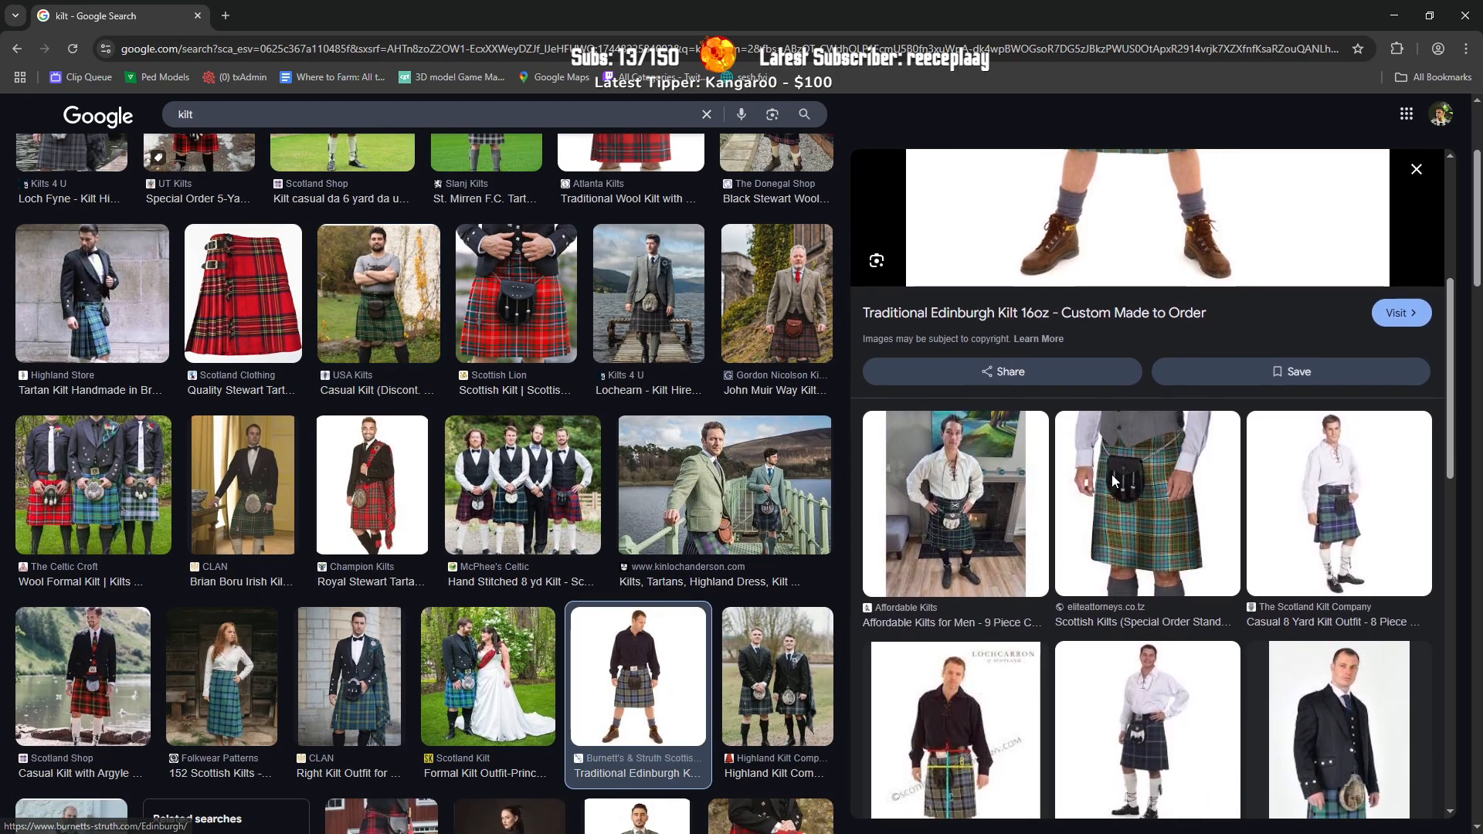
pyautogui.scroll(-3, 1111, 475)
pyautogui.scroll(5, 1092, 508)
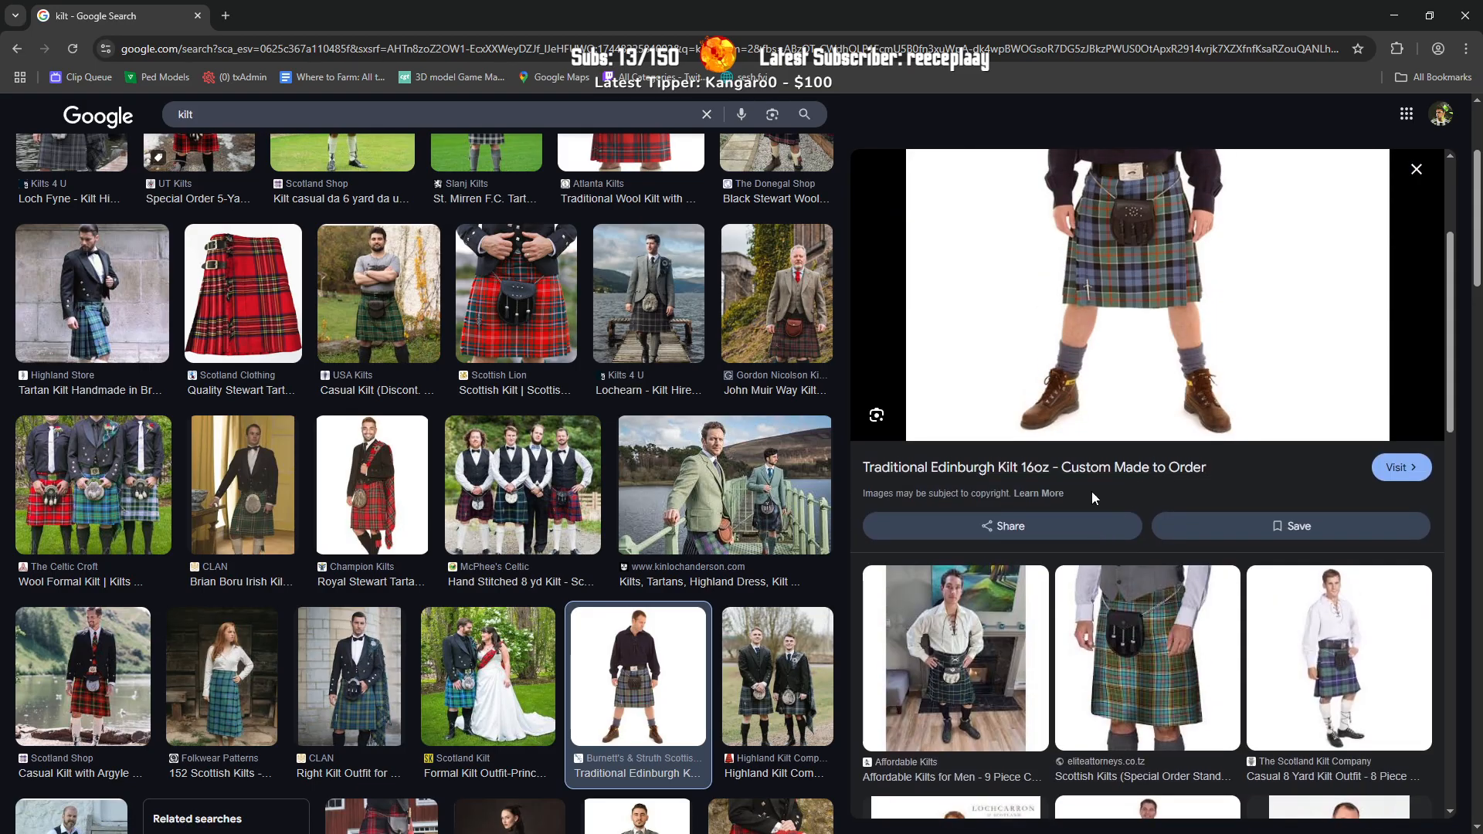
pyautogui.scroll(1, 1092, 508)
pyautogui.scroll(-4, 393, 643)
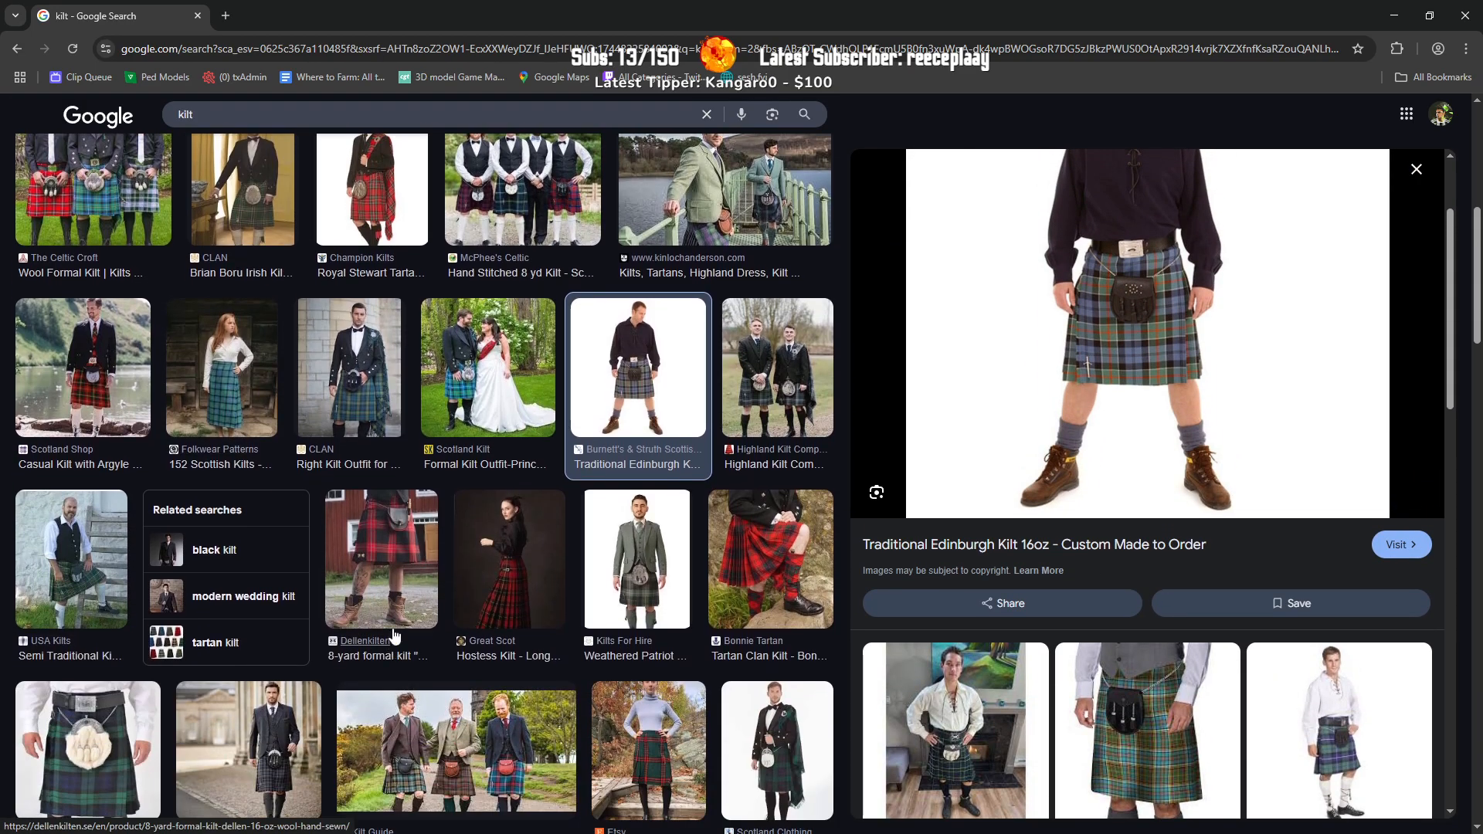
# Step: Preview Dellenkilten's 8-yard formal kilt "Dellen" image and browse its related kilt pictures
pyautogui.click(392, 643)
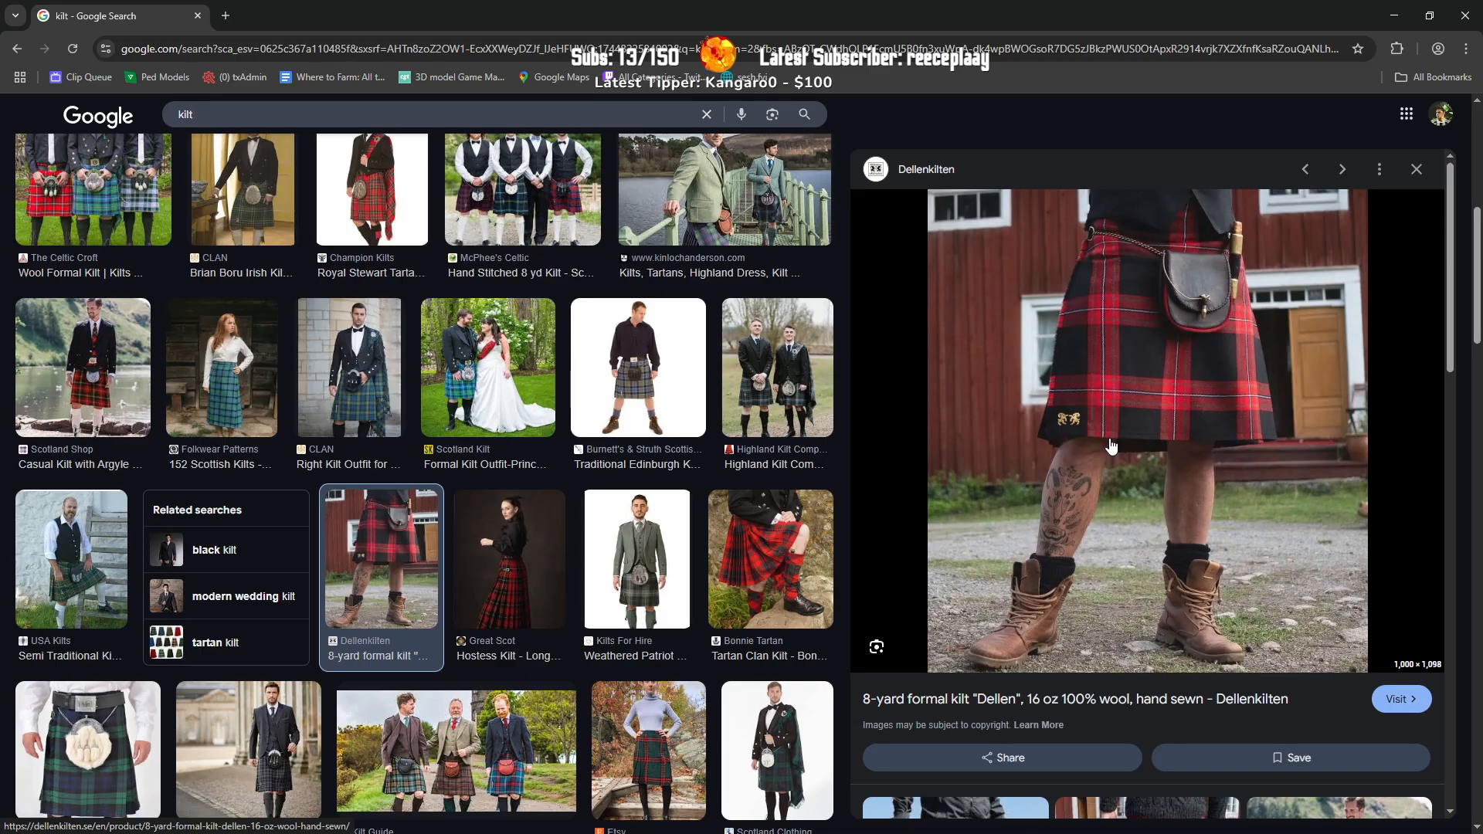
pyautogui.scroll(-15, 1111, 447)
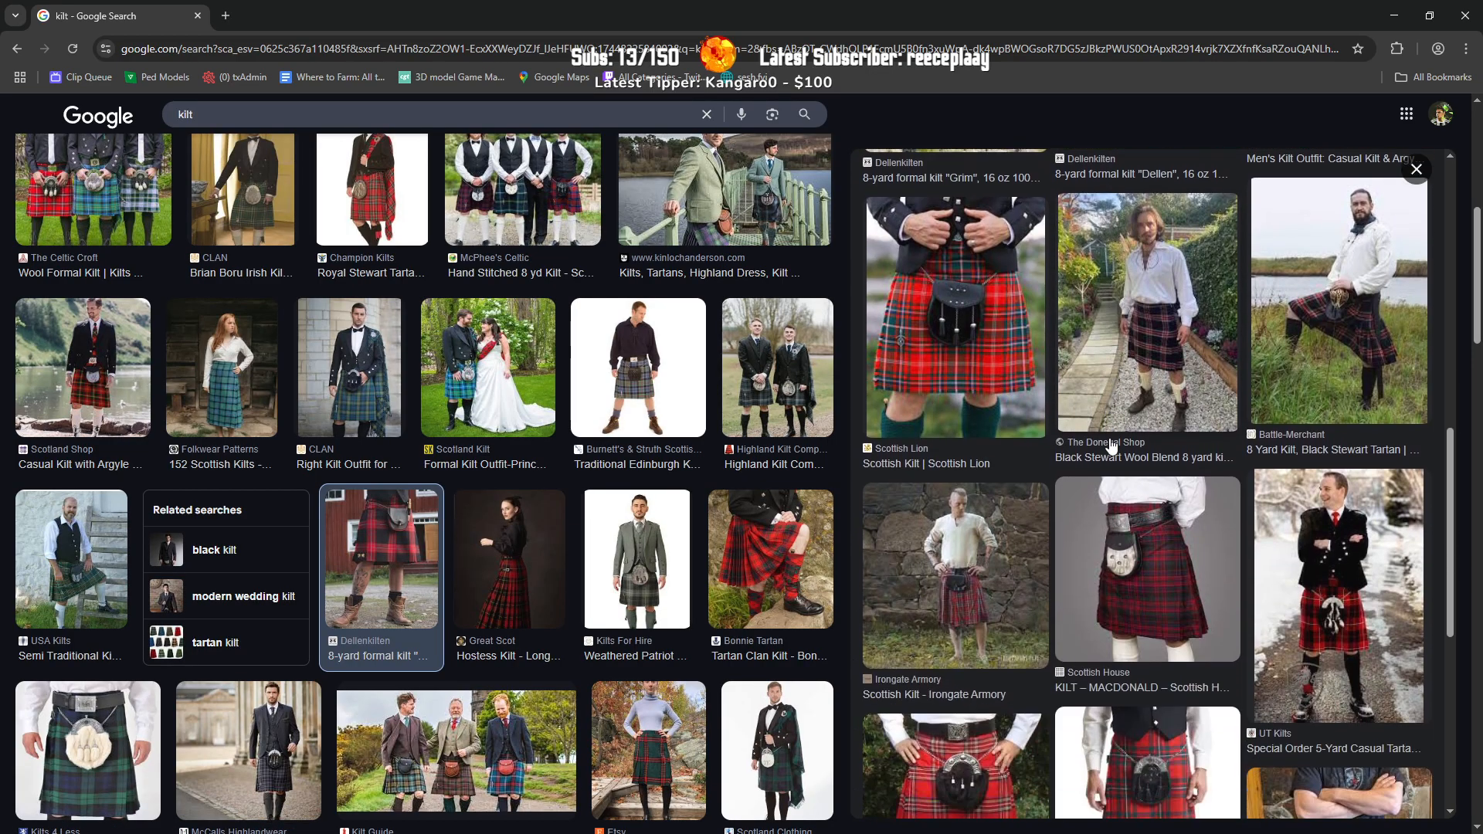
pyautogui.scroll(-5, 1111, 446)
pyautogui.scroll(20, 1110, 446)
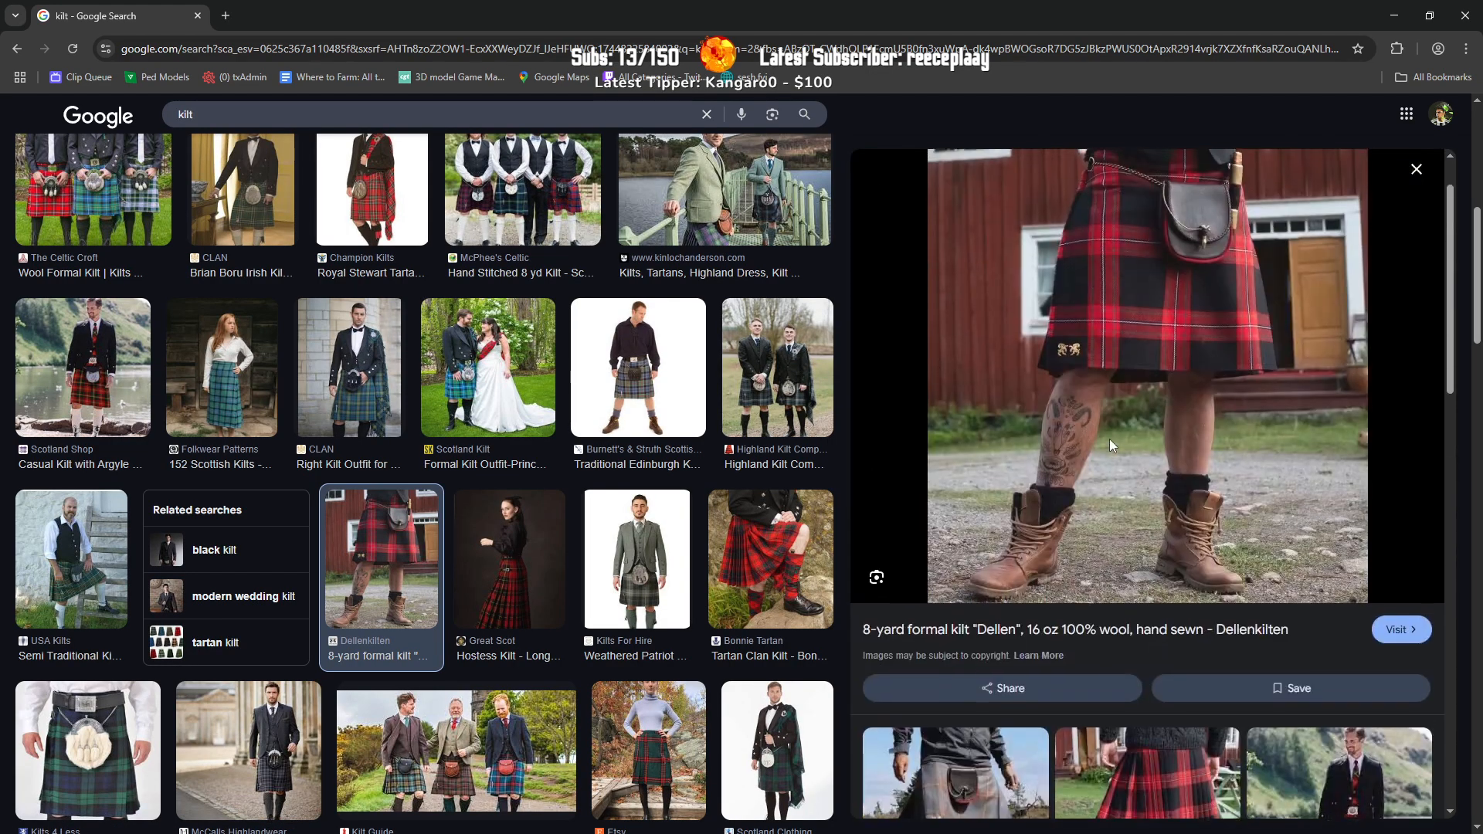
pyautogui.scroll(2, 1110, 442)
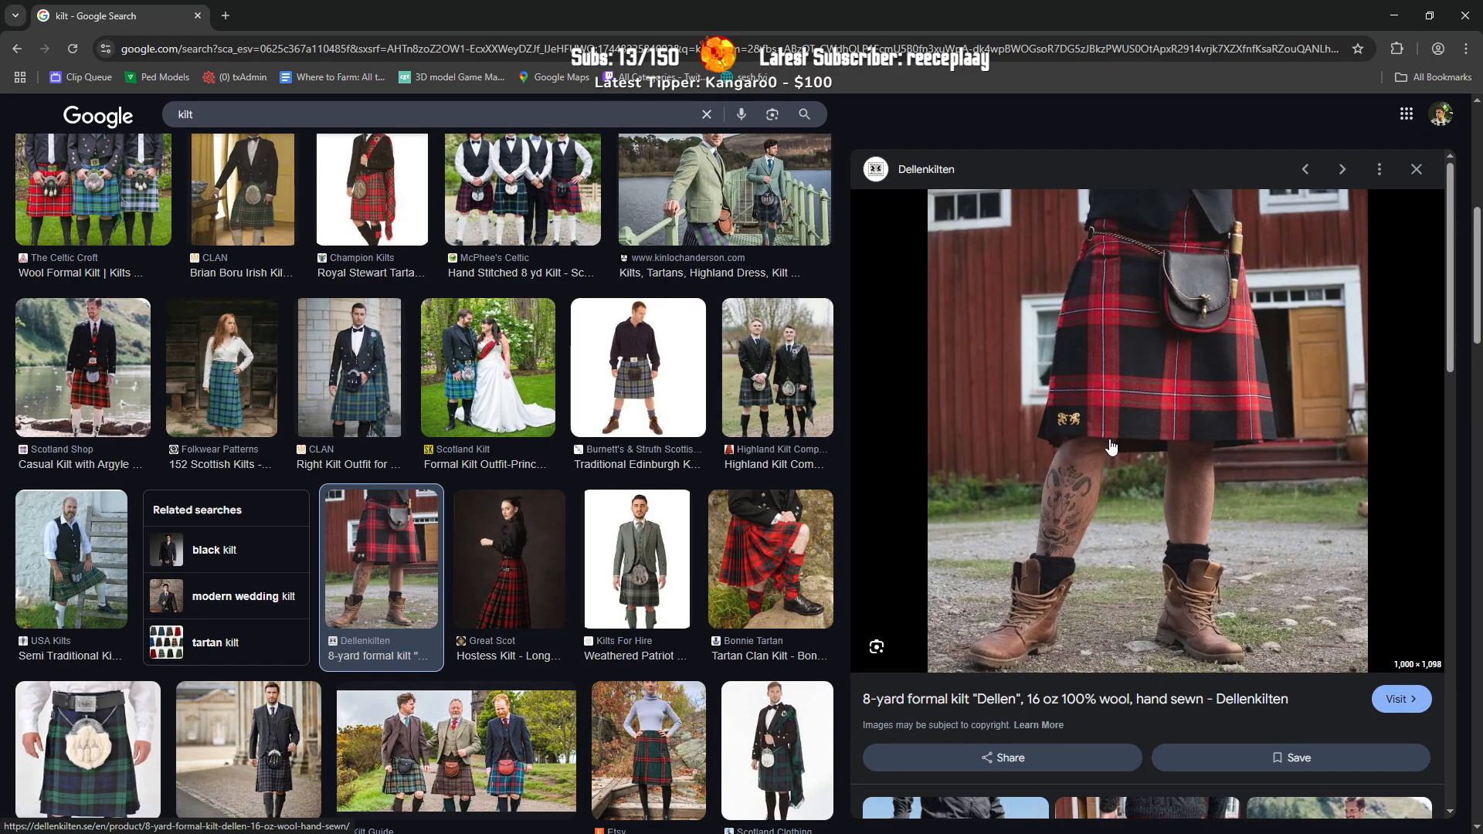
# Step: Reopen the Traditional Edinburgh Kilt image, check its related pictures, and browse further down the kilt results for references
pyautogui.click(638, 367)
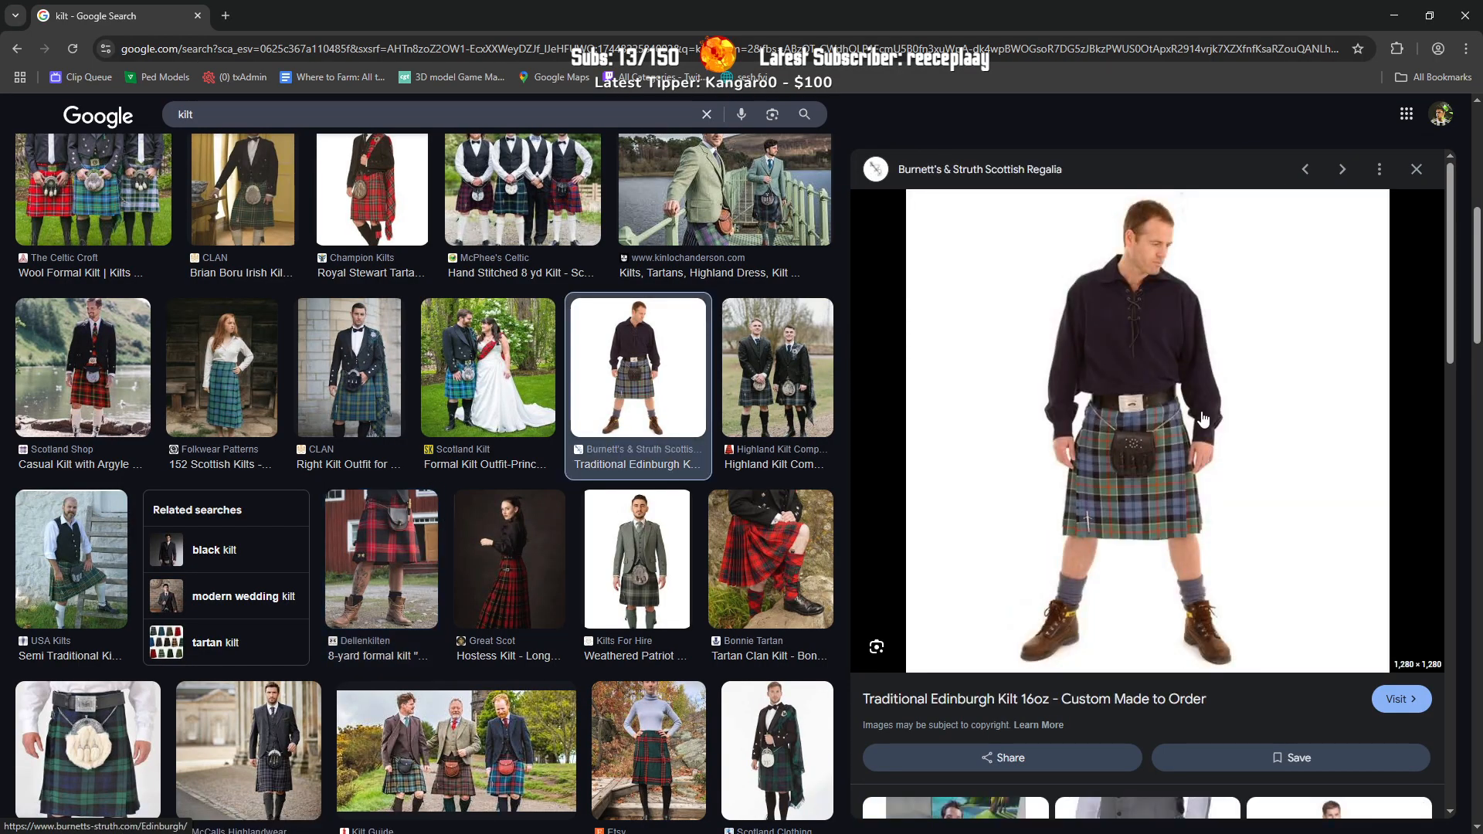
pyautogui.scroll(2, 1202, 420)
pyautogui.scroll(-5, 1203, 419)
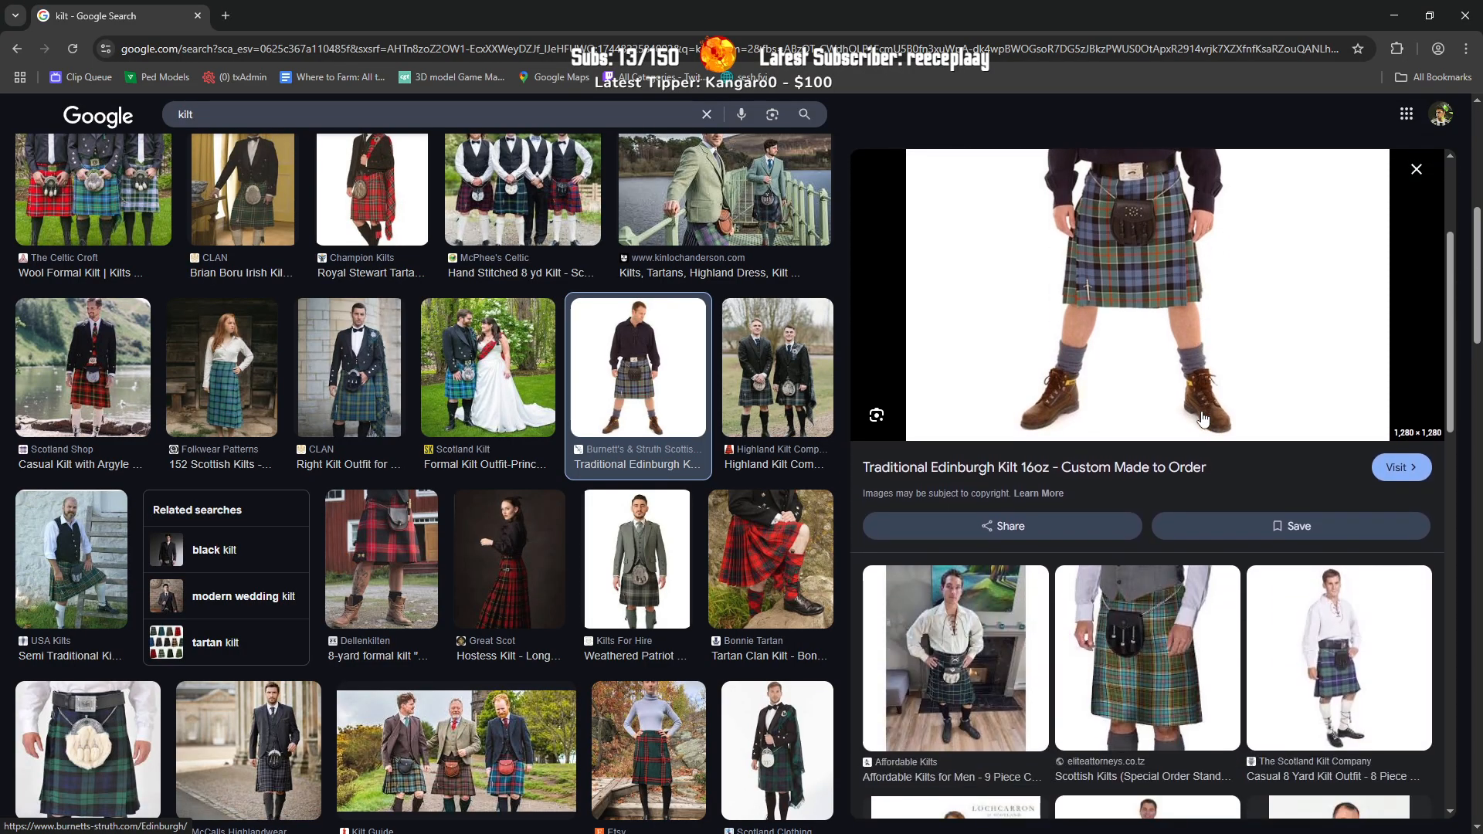
pyautogui.scroll(3, 1202, 419)
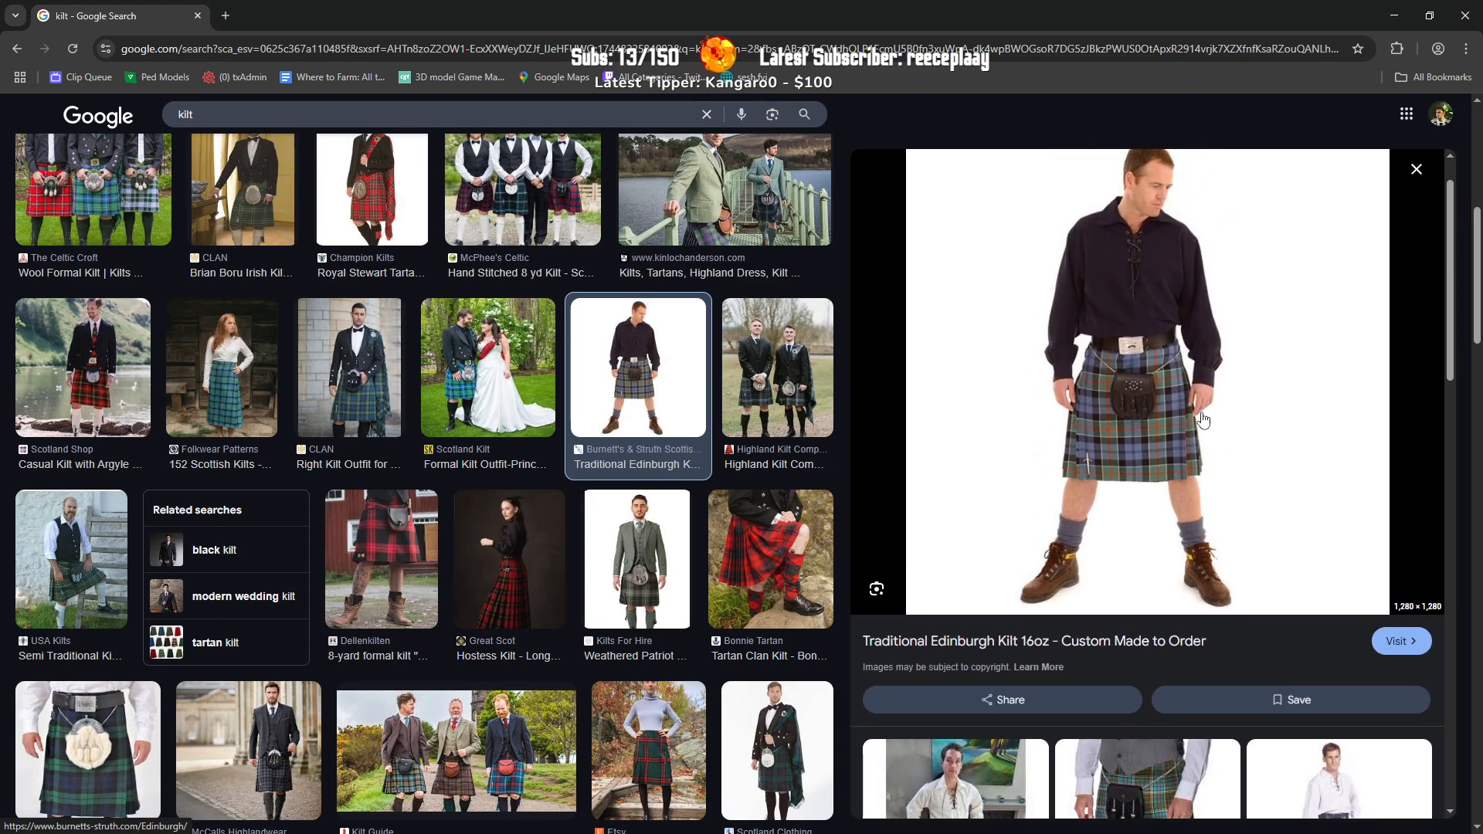
pyautogui.scroll(-4, 1203, 420)
pyautogui.scroll(-10, 1203, 420)
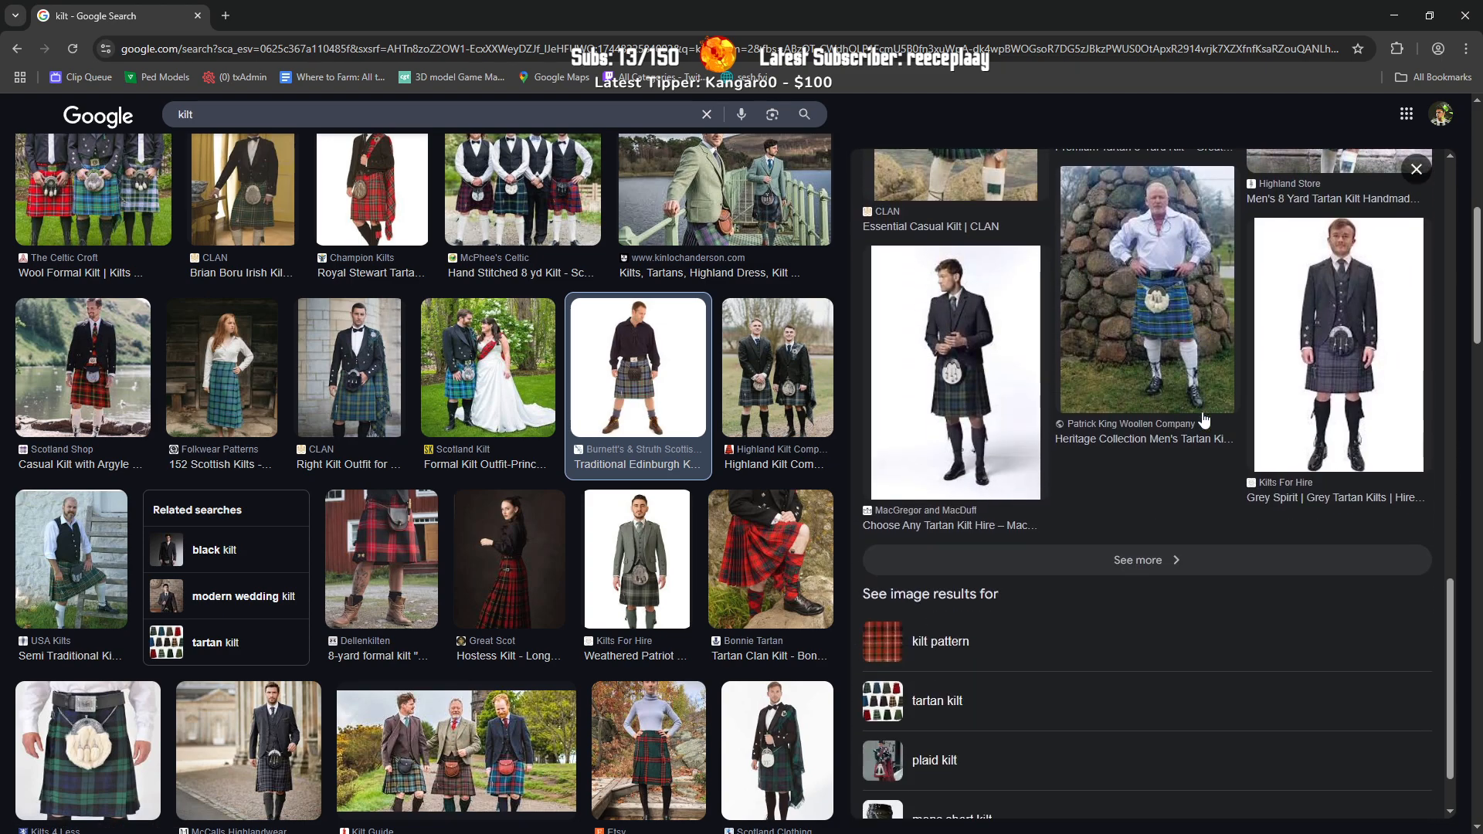
pyautogui.scroll(-2, 1202, 419)
pyautogui.scroll(-13, 700, 516)
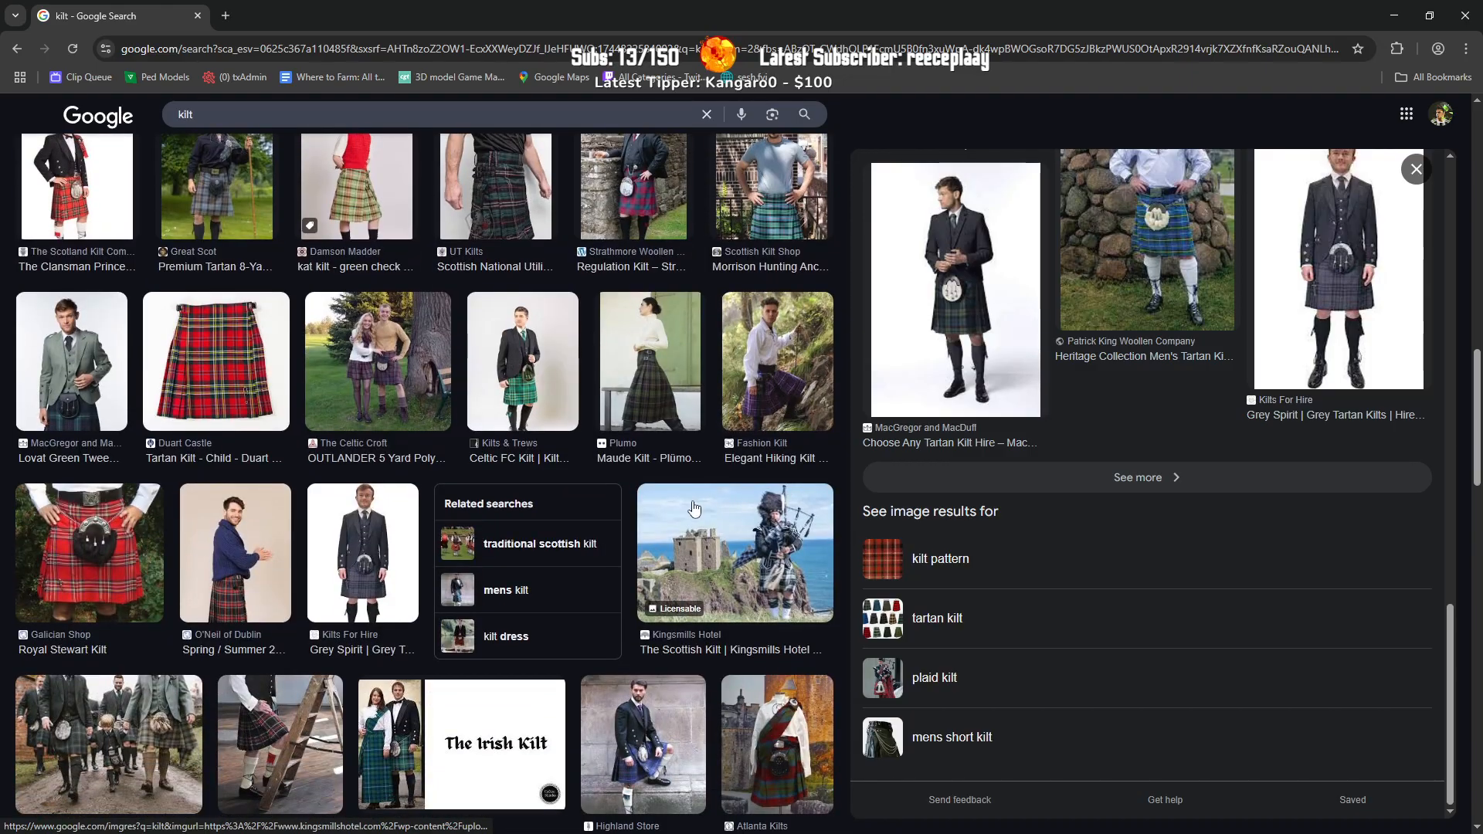
pyautogui.scroll(-20, 699, 516)
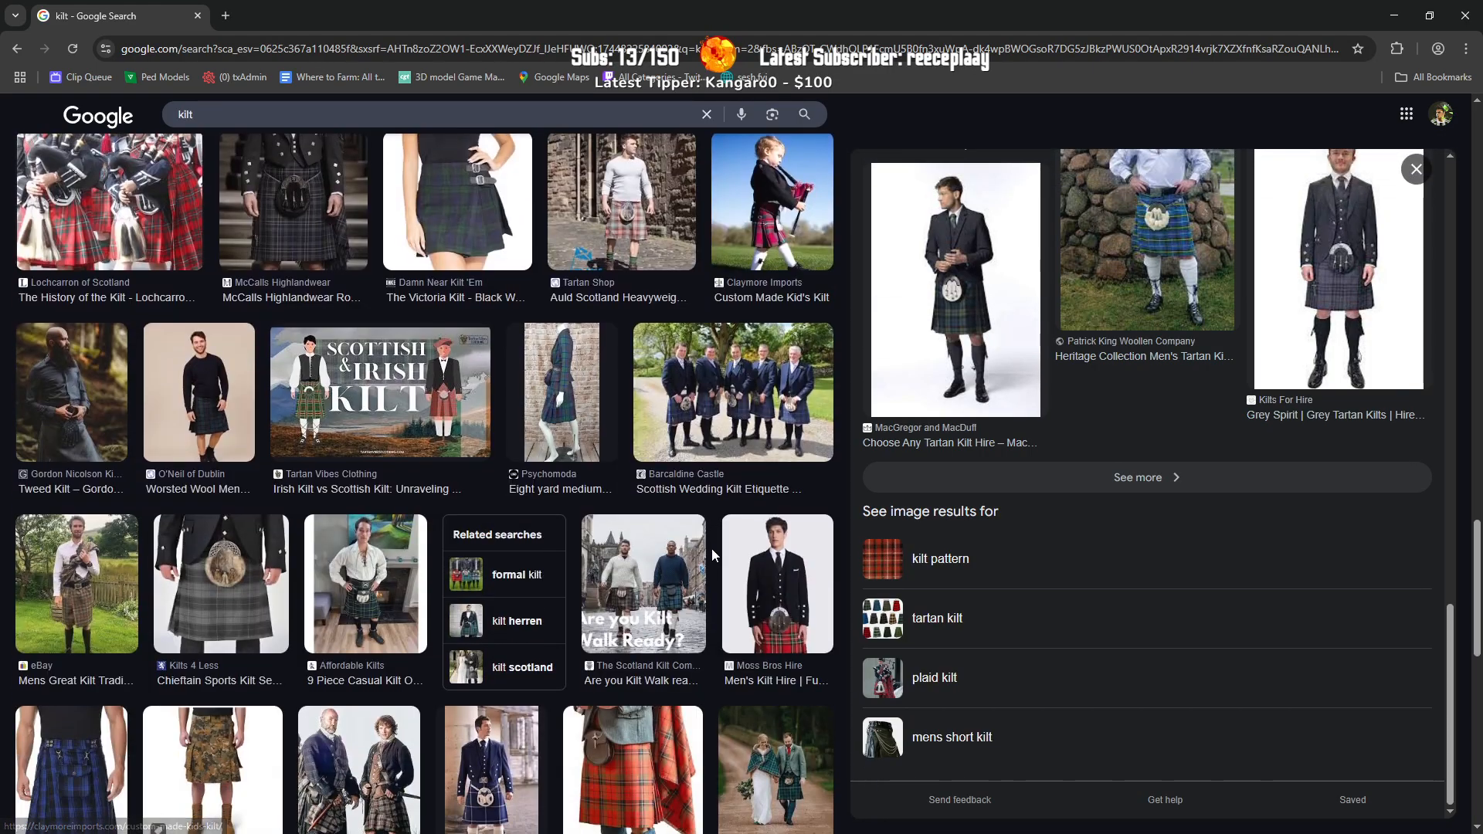
# Step: Browse further down the kilt image results and preview the Kilts 4 Less Buchanan 8 Yard Wool Kilt
pyautogui.scroll(-7, 712, 548)
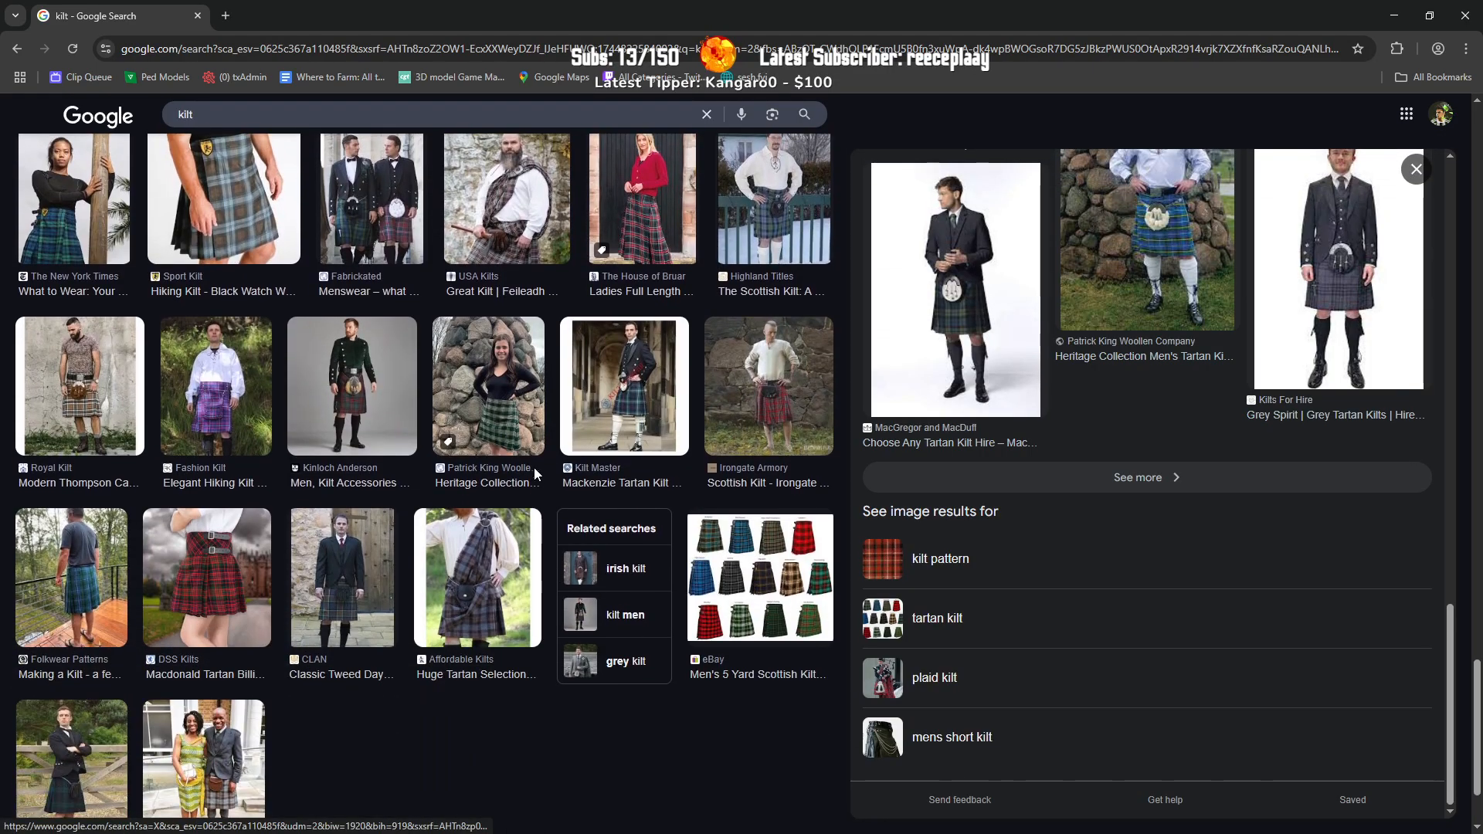
pyautogui.scroll(-2, 516, 429)
pyautogui.scroll(-4, 538, 595)
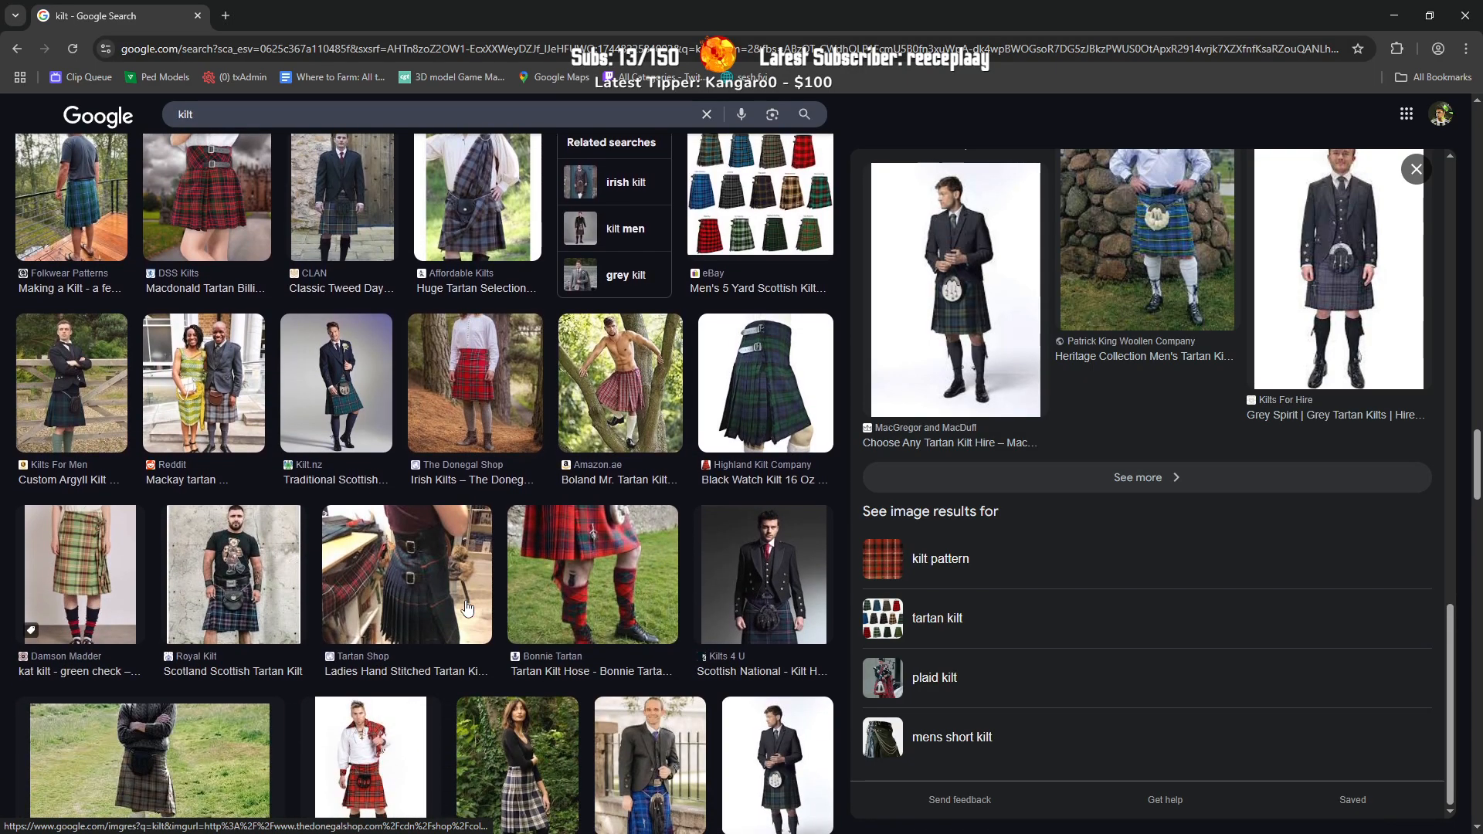
pyautogui.scroll(-8, 538, 594)
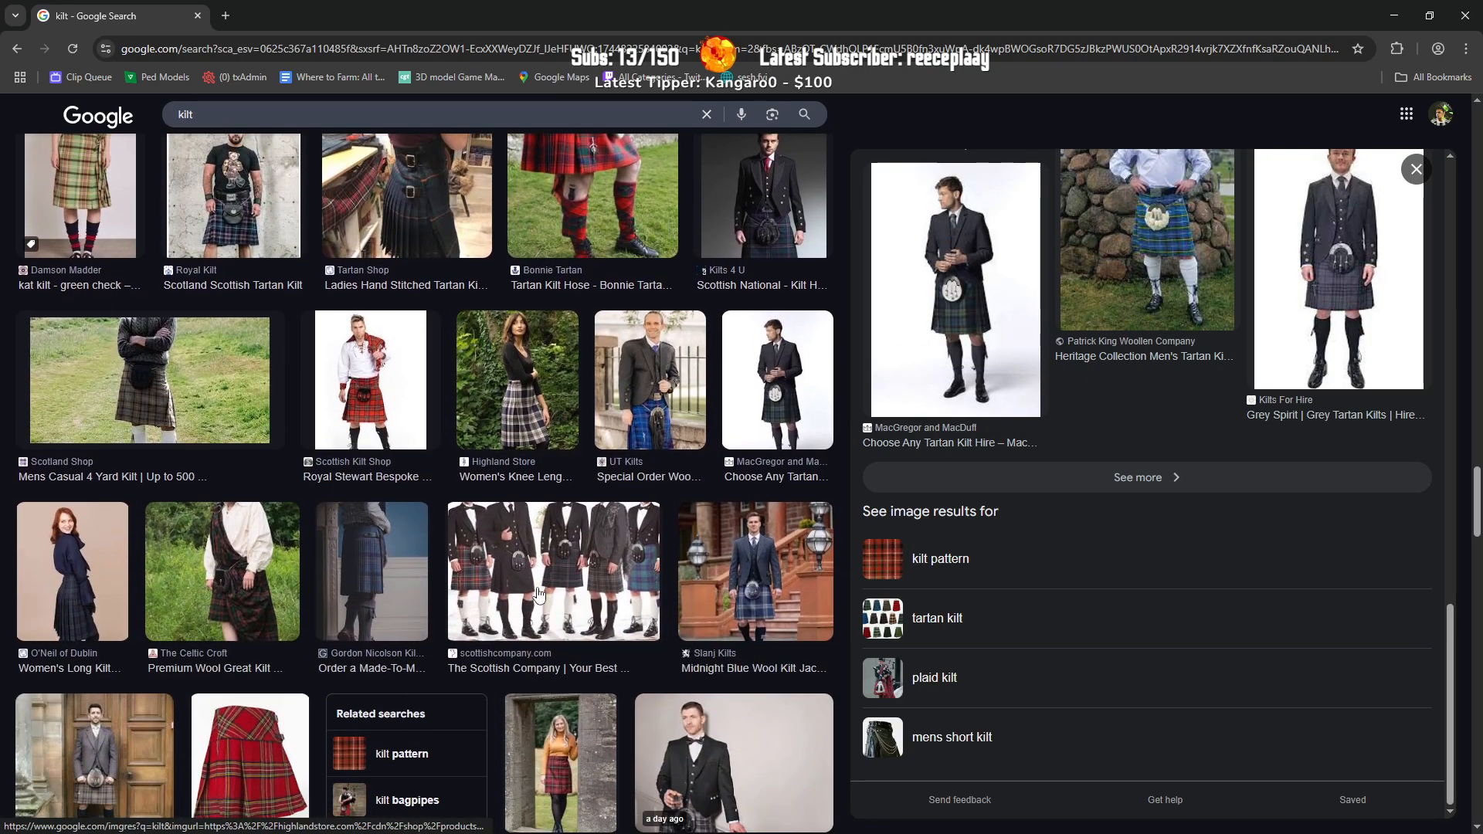
pyautogui.scroll(-5, 538, 595)
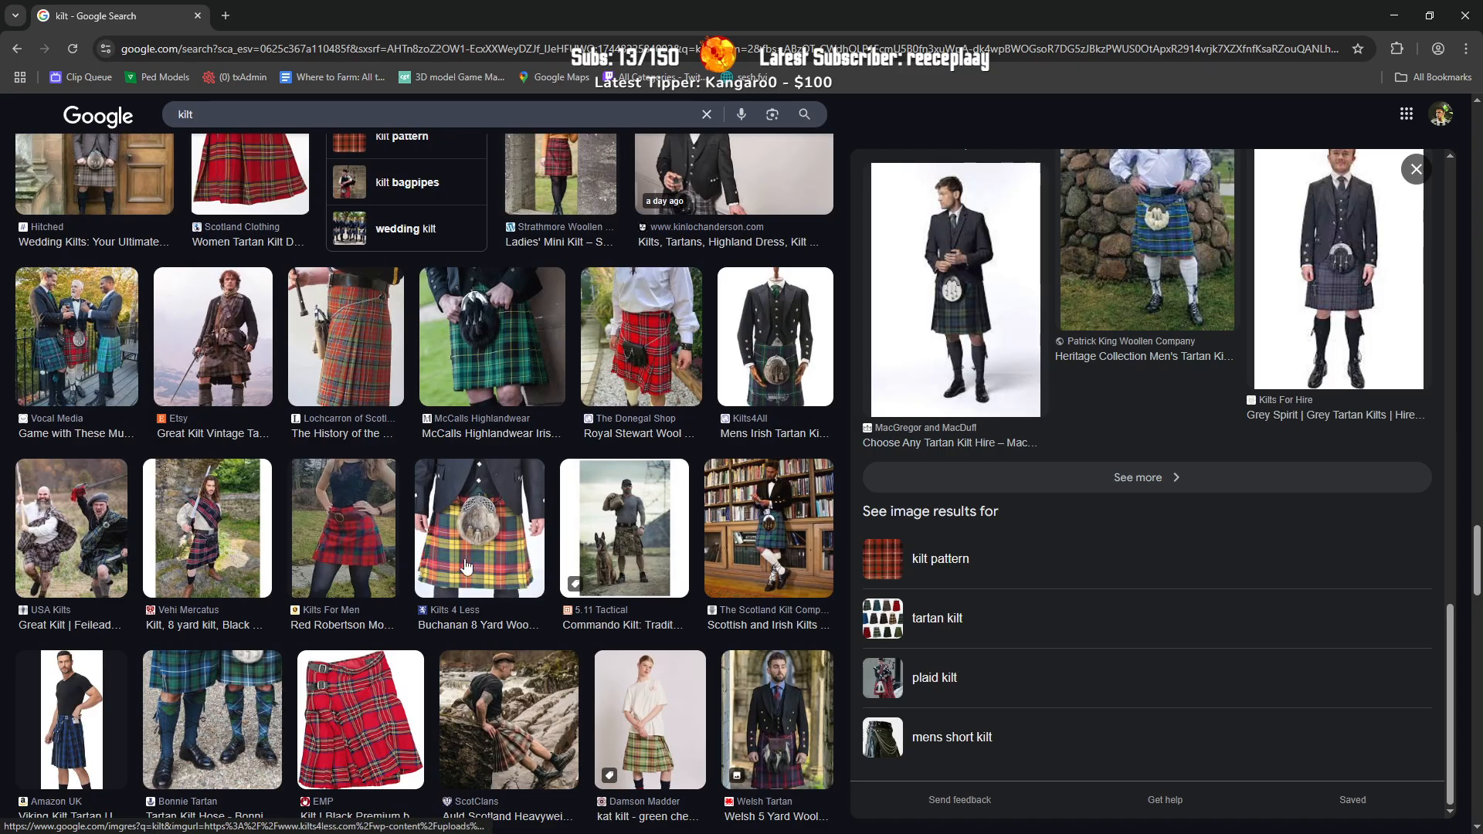
pyautogui.click(454, 562)
# Step: Preview MacGregor and MacDuff's 8 Yard Kilt and House of Henderson's Kilt Outfits picture from further down the results
pyautogui.scroll(-12, 455, 563)
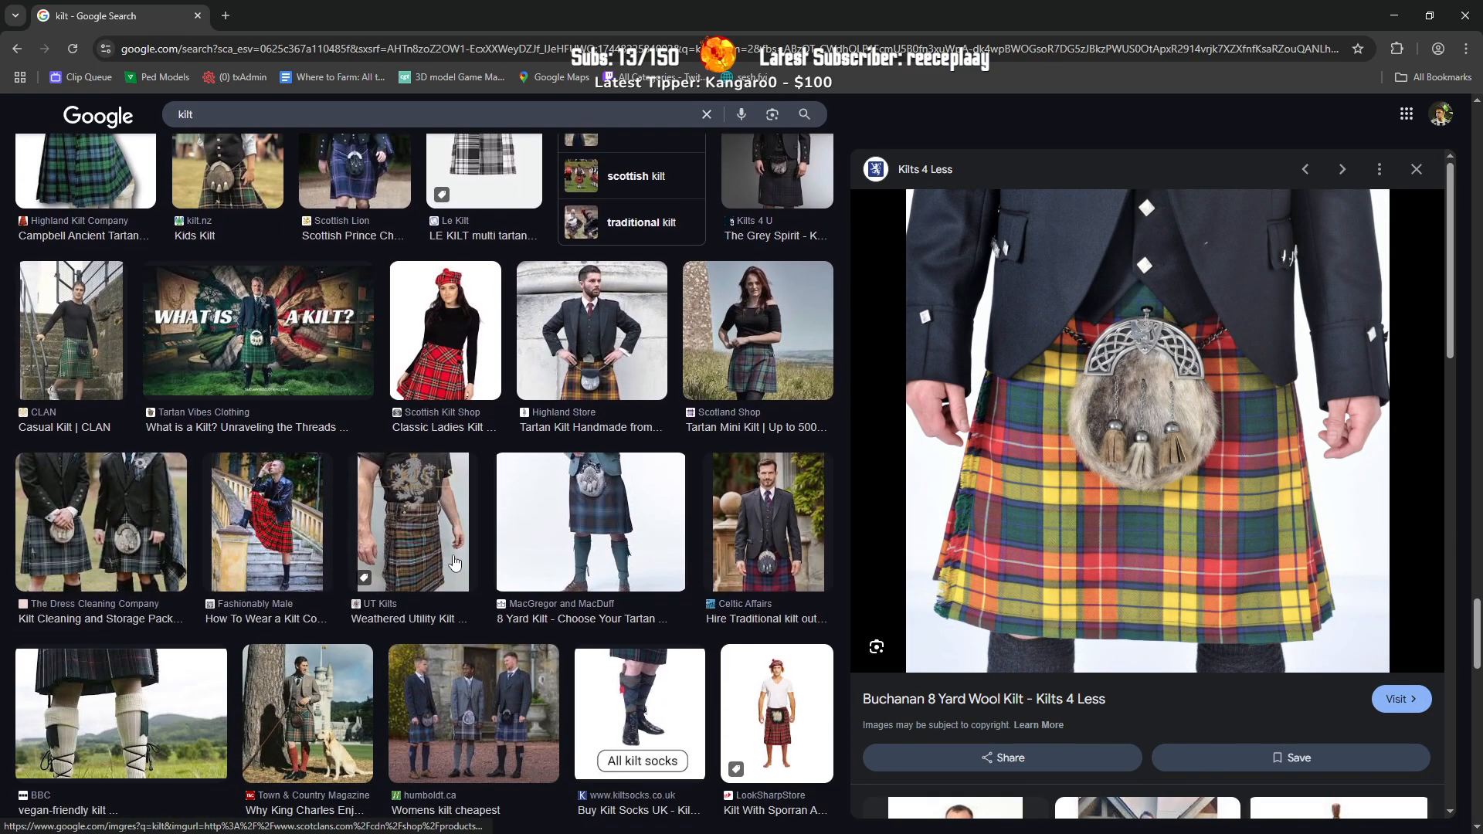
pyautogui.click(568, 532)
pyautogui.scroll(-2, 569, 532)
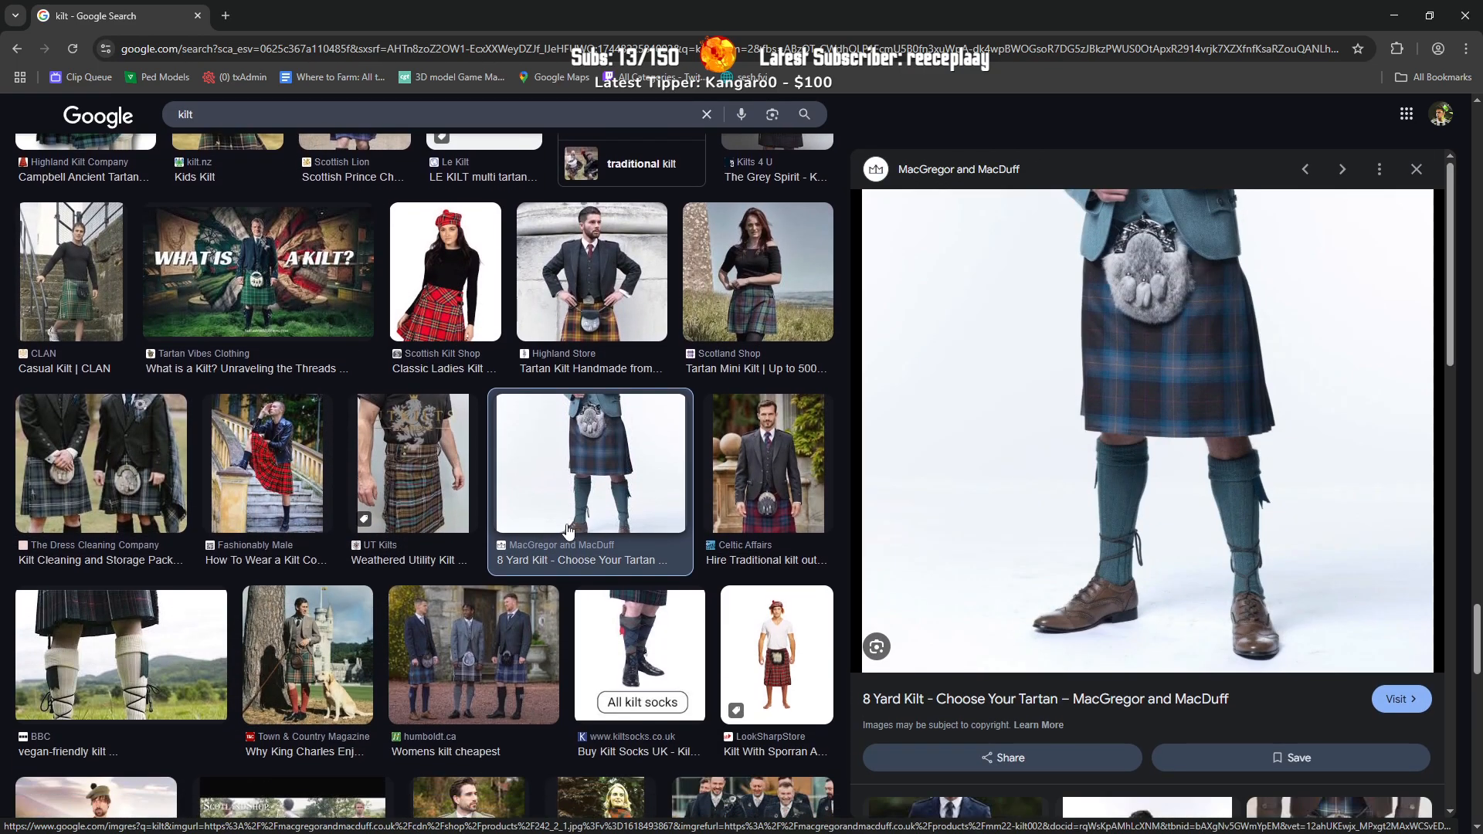
pyautogui.scroll(-3, 569, 531)
pyautogui.click(516, 587)
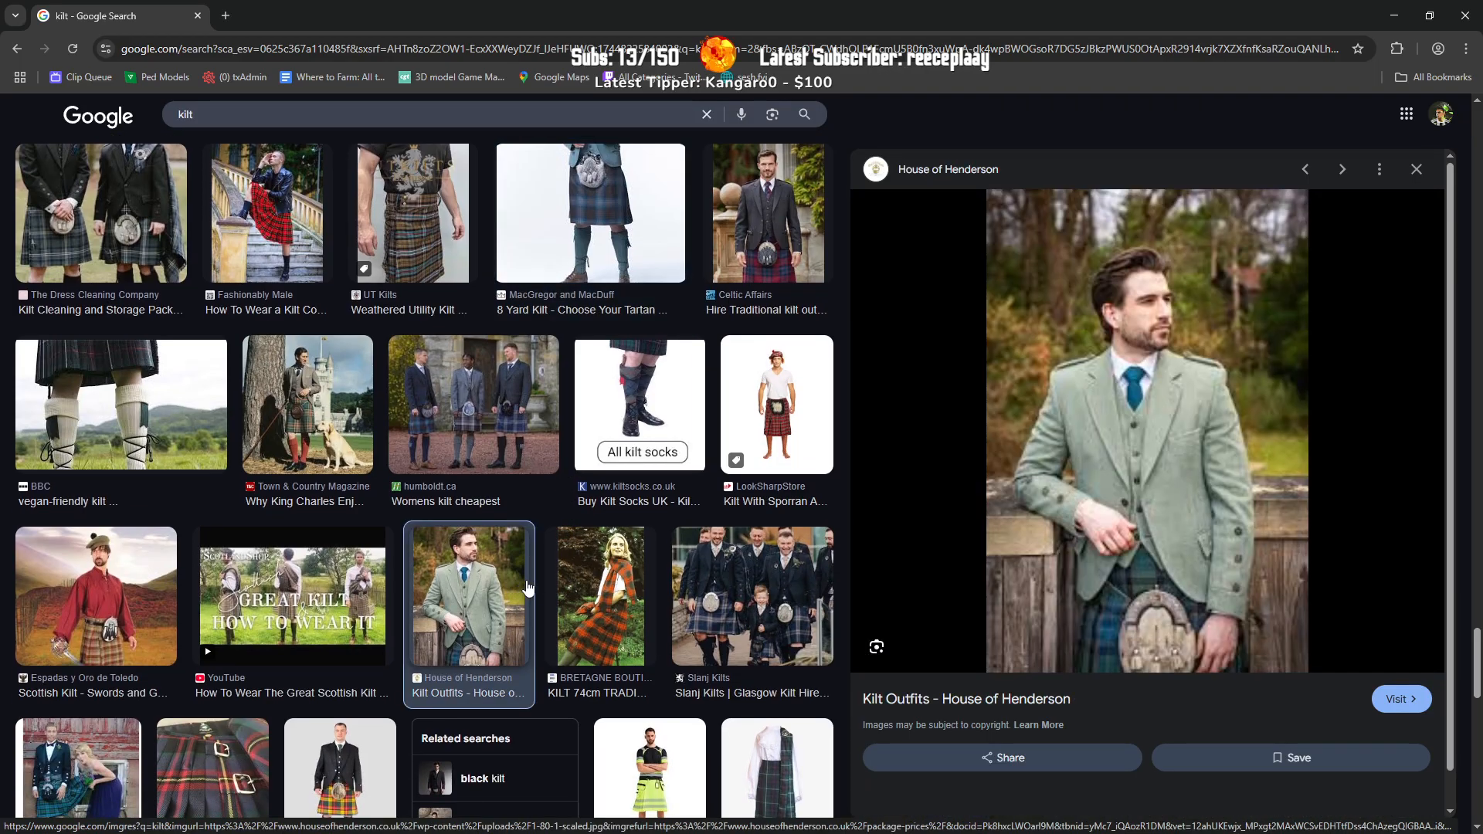
# Step: Preview Scotland Clothing's Traditional Scottish Wedding Kilt Design 11 and Scott Fashion's Men's Hiking kilt
pyautogui.scroll(-2, 541, 585)
pyautogui.scroll(-7, 541, 581)
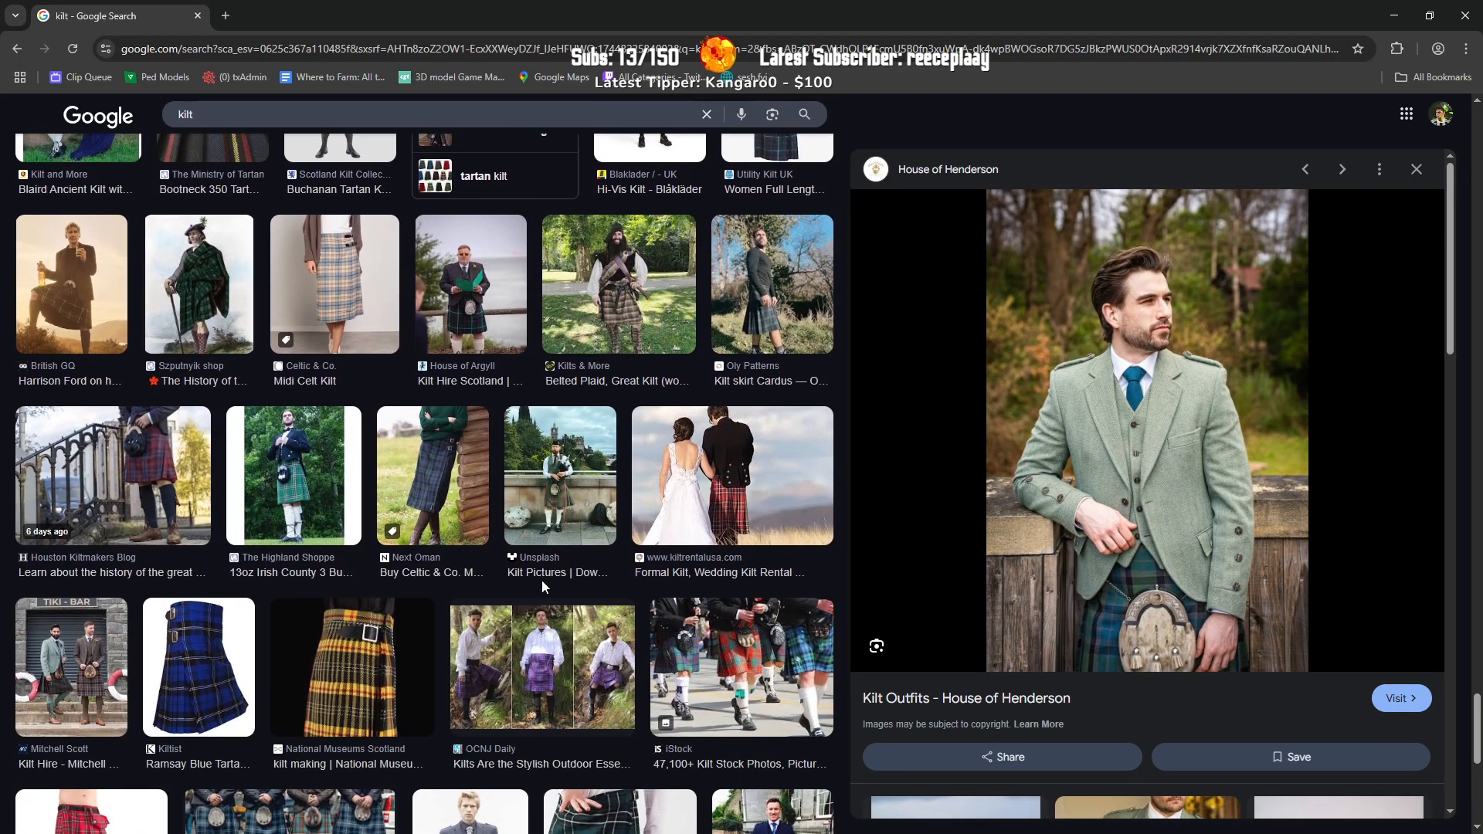
pyautogui.scroll(-5, 543, 589)
pyautogui.click(527, 567)
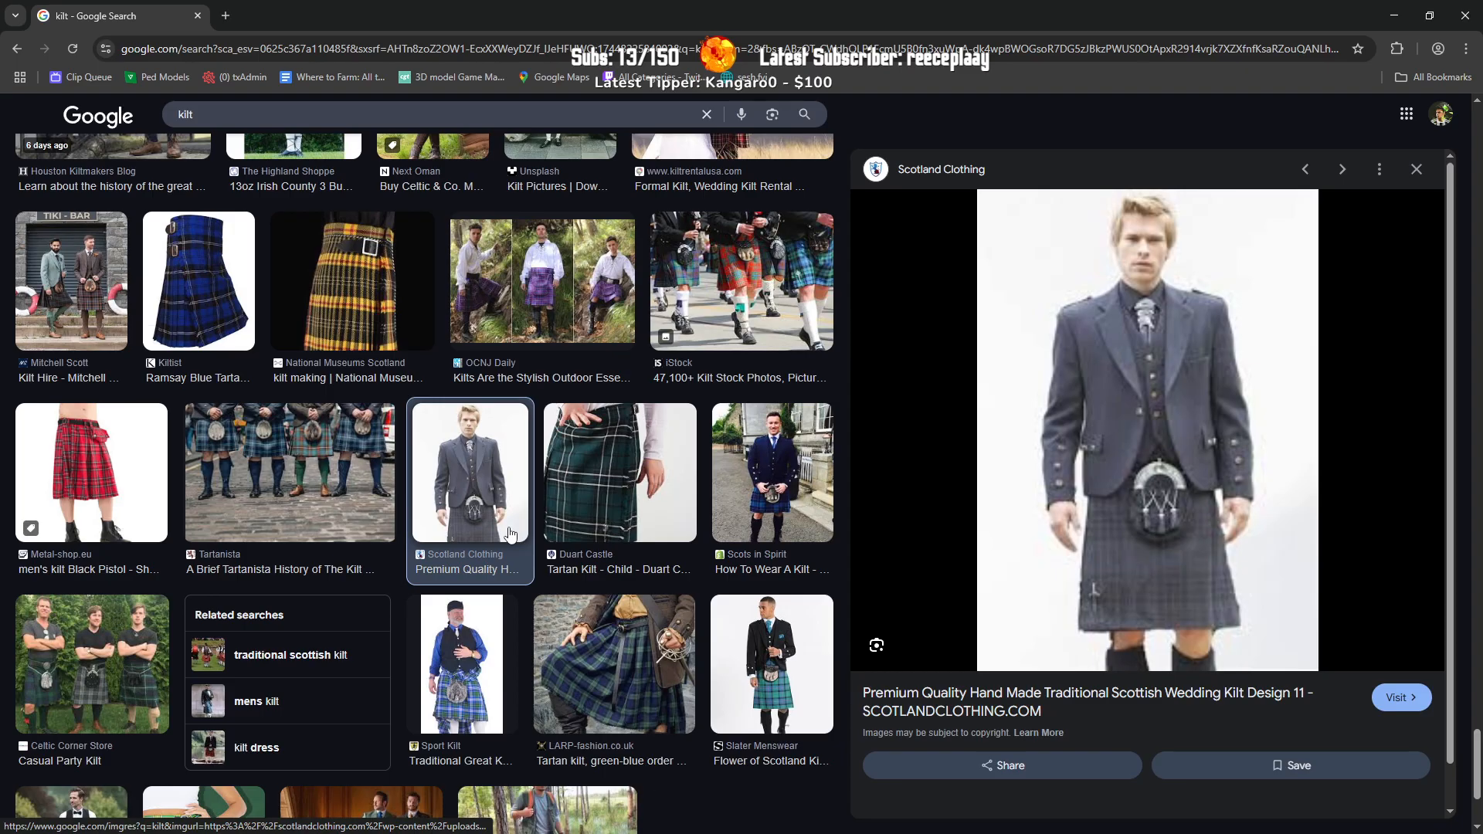
pyautogui.scroll(-2, 510, 535)
pyautogui.scroll(-1, 510, 535)
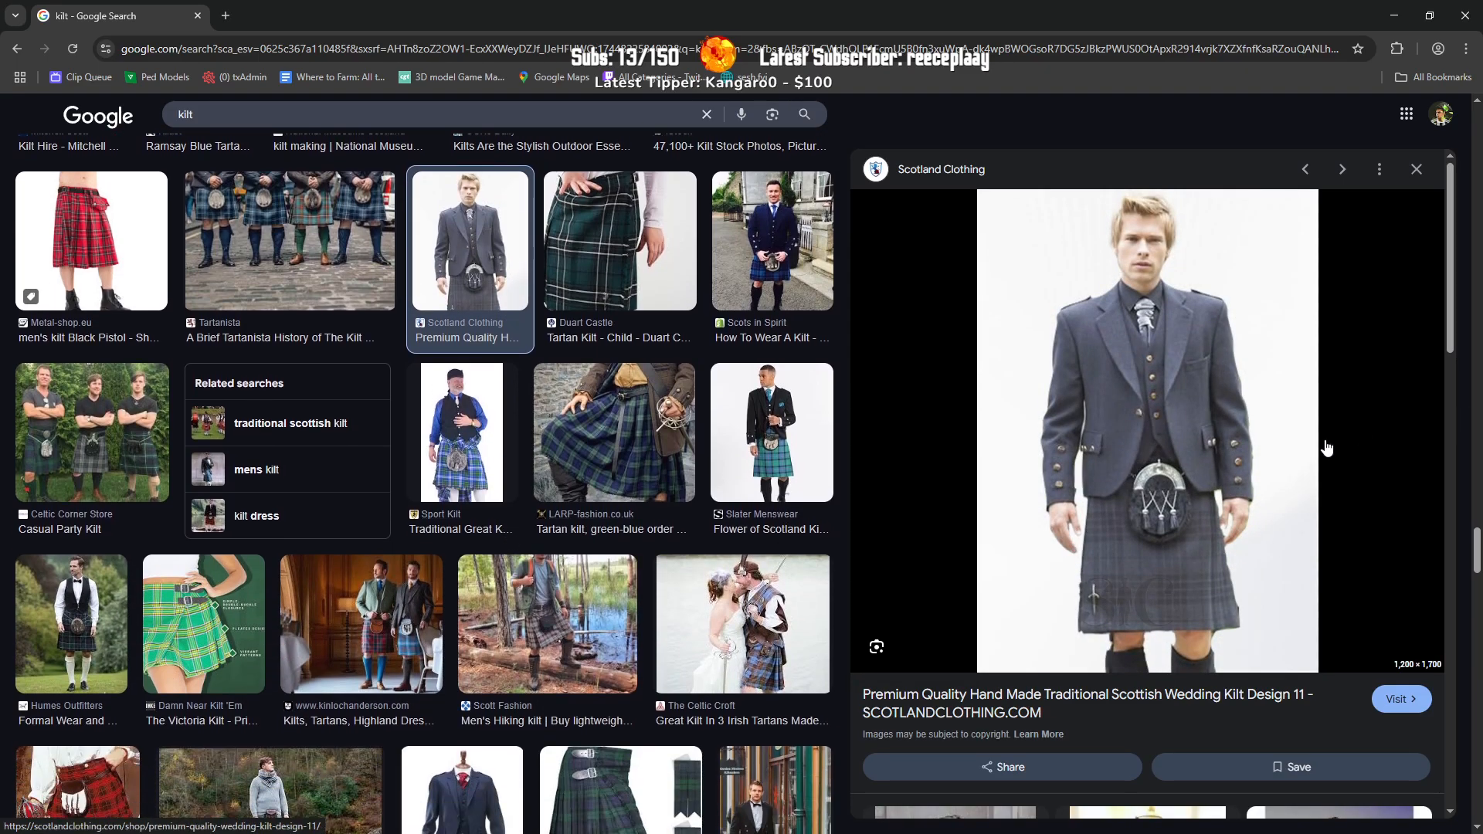
pyautogui.scroll(-3, 742, 471)
pyautogui.click(604, 429)
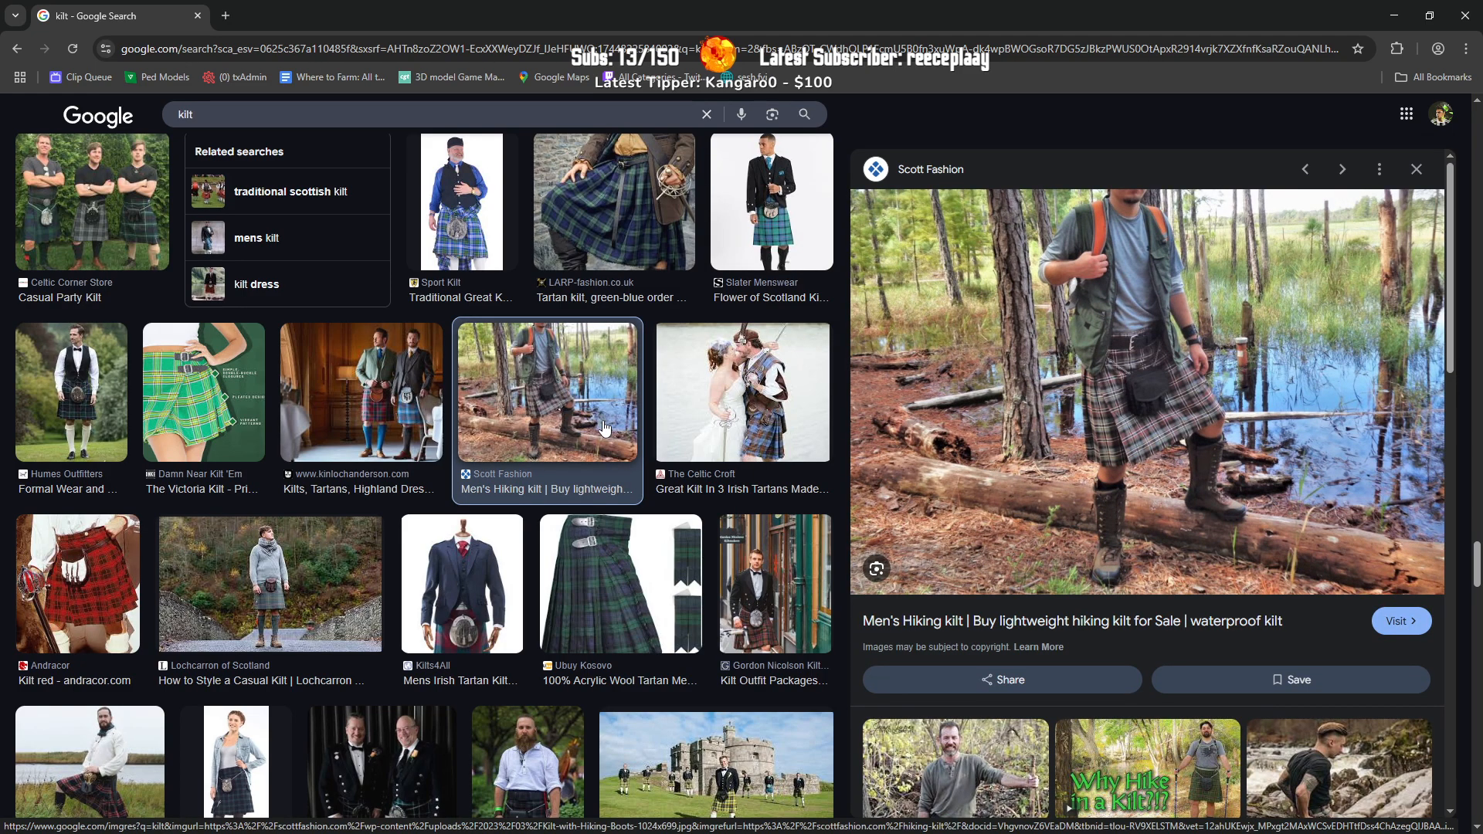
# Step: Preview Lochcarron of Scotland's "How to Style a Casual Kilt" image
pyautogui.scroll(-2, 605, 429)
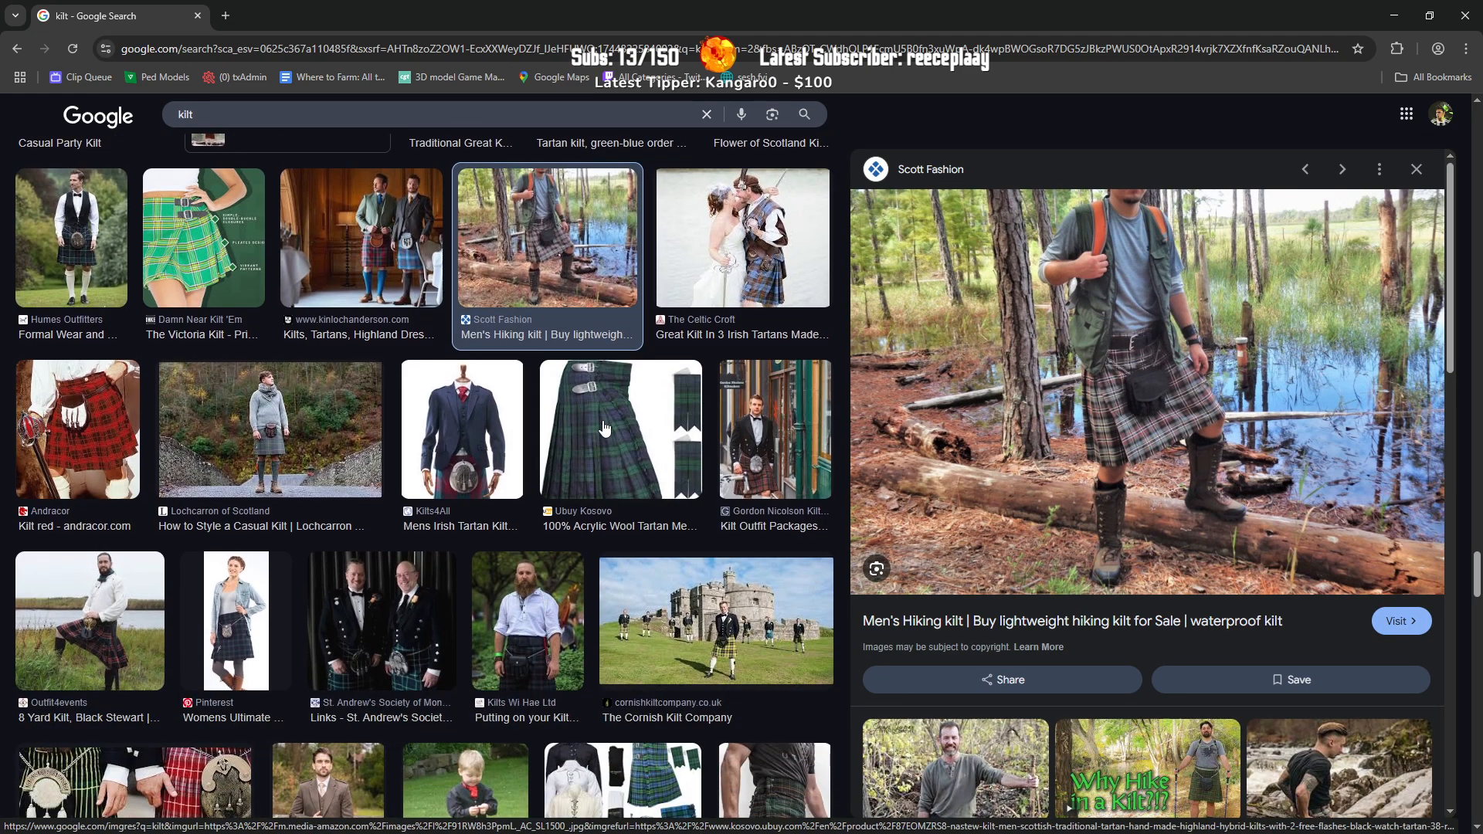
pyautogui.scroll(-2, 605, 429)
pyautogui.click(258, 270)
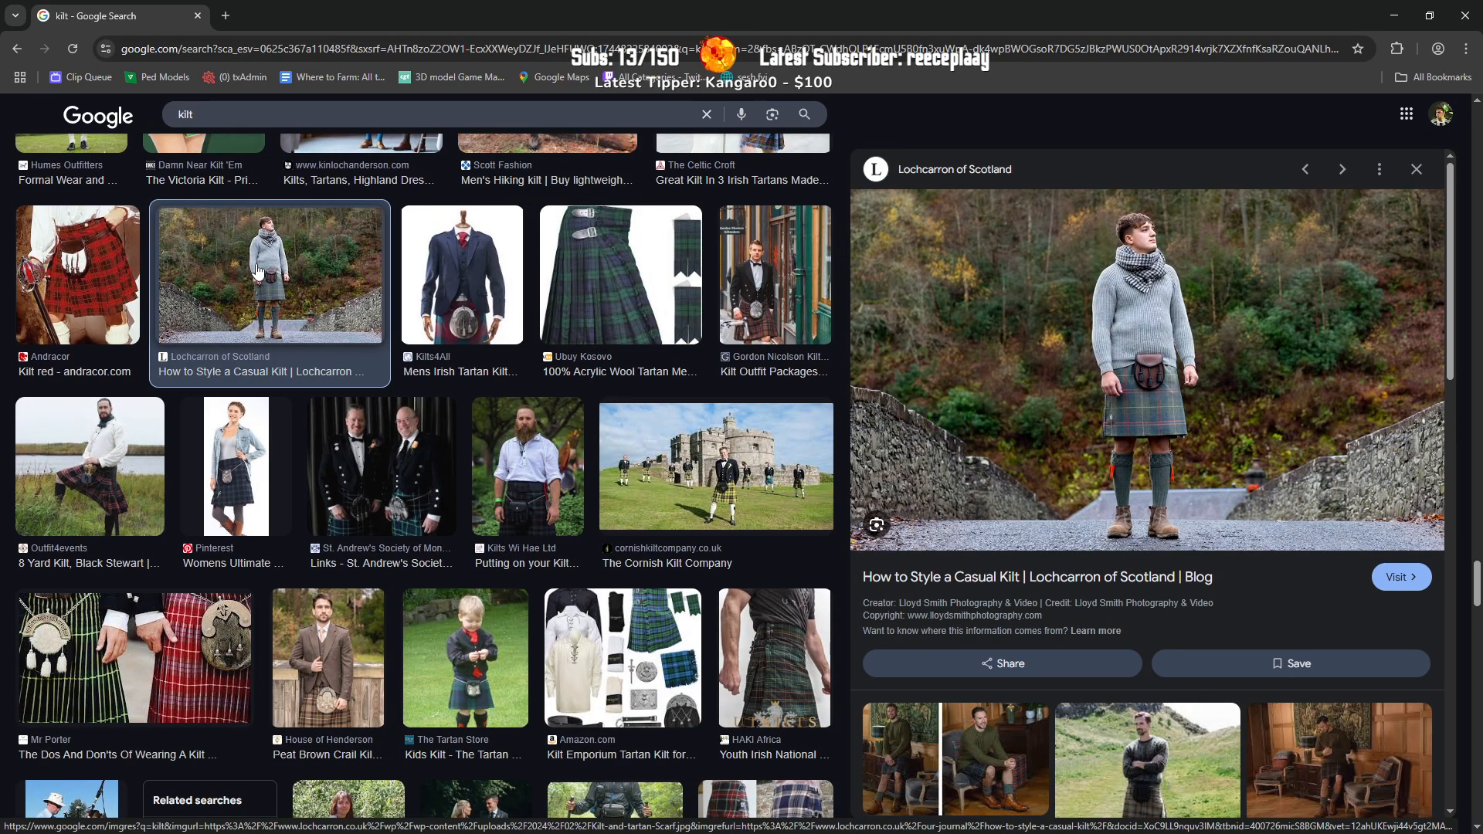
# Step: Preview ULA Equipment's Rain Kilt and a related picture of it being wrapped around the waist
pyautogui.scroll(-5, 518, 452)
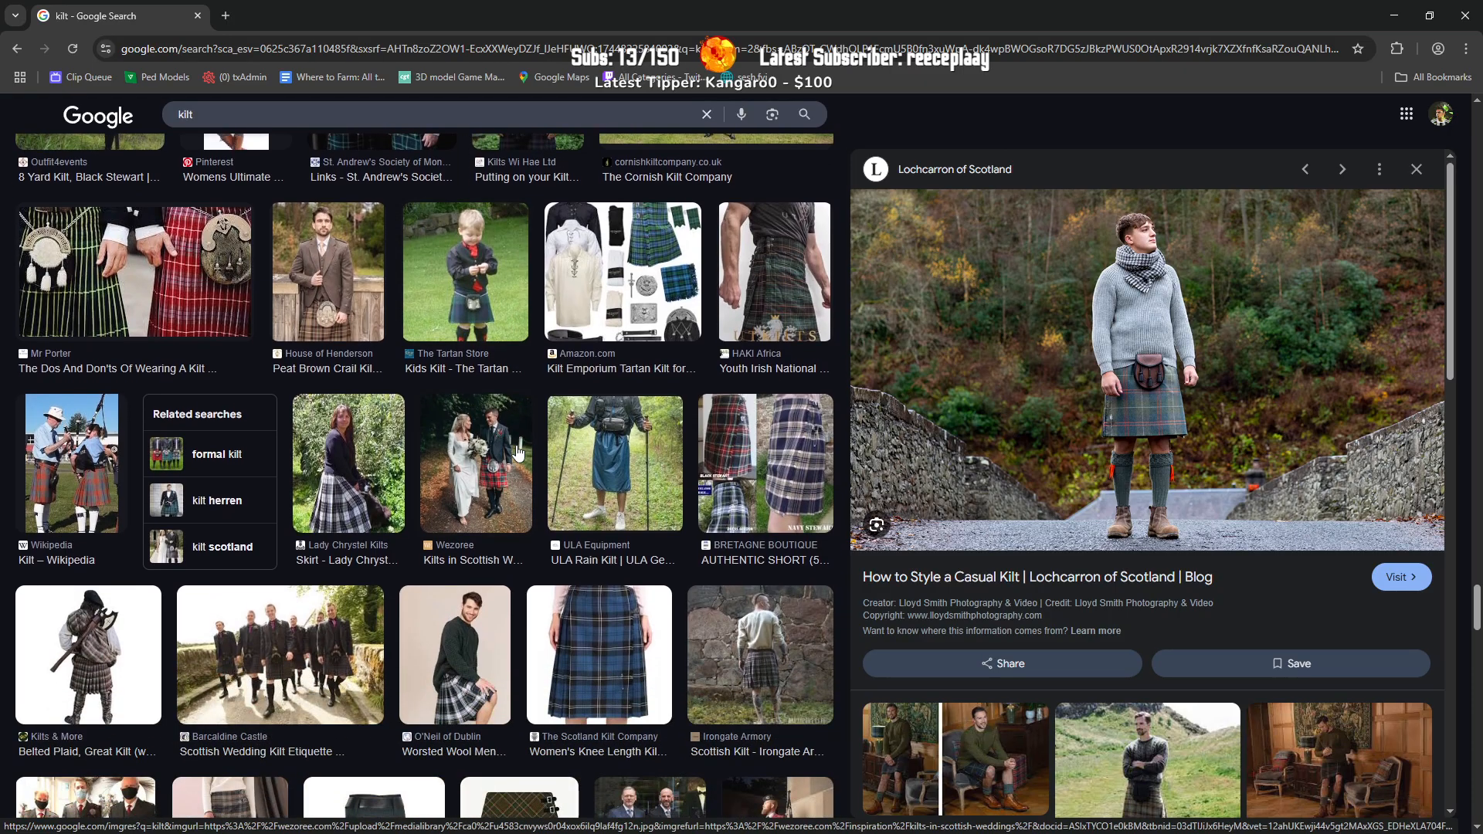
pyautogui.click(601, 489)
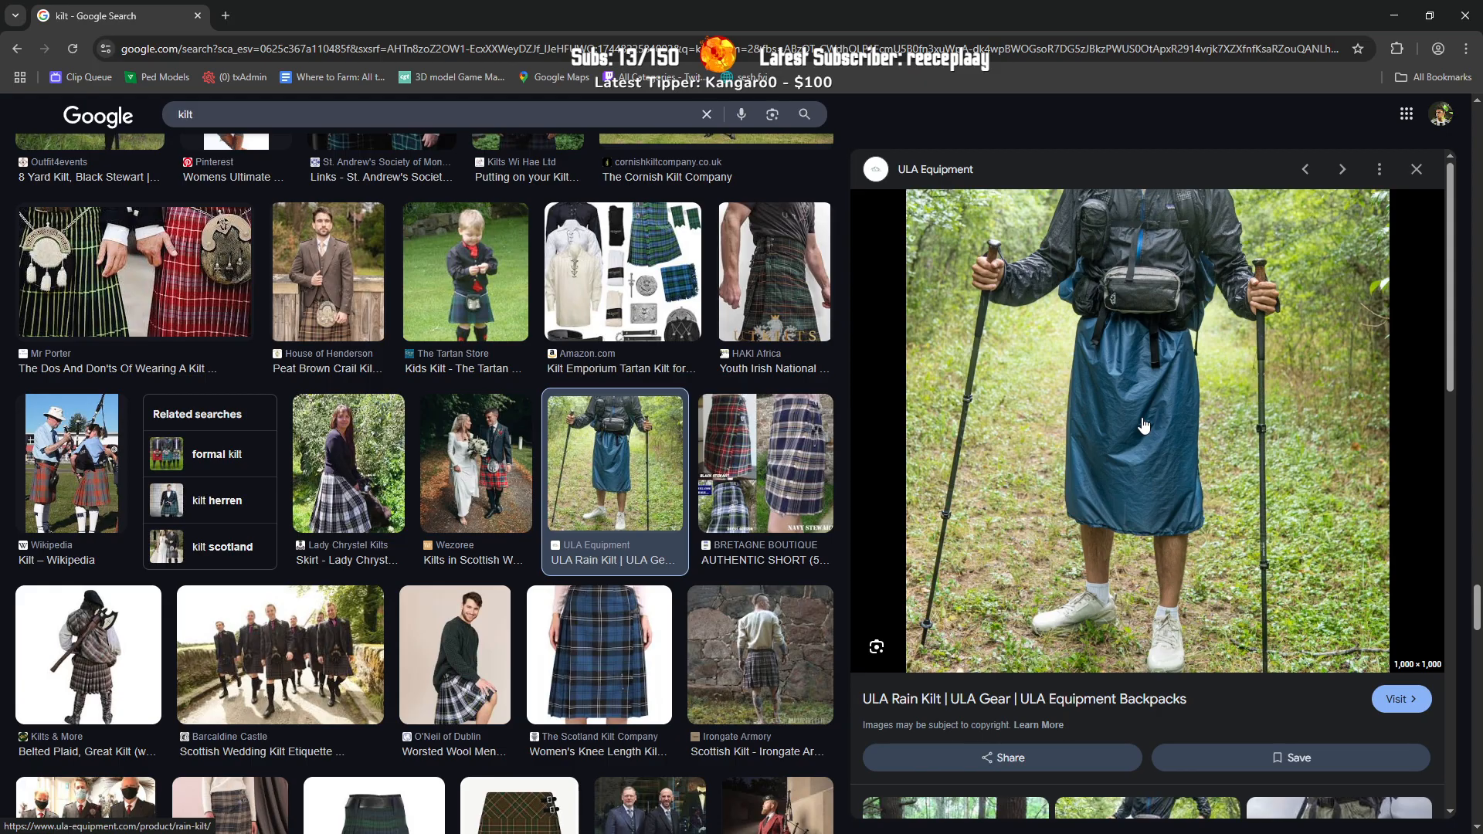
pyautogui.scroll(-4, 1144, 424)
pyautogui.click(1155, 568)
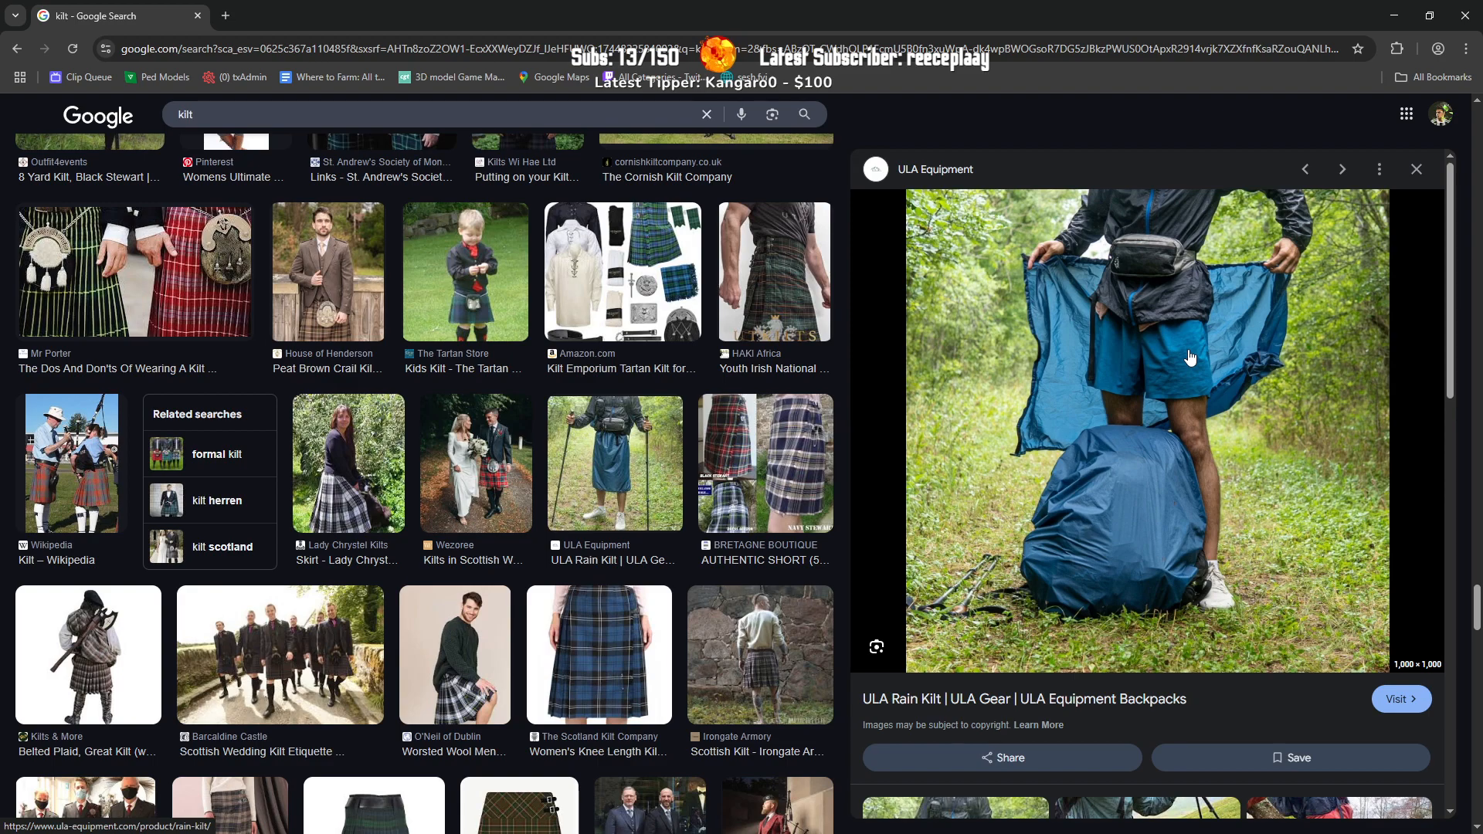
# Step: Compare Scottish Retail's Kids Kilt in acrylic wool tartan with the Celtic & Co. Midi Celt Kilt
pyautogui.scroll(-3, 347, 595)
pyautogui.click(388, 602)
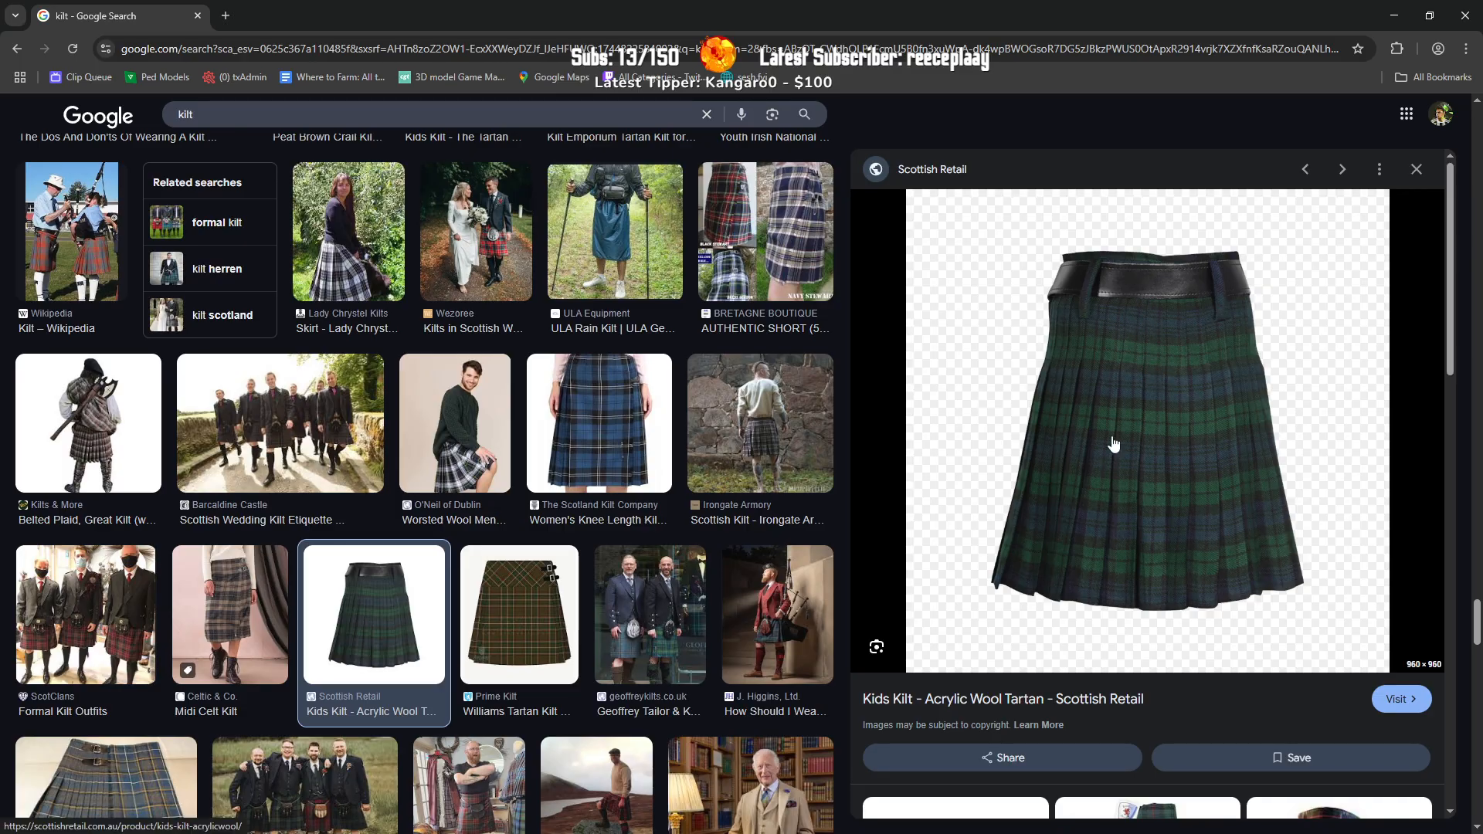
pyautogui.scroll(-5, 1113, 443)
pyautogui.scroll(5, 1156, 345)
pyautogui.click(234, 618)
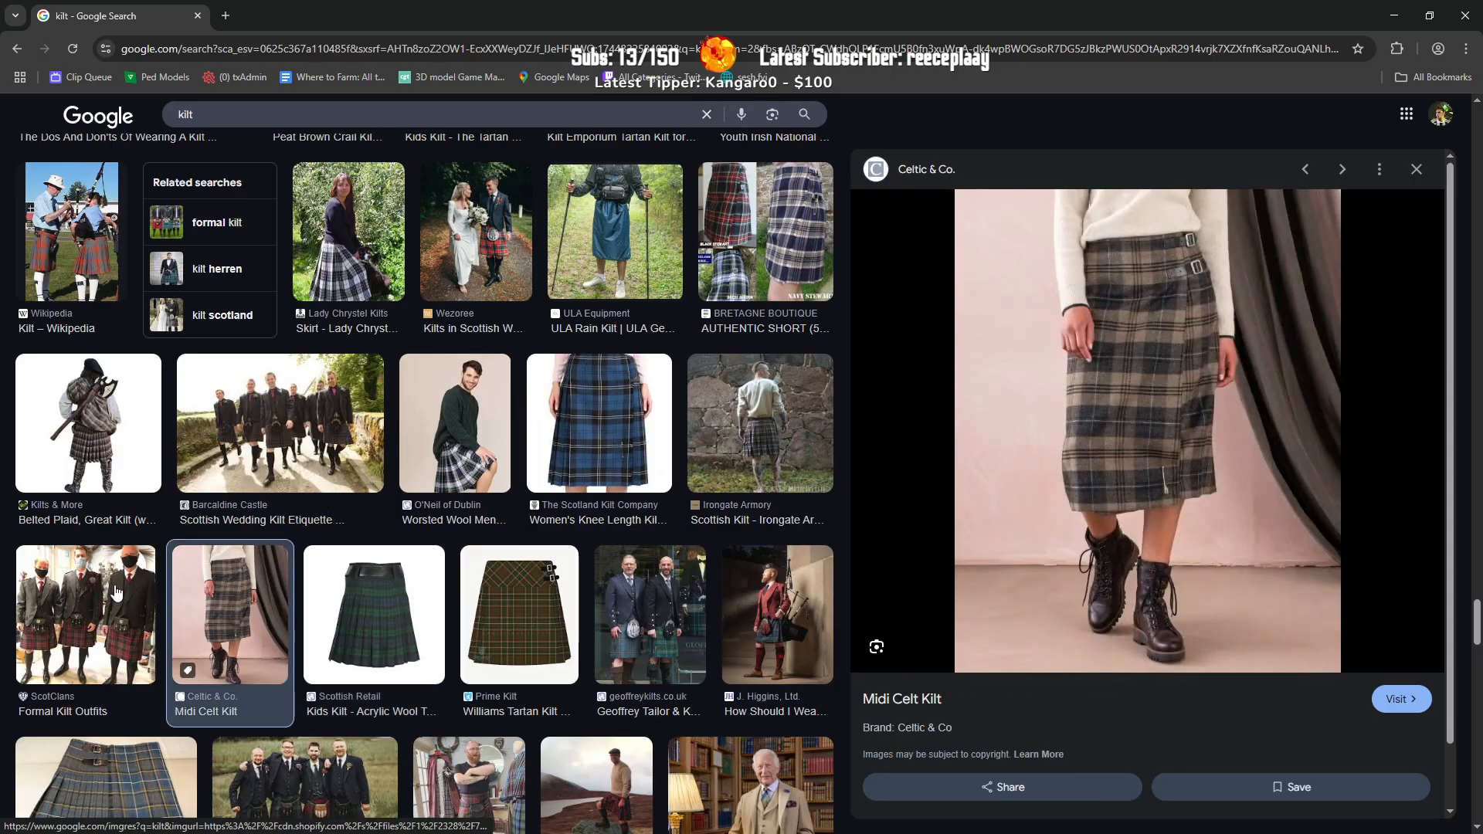
# Step: Preview ScotClans' Formal Kilt Outfits and North of Hadrians' Custom Wool Kilt pictures
pyautogui.click(118, 592)
pyautogui.scroll(-1, 114, 592)
pyautogui.scroll(-3, 114, 592)
pyautogui.click(127, 533)
pyautogui.scroll(-1, 323, 541)
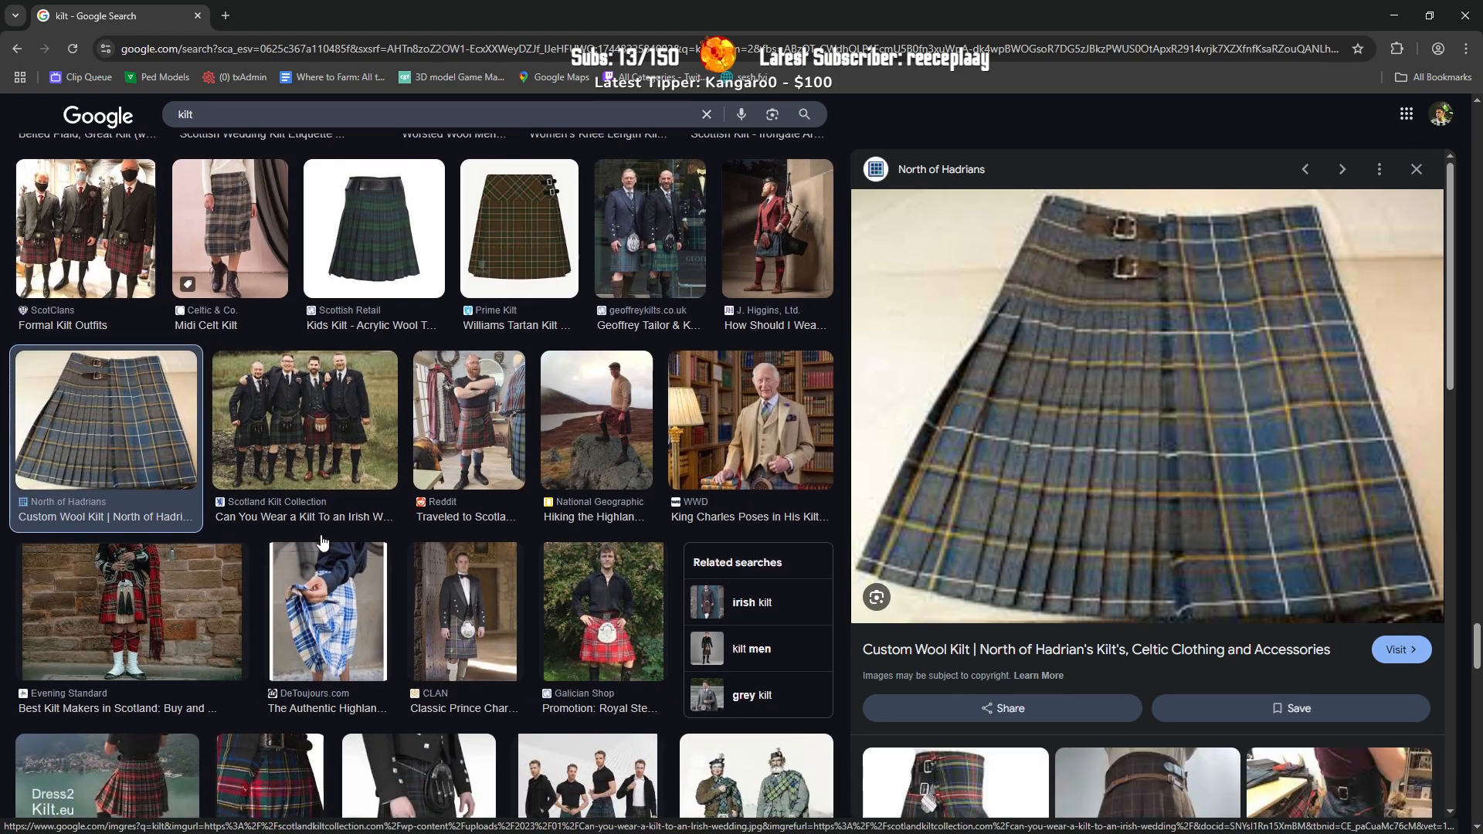
# Step: Preview CLAN's Classic Prince Charlie Kilt Outfit and open its related Balmoral Kilt picture
pyautogui.click(461, 612)
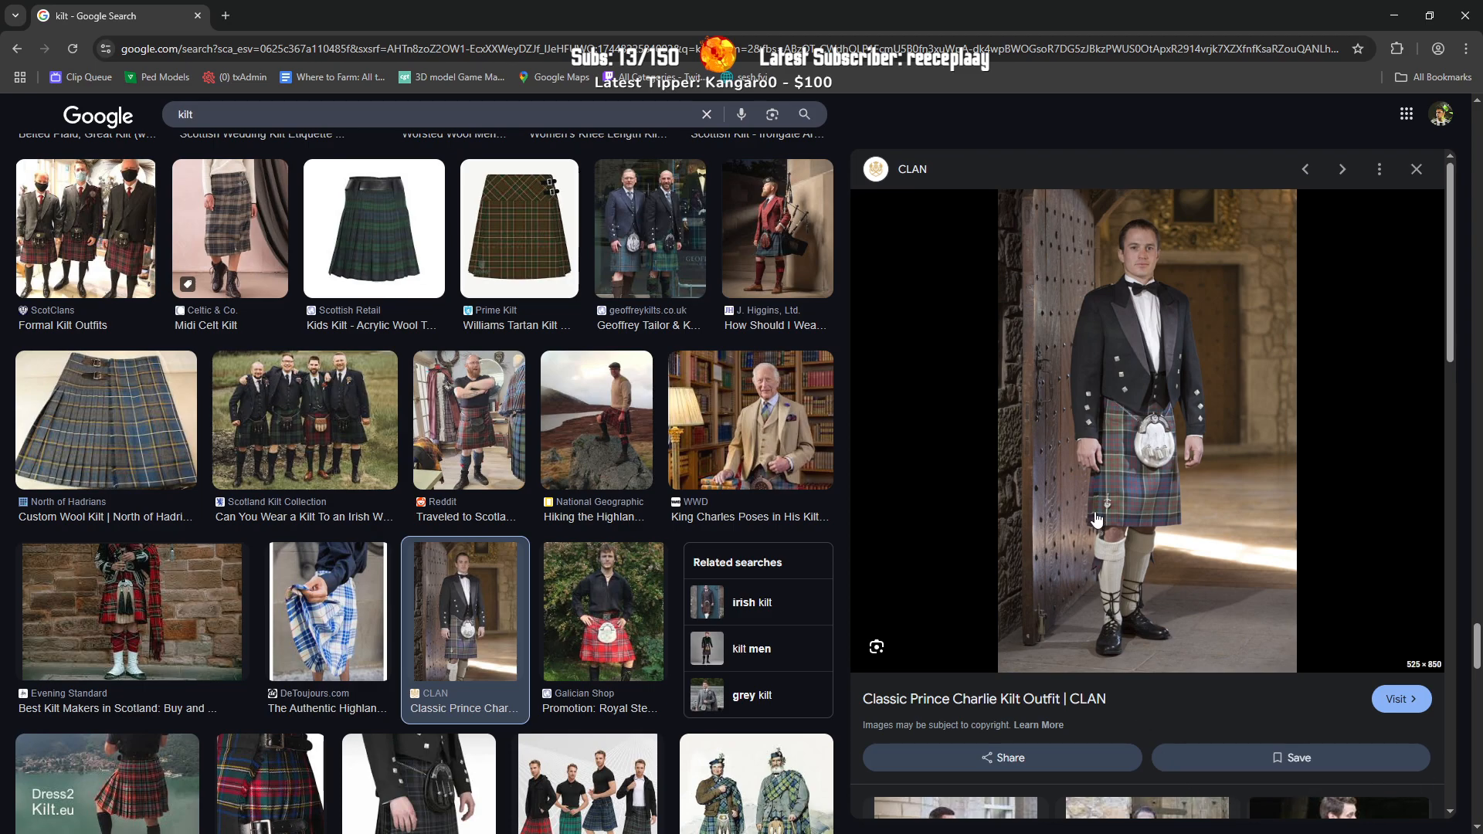
pyautogui.scroll(-6, 1016, 550)
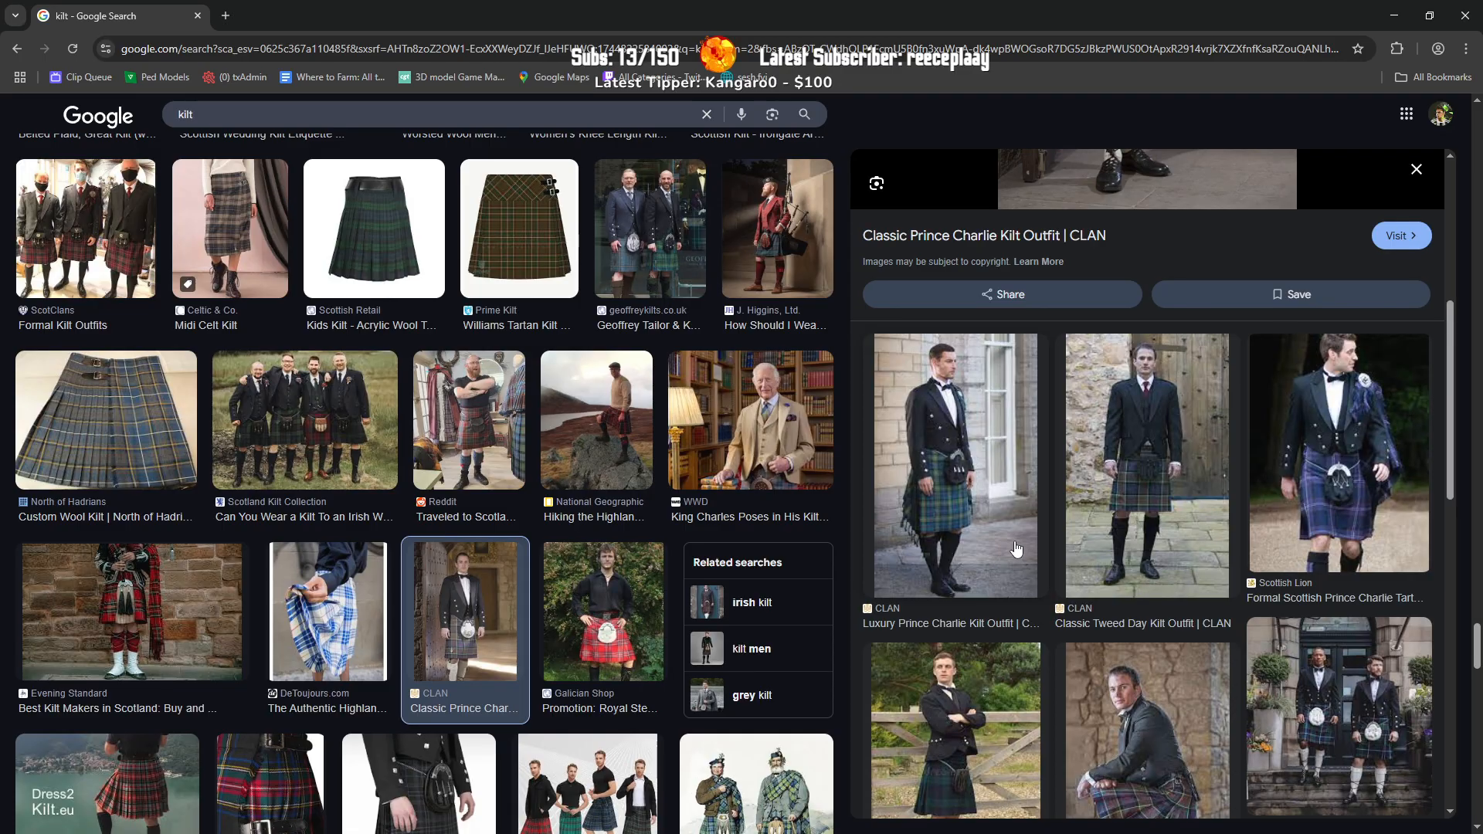
pyautogui.scroll(-2, 1016, 550)
pyautogui.click(1169, 588)
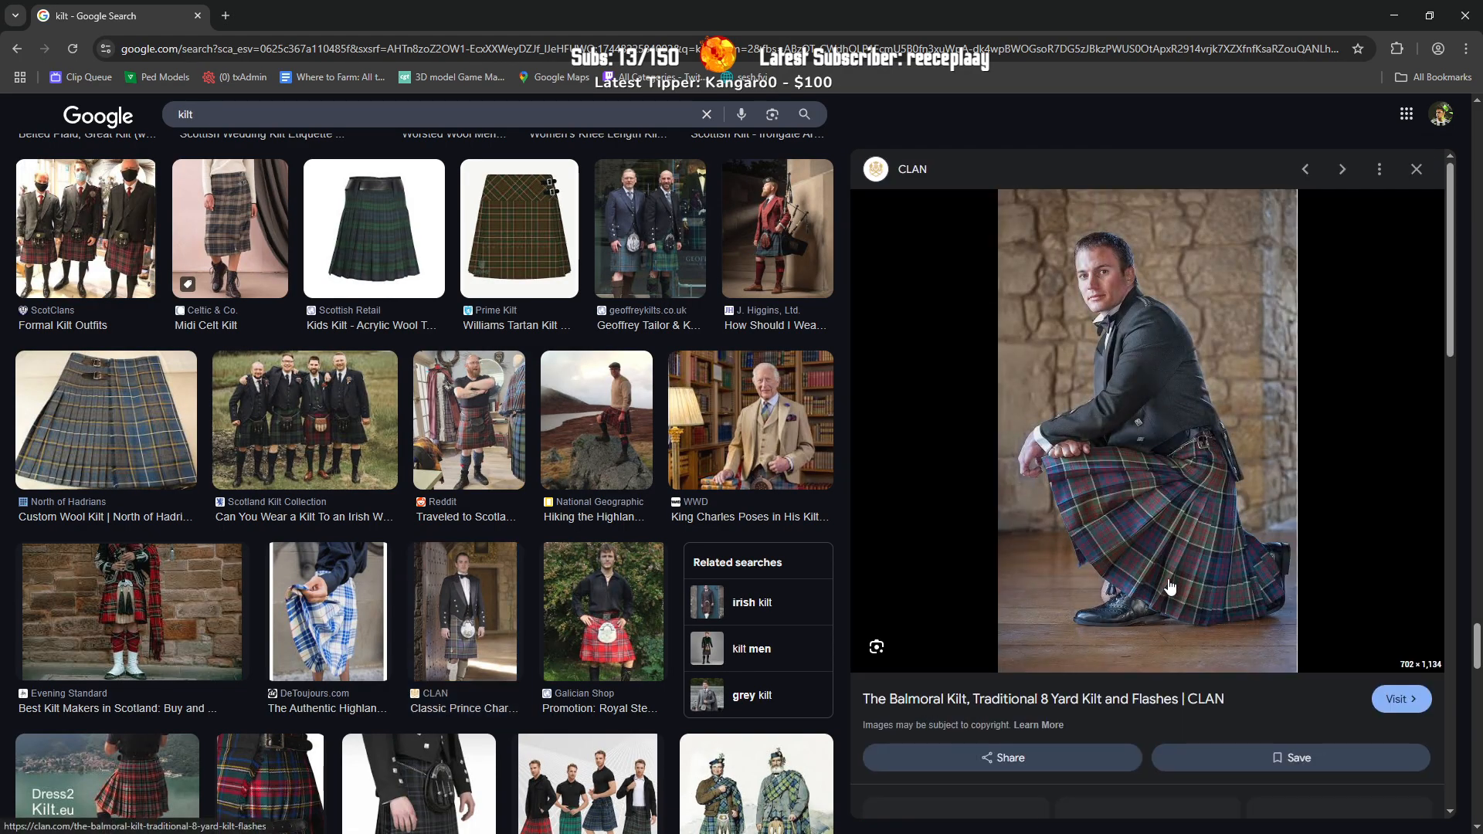
# Step: Preview the McCalls Highlandwear kilt and inspect eBay's Men Scottish Kilt Tartan Plaid image along with its related pictures
pyautogui.scroll(-5, 280, 513)
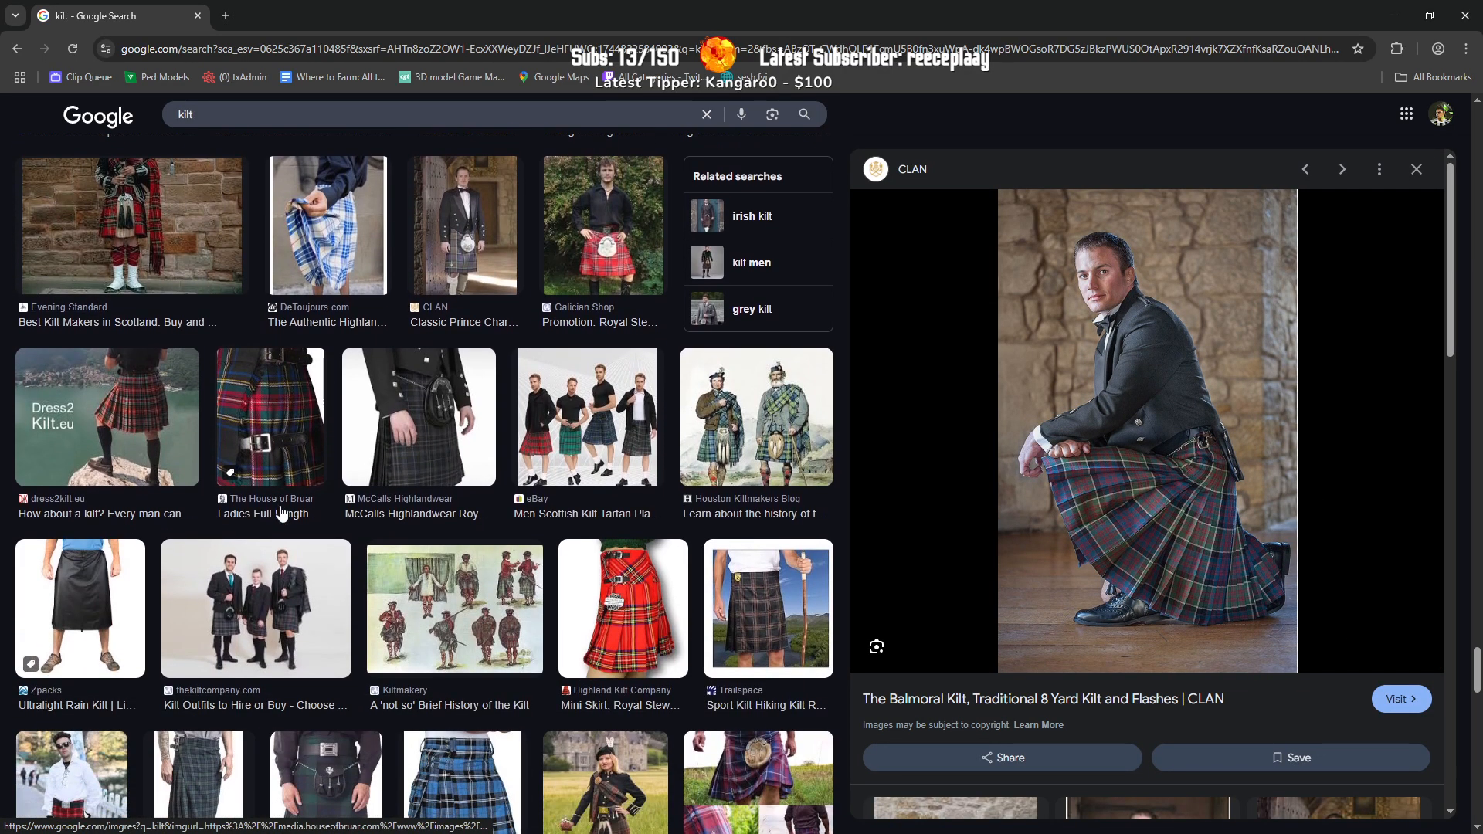
pyautogui.click(389, 467)
pyautogui.click(572, 463)
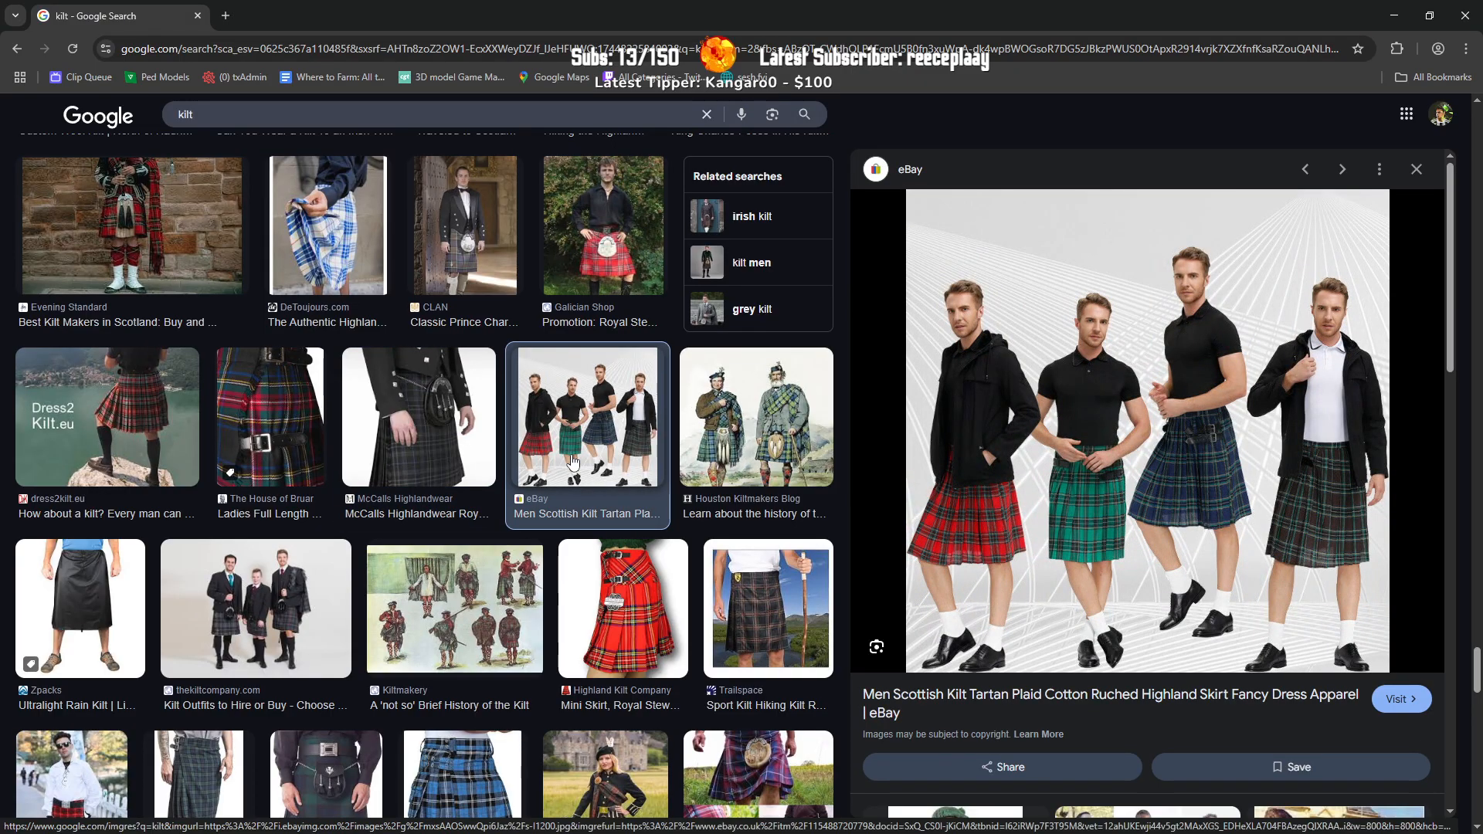
pyautogui.scroll(-3, 617, 530)
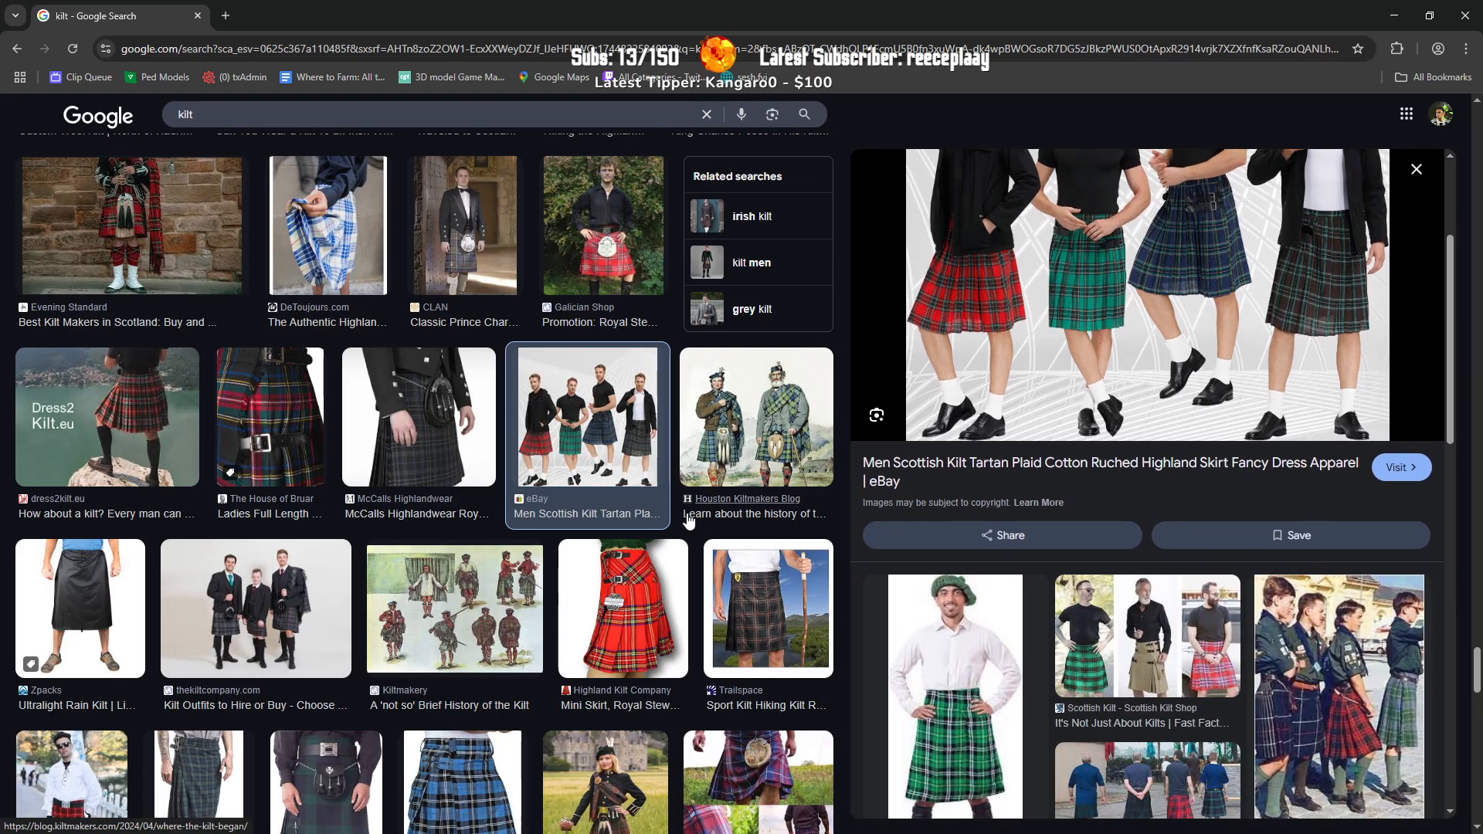
pyautogui.scroll(-5, 617, 529)
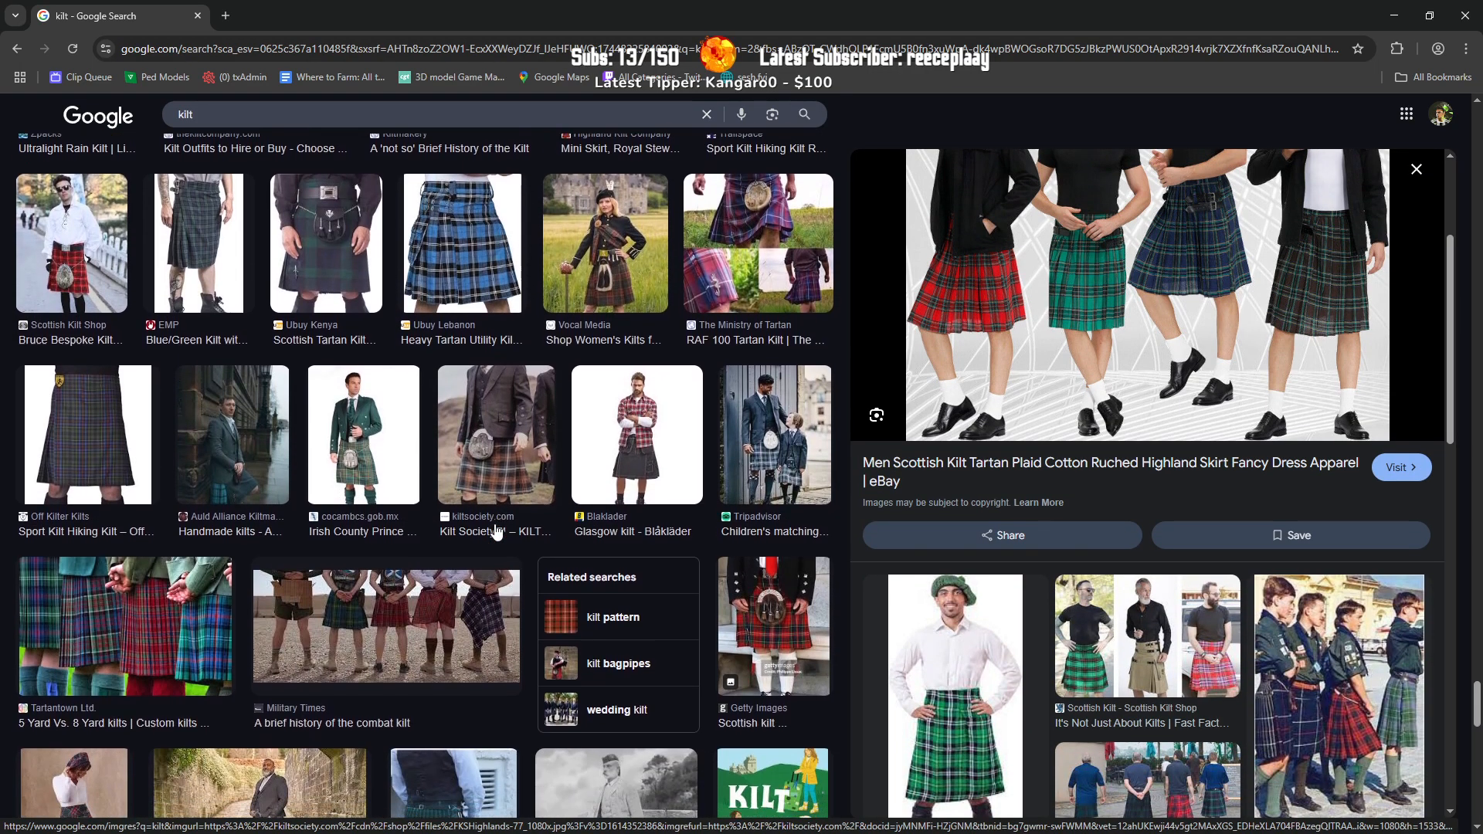
pyautogui.scroll(1, 652, 503)
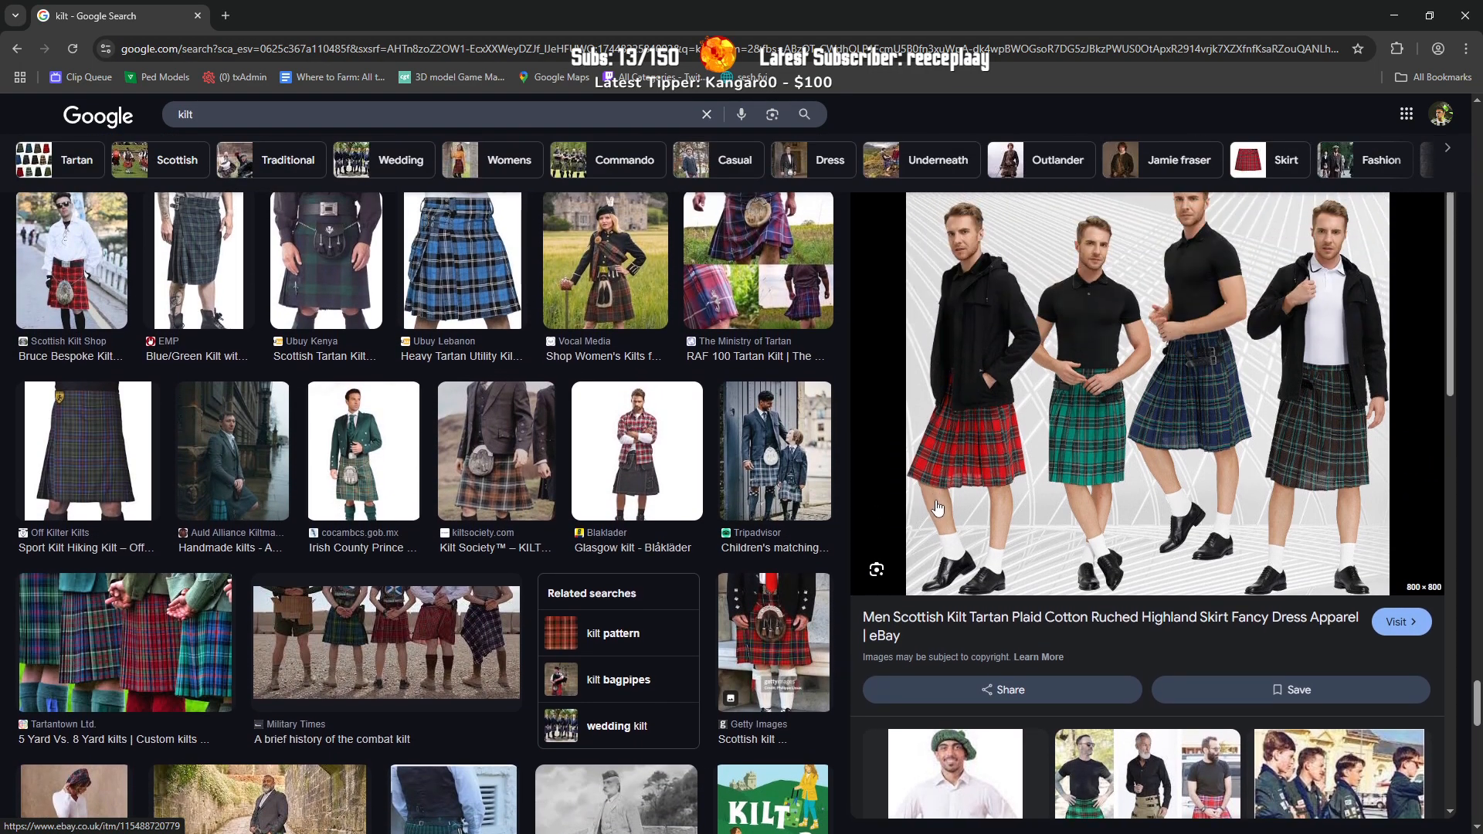
pyautogui.scroll(1, 937, 507)
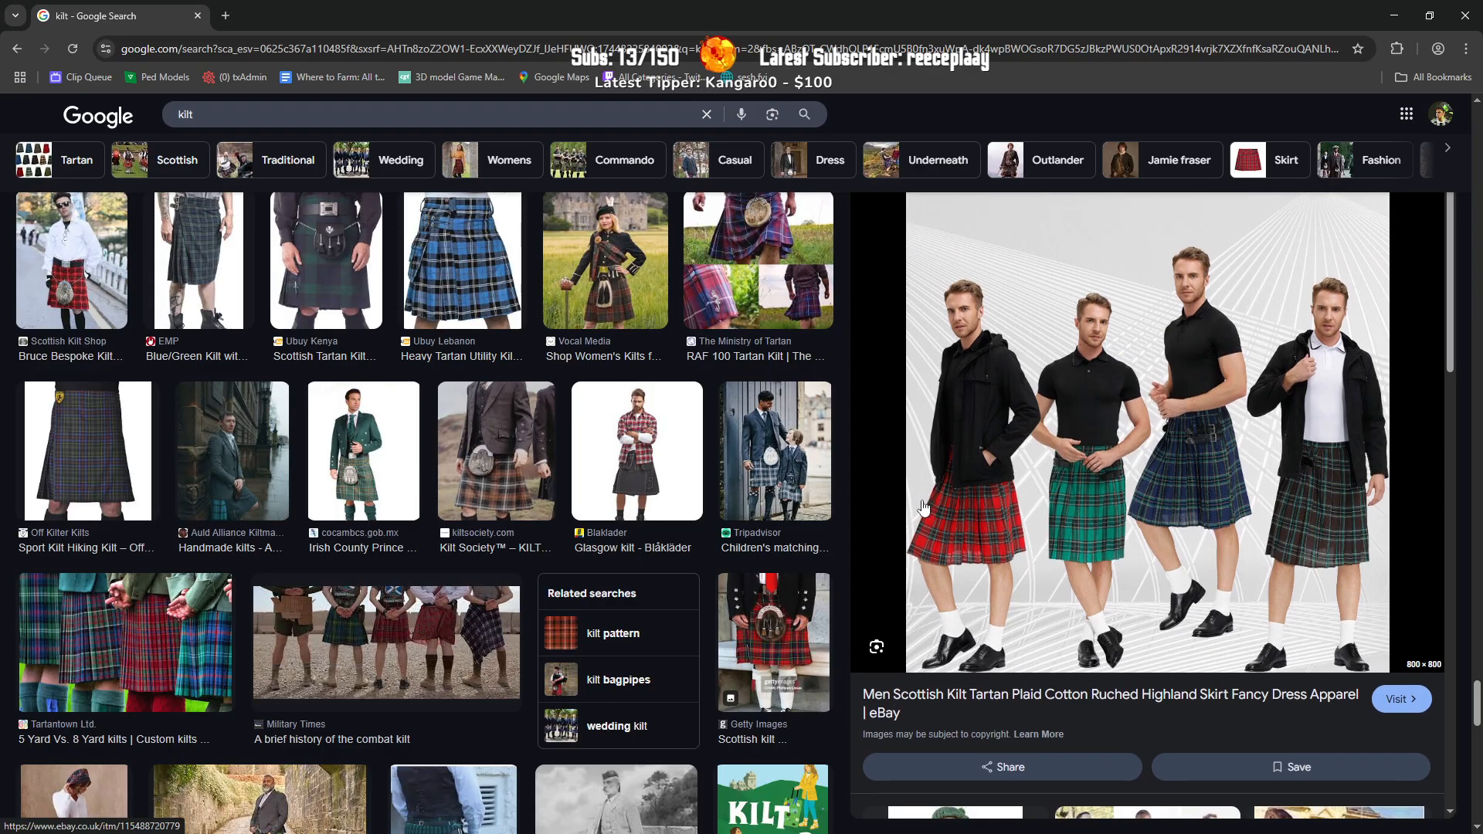
# Step: Preview the Kilt Society image and the Irish County Prince Charlie Kilt Outfit, and look through the outfit's related pictures
pyautogui.click(484, 482)
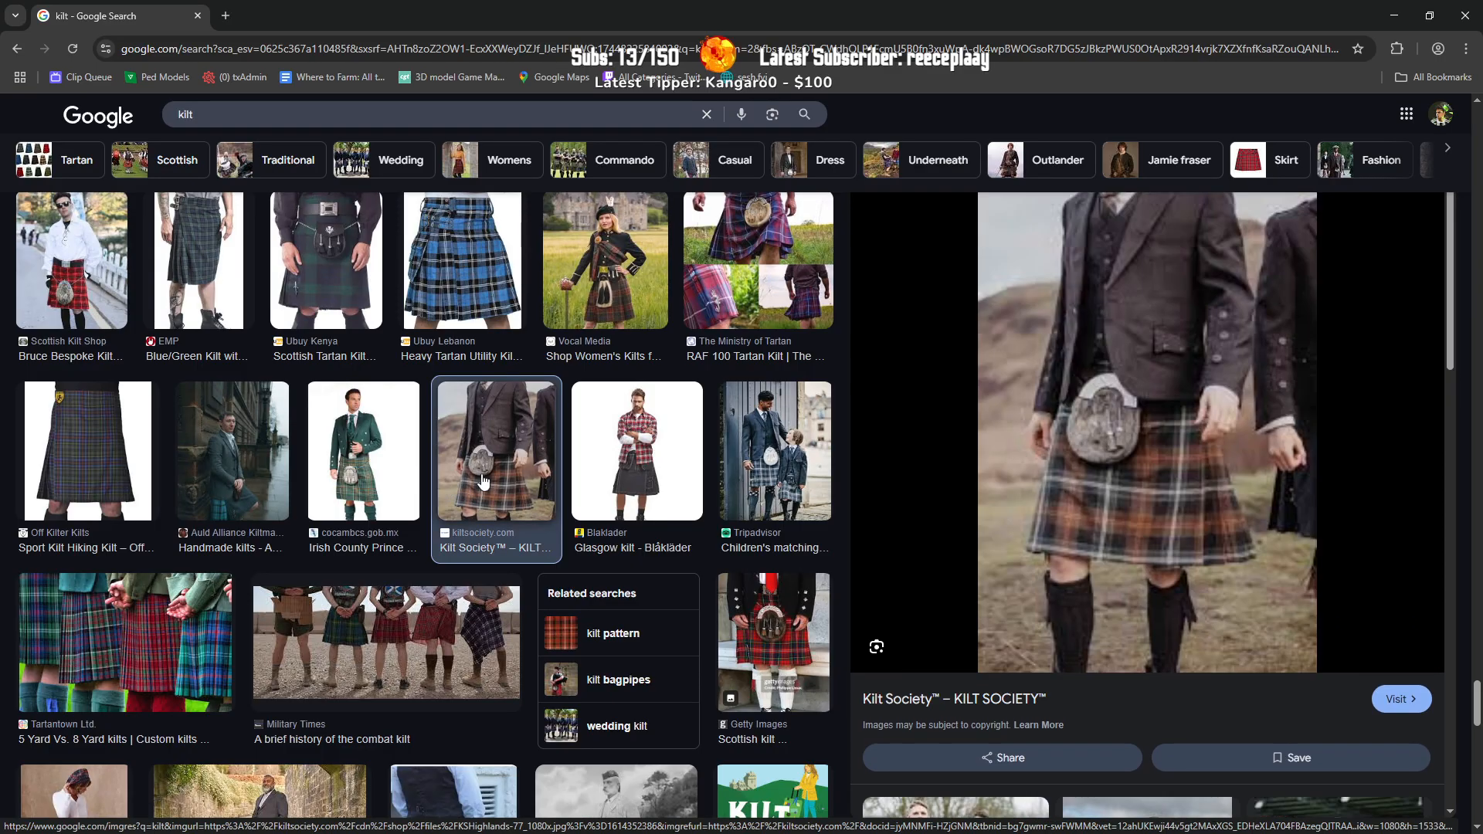
pyautogui.click(410, 485)
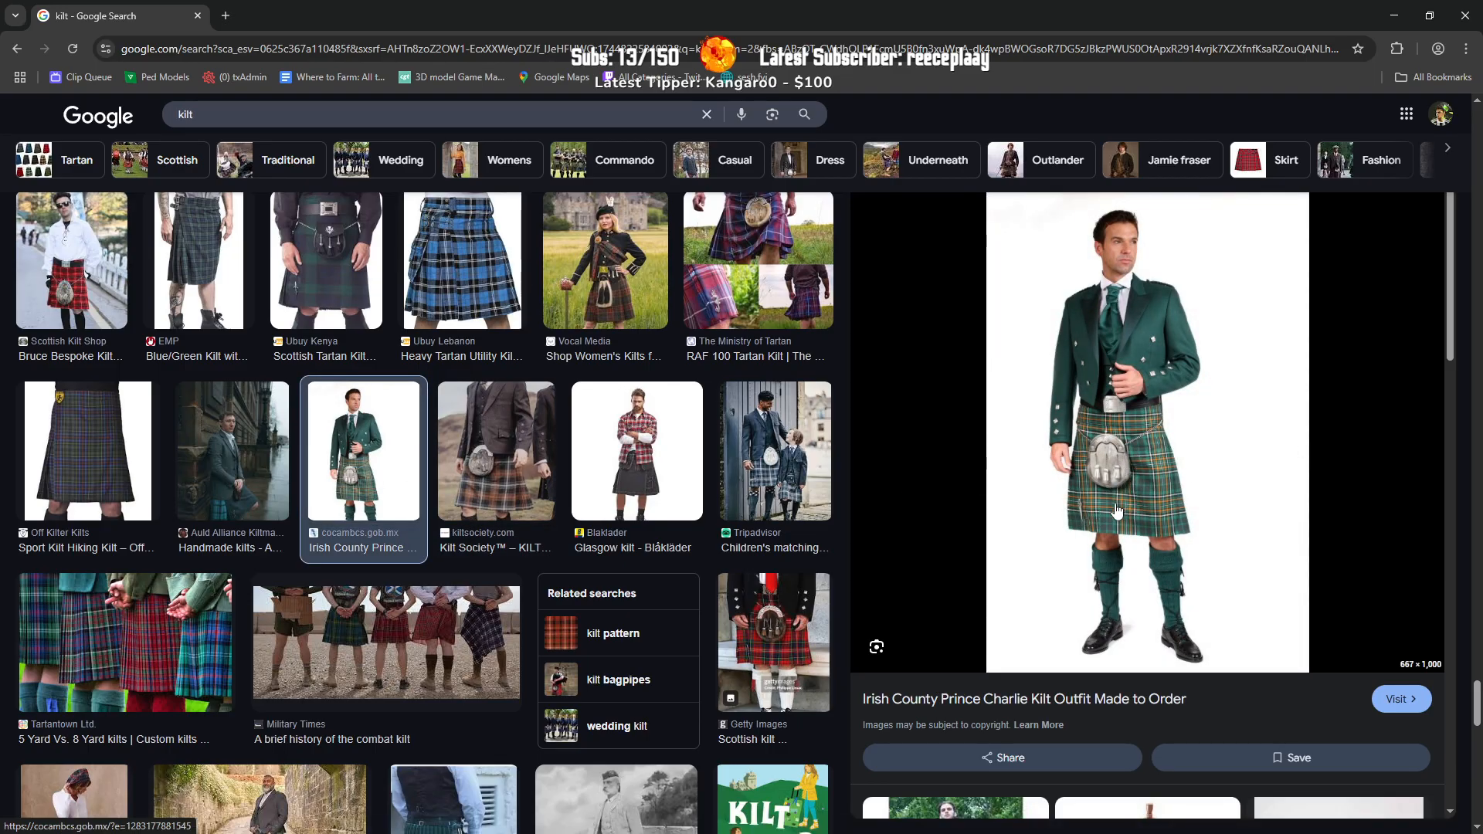
pyautogui.scroll(-4, 1133, 495)
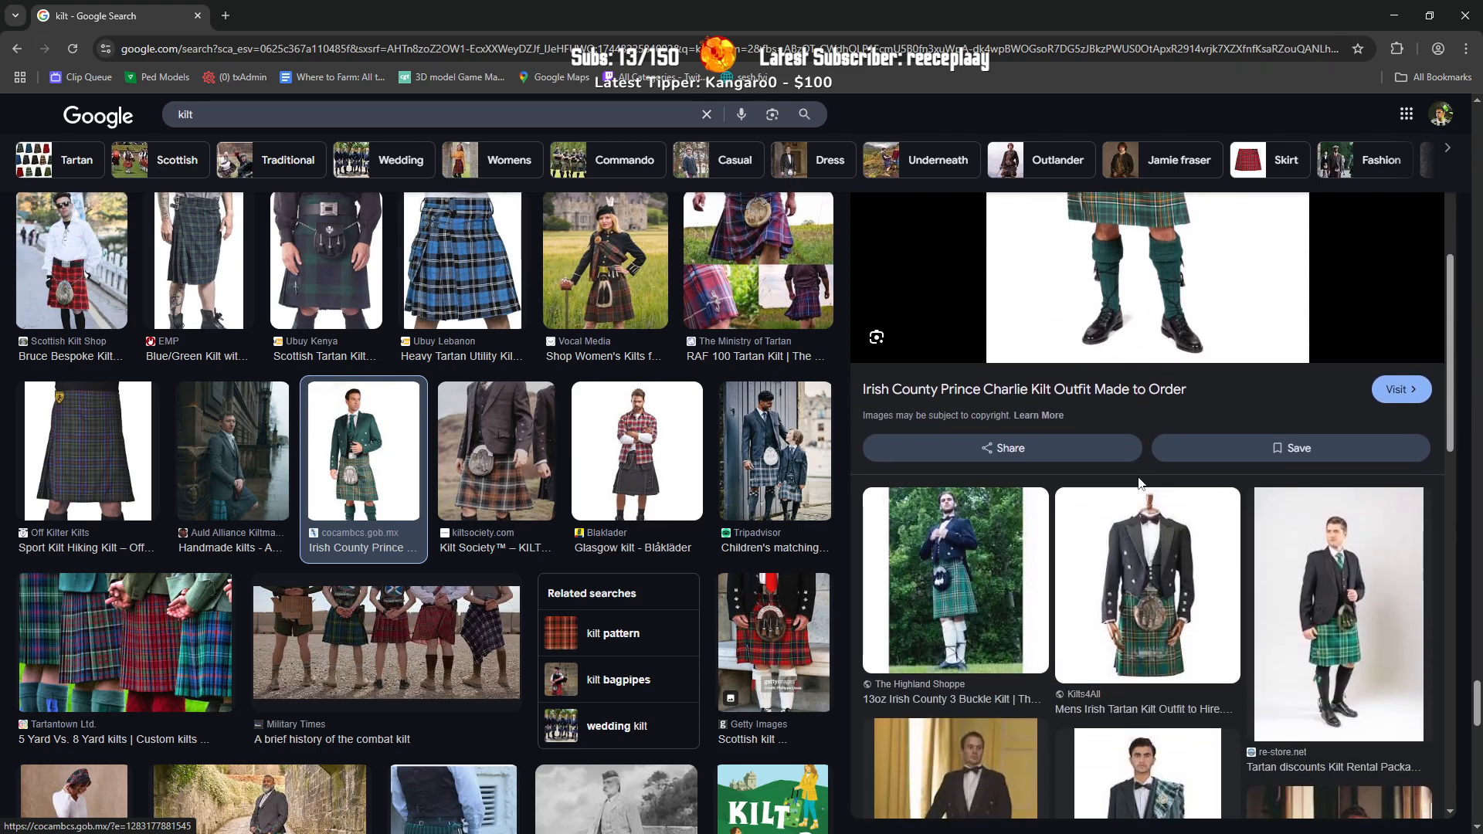
pyautogui.scroll(-2, 1139, 484)
# Step: Browse much further down the kilt results and preview the men's Tweed Kilt picture with the green jacket
pyautogui.scroll(-5, 368, 563)
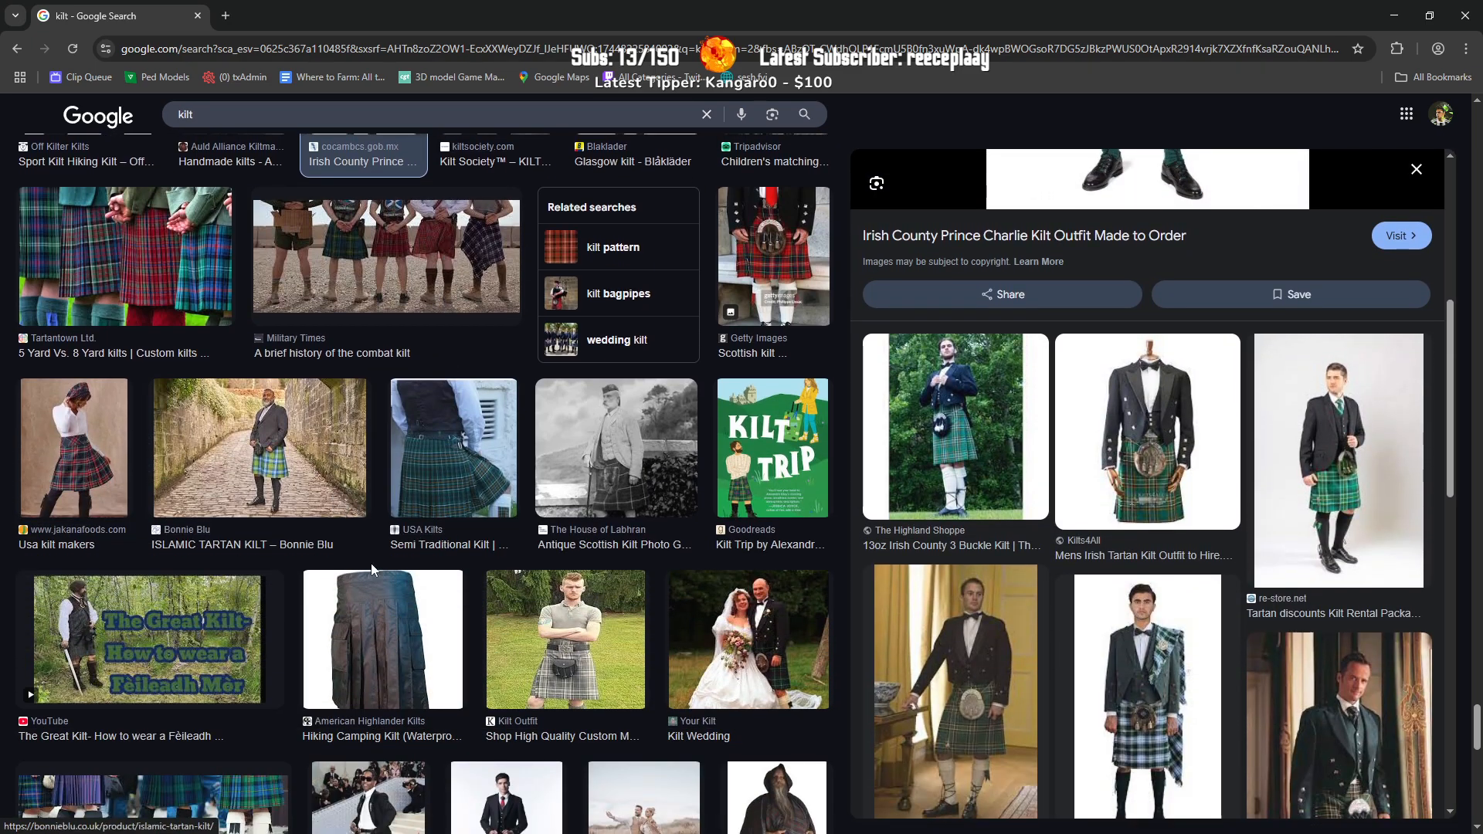
pyautogui.scroll(-3, 367, 563)
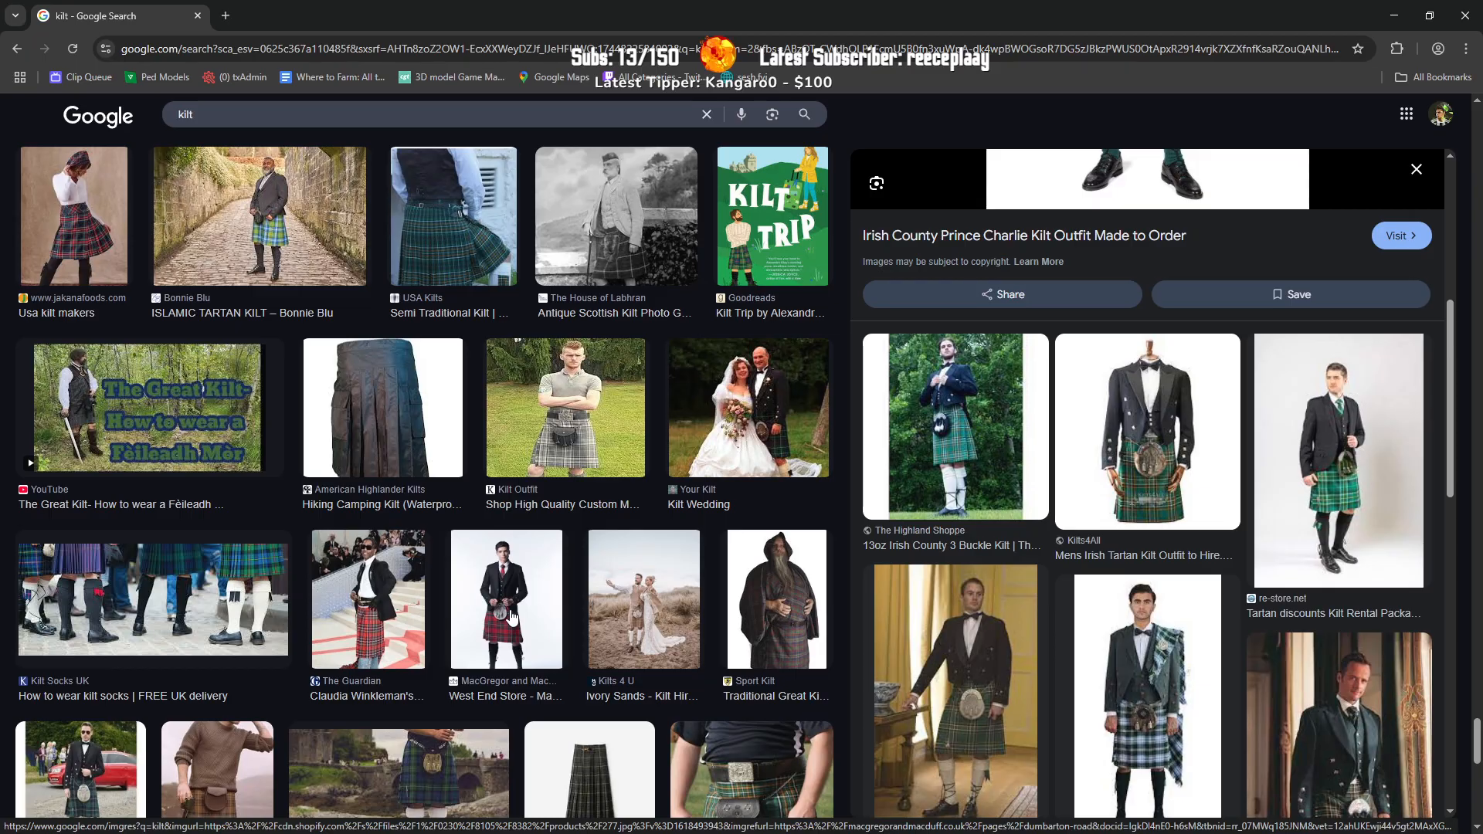
pyautogui.scroll(-10, 734, 698)
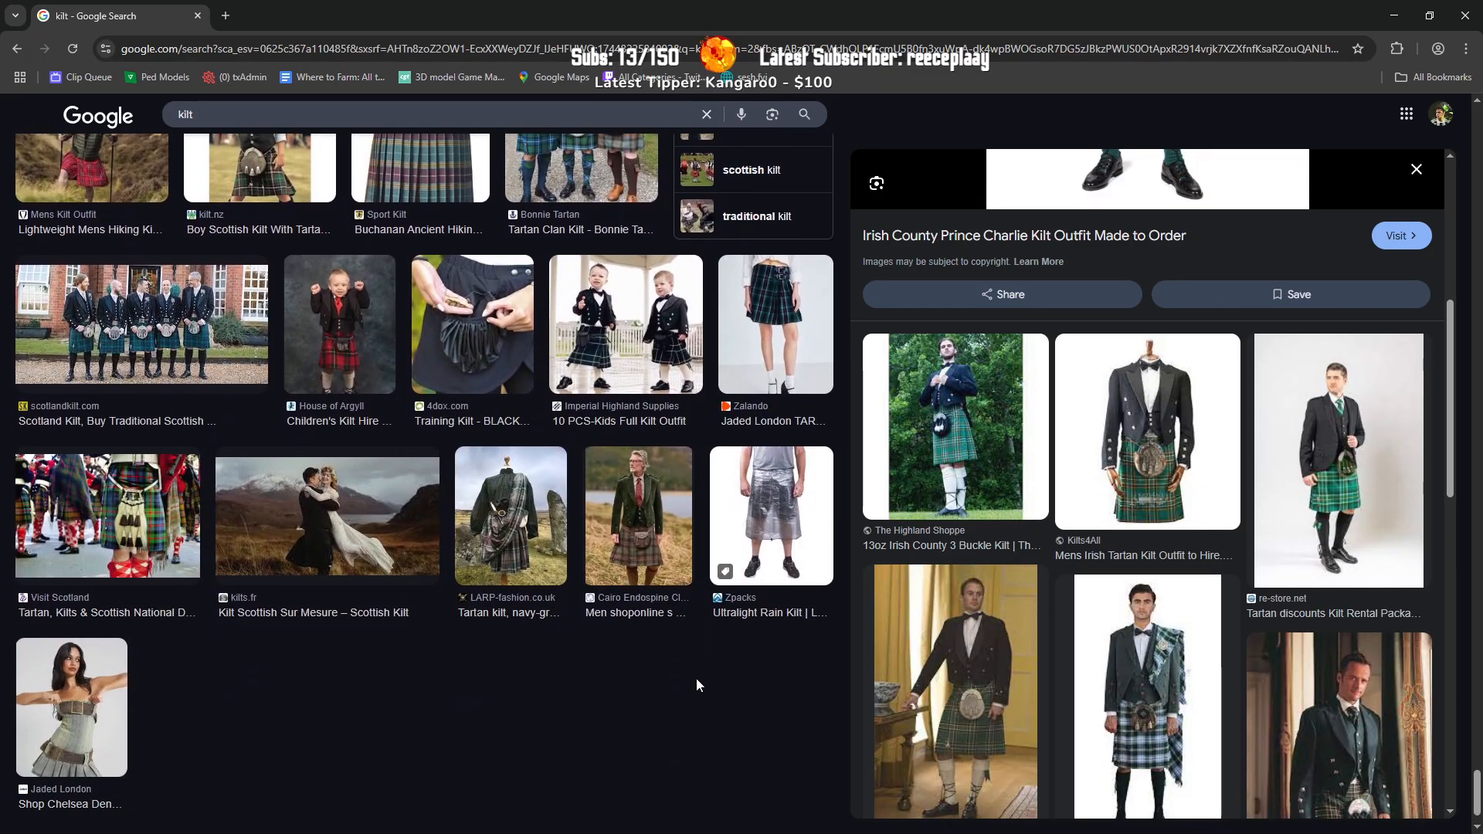
pyautogui.click(640, 533)
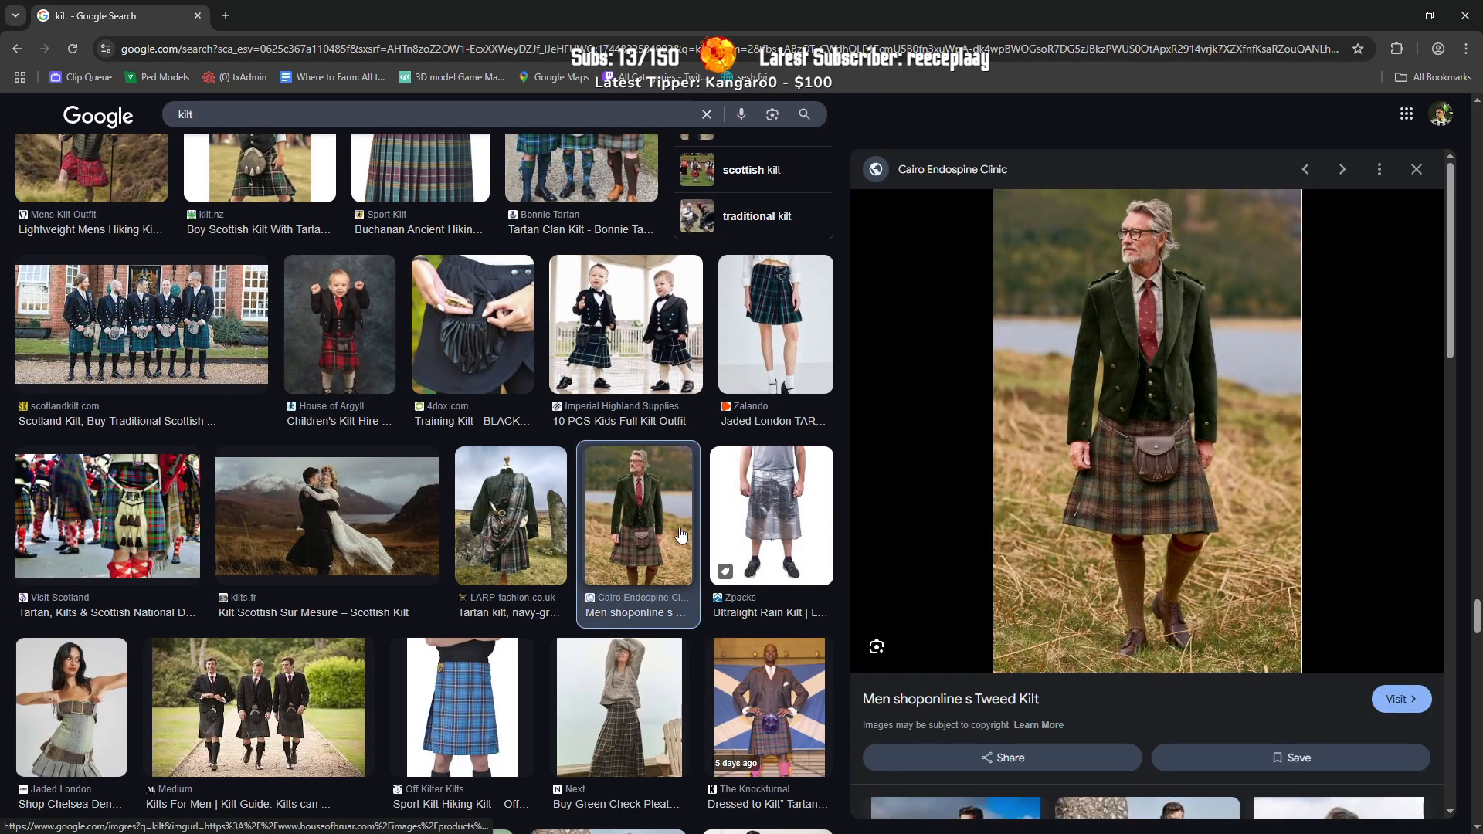
# Step: Preview the Zpacks Ultralight Rain Kilt, open the related DIY Ultralight Rain Kilt from The Planning Phase, and look through its related pictures
pyautogui.click(747, 527)
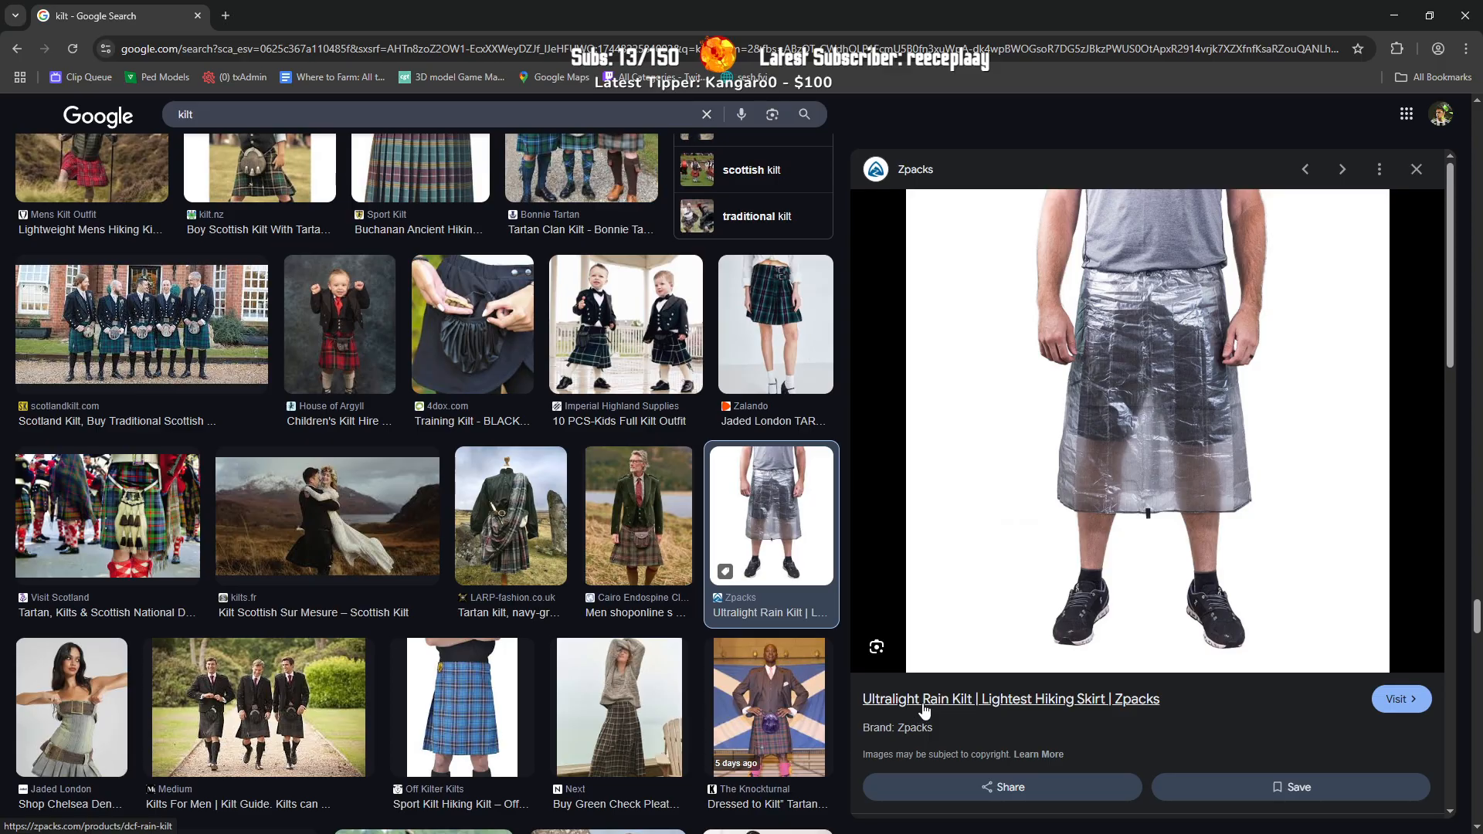
pyautogui.scroll(-6, 926, 705)
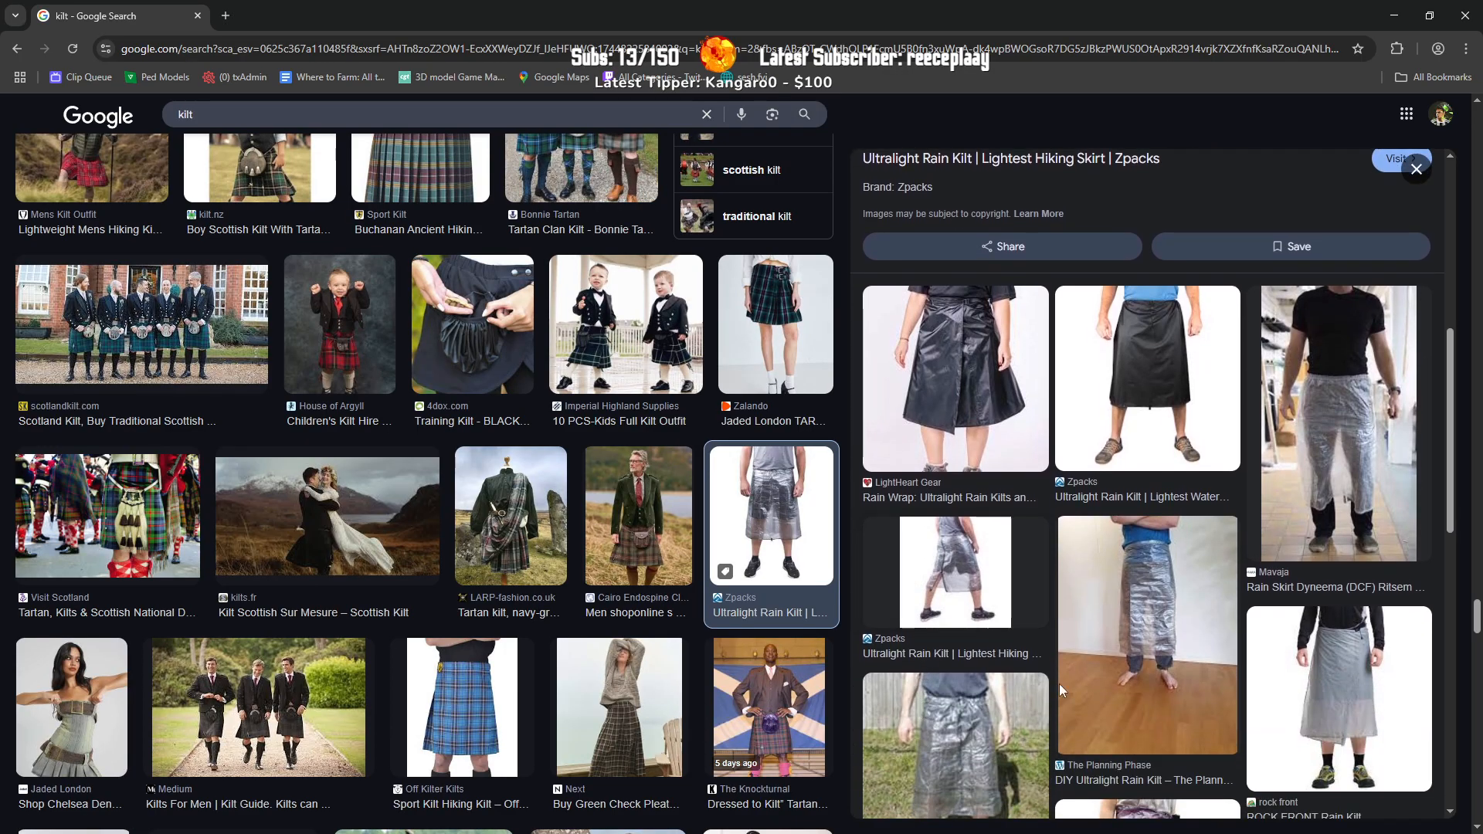
pyautogui.click(1109, 675)
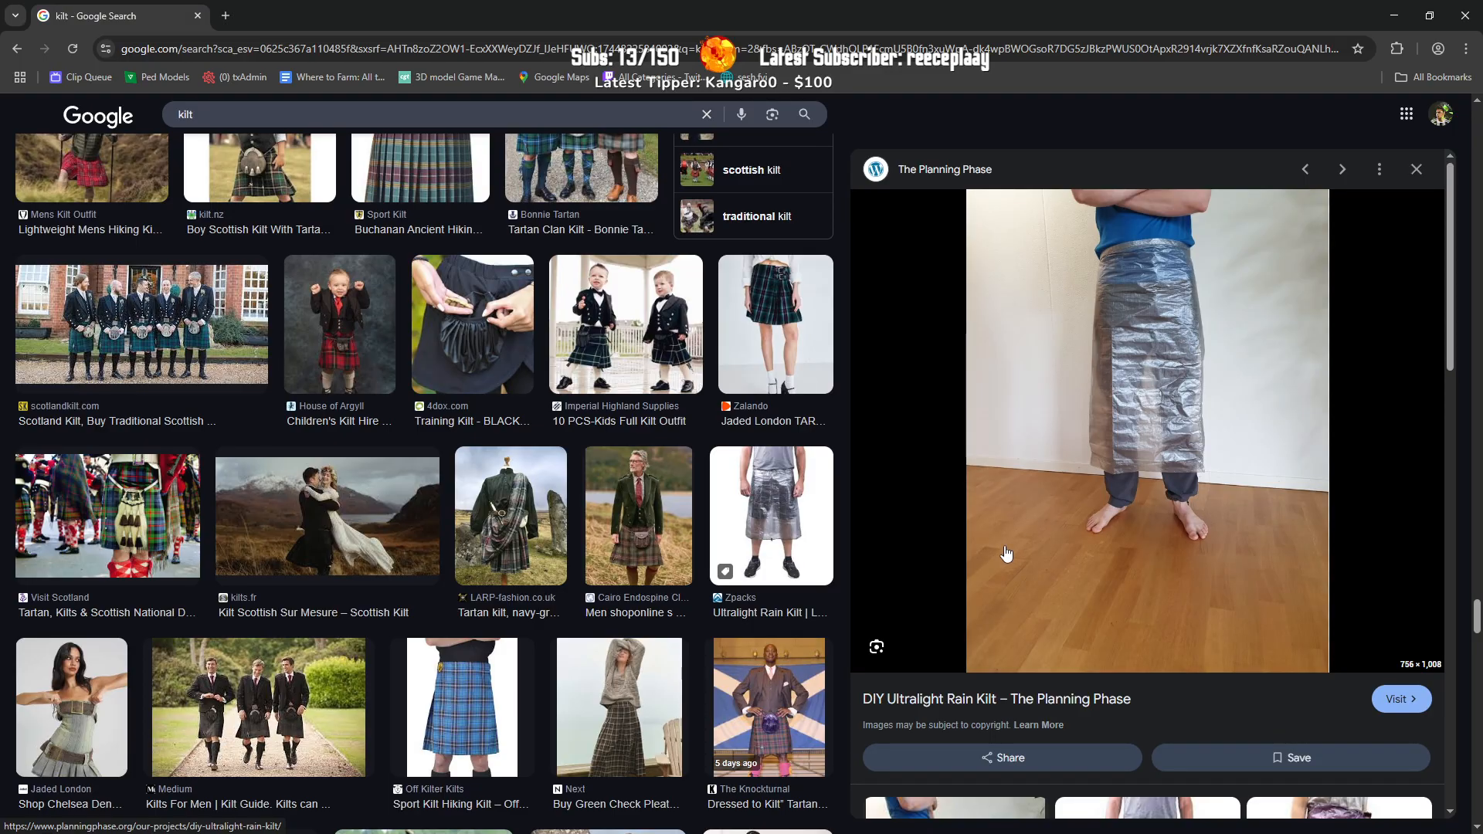
pyautogui.scroll(-3, 1006, 553)
pyautogui.scroll(-5, 1006, 550)
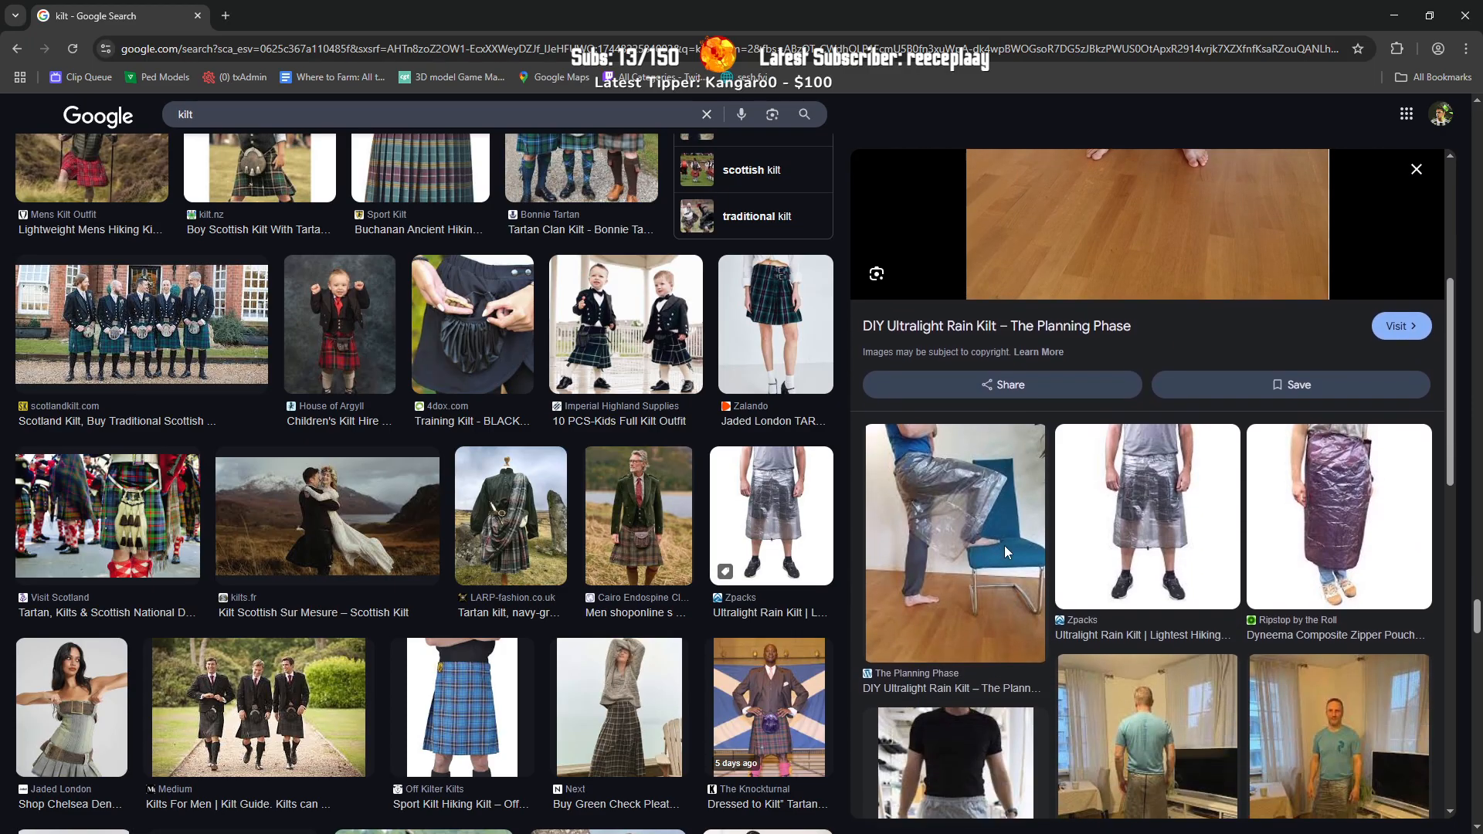
# Step: Open the related Reddit picture of the hiking rain kilt and look through its similar images
pyautogui.click(1070, 550)
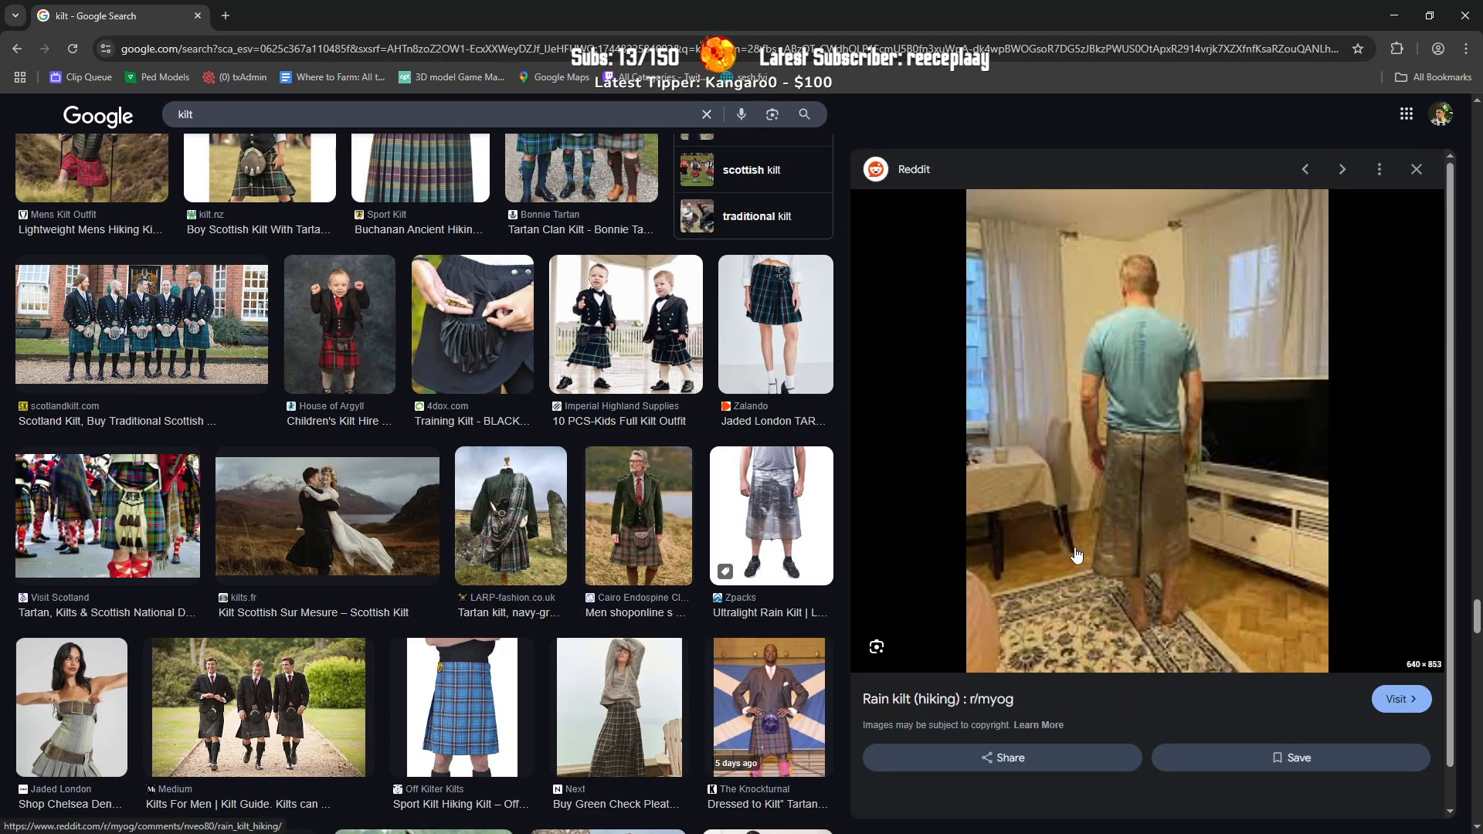
pyautogui.scroll(-7, 1109, 553)
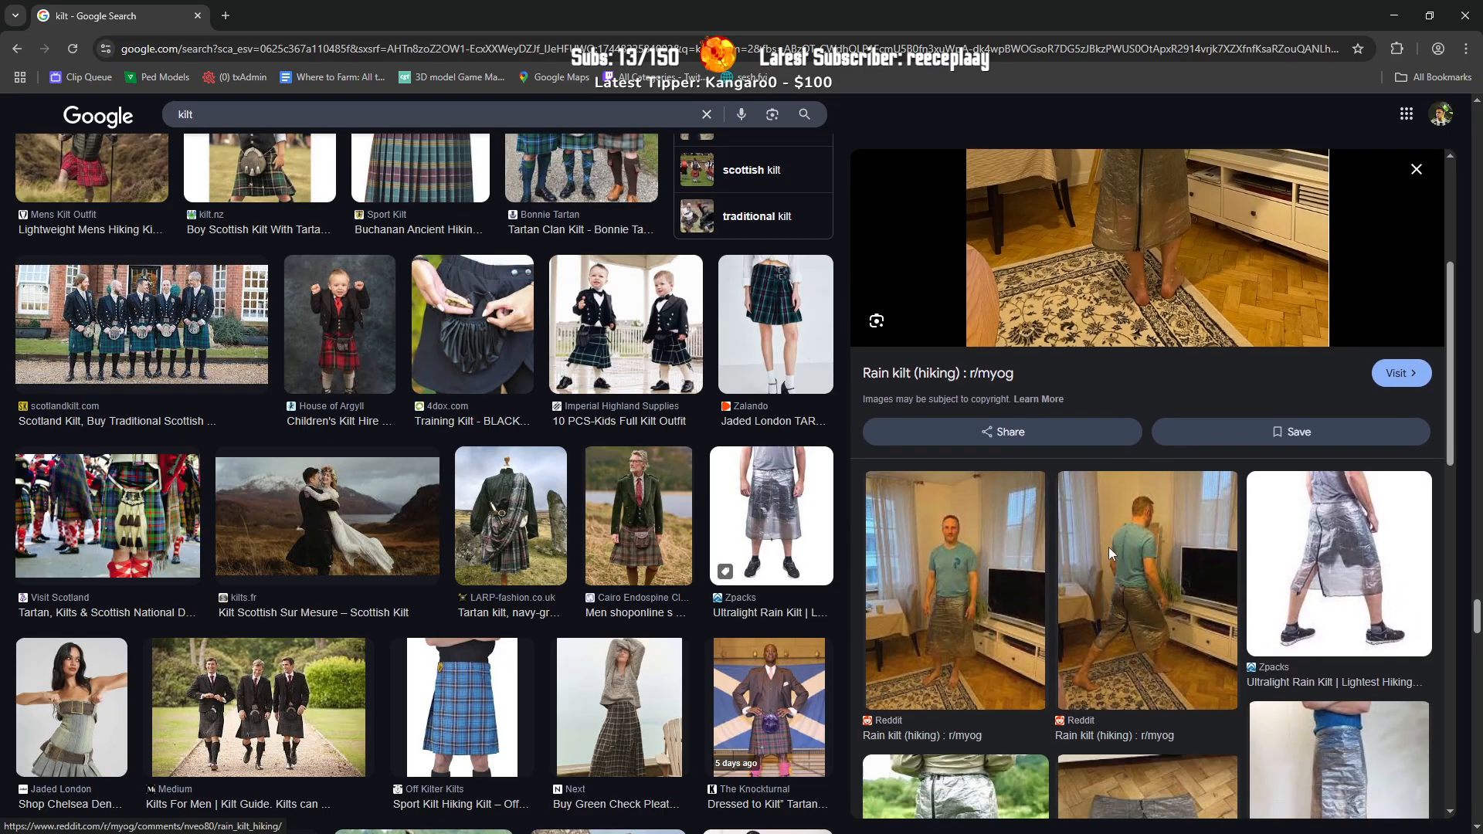
pyautogui.scroll(-2, 1086, 559)
pyautogui.scroll(-3, 502, 495)
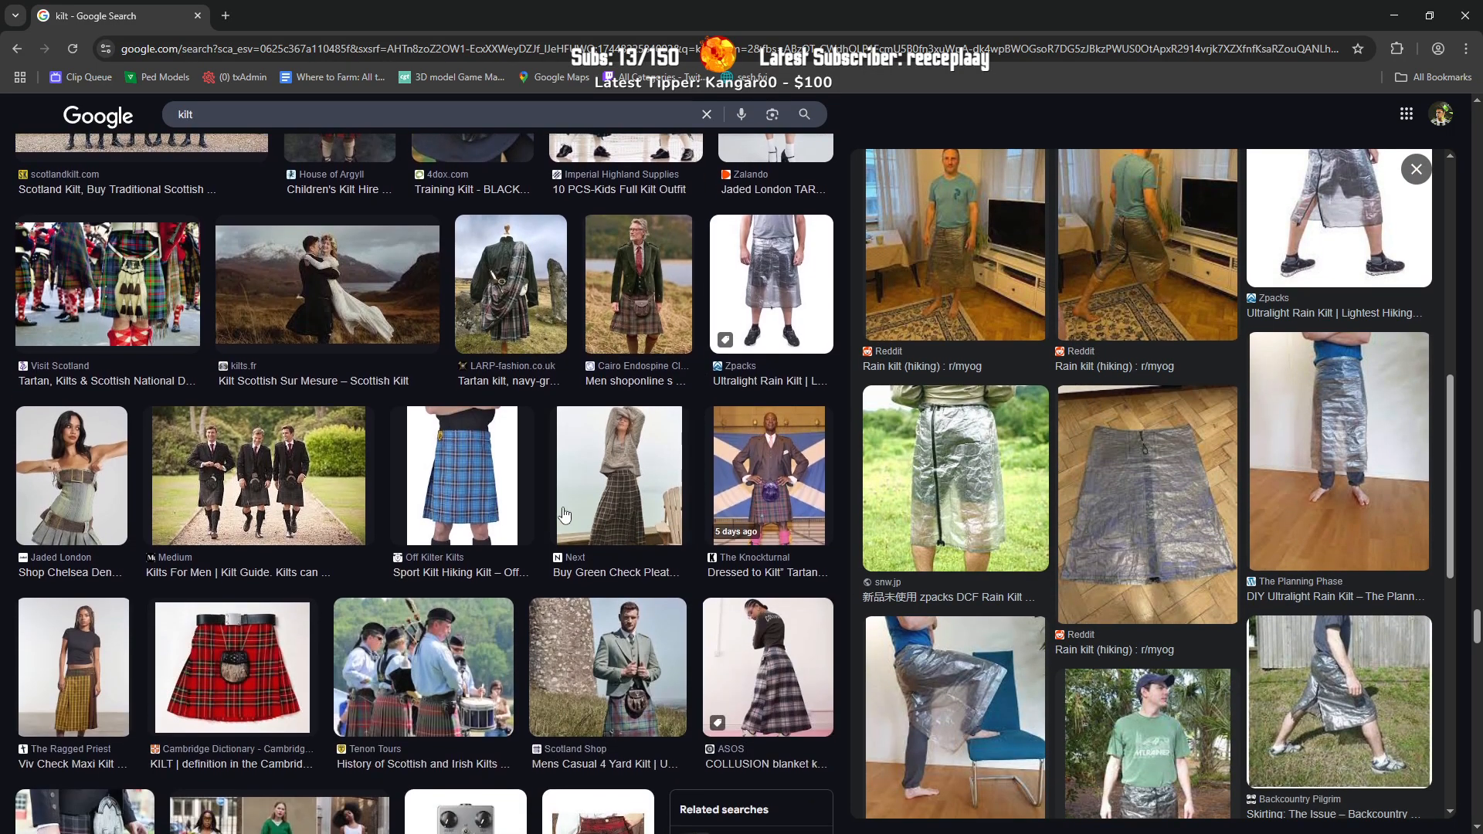
# Step: Preview Off Kilter Kilts' blue Sport Kilt Hiking Kilt and browse further down the kilt results
pyautogui.click(502, 499)
pyautogui.scroll(-2, 503, 498)
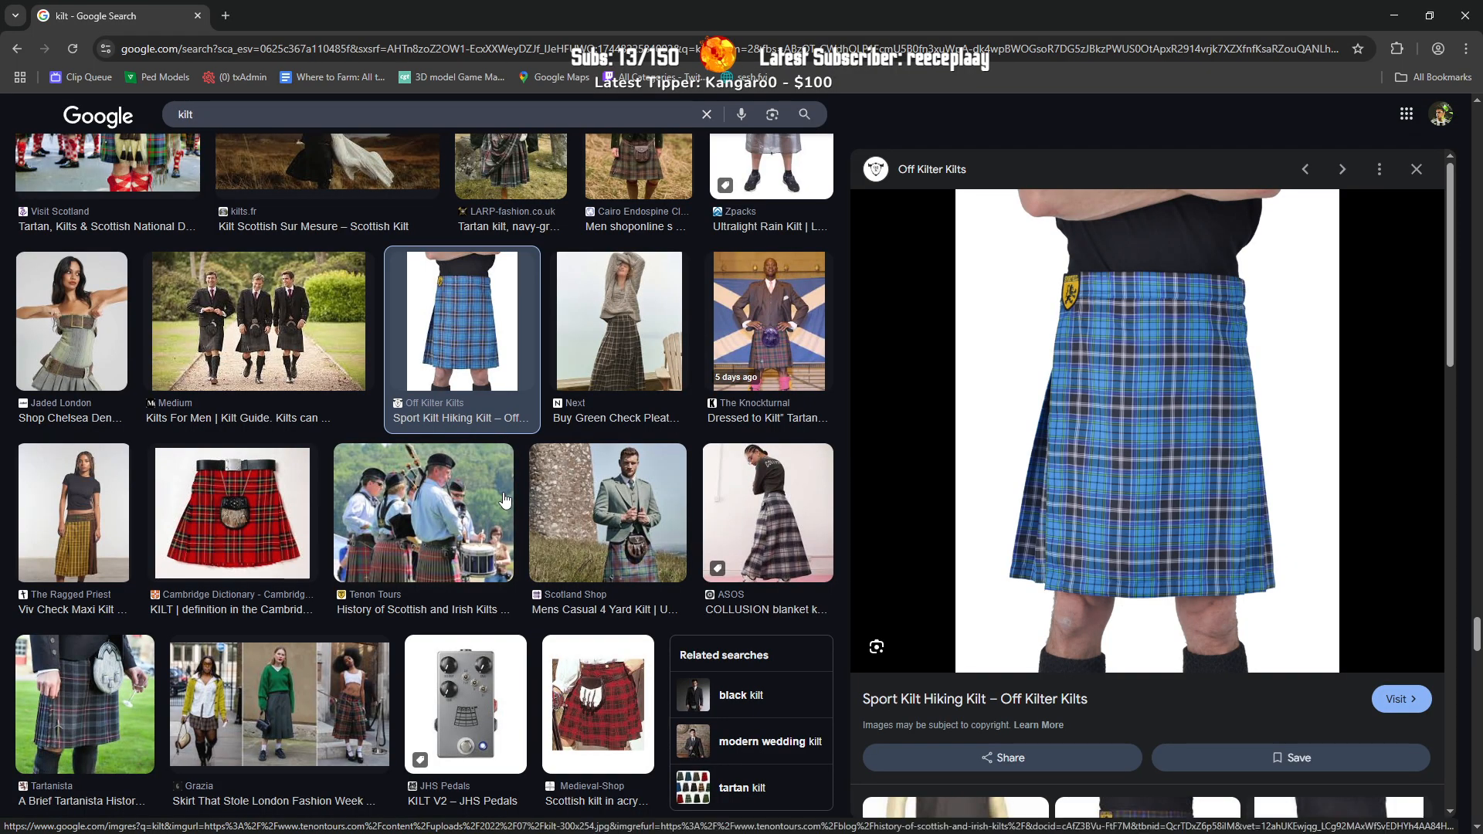
pyautogui.scroll(-8, 504, 500)
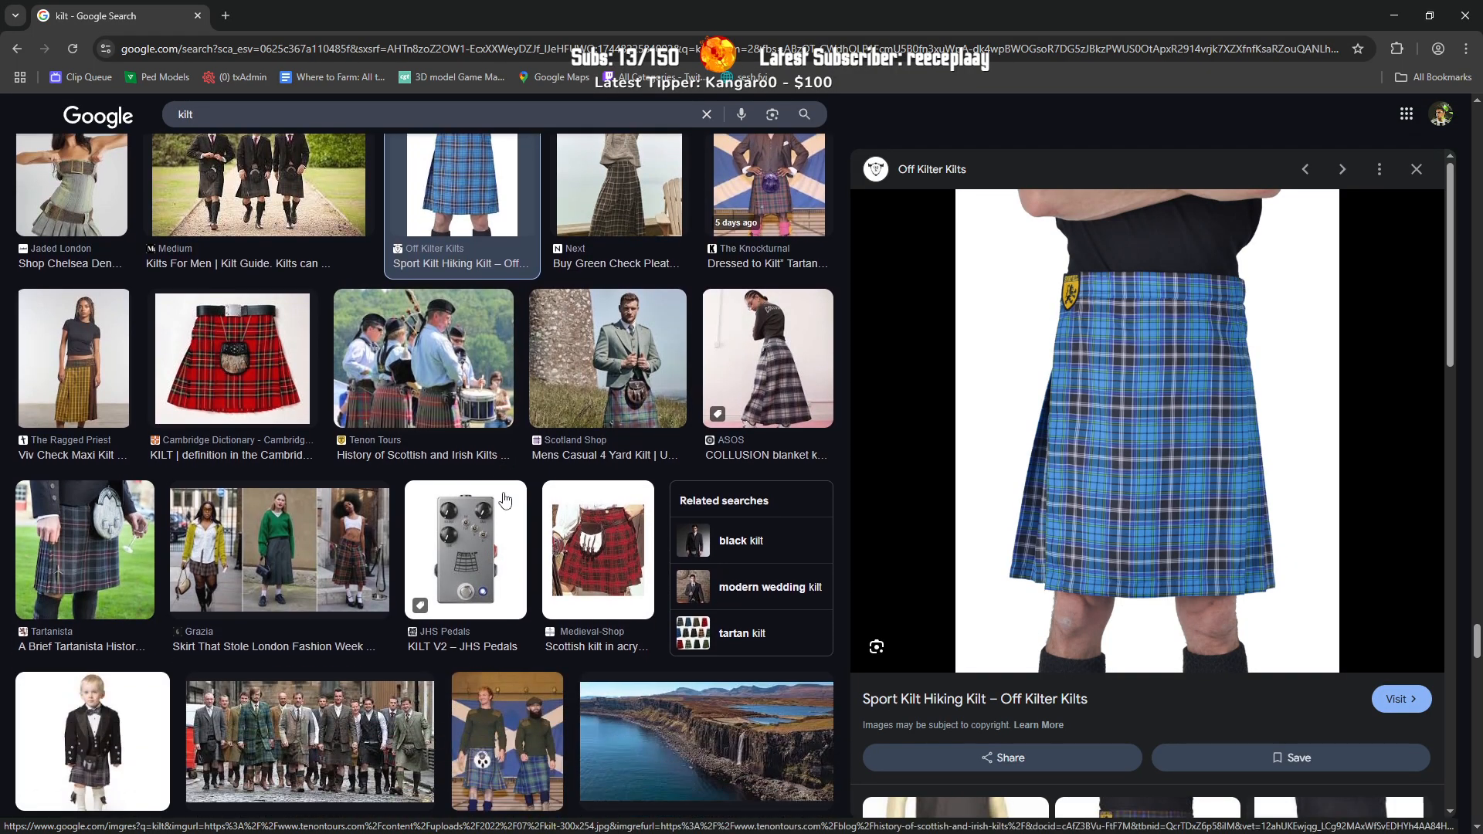
pyautogui.scroll(-2, 358, 537)
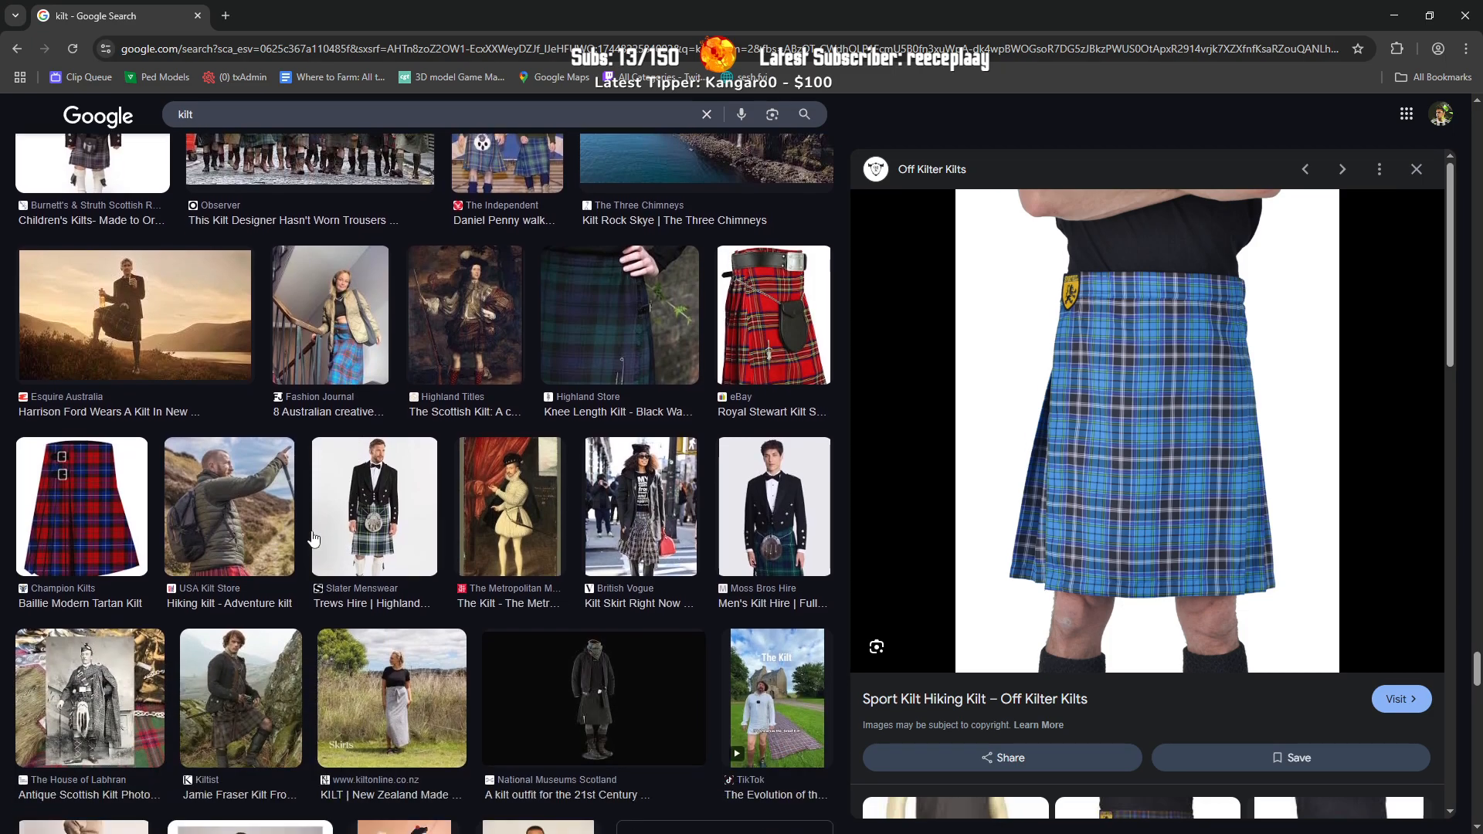
# Step: Preview the USA Kilt Store hiking kilt, Slater Menswear's Highlandwear hire outfit and the New Zealand Made Clothing skirt picture
pyautogui.click(230, 509)
pyautogui.click(339, 523)
pyautogui.scroll(-1, 338, 523)
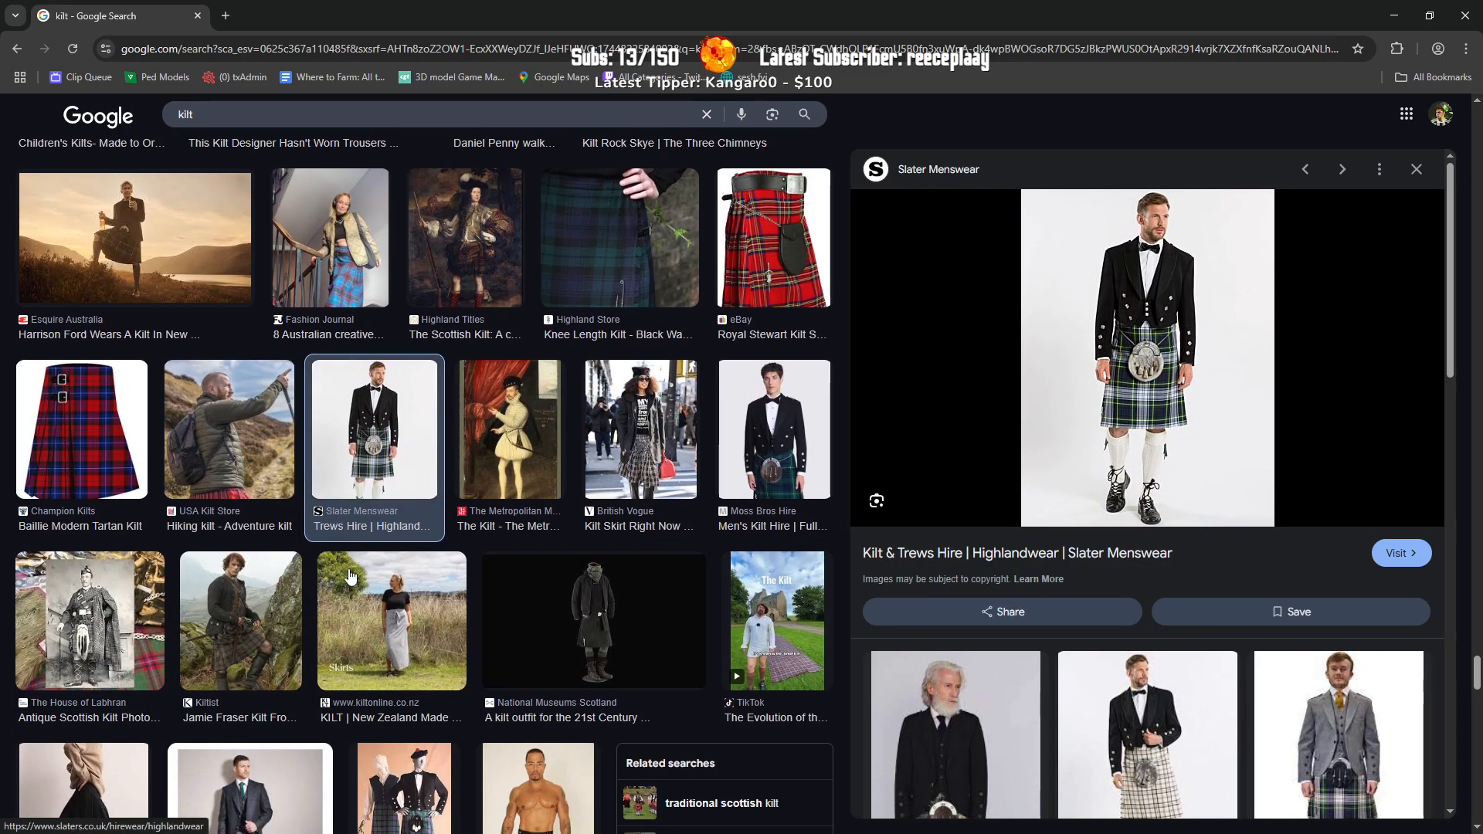
pyautogui.click(390, 614)
pyautogui.scroll(-3, 246, 599)
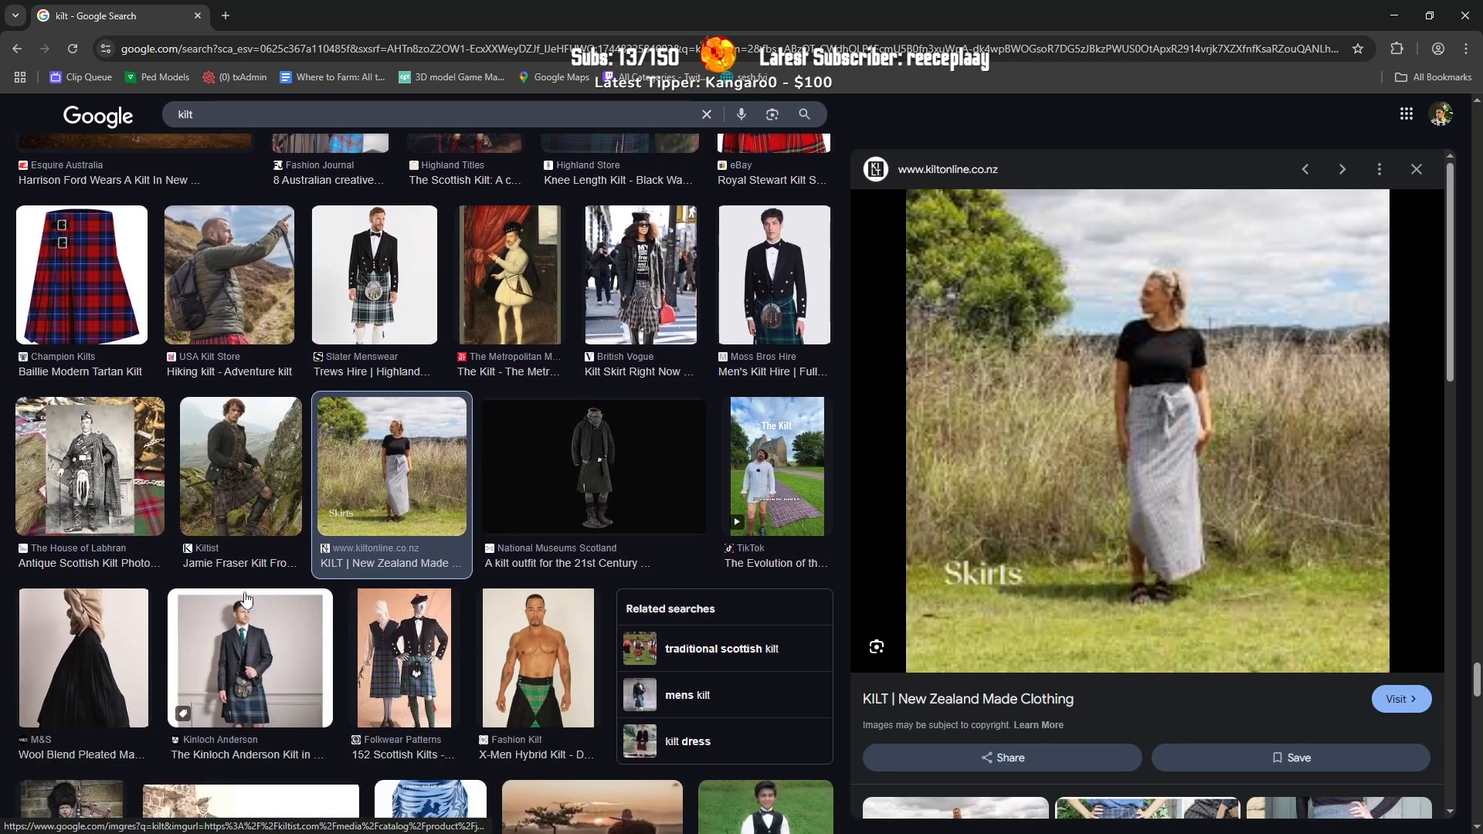
# Step: Compare the Kinloch Anderson Scottish Rugby Tartan kilt with Folkwear's 152 Scottish Kilts picture and check the latter's related images
pyautogui.click(246, 599)
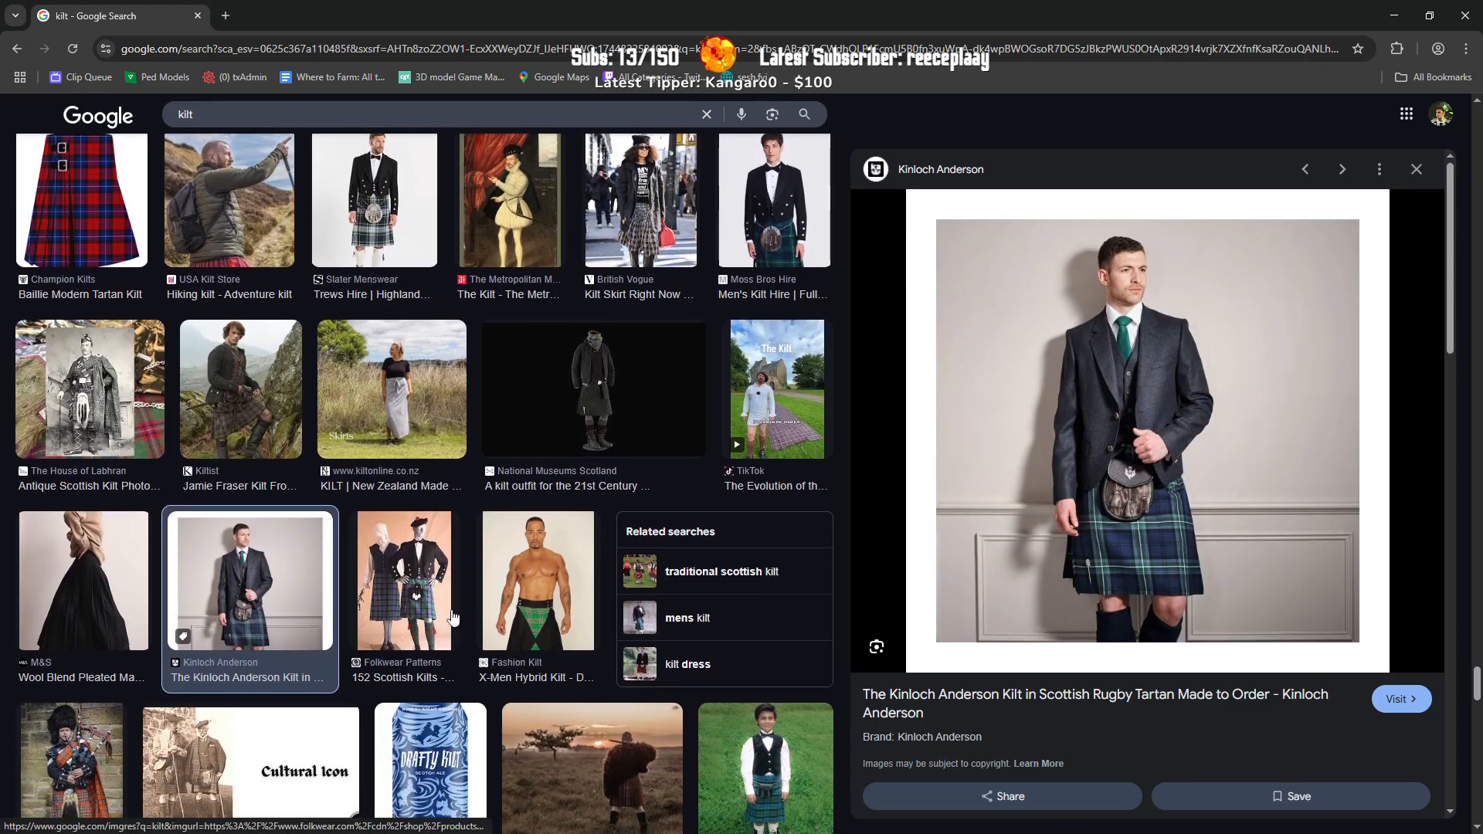
pyautogui.click(453, 618)
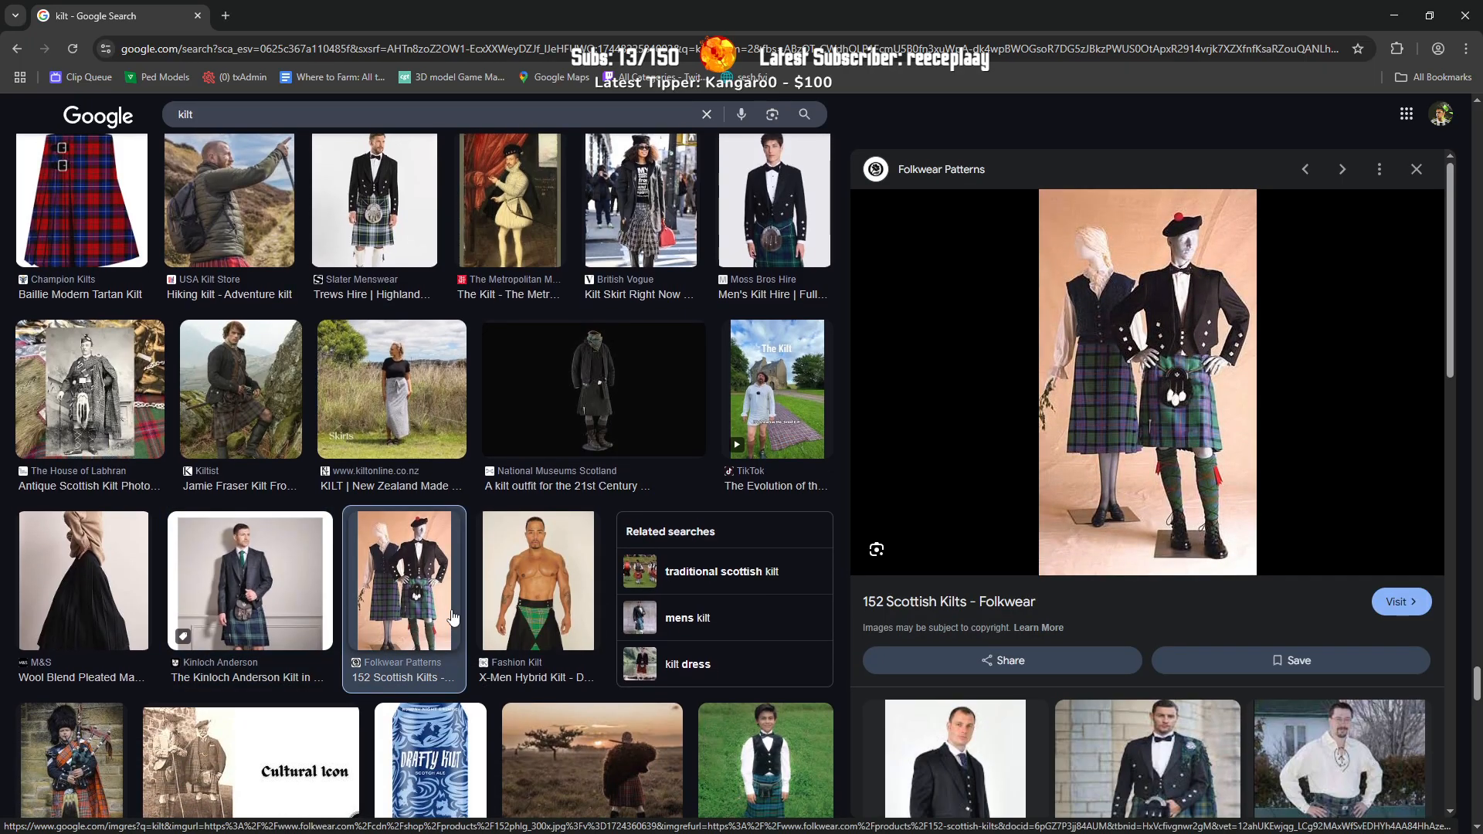
pyautogui.click(262, 588)
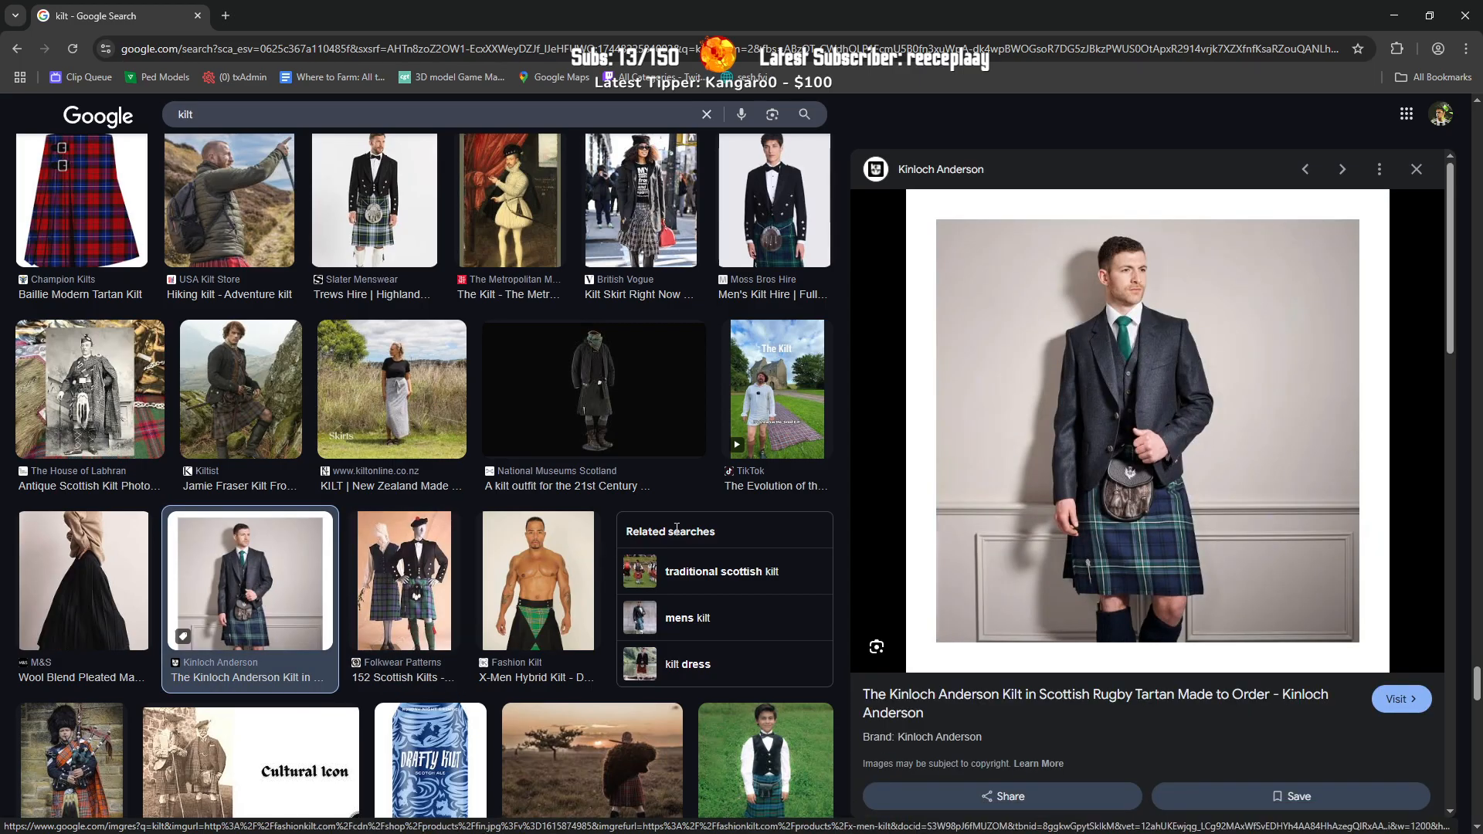
pyautogui.click(445, 587)
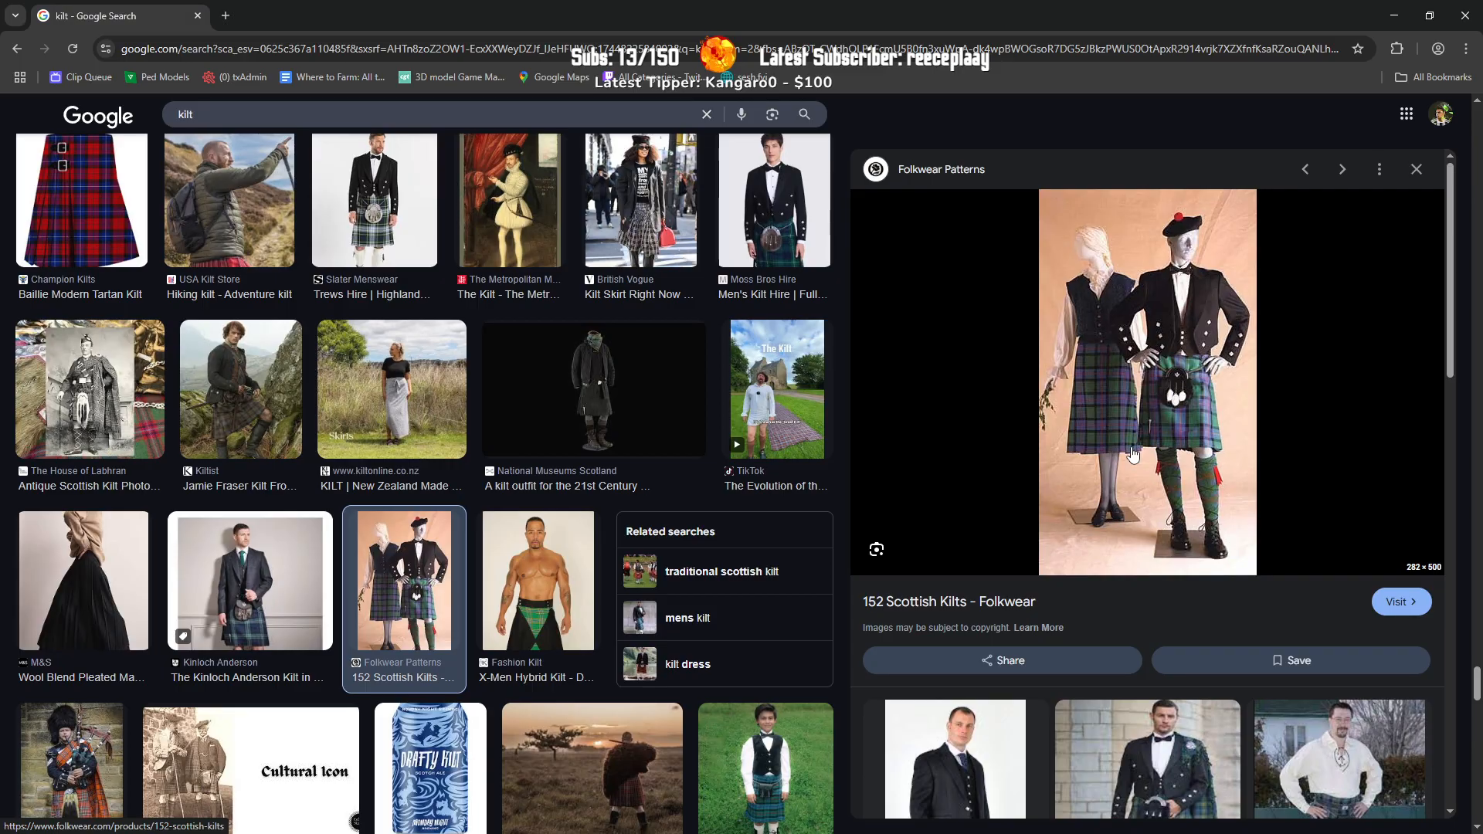
pyautogui.scroll(-1, 1132, 454)
pyautogui.scroll(1, 1175, 399)
pyautogui.scroll(-3, 1192, 343)
pyautogui.scroll(3, 1192, 344)
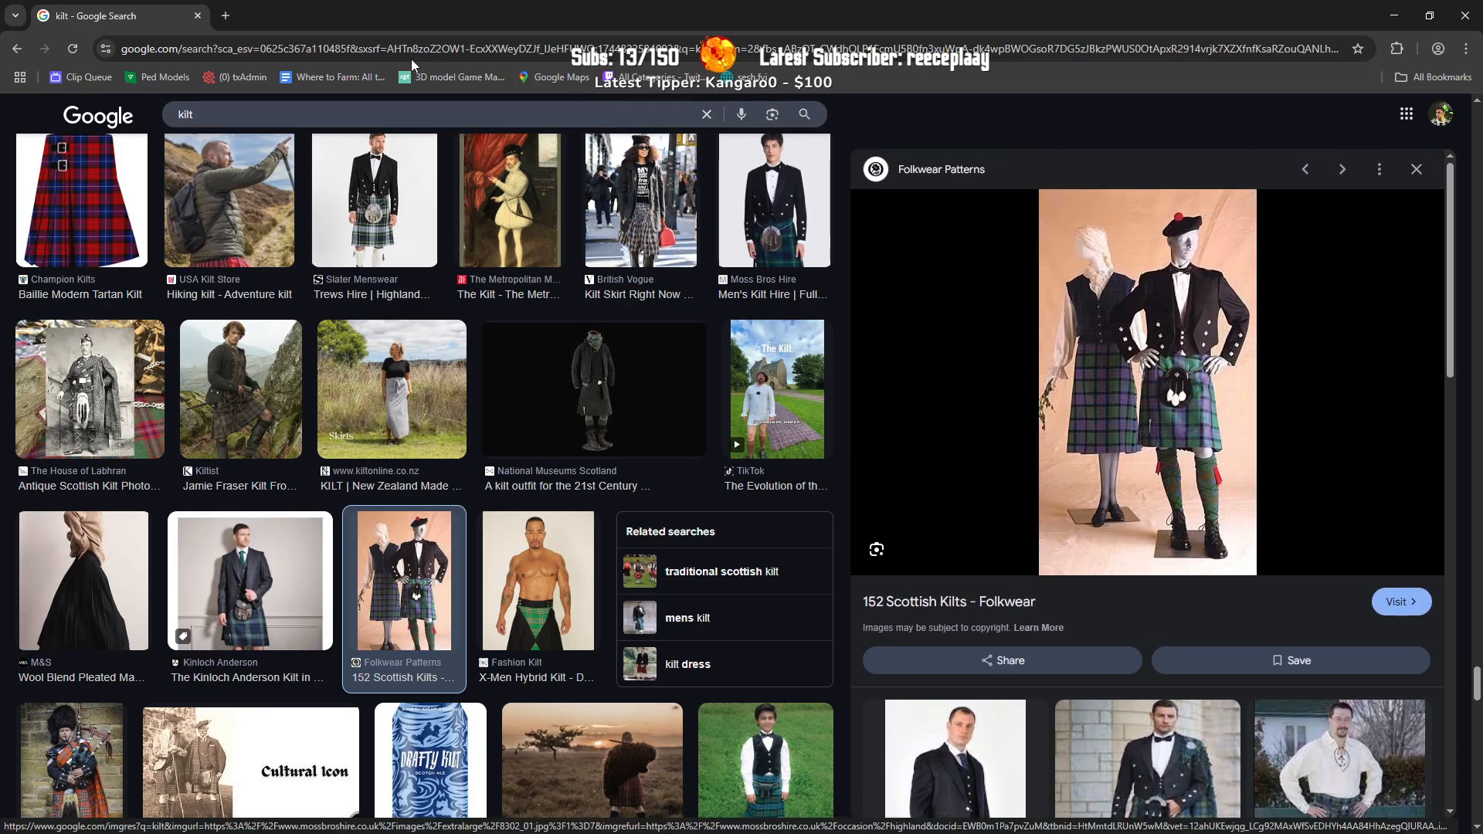
# Step: Close the kilt image search and return to the game
pyautogui.click(313, 49)
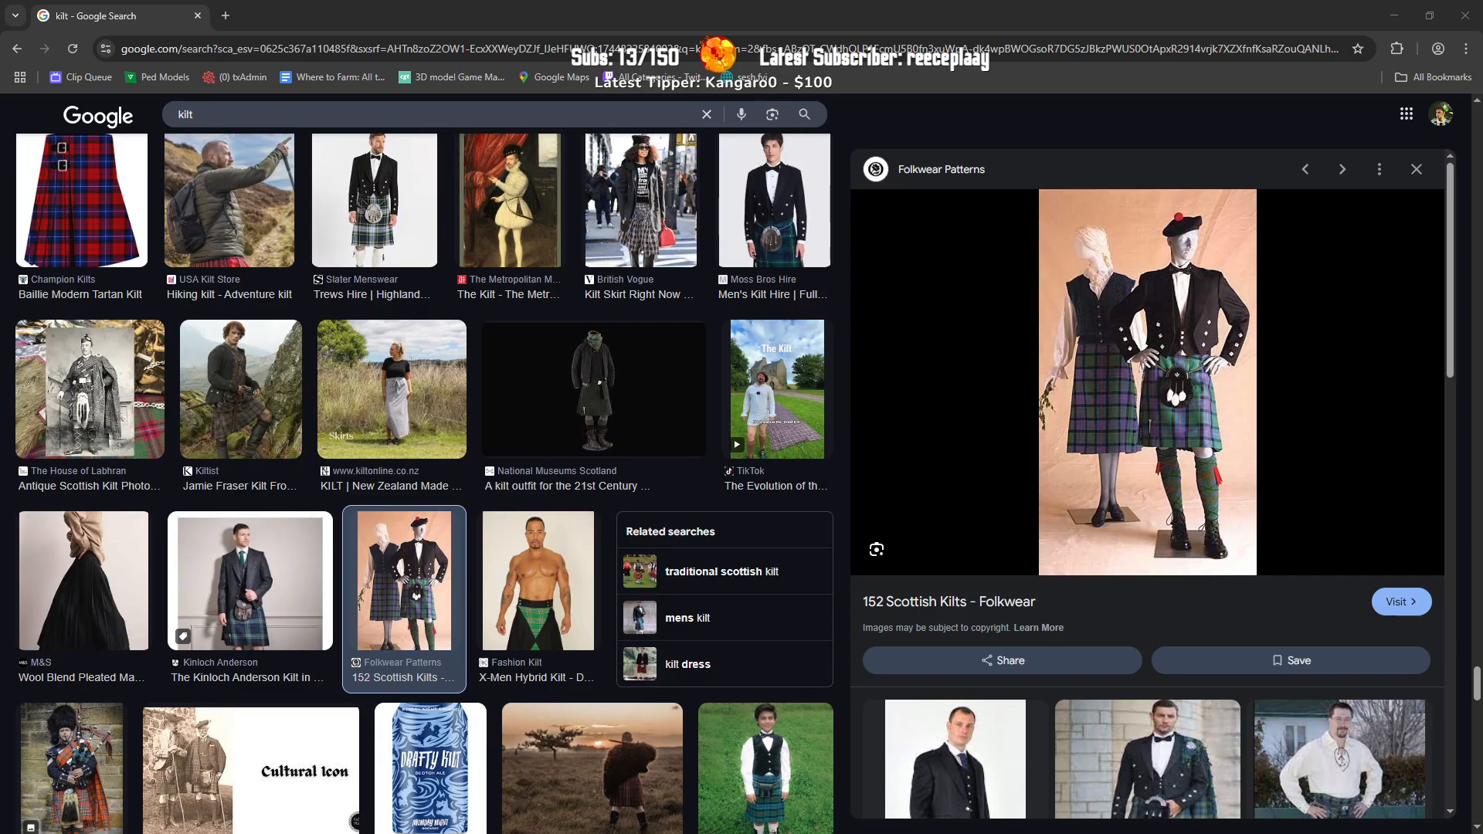
pyautogui.hotkey('ctrl', 'l')
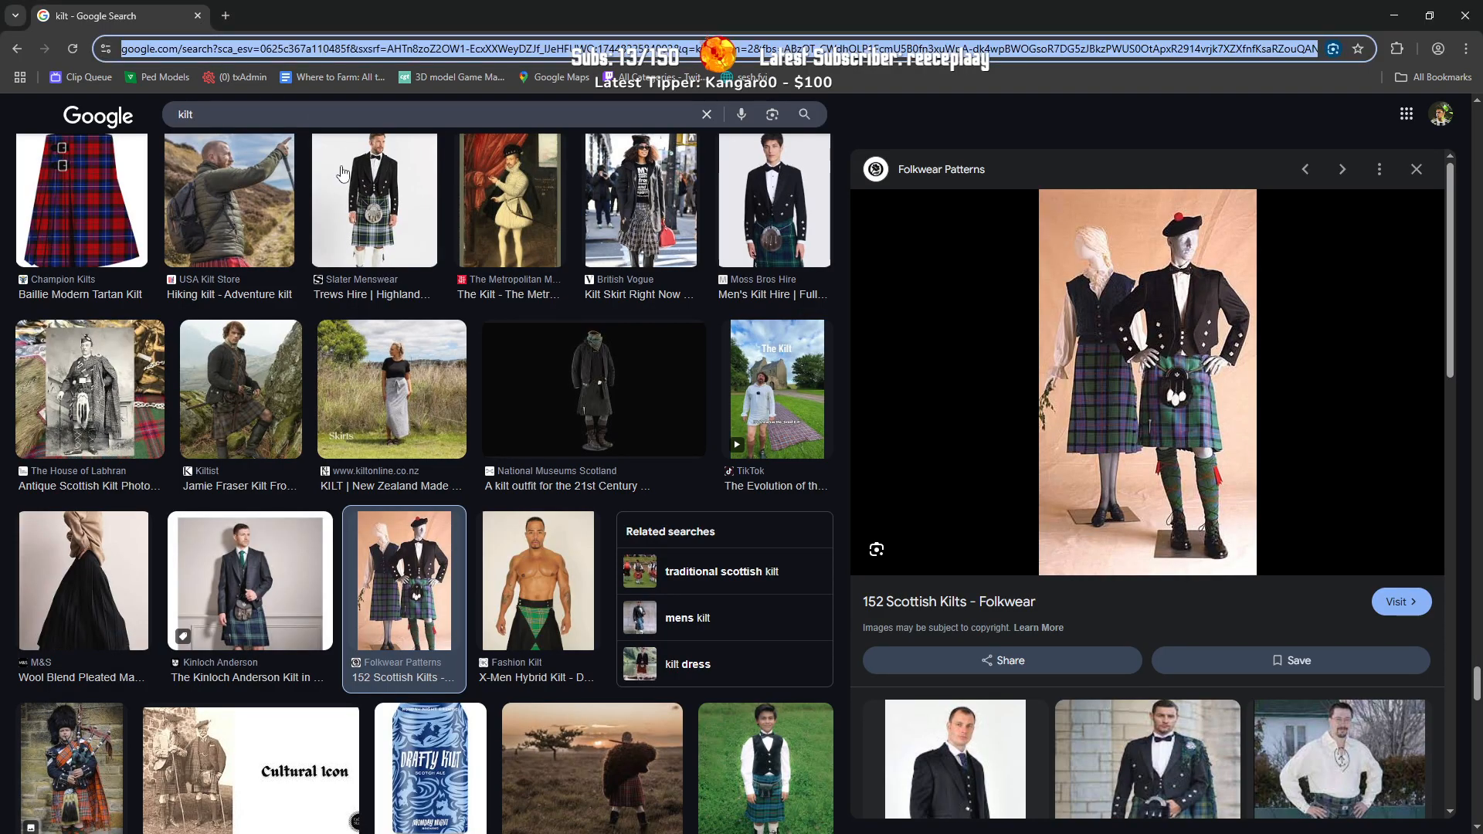
pyautogui.click(197, 16)
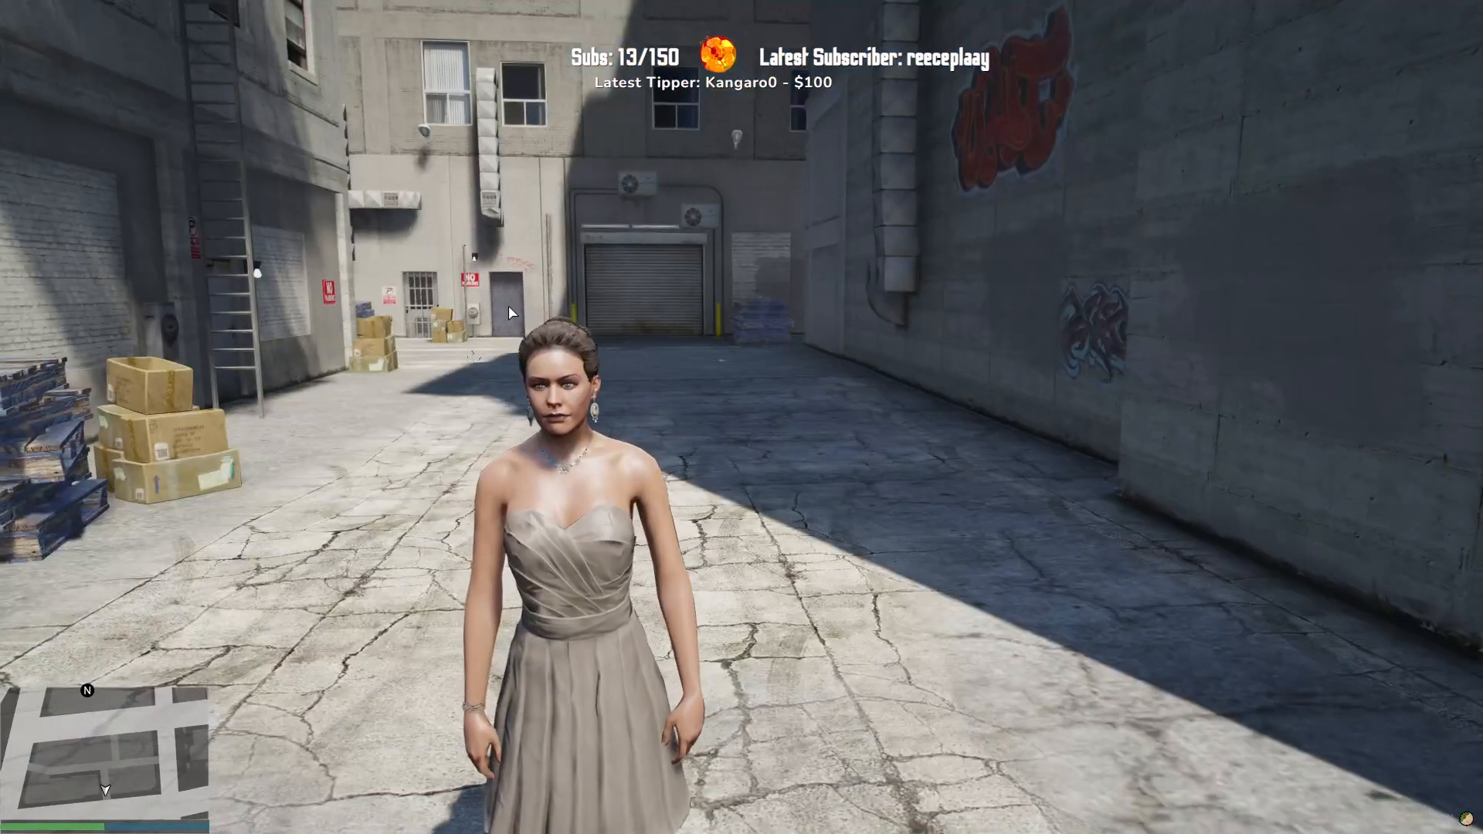
# Step: Spawn the ped model s_m_m_mariachi_01 by name through the in-game ped spawning options
pyautogui.press('m')
pyautogui.press('Down')
pyautogui.press('Down')
pyautogui.press('Return')
pyautogui.press('BackSpace')
pyautogui.press('Up')
pyautogui.press('Up')
pyautogui.press('Return')
pyautogui.press('Down')
pyautogui.press('Down')
pyautogui.press('Up')
pyautogui.press('Return')
pyautogui.press('Down')
pyautogui.press('Down')
pyautogui.press('Down')
pyautogui.press('Down')
pyautogui.press('Up')
pyautogui.press('Return')
pyautogui.press('Up')
pyautogui.press('Down')
pyautogui.press('Down')
pyautogui.press('Return')
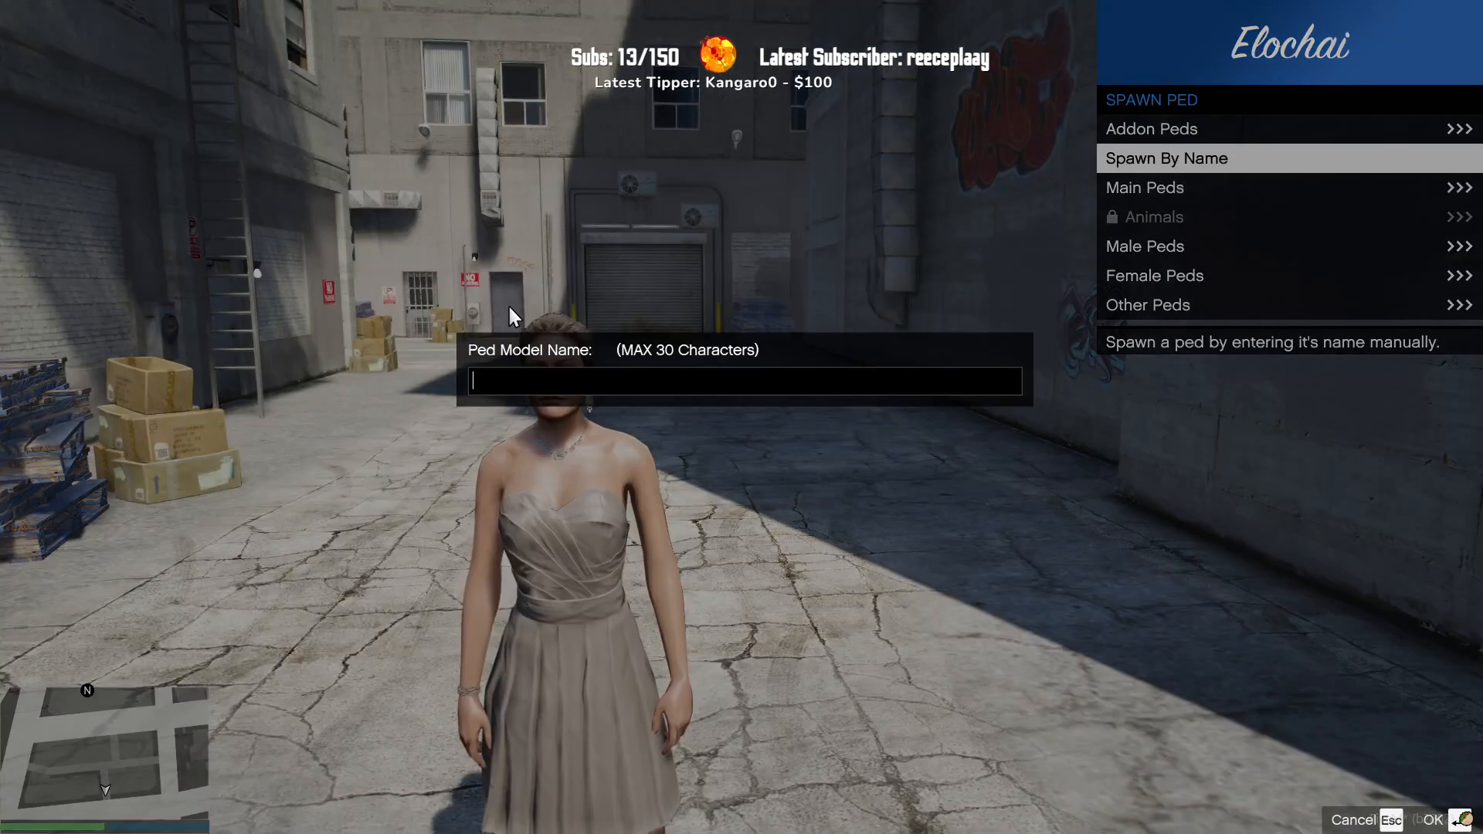
pyautogui.write('s_m_m_mariachi_01')
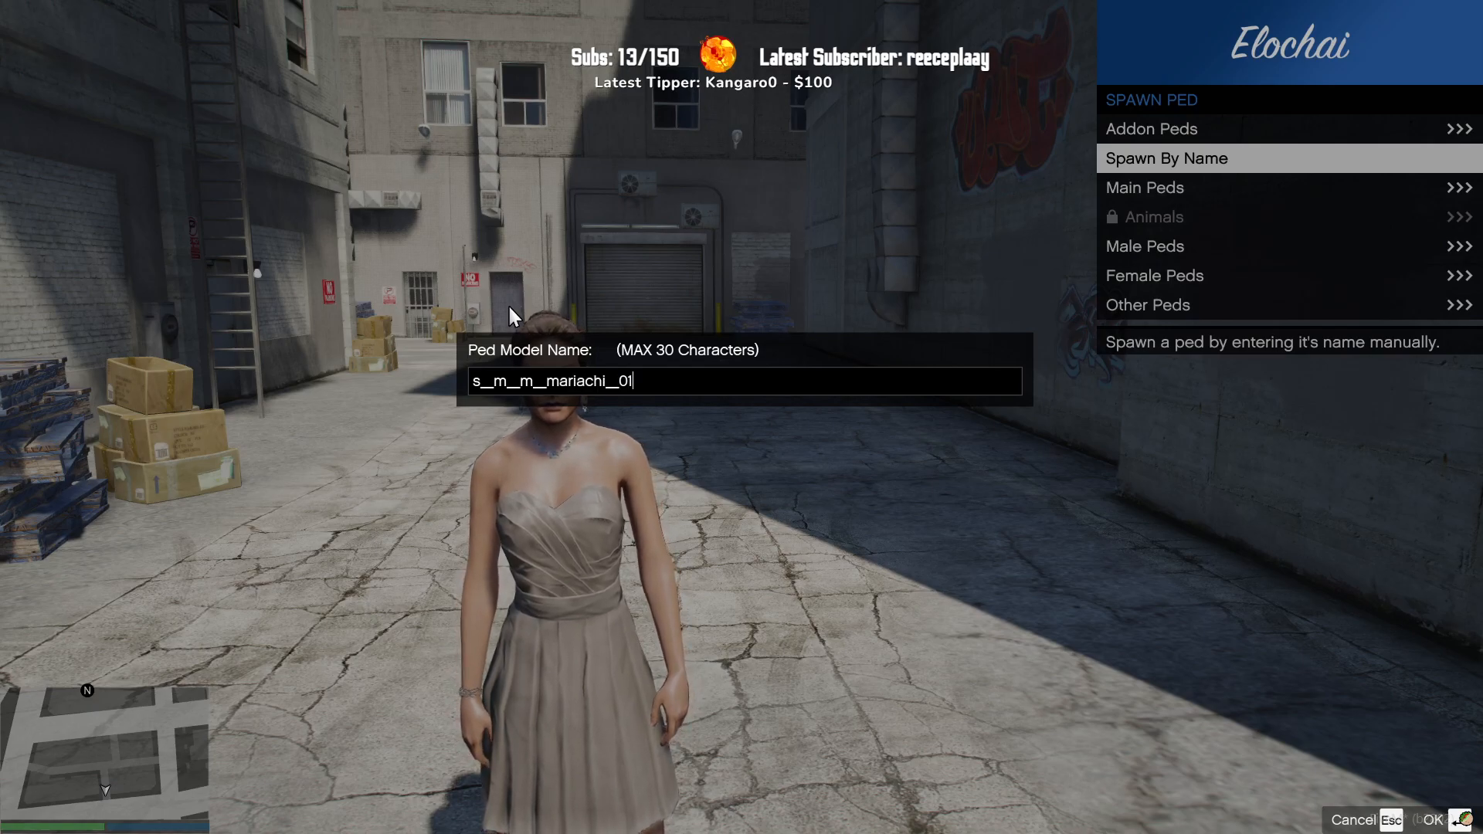
pyautogui.press('Return')
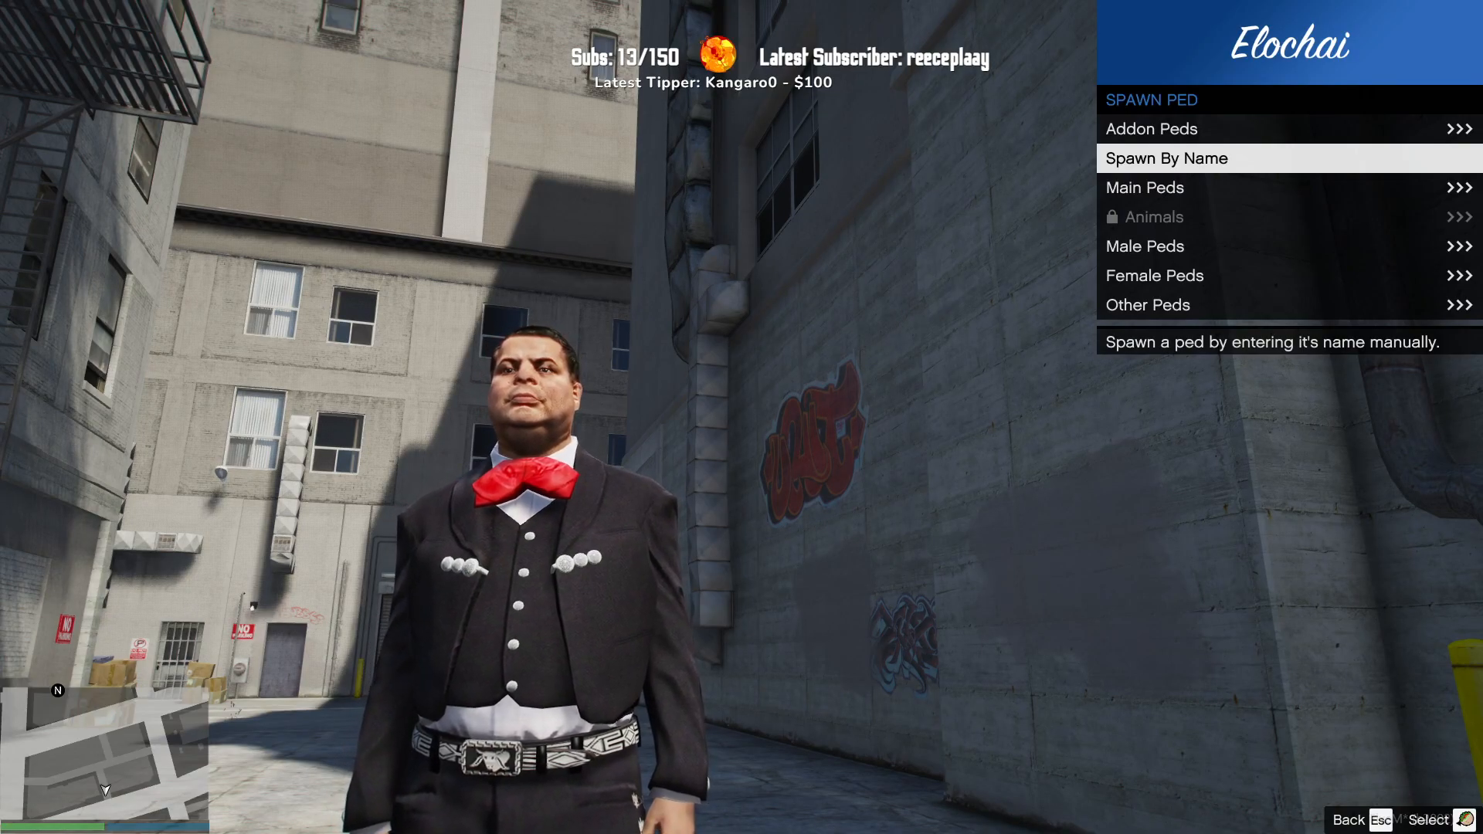
# Step: Switch to the Pleb Masters: Forge ped list in the browser and look through the rest of page 1 and all of page 2
pyautogui.hotkey('alt', 'Tab')
pyautogui.scroll(-20, 660, 547)
pyautogui.scroll(-10, 654, 549)
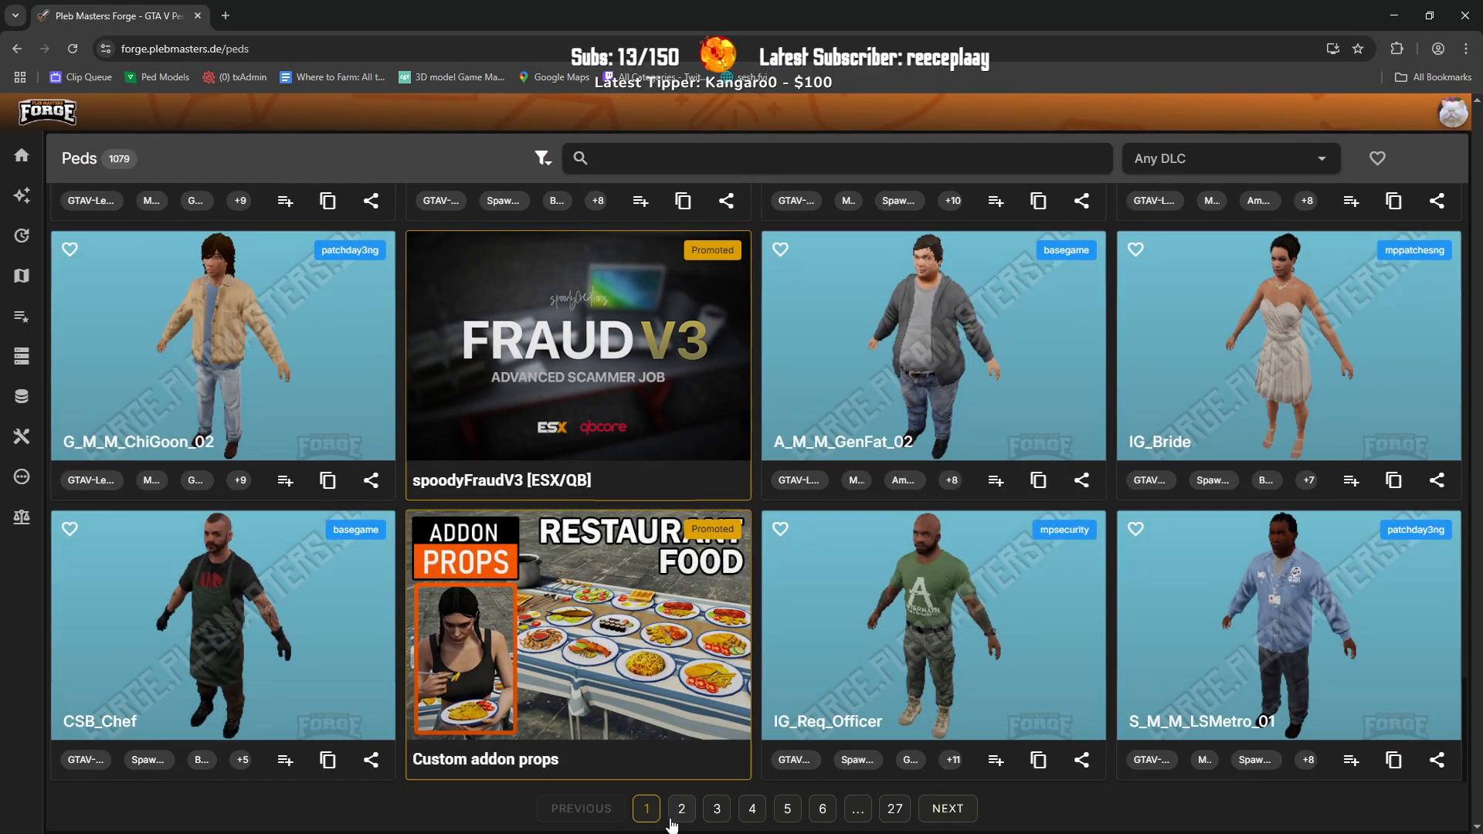
pyautogui.click(680, 811)
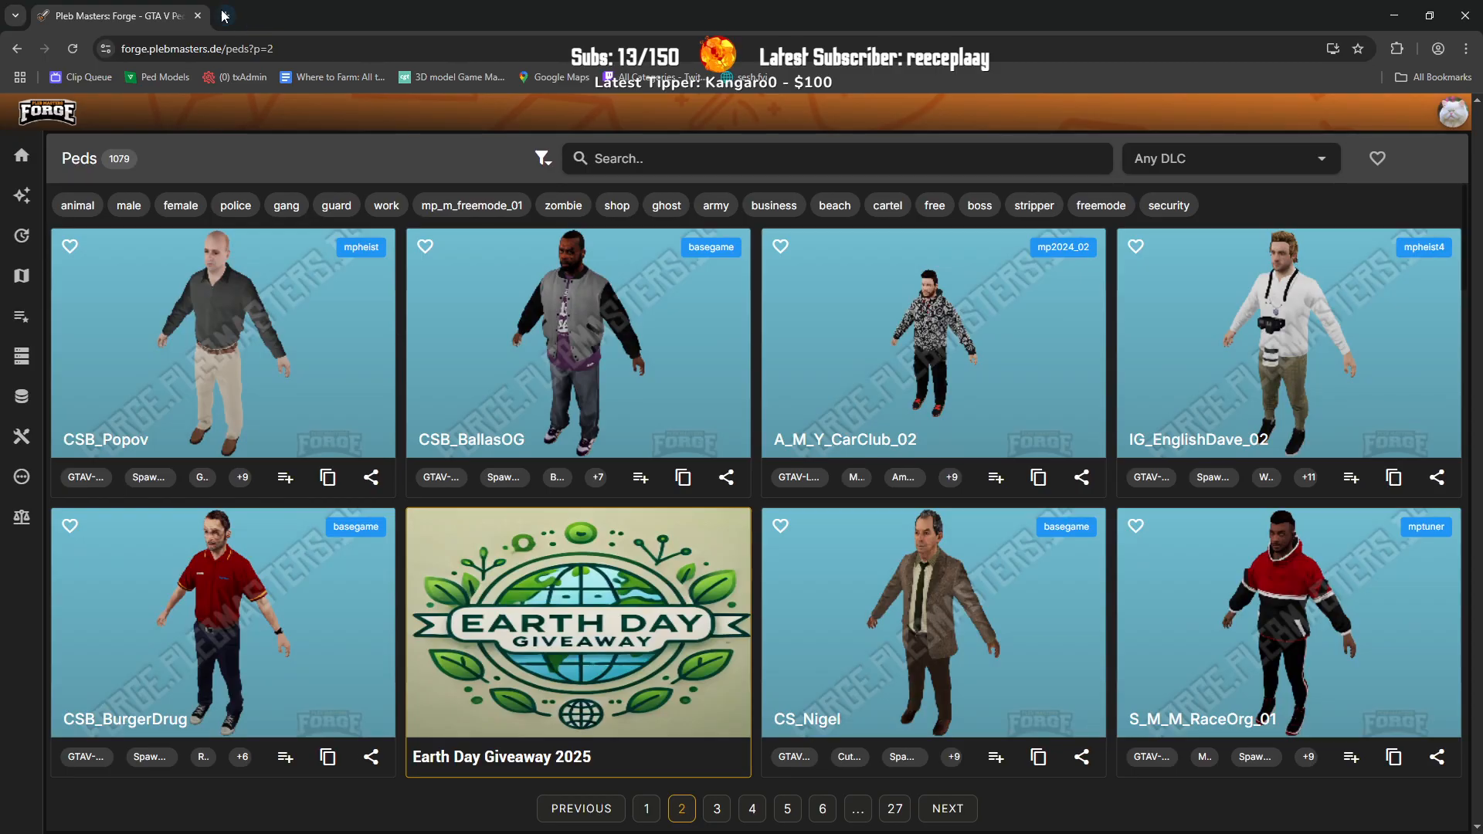
pyautogui.scroll(-15, 517, 513)
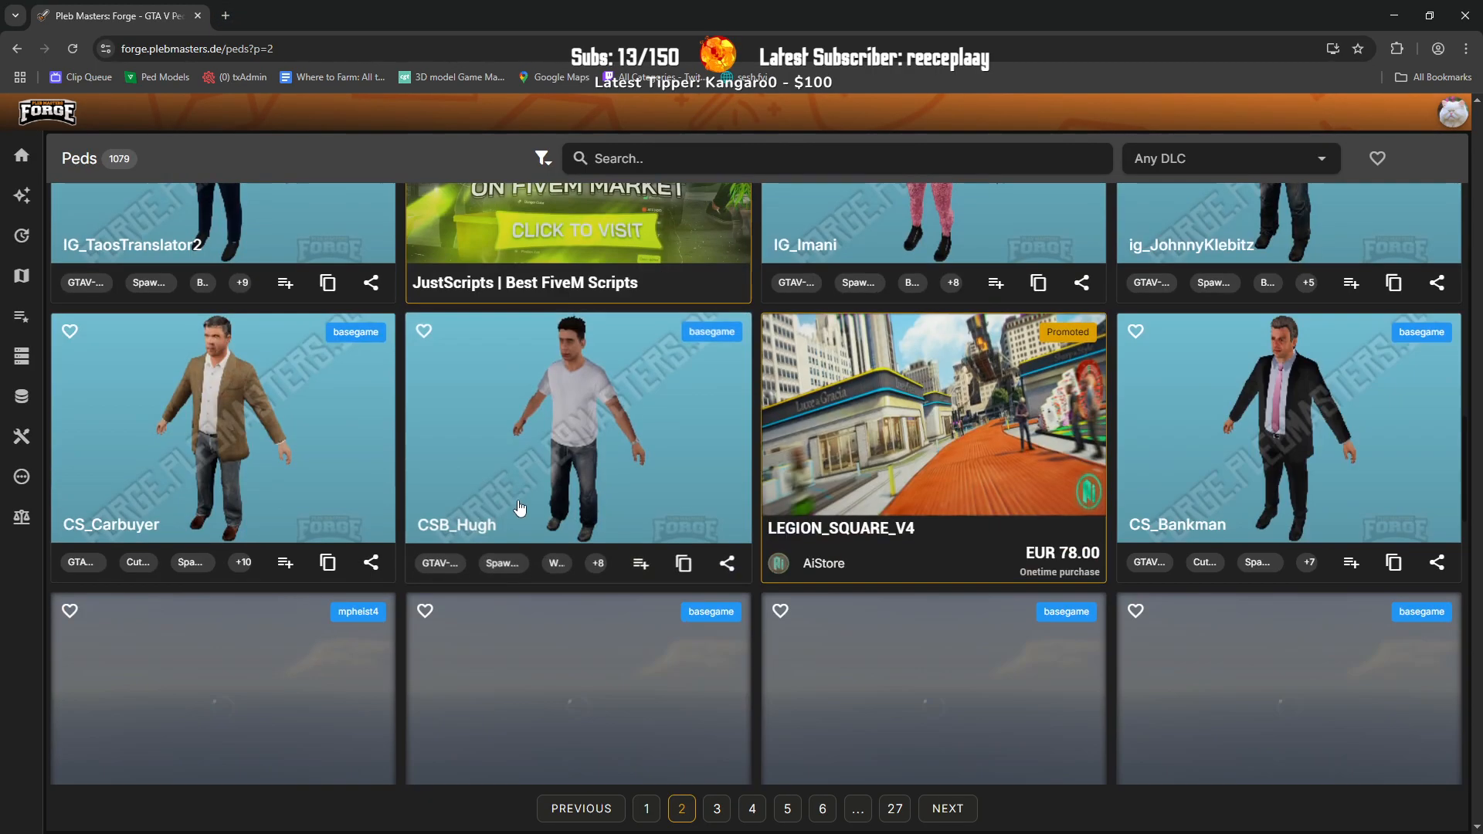
pyautogui.scroll(-12, 515, 506)
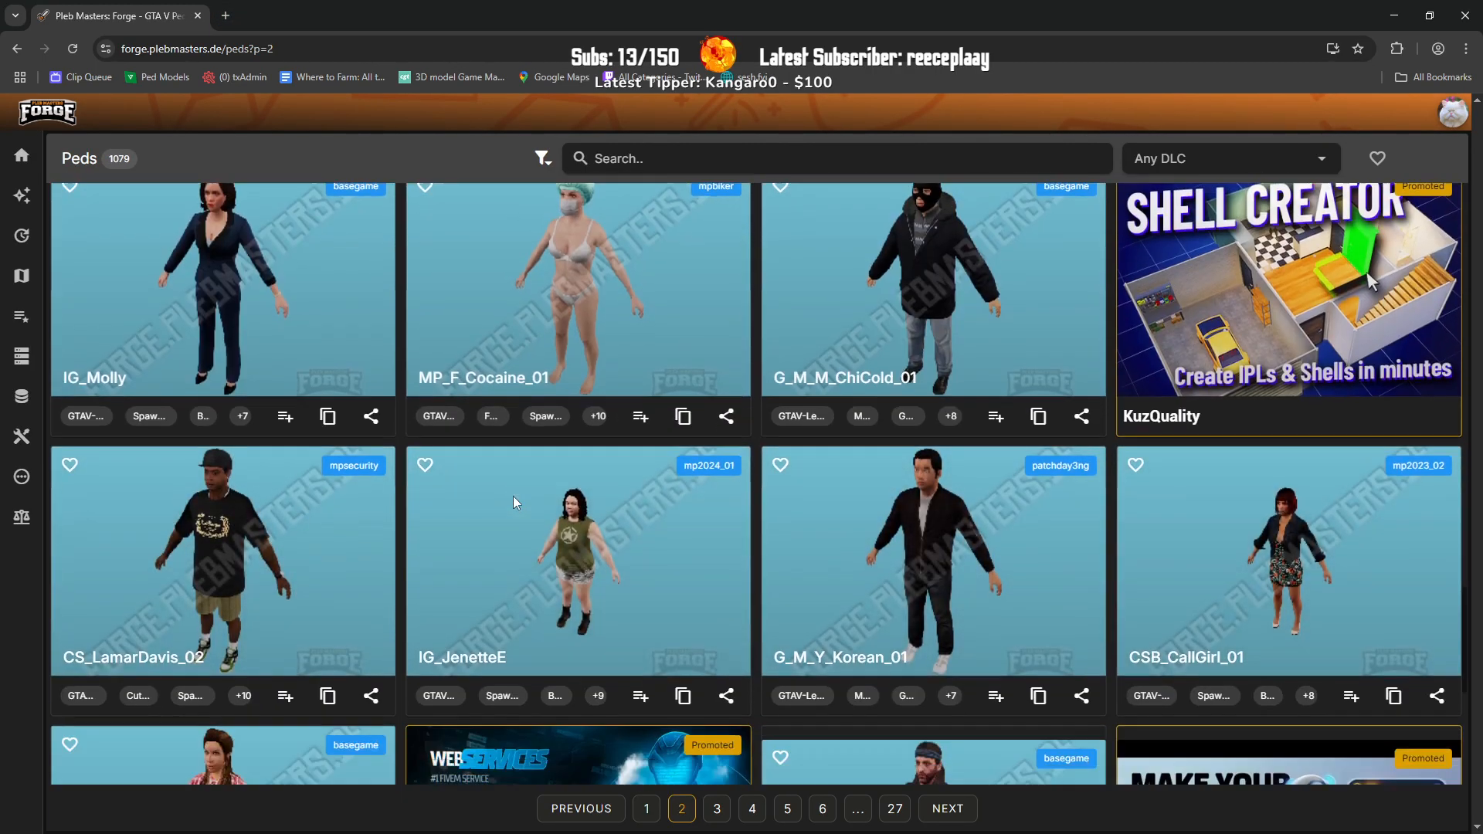
pyautogui.scroll(-2, 515, 502)
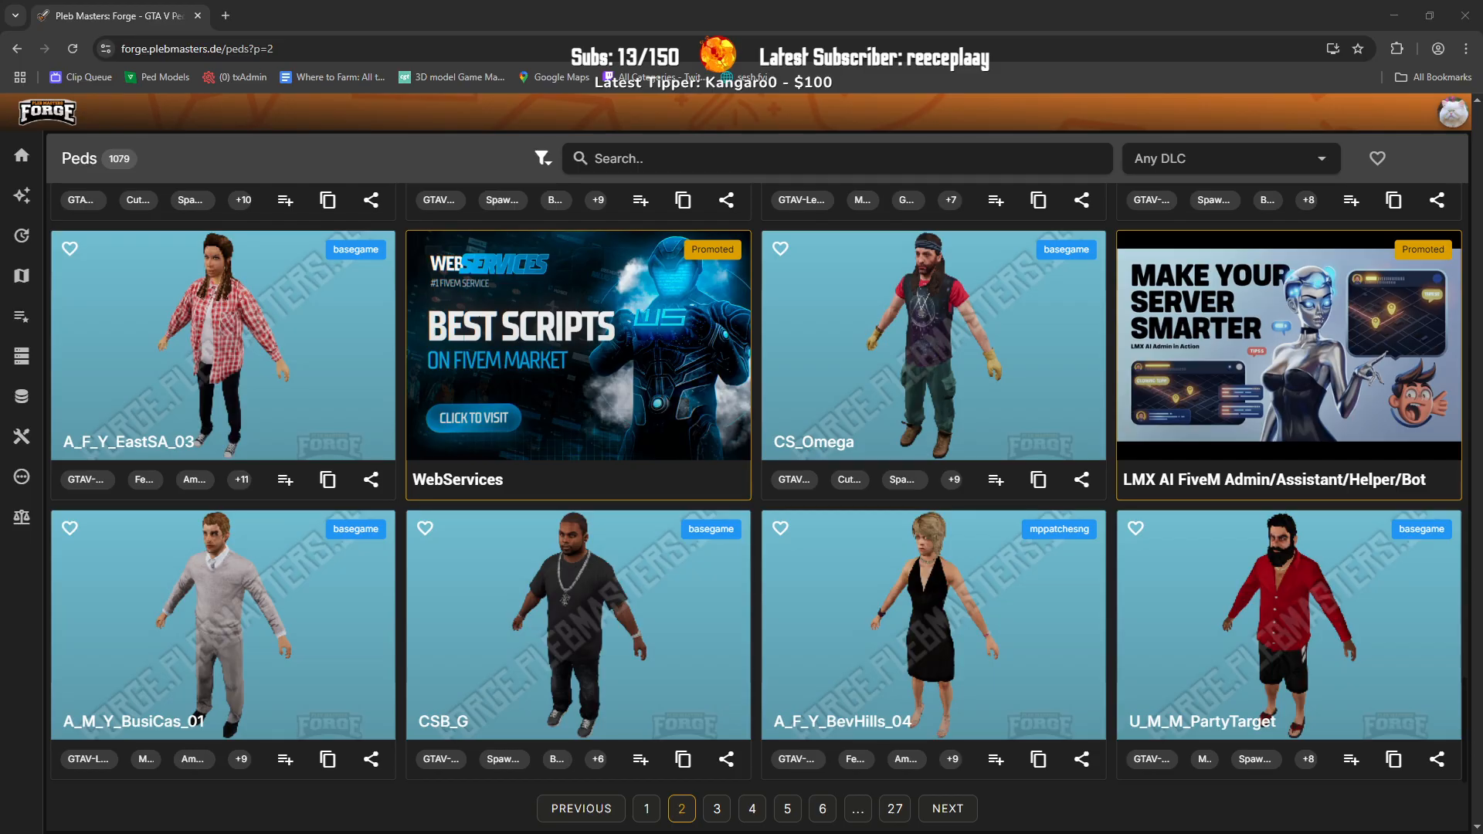
# Step: Look through the ped models on page 3 of the Forge list down to its end
pyautogui.click(718, 807)
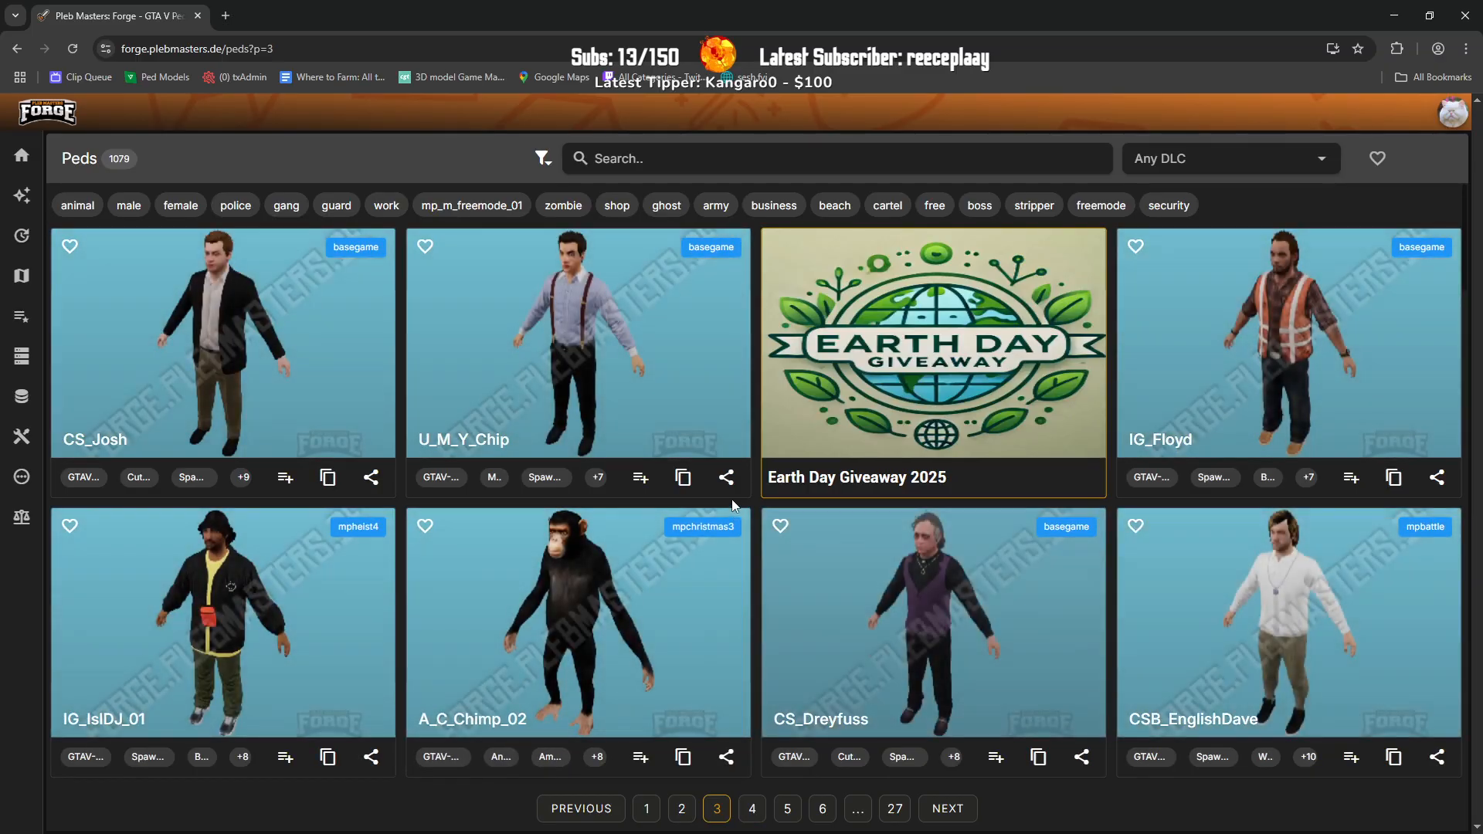
pyautogui.scroll(-8, 772, 541)
pyautogui.scroll(-7, 915, 525)
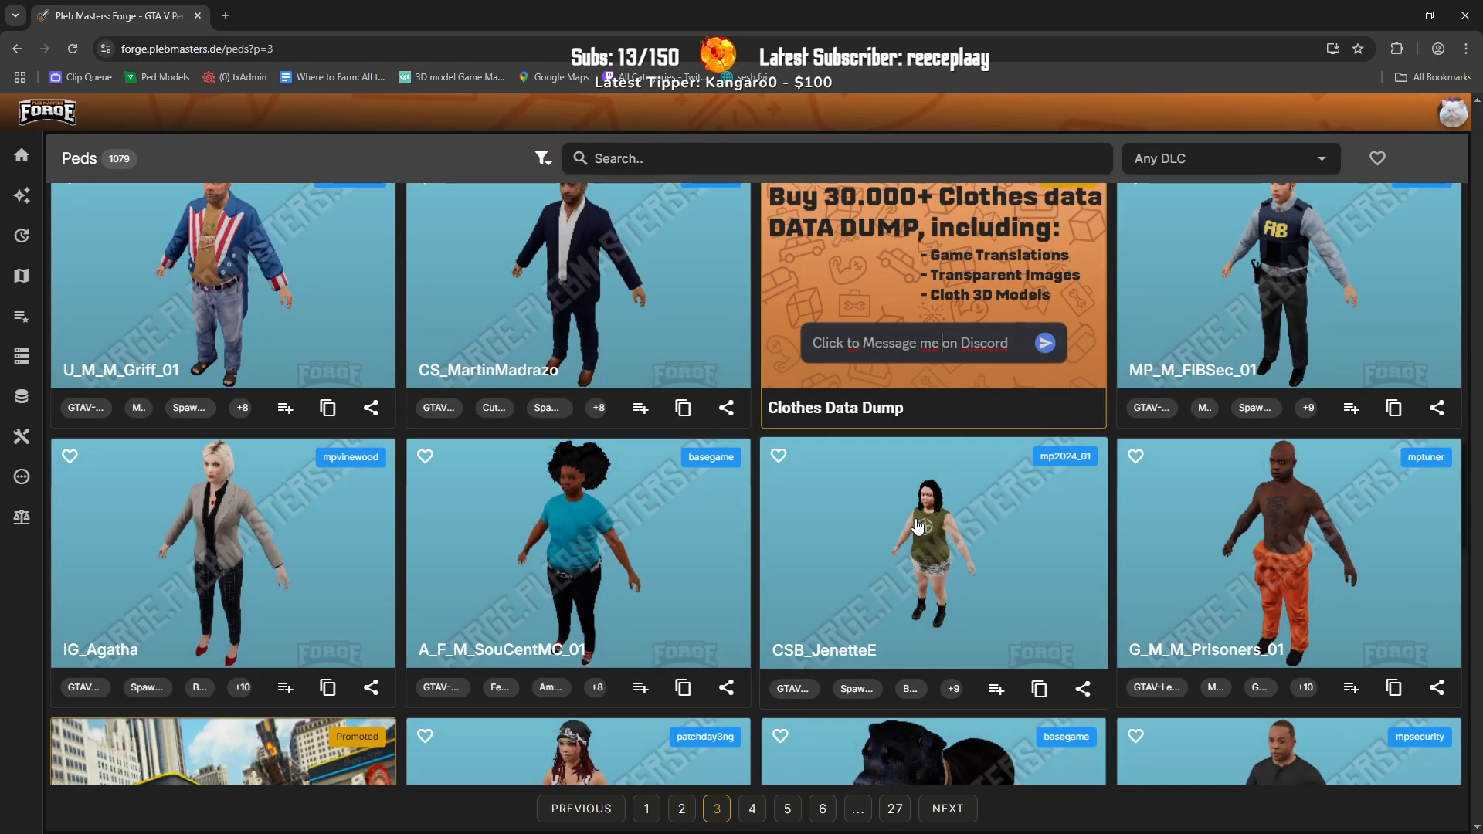
pyautogui.scroll(-9, 917, 525)
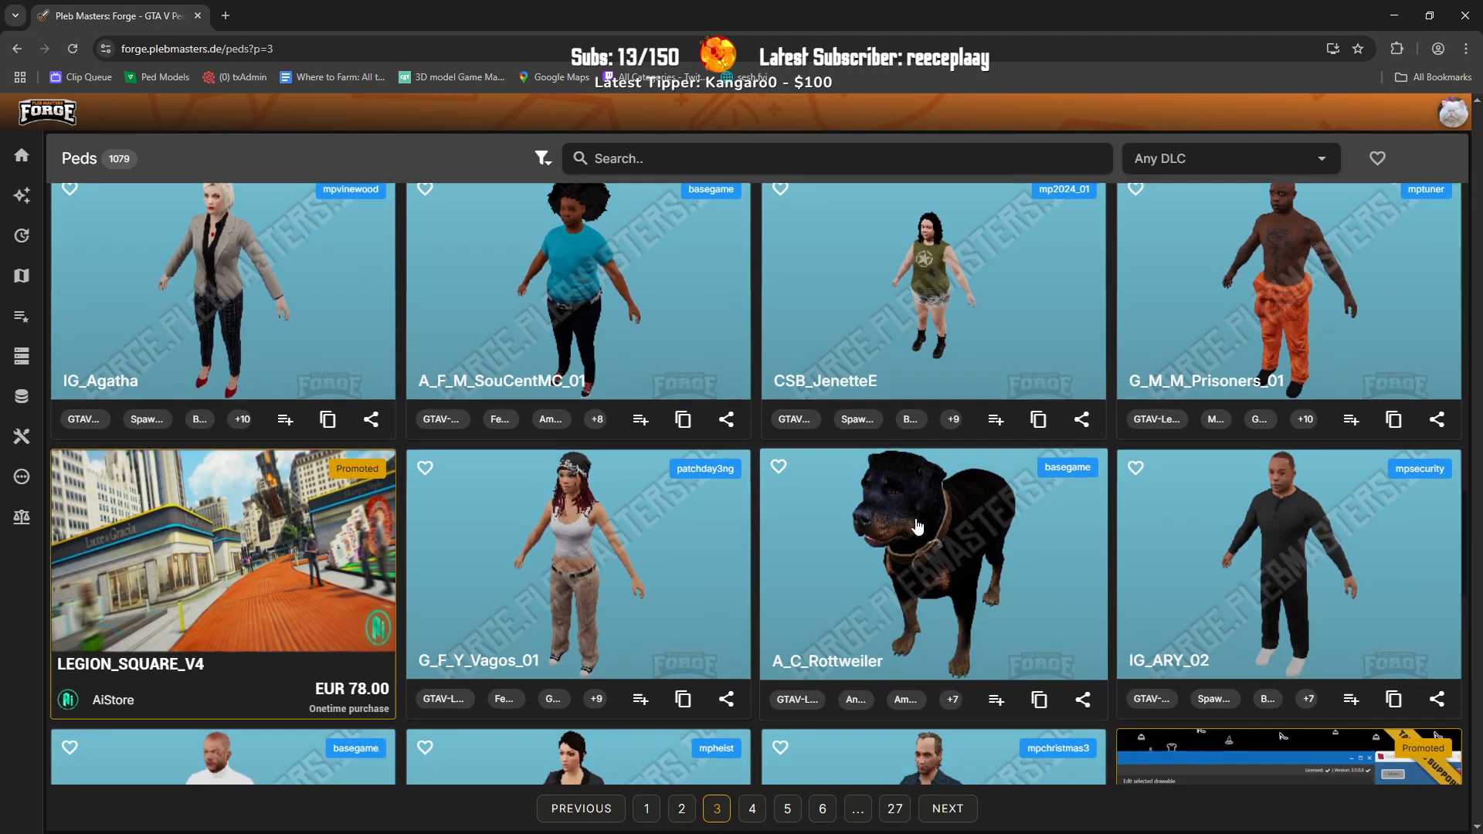
pyautogui.scroll(-4, 915, 526)
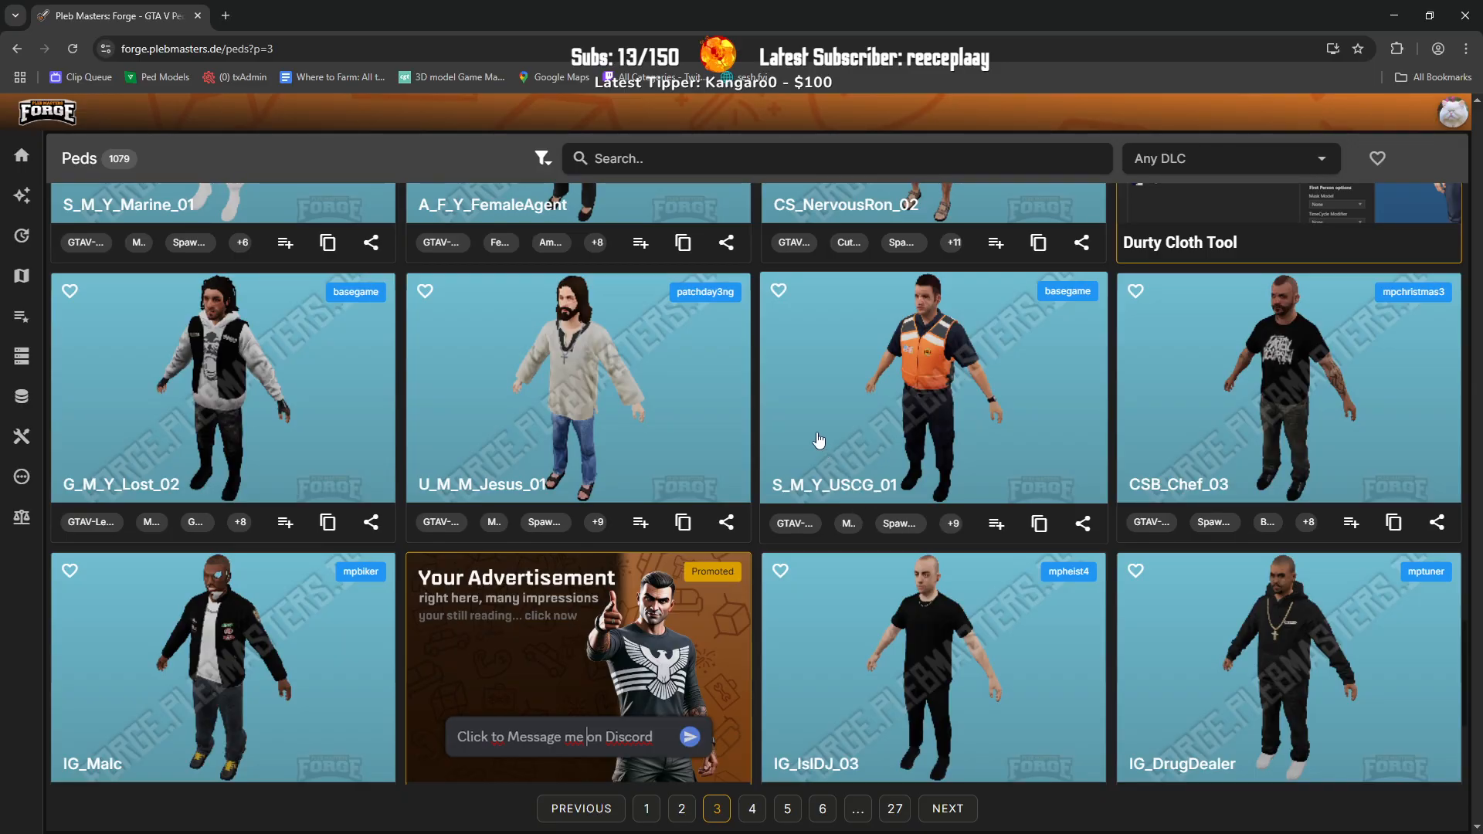
pyautogui.scroll(-4, 819, 440)
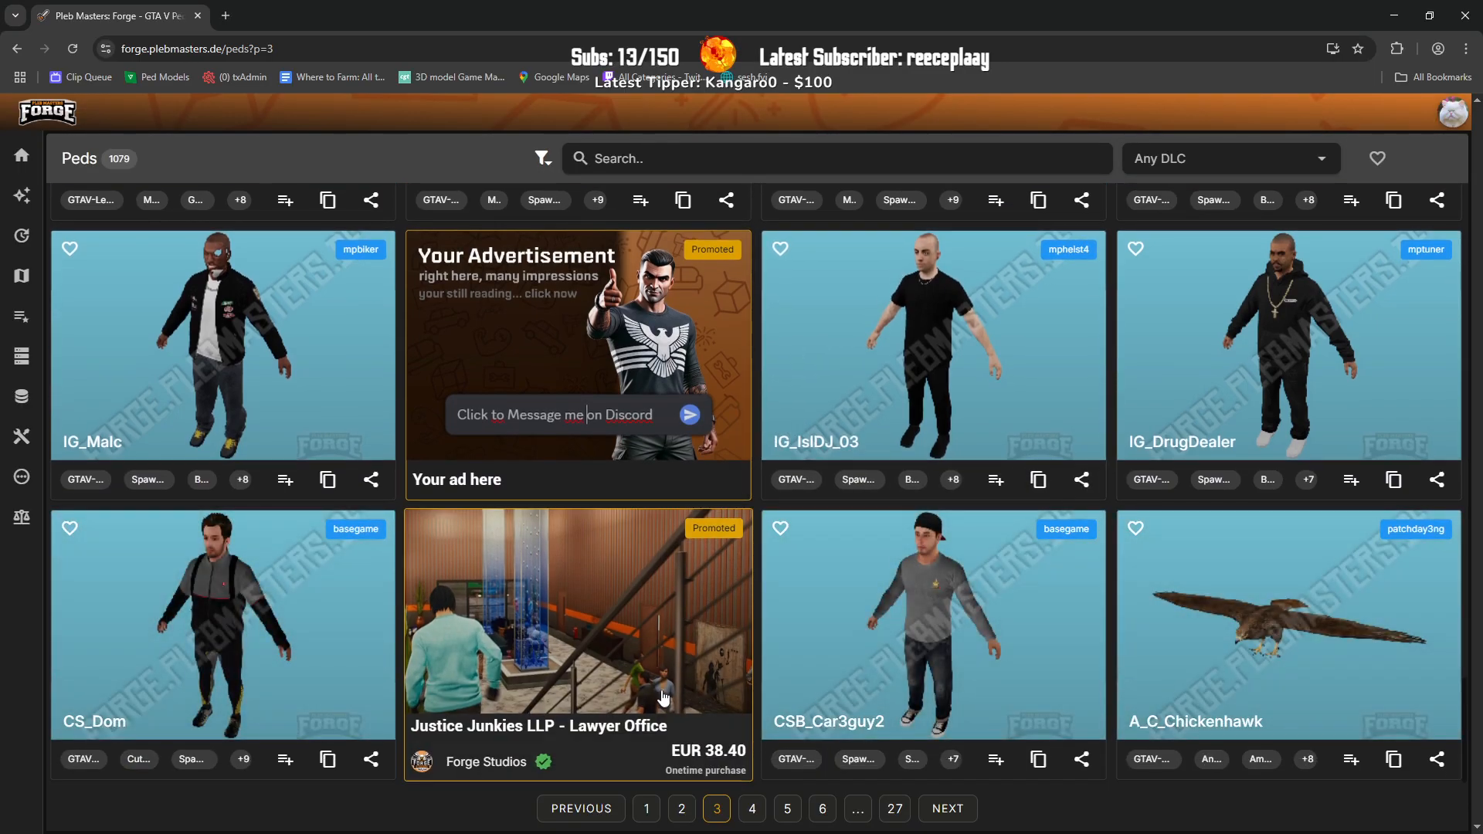
# Step: Open page 4 of the Forge ped list and look through its models down to the end
pyautogui.click(753, 810)
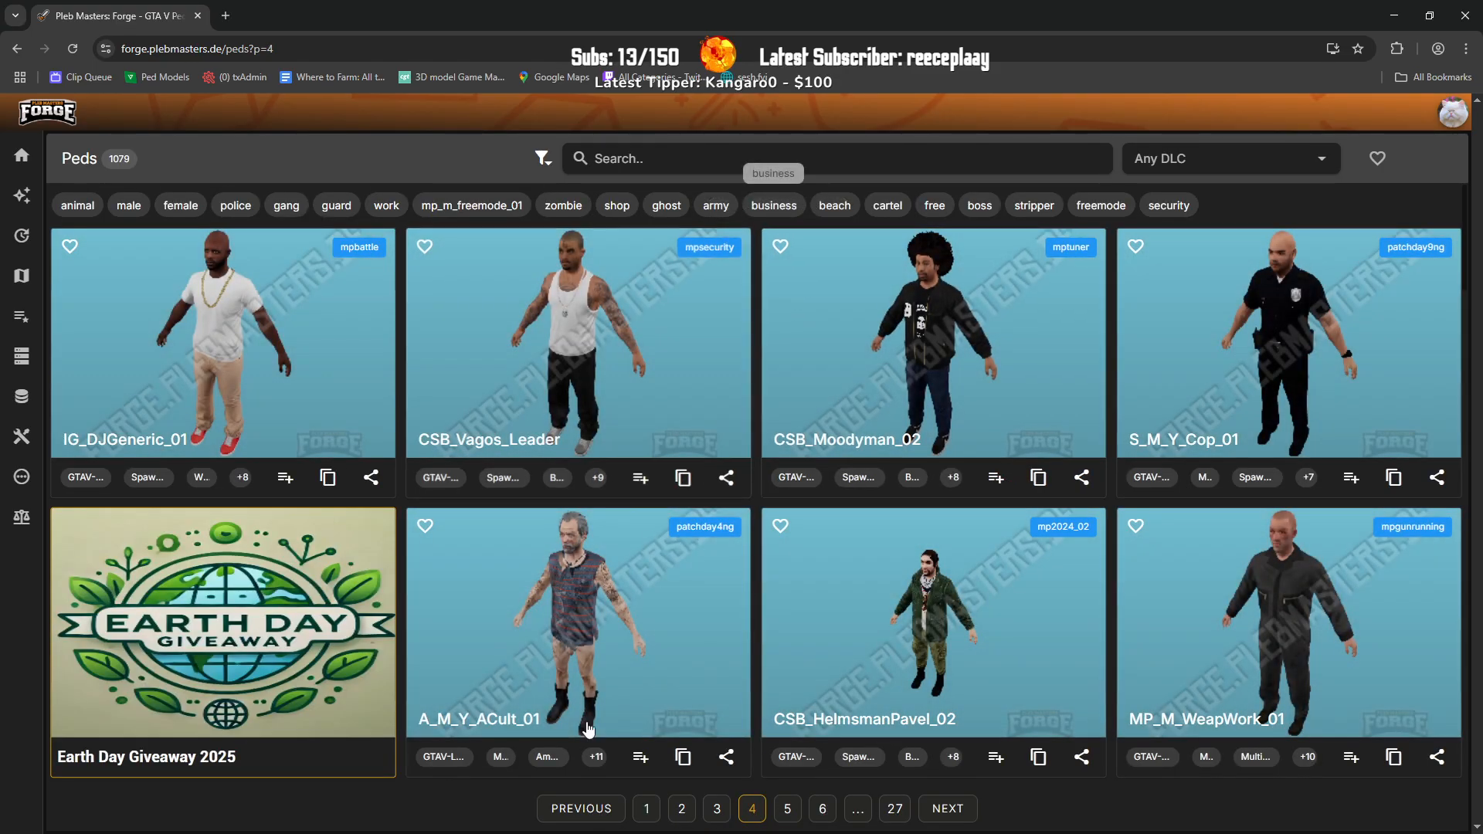
pyautogui.scroll(-7, 666, 589)
pyautogui.scroll(-3, 667, 589)
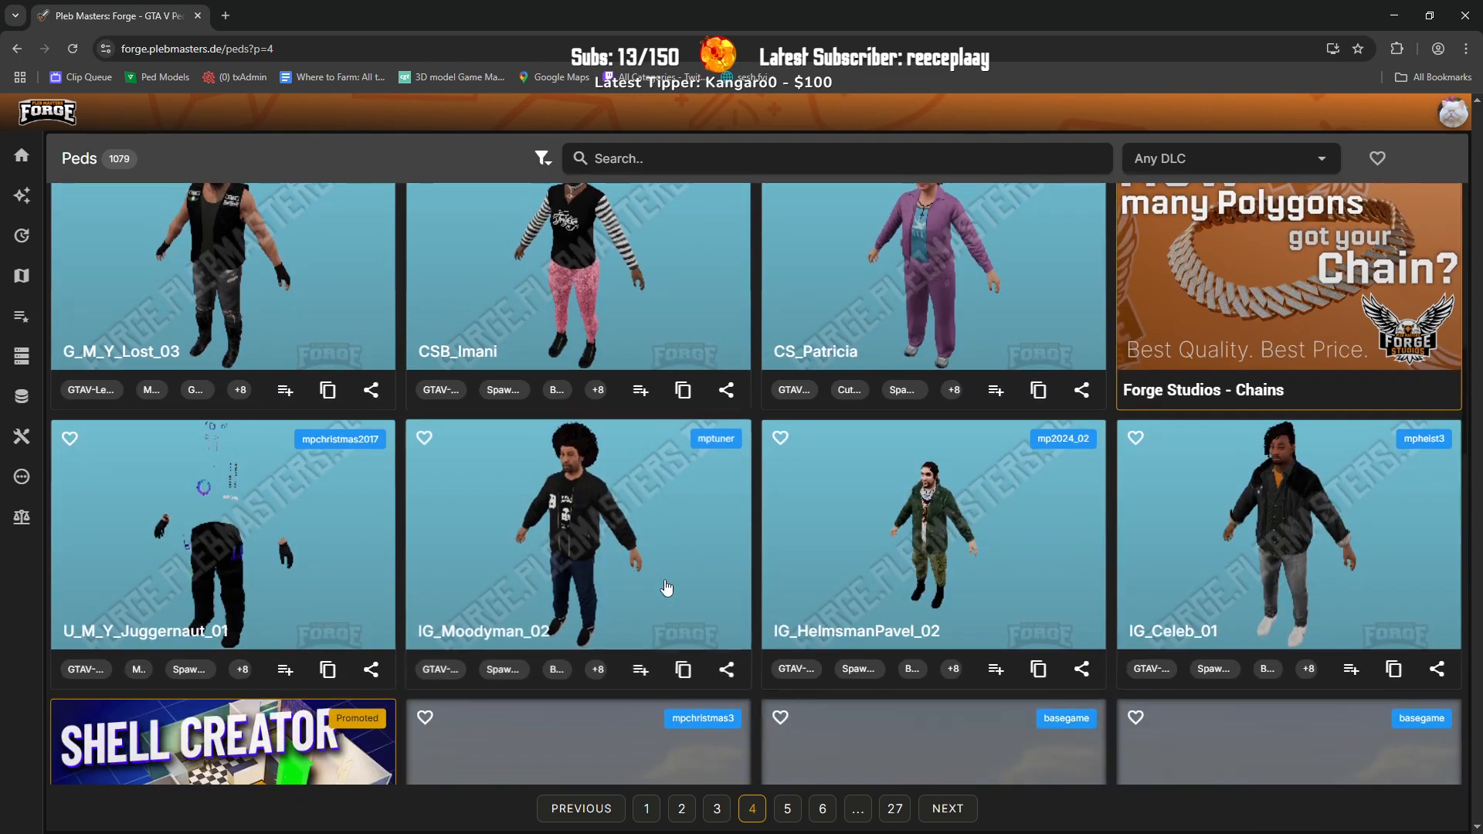
pyautogui.scroll(-4, 667, 589)
pyautogui.scroll(-10, 667, 589)
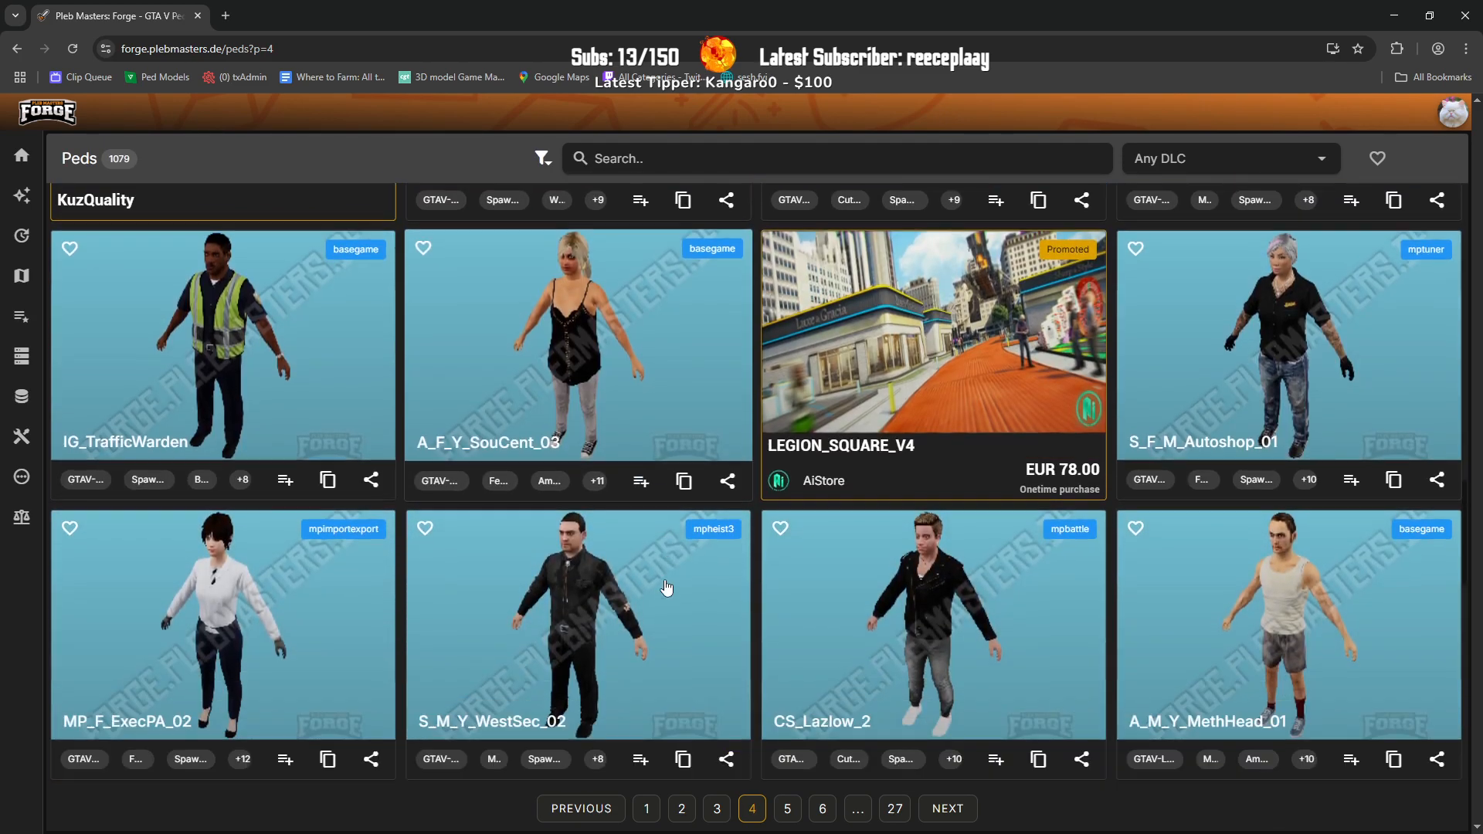
pyautogui.scroll(-9, 666, 589)
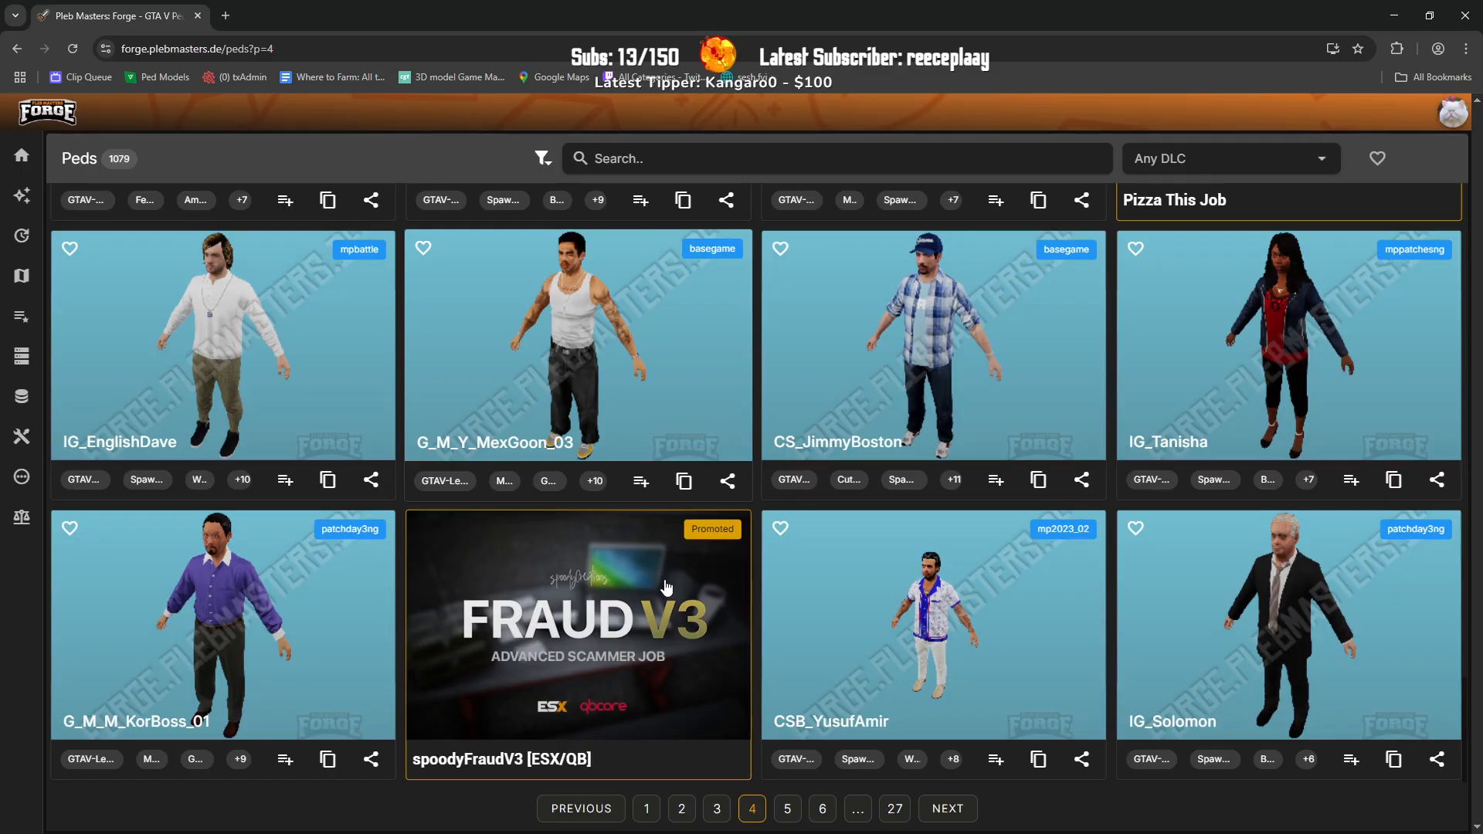
# Step: Go to page 5 of the ped list and examine all of its models
pyautogui.click(787, 808)
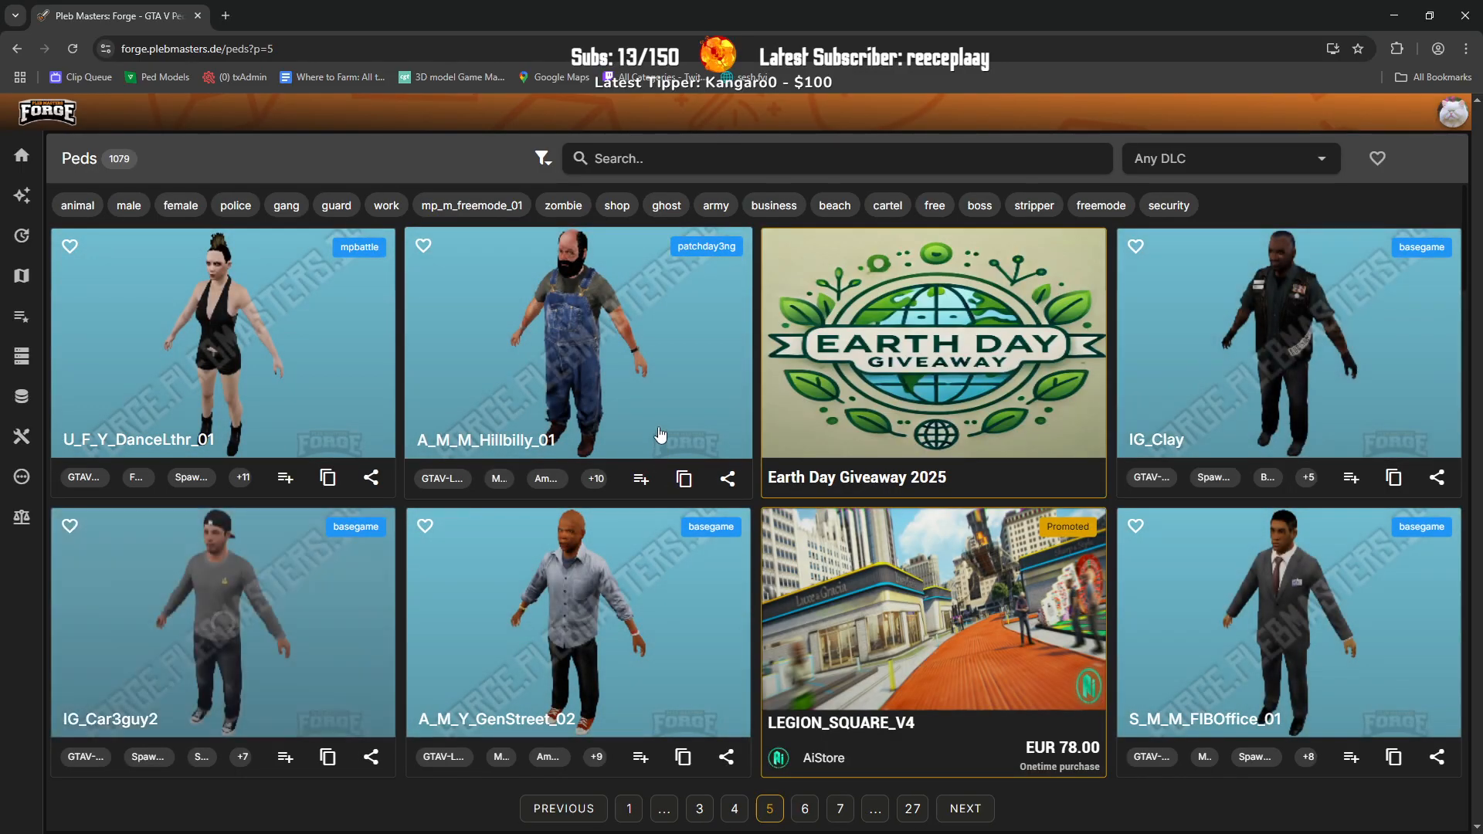
pyautogui.scroll(-5, 660, 432)
pyautogui.scroll(-16, 660, 435)
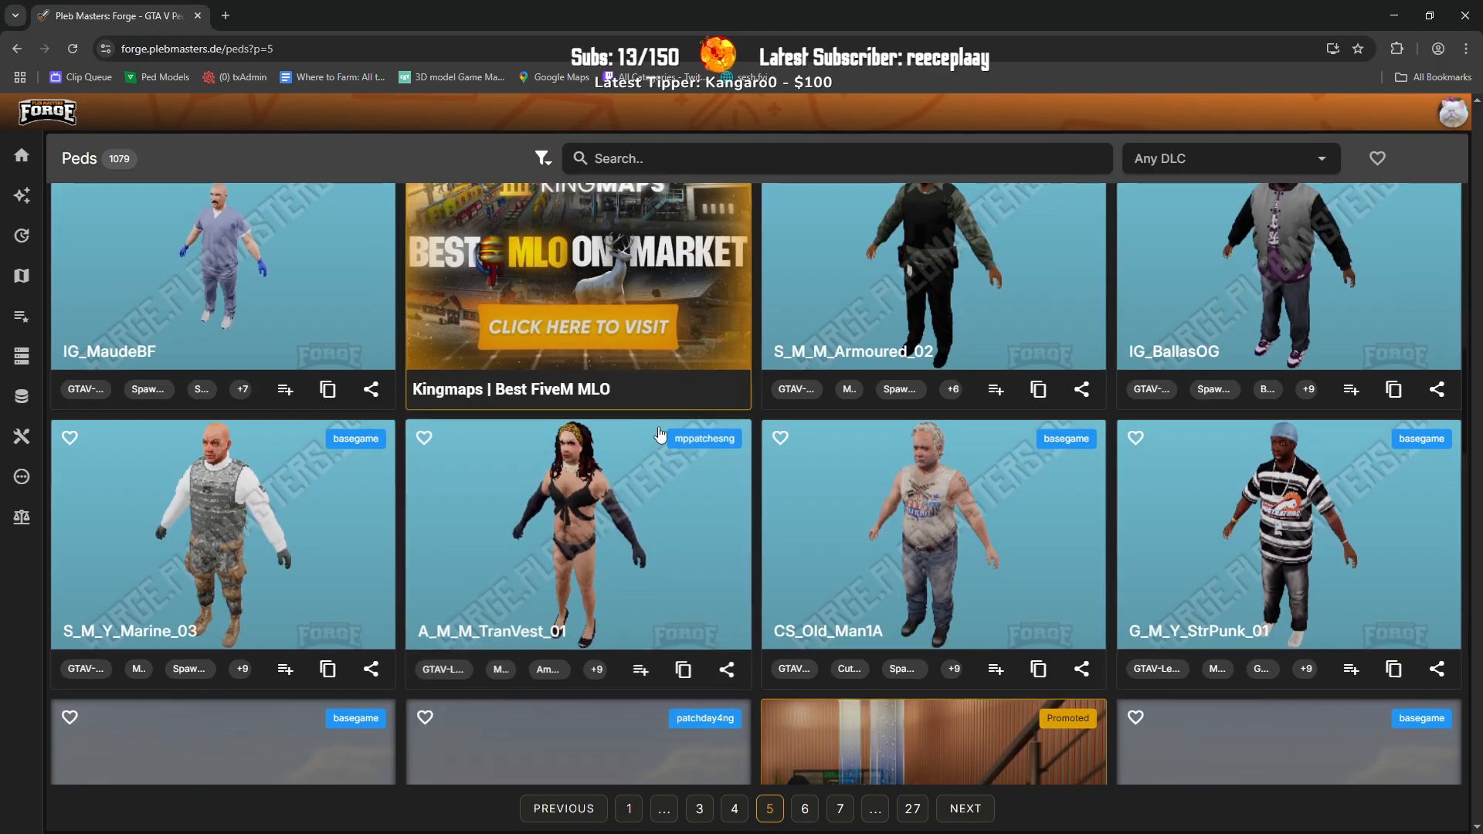
pyautogui.scroll(-8, 661, 434)
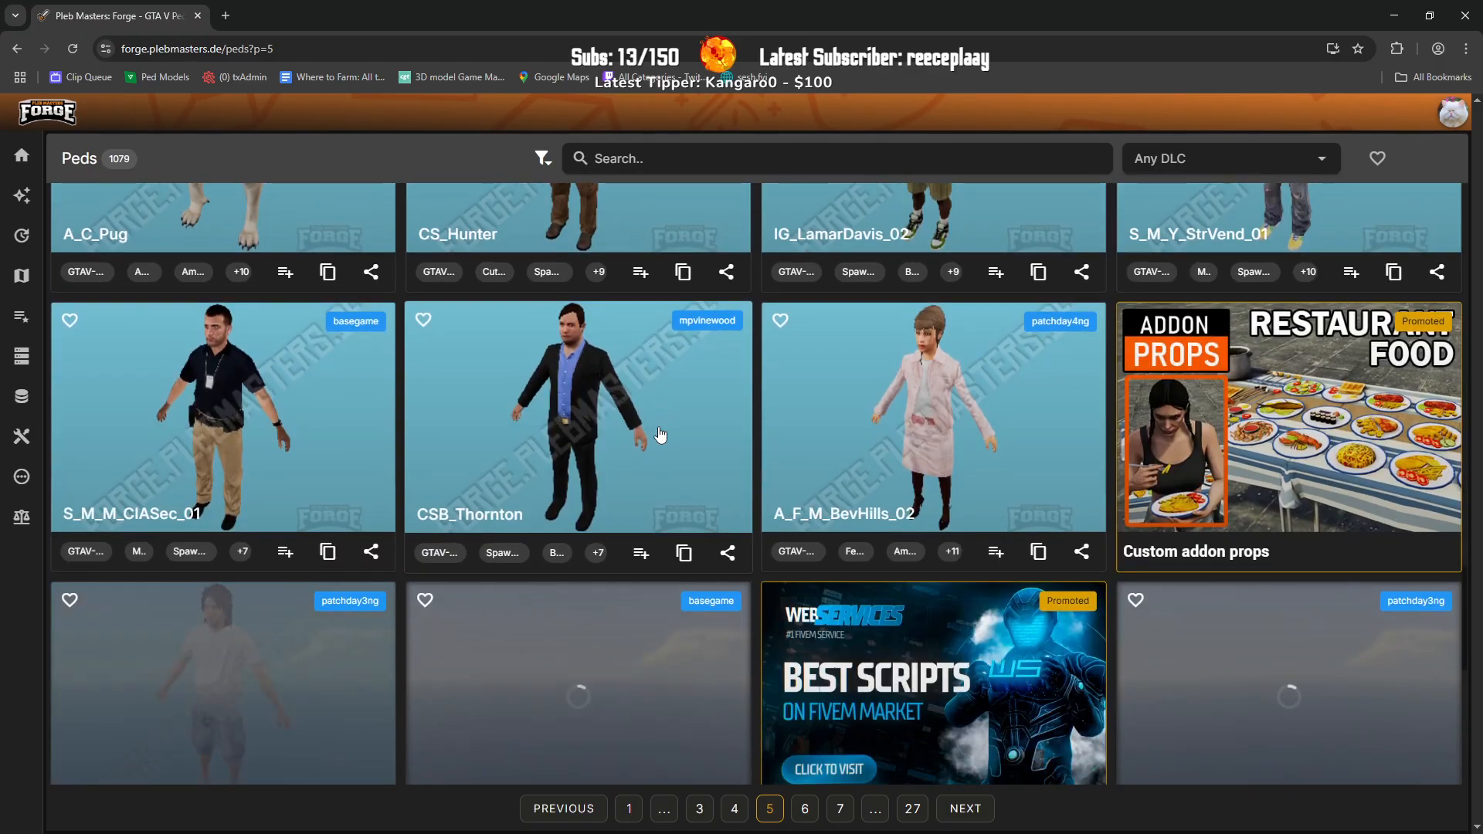
pyautogui.scroll(-4, 660, 434)
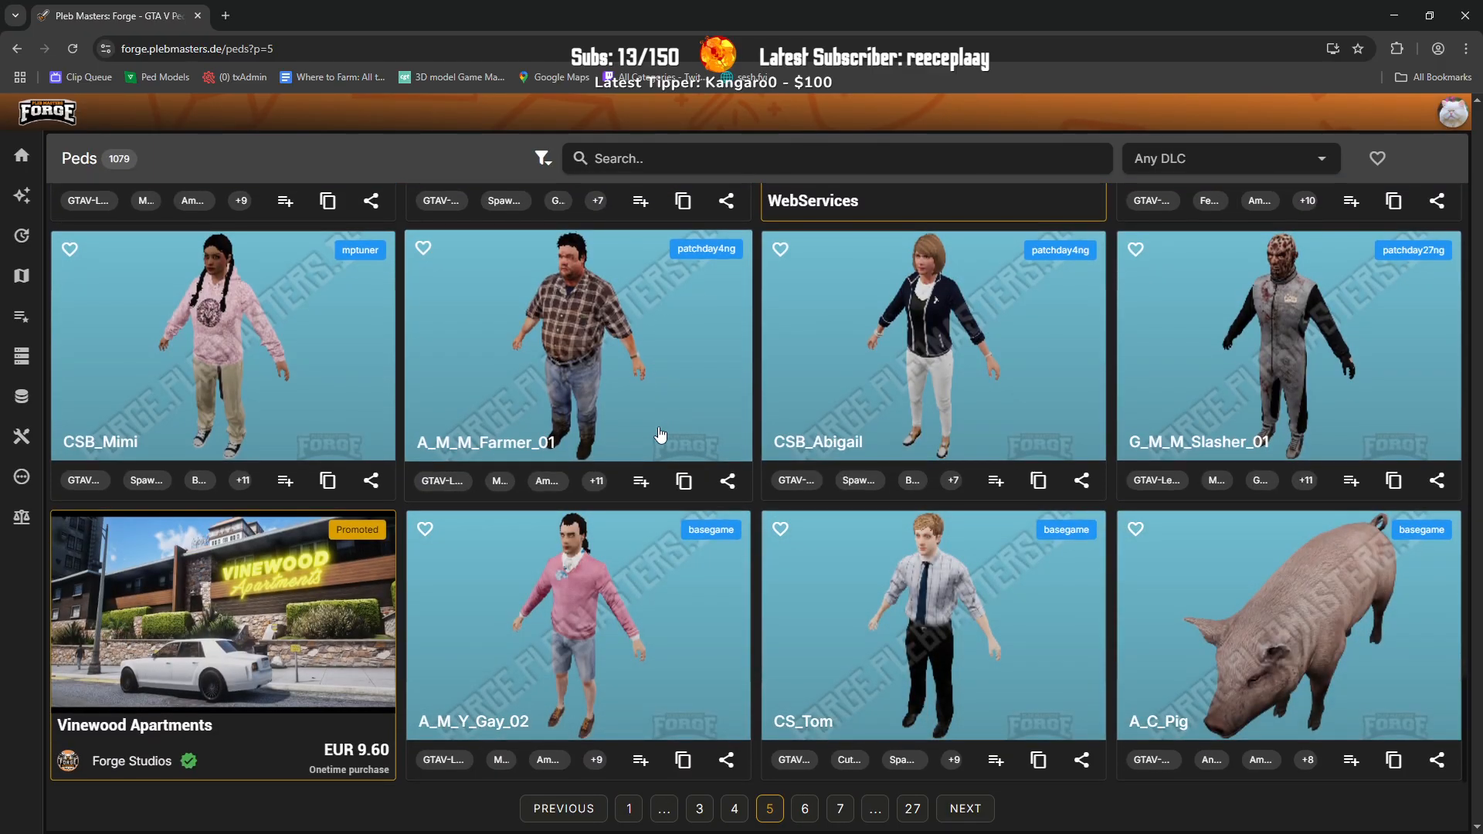
# Step: Browse the ped models on page 6 of the list for outfit candidates
pyautogui.click(804, 809)
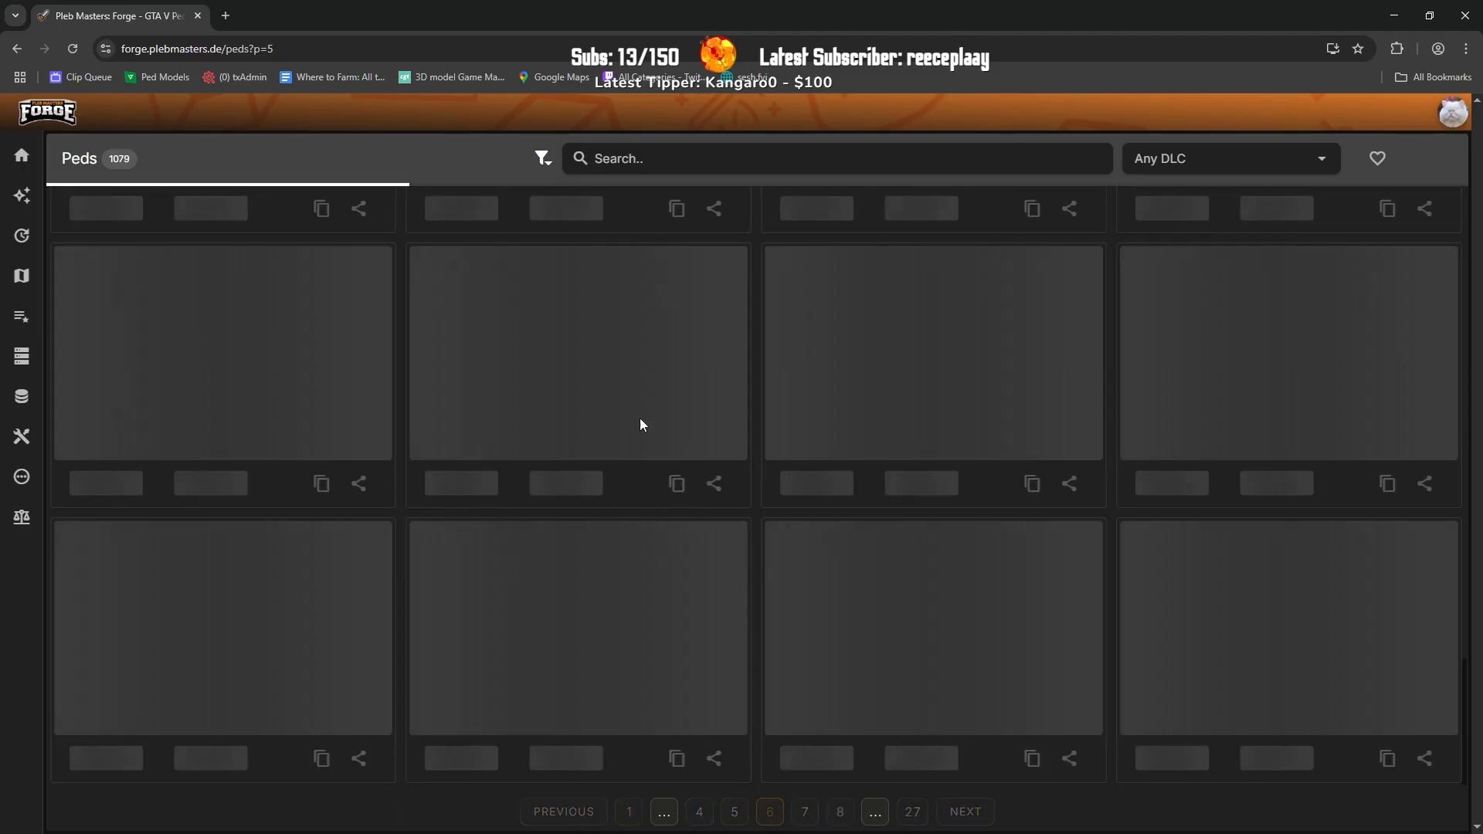
pyautogui.scroll(-5, 629, 402)
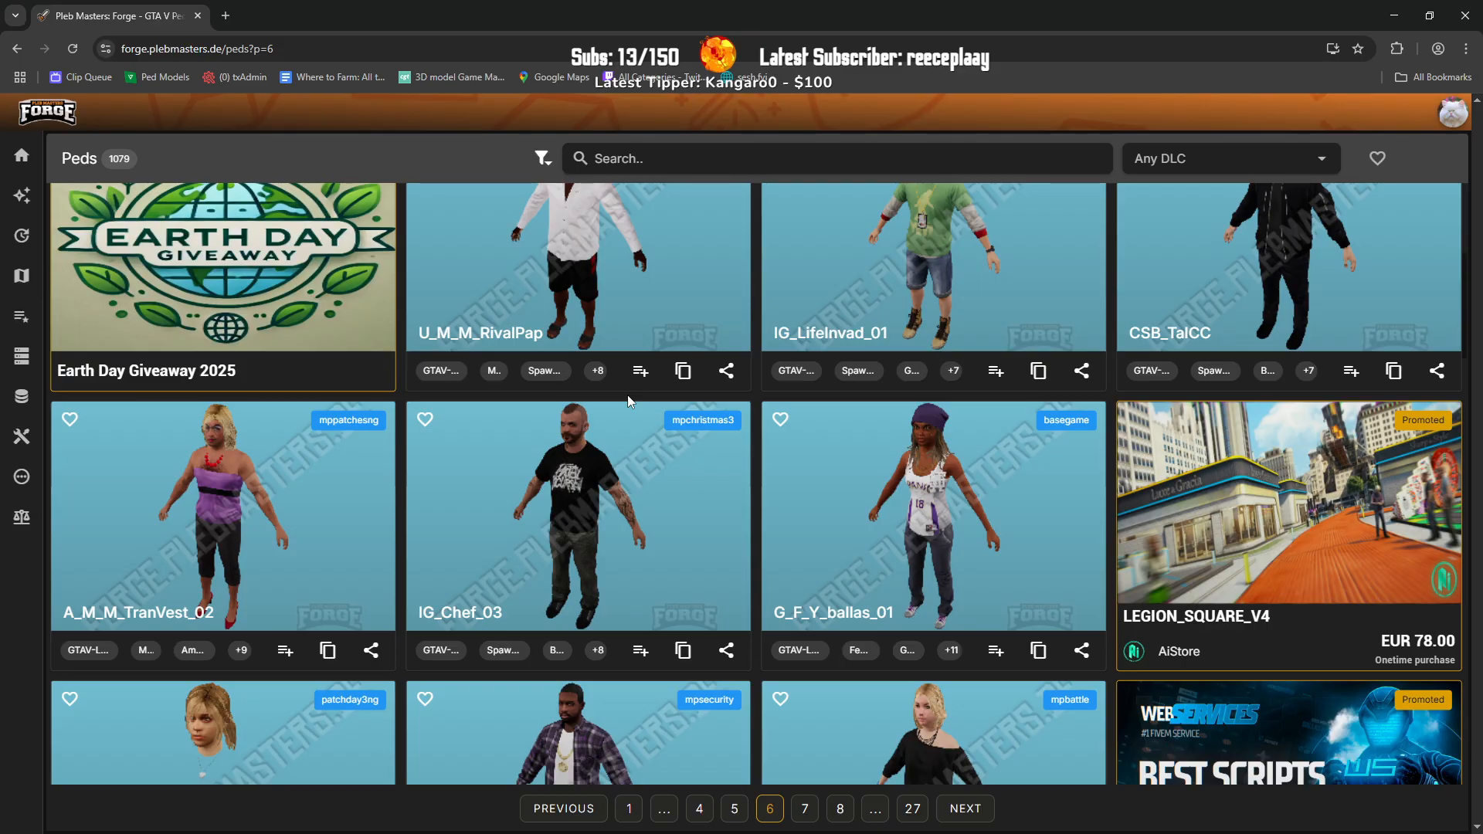
pyautogui.scroll(-10, 824, 492)
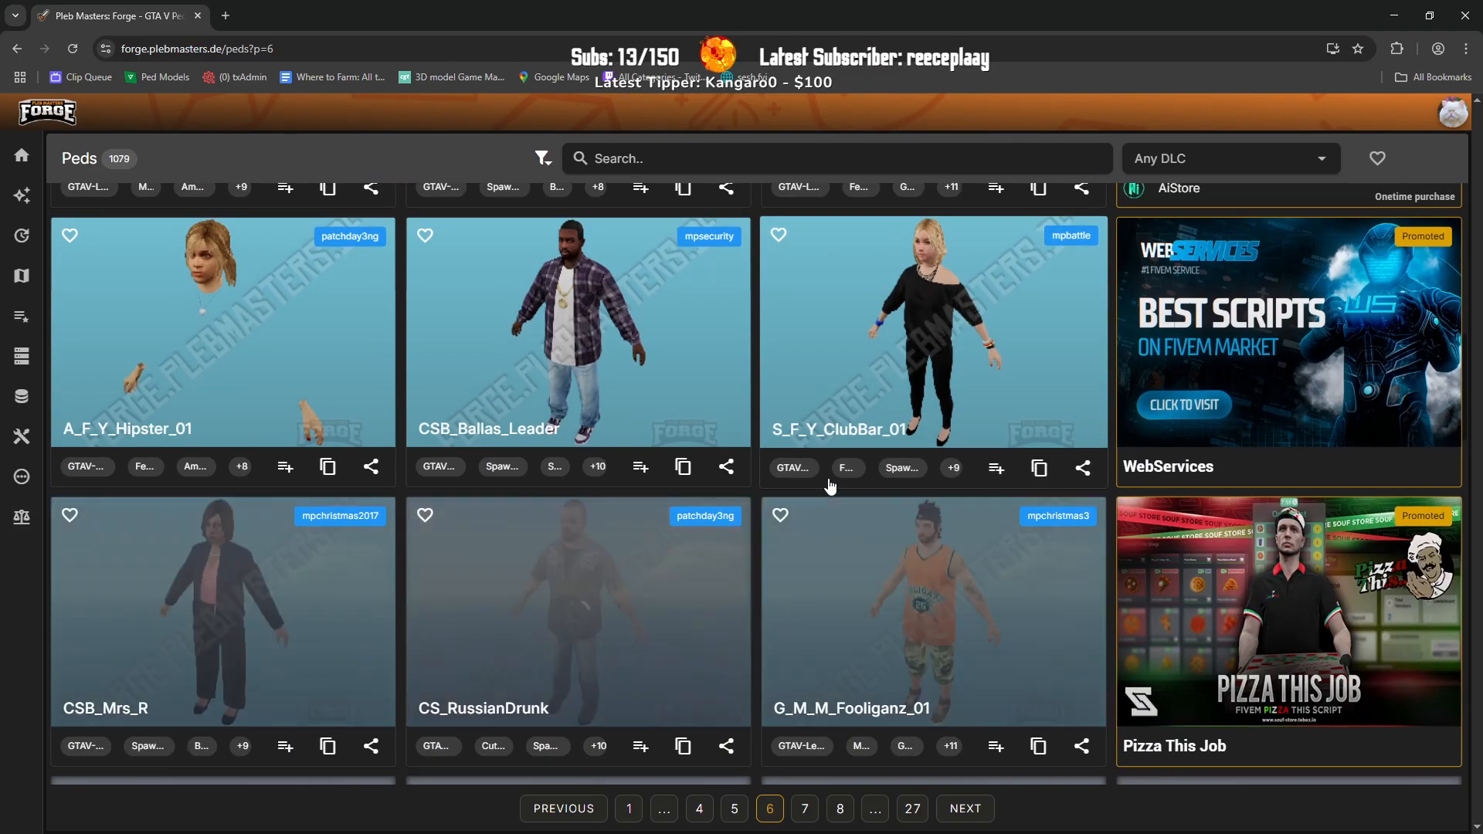
pyautogui.scroll(-3, 824, 492)
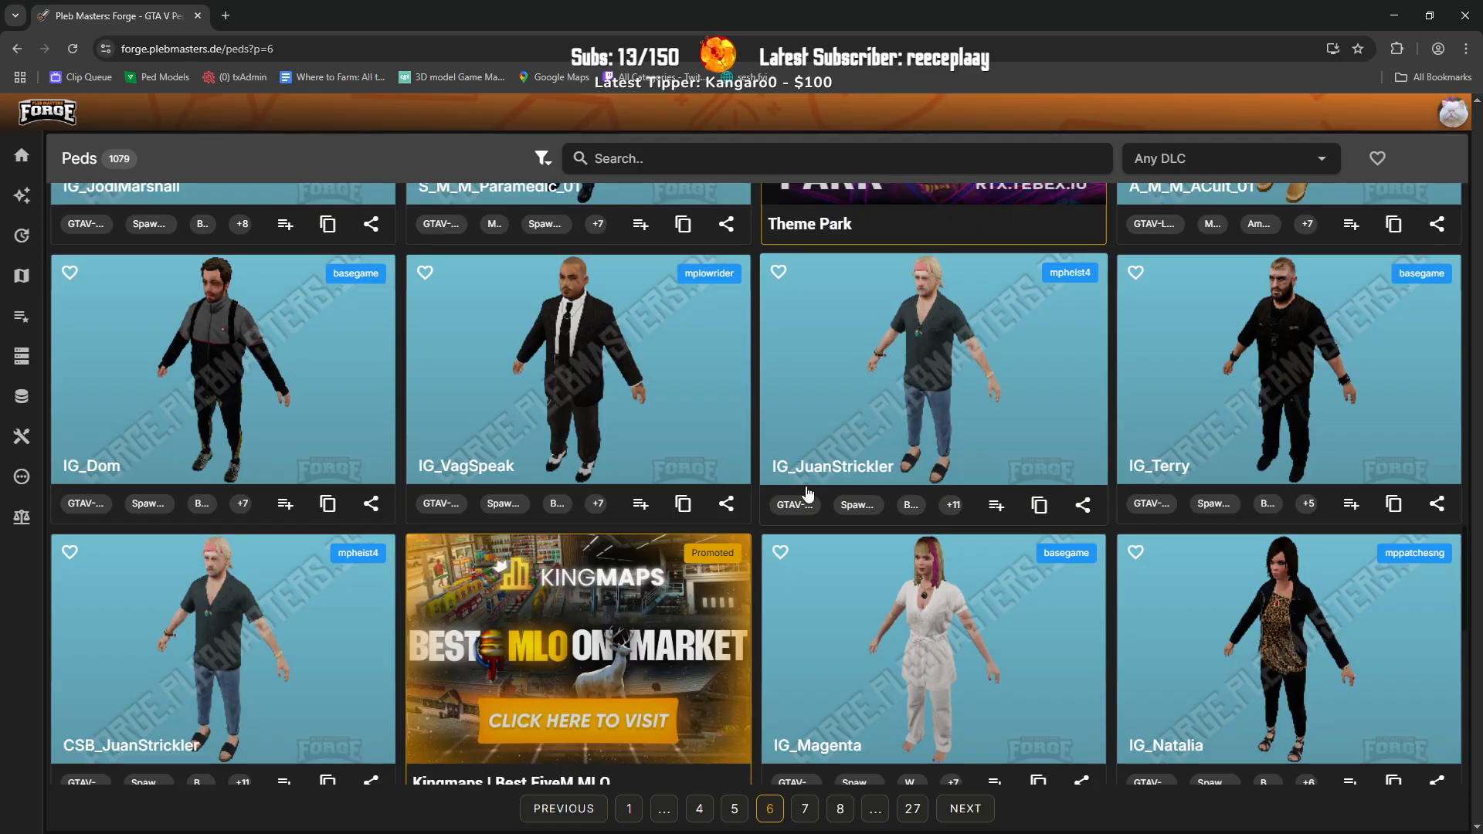
pyautogui.scroll(-10, 807, 494)
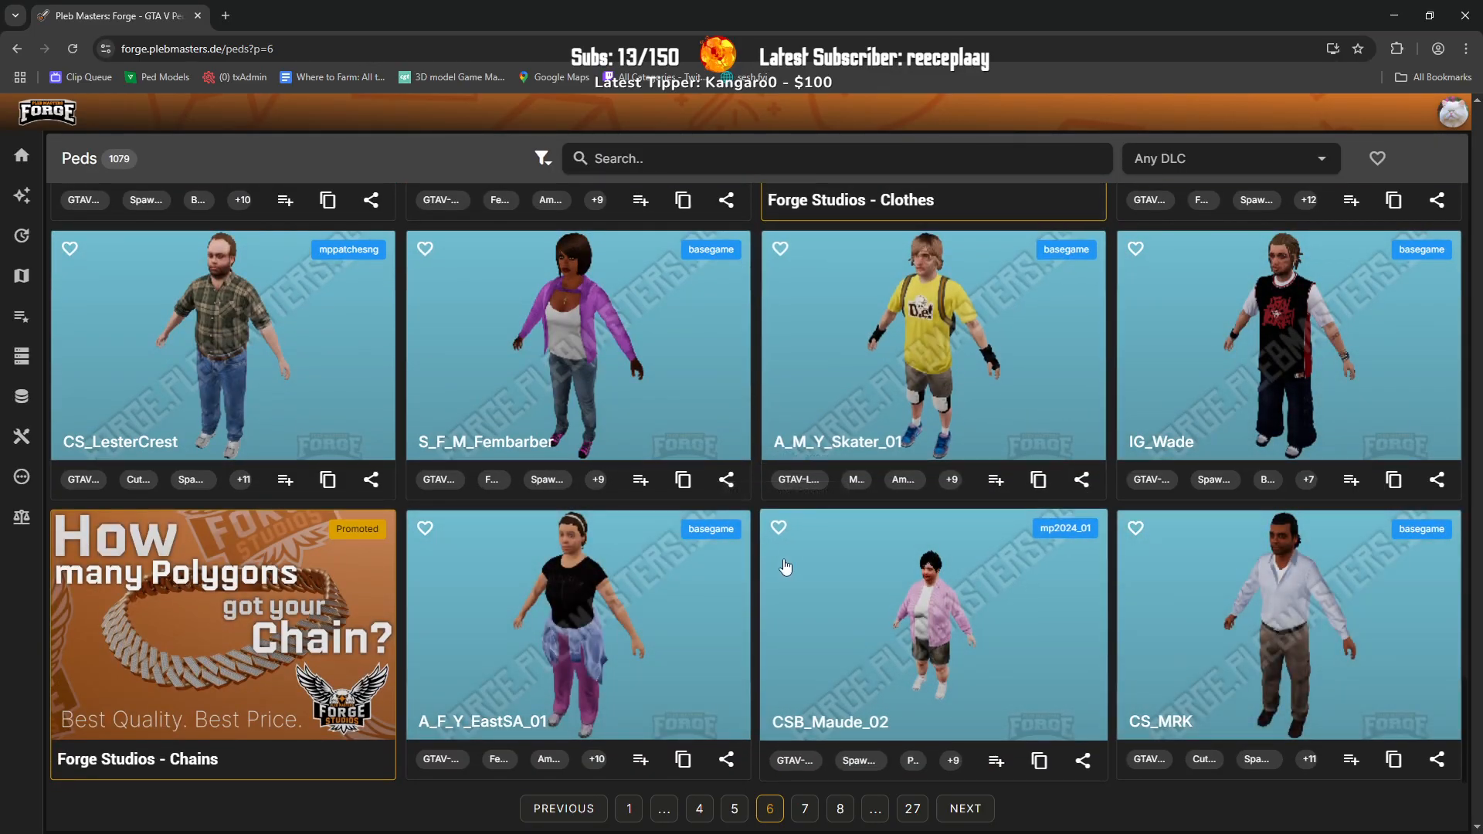
# Step: Look through the ped models on page 7, including the clown, and open page 8 of the list
pyautogui.click(805, 809)
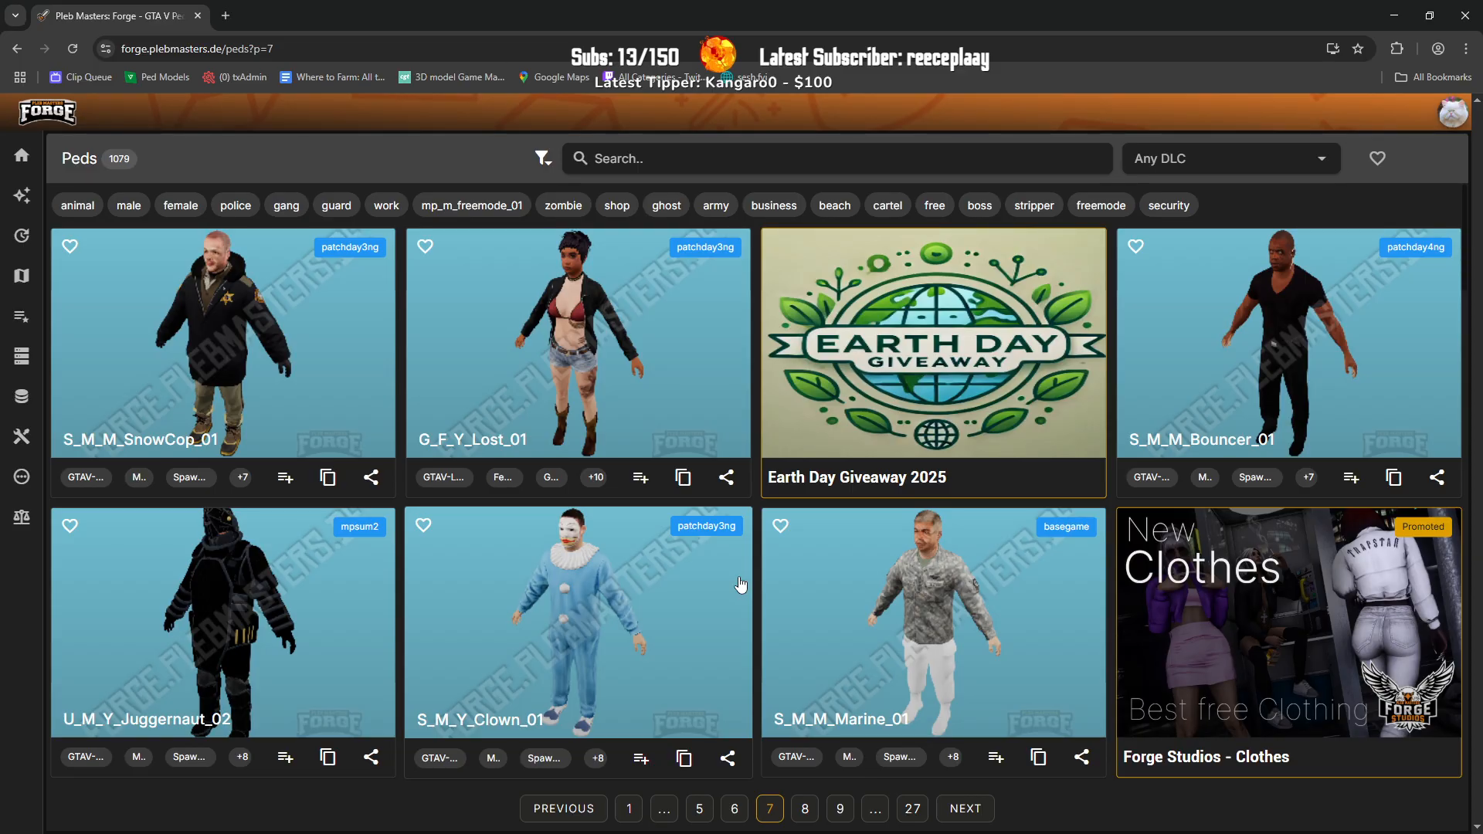
pyautogui.scroll(-5, 740, 585)
pyautogui.scroll(3, 773, 567)
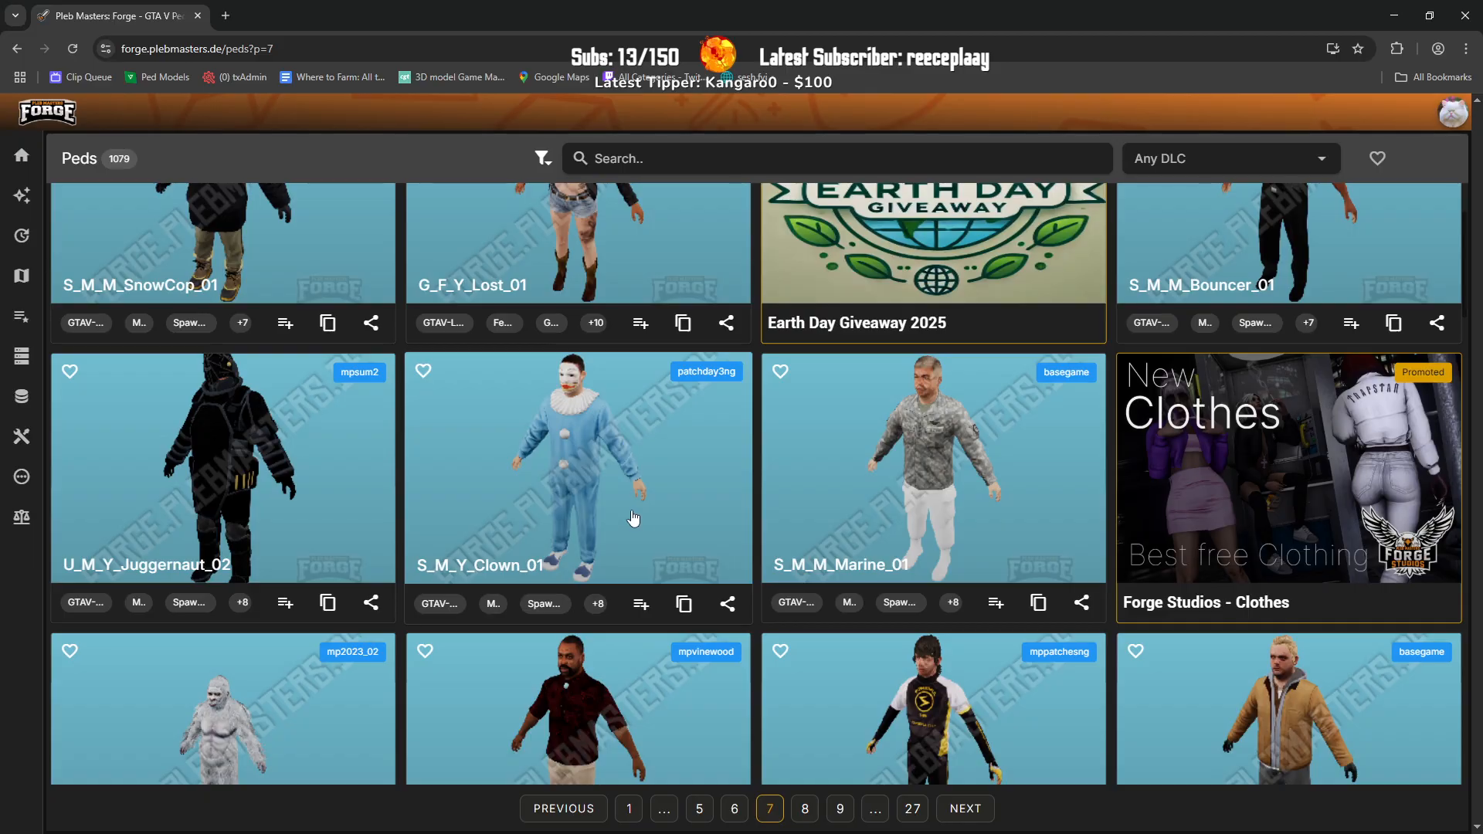
pyautogui.scroll(-13, 638, 506)
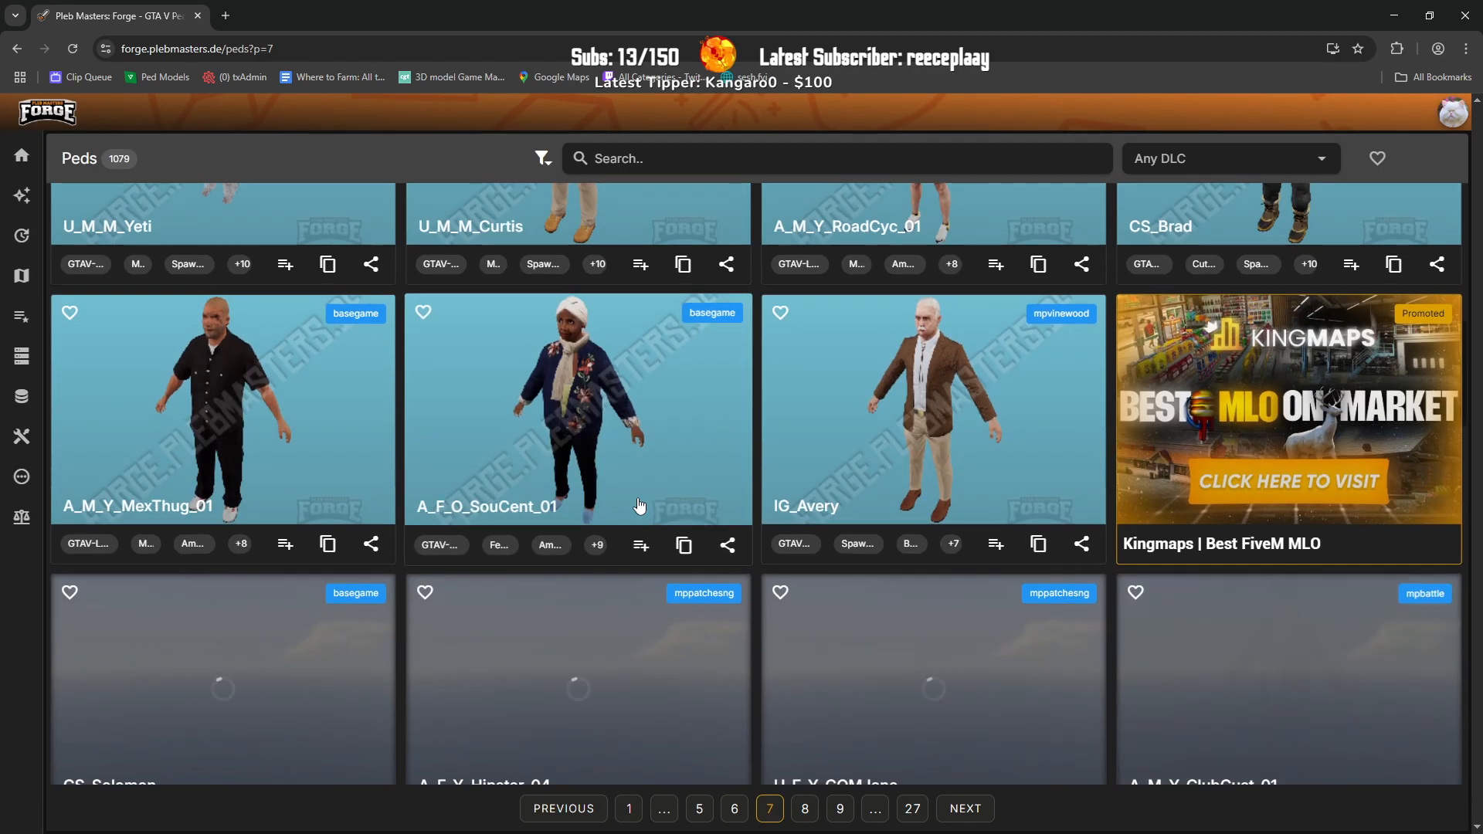
pyautogui.scroll(-13, 639, 506)
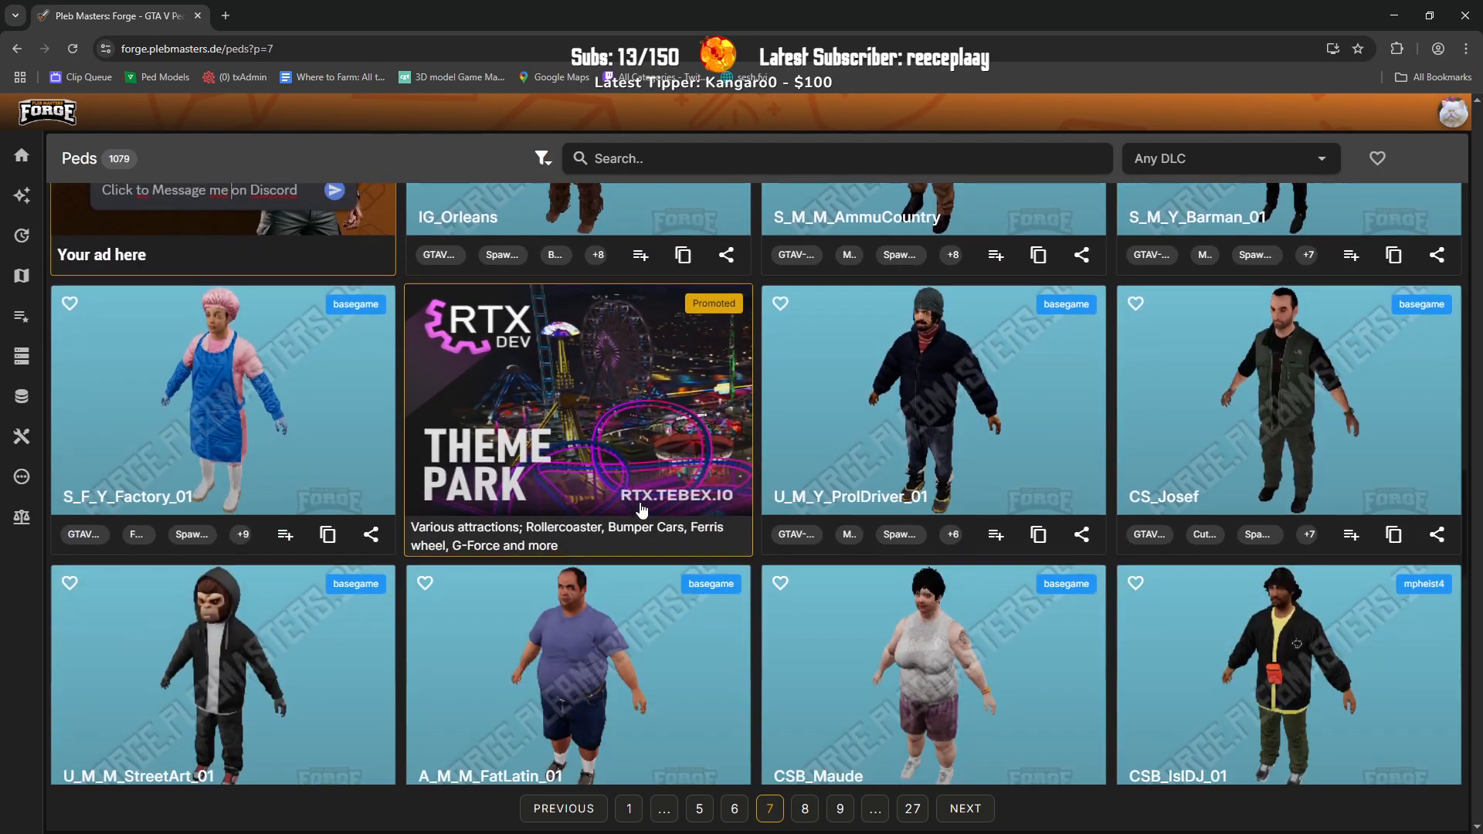
pyautogui.scroll(-10, 640, 510)
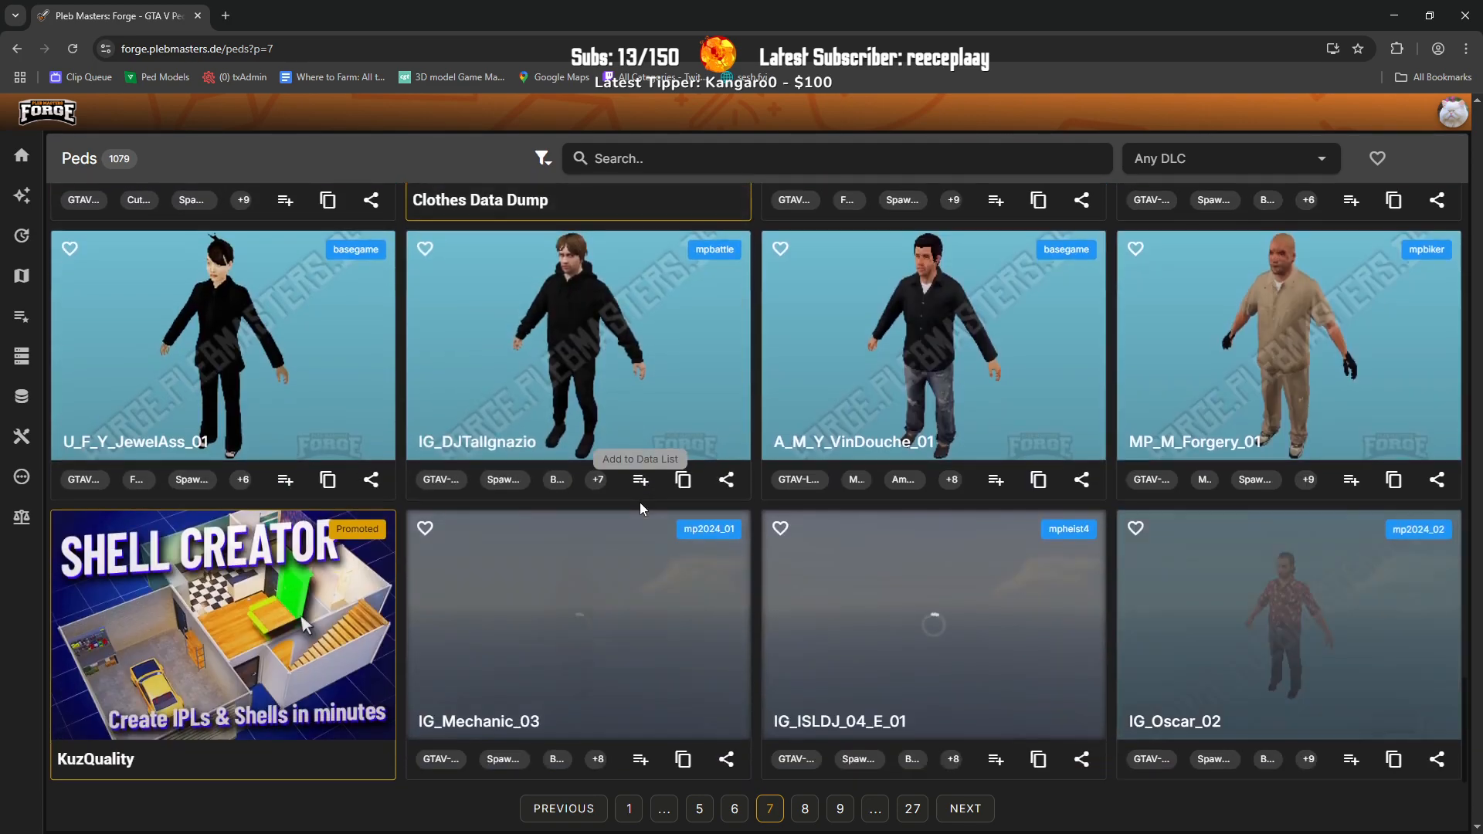
pyautogui.click(804, 807)
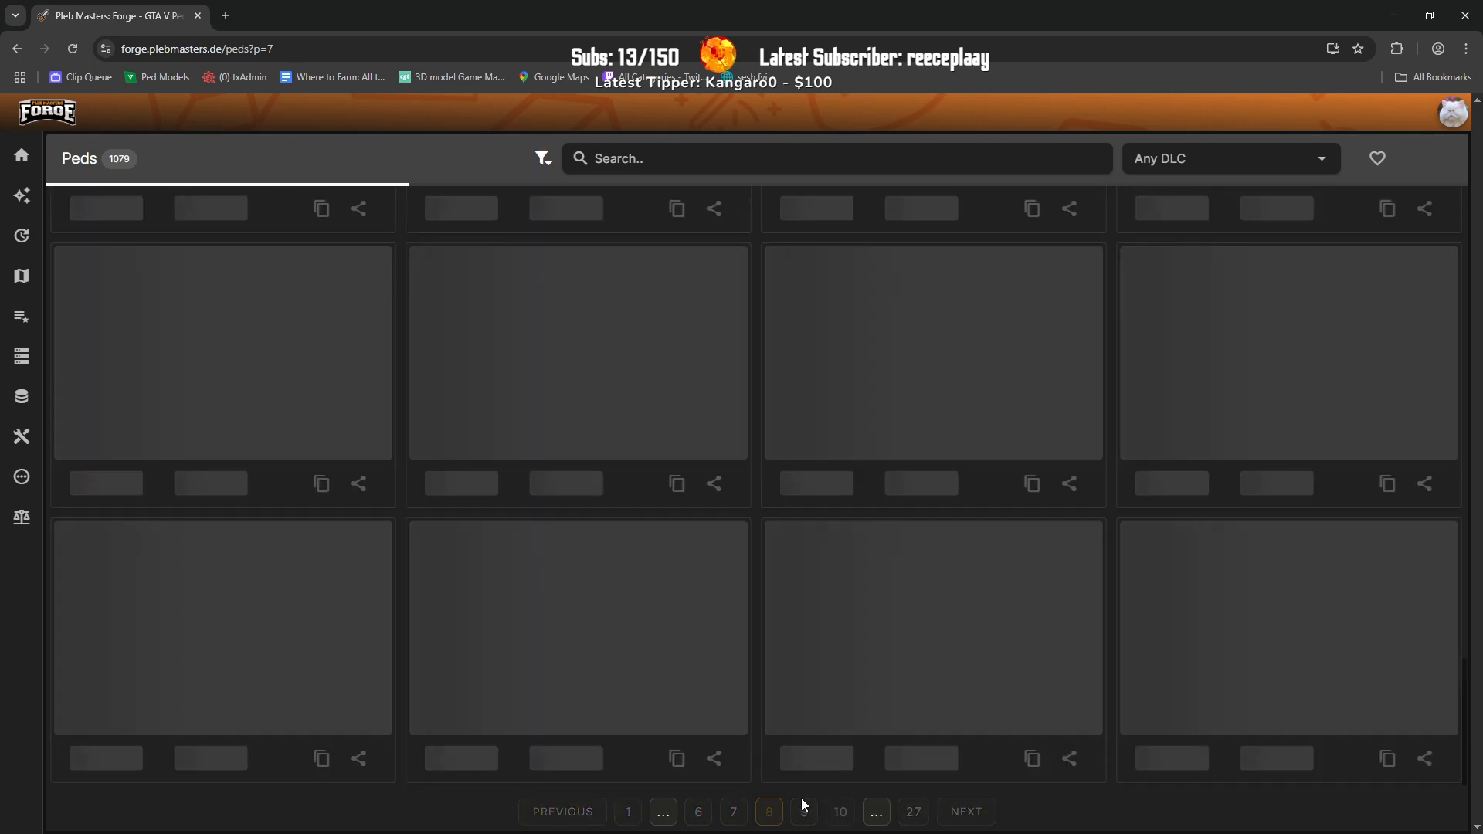
# Step: Return to the game, open the ped customization options and set the mariachi's head to Drawable #3
pyautogui.moveTo(773, 14); pyautogui.dragTo(0, 155)
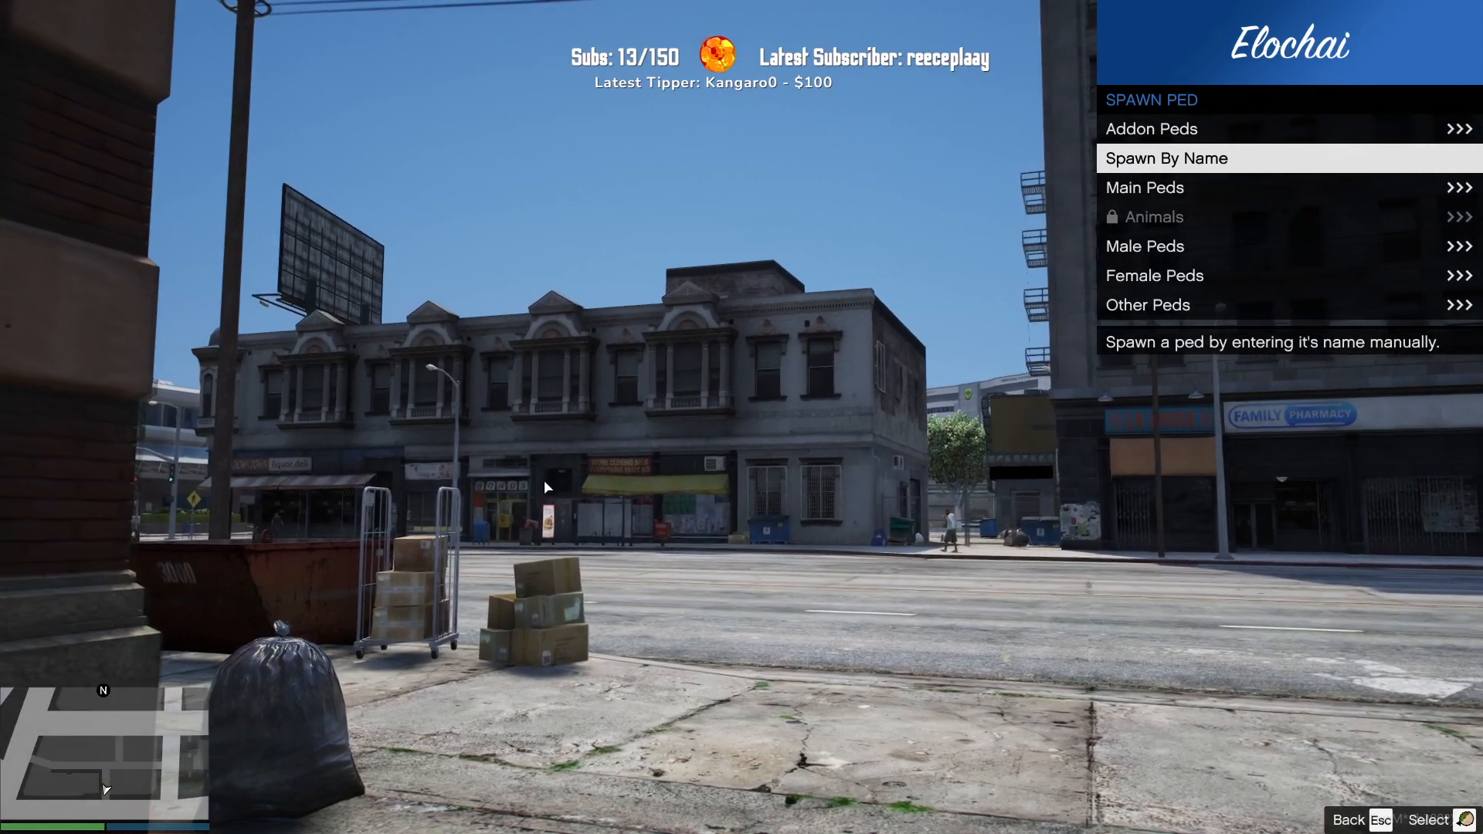
pyautogui.press('Escape')
pyautogui.press('Up')
pyautogui.press('Up')
pyautogui.press('Up')
pyautogui.press('Return')
pyautogui.press('Right')
pyautogui.press('Right')
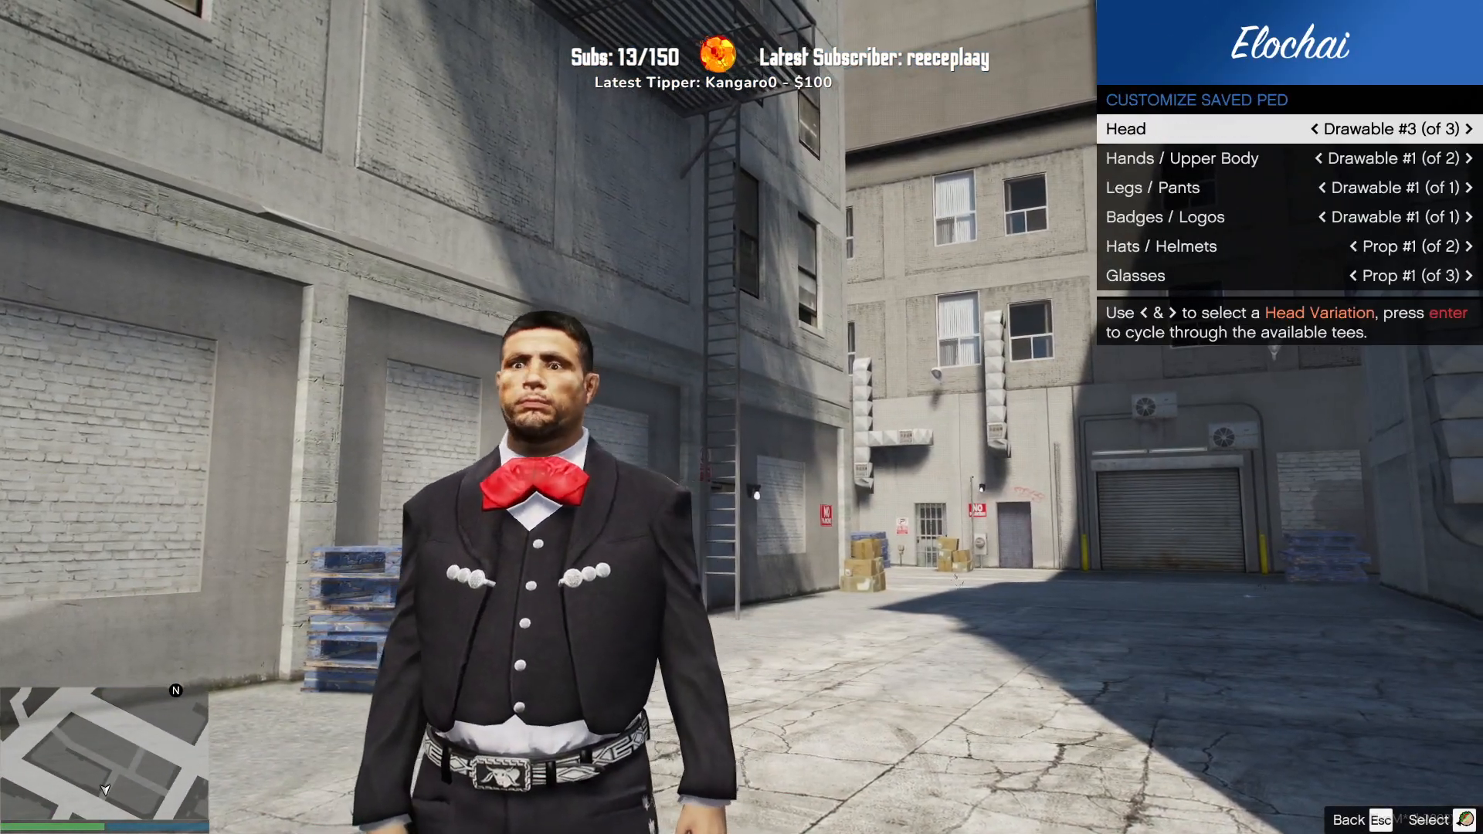
# Step: Cycle through the mariachi's upper-body variations and set its hat to Prop #2
pyautogui.press('Down')
pyautogui.press('Right')
pyautogui.press('Right')
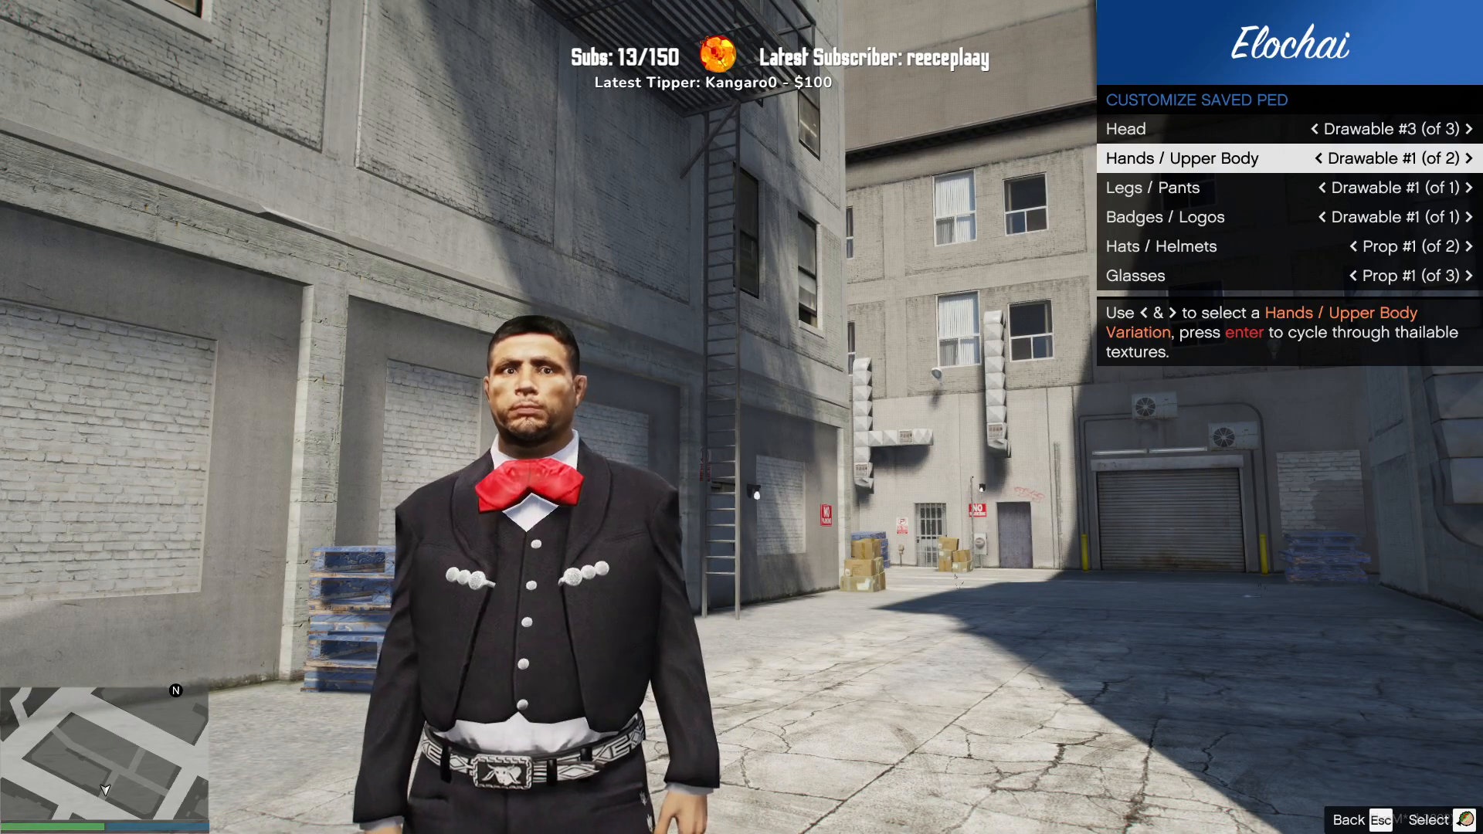
pyautogui.press('Down')
pyautogui.press('Down')
pyautogui.press('Down')
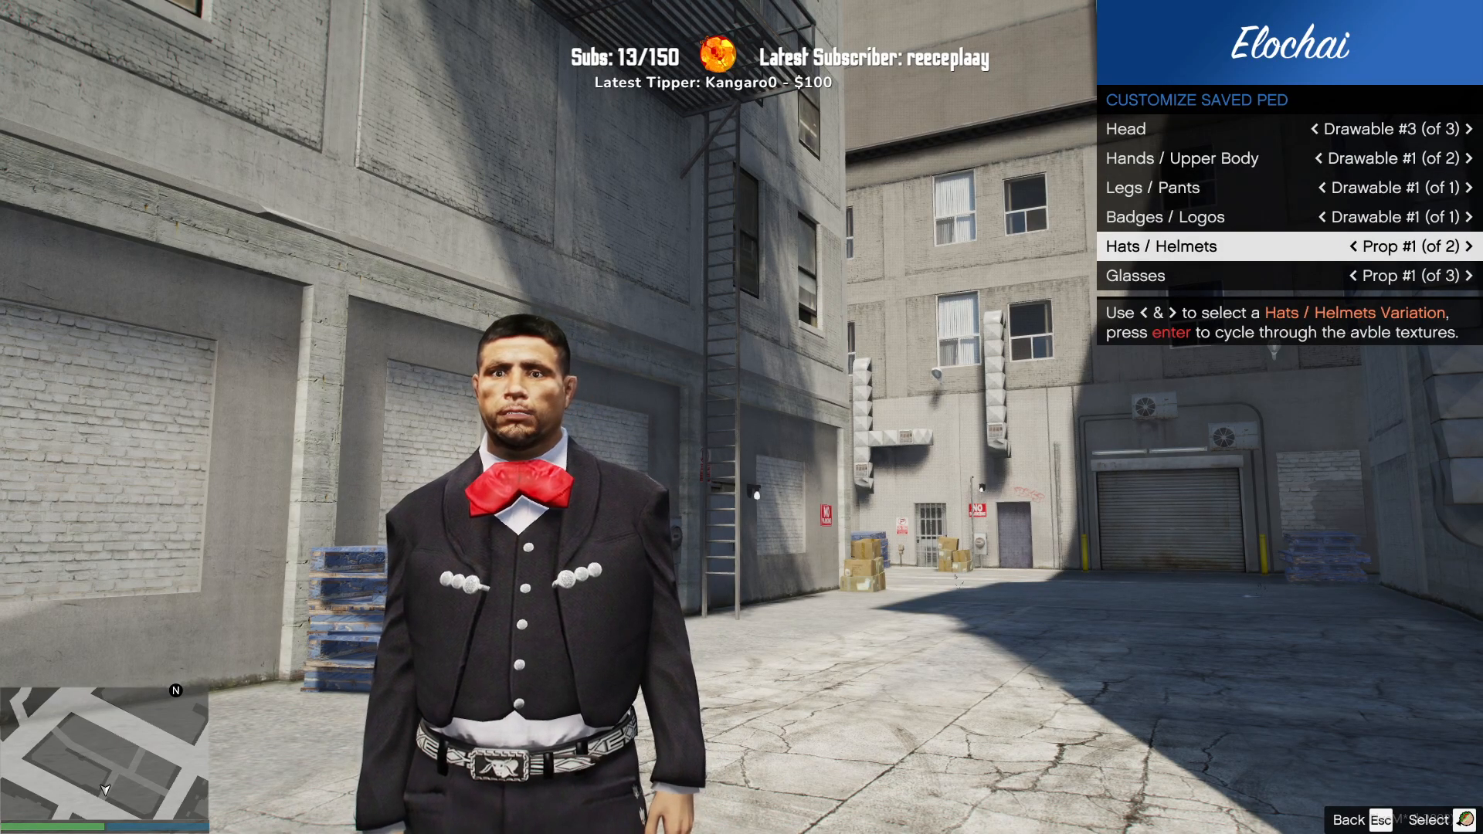
pyautogui.press('Right')
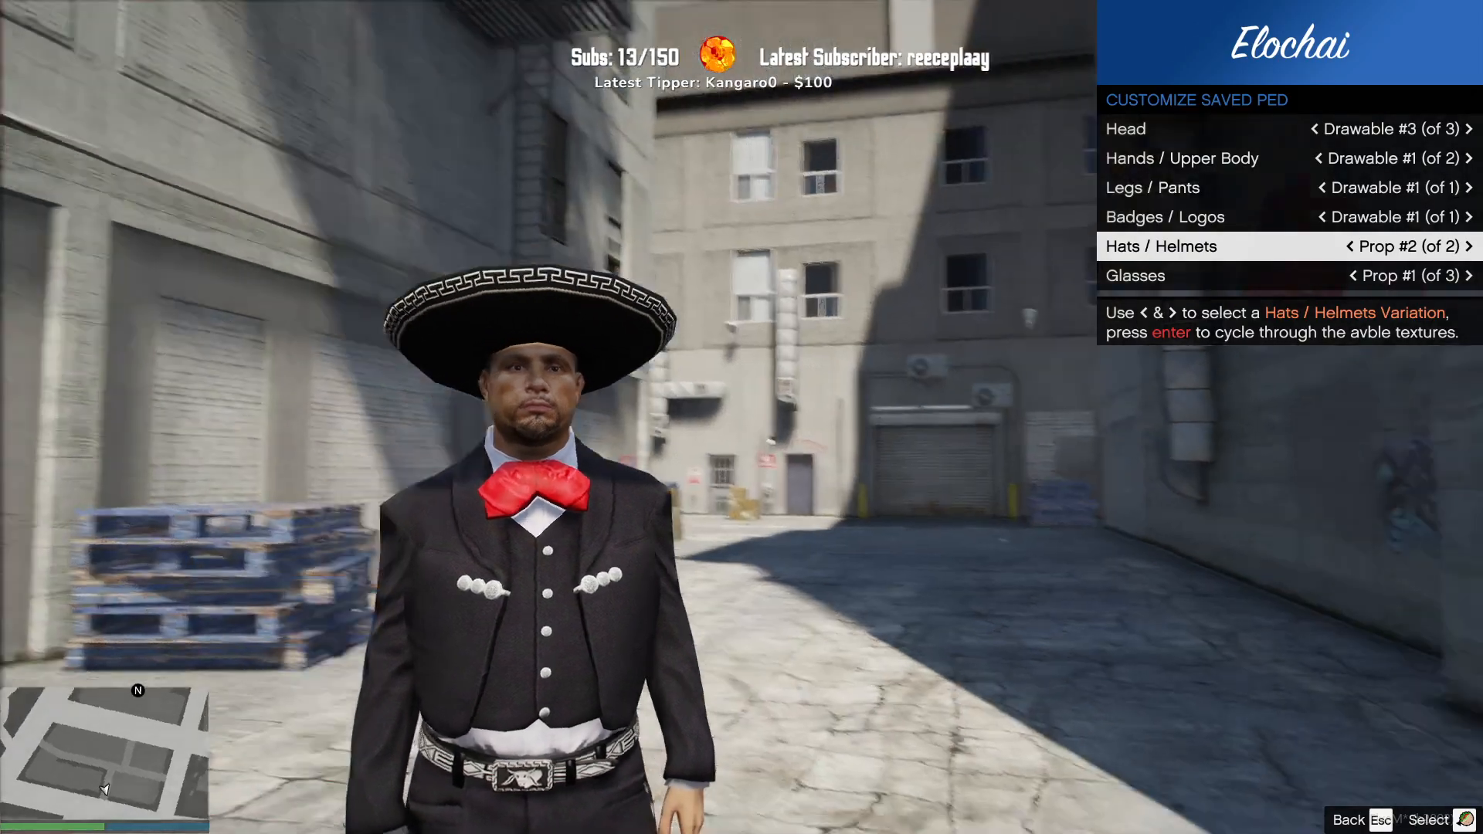
pyautogui.press('Down')
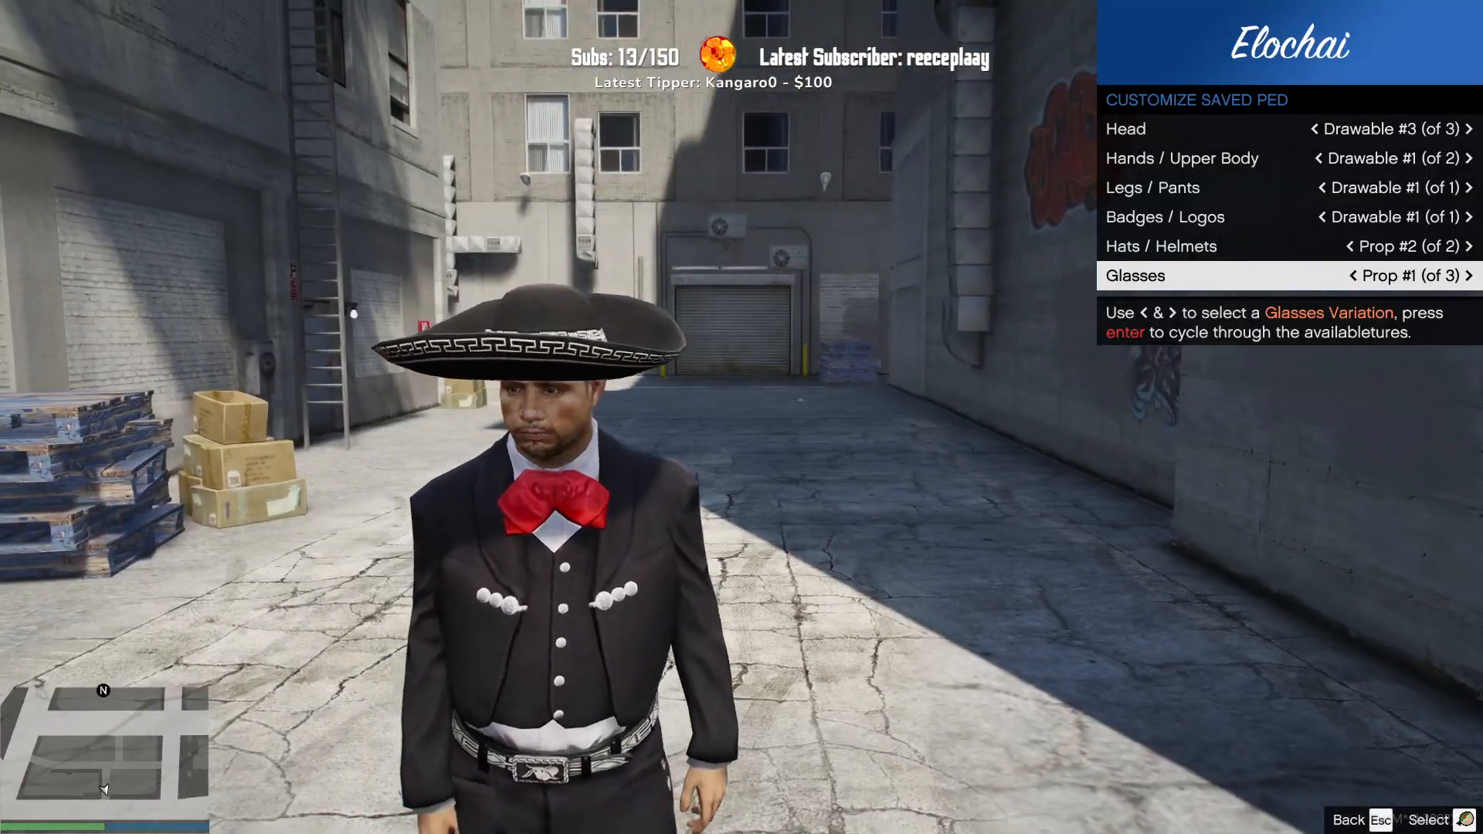
pyautogui.press('s')
pyautogui.press('w')
pyautogui.press('s')
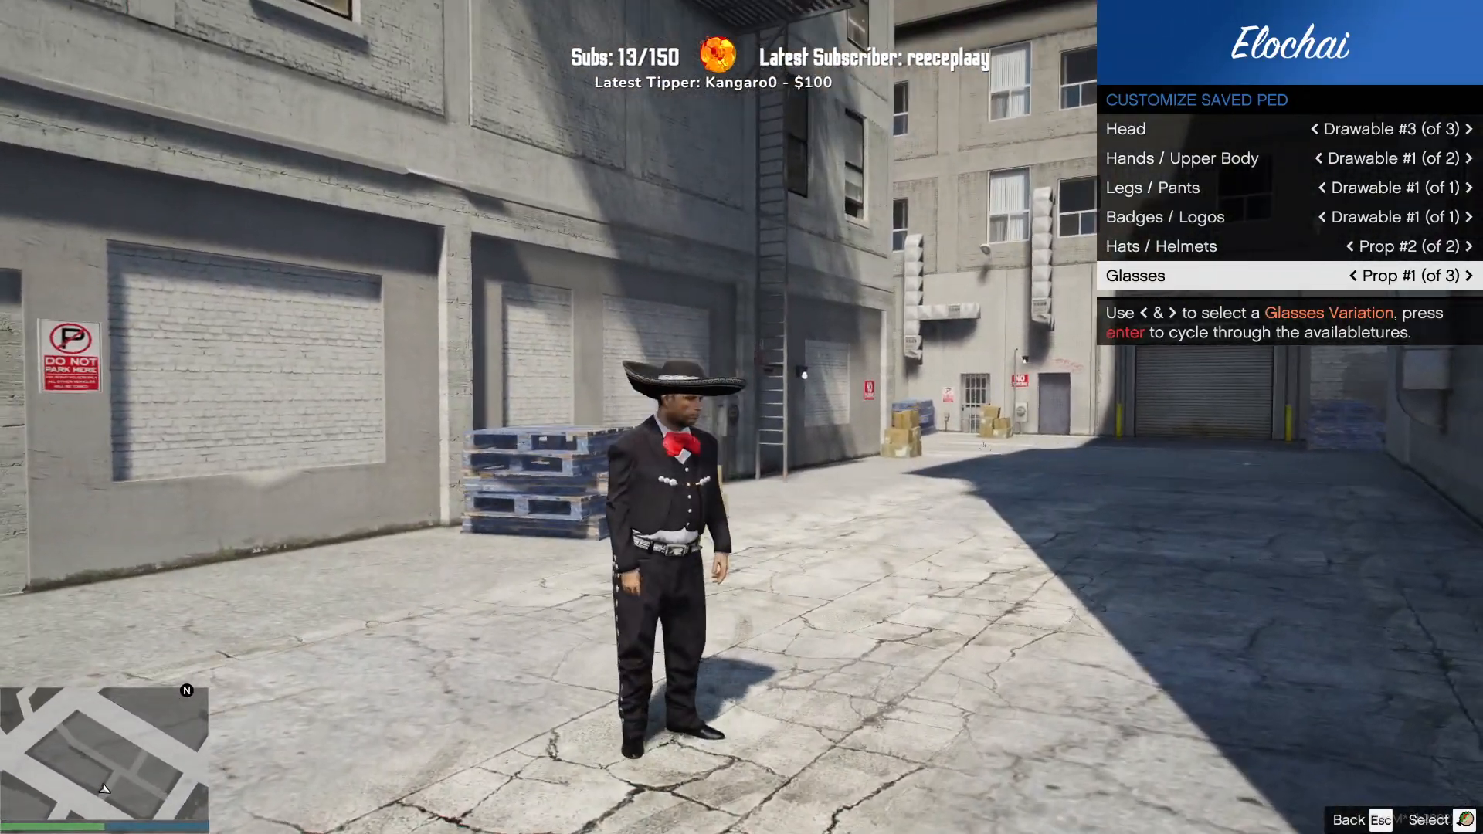
# Step: Switch back to the Forge ped list in the browser, maximize it and look through page 8
pyautogui.hotkey('alt', 'Tab')
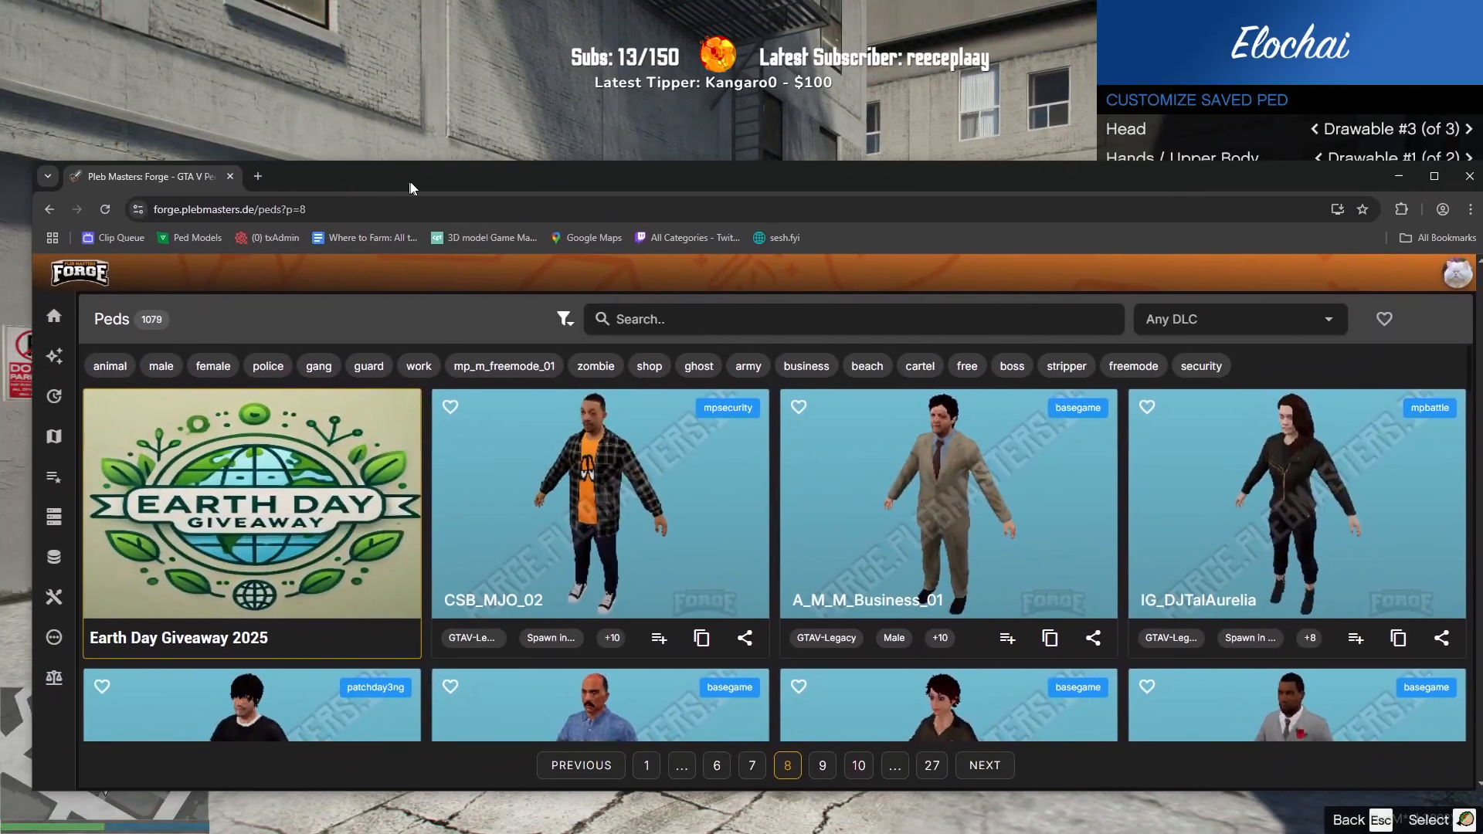
pyautogui.doubleClick(413, 180)
pyautogui.scroll(-12, 678, 476)
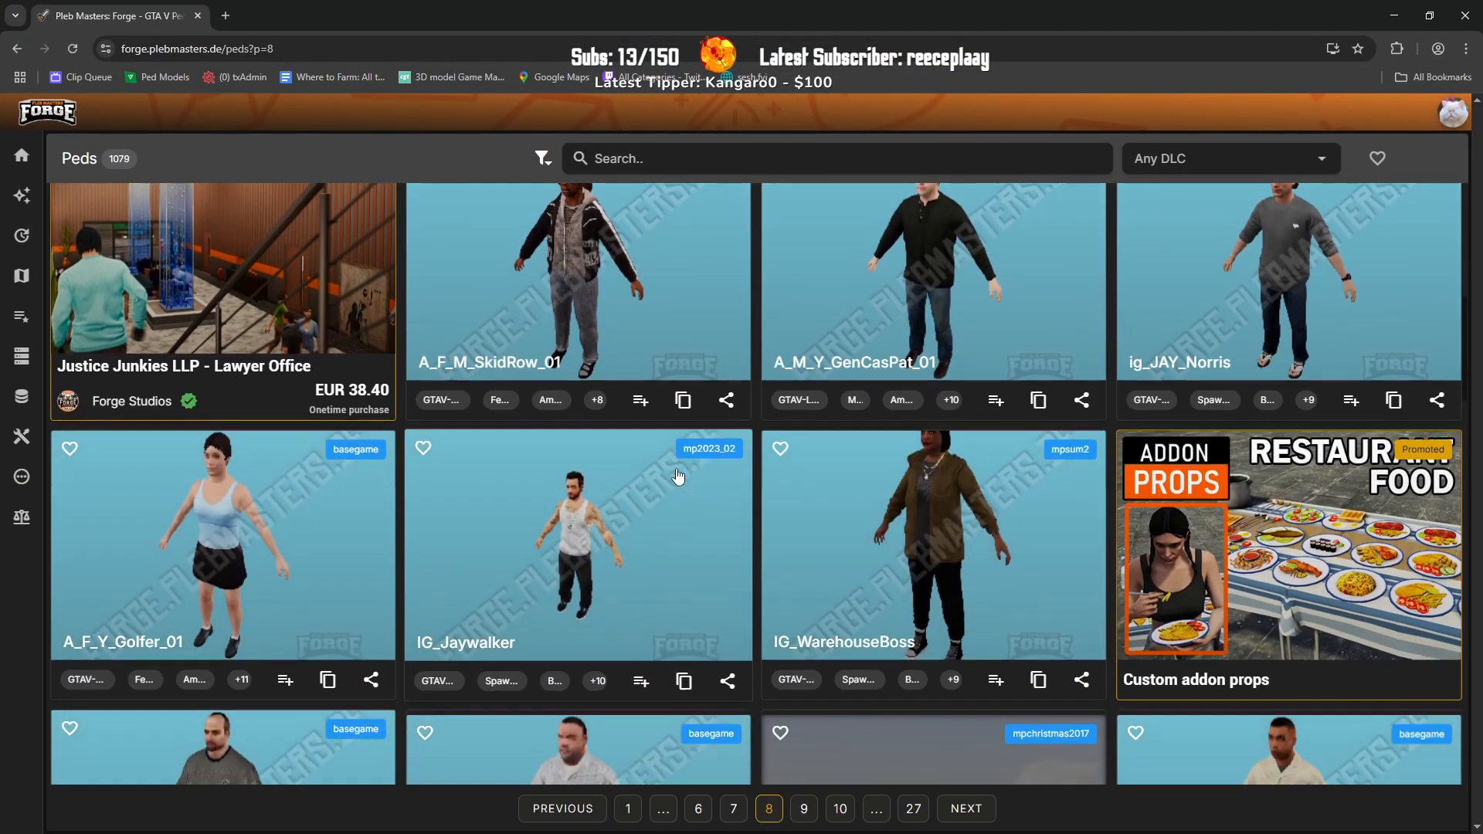
pyautogui.scroll(-12, 678, 476)
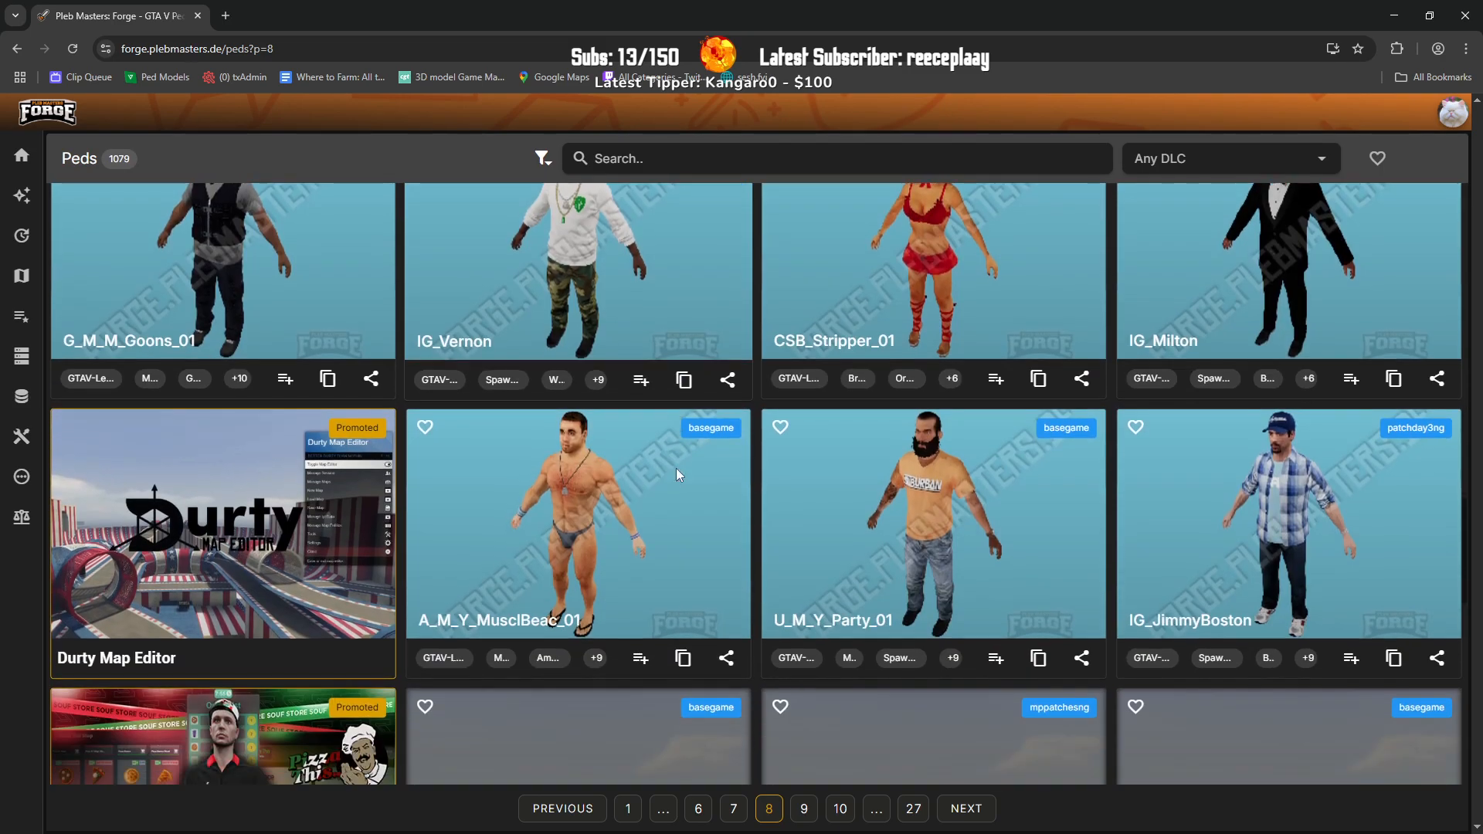
pyautogui.scroll(-8, 677, 474)
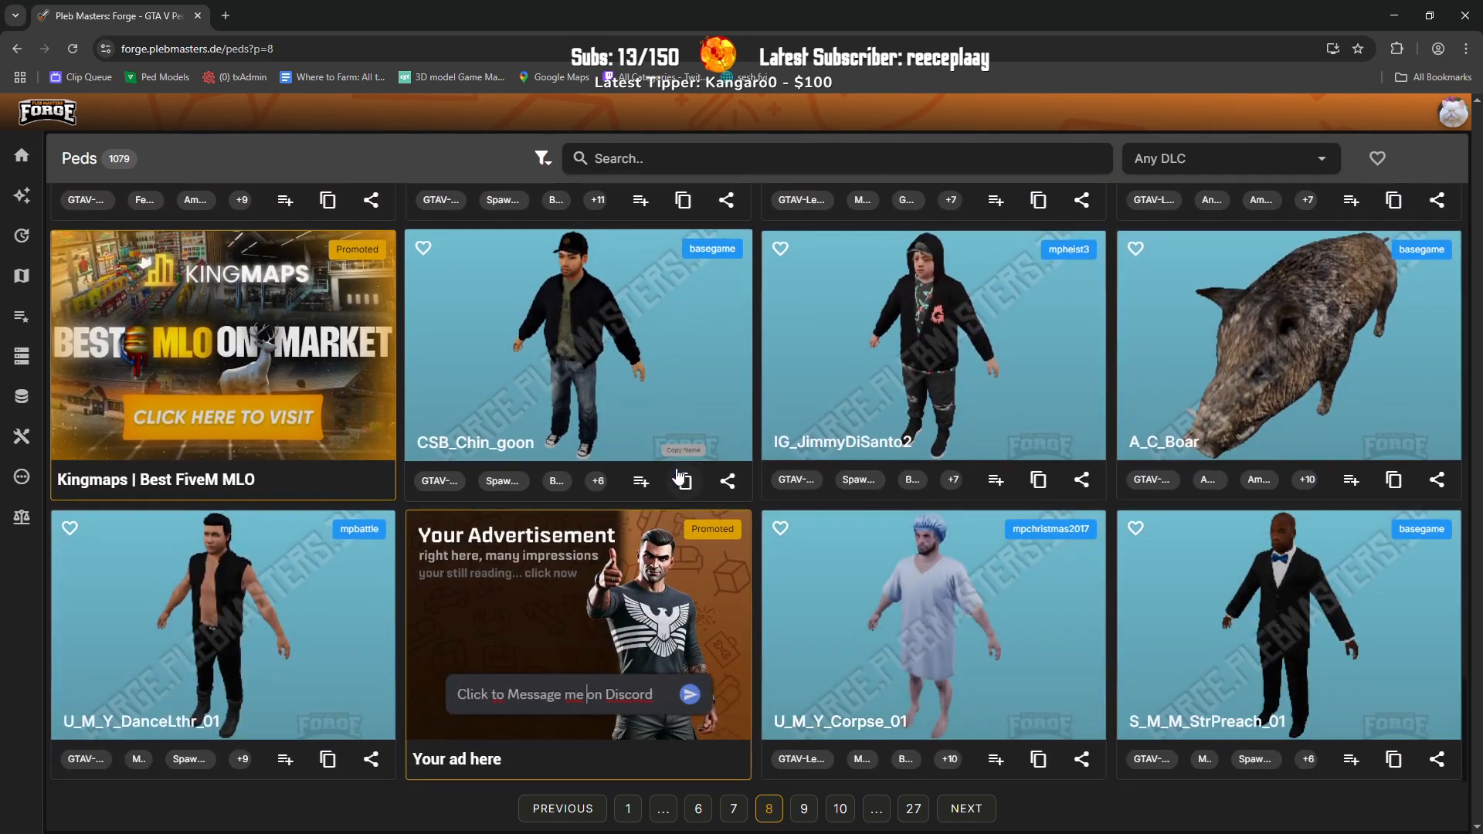
# Step: Open page 9 of the ped list and look through its models to the bottom
pyautogui.click(804, 809)
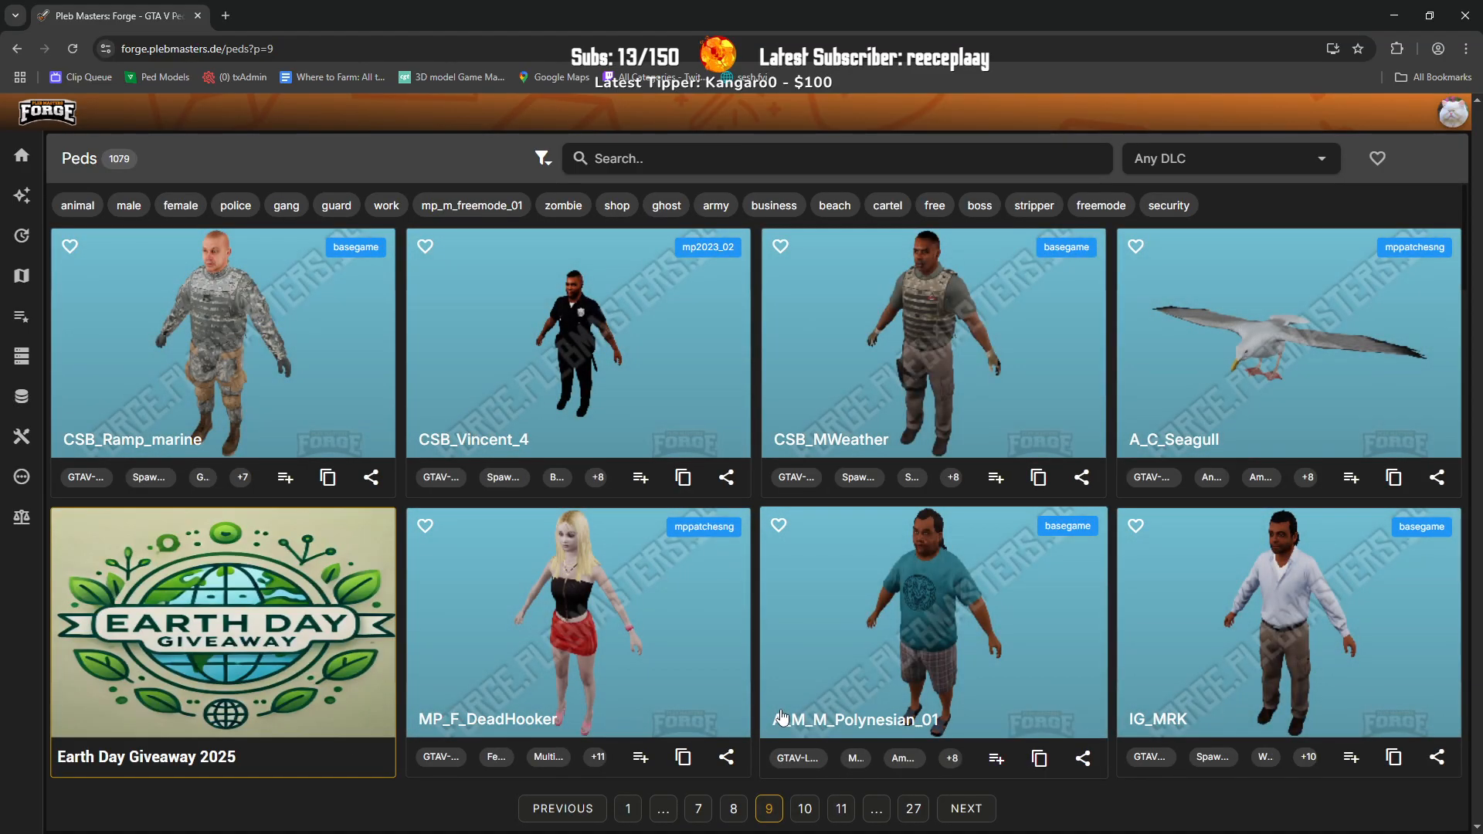
pyautogui.scroll(-9, 782, 717)
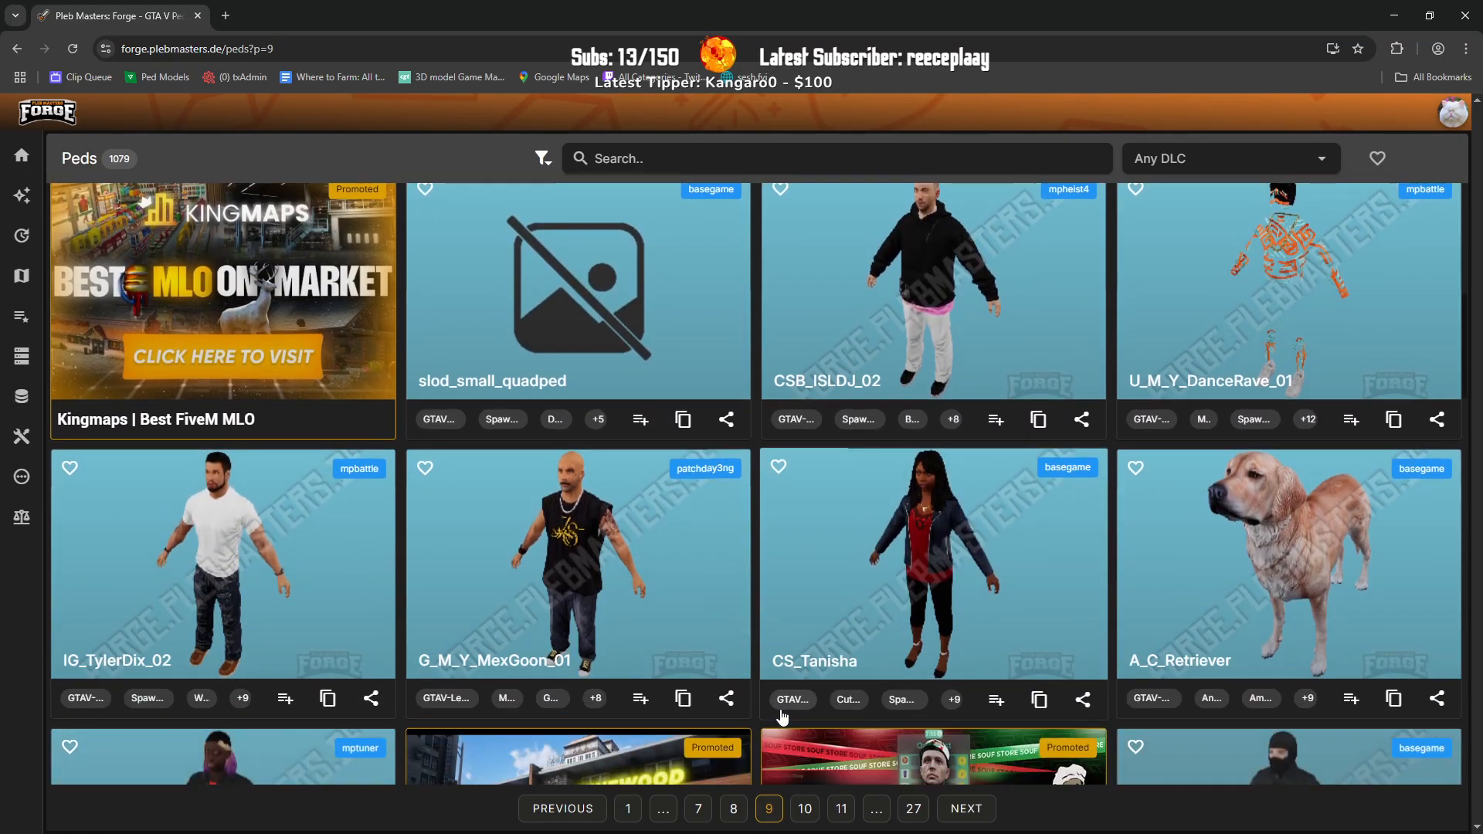
pyautogui.scroll(-8, 783, 717)
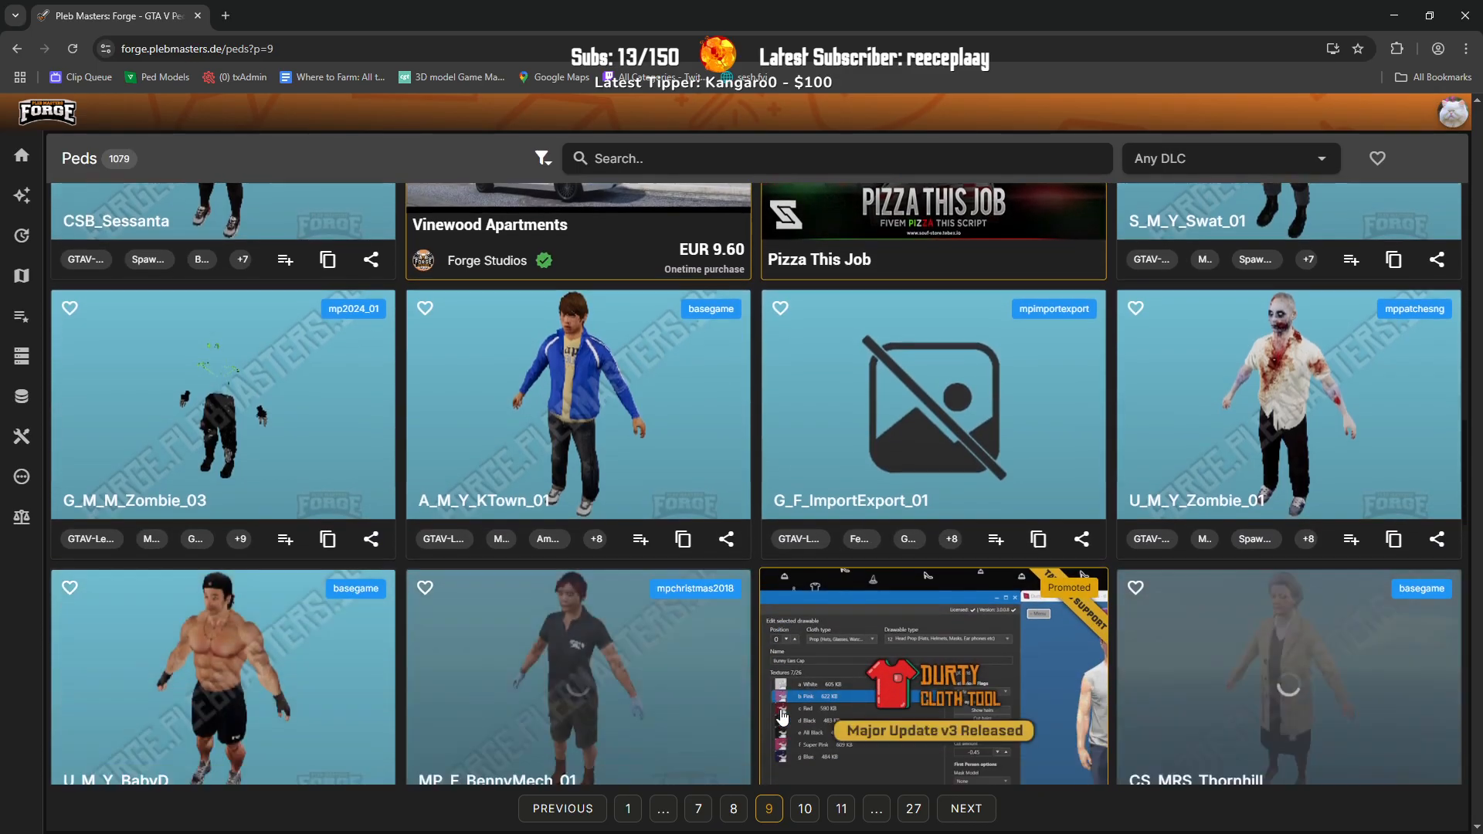
pyautogui.scroll(-12, 783, 717)
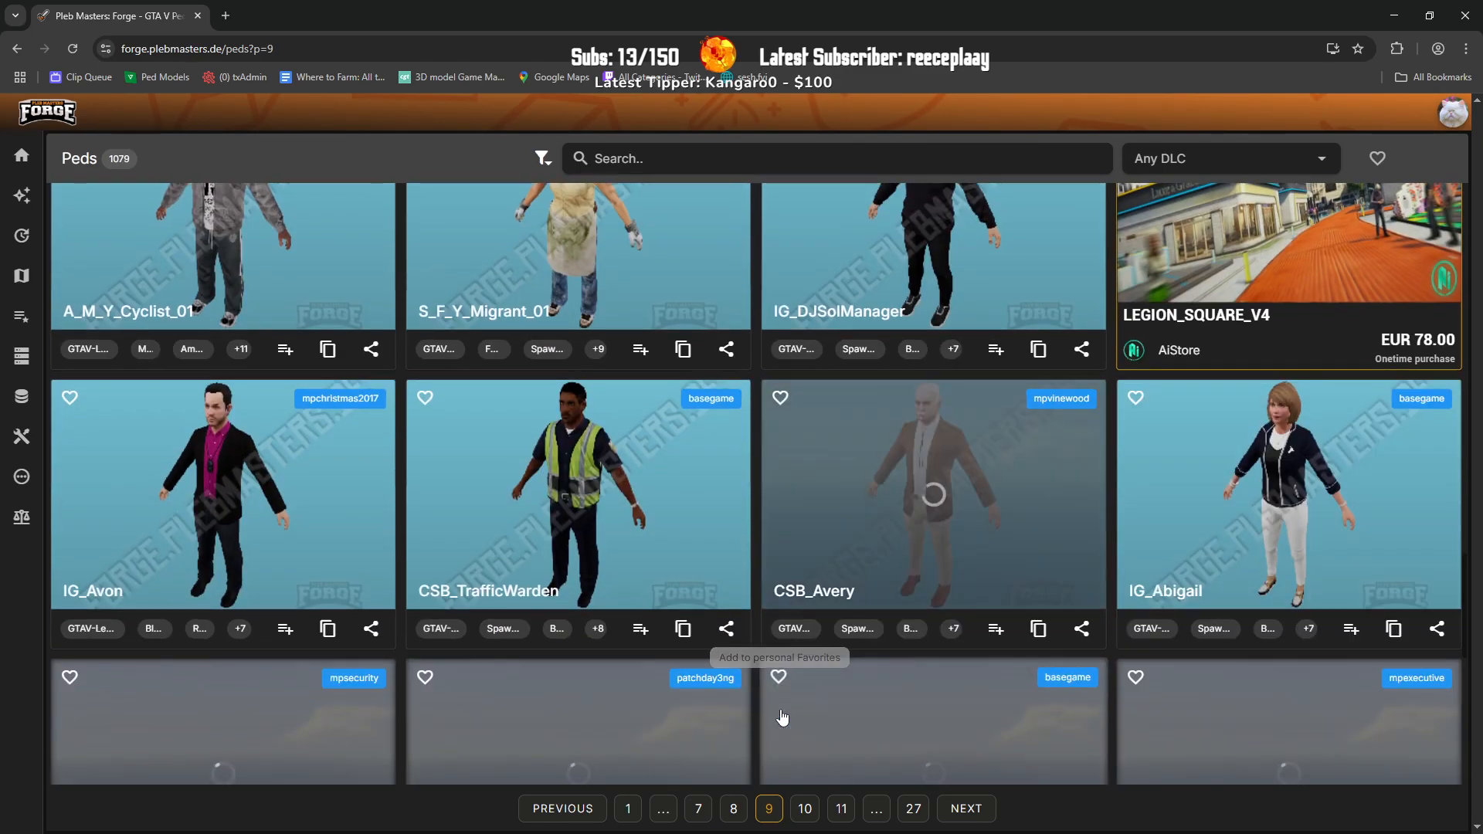
pyautogui.scroll(-7, 782, 718)
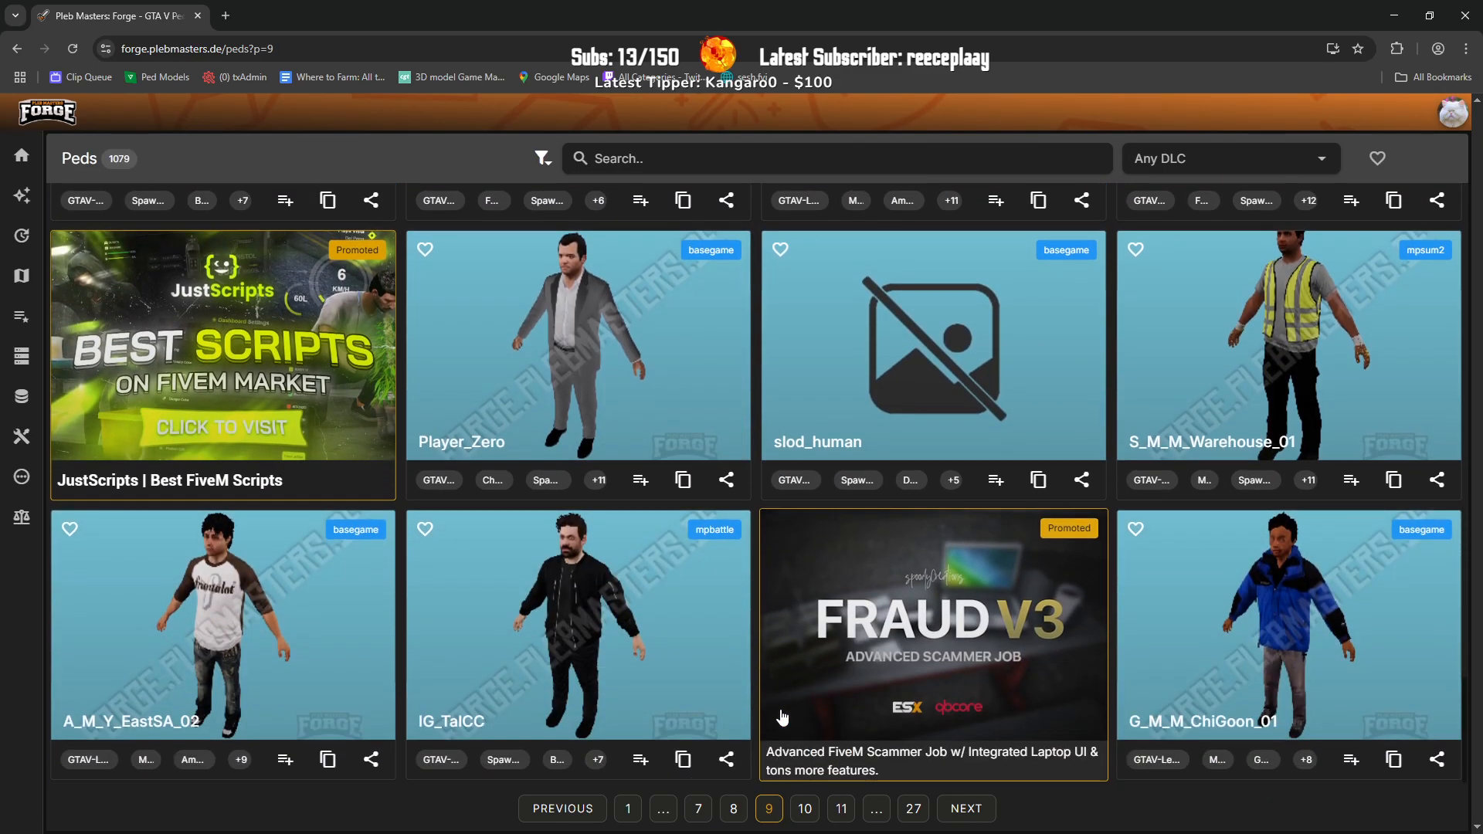
# Step: Open page 10 of the ped list and look through its models
pyautogui.click(805, 808)
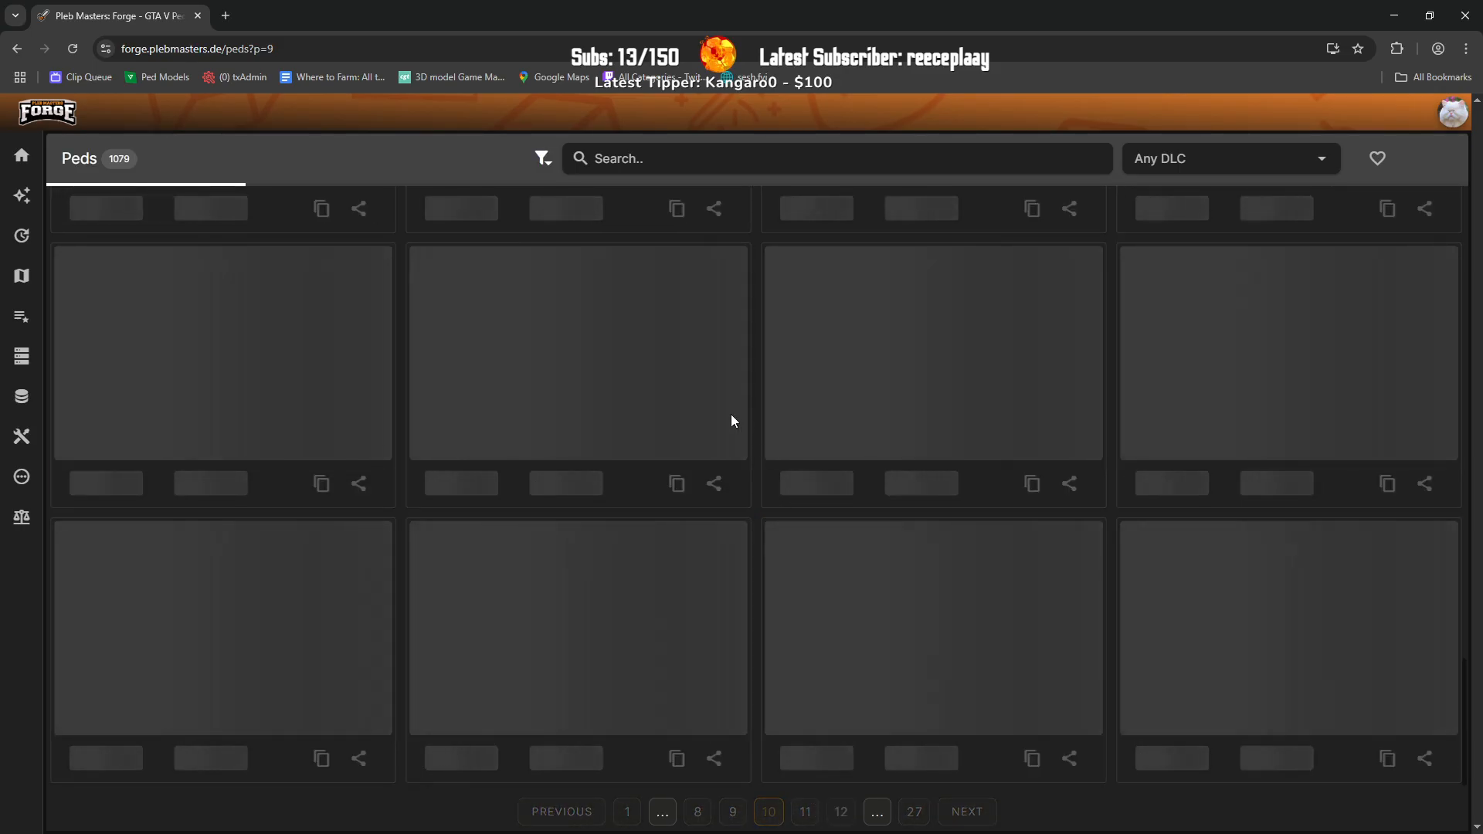
pyautogui.scroll(-7, 726, 410)
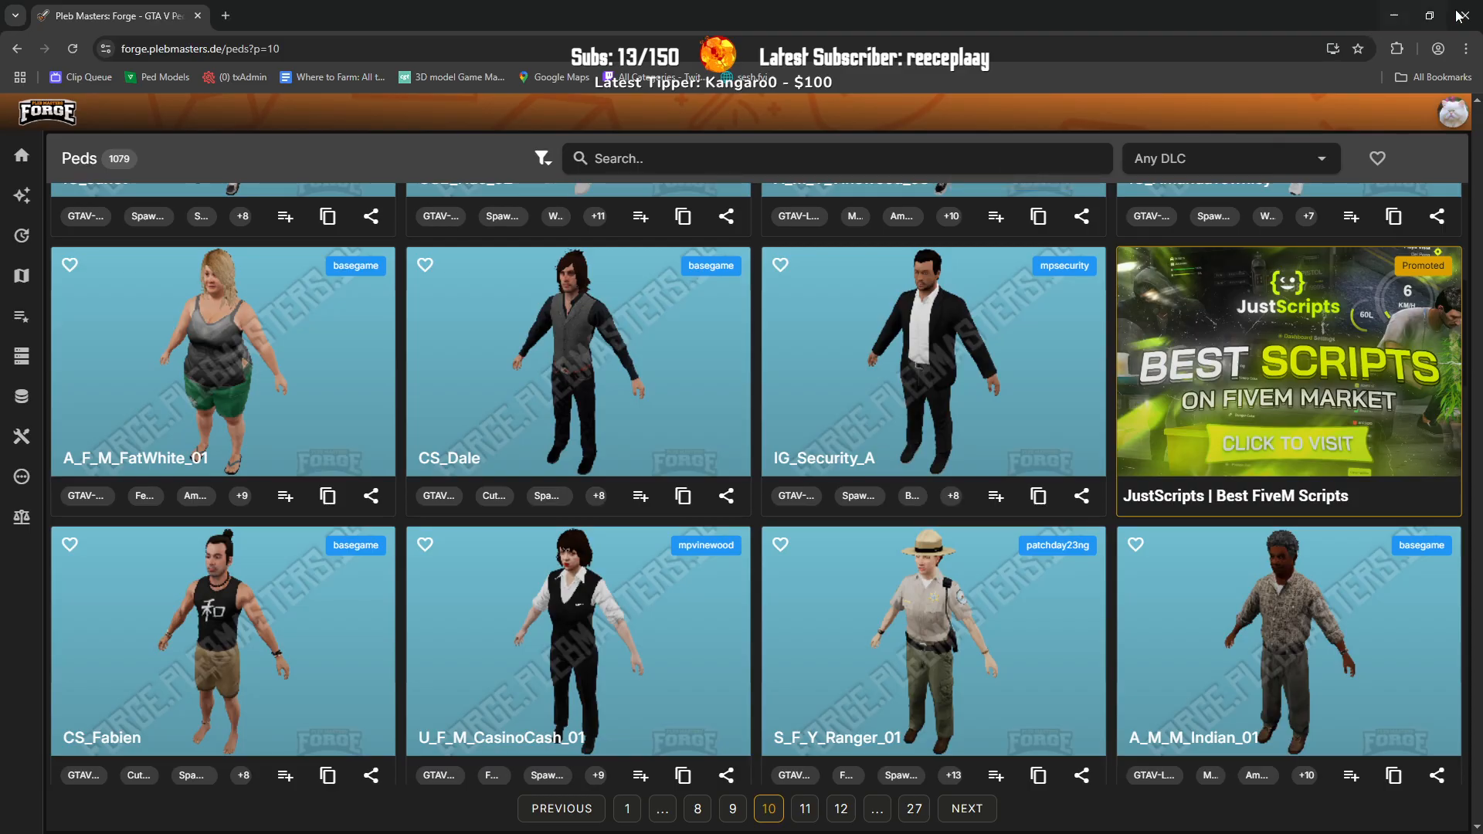
# Step: Minimize the browser, return to the game and close it with the console command quit
pyautogui.click(1394, 16)
pyautogui.click(749, 365)
pyautogui.press('F8')
pyautogui.write('quit')
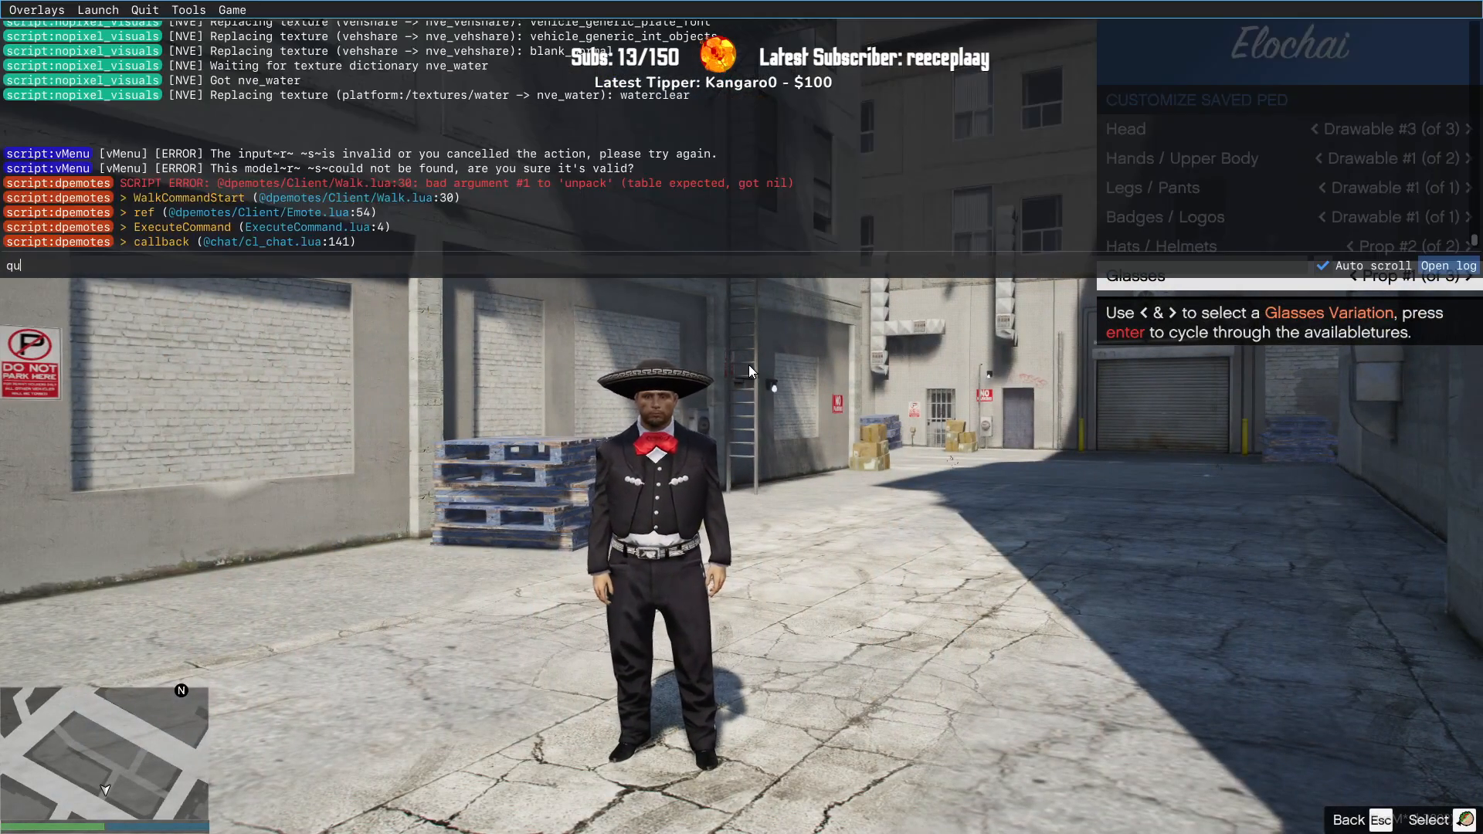
pyautogui.press('Return')
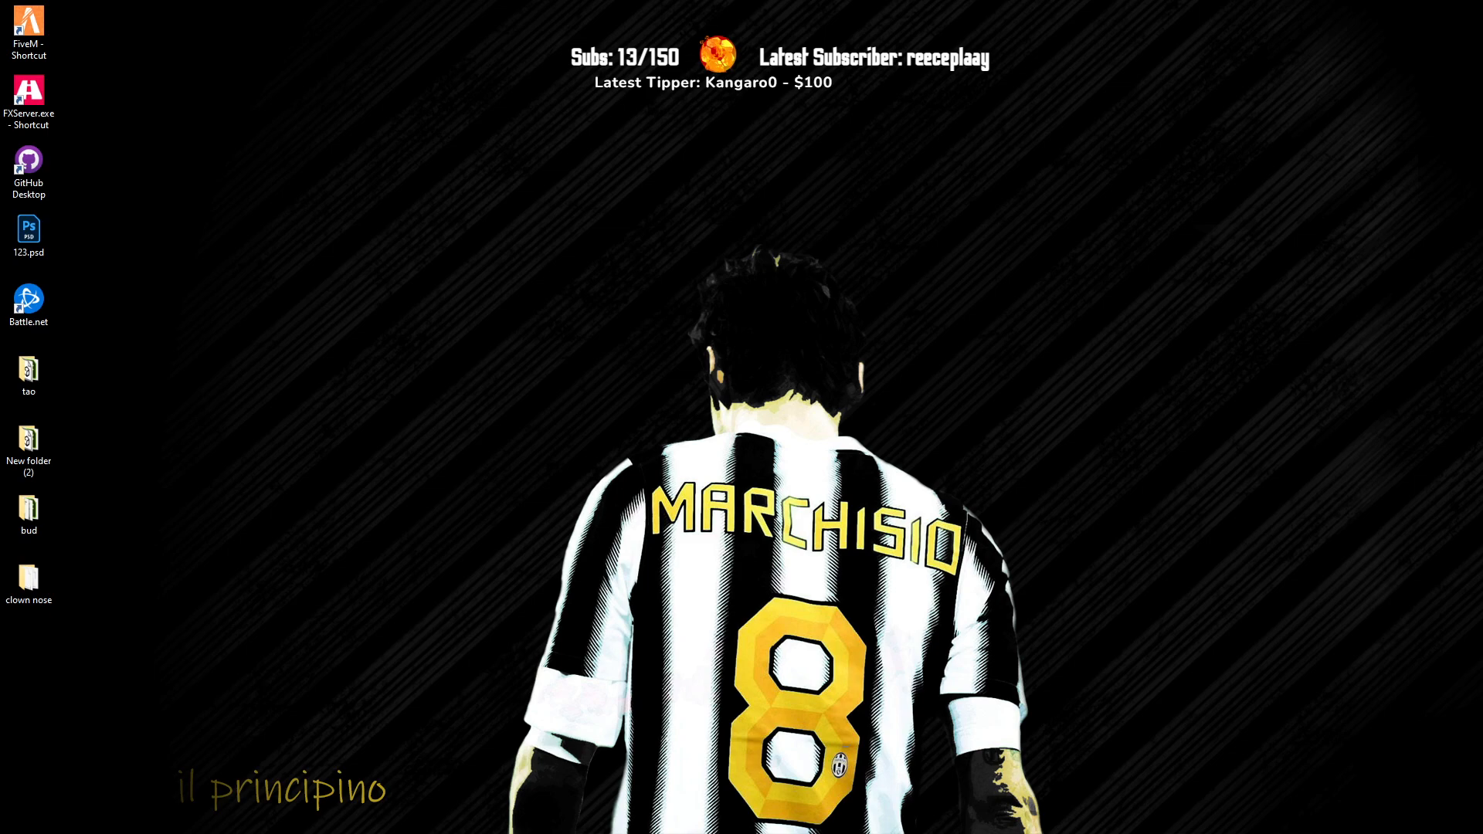
# Step: Open GitHub Desktop and move its window out of the way
pyautogui.doubleClick(28, 166)
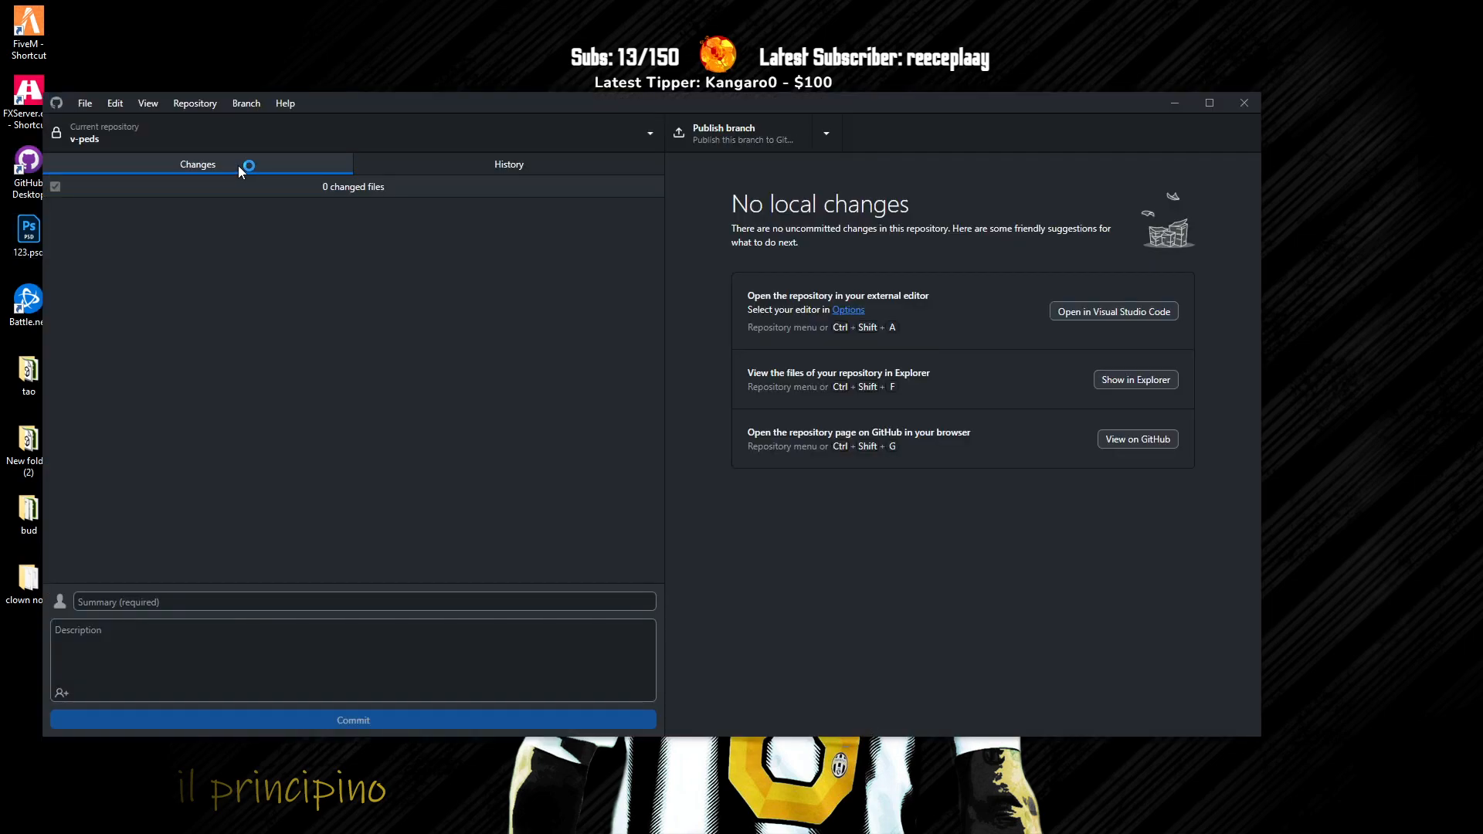
pyautogui.moveTo(432, 97); pyautogui.dragTo(0, 97)
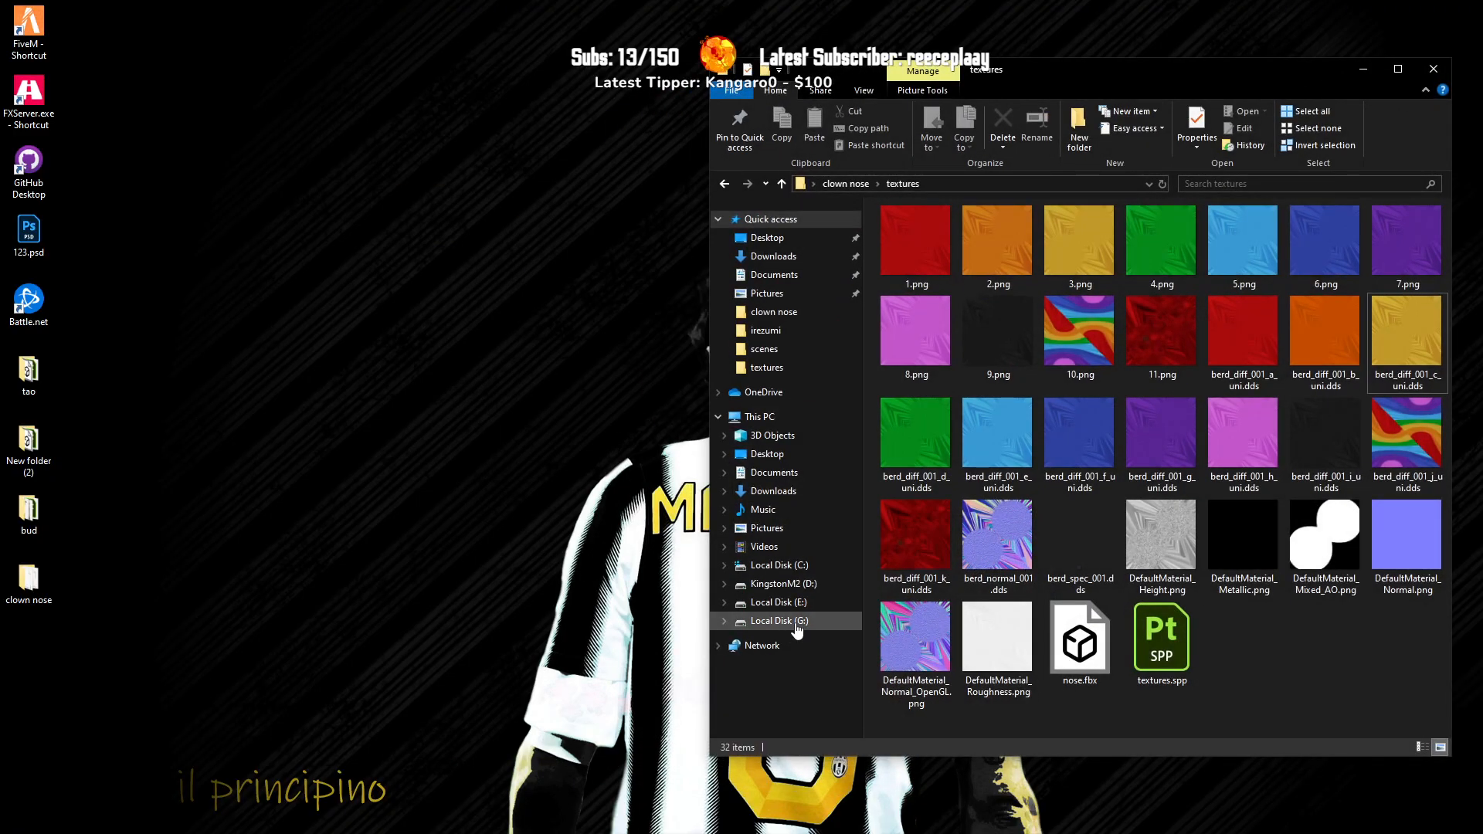
# Step: In File Explorer, browse from drive G: through NP 4.0 clothes, v-clothes and [male_clothing] to np_4.0_m_approved's berd folder
pyautogui.click(795, 623)
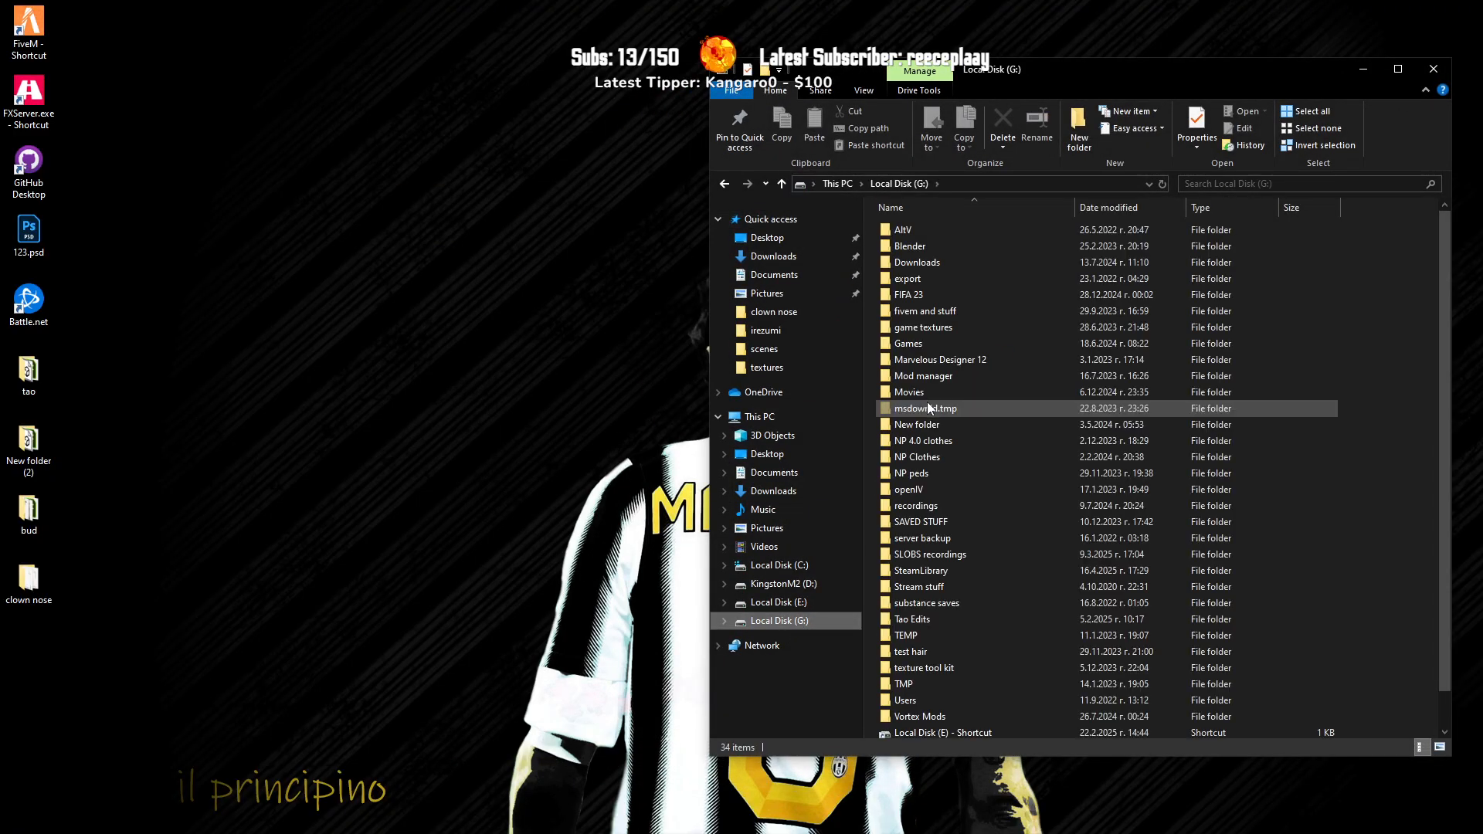
pyautogui.doubleClick(946, 444)
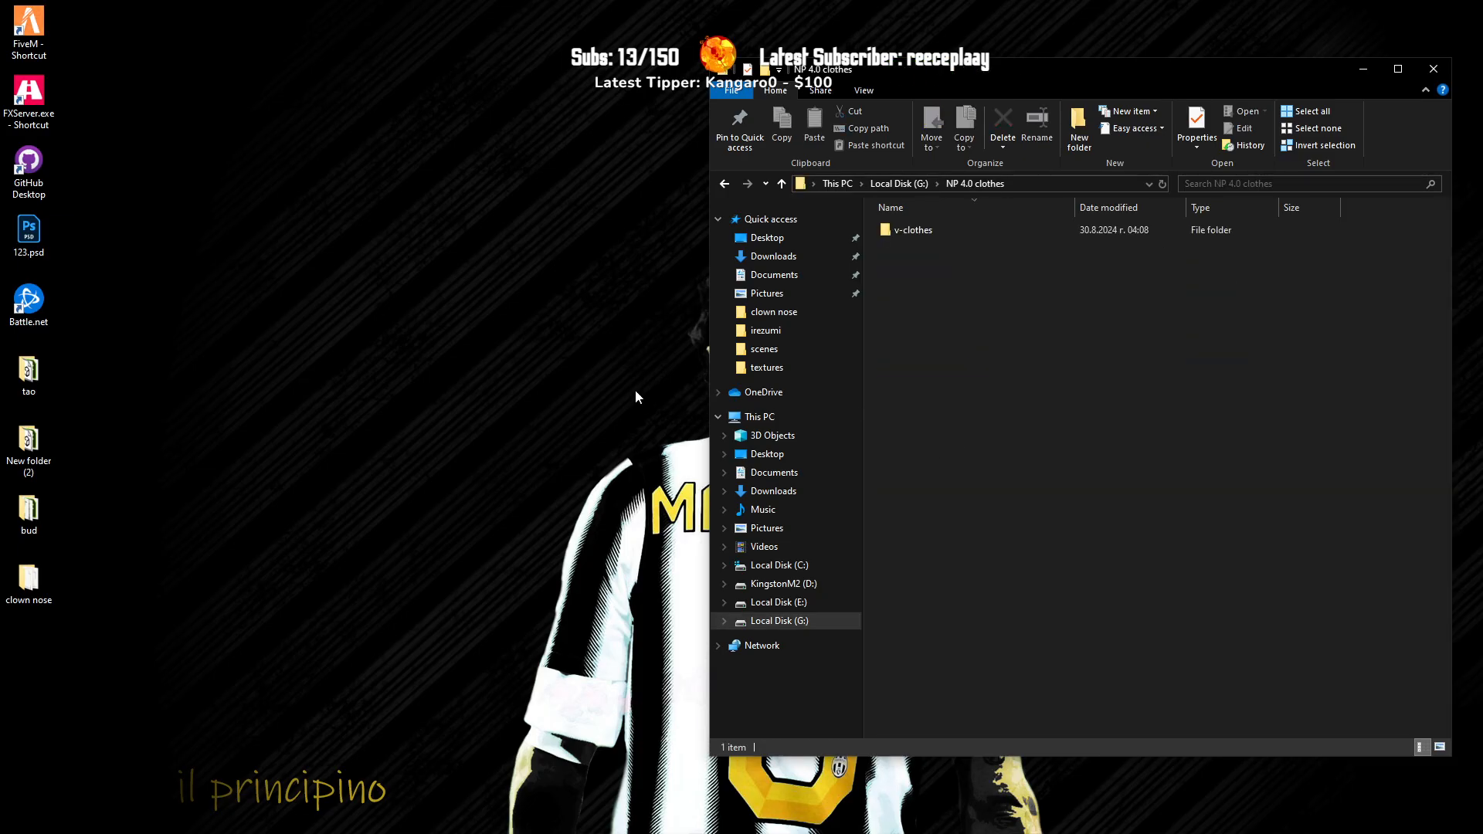
pyautogui.doubleClick(919, 230)
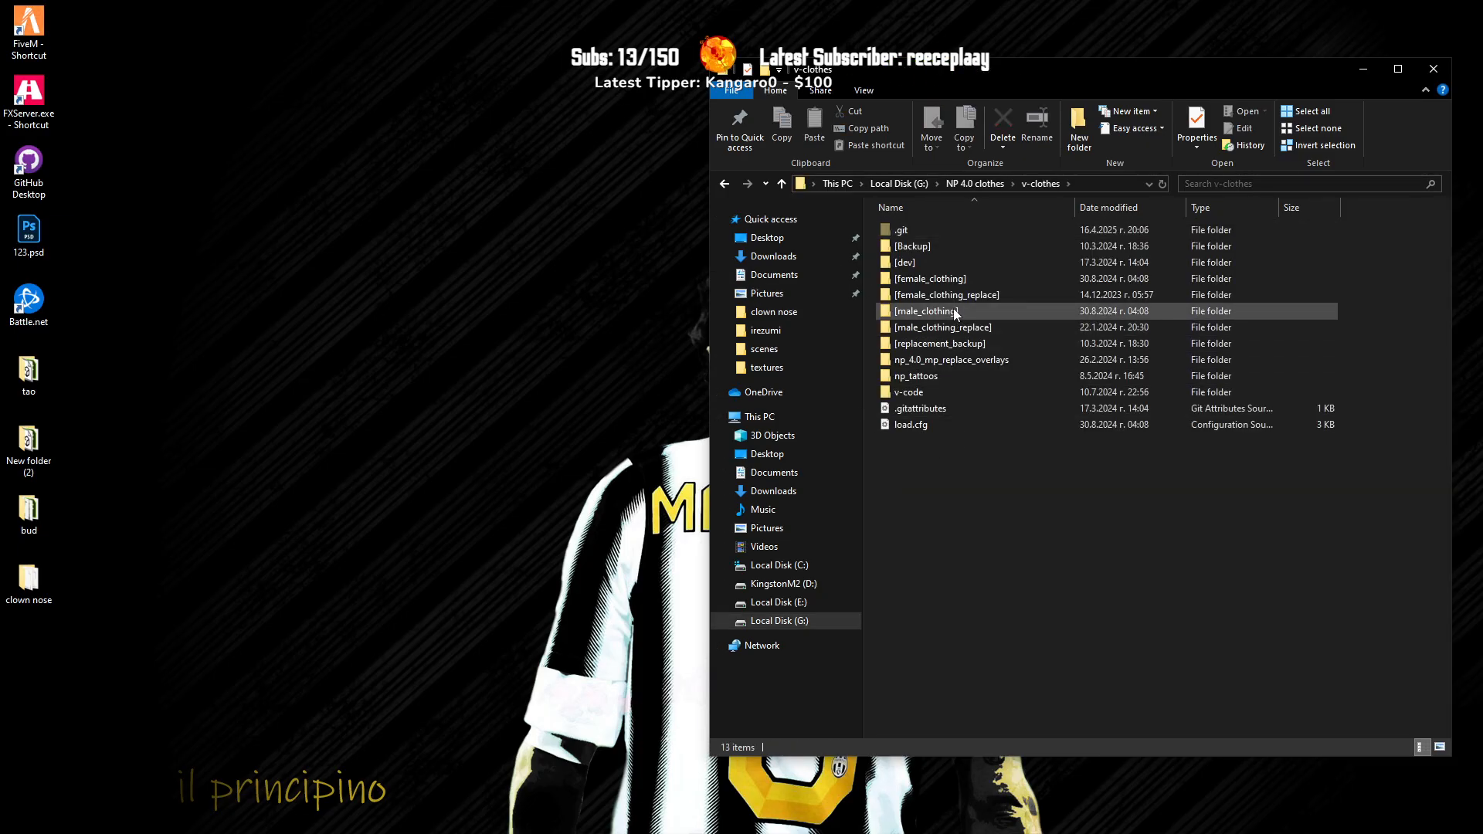
pyautogui.doubleClick(955, 313)
pyautogui.doubleClick(950, 230)
pyautogui.doubleClick(915, 246)
pyautogui.doubleClick(957, 231)
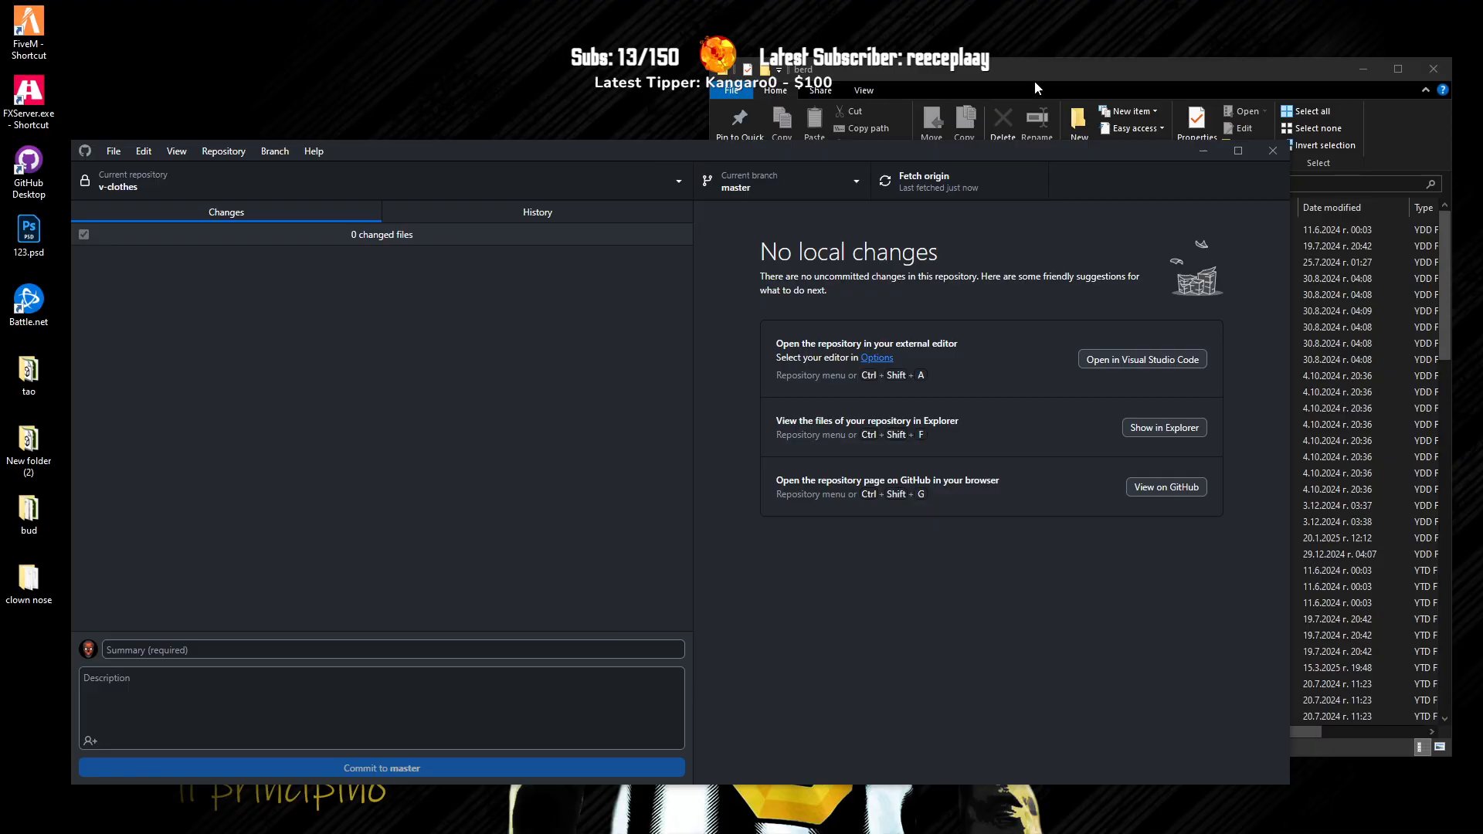
# Step: Copy the berd_diff_021 texture files a to k from the local server's male berd folder into the v-clothes male berd folder
pyautogui.click(1035, 81)
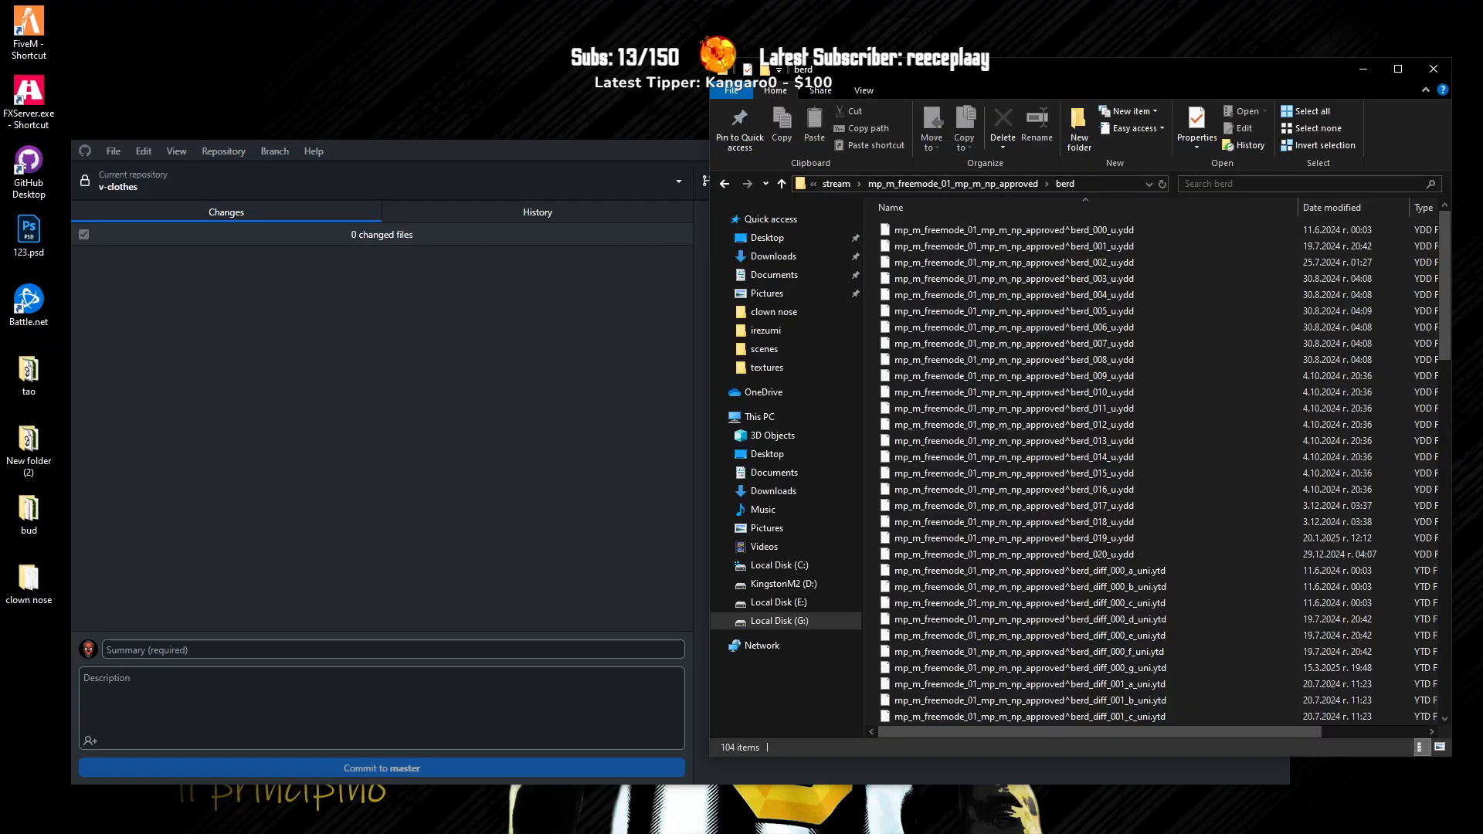
pyautogui.hotkey('alt', 'Tab')
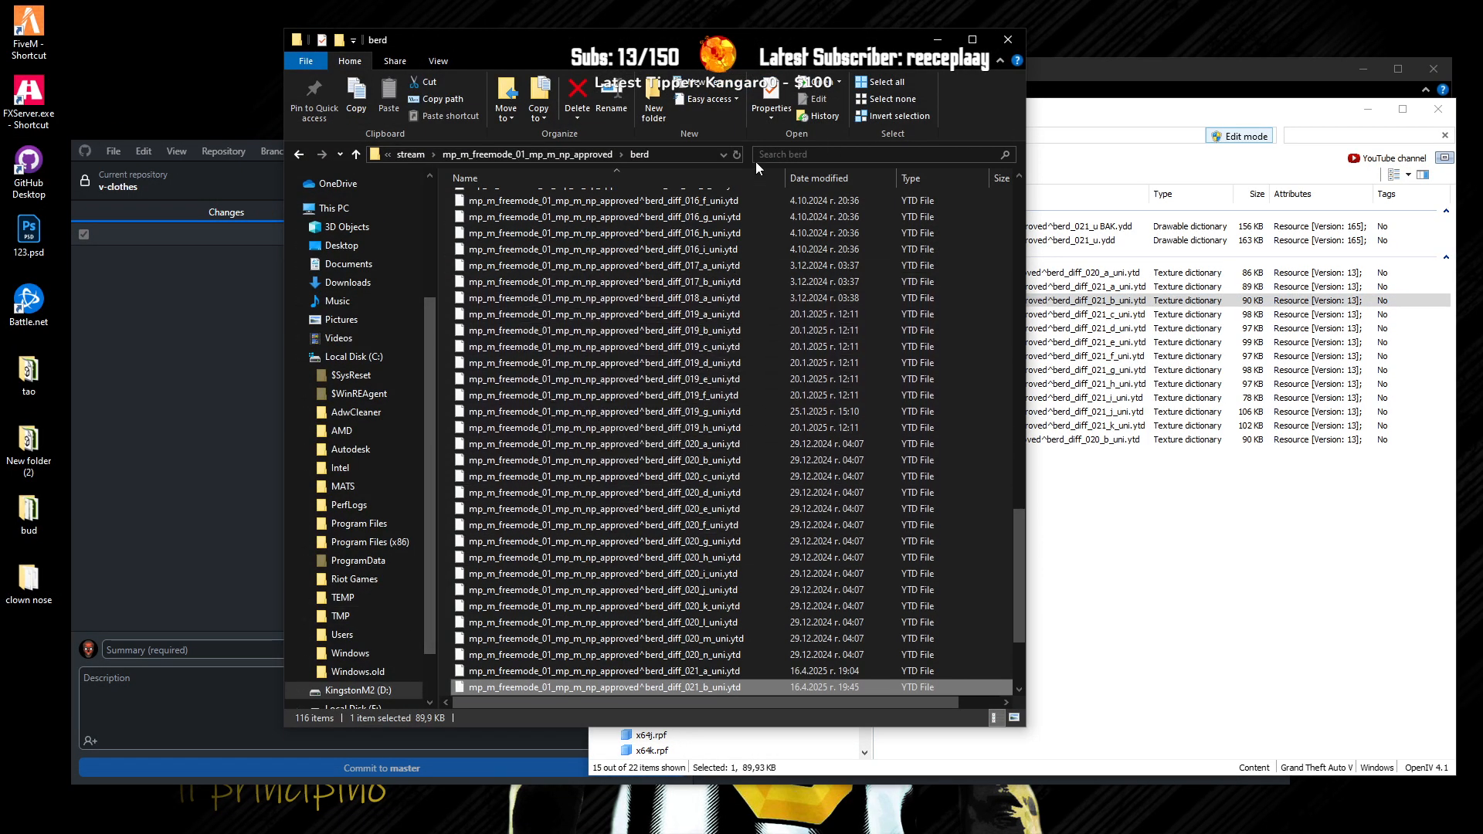
pyautogui.click(1351, 115)
pyautogui.click(1360, 112)
pyautogui.moveTo(803, 41); pyautogui.dragTo(549, 13)
pyautogui.scroll(-3, 456, 456)
pyautogui.click(470, 498)
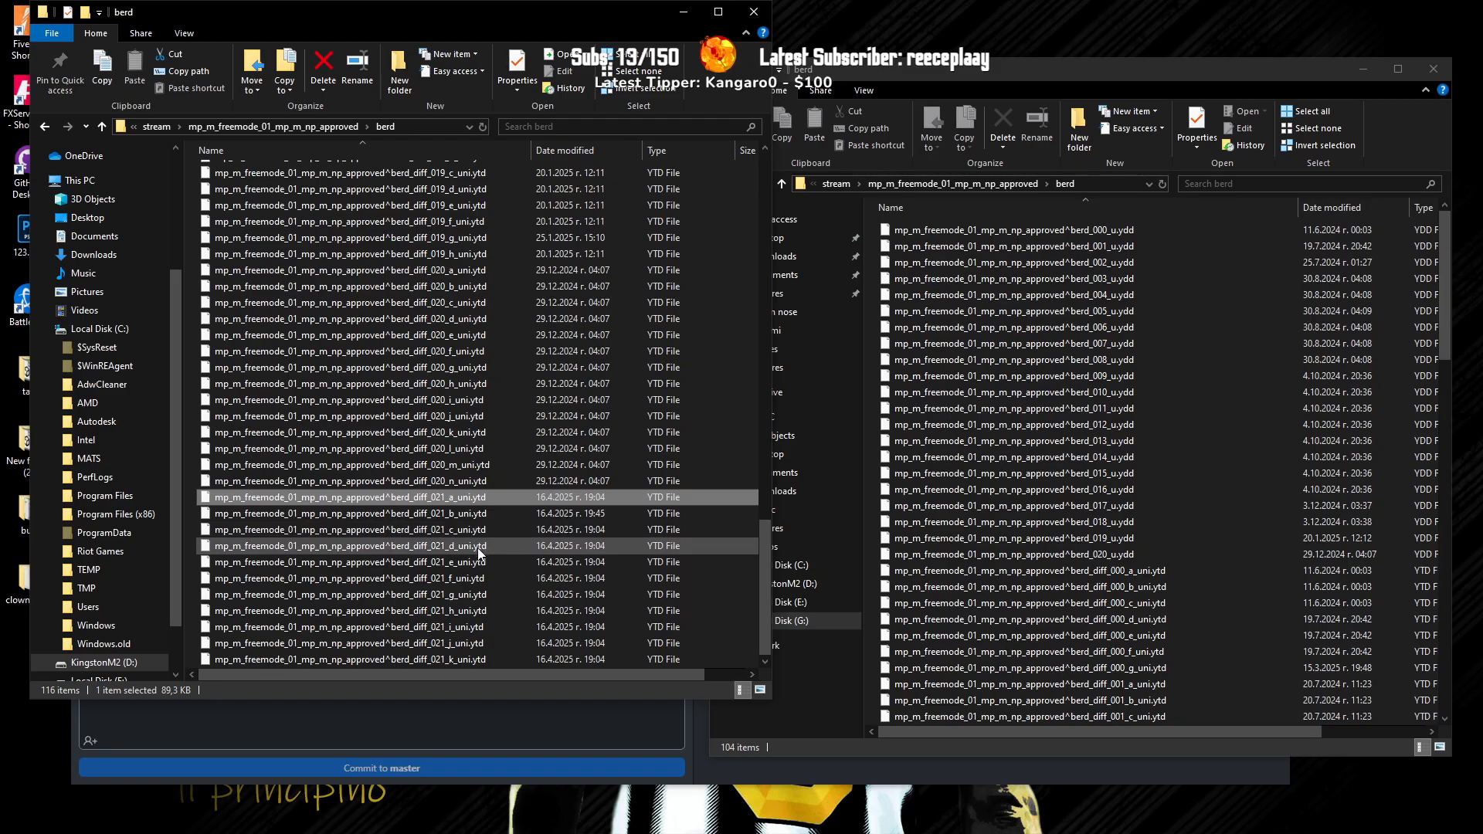
pyautogui.keyDown('shift'); pyautogui.click(472, 657); pyautogui.keyUp('shift')
pyautogui.moveTo(470, 648); pyautogui.dragTo(1004, 606)
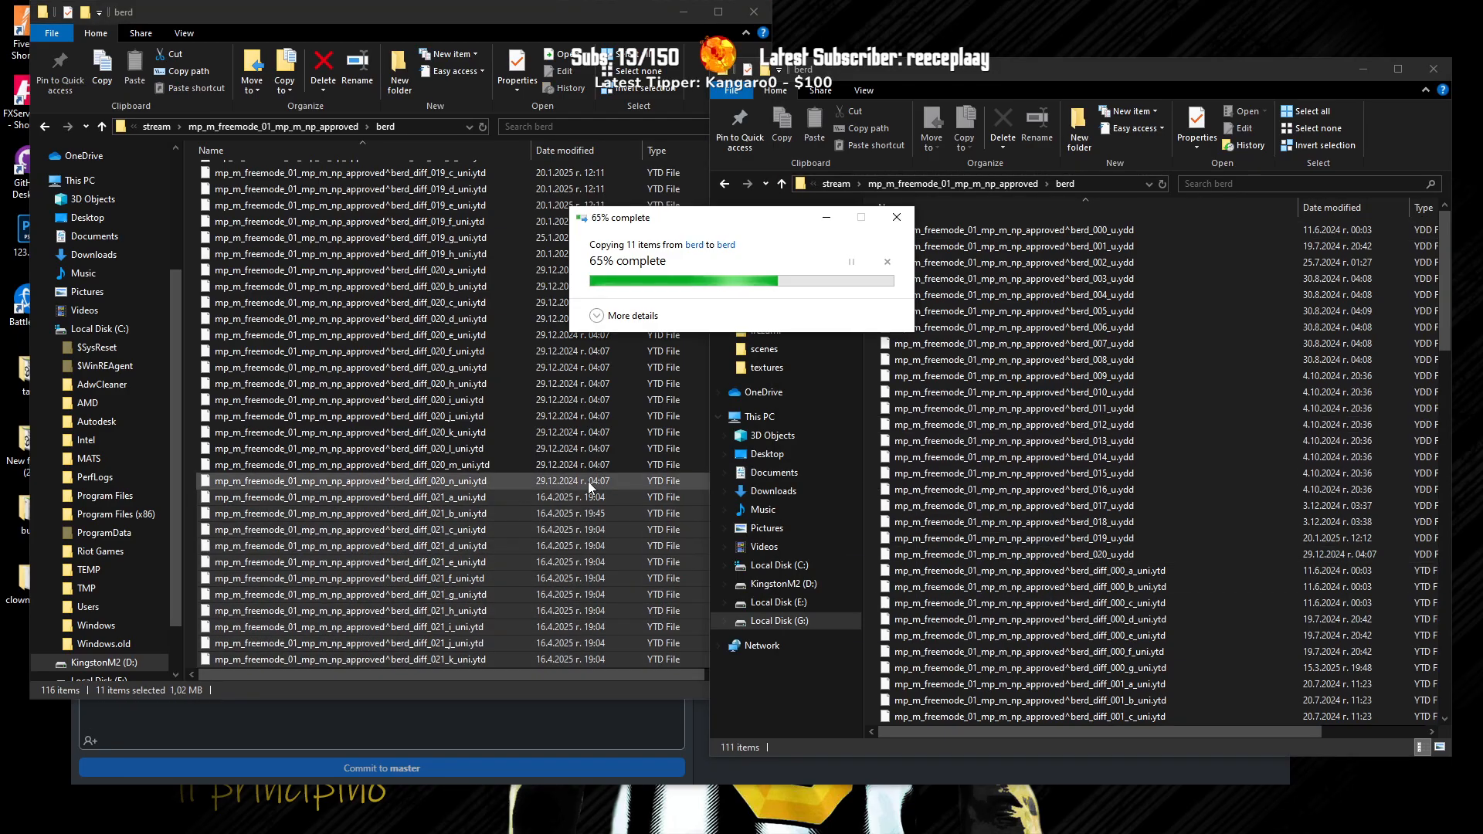
# Step: Copy the male berd_021_u.ydd model from the local server's berd folder into the v-clothes berd folder
pyautogui.click(536, 485)
pyautogui.scroll(20, 538, 475)
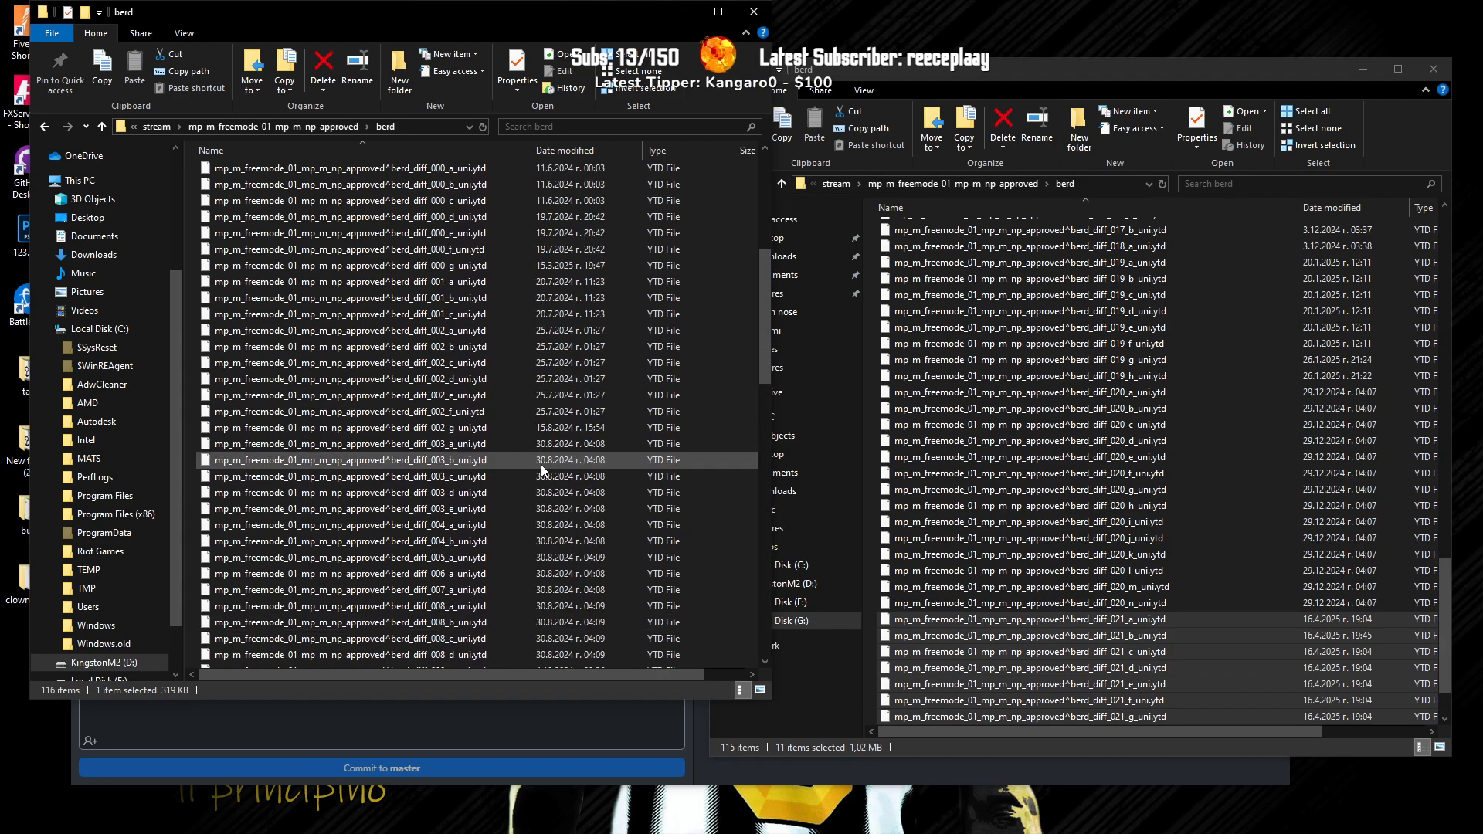
pyautogui.moveTo(353, 369); pyautogui.dragTo(1112, 441)
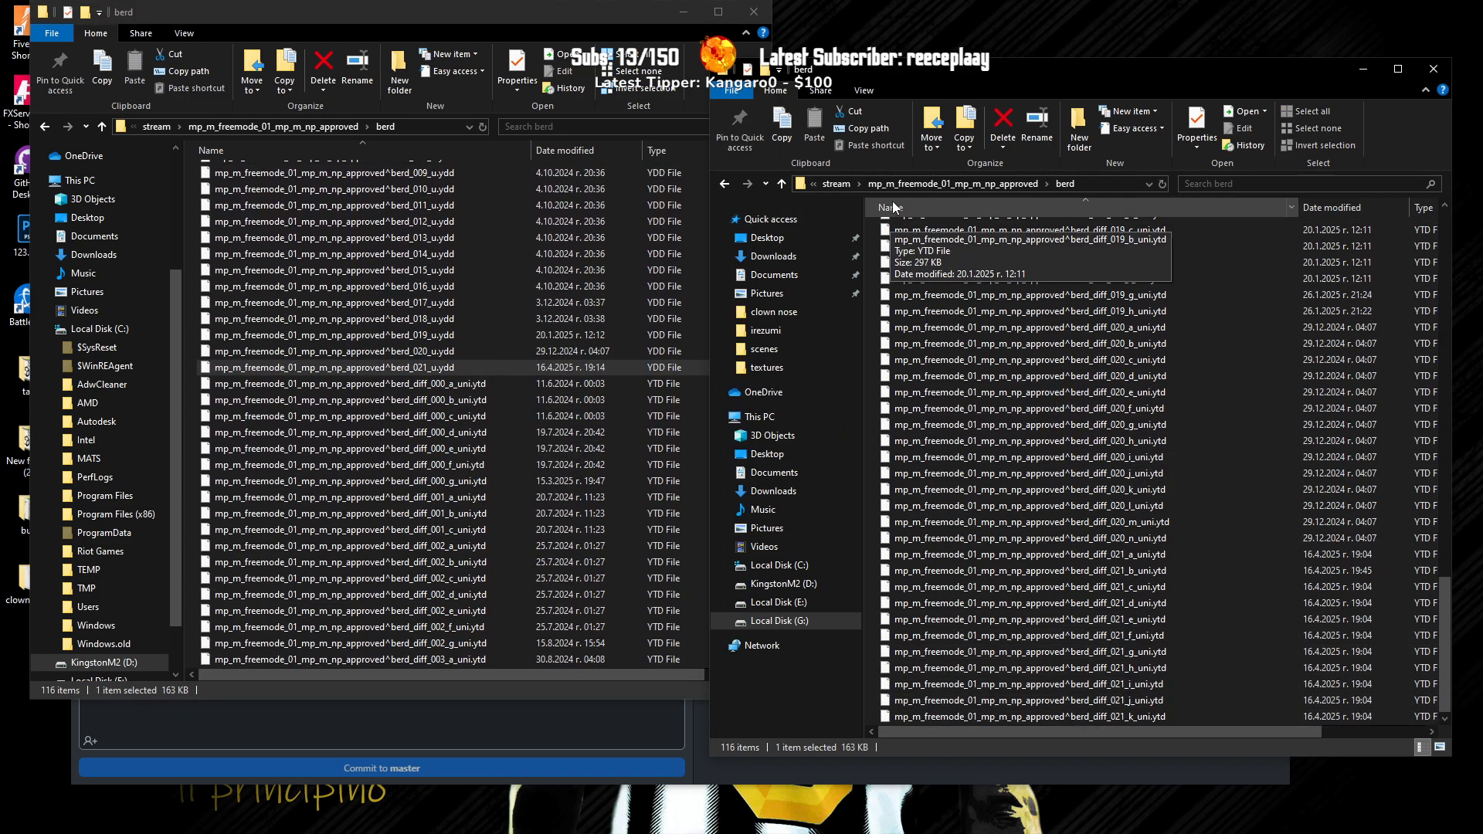
# Step: Navigate the v-clothes window to the female berd folder under [female_clothing] and np_4.0_f_approved
pyautogui.click(782, 184)
pyautogui.click(782, 184)
pyautogui.click(782, 184)
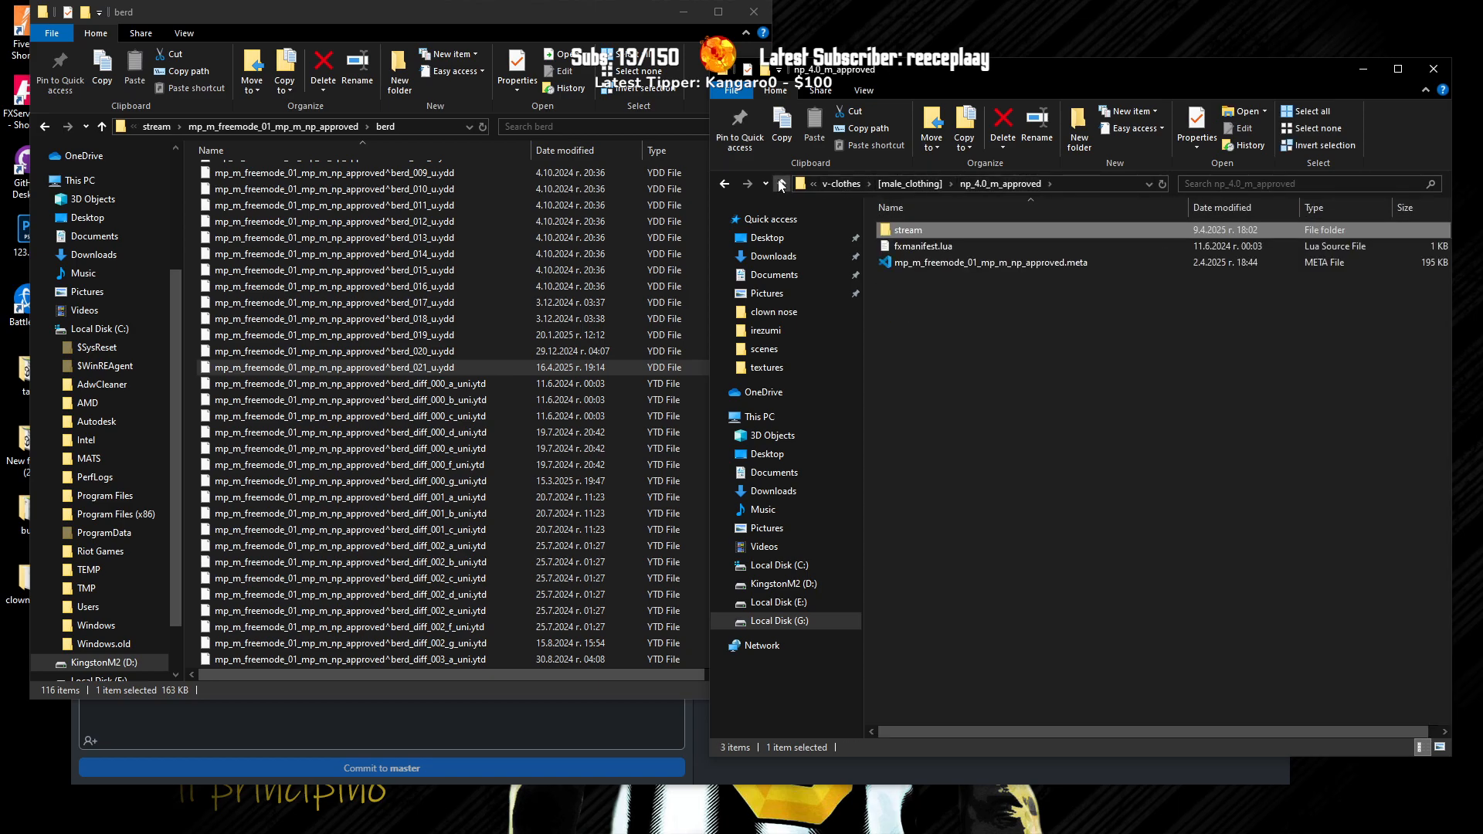
pyautogui.click(781, 184)
pyautogui.click(782, 184)
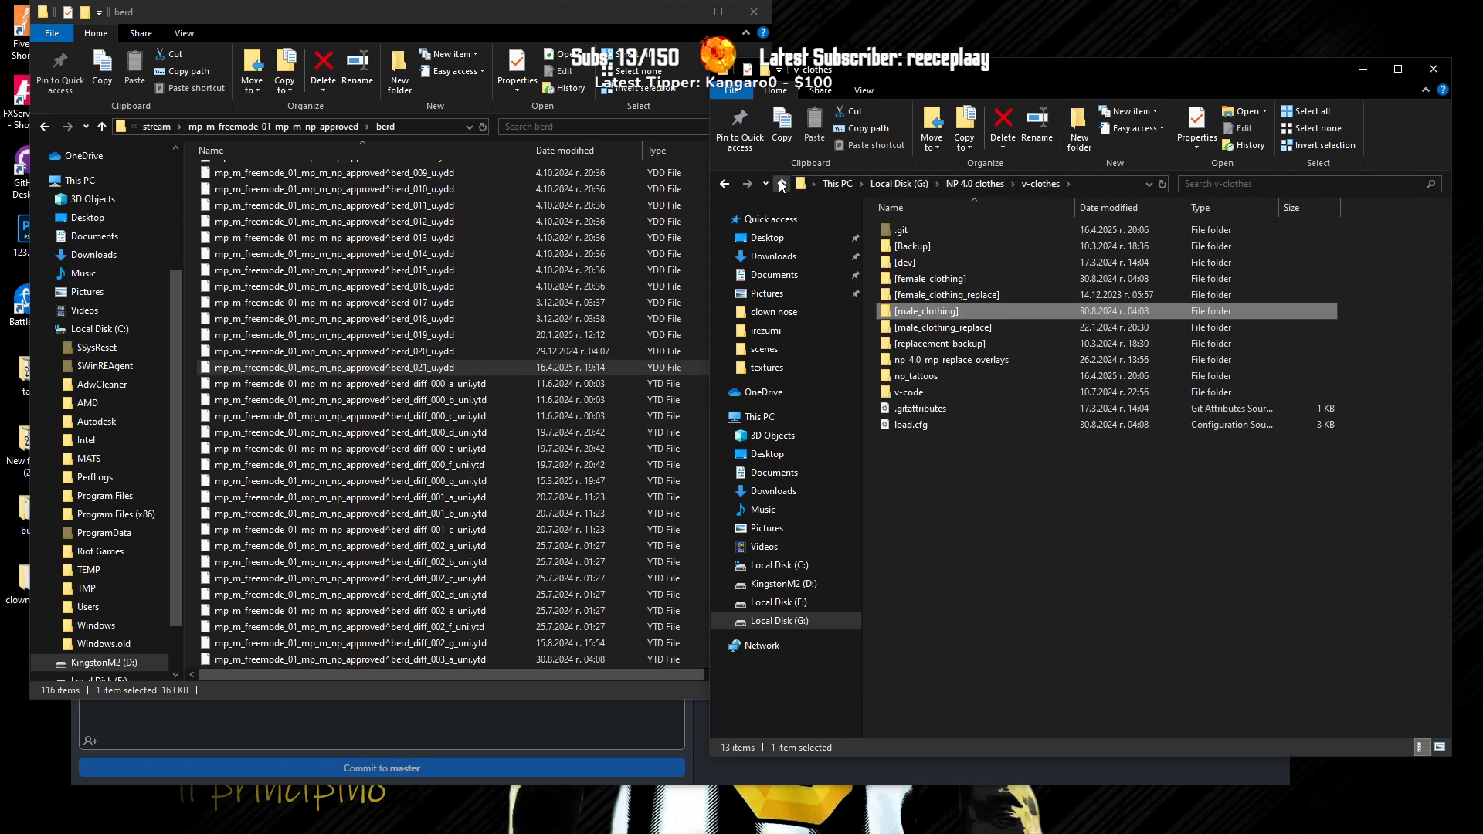
pyautogui.doubleClick(928, 278)
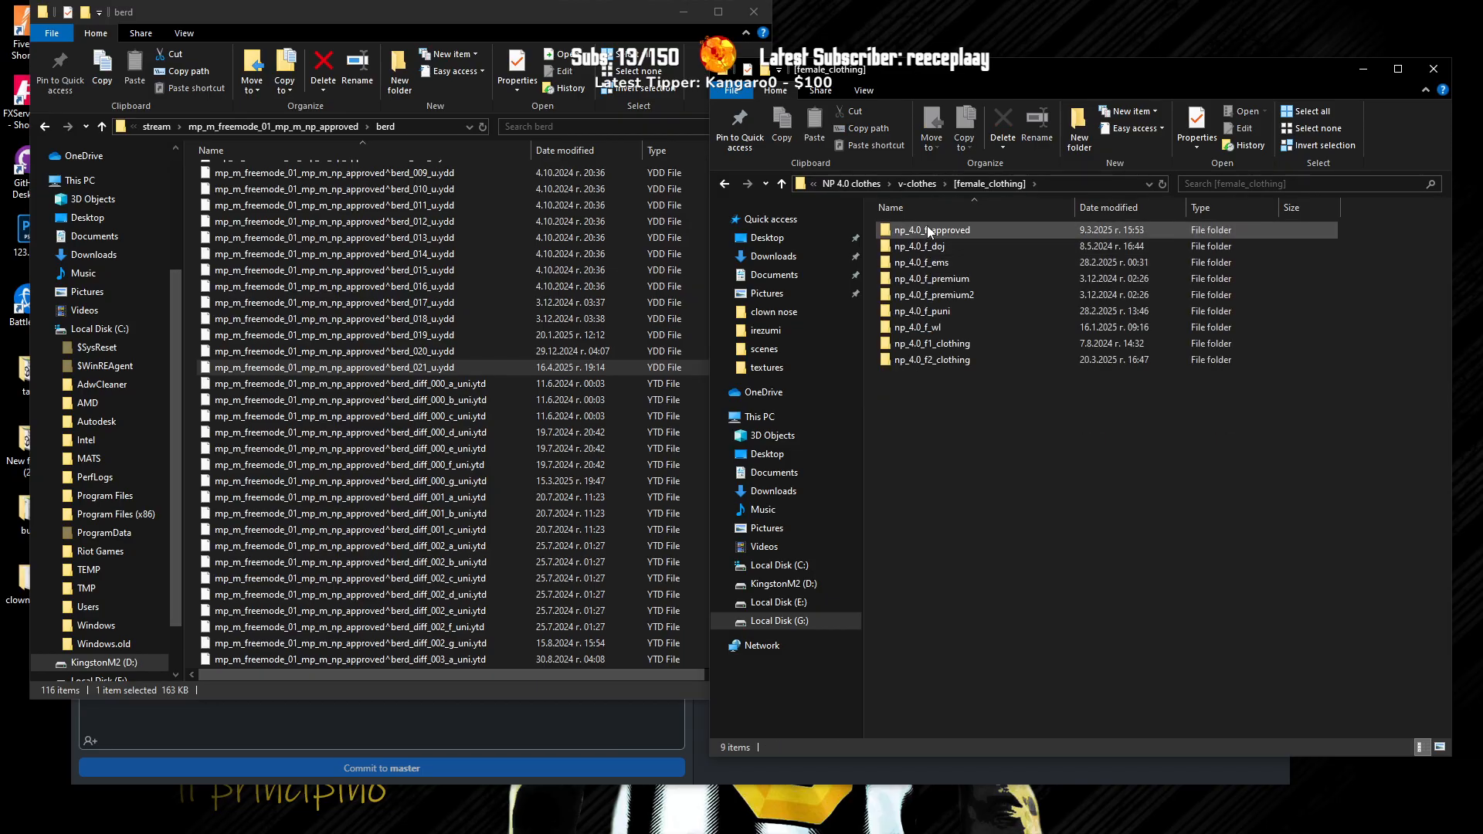
pyautogui.doubleClick(927, 227)
pyautogui.doubleClick(944, 231)
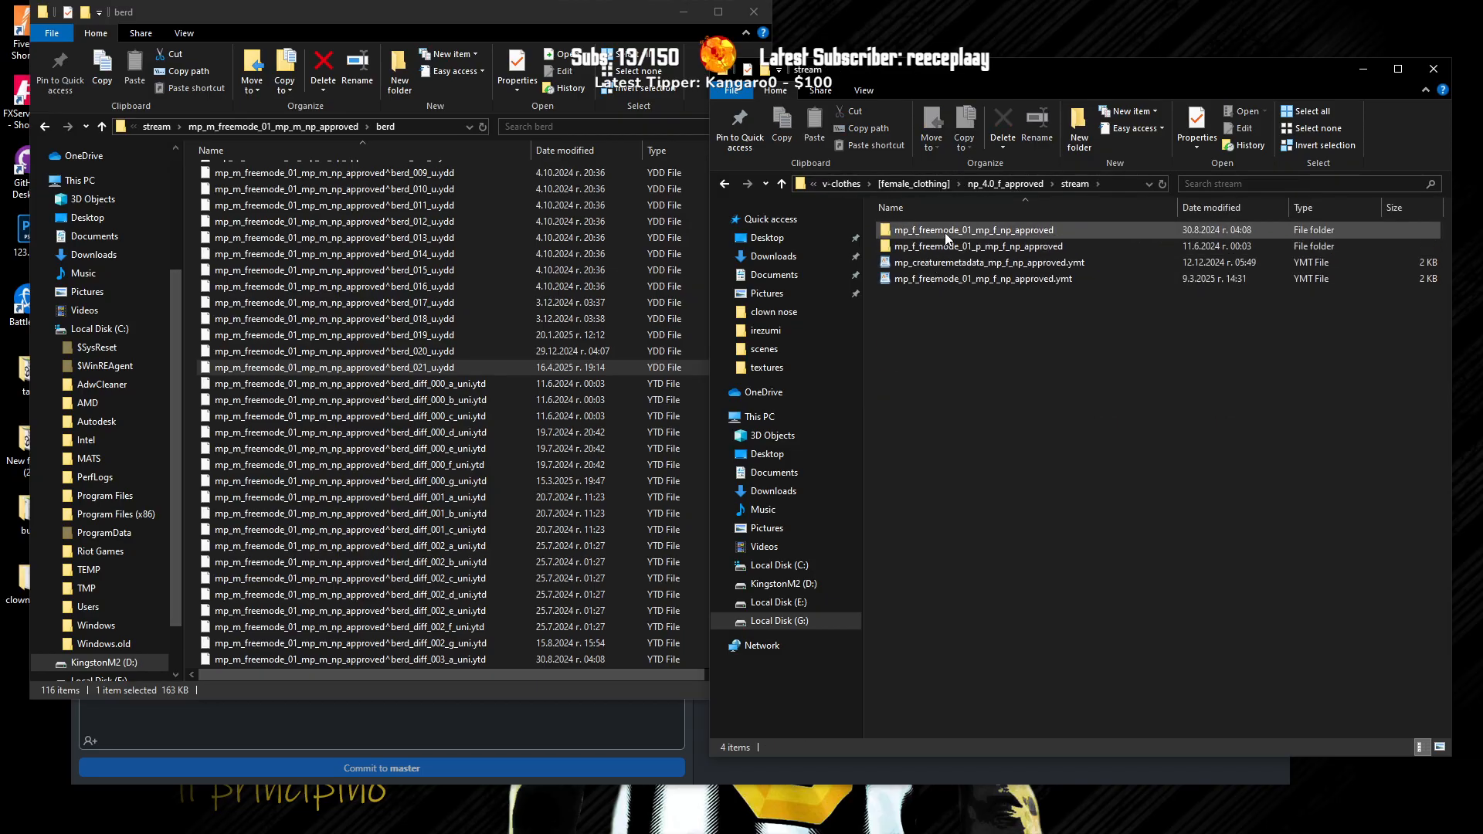
pyautogui.doubleClick(944, 231)
pyautogui.doubleClick(941, 230)
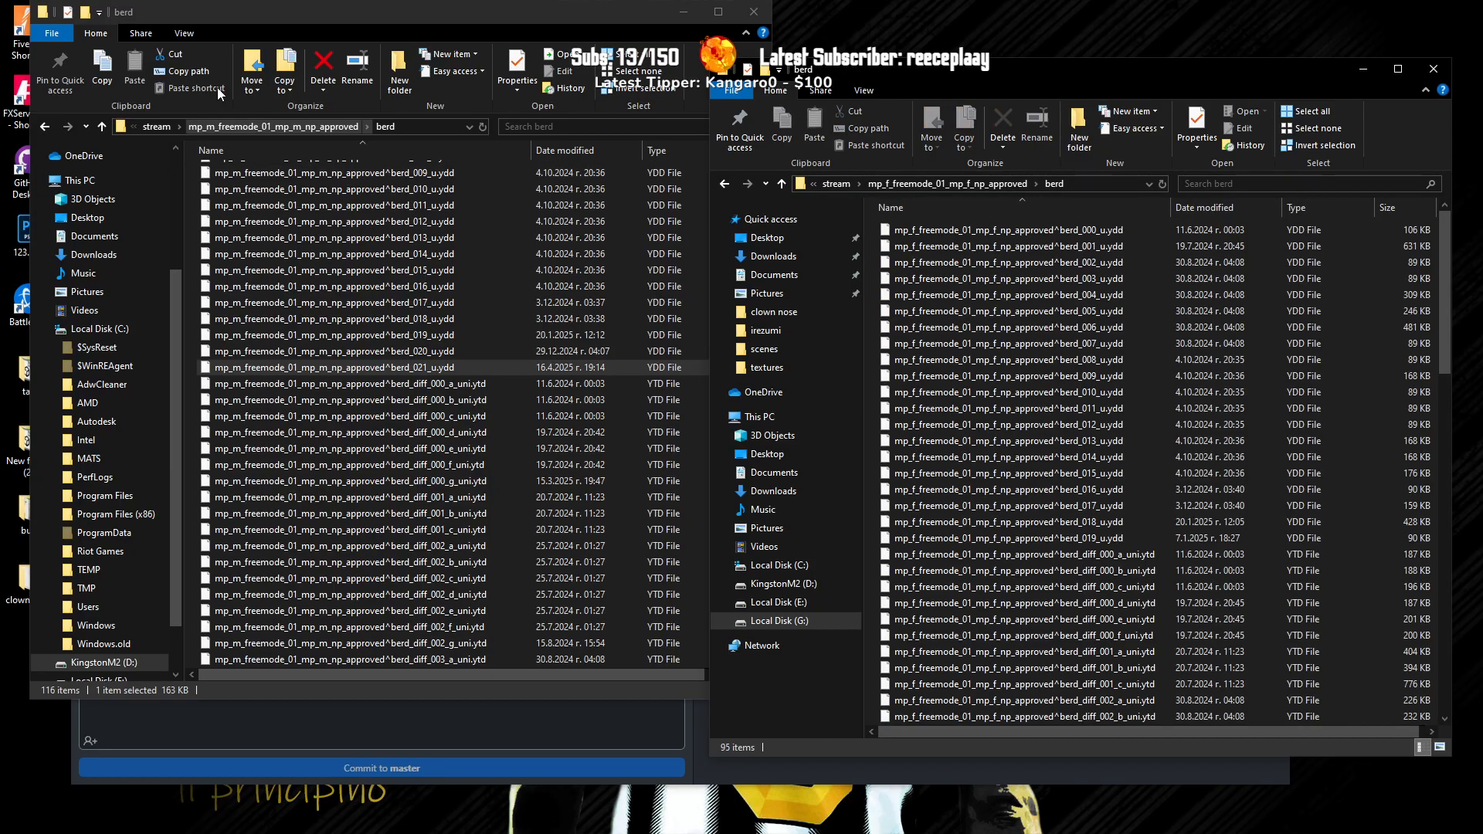
# Step: Navigate the local server window from the male berd folder to np_4.0_f_approved's berd folder under [female_clothing]
pyautogui.click(102, 127)
pyautogui.click(102, 126)
pyautogui.click(102, 127)
pyautogui.click(102, 126)
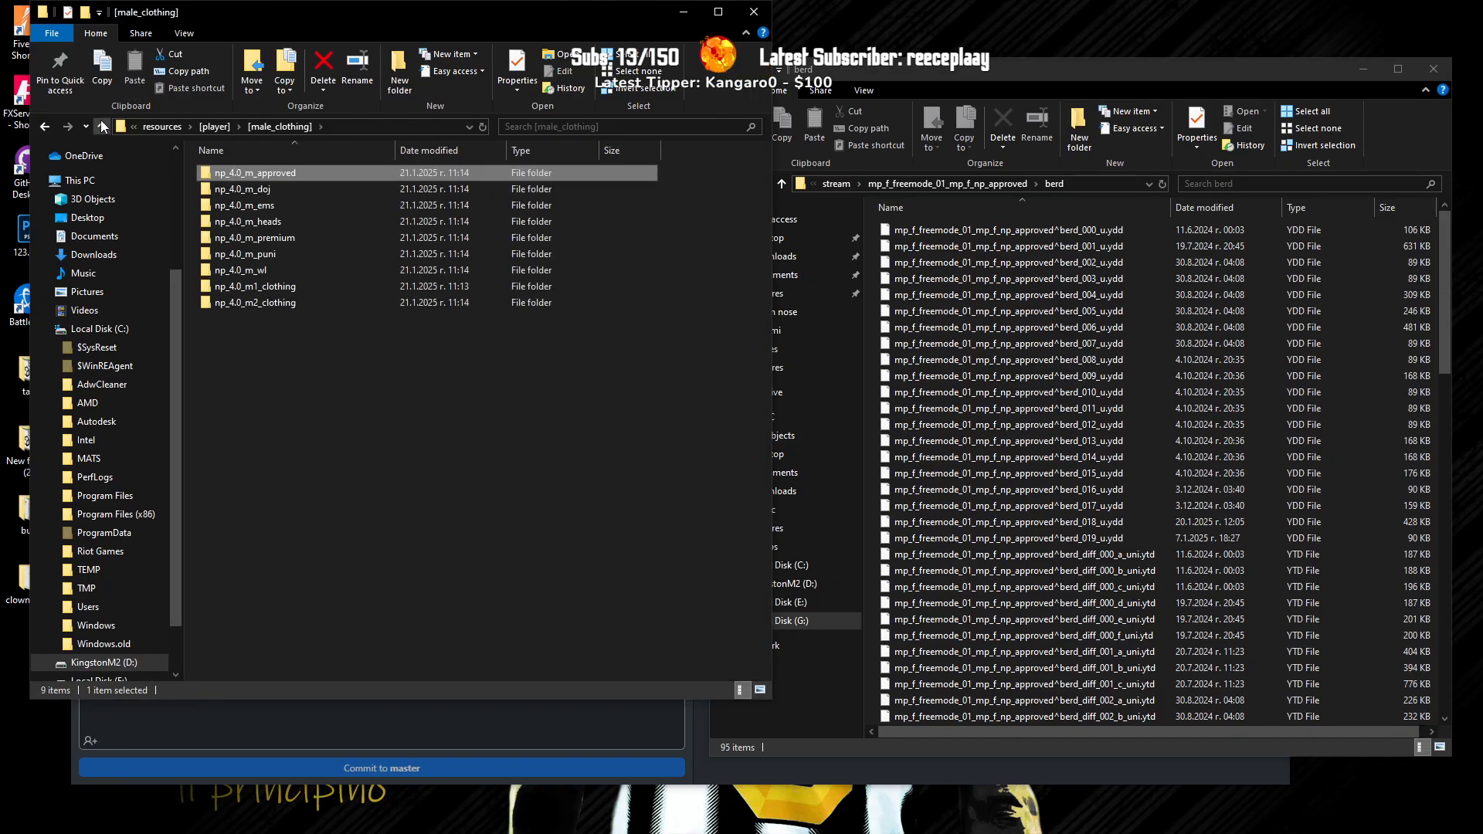
pyautogui.click(102, 126)
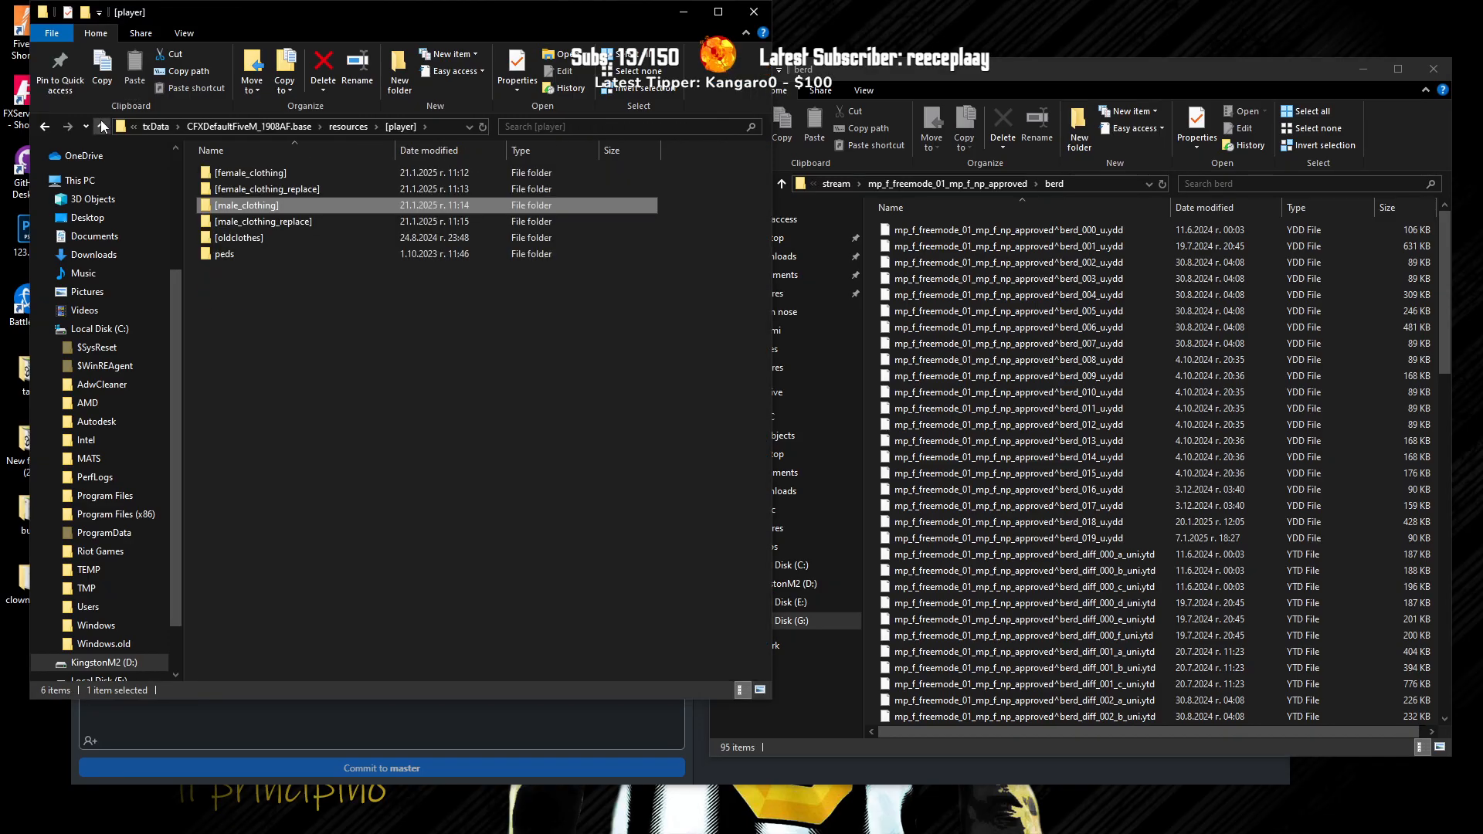
pyautogui.doubleClick(246, 175)
pyautogui.doubleClick(274, 174)
pyautogui.click(275, 174)
pyautogui.doubleClick(275, 174)
pyautogui.doubleClick(275, 174)
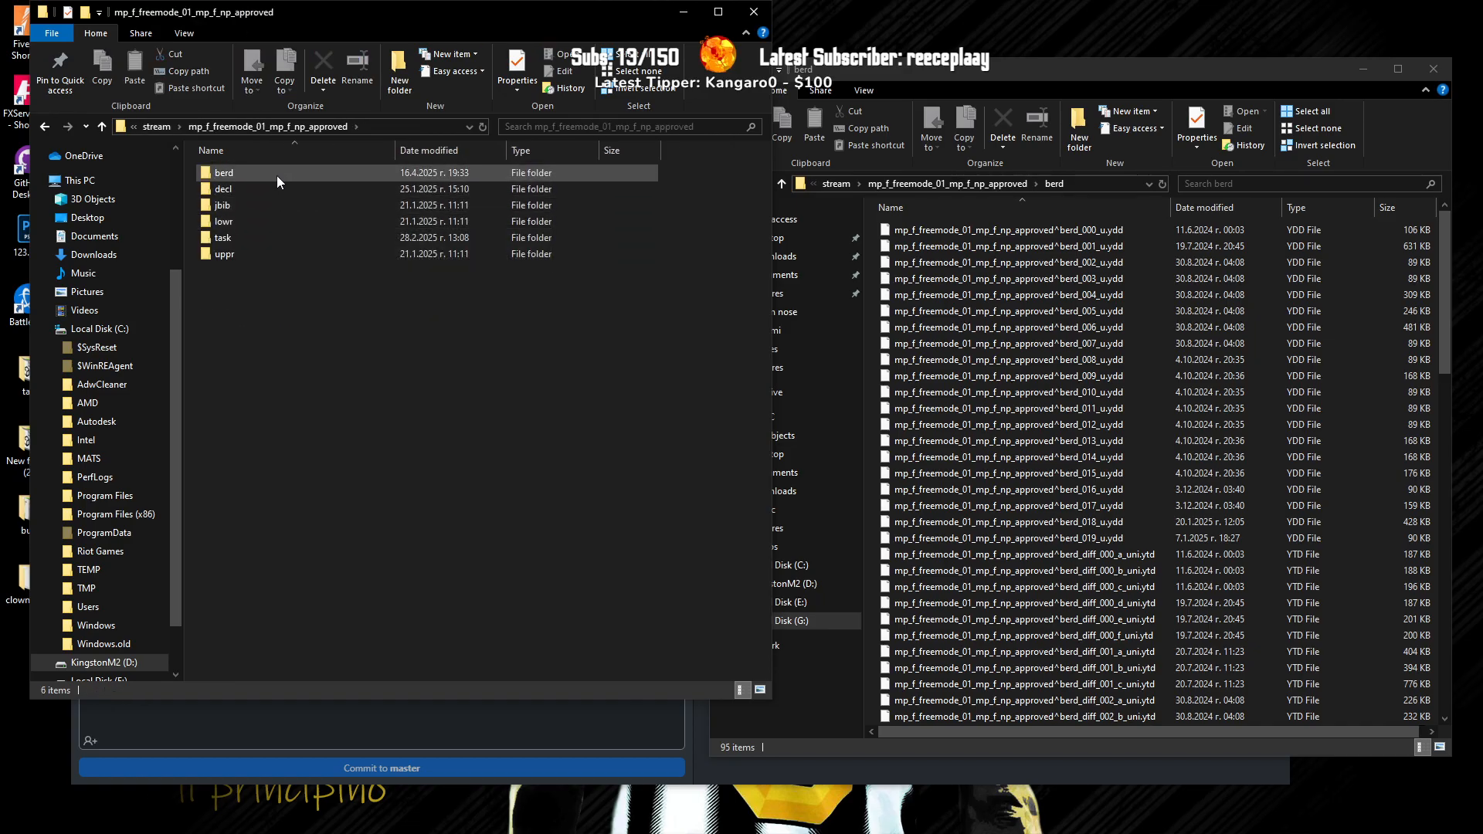
pyautogui.doubleClick(280, 183)
# Step: Copy the female berd_020_u.ydd model and berd_diff_020 textures a to k into the v-clothes female berd folder
pyautogui.moveTo(489, 502); pyautogui.dragTo(1021, 449)
pyautogui.click(506, 517)
pyautogui.scroll(-20, 507, 517)
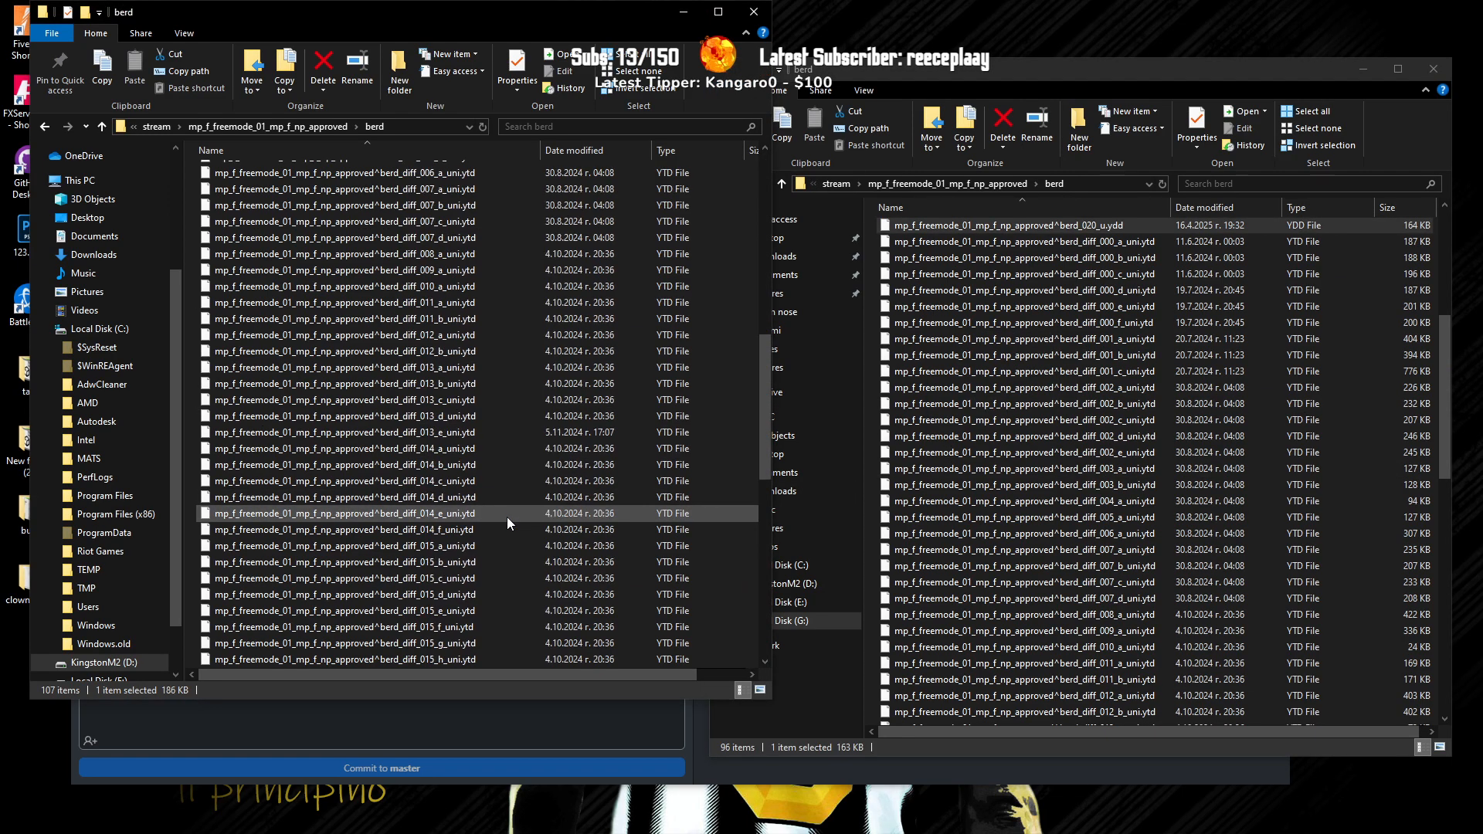
pyautogui.click(431, 660)
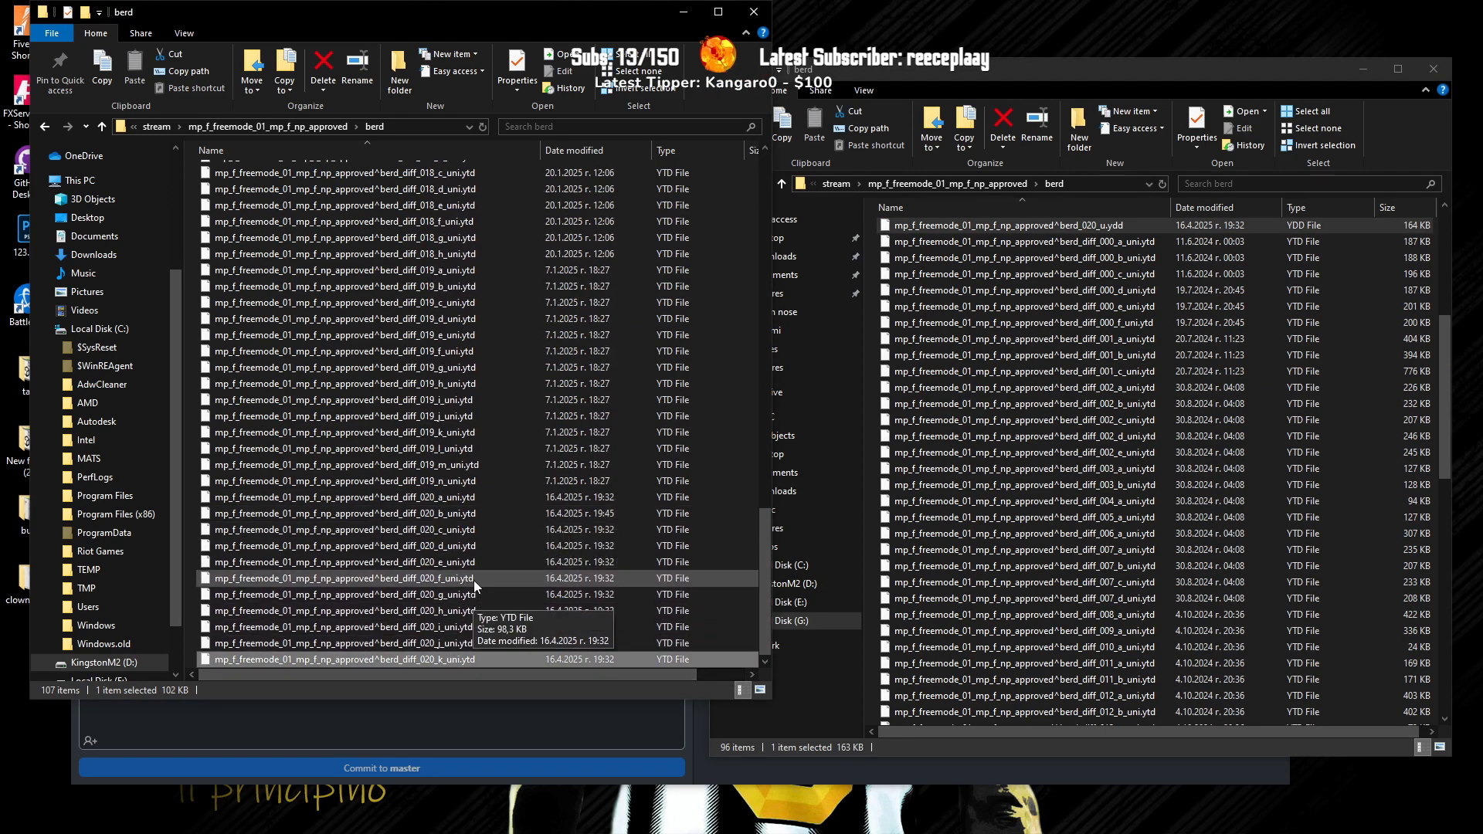
pyautogui.keyDown('shift'); pyautogui.click(456, 498); pyautogui.keyUp('shift')
pyautogui.click(818, 534)
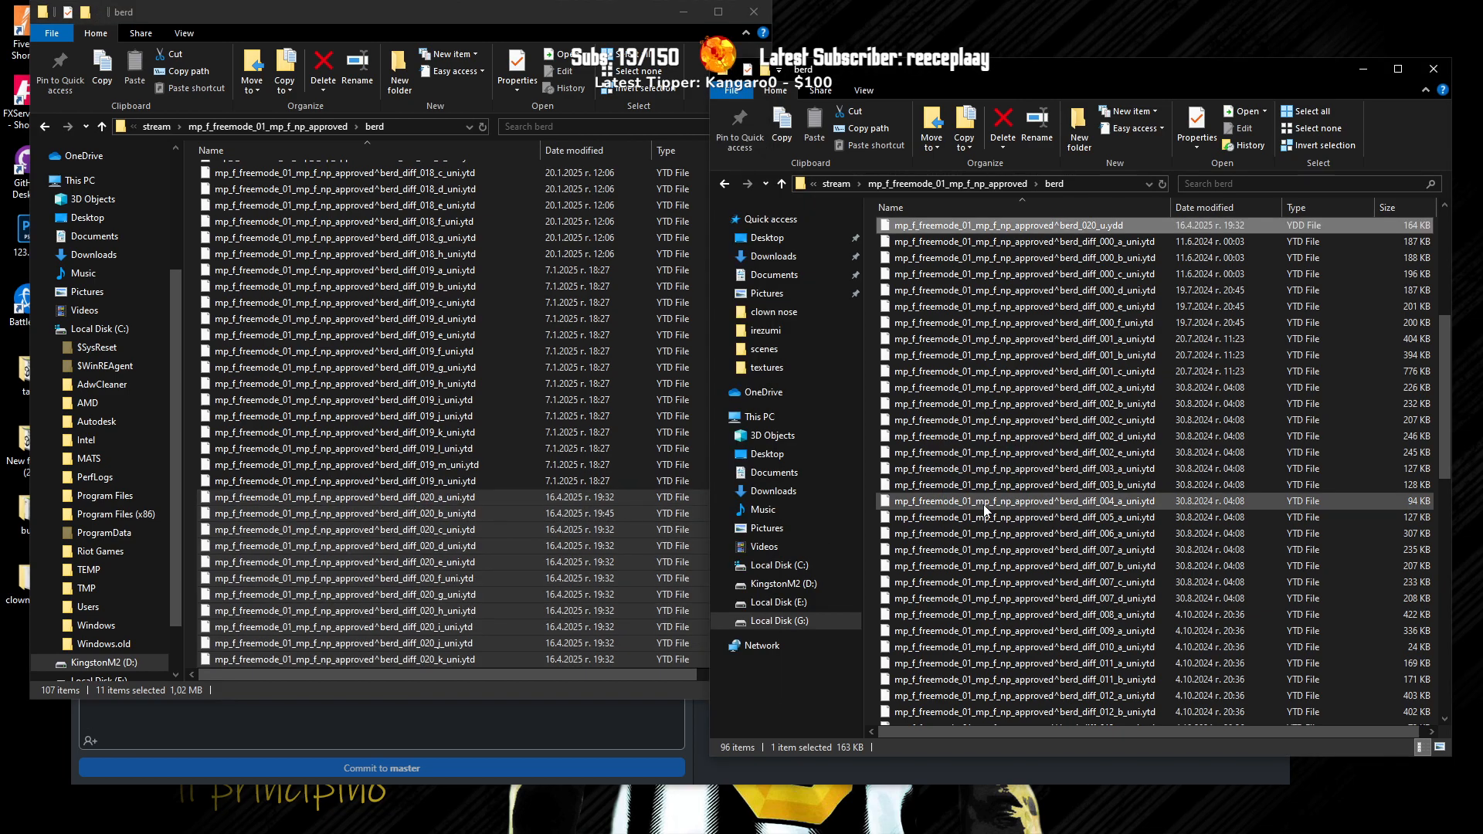
pyautogui.hotkey('ctrl', 'v')
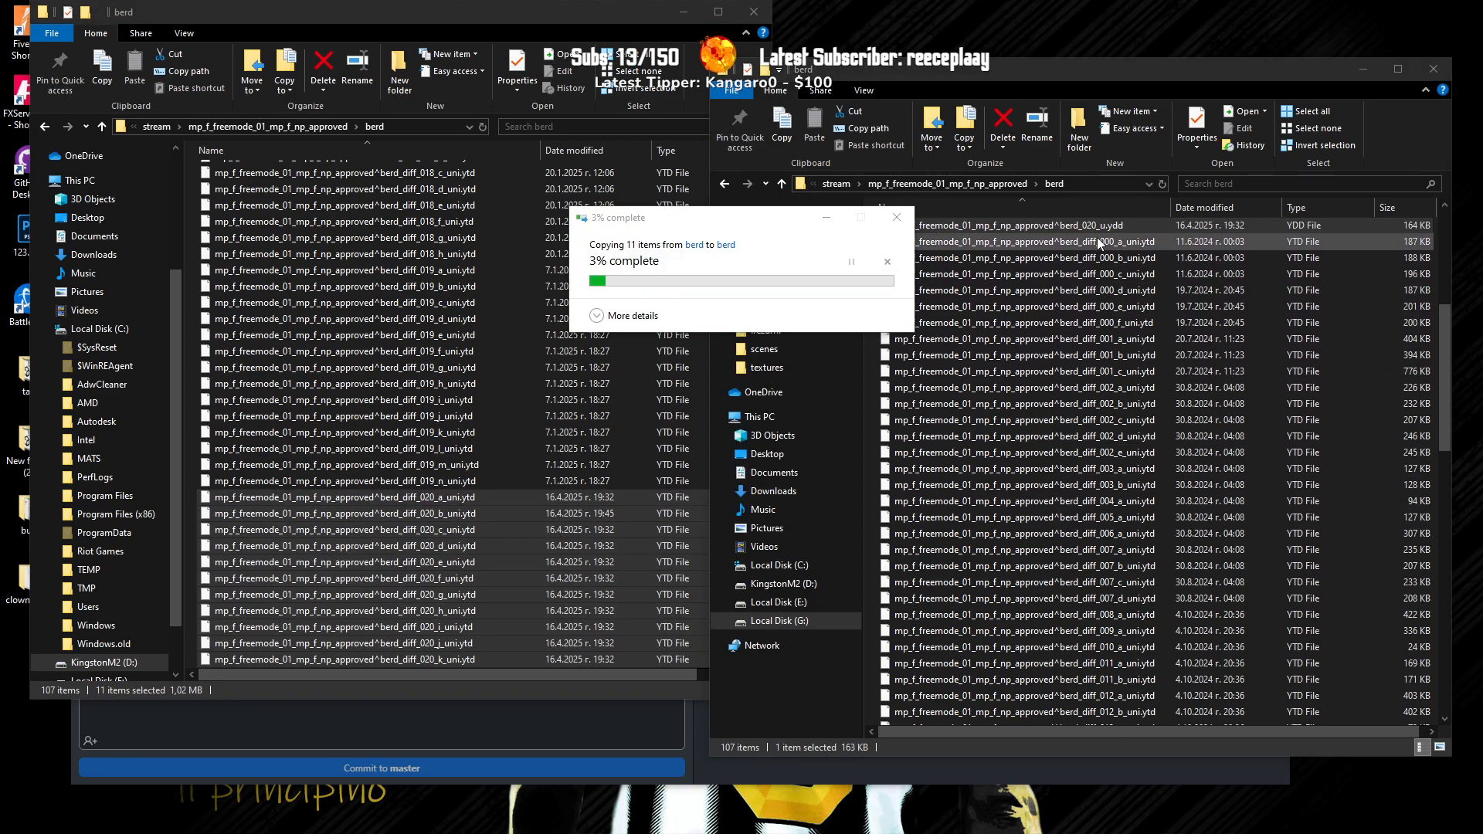
# Step: Load mp_f_freemode_01_mp_f_np_approved.ymt from the v-clothes female stream folder in YMTEditor
pyautogui.click(1125, 186)
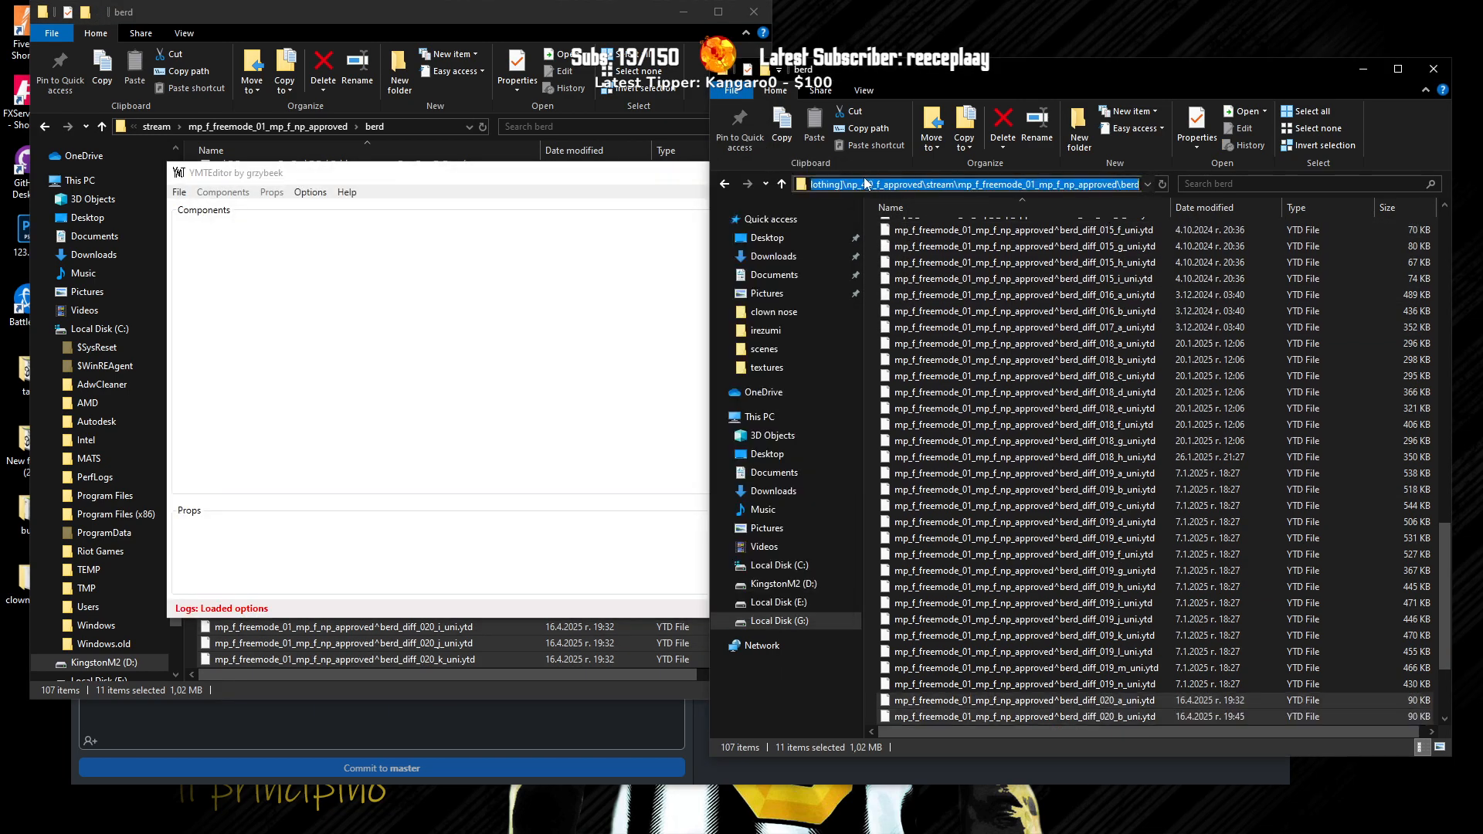
pyautogui.click(179, 192)
pyautogui.click(294, 224)
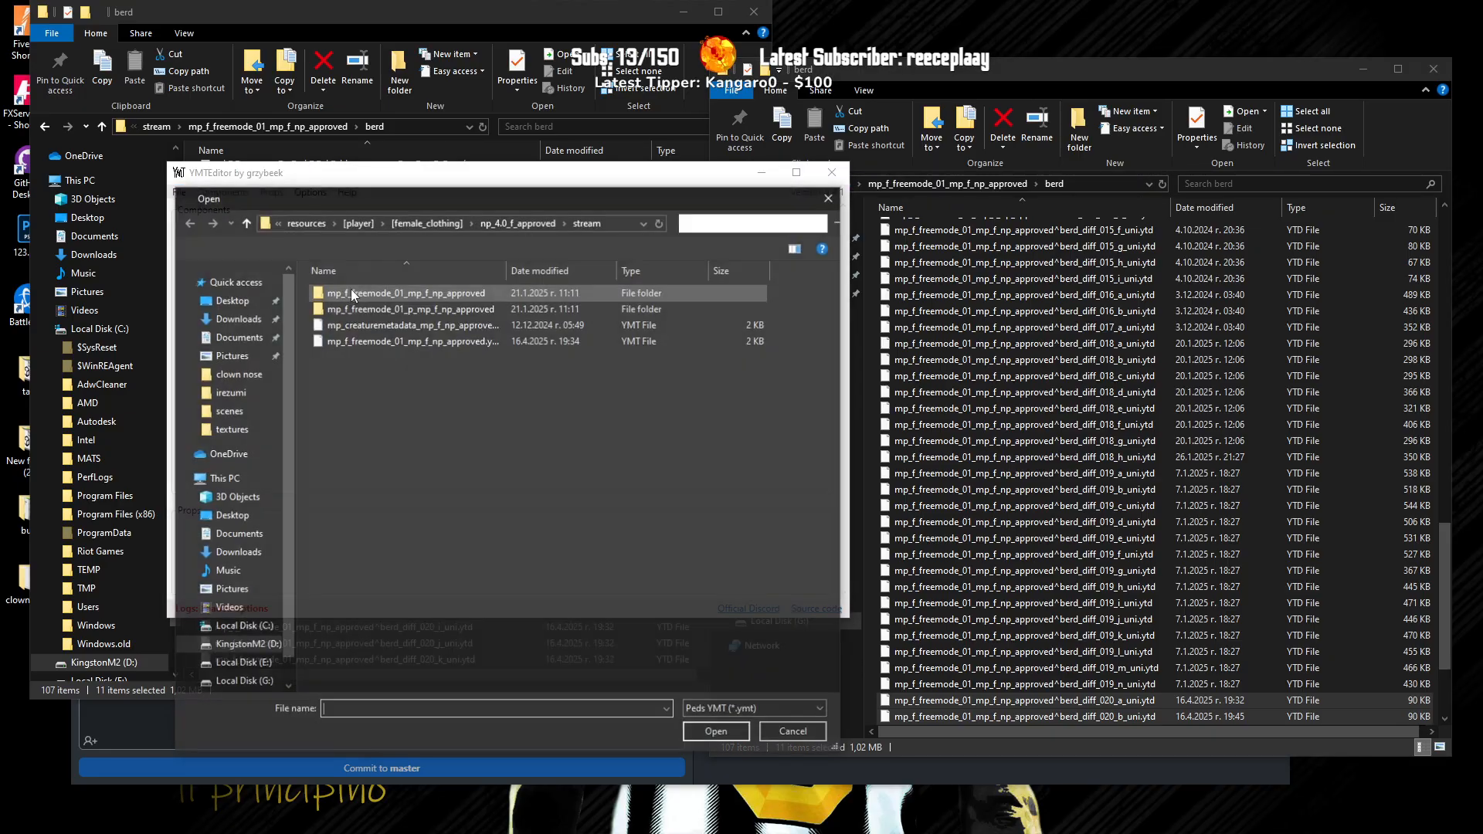
pyautogui.click(245, 223)
pyautogui.click(615, 223)
pyautogui.hotkey('ctrl', 'v')
pyautogui.press('Return')
pyautogui.click(246, 222)
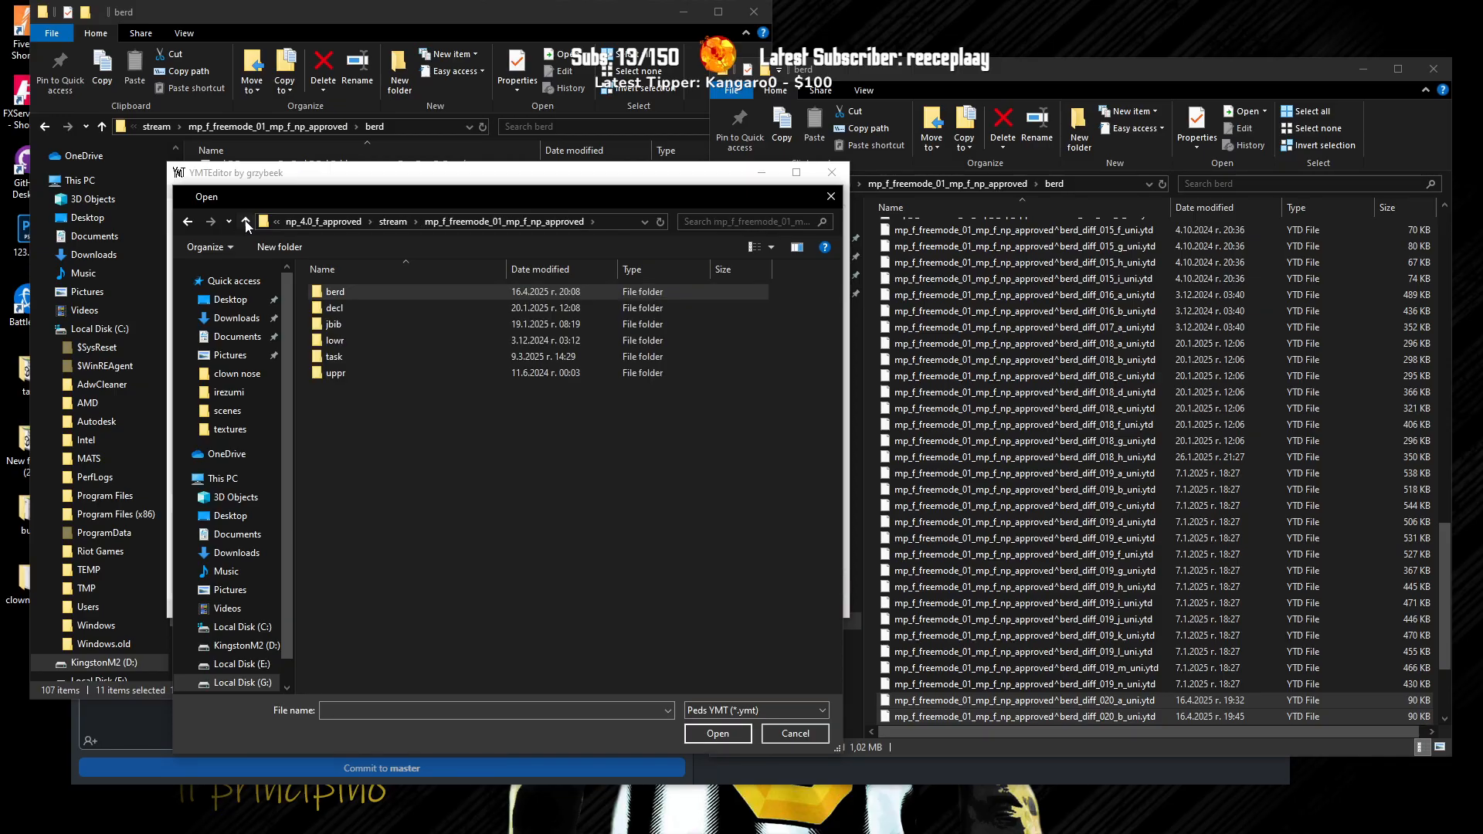
pyautogui.click(245, 223)
pyautogui.click(442, 341)
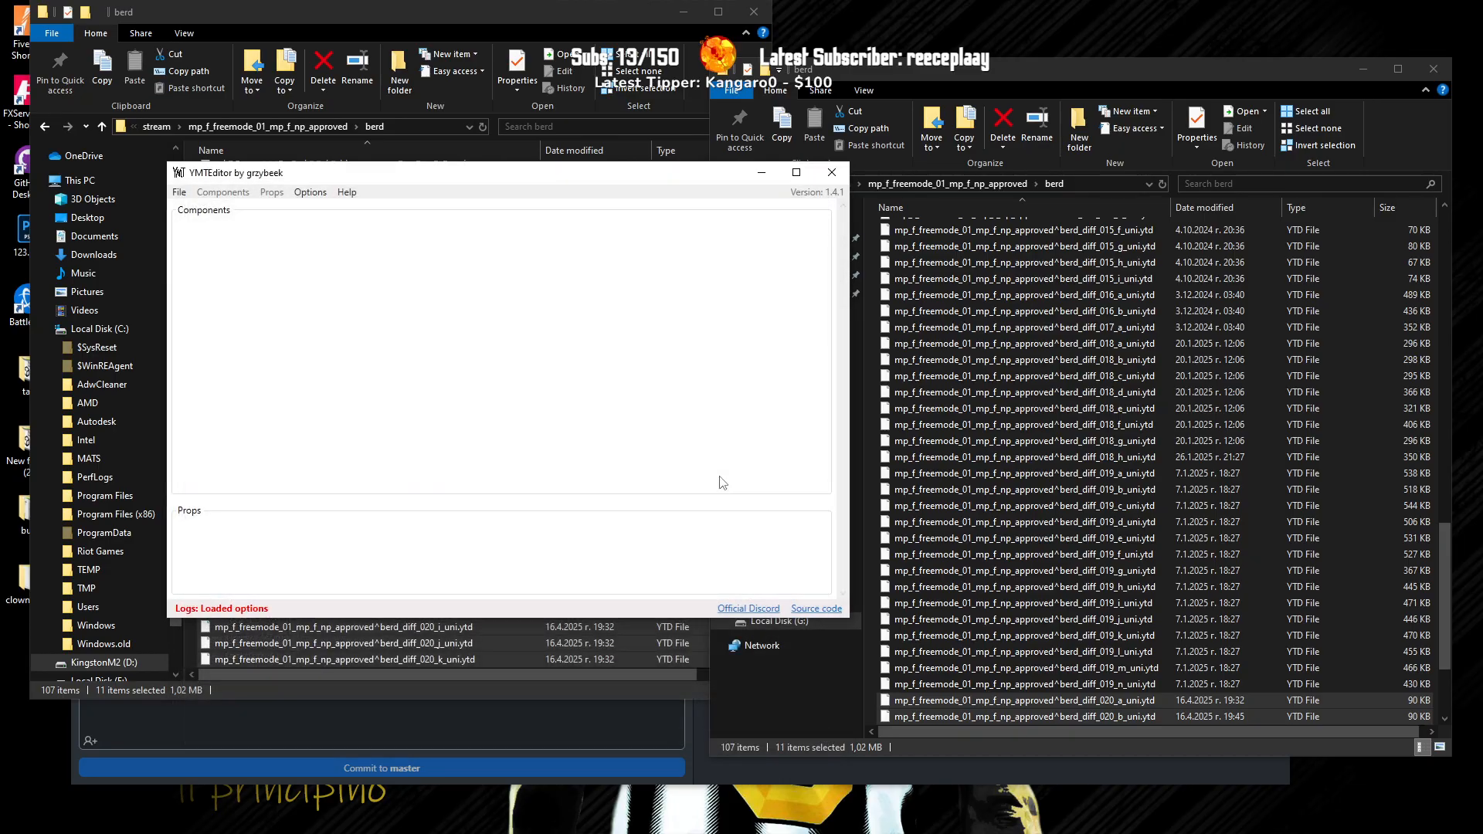
# Step: Add a new drawable 020 to the BERD component
pyautogui.click(244, 228)
pyautogui.scroll(-10, 241, 379)
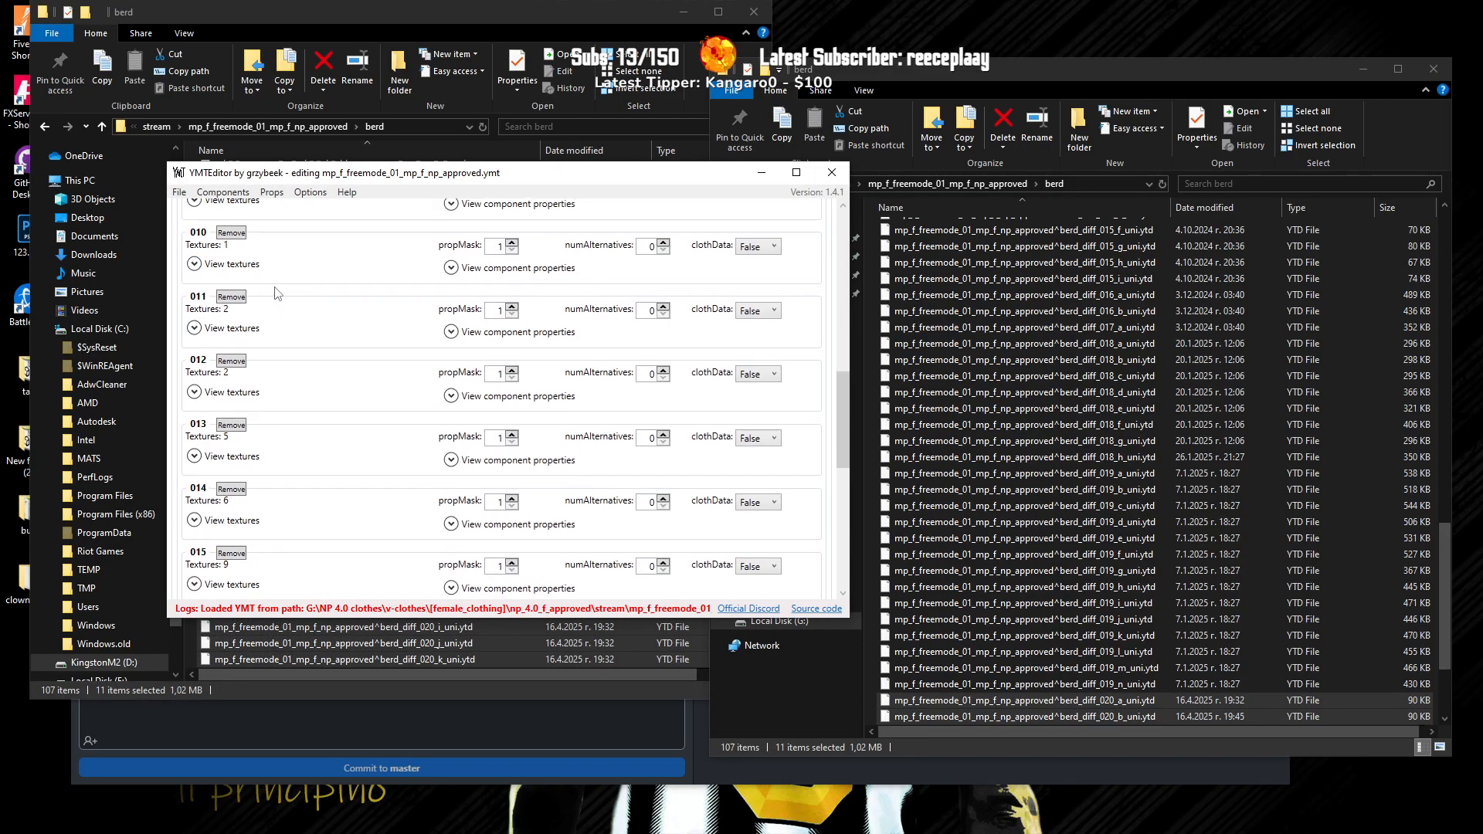
pyautogui.click(239, 386)
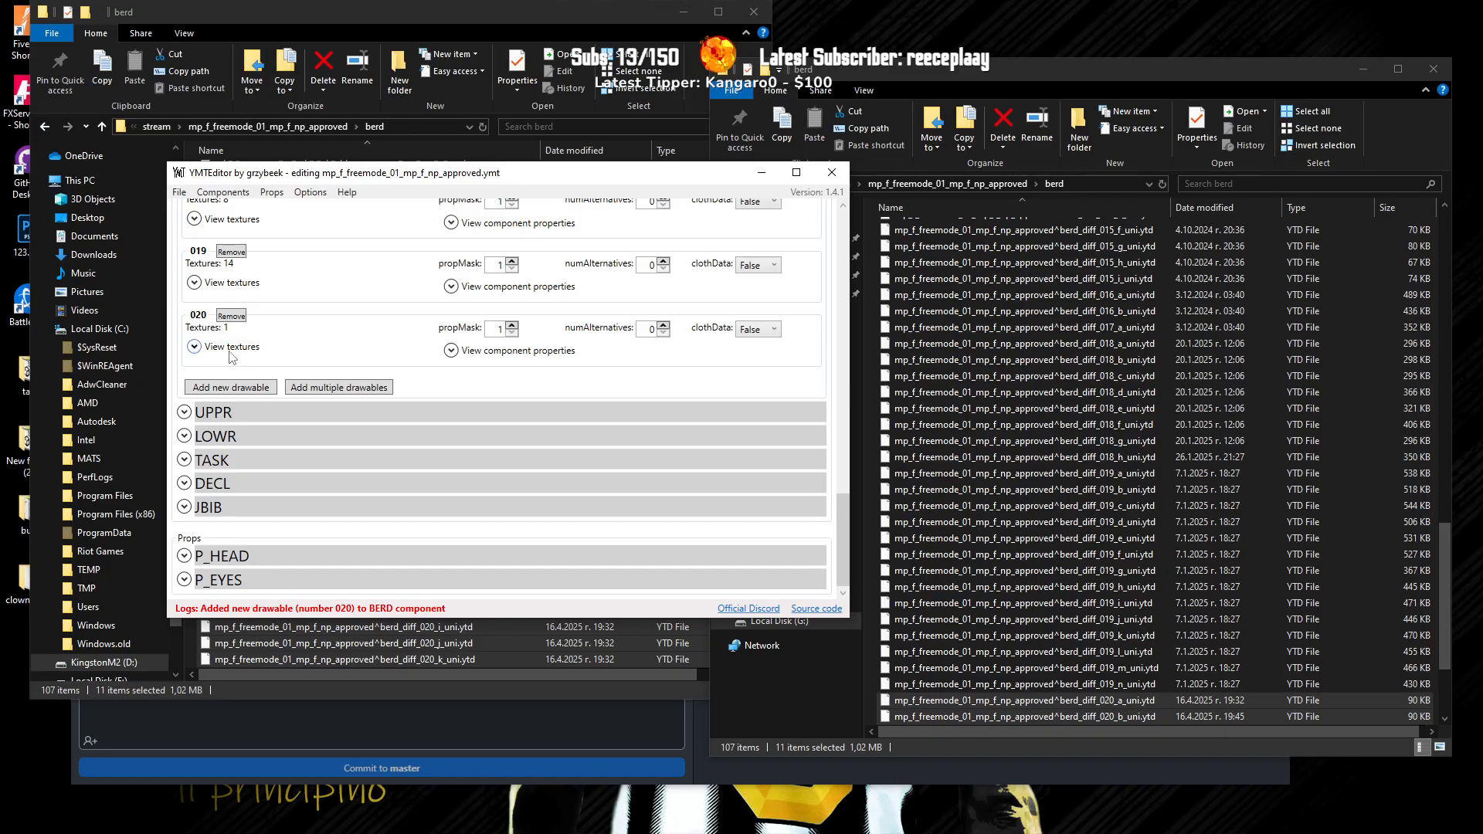
# Step: Expand drawable 020's textures in the BERD component and add textures b to k with texID 0 (_uni)
pyautogui.click(229, 350)
pyautogui.click(229, 368)
pyautogui.click(230, 367)
pyautogui.click(229, 367)
pyautogui.click(229, 368)
pyautogui.click(228, 368)
pyautogui.click(229, 368)
pyautogui.click(229, 367)
pyautogui.scroll(-5, 229, 364)
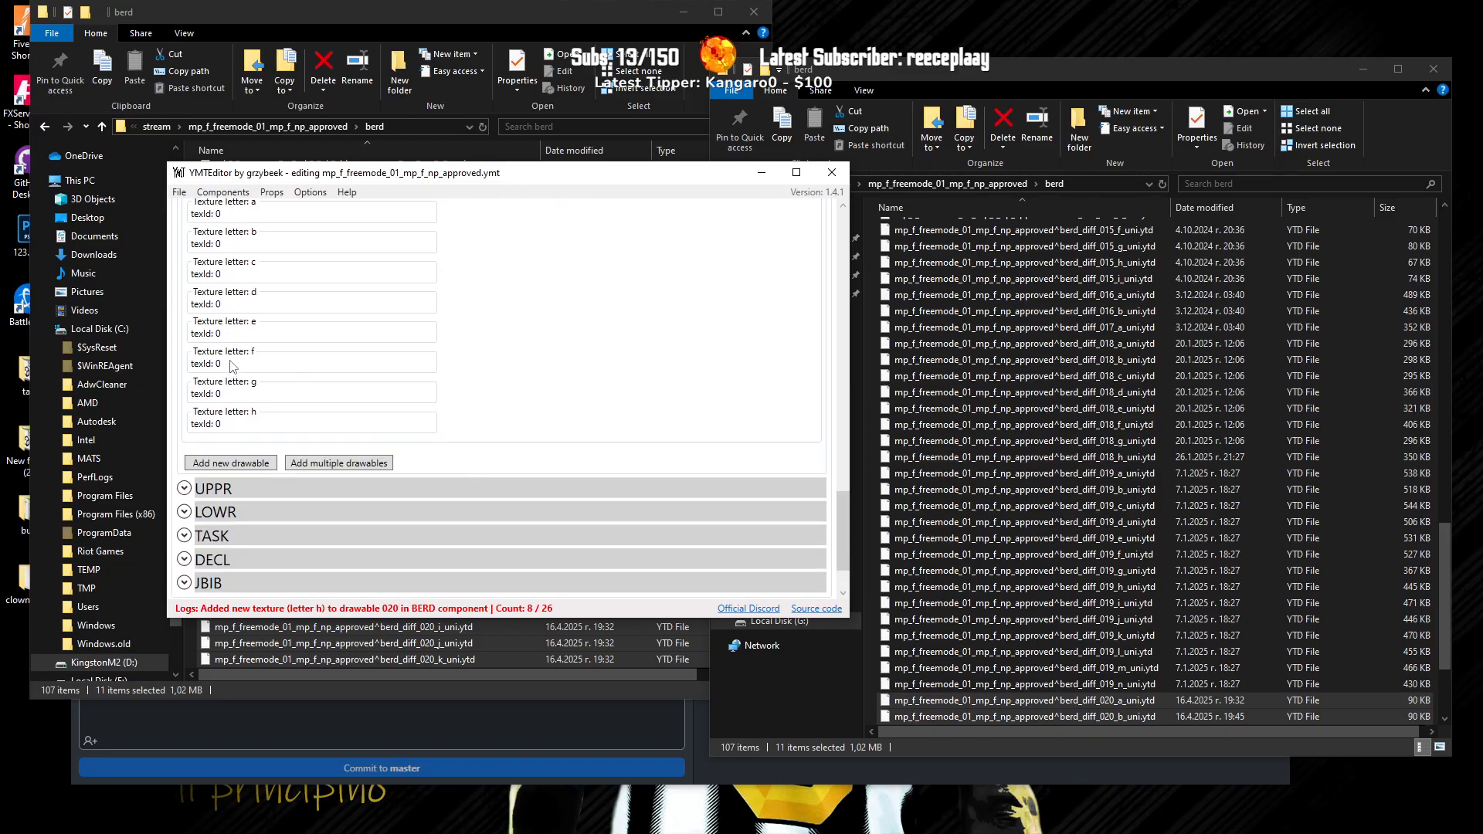
pyautogui.scroll(2, 230, 289)
pyautogui.click(217, 261)
pyautogui.click(217, 260)
pyautogui.click(217, 260)
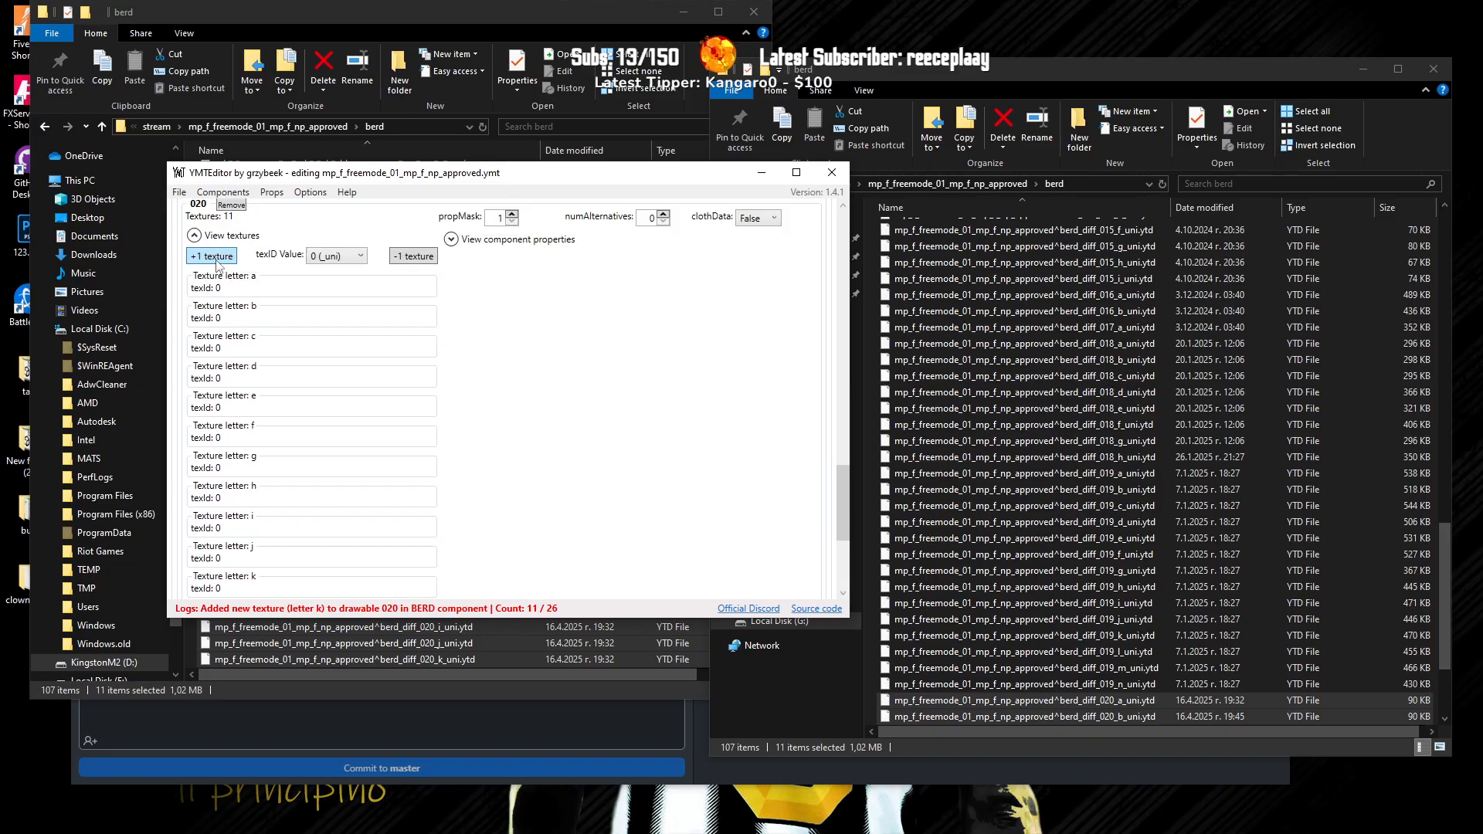
# Step: Save the female YMT over the existing mp_f_freemode_01_mp_f_np_approved.ymt in the np_4.0_f_approved stream folder
pyautogui.click(179, 192)
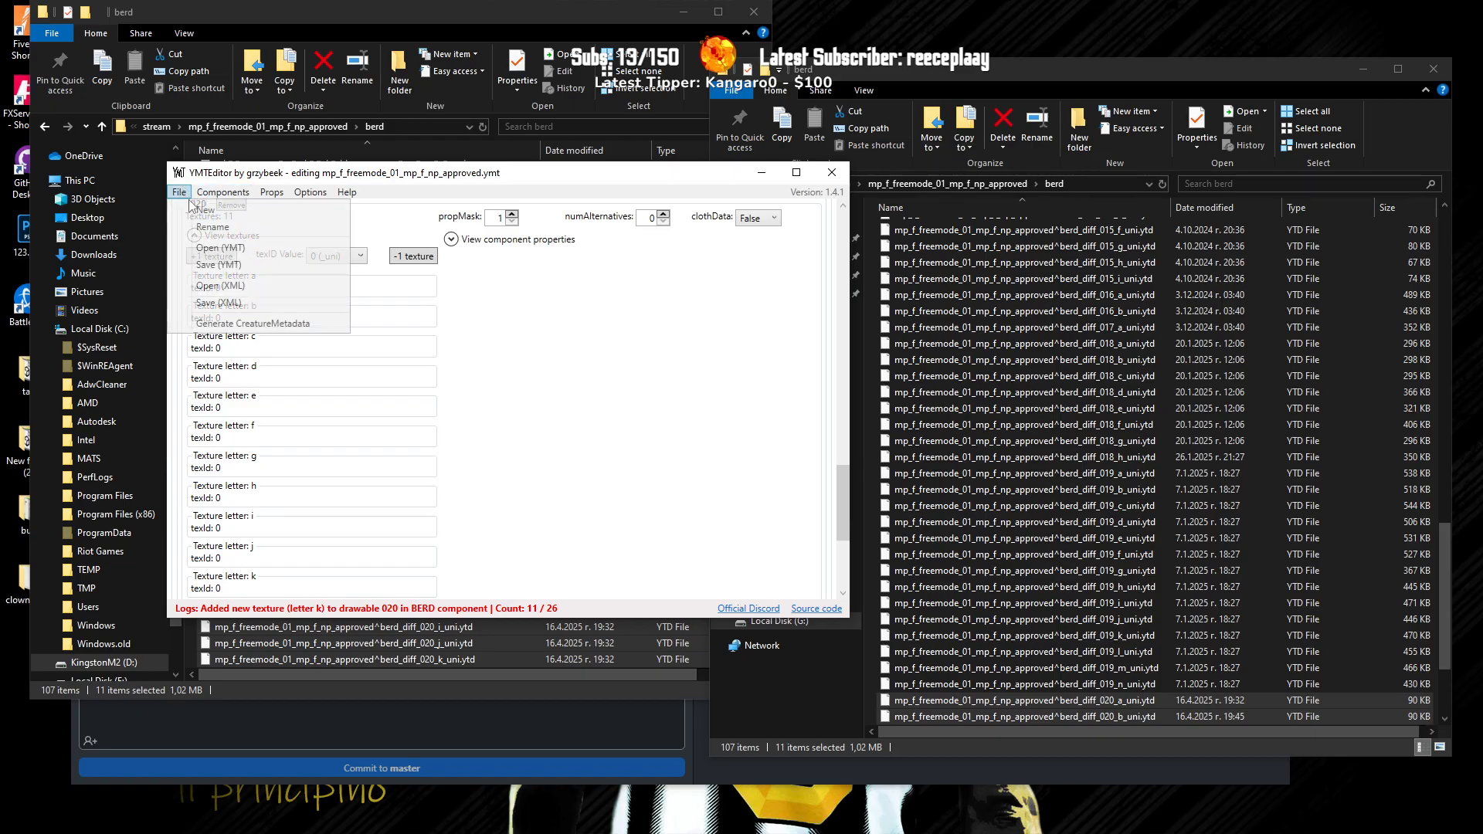
pyautogui.click(212, 260)
pyautogui.click(716, 729)
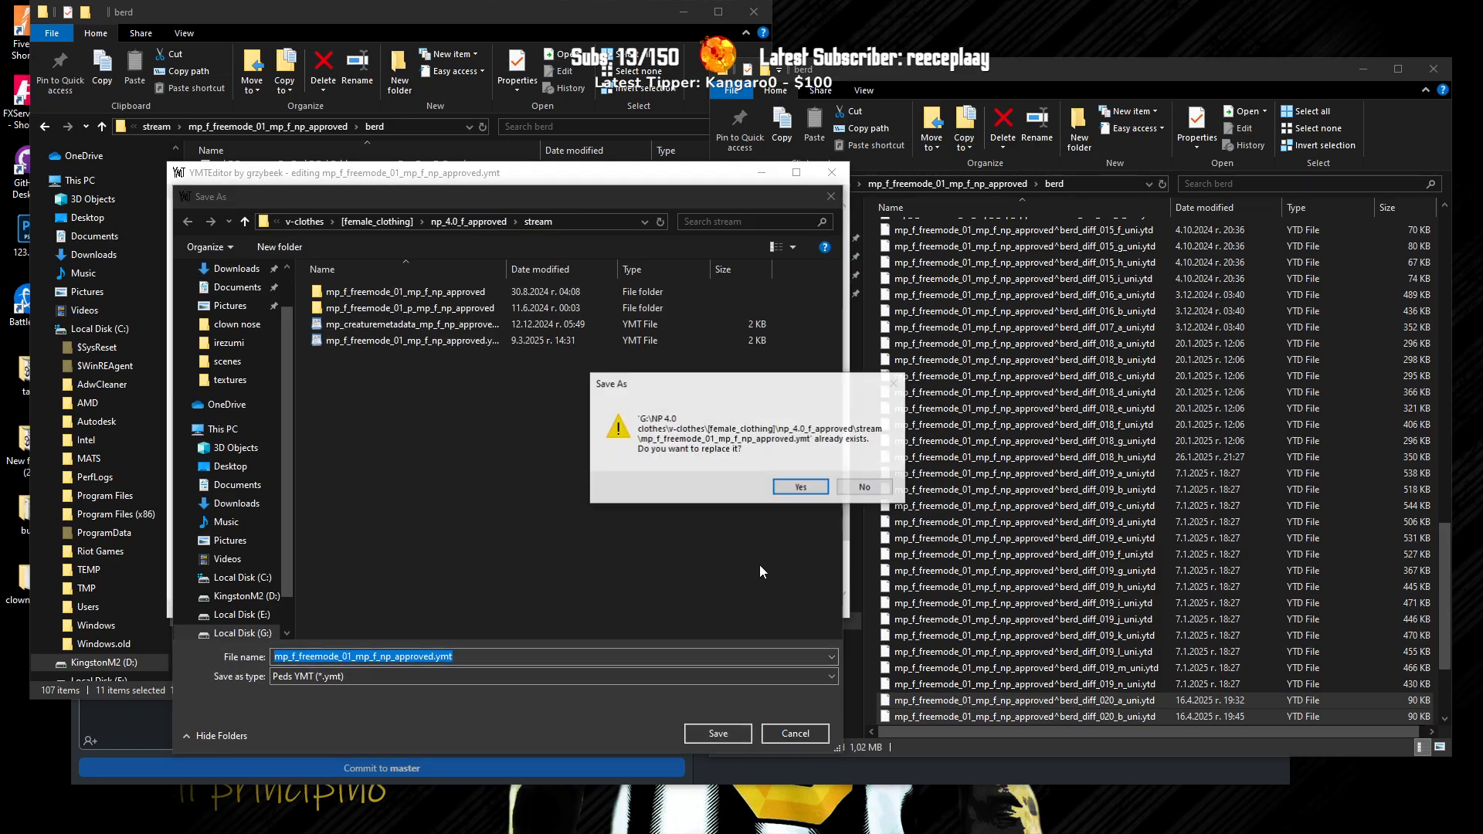
pyautogui.click(798, 487)
pyautogui.click(834, 488)
# Step: Load mp_m_freemode_01_mp_m_np_approved.ymt from np_4.0_m_approved's stream folder under [male_clothing]
pyautogui.click(179, 192)
pyautogui.click(204, 210)
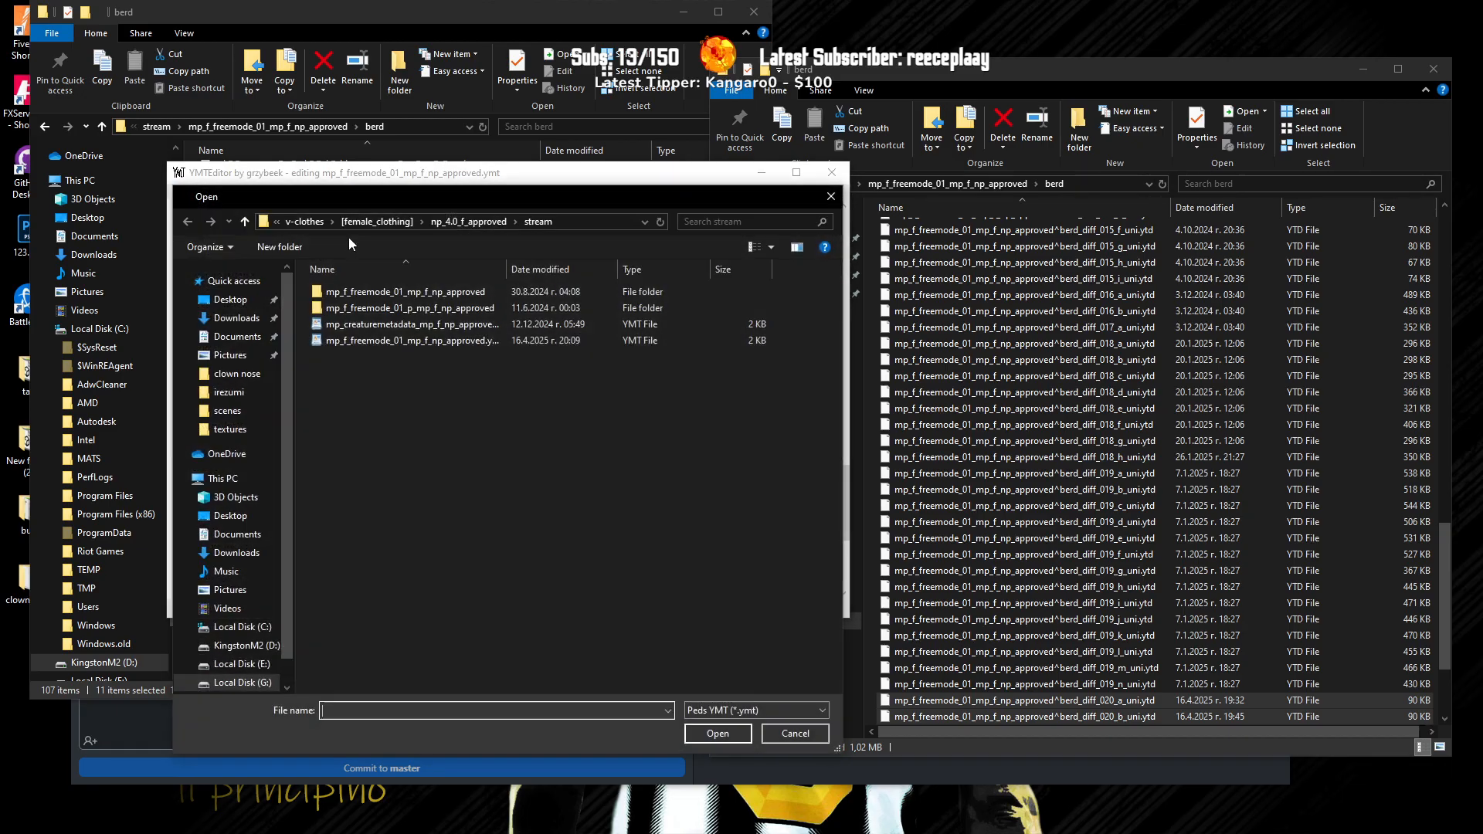
pyautogui.click(308, 222)
pyautogui.doubleClick(360, 373)
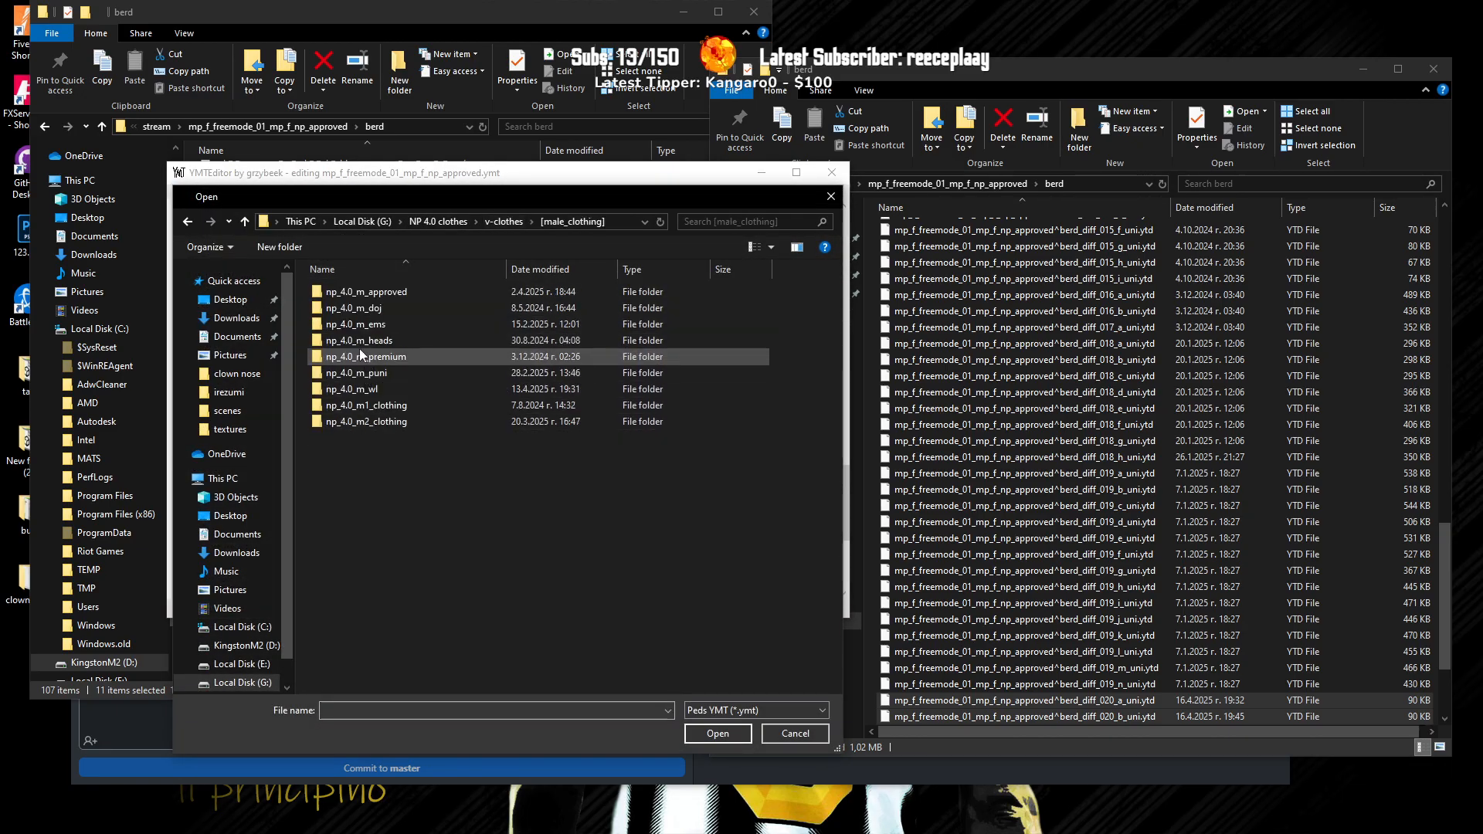
pyautogui.doubleClick(349, 292)
pyautogui.doubleClick(349, 292)
pyautogui.click(381, 340)
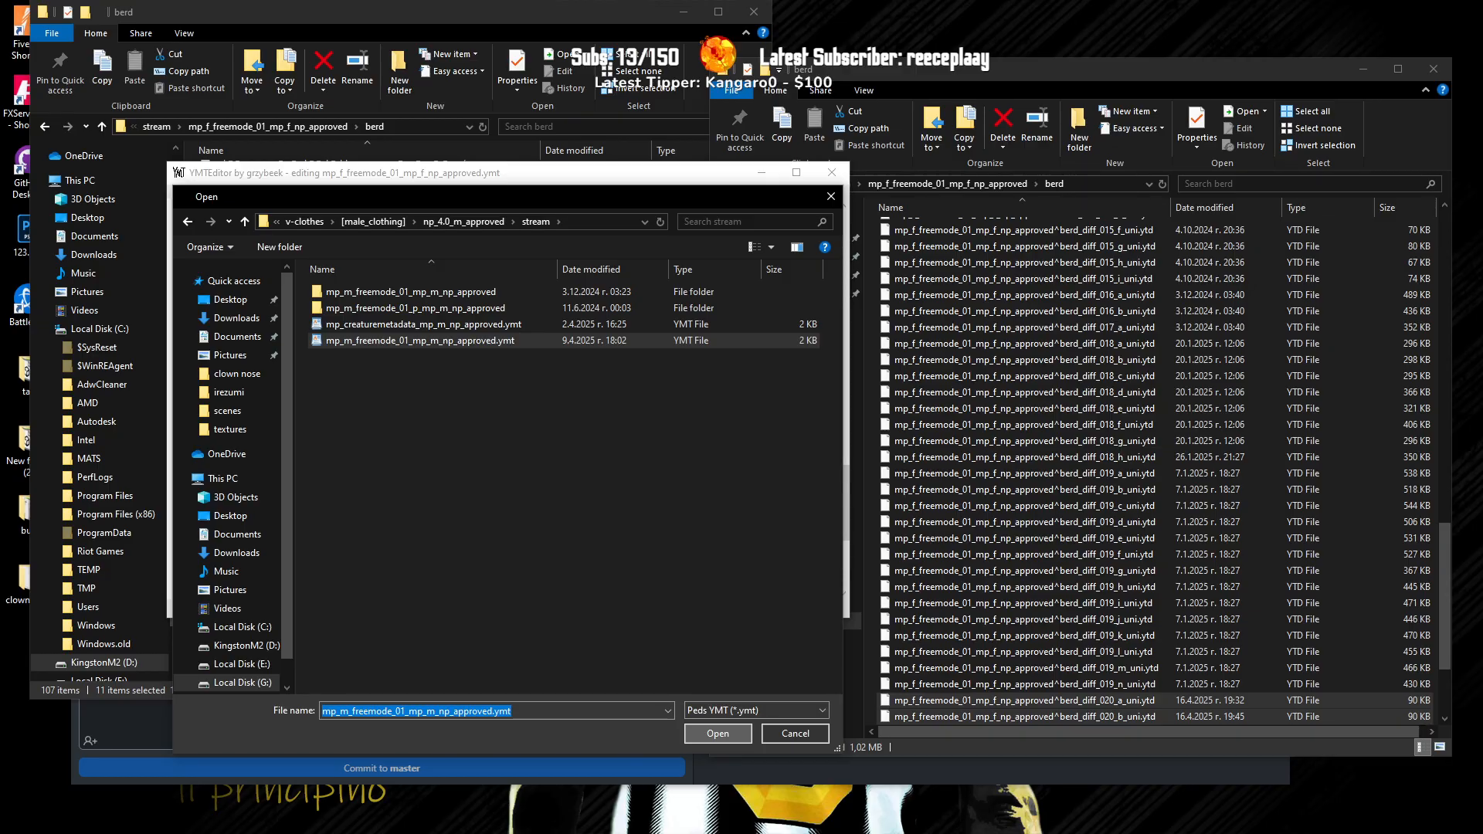
pyautogui.press('Return')
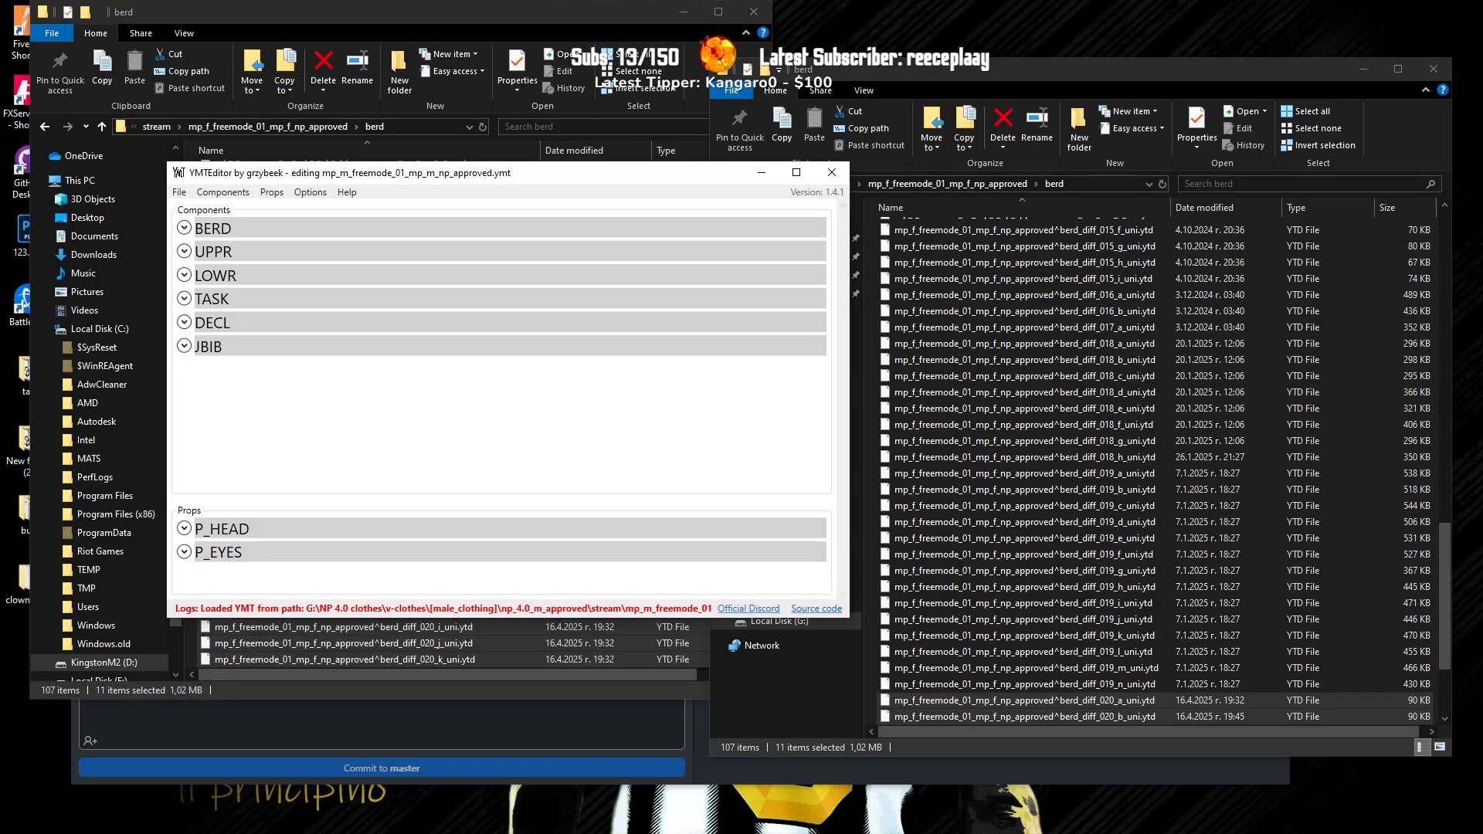
# Step: Add a new drawable 021 to the male BERD component
pyautogui.click(237, 229)
pyautogui.scroll(-5, 330, 337)
pyautogui.scroll(-5, 330, 337)
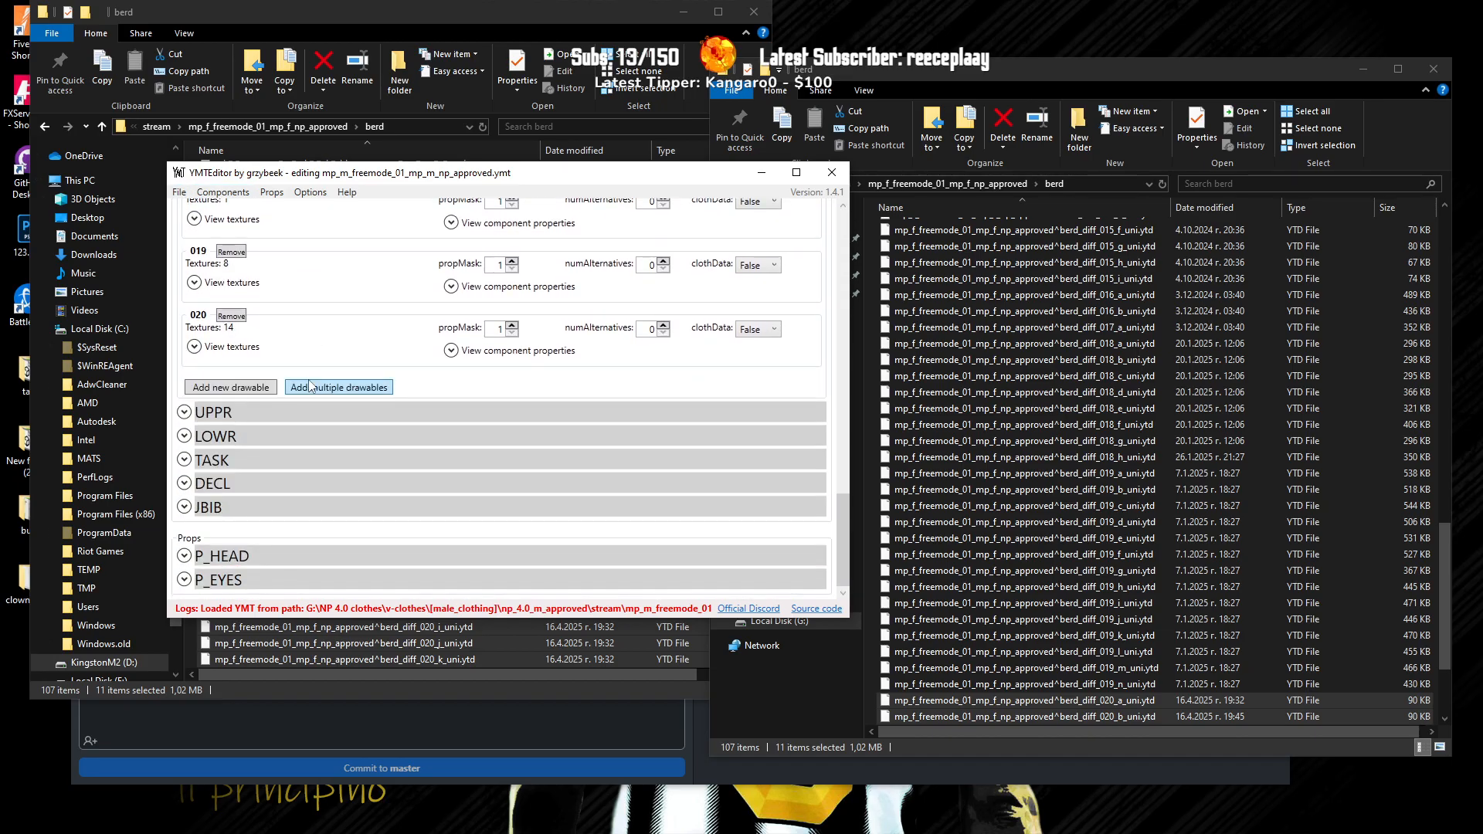
pyautogui.click(230, 389)
# Step: Give drawable 021 eleven textures, a to k, removing the surplus one, and collapse its texture list
pyautogui.click(232, 410)
pyautogui.click(218, 317)
pyautogui.click(218, 317)
pyautogui.click(218, 317)
pyautogui.click(217, 316)
pyautogui.click(218, 317)
pyautogui.click(217, 317)
pyautogui.click(218, 317)
pyautogui.click(218, 316)
pyautogui.click(217, 317)
pyautogui.click(218, 316)
pyautogui.click(413, 316)
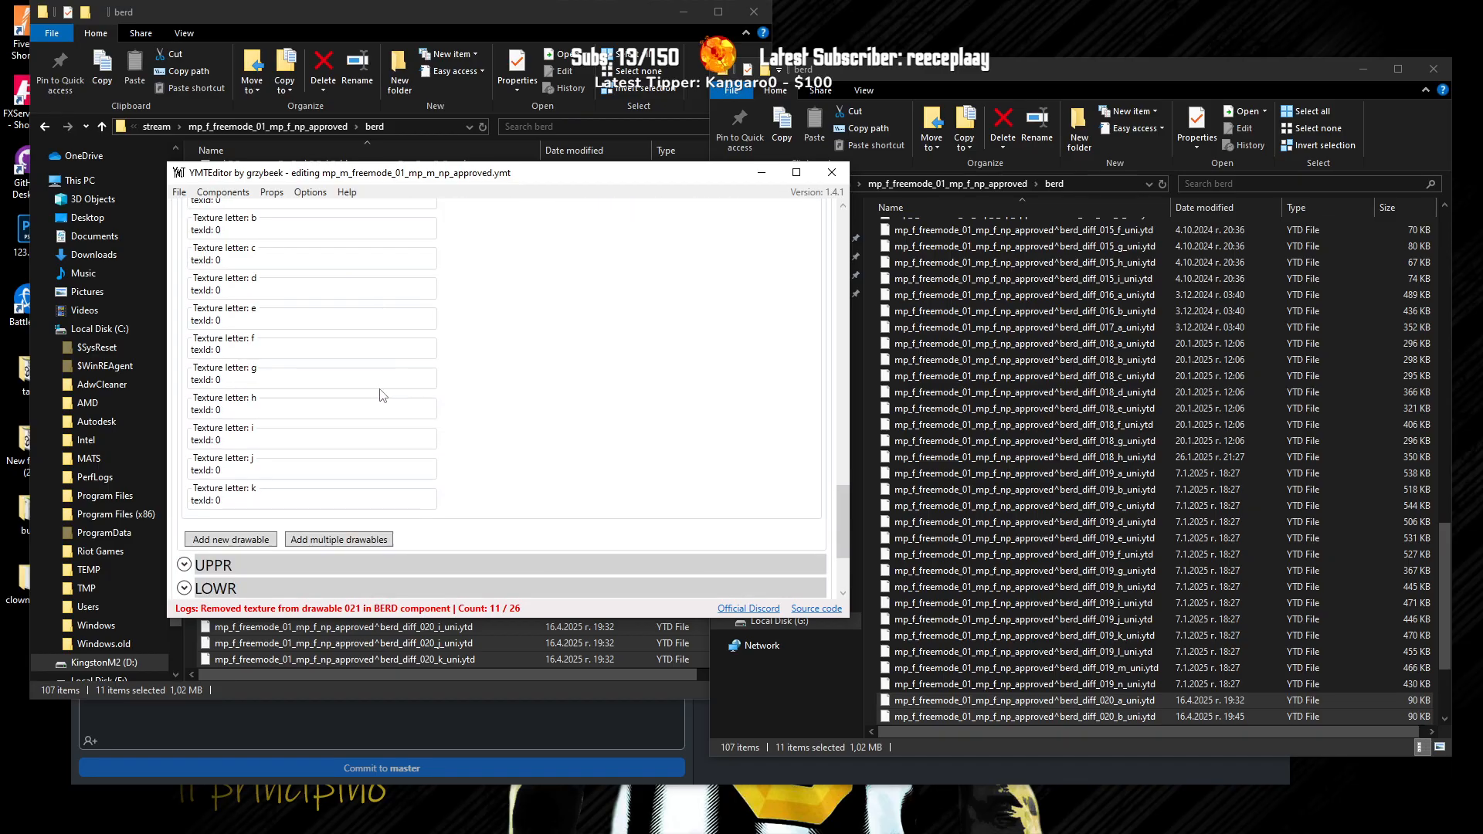
pyautogui.click(194, 332)
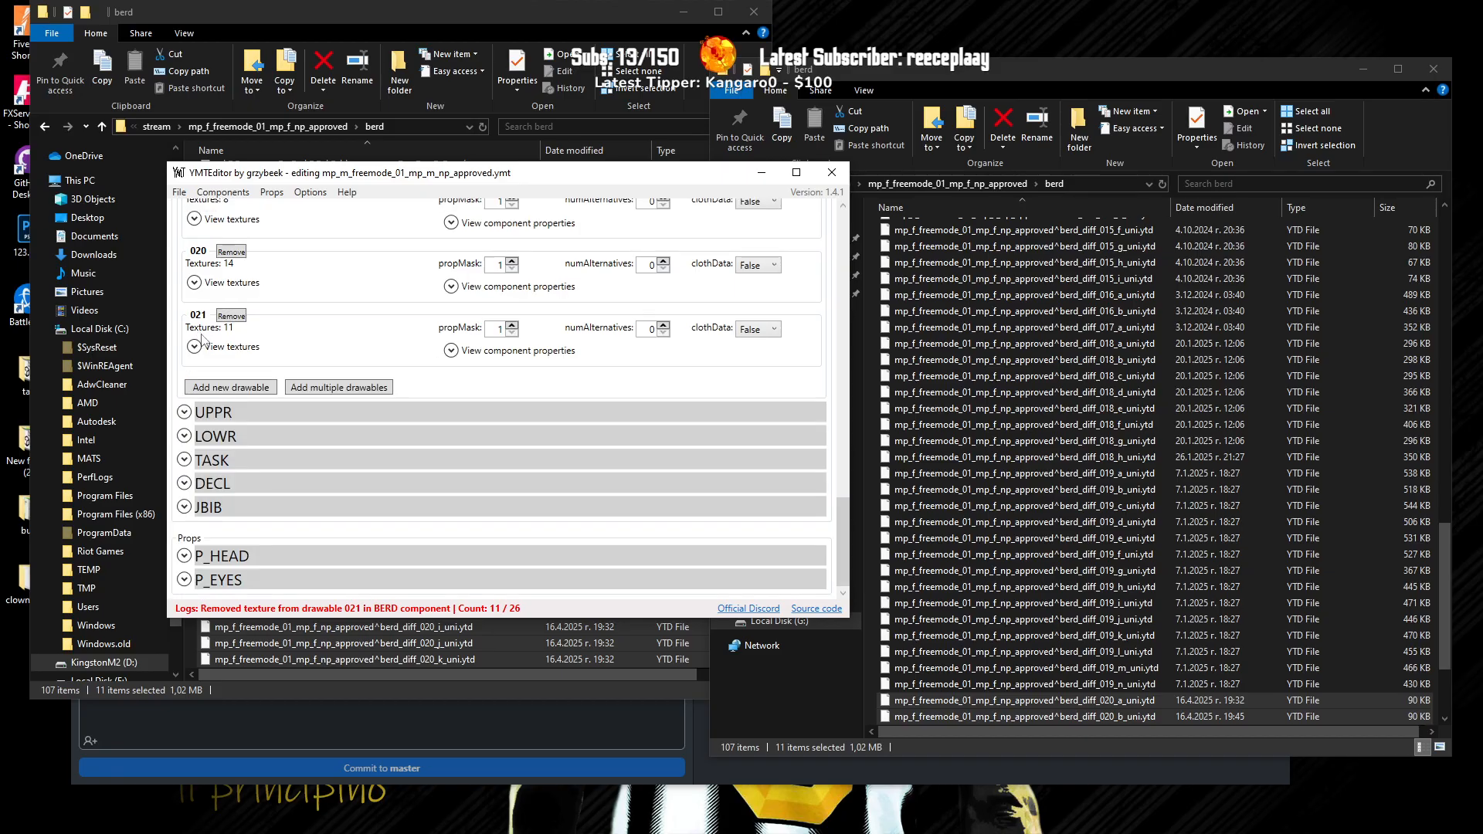
# Step: Save the male YMT over the existing mp_m_freemode_01_mp_m_np_approved.ymt and close YMTEditor
pyautogui.click(179, 192)
pyautogui.click(219, 264)
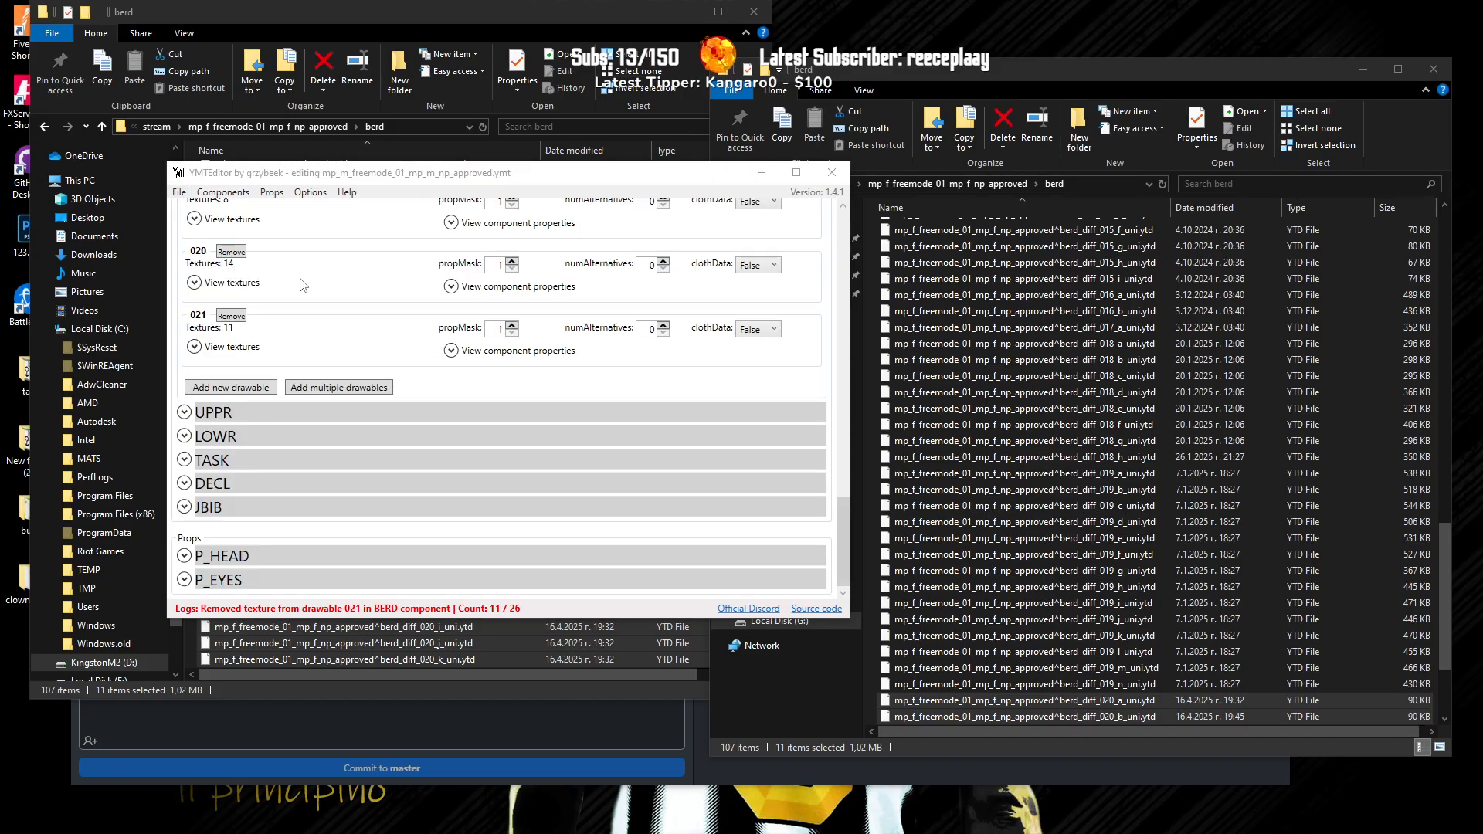
pyautogui.click(717, 734)
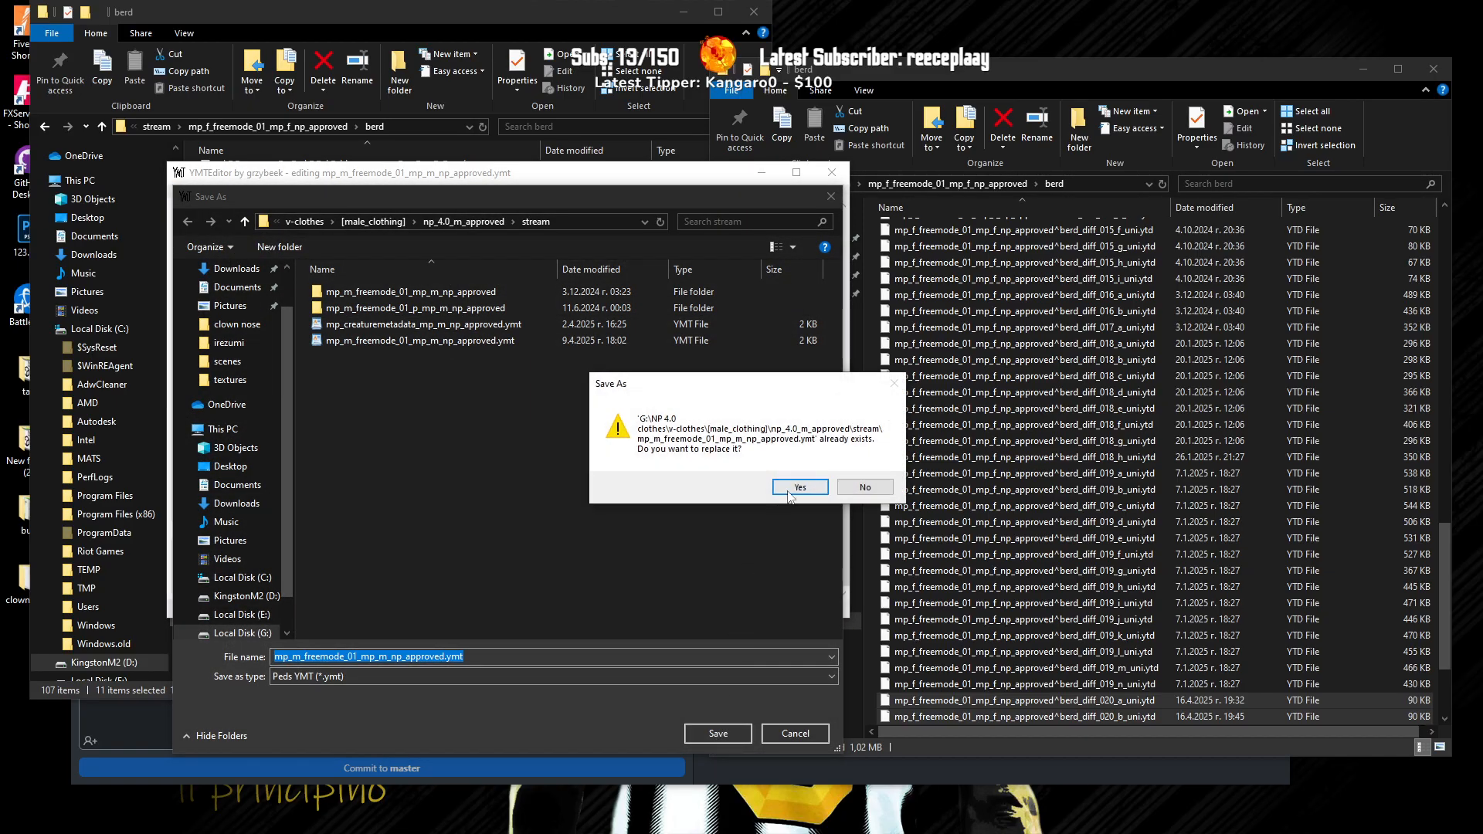
pyautogui.click(825, 486)
pyautogui.press('Return')
pyautogui.click(832, 172)
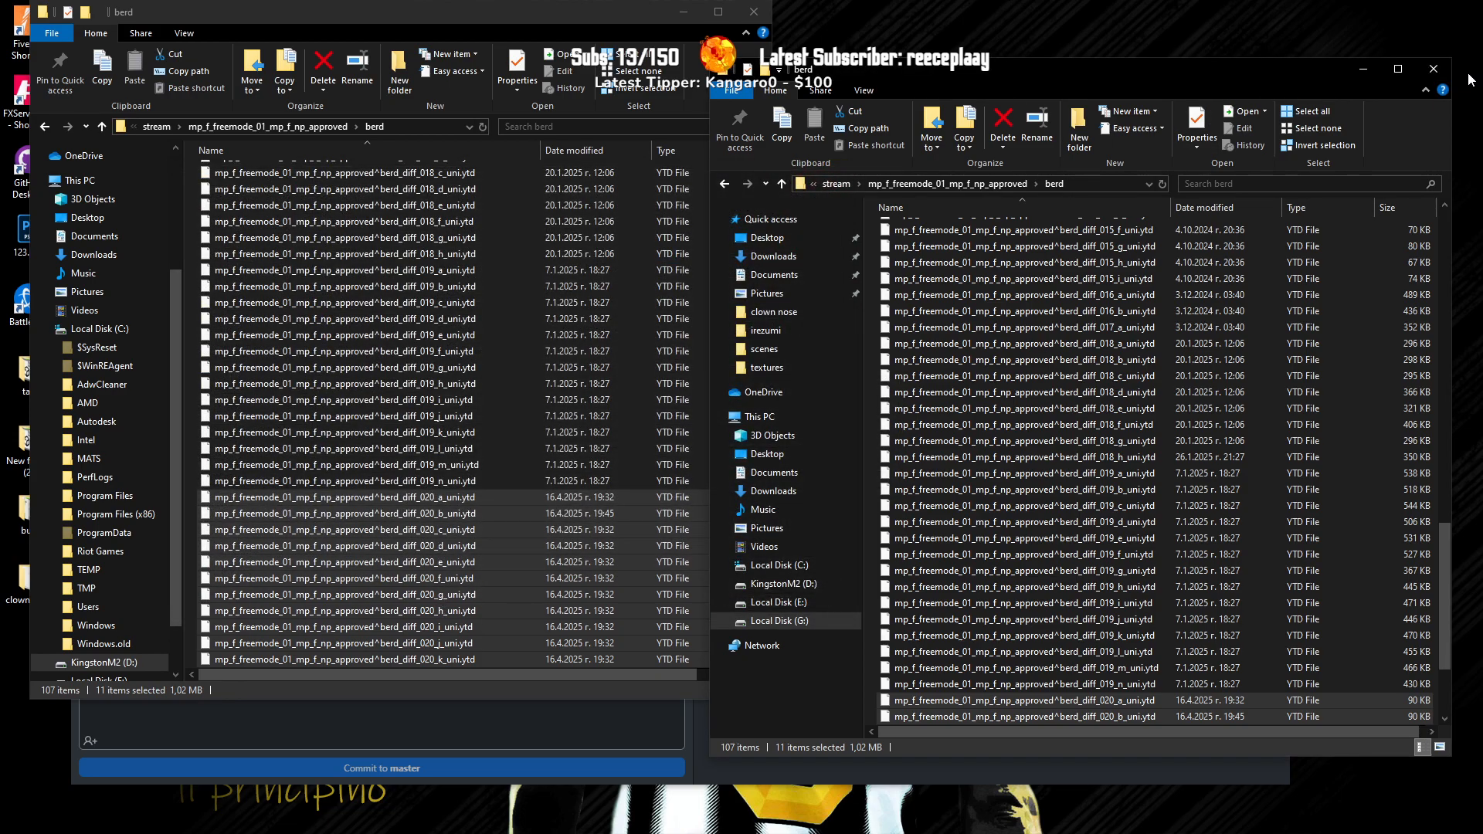
# Step: Close both File Explorer windows and review the changed v-clothes files in GitHub Desktop
pyautogui.click(1433, 69)
pyautogui.click(767, 8)
pyautogui.click(259, 649)
pyautogui.scroll(-3, 453, 373)
pyautogui.scroll(3, 450, 353)
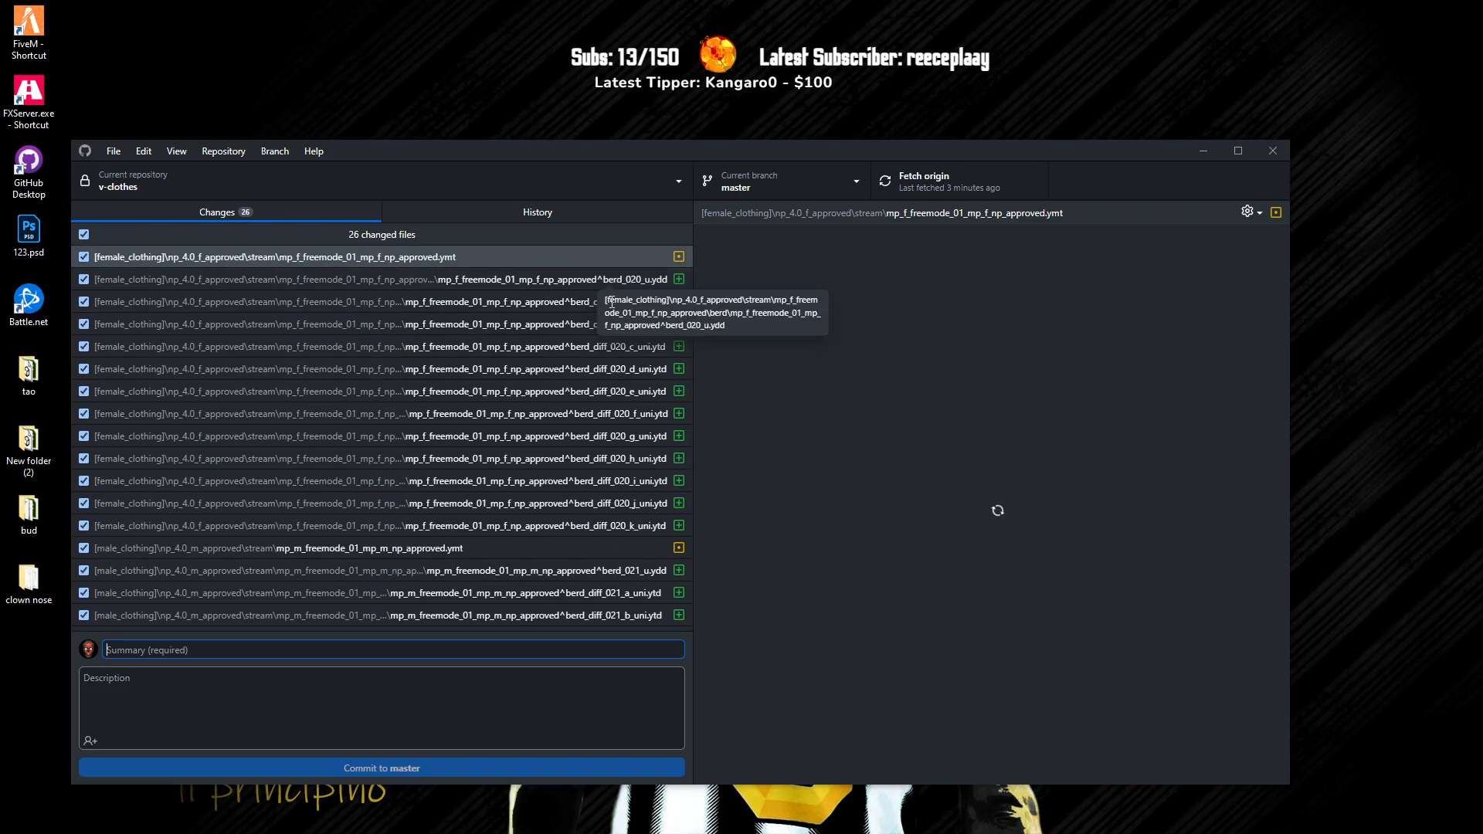
pyautogui.scroll(-3, 635, 517)
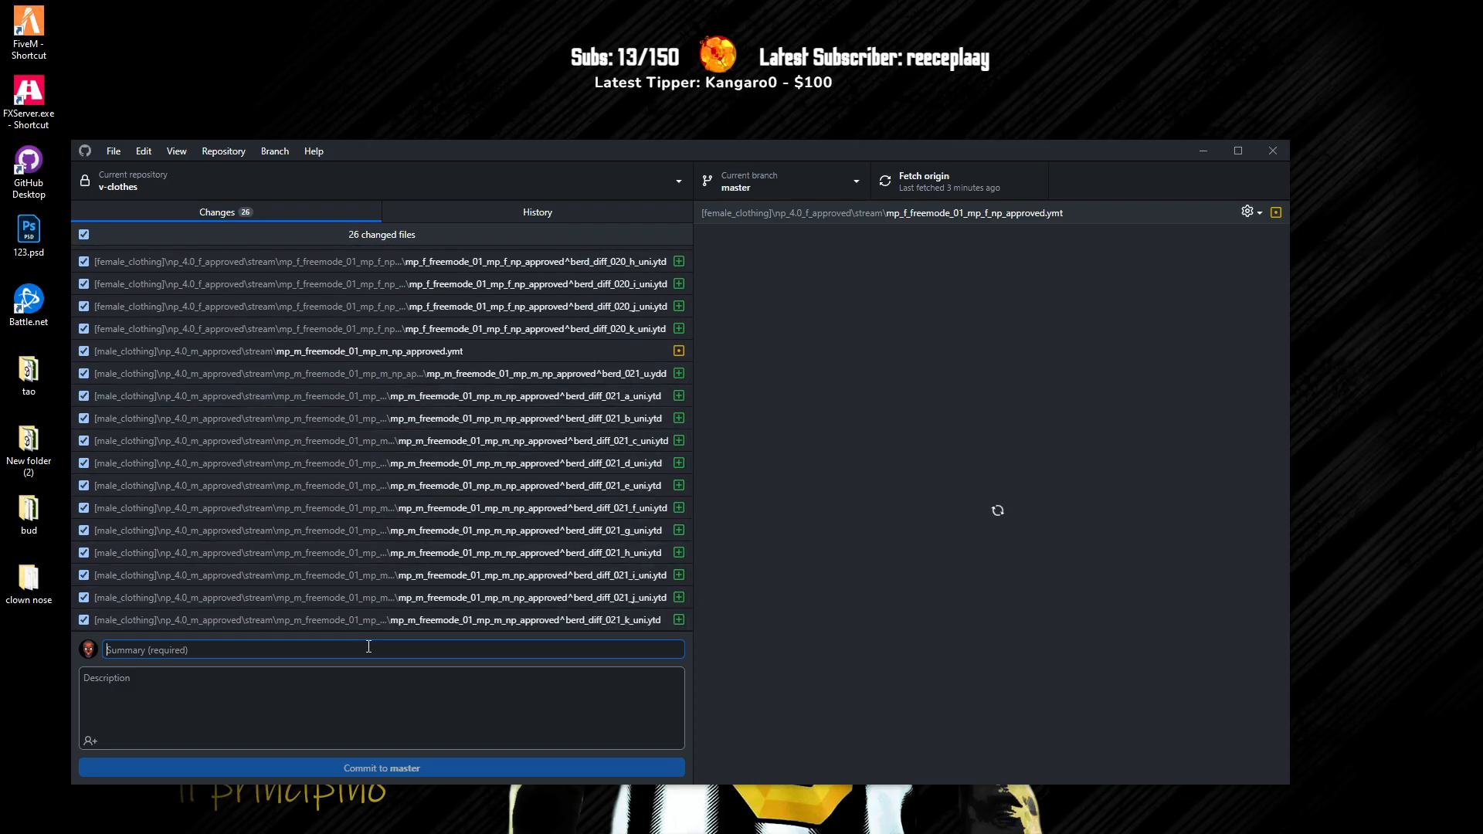
# Step: Set the commit summary to "feat (mp_m/f_approved) clown noses mask" and description to "added clown noses as mask with 11 texture variations for male and female"
pyautogui.write('feat (mp_m')
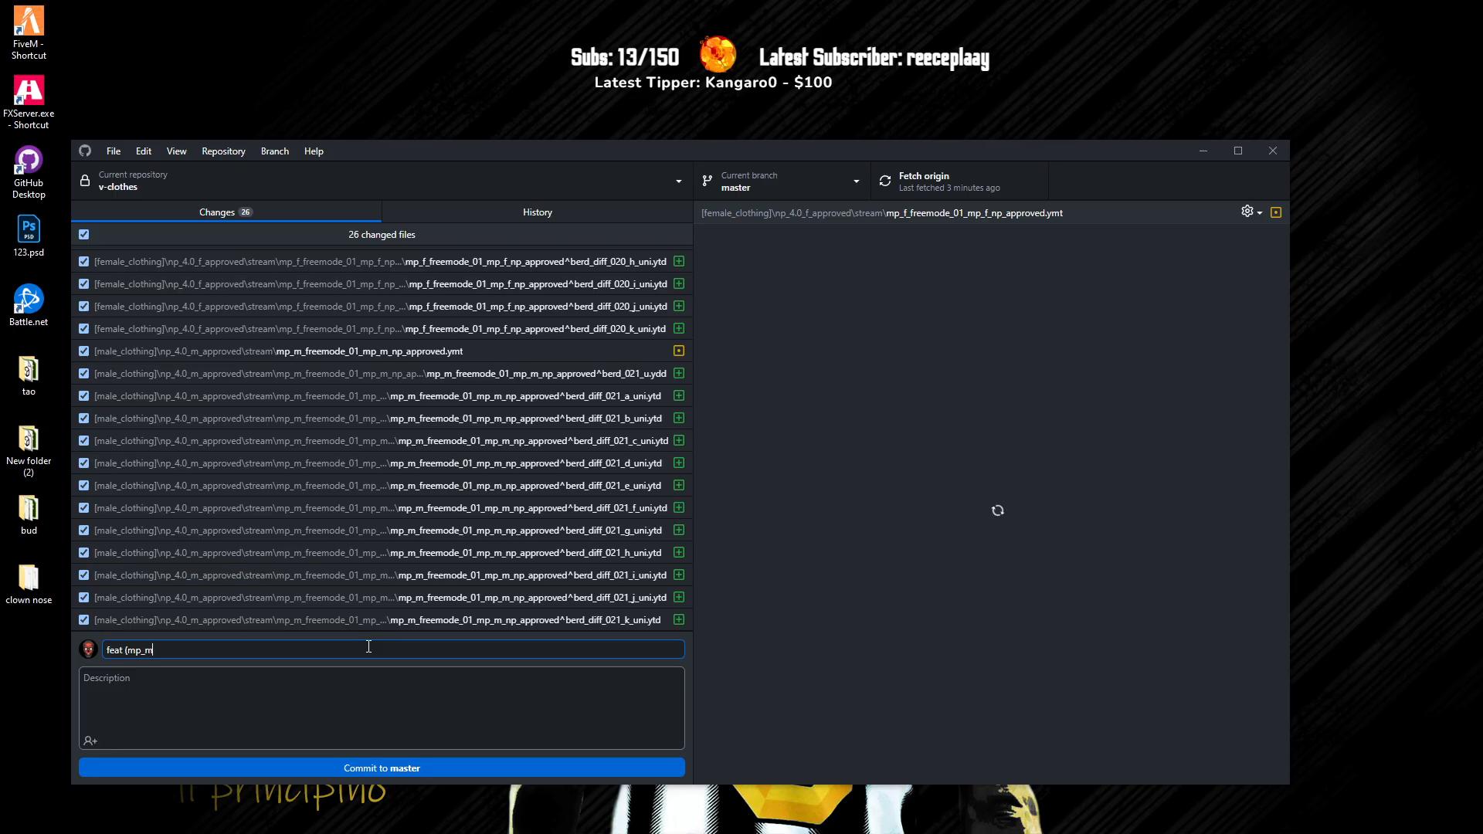
pyautogui.write('_/f_approved) clown noses mask')
pyautogui.click(367, 702)
pyautogui.write('aded')
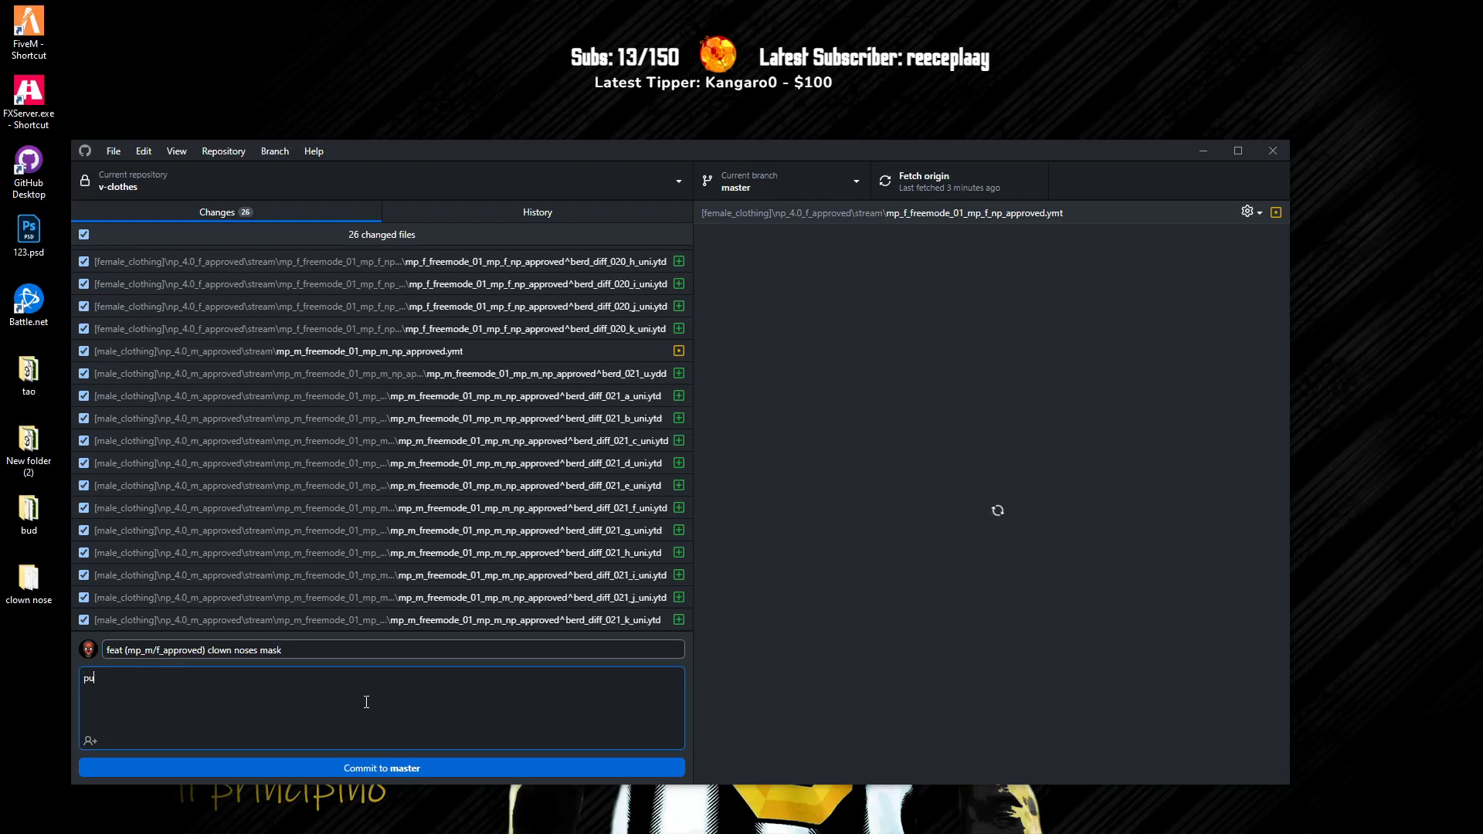
pyautogui.press('BackSpace')
pyautogui.press('BackSpace')
pyautogui.write('ded clown noses as mask')
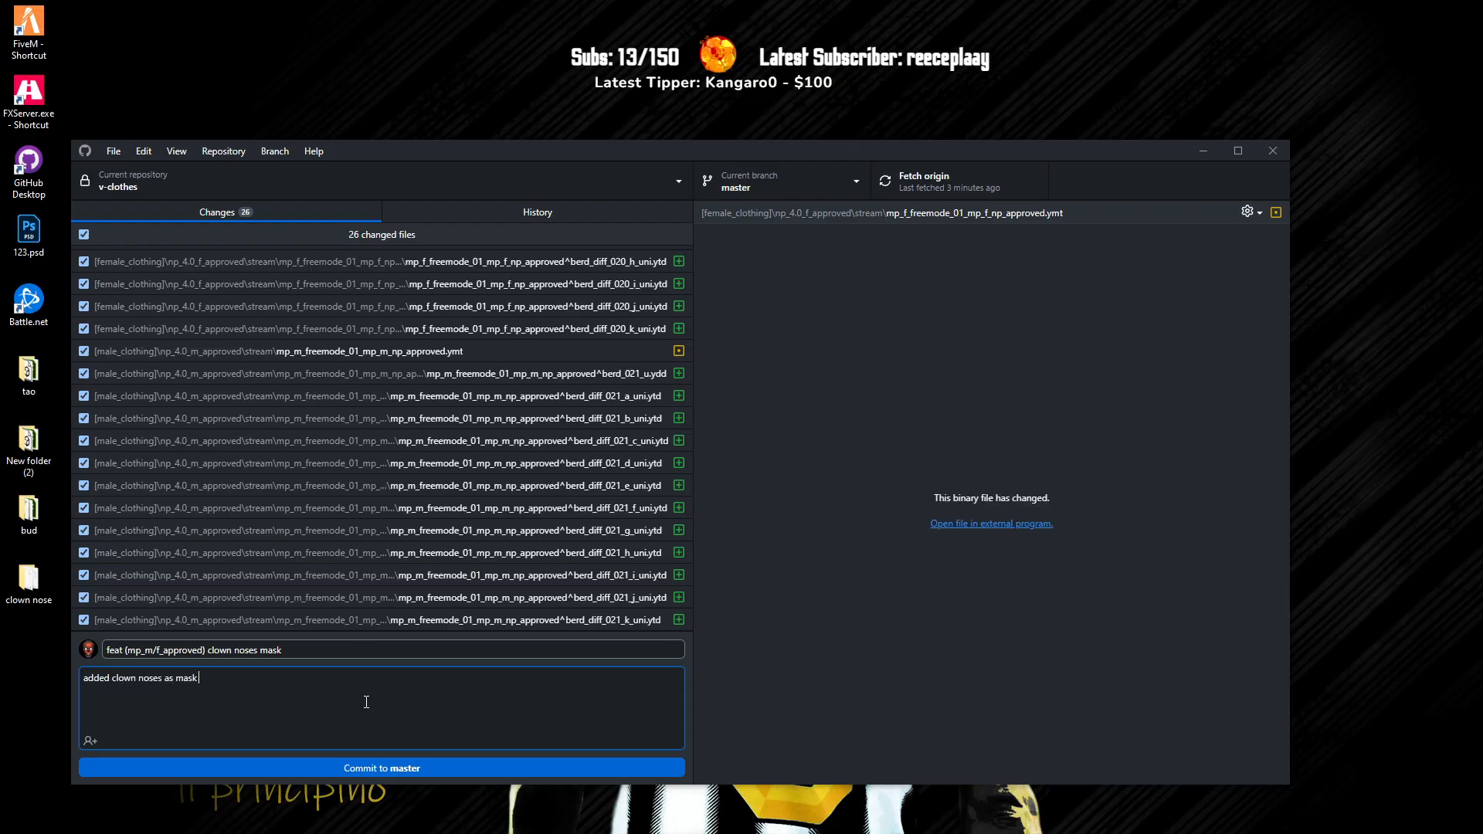
pyautogui.write(' with 11 texture variations for male and female')
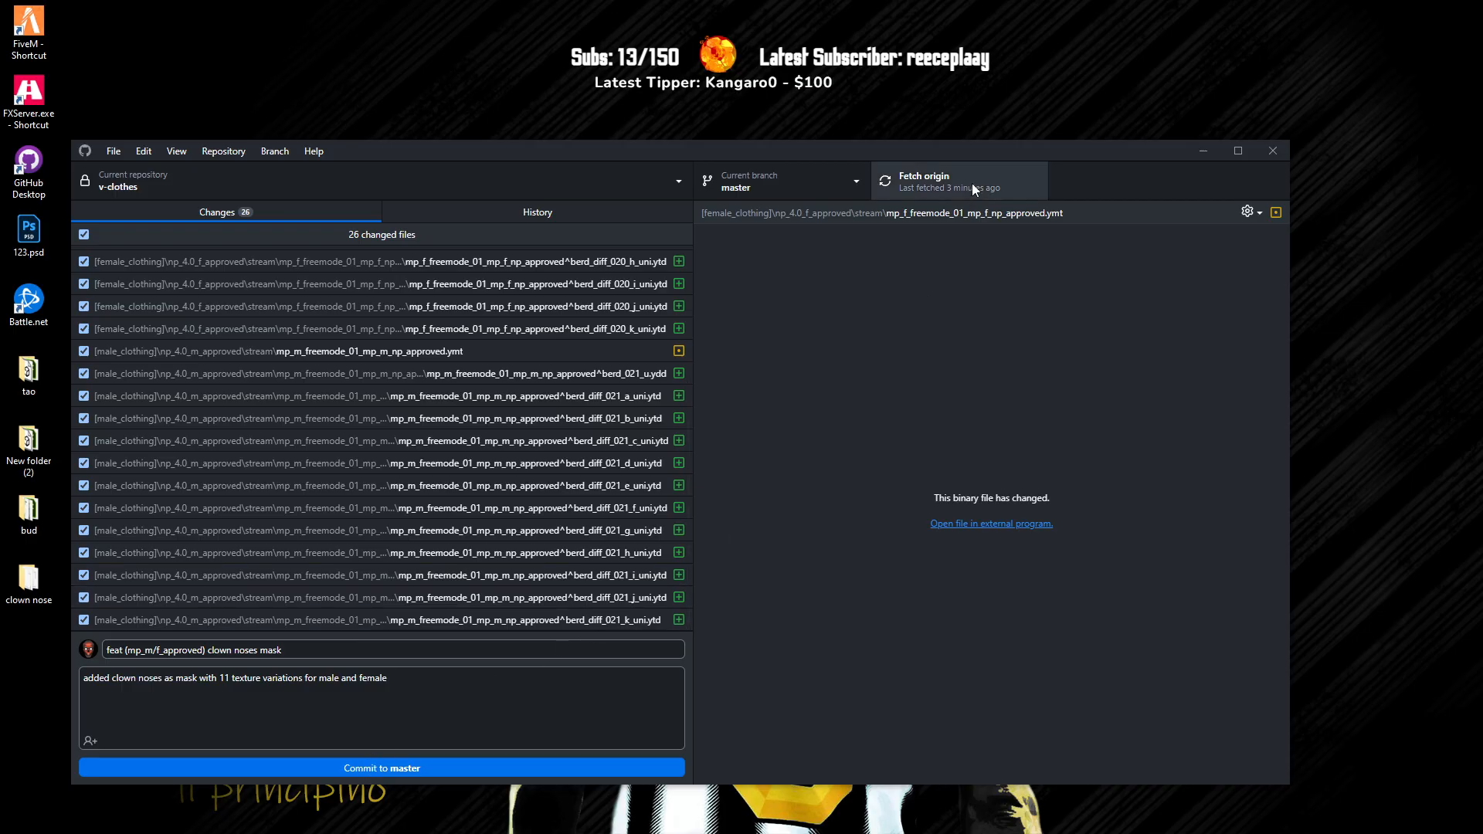
# Step: Commit the changed clothing files to master and push the commit to origin
pyautogui.click(481, 725)
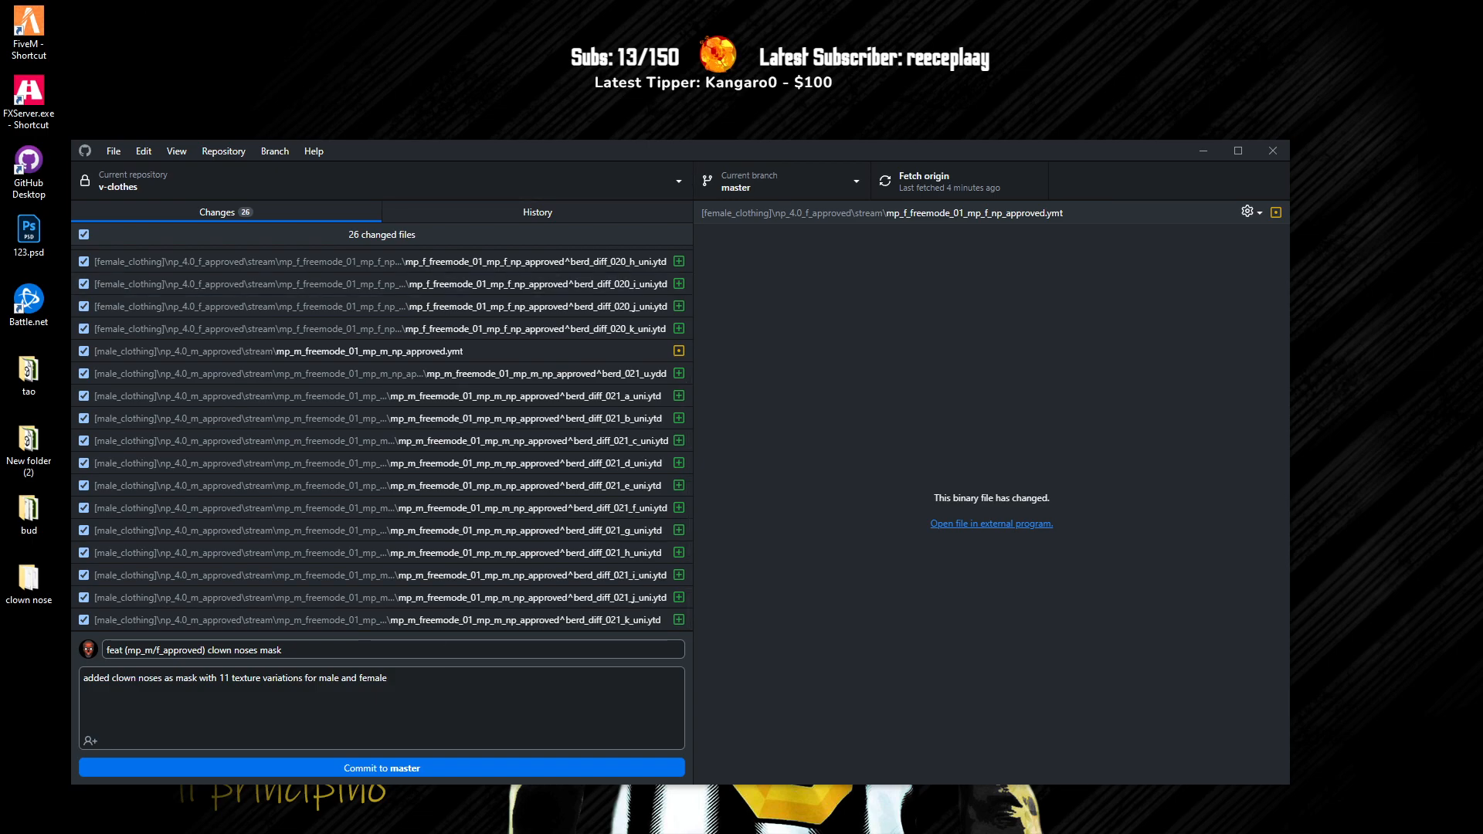
pyautogui.click(381, 767)
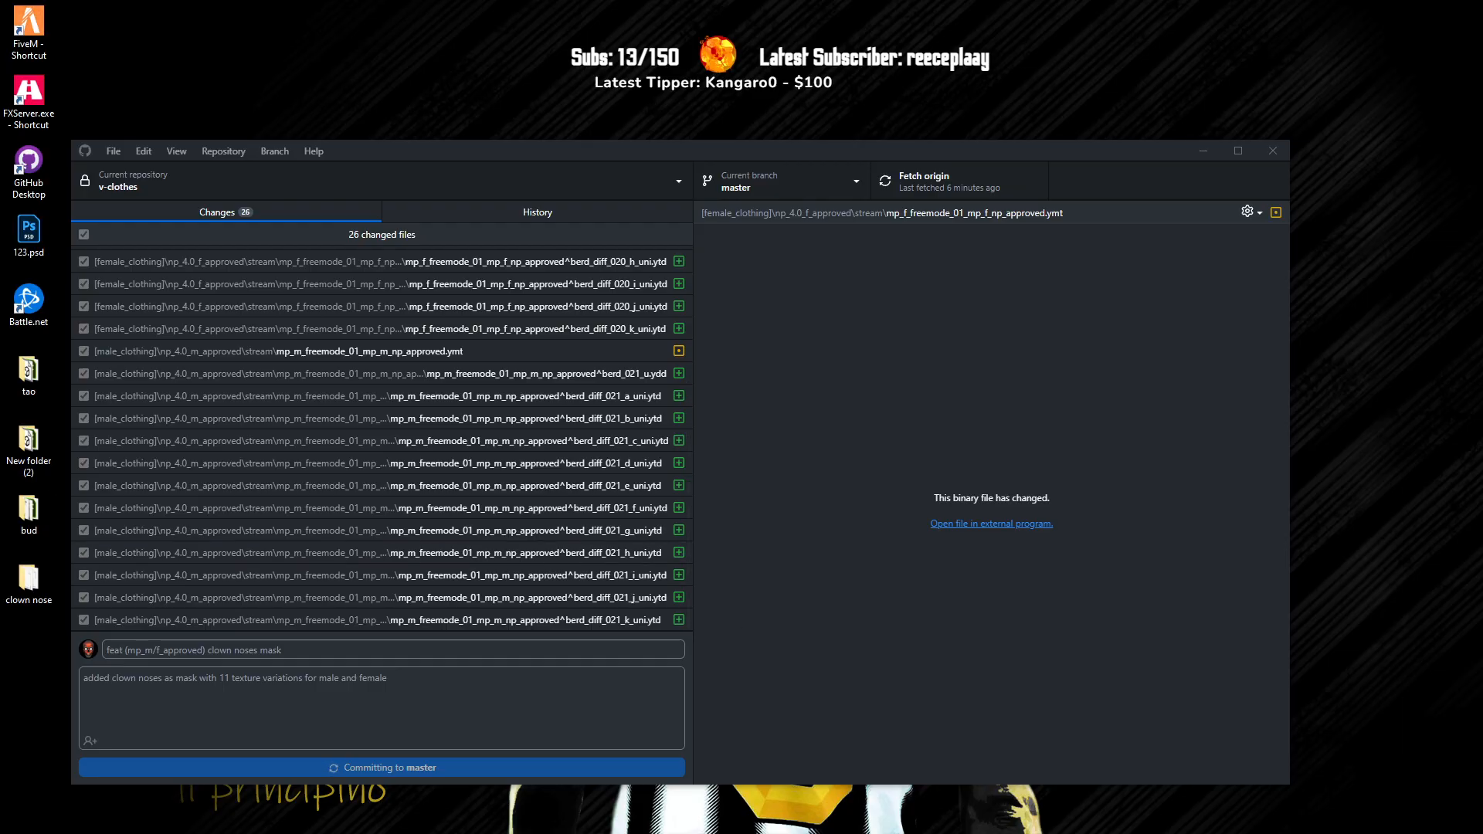
pyautogui.click(1175, 357)
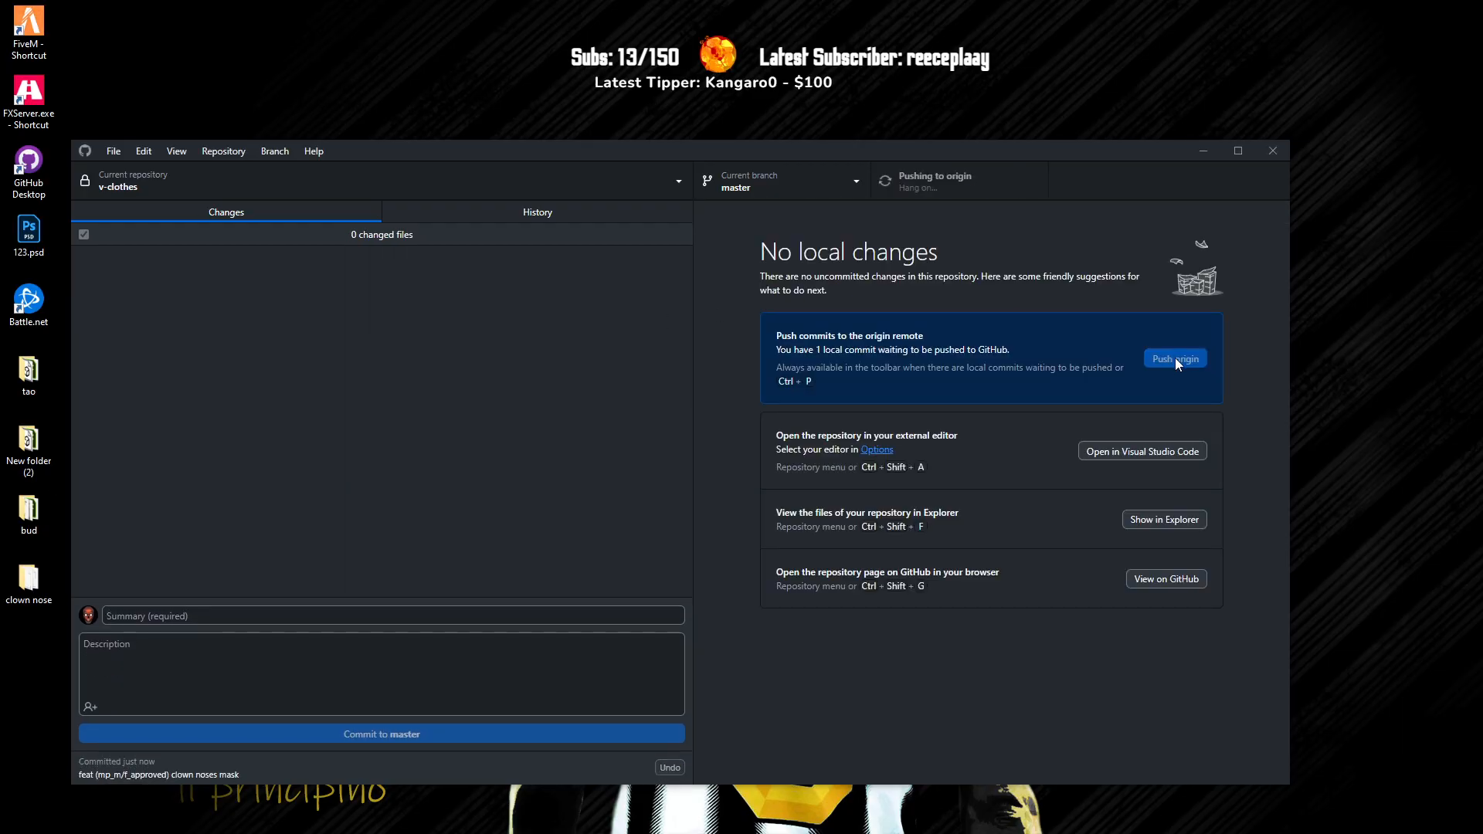
# Step: Examine the Wowhead article about the Crossroads anthology's new cover art in the browser and close its tab
pyautogui.moveTo(0, 181); pyautogui.dragTo(533, 2)
pyautogui.scroll(-5, 427, 475)
pyautogui.scroll(-8, 275, 451)
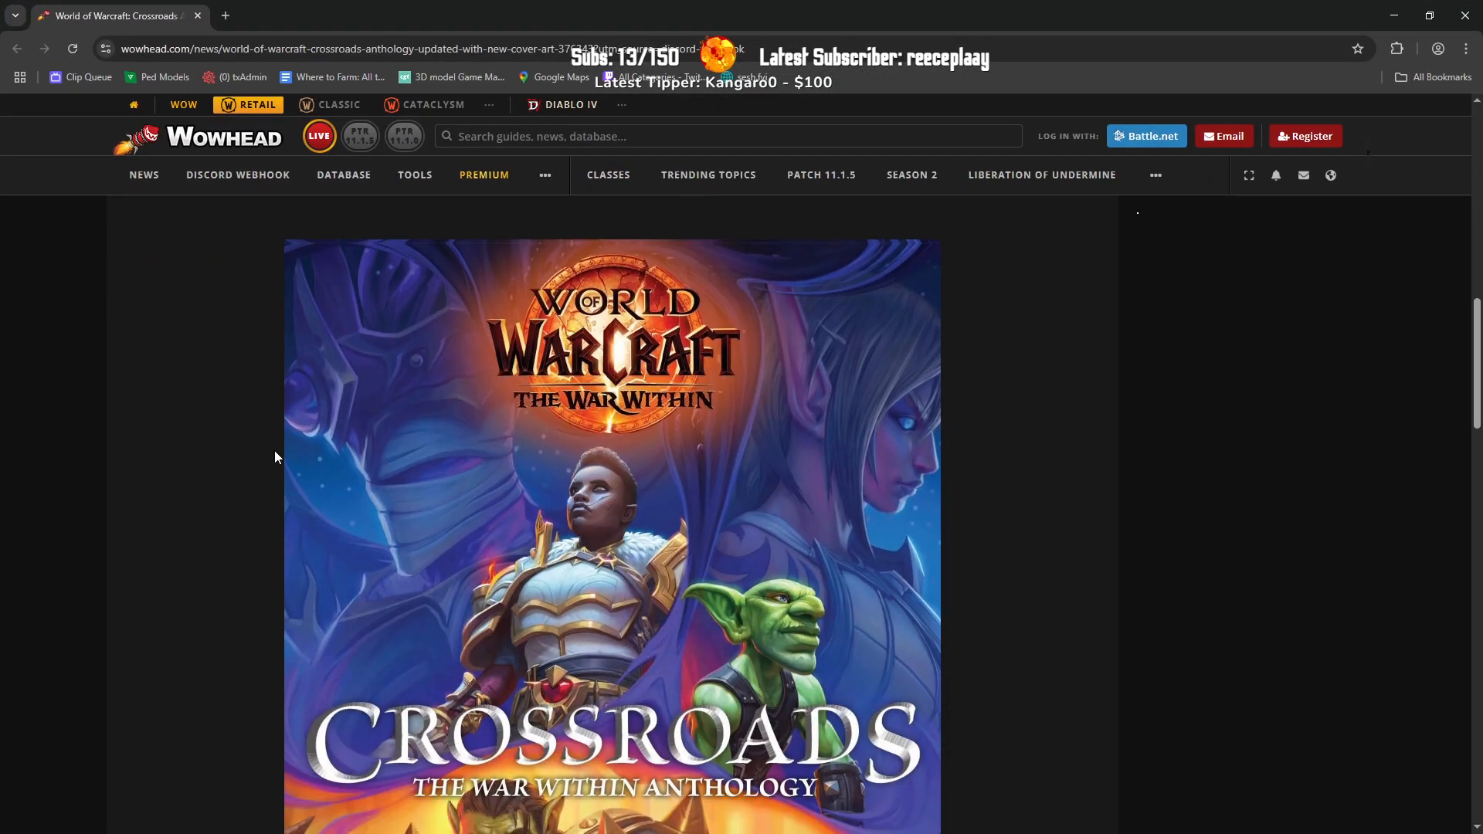
pyautogui.scroll(-2, 275, 456)
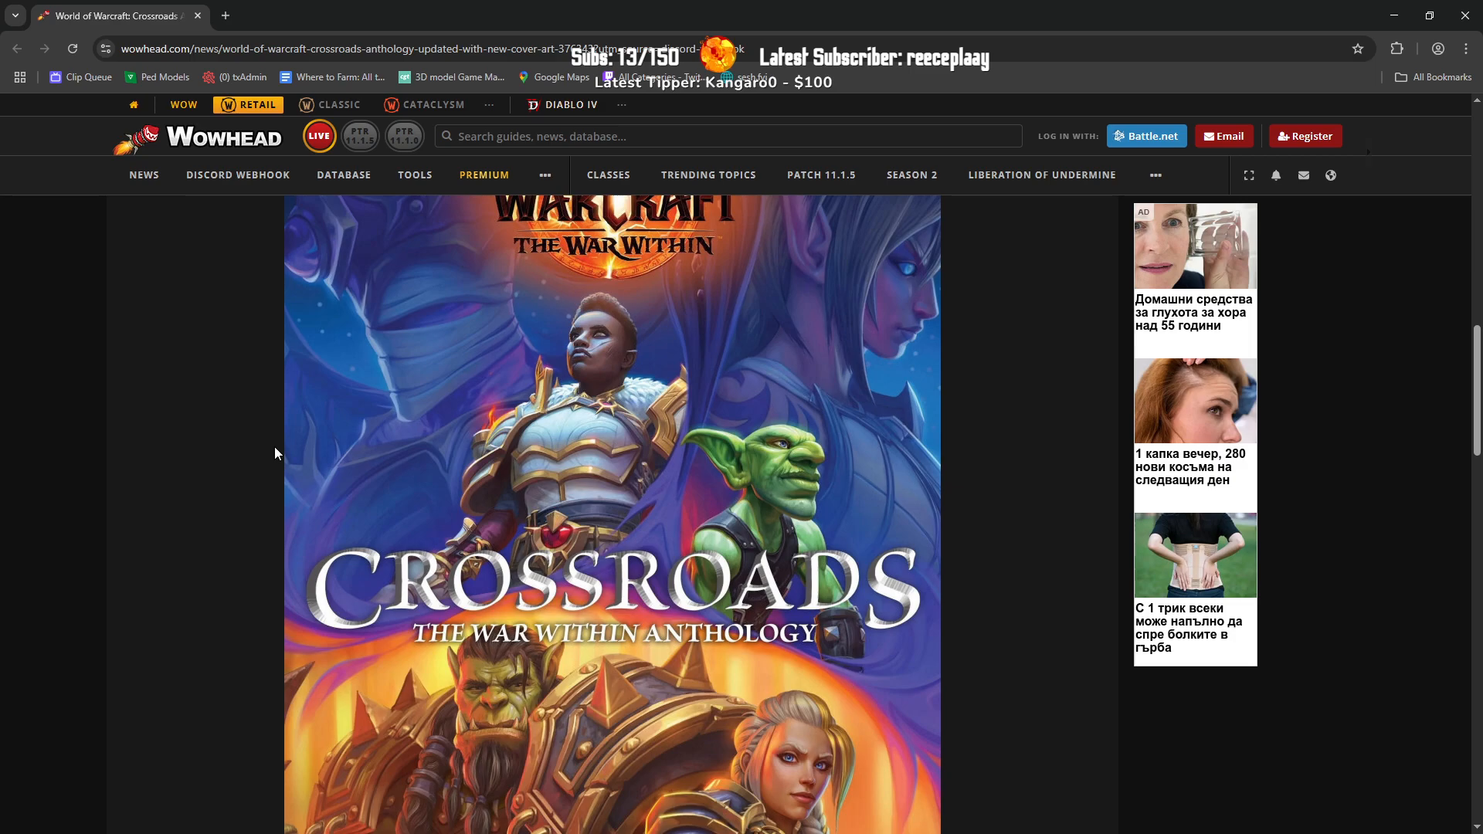
pyautogui.scroll(8, 273, 444)
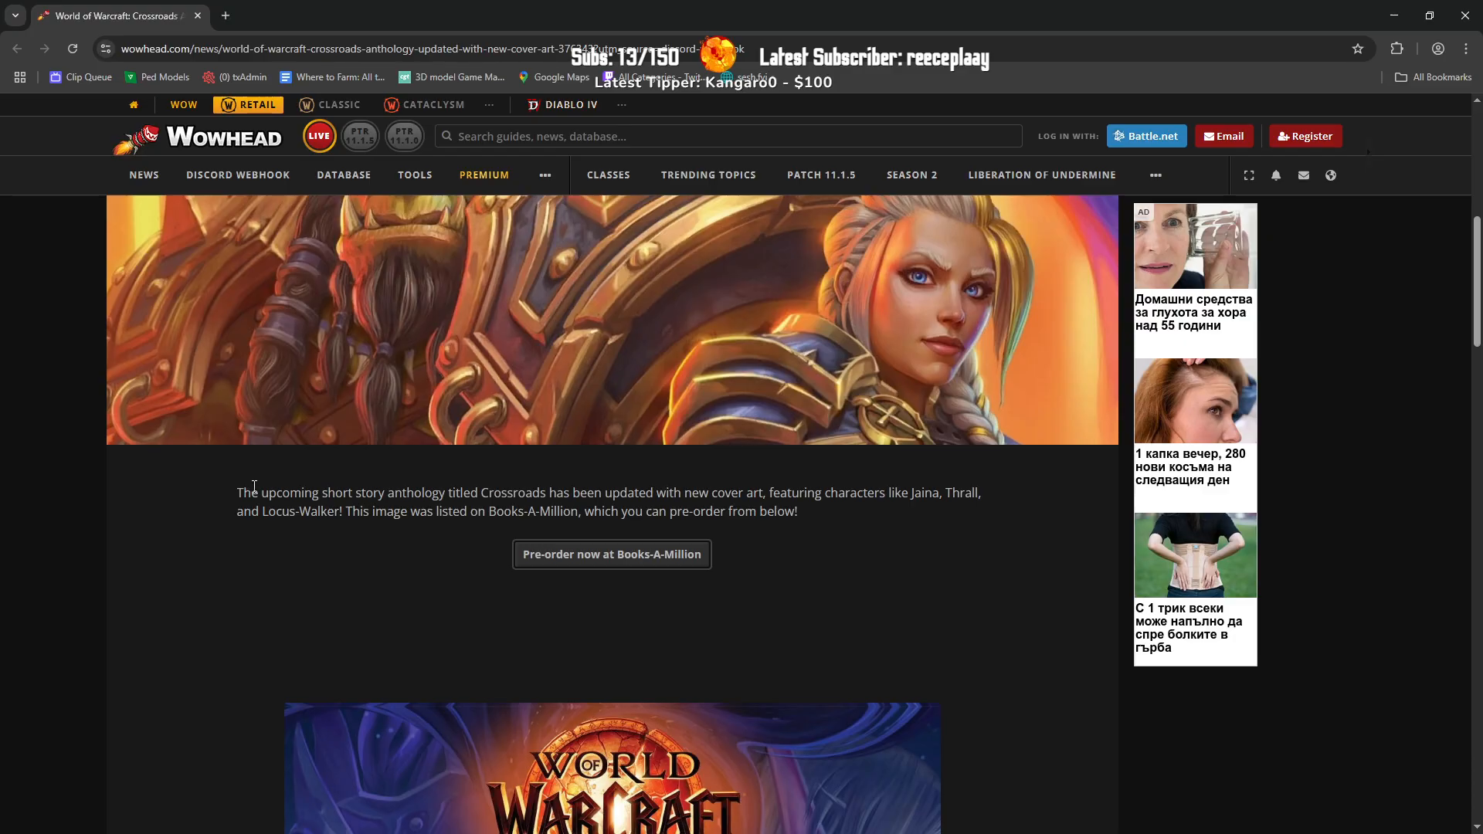
pyautogui.scroll(-14, 244, 549)
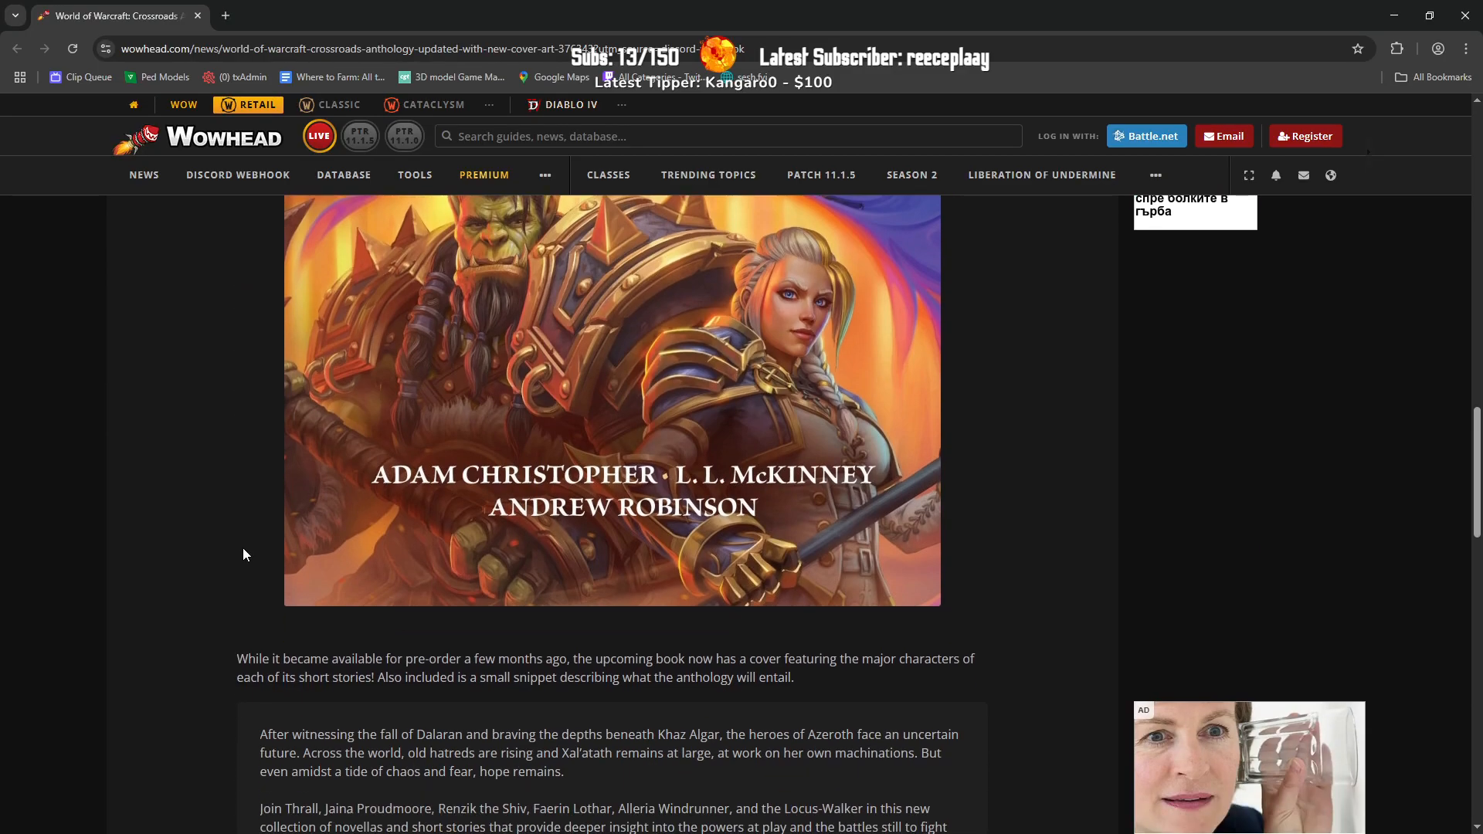
pyautogui.scroll(-4, 242, 555)
pyautogui.scroll(2, 242, 555)
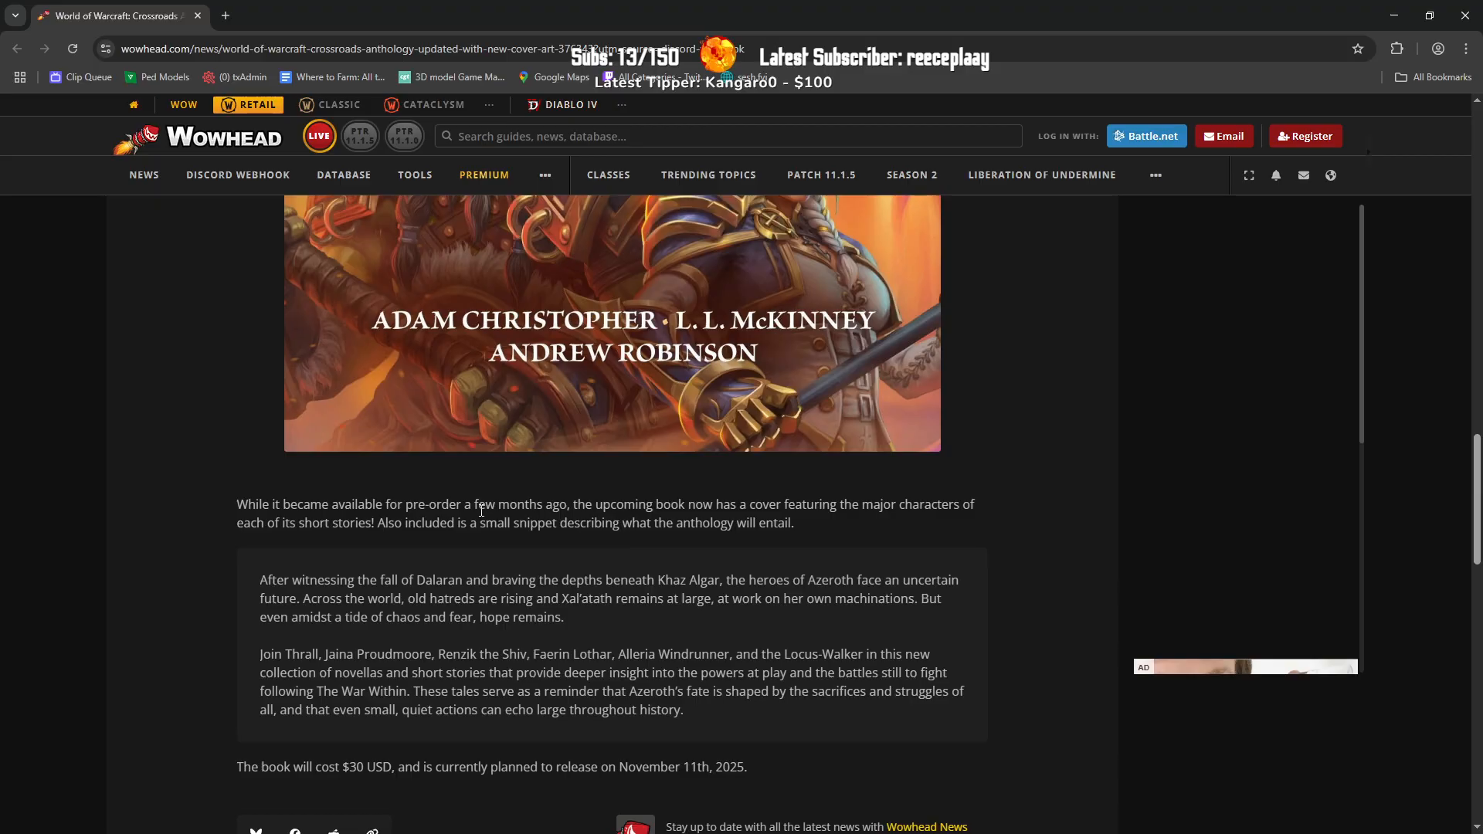
pyautogui.moveTo(475, 506); pyautogui.dragTo(556, 506)
pyautogui.click(608, 506)
pyautogui.scroll(7, 257, 518)
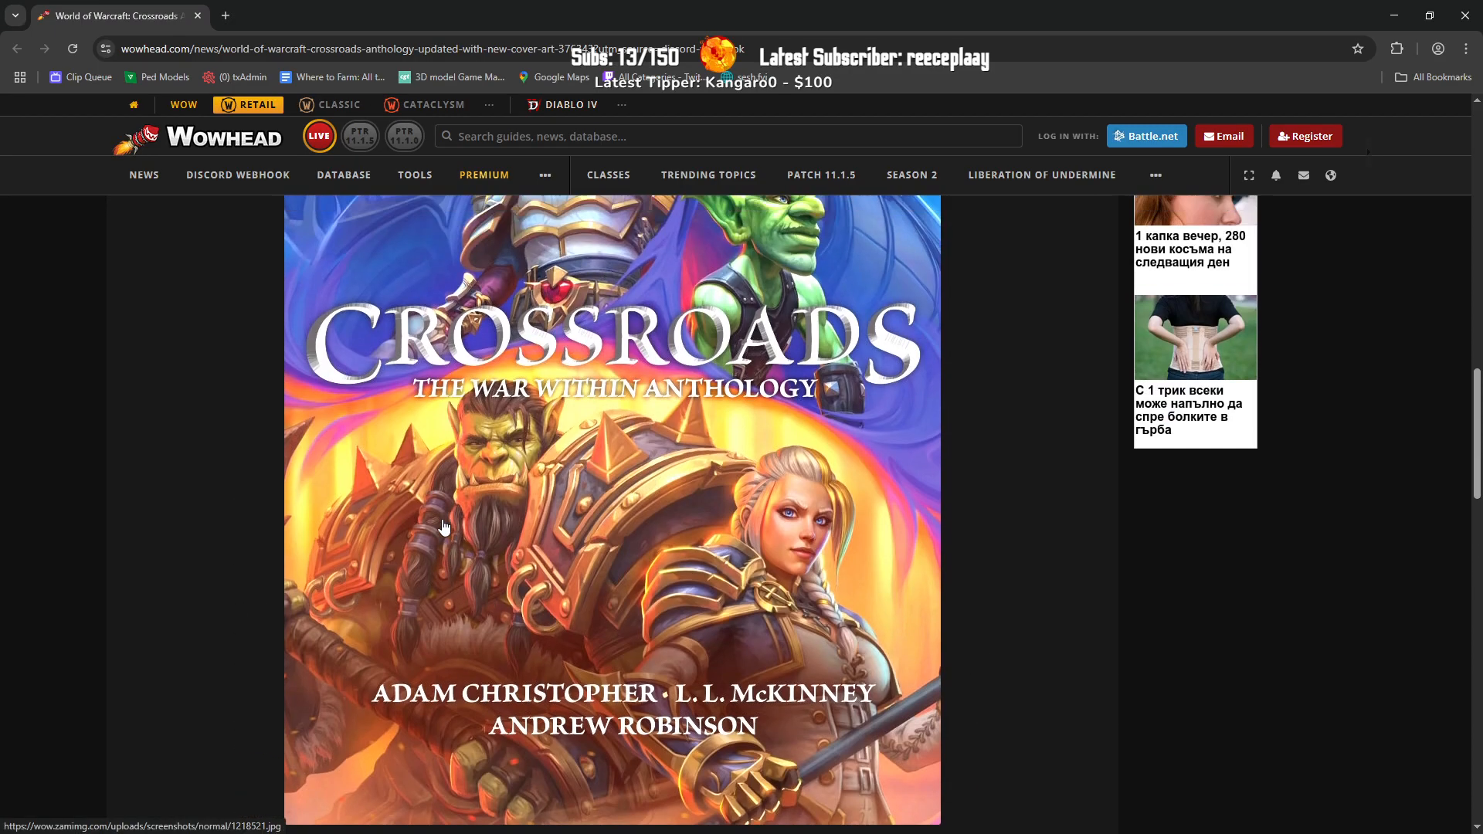
pyautogui.scroll(3, 258, 516)
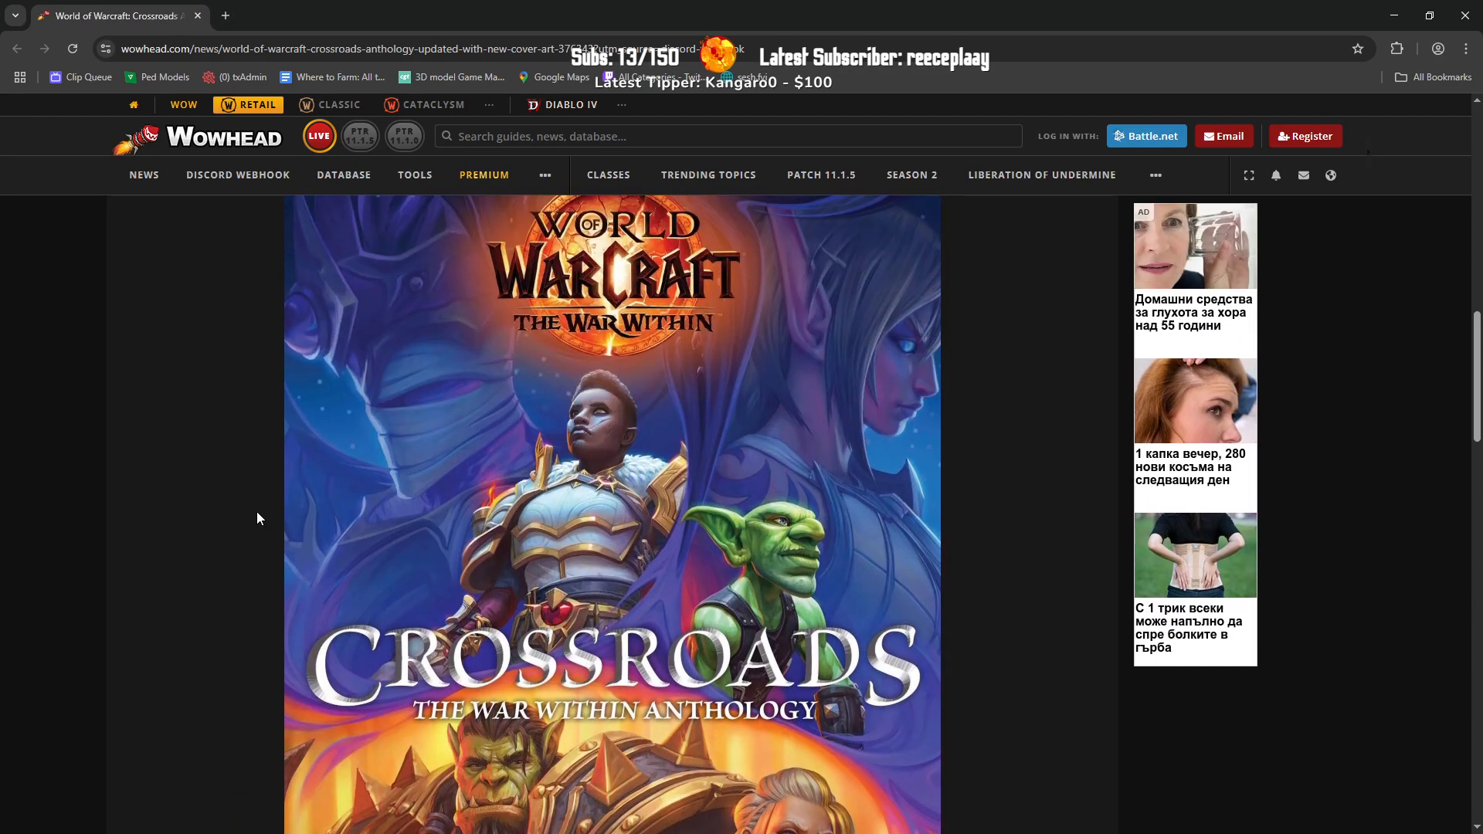
pyautogui.scroll(-5, 256, 515)
pyautogui.scroll(4, 591, 415)
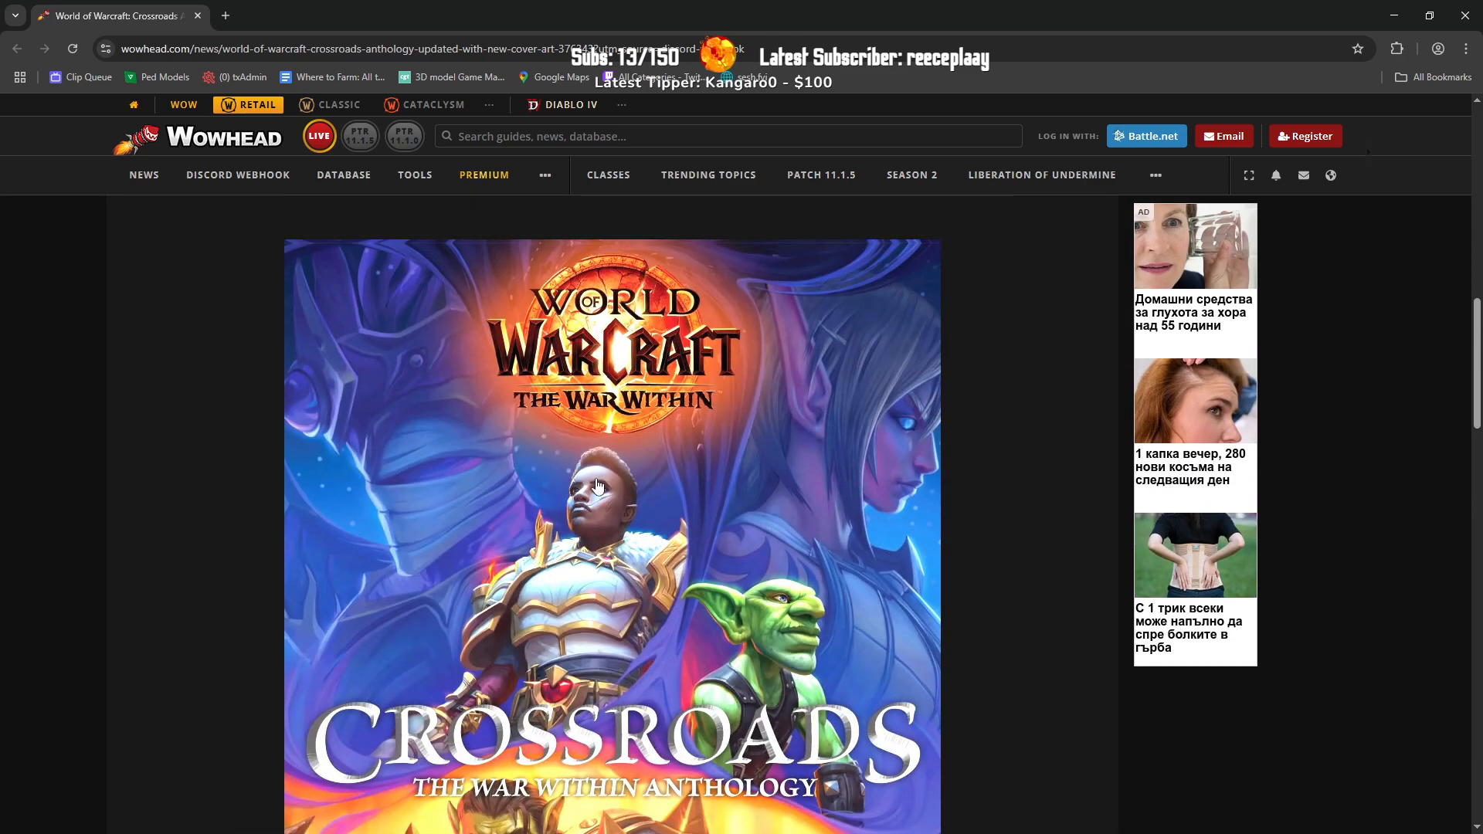
pyautogui.scroll(-2, 471, 466)
pyautogui.scroll(-4, 471, 466)
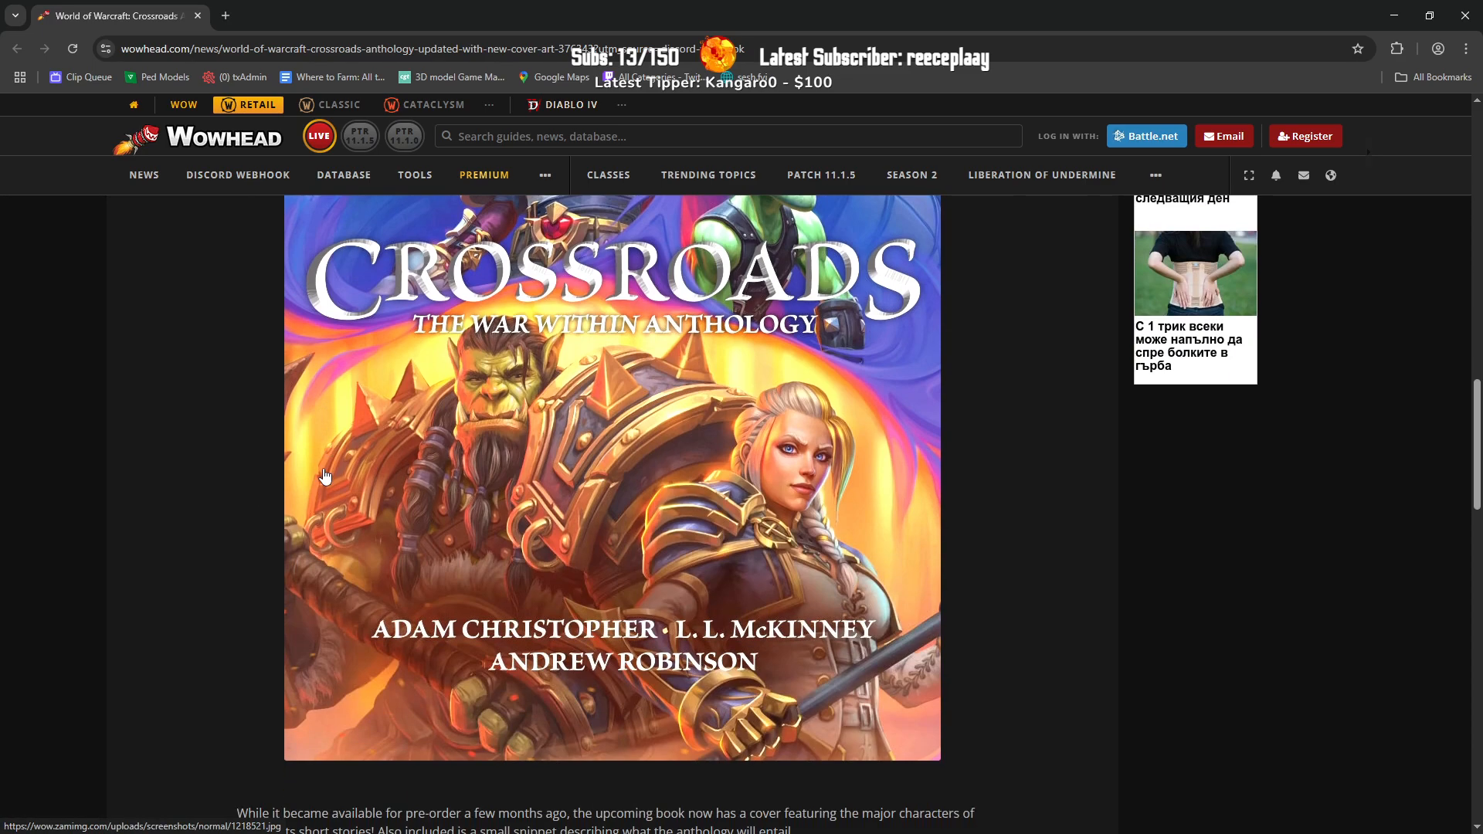
pyautogui.scroll(6, 325, 476)
pyautogui.scroll(-5, 325, 477)
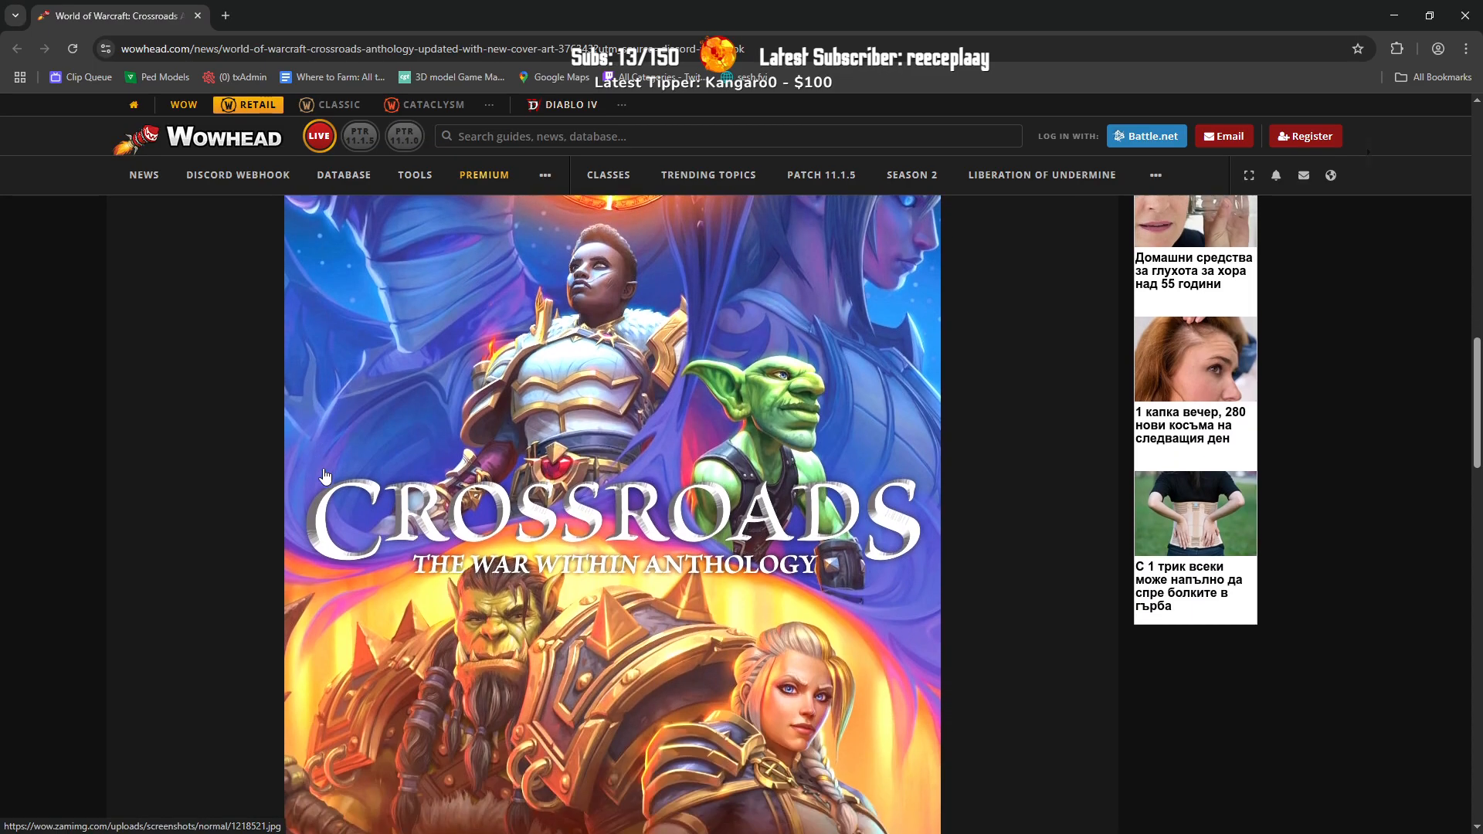
pyautogui.scroll(-1, 325, 476)
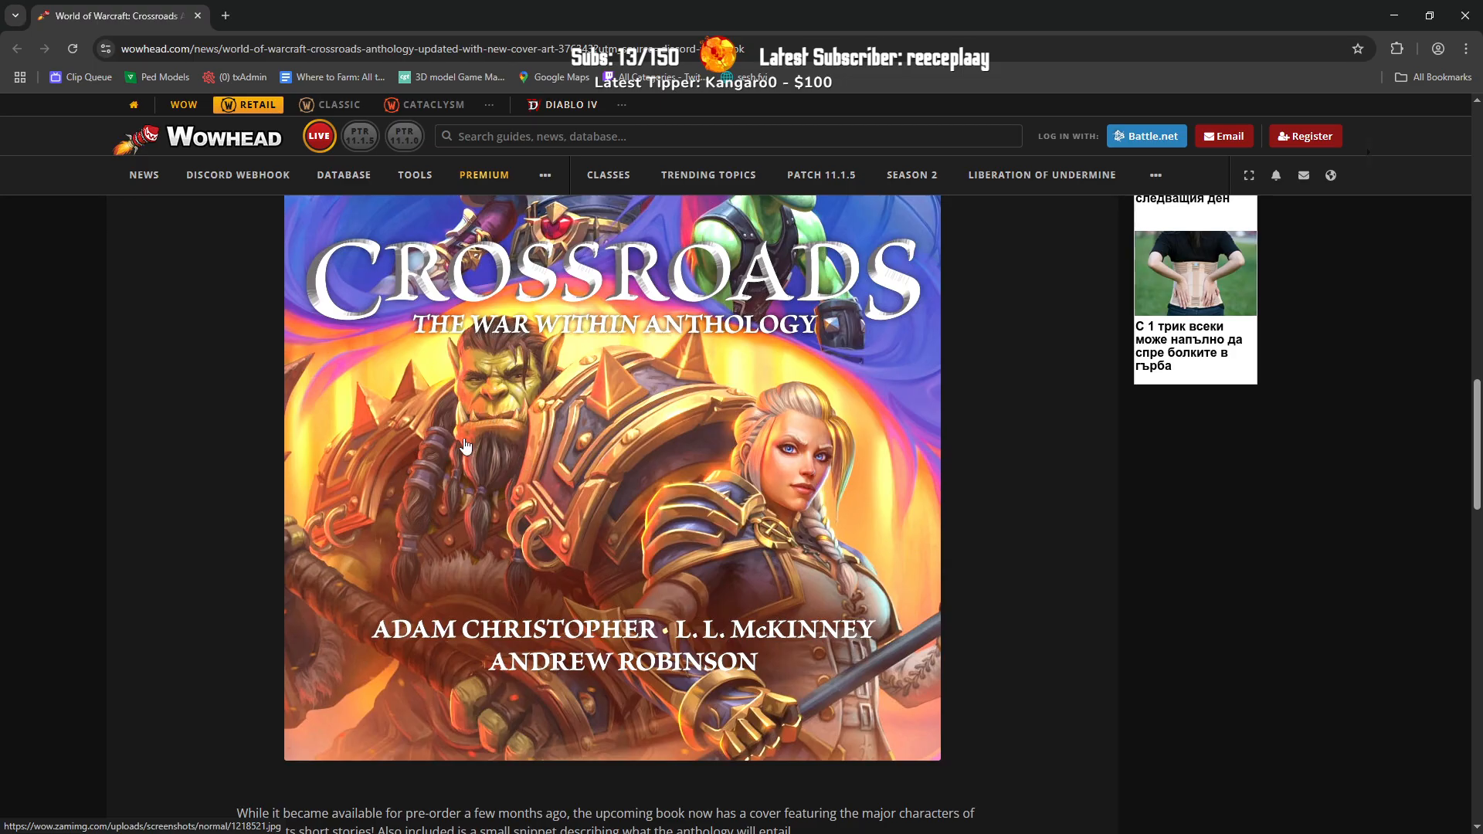
pyautogui.scroll(5, 489, 407)
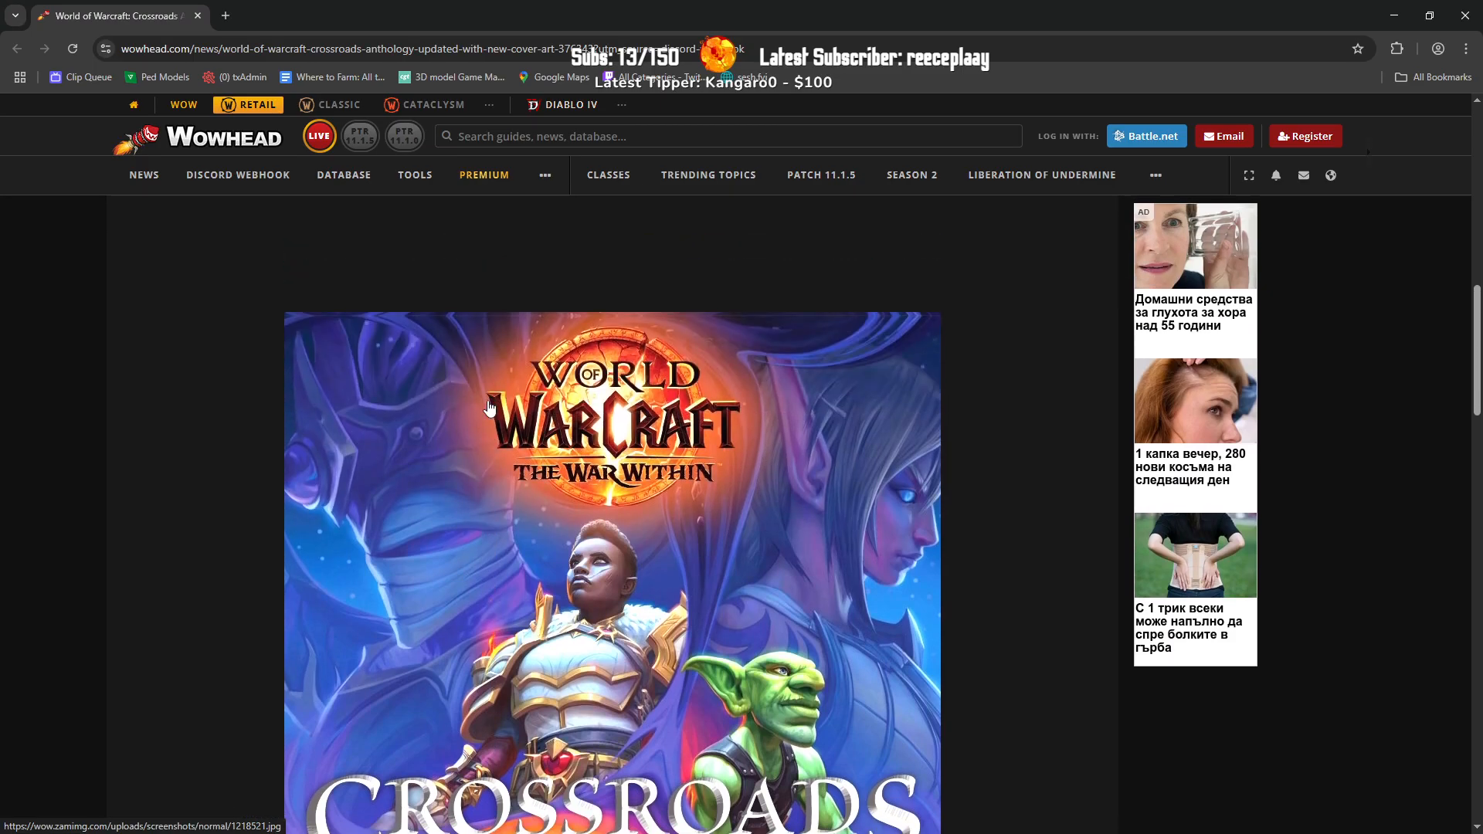
pyautogui.scroll(1, 489, 407)
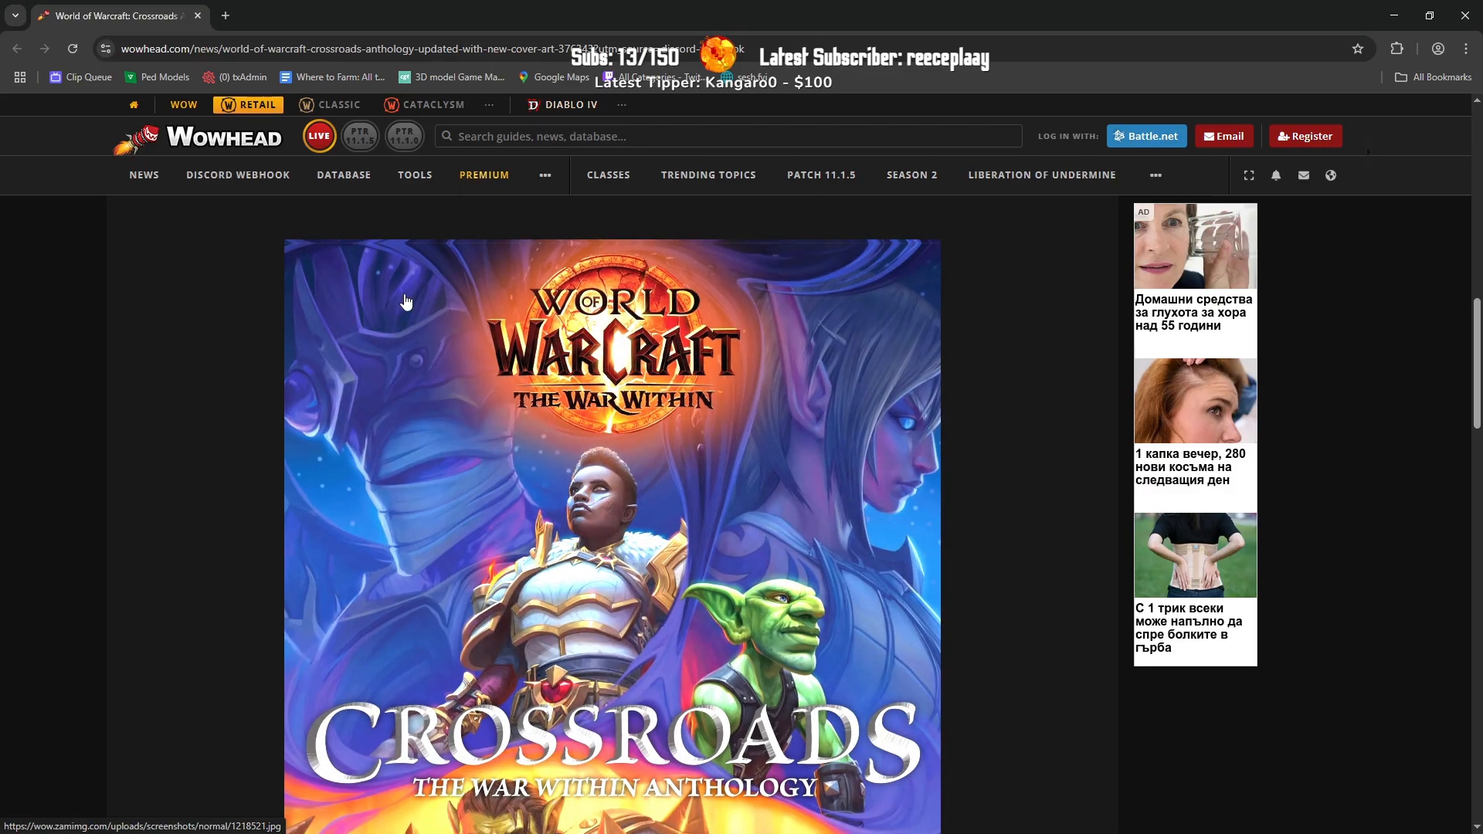
pyautogui.scroll(1, 332, 403)
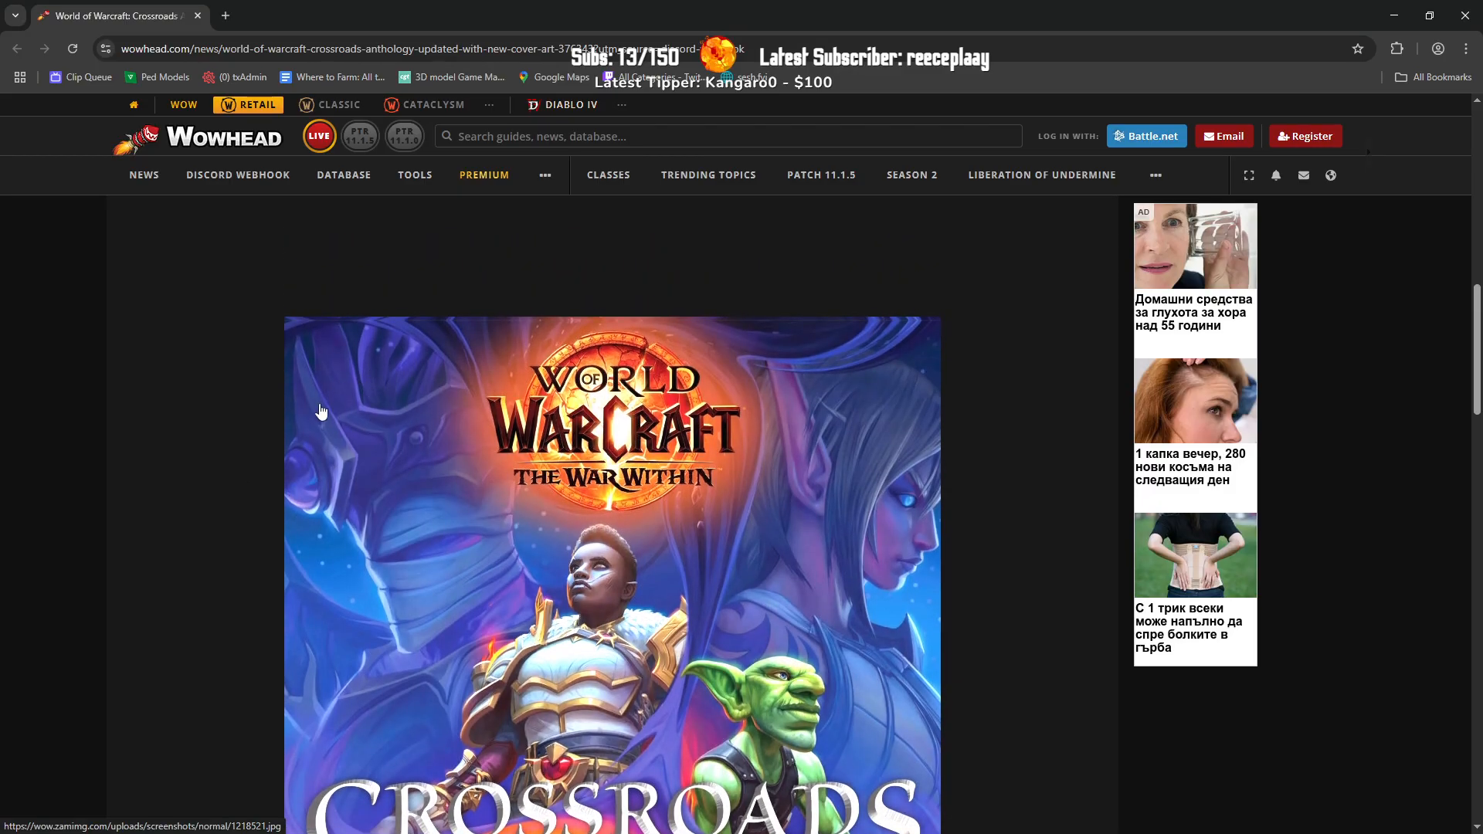
pyautogui.scroll(-2, 581, 444)
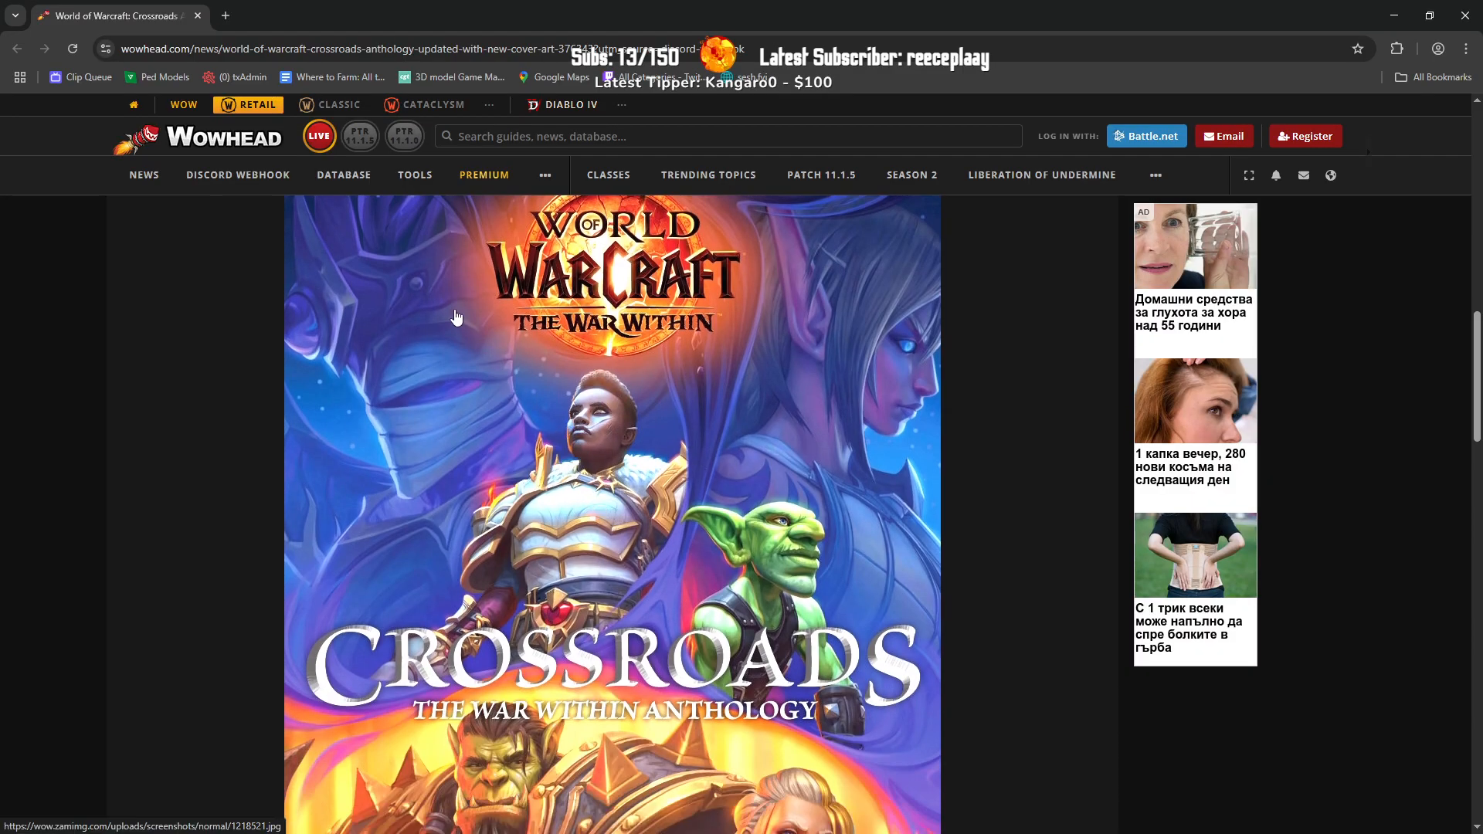
pyautogui.scroll(1, 386, 386)
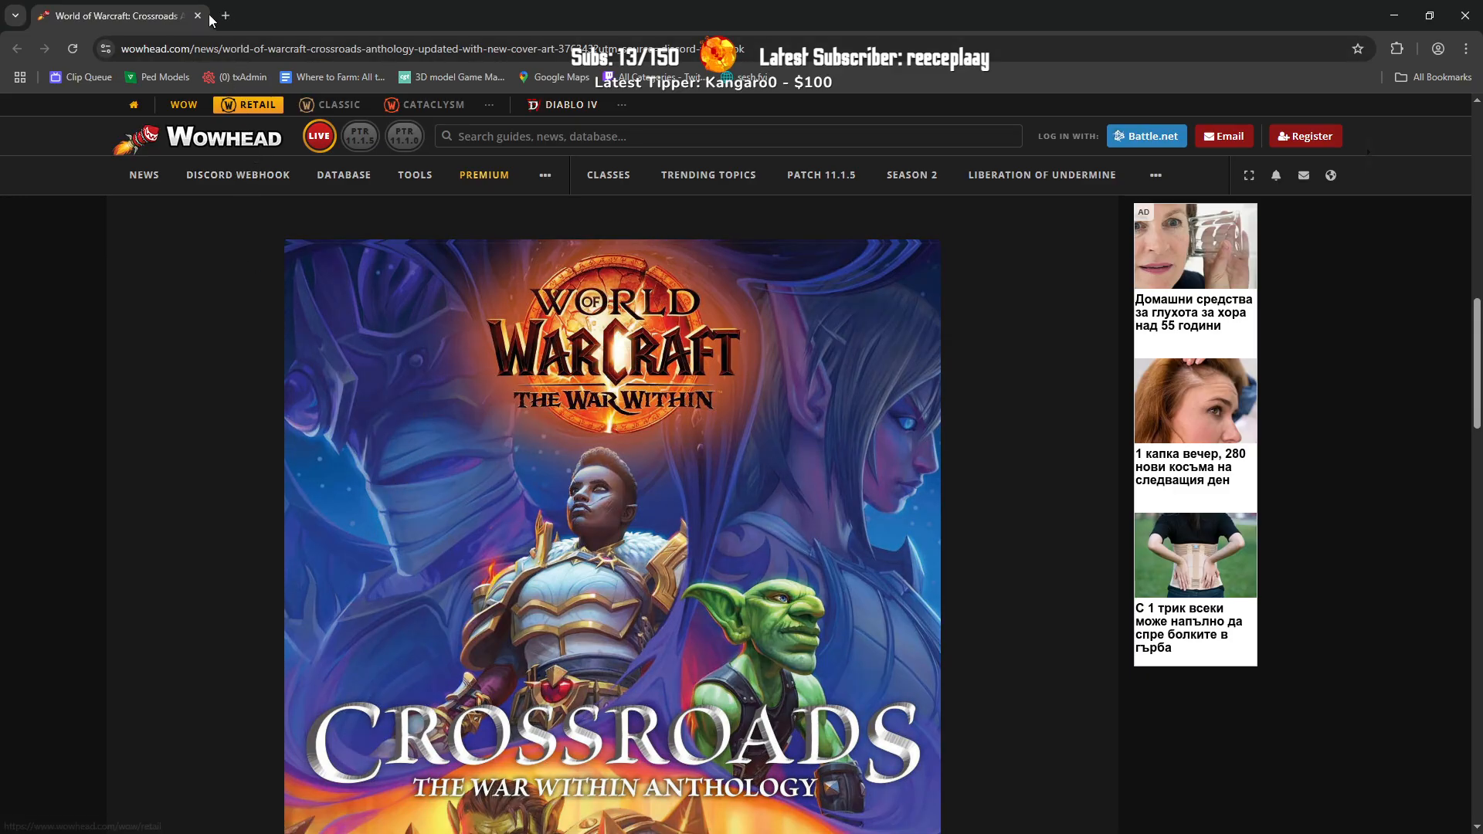
pyautogui.click(198, 15)
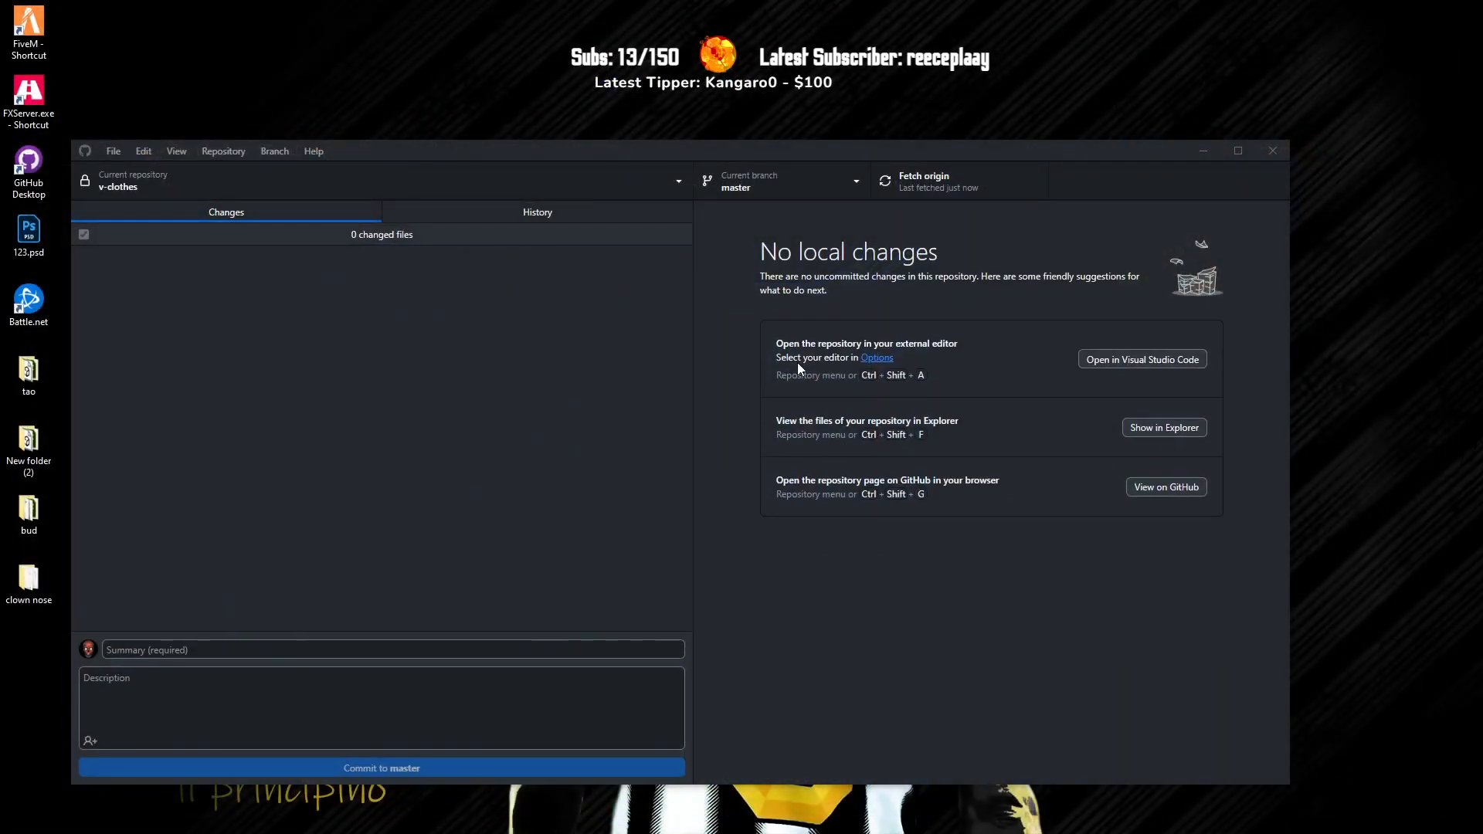